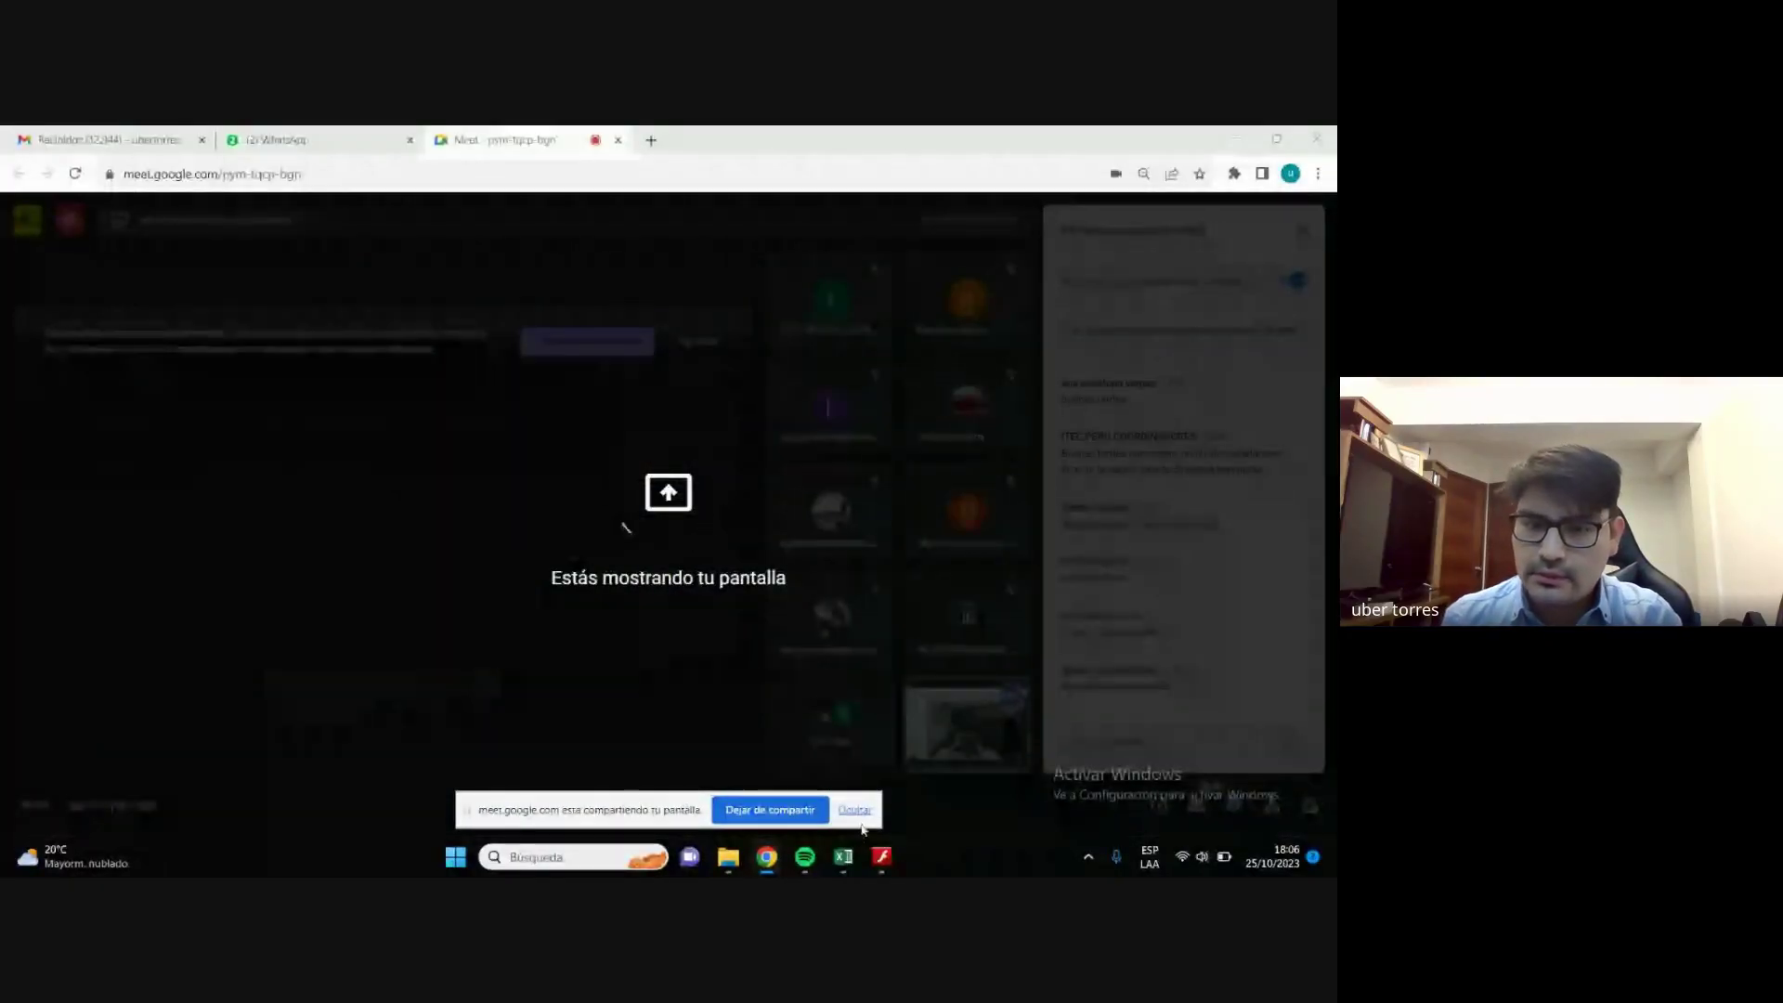
Dismiss Meet's sharing bar, chat panel and mirror warning, then bring the Excel workbook forward.
click(854, 810)
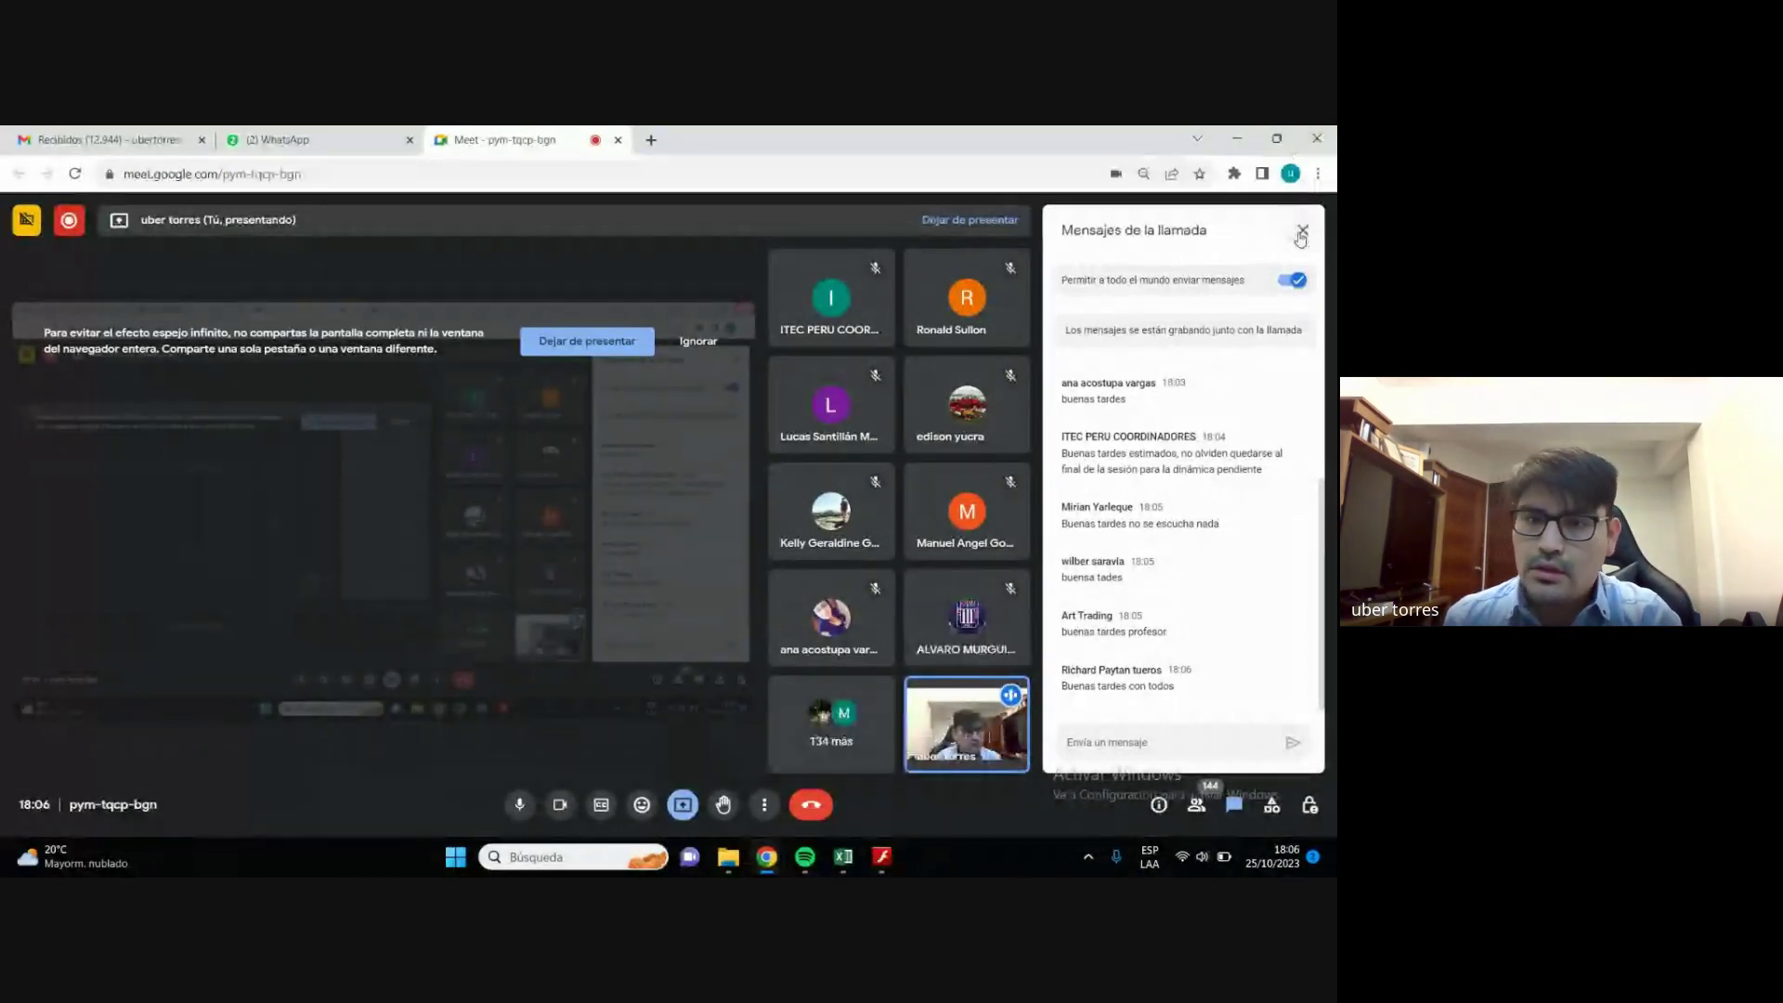
click(1303, 229)
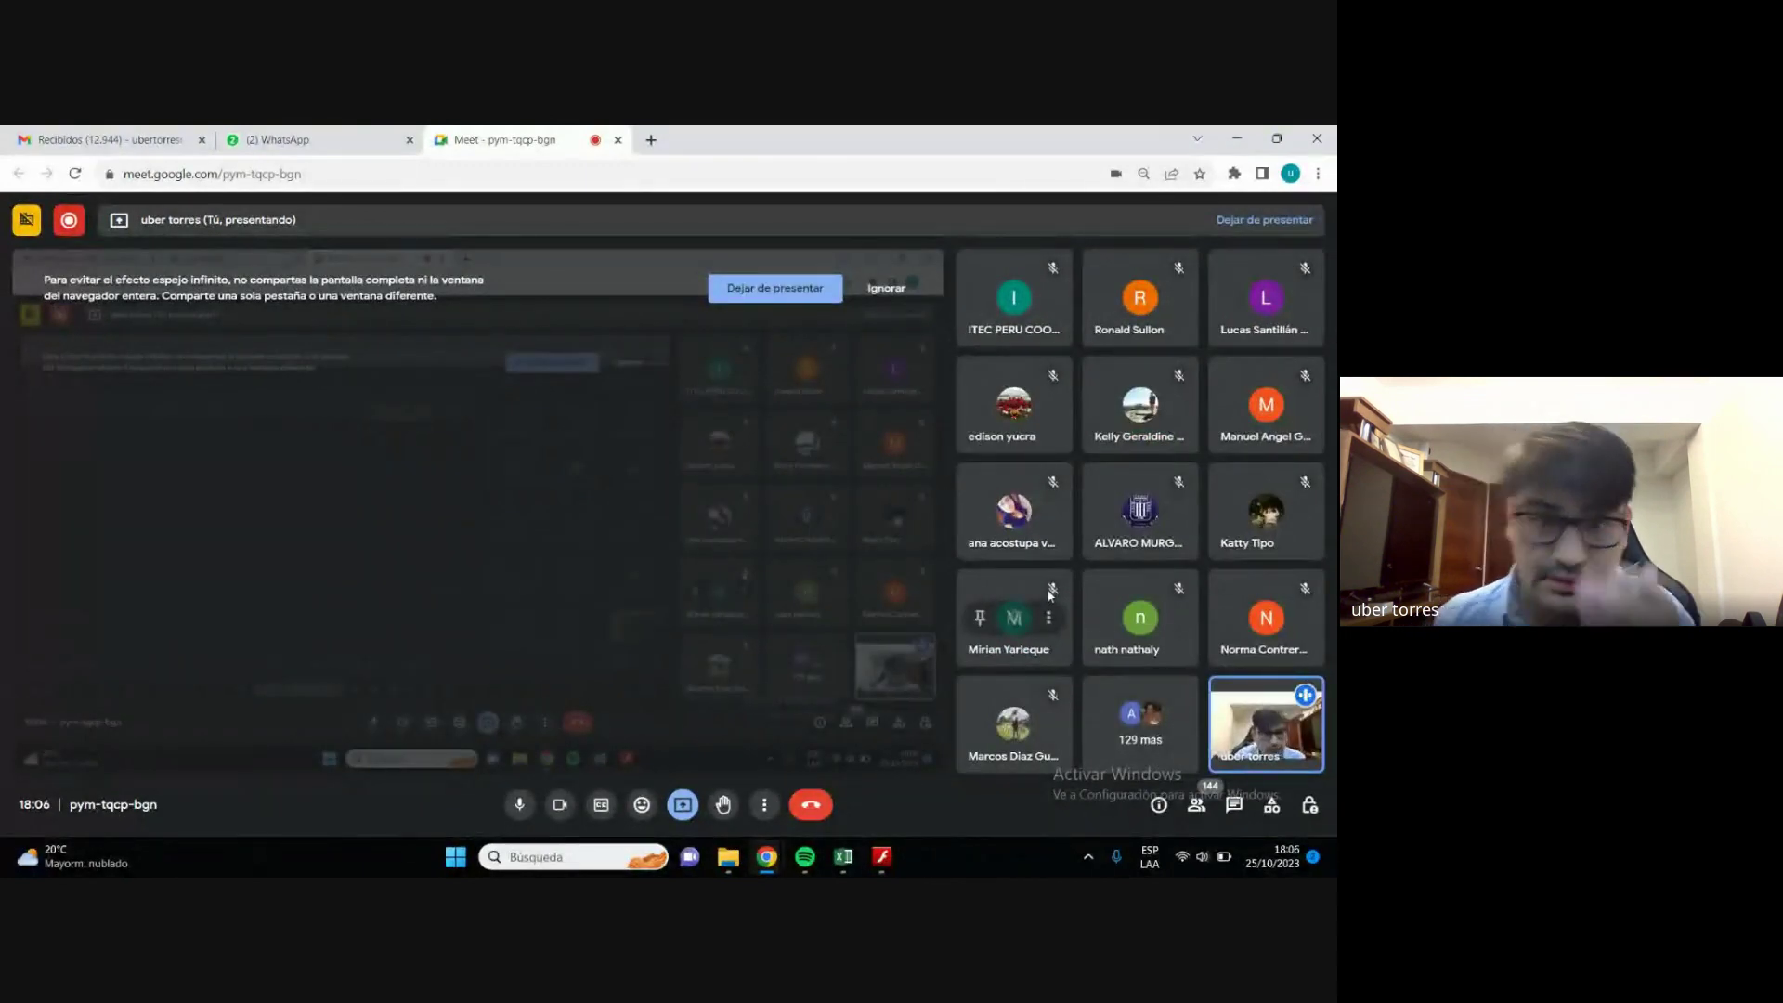
click(877, 289)
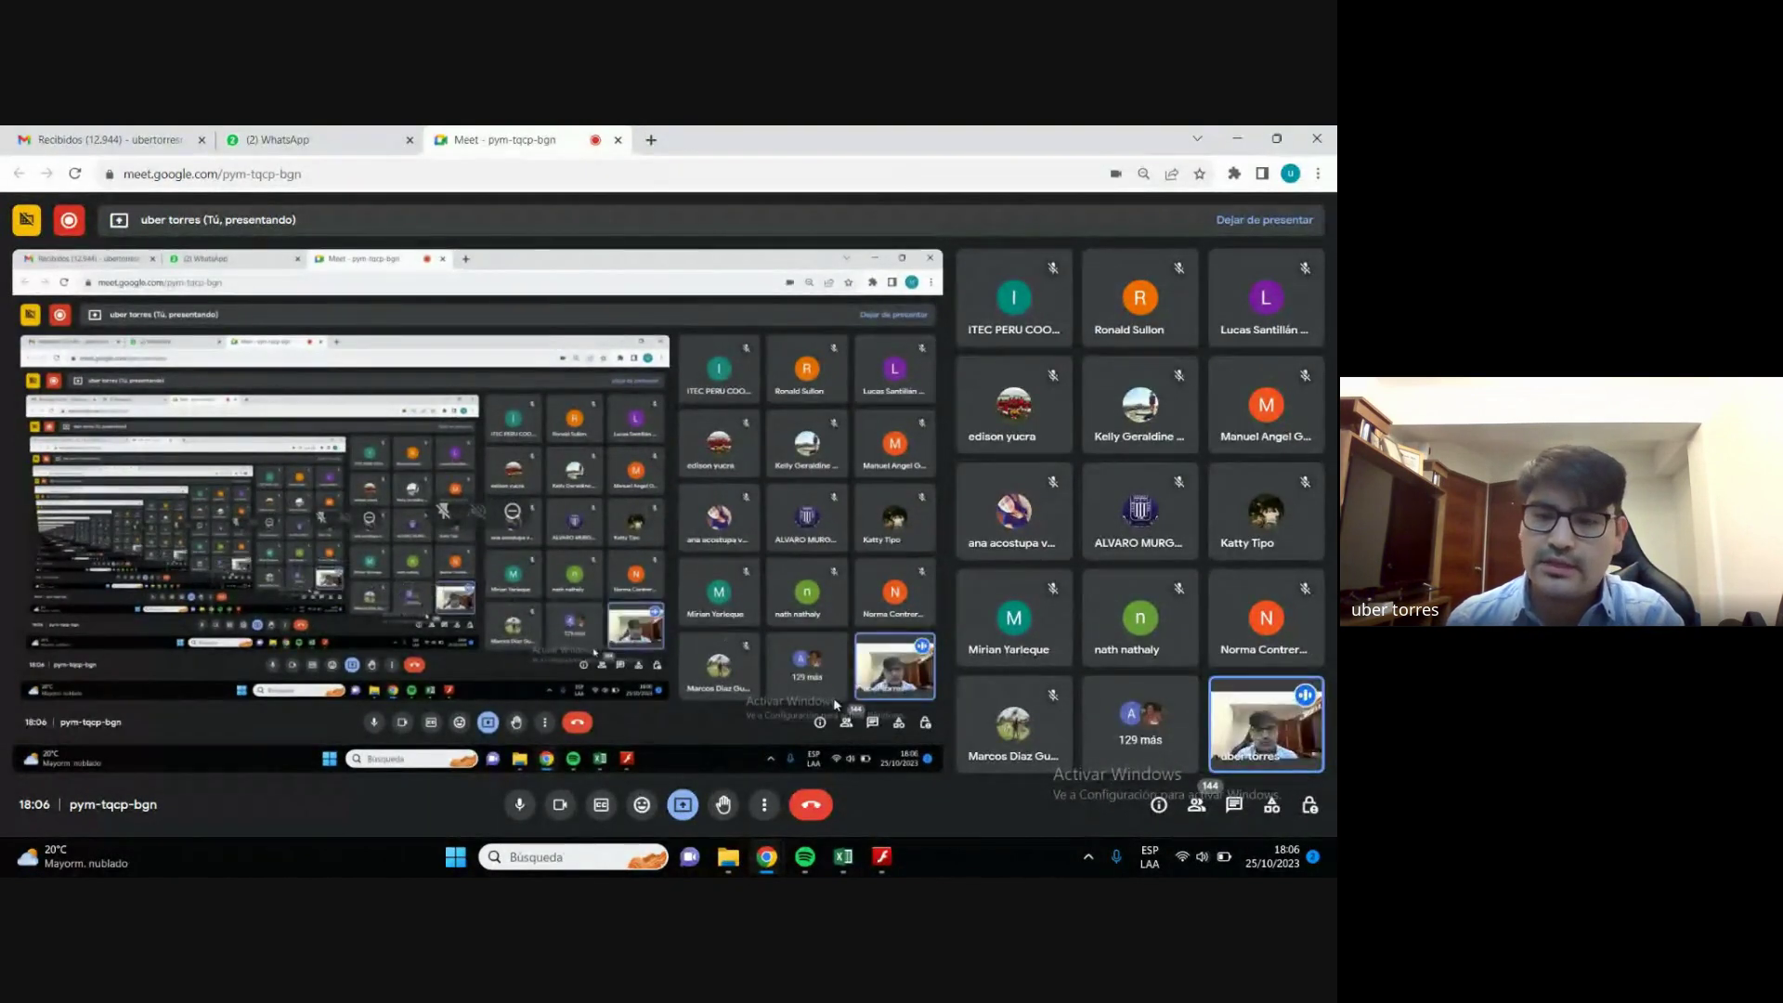
click(840, 869)
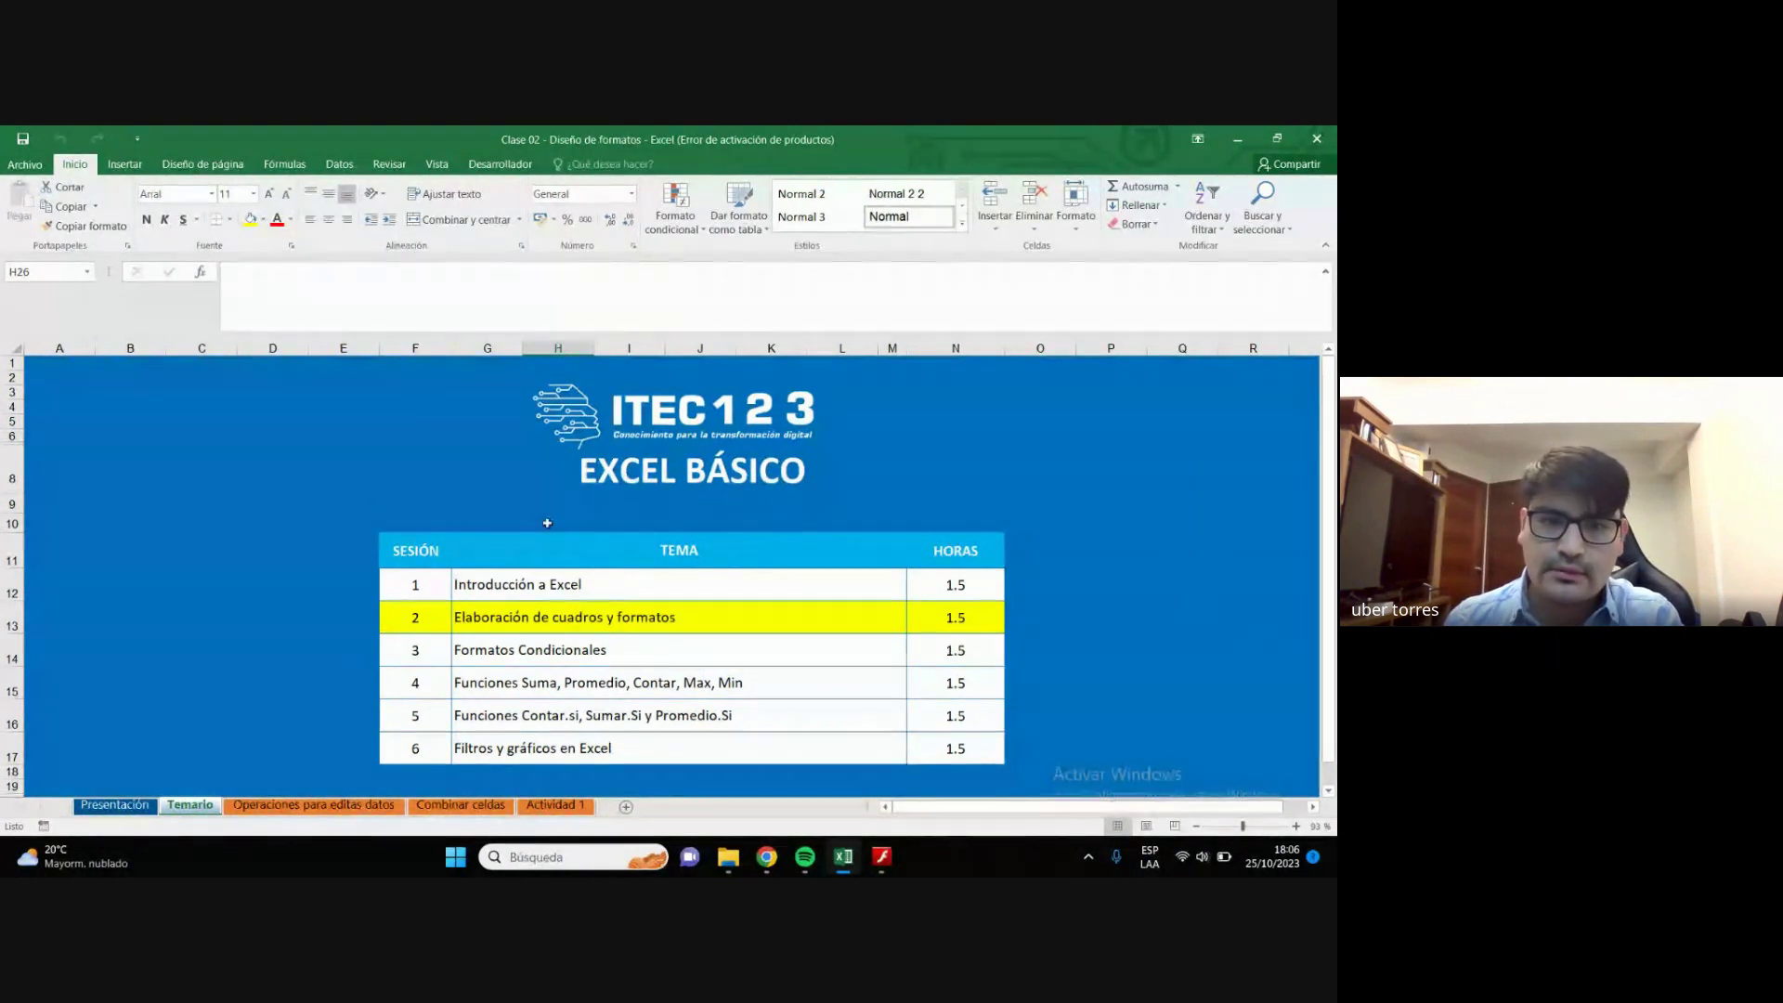
Restore down the Excel window and switch to the 'Operaciones para editas datos' sheet.
click(326, 514)
click(1131, 490)
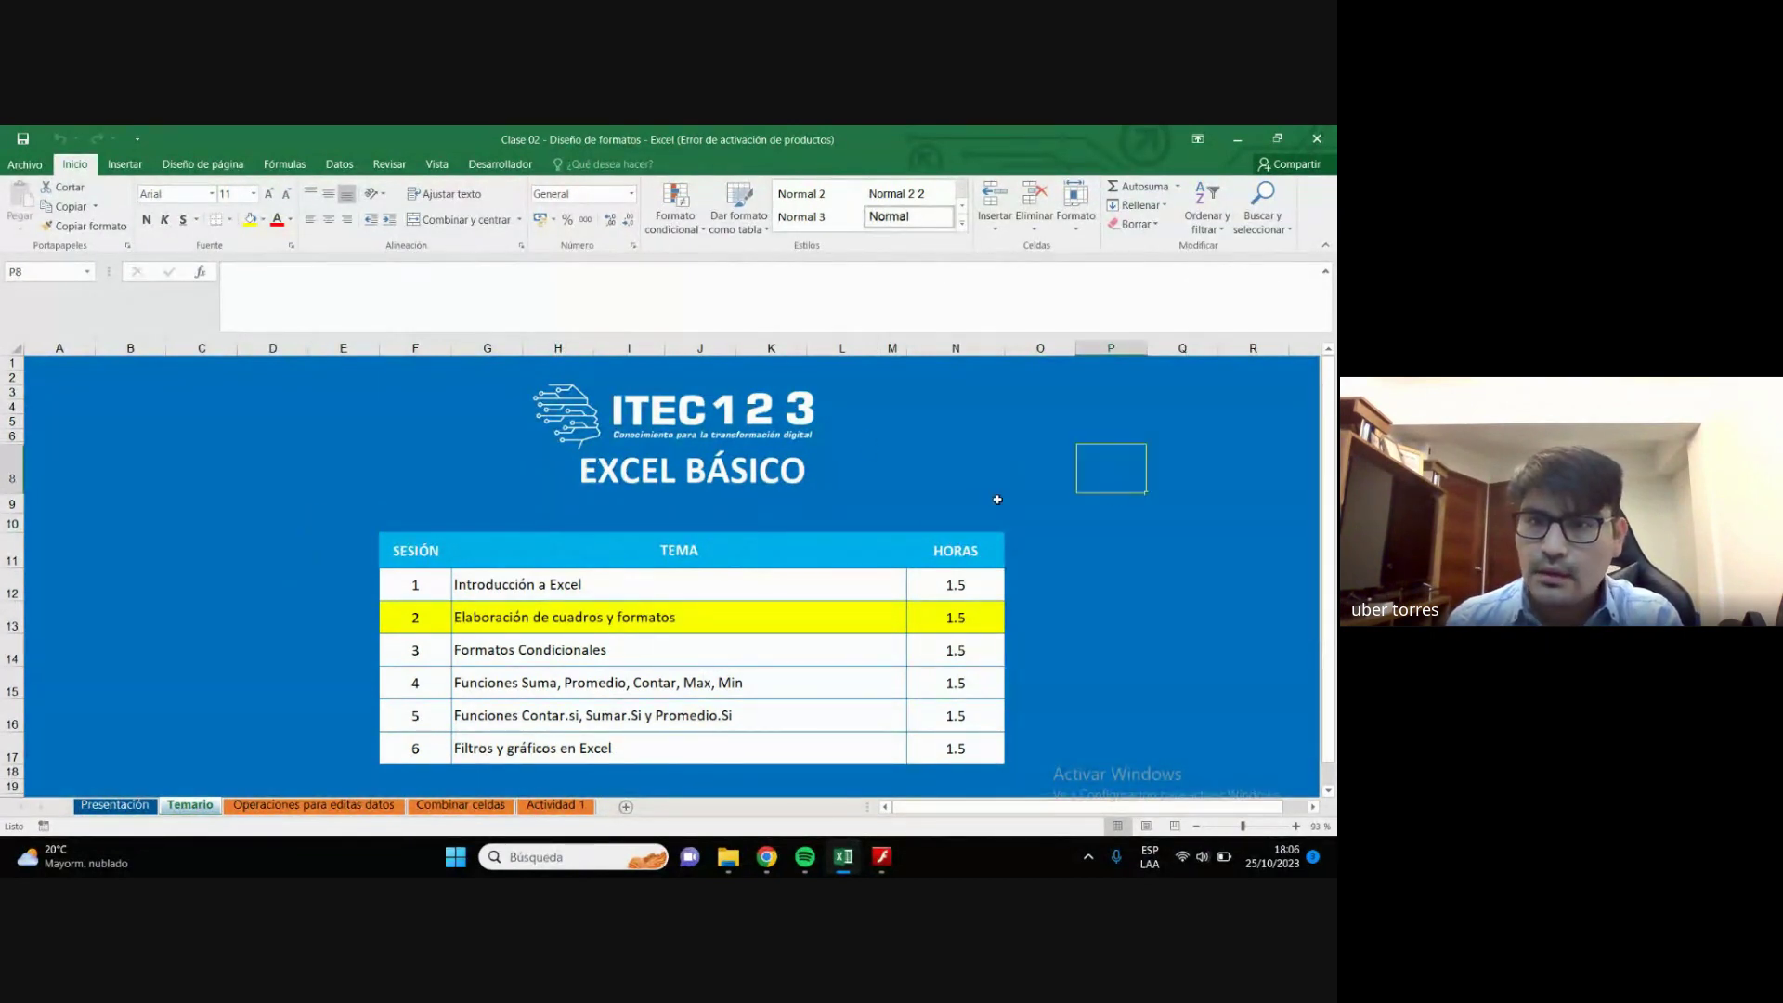
click(1277, 138)
mouse_move(1114, 139)
mouse_down()
mouse_move(1093, 461)
mouse_move(1093, 130)
mouse_up()
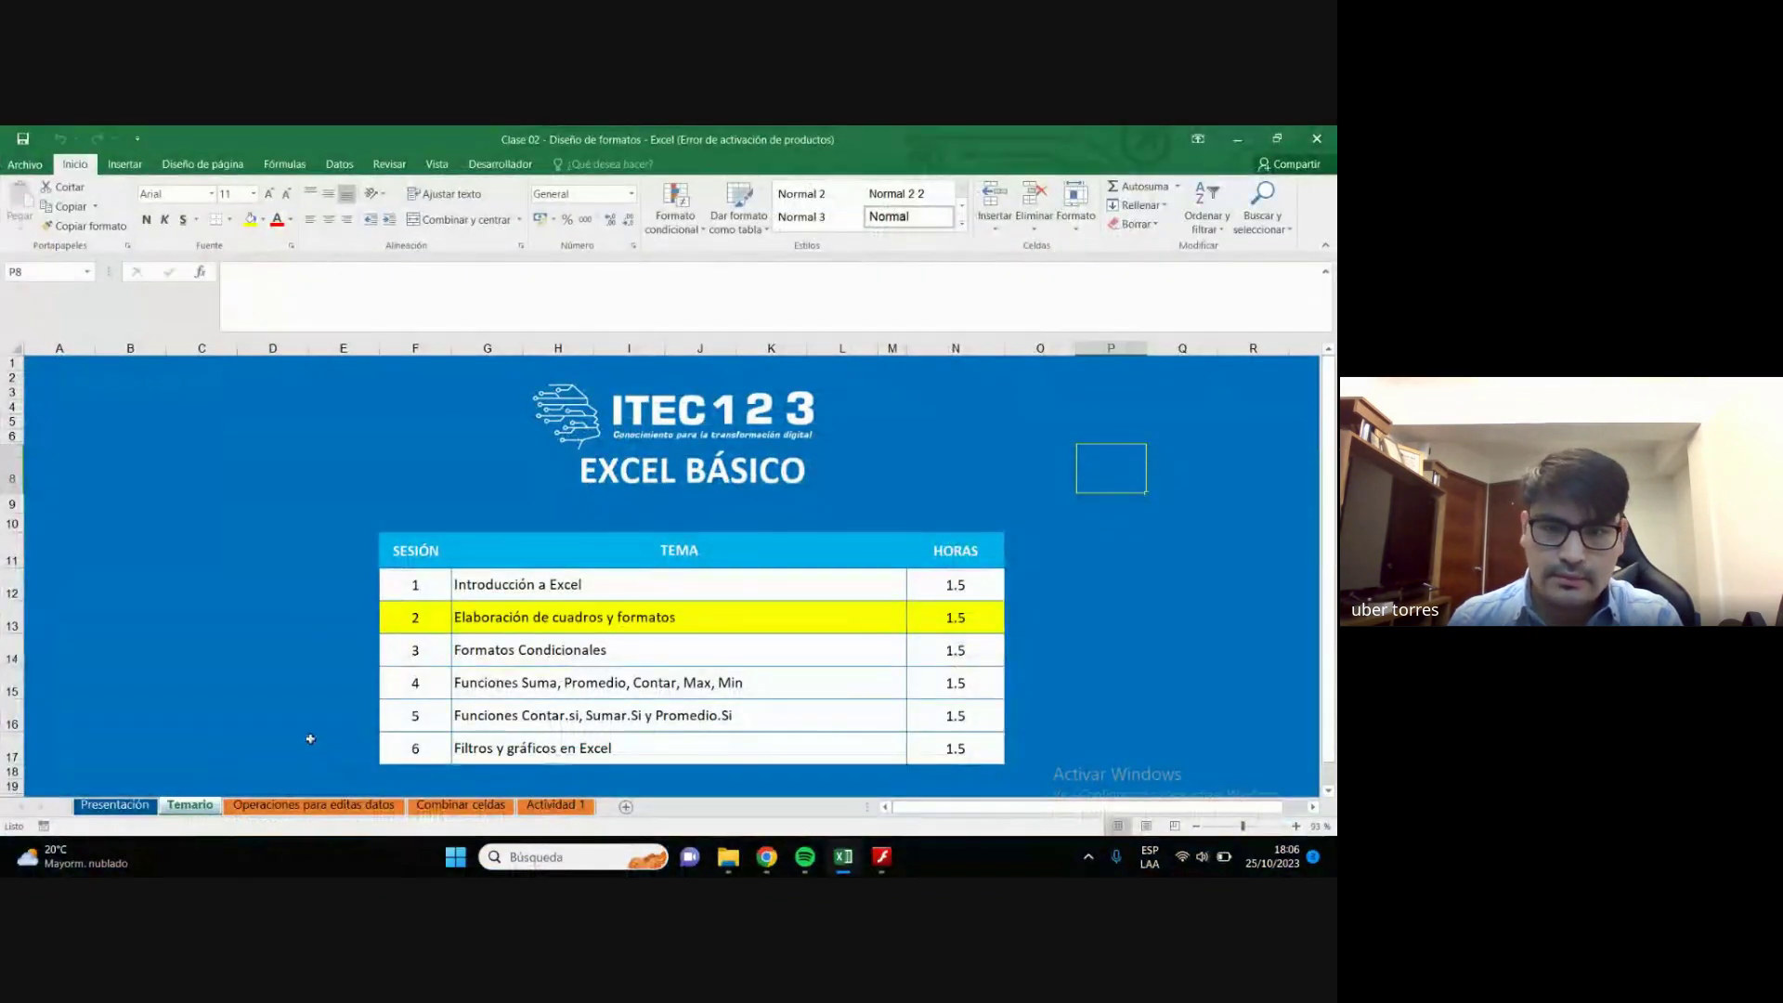
click(311, 806)
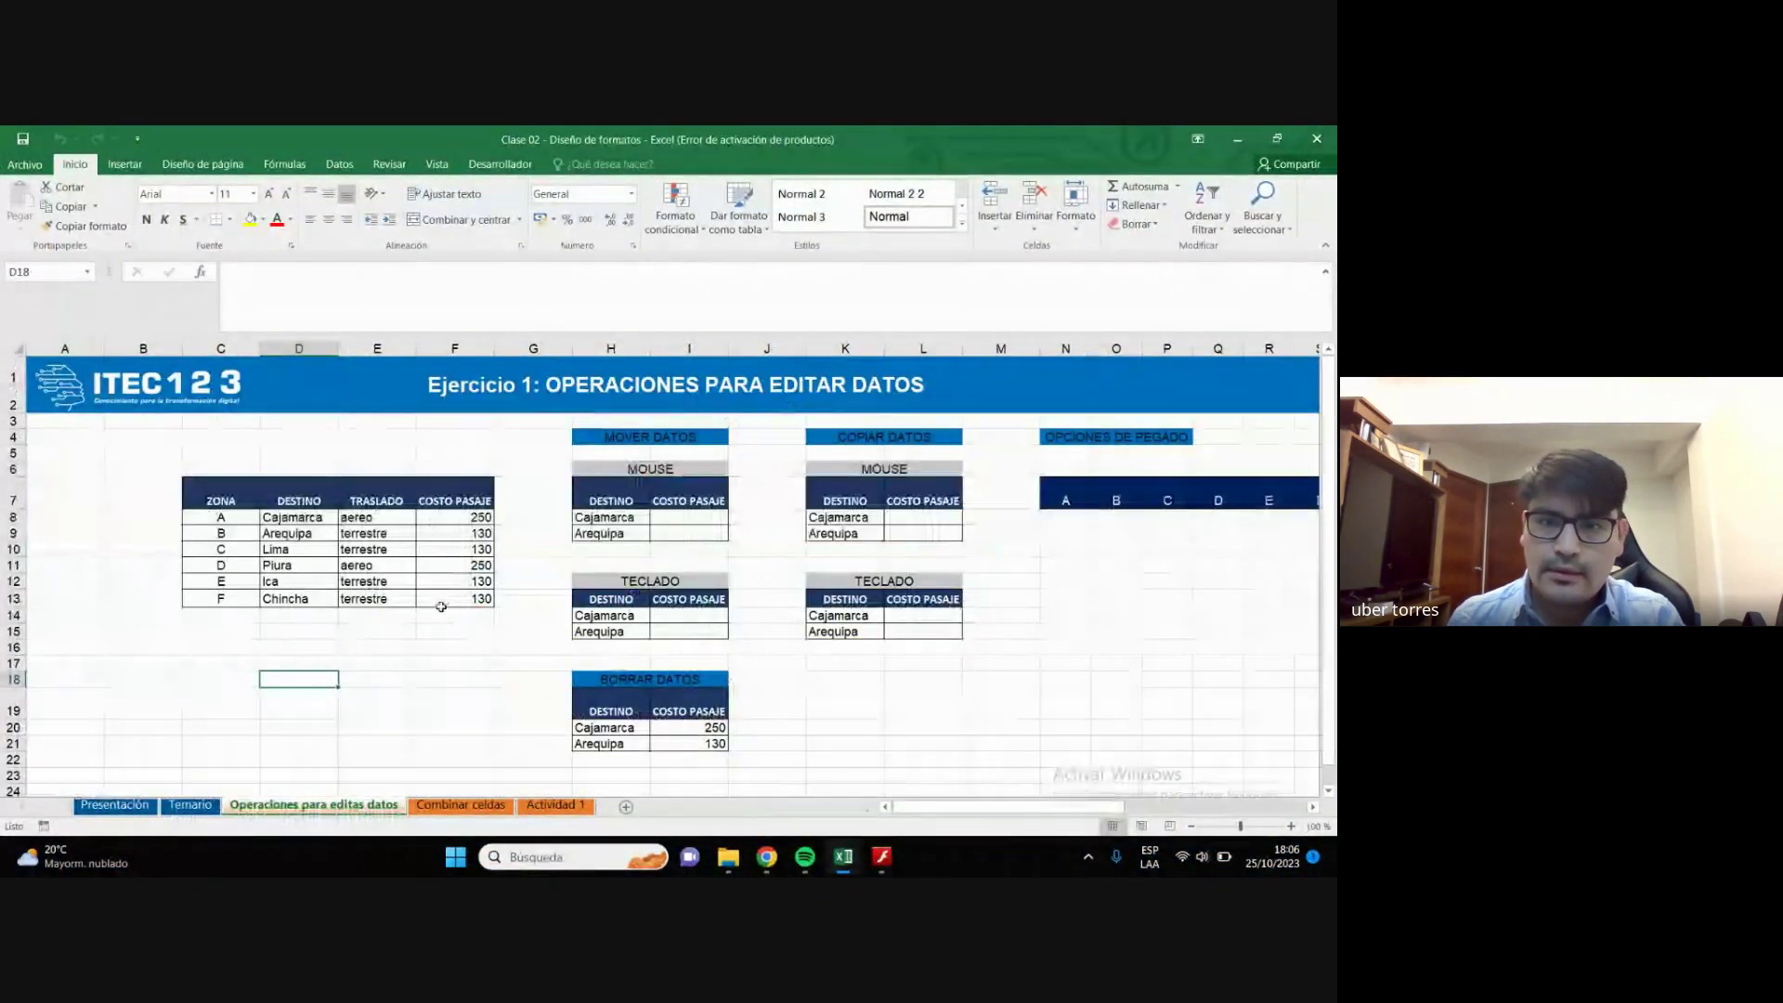
click(1000, 704)
click(175, 470)
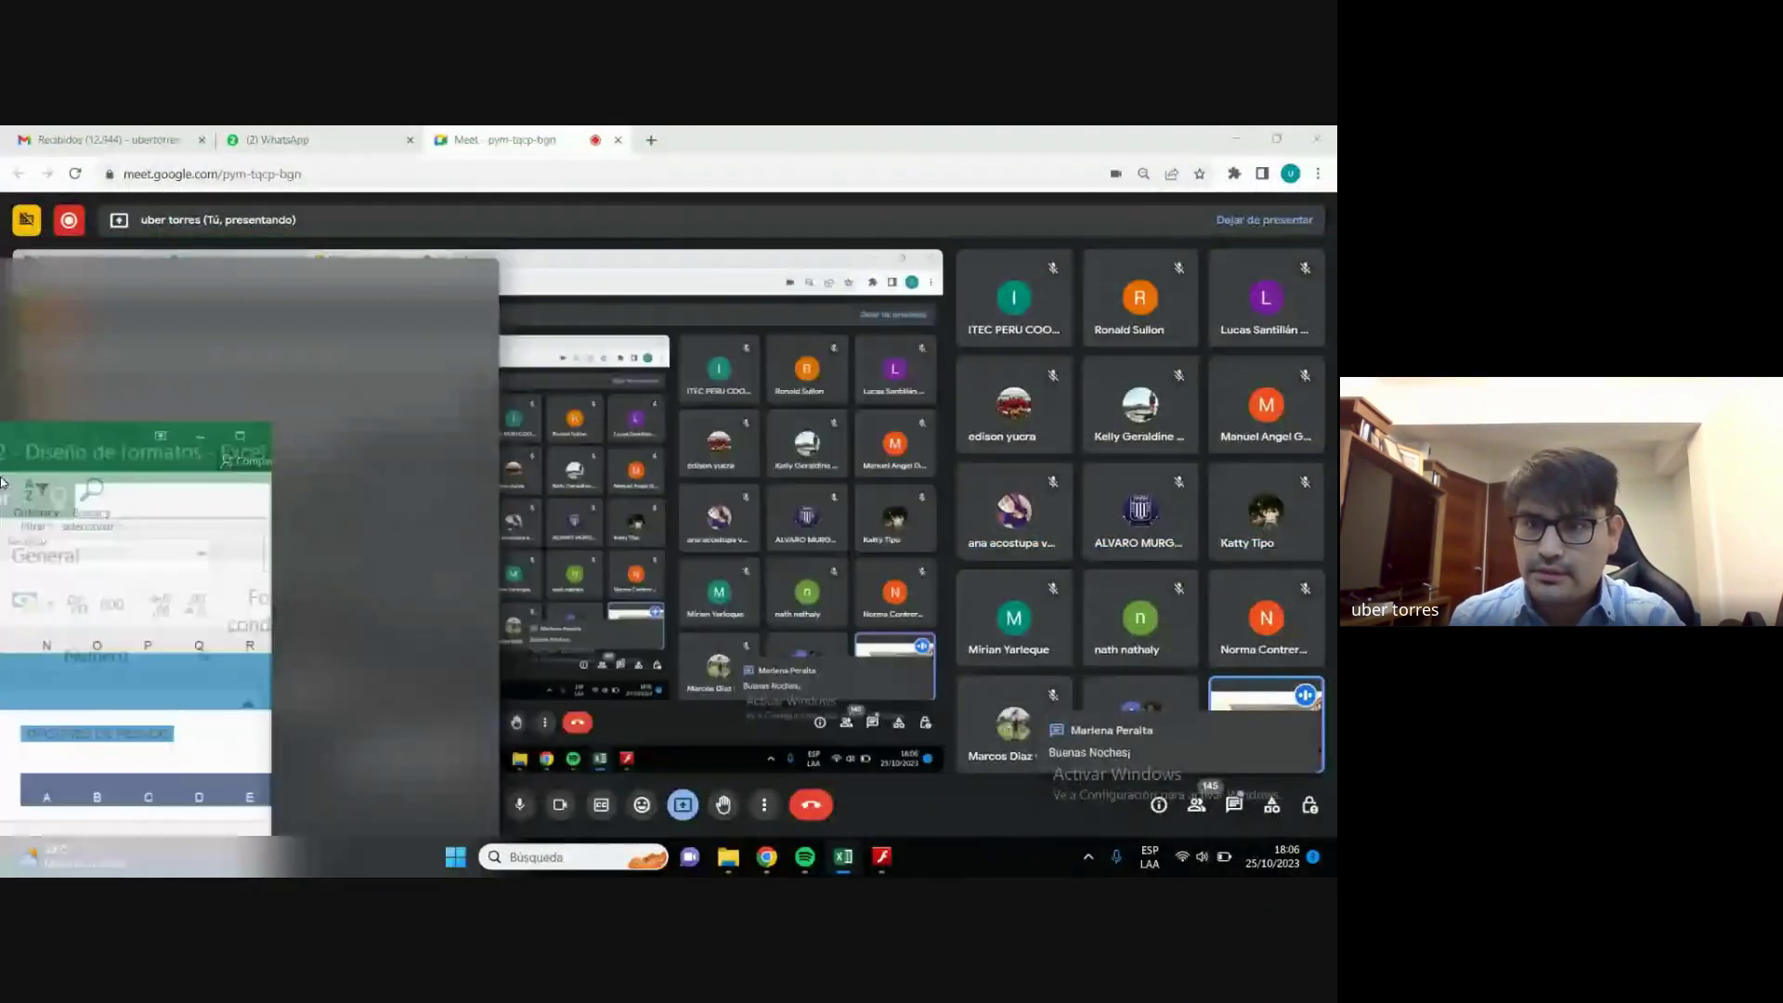
Snap Excel left and Meet right, open the chat, then maximize Excel and dismiss the presenting notice.
drag(1099, 143, 2, 148)
click(868, 296)
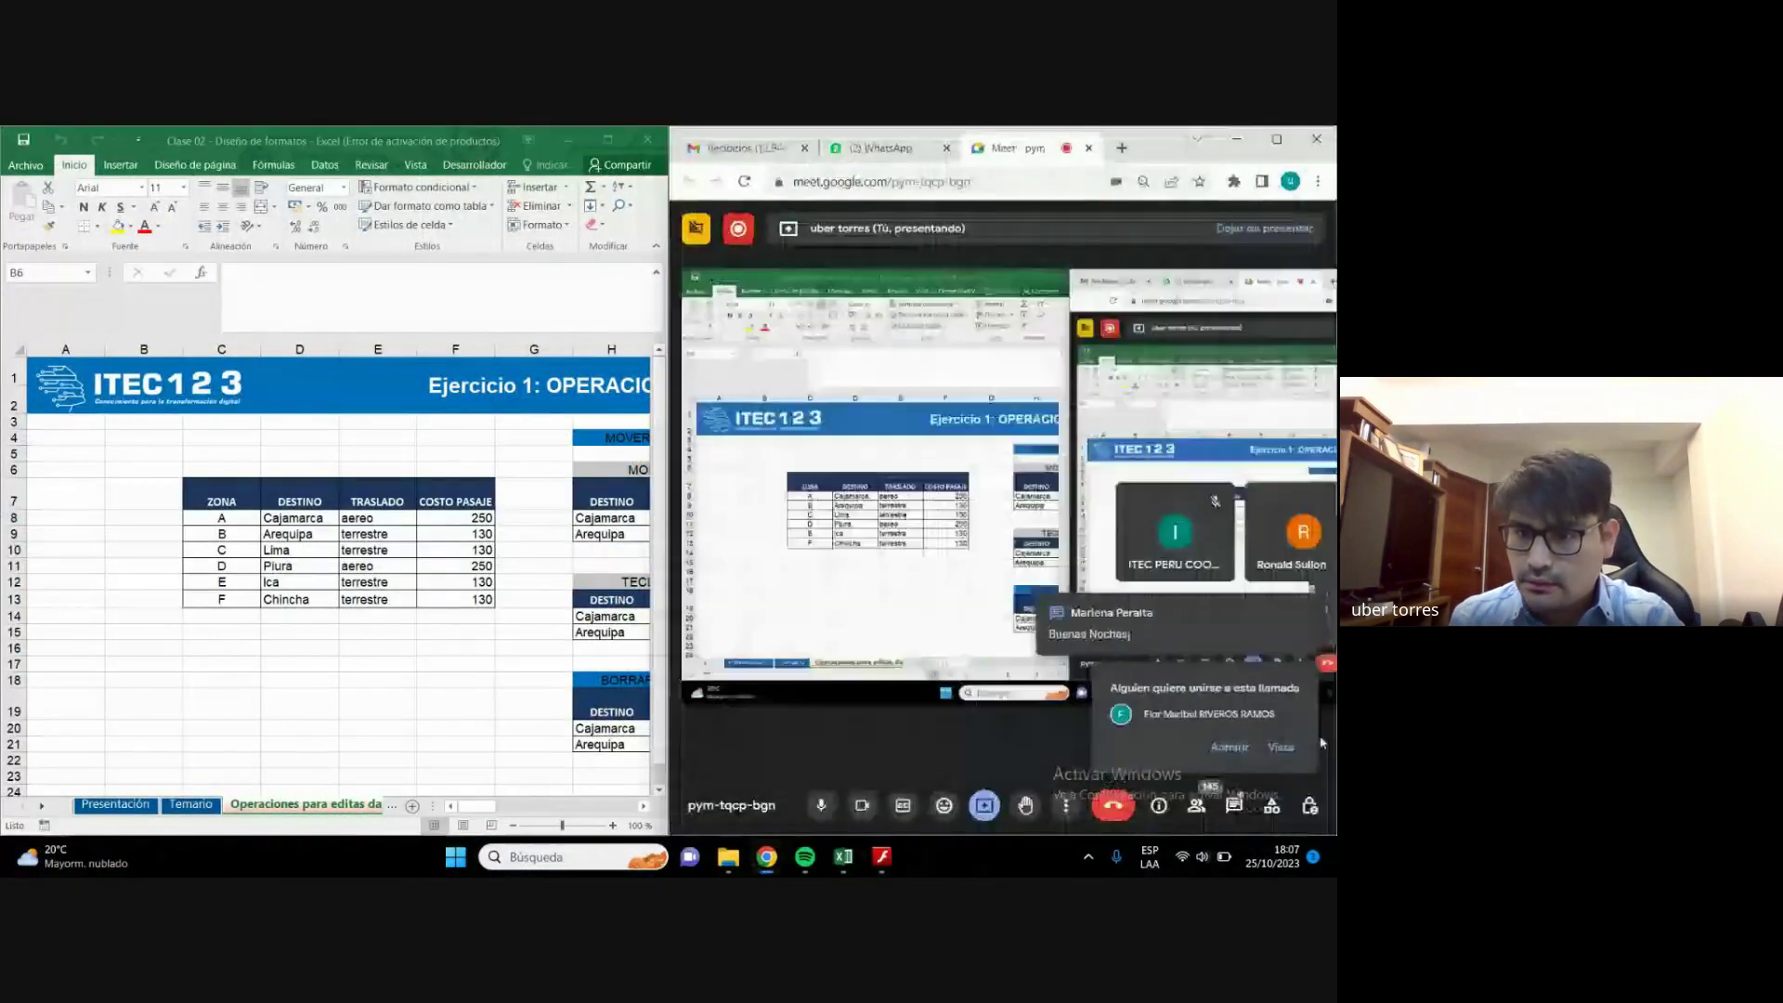
click(1239, 810)
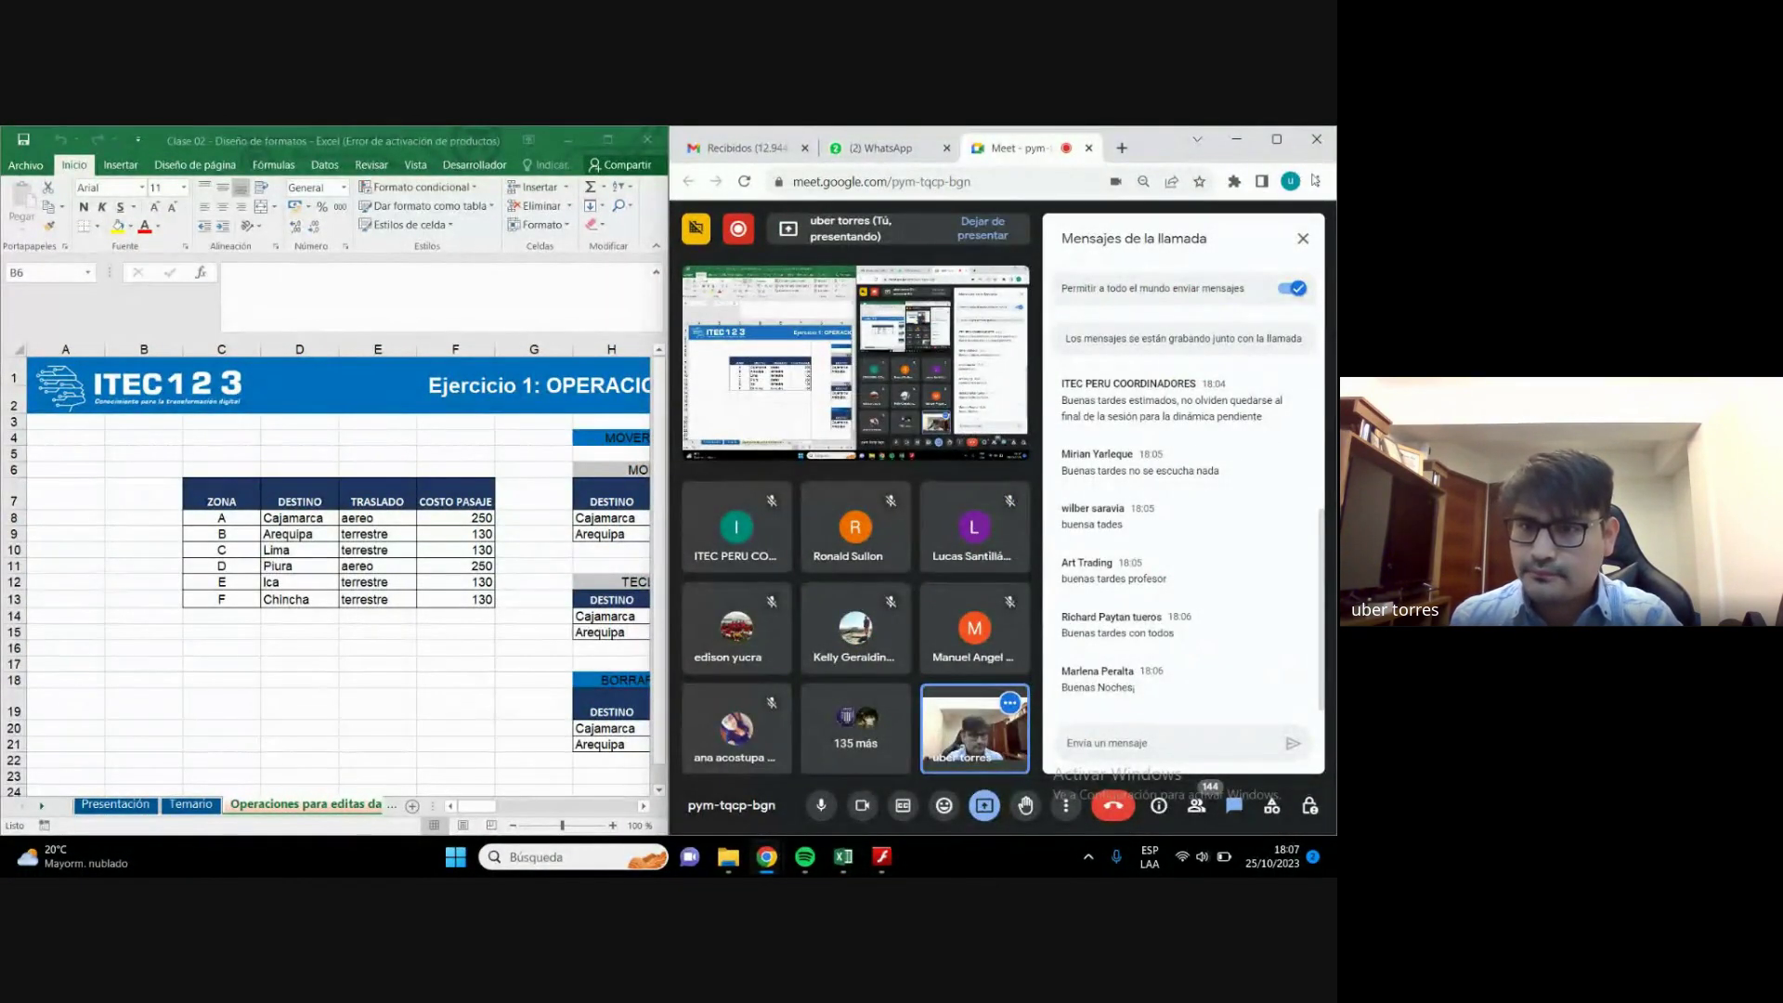
click(1236, 140)
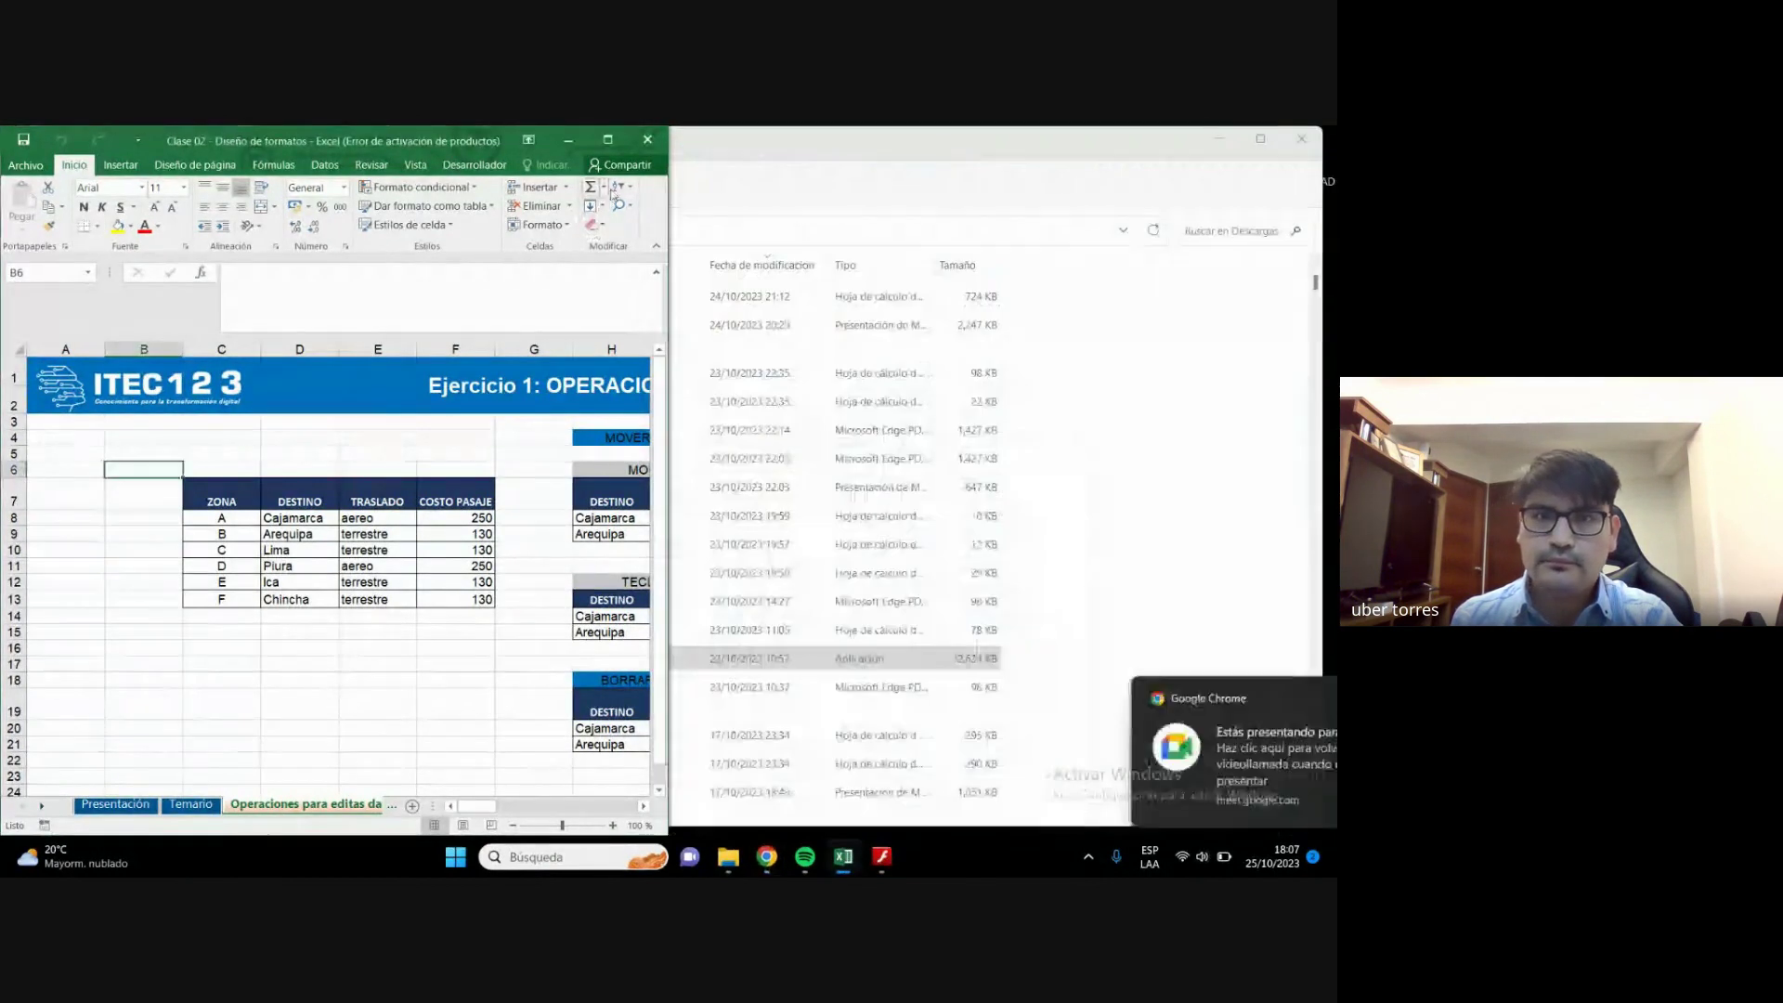
click(608, 140)
click(376, 662)
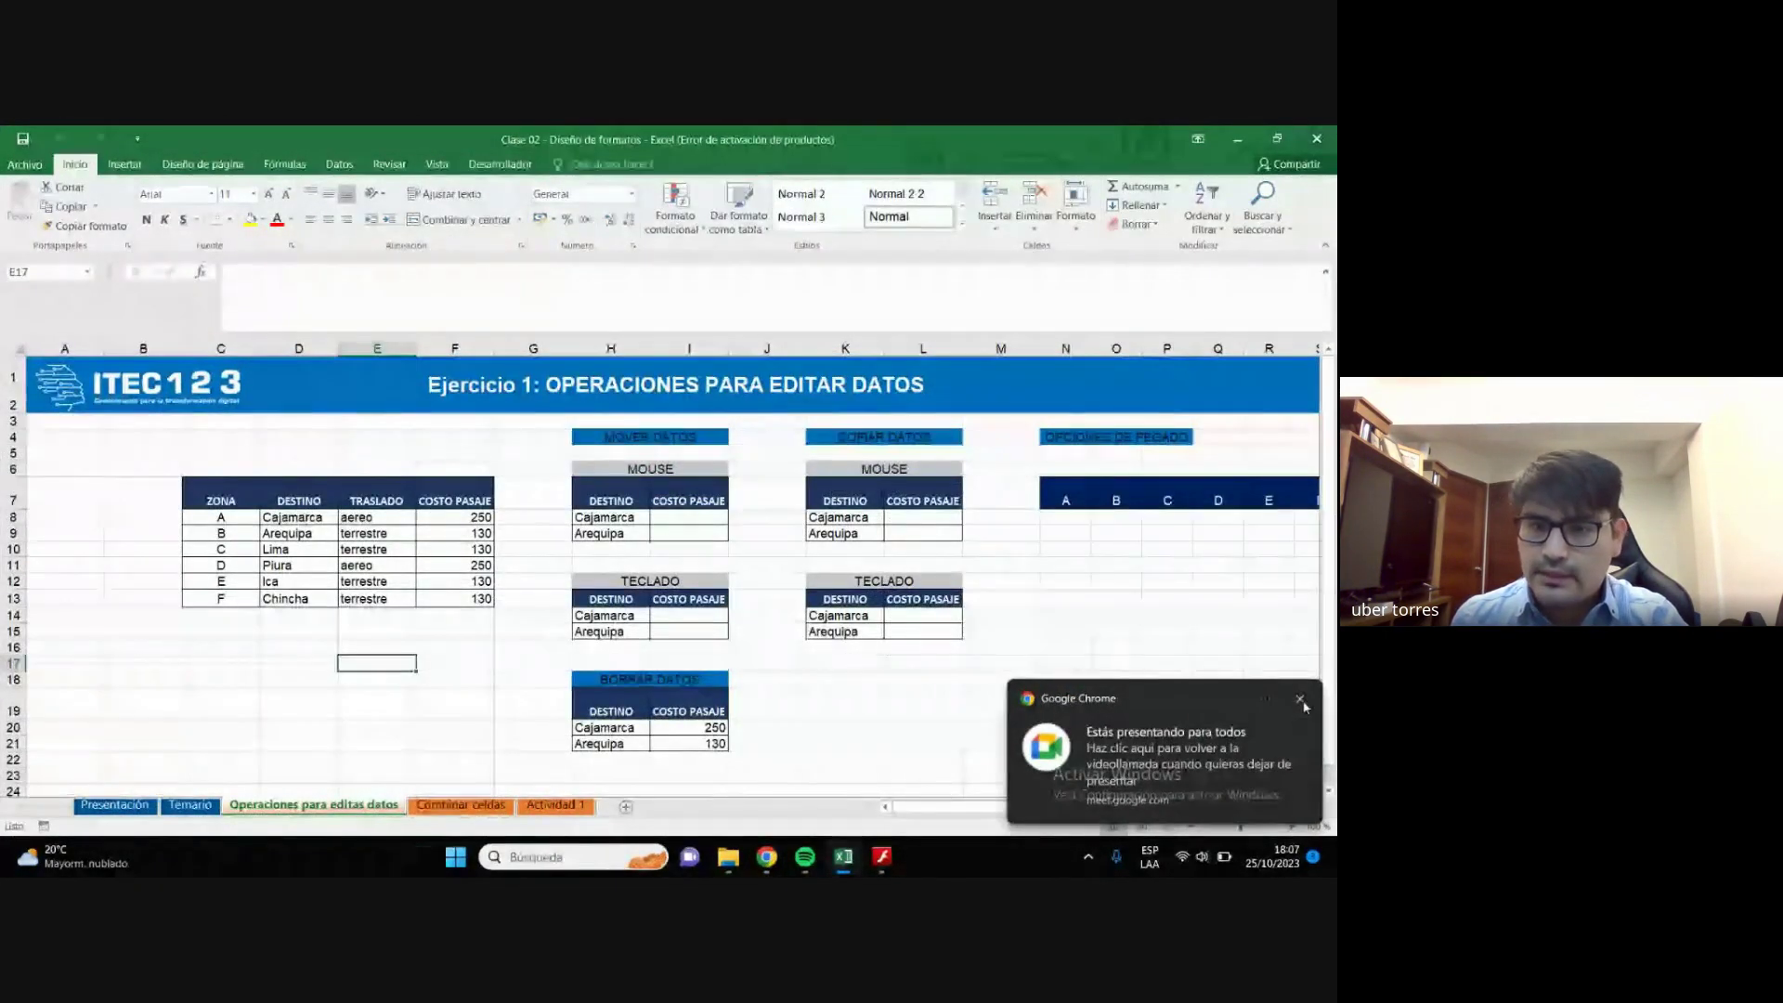
click(1299, 698)
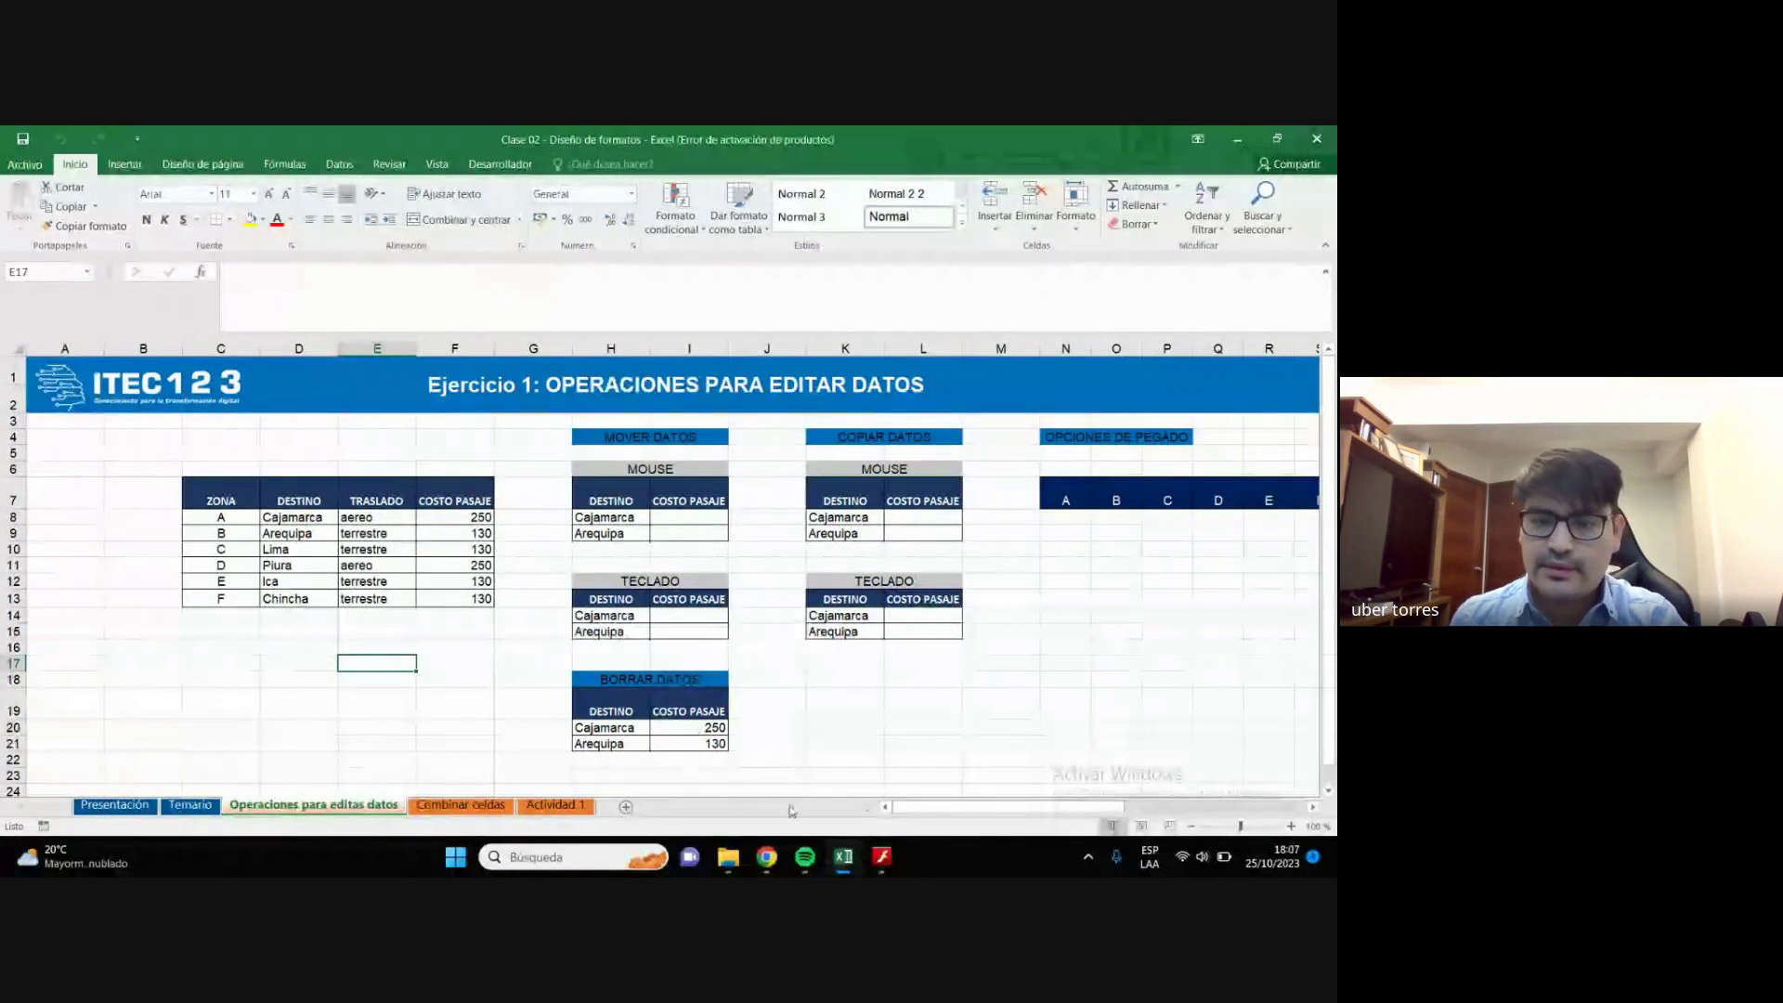
Bring the Meet call forward briefly, then hide it and select cell D16 in Excel.
click(767, 859)
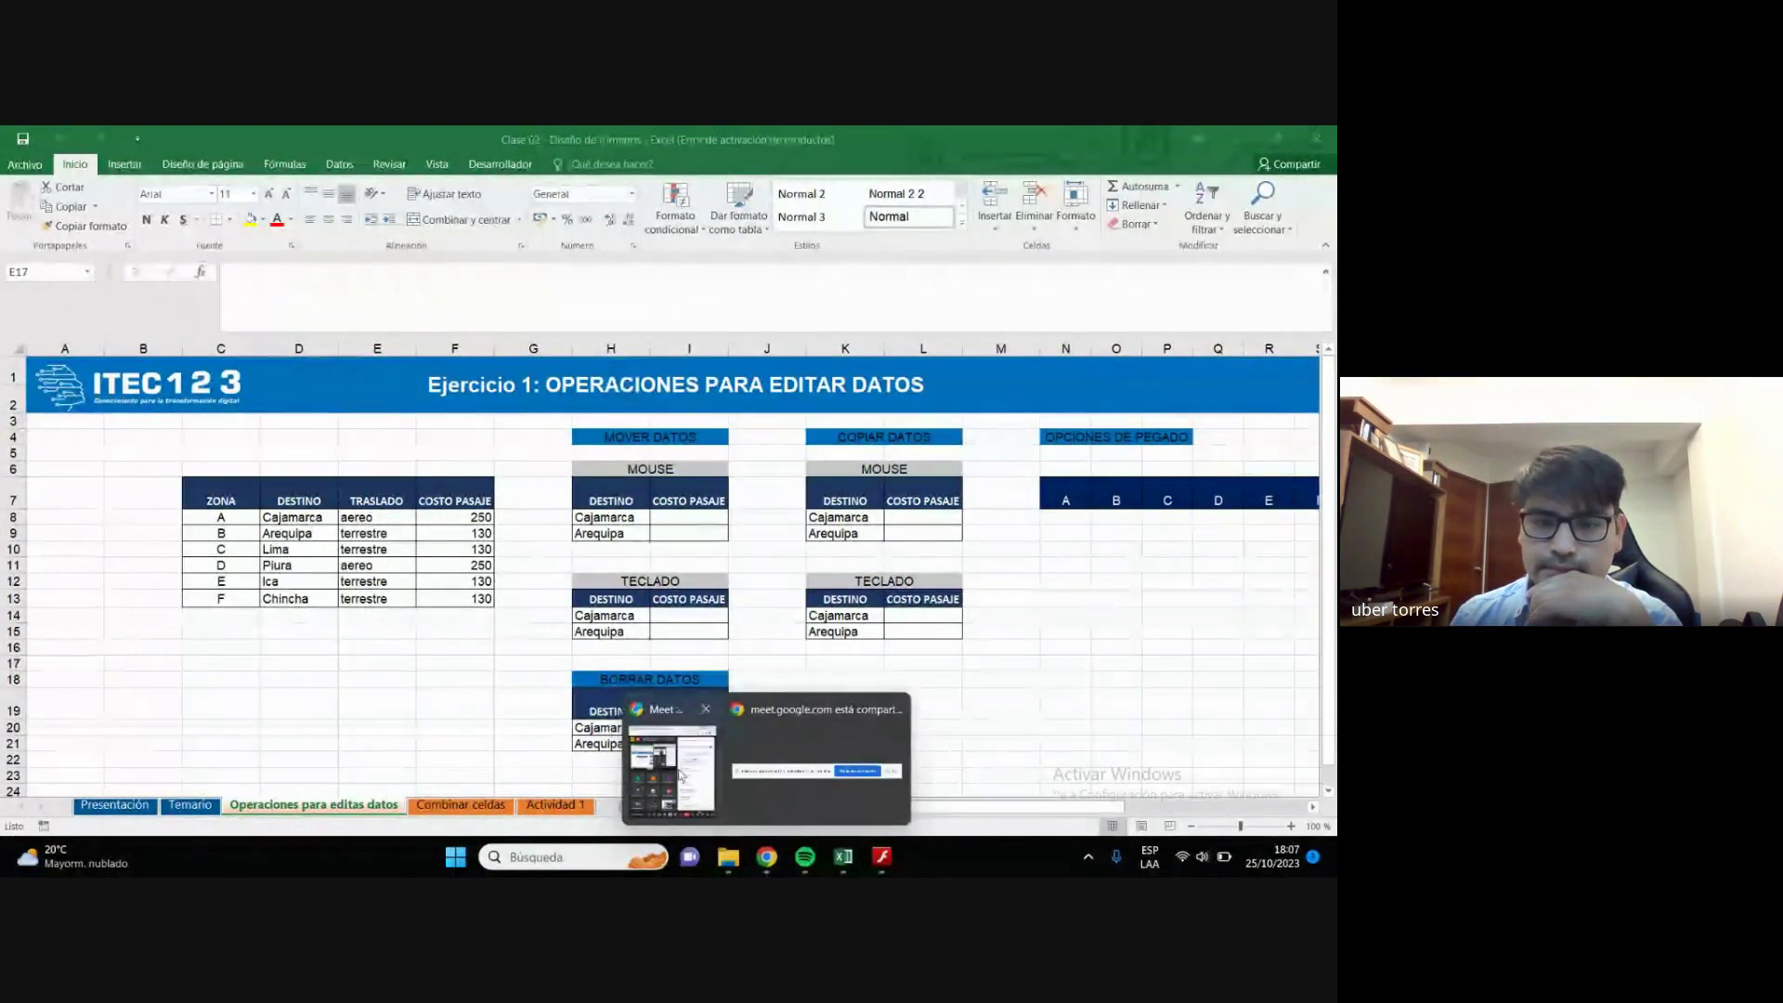
click(672, 766)
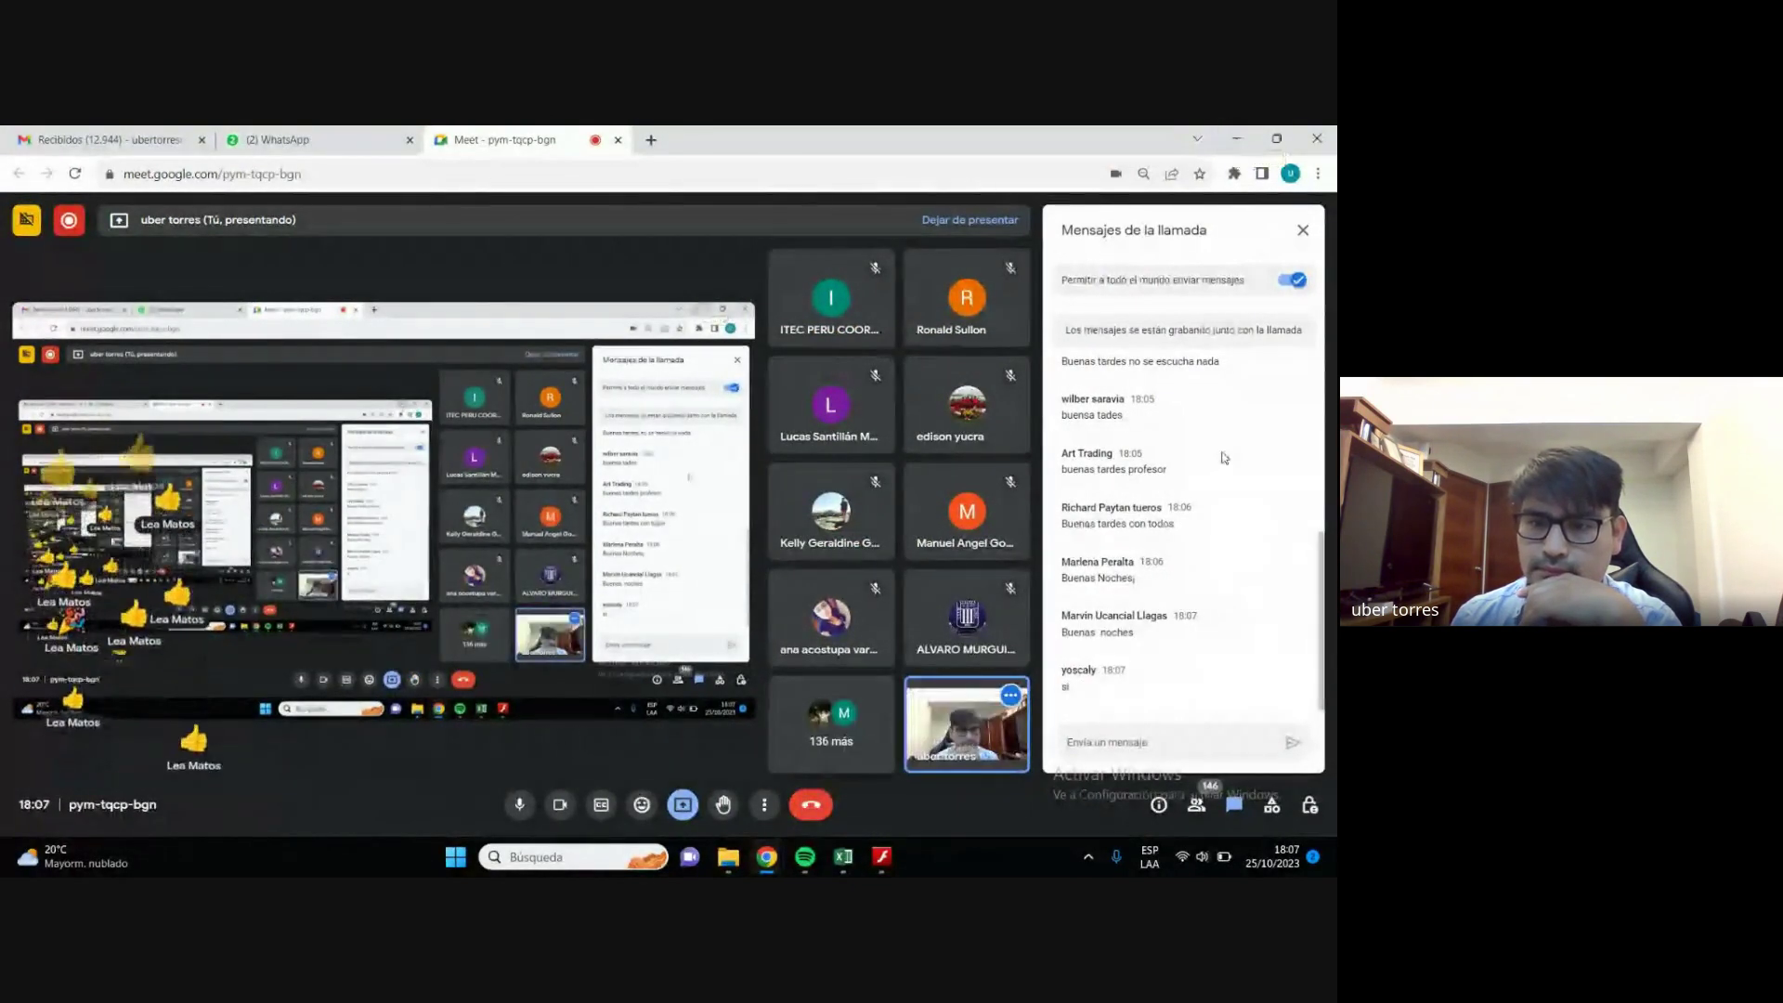
click(1237, 139)
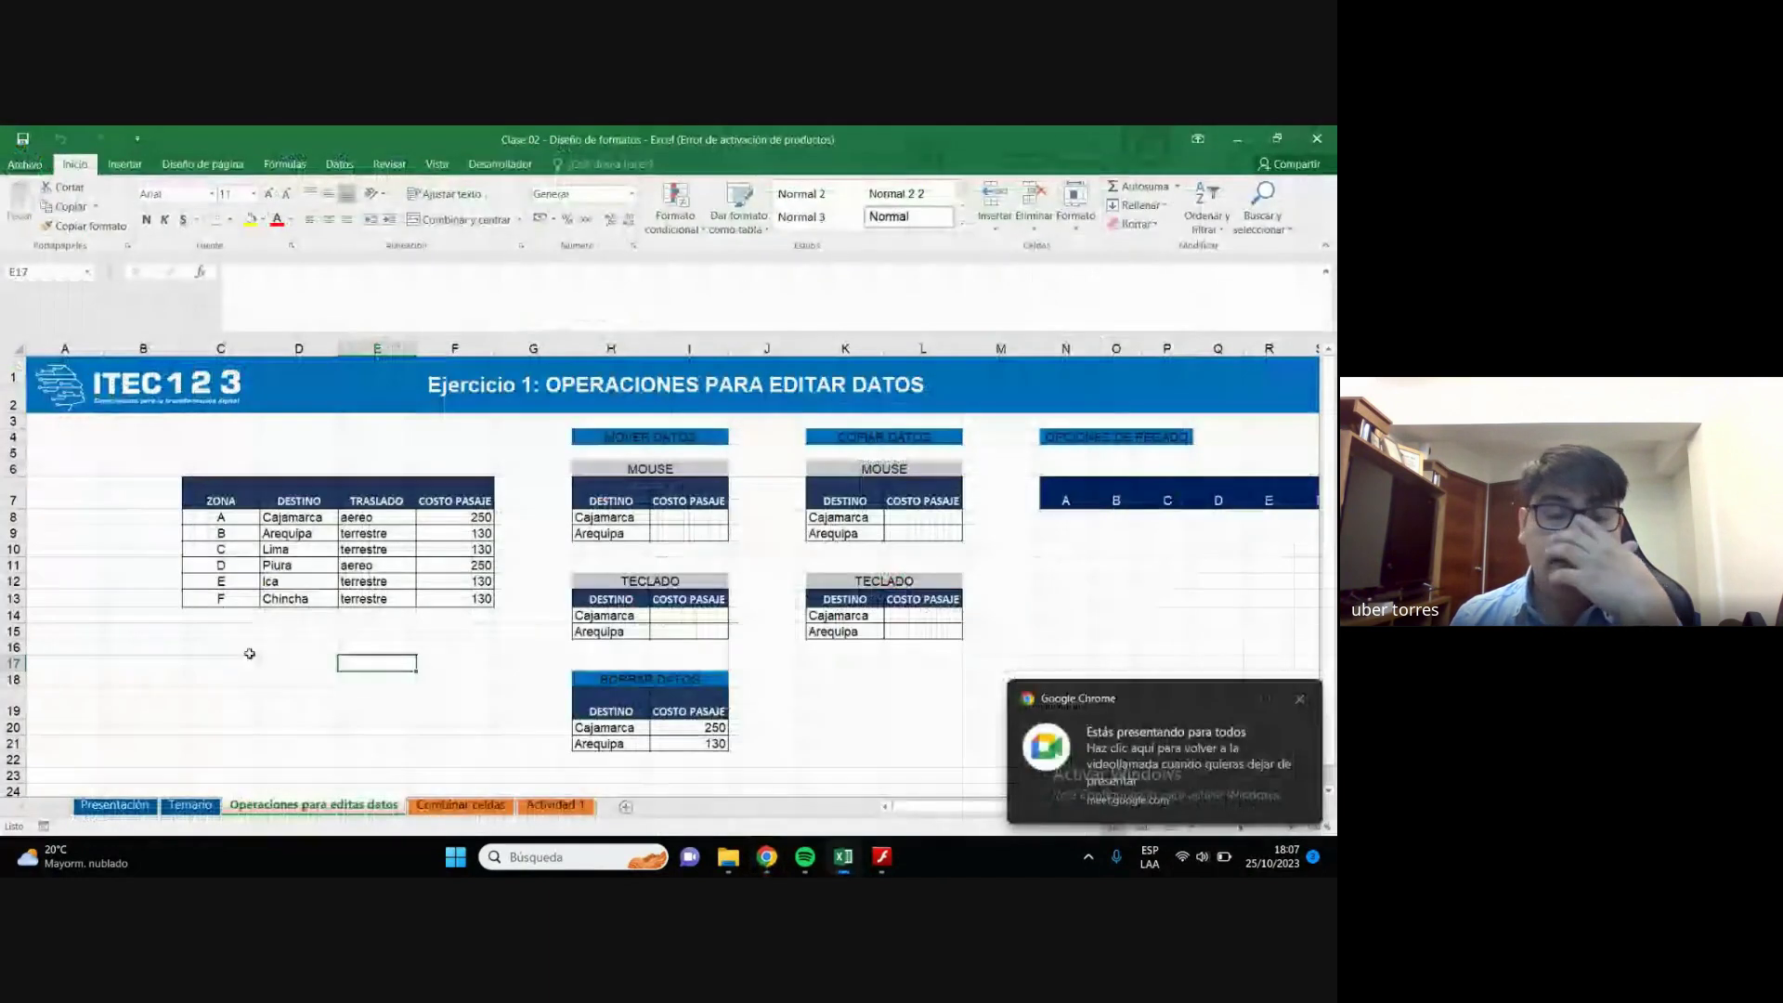
click(299, 648)
click(1324, 699)
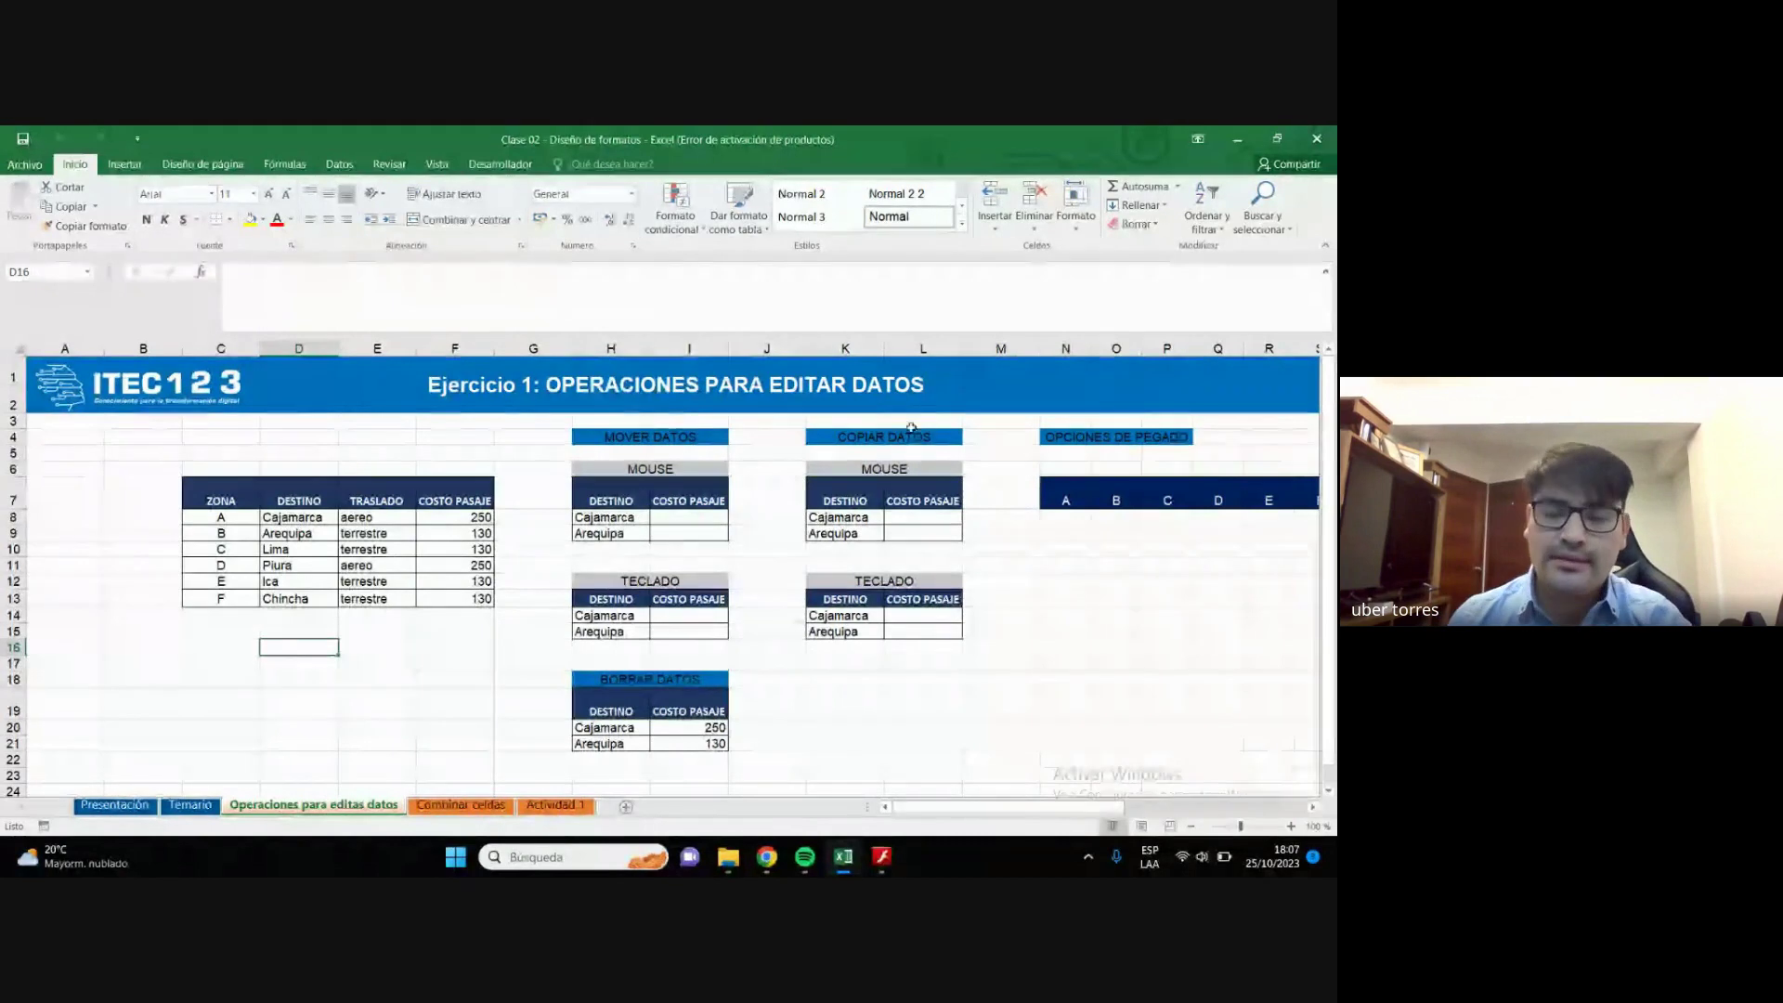
click(240, 661)
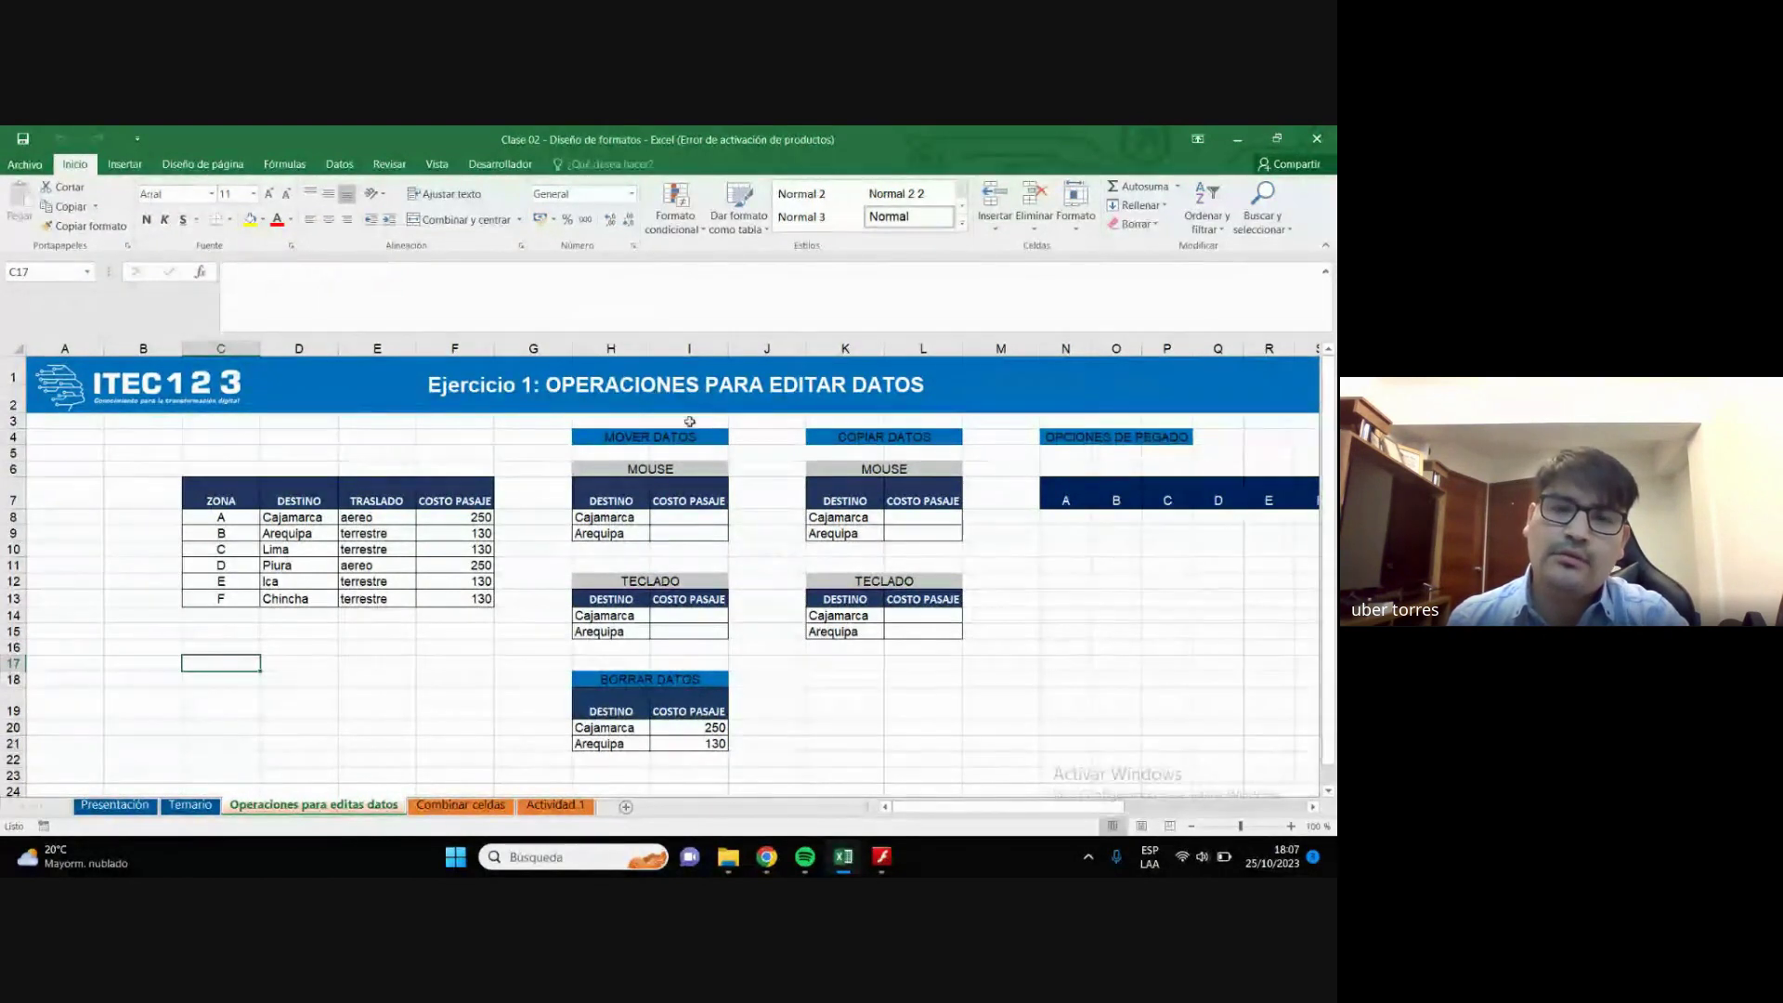
click(414, 650)
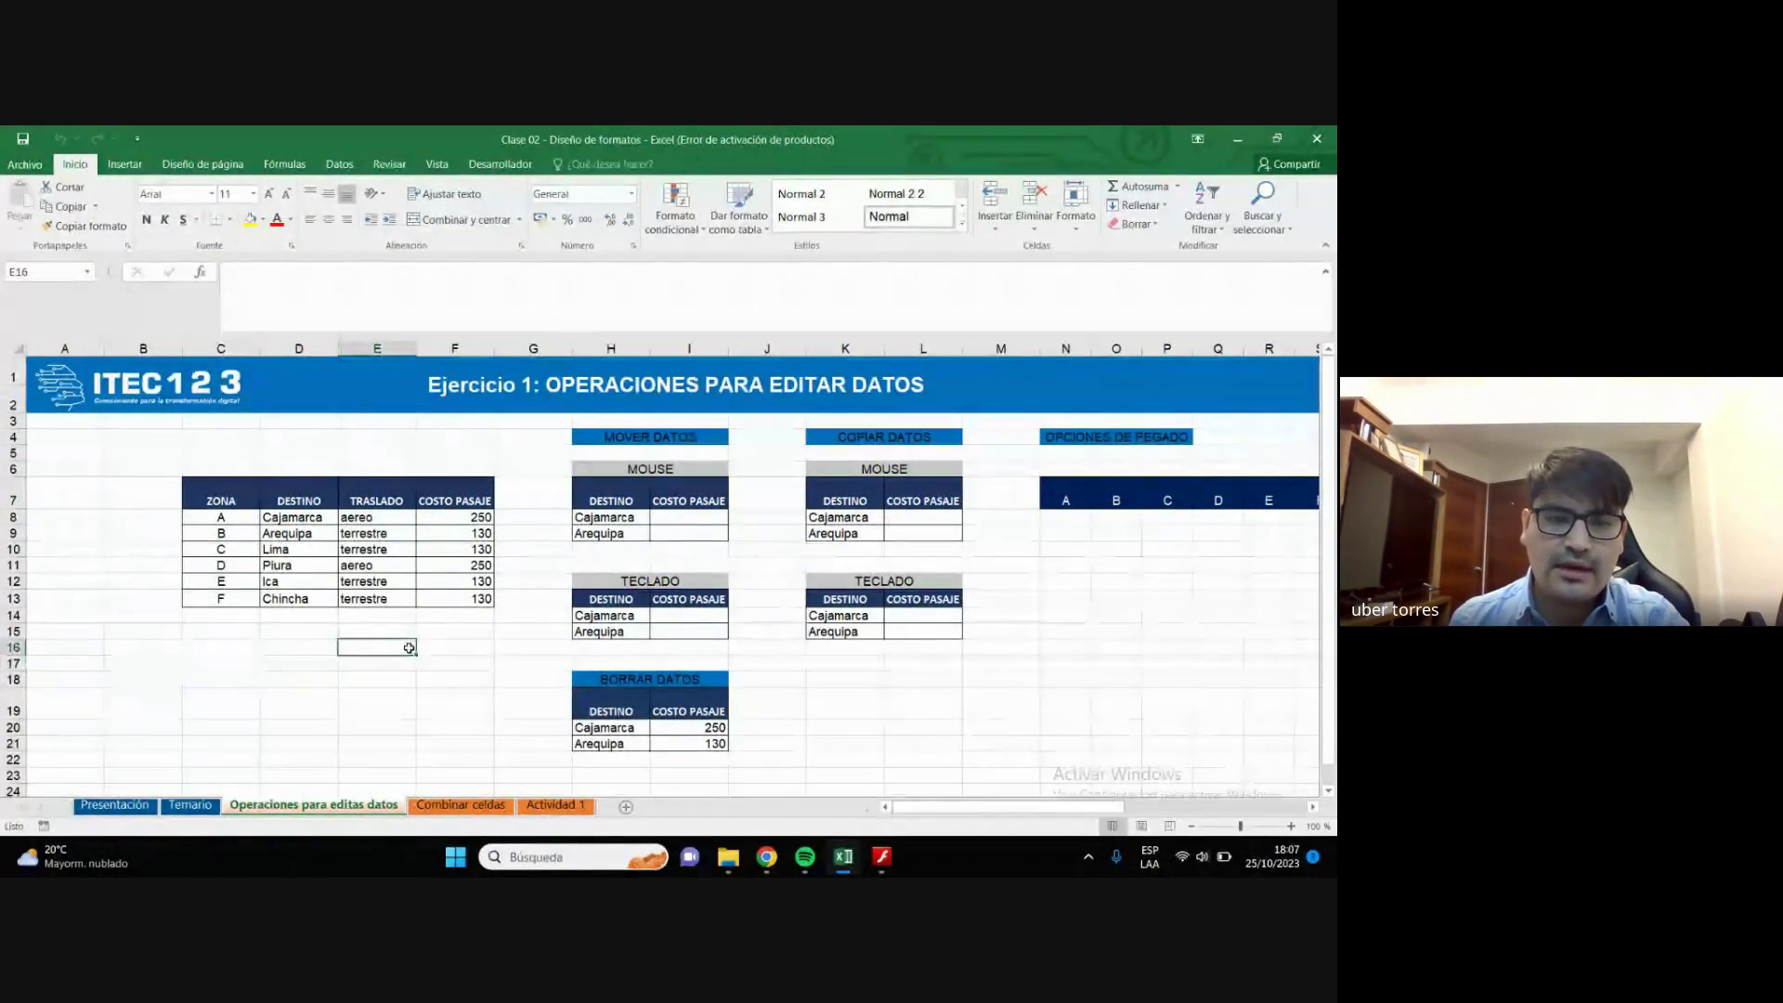
click(162, 637)
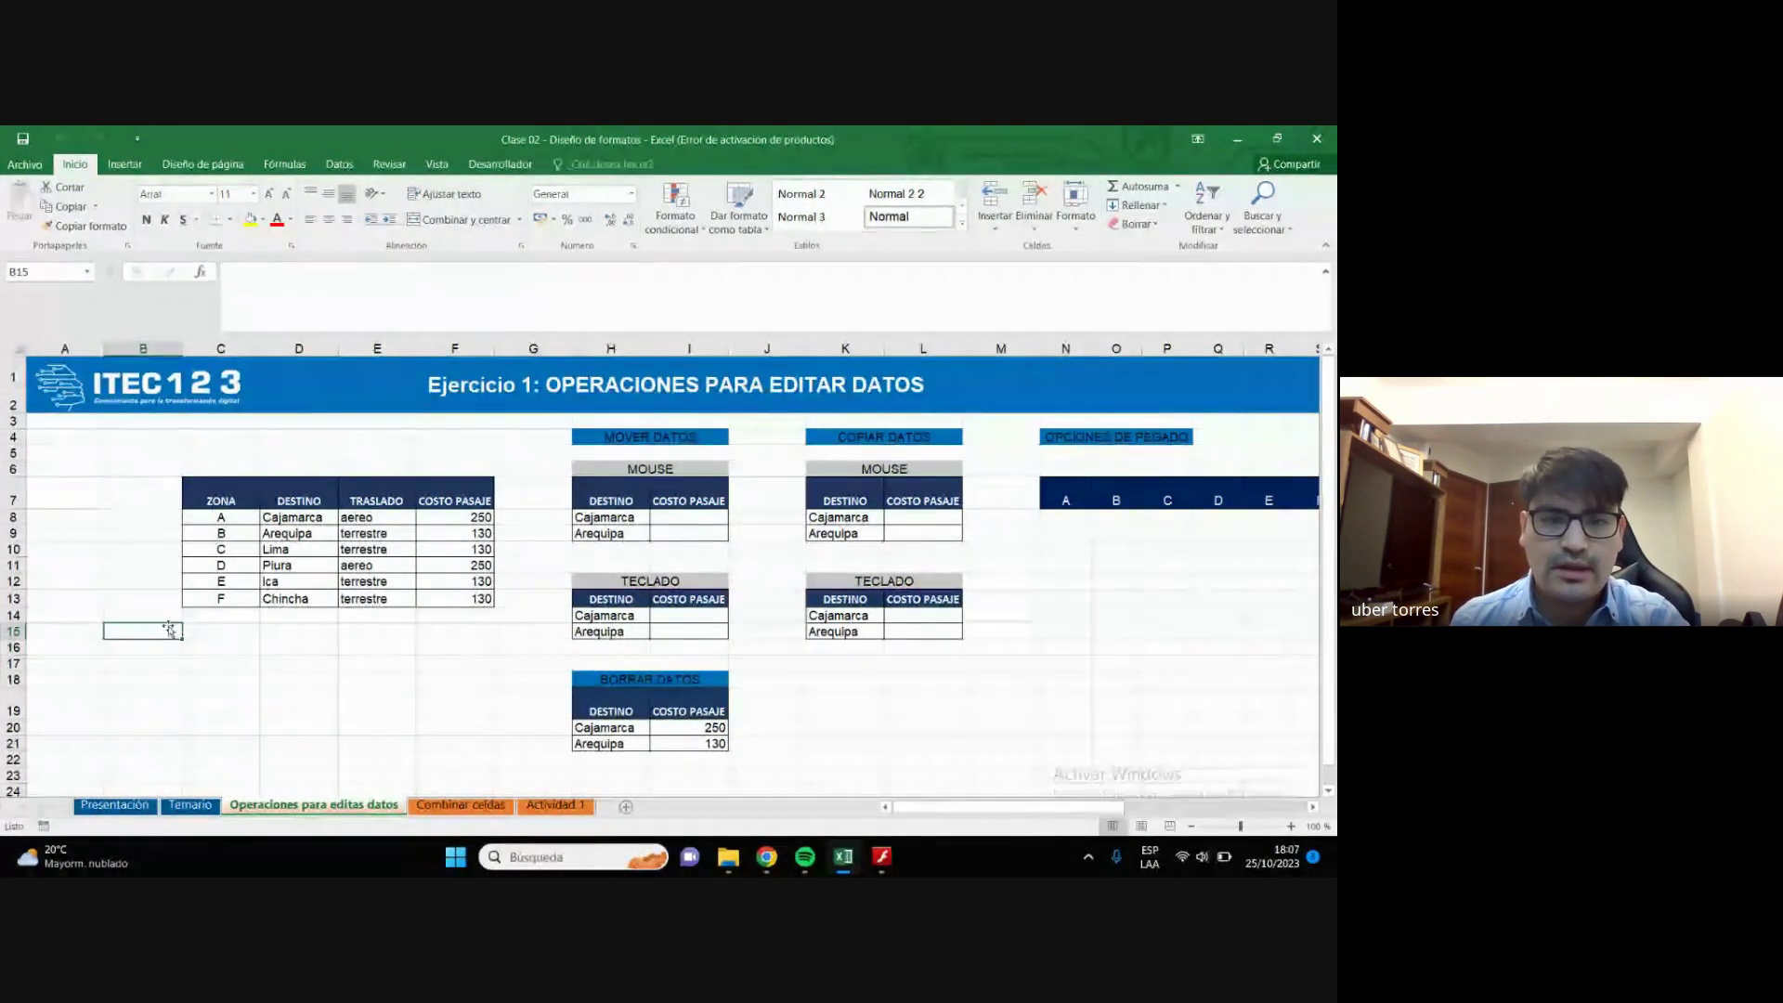
click(234, 641)
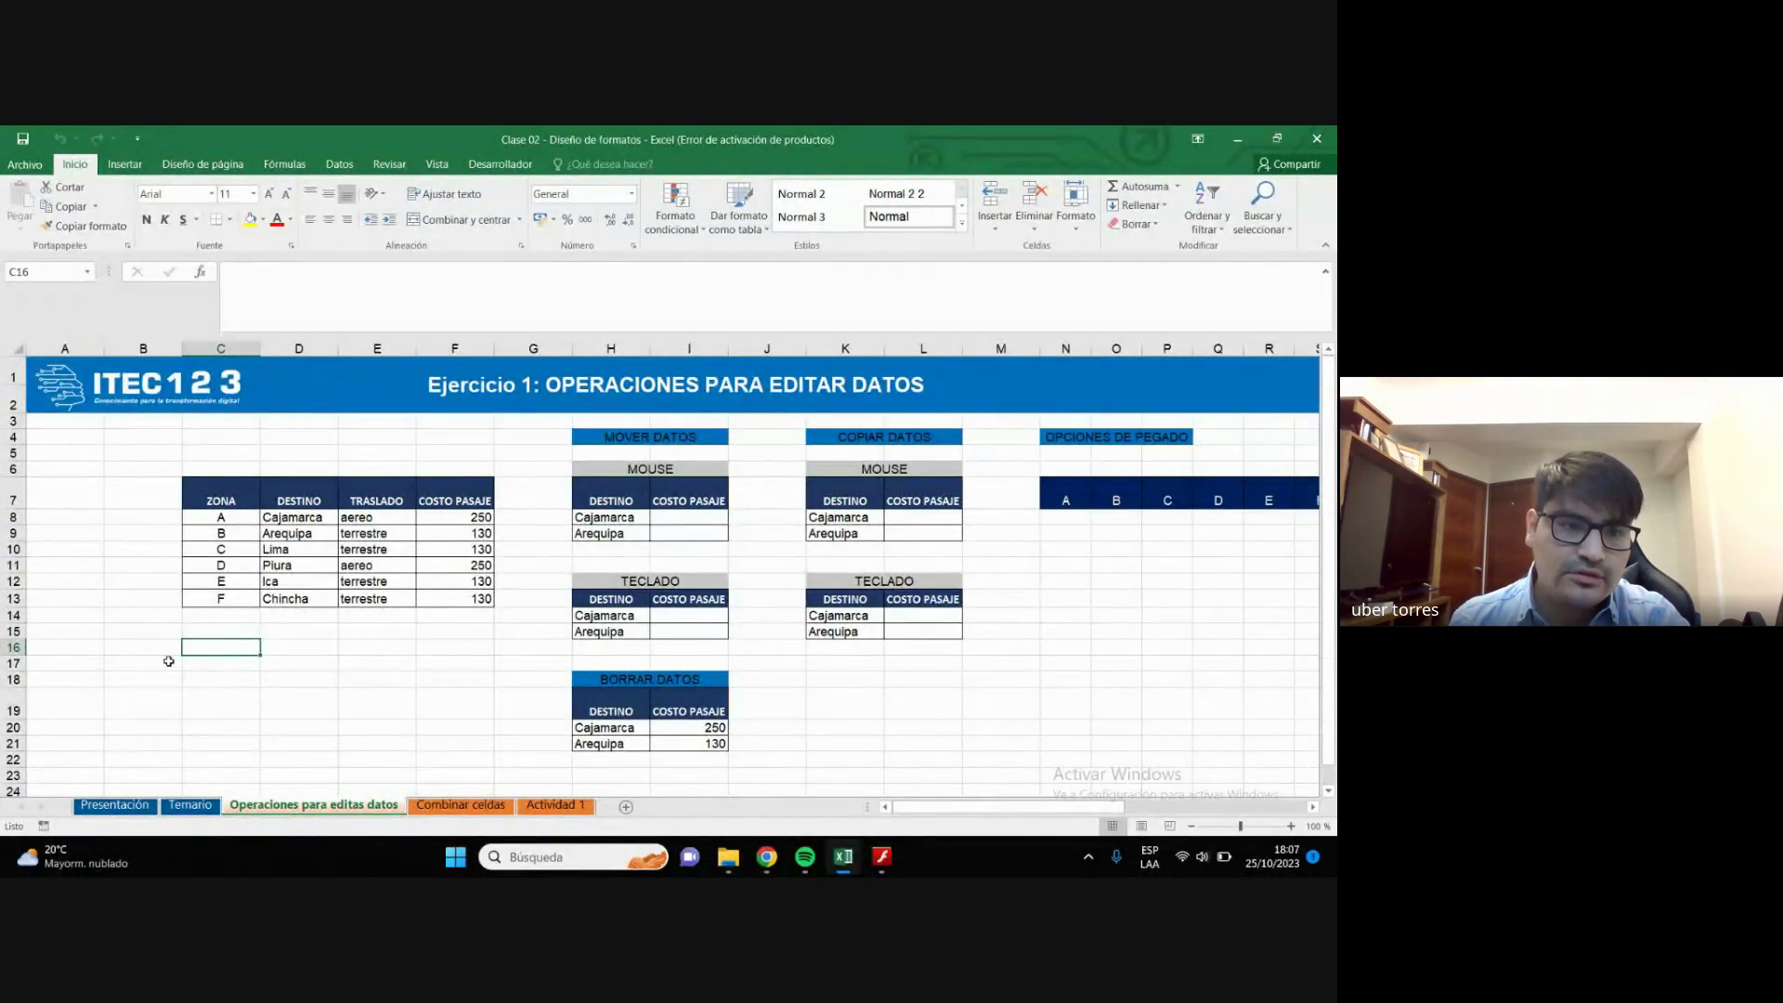
click(145, 644)
click(244, 659)
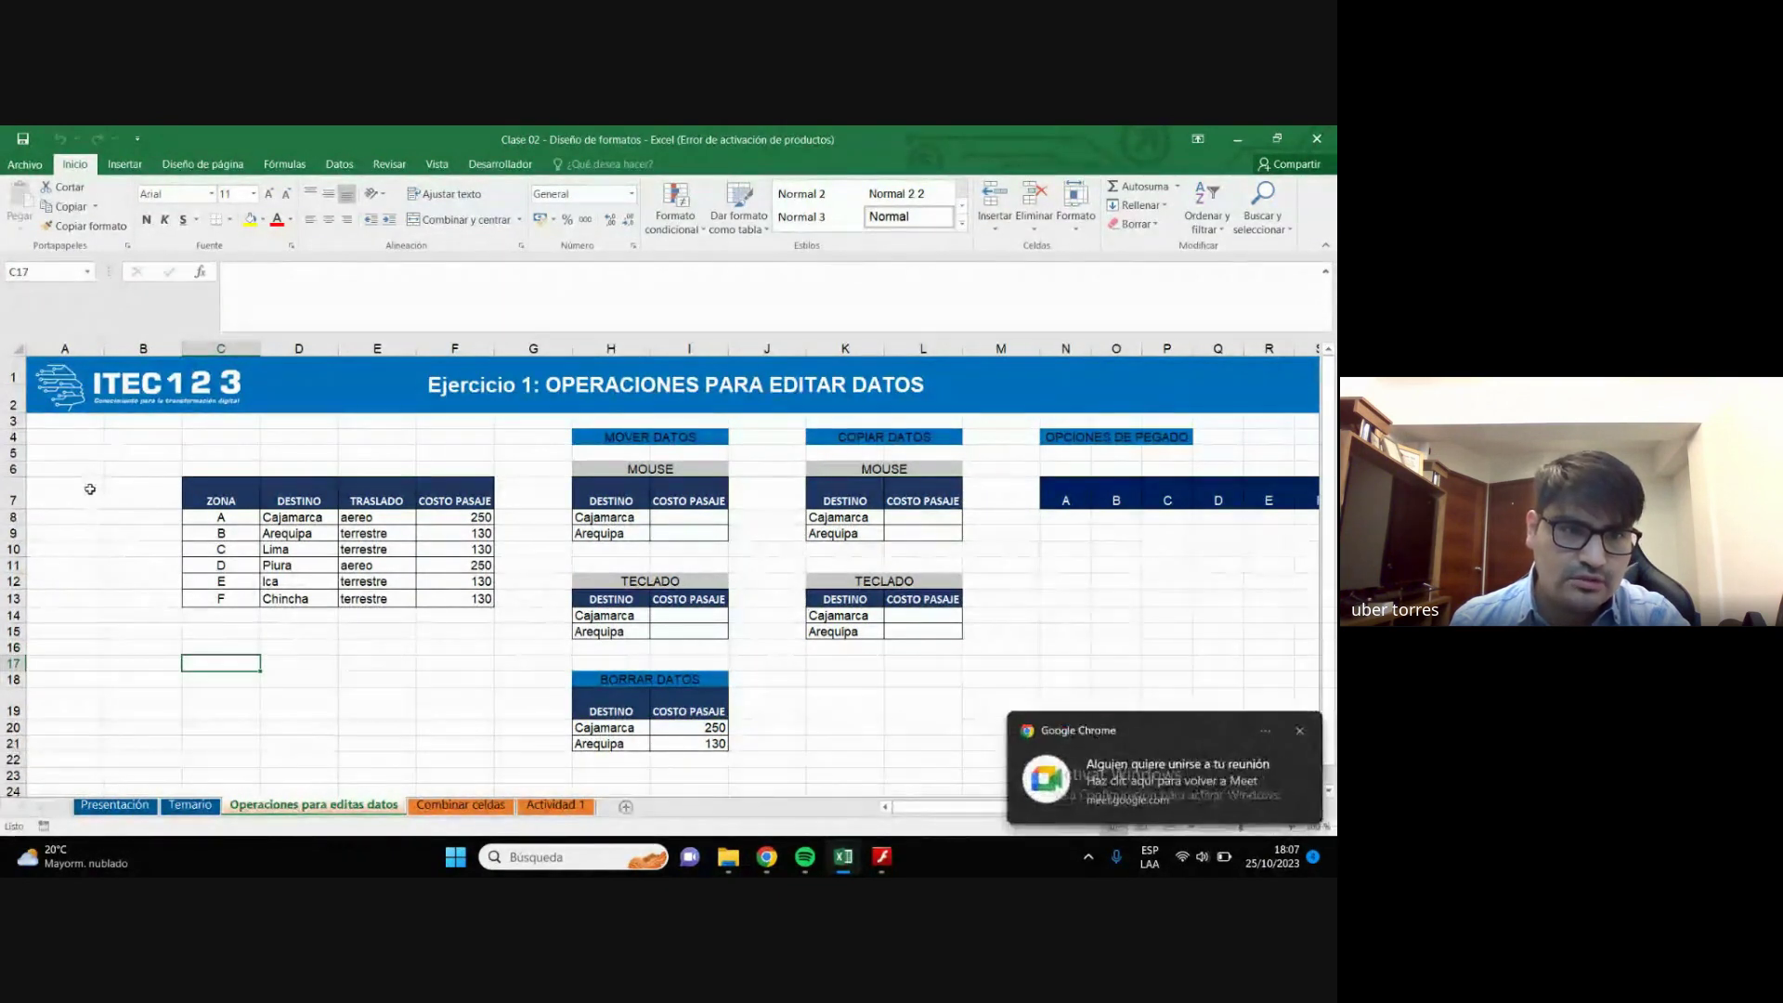
click(138, 659)
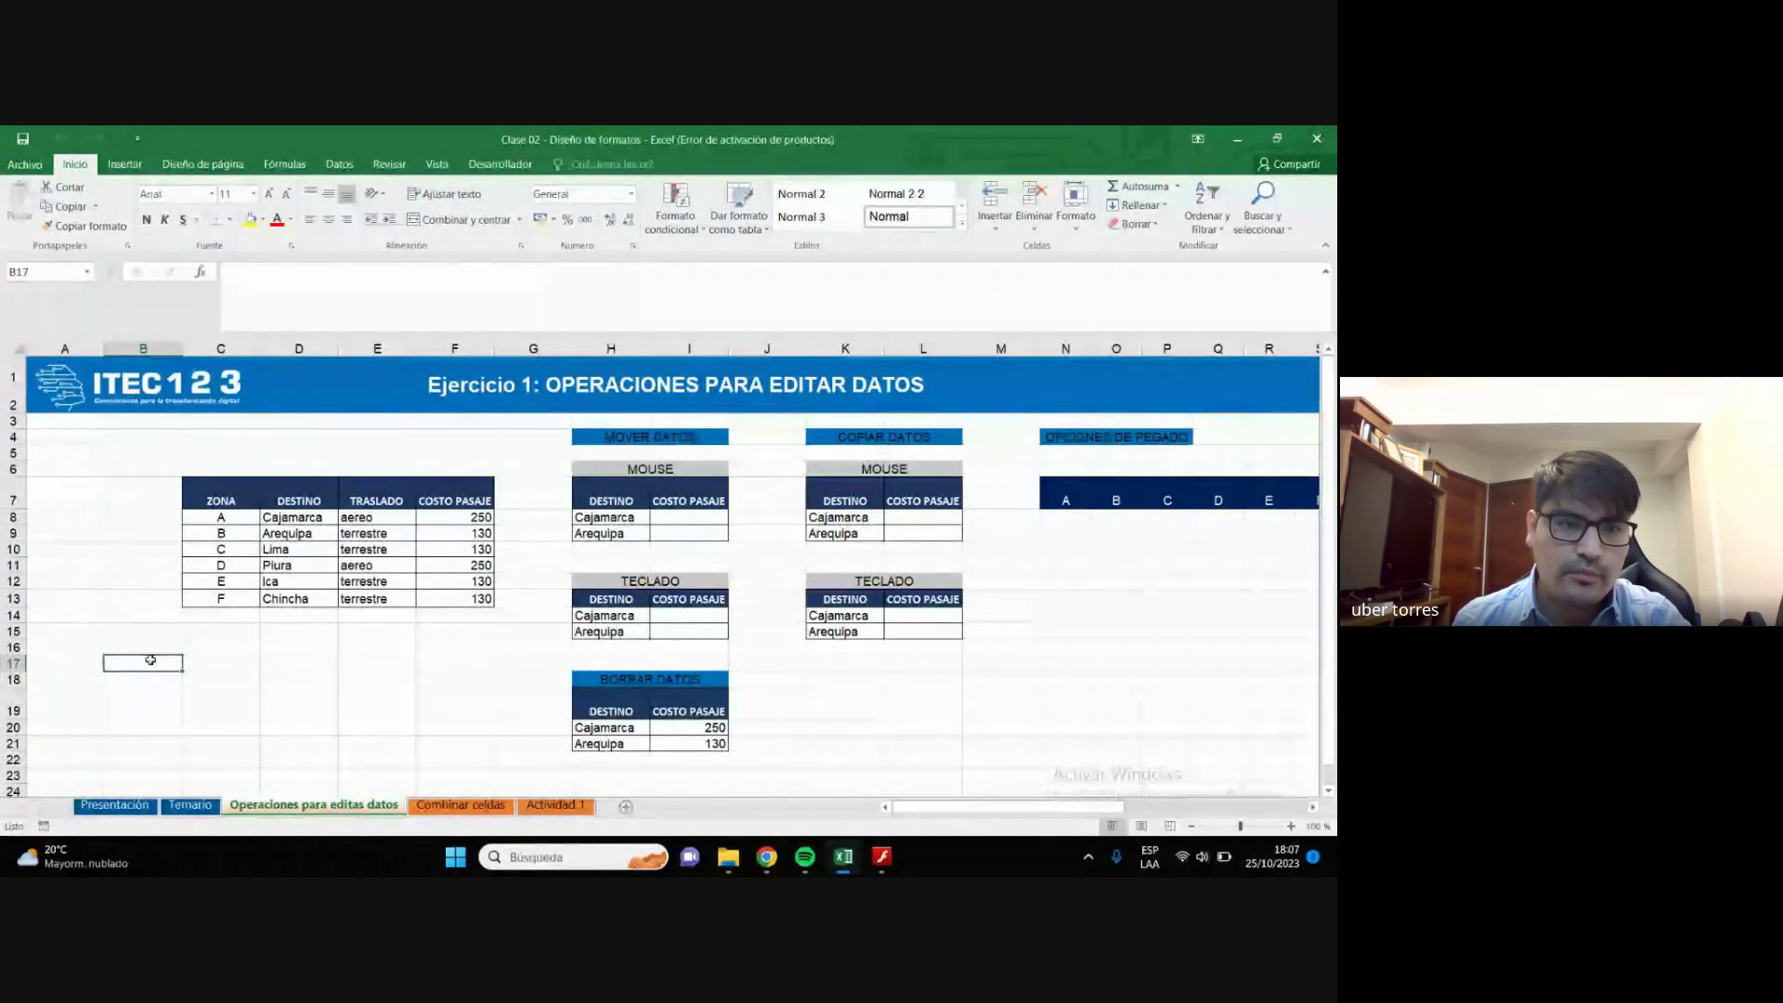
key(Right)
key(Left)
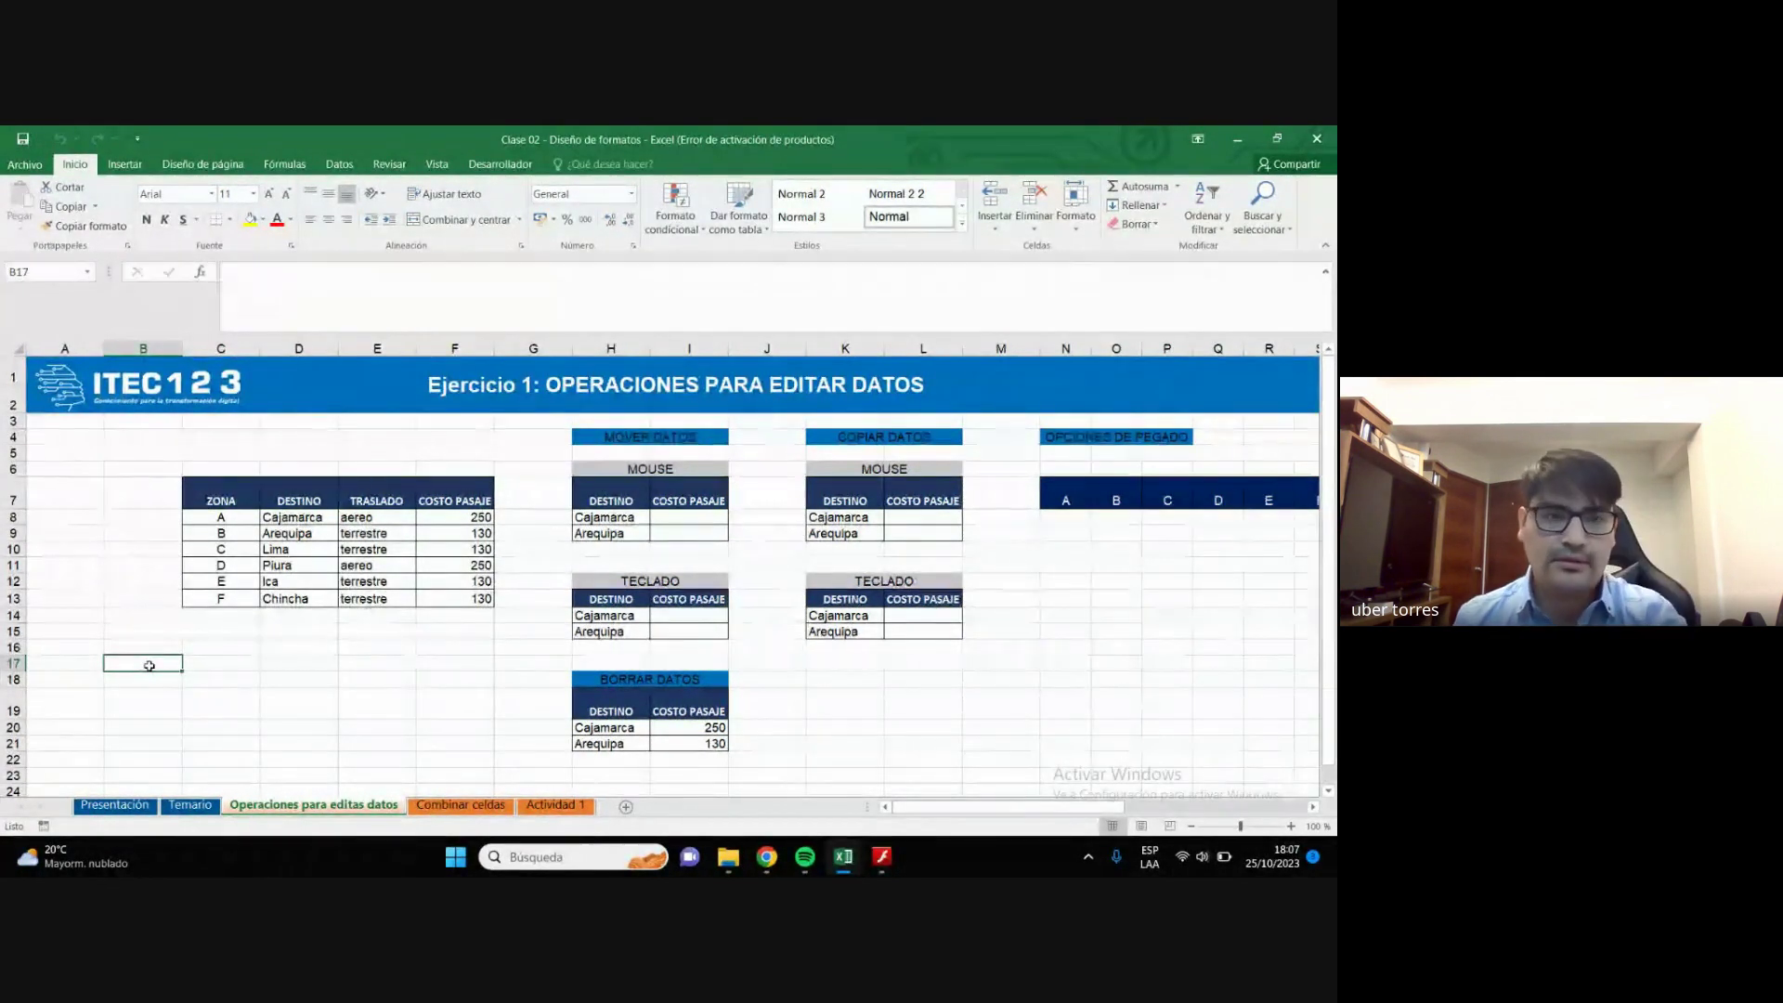
click(199, 666)
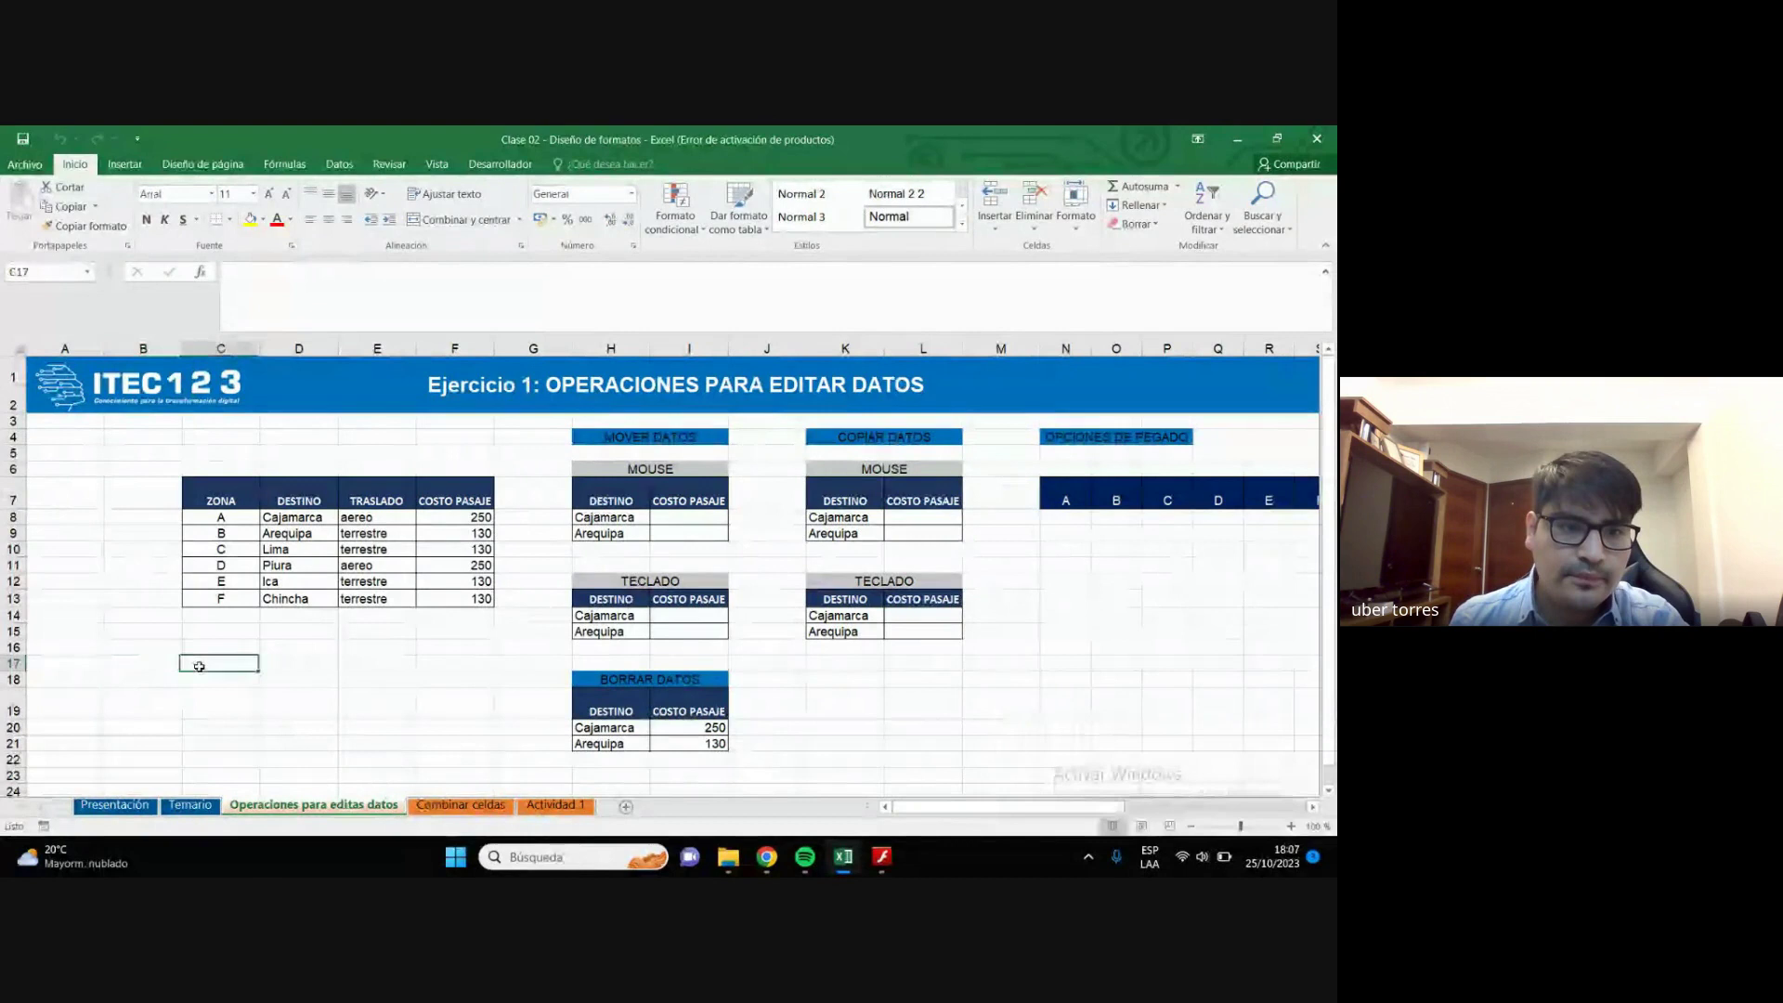
click(128, 657)
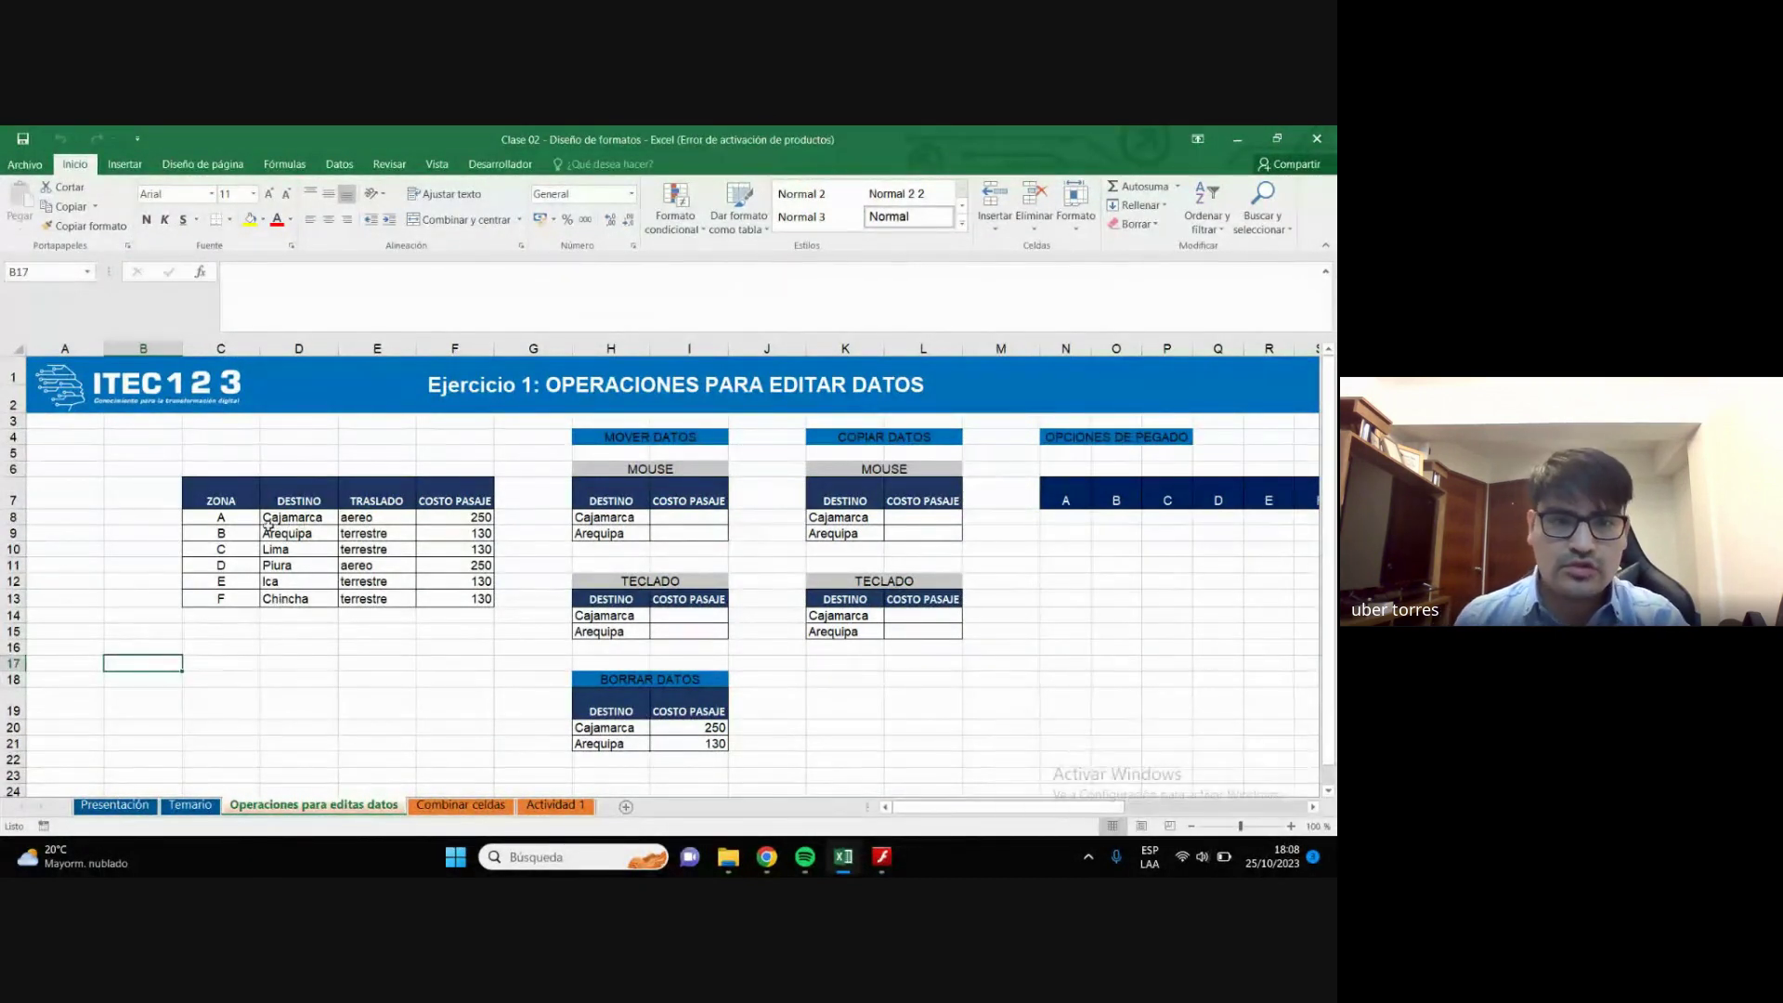
drag(223, 505, 453, 583)
drag(223, 504, 223, 581)
drag(299, 505, 299, 582)
drag(376, 504, 373, 599)
drag(455, 504, 455, 599)
click(355, 646)
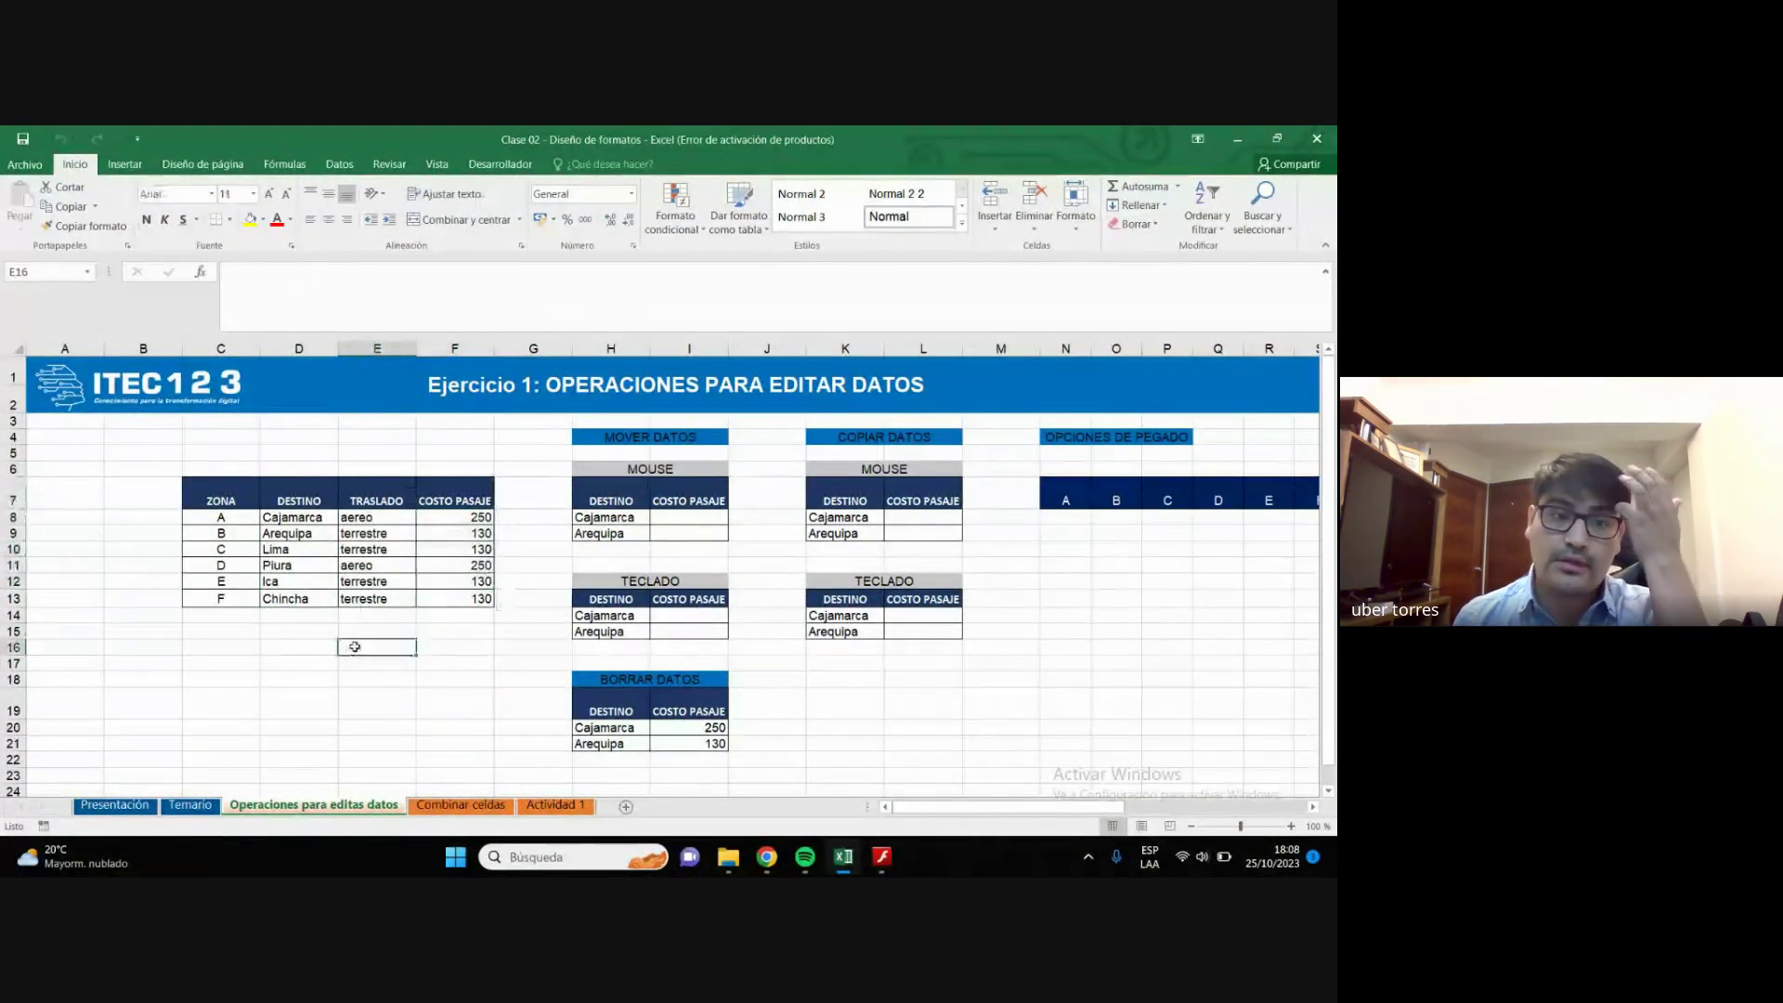
click(299, 501)
click(231, 498)
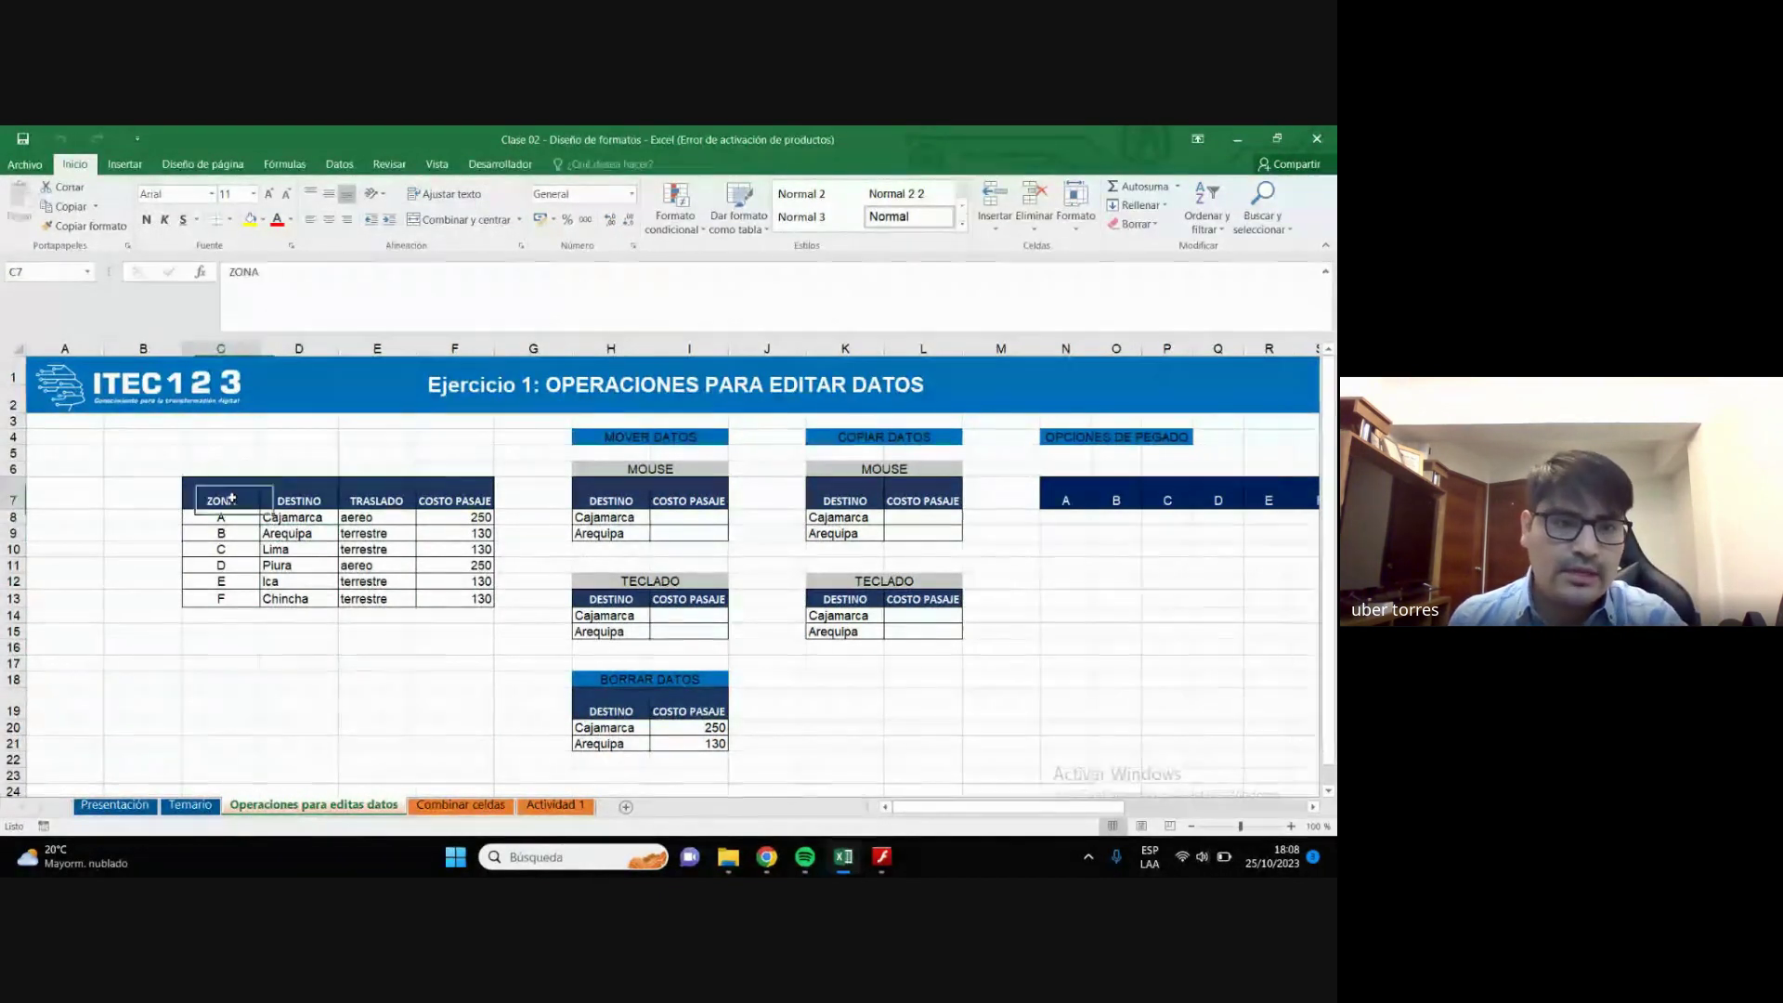
click(232, 517)
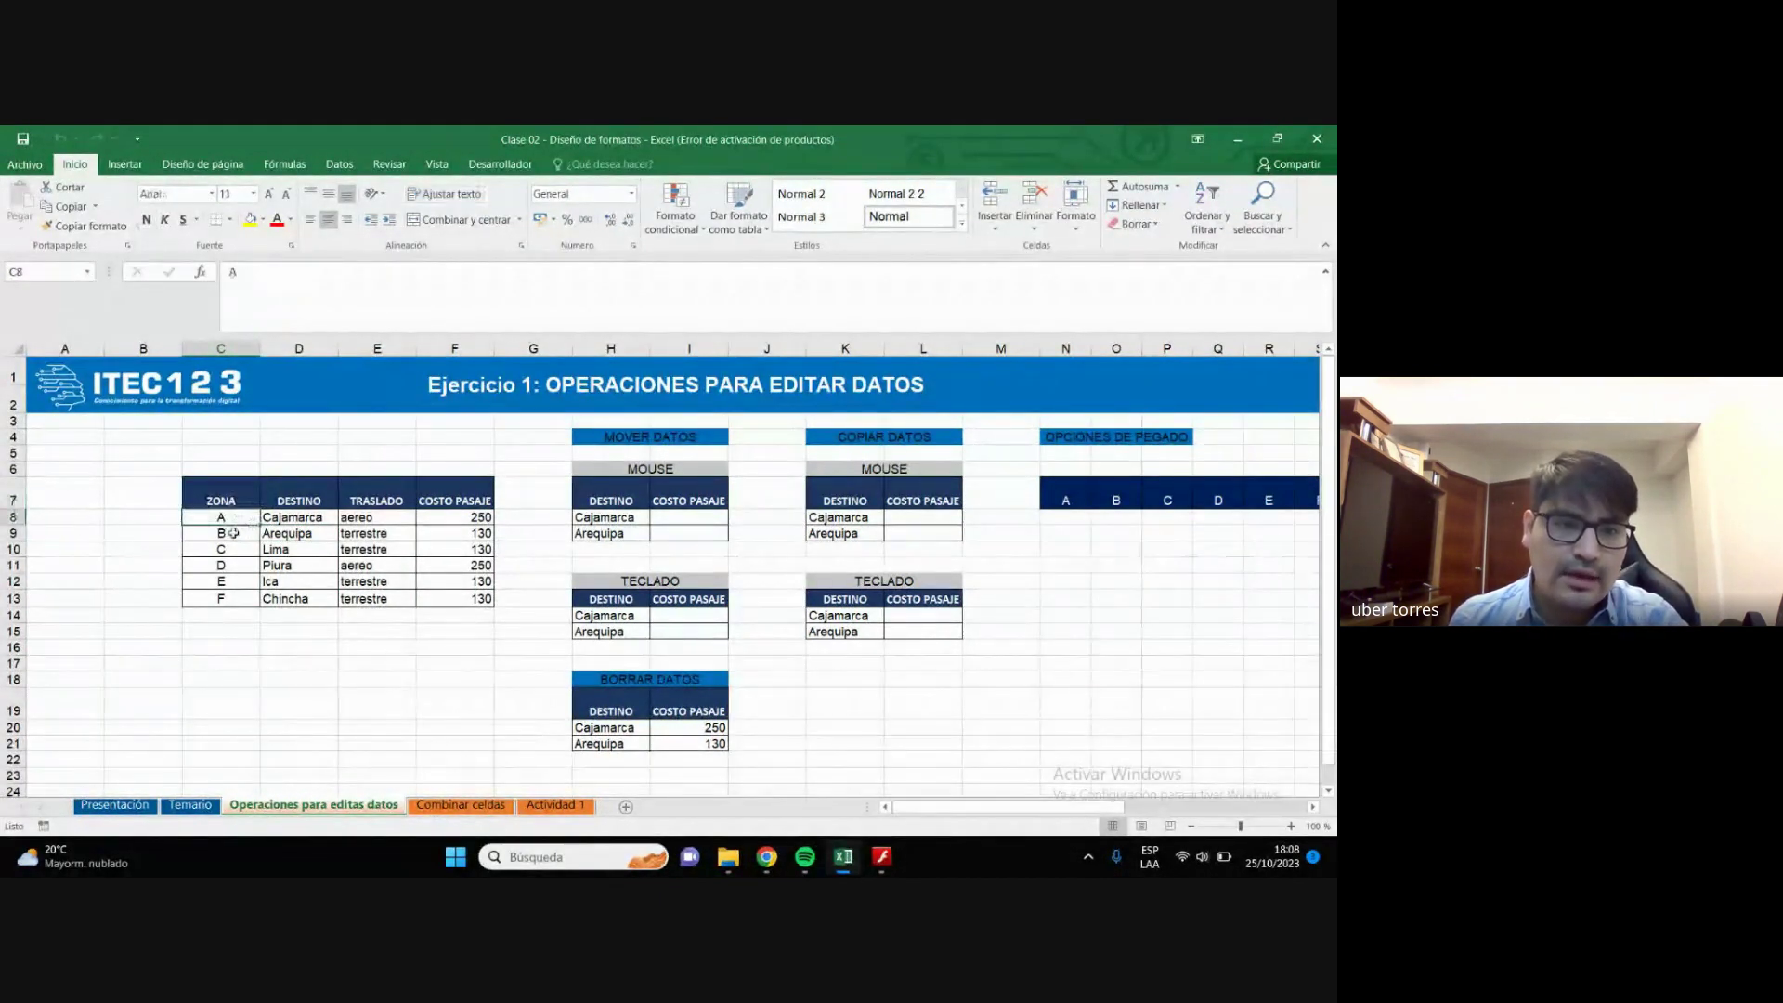
click(227, 533)
click(214, 549)
click(223, 564)
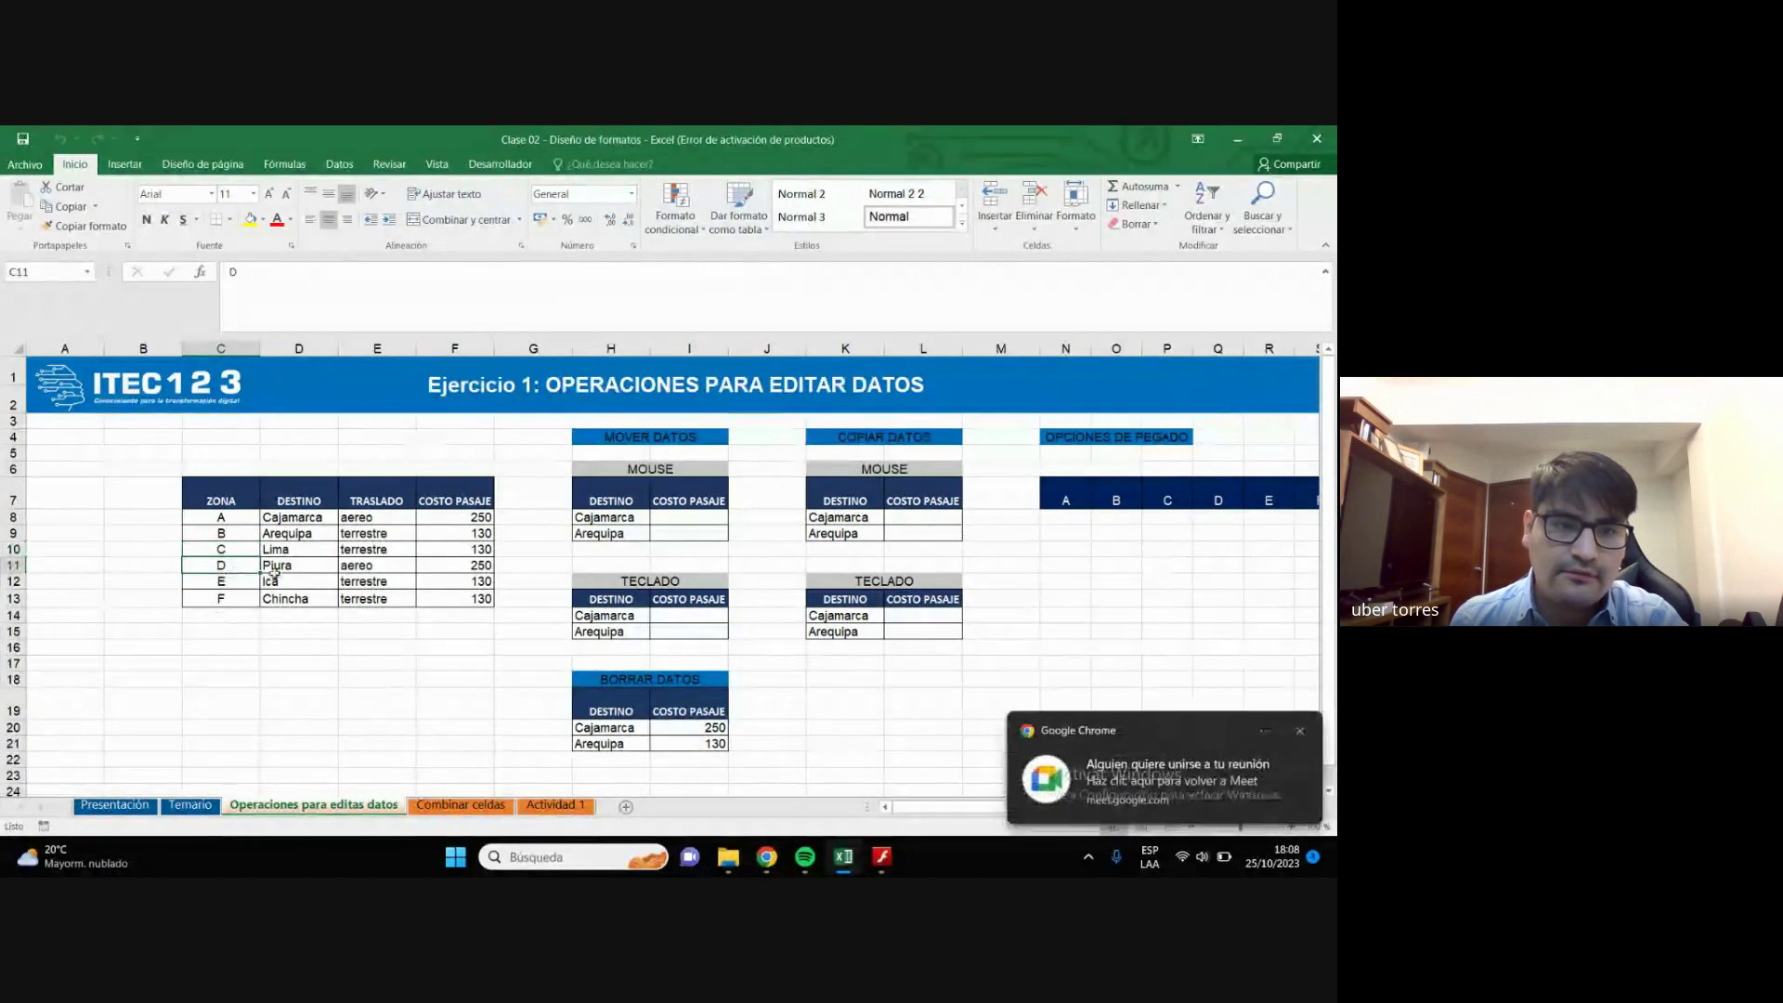
click(279, 566)
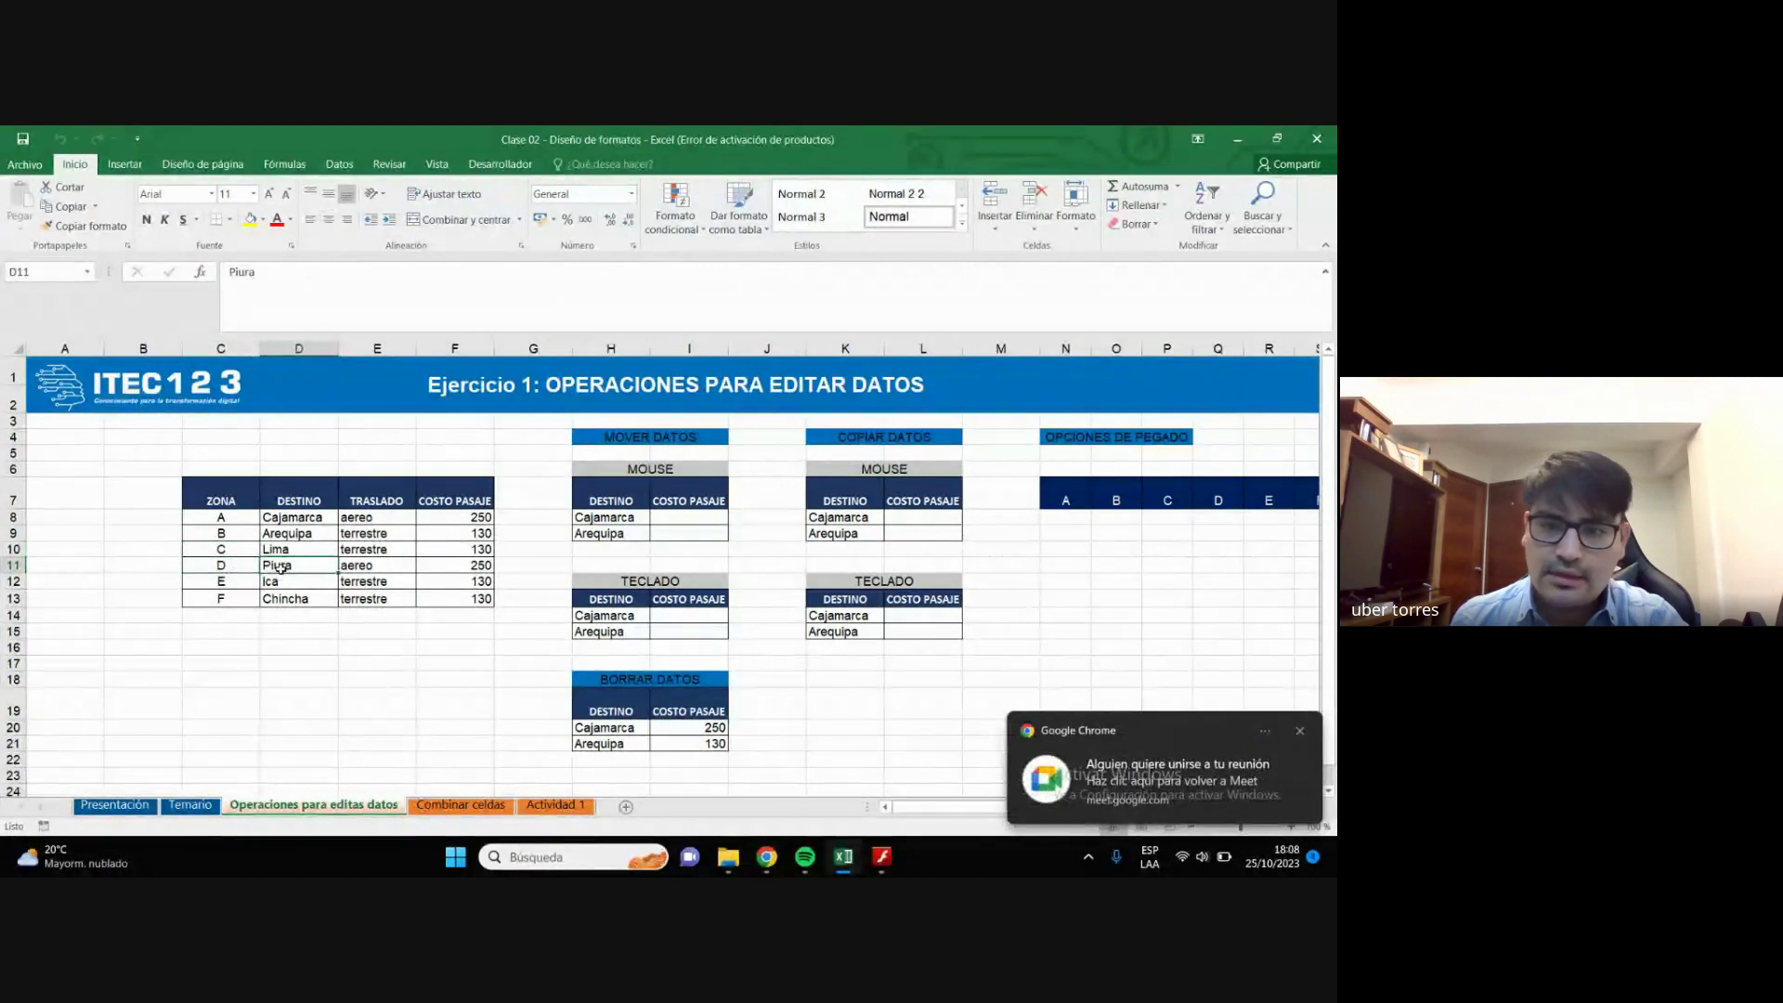
click(302, 518)
mouse_move(316, 525)
mouse_down()
mouse_move(298, 556)
mouse_move(325, 595)
mouse_up()
click(390, 522)
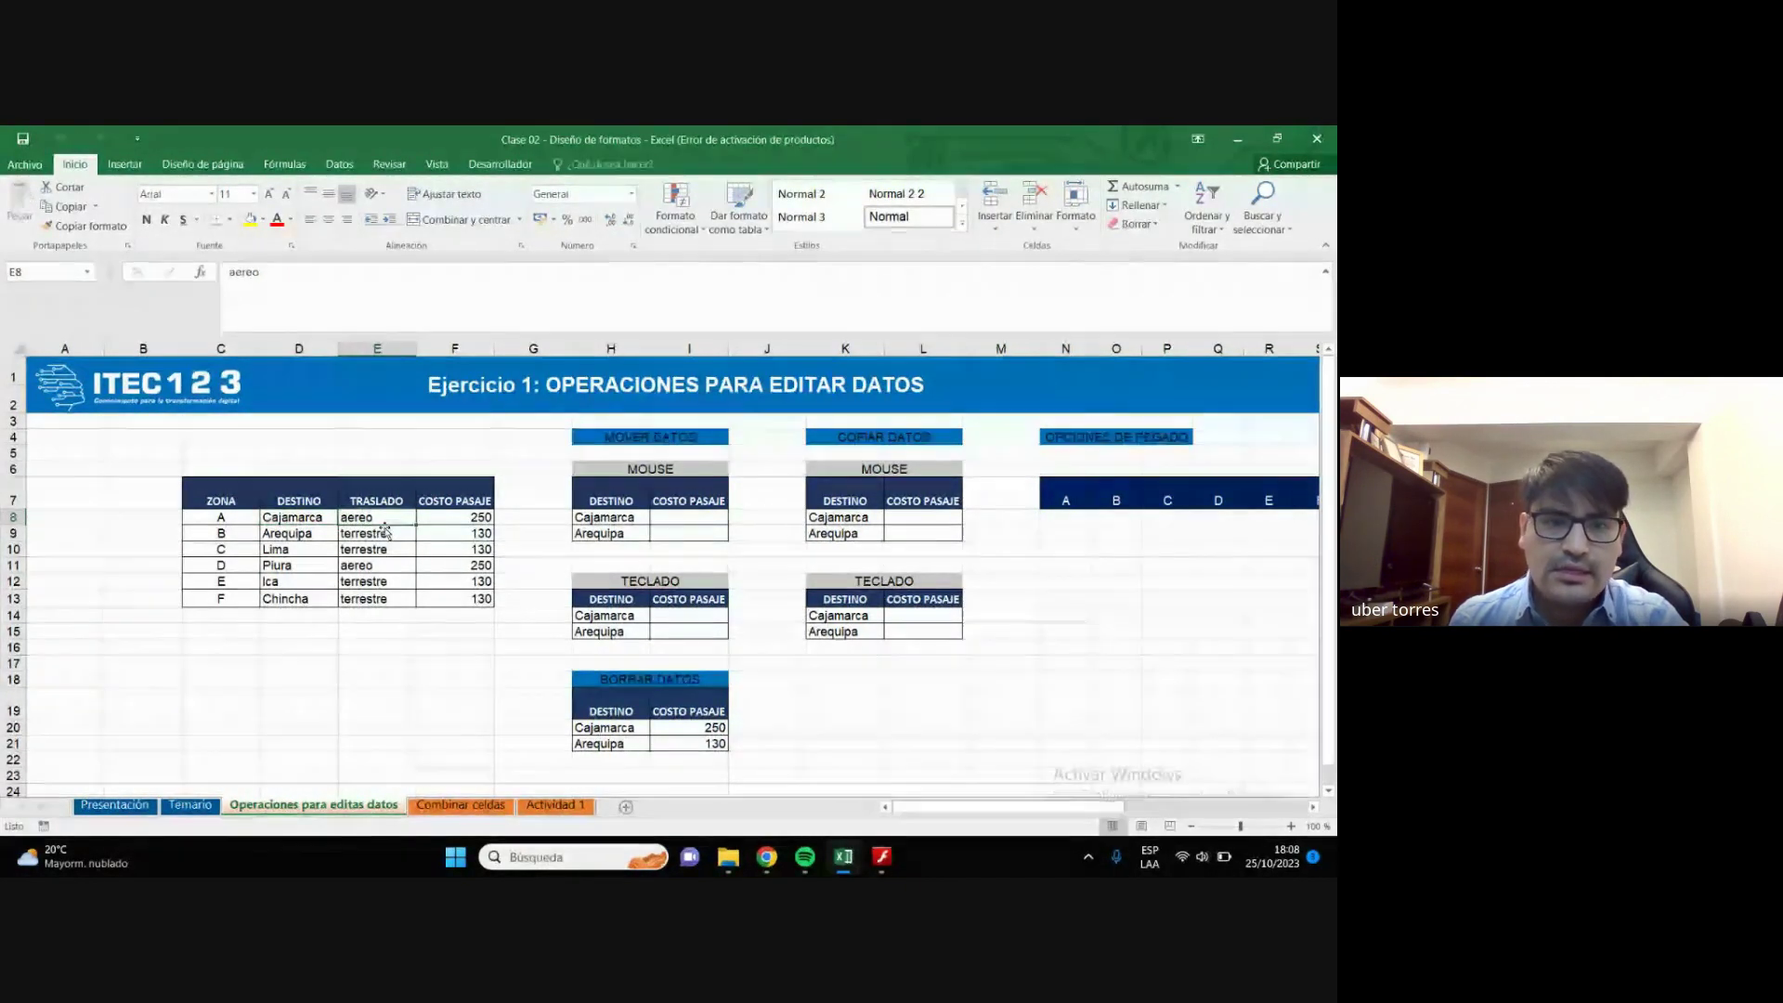
drag(387, 520, 402, 527)
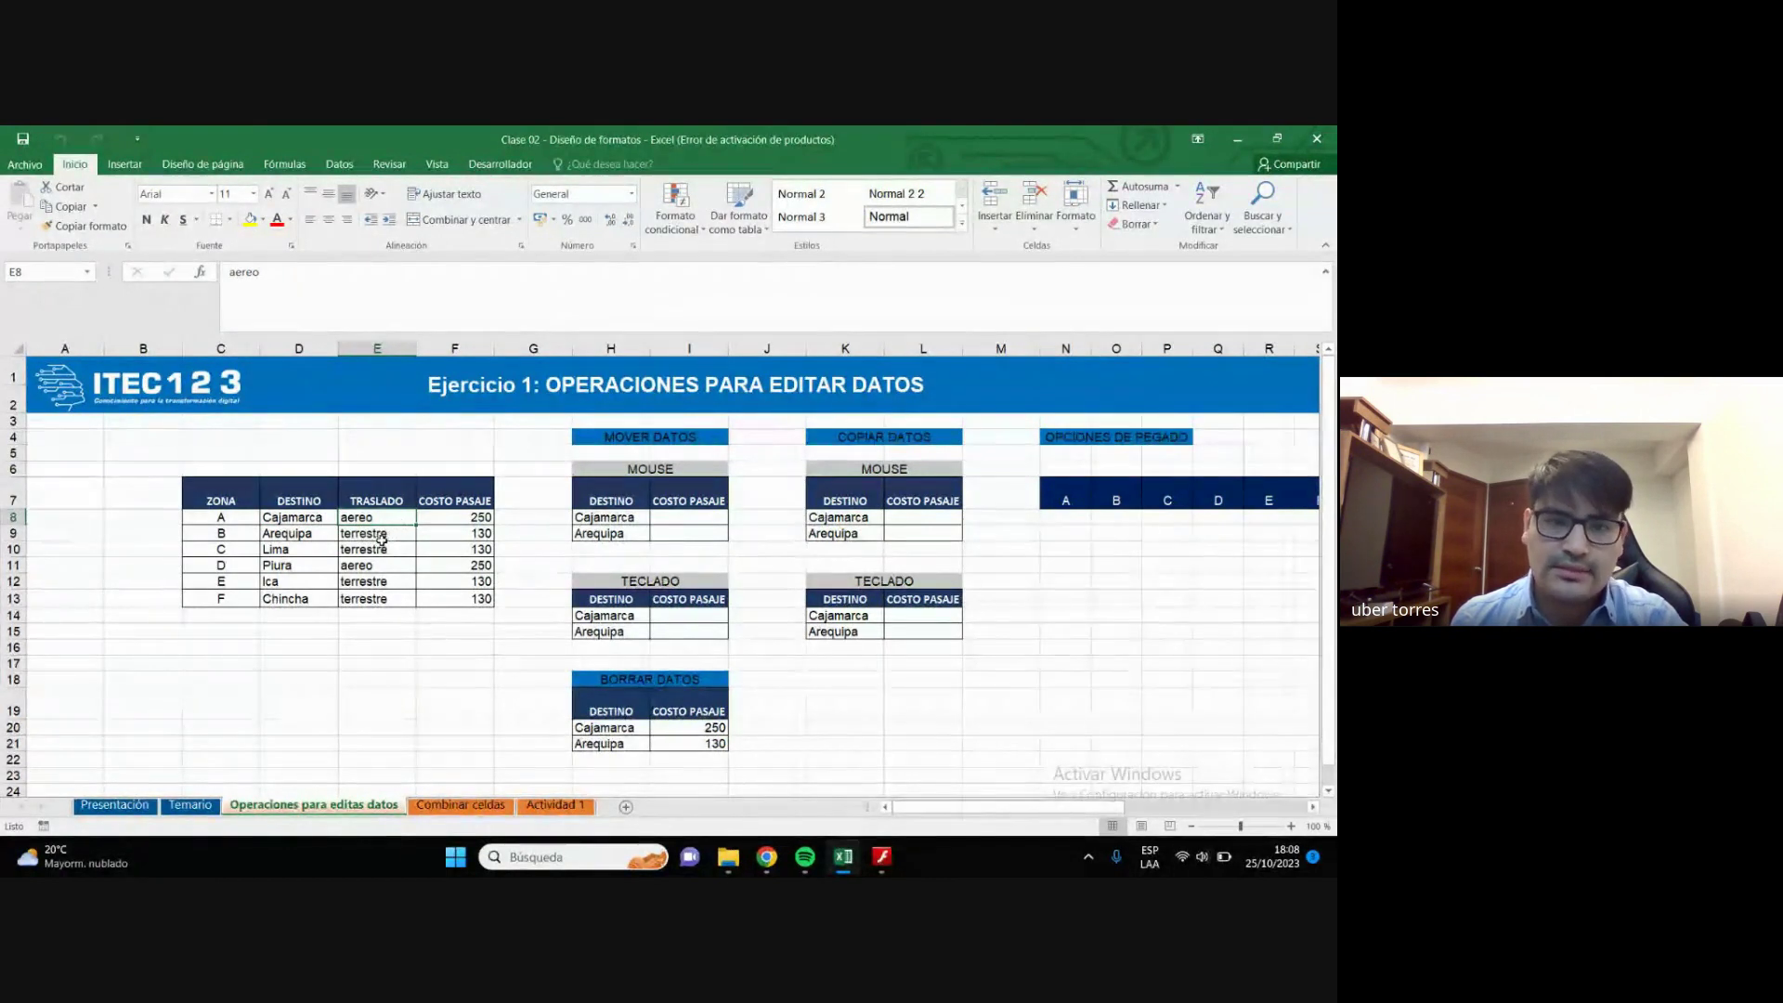
drag(472, 496, 463, 598)
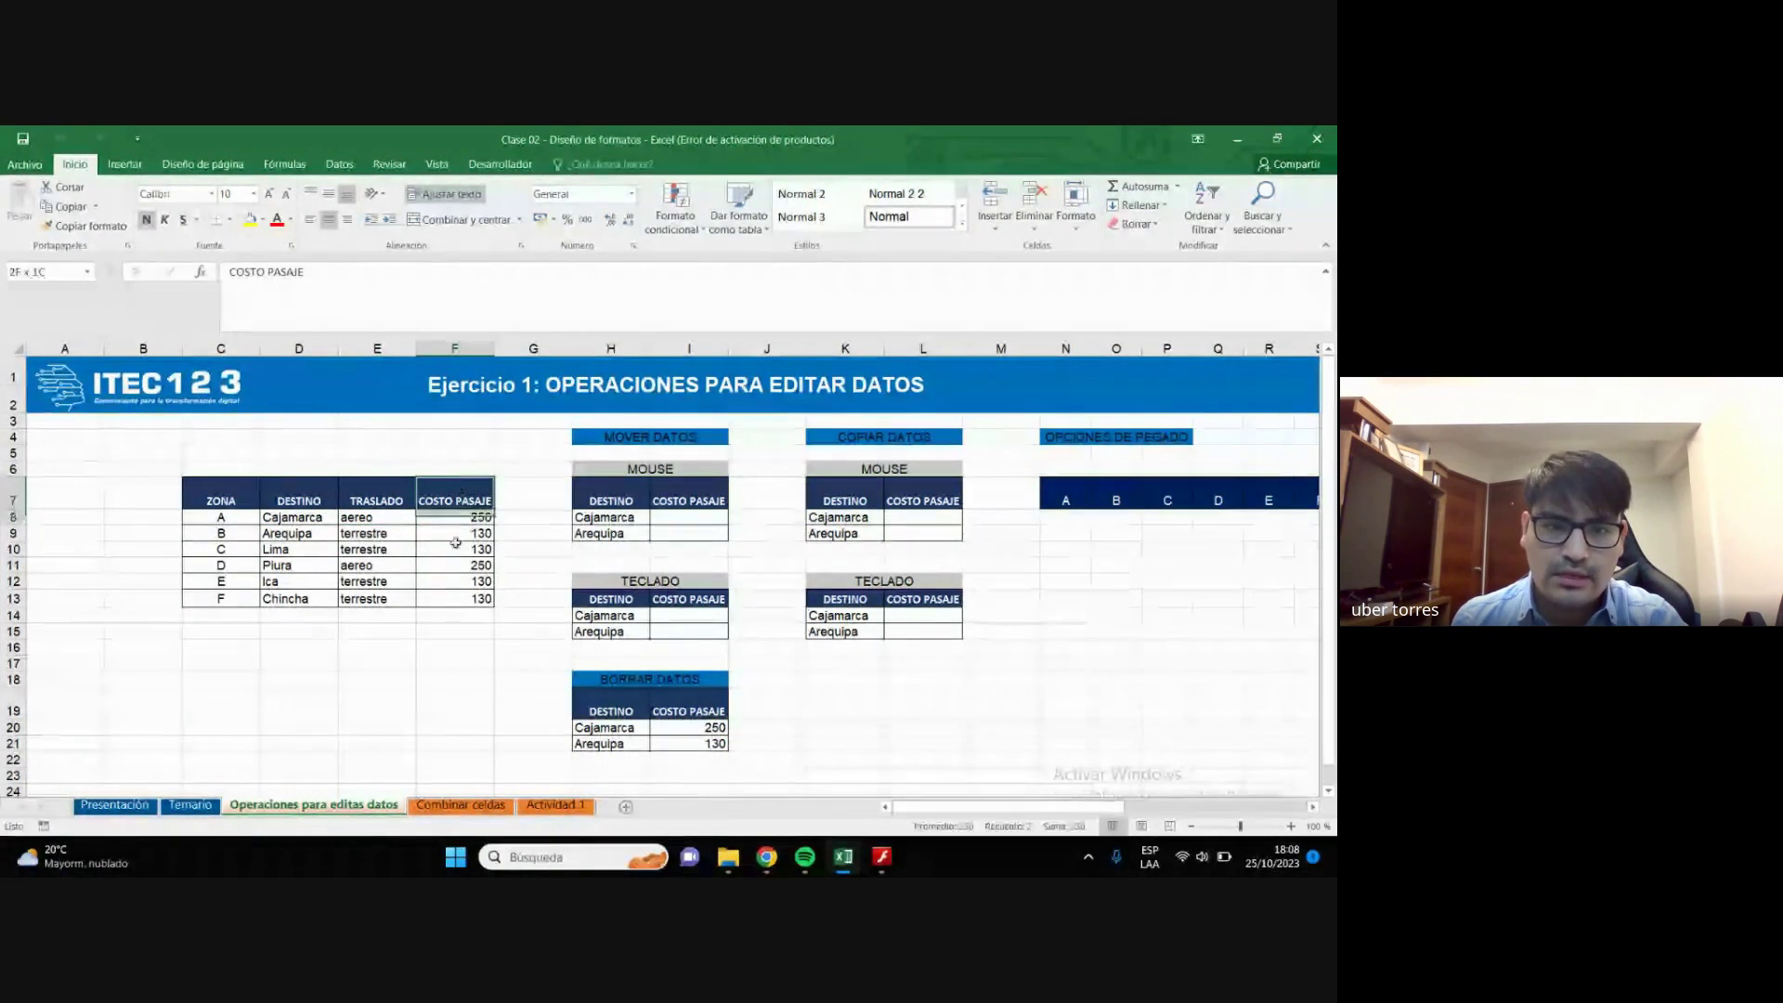
click(381, 679)
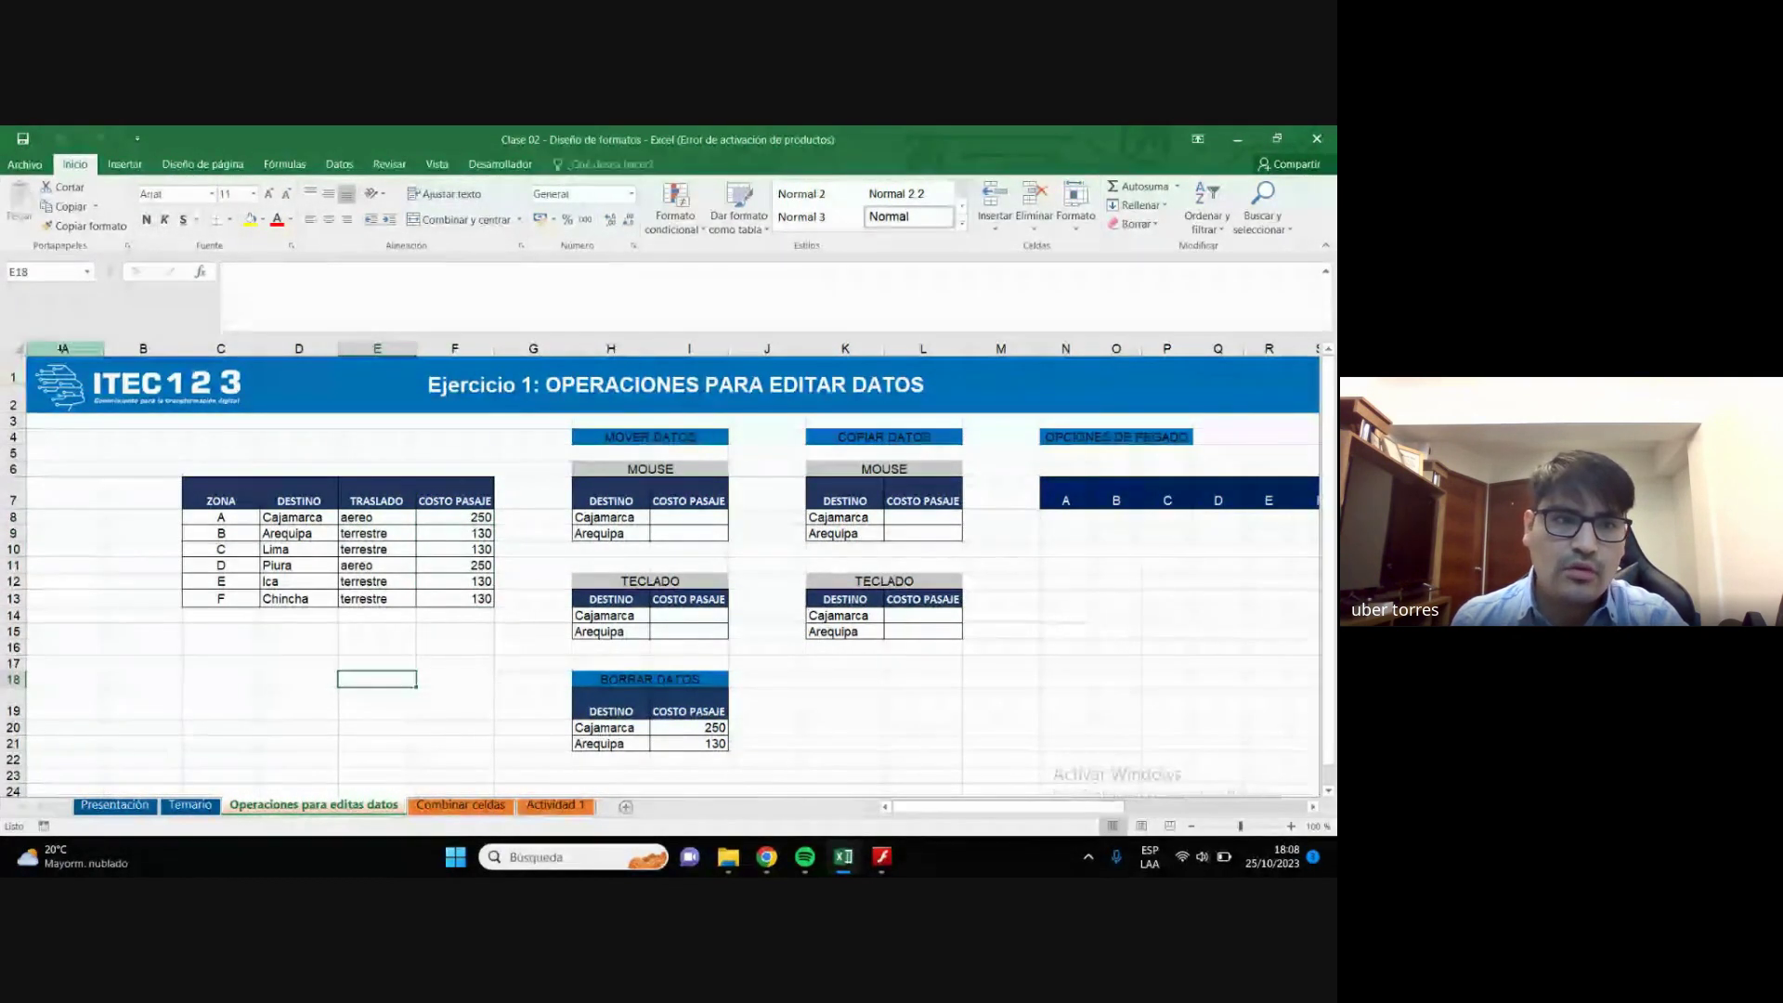
drag(65, 349, 689, 349)
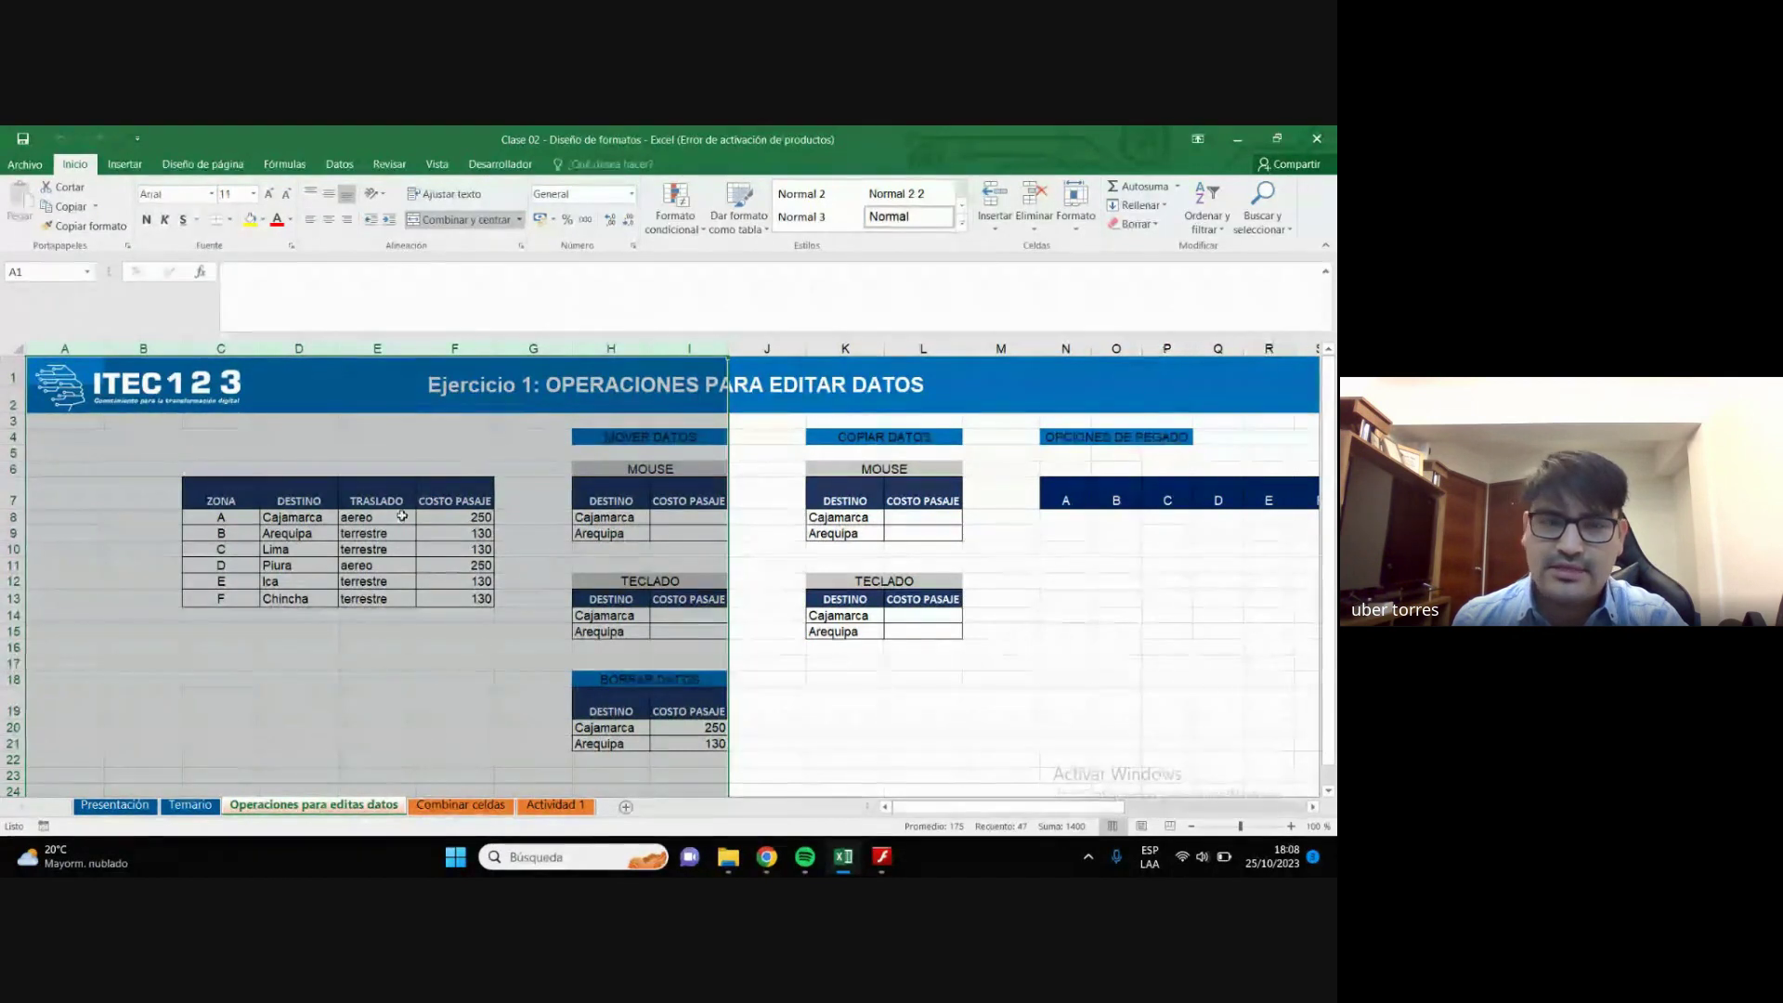
click(220, 452)
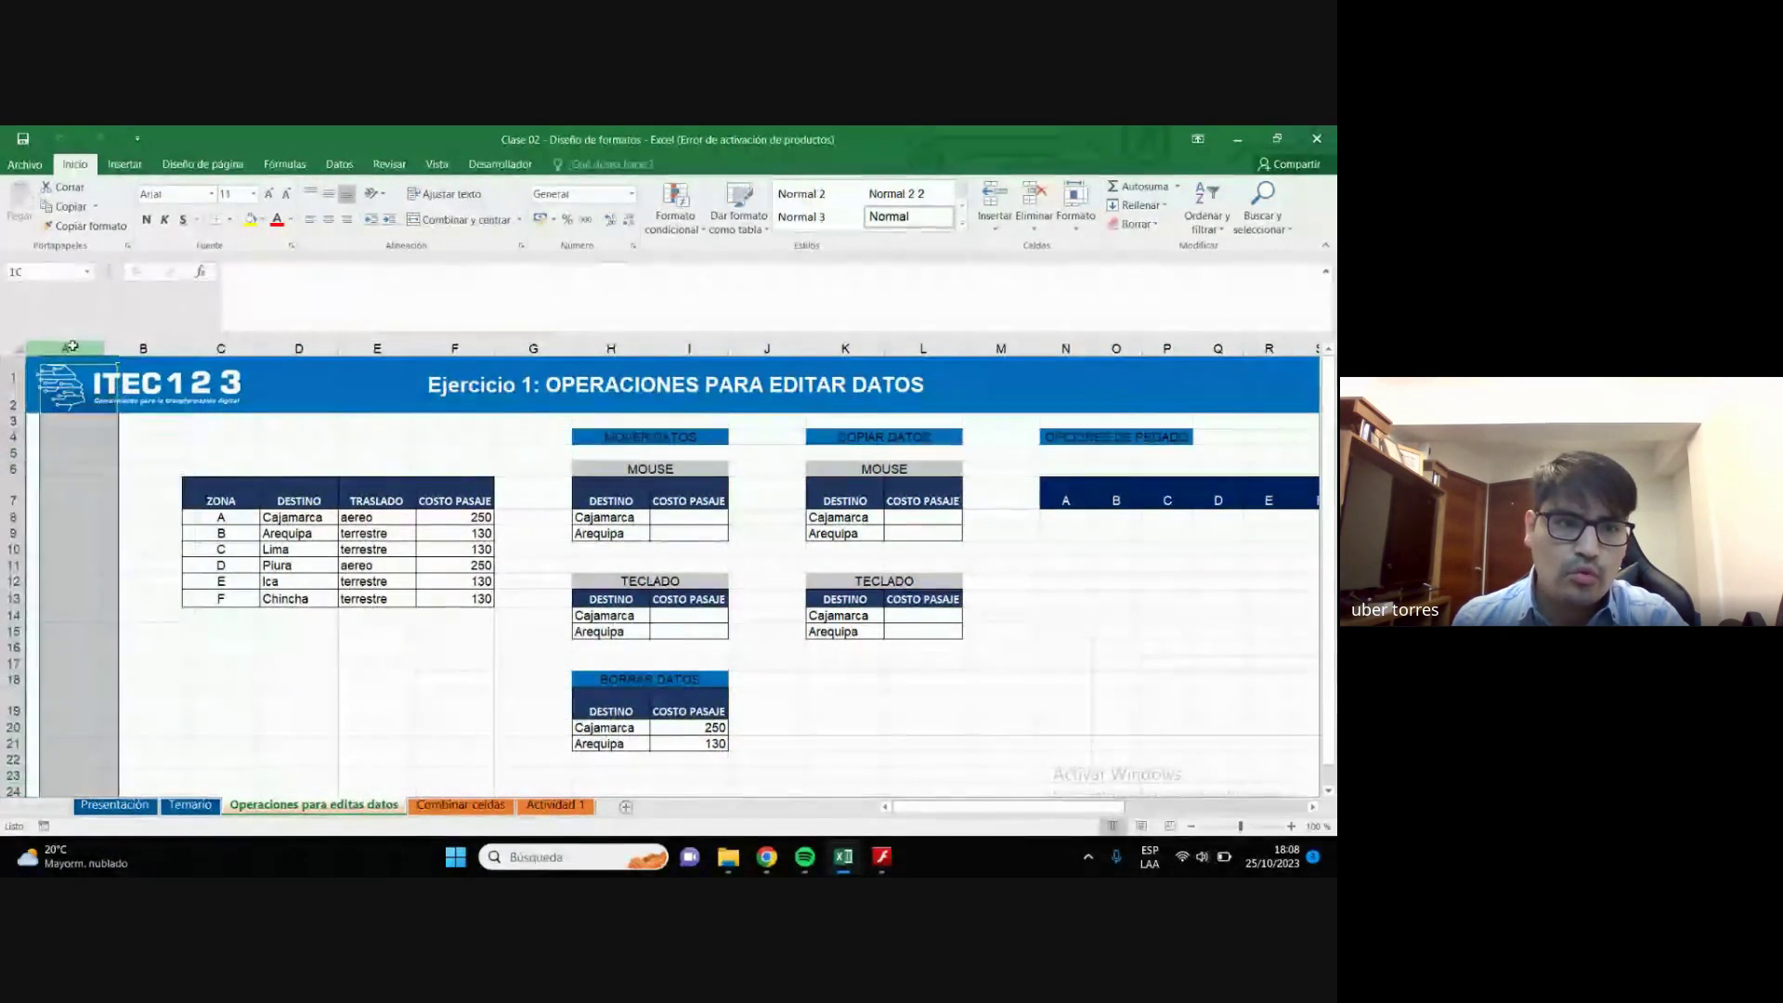
click(220, 348)
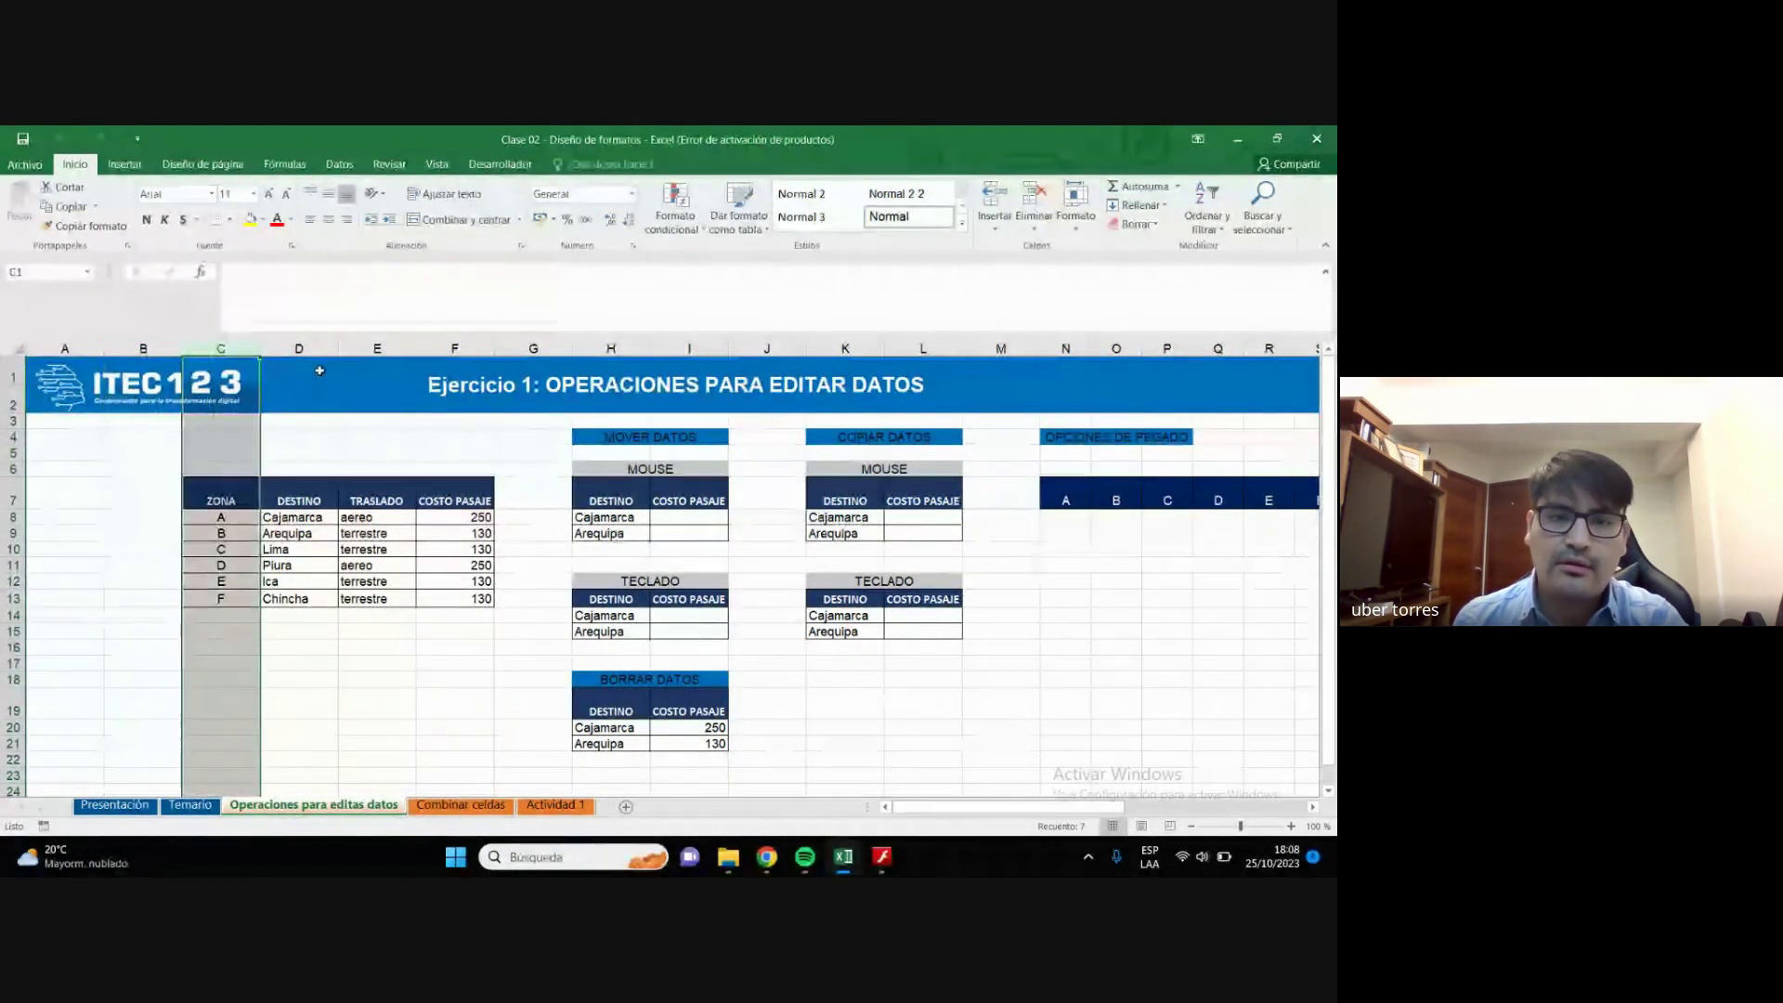
click(319, 447)
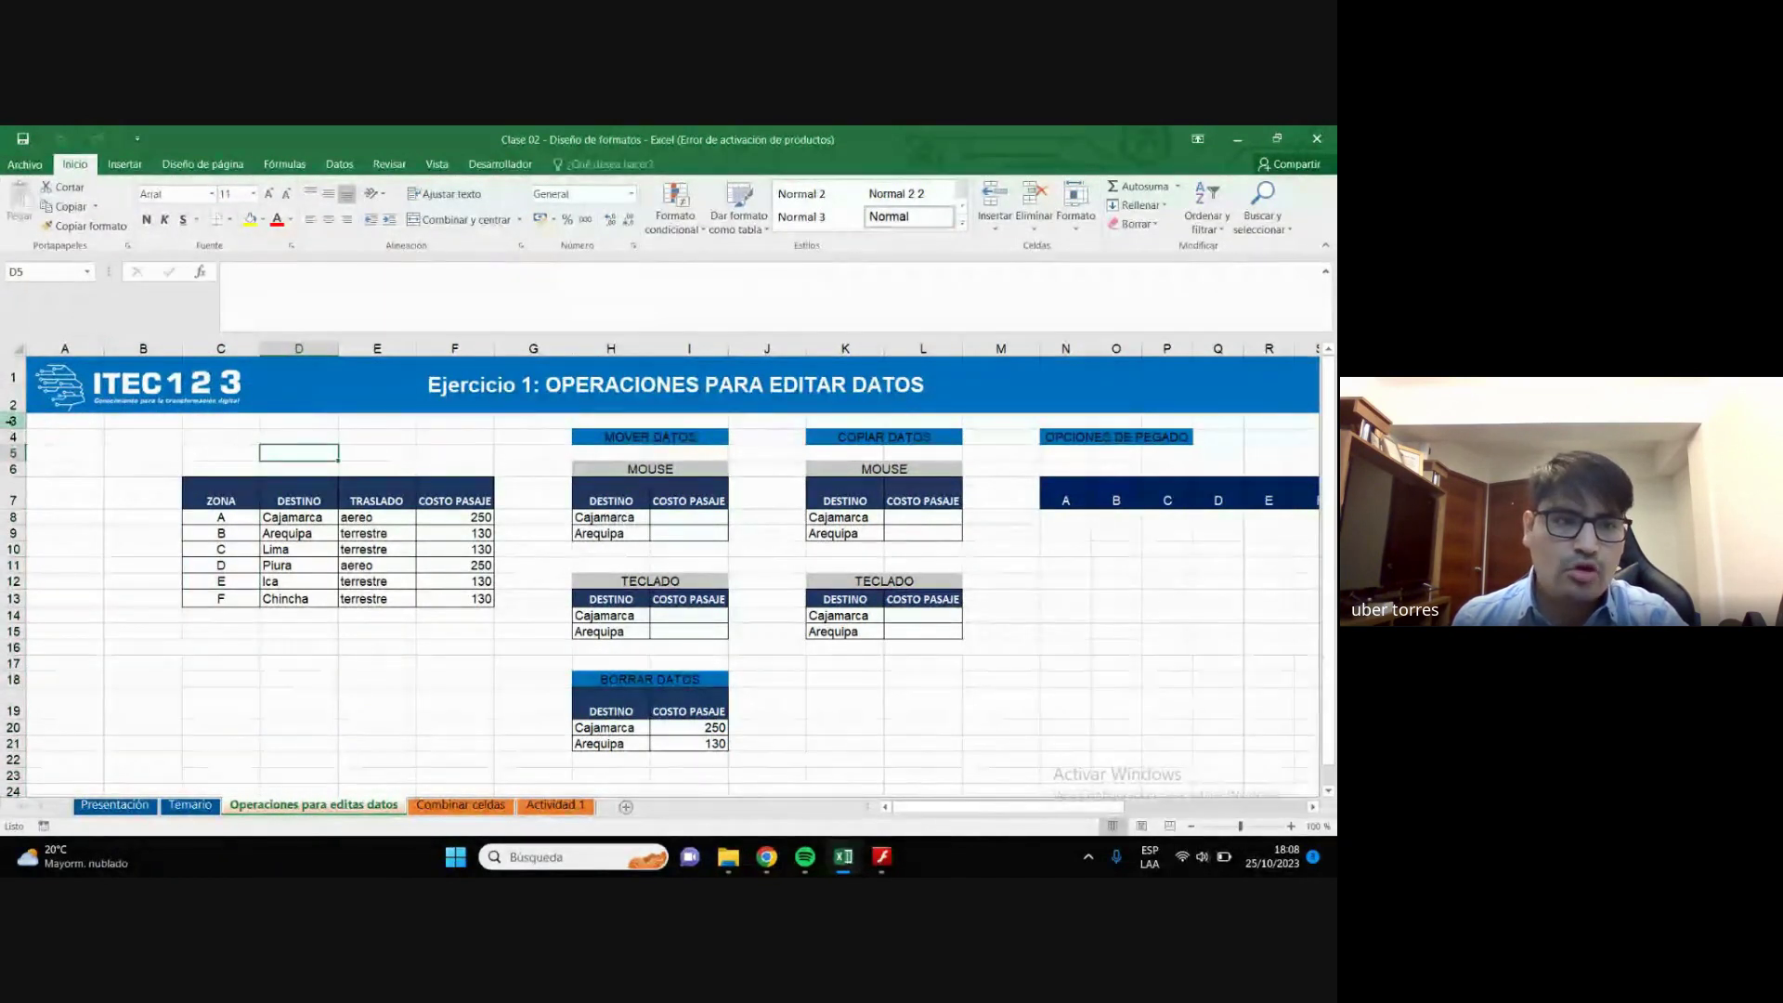
click(13, 421)
click(13, 436)
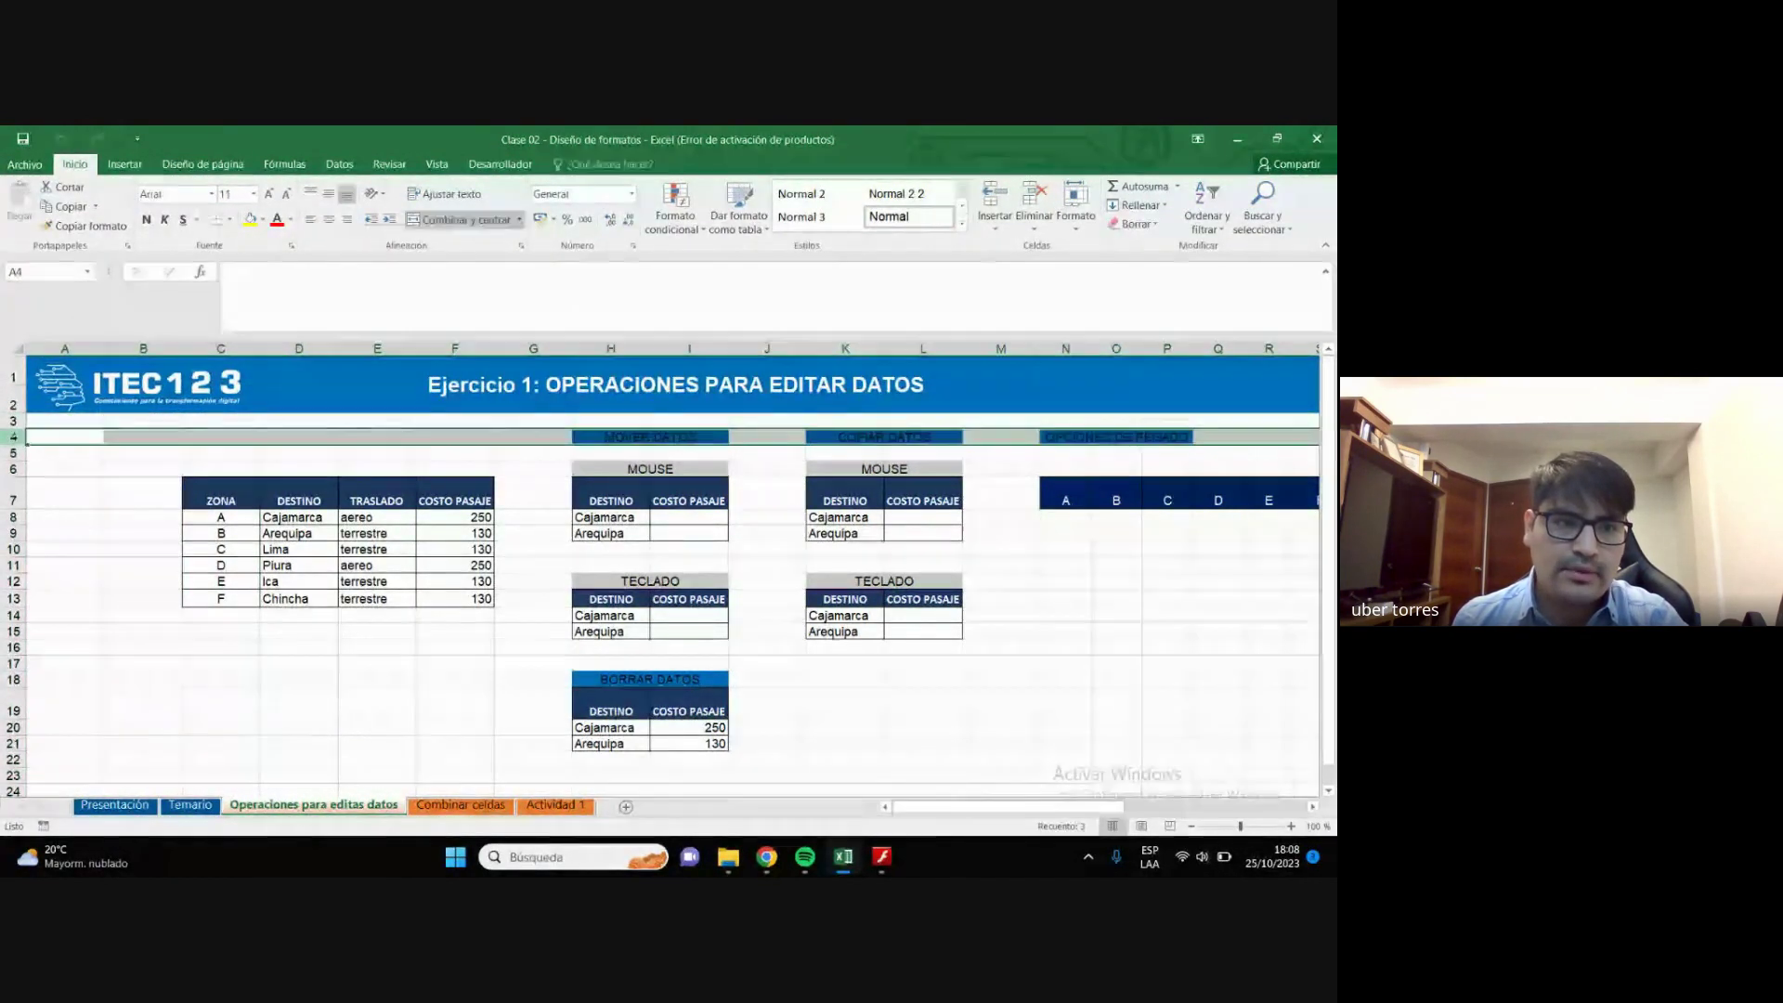
click(13, 452)
click(13, 469)
click(171, 648)
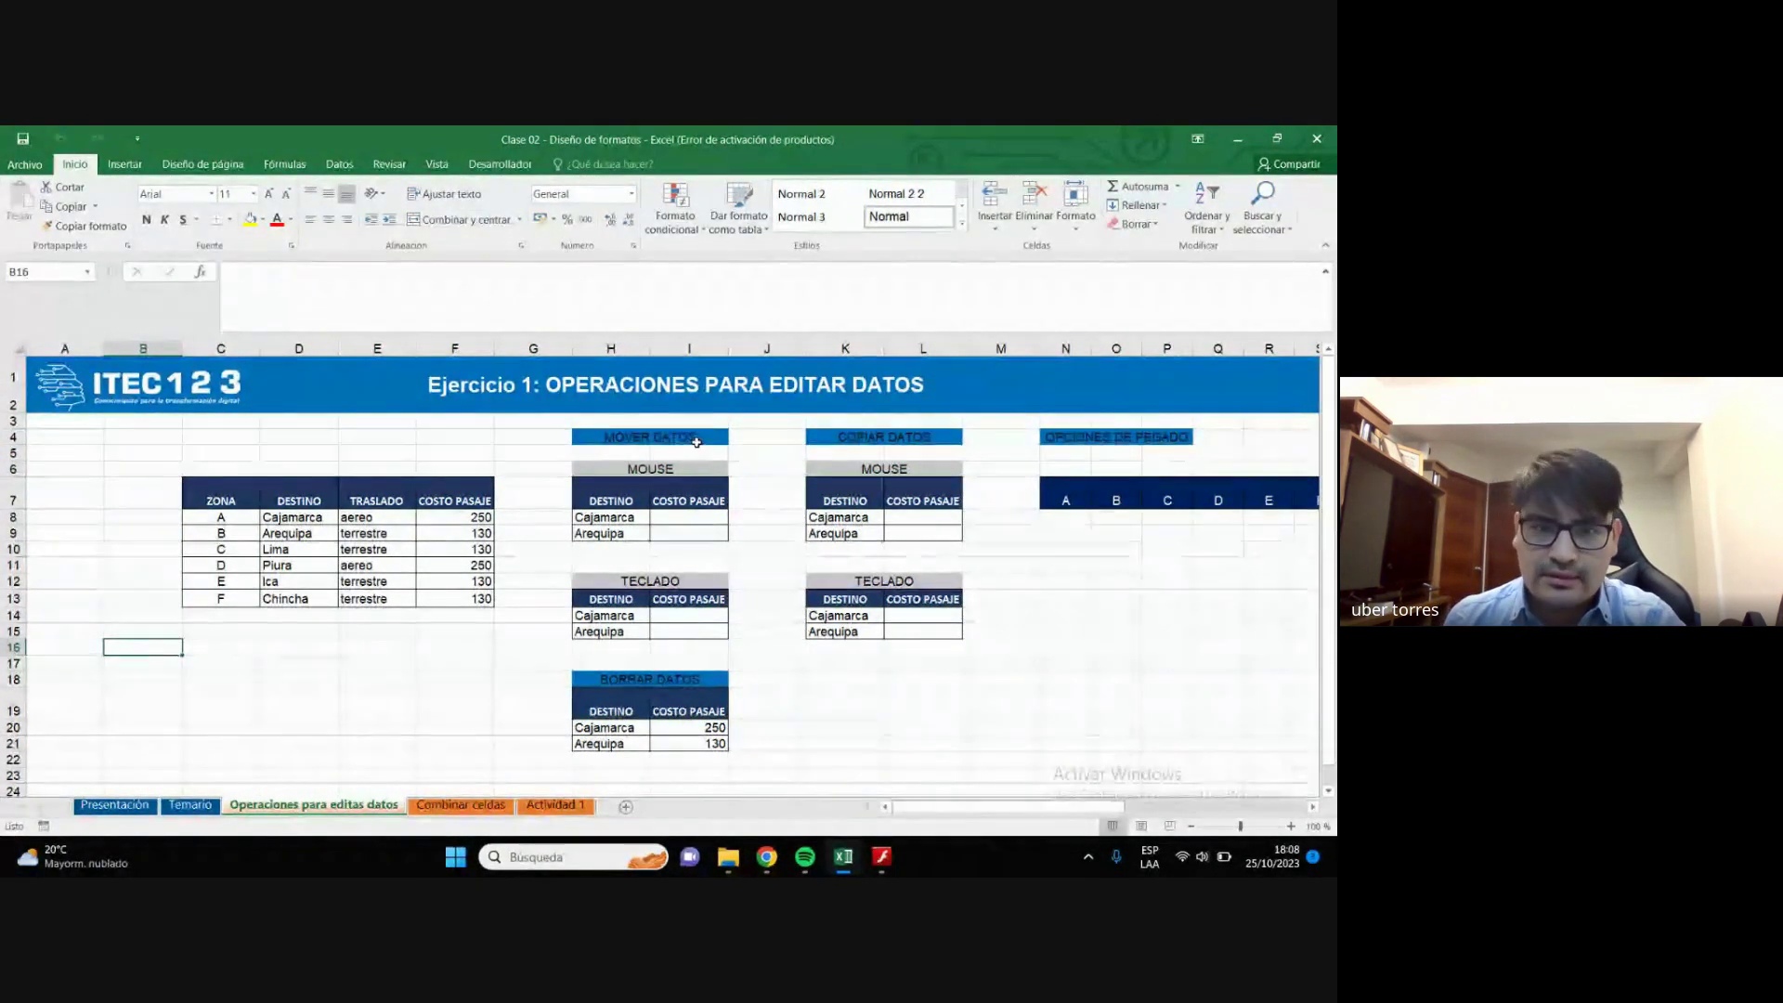
click(691, 521)
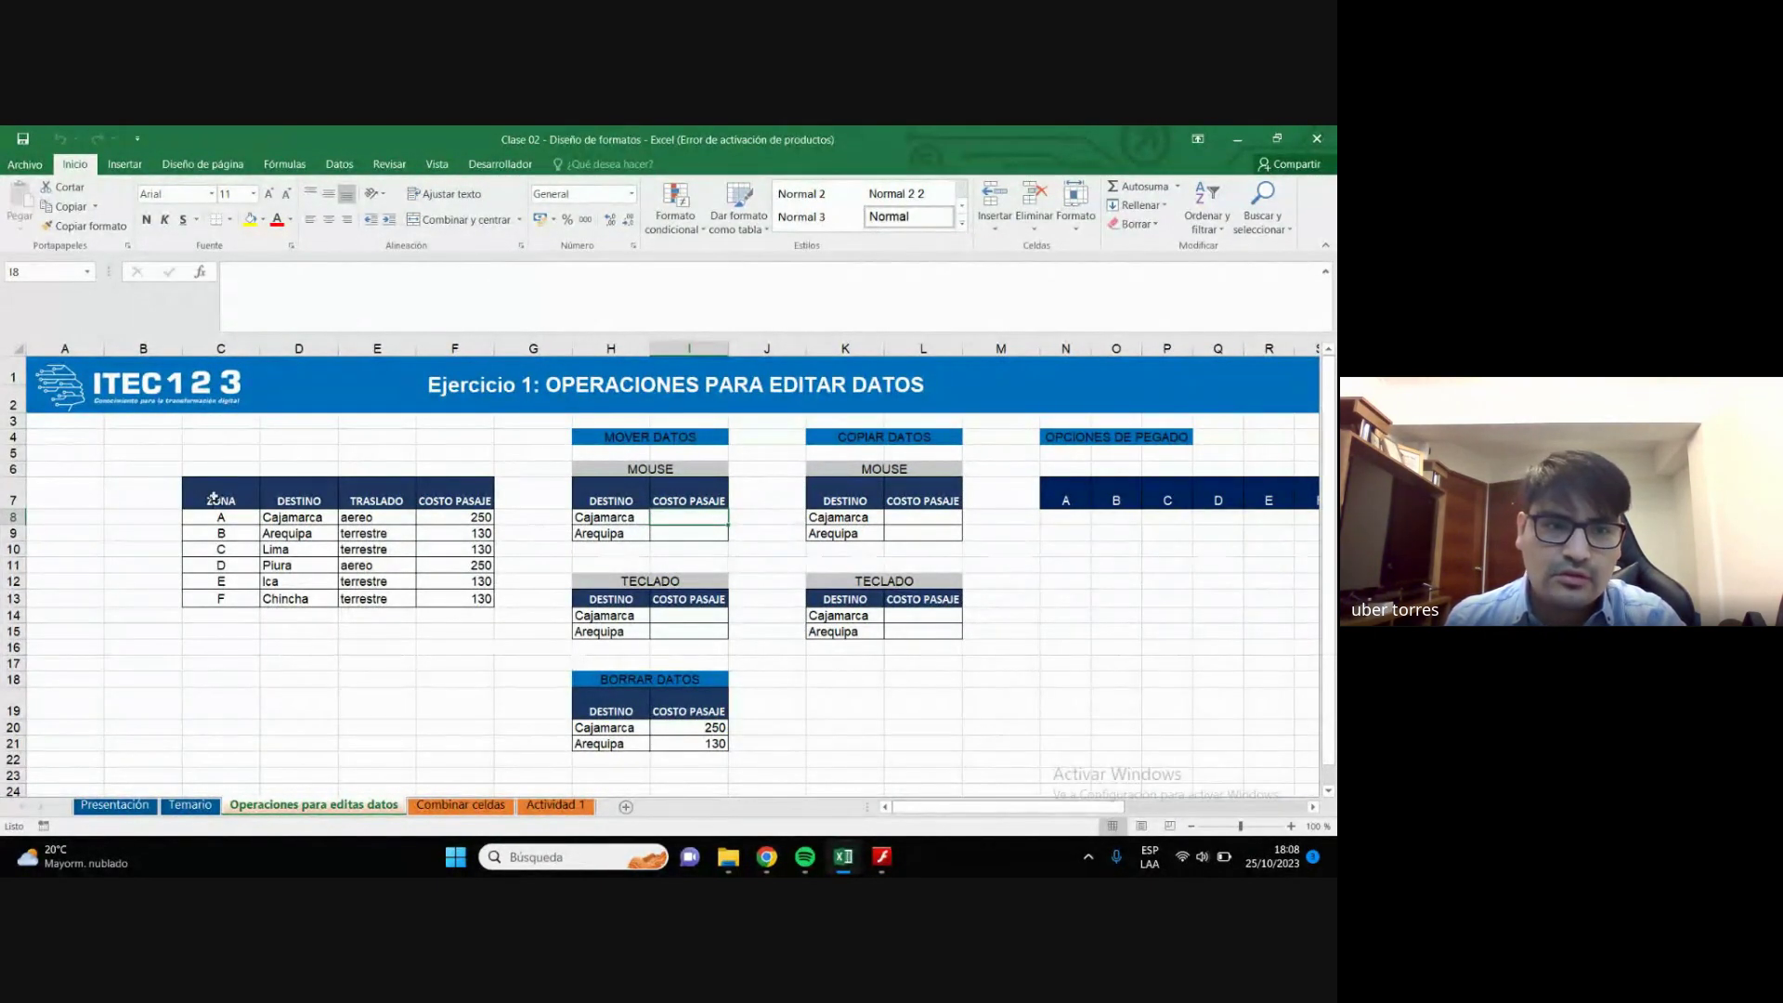
Select the source table C7:F13 and zoom the sheet to 110% and back.
drag(213, 497, 483, 599)
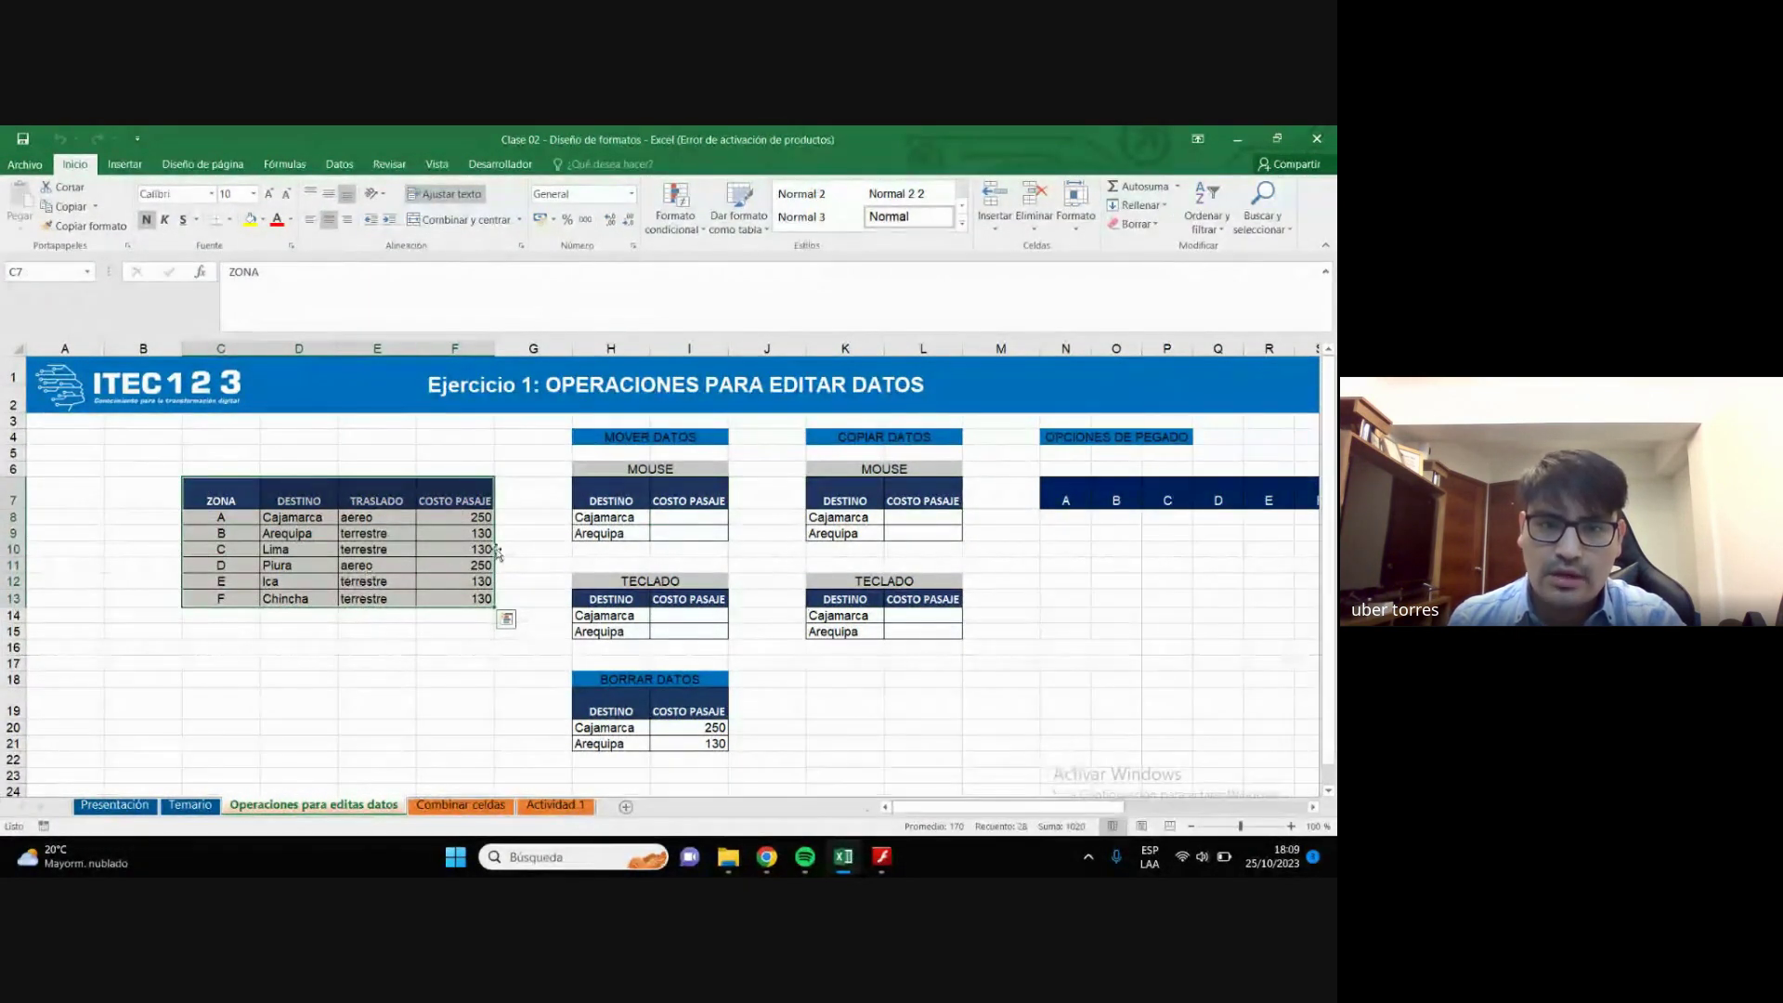
click(525, 548)
click(669, 525)
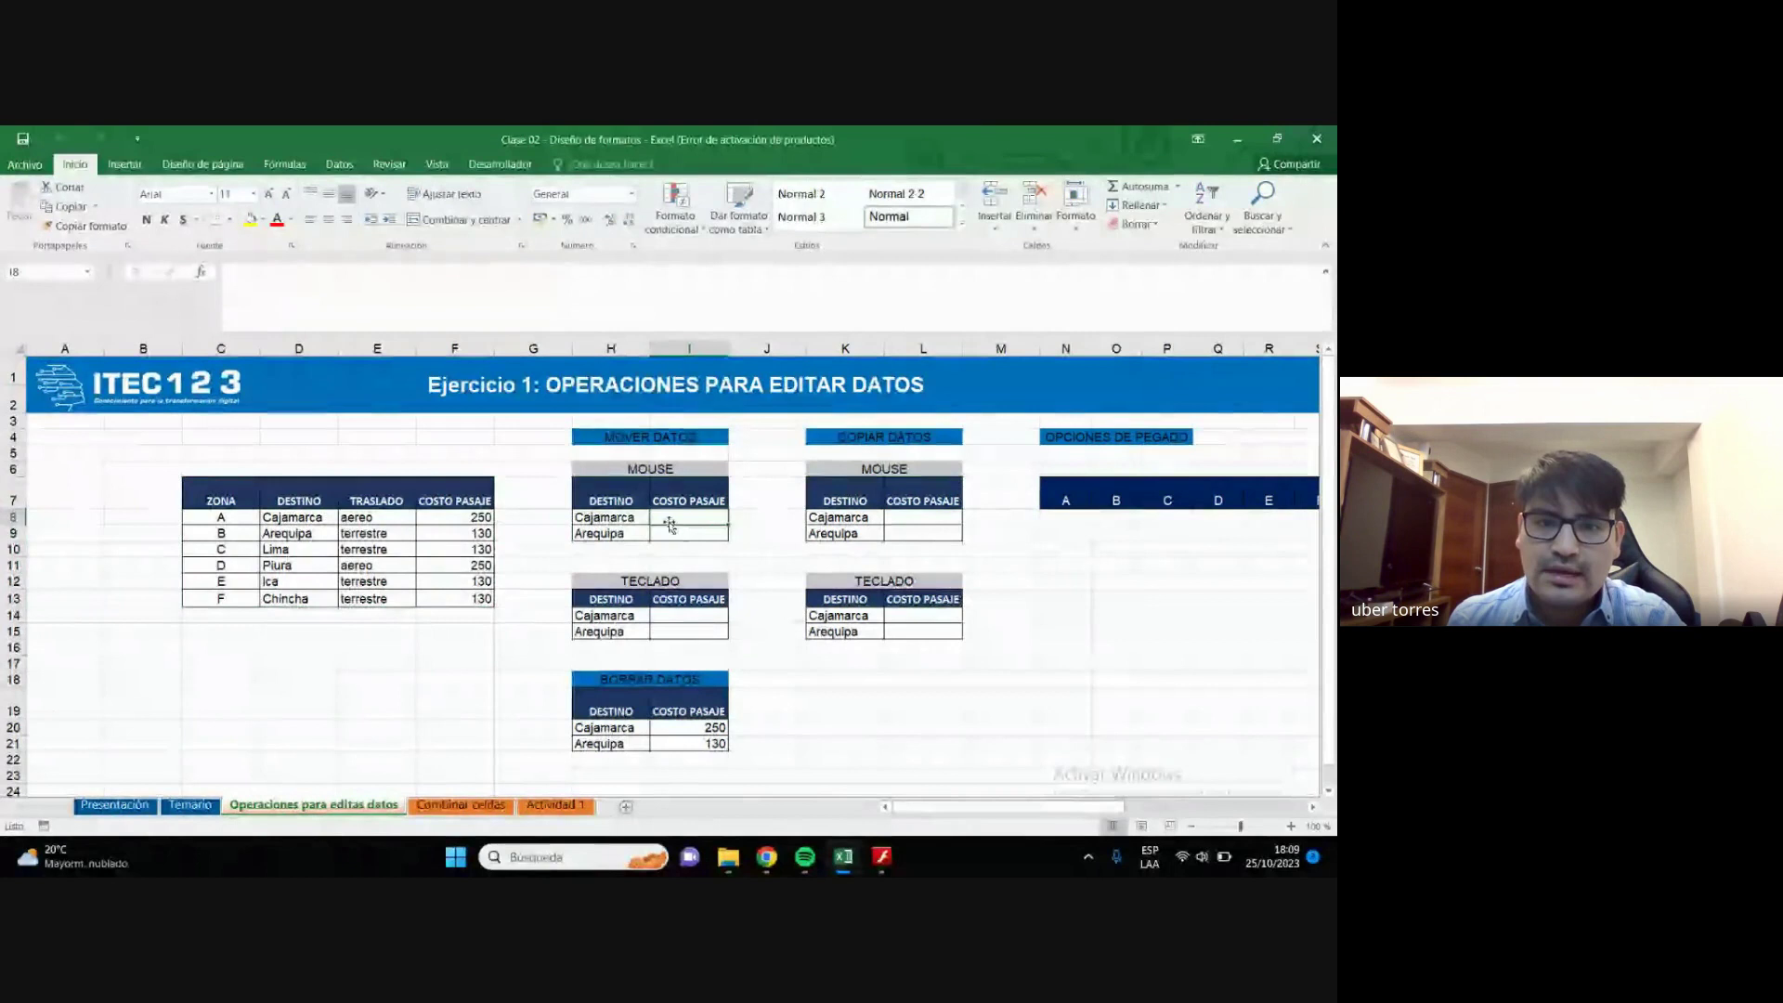
click(611, 520)
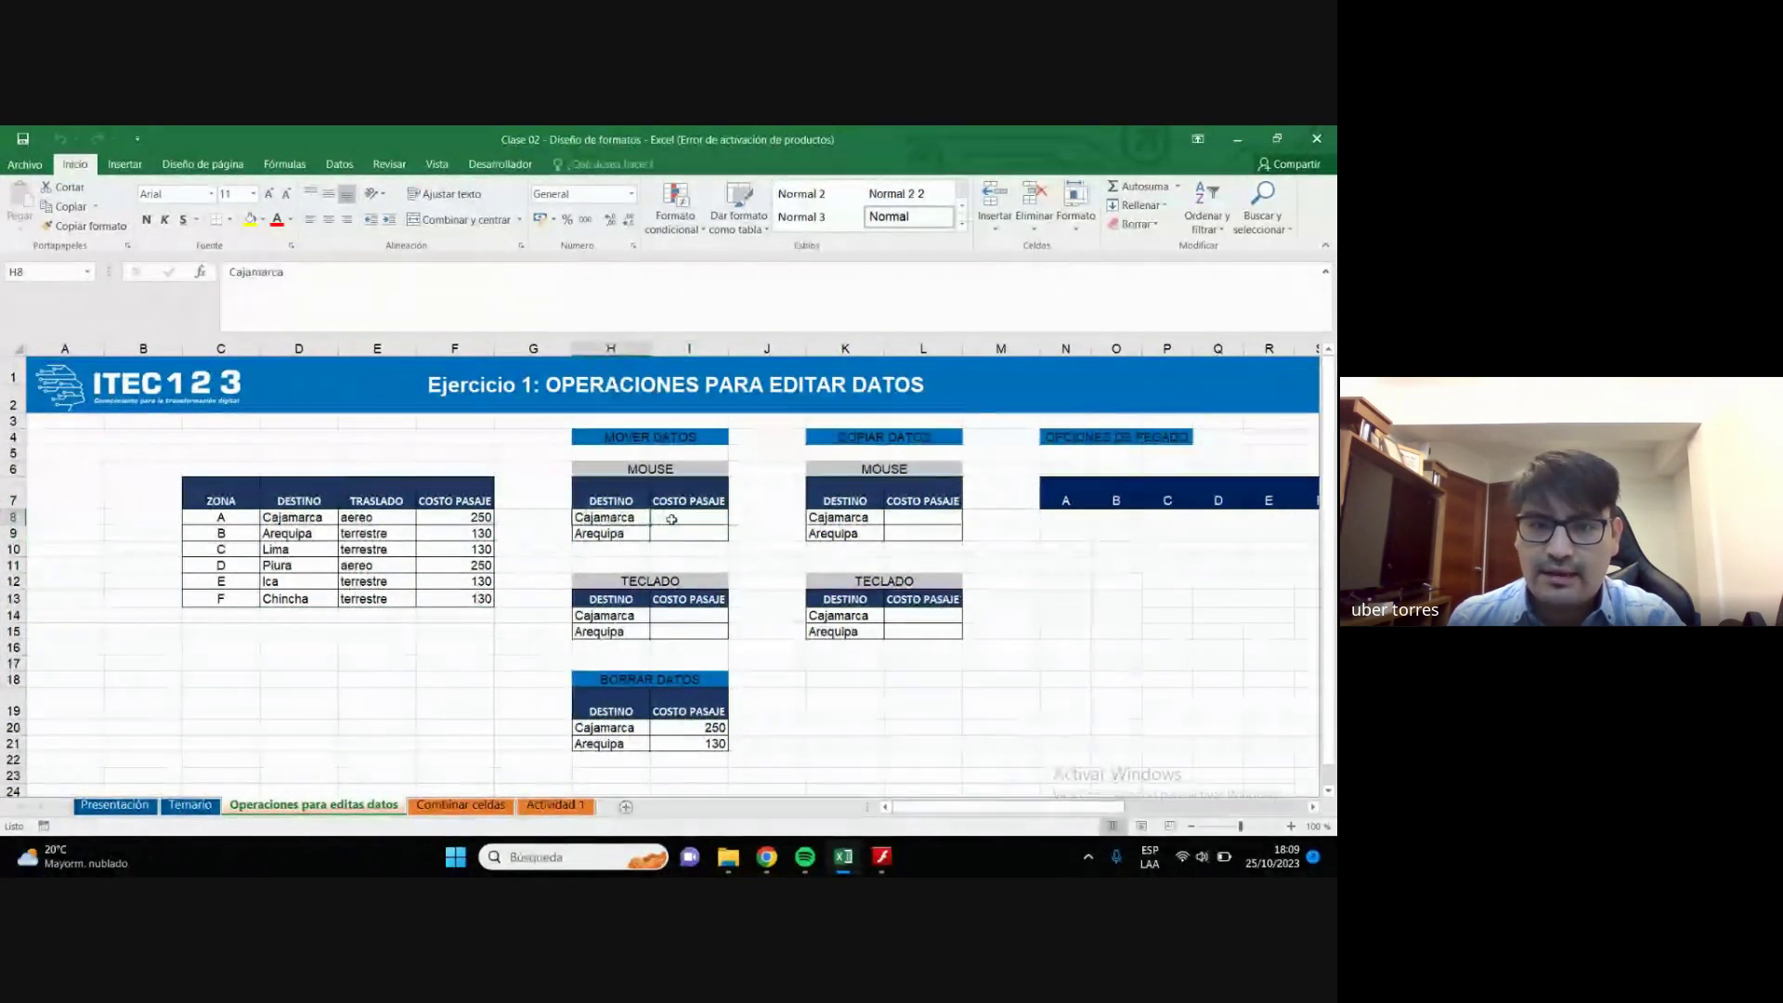
click(671, 521)
drag(212, 487, 487, 599)
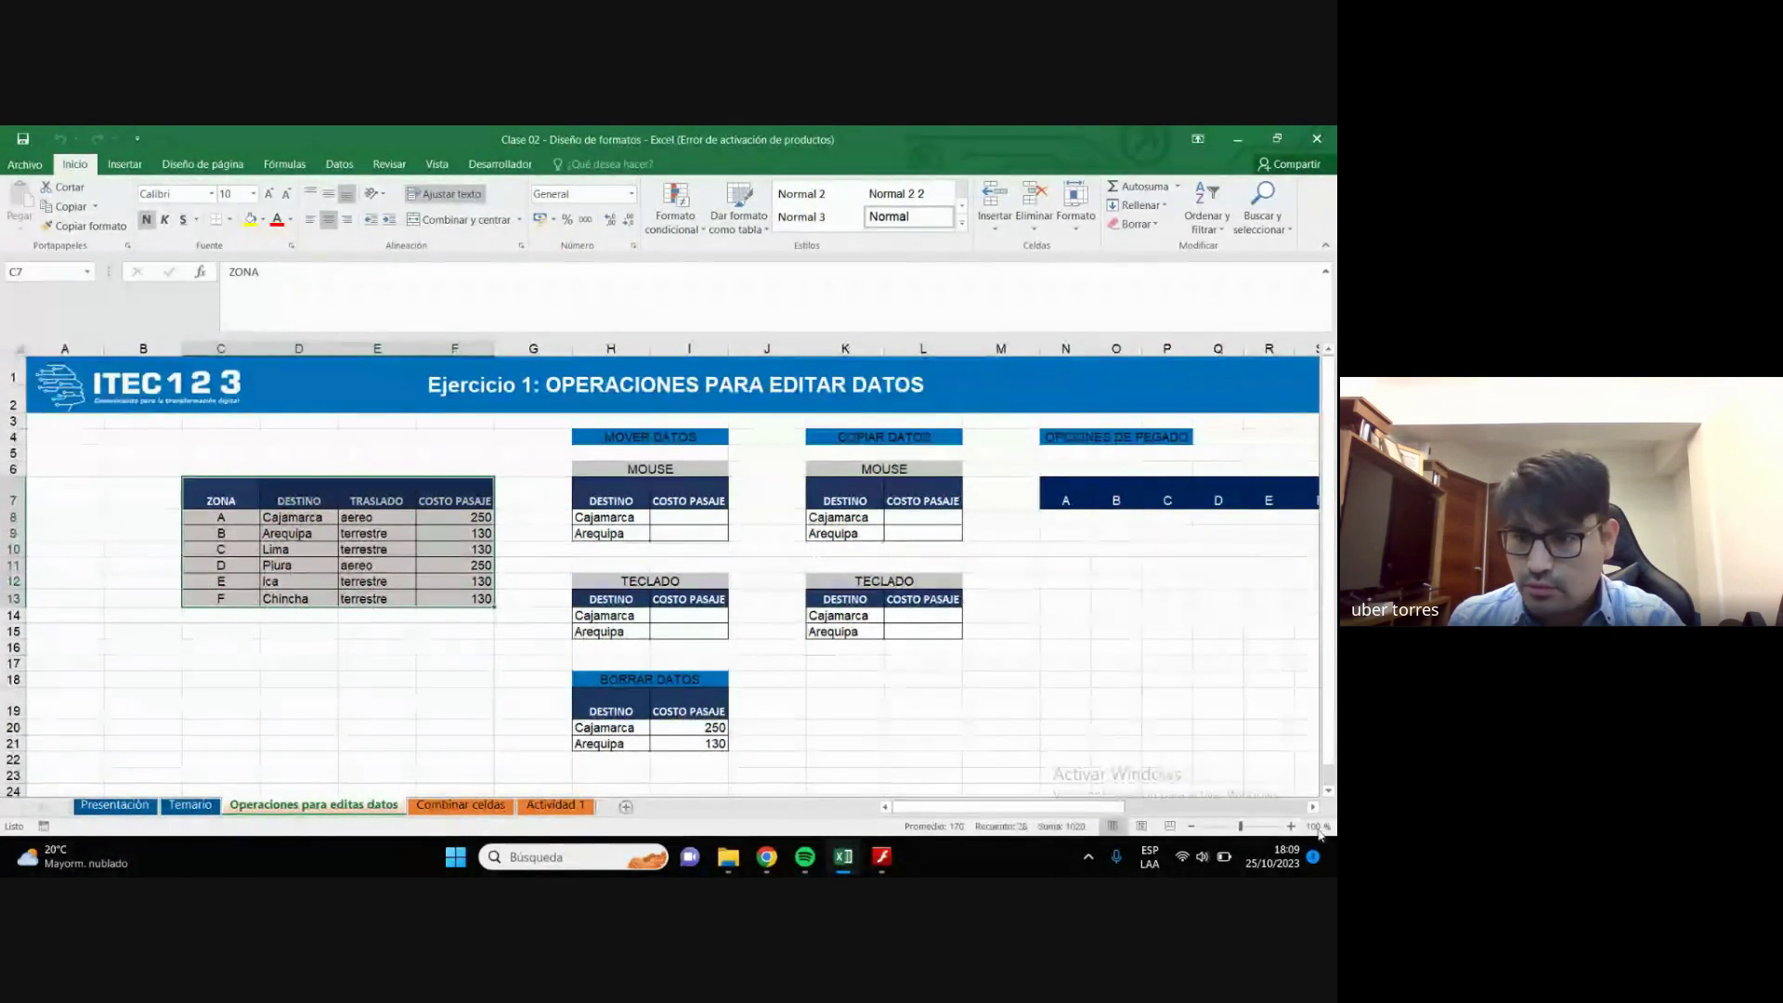
click(1290, 826)
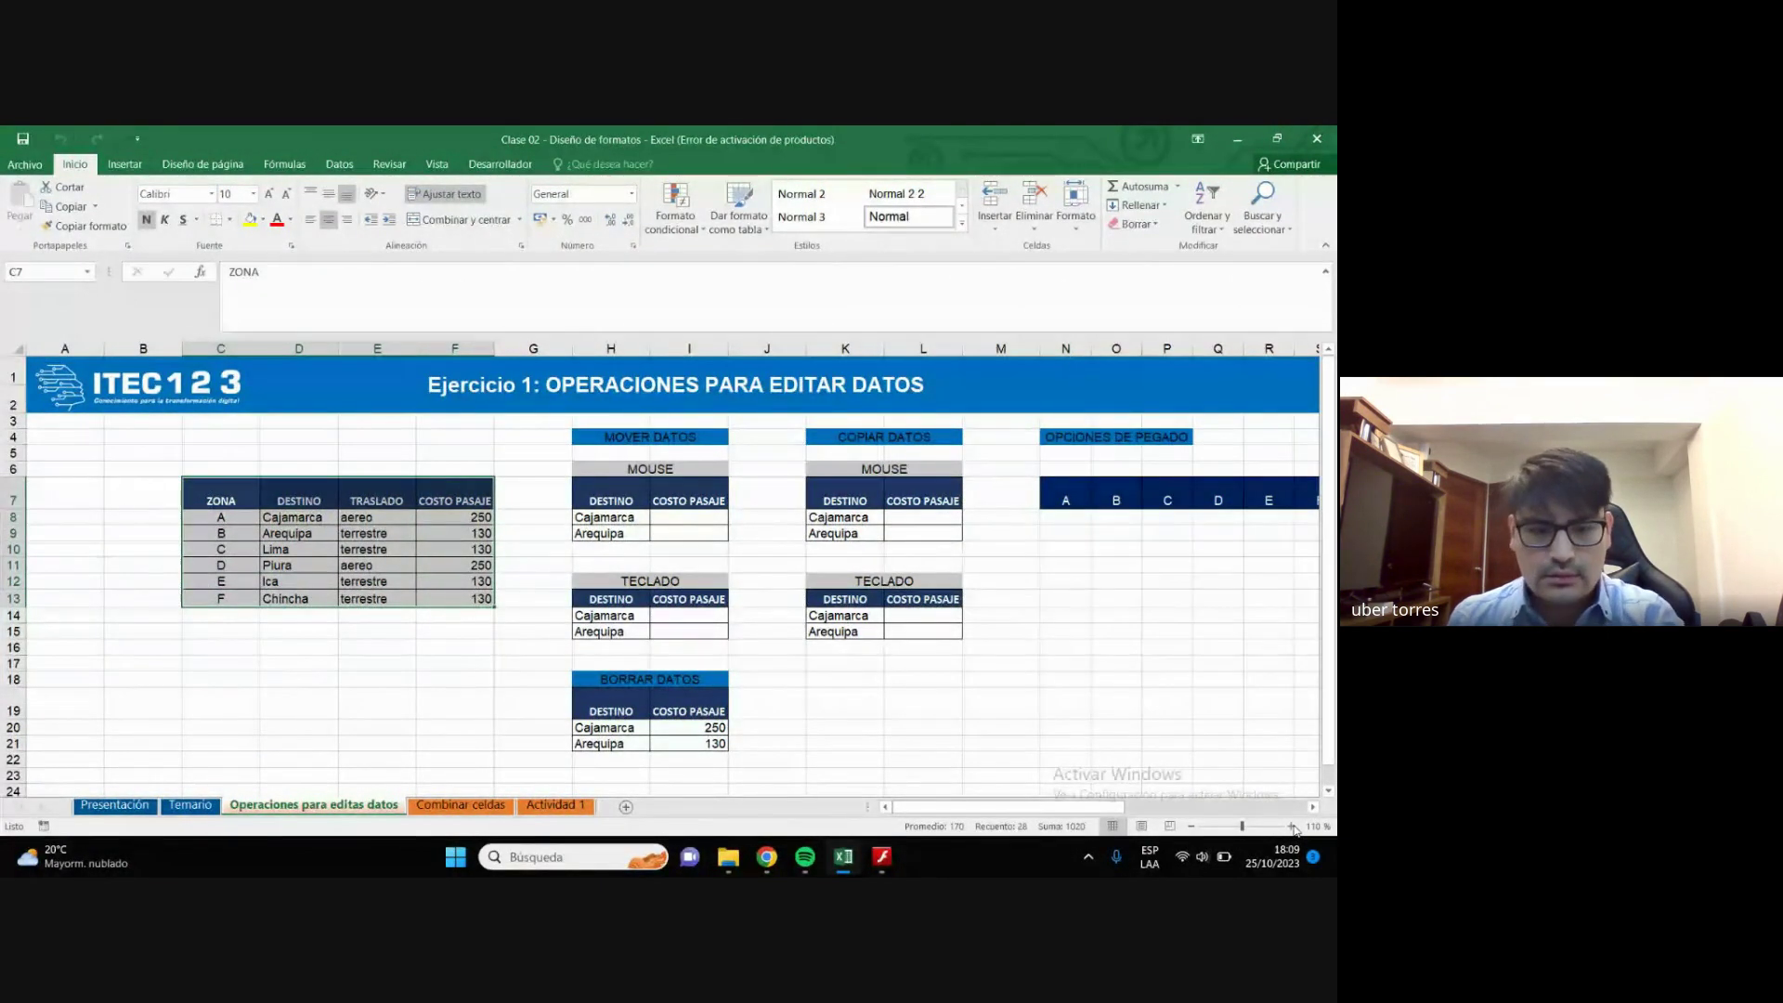
key(XF86MonBrightnessUp)
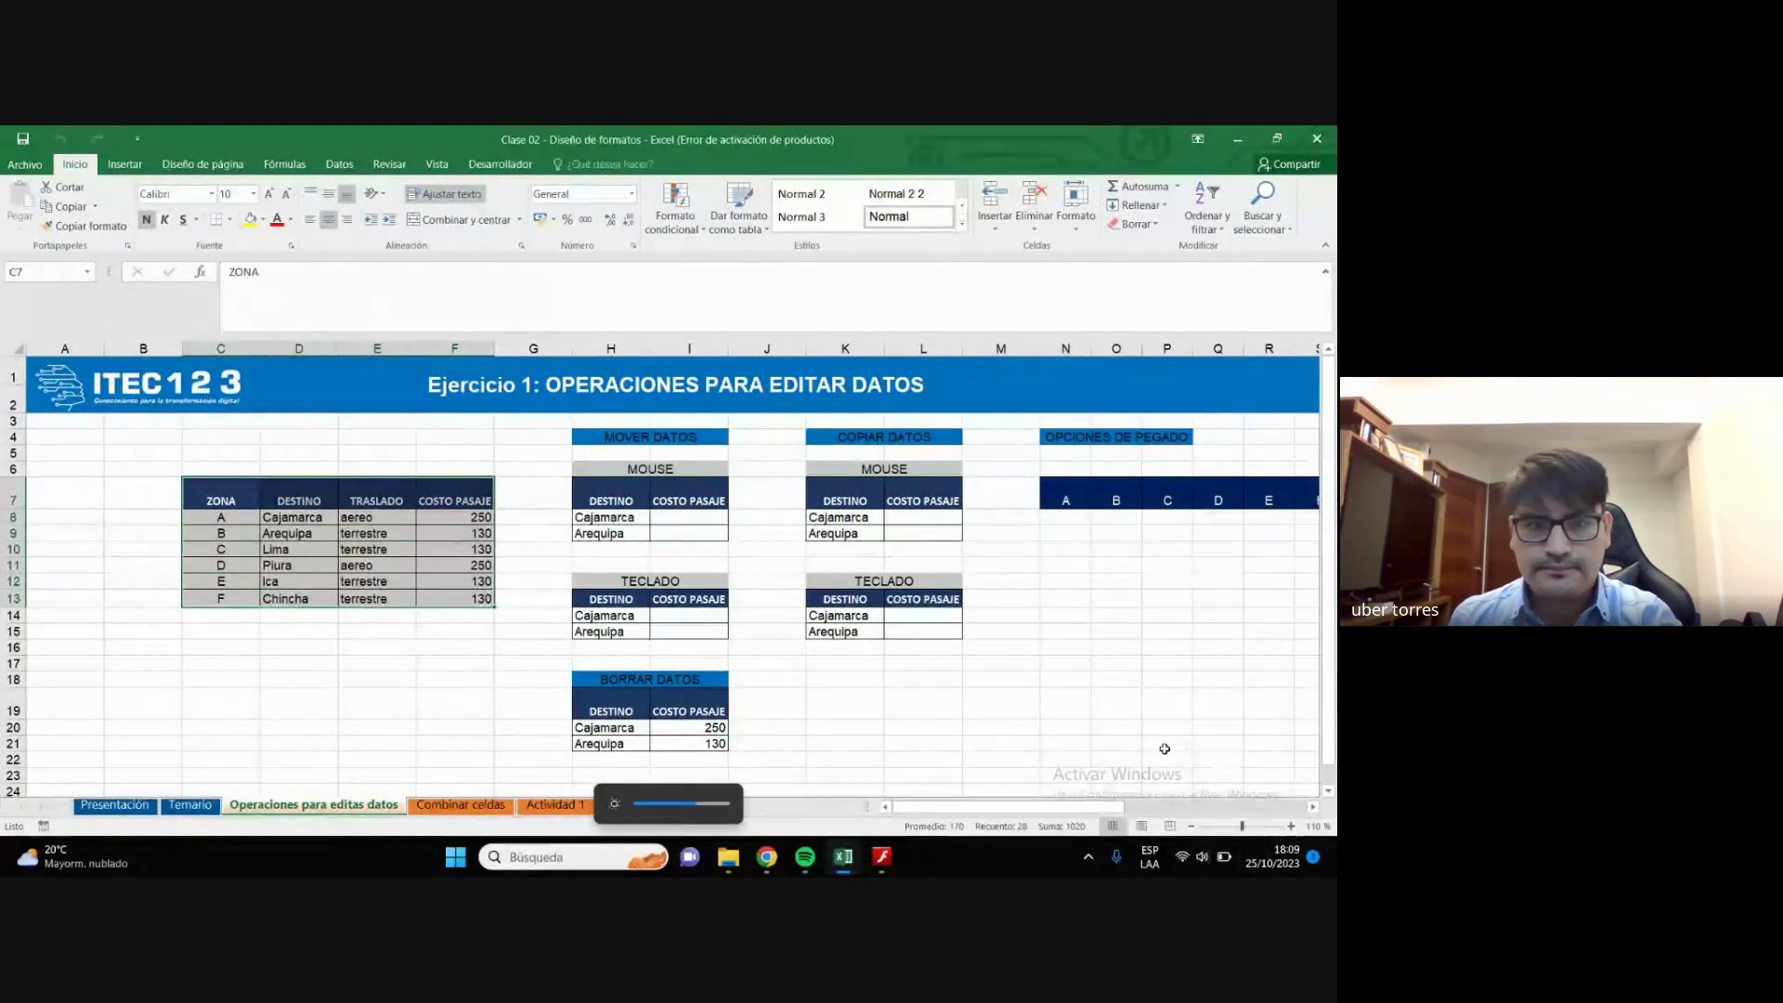
mouse_move(220, 492)
mouse_down()
mouse_move(322, 500)
mouse_move(479, 599)
mouse_up()
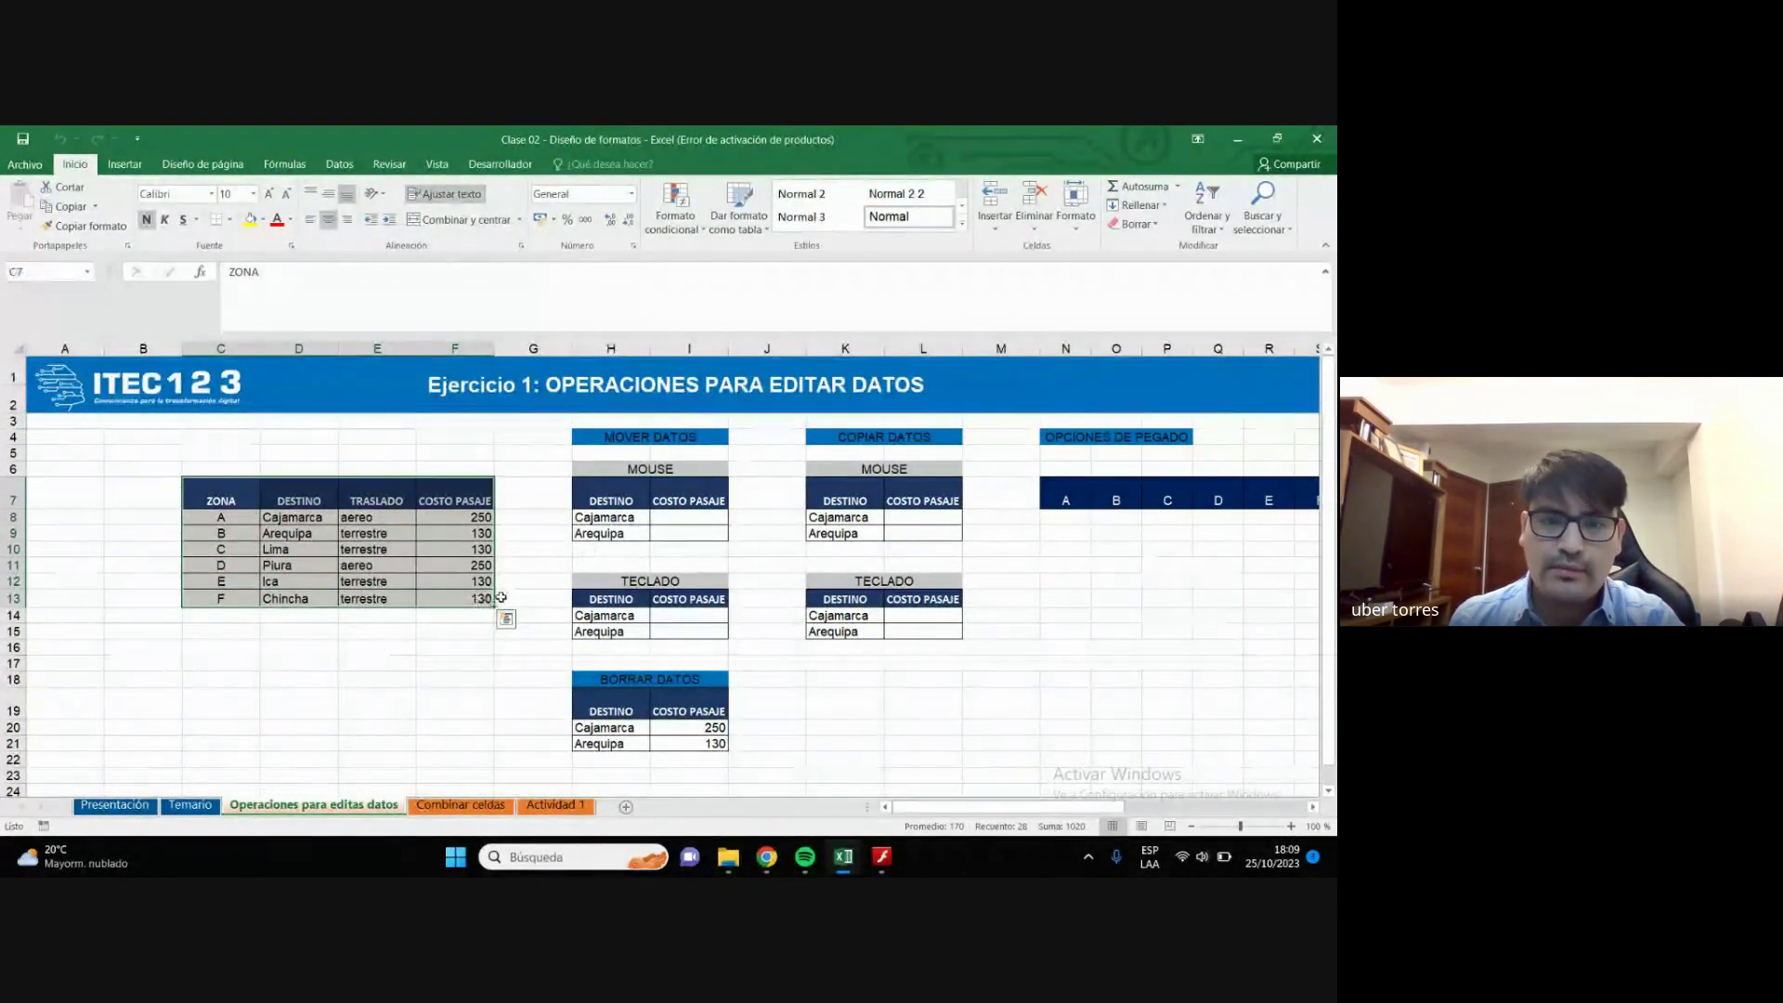
Give the Cajamarca 250 fare in cell F8 a yellow fill.
click(611, 517)
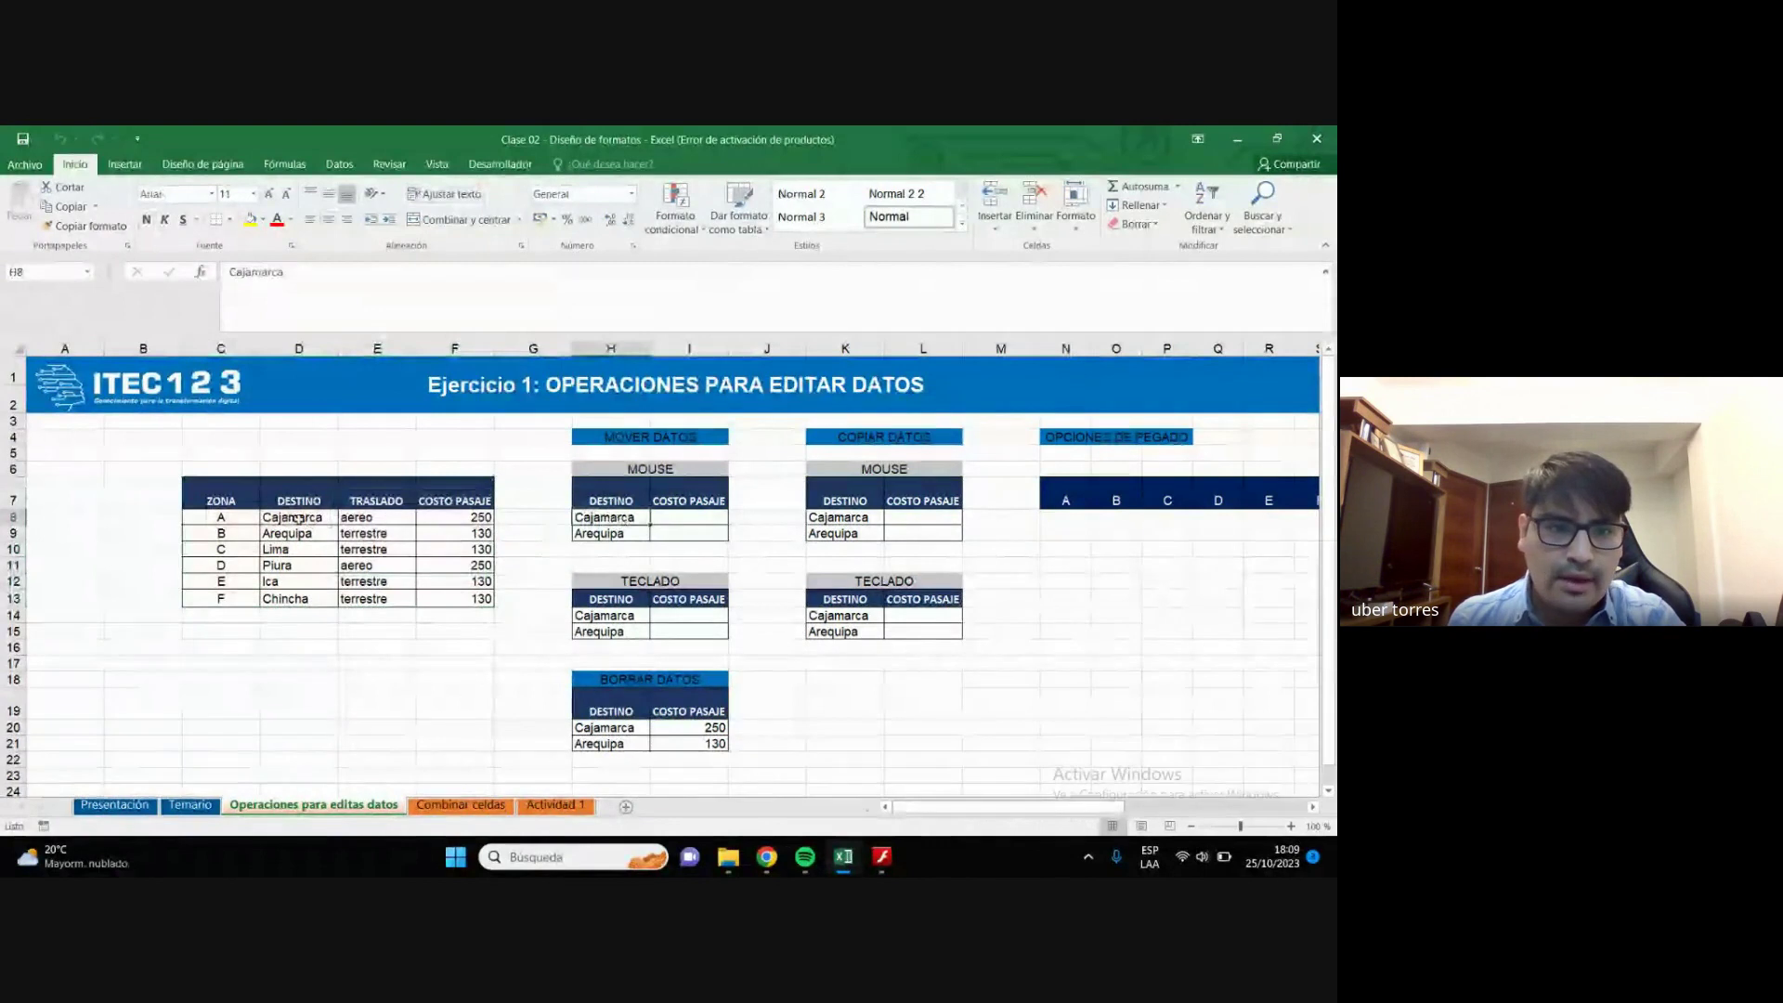
drag(297, 517, 460, 531)
click(459, 527)
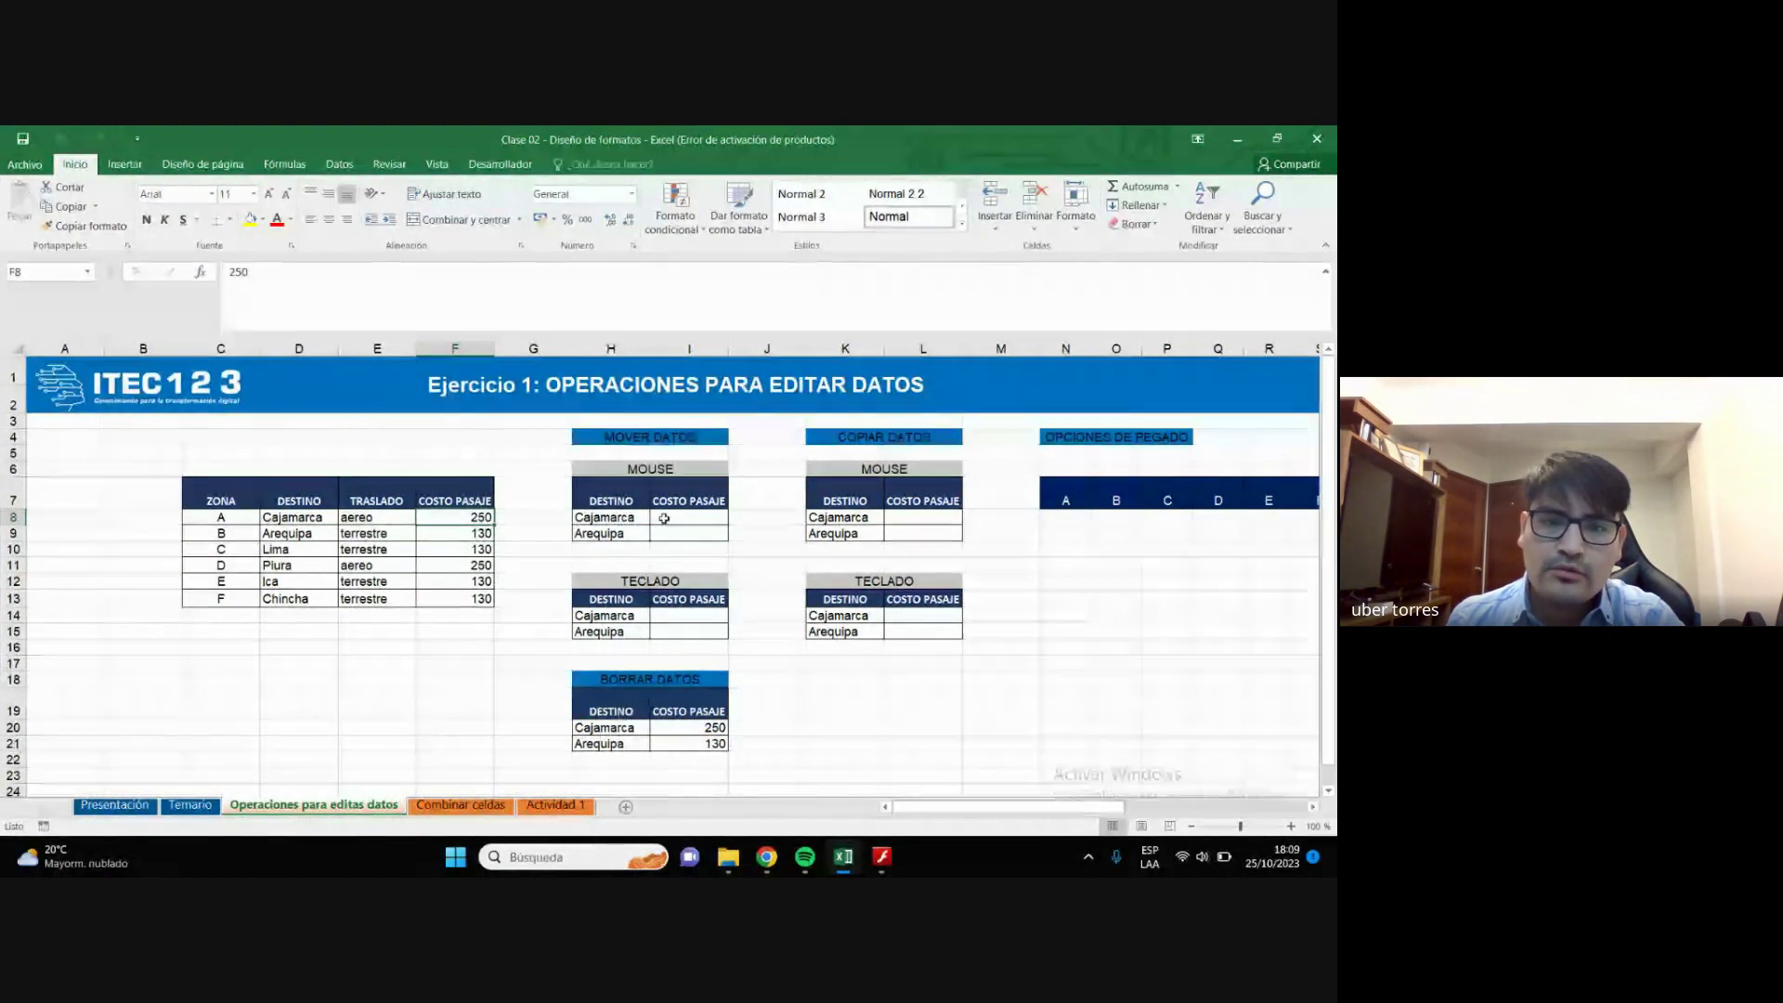
key(Right)
key(Right)
key(Right)
click(454, 516)
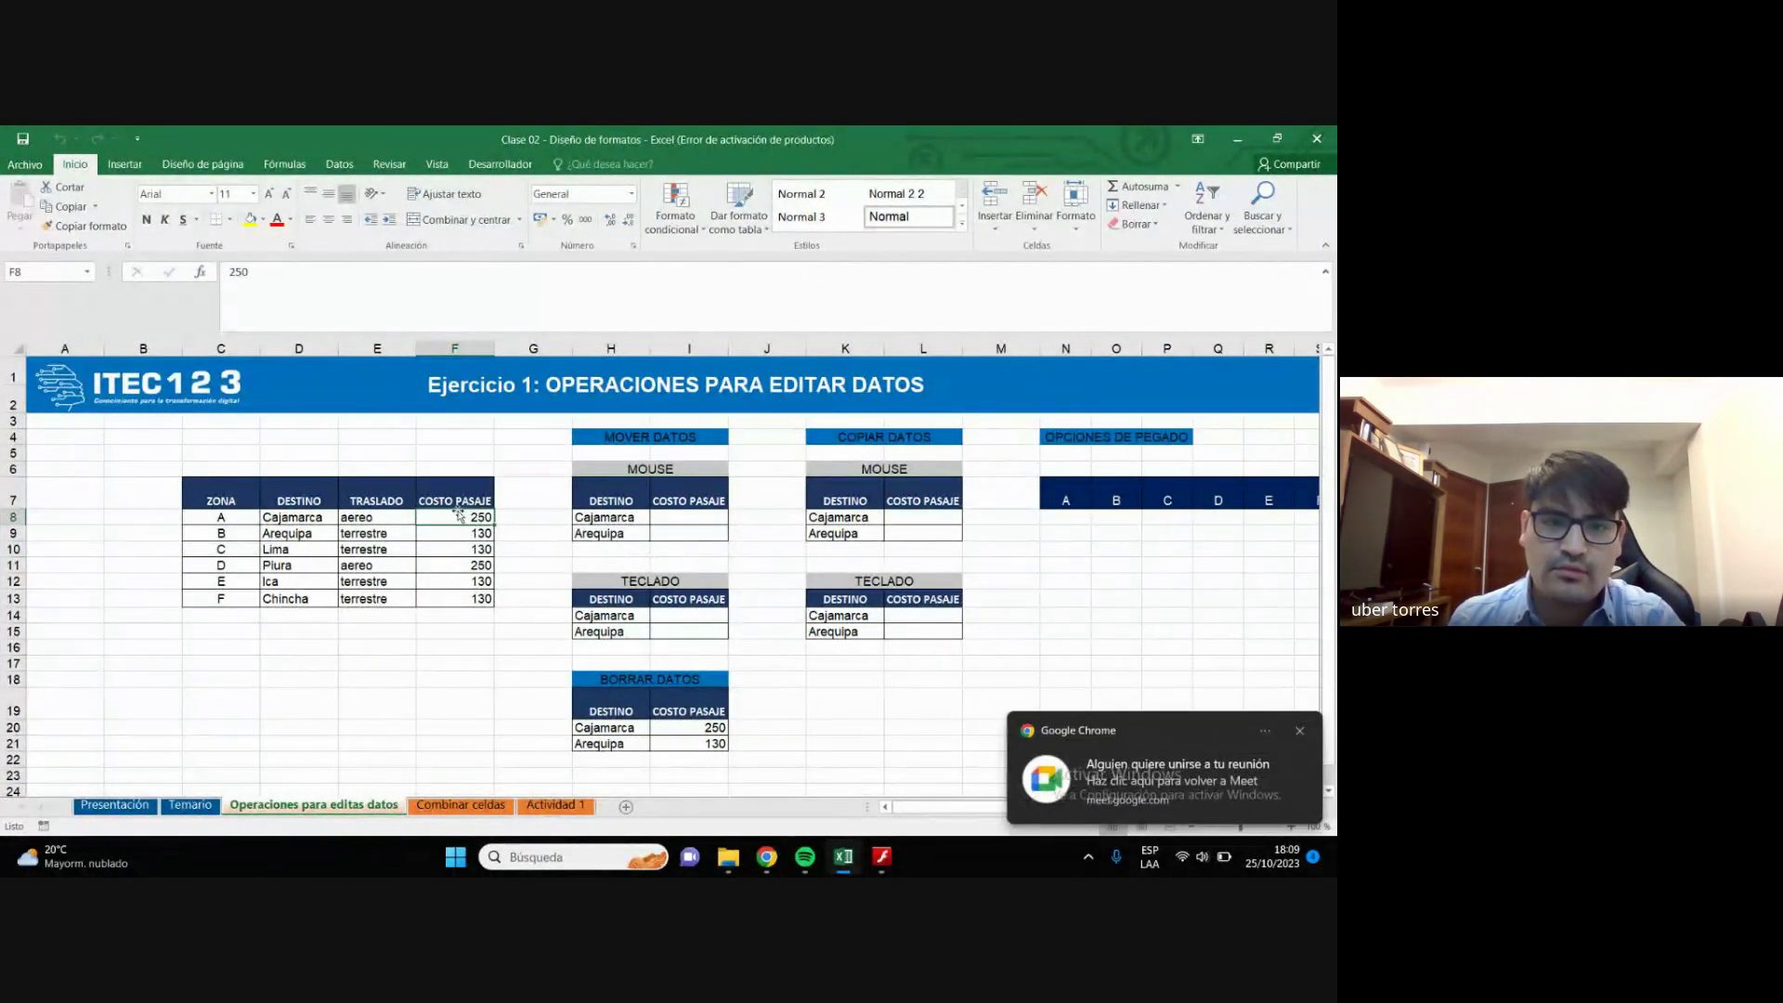
click(249, 219)
click(706, 516)
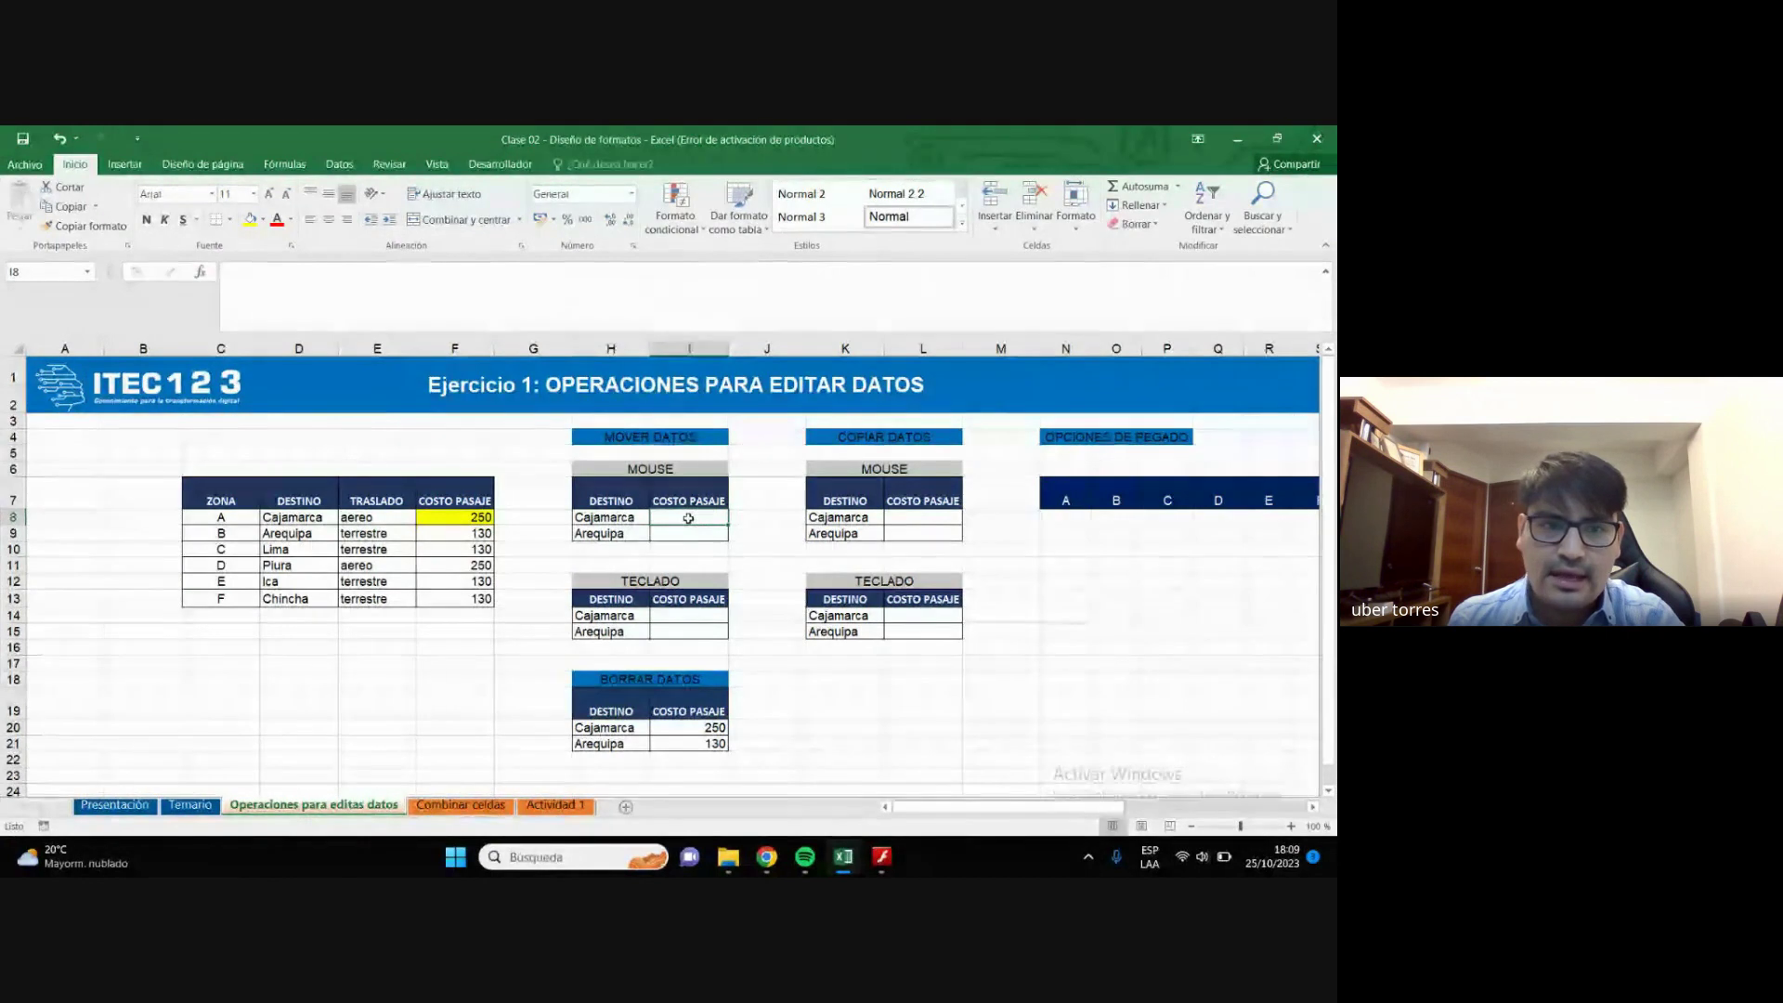
Fill I8 yellow and drag the 250 from F8 into MOVER DATOS cell I8.
click(246, 219)
click(767, 549)
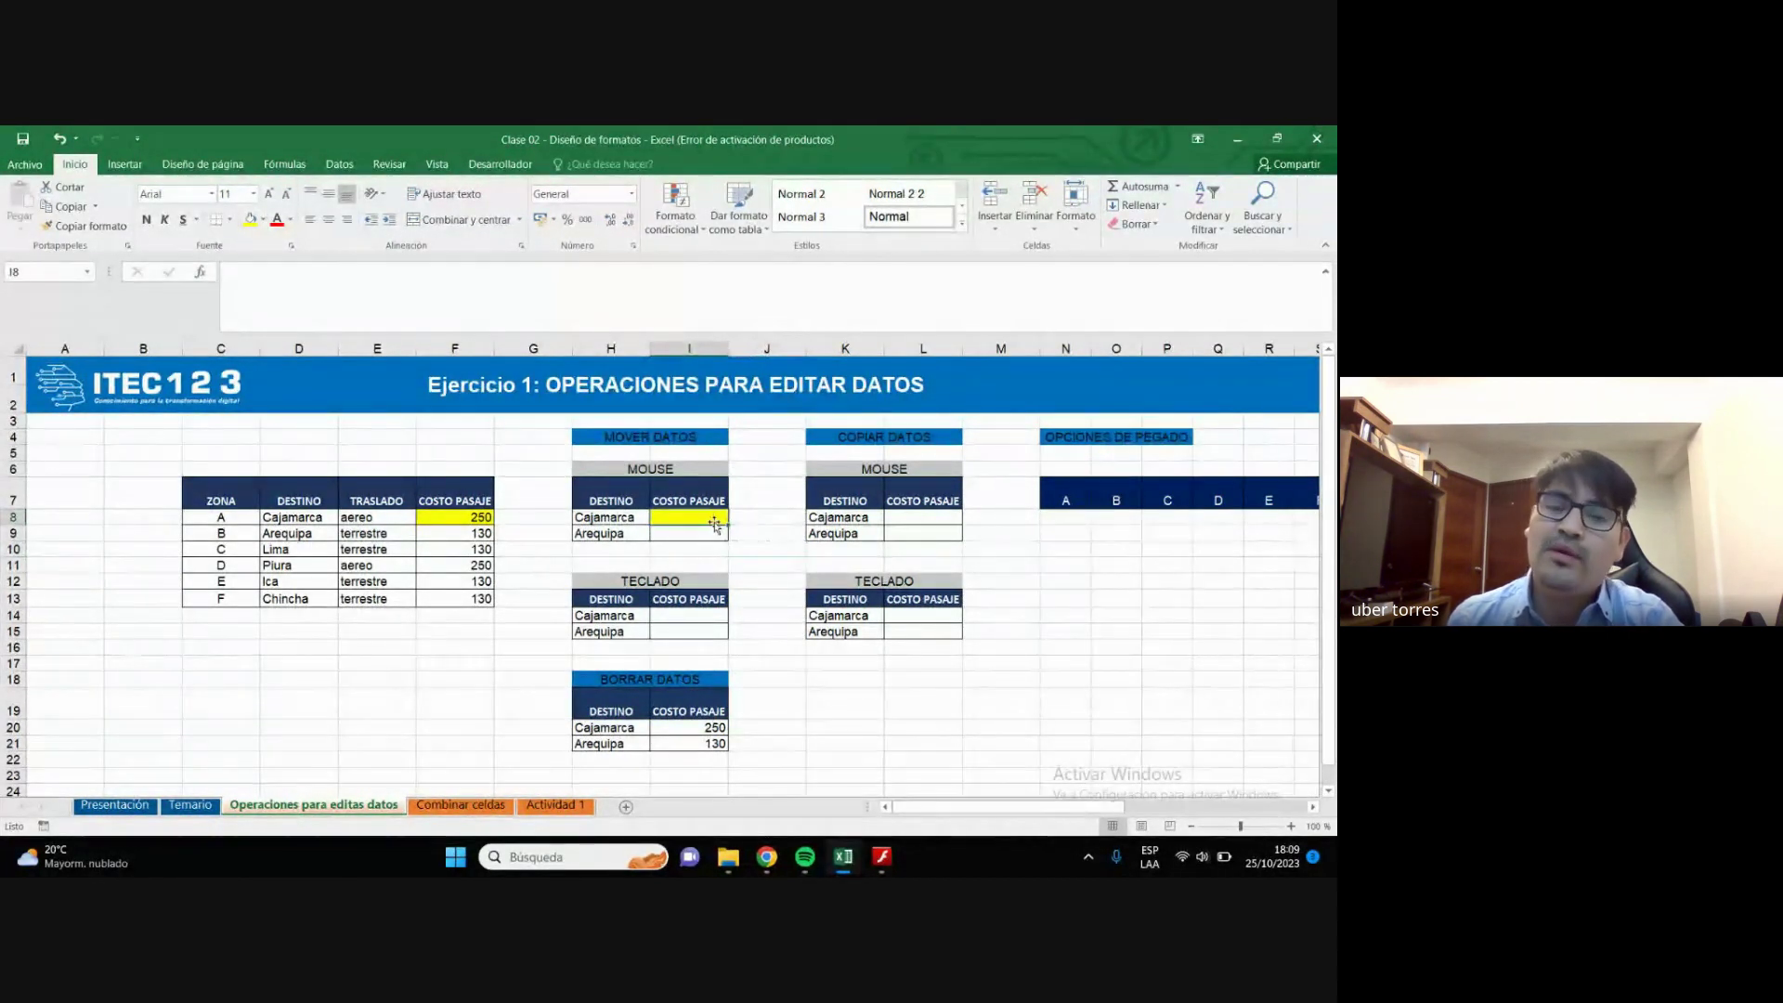
click(699, 522)
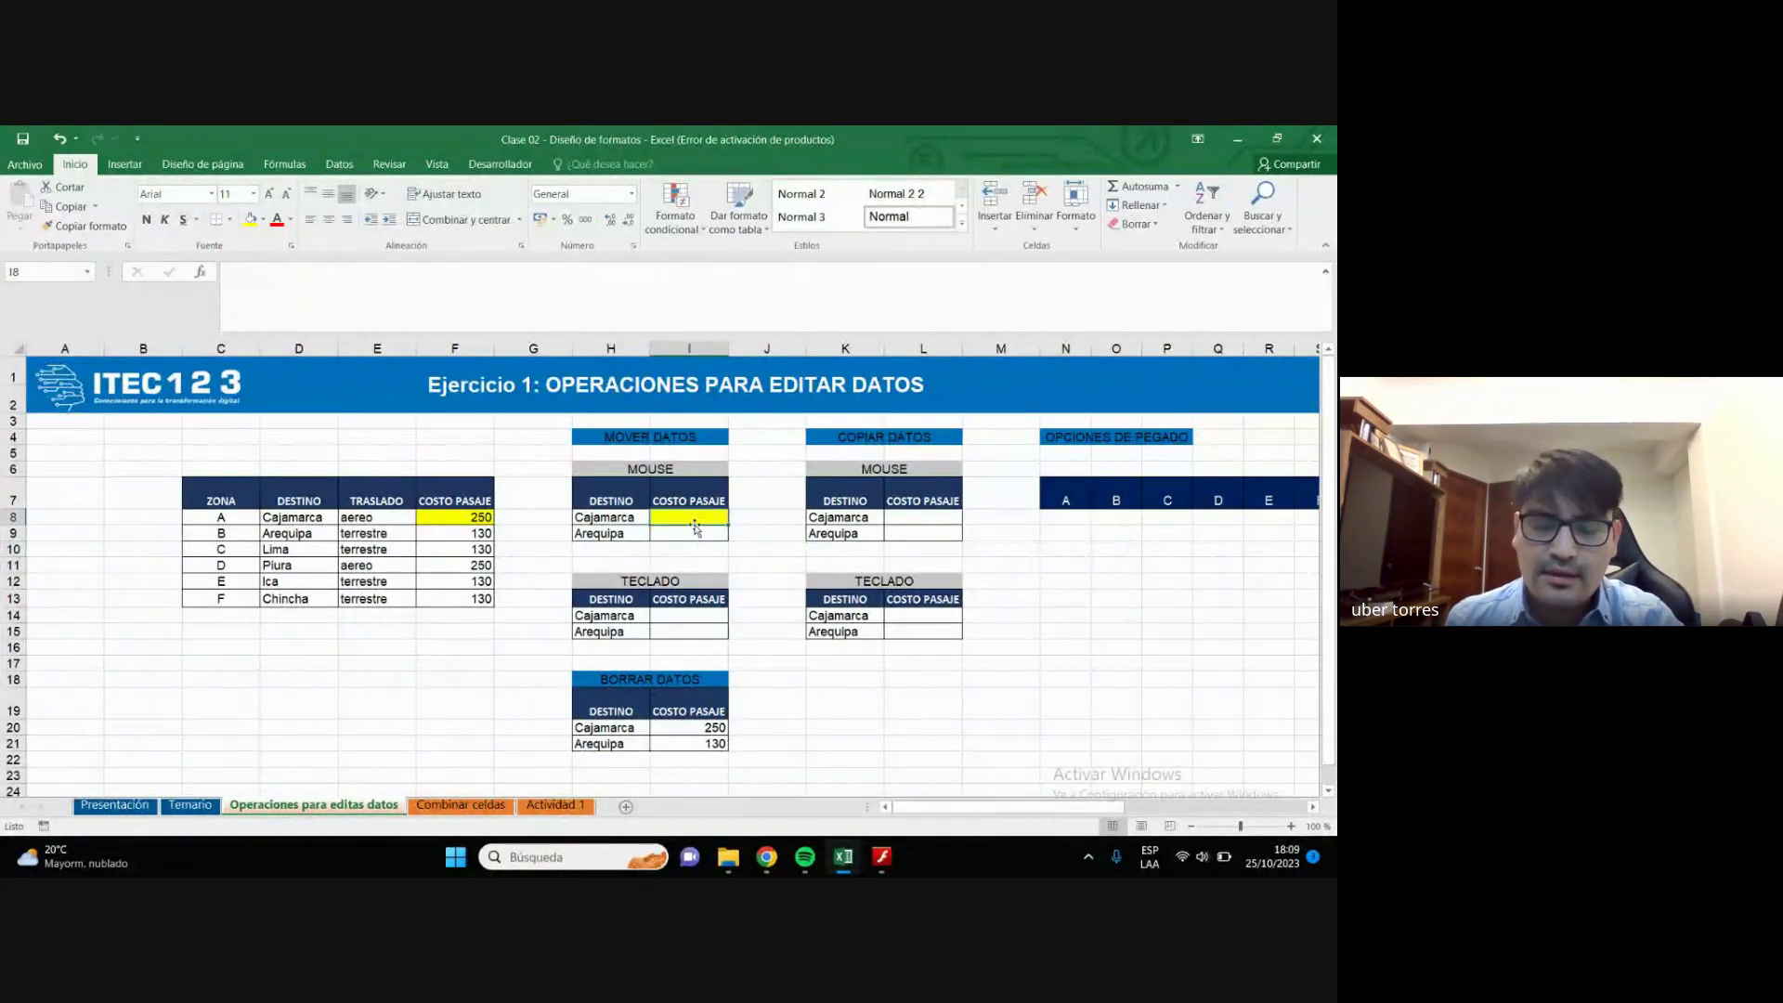
click(461, 518)
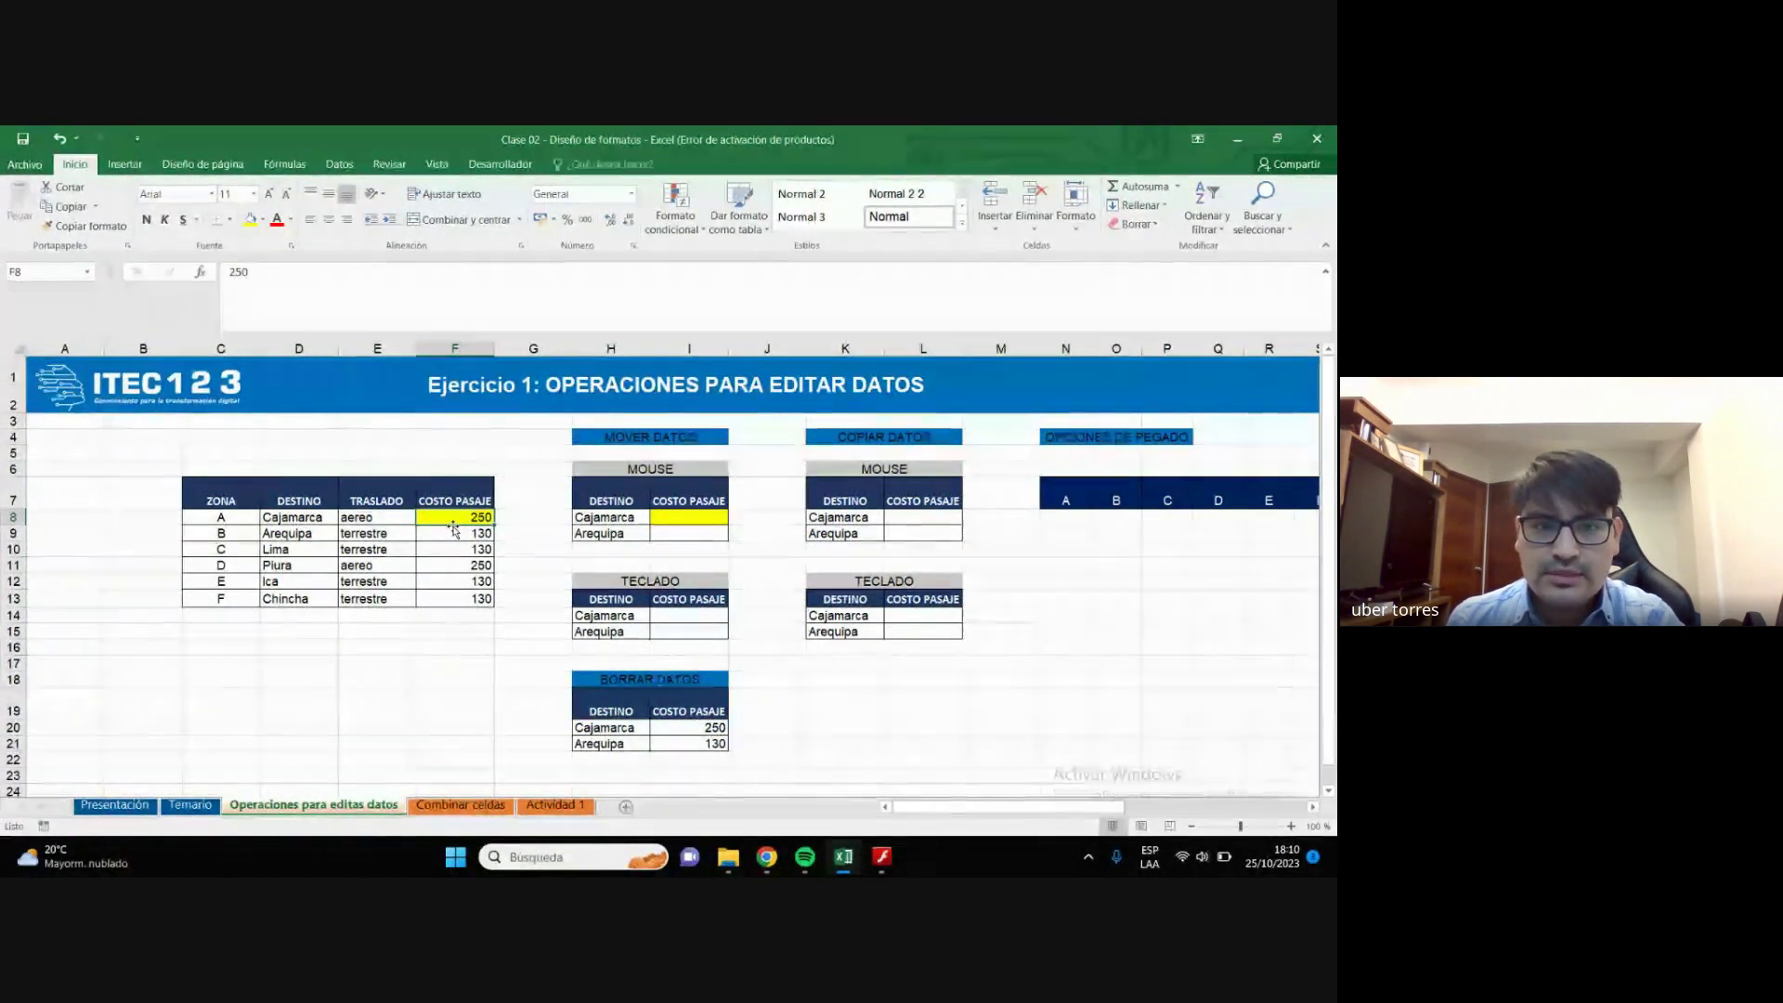
drag(447, 530, 682, 522)
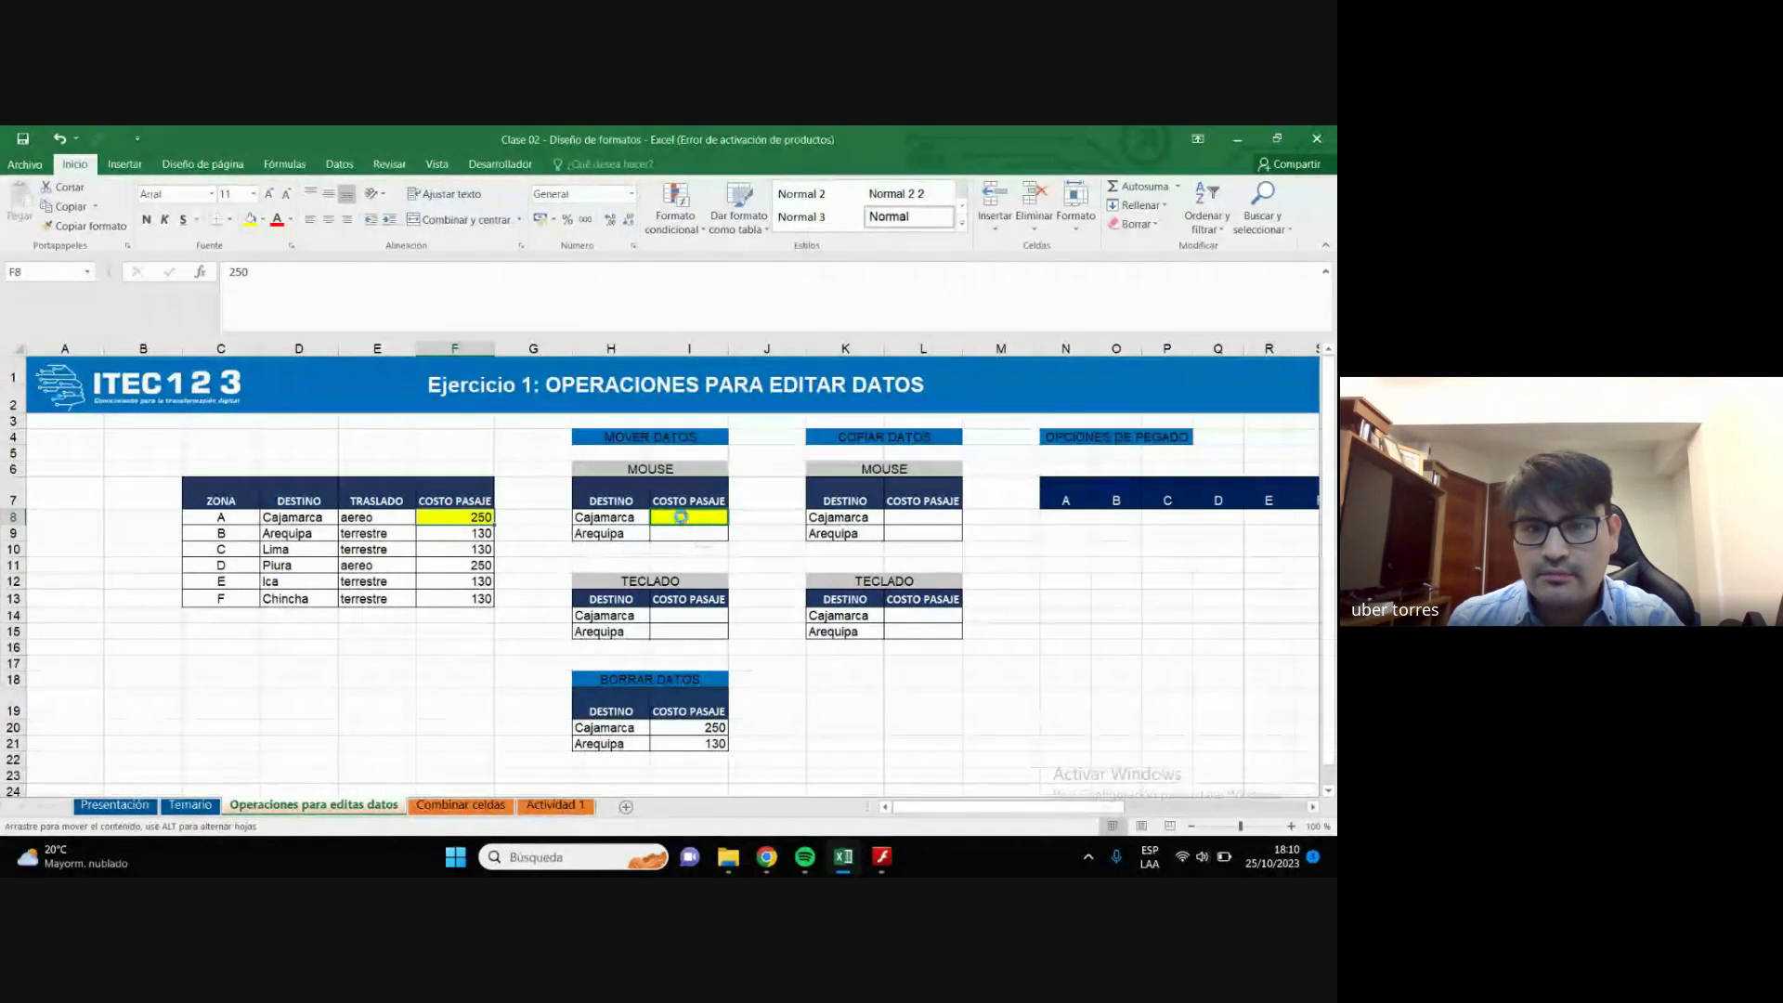
drag(683, 522, 684, 523)
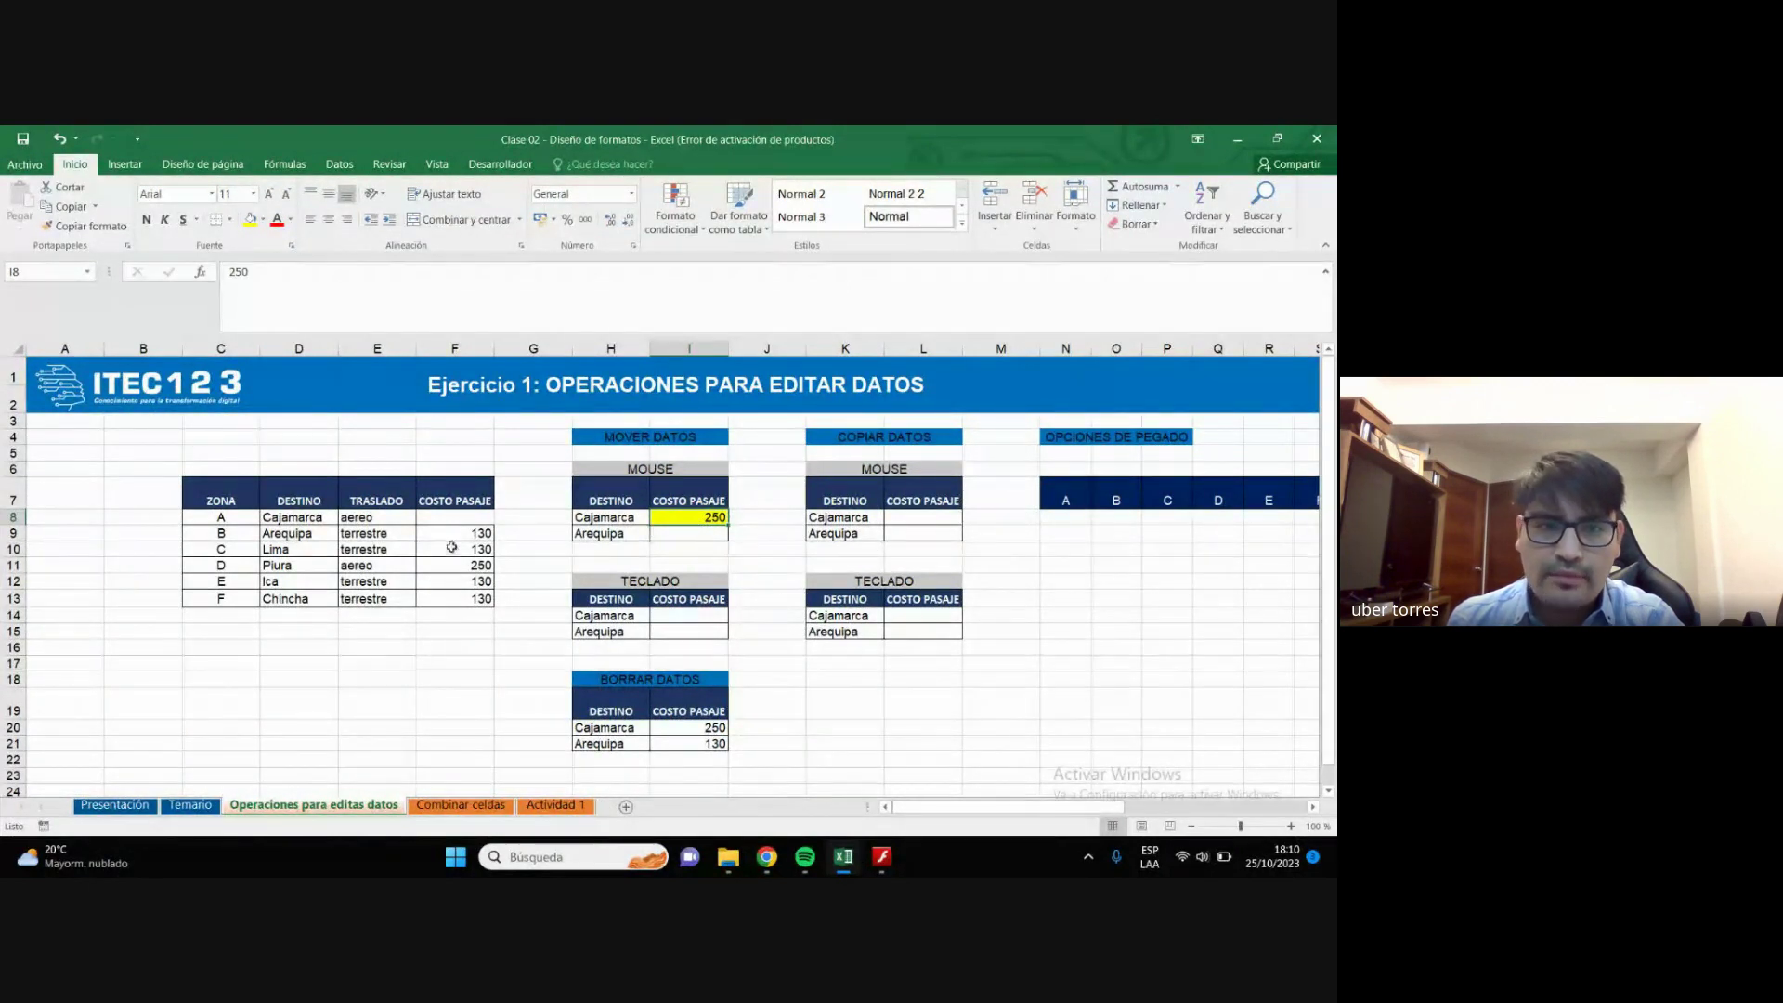
Drag the Arequipa 130 into cell I9, check table H7:I9, then switch to Meet.
click(290, 537)
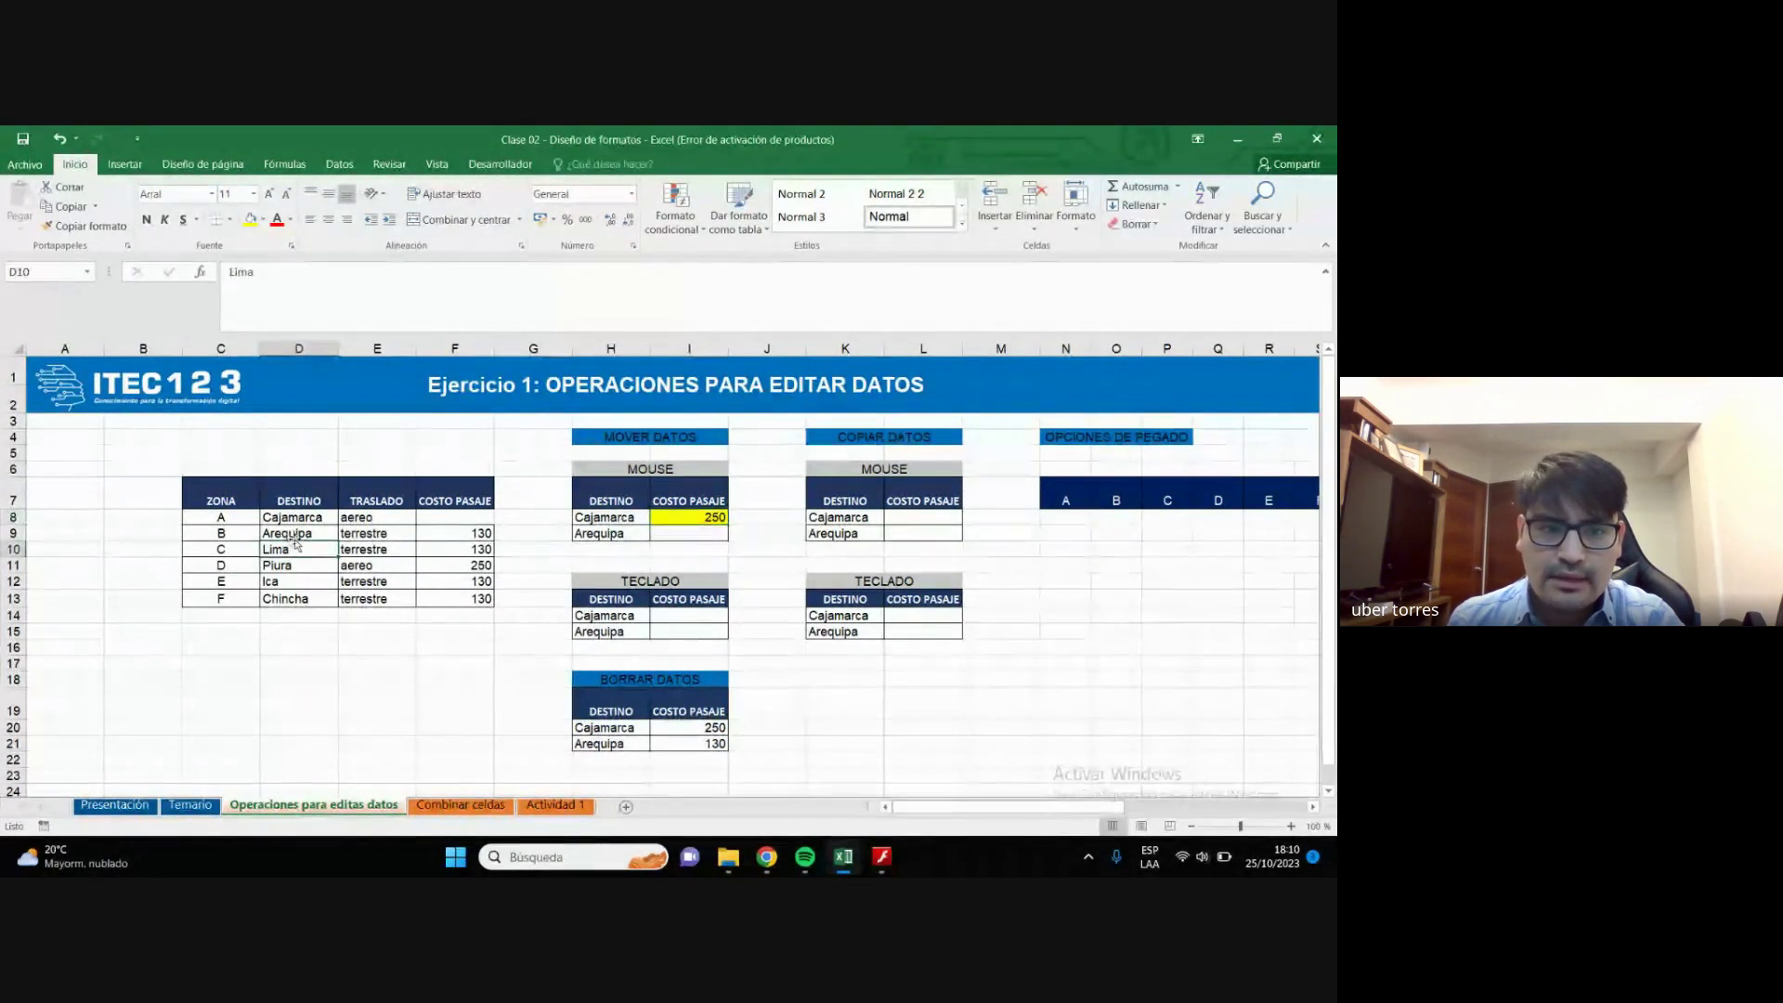
click(450, 536)
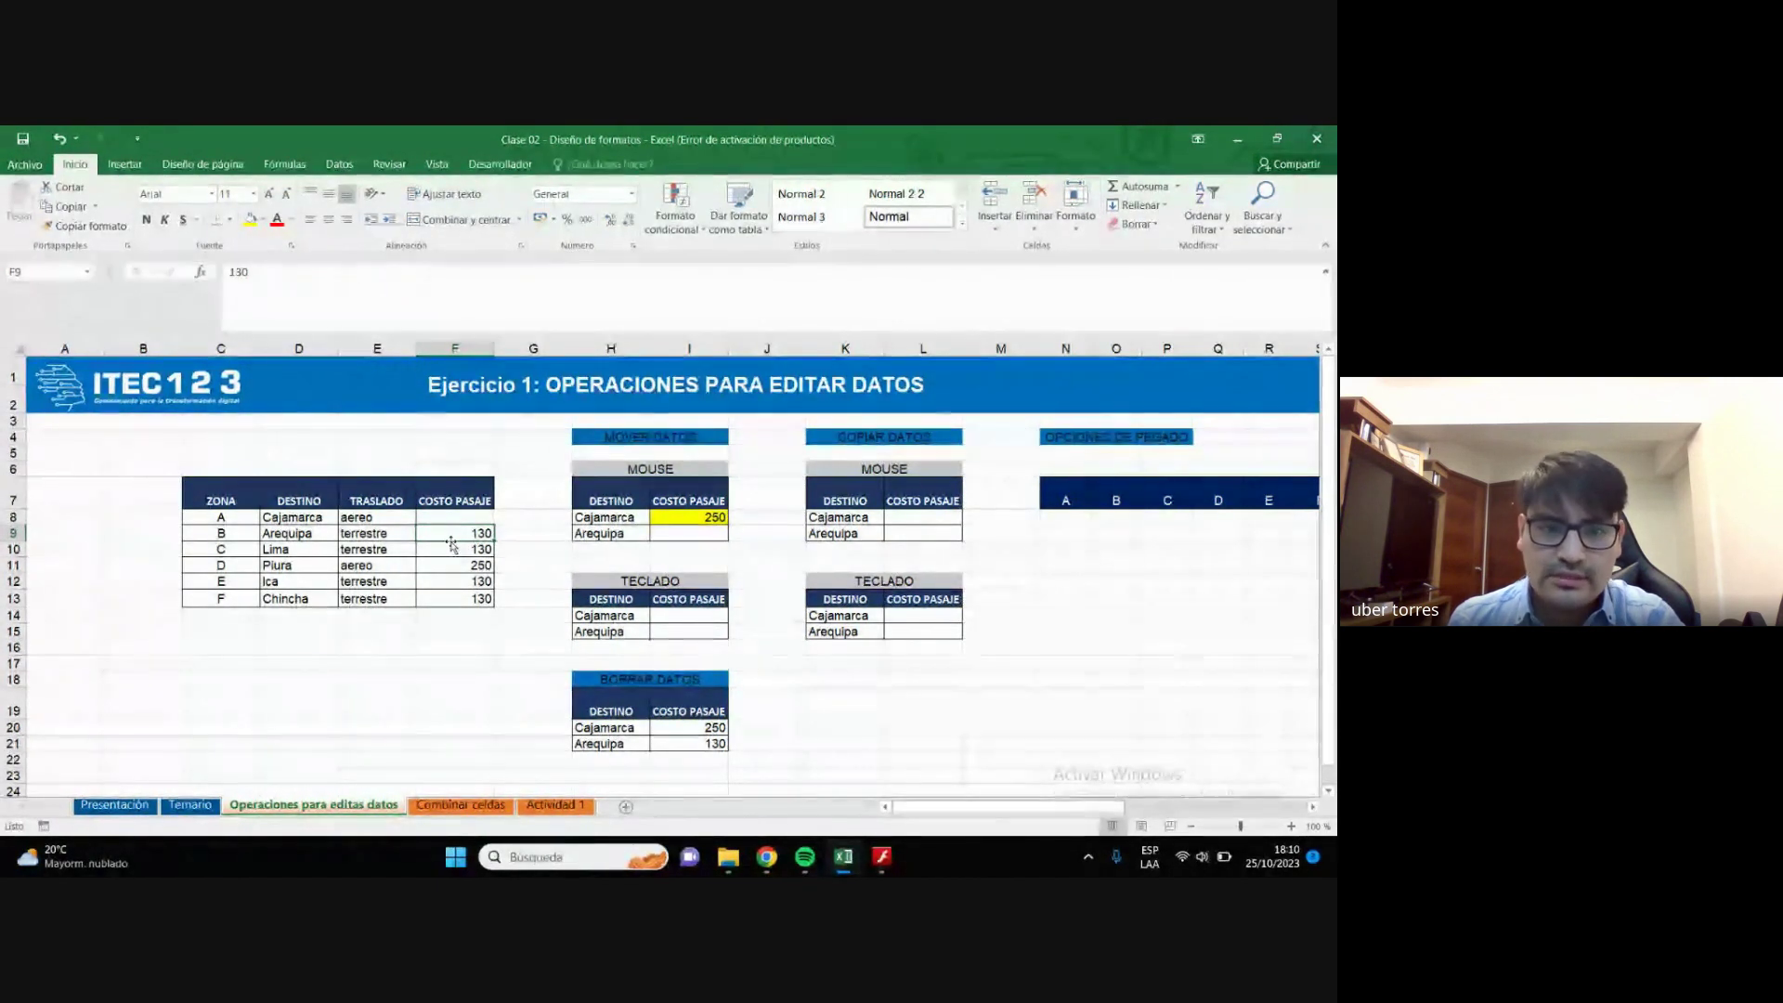
drag(451, 544, 683, 543)
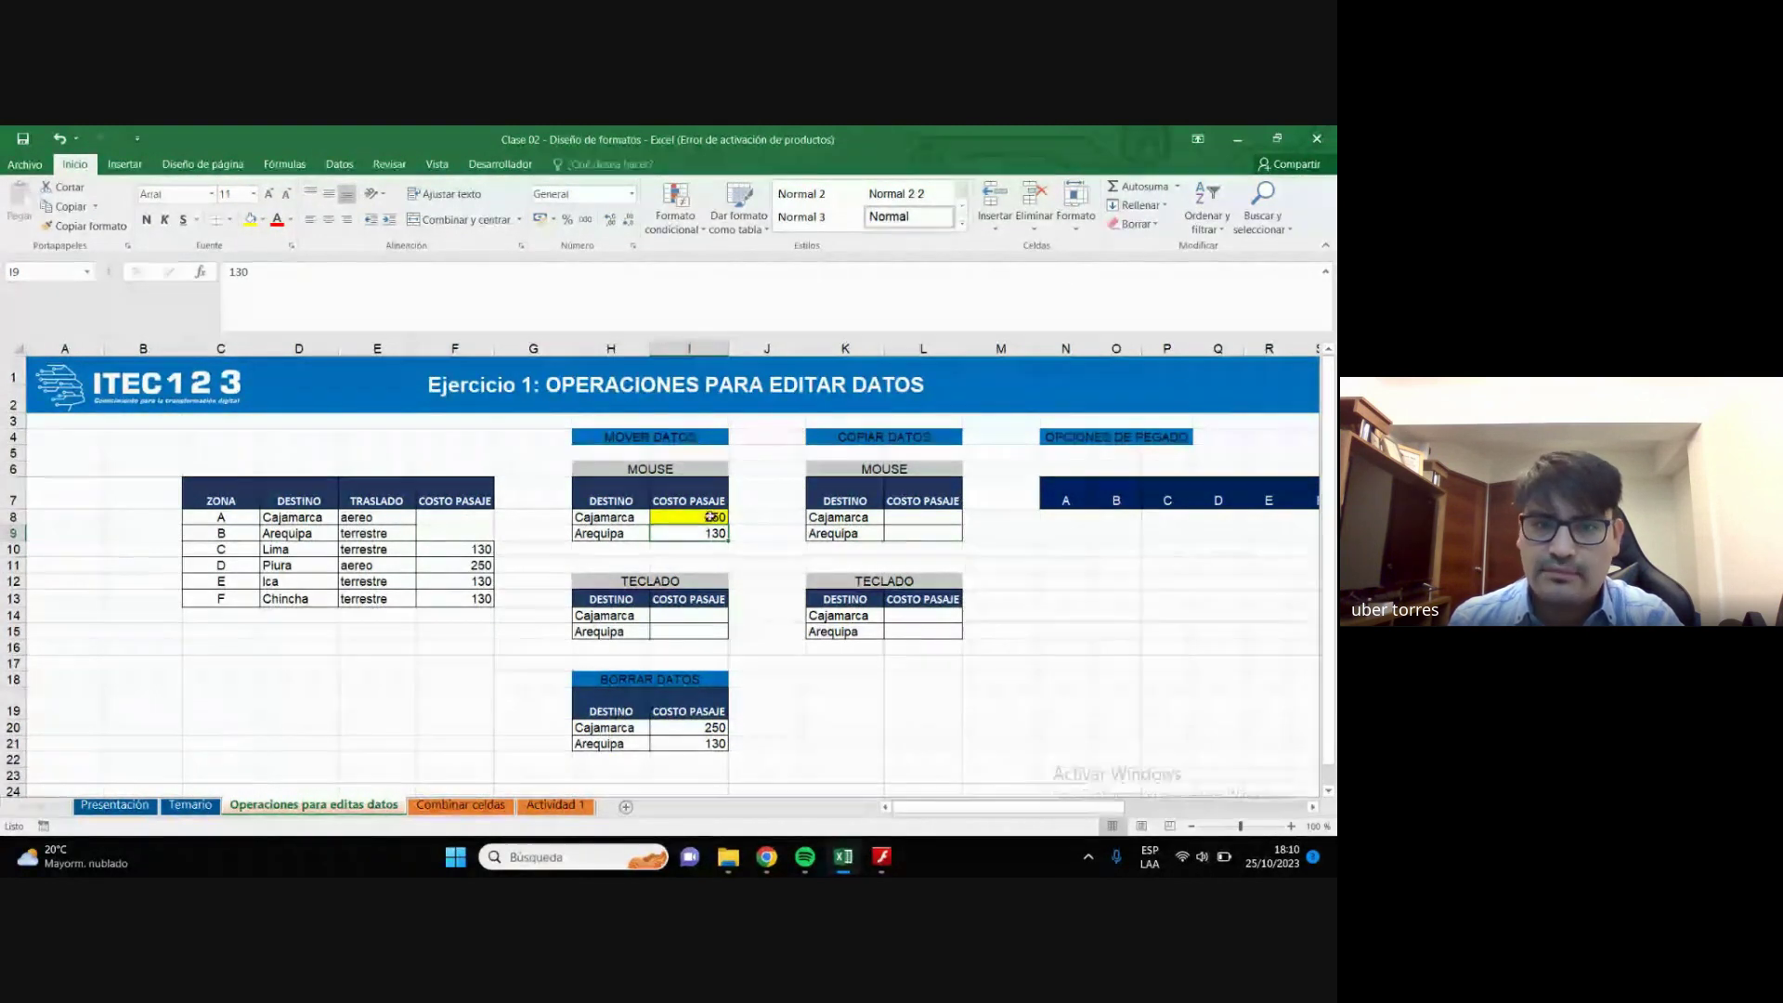
drag(616, 480, 719, 534)
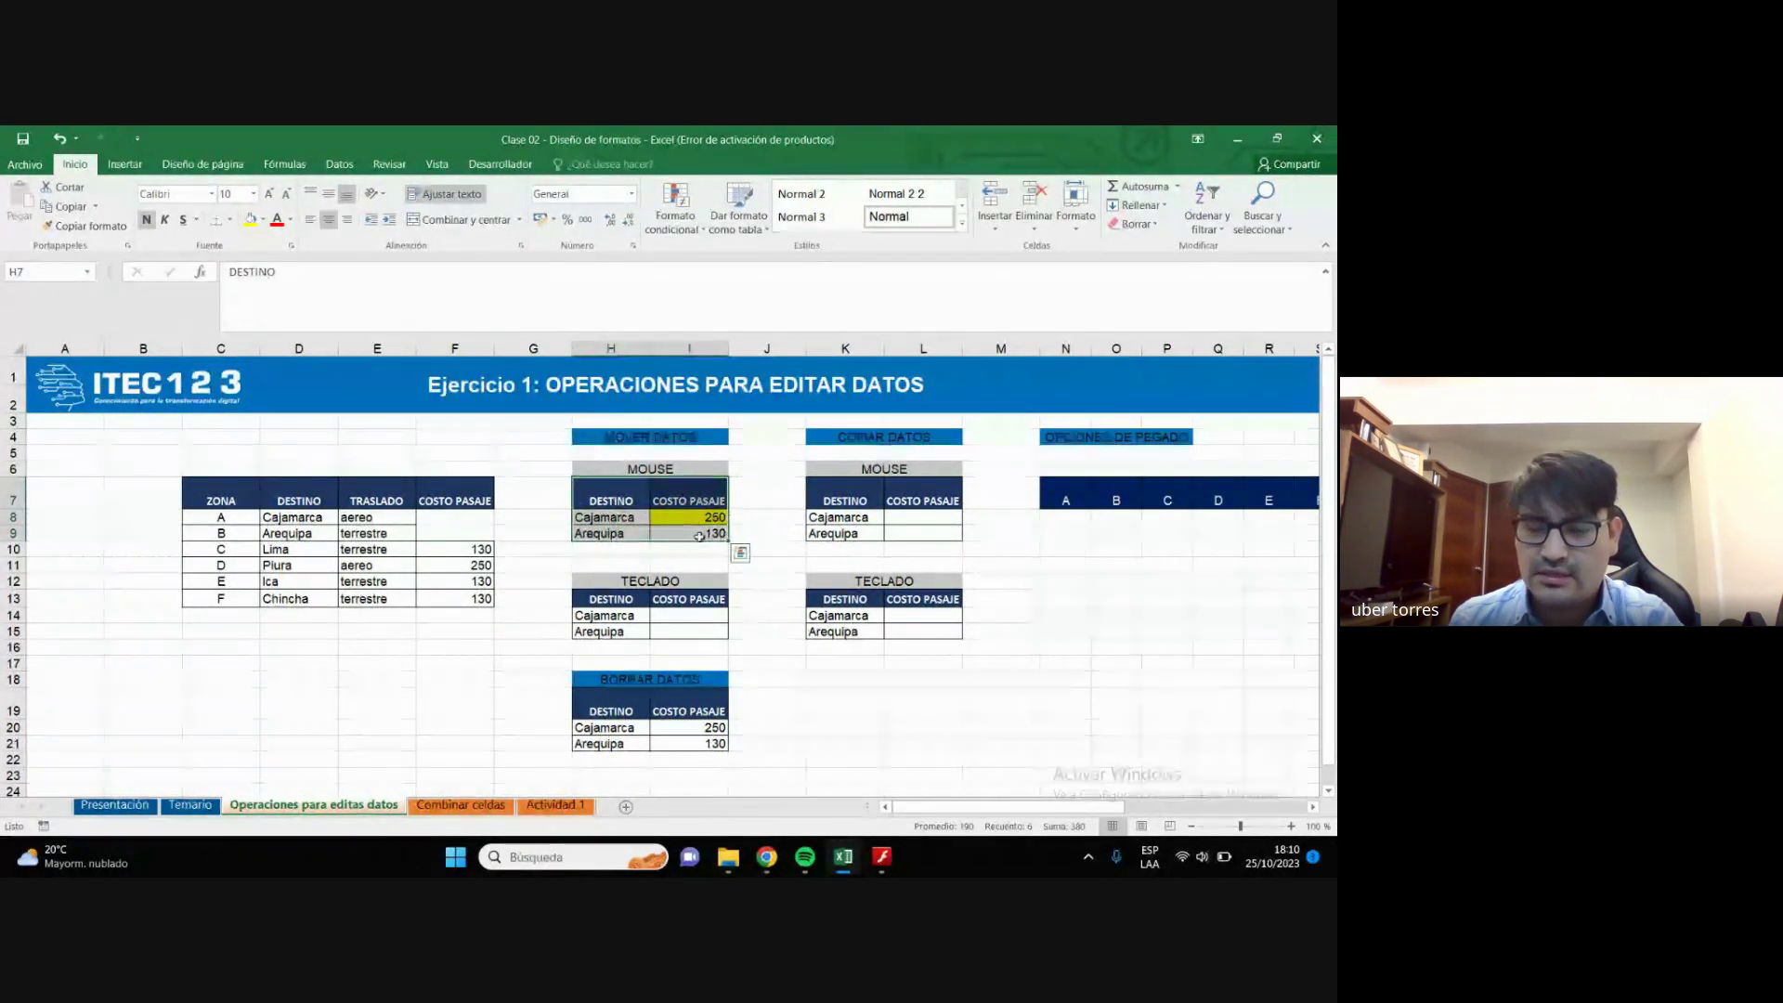
click(773, 501)
mouse_move(766, 856)
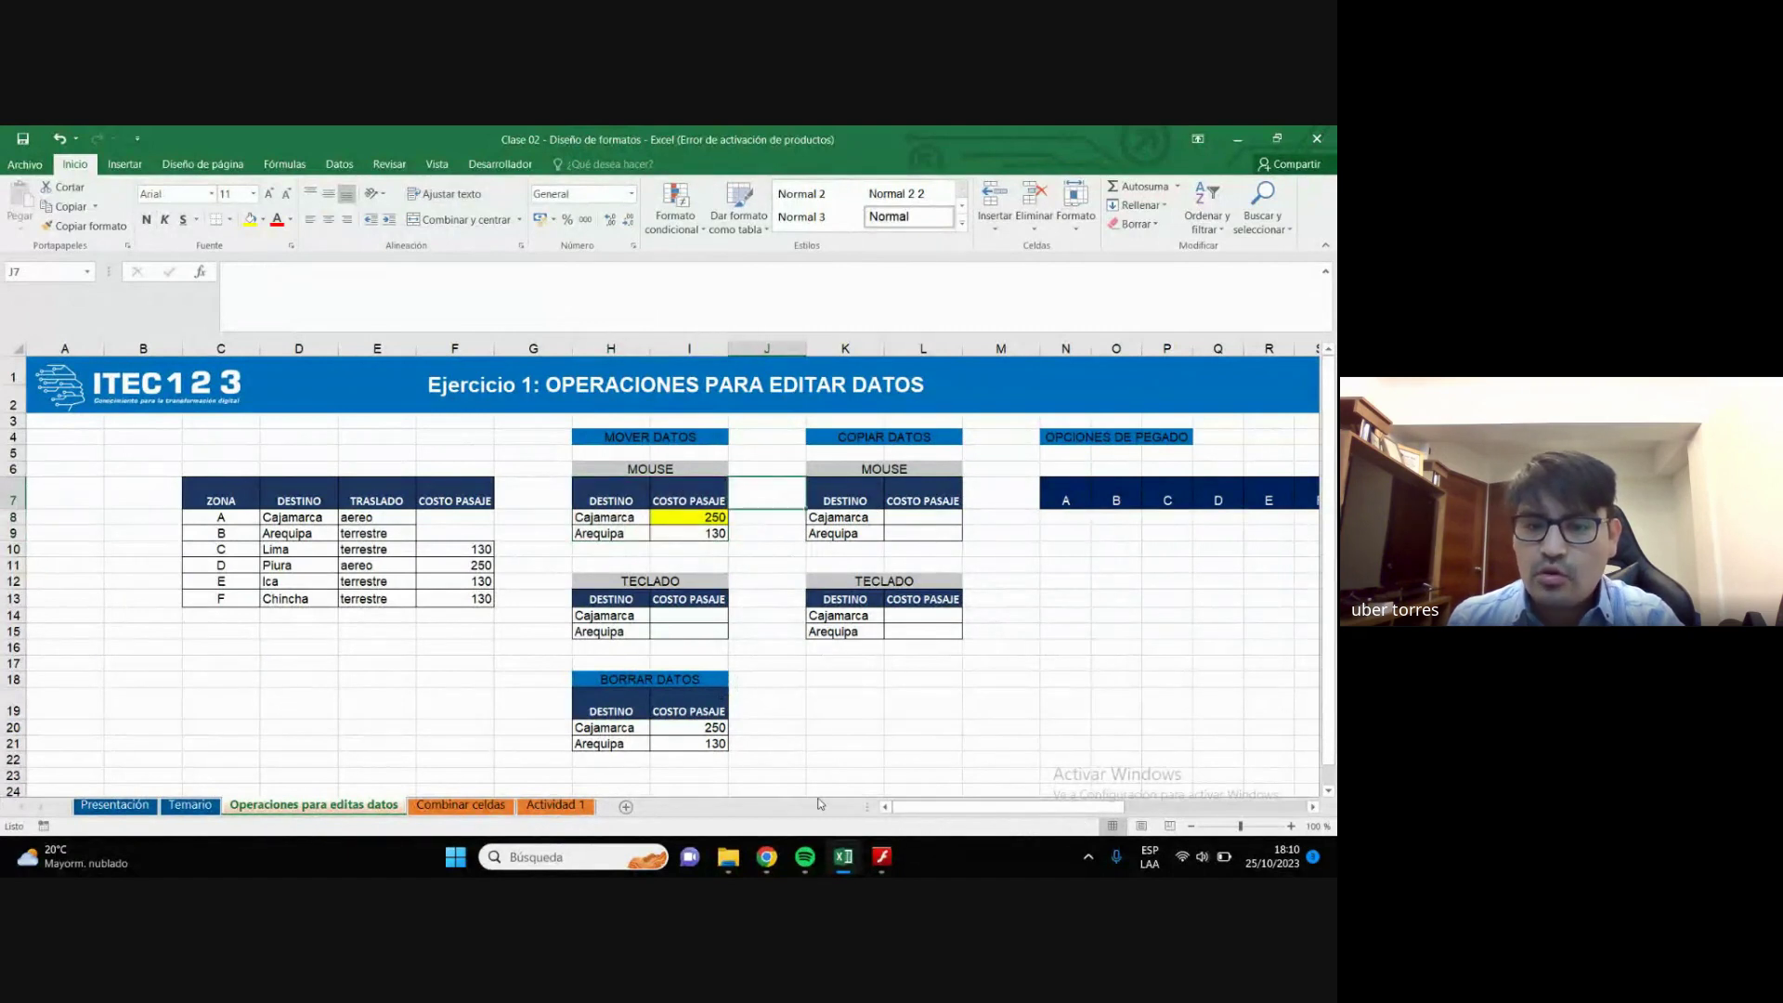
click(671, 772)
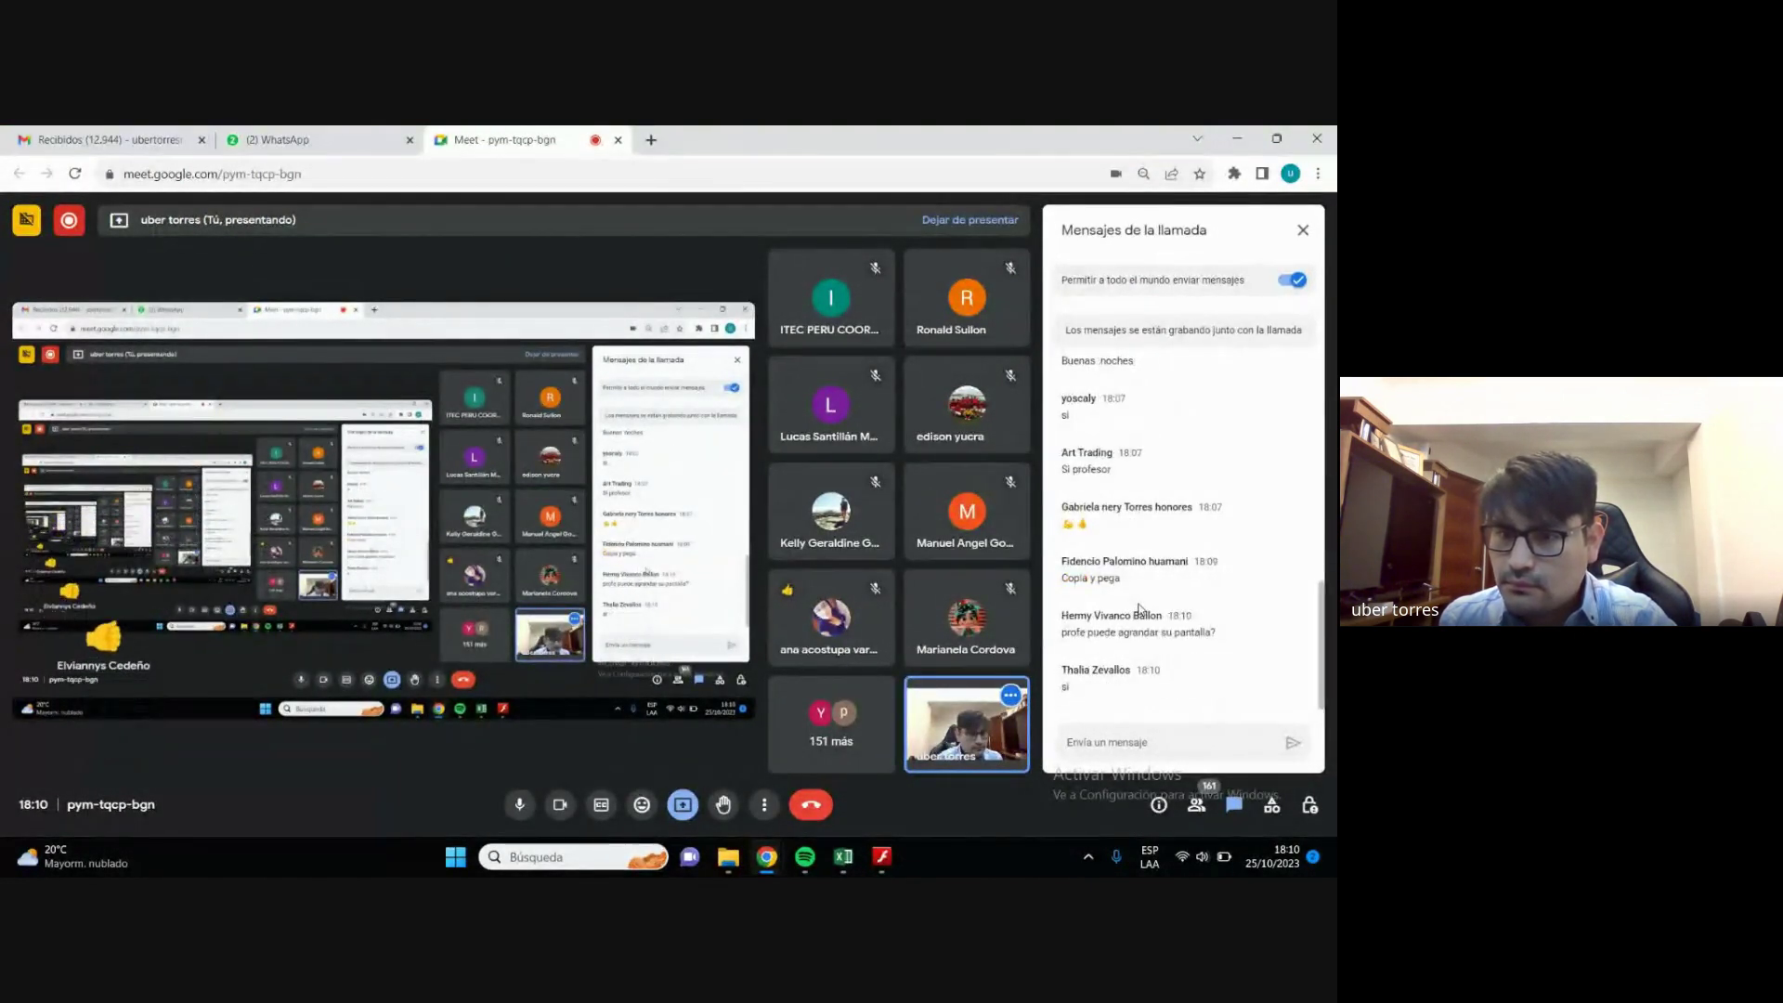
Scroll through the Meet chat to read the participants' 'si' replies.
scroll(1133, 618, up, 1)
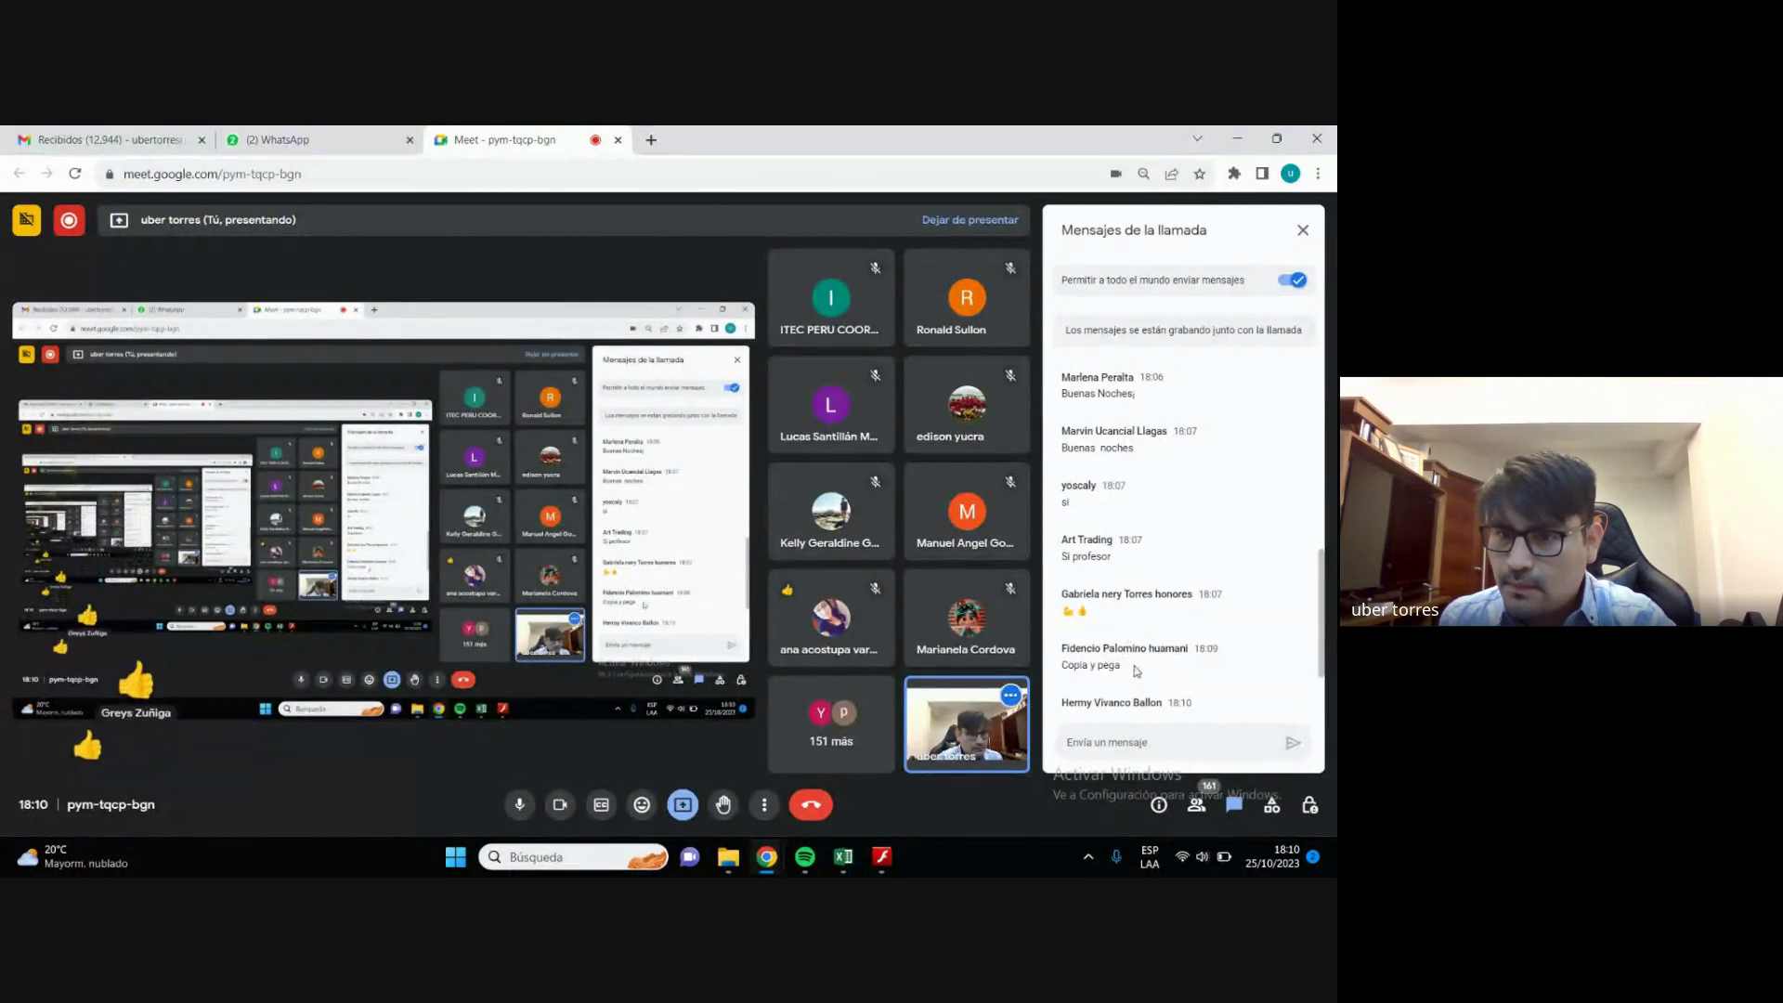
scroll(1137, 670, up, 2)
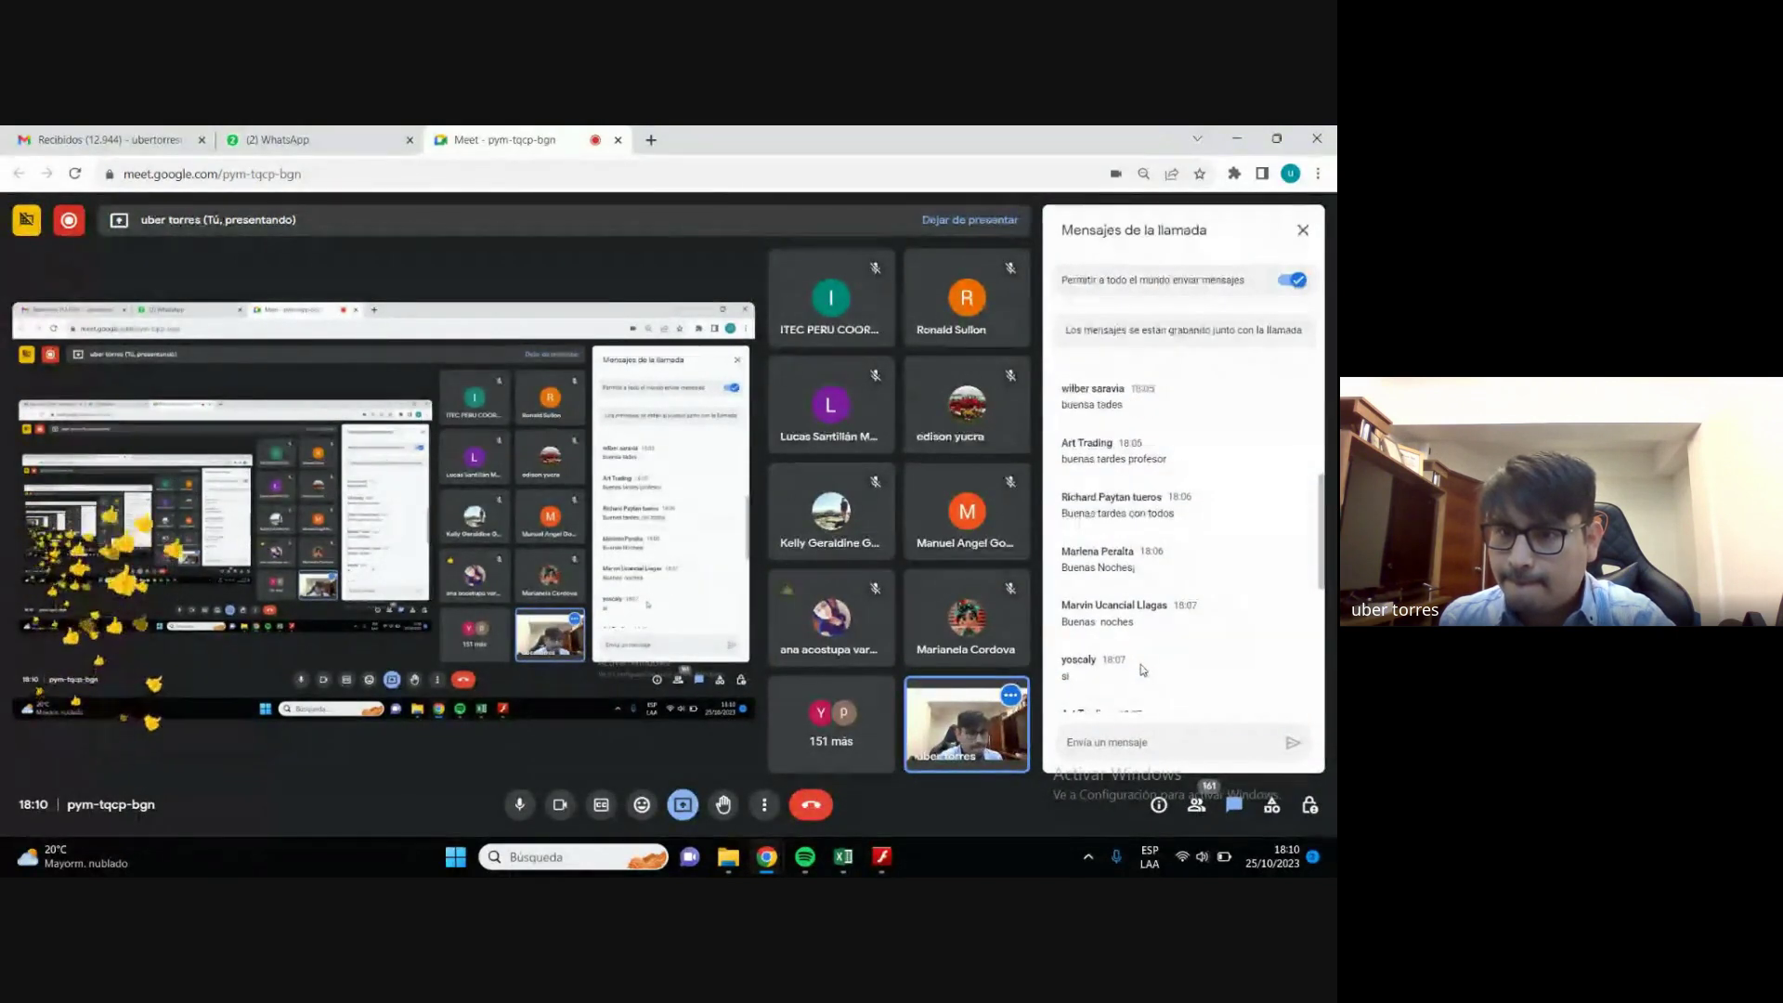
scroll(1139, 670, up, 3)
scroll(1148, 671, down, 3)
scroll(1149, 671, down, 3)
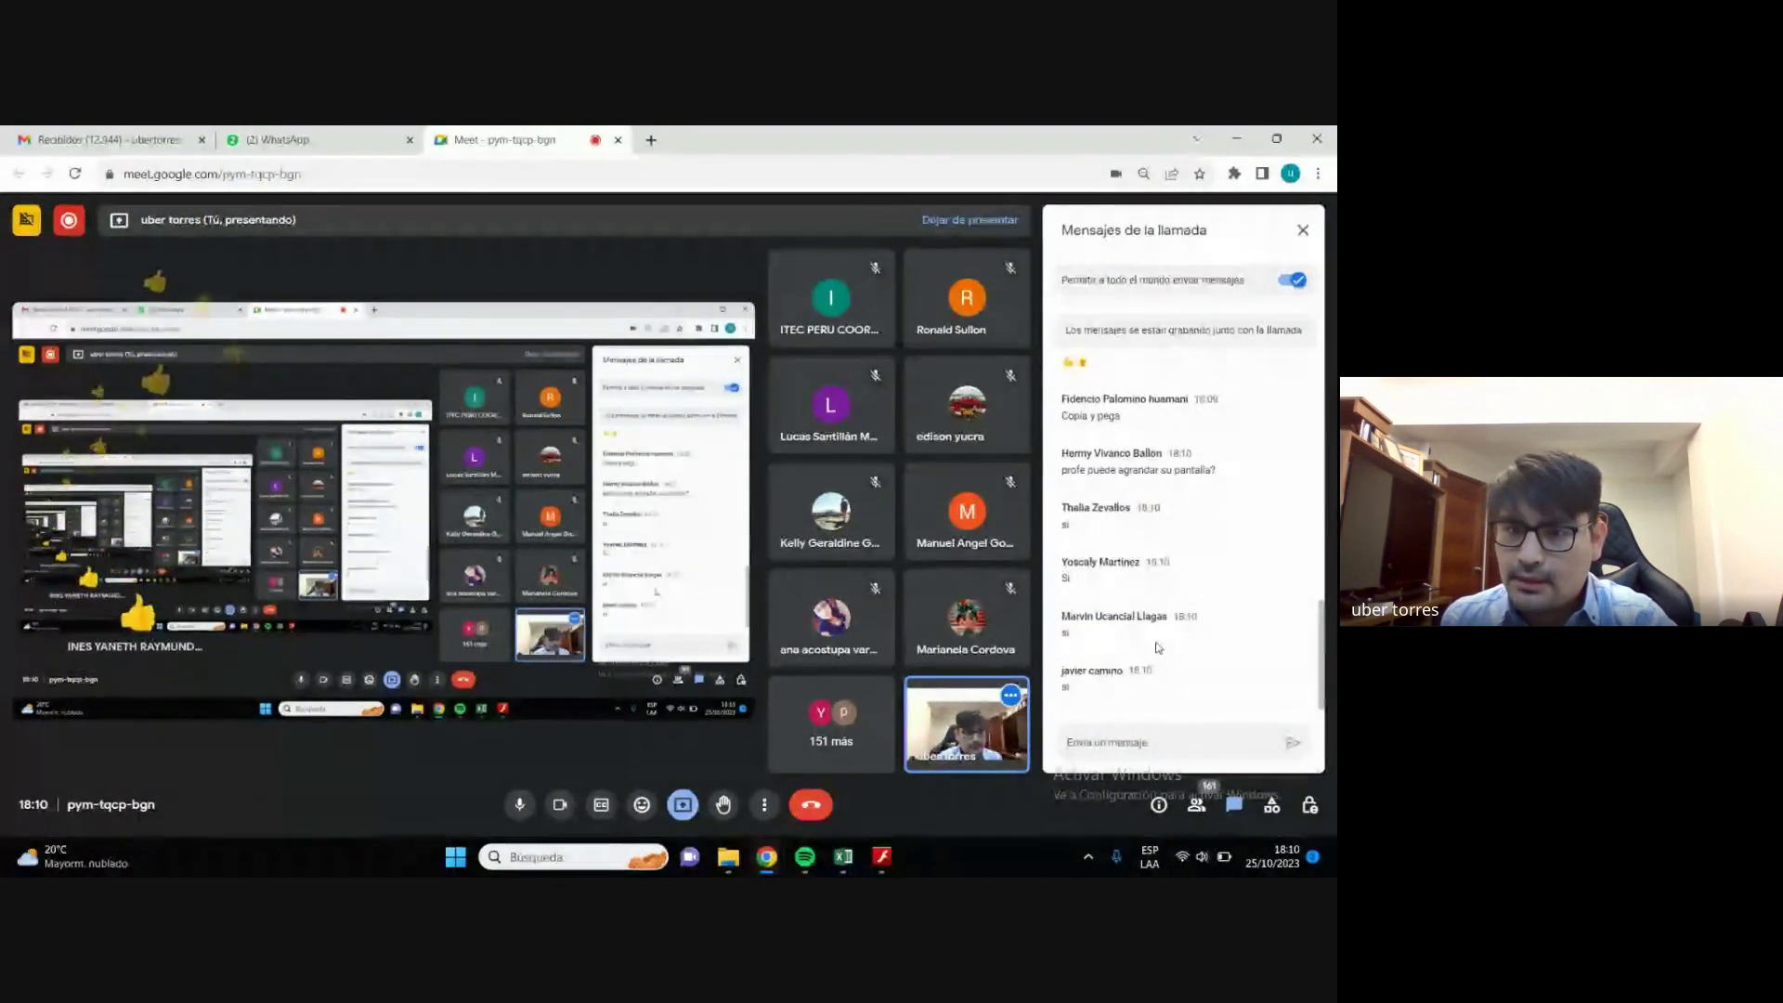
Minimize Meet, dismiss the presenting notice and scroll back to the Excel data tables.
click(1241, 140)
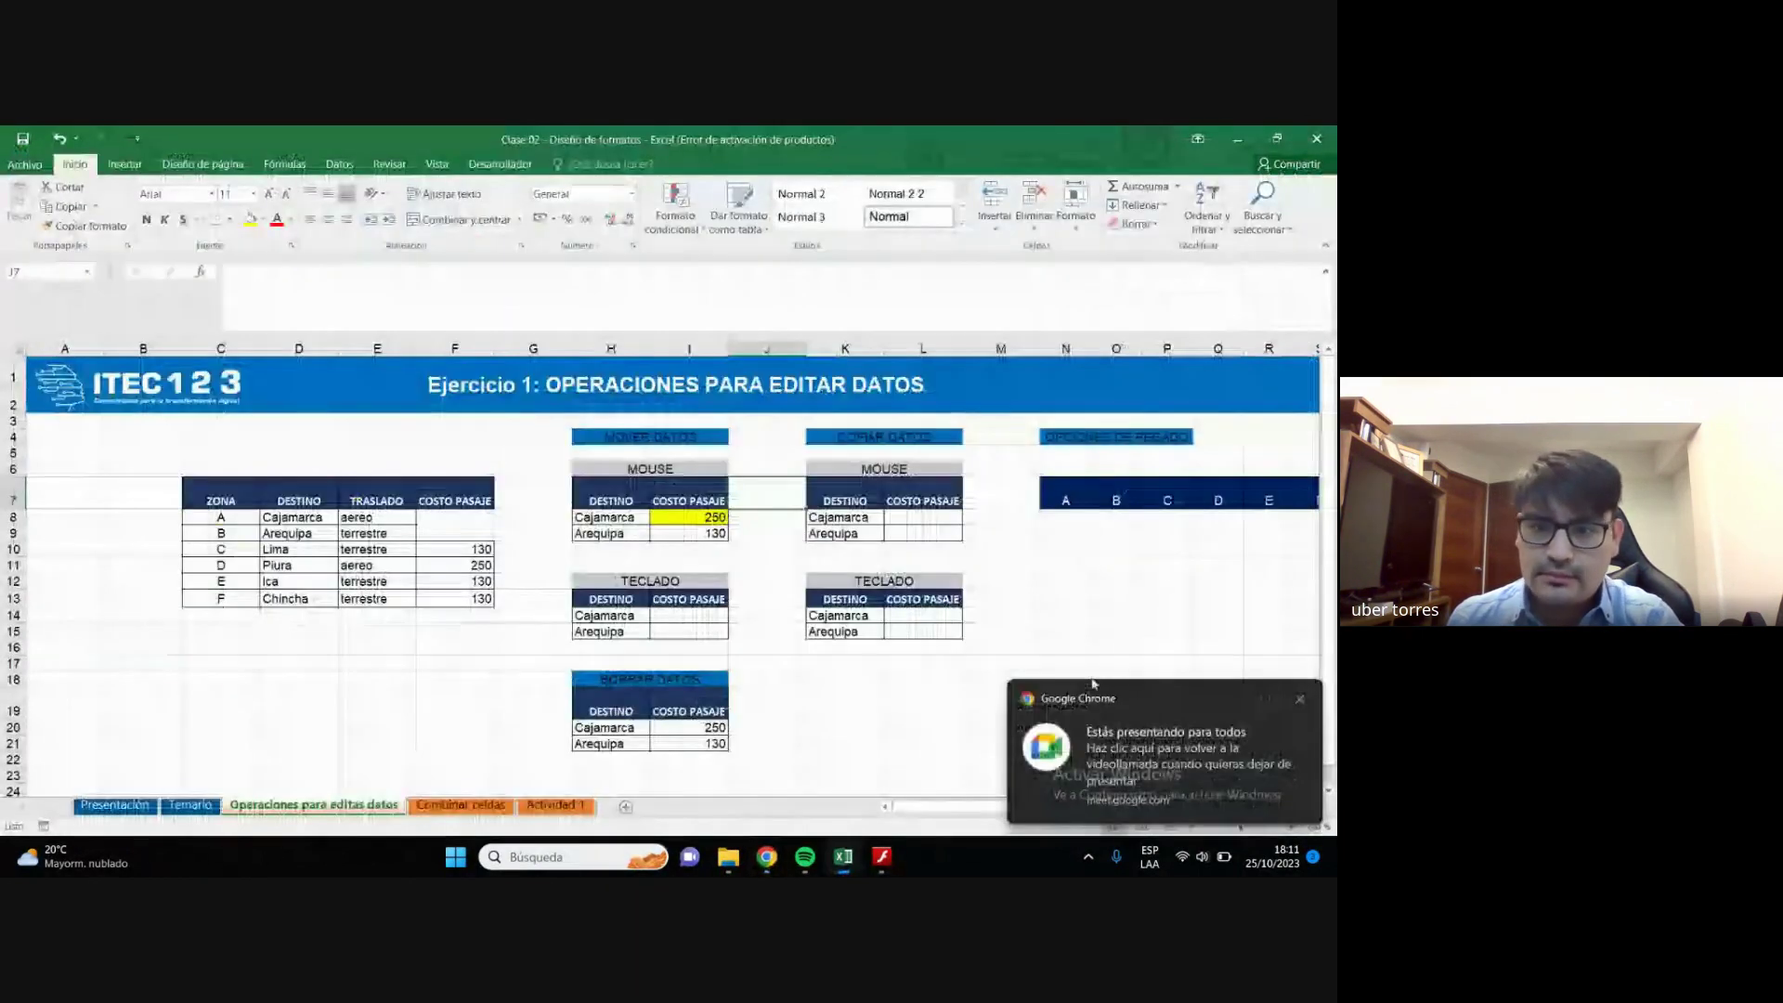
click(1298, 699)
scroll(848, 643, up, 2)
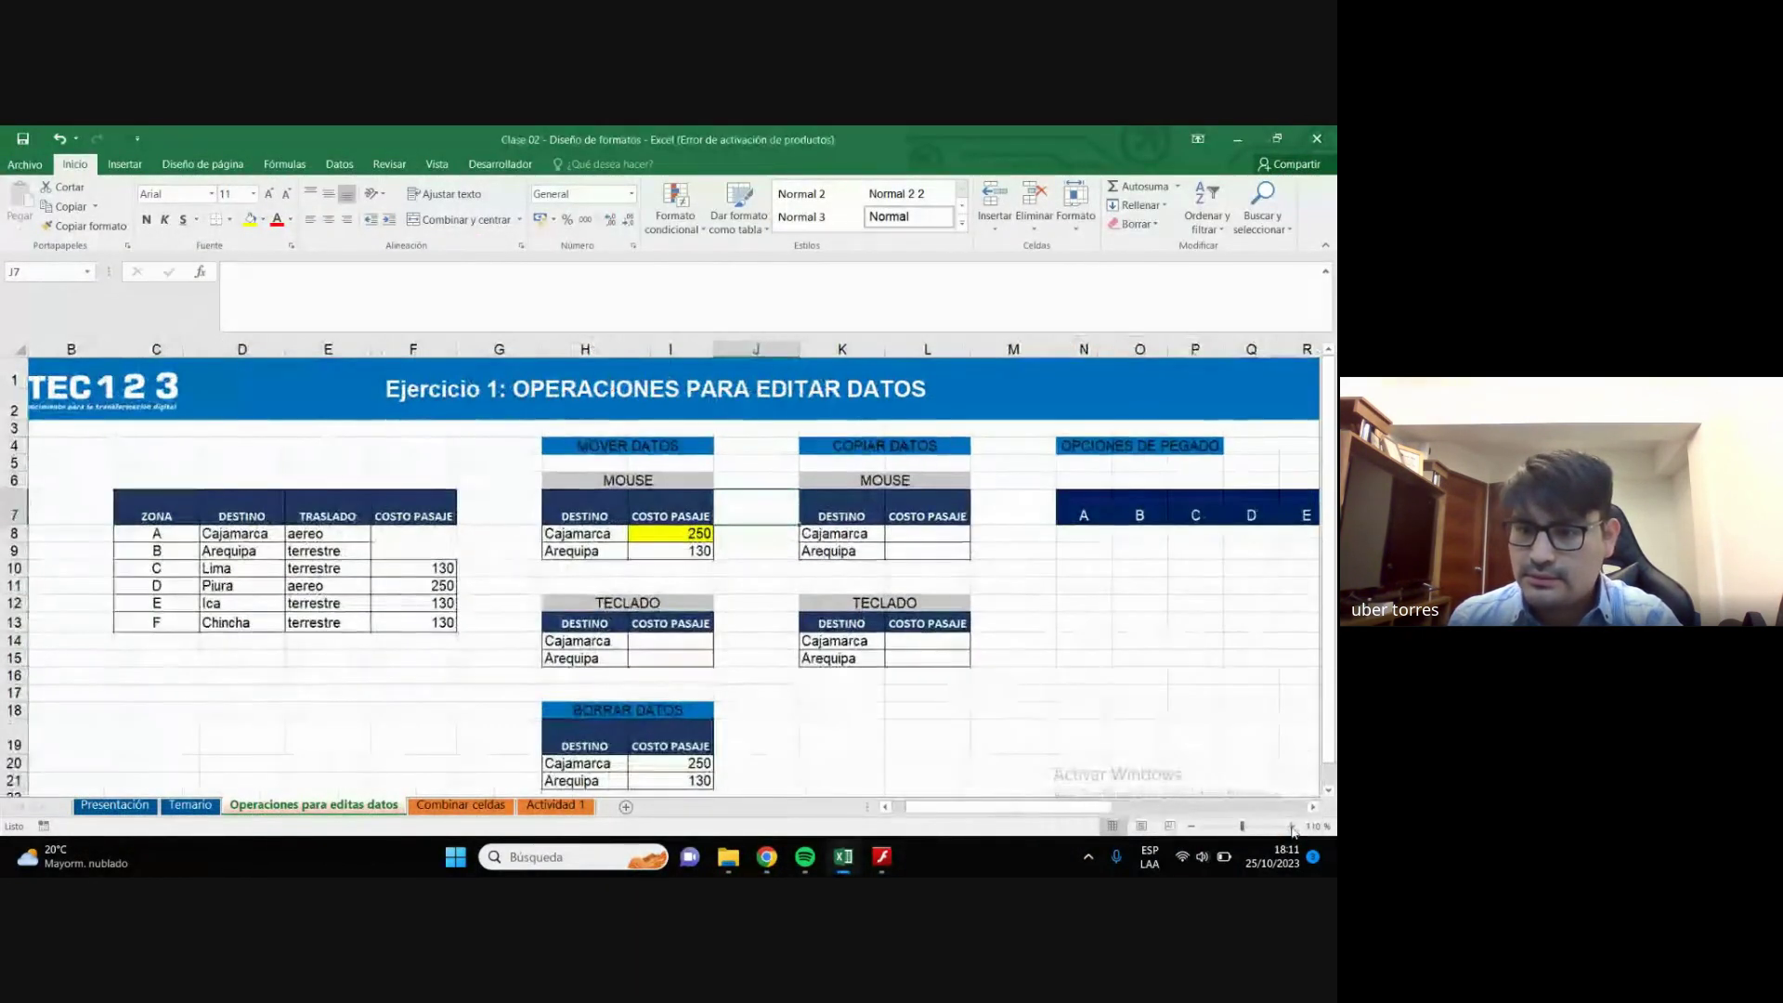
scroll(848, 643, up, 1)
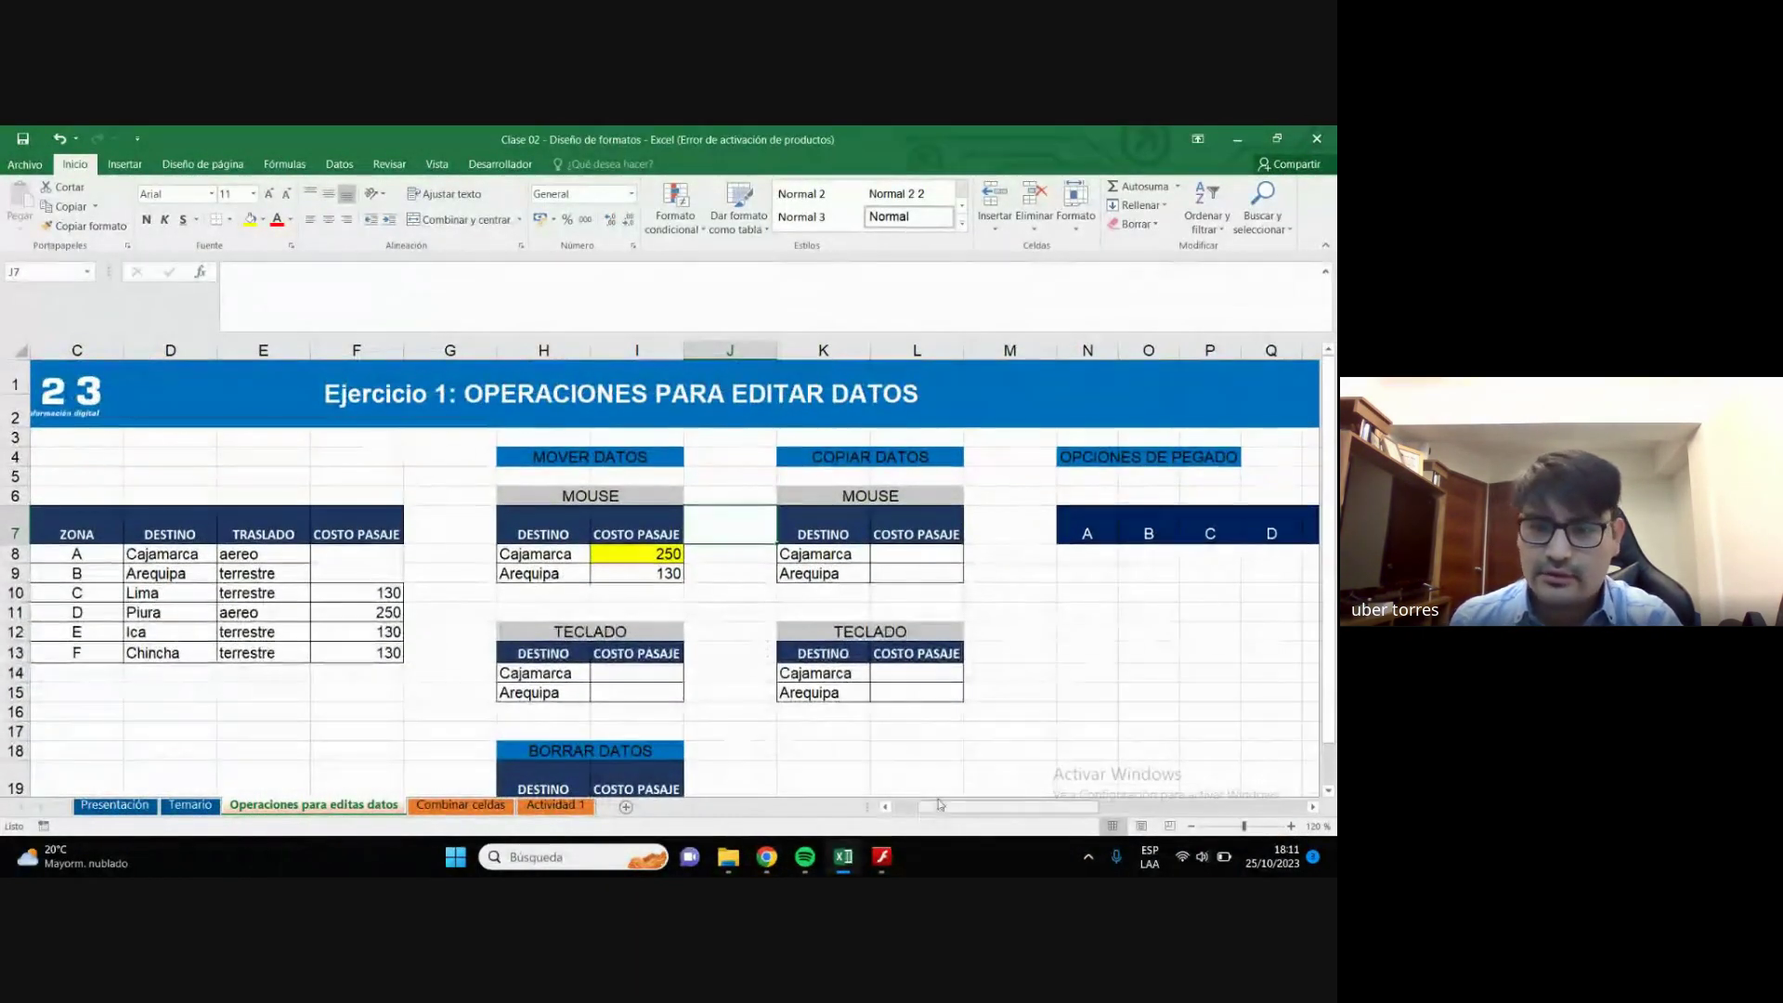
click(942, 753)
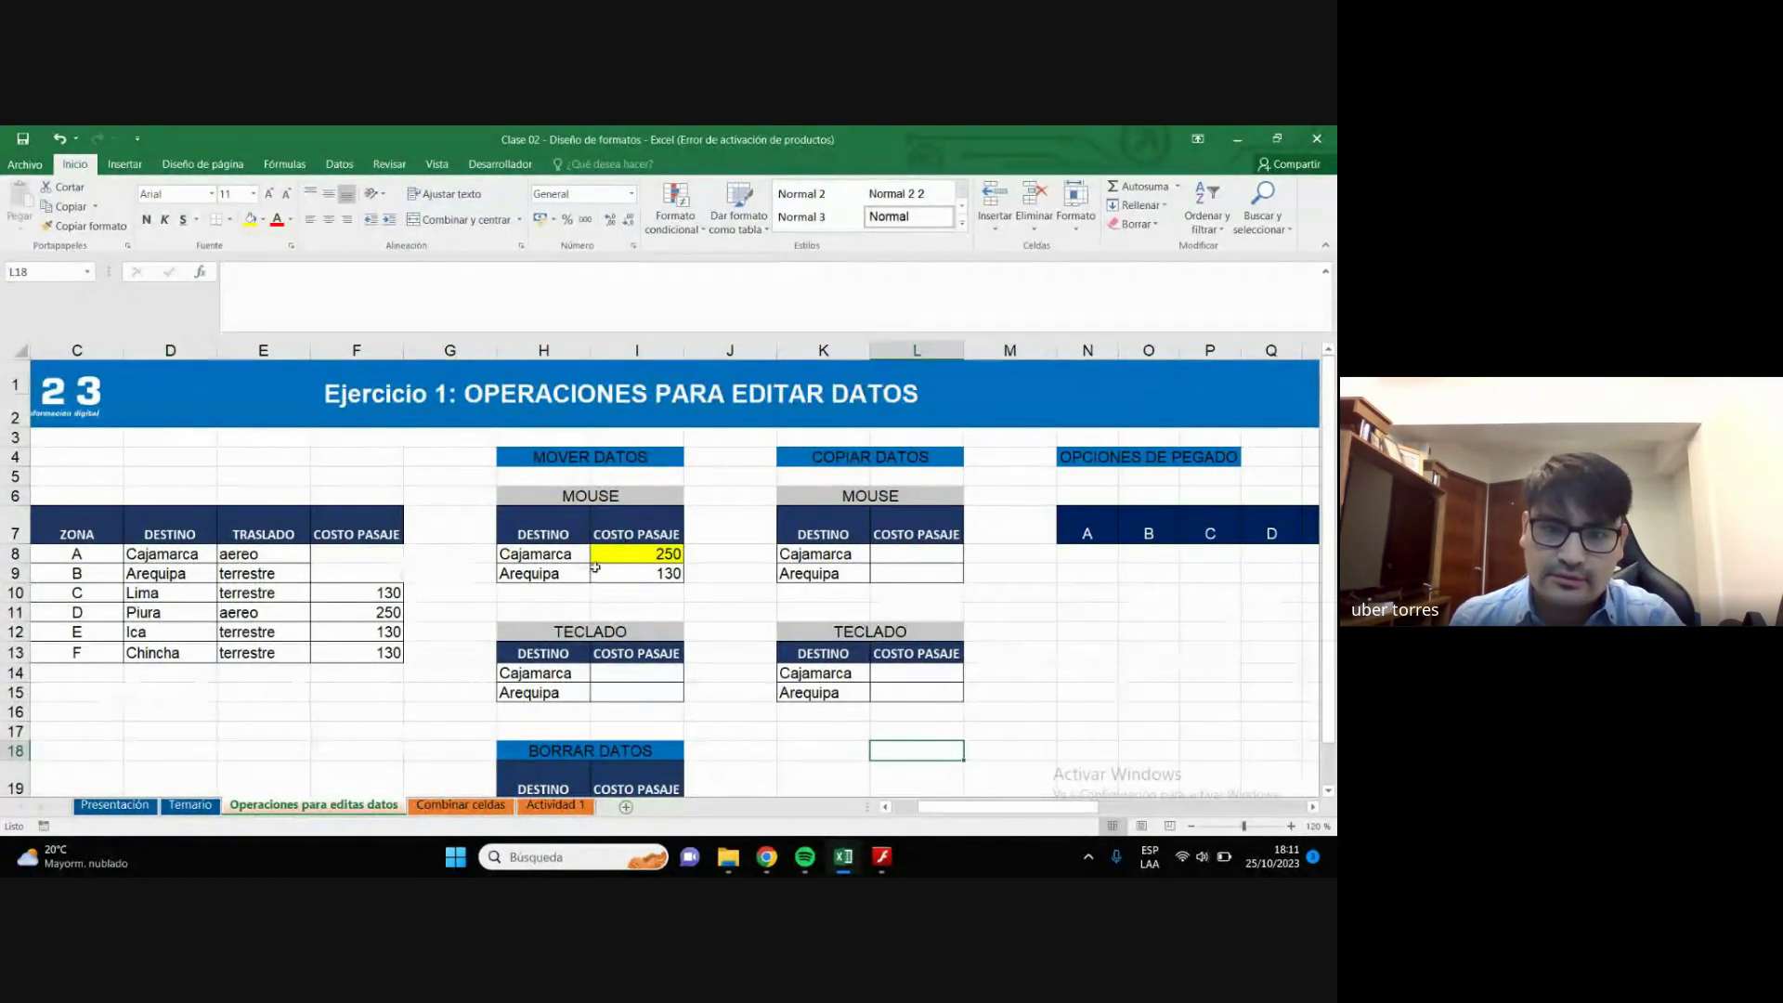
scroll(598, 598, down, 1)
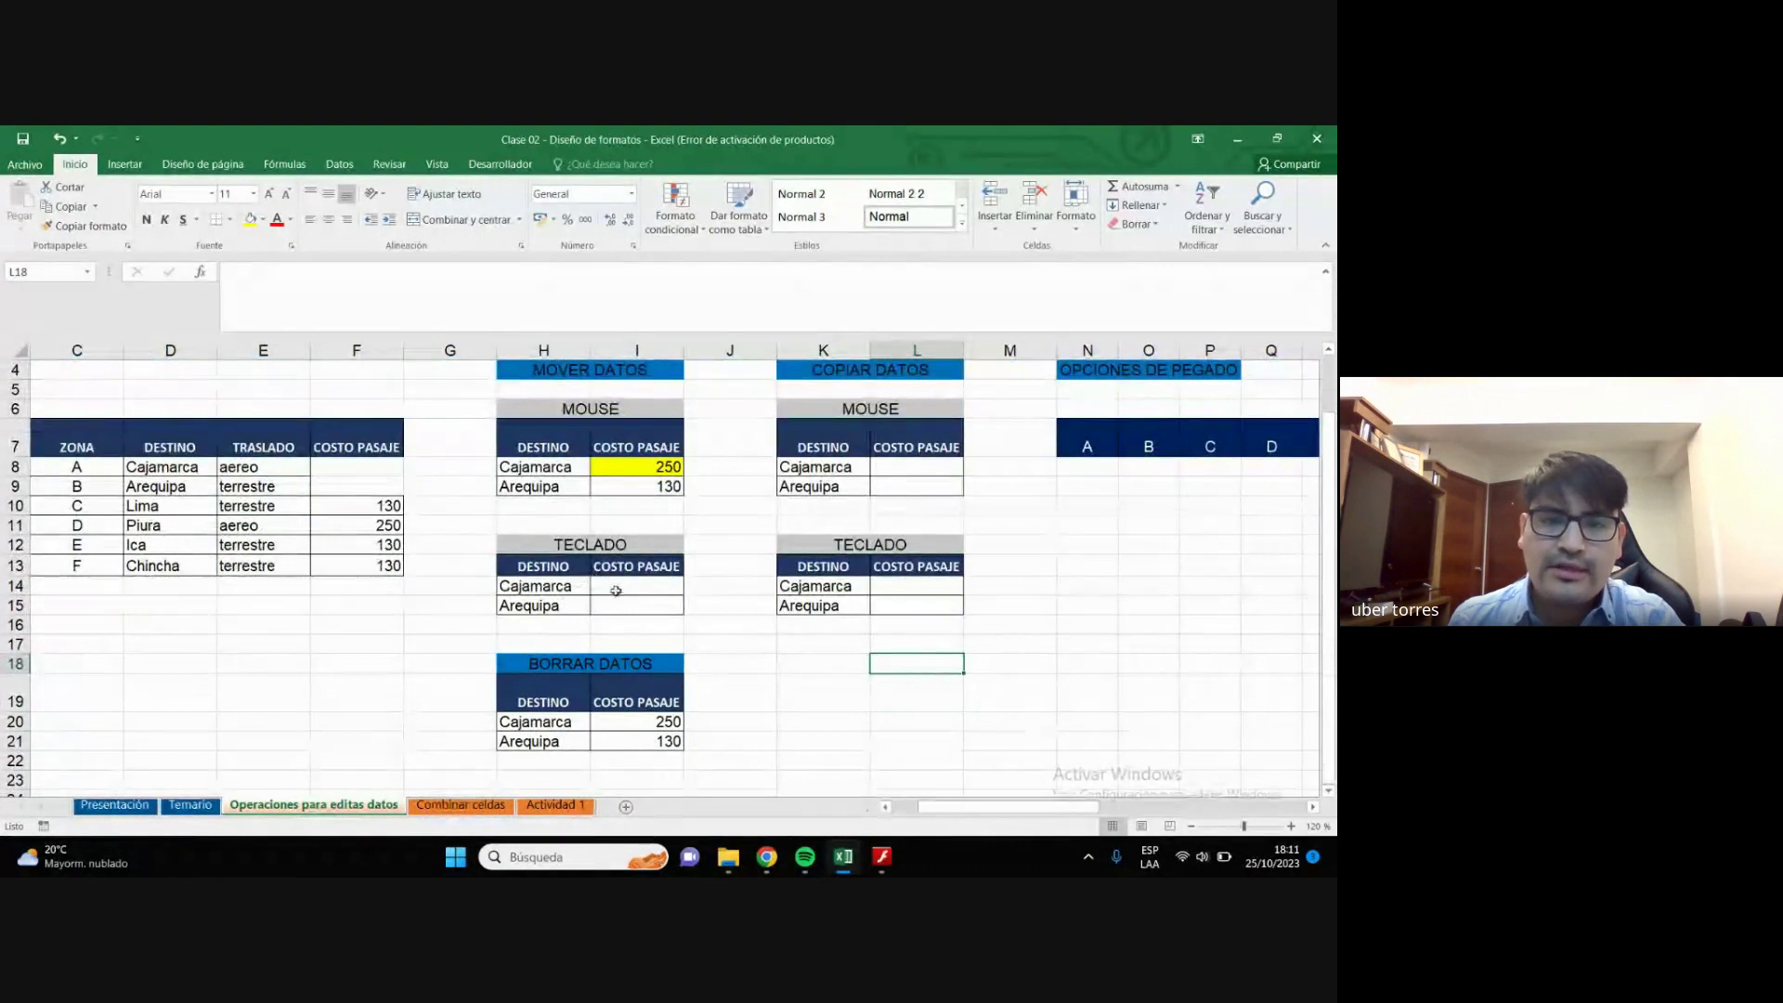
click(619, 591)
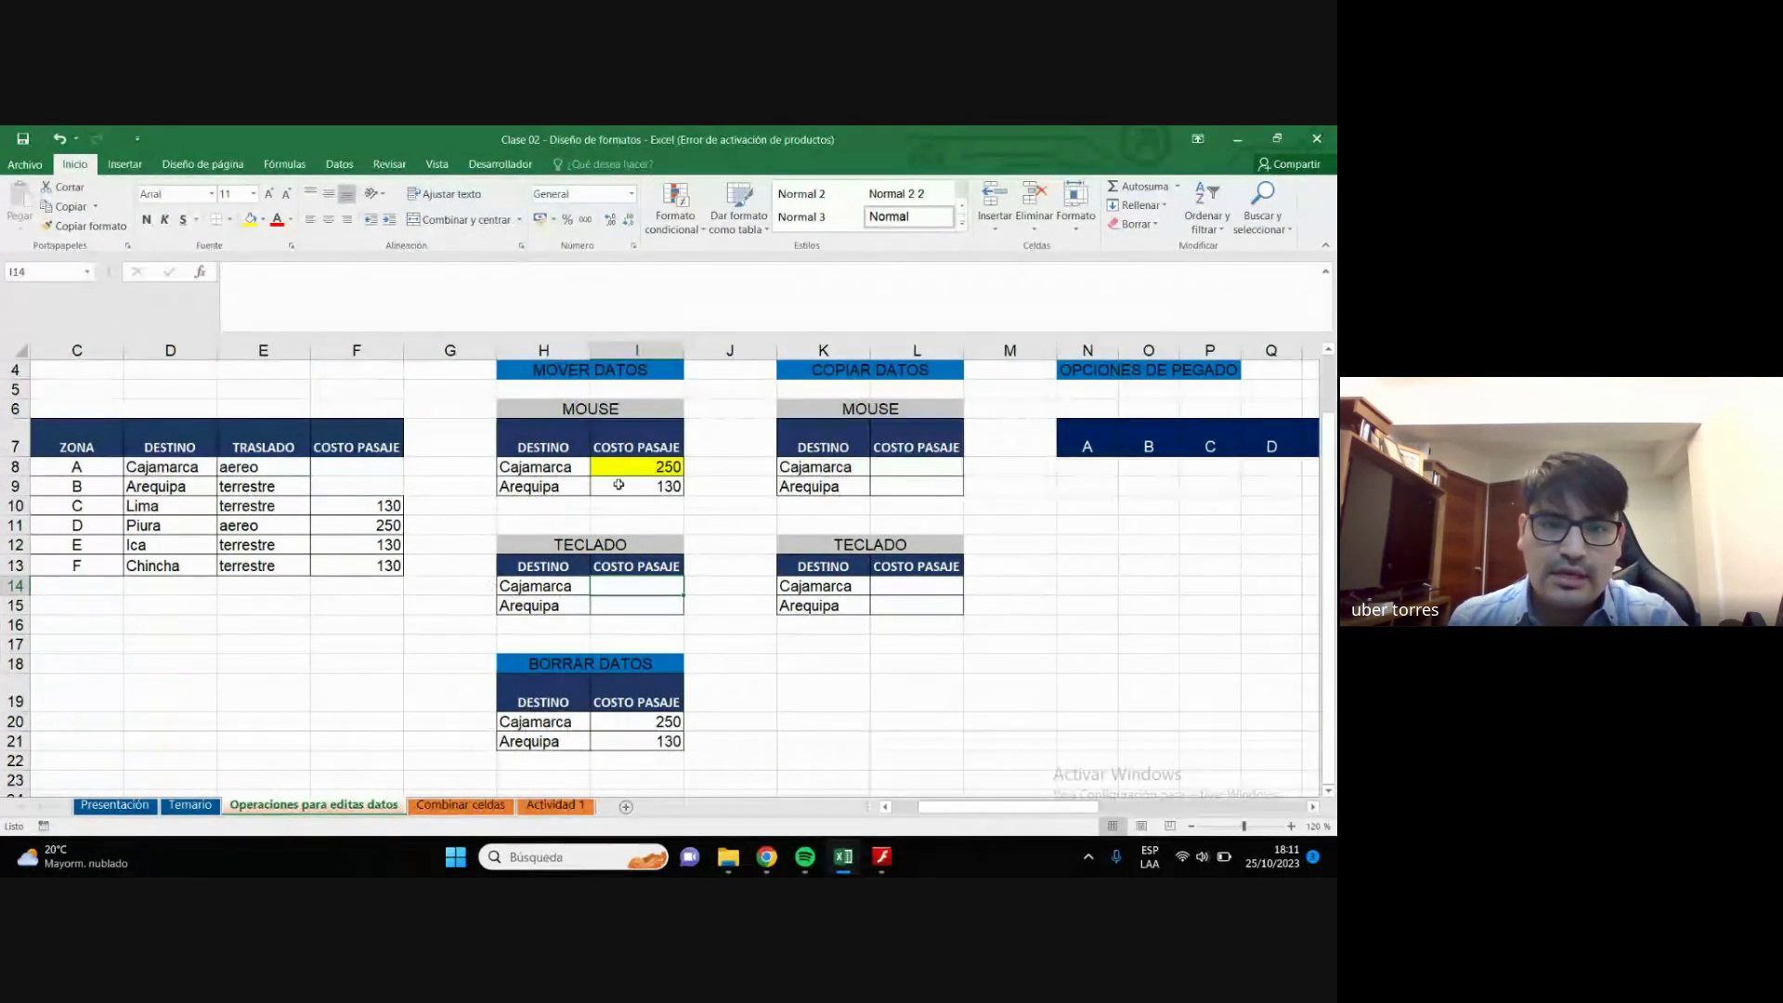
Retype 250 for Cajamarca in F8 and 130 for Arequipa in F9.
click(399, 472)
text(250)
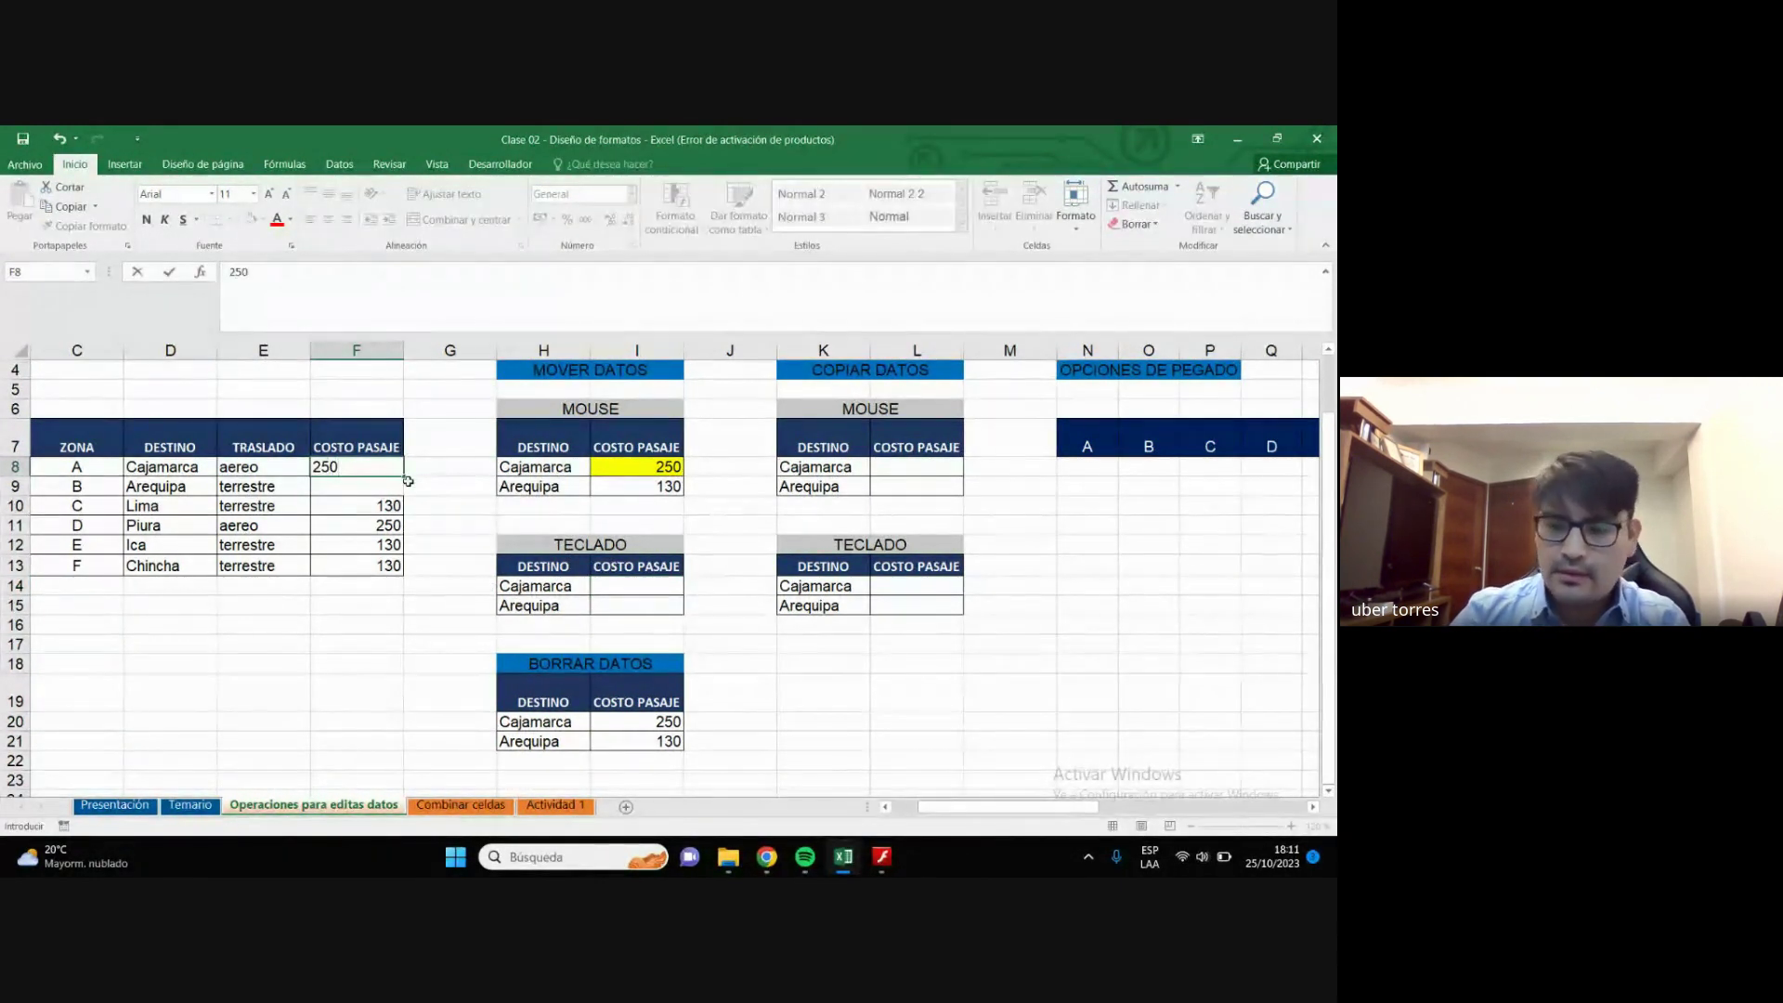
key(Return)
text(130)
key(Return)
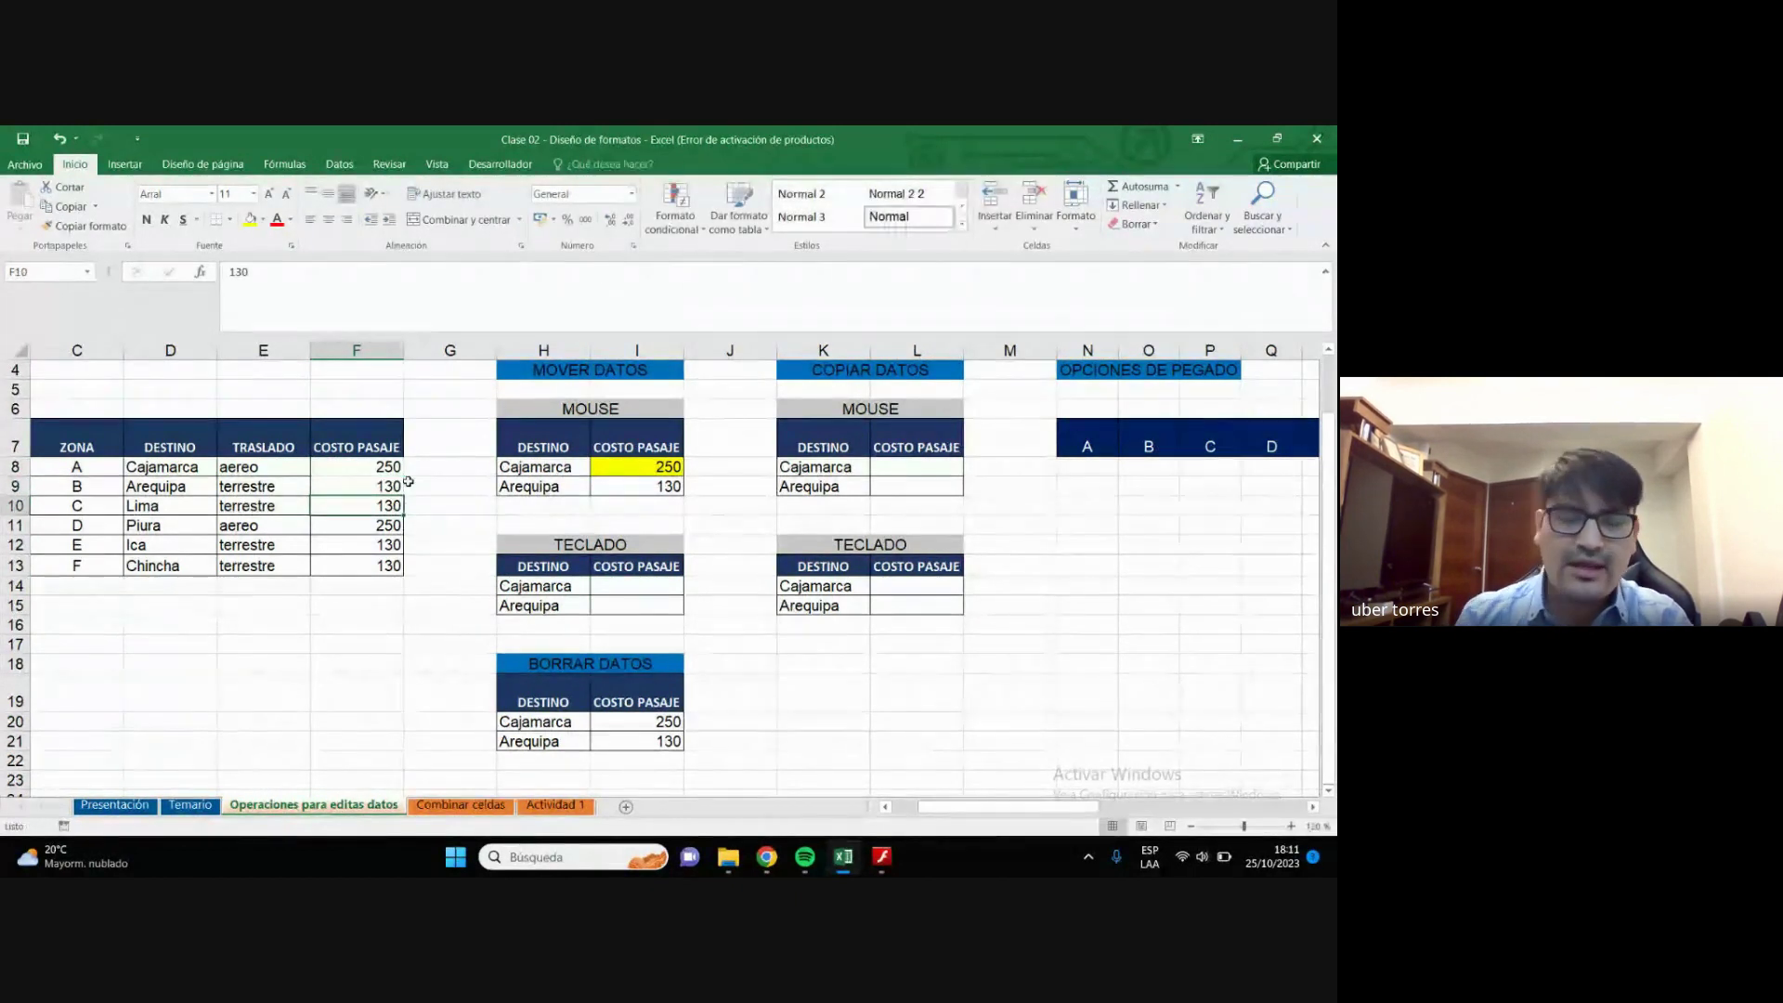
click(380, 546)
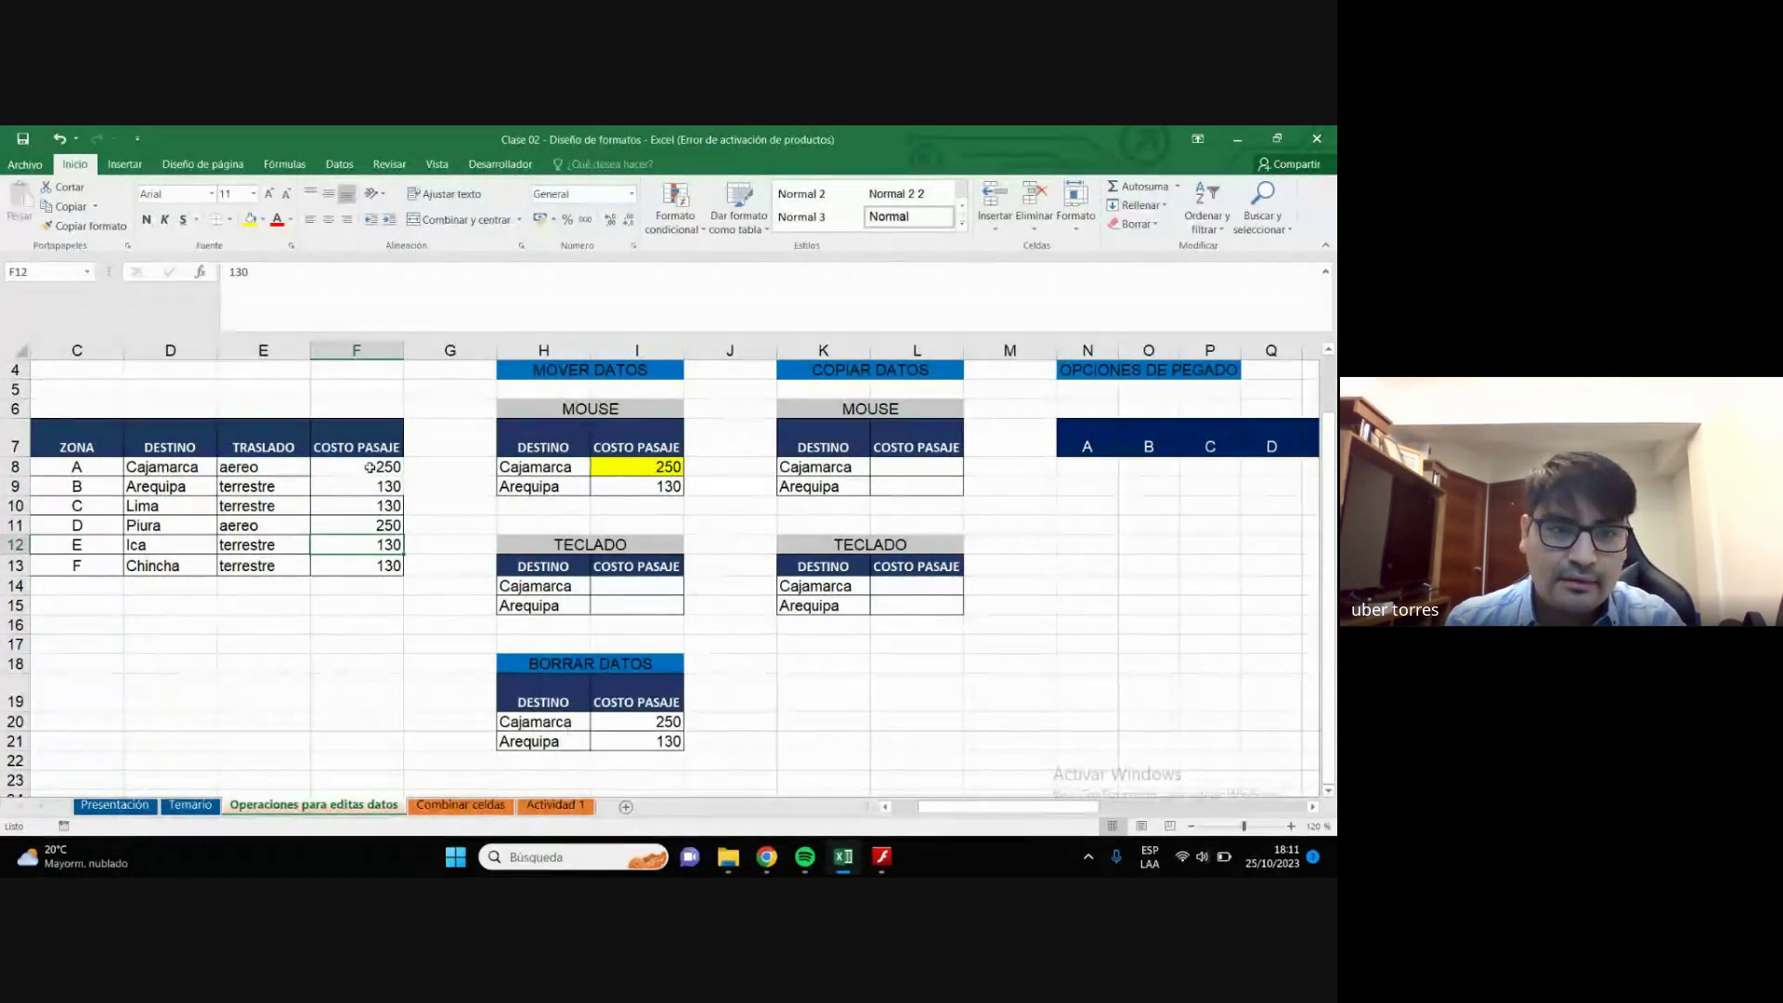
click(367, 467)
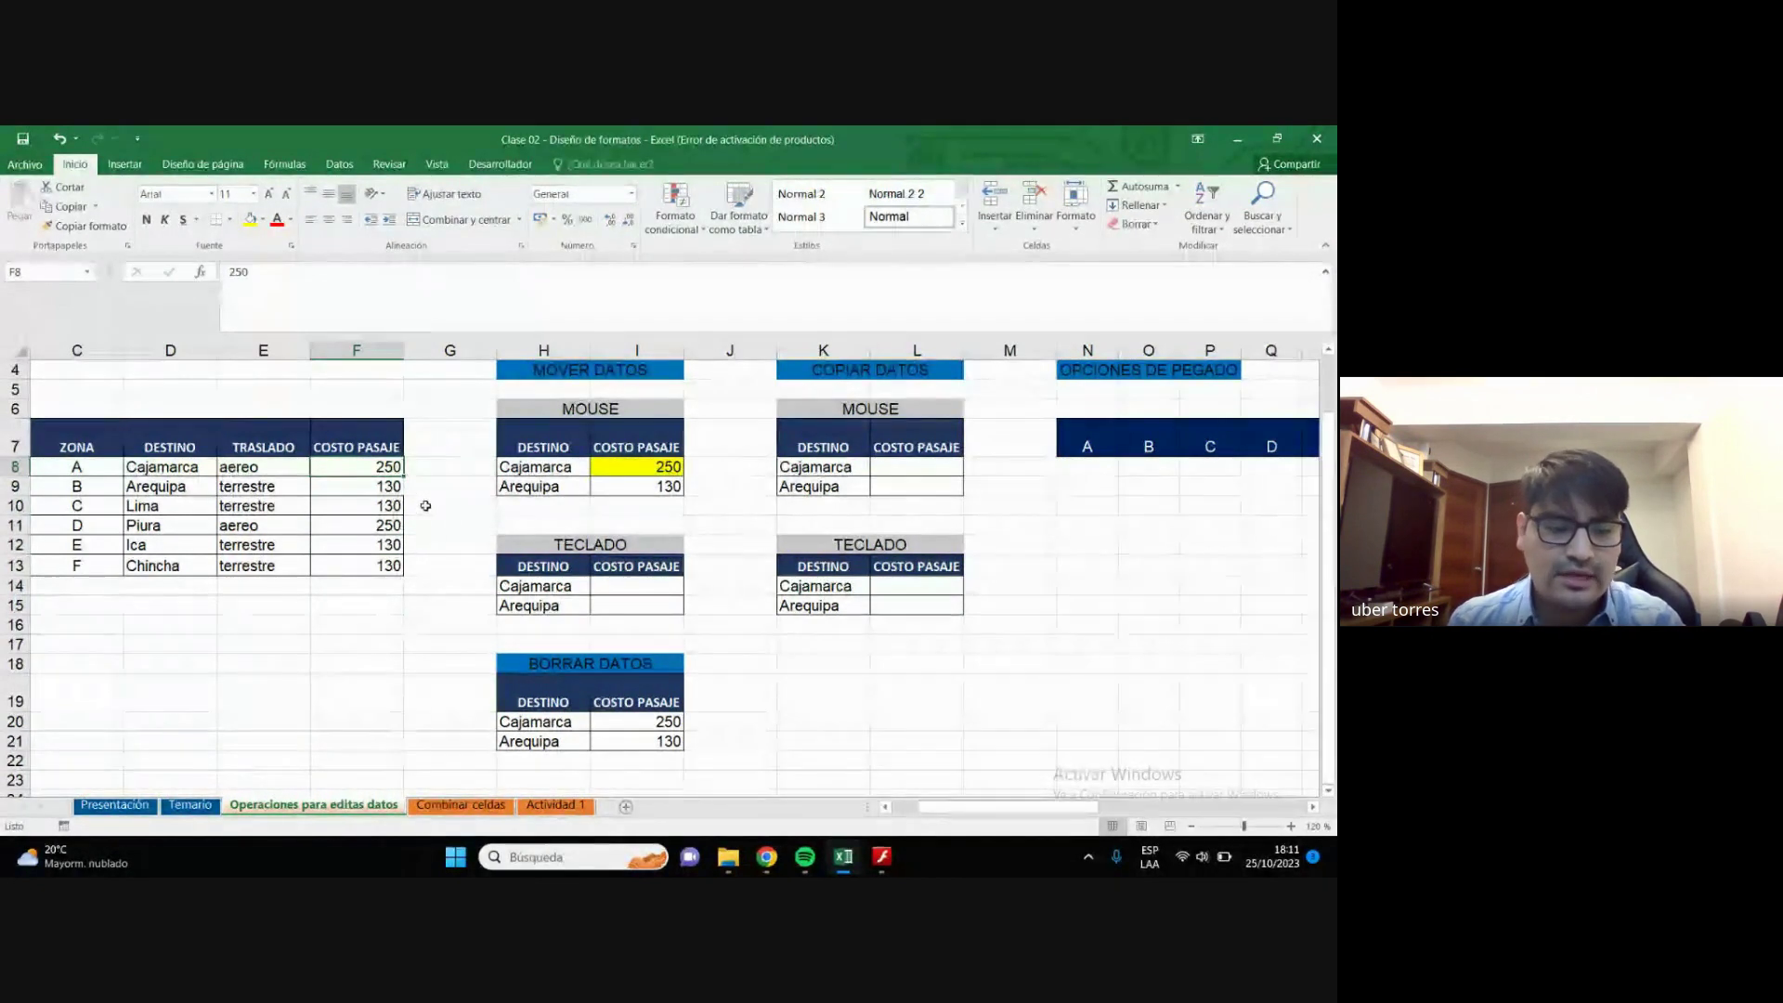
Move the 250 fare into the TECLADO table's Cajamarca cost cell with keyboard shortcuts.
key(ctrl+c)
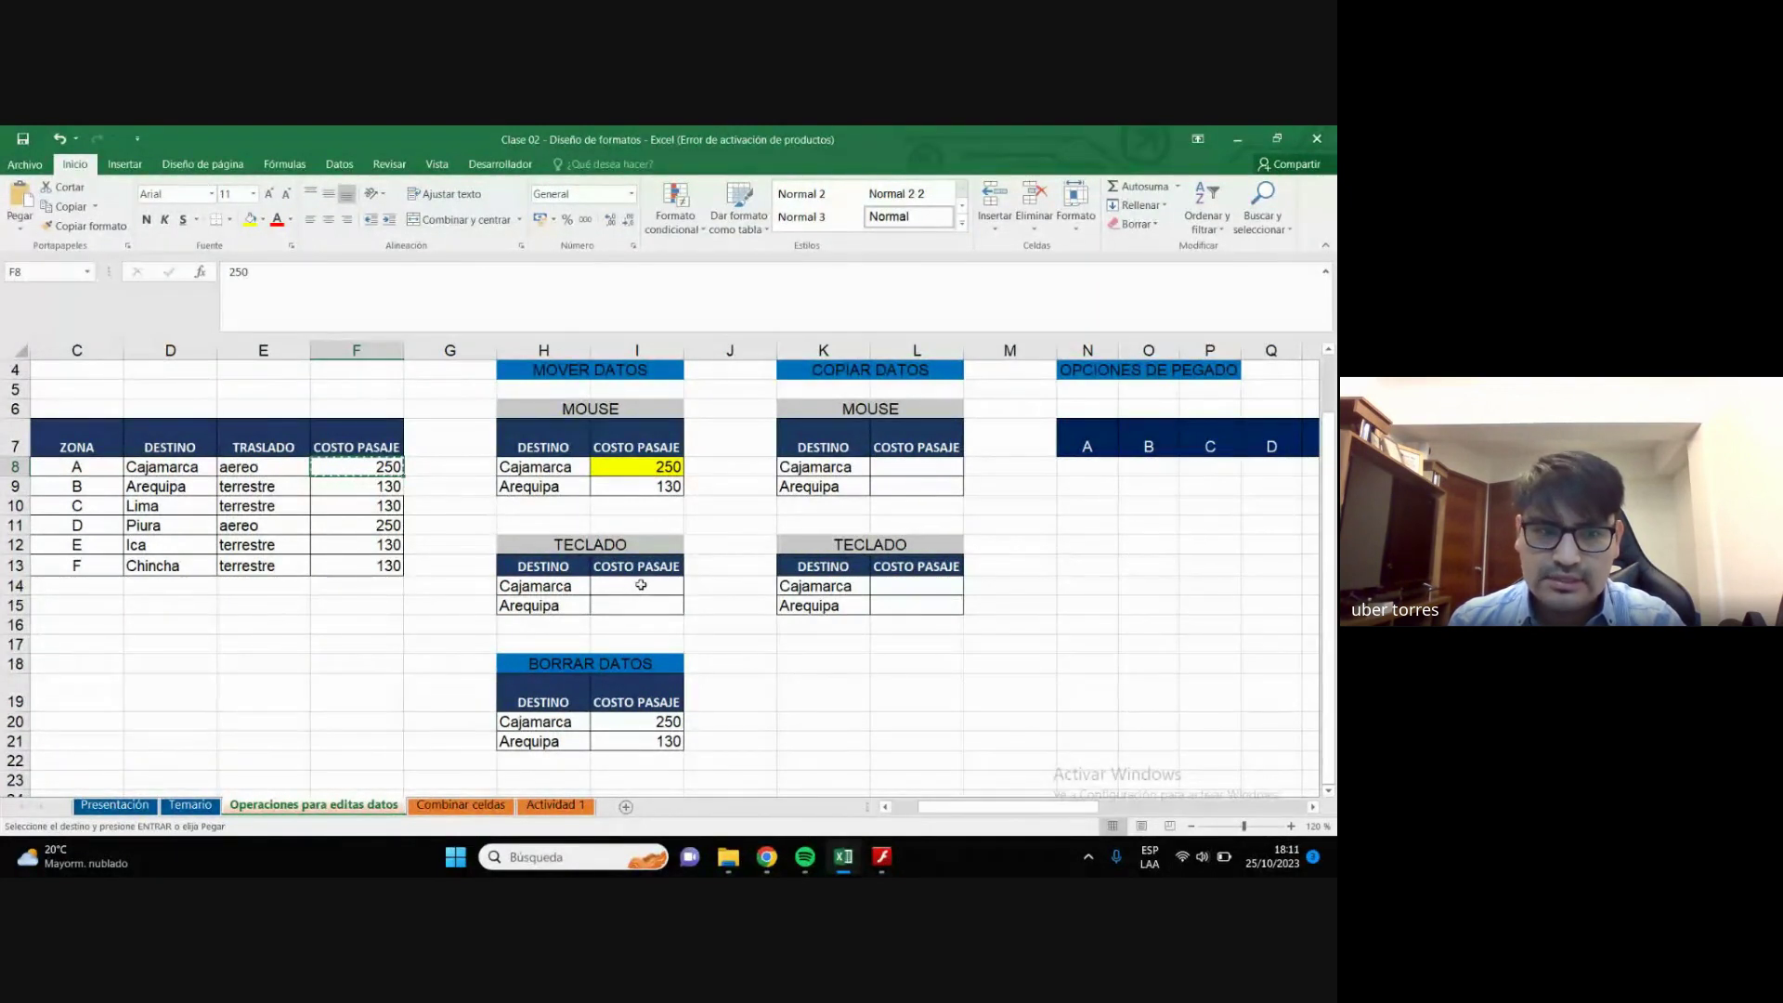
click(639, 585)
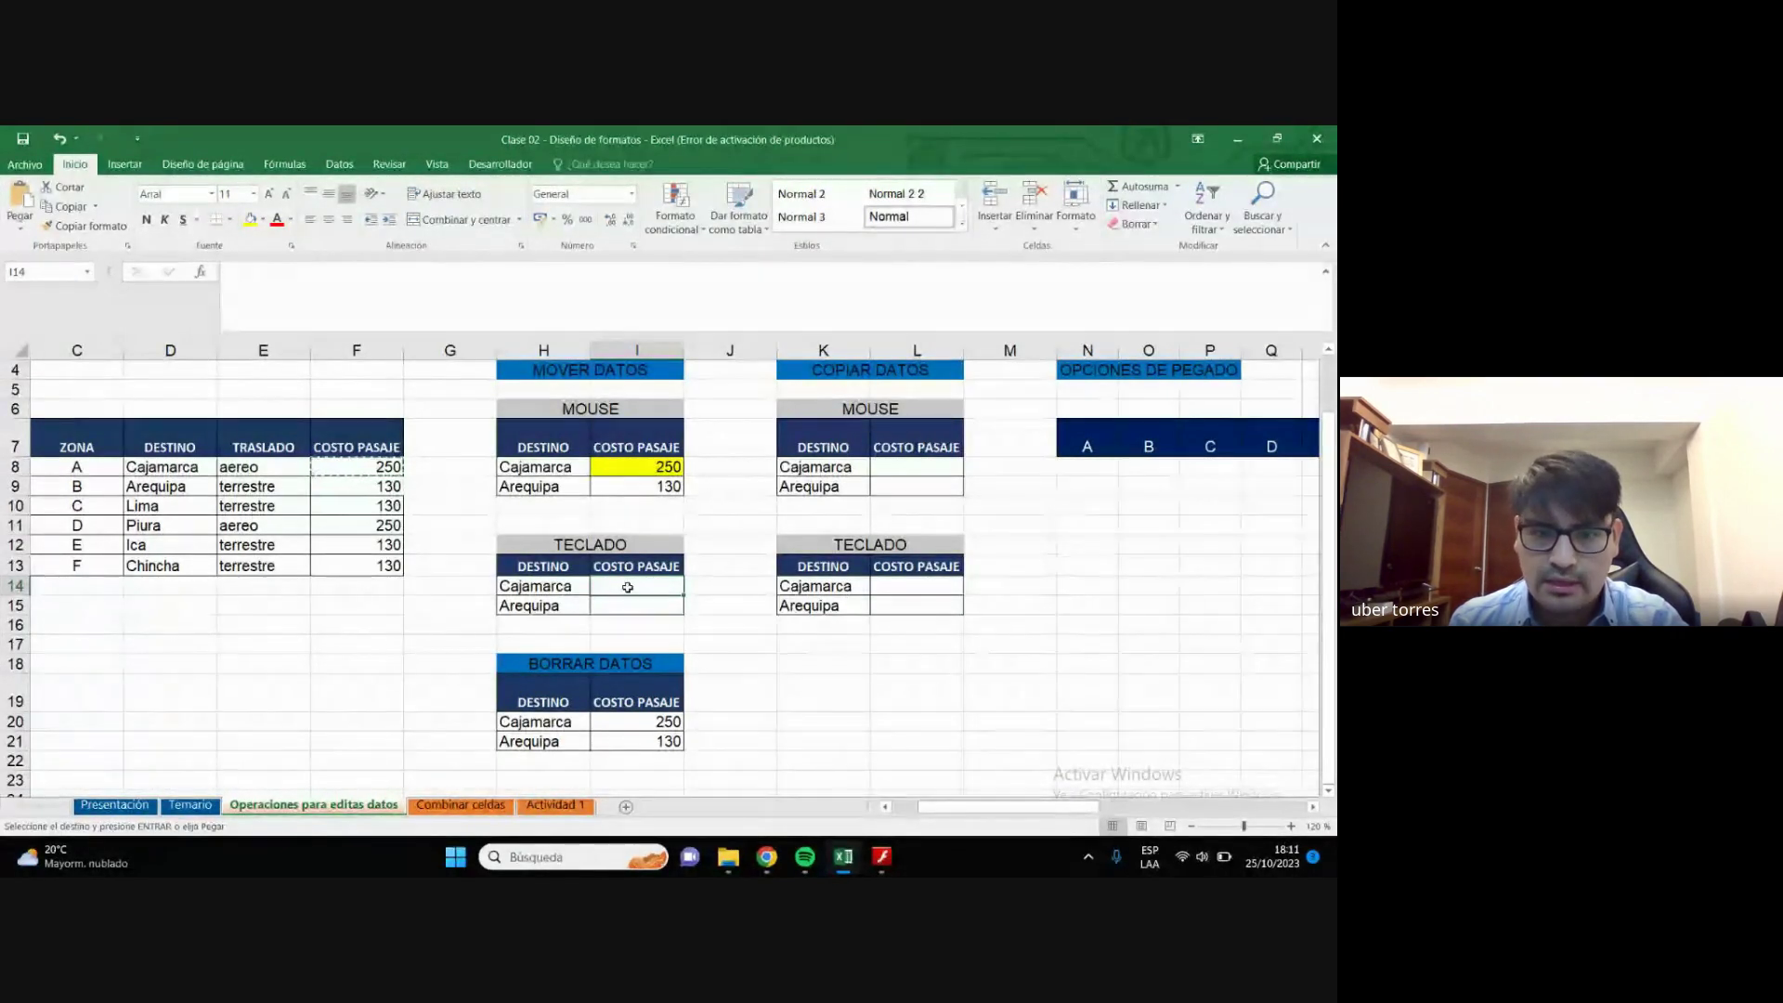
key(ctrl+v)
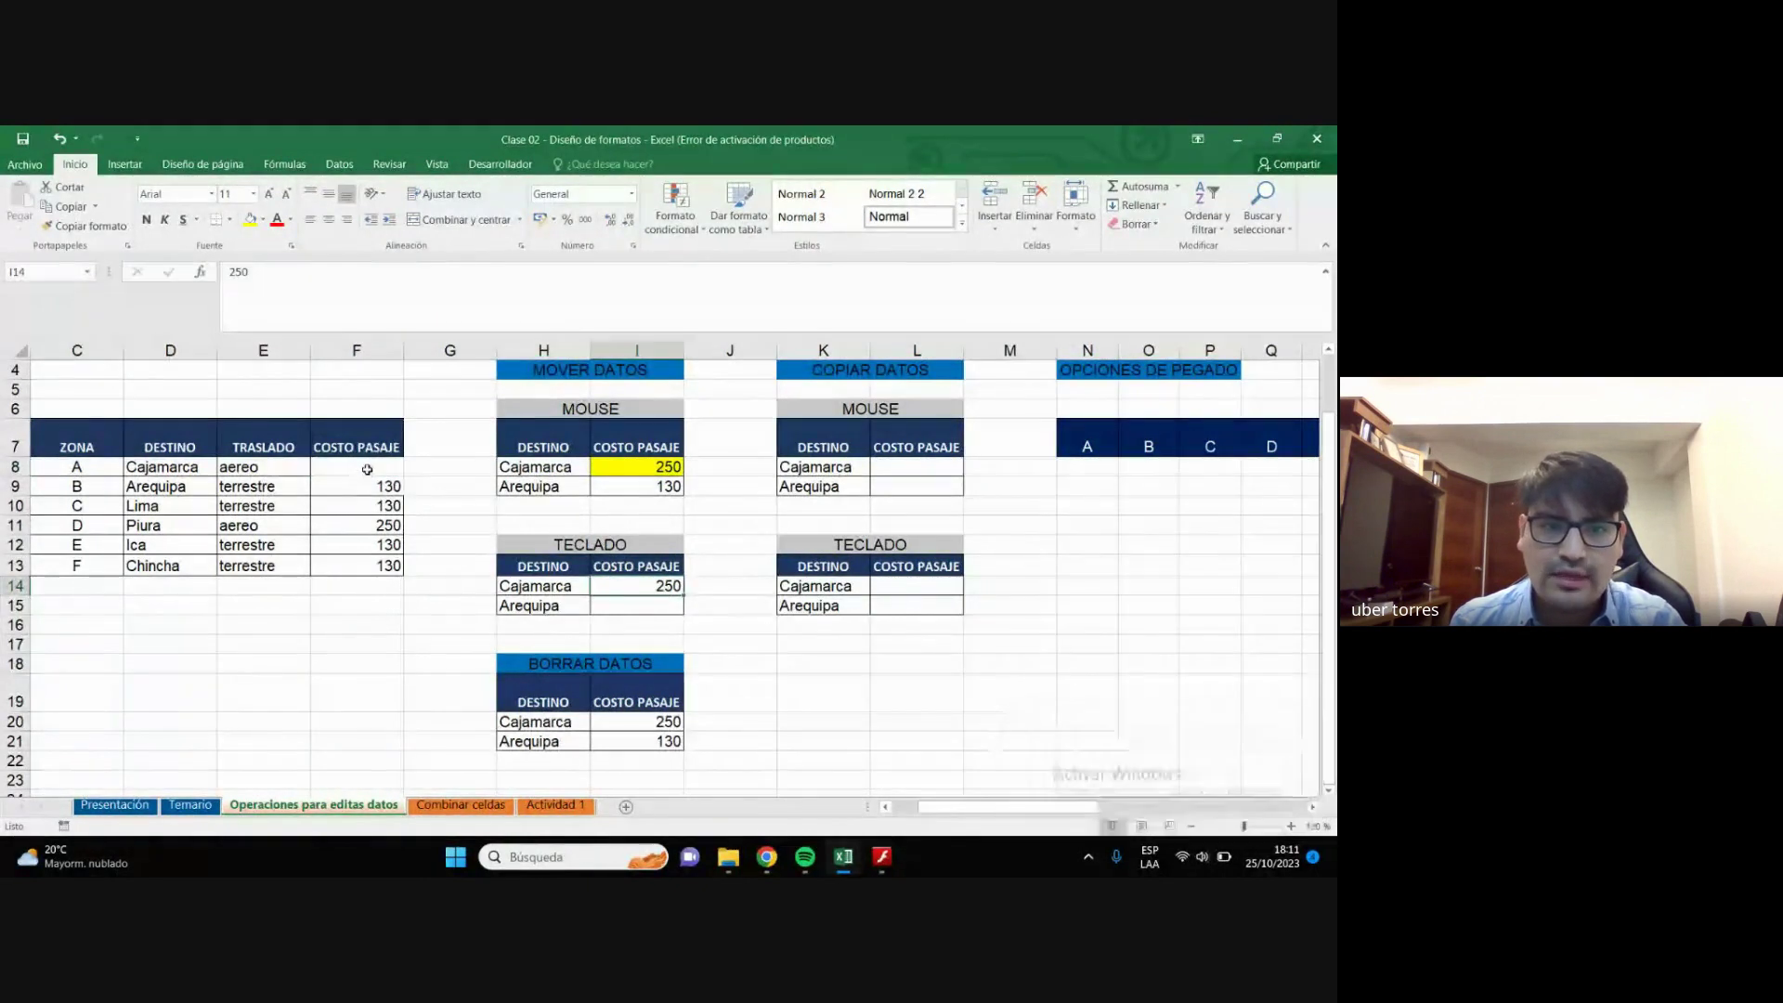
click(366, 469)
click(623, 590)
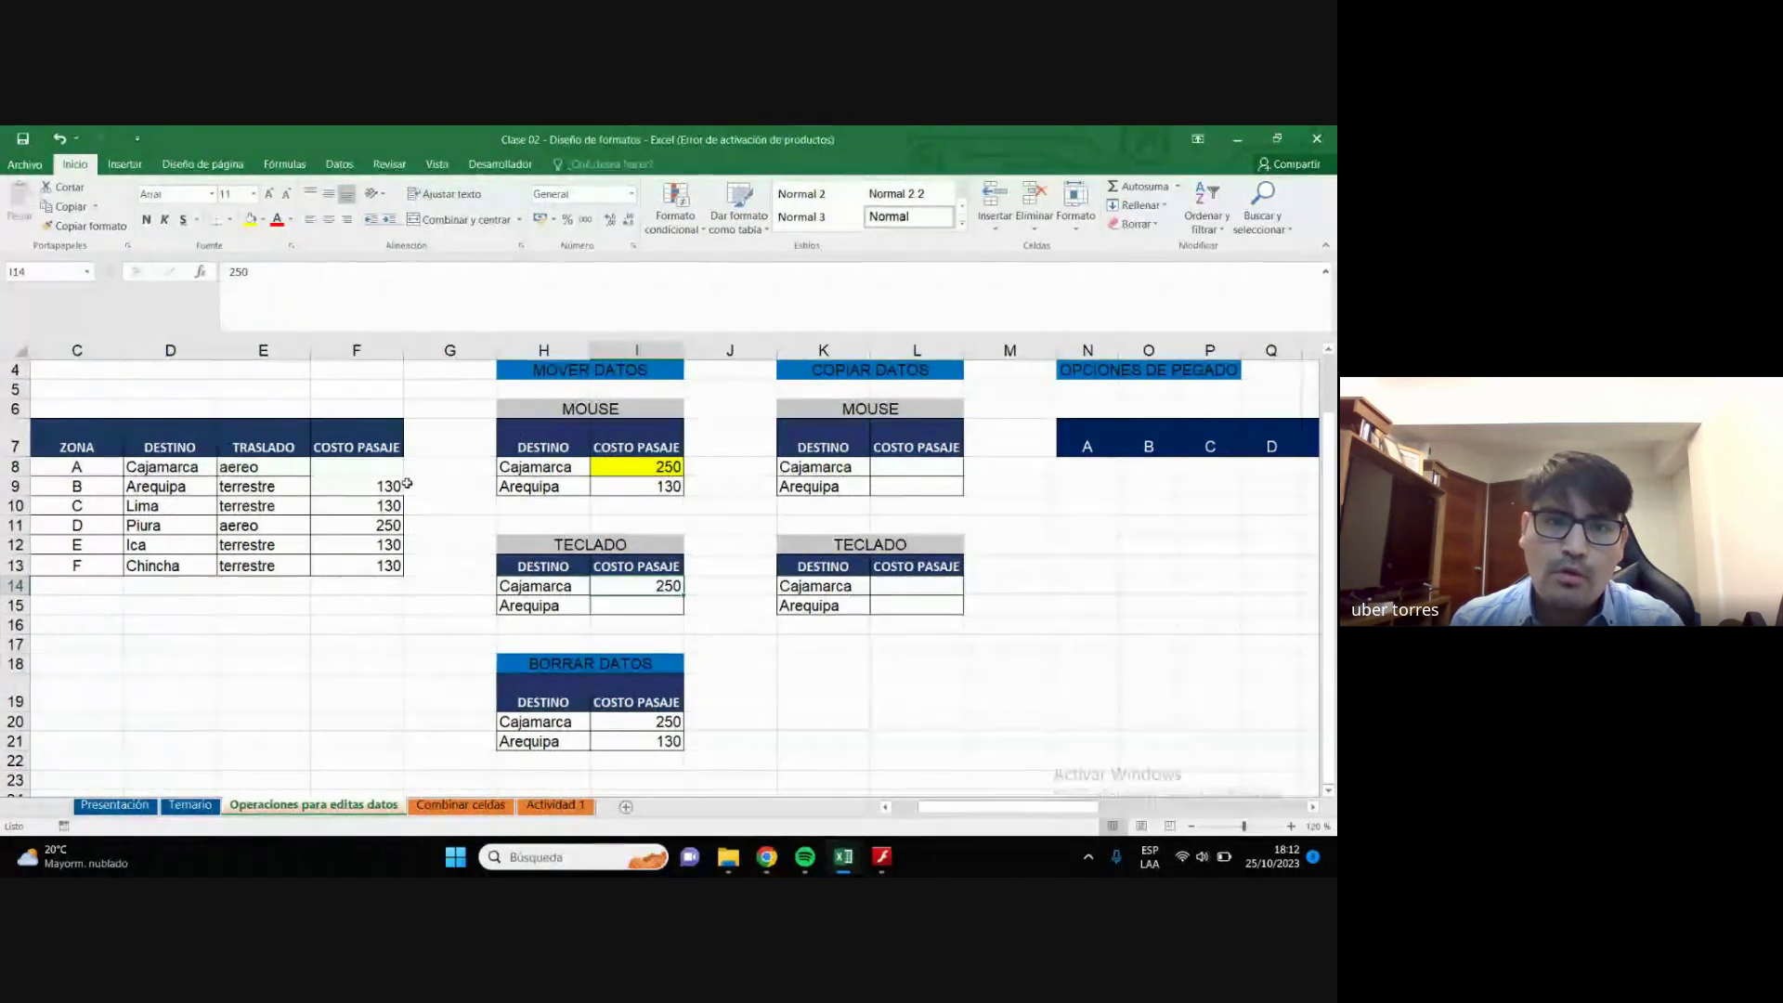
click(388, 466)
key(Right)
key(Right)
key(Right)
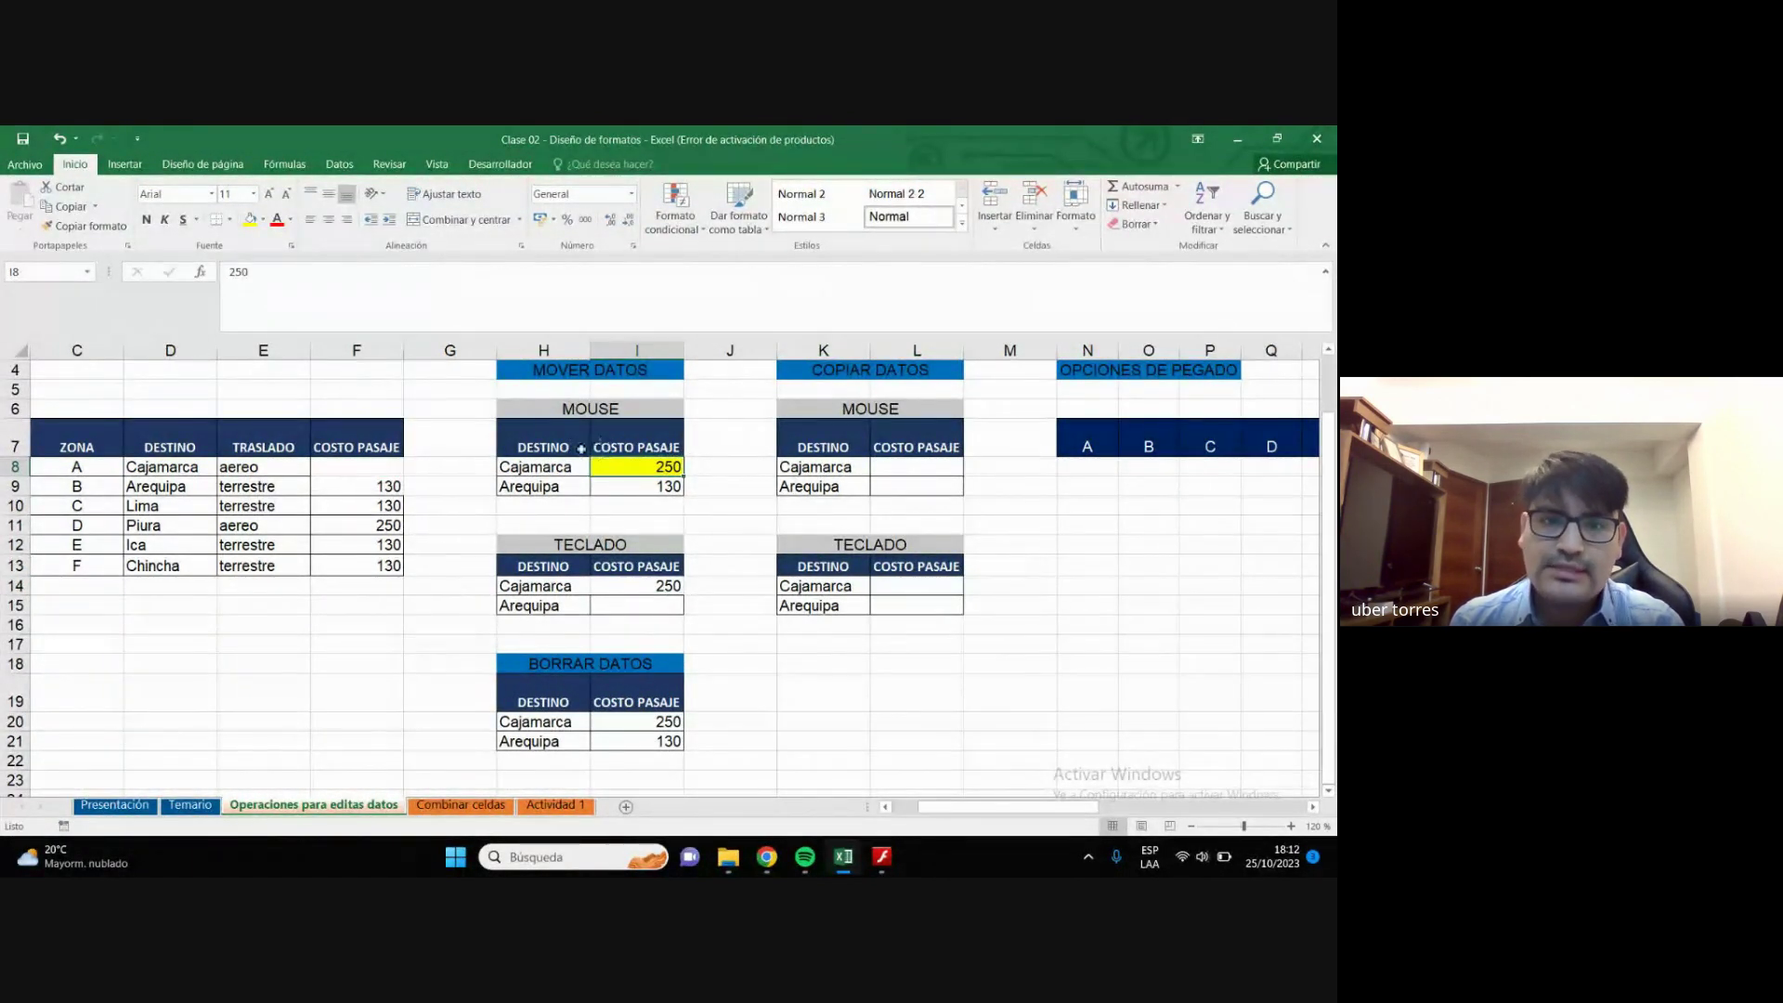
click(652, 585)
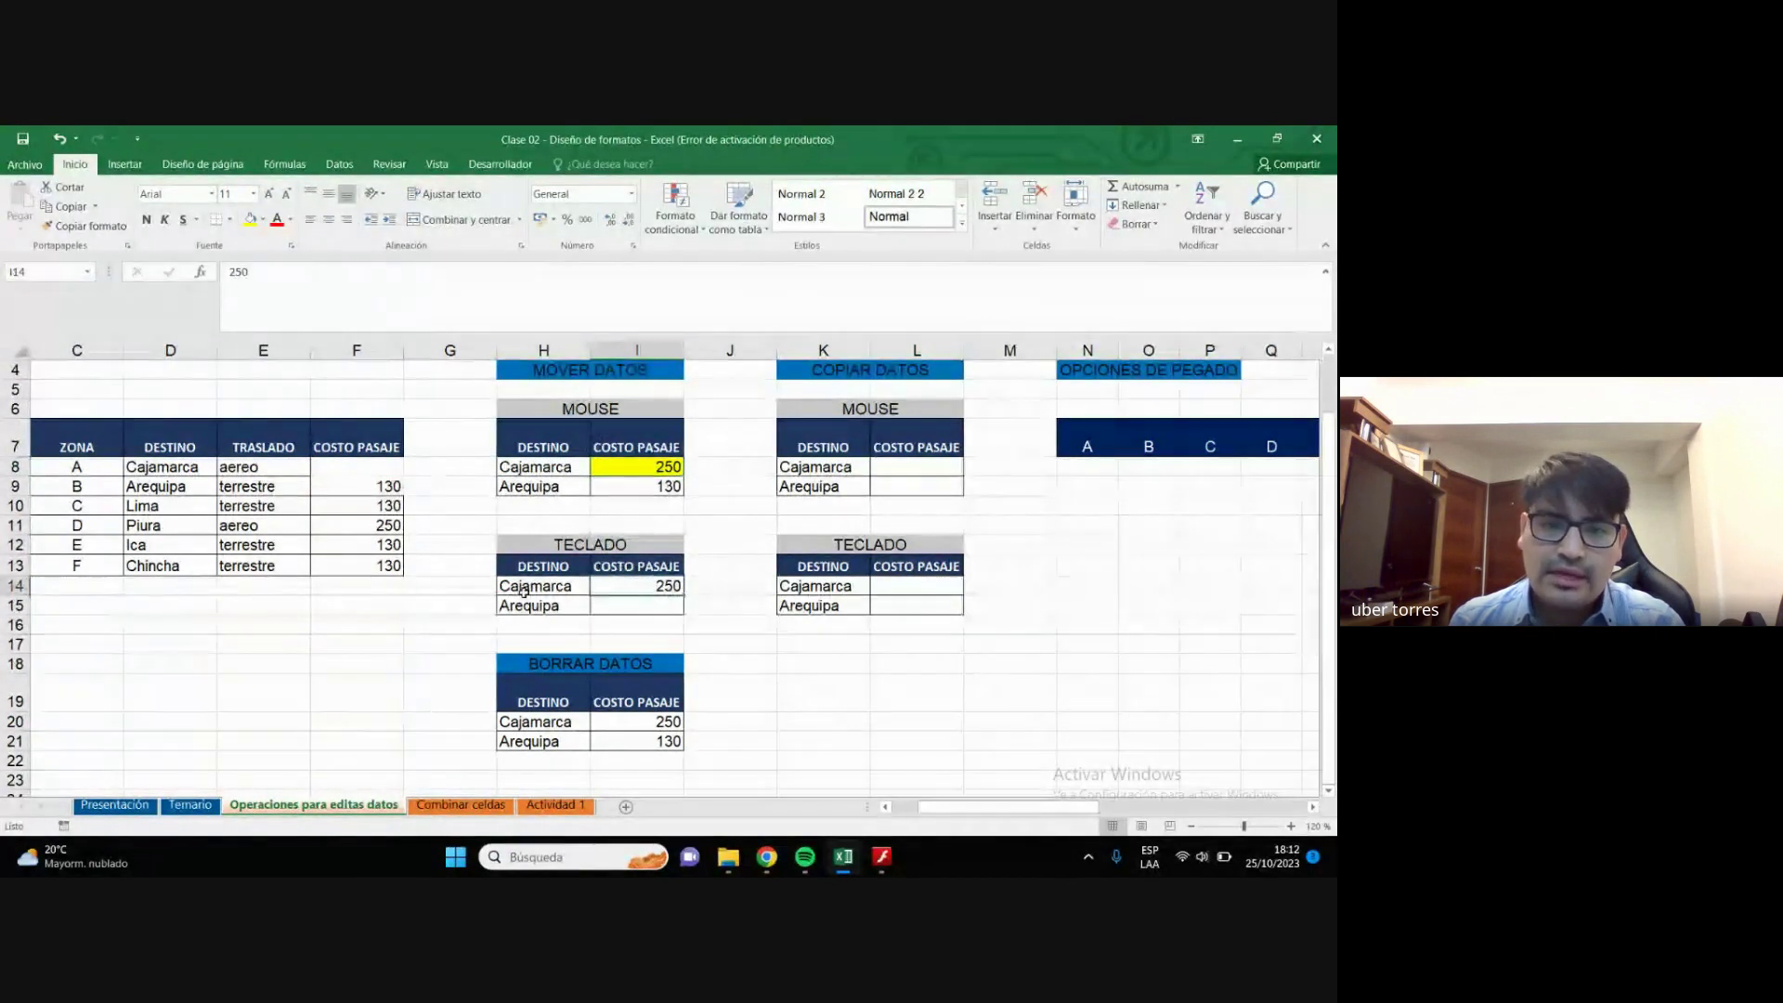
Cut the Arequipa 130 with Ctrl+X and paste it into the TECLADO Arequipa cost cell.
click(637, 605)
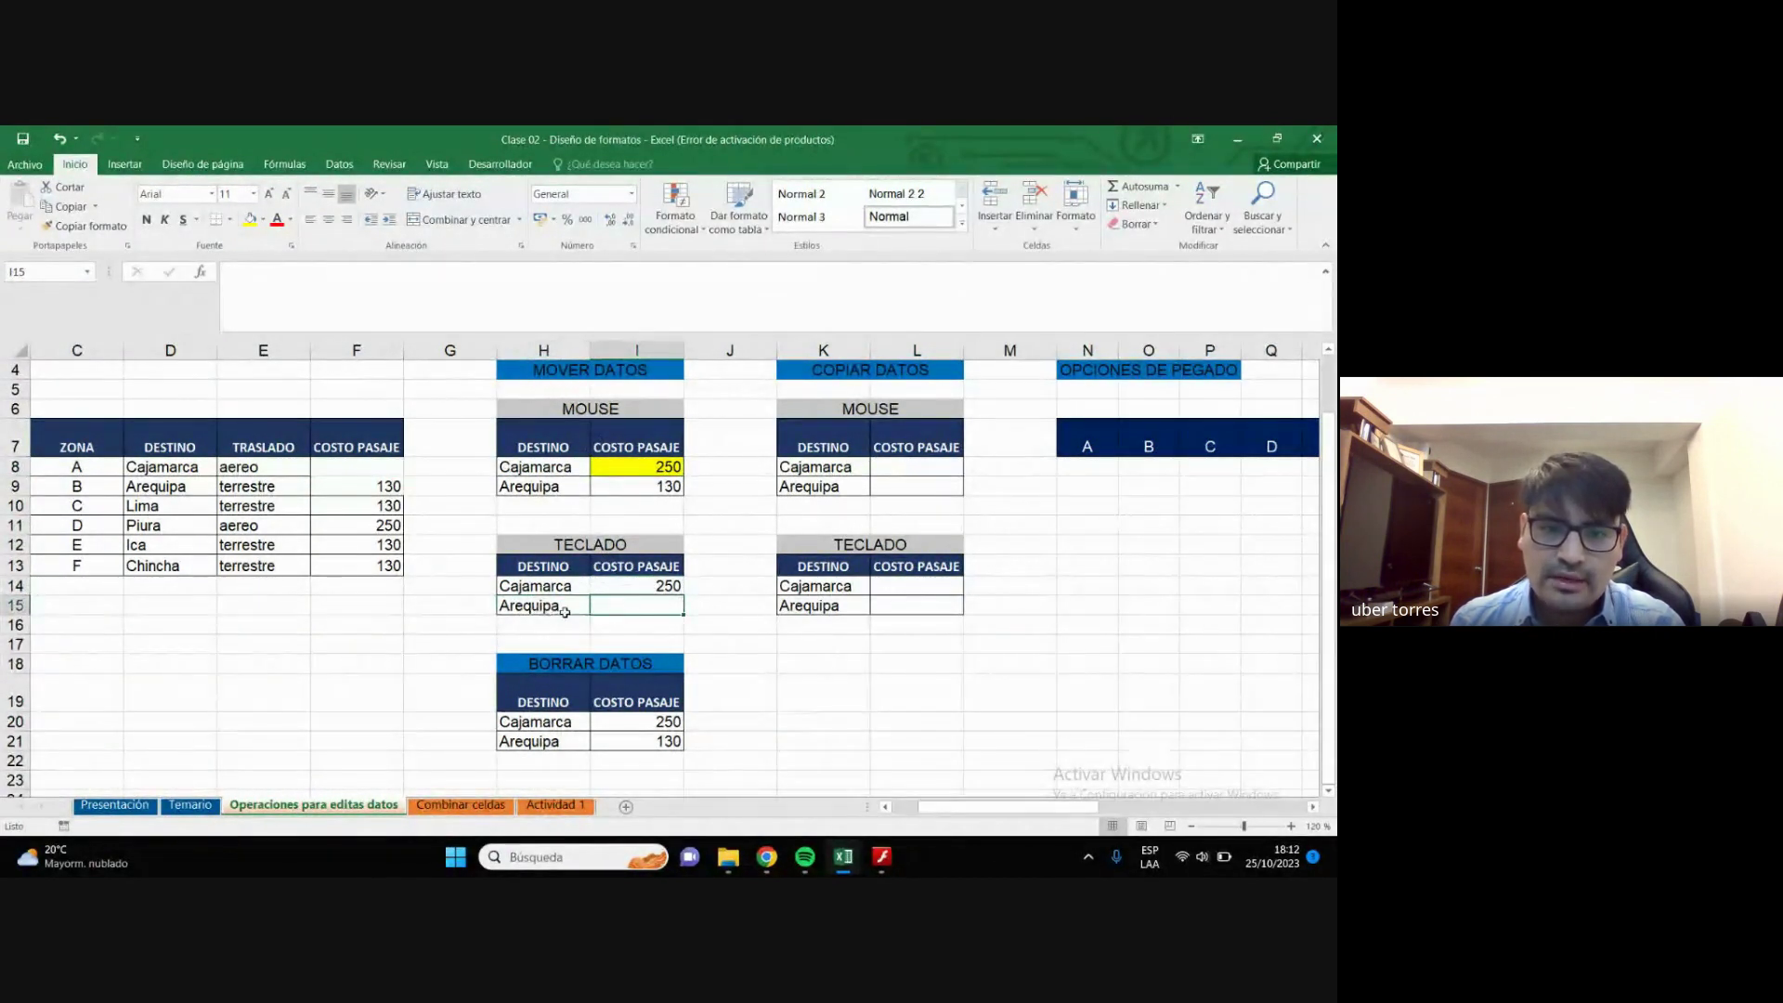
click(358, 494)
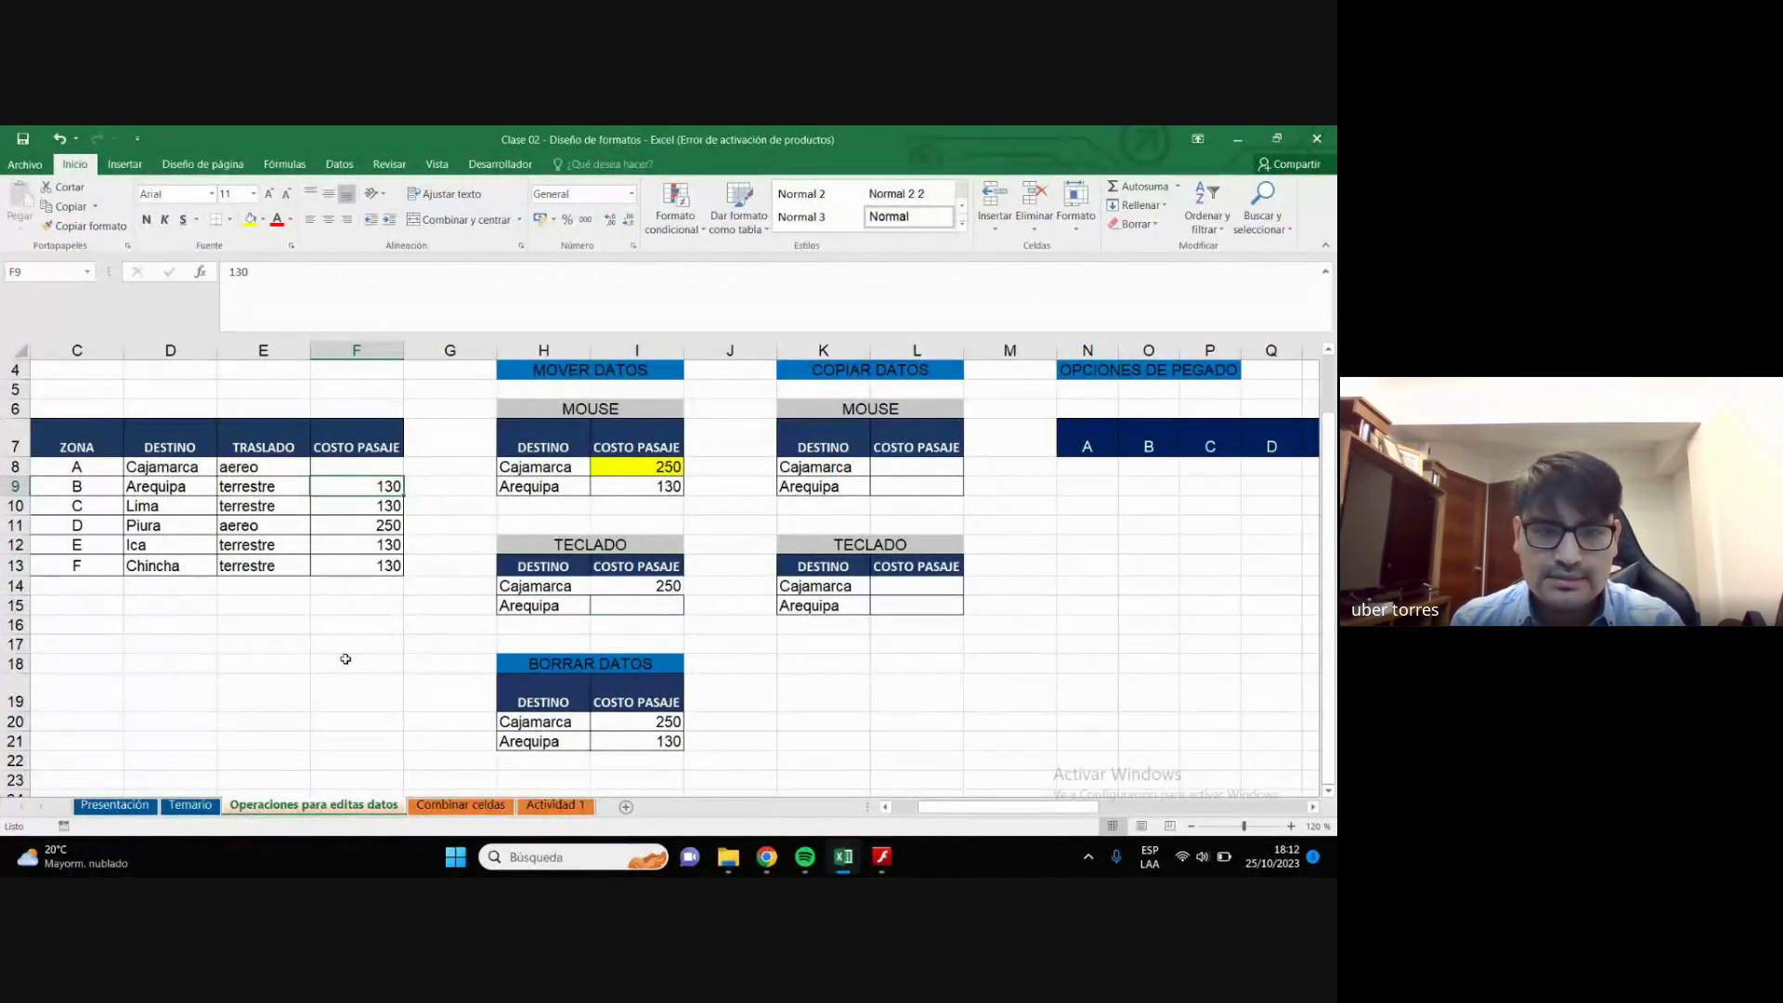
key(ctrl+x)
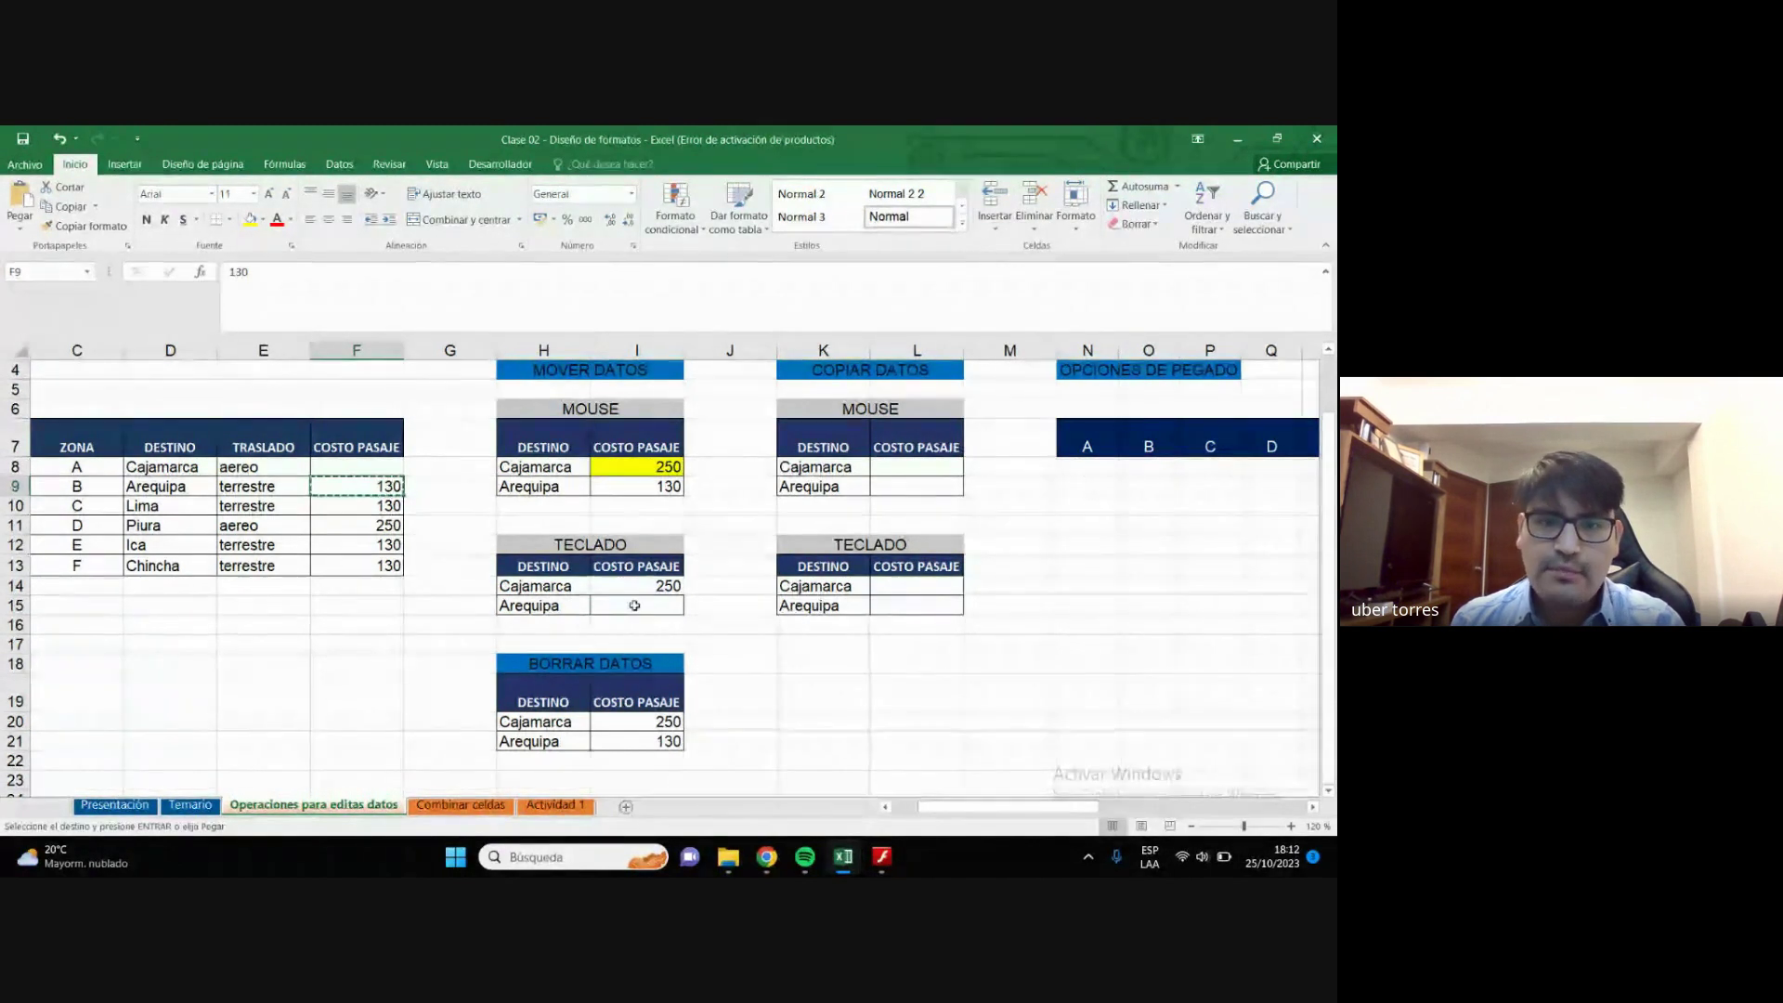
click(634, 604)
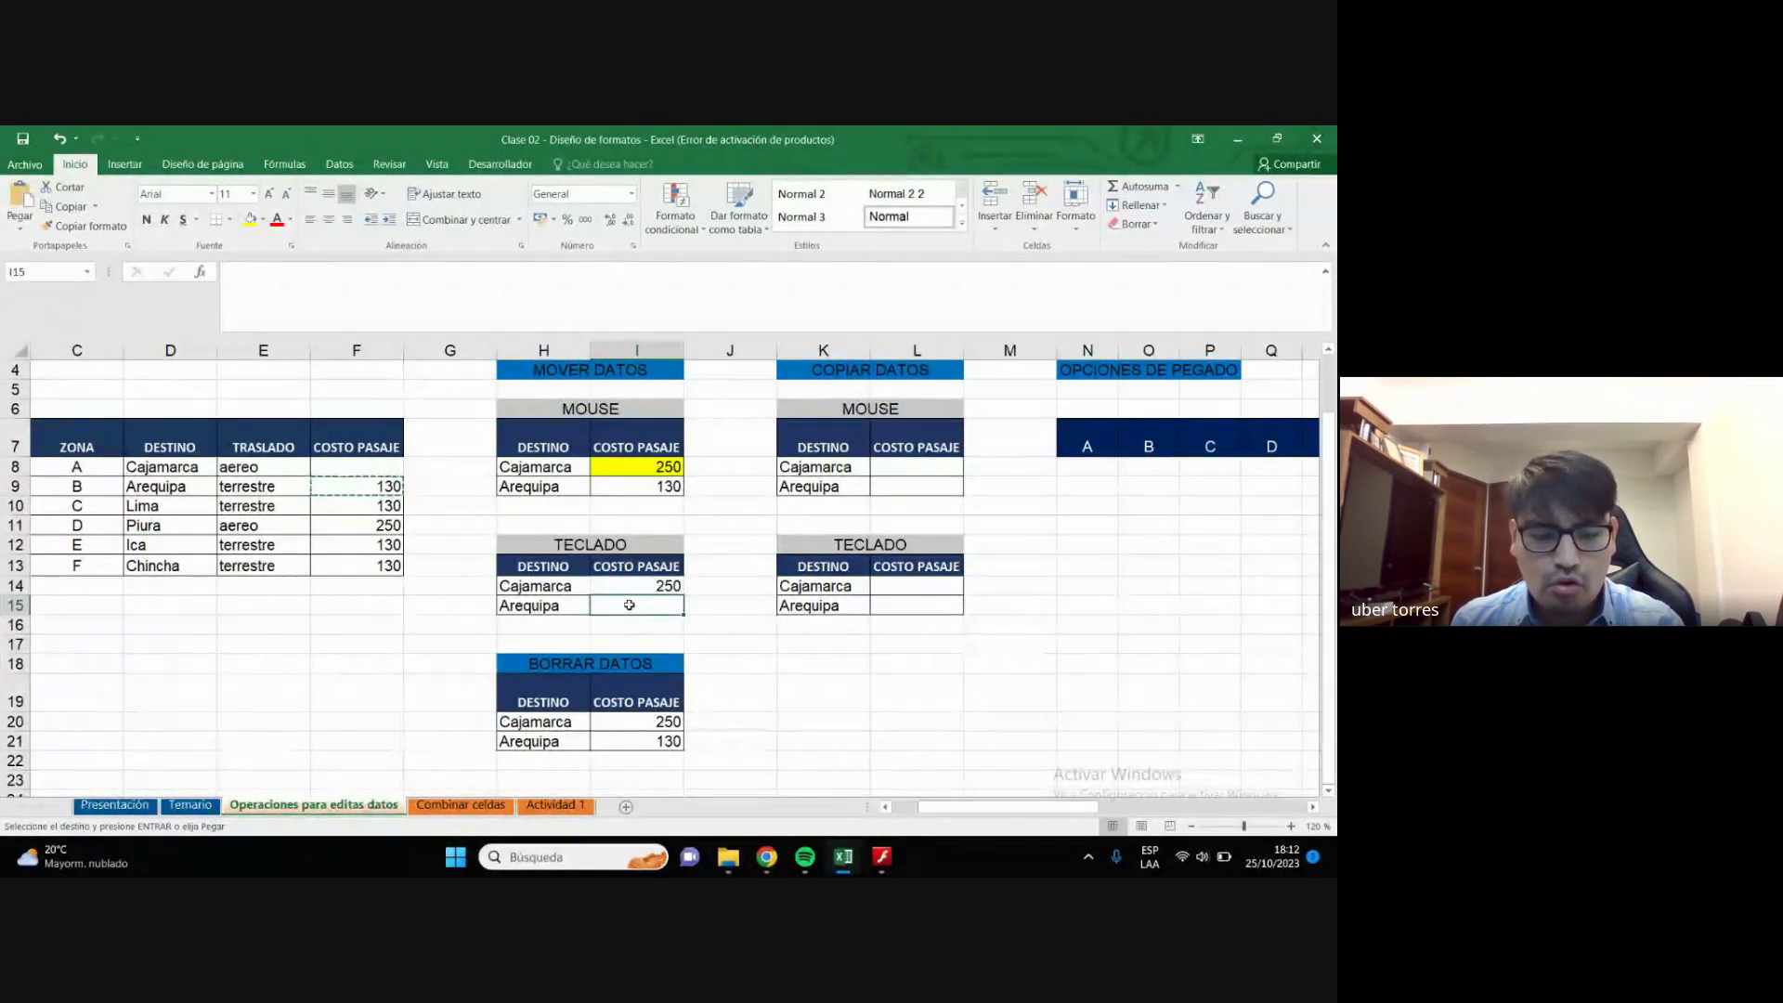
key(ctrl+v)
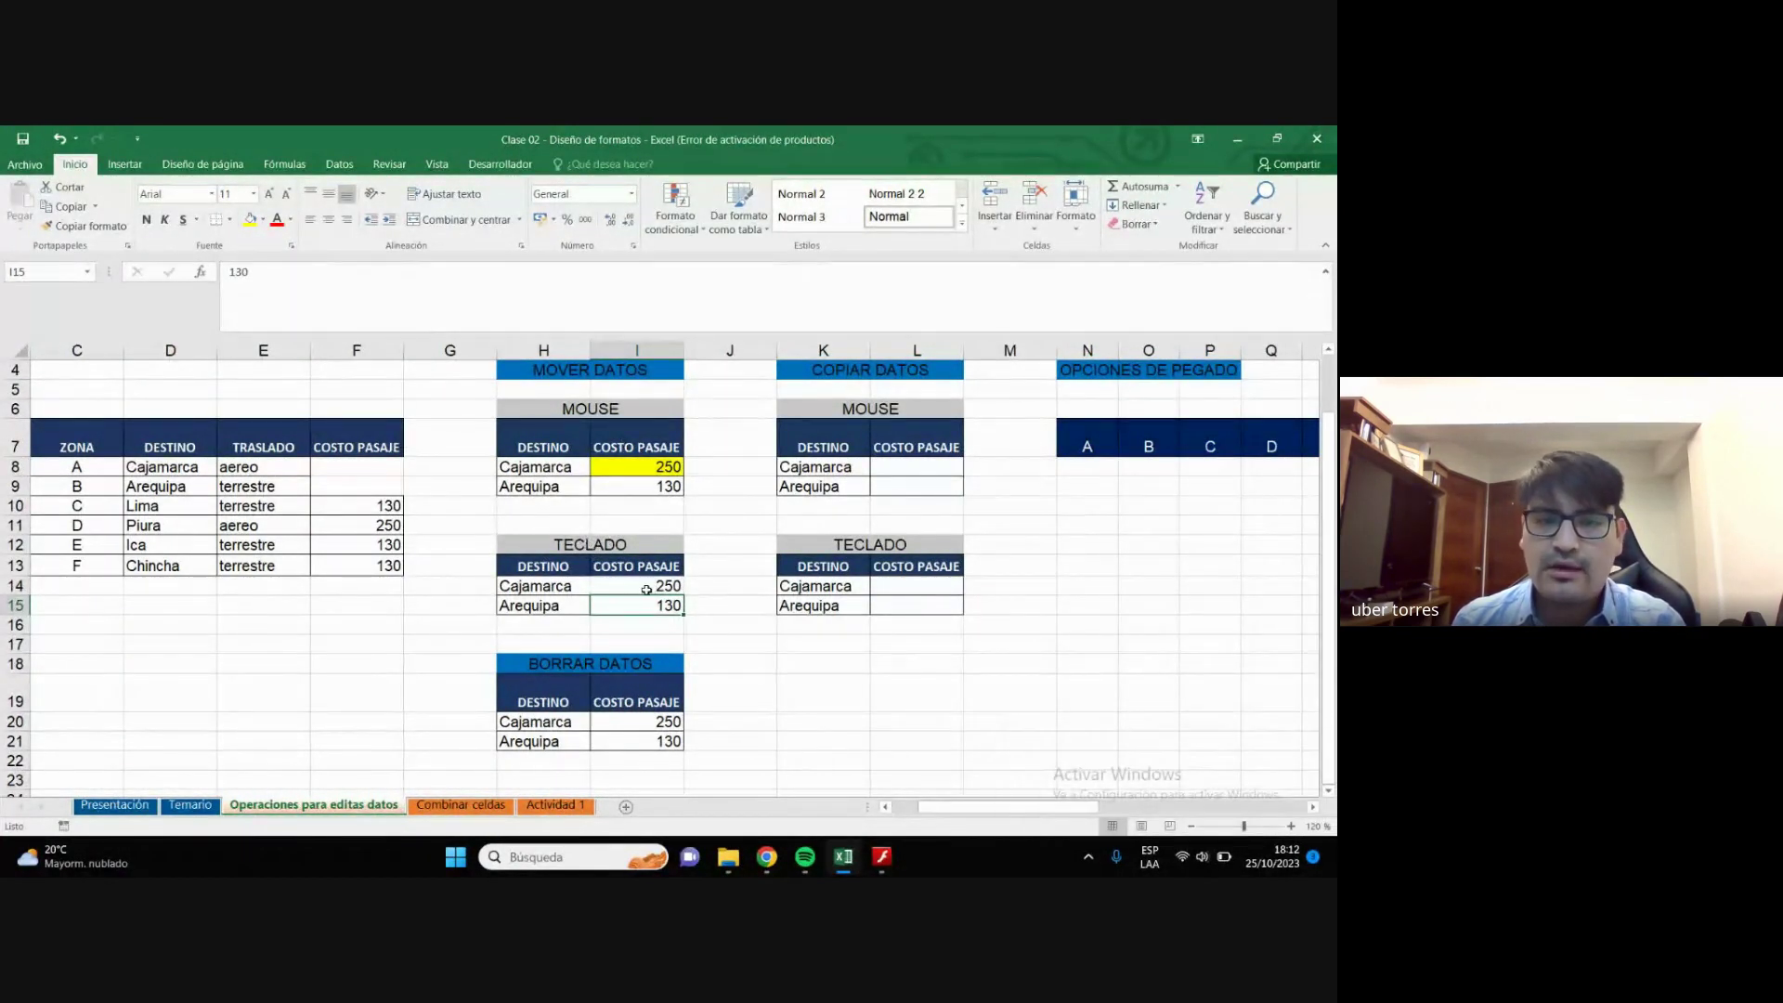
drag(646, 587, 665, 609)
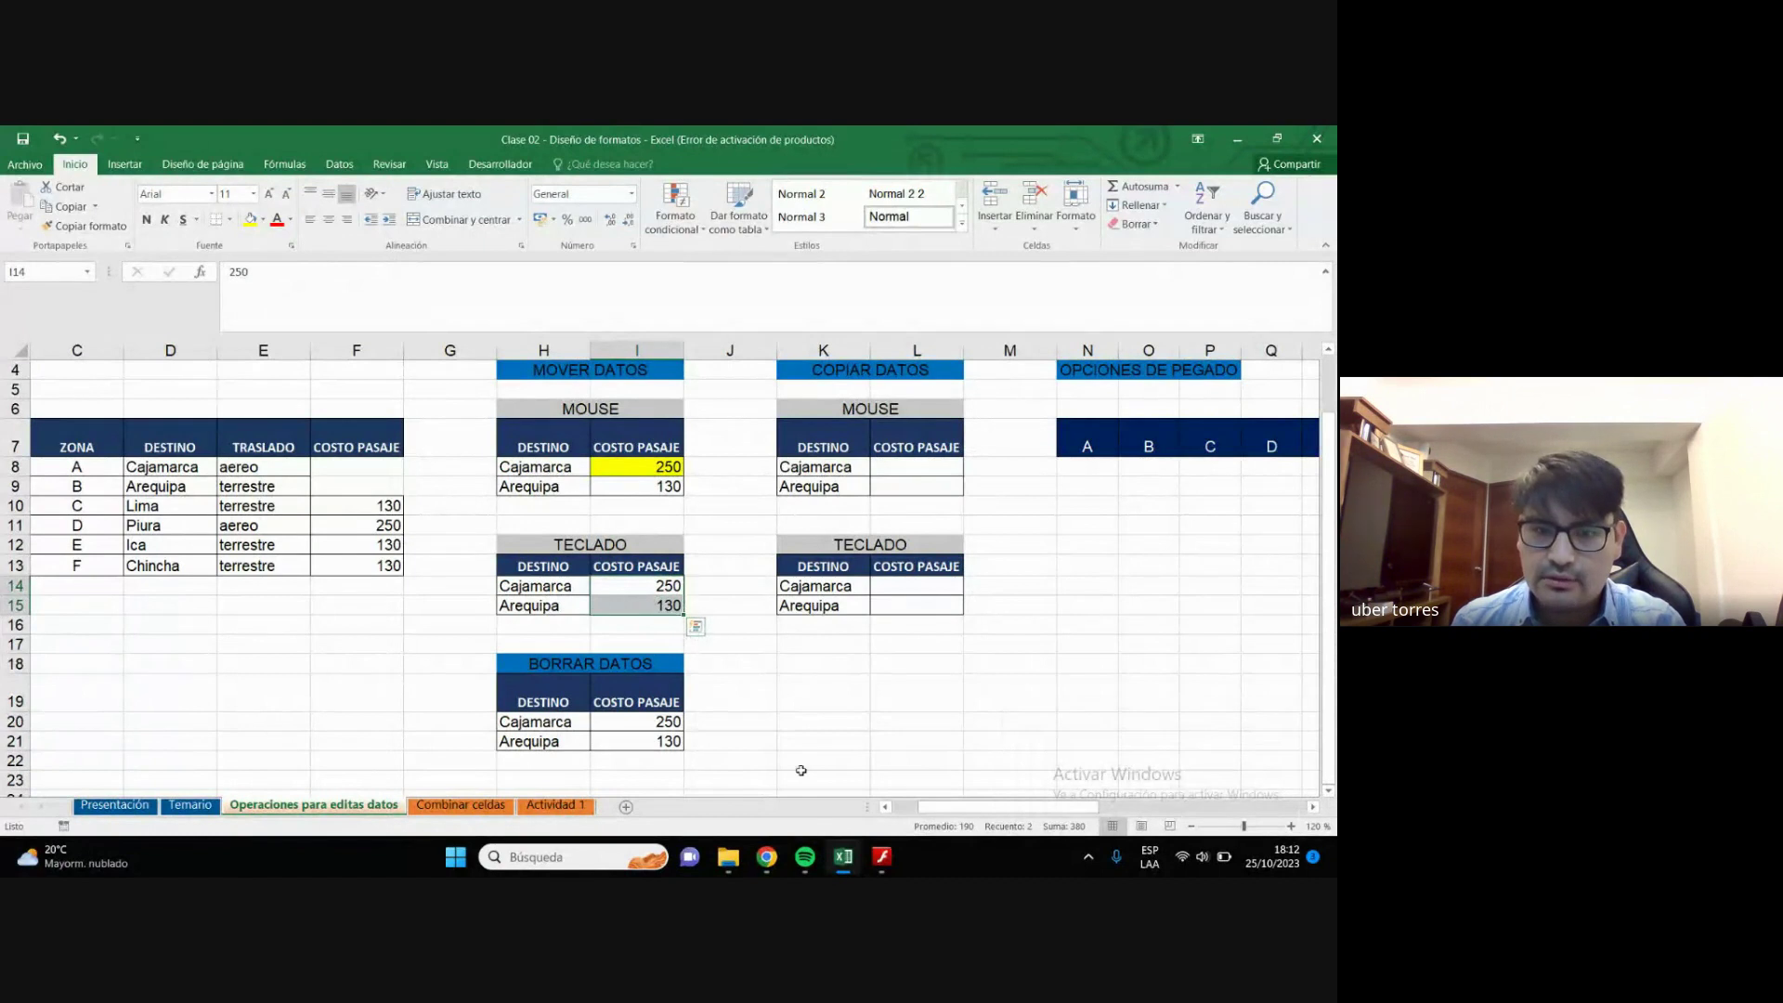
mouse_move(766, 856)
click(684, 748)
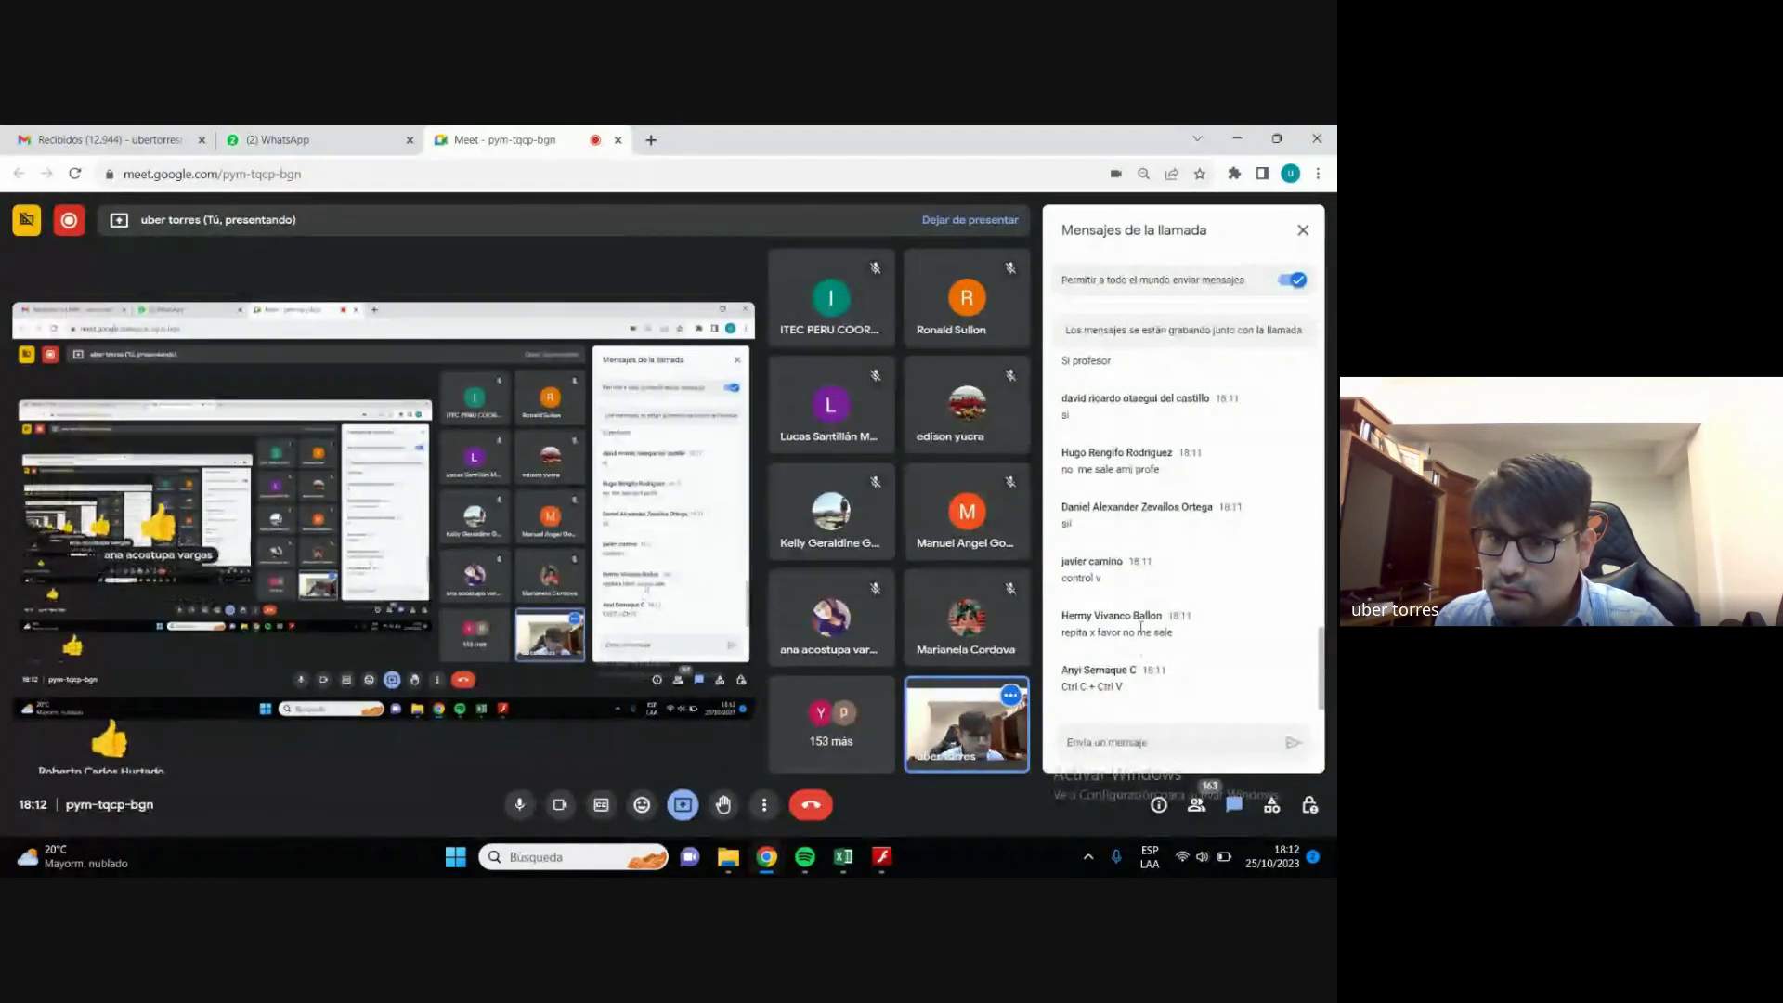
Read the recent Meet chat questions, then minimize the call back to Excel.
scroll(1152, 599, up, 1)
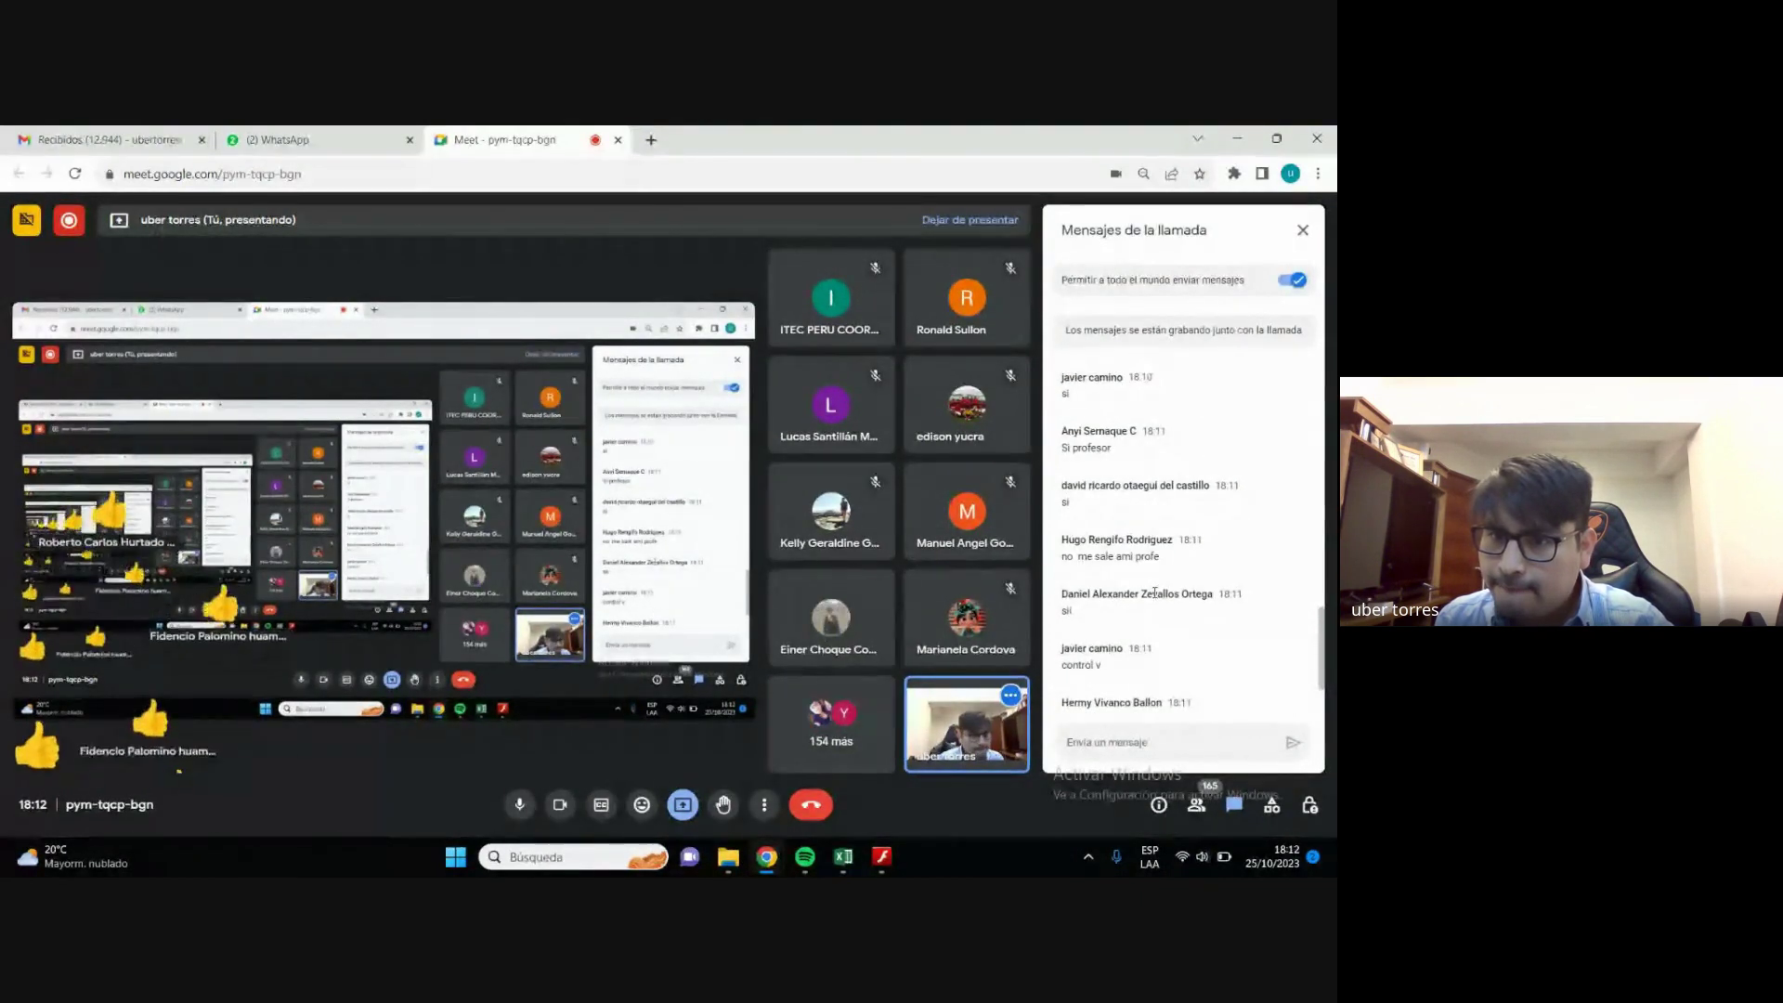
scroll(1154, 592, down, 1)
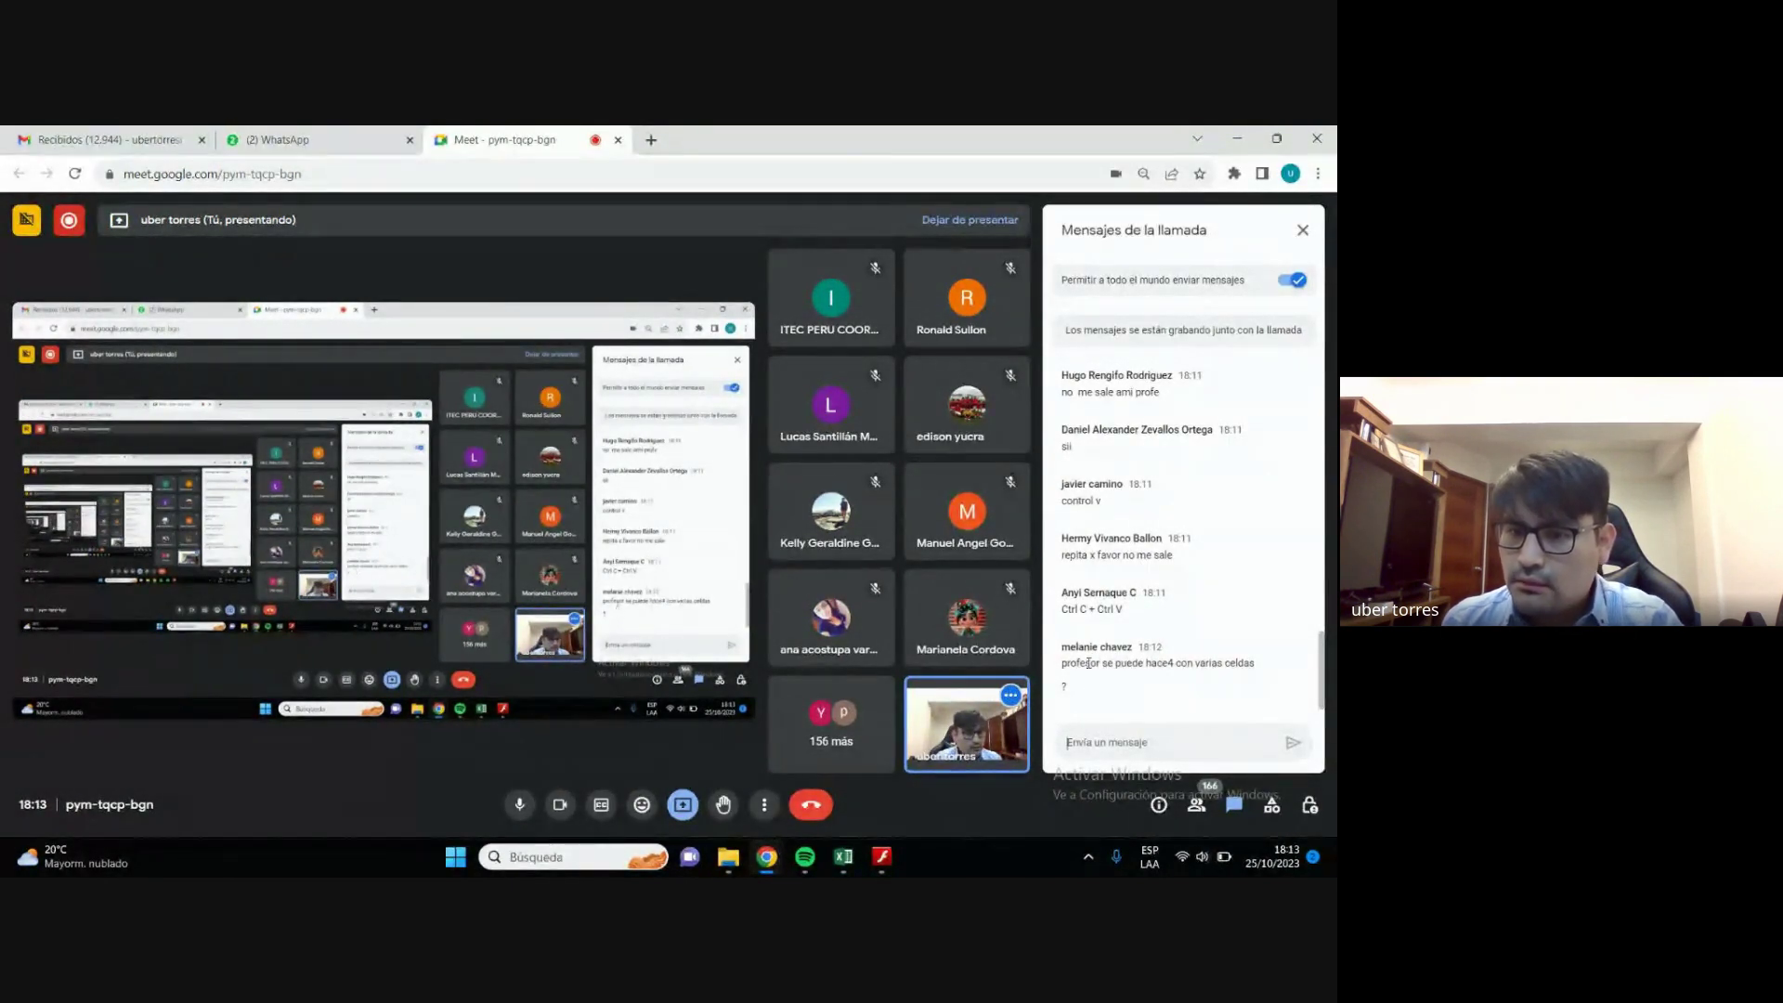
click(1238, 131)
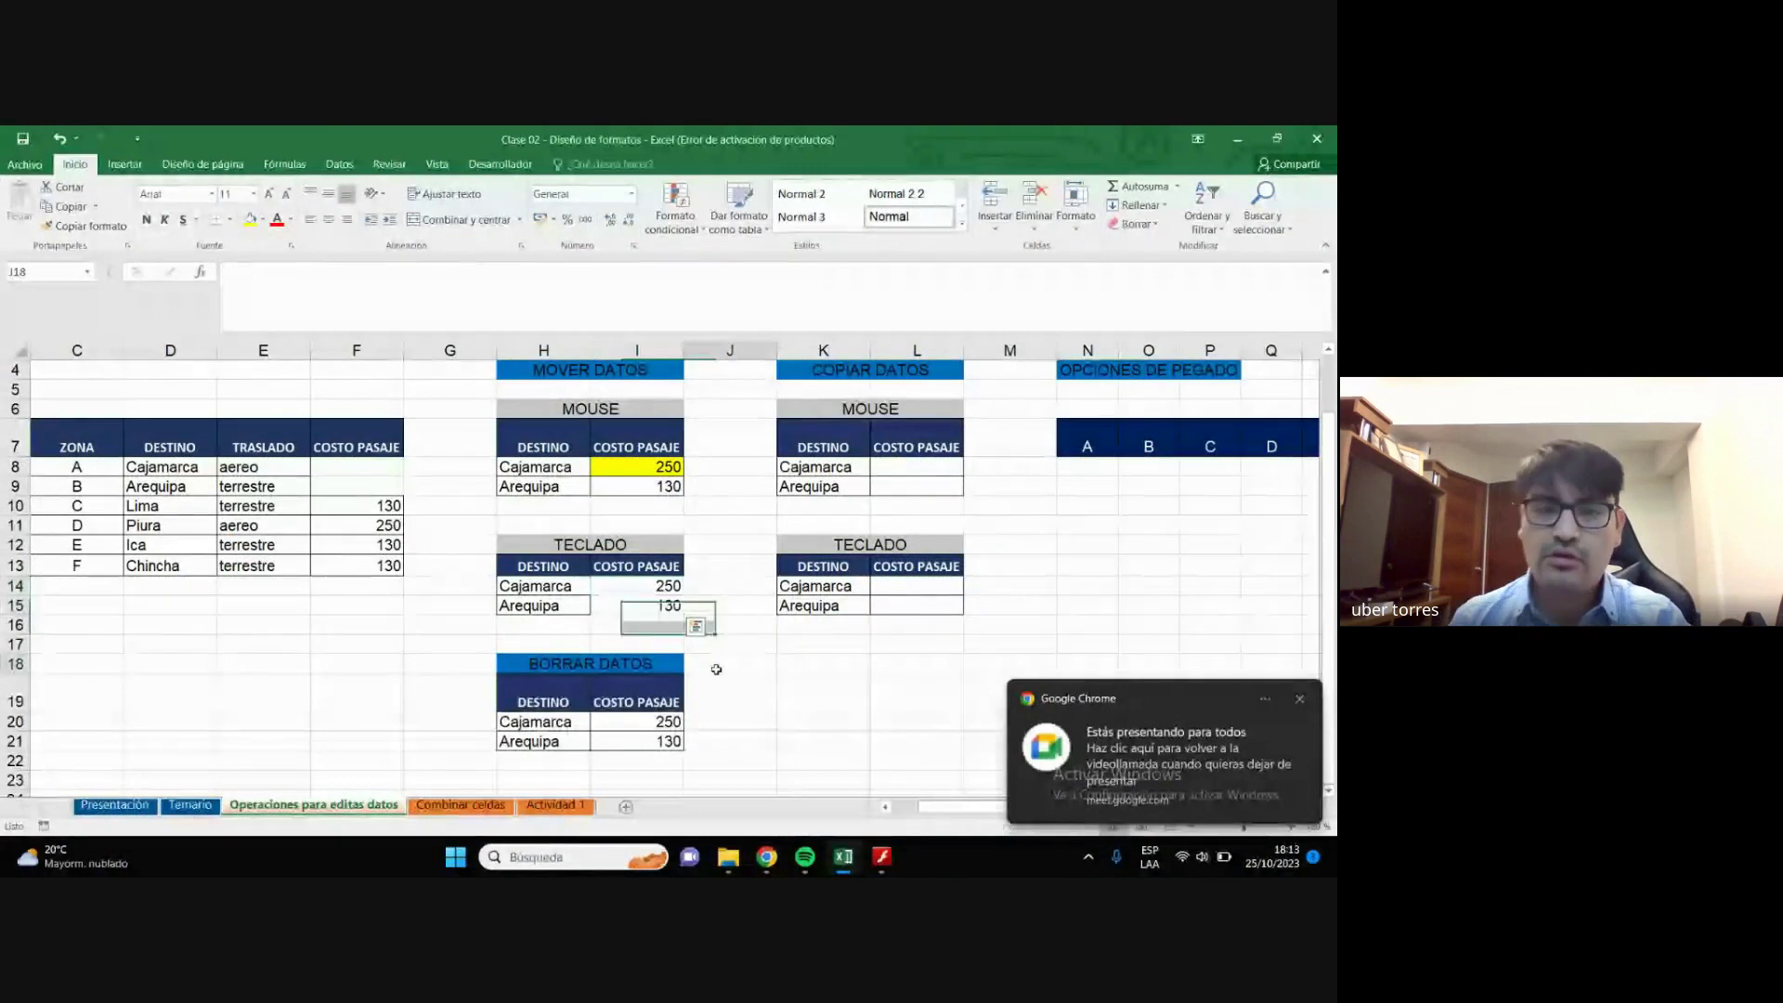
Undo both TECLADO pastes with Ctrl+Z twice and cancel the pending copy with Esc.
click(717, 668)
key(ctrl+z)
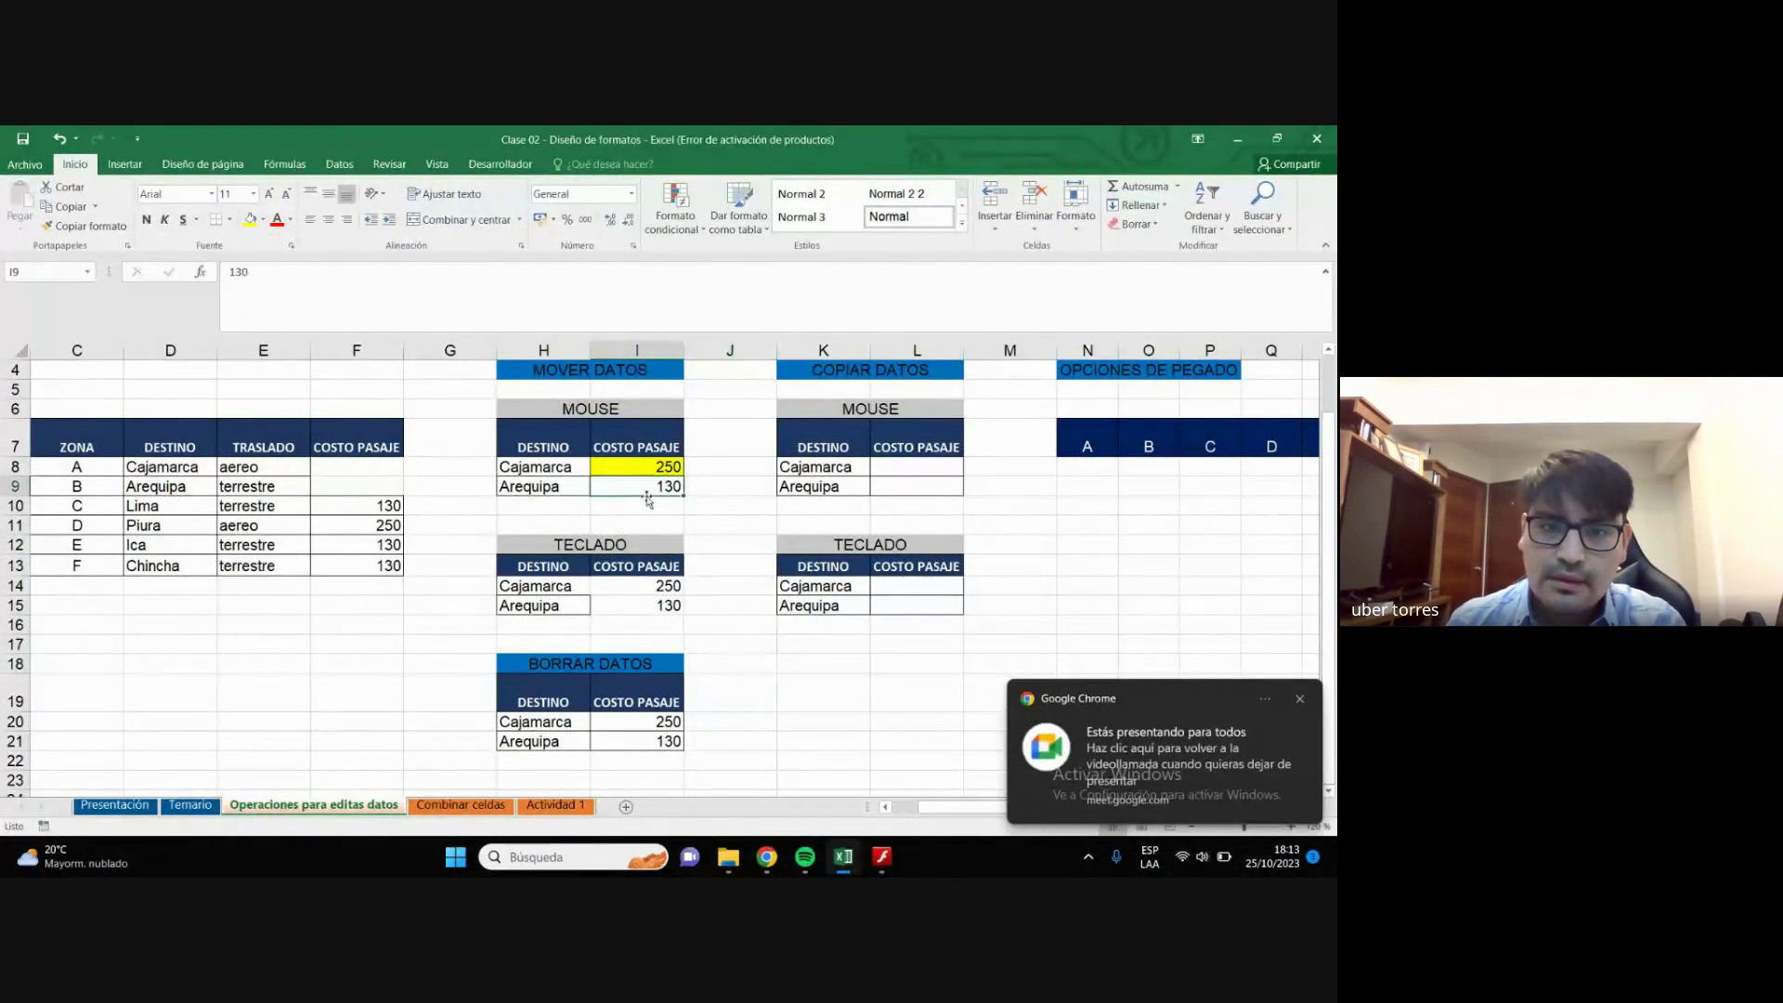
key(ctrl+z)
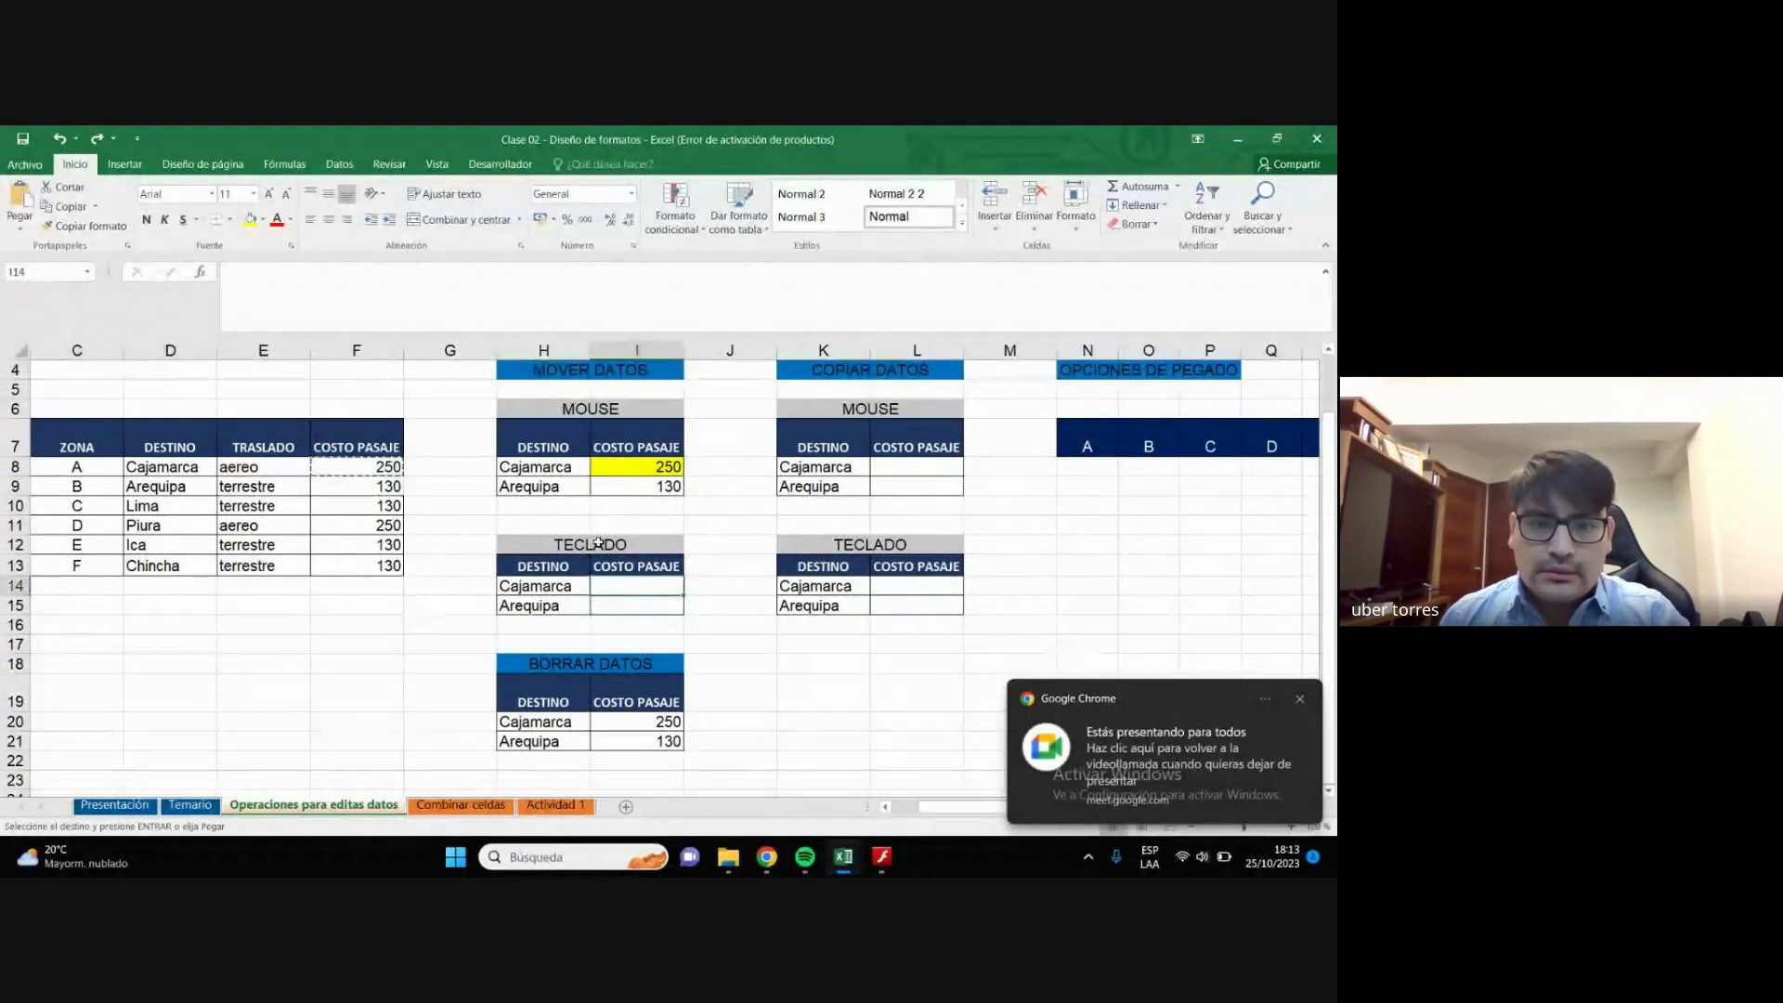
click(450, 524)
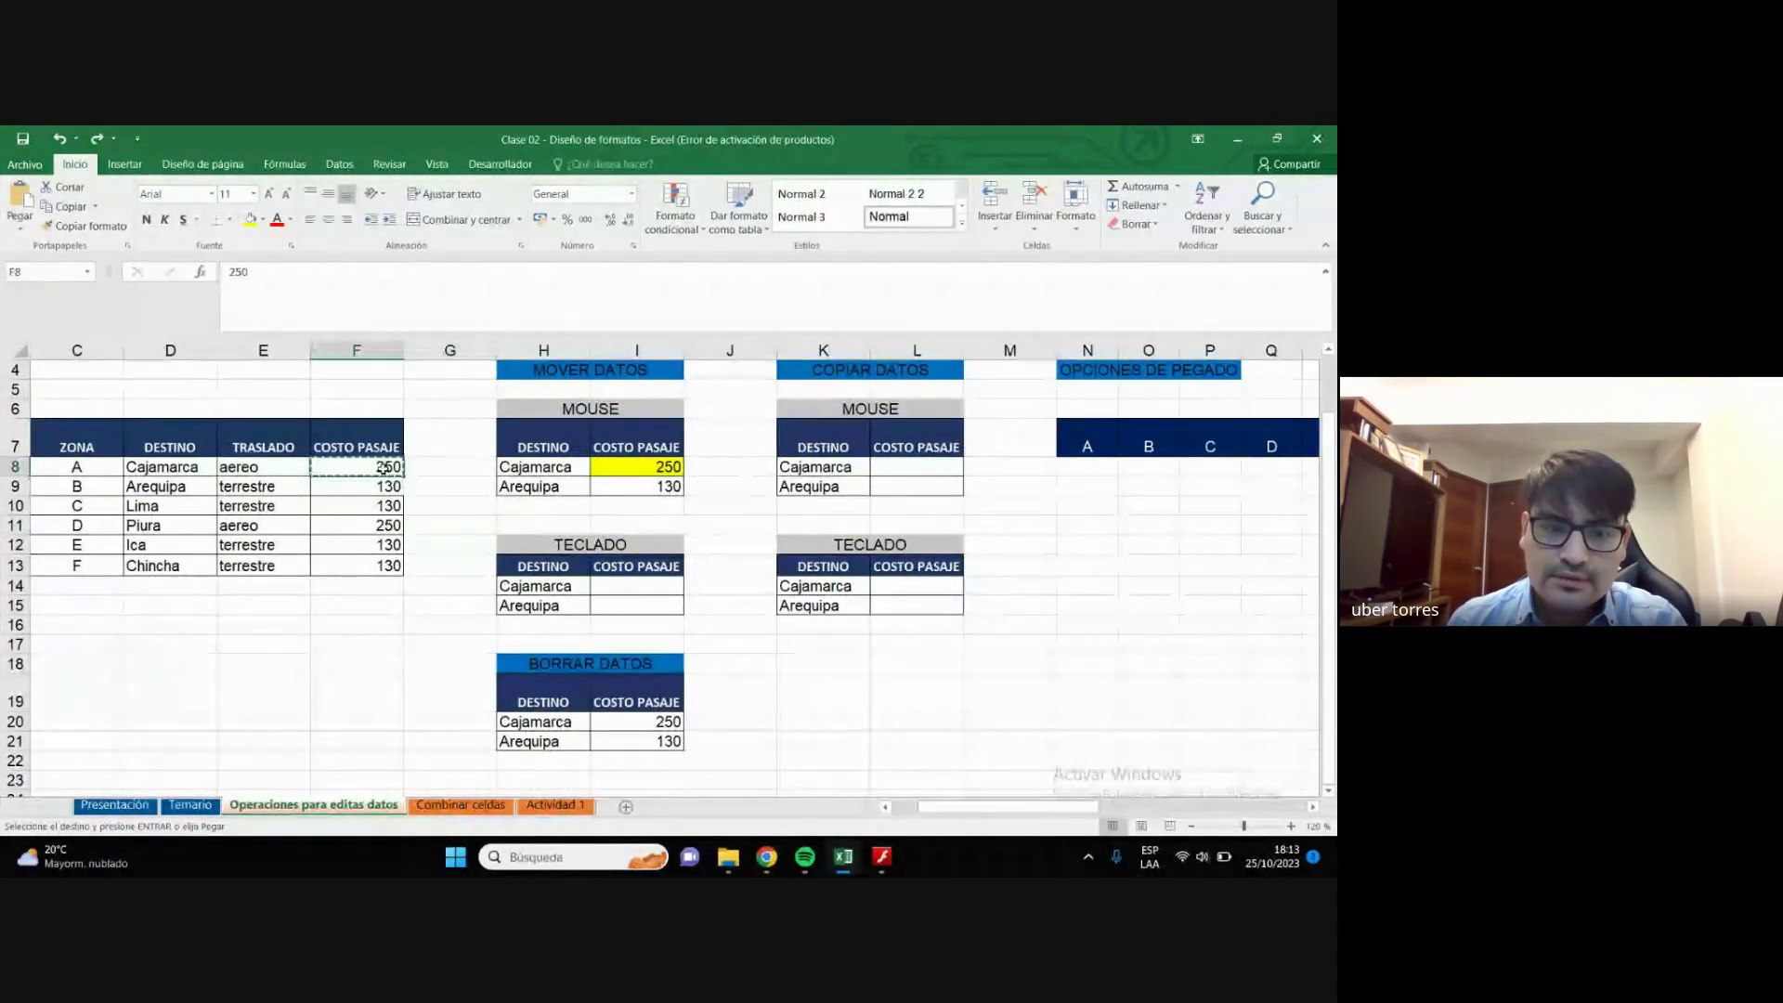
key(Escape)
key(Up)
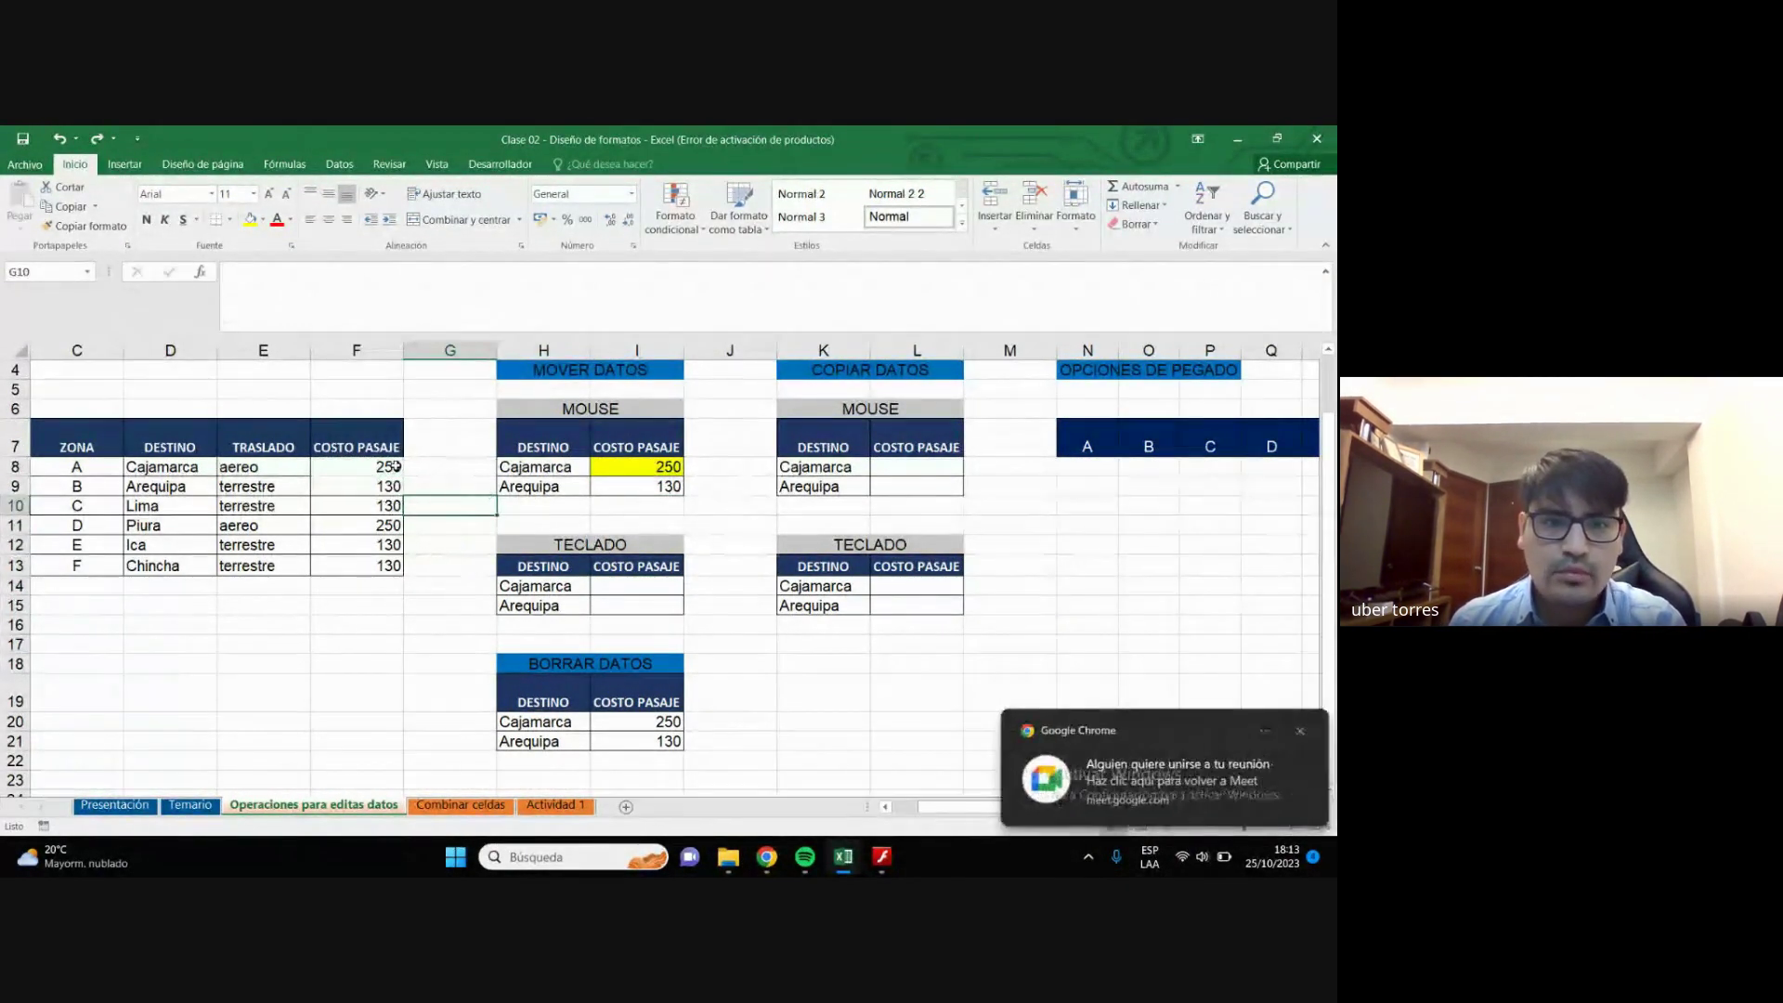
Fill the Cajamarca 250 in F8 yellow and mark it for moving.
click(340, 470)
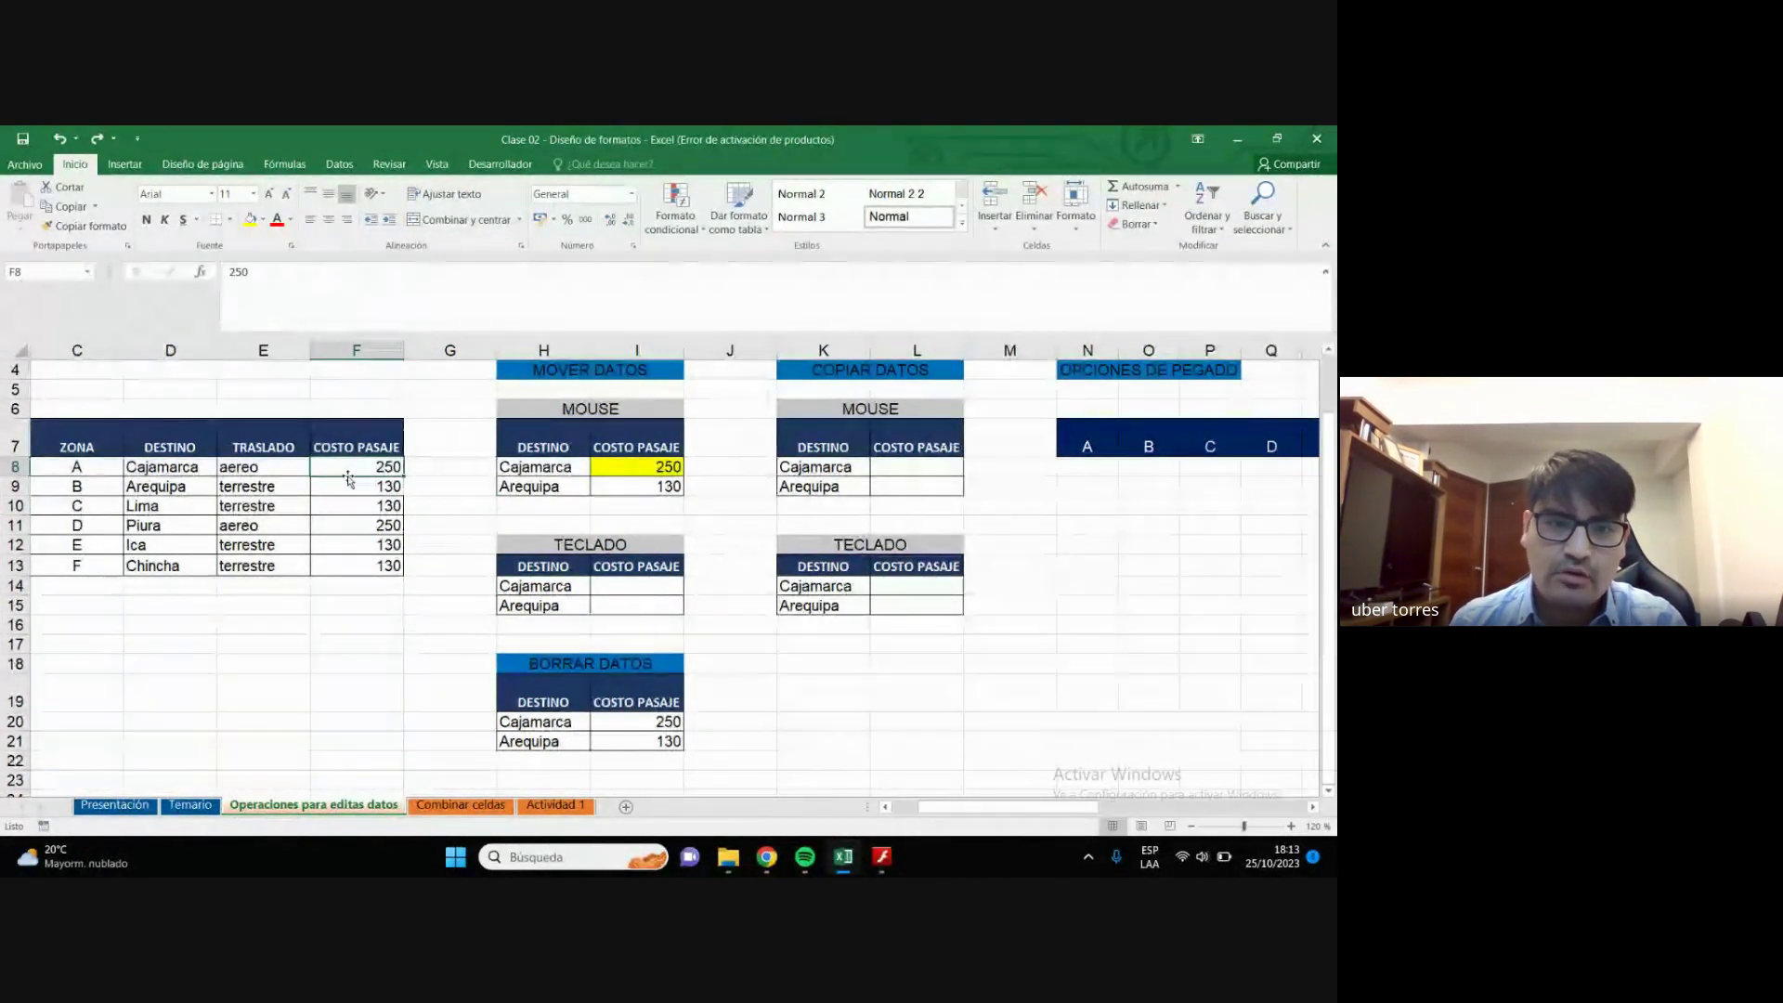
mouse_move(350, 479)
mouse_down()
mouse_move(636, 481)
mouse_move(387, 472)
mouse_up()
click(468, 482)
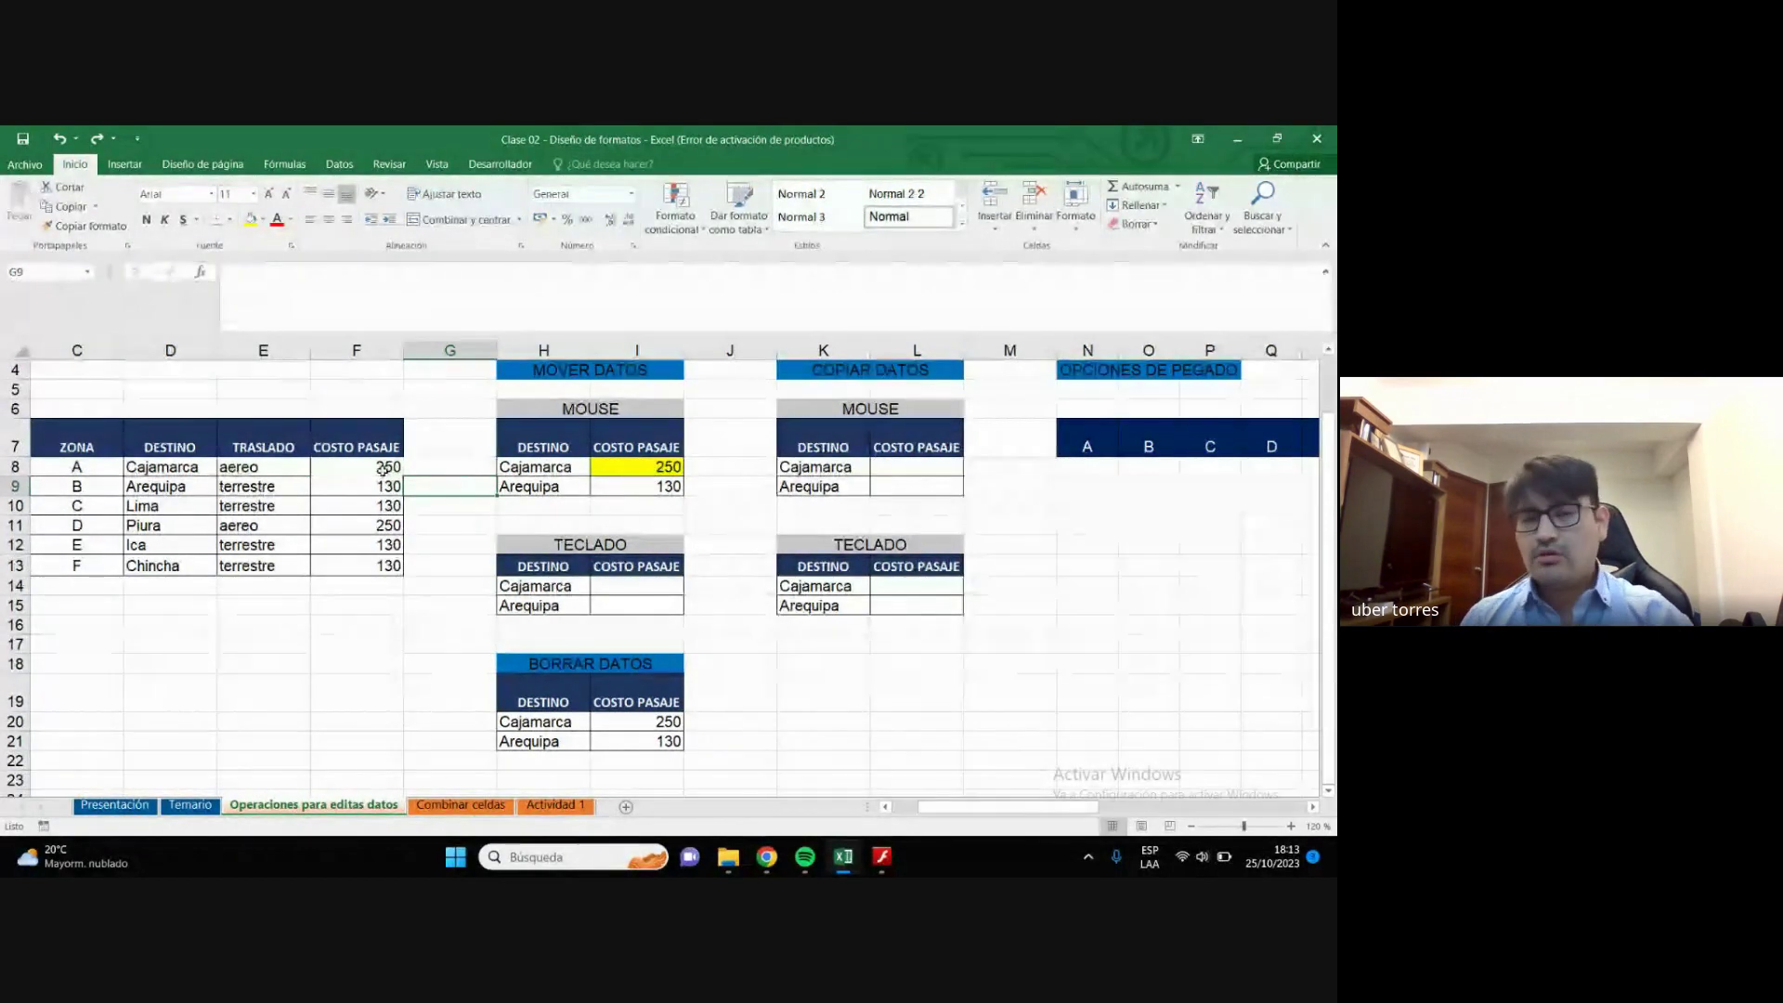
click(636, 585)
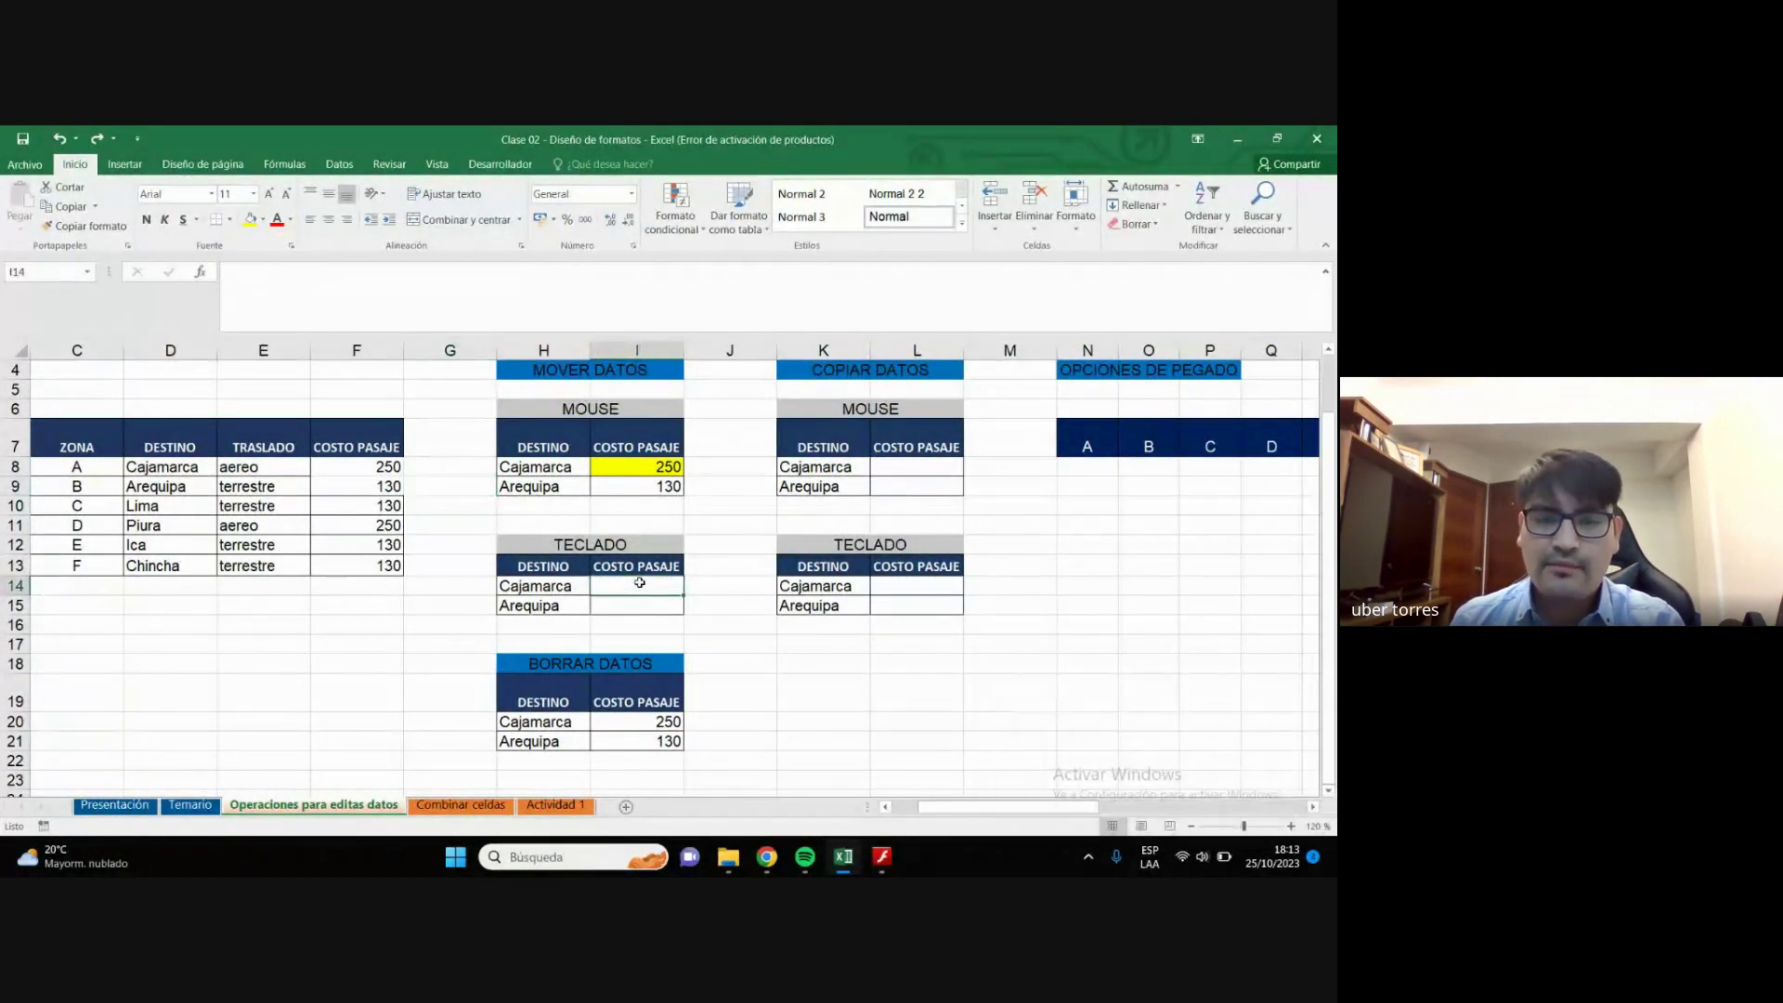
click(394, 469)
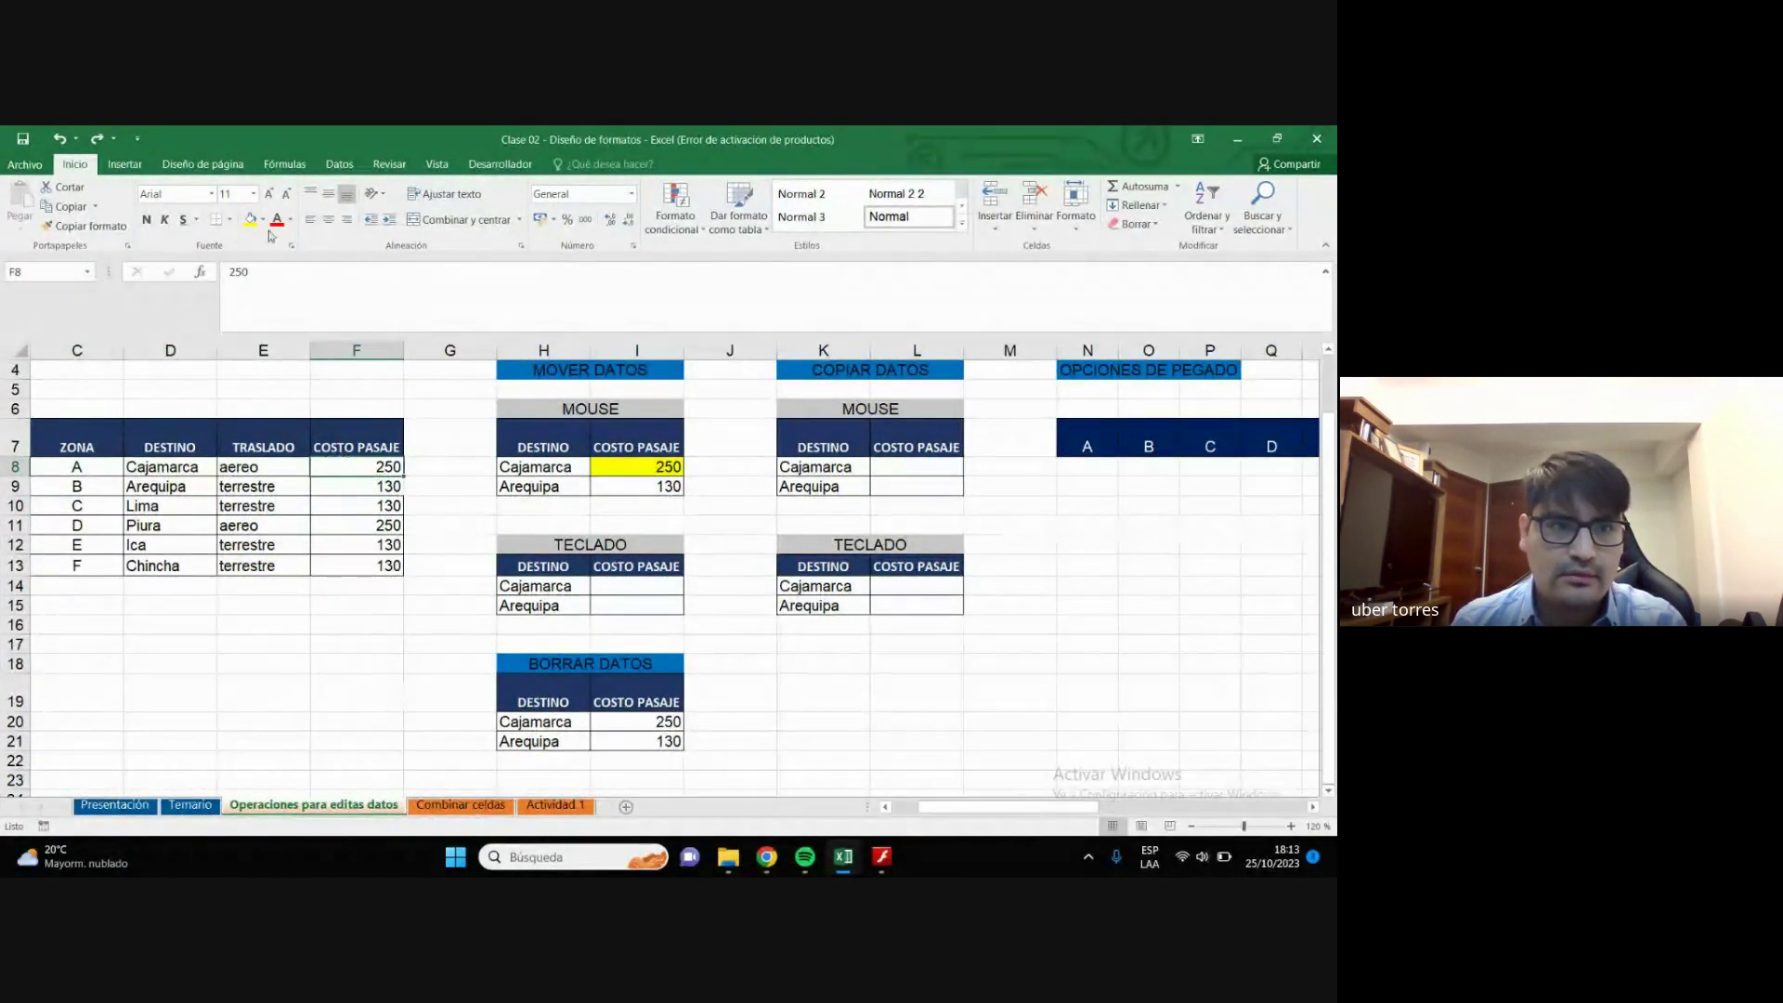
click(249, 219)
click(436, 485)
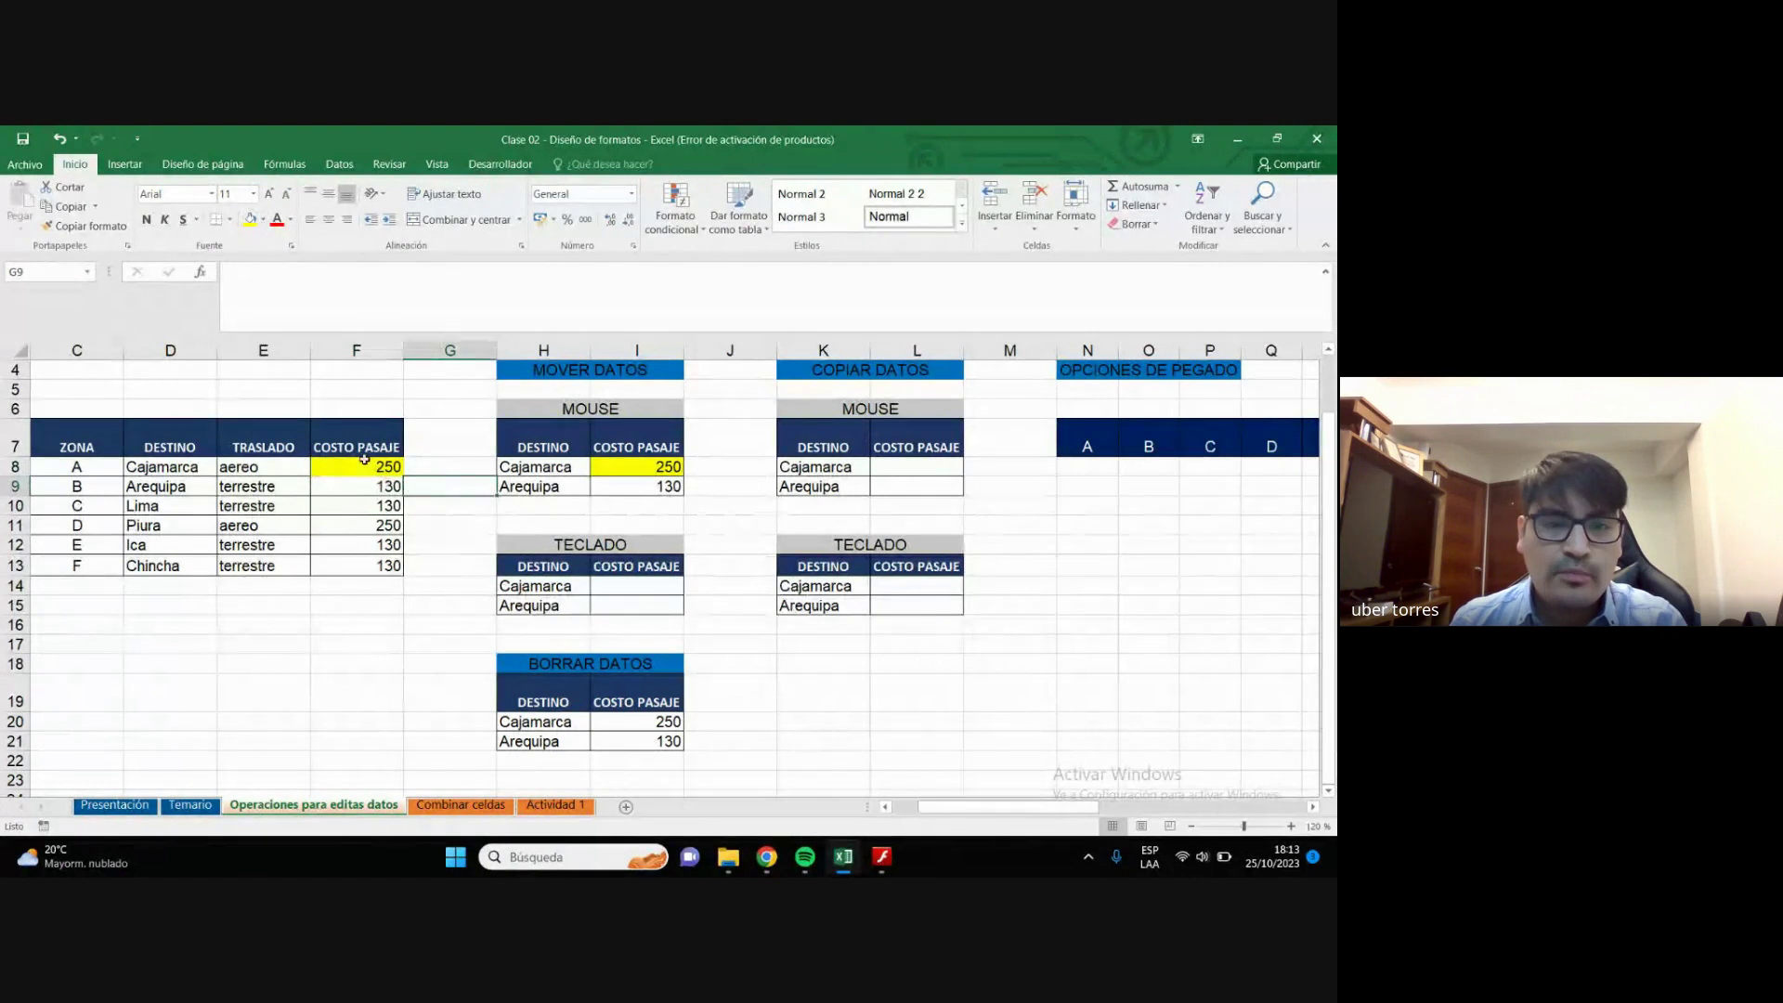
click(331, 471)
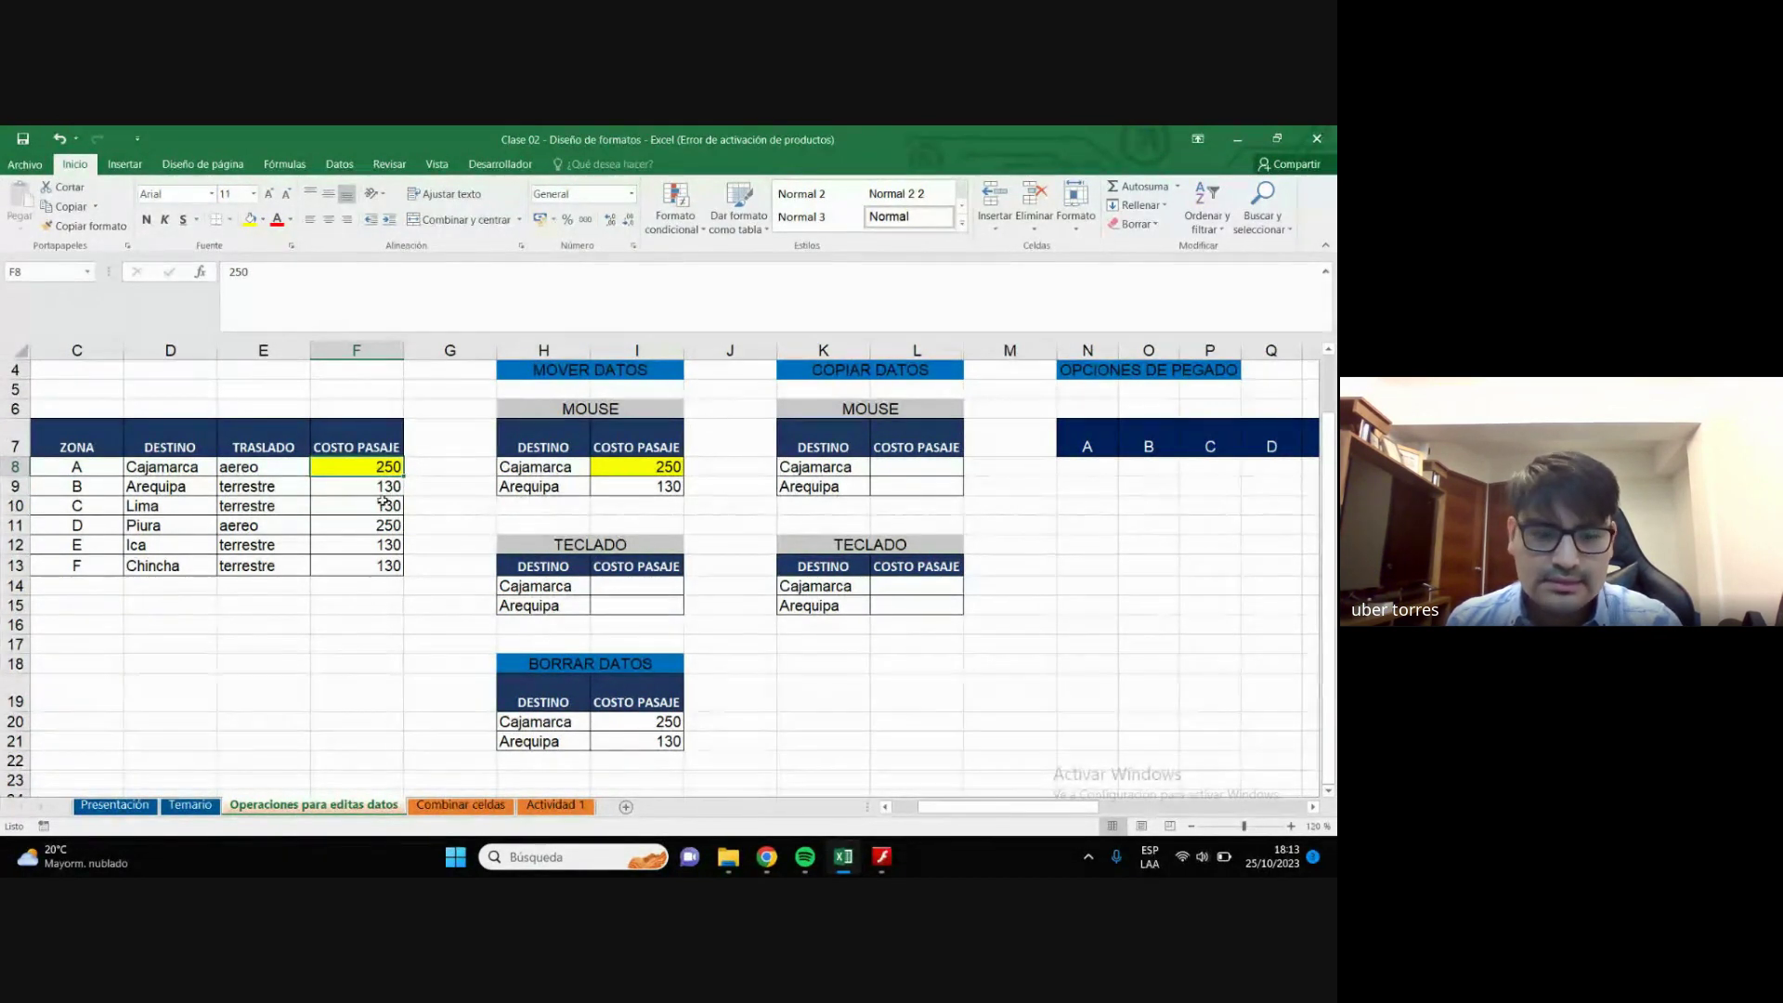
key(ctrl+c)
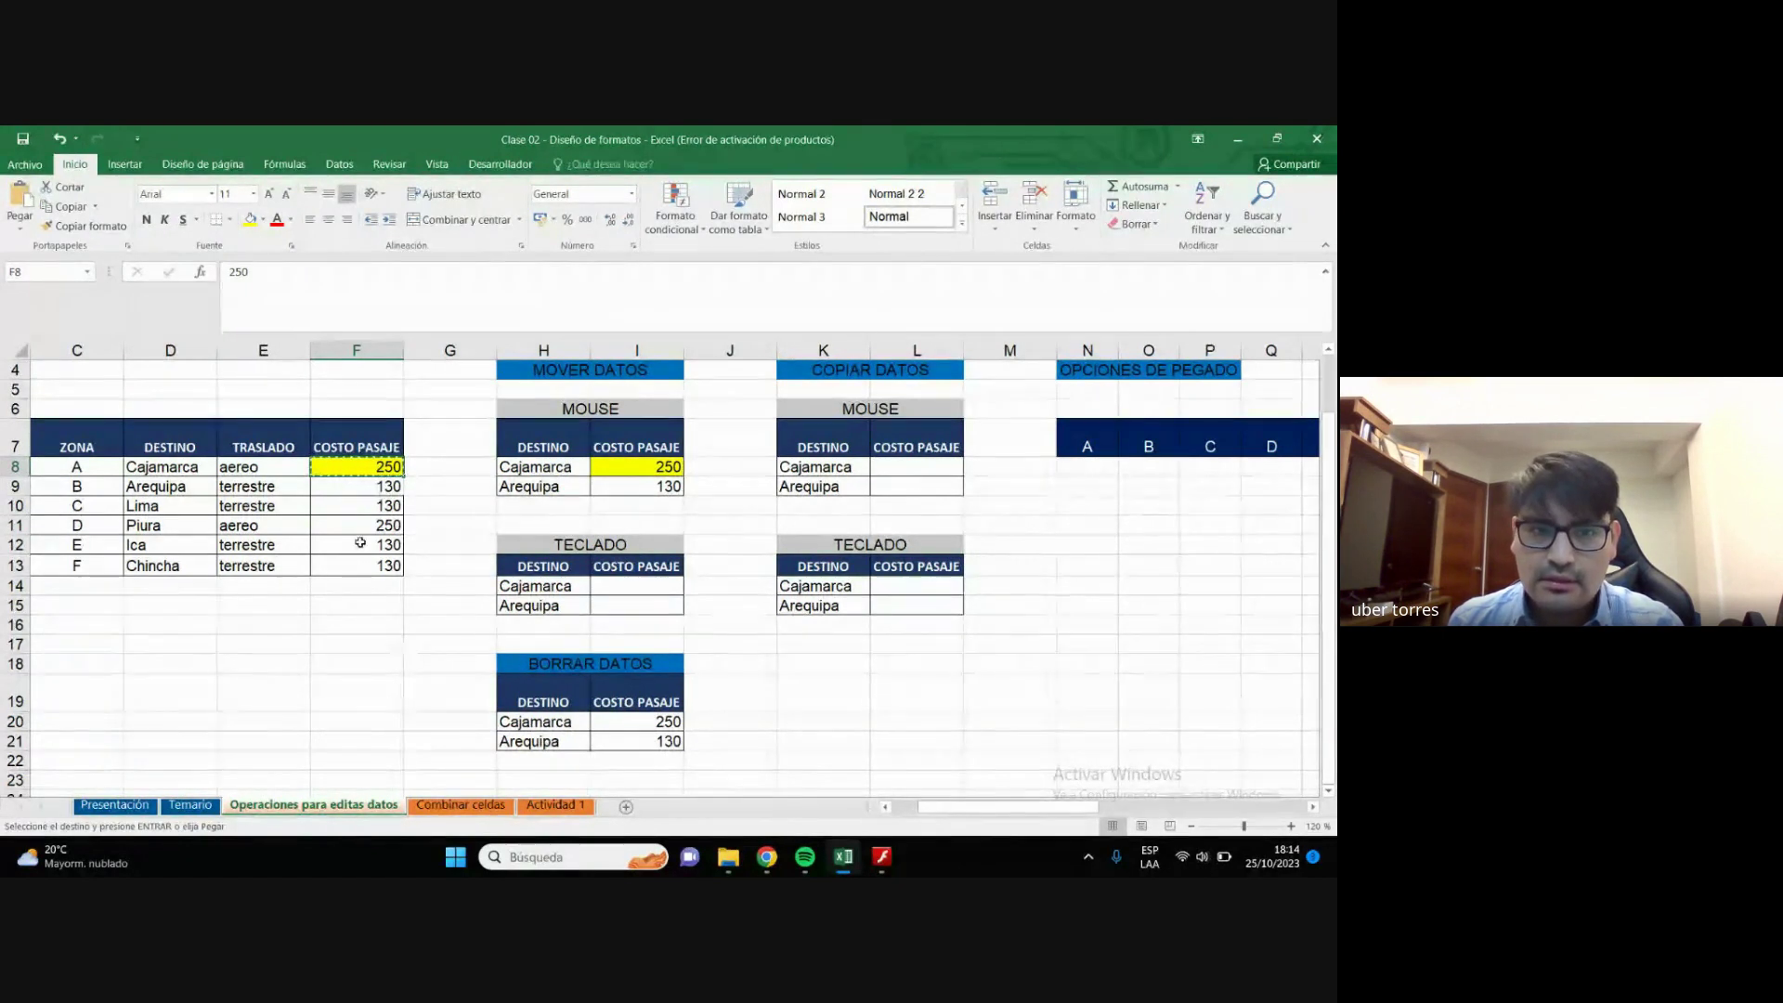
Type 'Ctrl +' into cell E16, correcting the capitalization.
click(284, 624)
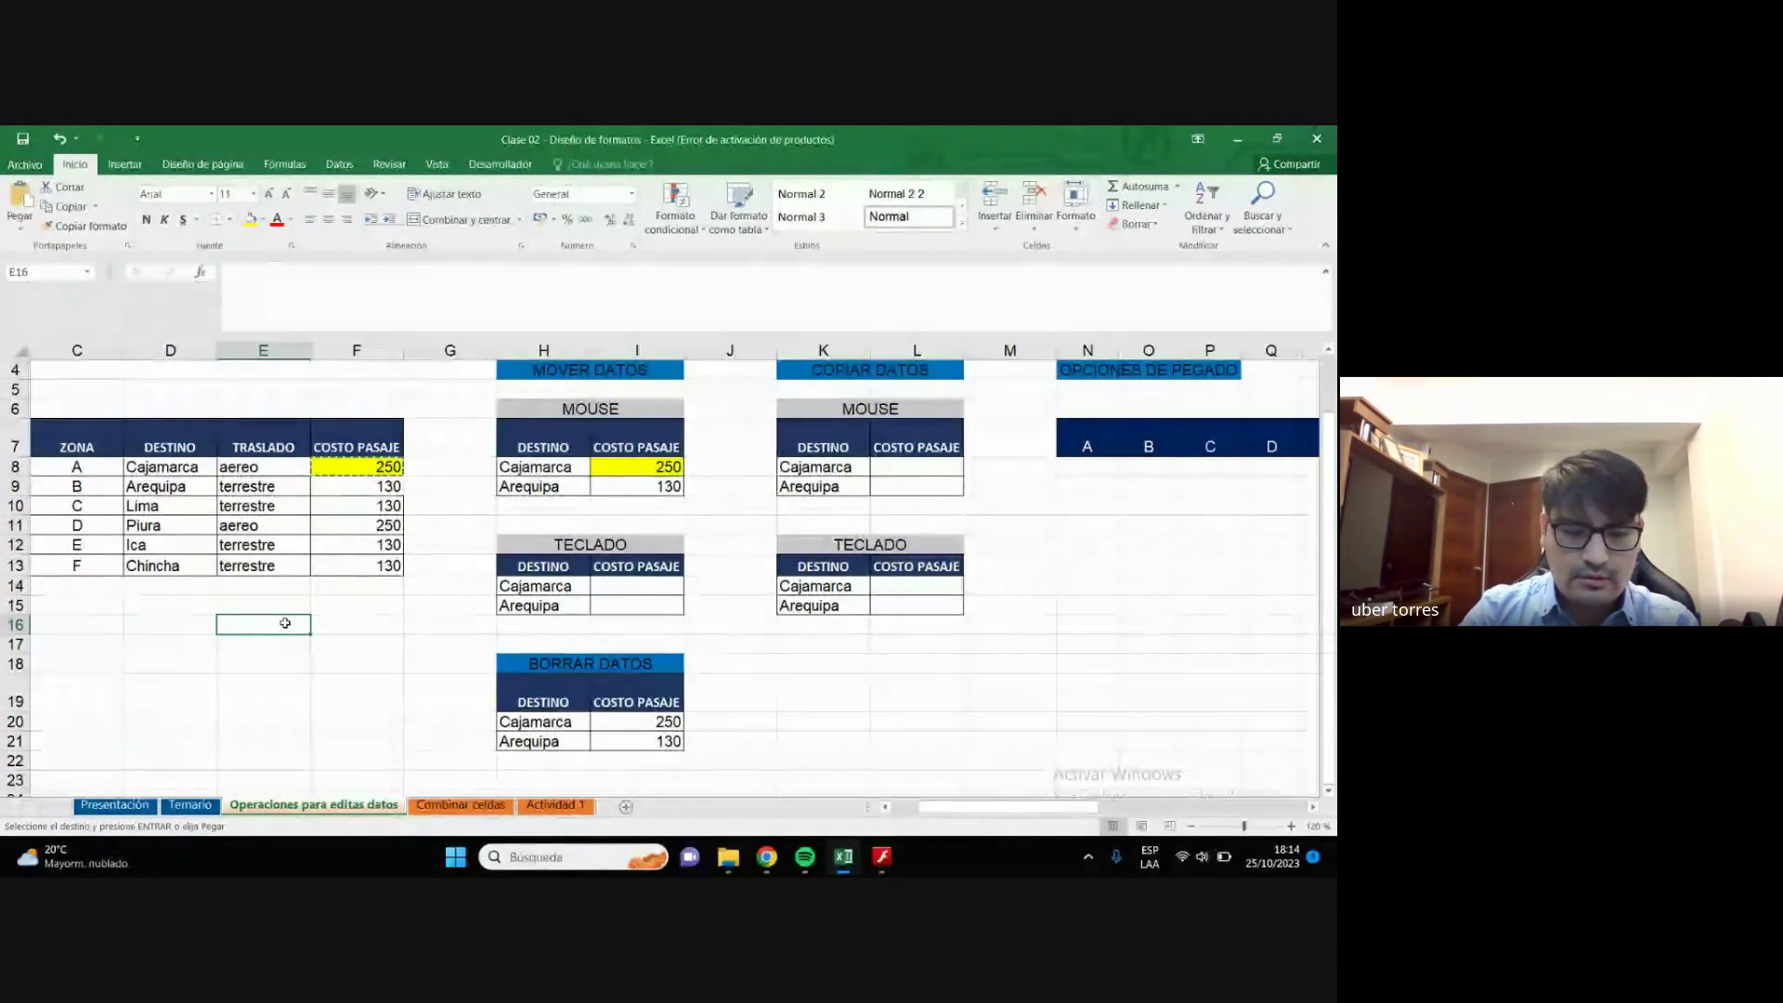
text(cr)
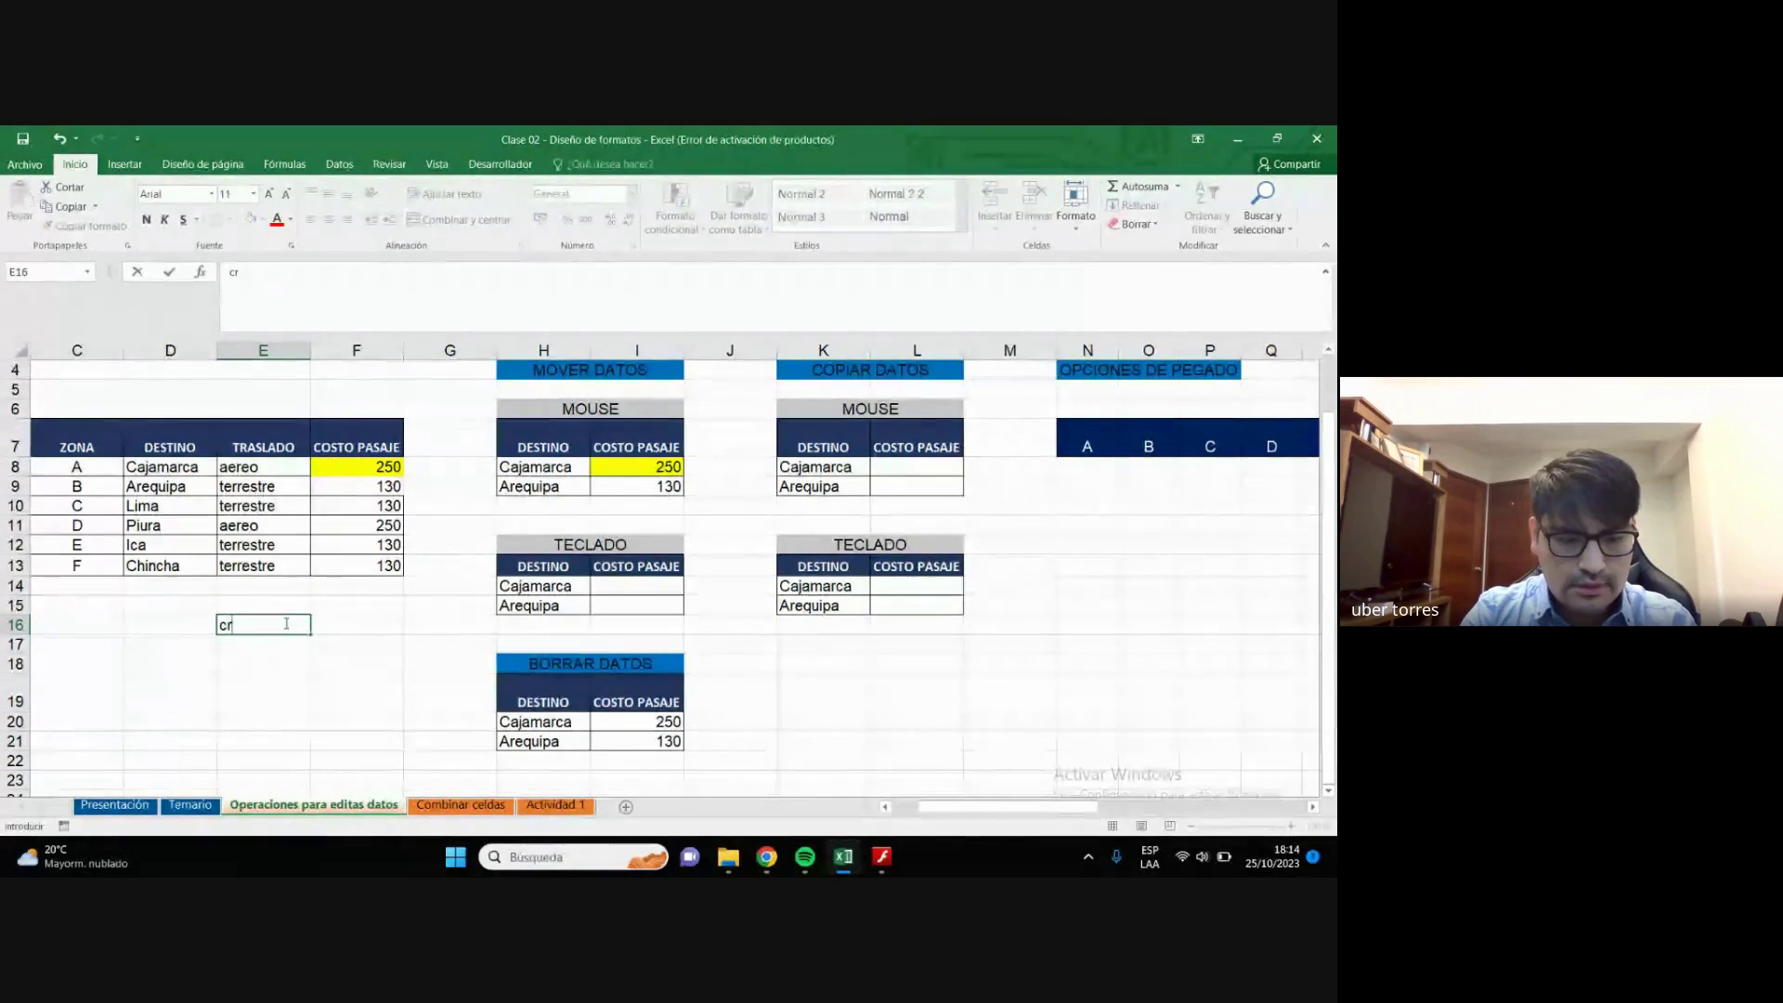
key(BackSpace)
key(Caps_Lock)
text(C)
key(BackSpace)
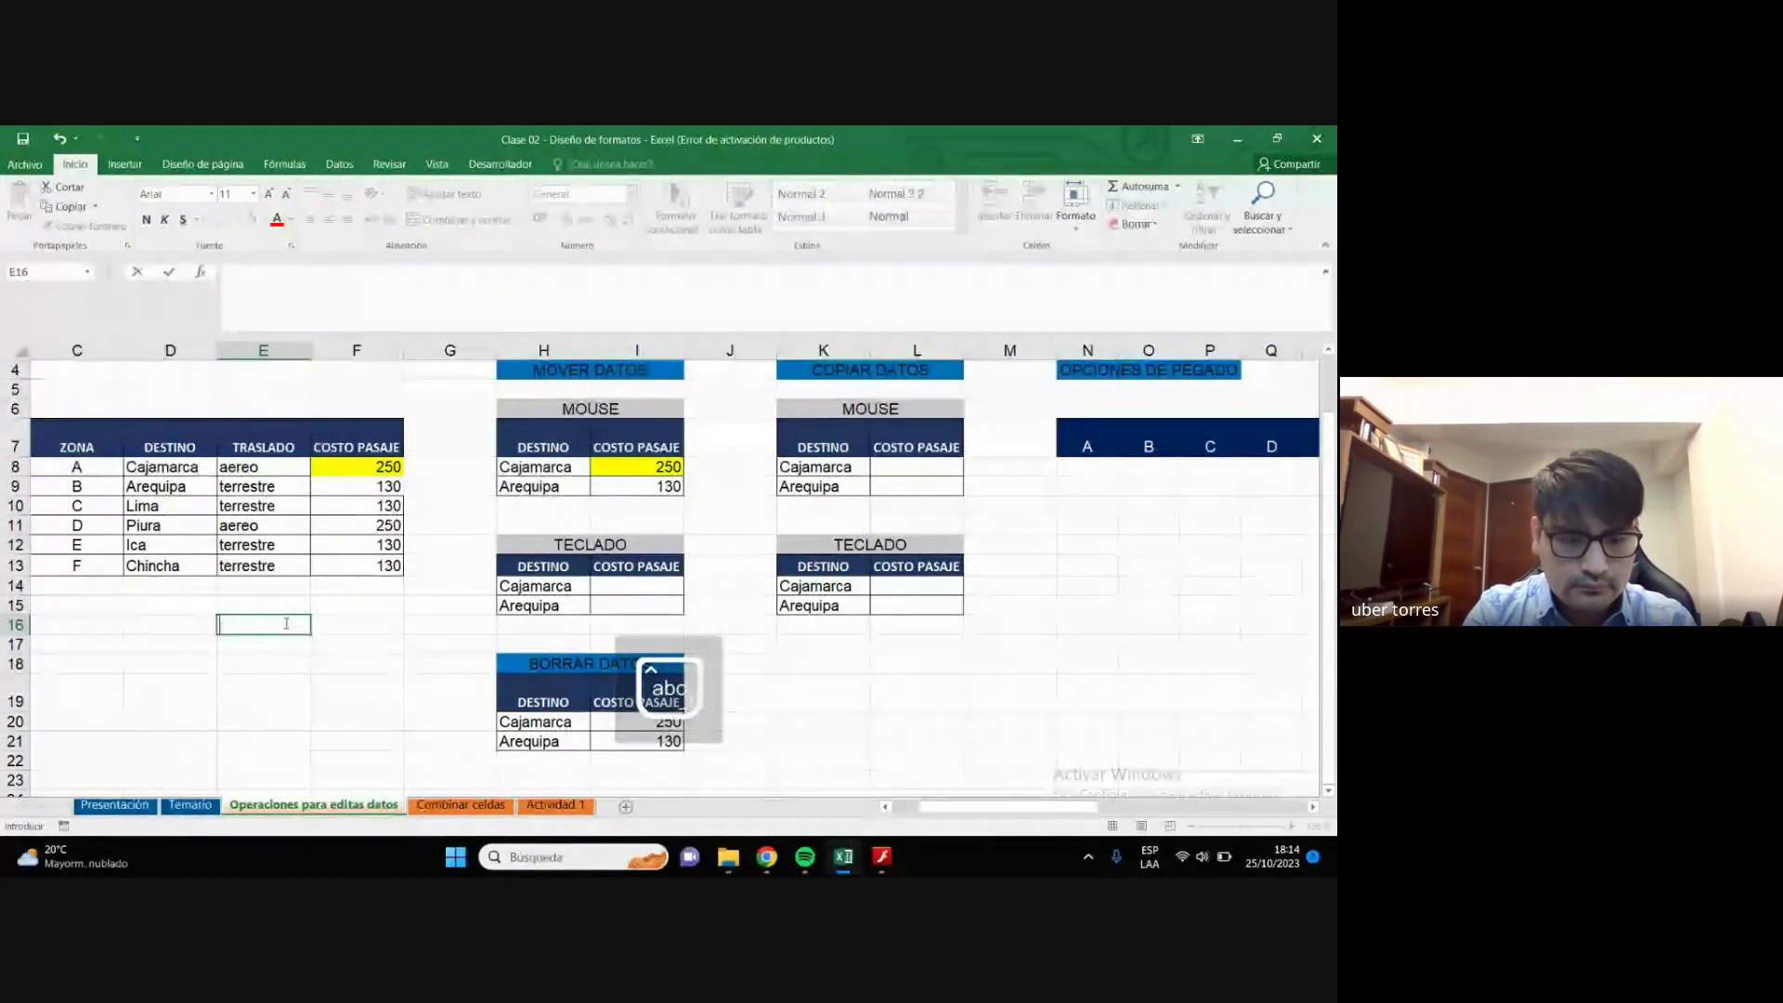
key(BackSpace)
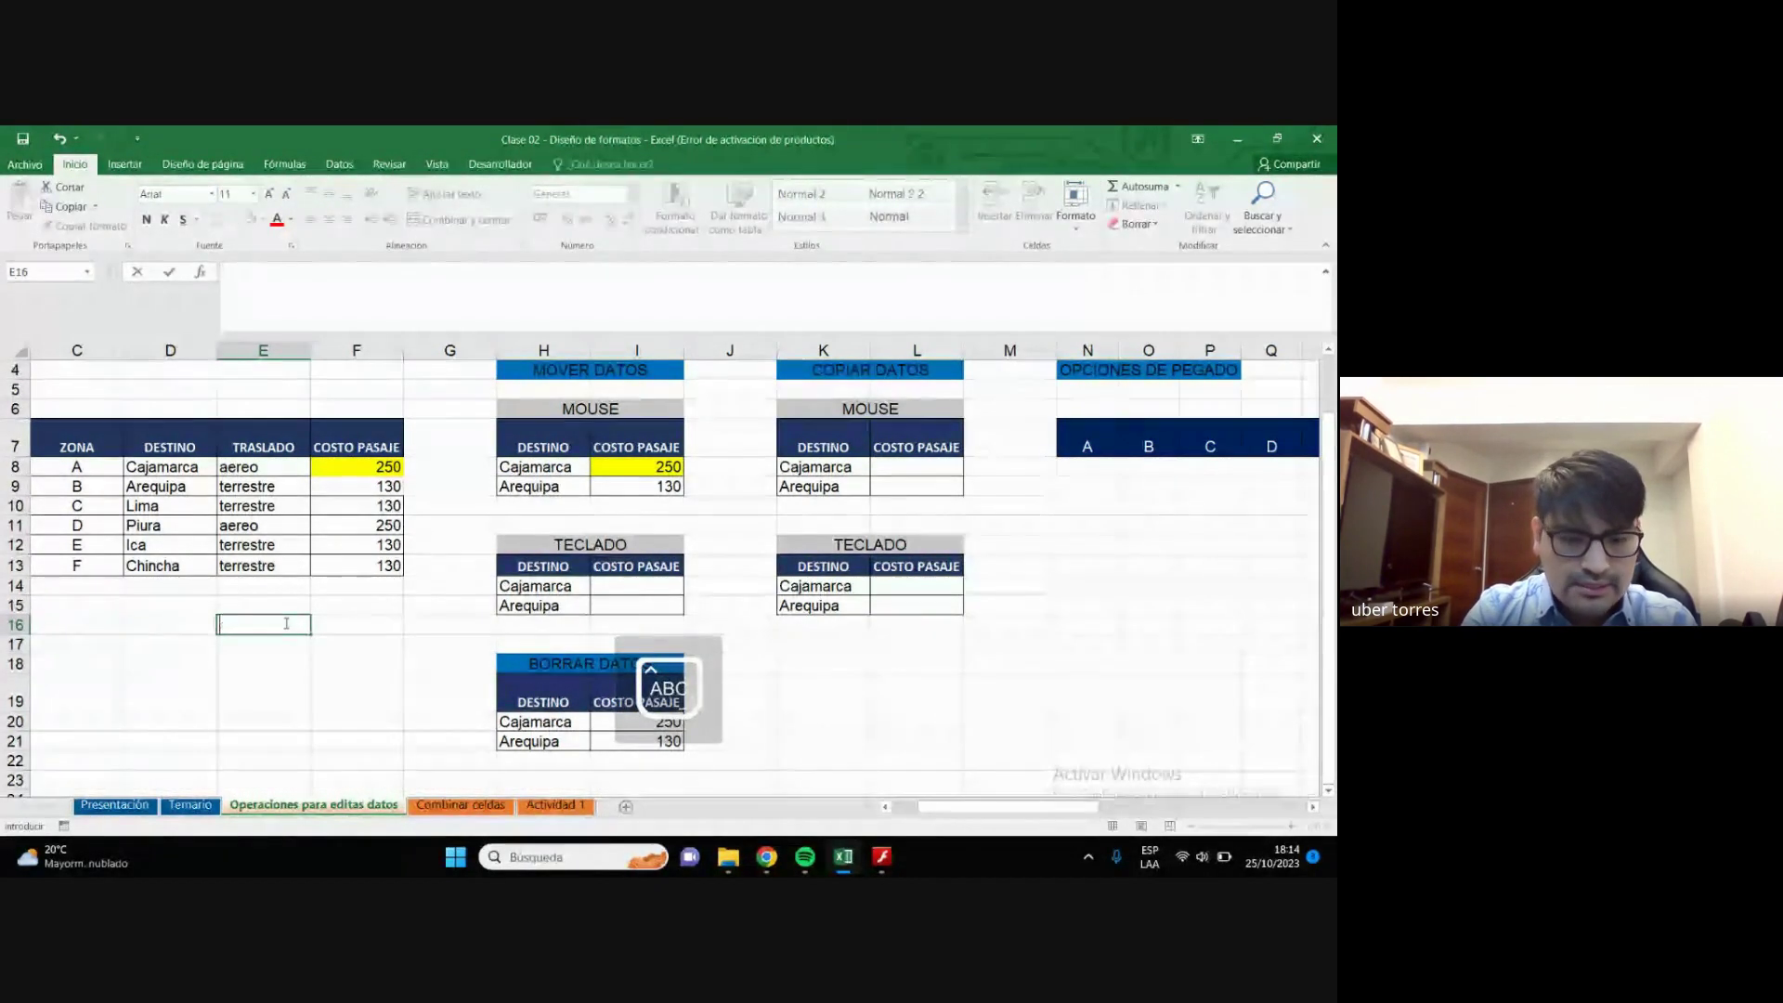
text(C)
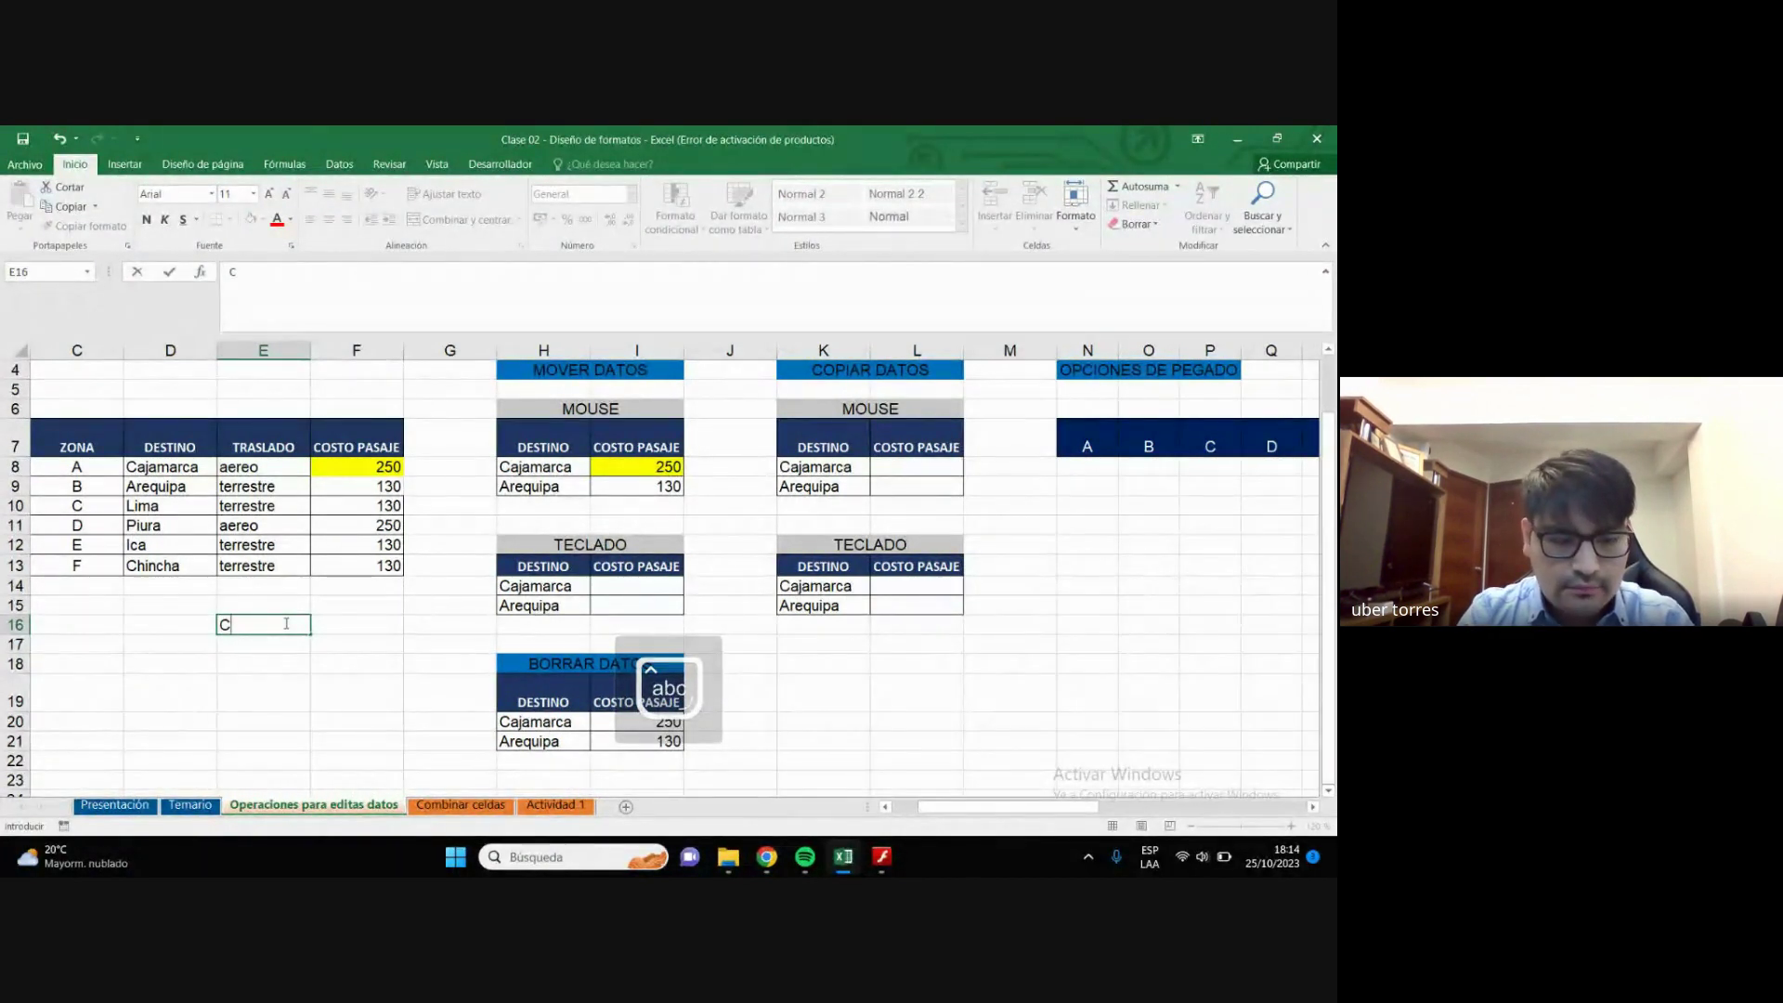
text(t)
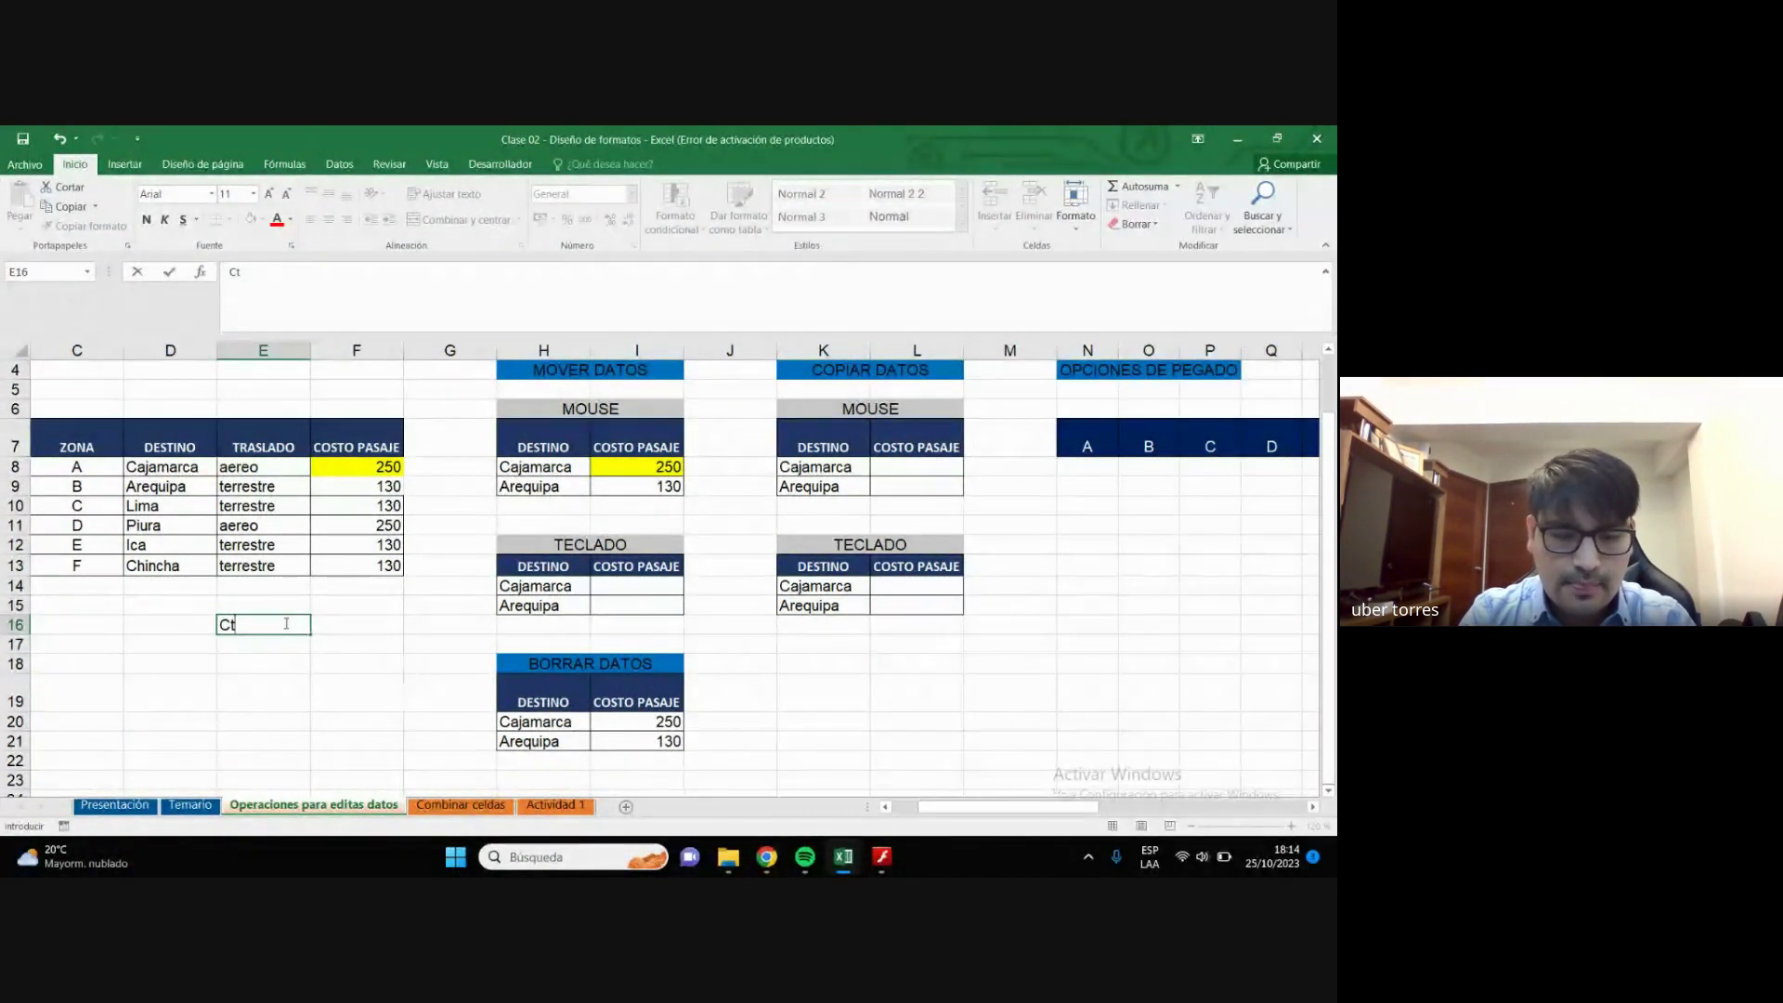
text(rl)
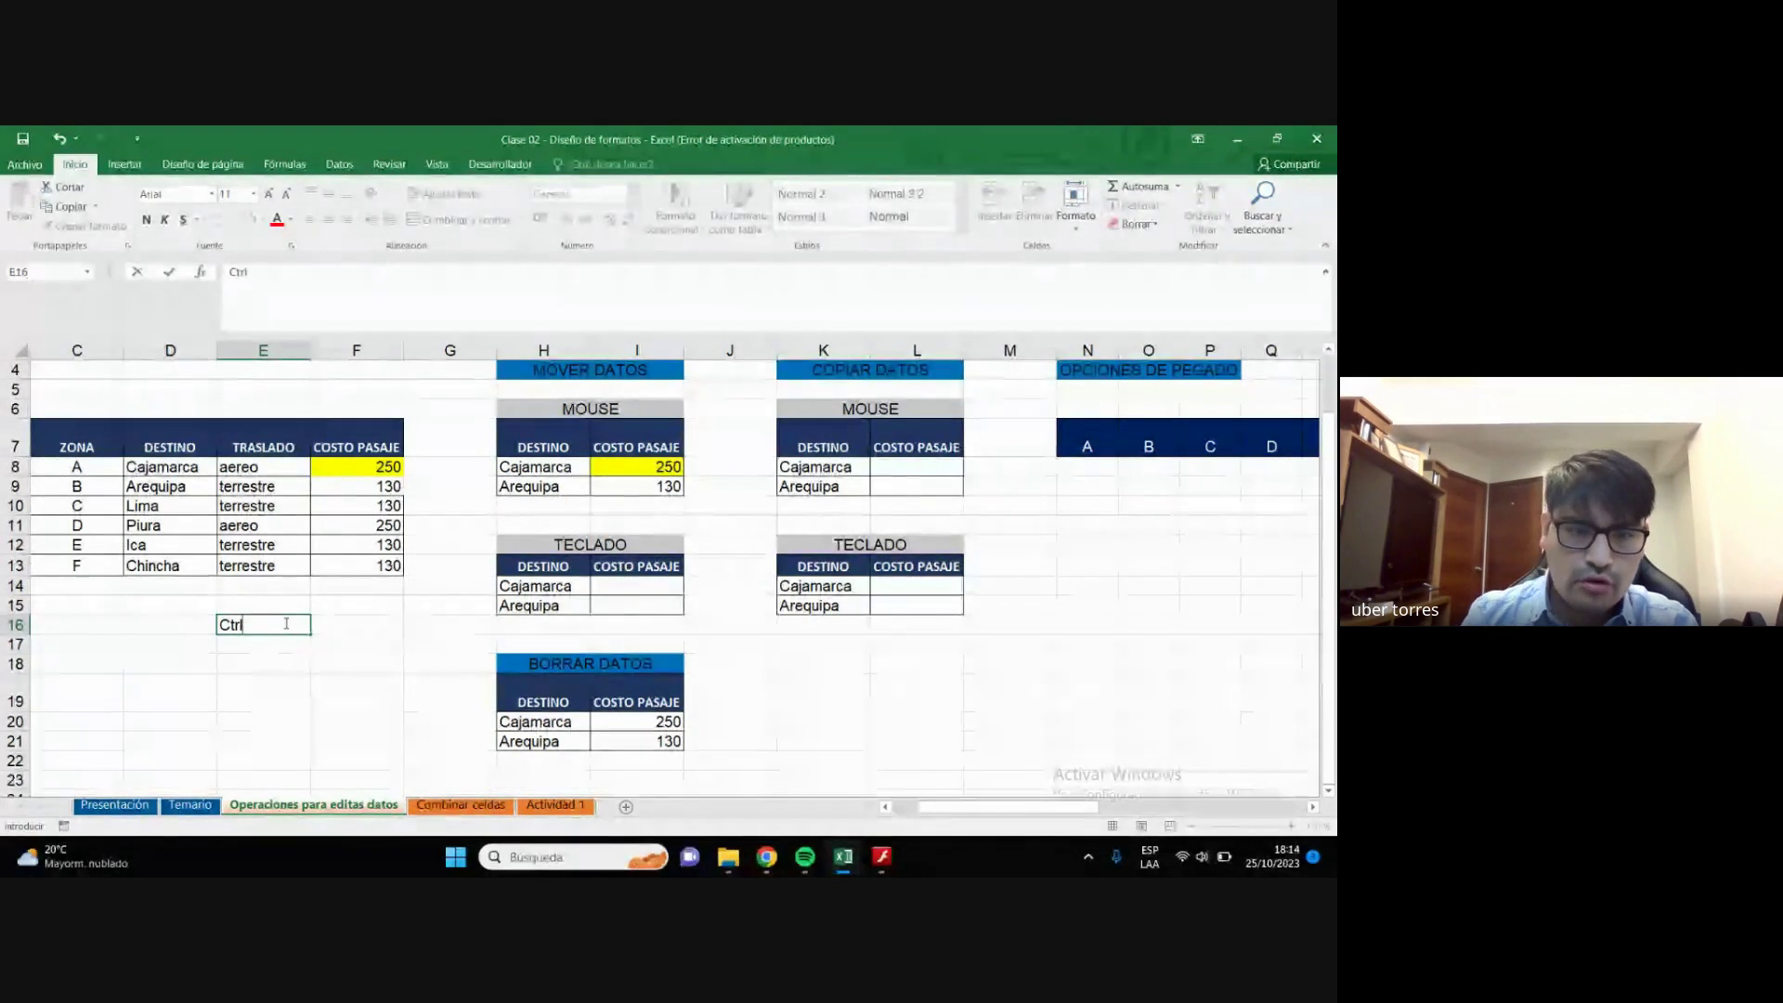
text( +)
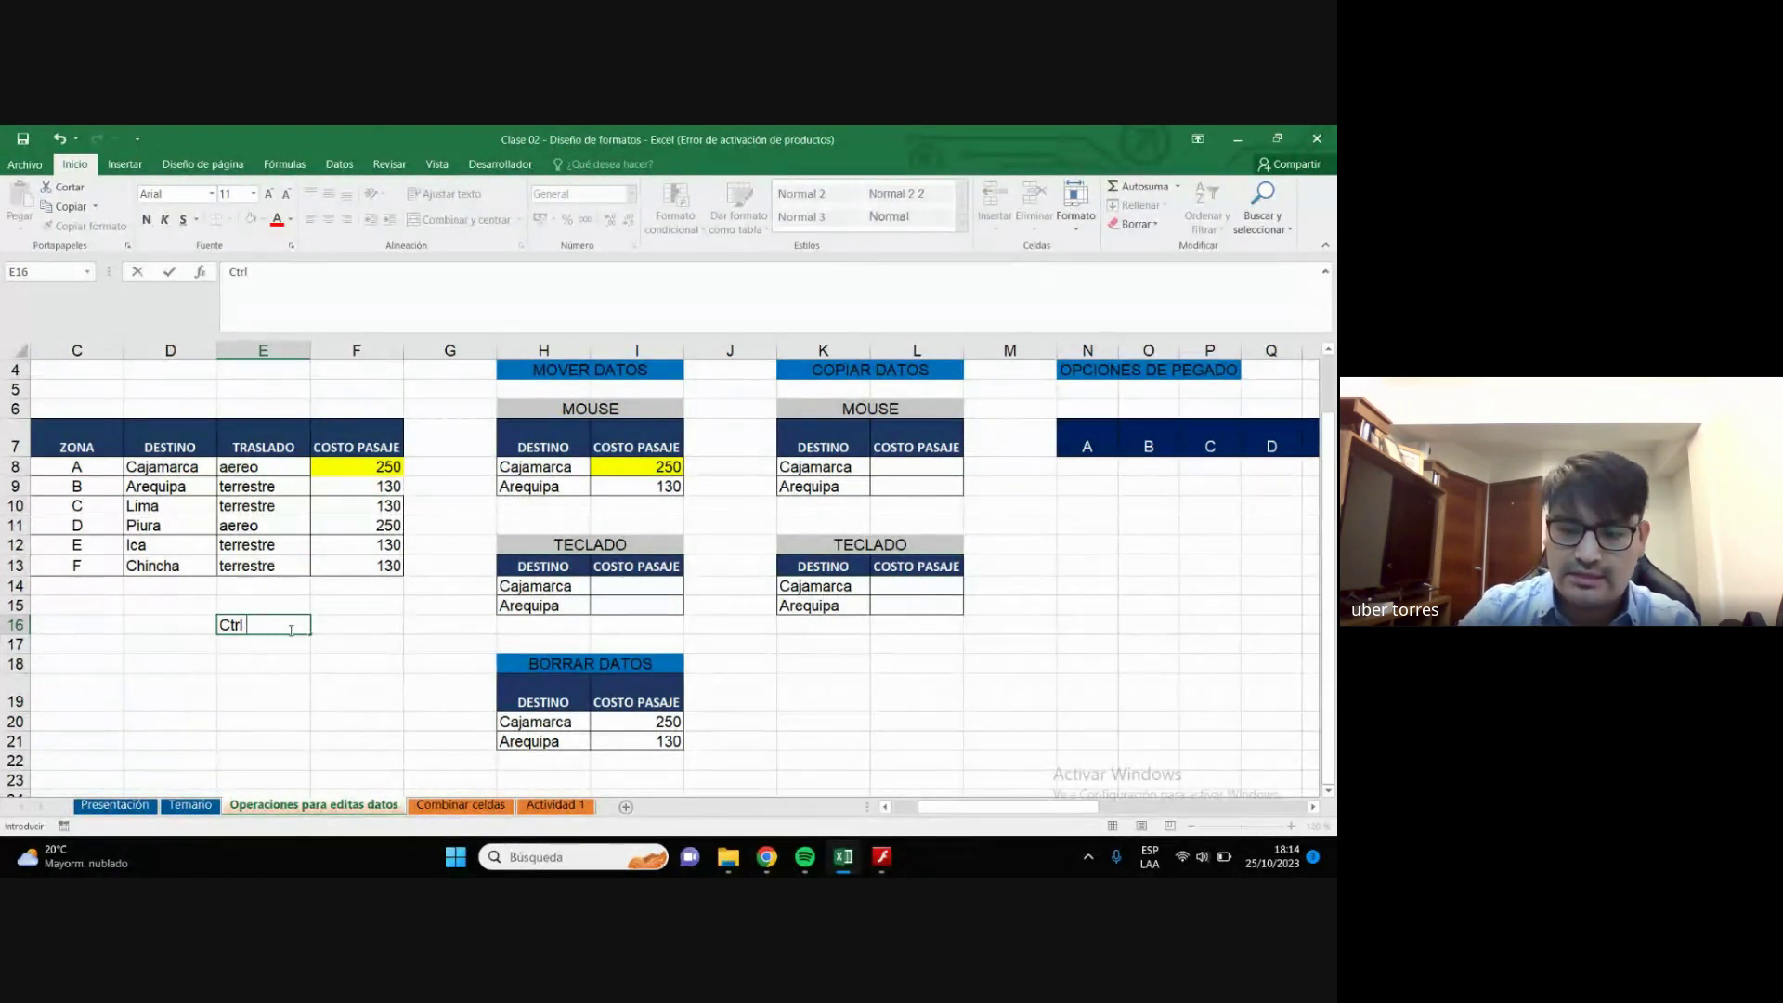
Fix the E16 note to read 'Ctrl + X' with a capital X and confirm it.
key(Tab)
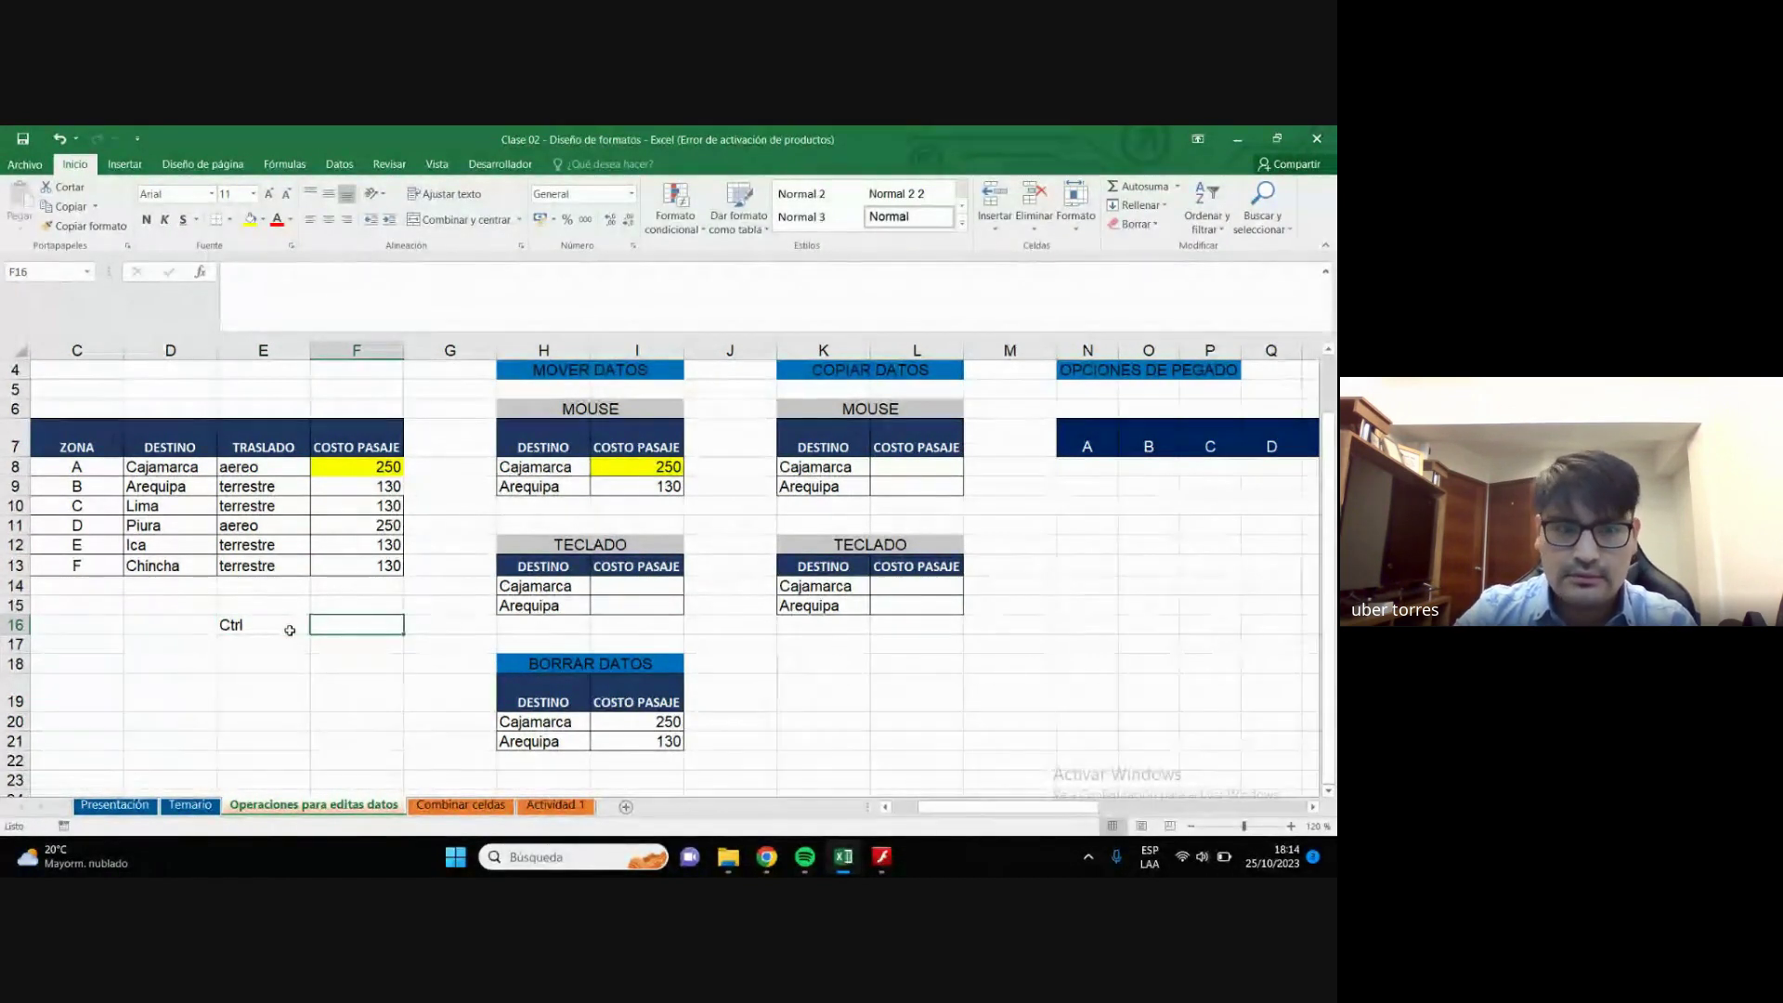
click(290, 631)
click(374, 274)
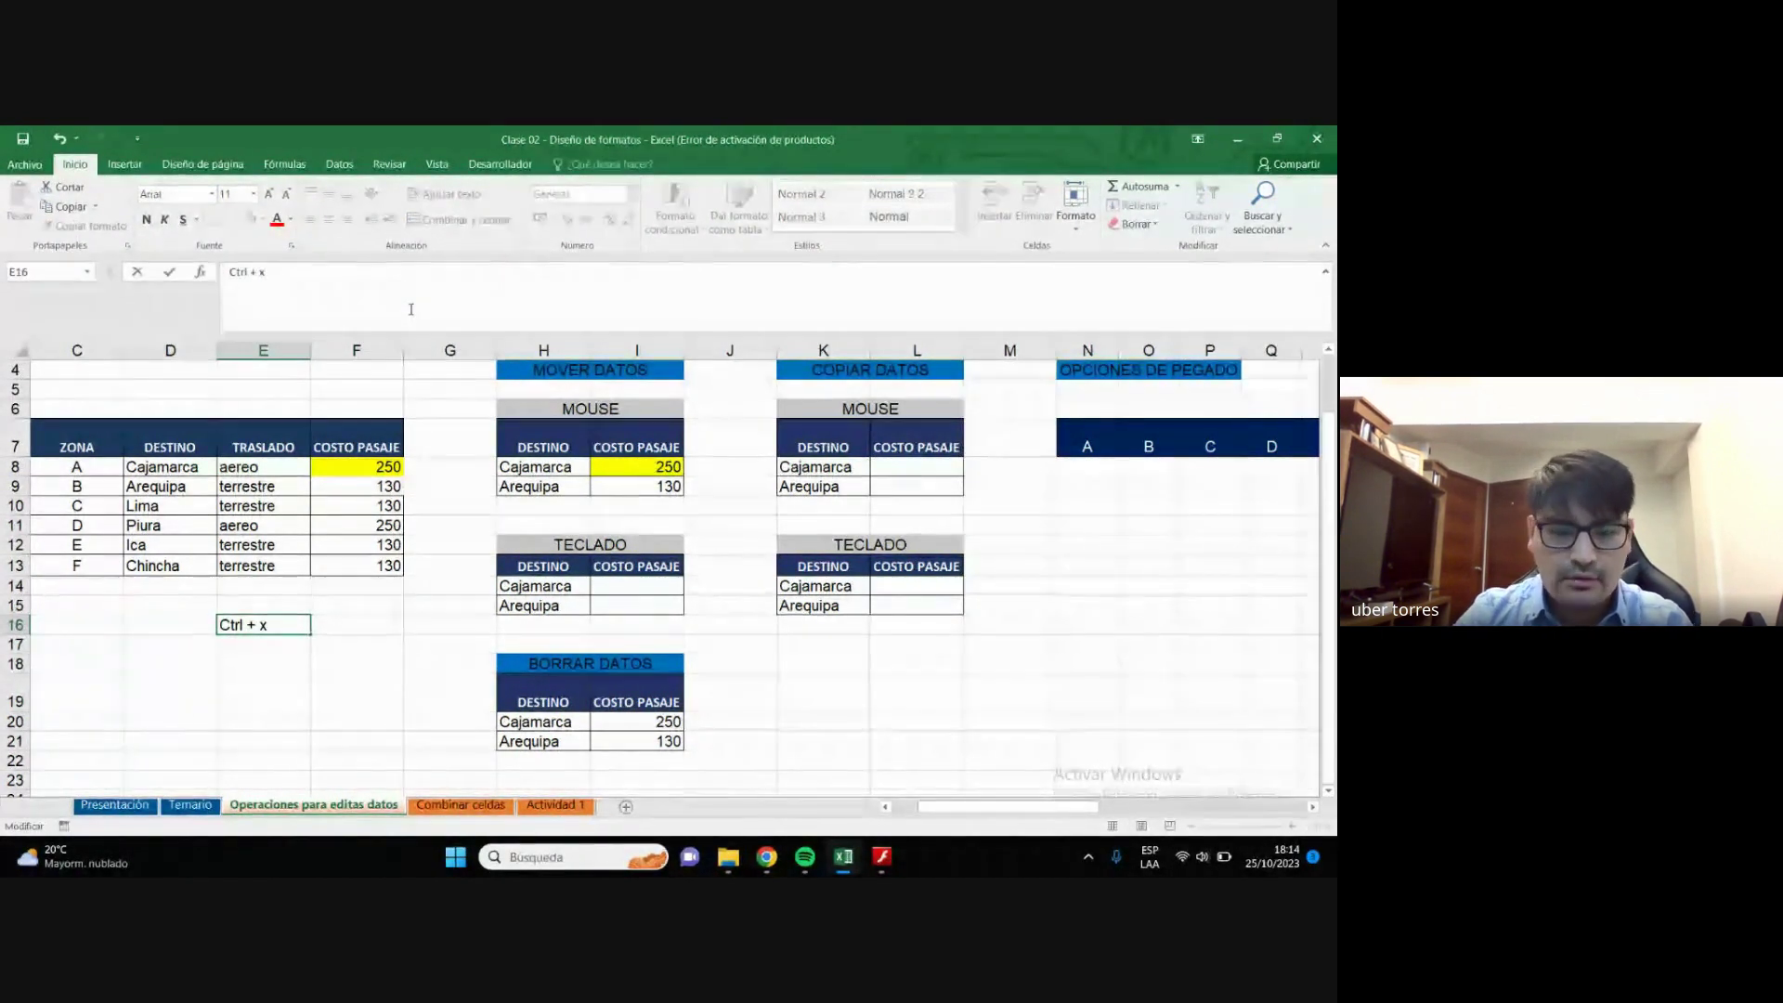
key(BackSpace)
key(Caps_Lock)
key(Return)
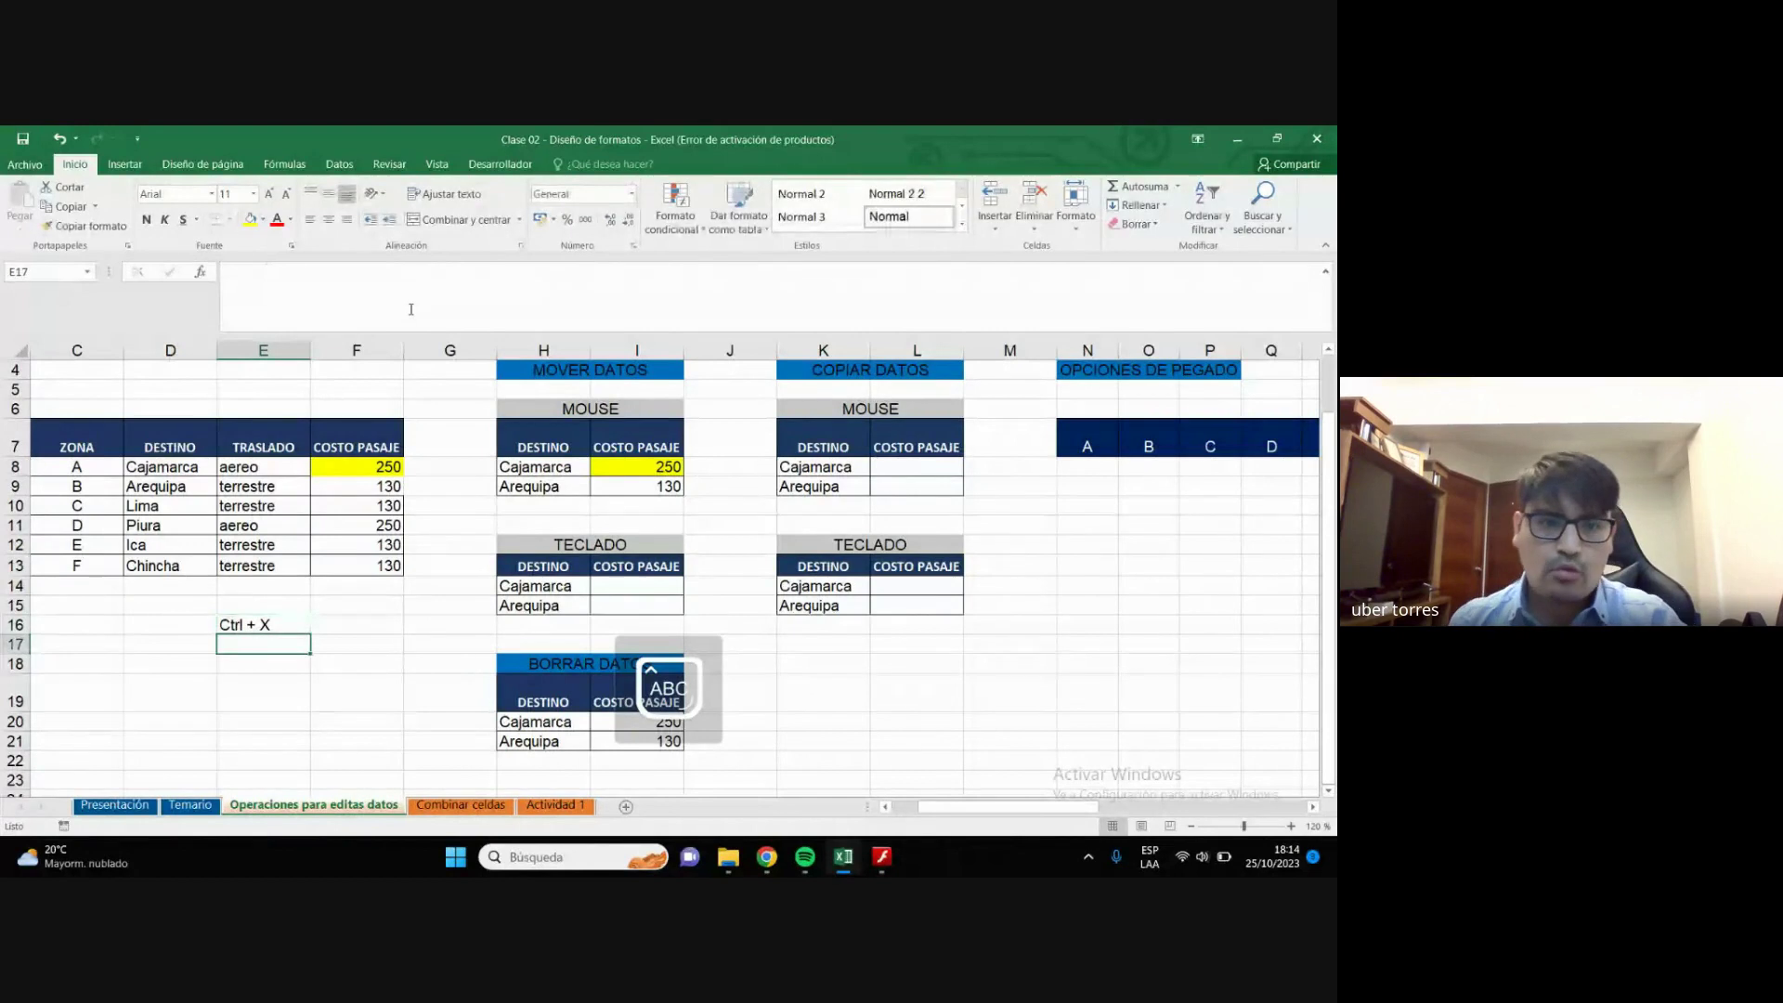
Cut the 250 from F8 and paste it into I14, zooming the sheet to 130%.
click(380, 471)
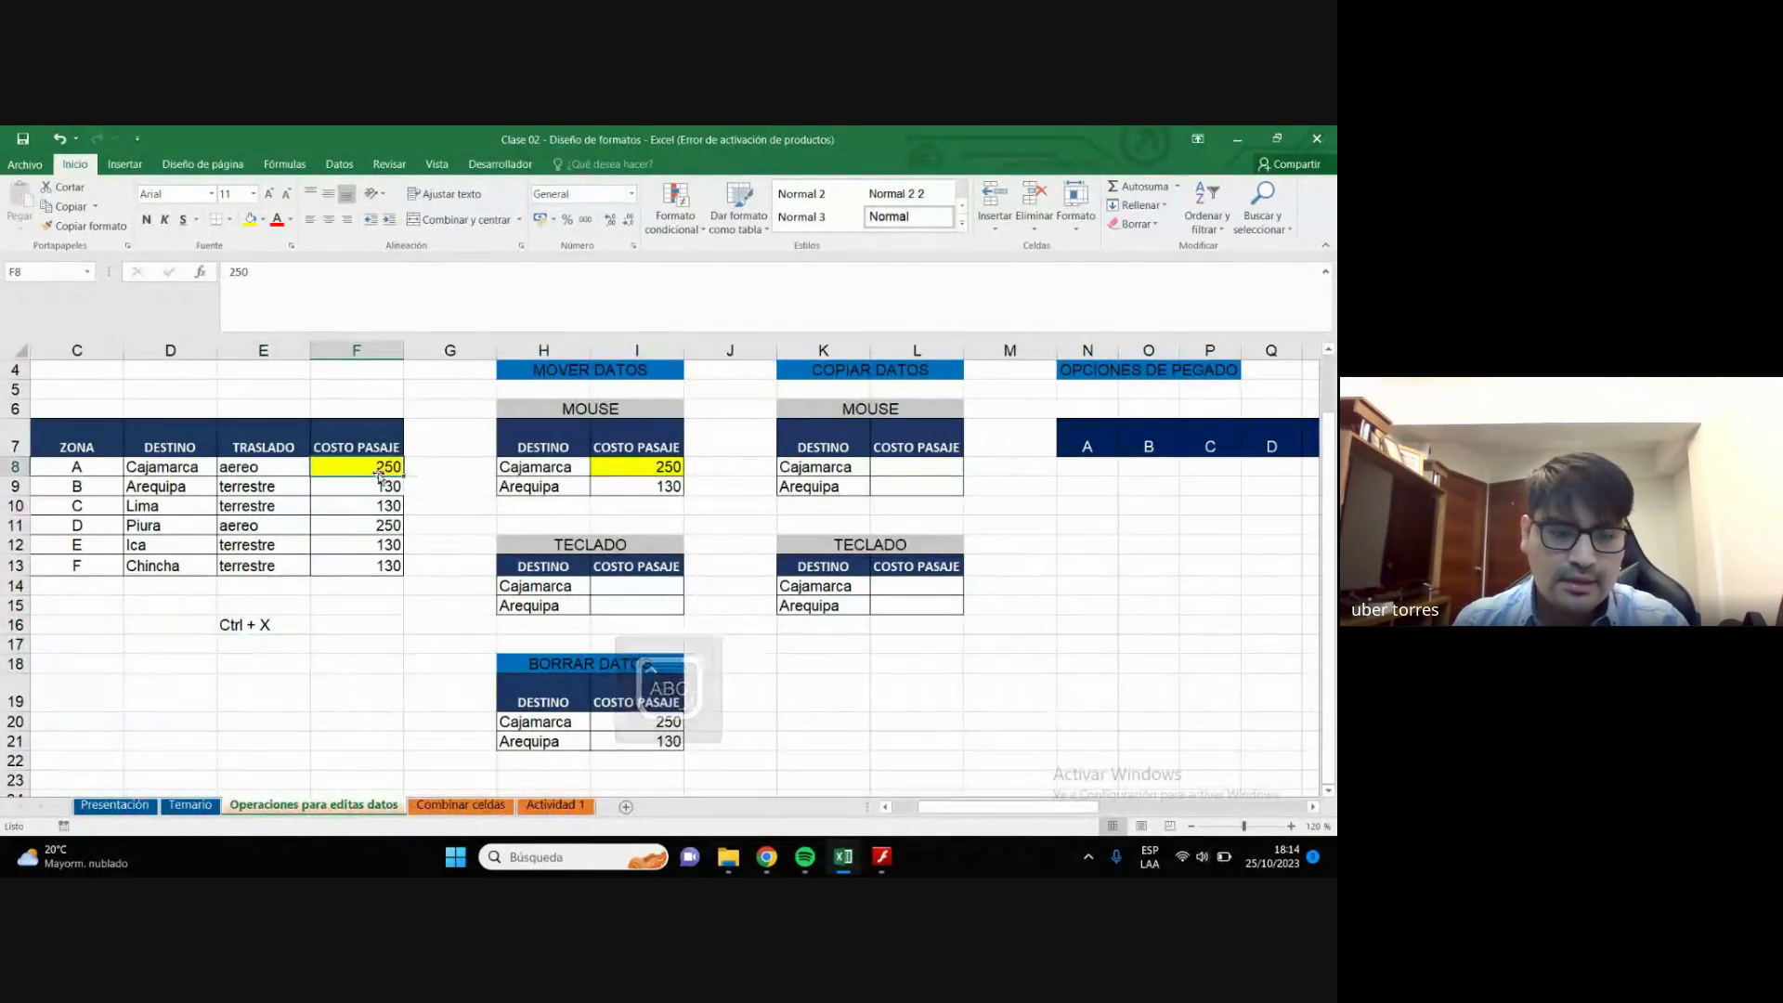
key(ctrl+x)
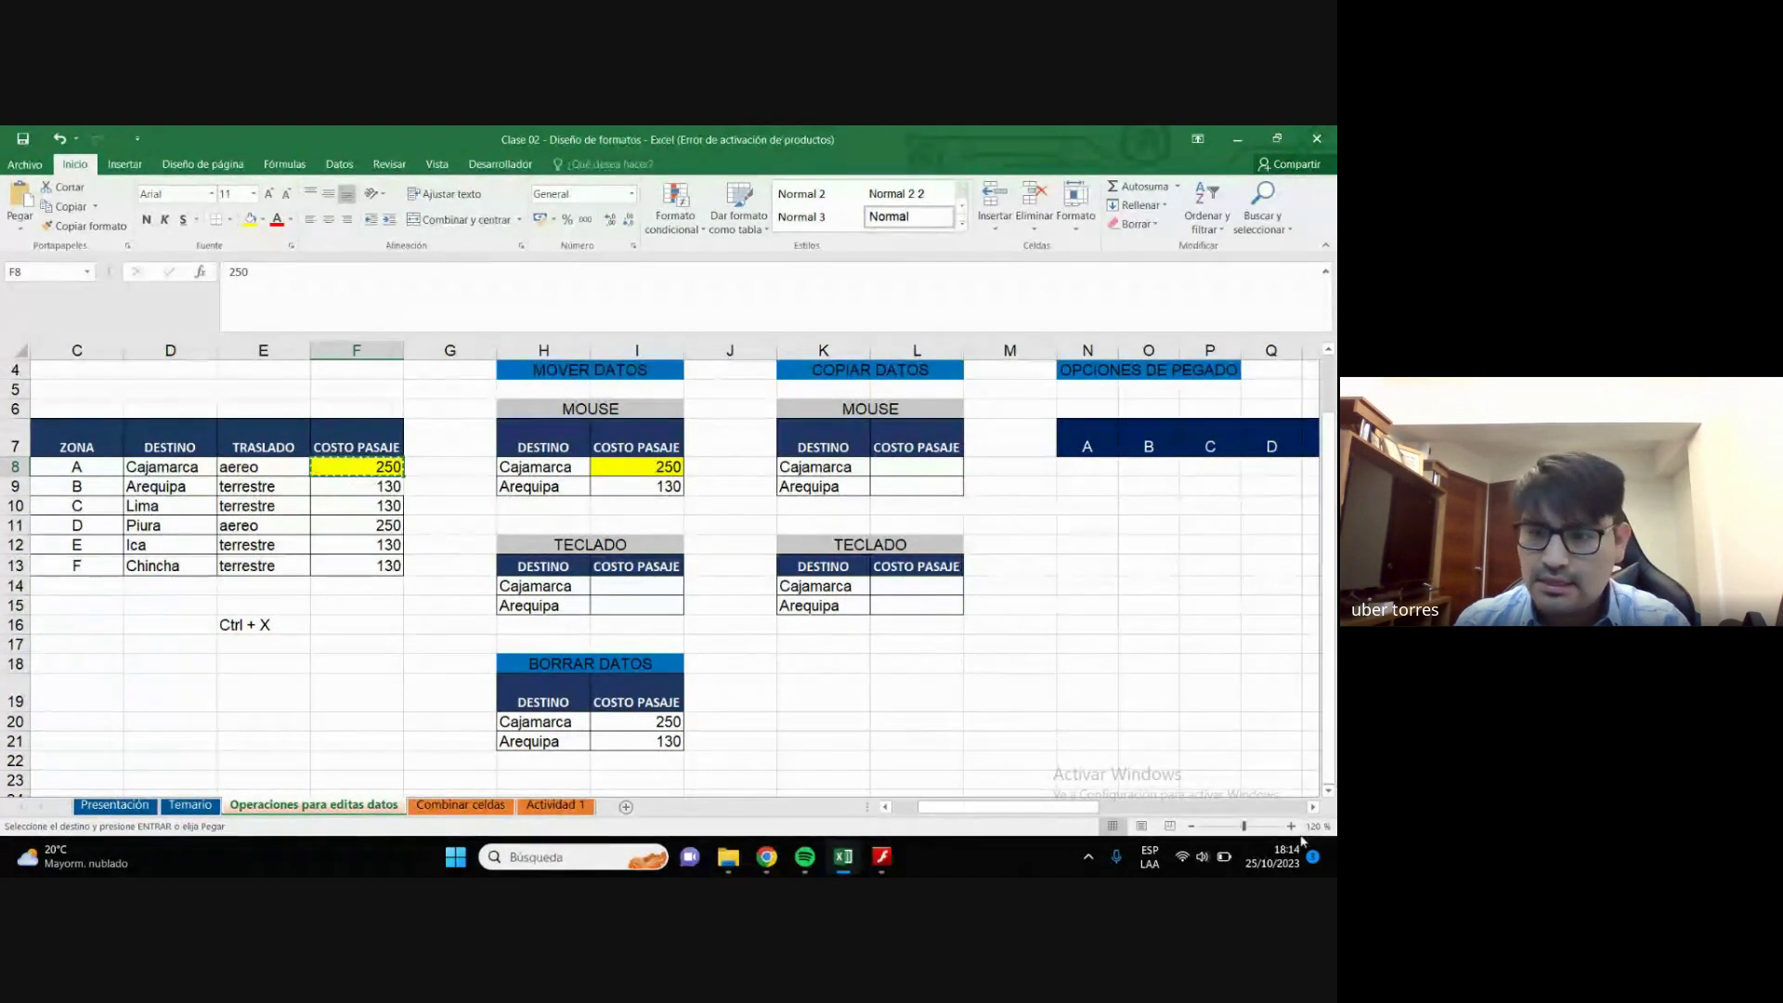
click(1291, 825)
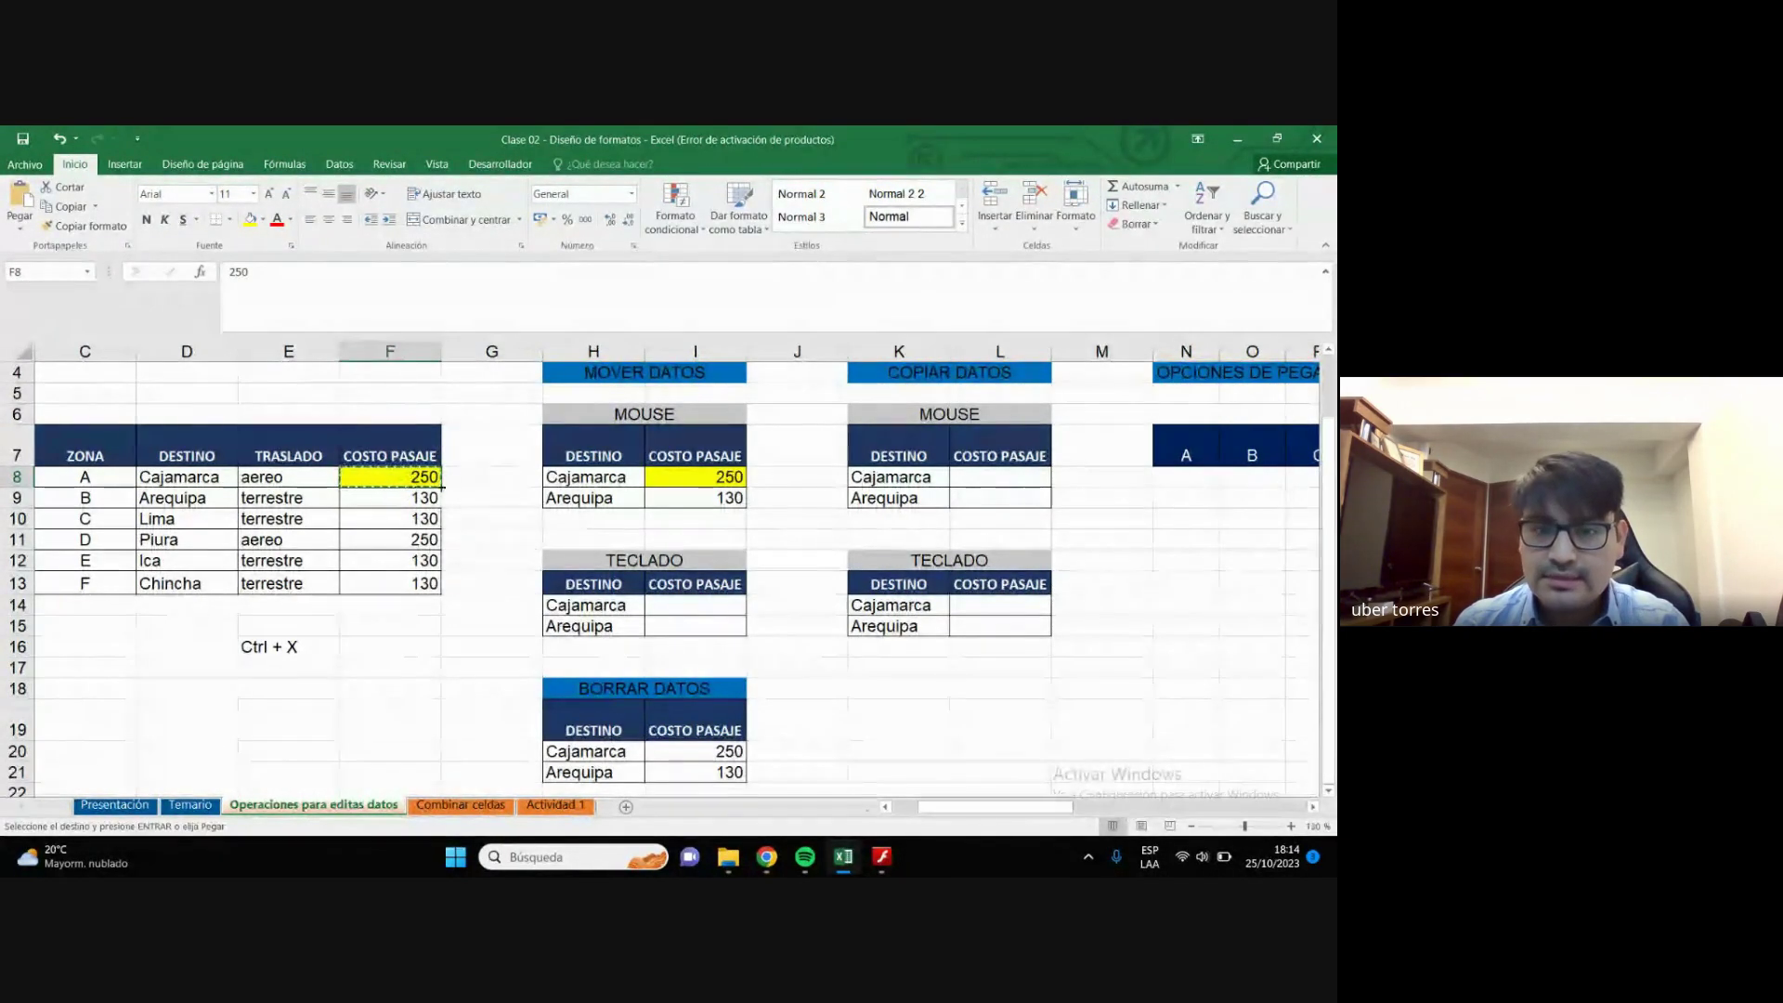
click(680, 607)
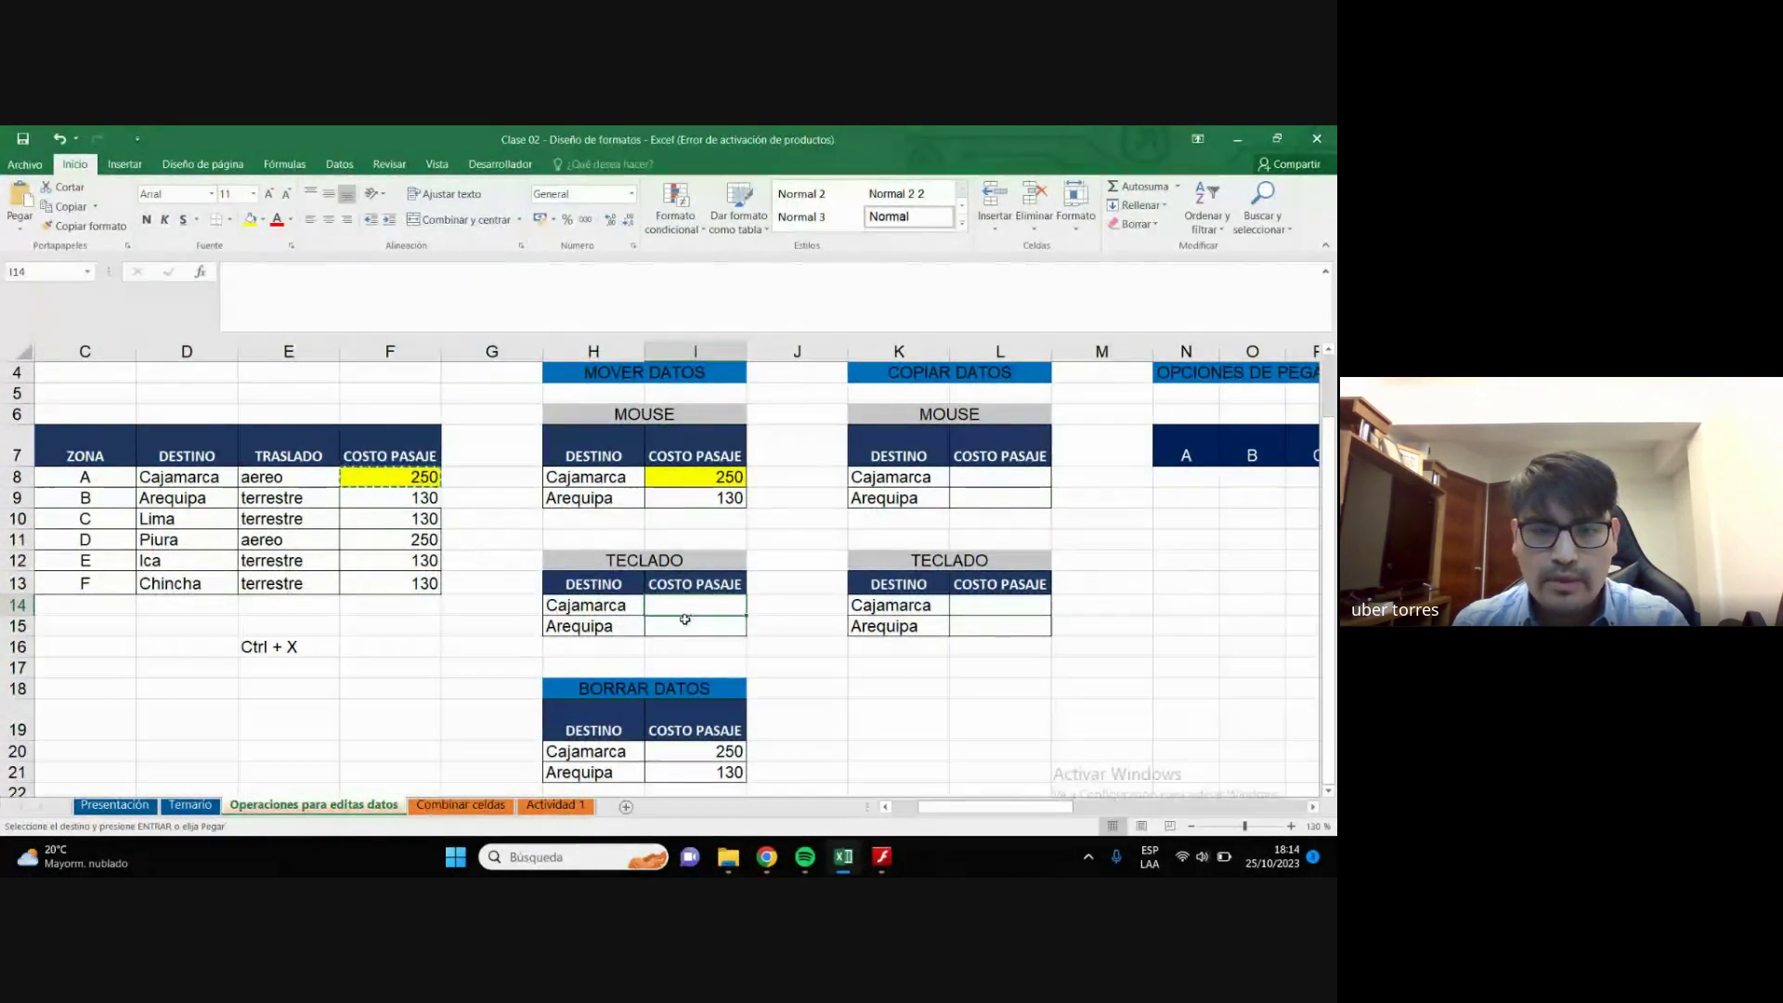
key(ctrl+v)
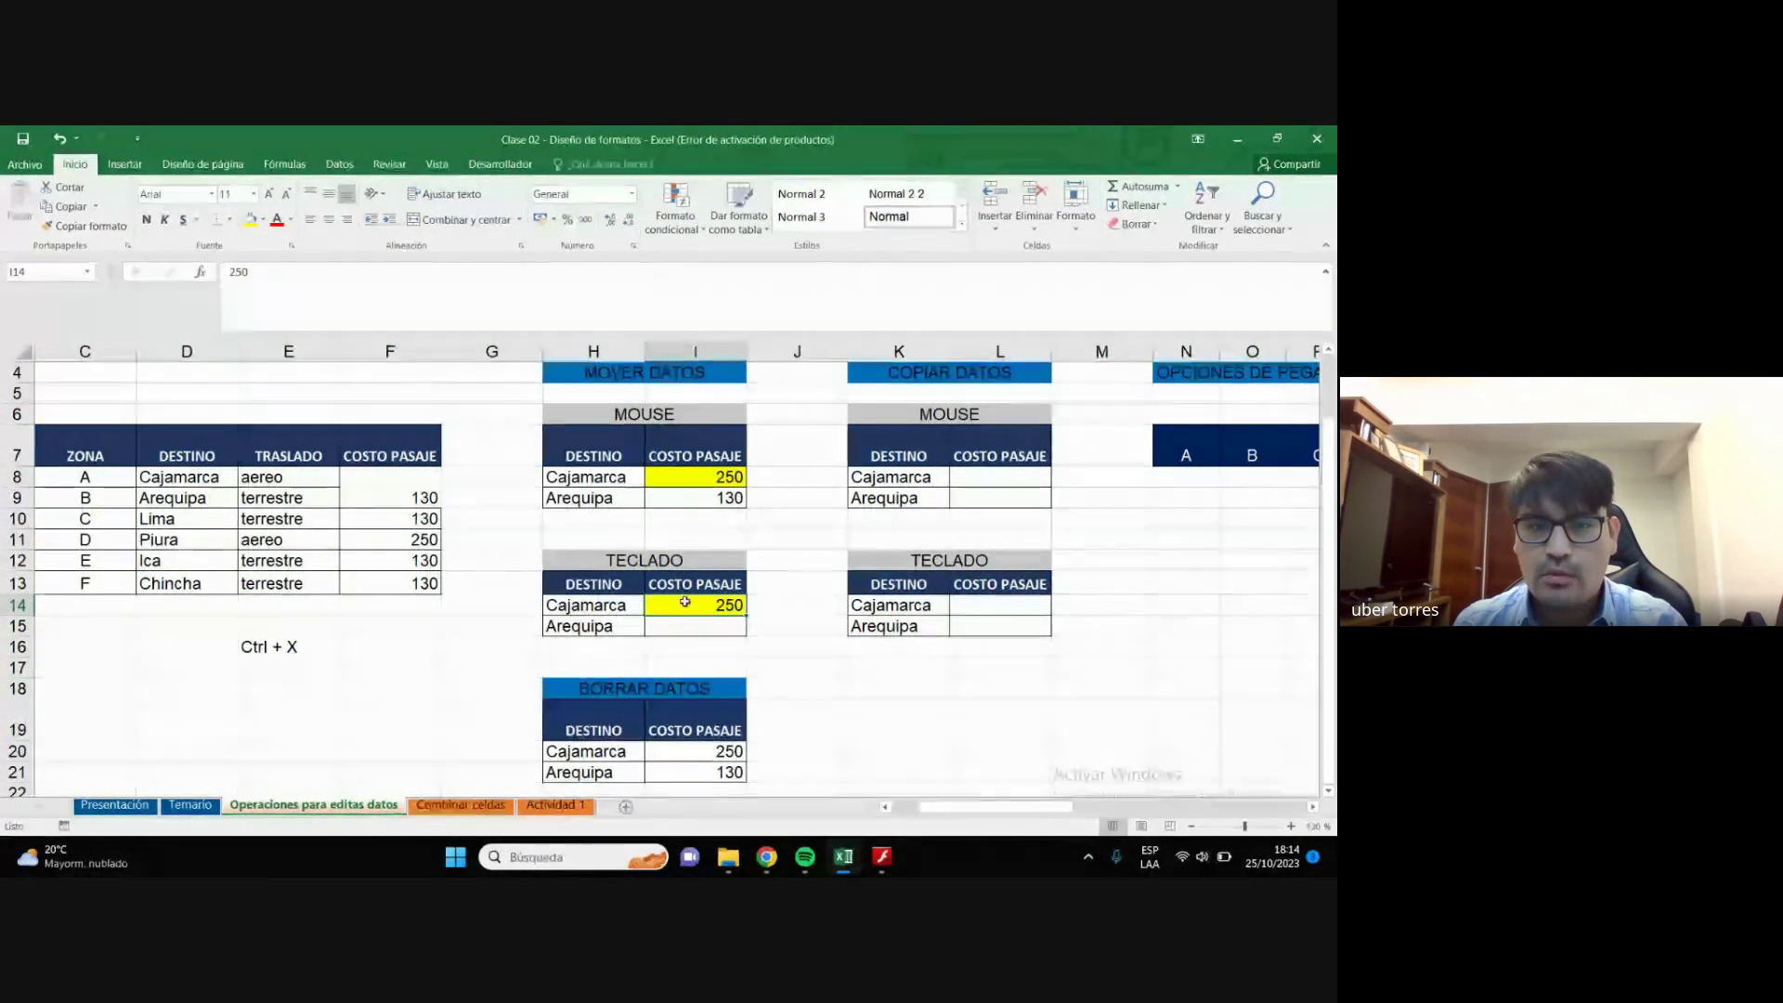
Compare the now-empty F8 with the moved 250 in I14.
click(397, 476)
click(685, 615)
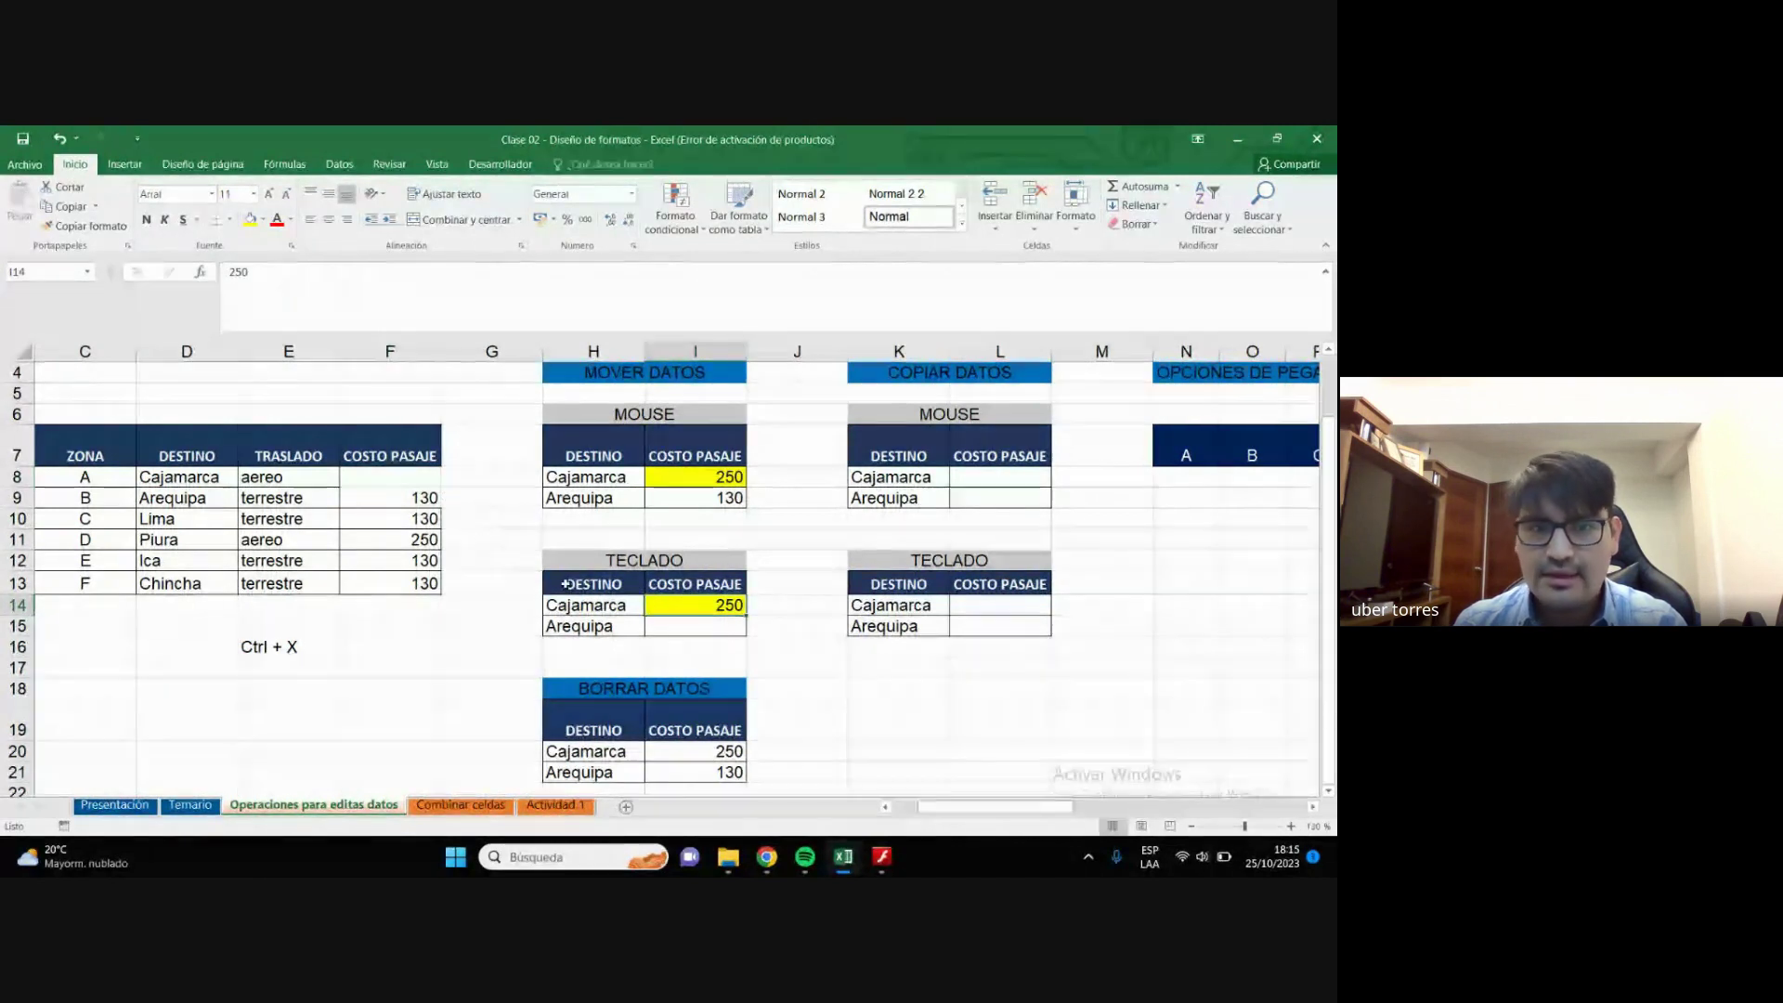
click(404, 480)
click(661, 613)
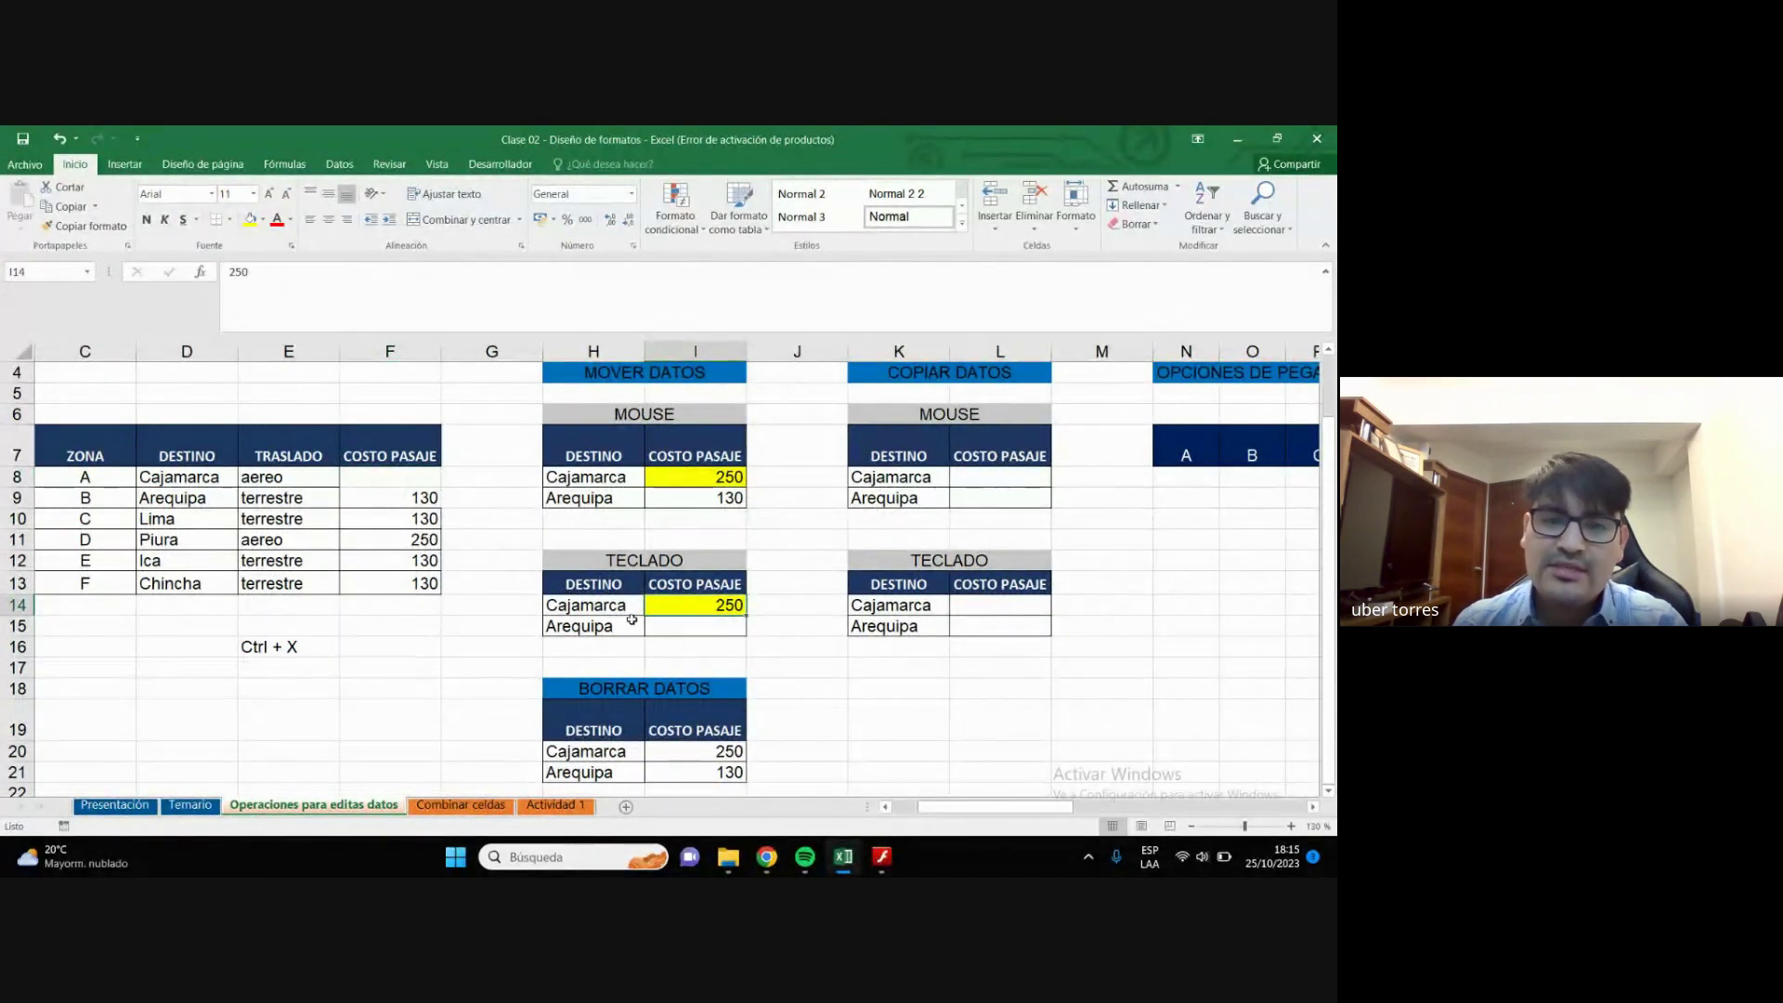
click(410, 475)
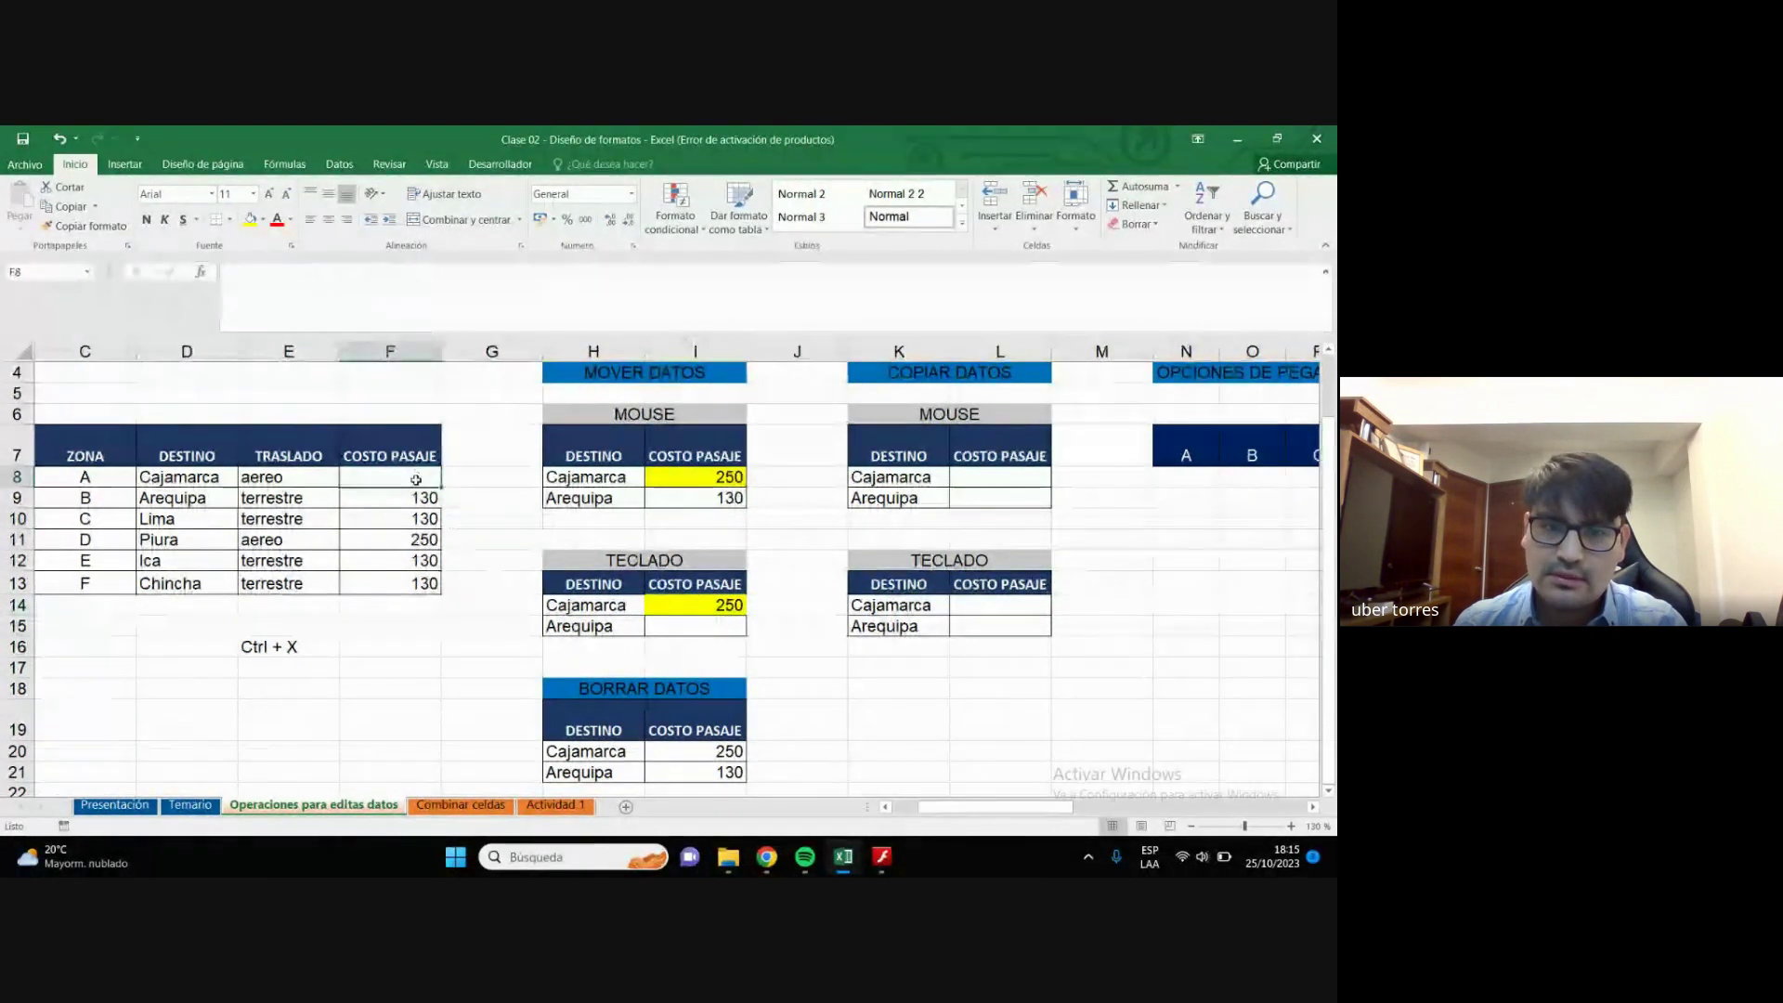
Check the empty F8 and F15 and the Ctrl + X note, ending on E17.
click(685, 611)
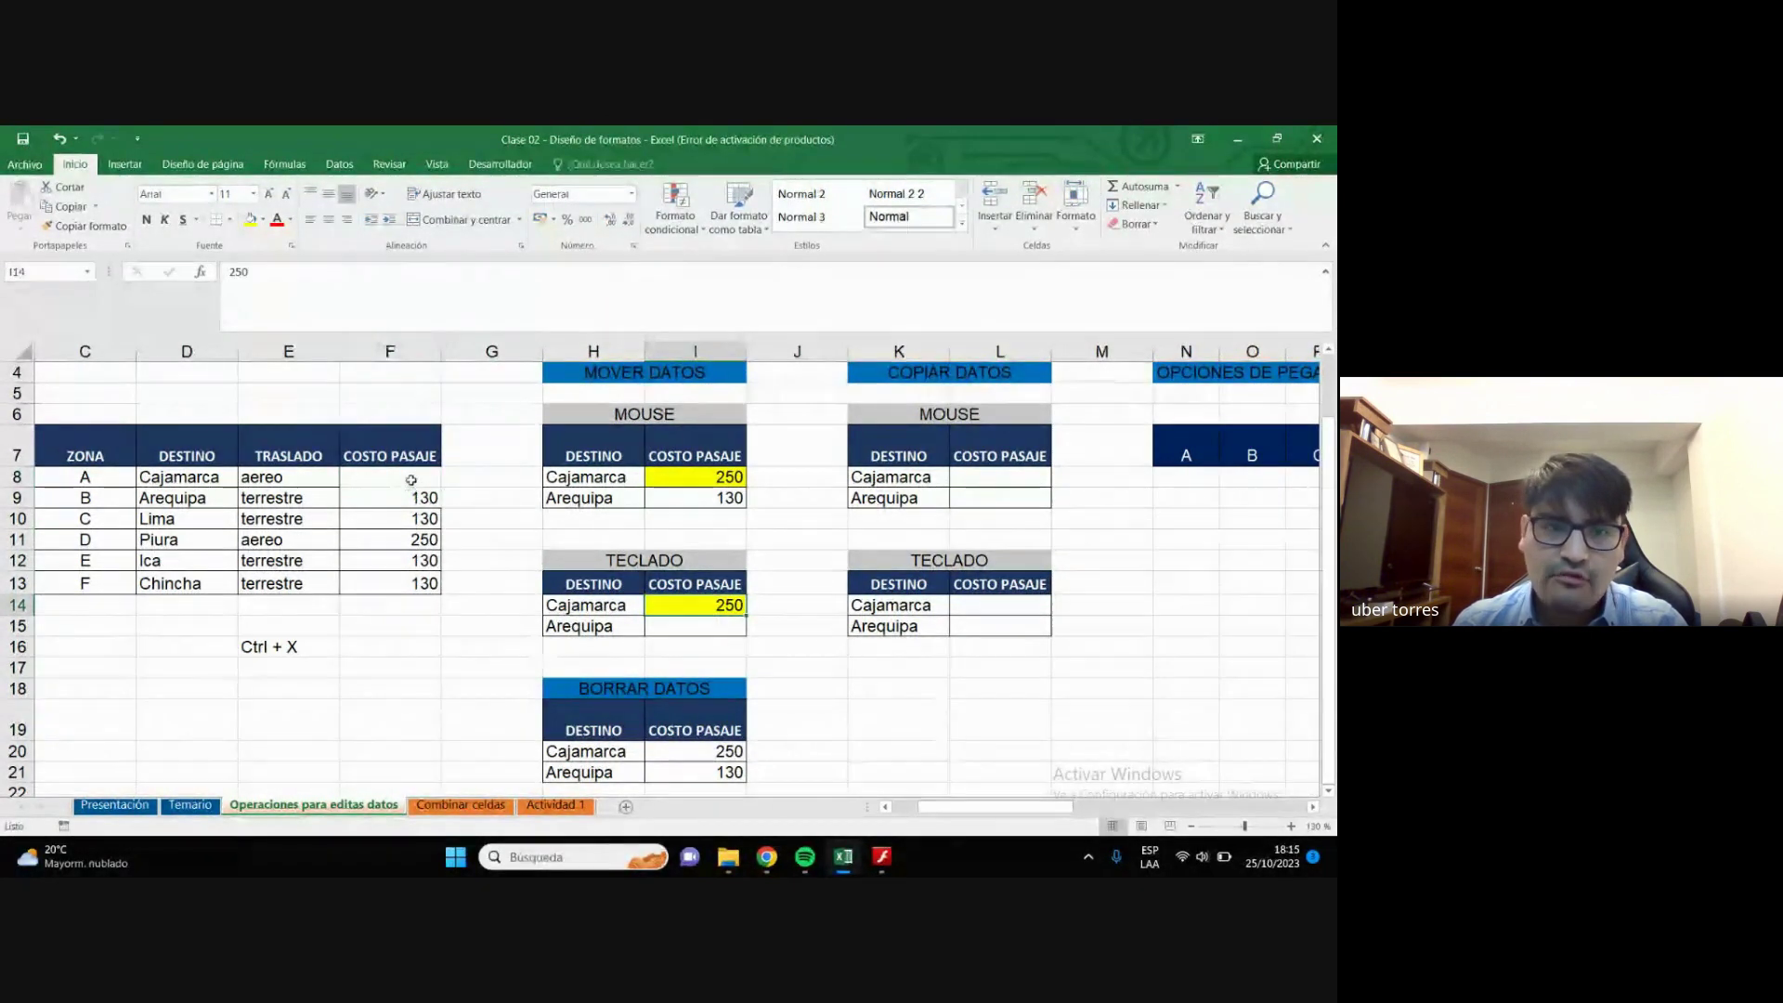
click(390, 608)
click(385, 630)
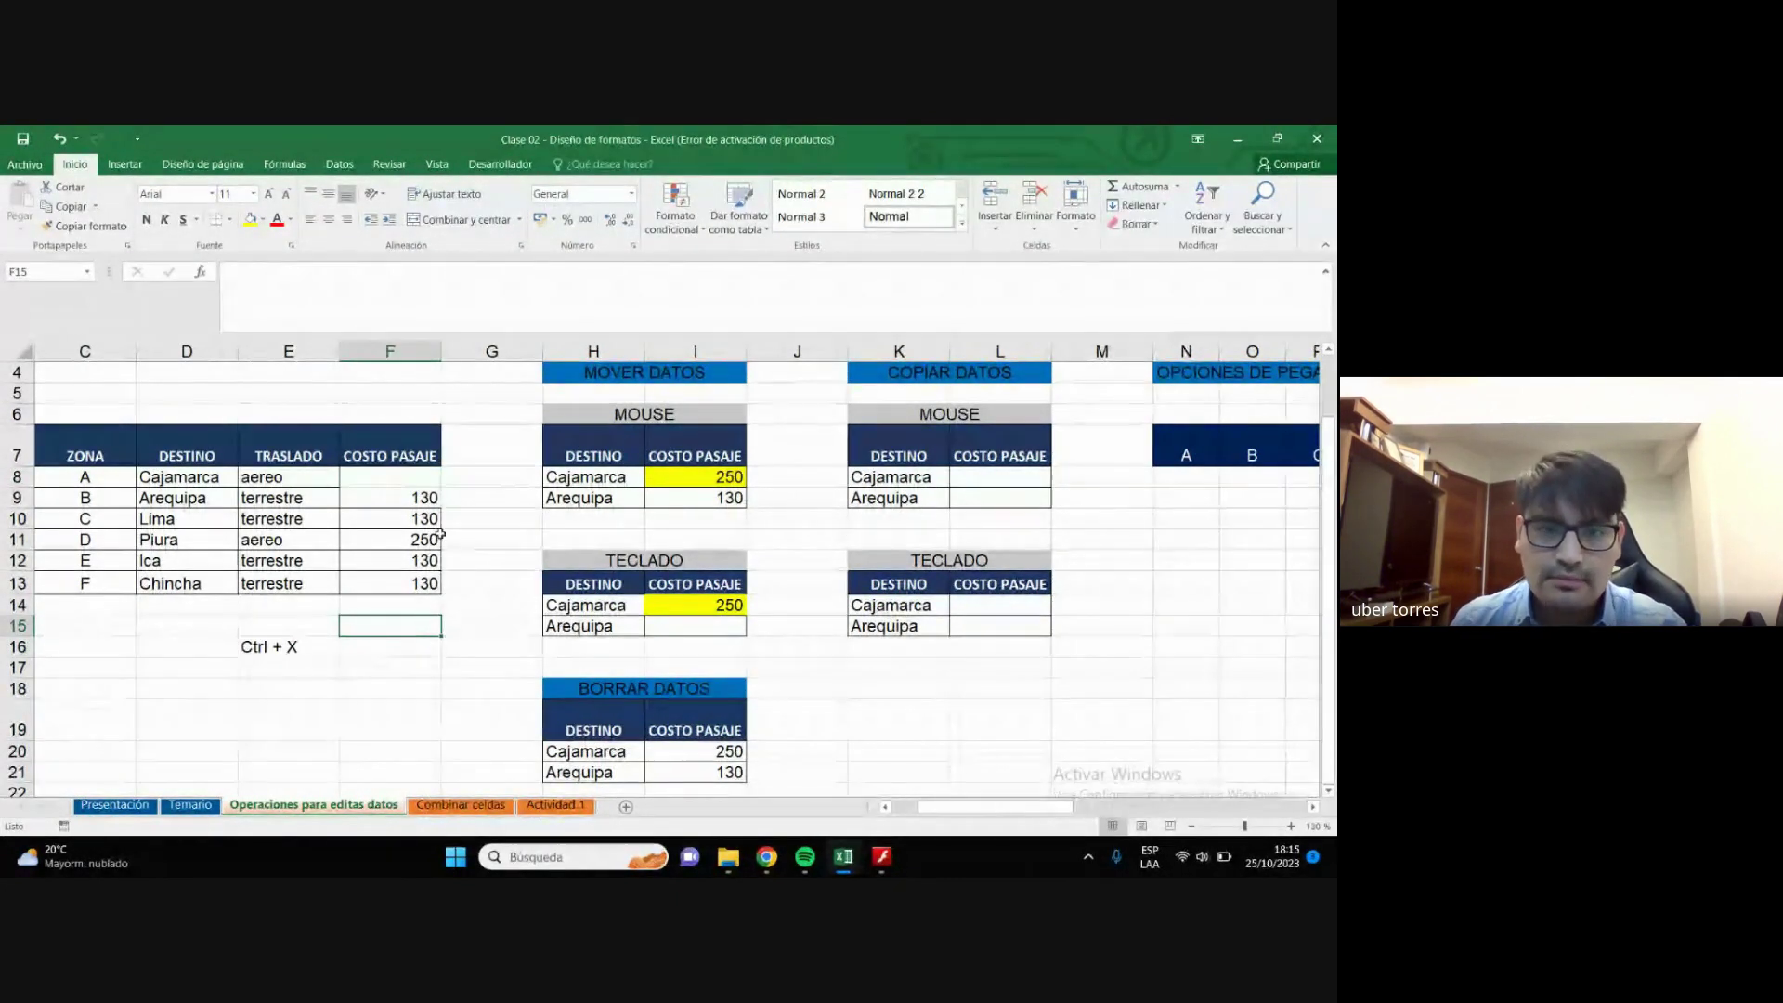
click(305, 650)
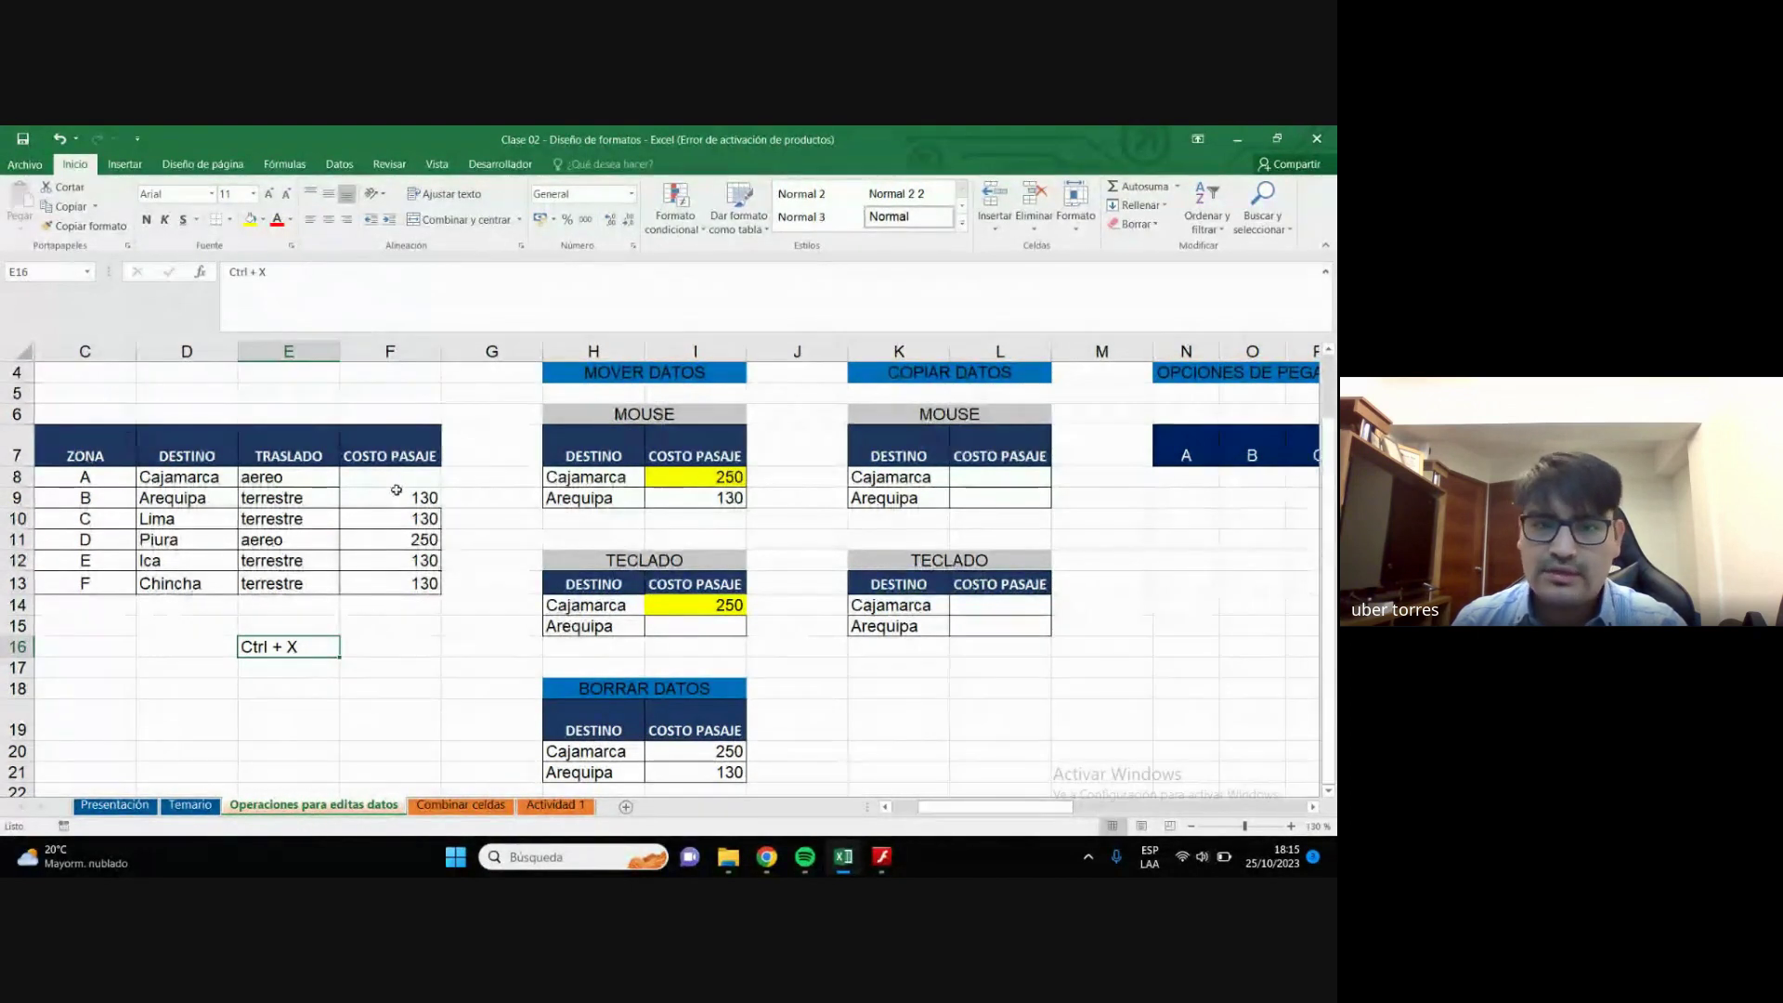
click(374, 473)
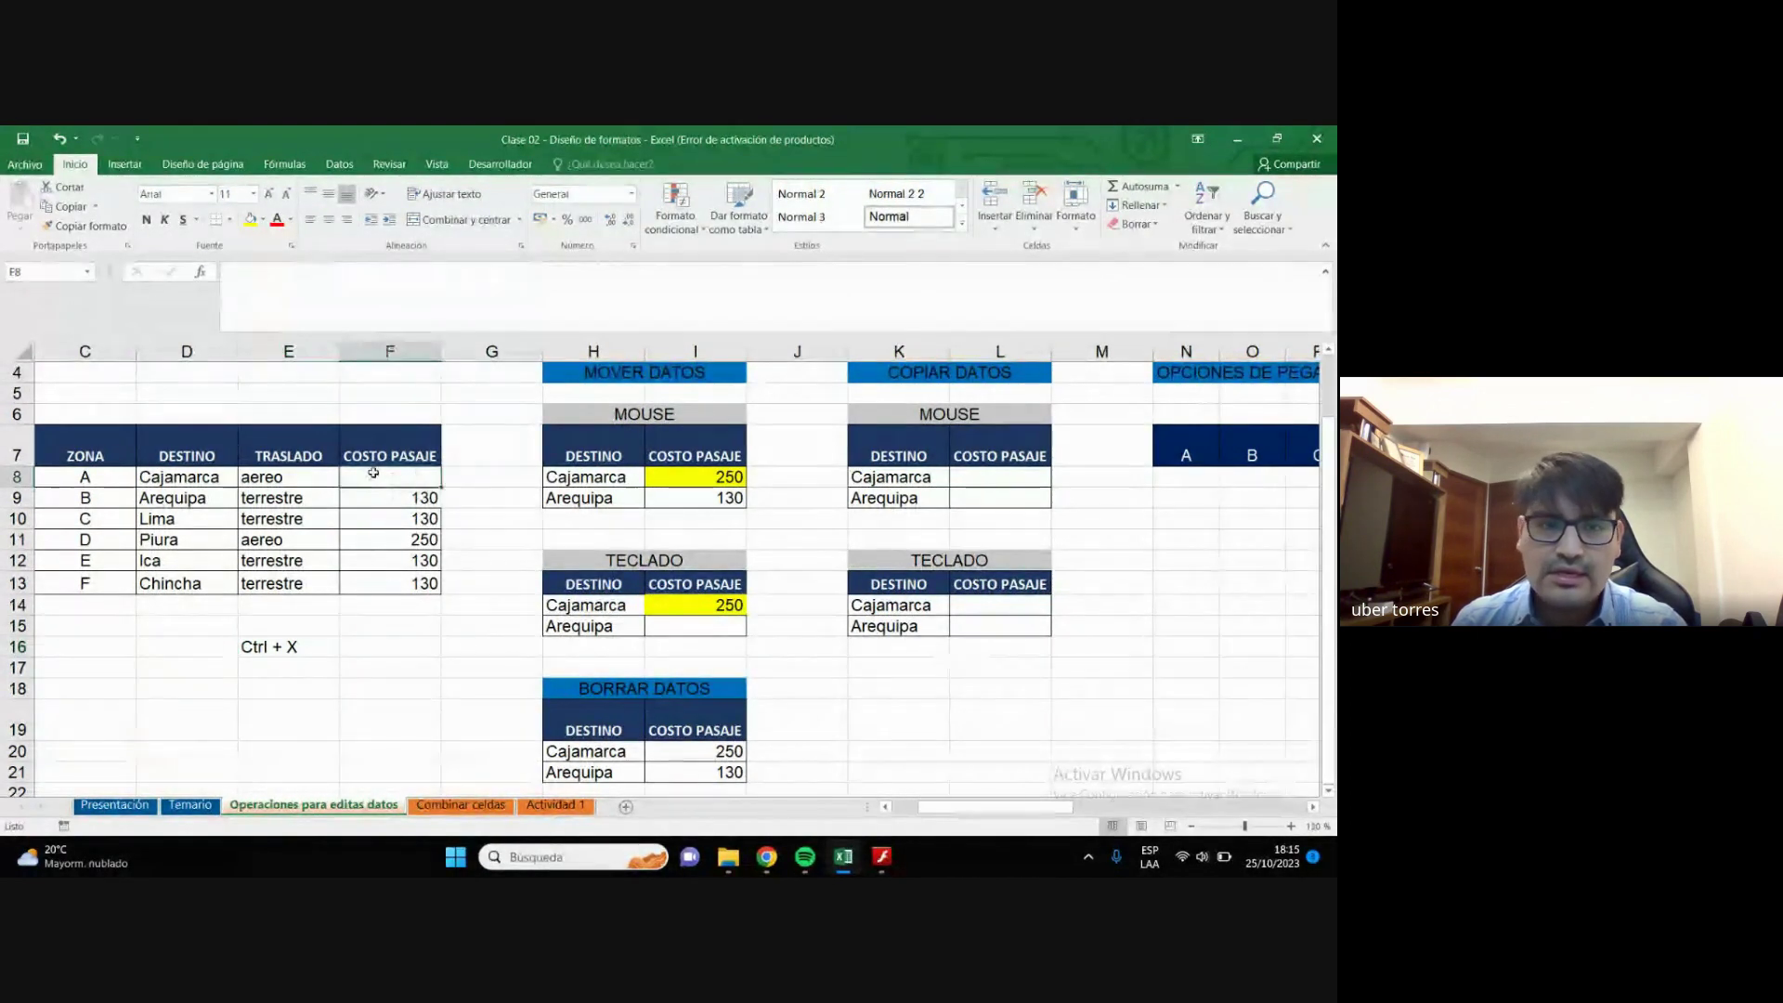
click(419, 623)
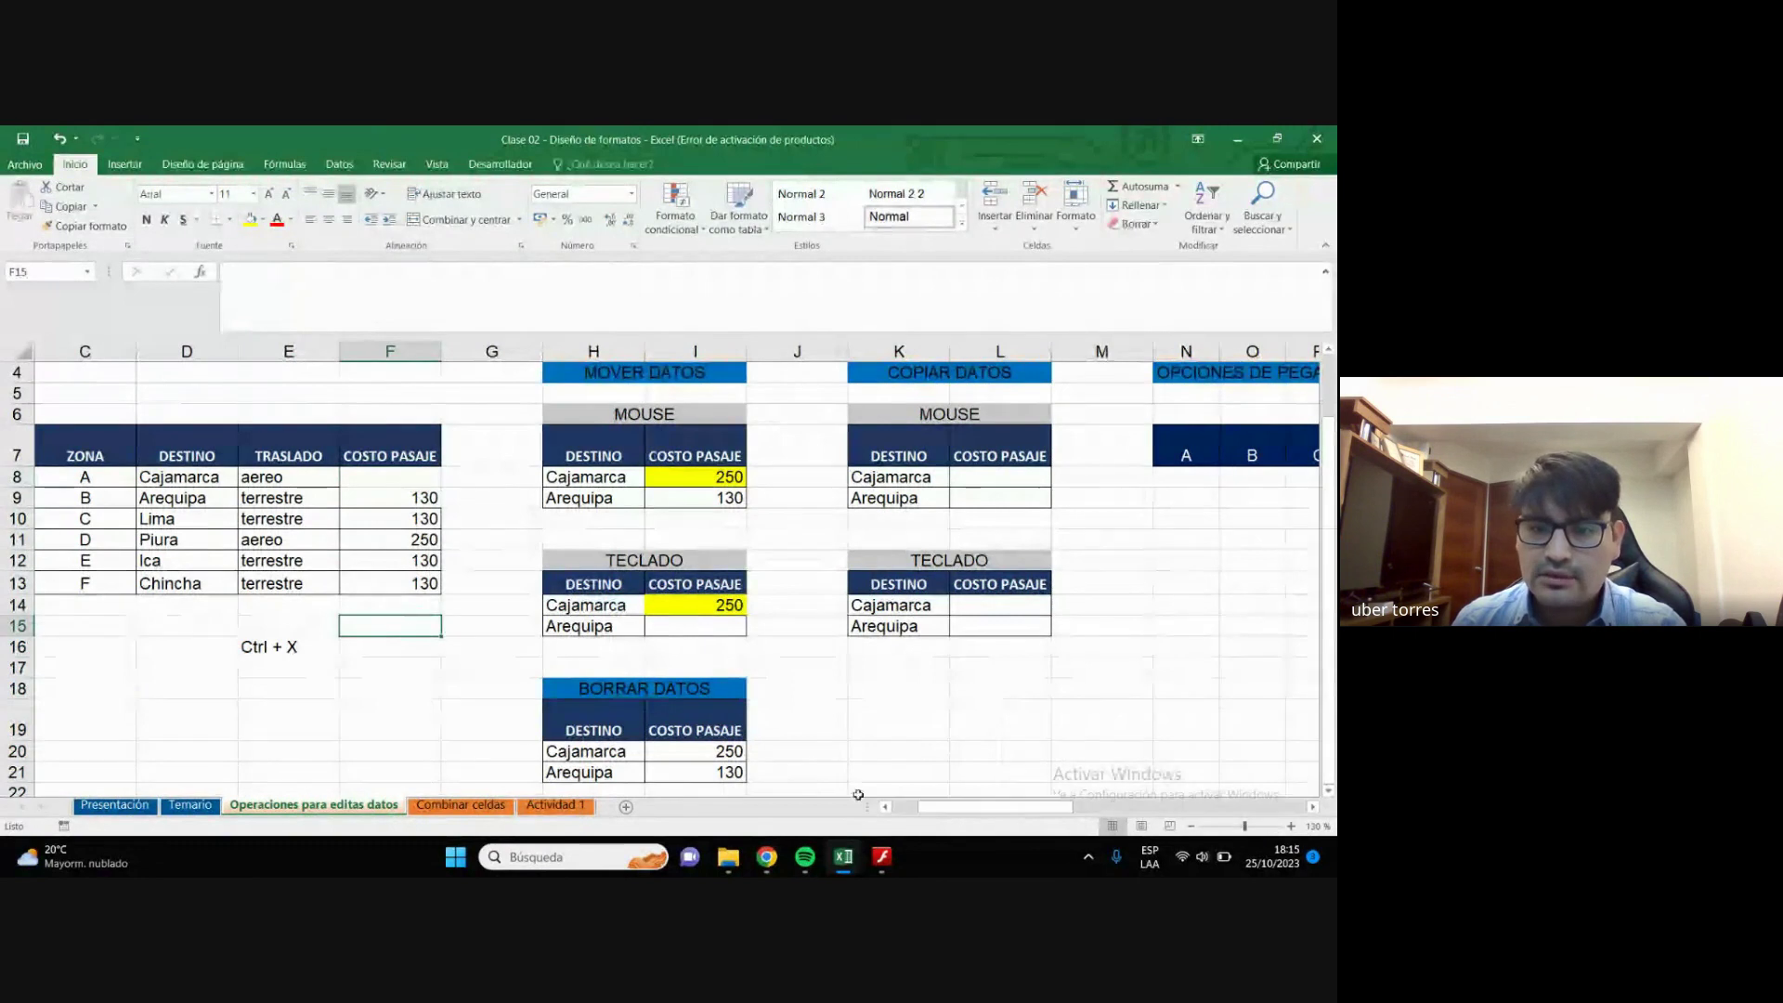
click(320, 670)
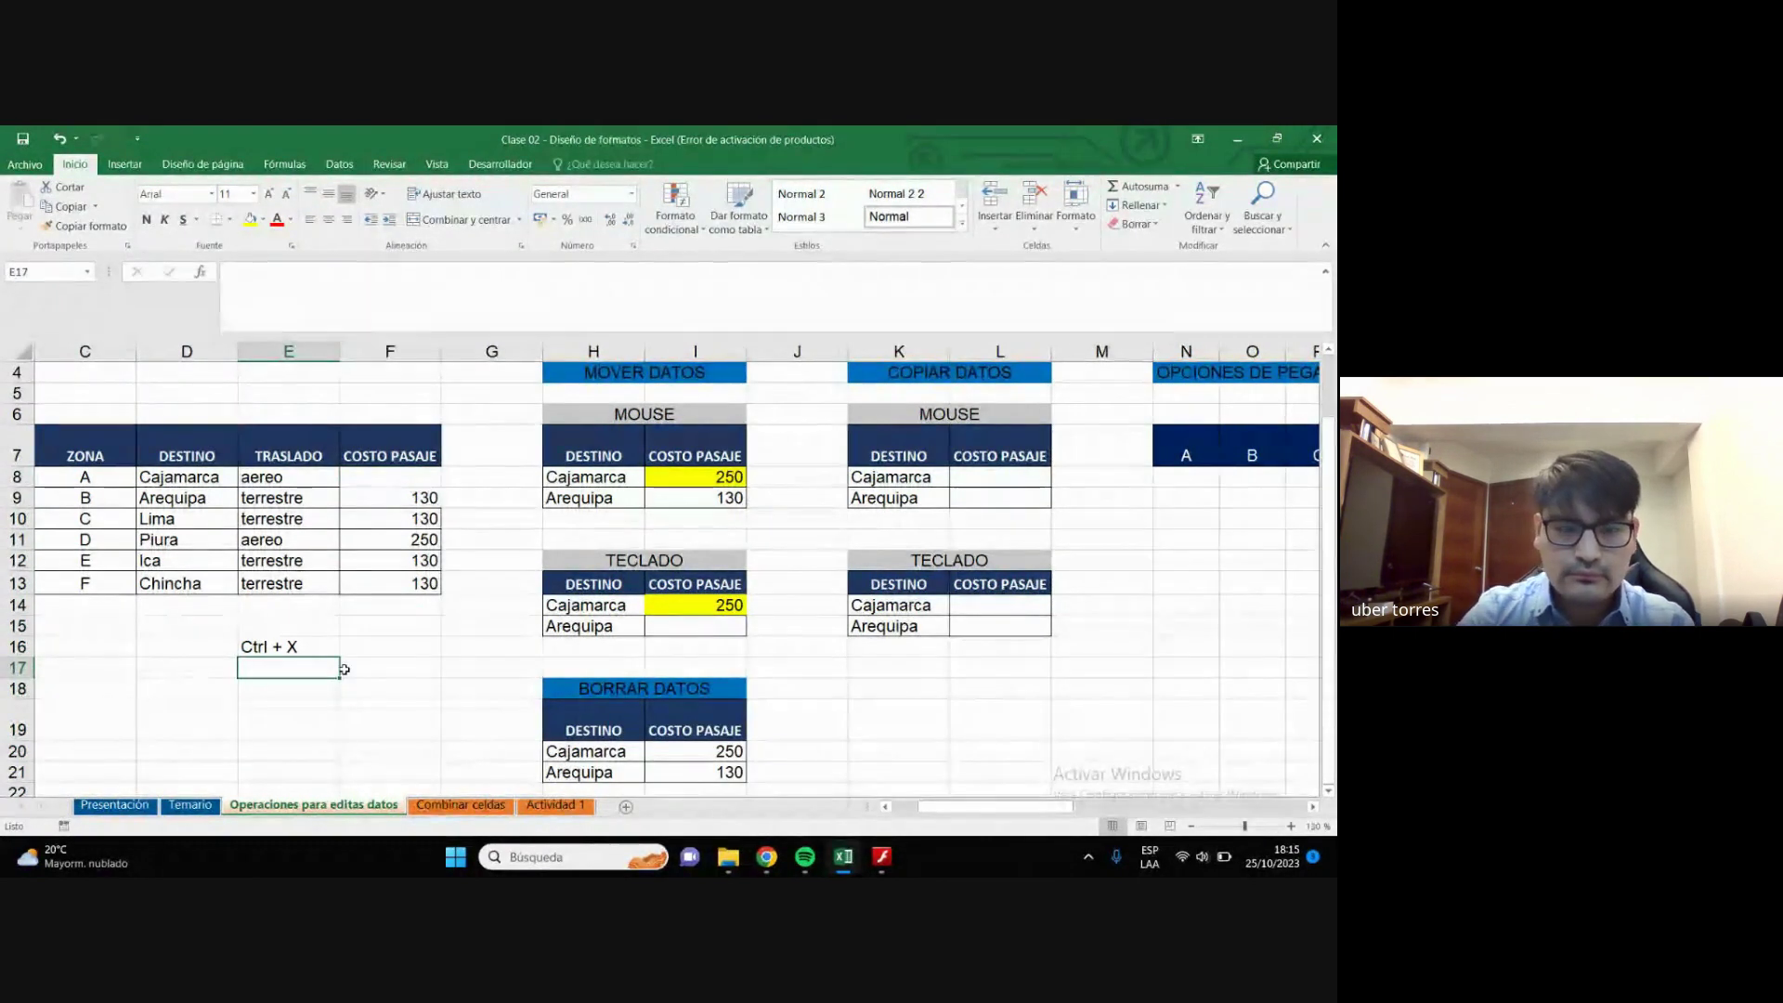
Copy the Ctrl + X note from E16 into E17 and edit it to read 'Ctrl + V'.
click(302, 646)
key(ctrl+c)
click(293, 669)
key(ctrl+v)
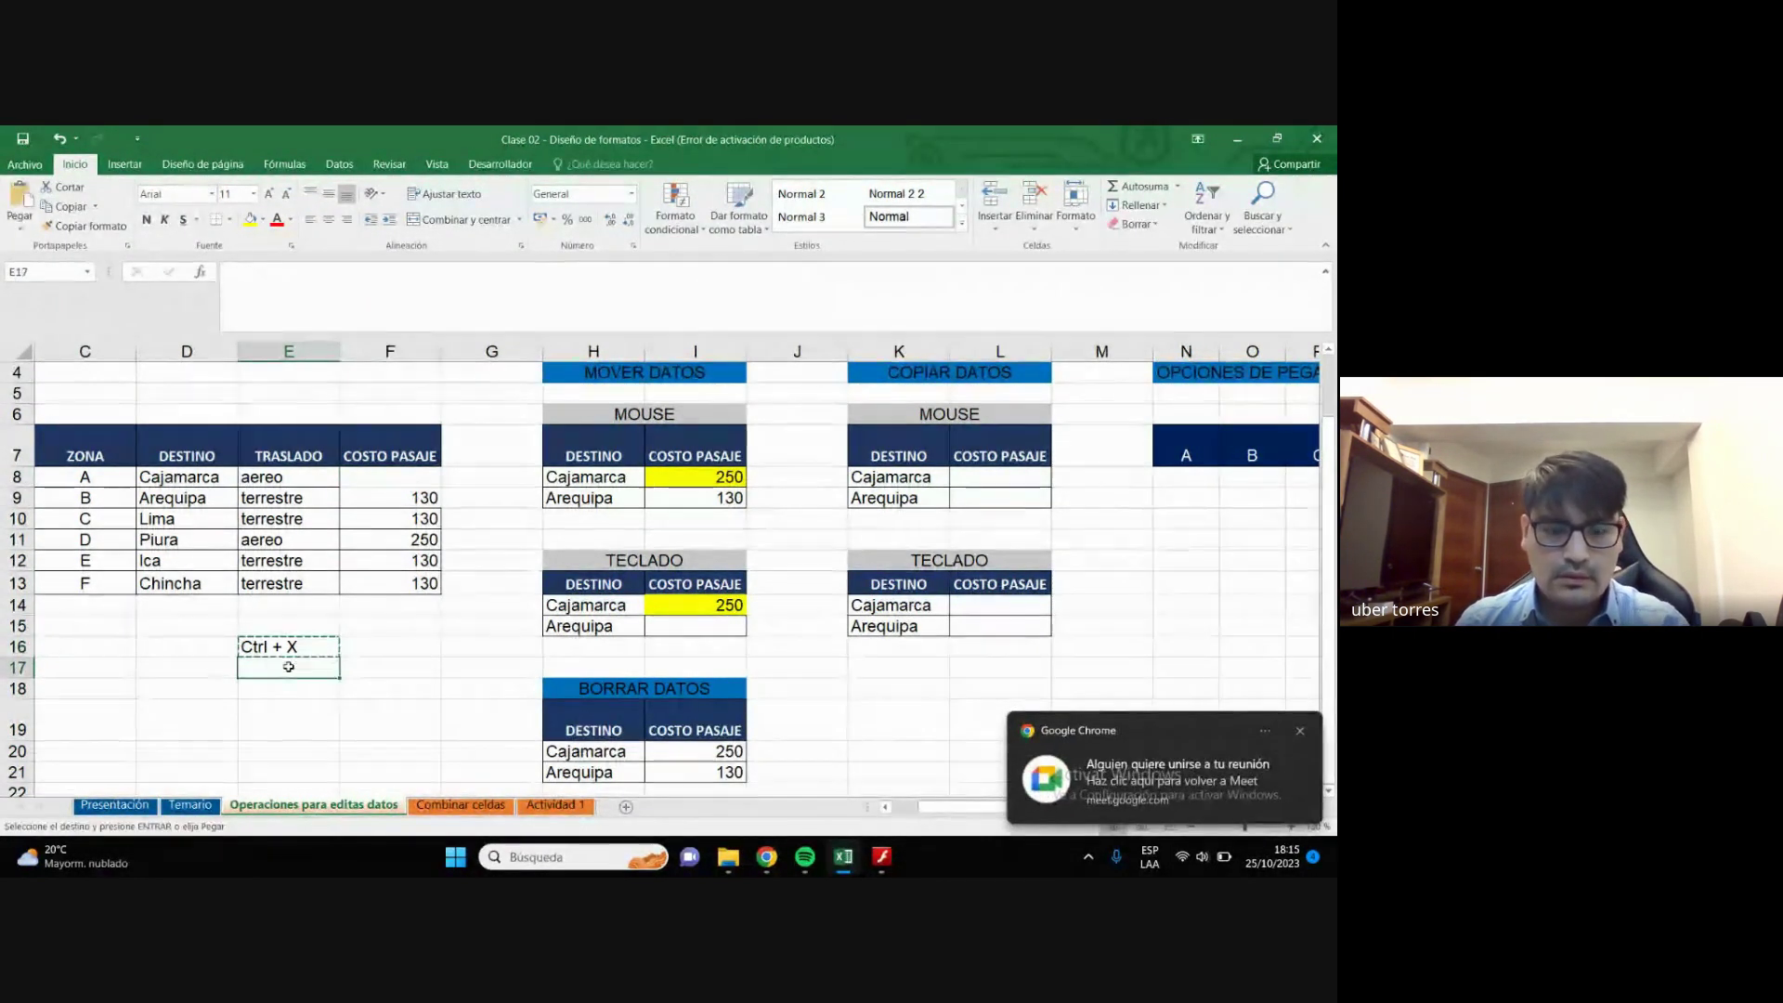
key(BackSpace)
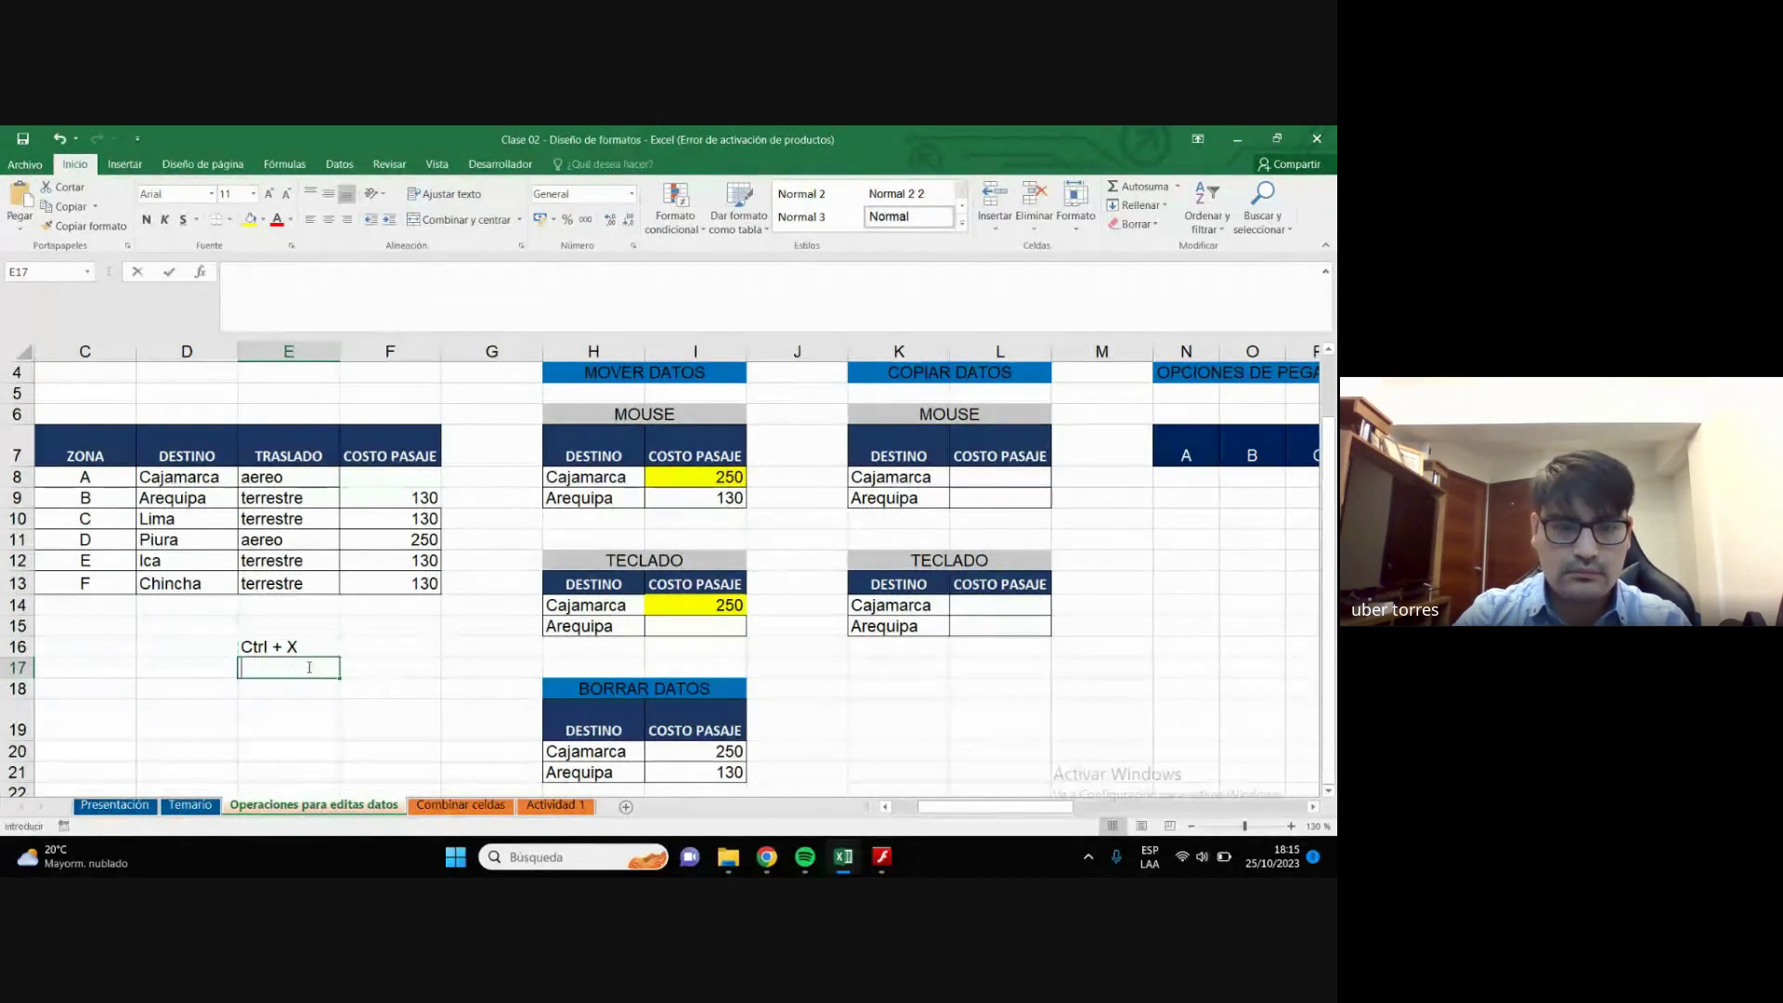
key(Escape)
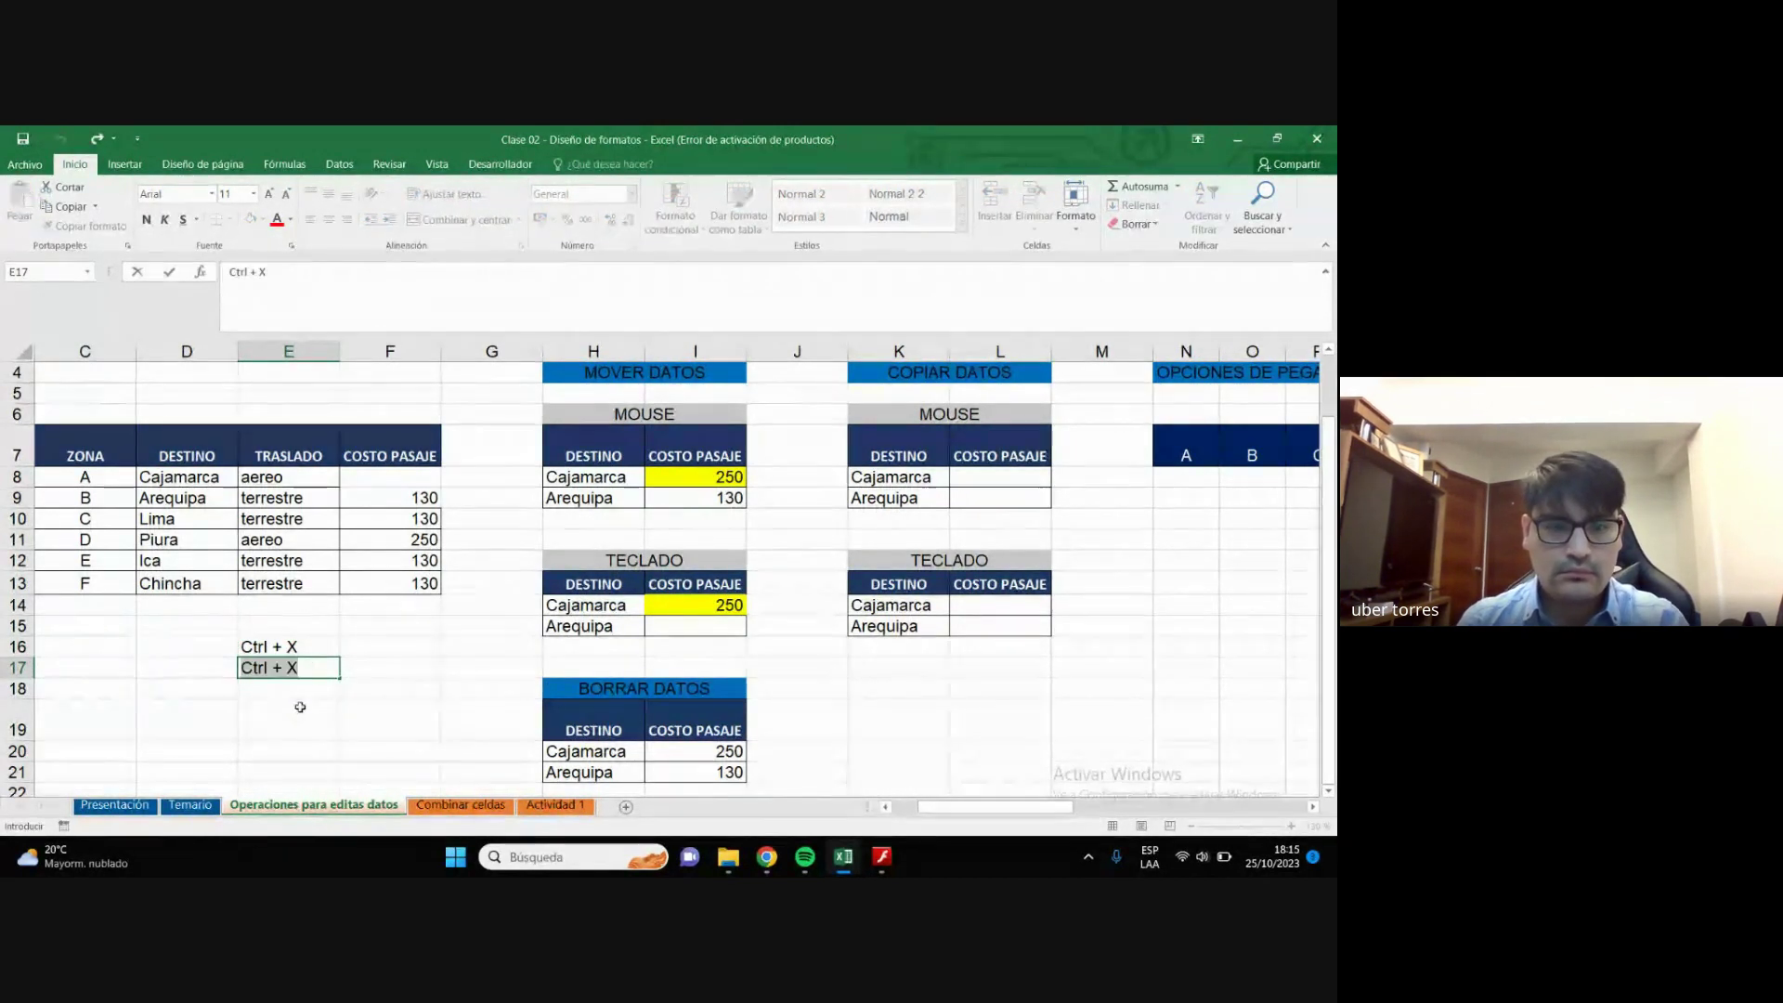
click(289, 264)
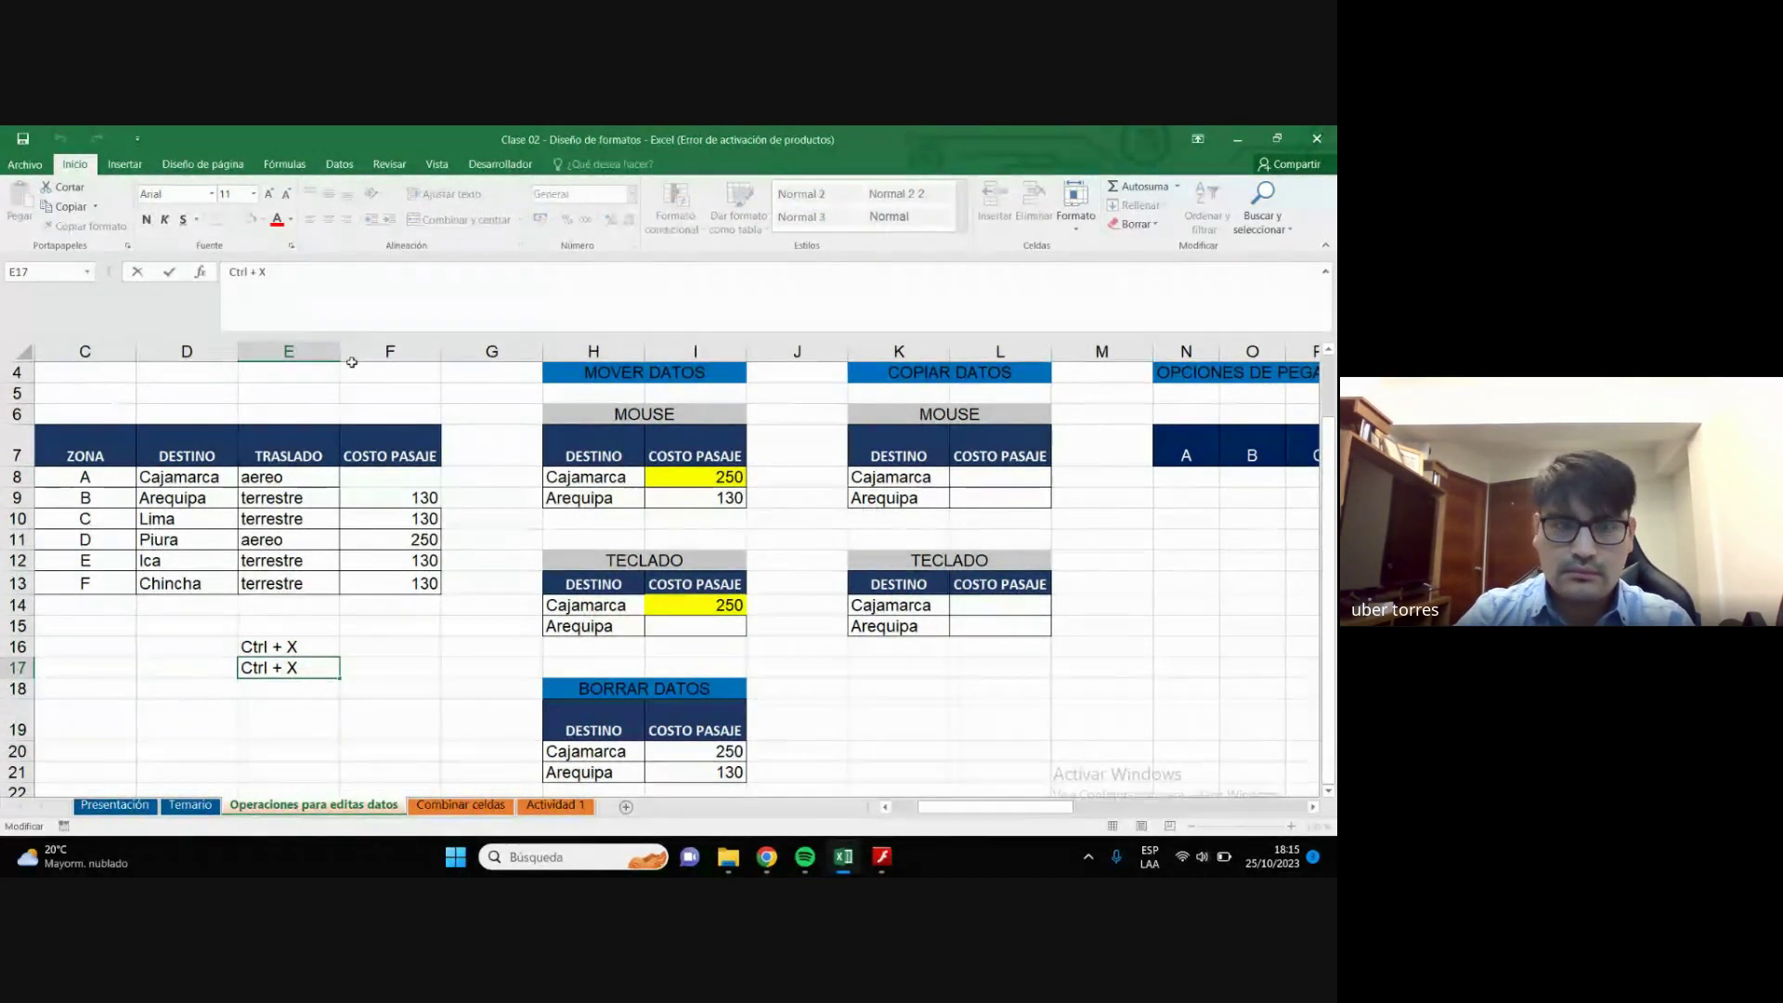
text(V)
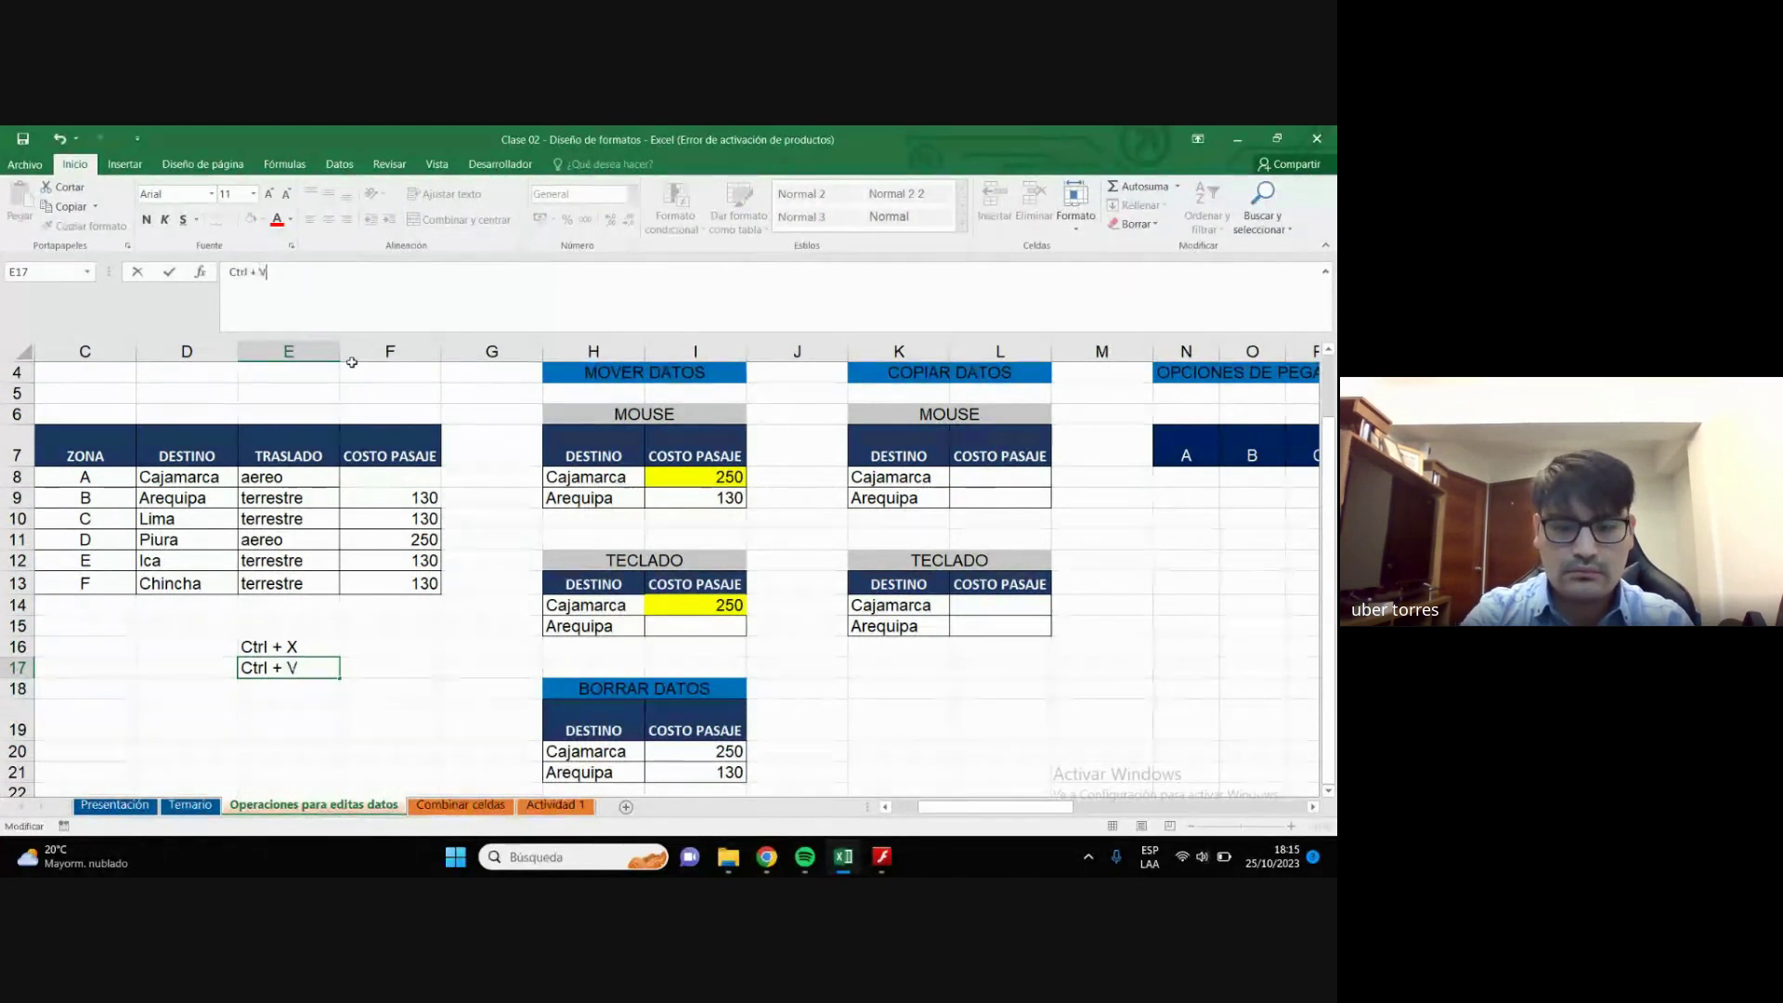
key(Return)
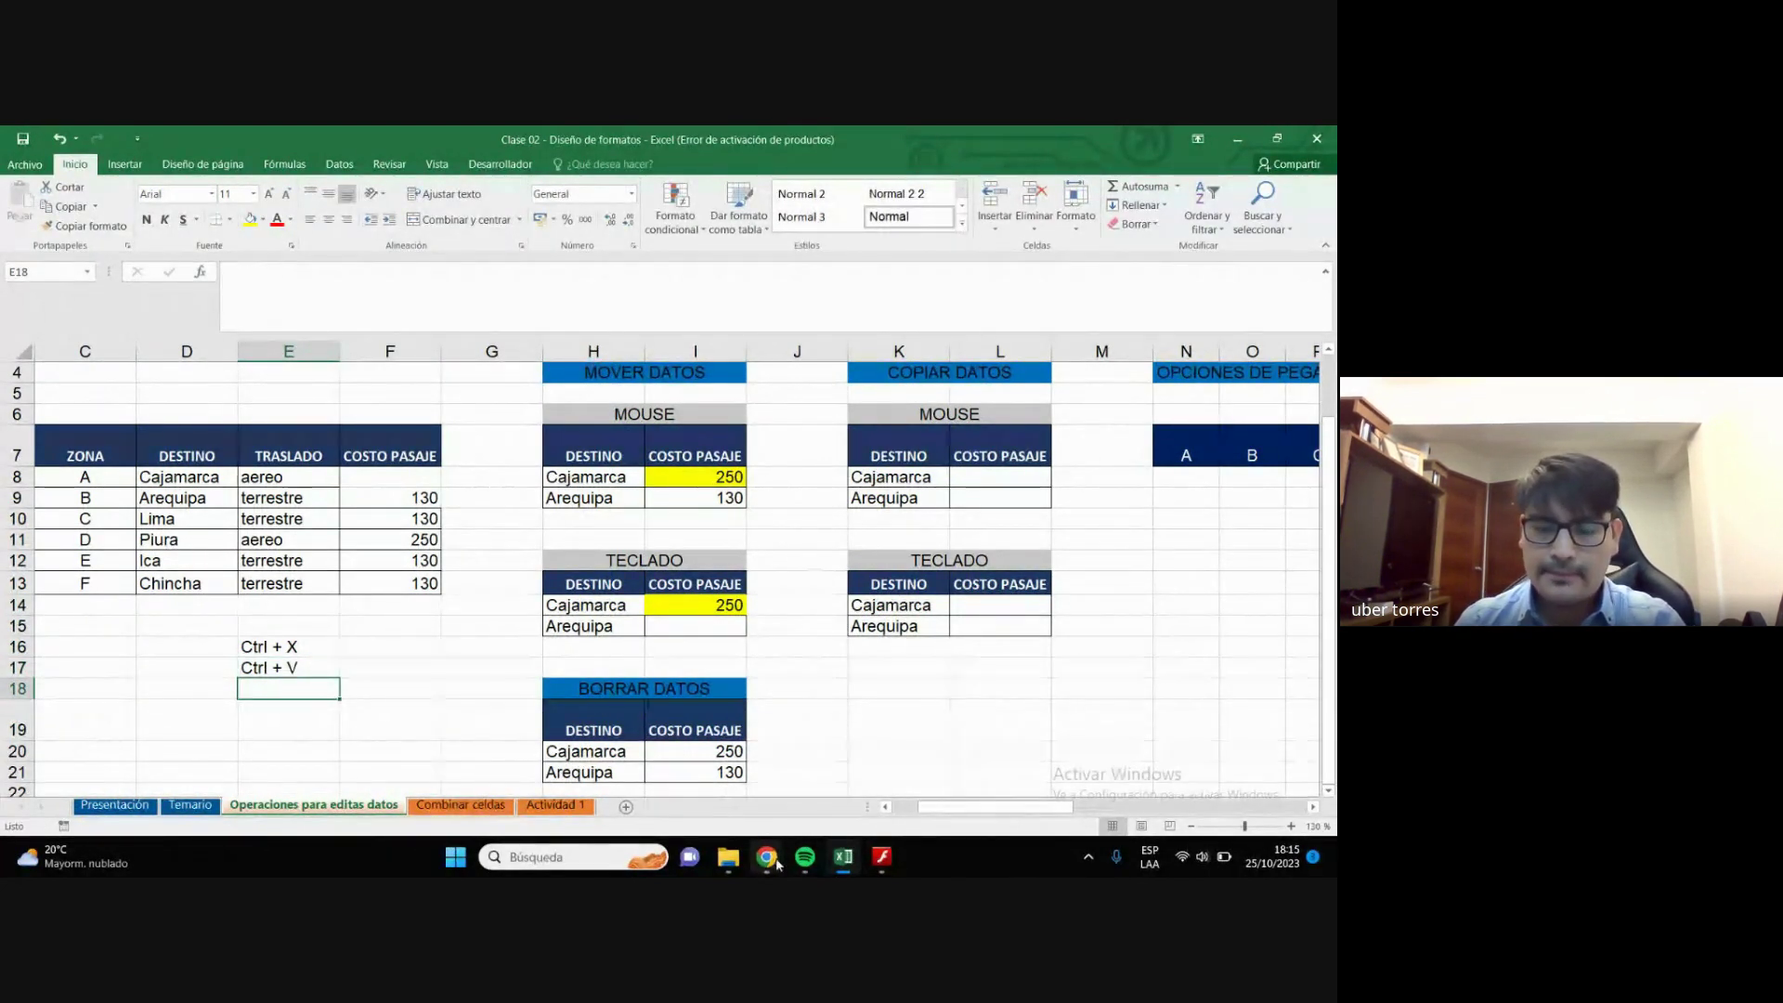
mouse_move(766, 856)
click(734, 743)
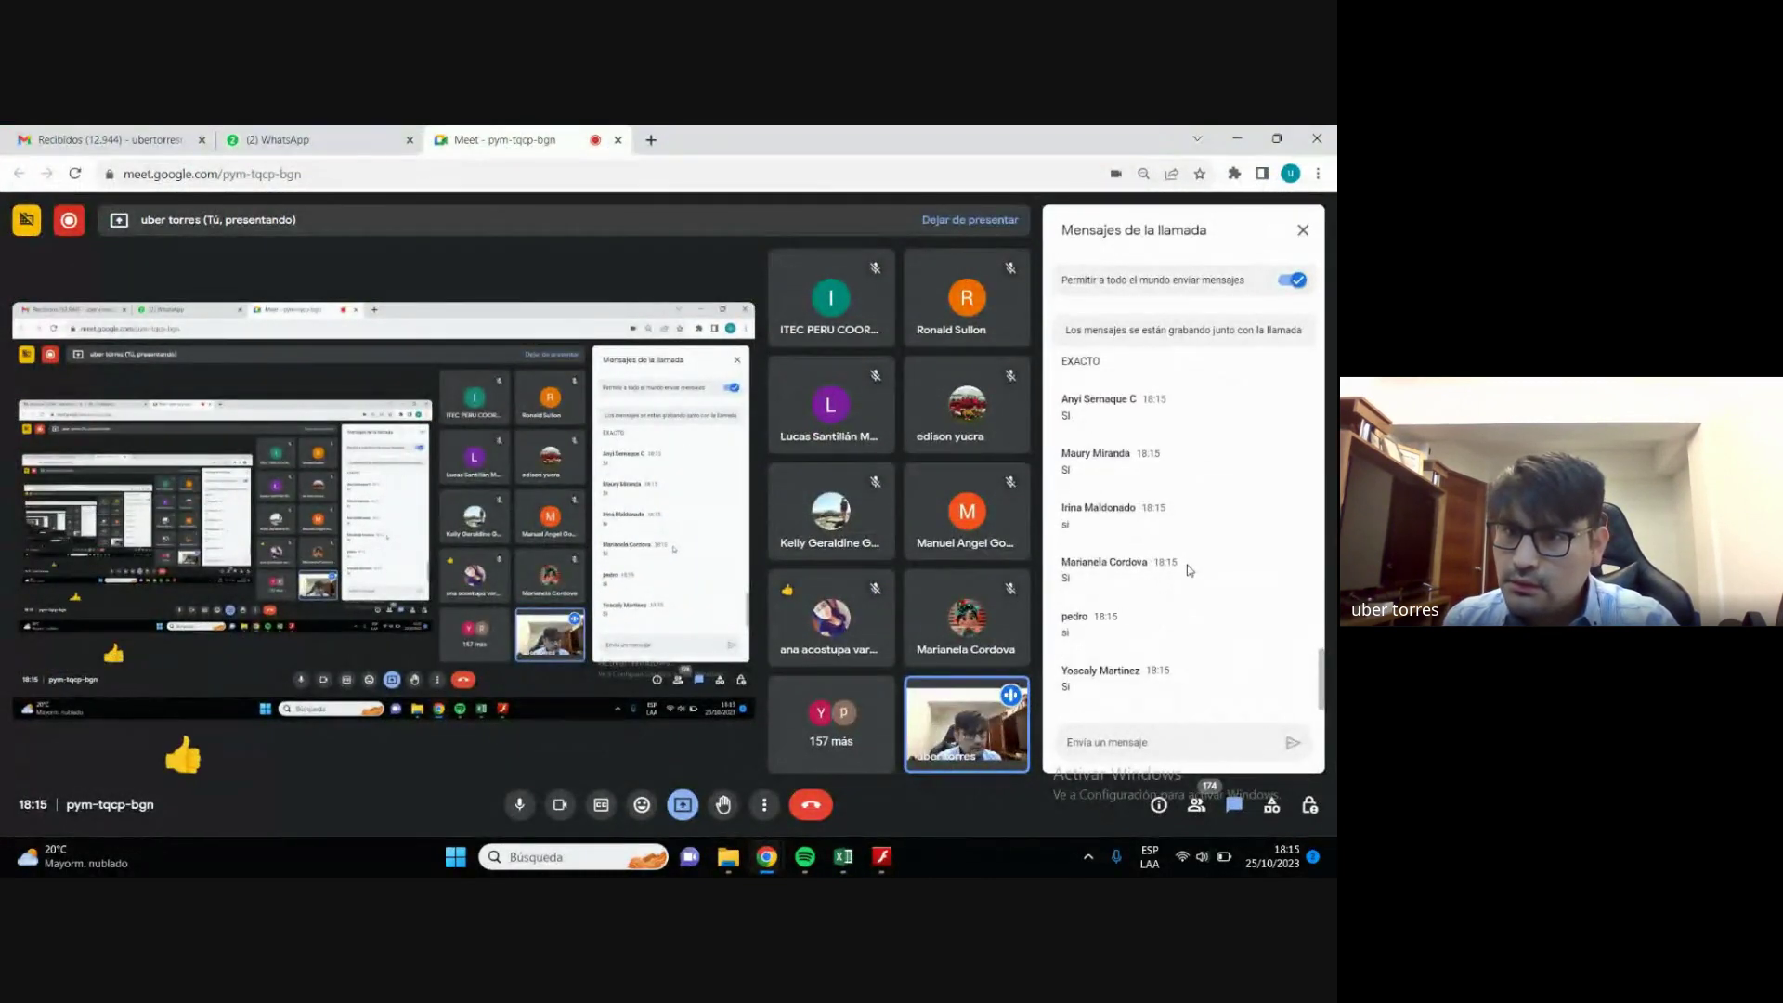
scroll(1172, 571, up, 3)
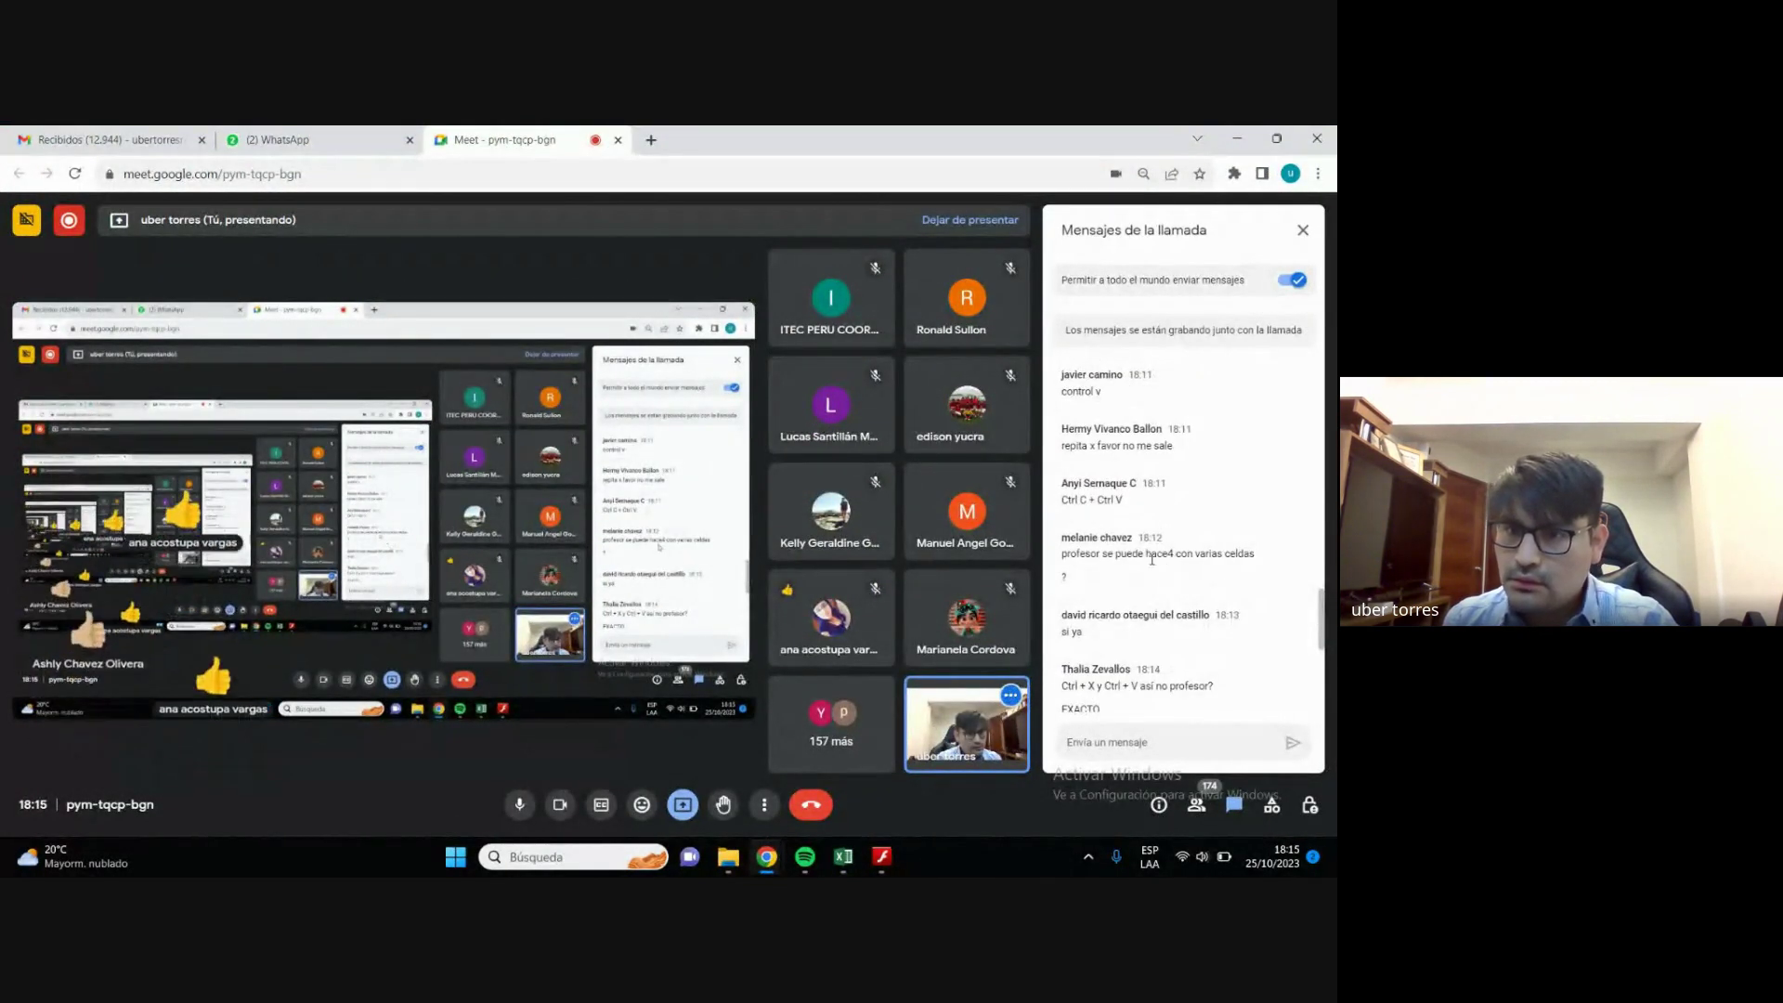
scroll(1181, 613, down, 1)
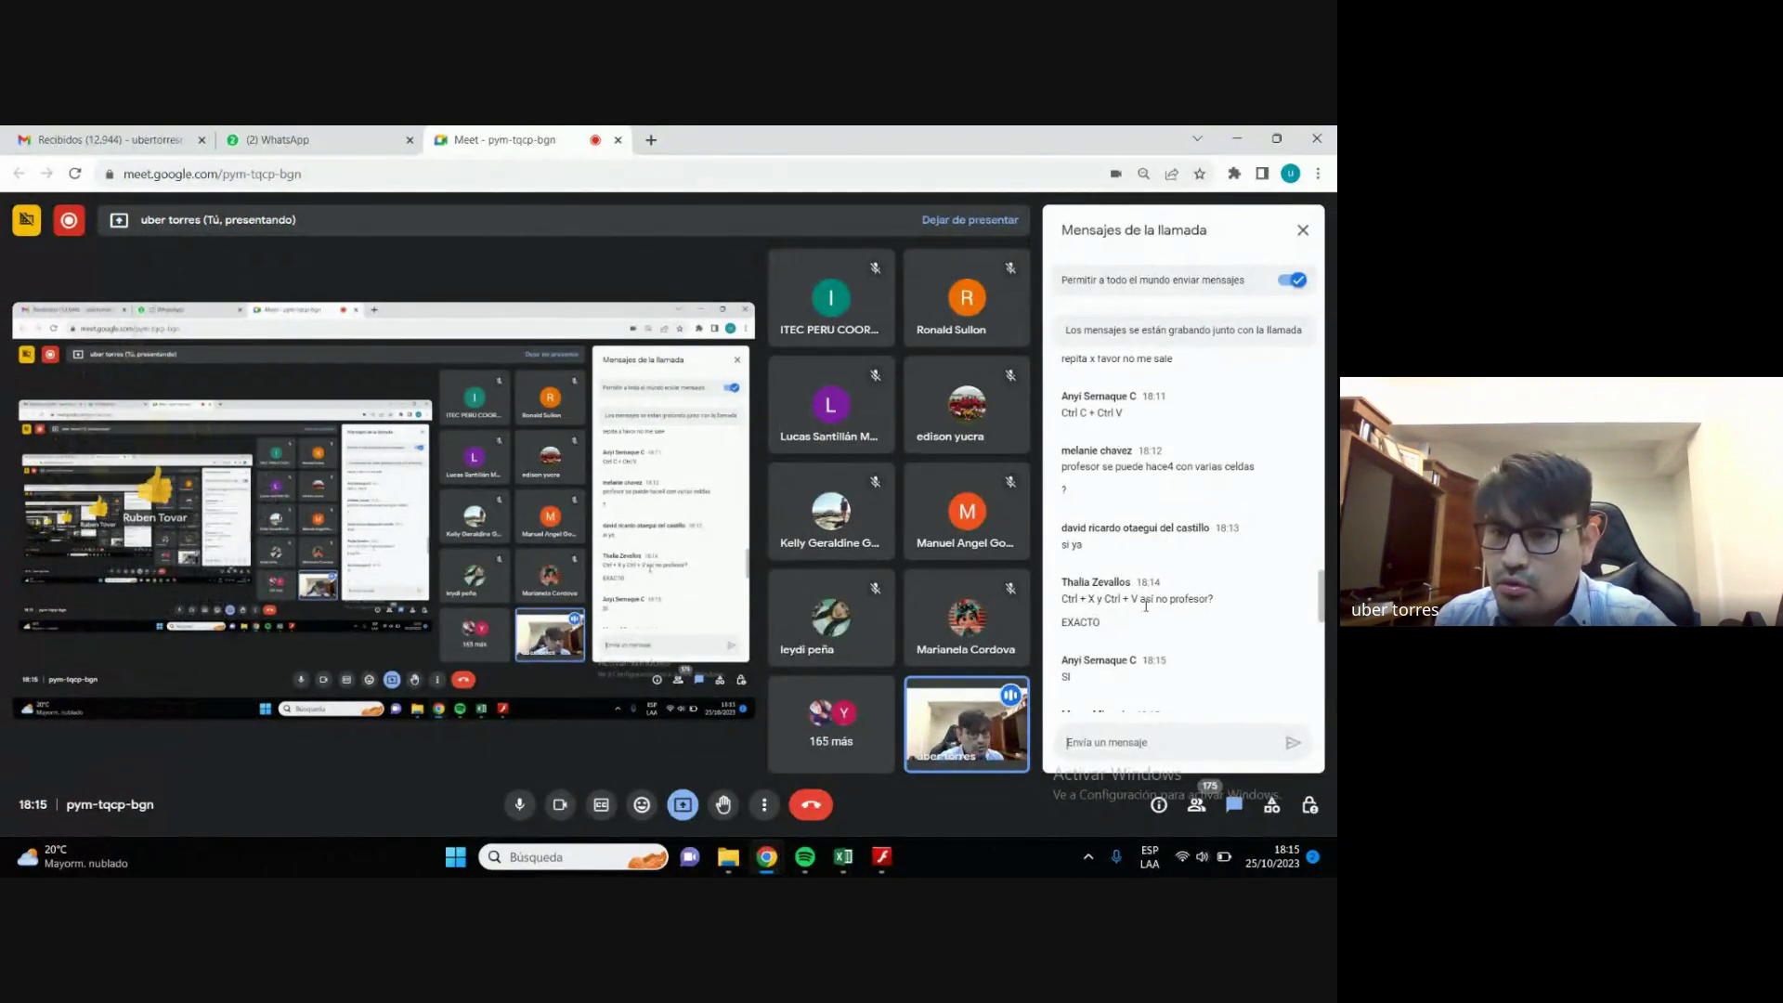
scroll(1142, 617, down, 1)
scroll(1149, 615, down, 2)
scroll(1159, 613, down, 1)
scroll(1158, 613, down, 1)
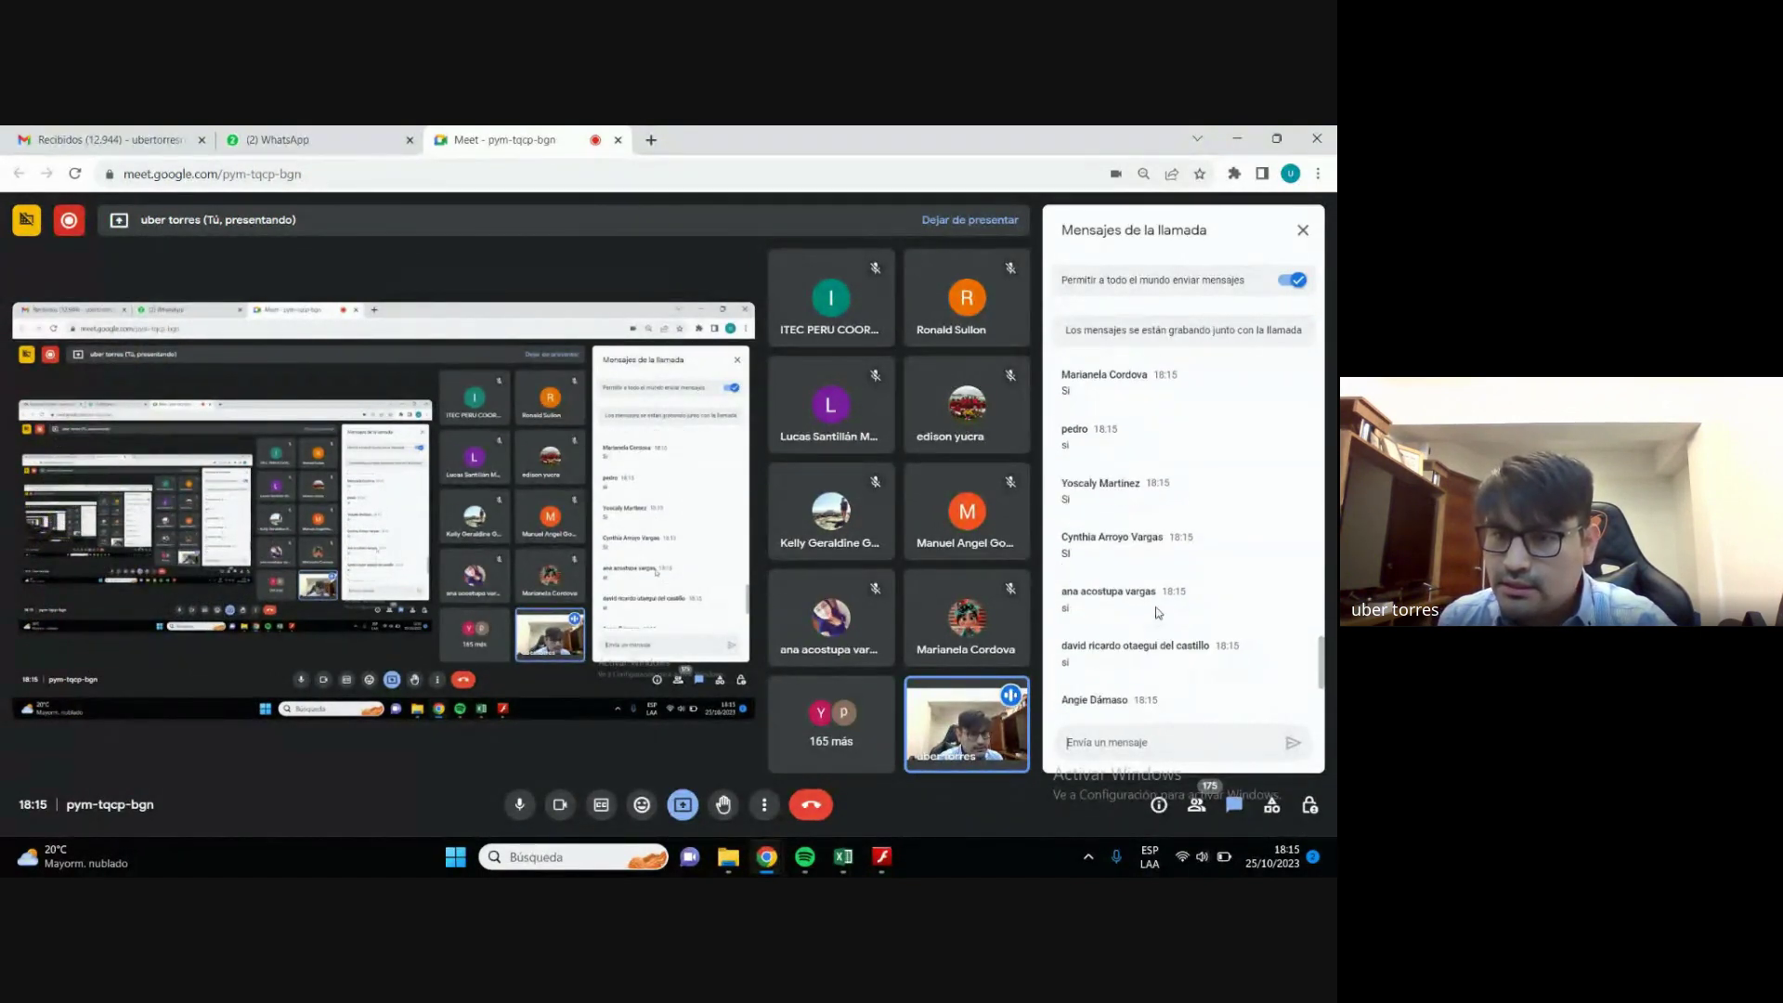
scroll(1158, 613, down, 2)
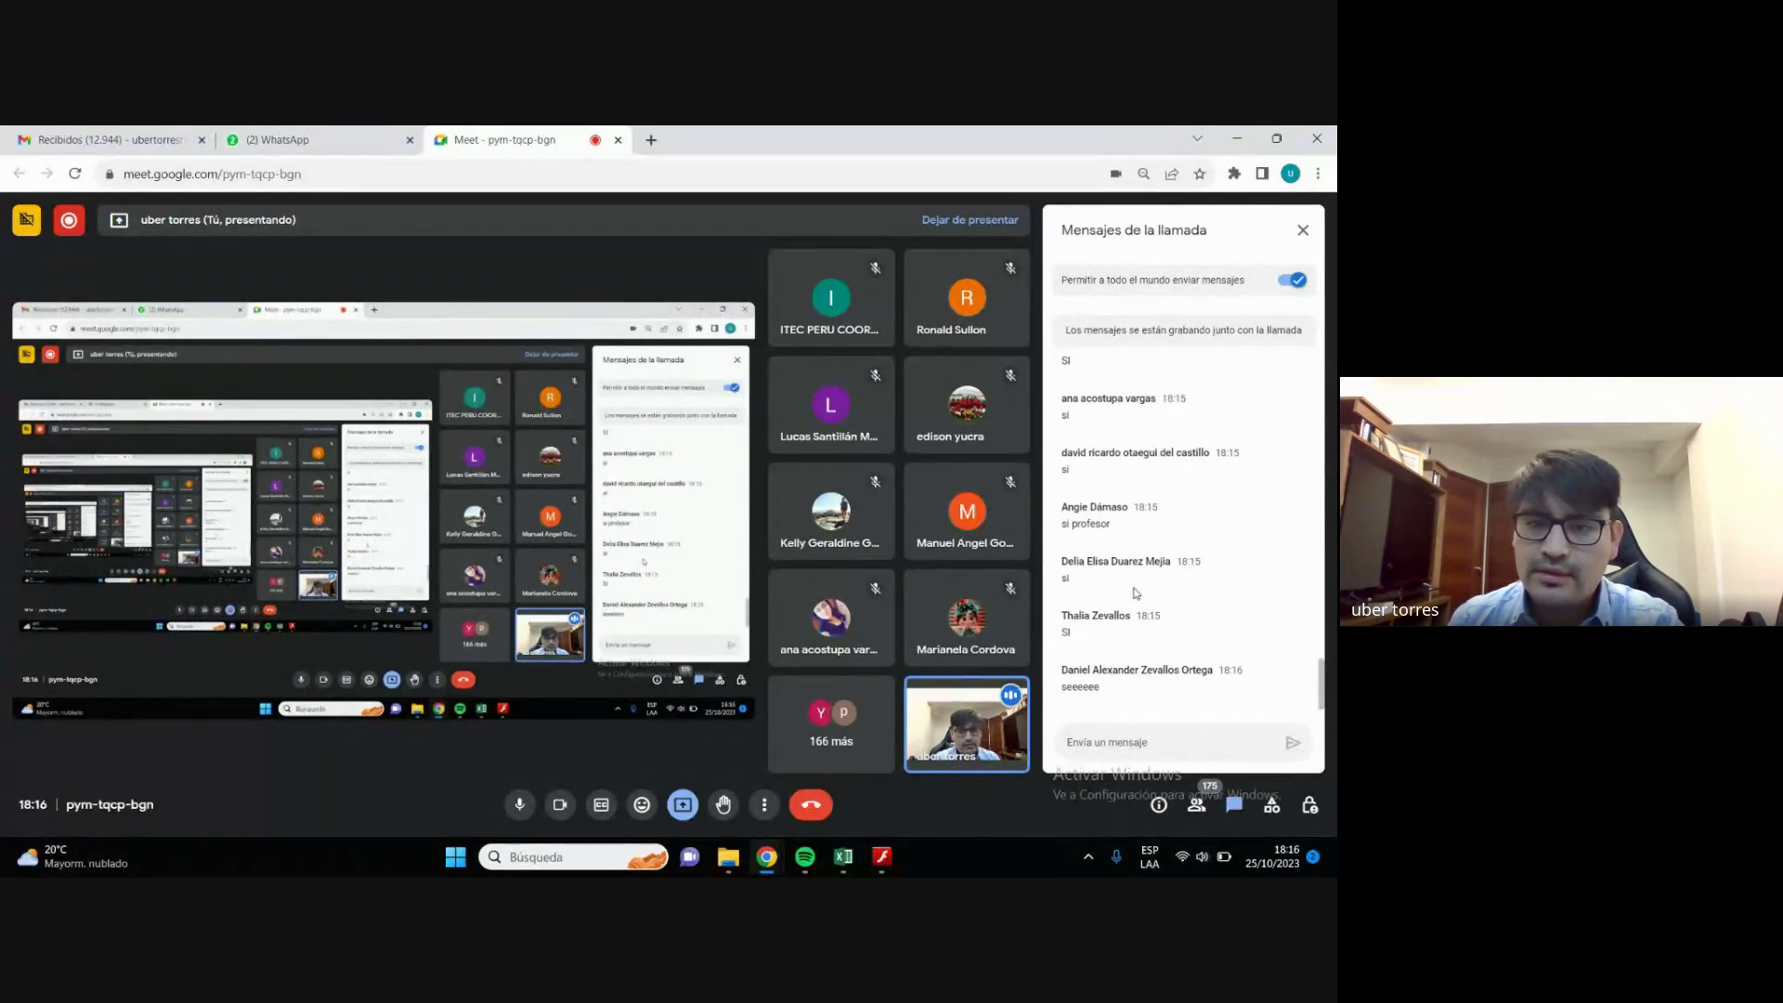
click(1237, 140)
Re-enter 250 as Cajamarca's cost in cell F8.
click(823, 692)
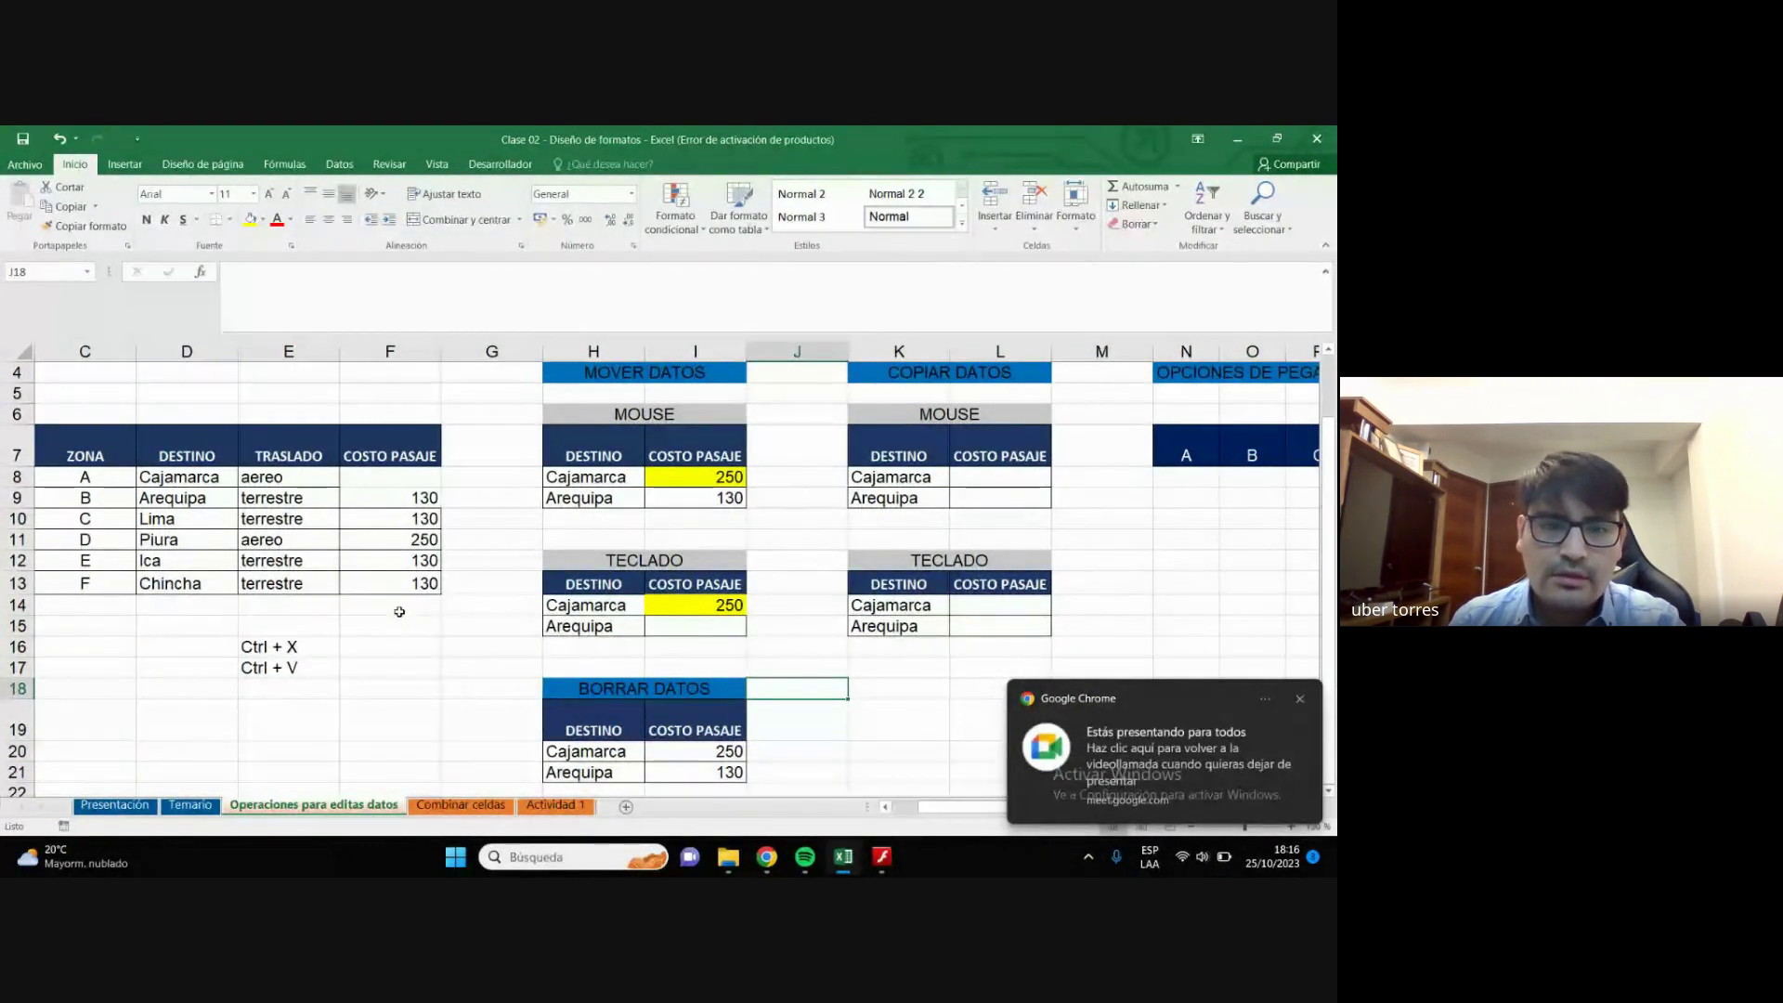
scroll(403, 629, down, 1)
click(397, 624)
scroll(397, 624, up, 2)
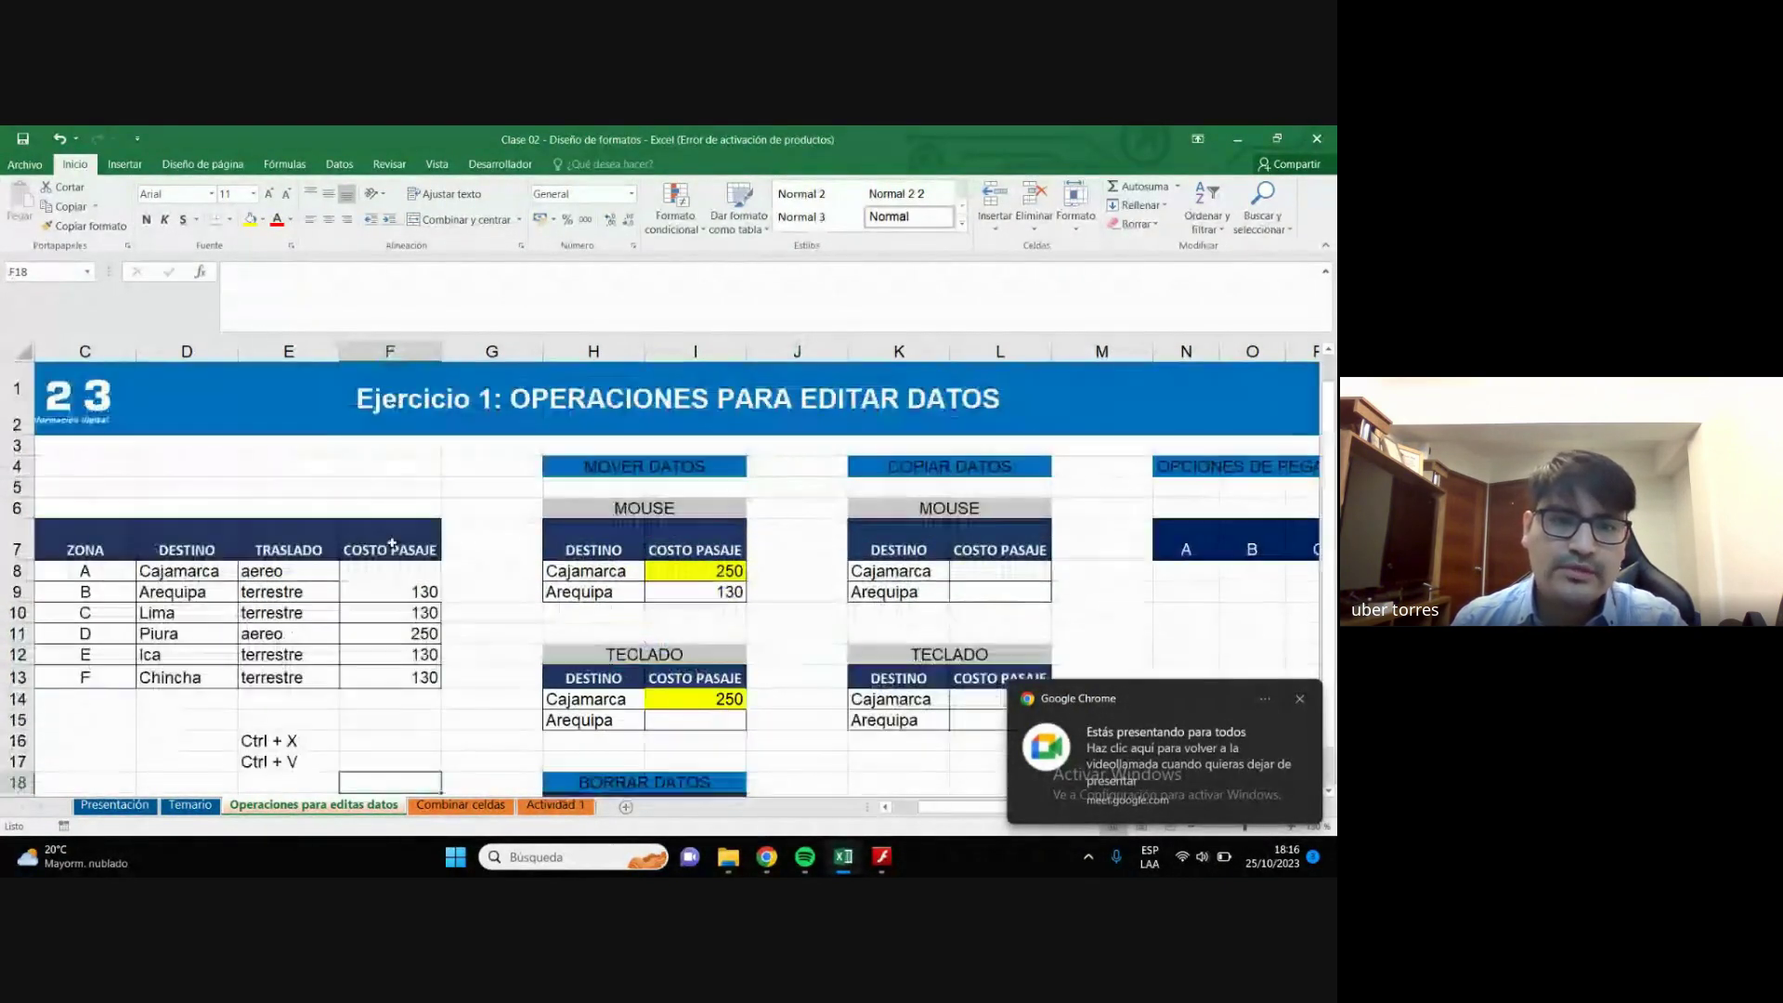
scroll(341, 624, down, 1)
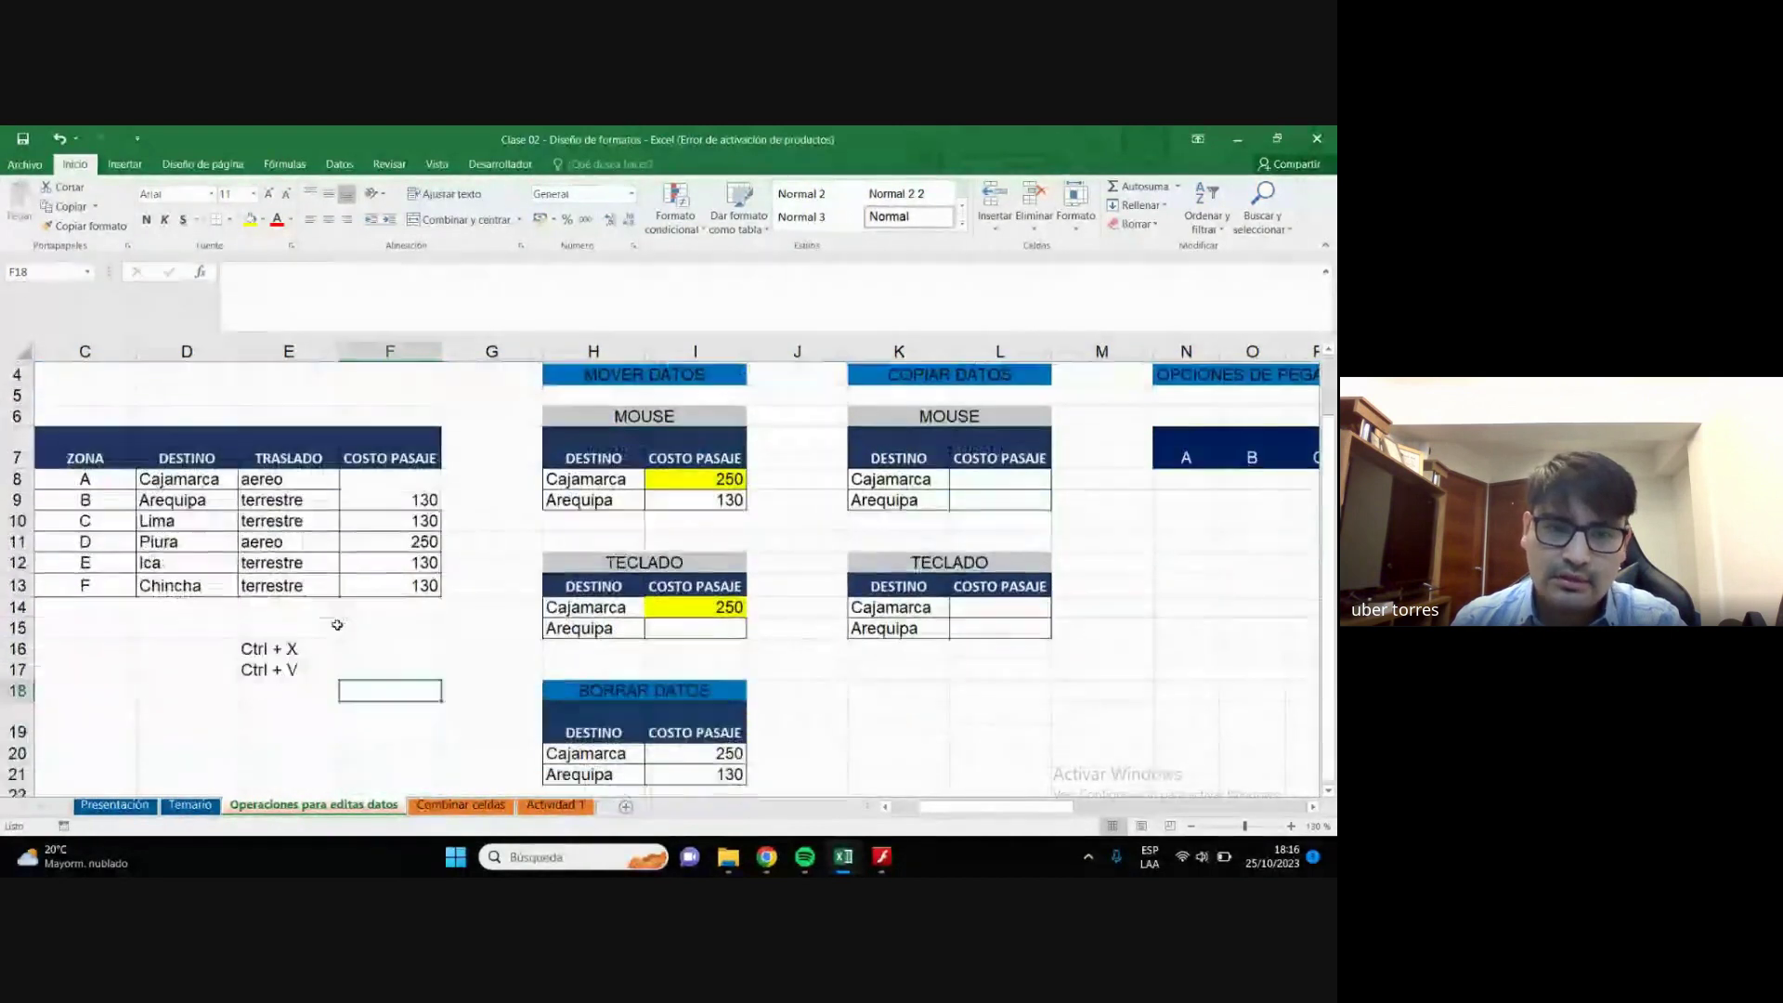
scroll(343, 621, down, 1)
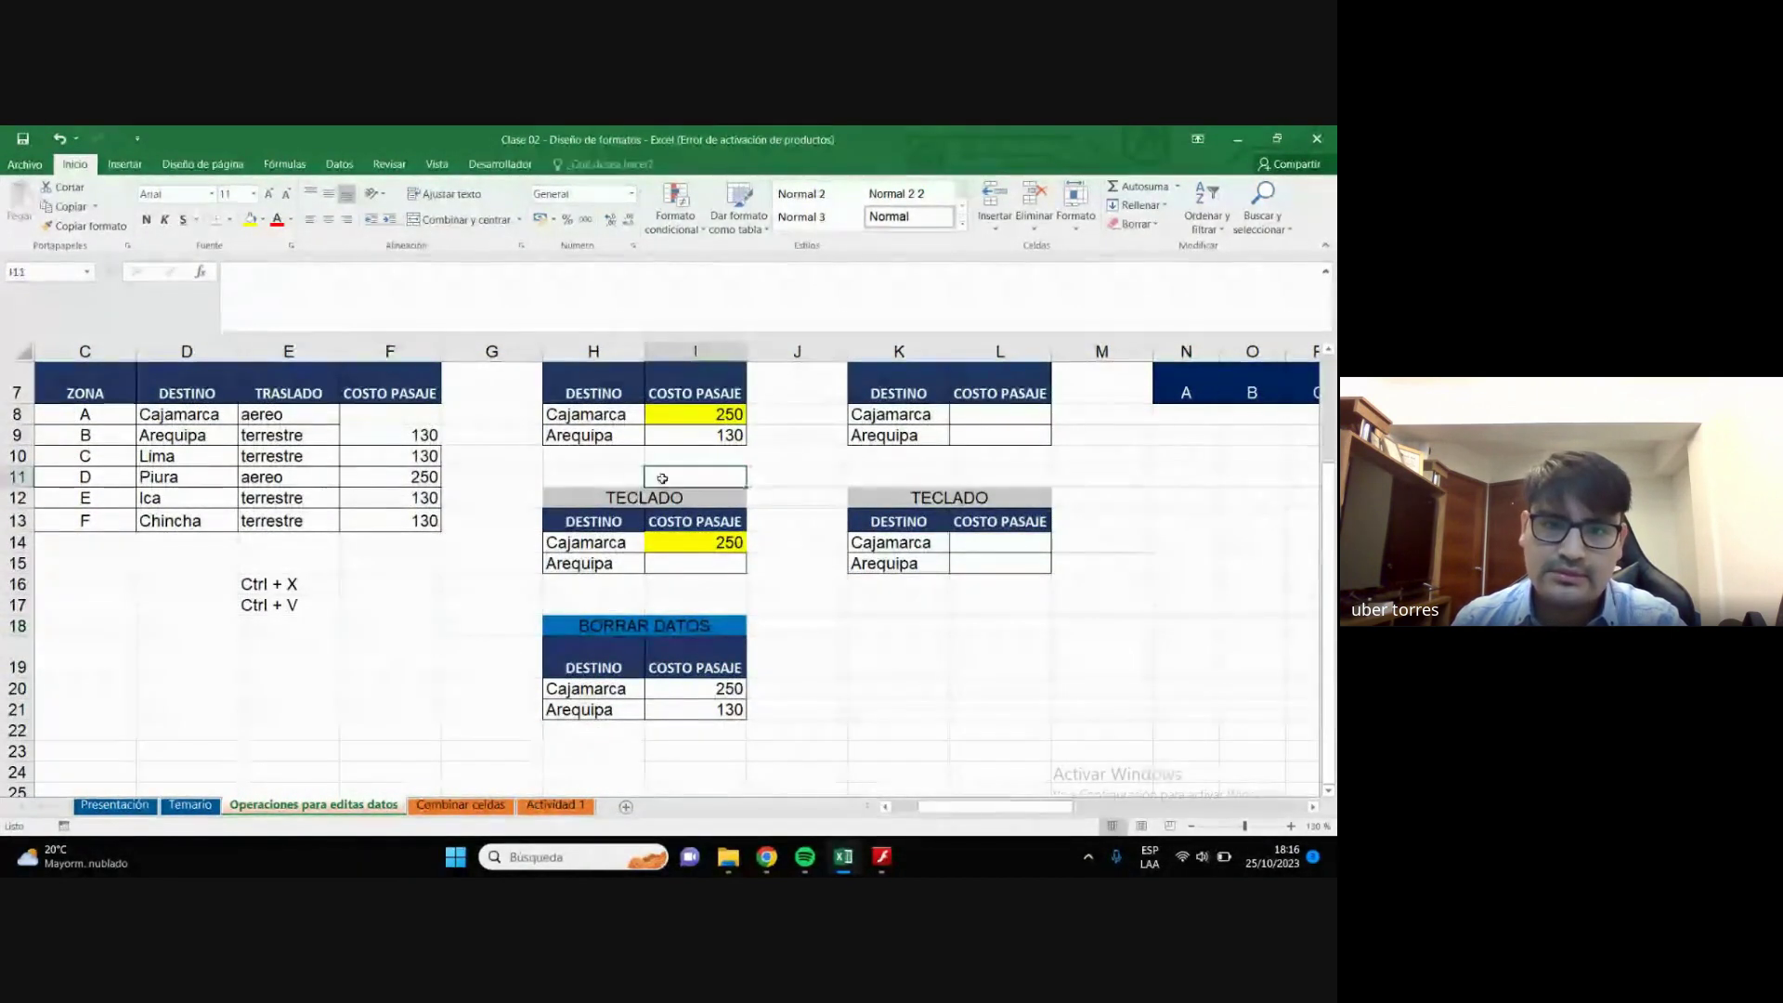
click(710, 418)
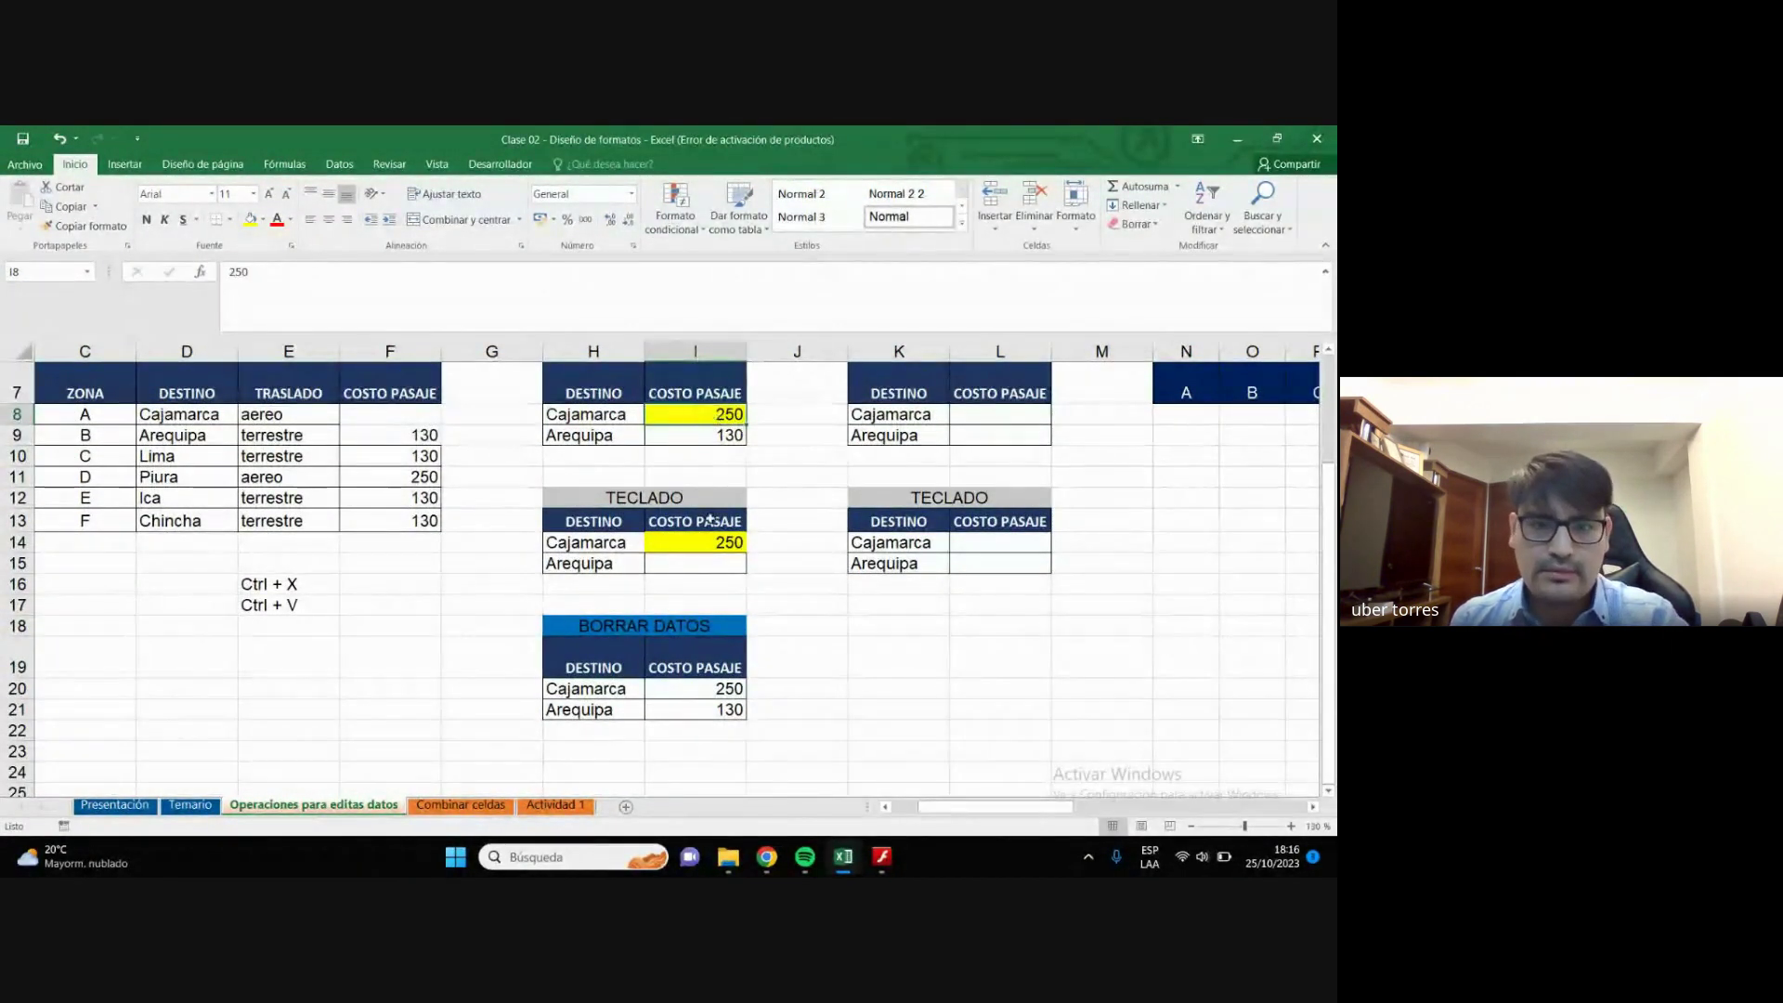
click(423, 413)
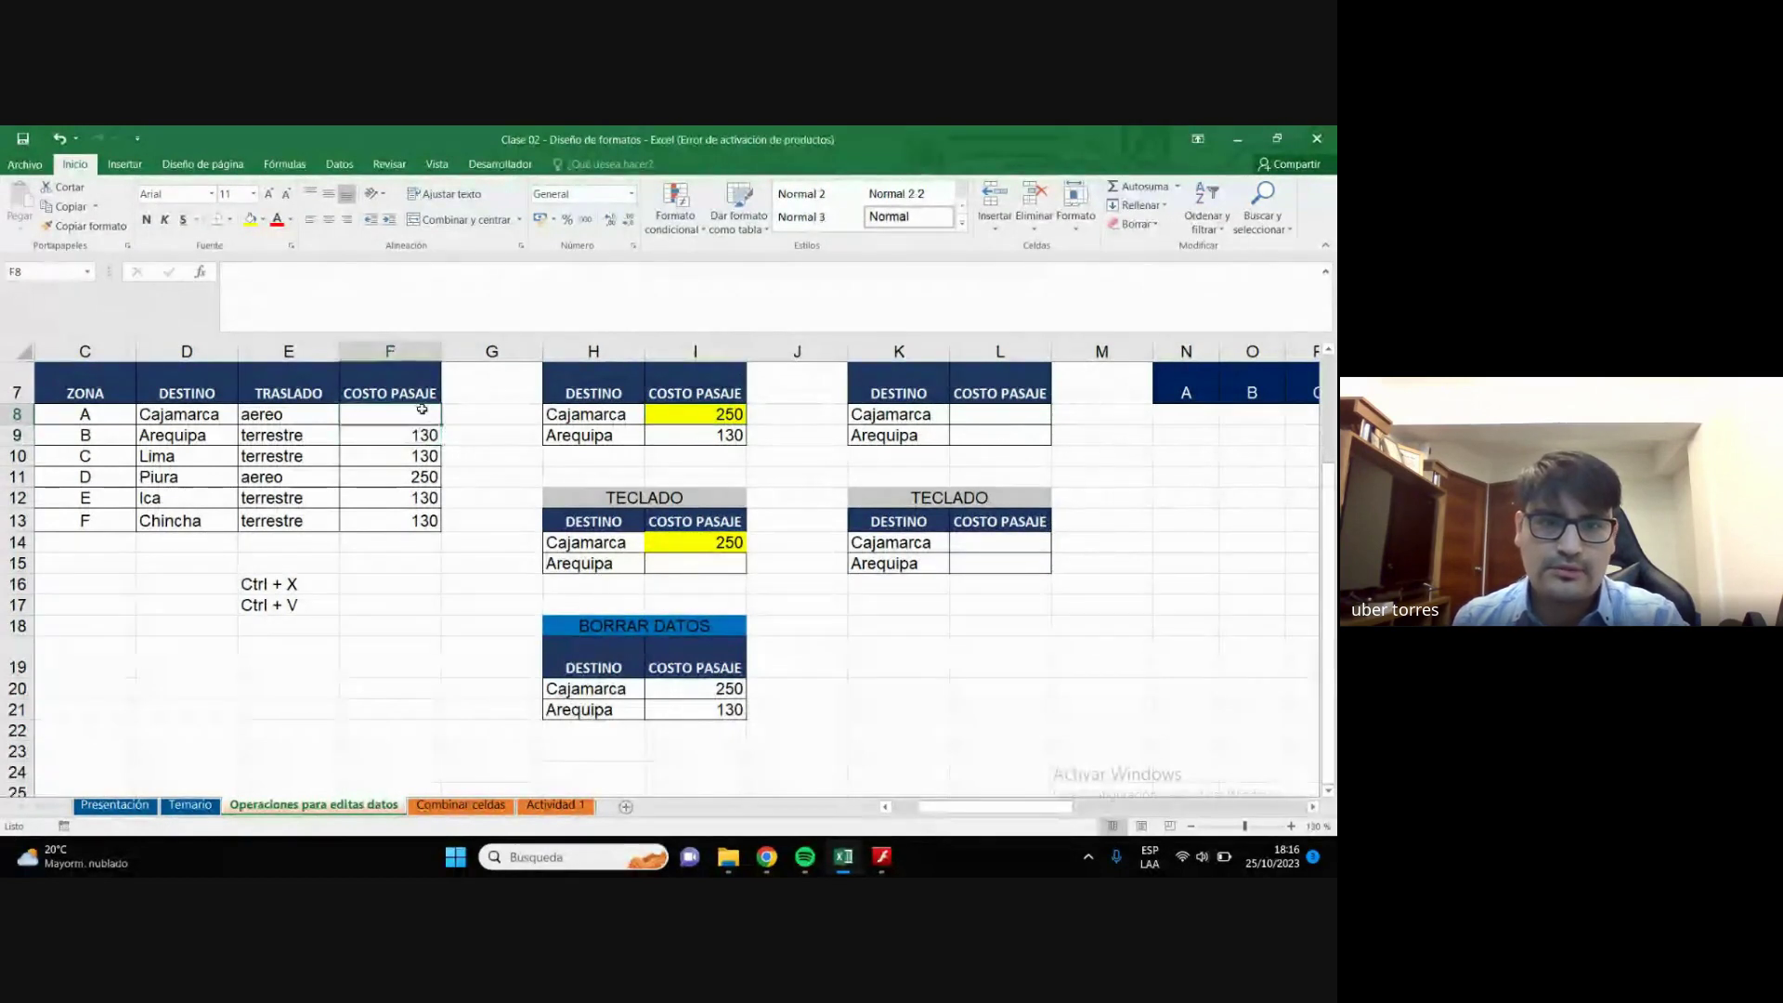
text(250)
key(Return)
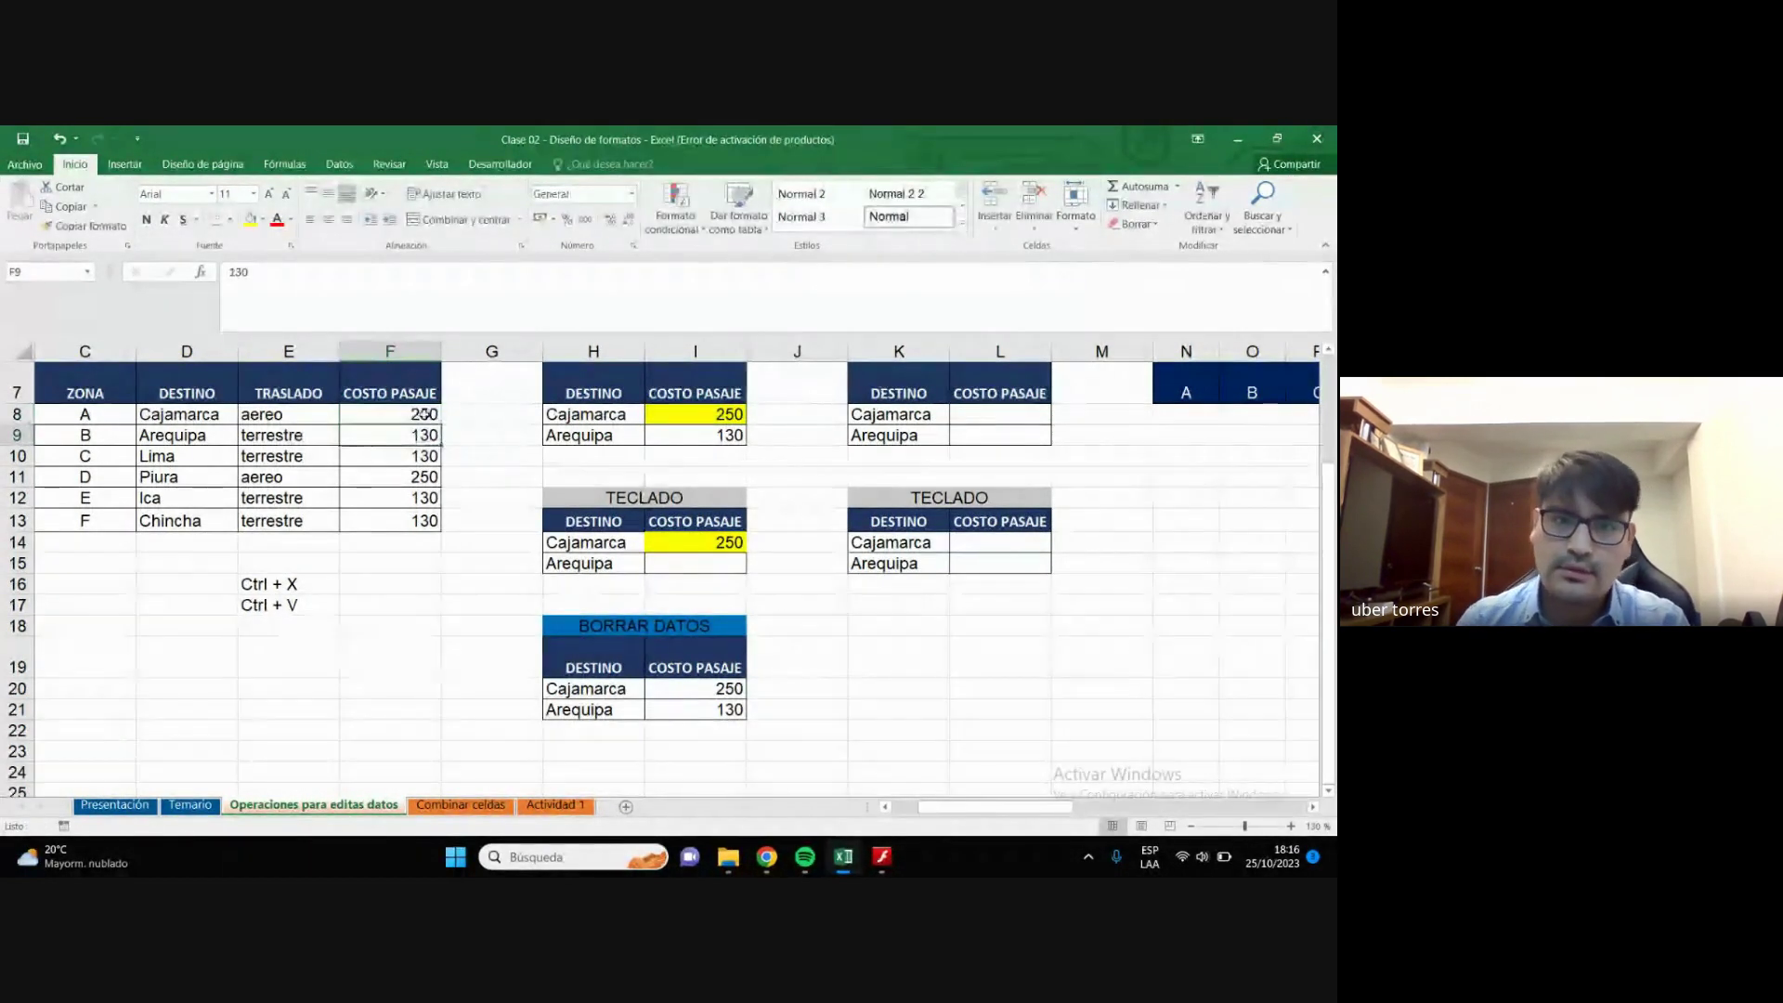
Clear the moved costs from I8:I9 and select the source costs F8:F9.
drag(659, 425, 685, 438)
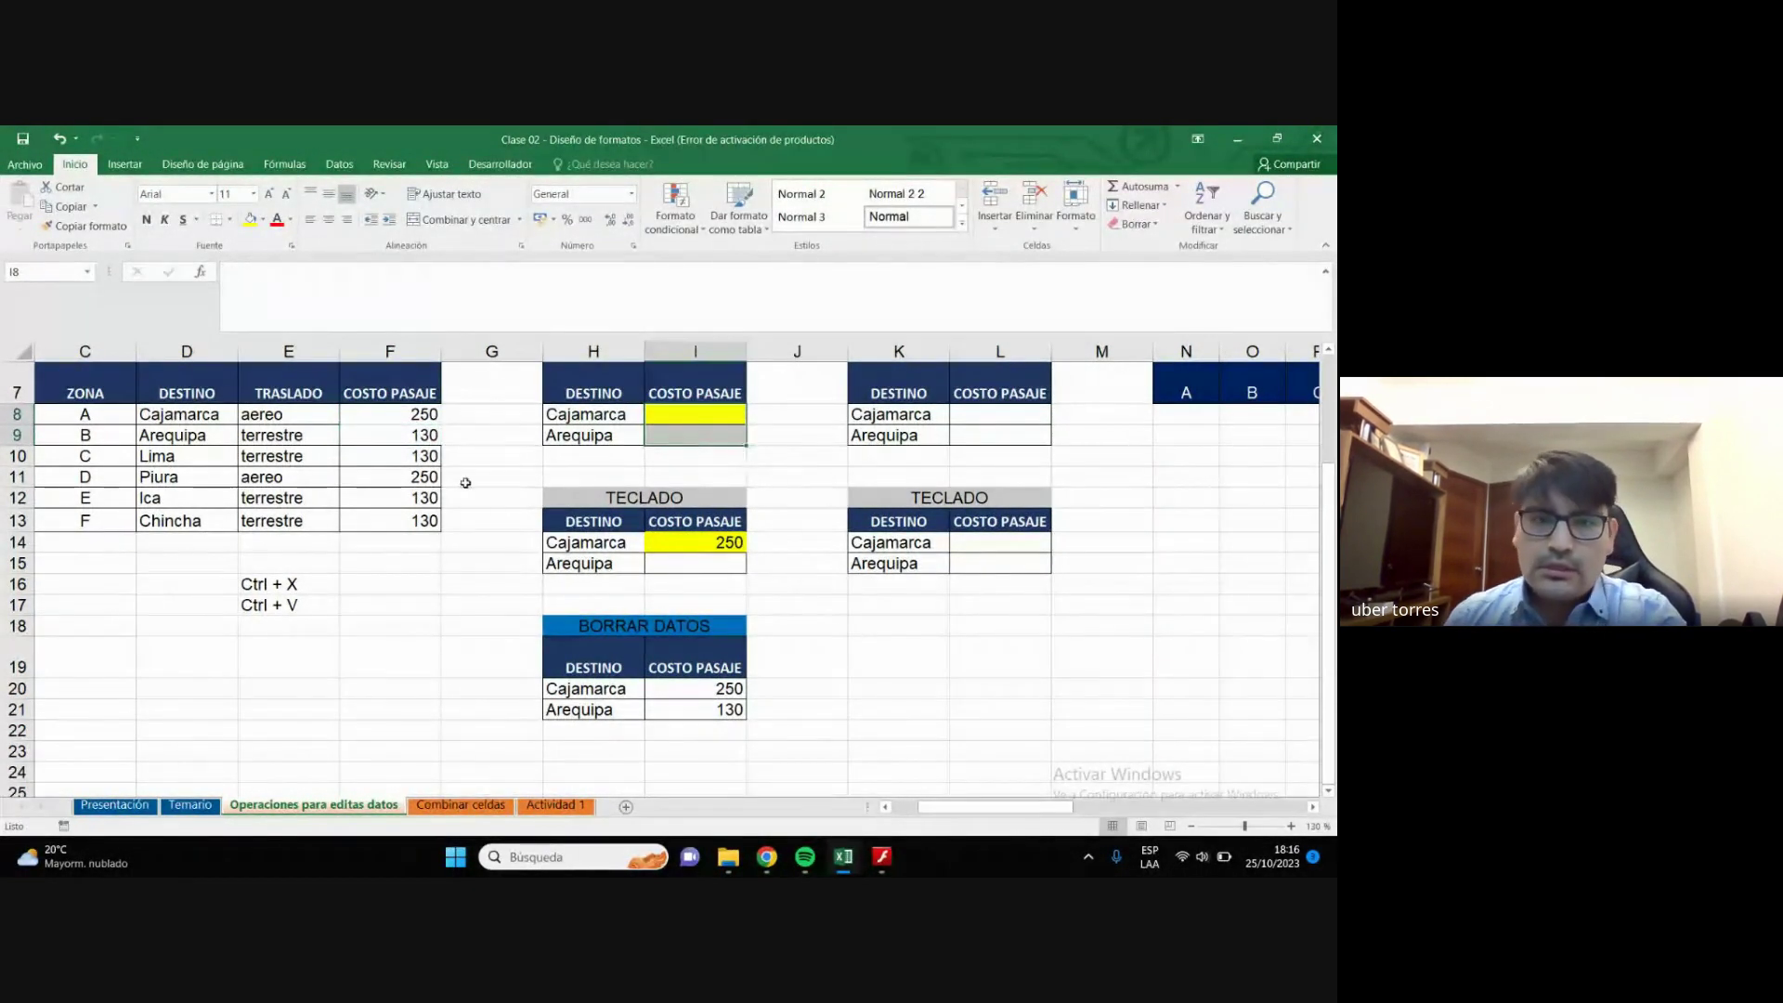
key(Delete)
click(694, 403)
click(690, 418)
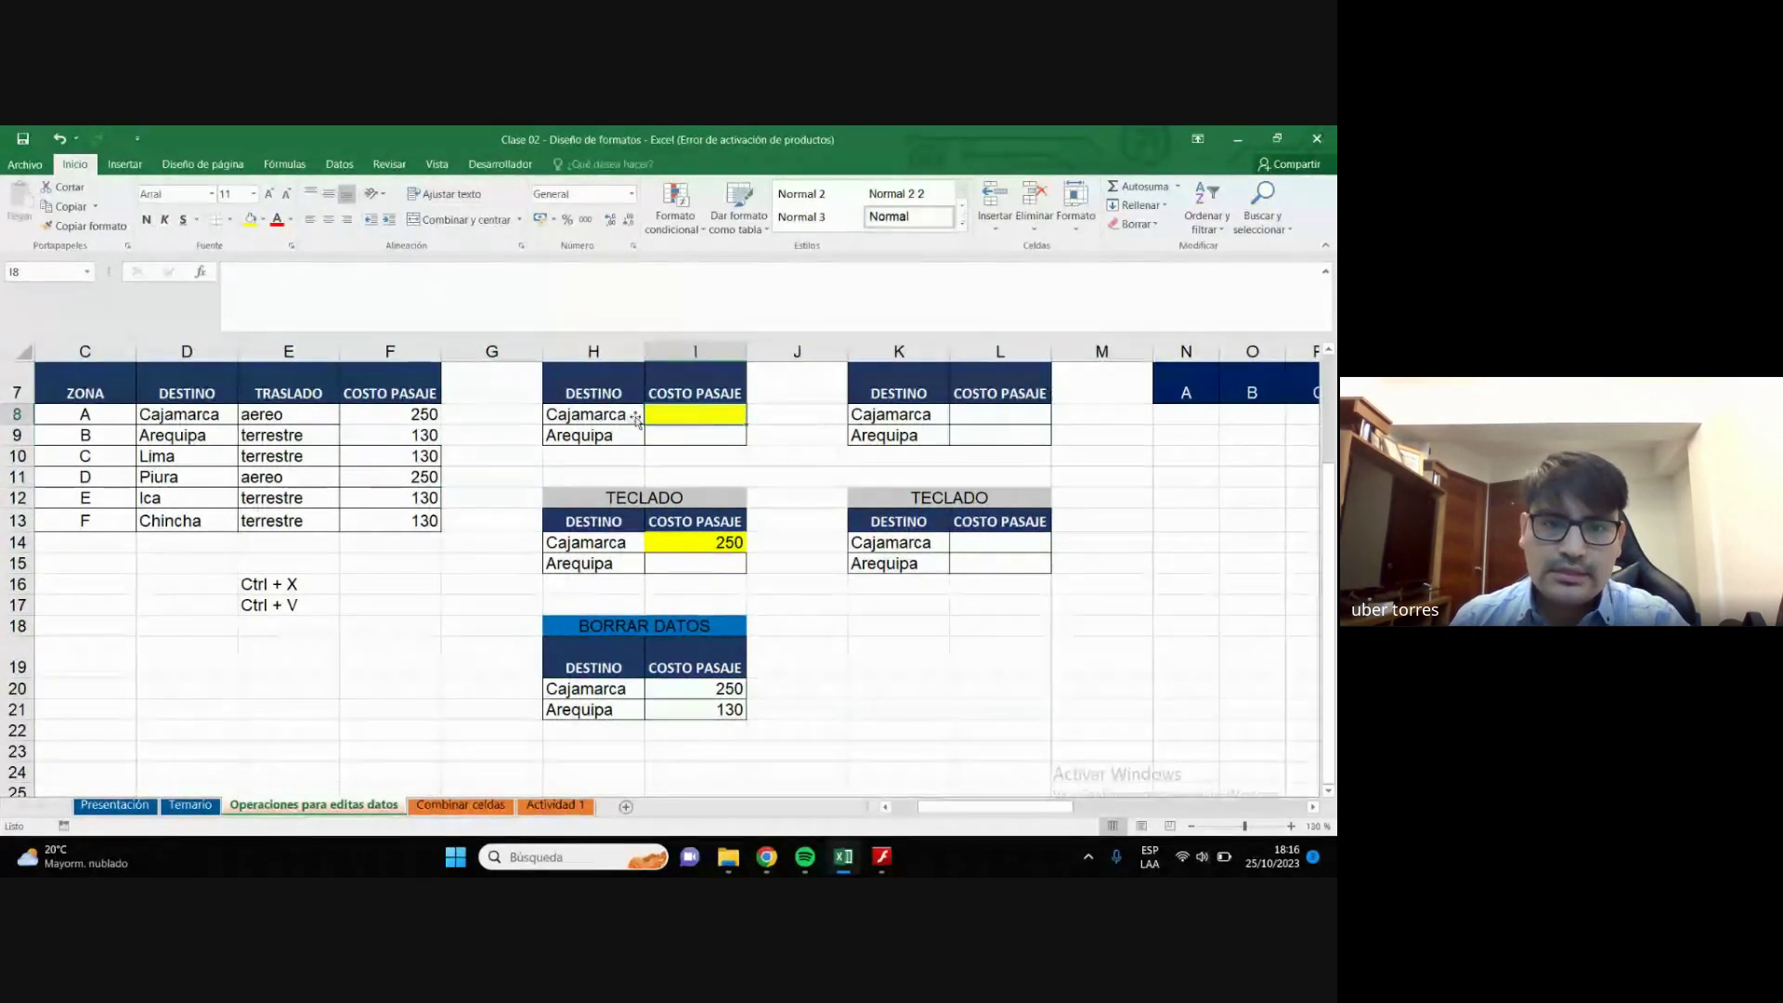
drag(418, 414, 418, 435)
key(ctrl+c)
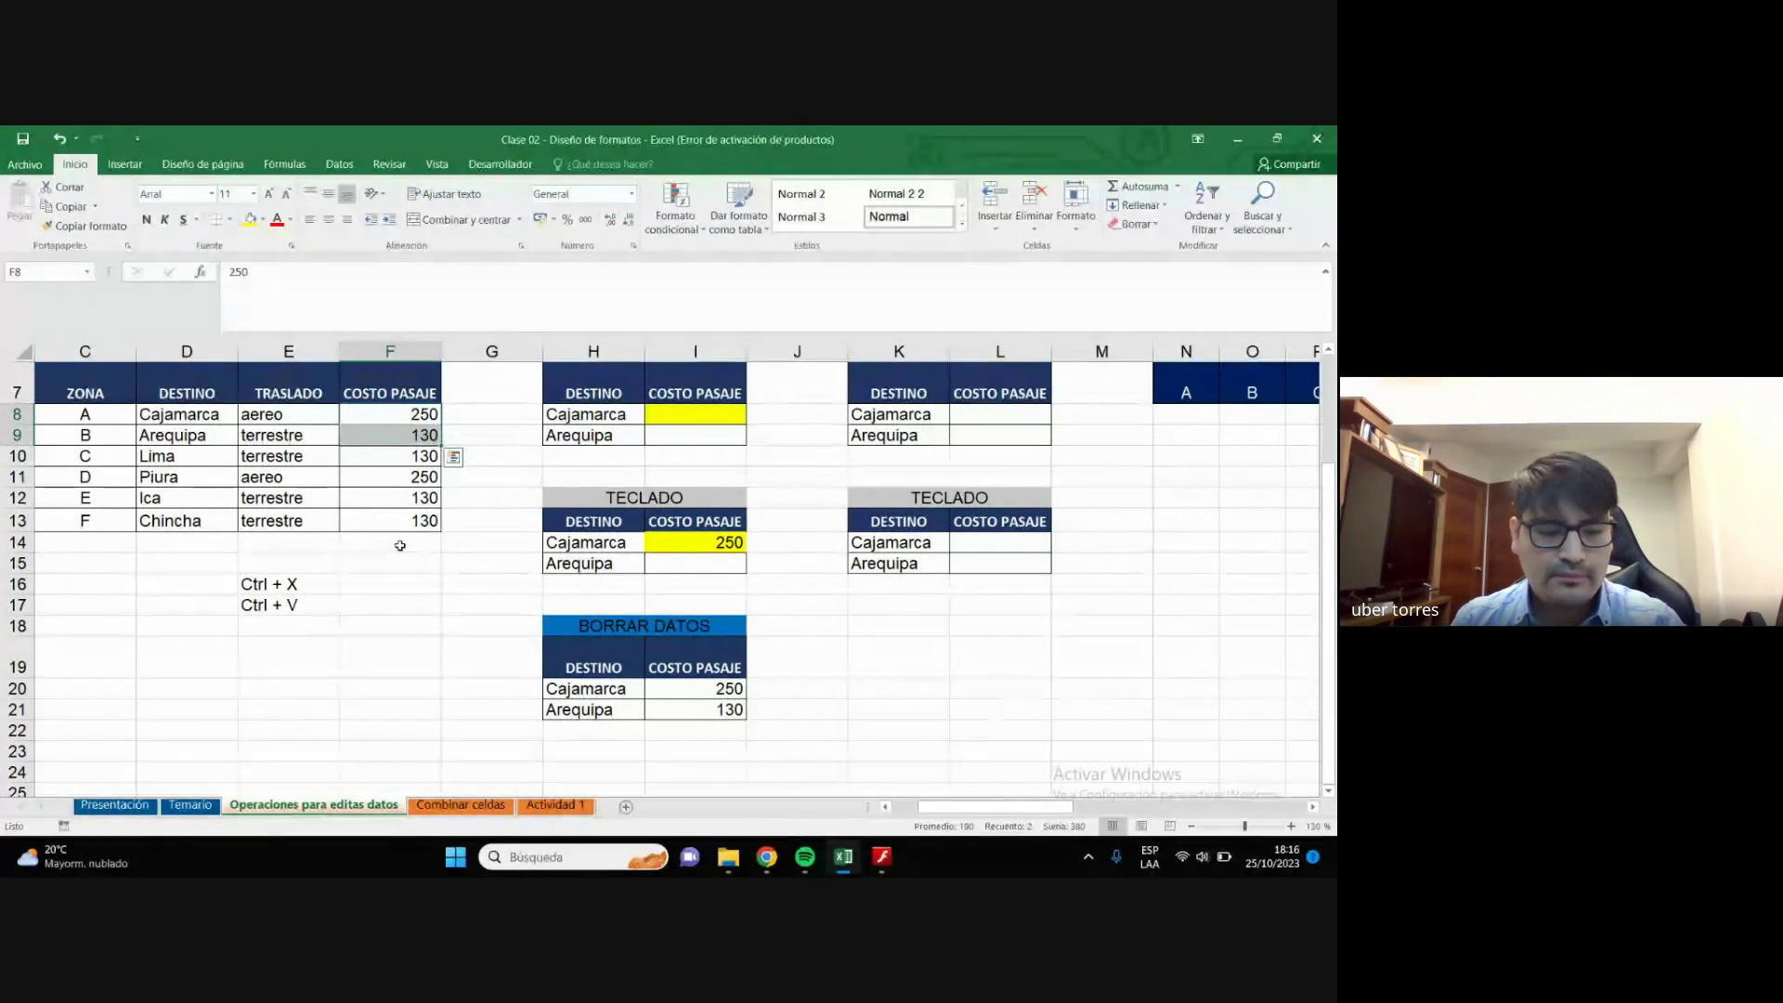
click(700, 413)
key(ctrl+v)
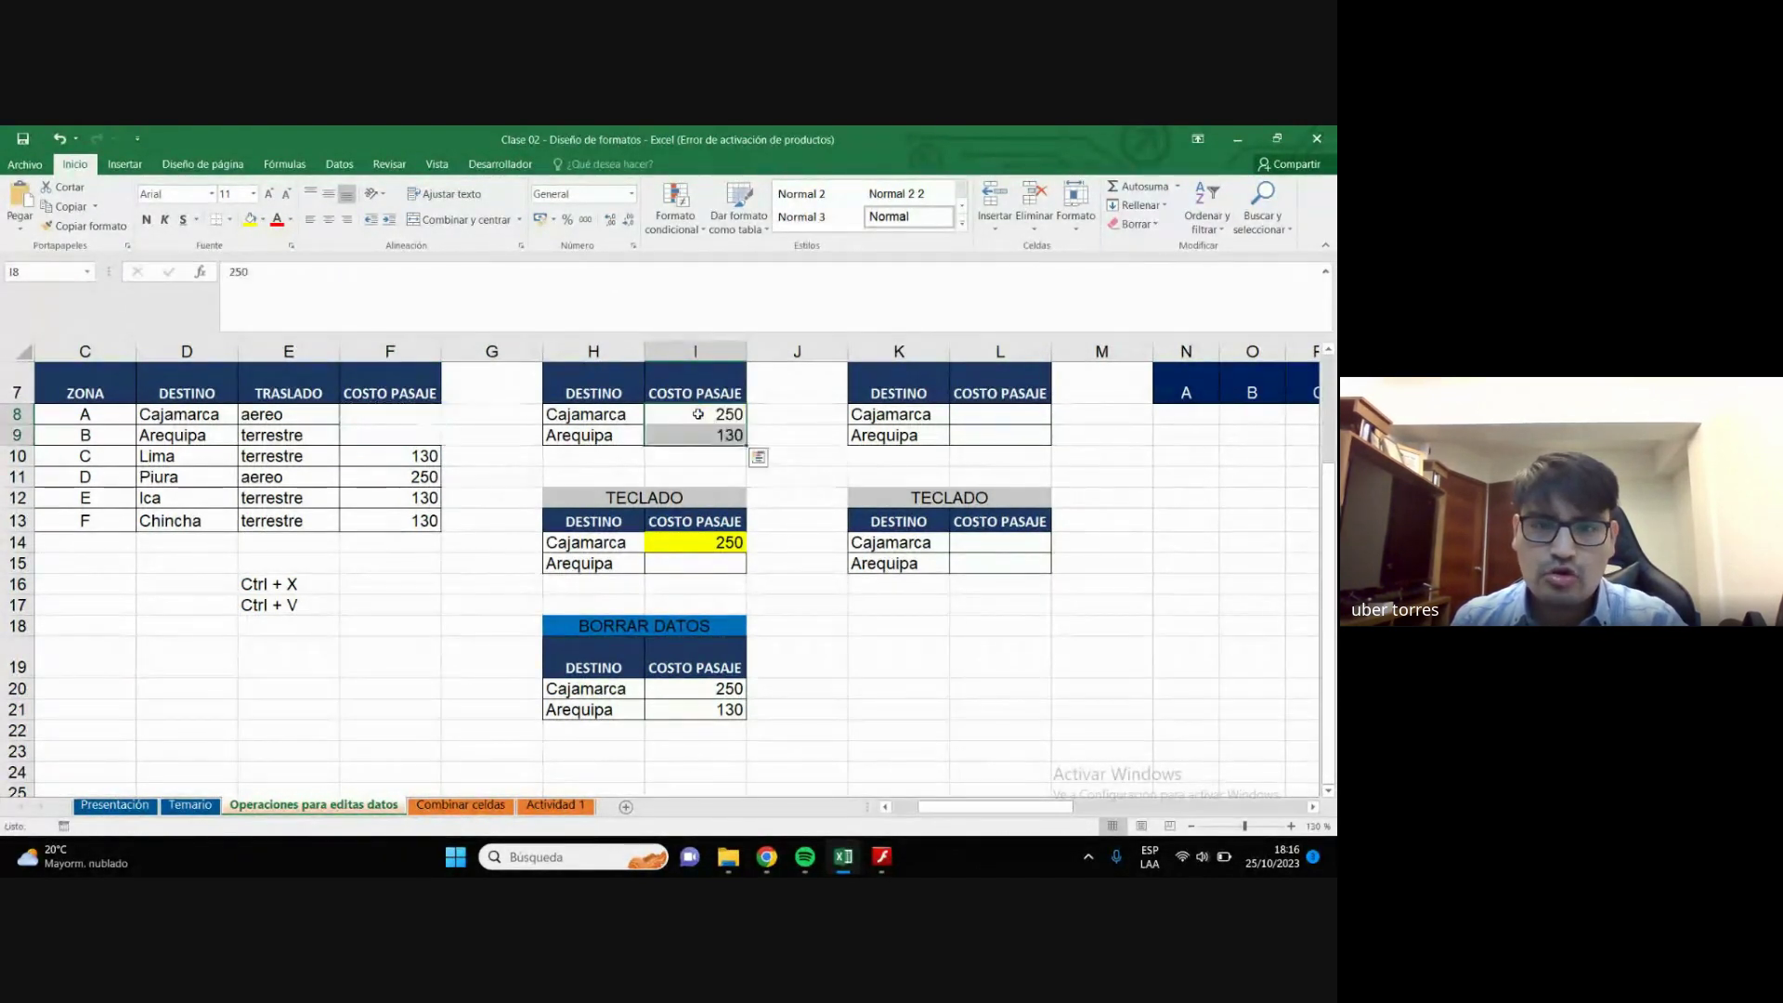
click(485, 439)
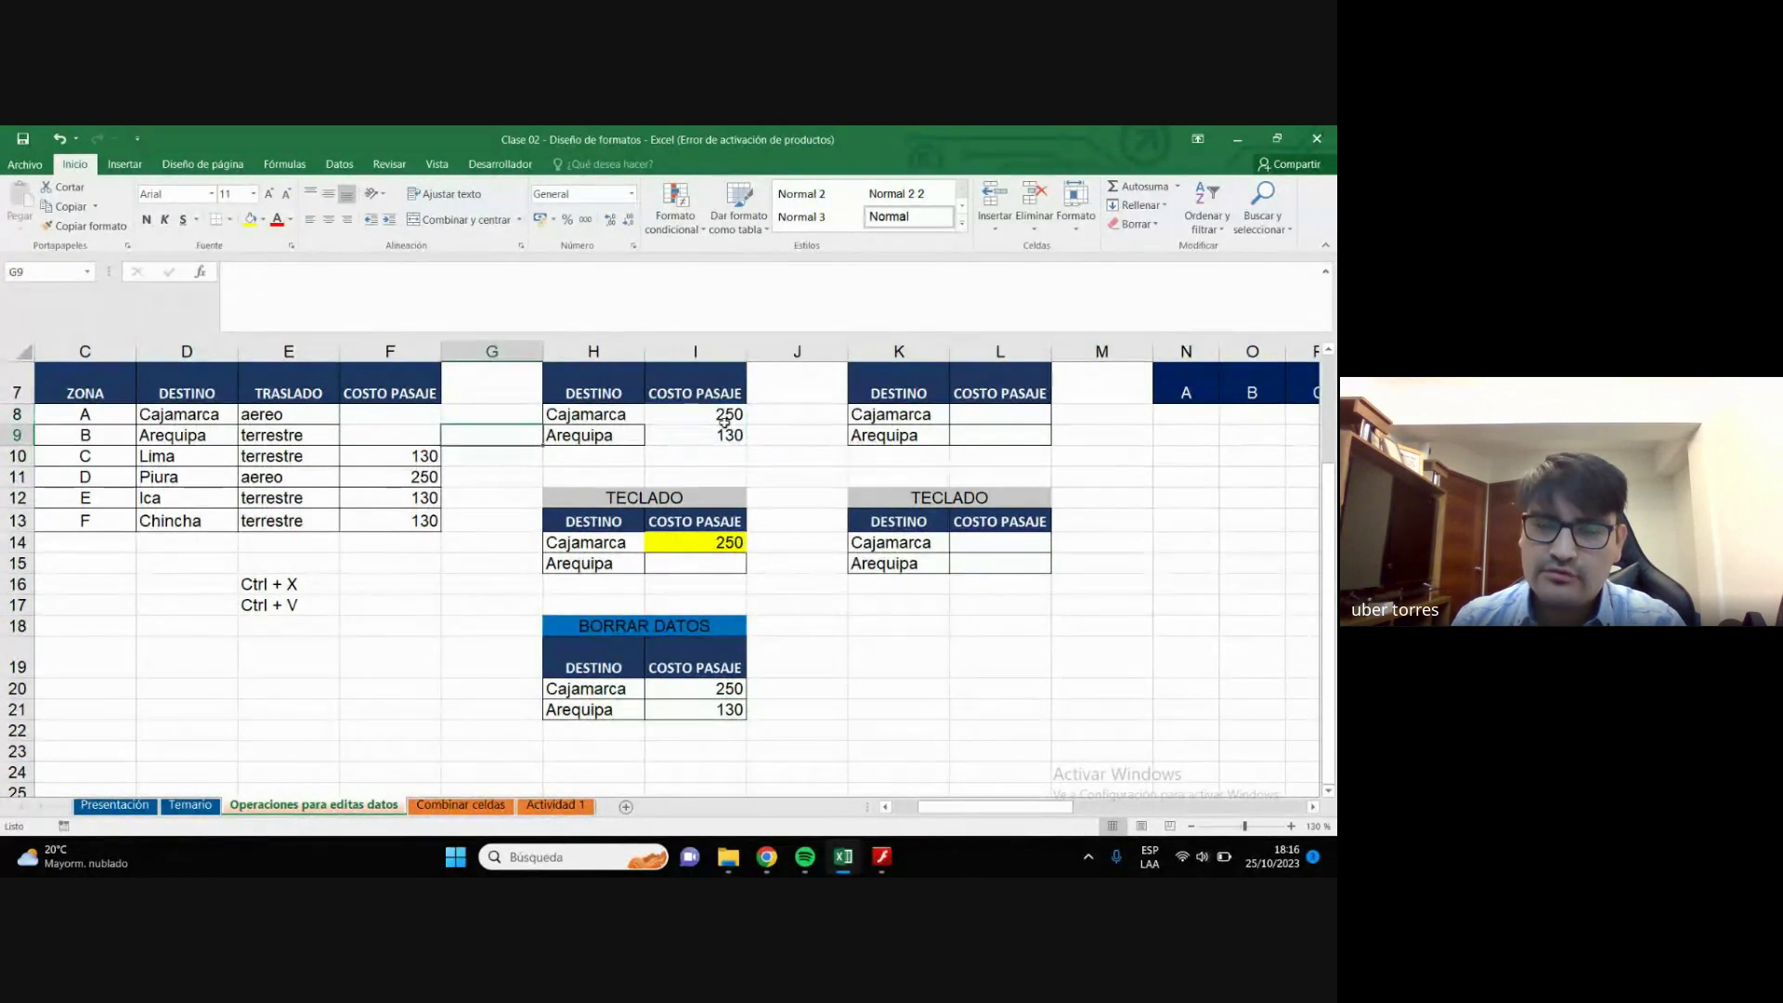
click(407, 429)
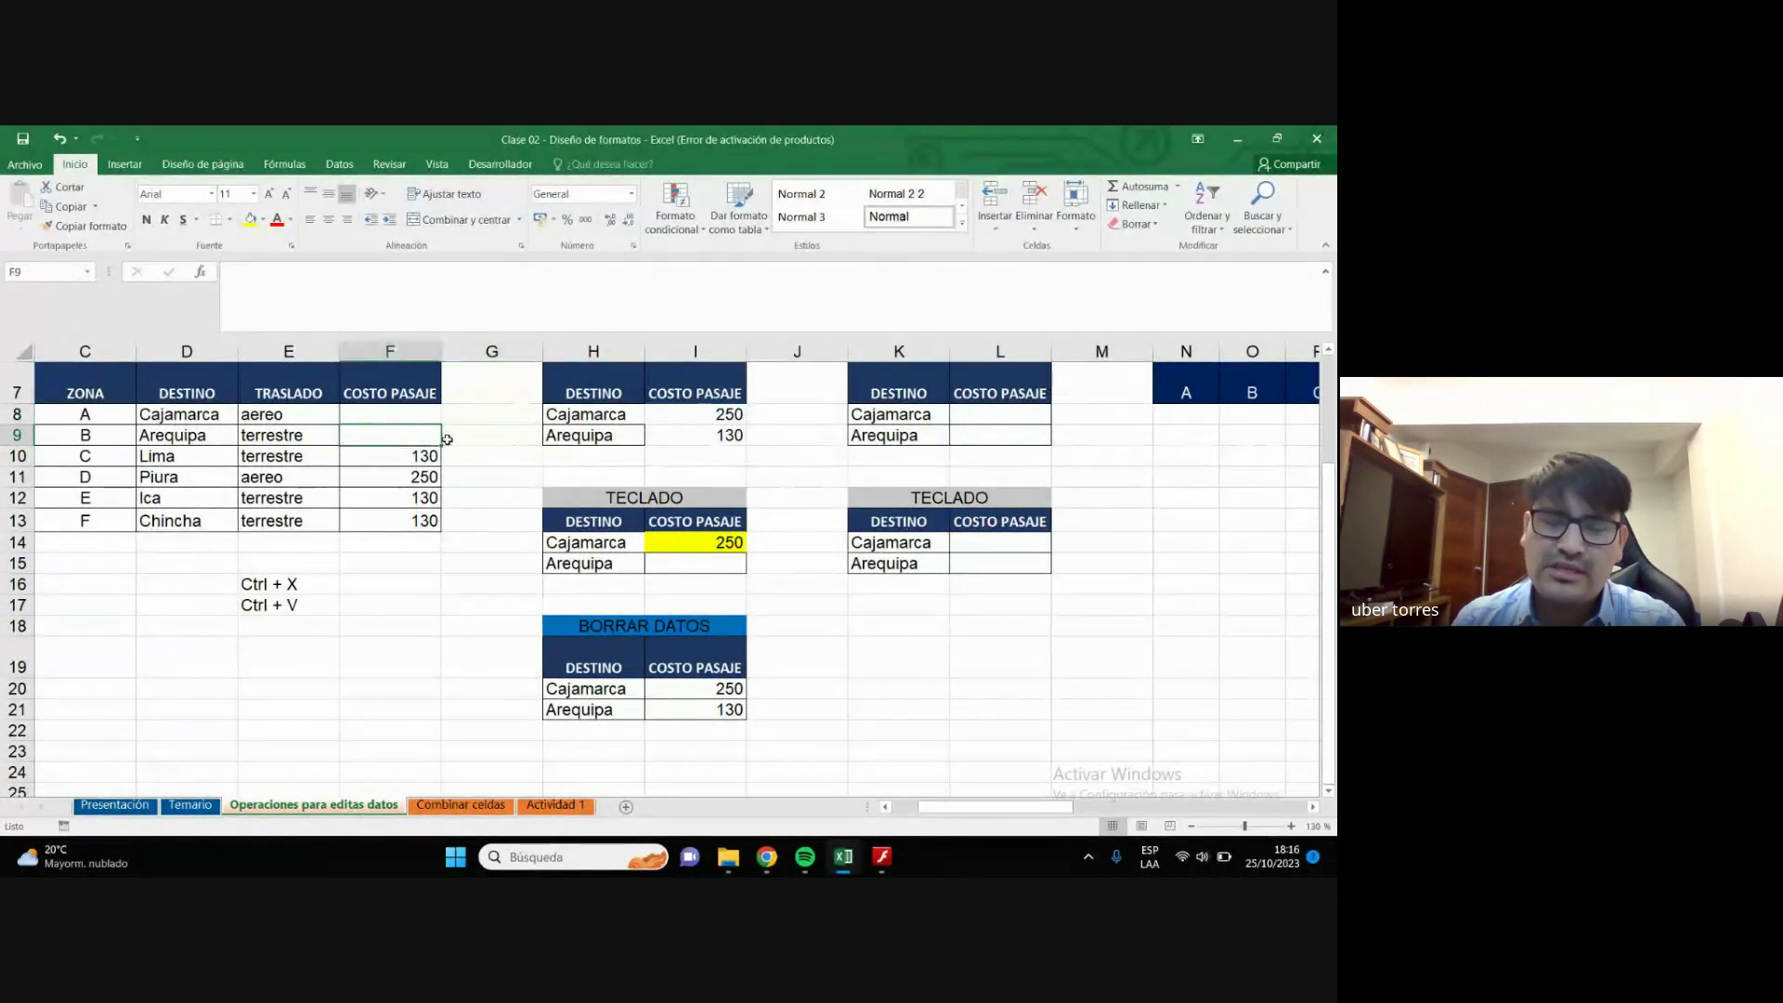
click(493, 451)
mouse_move(407, 455)
mouse_down()
mouse_move(410, 550)
mouse_move(409, 520)
mouse_up()
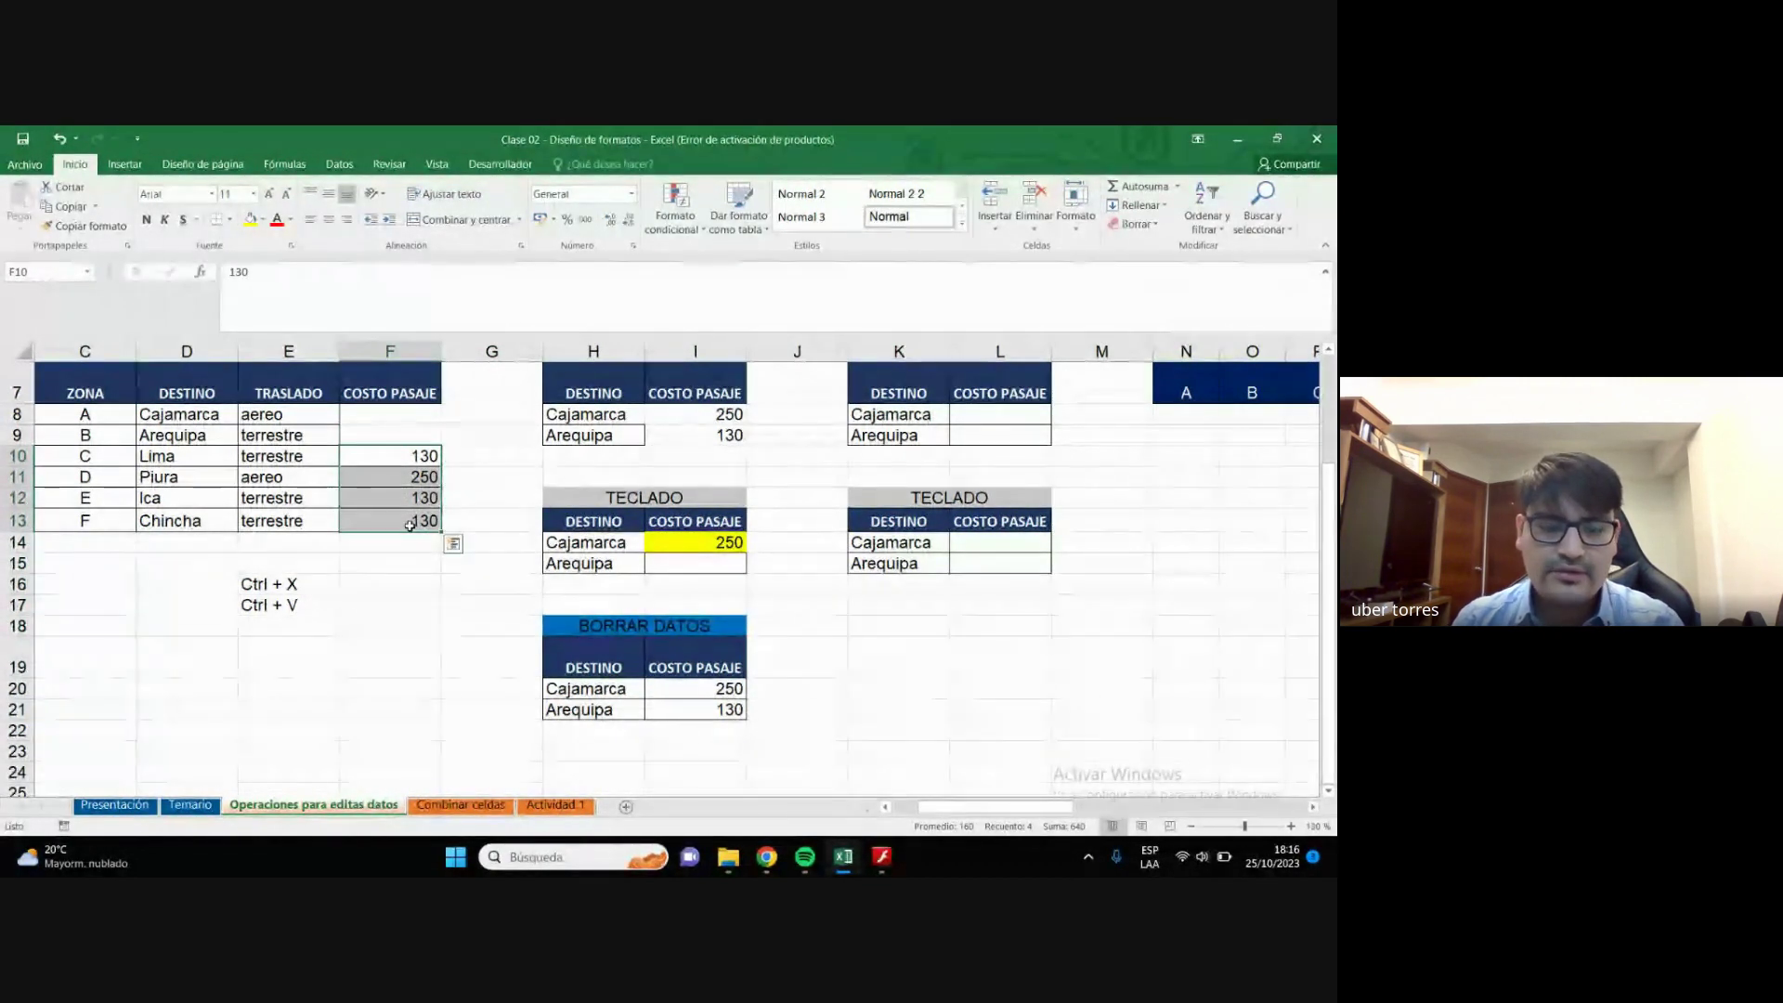
key(ctrl+c)
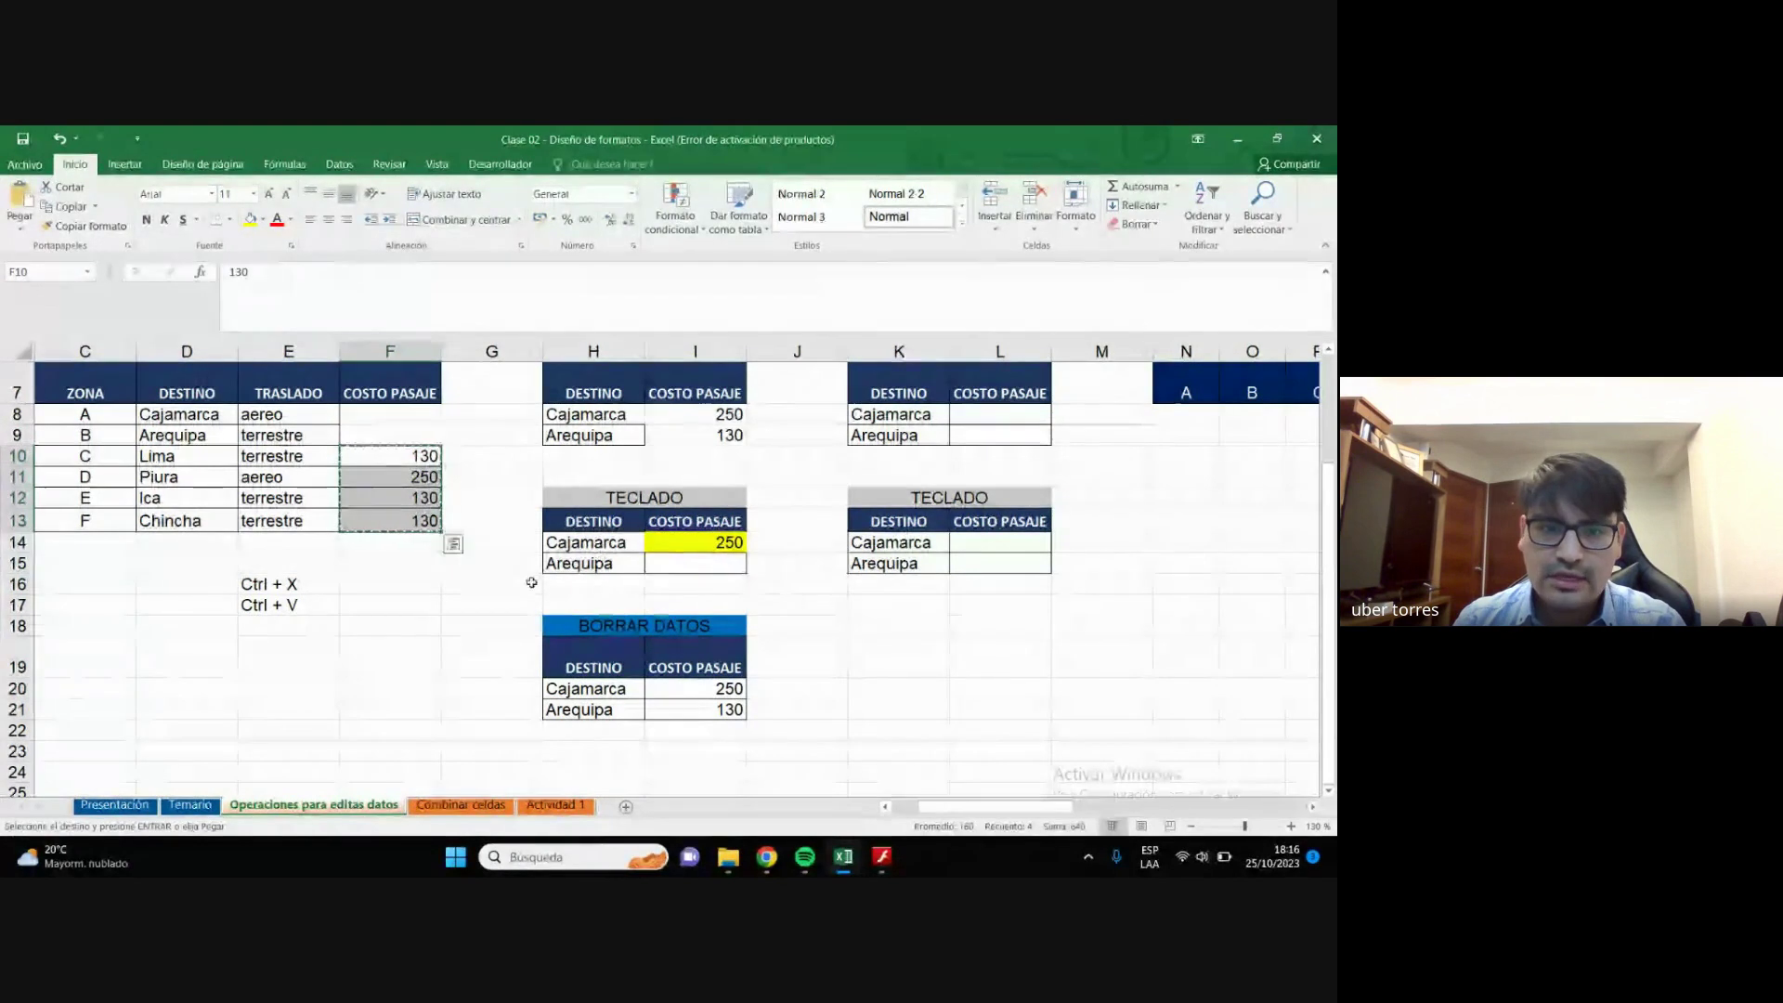
click(405, 580)
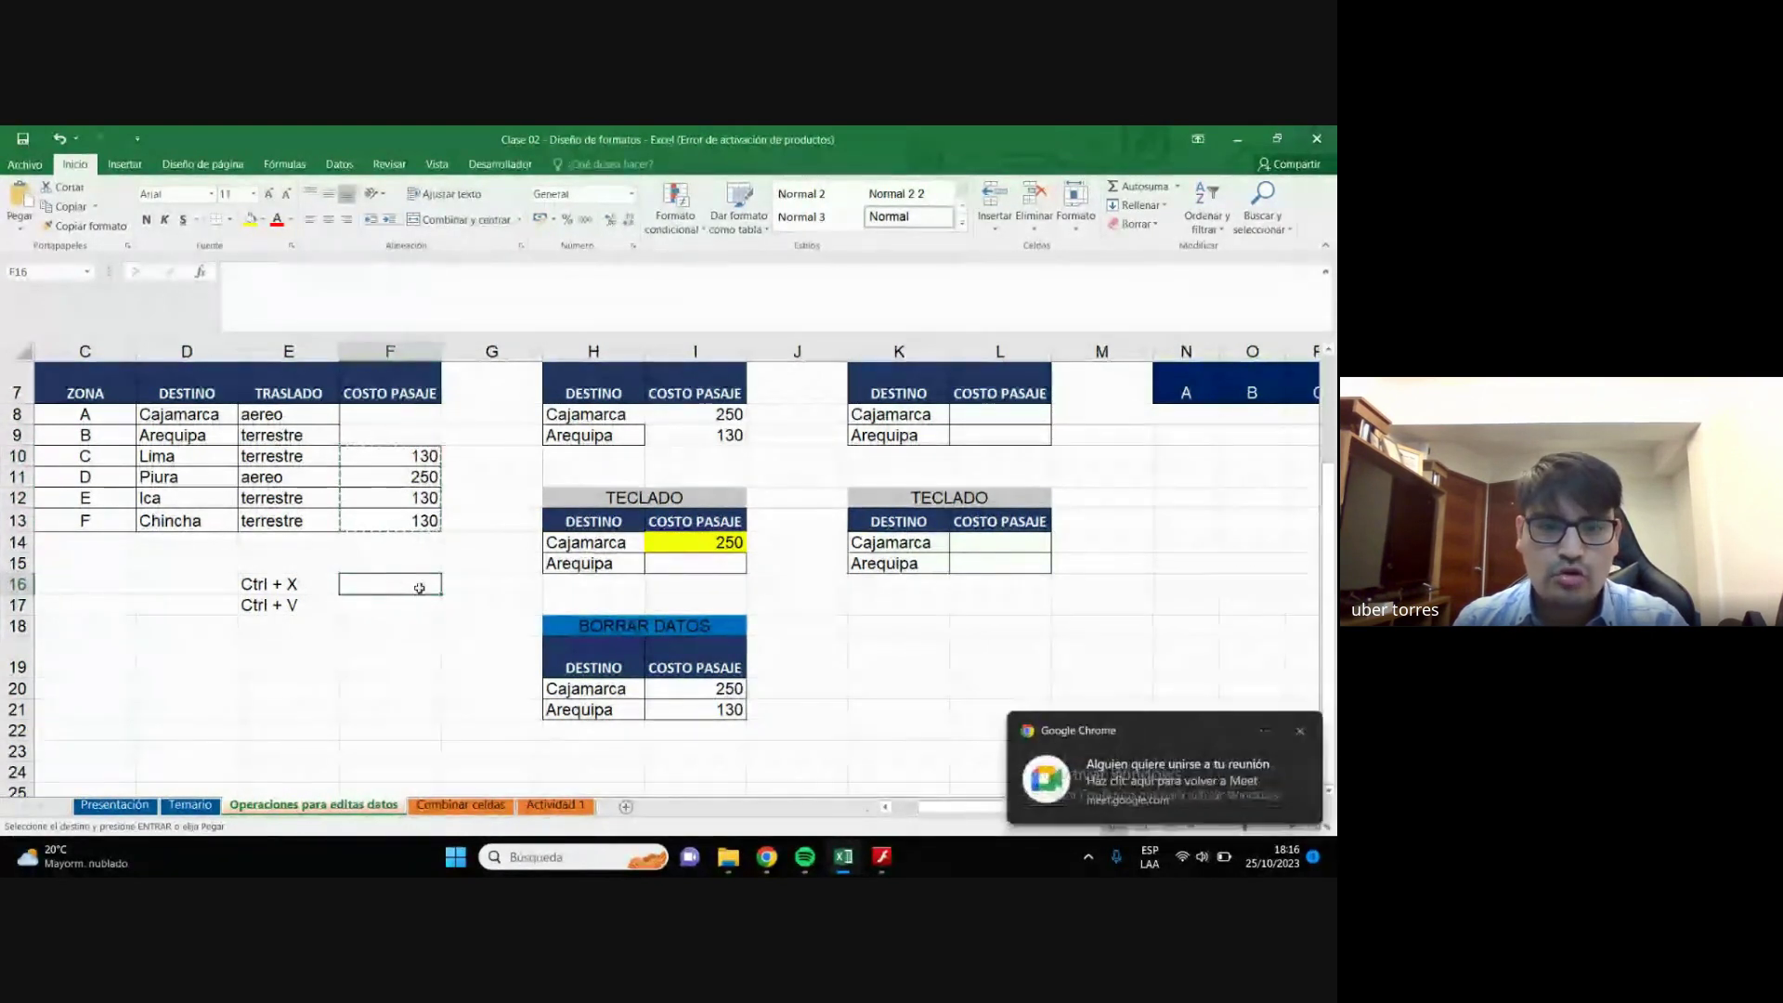
key(ctrl+v)
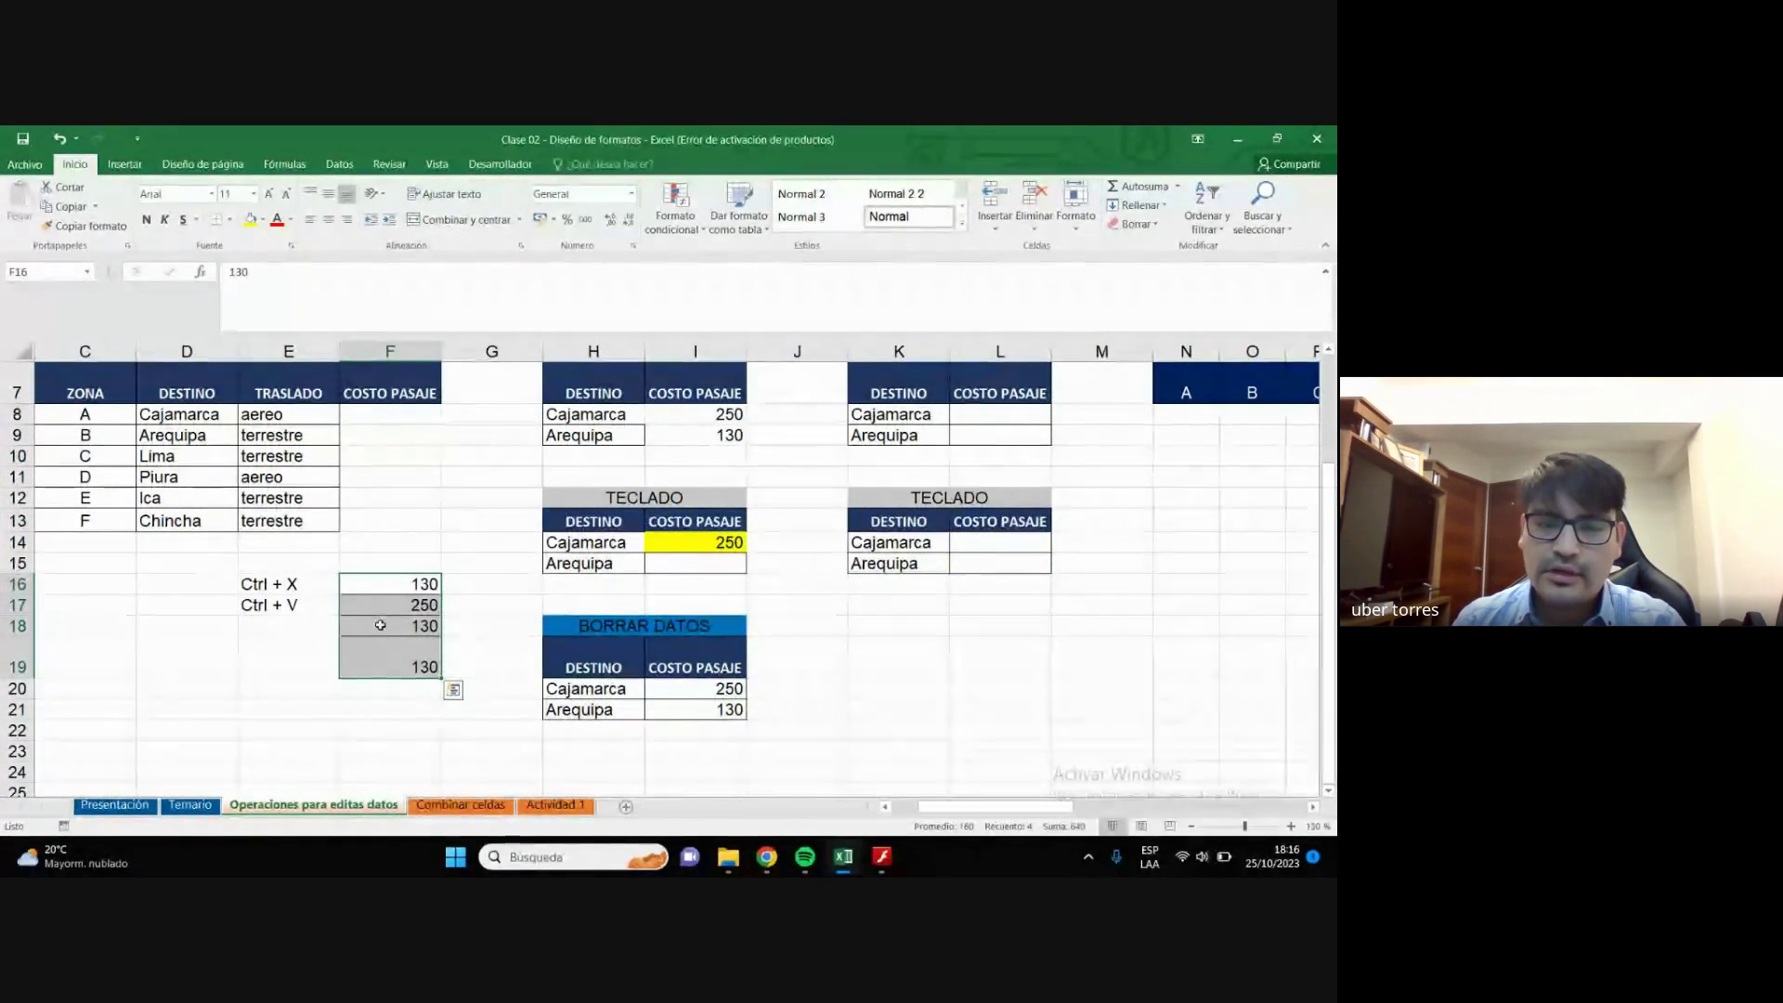
key(ctrl+z)
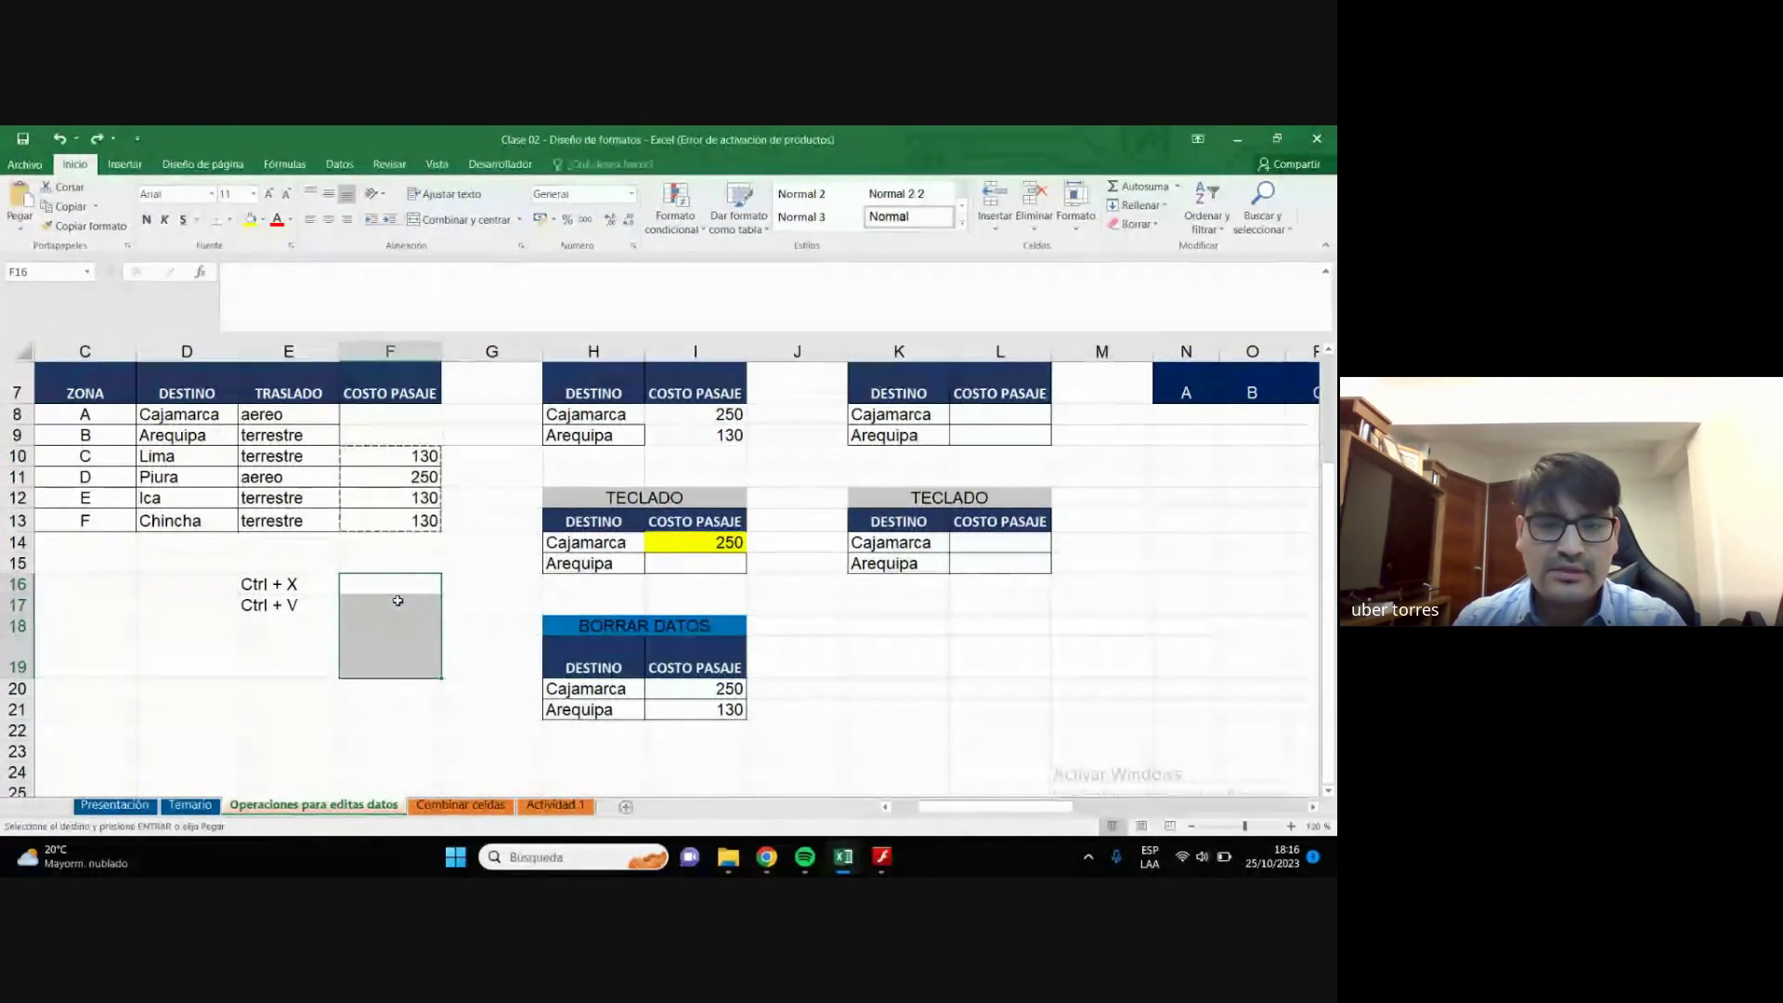
key(ctrl+z)
Confirm F8 still holds 250 and I8 is empty, then switch to the Google Meet window.
scroll(498, 560, up, 1)
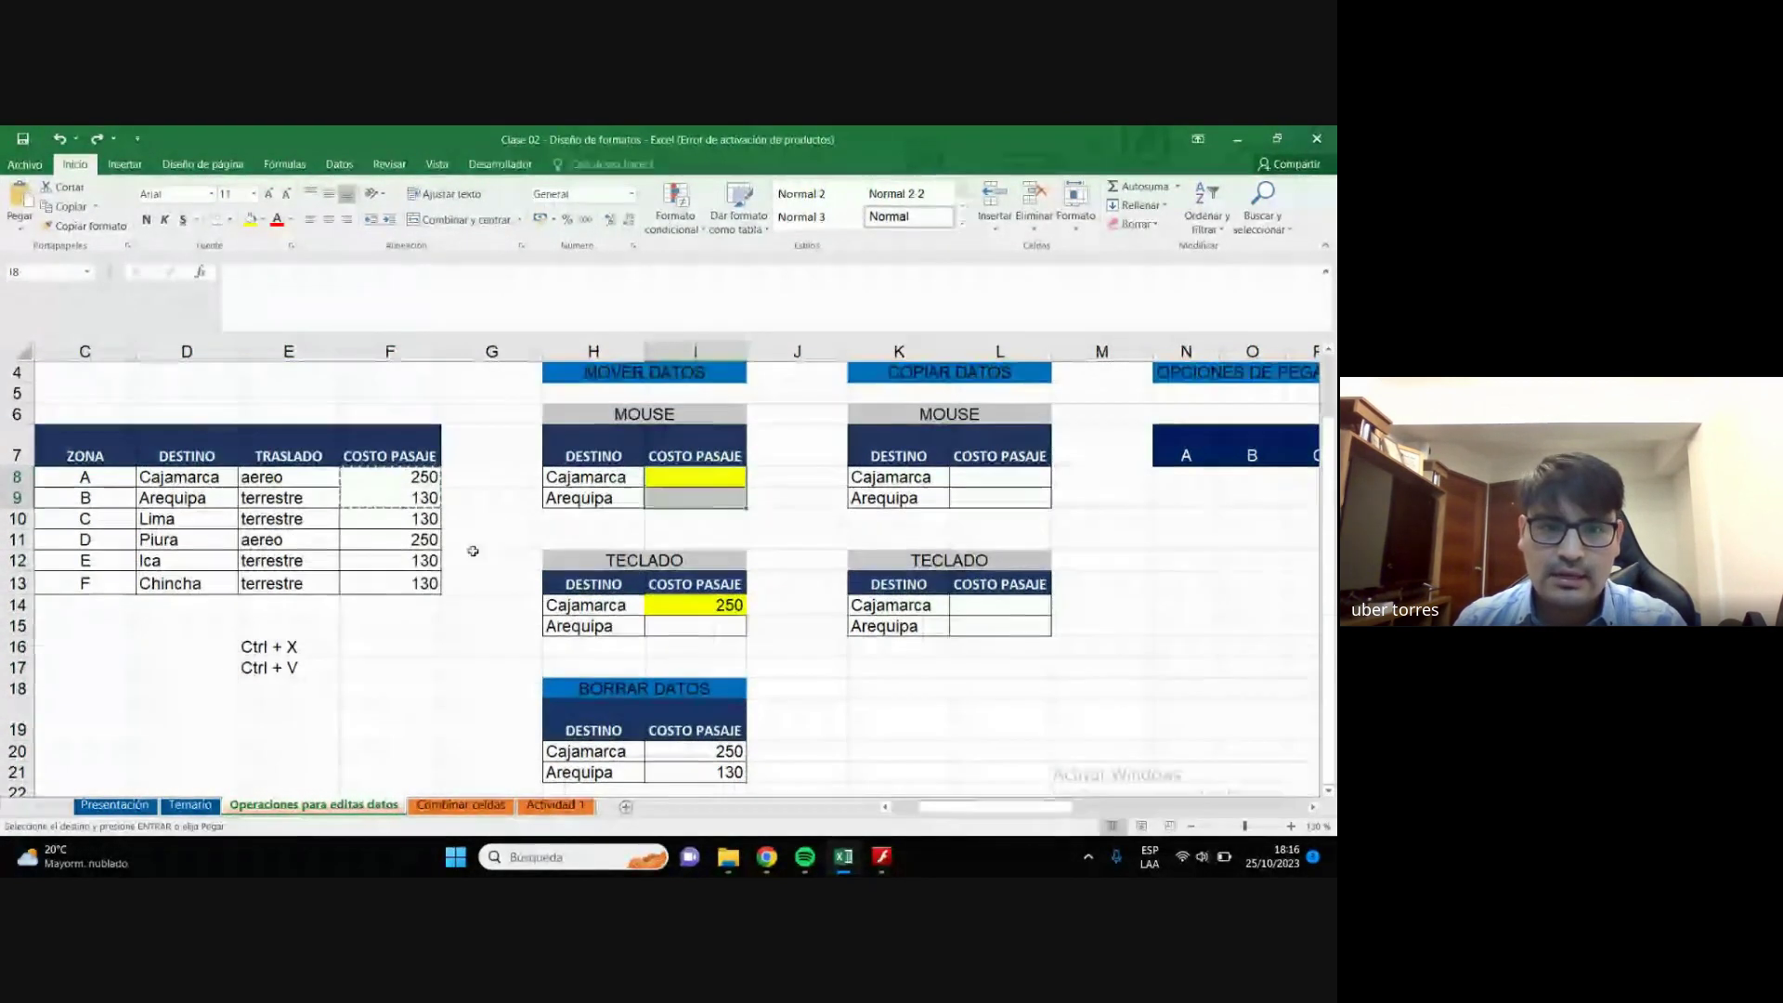
scroll(670, 508, up, 1)
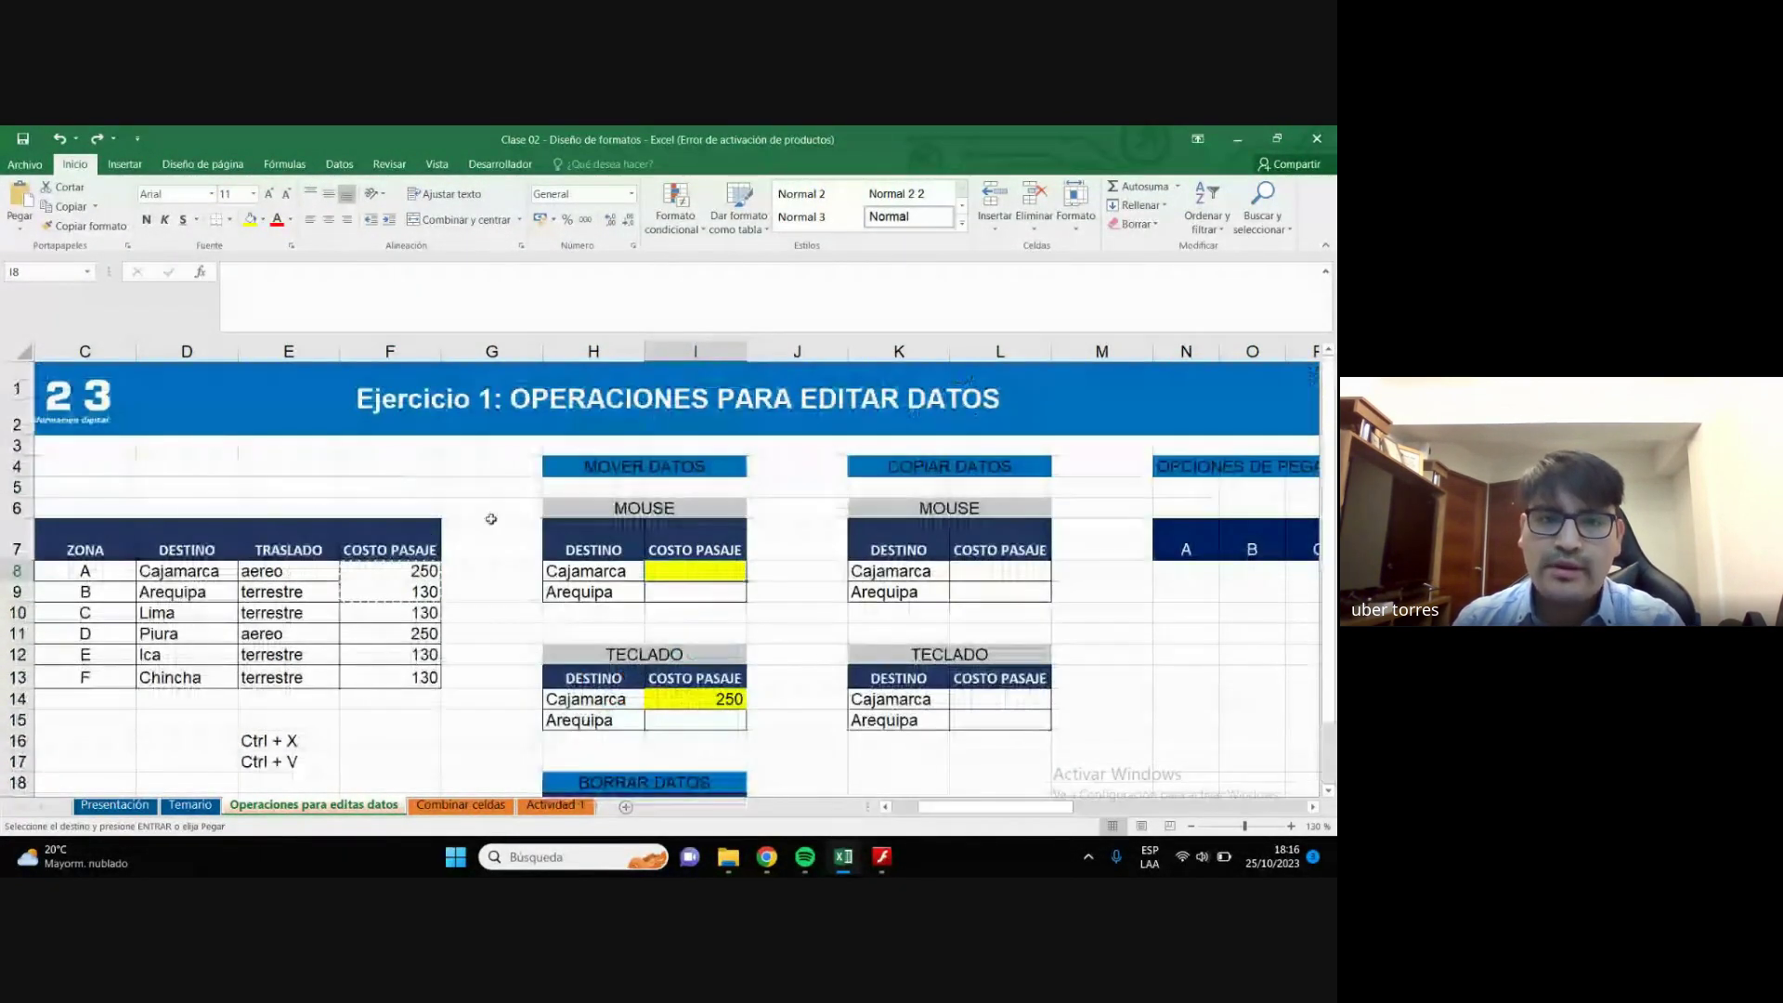
click(355, 566)
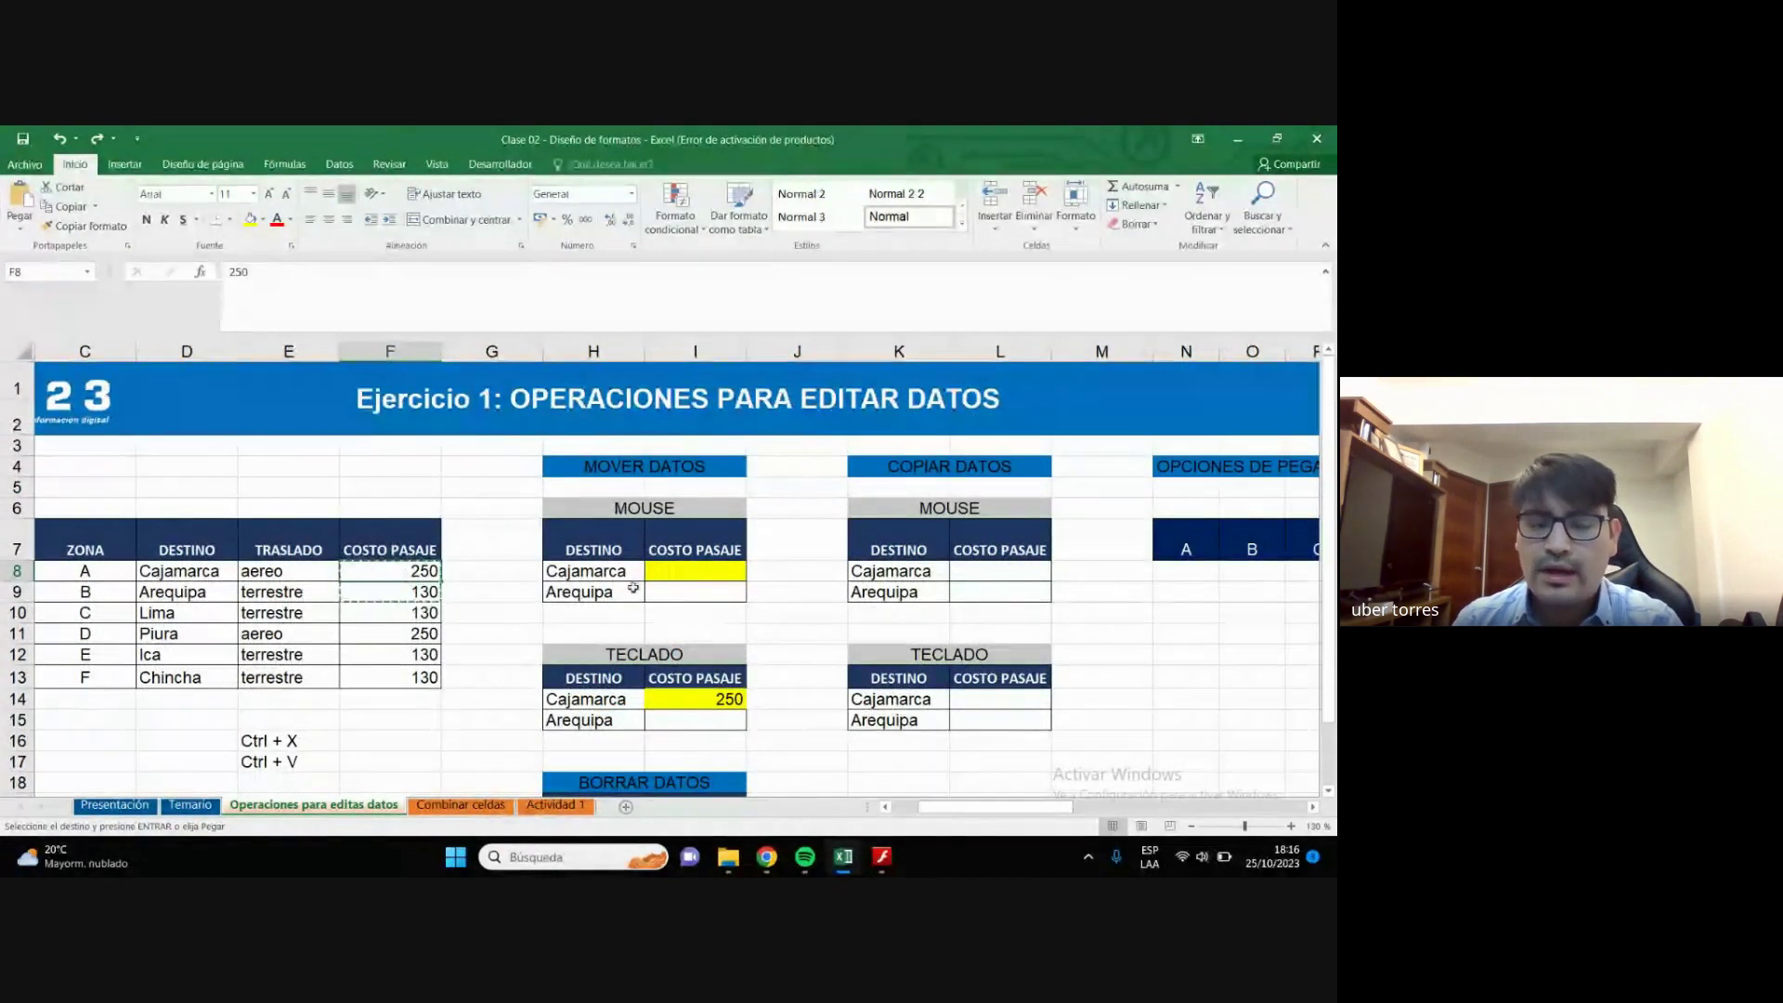
click(683, 575)
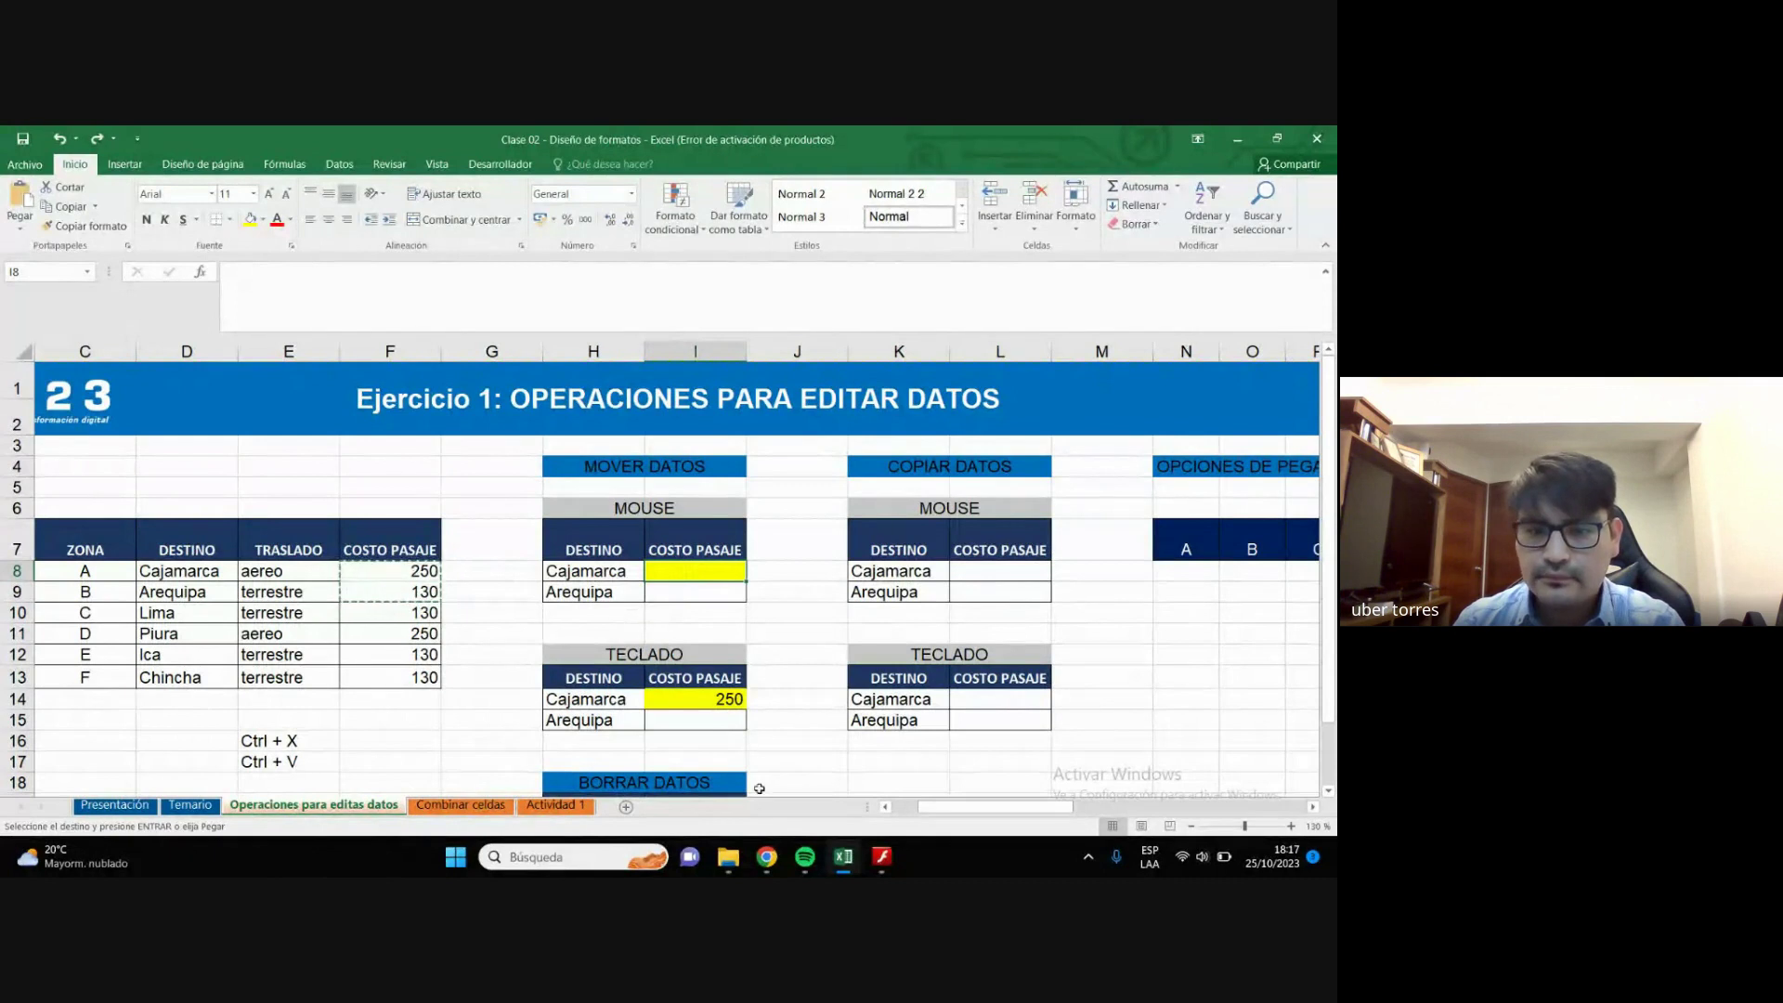
mouse_move(766, 856)
click(701, 764)
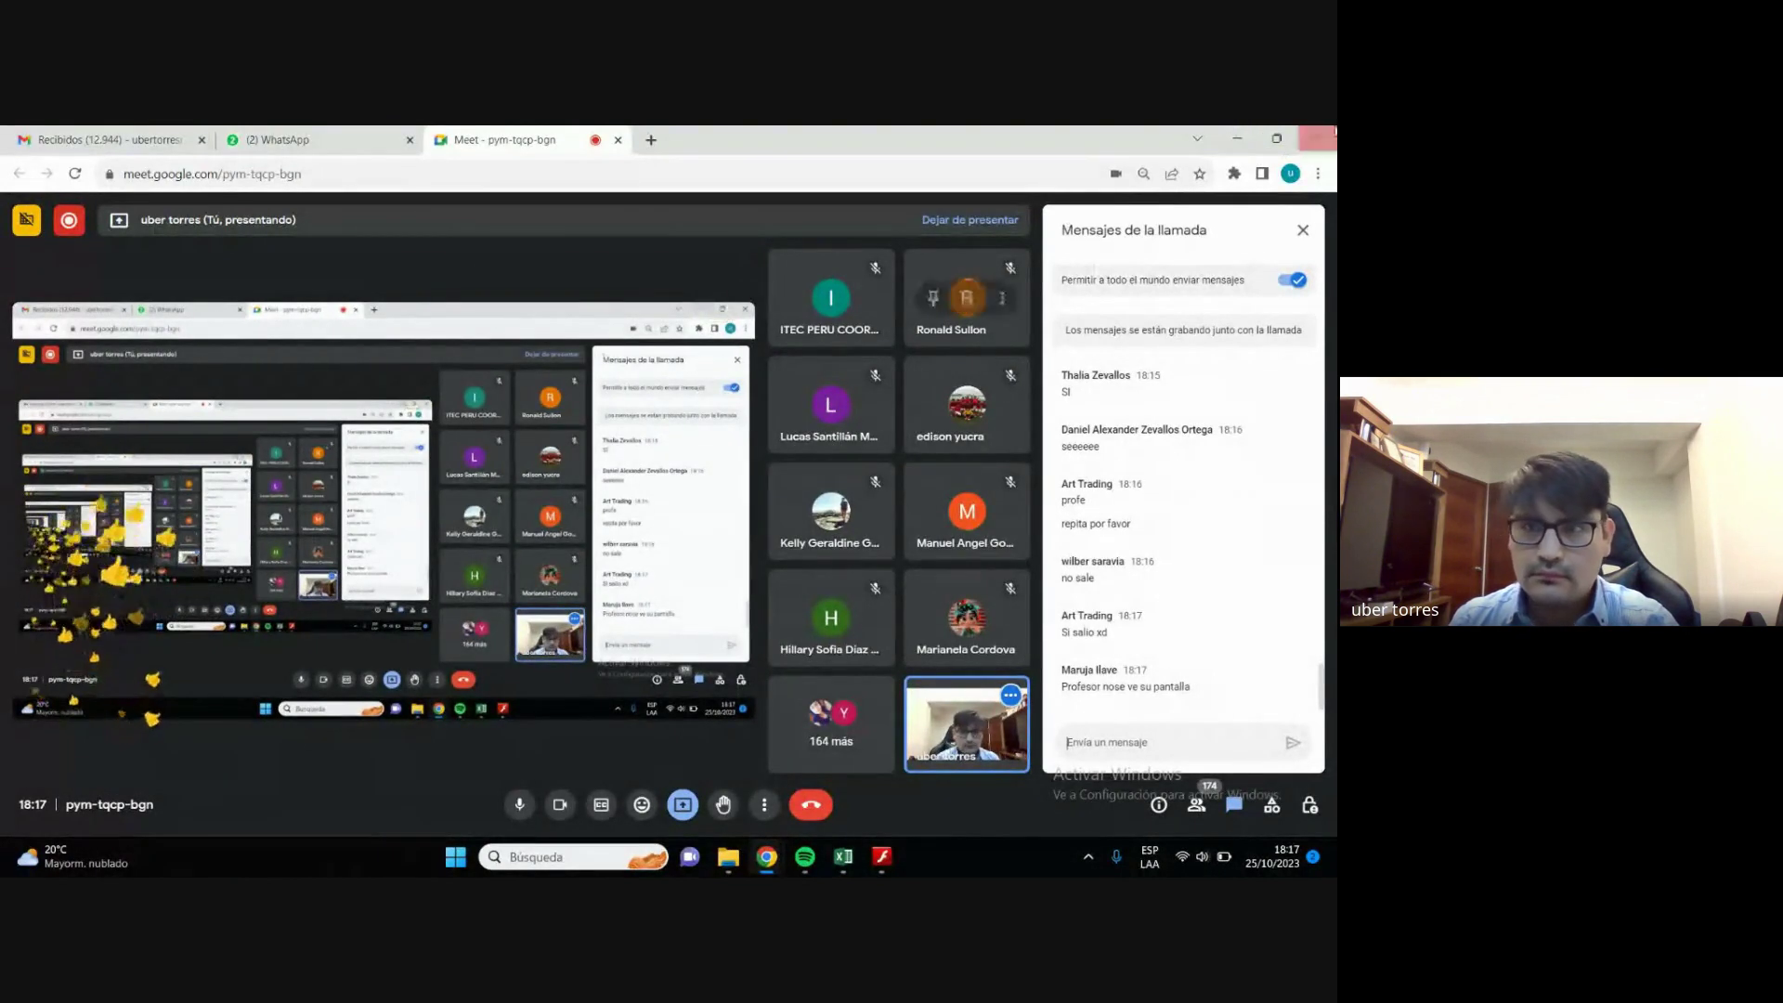
Minimize Meet, dismiss the screen-sharing notice, check the call again, then minimize it back to Excel.
click(1237, 139)
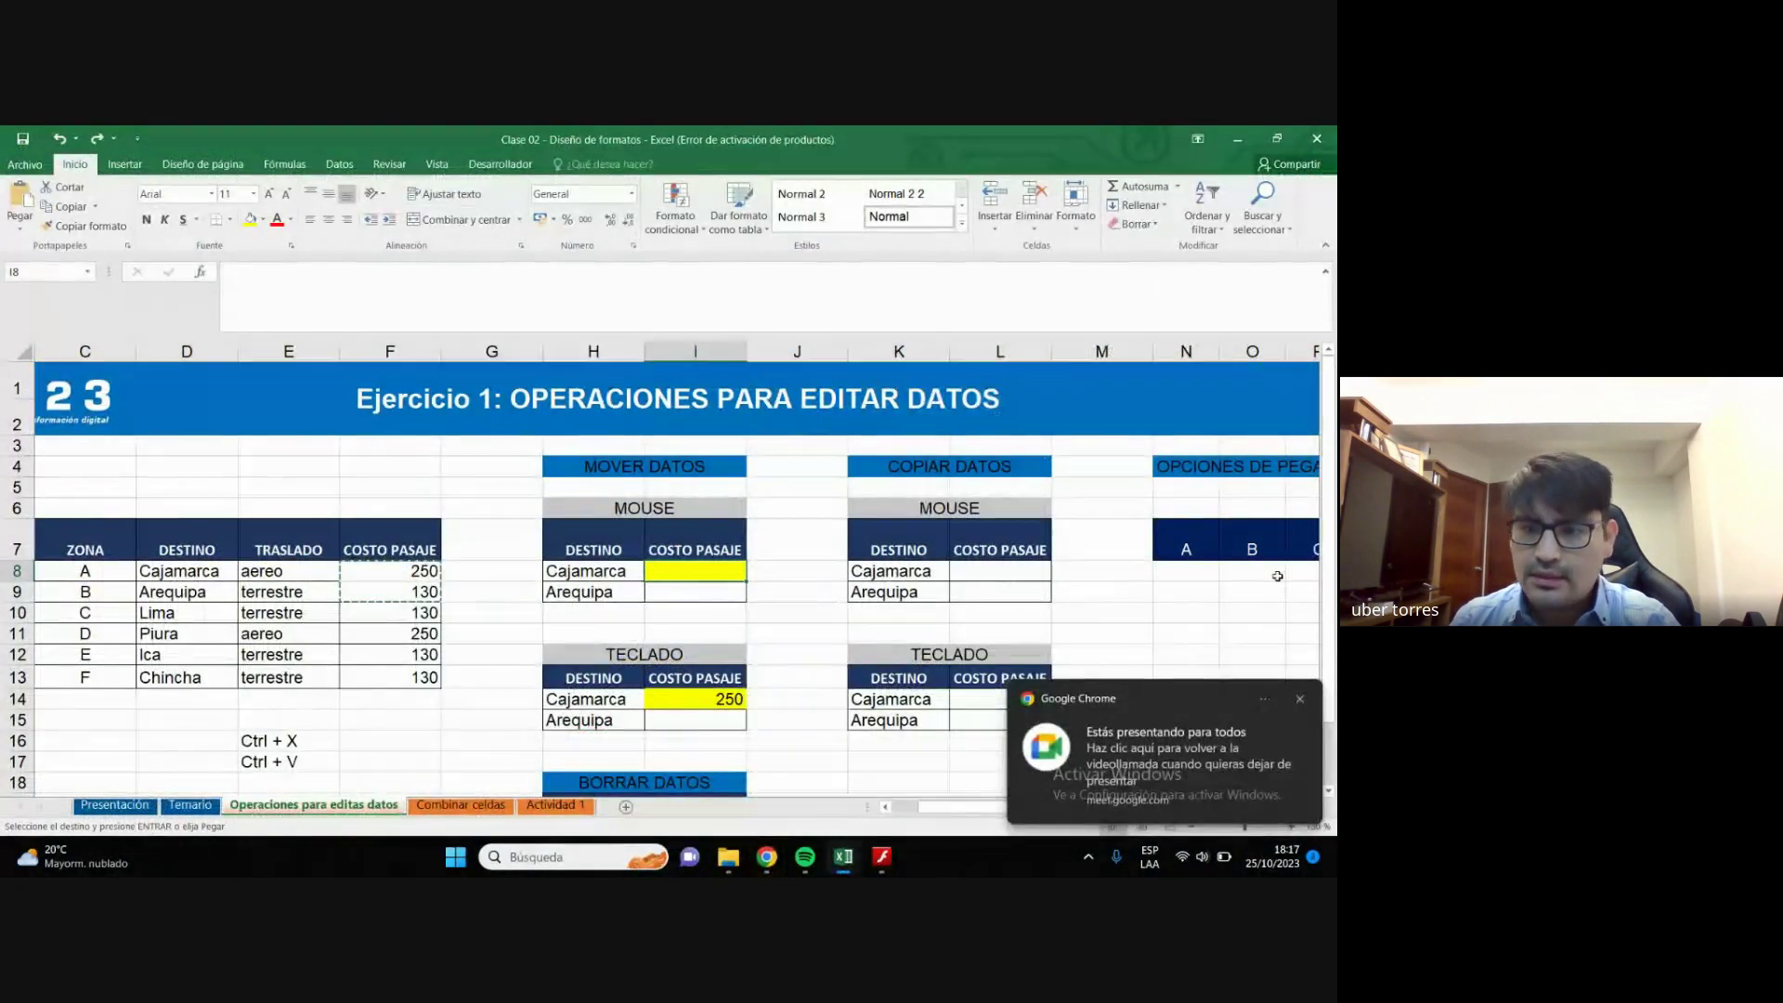
click(1299, 700)
scroll(902, 613, down, 3)
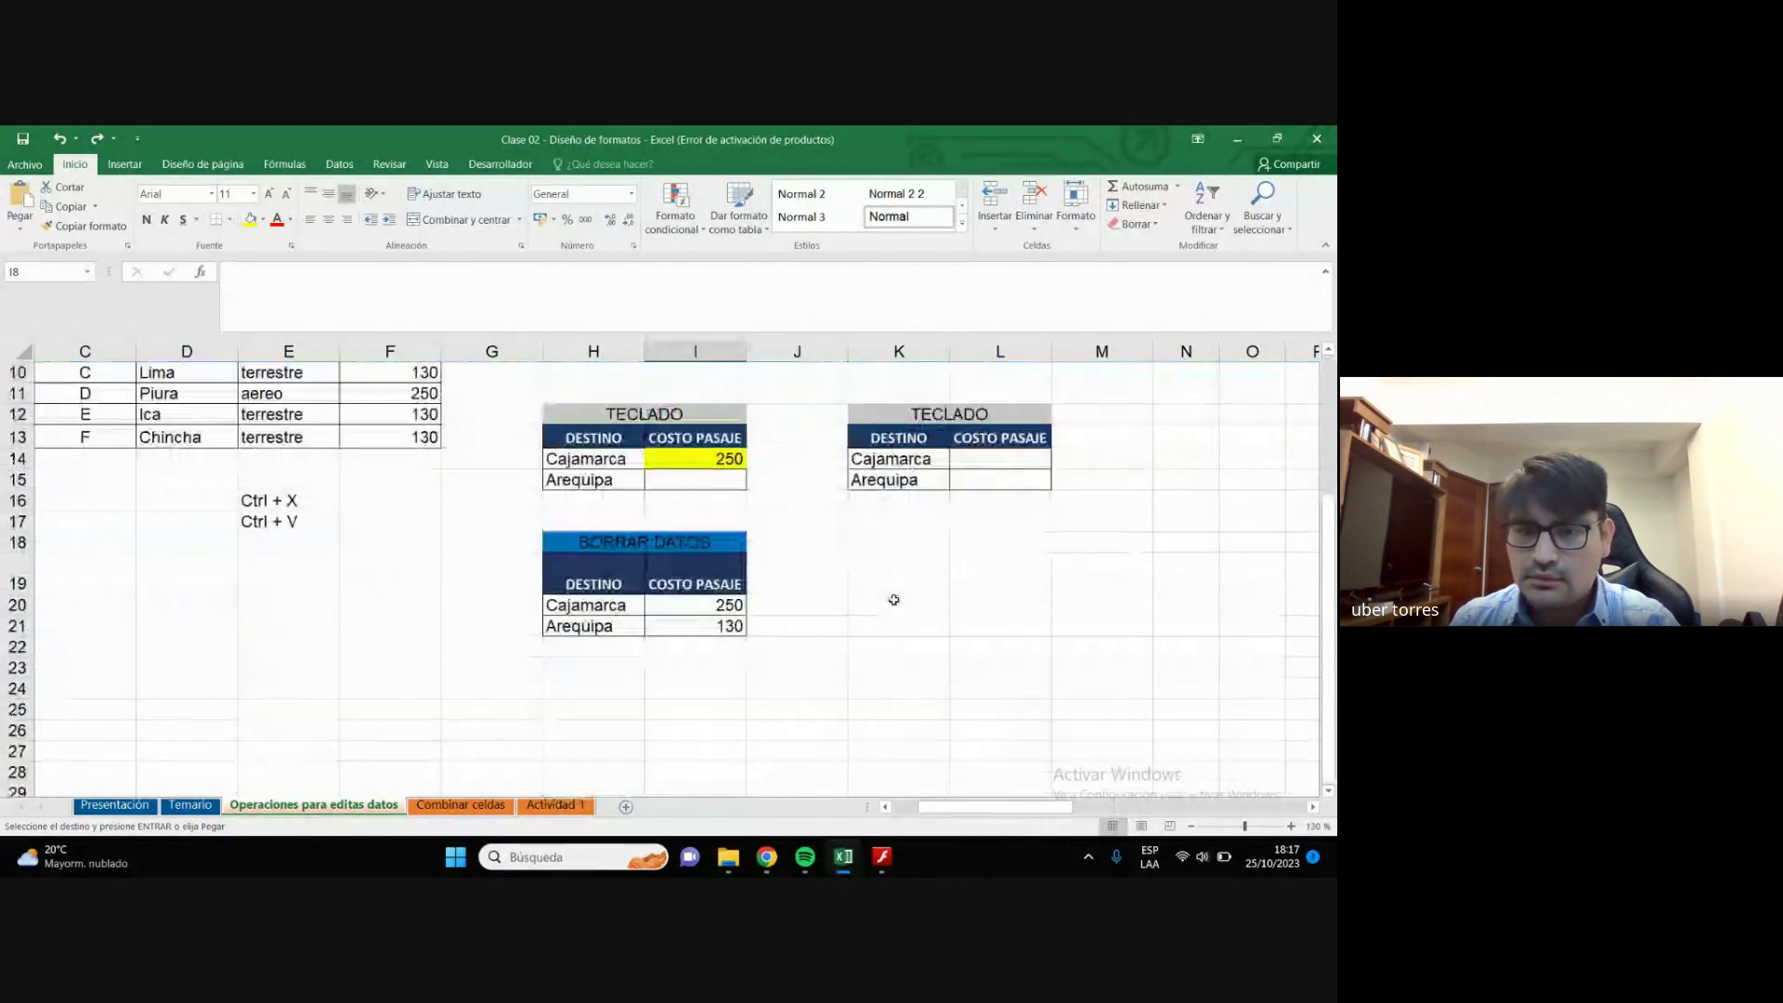
scroll(896, 599, up, 3)
scroll(891, 594, down, 1)
scroll(889, 587, up, 1)
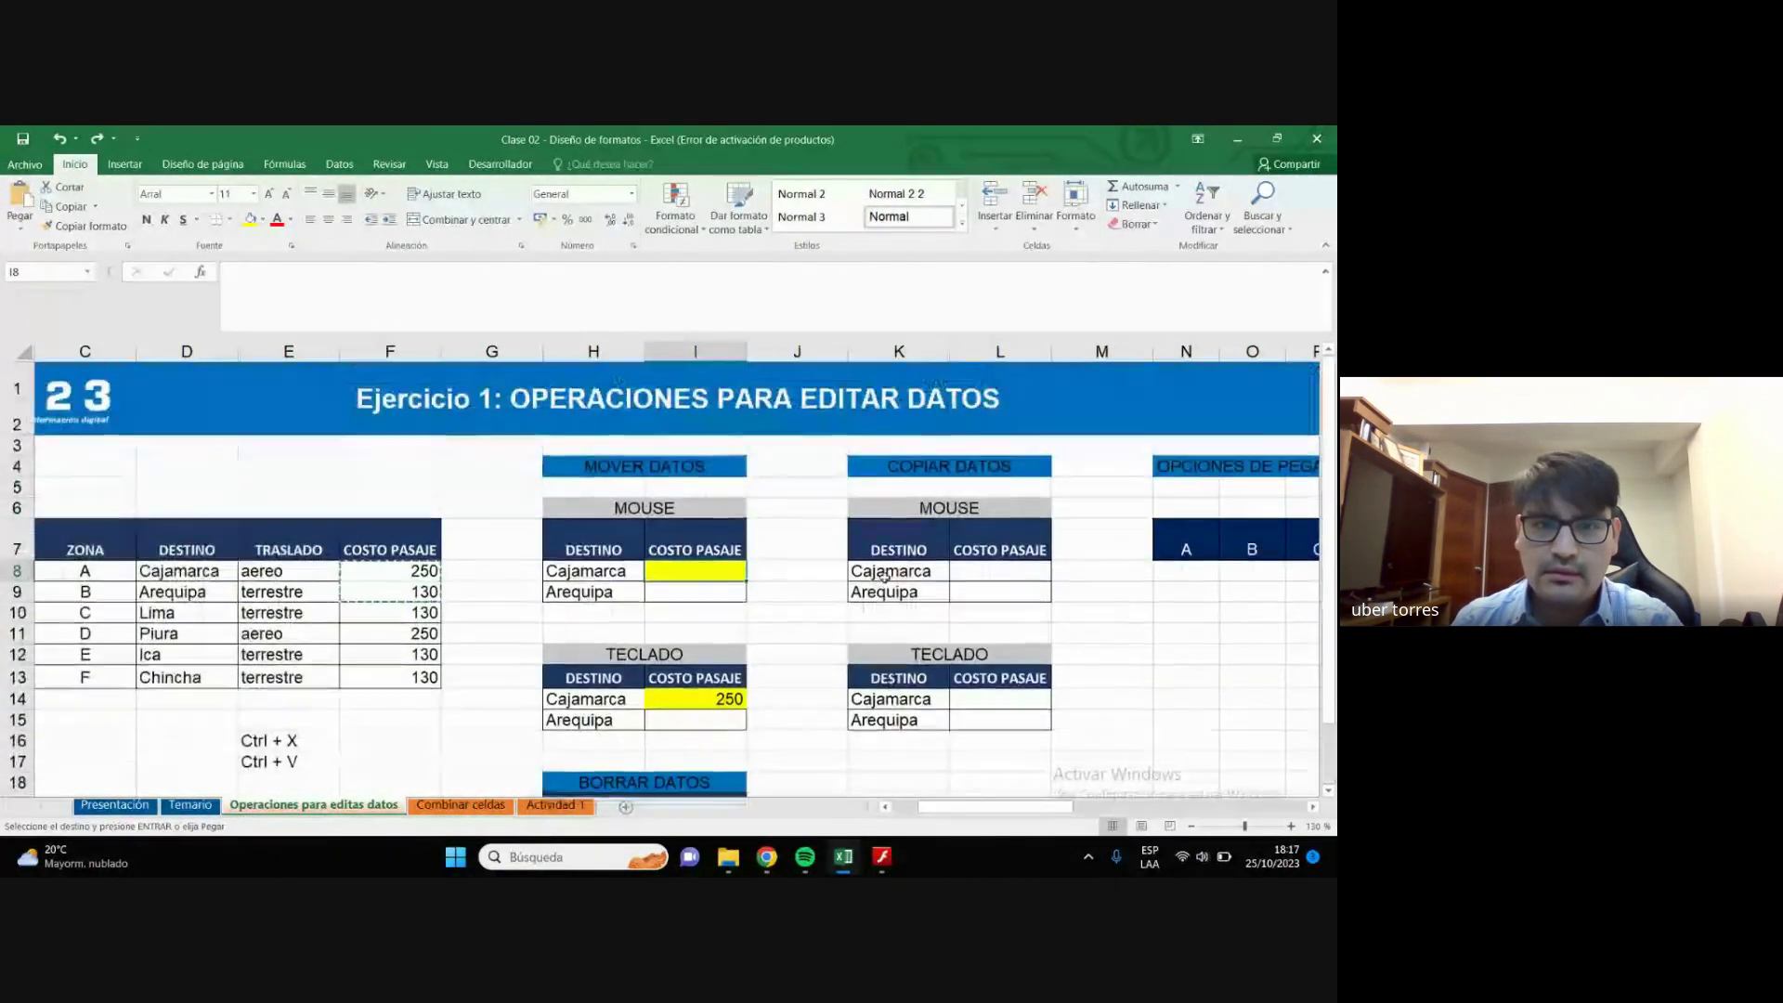
scroll(588, 609, down, 1)
mouse_move(766, 856)
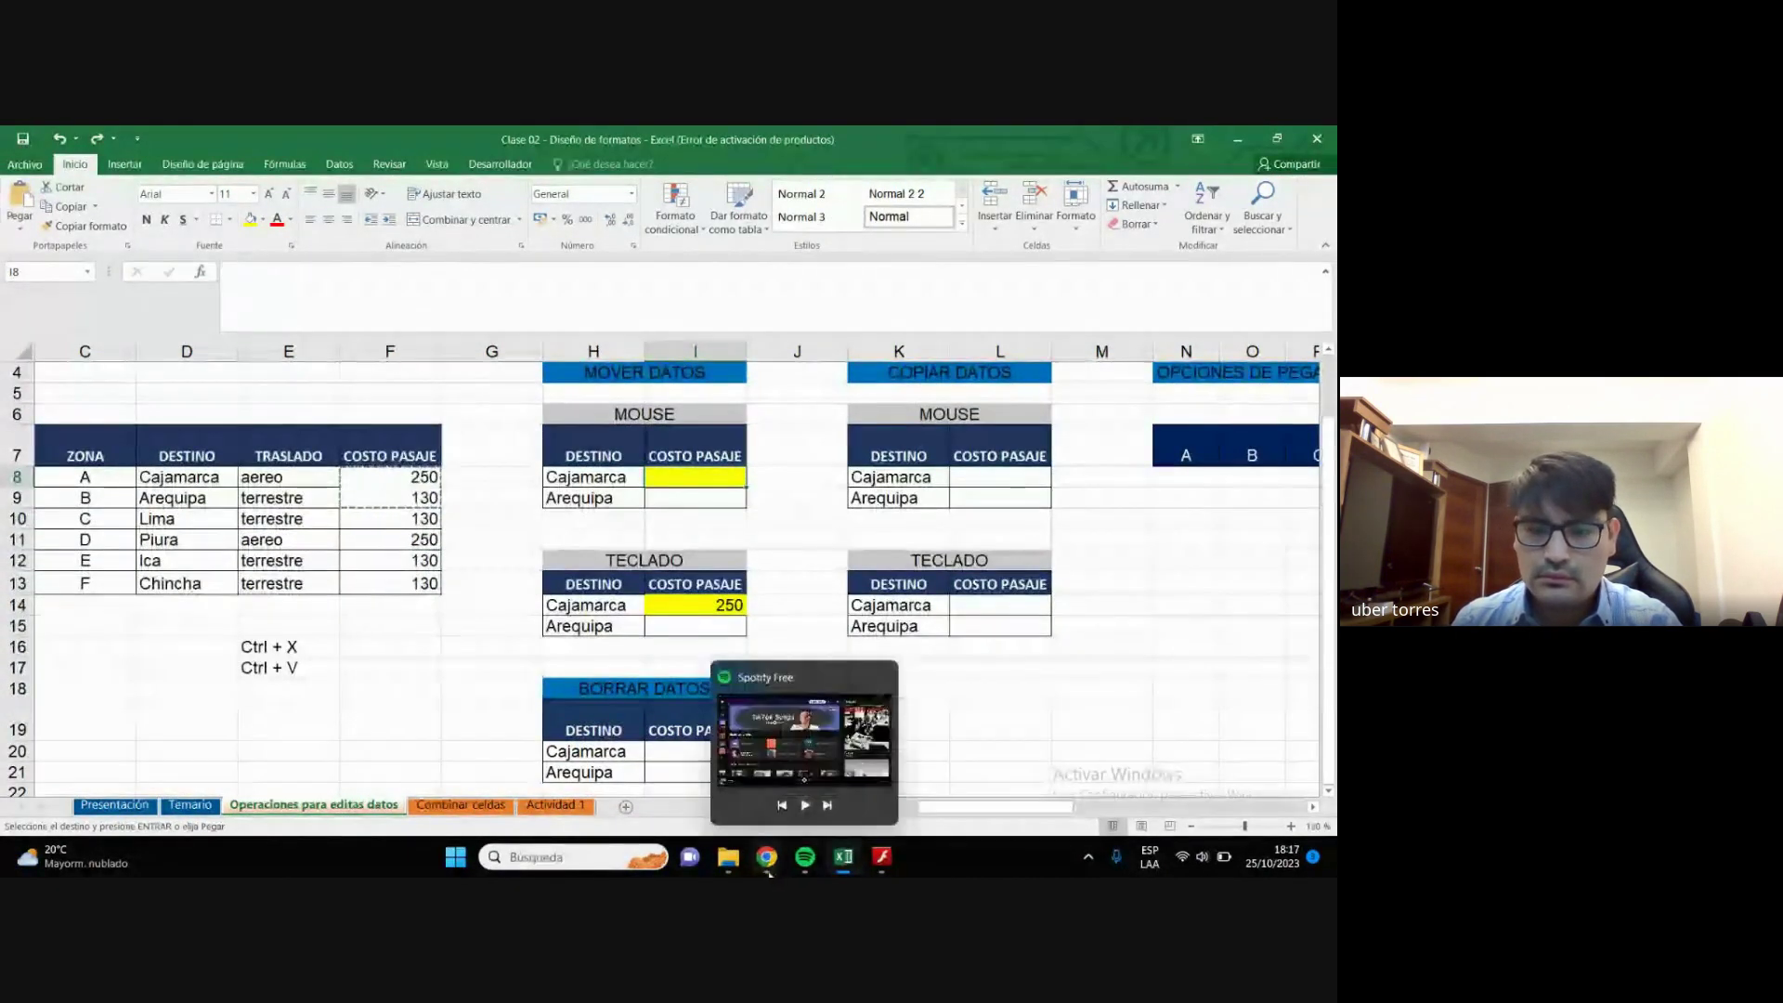
click(705, 746)
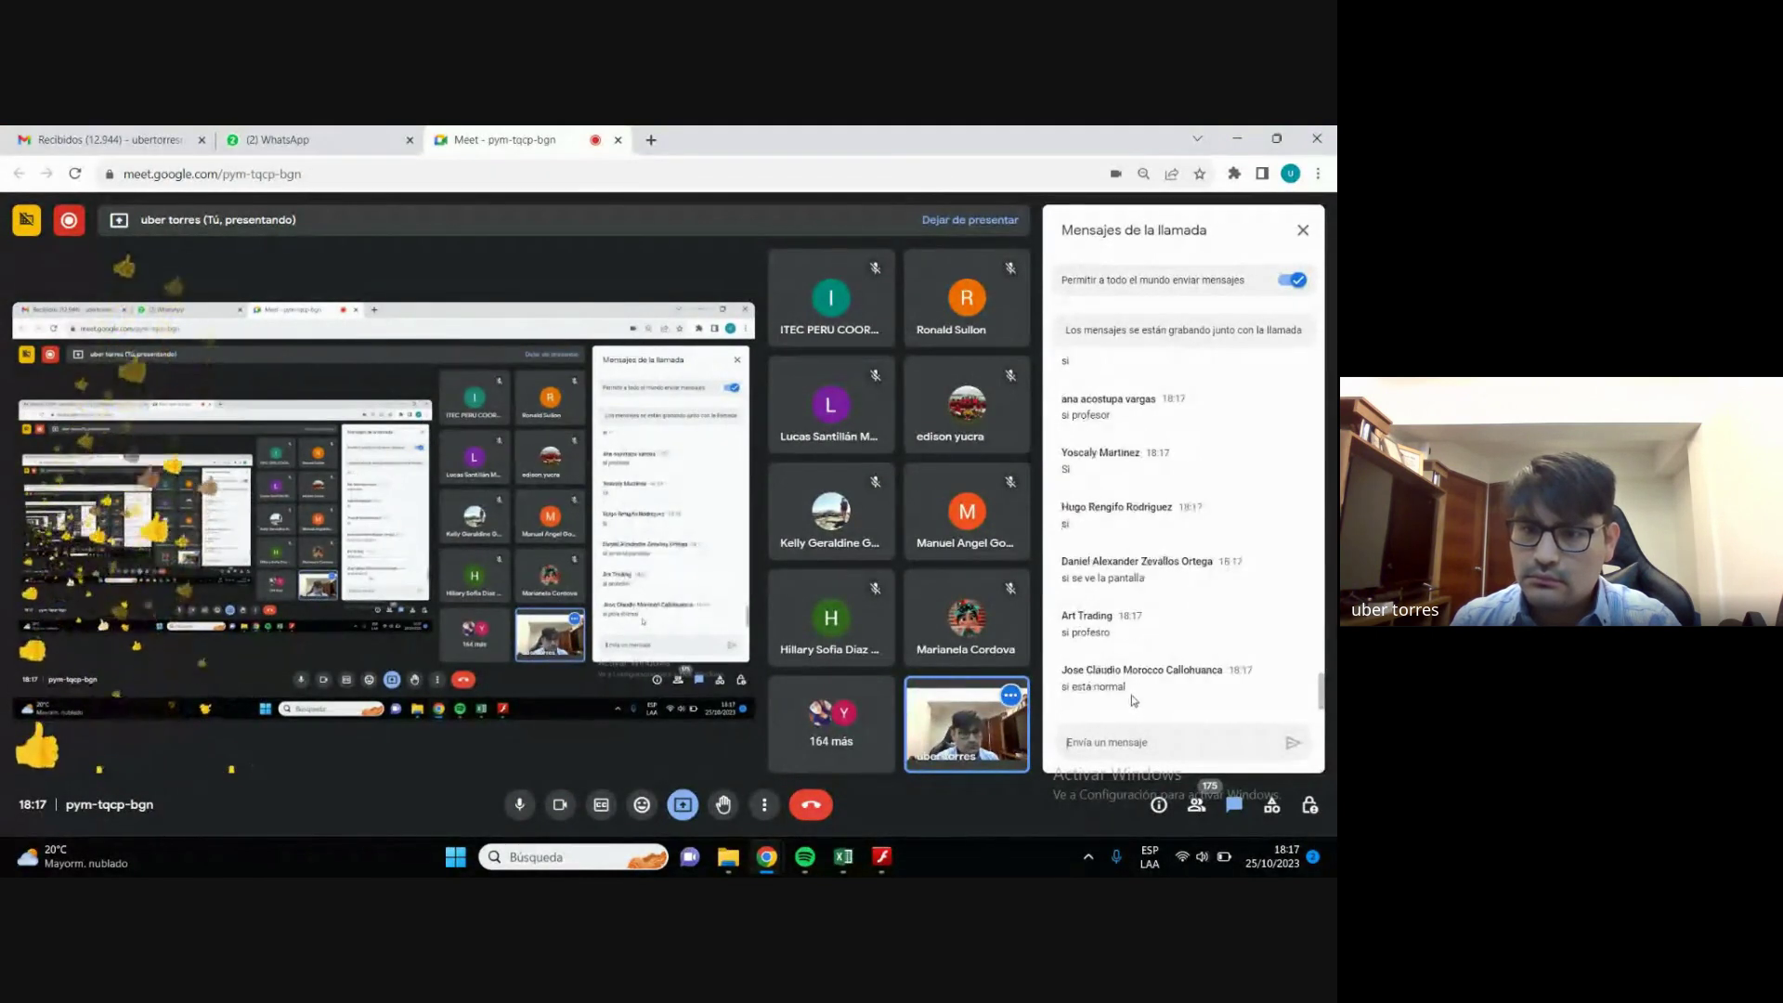
click(1243, 141)
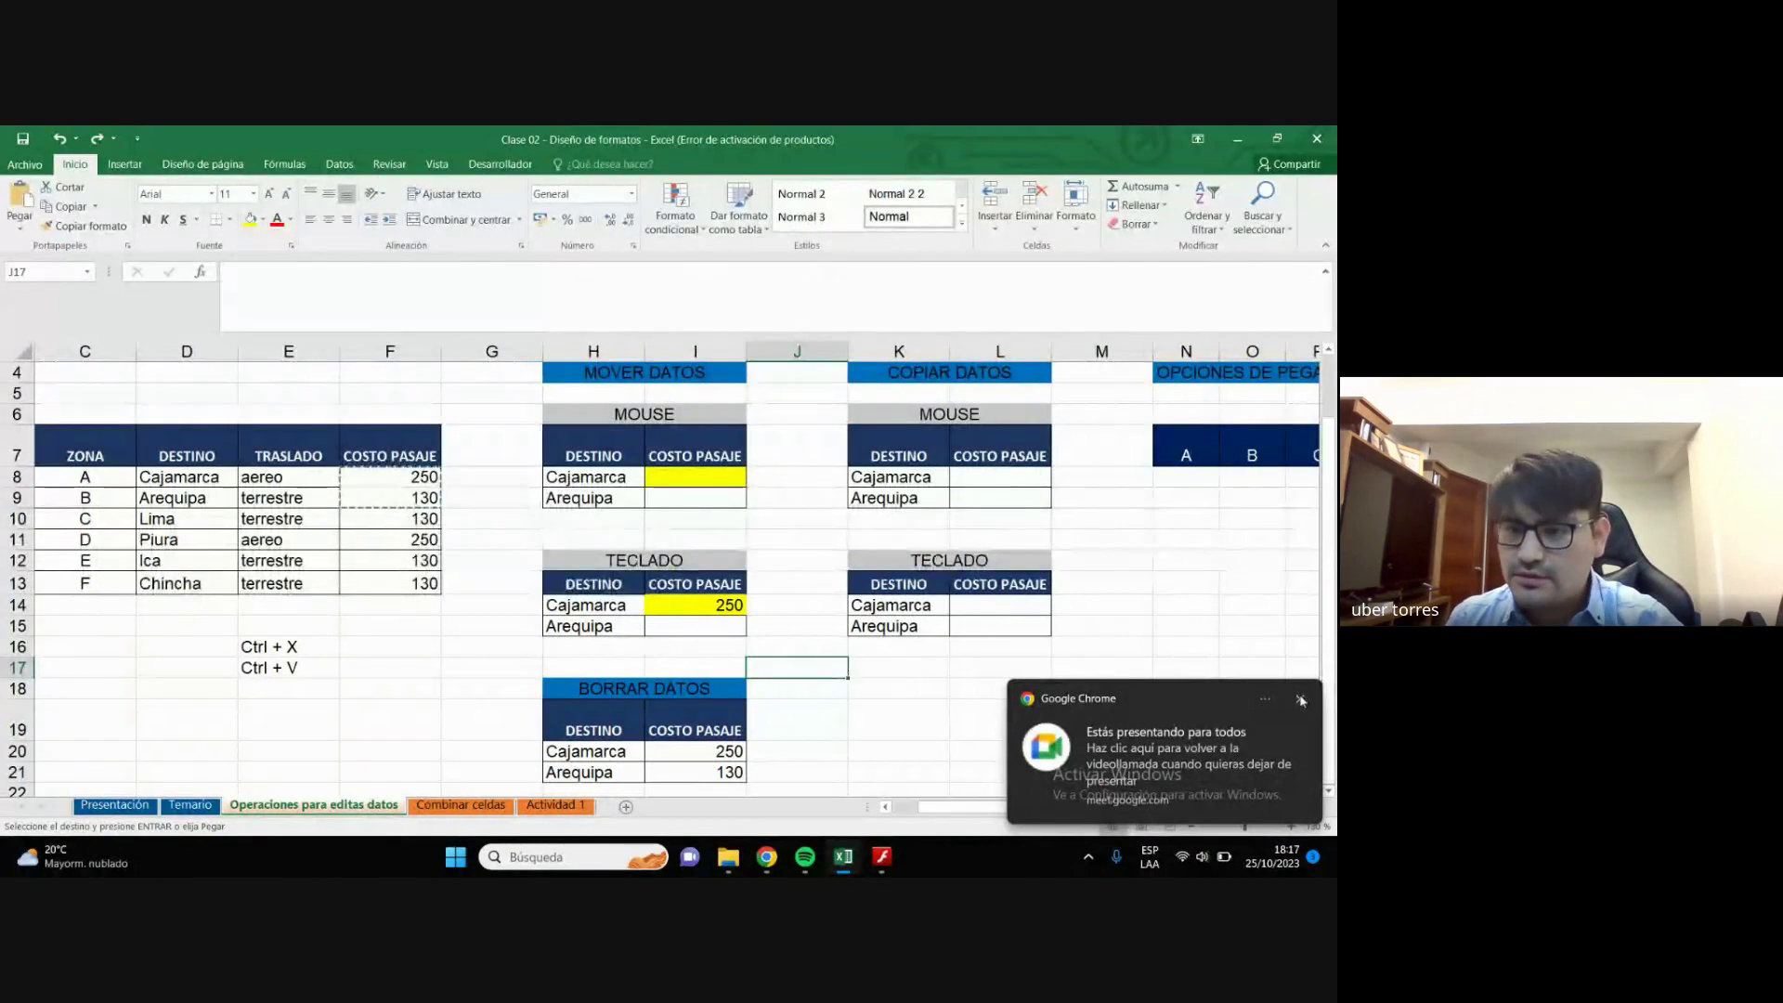
scroll(740, 627, up, 1)
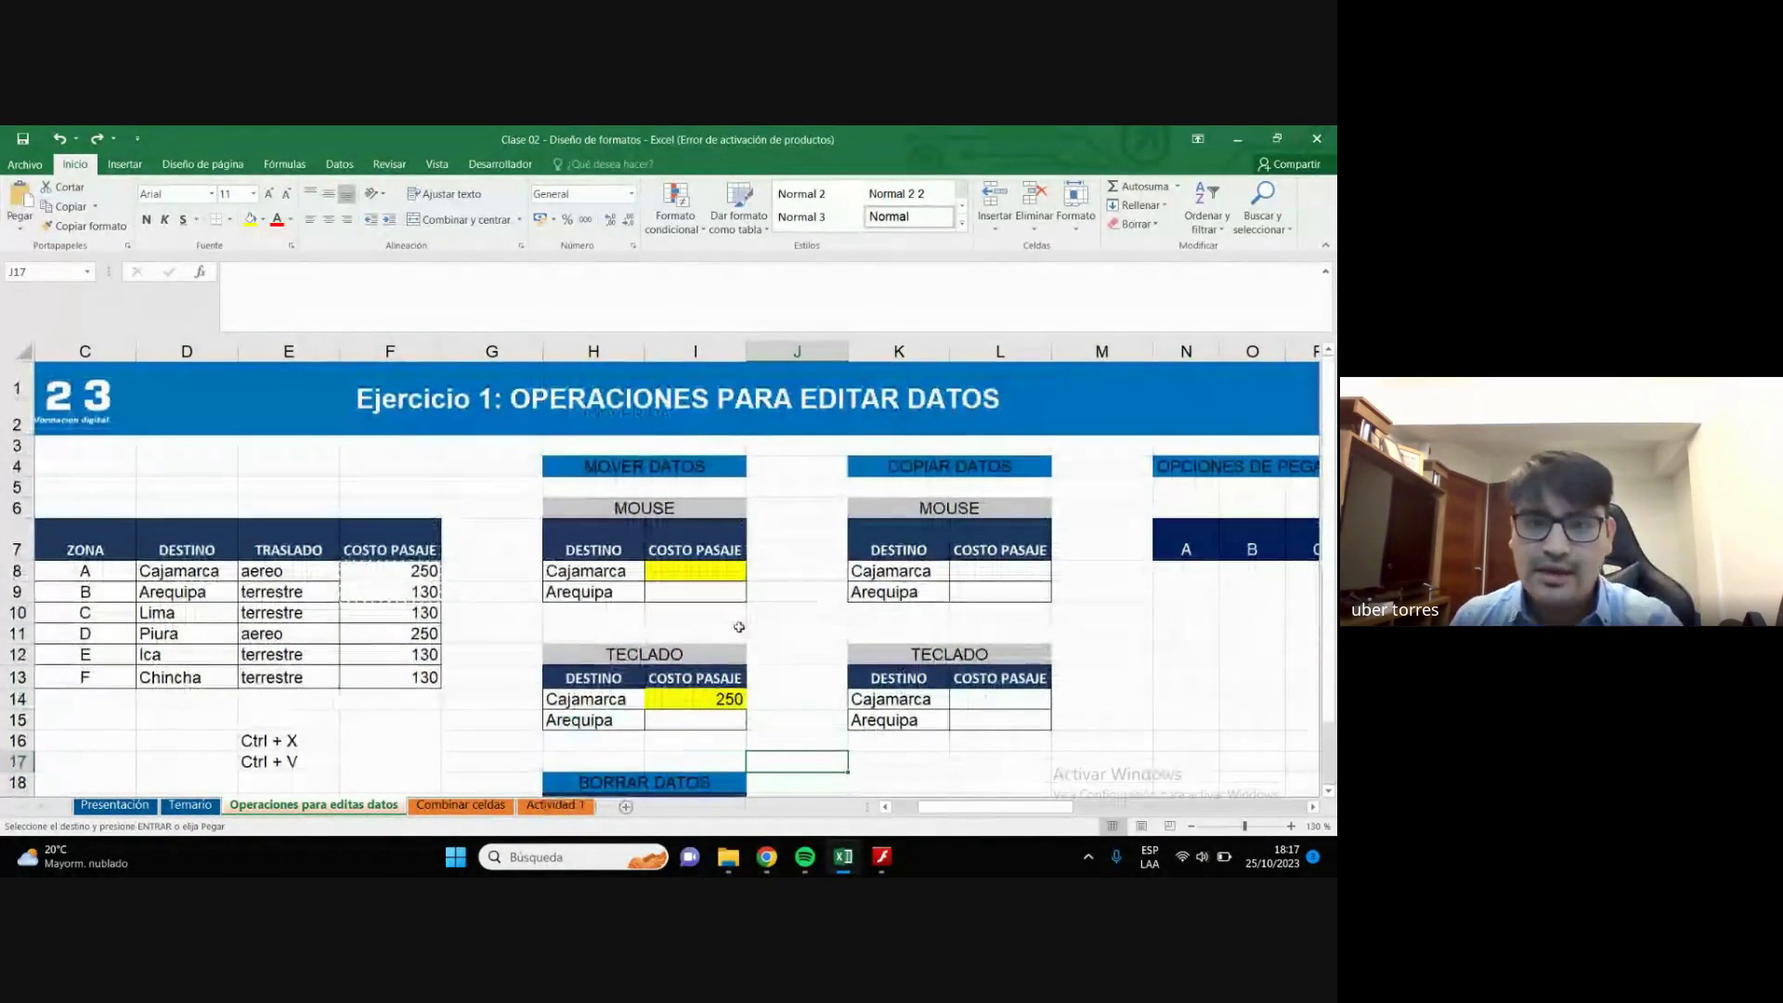
click(656, 468)
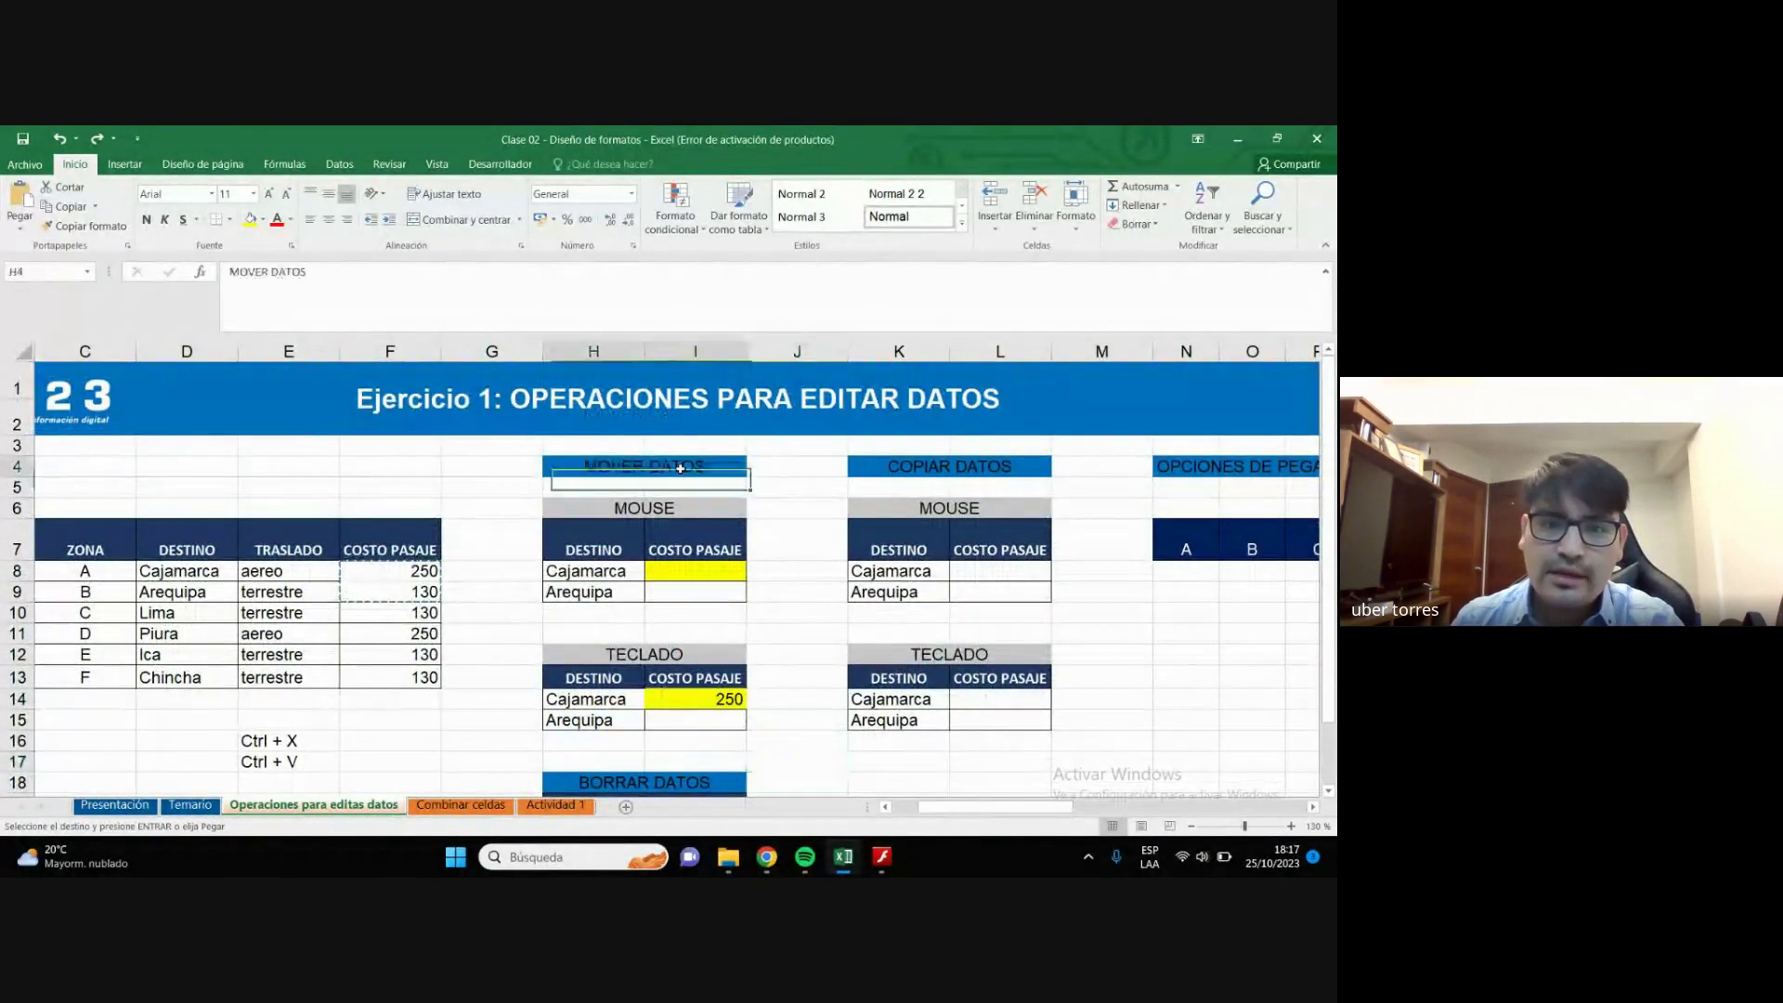
click(611, 575)
click(425, 571)
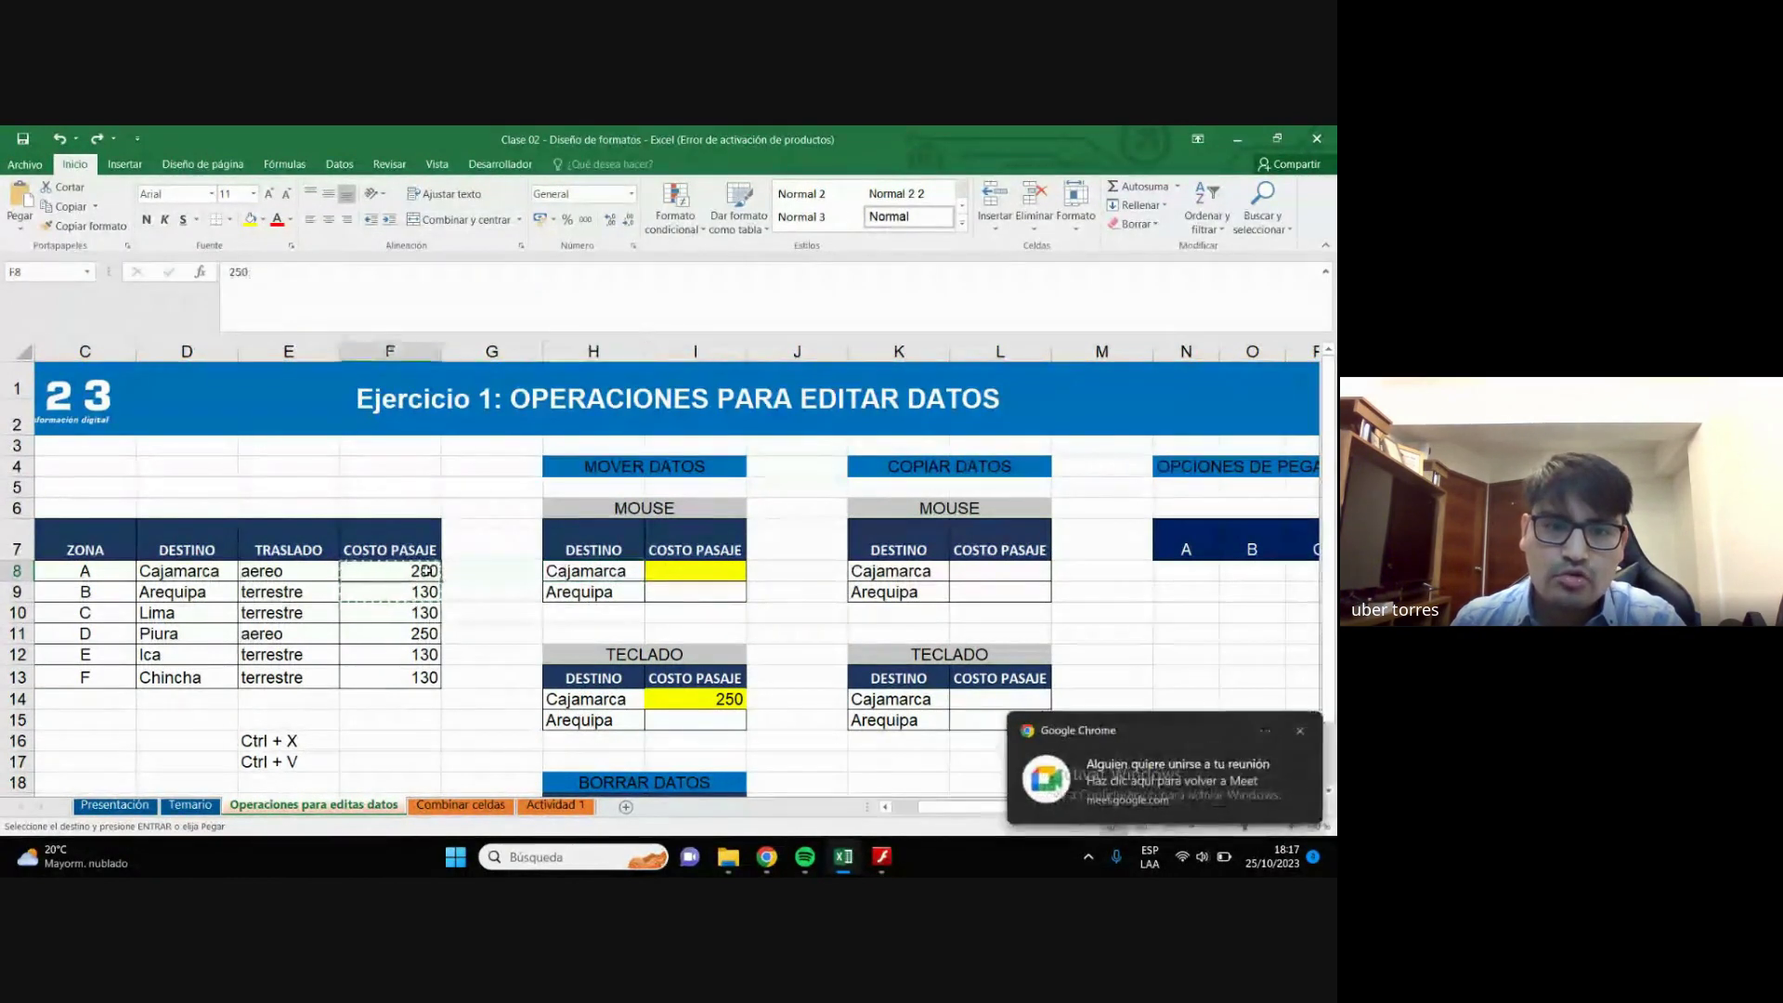
click(702, 575)
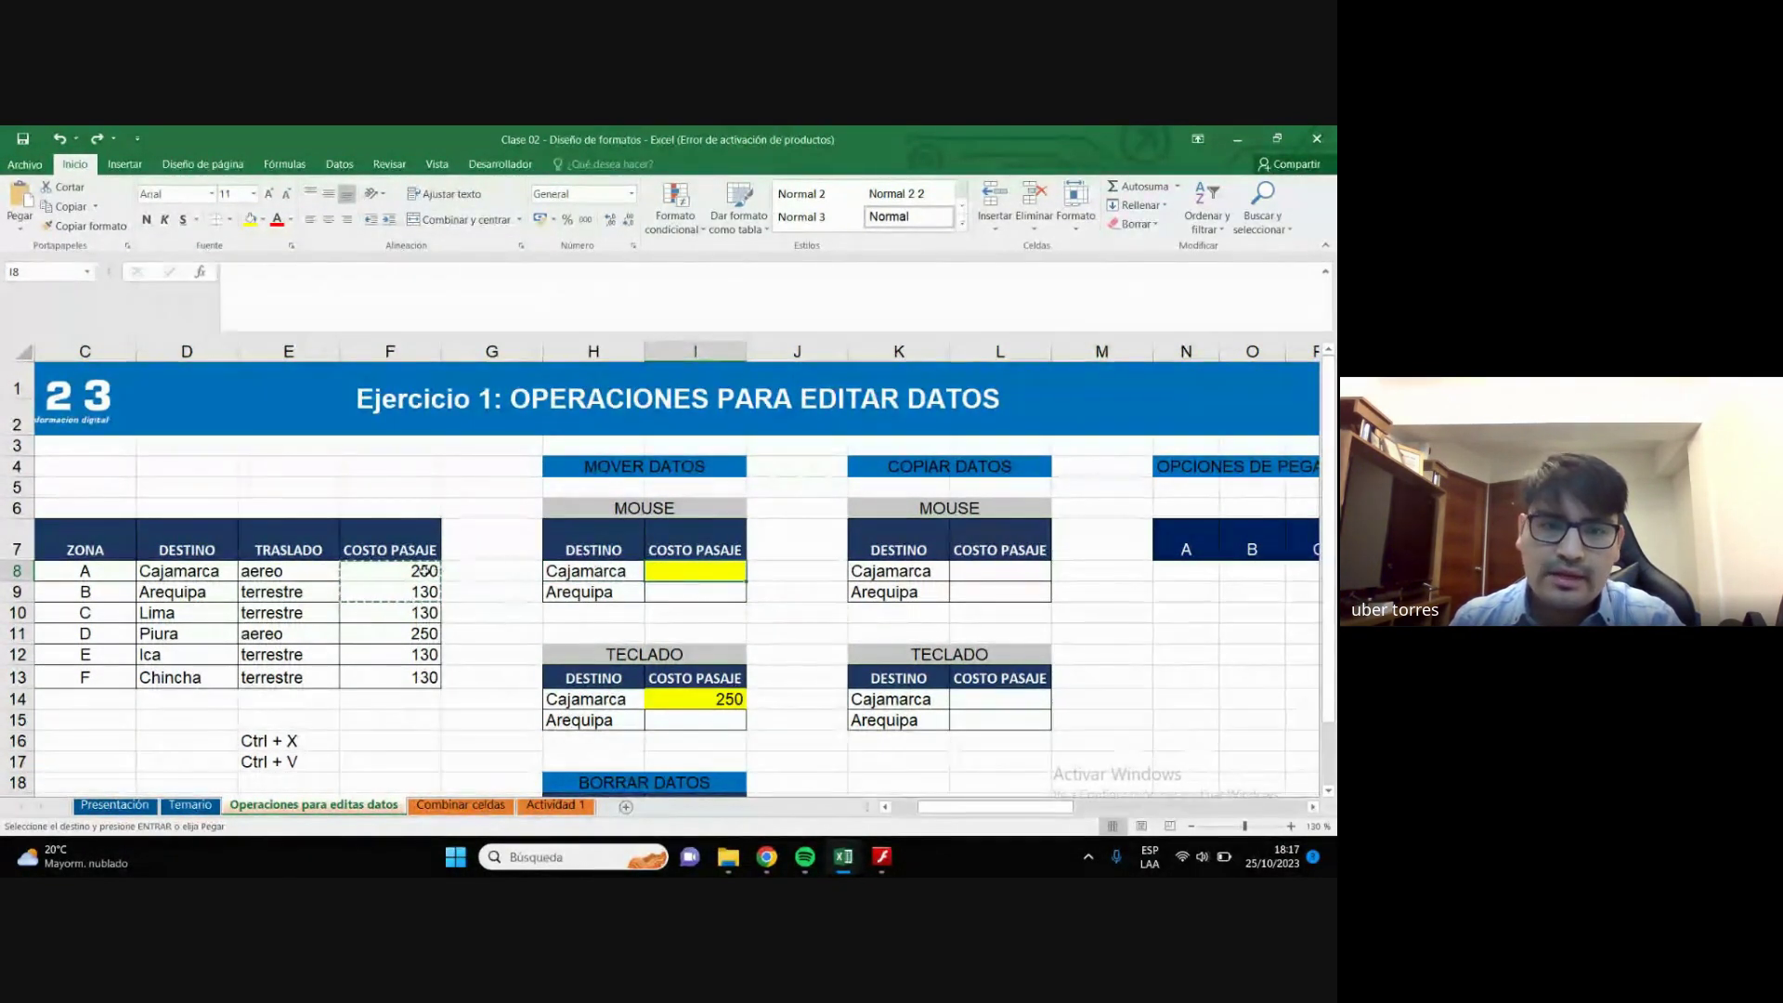
key(Left)
key(Left)
key(Left)
key(Escape)
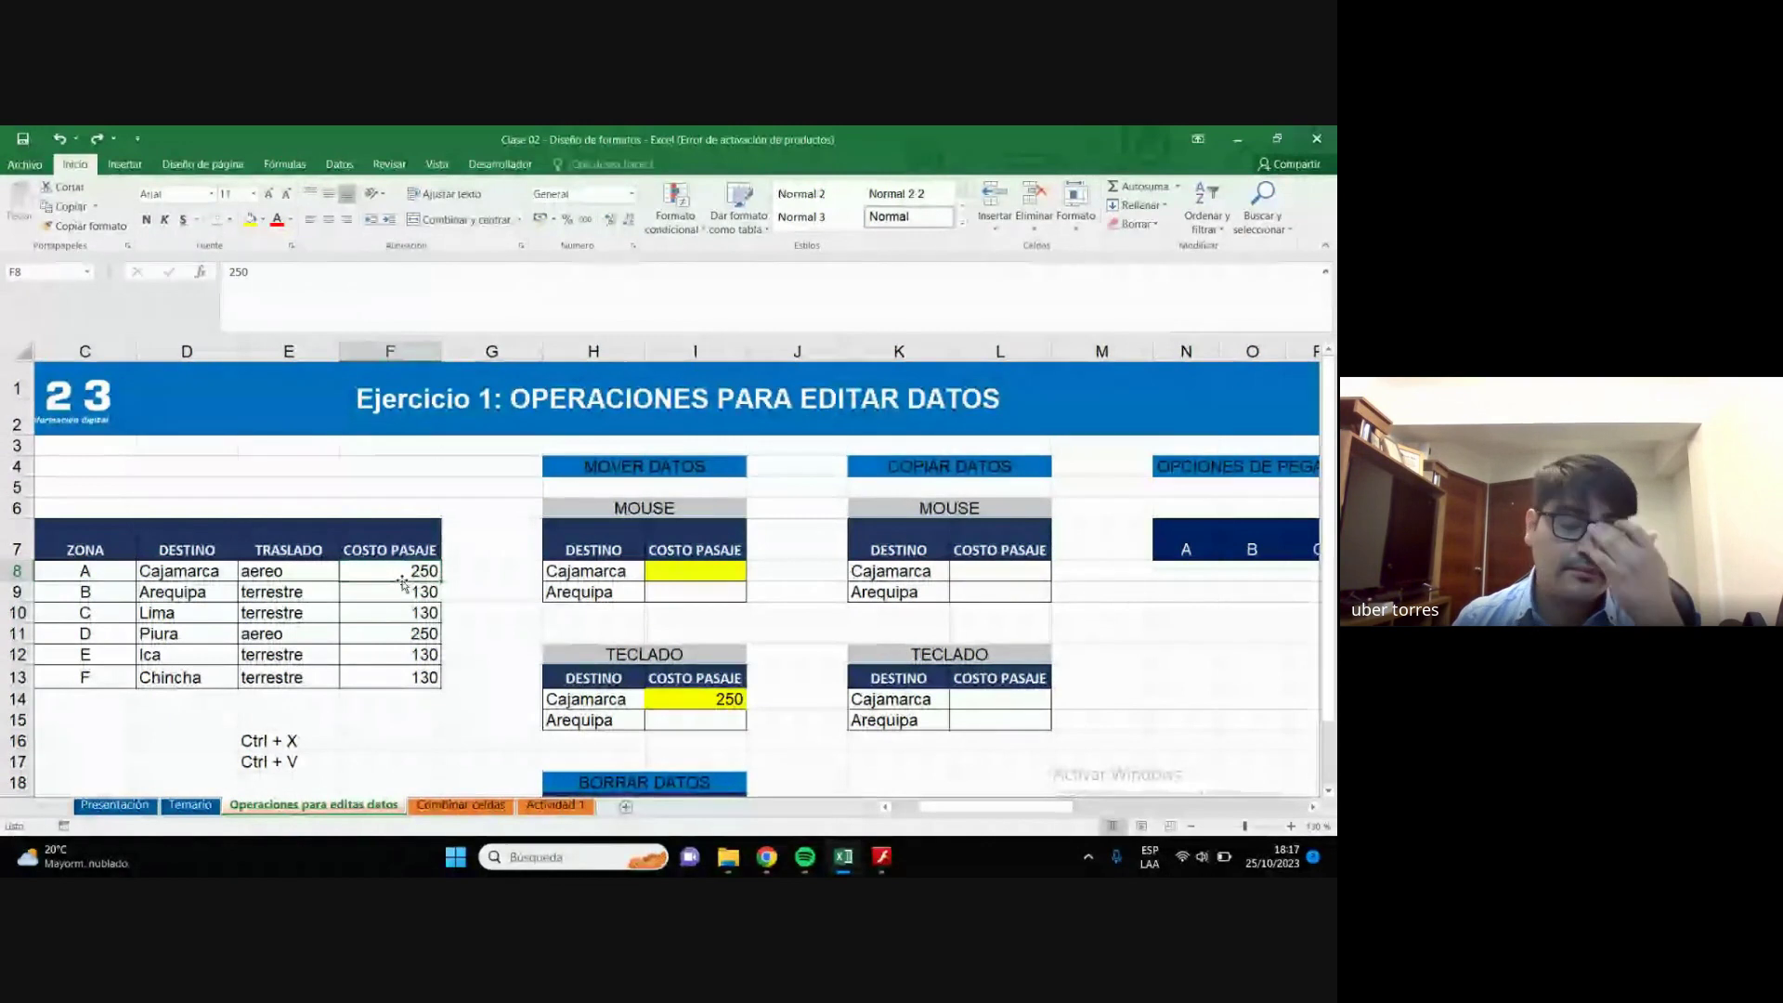
drag(403, 582, 690, 582)
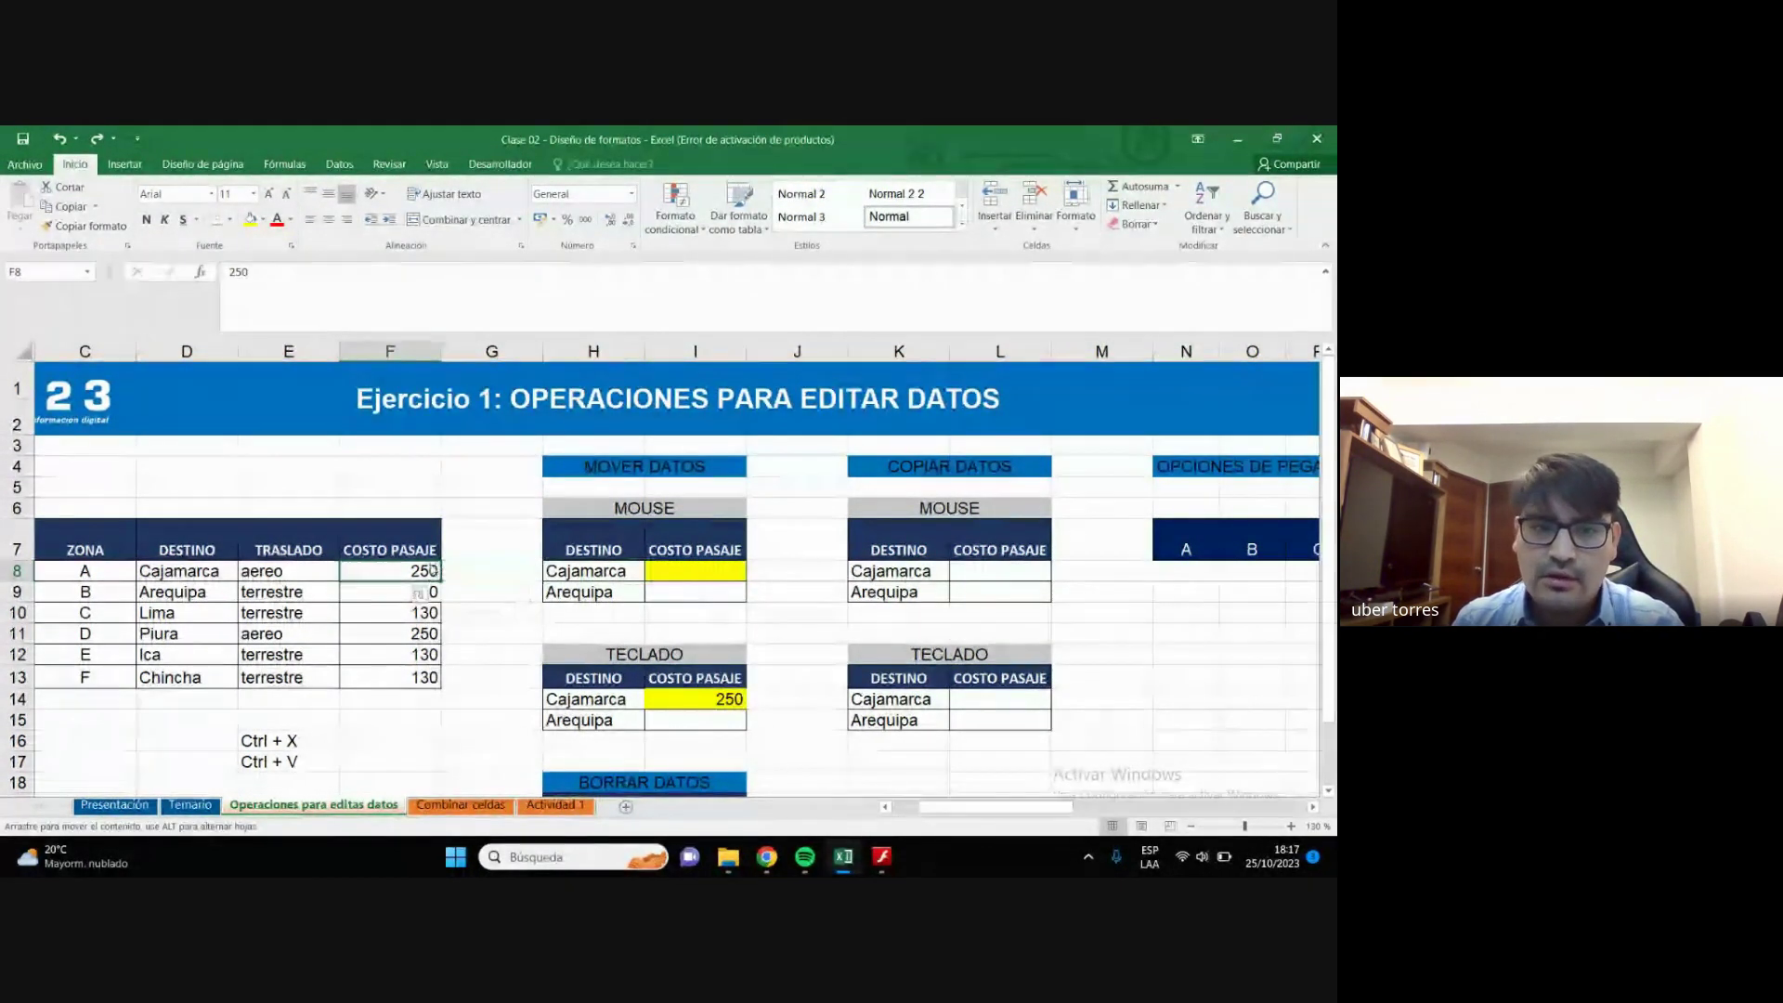
drag(690, 582, 399, 582)
key(ctrl+x)
click(777, 639)
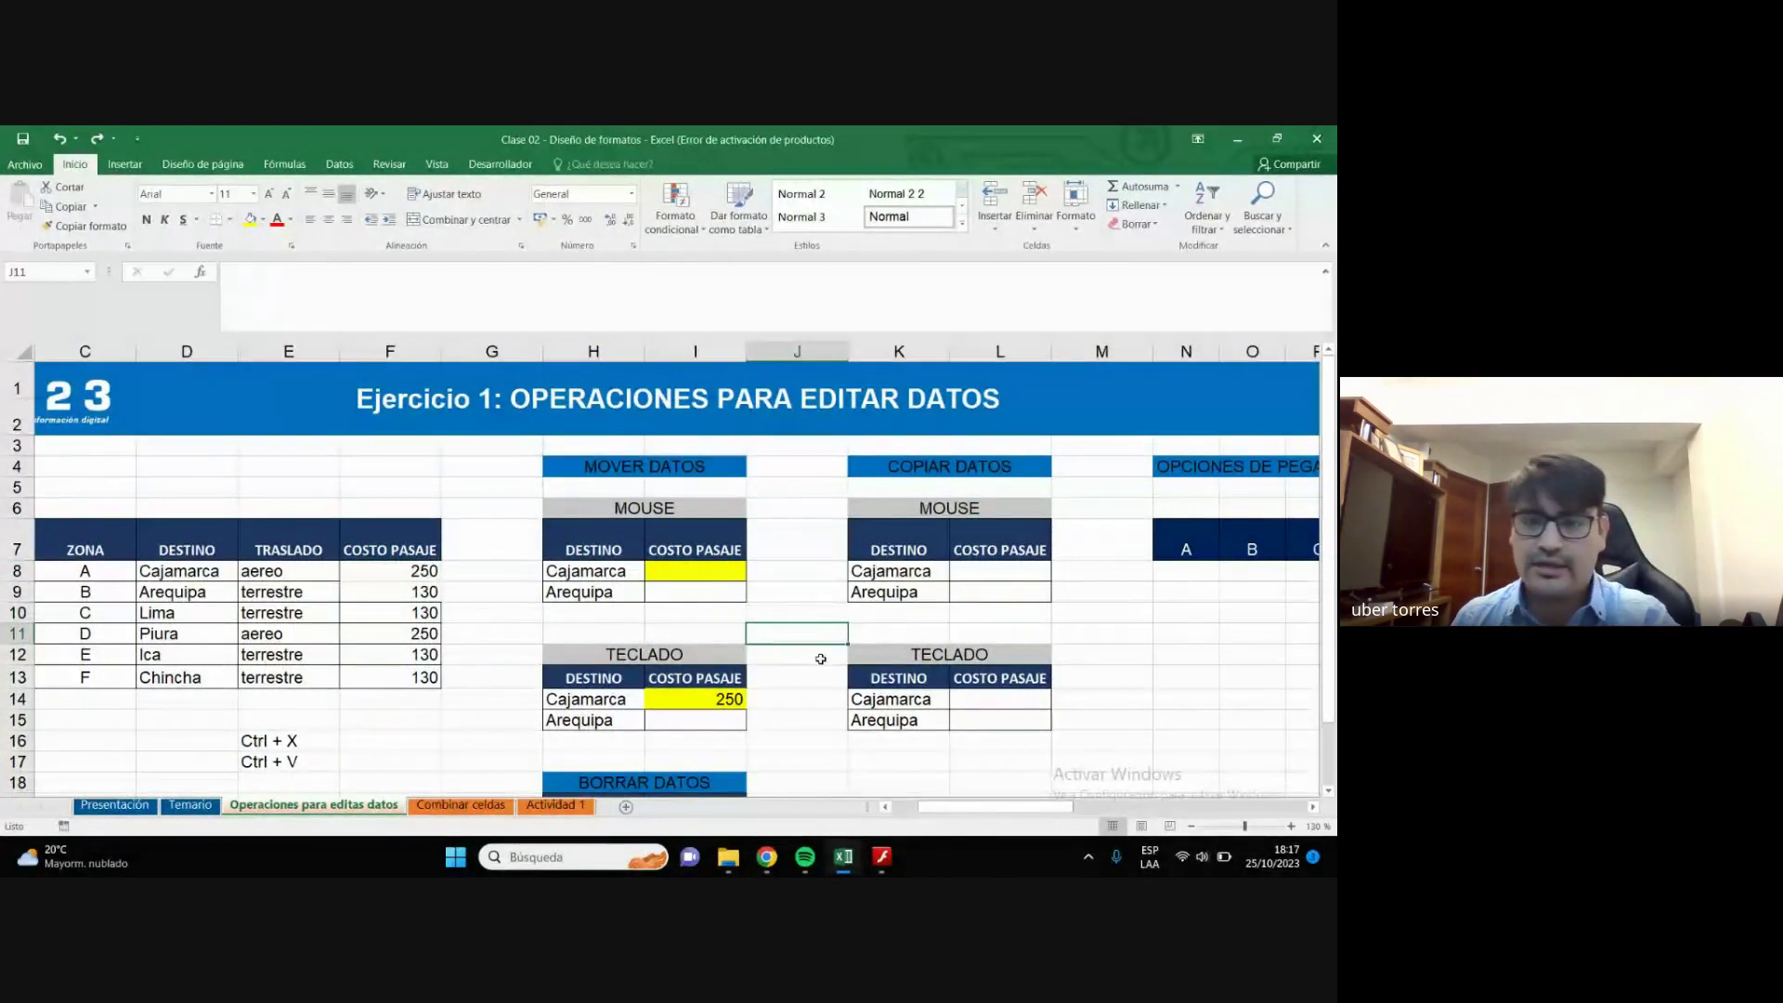
click(1068, 647)
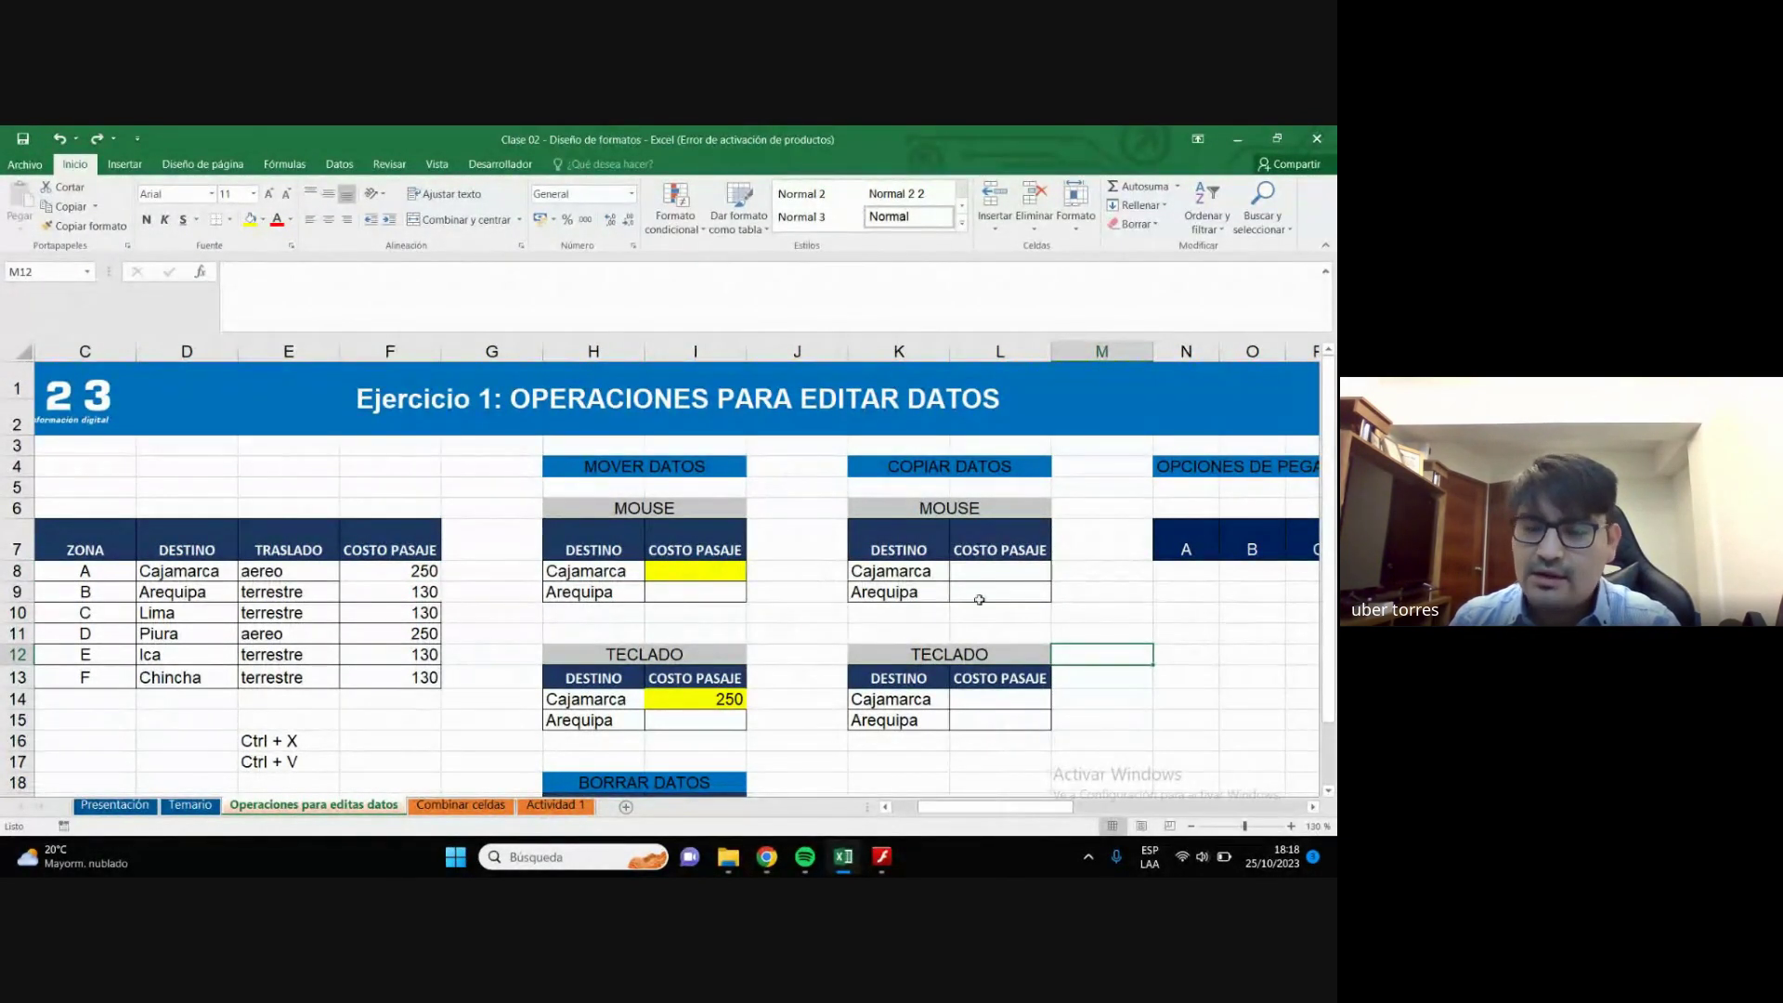
click(1184, 594)
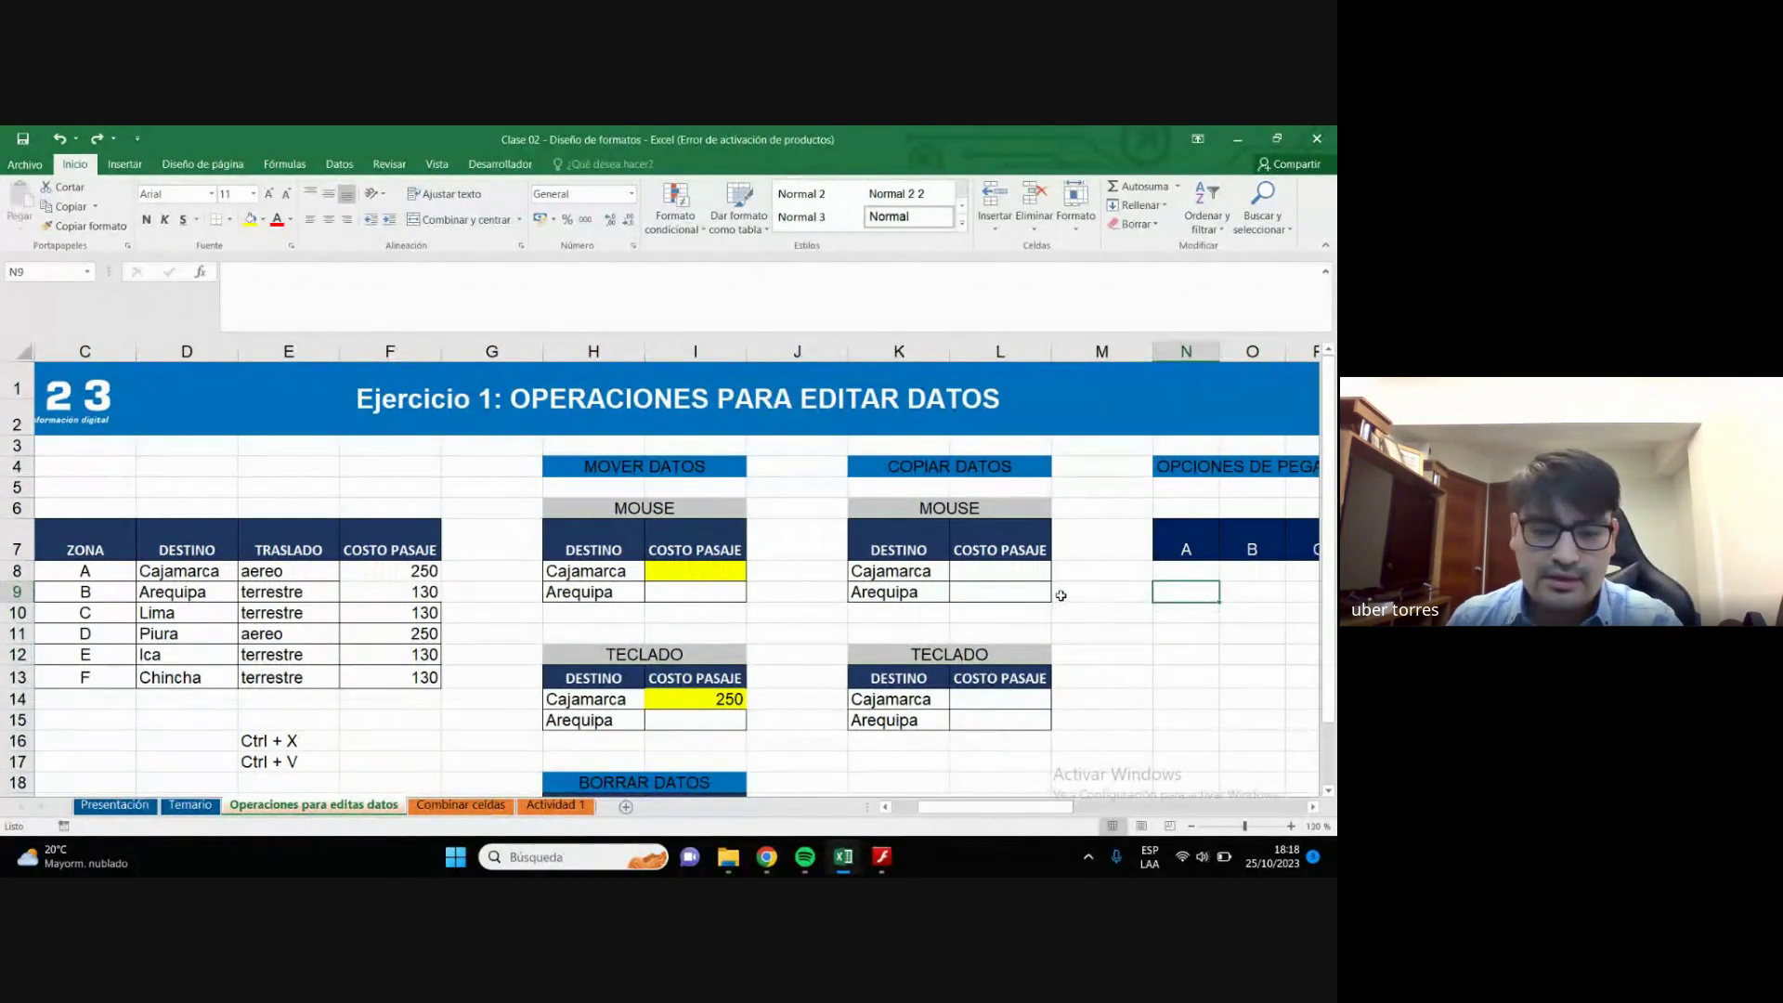
drag(1154, 592, 990, 567)
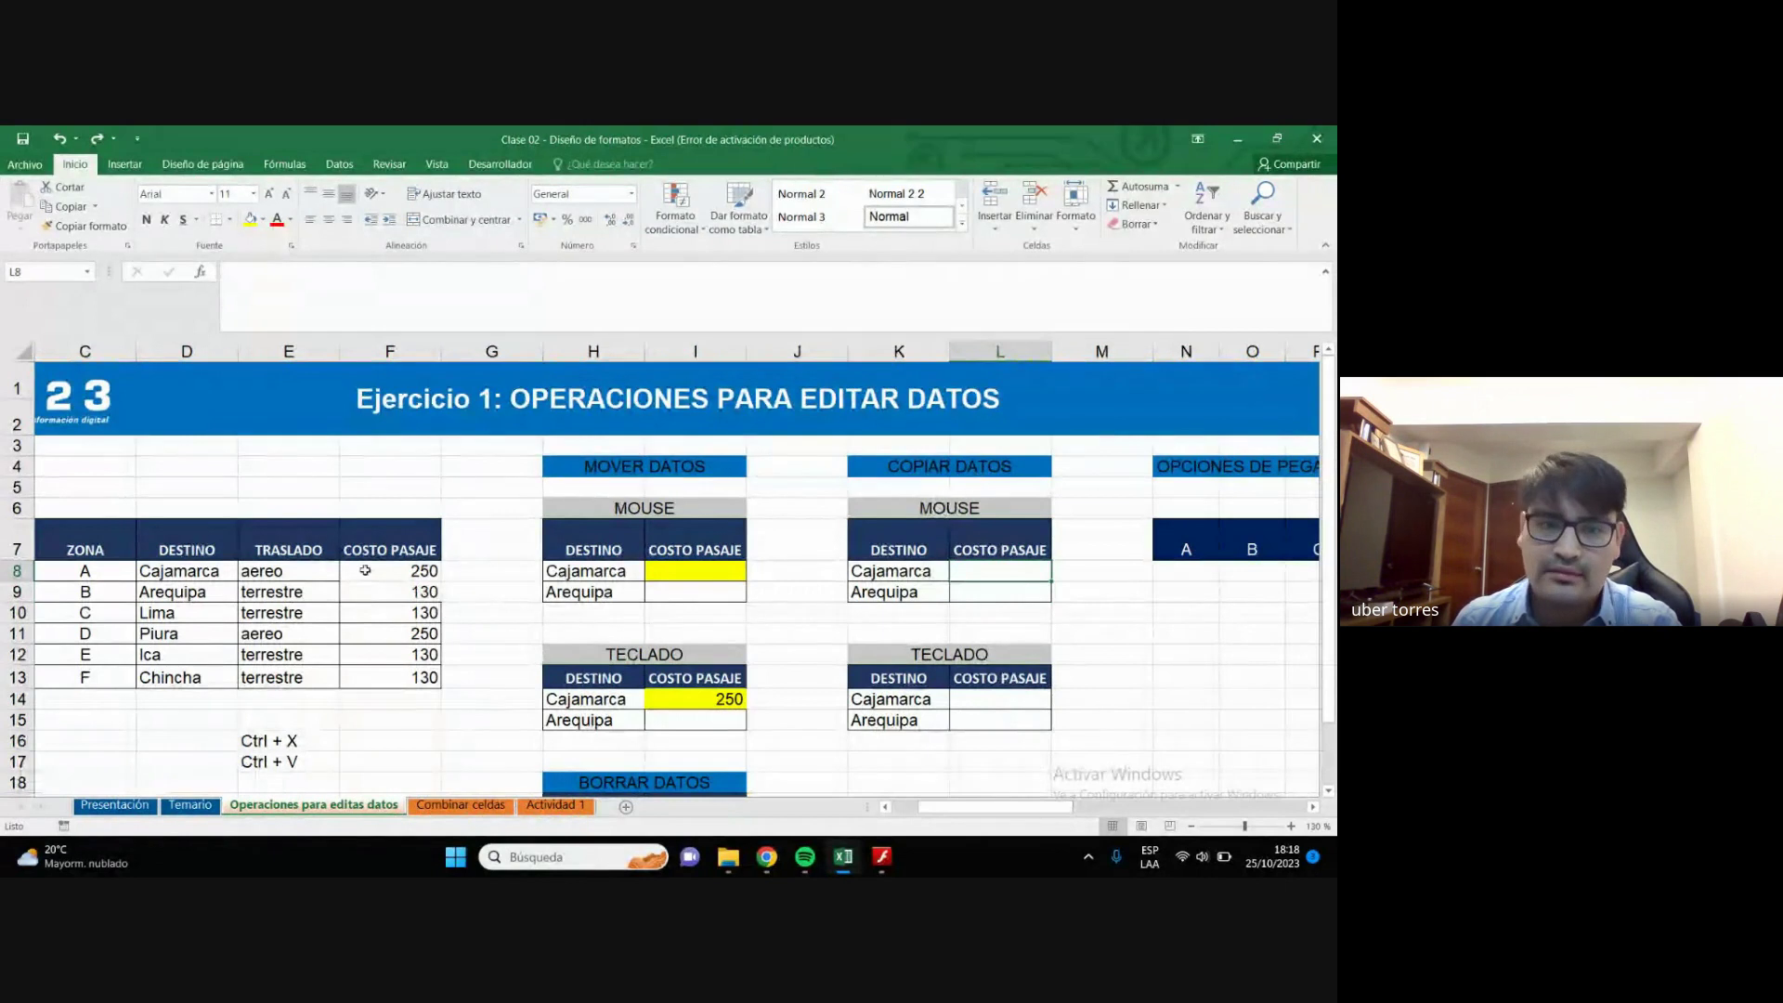
drag(418, 570, 420, 587)
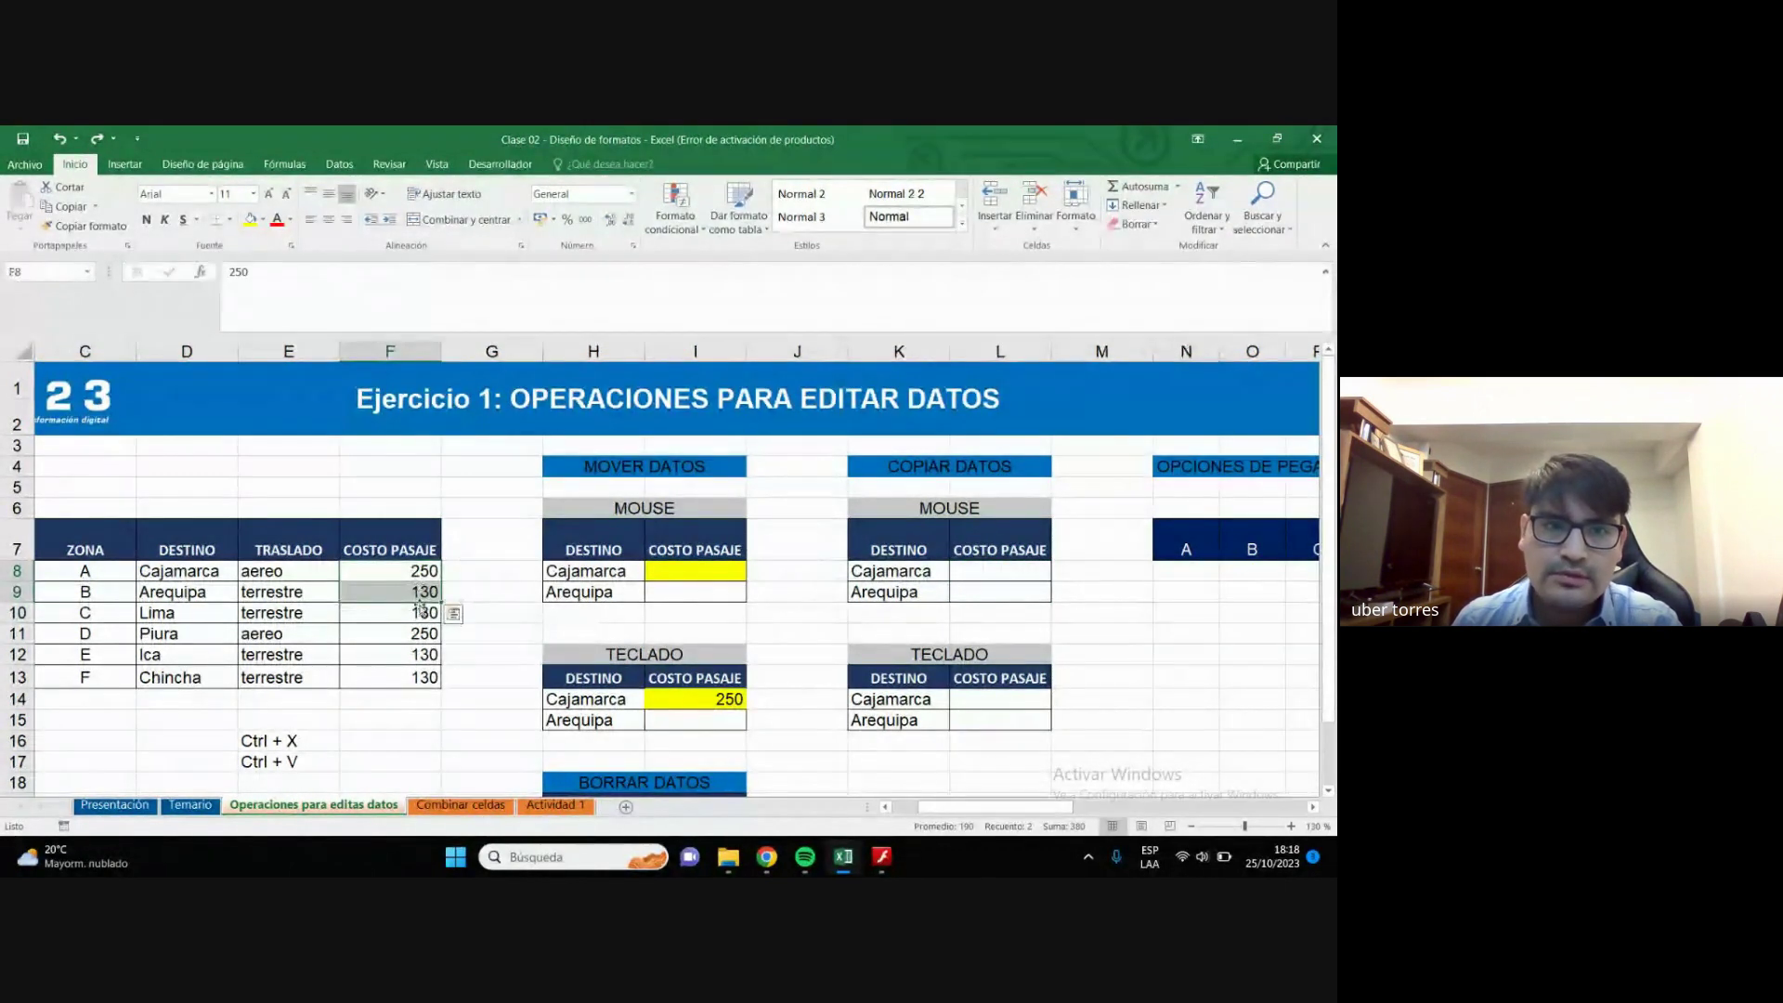
Apply Todos los bordes to the Cajamarca and Arequipa fare cells F8:F9.
click(229, 219)
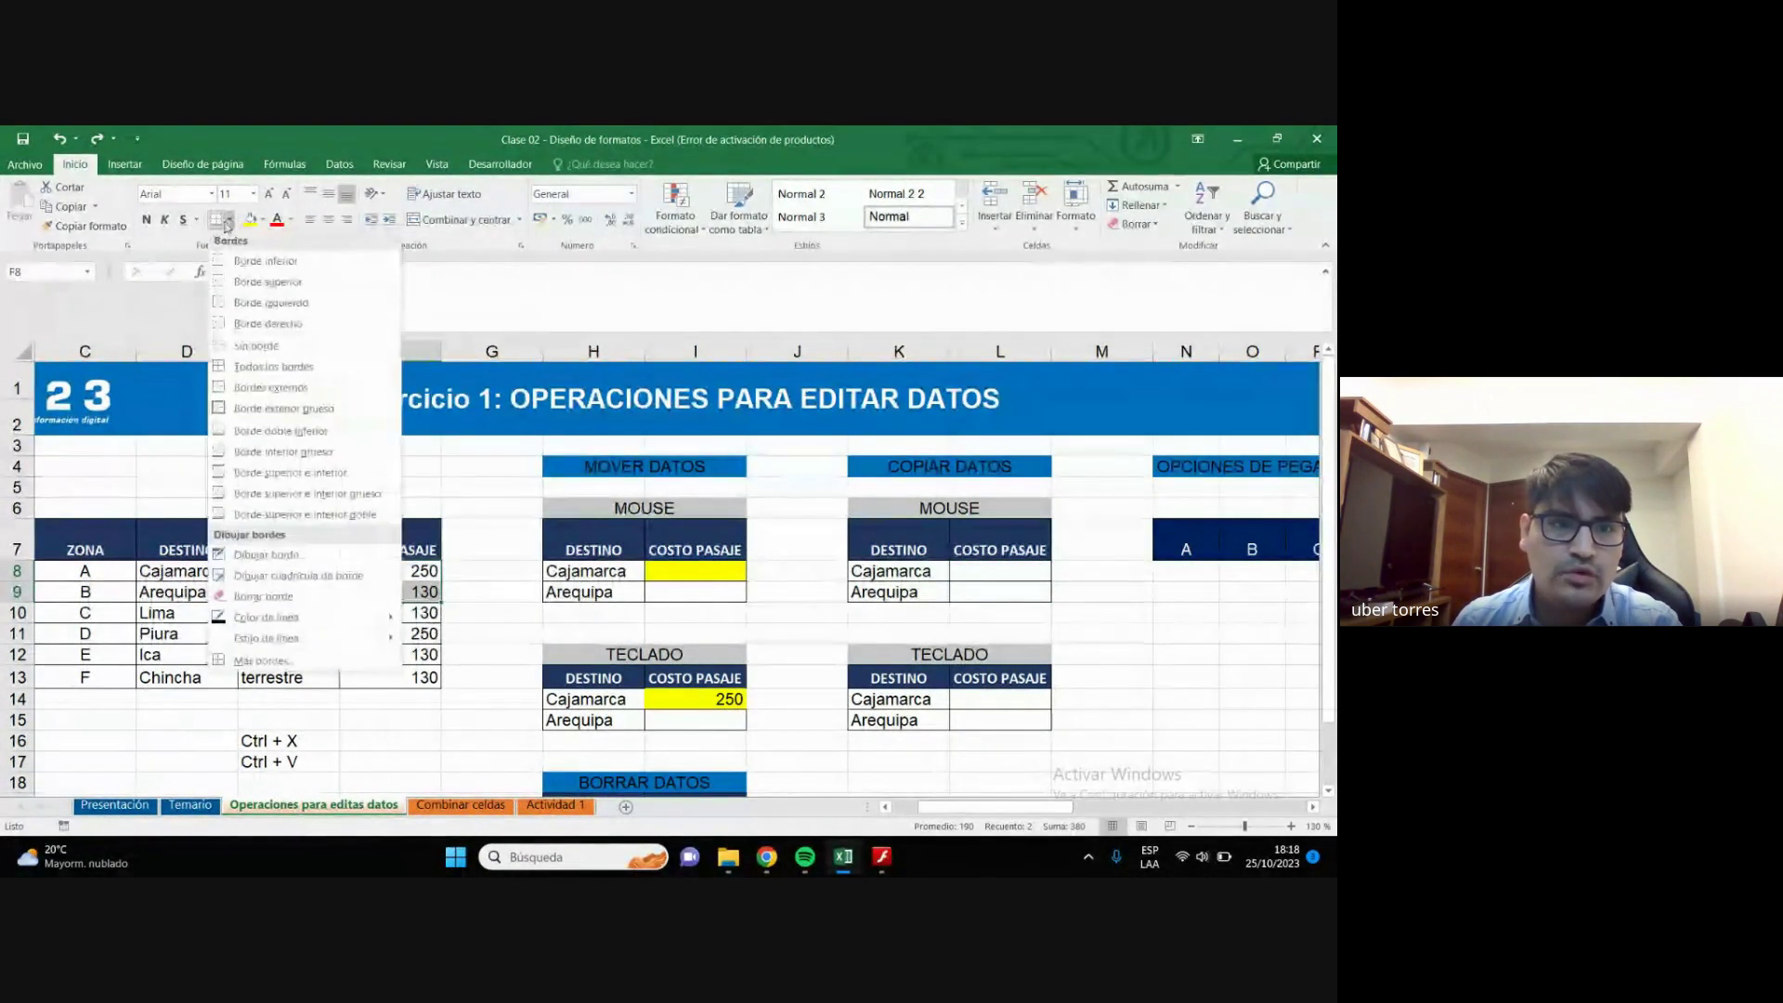
click(264, 365)
click(1101, 634)
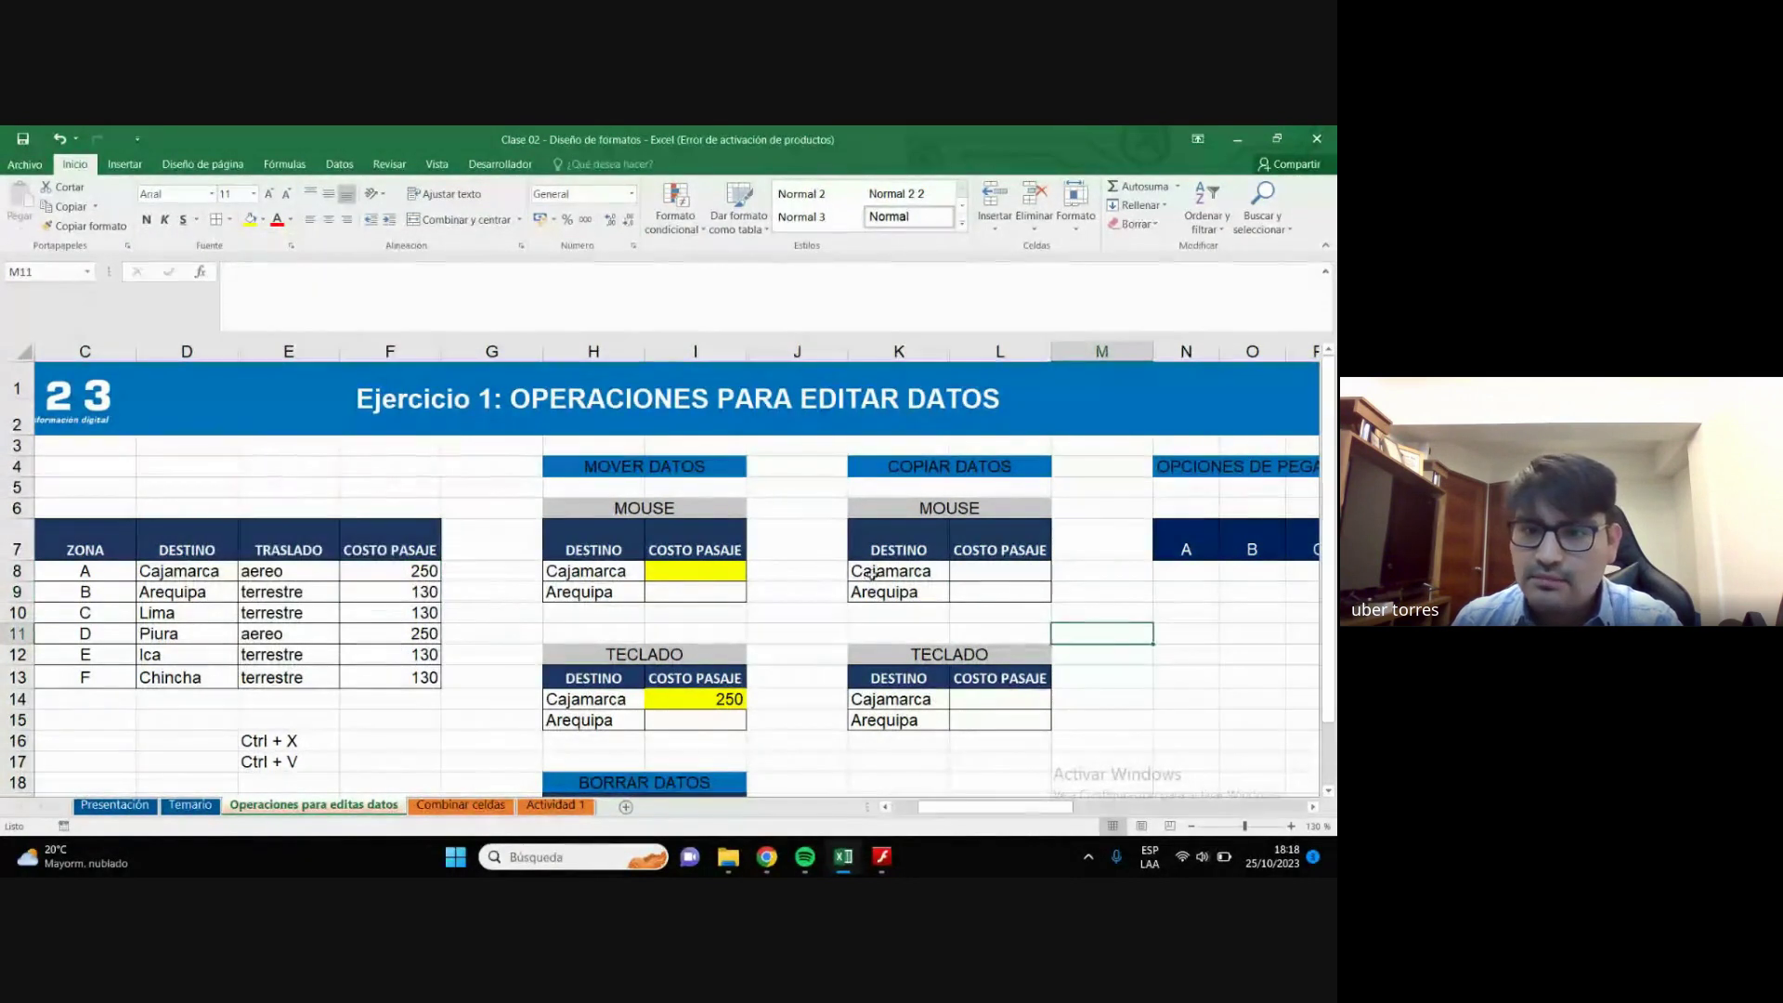
click(982, 570)
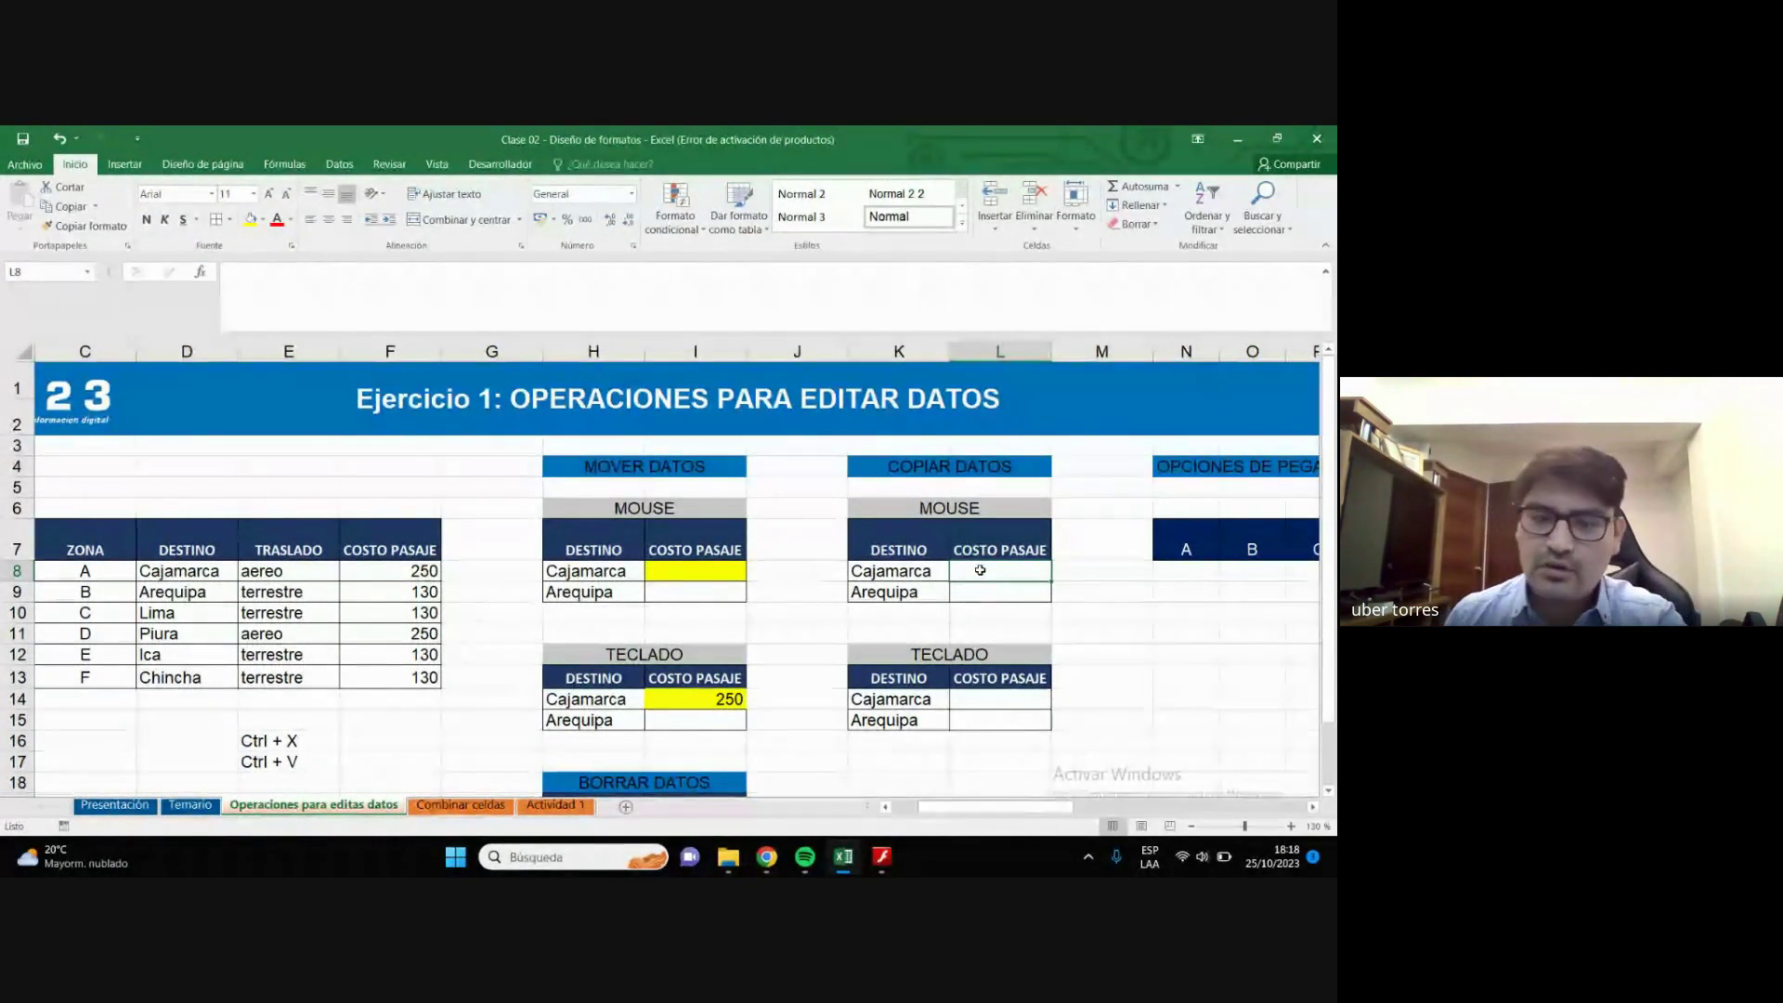
Fill the 250 fare cell F8 with yellow.
click(1097, 587)
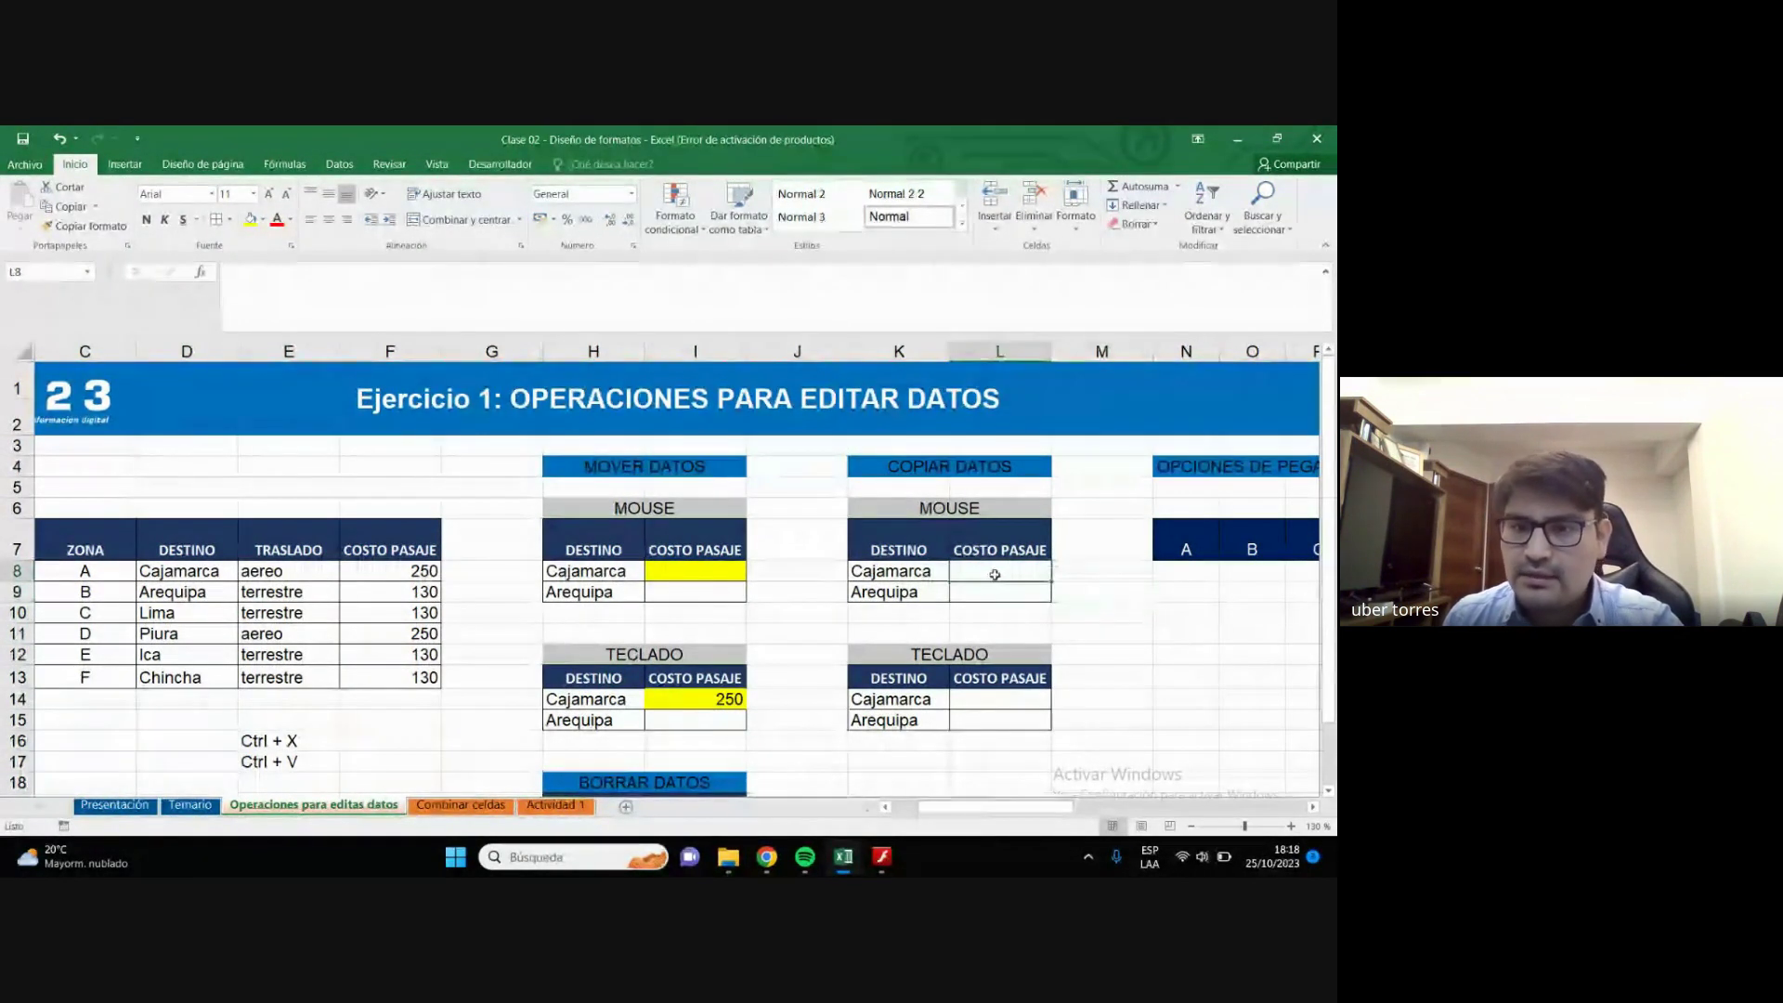
click(376, 571)
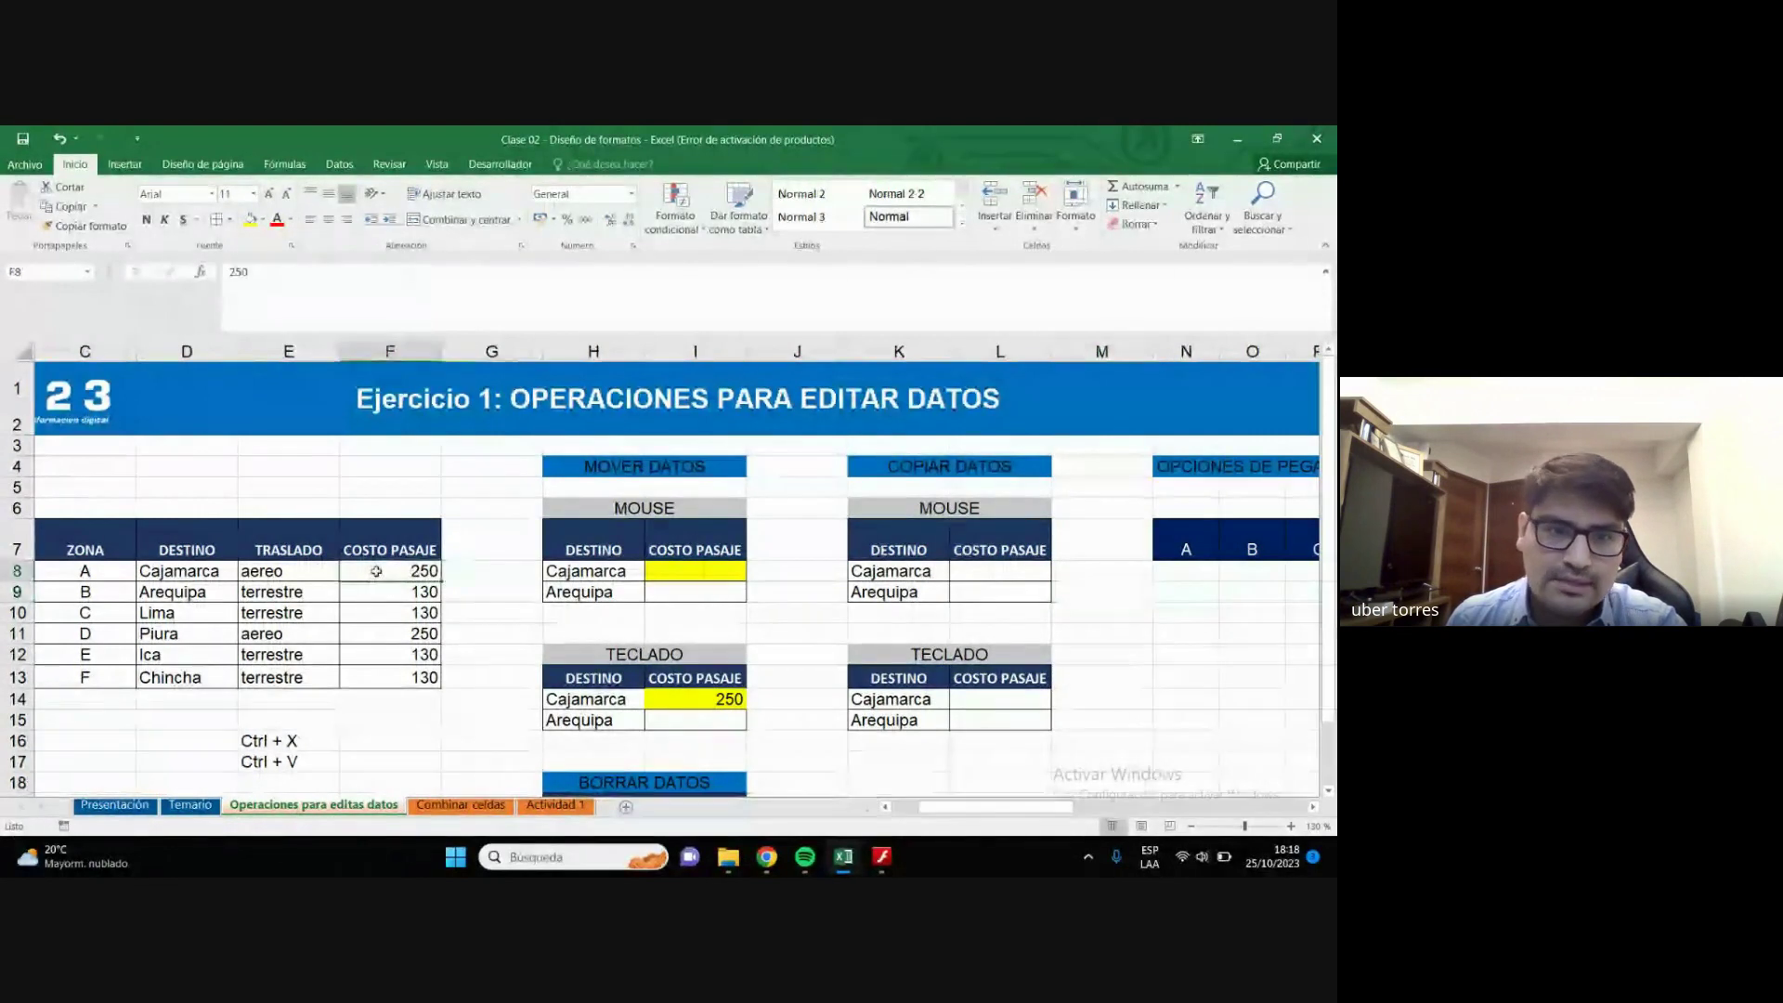
click(250, 219)
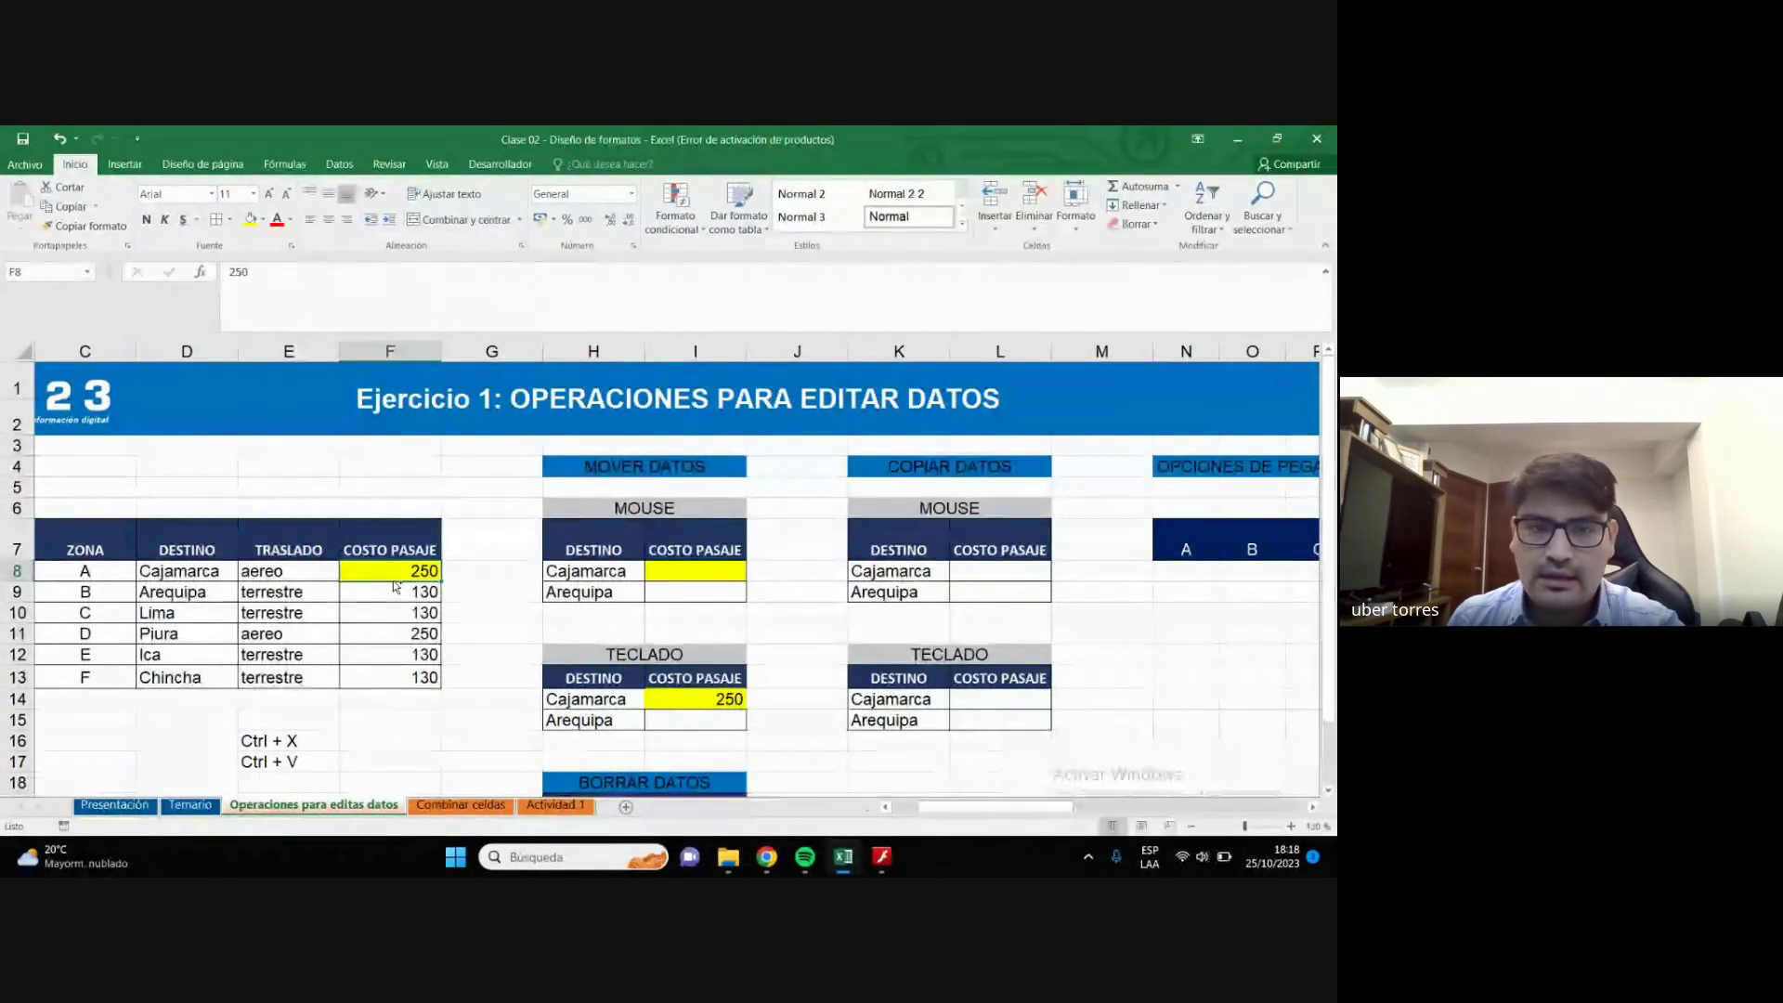
Ctrl-drag F8's 250 into L8, the Cajamarca row of the COPIAR DATOS mouse table.
drag(397, 585, 997, 582)
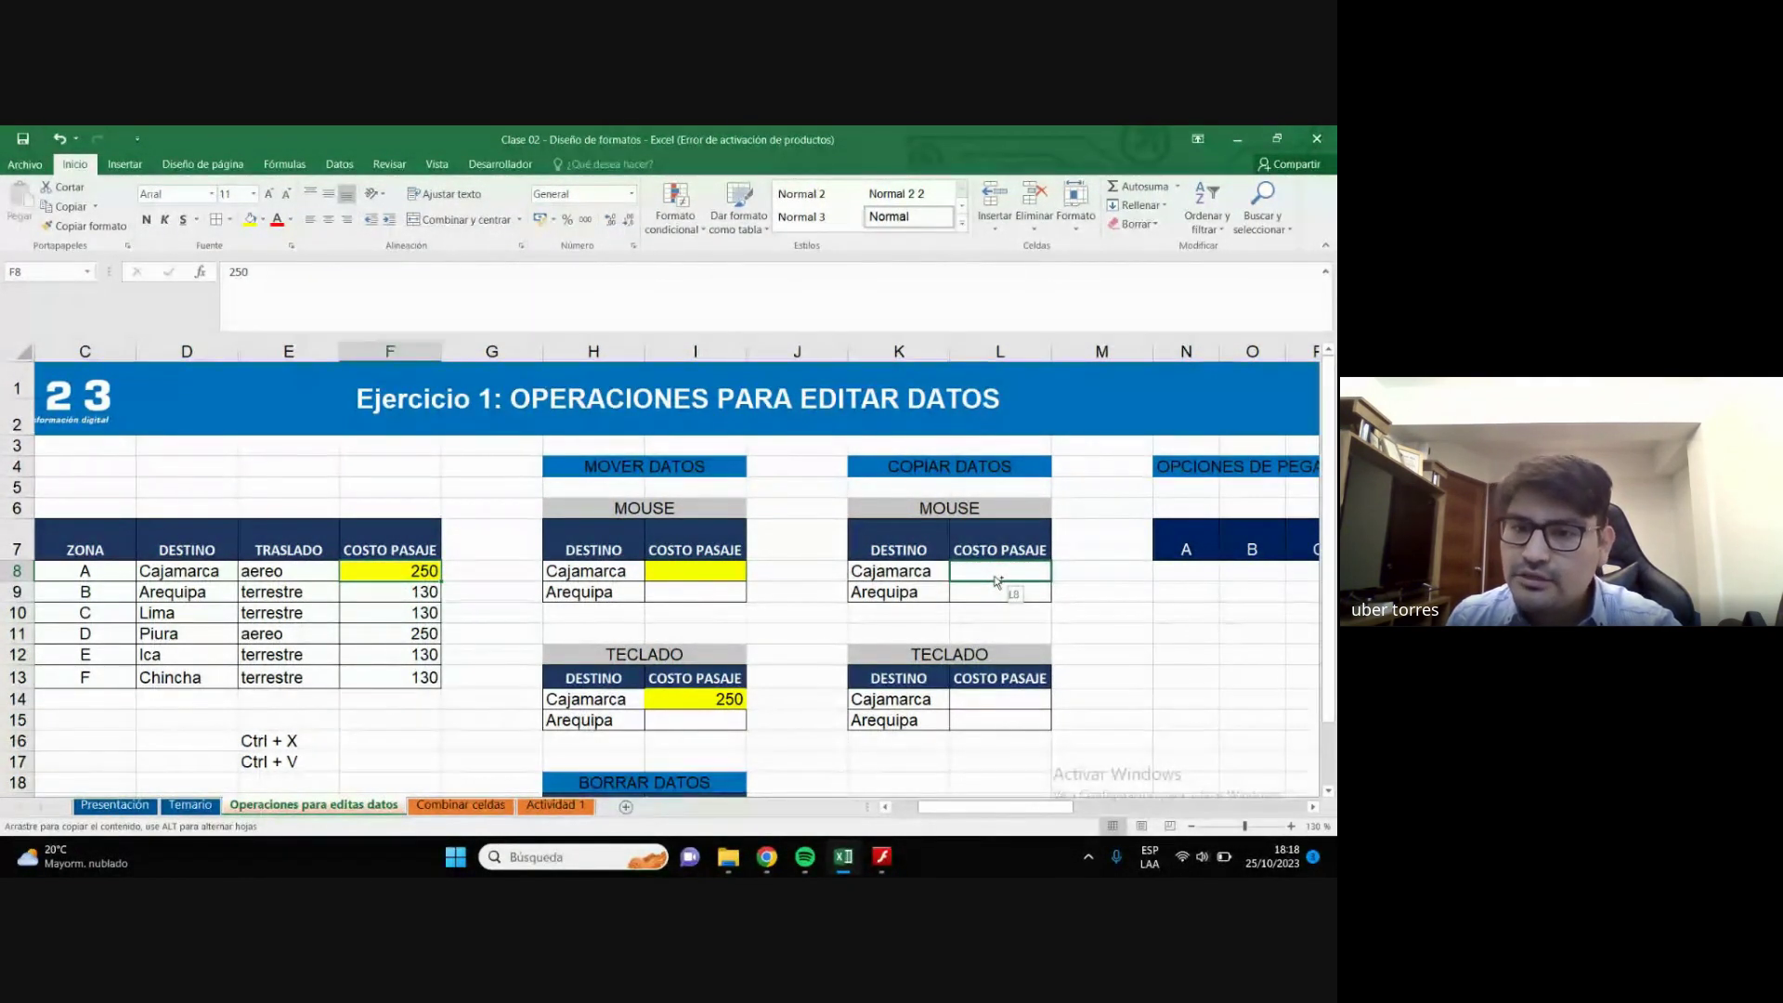
drag(996, 582, 994, 576)
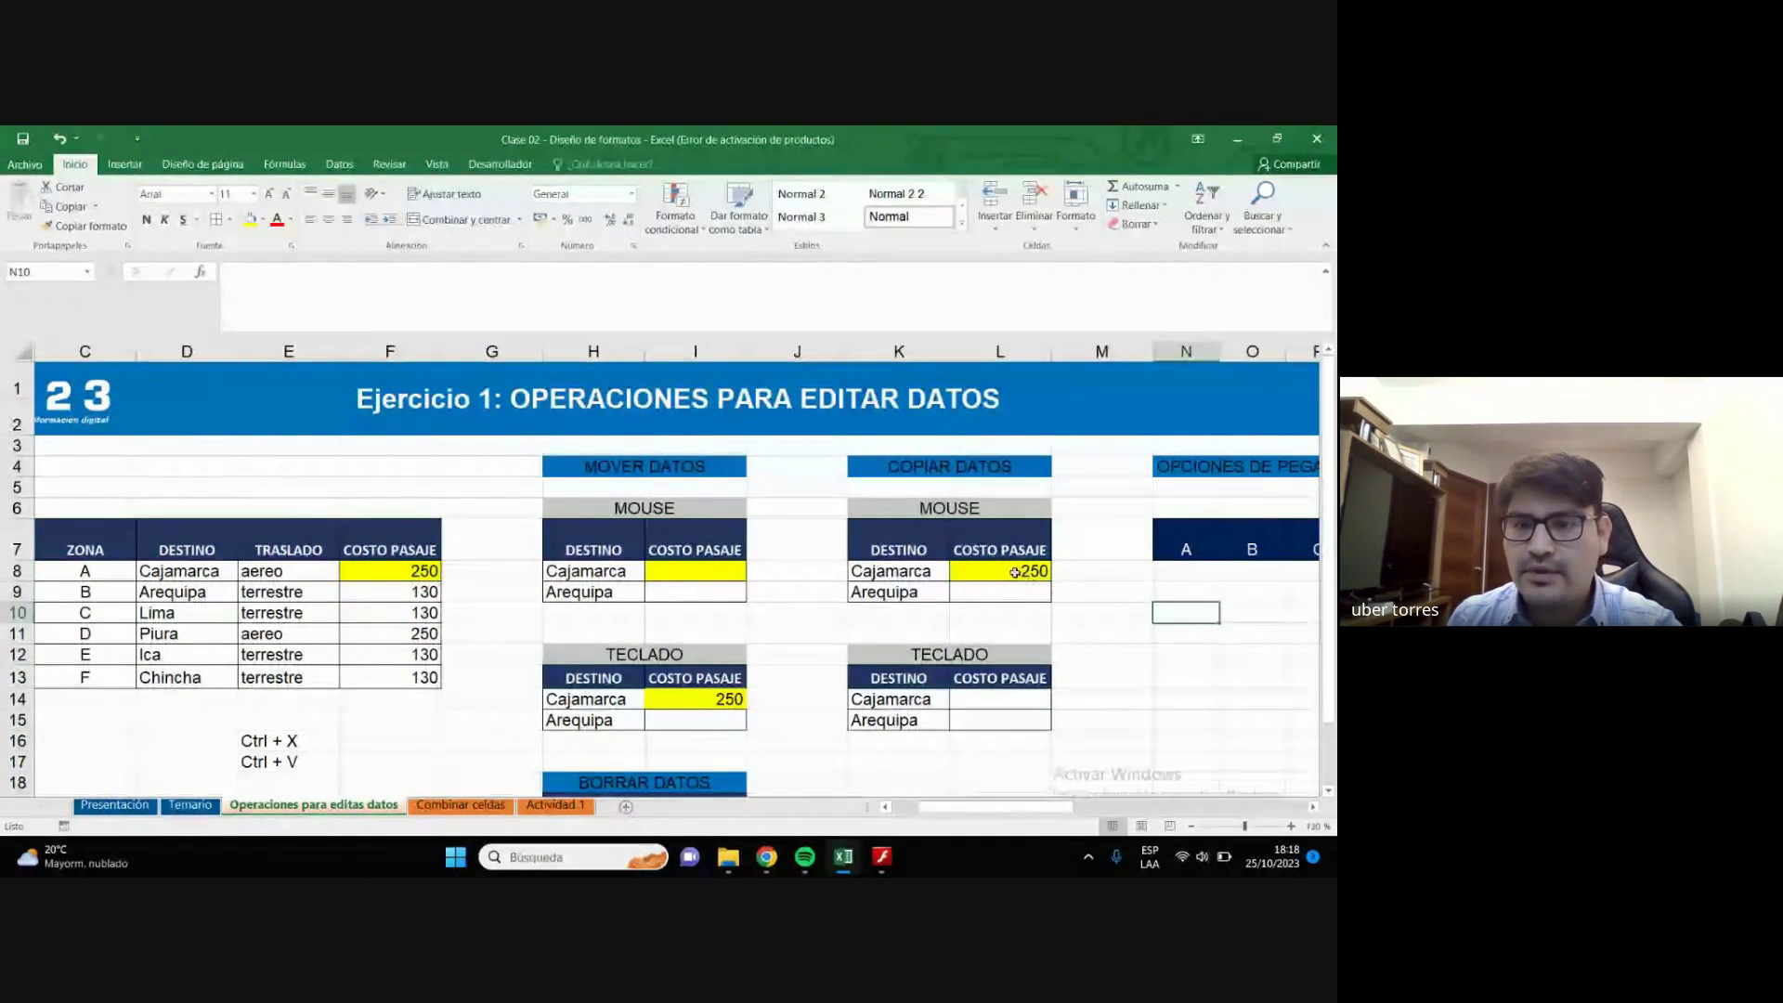
click(404, 573)
click(1003, 580)
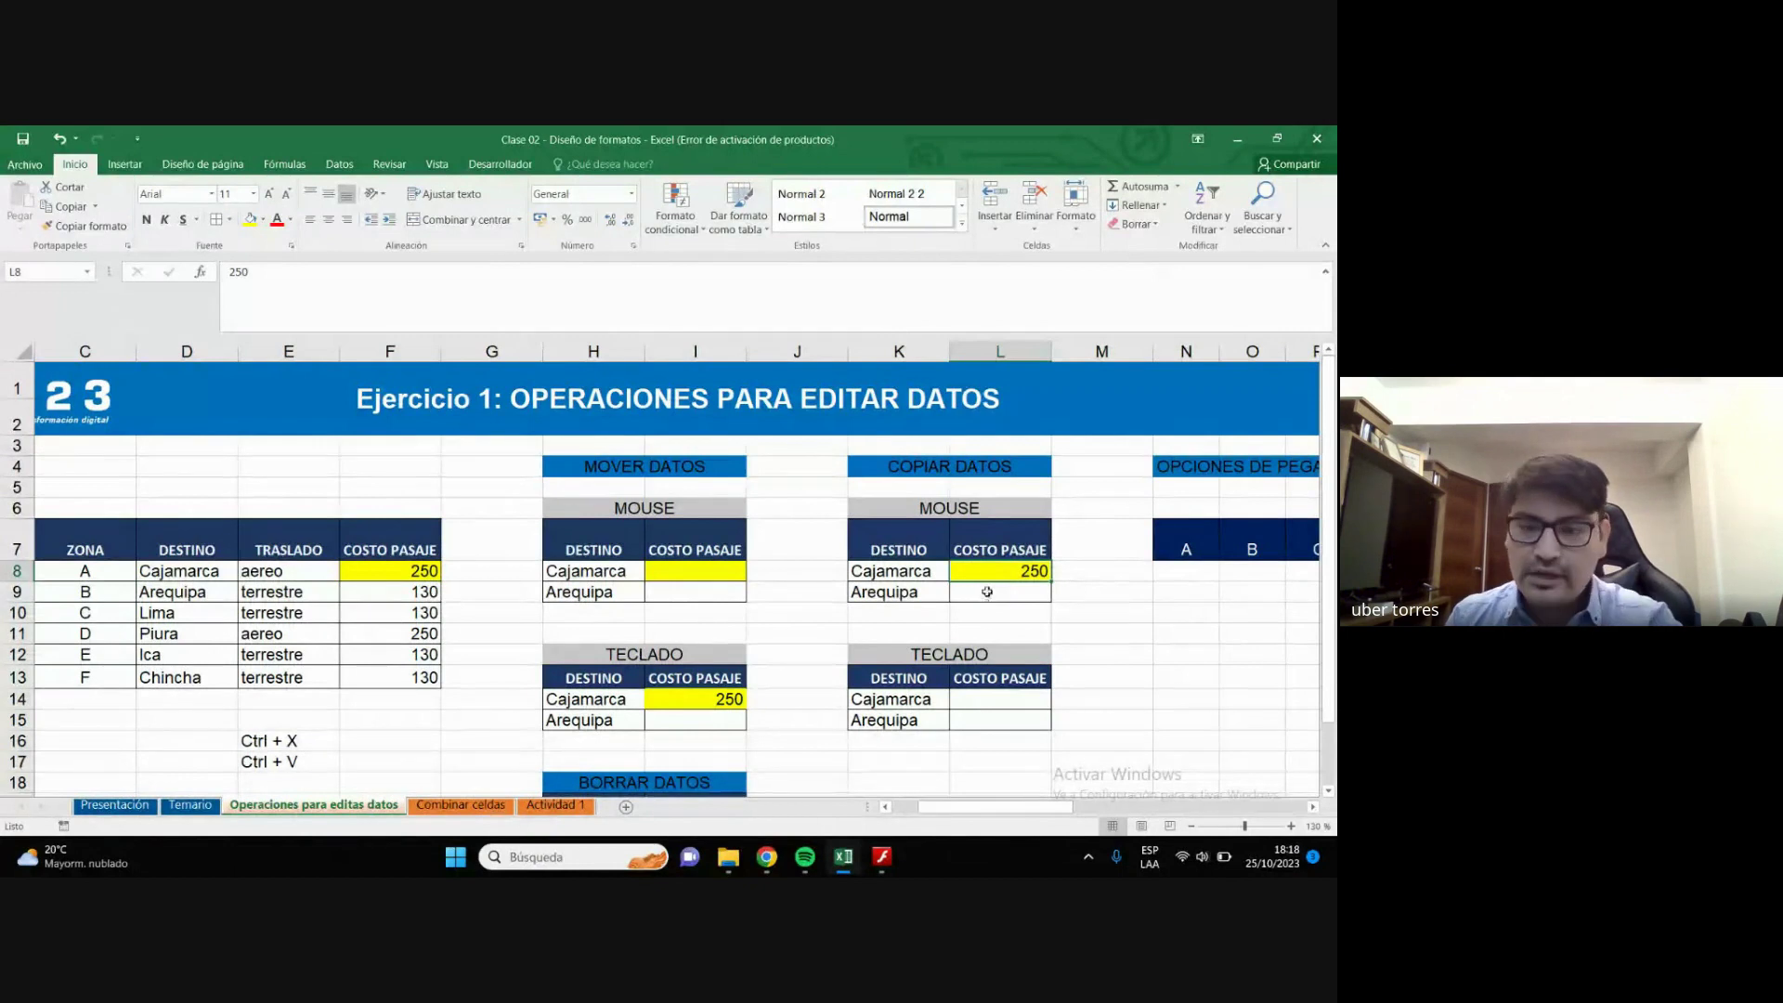
scroll(985, 595, down, 1)
click(1077, 604)
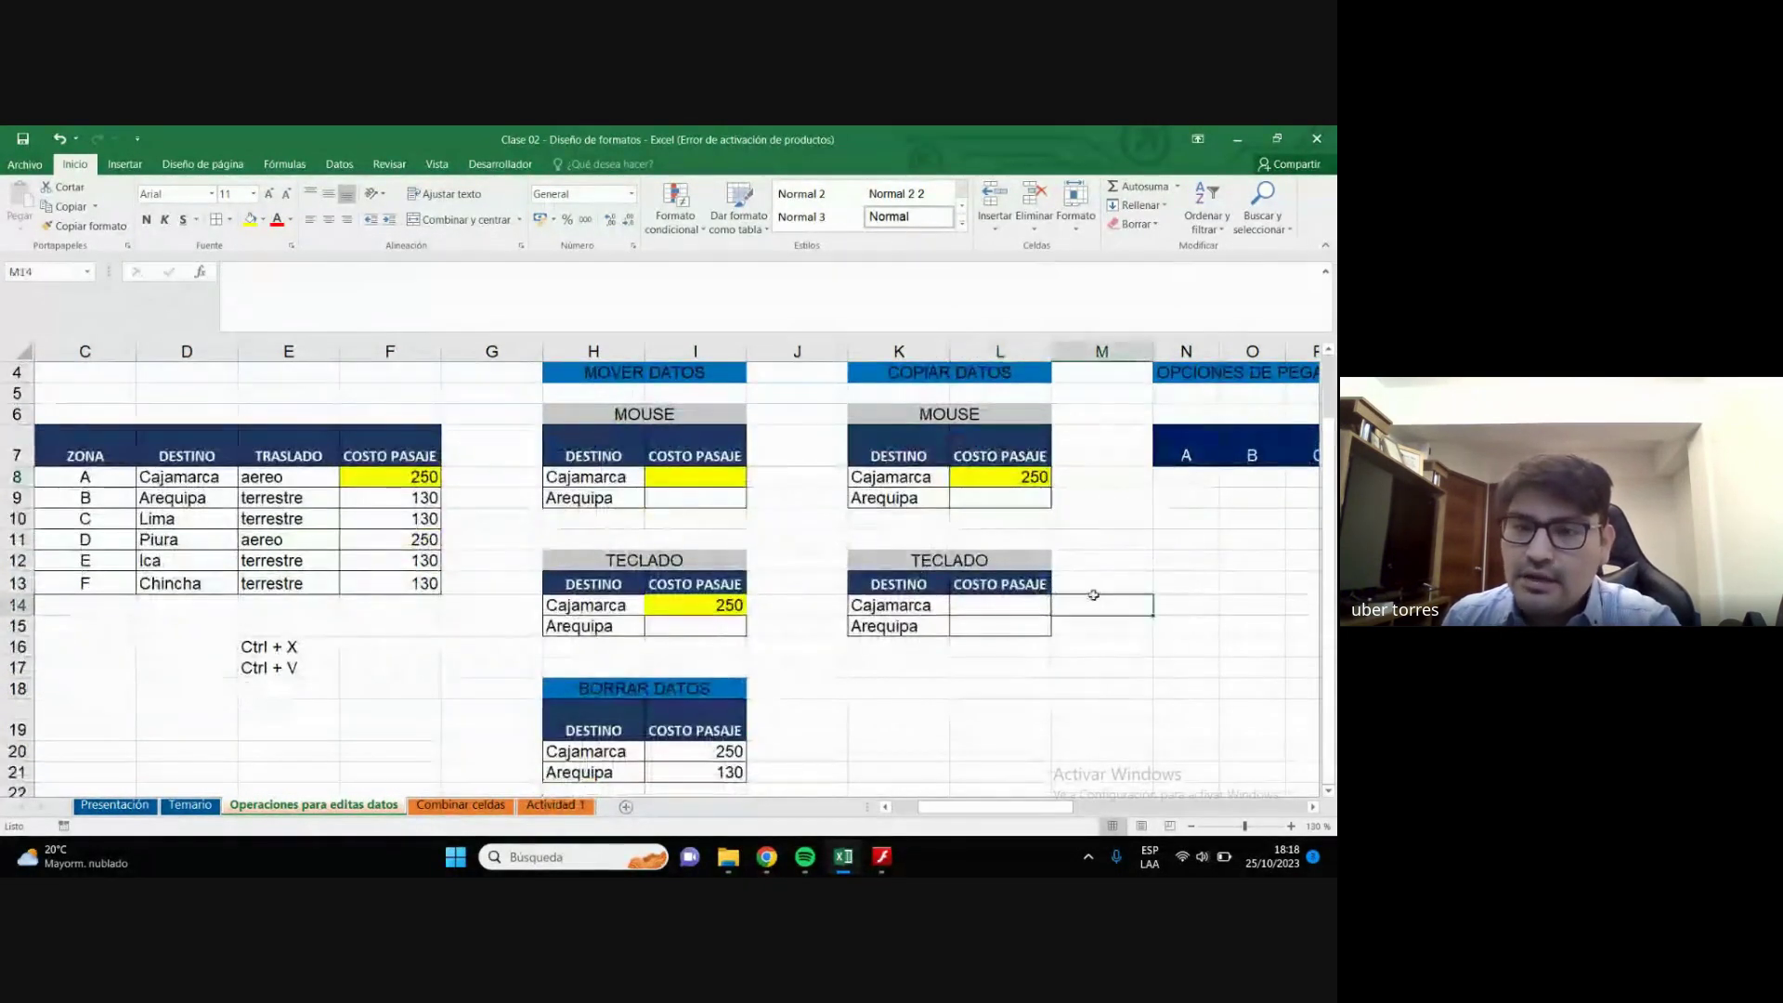
click(1001, 605)
scroll(1001, 599, up, 1)
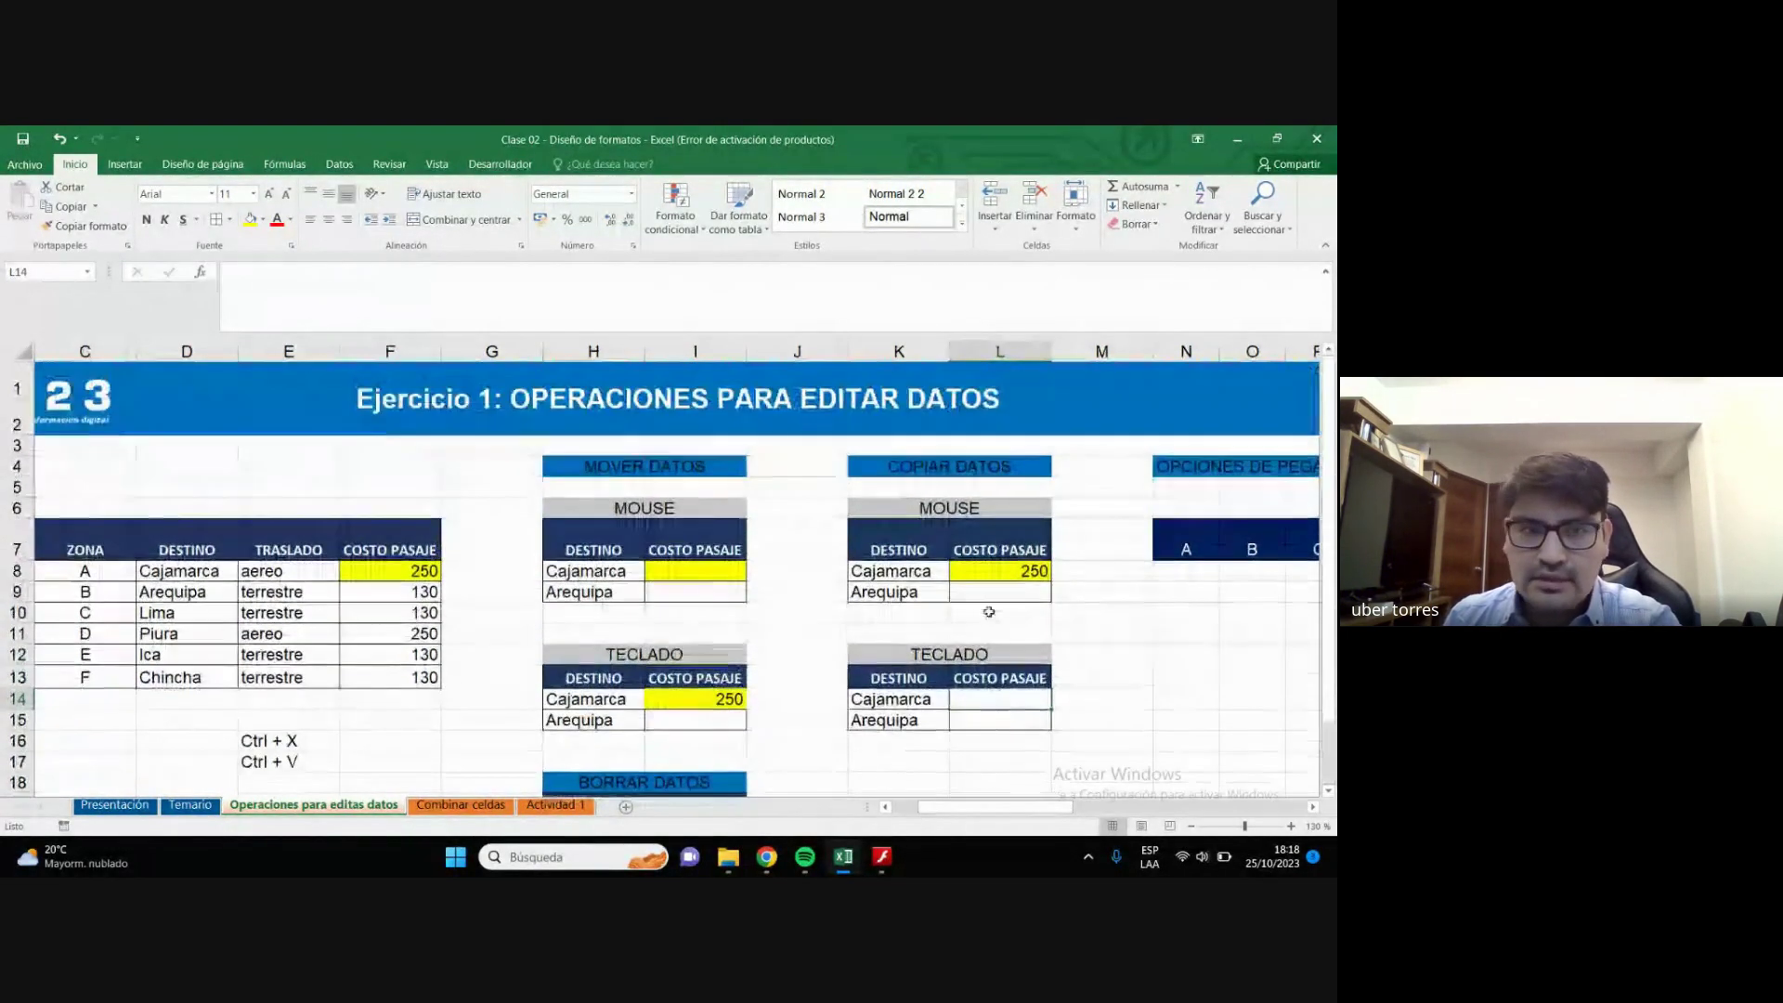
click(397, 573)
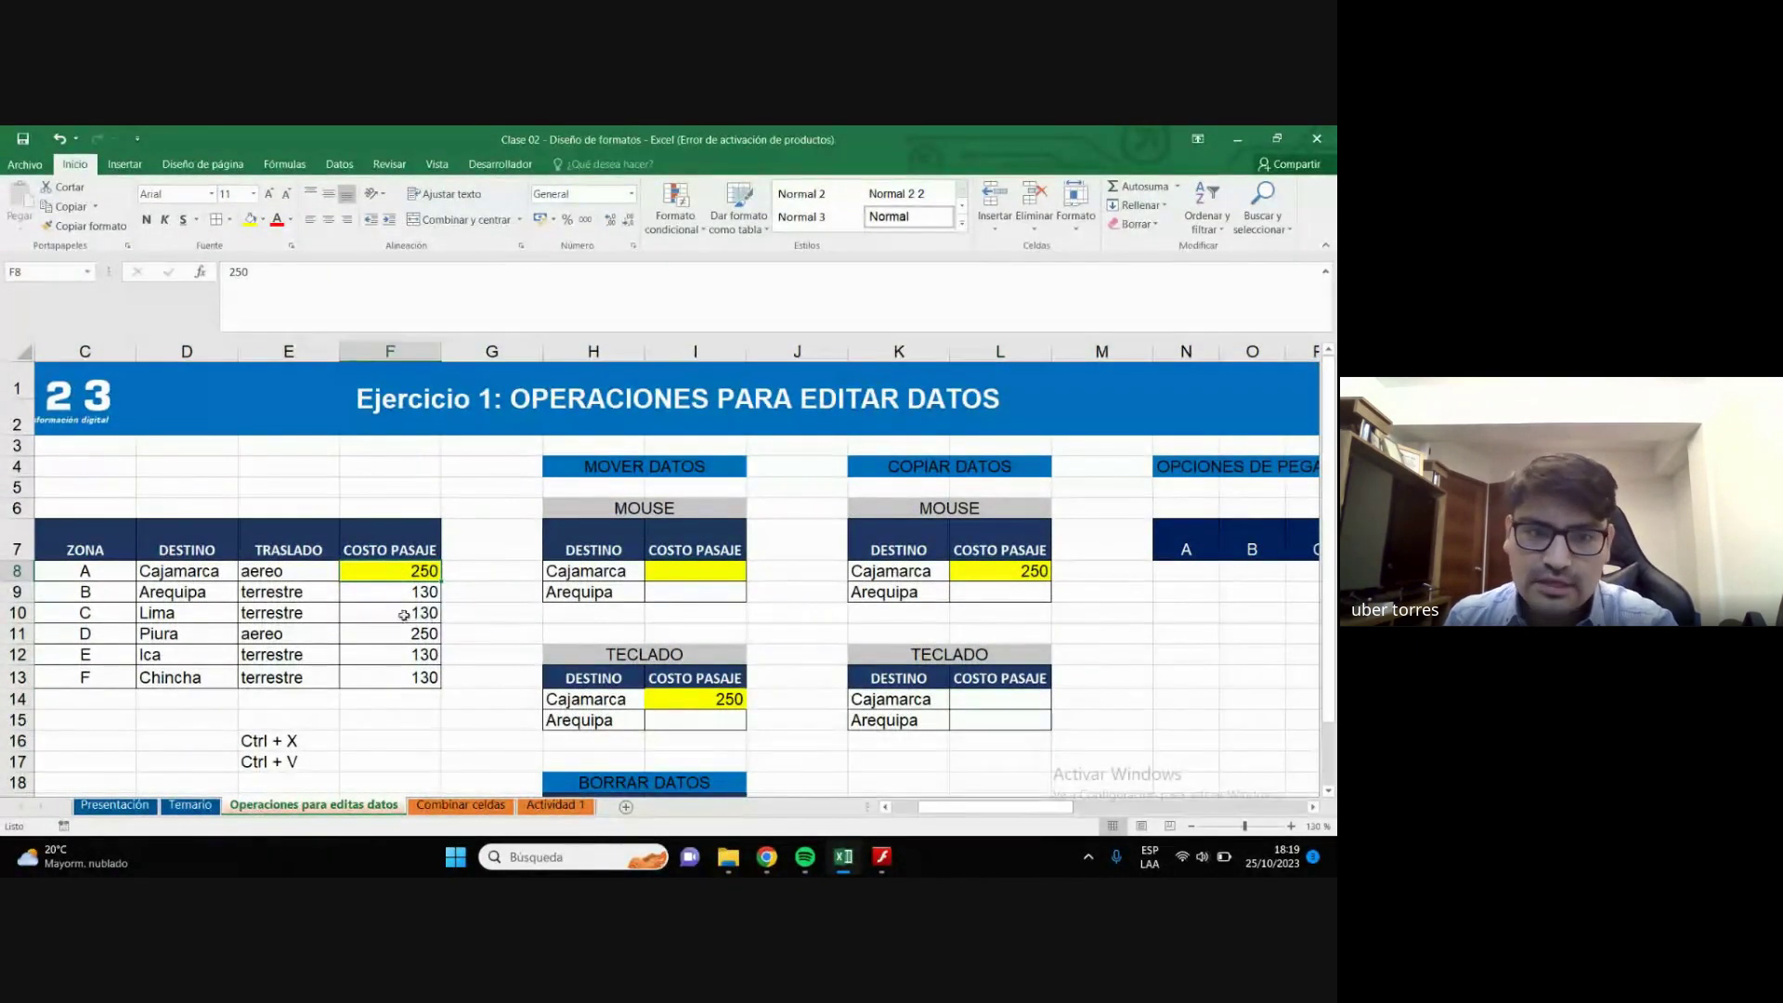
Copy 250 from F8 to L14 and 130 from F9 to L15 using Ctrl+C and Ctrl+V.
key(ctrl+c)
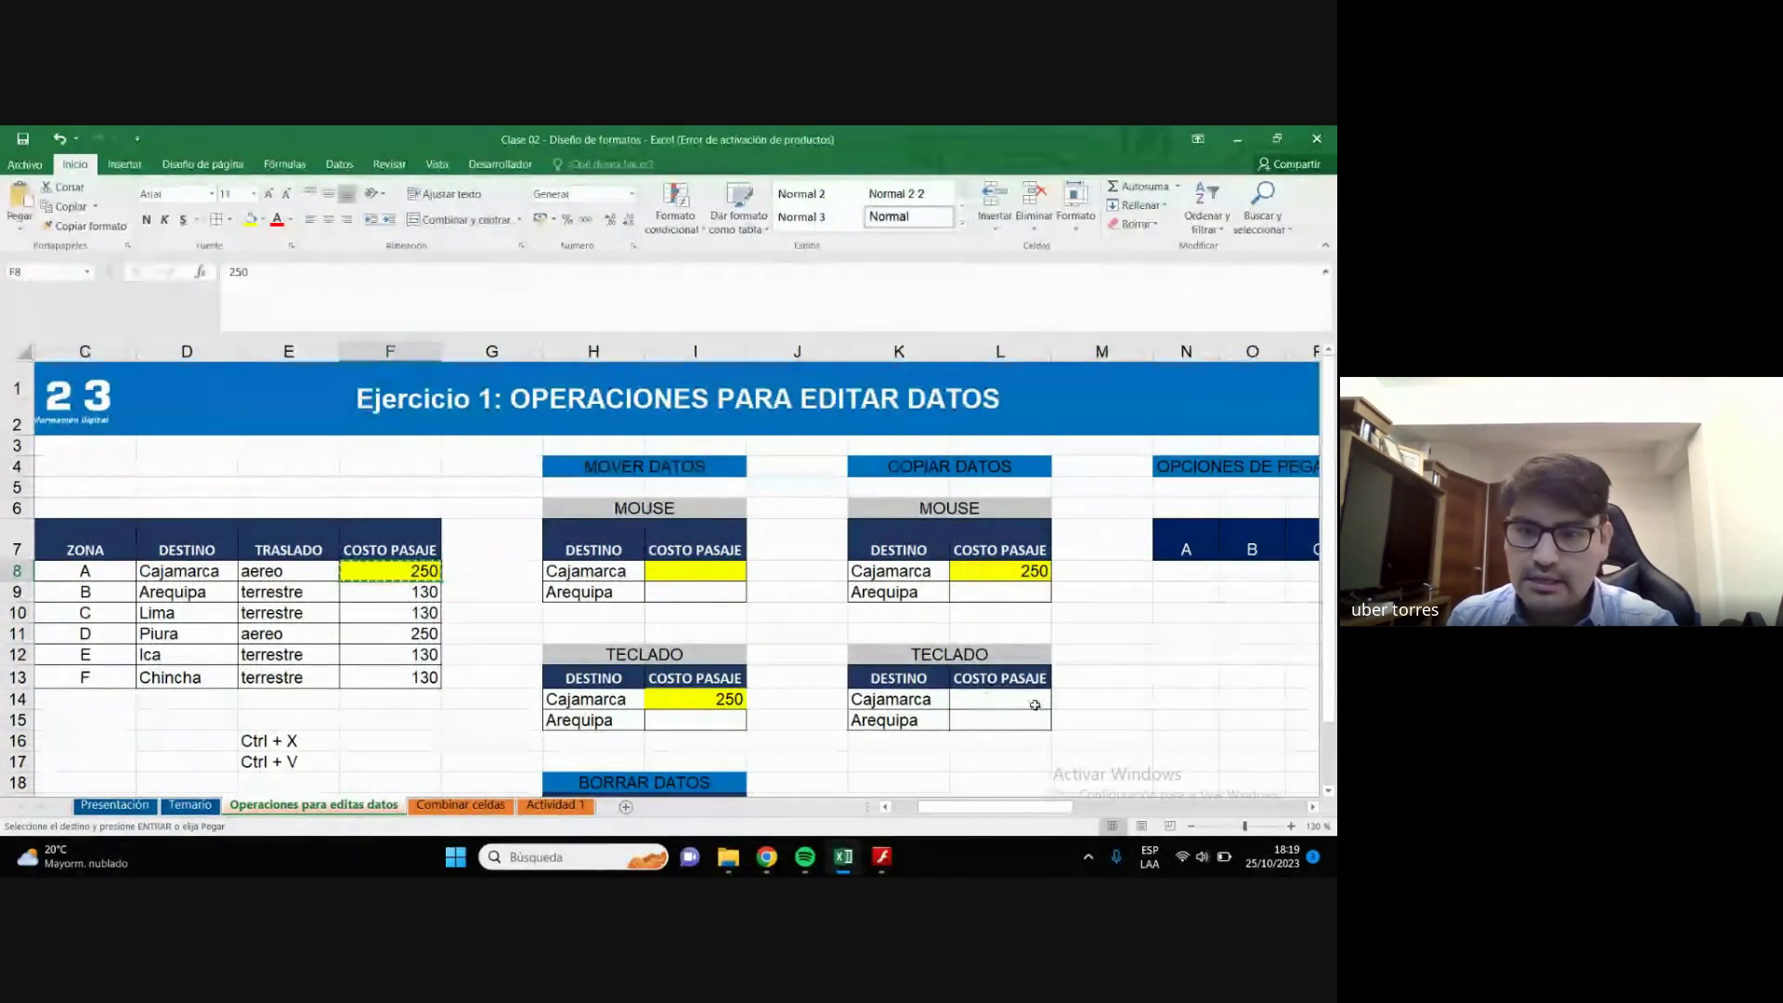
click(1002, 704)
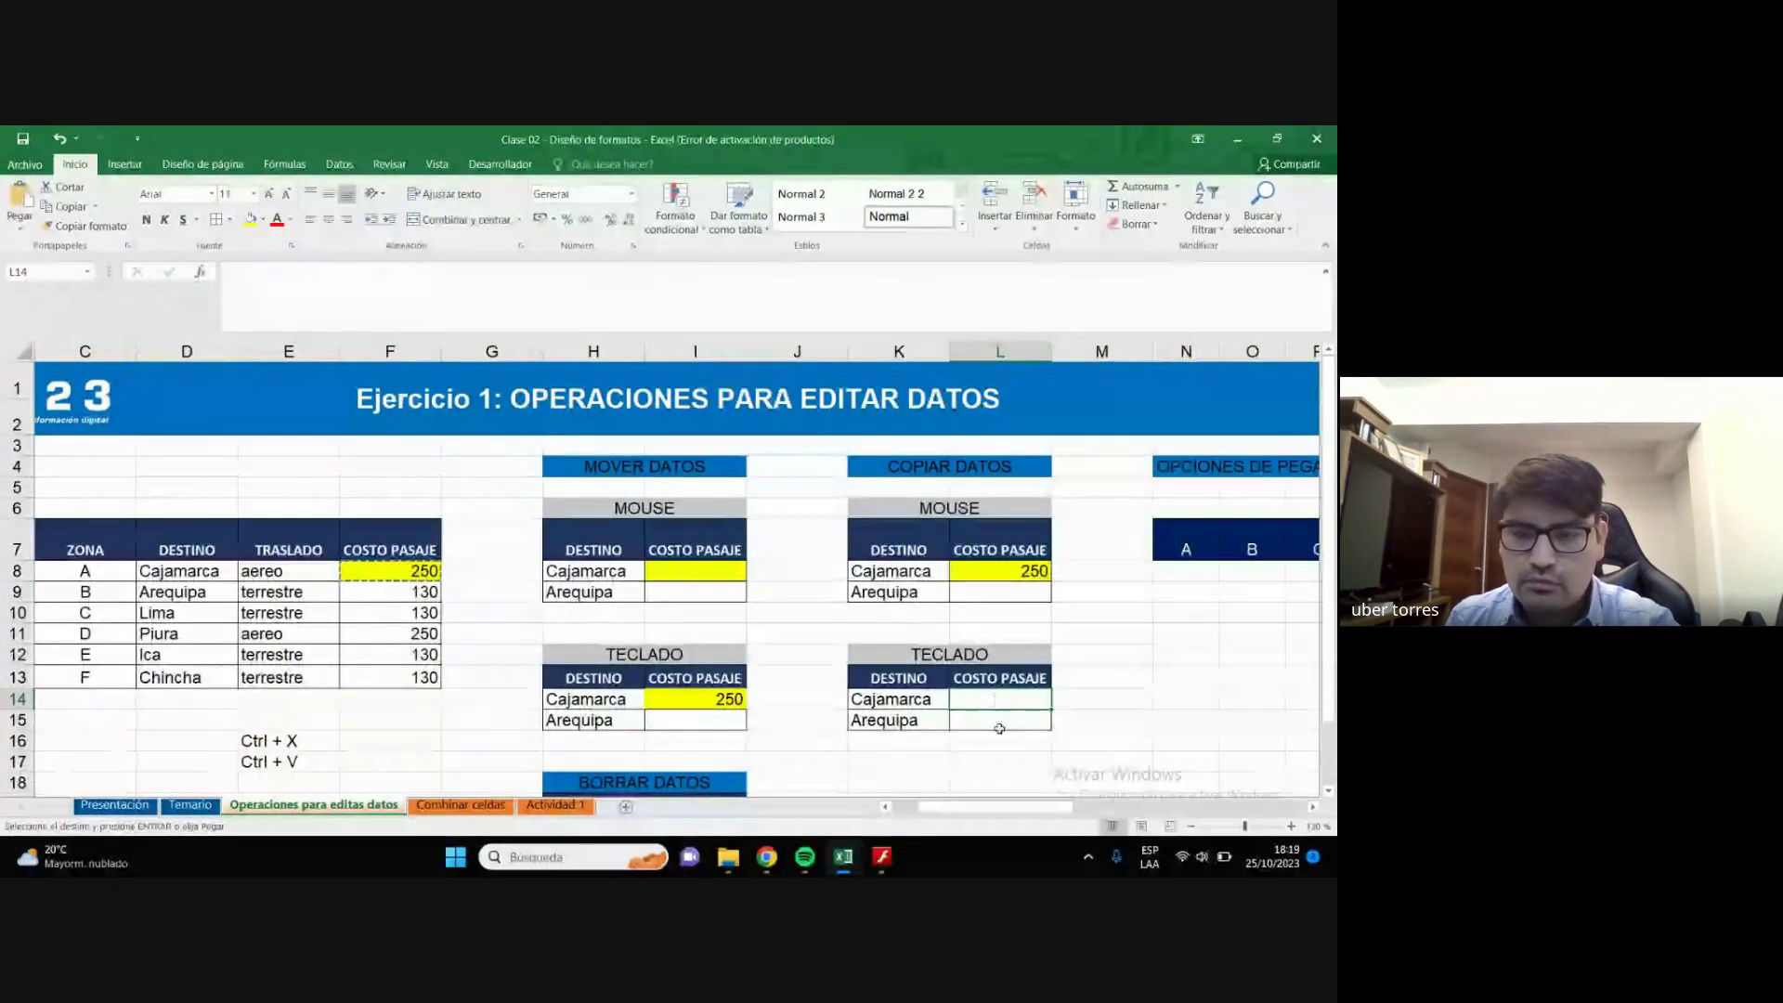
key(ctrl+v)
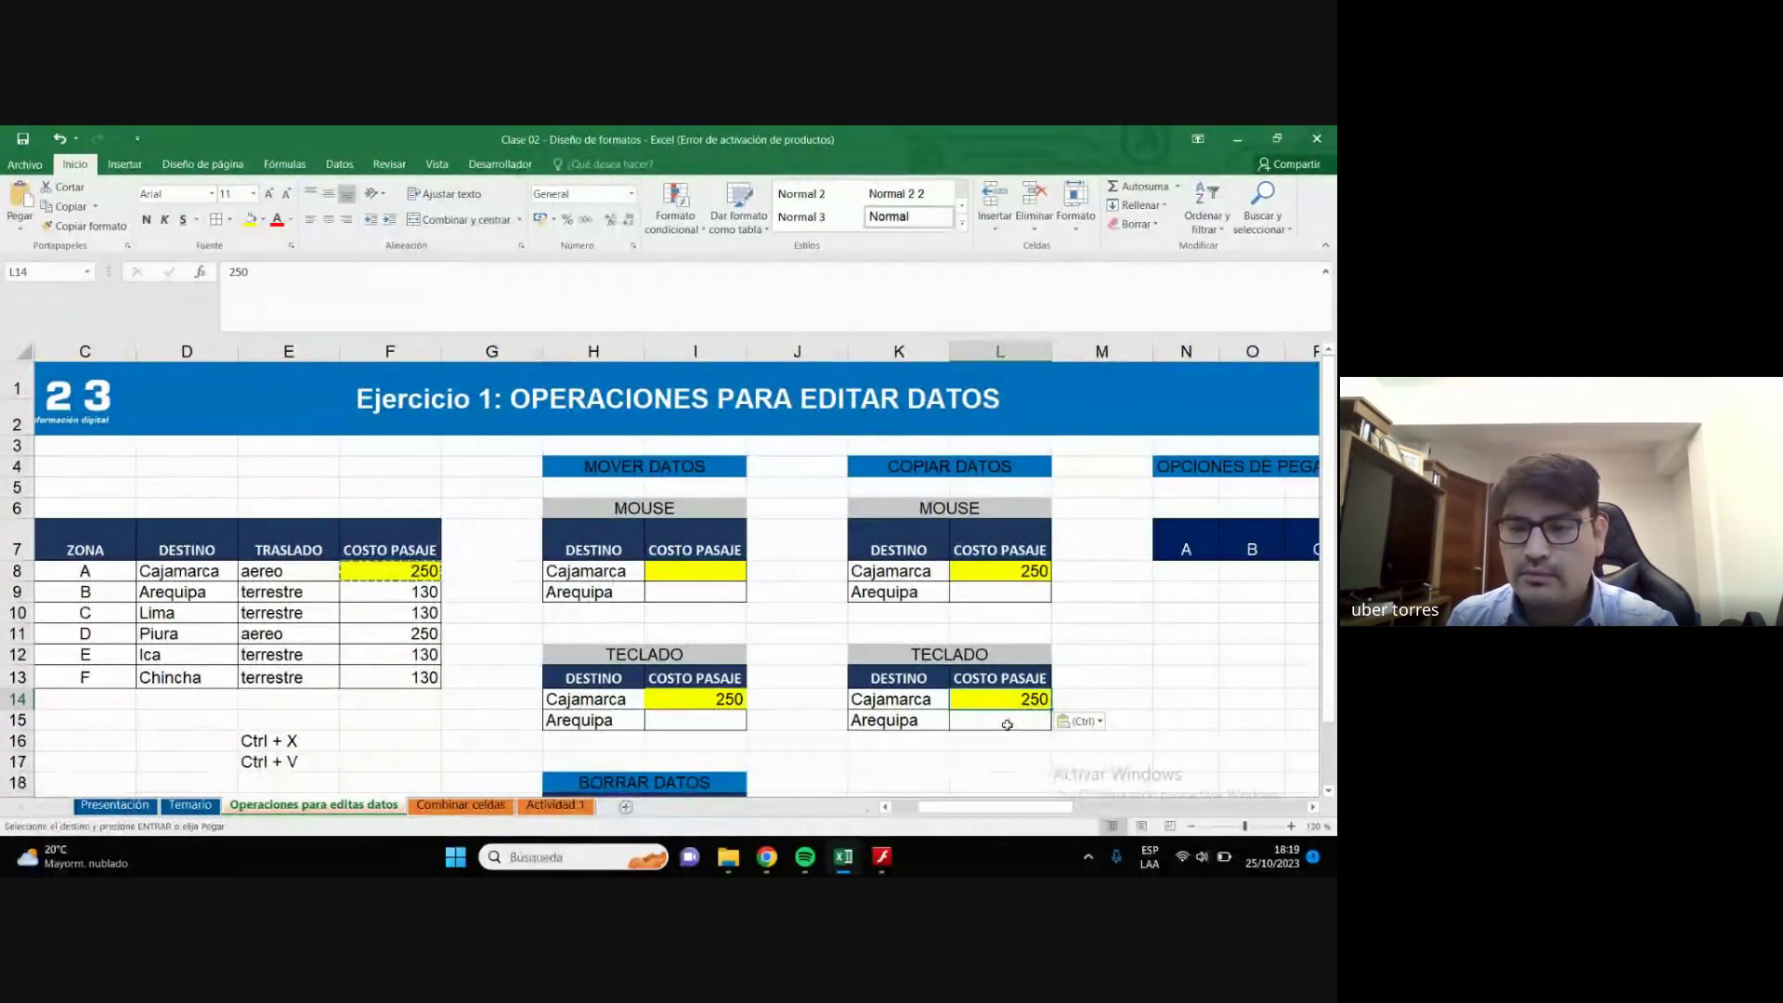
click(393, 591)
key(ctrl+c)
click(1026, 738)
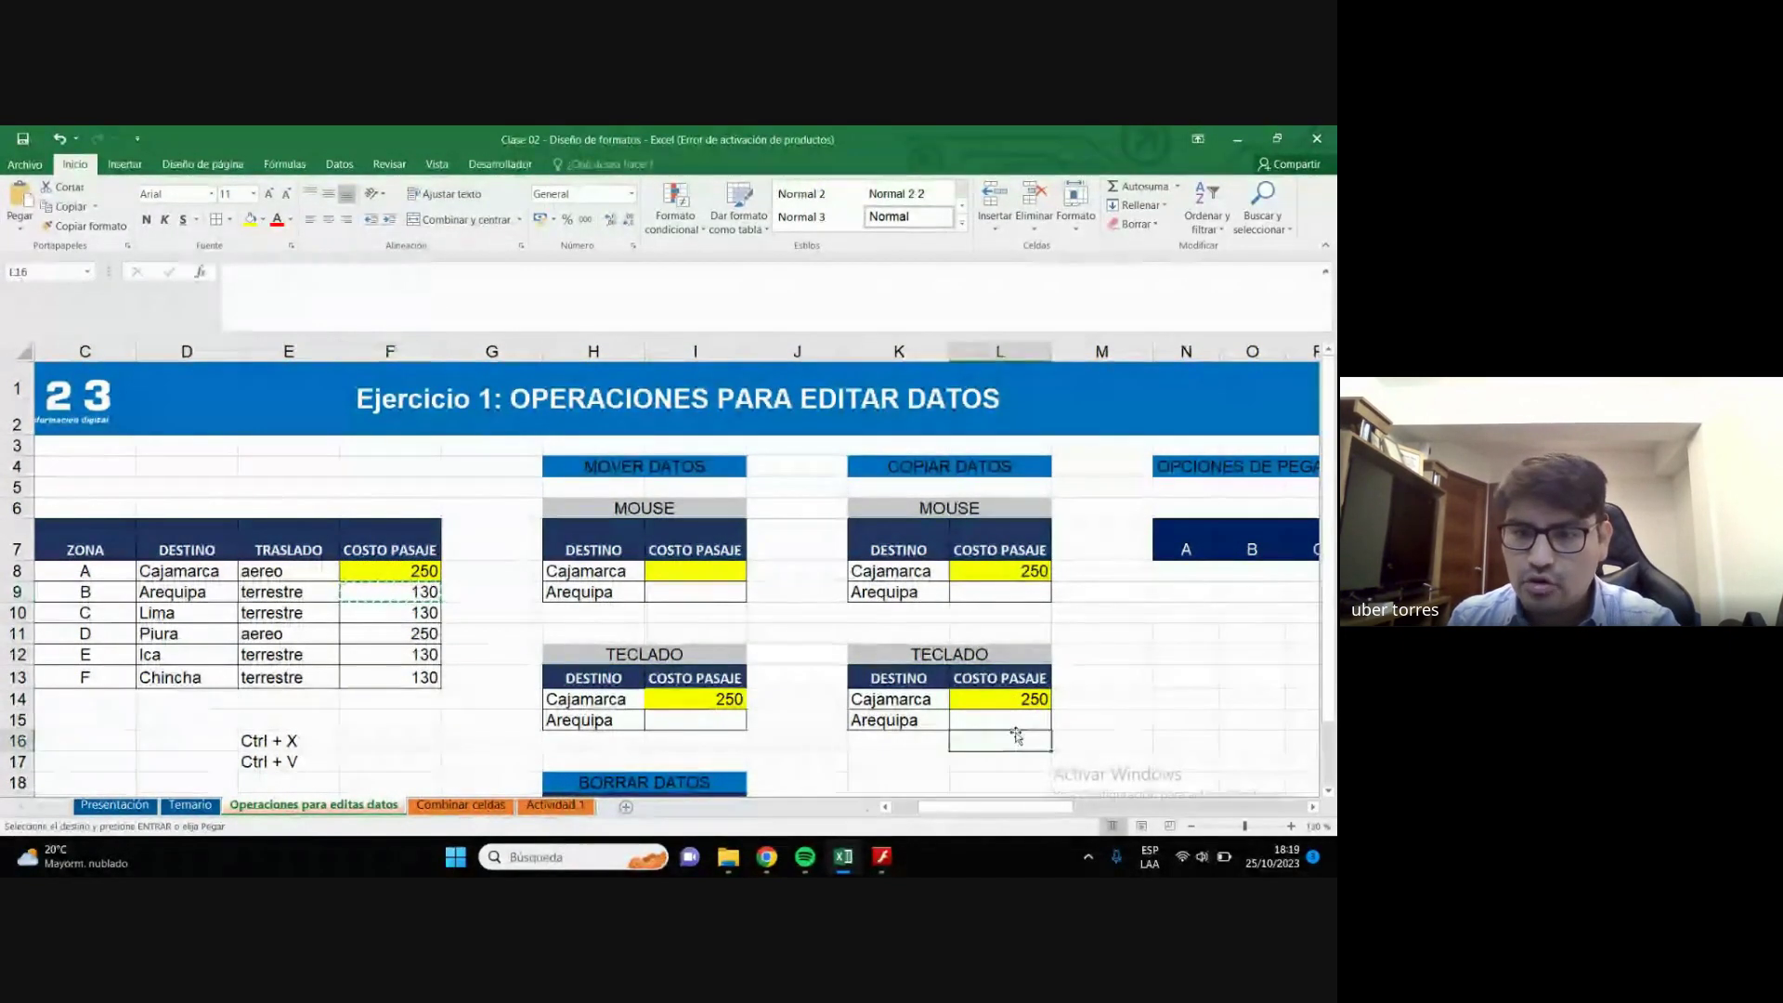
key(ctrl+v)
scroll(1031, 733, down, 1)
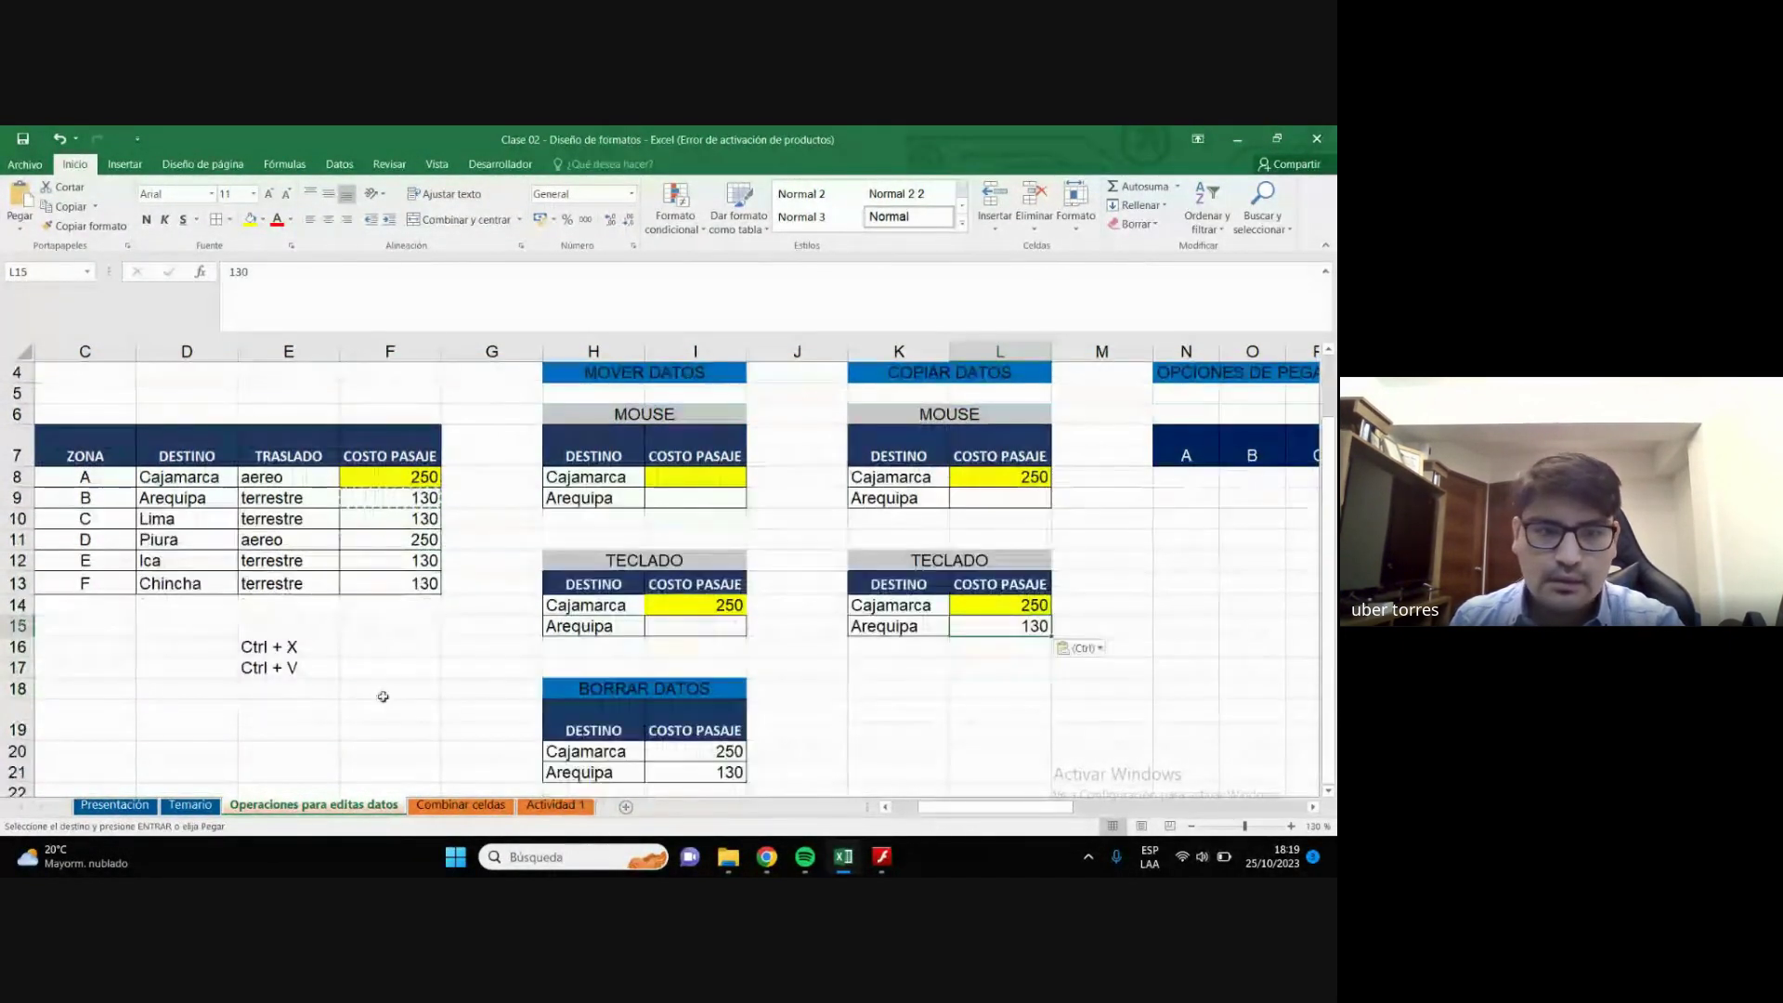
click(390, 688)
click(287, 719)
Merge D16:D17 with Combinar y centrar and label it 'PARA MOVER DATOS'.
drag(216, 652, 203, 683)
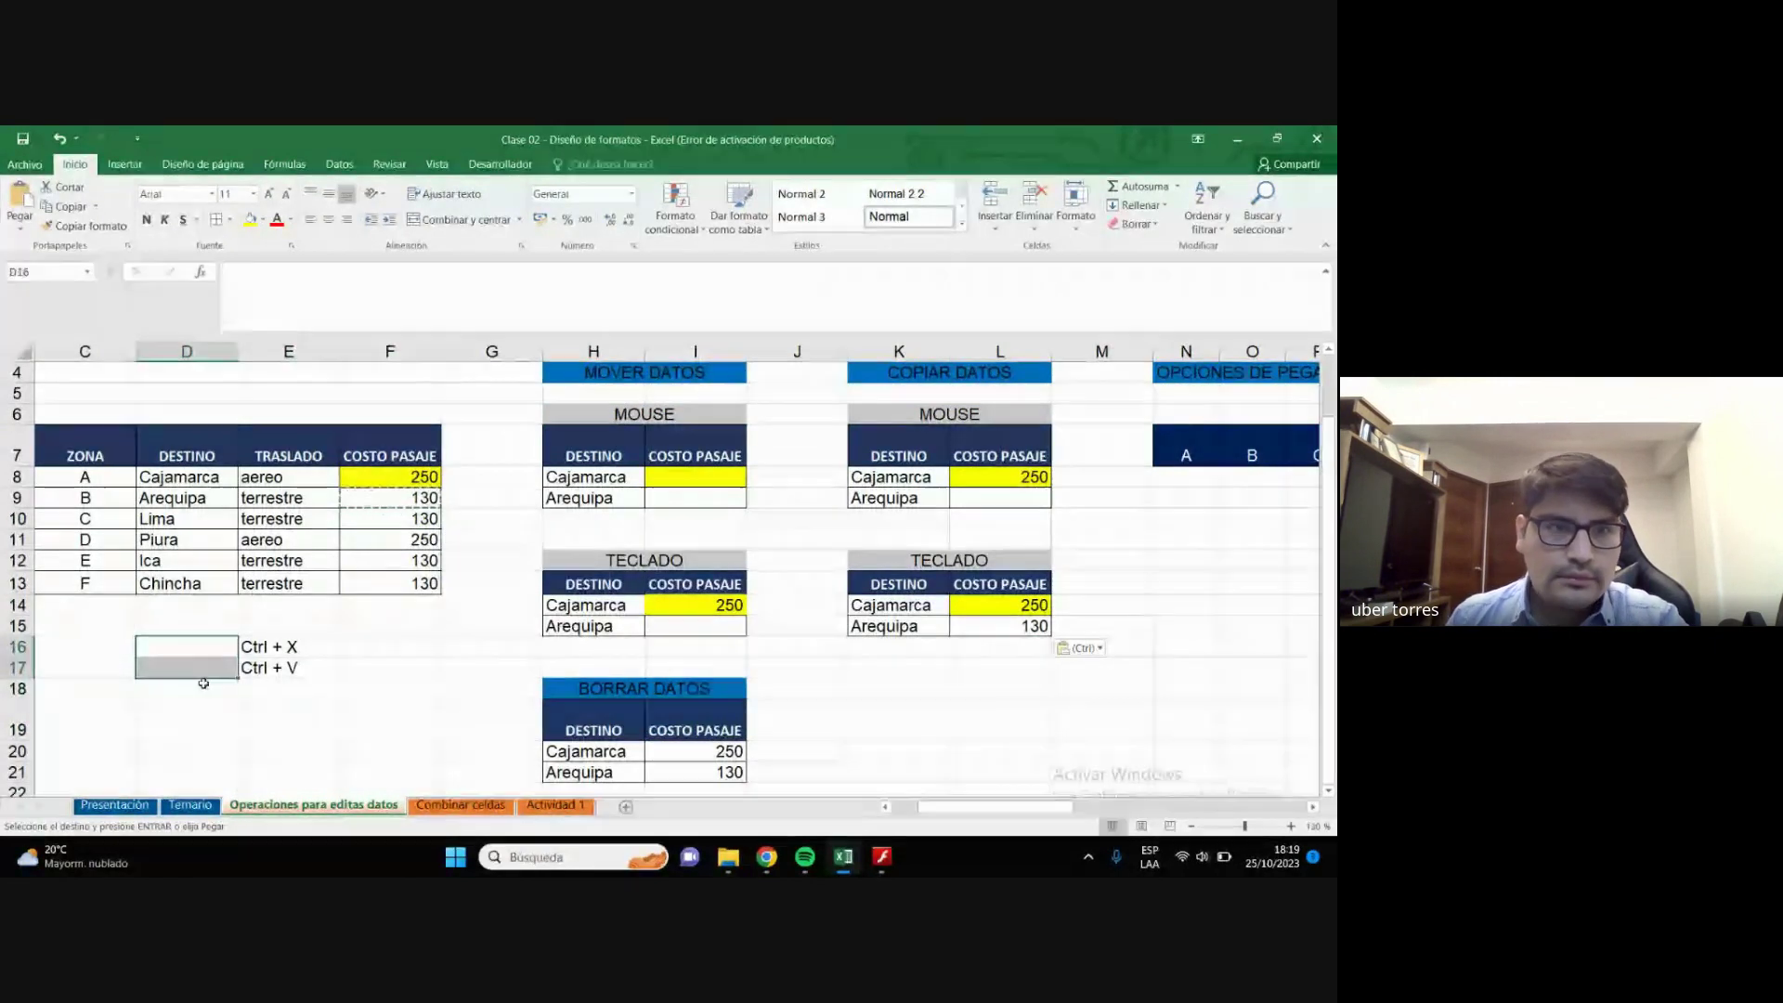
click(460, 219)
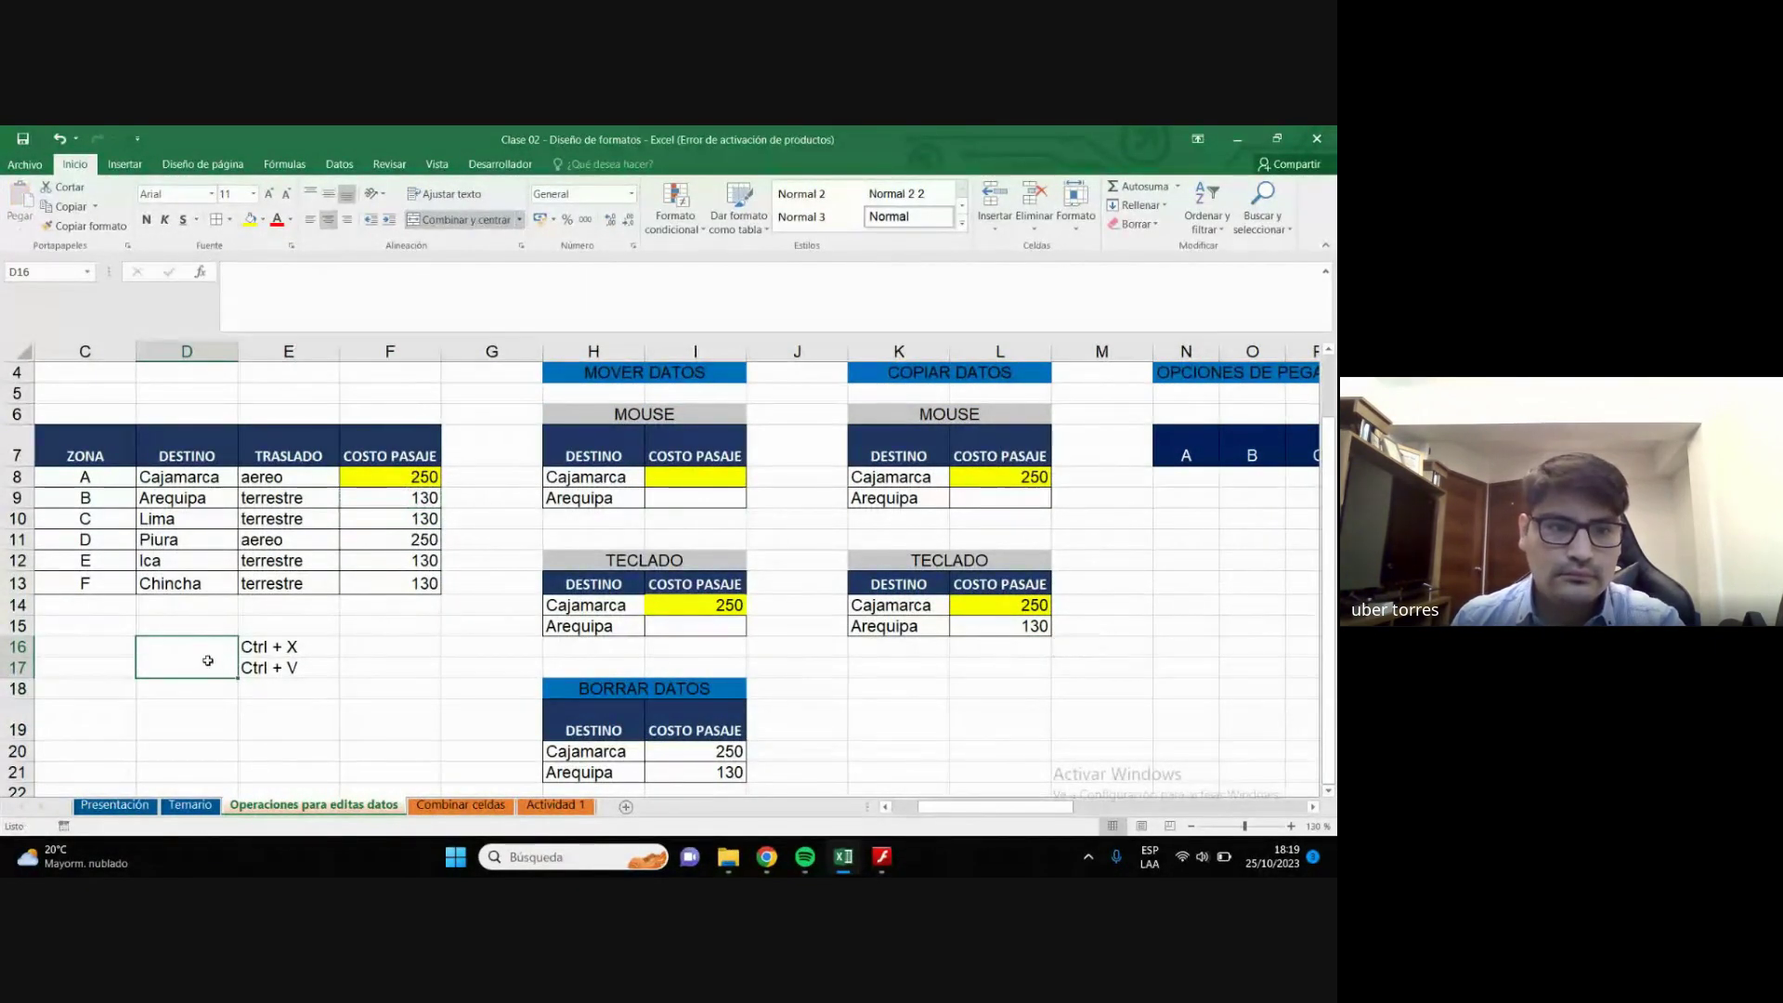
text(PARA)
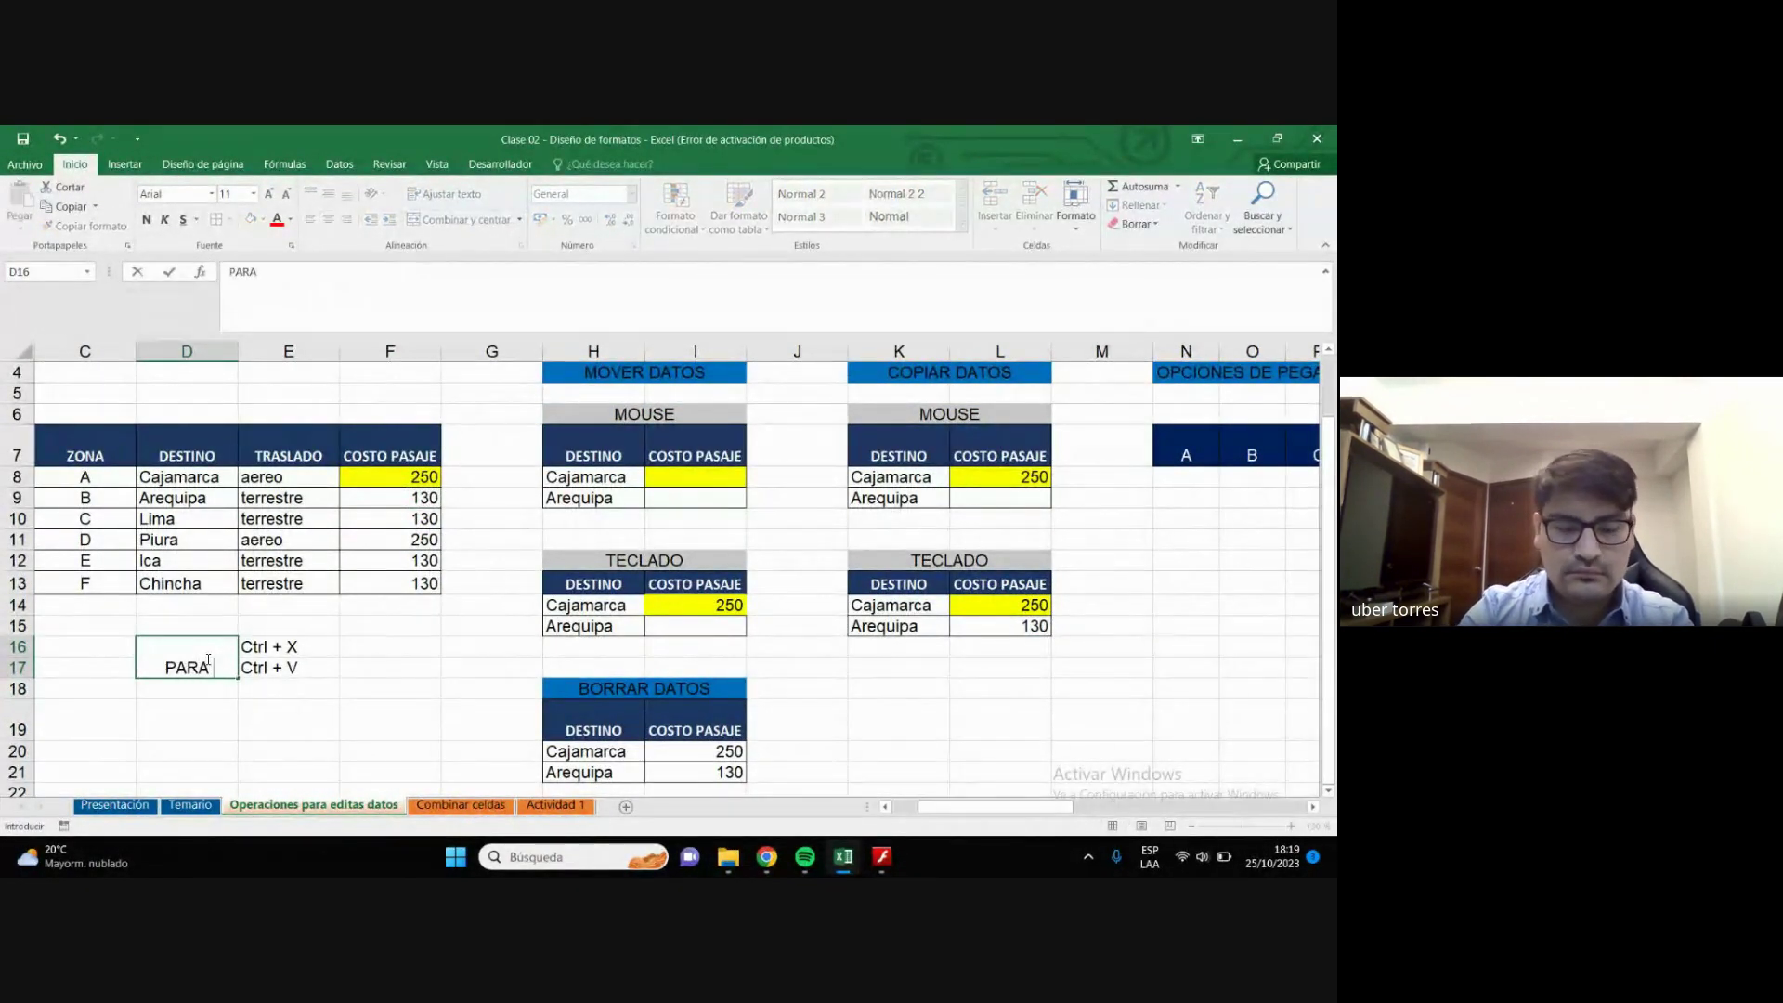
text( MOVER)
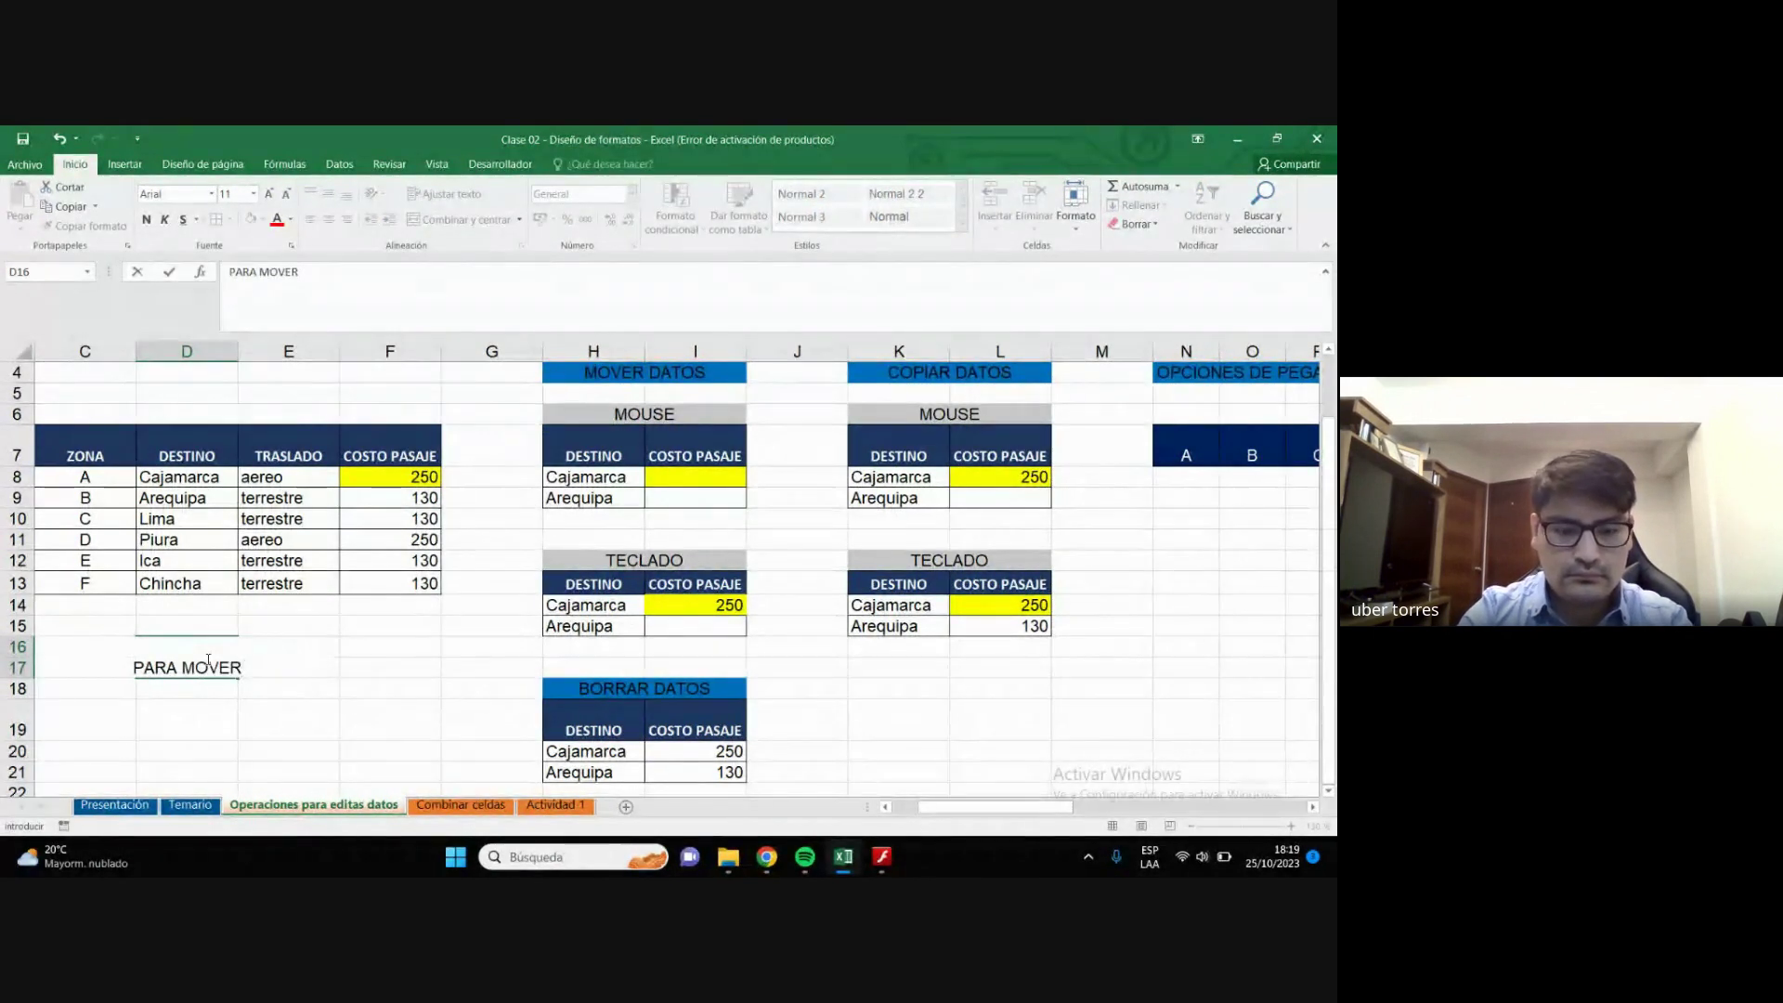
text( DATOS)
key(Return)
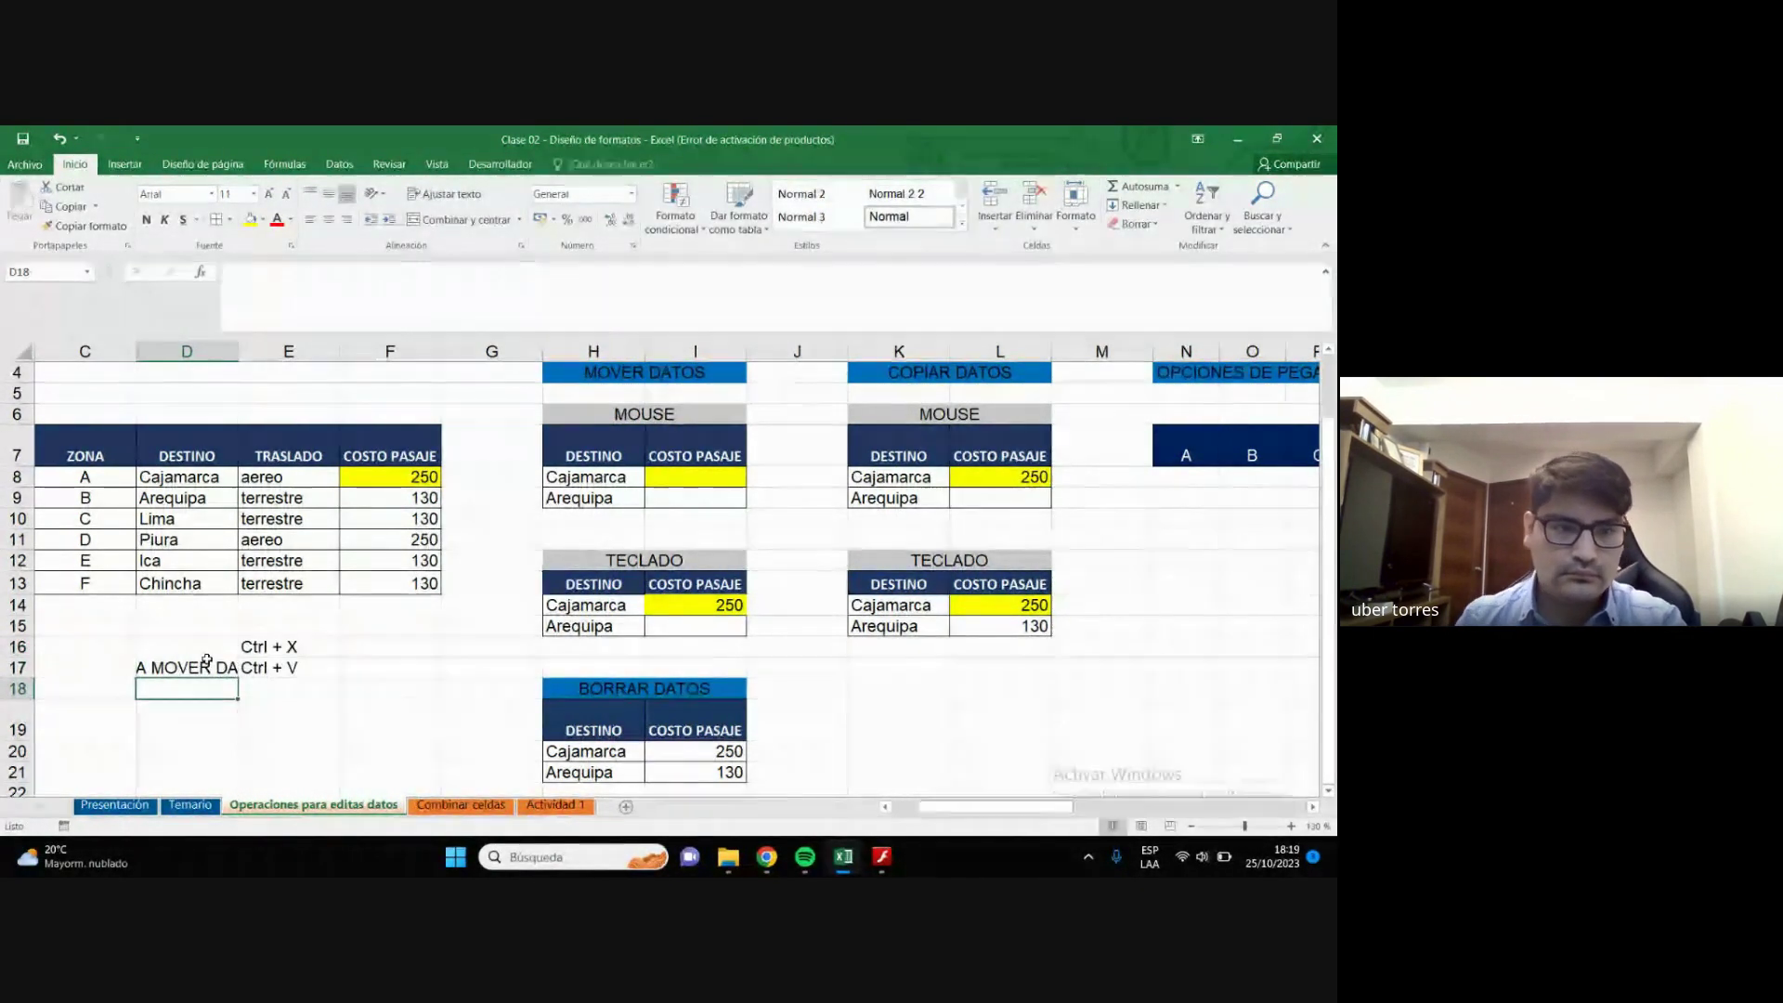
click(207, 661)
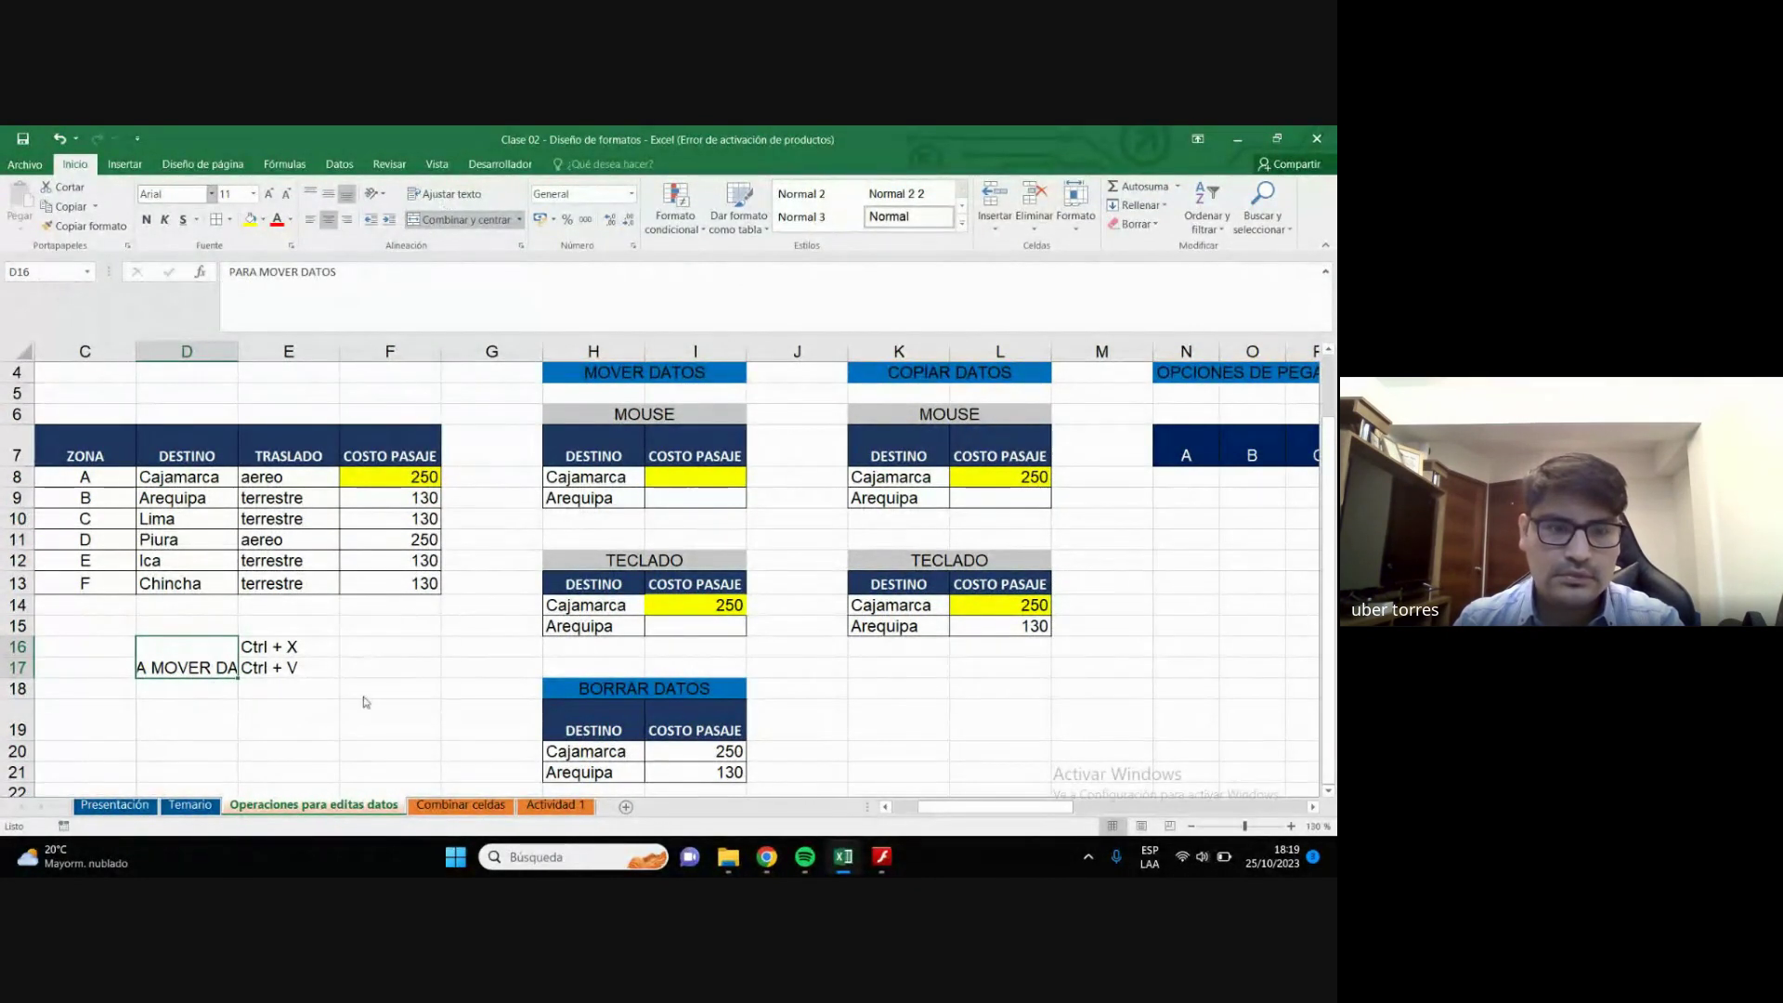
mouse_move(766, 857)
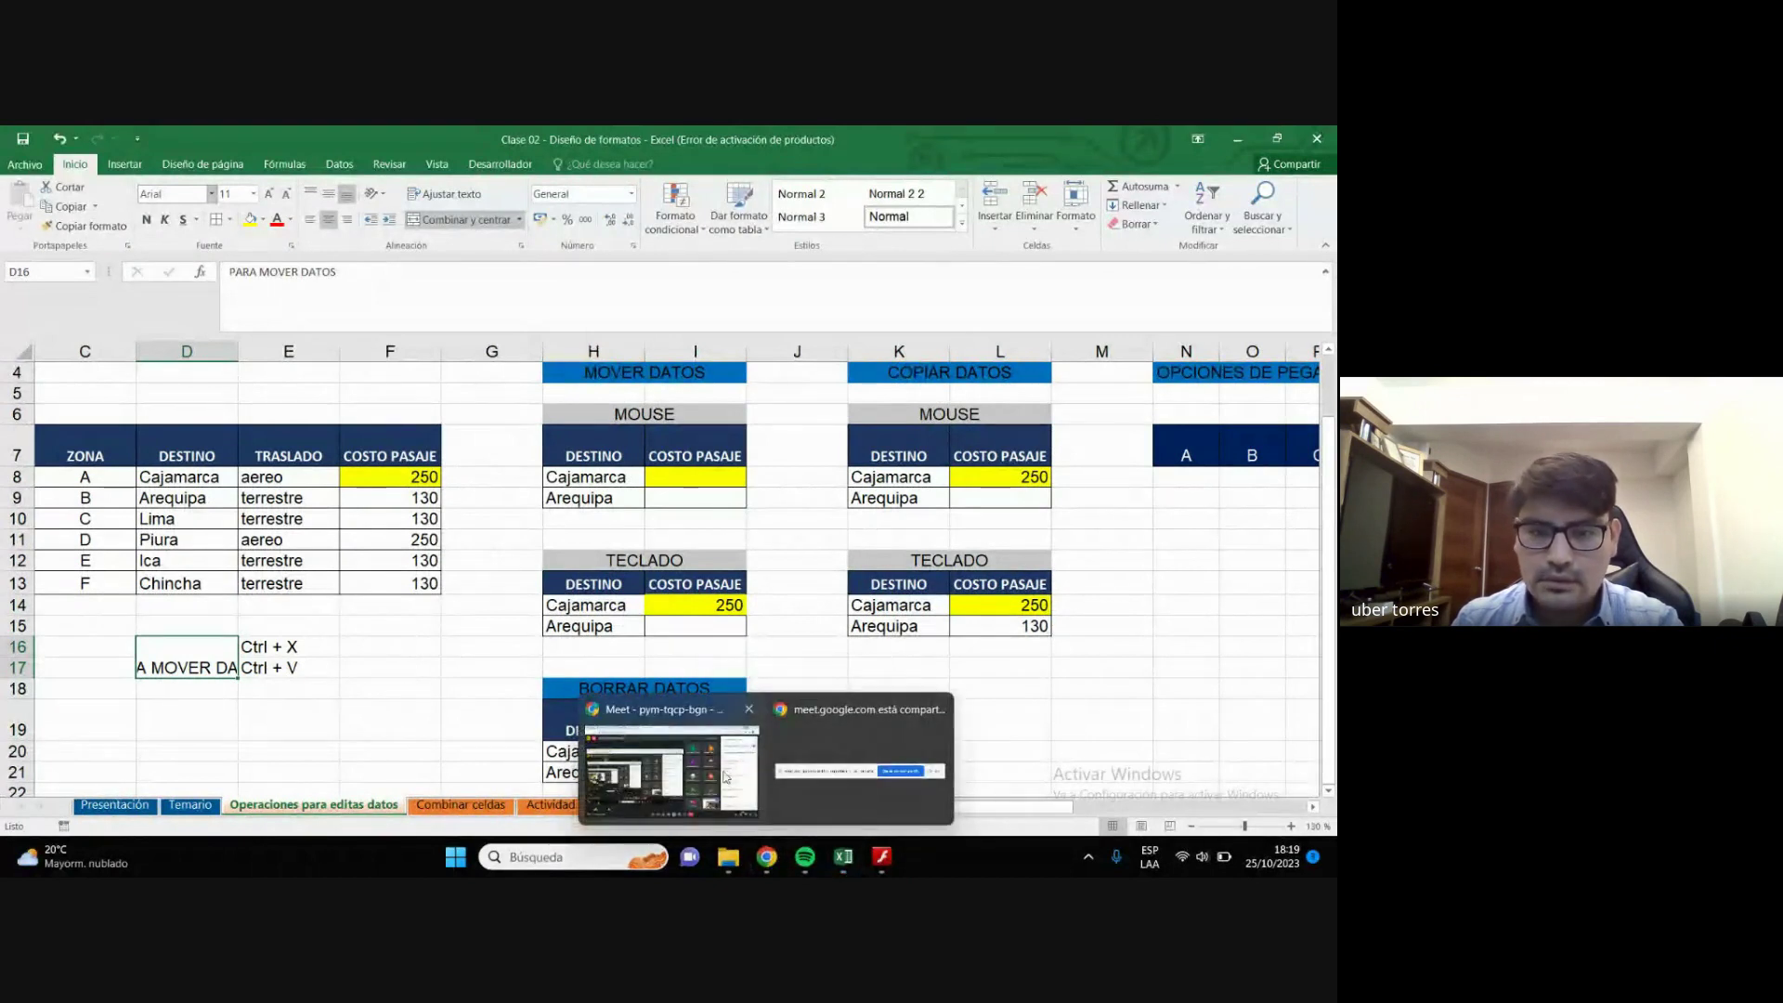
click(726, 777)
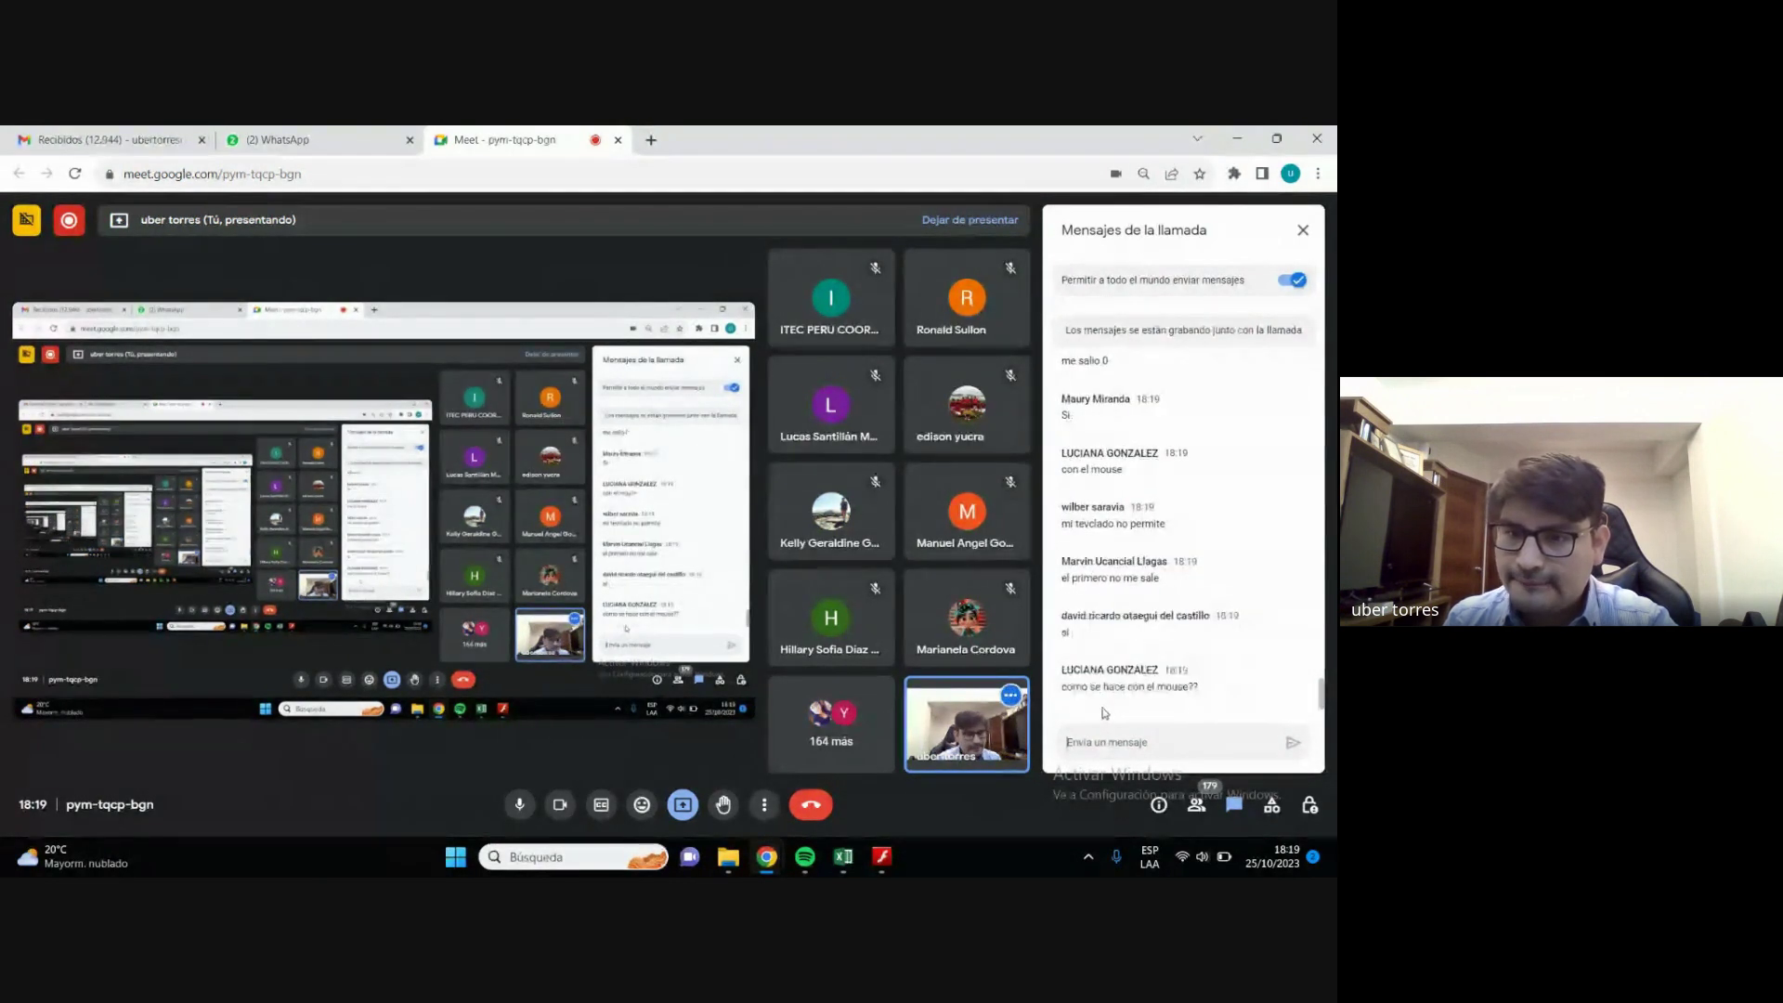
click(1237, 138)
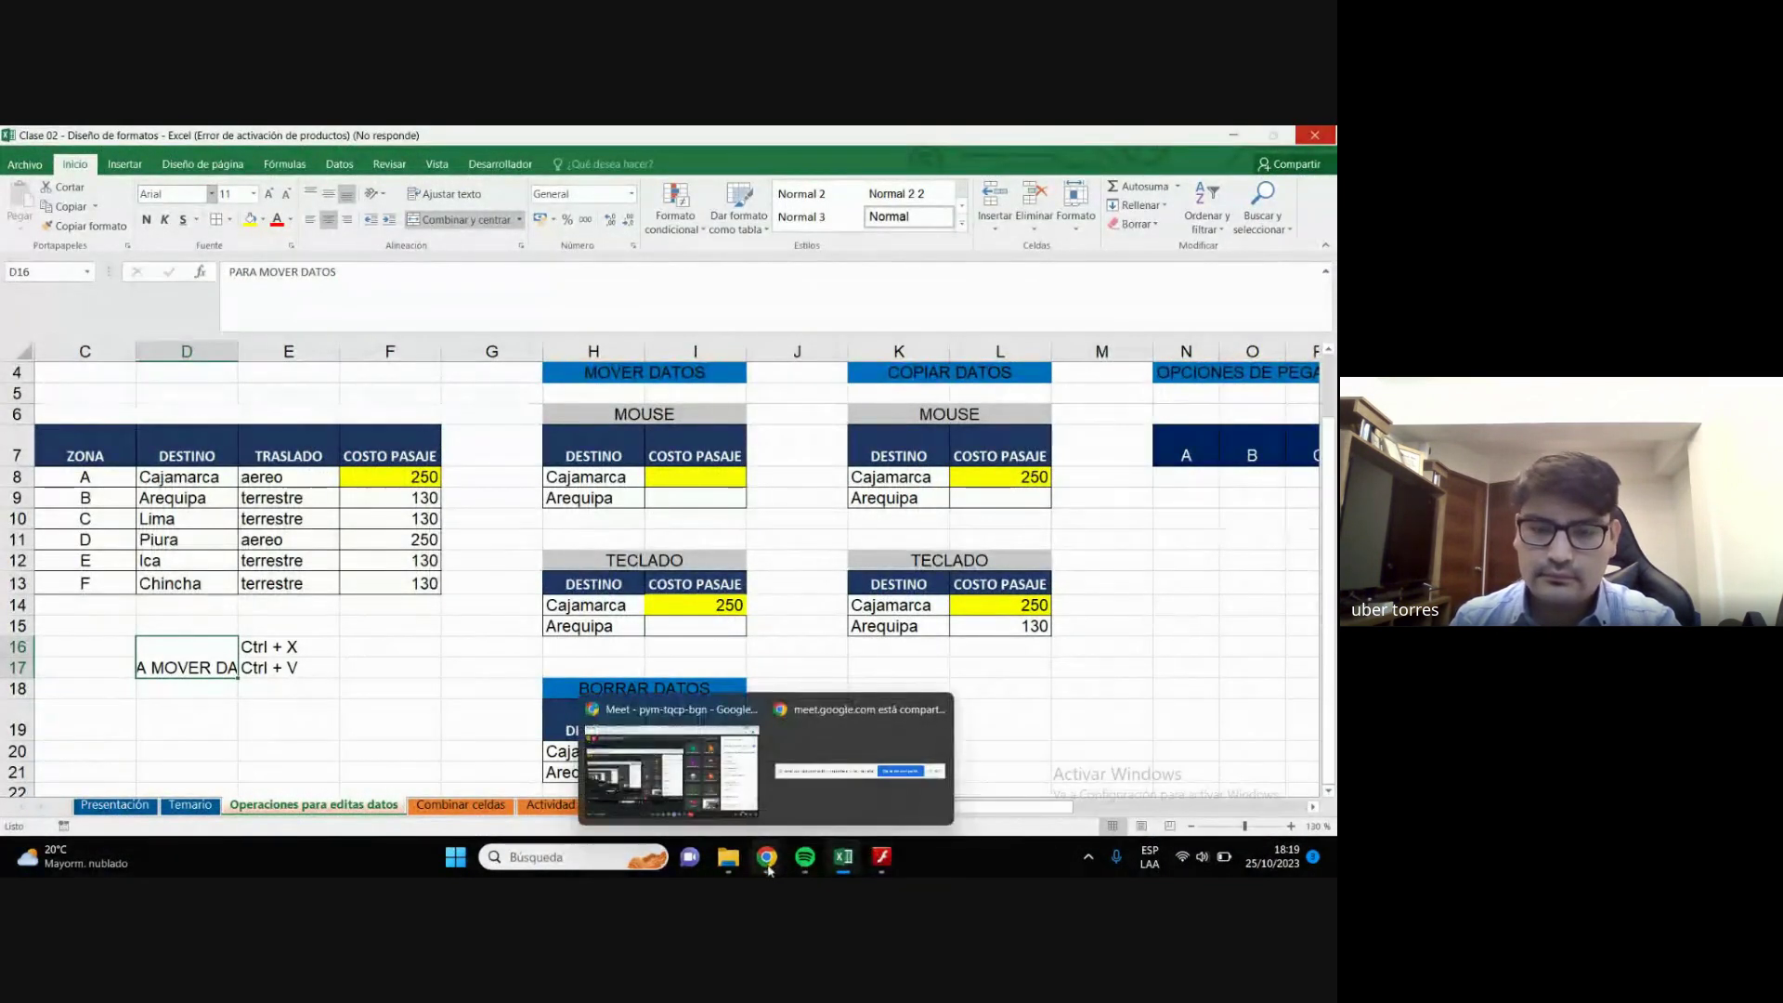
mouse_move(669, 759)
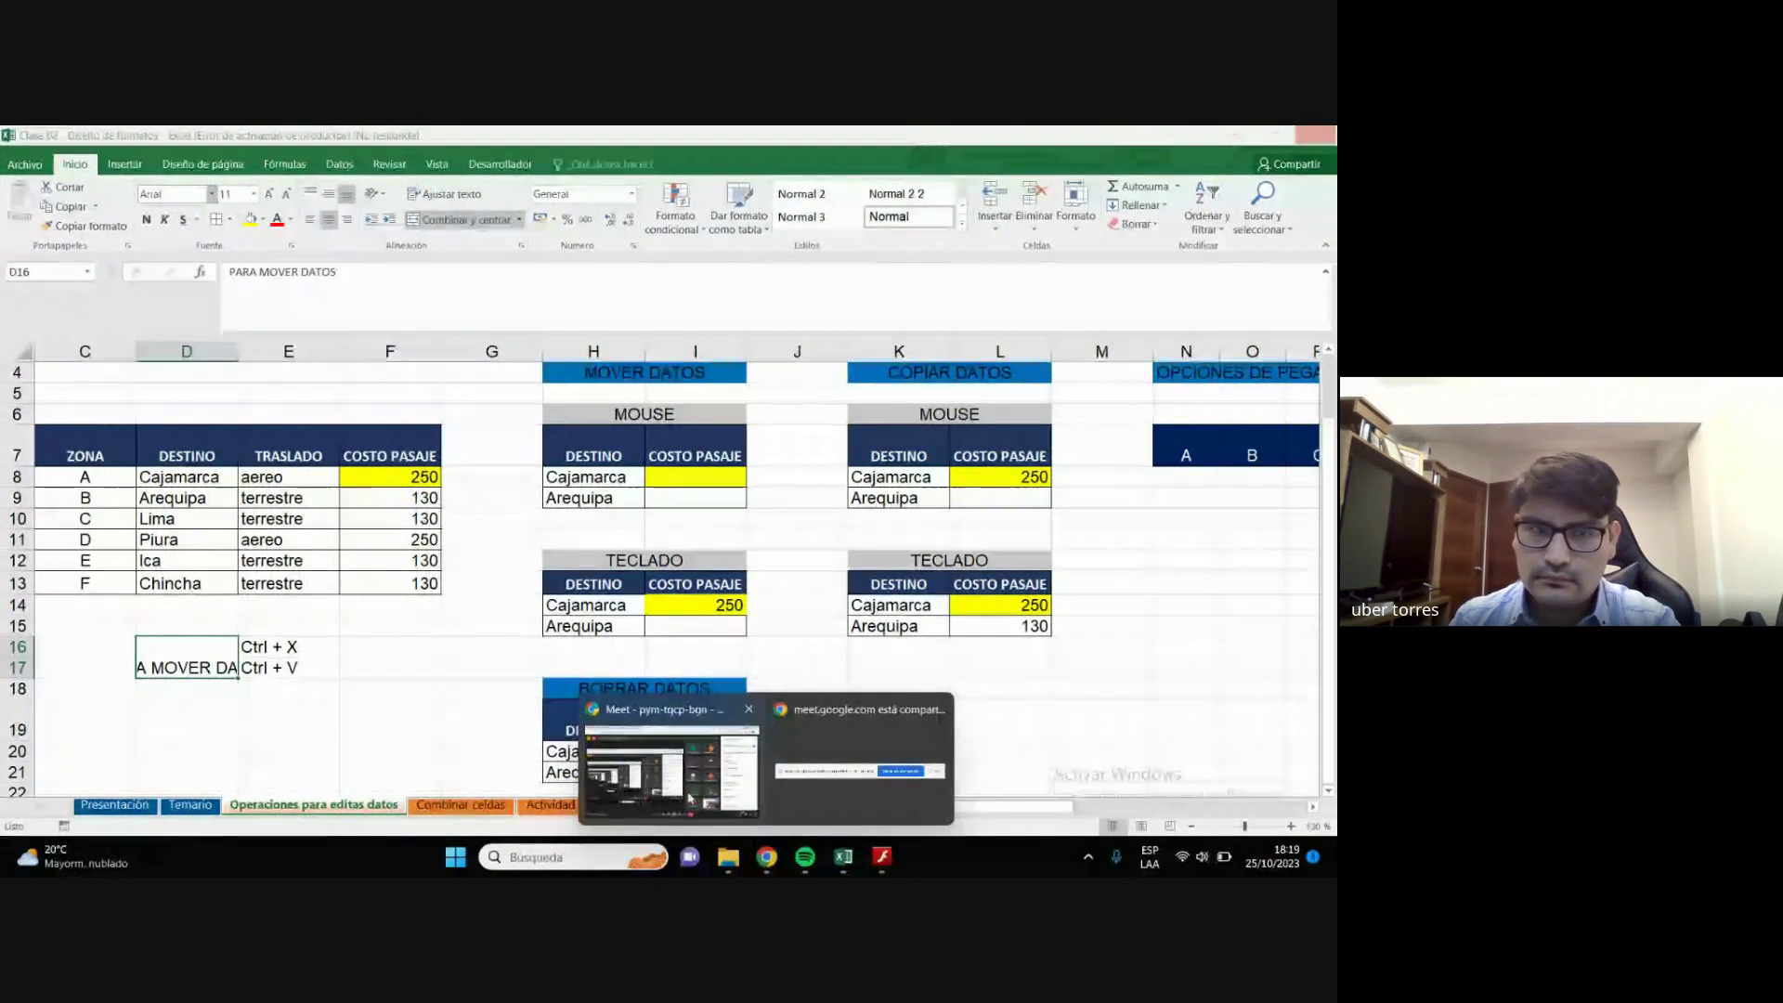
click(690, 796)
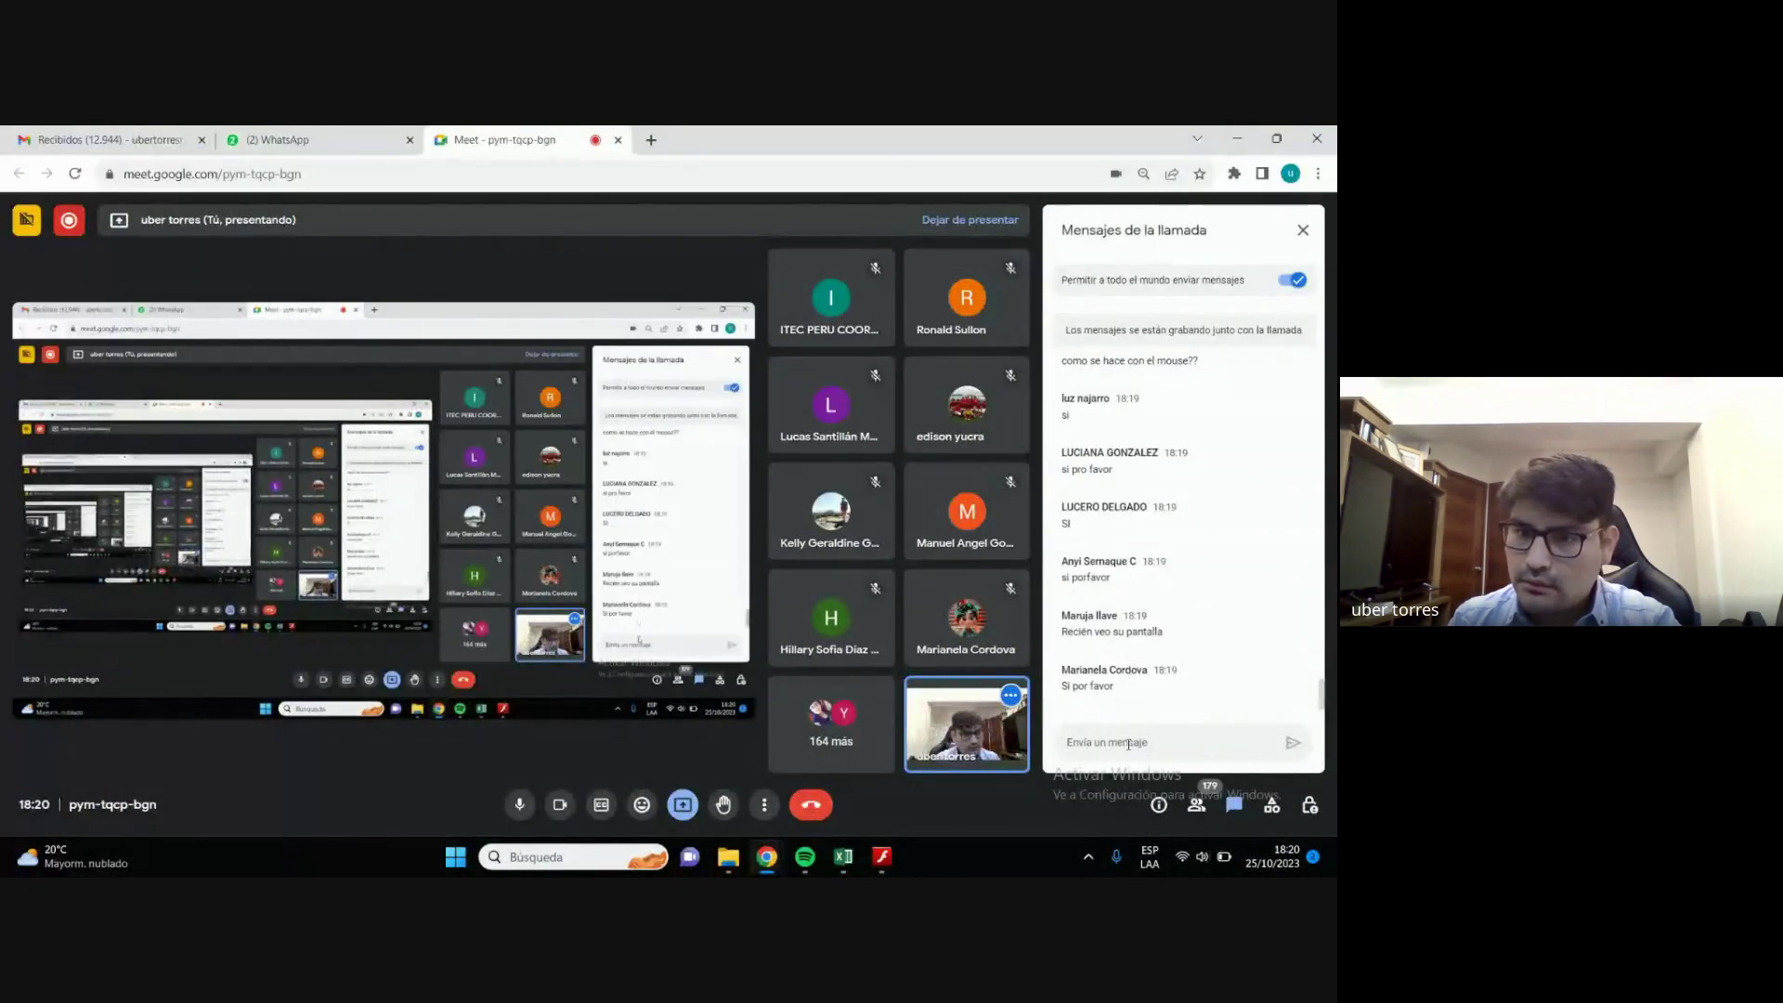
click(1237, 139)
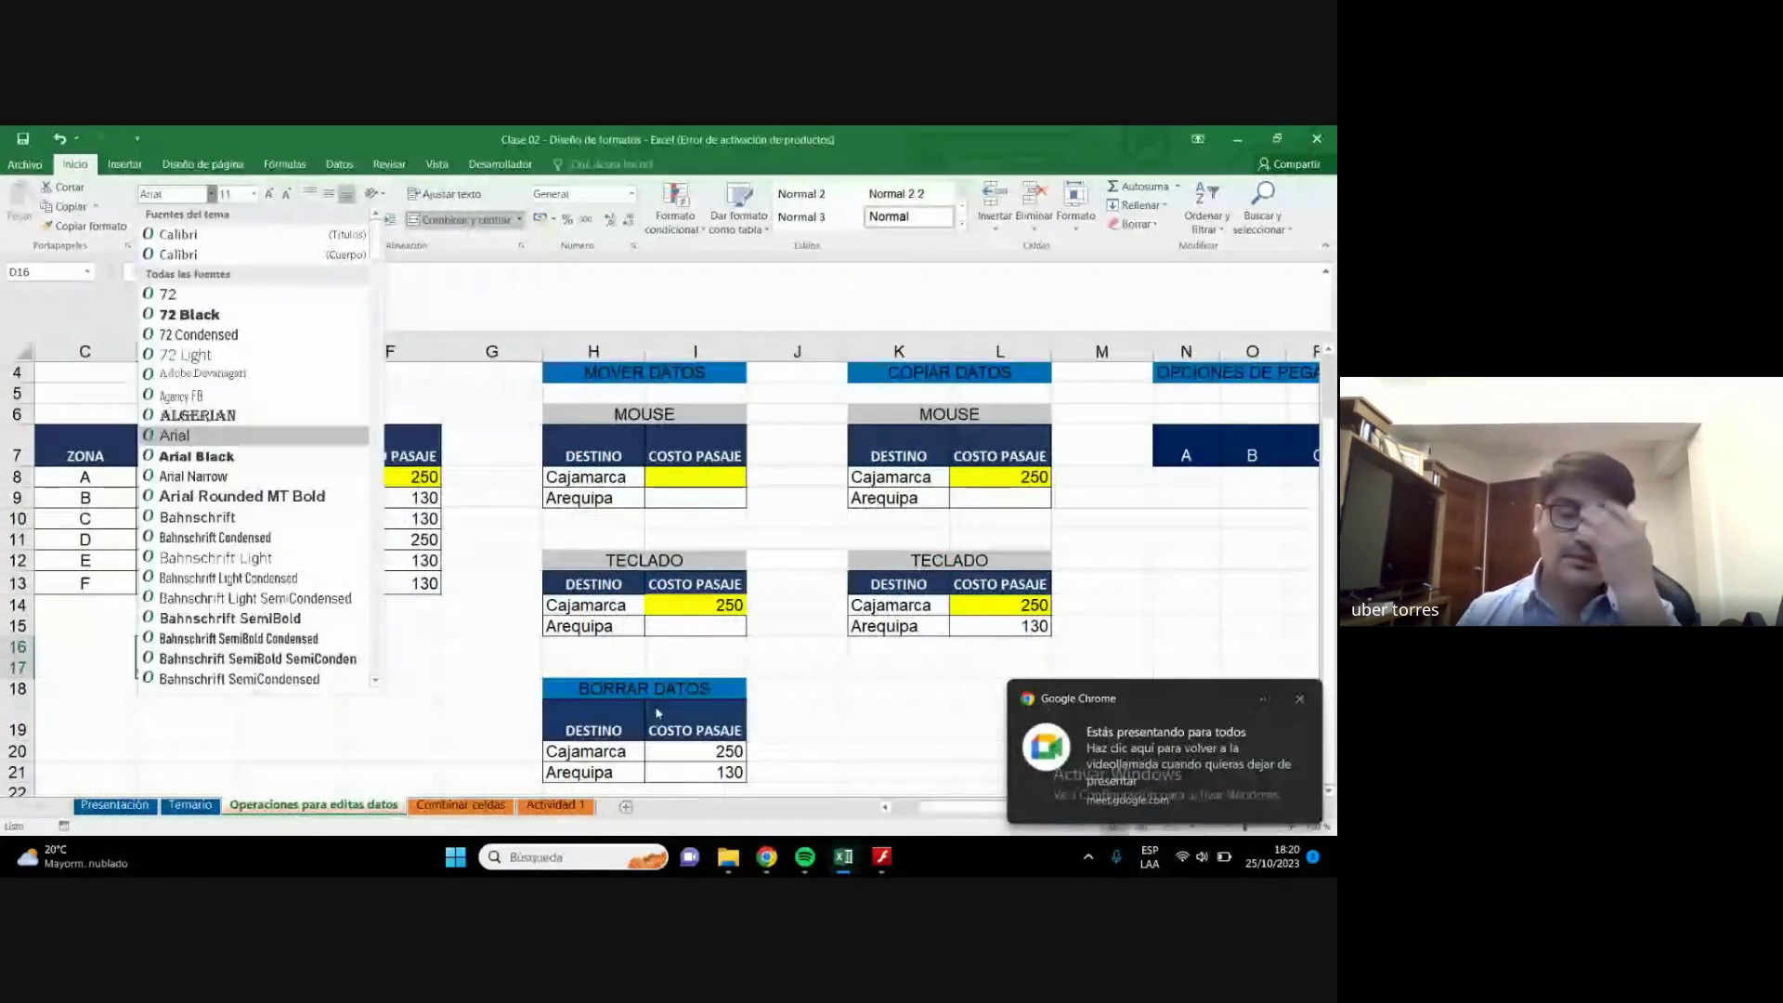
Set the PARA MOVER DATOS note's font size to 10.
click(172, 662)
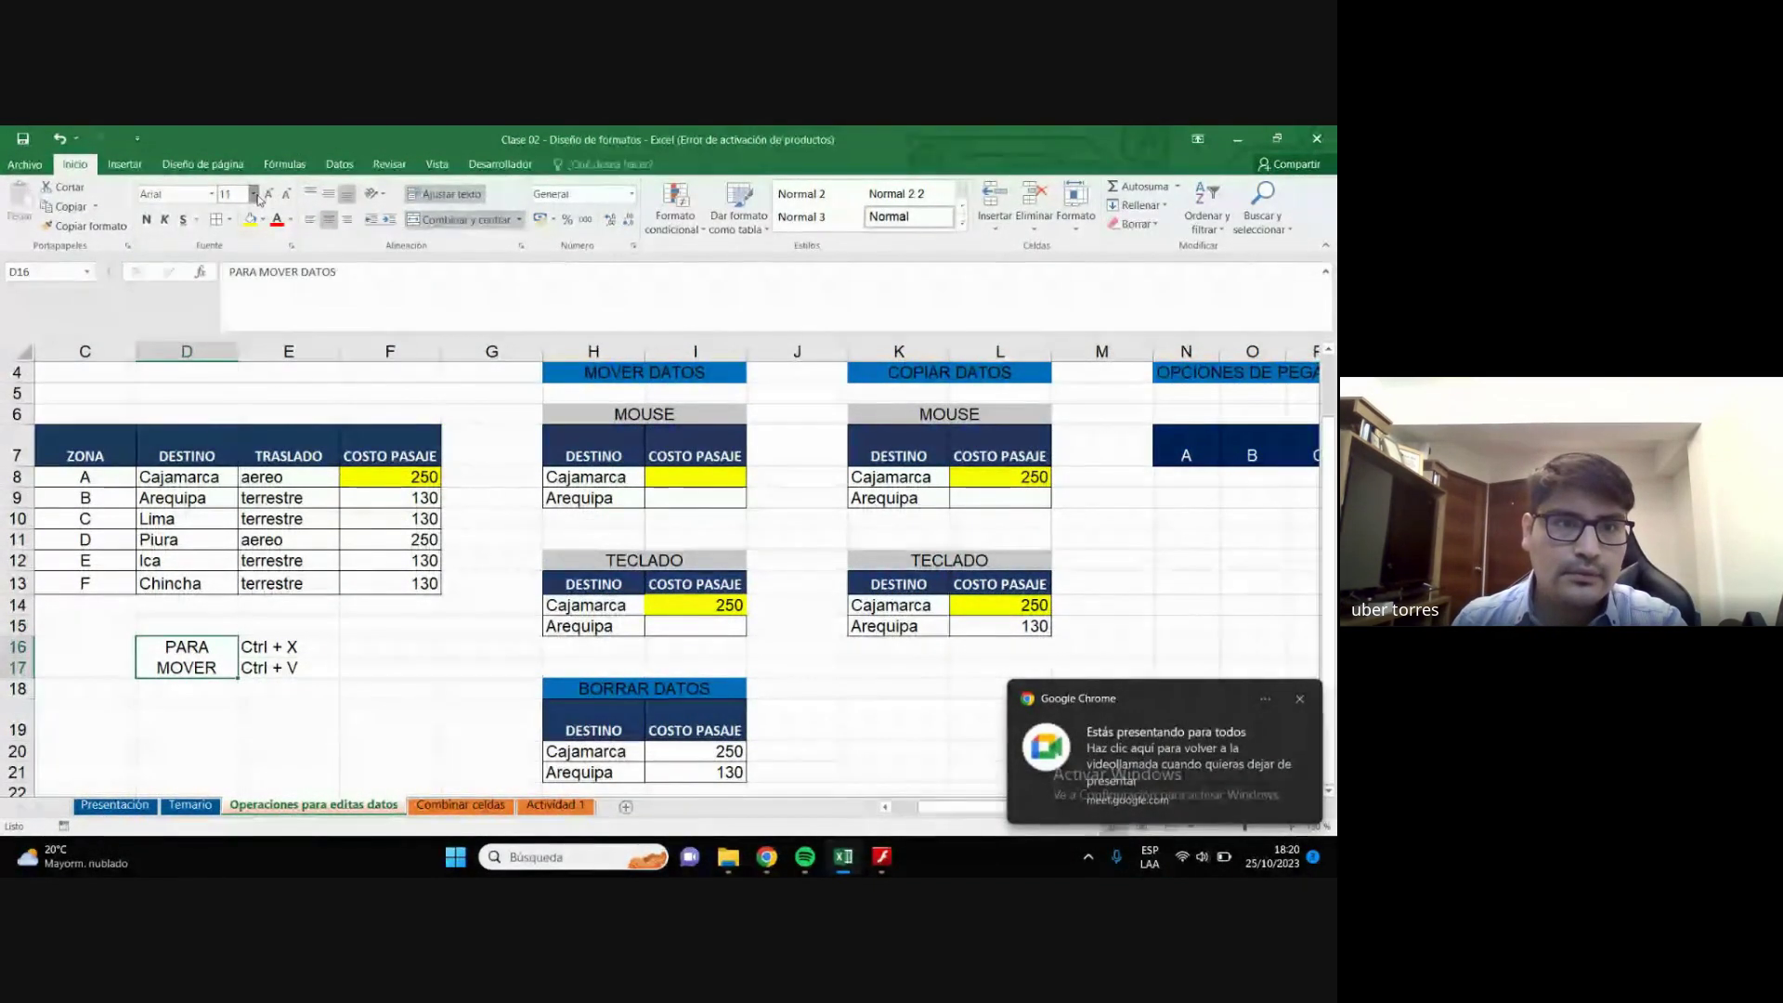
click(252, 194)
click(227, 247)
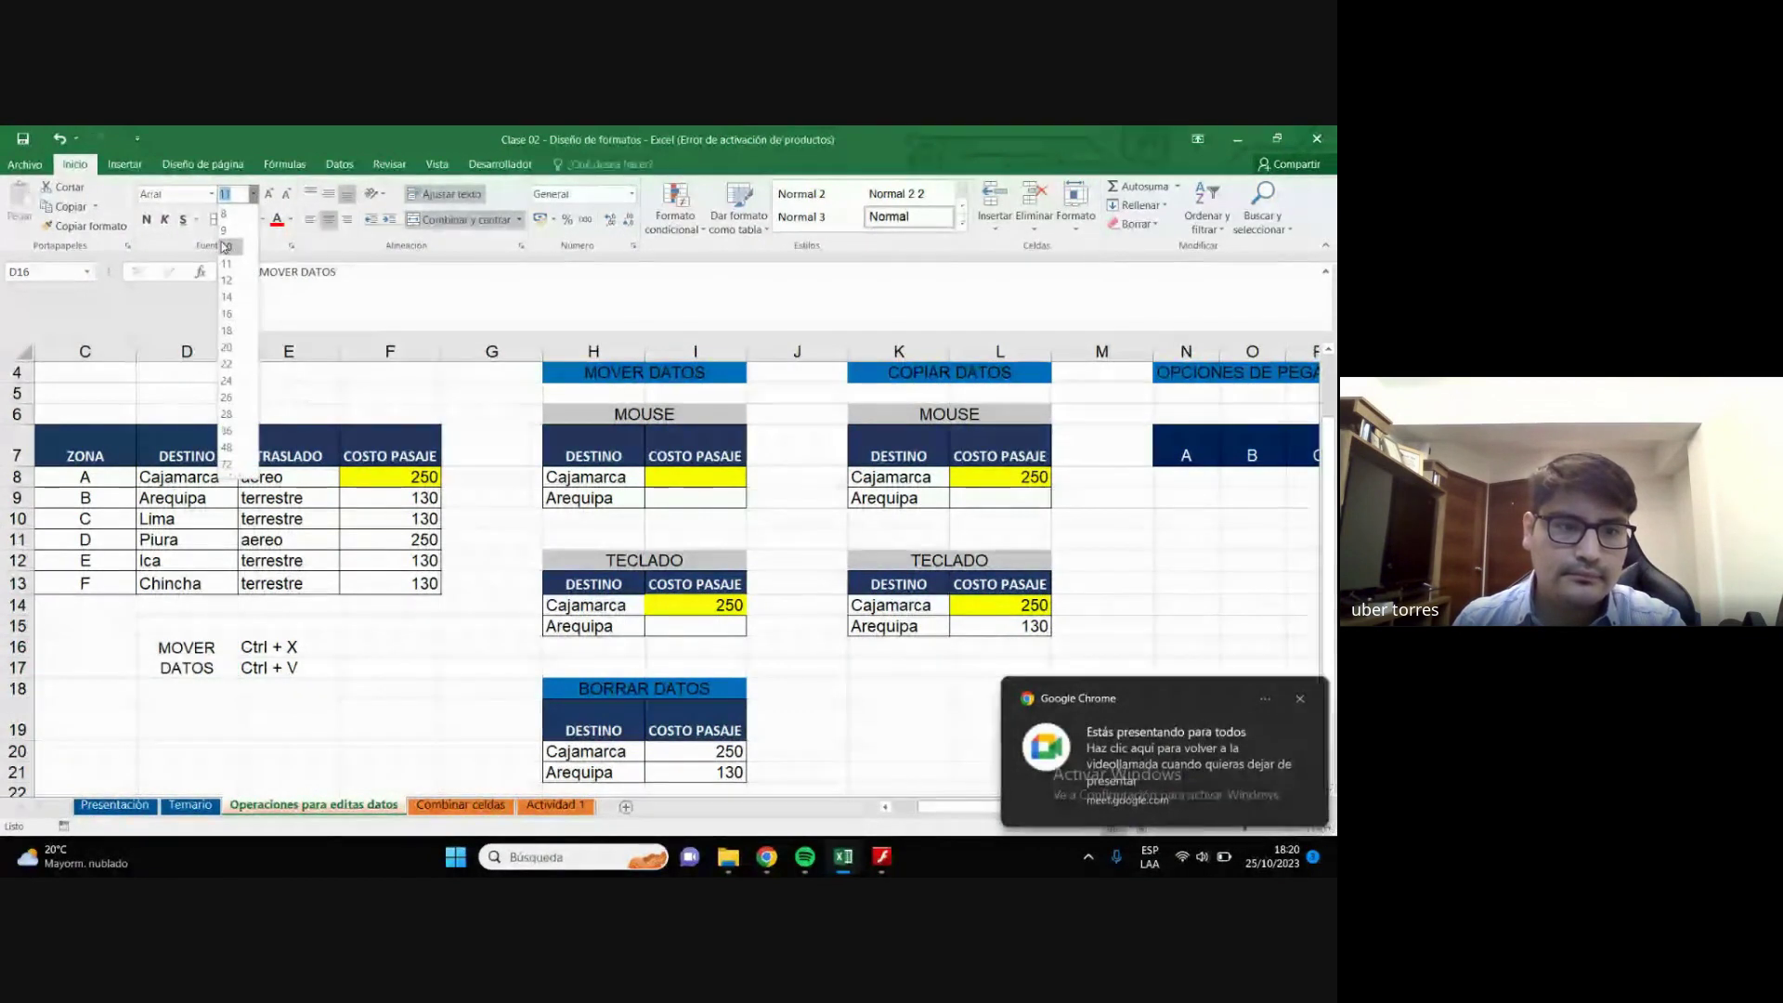
scroll(320, 723, down, 2)
click(214, 647)
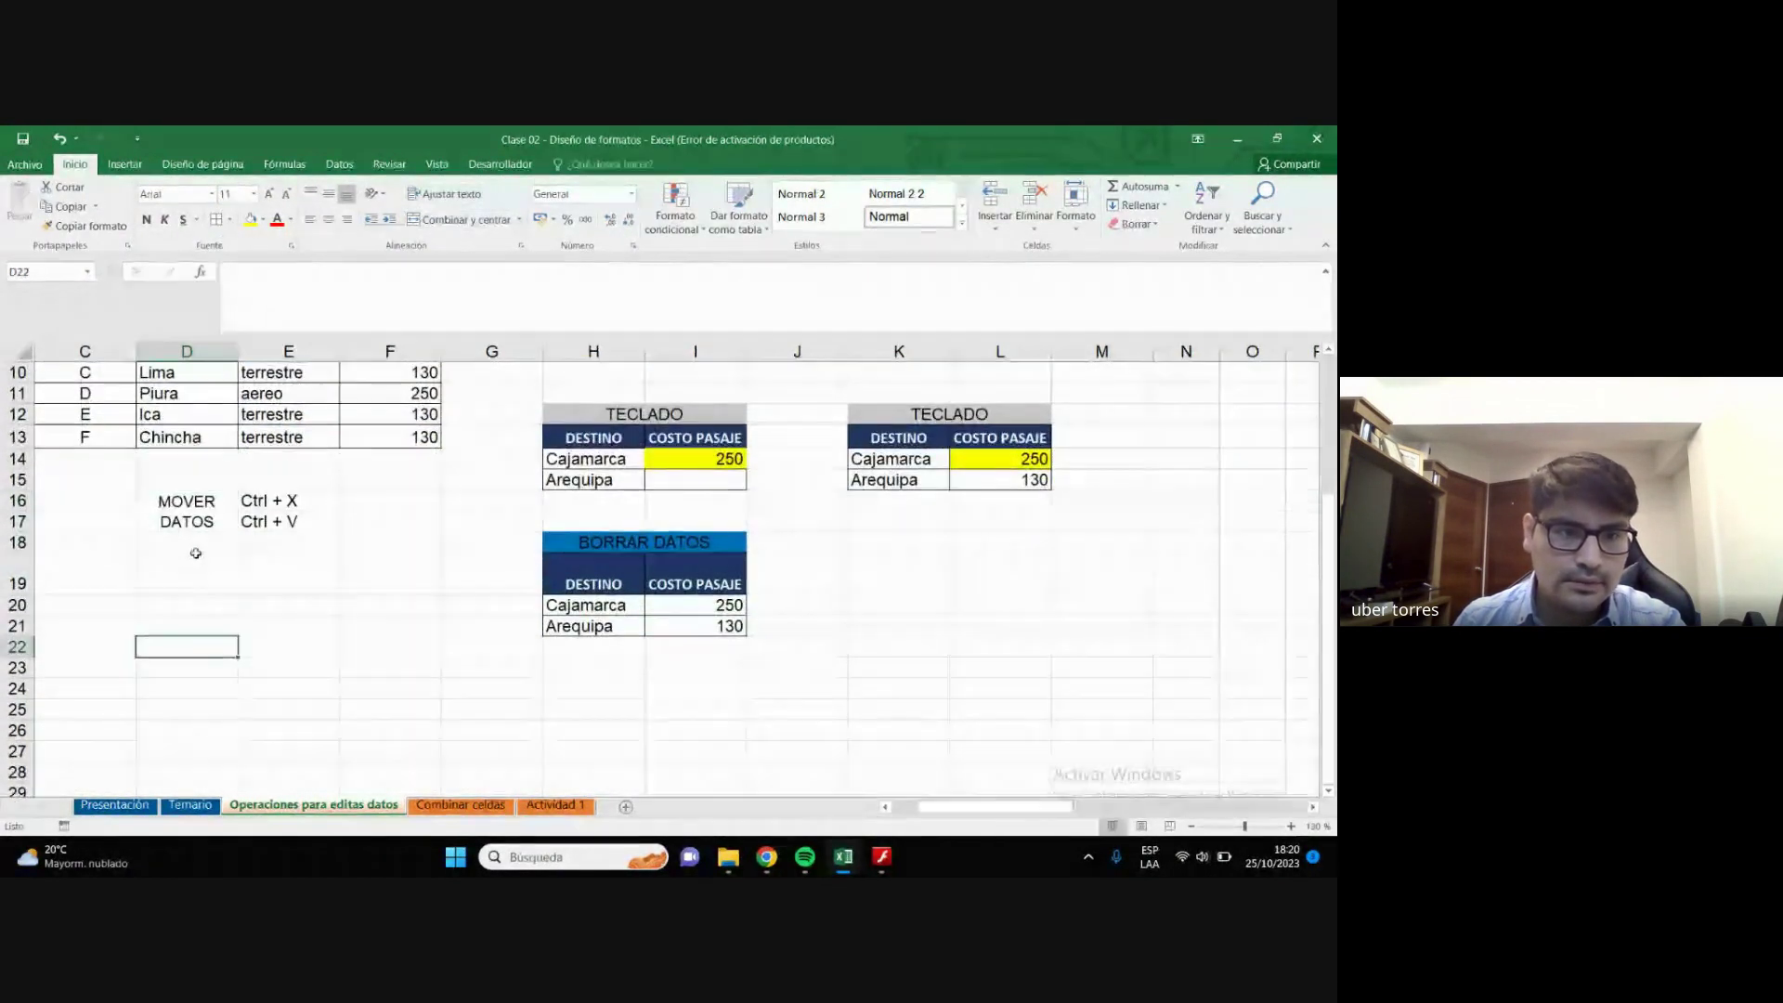
Fill D16:E17, the MOVER DATOS note and its shortcuts, with yellow.
click(193, 548)
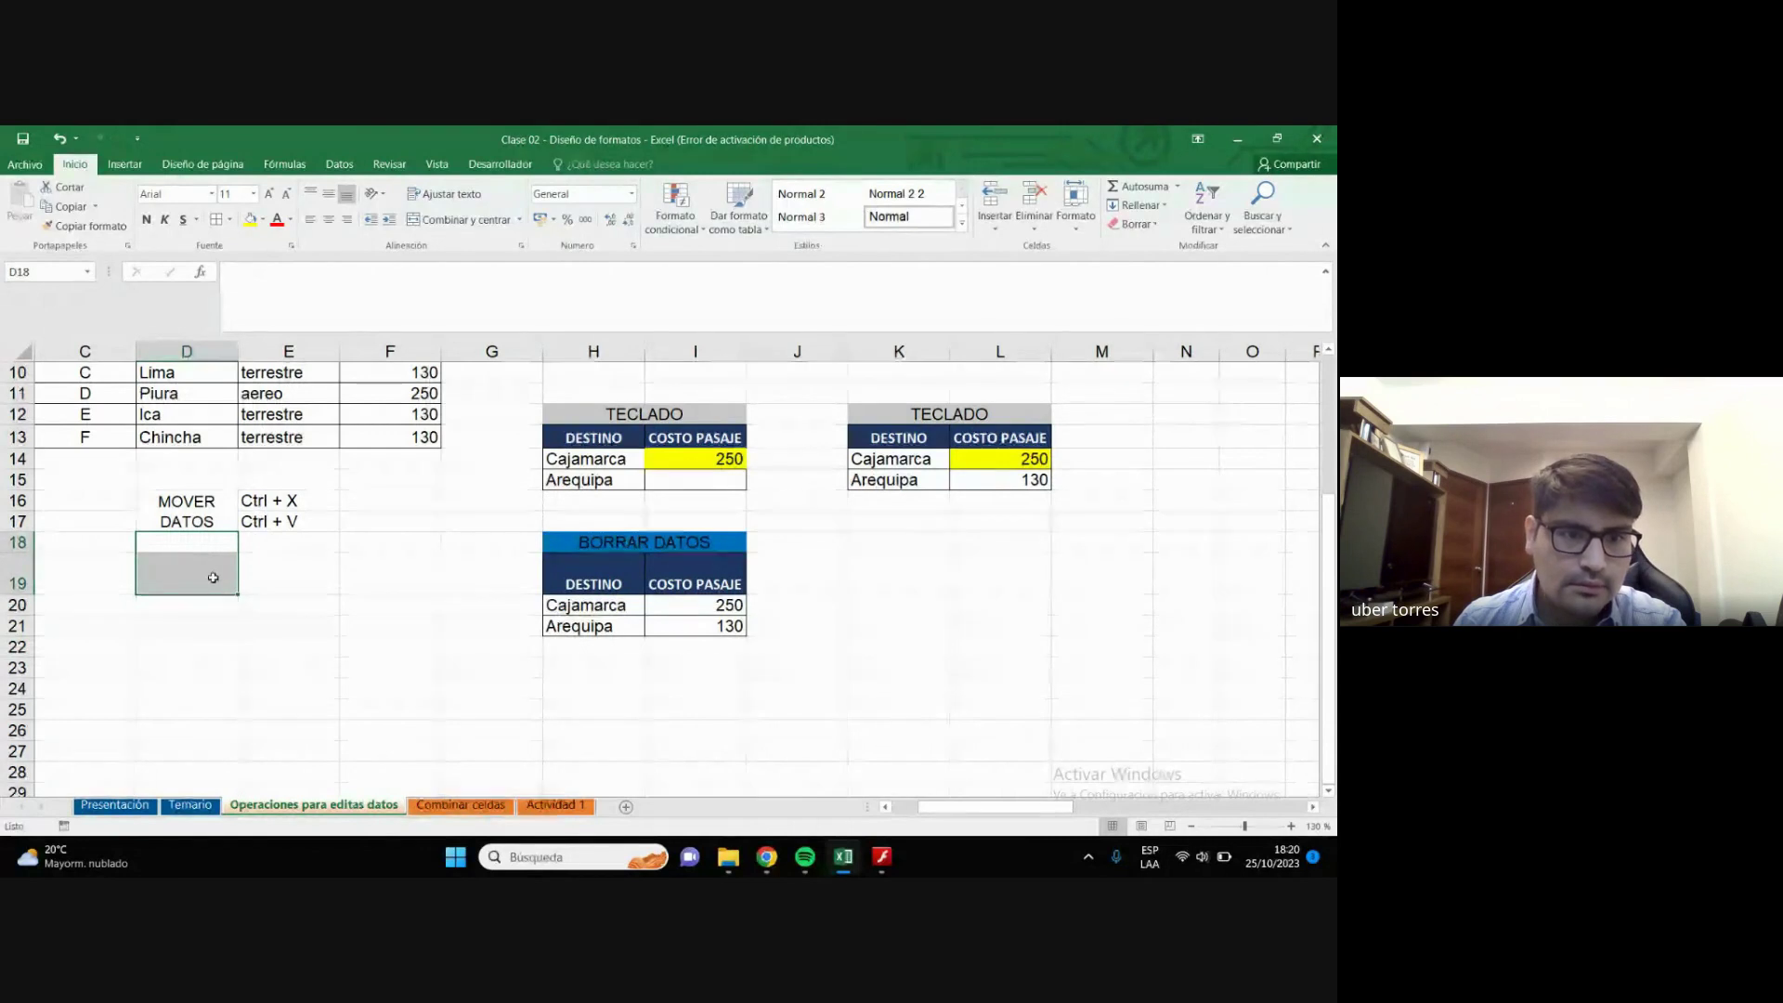
drag(191, 506, 265, 520)
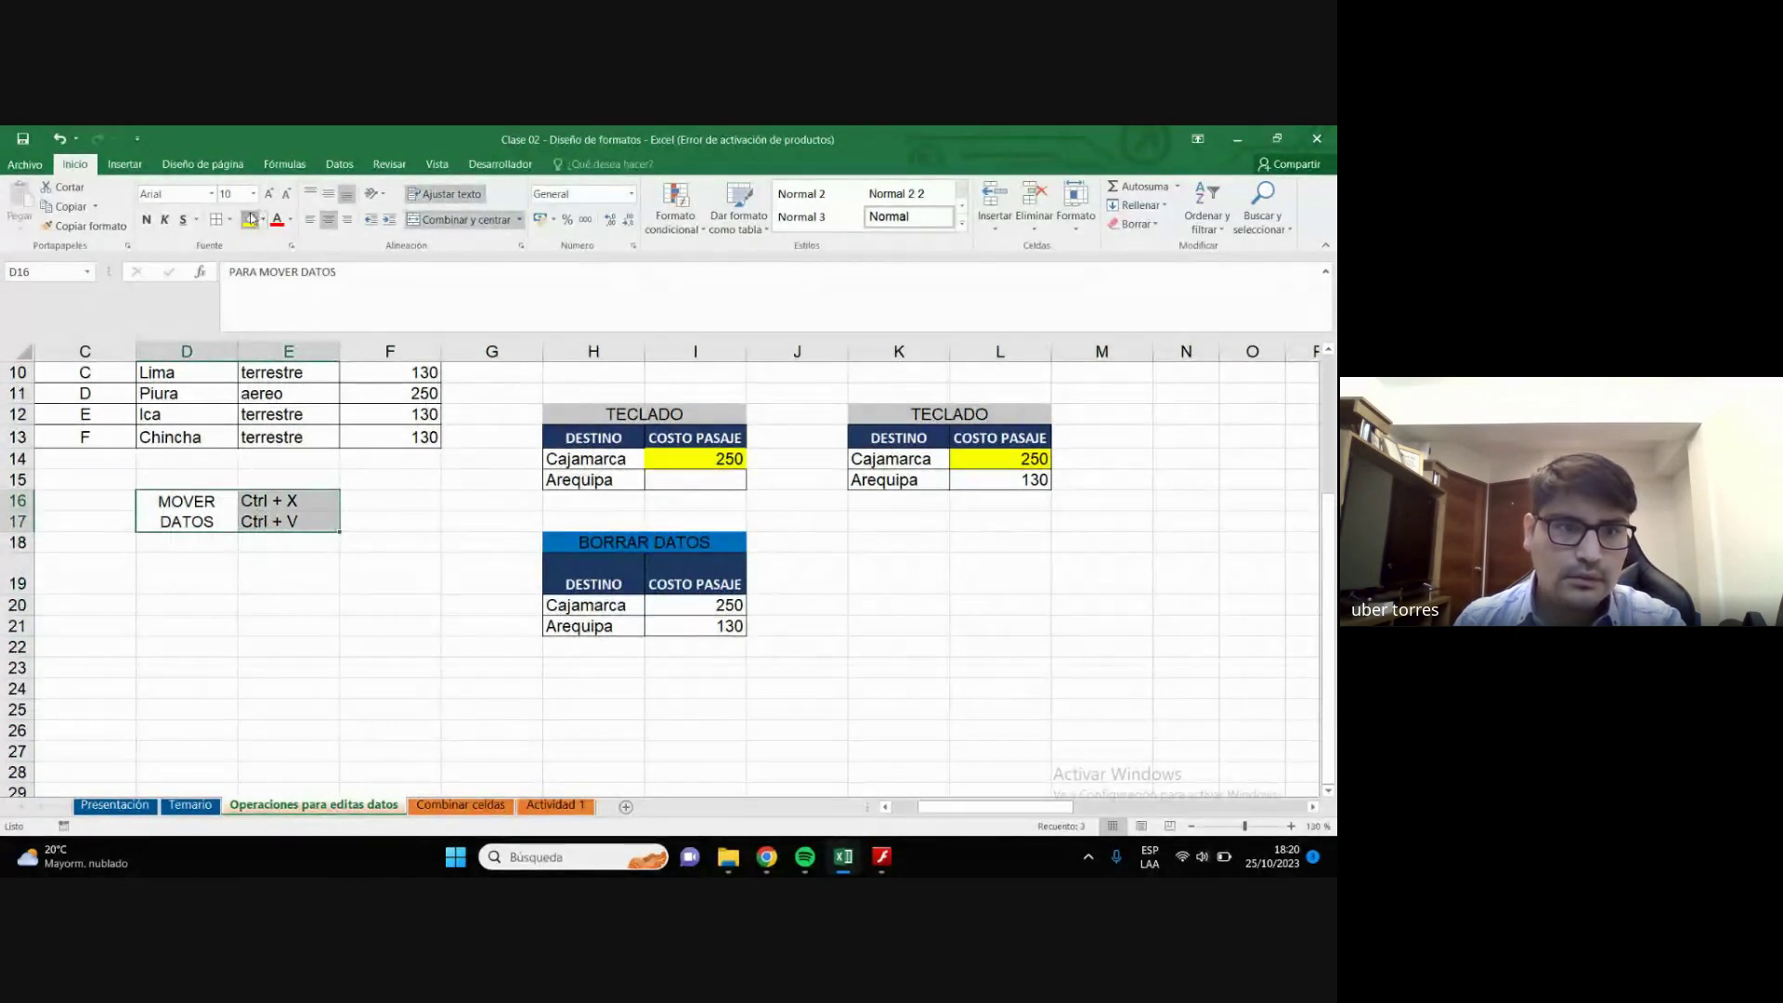
click(251, 218)
click(227, 581)
Merge and center cells D18 and D19.
mouse_move(179, 603)
mouse_down()
mouse_move(208, 629)
mouse_move(279, 638)
mouse_move(295, 620)
mouse_up()
drag(212, 547, 203, 569)
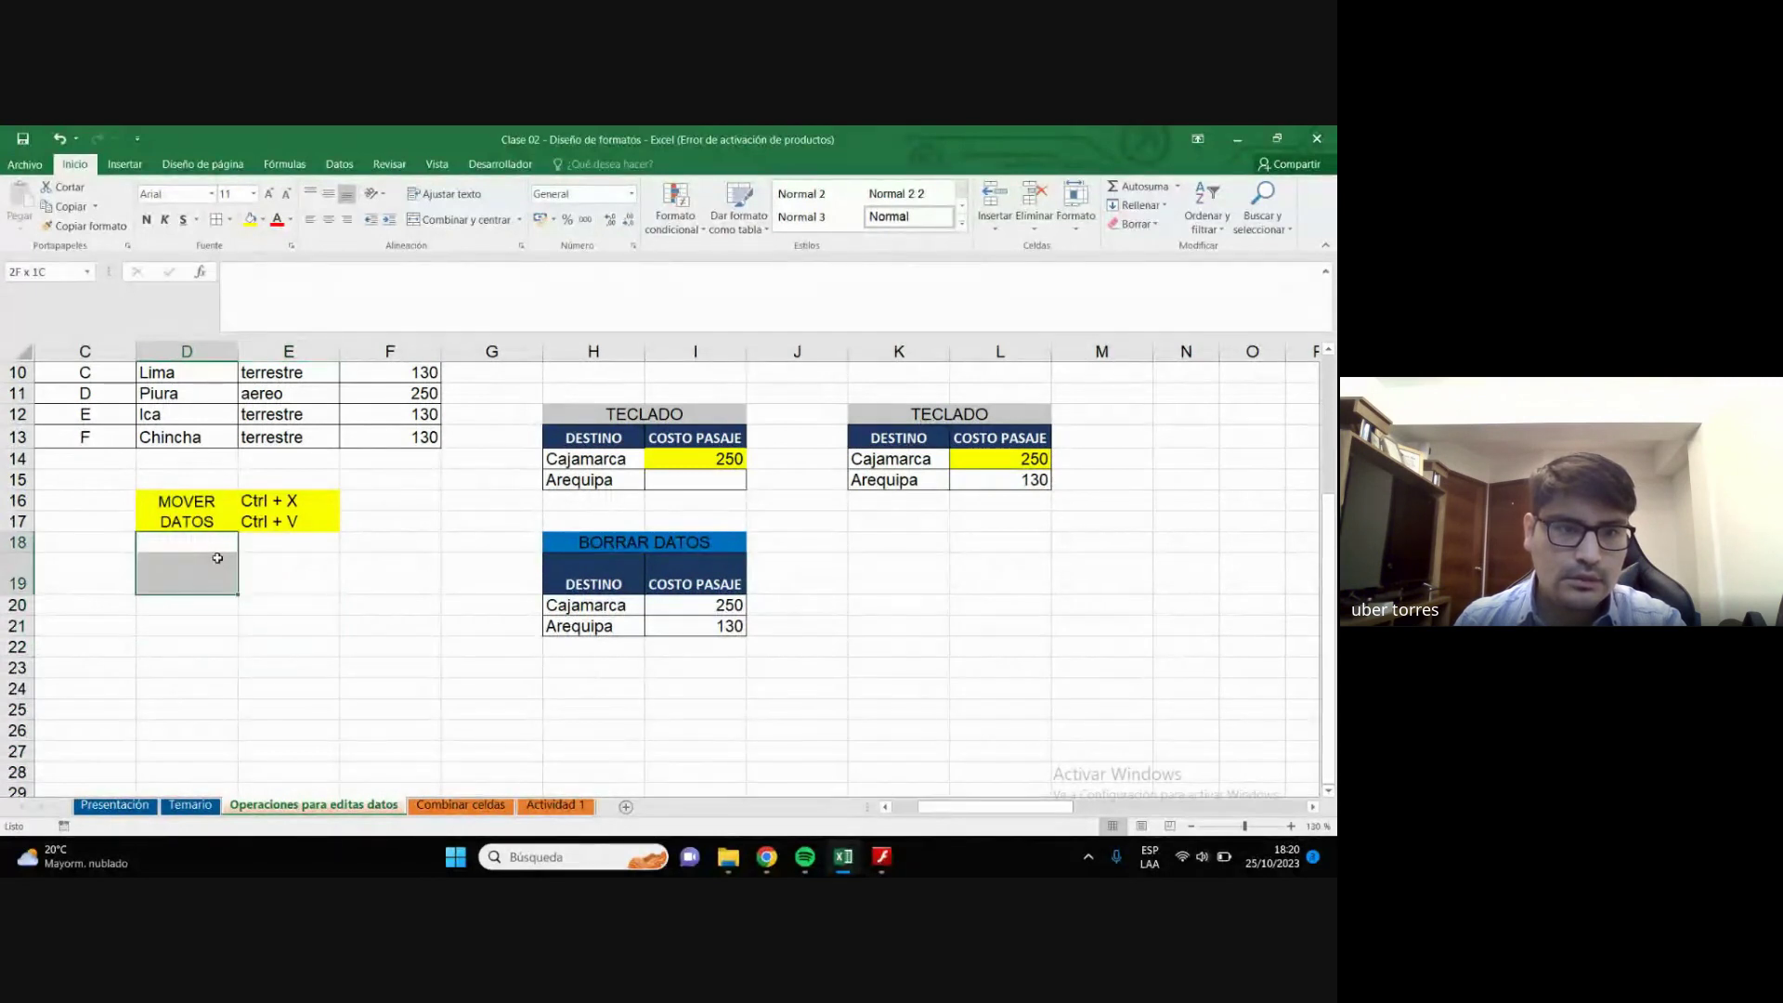
click(455, 219)
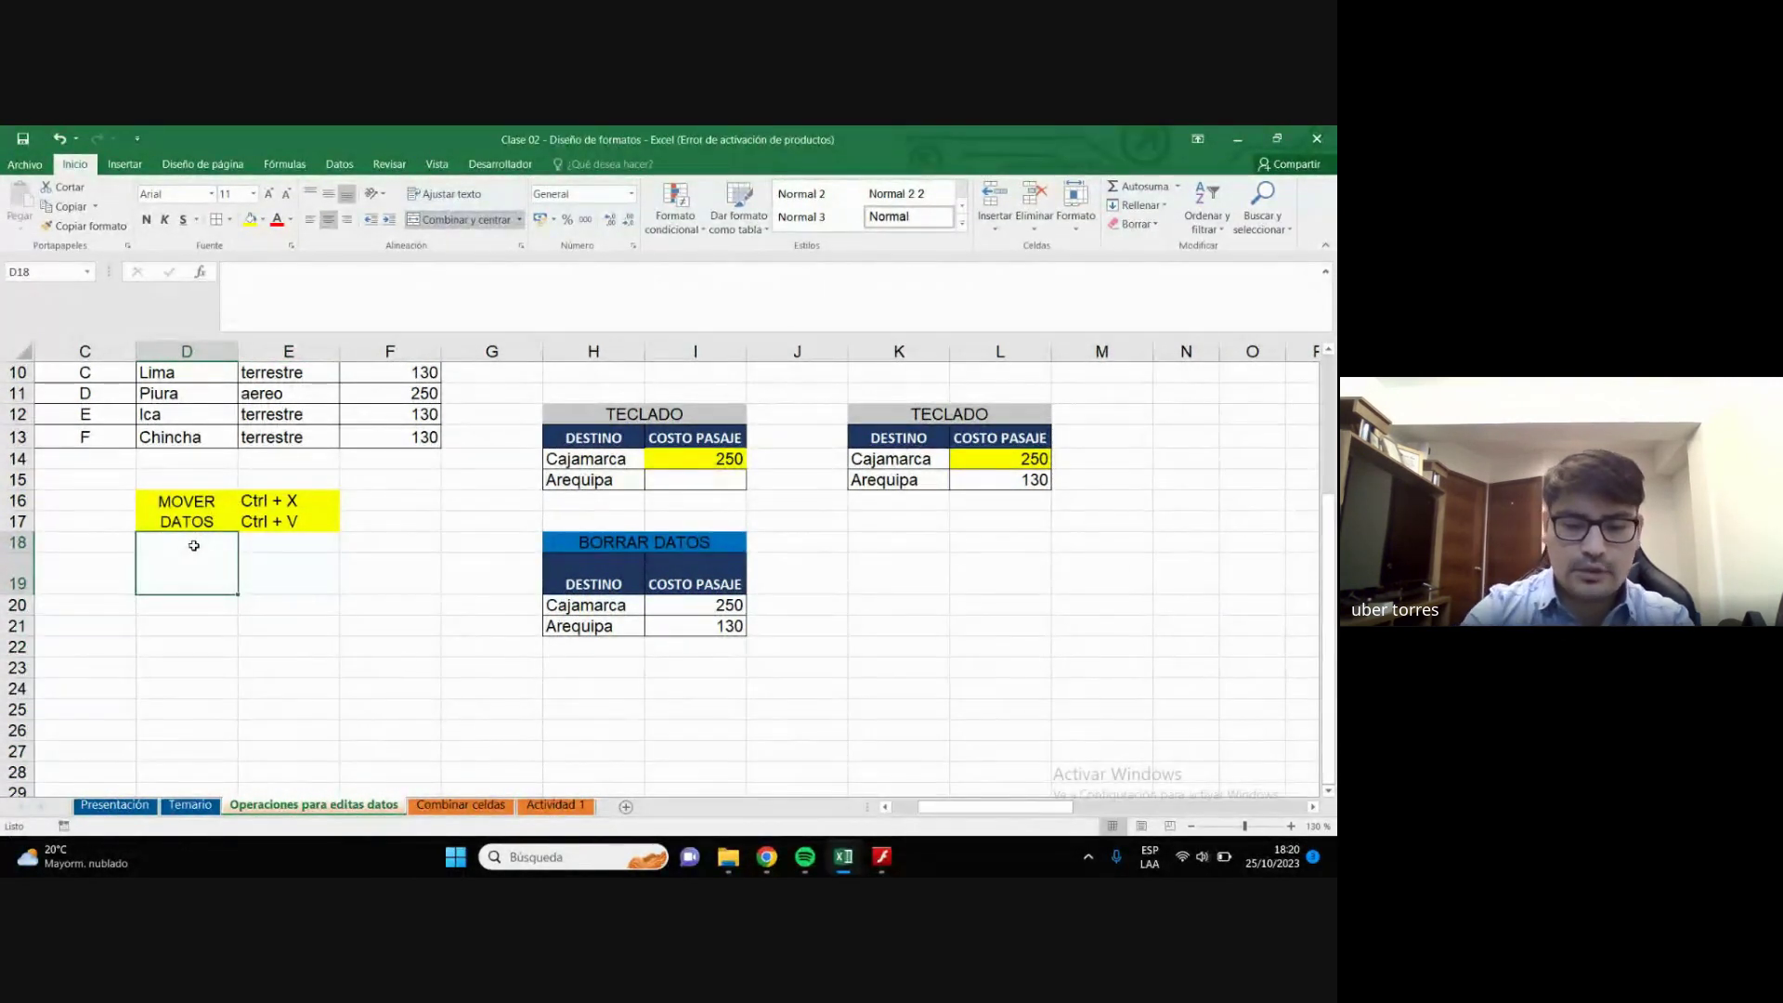
Enter 'COPIAR DATOS' in the merged D18 cell with text wrapping.
text(COPIAR DATO)
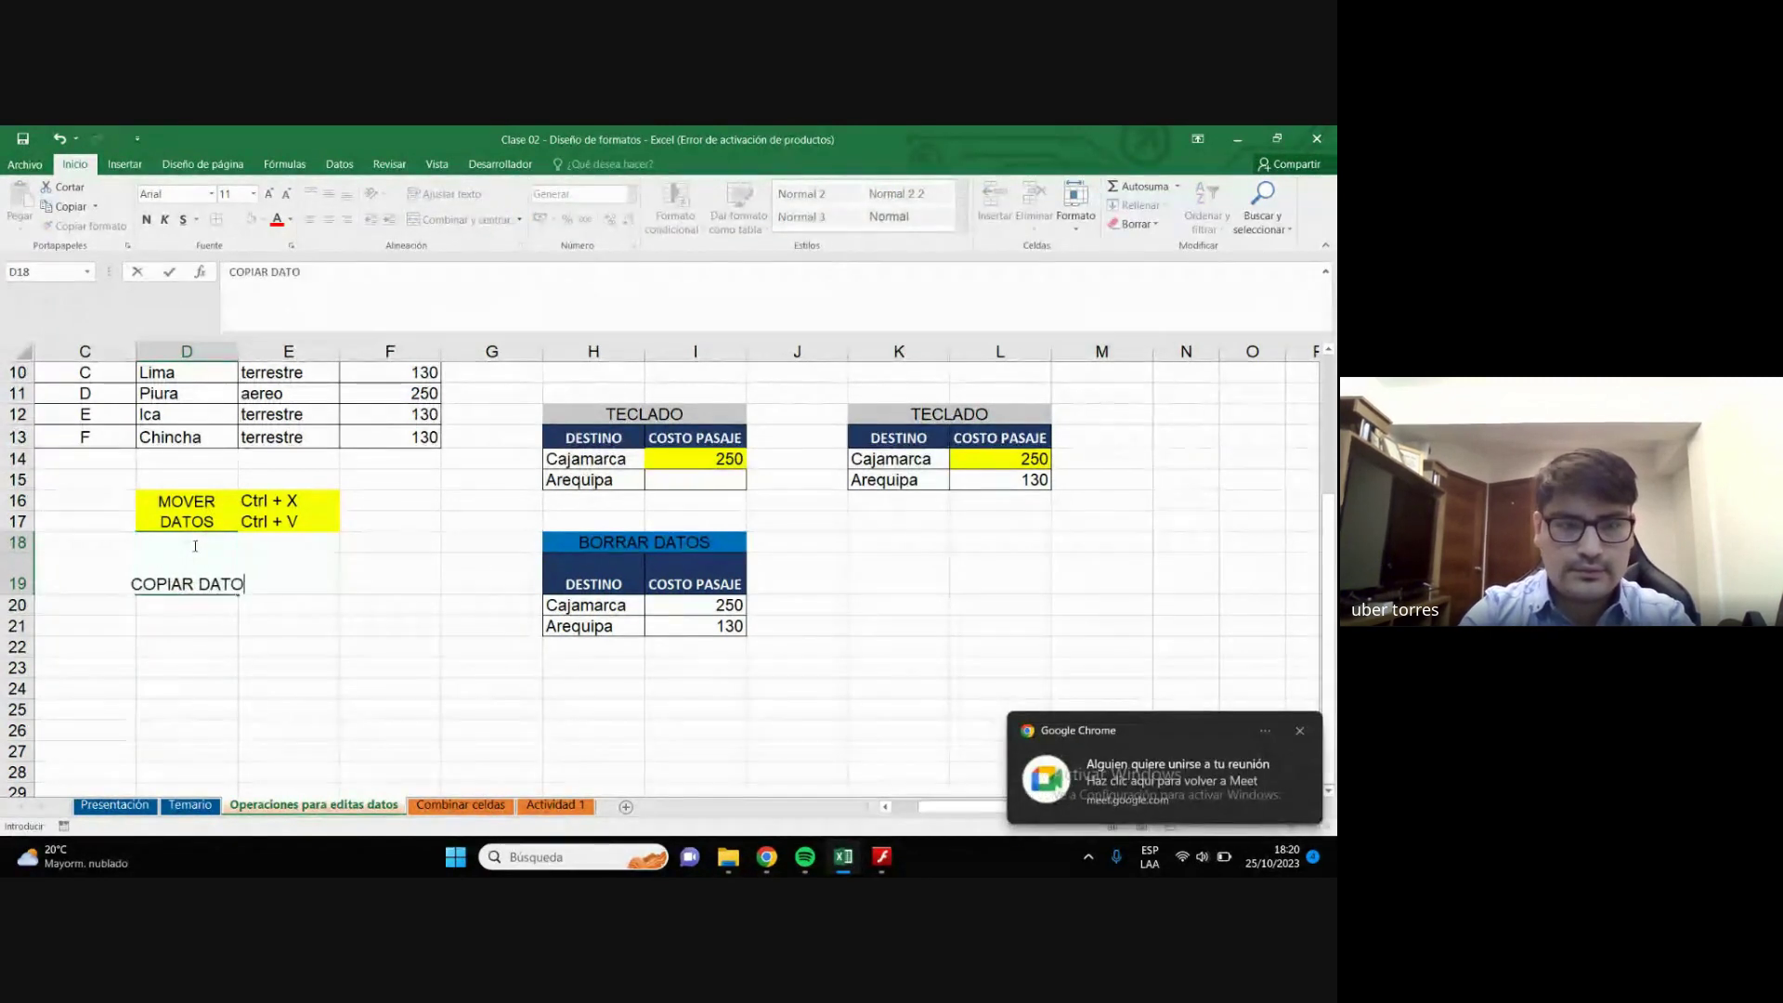
text(S)
key(ctrl+Return)
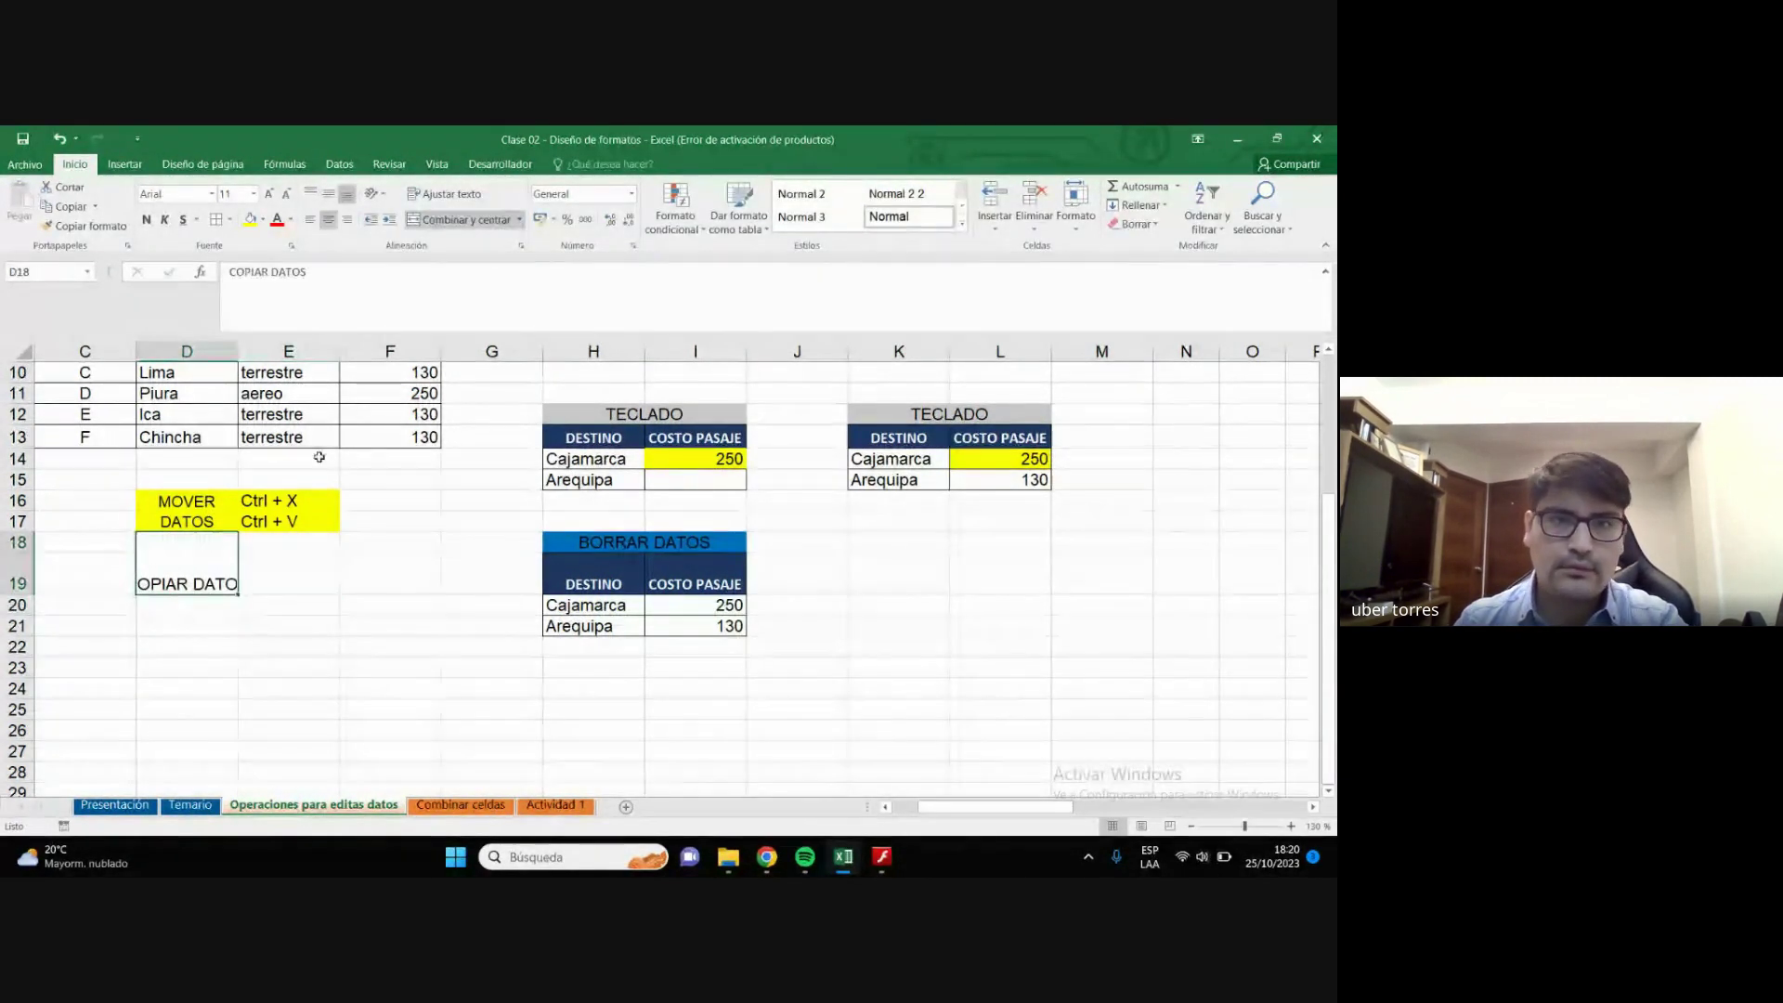
click(446, 193)
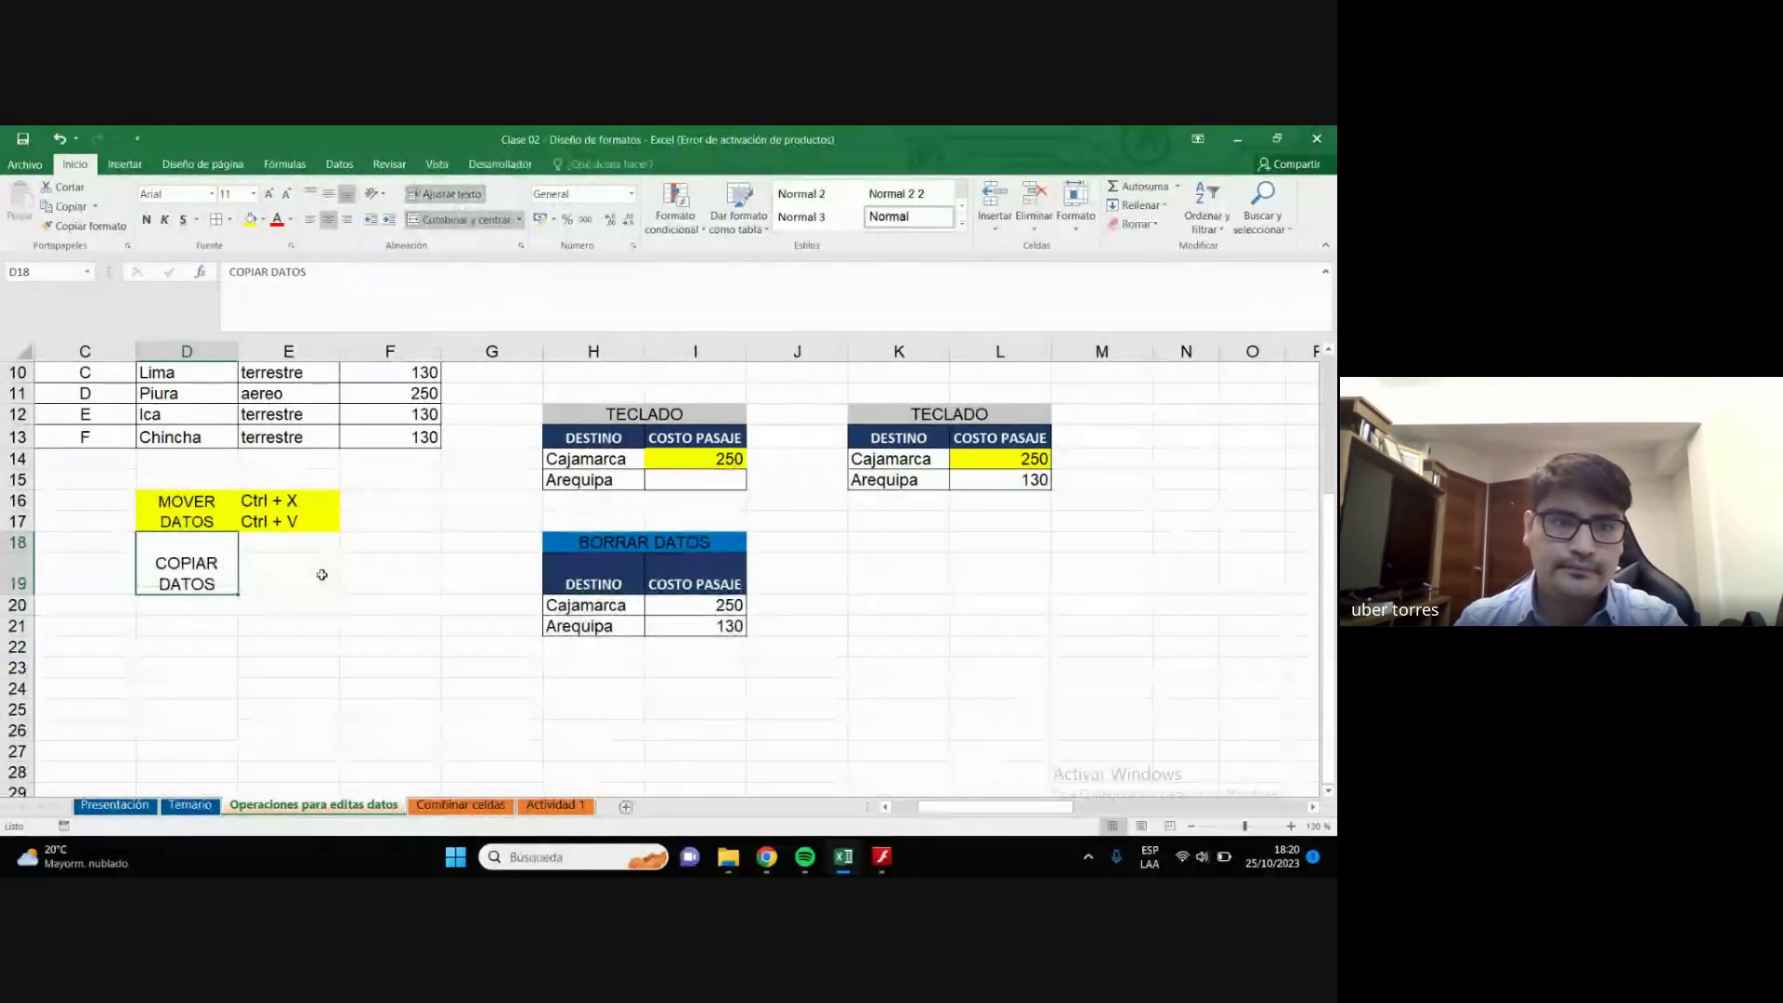
Copy the E16 shortcut into E18 and E19, making them read Ctrl + C and Ctrl + V.
click(285, 500)
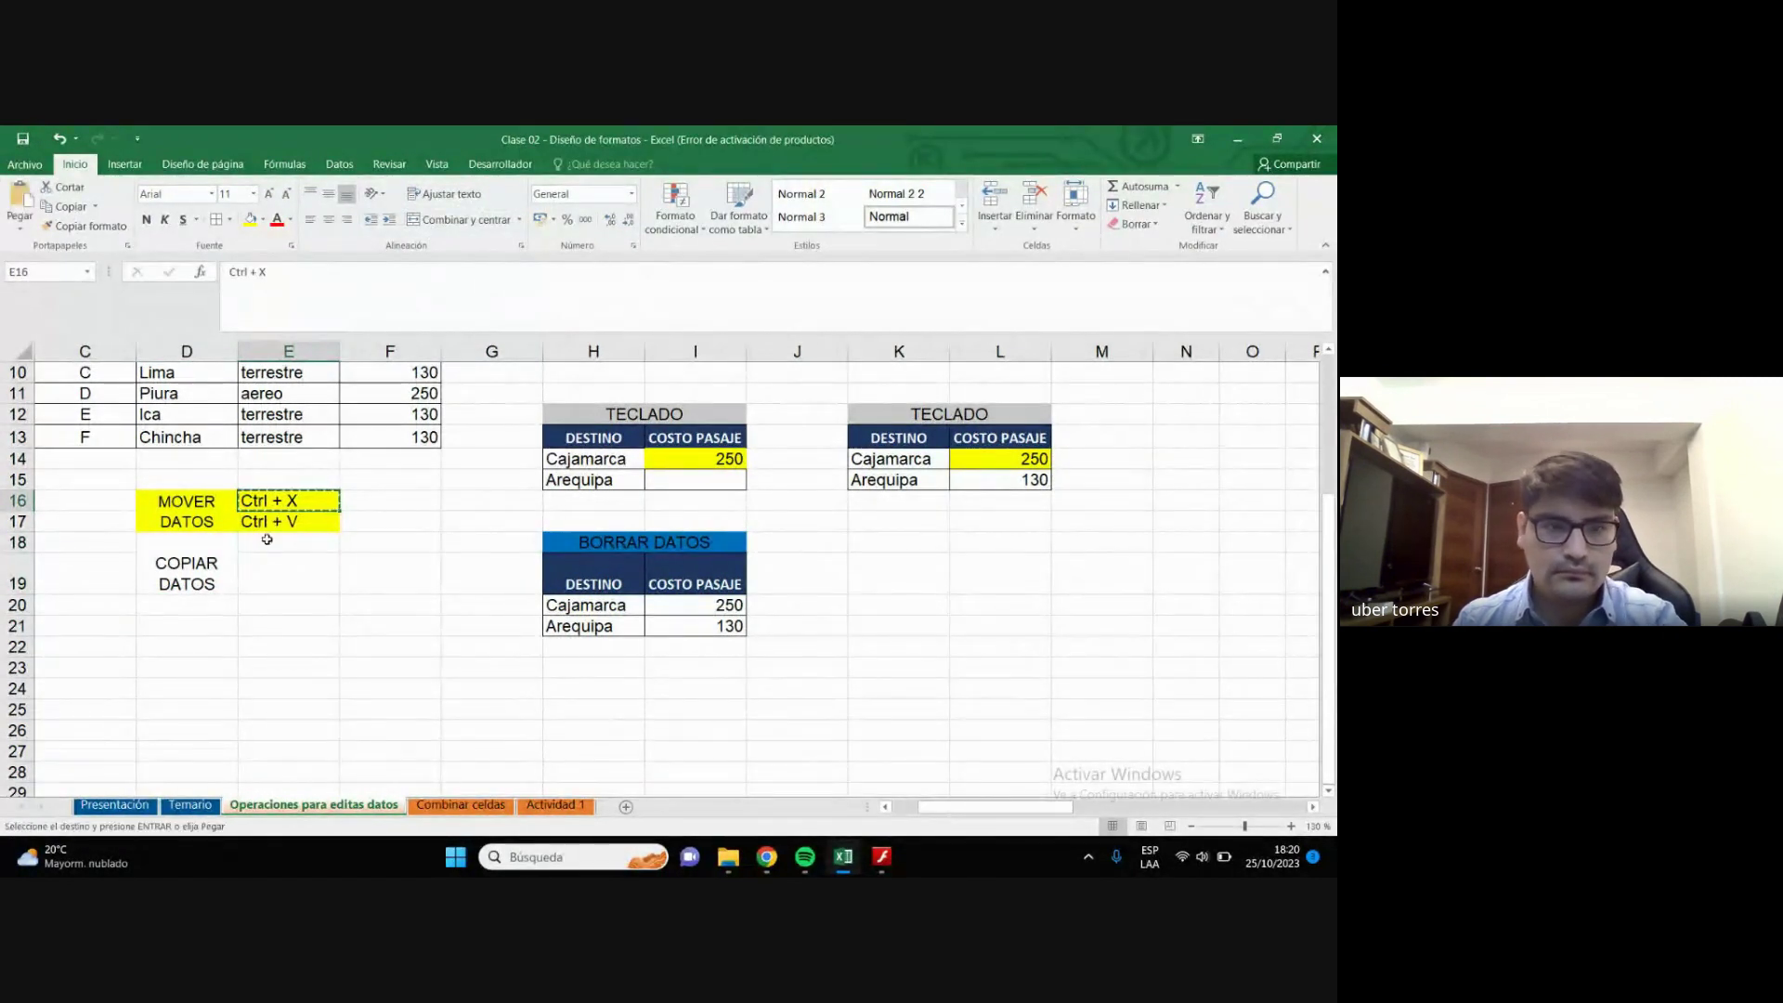
click(275, 548)
text(Ctrl + X)
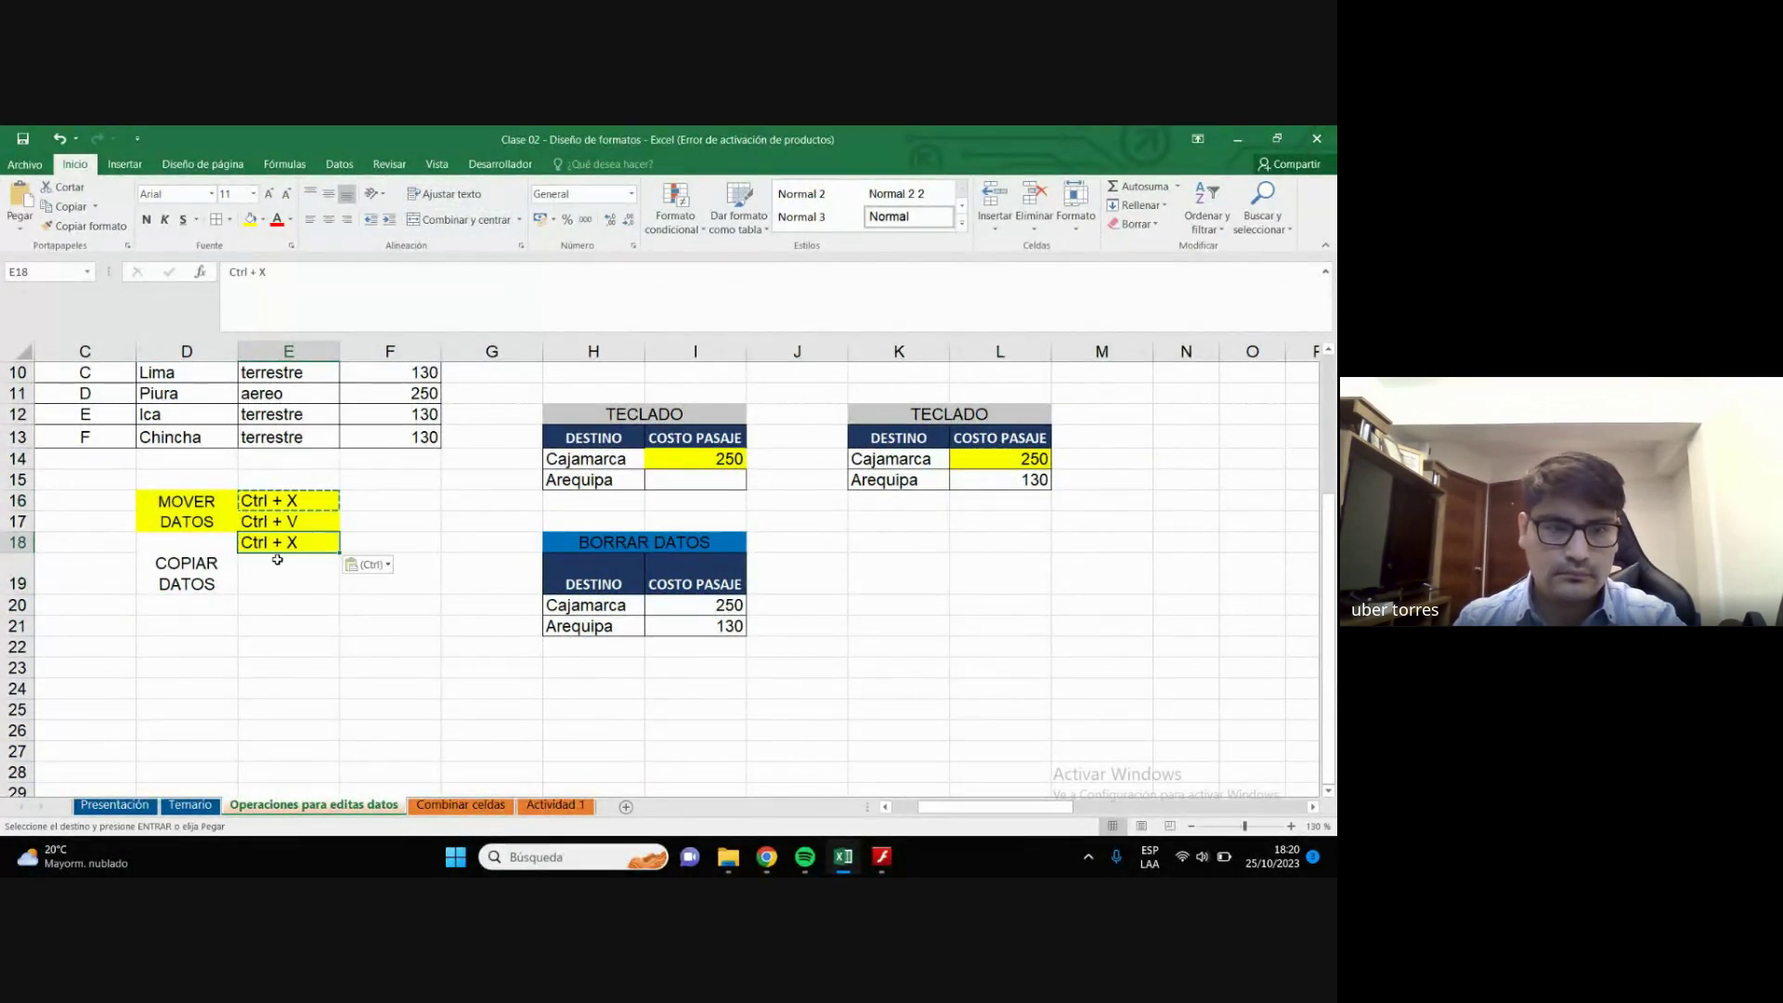
click(273, 574)
text(Ctrl + X)
double_click(320, 546)
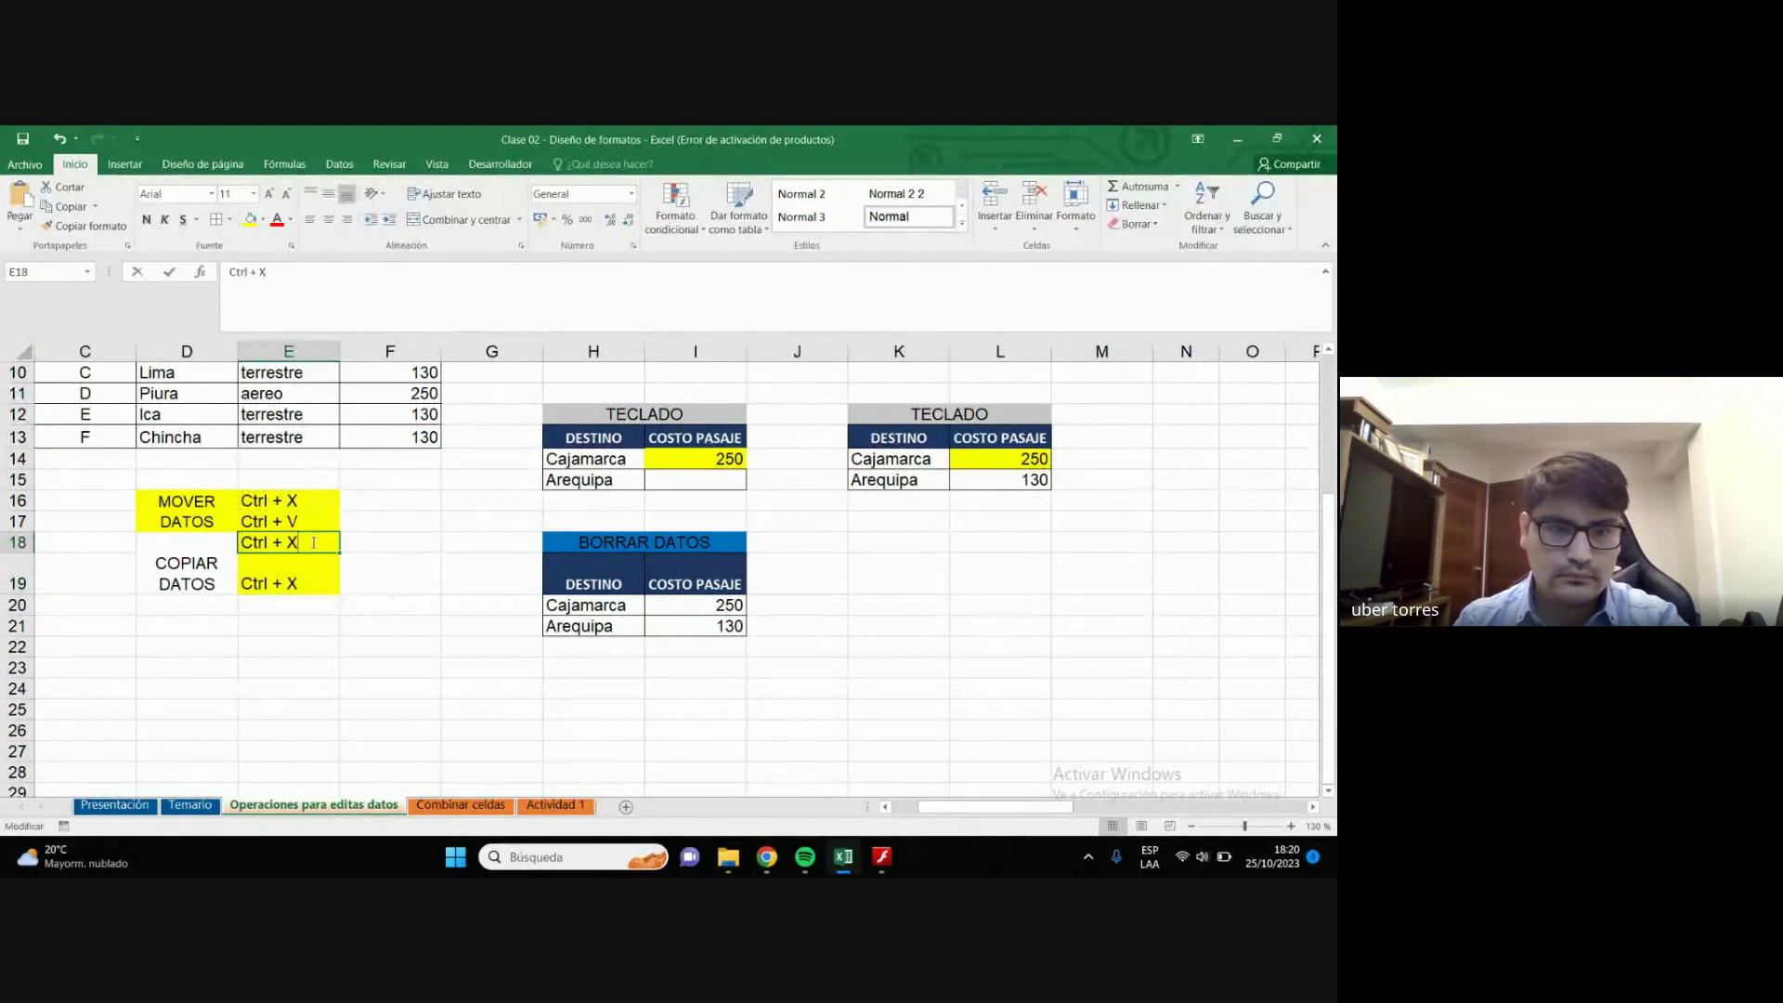
key(Escape)
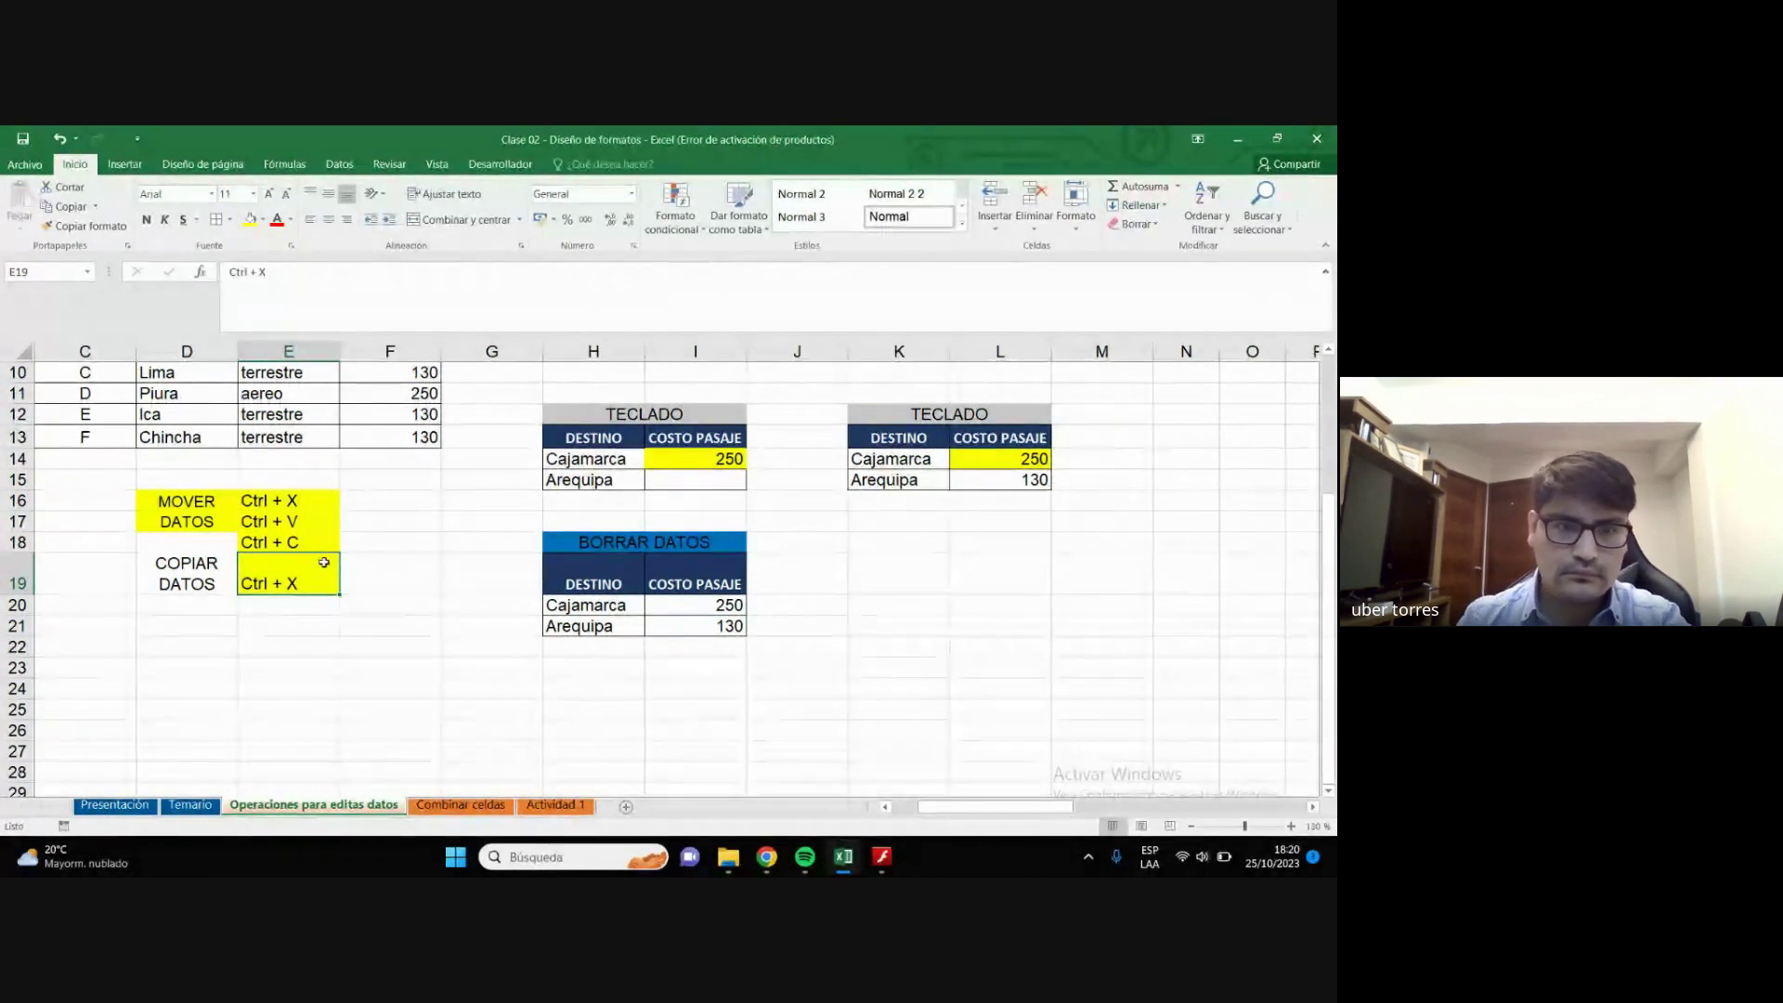
double_click(307, 568)
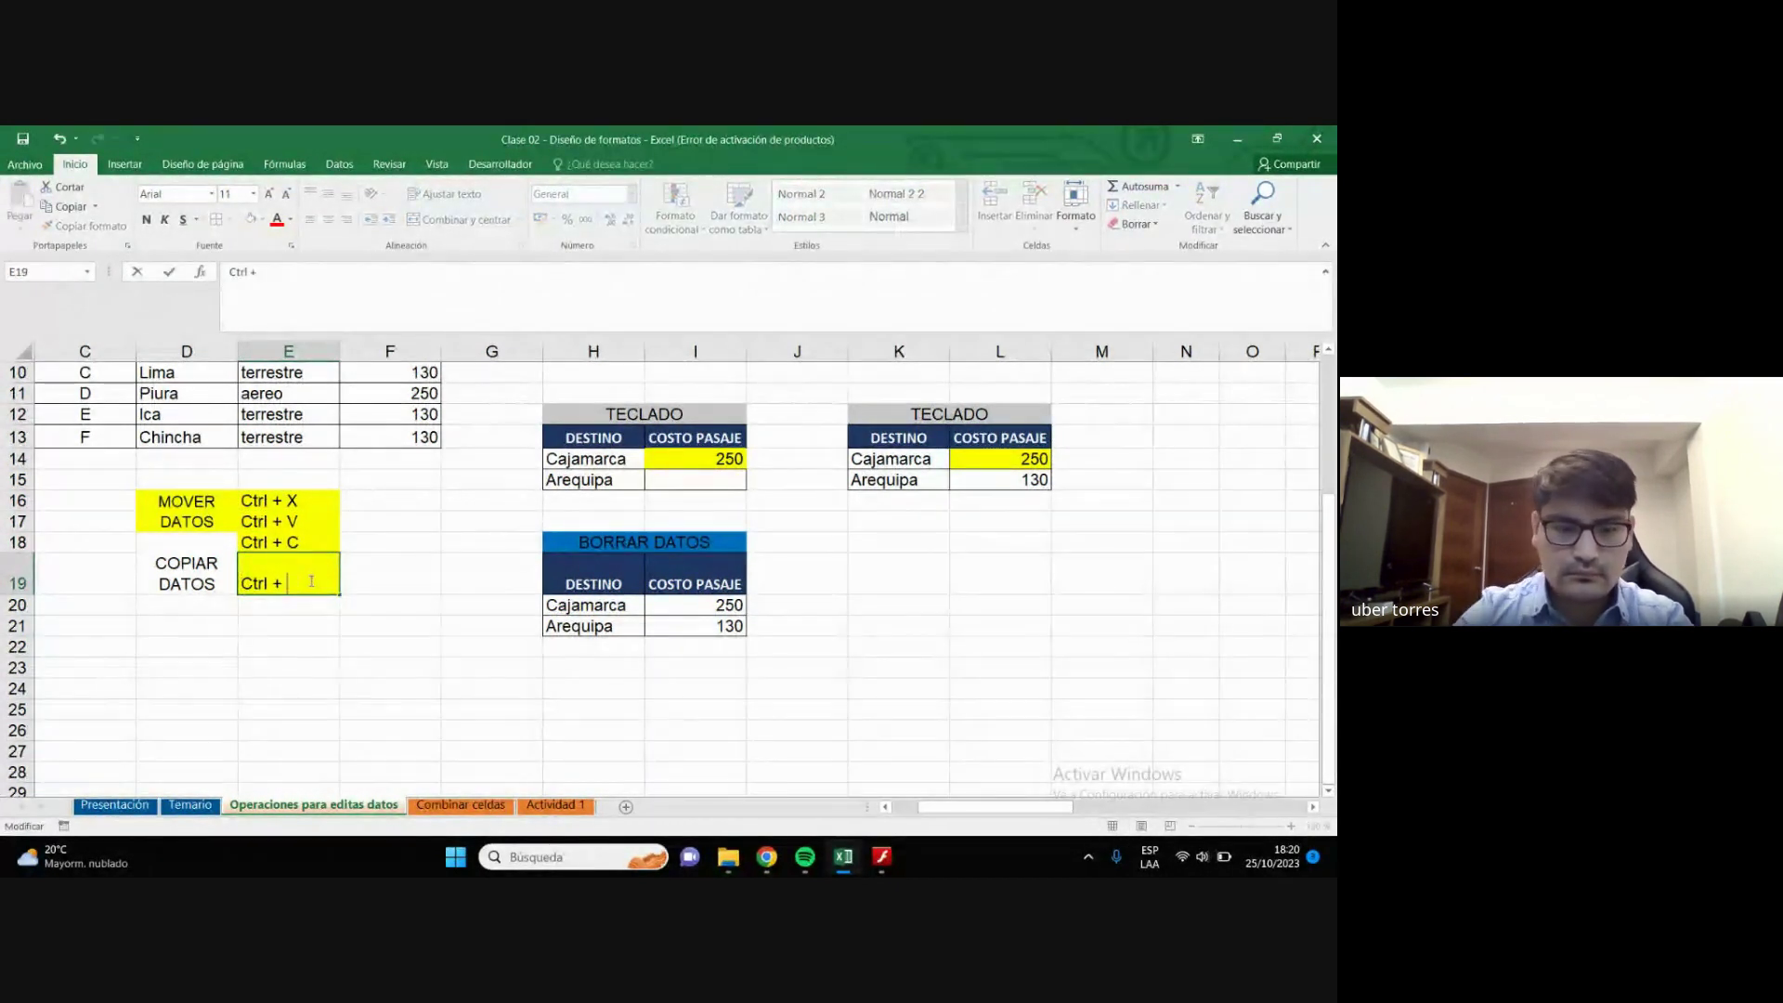
text(V)
key(Return)
Fill the COPIAR DATOS note in D18:E19 with light blue.
drag(213, 548, 286, 561)
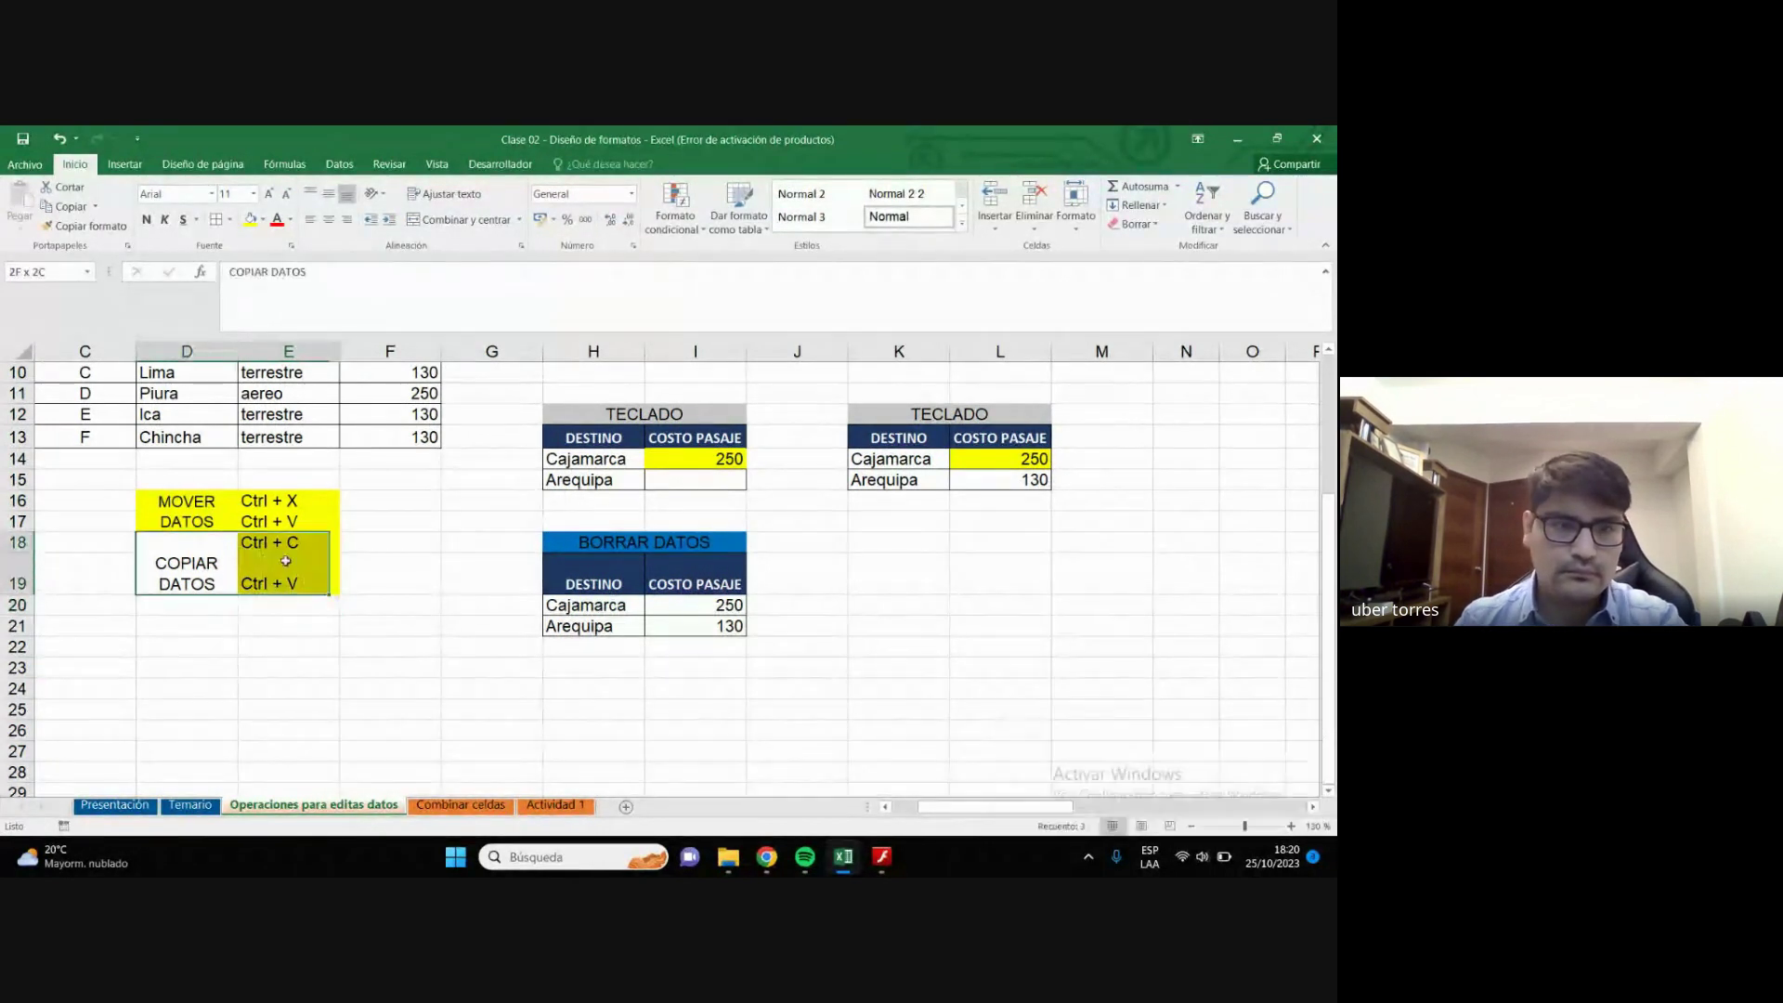
click(262, 219)
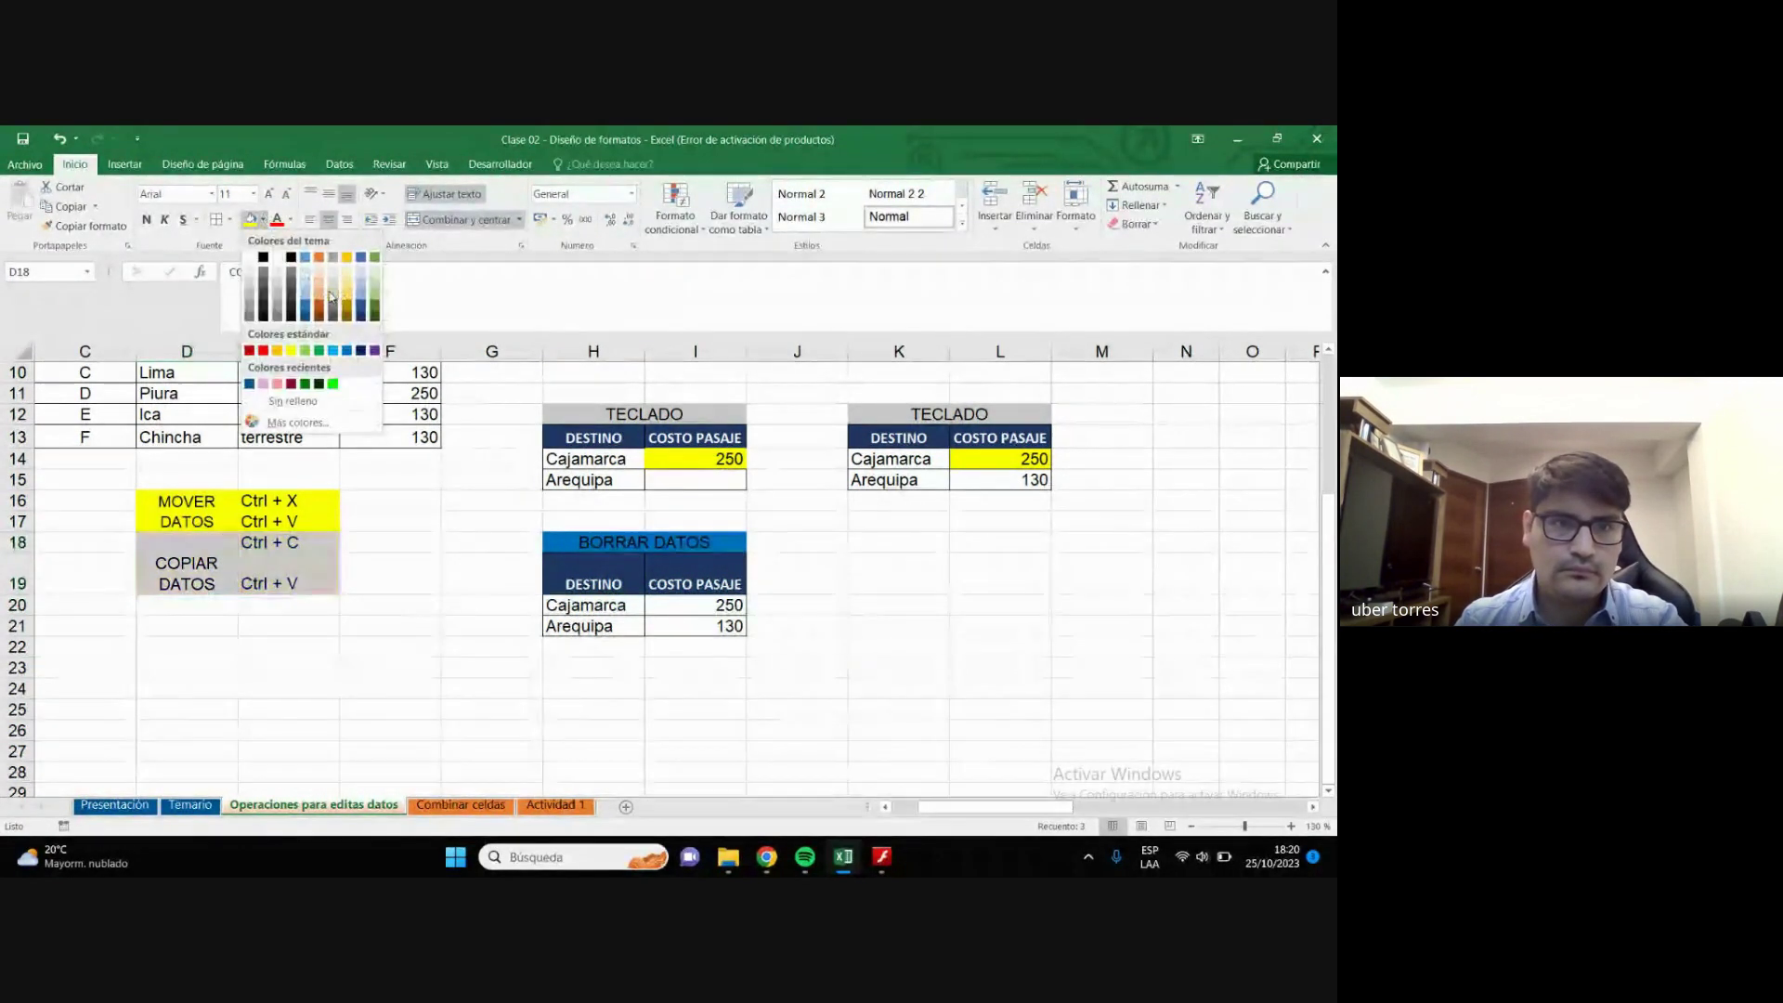
click(318, 299)
click(456, 561)
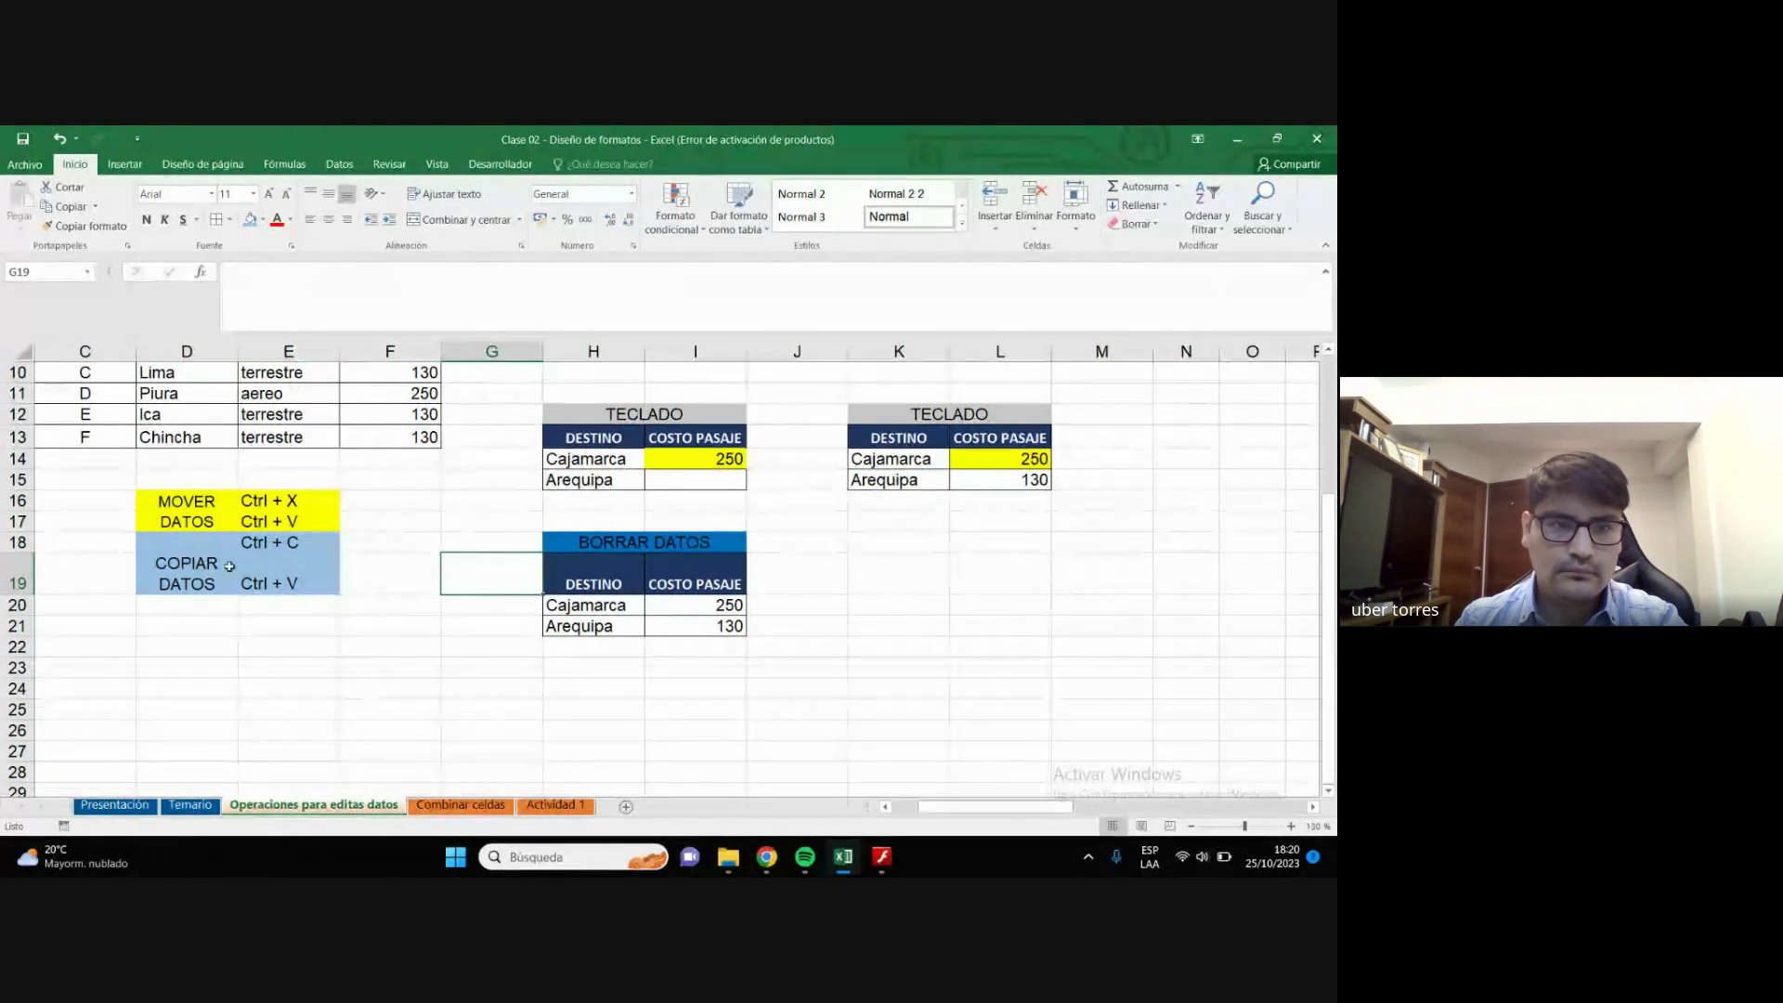
key(Left)
key(Left)
key(Left)
click(390, 501)
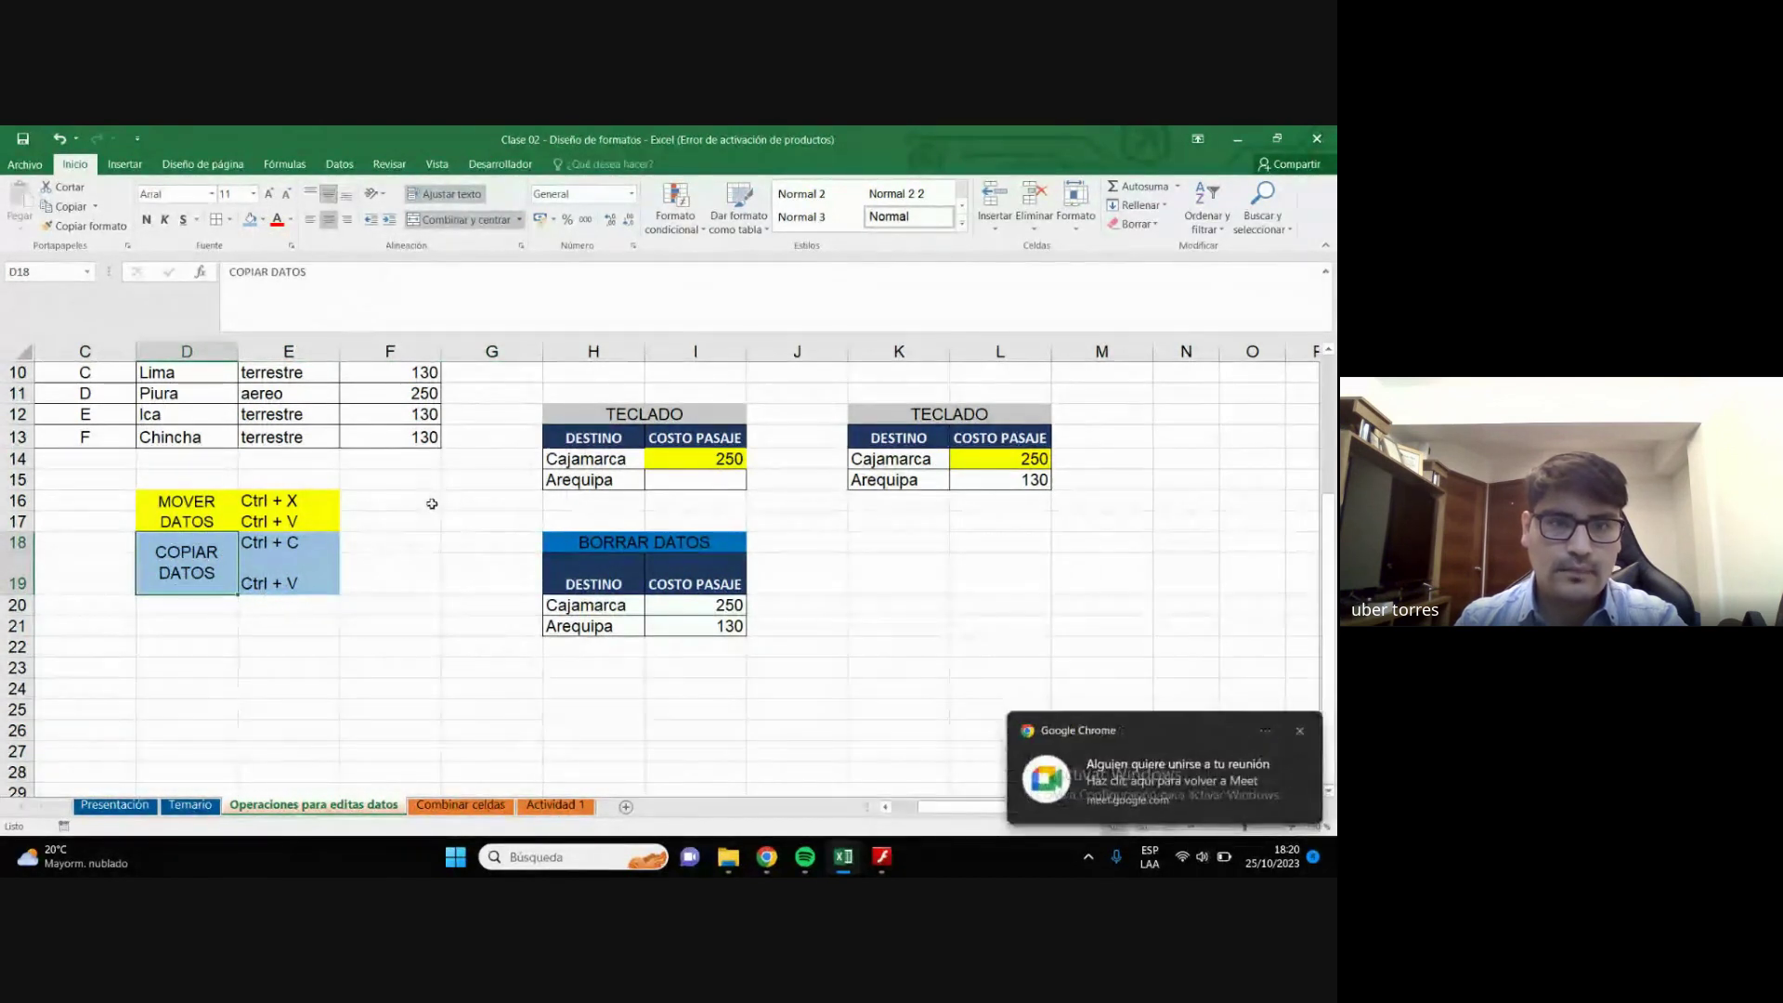
scroll(704, 612, up, 3)
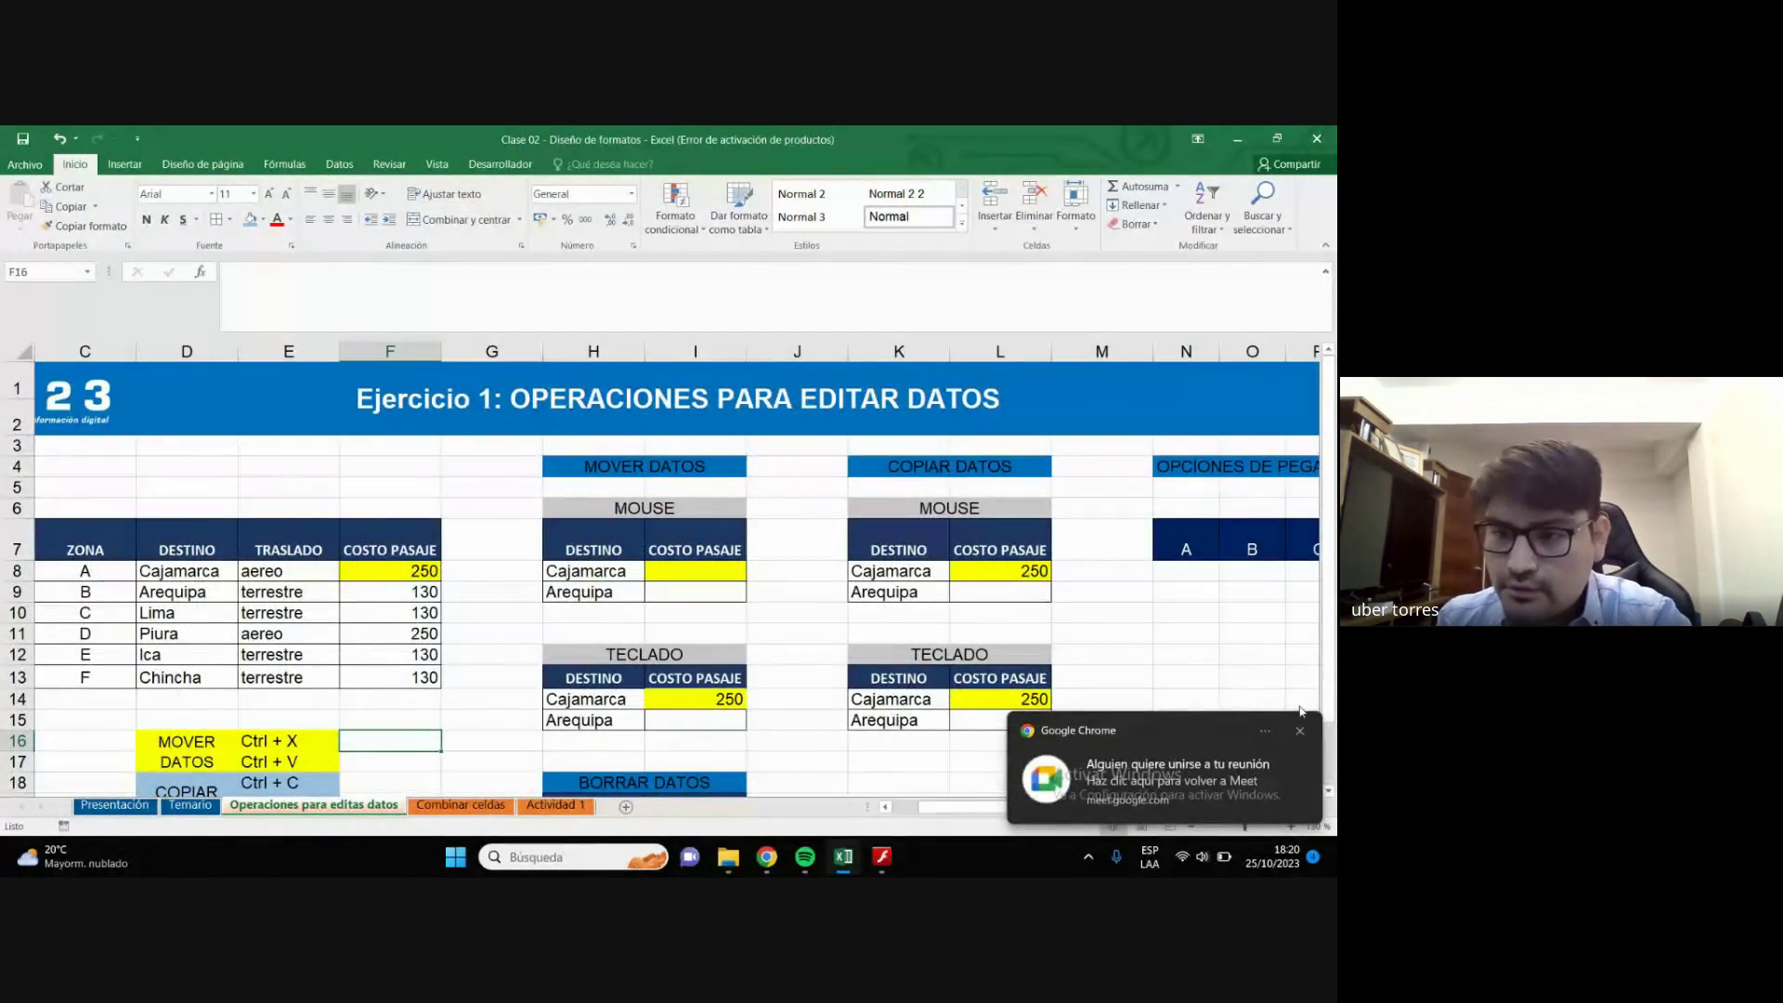
click(1032, 599)
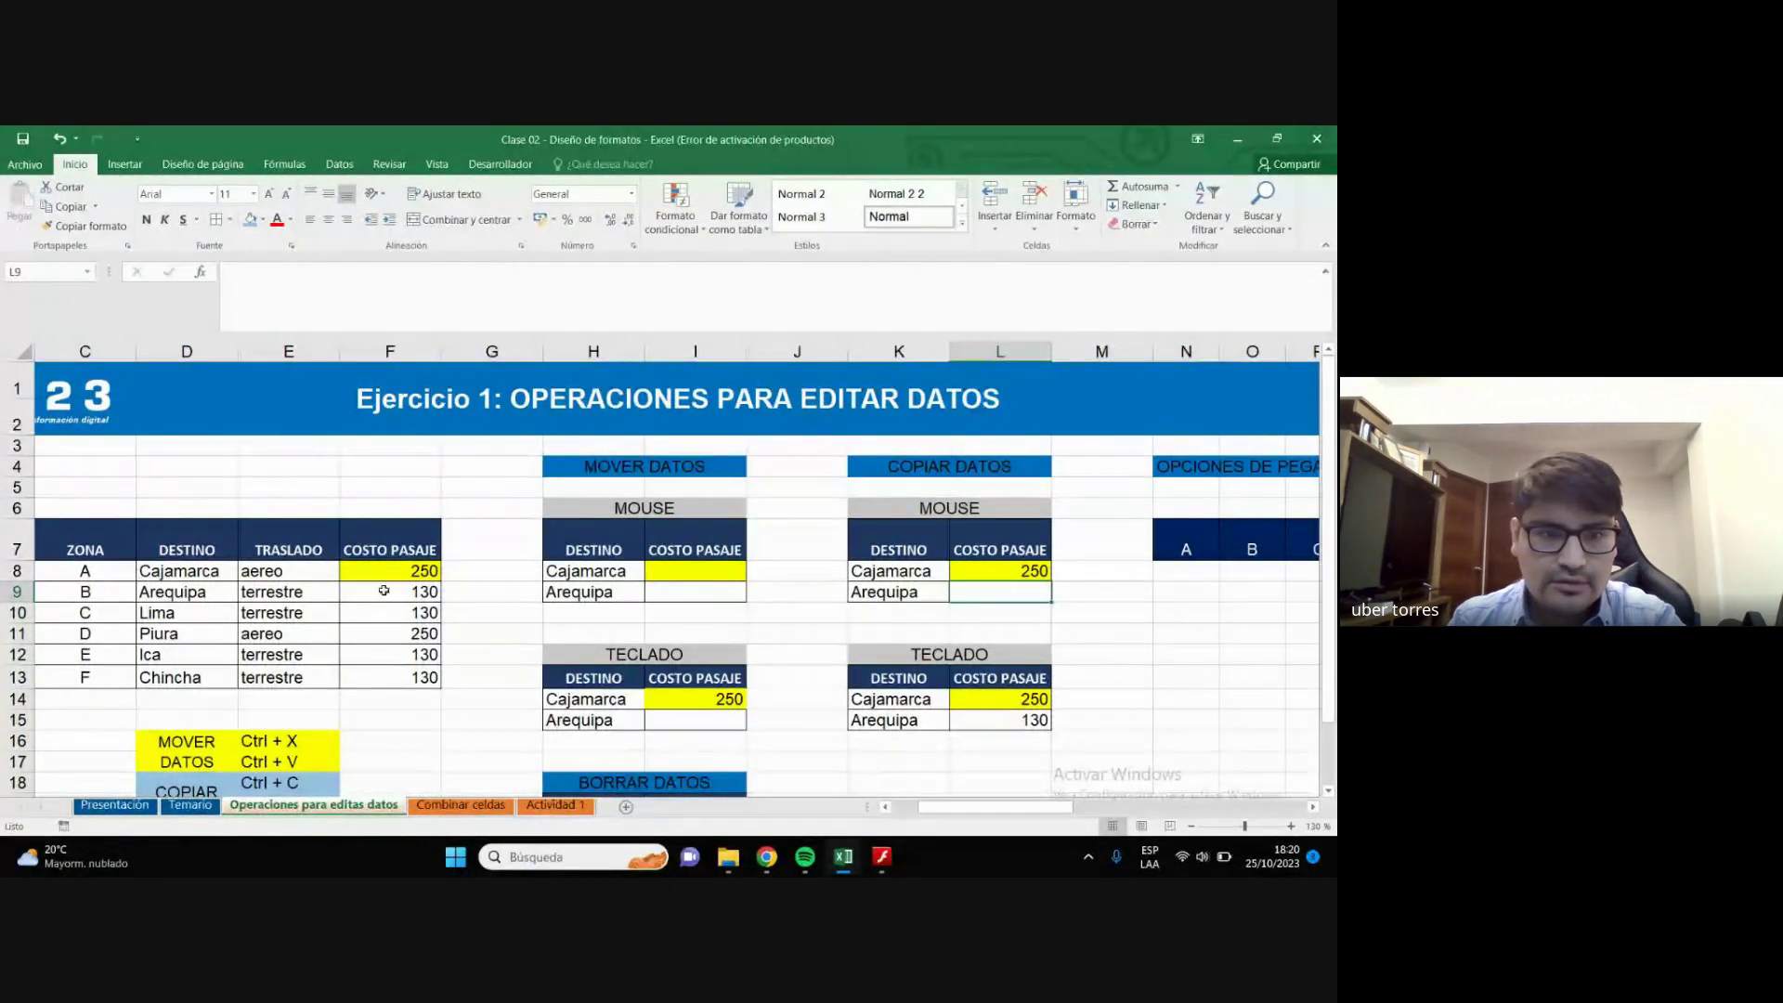
click(383, 590)
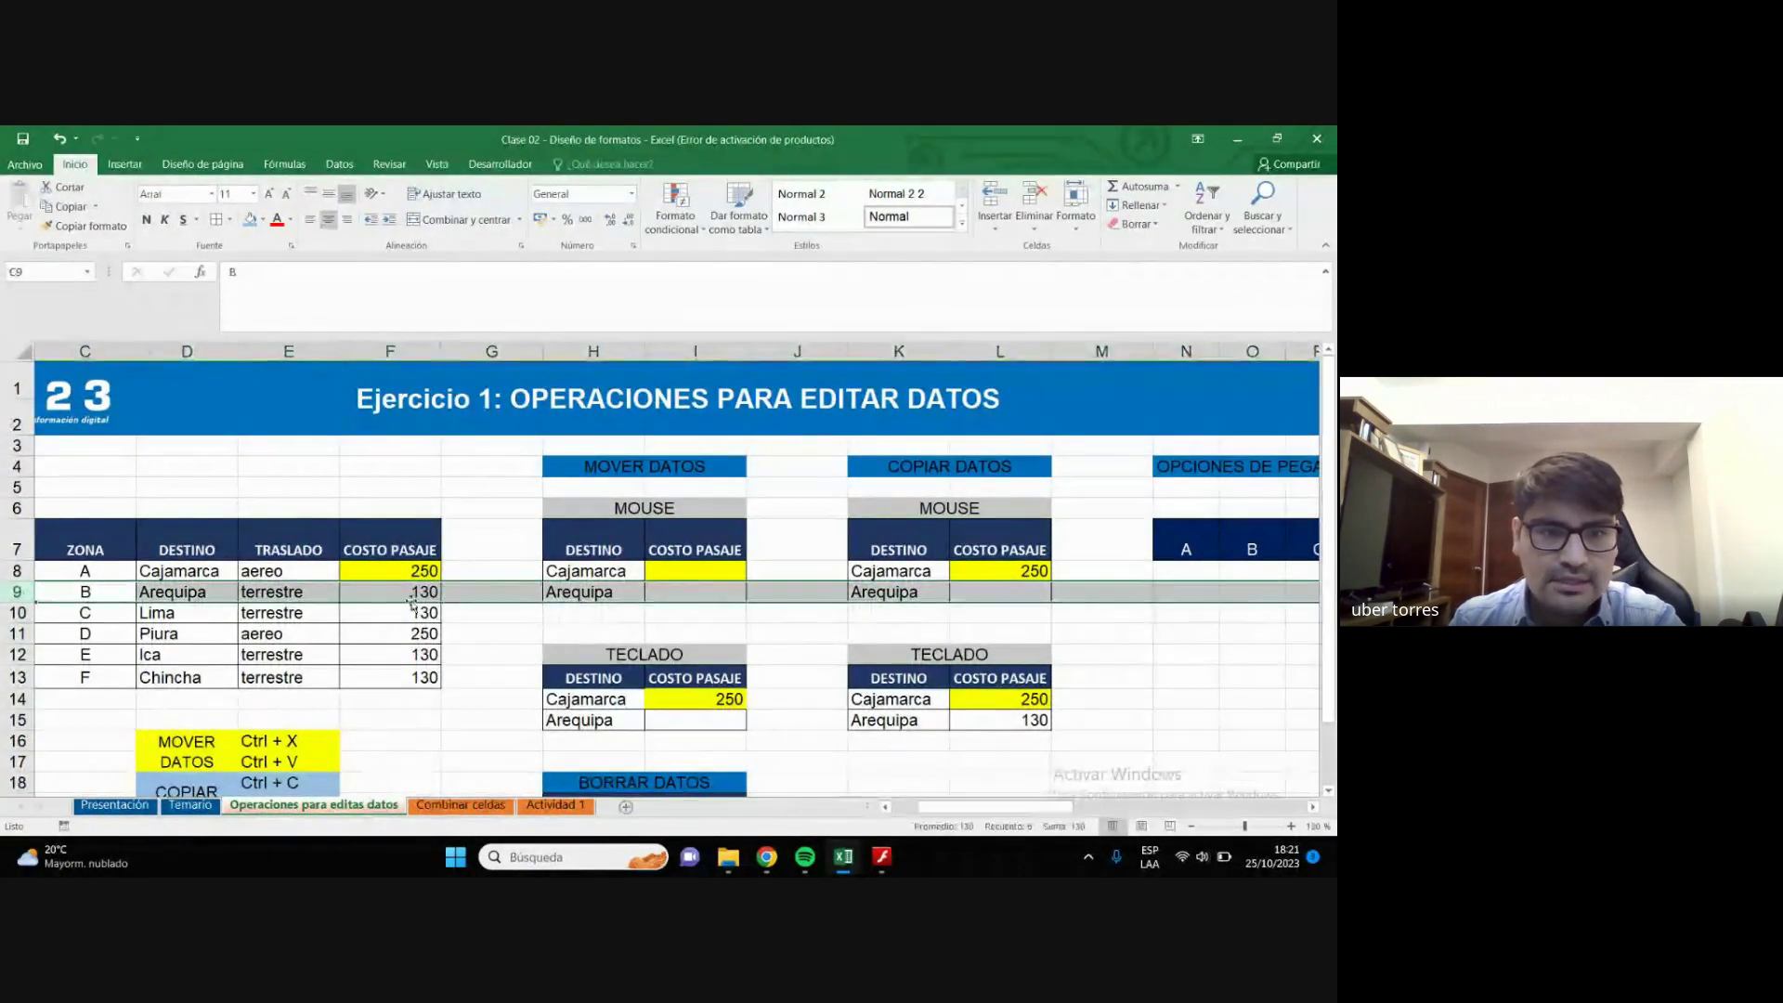
click(508, 599)
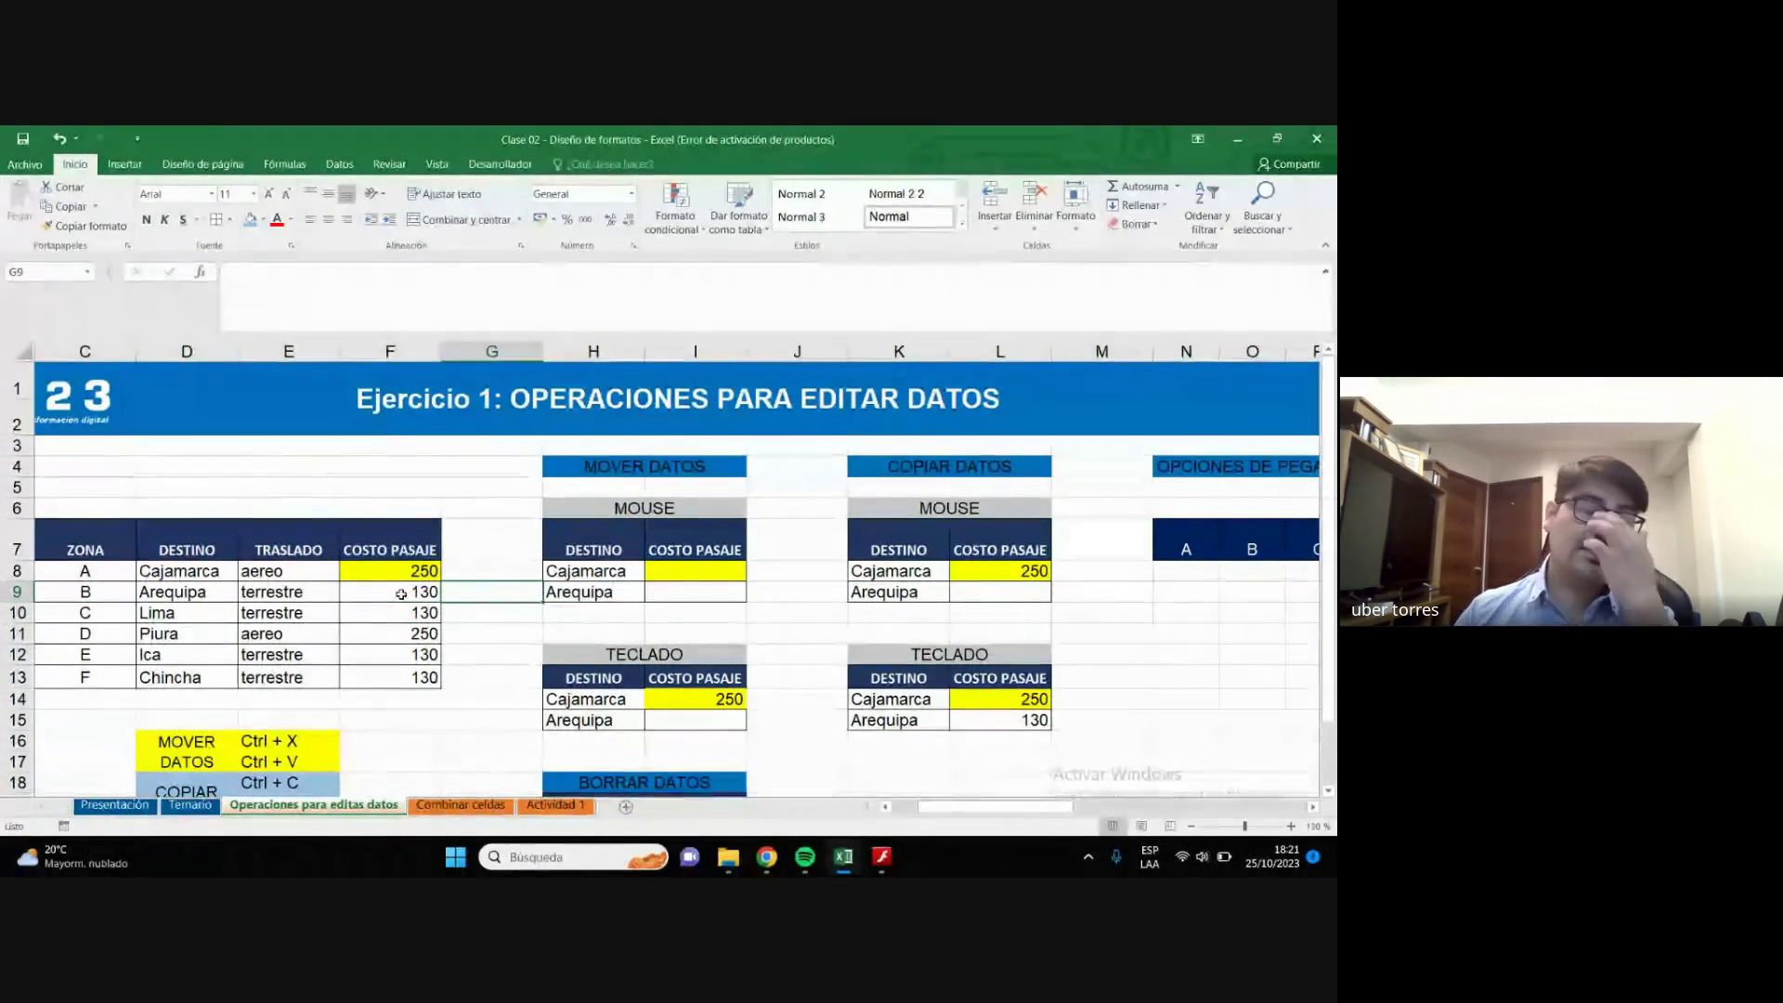
click(398, 593)
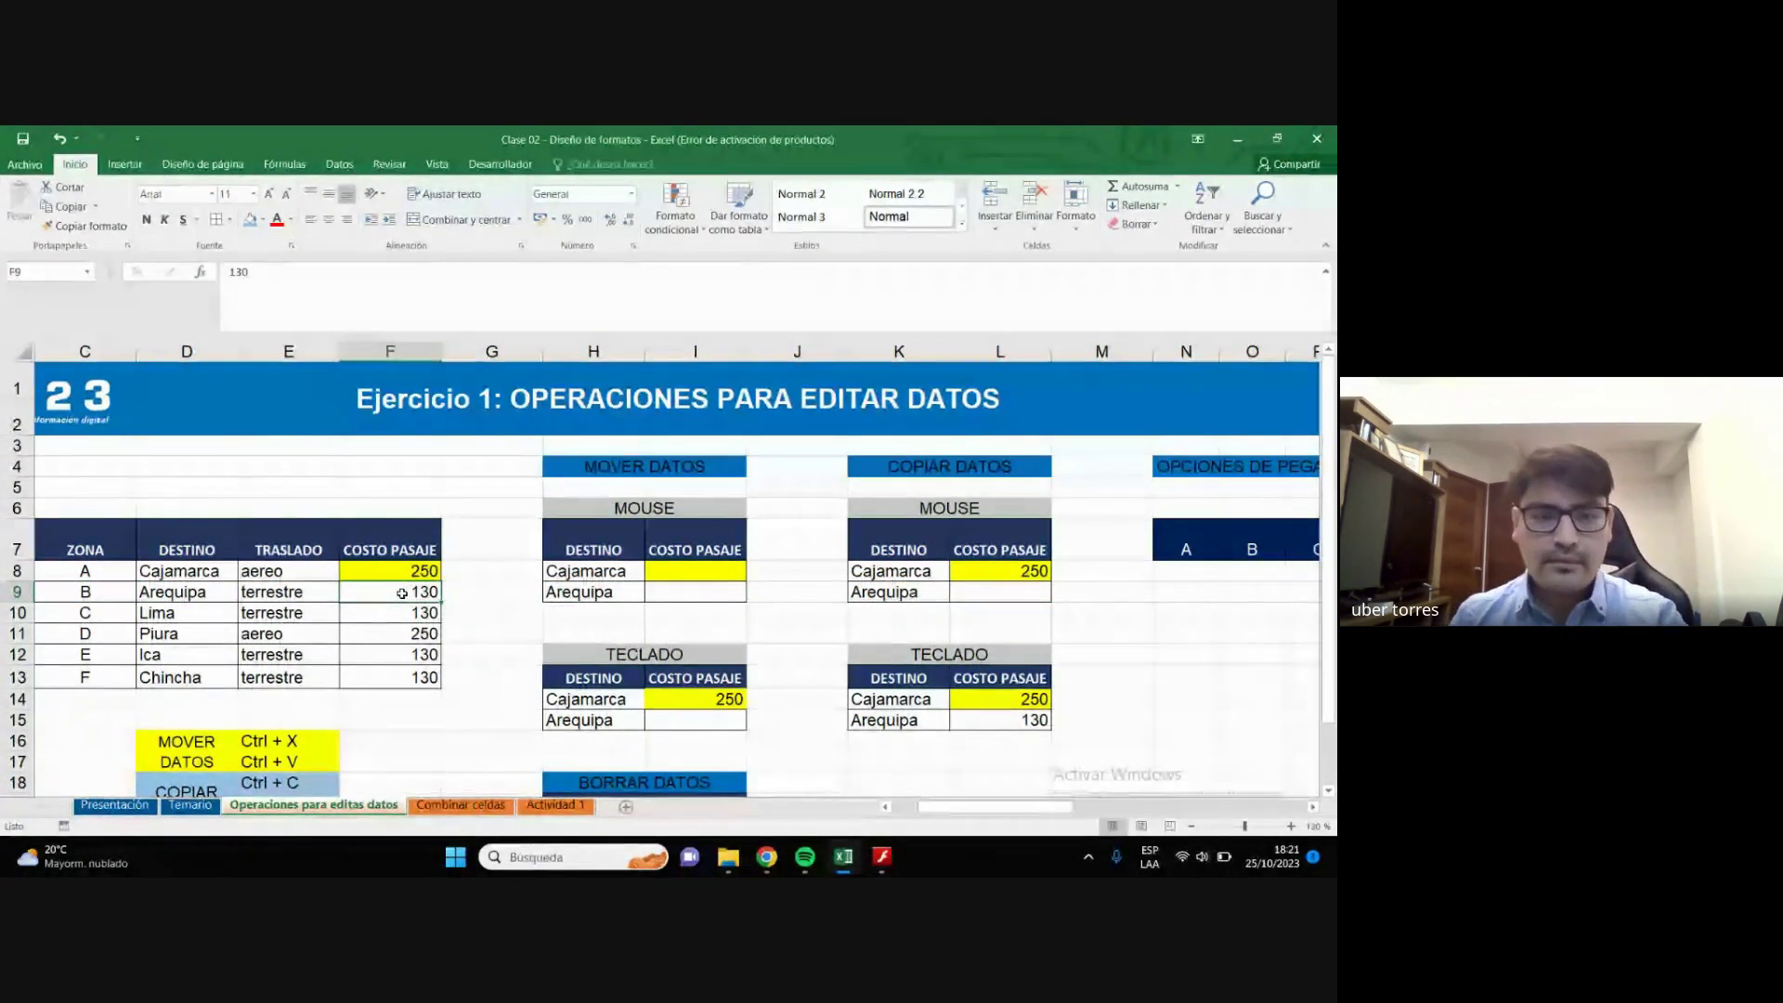
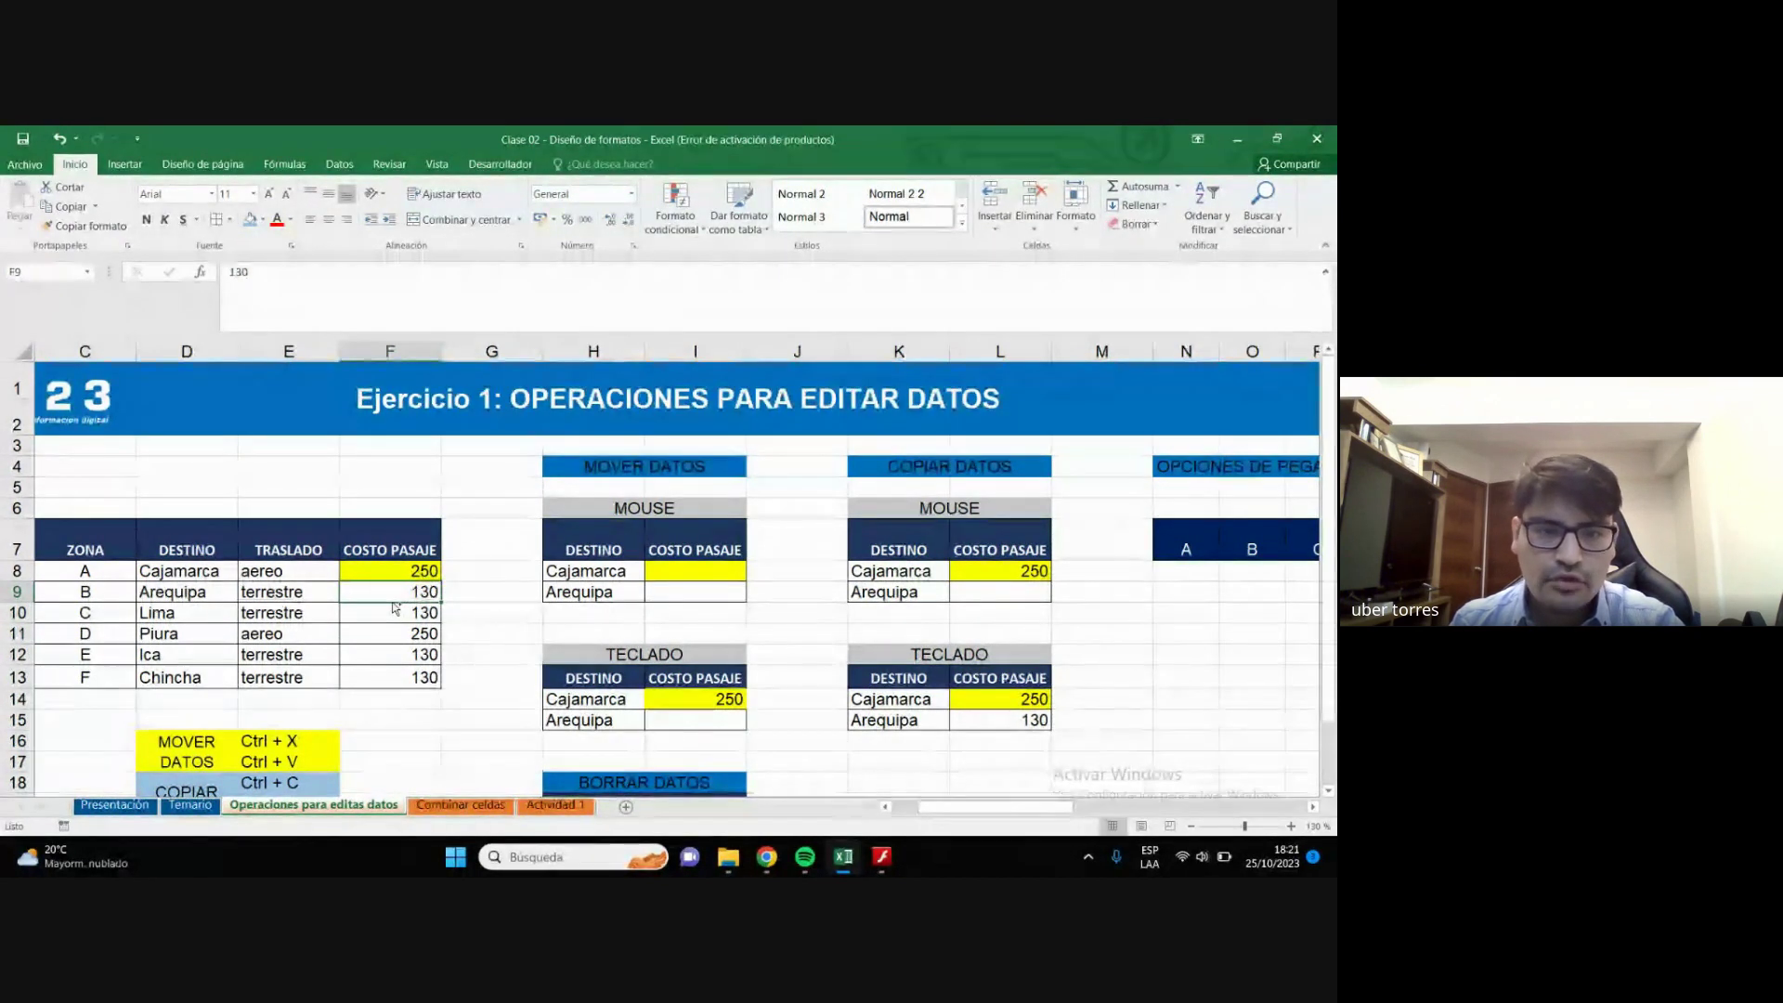
Copy Arequipa's 130 fare from F9 into L9 of the mouse copy table, then bring up Google Meet.
drag(409, 608, 990, 601)
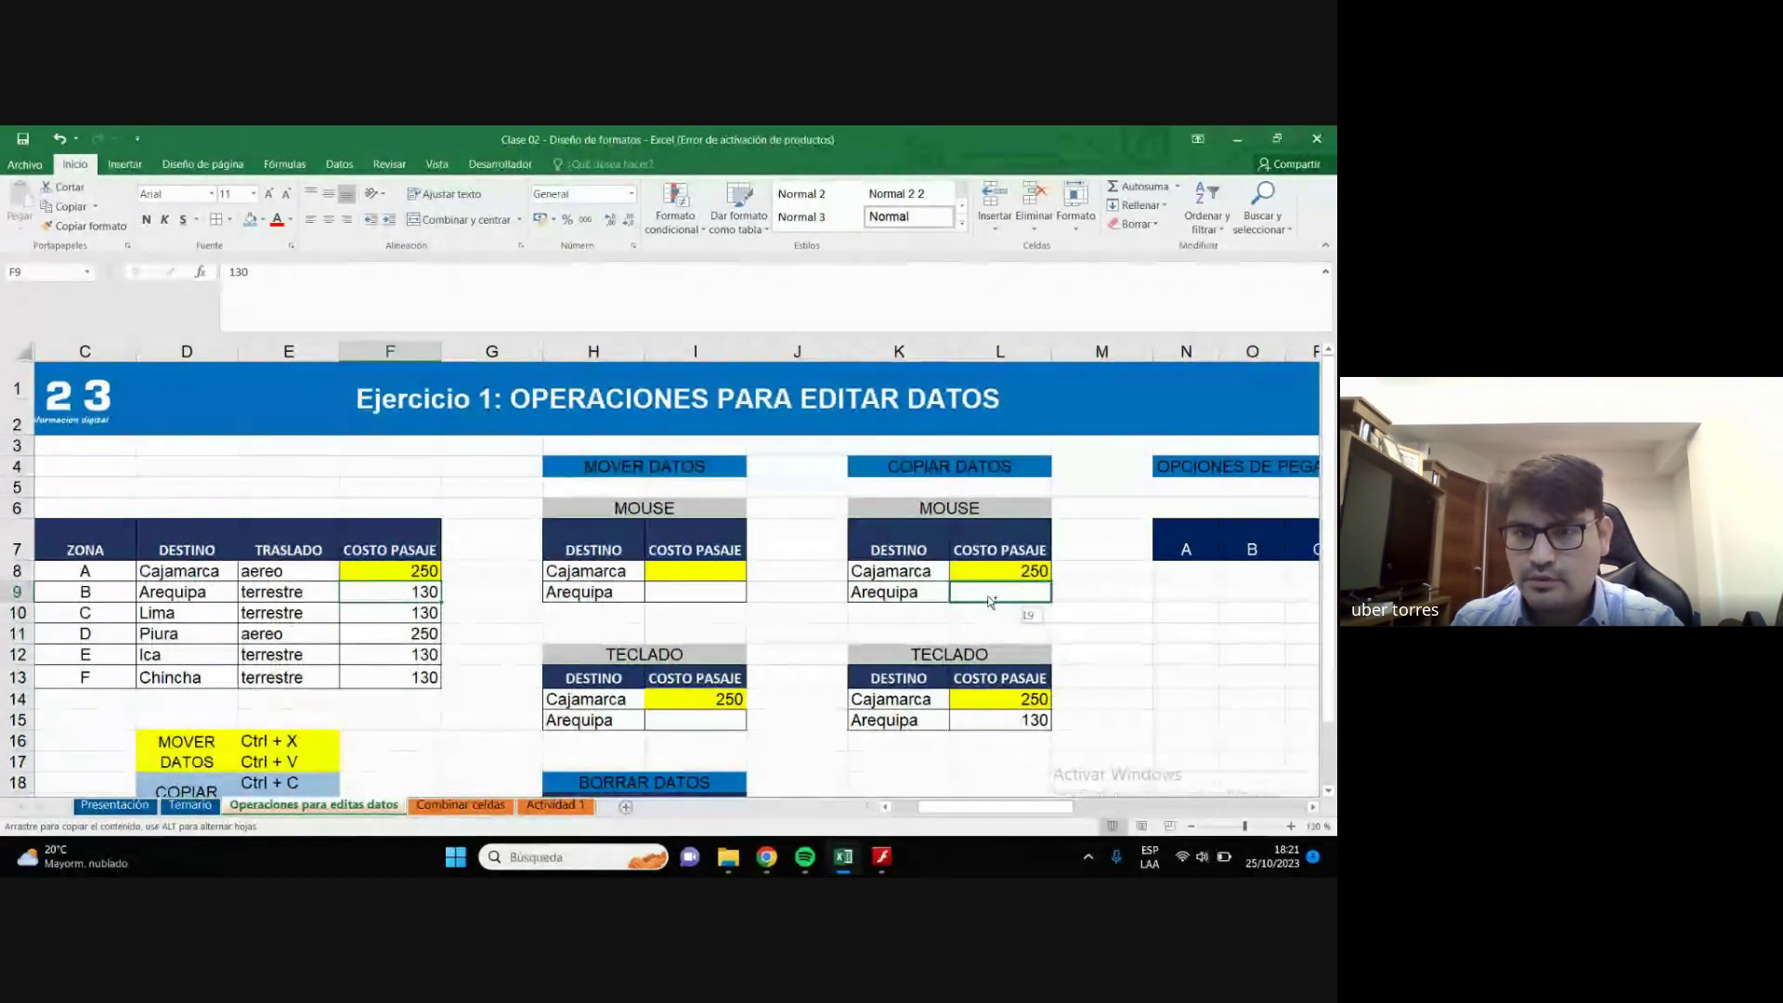
drag(990, 602, 994, 610)
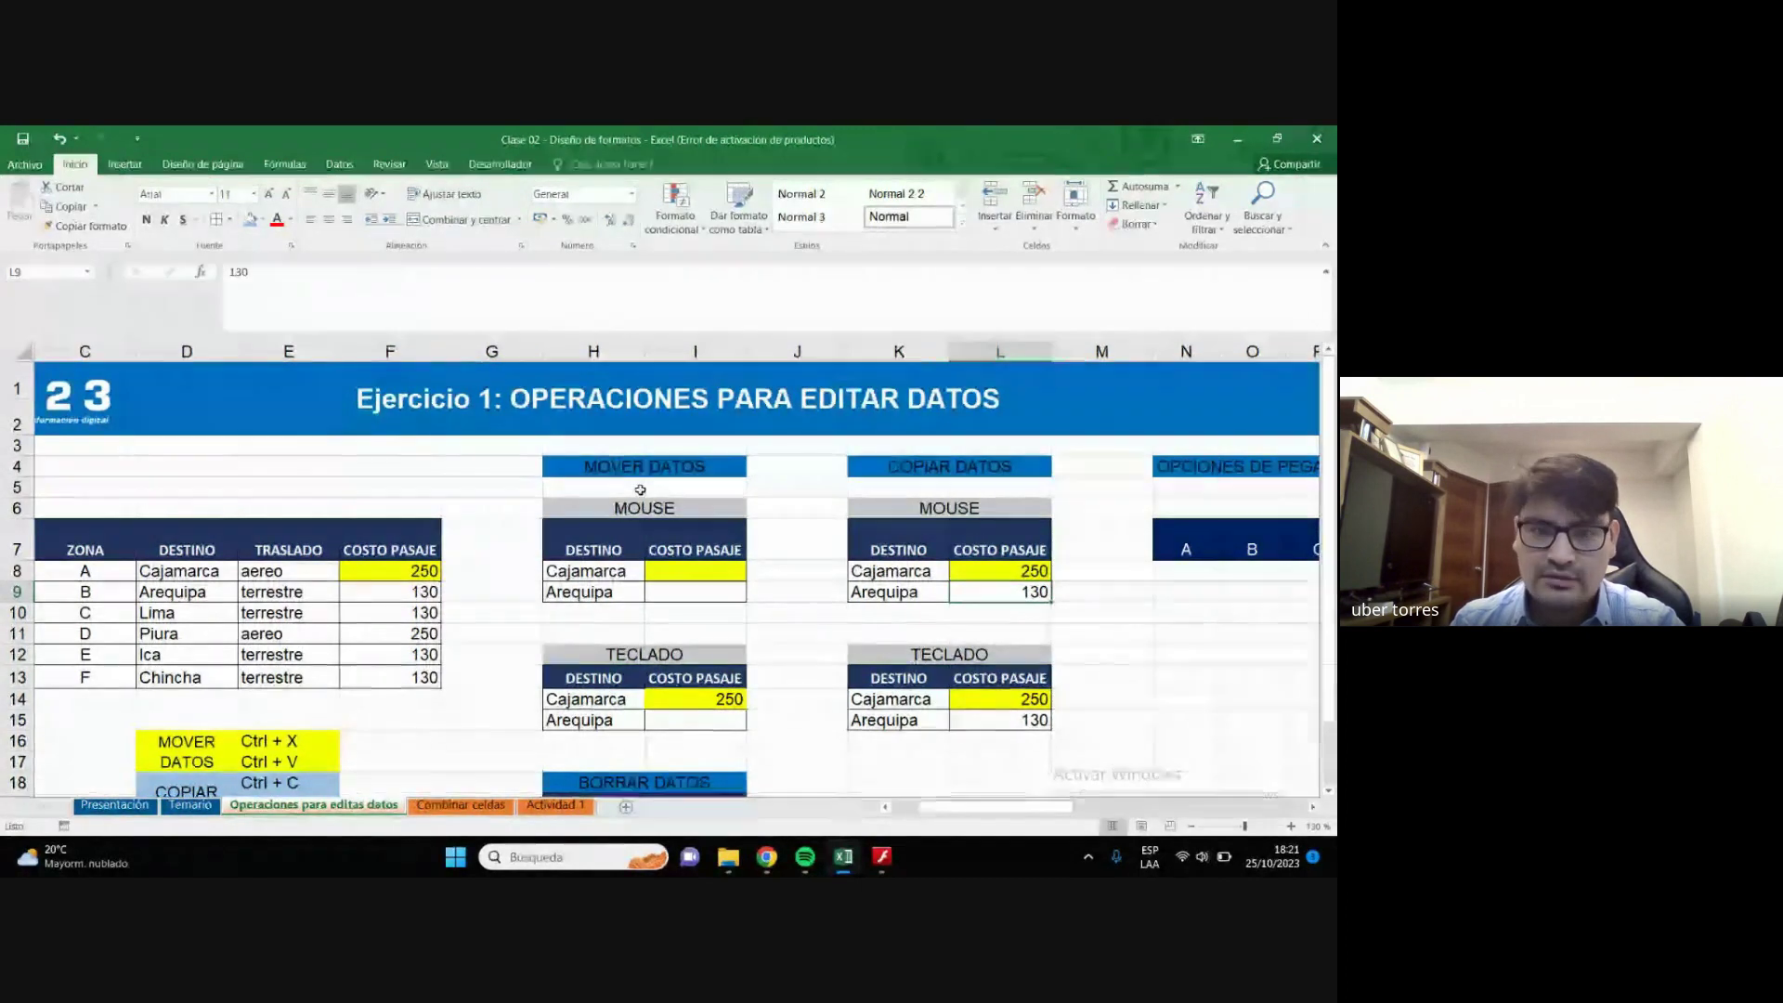
click(434, 571)
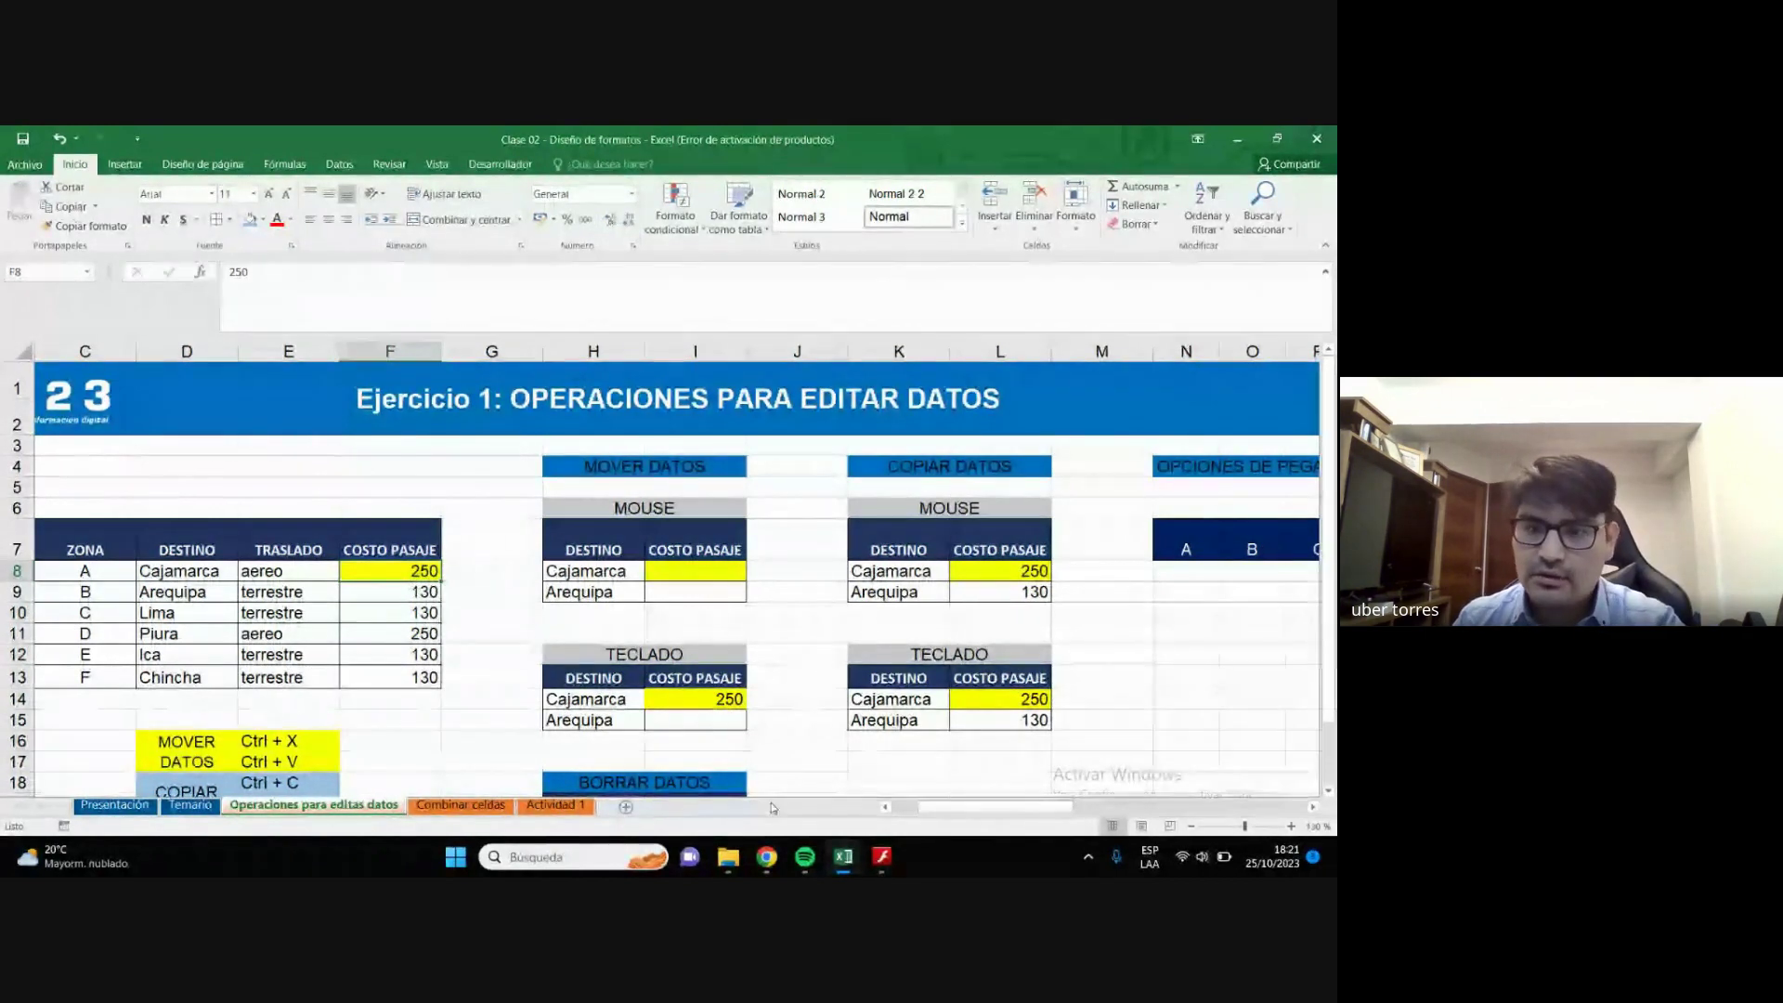
mouse_move(766, 856)
click(648, 766)
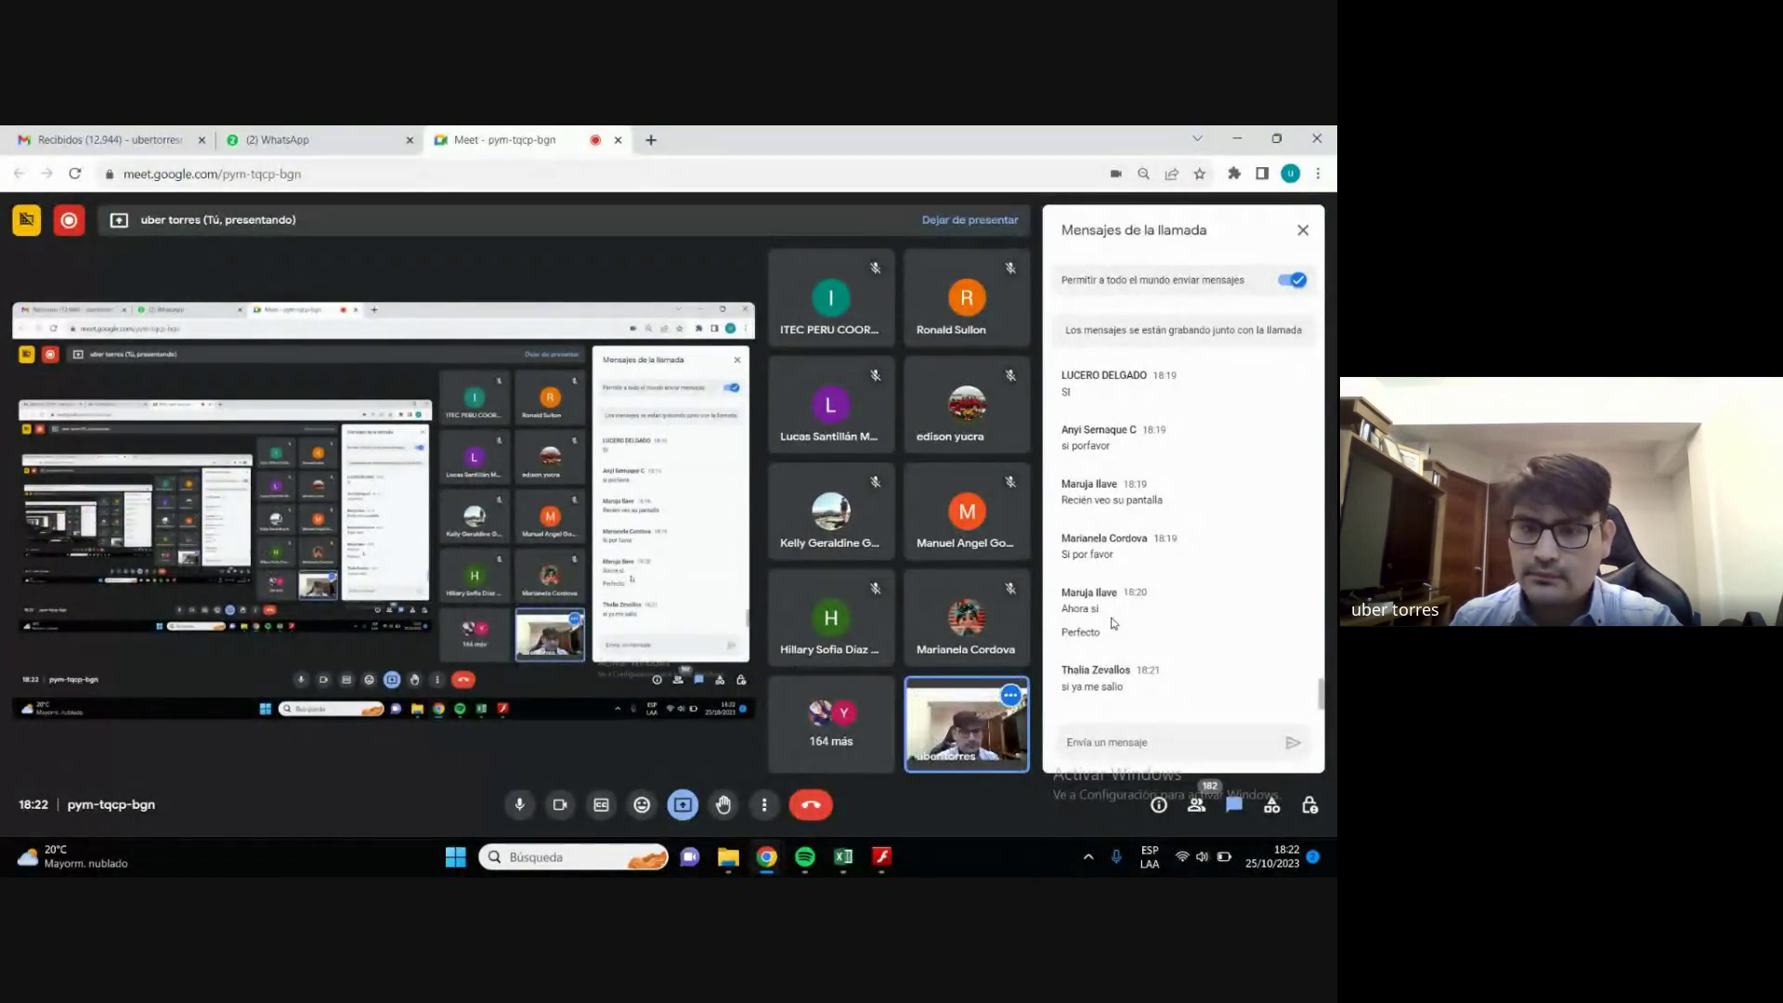
Scroll through the Meet chat messages, then minimize the call window to get back to Excel.
scroll(1115, 624, up, 2)
scroll(1117, 621, up, 2)
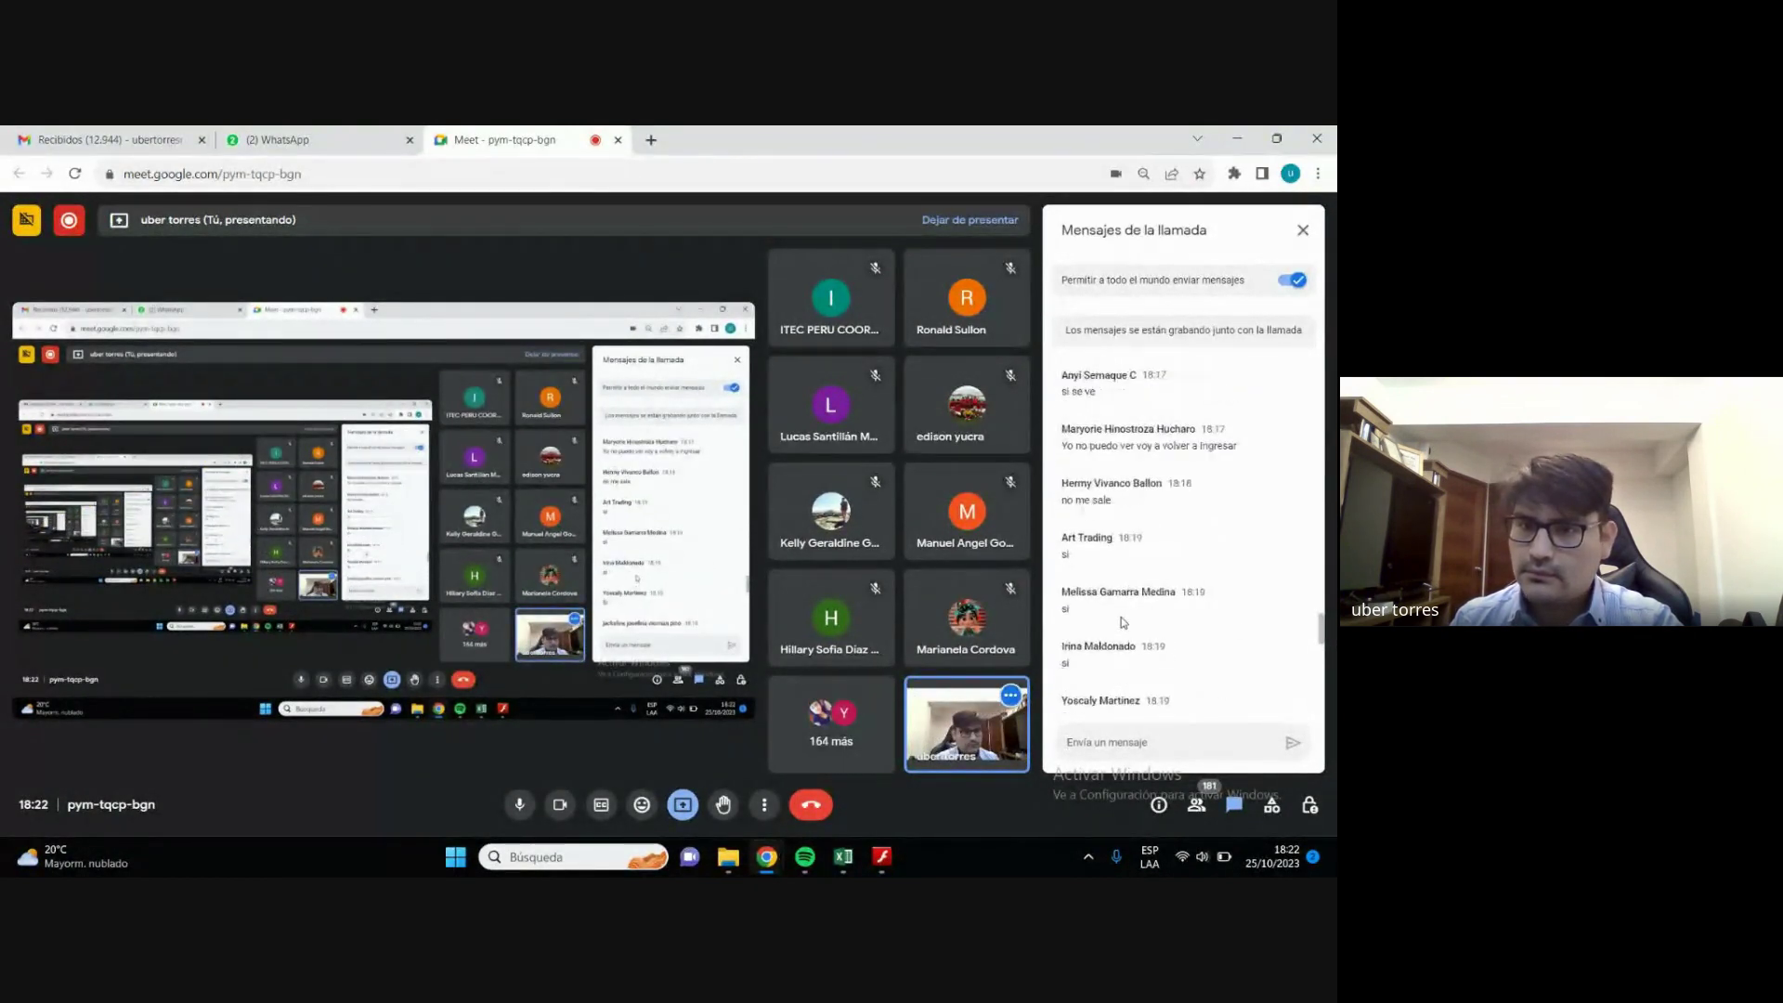
scroll(1119, 619, up, 2)
scroll(1122, 617, up, 2)
scroll(1121, 617, down, 2)
scroll(1123, 618, down, 2)
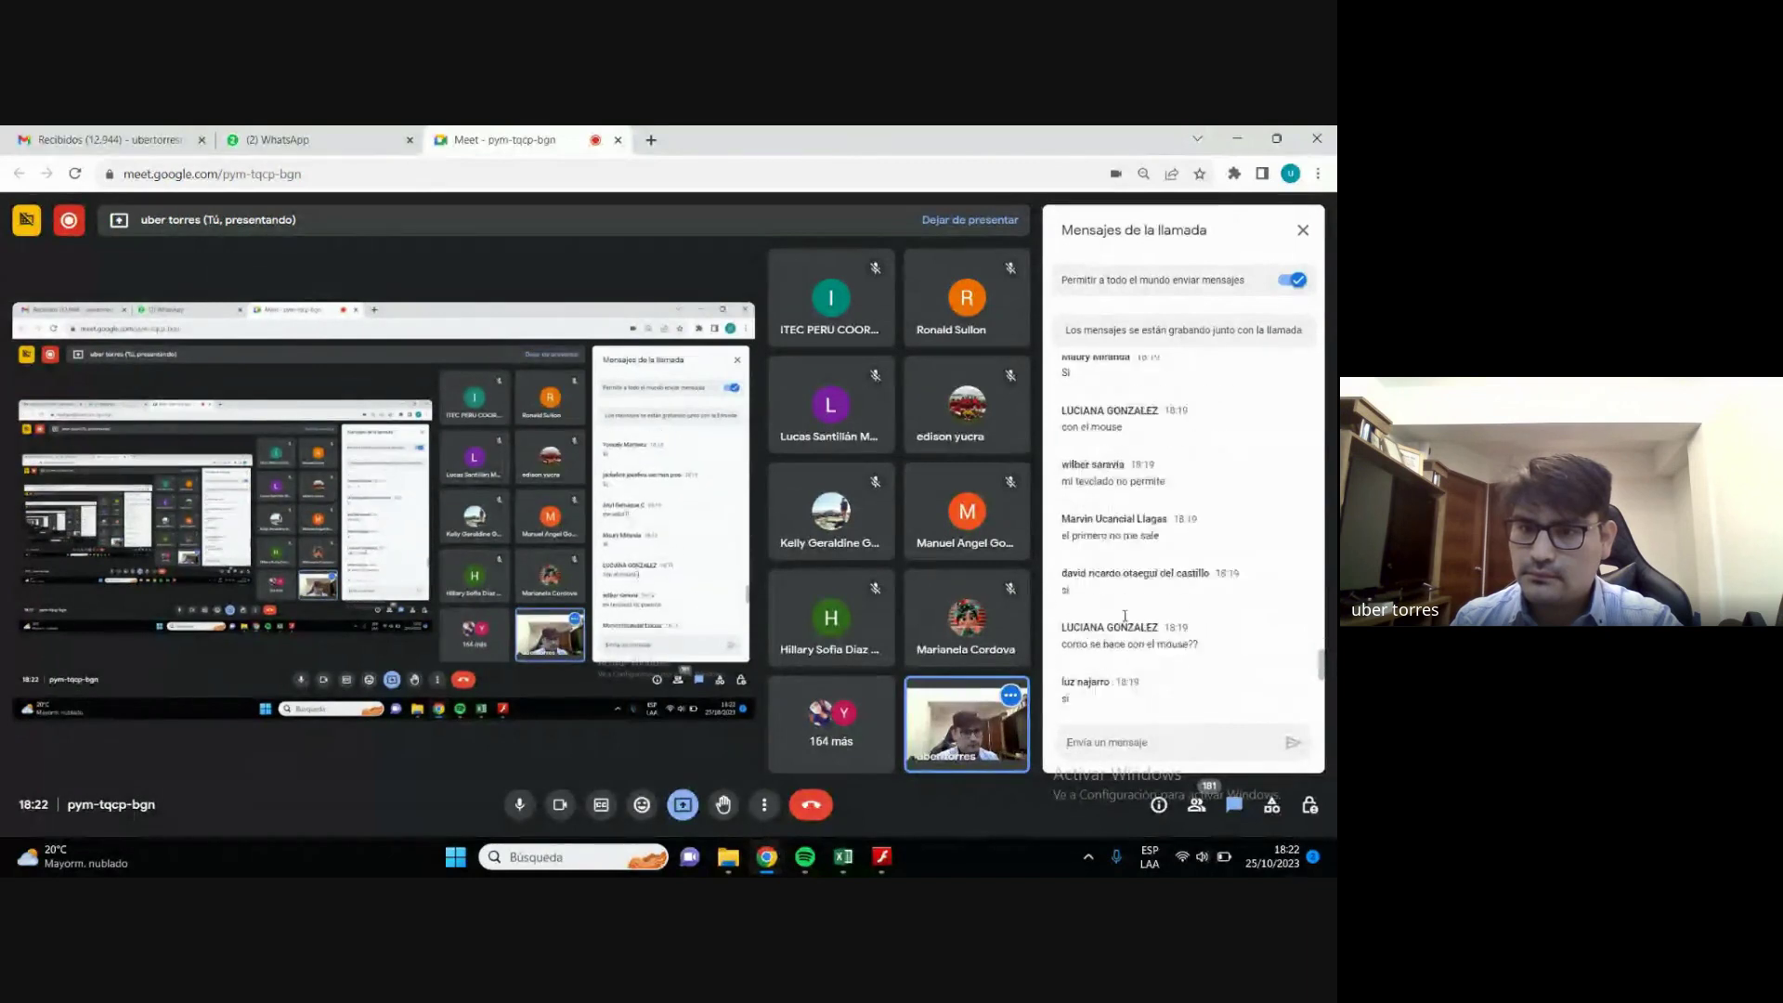
scroll(1124, 620, down, 2)
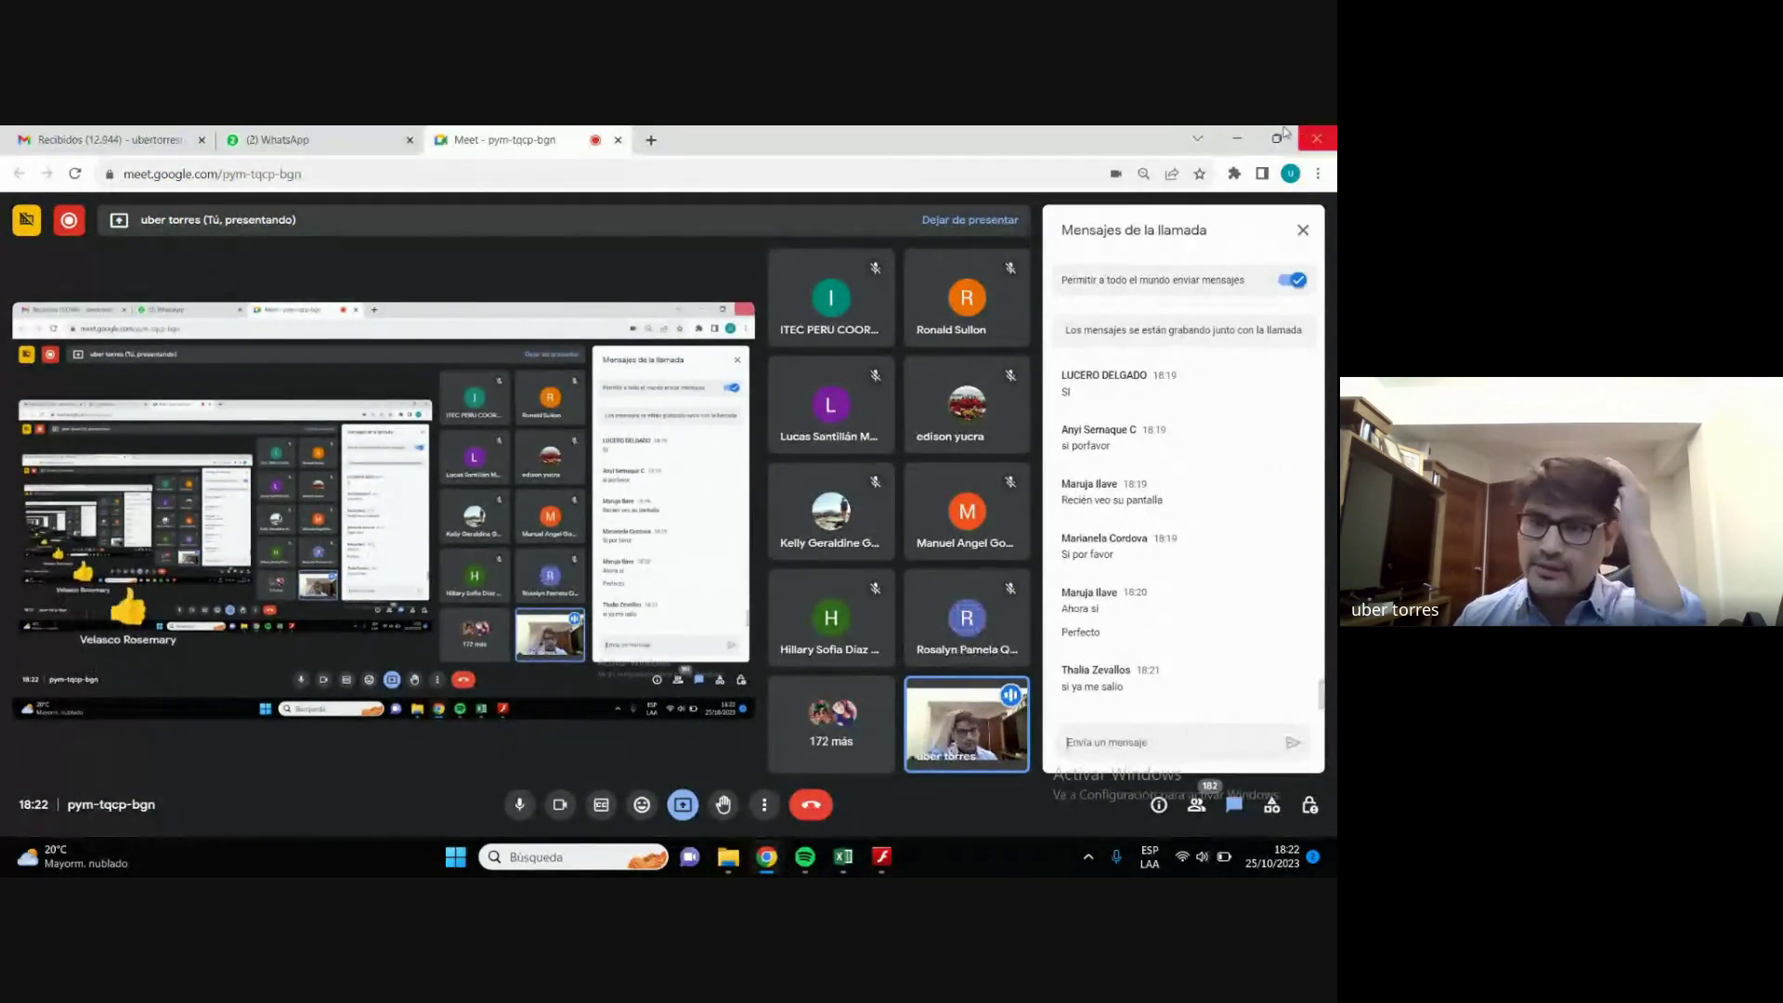
click(1241, 138)
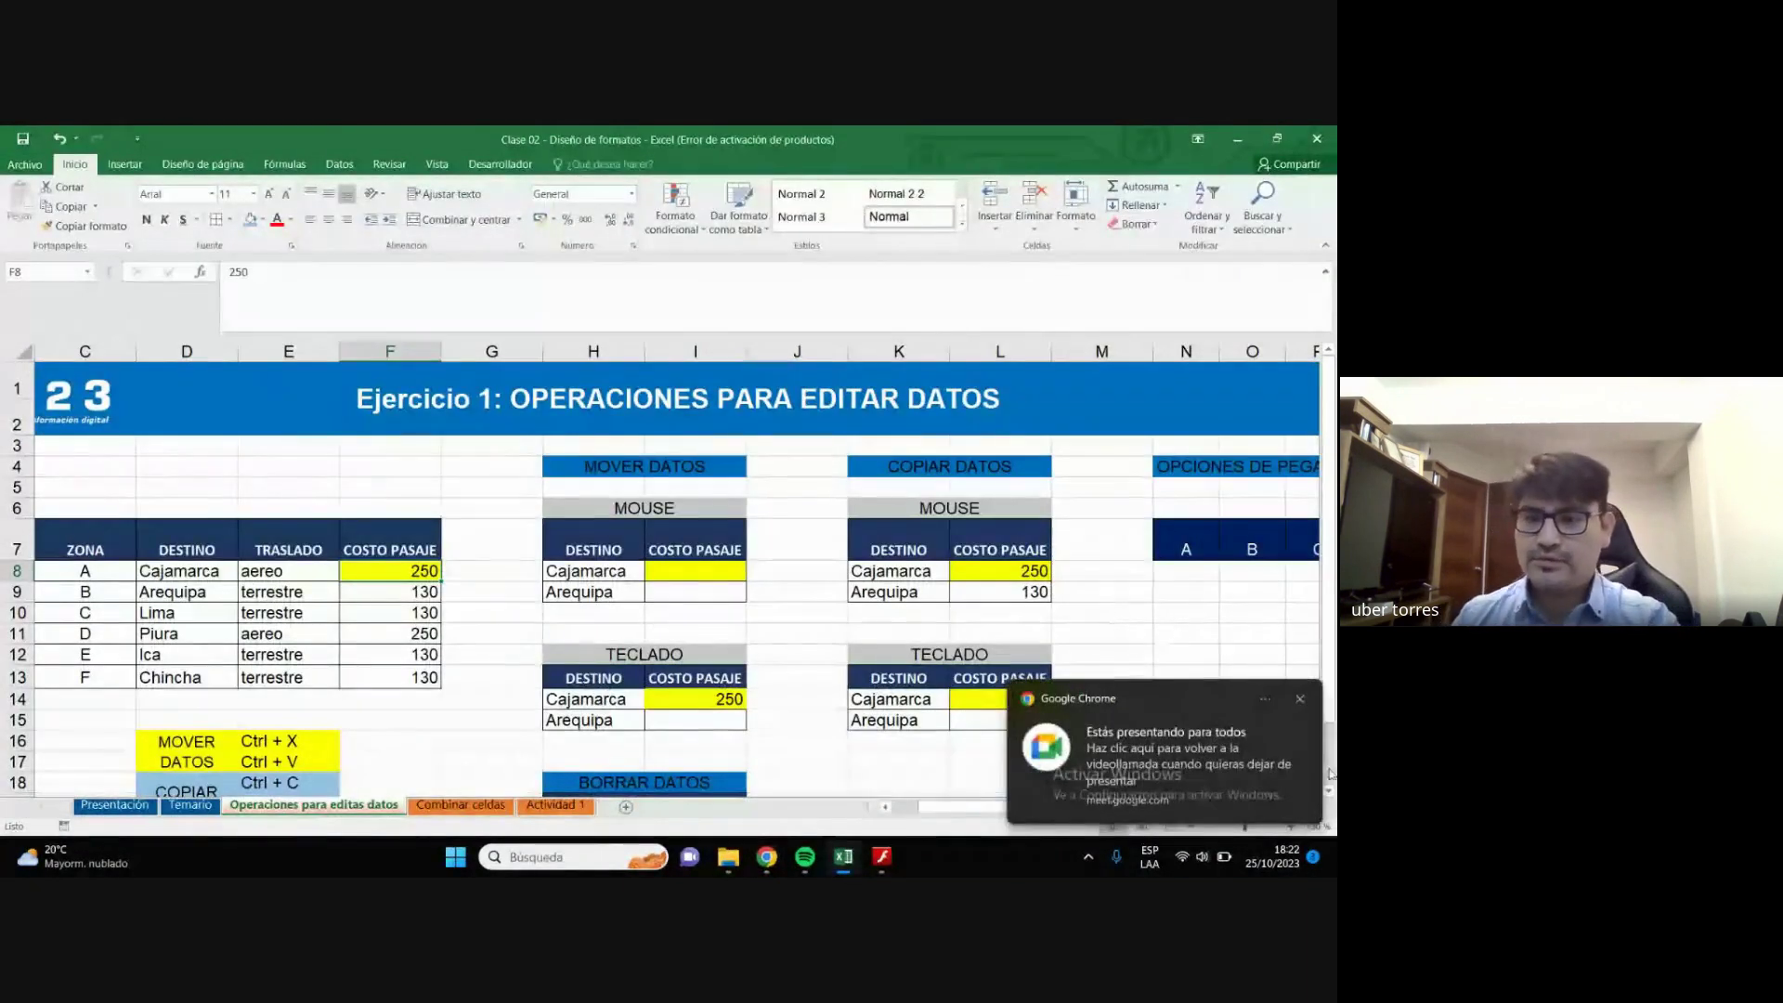
Dismiss the Chrome screen-sharing notification and select empty cells from M13 to S12.
click(1299, 698)
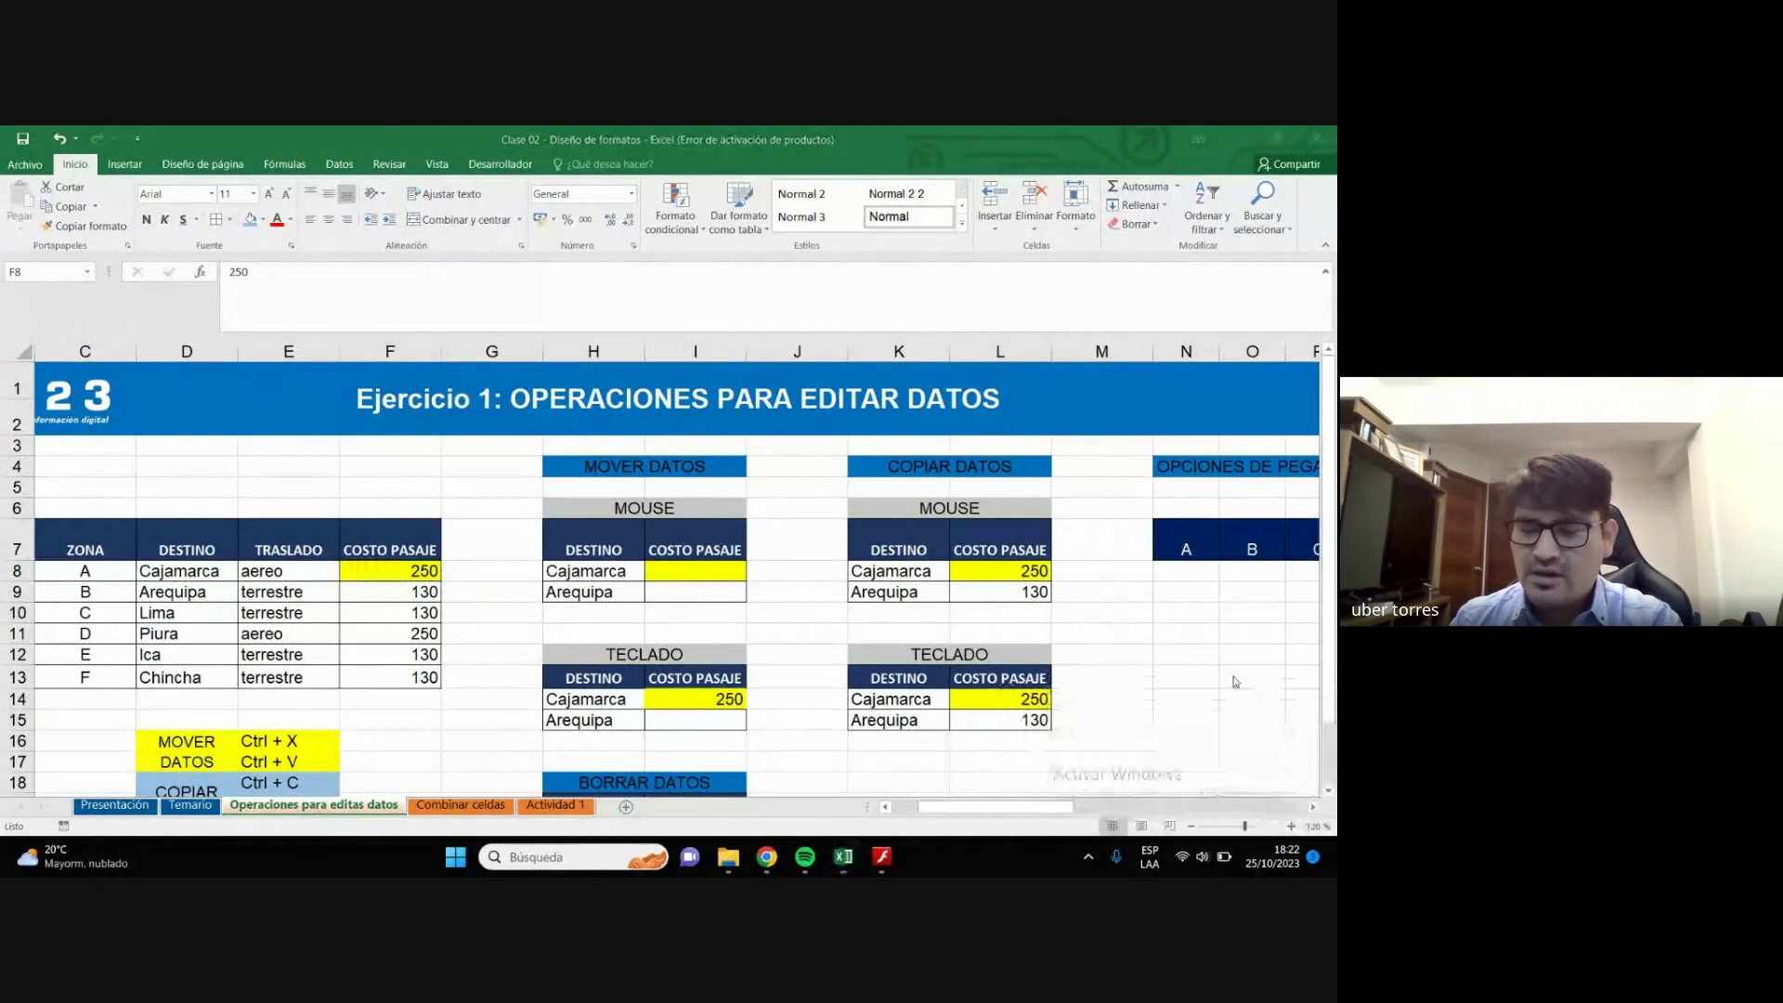
click(1143, 671)
key(Right)
key(Right)
key(Right)
key(Right)
key(Right)
key(Right)
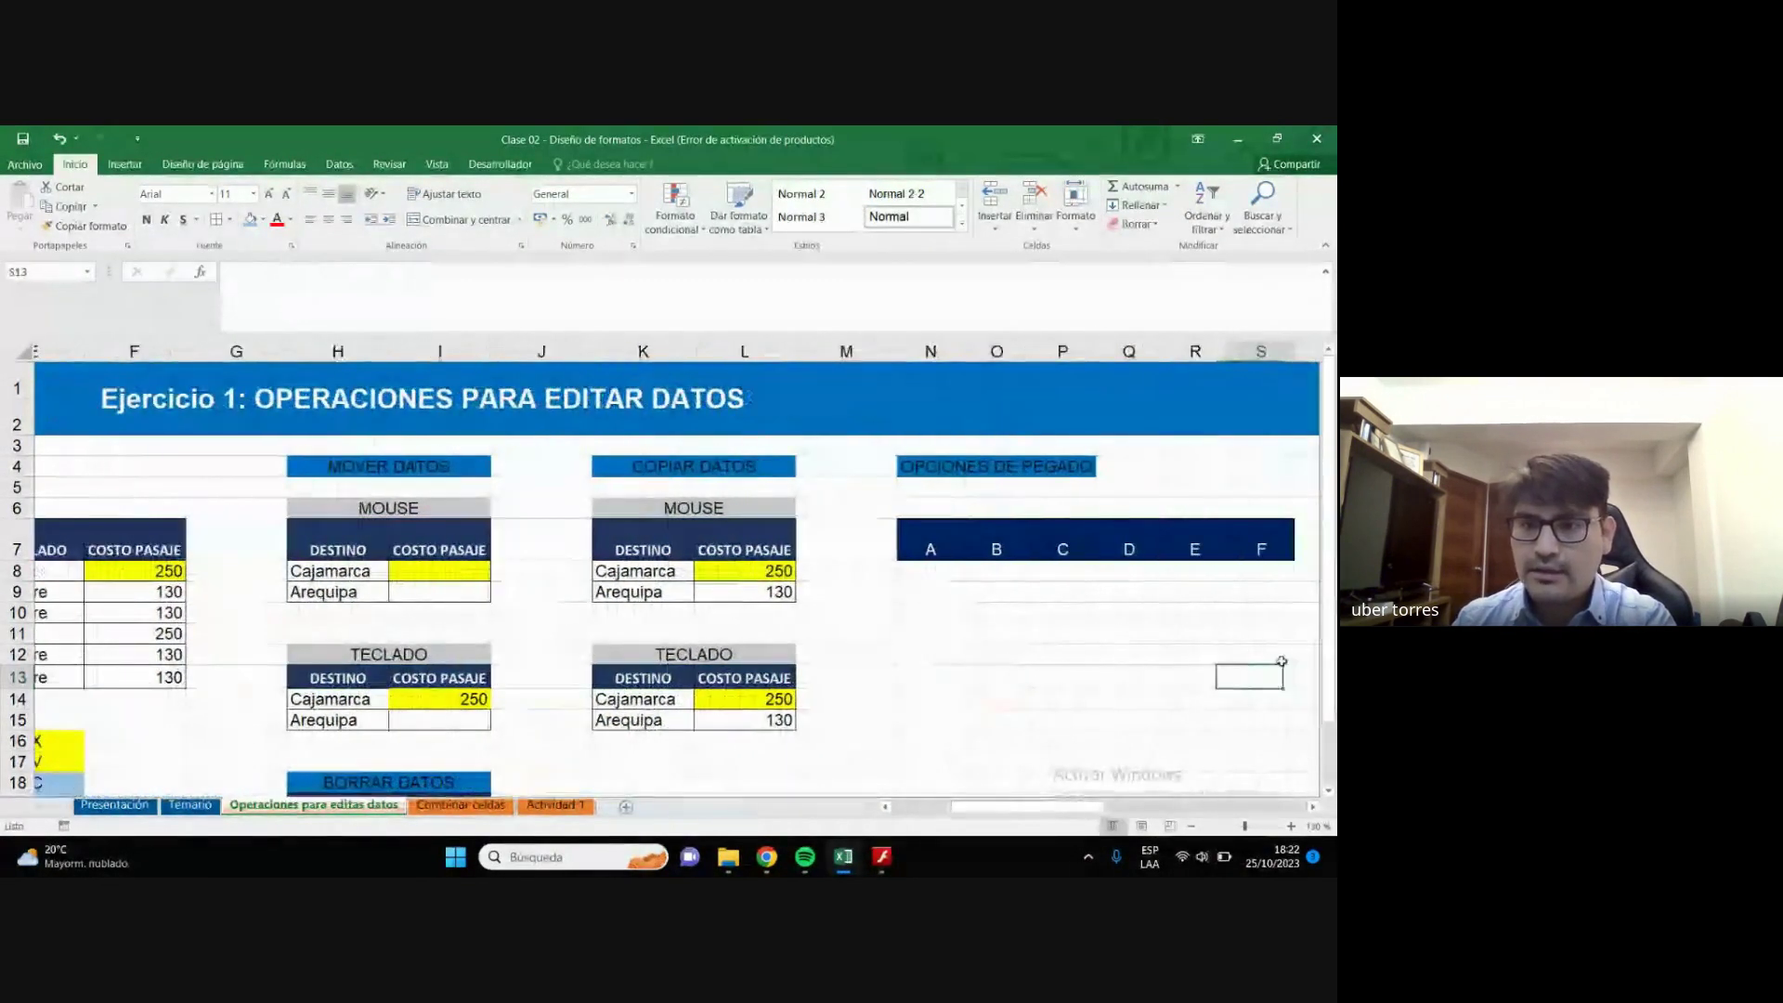
key(Right)
key(Right)
click(1008, 654)
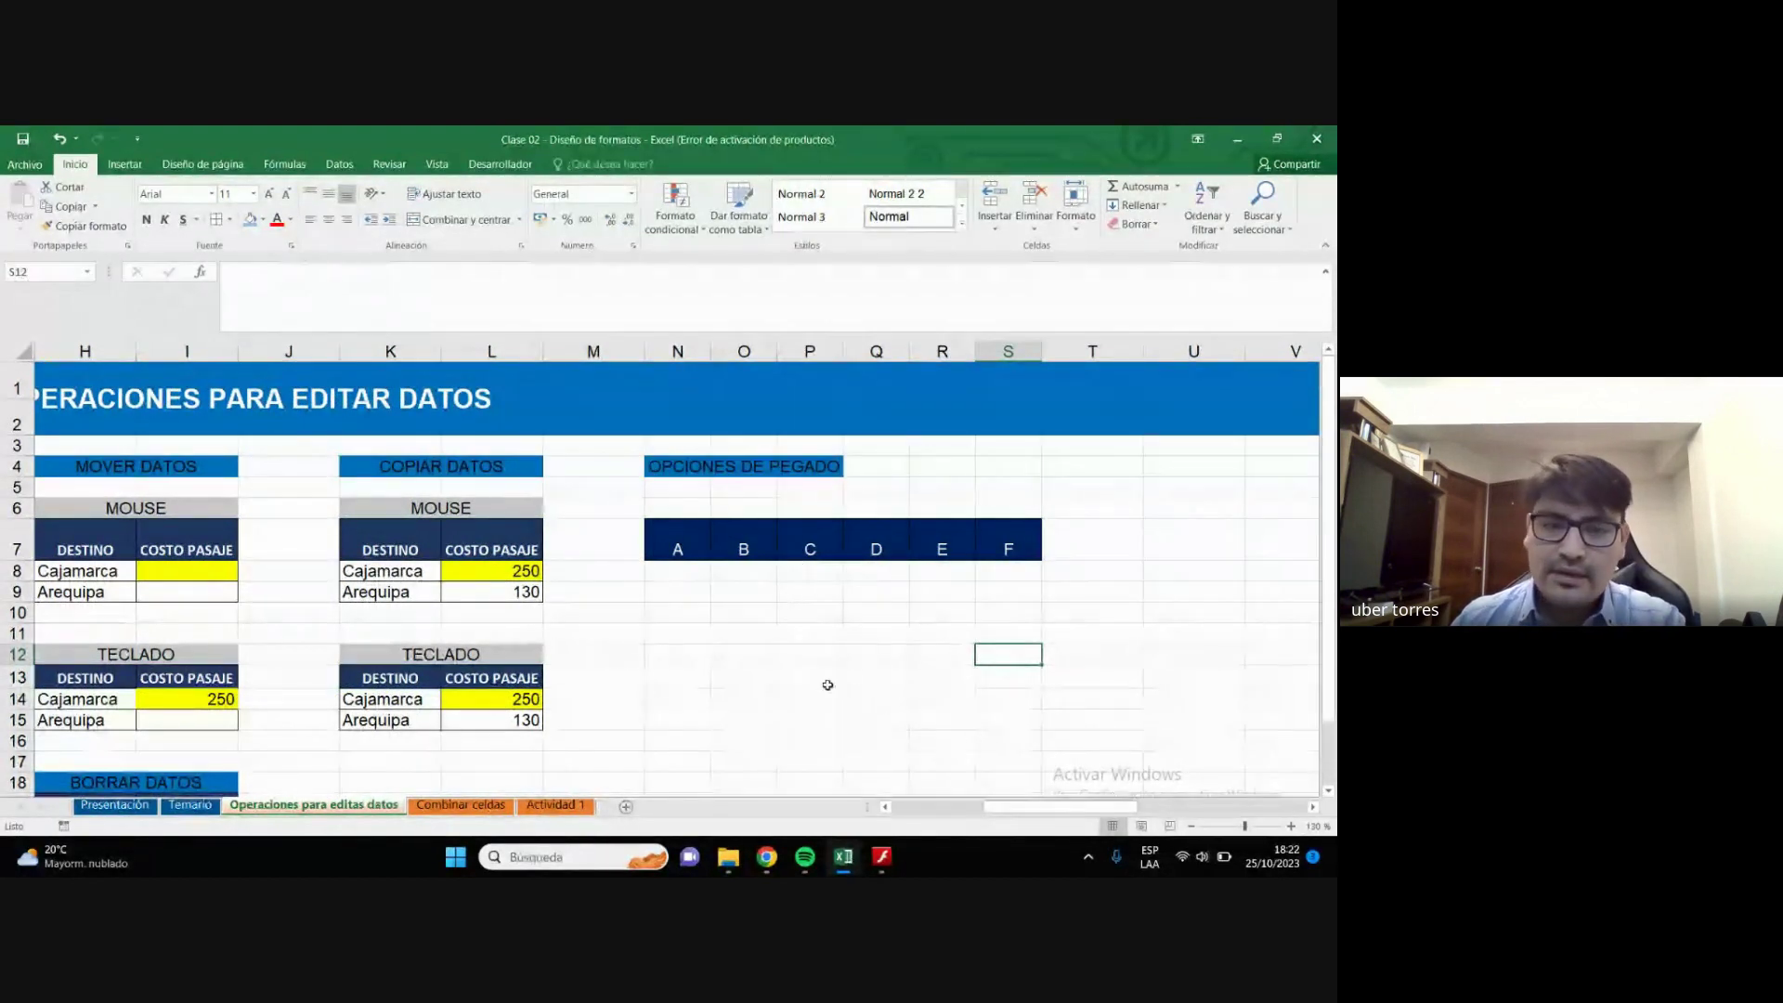
Select cells P8, N8 and N10 under the paste-options headers.
click(810, 570)
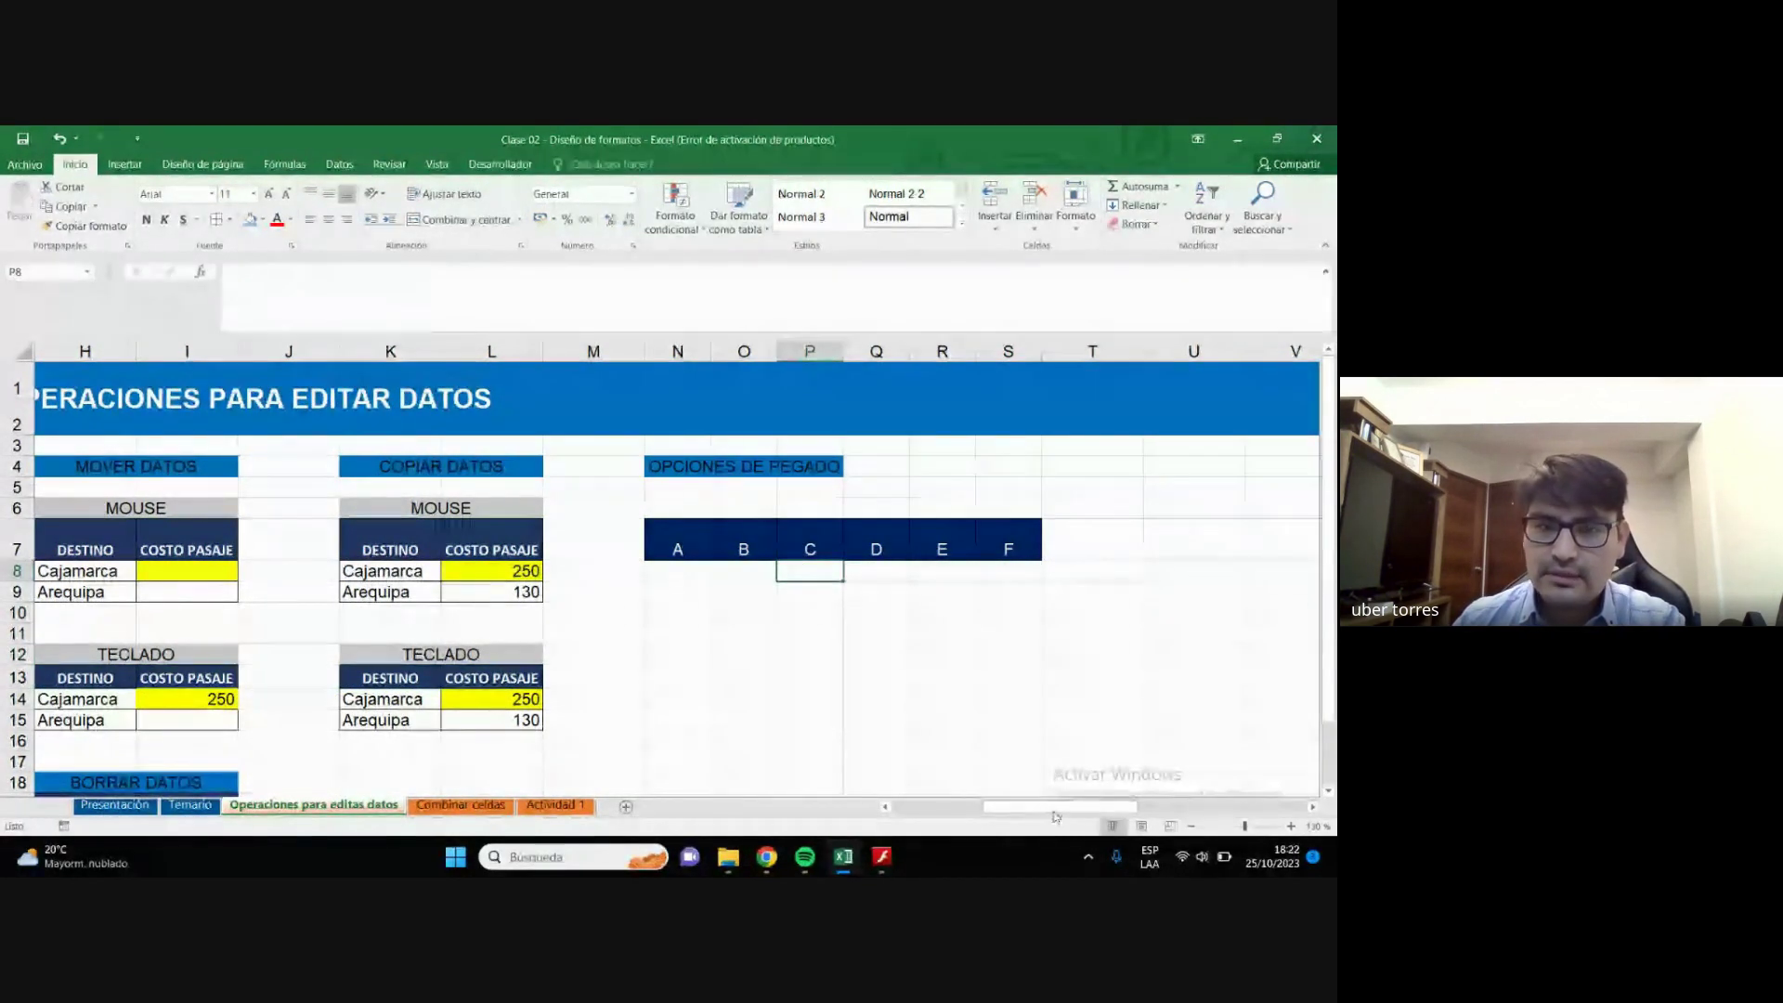
drag(1047, 811, 1033, 807)
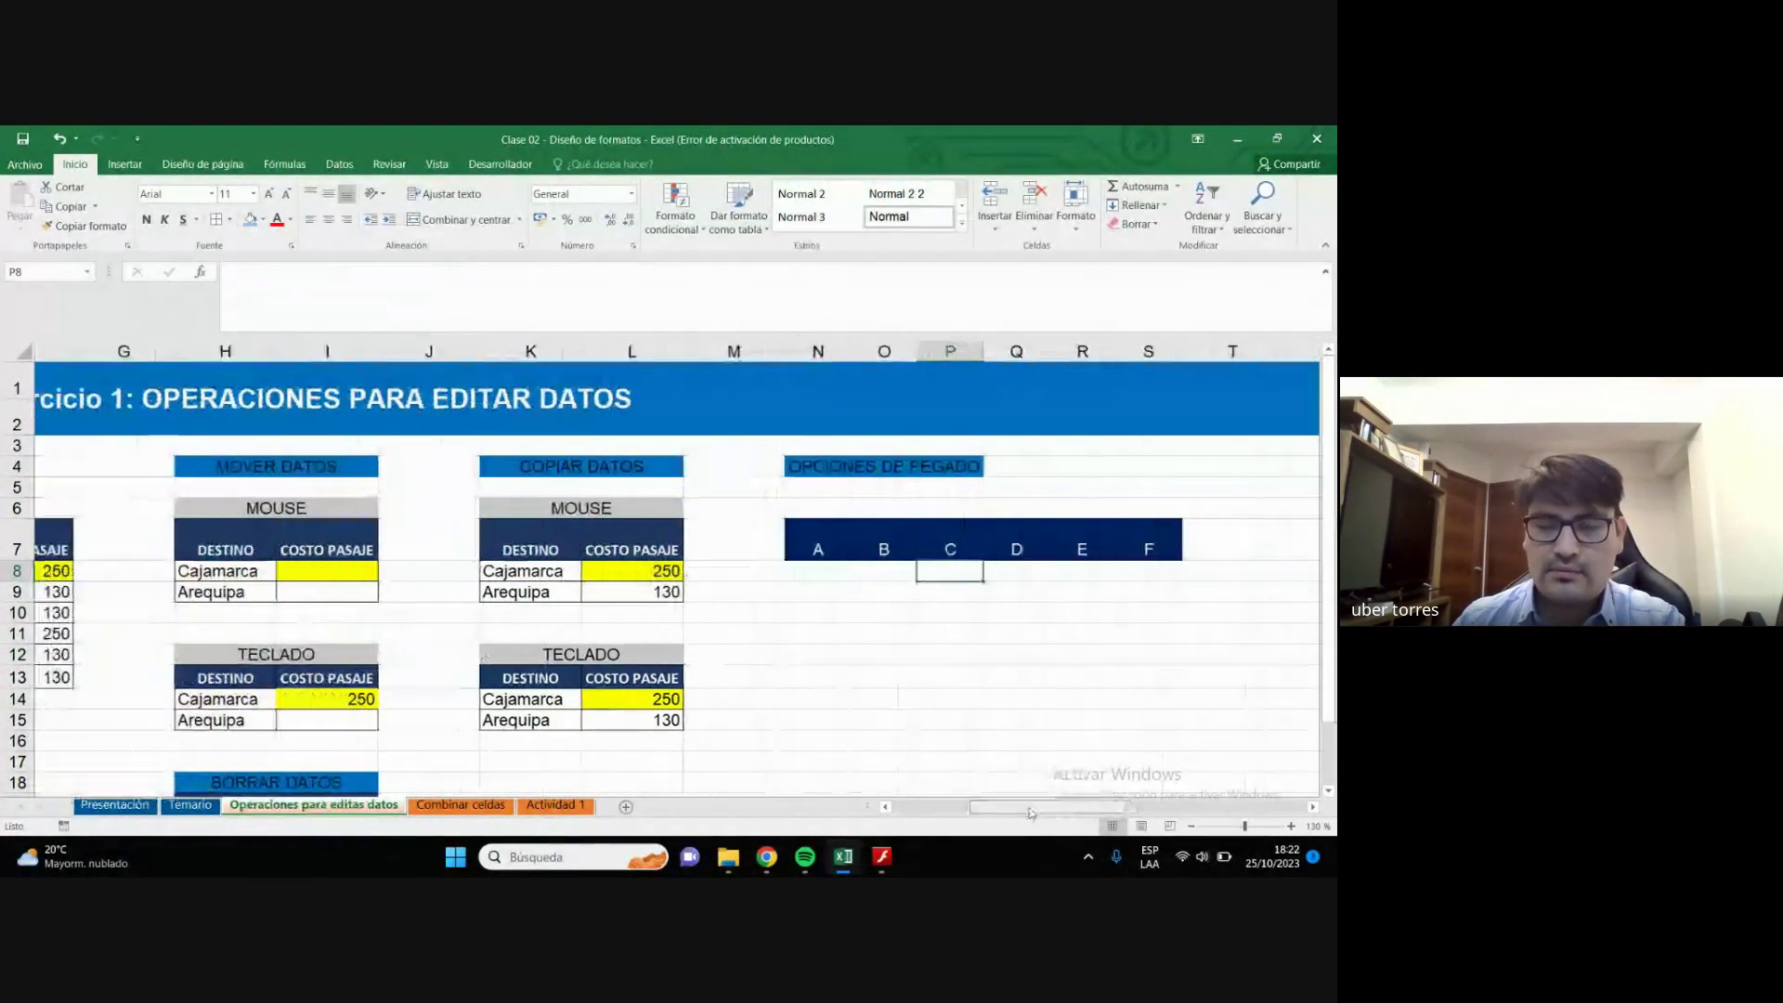
click(797, 569)
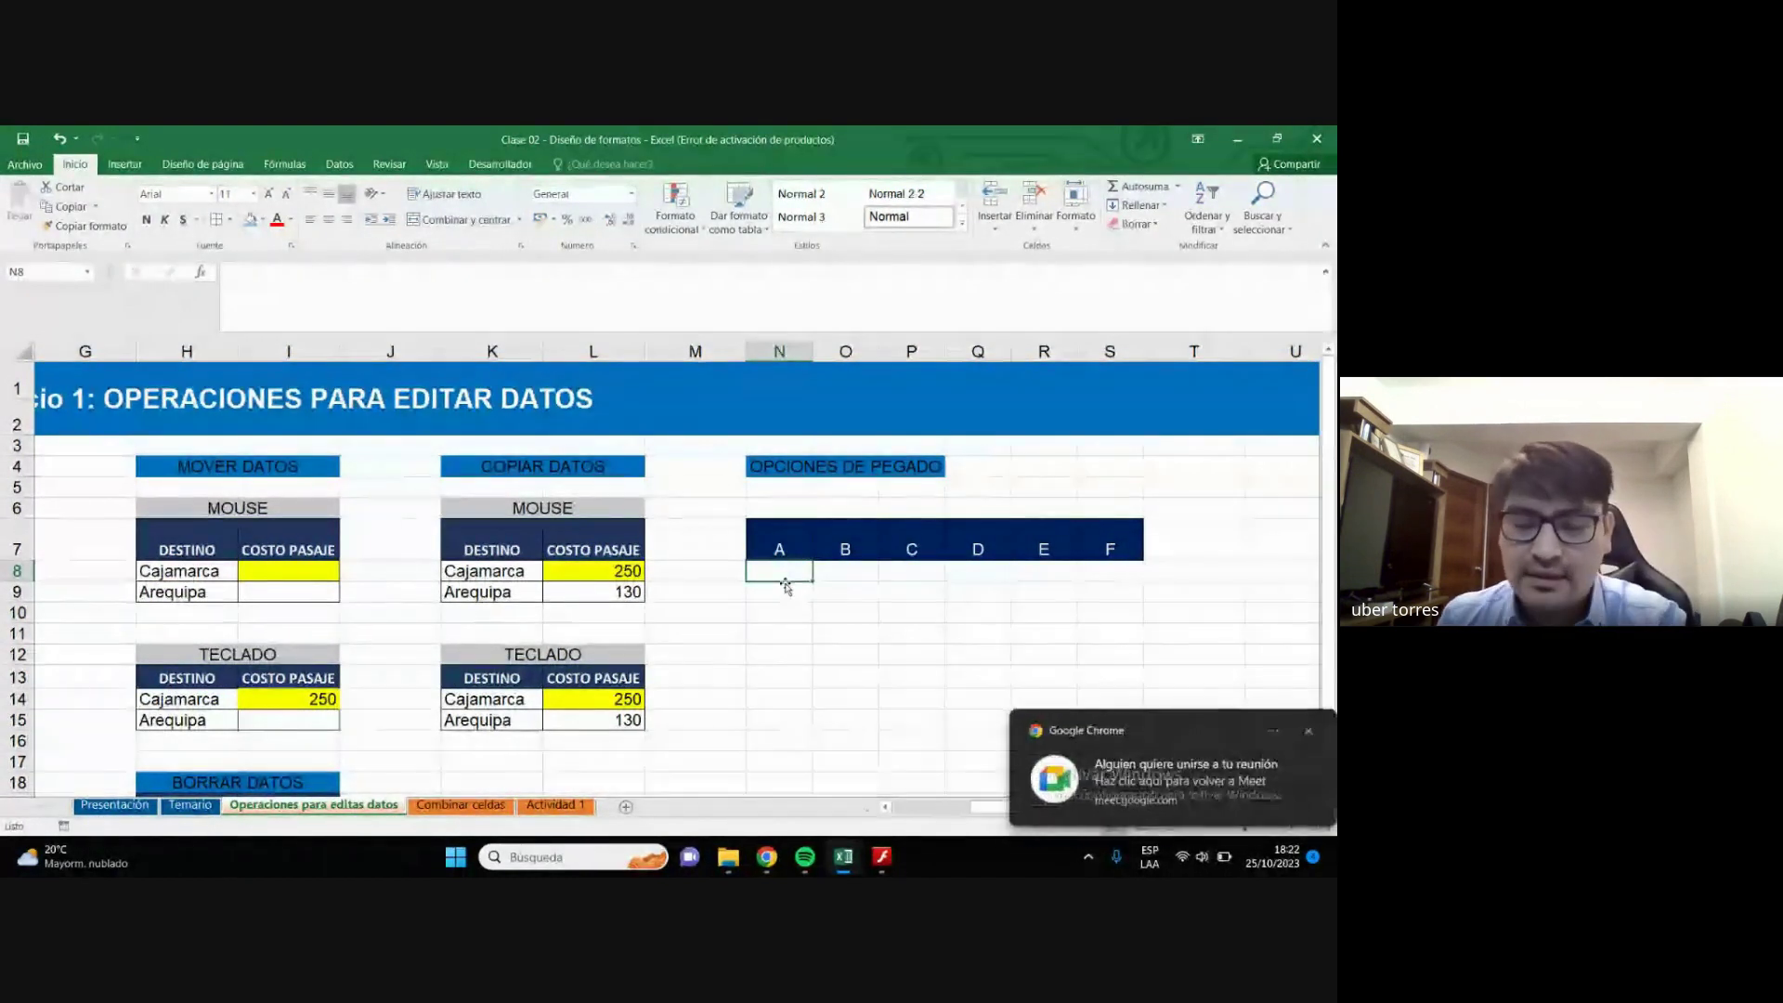
click(805, 614)
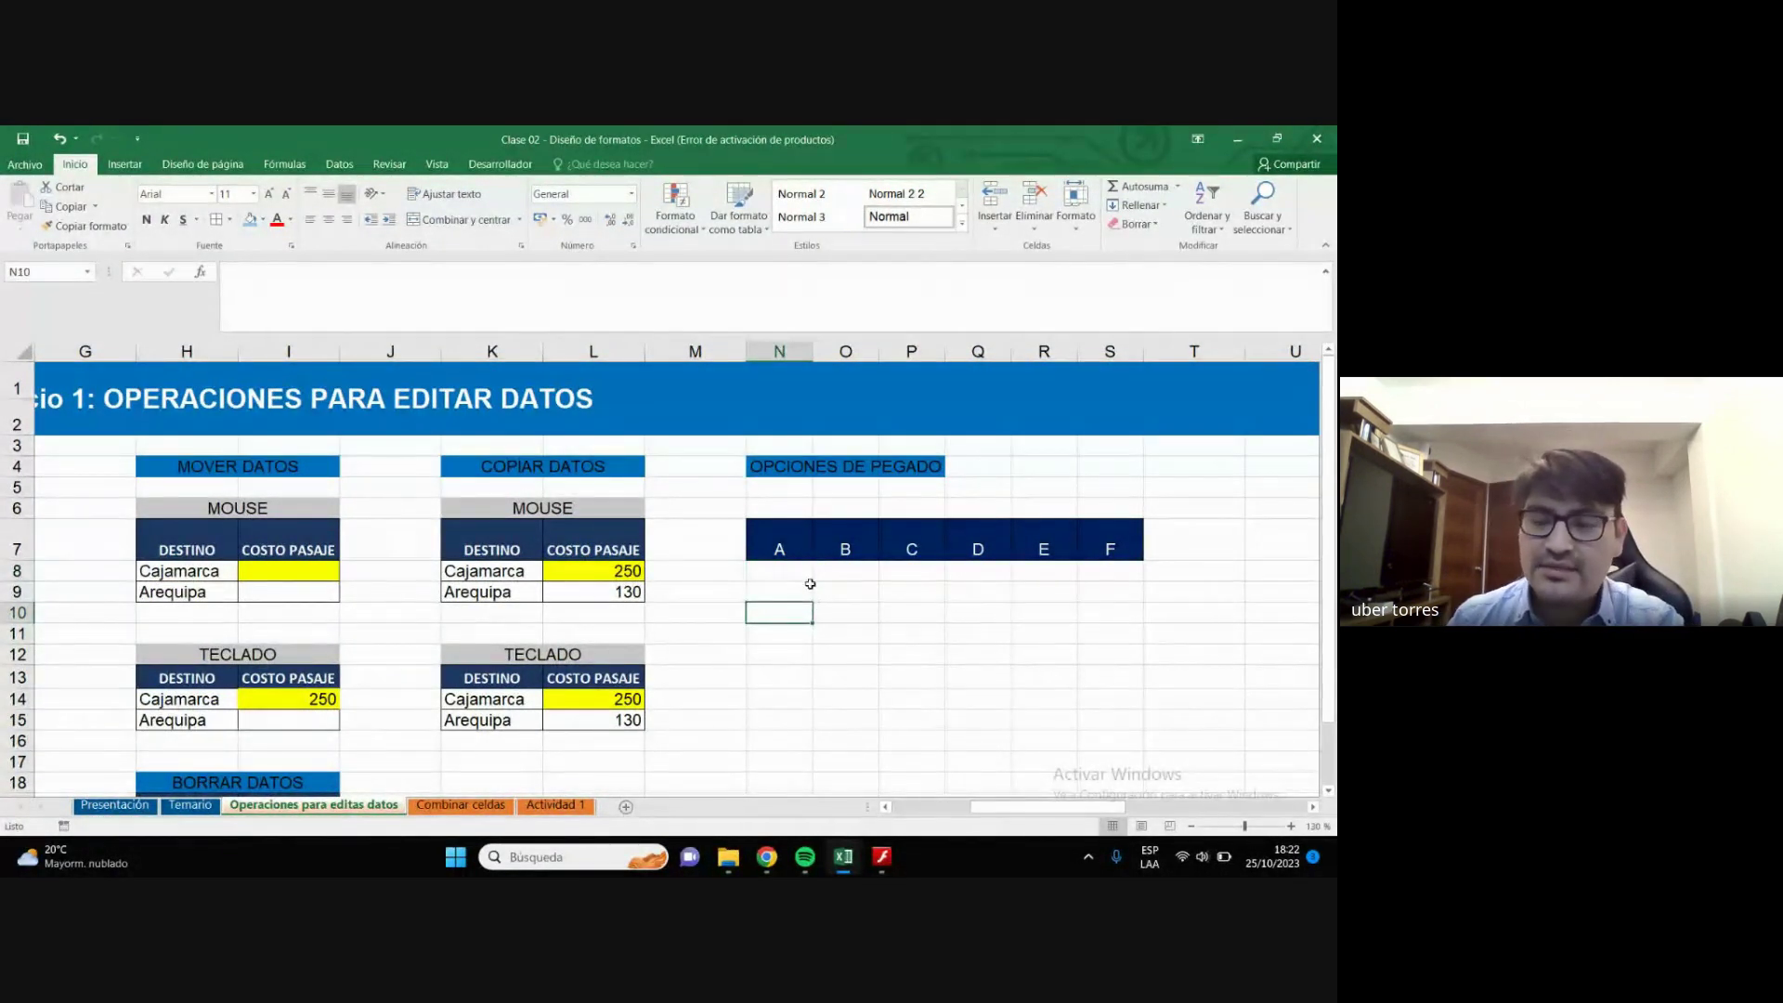
click(780, 571)
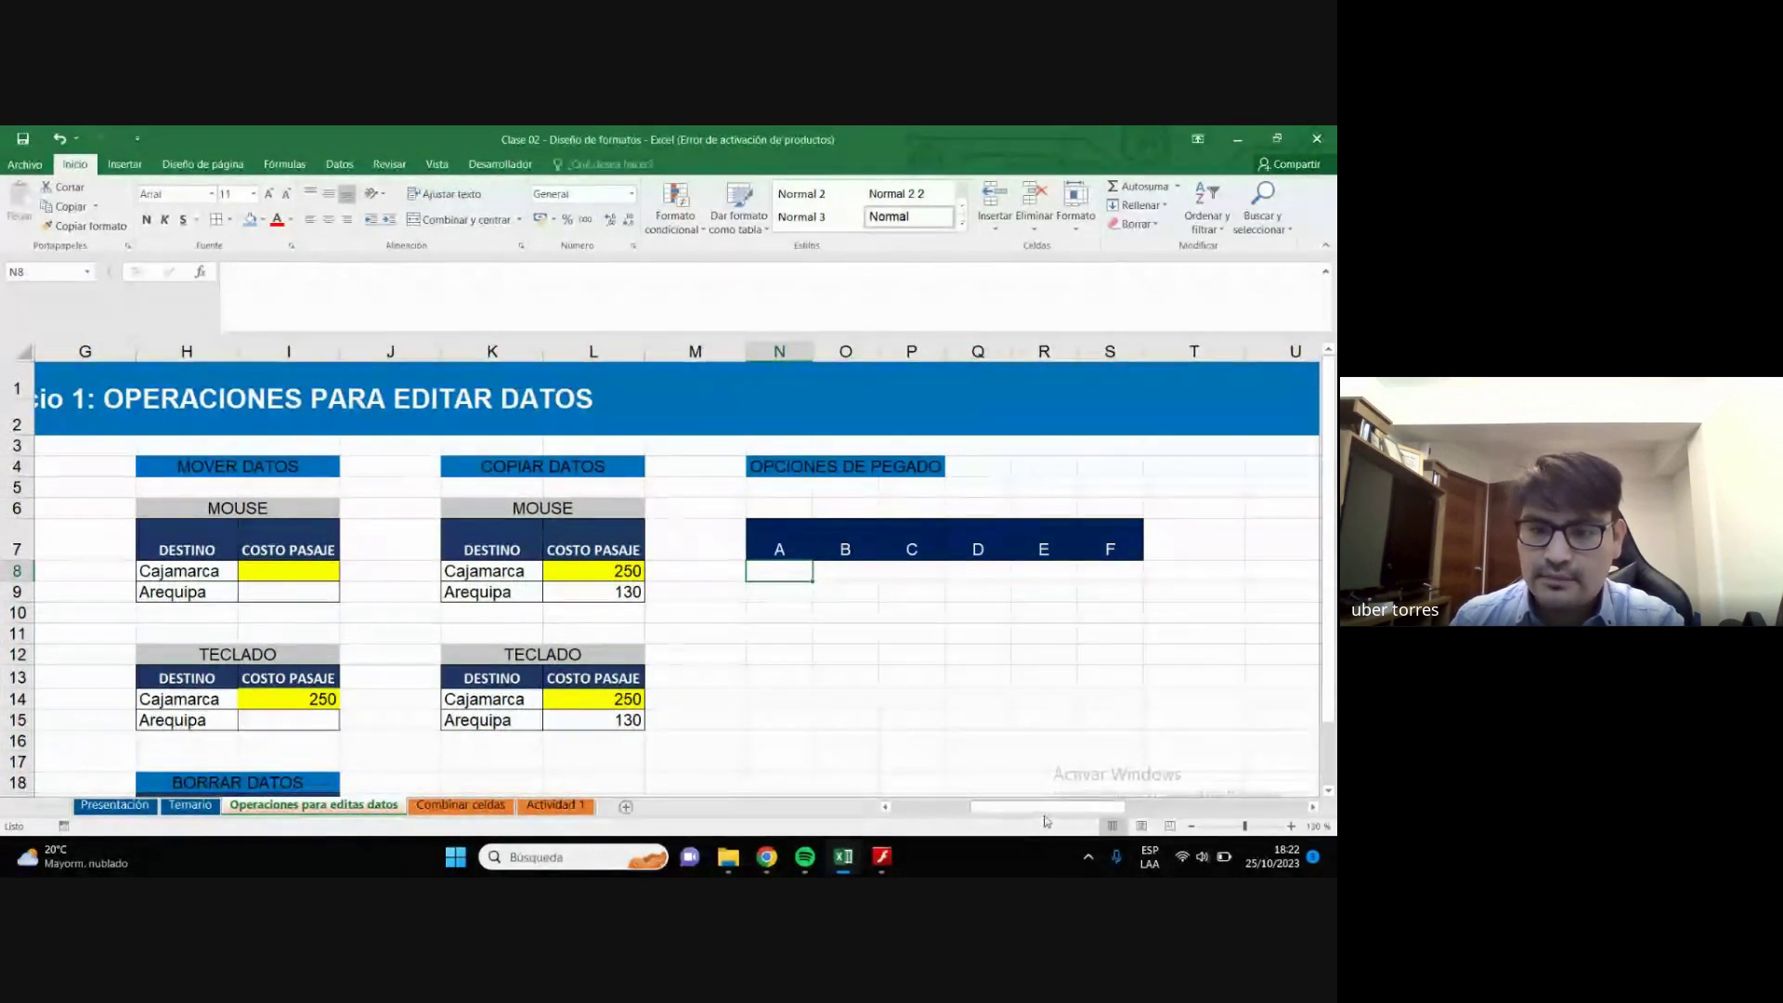
drag(1047, 808, 967, 808)
drag(278, 544, 611, 676)
Select fare cell E9, then the ZONA, DESTINO, TRASLADO and COSTO PASAJE headers.
click(454, 592)
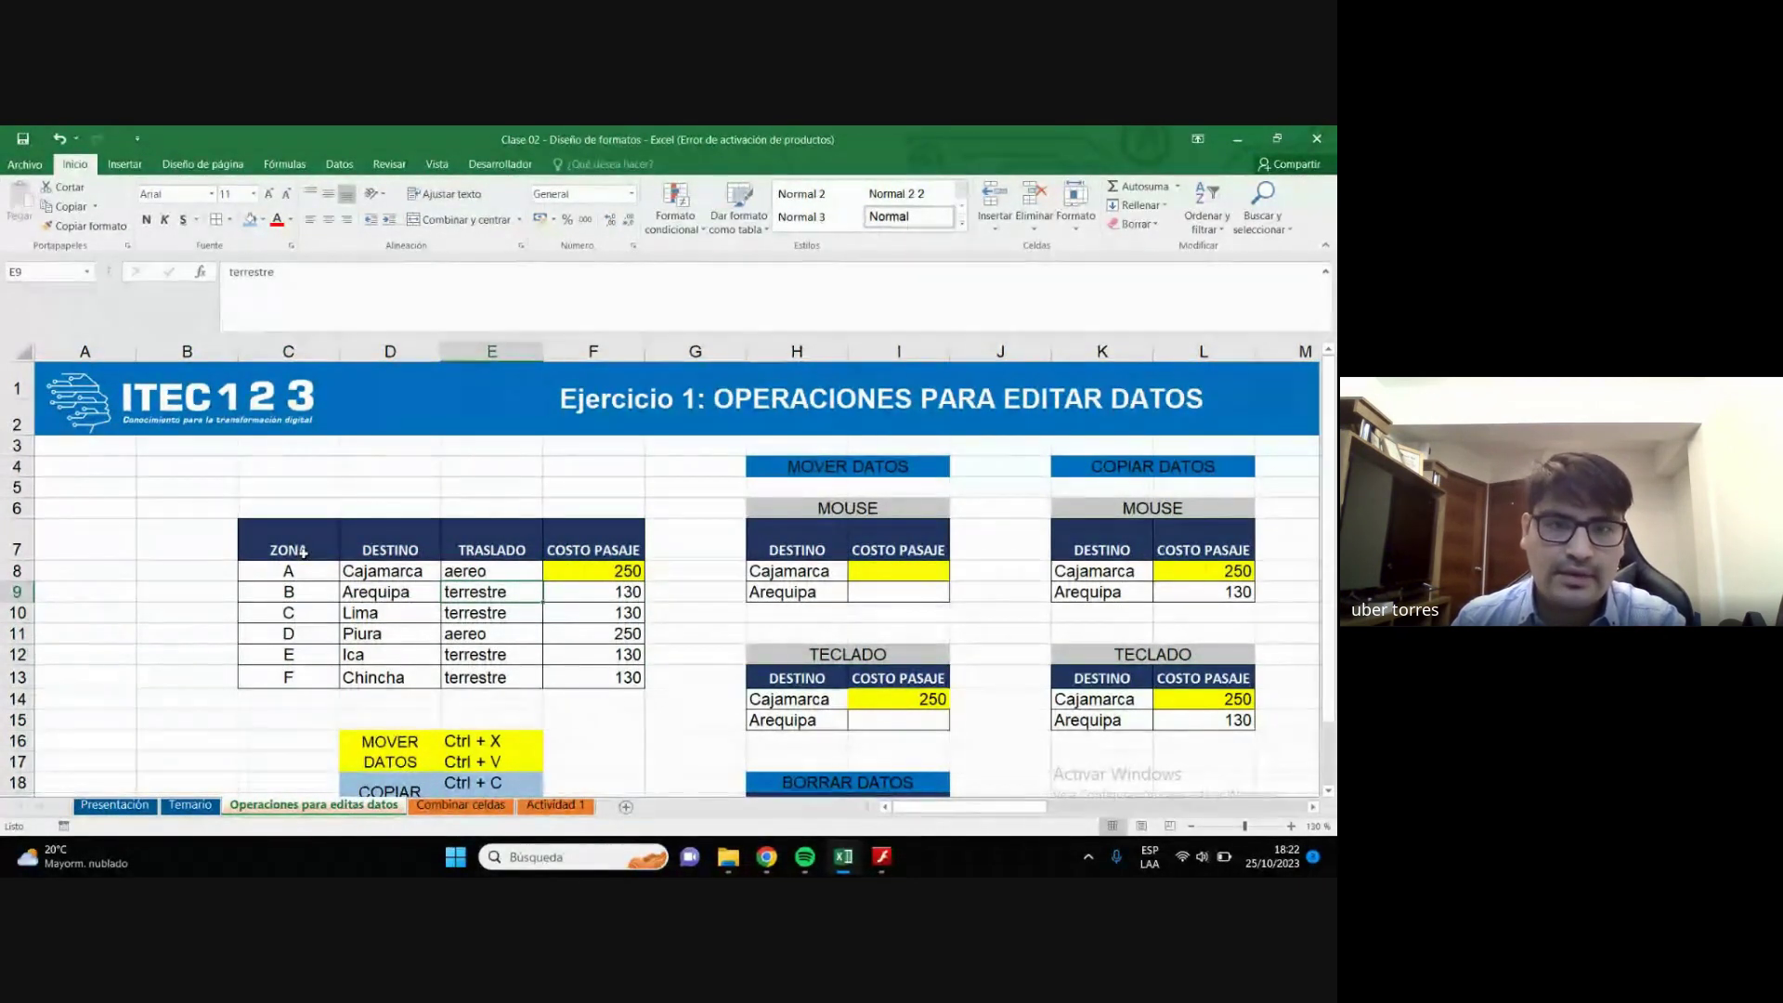
key(Left)
click(299, 549)
drag(300, 549, 290, 553)
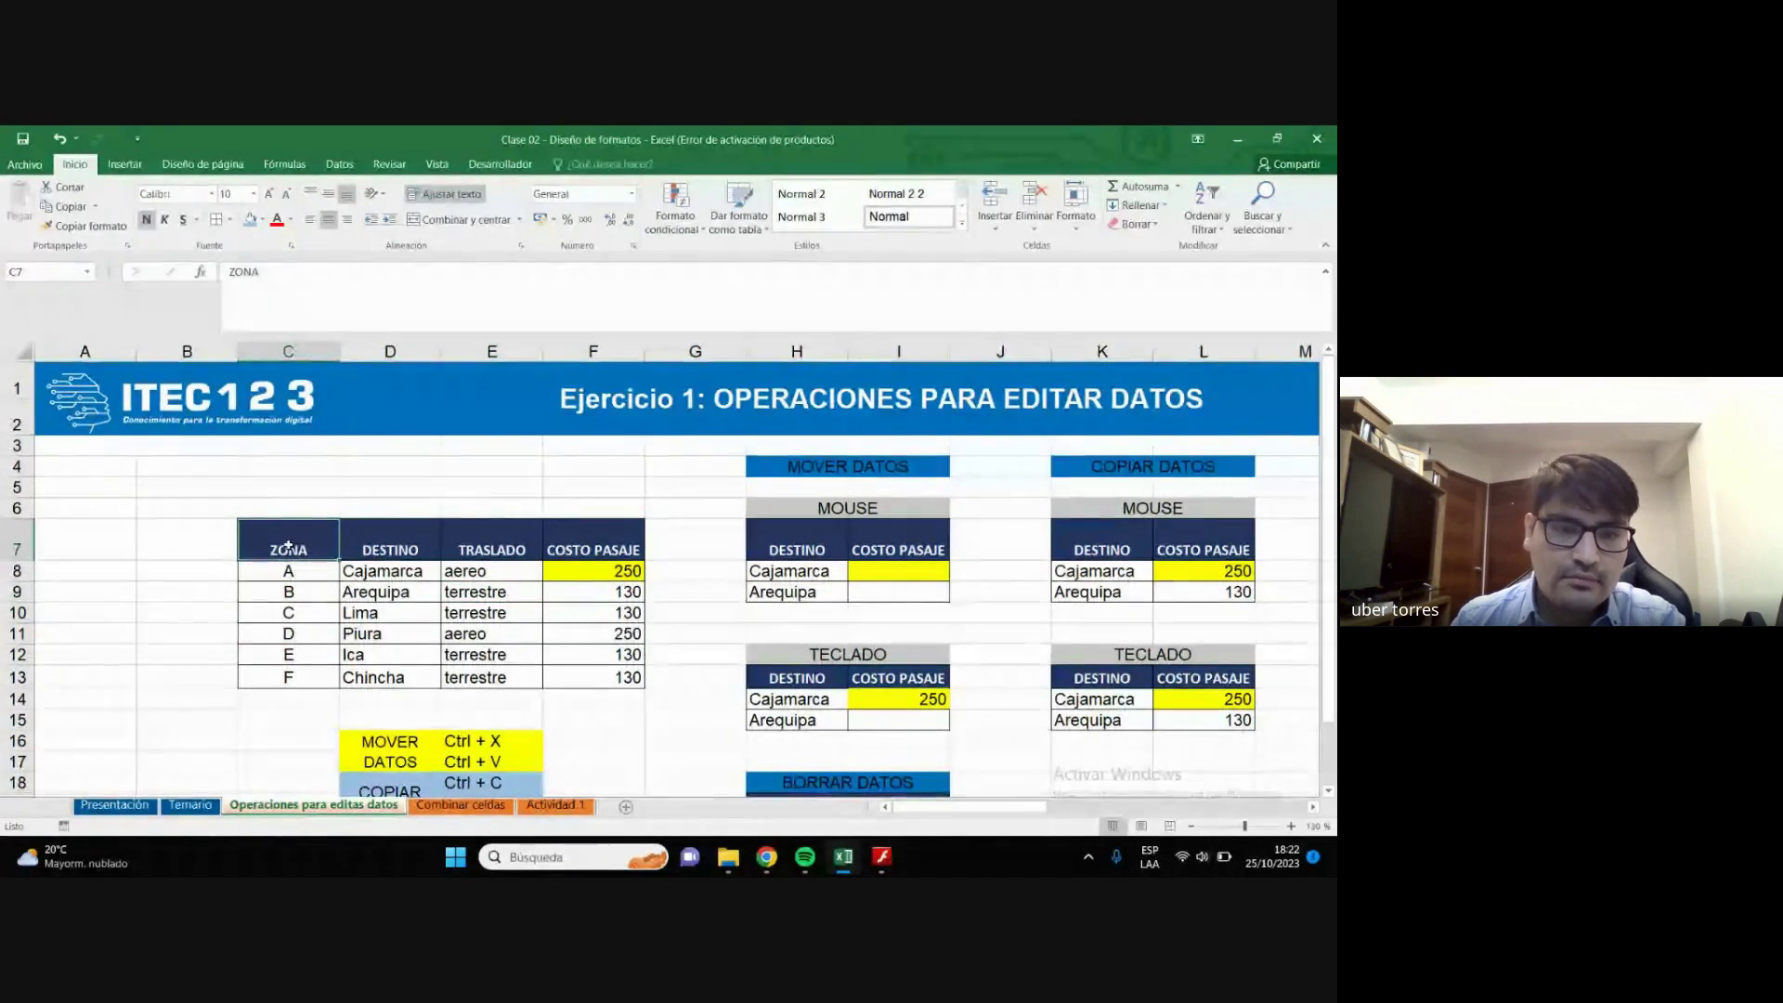
click(411, 552)
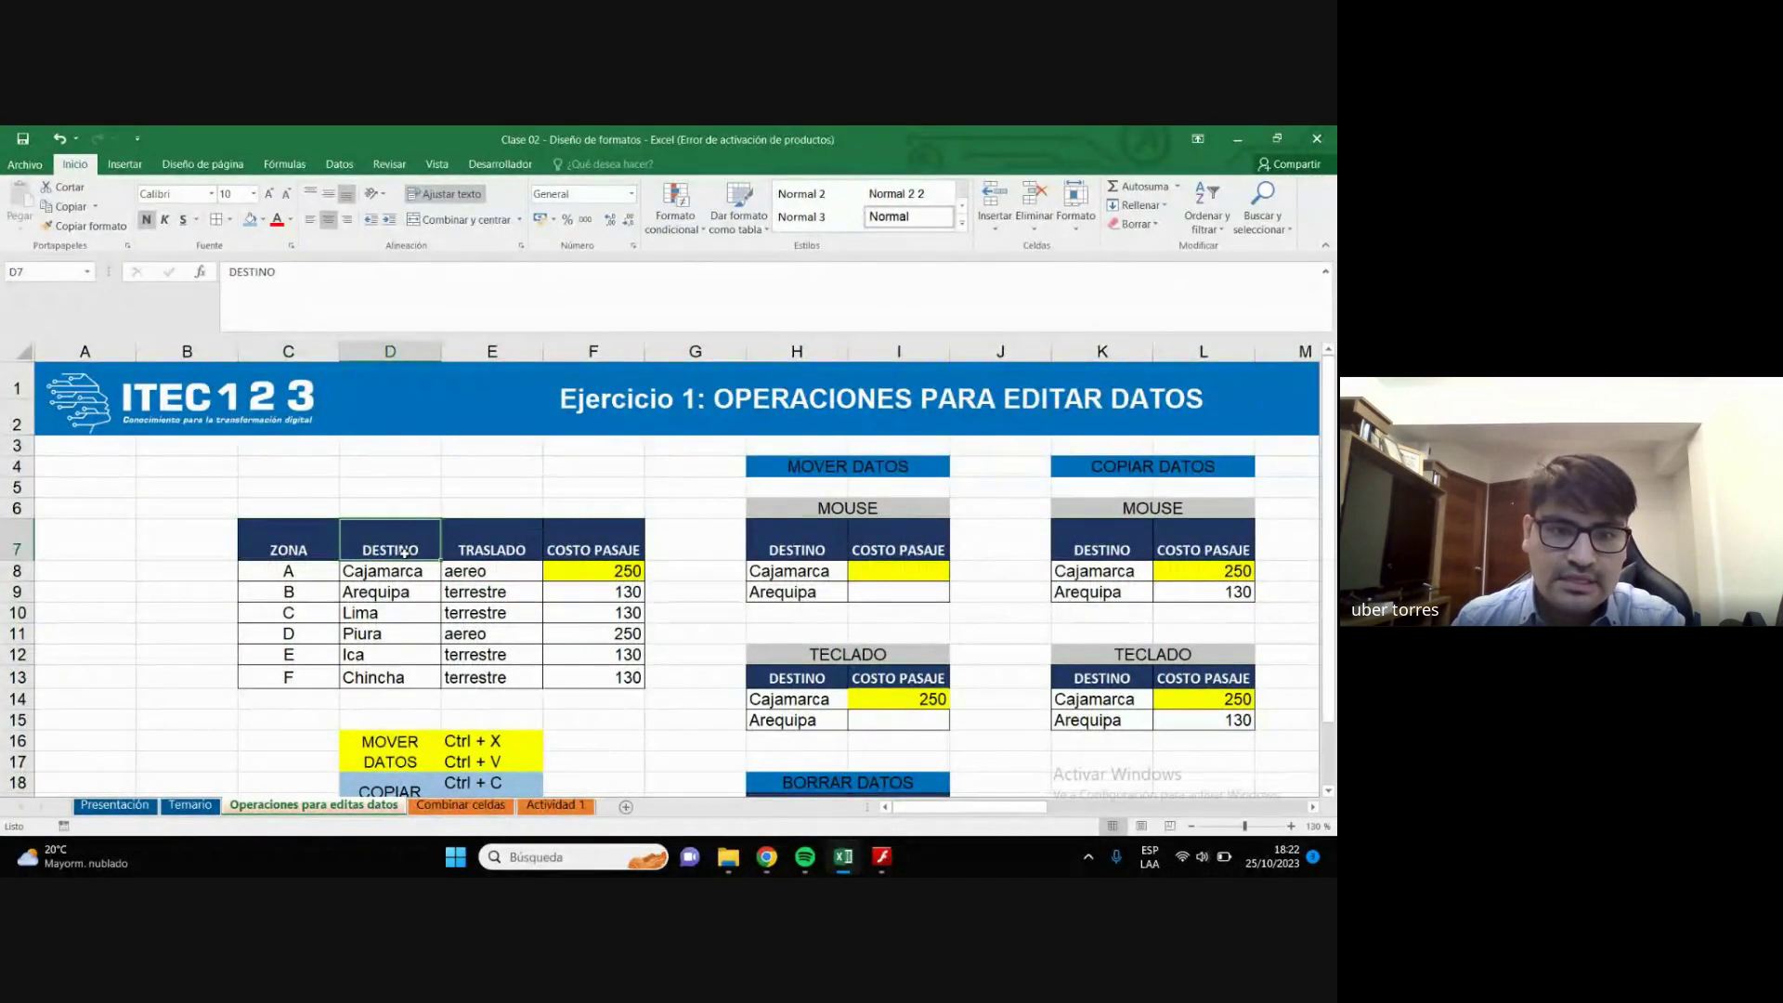
click(492, 551)
click(612, 552)
click(290, 555)
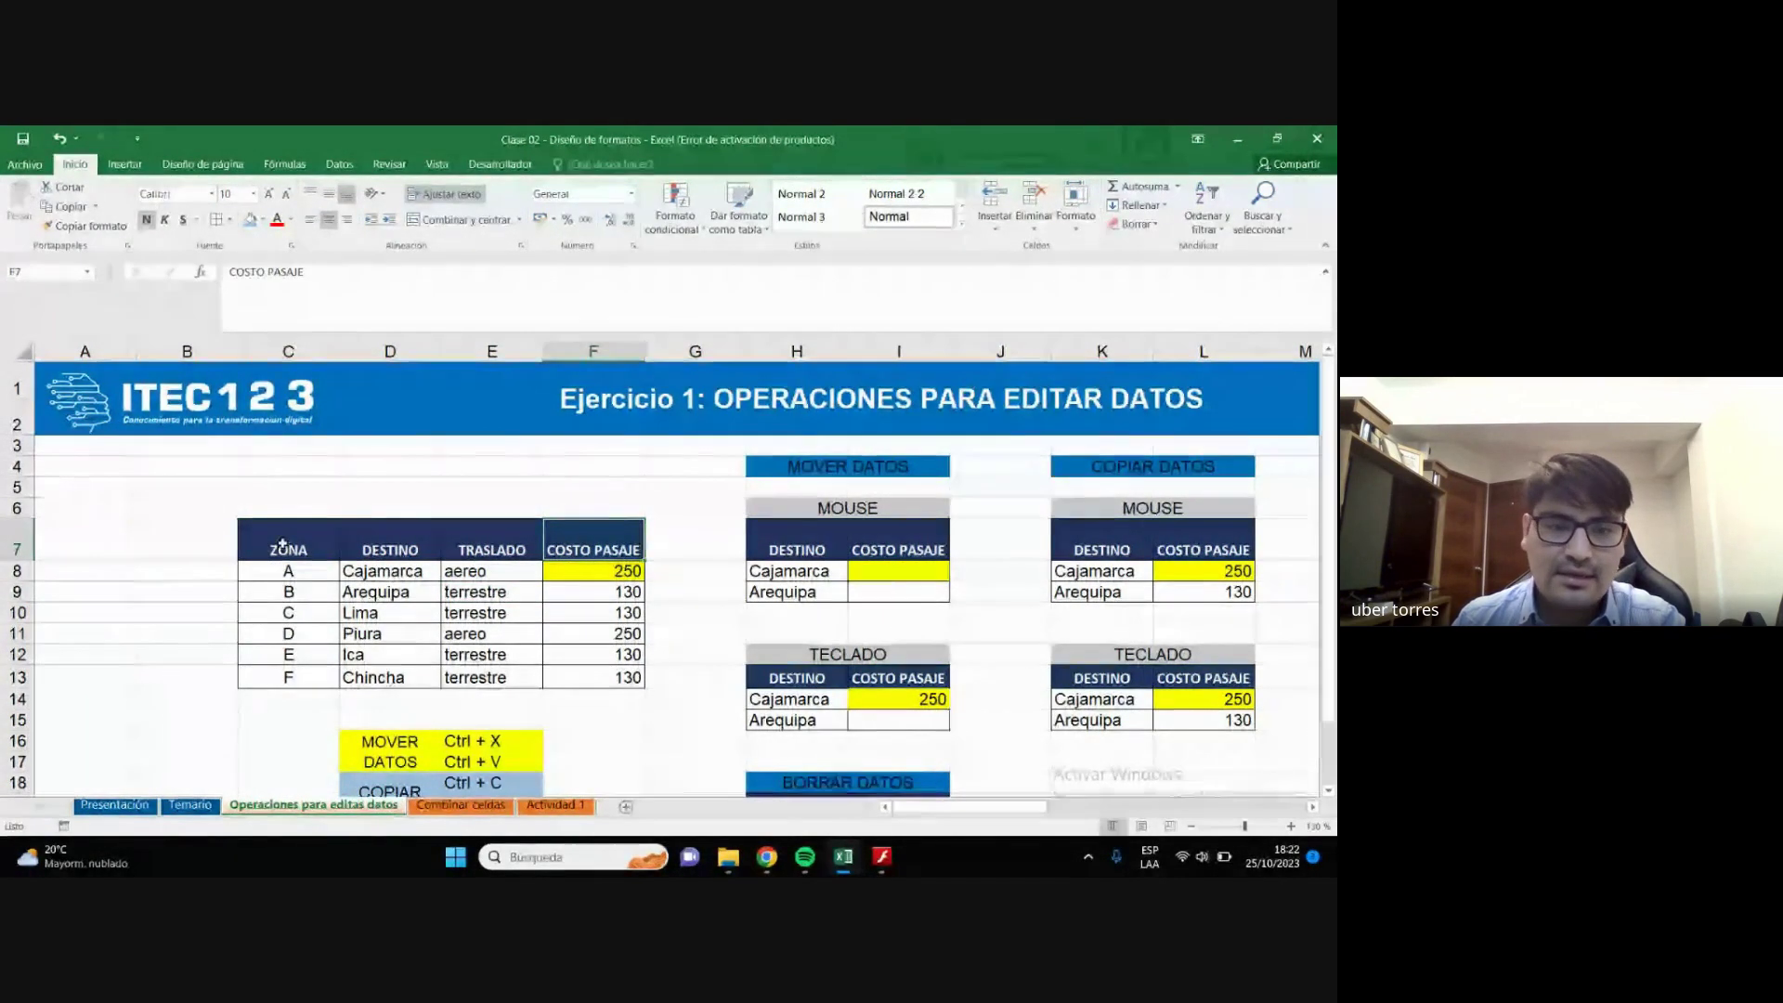
Select zones A through F in C8:C13 and scroll the sheet to the right.
click(291, 570)
click(293, 592)
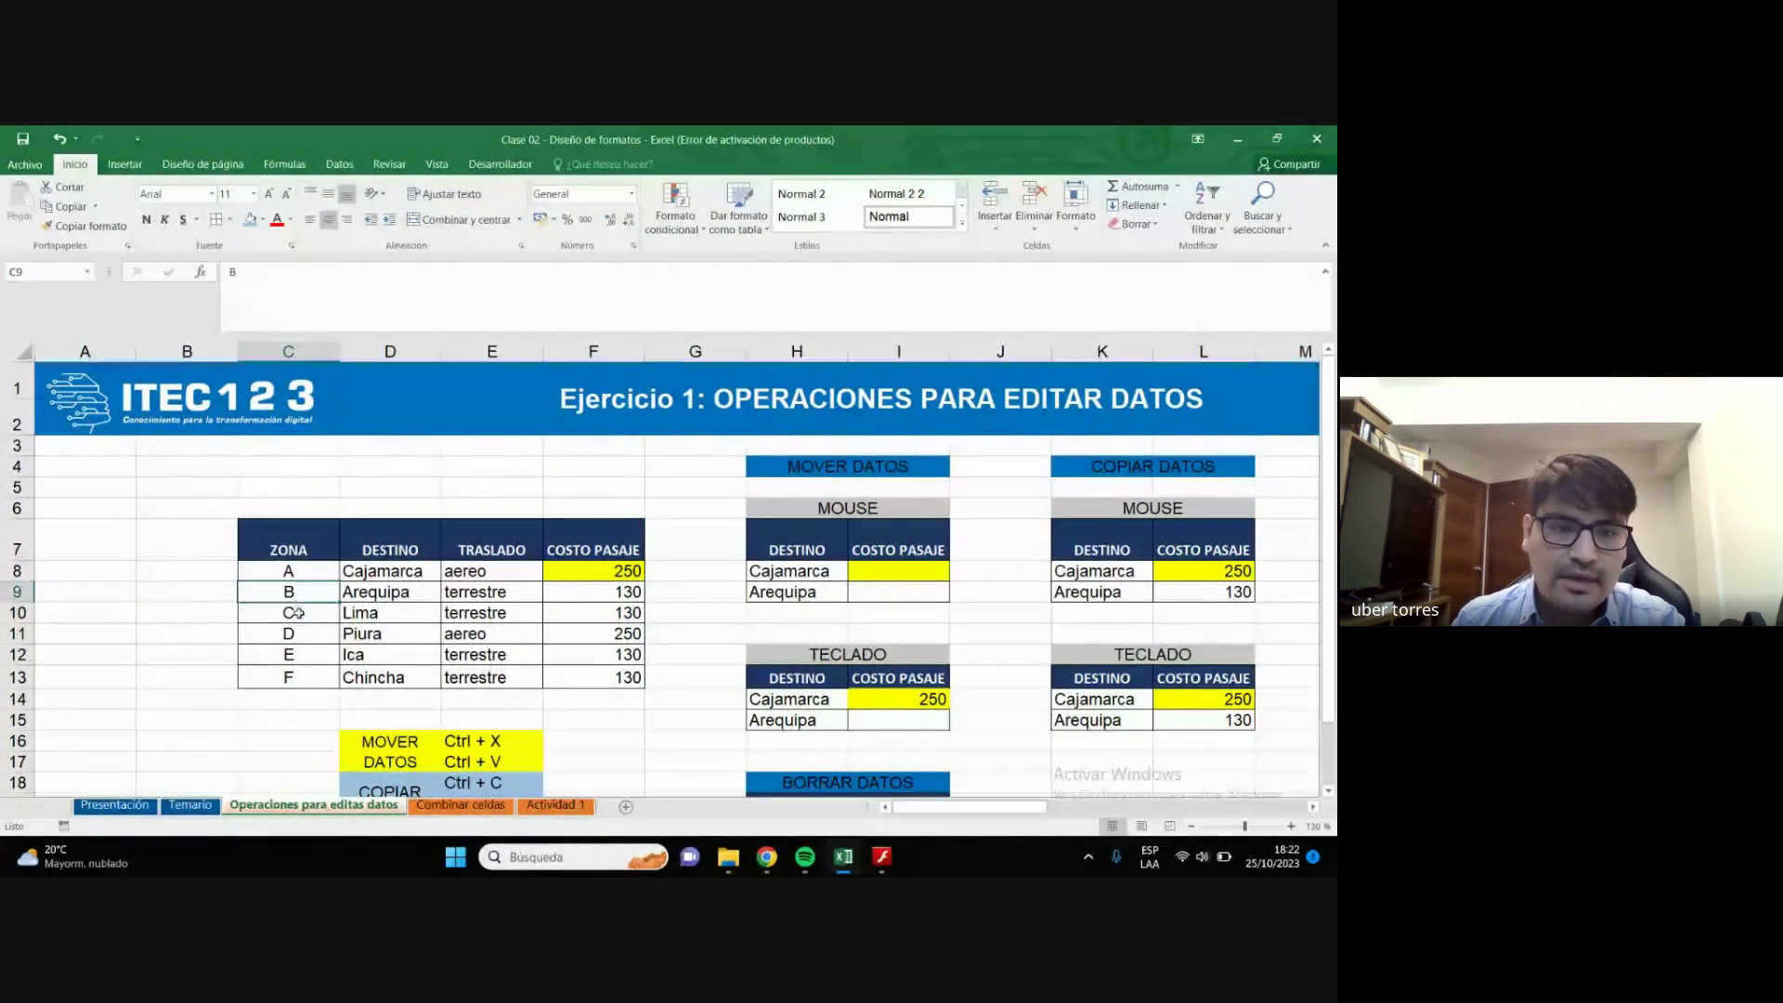
click(297, 613)
click(305, 637)
click(307, 655)
click(309, 678)
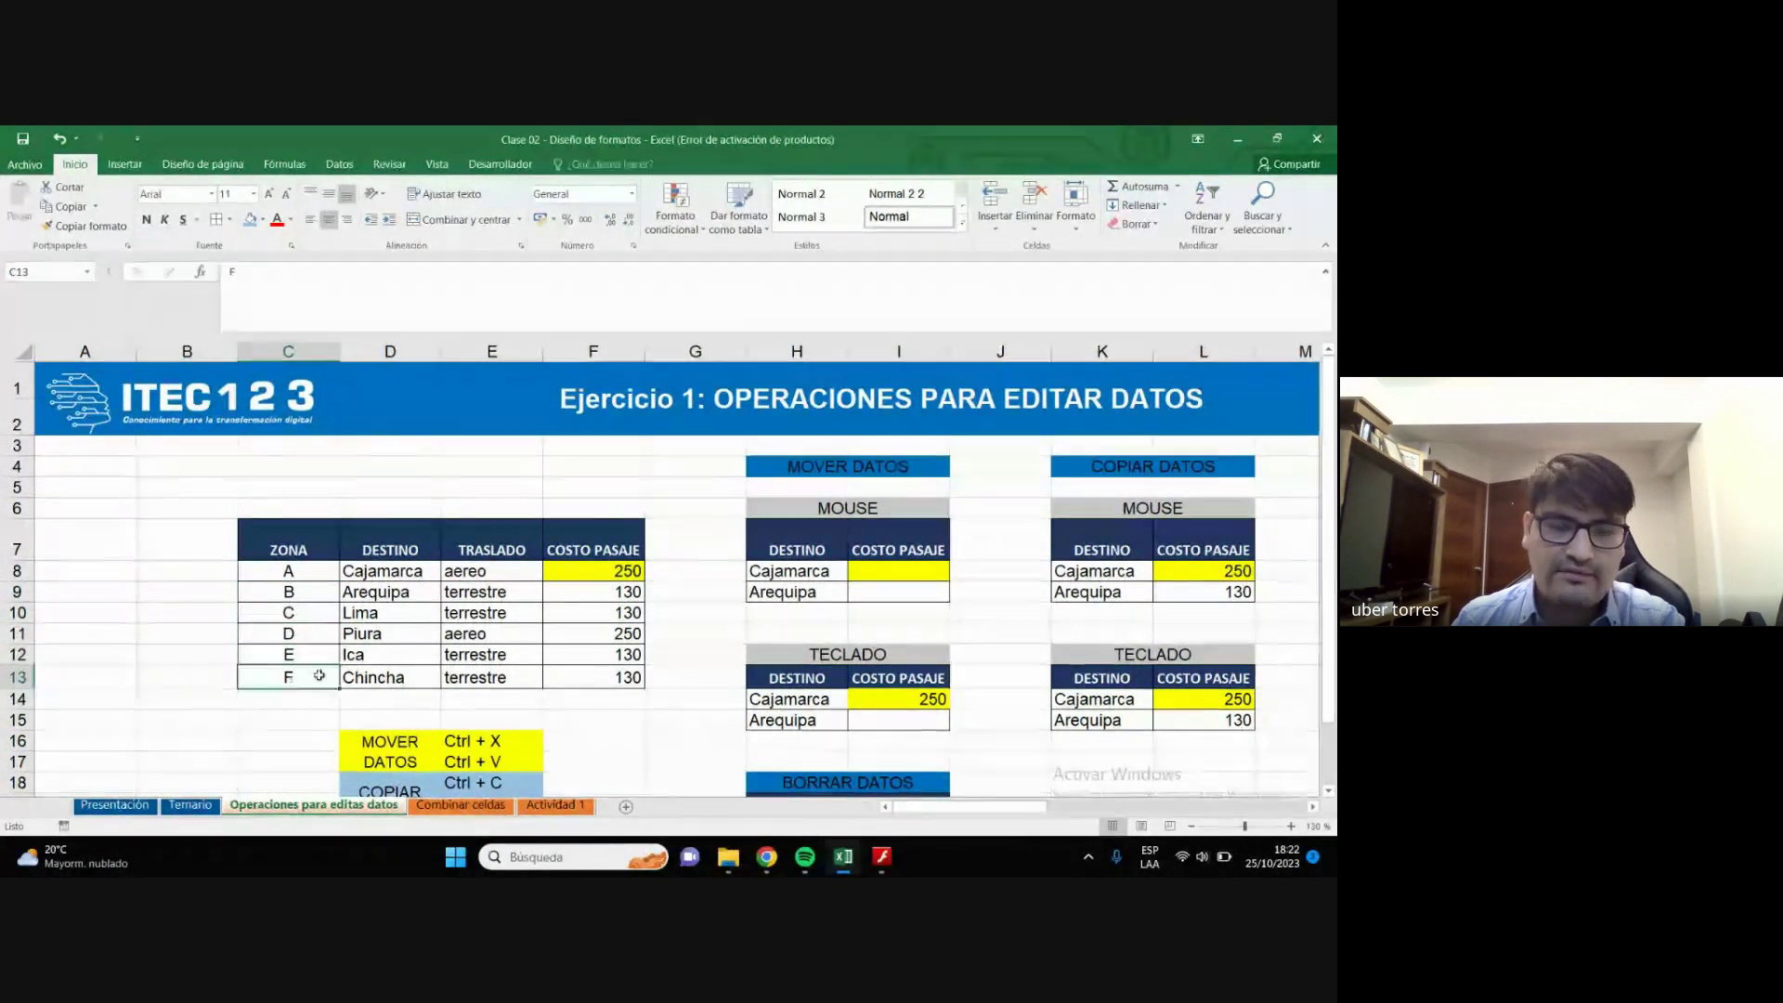
scroll(1020, 815, right, 1)
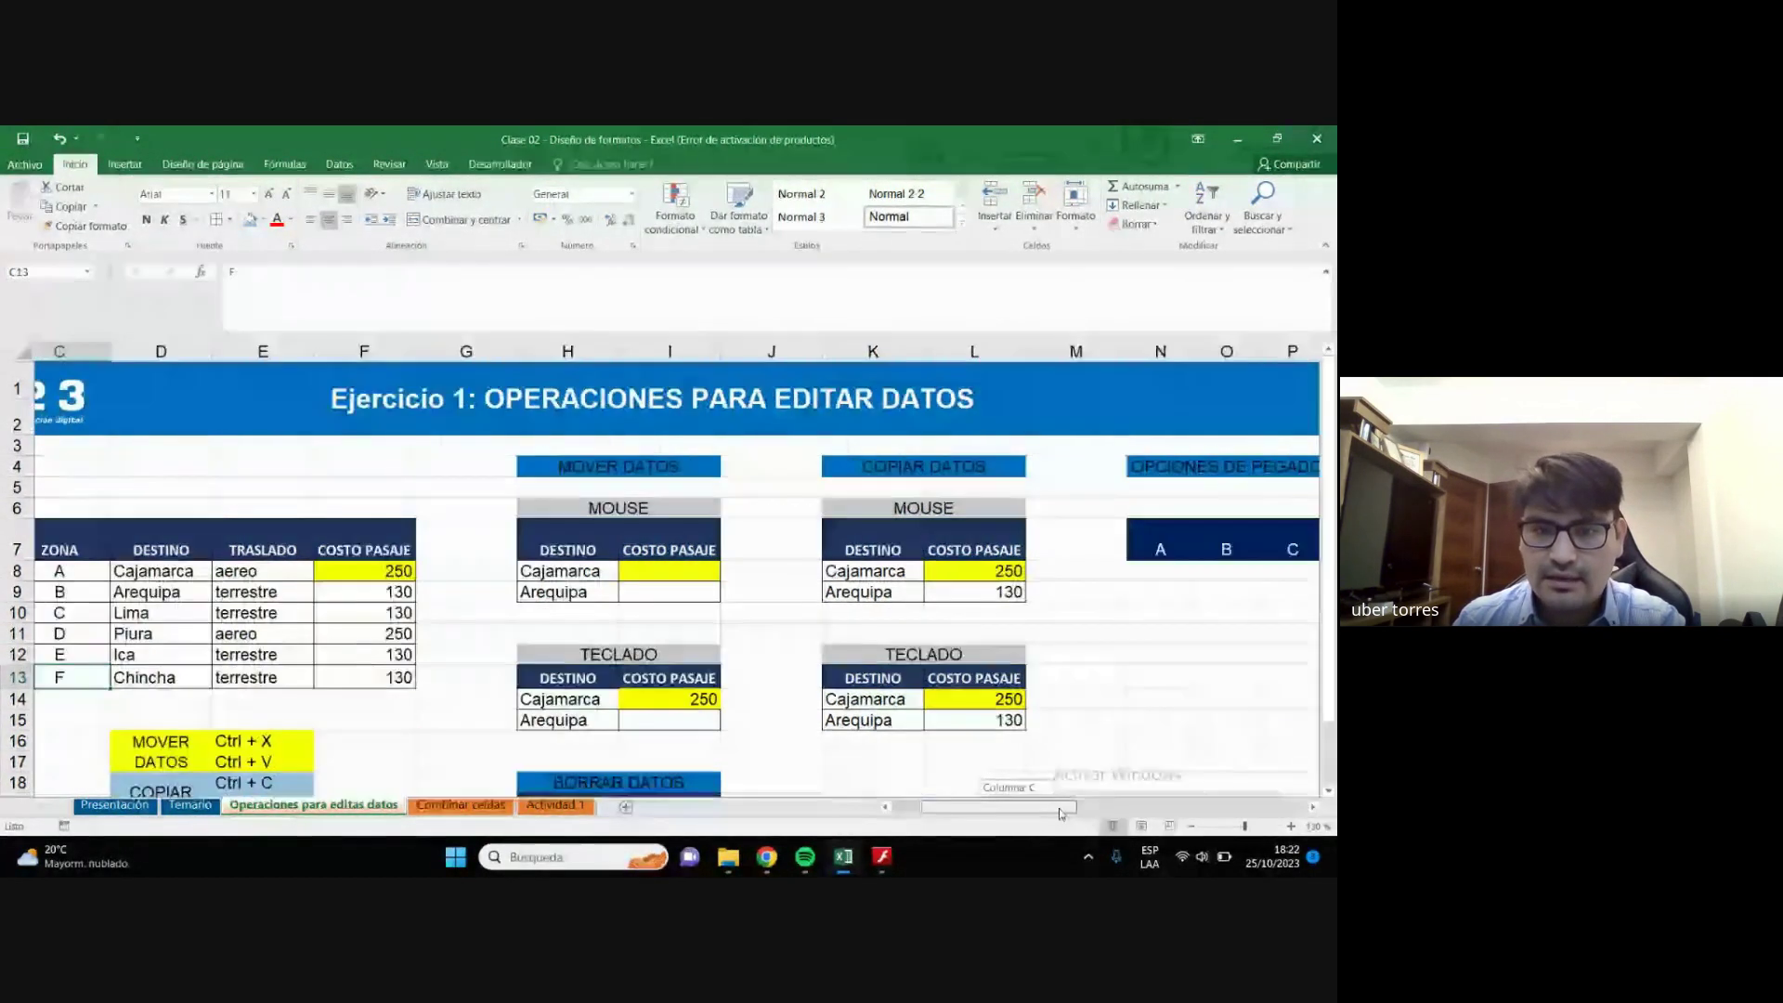
scroll(1019, 814, right, 2)
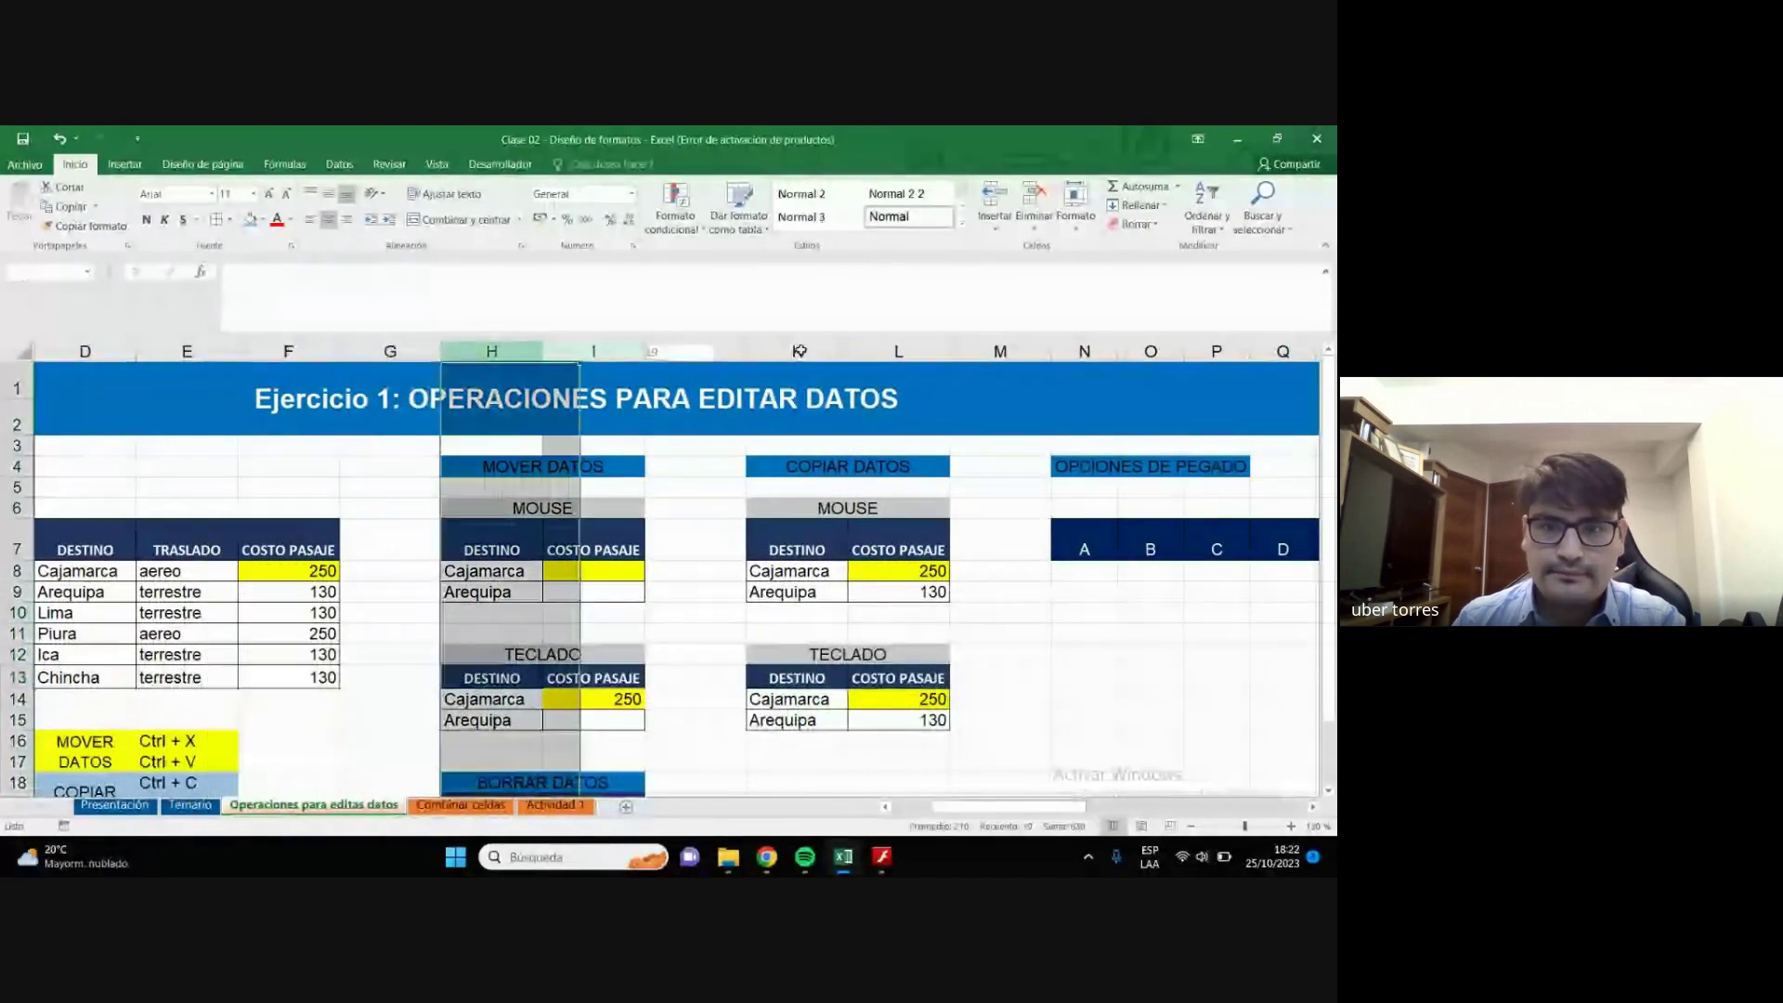
Hide columns H through L.
drag(444, 351, 929, 351)
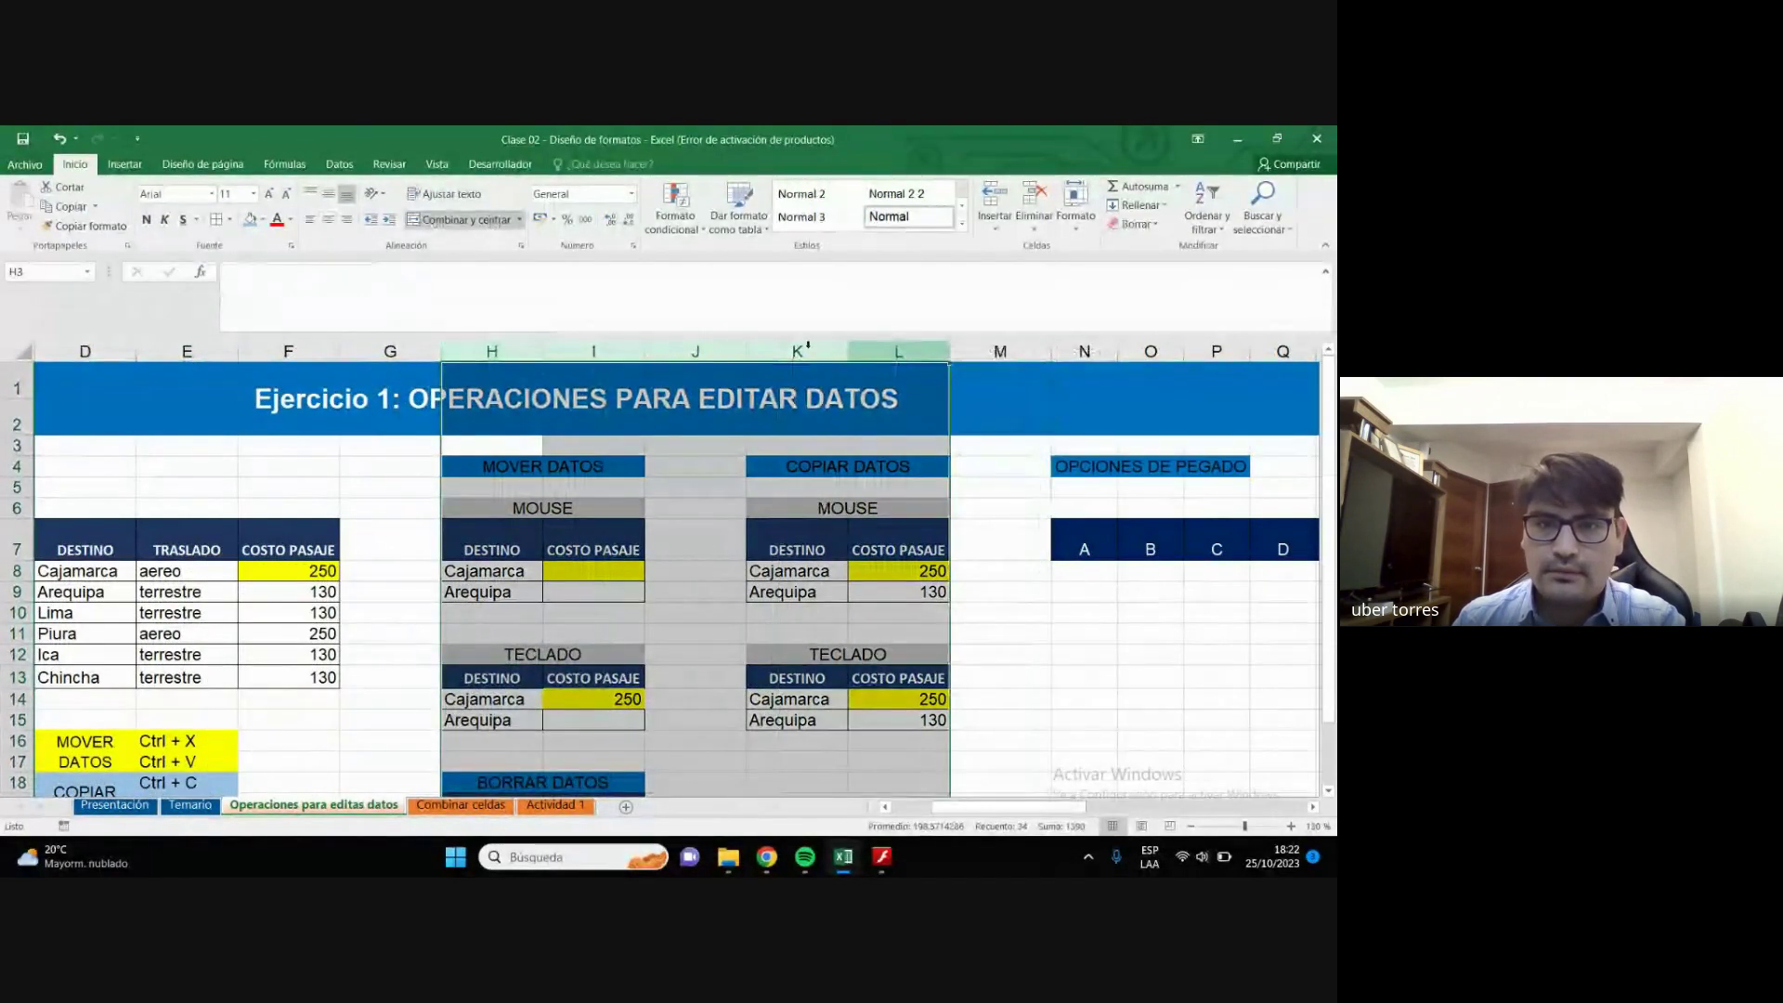
right_click(673, 351)
click(692, 582)
Drag cell M8's contents into N8, then switch to the Google Meet call window.
click(576, 654)
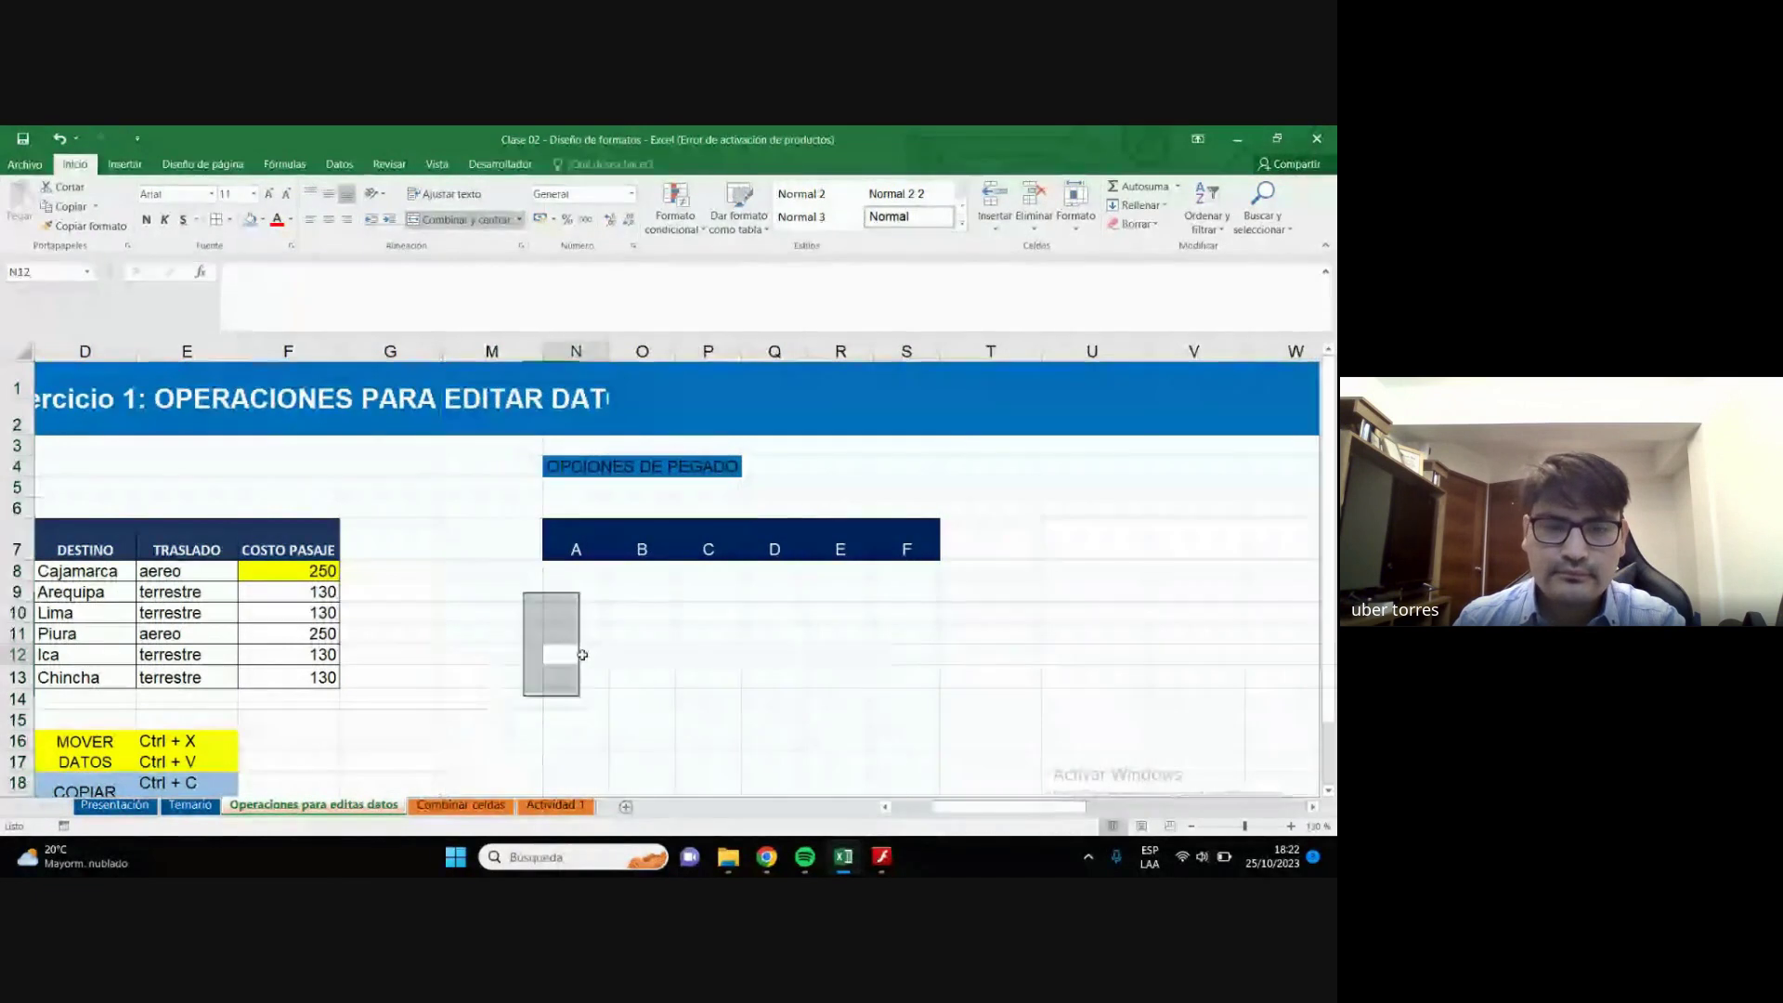
drag(1054, 807, 1012, 810)
click(943, 633)
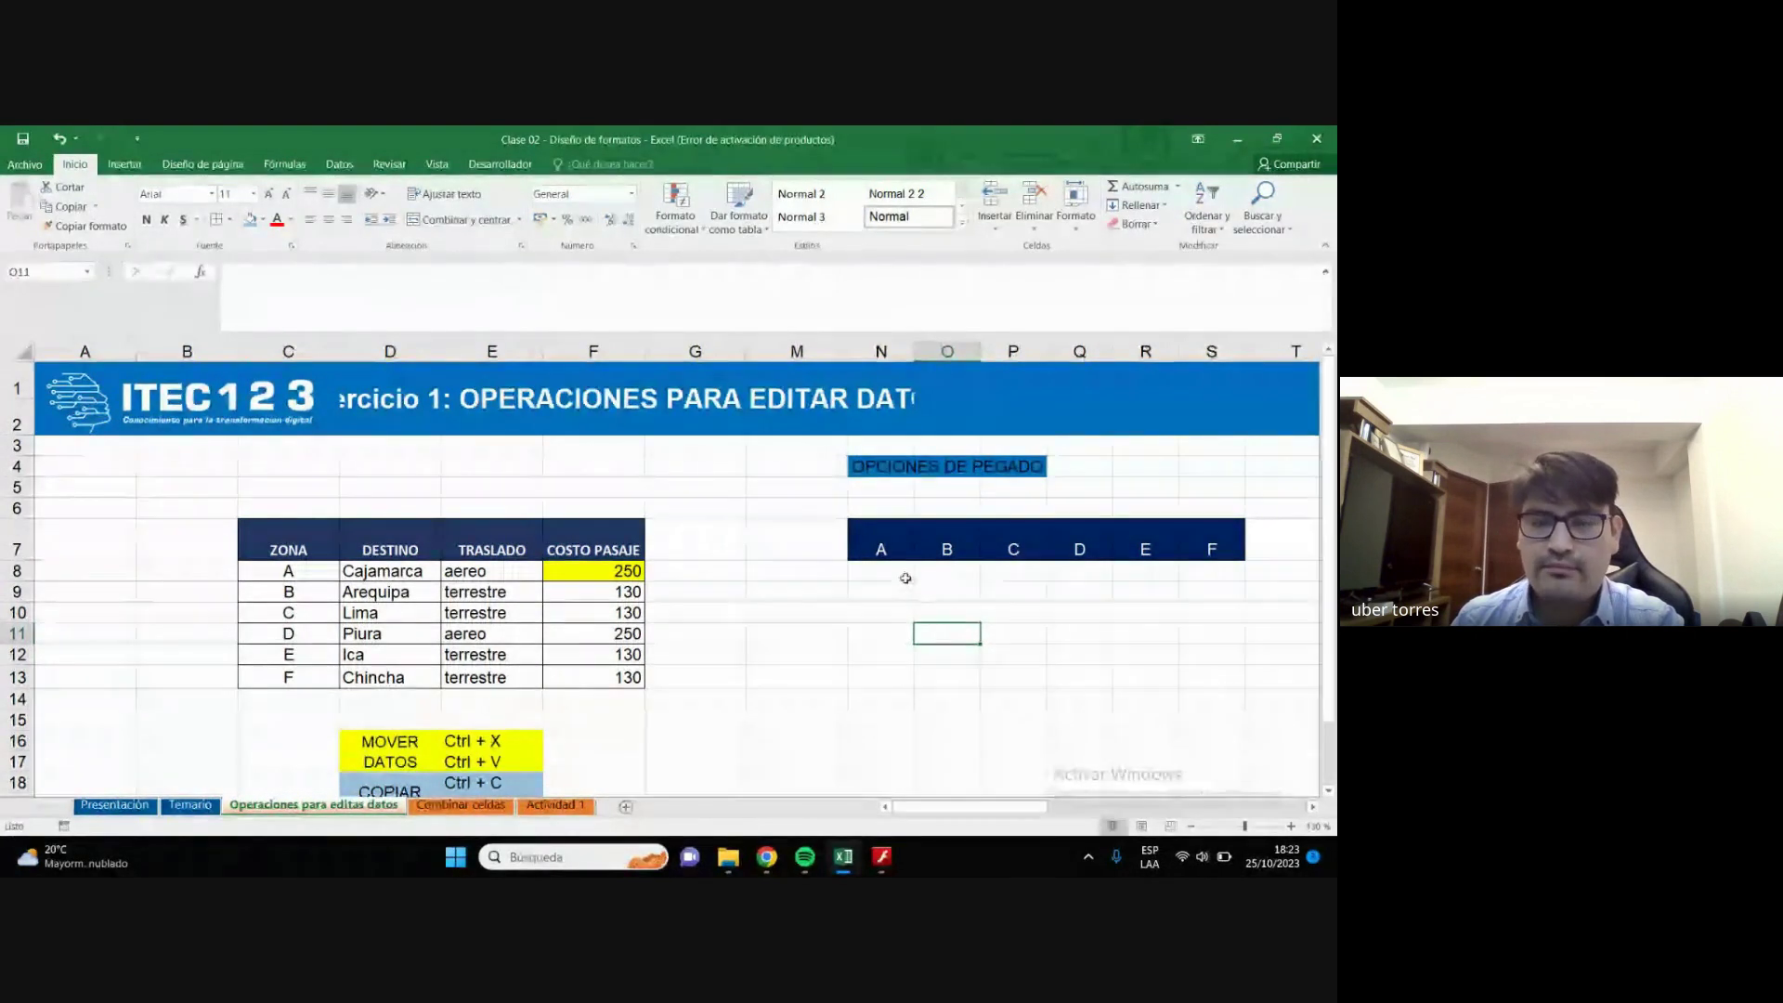
click(883, 570)
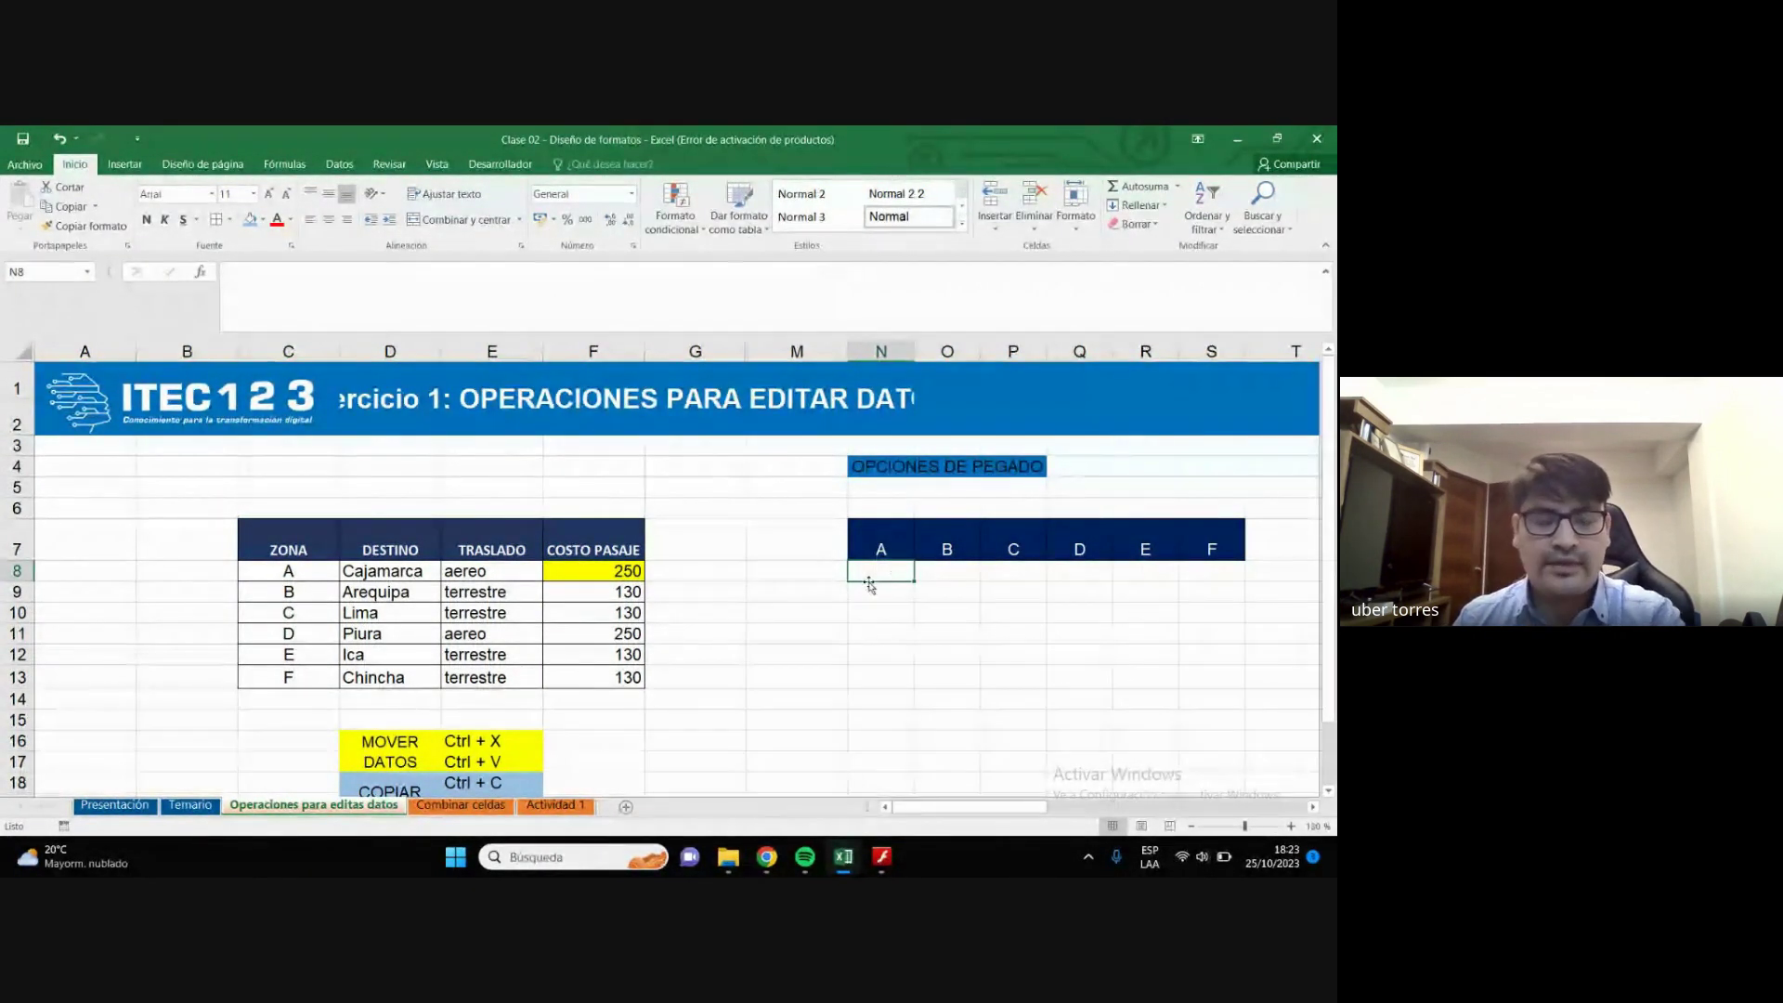
click(798, 571)
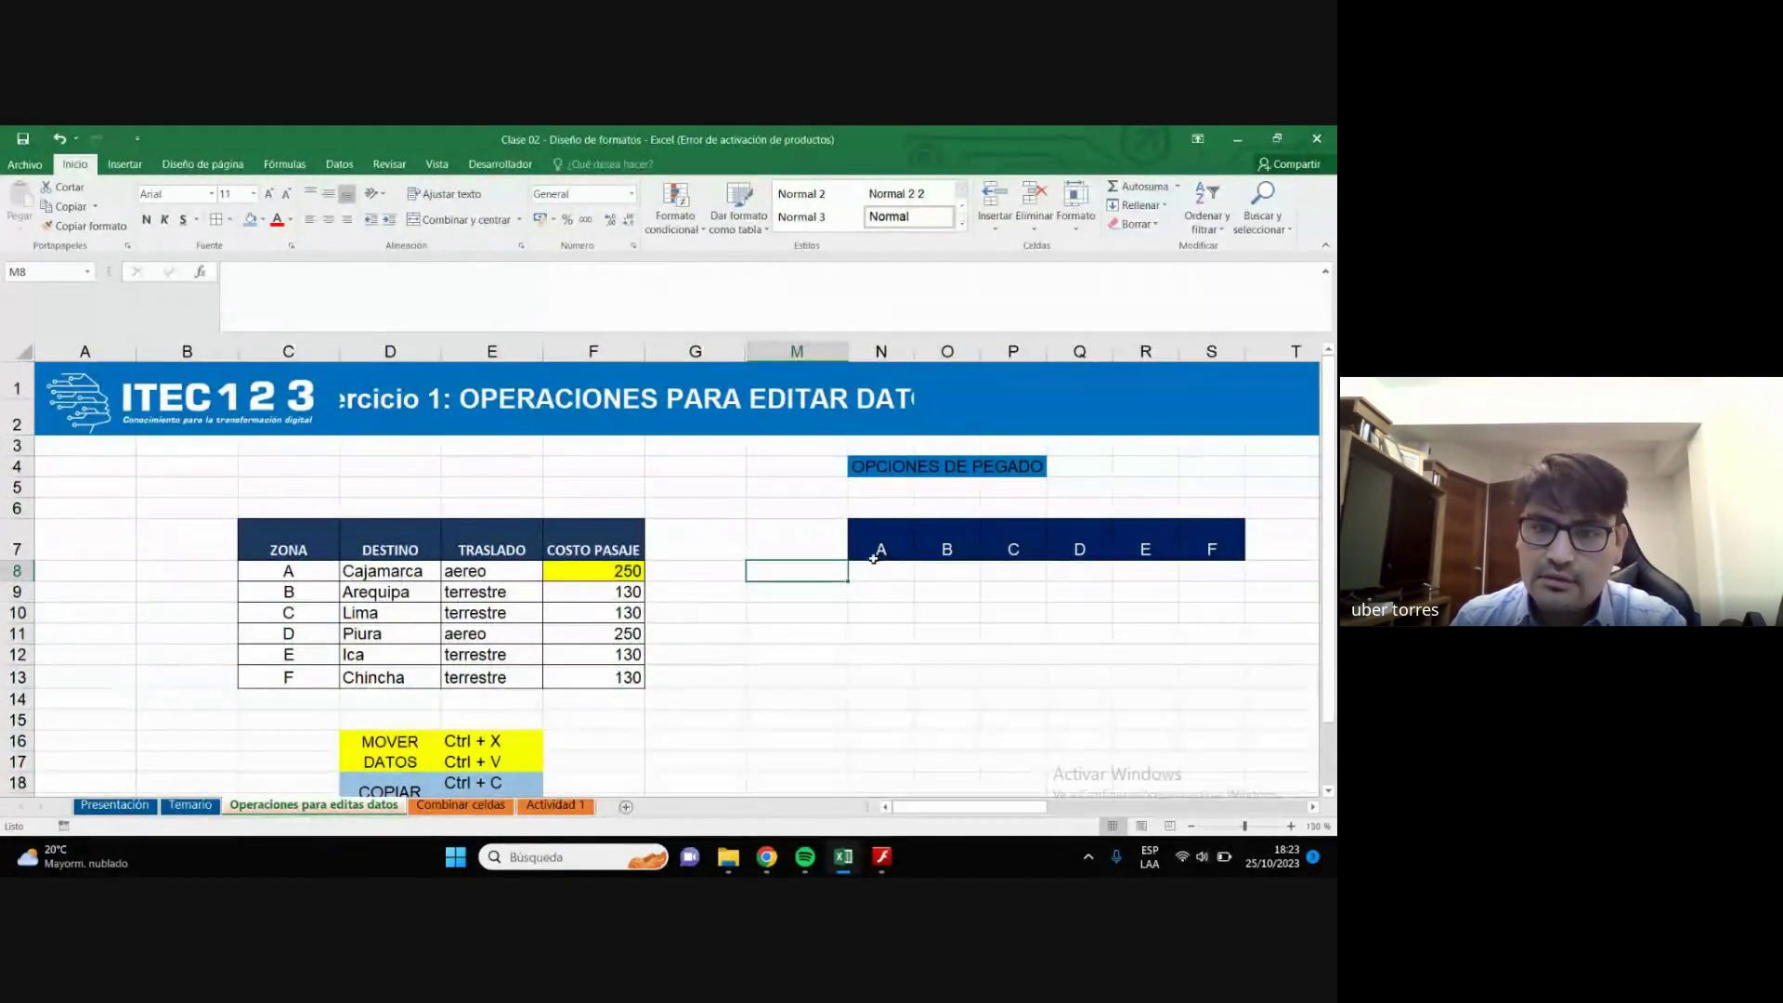
drag(874, 559, 889, 573)
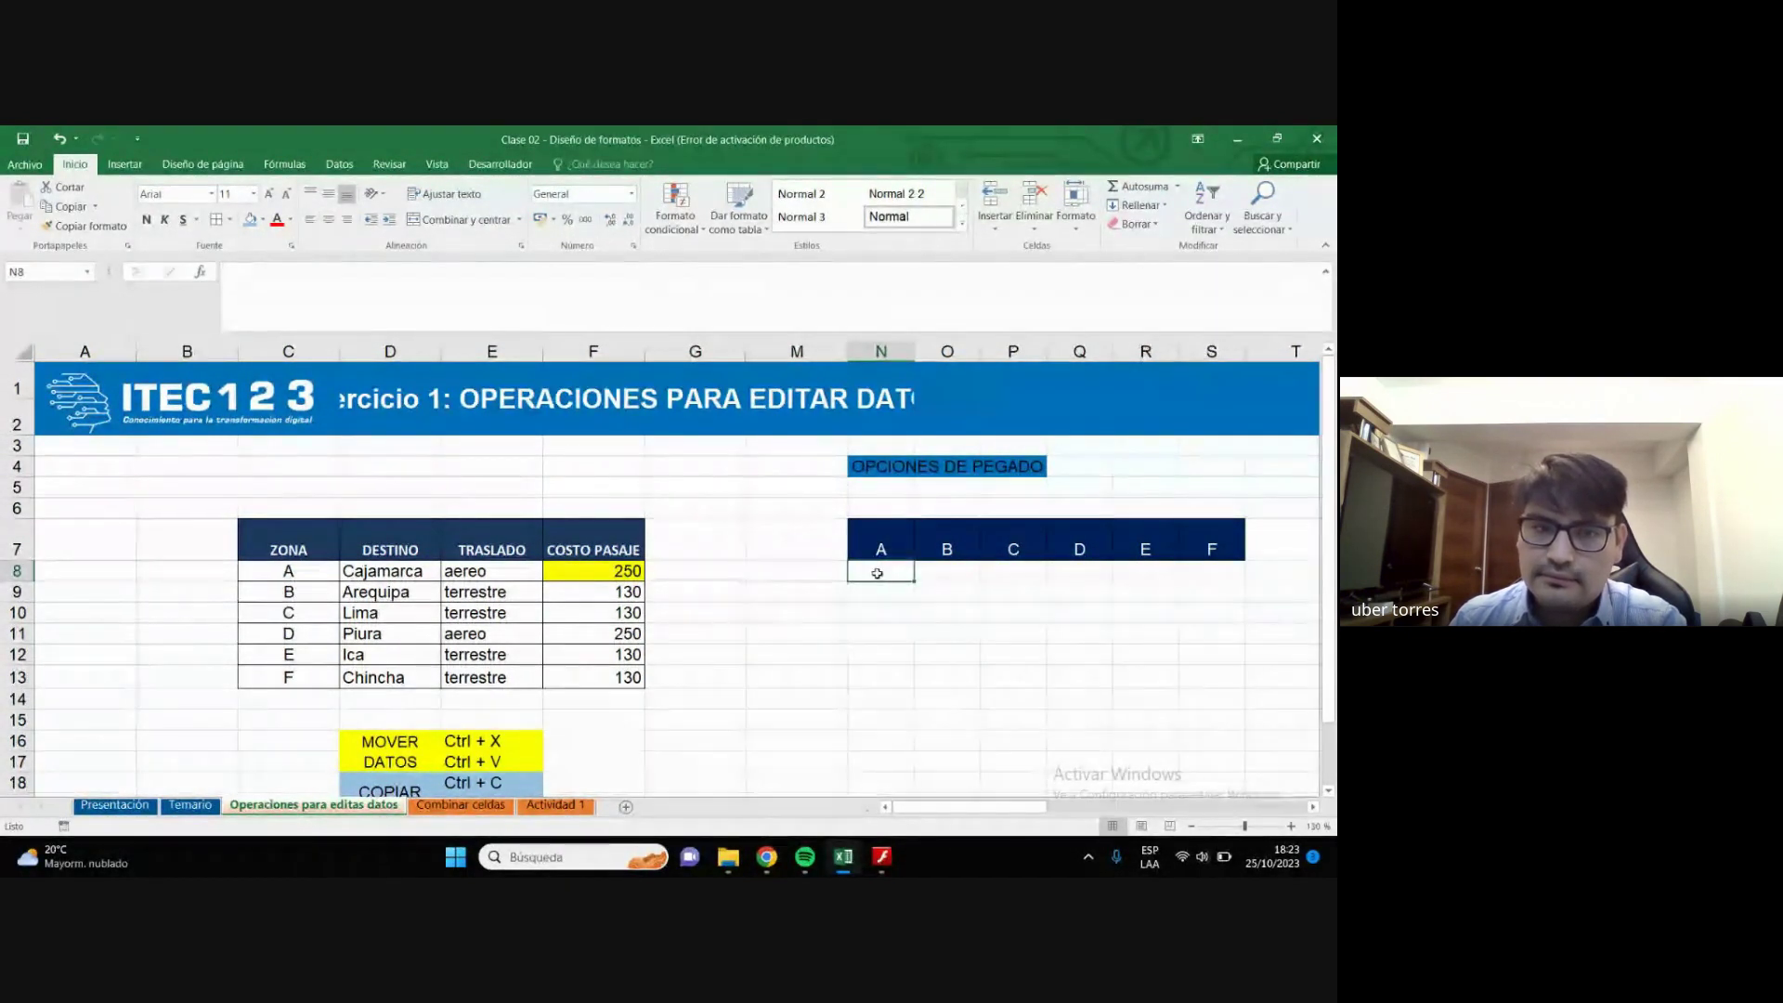
click(766, 856)
click(638, 767)
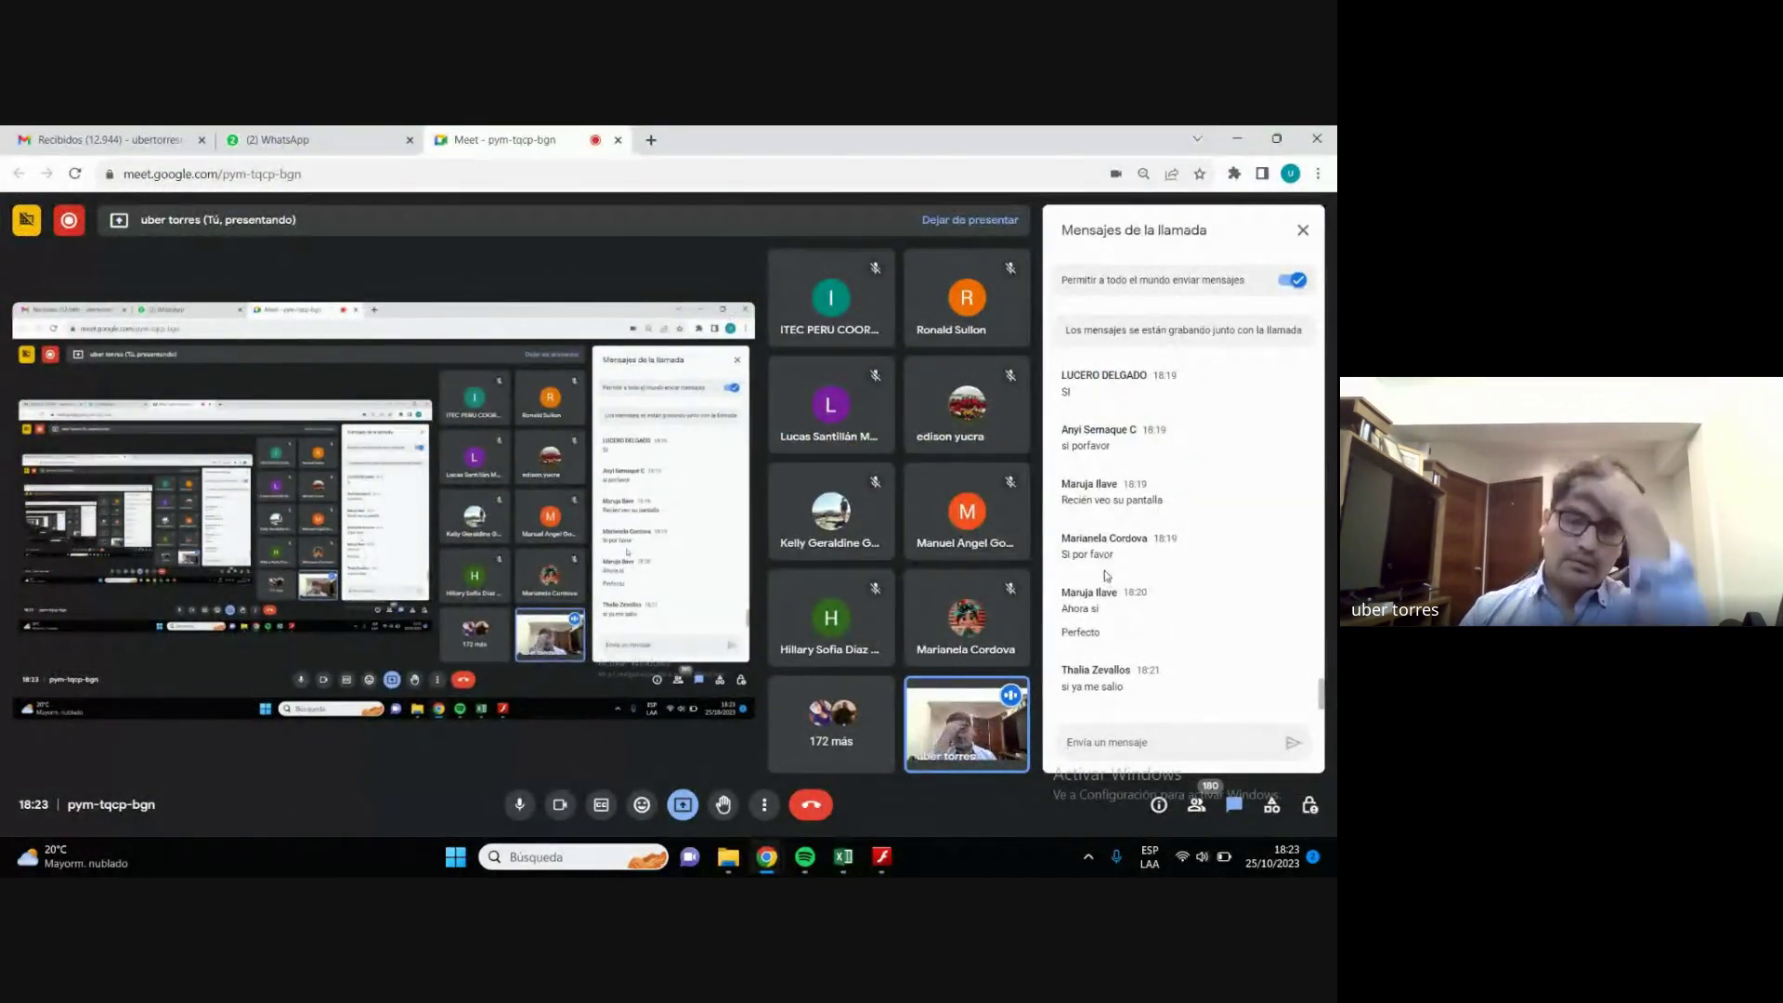
Minimize the Meet window and click back into the Excel paste-options sheet.
click(1233, 139)
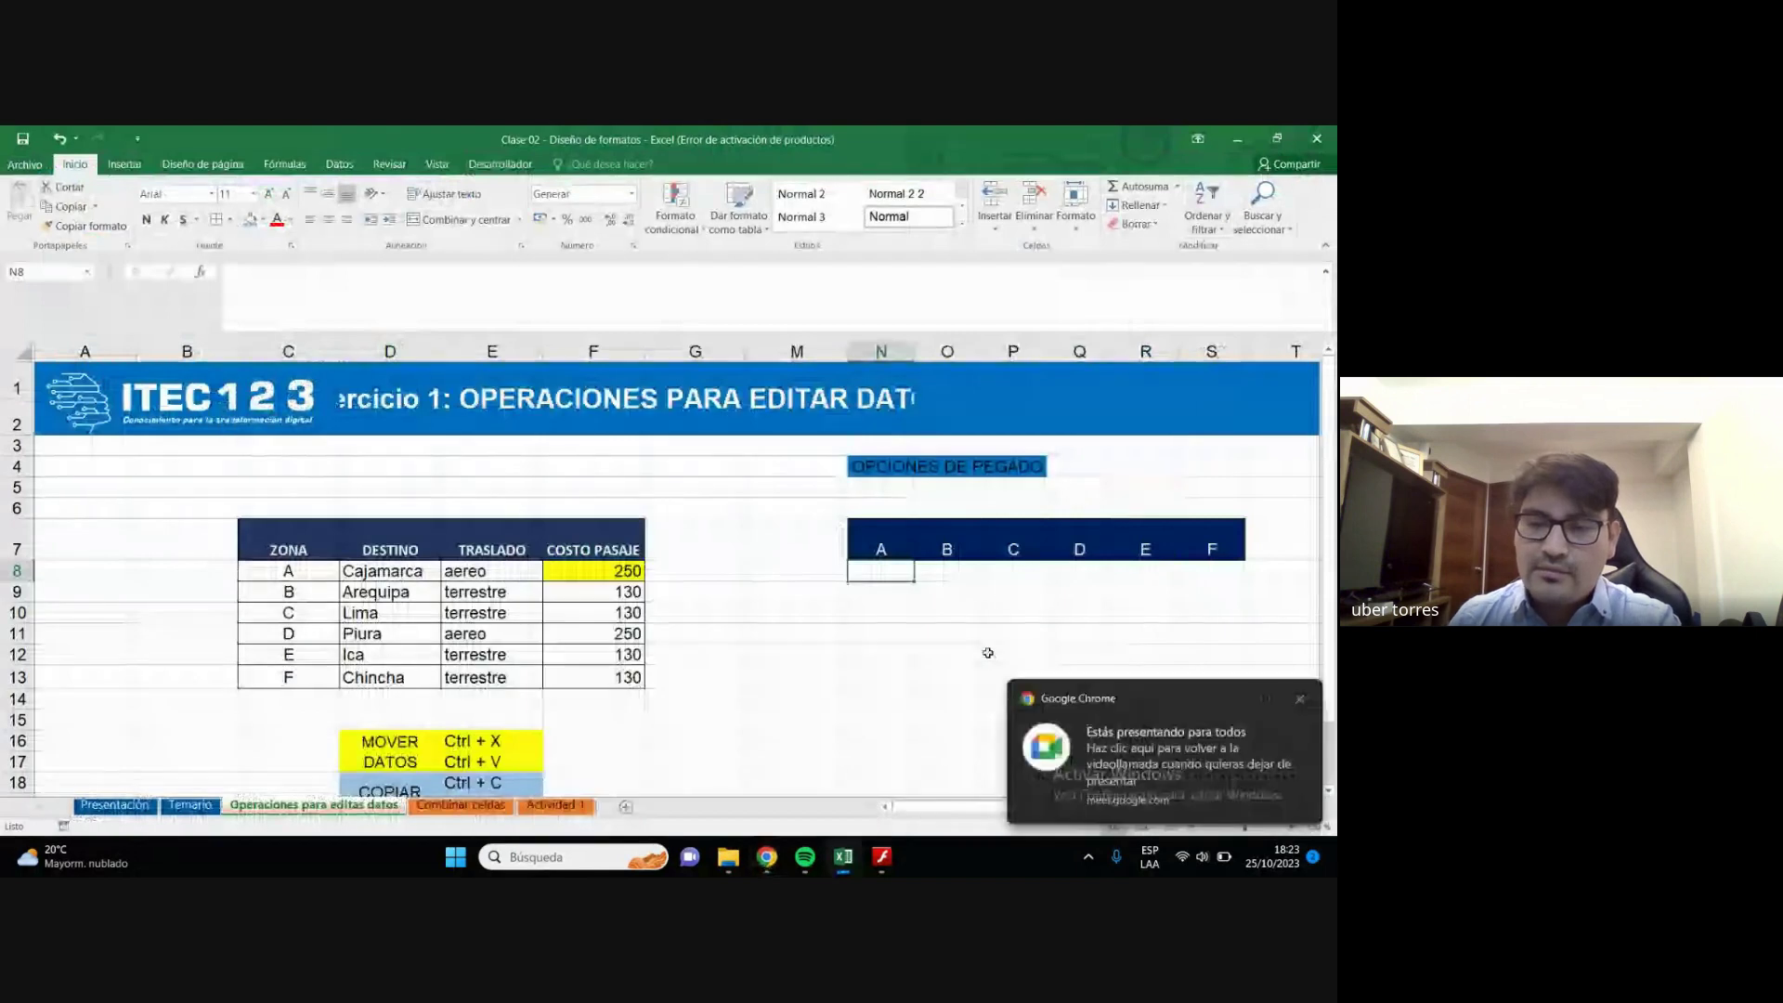
click(947, 613)
click(1300, 699)
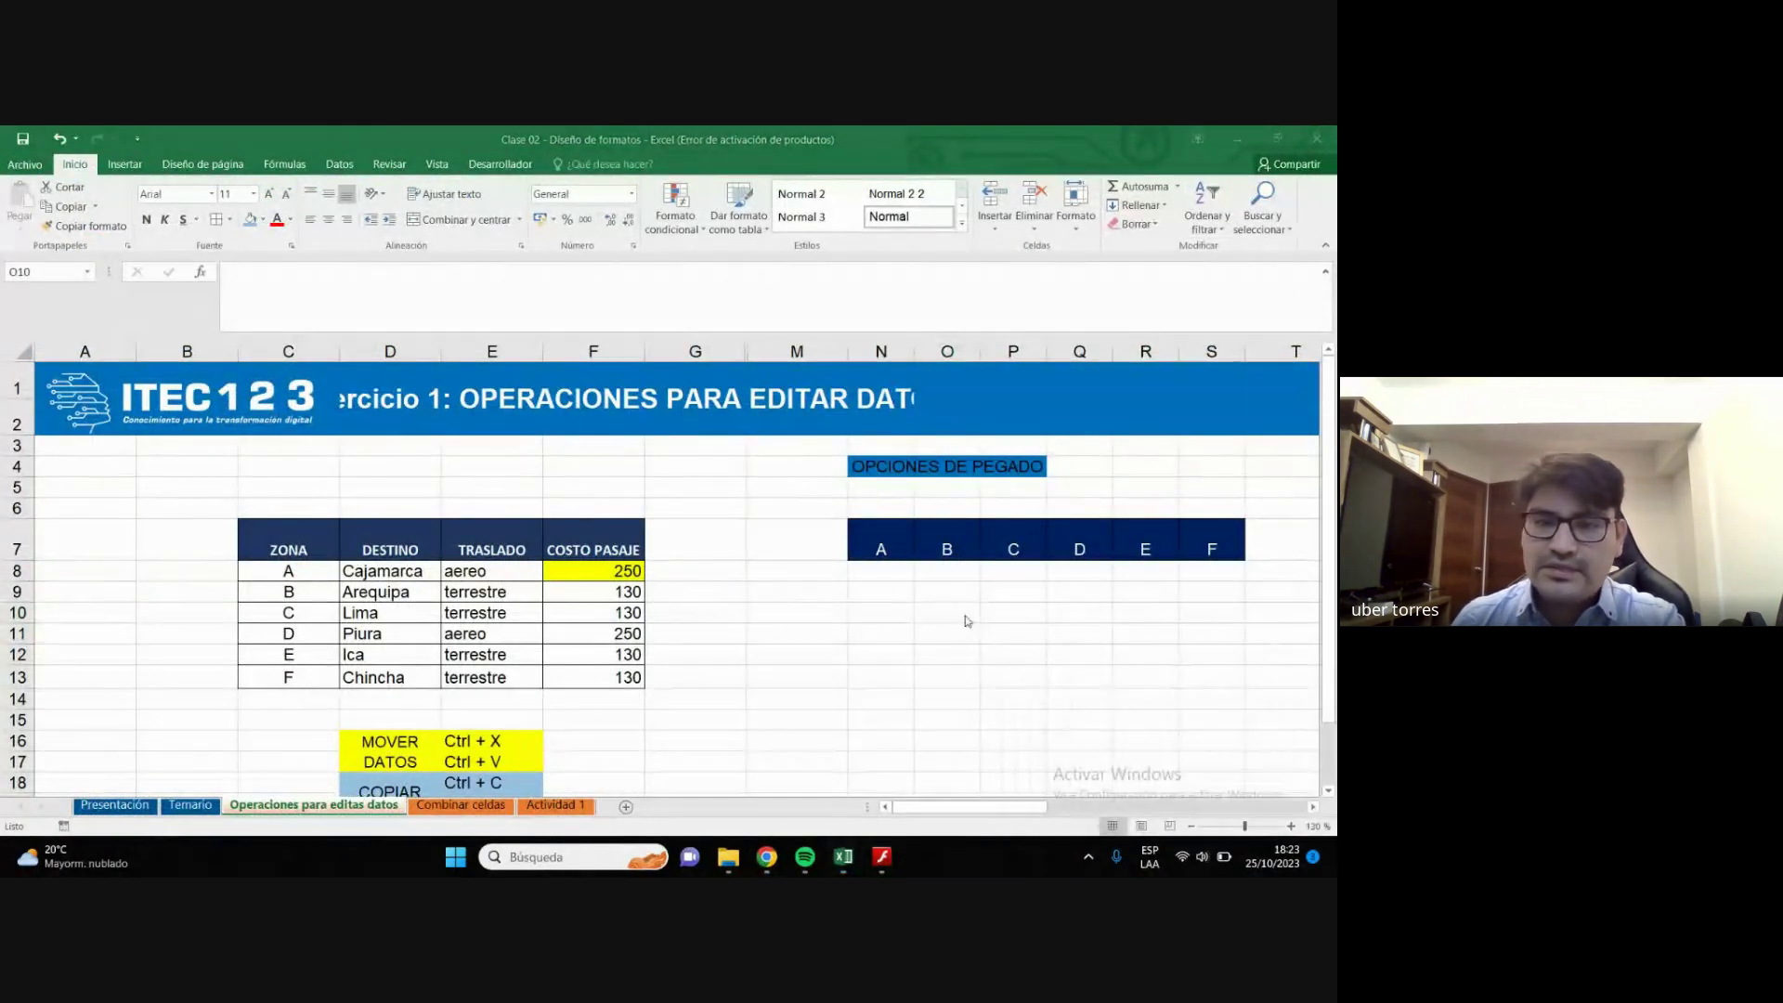
click(897, 594)
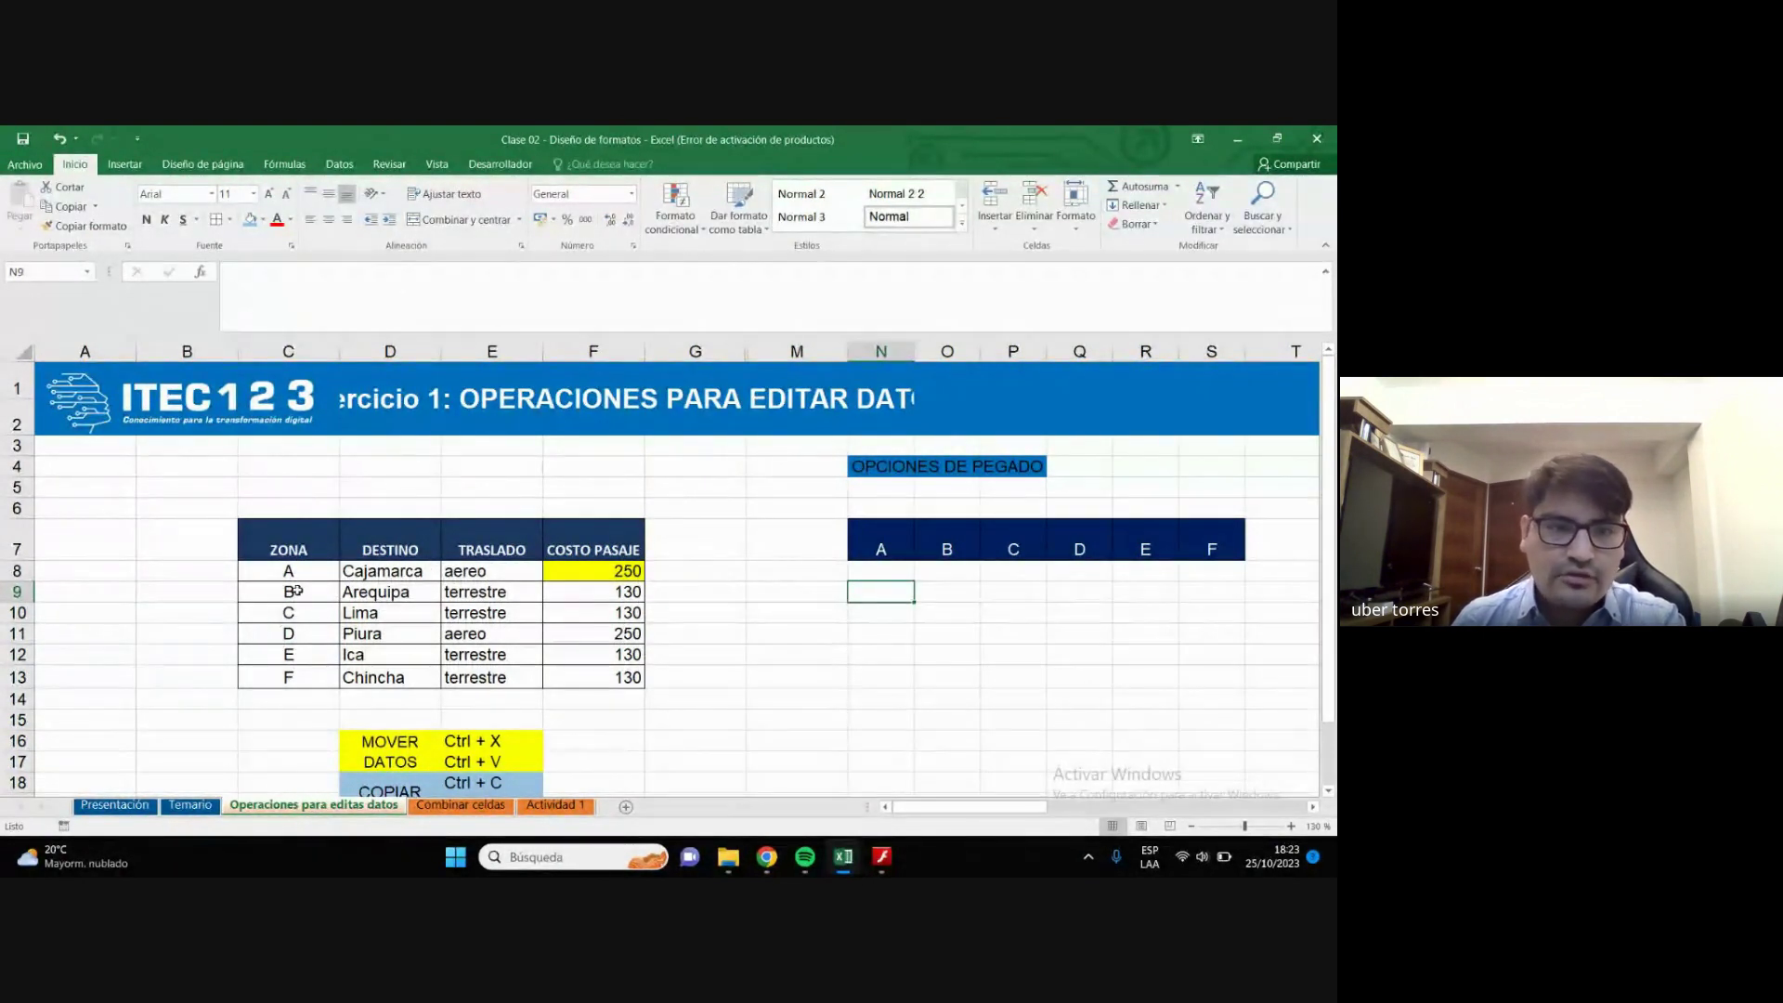
drag(288, 553, 290, 677)
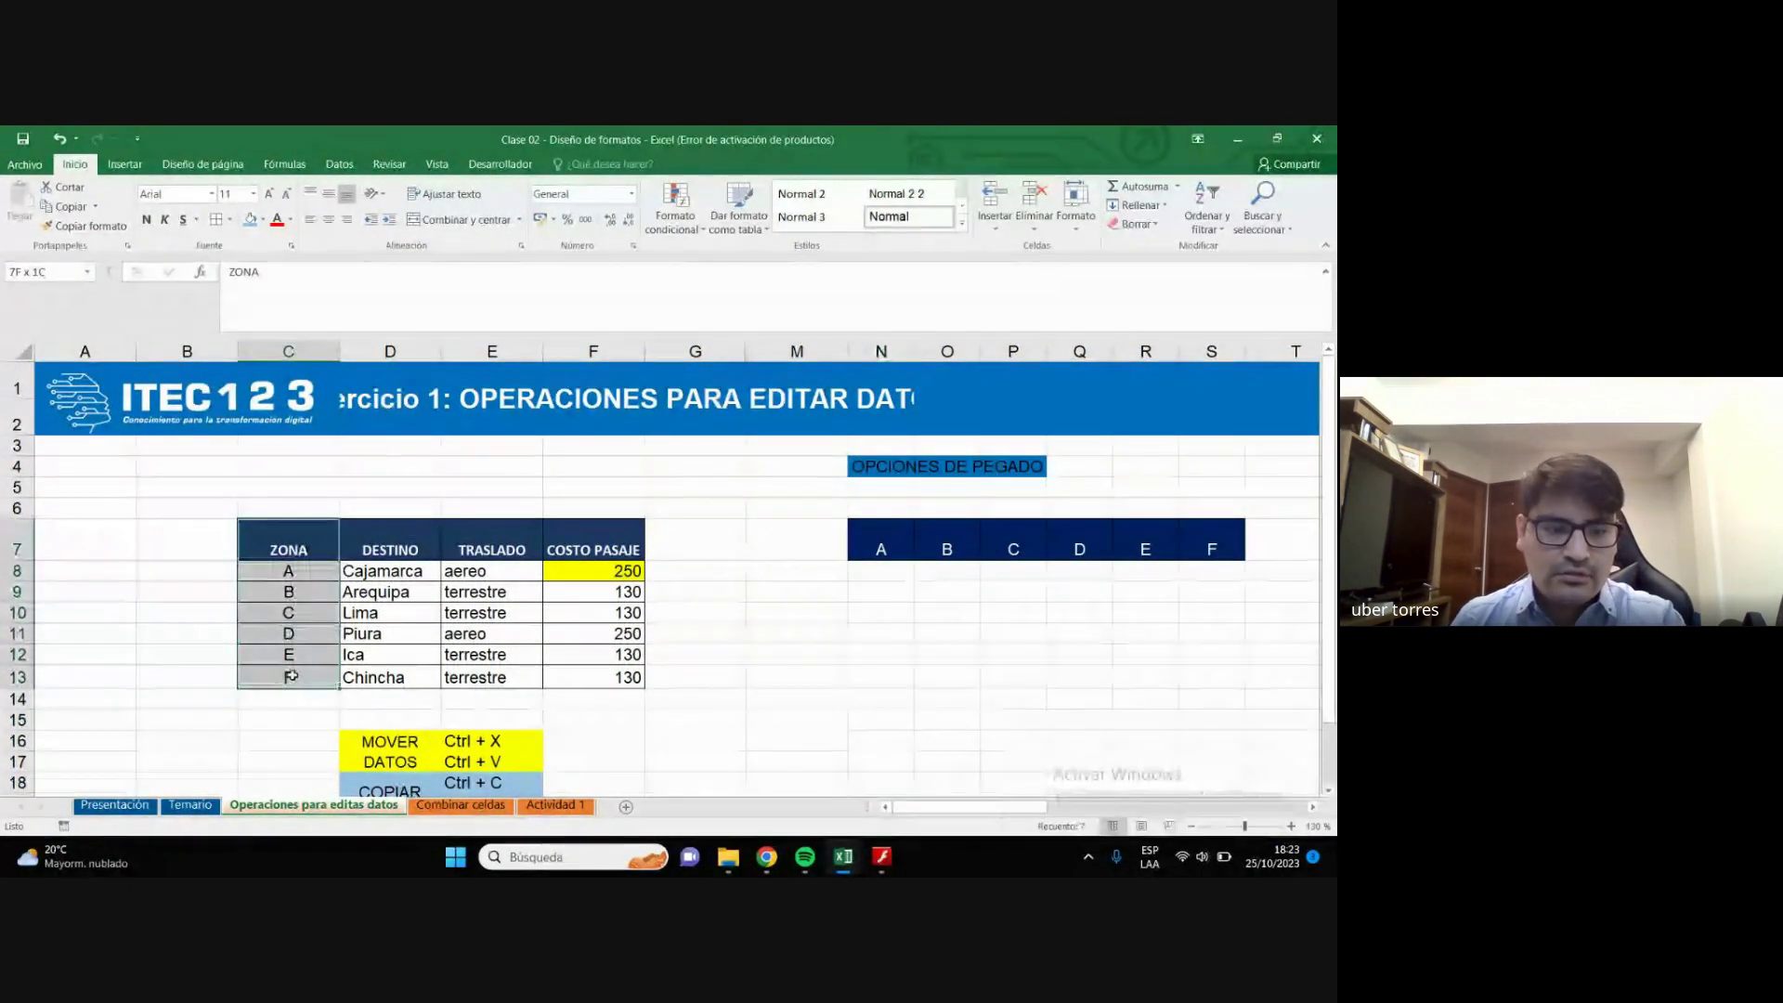
key(ctrl+z)
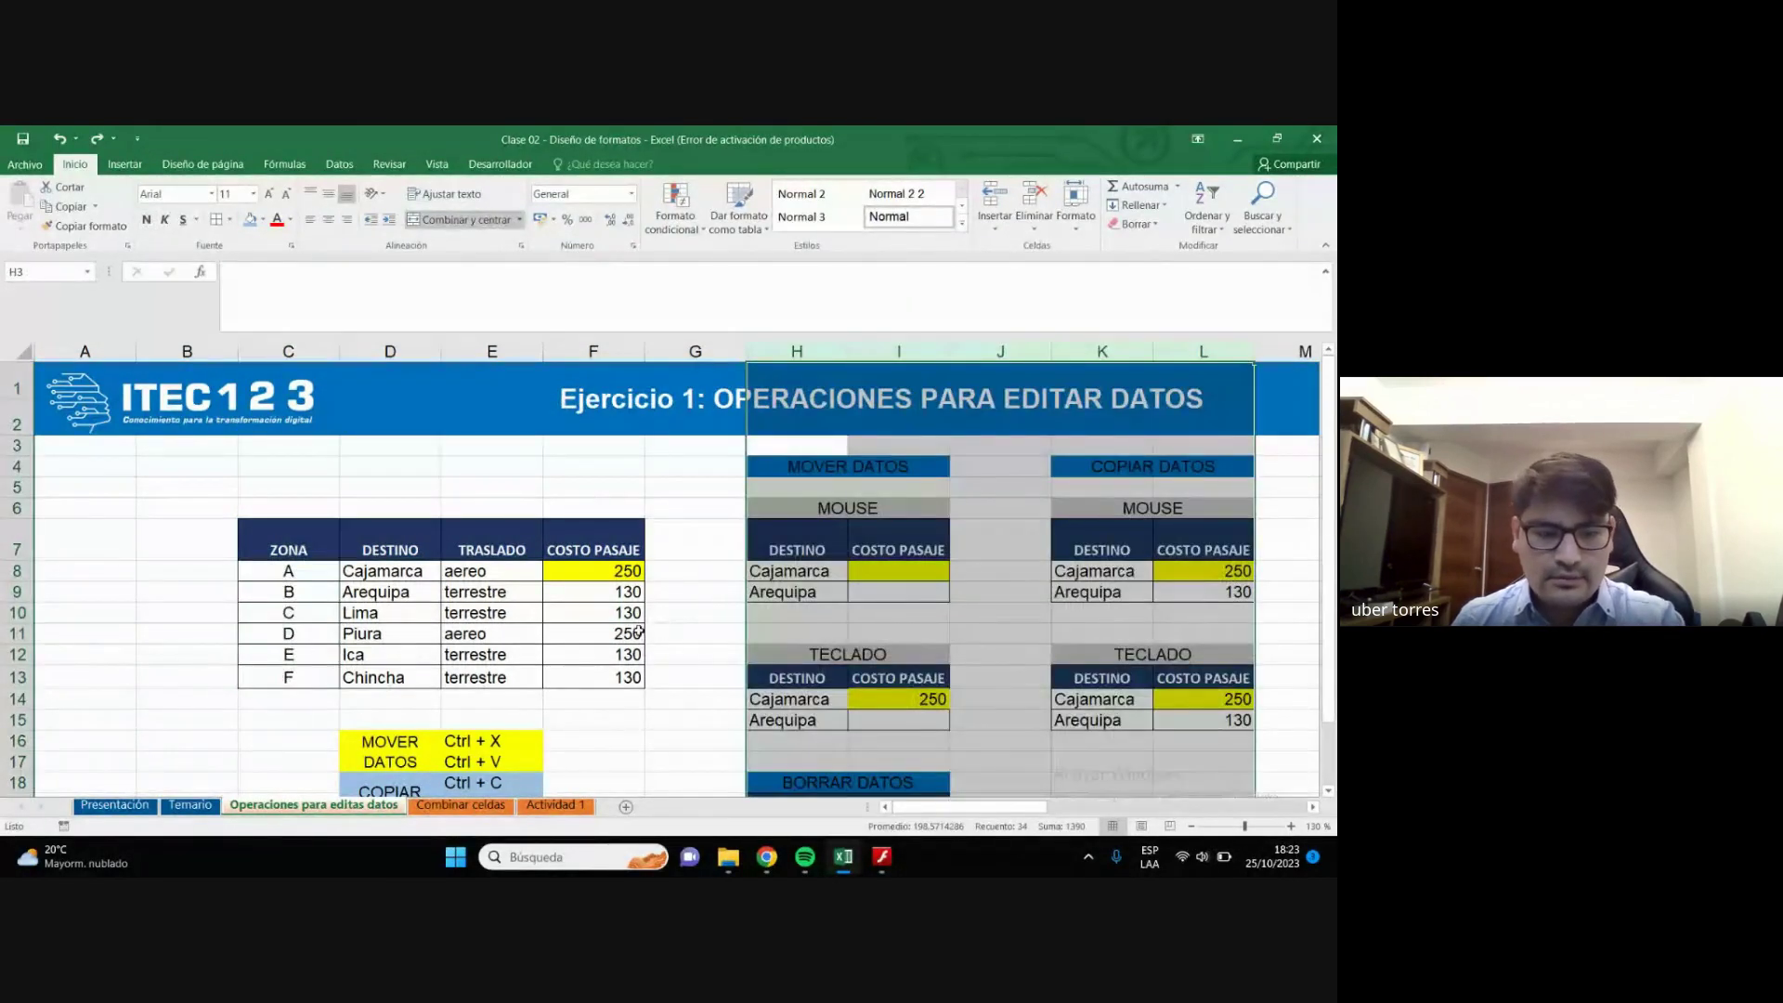
click(98, 136)
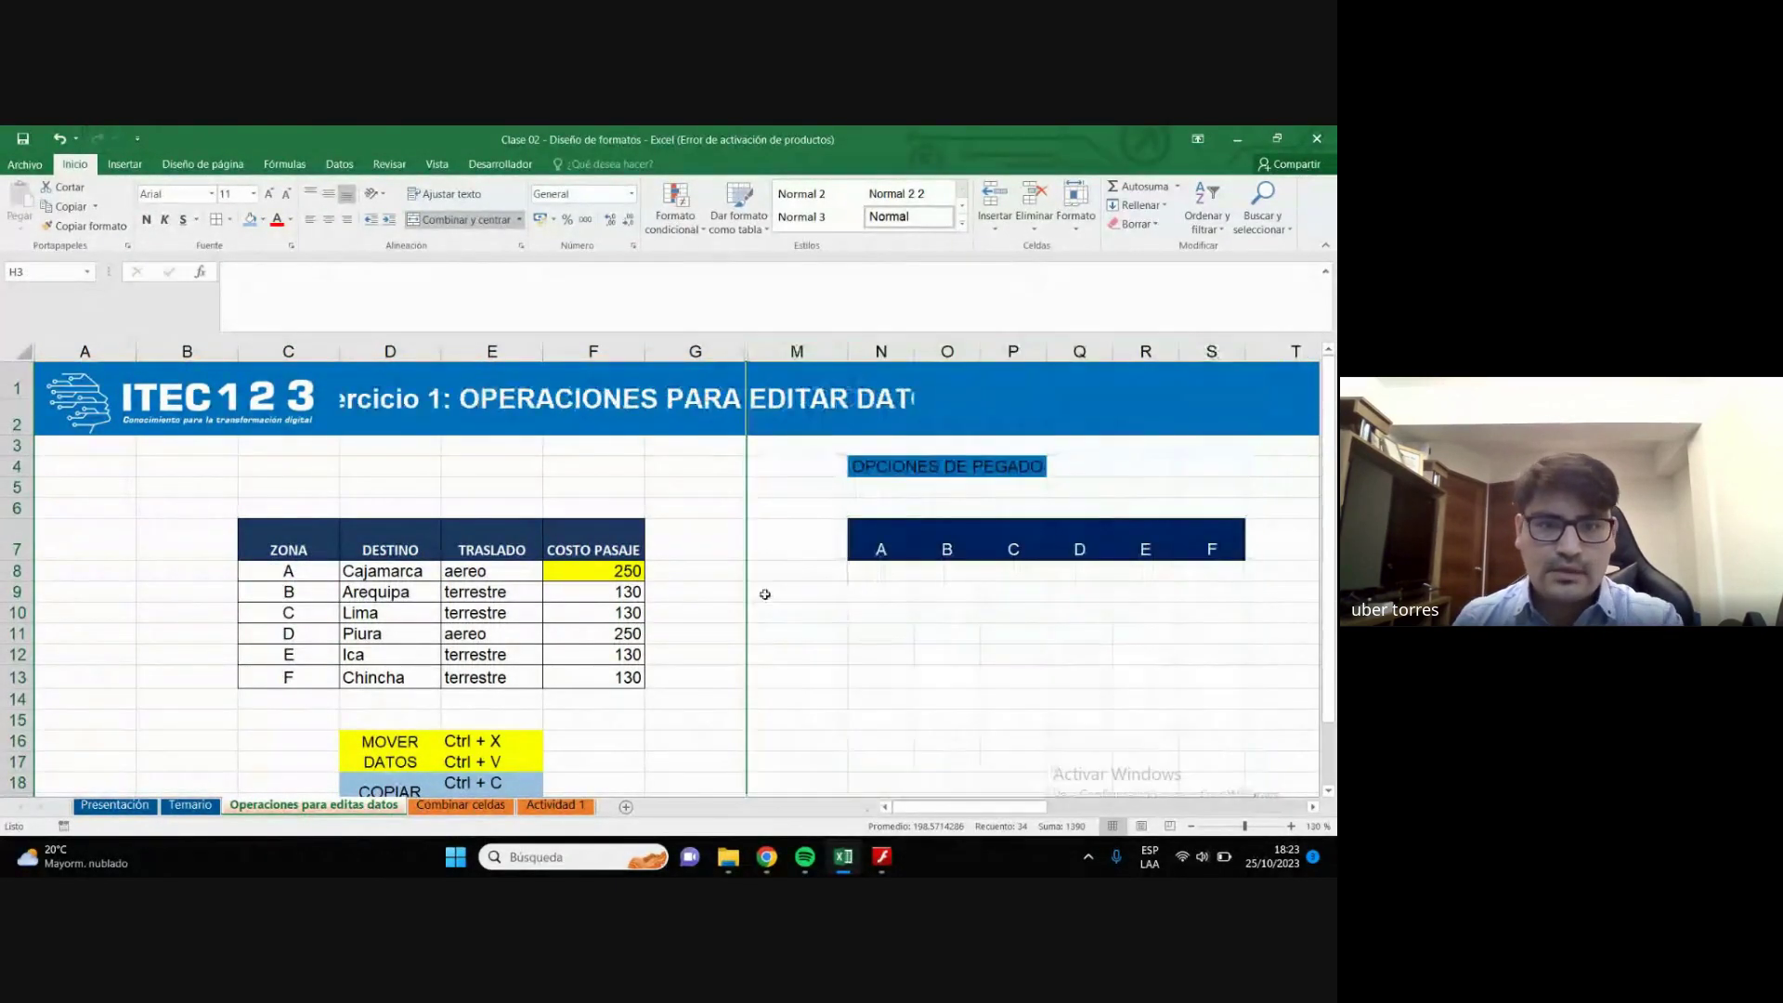
click(763, 593)
click(695, 634)
scroll(695, 634, down, 1)
click(281, 458)
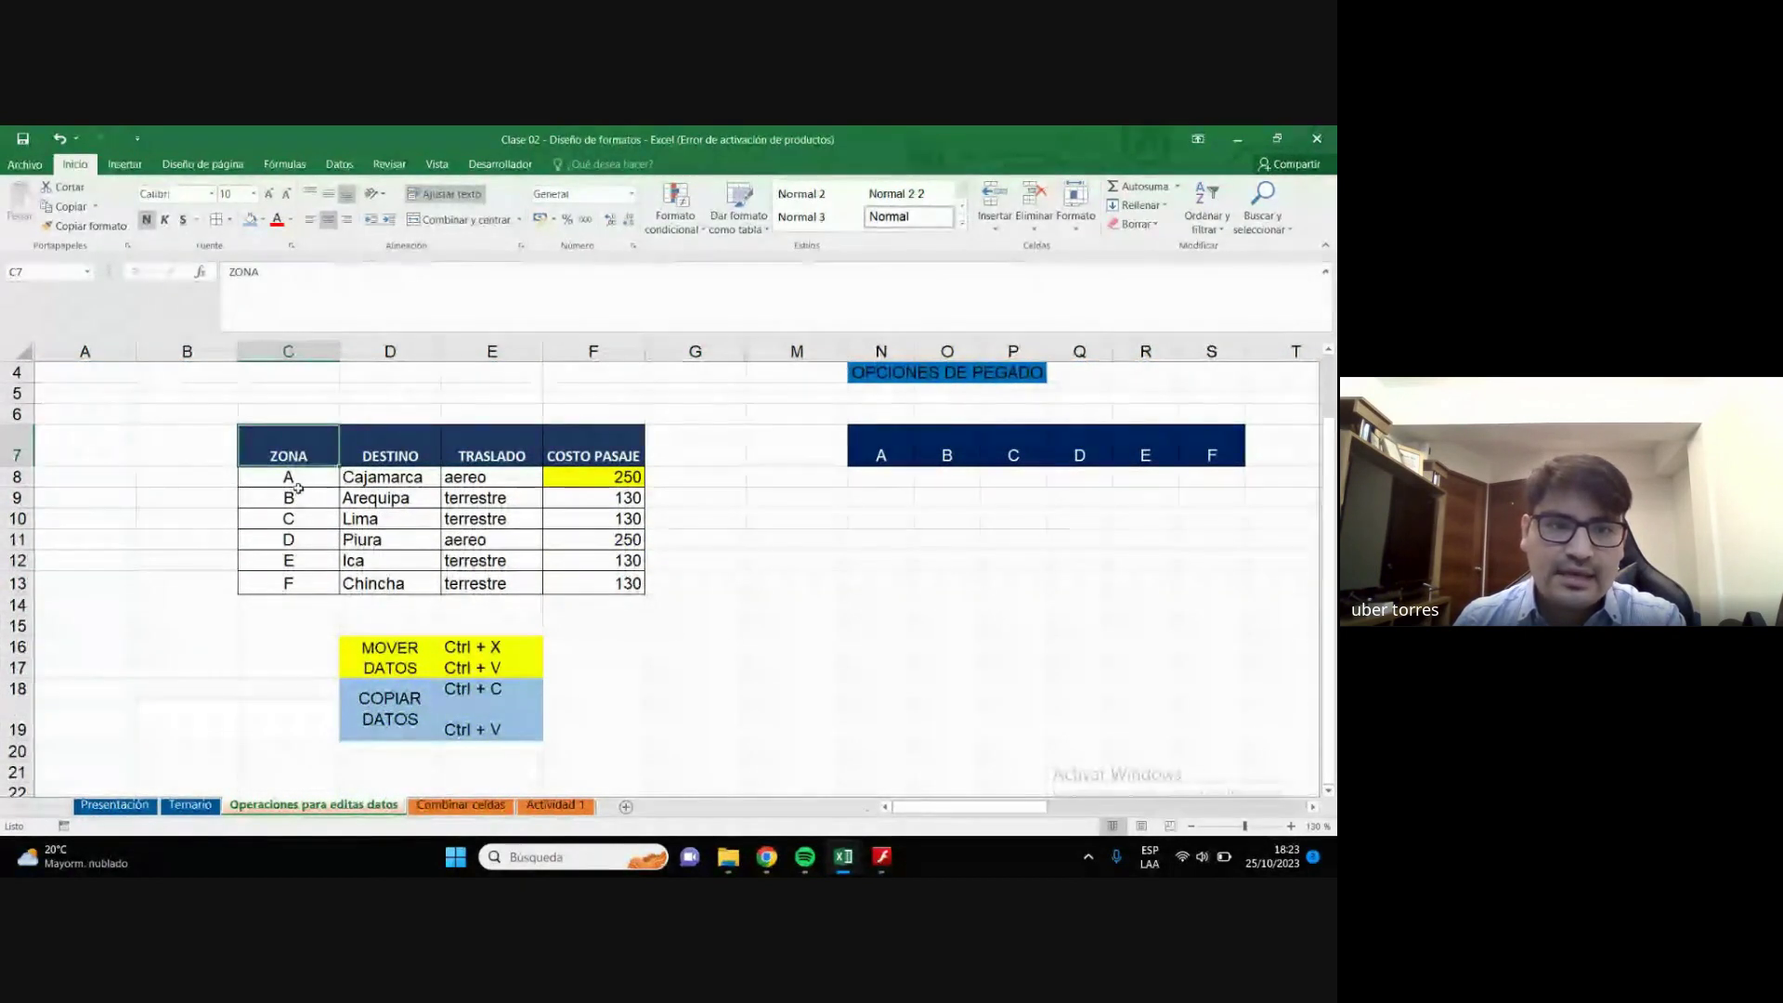
click(293, 479)
click(310, 502)
click(306, 518)
click(299, 540)
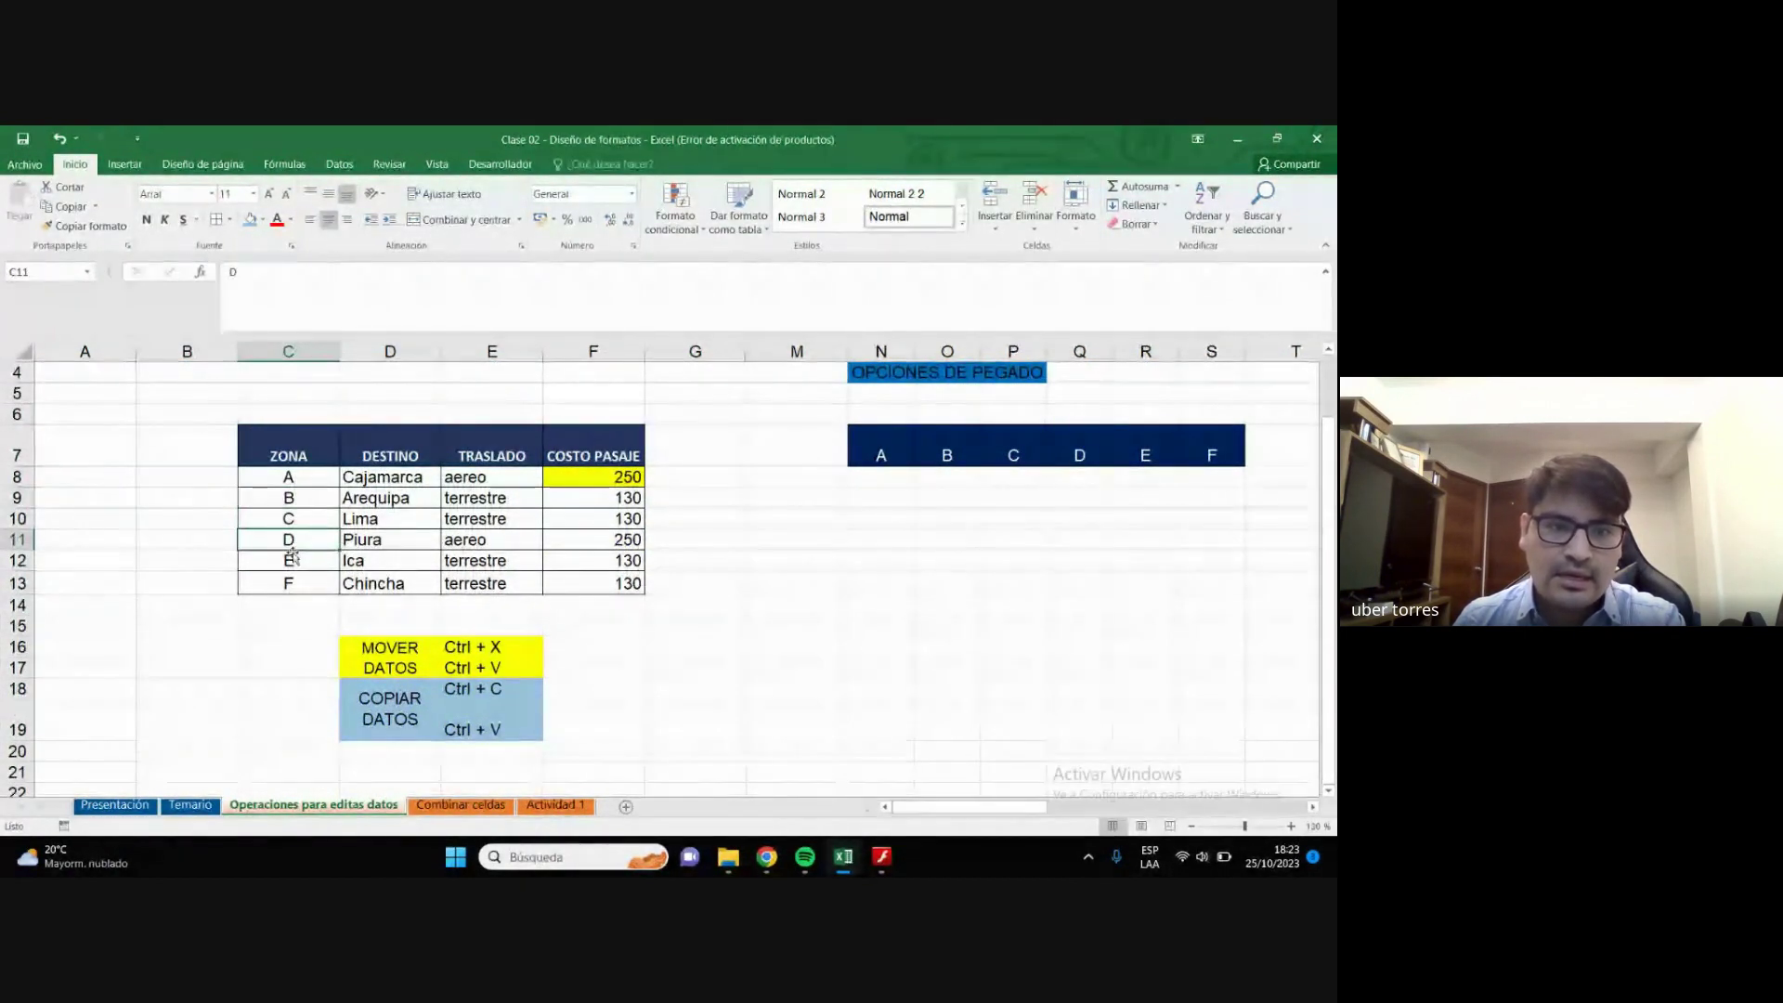
click(294, 560)
click(289, 584)
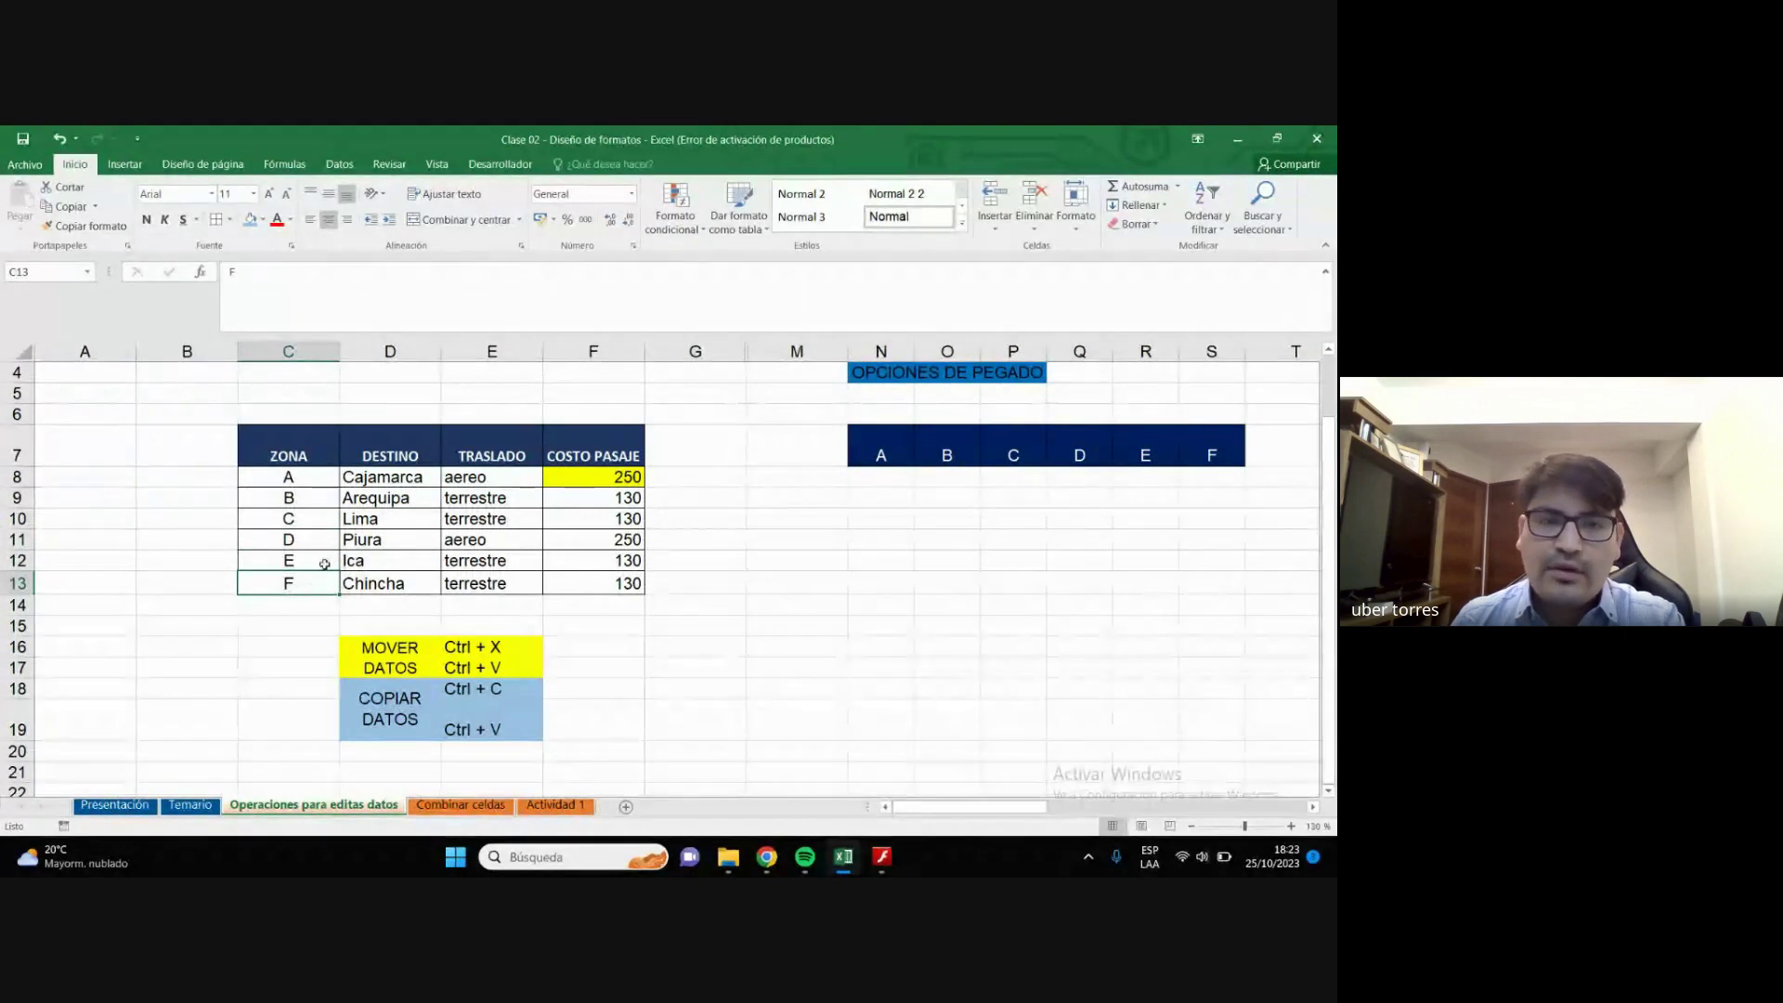
click(302, 455)
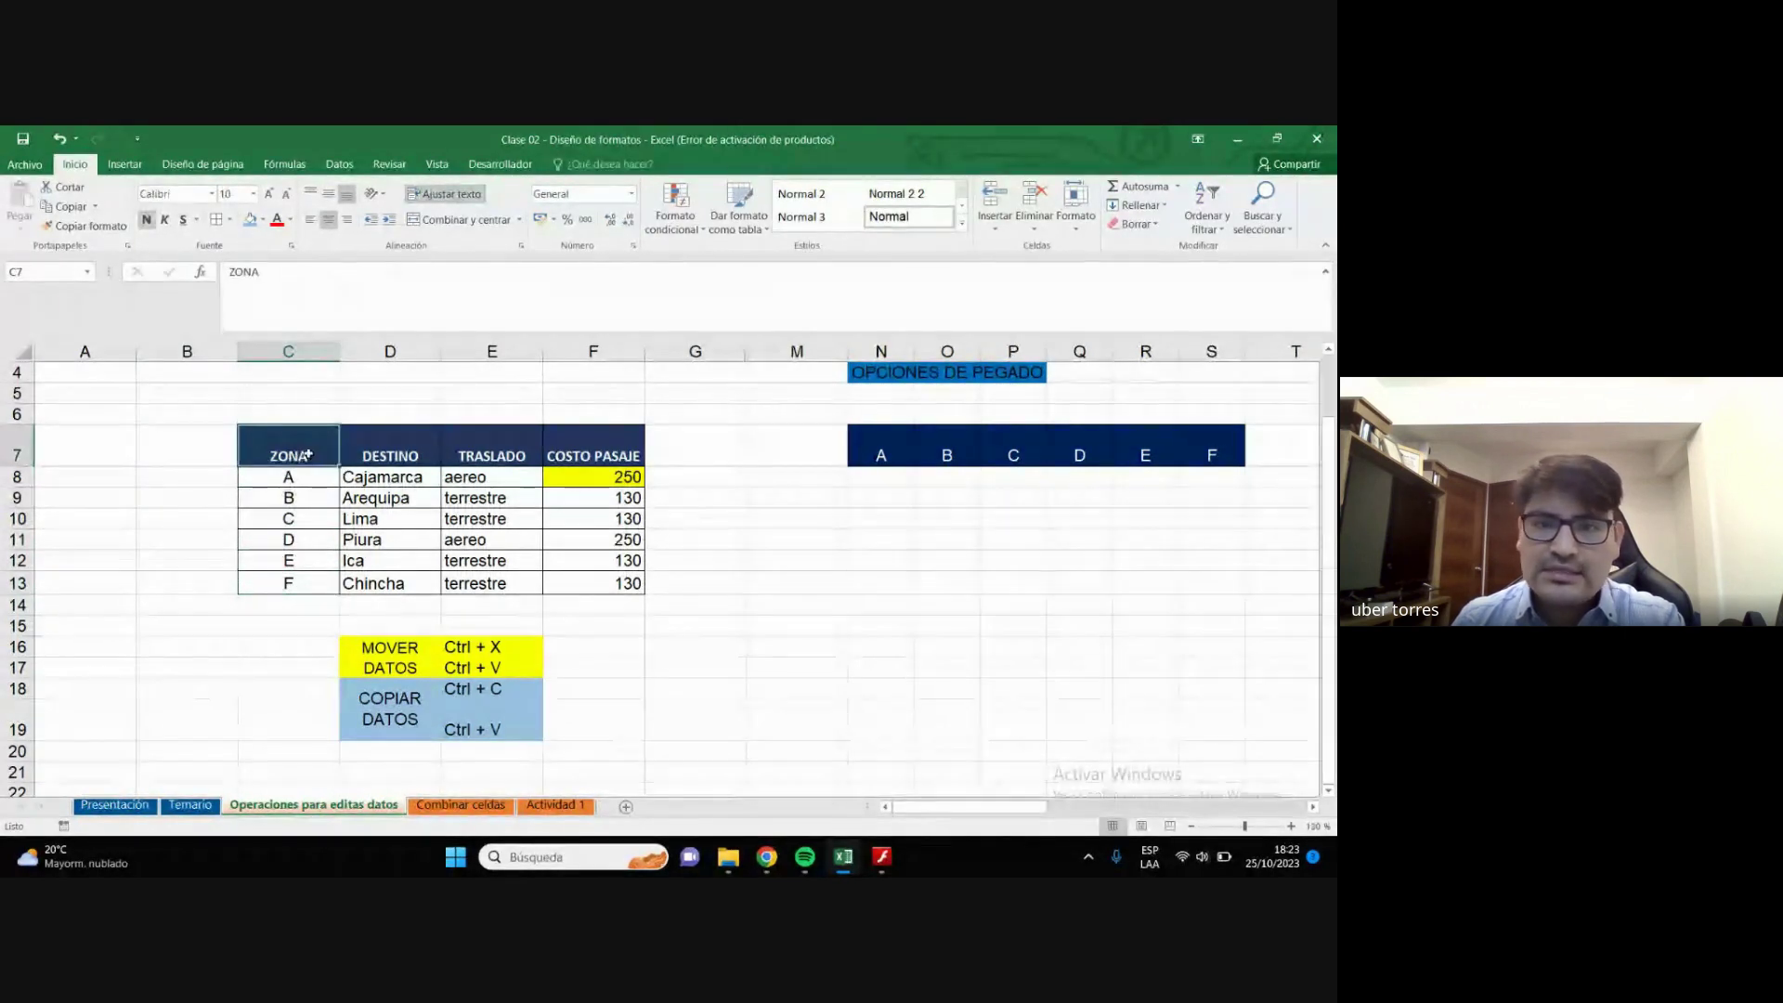
click(824, 446)
Enter the ZONA header in M7 and check the A–F headers in N7:S7.
text(ZONA)
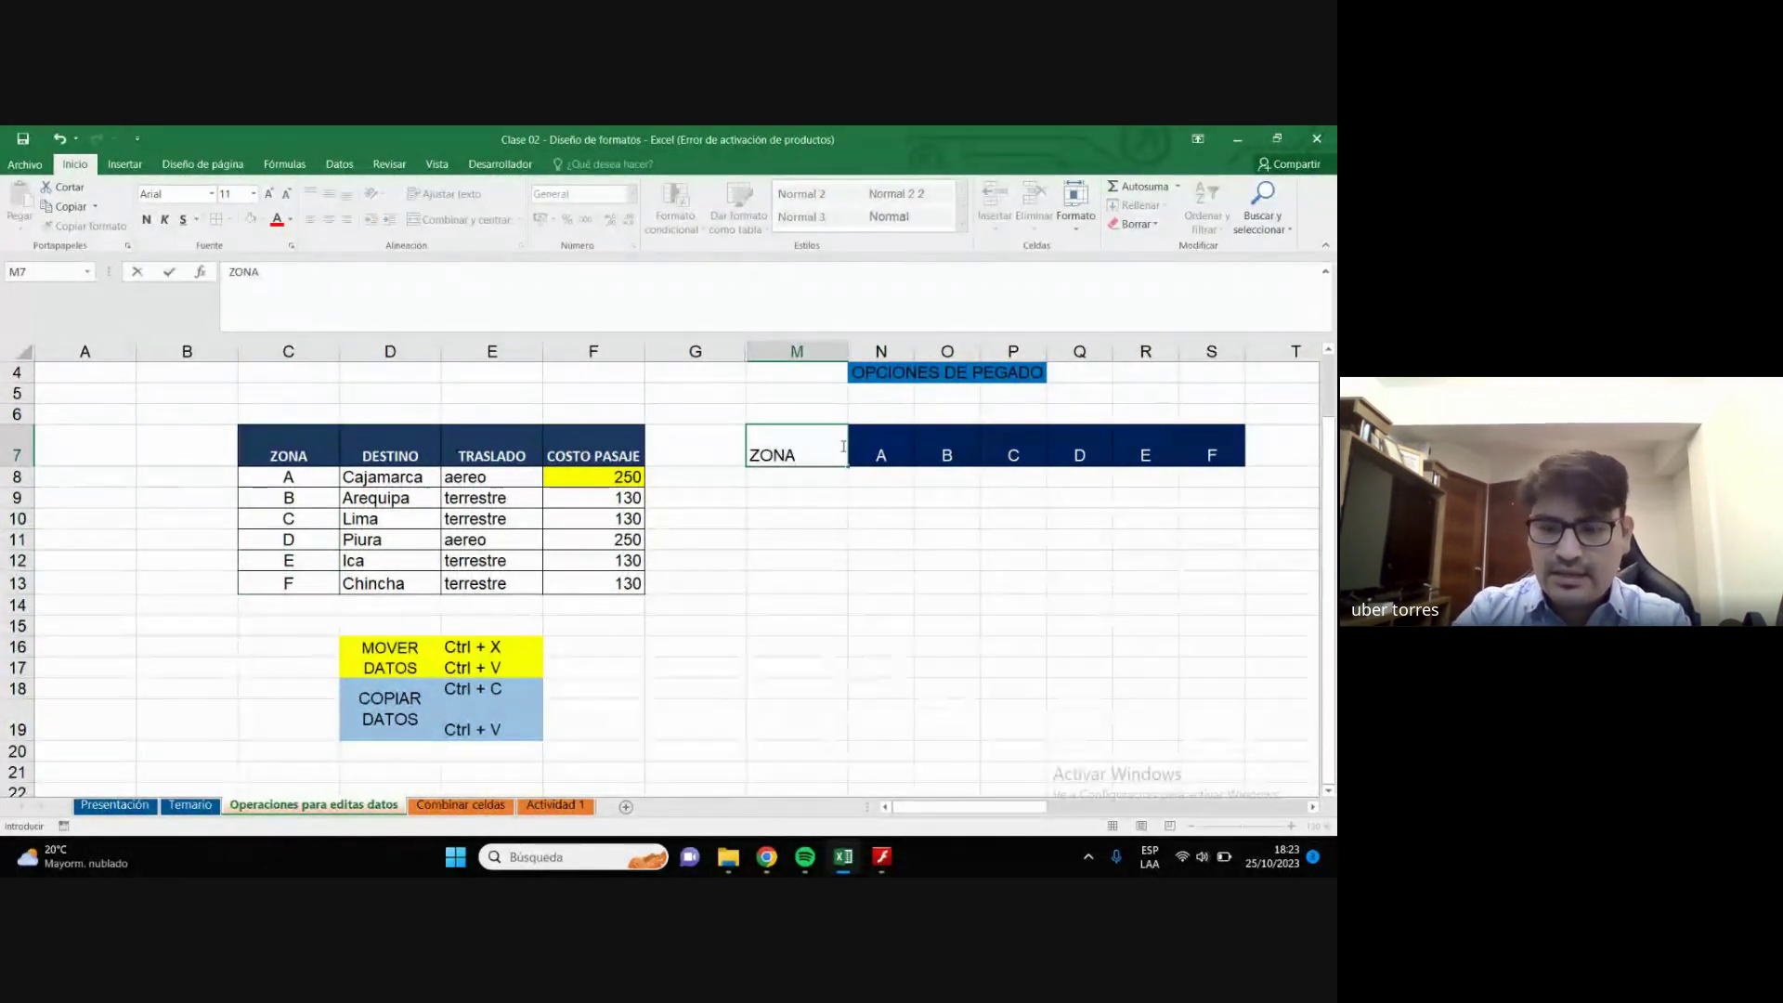
key(Return)
click(929, 520)
click(816, 446)
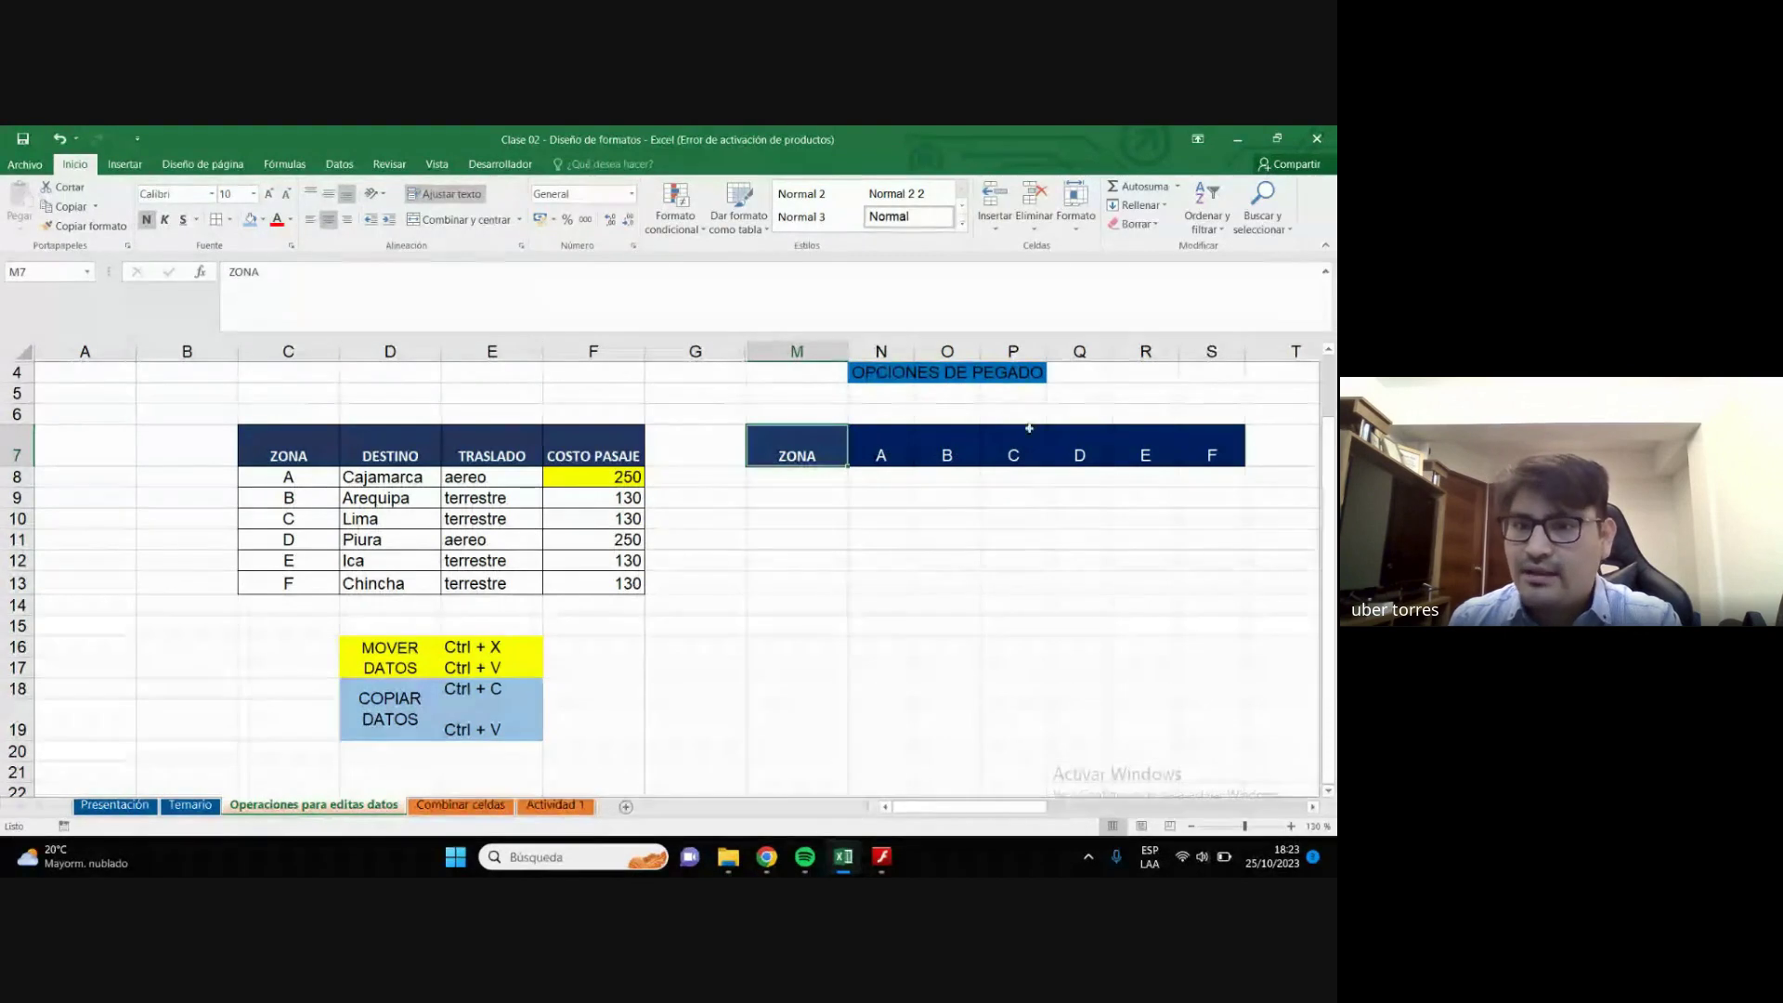
click(883, 453)
click(929, 453)
click(1012, 457)
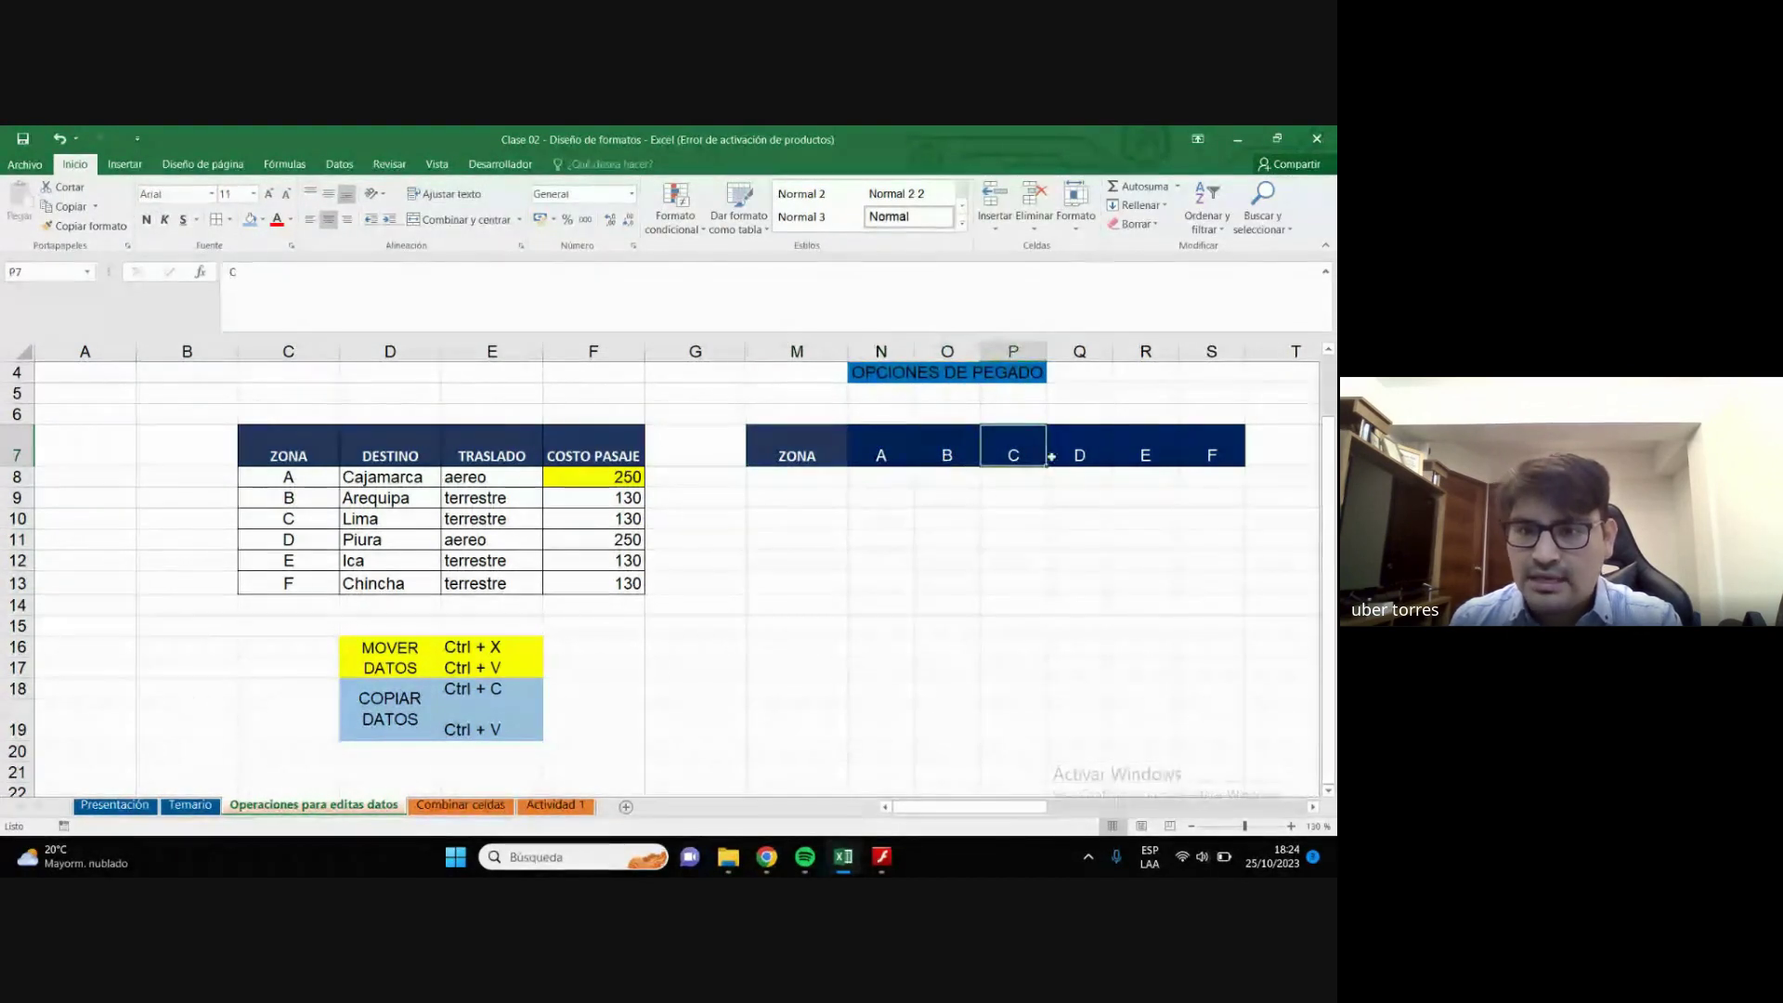
click(1077, 457)
click(1145, 457)
click(1202, 461)
click(970, 501)
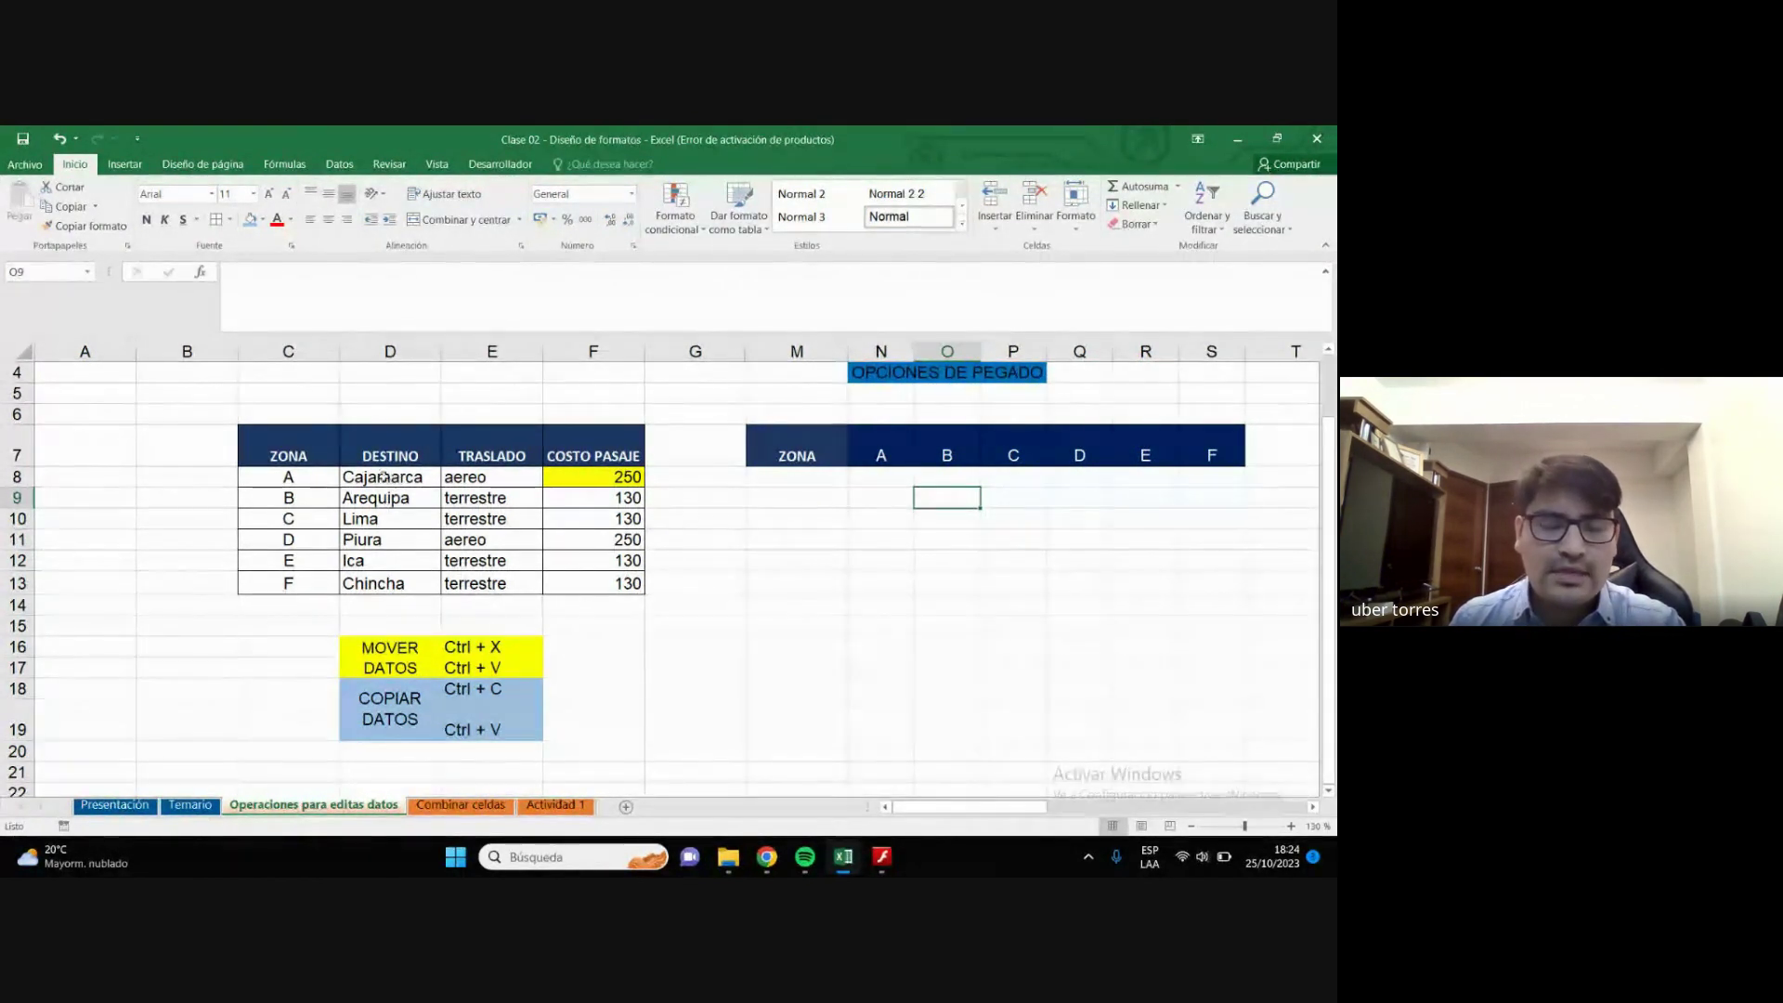
Paste a copy of the DESTINO column D7:D13 at N11 and widen column N to fit.
drag(390, 457, 404, 580)
key(ctrl+c)
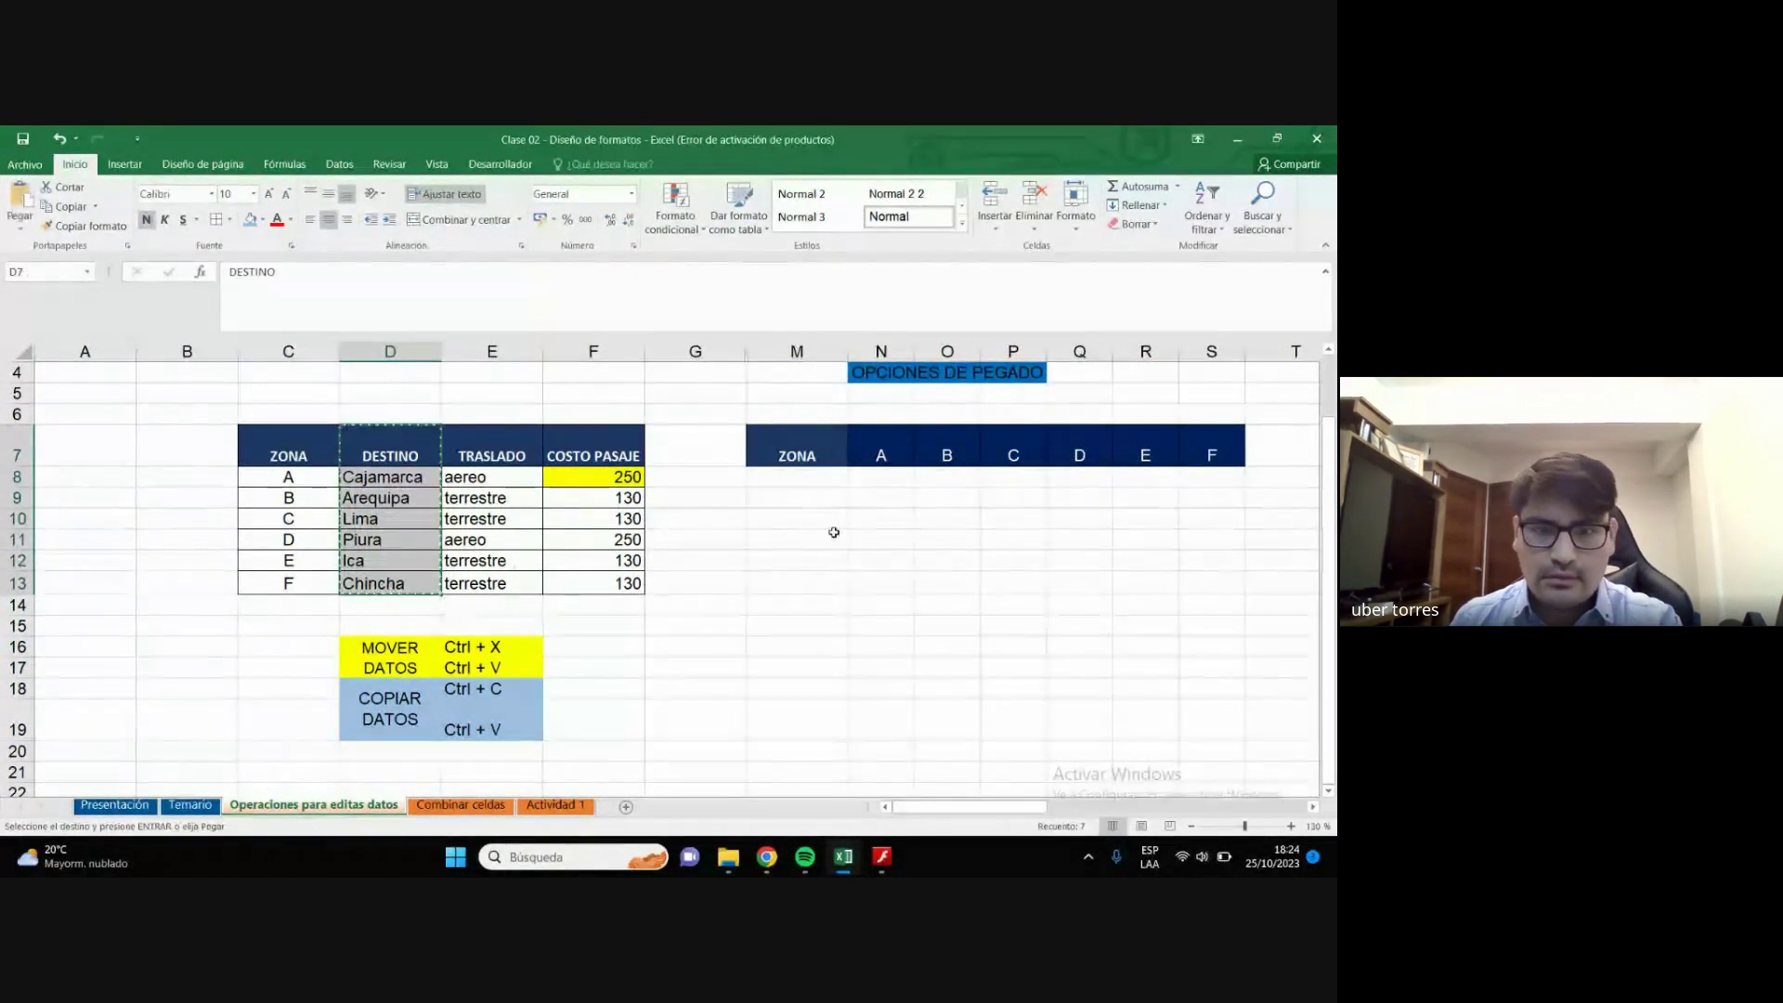
click(878, 537)
key(ctrl+v)
click(984, 583)
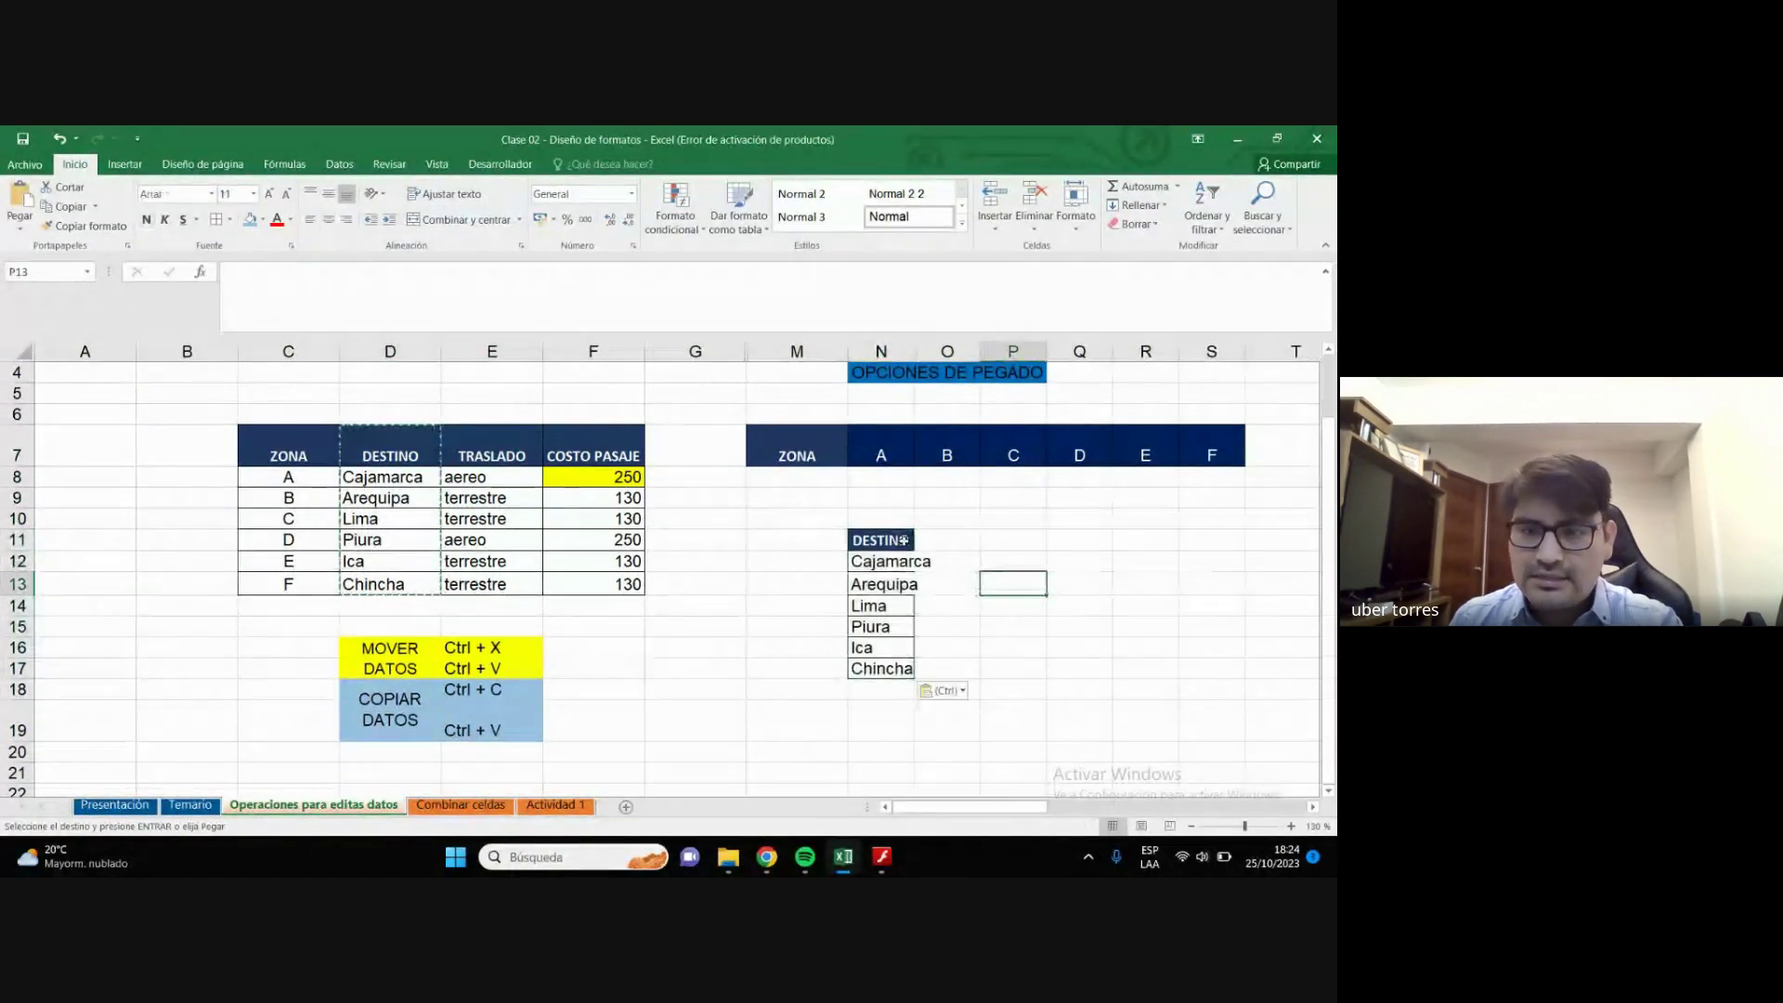
drag(915, 351, 953, 351)
click(956, 640)
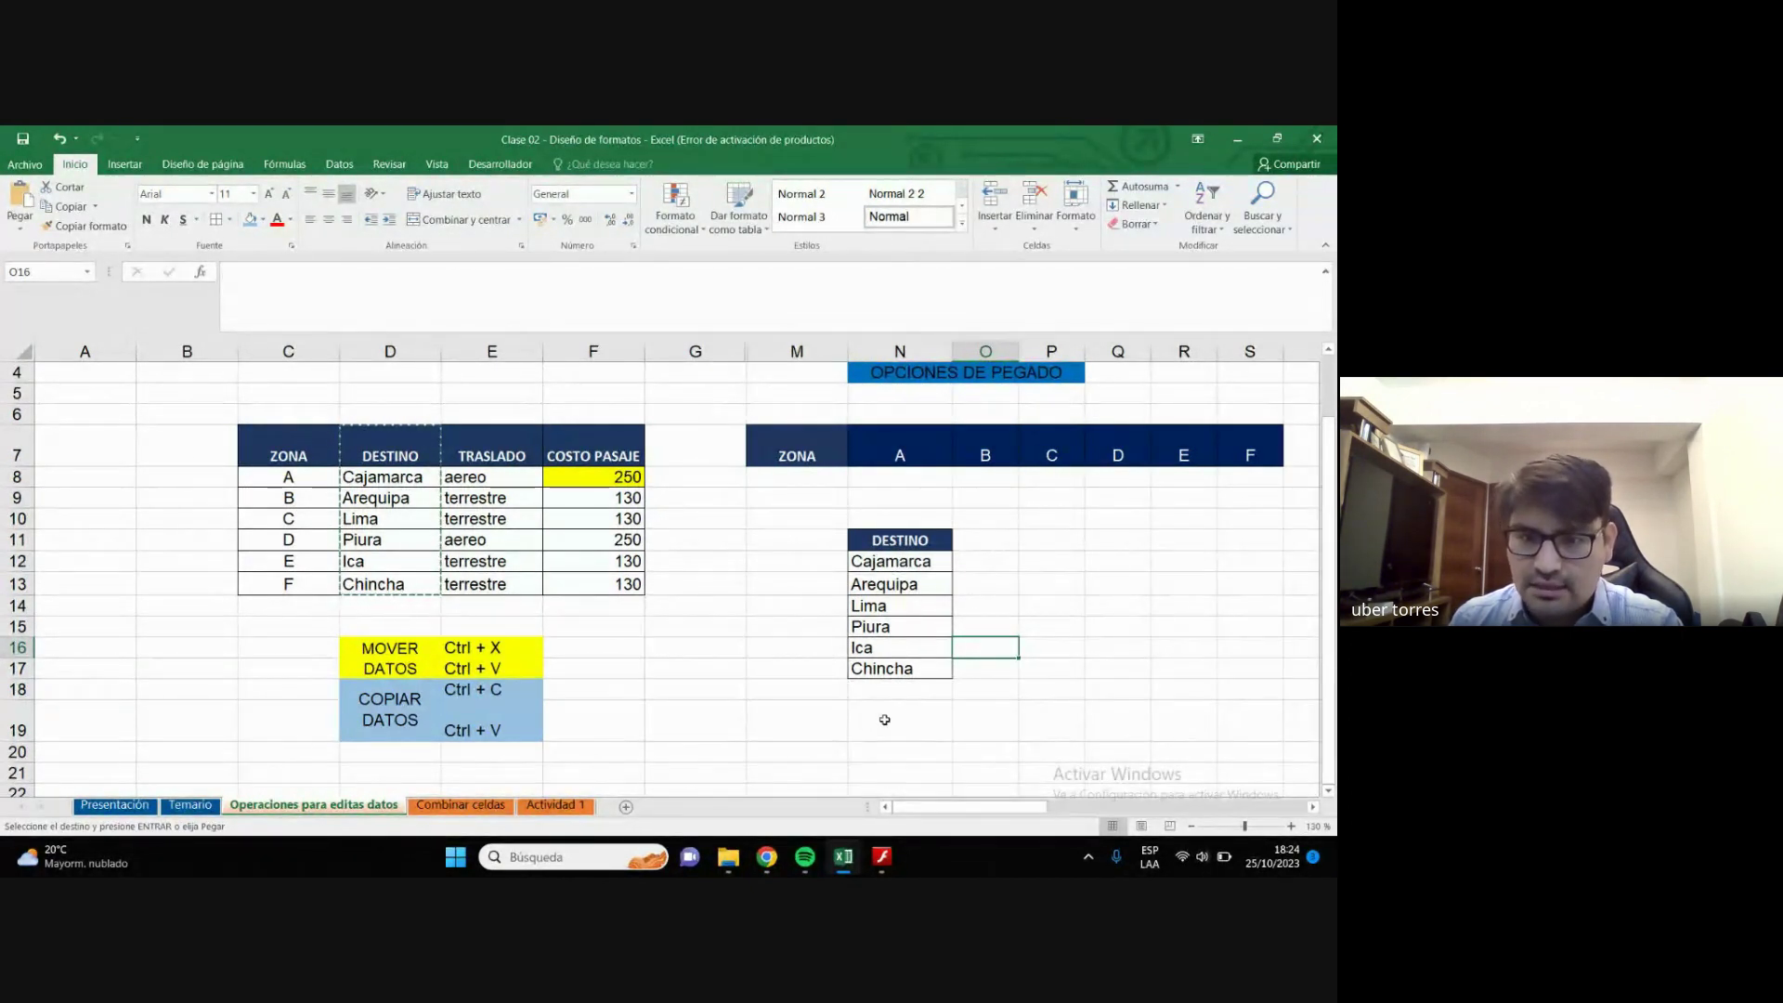
click(900, 540)
key(ctrl+c)
Paste the DESTINO label into M19 and enter Cajamarca, arequipa, lima and piura across N19:Q19.
click(804, 719)
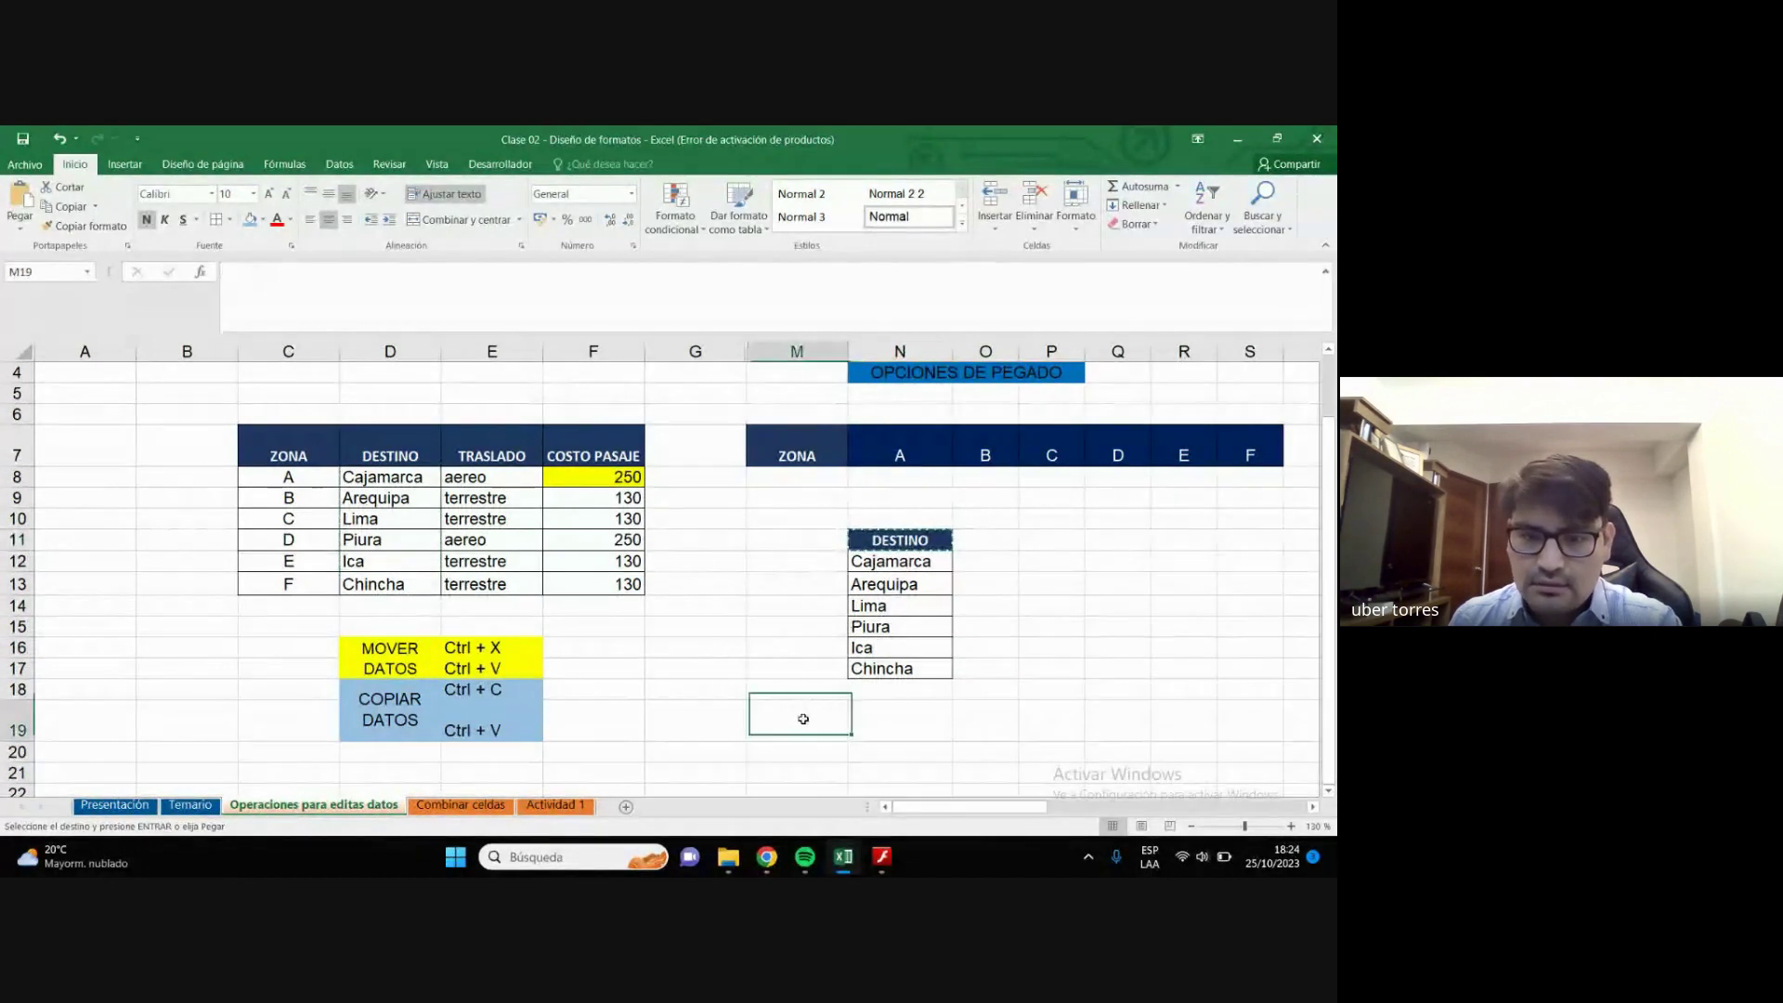
key(ctrl+v)
click(899, 717)
scroll(902, 665, down, 1)
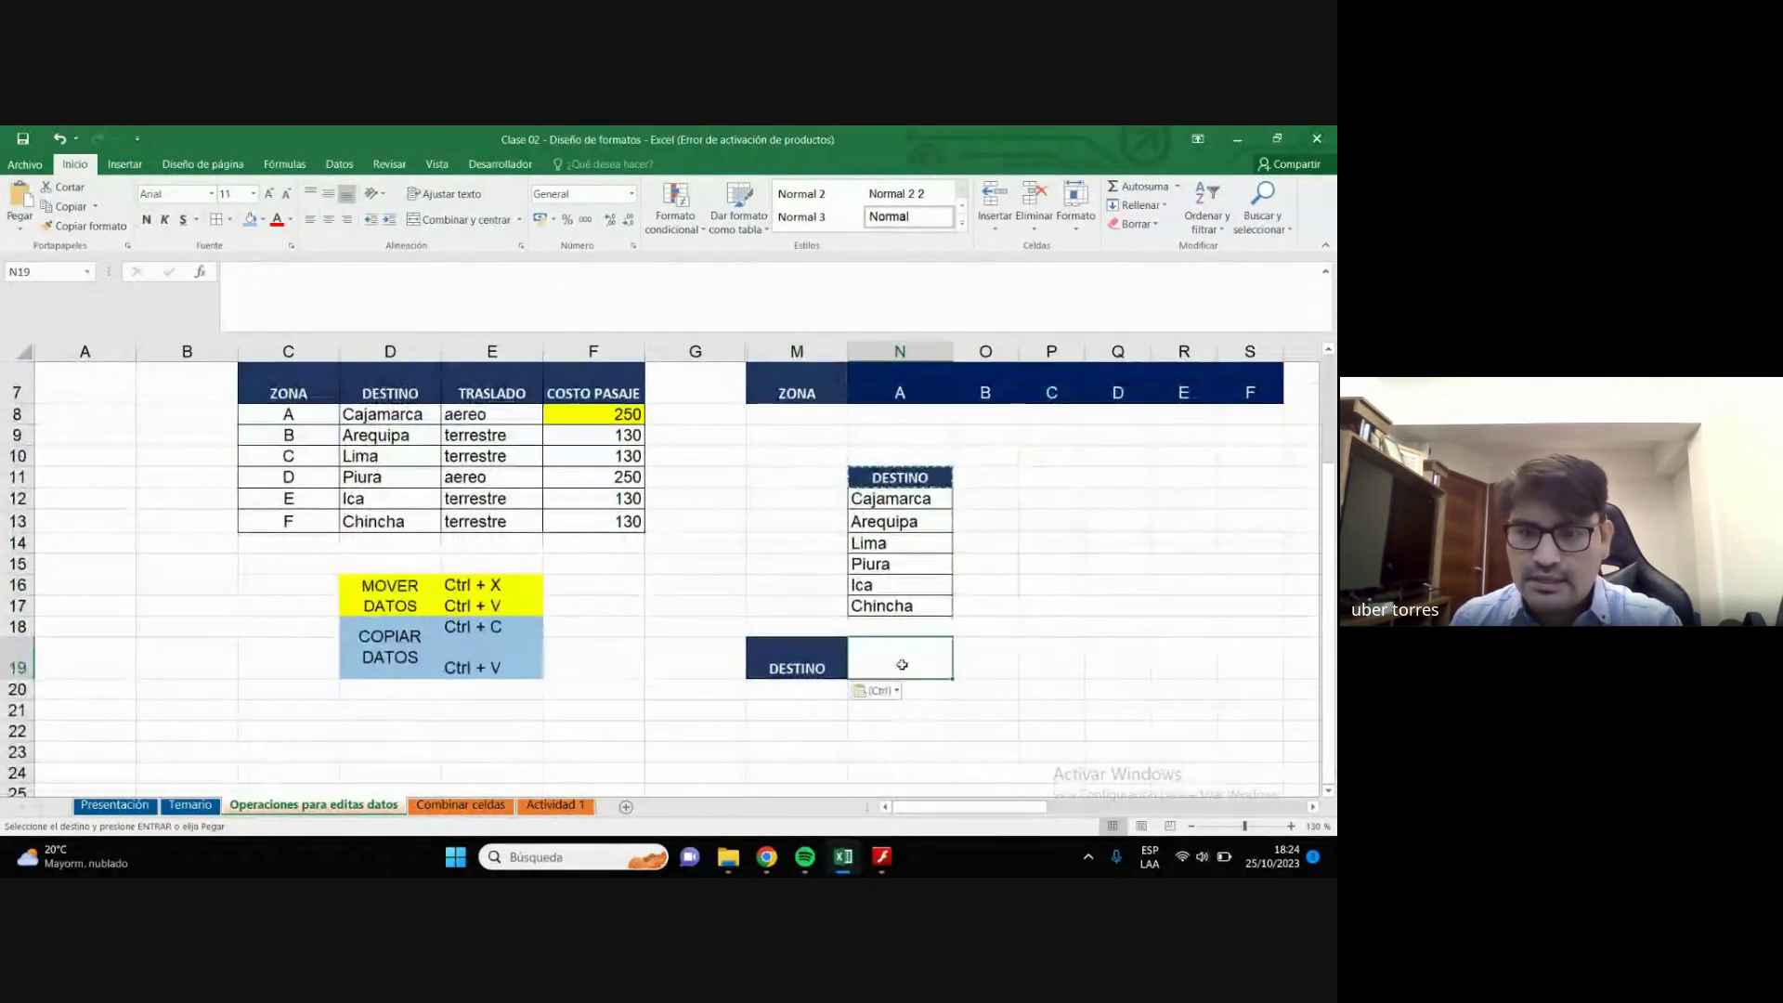
text(CAJAM)
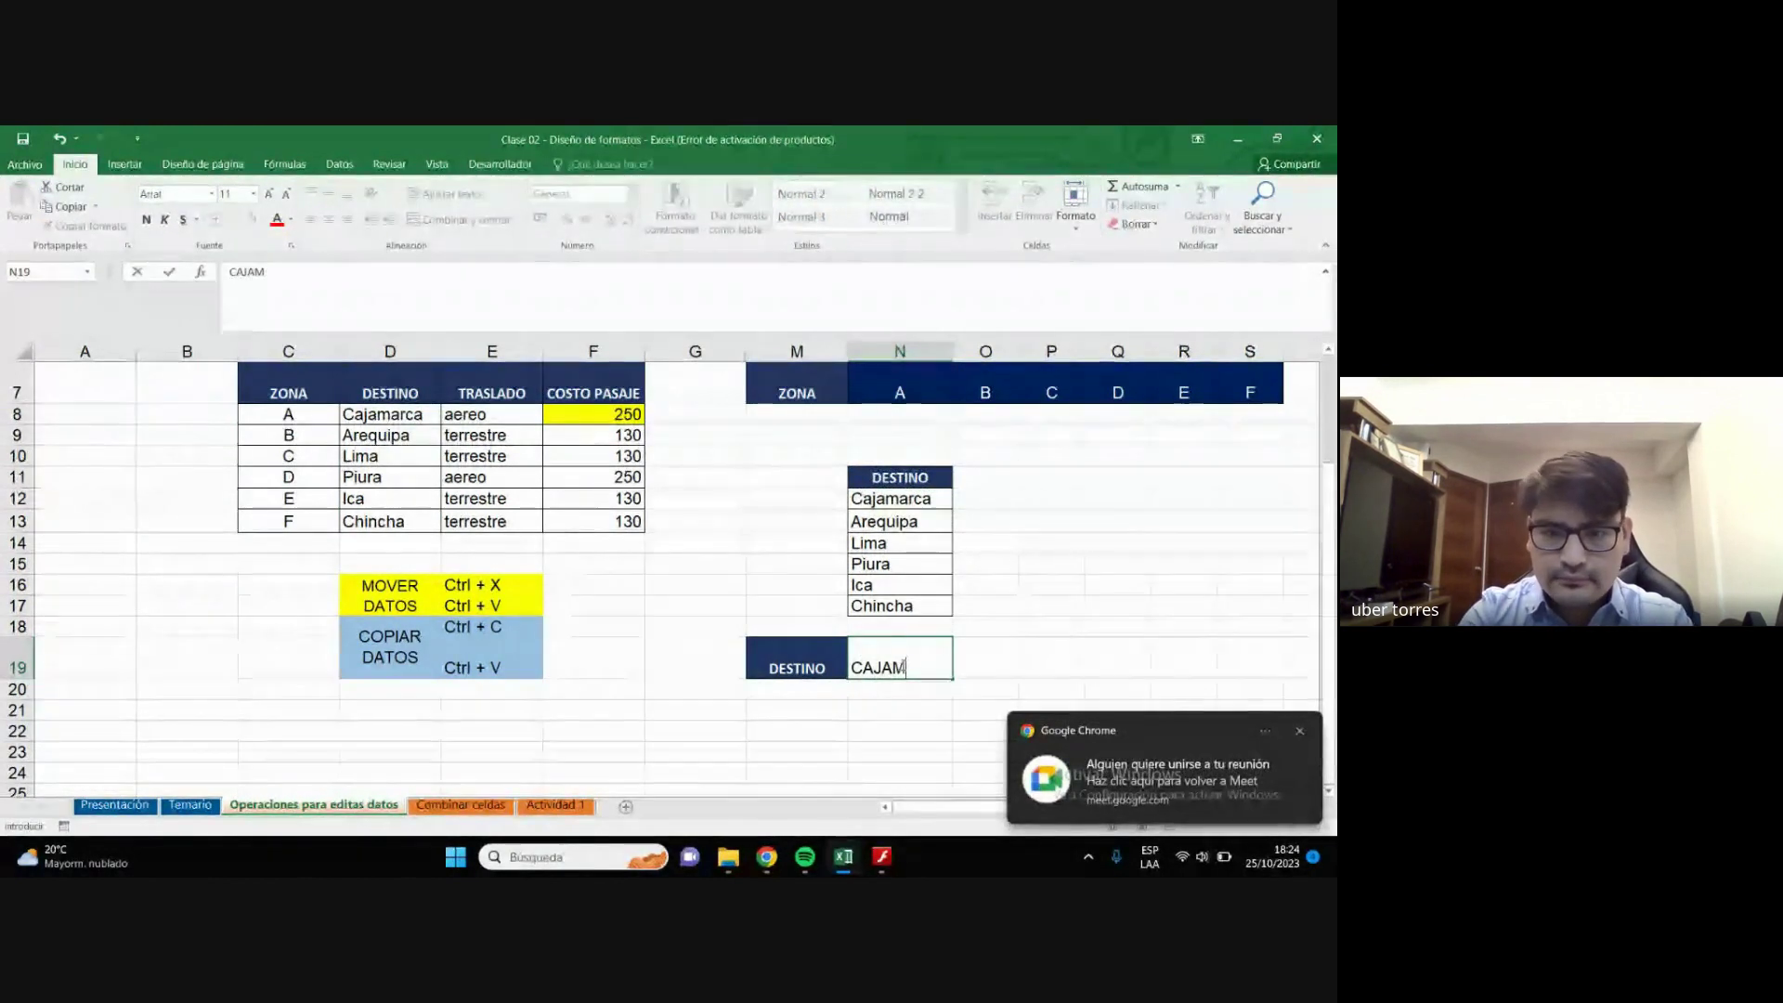
key(BackSpace)
key(BackSpace)
key(BackSpace)
key(Caps_Lock)
text(ajamarca)
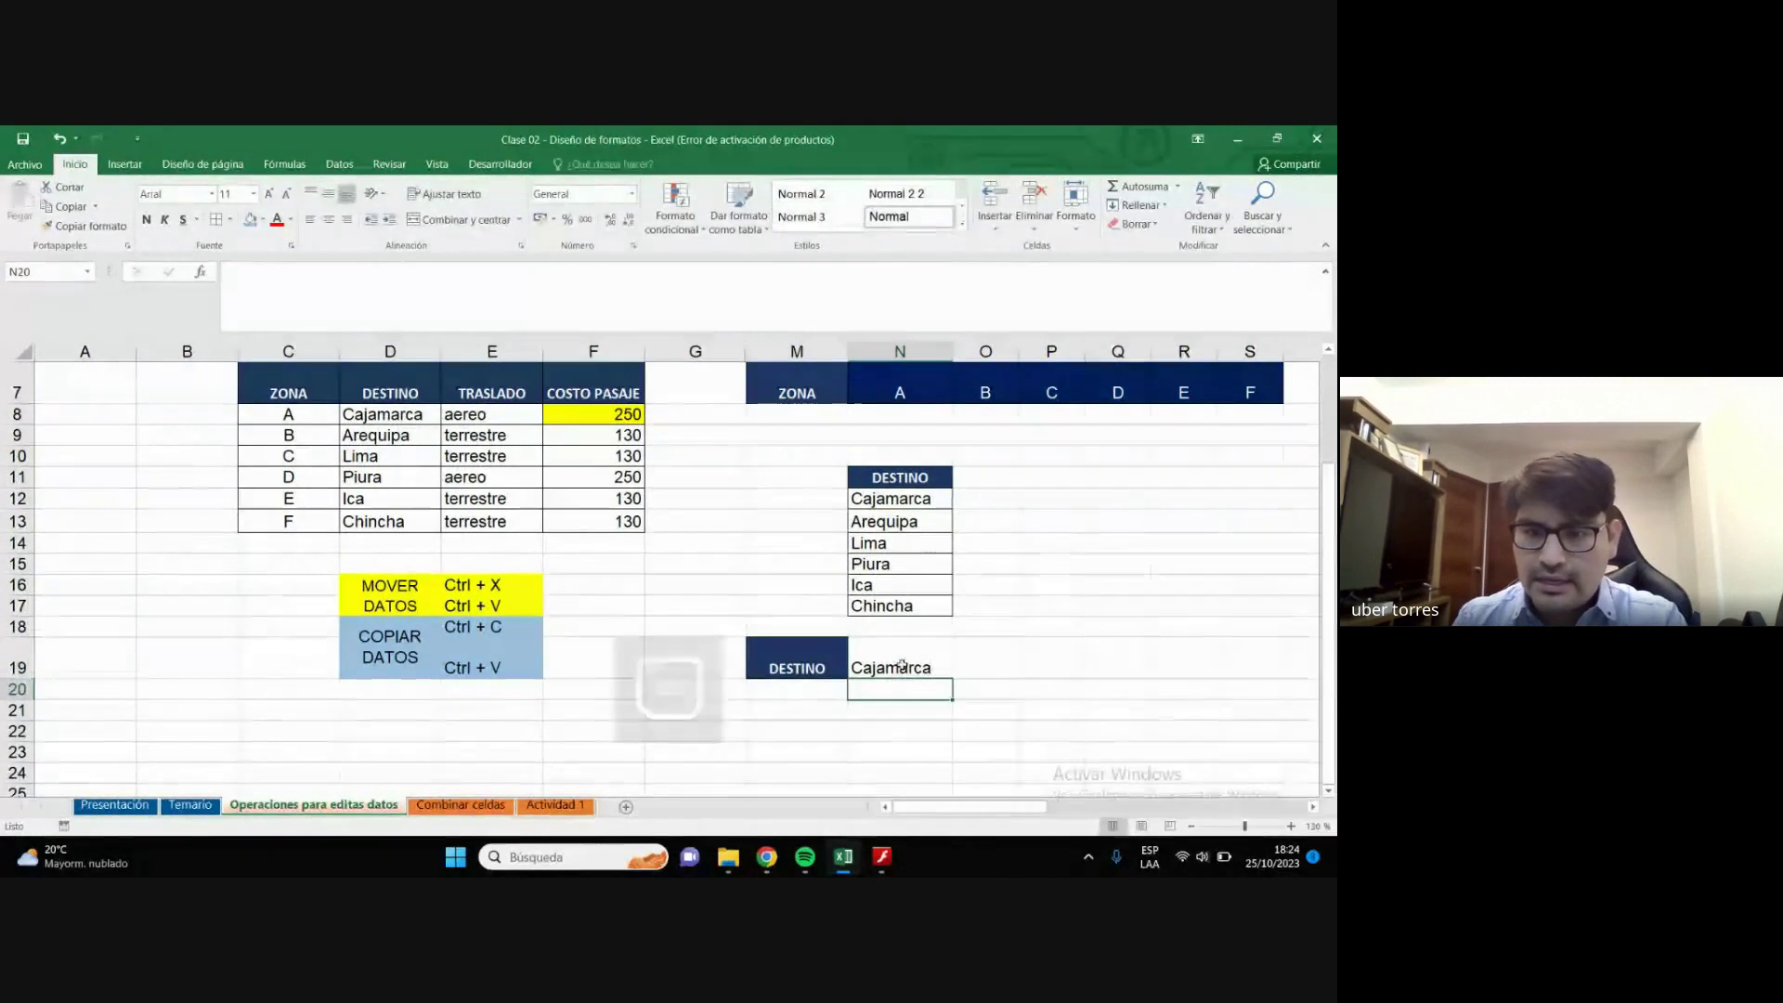
click(981, 665)
text(arequipa)
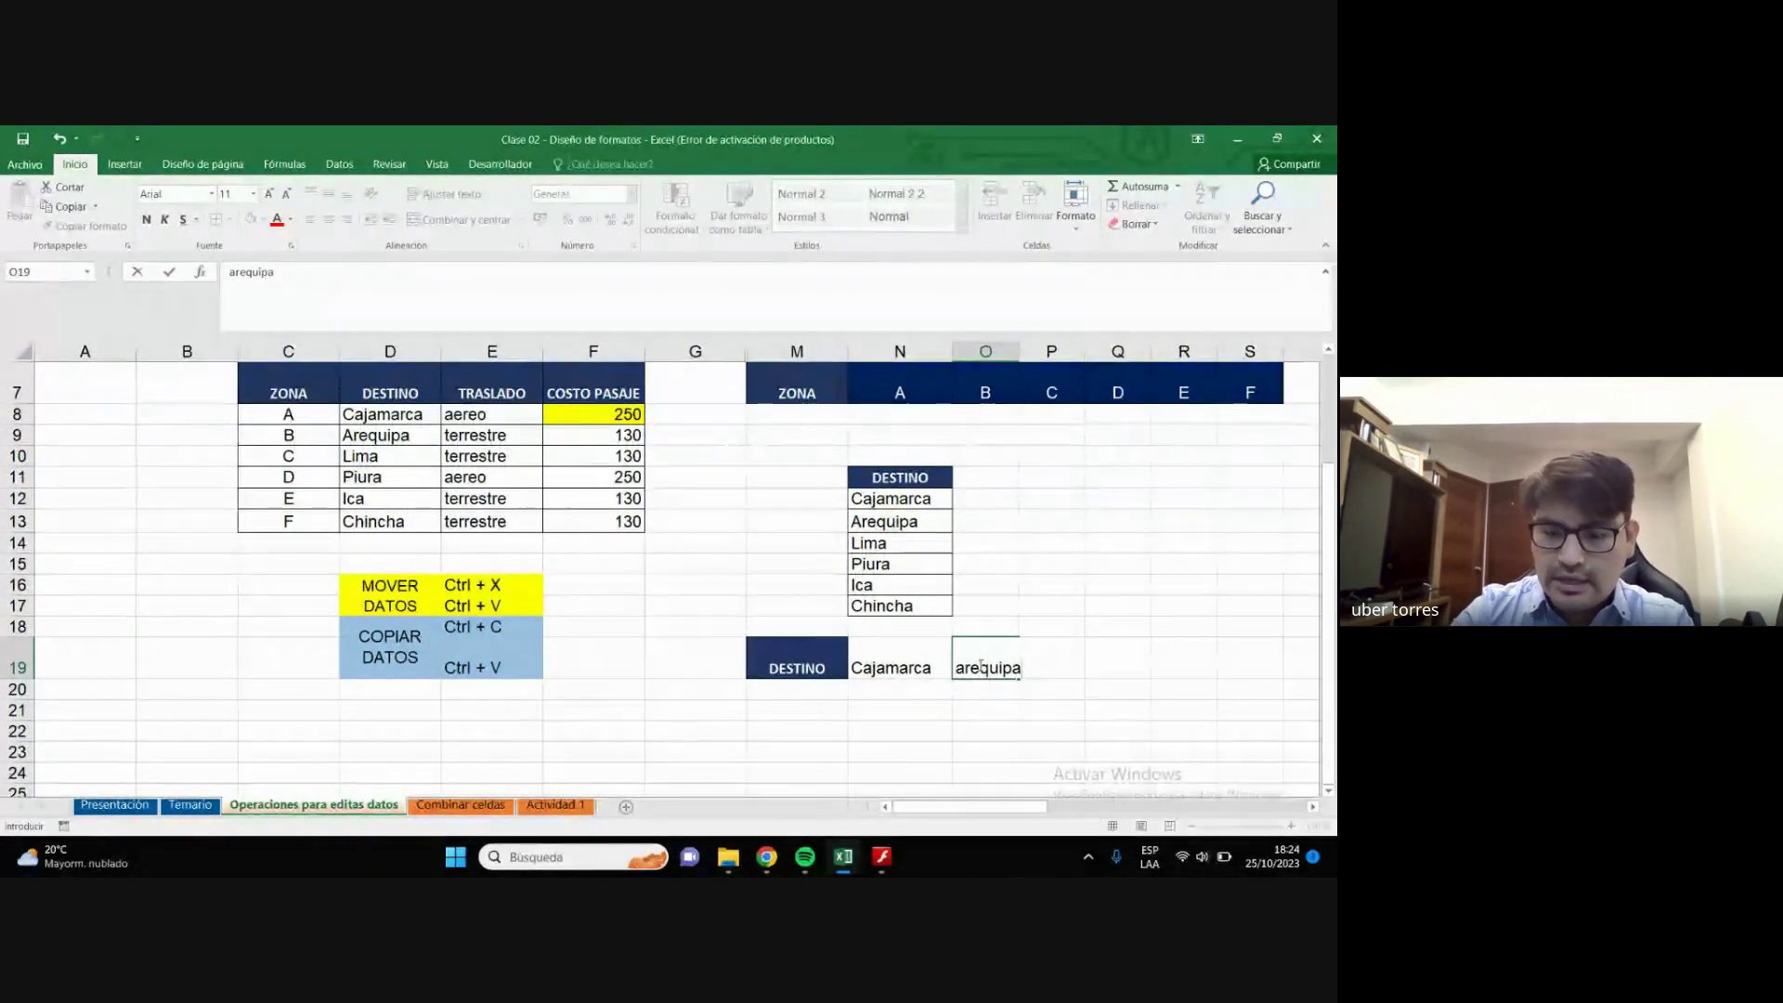
key(Tab)
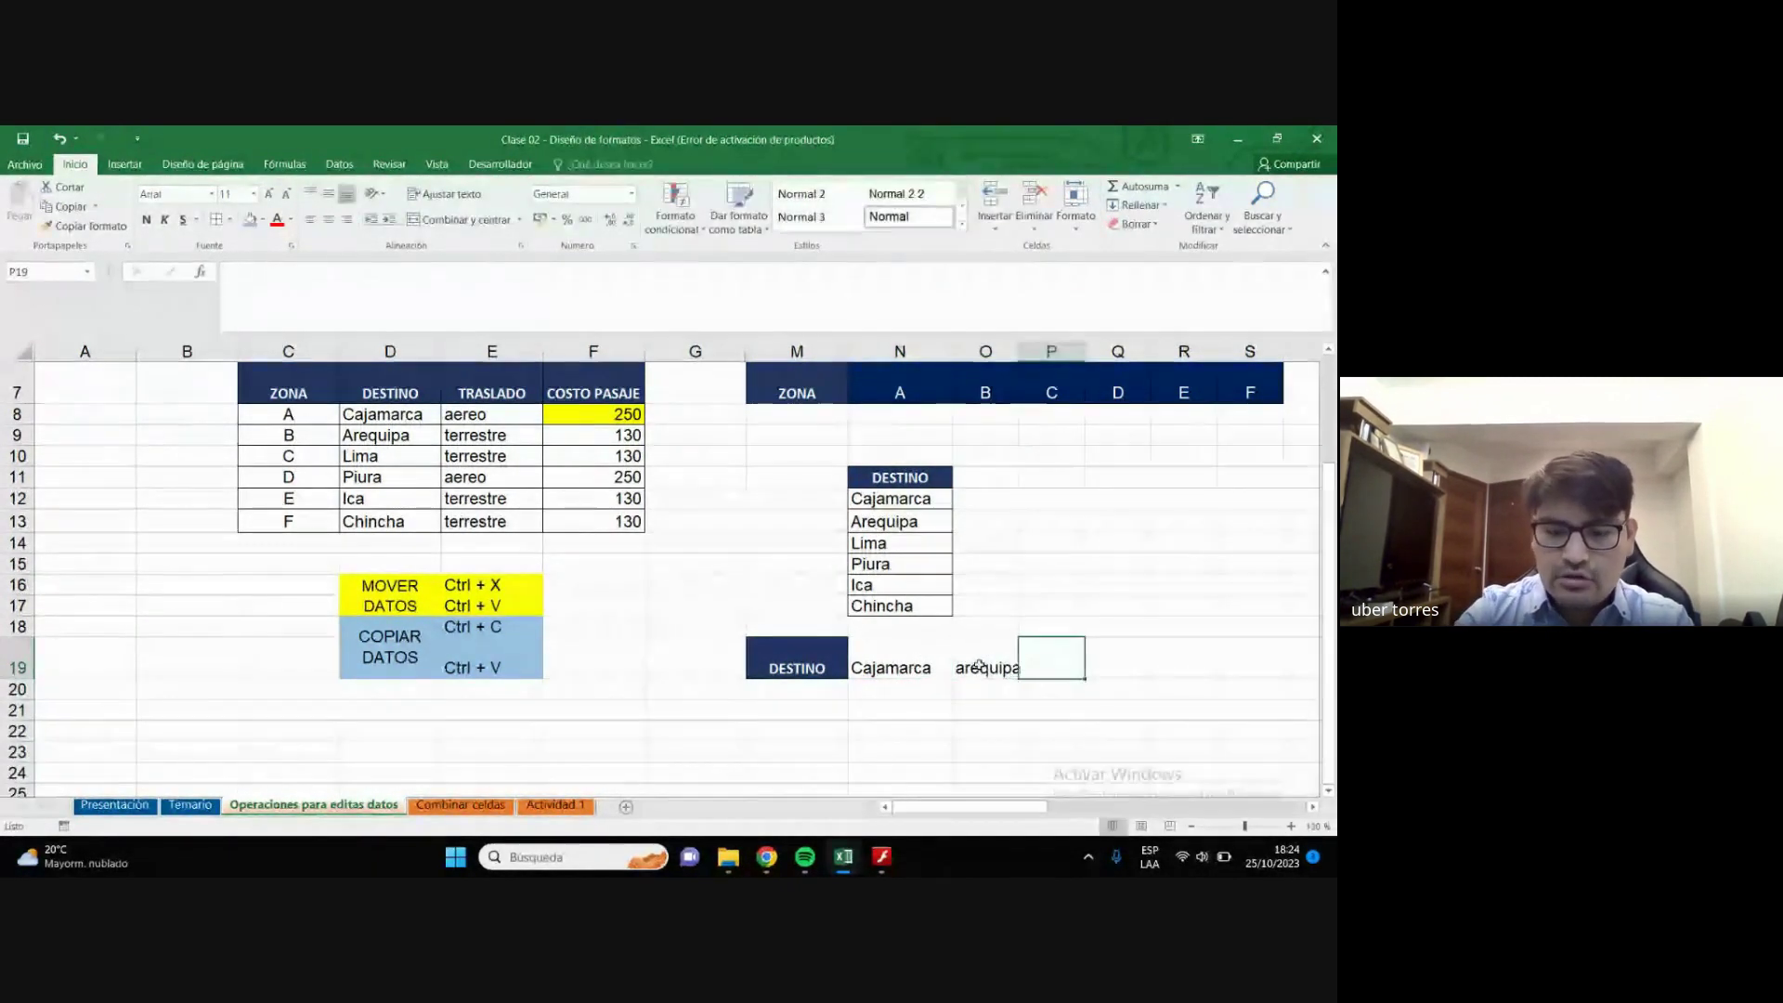
text(lima)
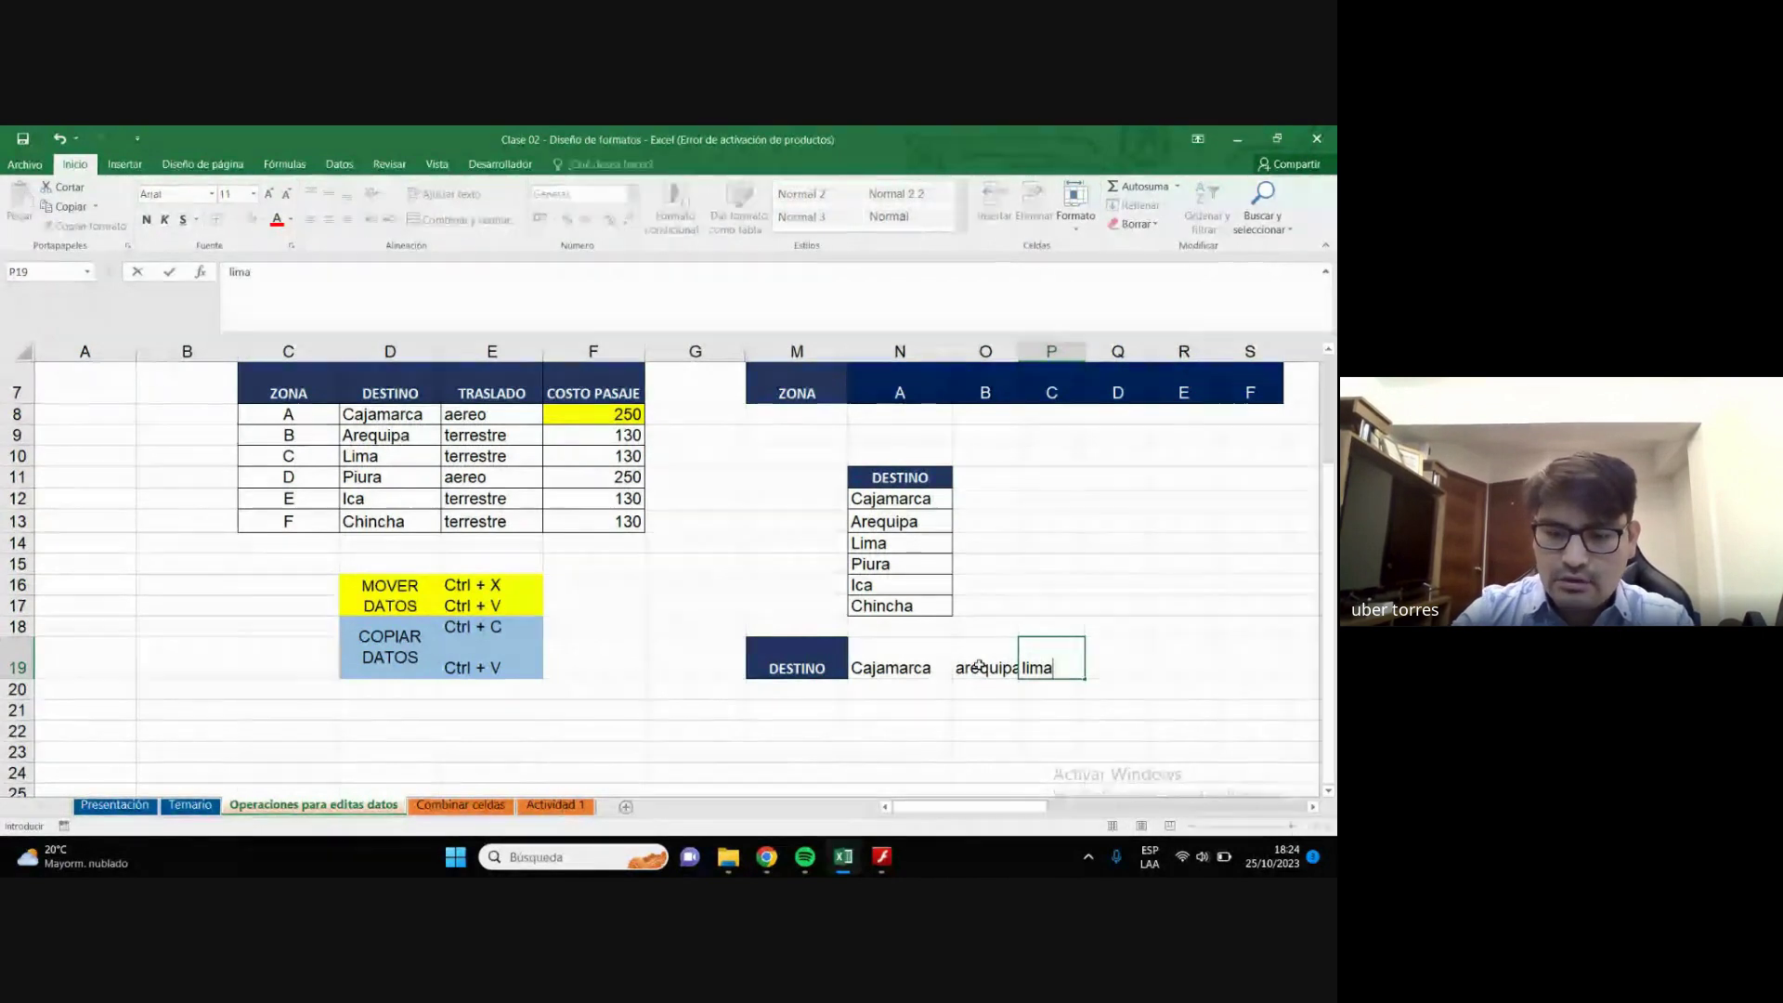
key(Tab)
text(p)
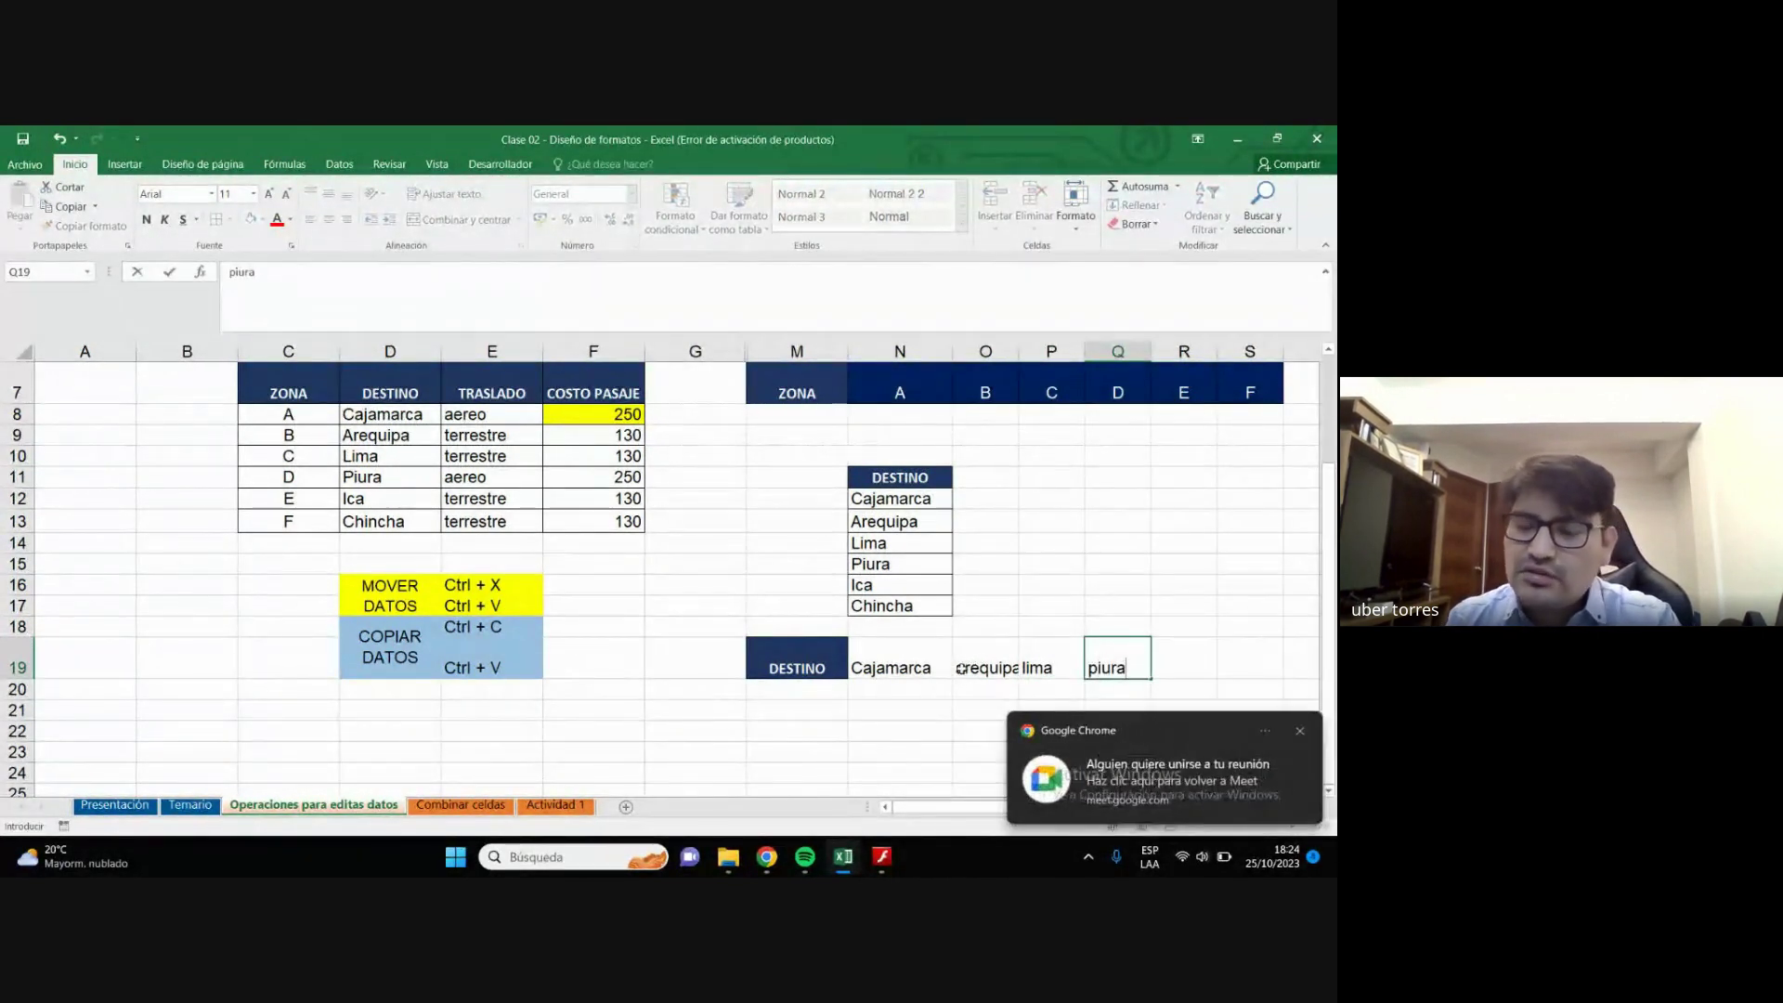
click(880, 712)
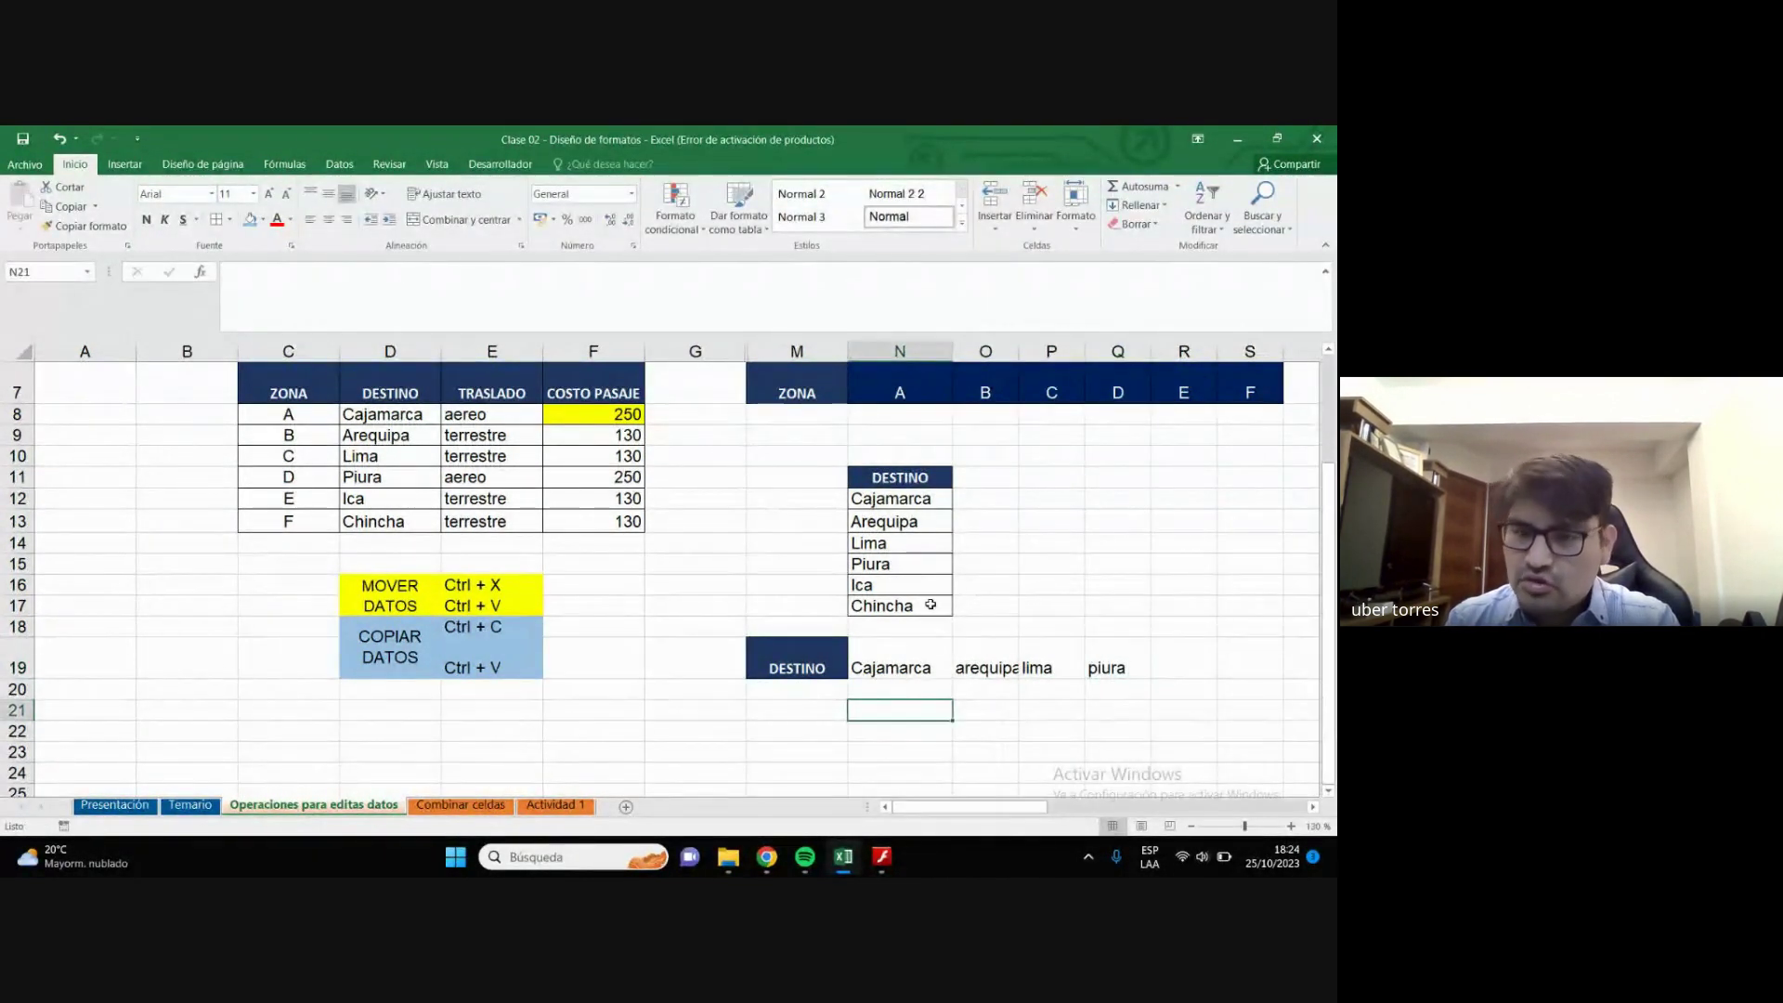
Select the DESTINO list and the row 19 entries to check each destination.
click(911, 664)
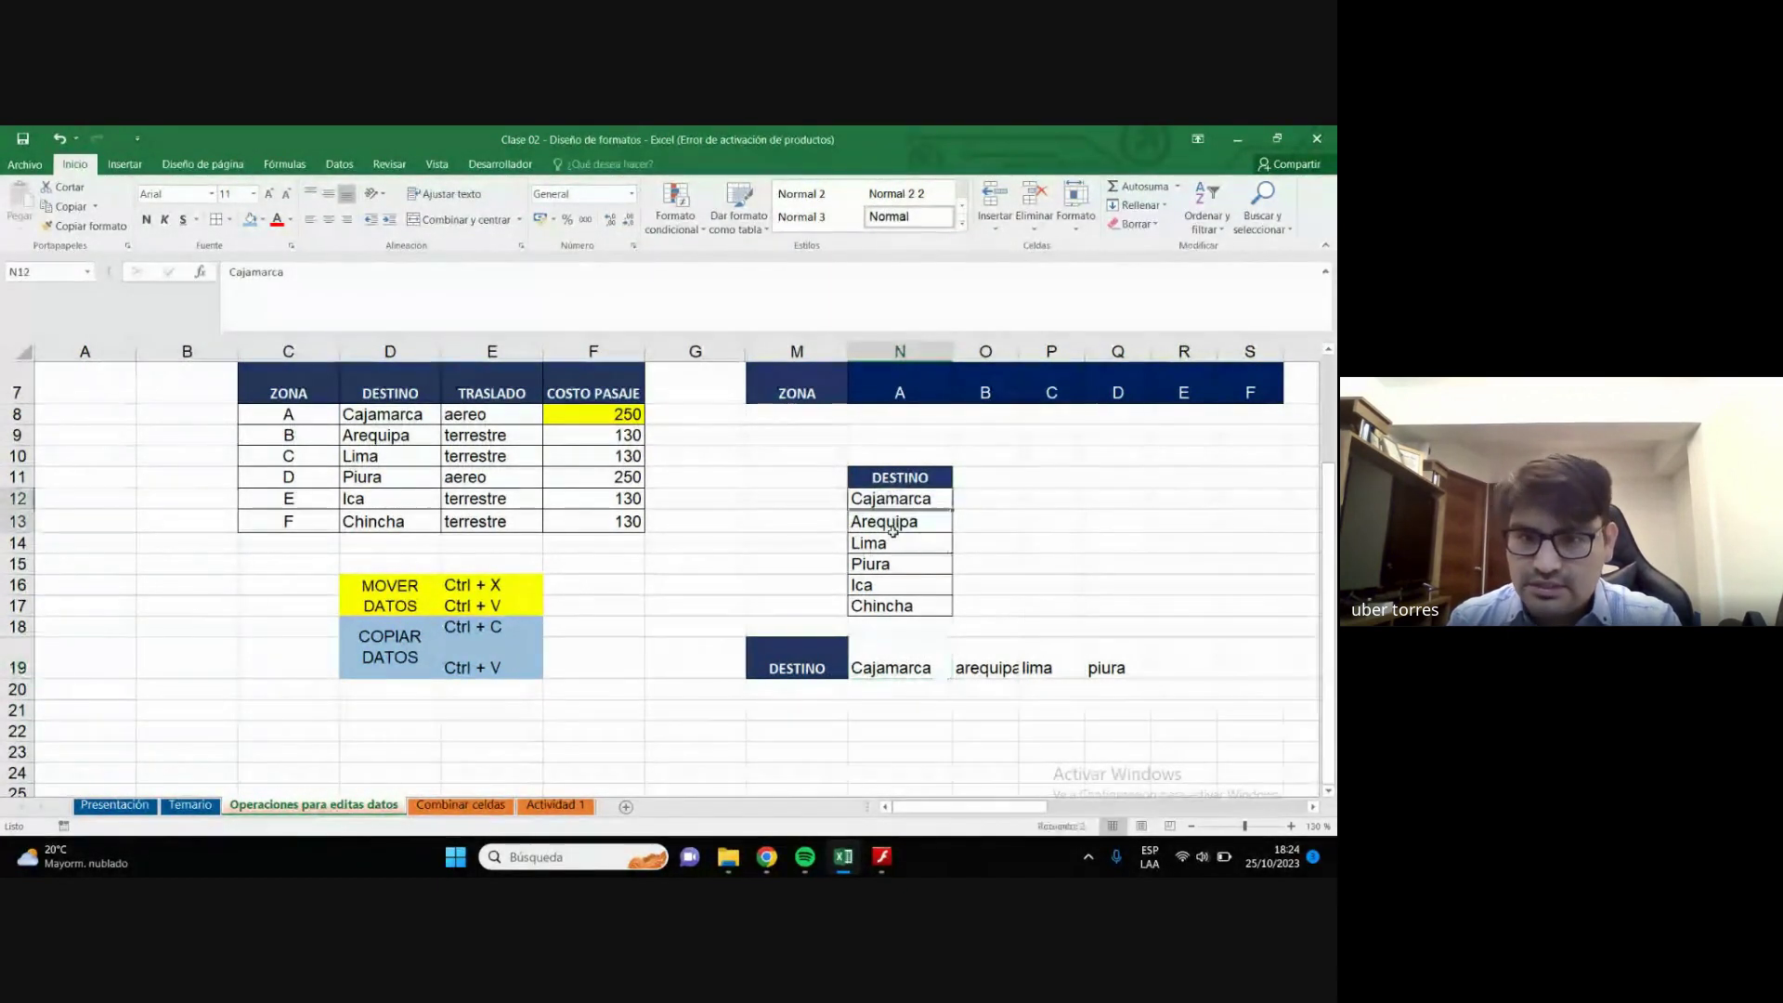
drag(882, 498, 919, 605)
click(1049, 543)
drag(900, 477, 917, 605)
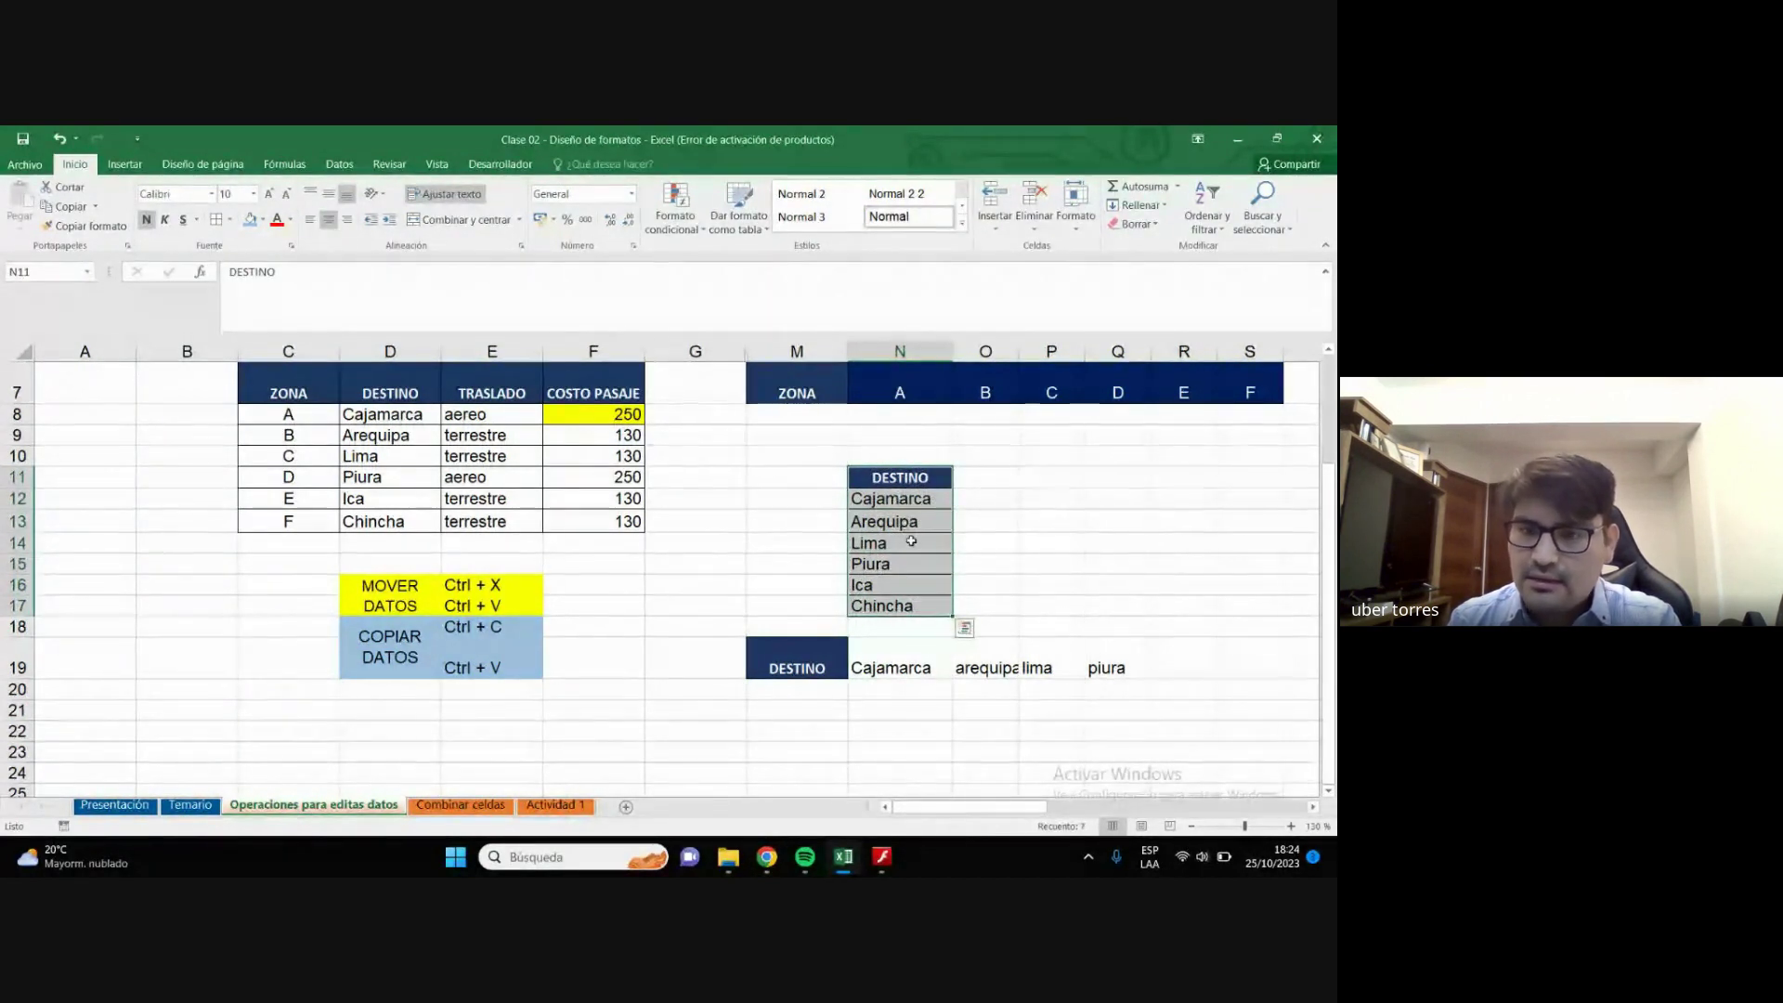
click(984, 499)
drag(797, 668, 1076, 660)
click(1049, 564)
click(985, 605)
click(902, 648)
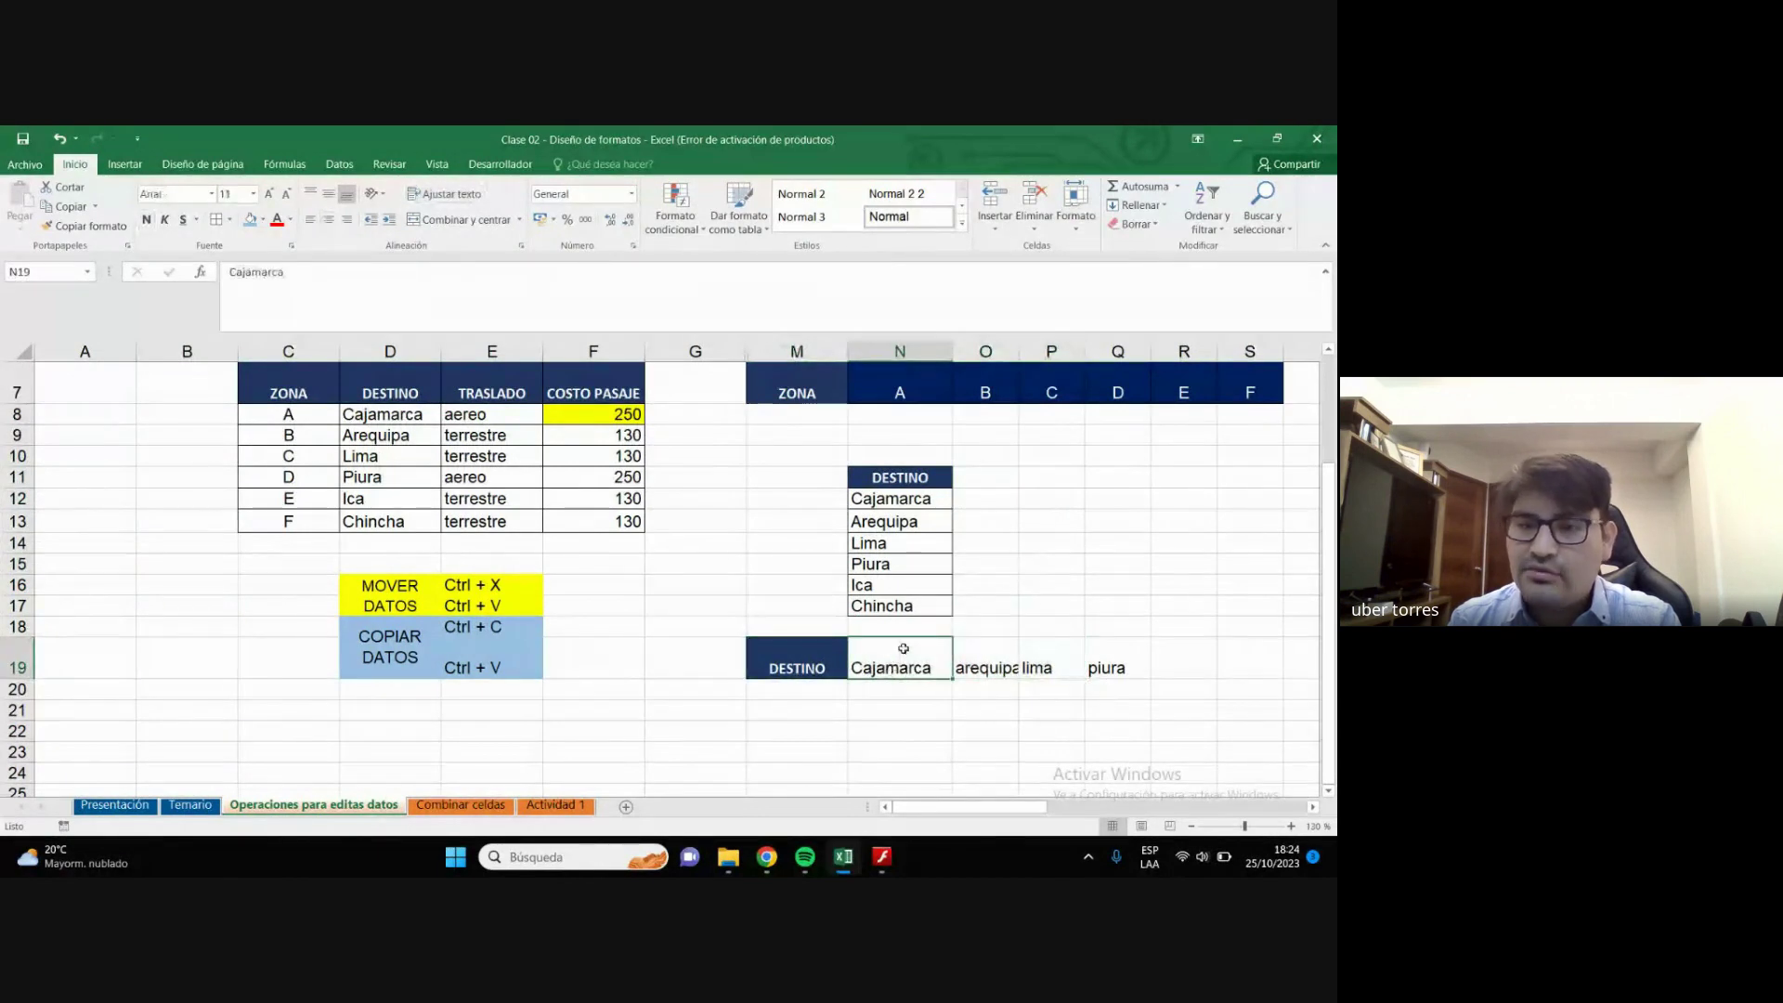
click(985, 665)
click(1050, 665)
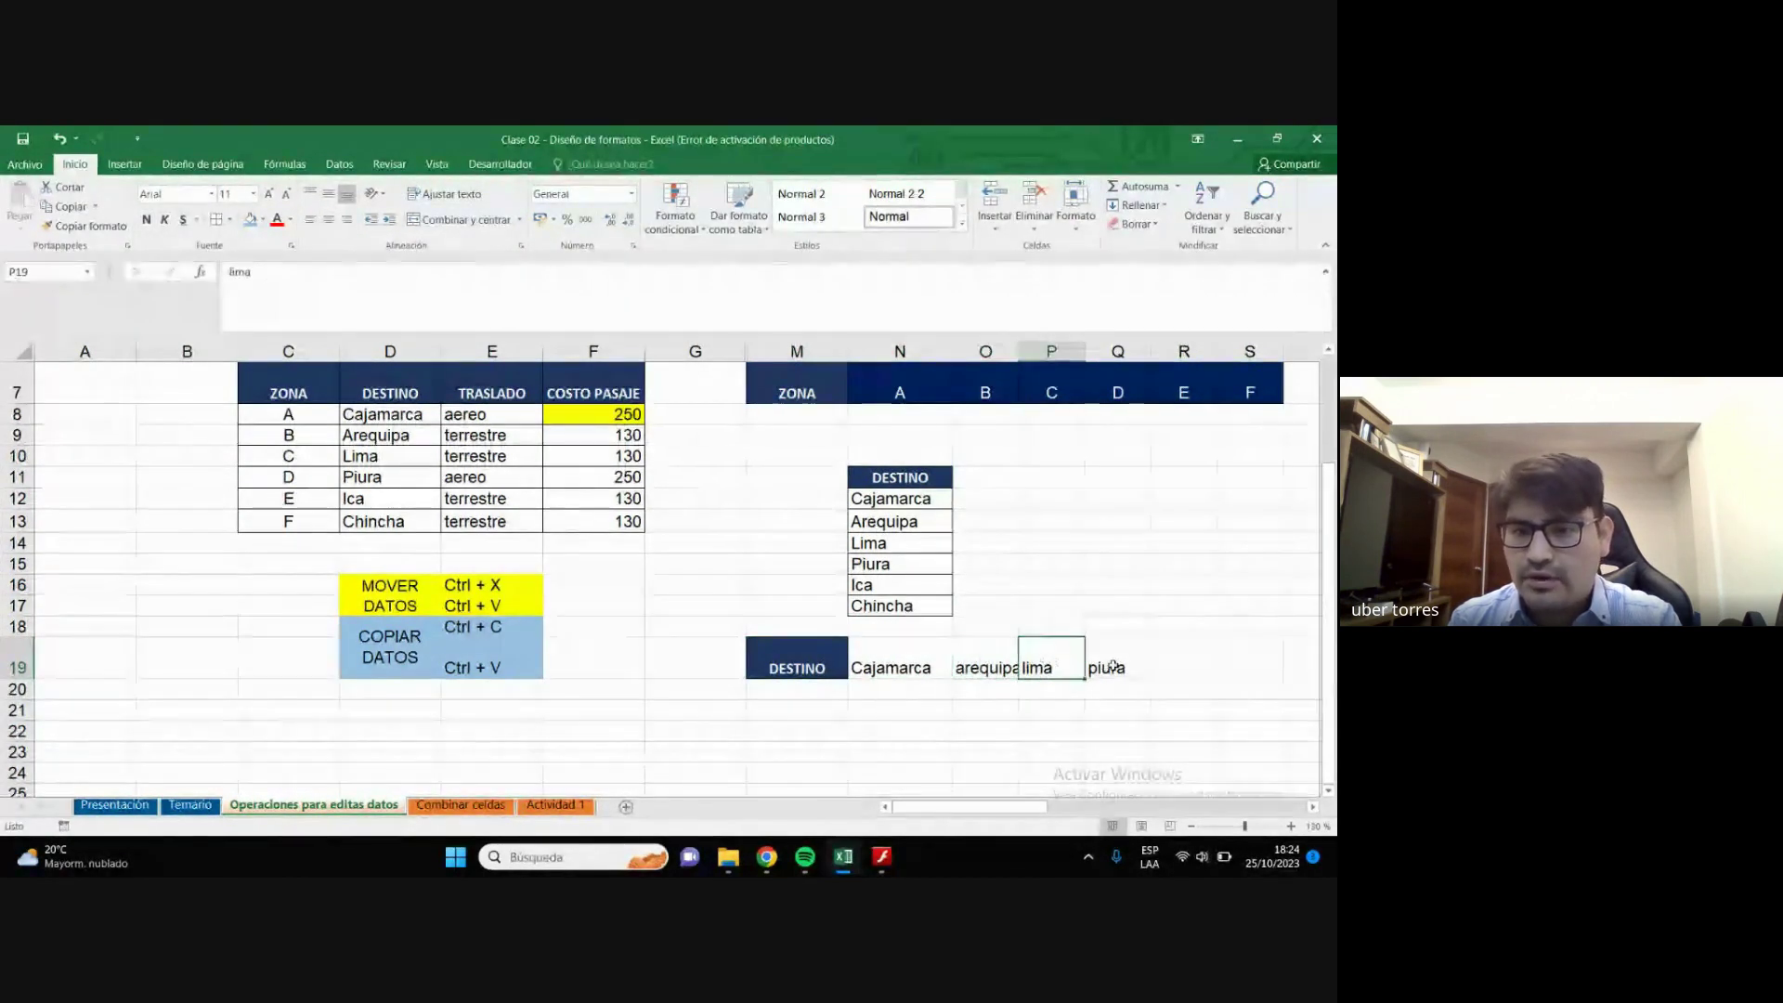
click(1119, 665)
click(1169, 665)
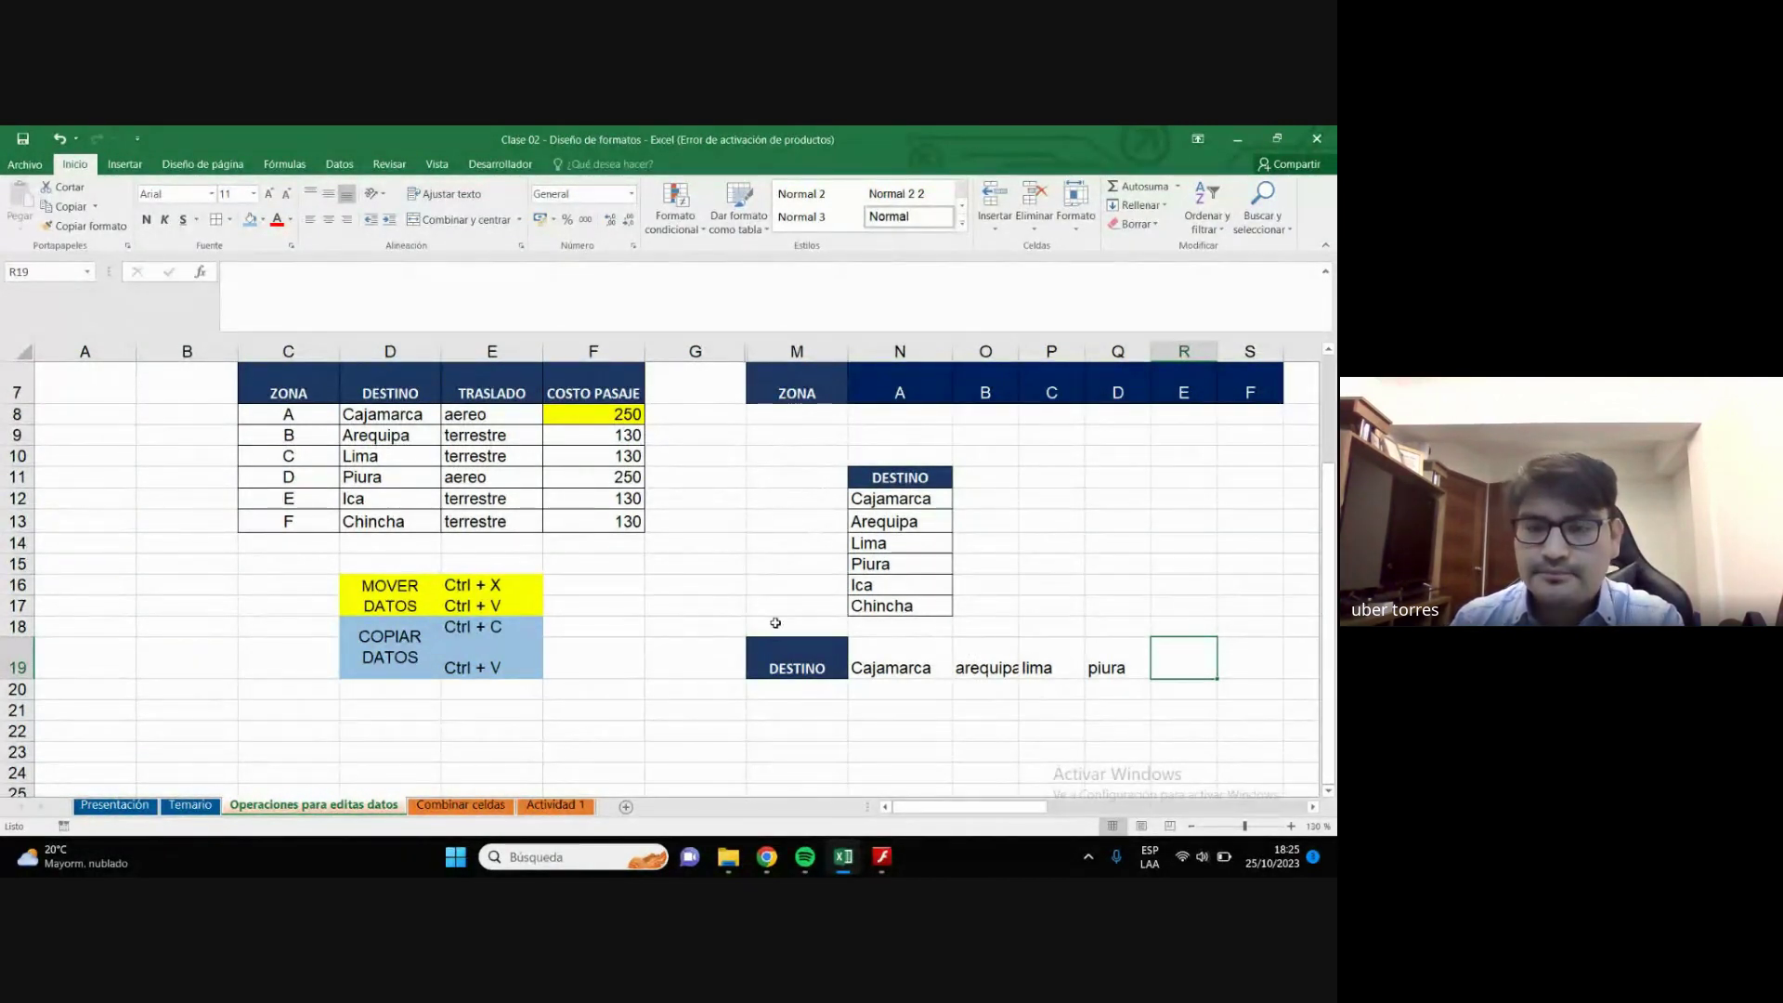
Clear the destination entries in row 19 from G19 to R19.
drag(685, 647, 1184, 667)
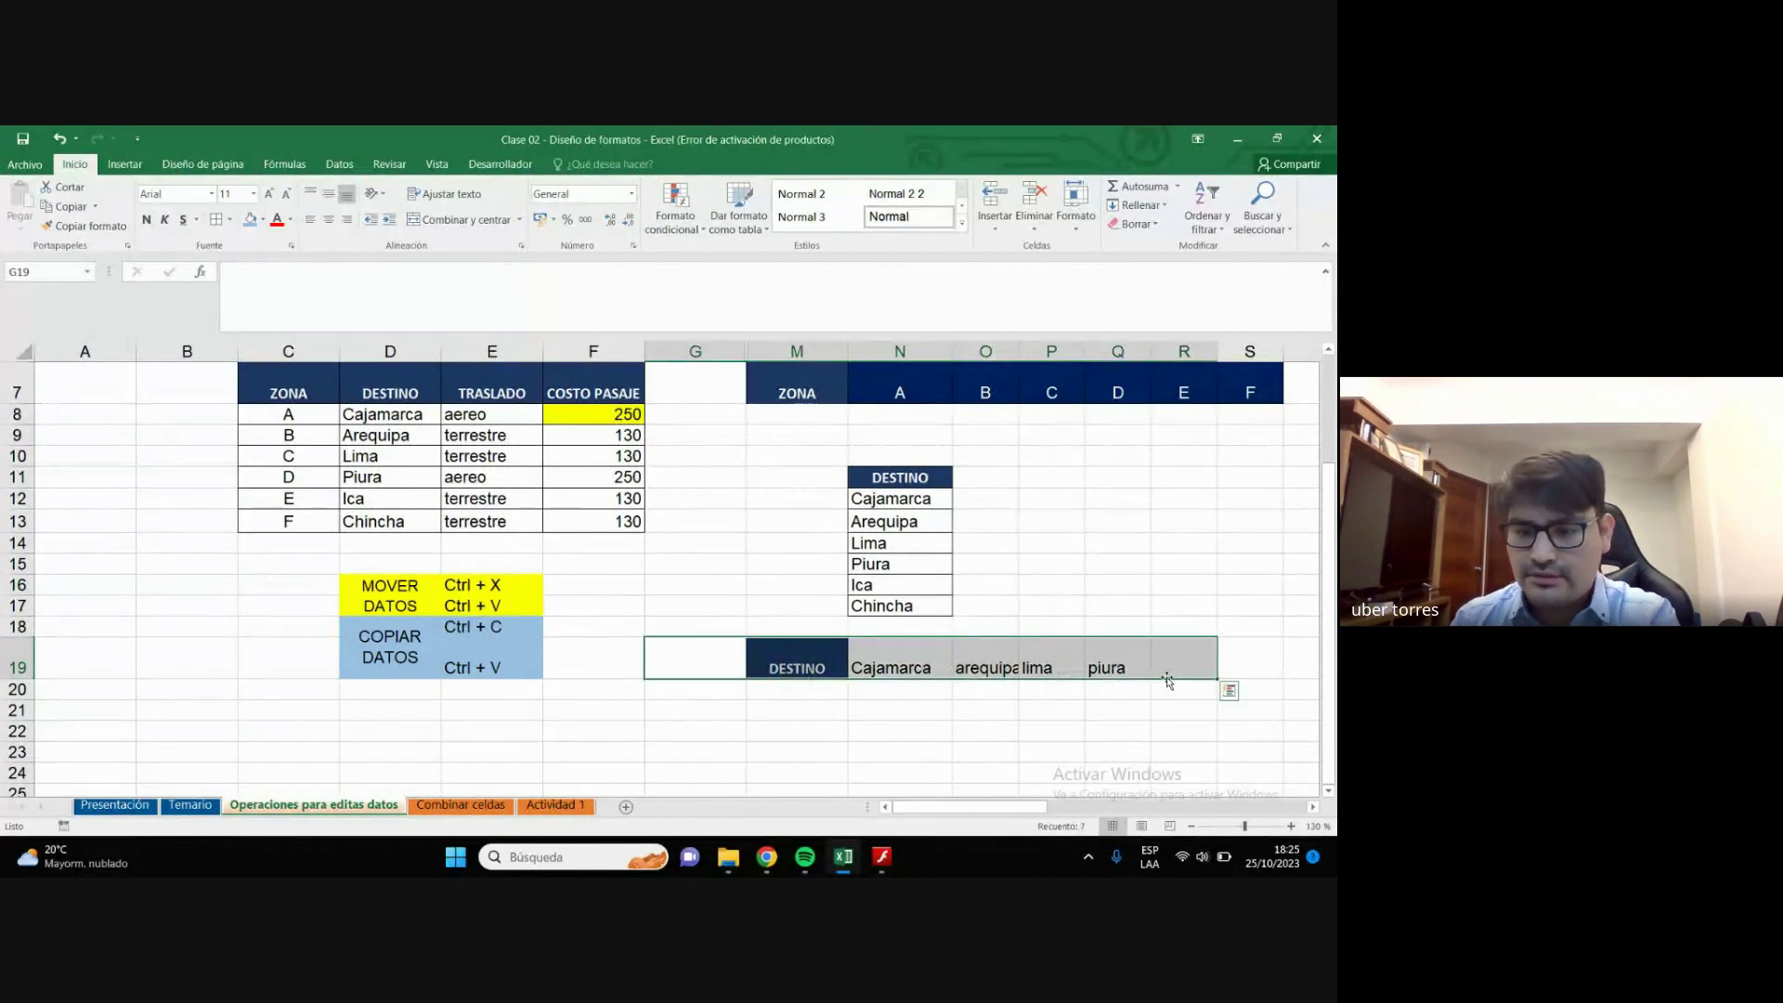
key(Delete)
click(1052, 543)
drag(695, 648, 929, 649)
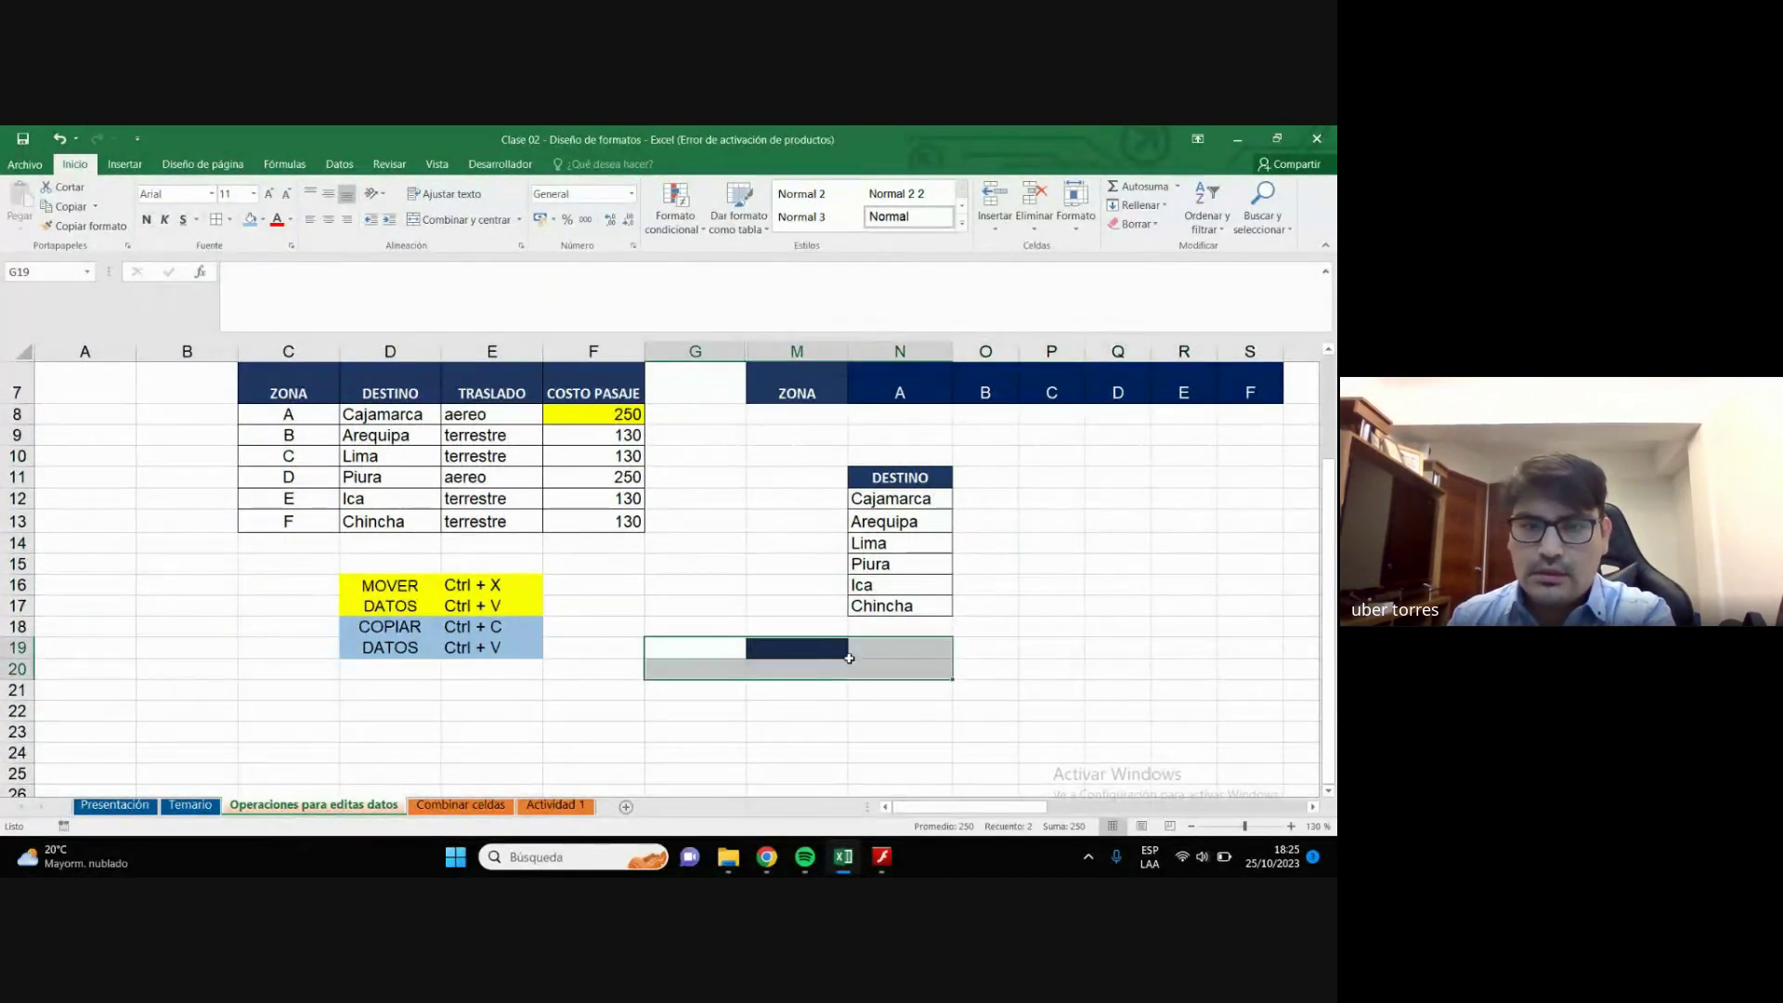
click(1051, 584)
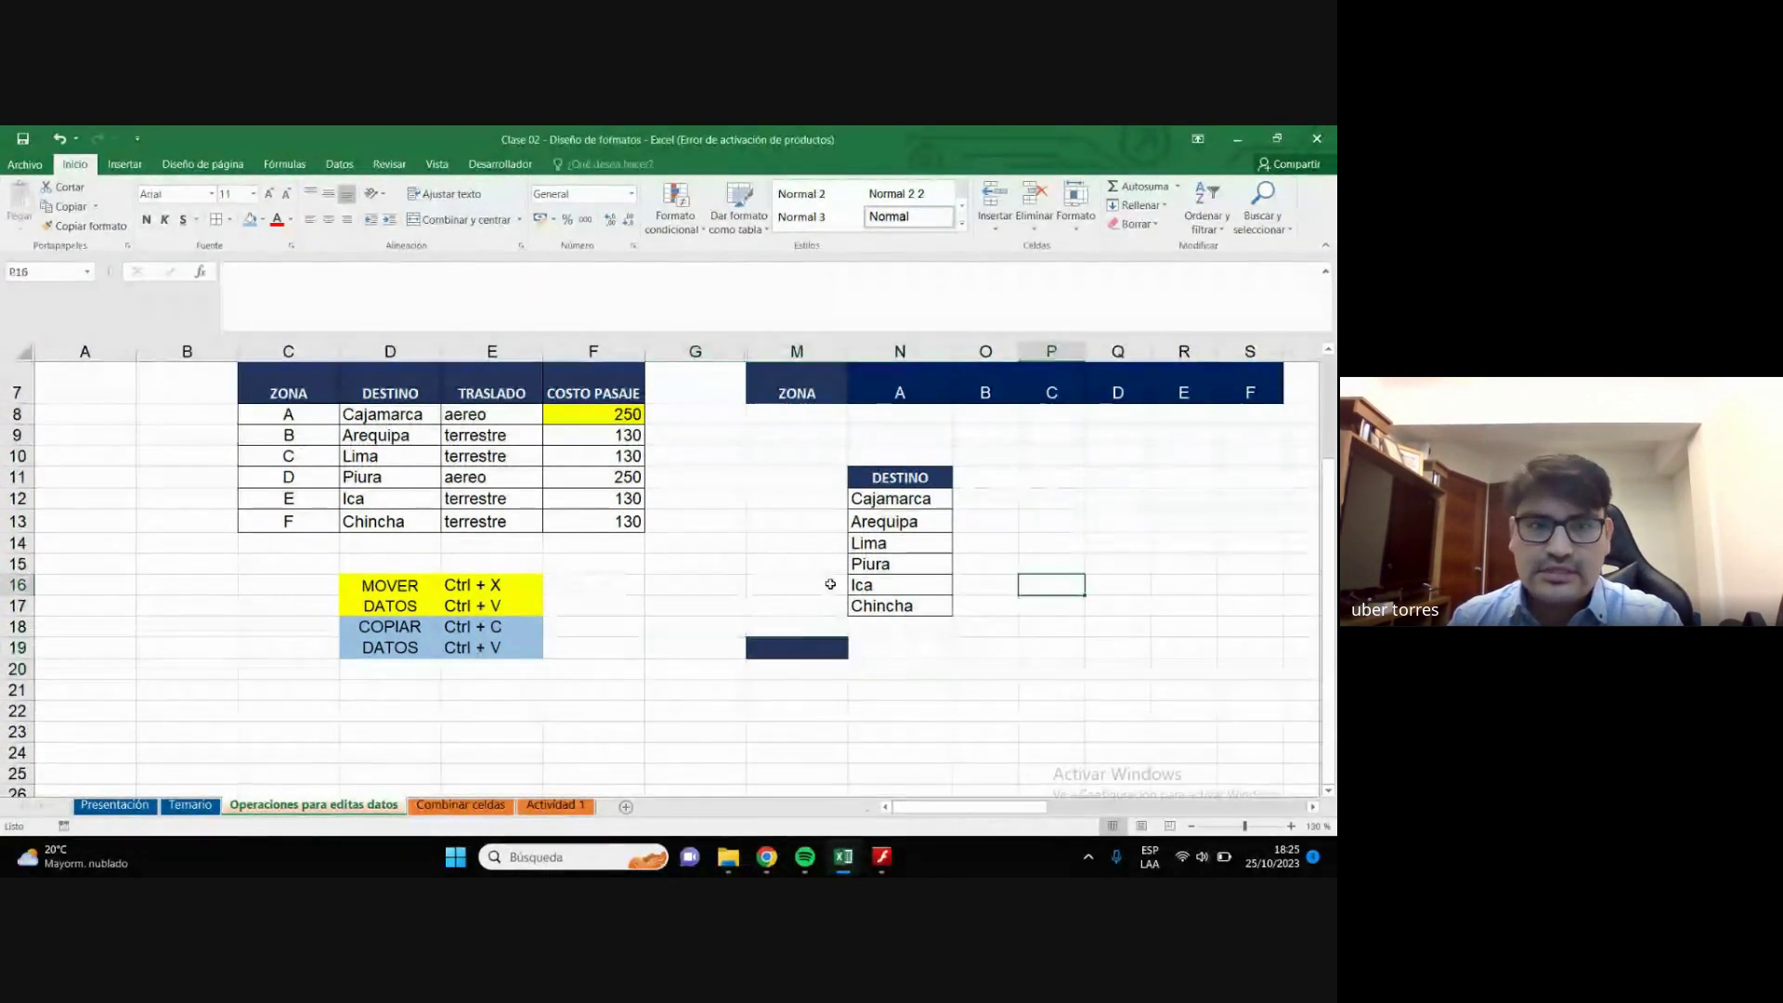
scroll(860, 598, up, 2)
scroll(732, 624, down, 1)
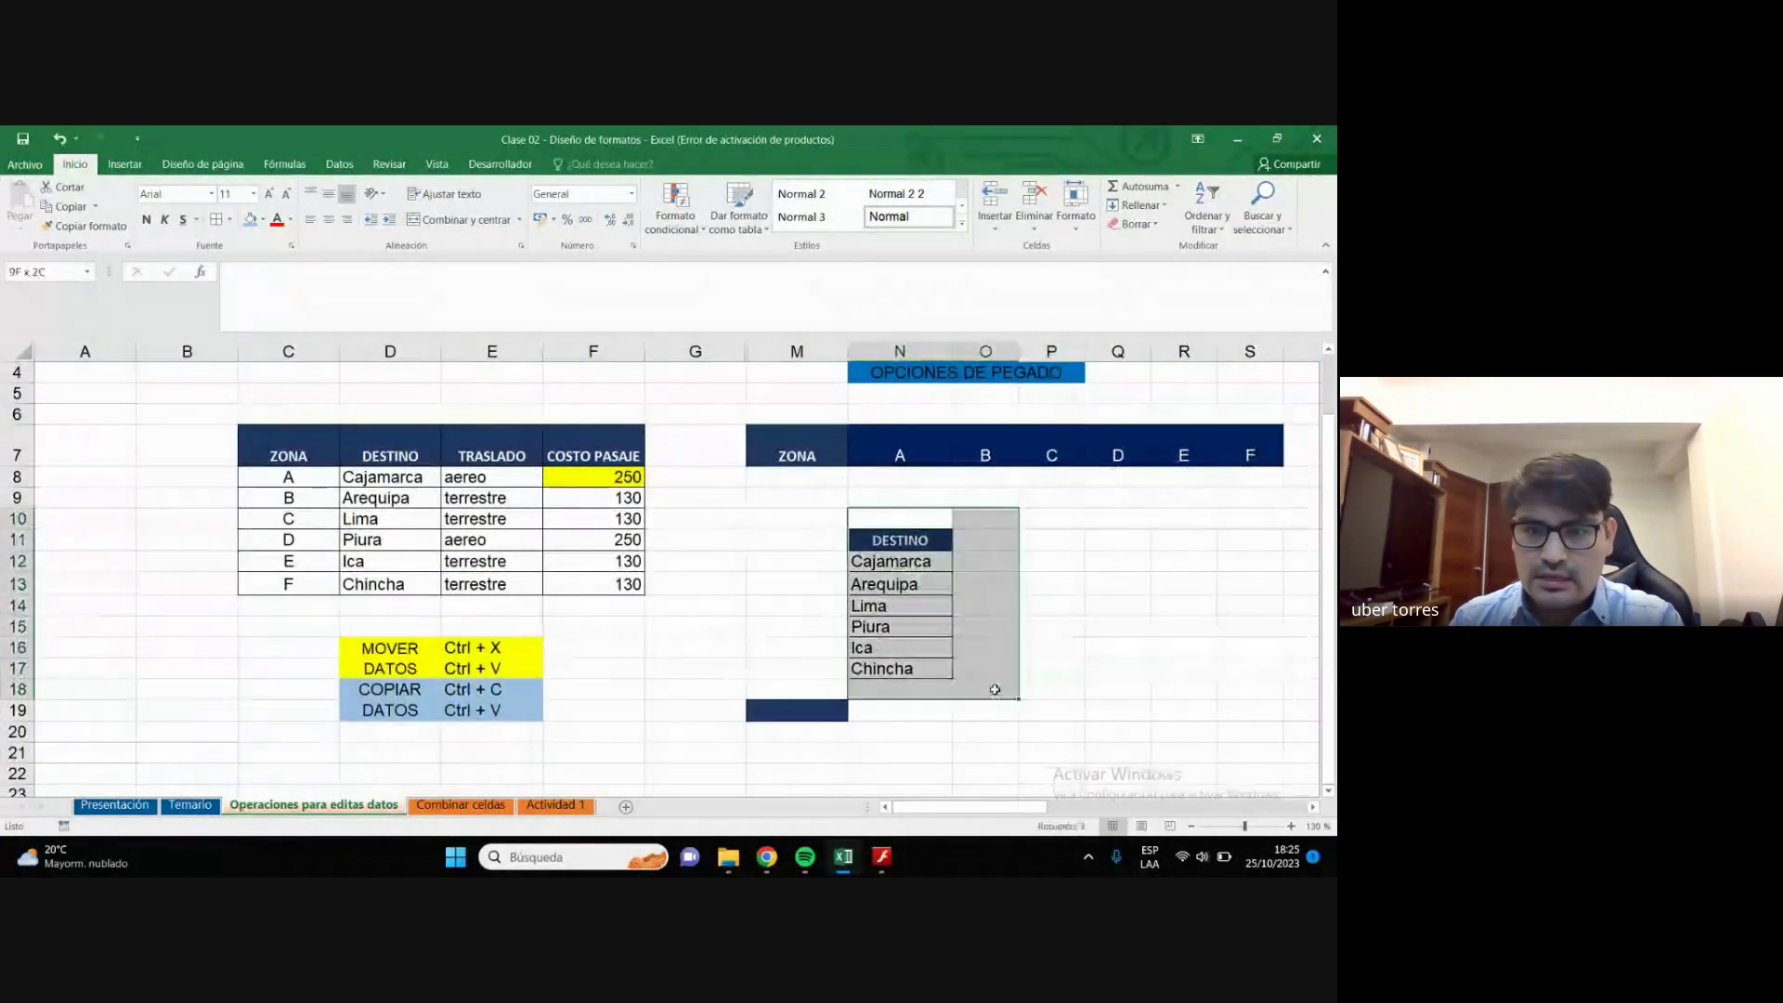
Delete block G10:P19 holding the DESTINO list, shifting cells up.
drag(695, 518, 1038, 727)
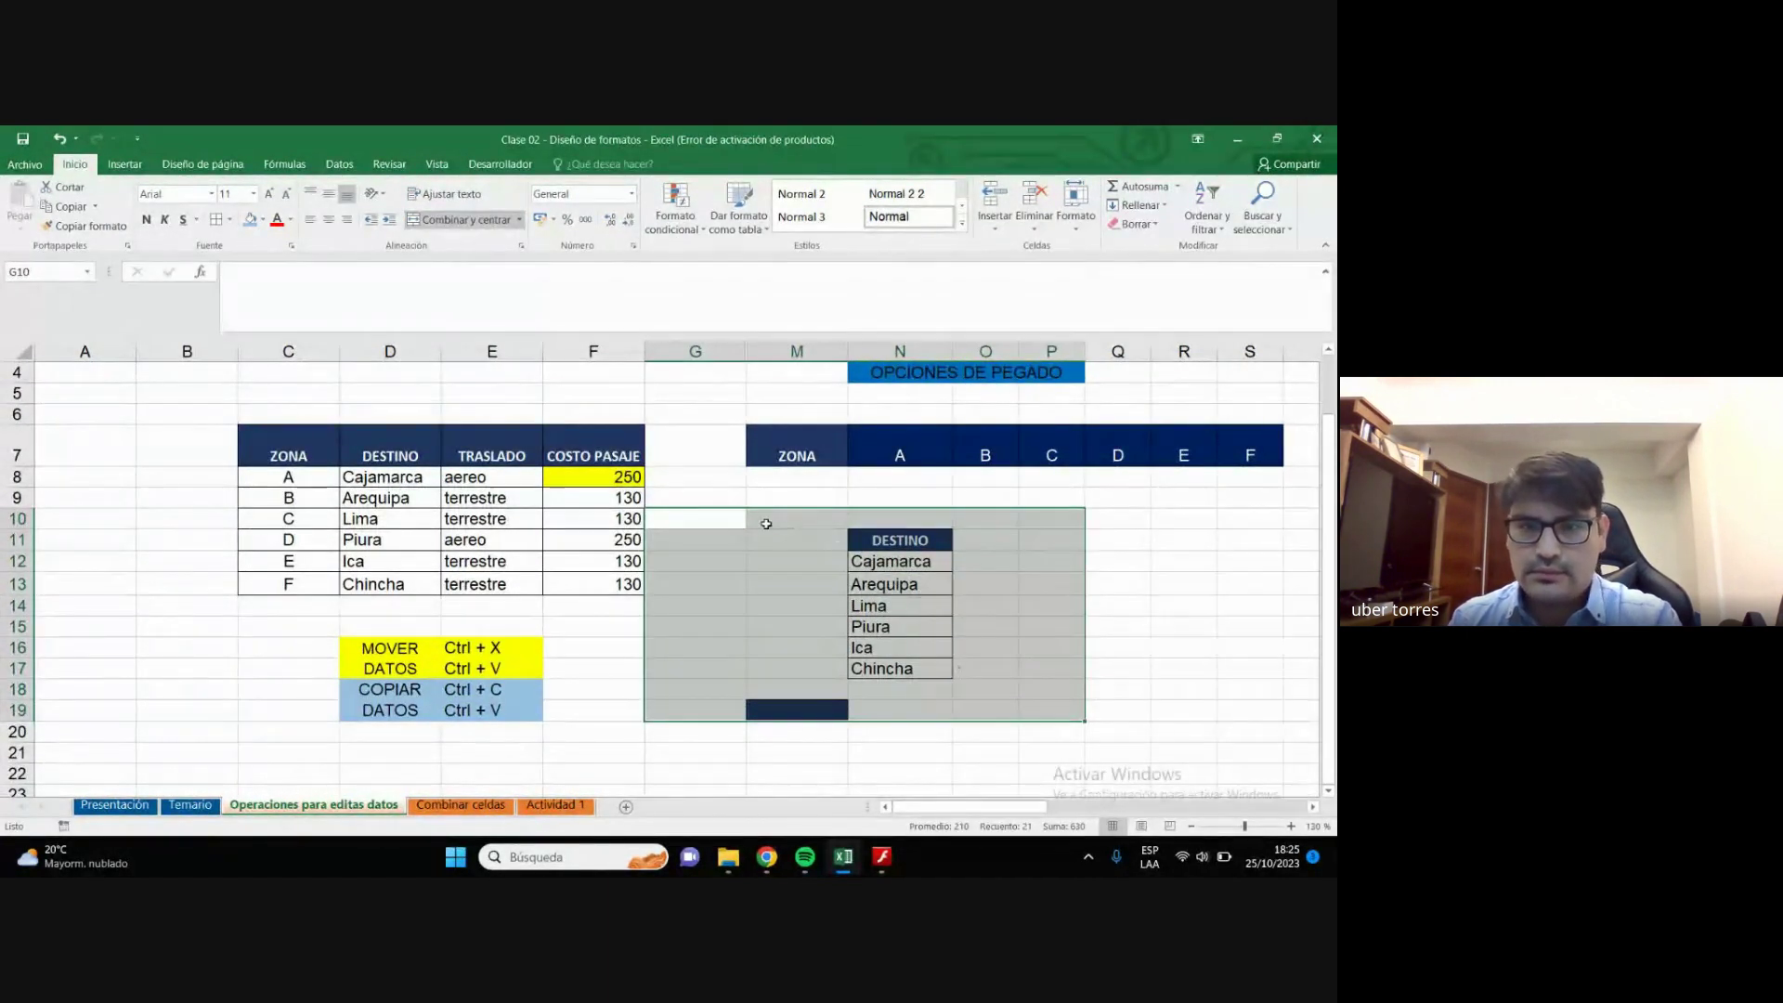
right_click(700, 571)
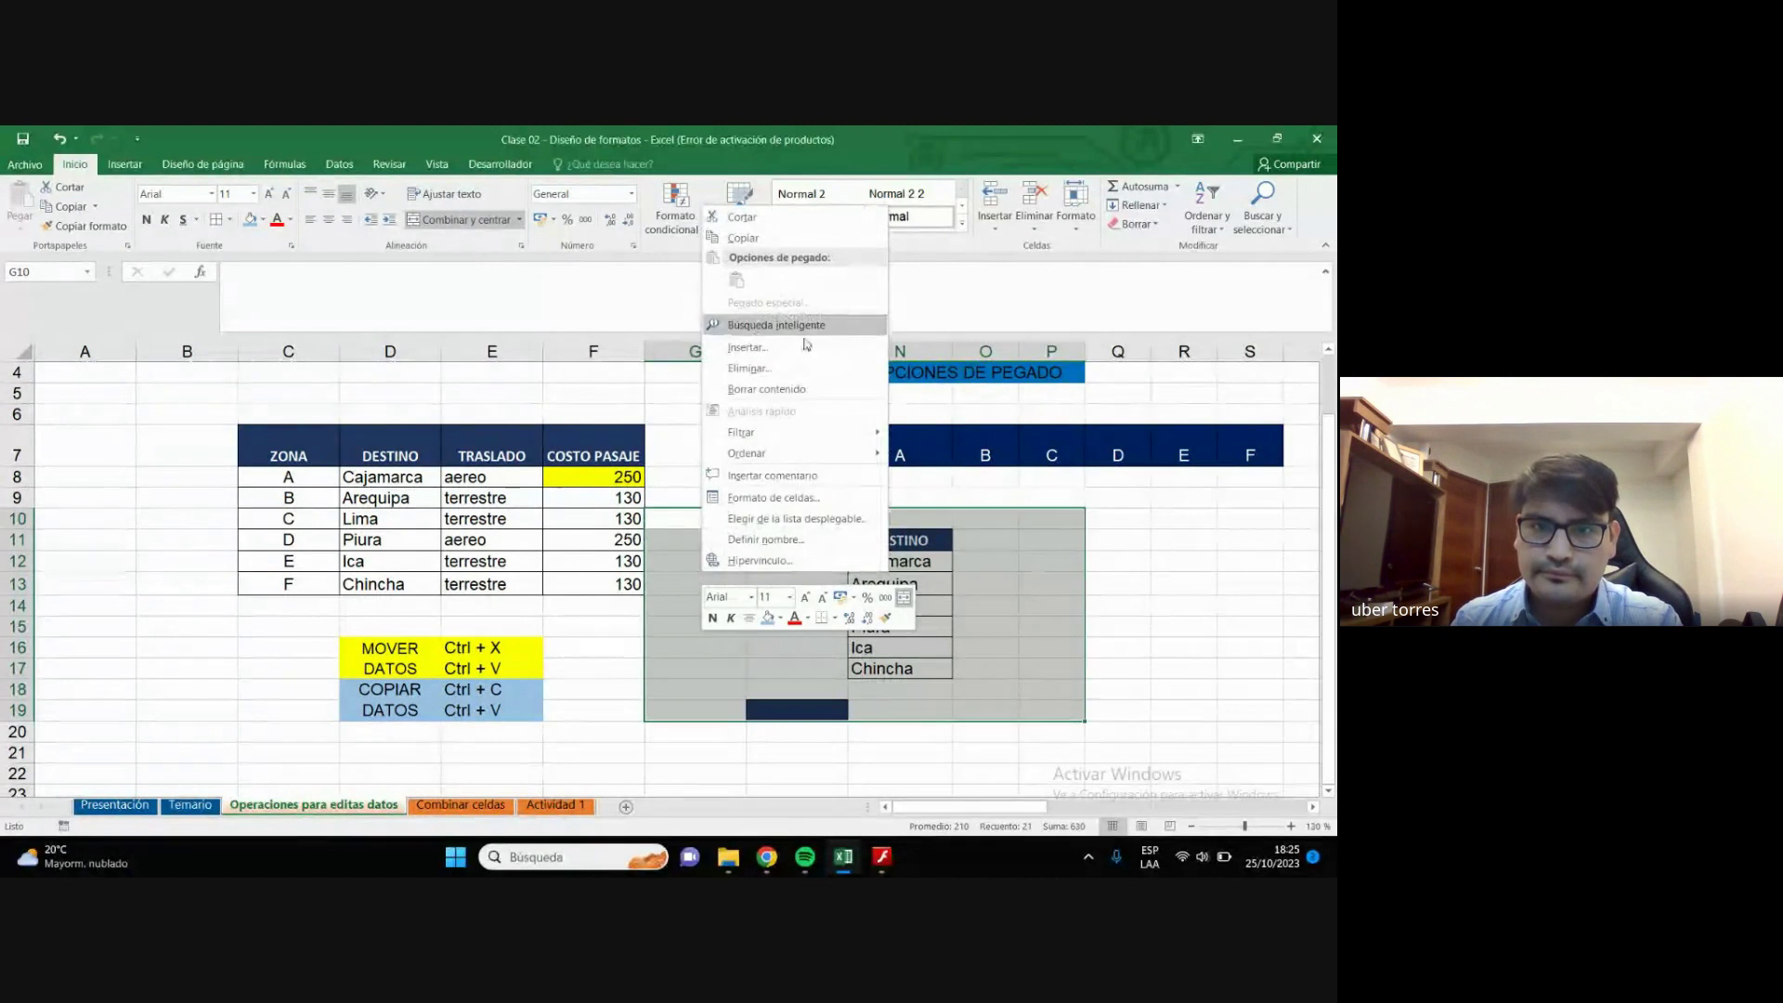
click(771, 367)
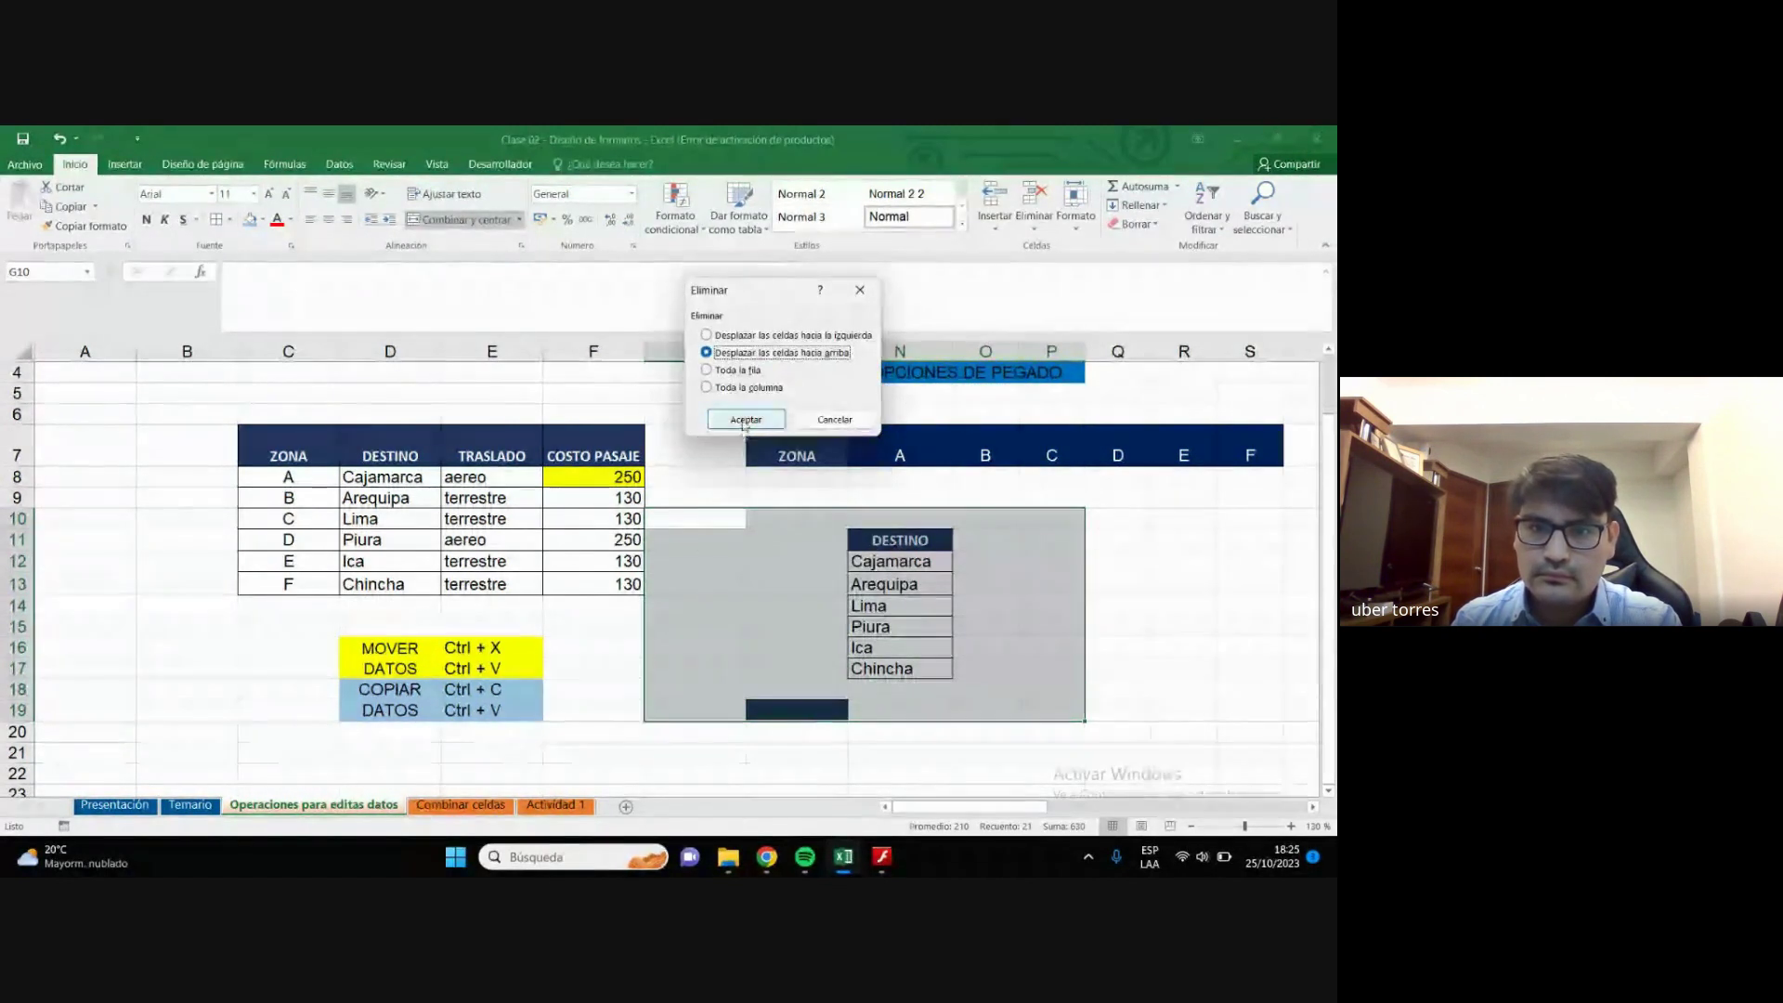
click(746, 419)
click(1184, 604)
scroll(792, 637, up, 1)
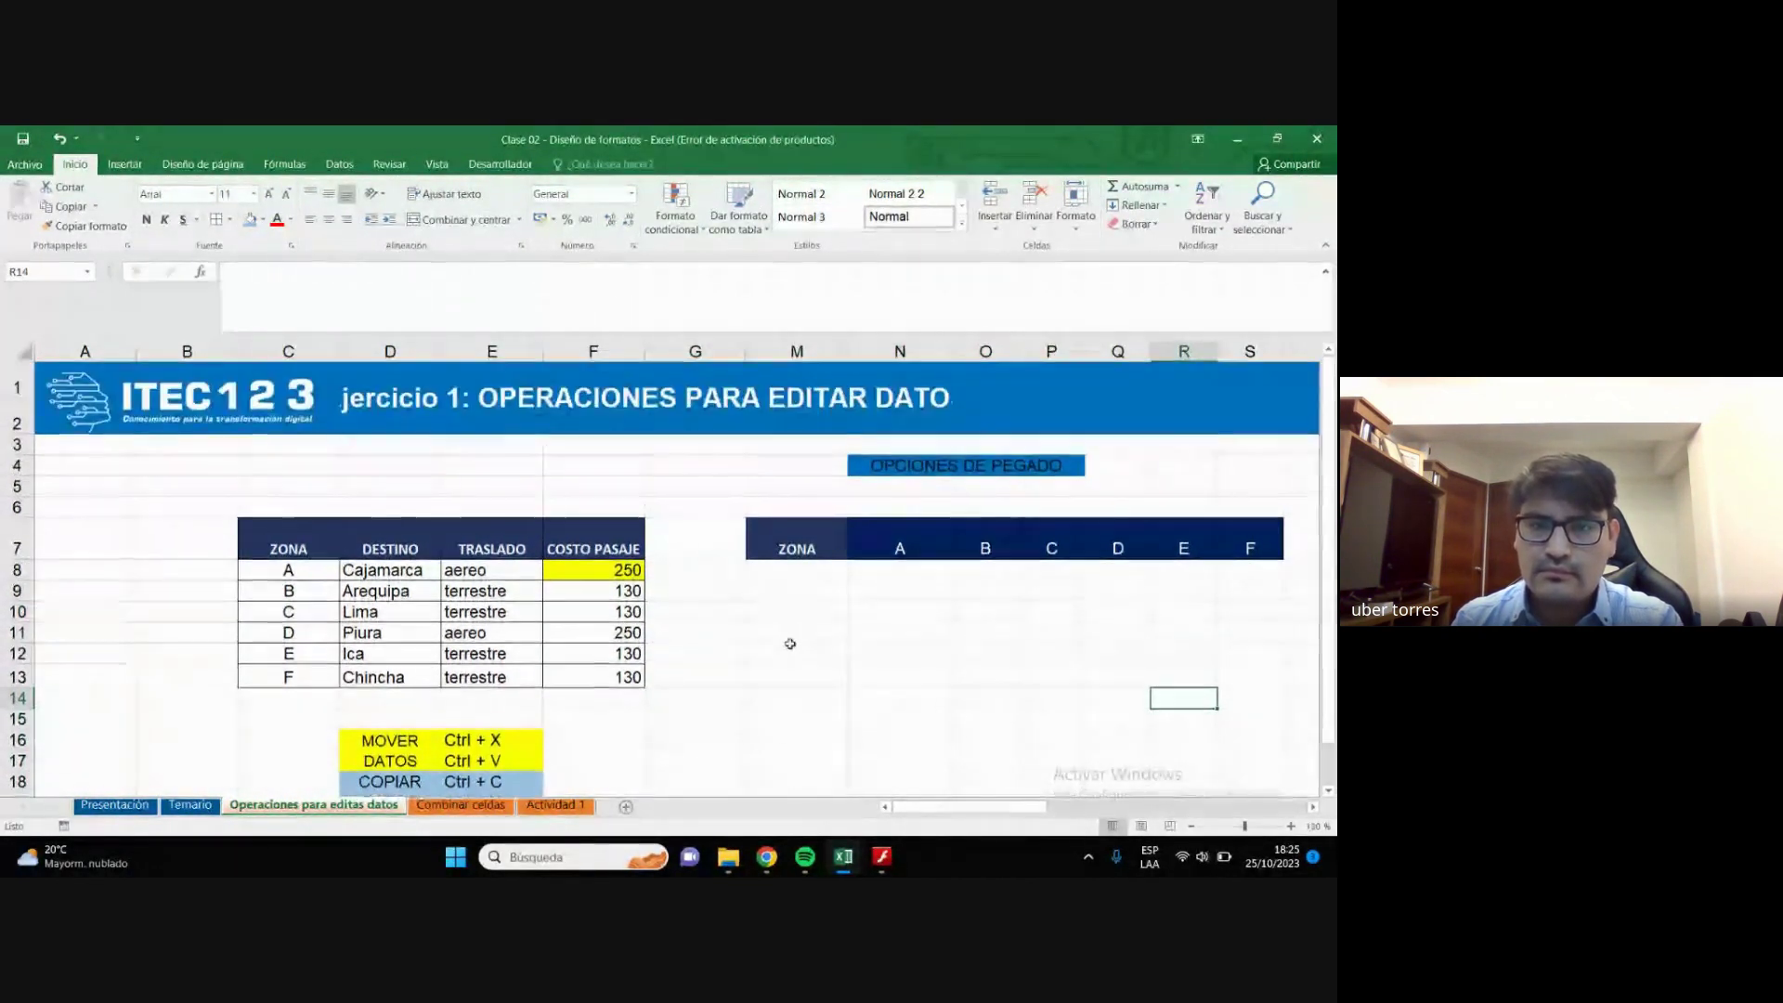
scroll(792, 637, down, 1)
click(832, 604)
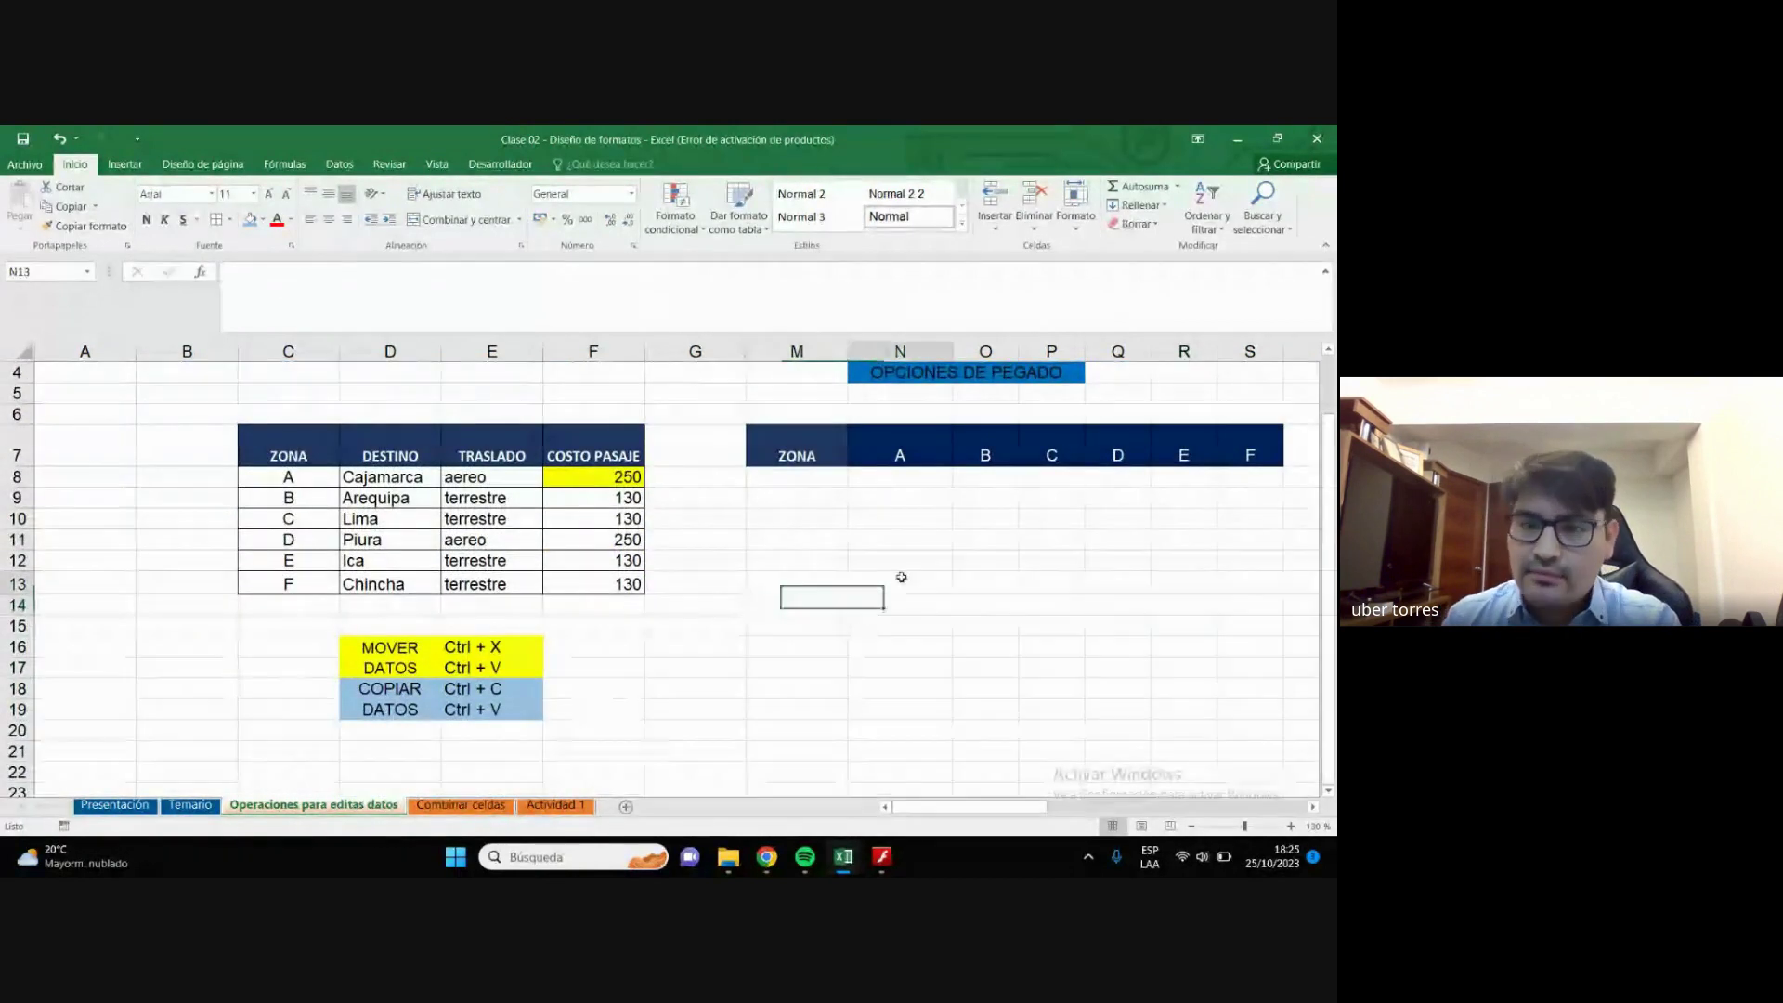
click(899, 581)
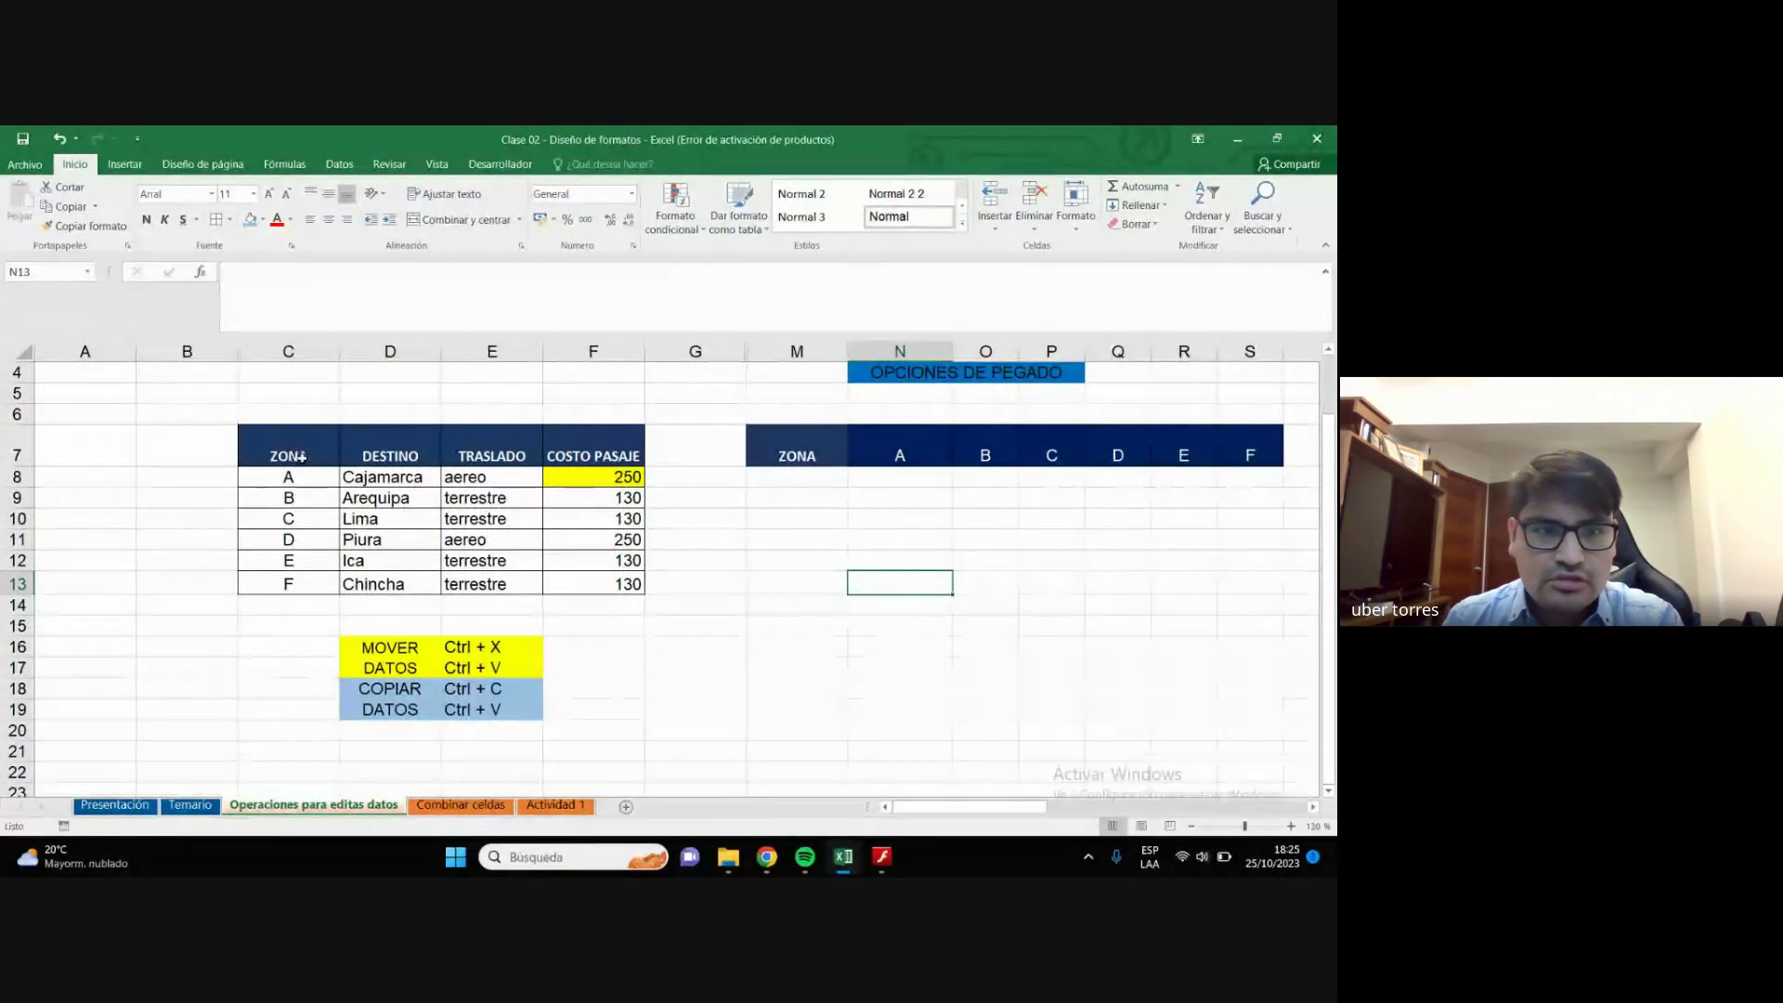
Select the ZONA column C7:C13 and the header row starting at M7.
drag(301, 457, 298, 580)
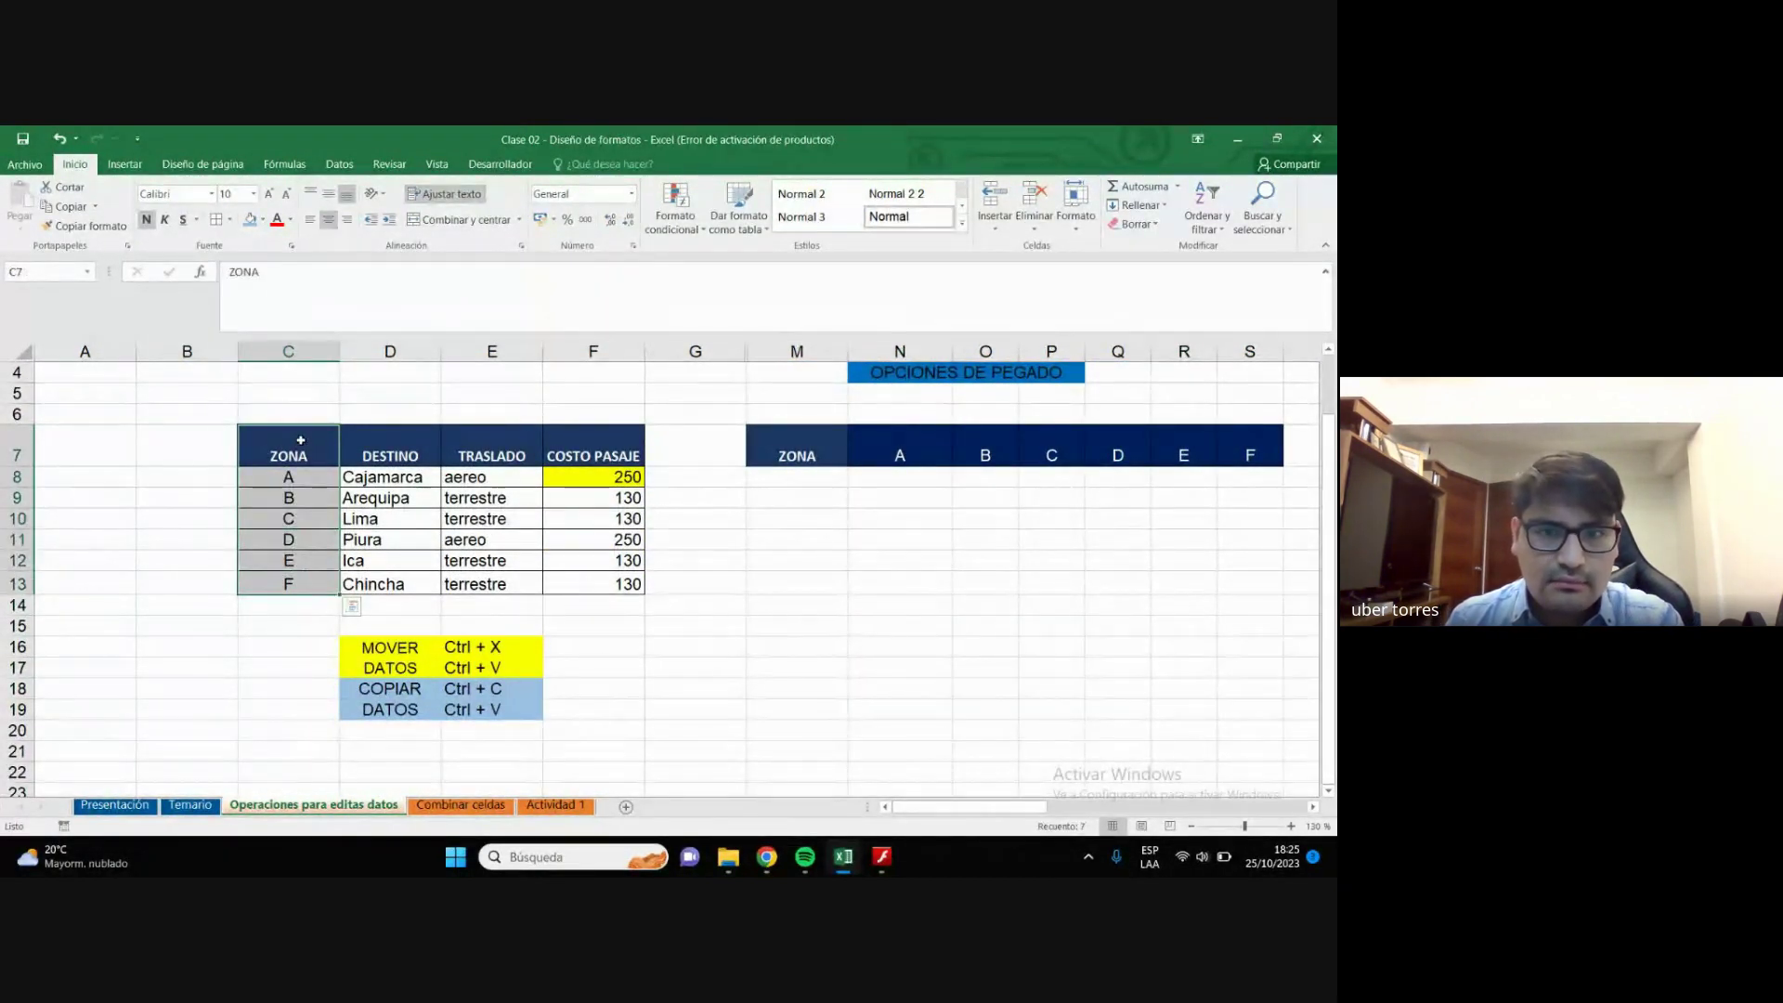
click(870, 604)
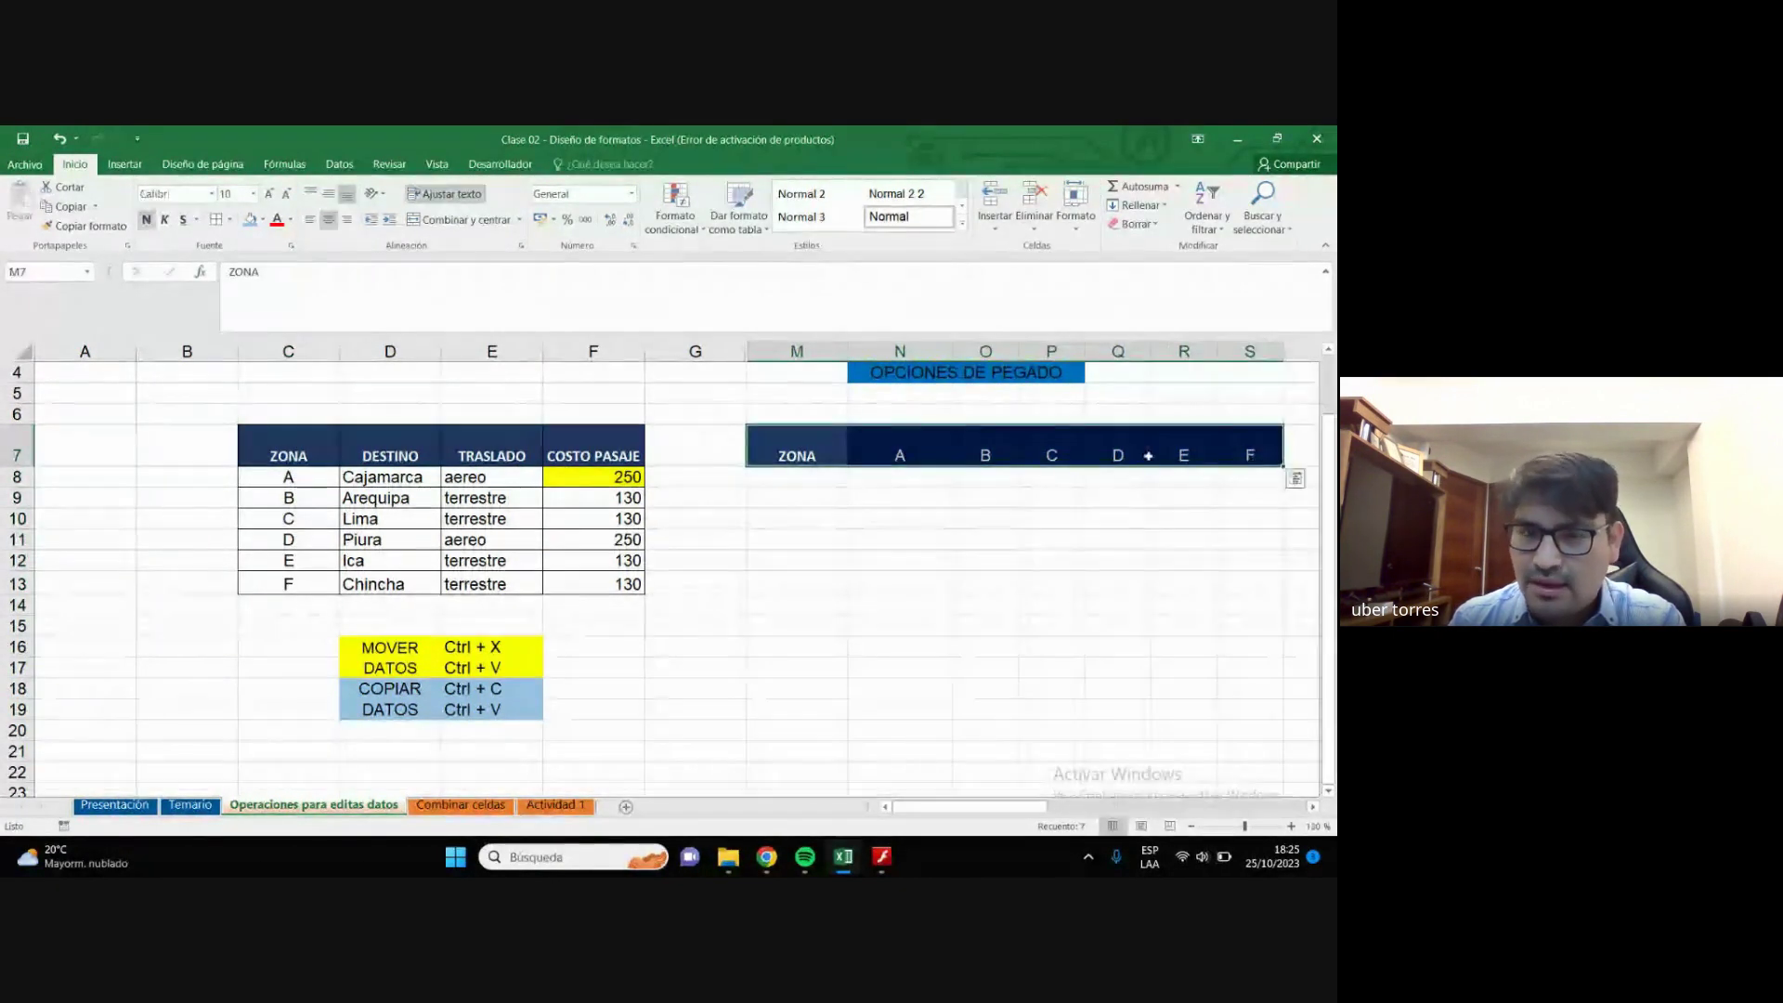
drag(796, 450, 1249, 447)
key(ctrl+c)
click(891, 560)
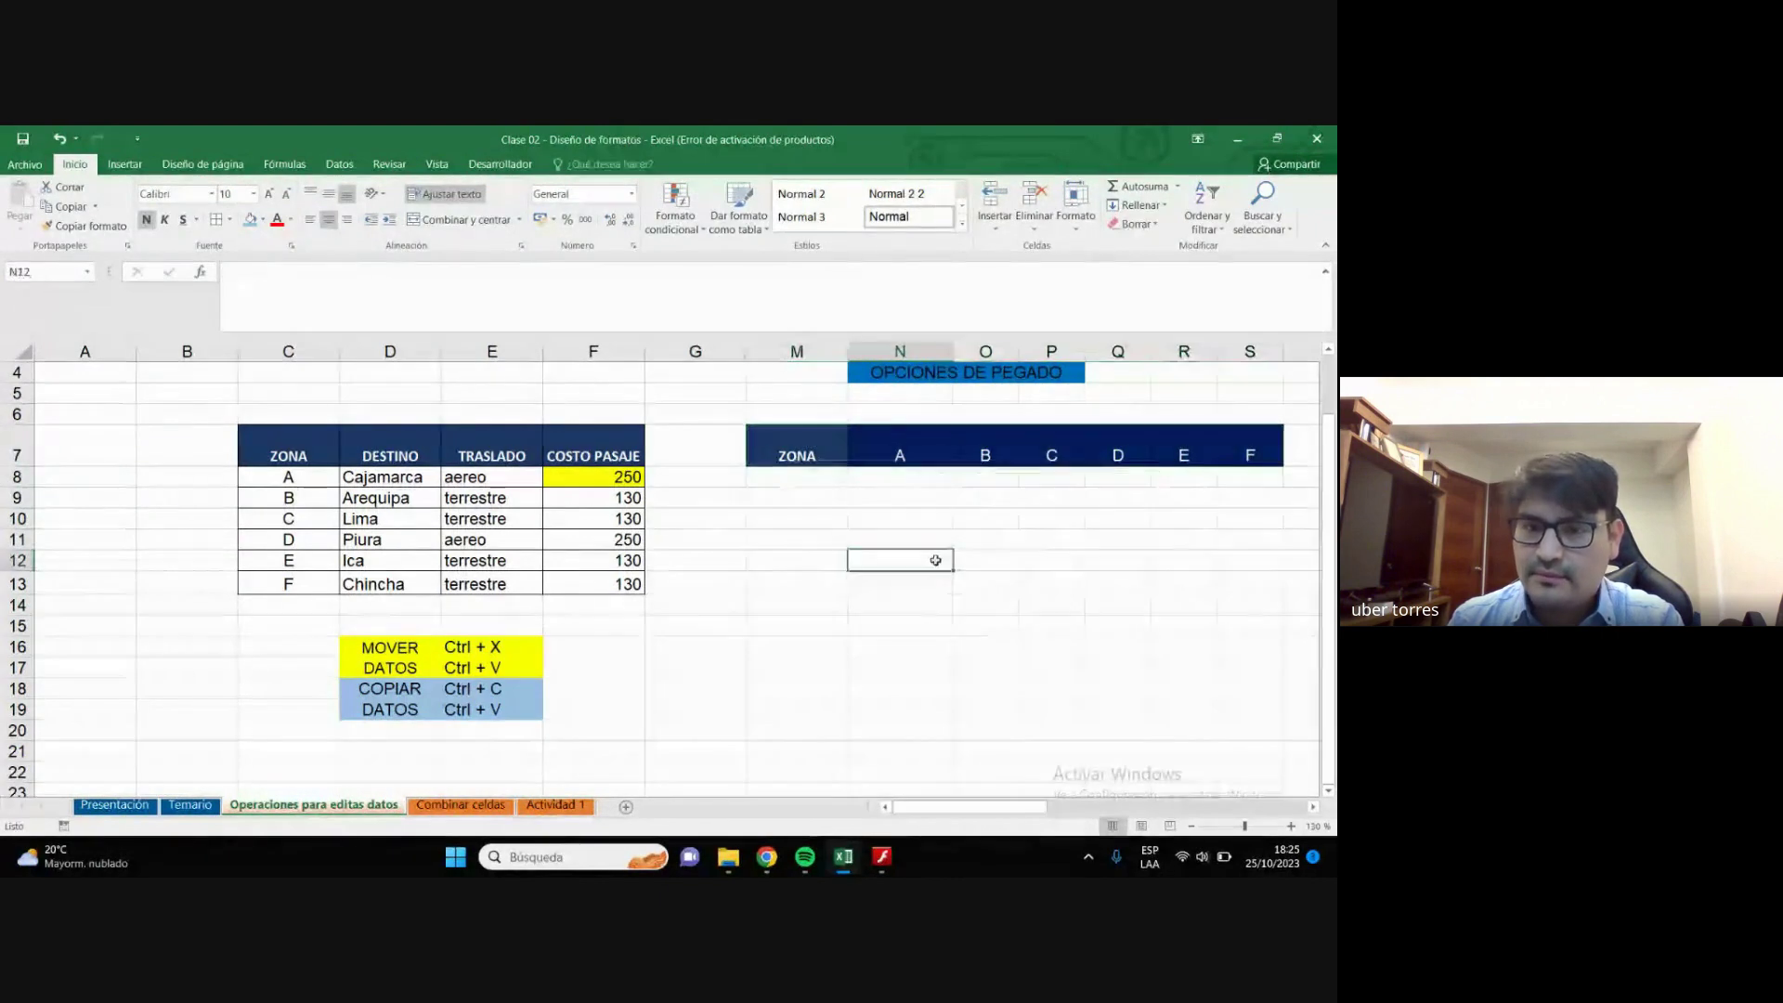
click(280, 453)
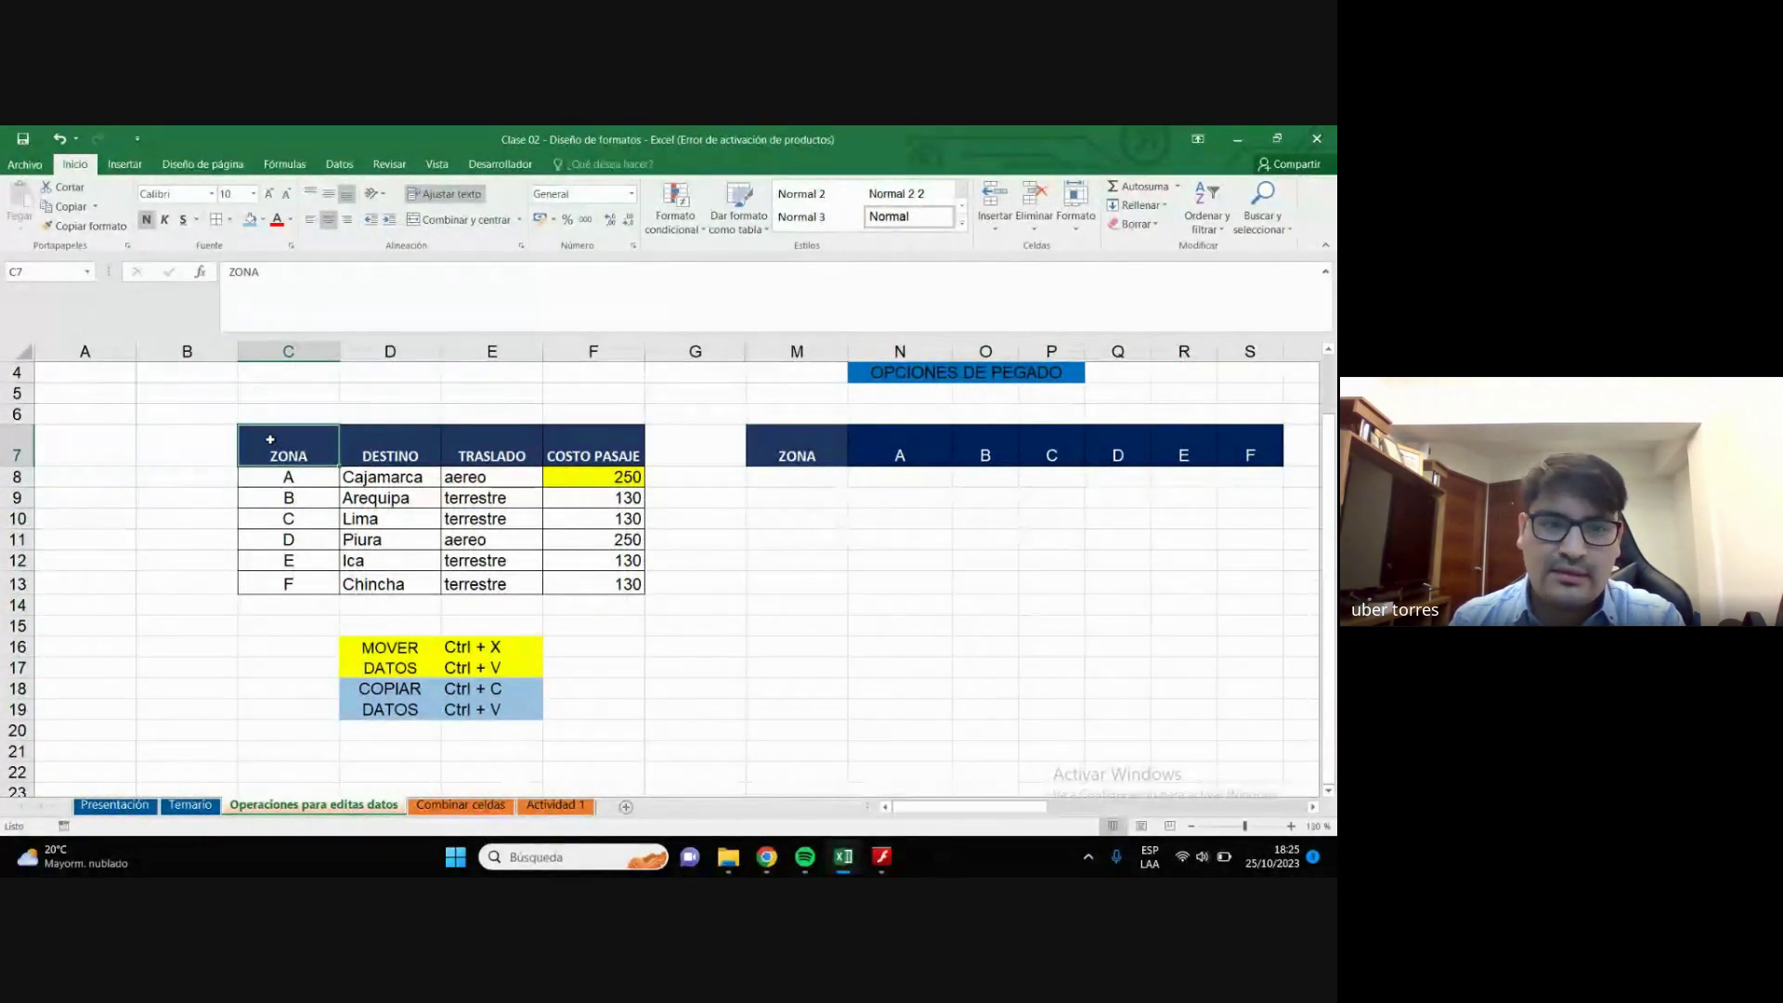
drag(270, 438, 282, 582)
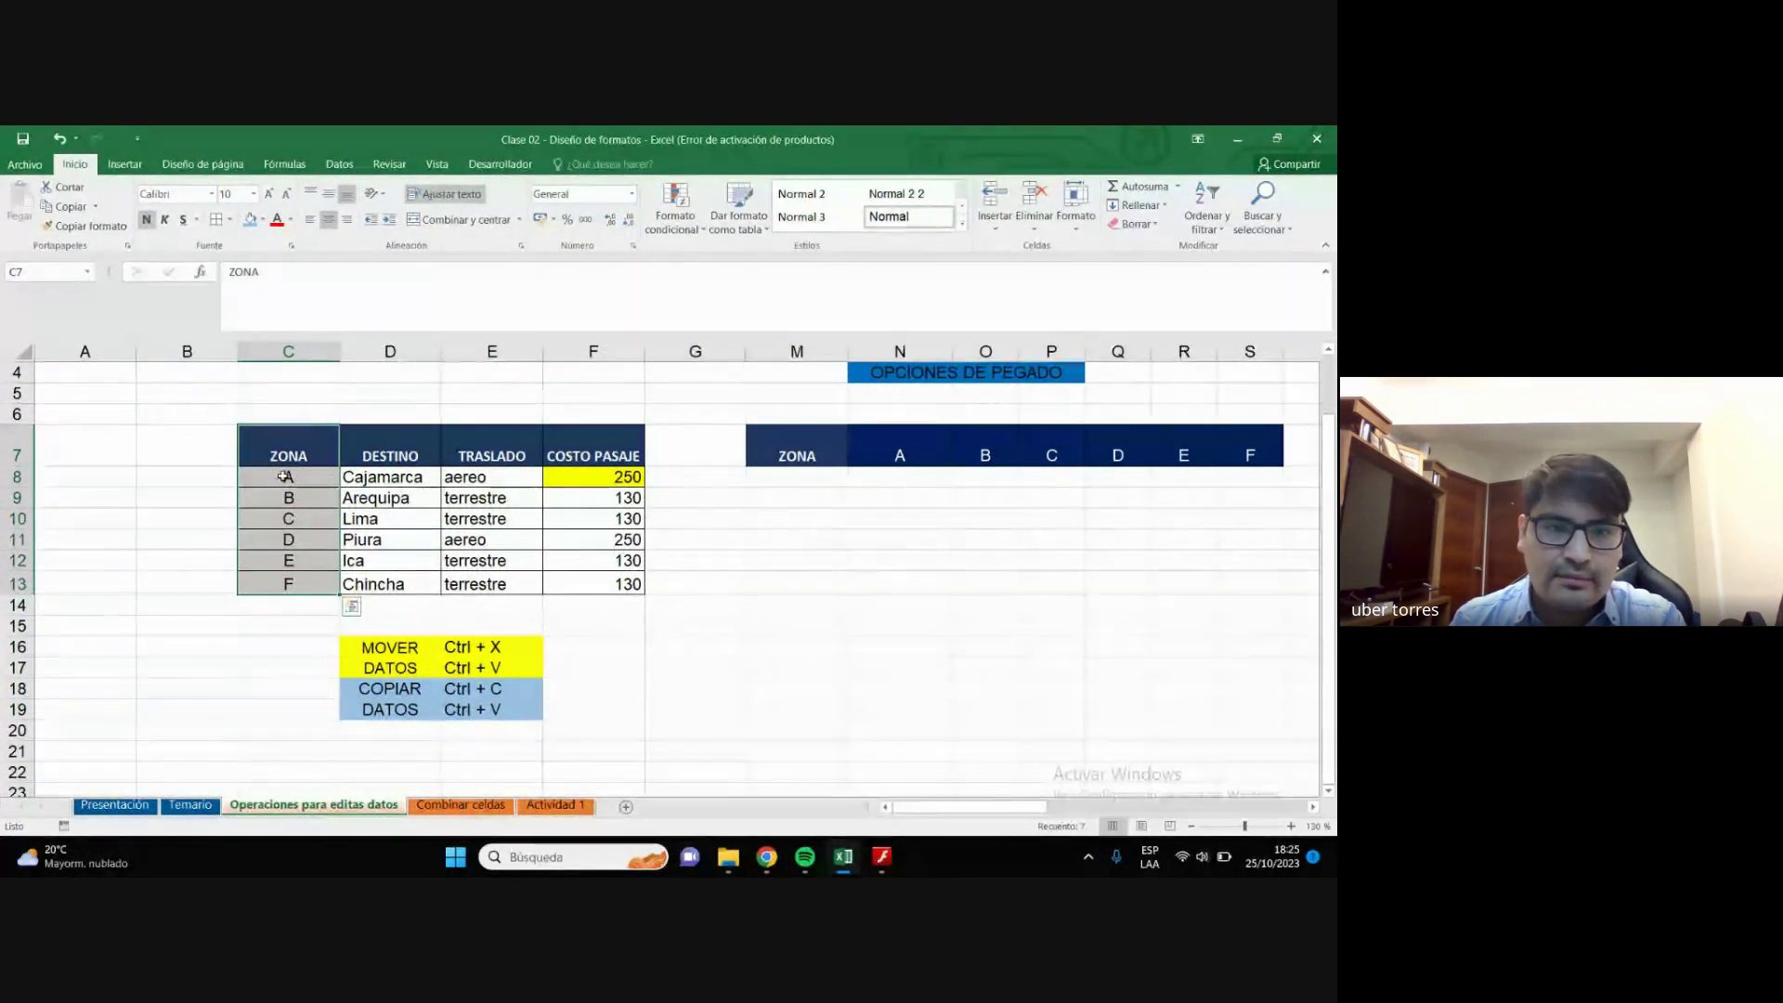
click(669, 518)
drag(283, 451, 292, 587)
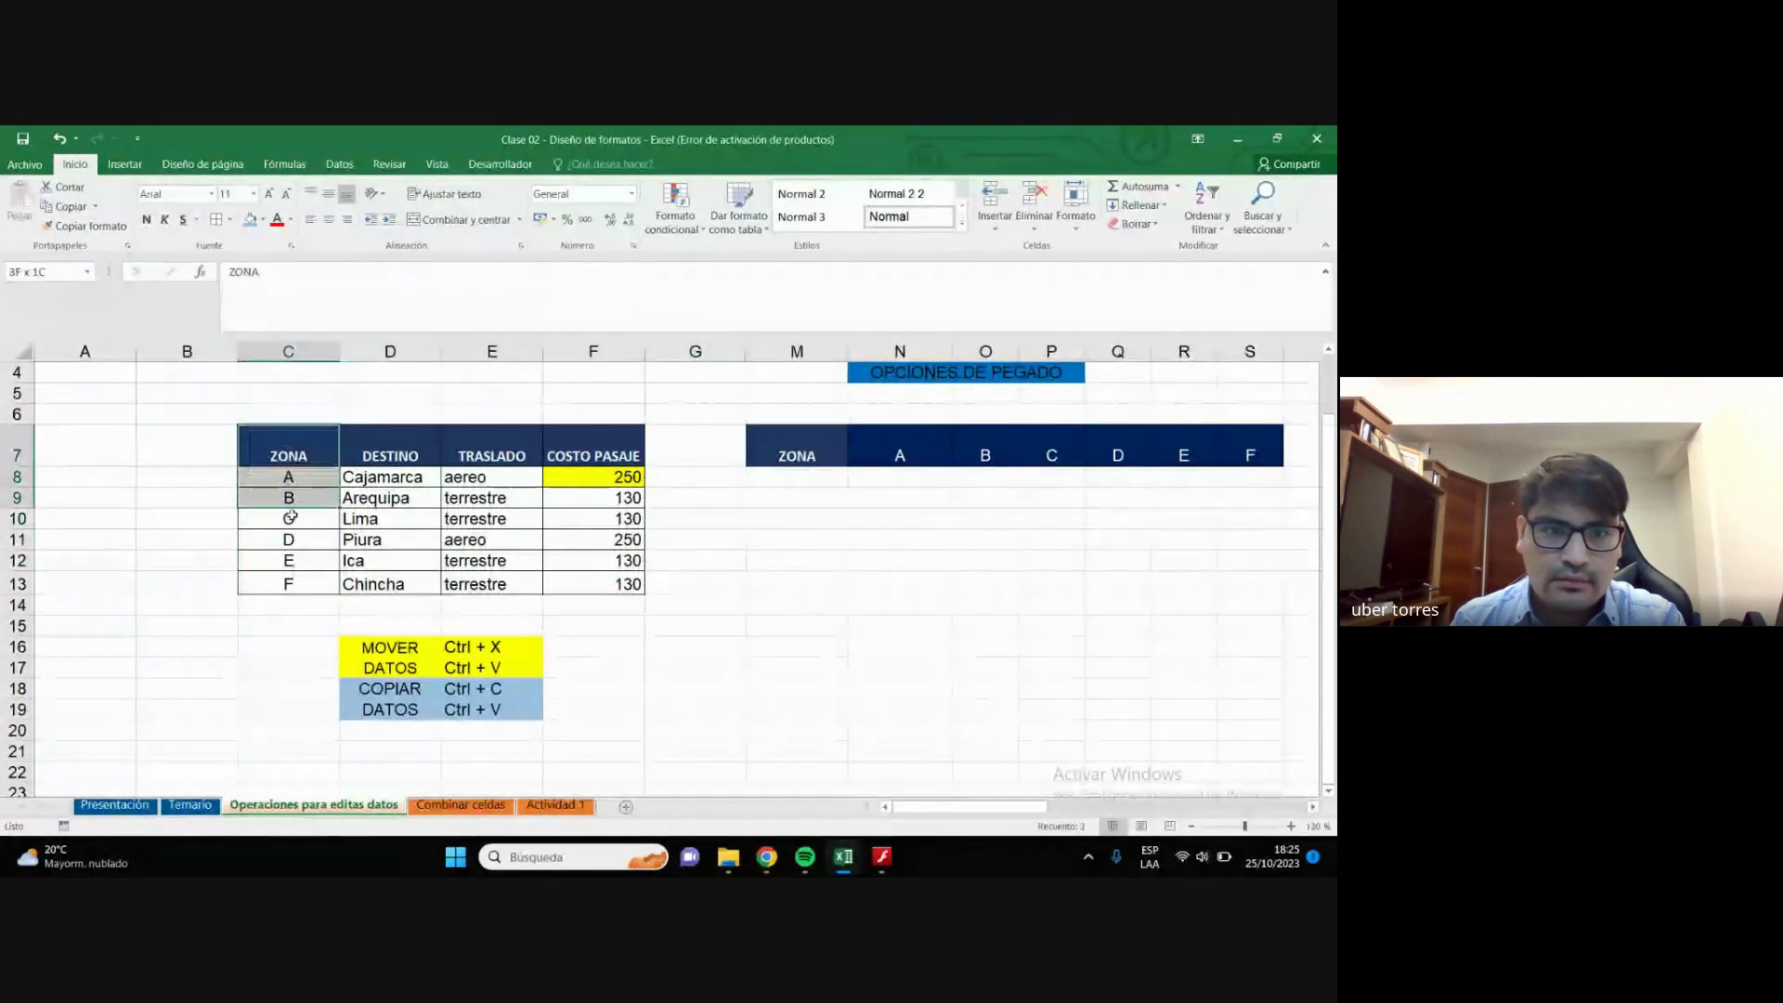
key(ctrl+v)
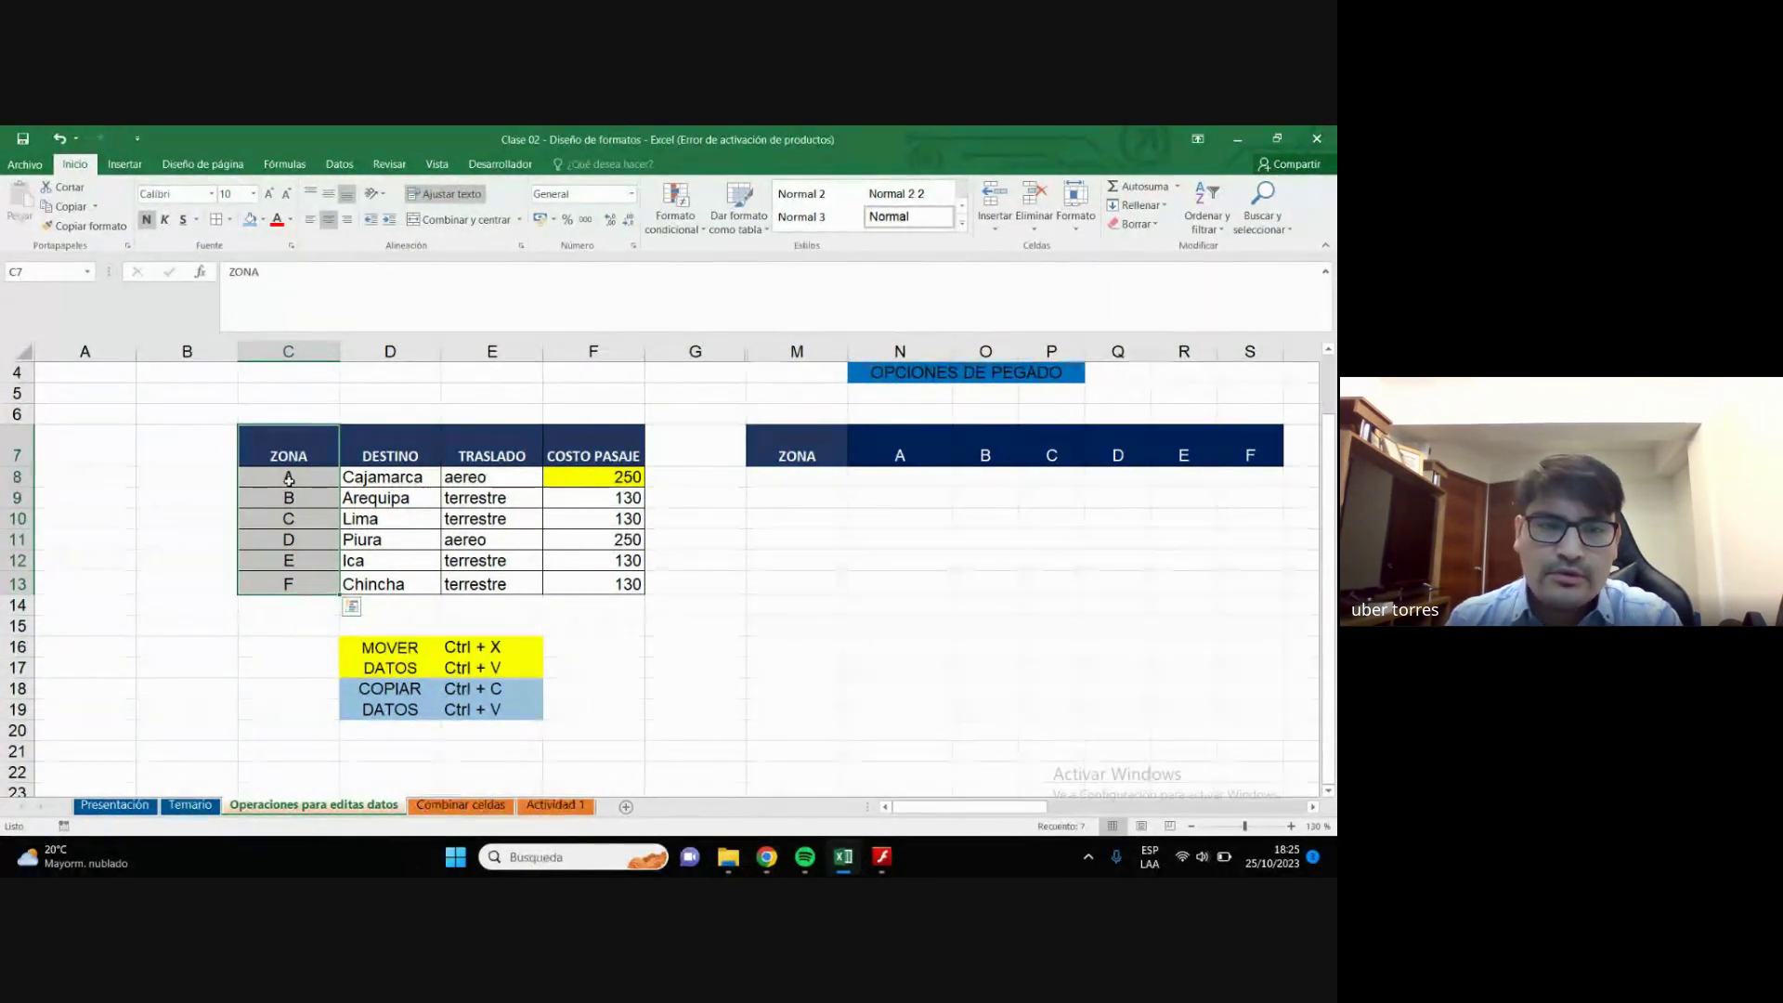
Cut and paste the ZONA column back in place, then copy it and pick M9 as destination.
right_click(289, 479)
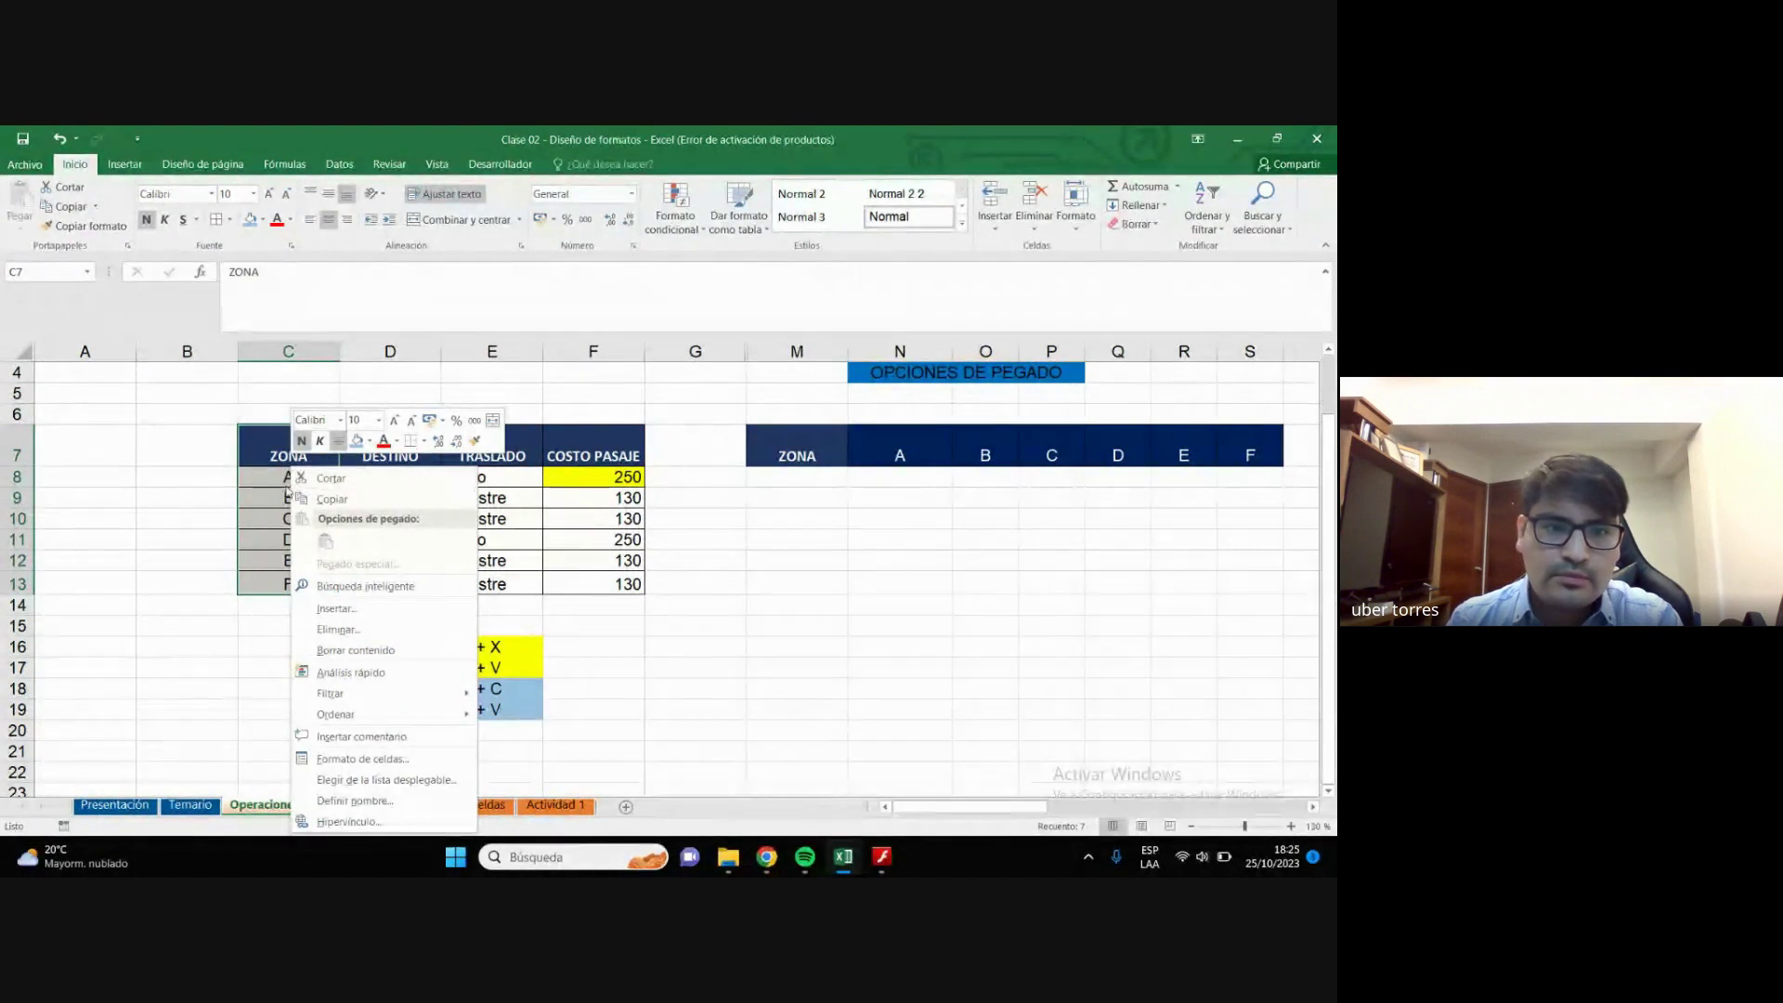
click(359, 506)
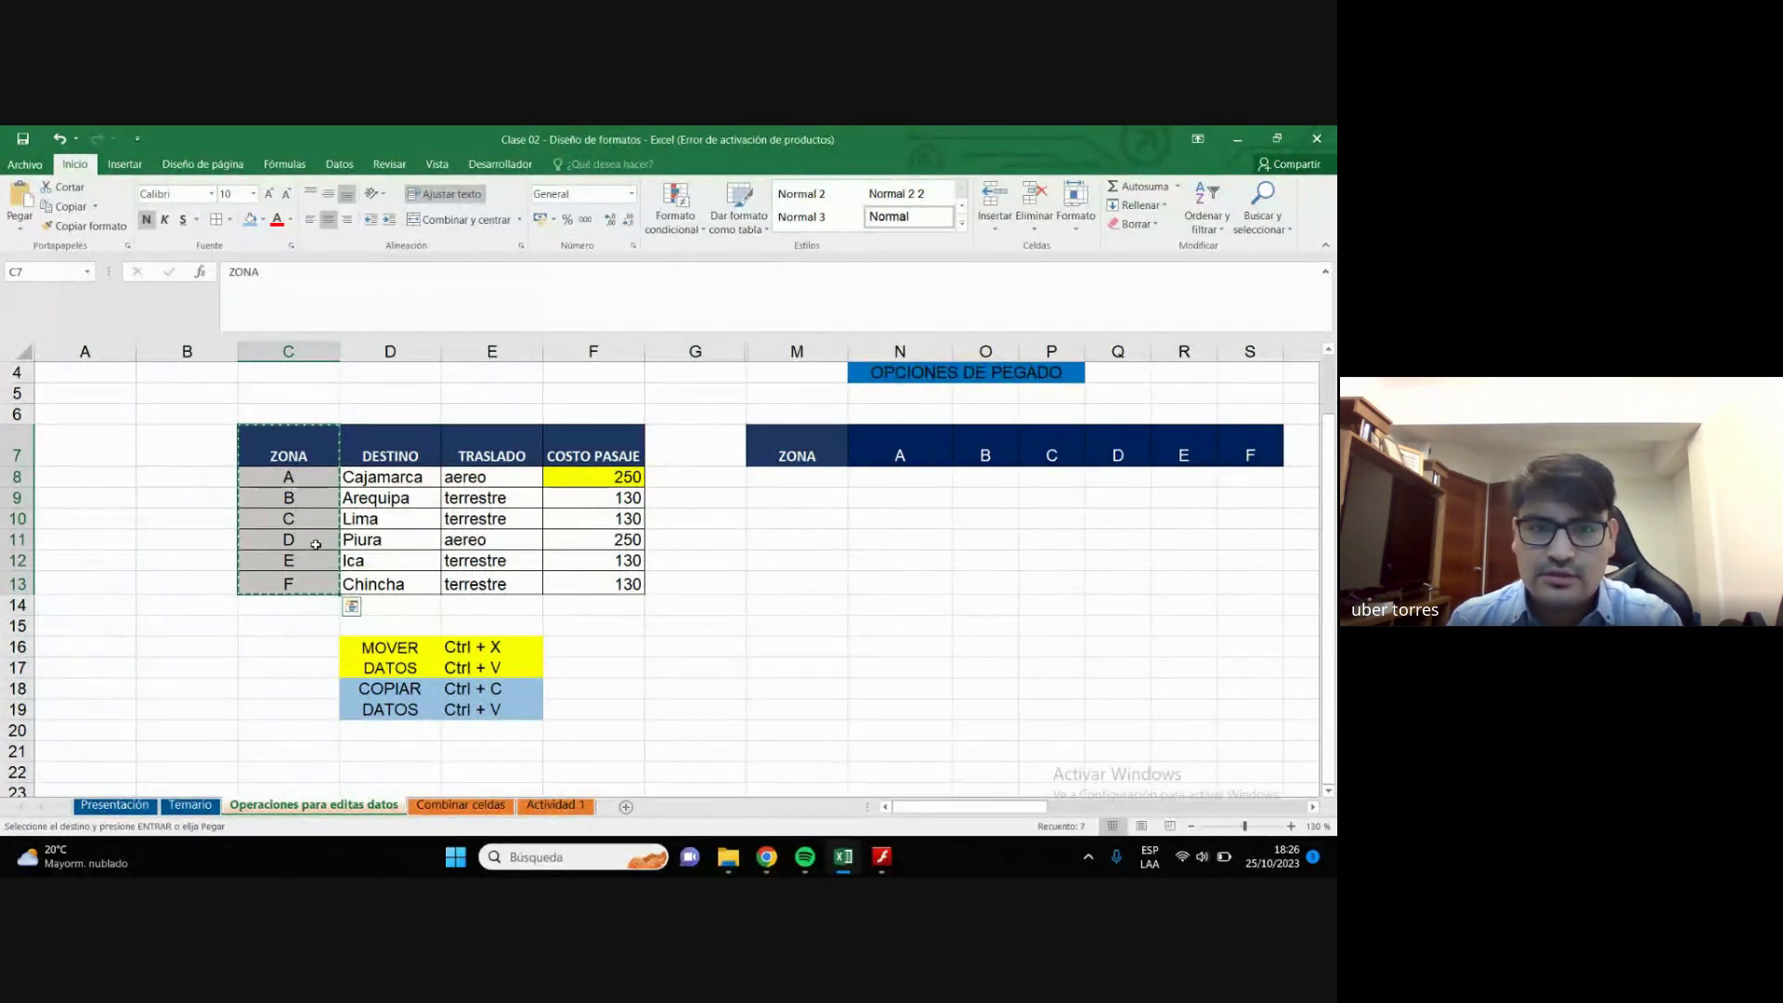
right_click(301, 484)
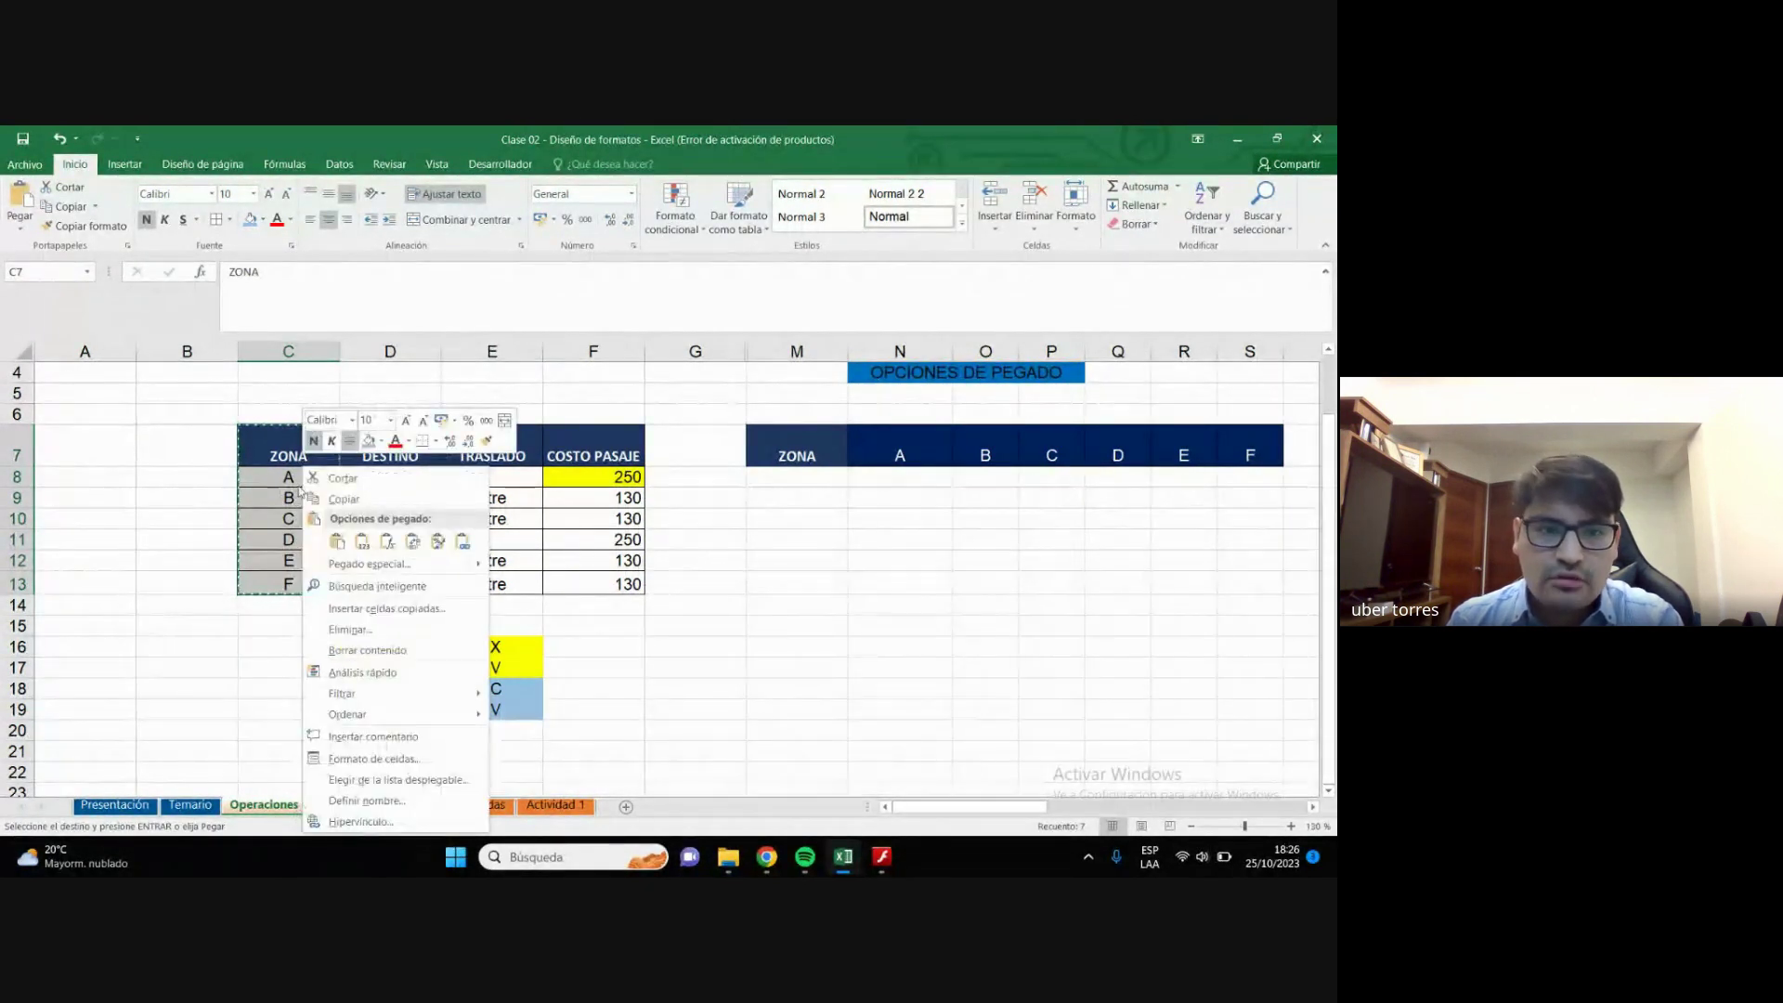
key(Escape)
key(Escape)
key(ctrl+x)
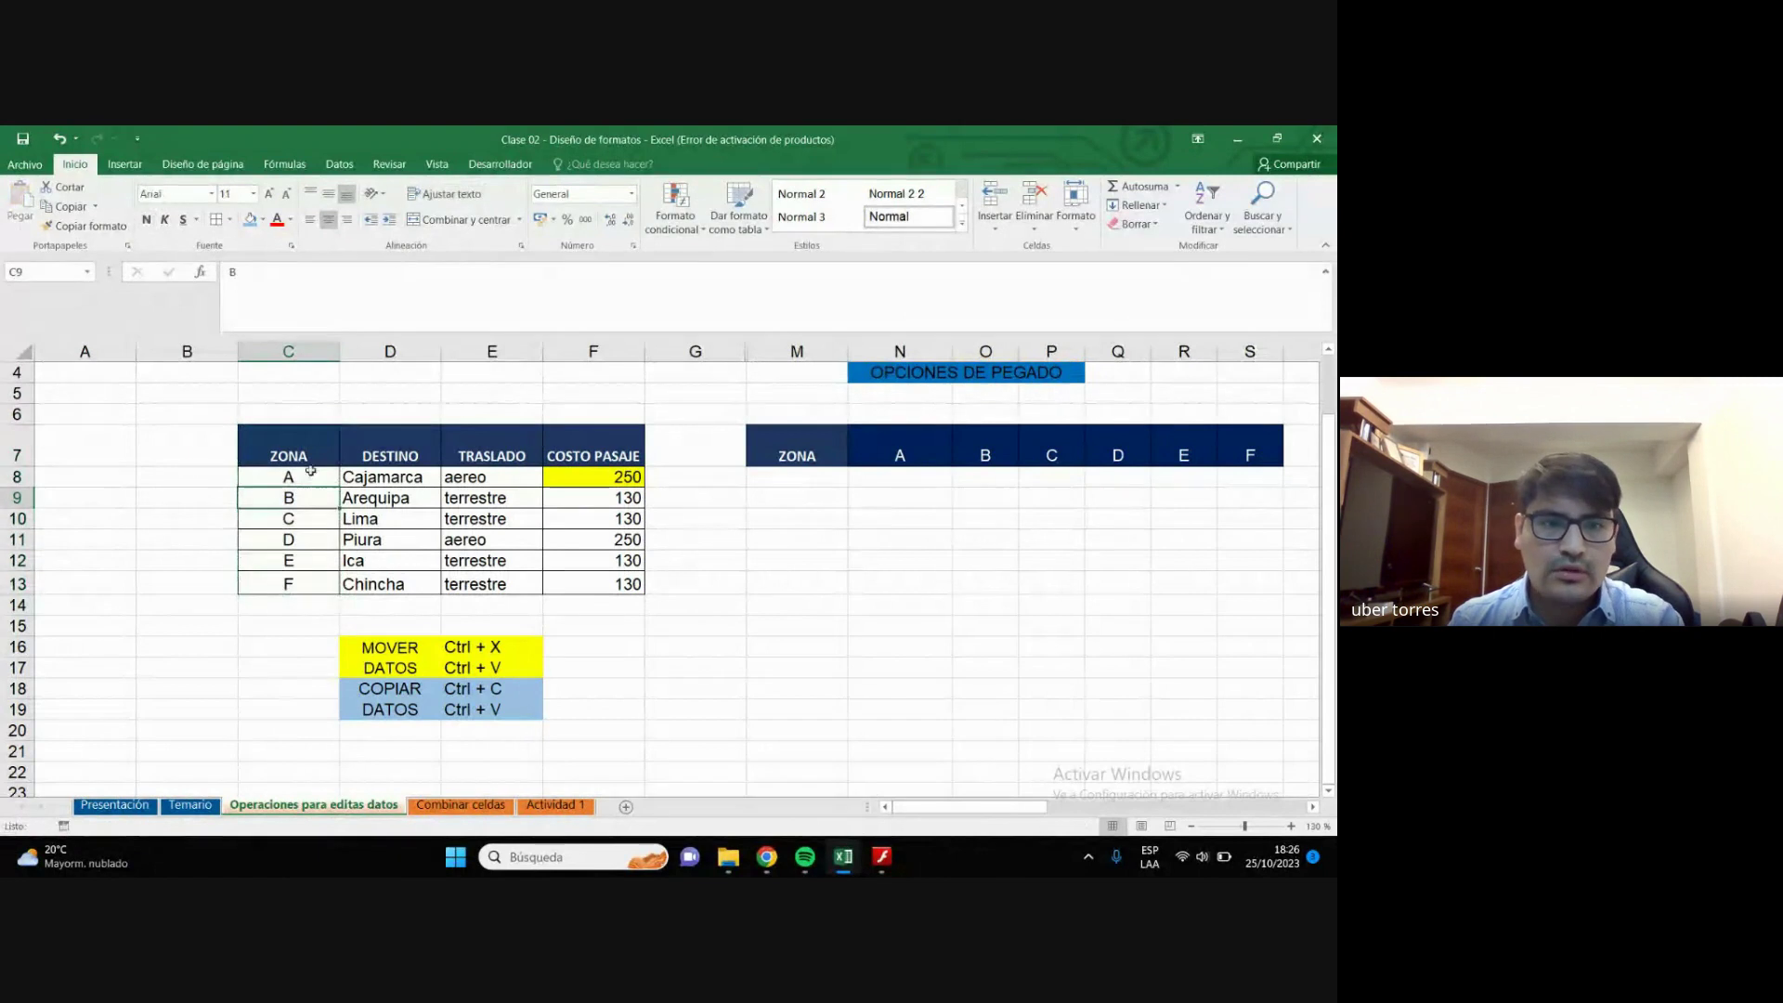
key(ctrl+v)
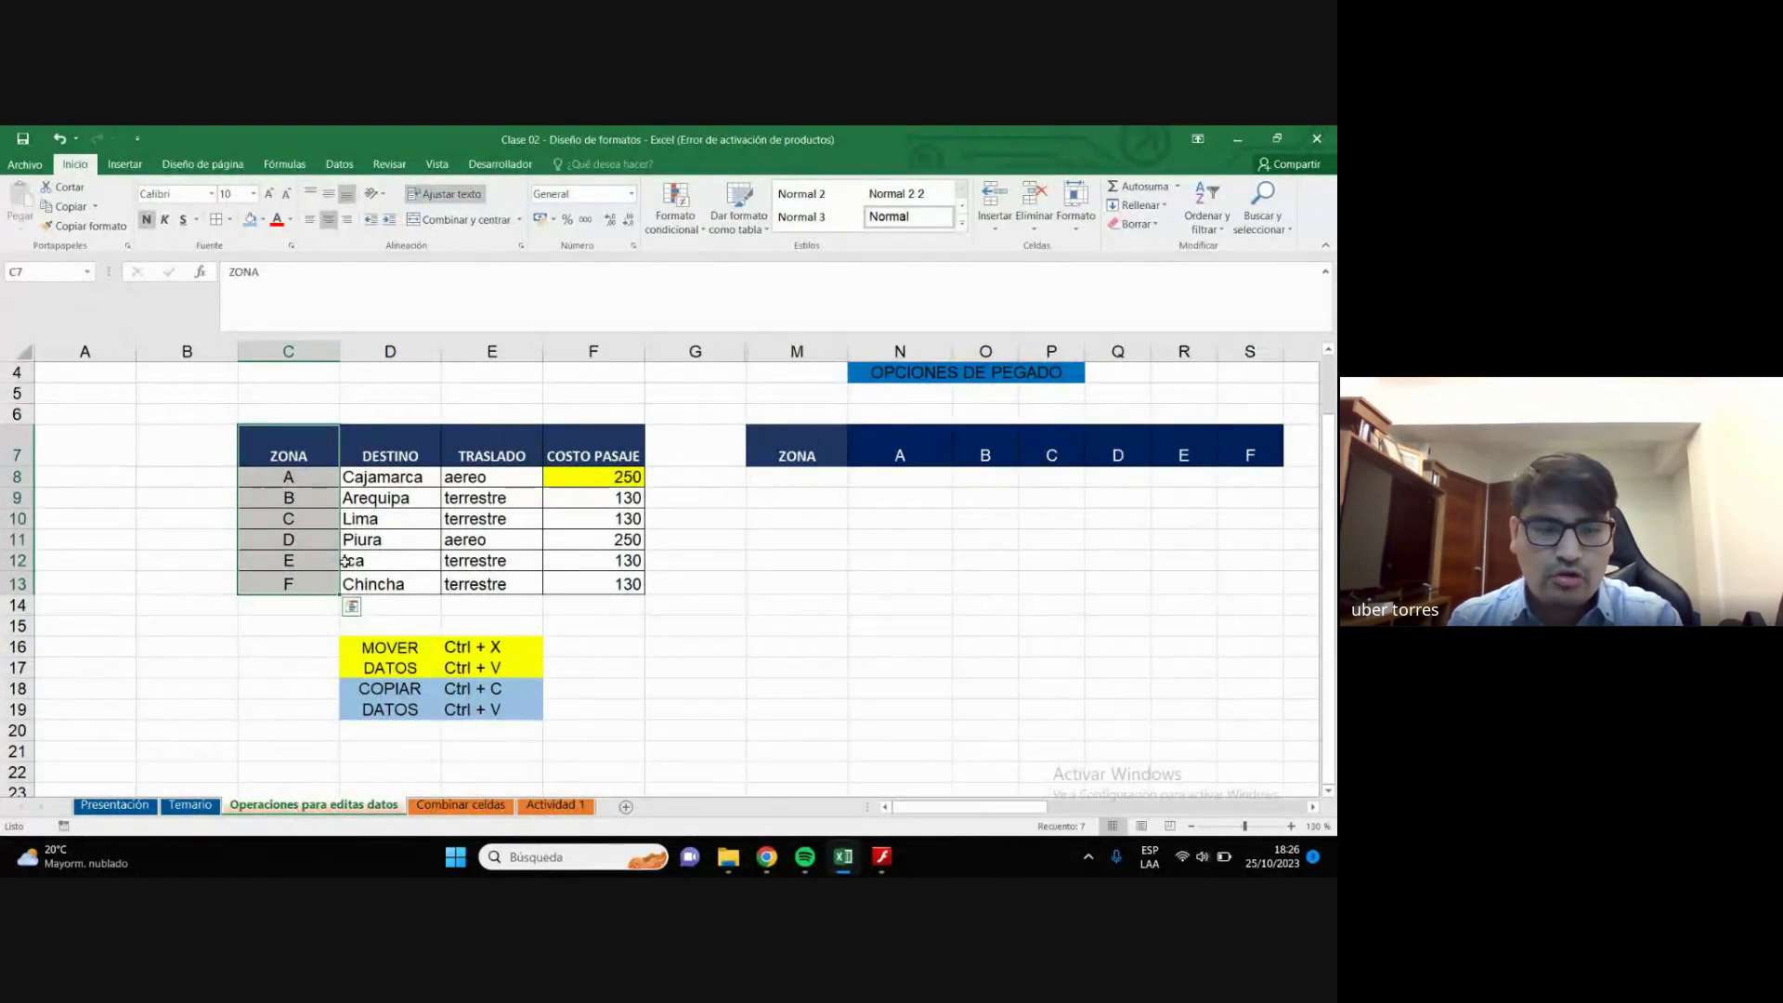
key(ctrl+c)
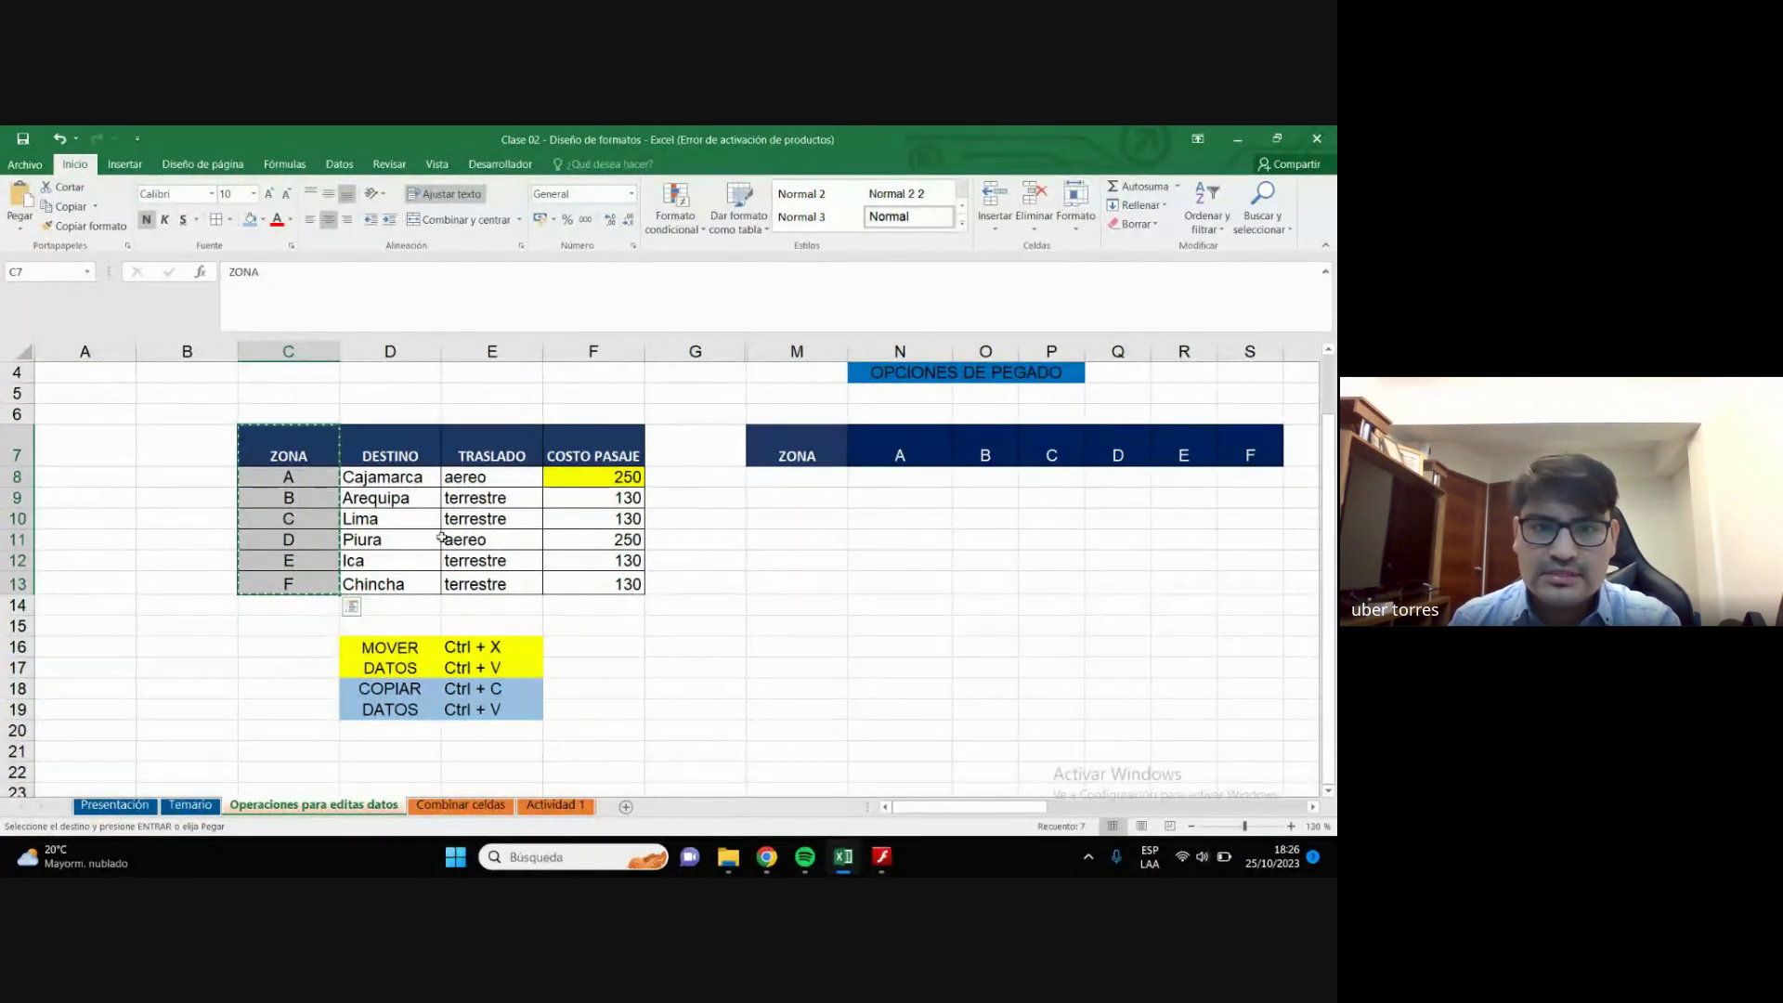
click(785, 499)
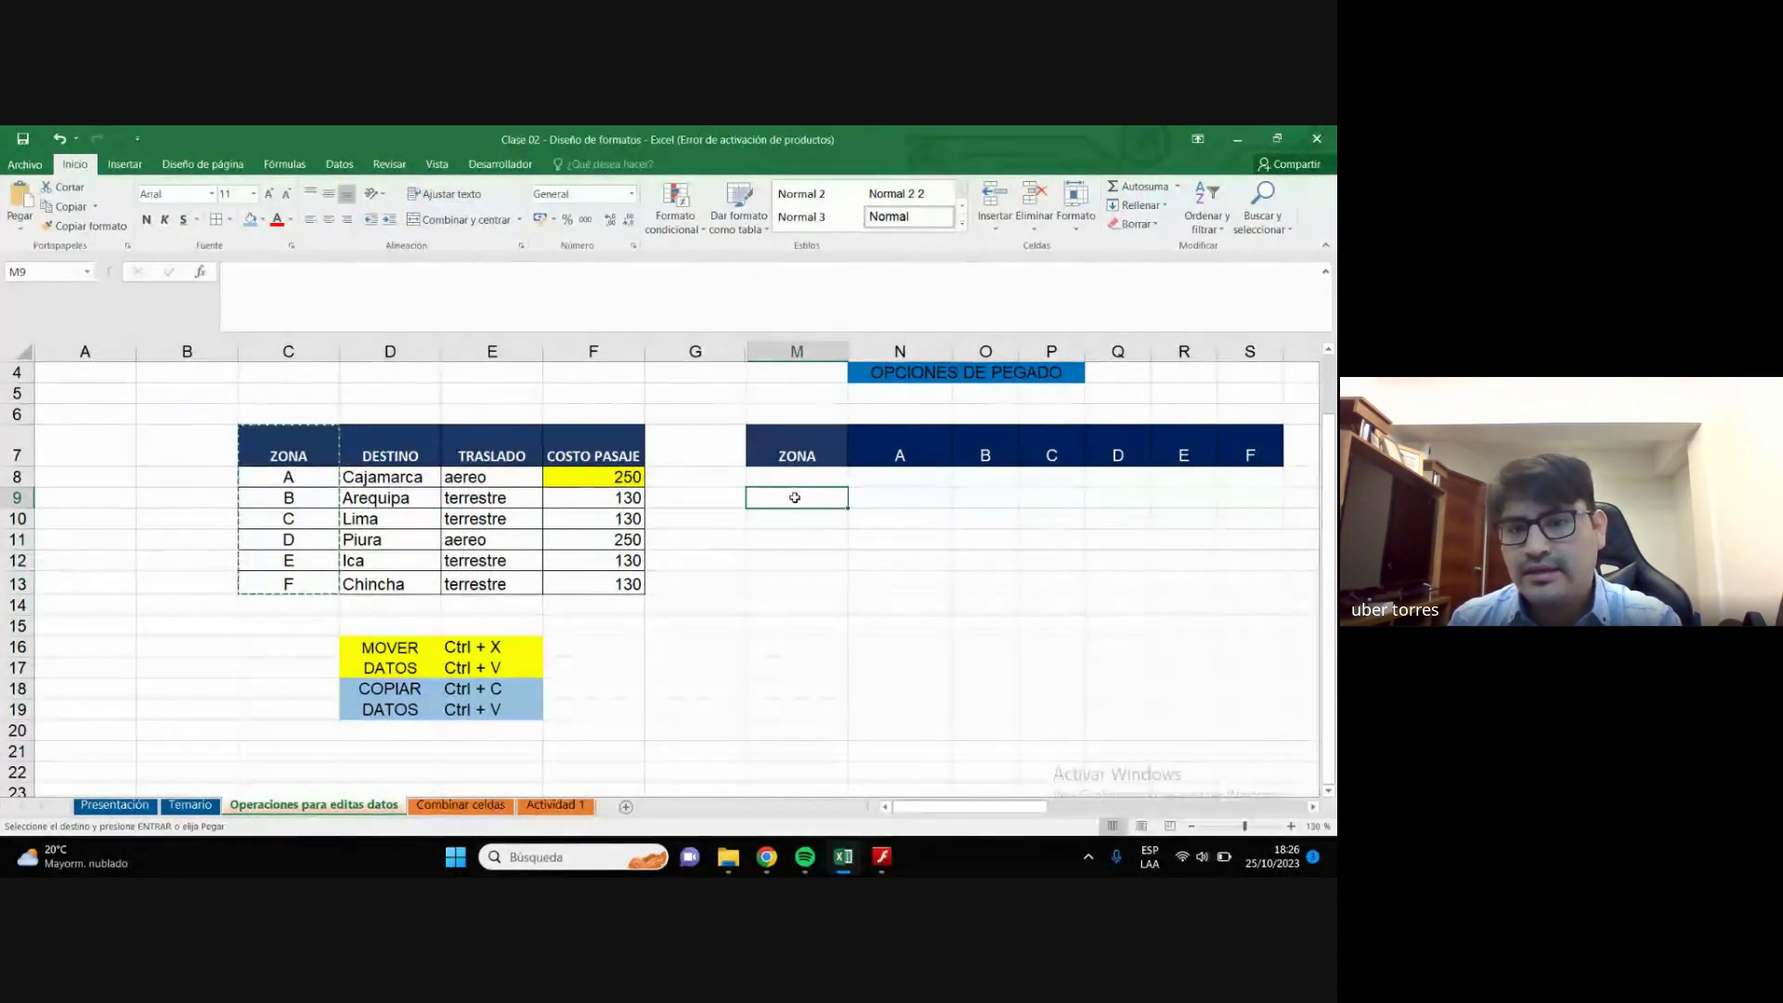
Paste the ZONA column transposed into row 9 with Pegado especial's Transponer option.
right_click(796, 500)
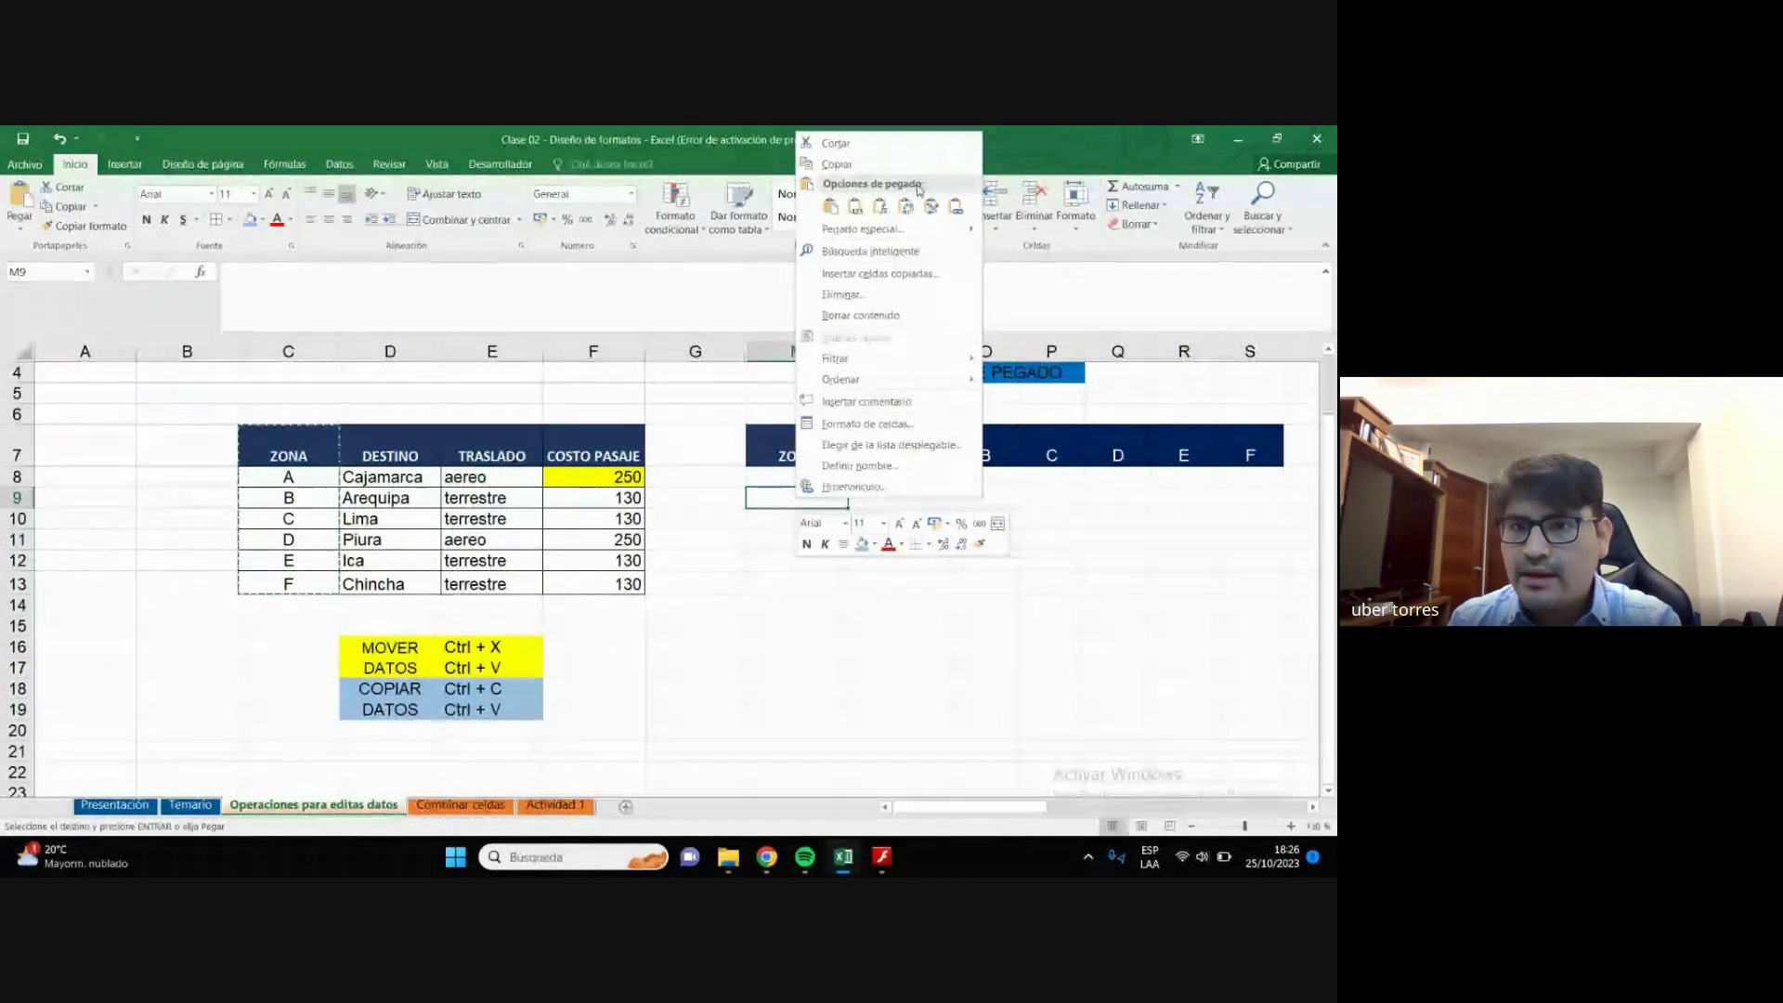
click(956, 206)
right_click(796, 502)
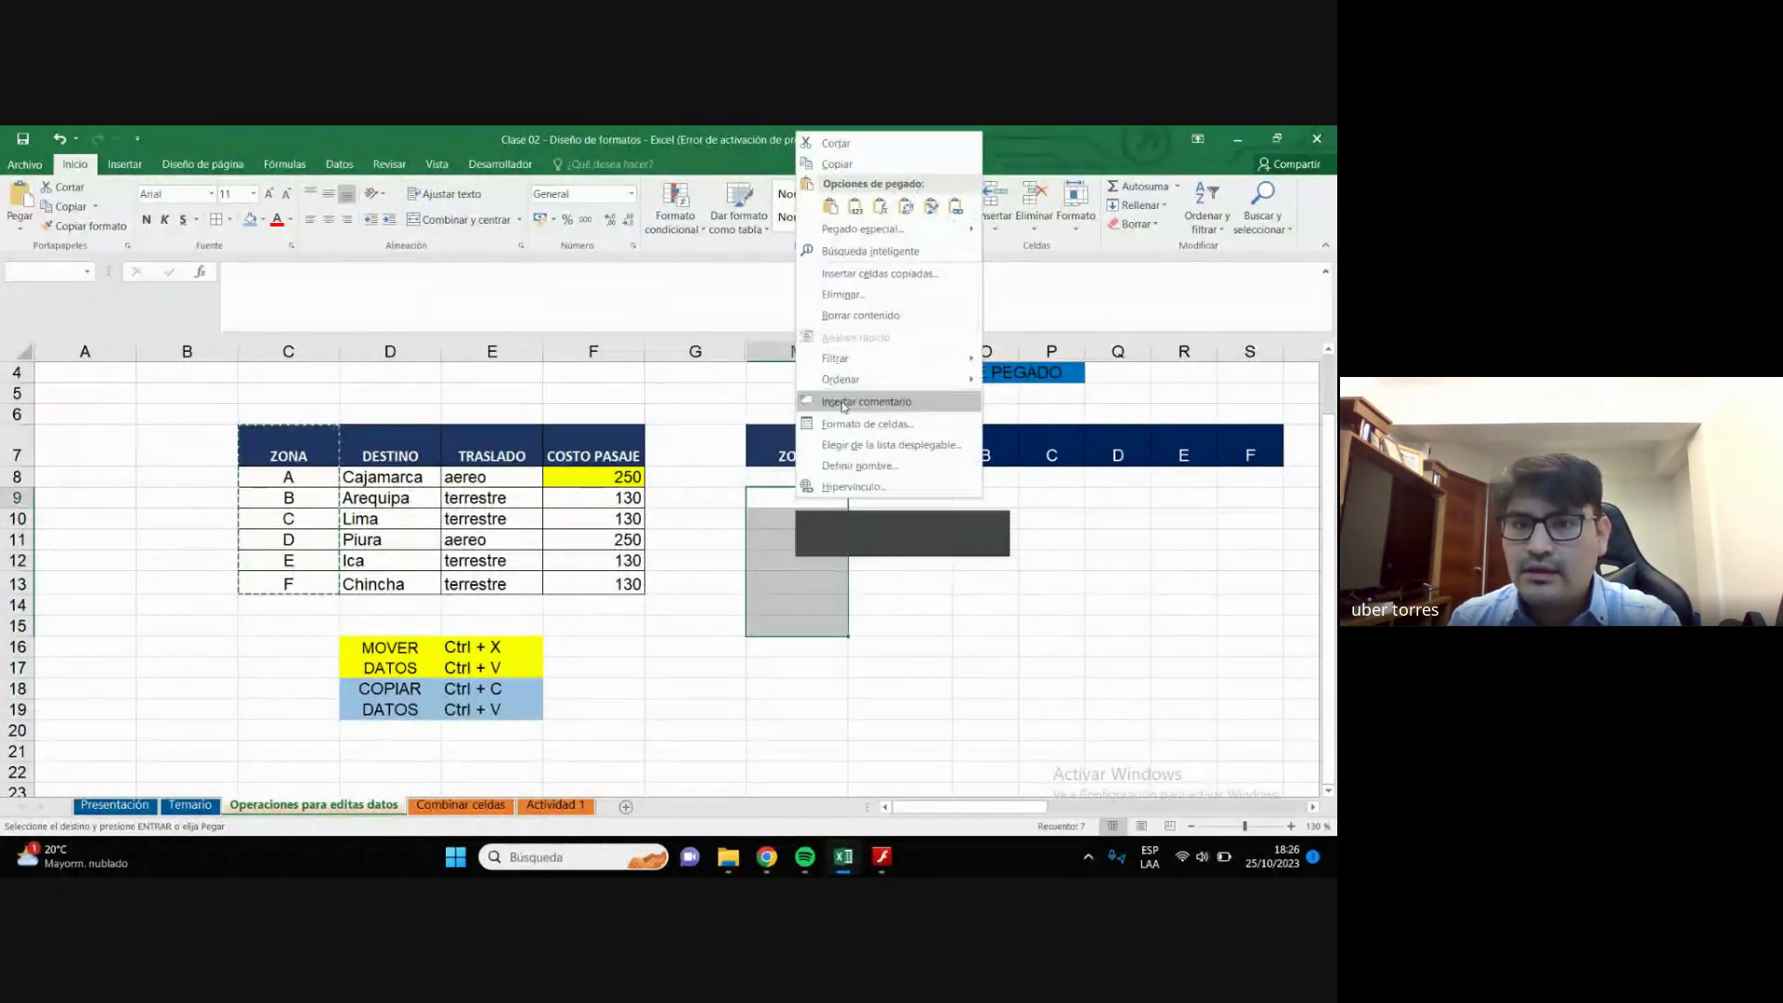
mouse_move(861, 229)
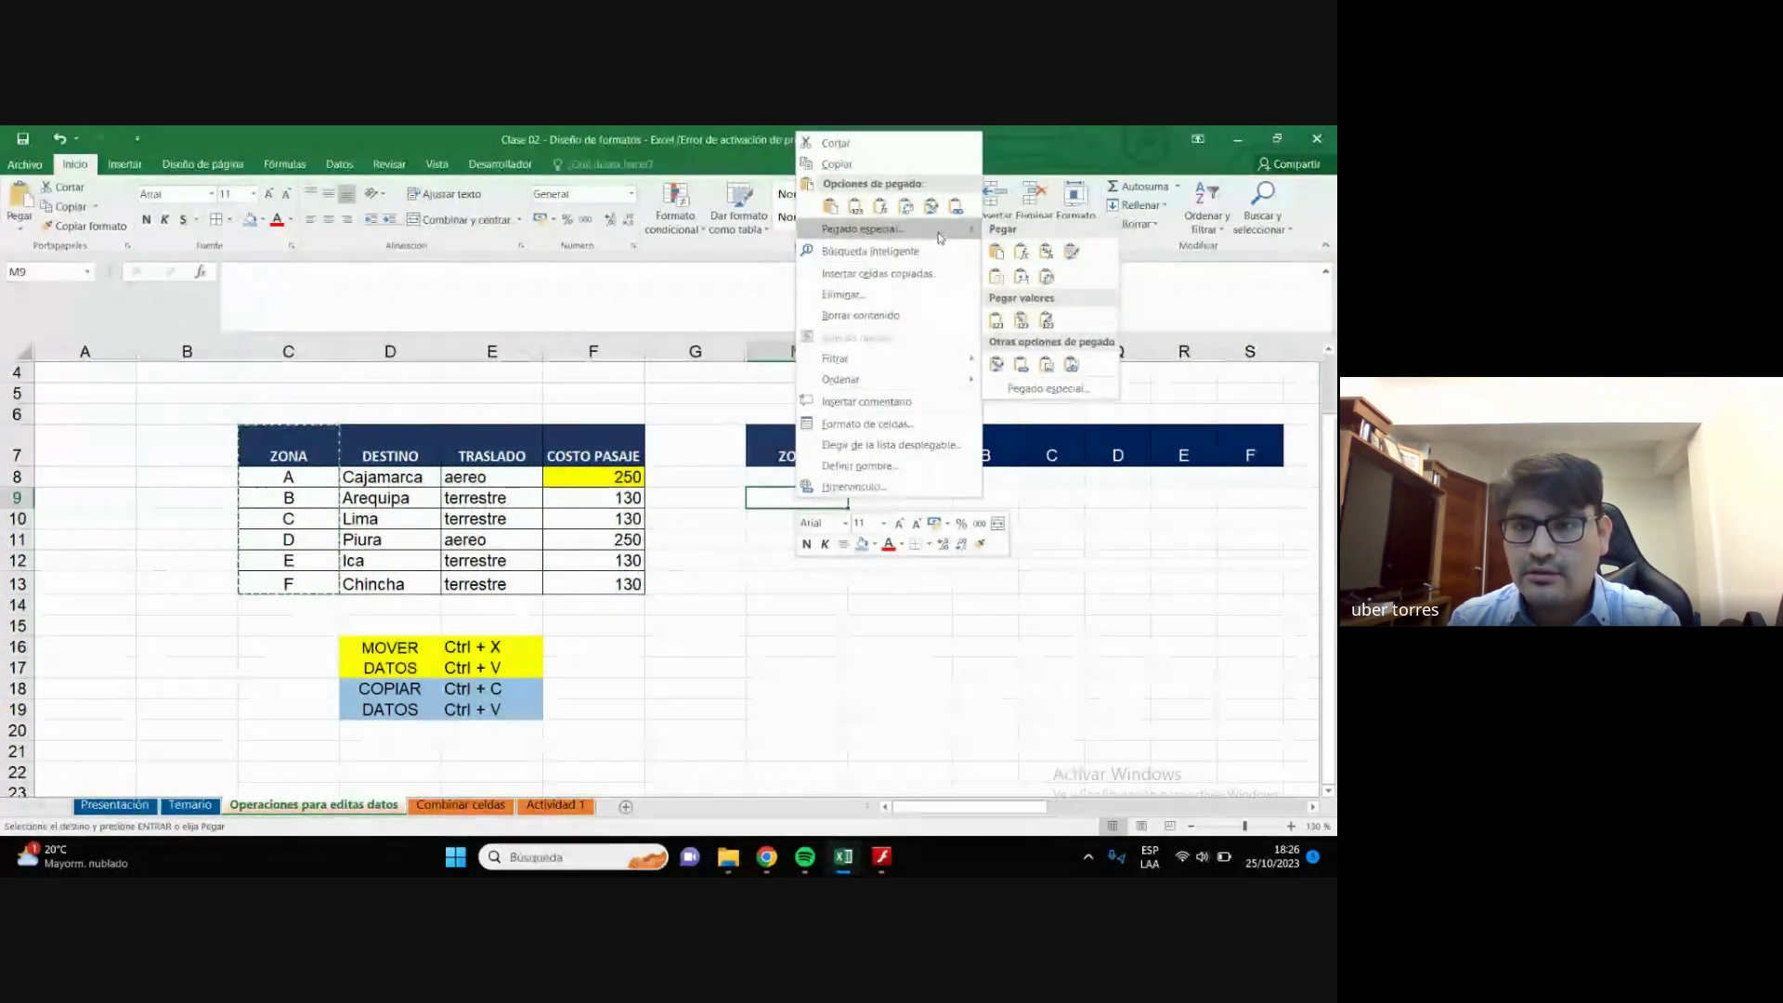
click(940, 237)
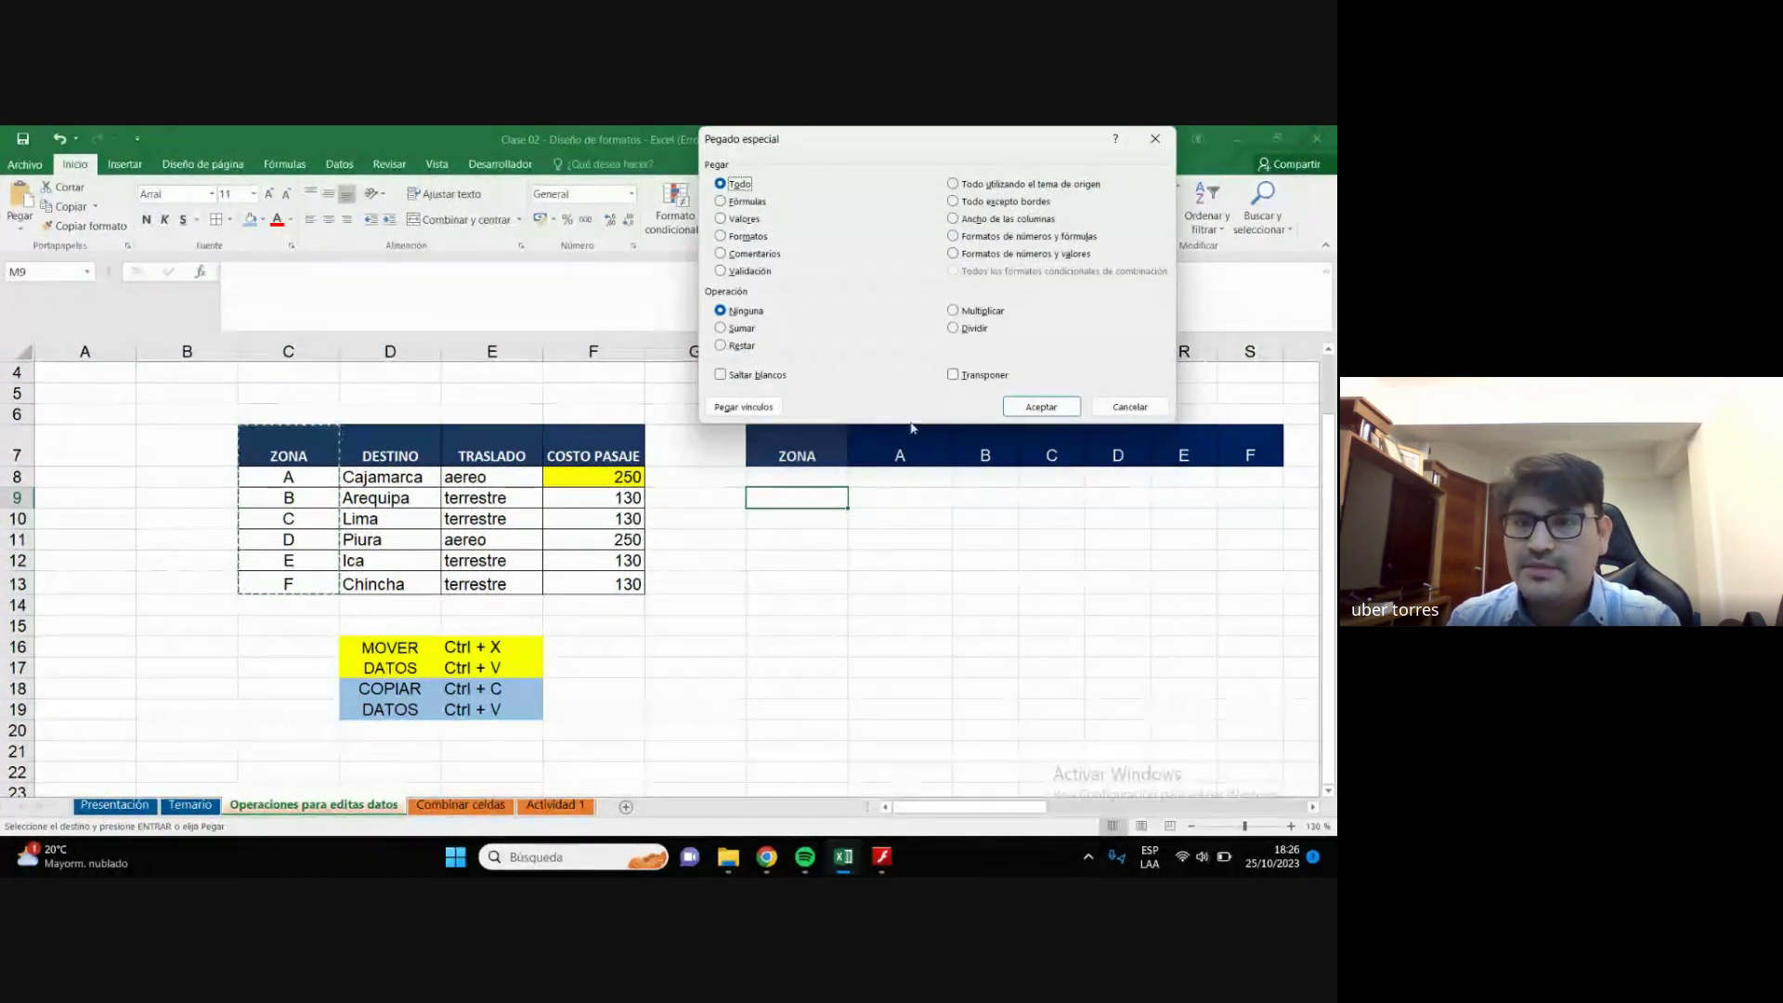
mouse_move(963, 144)
mouse_down()
mouse_move(978, 277)
mouse_move(1023, 274)
mouse_up()
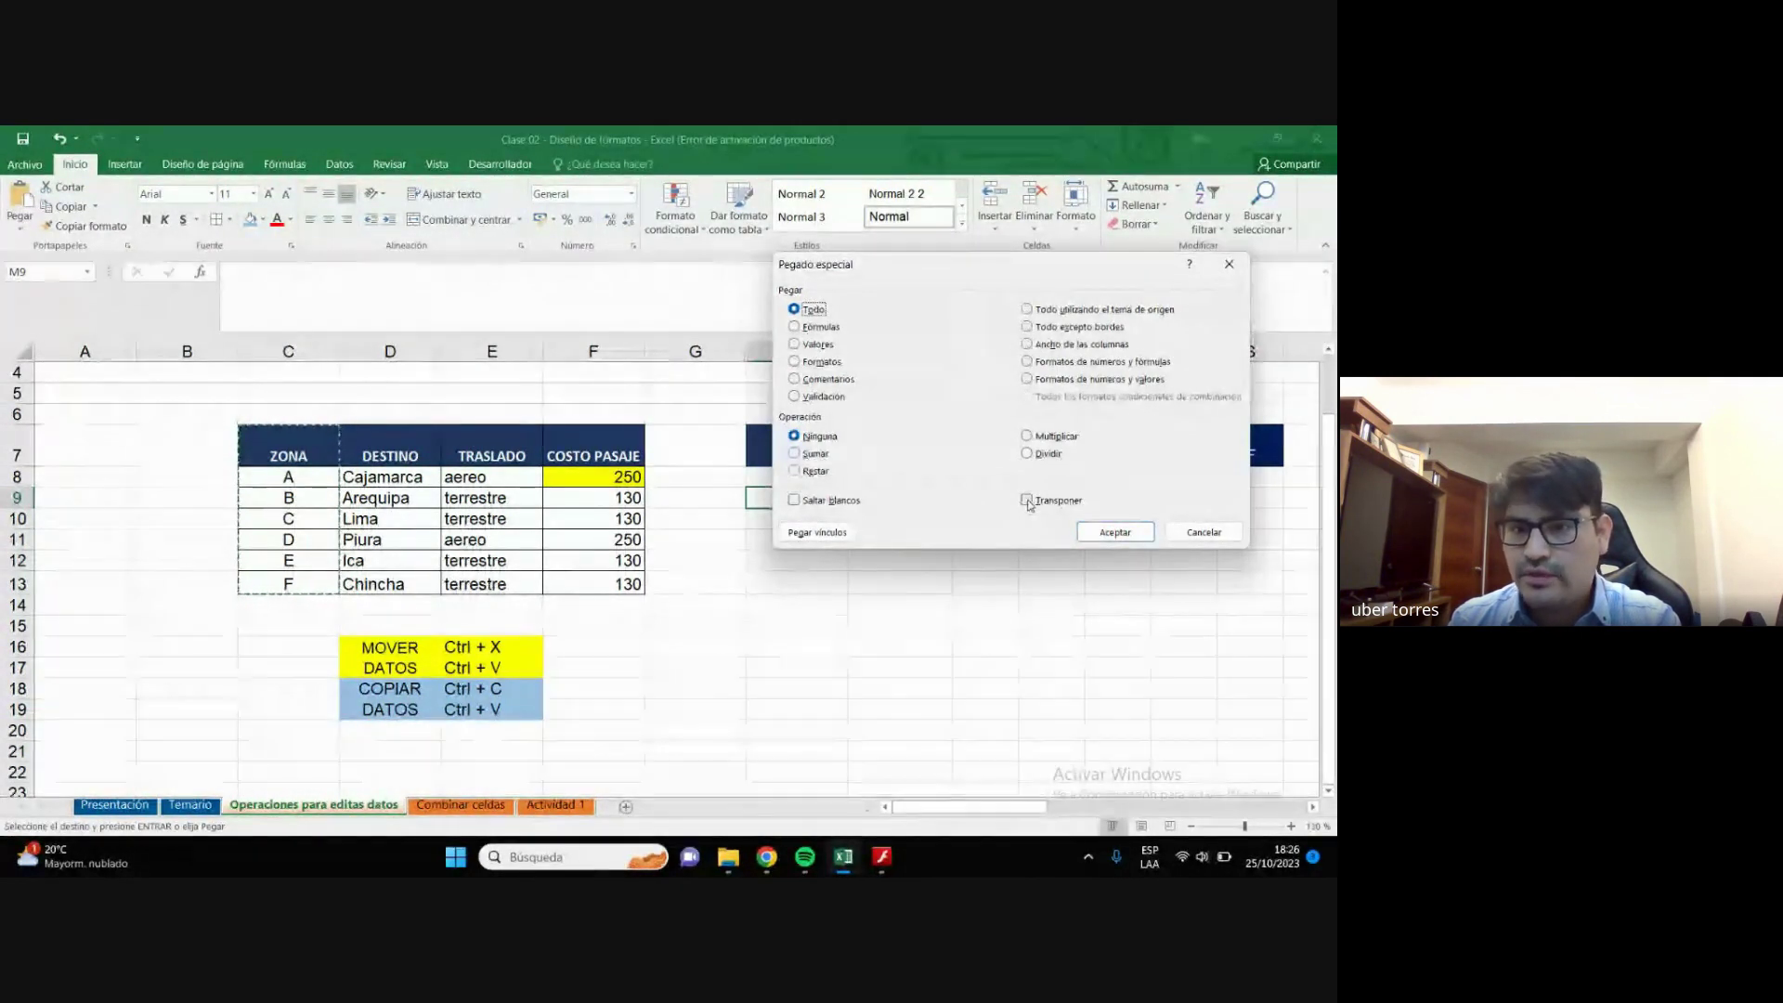
click(1027, 501)
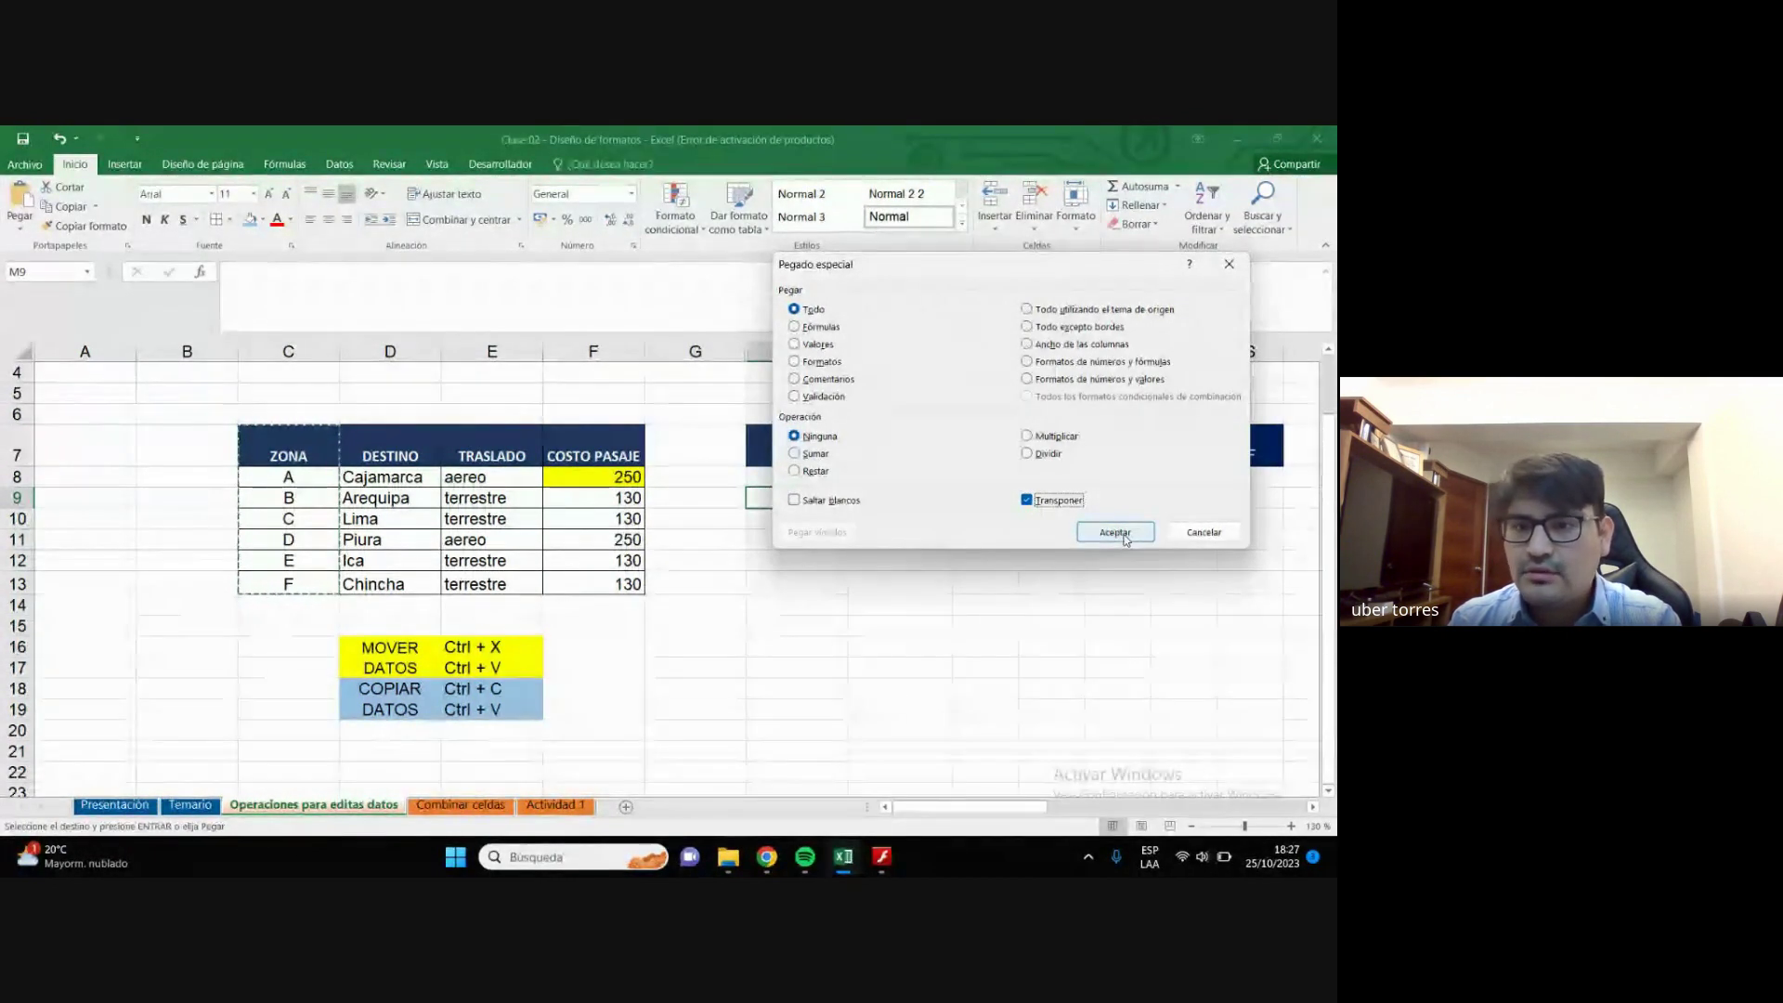
click(1121, 536)
Highlight the pasted row M9:S9 alongside the original ZONA column C7:C13 to compare them.
click(947, 578)
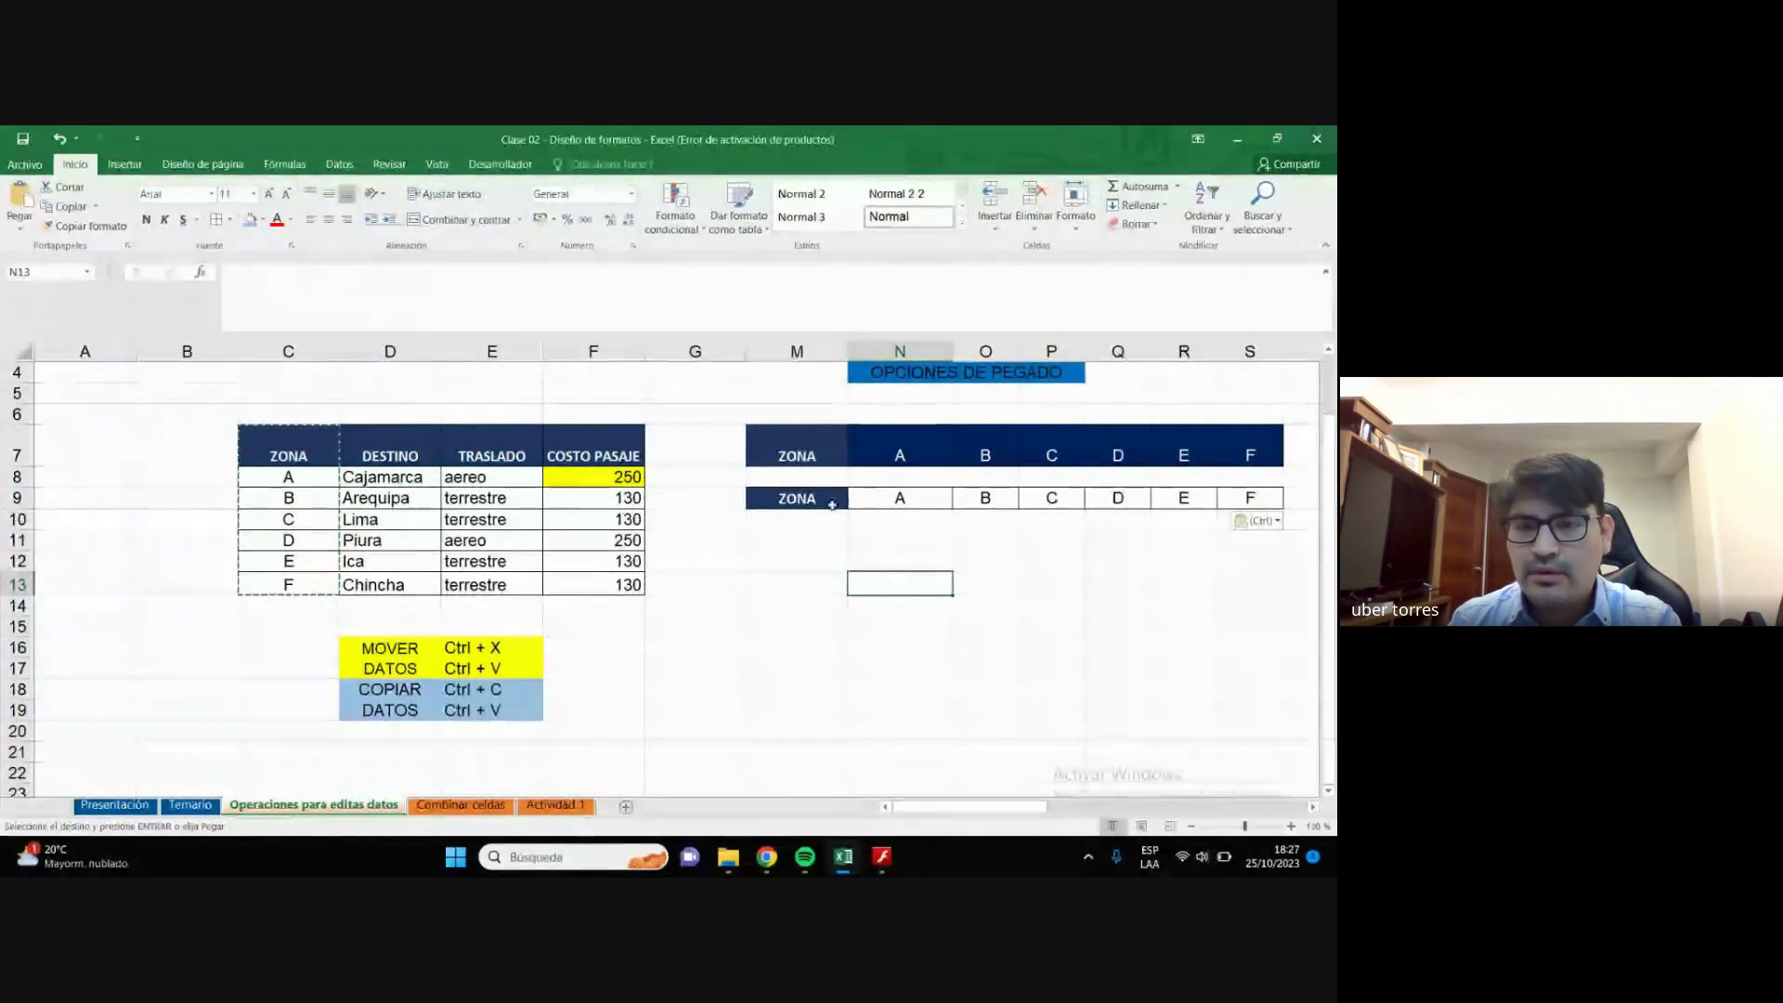
drag(797, 498, 1250, 499)
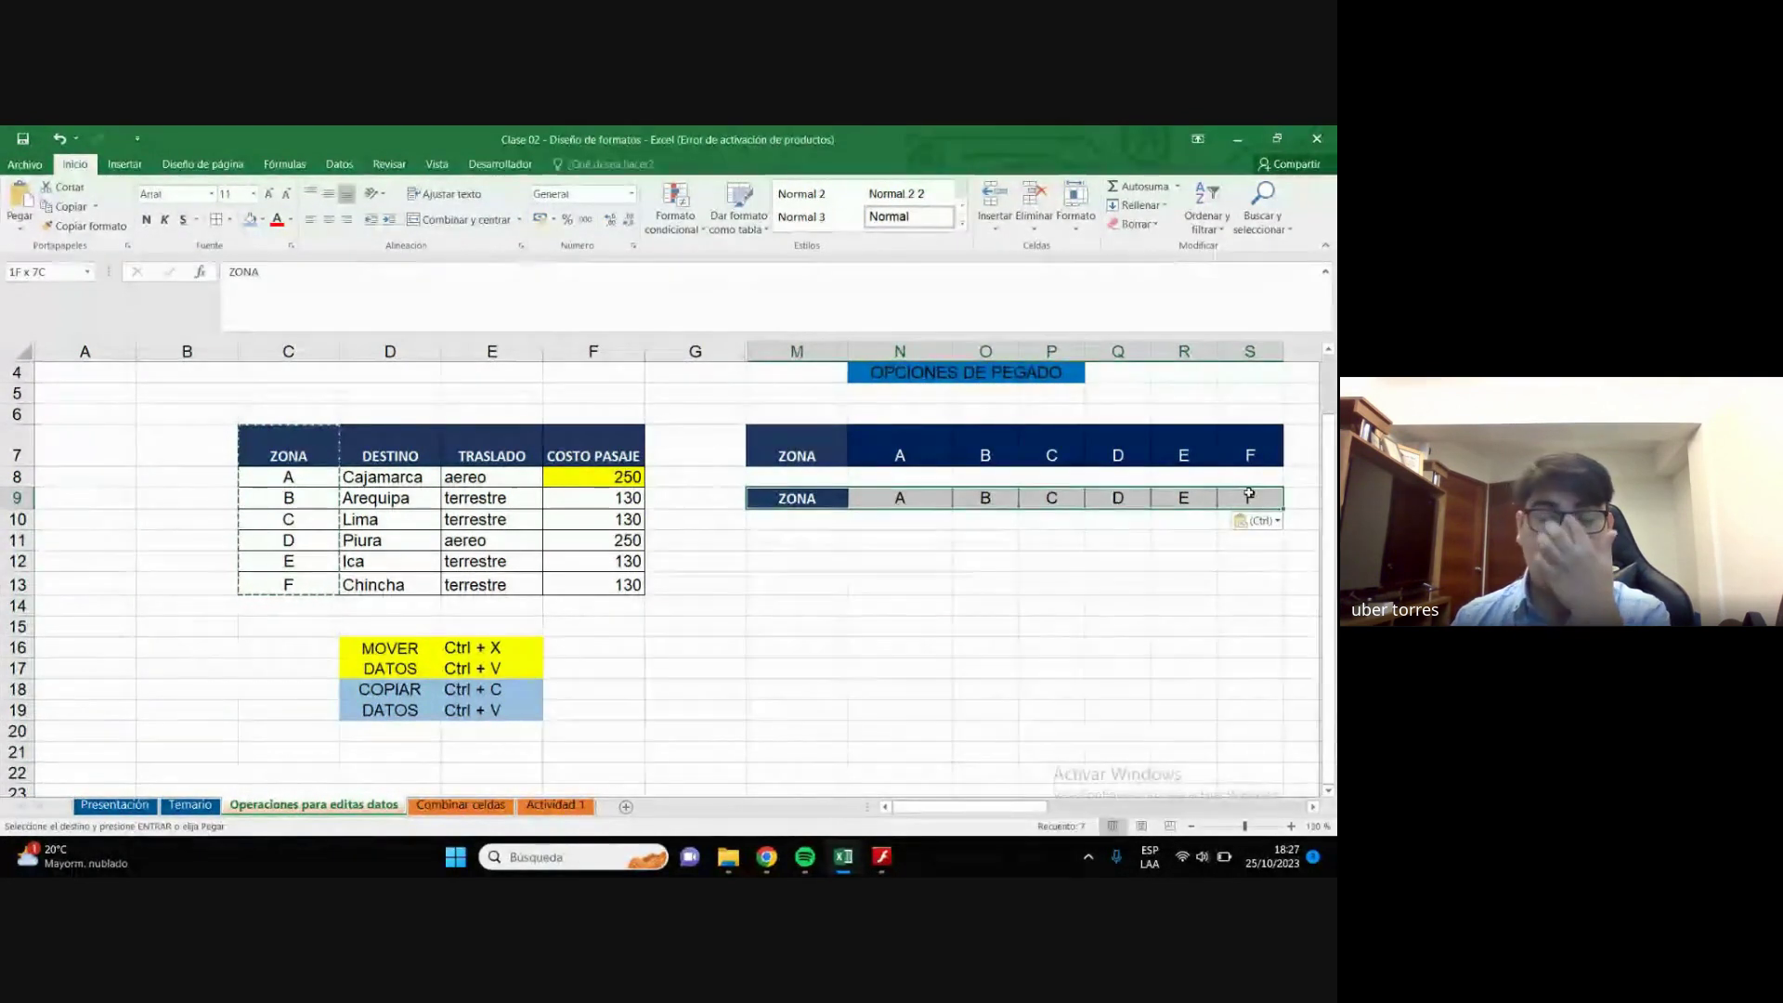
drag(288, 455, 316, 579)
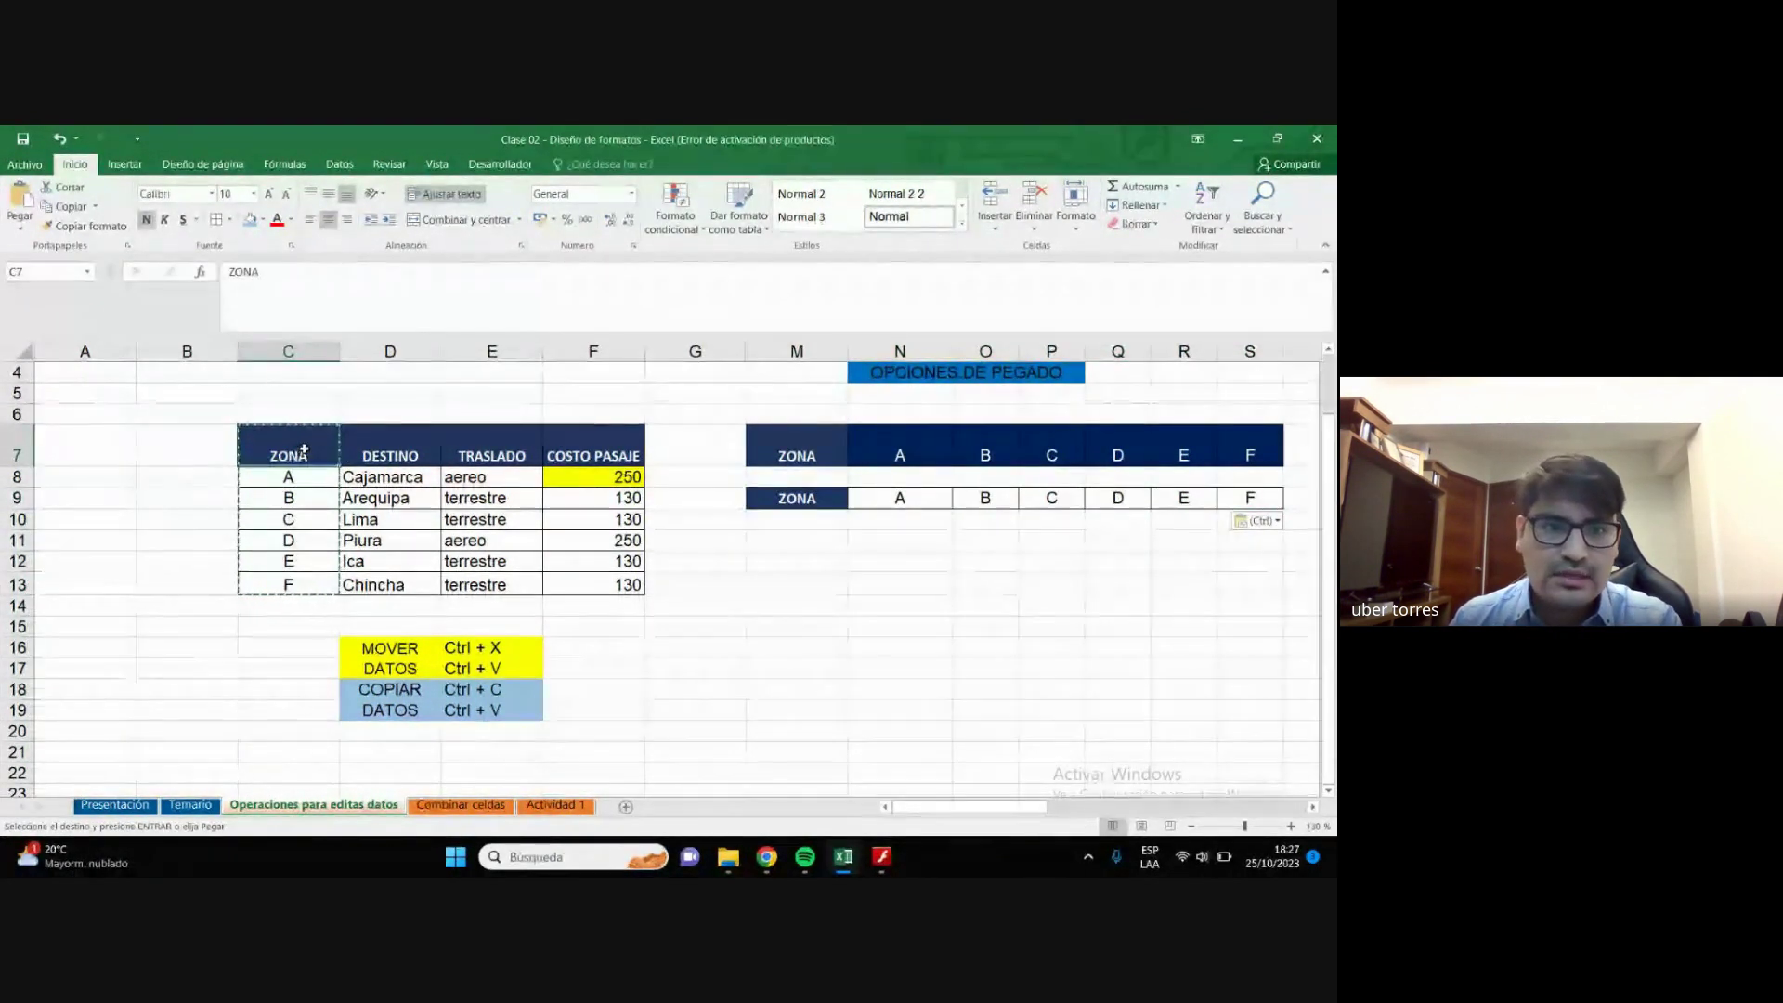
click(988, 560)
drag(796, 499, 1242, 500)
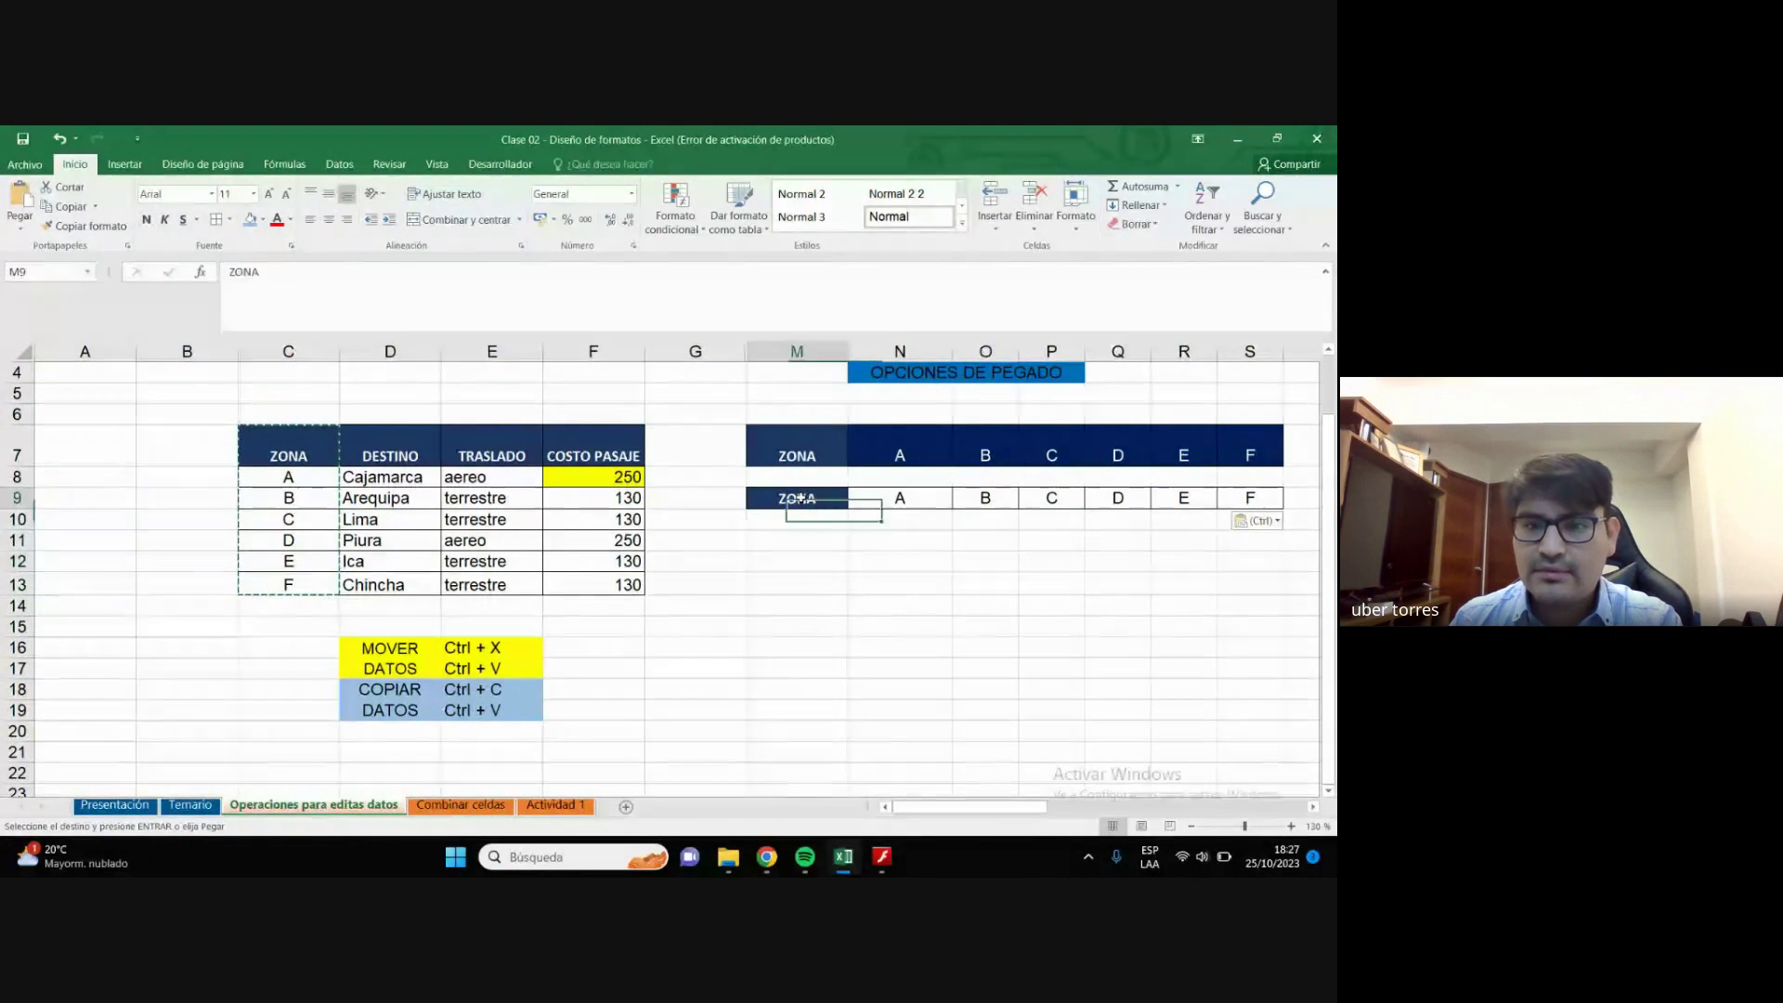
click(864, 555)
drag(797, 499, 1242, 500)
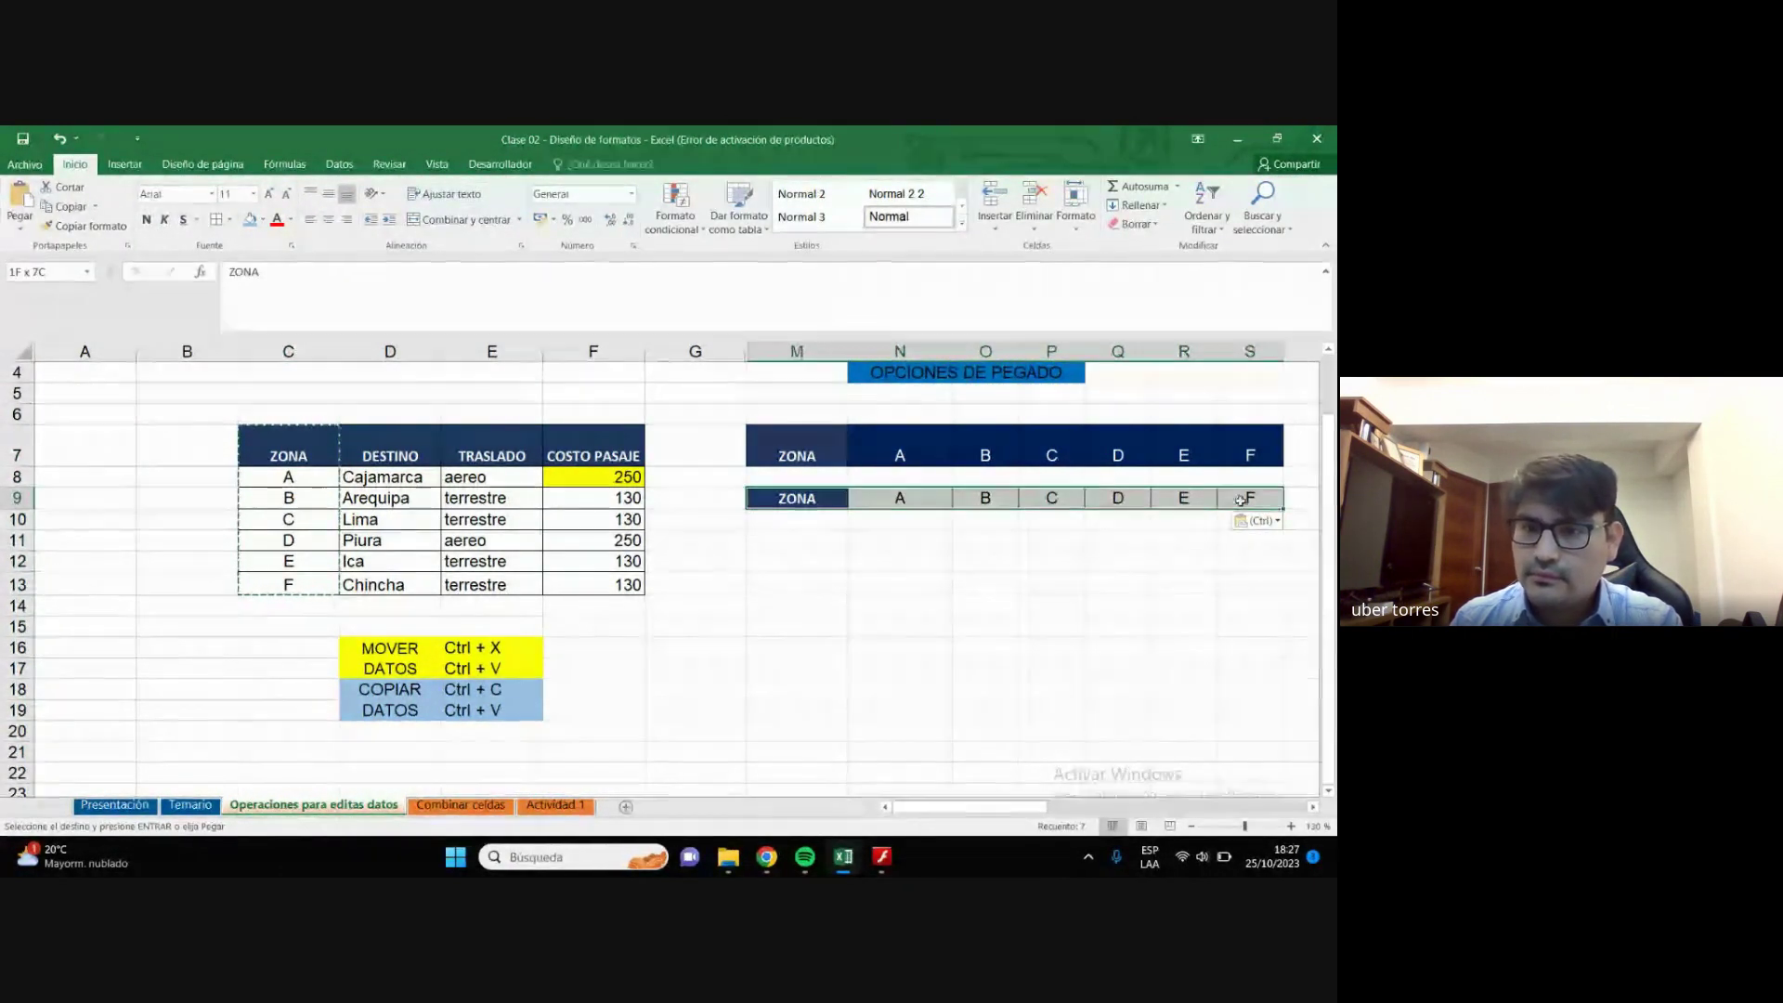
click(871, 560)
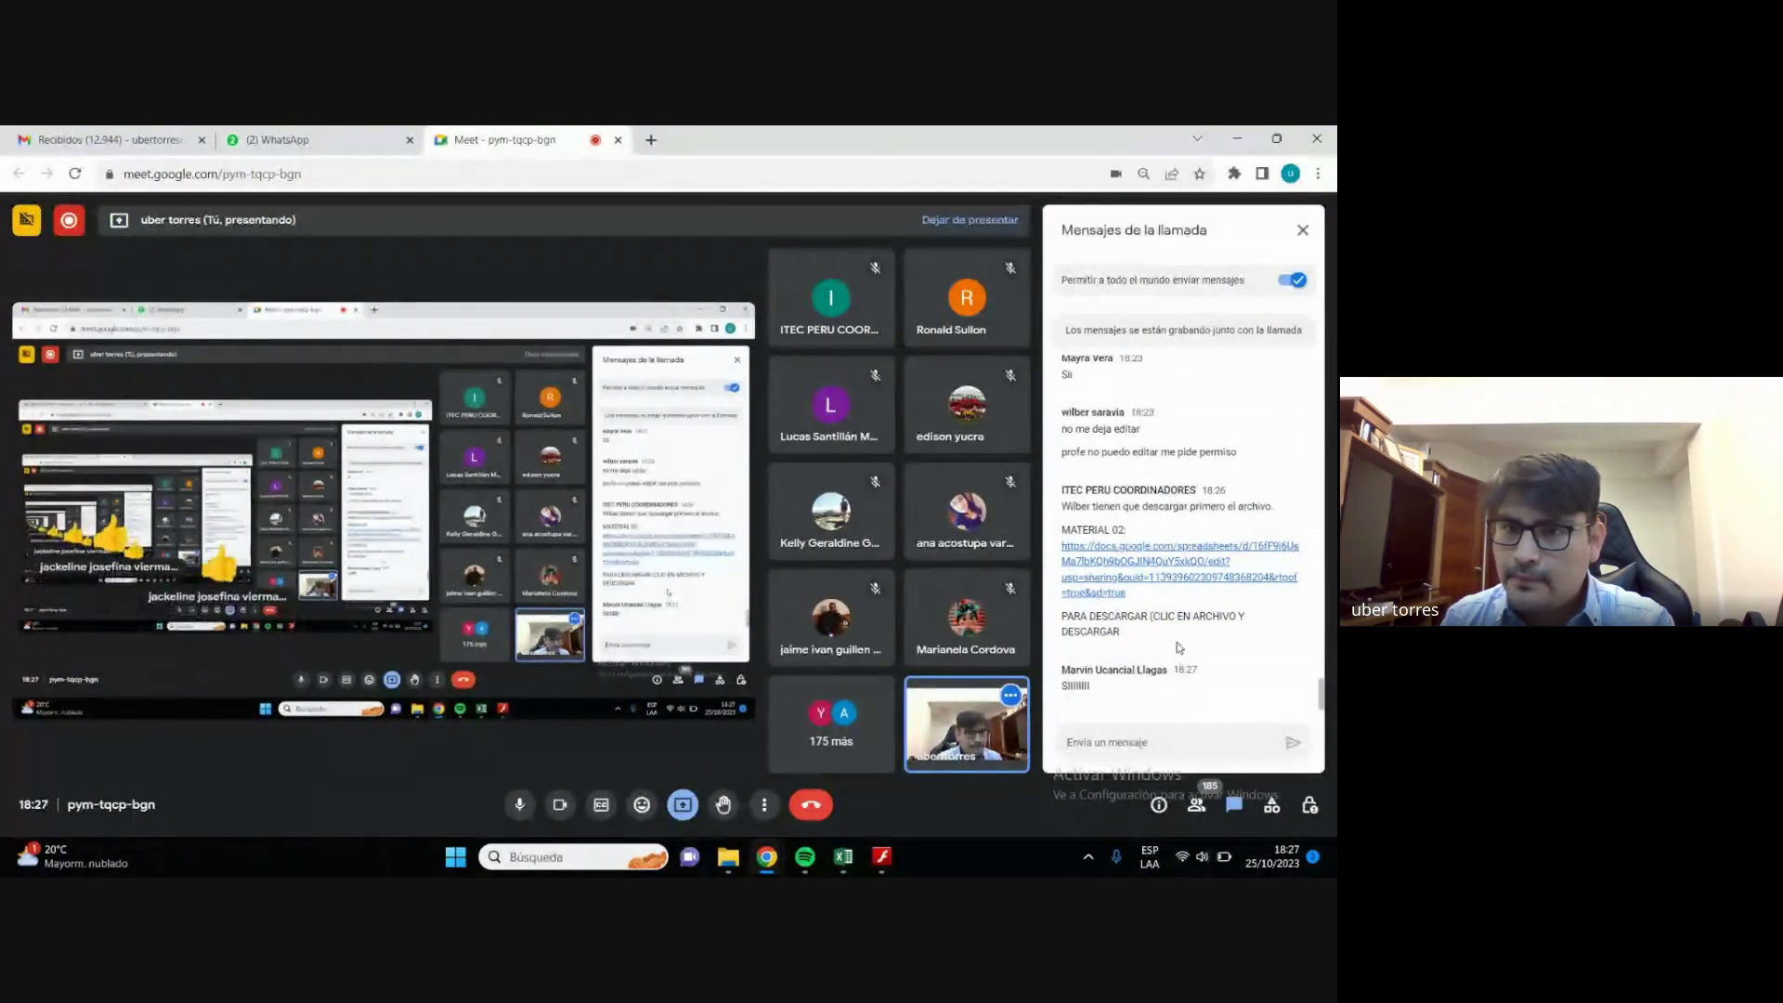
Scroll through the Mensajes de la llamada chat panel, then minimize the Meet window.
scroll(1175, 632, up, 1)
scroll(1170, 604, up, 2)
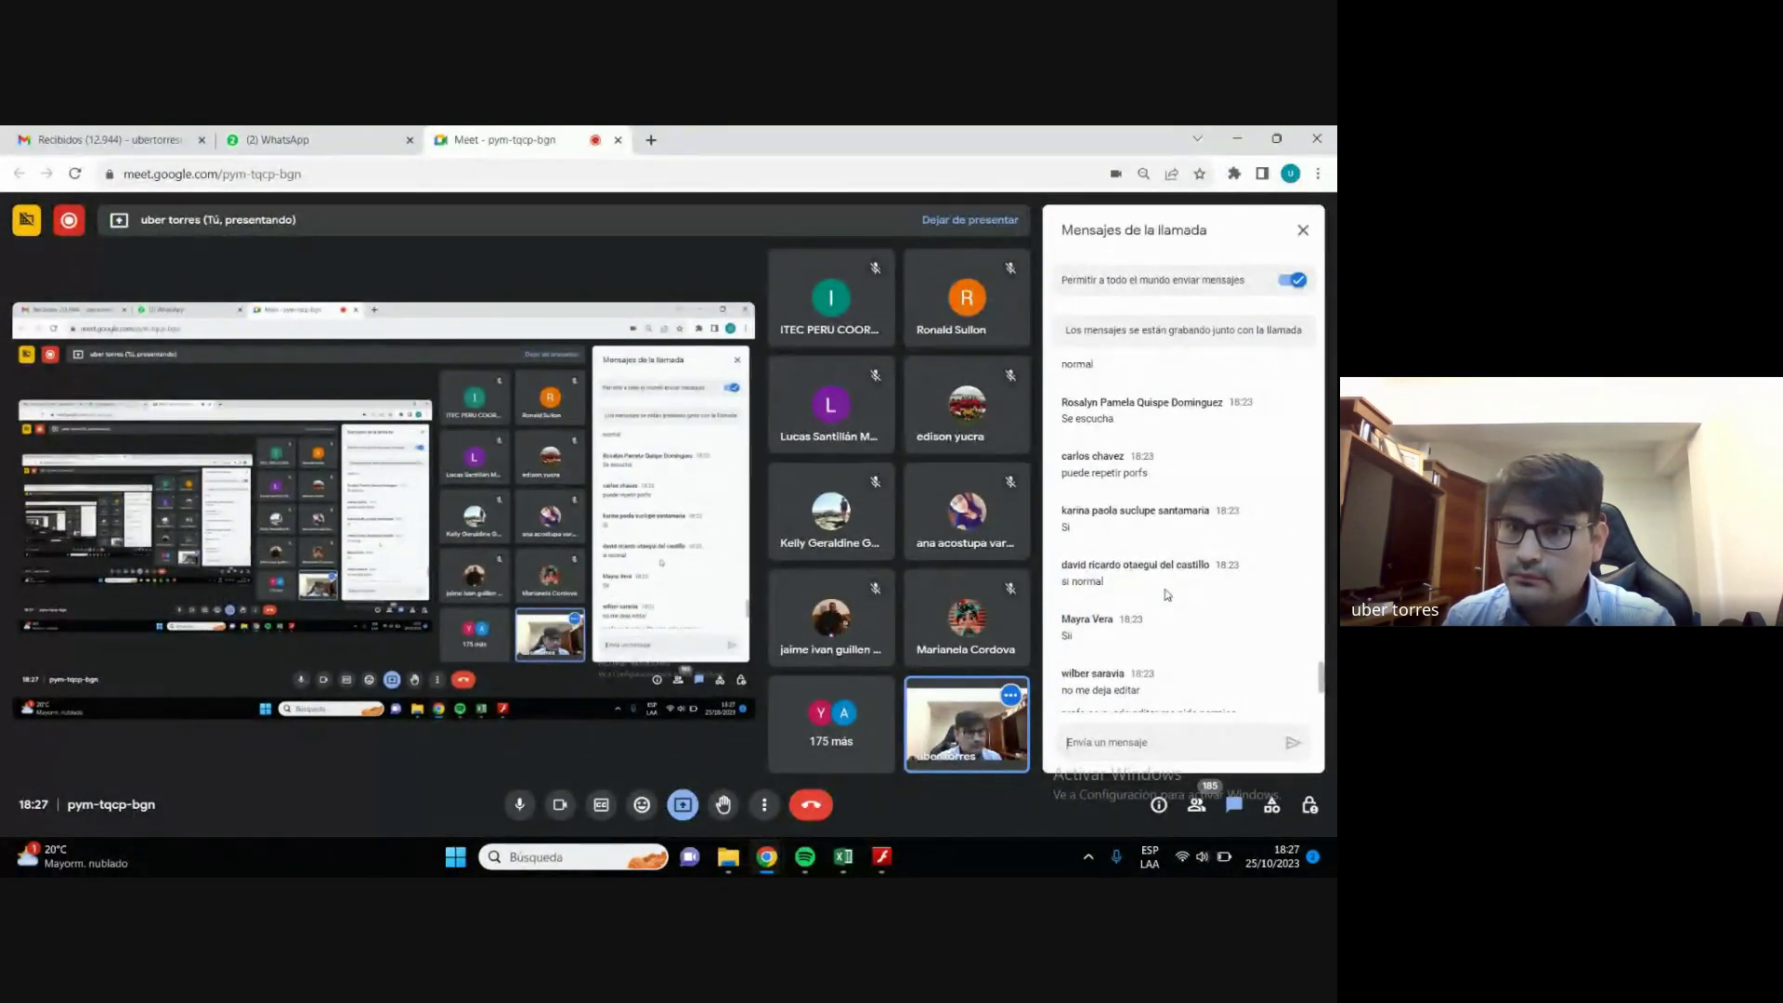
scroll(1168, 594, up, 1)
scroll(1167, 593, up, 1)
scroll(1167, 591, up, 1)
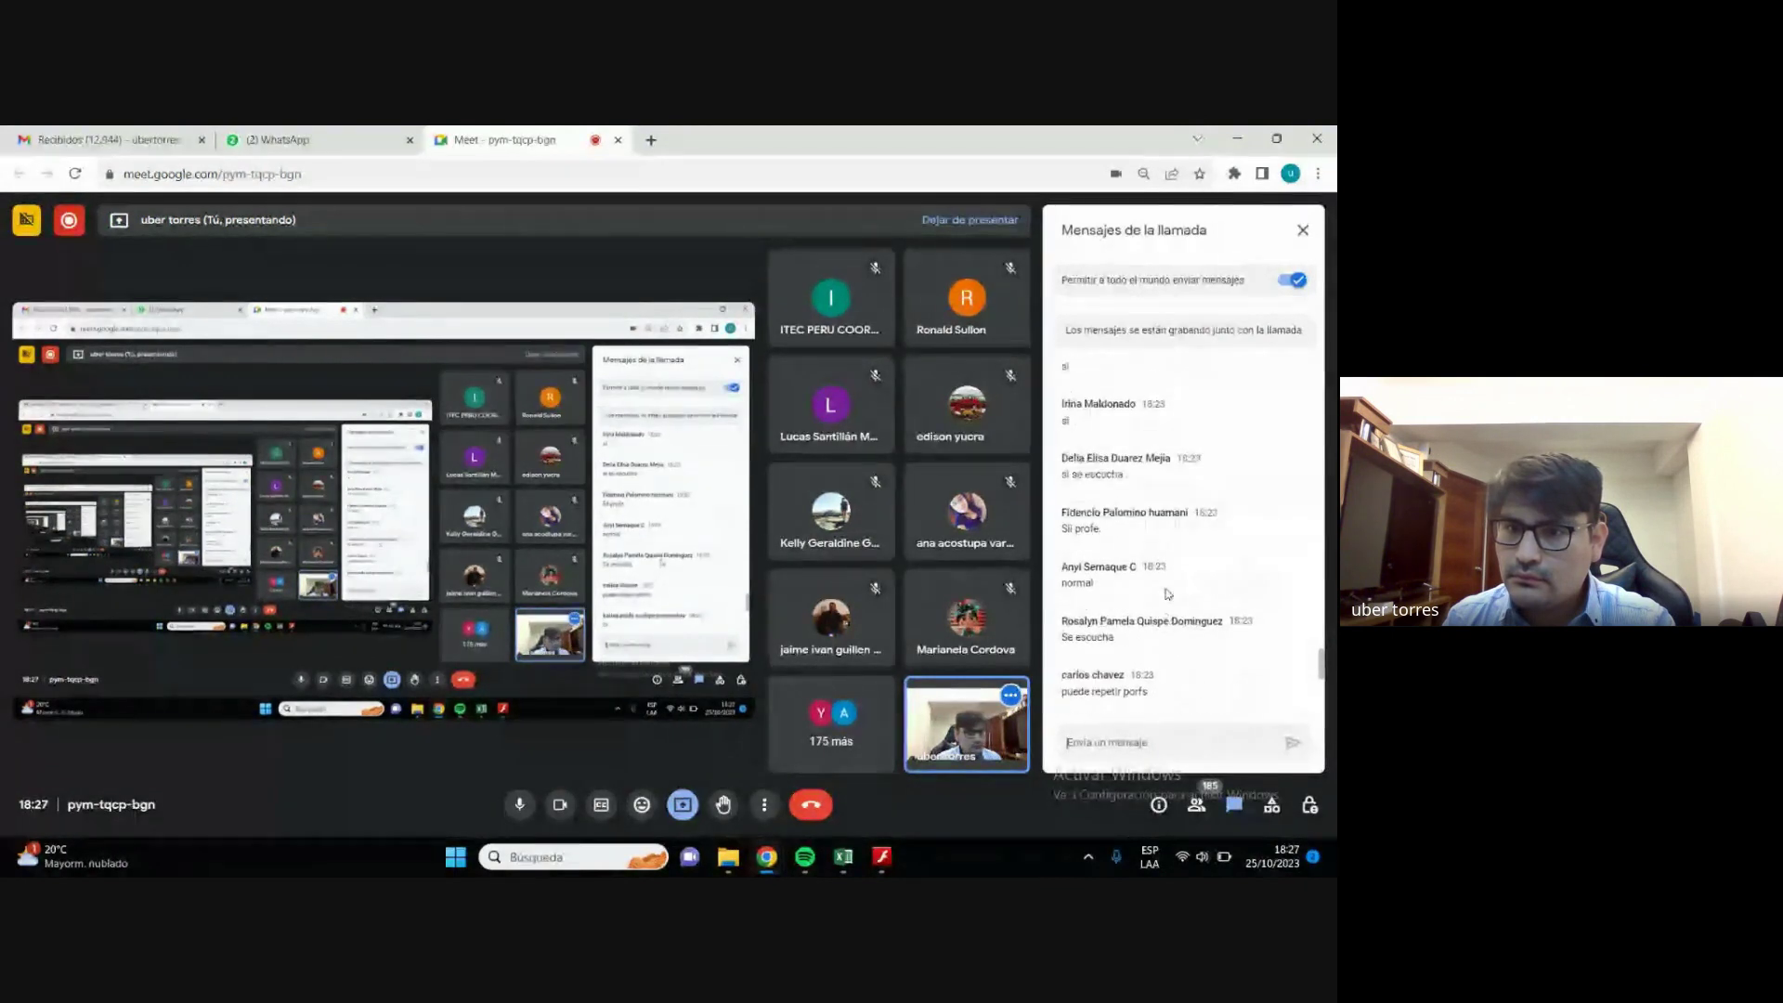
scroll(1167, 591, up, 1)
scroll(1168, 595, down, 4)
scroll(1172, 604, down, 3)
scroll(1175, 613, down, 2)
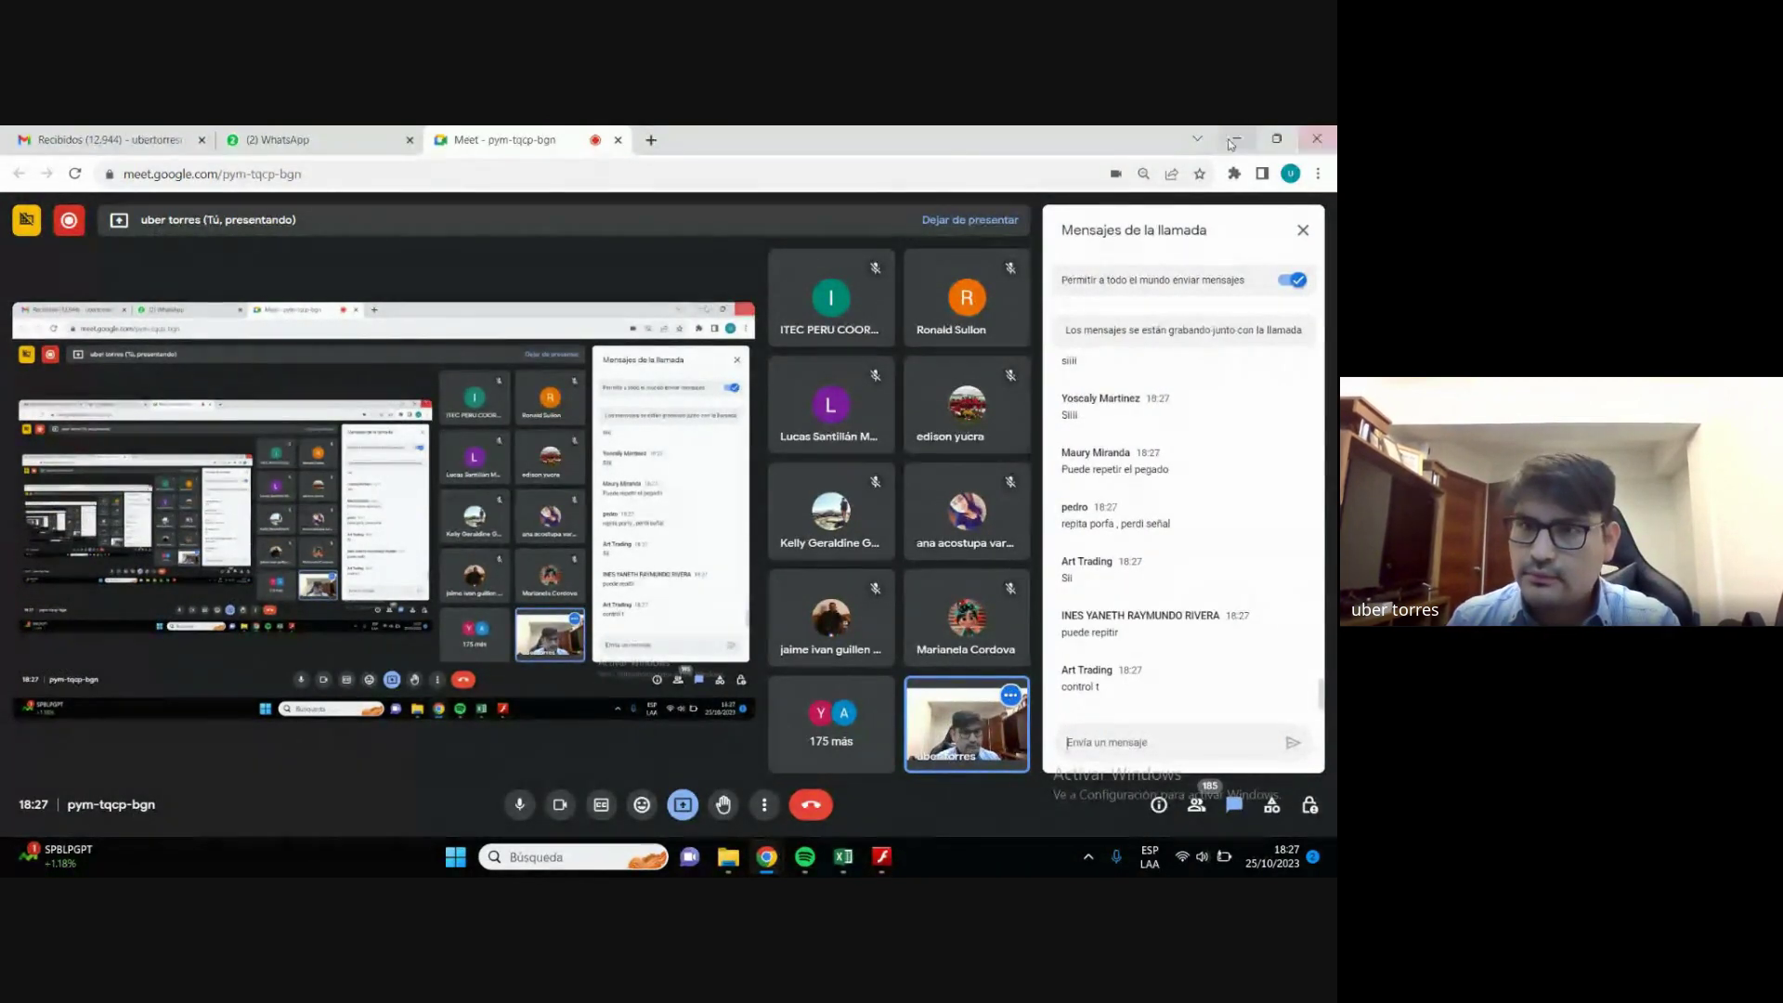
click(1237, 142)
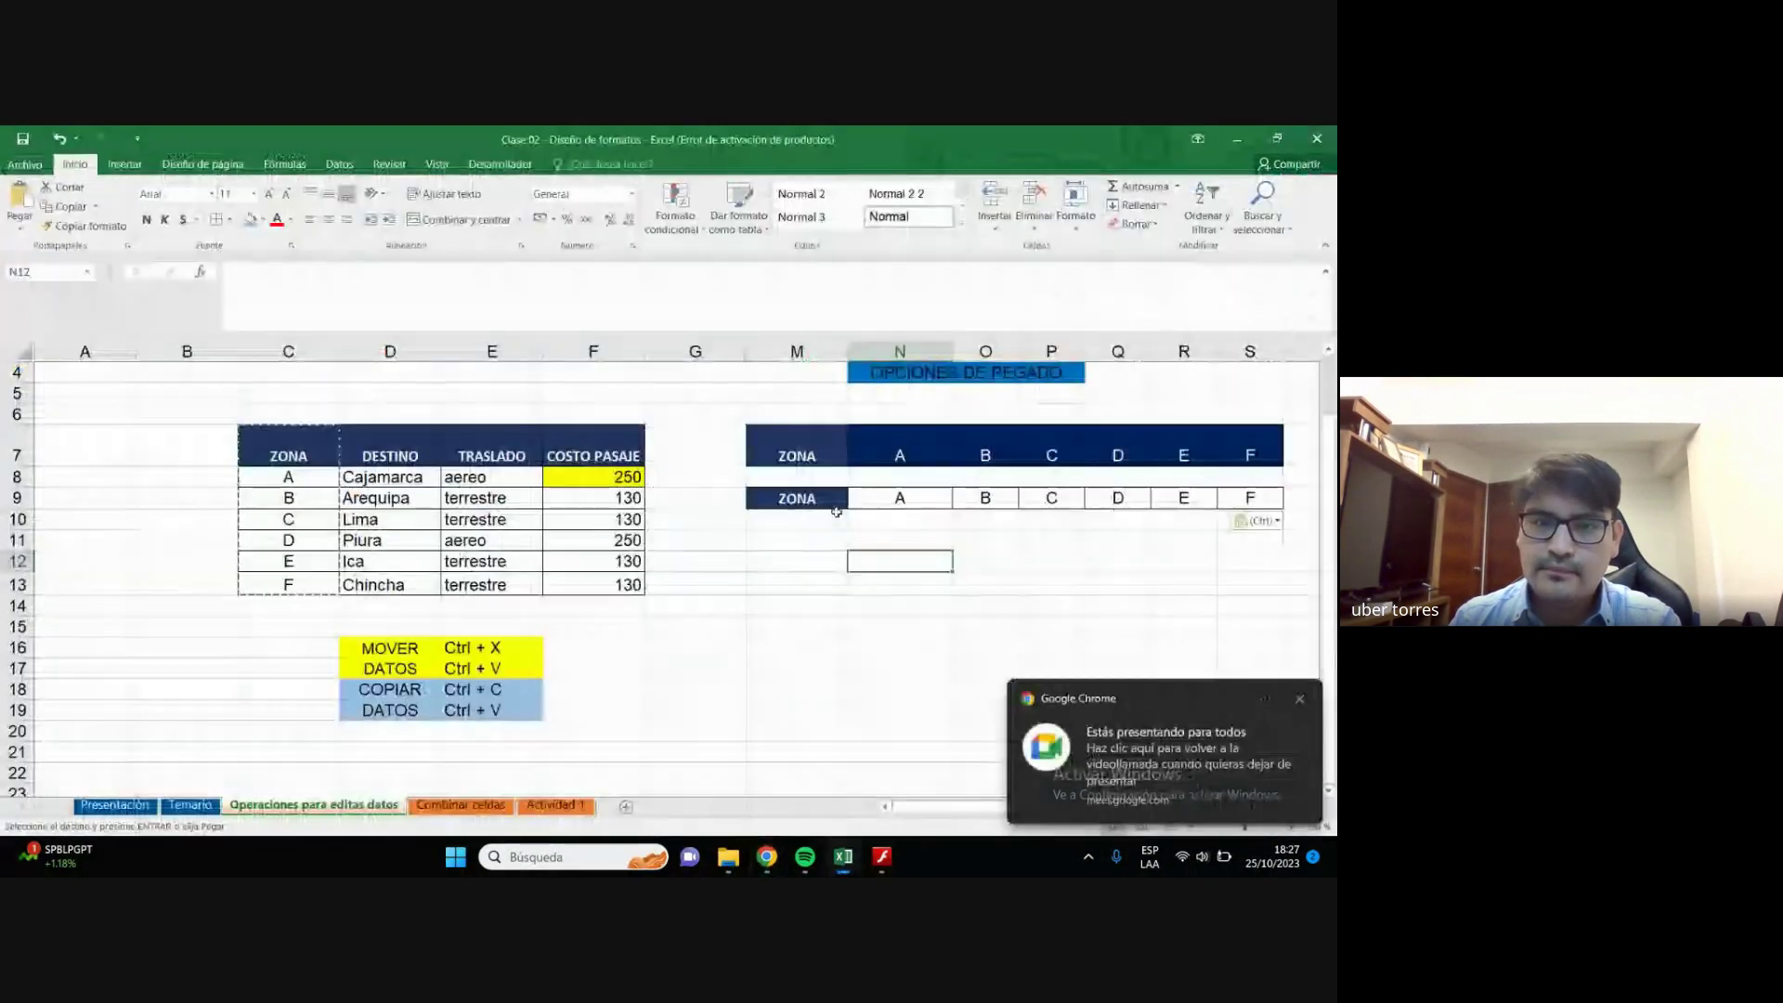
Cancel the old copy and compare the ZONA column C7:C13 with header row M7:S7.
click(700, 625)
click(761, 553)
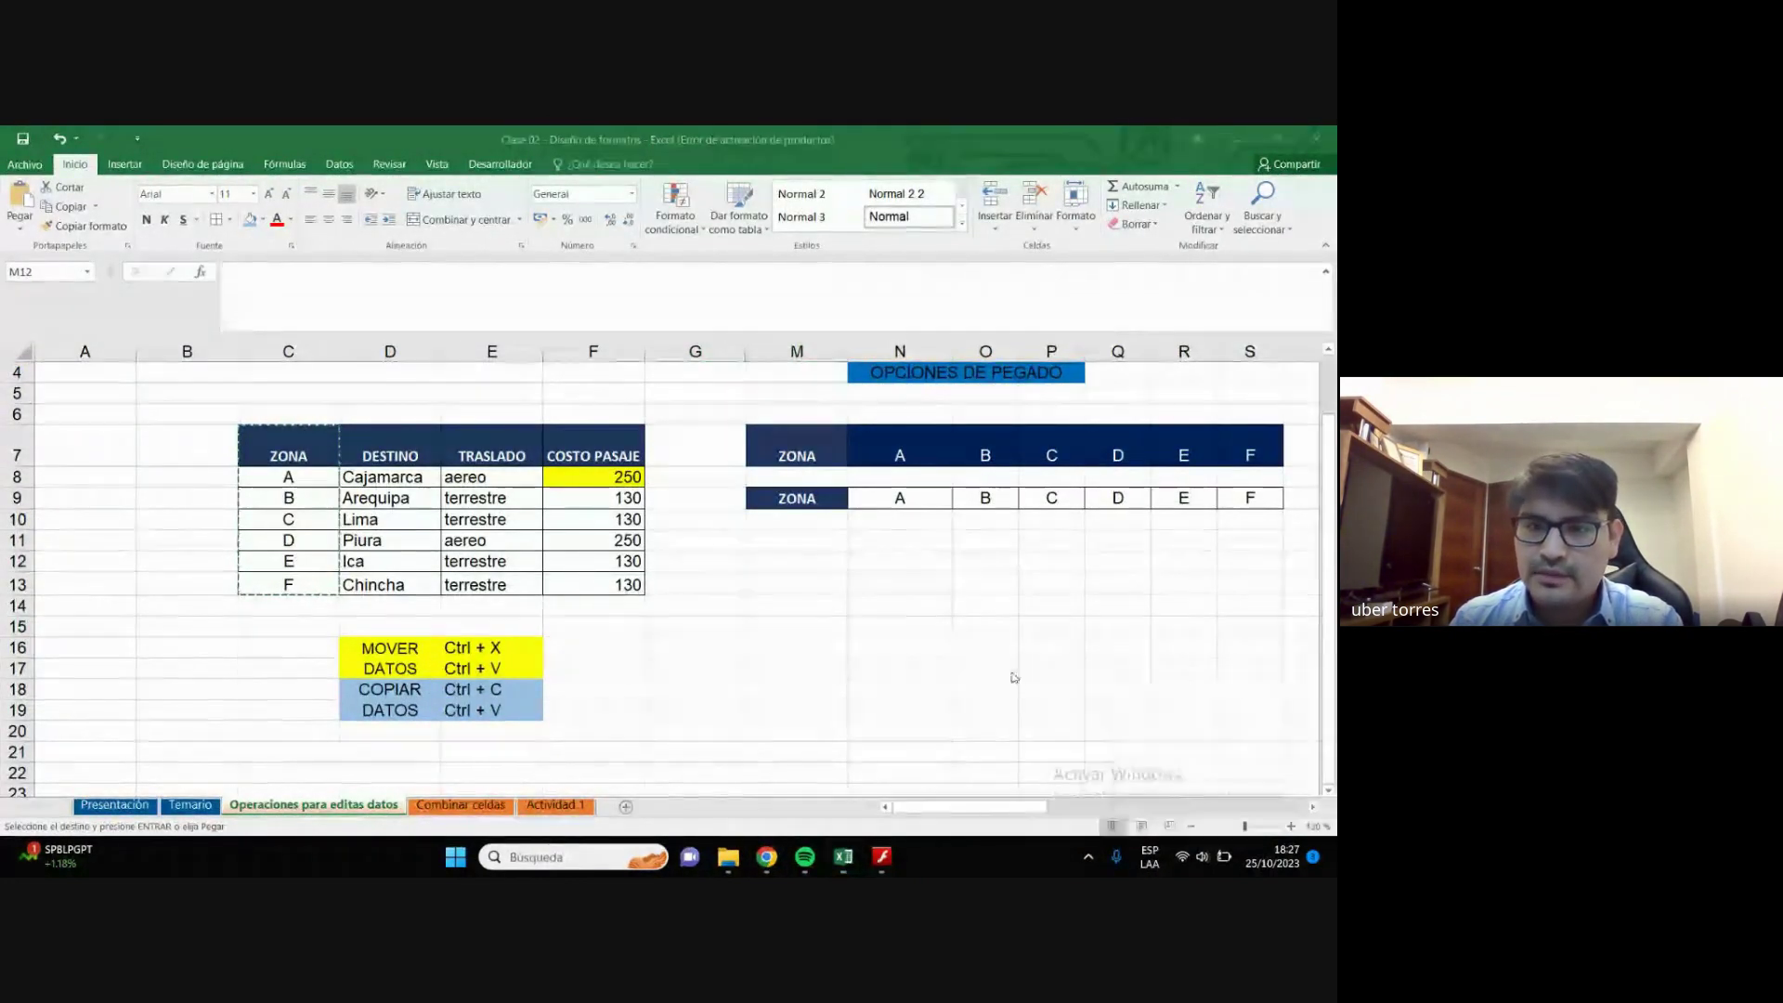
key(Escape)
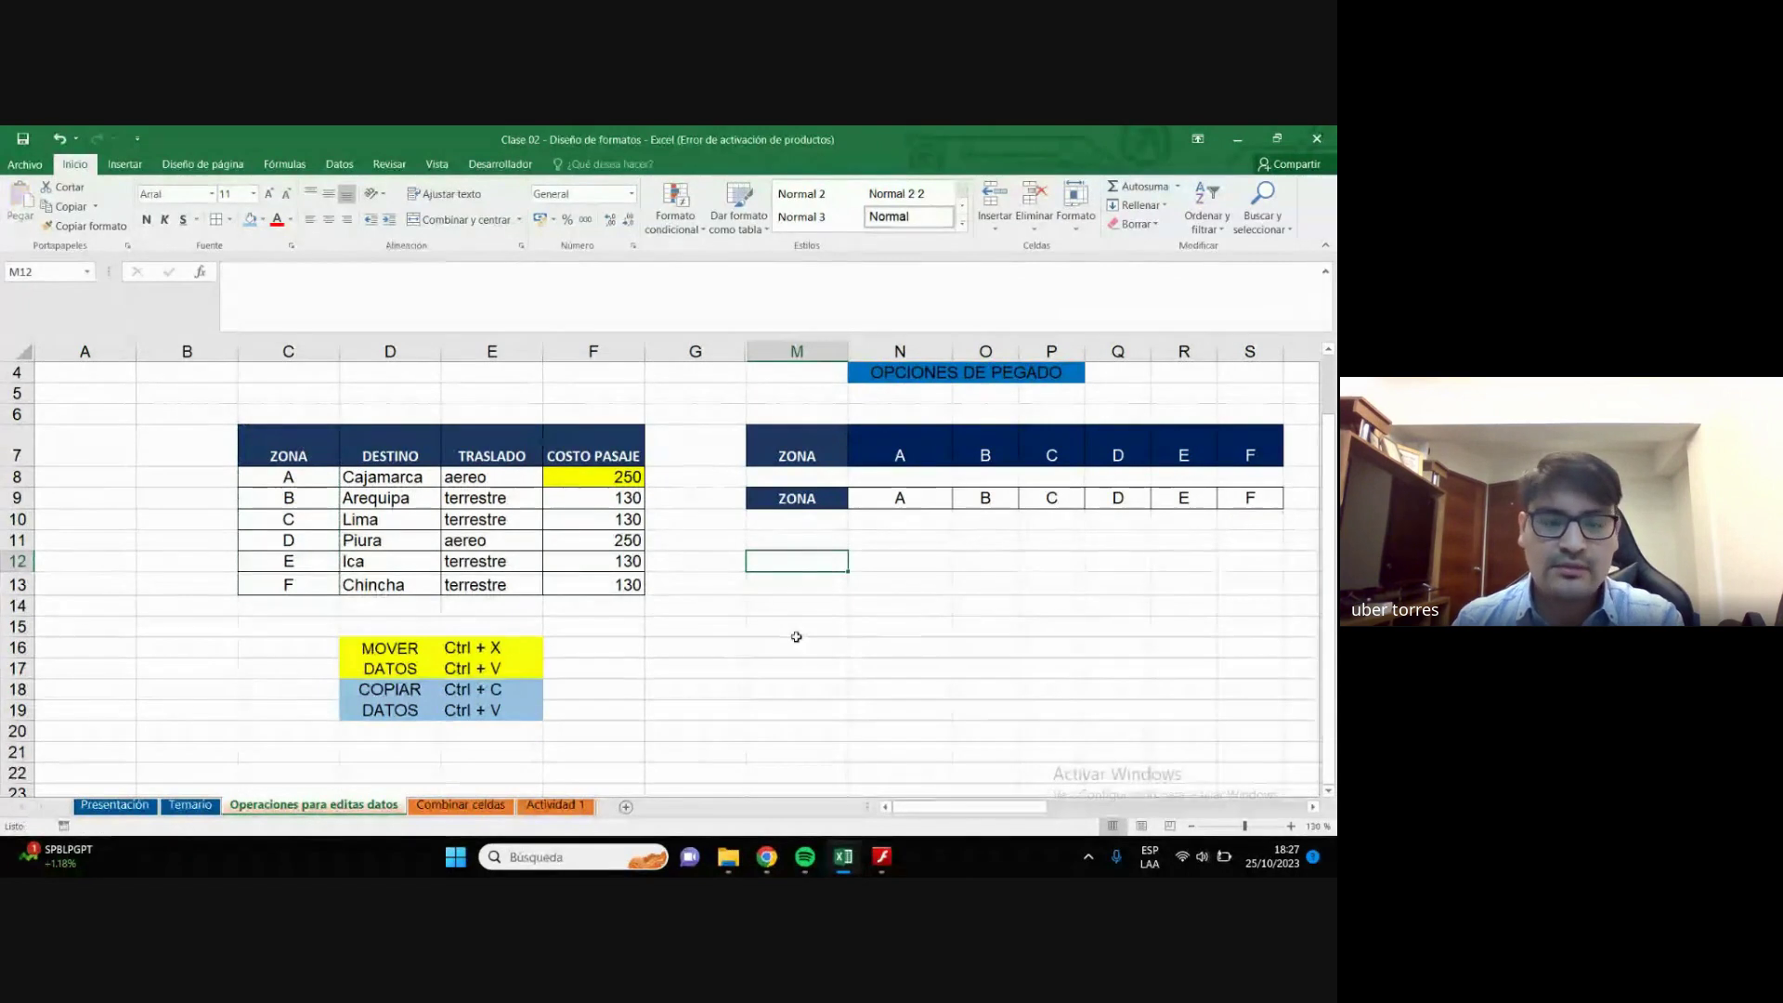
drag(305, 451, 305, 575)
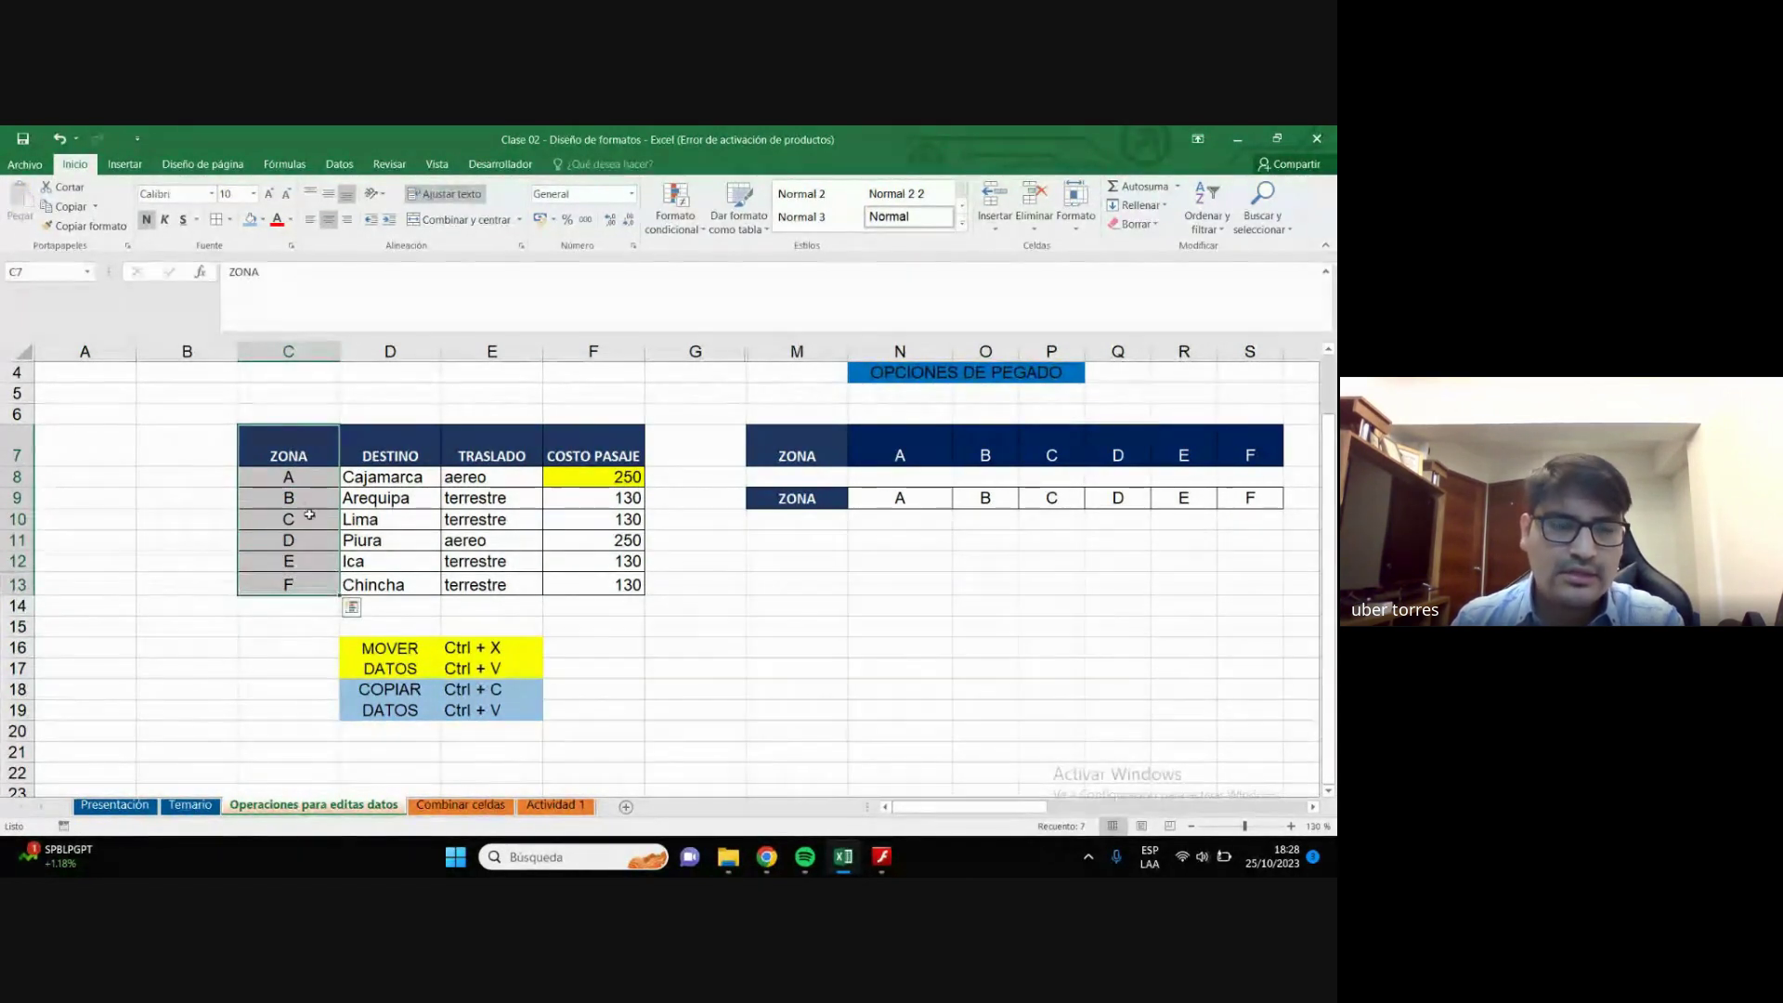
click(285, 446)
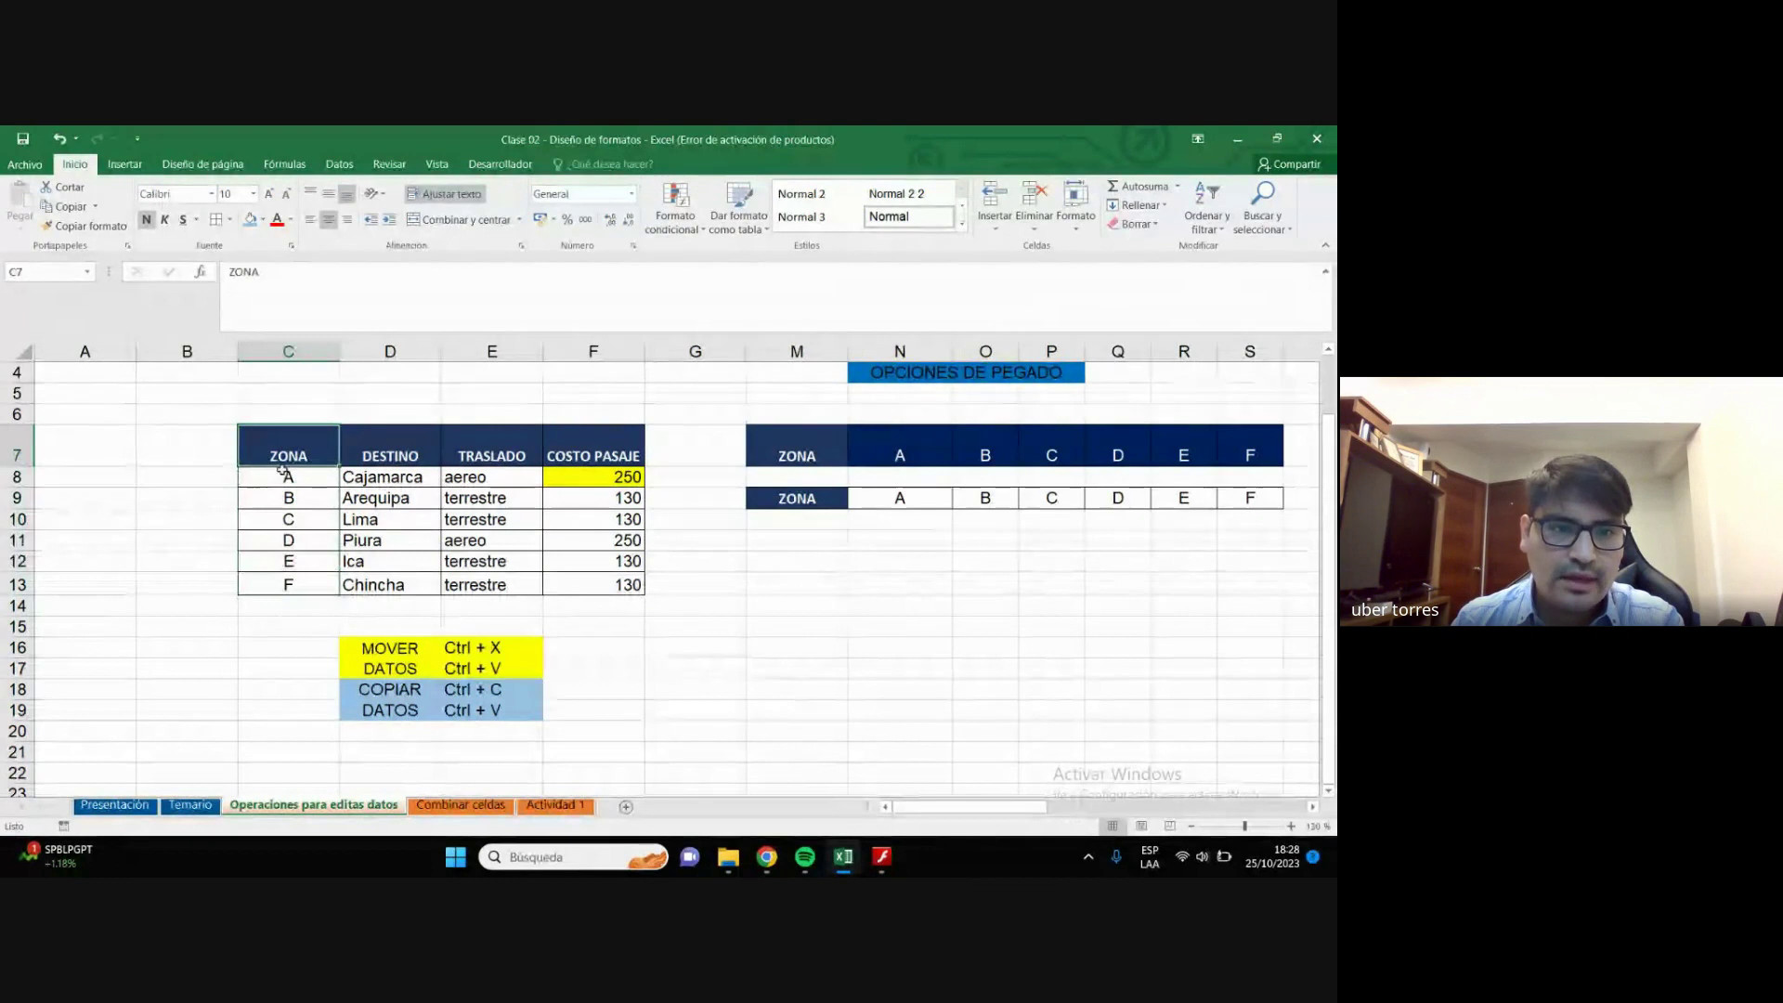
click(288, 541)
drag(292, 459, 287, 584)
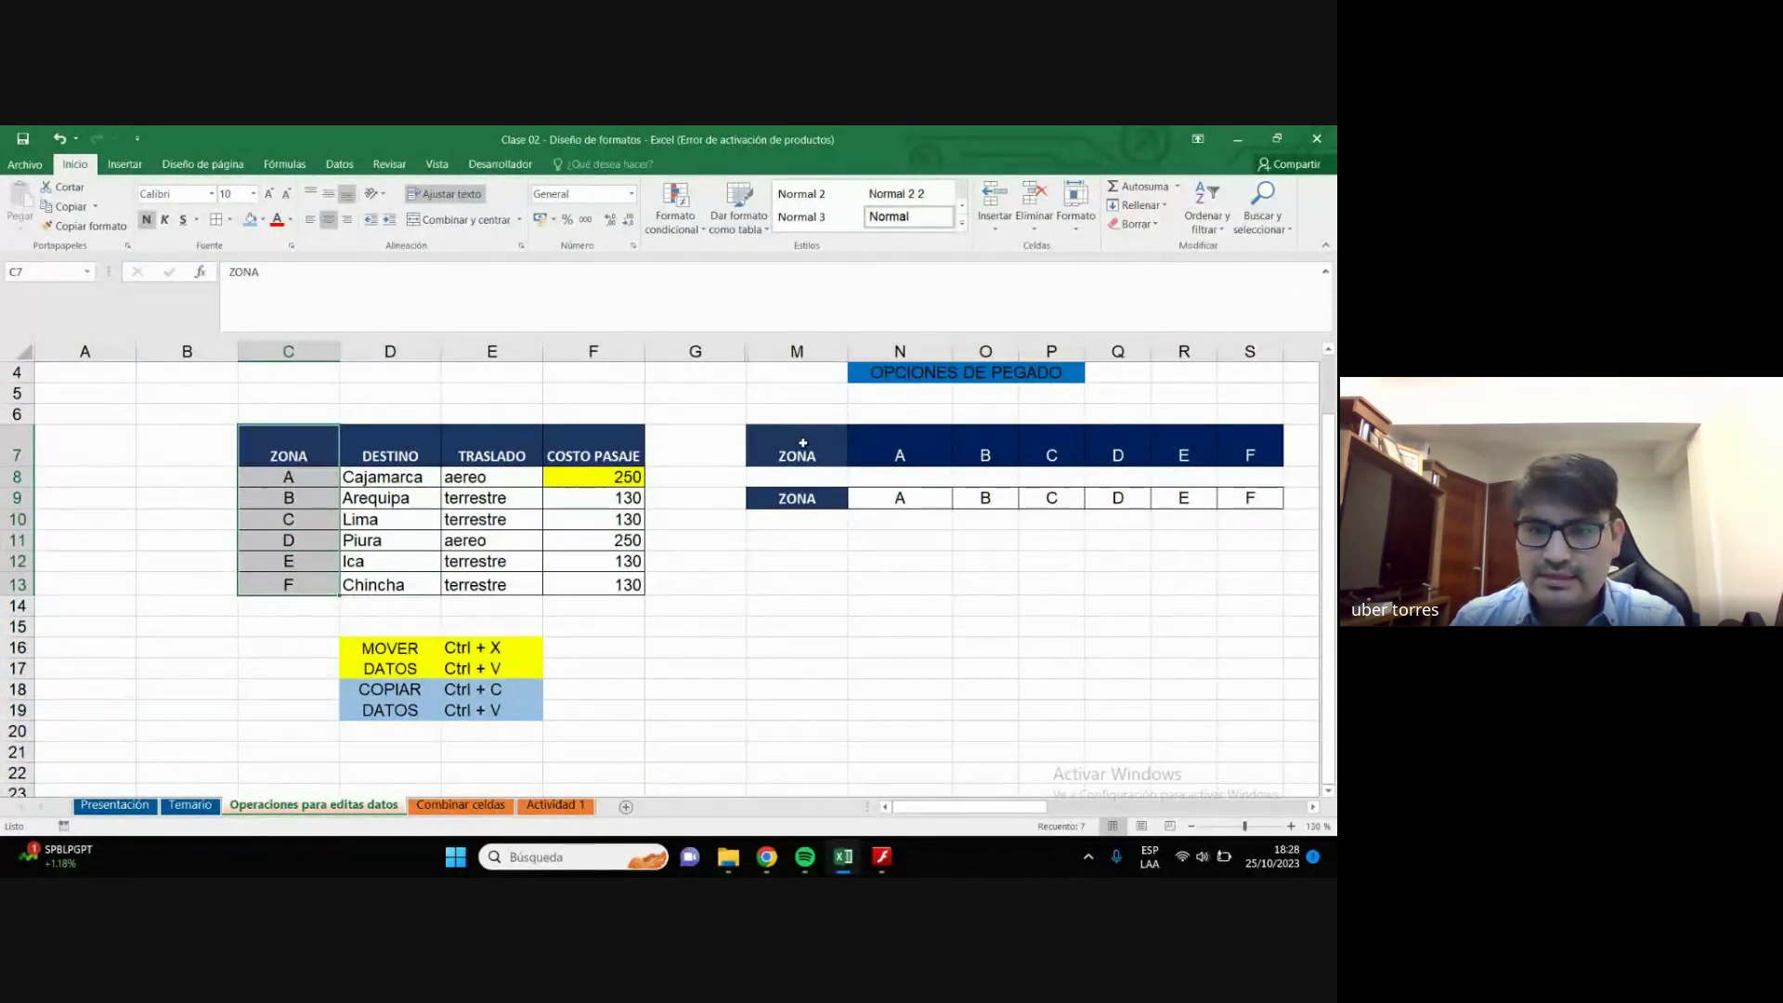
drag(803, 443, 1253, 455)
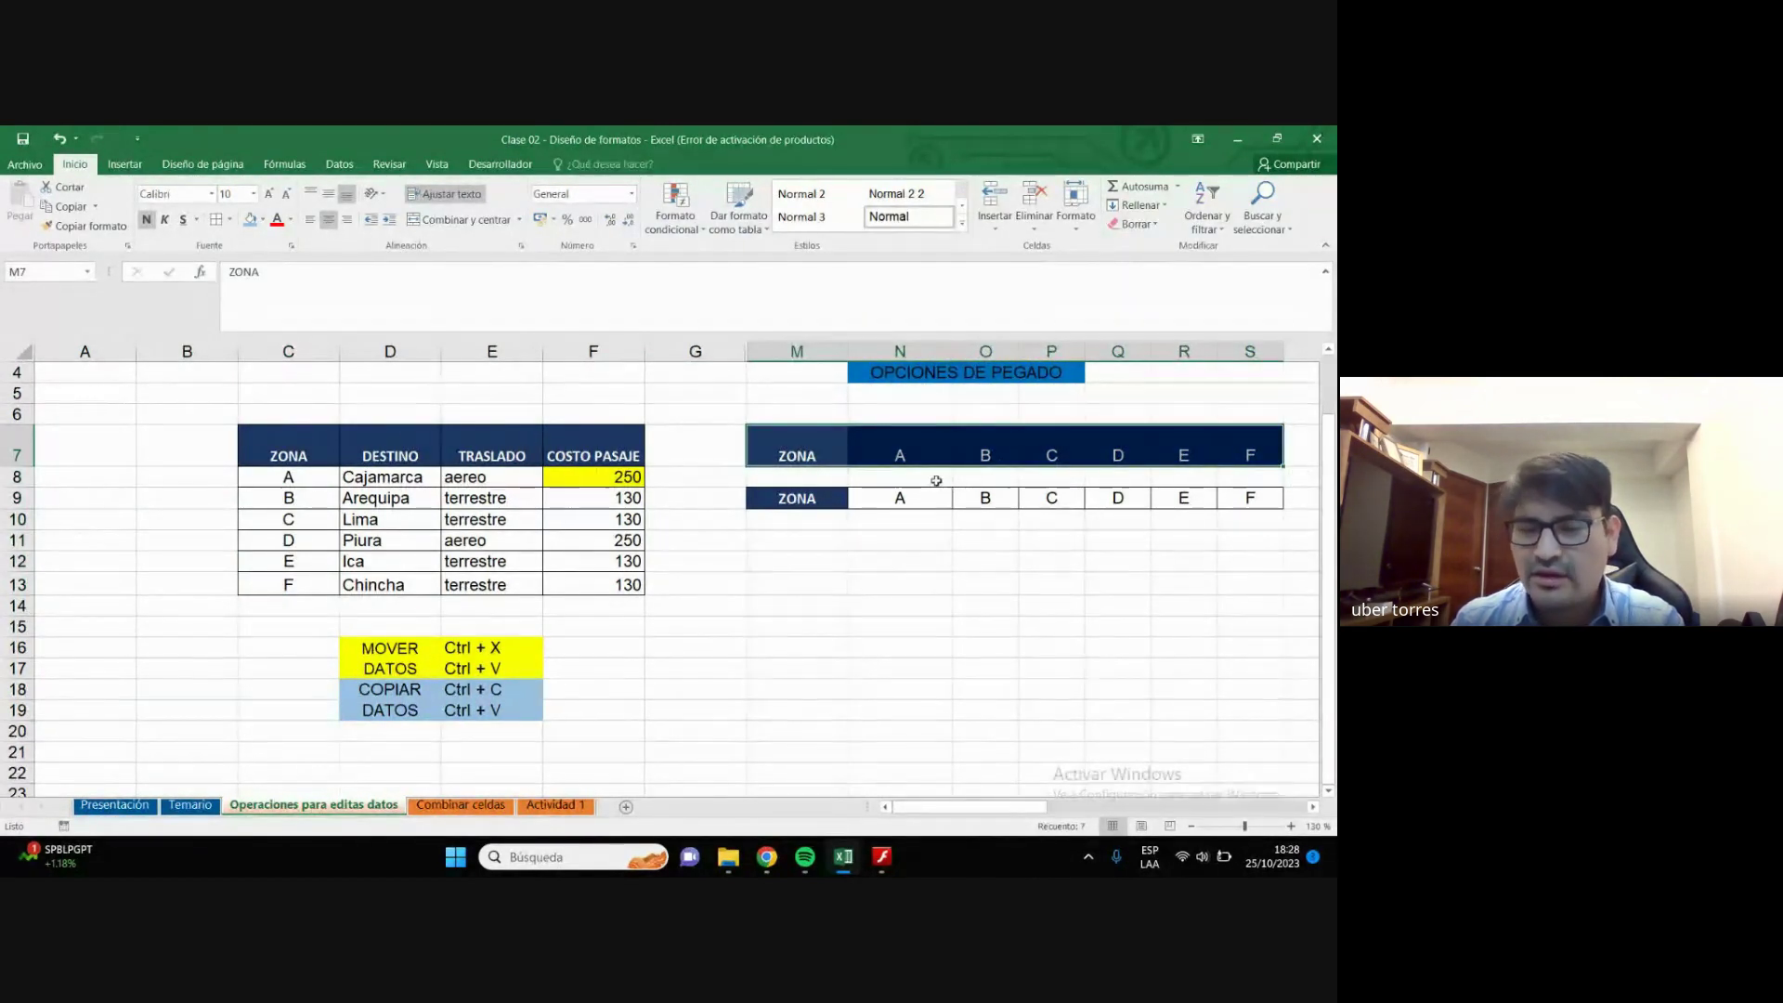
click(851, 555)
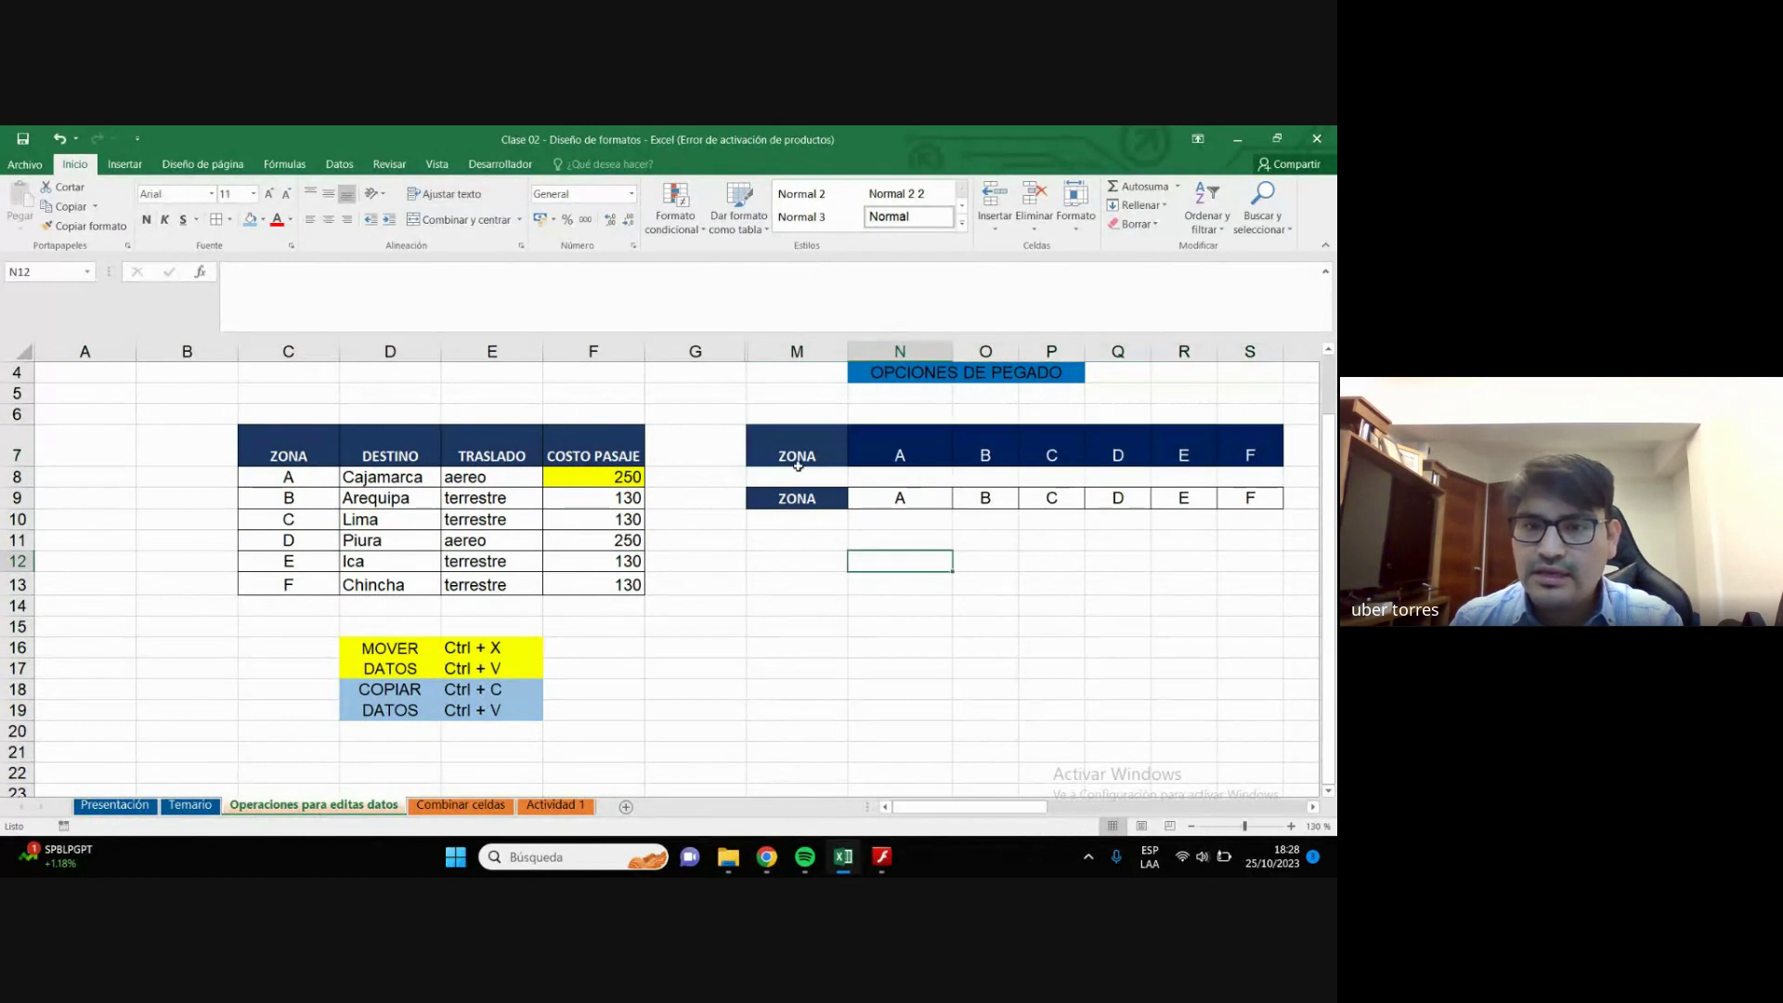
Copy the ZONA column C7:C13 with Ctrl+C.
click(811, 437)
click(307, 448)
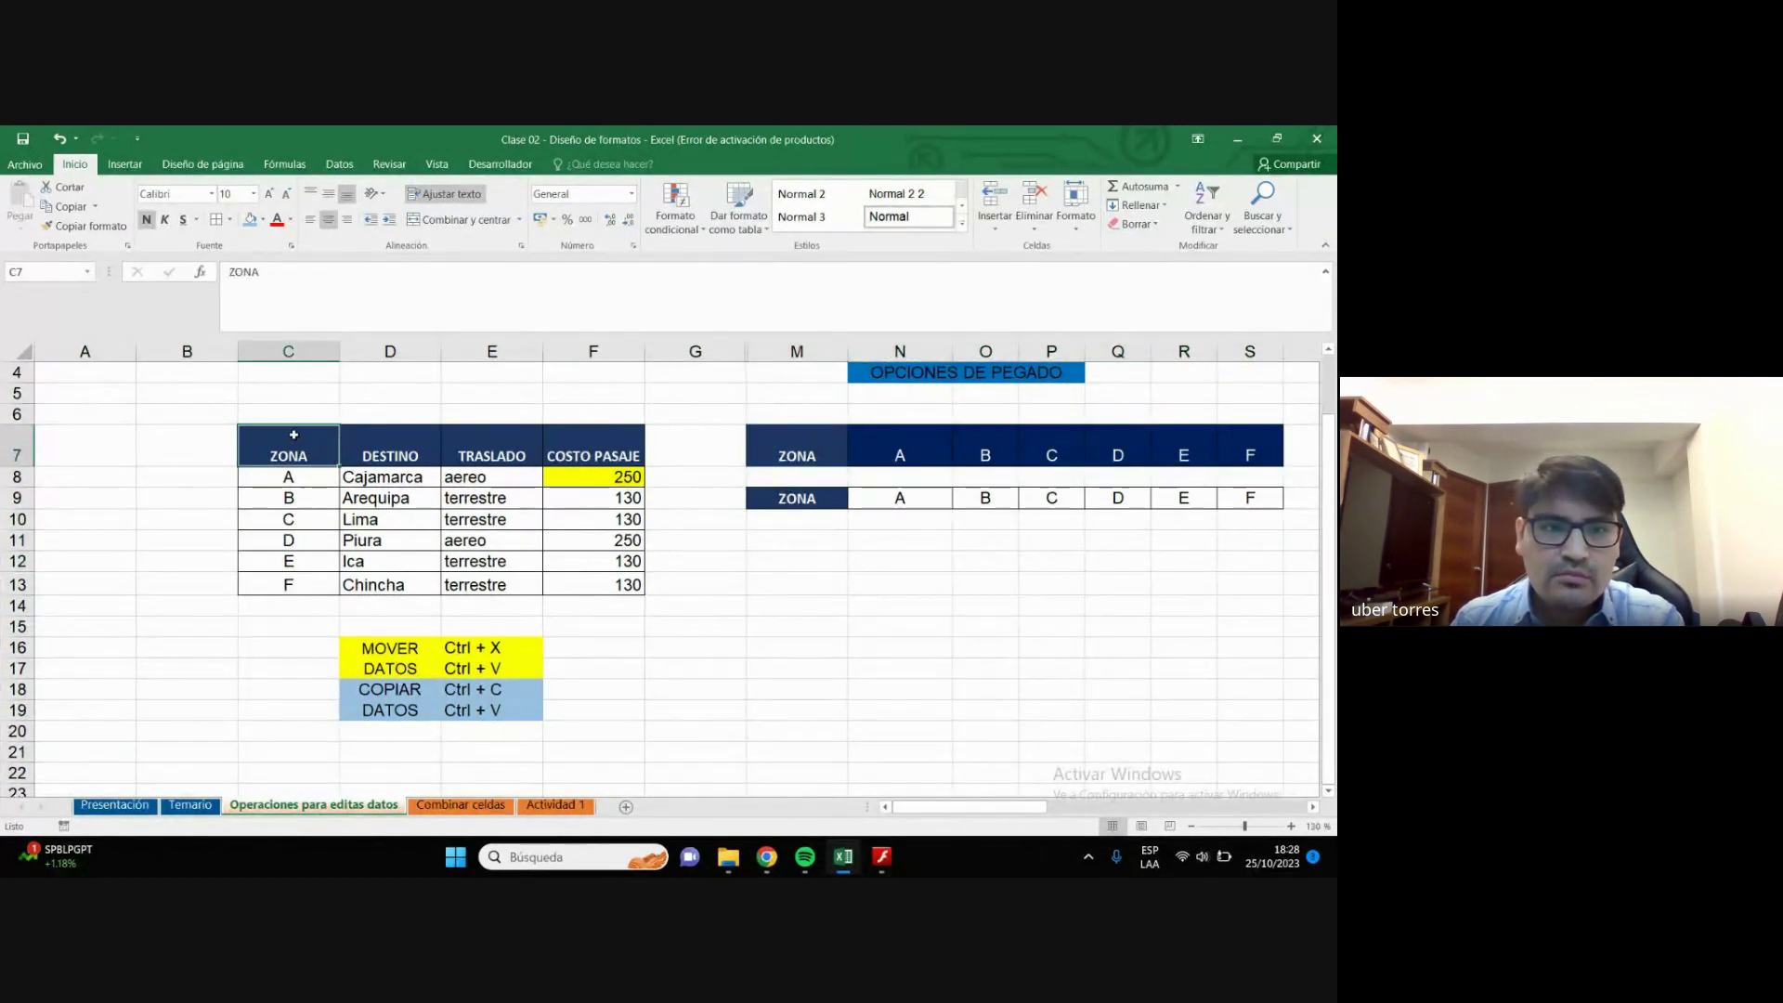
drag(294, 435, 300, 583)
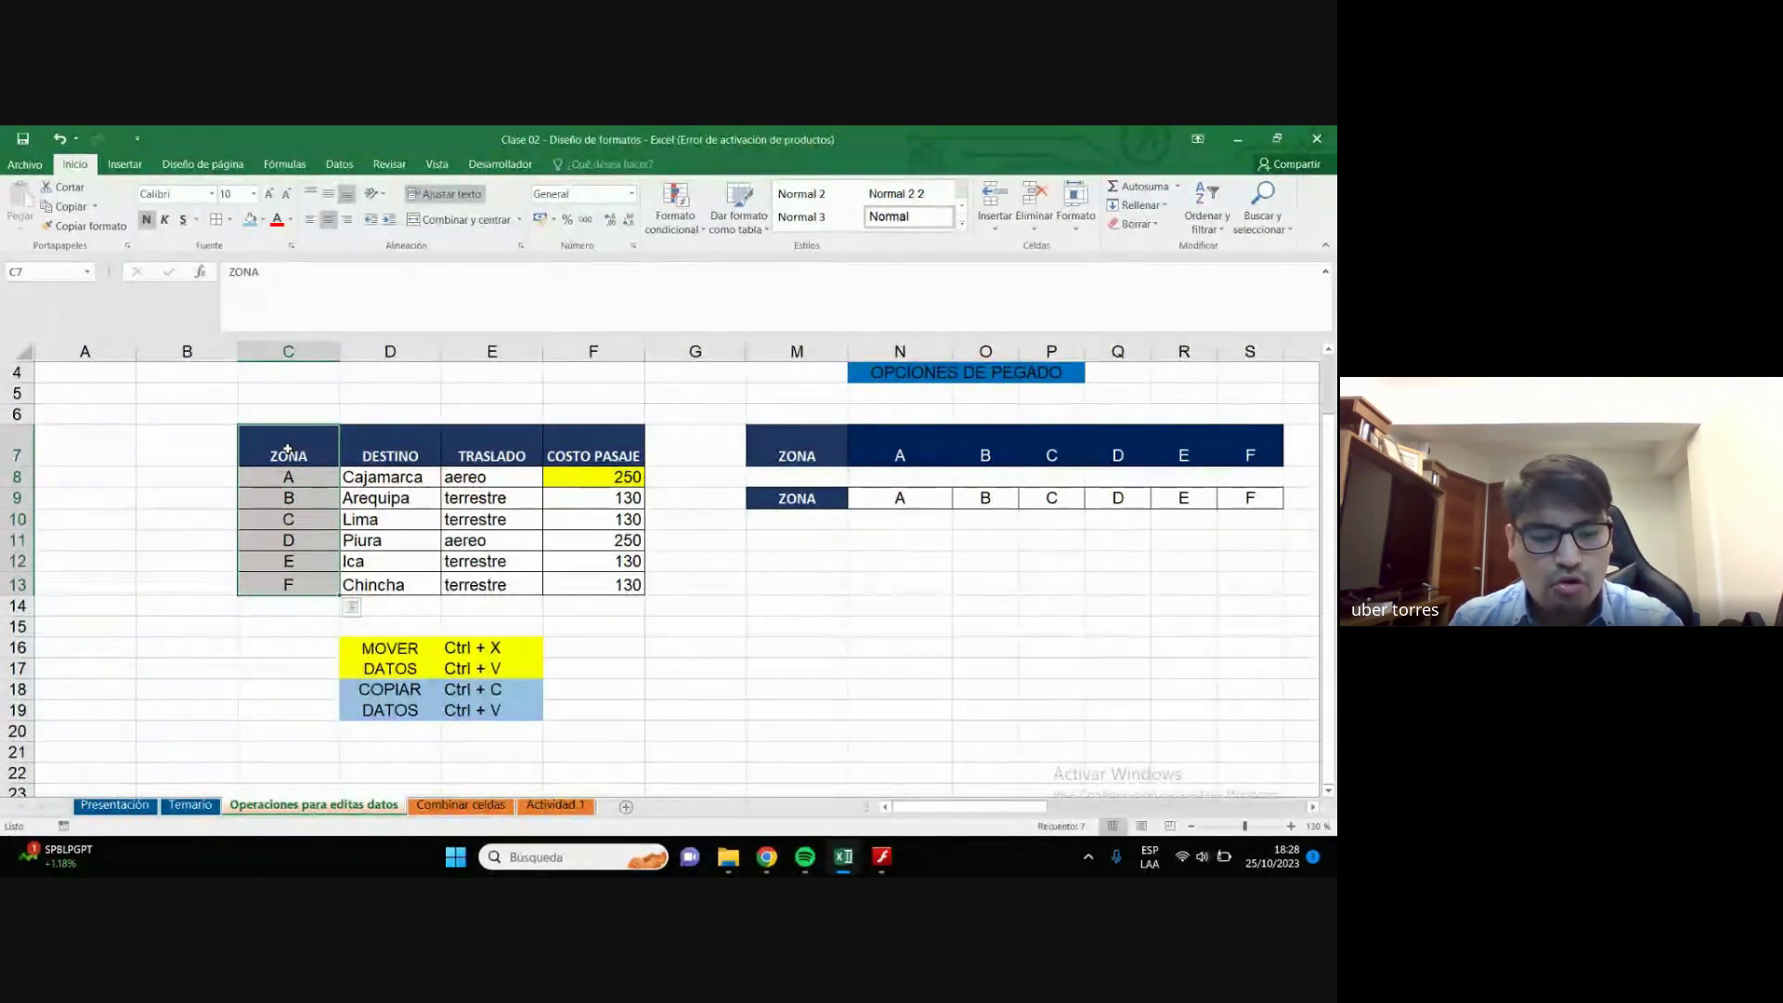
key(ctrl+c)
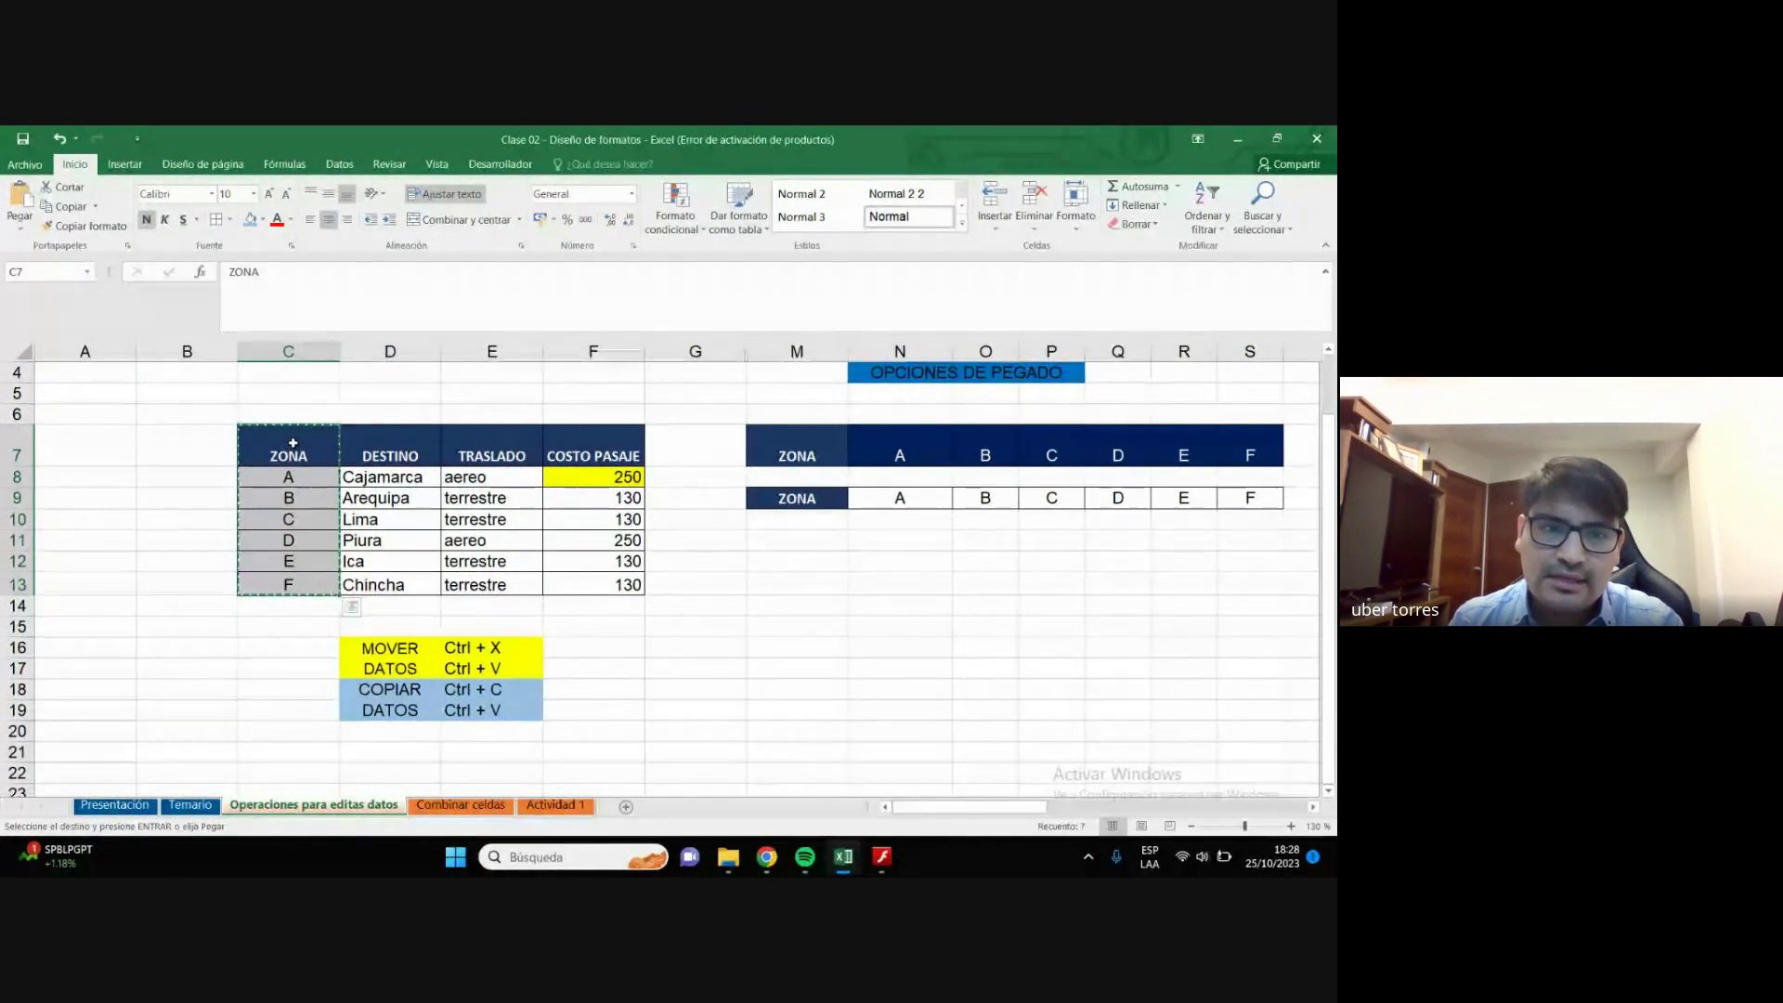
right_click(292, 443)
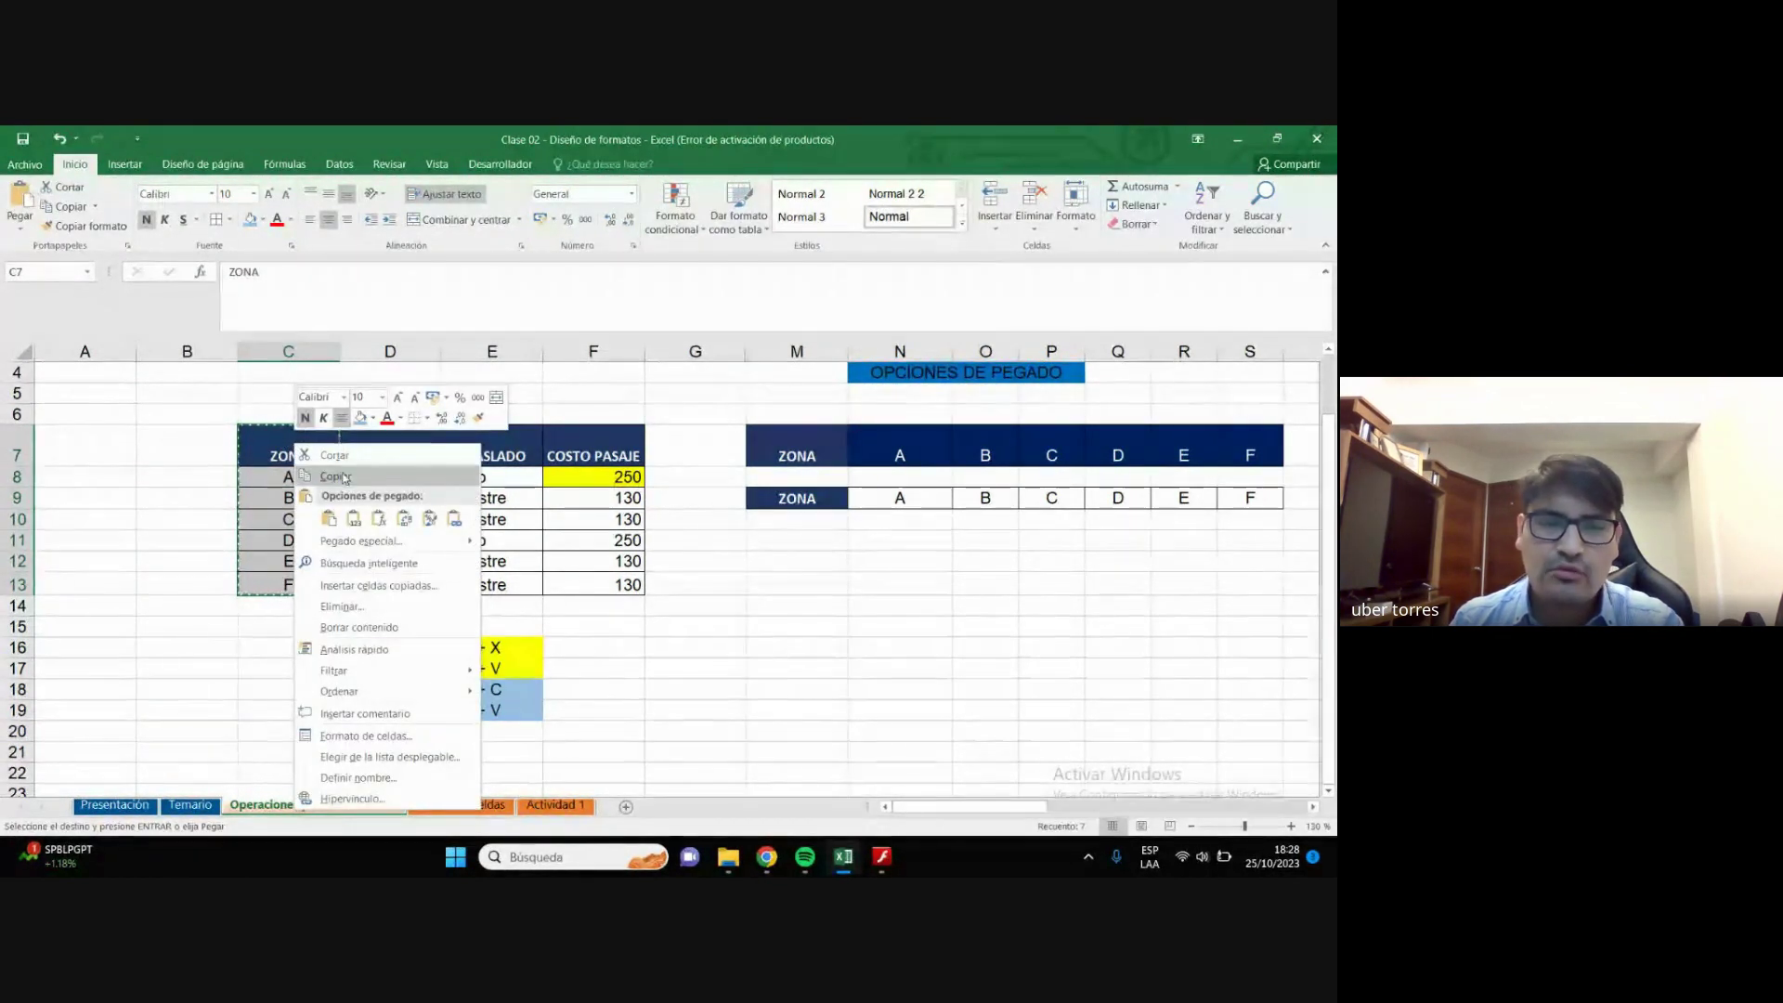
click(344, 478)
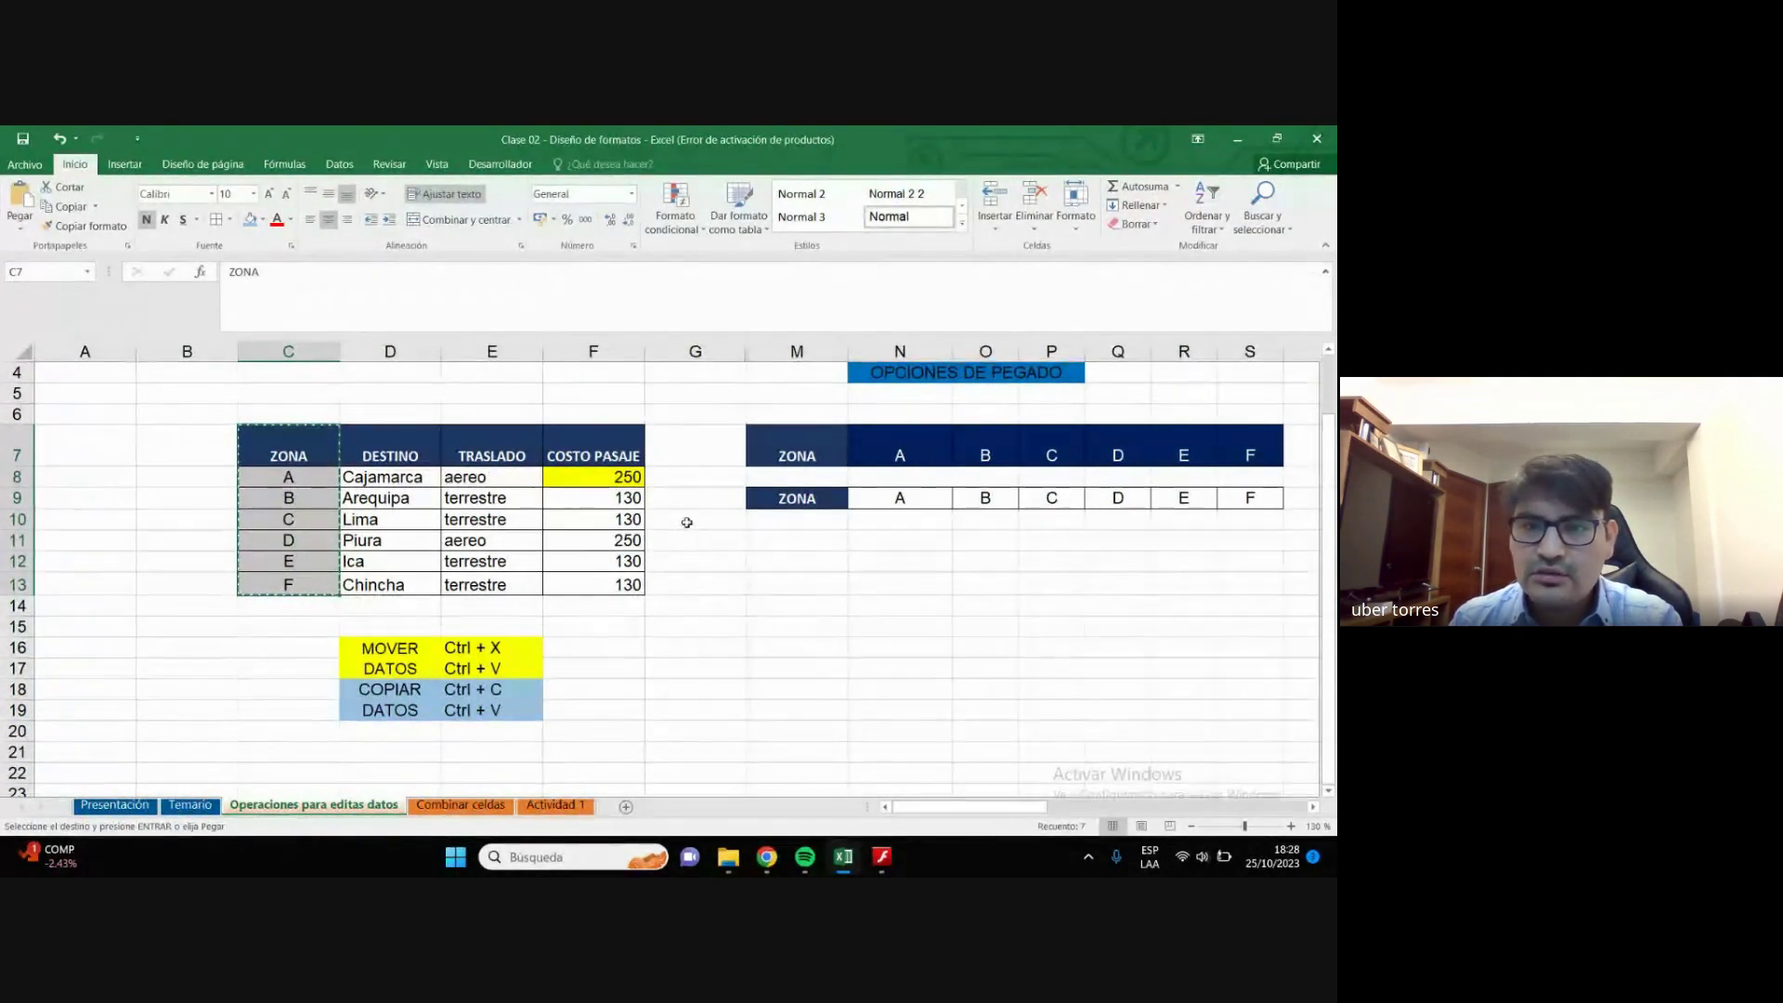
click(799, 540)
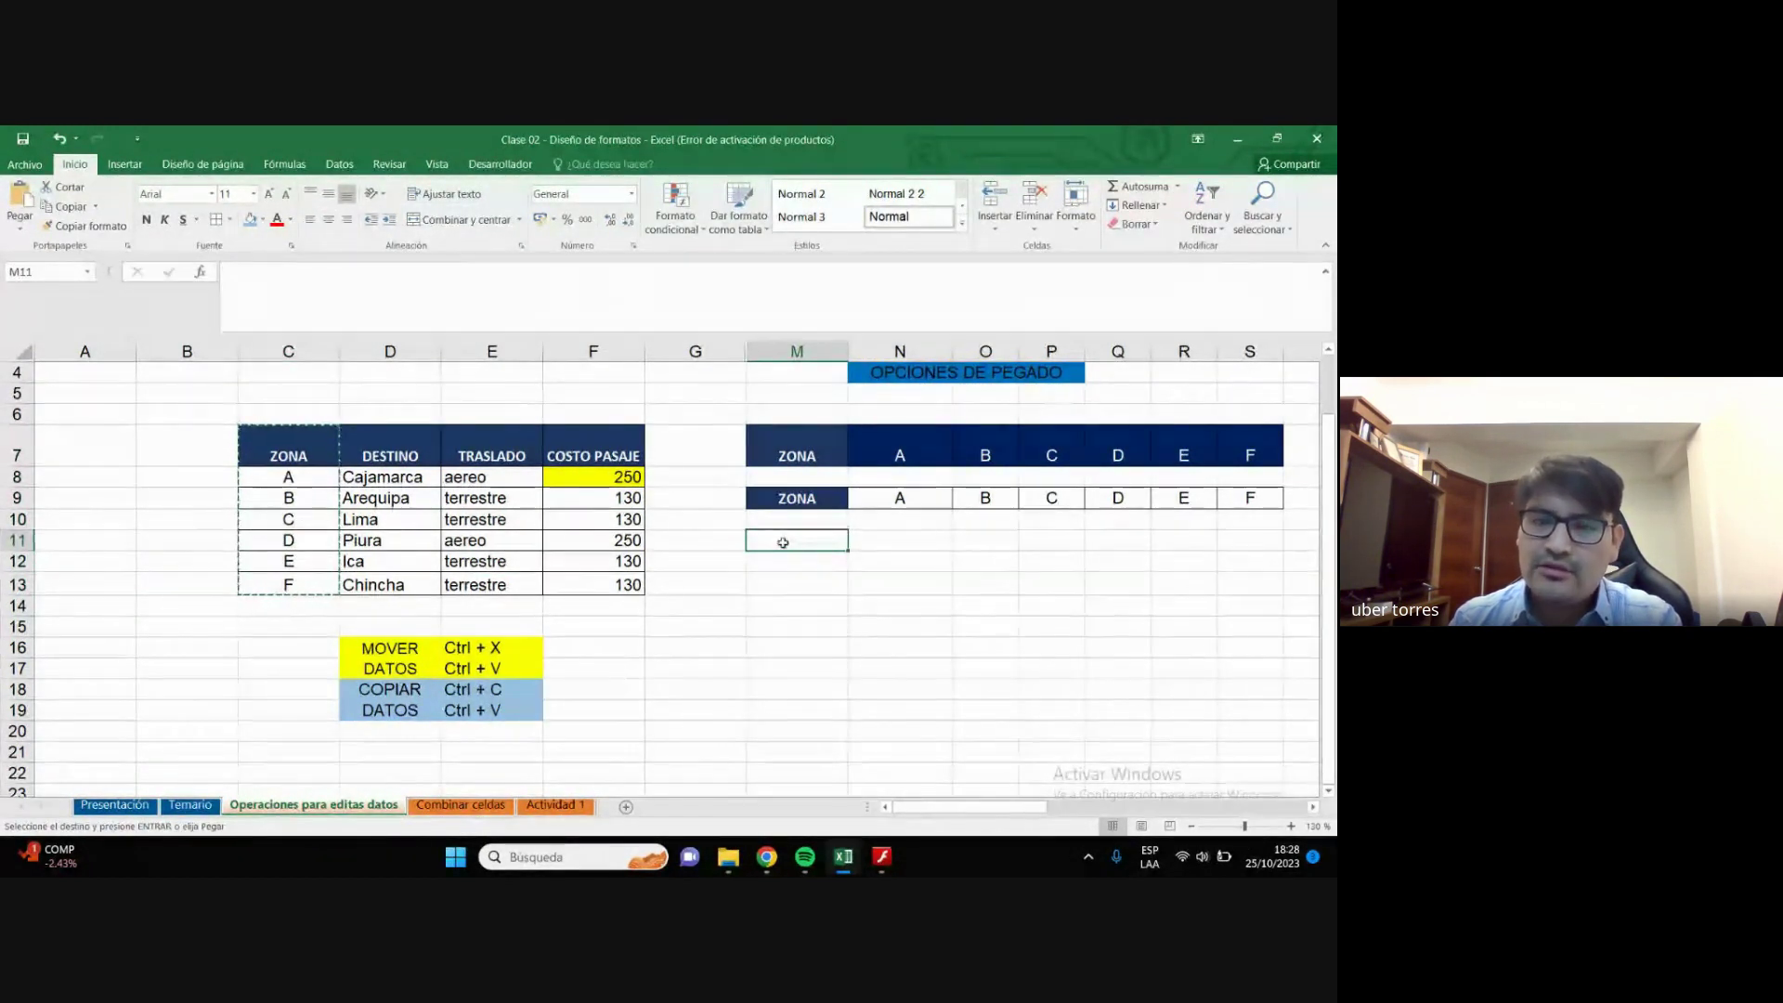
Paste the copied ZONA column transposed across row 11 (M11:S11) via Pegado especial.
right_click(787, 541)
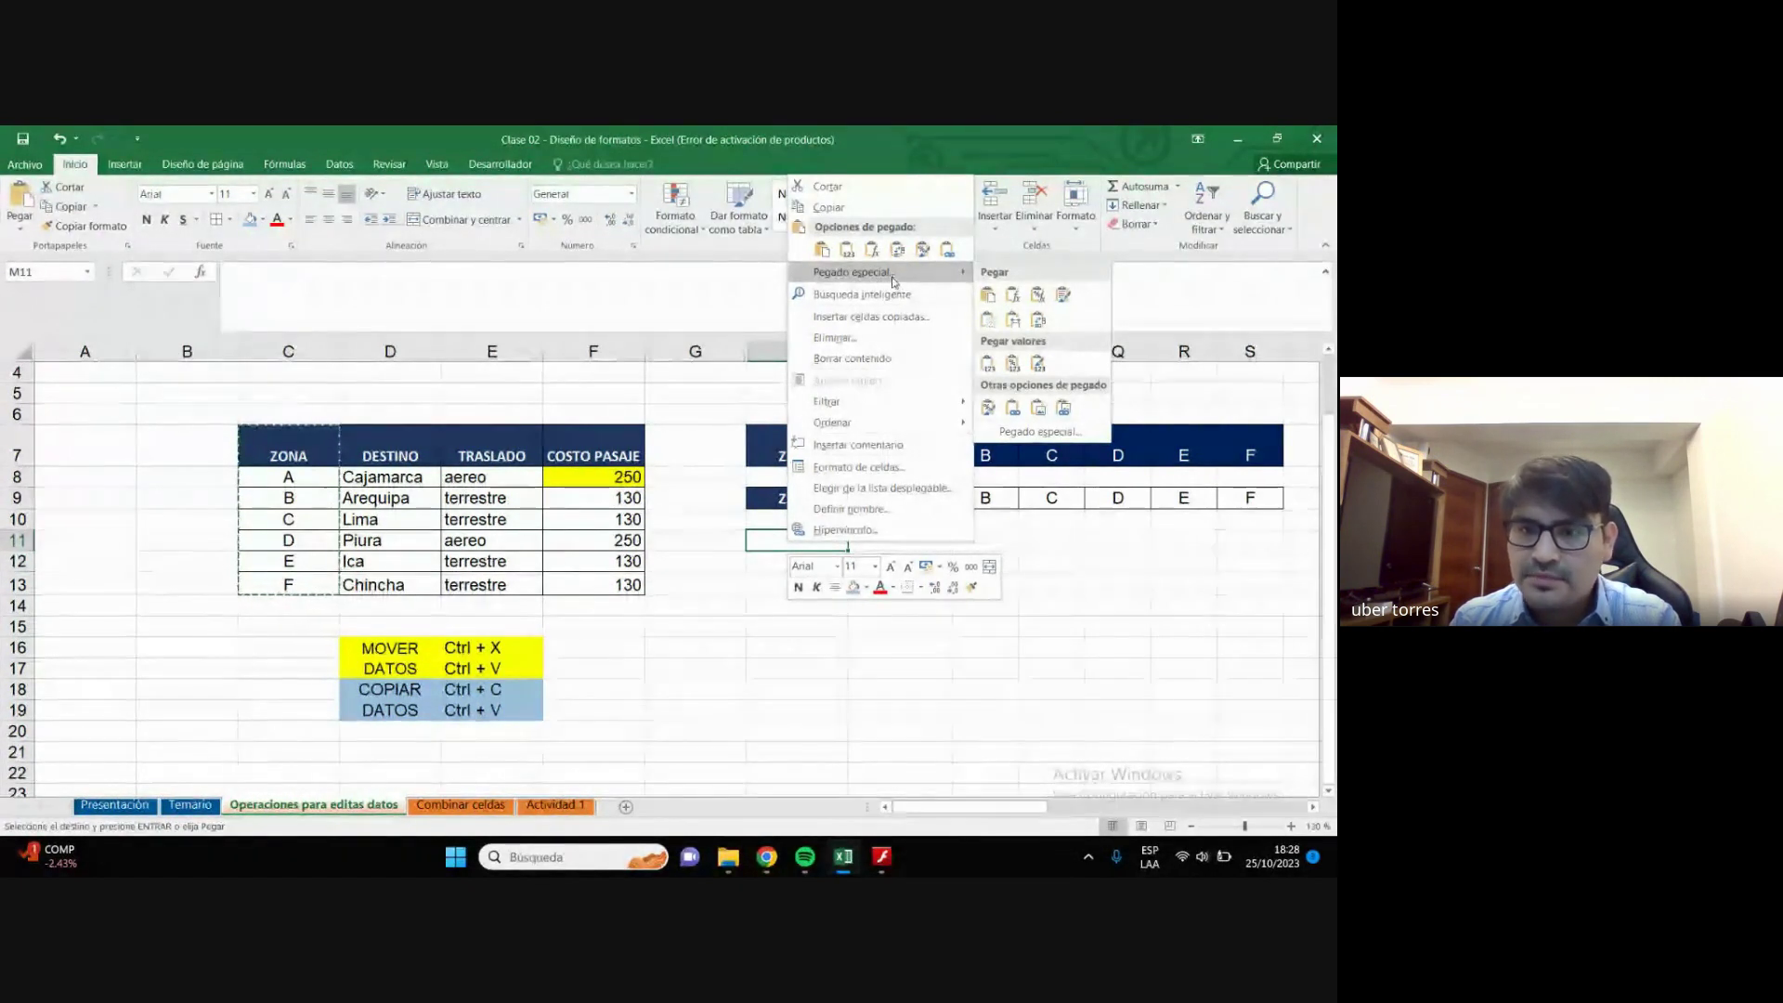
click(894, 274)
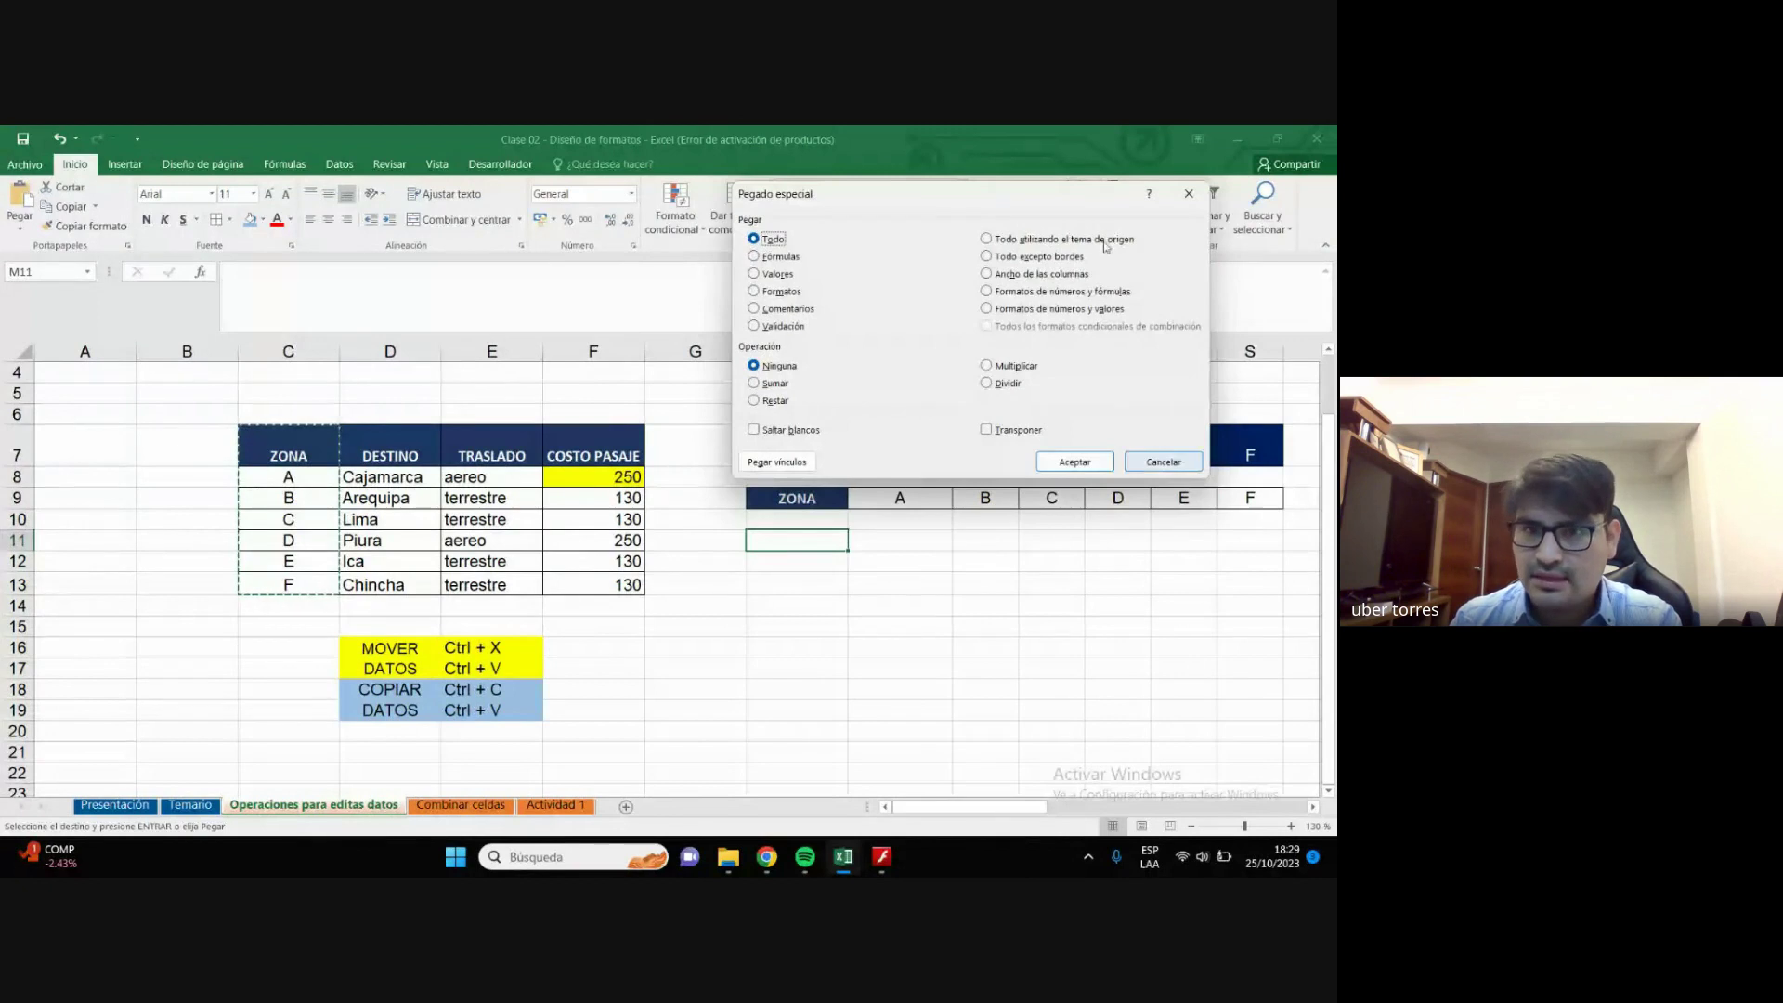
mouse_move(987, 144)
mouse_down()
mouse_move(1002, 526)
mouse_move(1123, 244)
mouse_up()
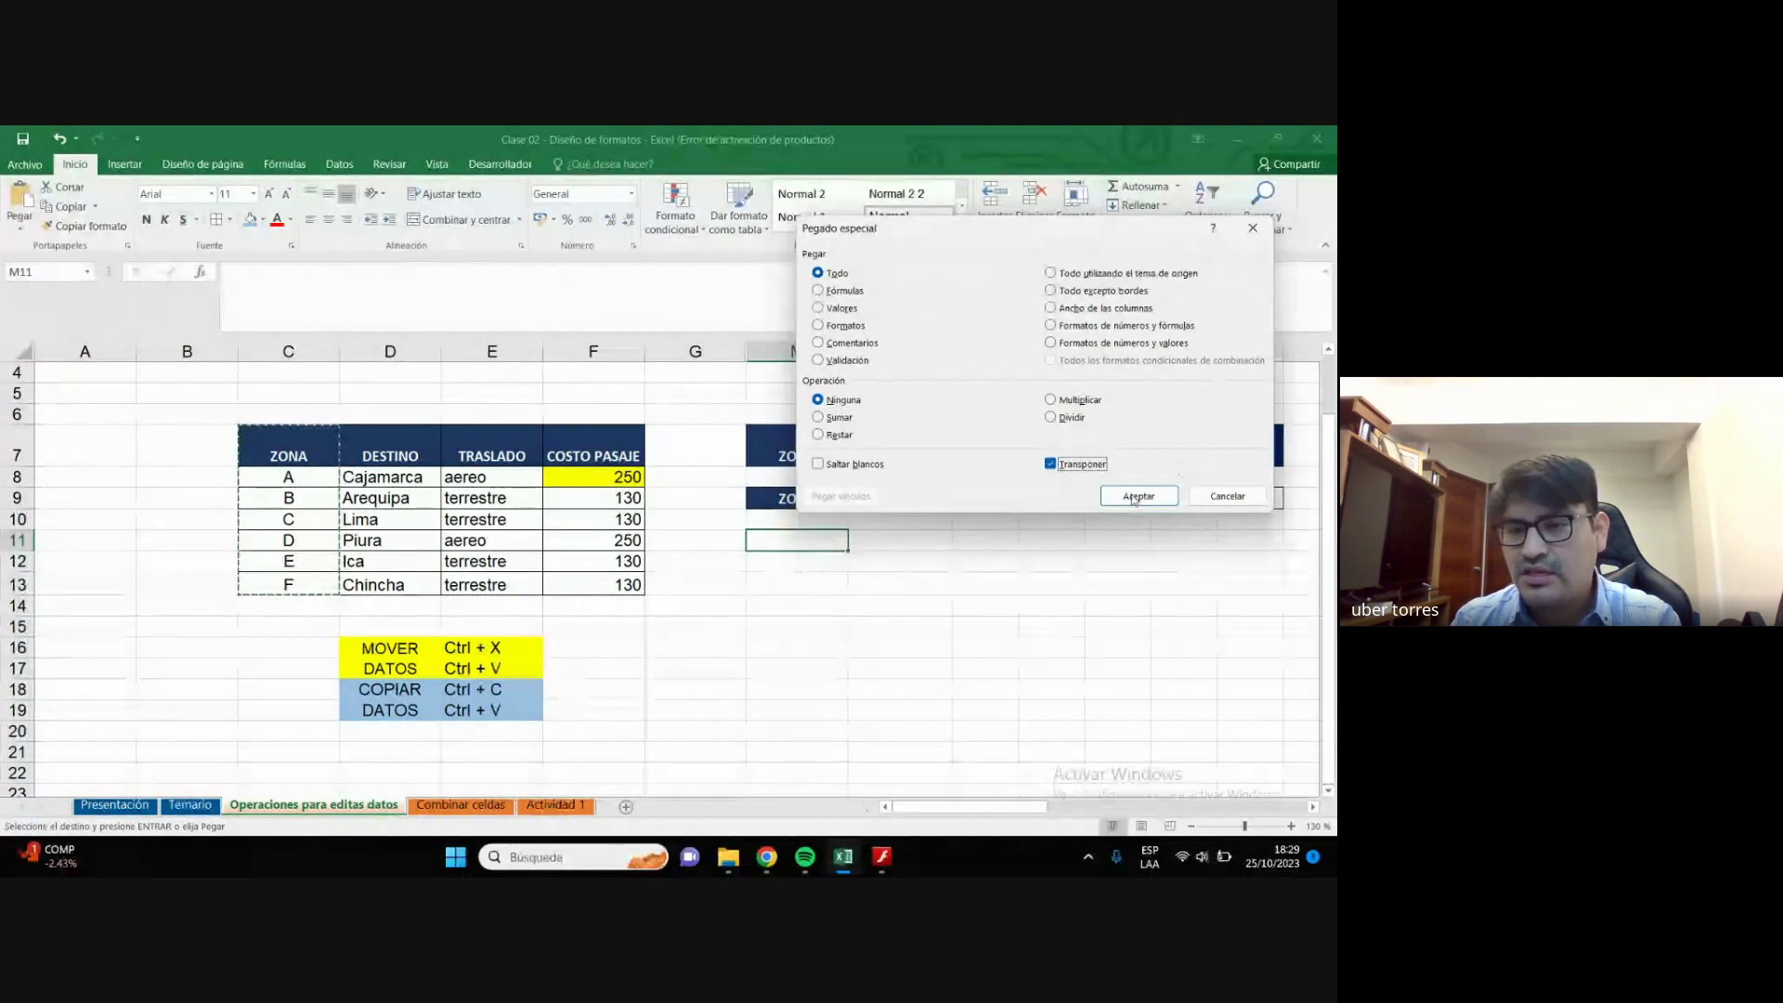
click(1139, 496)
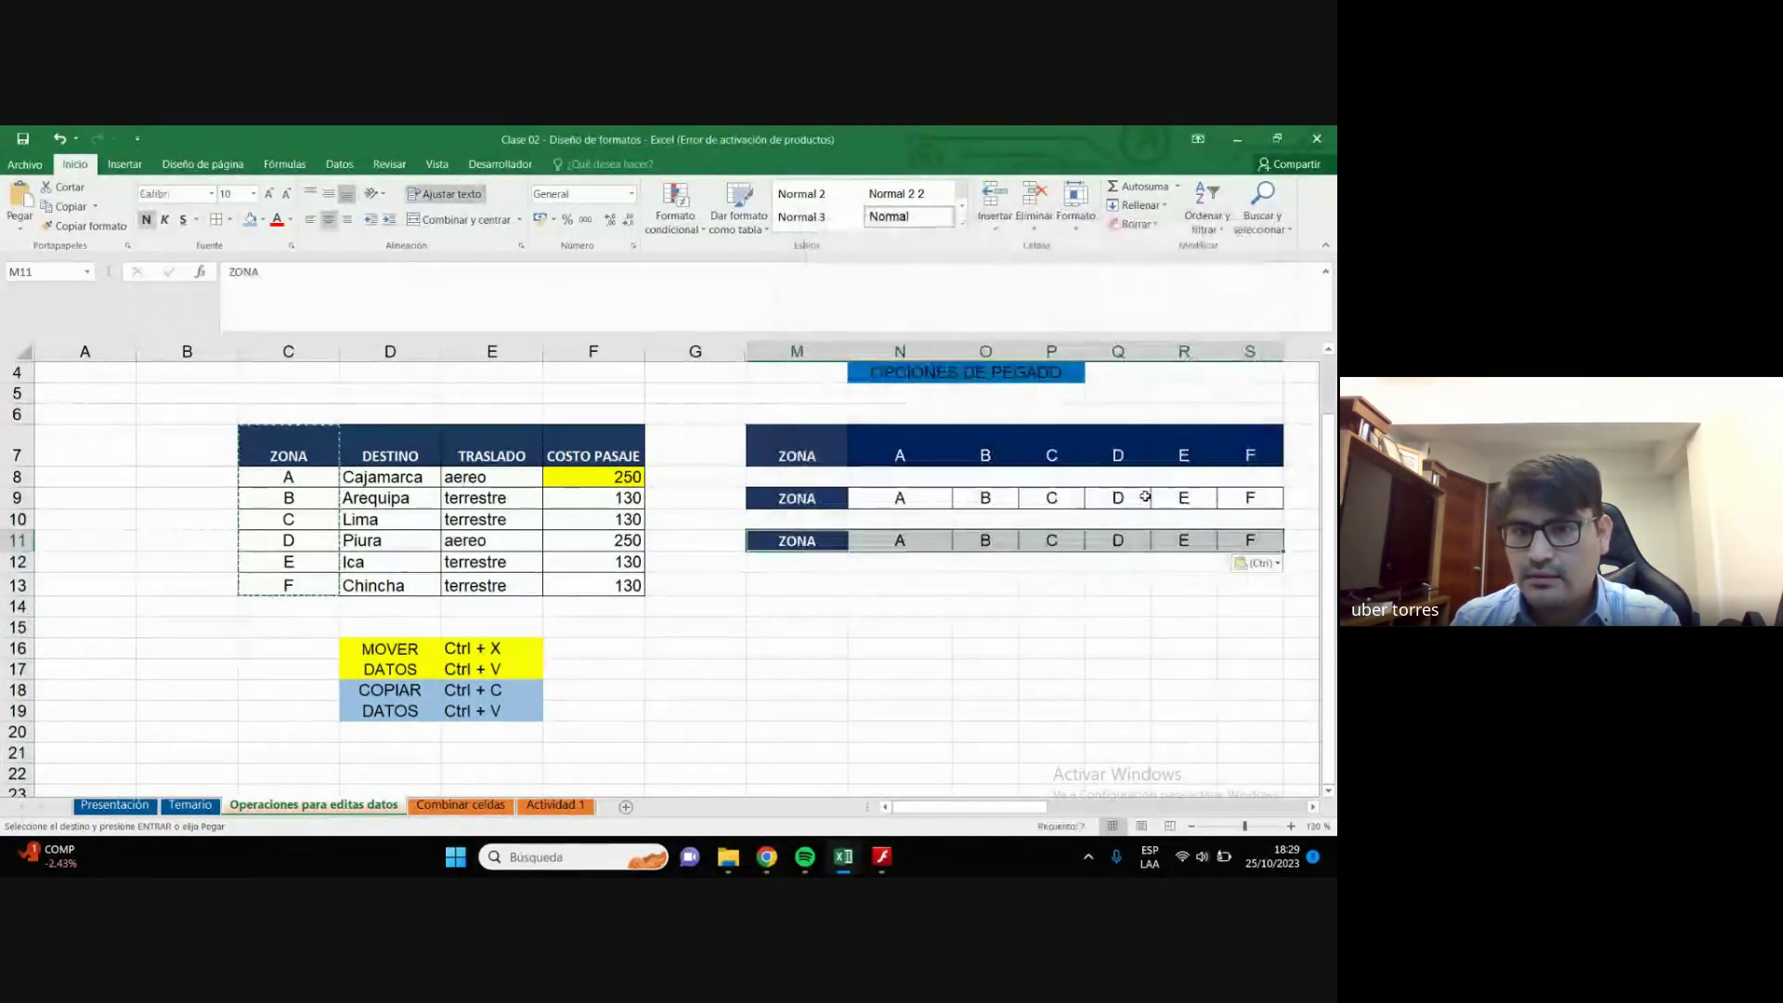
Highlight the new row M11:S11, then switch to the Google Meet call window.
click(797, 646)
drag(794, 543, 1250, 541)
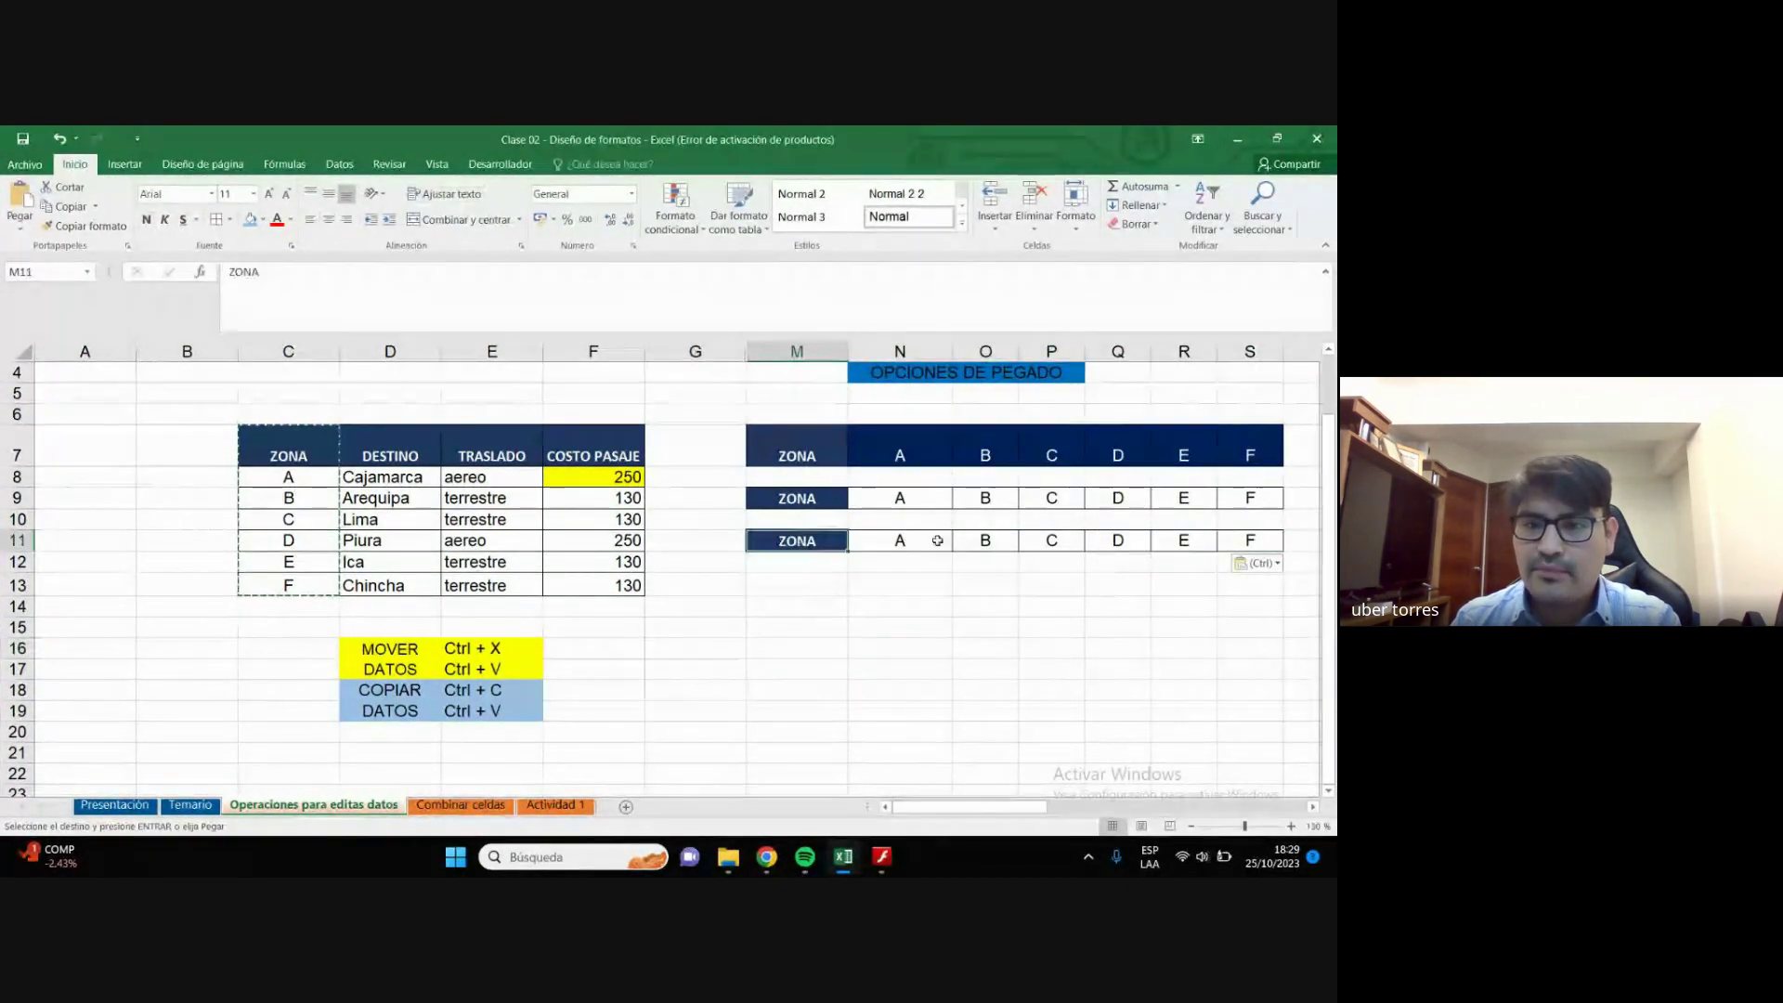
click(808, 590)
mouse_move(766, 856)
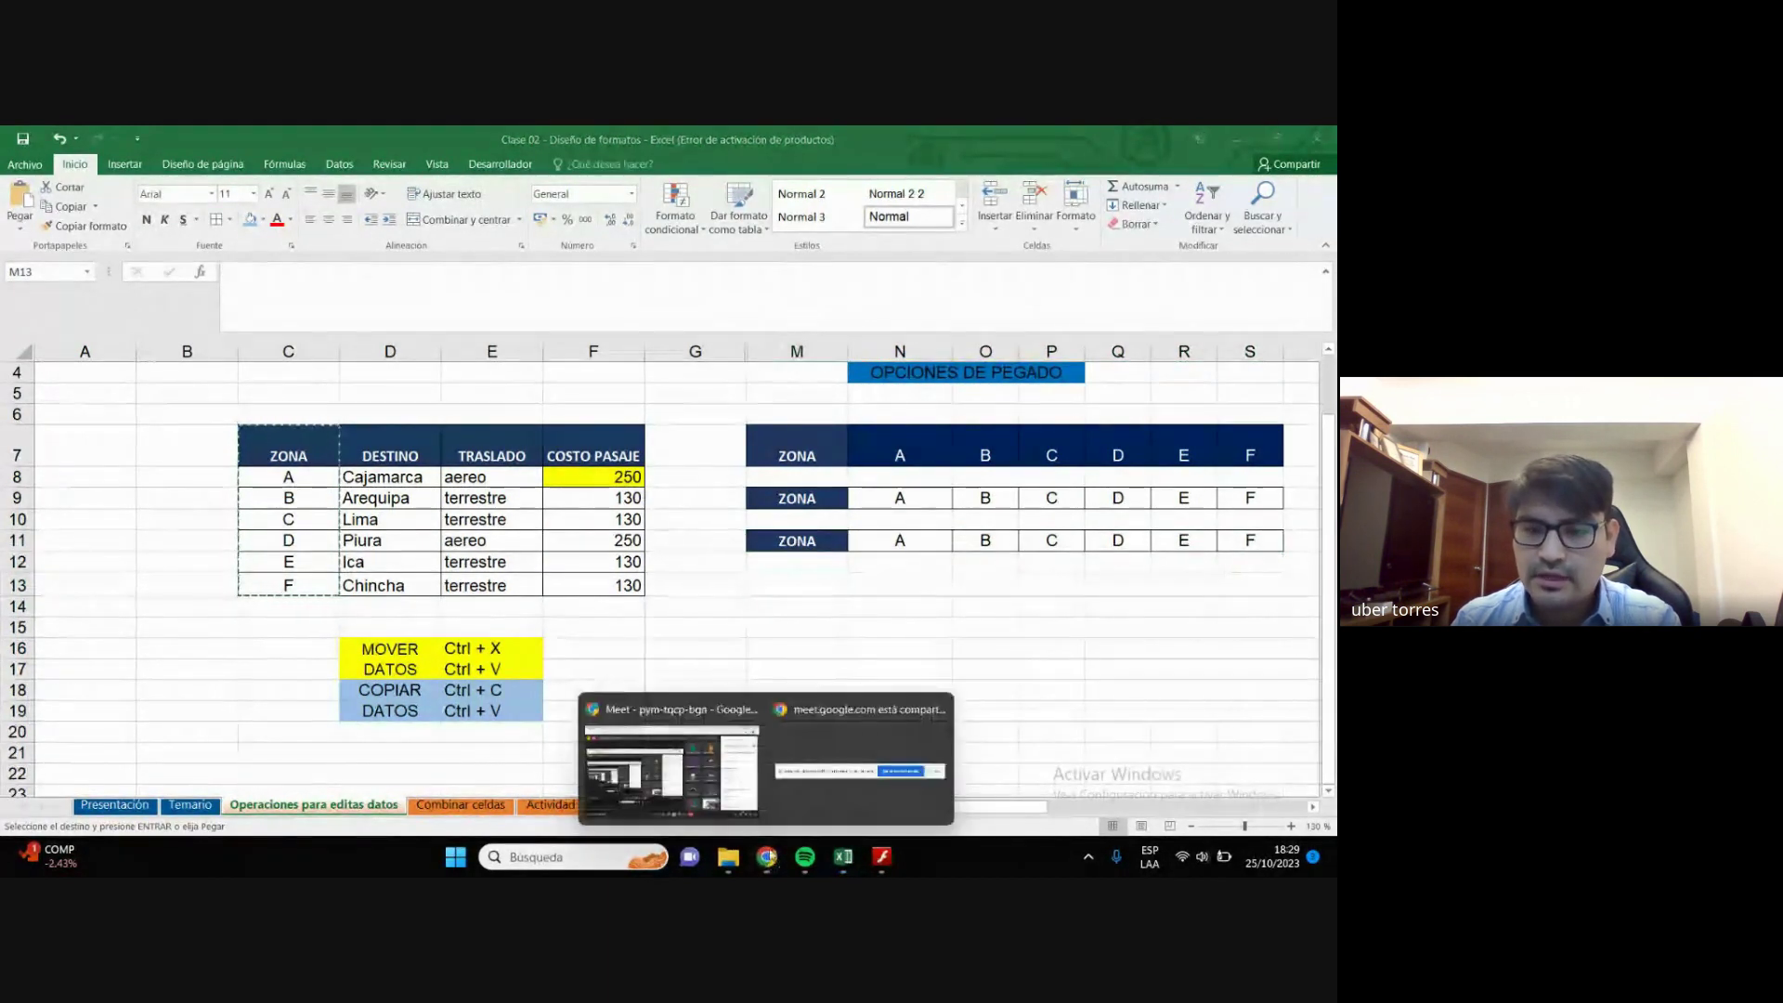
click(832, 758)
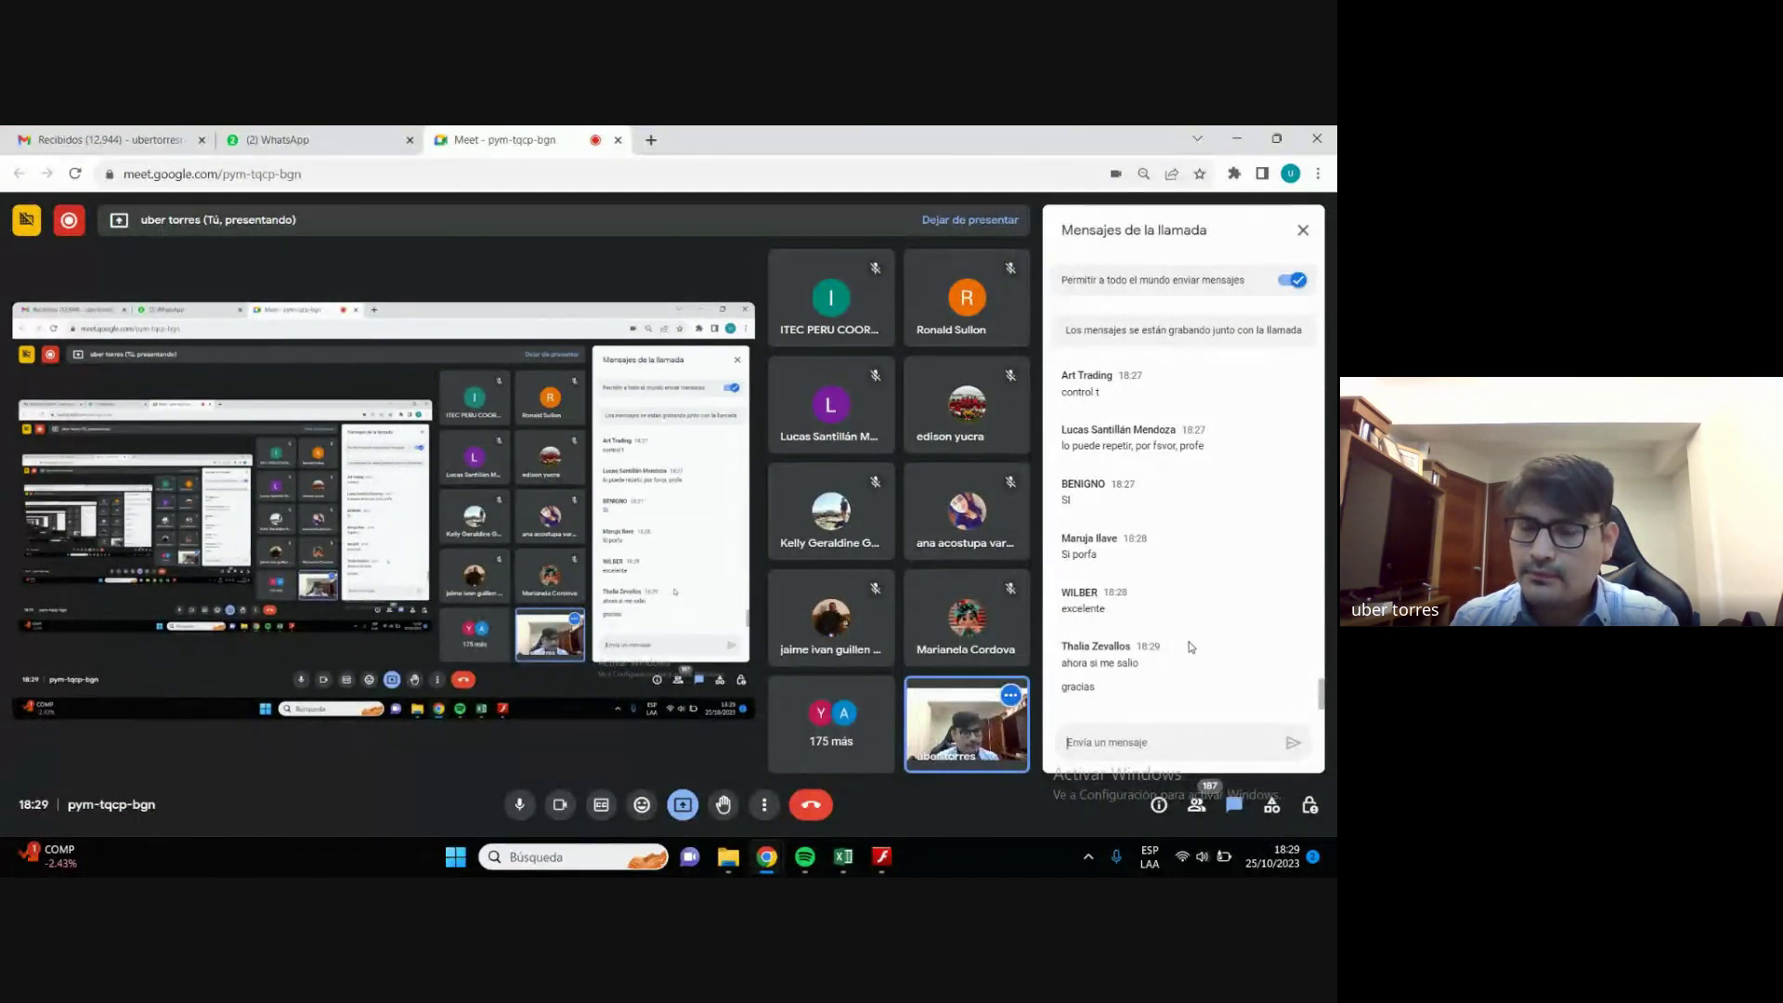
Scroll up and down the Meet chat messages, then Alt+Tab back to Excel.
scroll(1191, 648, up, 1)
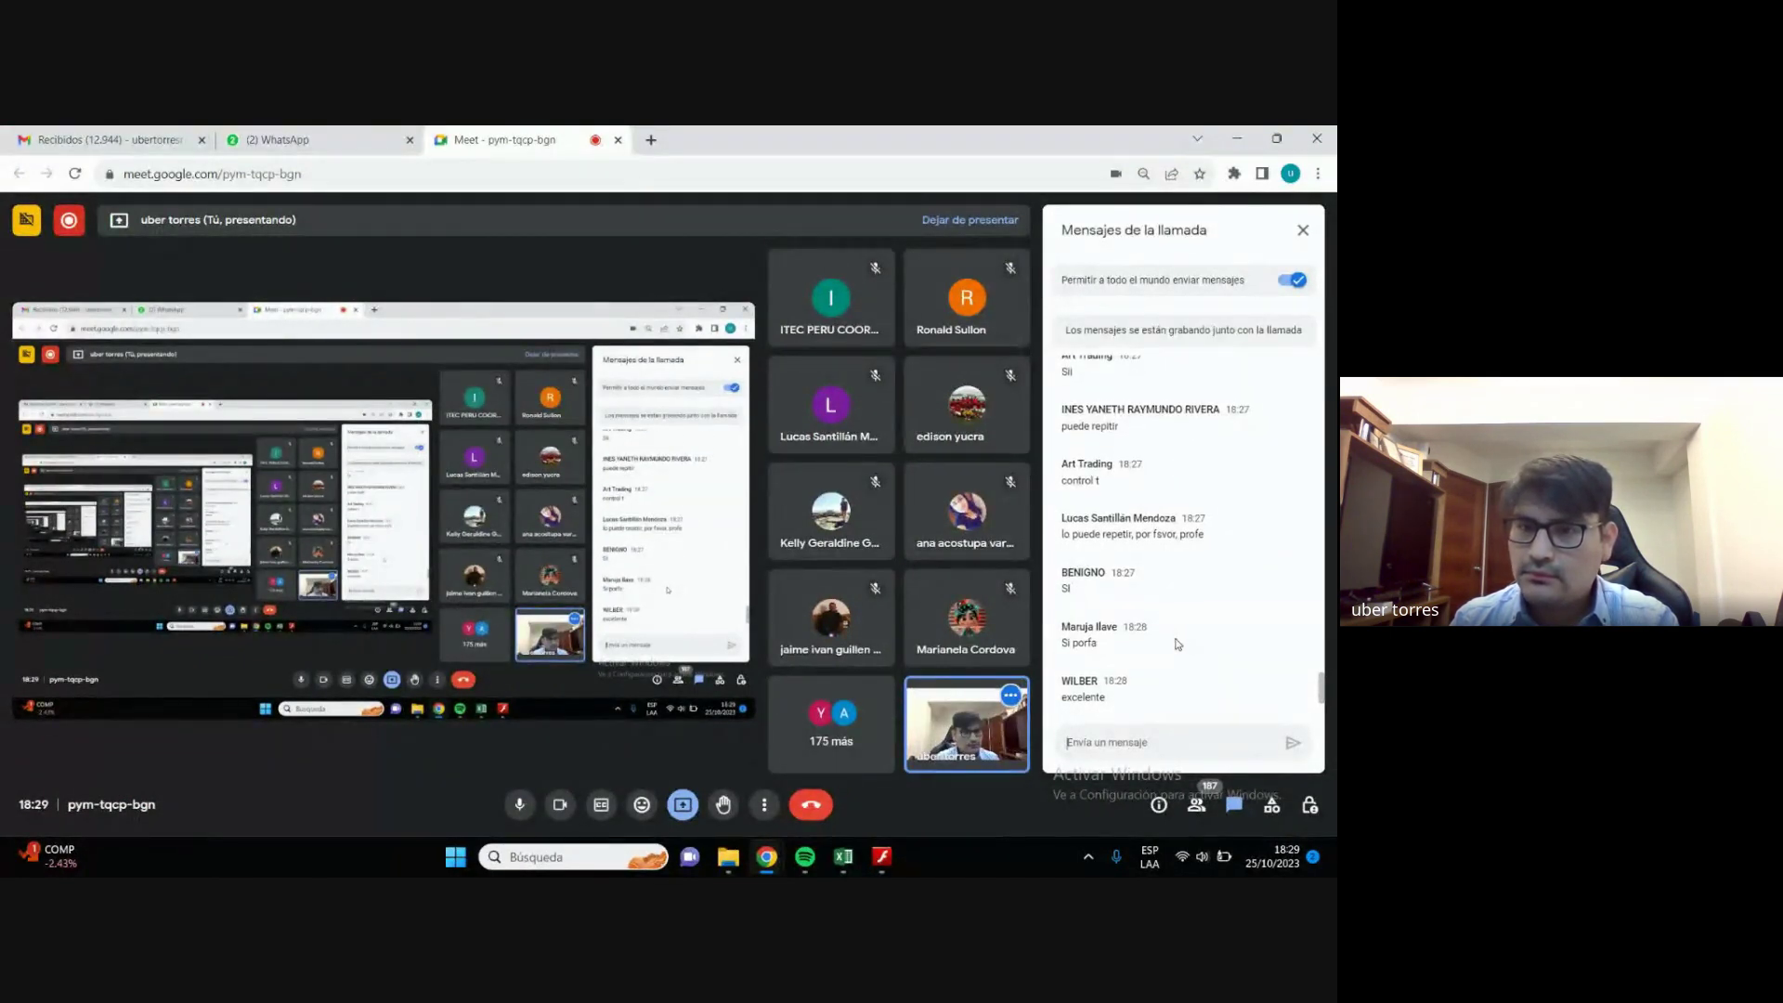
scroll(1184, 647, up, 1)
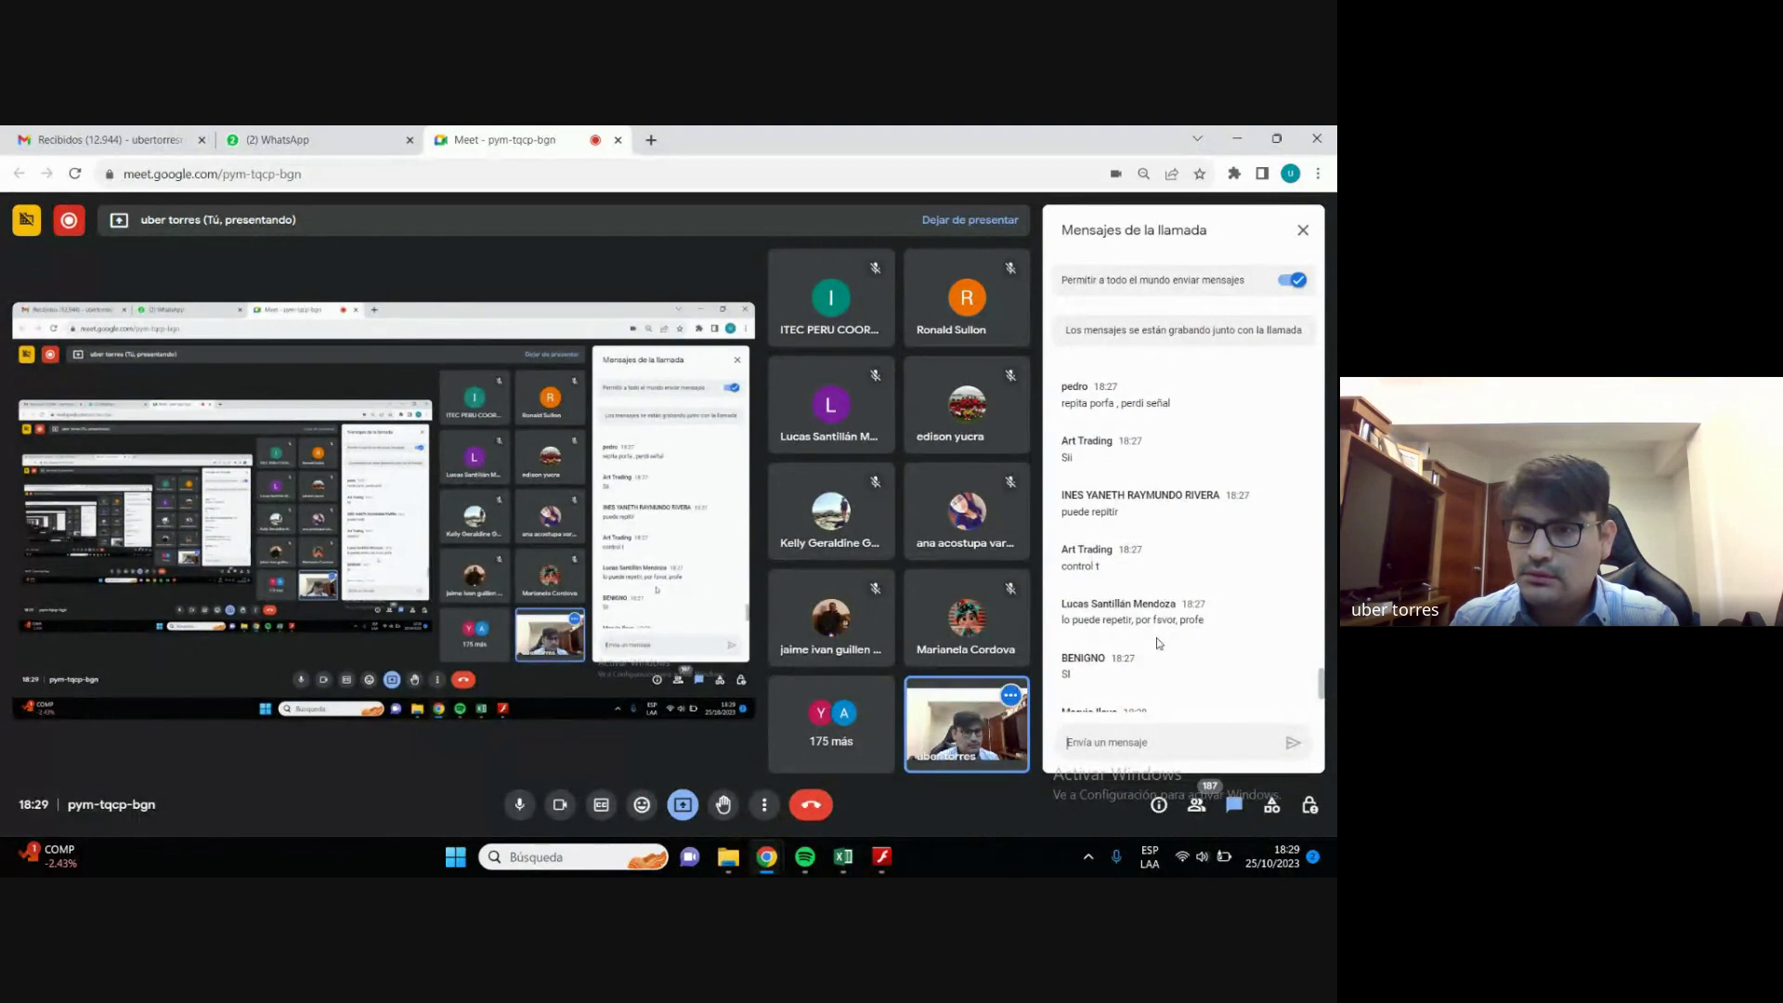
scroll(1159, 643, down, 3)
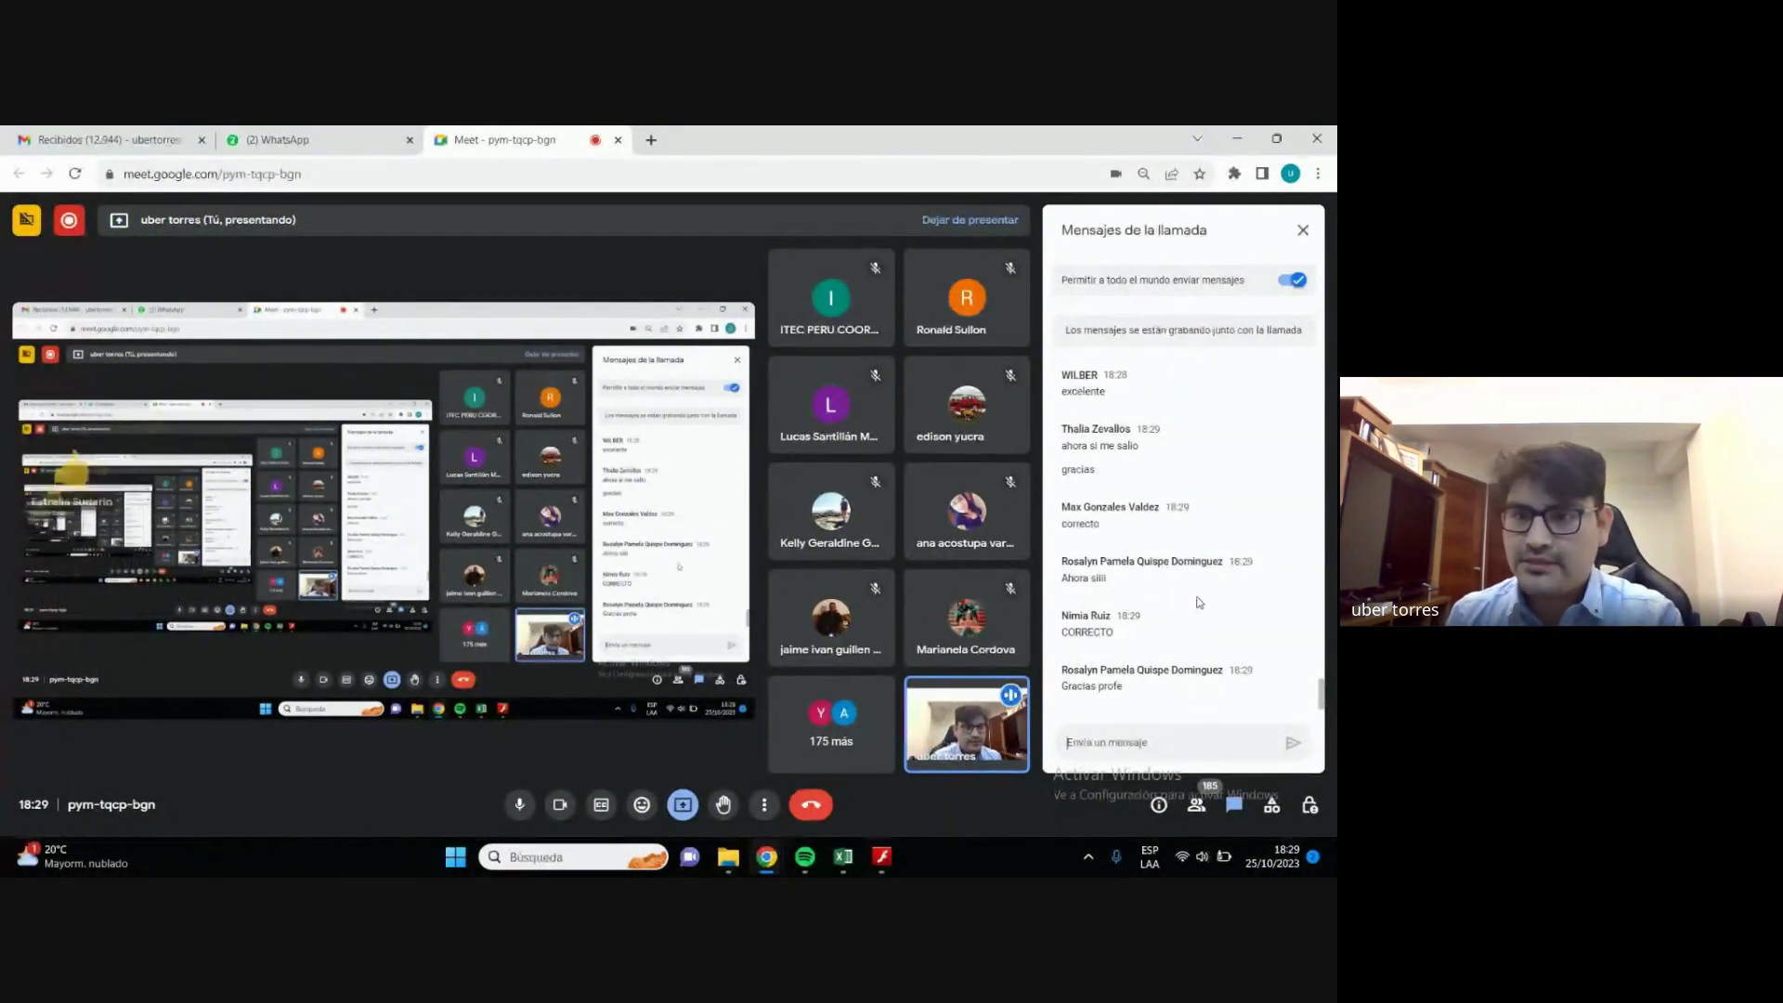
scroll(1184, 623, up, 1)
scroll(1193, 609, up, 2)
scroll(1177, 601, down, 3)
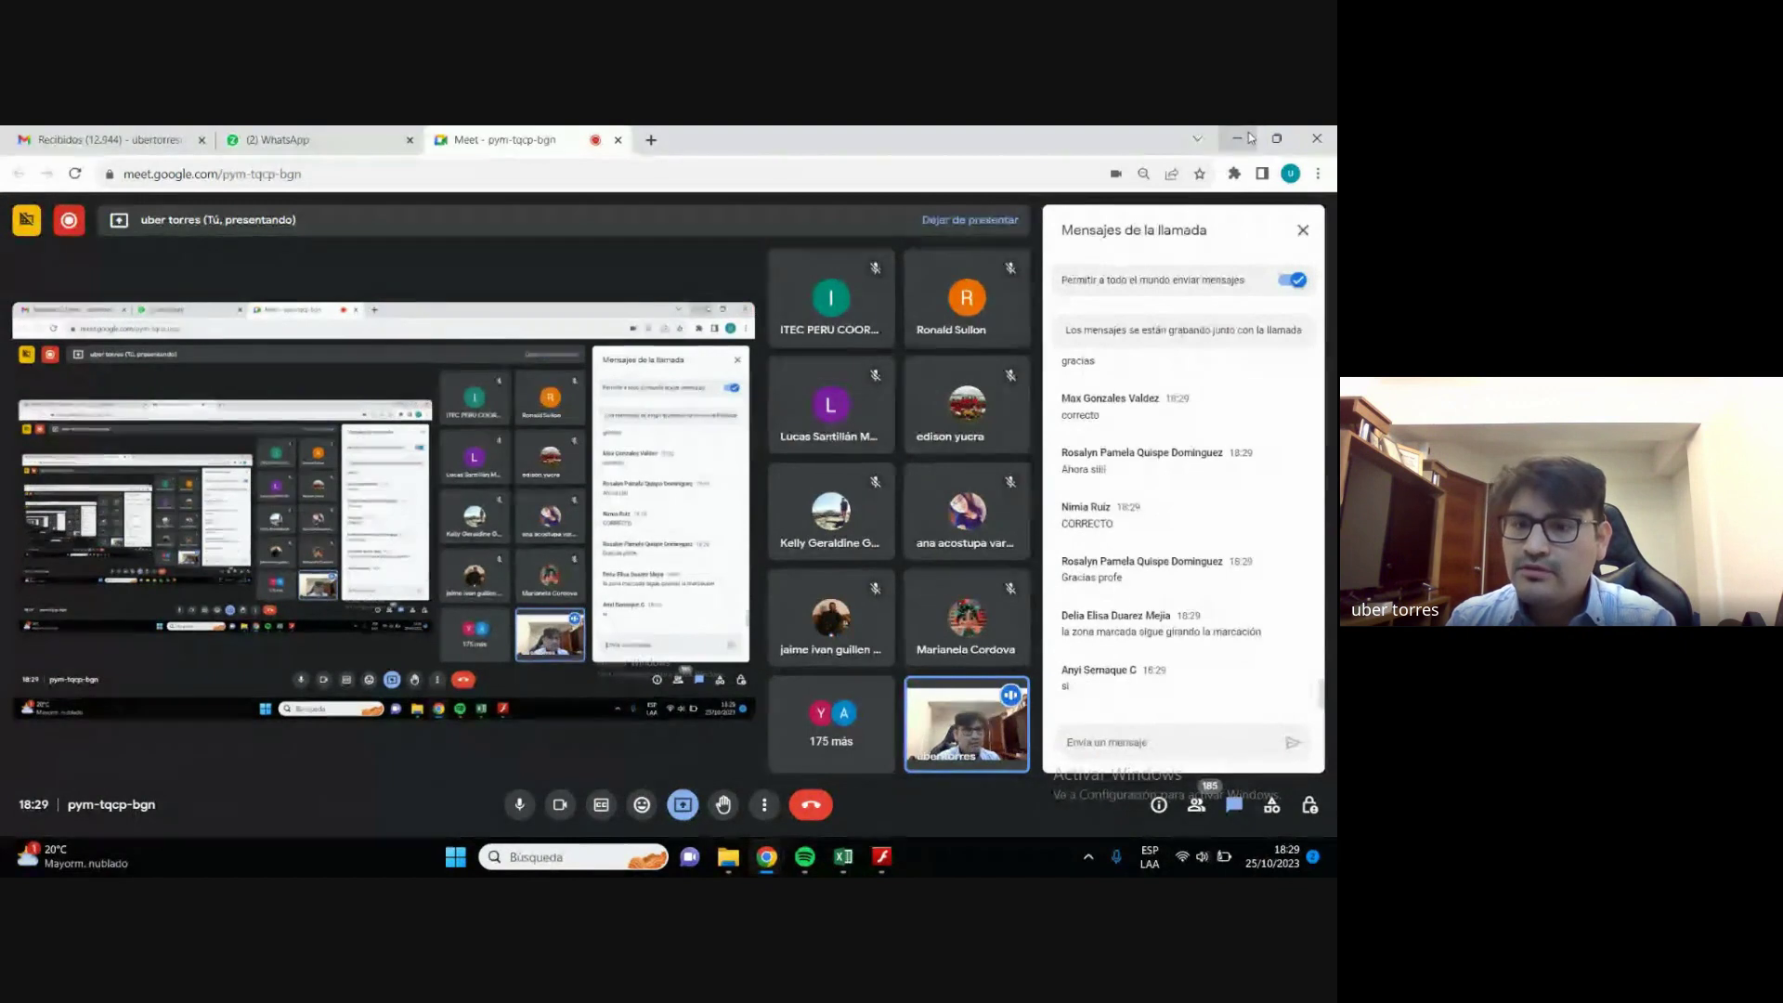
key(alt+Tab)
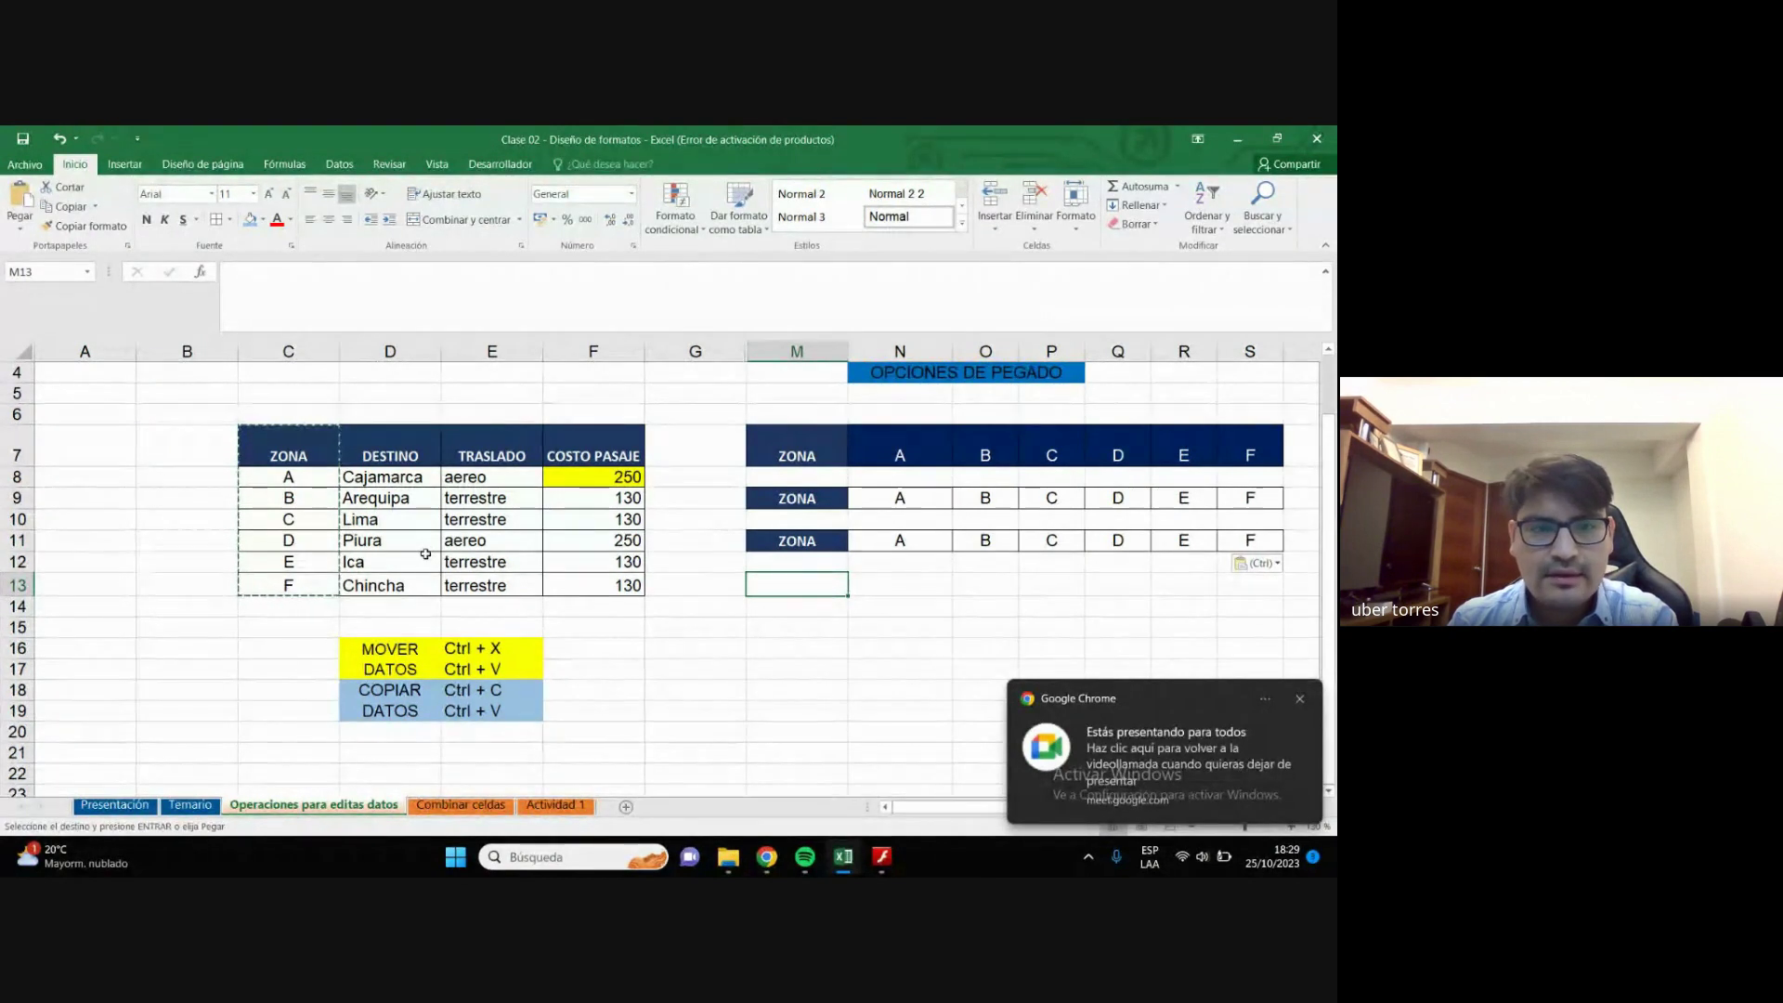
Clear the ZONA copy marquee with Esc, then bring up the Meet call and scroll its chat.
key(Escape)
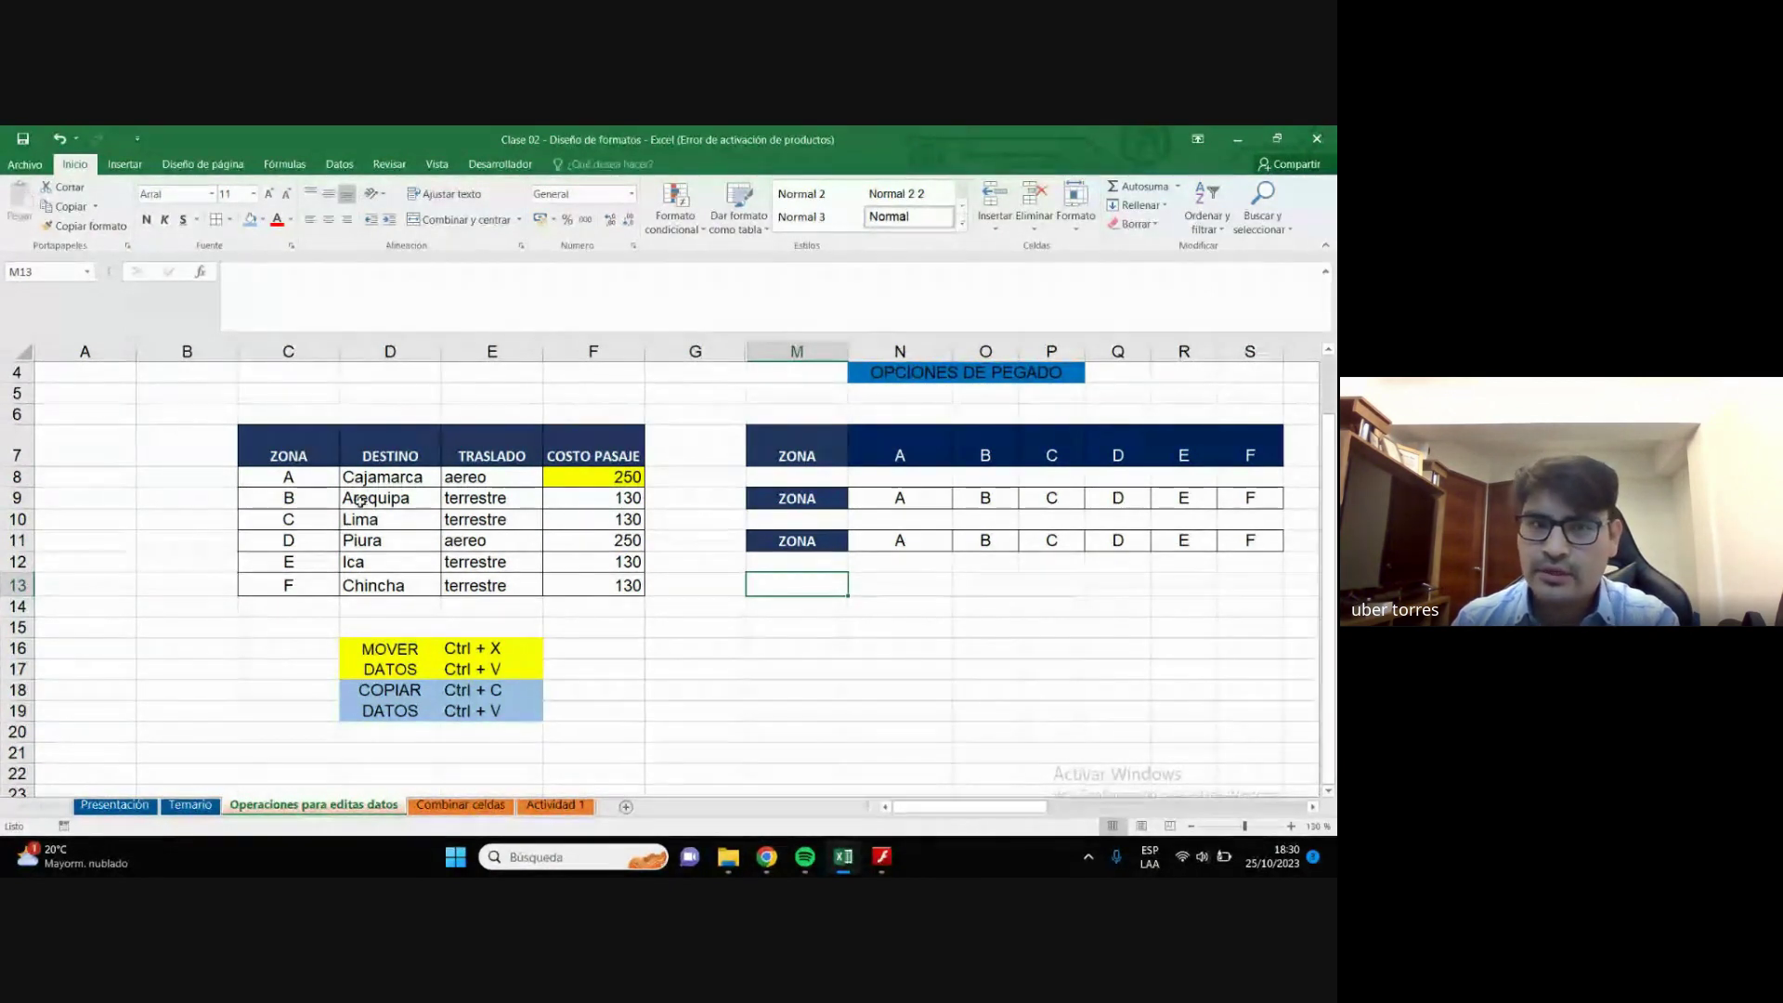
click(903, 693)
mouse_move(766, 856)
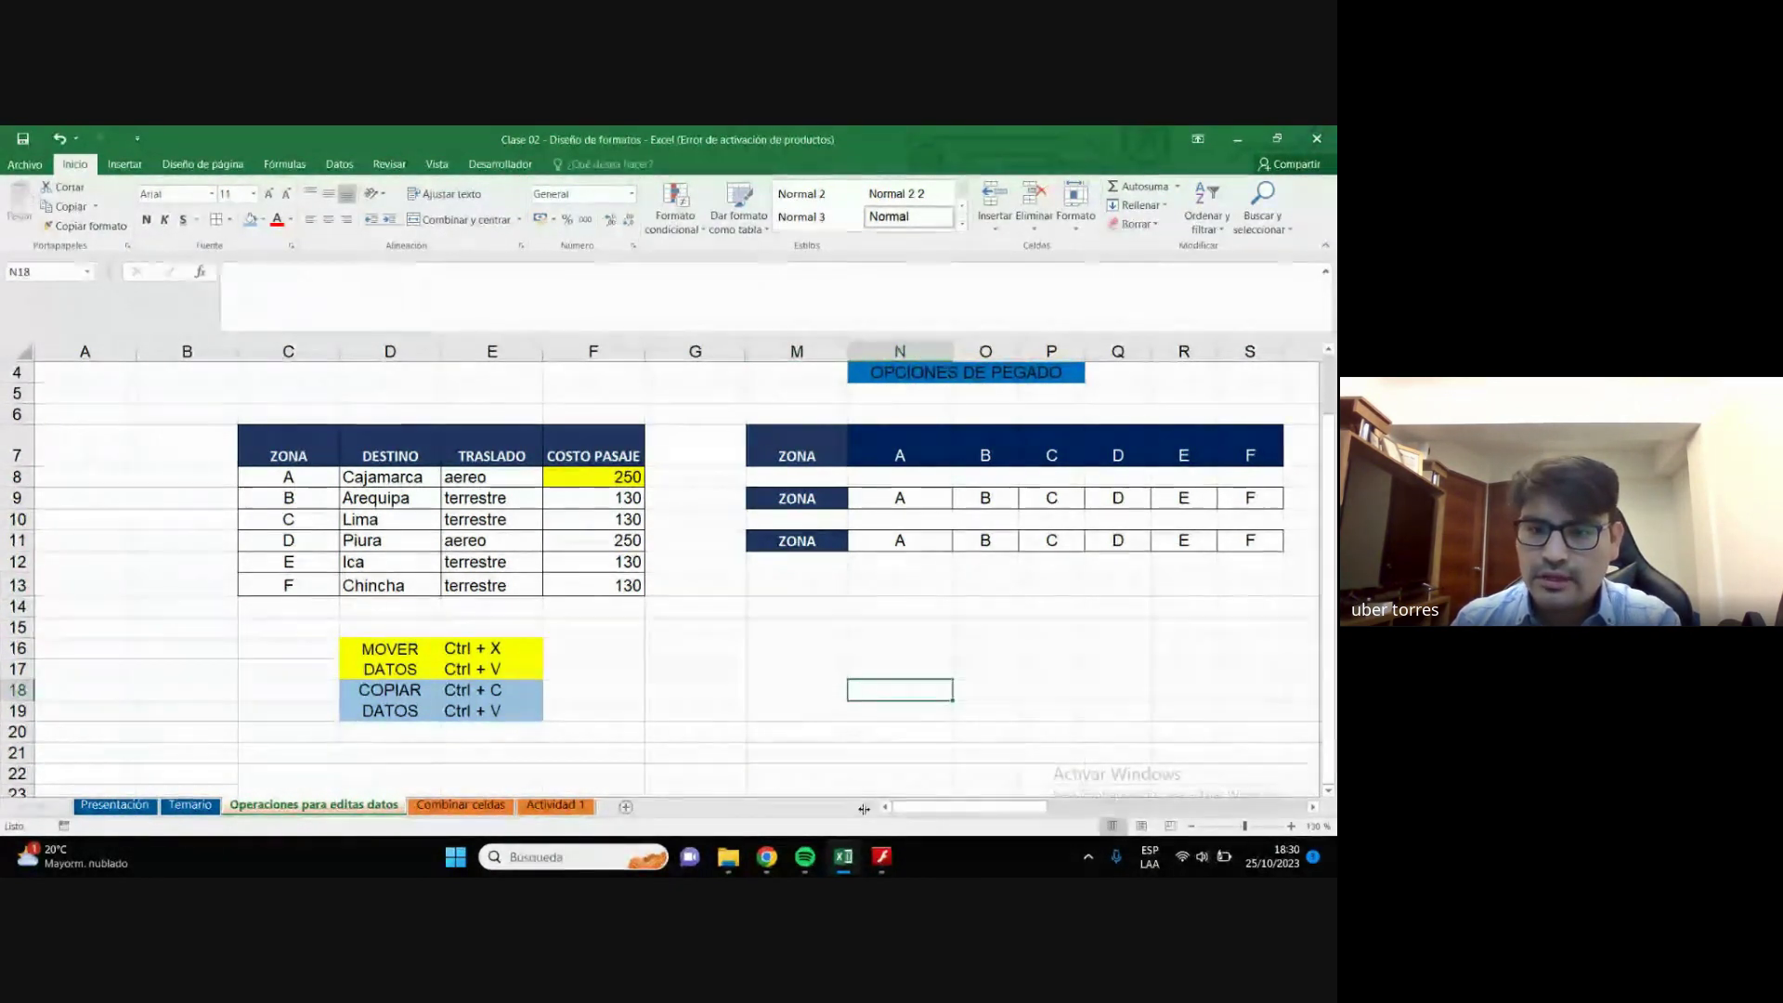
click(779, 867)
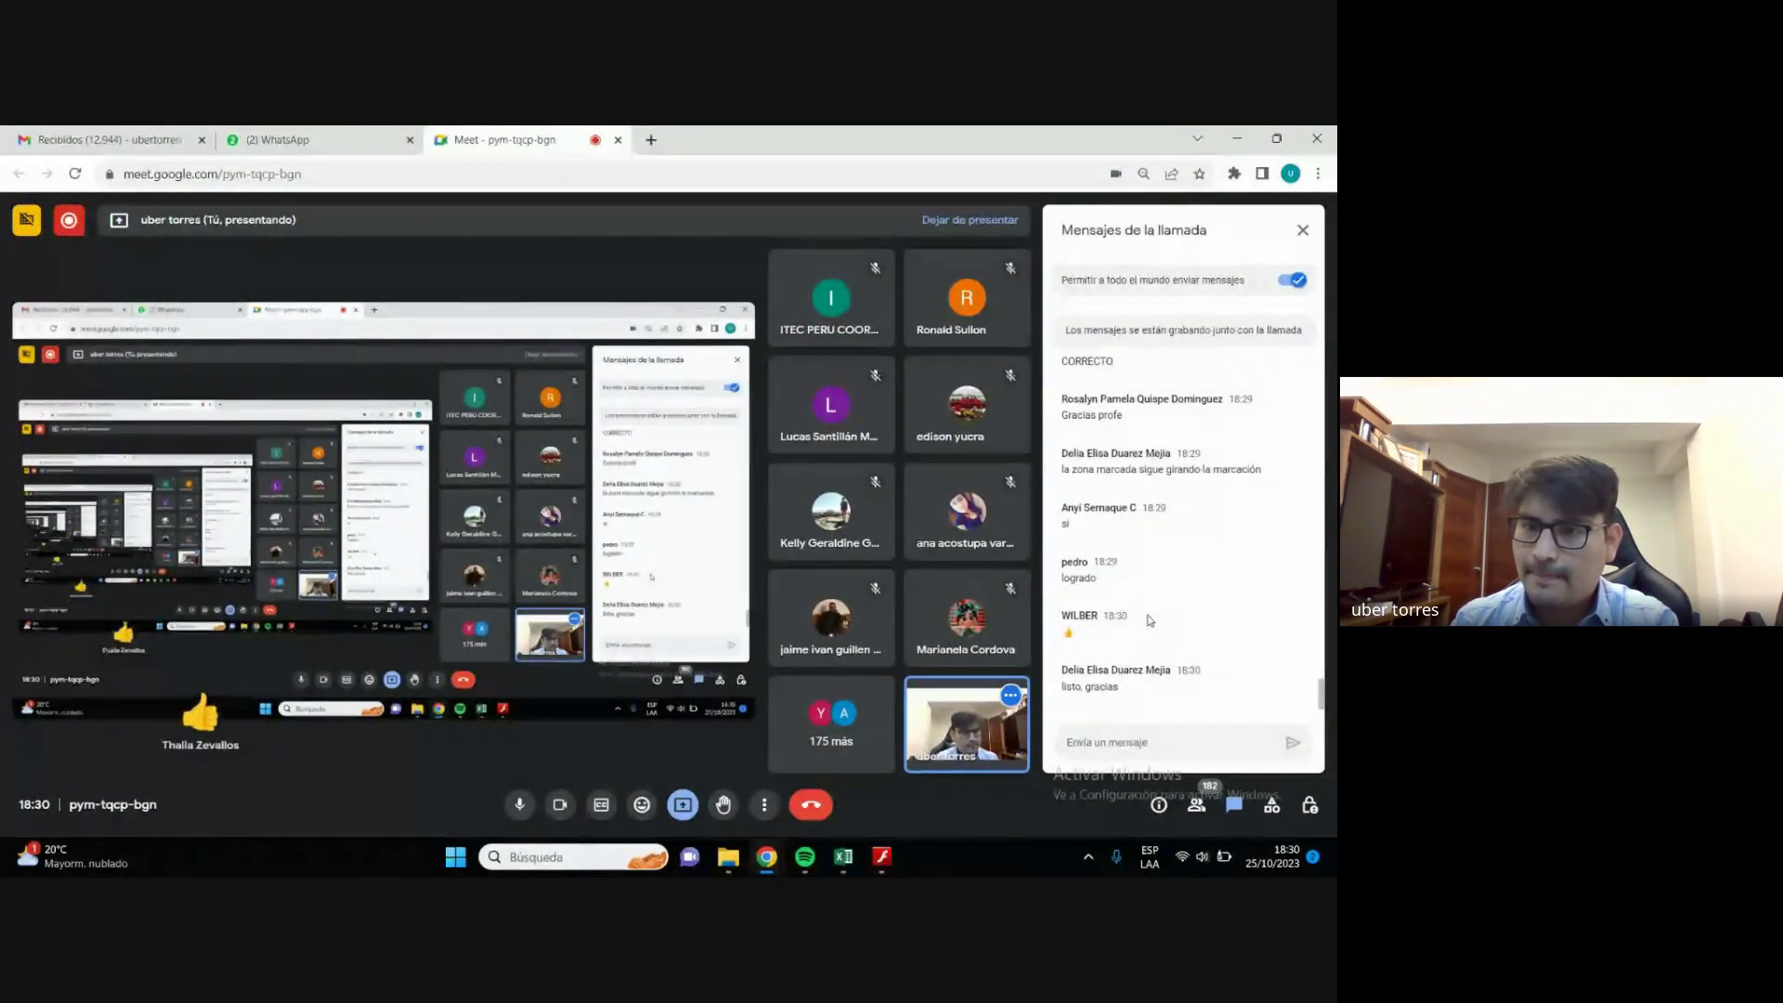
scroll(1150, 620, up, 2)
scroll(1150, 620, down, 2)
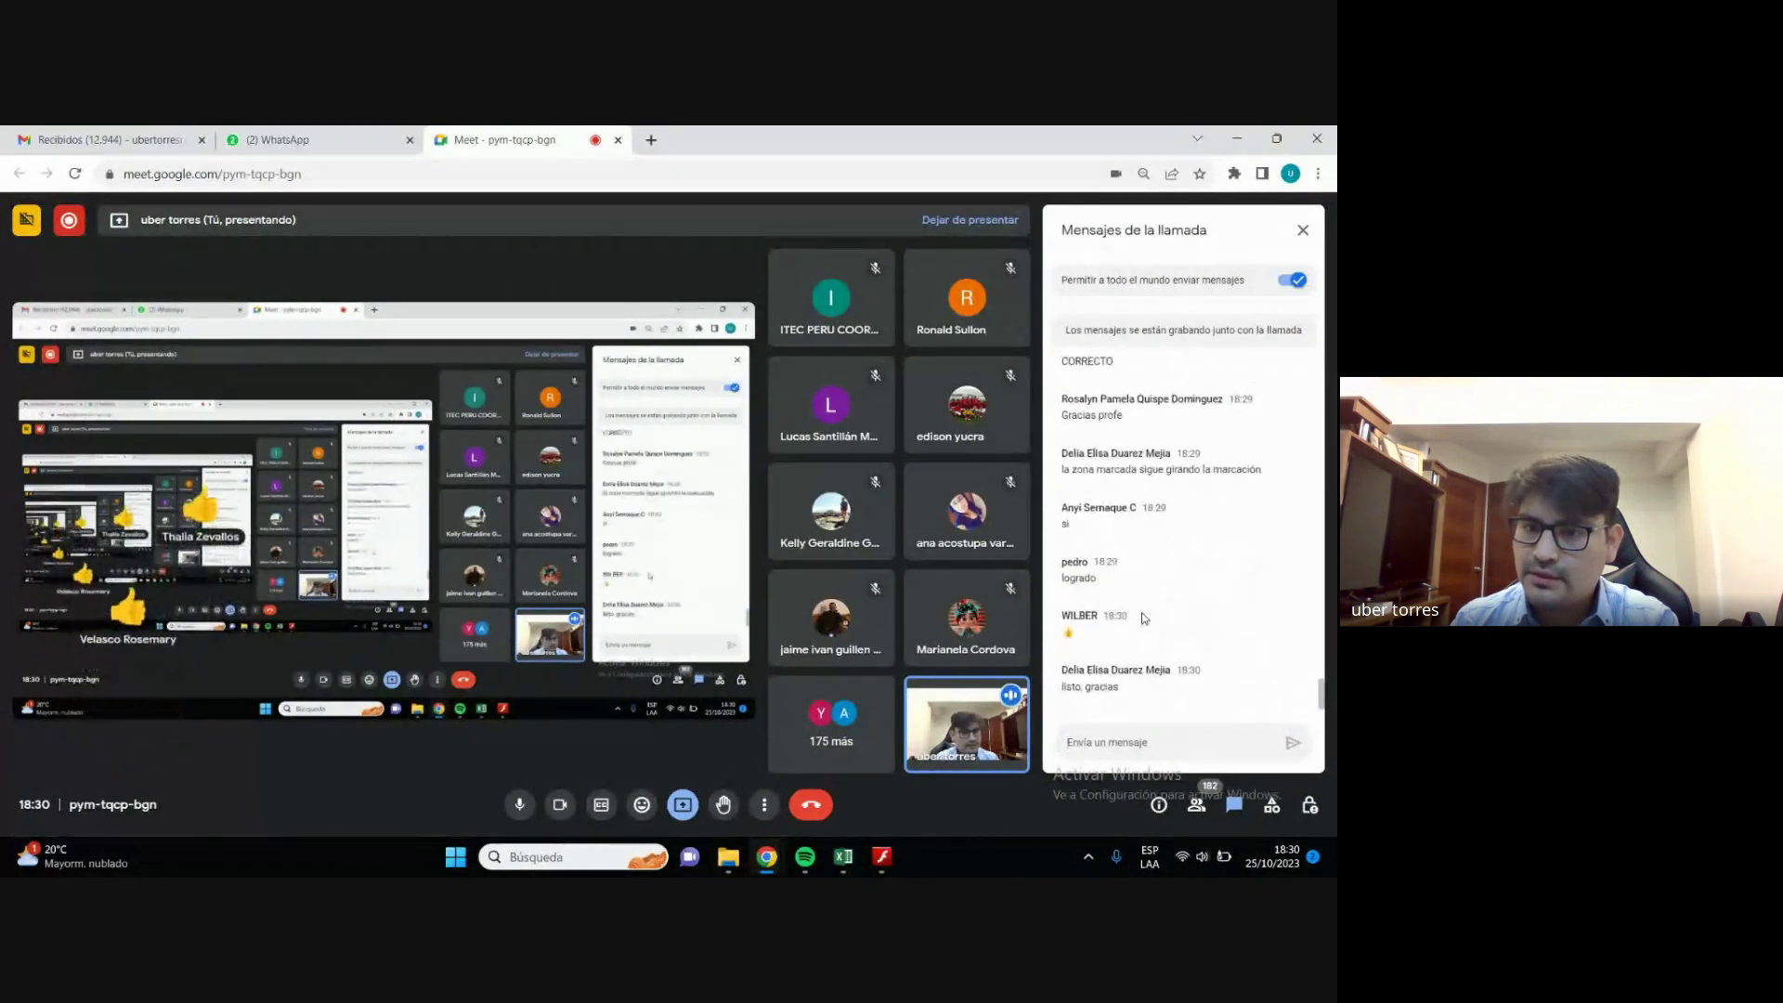
Hide Meet, dismiss the presenting notification, and go to the 'Combinar celdas' sheet.
click(1239, 140)
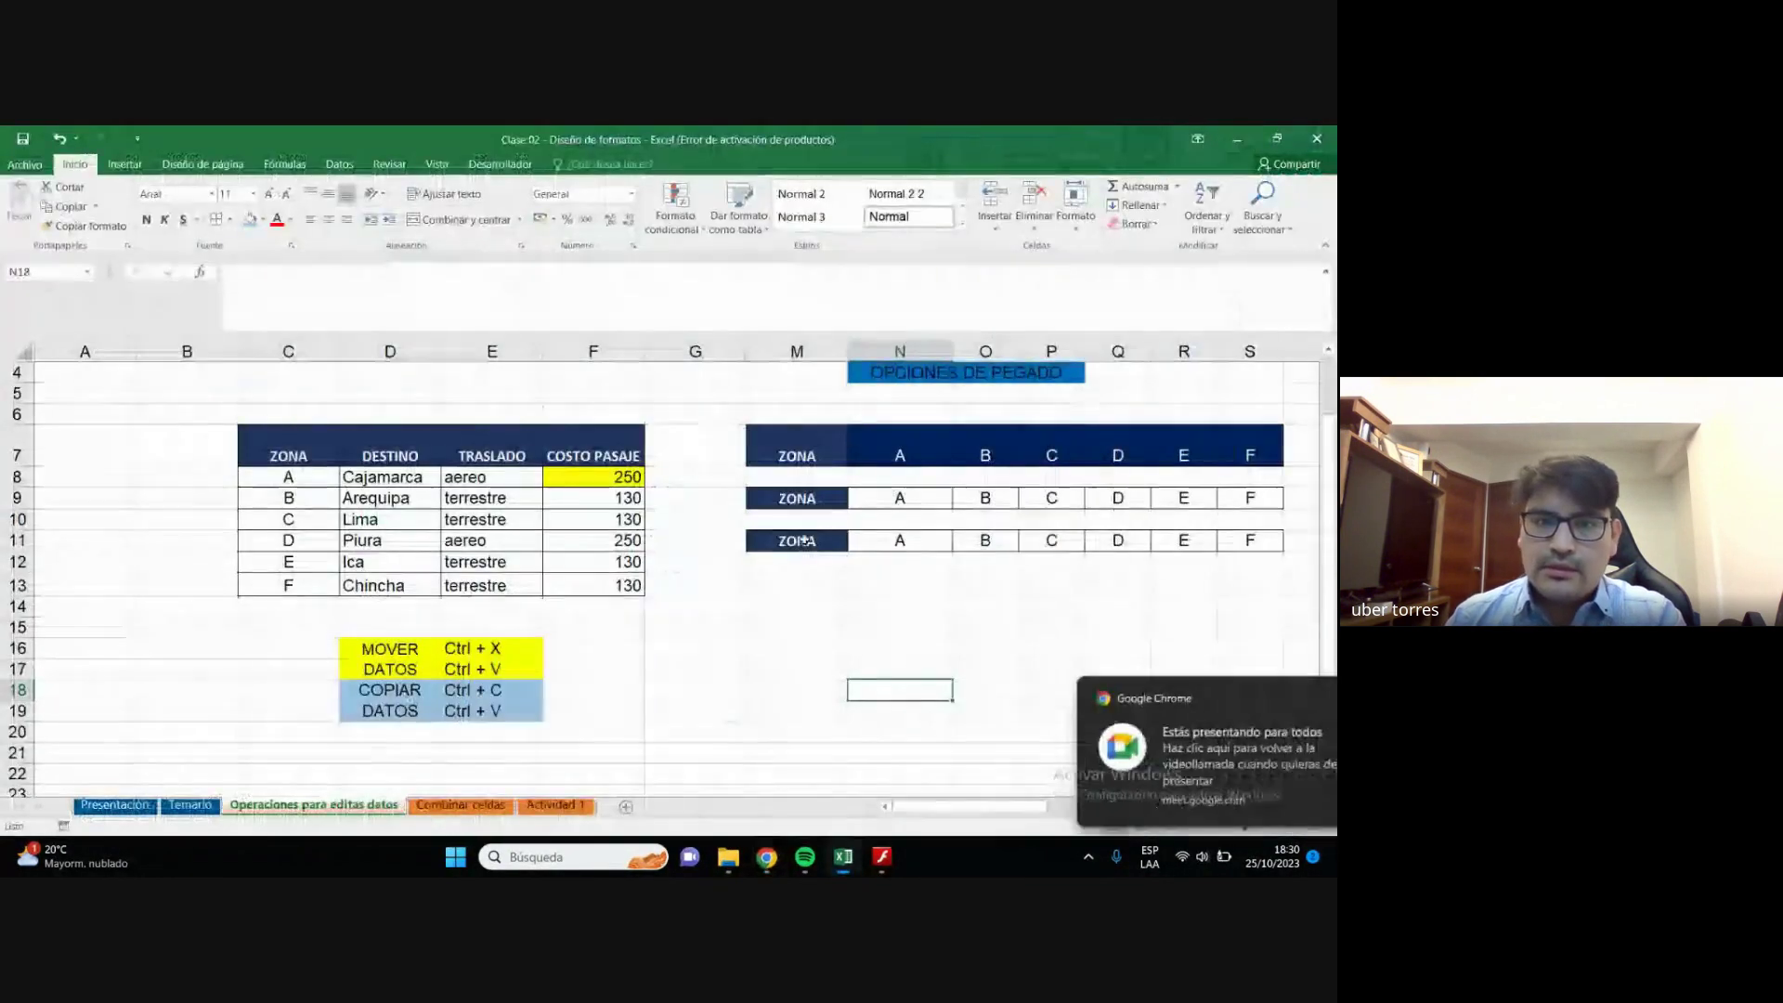
click(1299, 701)
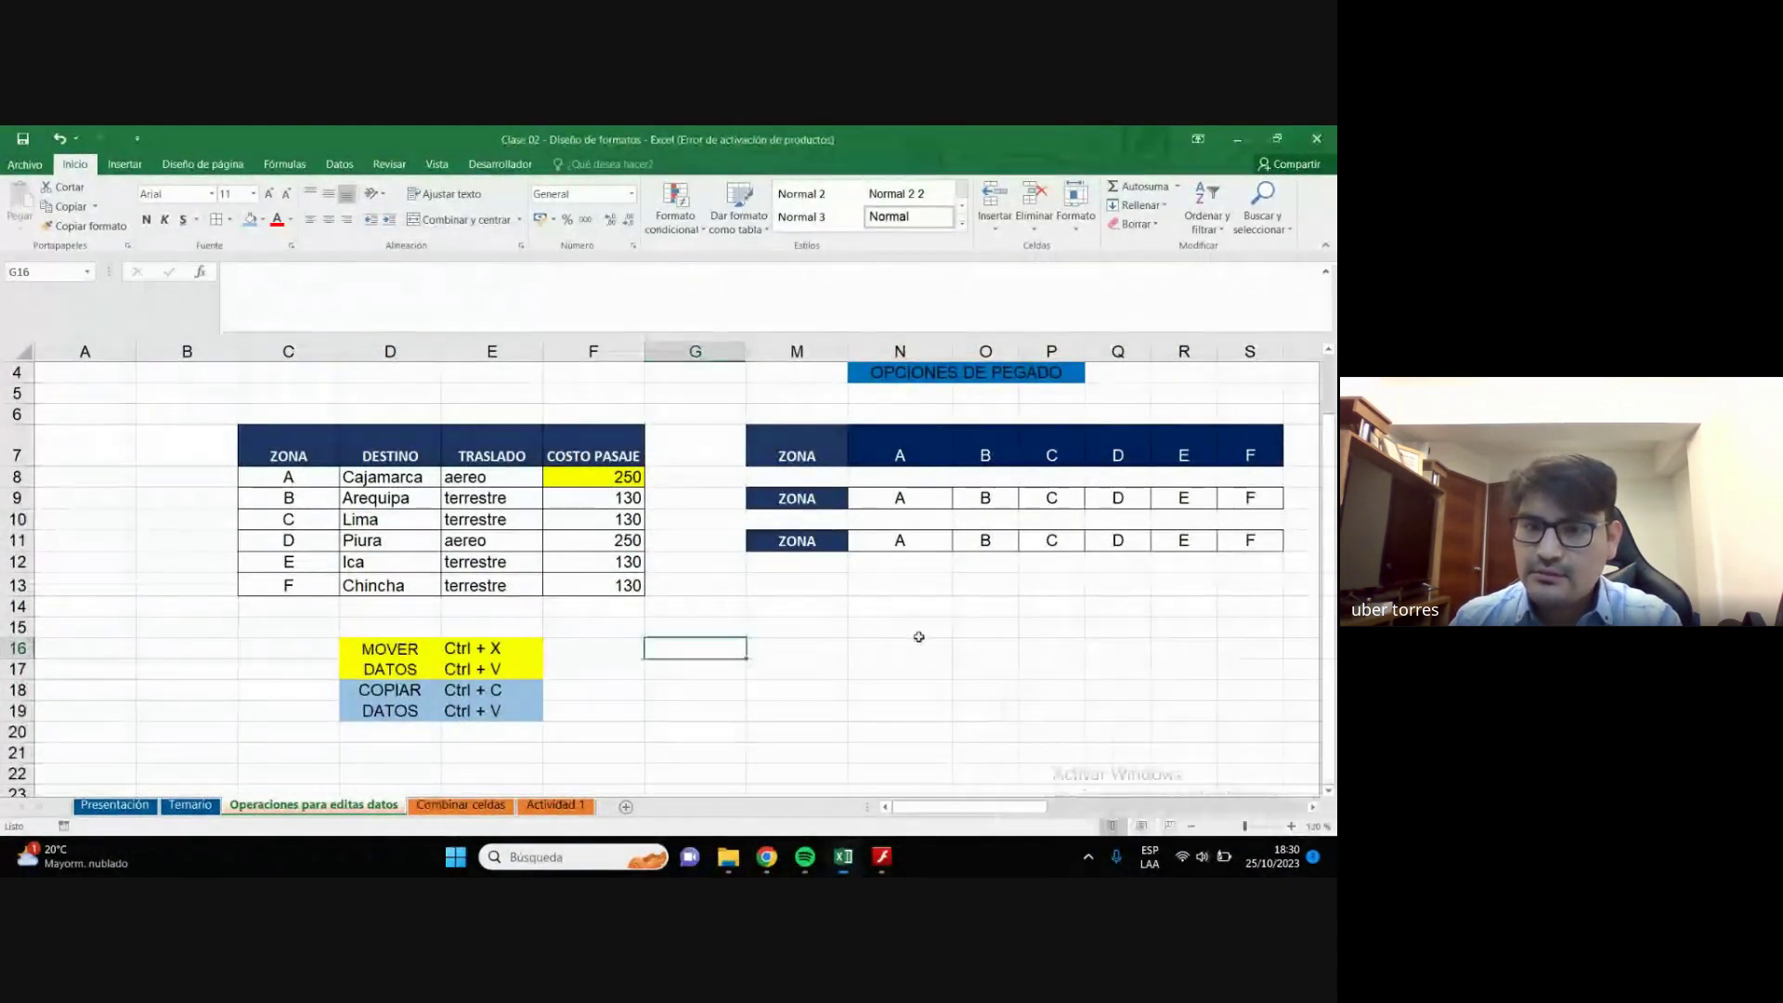
mouse_move(985, 807)
mouse_down()
mouse_move(1025, 812)
mouse_move(938, 810)
mouse_up()
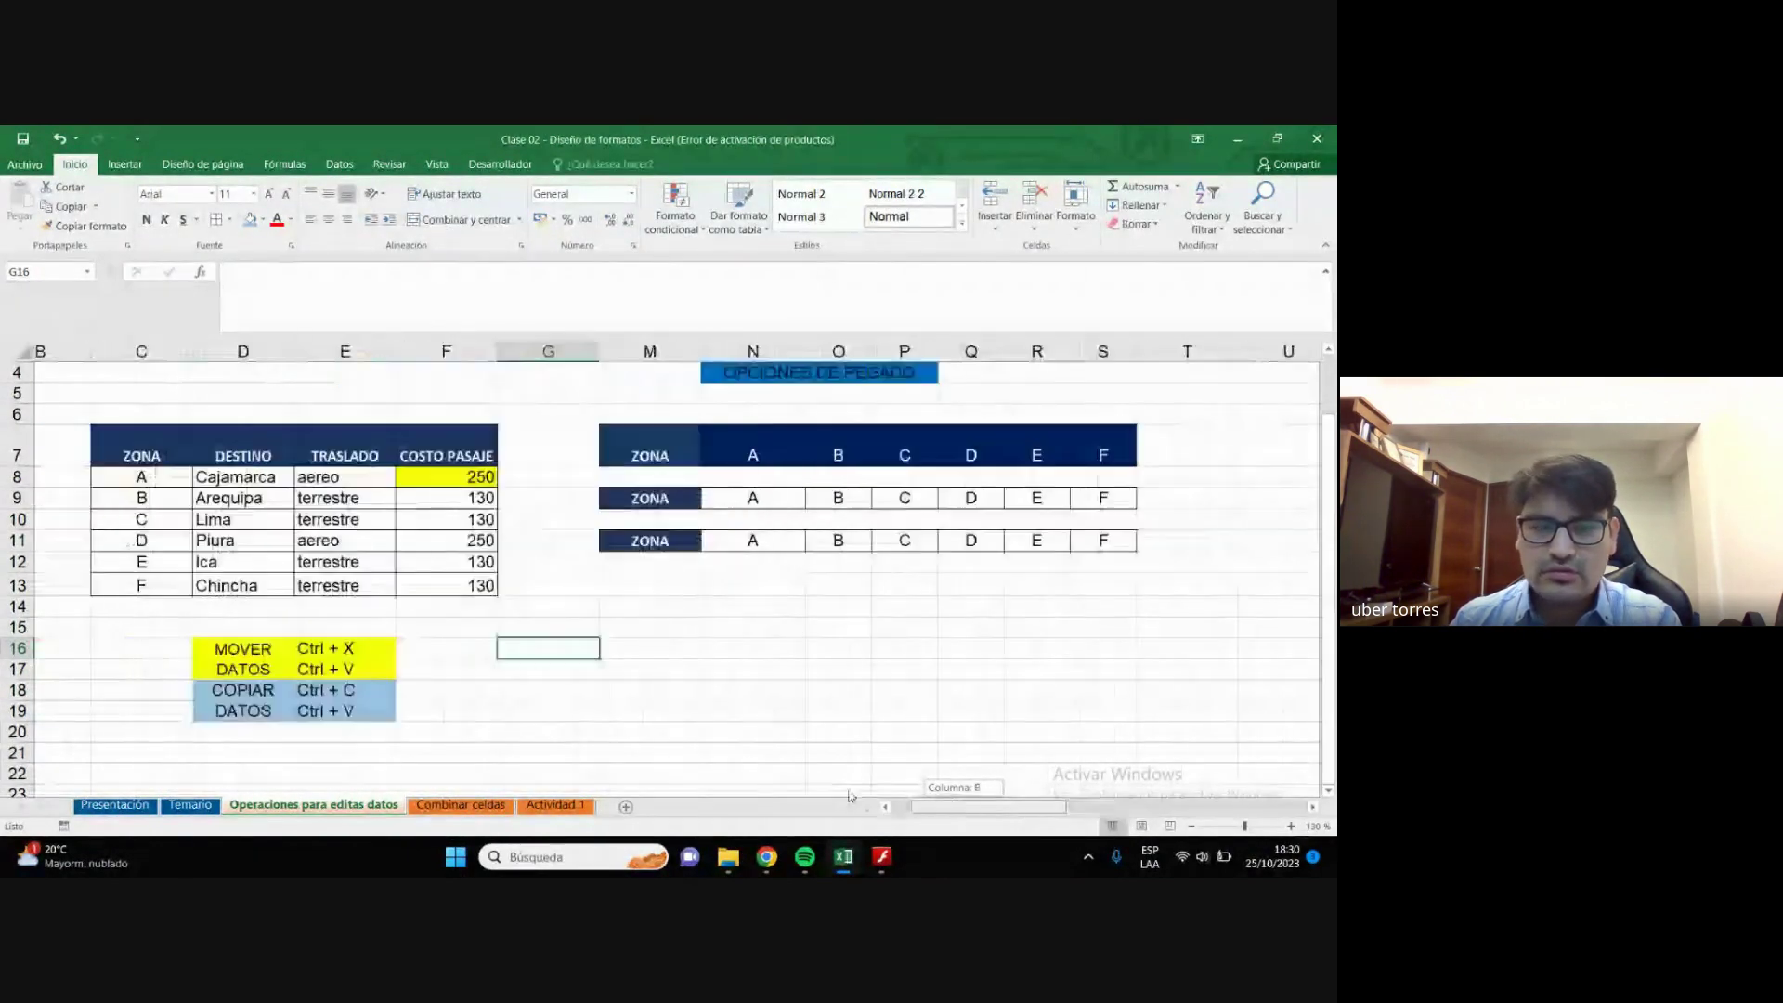
scroll(853, 610, up, 1)
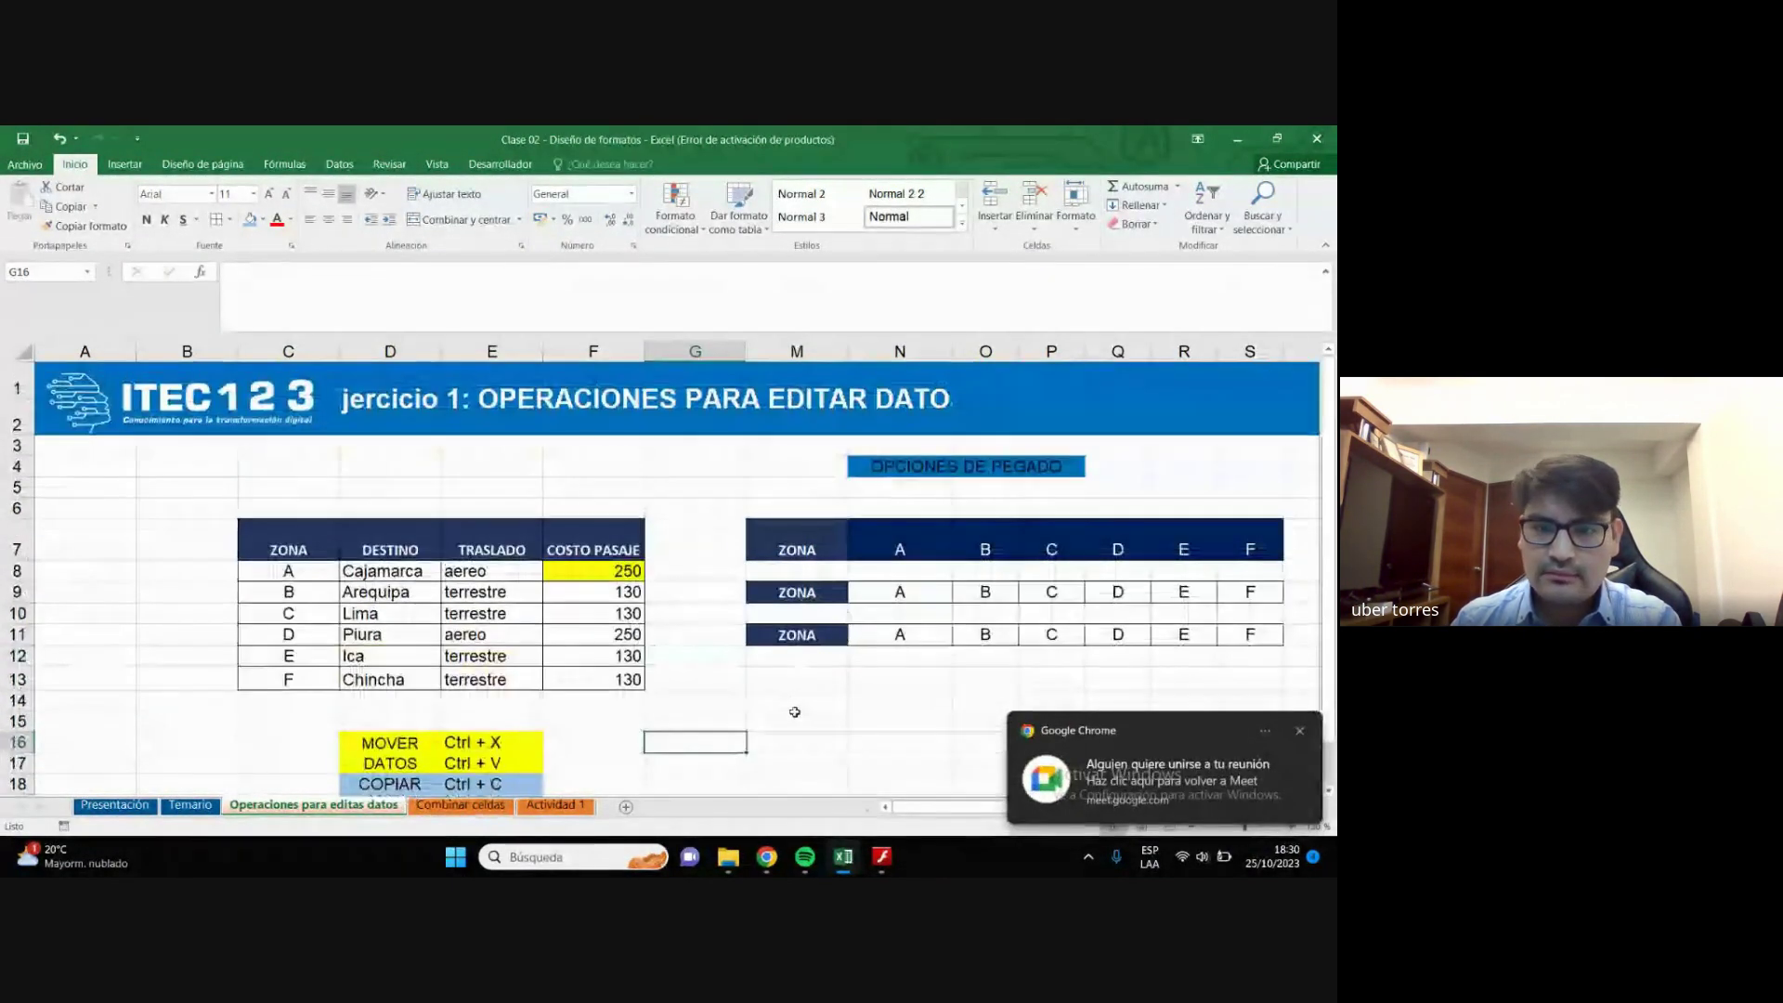
drag(797, 721, 796, 699)
click(985, 764)
scroll(764, 705, down, 1)
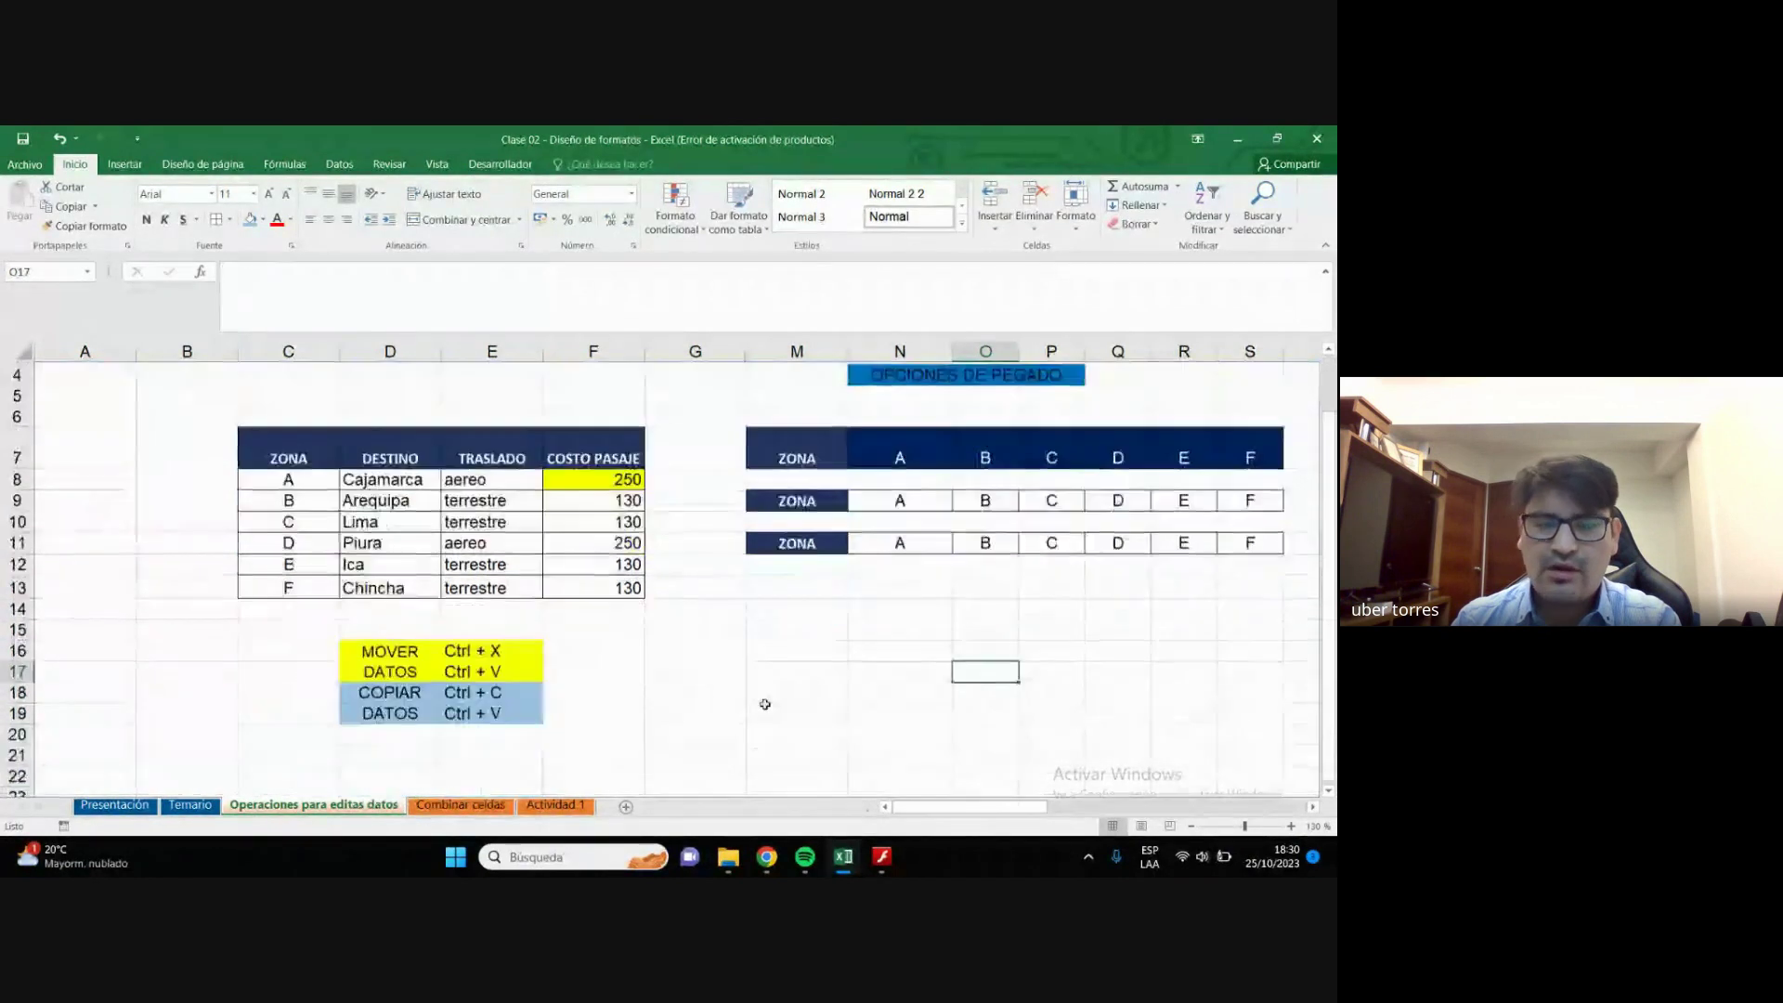
scroll(749, 688, down, 2)
scroll(696, 675, up, 2)
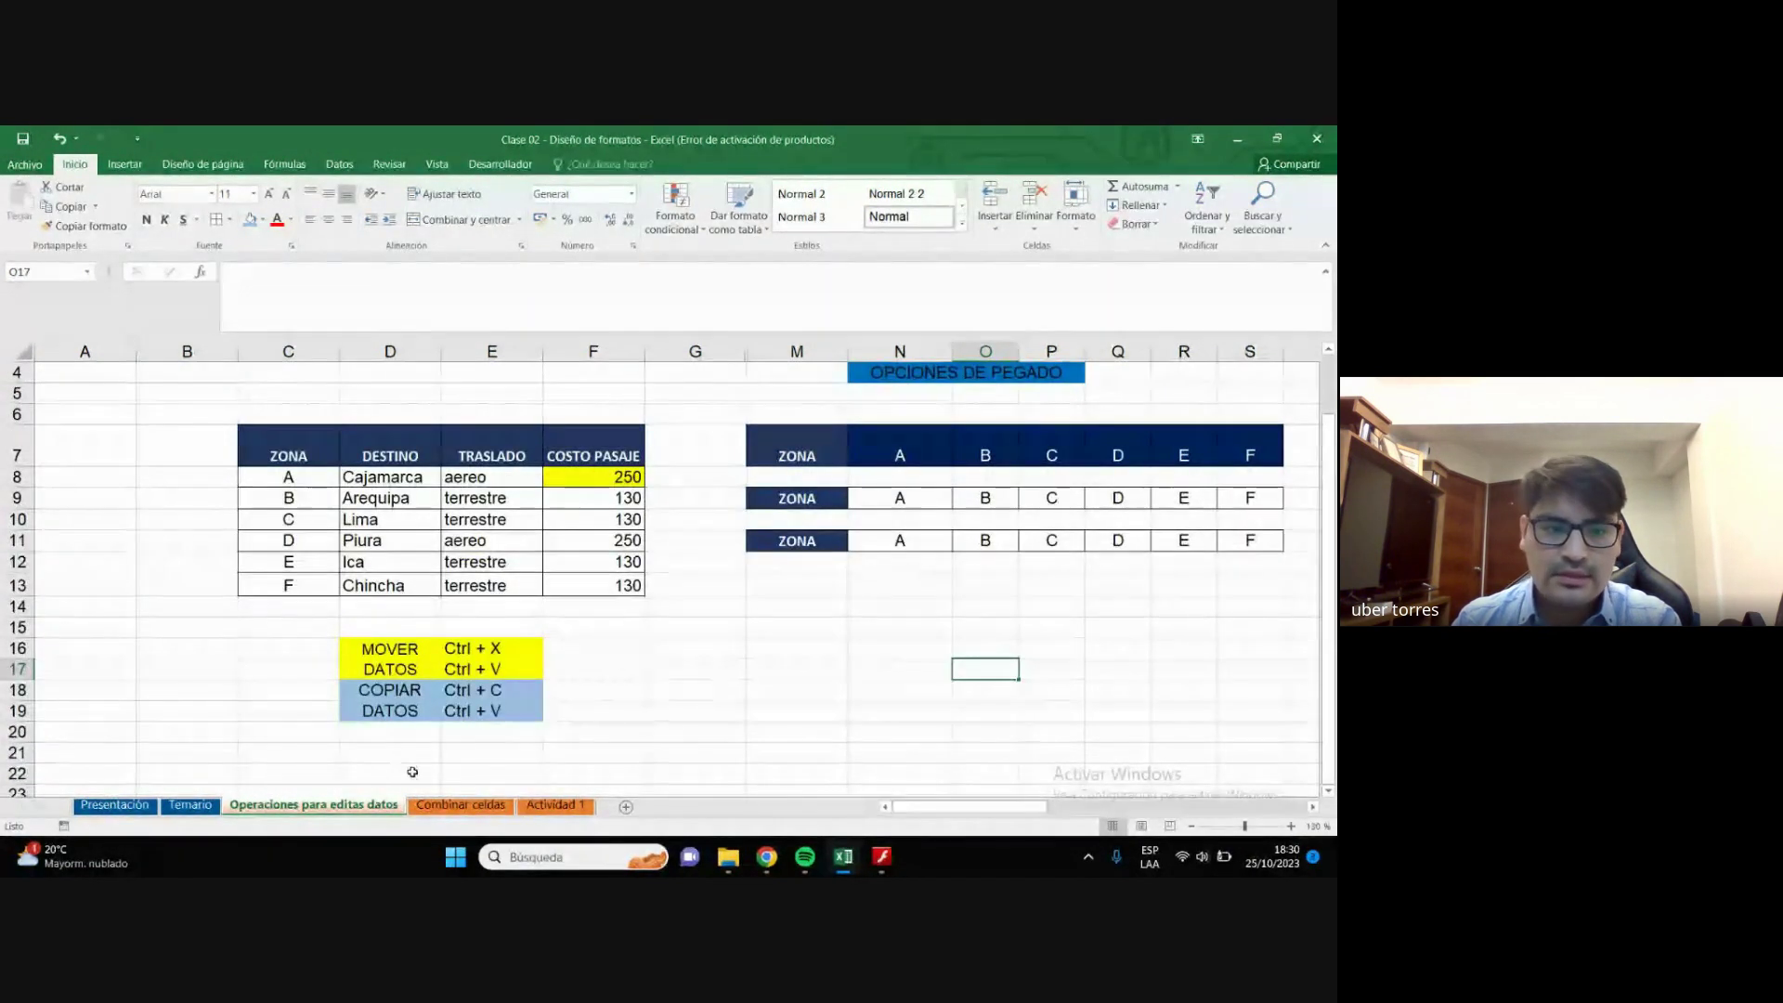
click(449, 806)
Click through cells around the Notas table (E15, C16, C14, F15, D16, B14, D17).
click(508, 647)
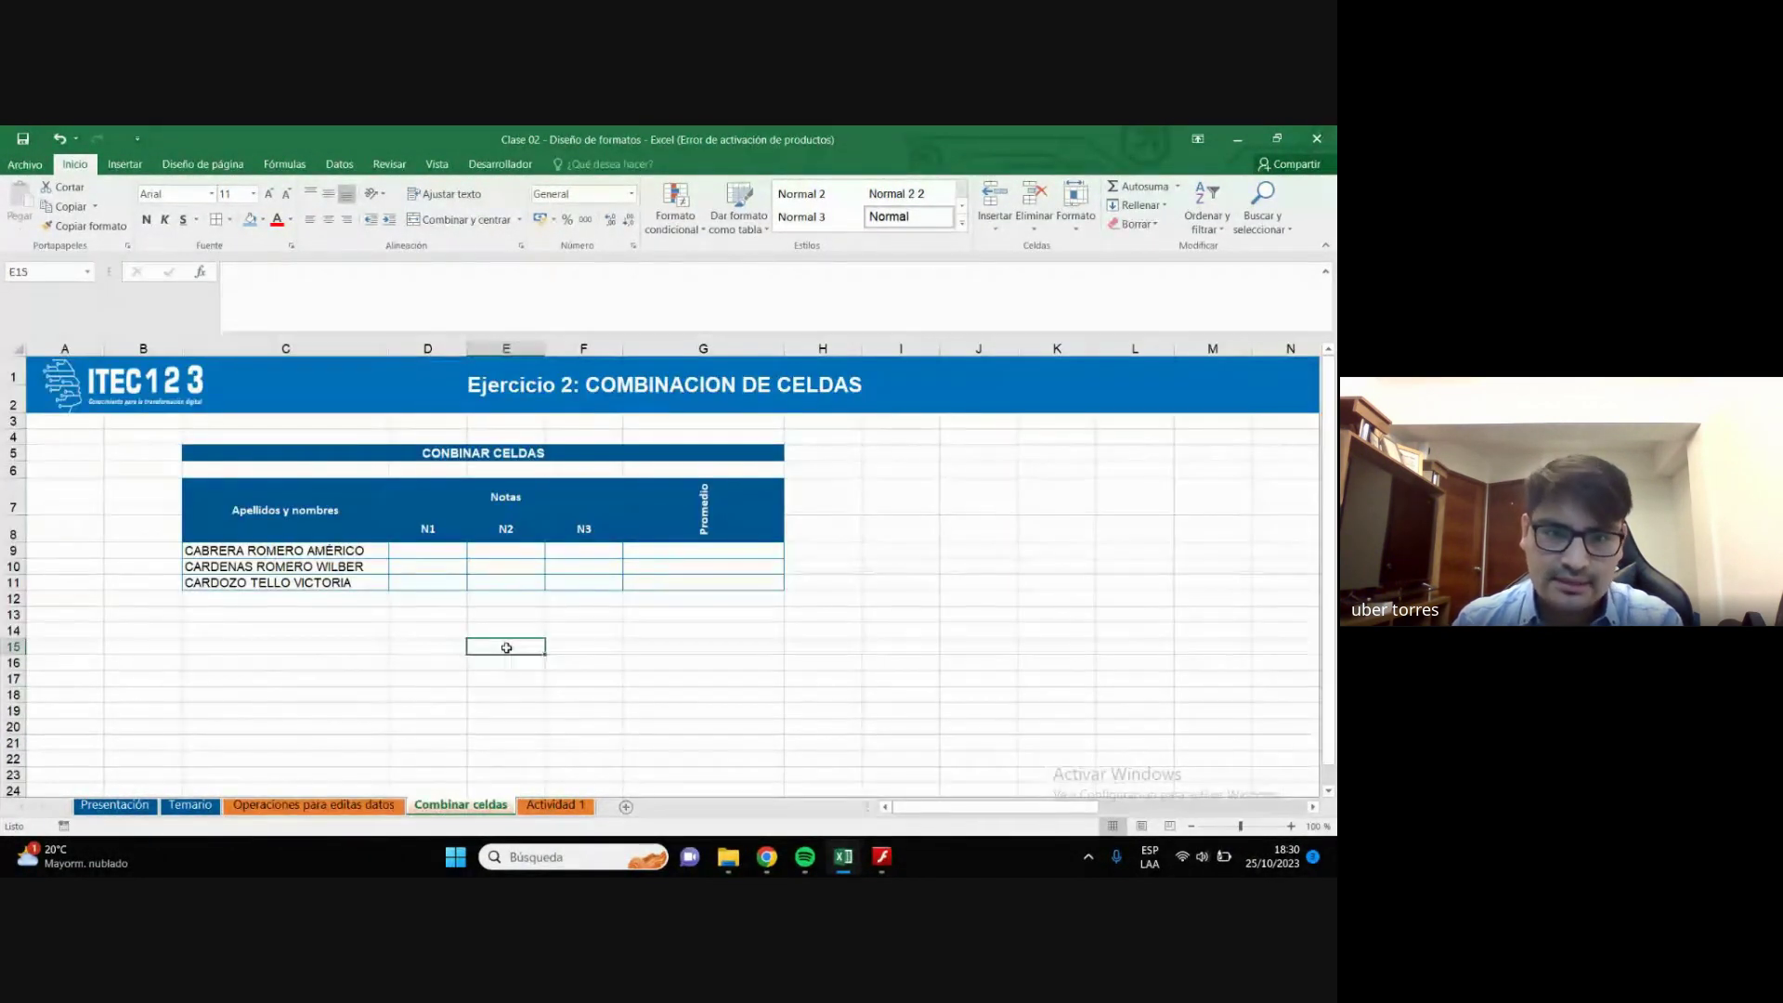
click(381, 659)
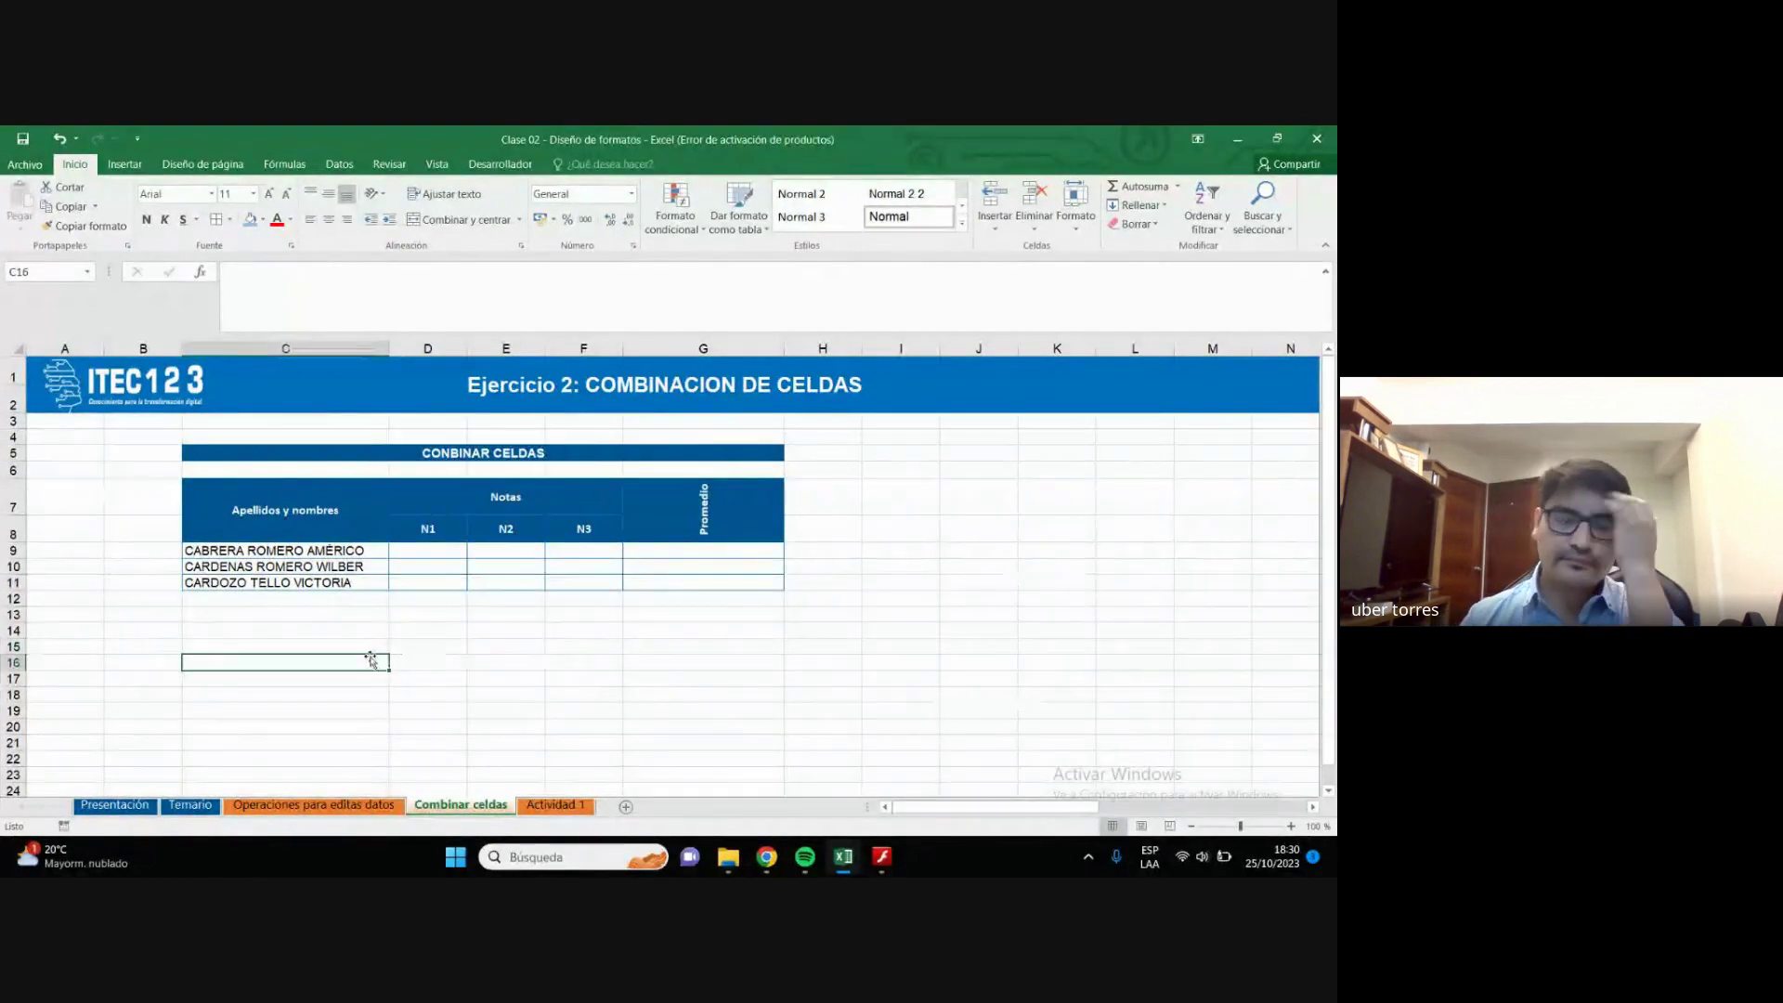
click(371, 631)
click(565, 644)
click(409, 661)
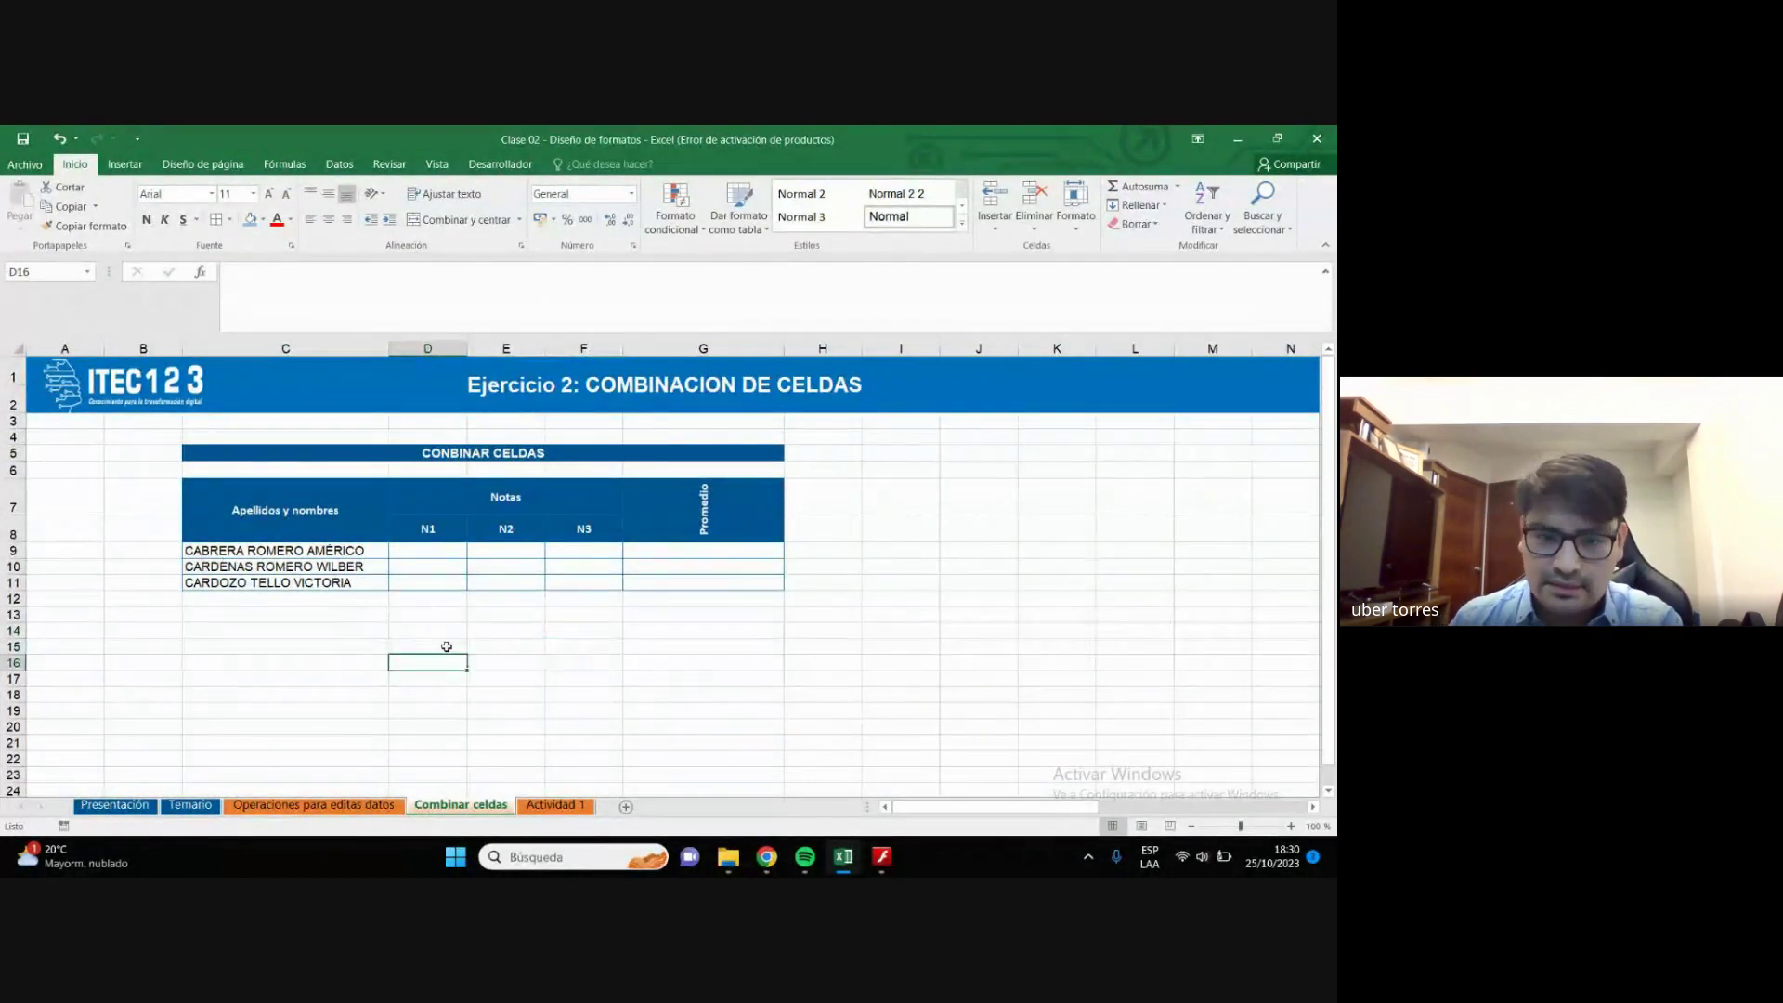
scroll(334, 633, down, 1)
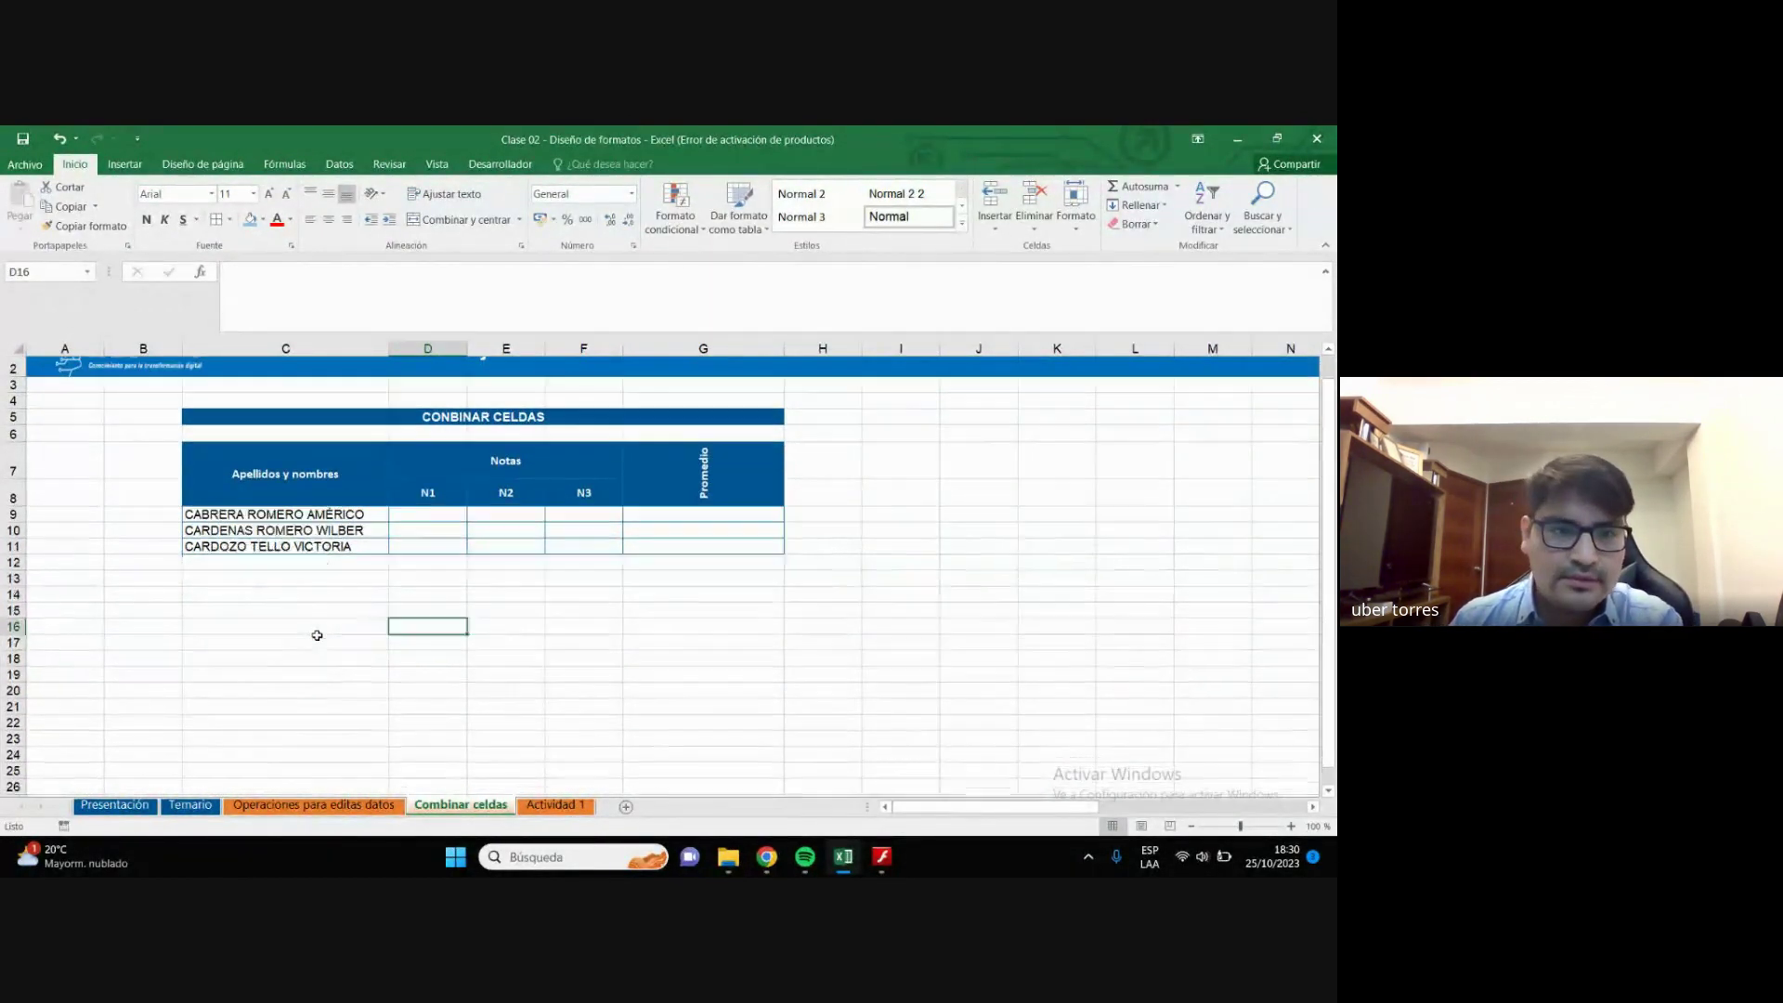
click(123, 554)
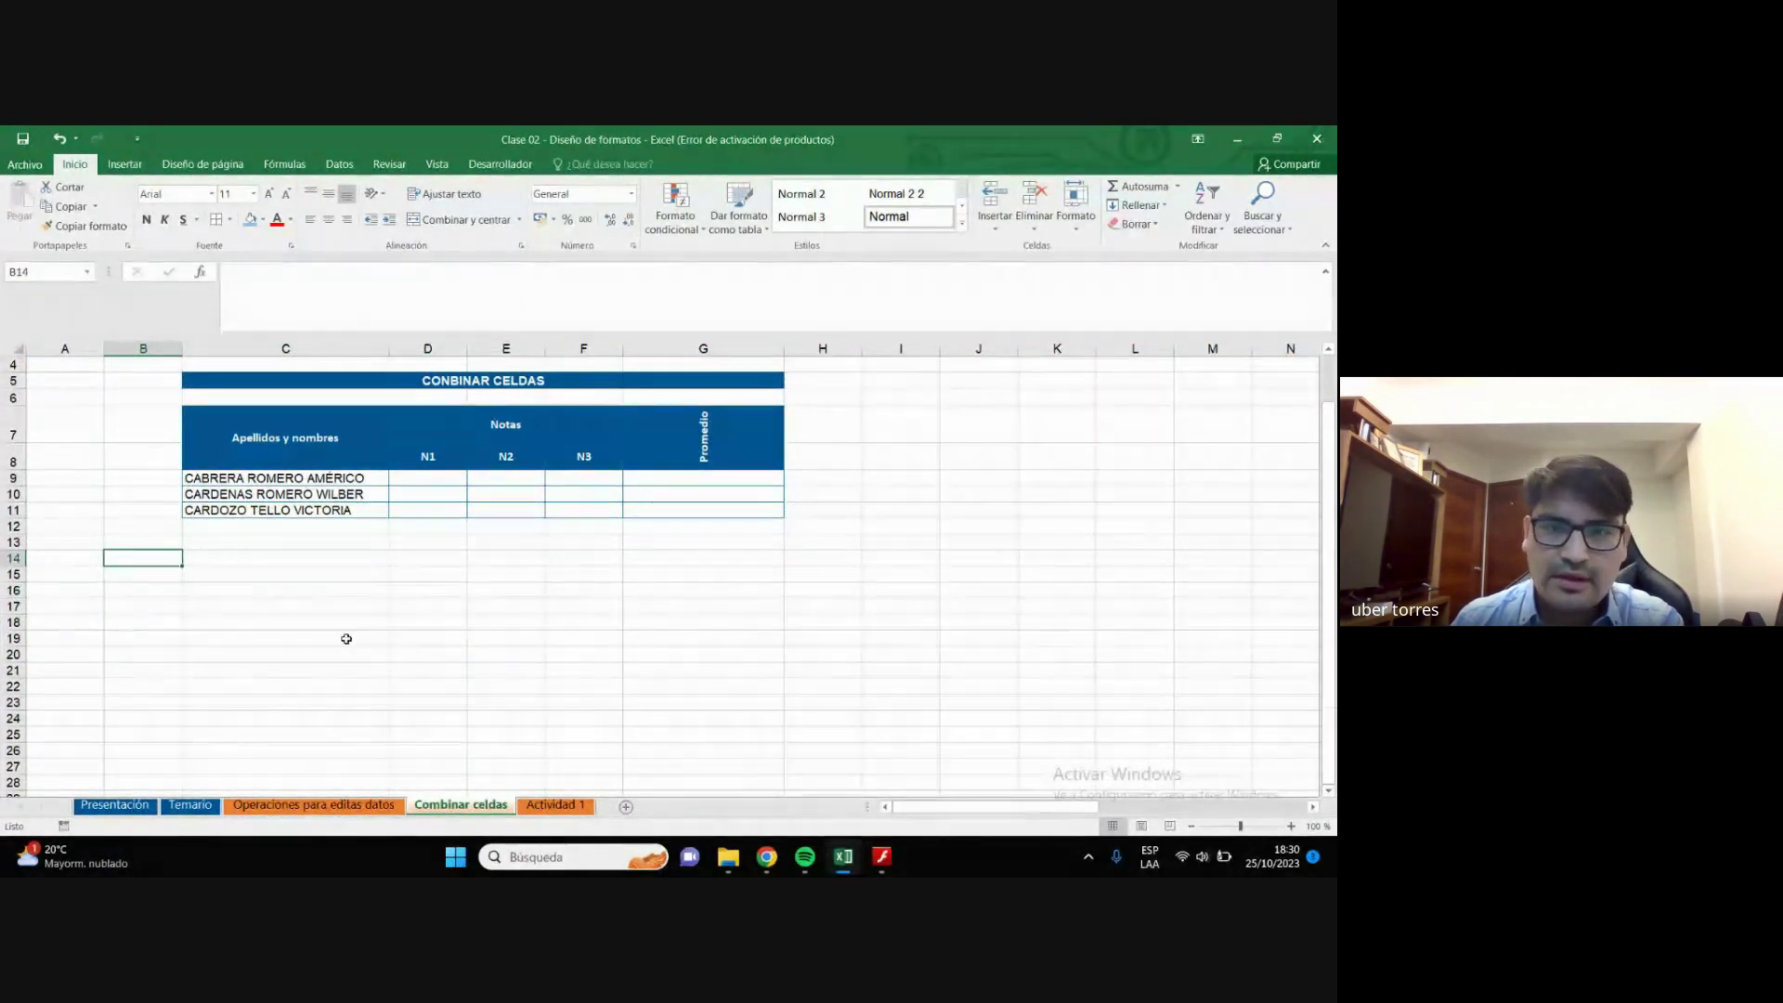
click(437, 608)
scroll(279, 609, up, 1)
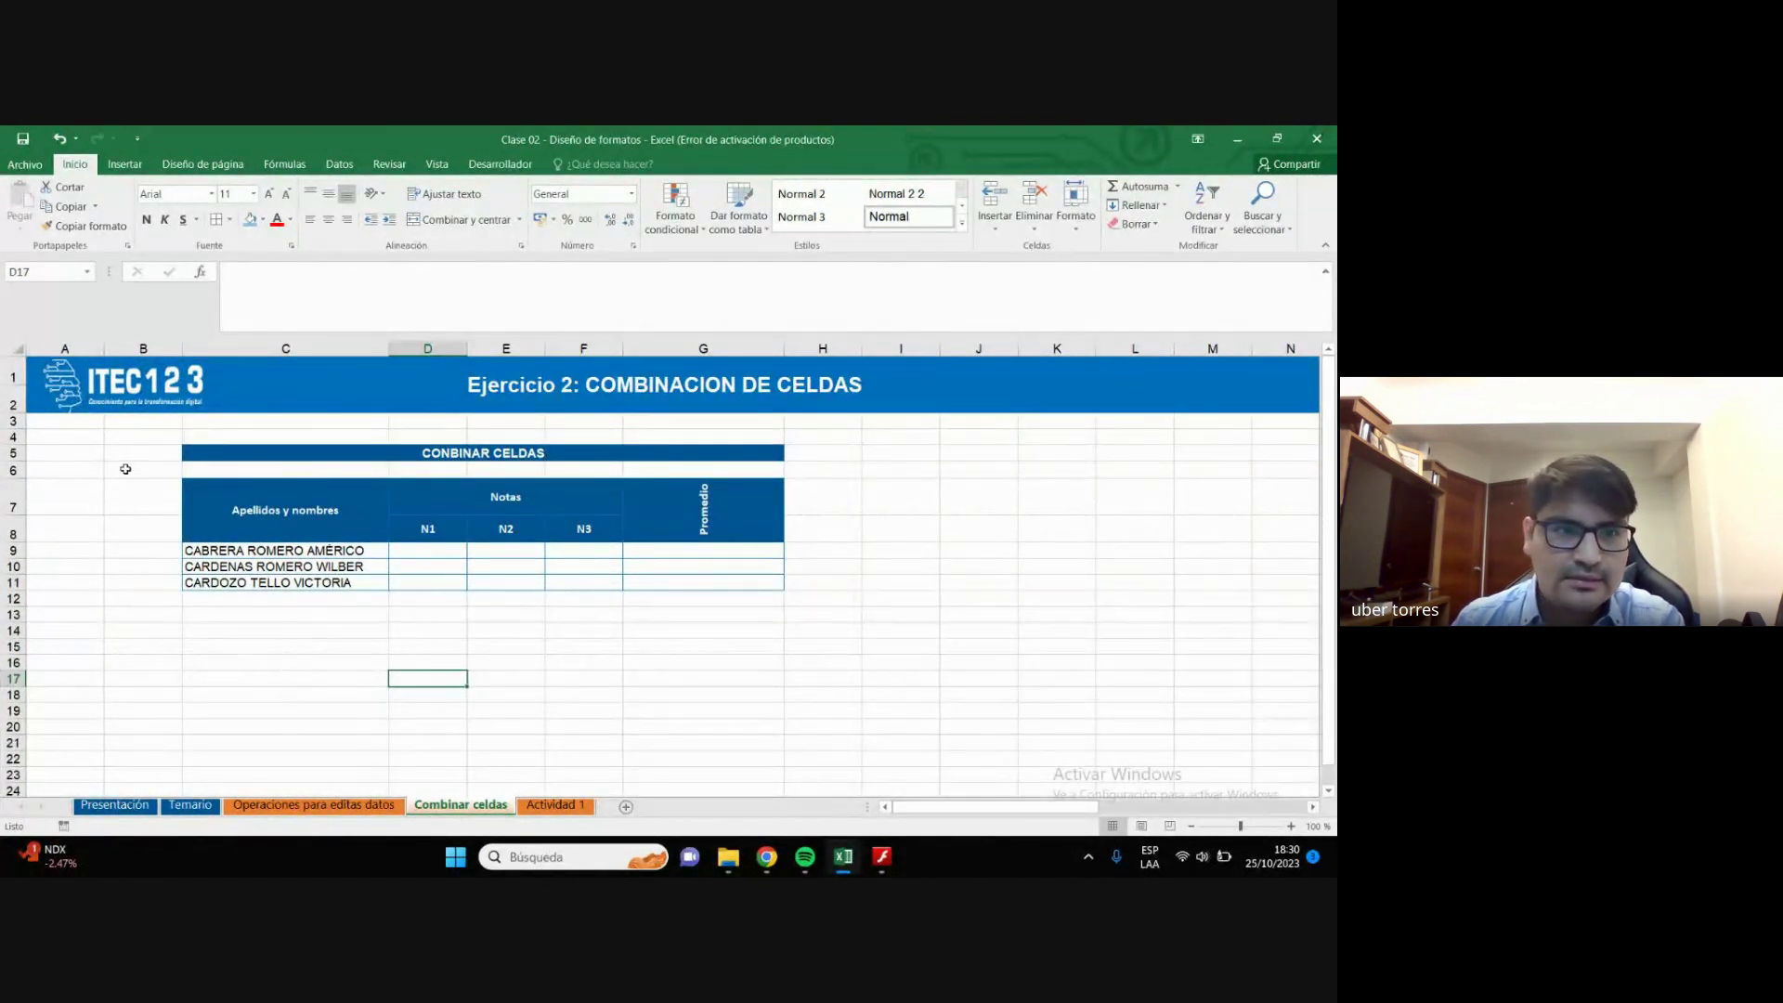
Fill cells B14 and C16 with light blue and inspect the surrounding cells.
click(136, 632)
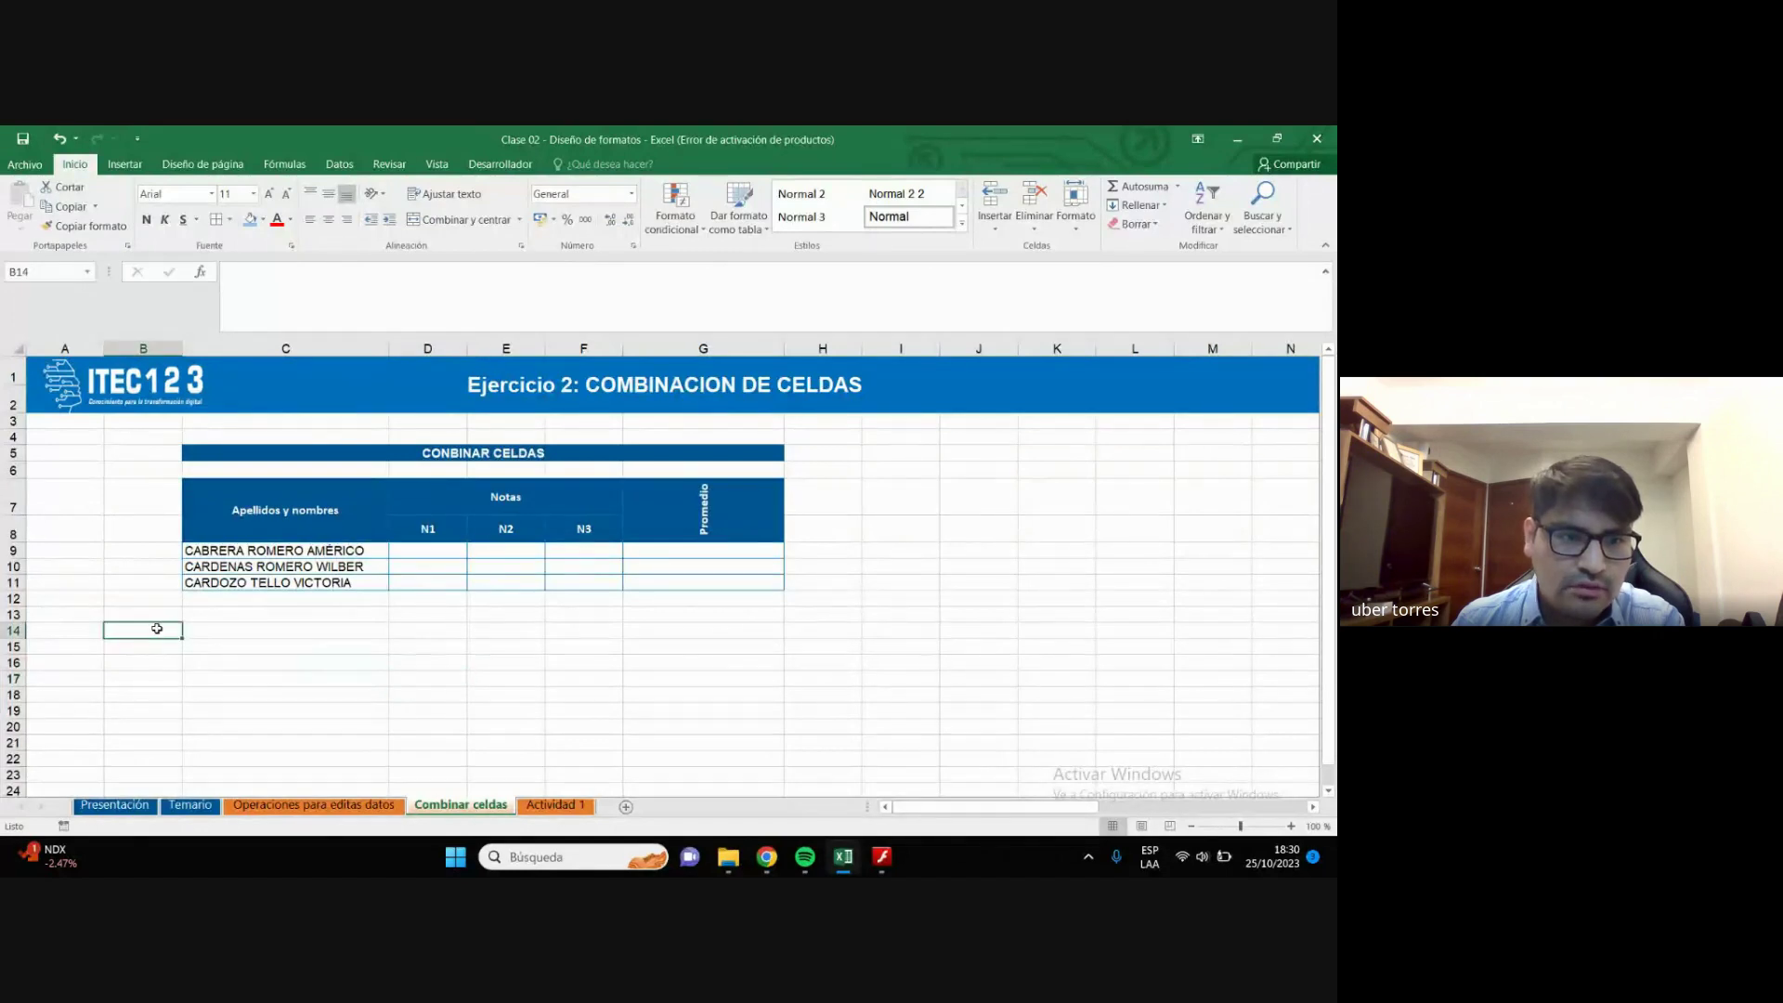
click(251, 223)
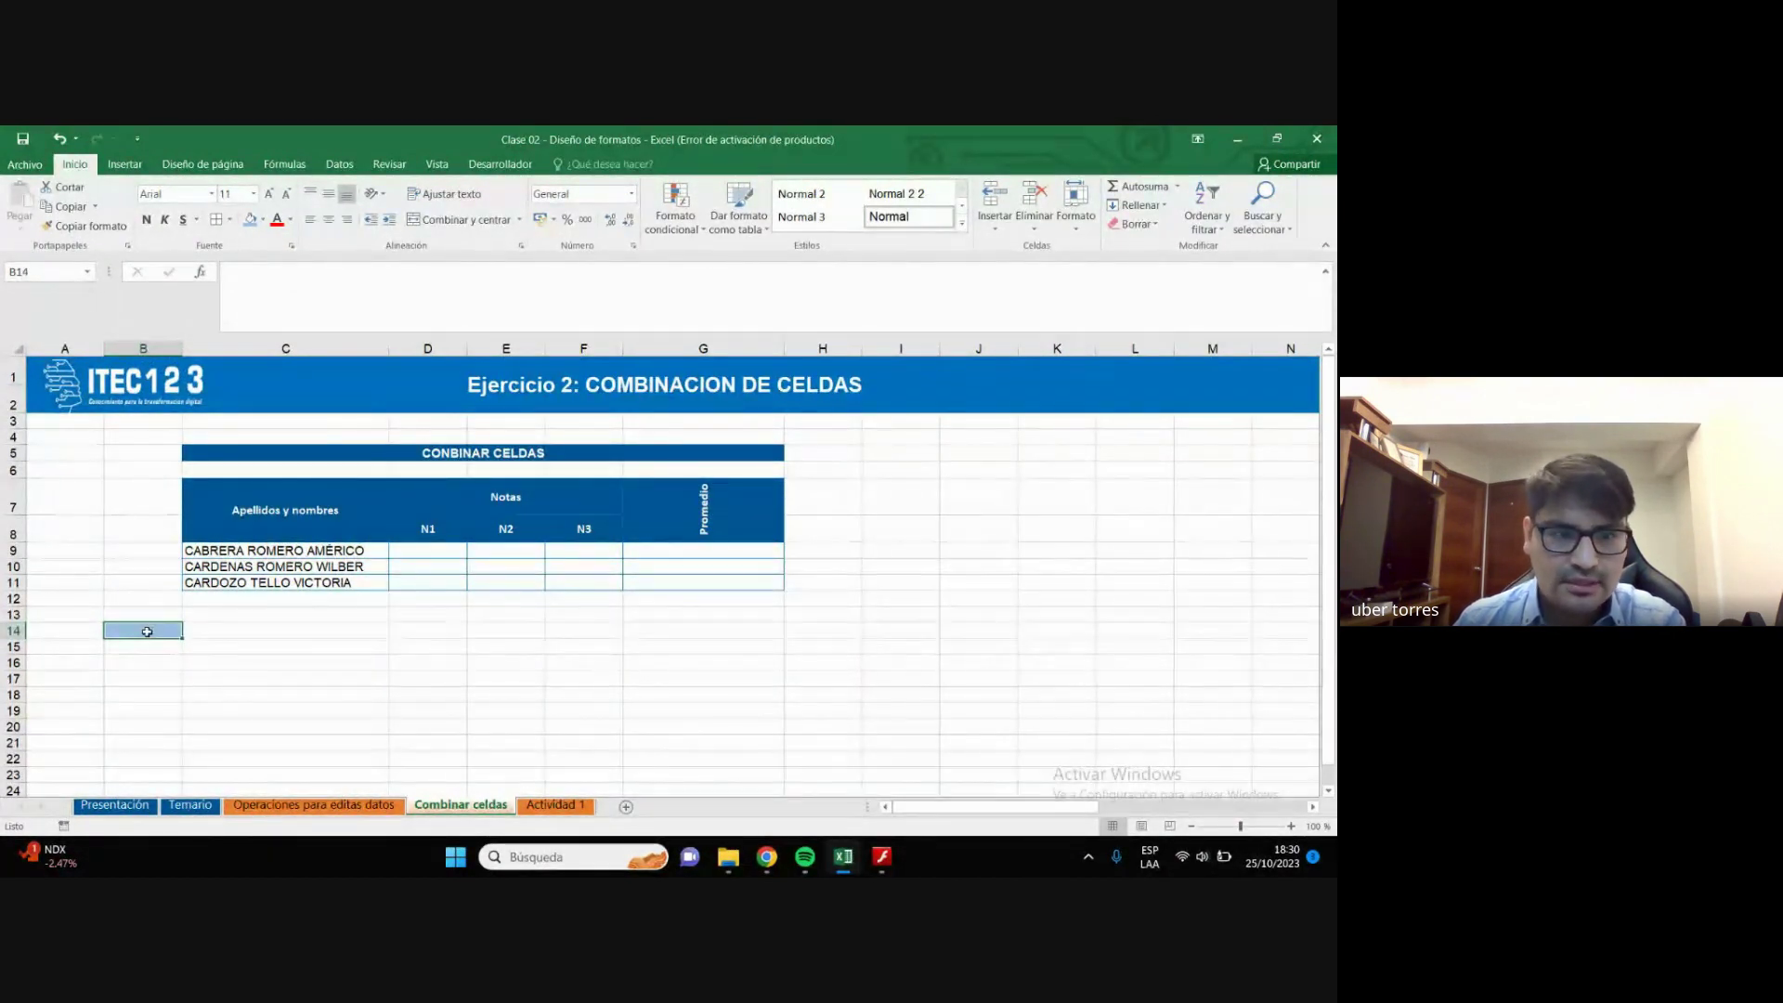
click(314, 664)
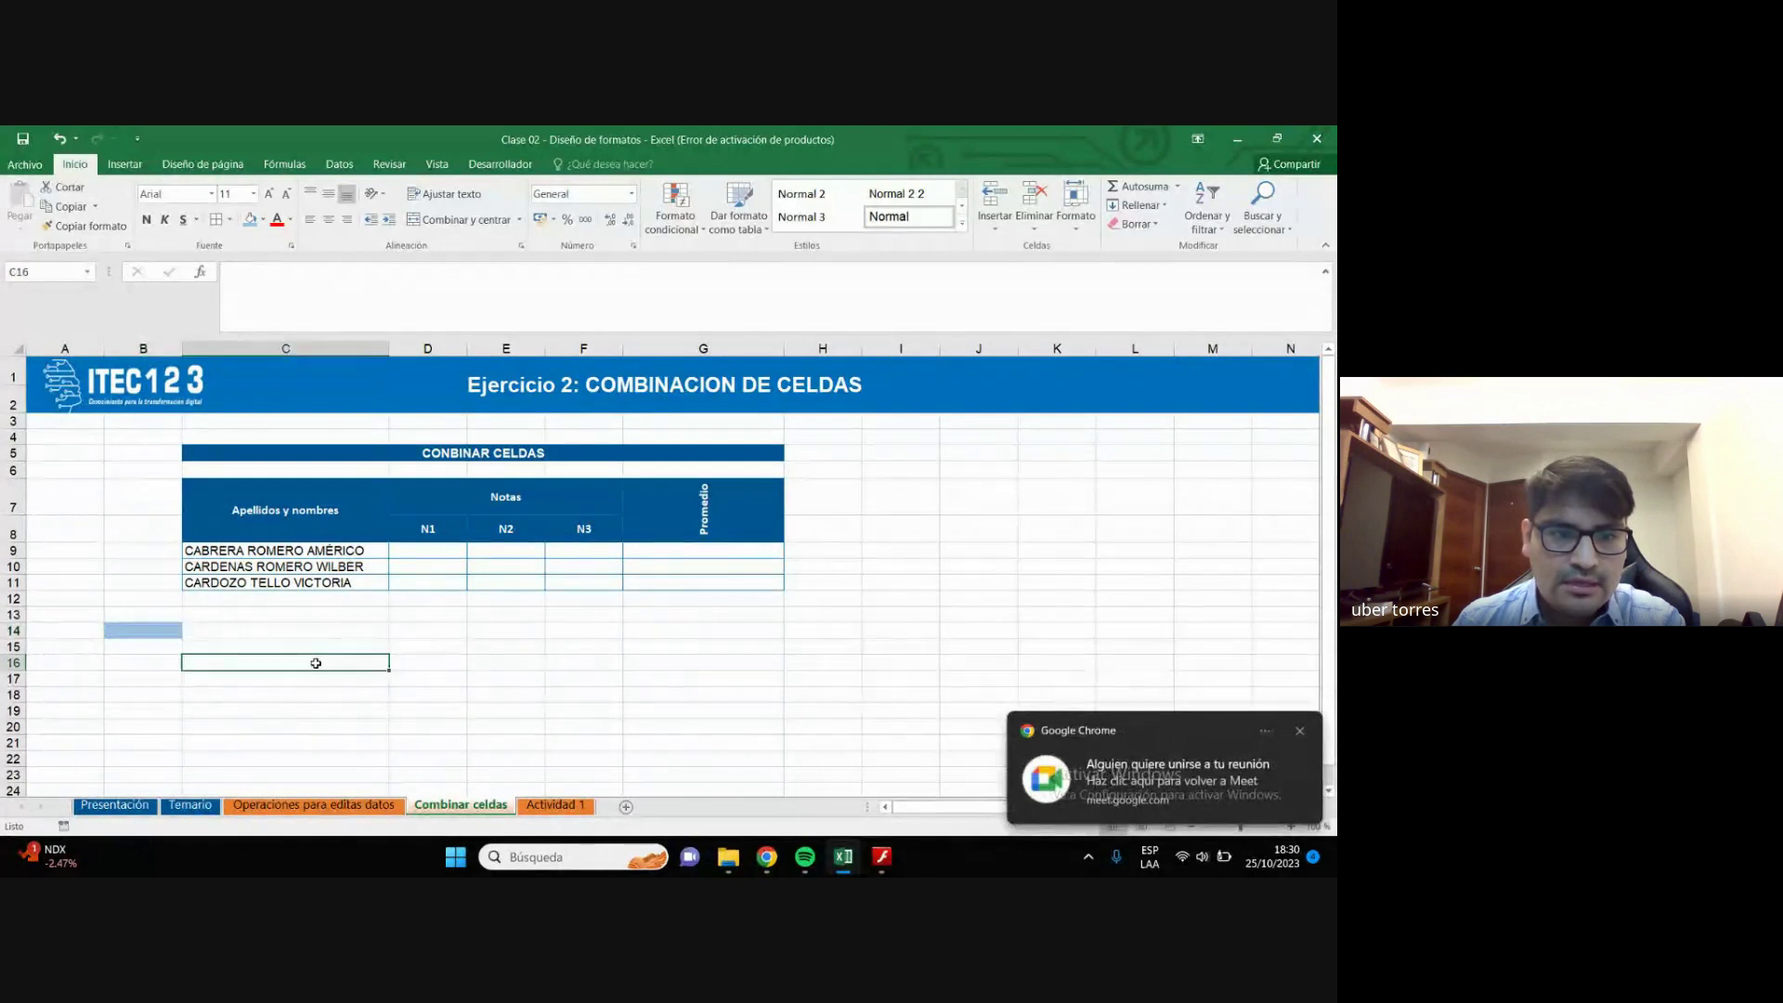
click(249, 220)
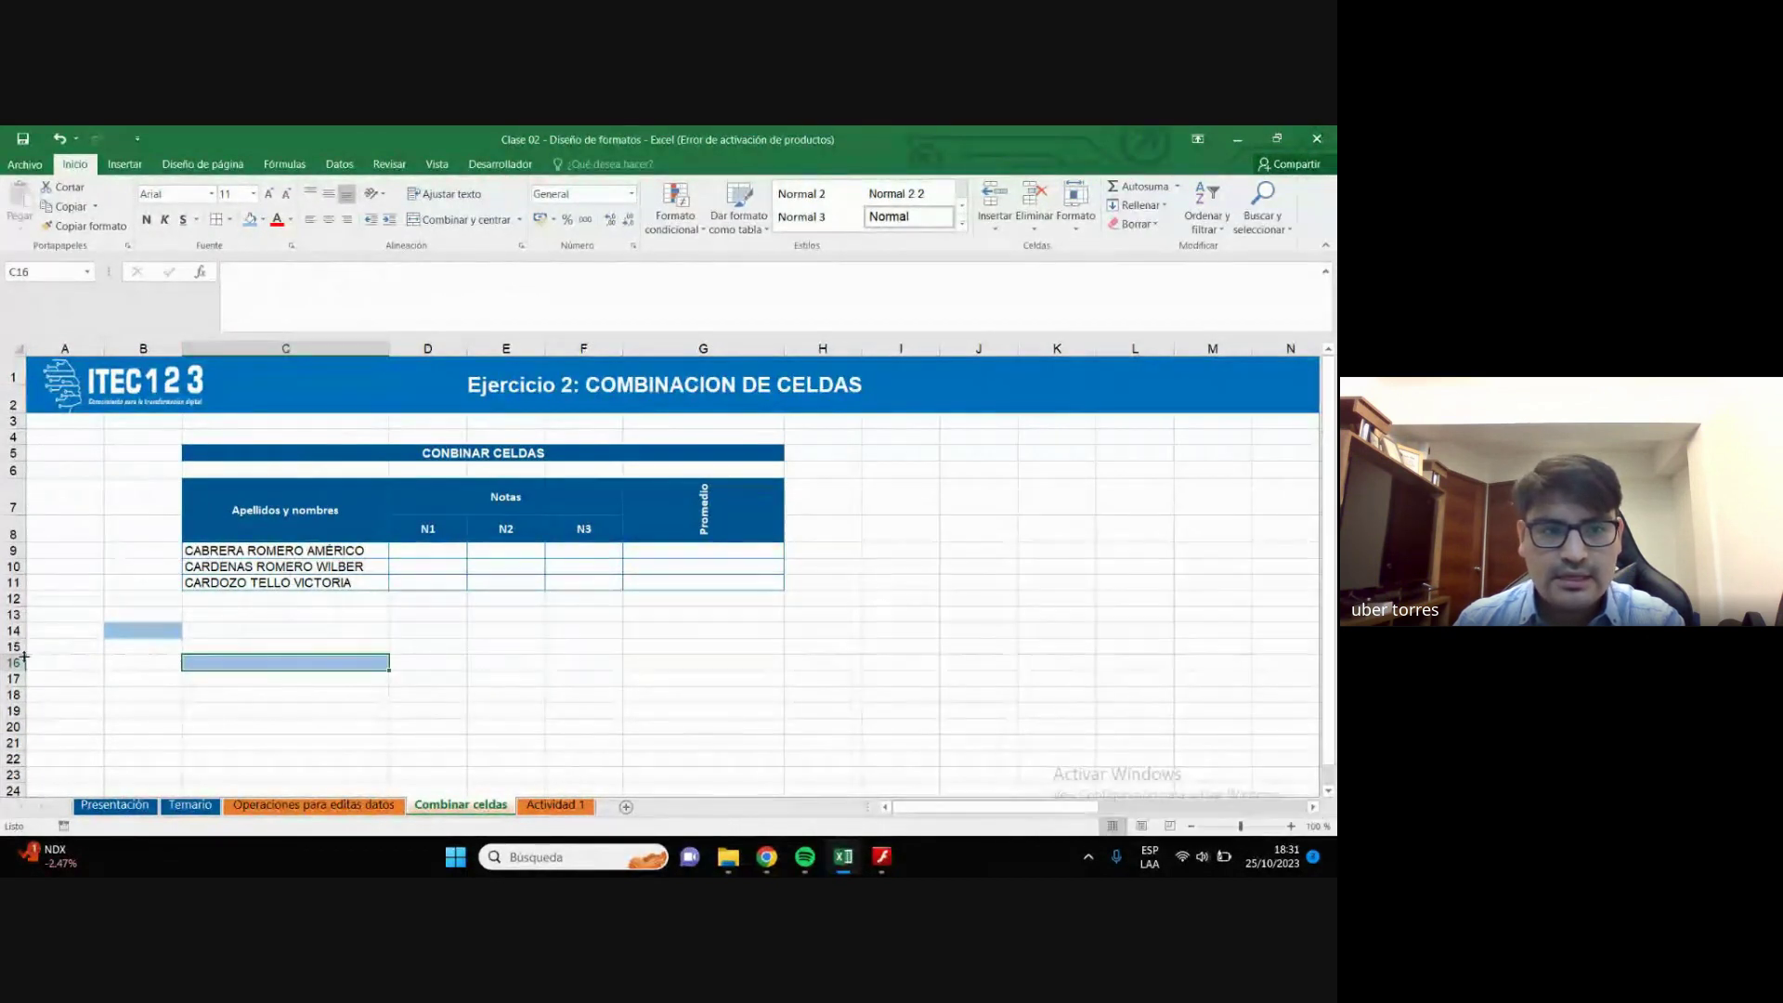
click(241, 712)
click(293, 662)
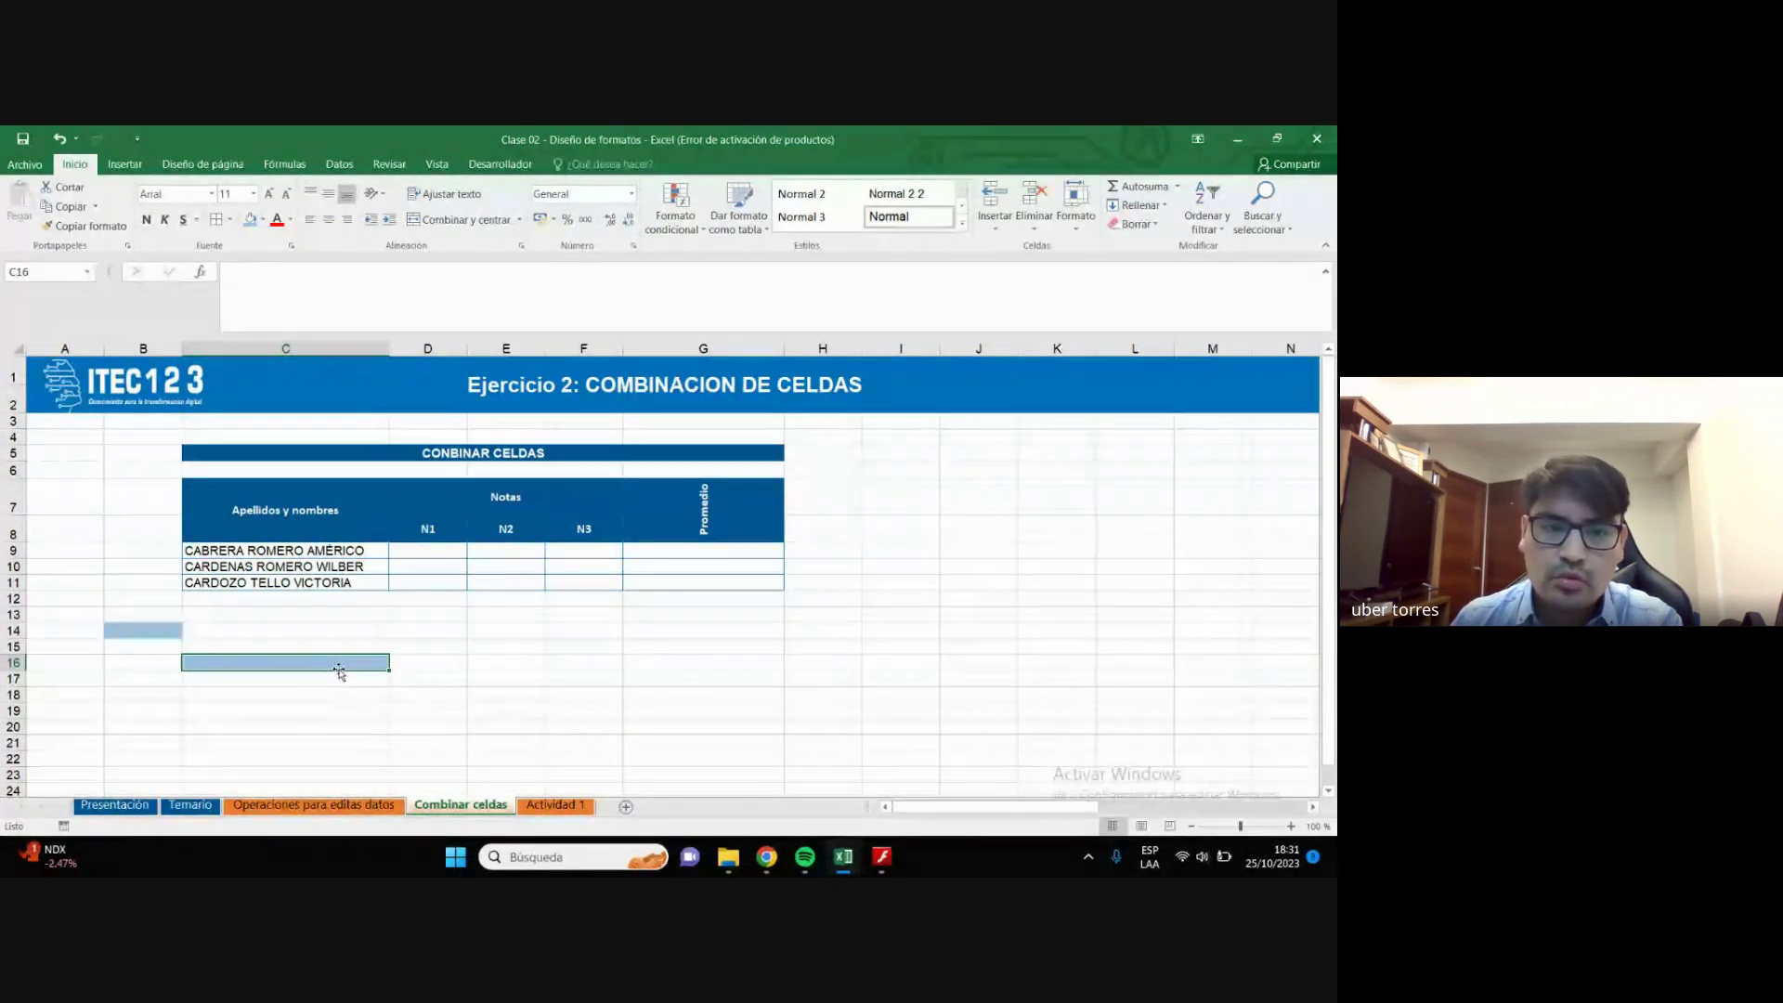
drag(567, 662, 759, 711)
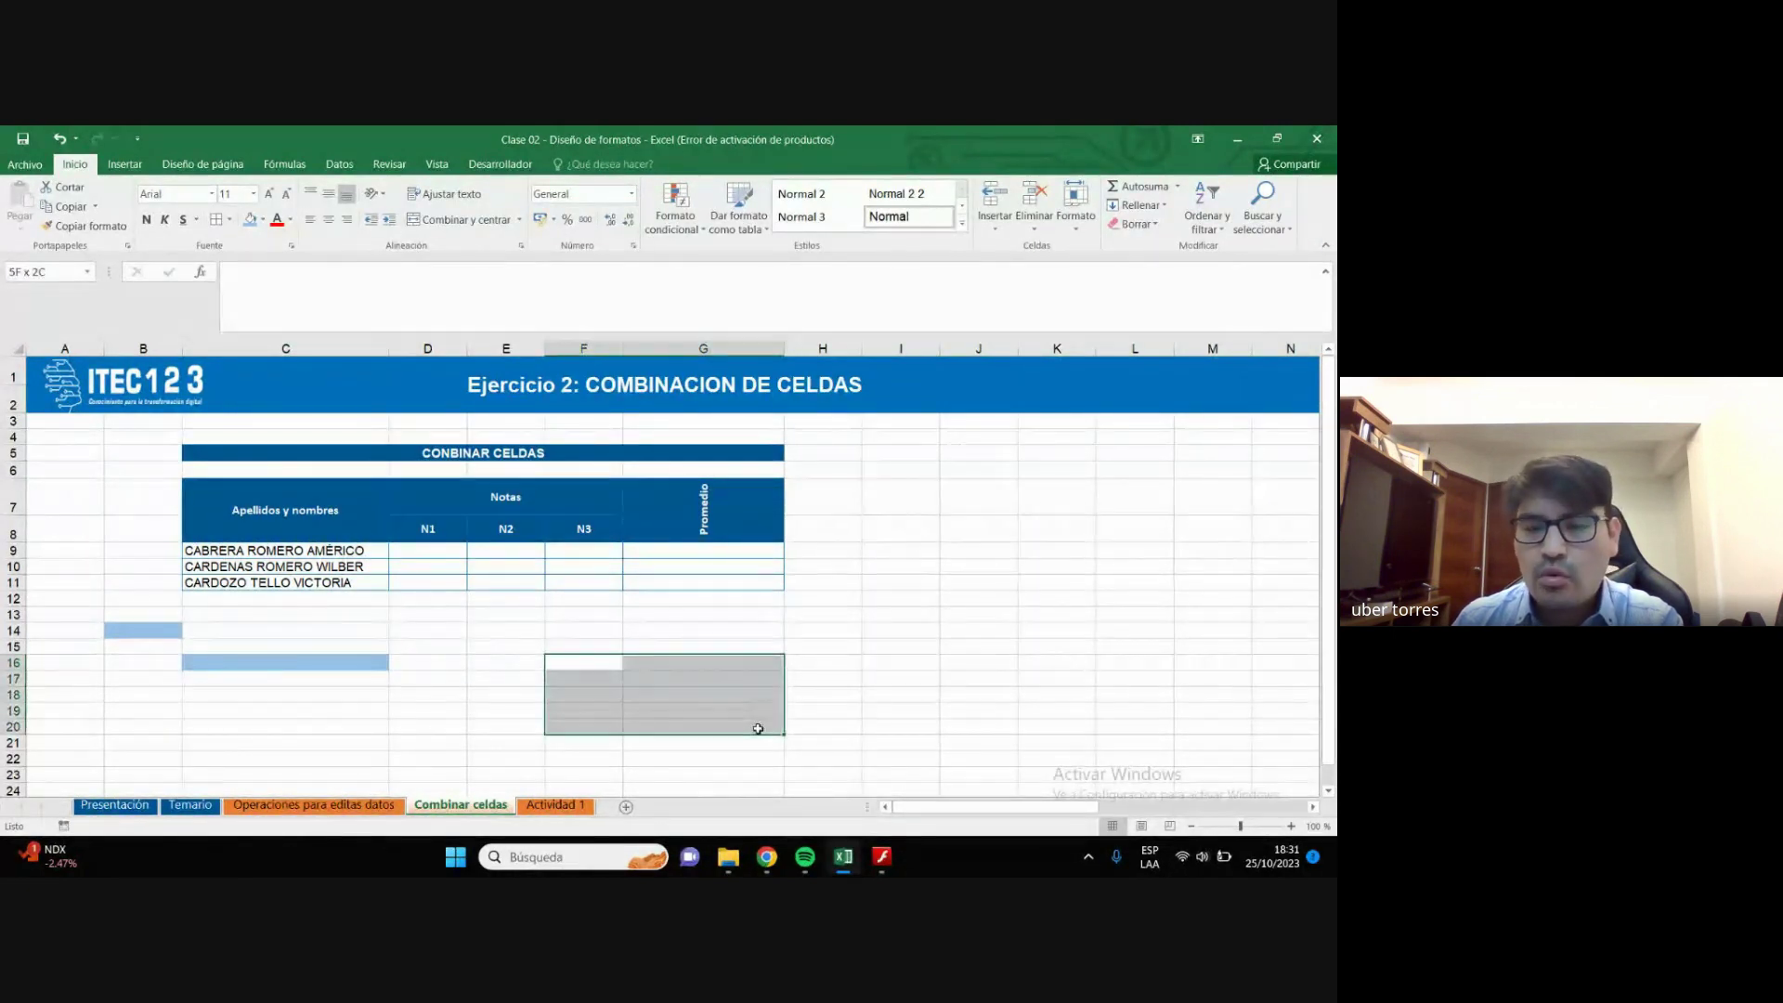
click(900, 645)
click(283, 678)
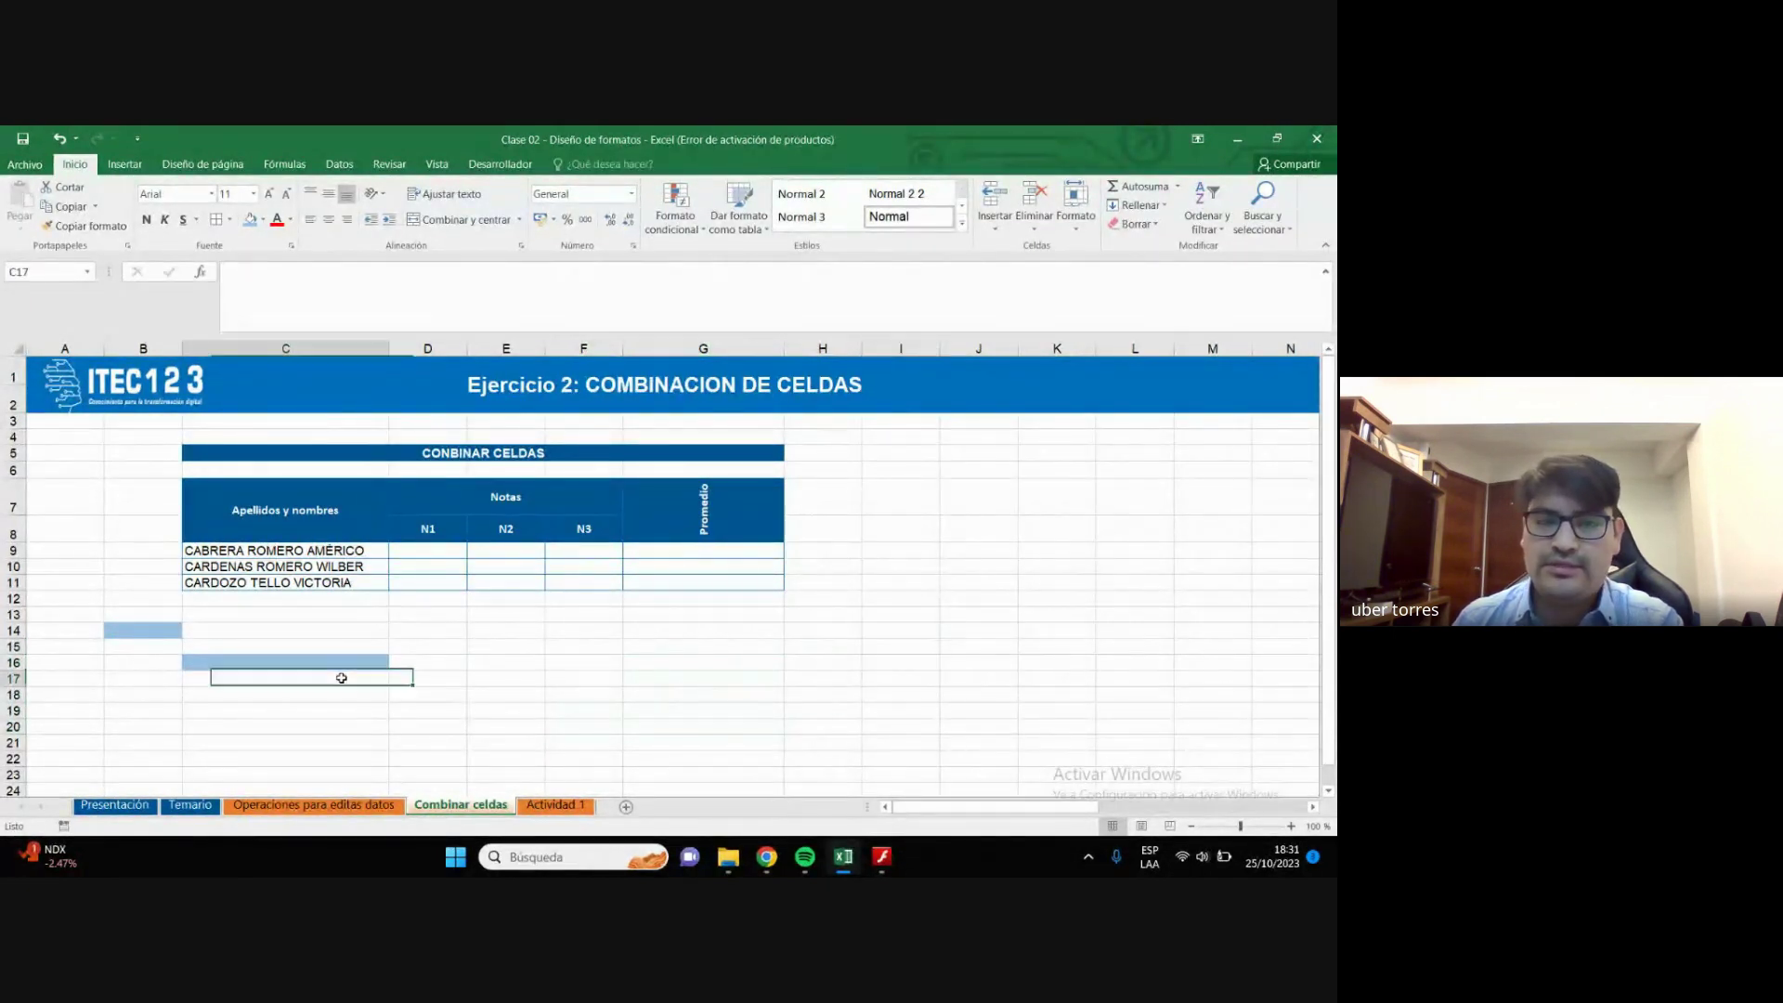
click(282, 661)
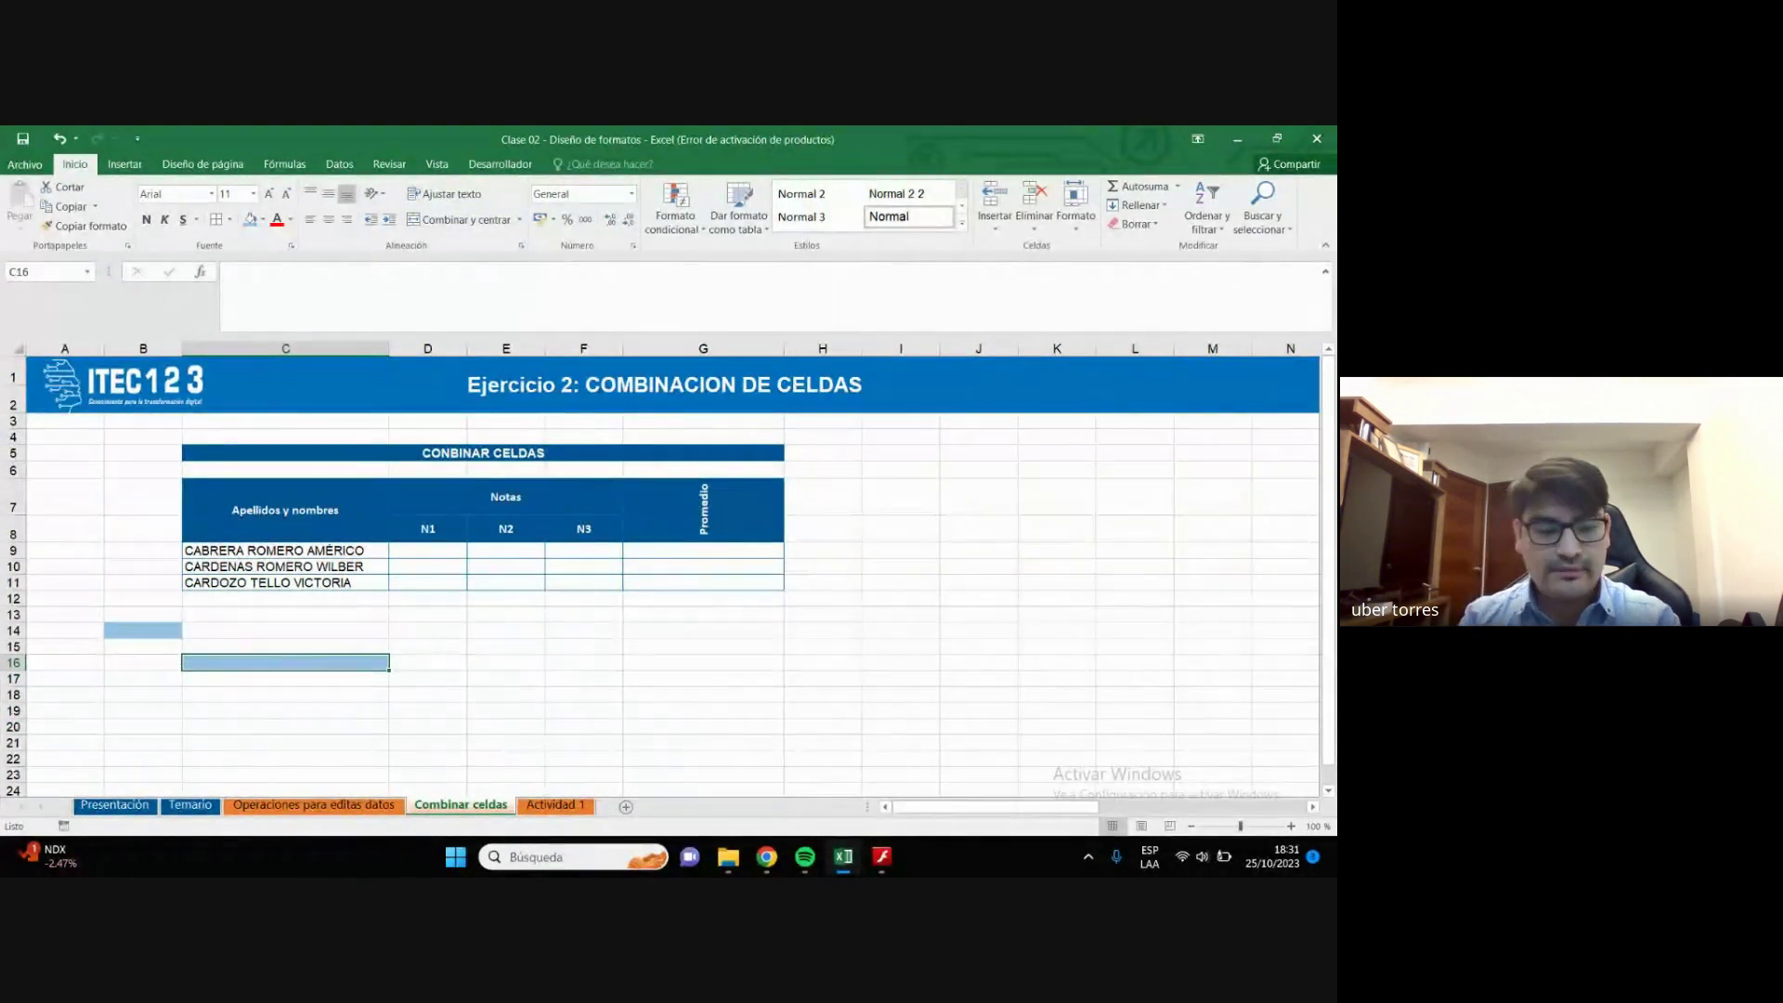
Undo both light-blue fills with Ctrl+Z and select cell J12.
key(ctrl+z)
key(ctrl+z)
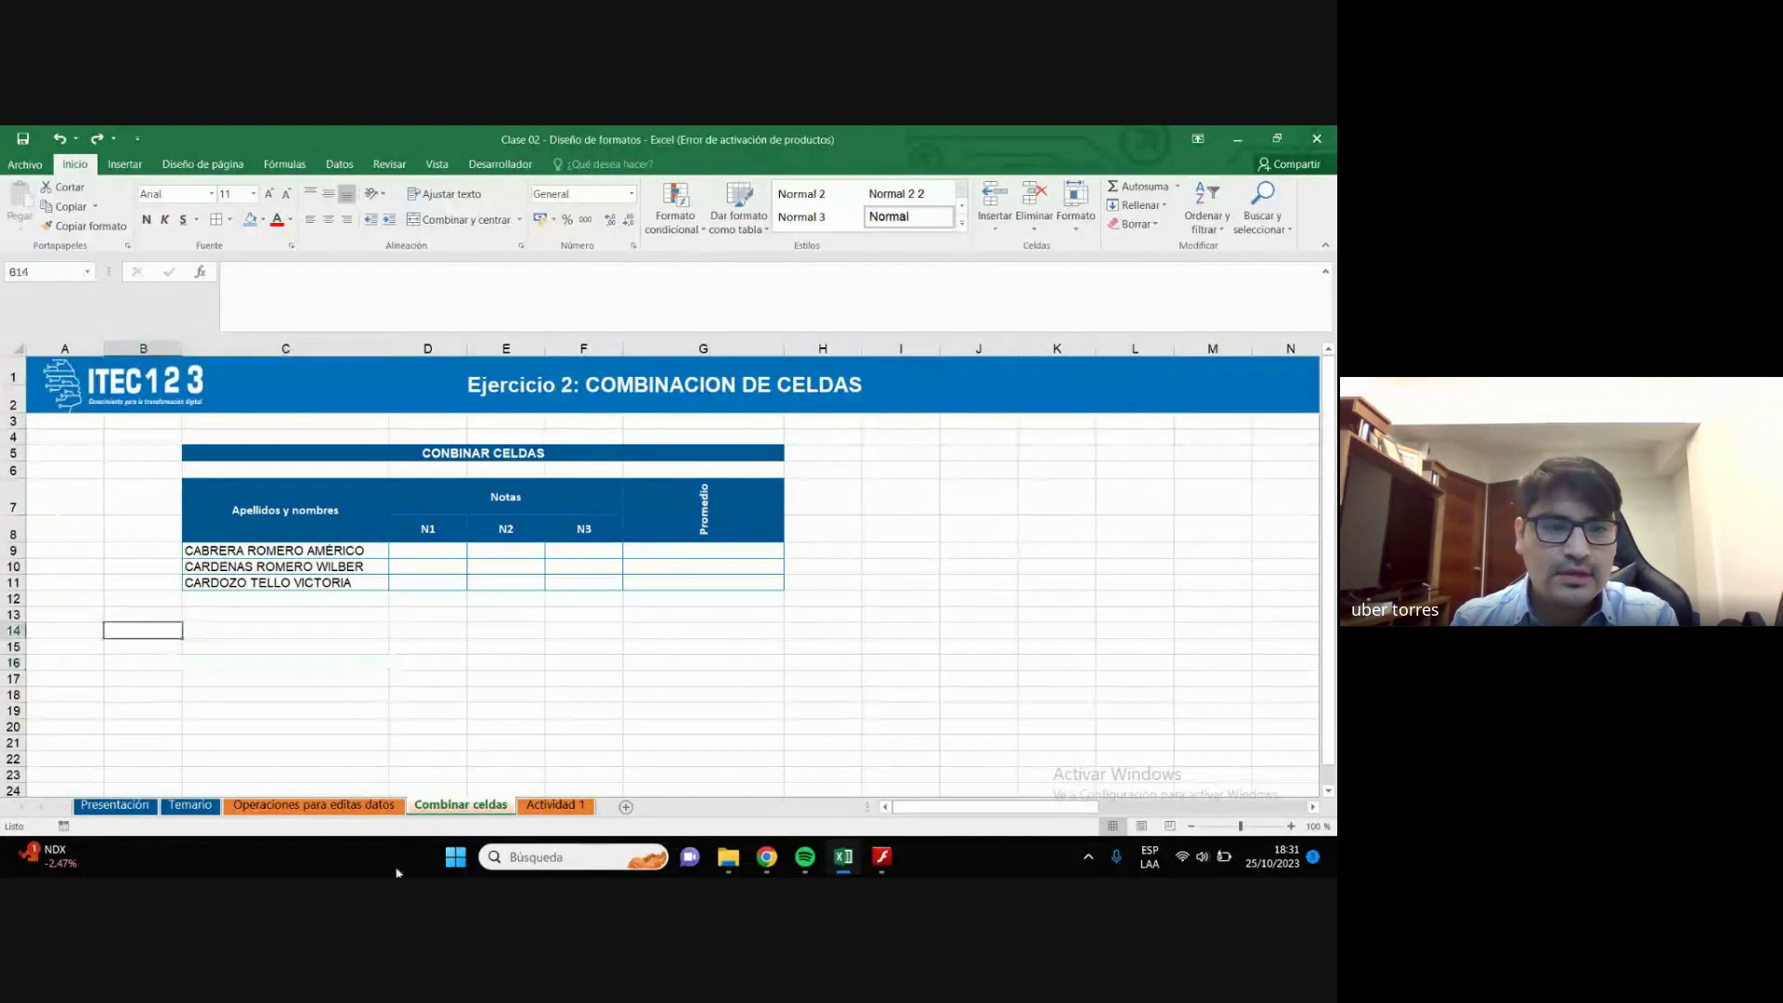
key(ctrl+z)
click(359, 727)
click(433, 696)
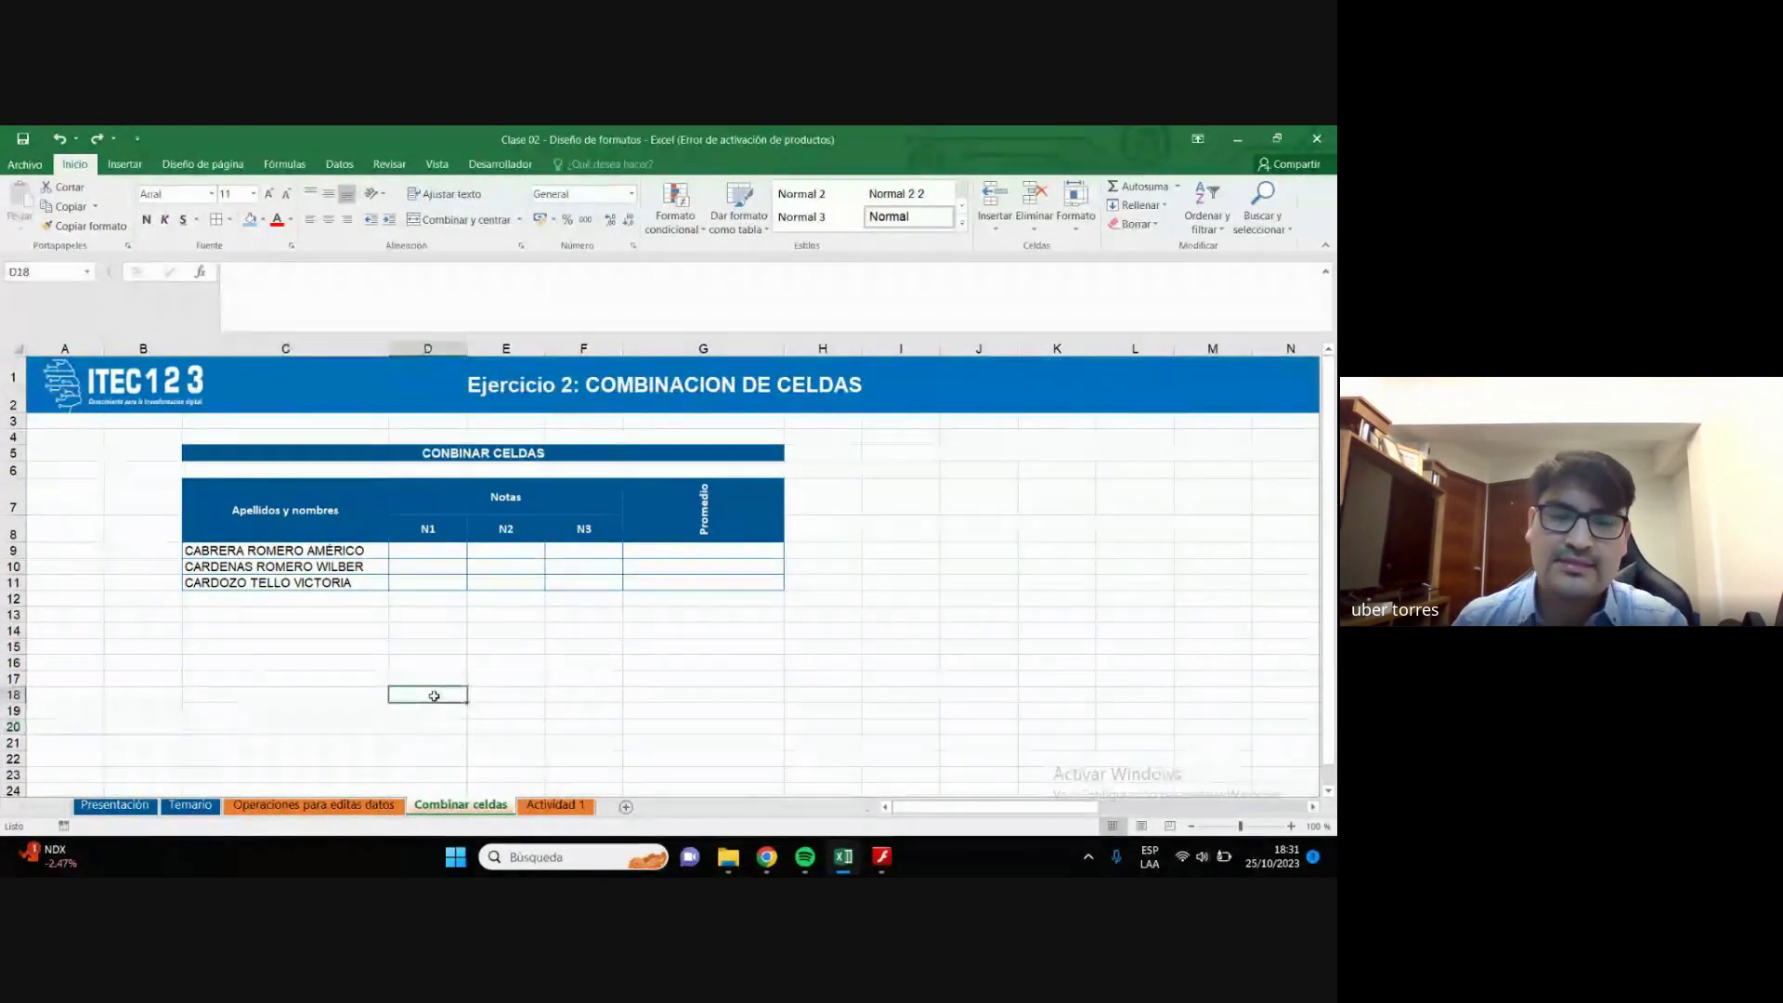
click(288, 664)
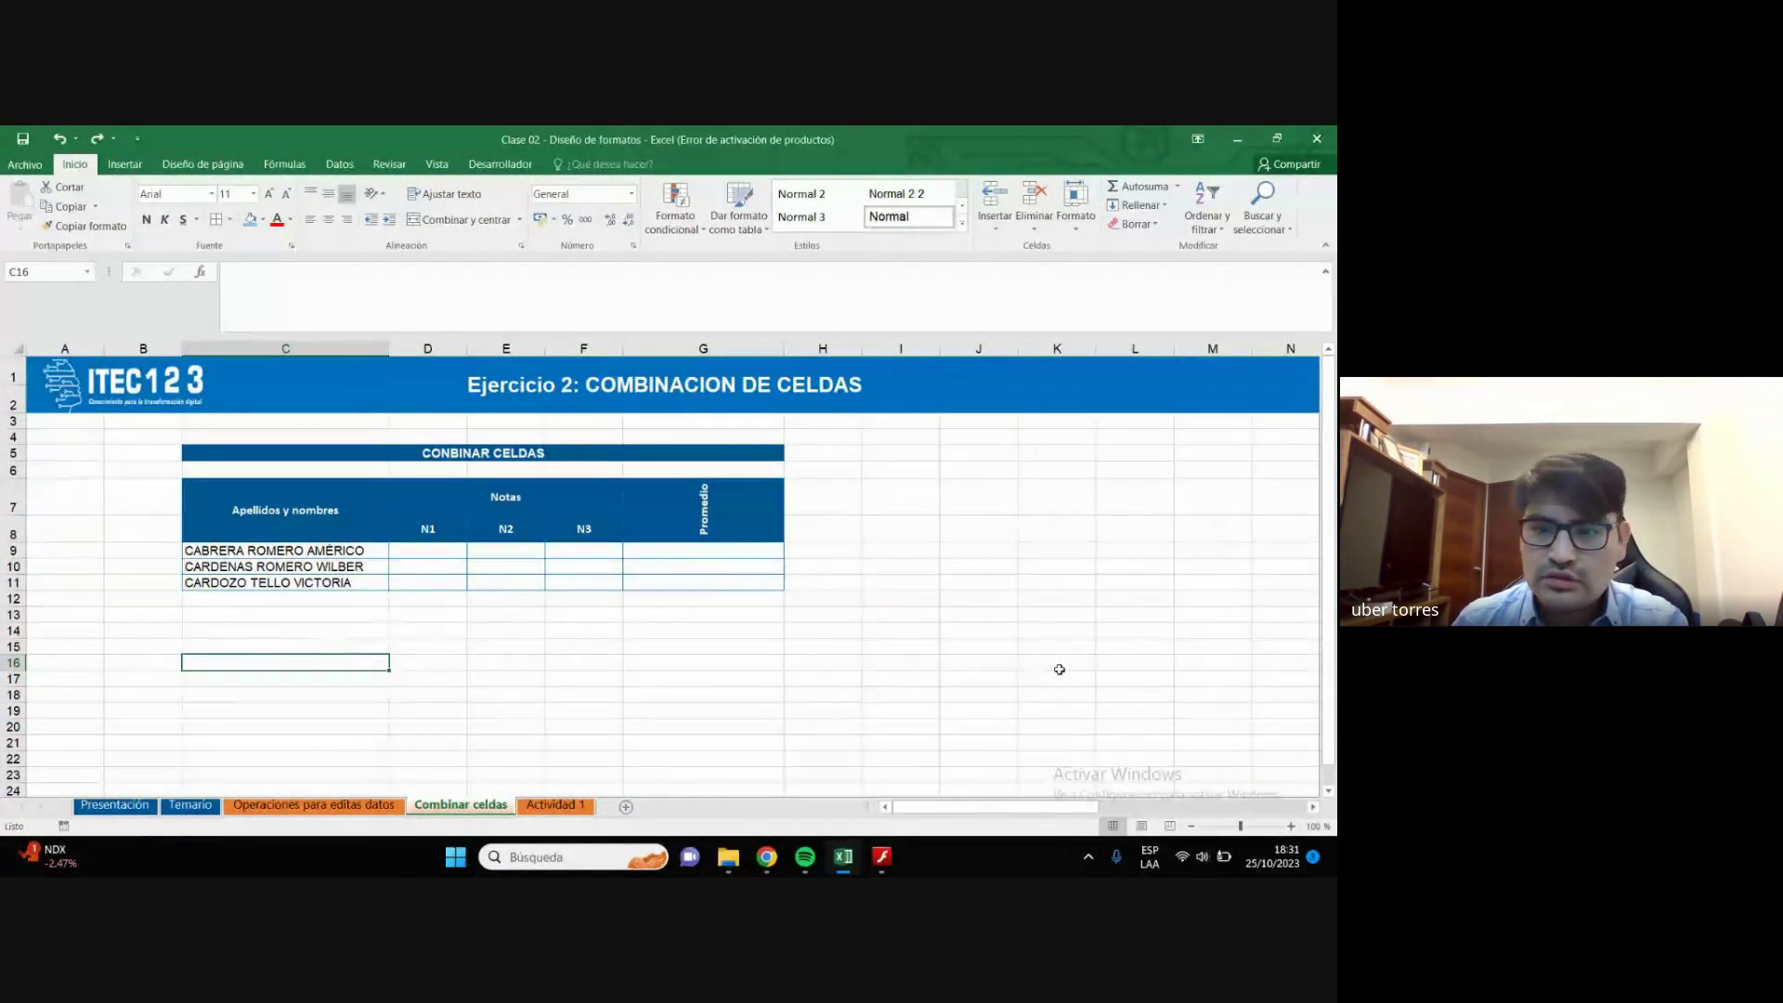
click(989, 599)
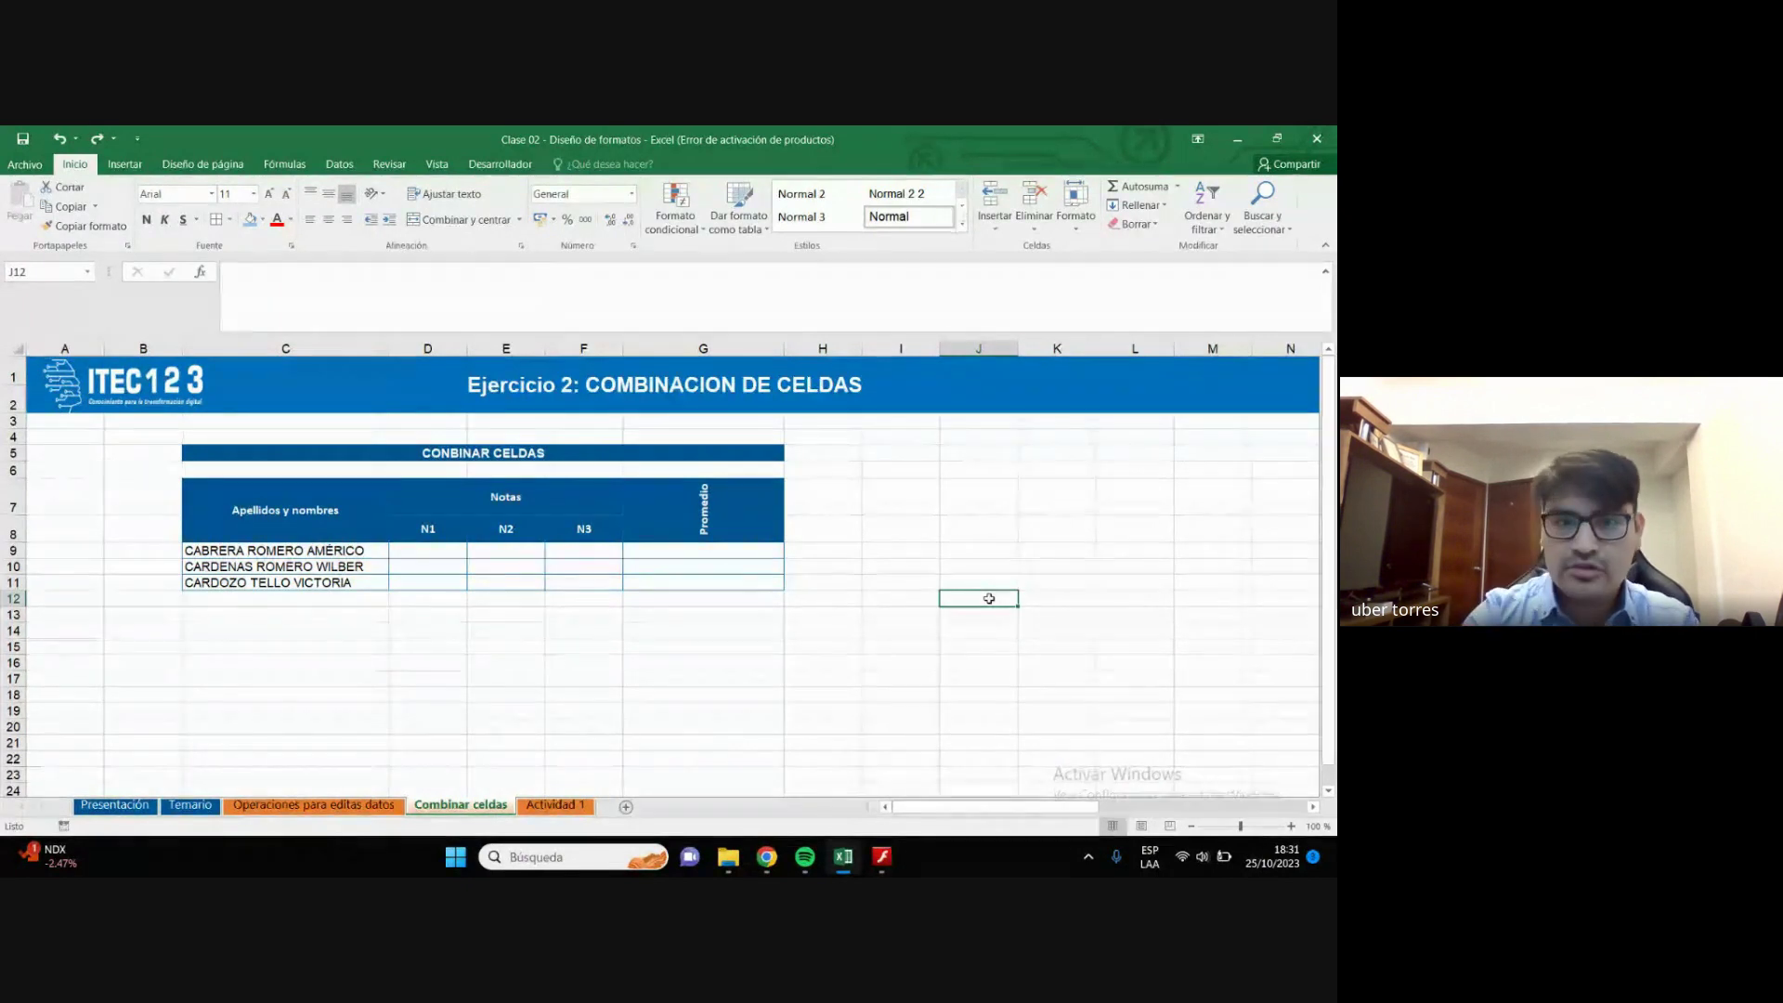
Type the heading CLASE TEORICA DE EXCEL in capitals into cell J12.
key(Caps_Lock)
text(CLASE)
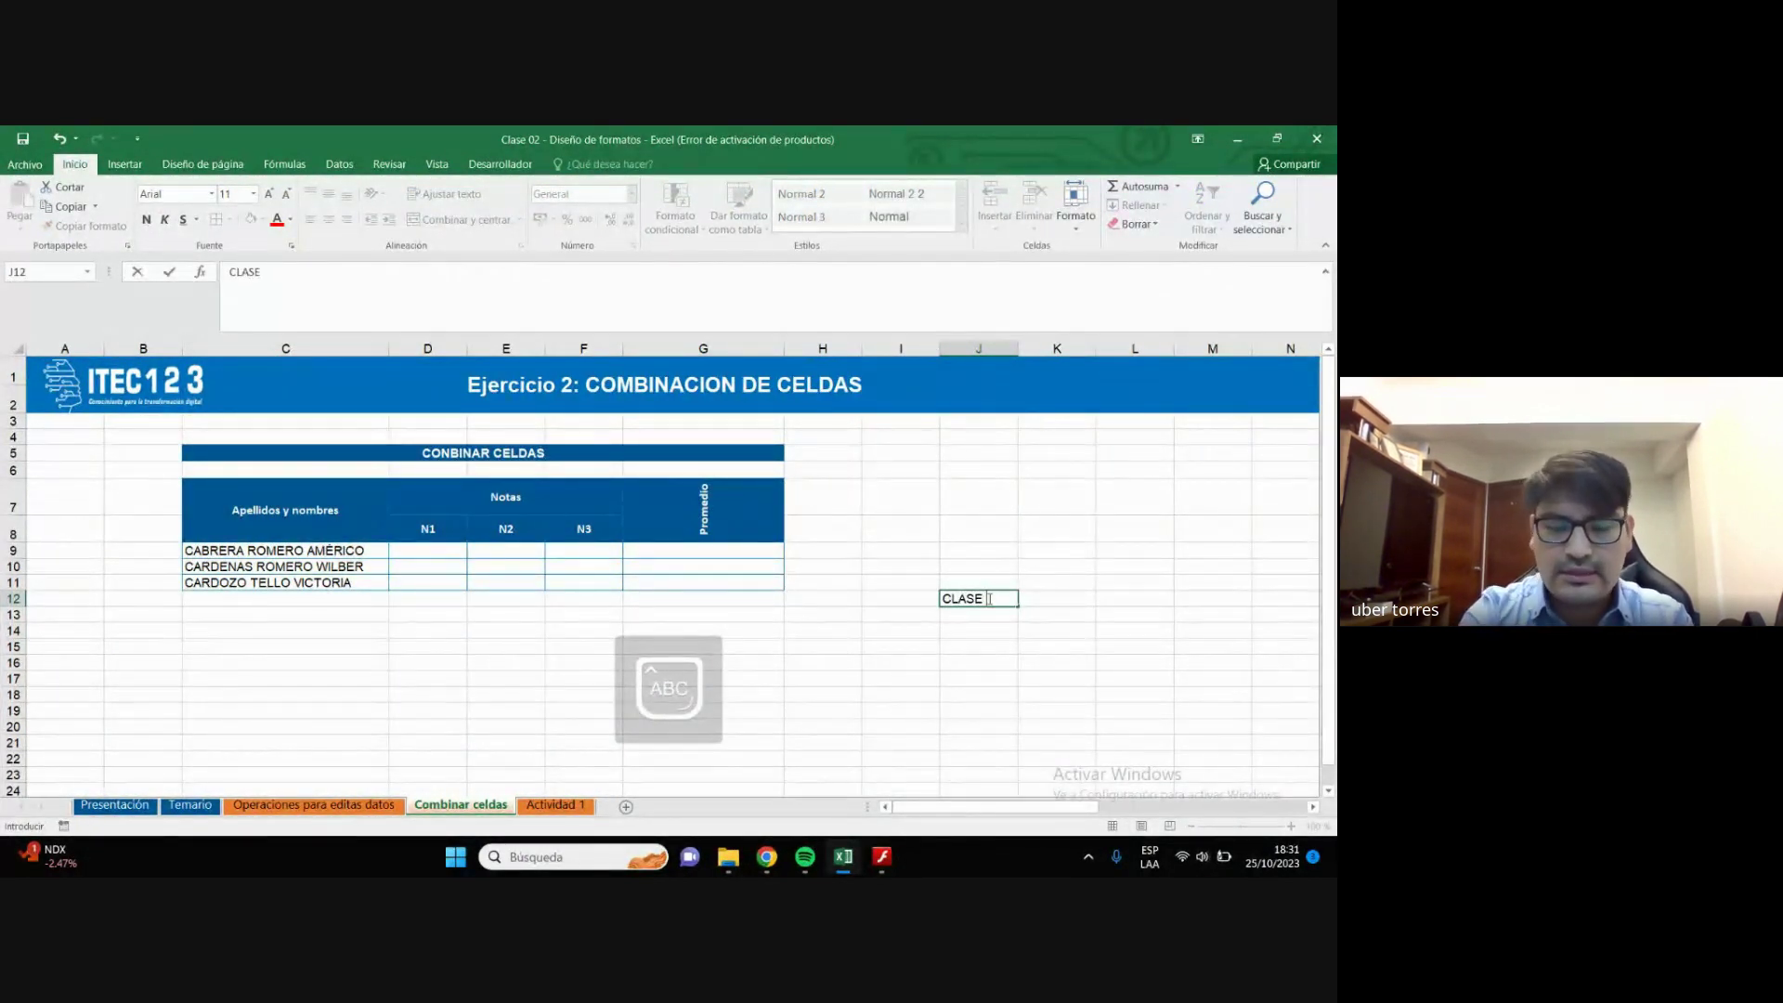
text( TEORICA DE)
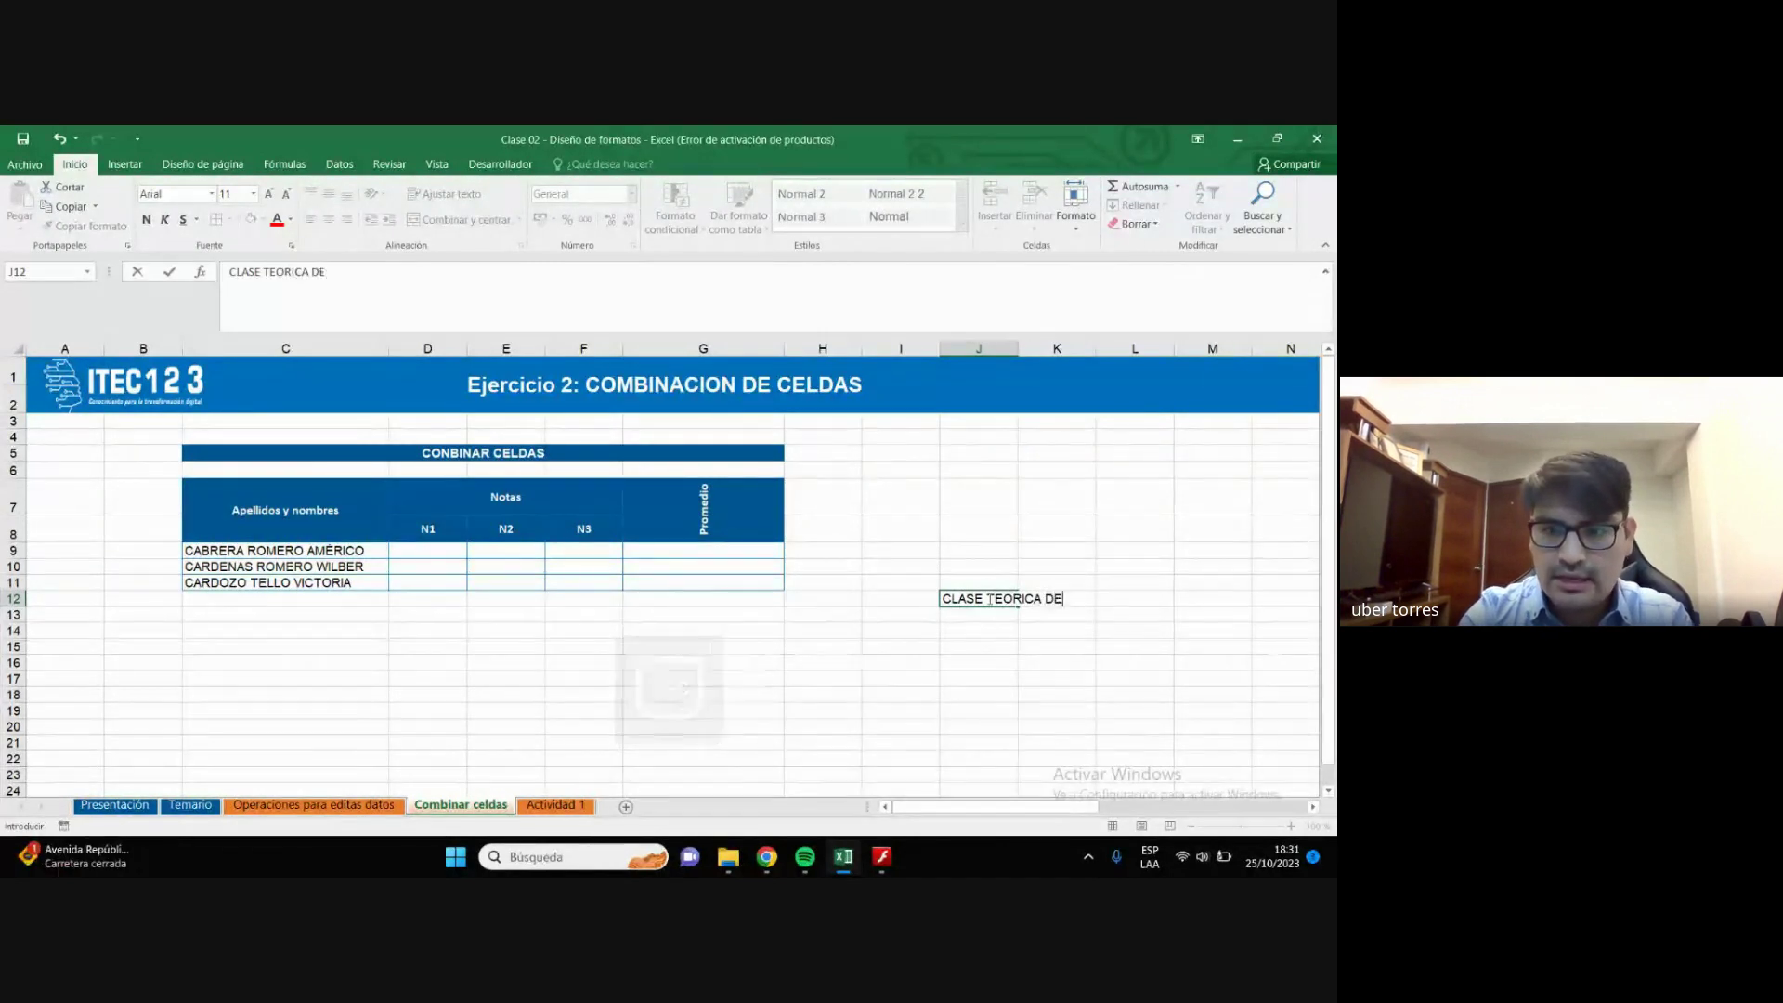
text( EXCEL)
key(Return)
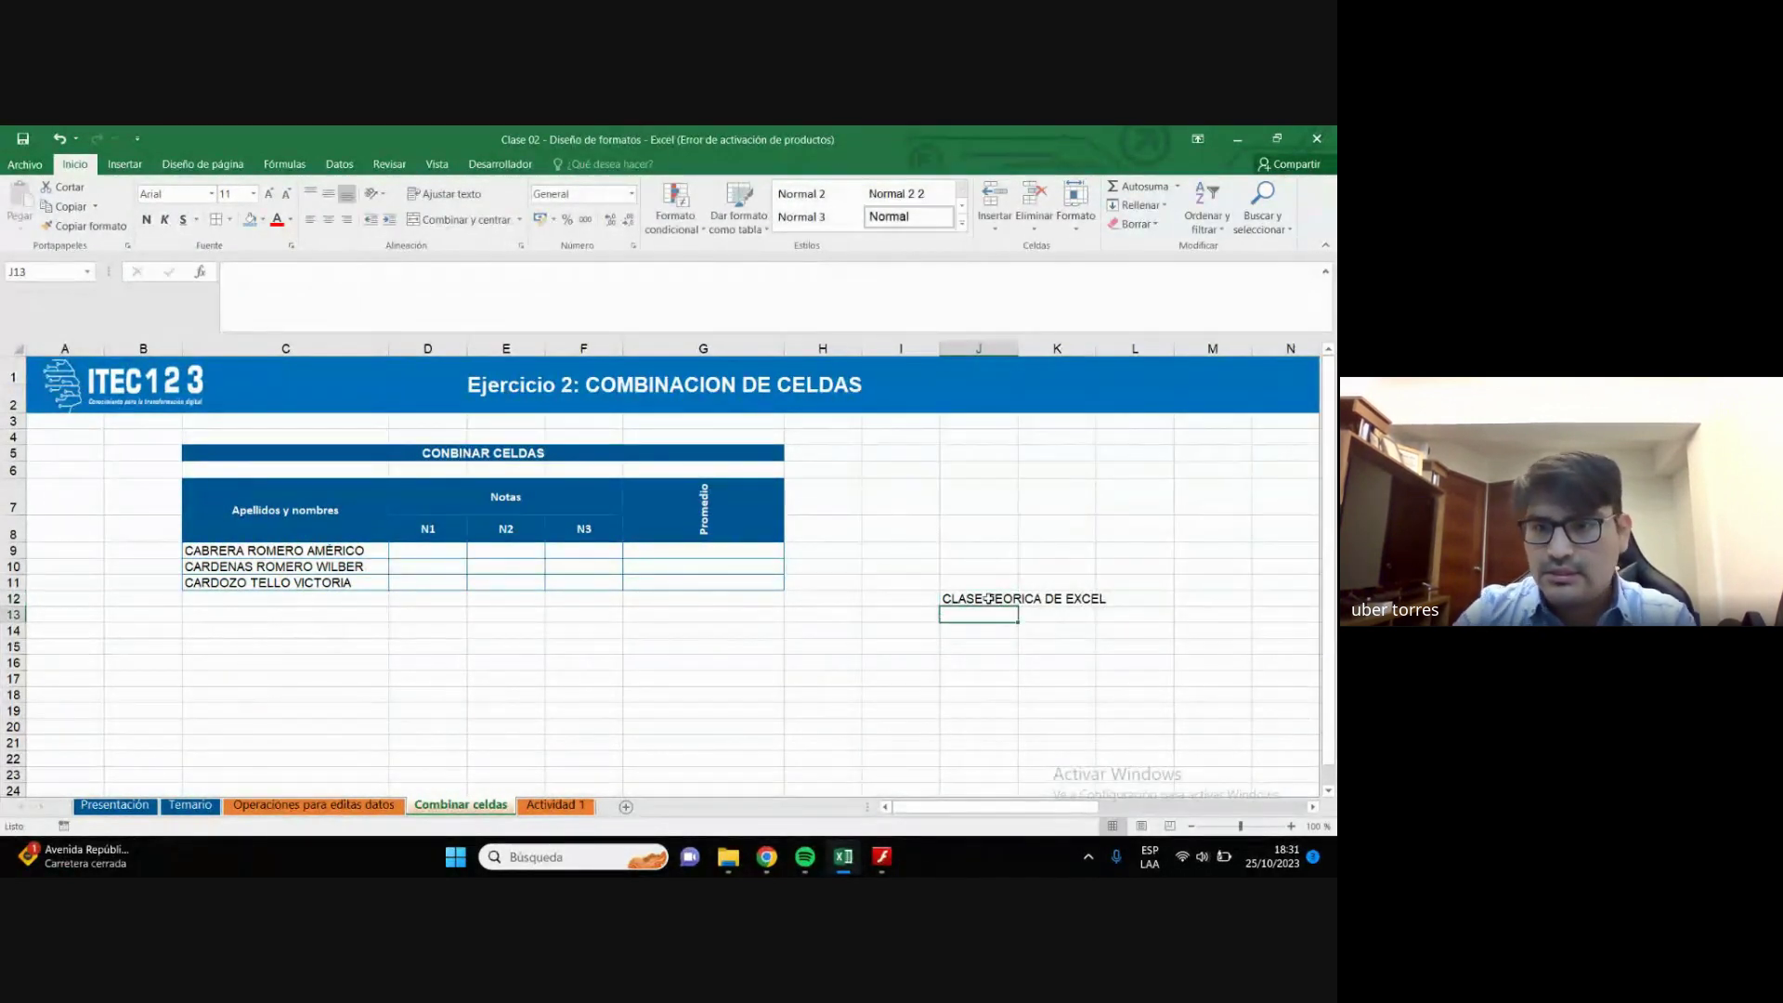
click(1023, 658)
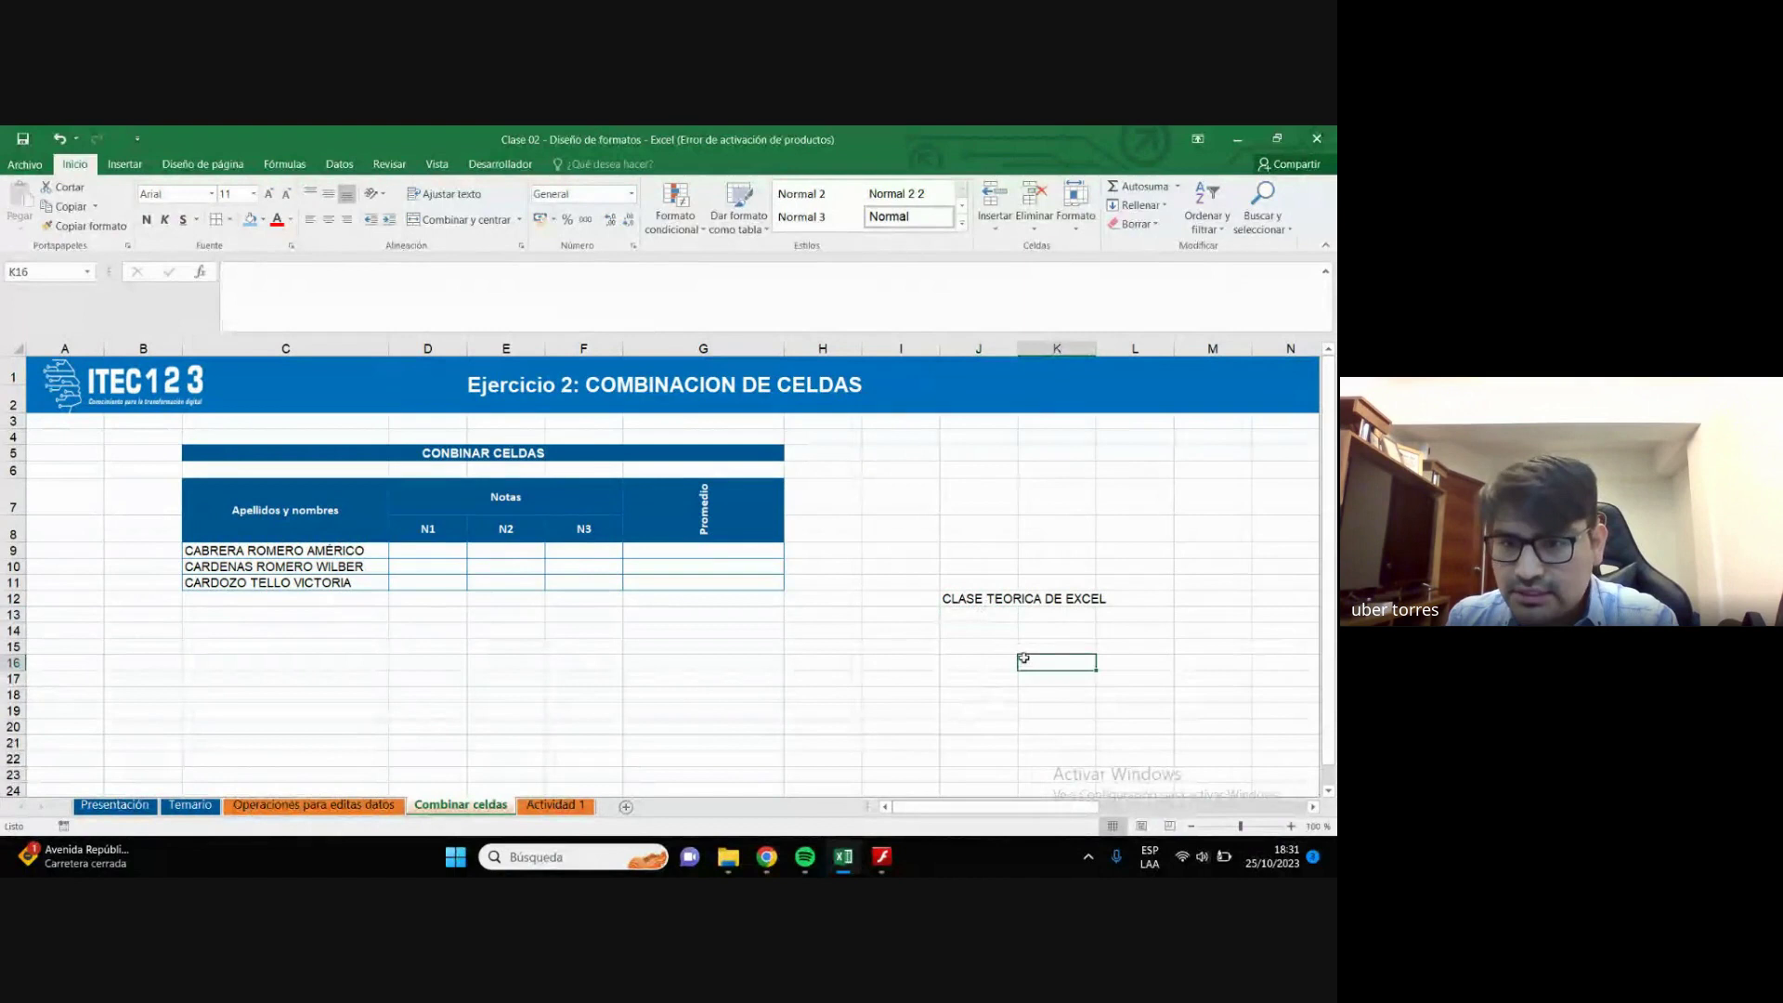
click(1000, 604)
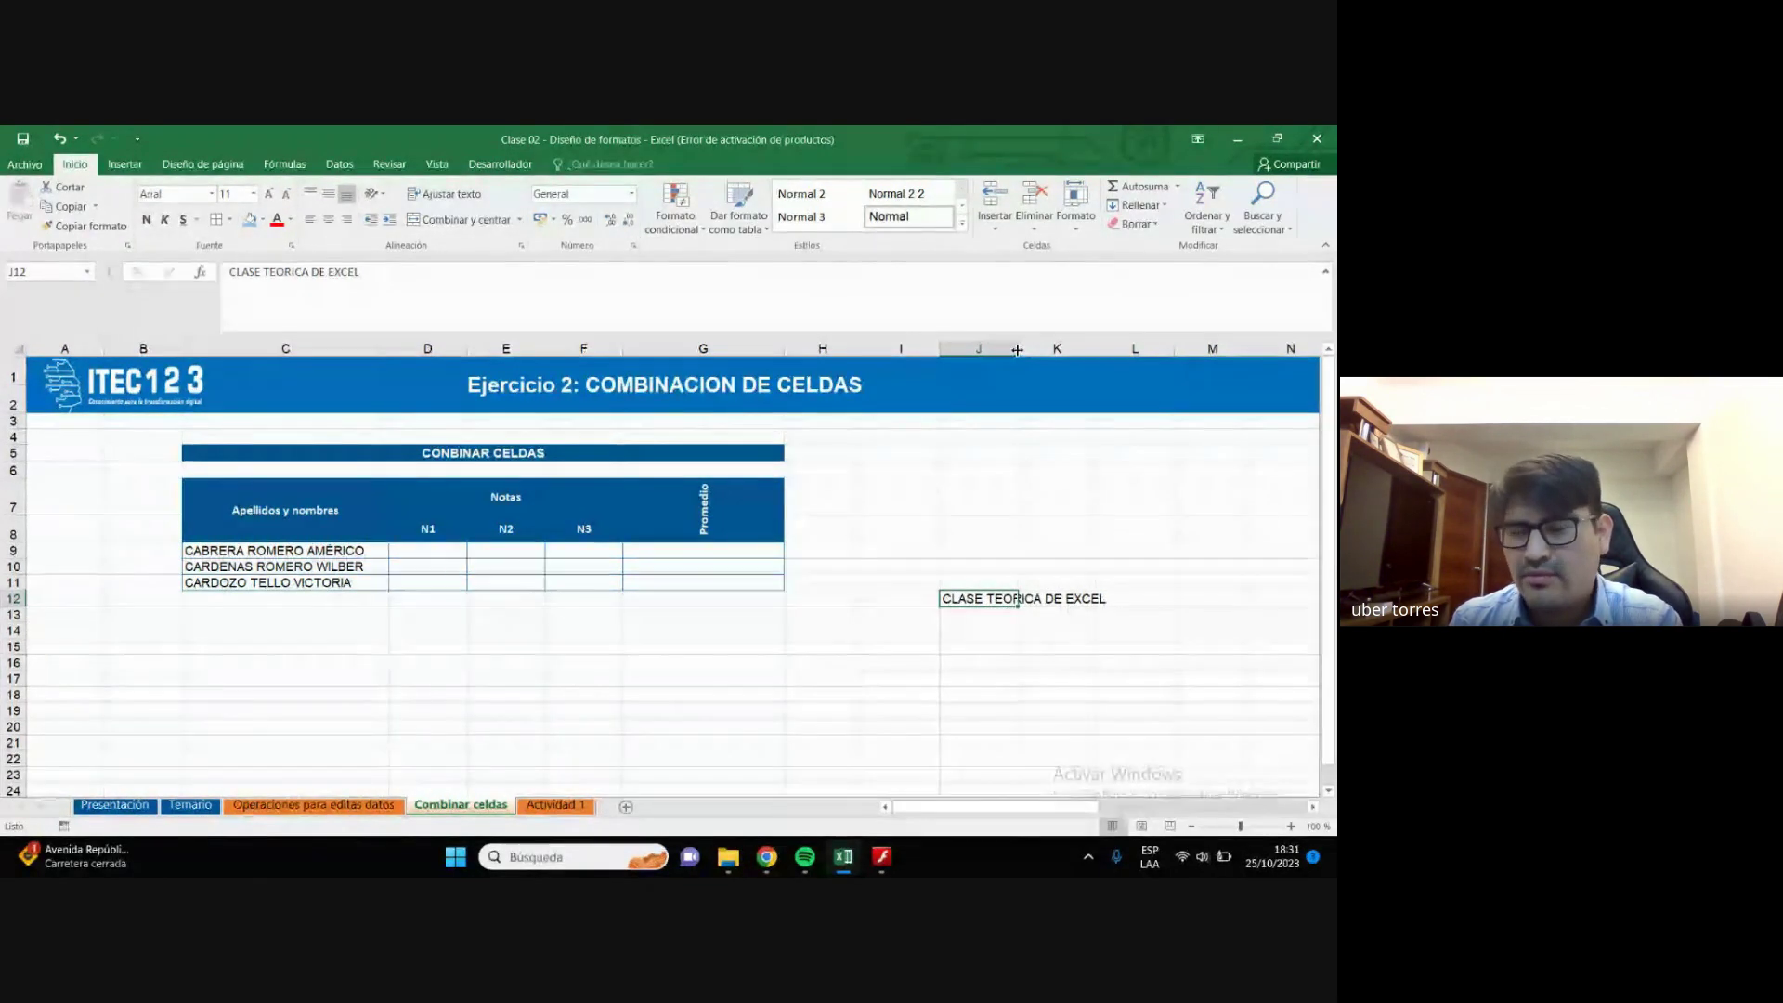
Widen column J until the whole heading fits.
drag(1018, 350, 1103, 354)
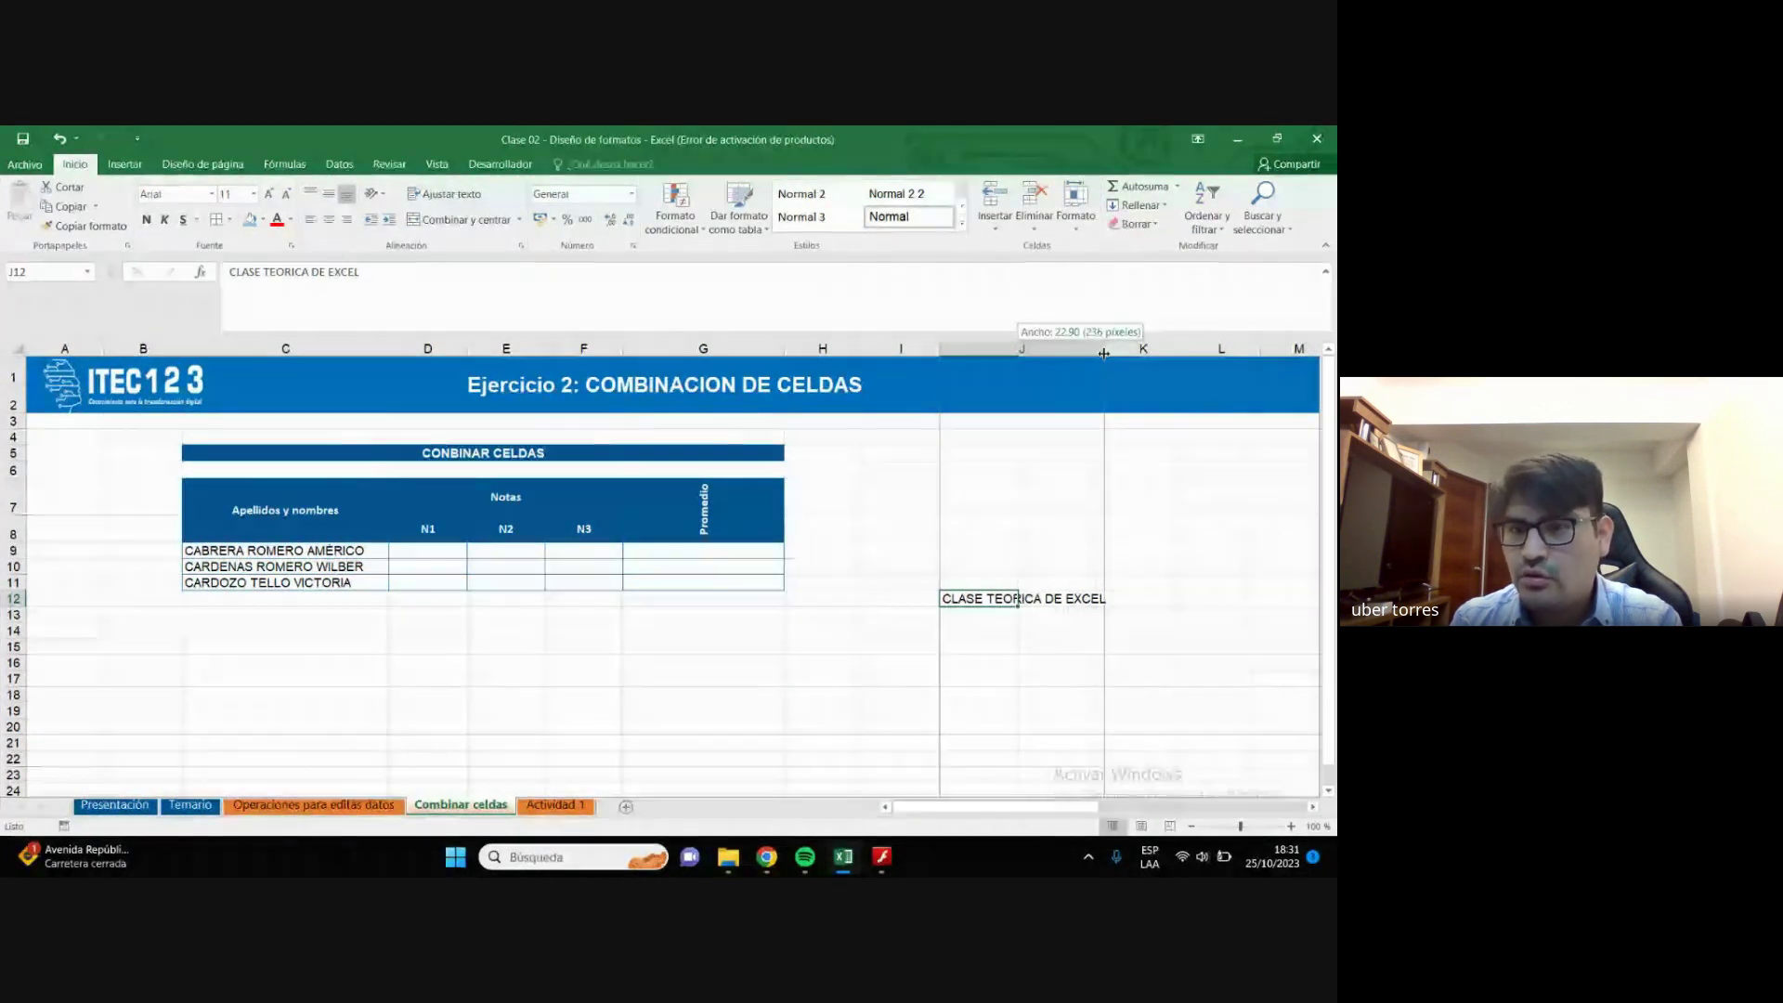
drag(1103, 354, 1109, 355)
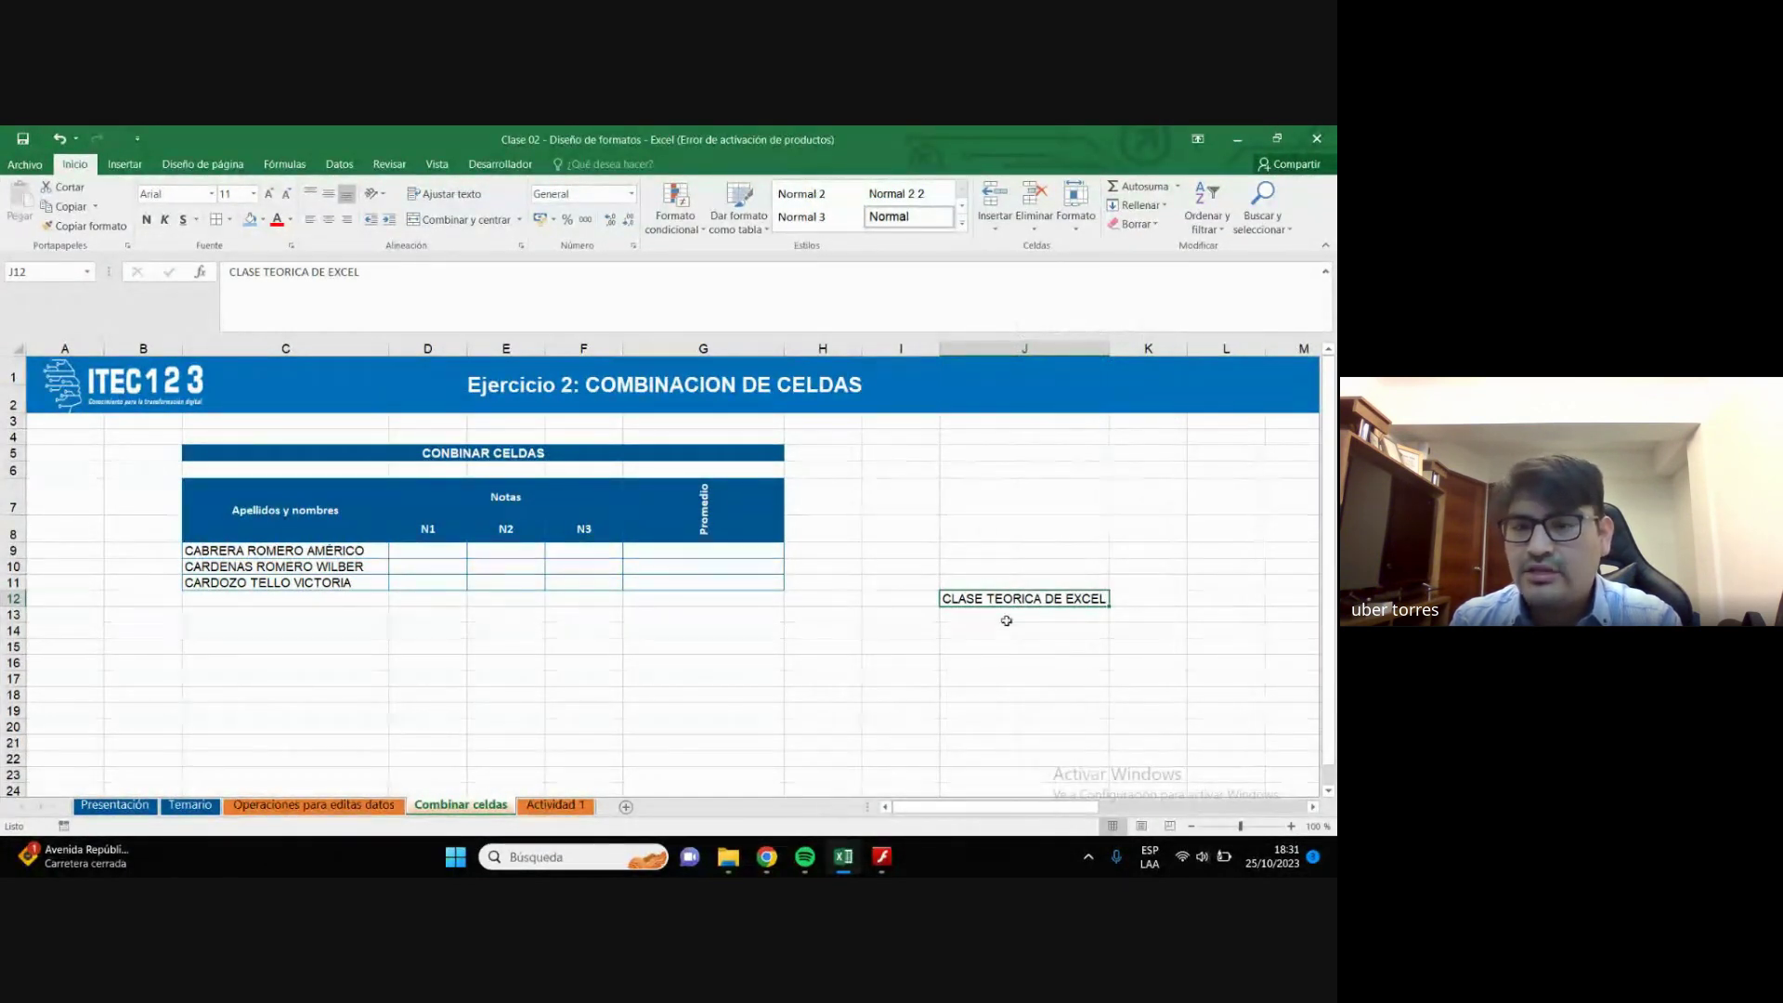
key(Down)
key(Down)
key(Down)
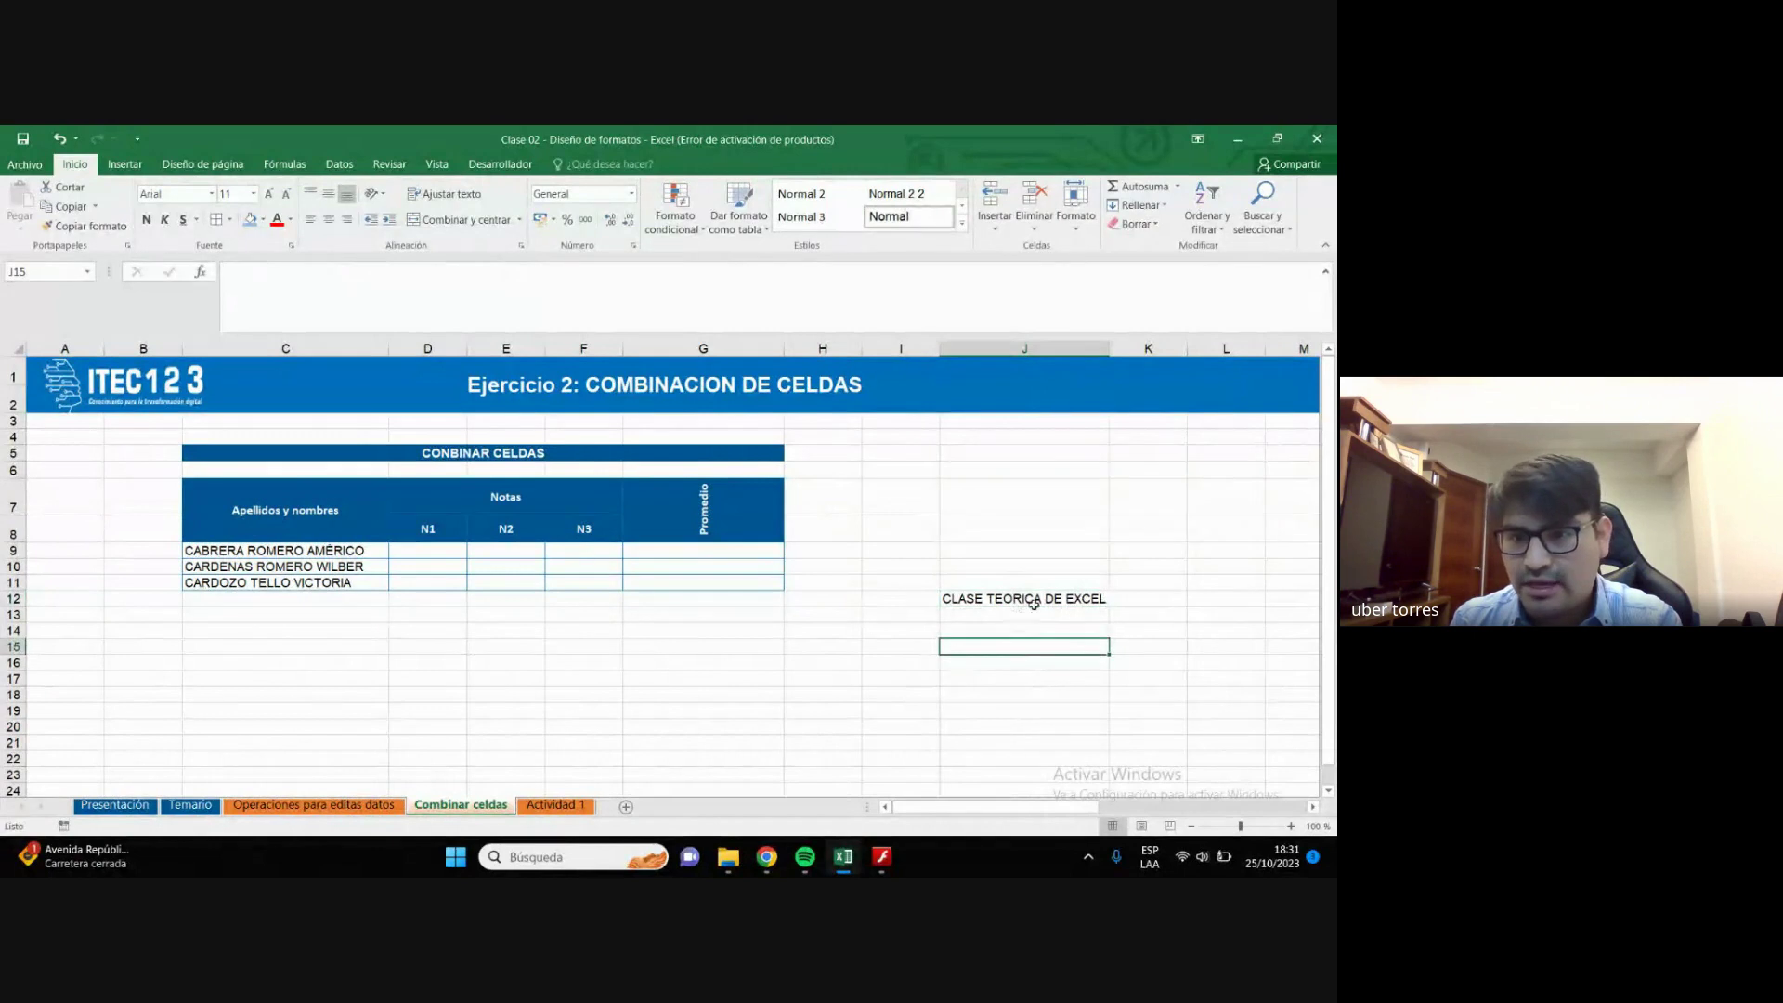
click(1034, 602)
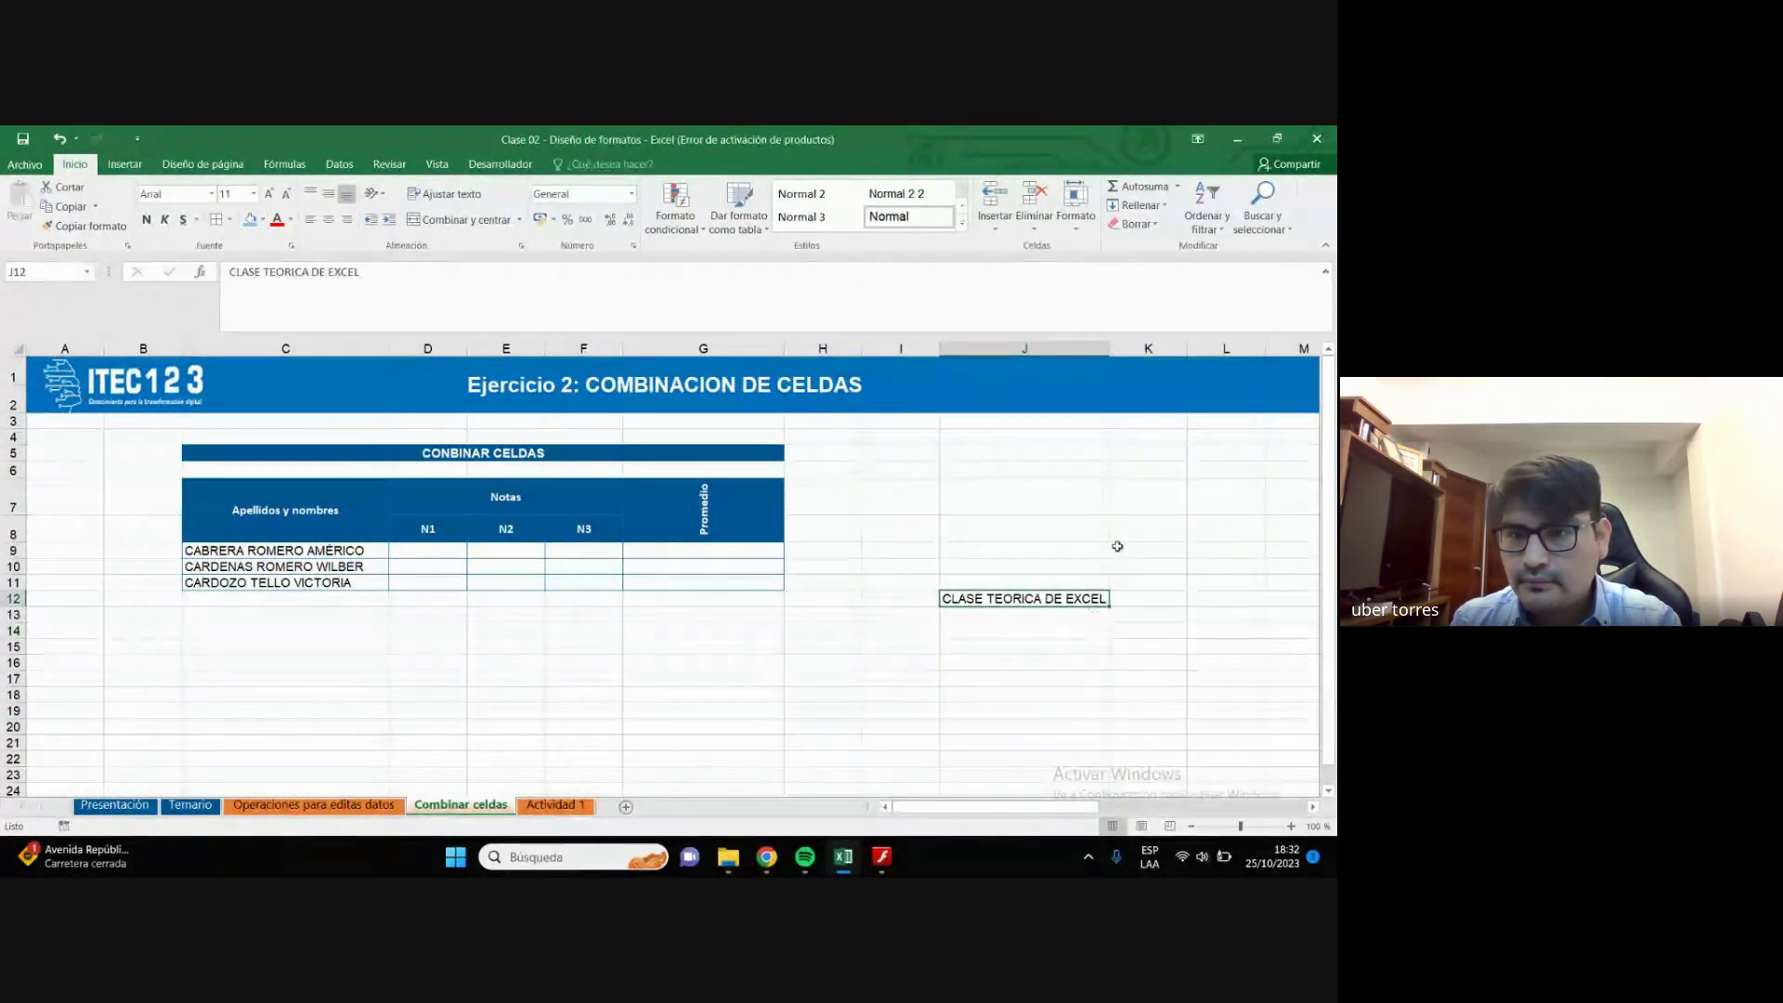
drag(1109, 348, 1134, 348)
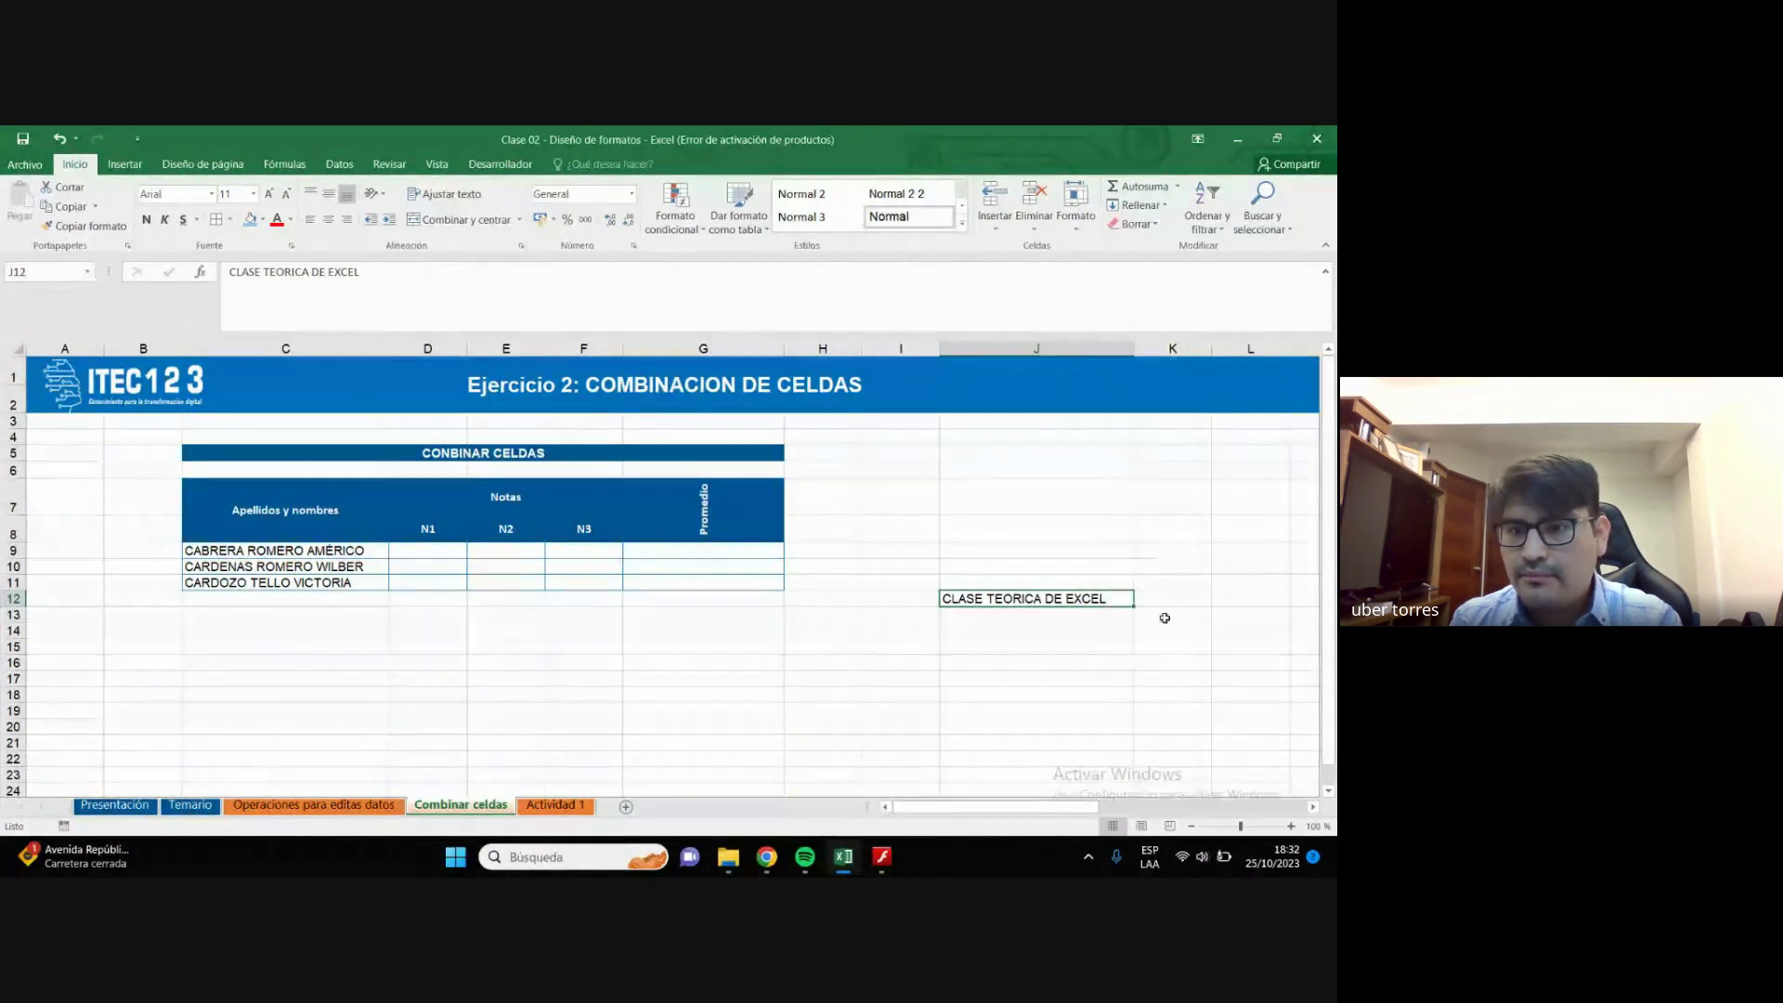
click(1068, 659)
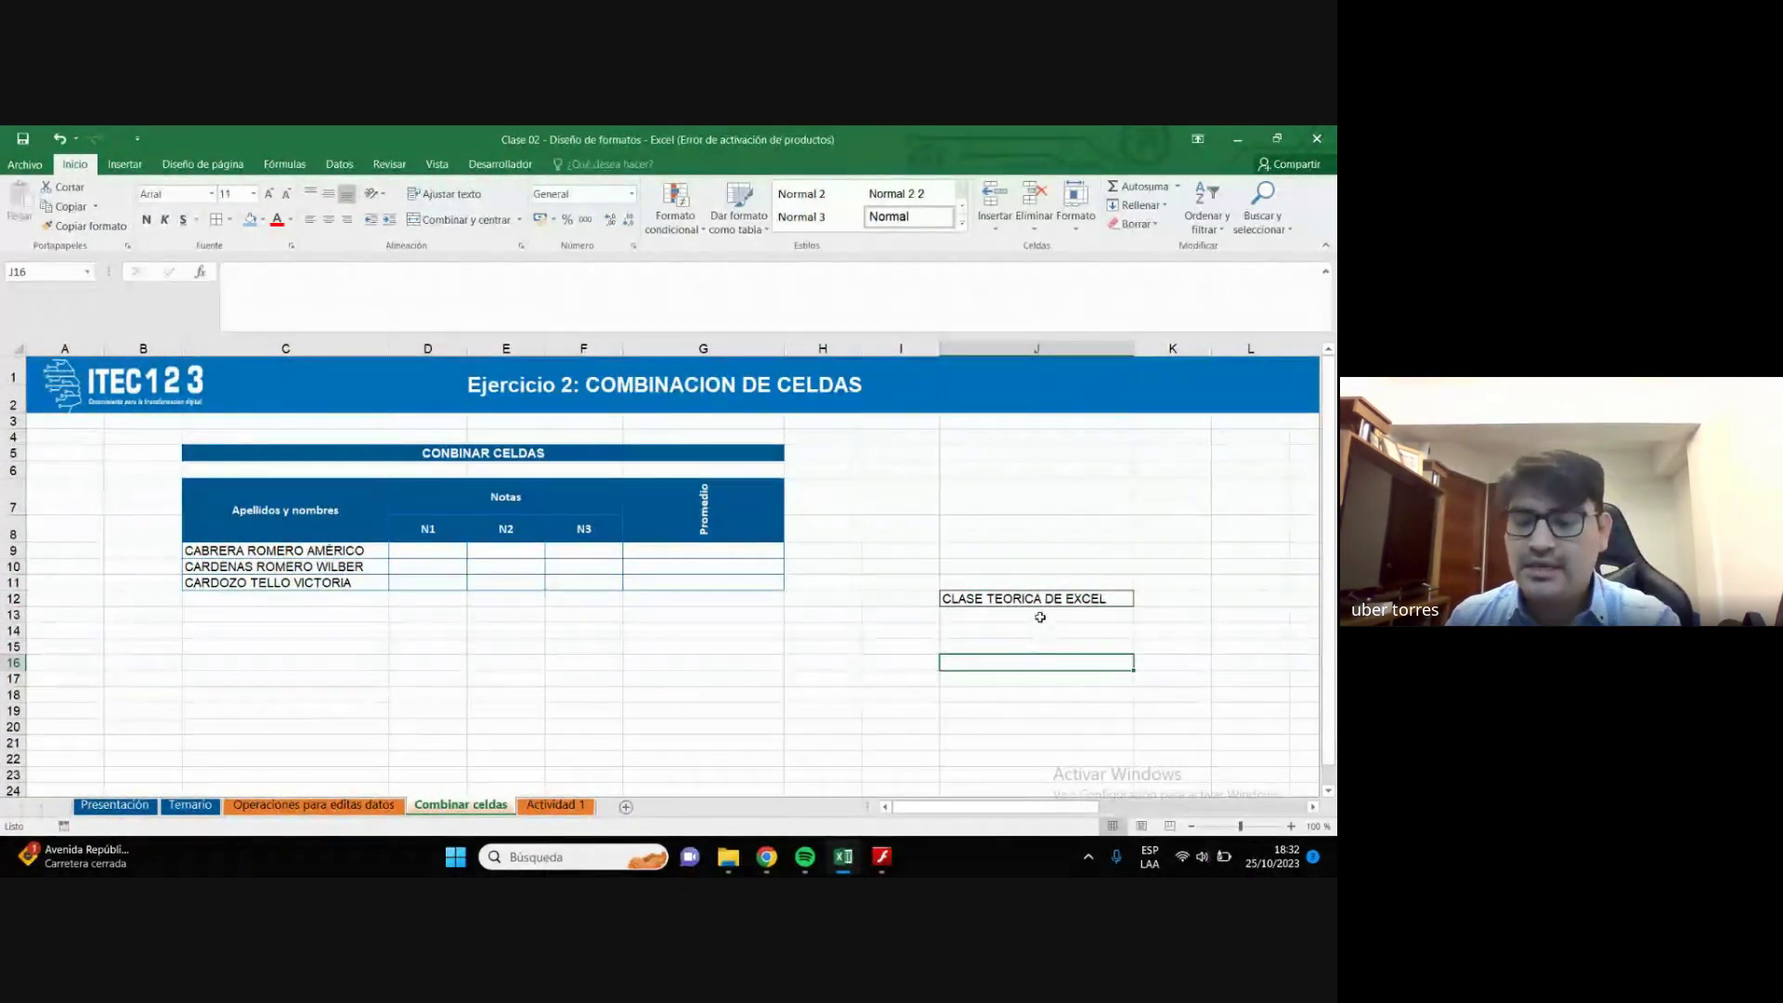
click(1072, 601)
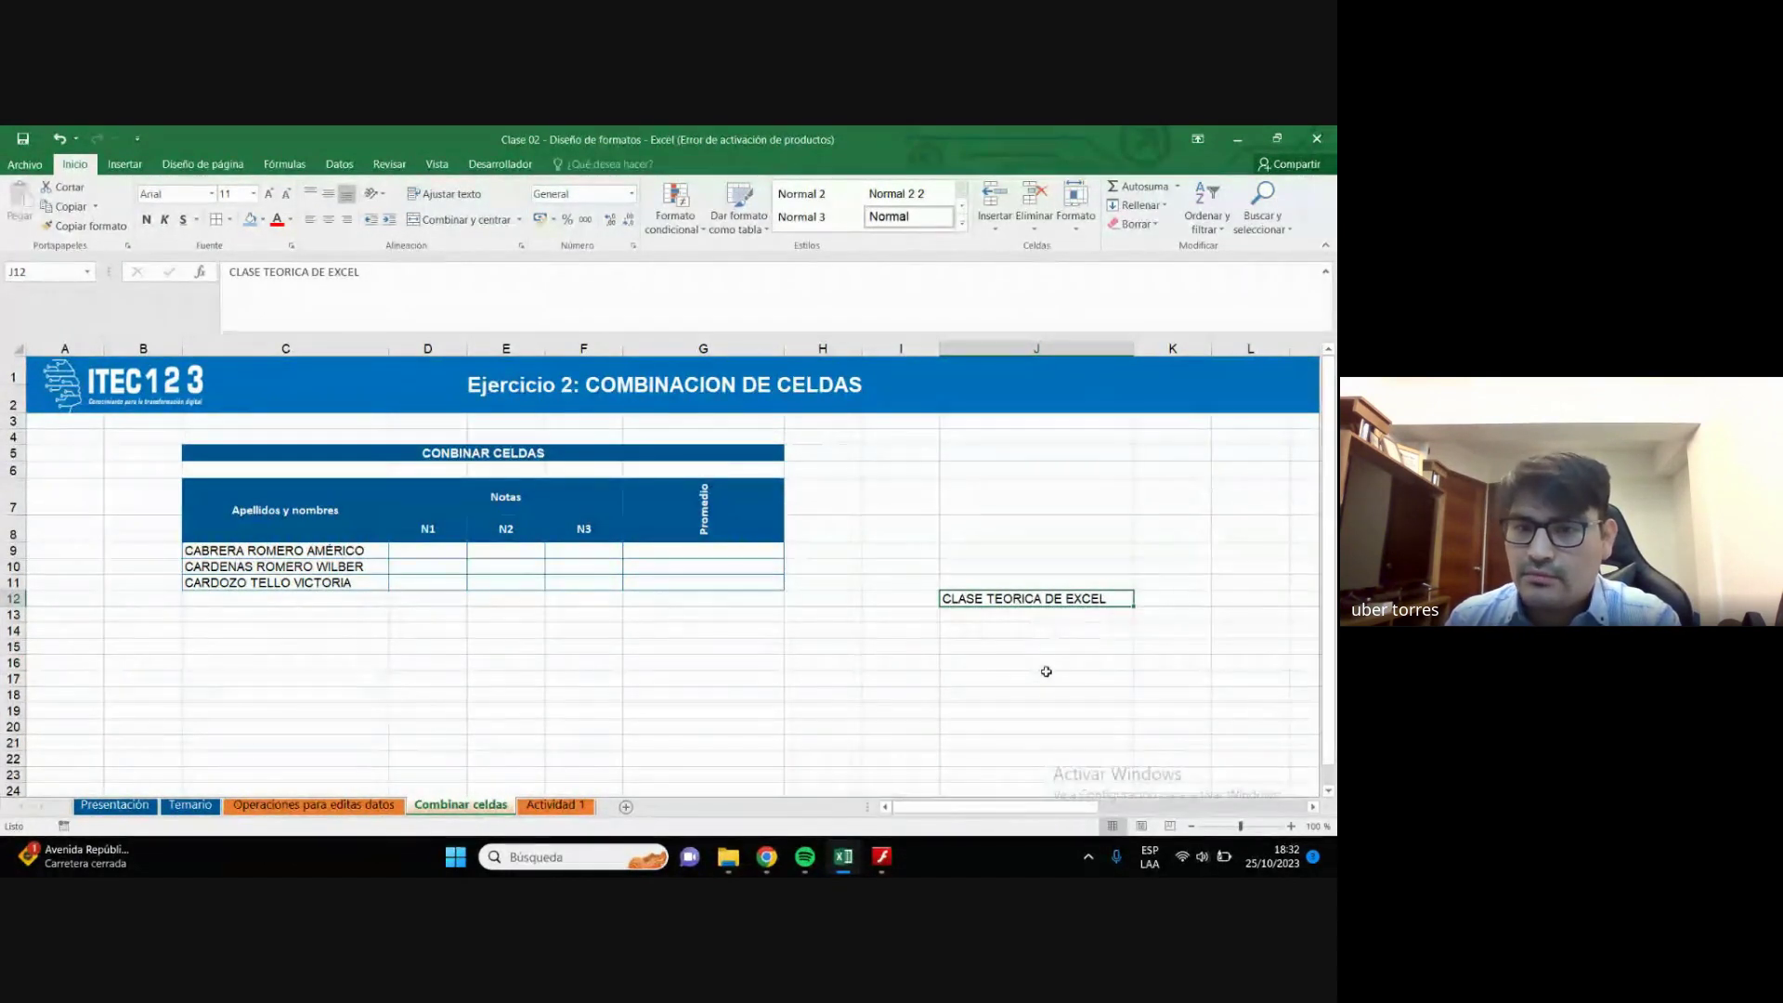
click(1006, 664)
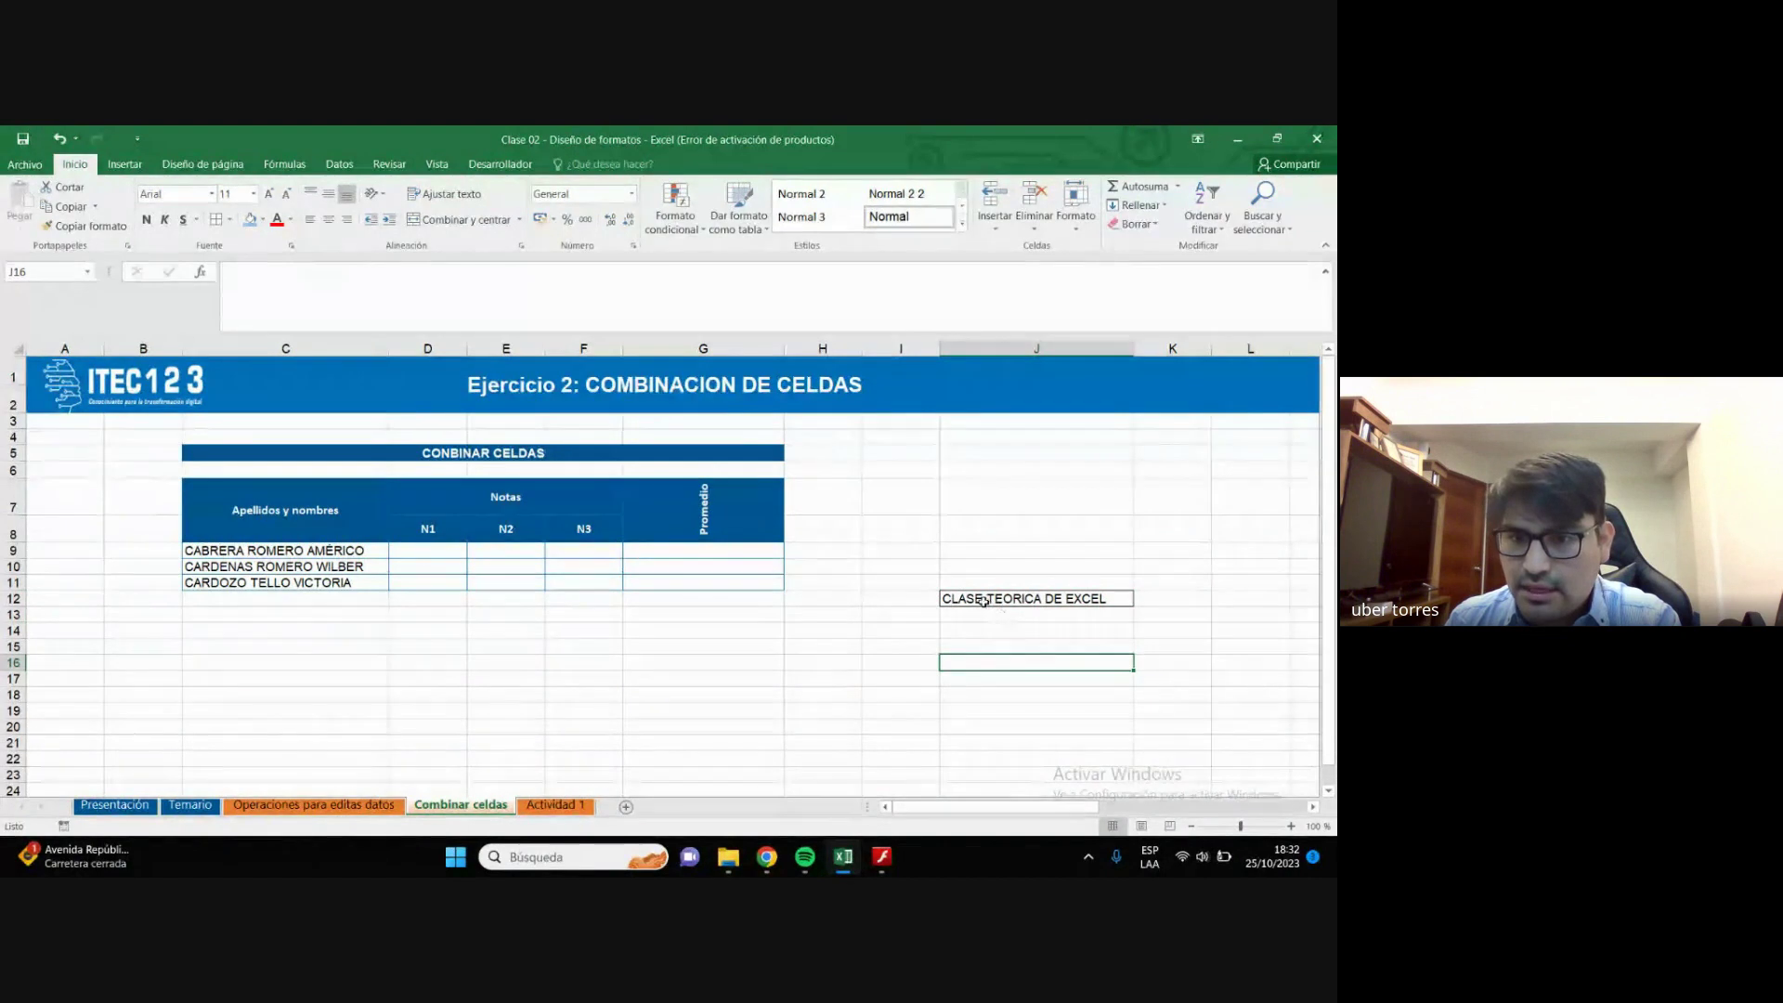
Select cells H16, I16, I19, J18 and H19 in the practice area.
drag(821, 666, 839, 663)
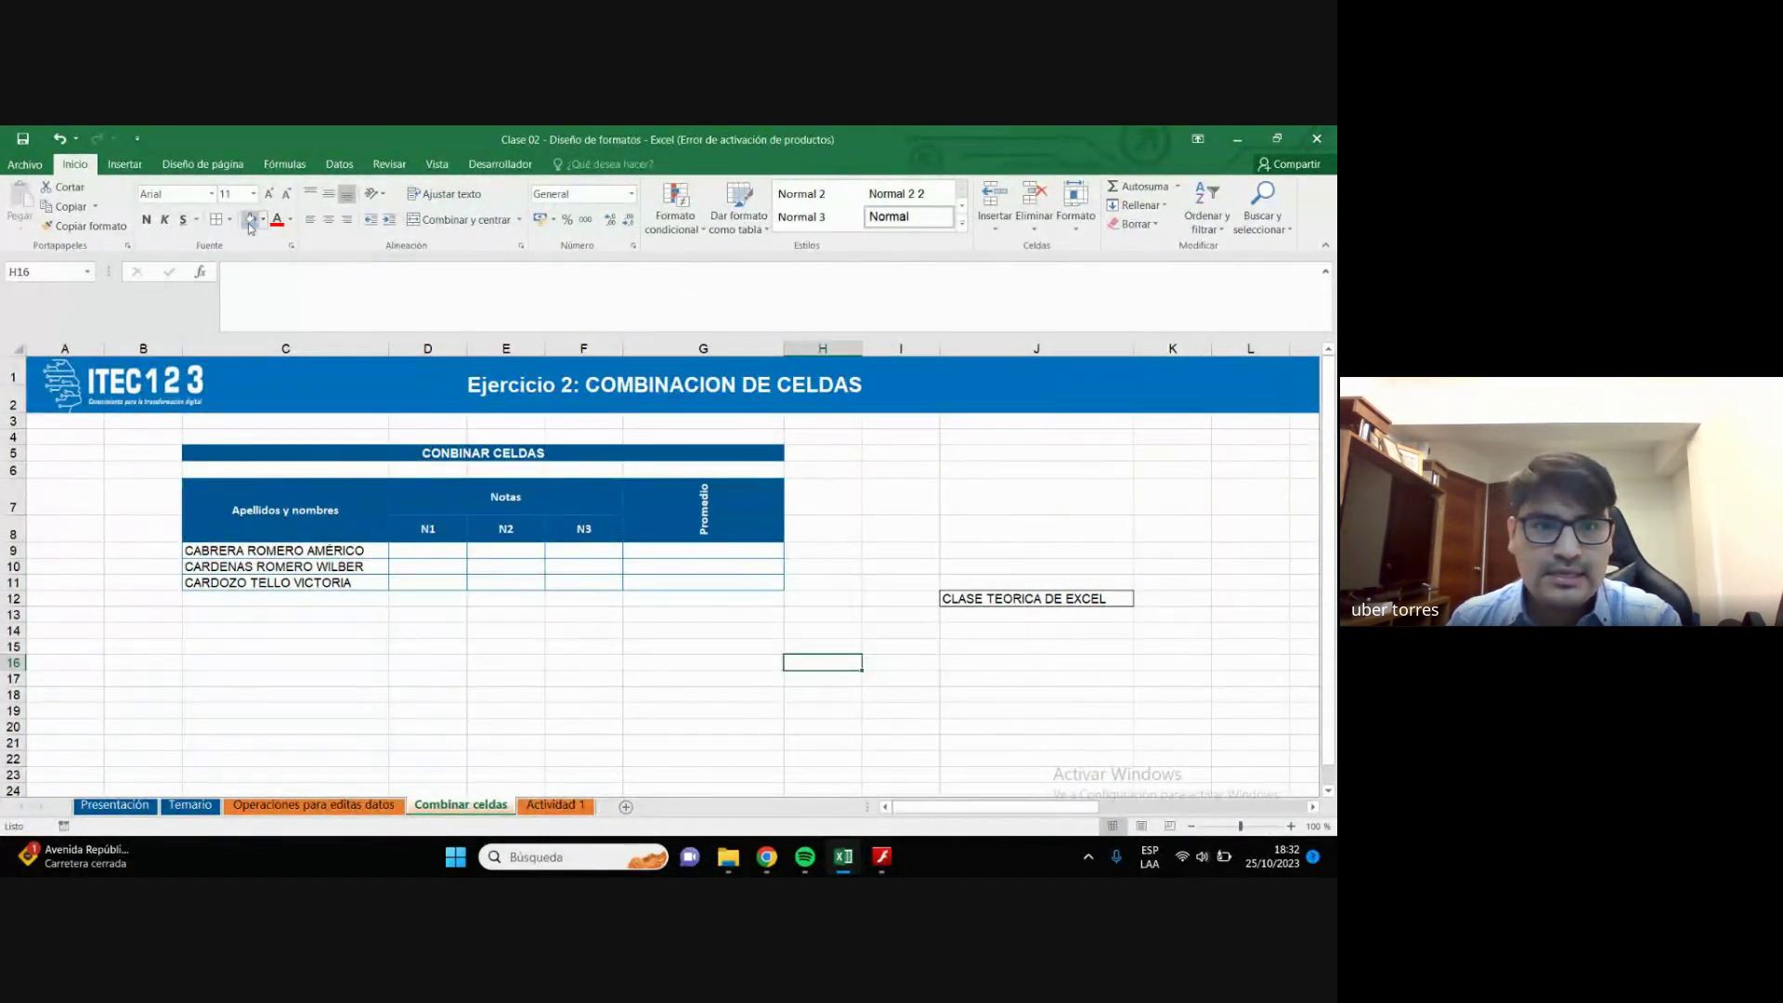
ctrl+click(905, 663)
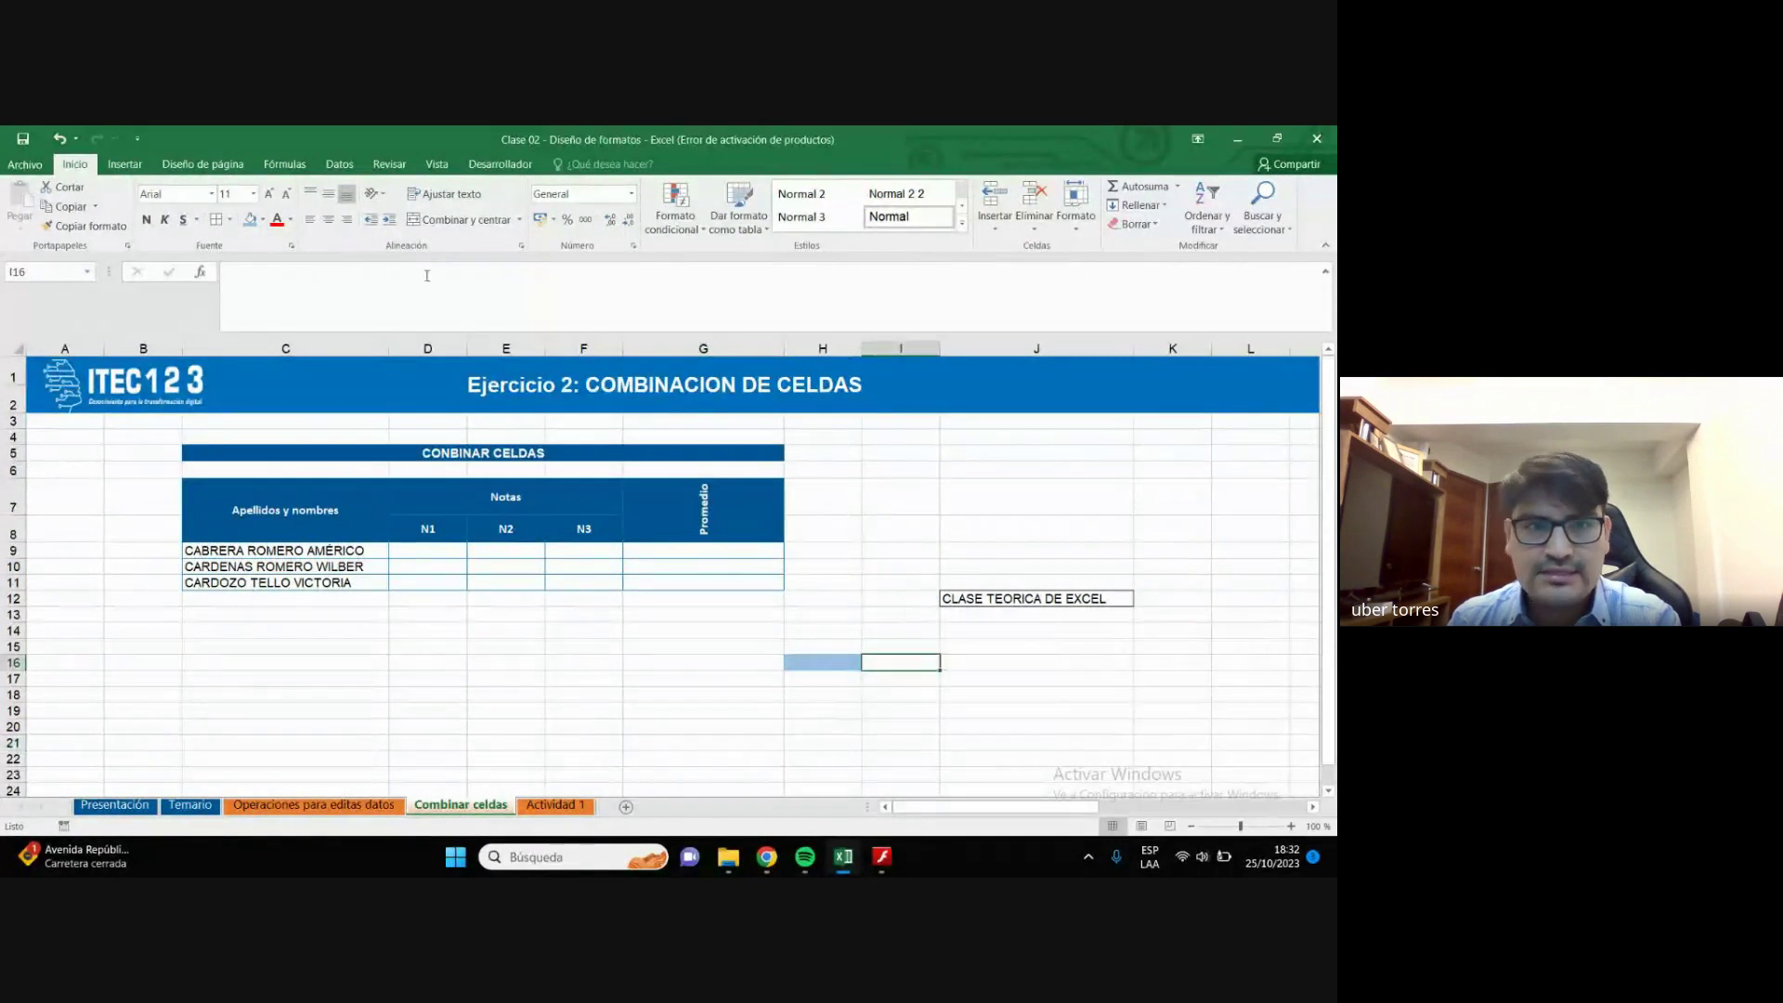
drag(822, 664, 822, 663)
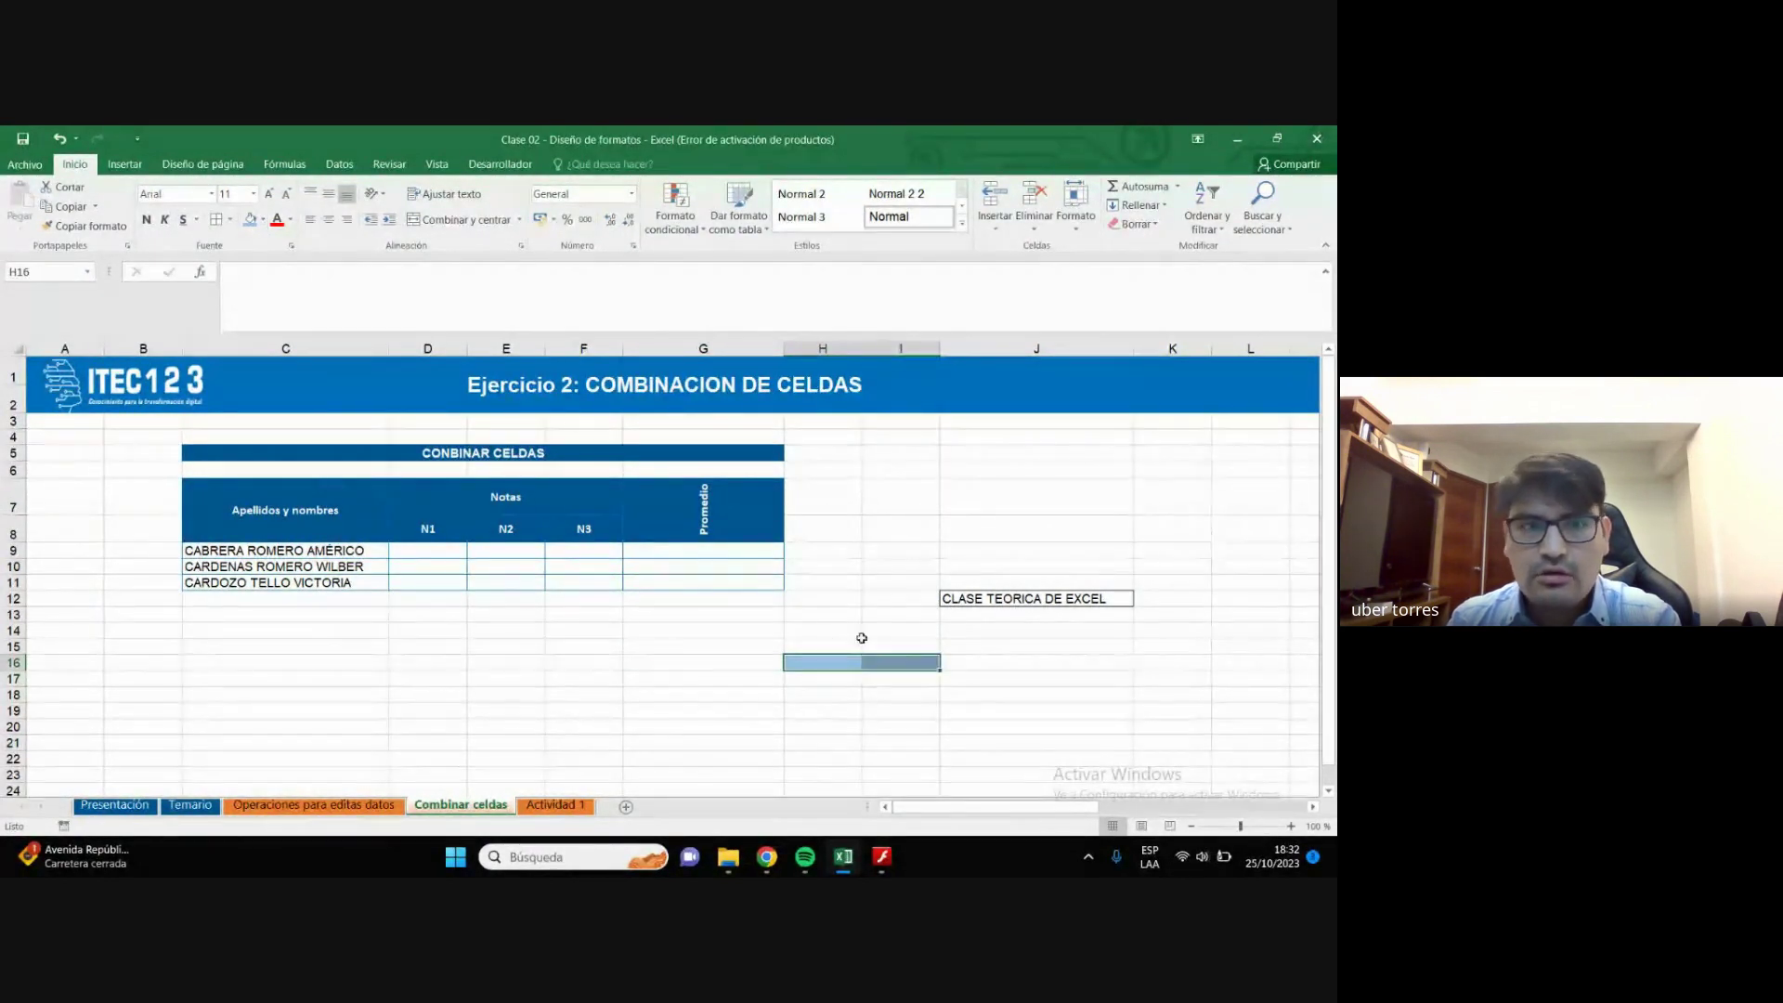
click(925, 710)
scroll(1019, 668, down, 1)
click(989, 622)
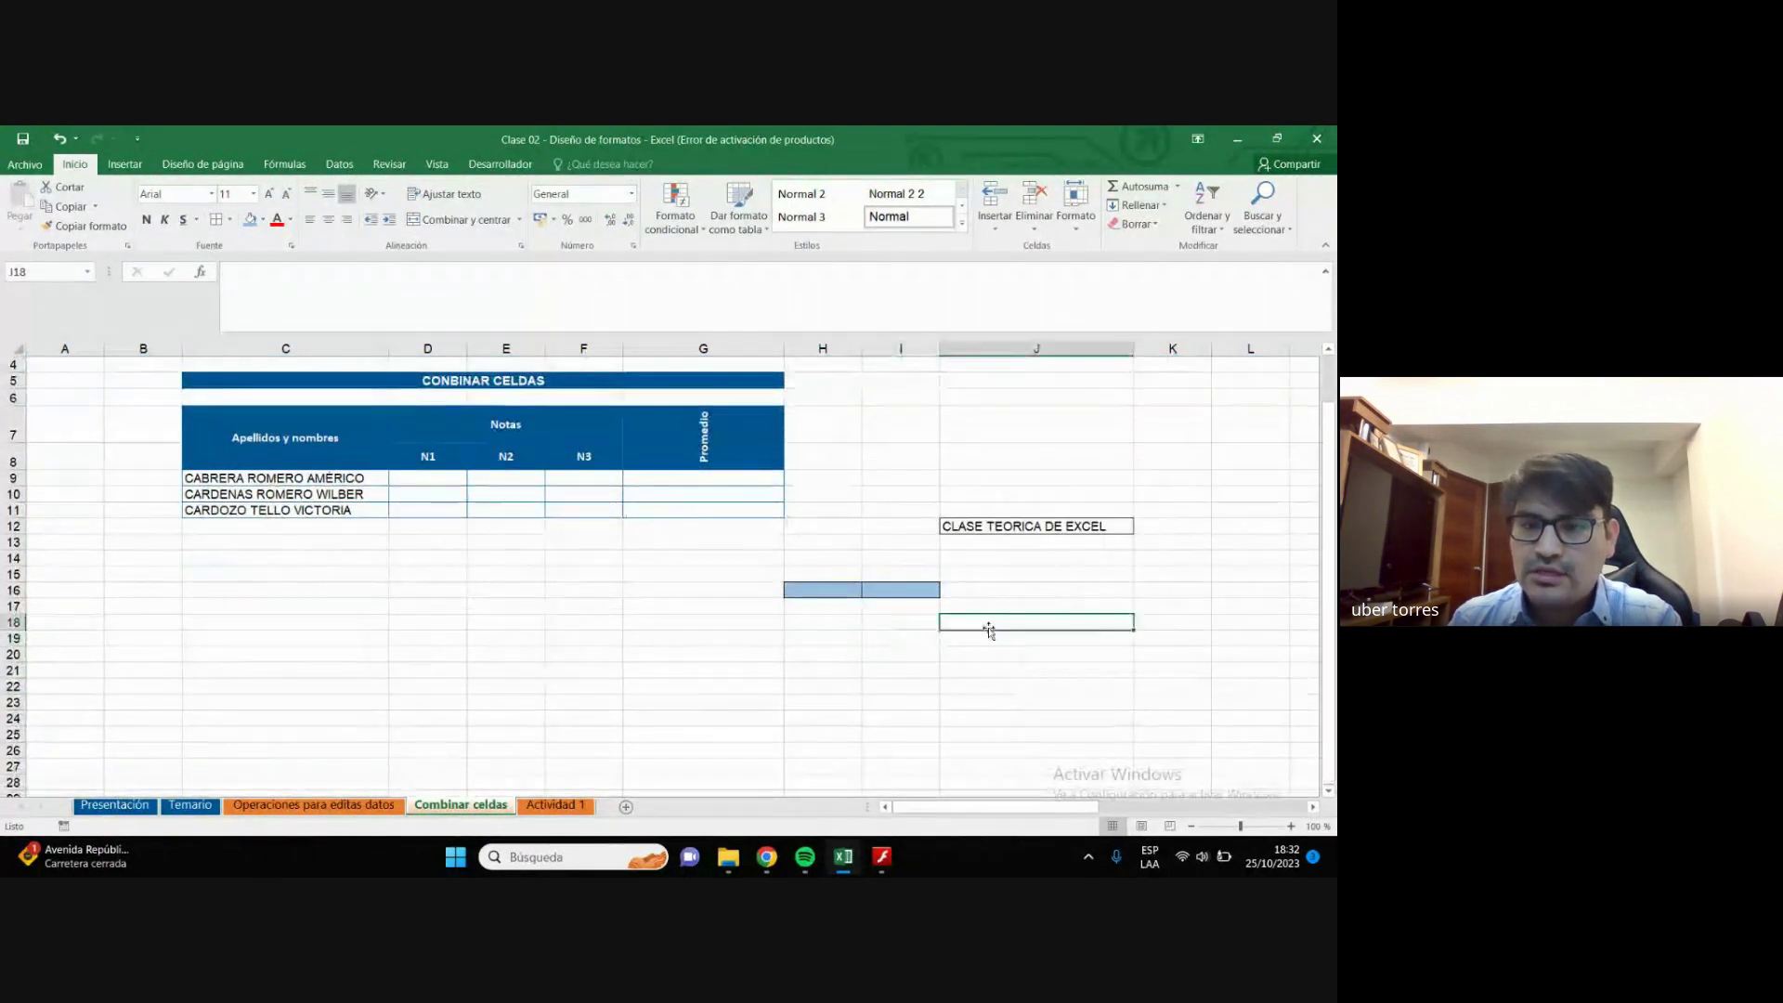
click(834, 643)
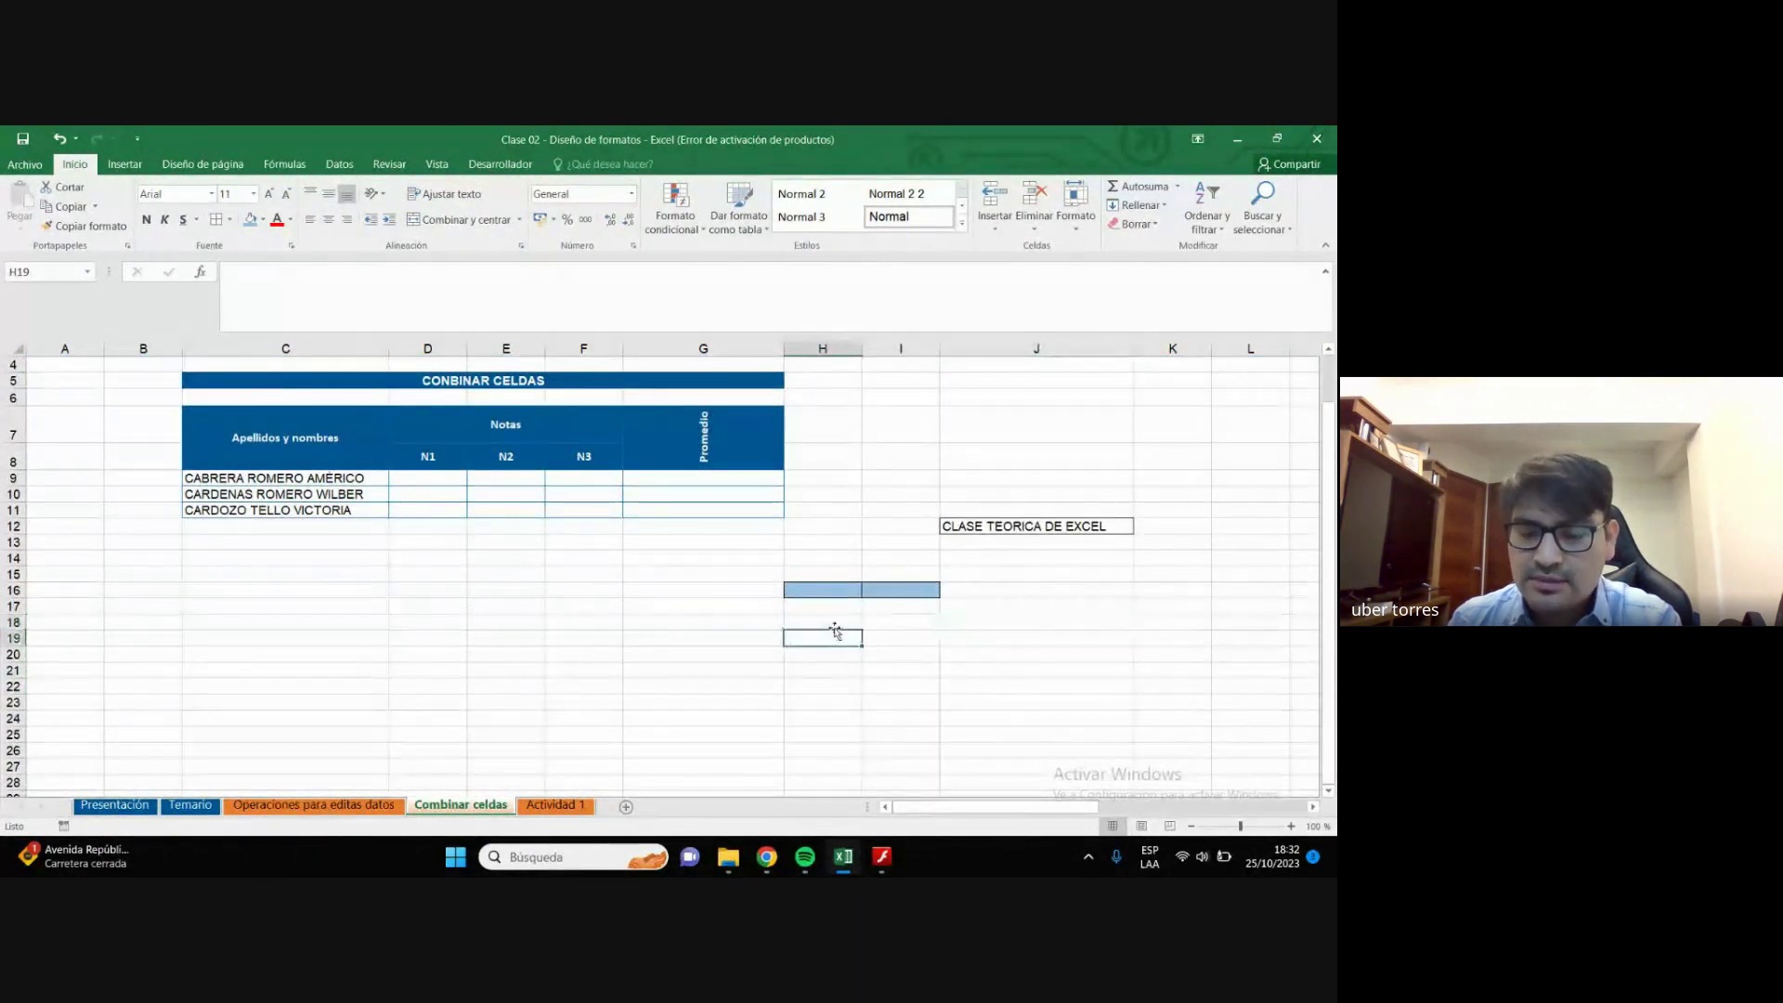
click(801, 589)
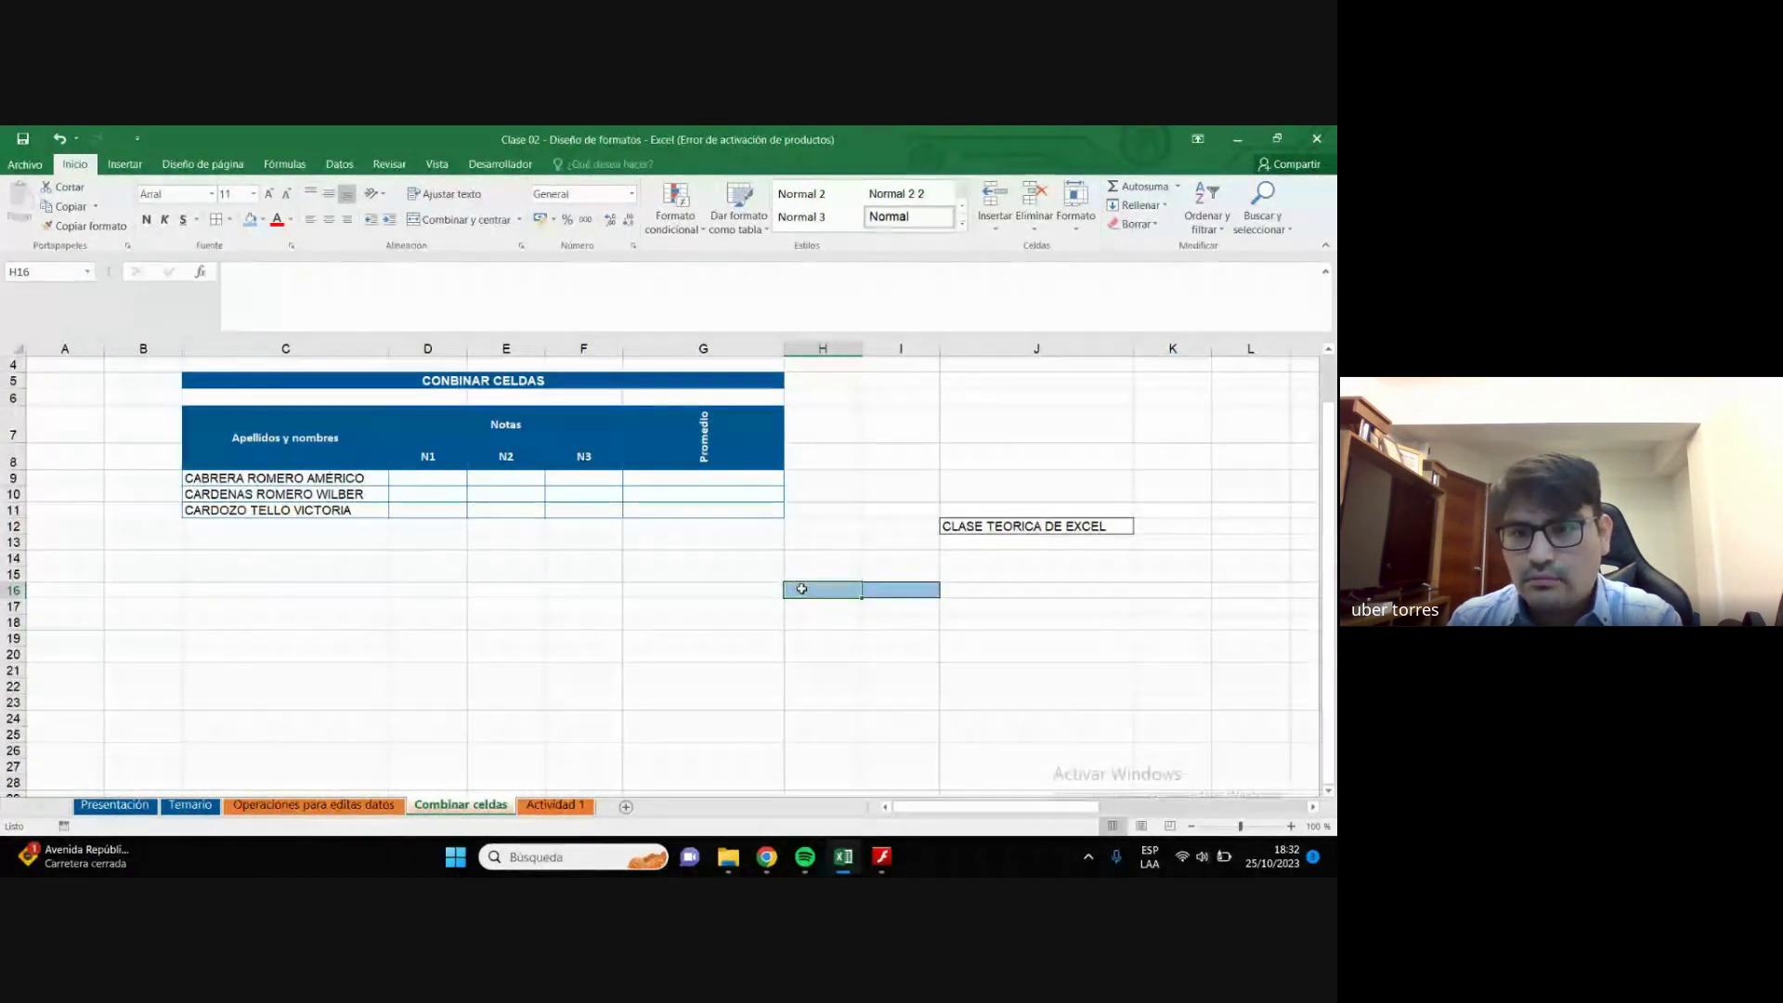
Merge and centre H16:I16, then bring the Google Meet call to the front.
drag(838, 589, 885, 589)
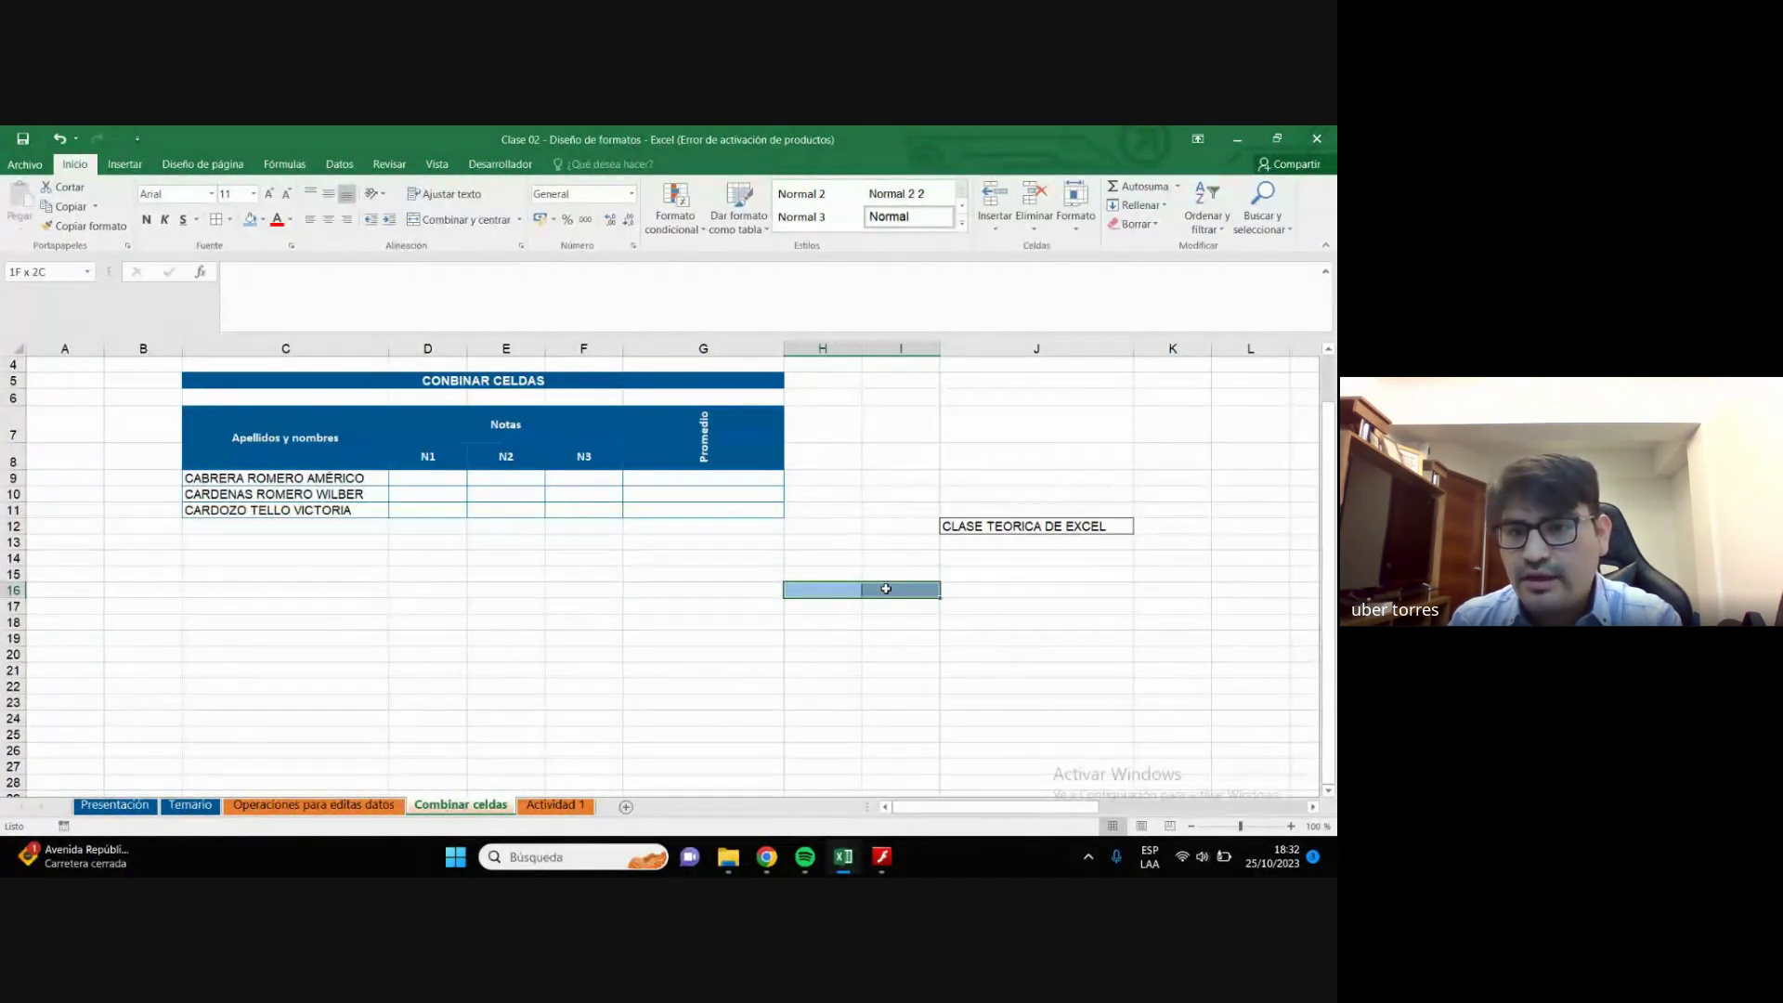
click(875, 640)
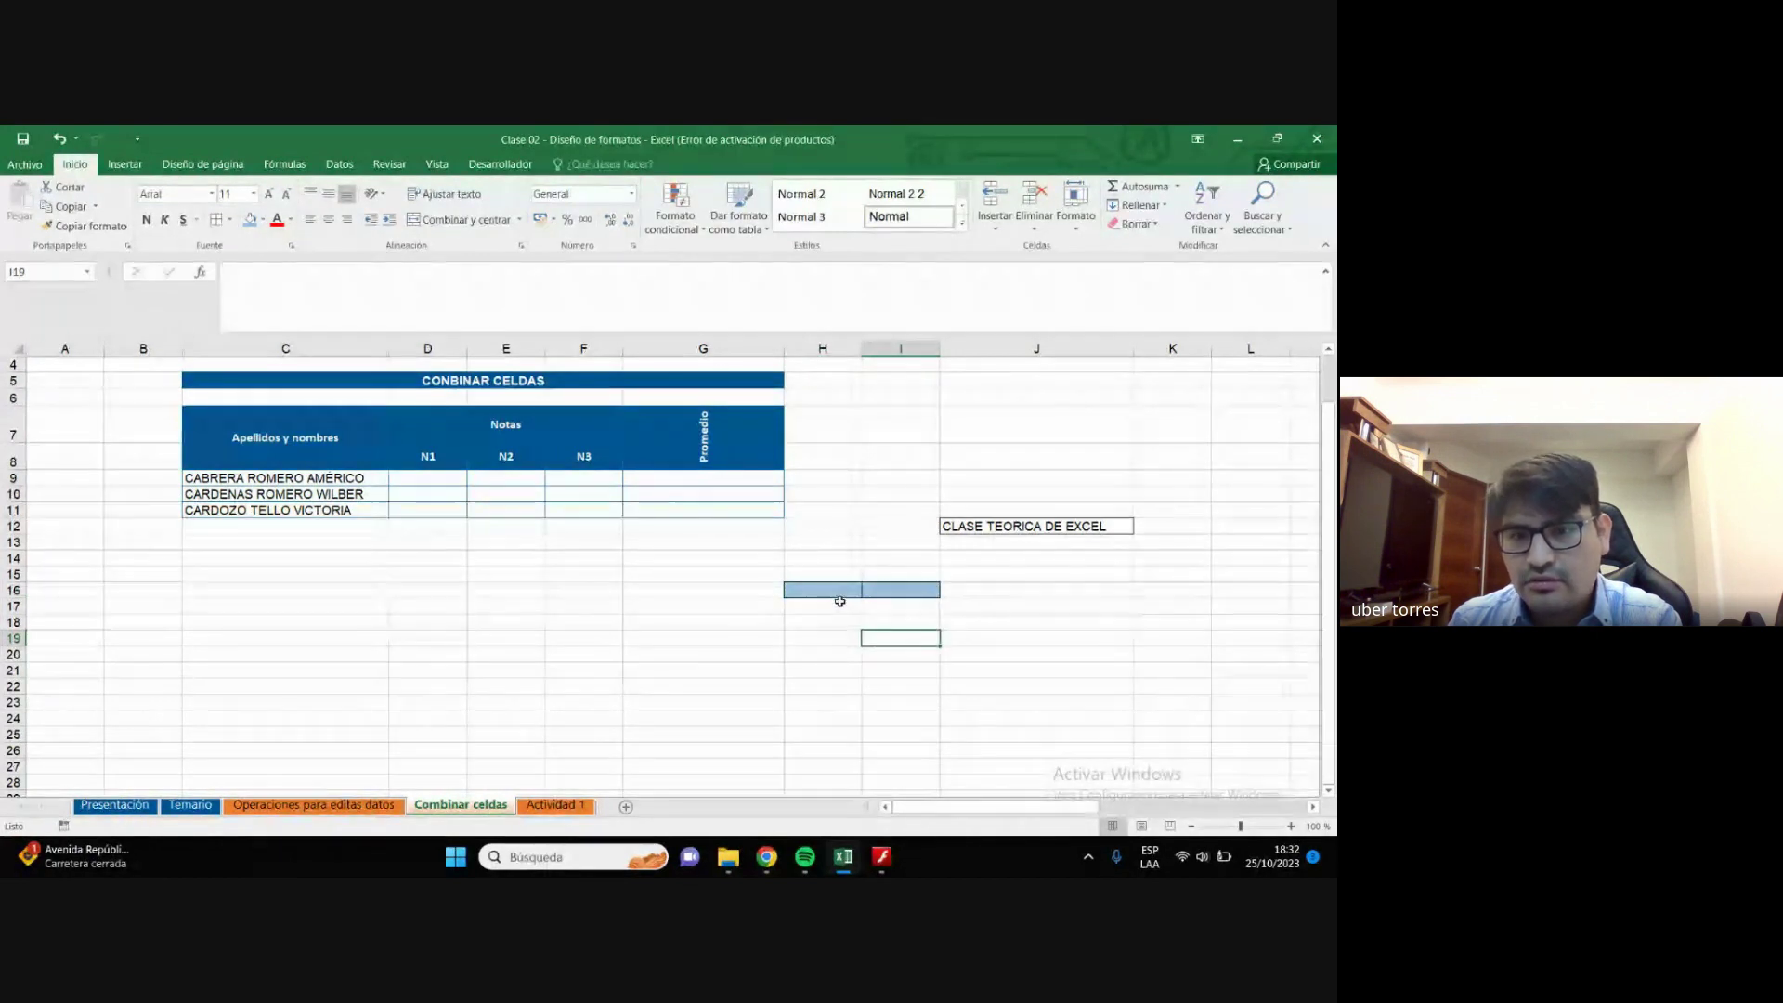
drag(827, 588, 887, 589)
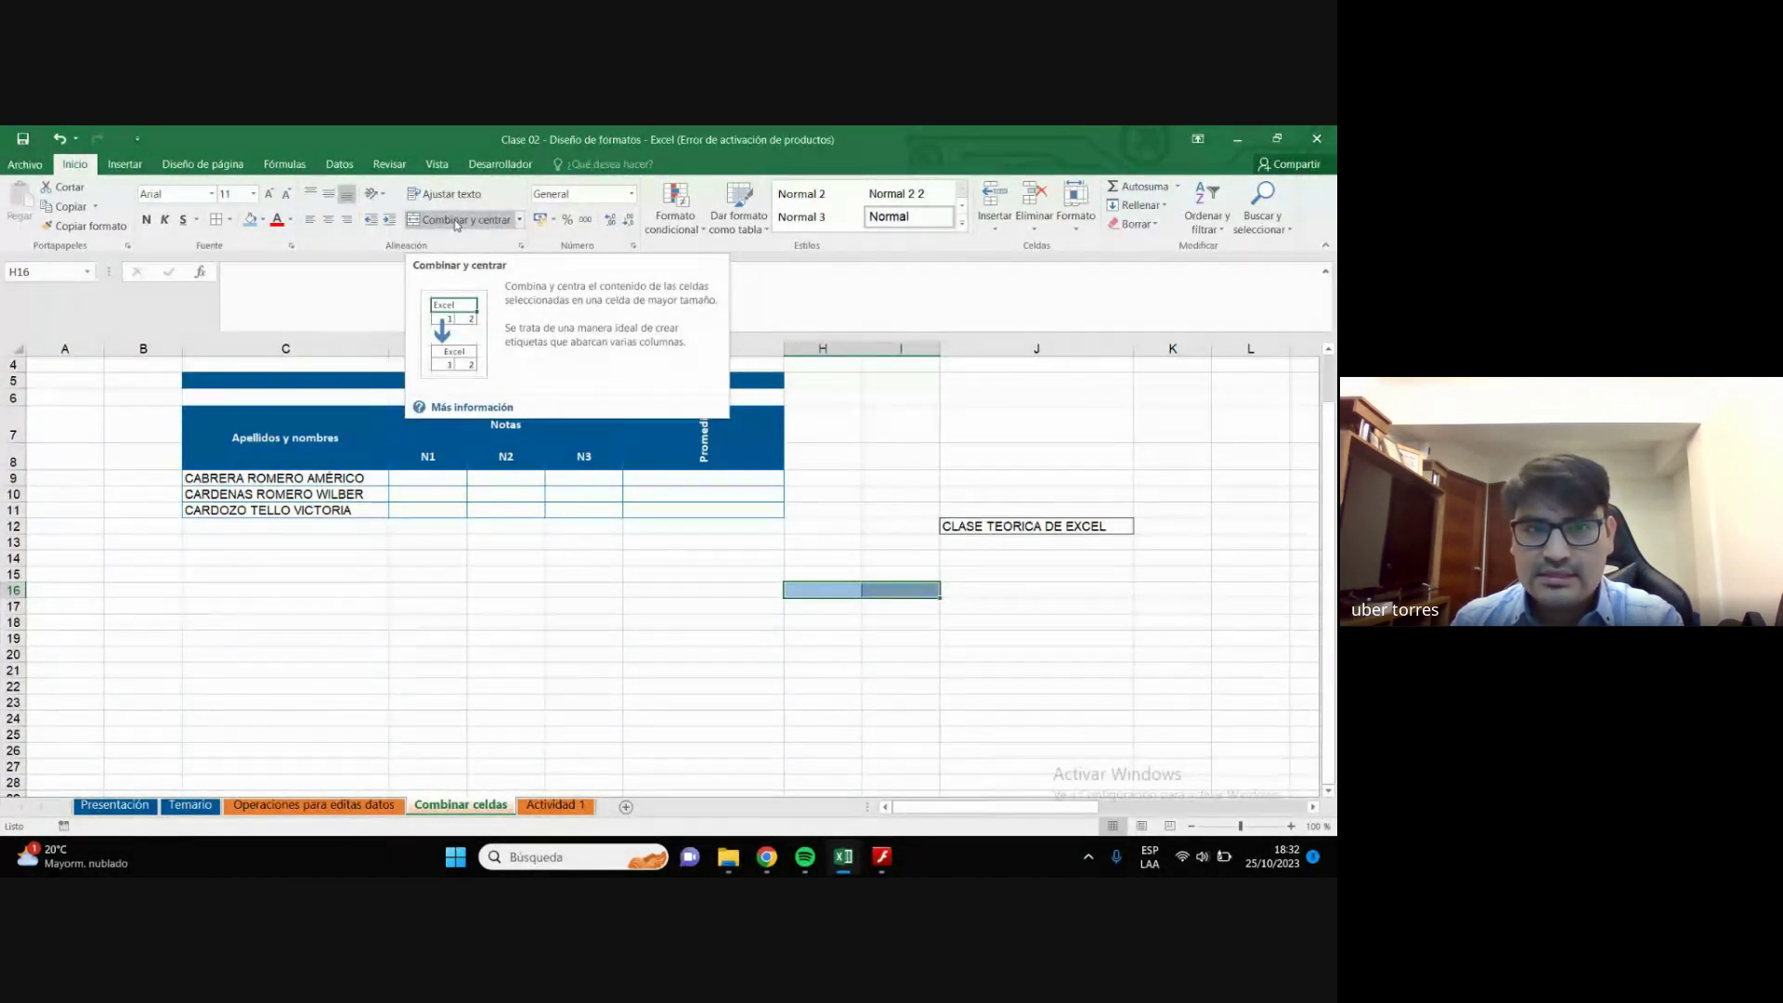
click(456, 224)
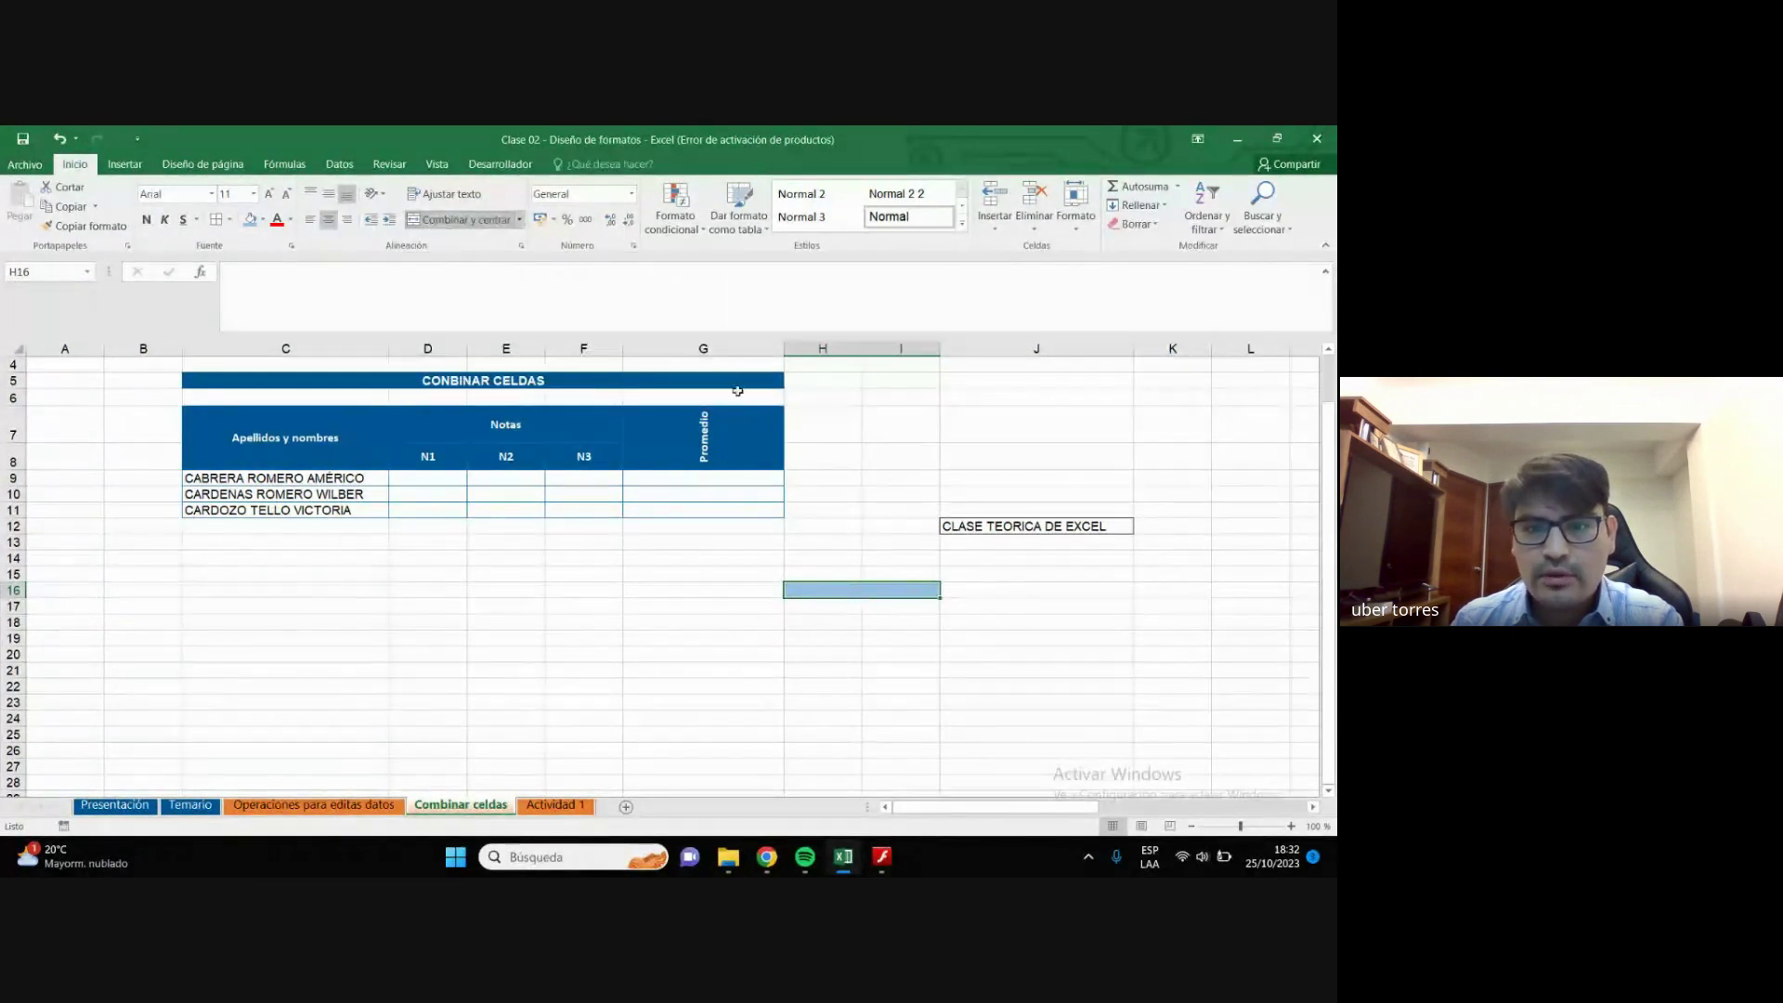
key(Down)
key(Down)
key(Down)
key(Down)
key(Down)
key(Down)
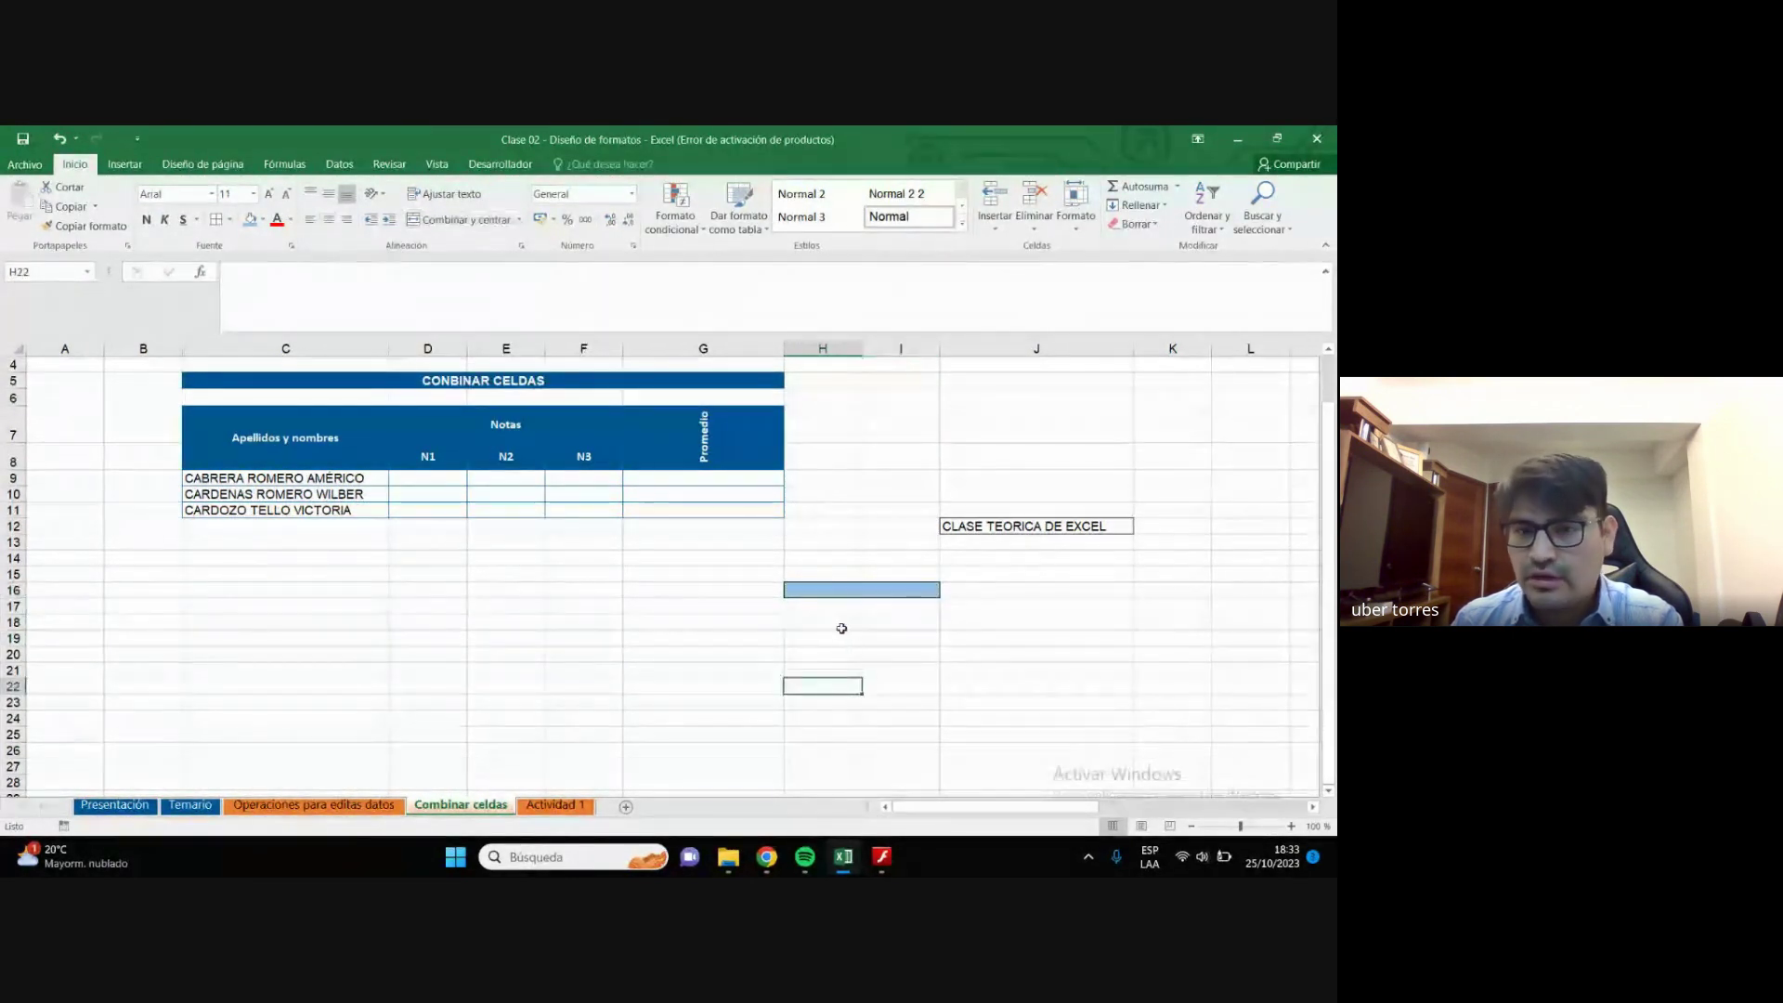
click(849, 589)
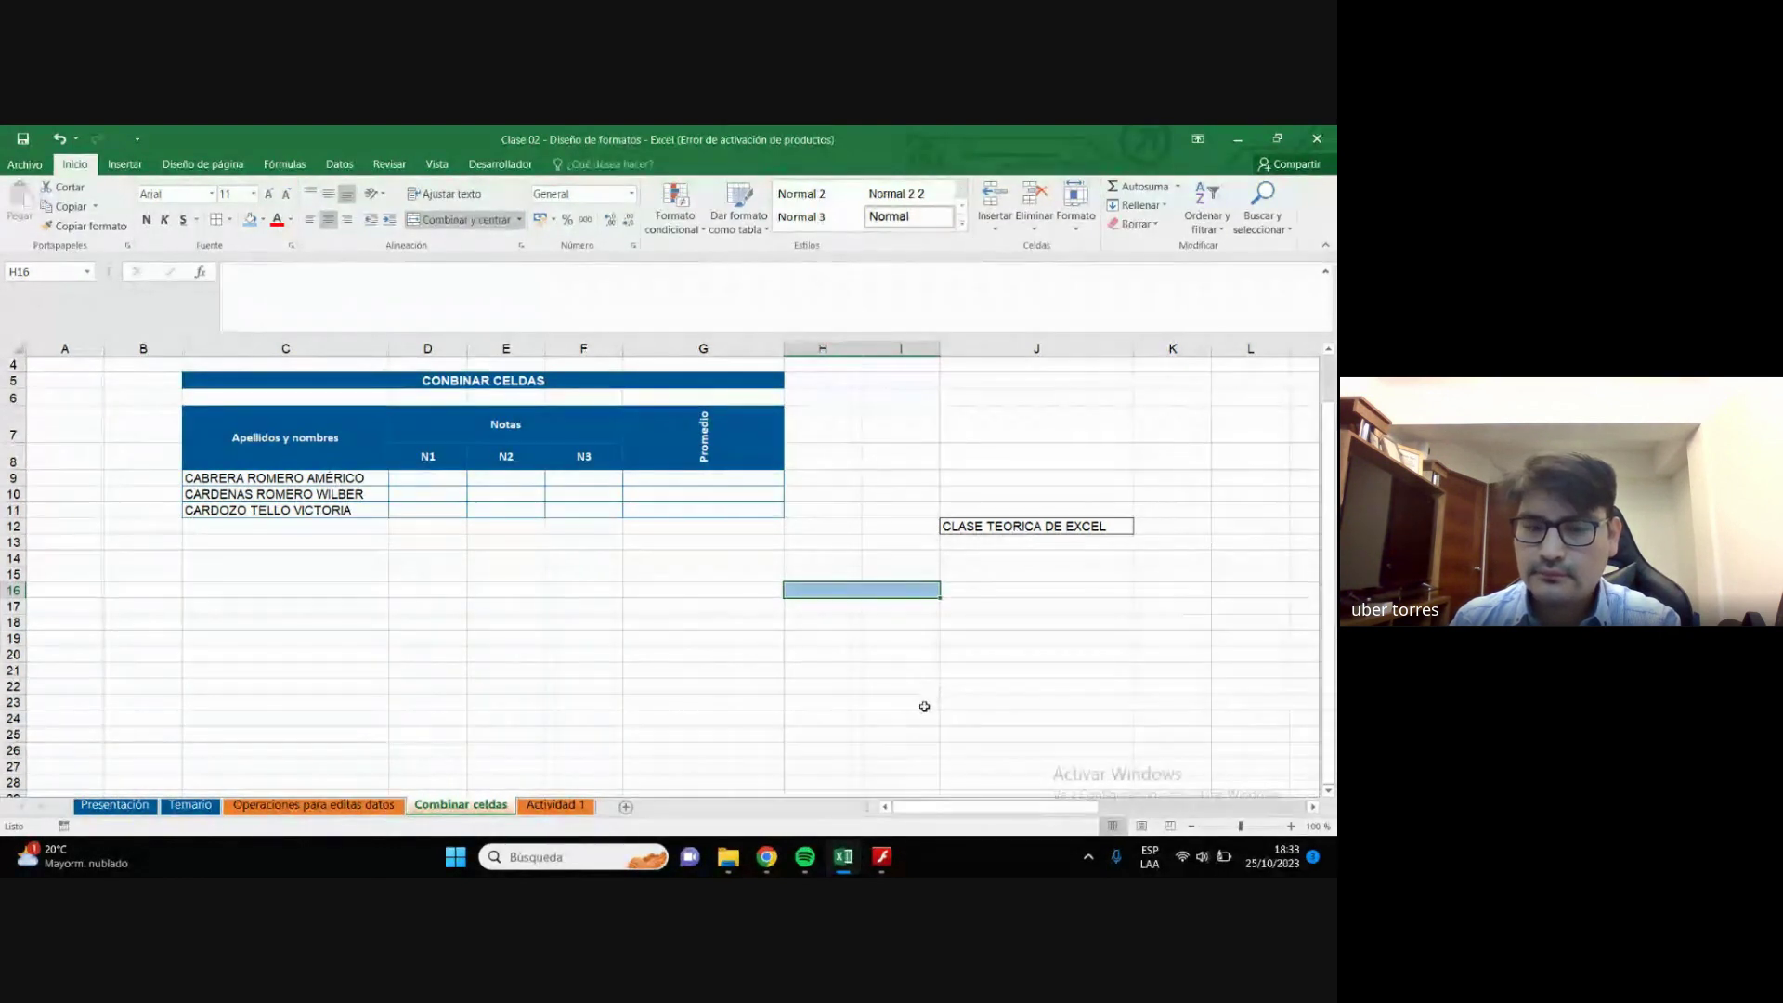
click(944, 613)
click(882, 592)
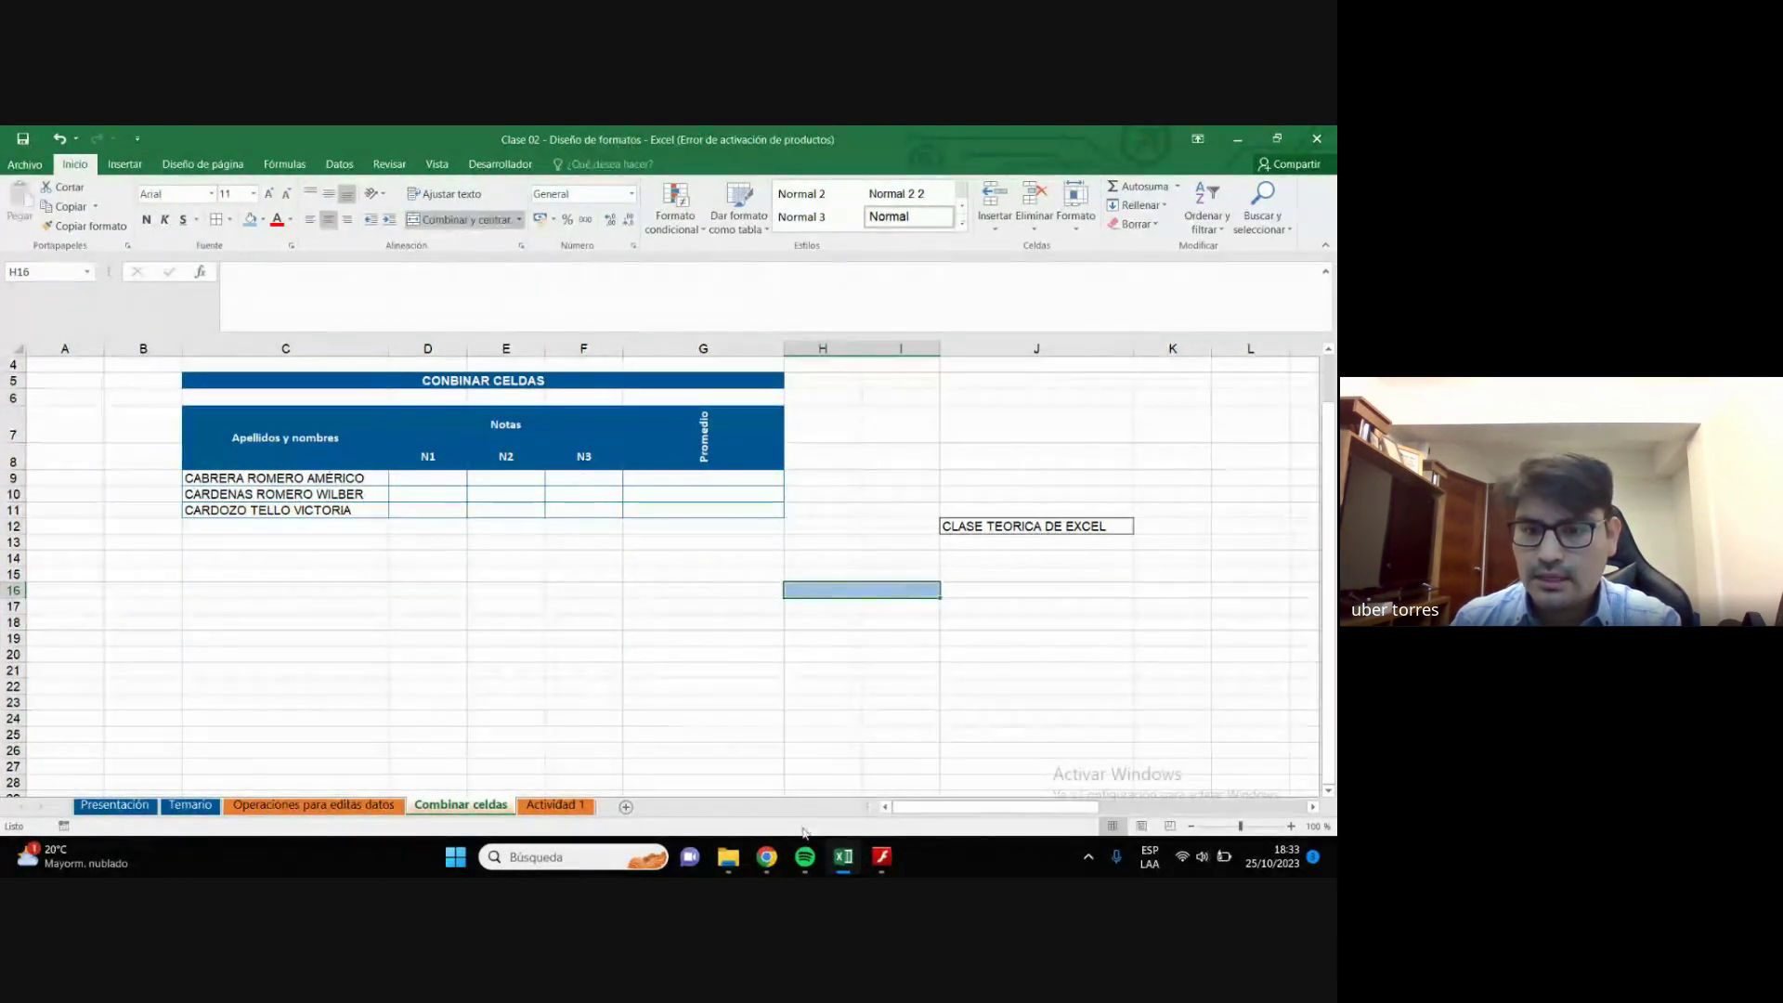
click(764, 859)
click(657, 762)
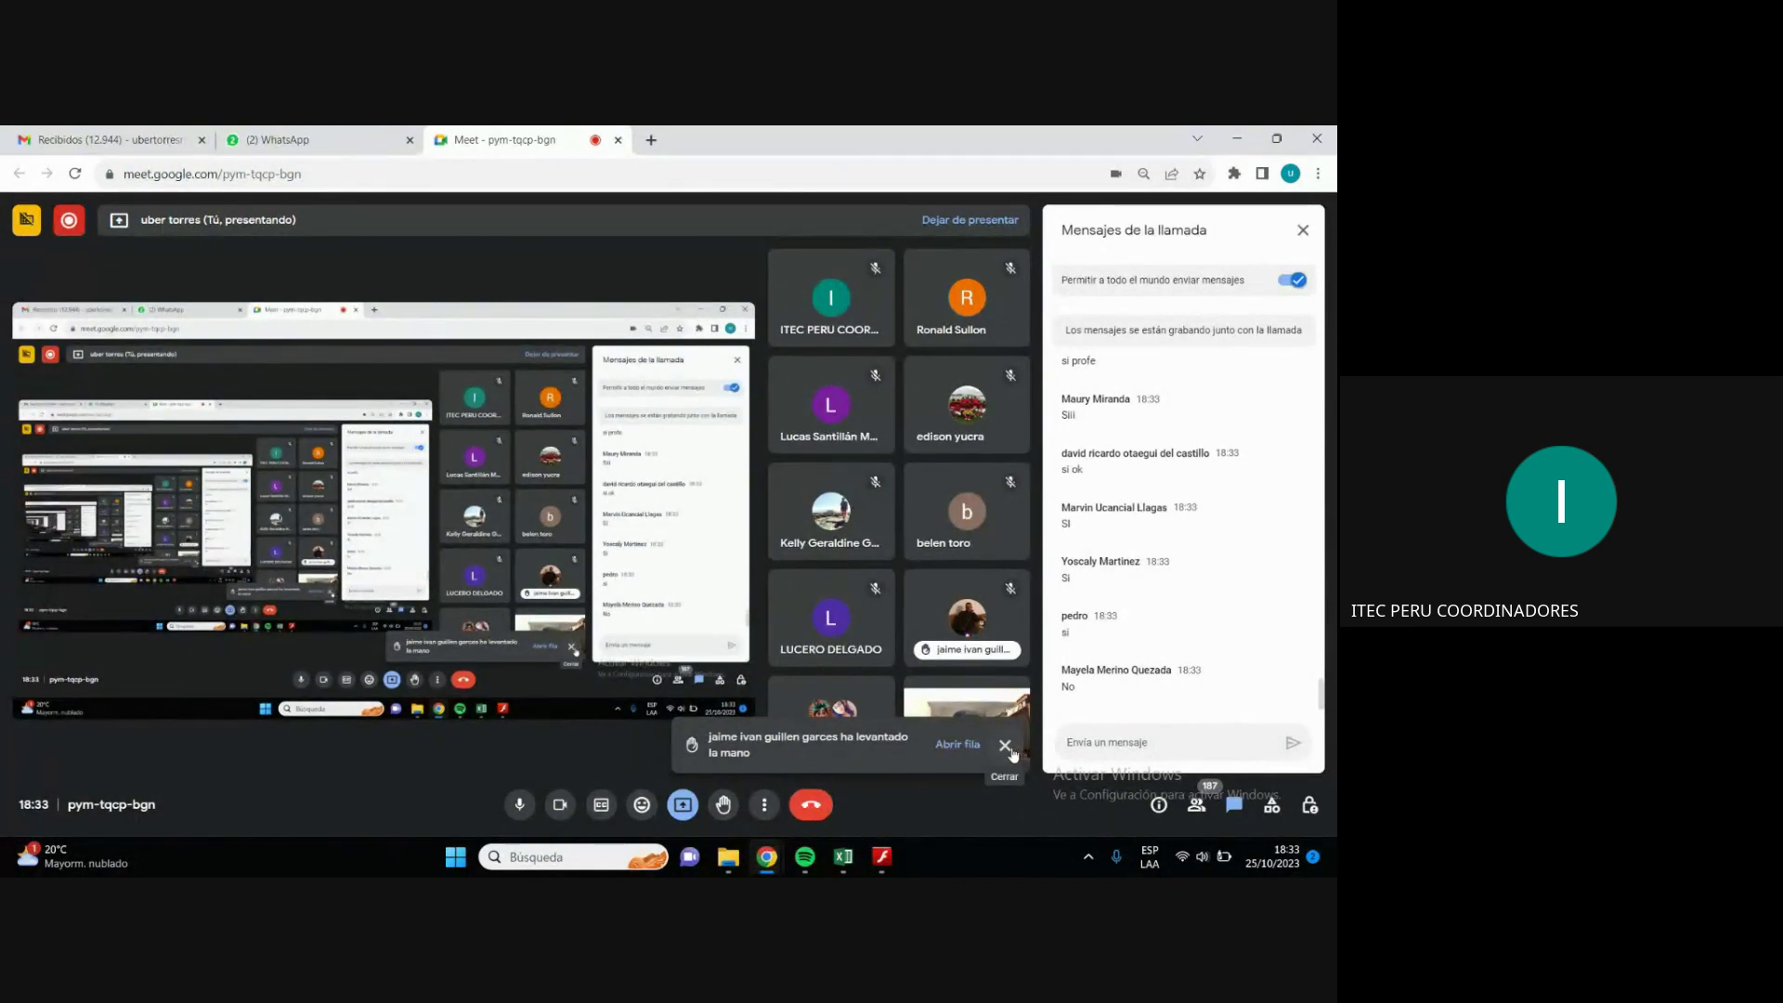
Dismiss the Meet raised-hand notice, scroll through the chat, and minimize the Chrome window.
click(1008, 748)
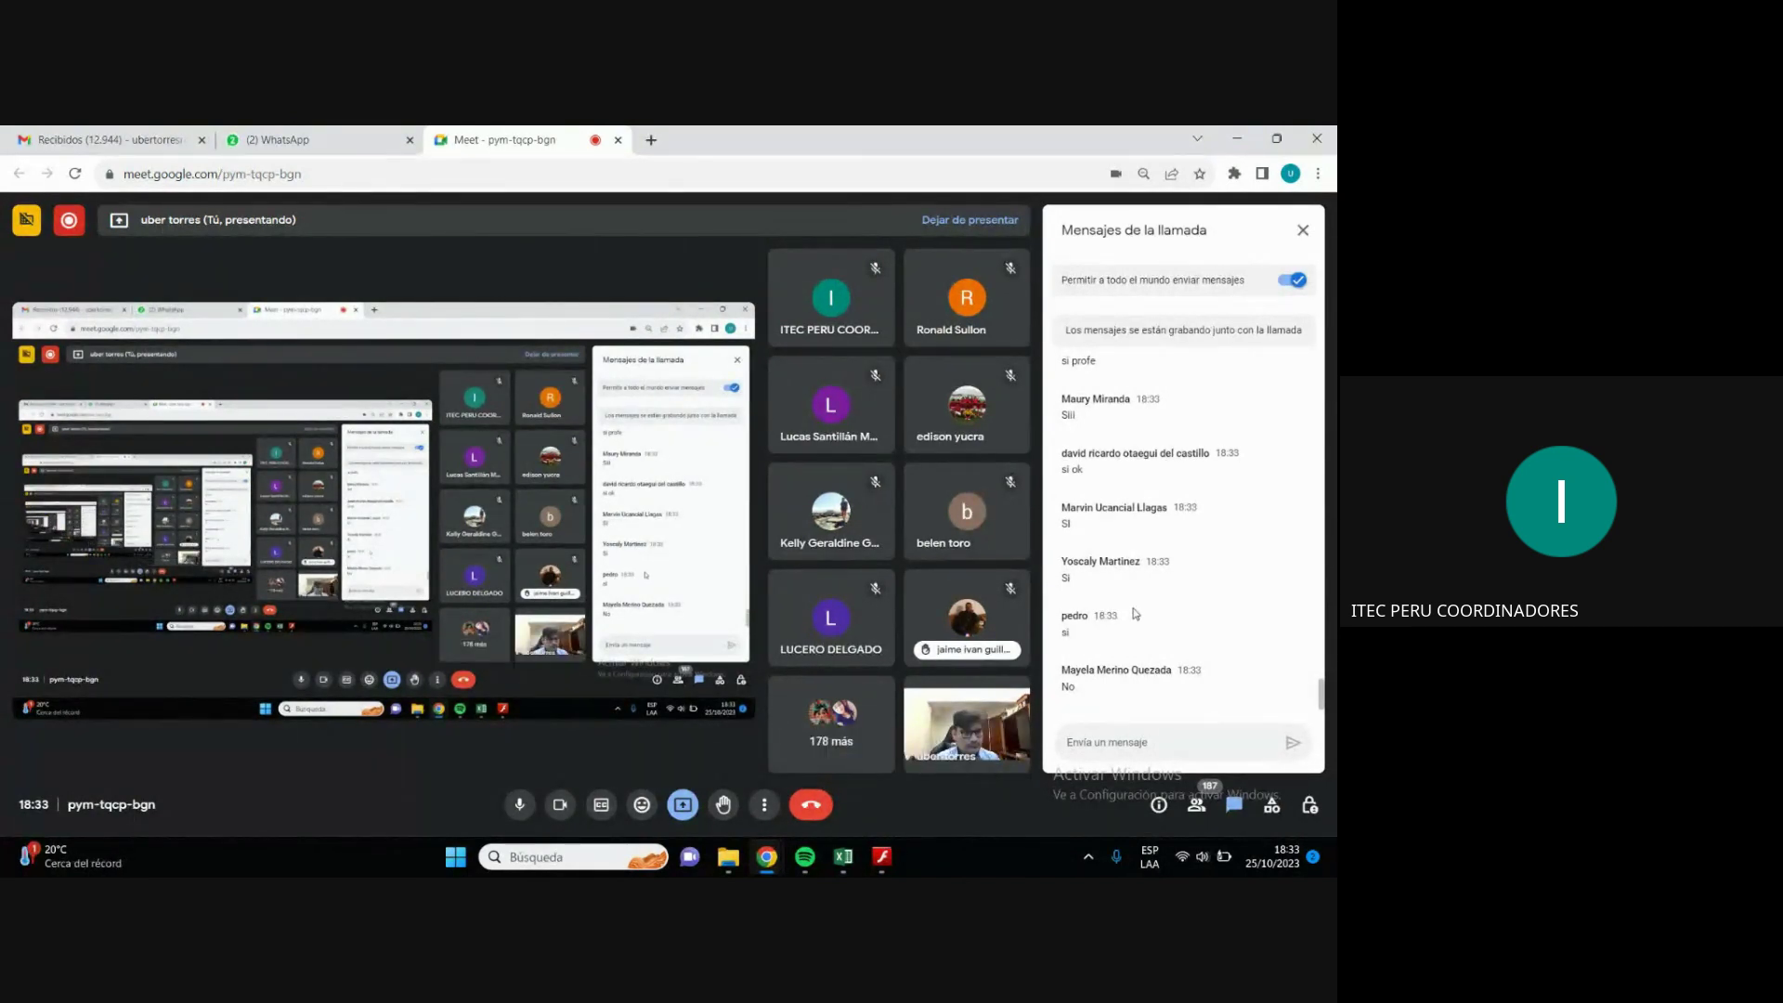
scroll(1135, 613, up, 1)
scroll(1147, 608, up, 1)
scroll(1161, 604, up, 1)
scroll(1172, 602, up, 1)
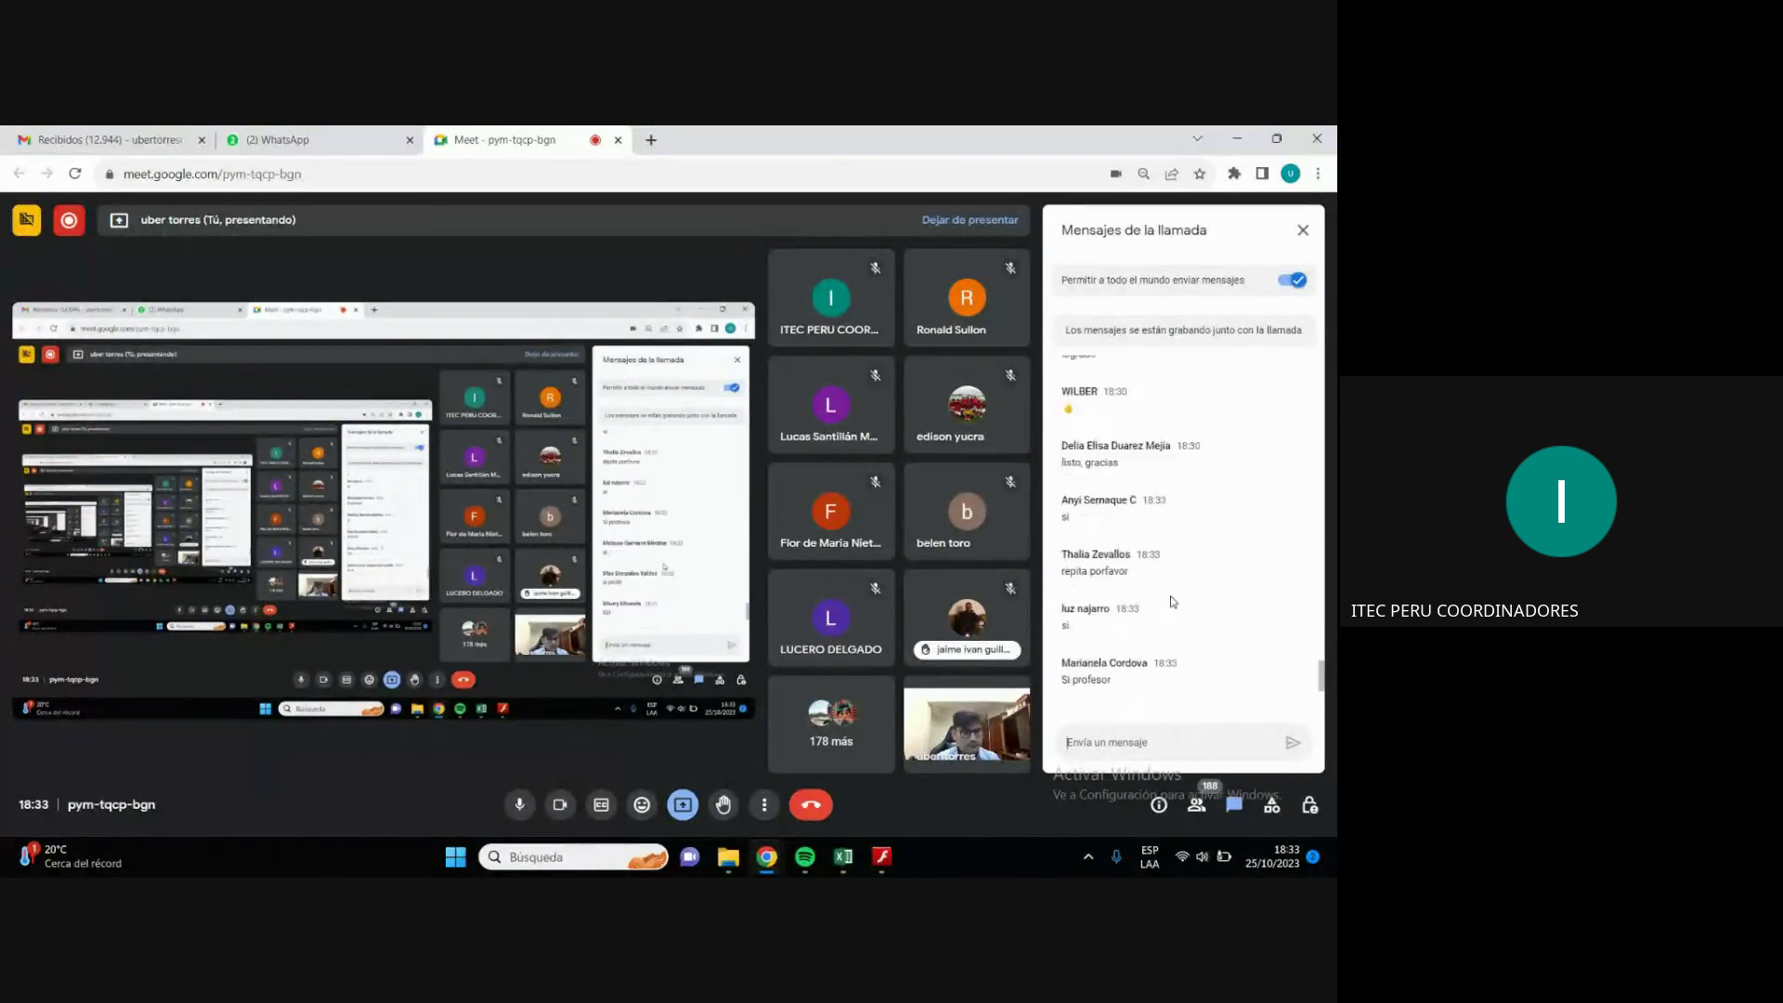
scroll(1169, 602, down, 2)
scroll(1165, 603, down, 2)
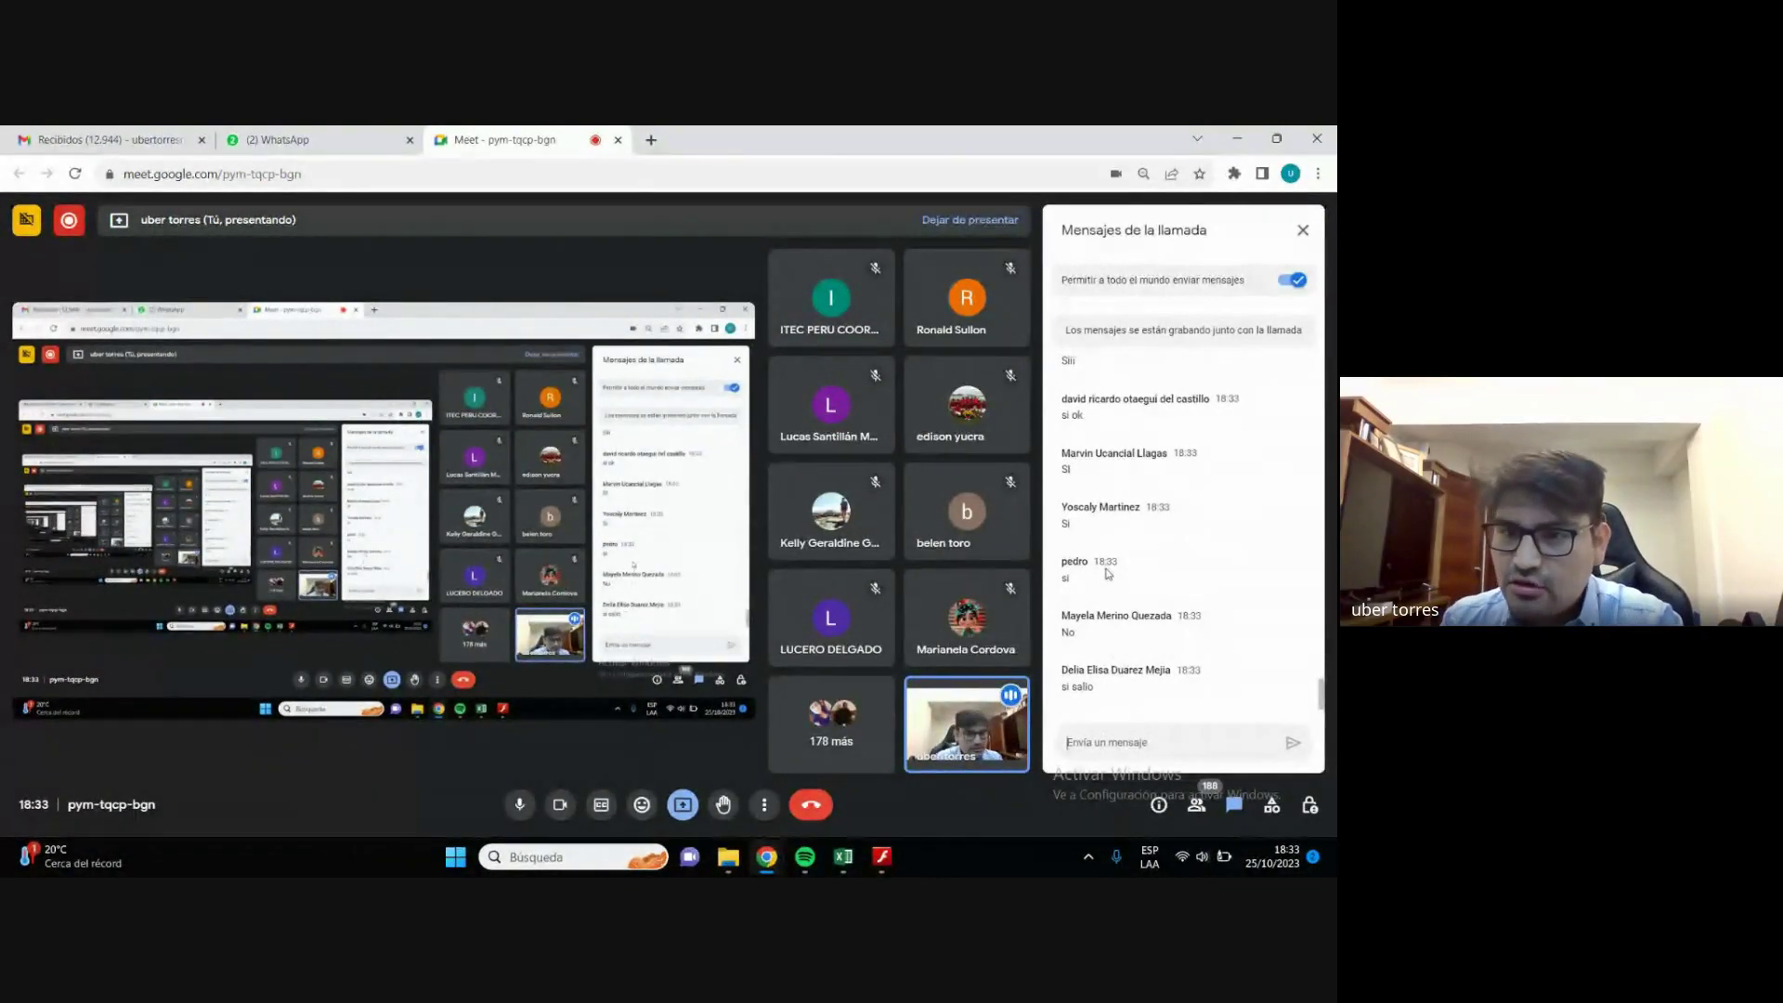
click(1237, 138)
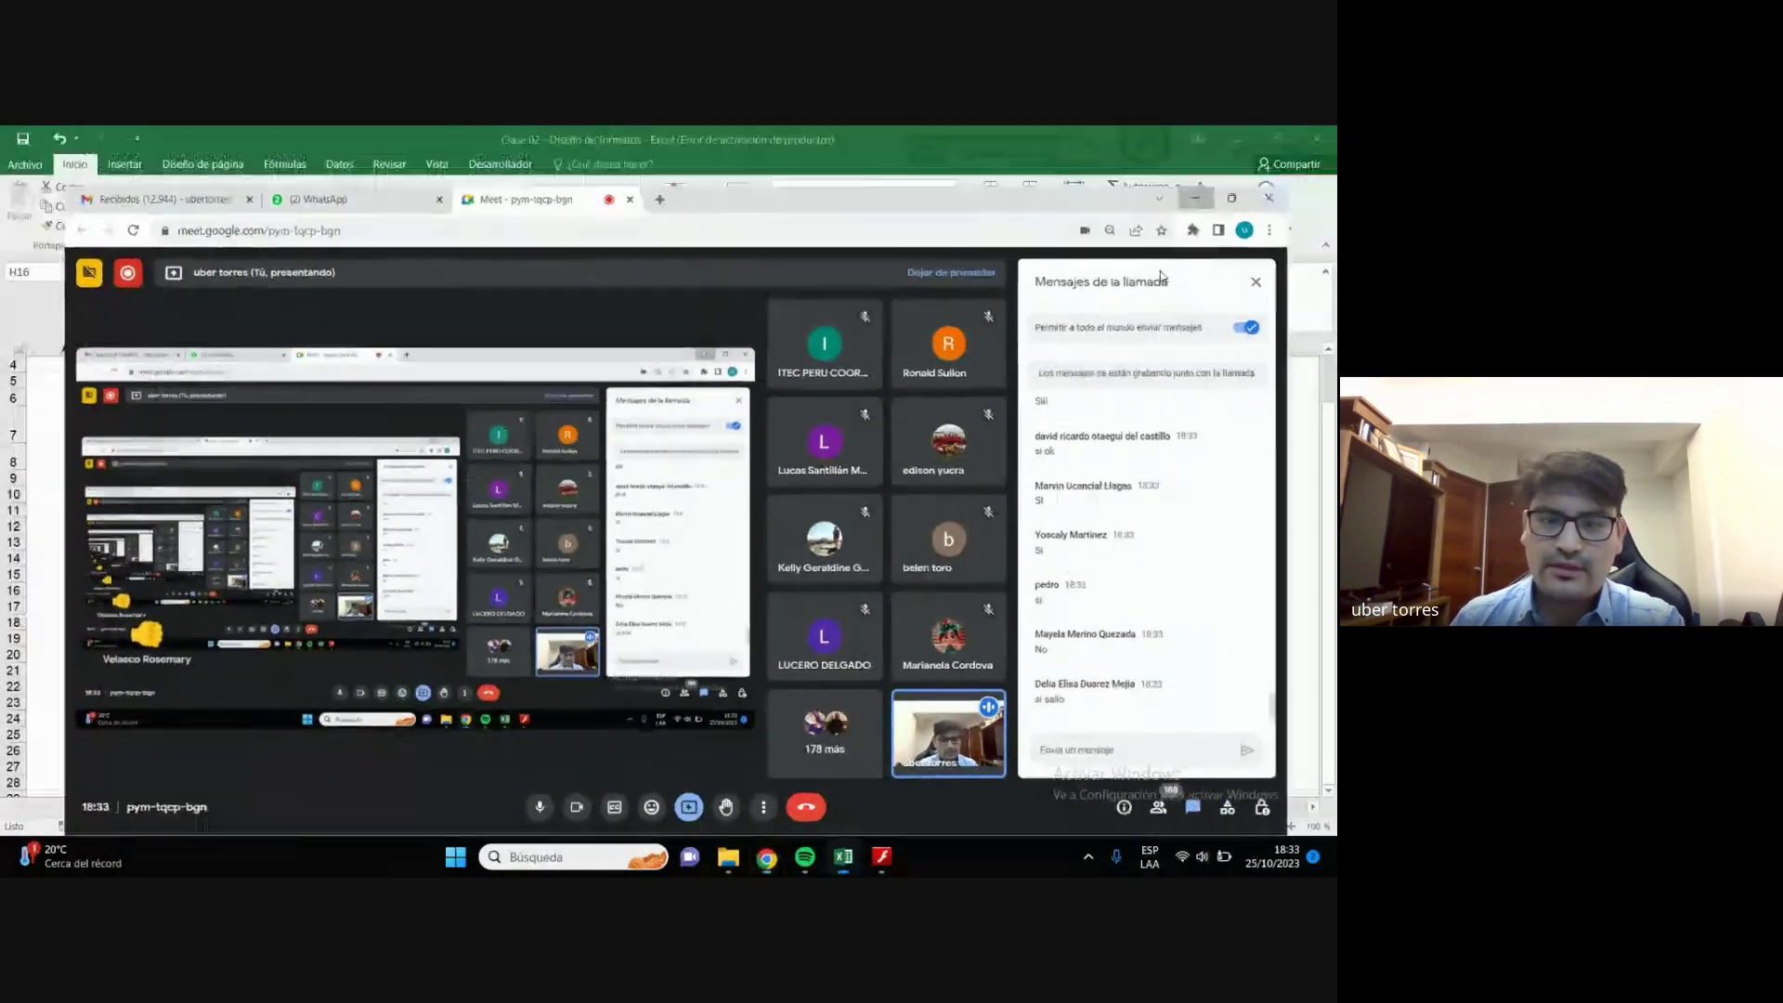
Fill cells H19 and I19 light blue.
click(827, 606)
click(752, 574)
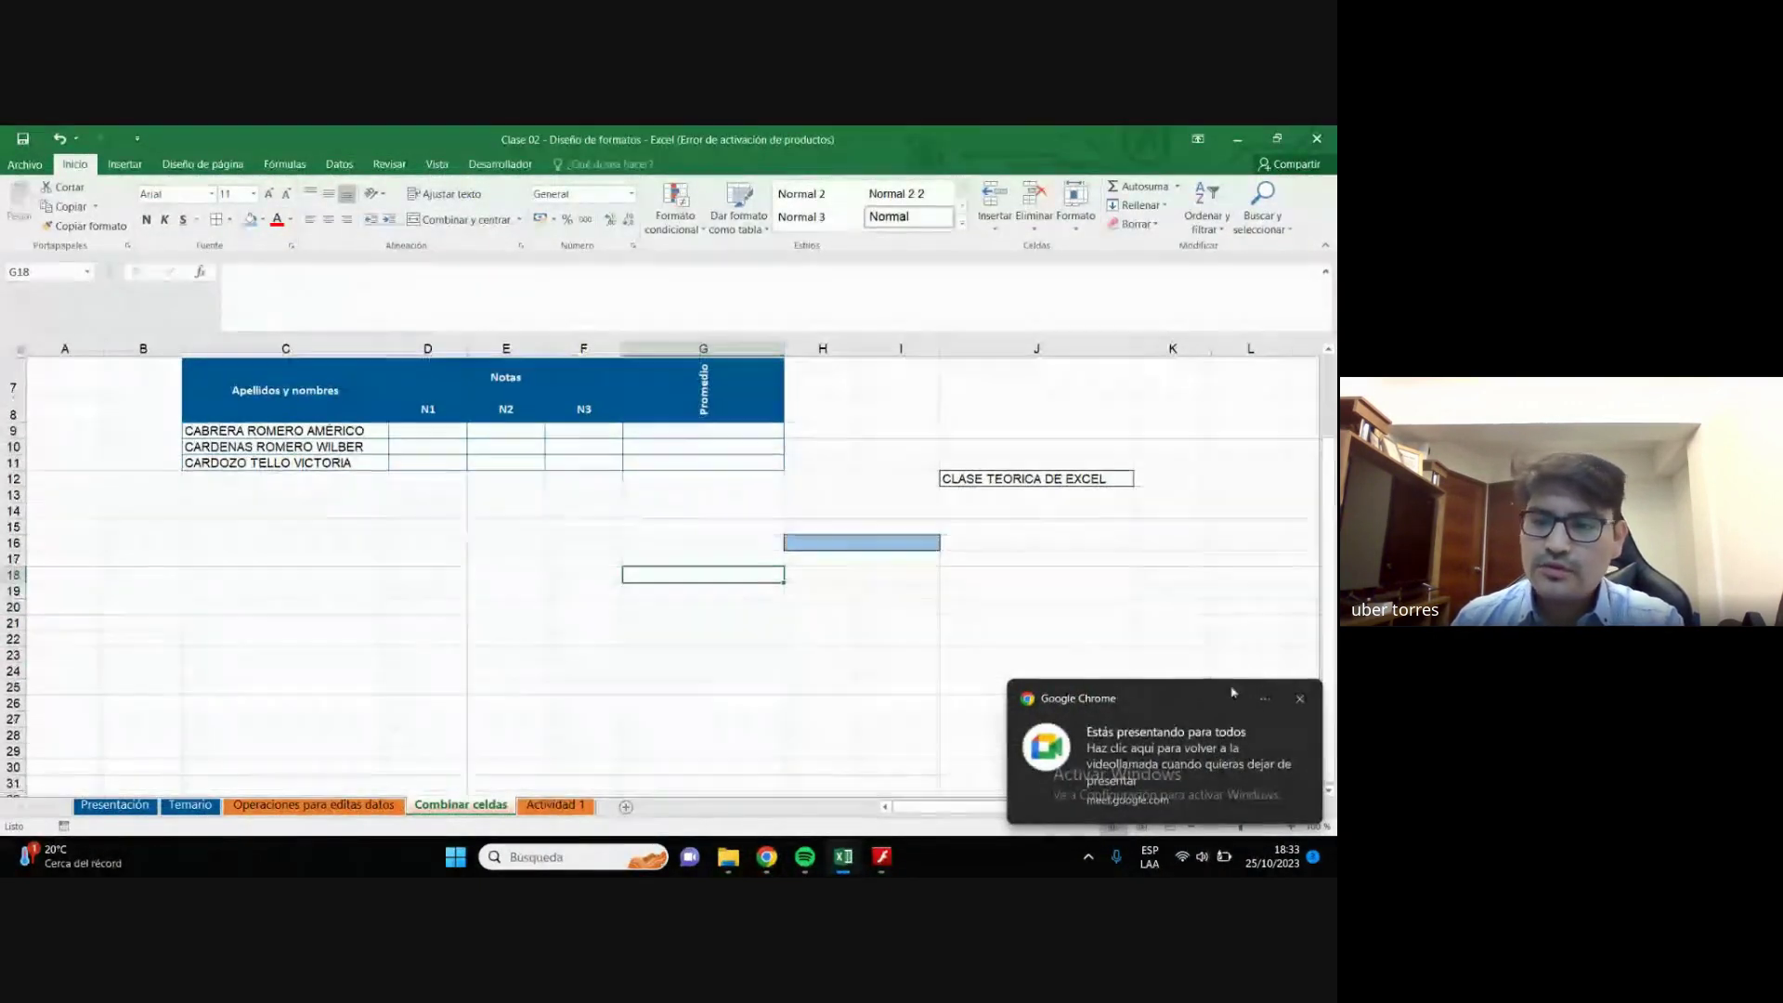
click(847, 570)
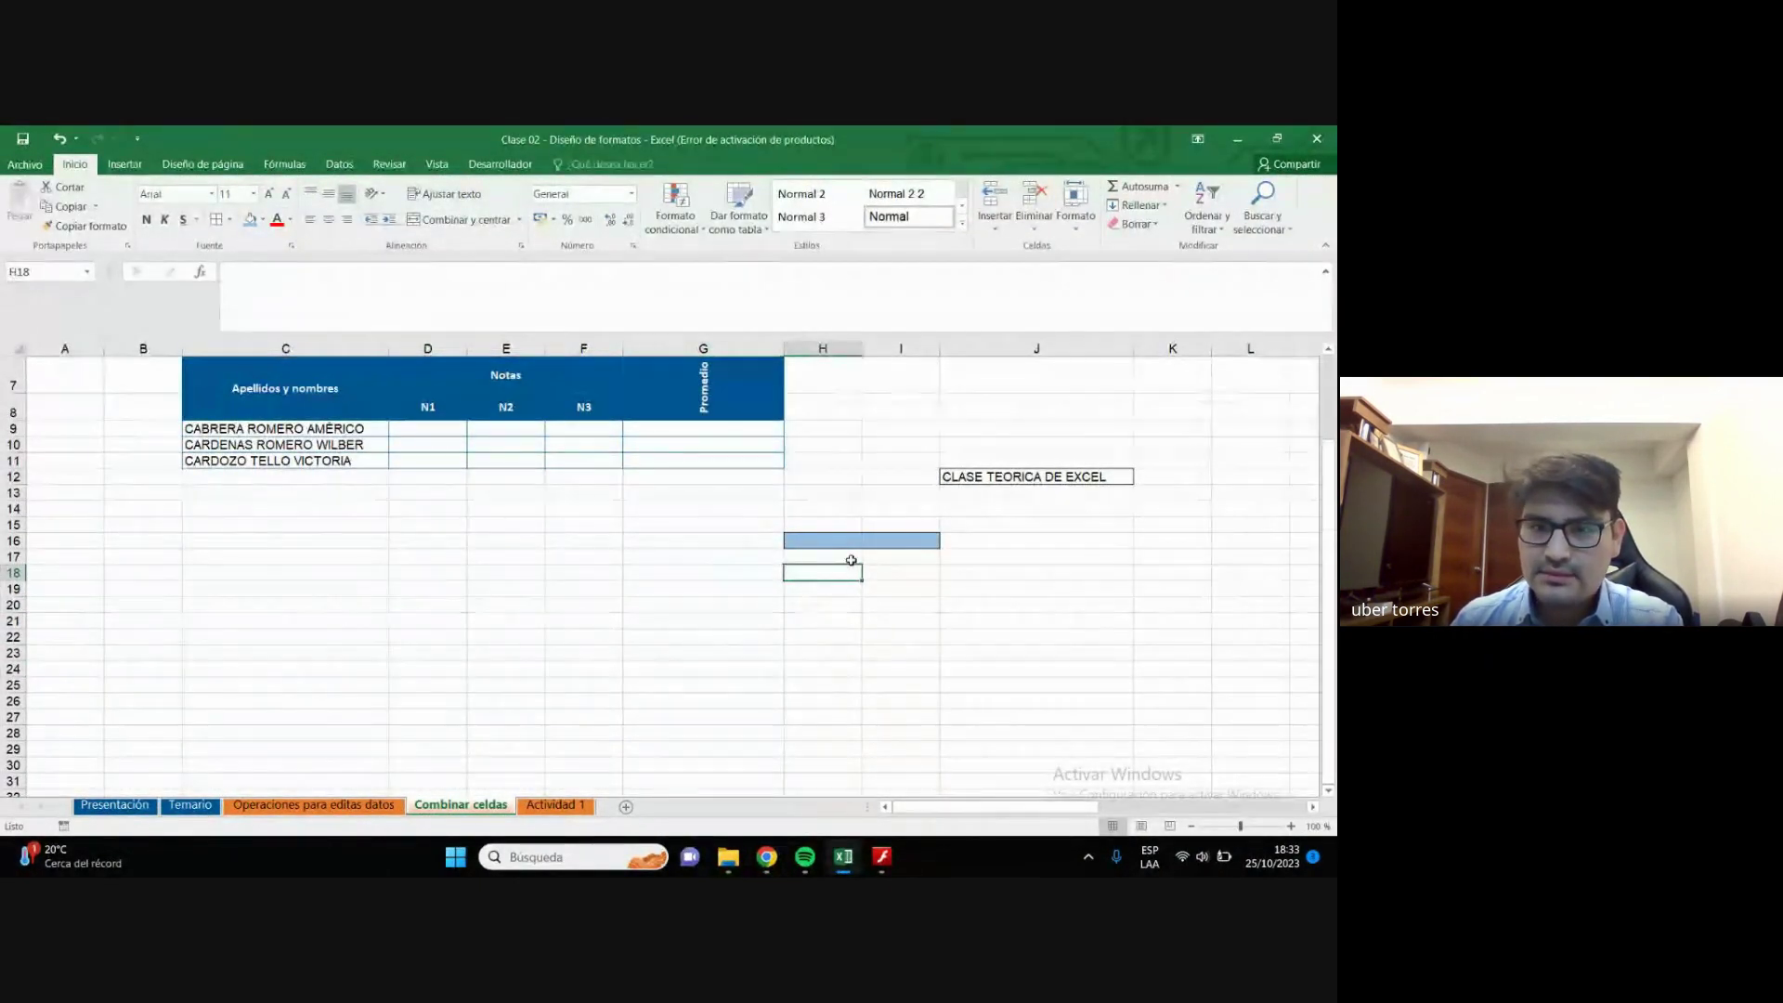
click(827, 607)
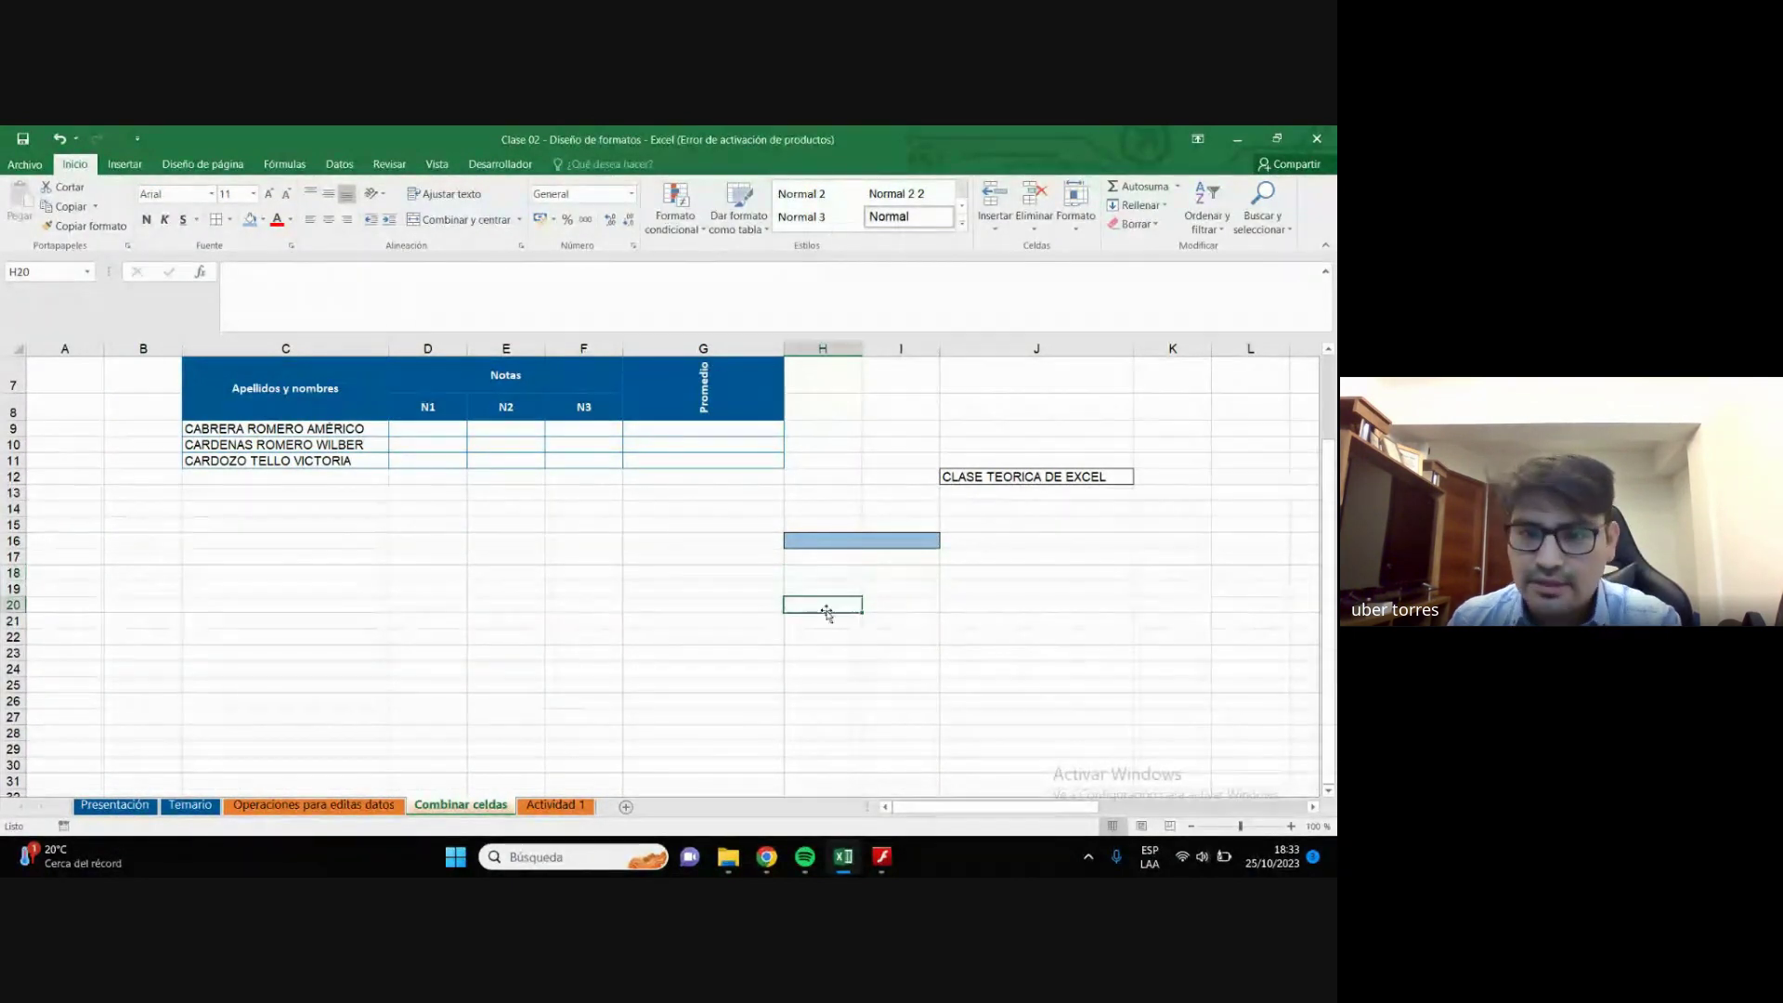
click(249, 219)
click(824, 605)
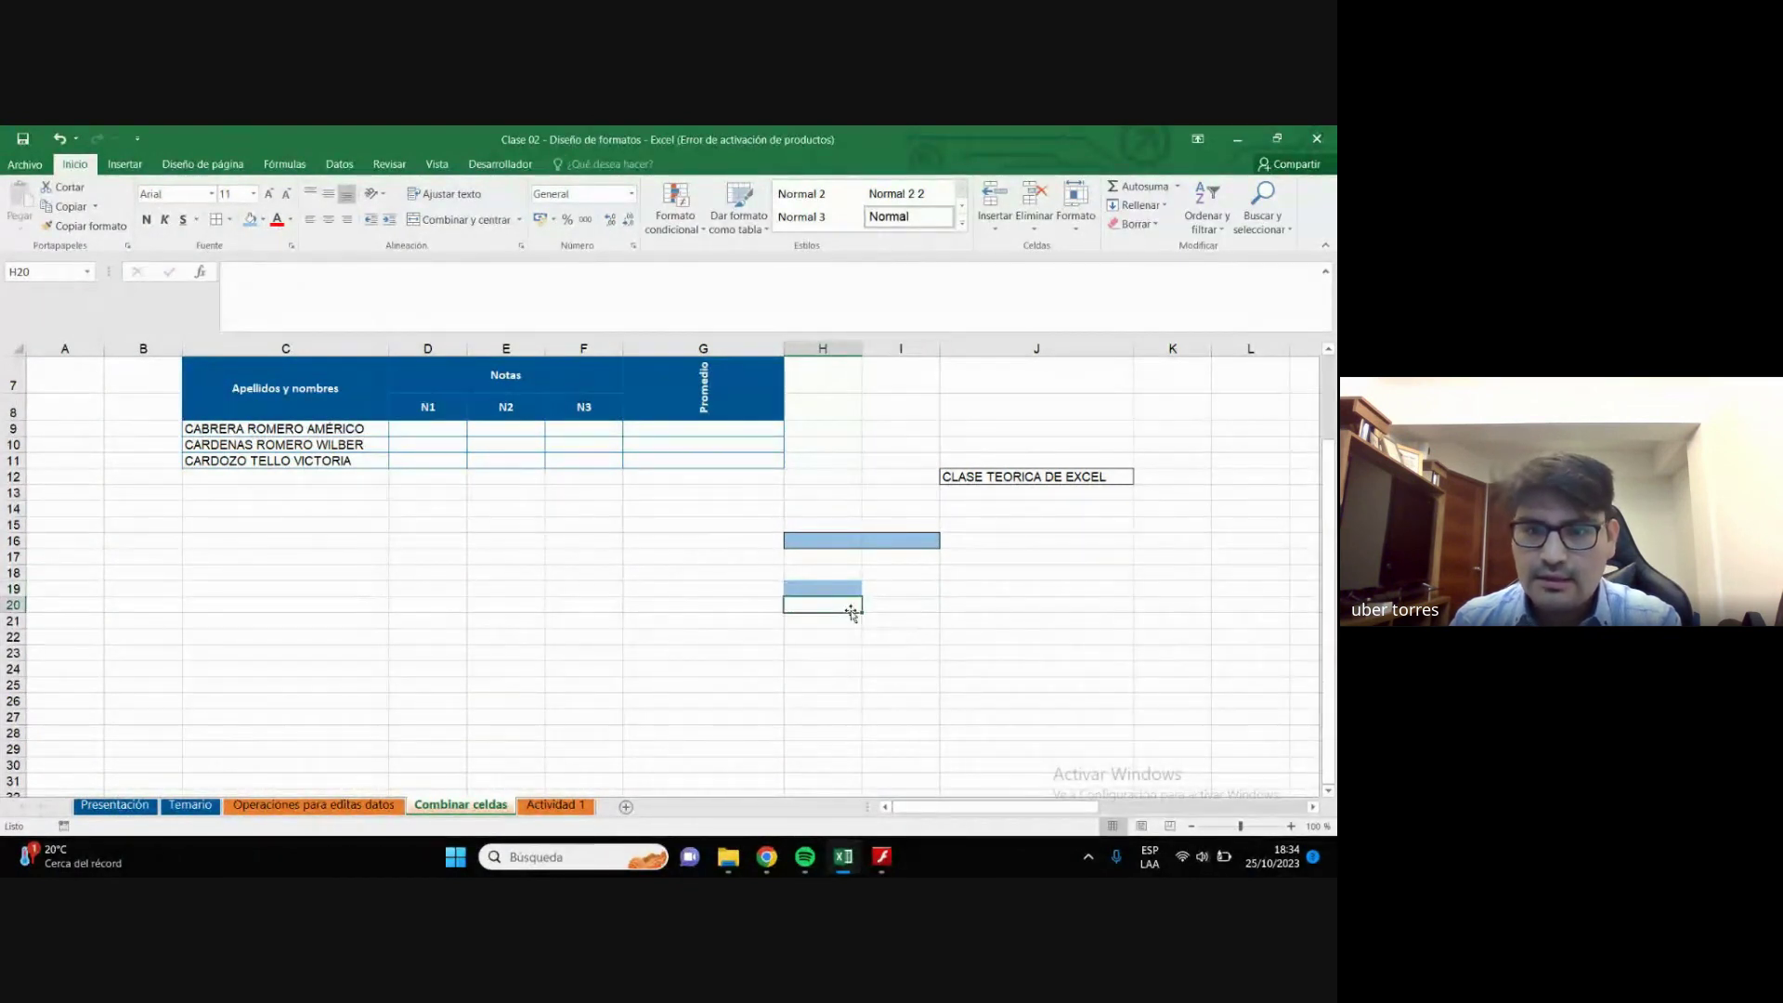
click(900, 589)
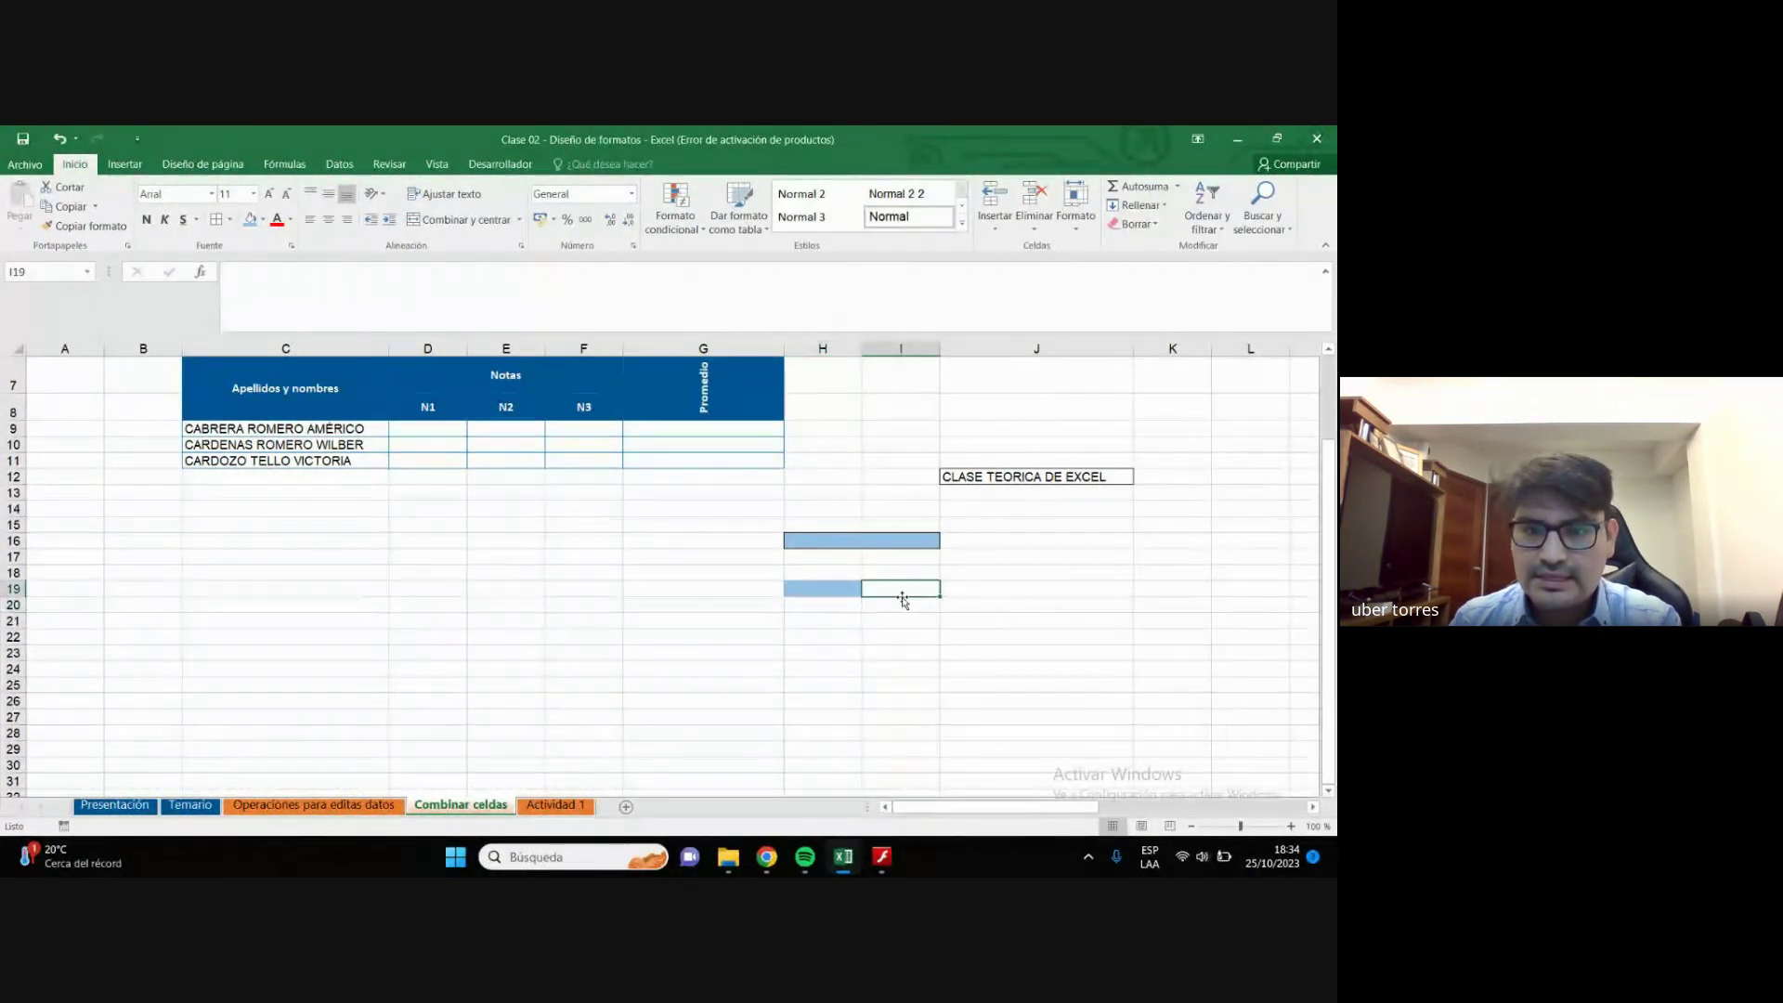
click(249, 219)
Apply All Borders to H19:I19 and check the bordered cells.
drag(808, 588, 903, 589)
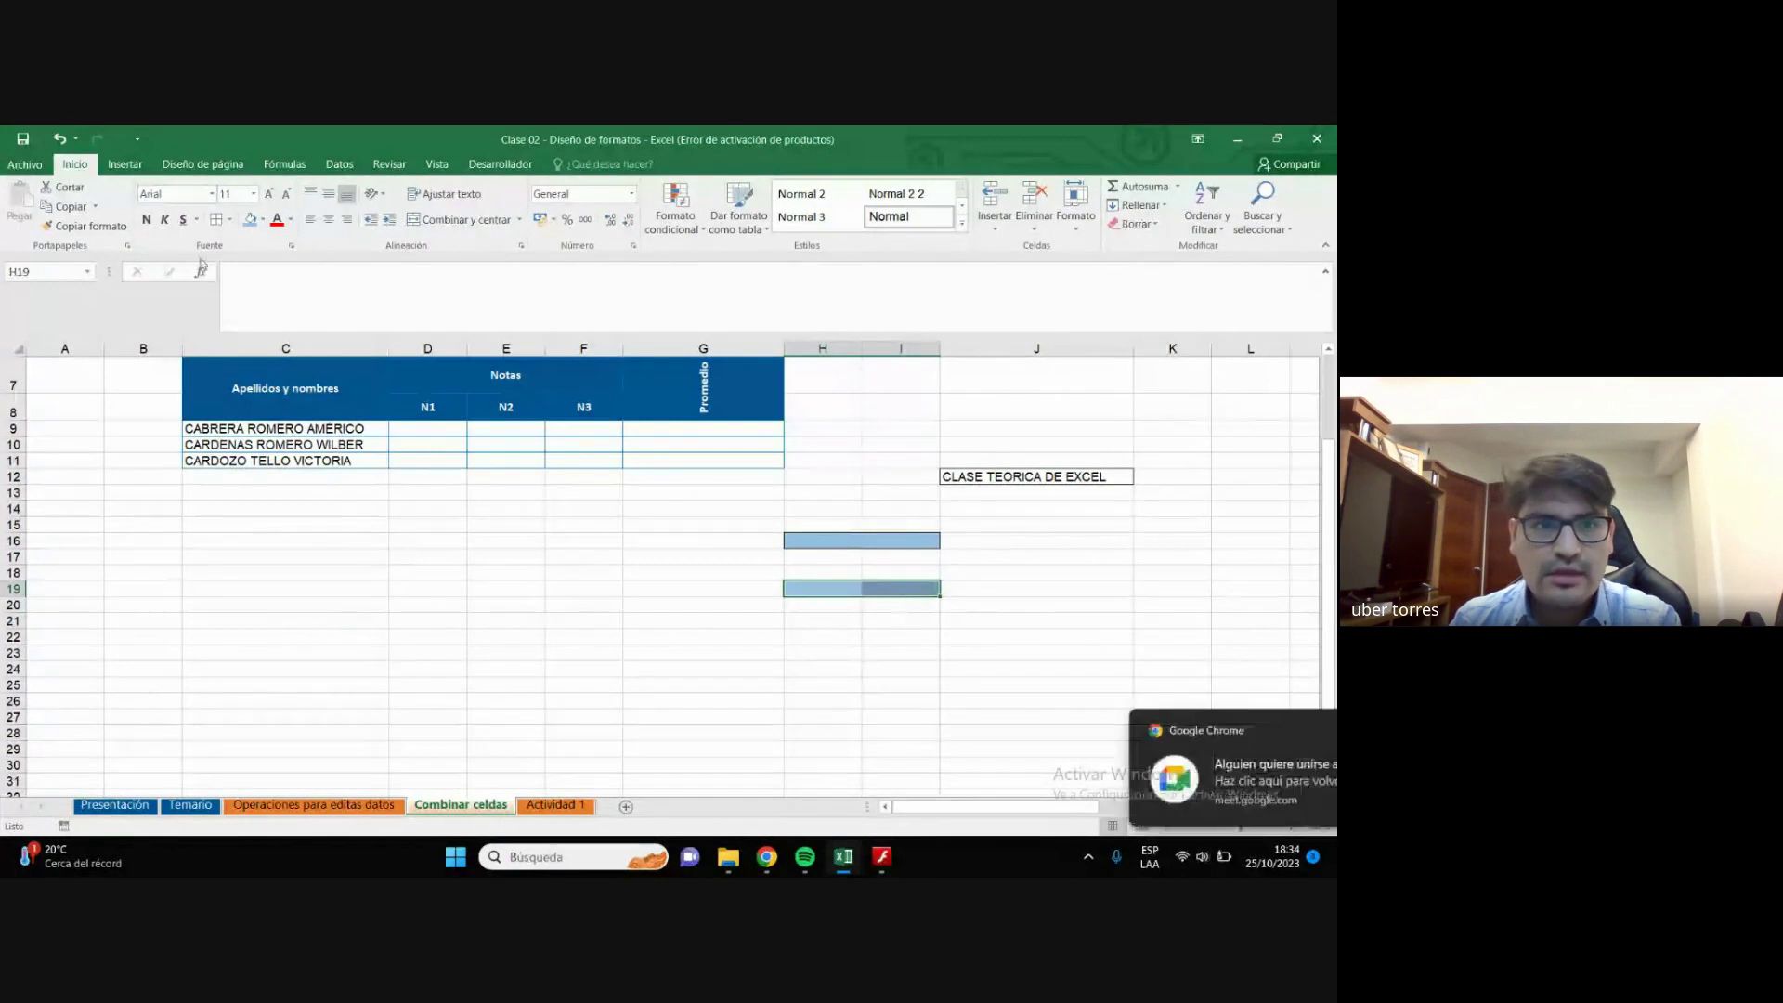
click(215, 223)
click(896, 636)
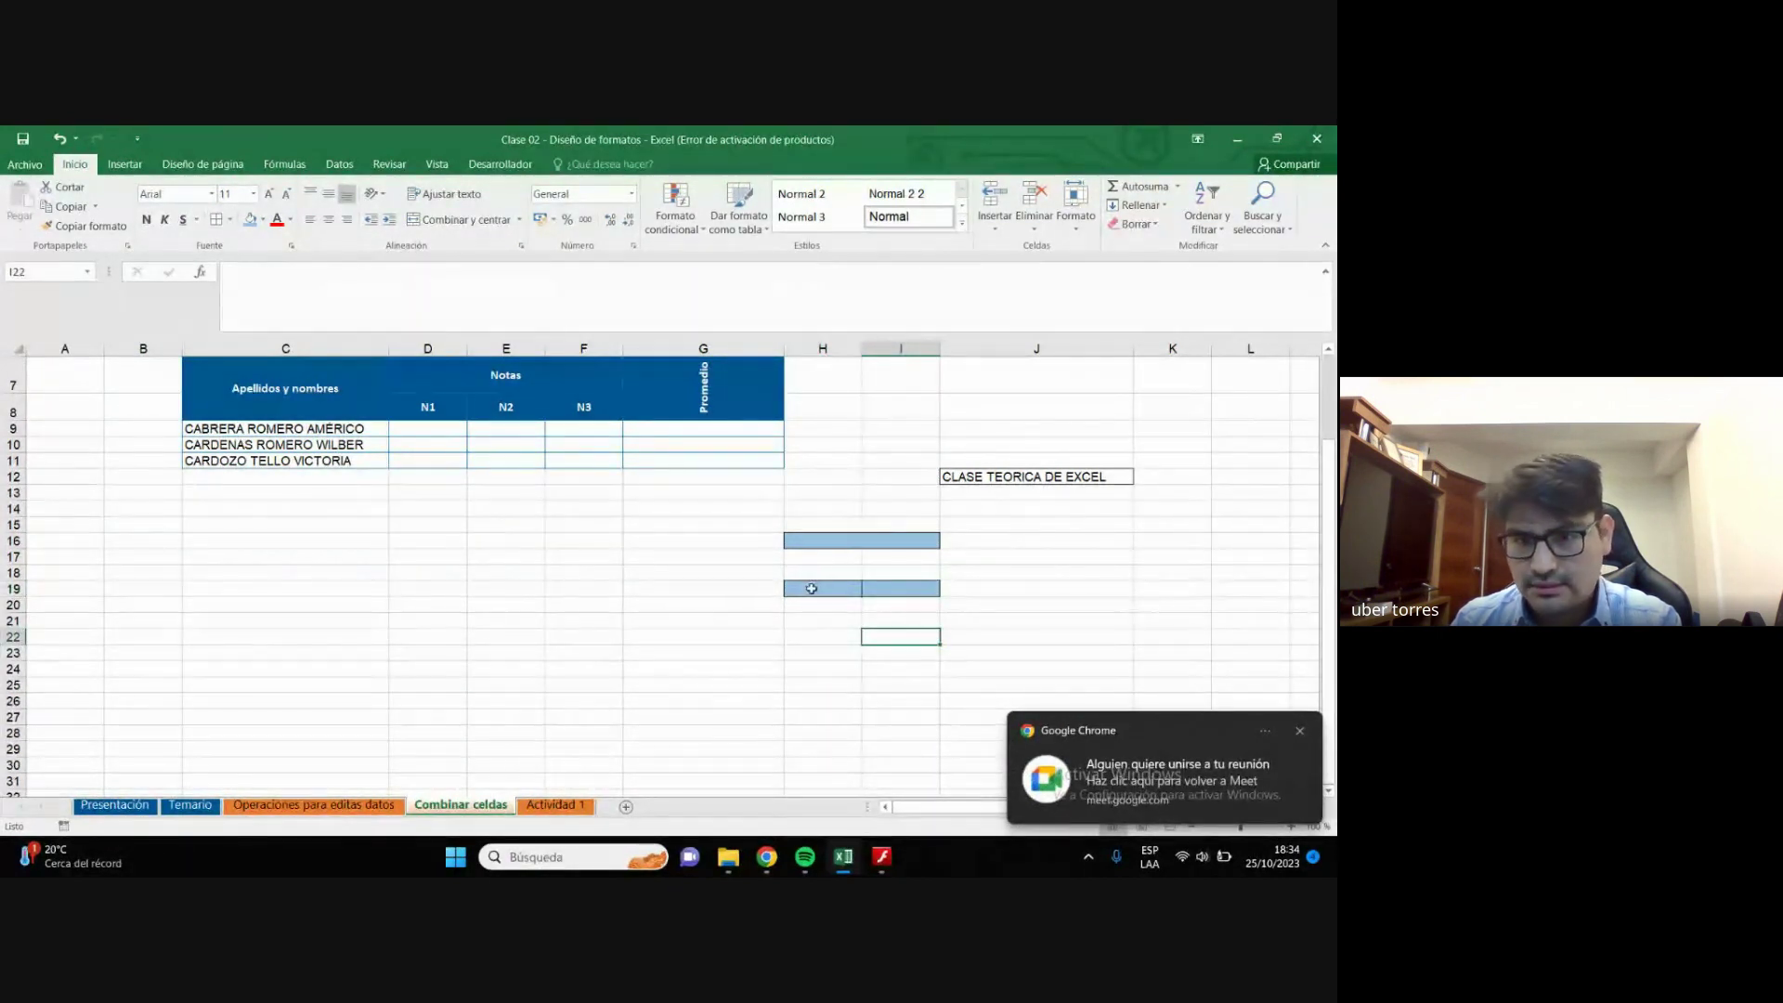
click(811, 589)
click(889, 589)
click(821, 585)
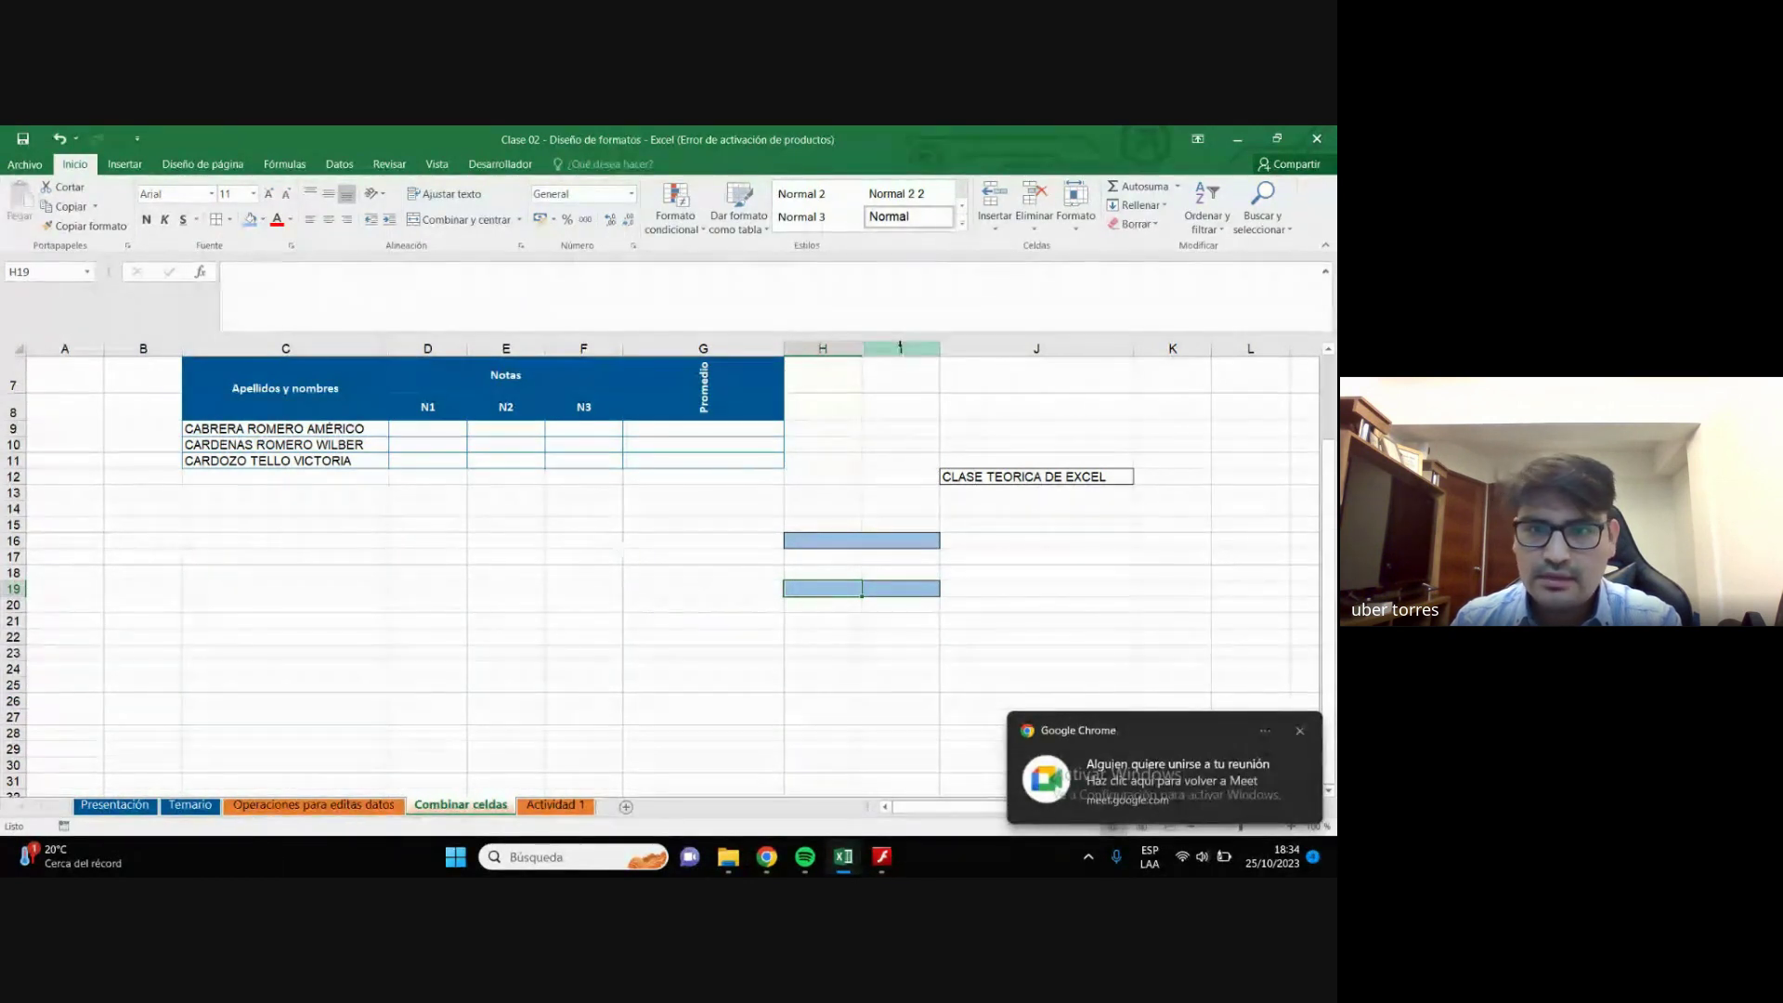
click(895, 587)
scroll(433, 609, up, 2)
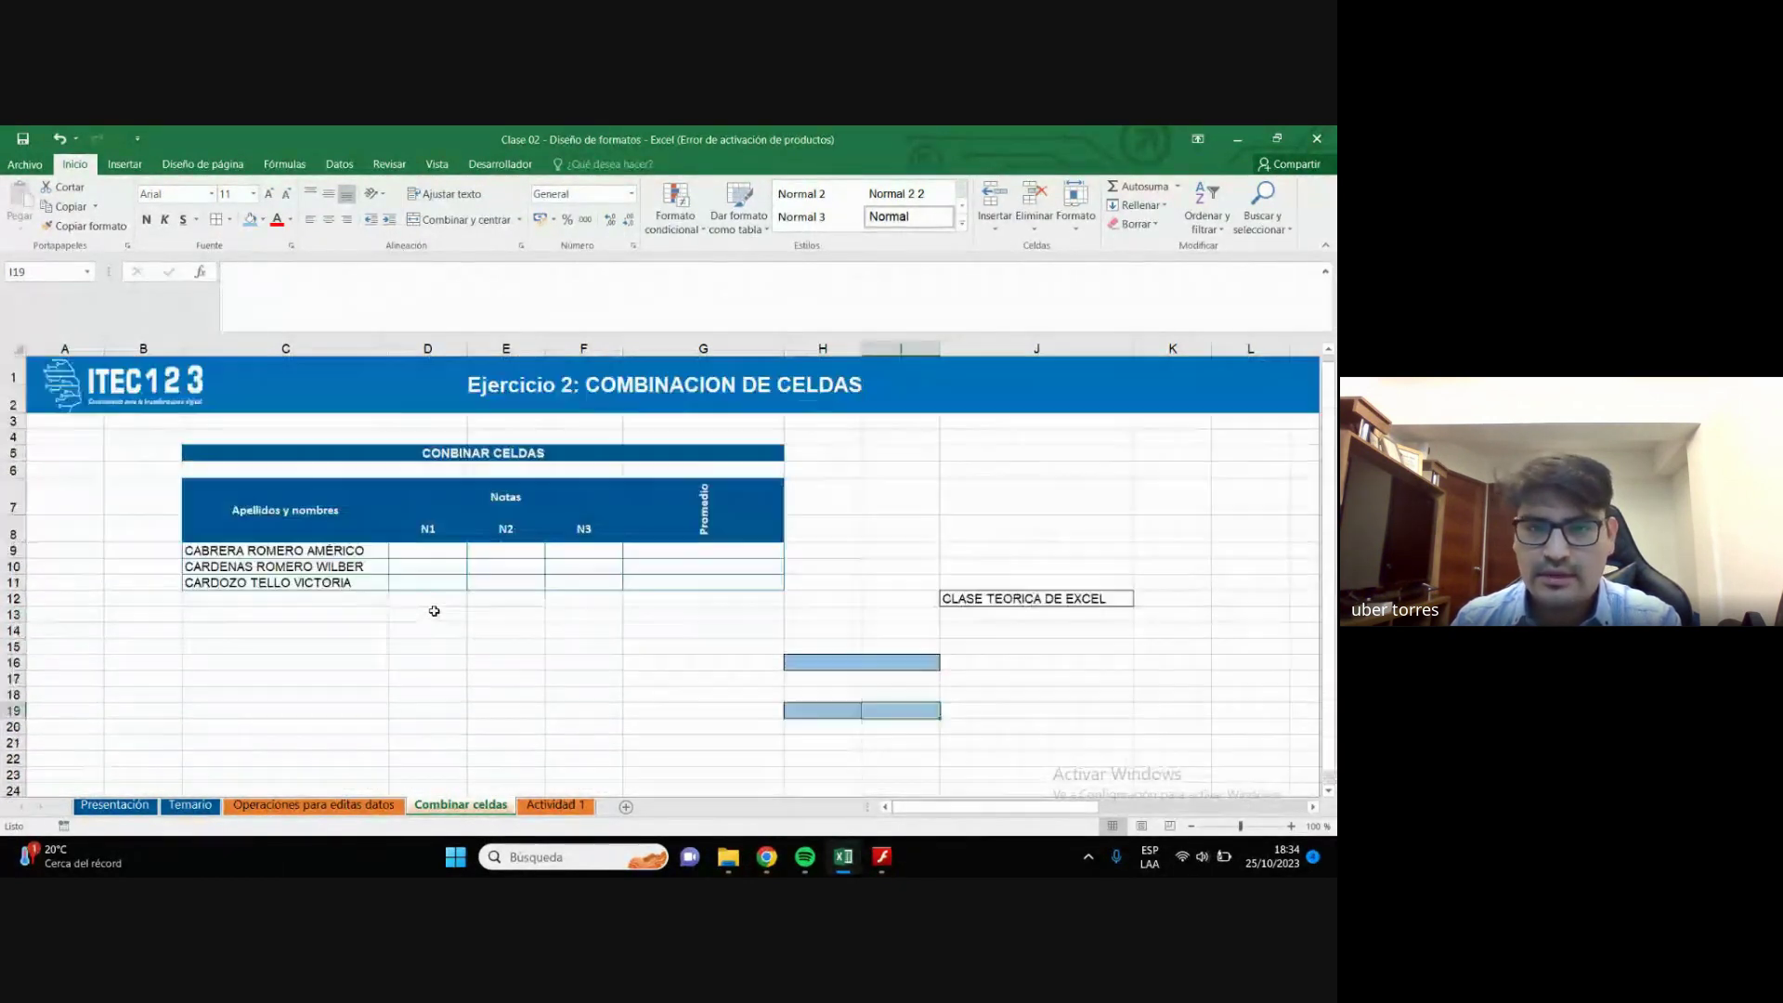
scroll(502, 609, down, 1)
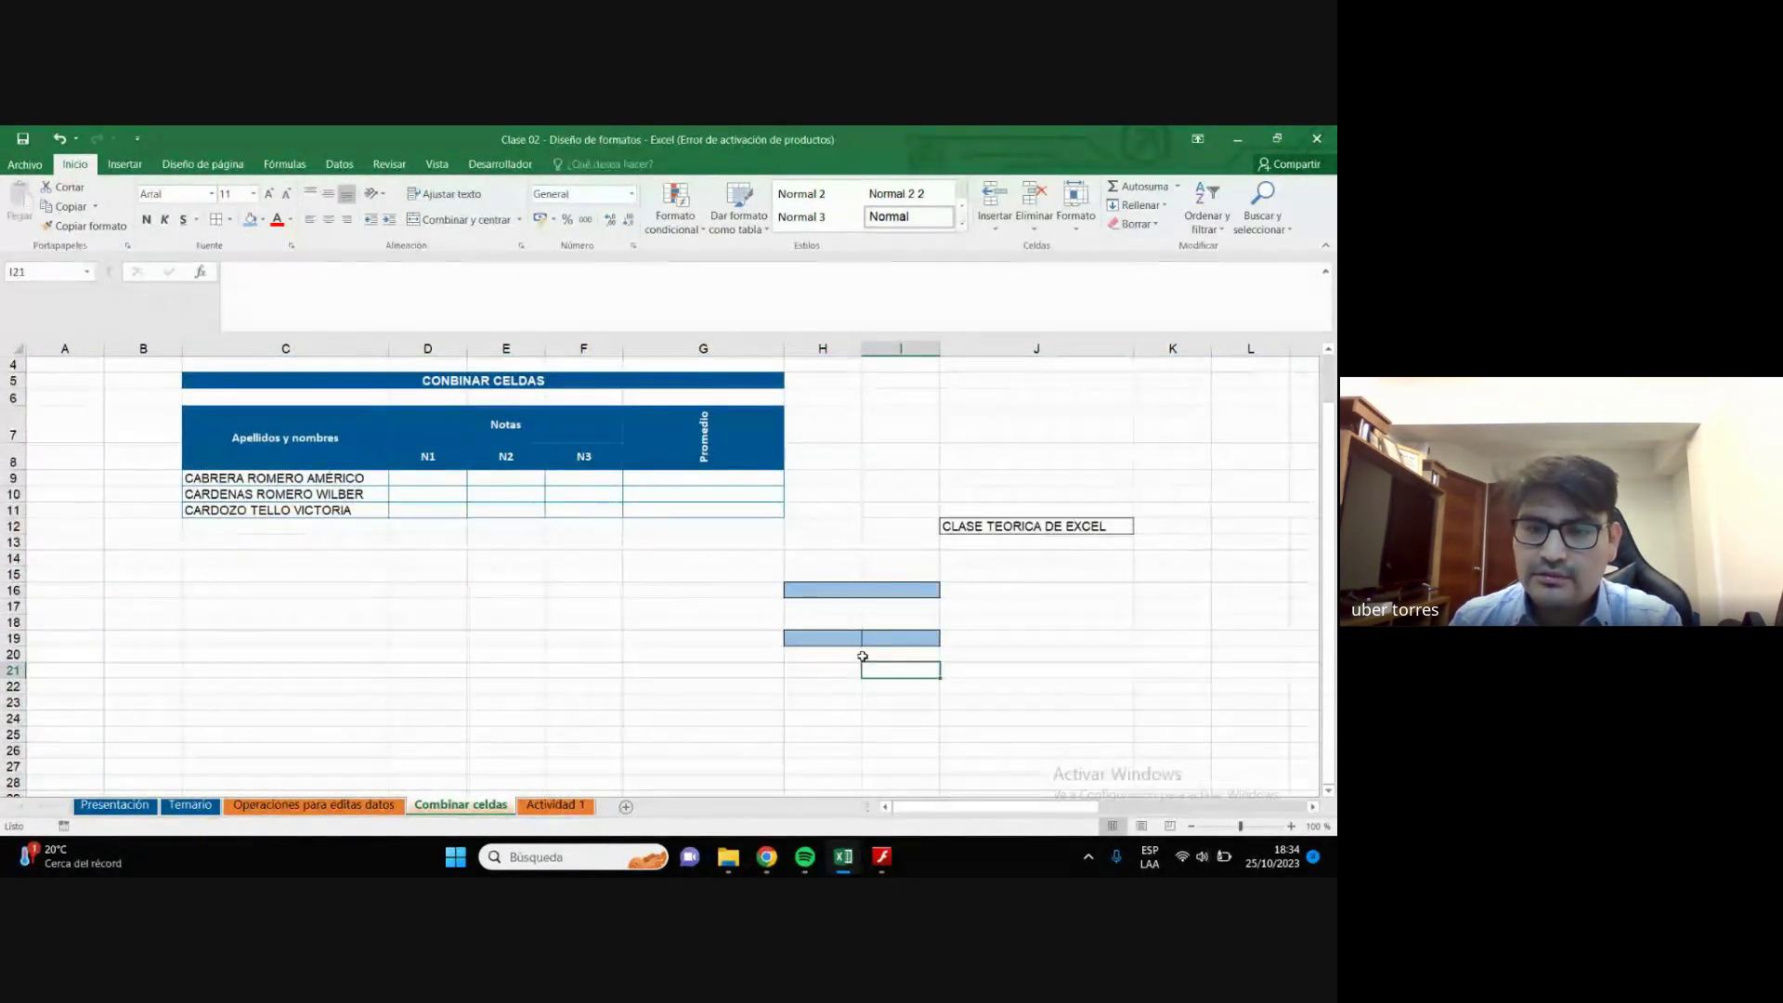
click(836, 641)
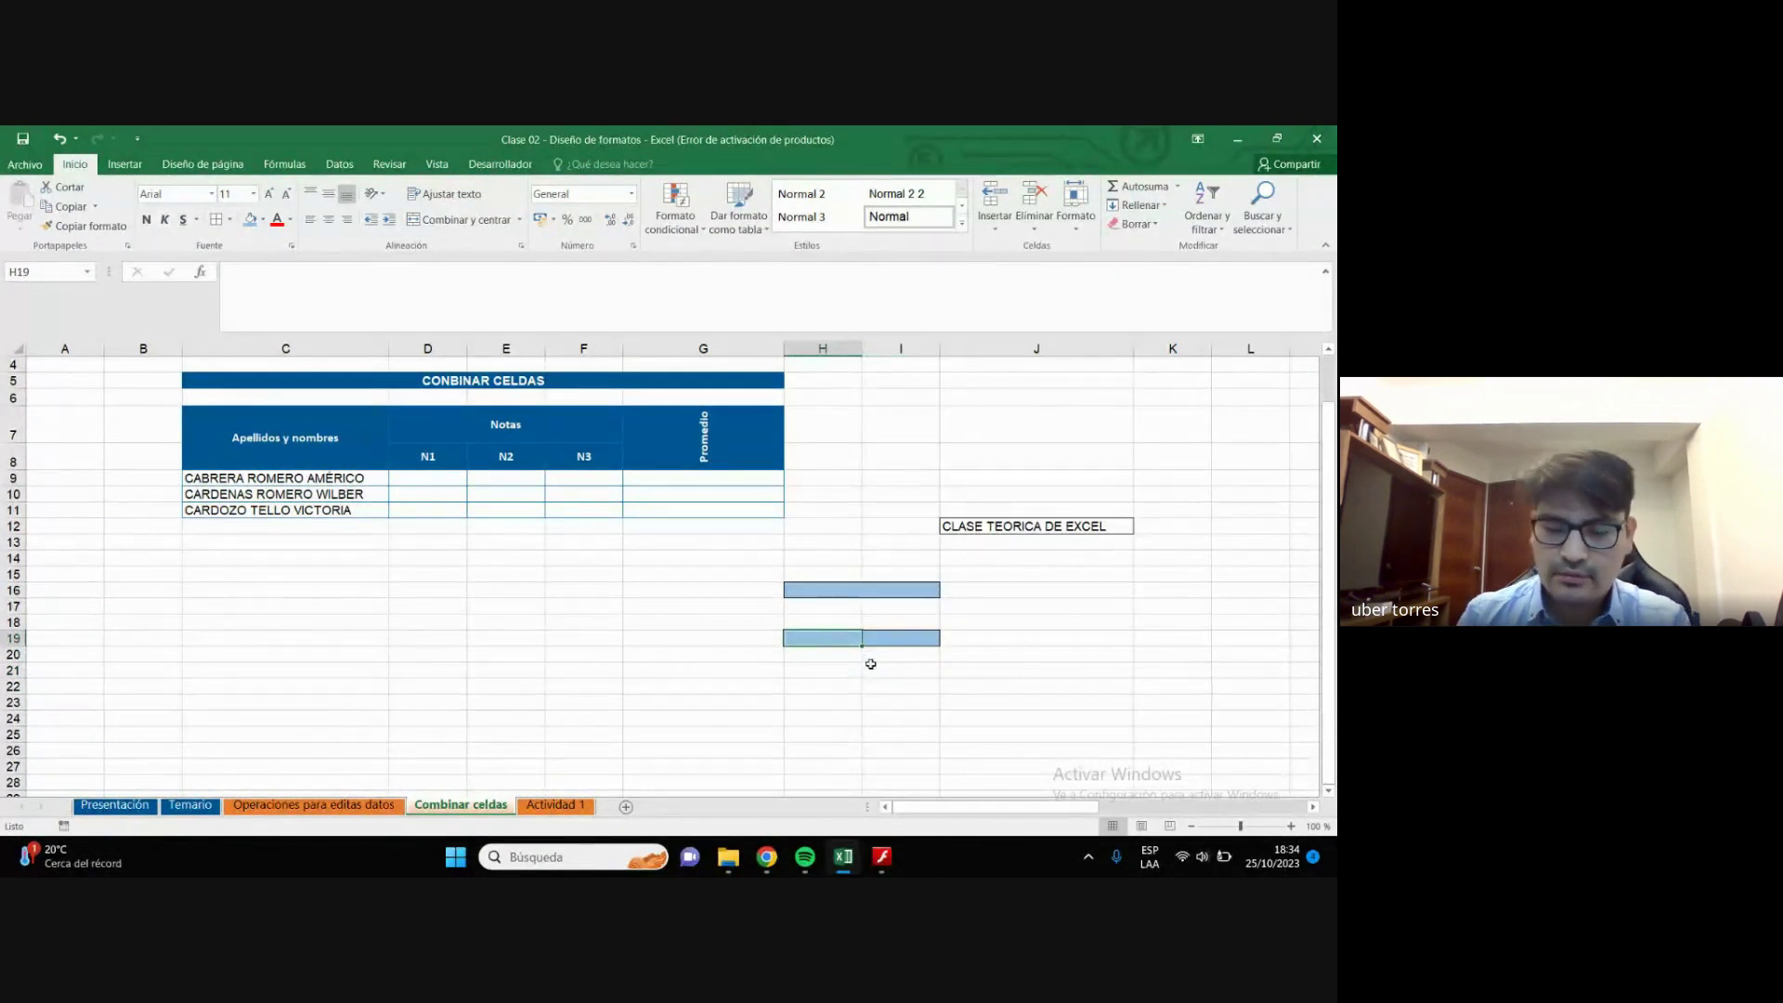
Type CLASE TEORICA into H19 and select the H19:I19 range.
text(CLASE TE)
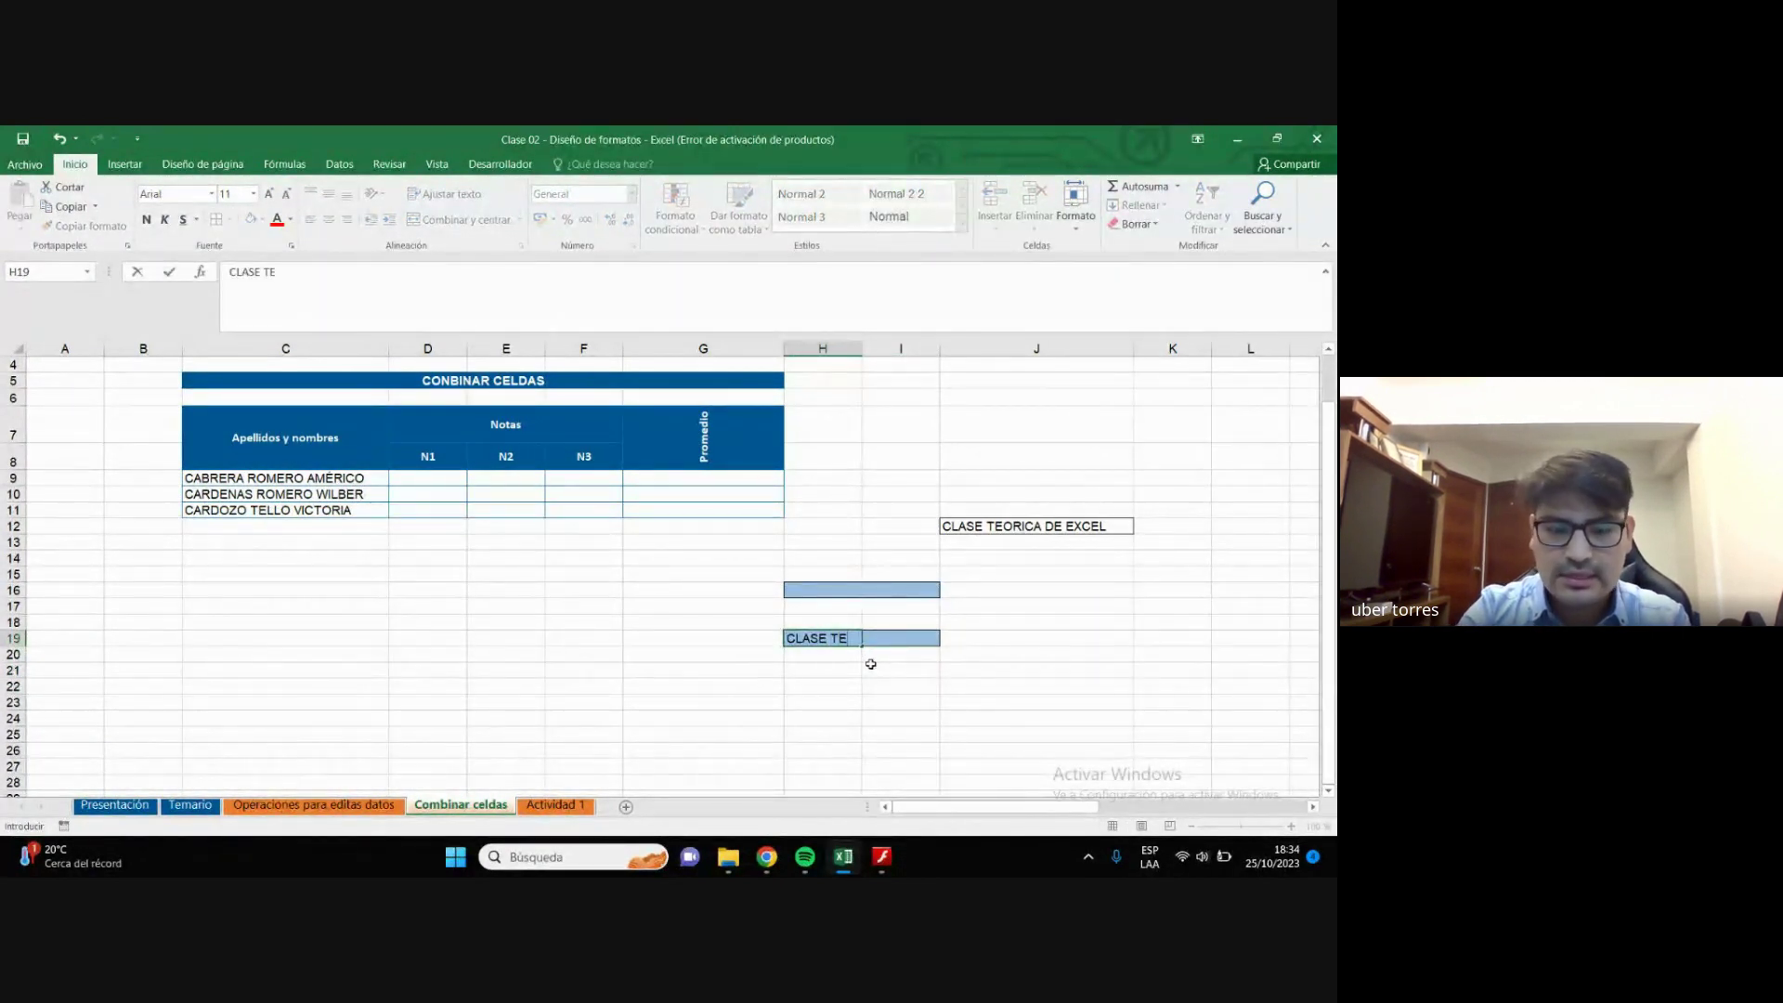
text(ORICA)
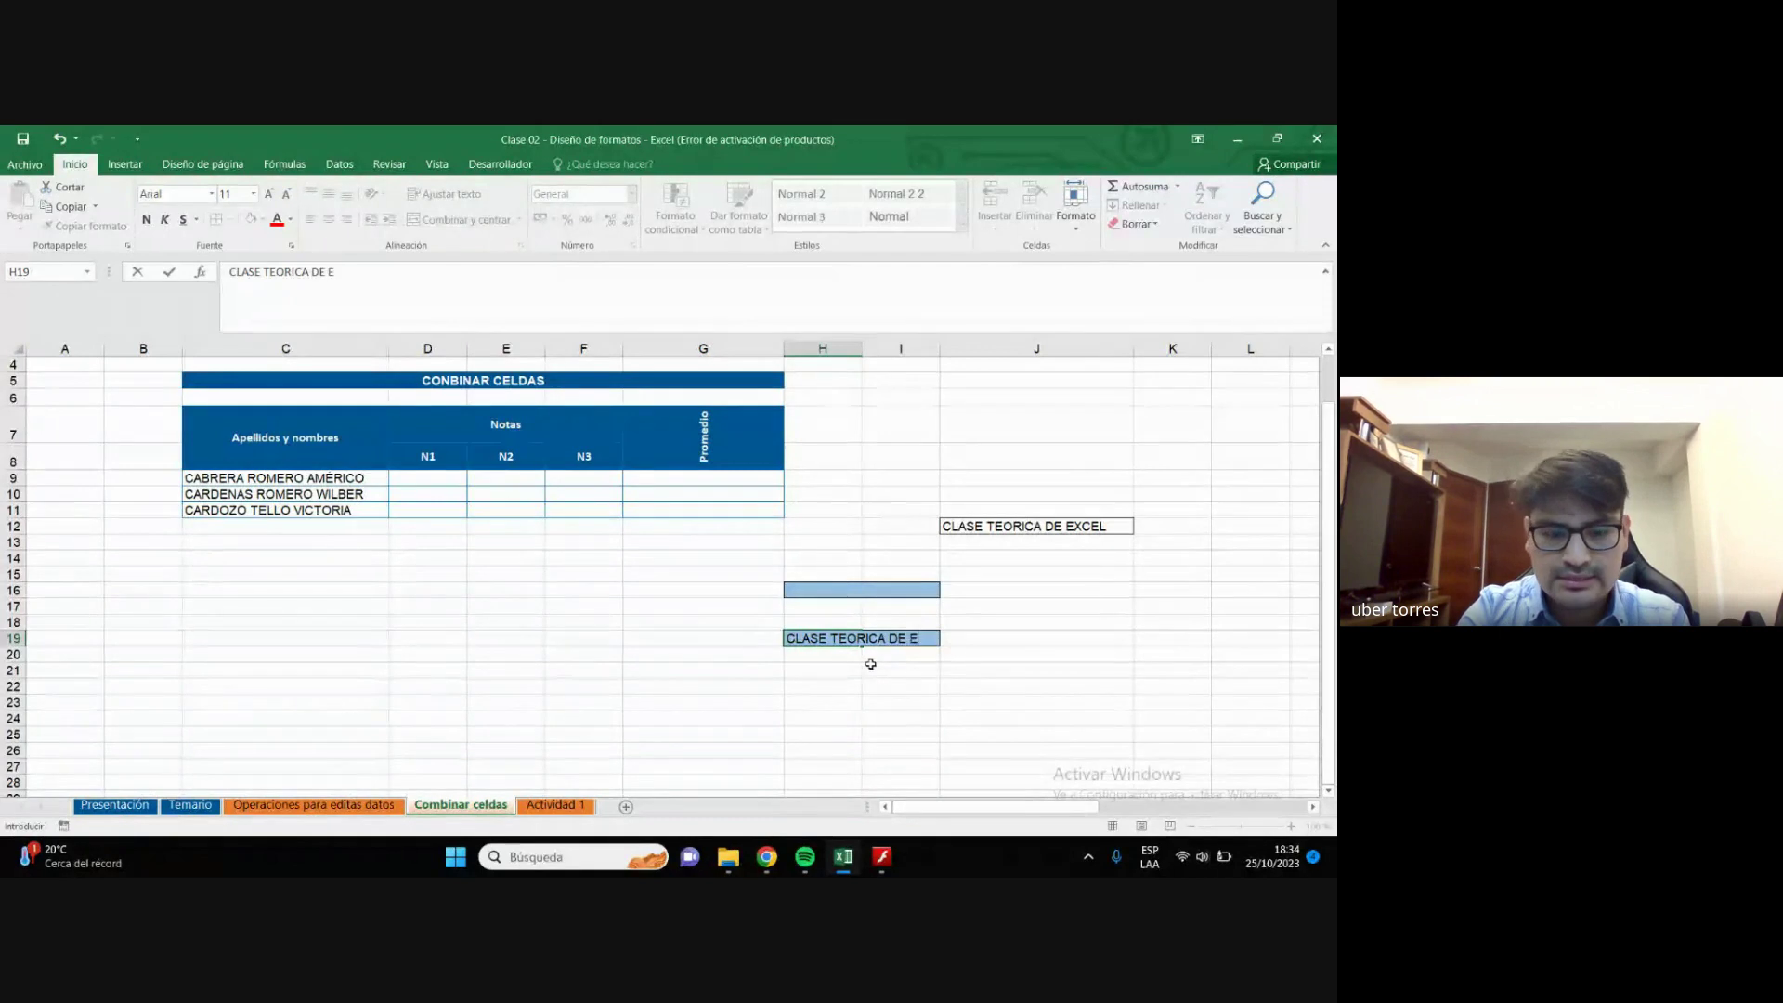
click(871, 665)
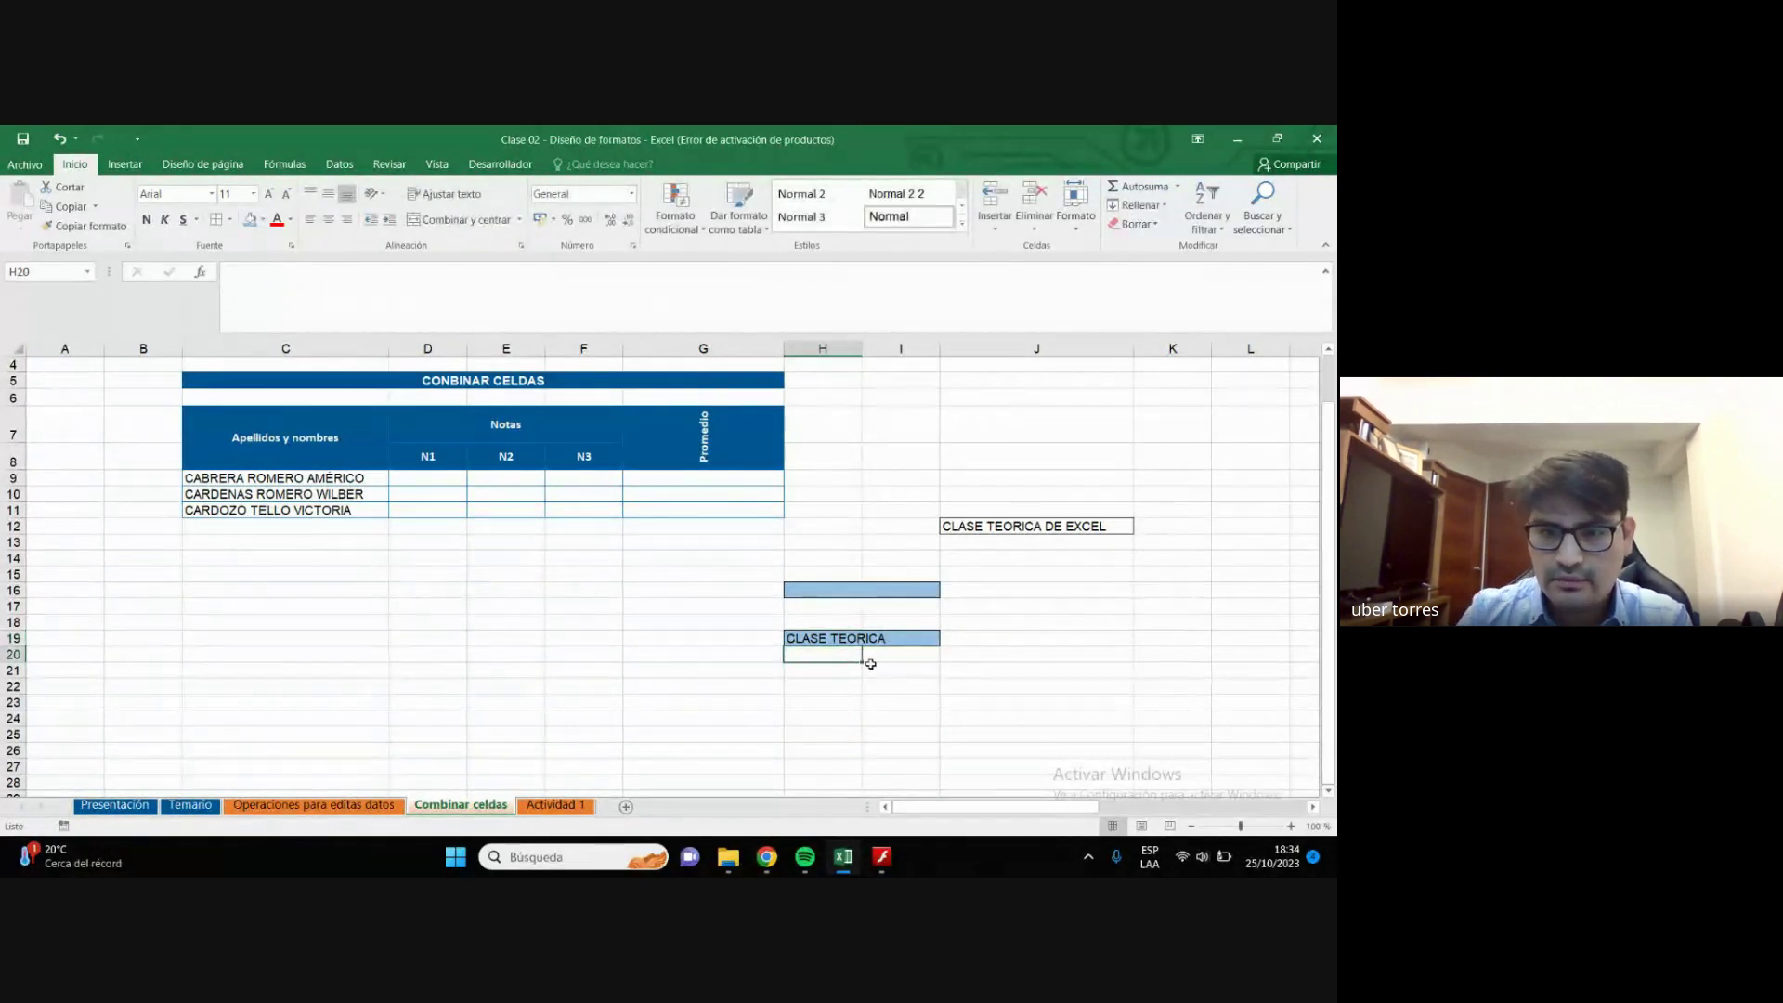
click(825, 638)
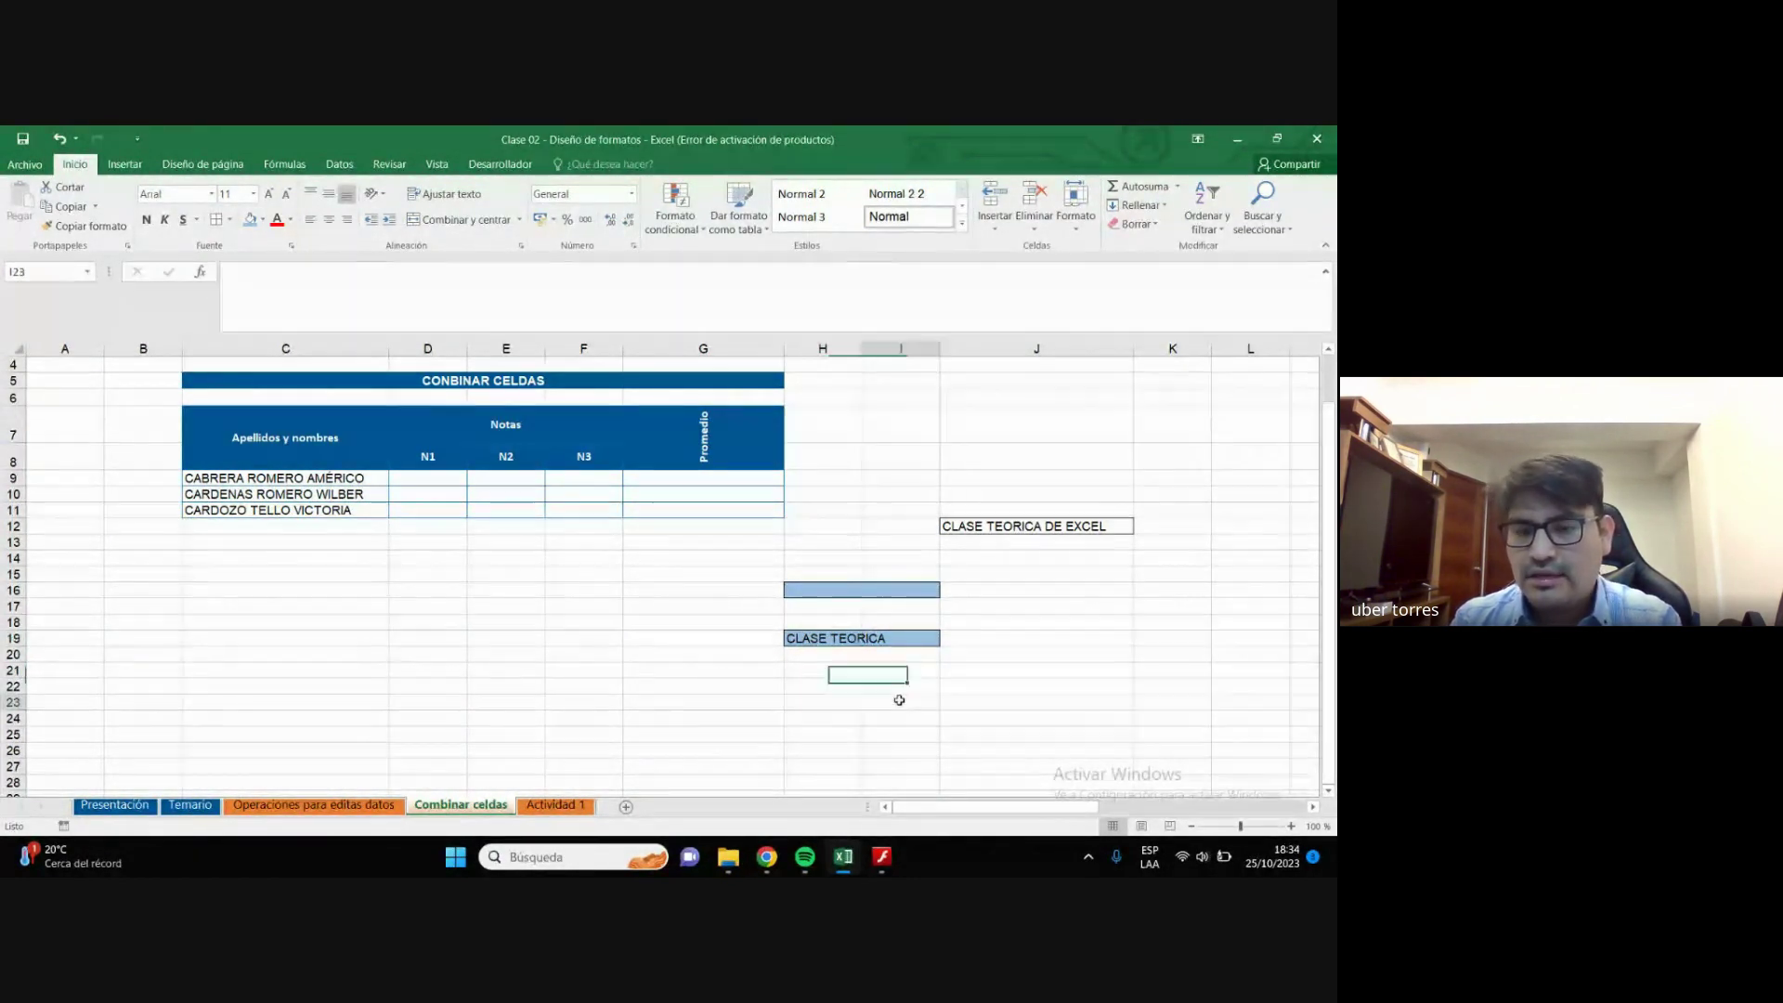
click(834, 669)
click(896, 665)
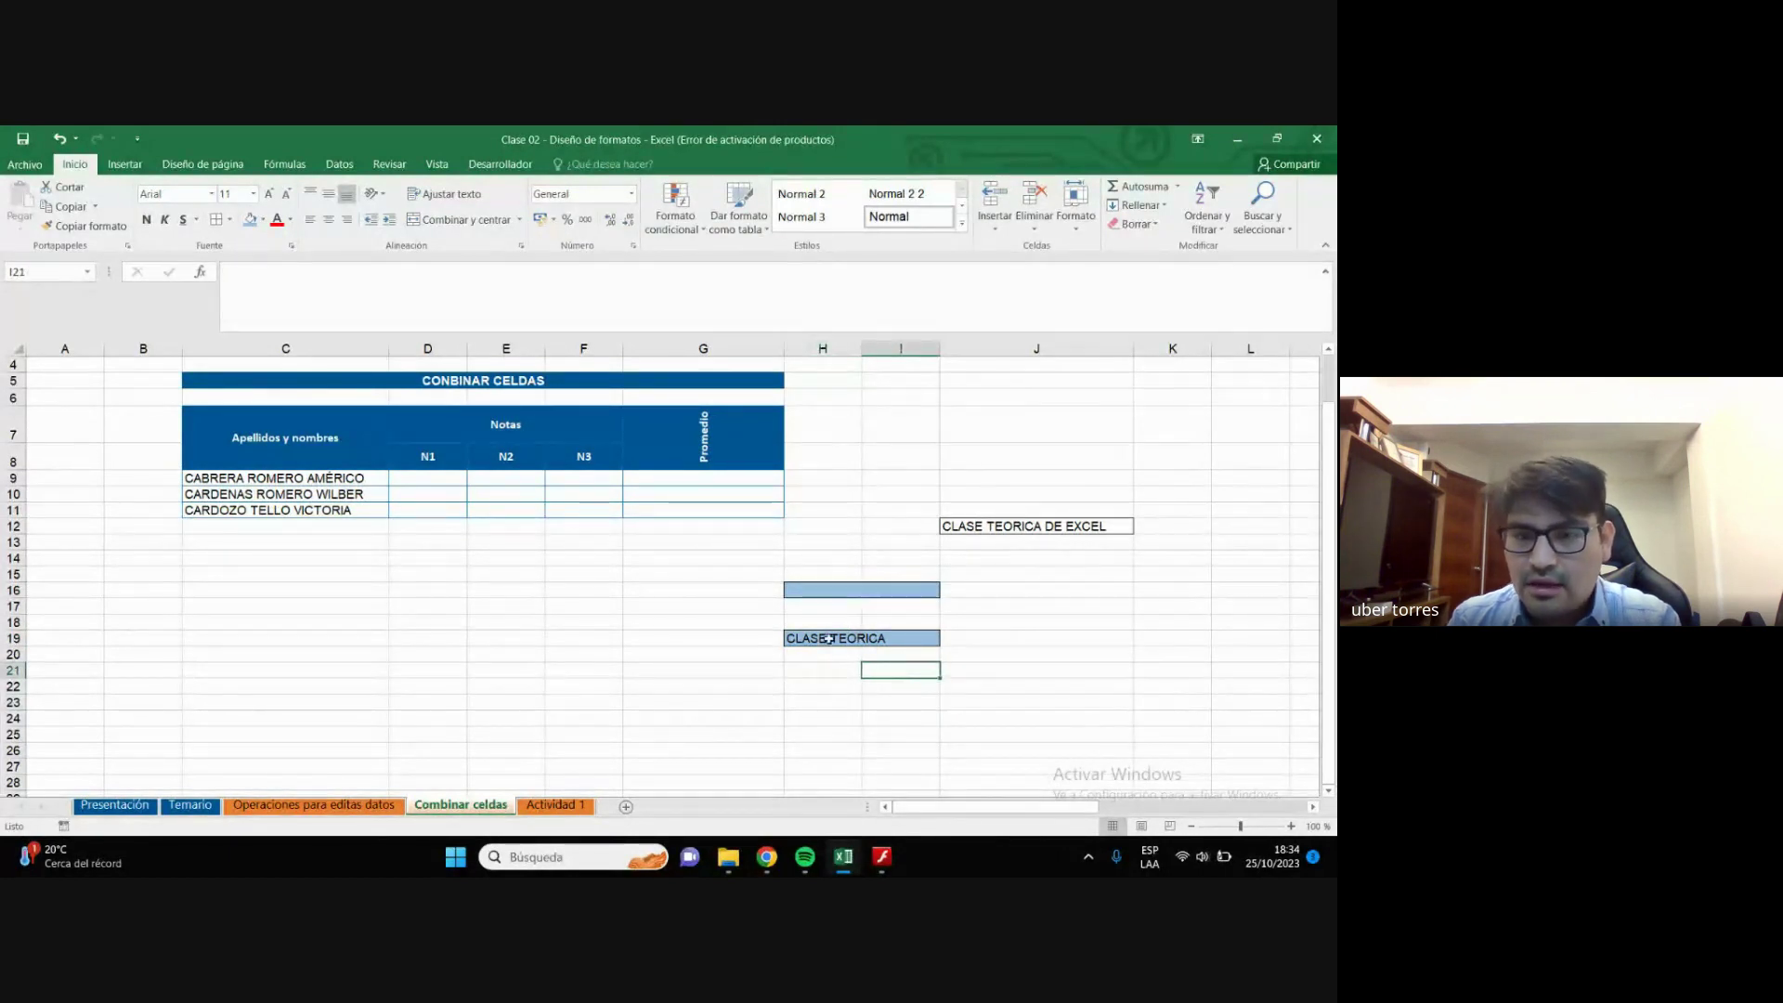
drag(814, 639, 885, 637)
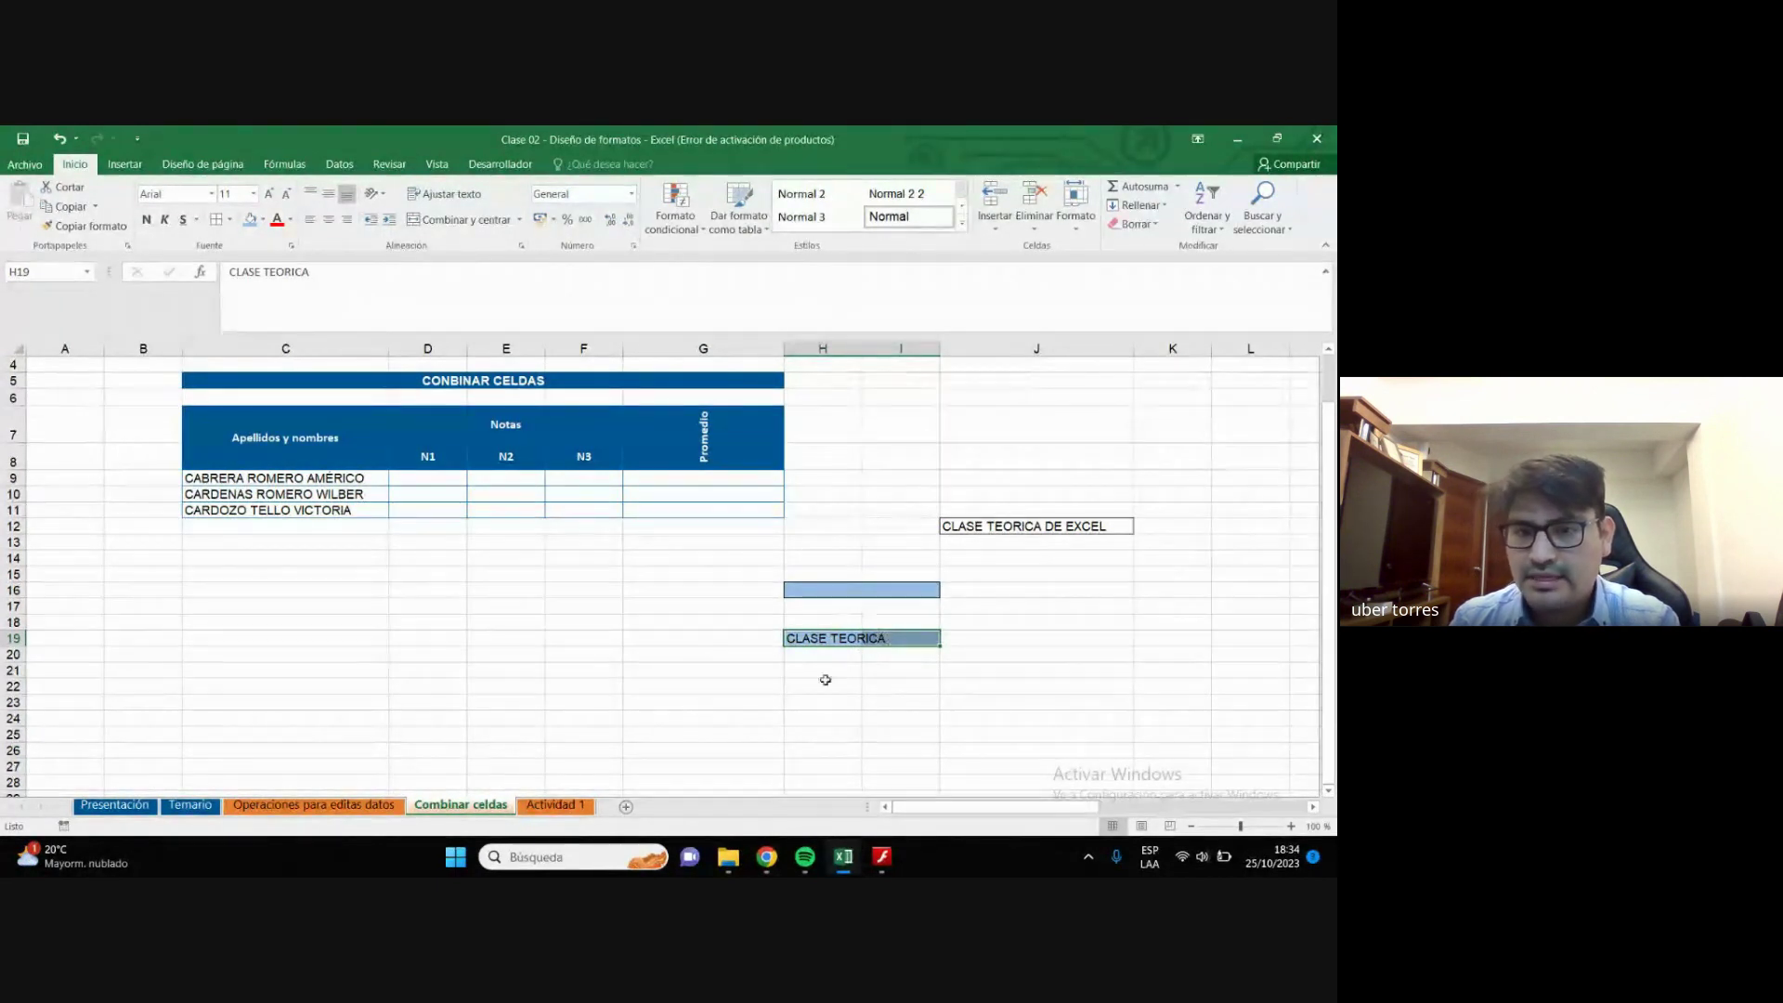
click(825, 680)
Apply Combinar y centrar to H19:I19 so CLASE TEORICA is centred across it.
click(870, 638)
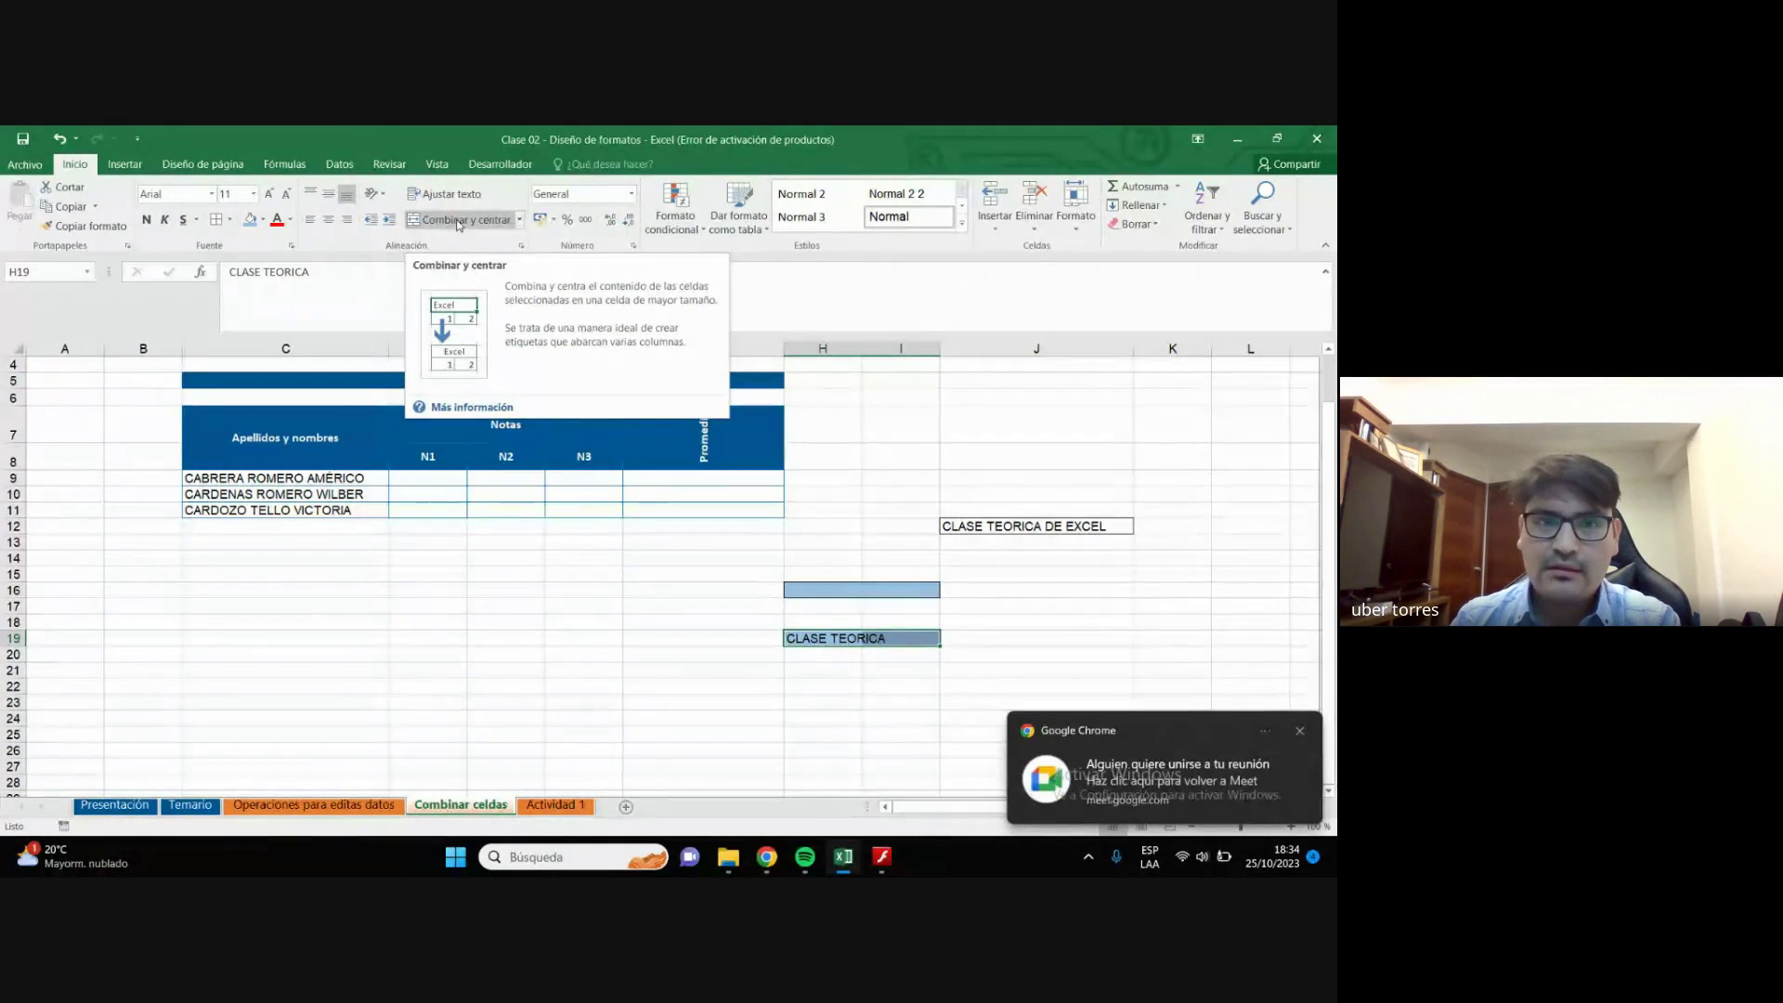
click(458, 224)
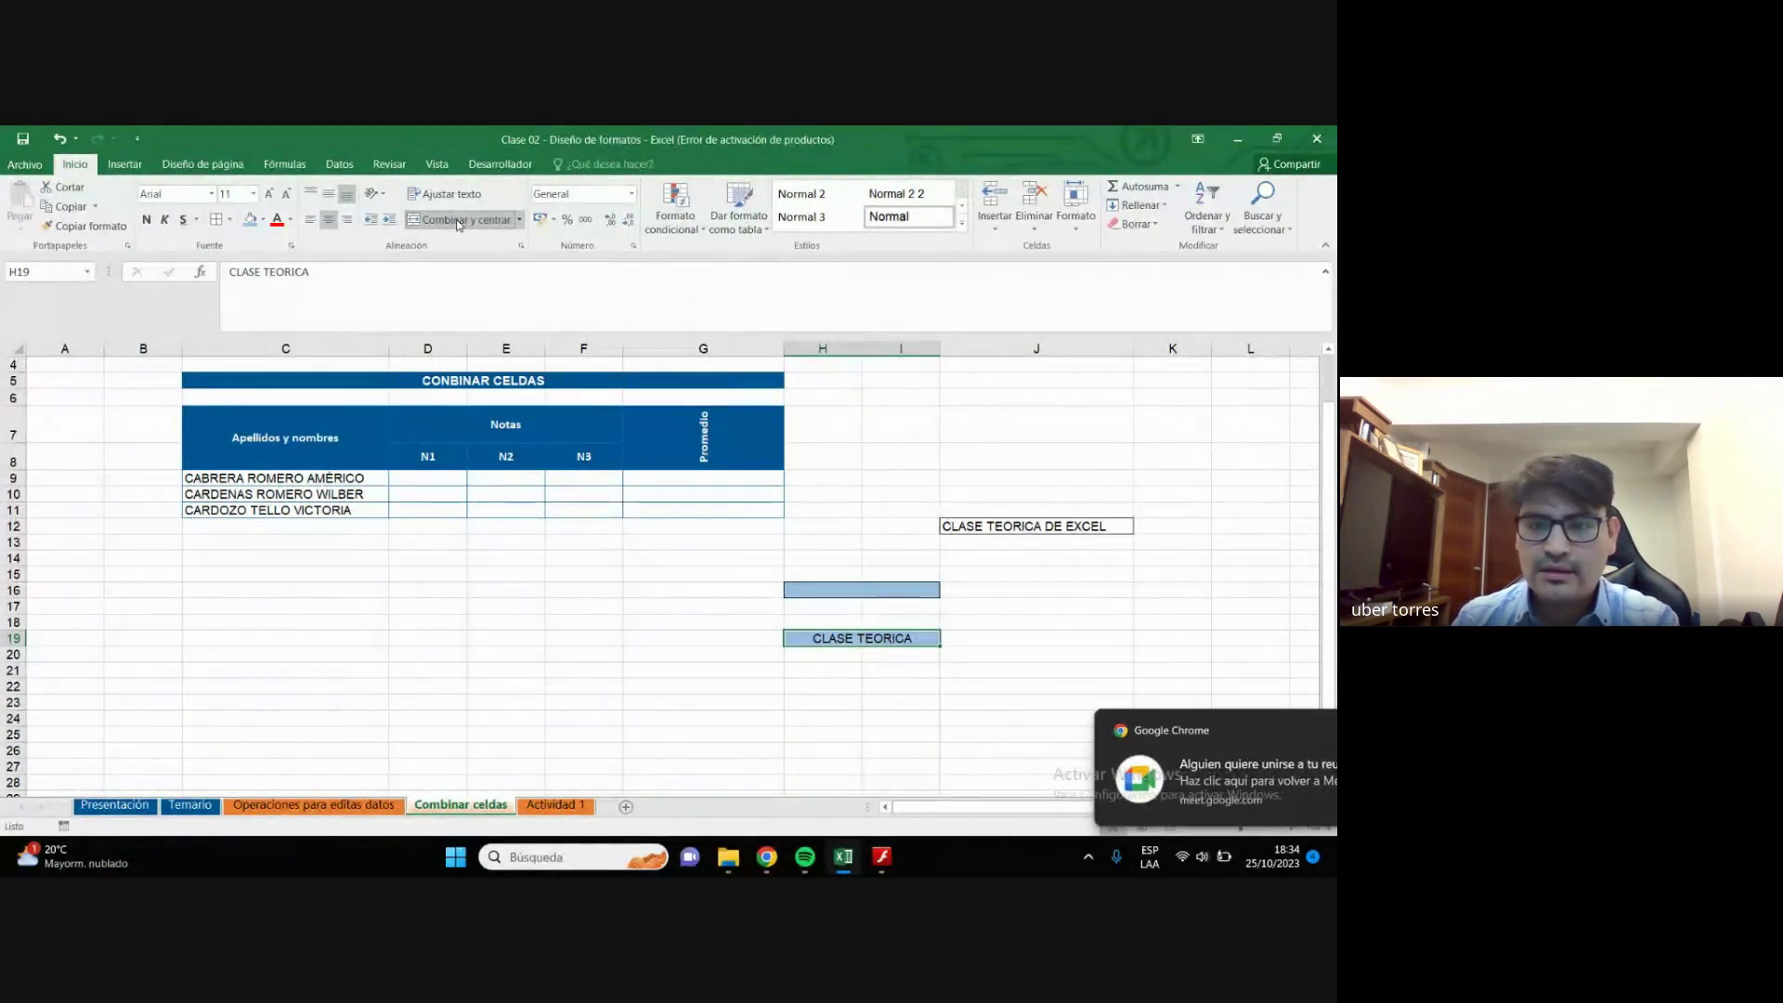
click(869, 684)
click(871, 642)
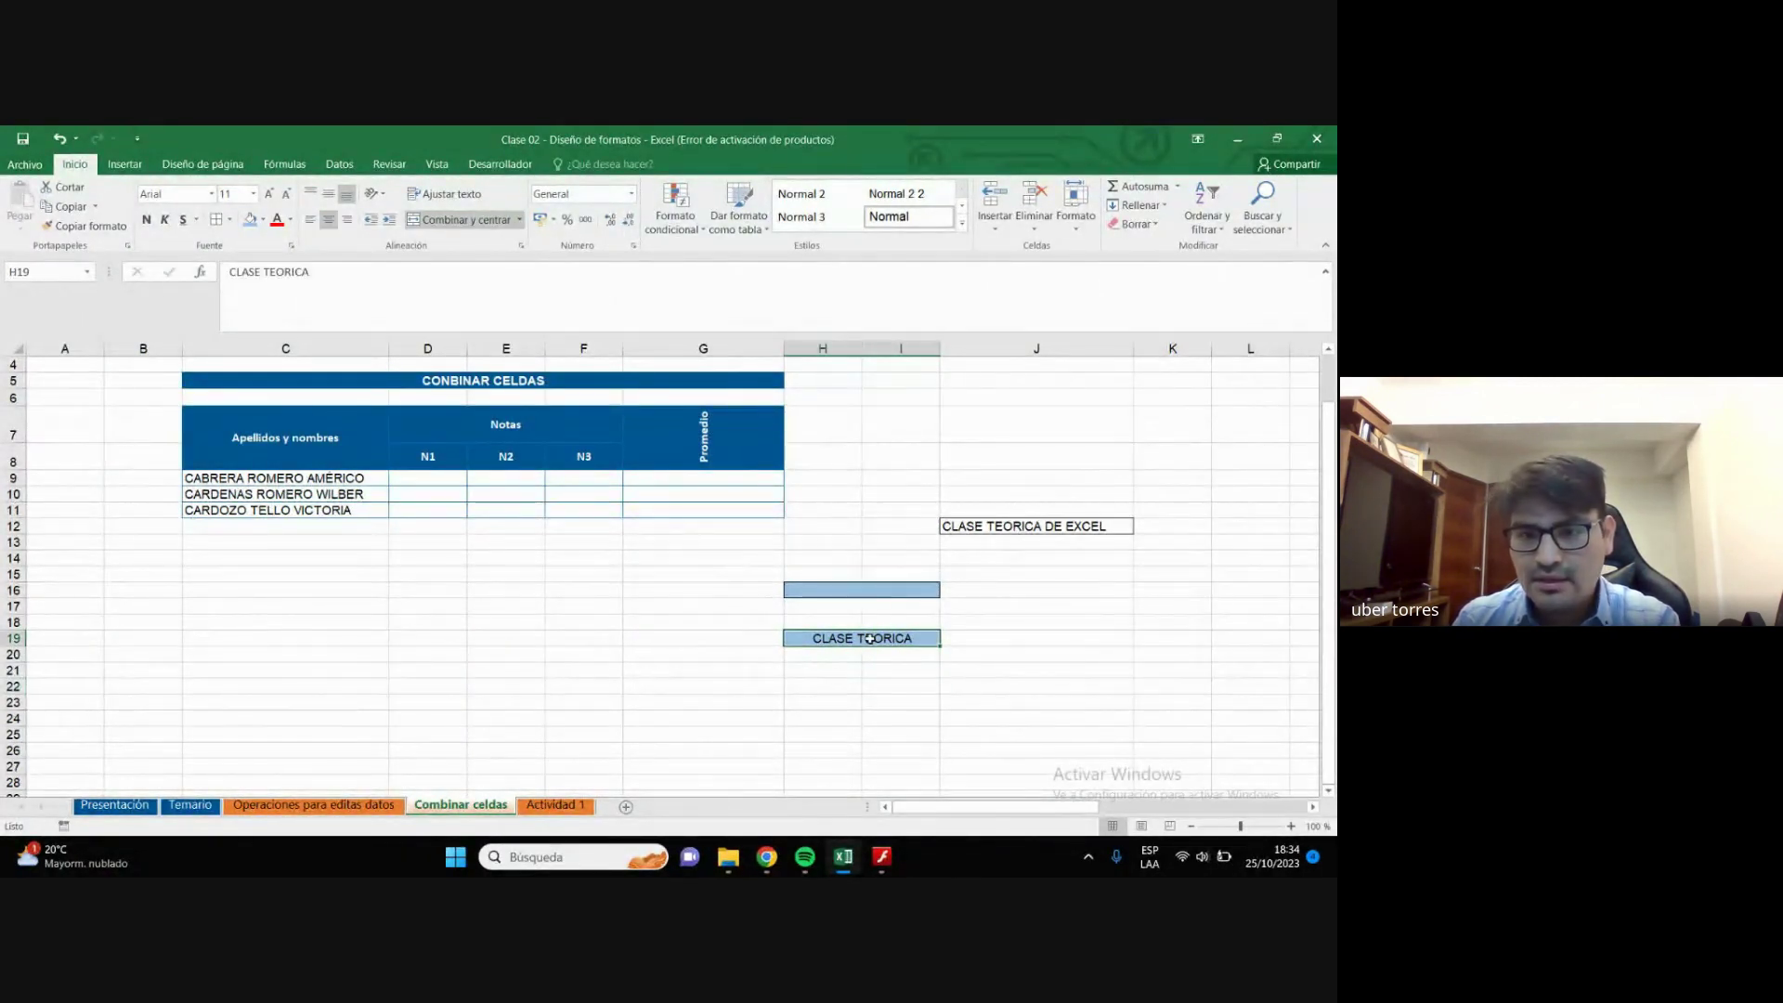
click(877, 655)
click(818, 638)
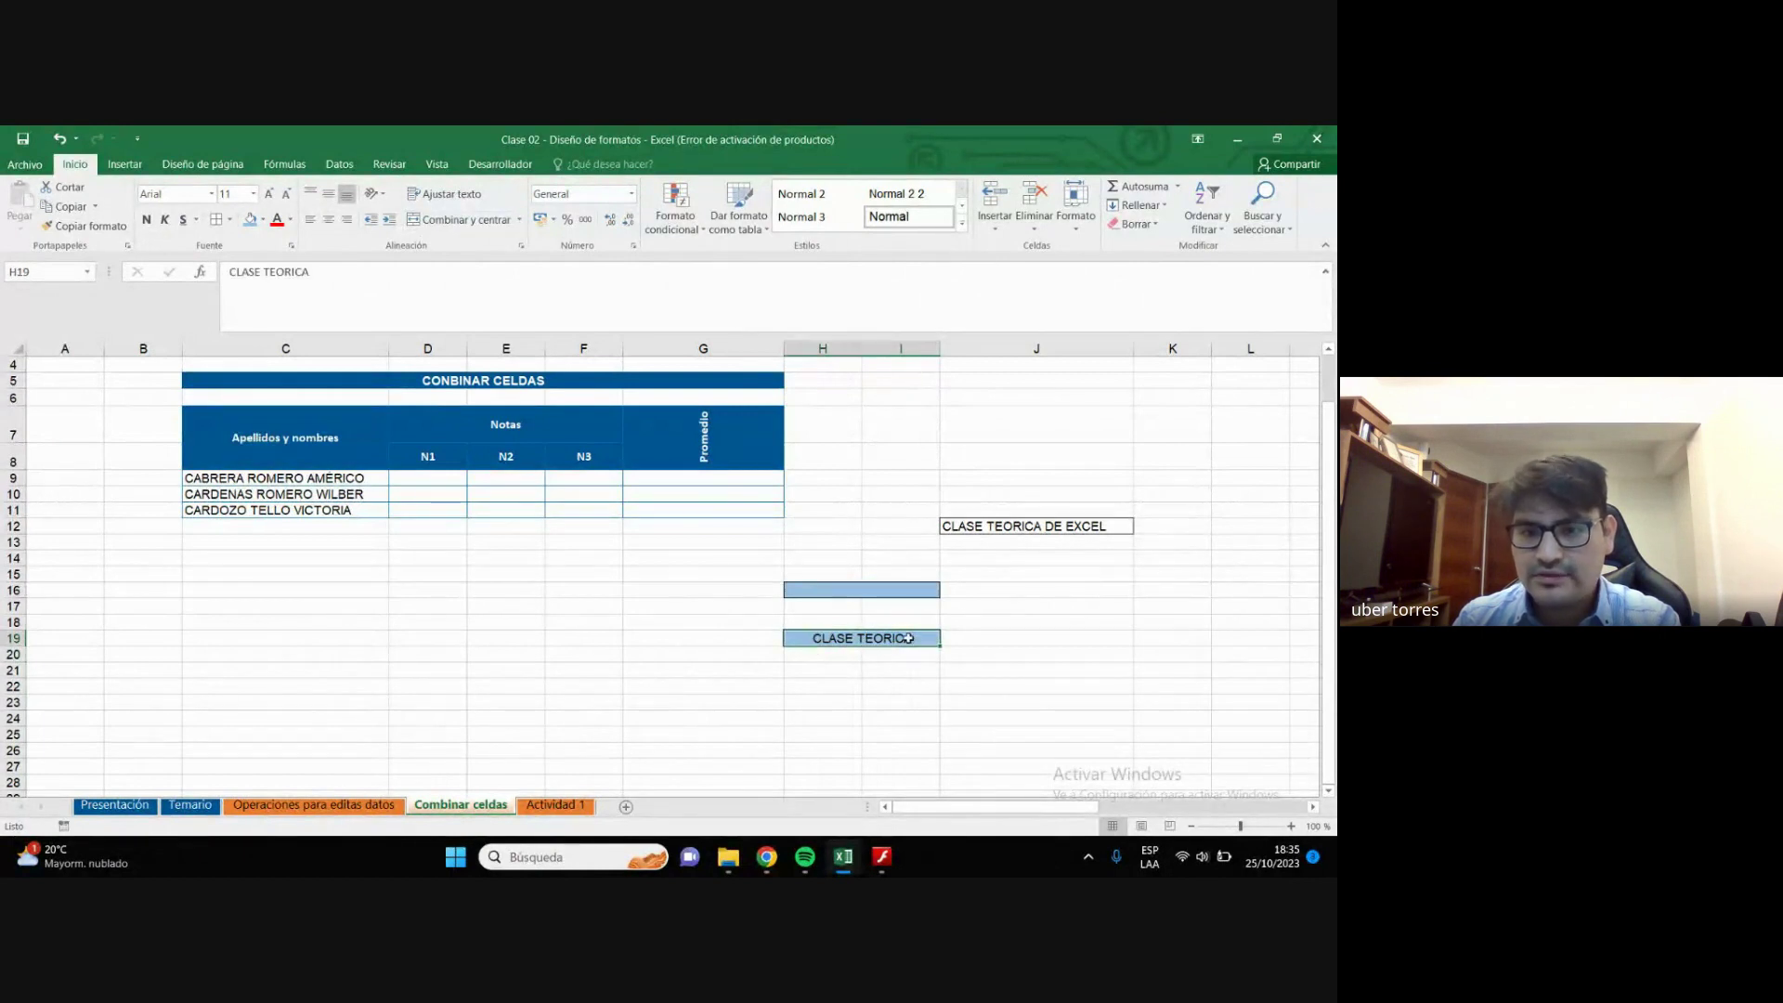
click(877, 687)
click(799, 640)
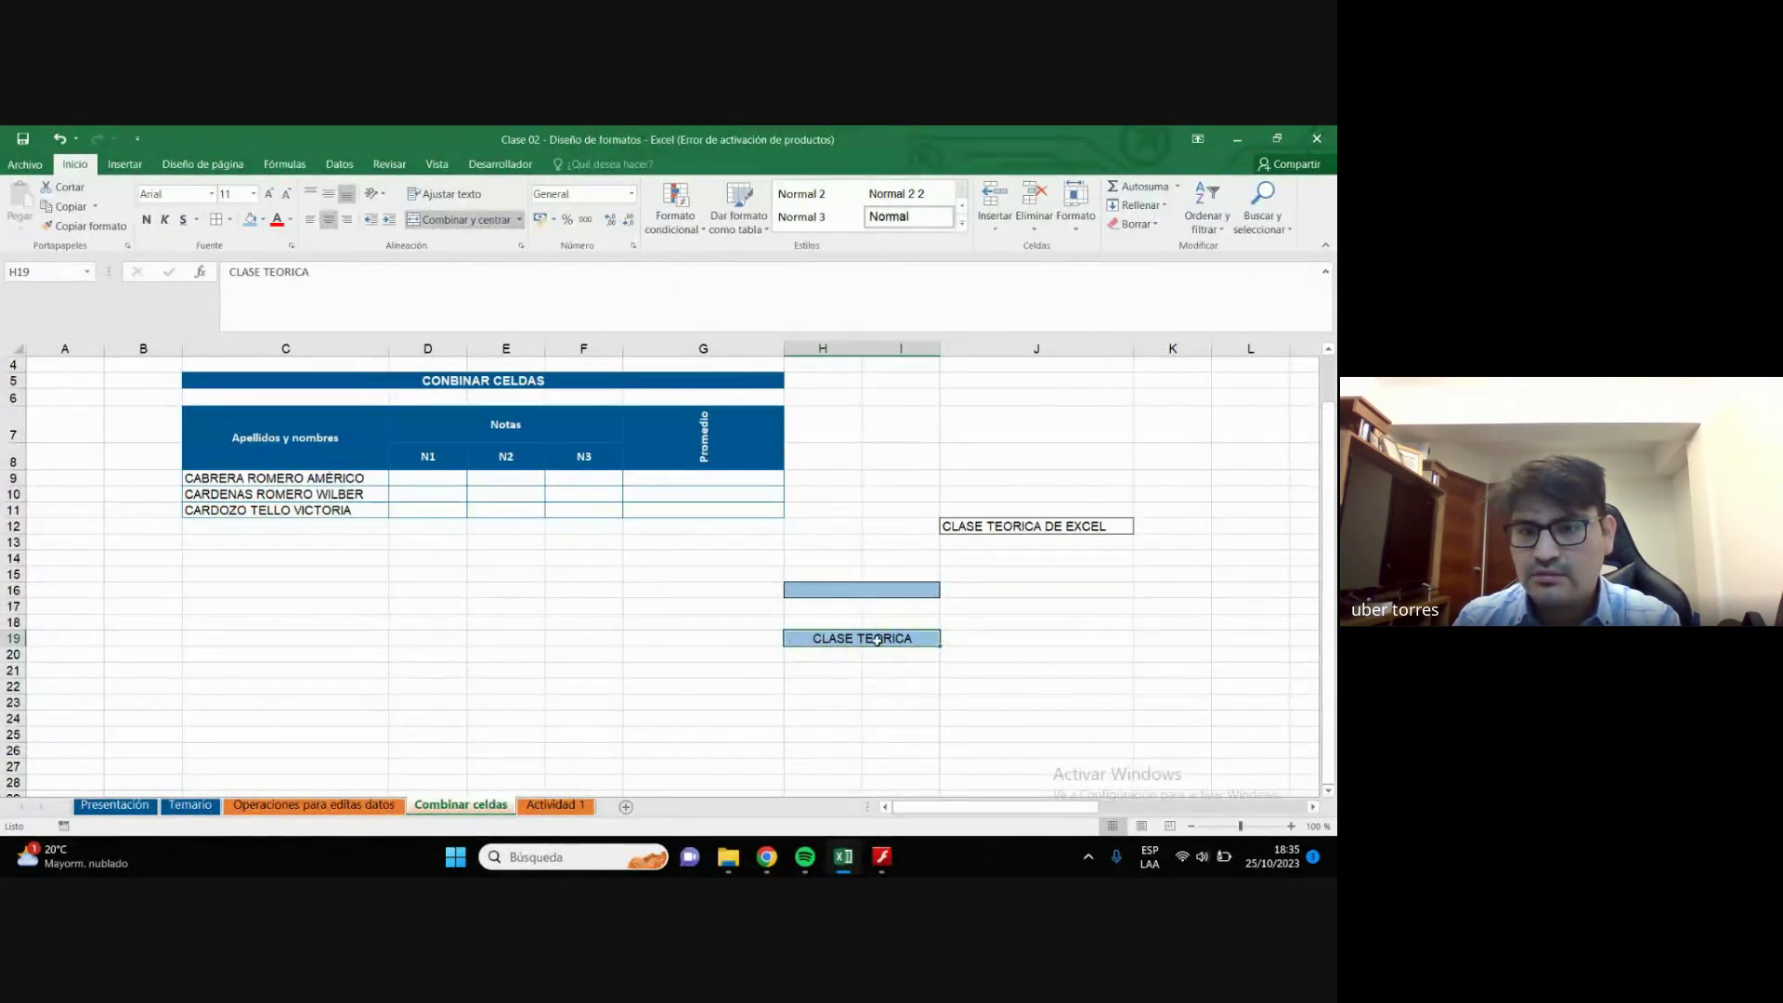
Apply All Borders to the range H19:I20.
click(836, 688)
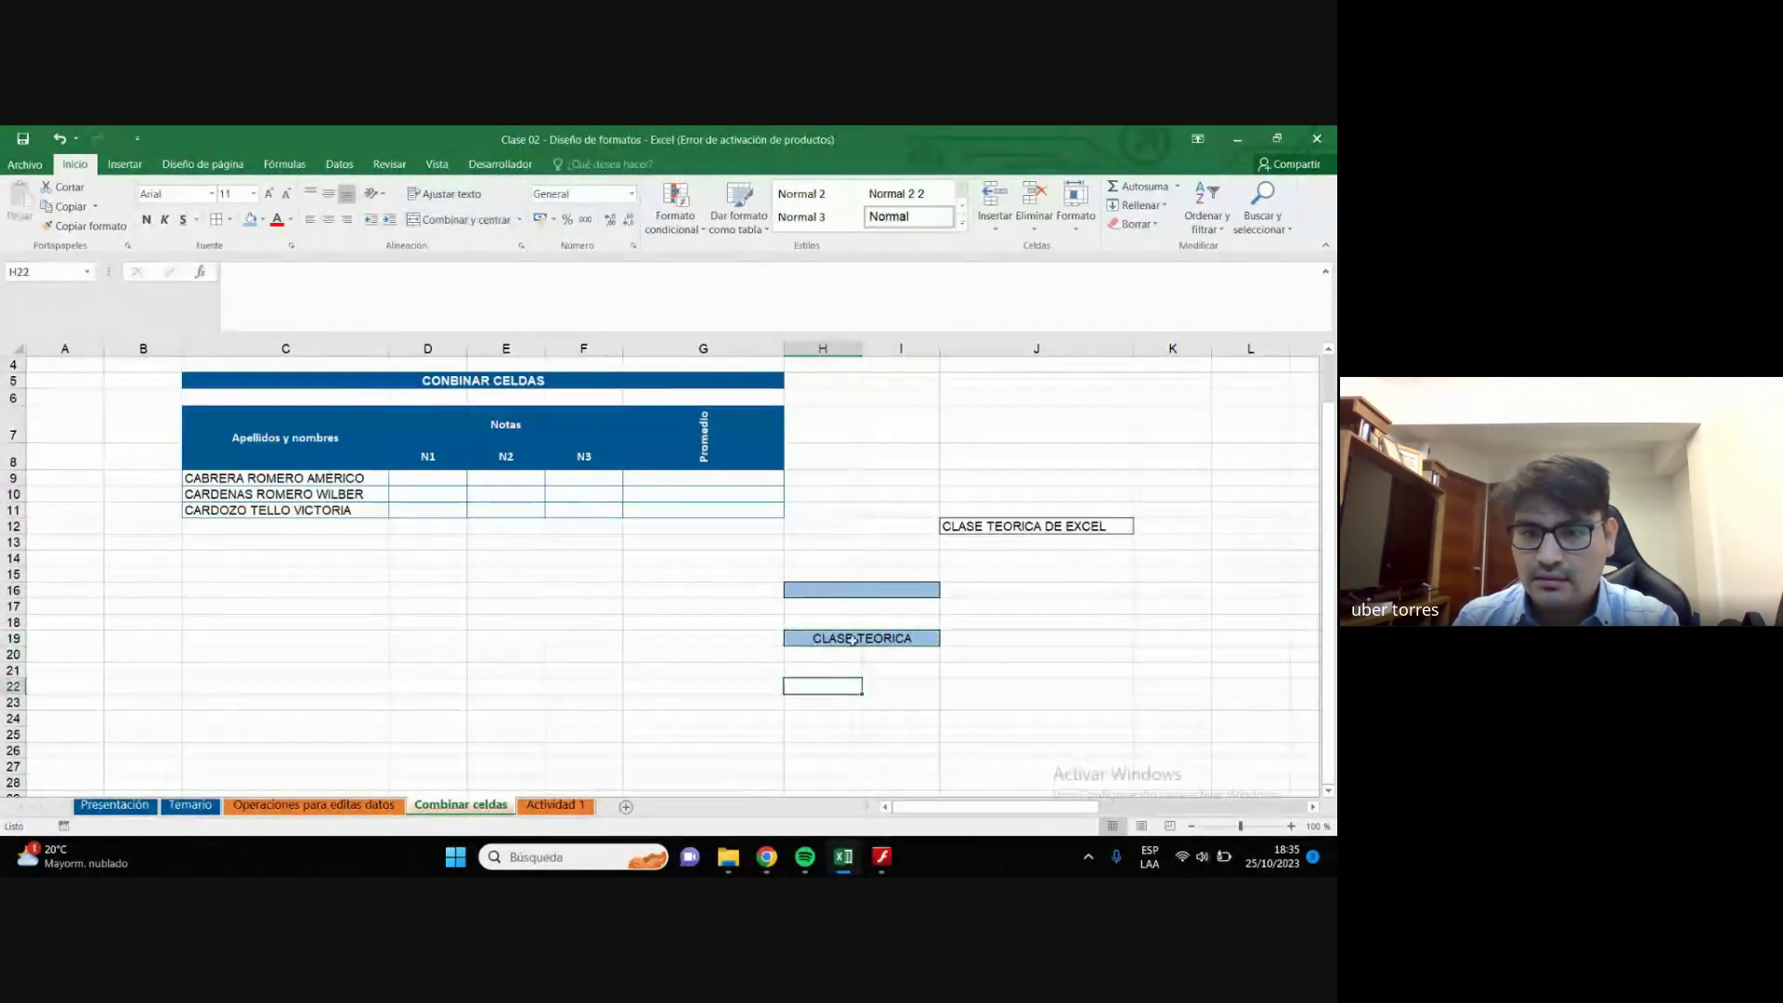
click(905, 637)
click(825, 669)
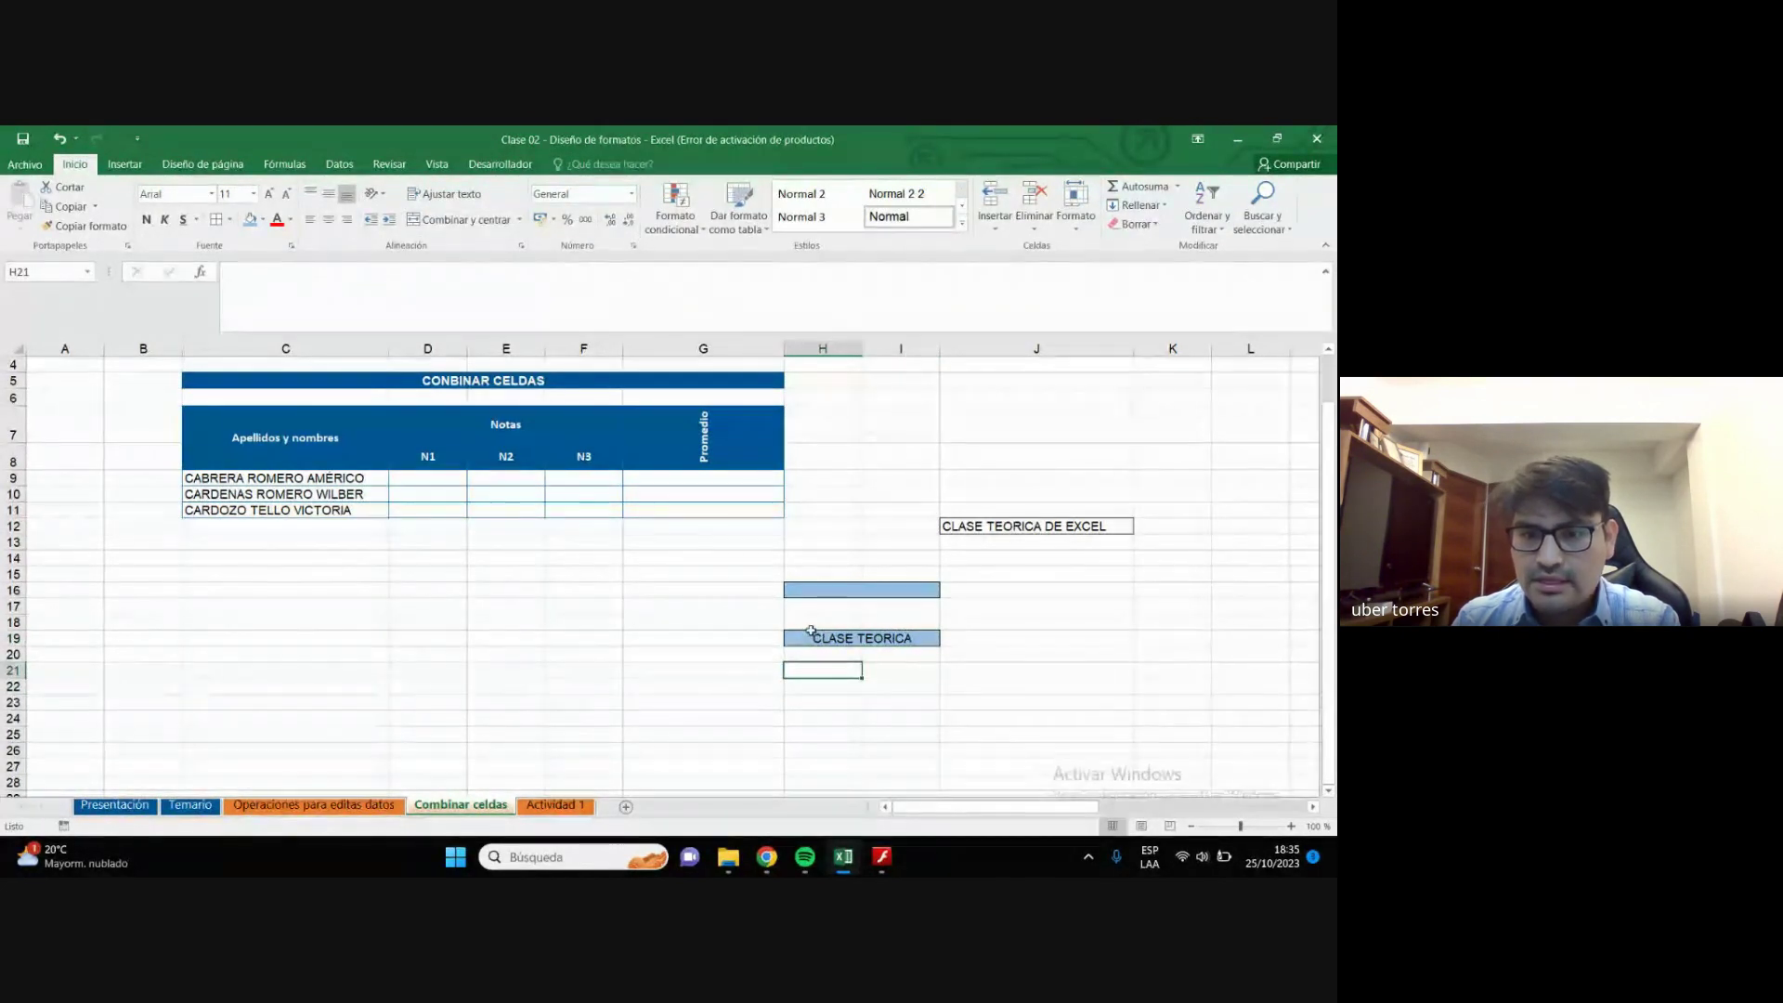
drag(813, 643, 883, 661)
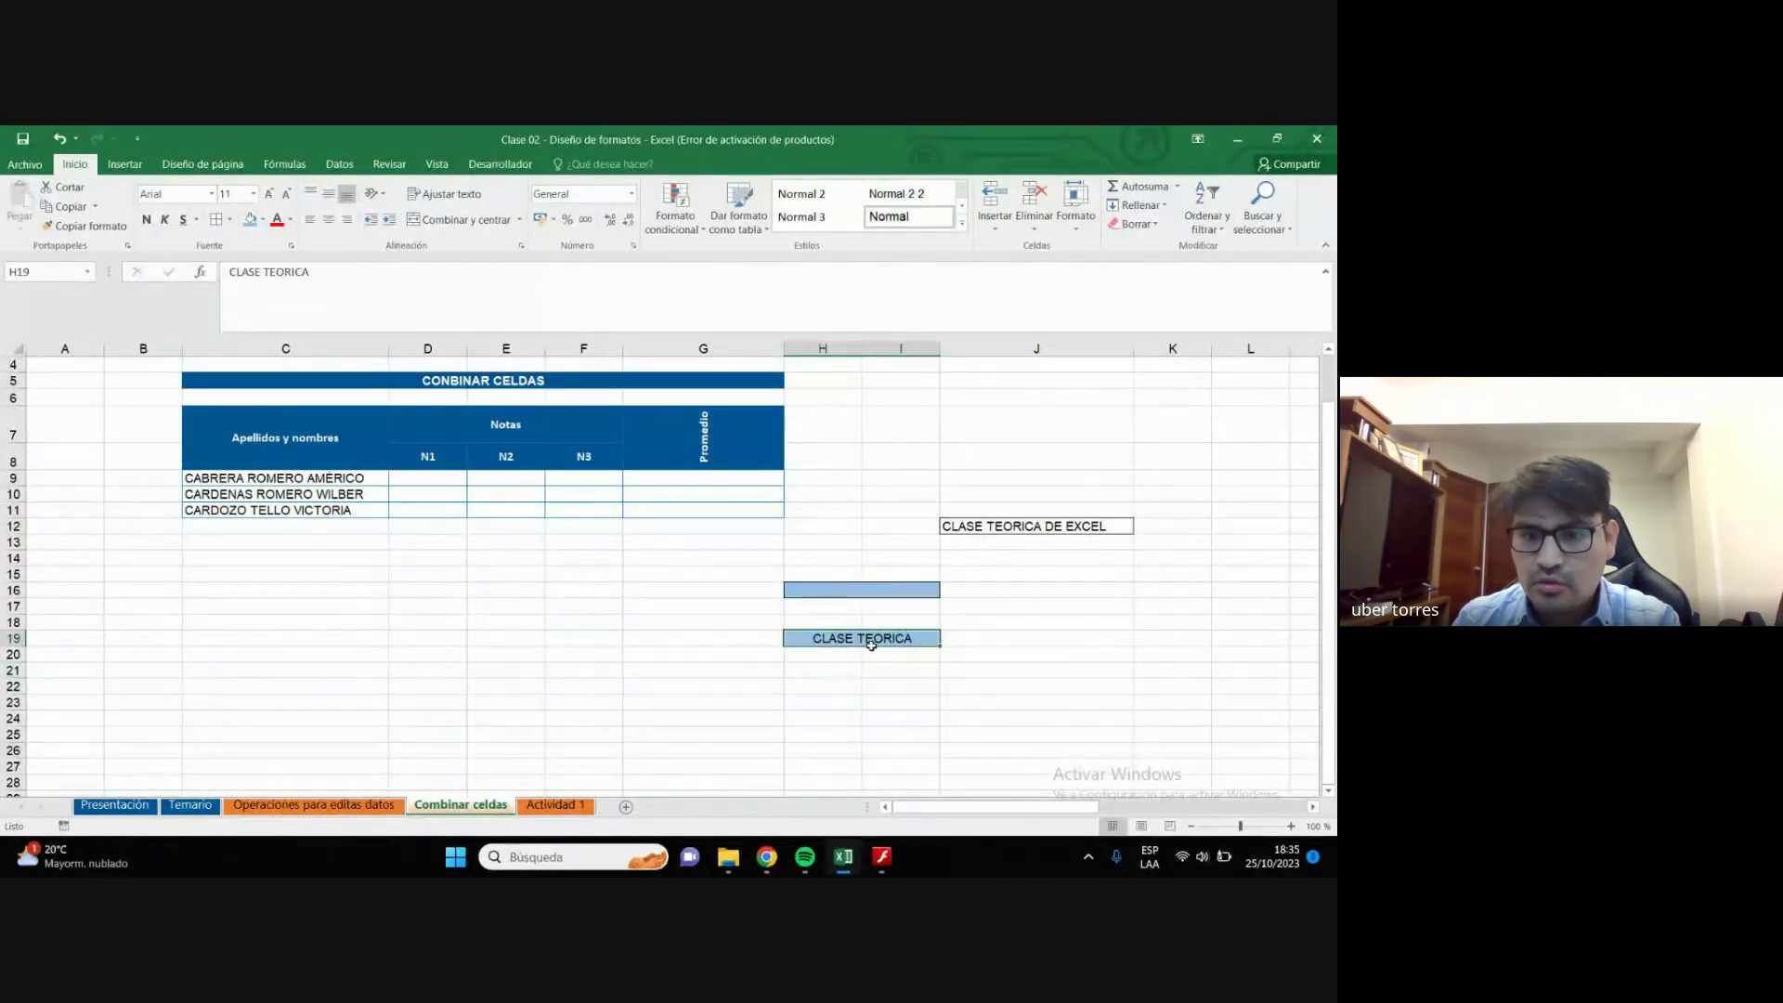
click(217, 221)
click(899, 716)
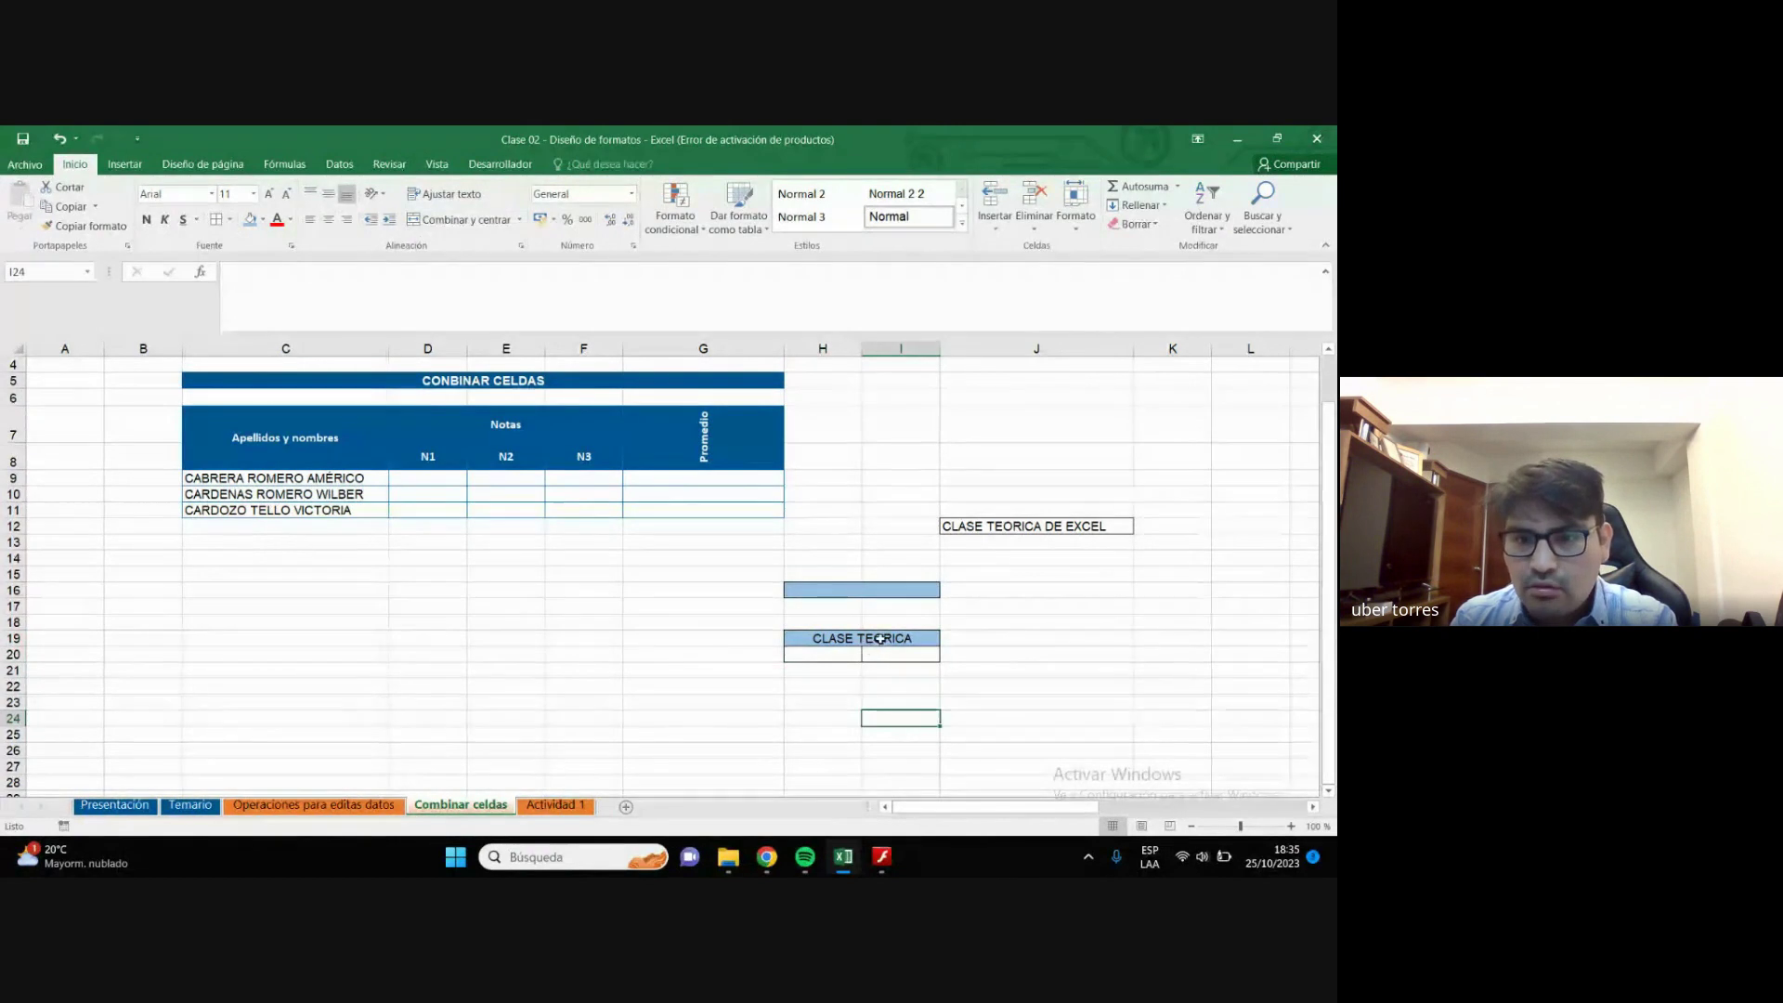
Add All Borders to cells H18 and I18 above the title.
click(884, 638)
key(Down)
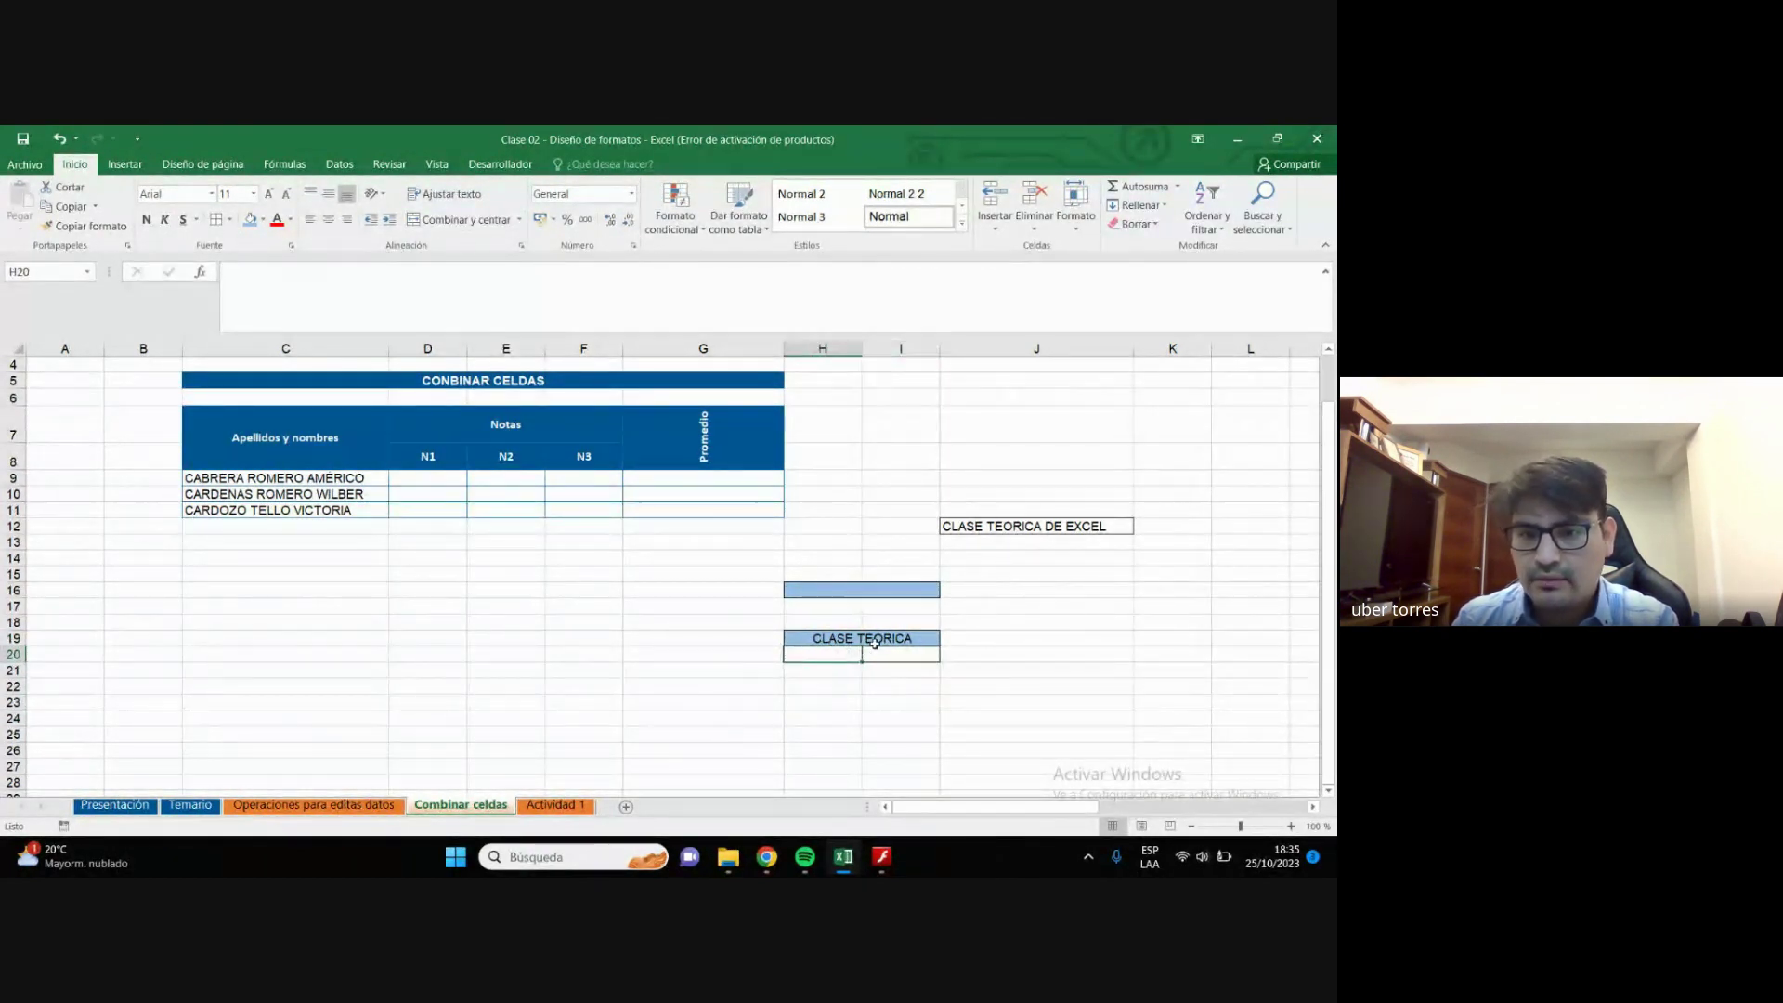
drag(817, 622, 899, 622)
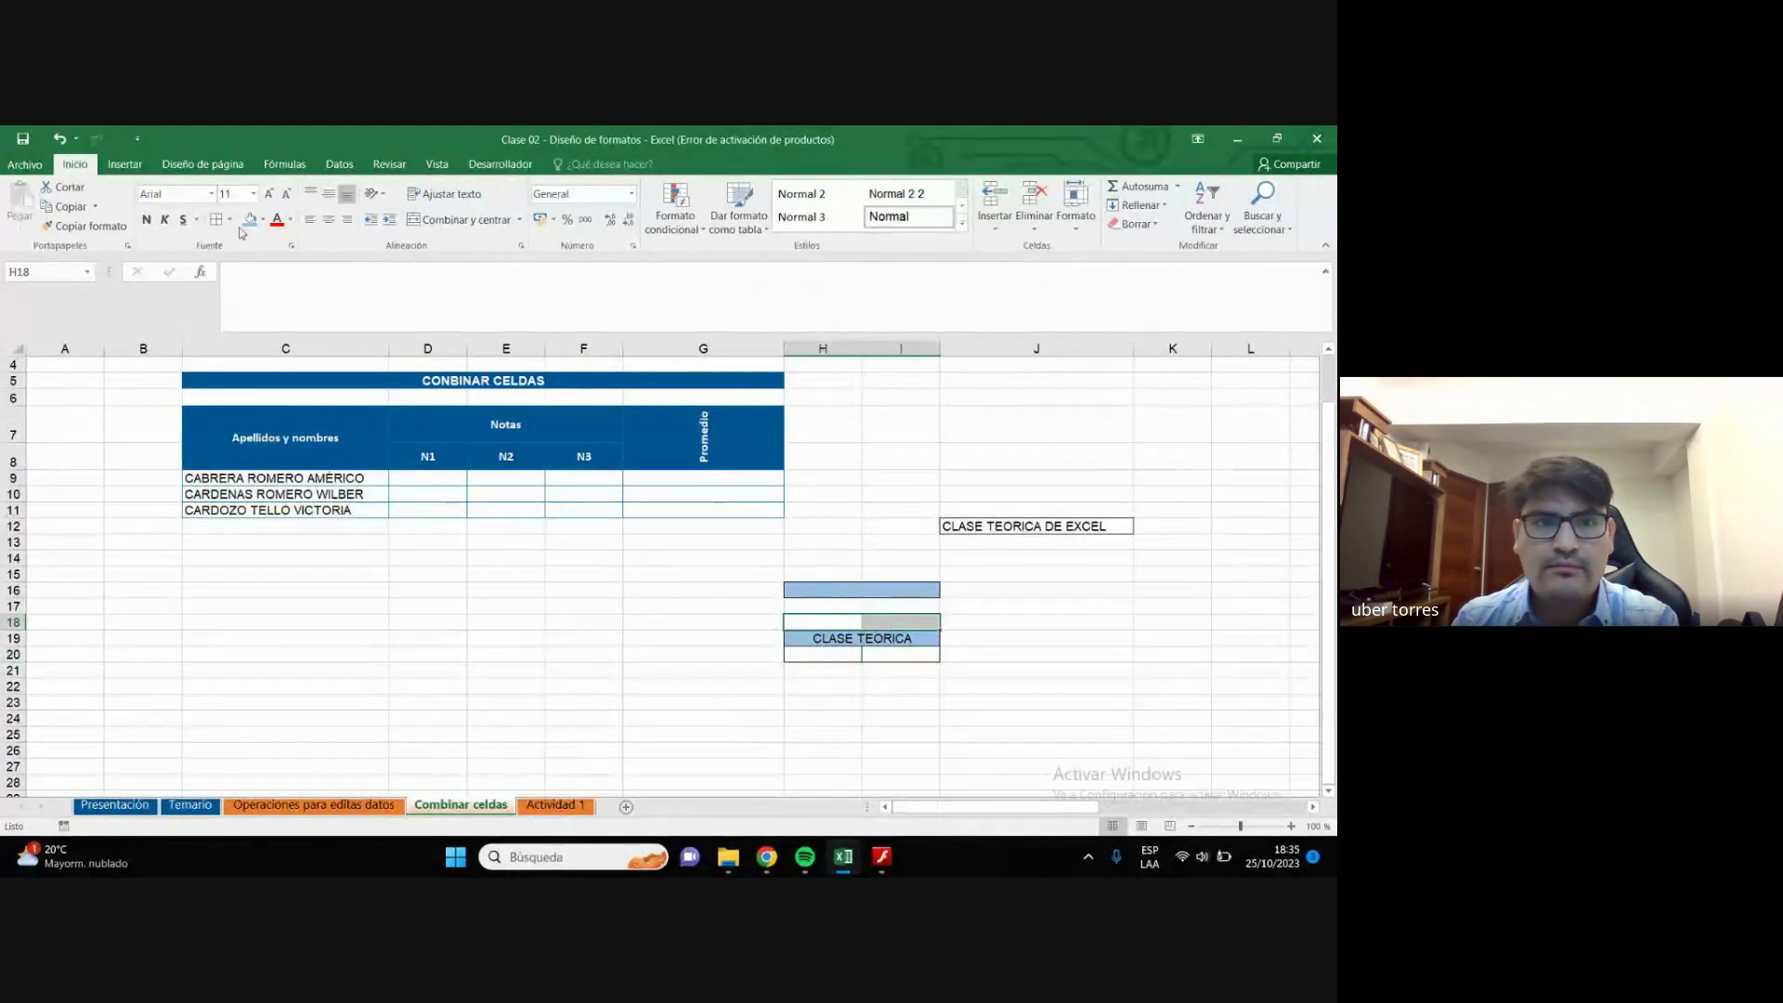
click(1037, 685)
click(899, 622)
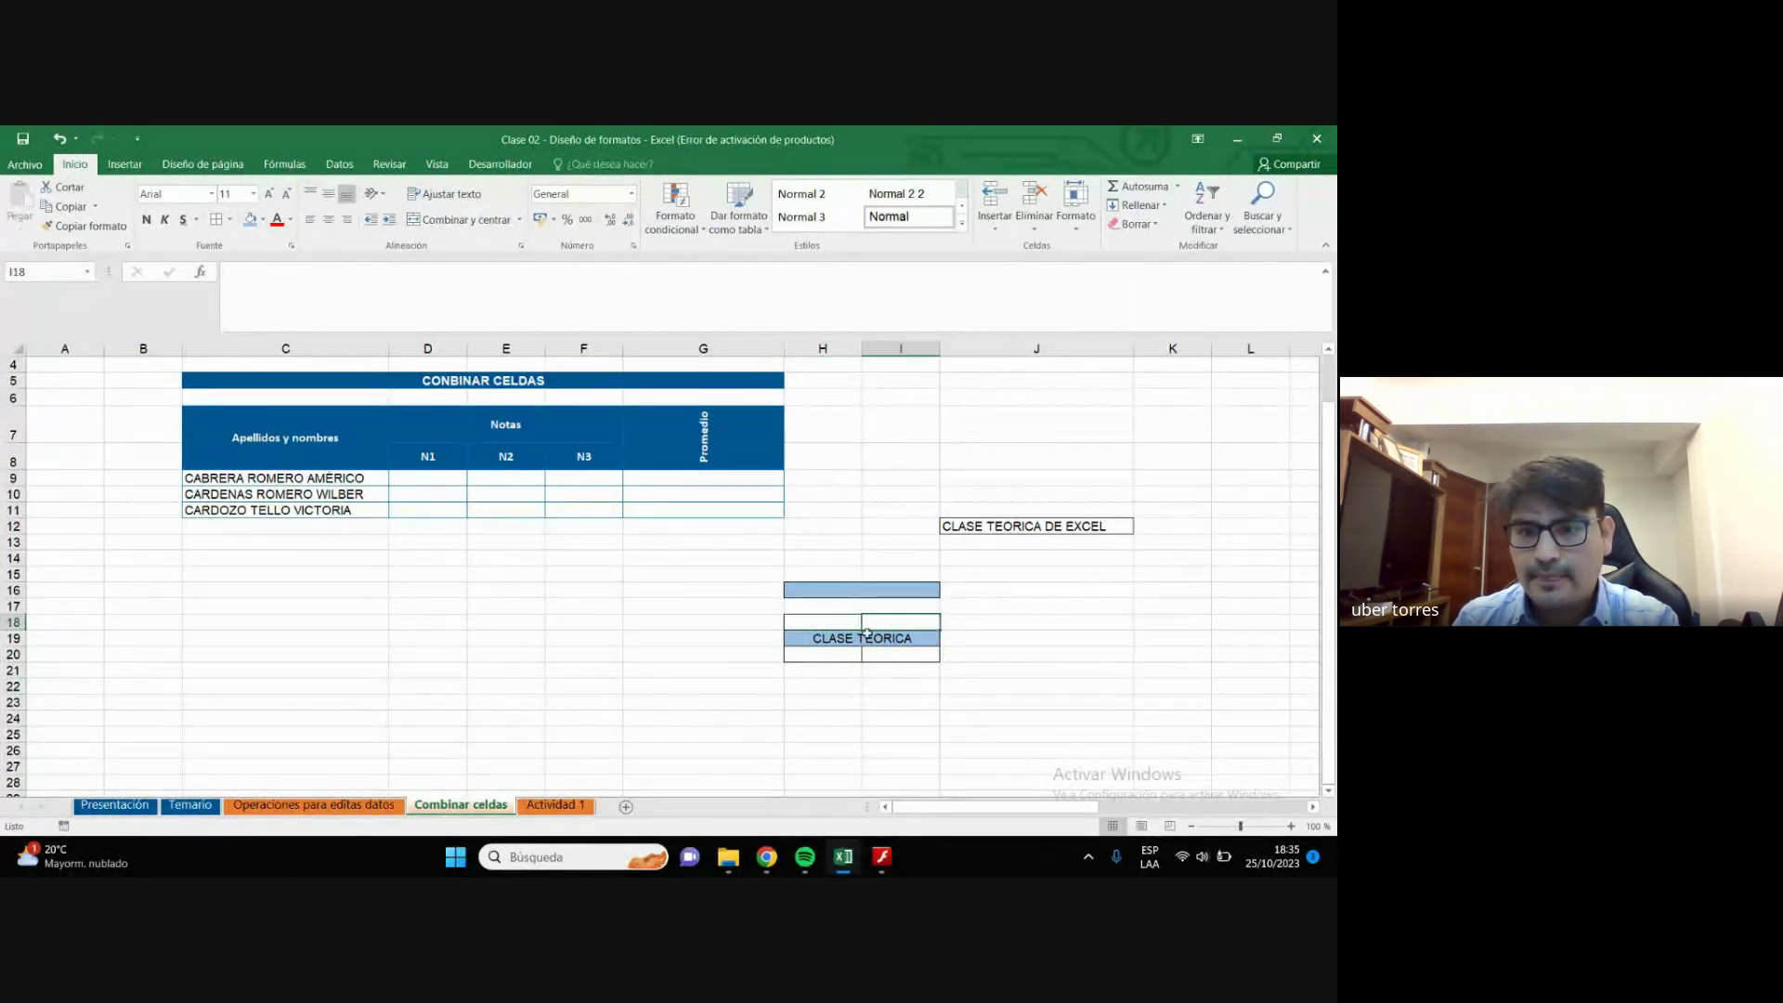
Delete the CLASE TEORICA text from the merged H19 cell and switch to Google Meet.
click(835, 648)
click(862, 640)
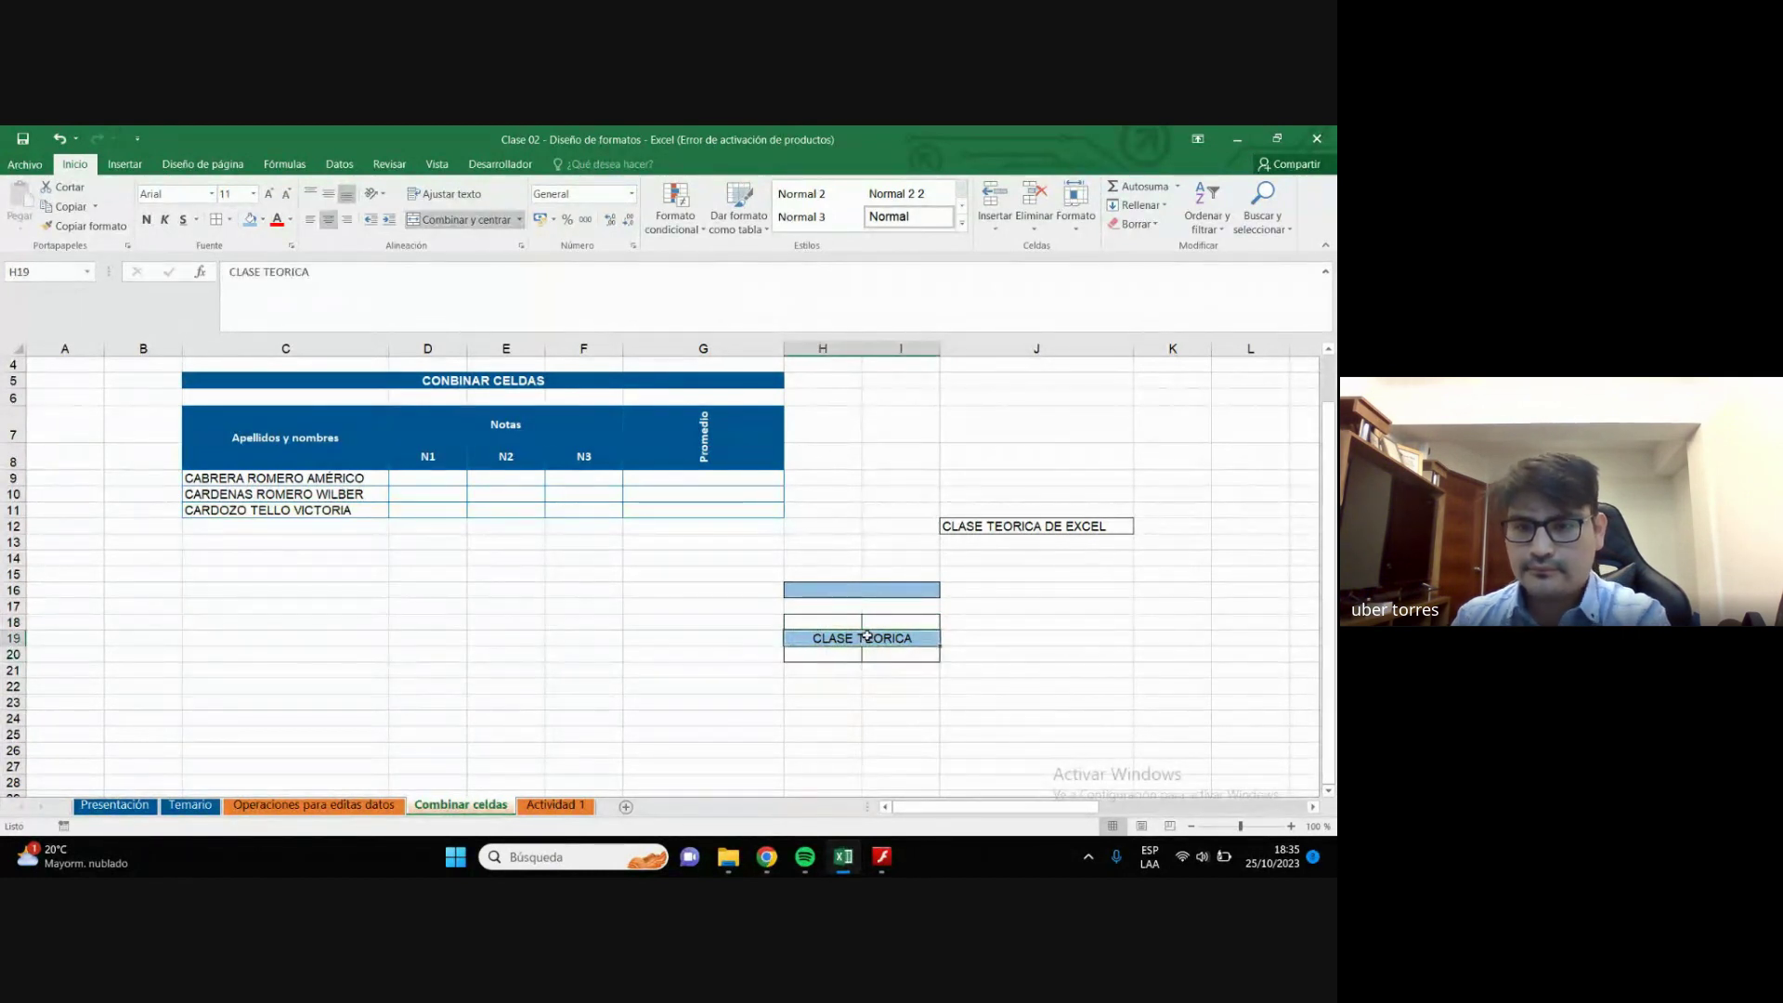
key(Delete)
click(735, 641)
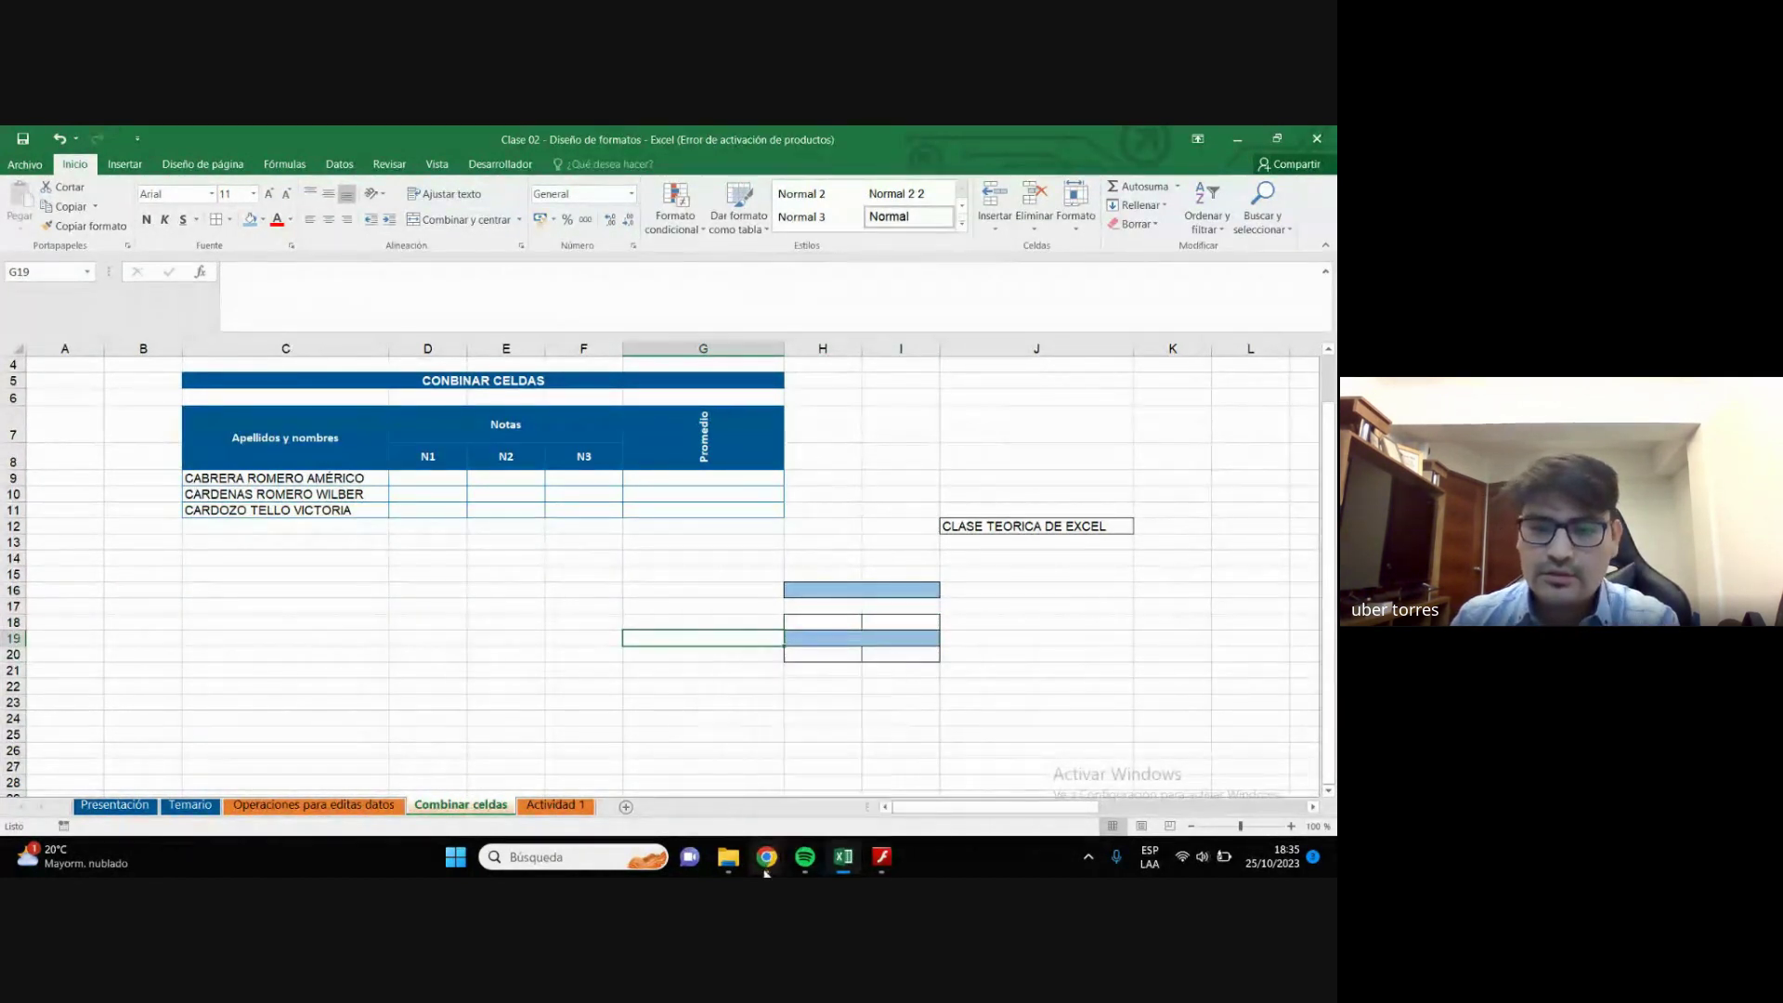
mouse_move(766, 856)
click(672, 757)
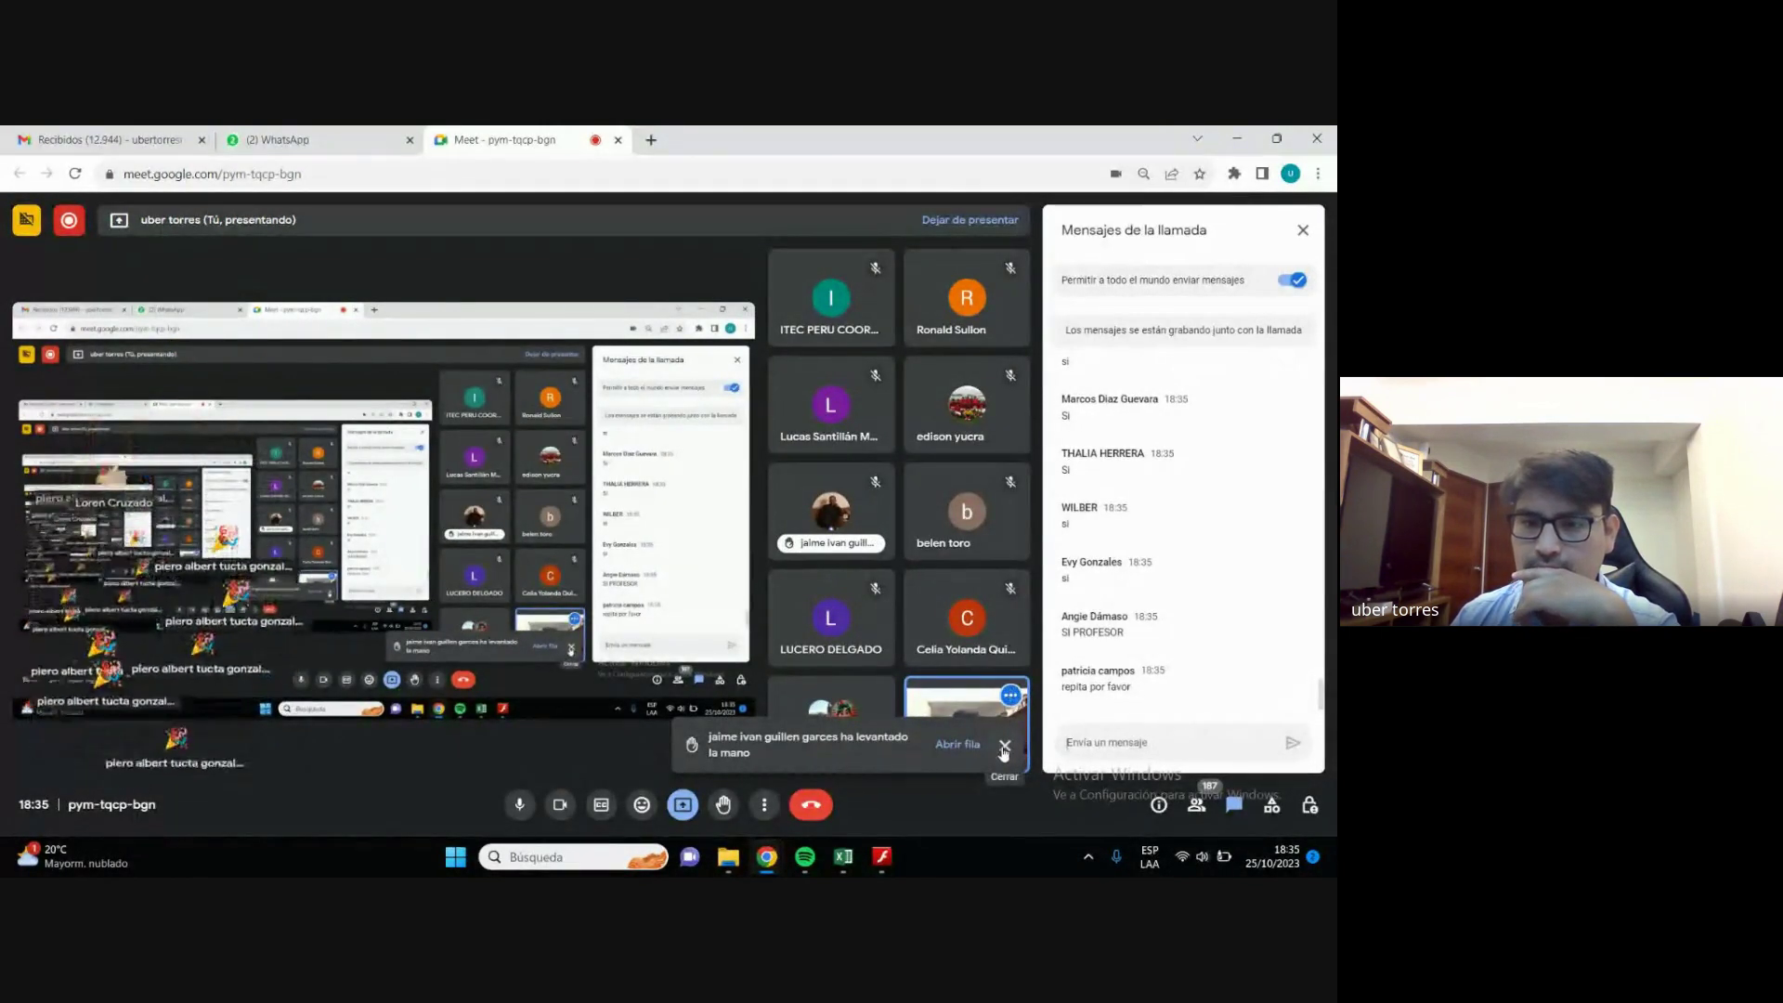
Close the participant's raised-hand notification in Google Meet.
click(1003, 746)
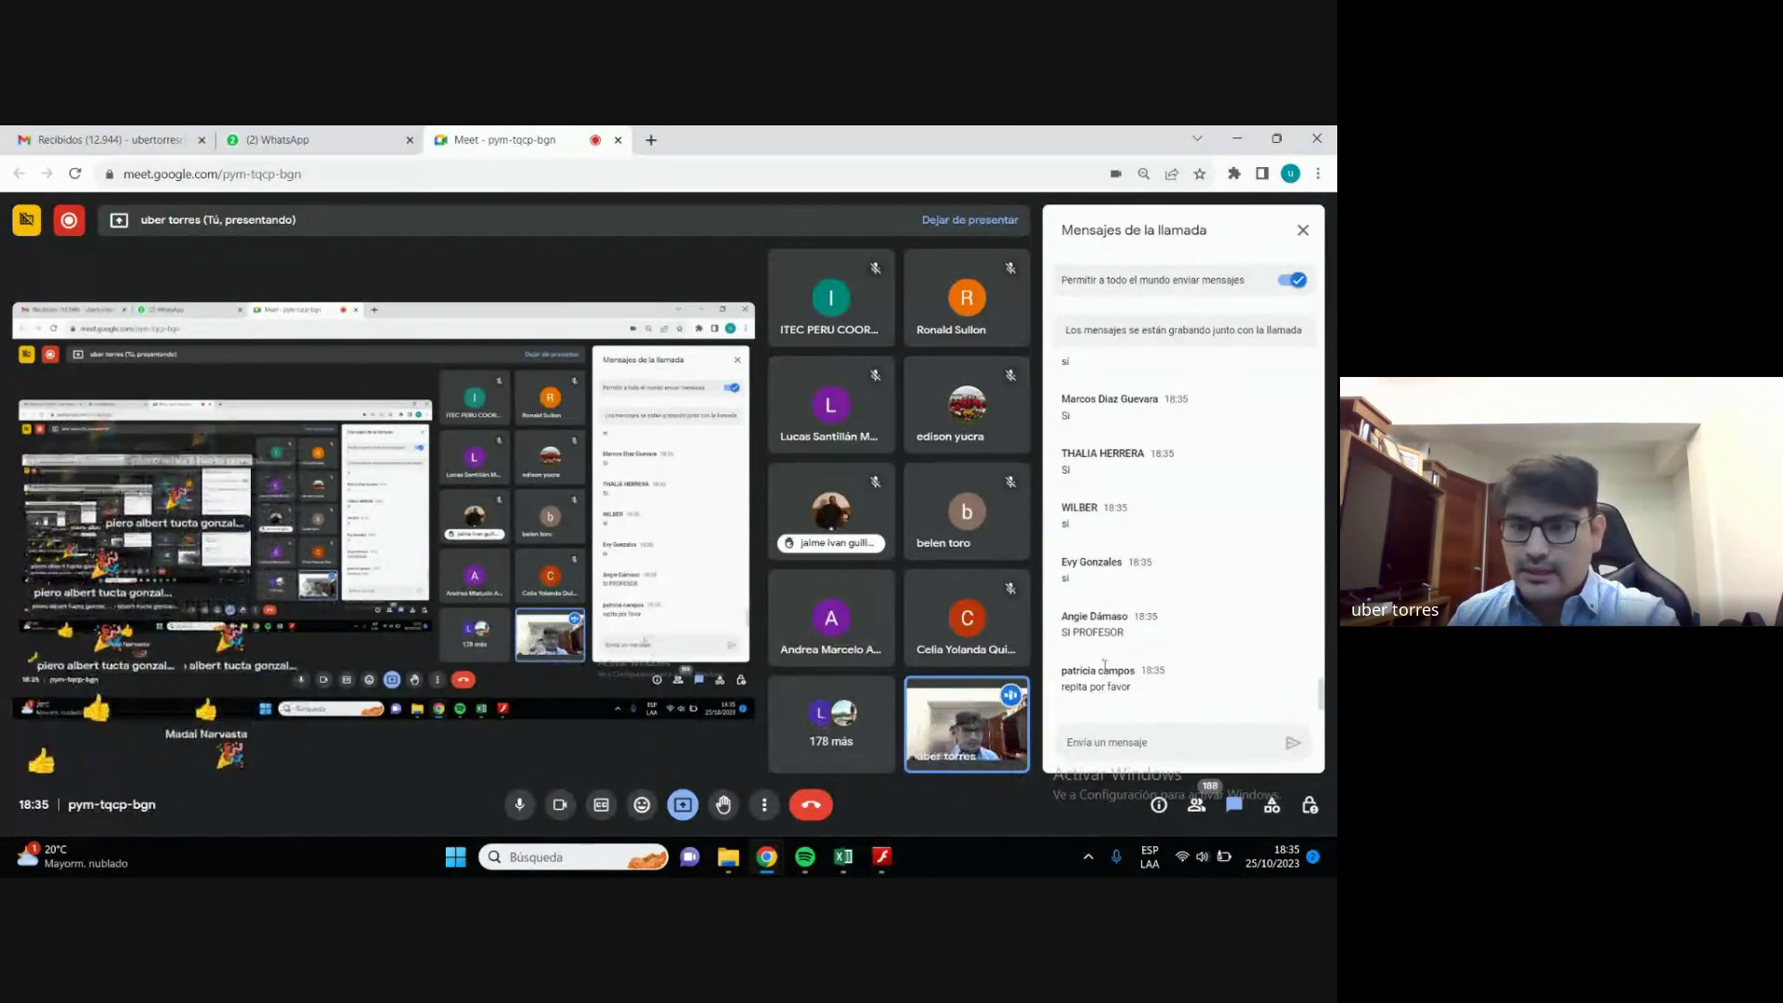
Return to Excel and close the screen-sharing notification.
key(alt+Tab)
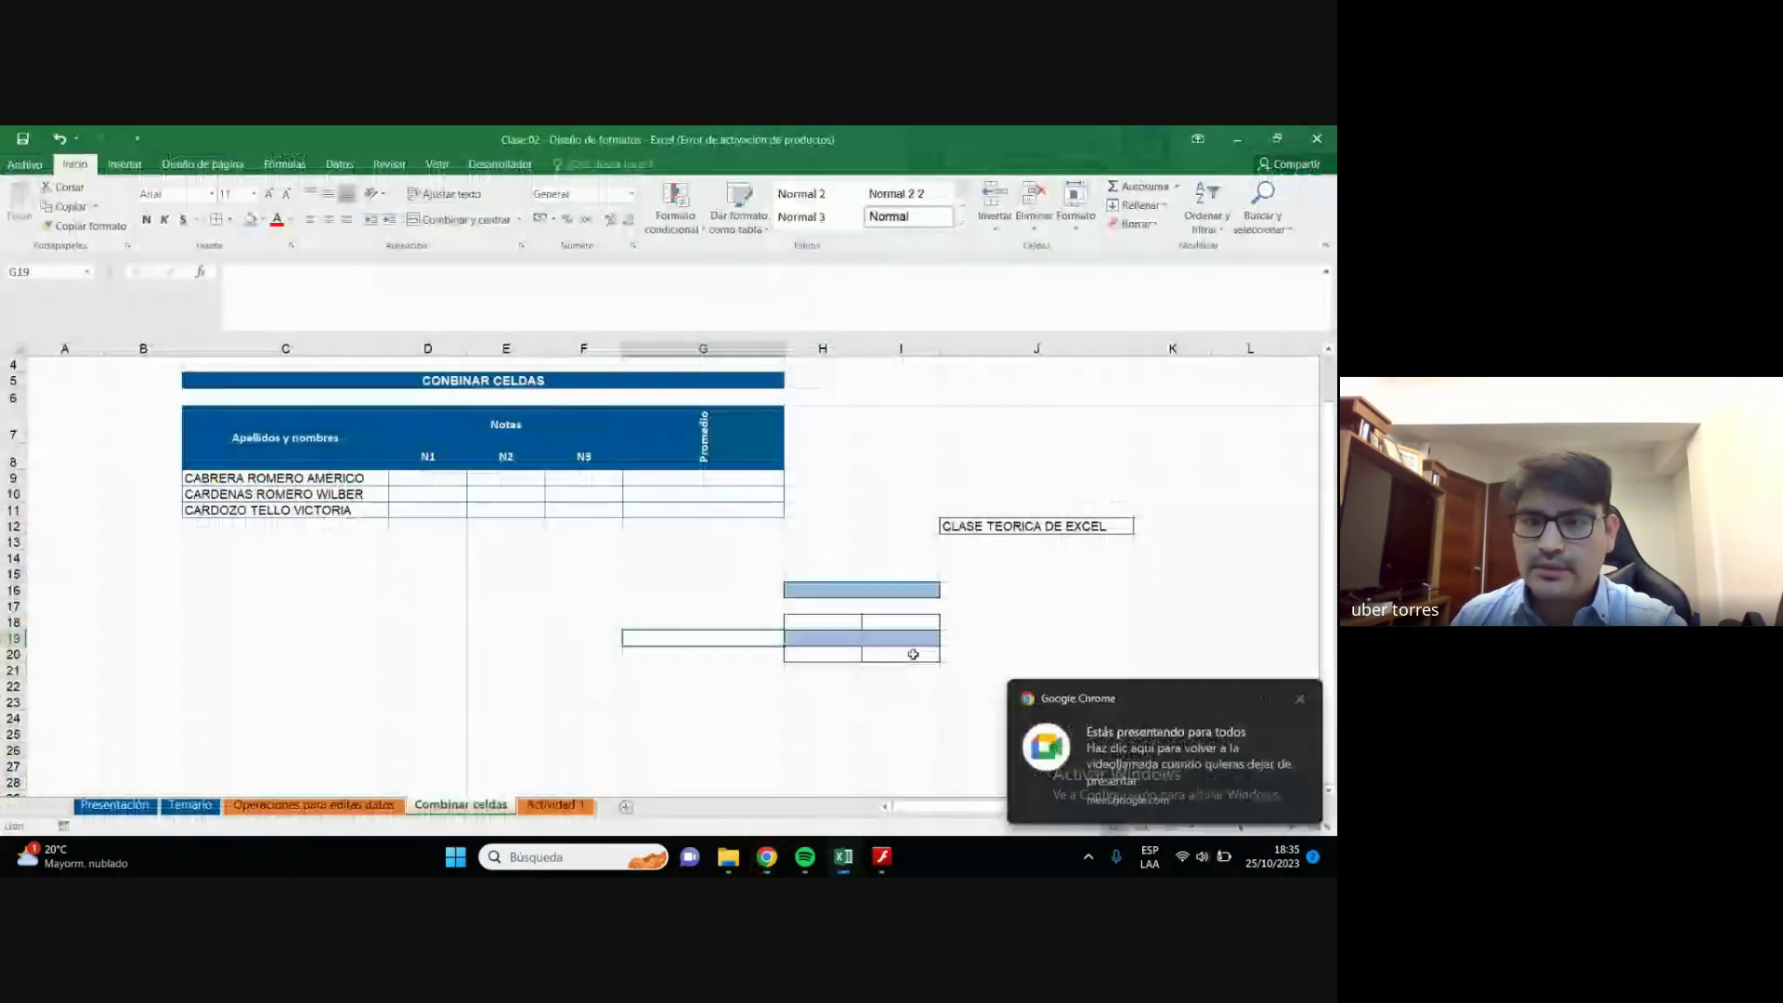
click(886, 702)
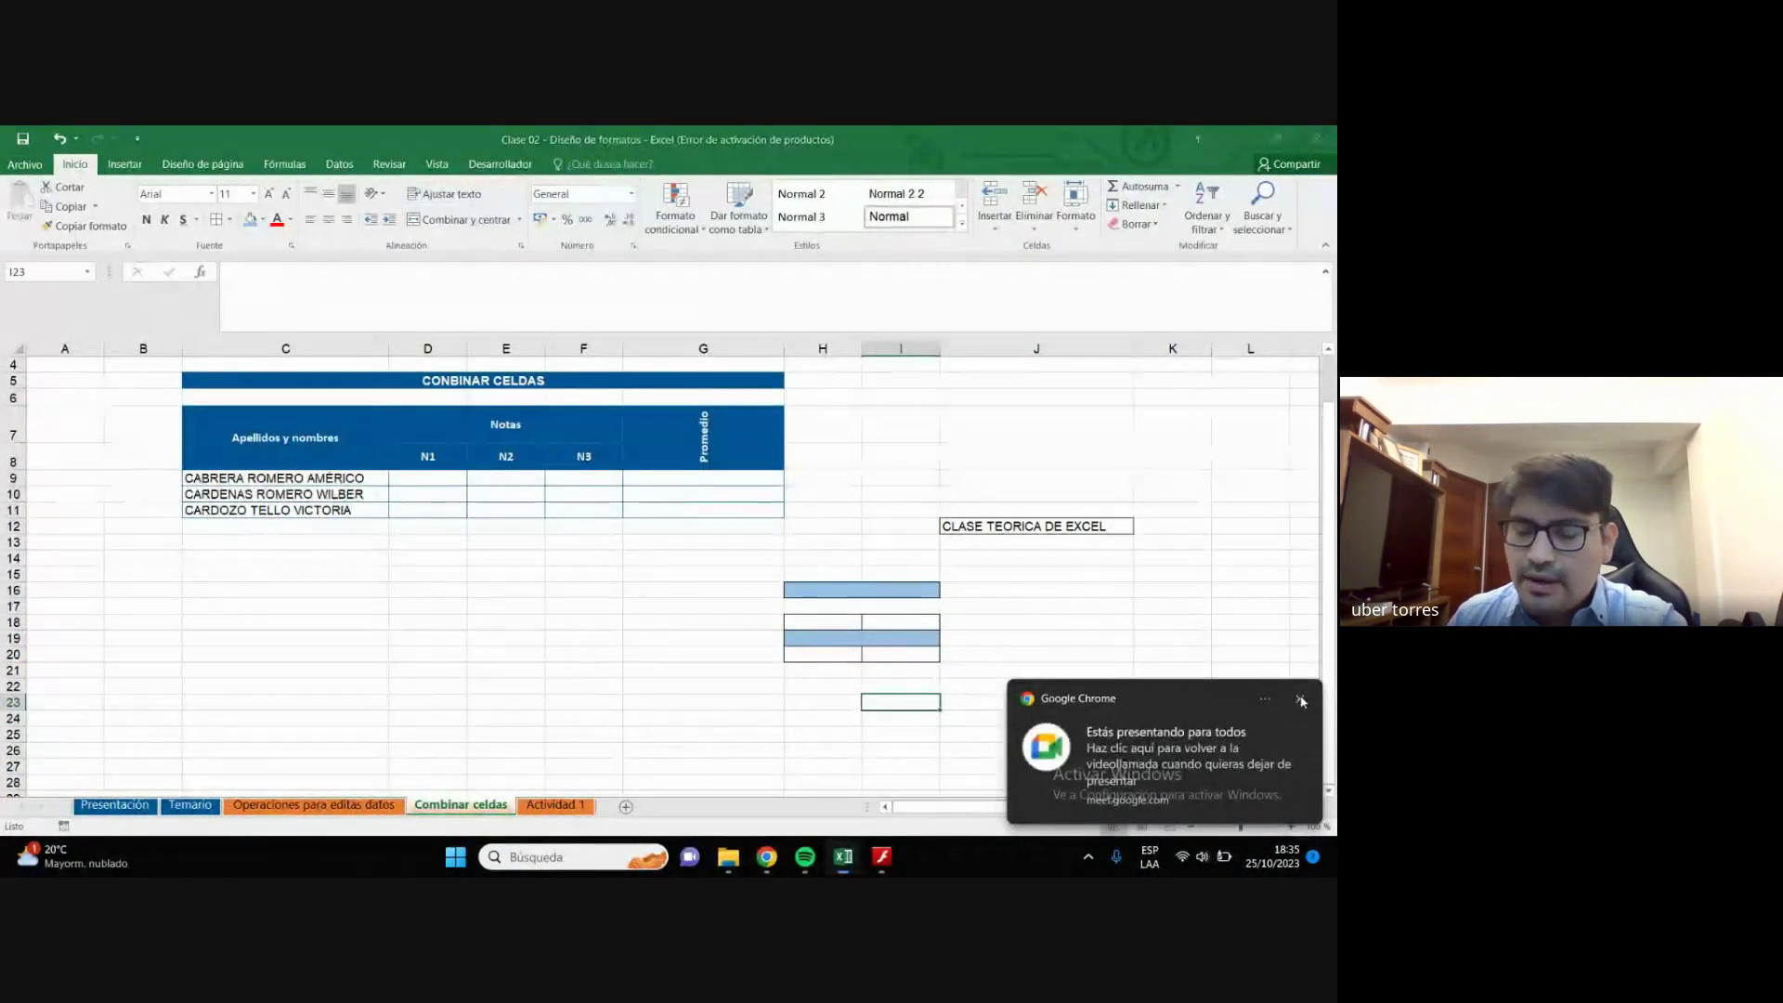
click(1302, 700)
click(868, 686)
scroll(850, 666, down, 1)
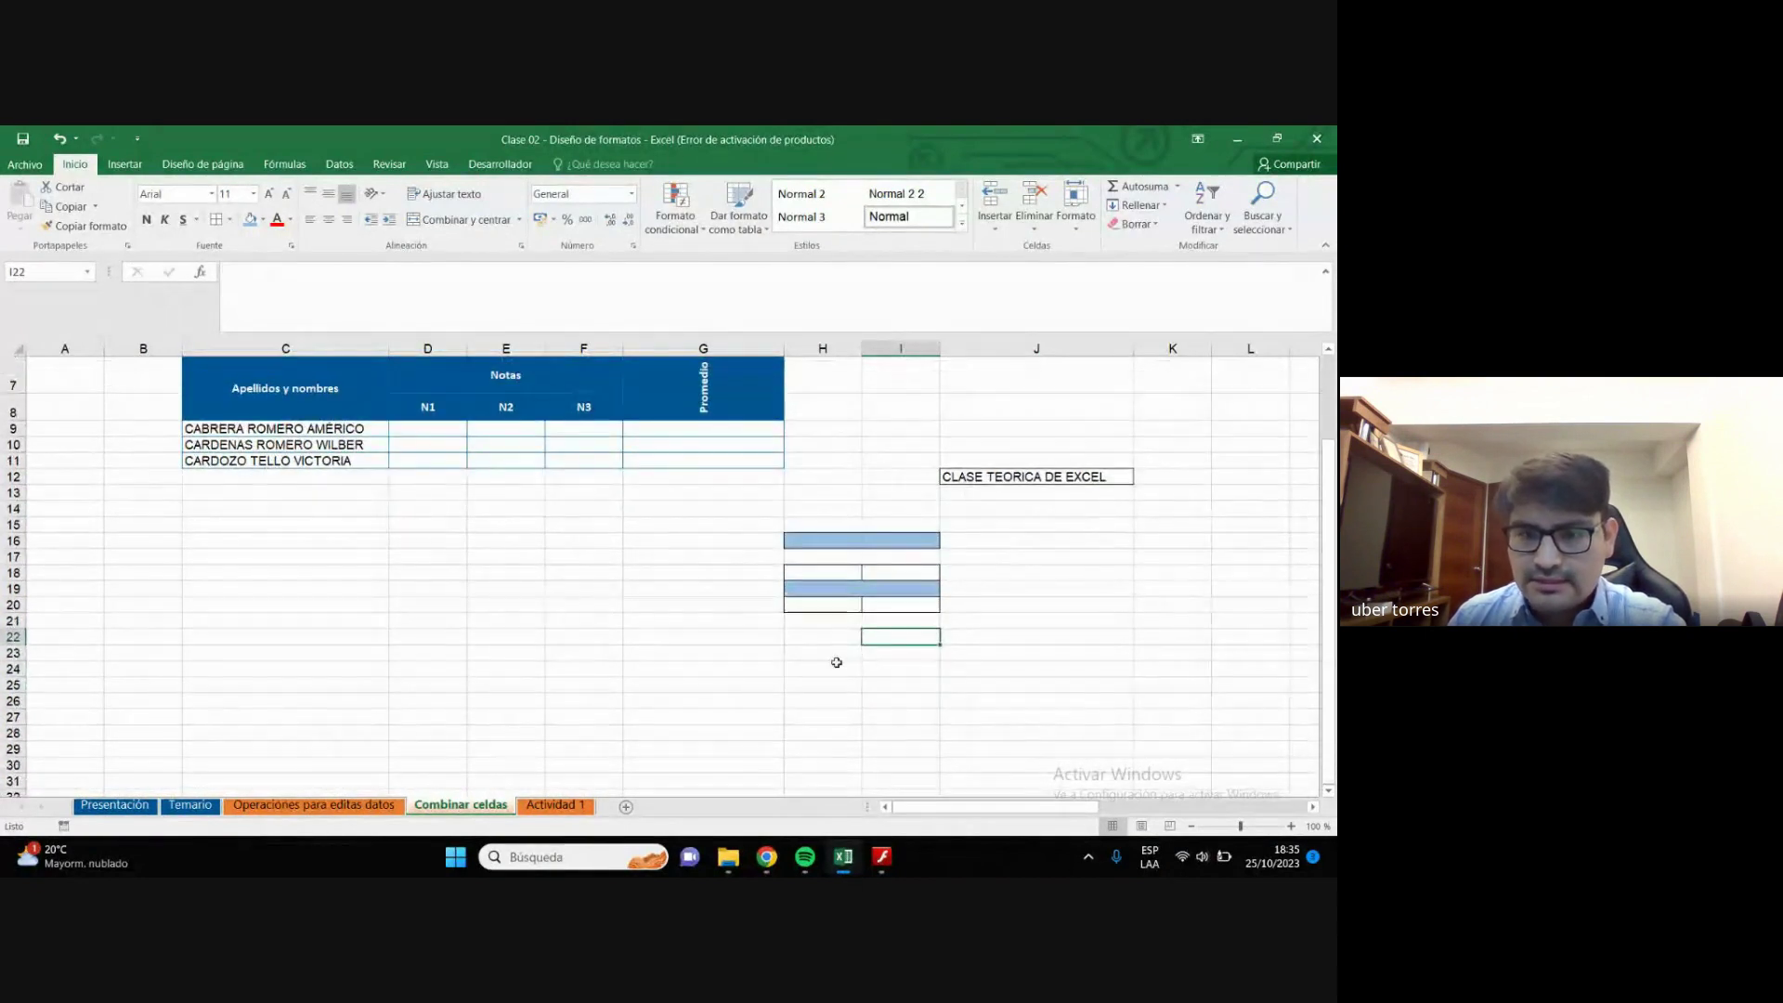
scroll(790, 603, up, 2)
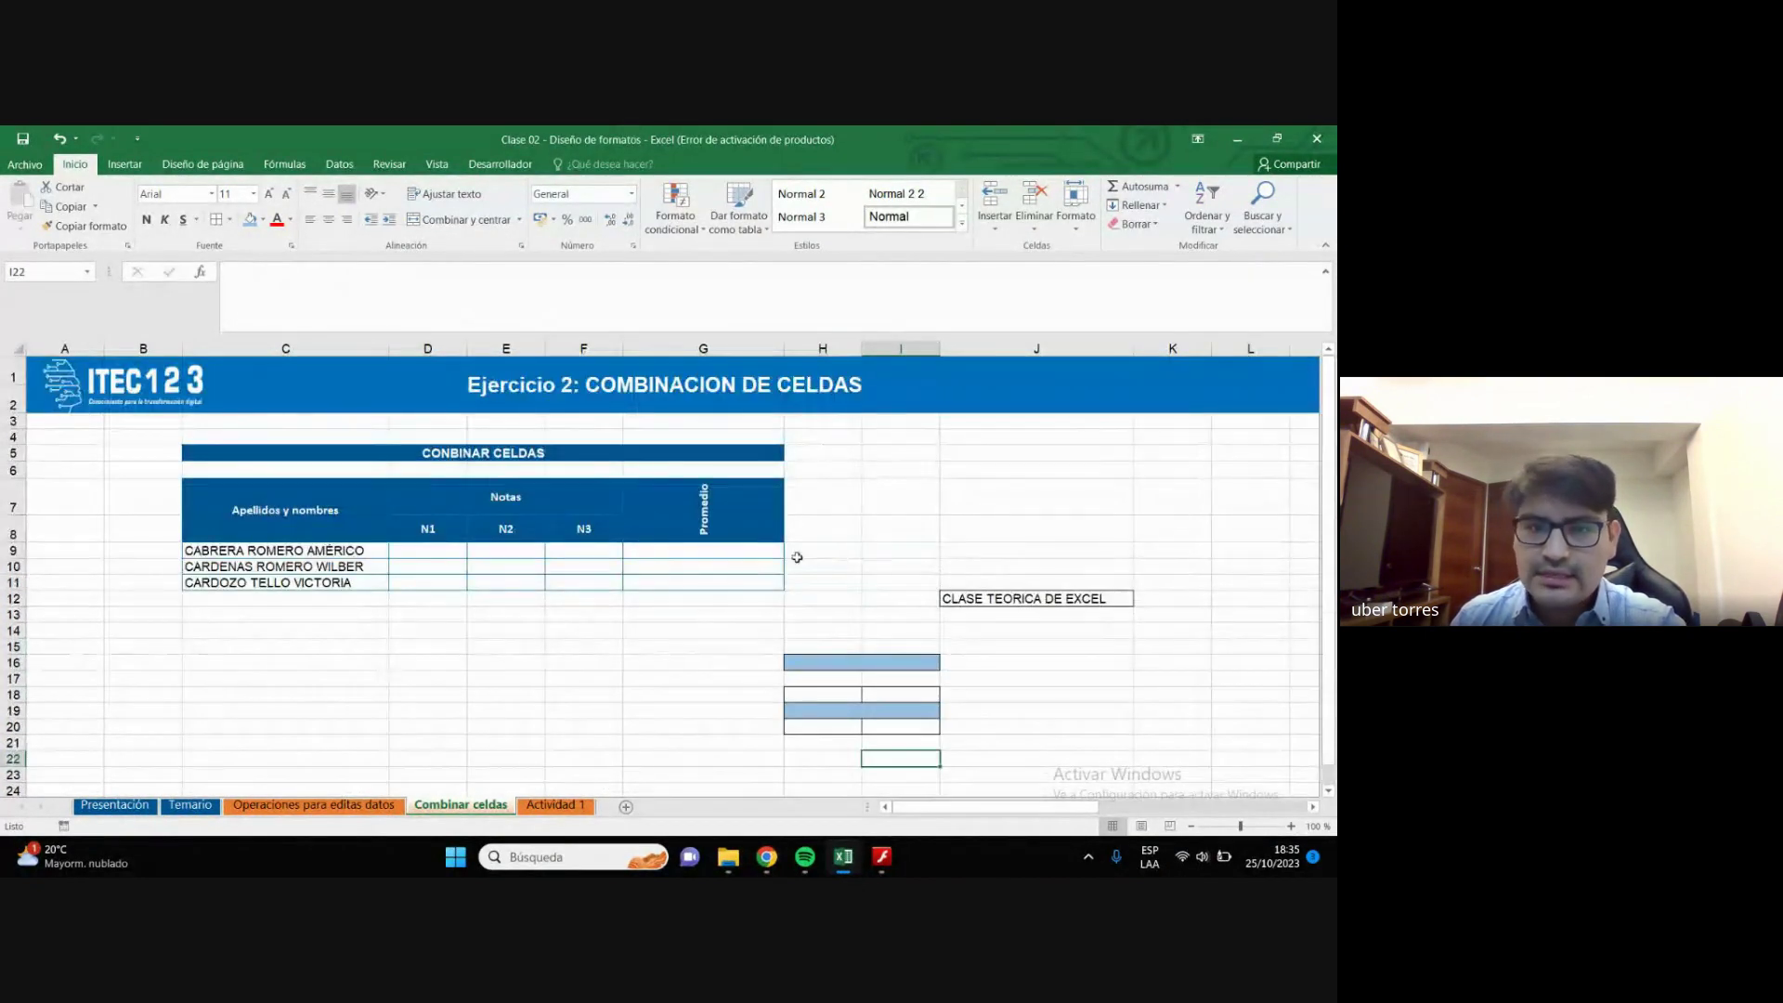
Apply All Borders to the block D15:F17.
click(425, 646)
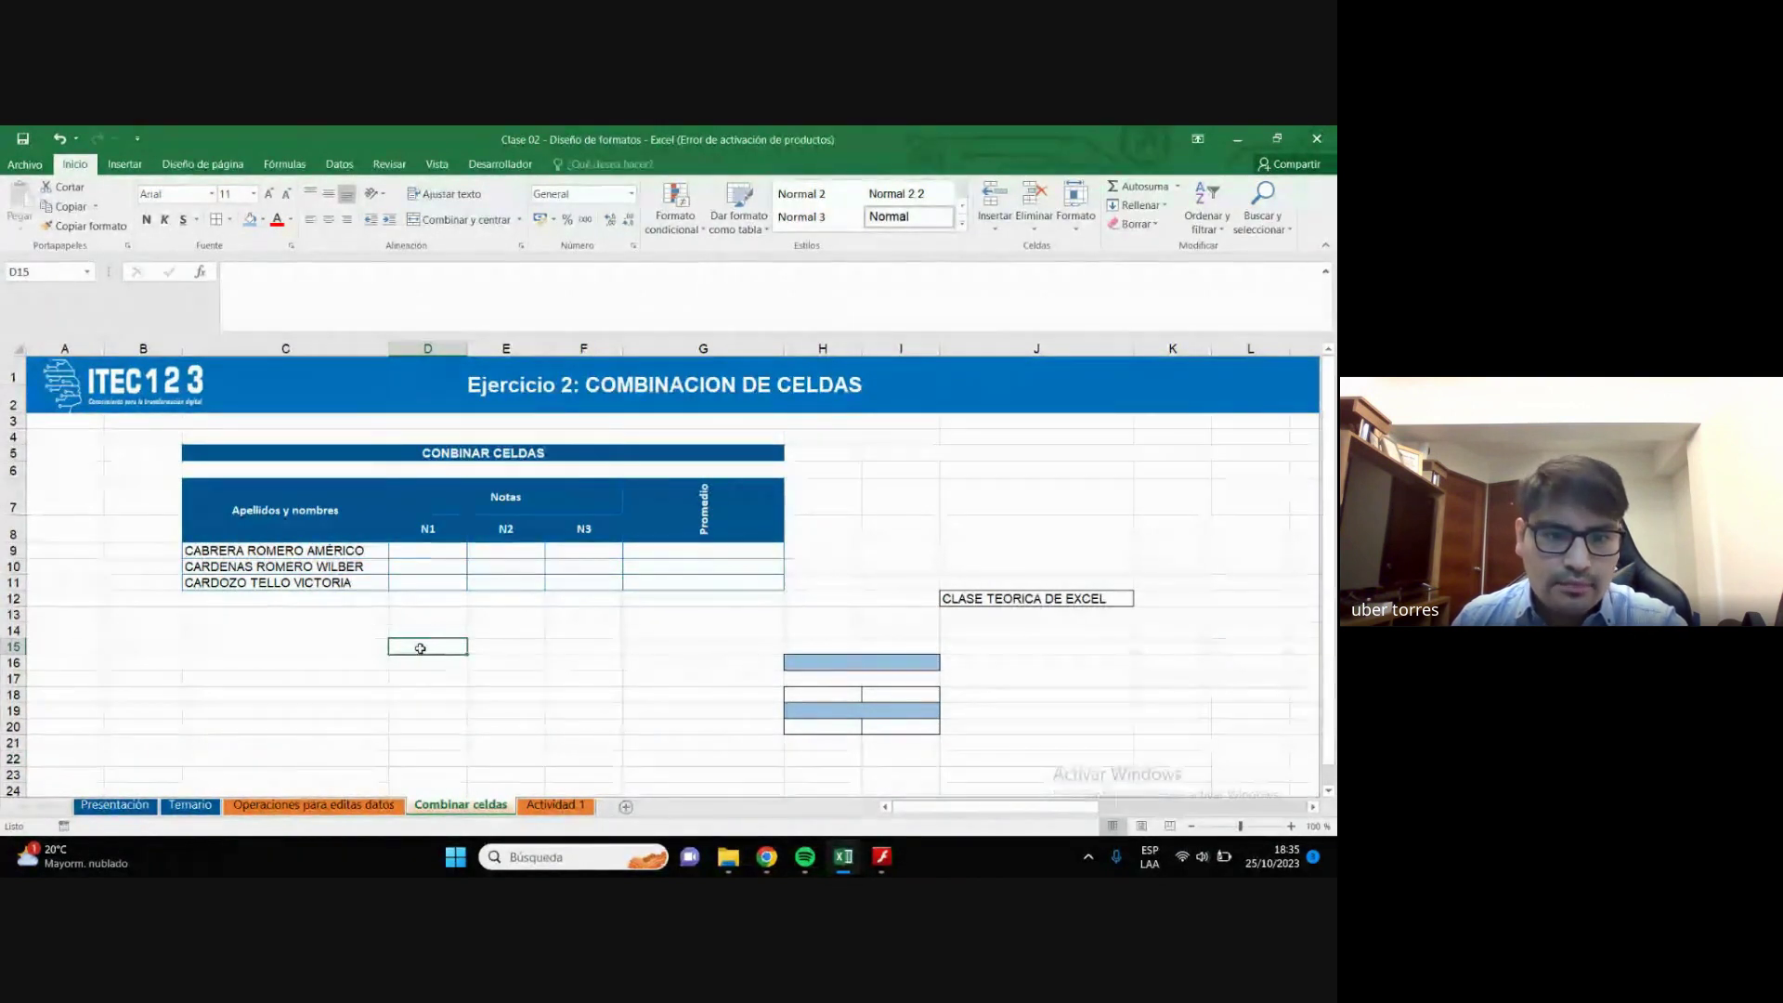
mouse_move(432, 642)
mouse_down()
mouse_move(618, 669)
mouse_move(589, 694)
mouse_up()
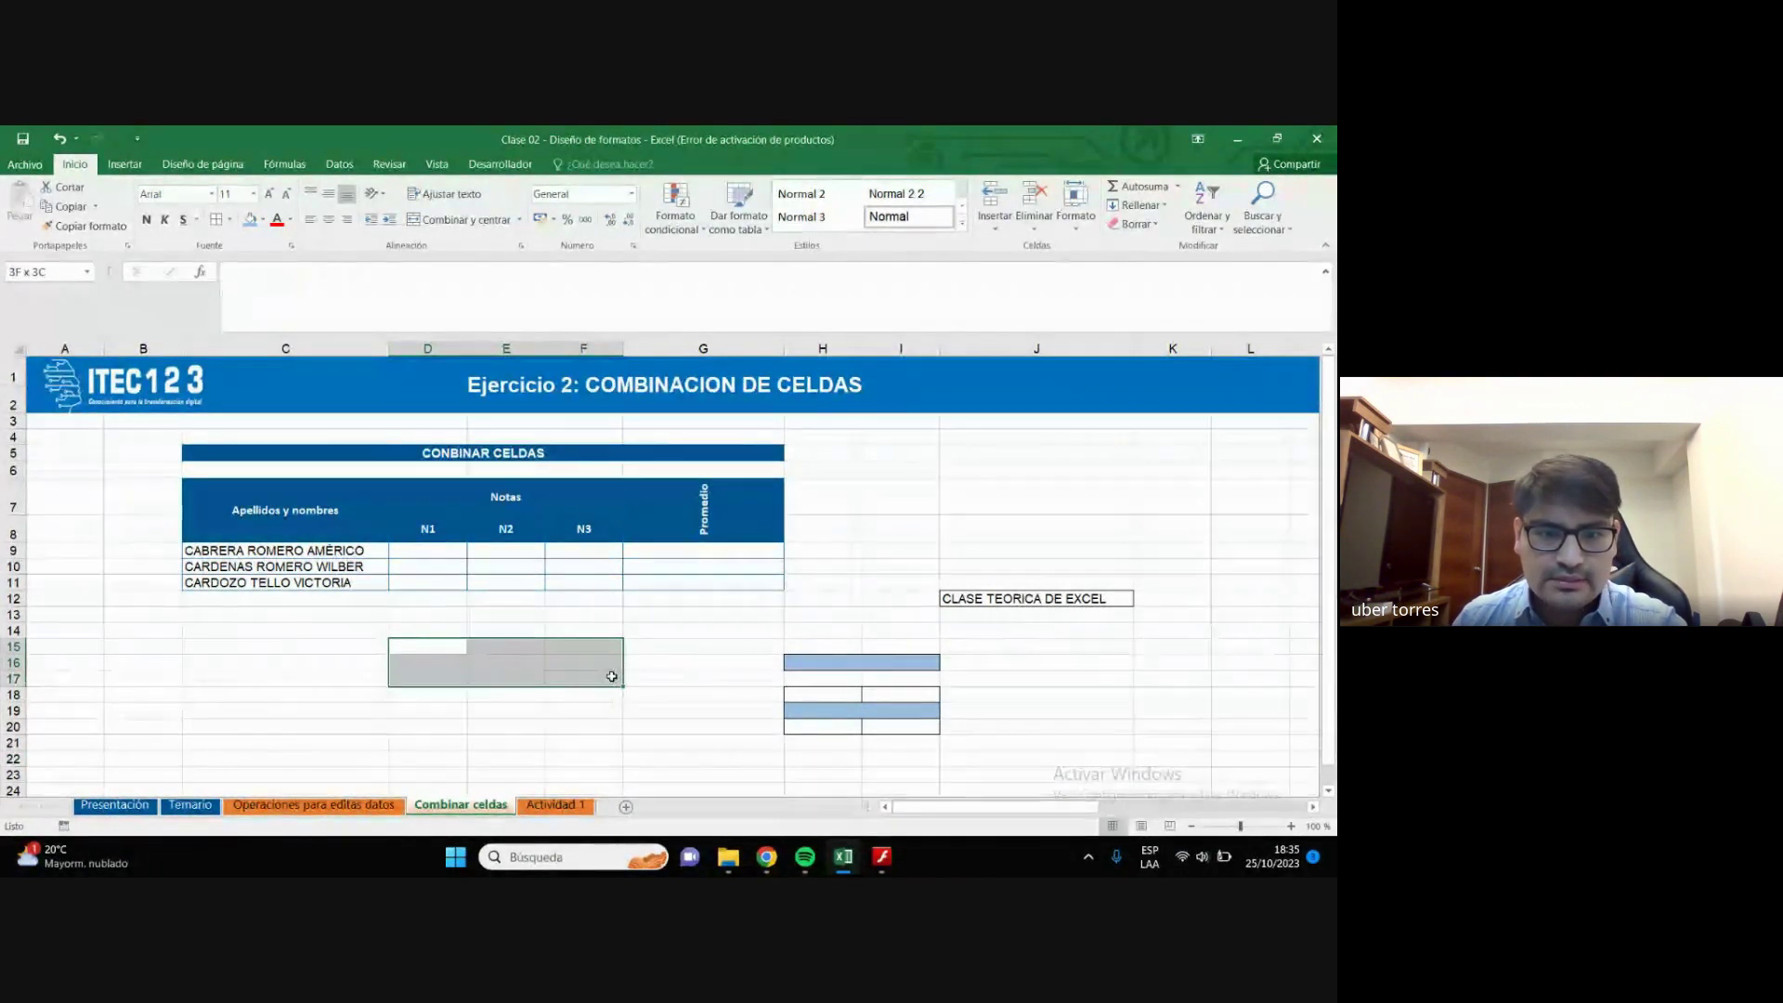
click(220, 220)
click(500, 709)
Check each cell of the bordered D15:F17 grid, then reselect the whole block.
click(413, 645)
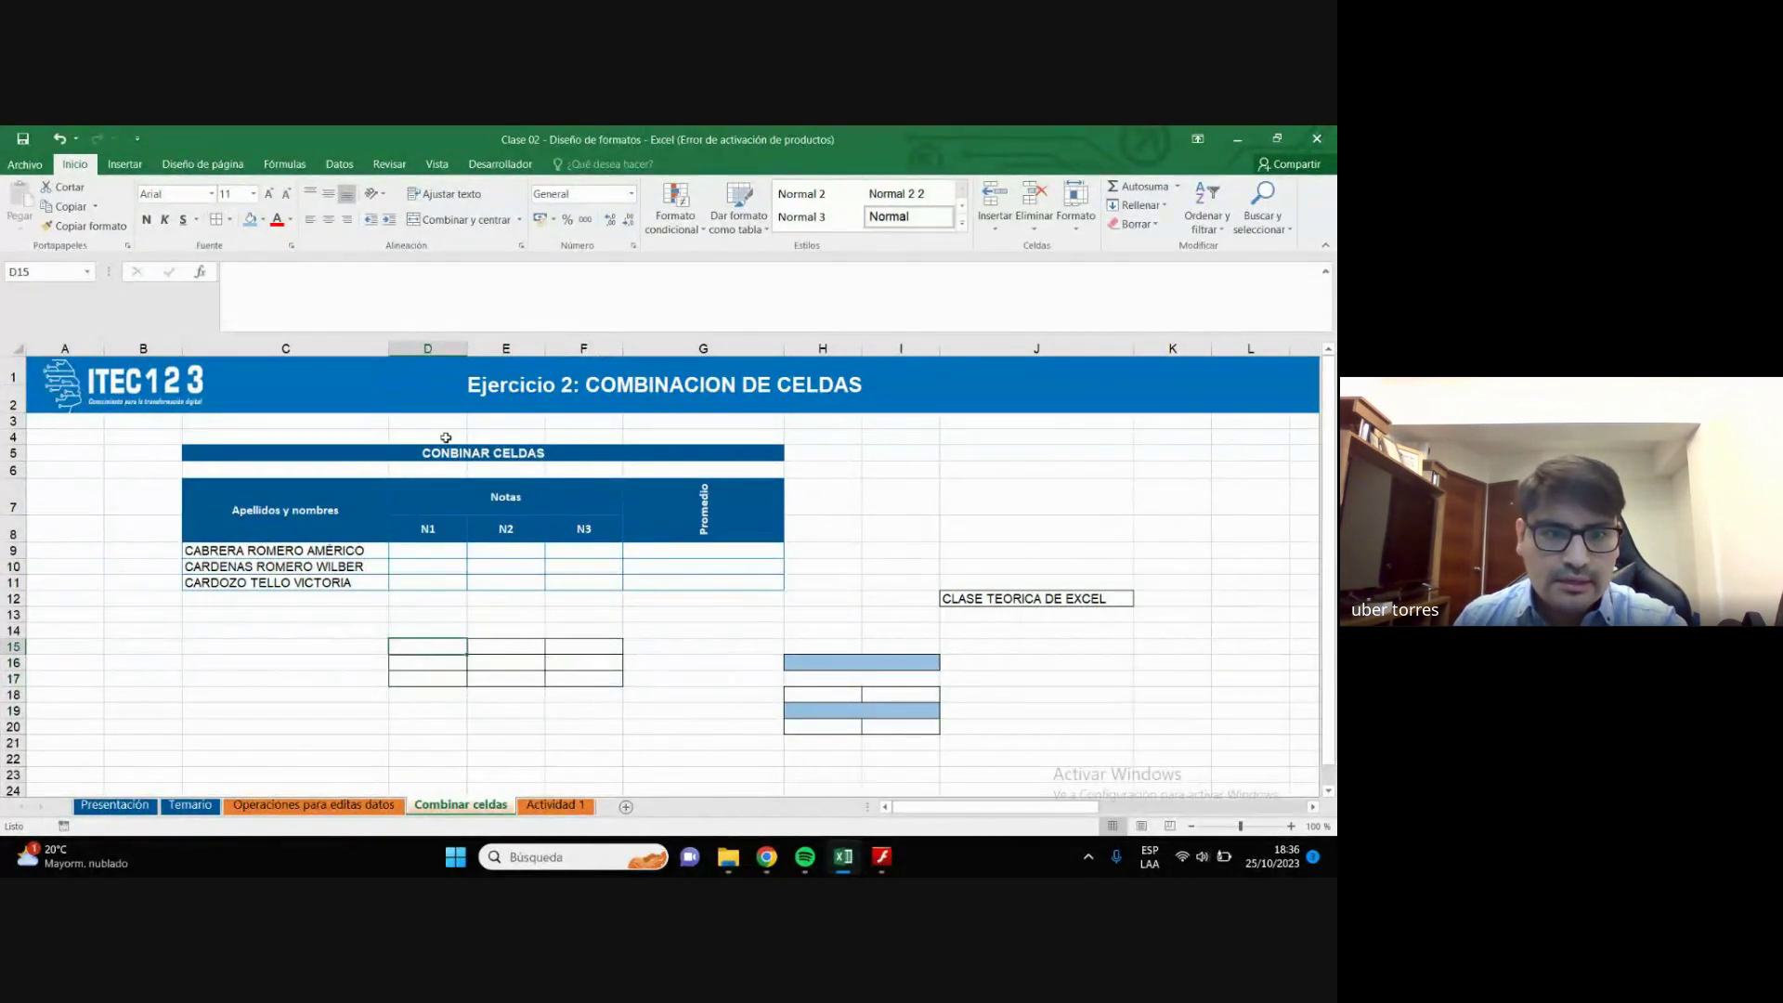
click(518, 640)
click(583, 651)
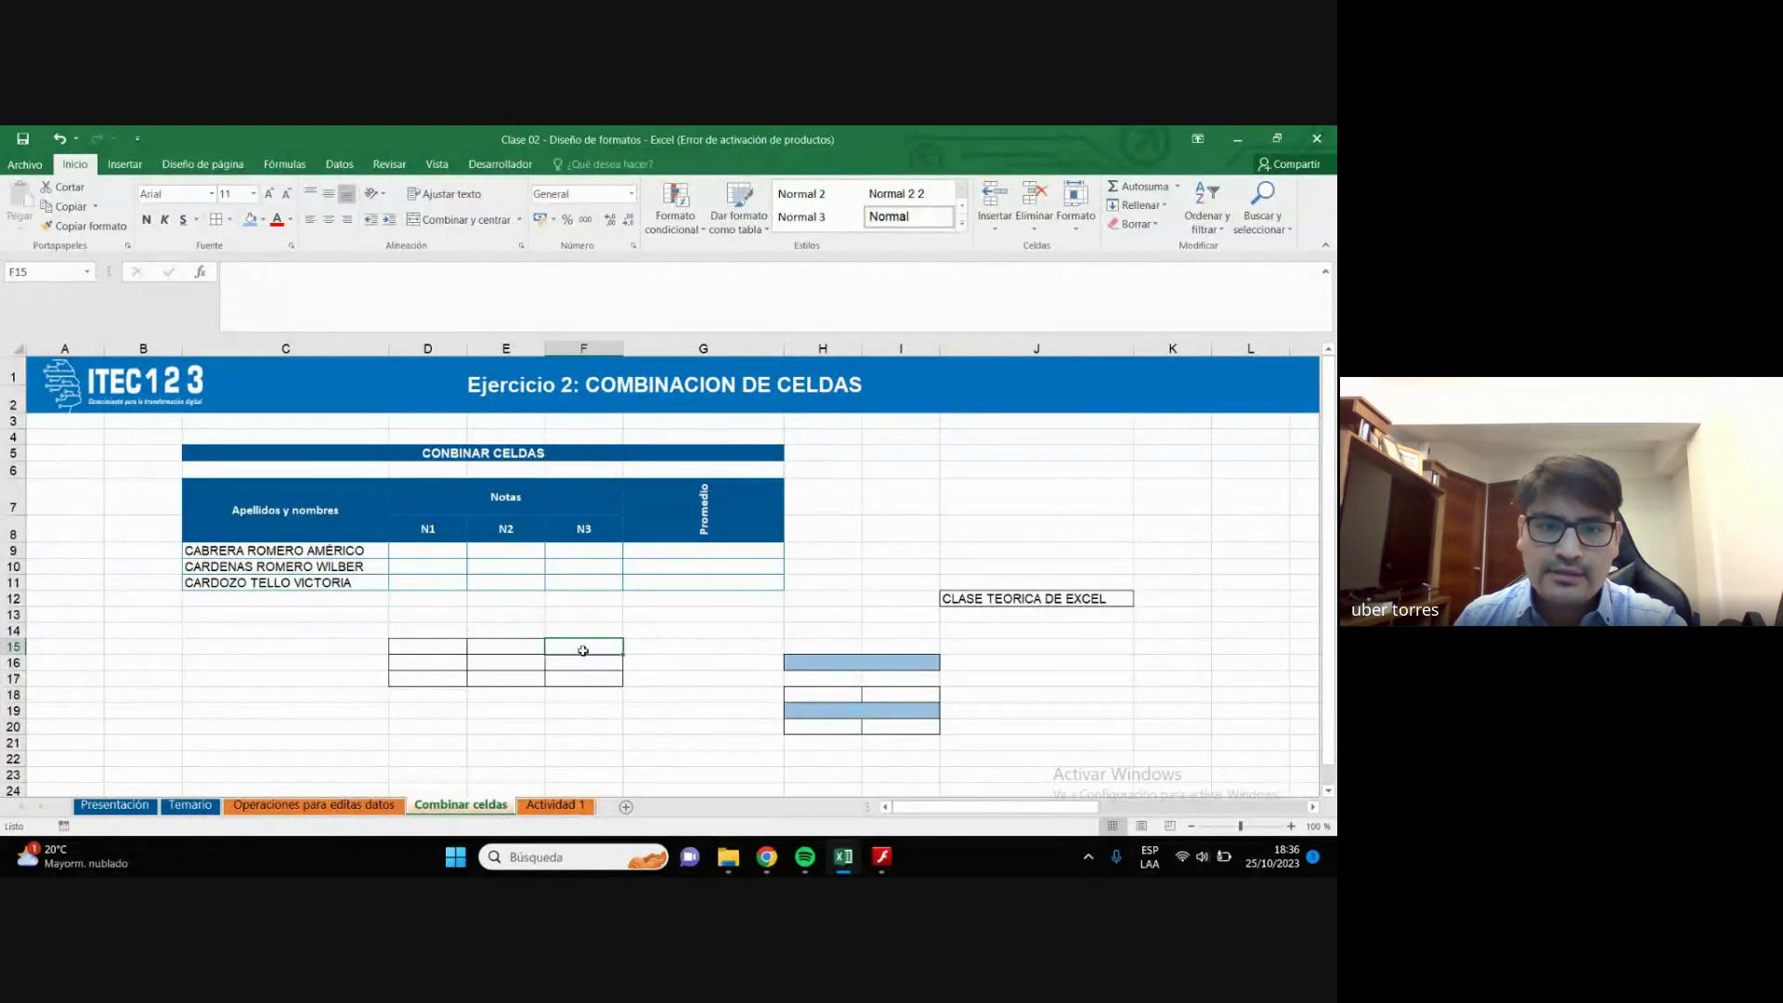
click(428, 662)
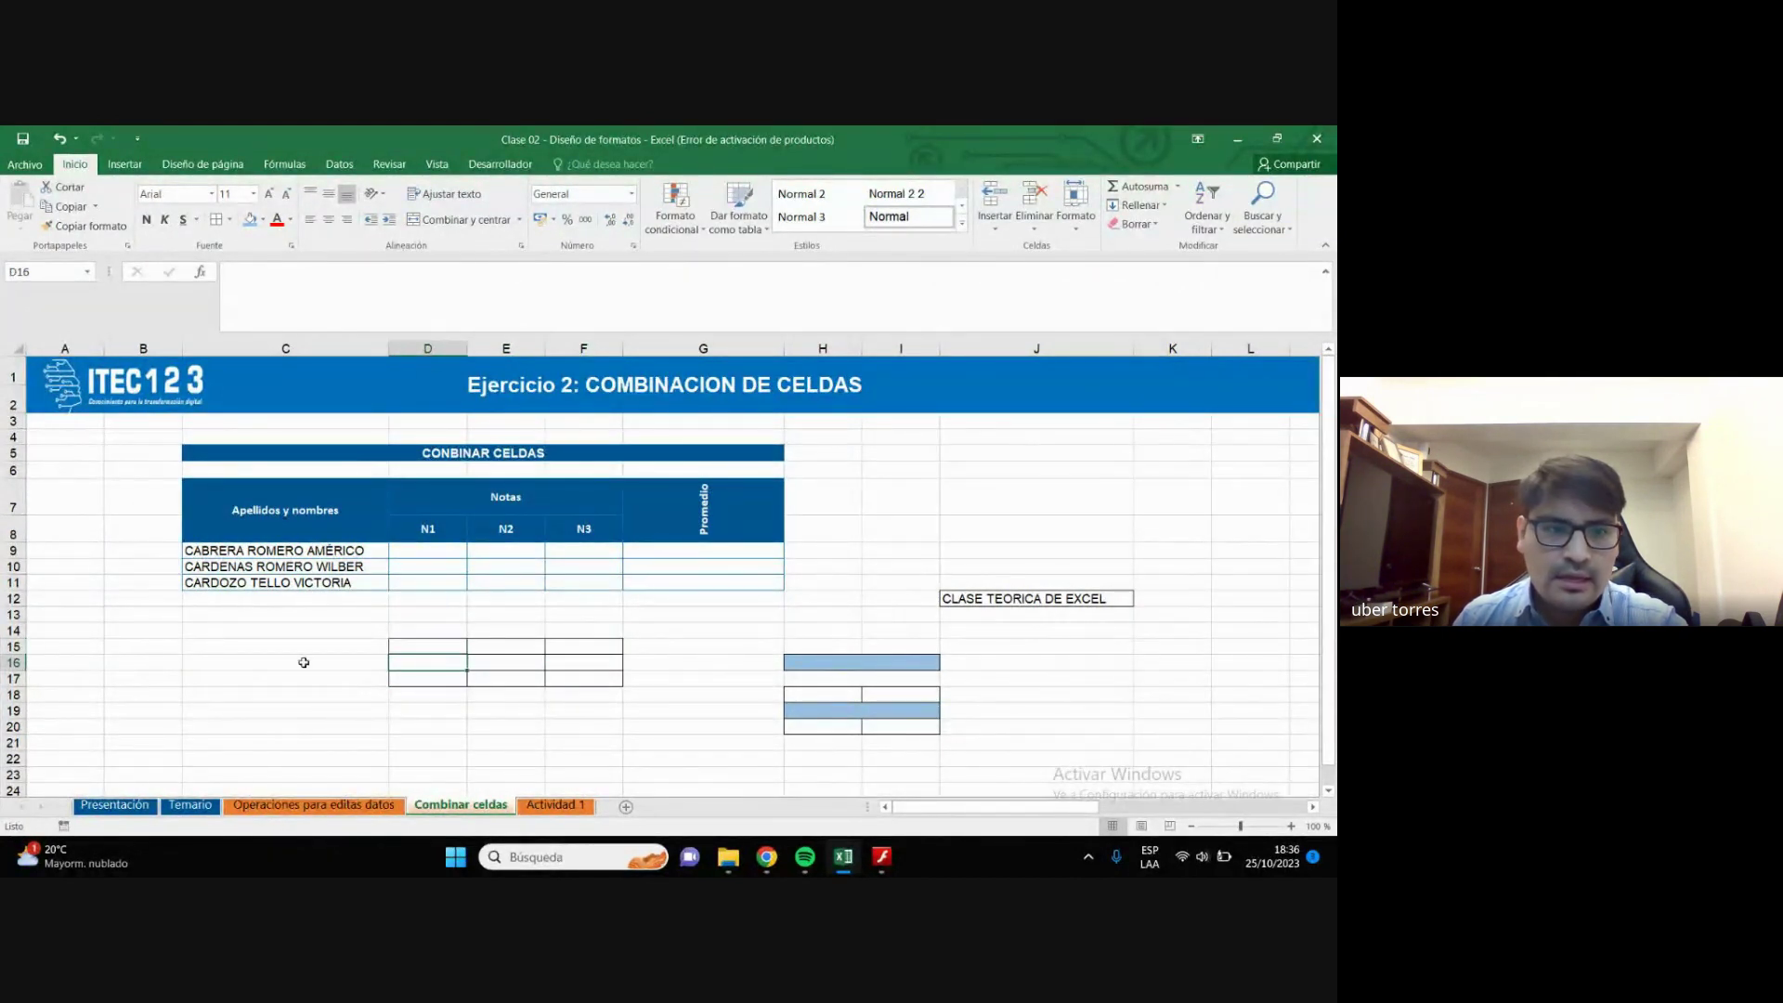
click(499, 662)
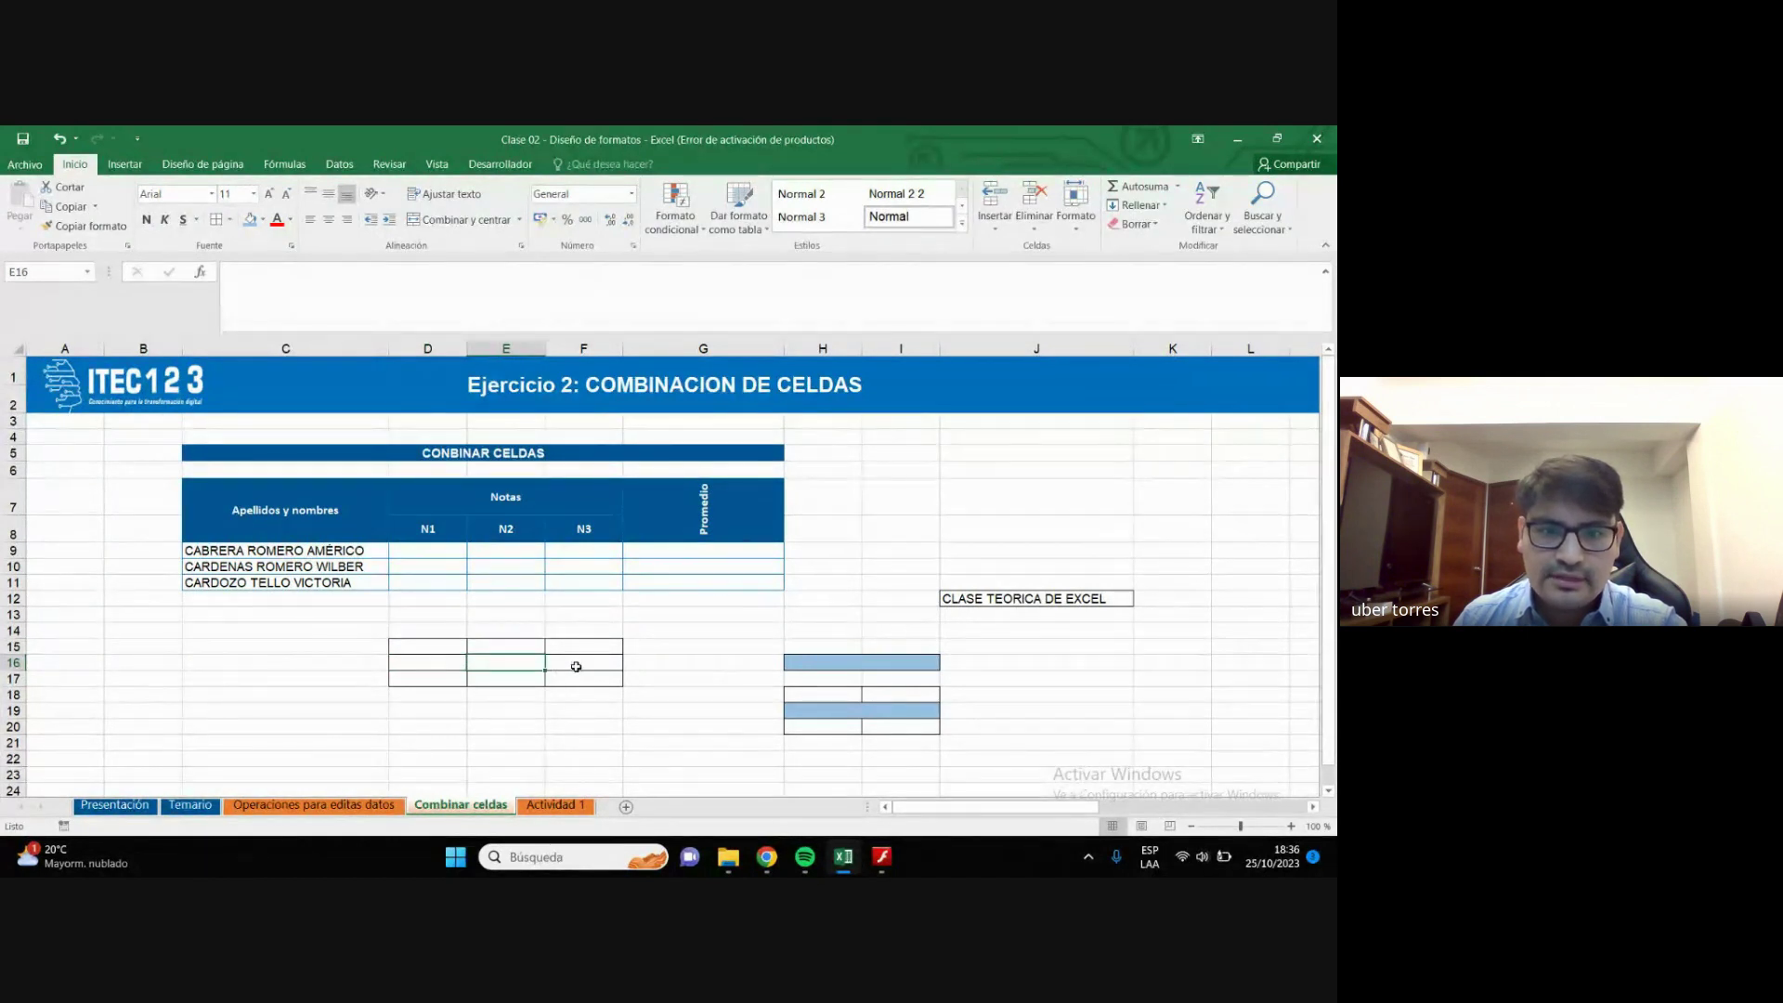
click(430, 683)
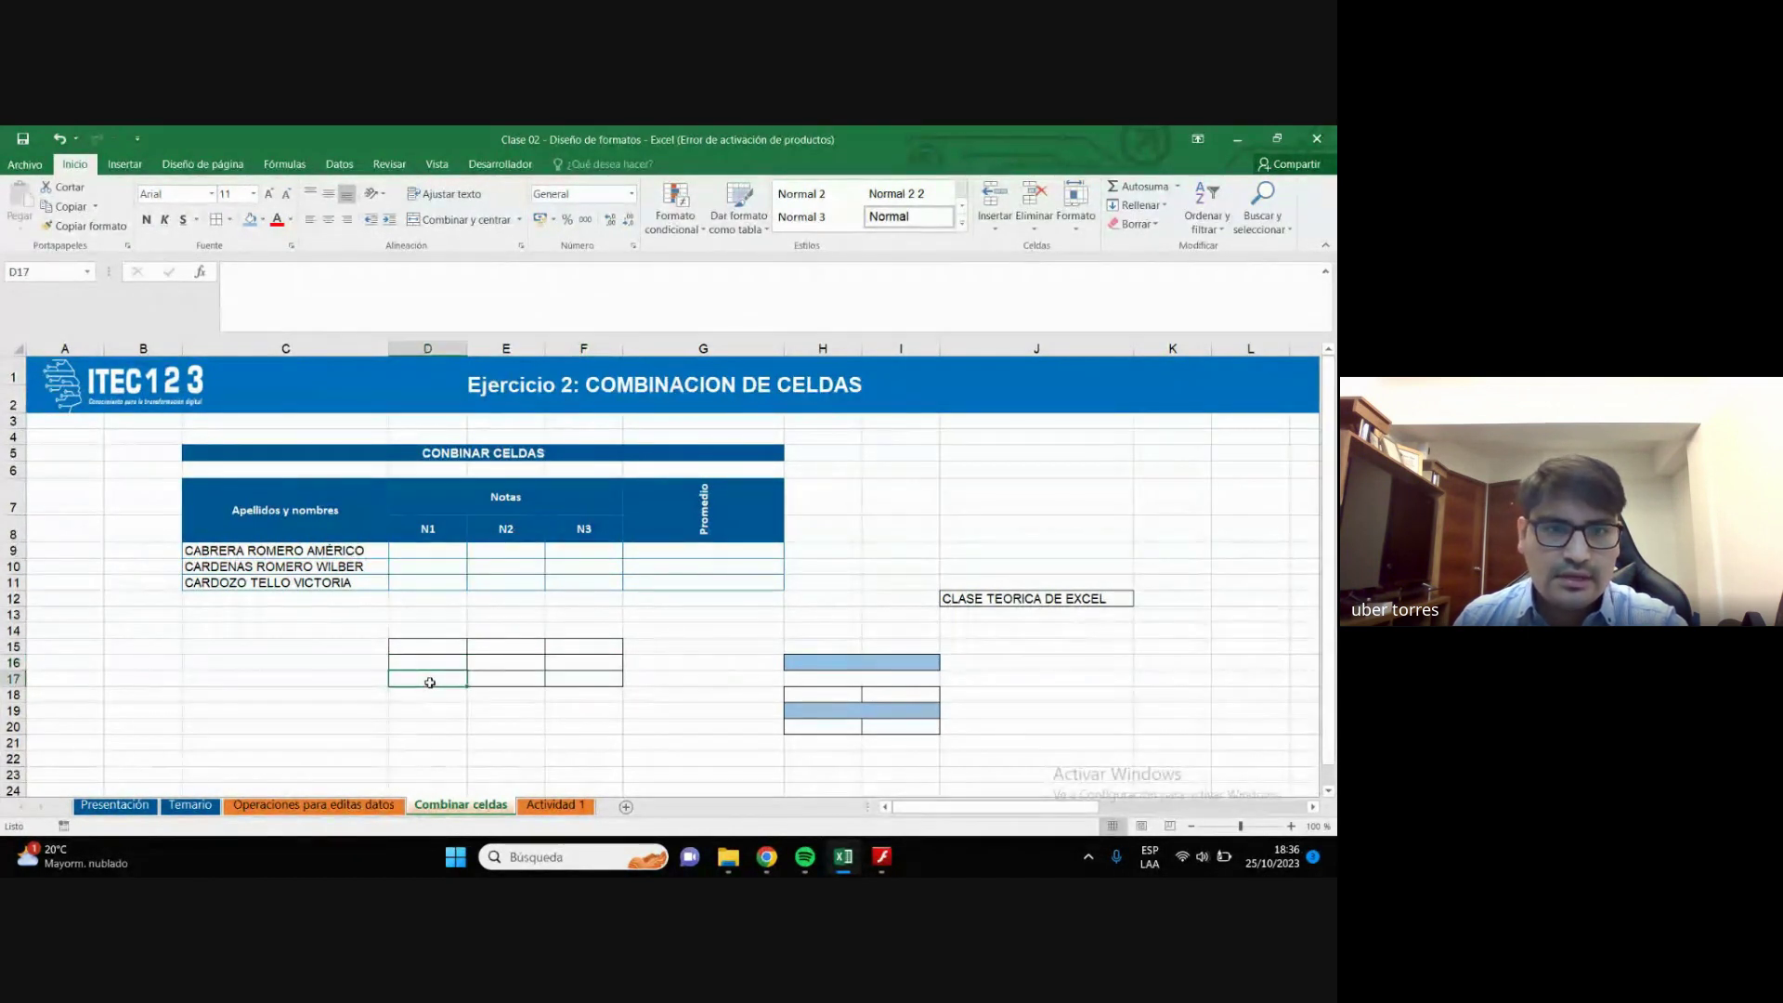
click(497, 682)
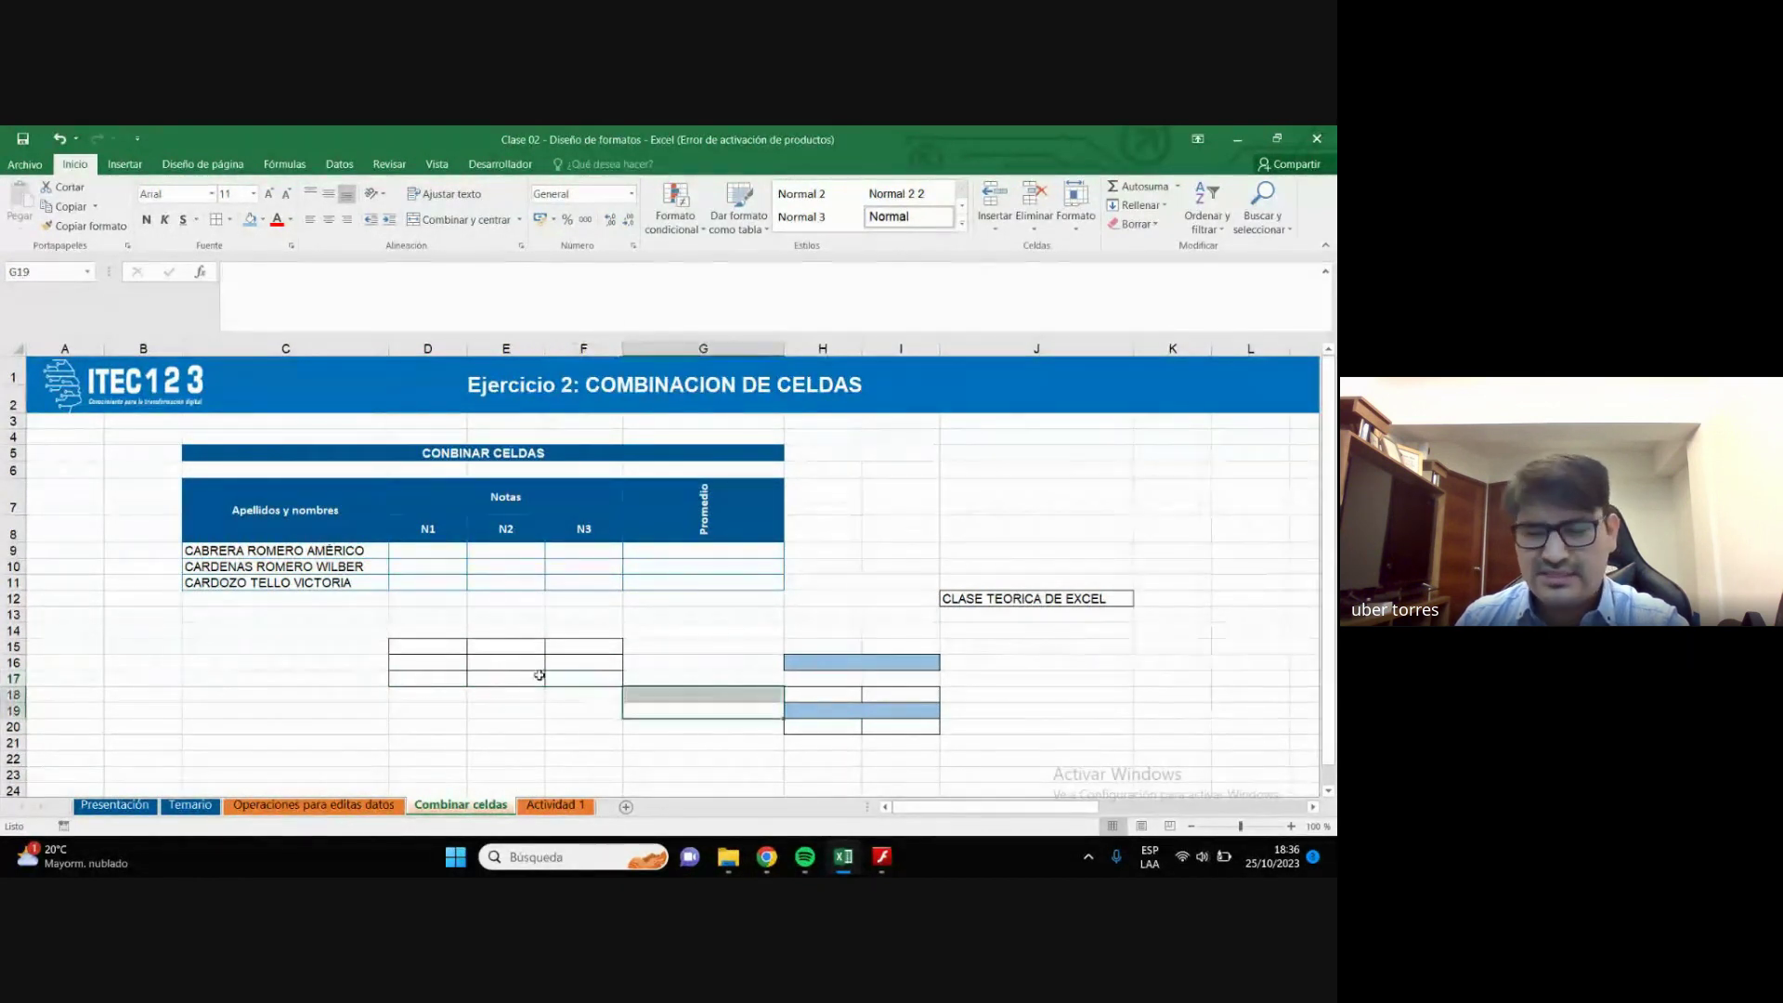
click(475, 727)
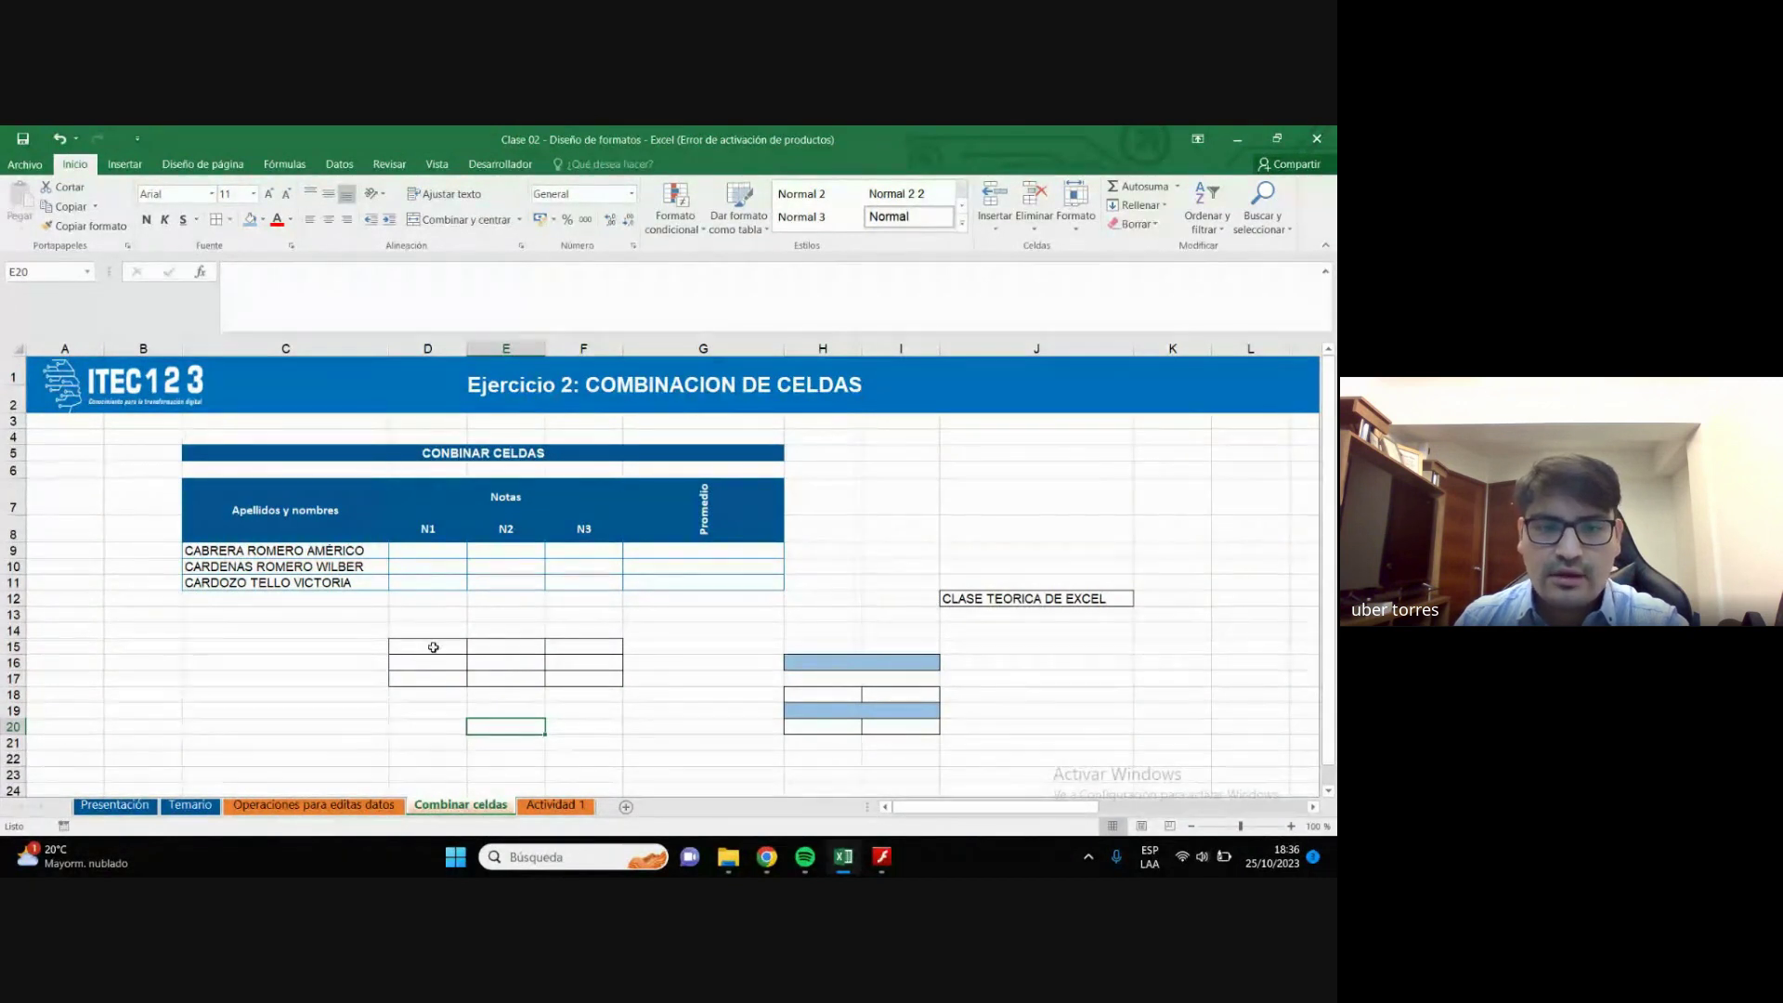
drag(432, 647, 594, 684)
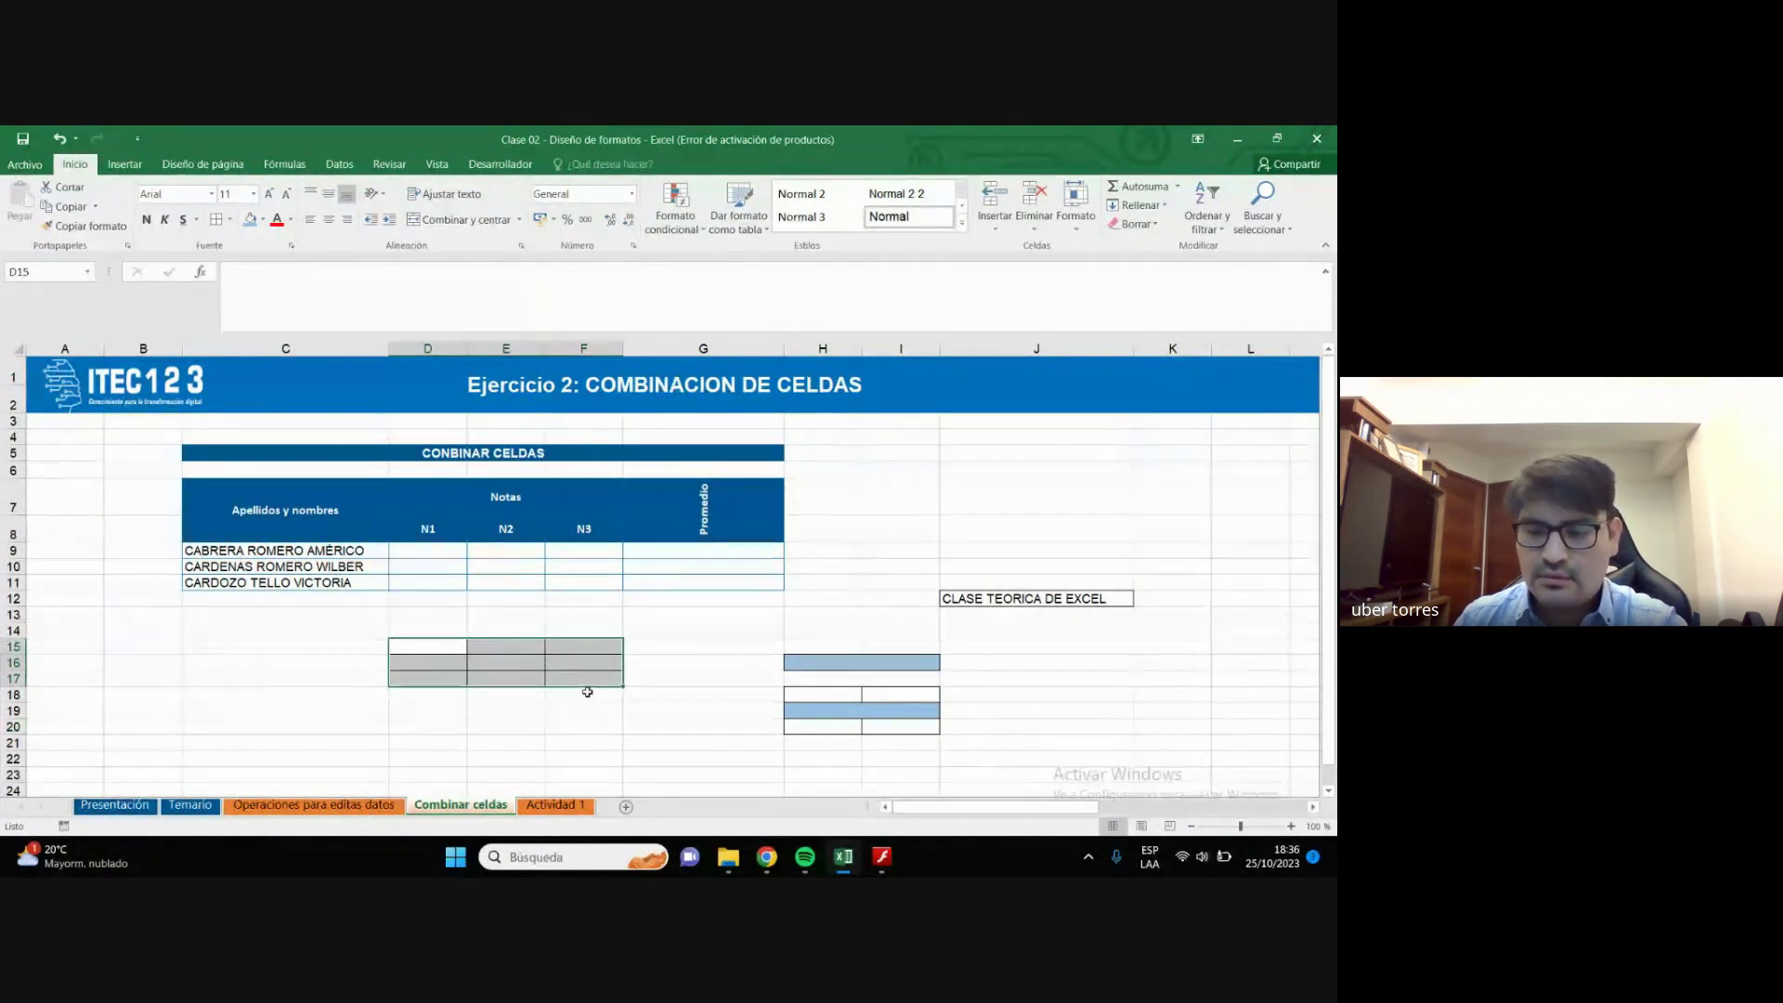
click(420, 748)
drag(431, 648, 596, 679)
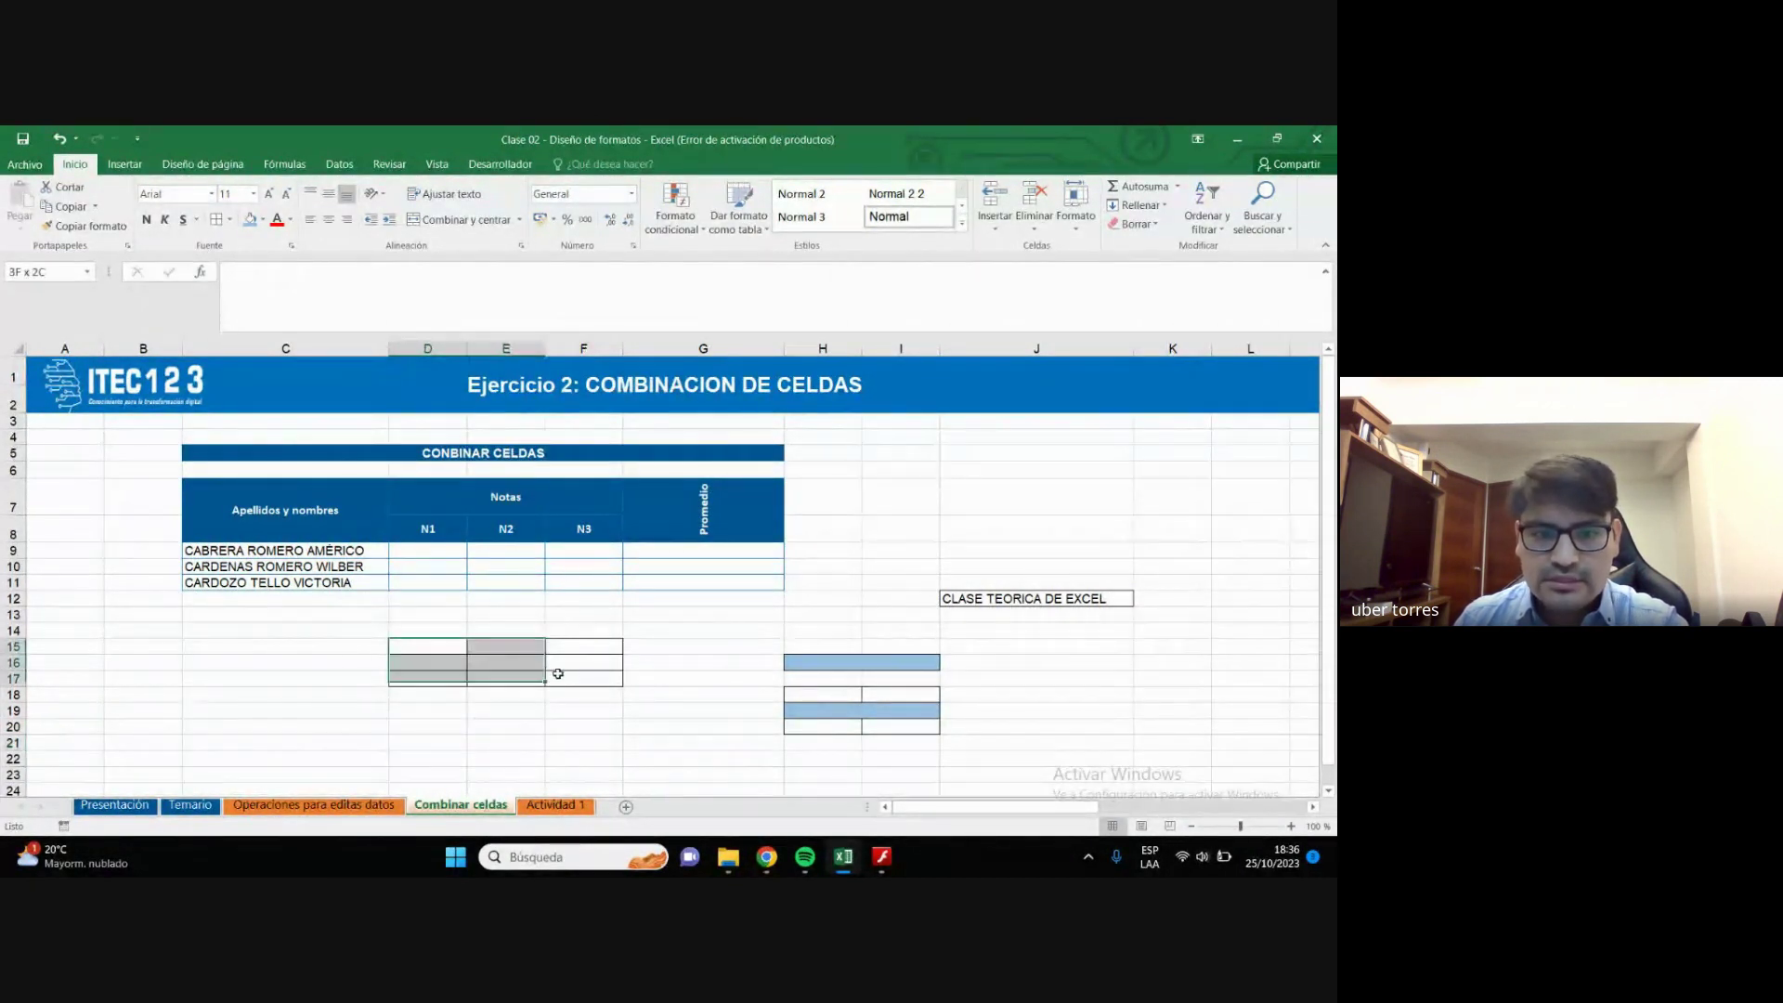
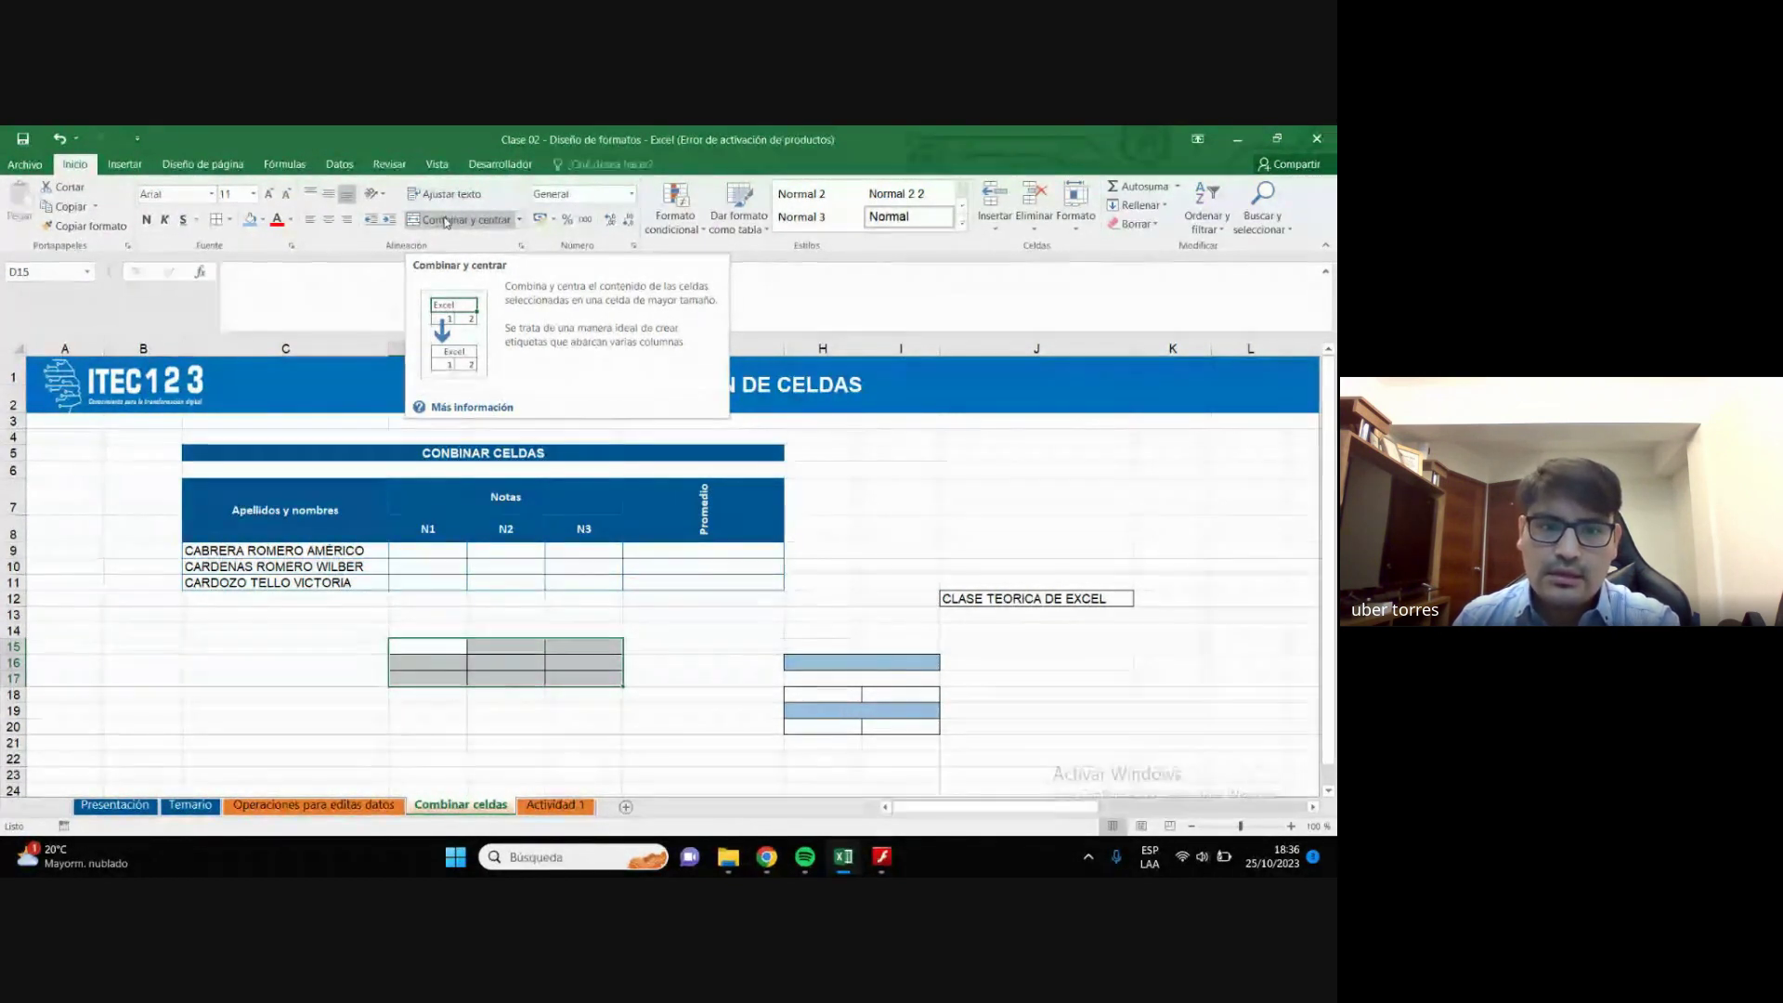
Merge D15:F17 into one cell with Combinar y centrar, then reselect the merged block.
click(446, 221)
click(673, 692)
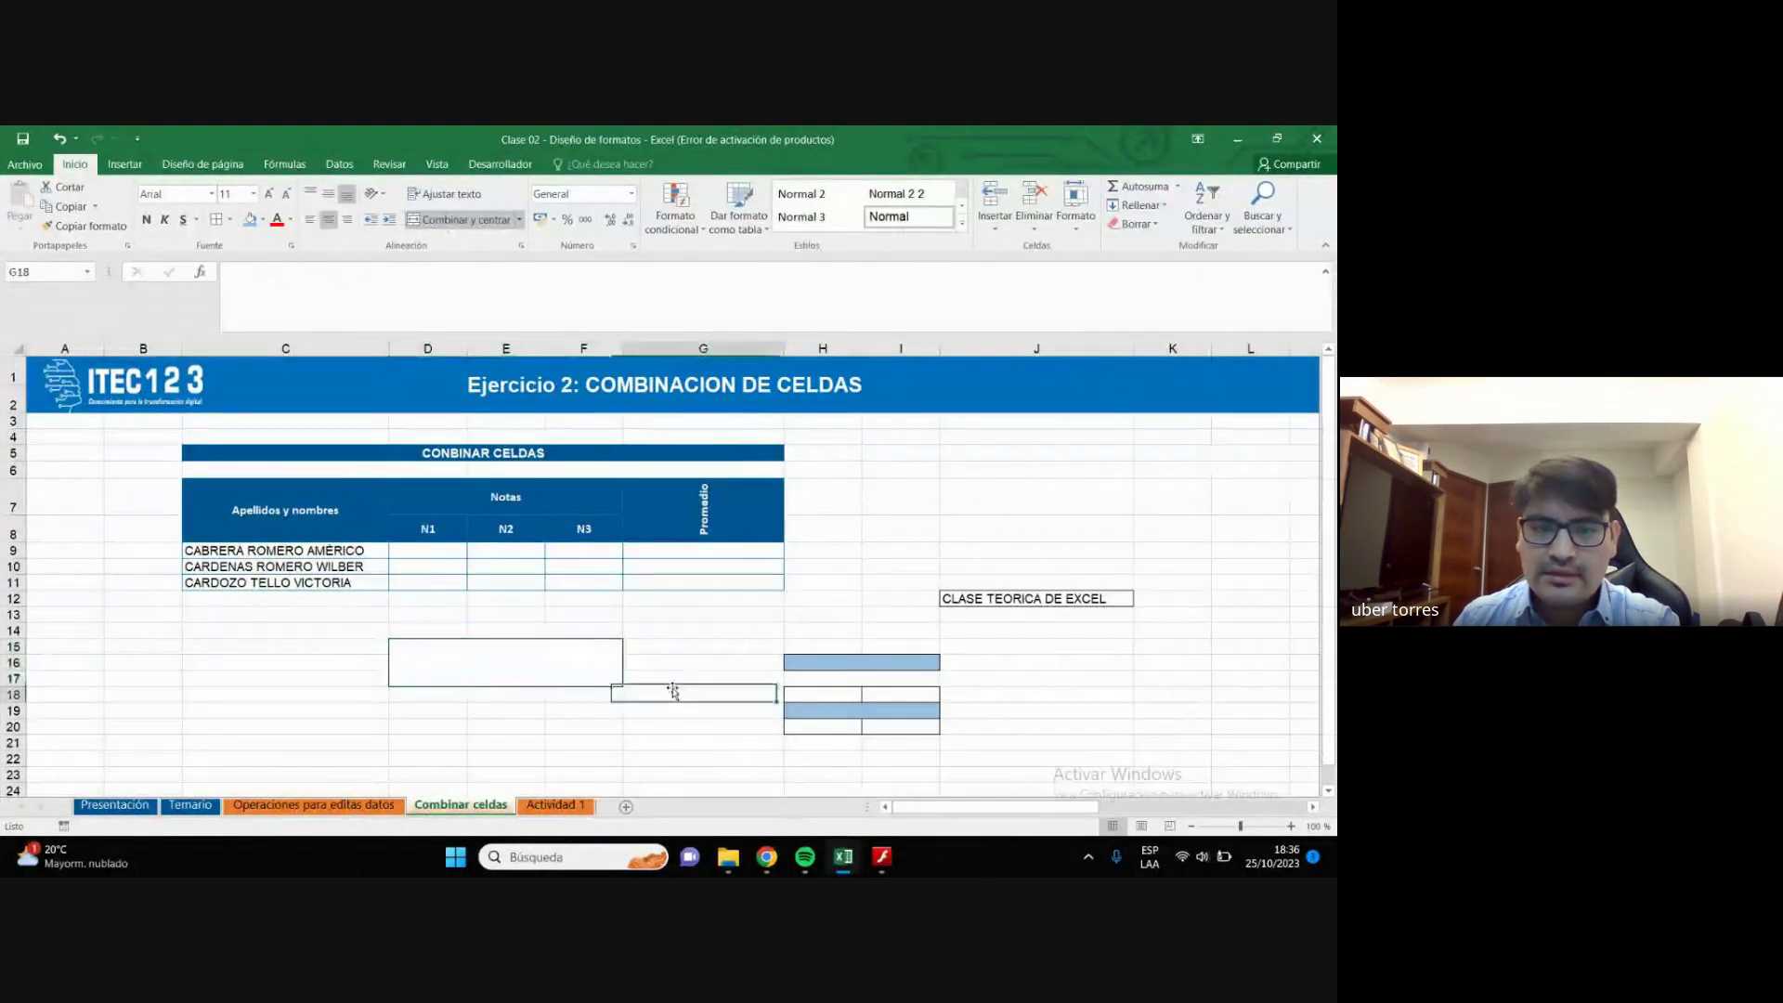
click(479, 657)
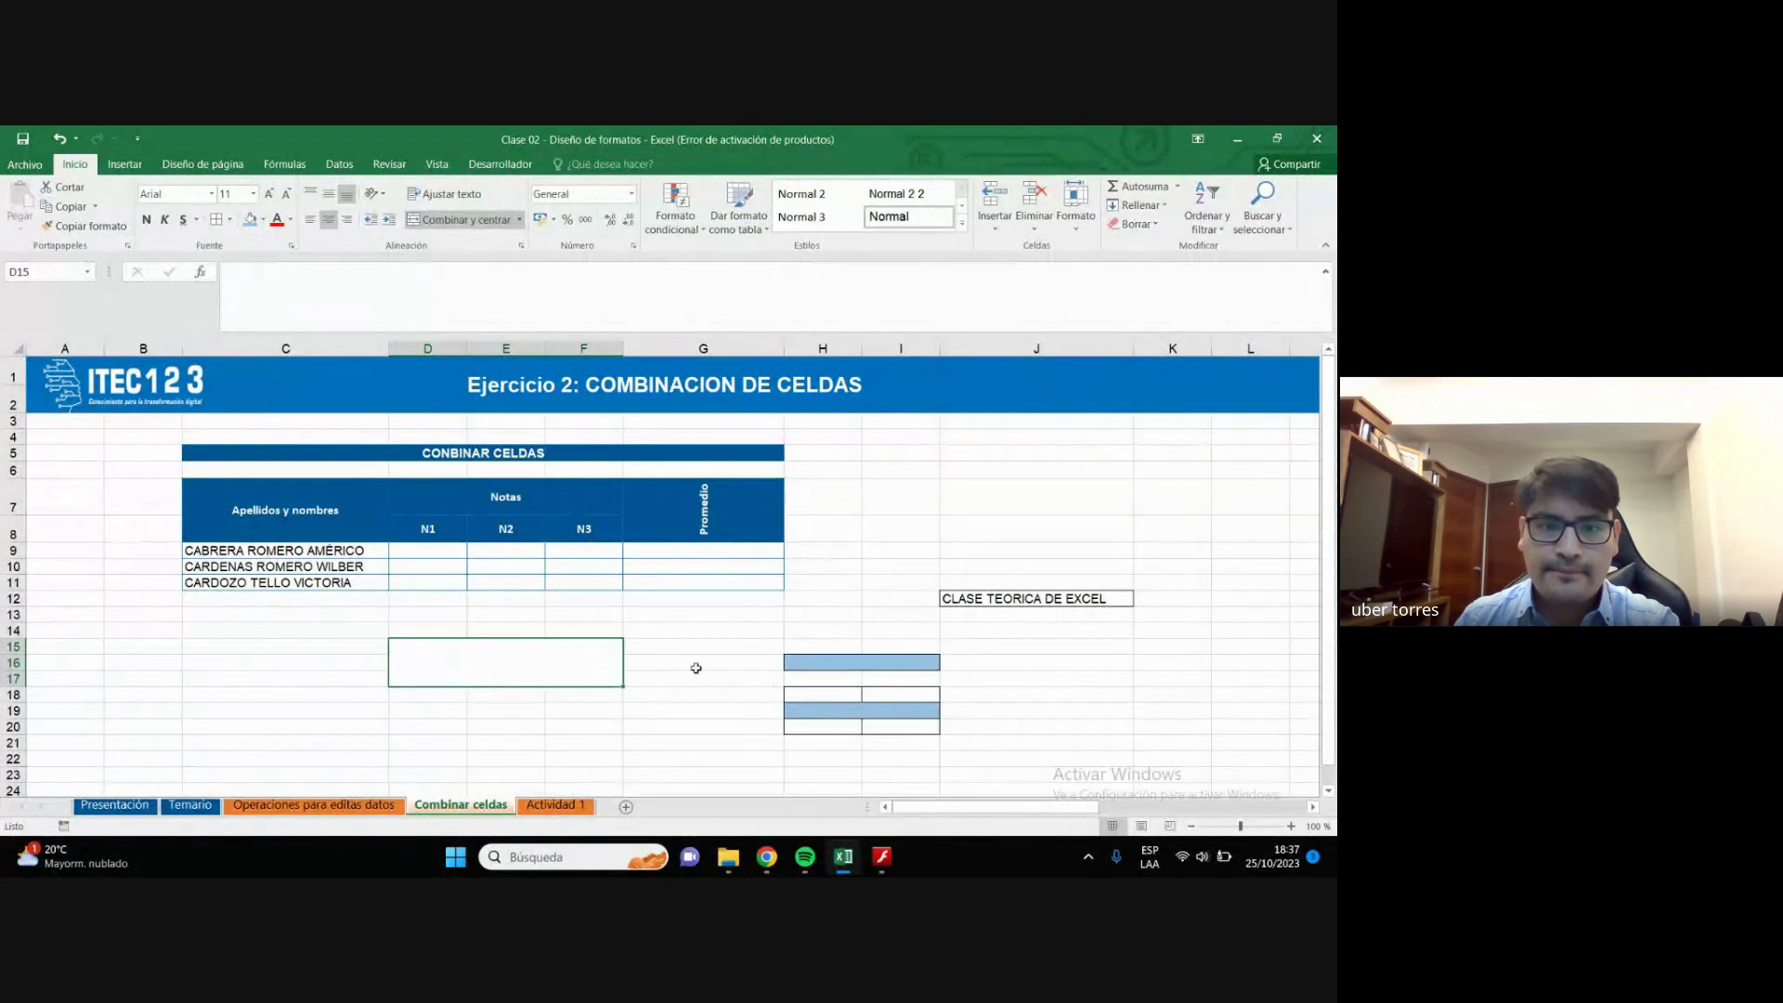
mouse_move(766, 856)
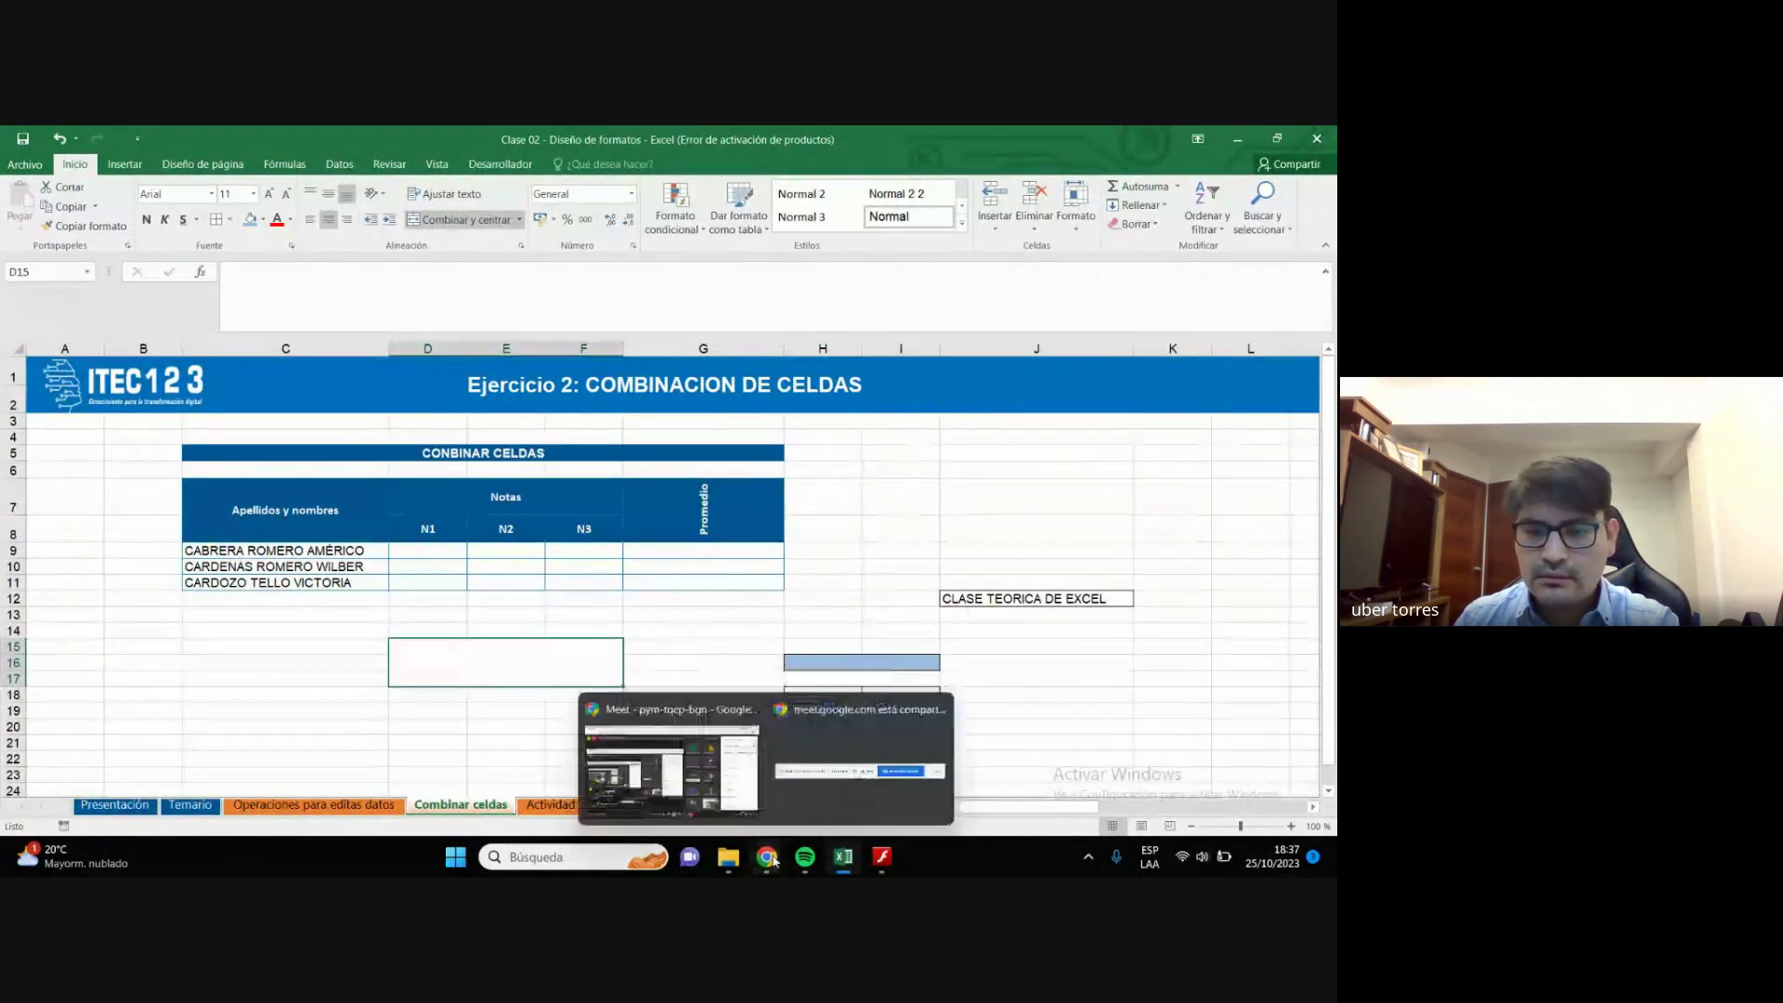
click(678, 761)
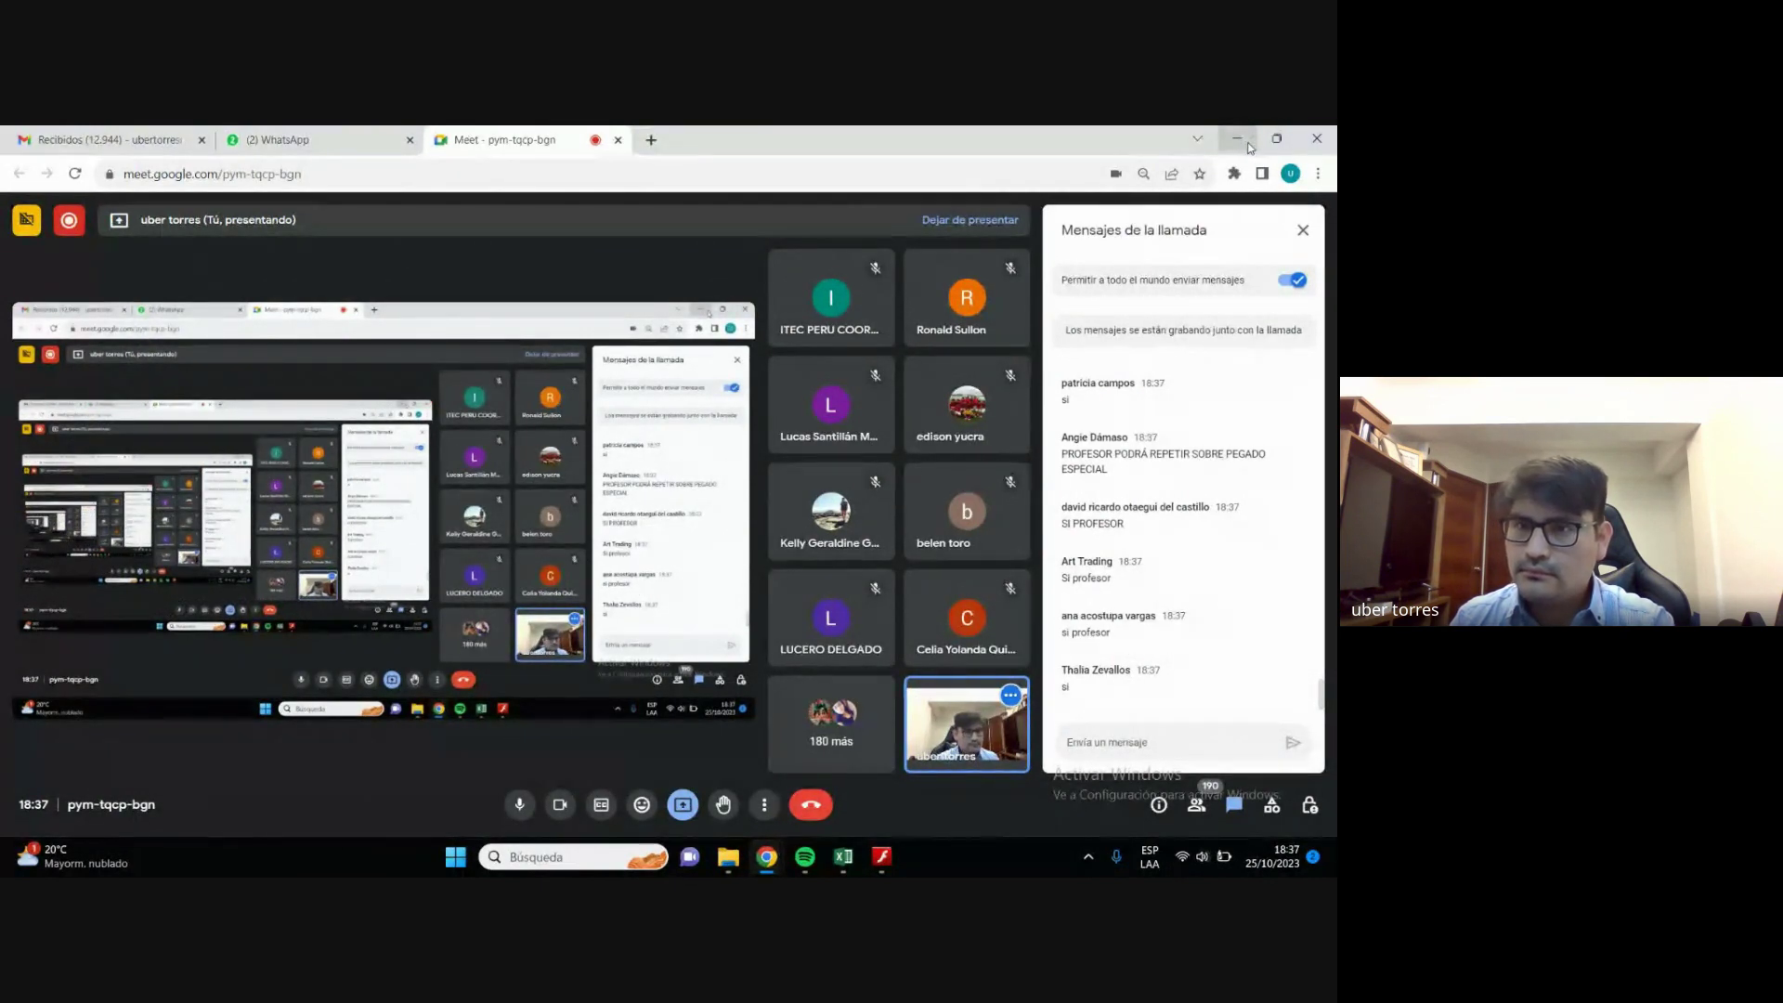
click(1238, 139)
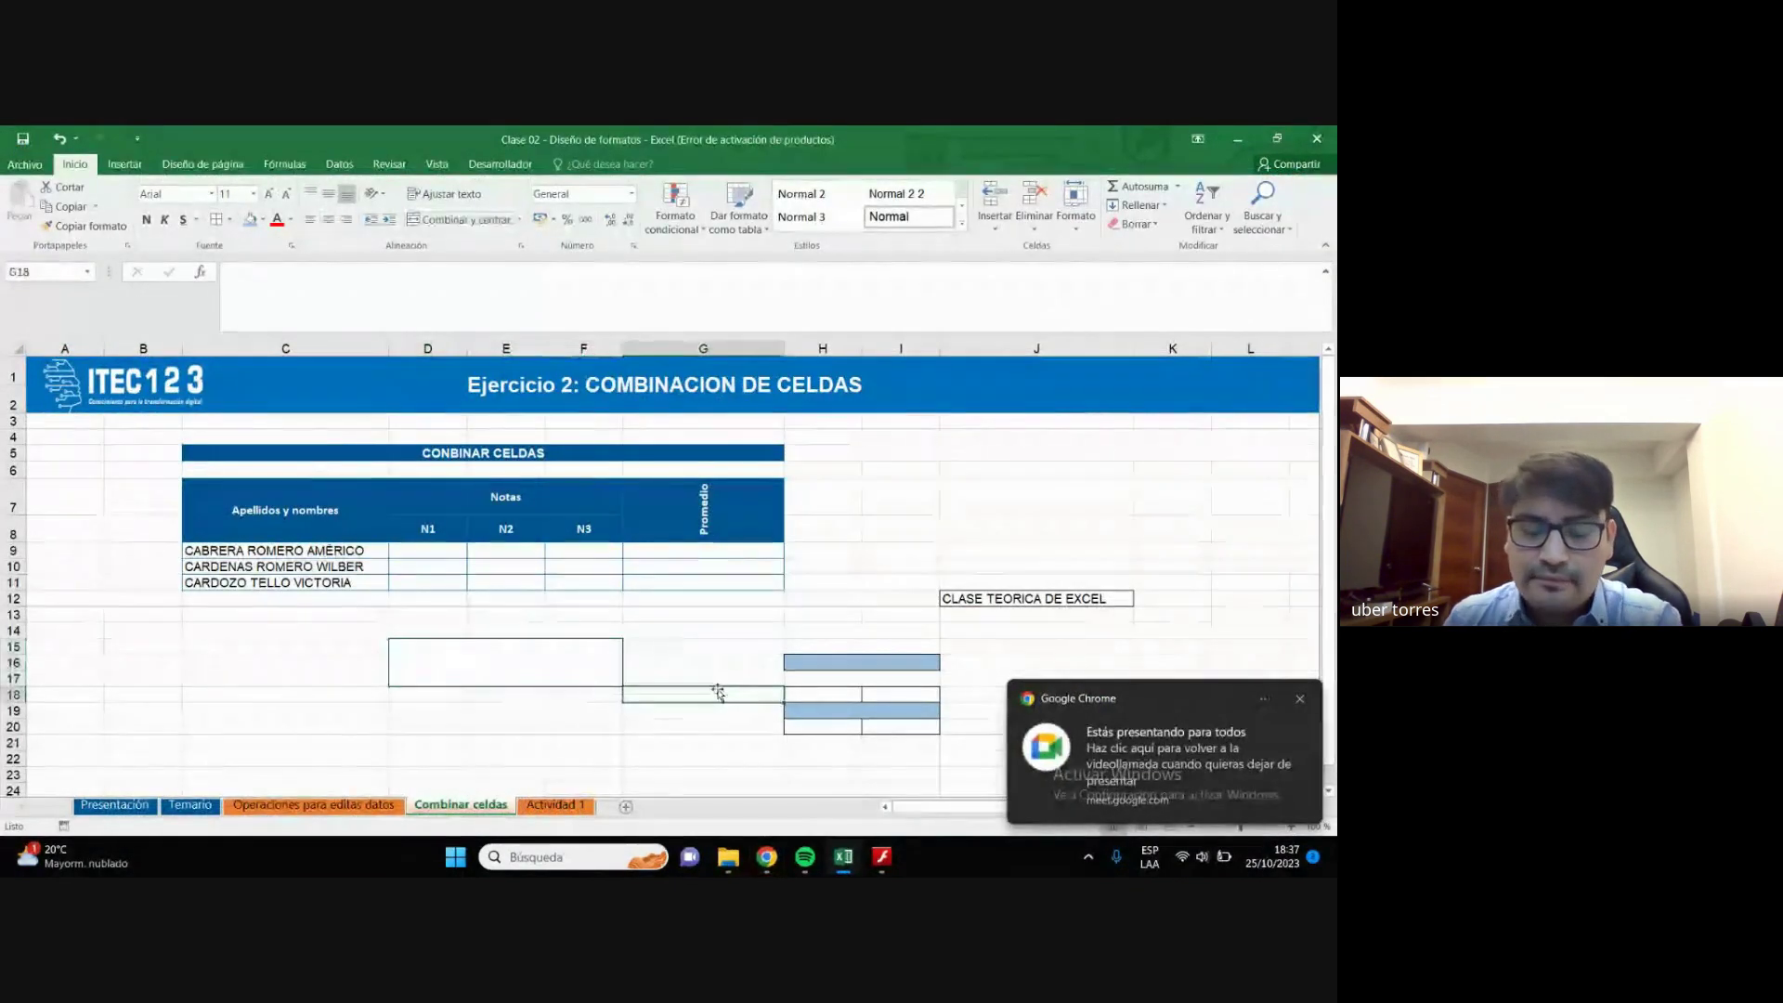
Select the merged D15:F17 cell, then select entire rows 14 through 20.
click(541, 677)
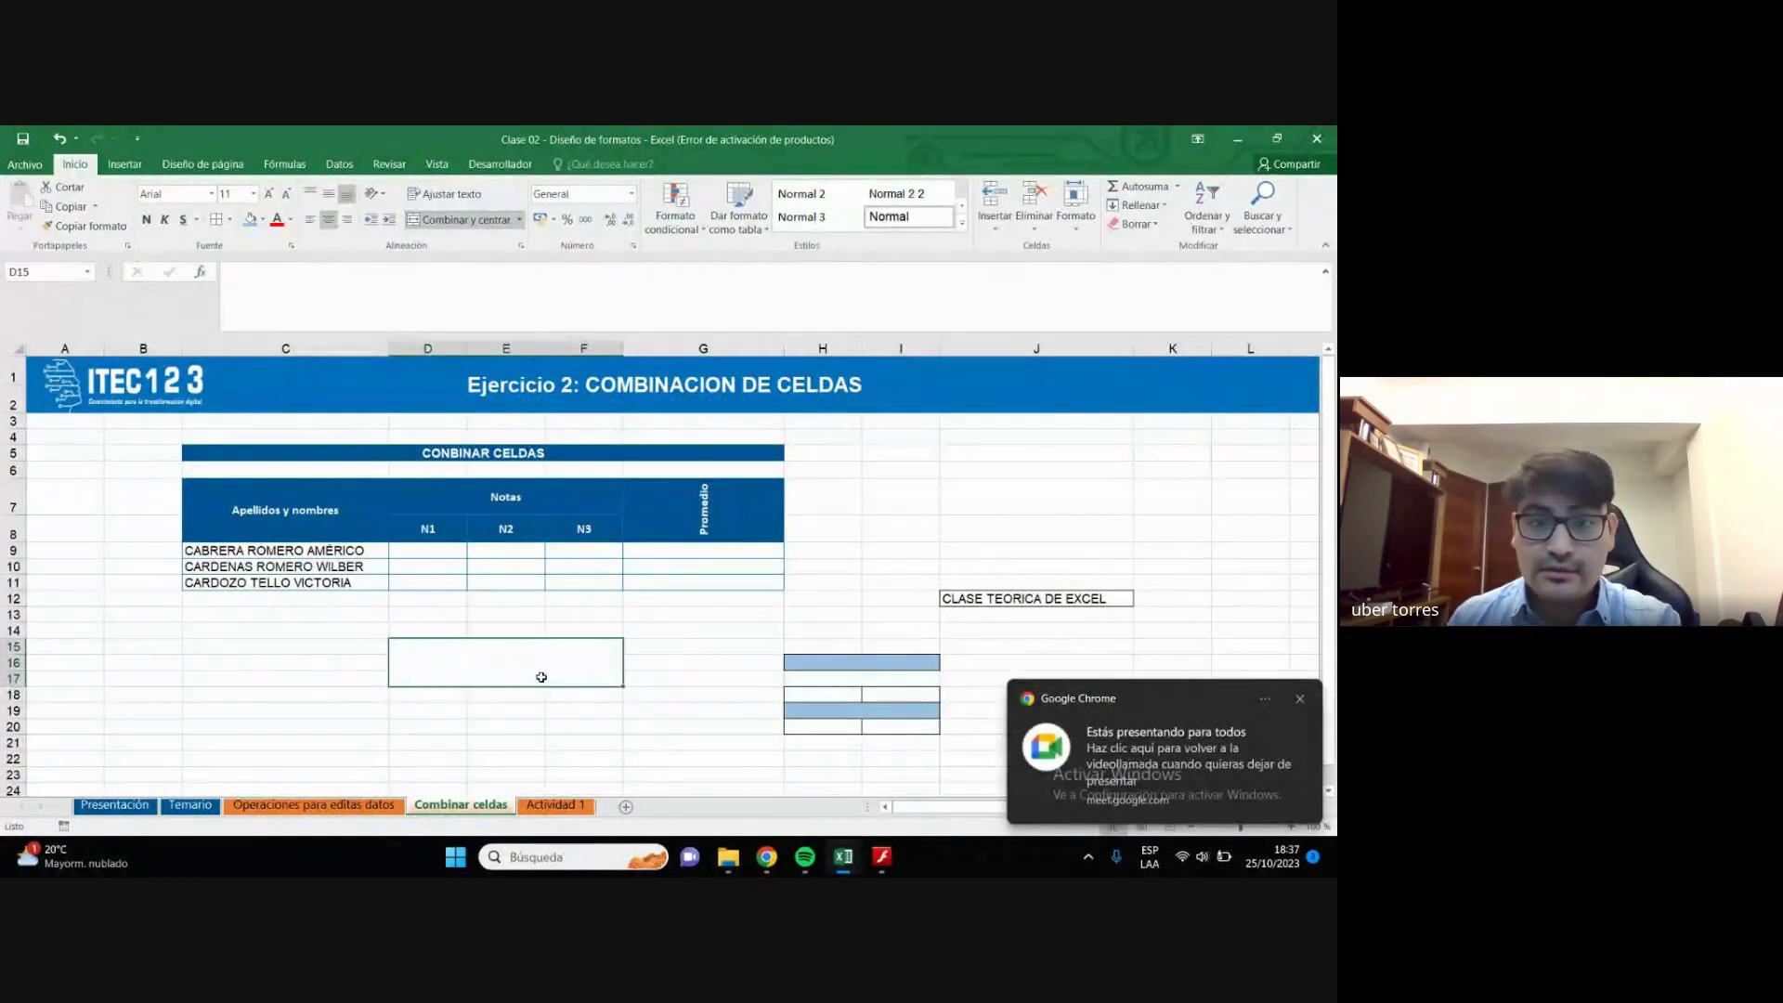
scroll(505, 717, down, 2)
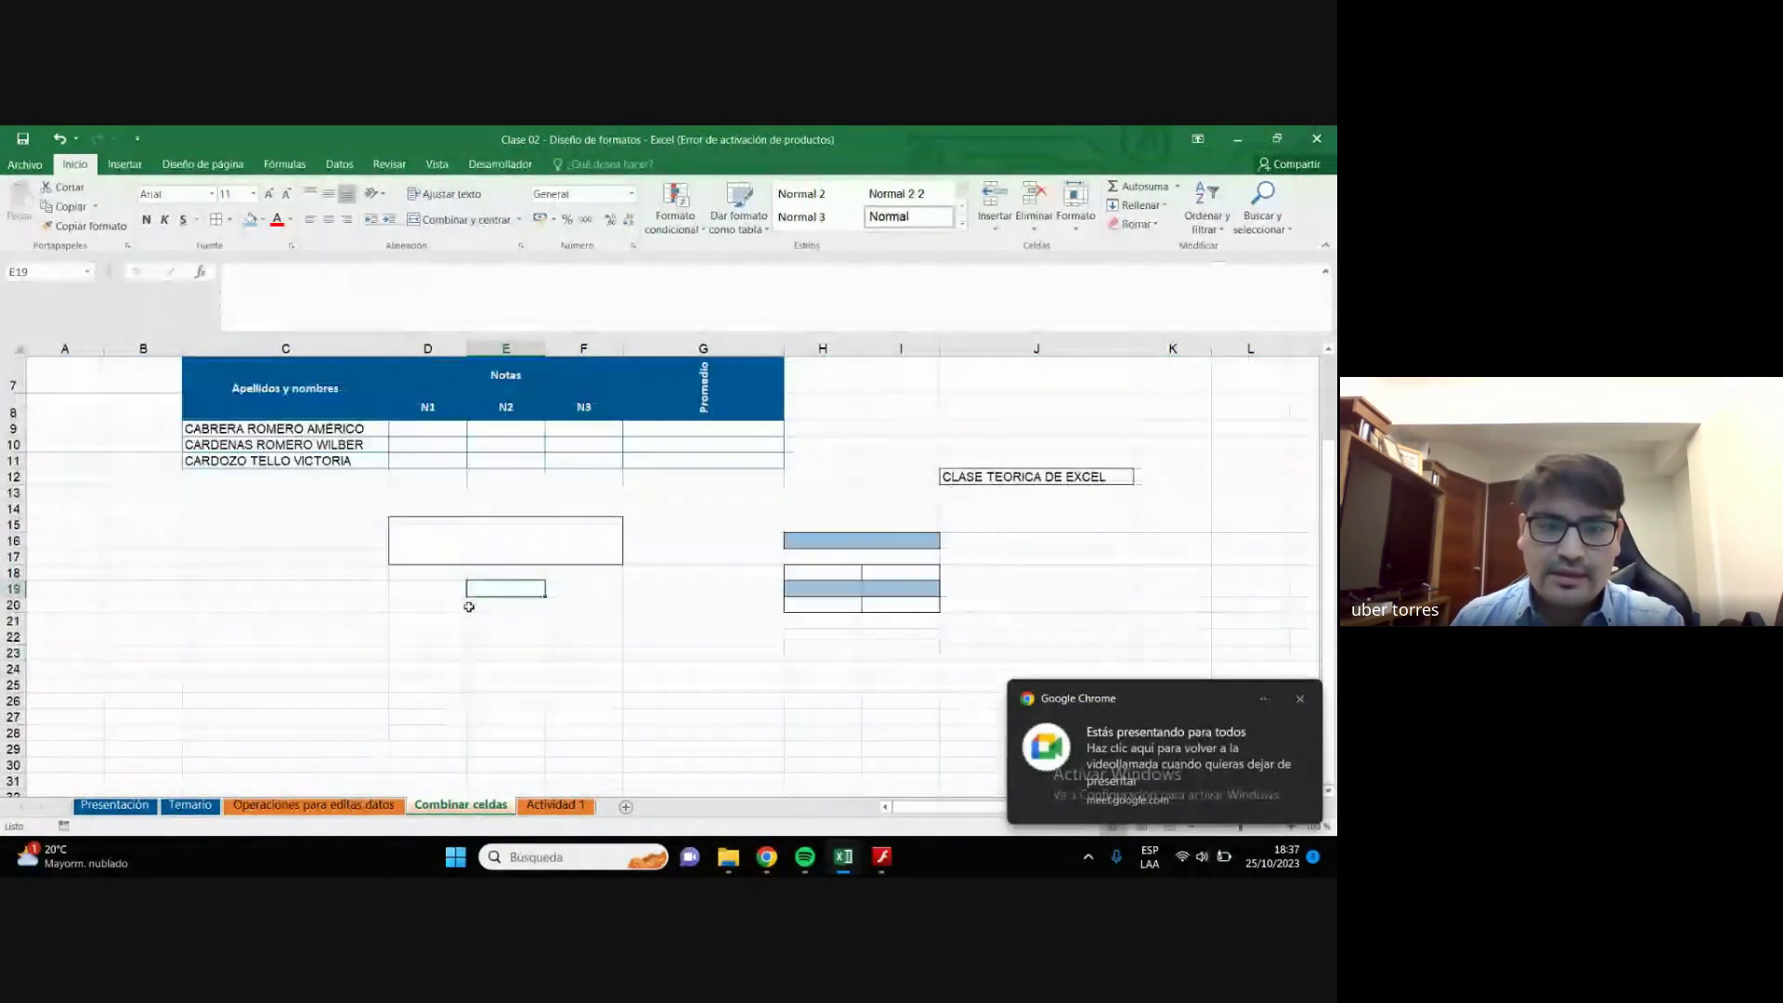
scroll(495, 564, up, 2)
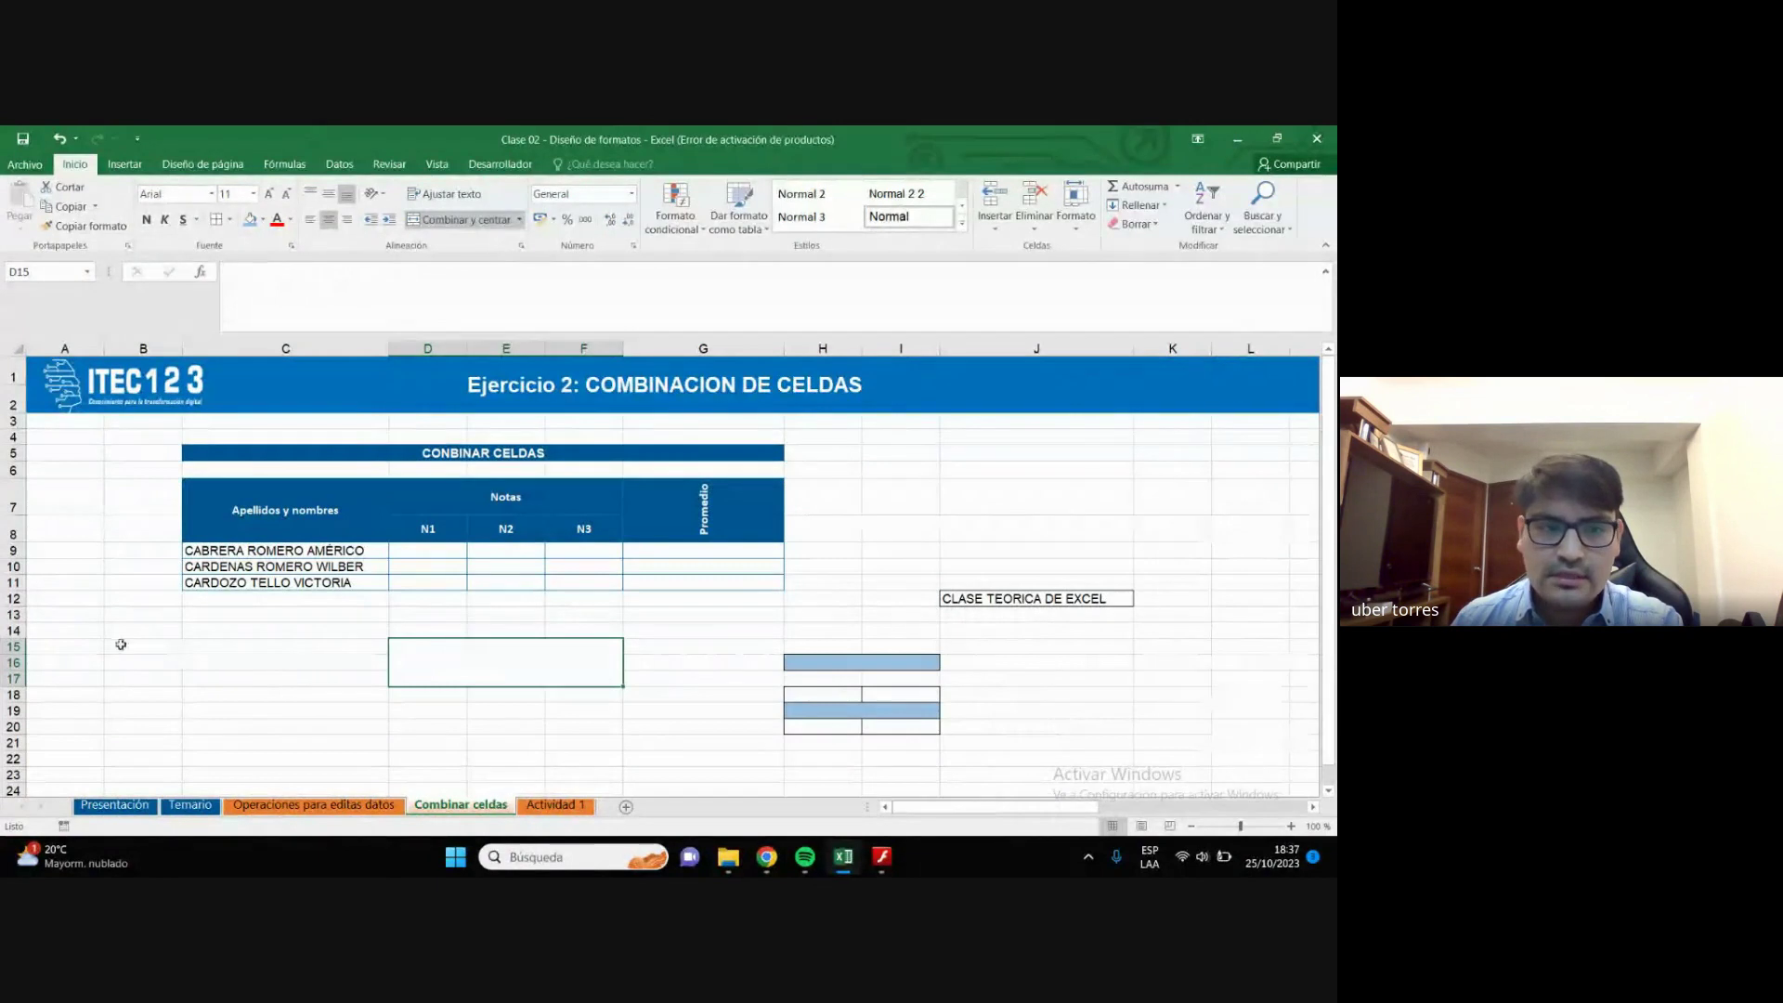
drag(15, 630, 75, 726)
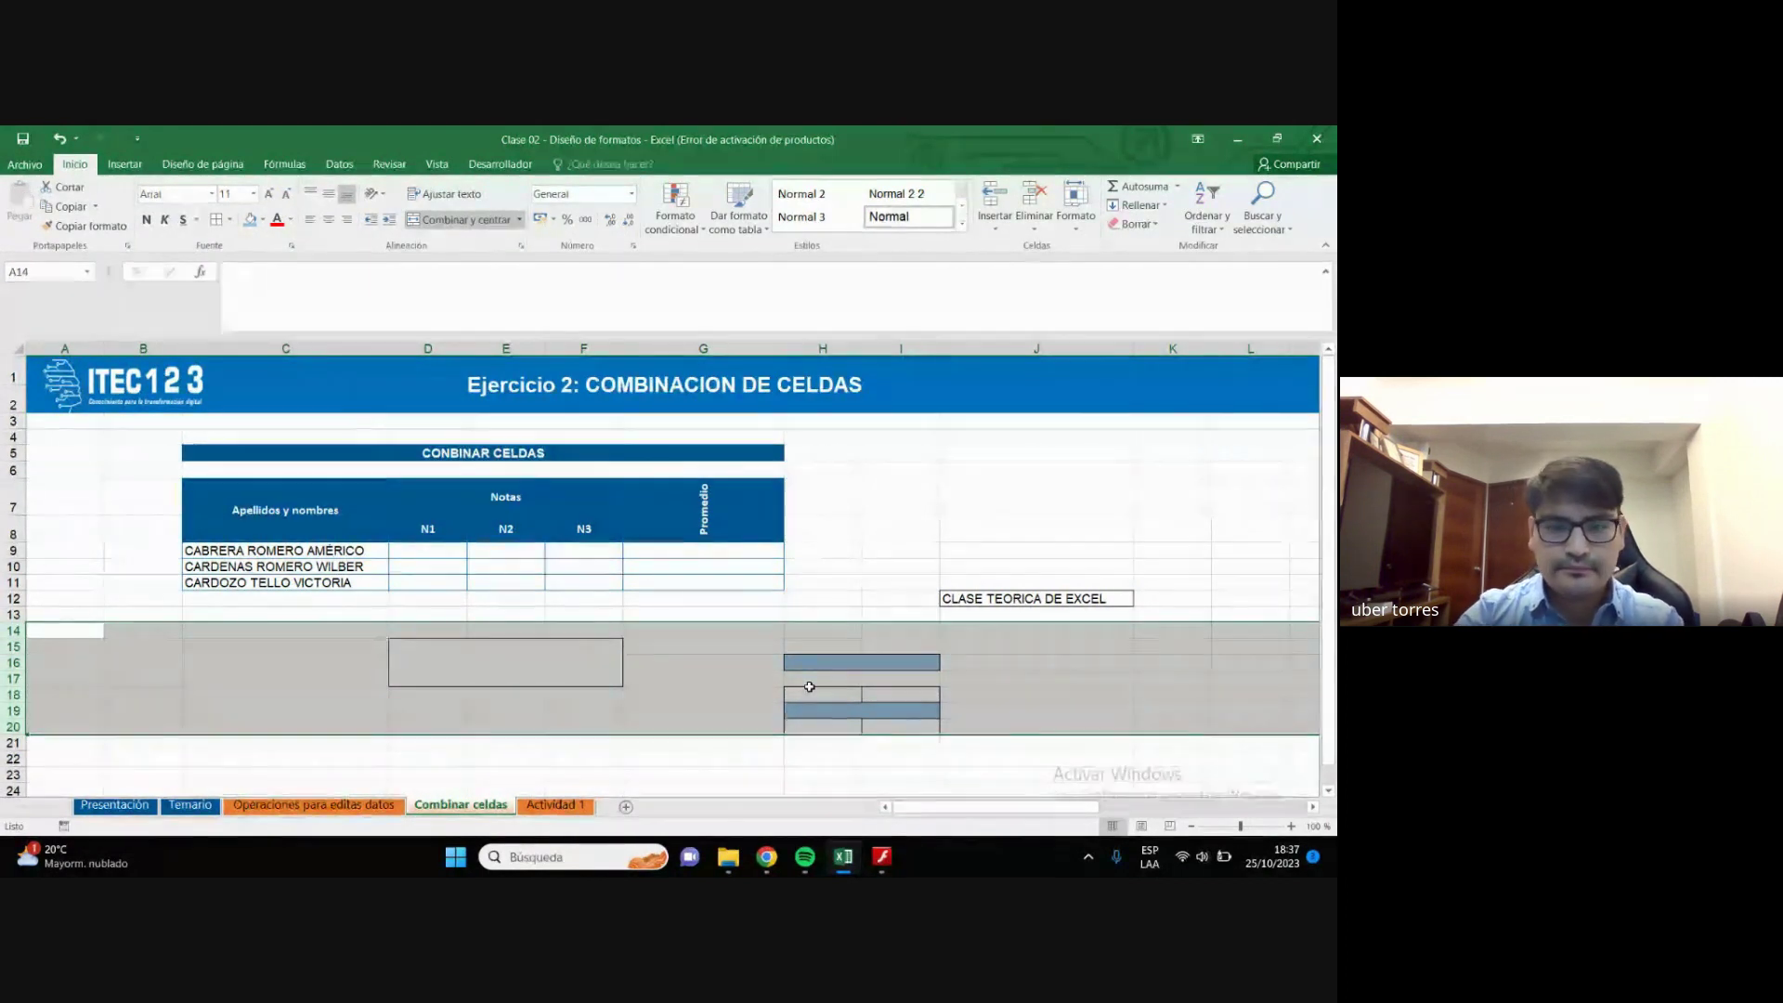
Clear formatting from rows 14–20 and delete J9:K15, shifting cells up.
key(ctrl+z)
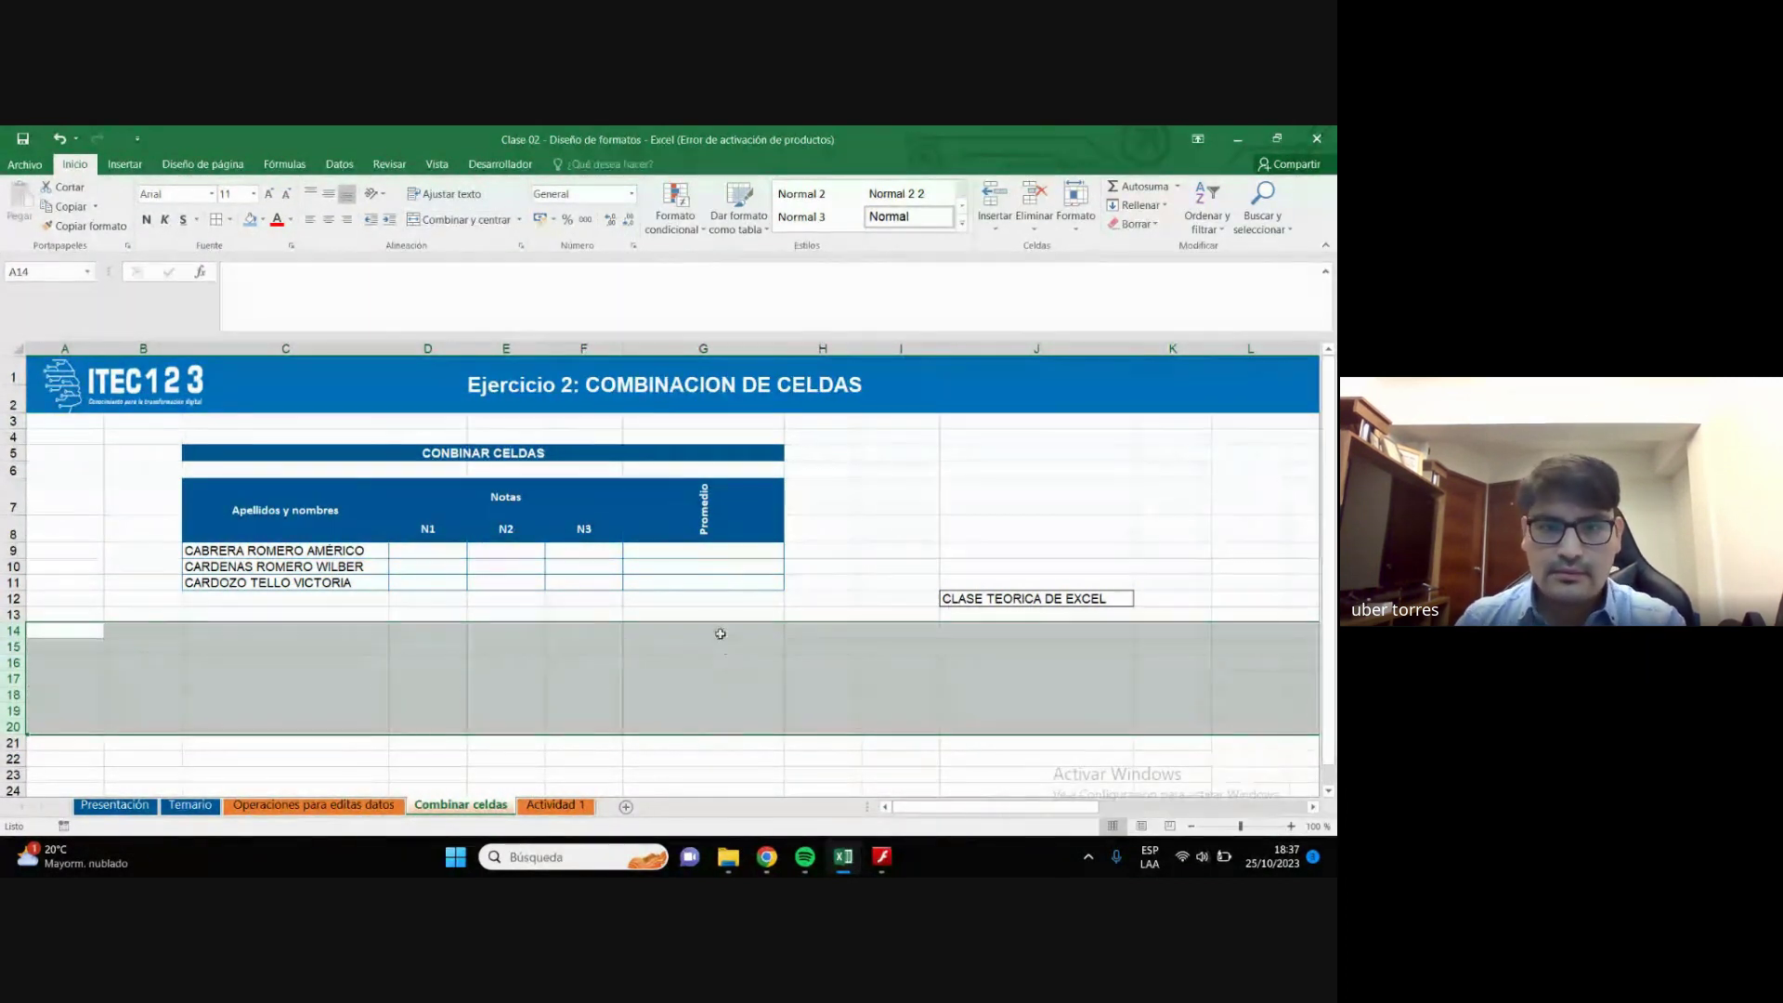
click(821, 582)
drag(956, 550, 1144, 655)
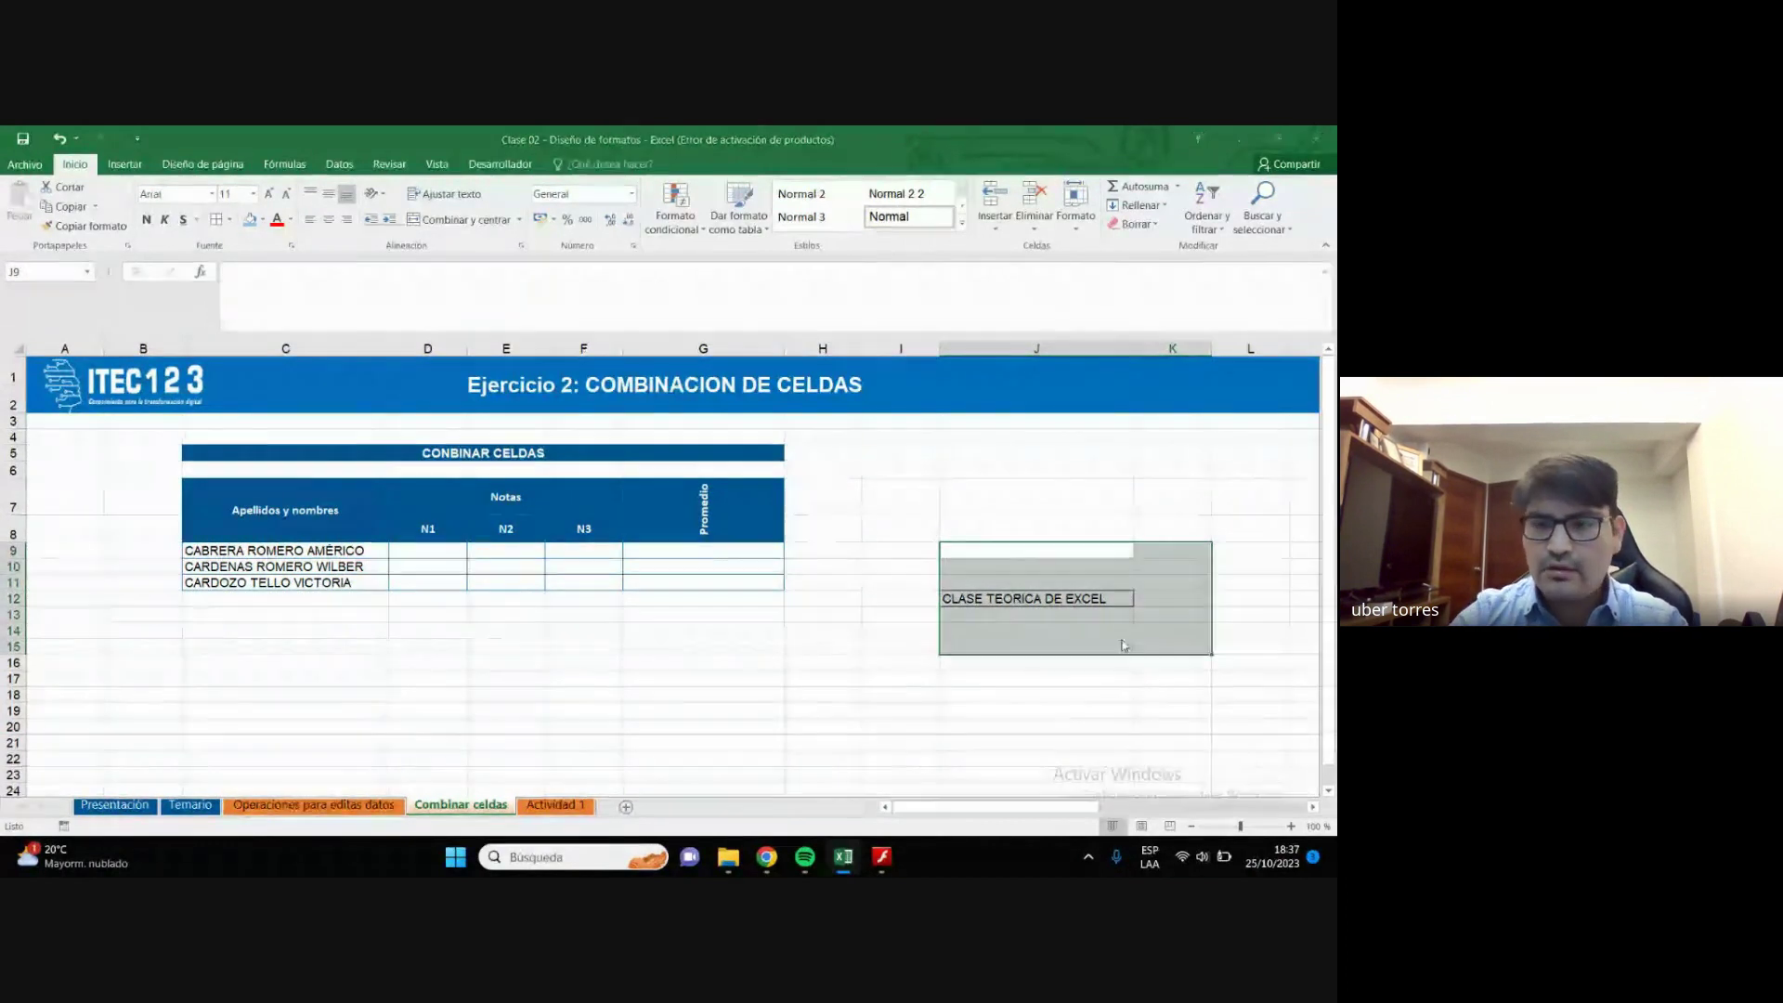
key(ctrl+minus)
click(123, 636)
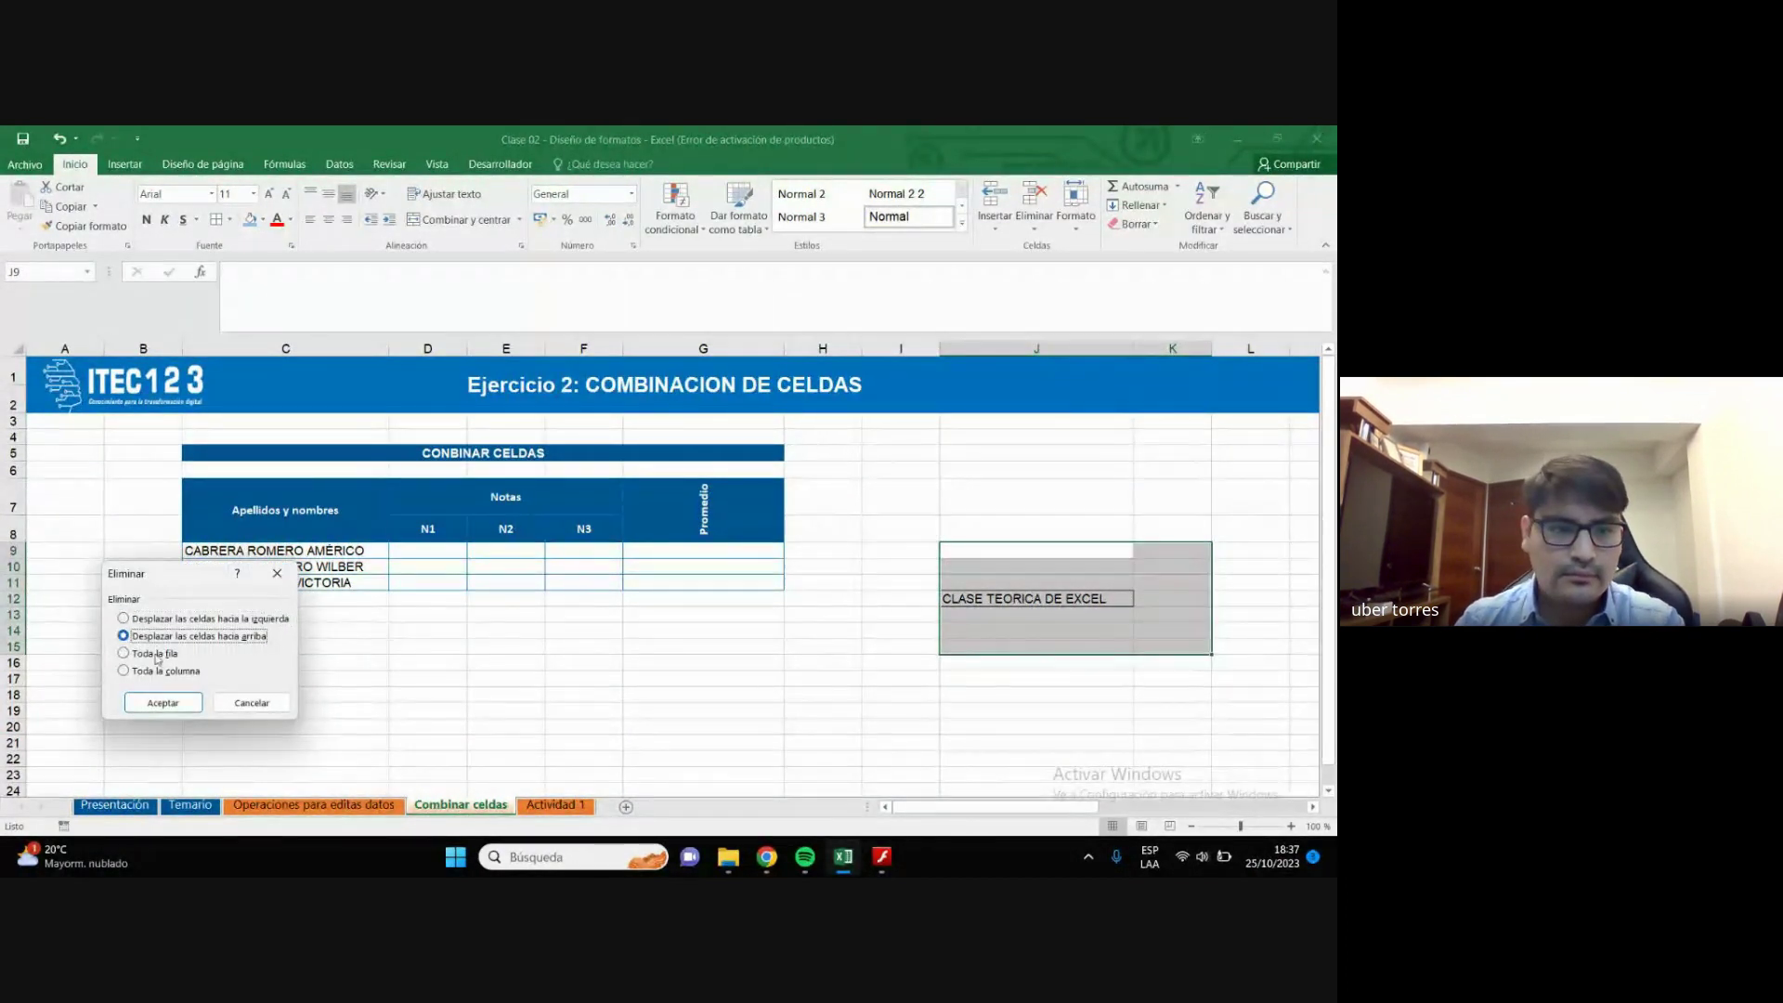
click(162, 703)
Review the cleaned sheet by selecting G14, D15, E8 and the Apellidos y nombres header.
click(761, 635)
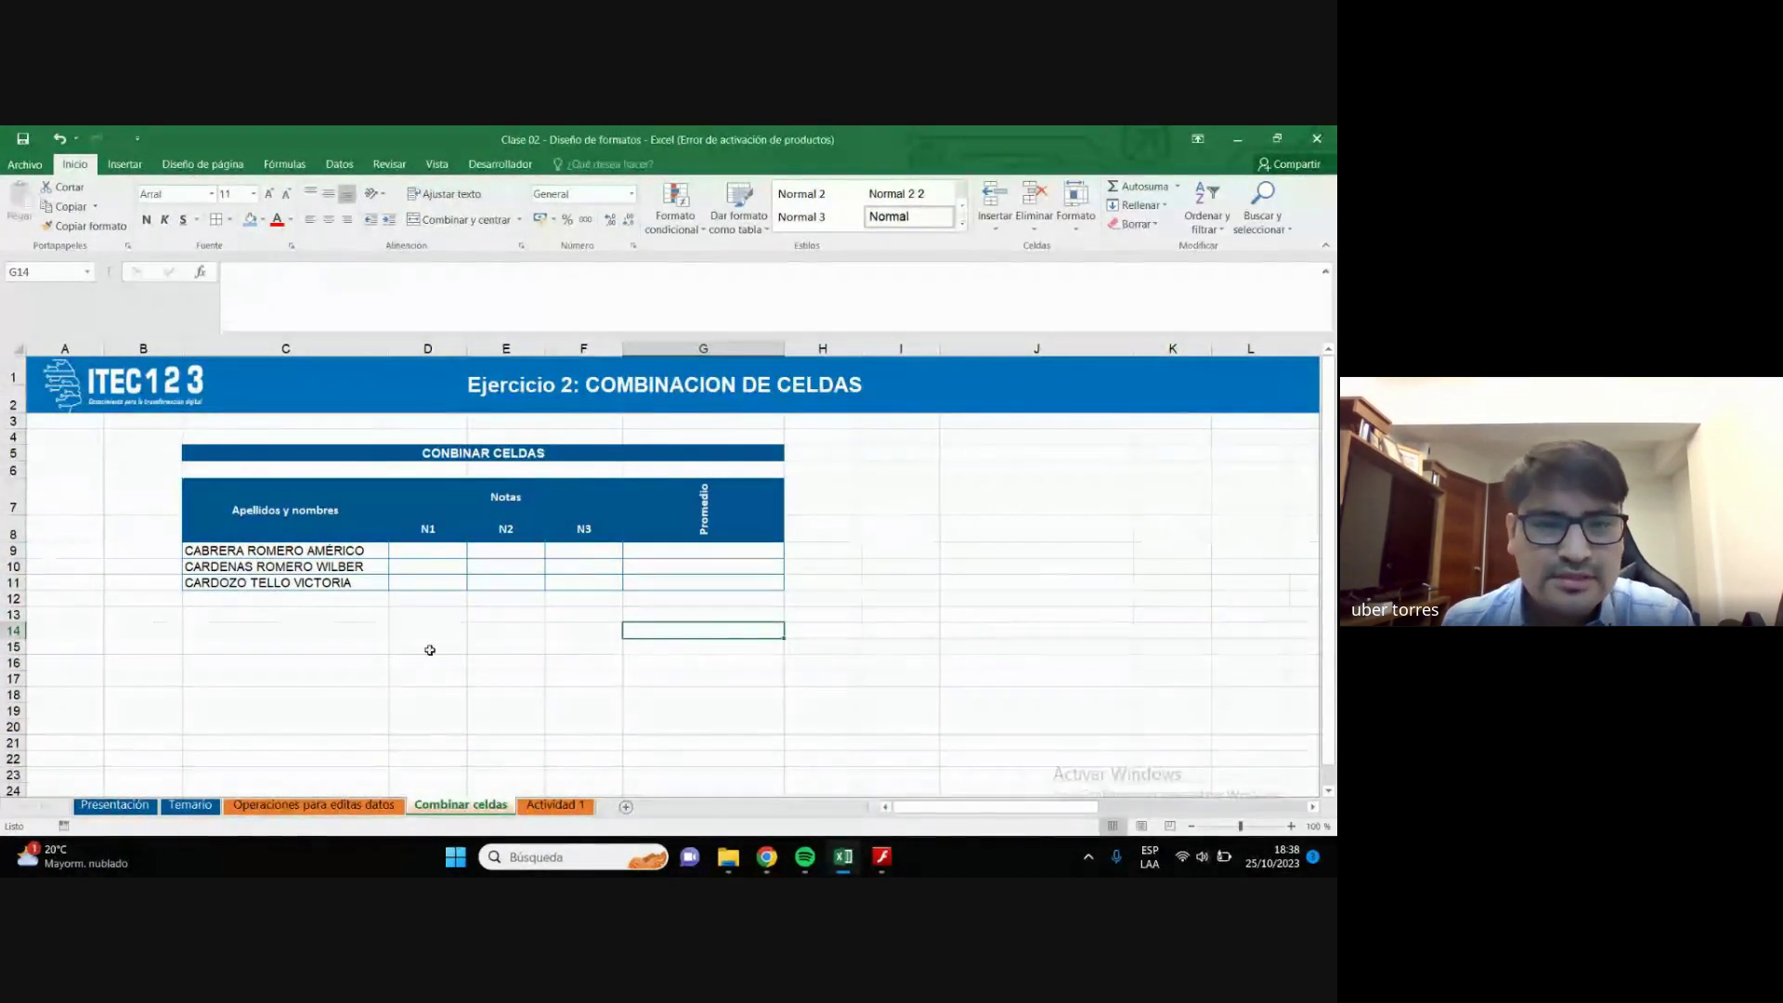
click(452, 650)
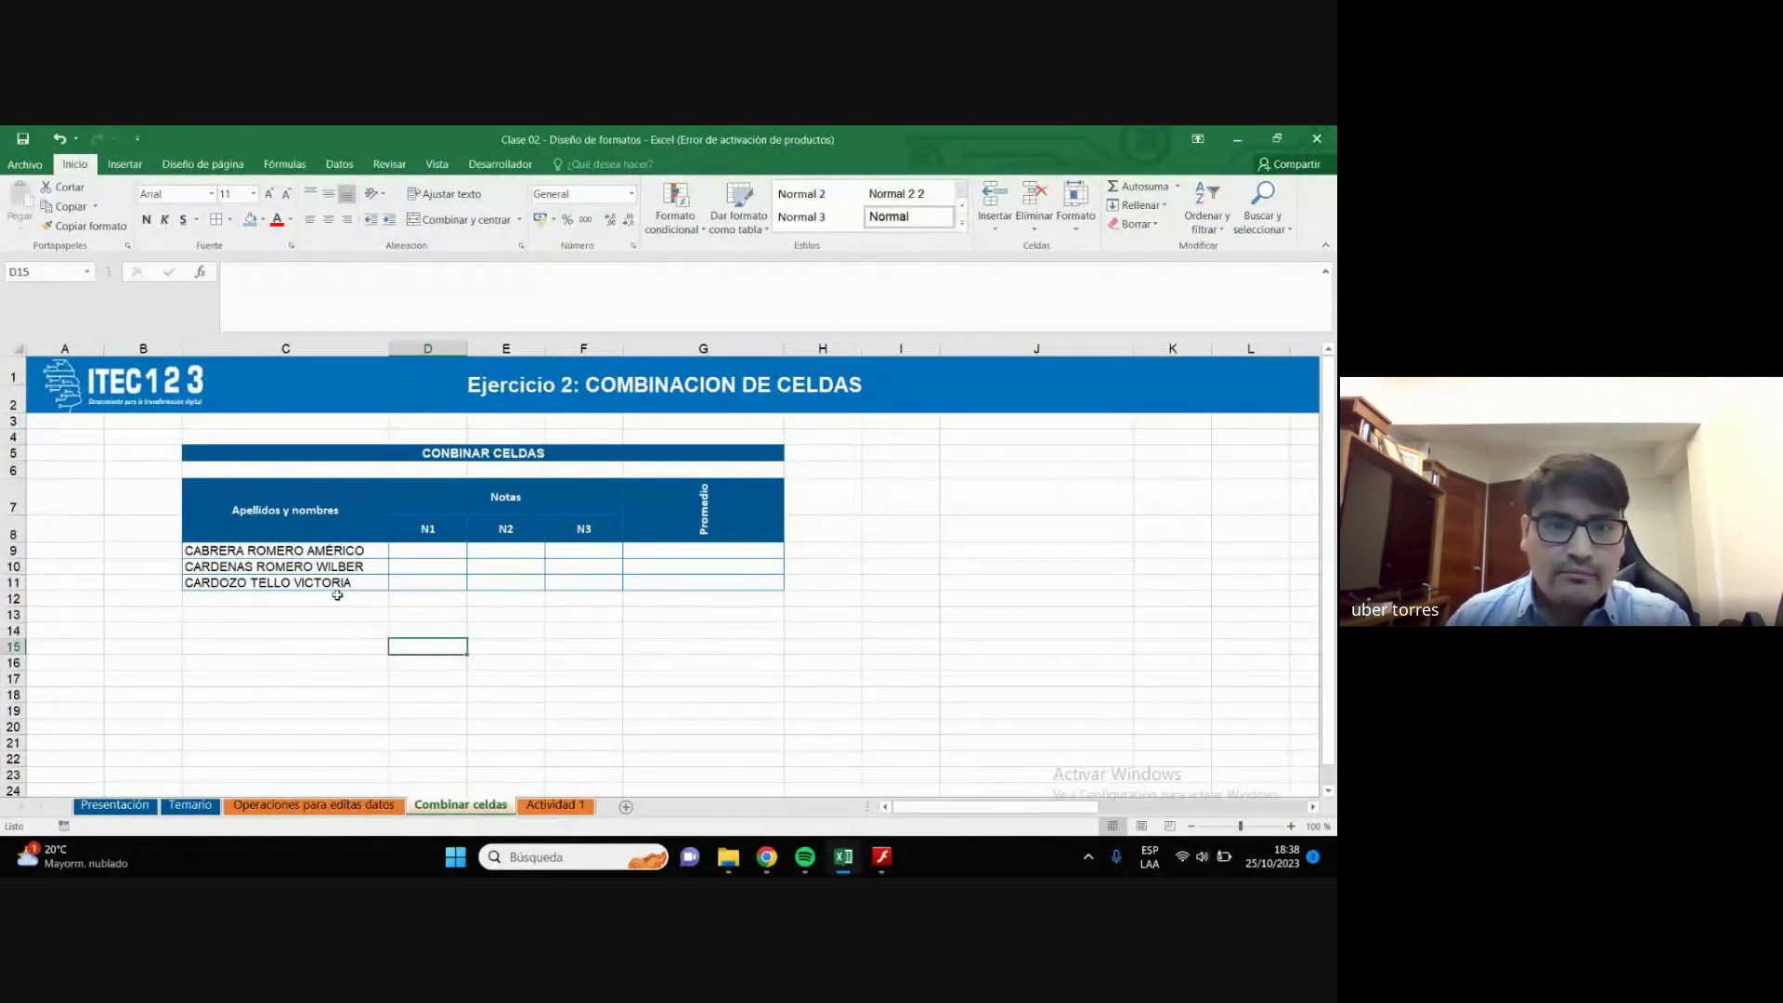
click(502, 532)
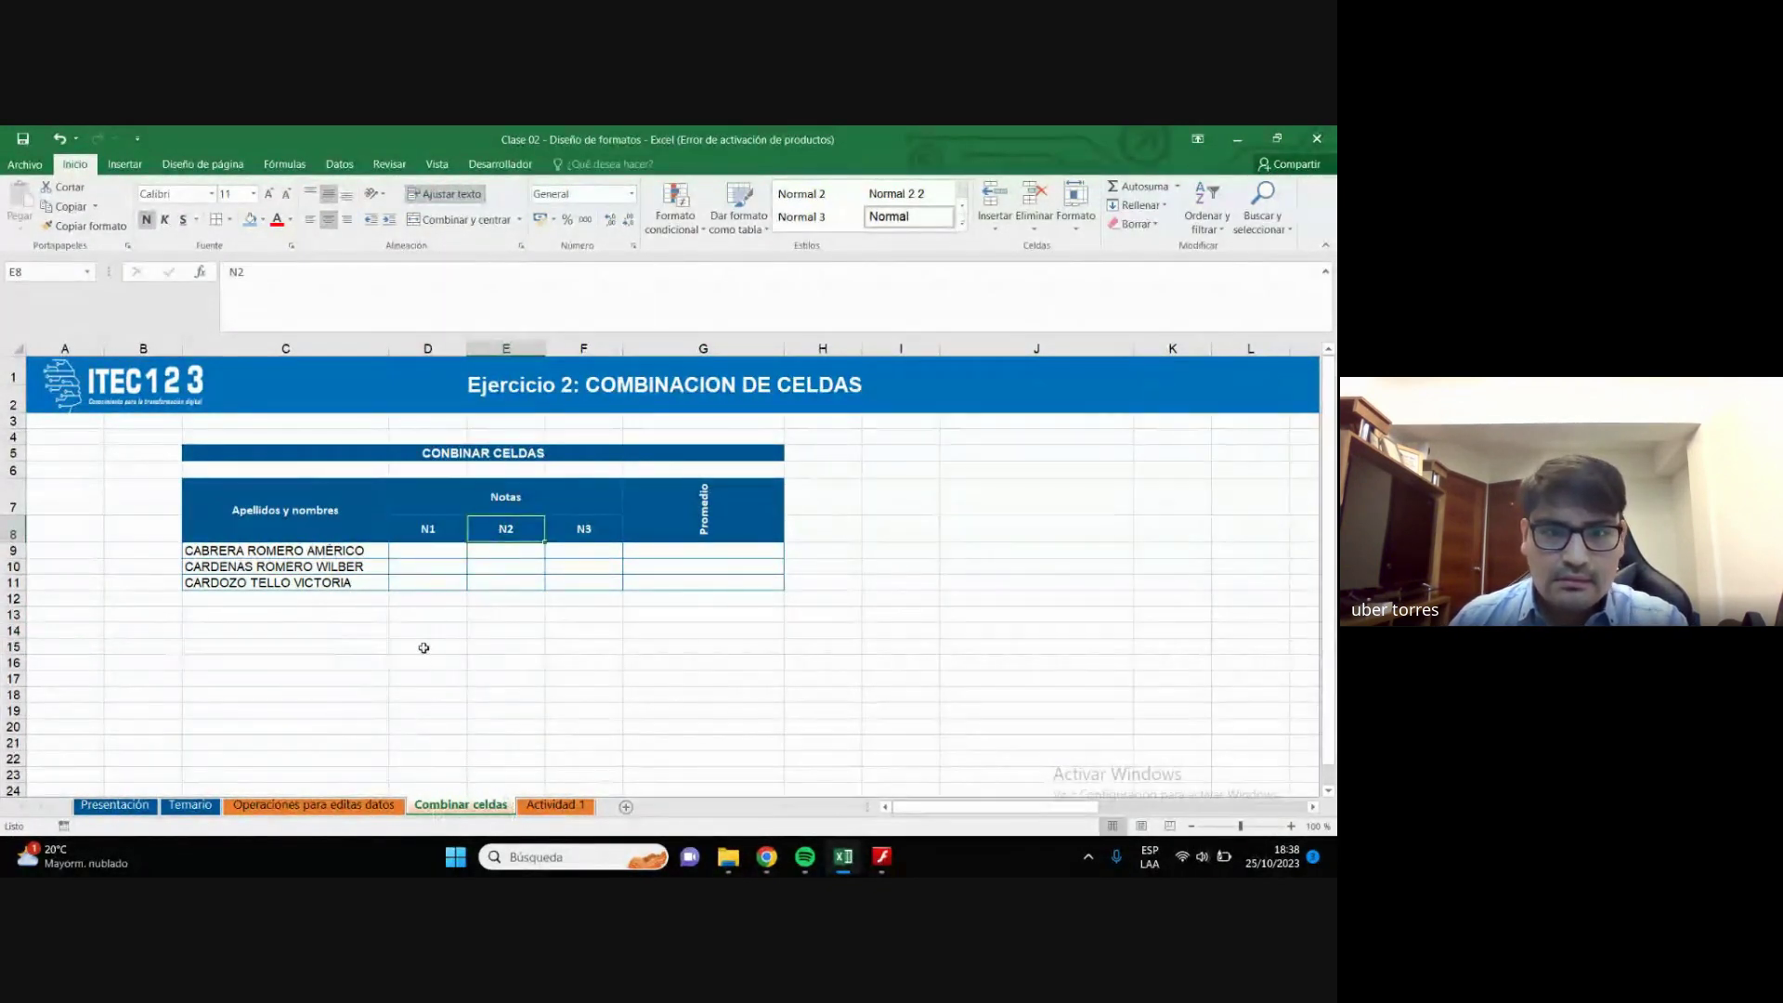
click(423, 648)
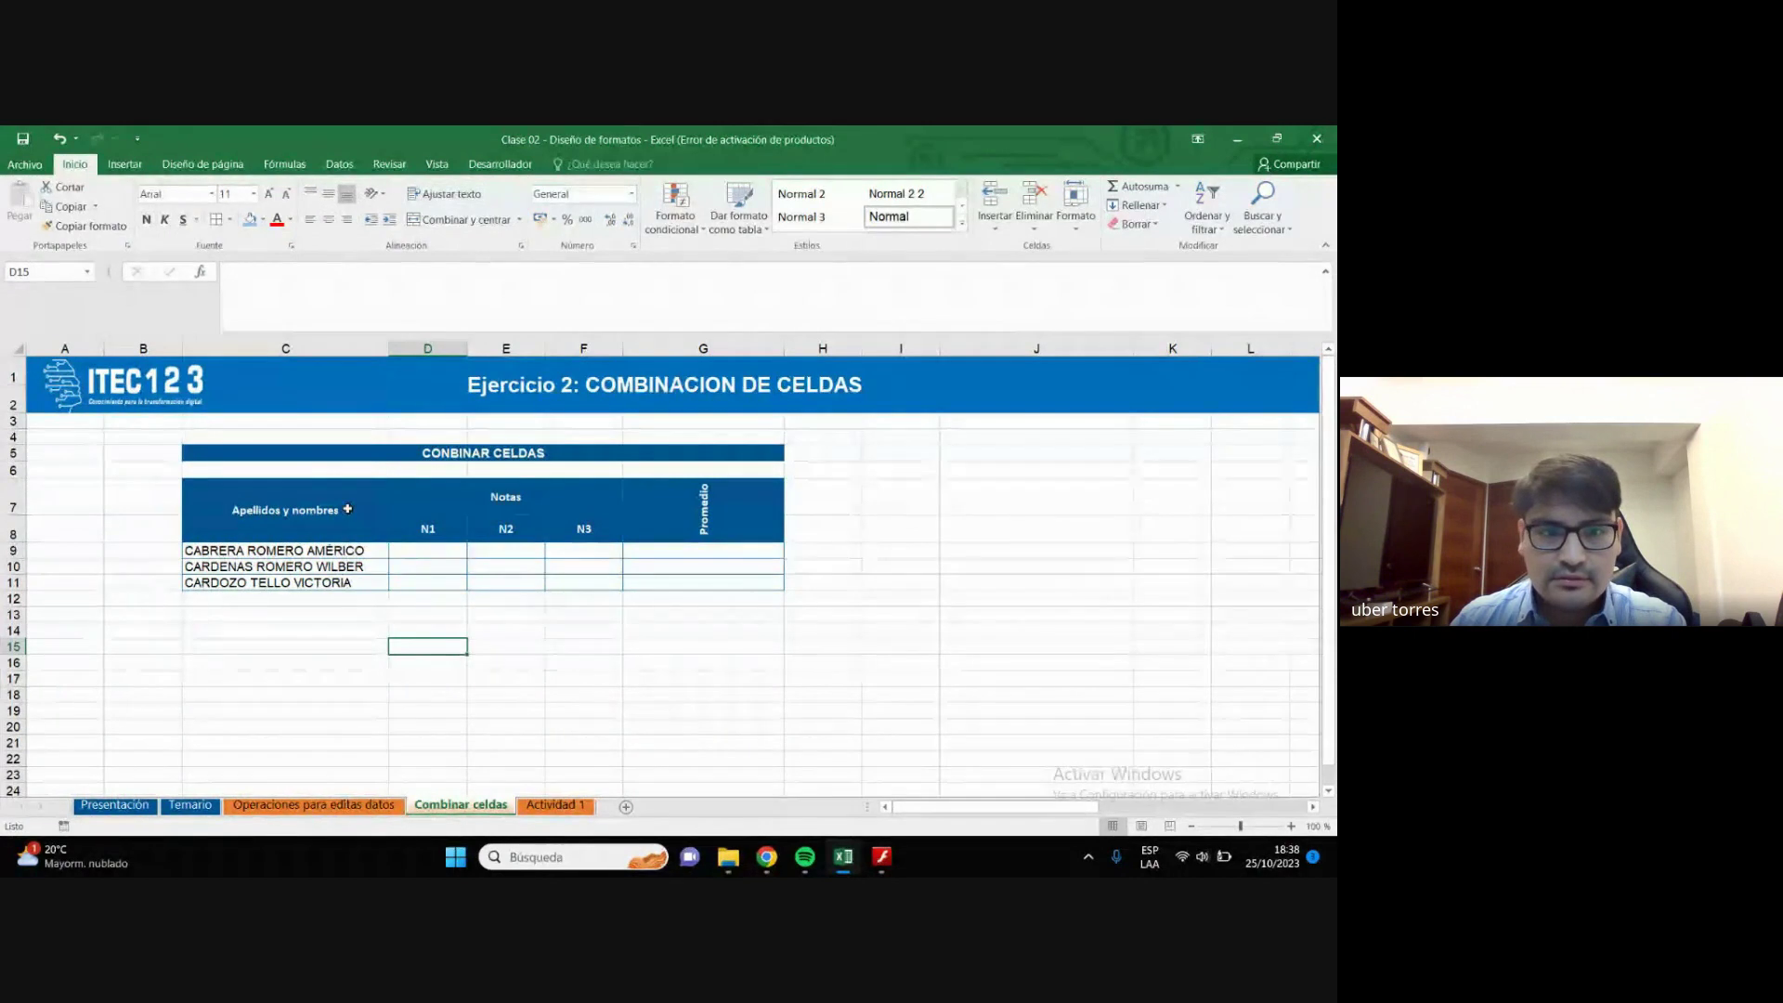
click(306, 516)
click(501, 692)
Switch to Actividad 1 and scroll through the attendance register, selecting then deselecting its picture.
click(555, 806)
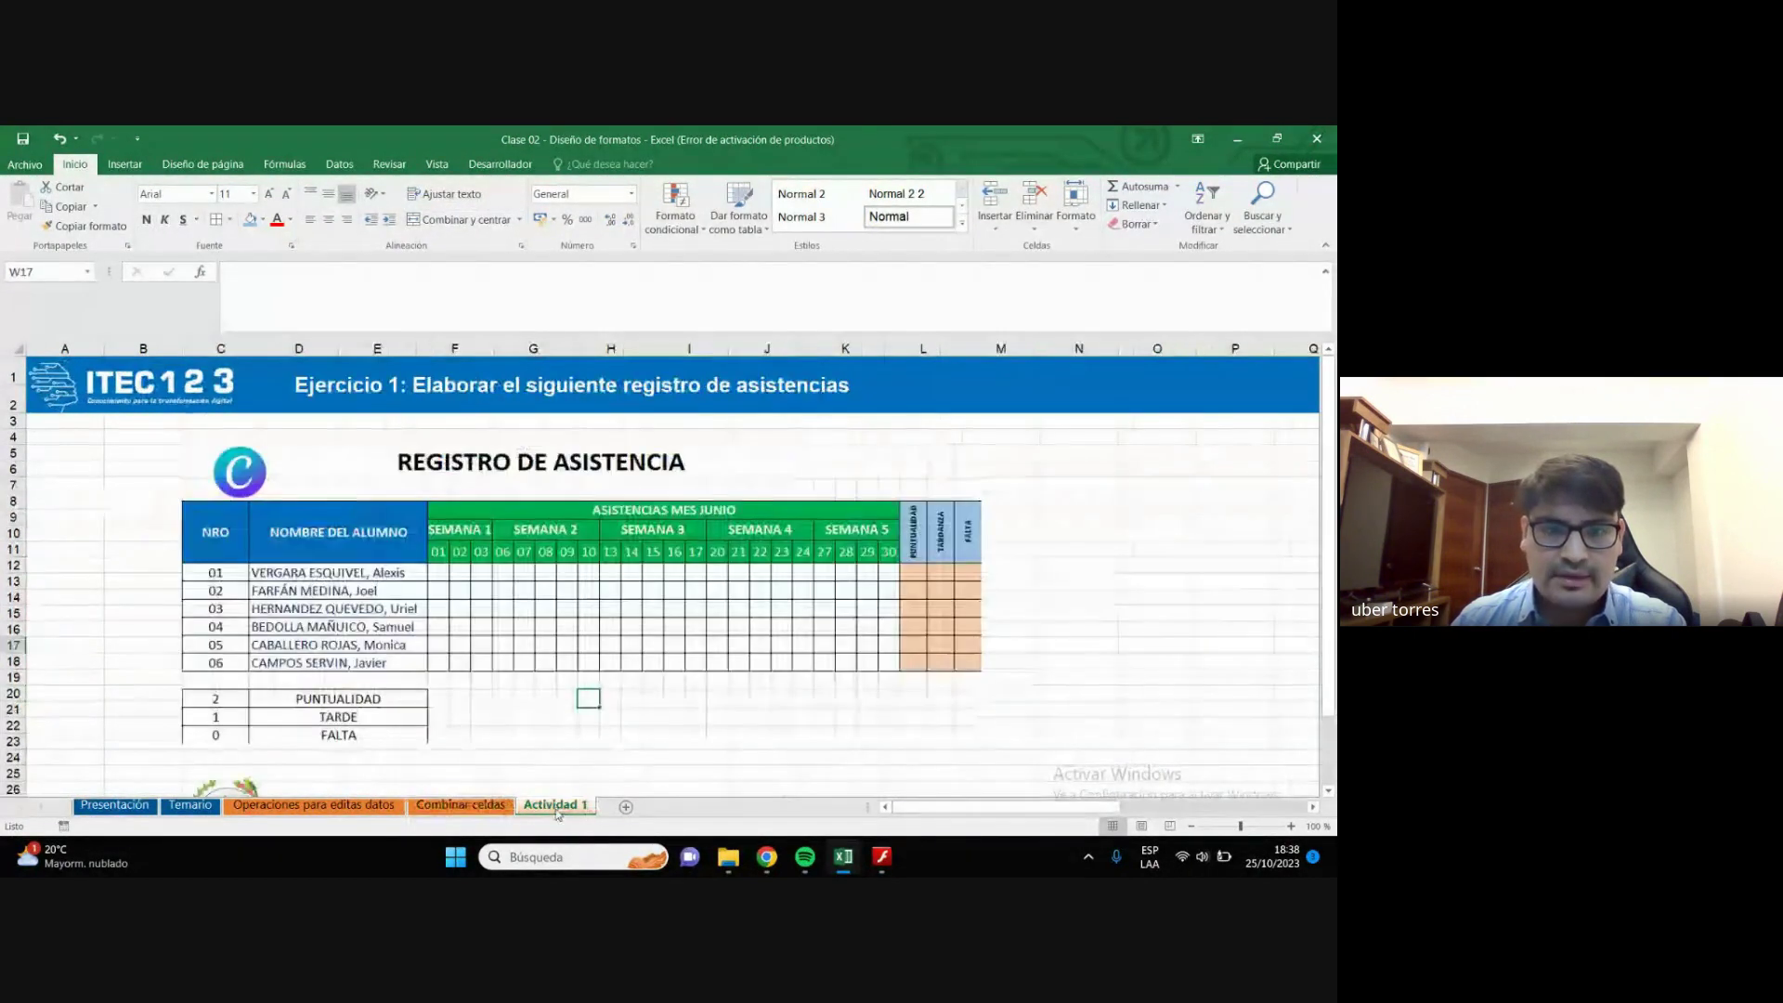
scroll(478, 644, down, 4)
scroll(490, 629, up, 4)
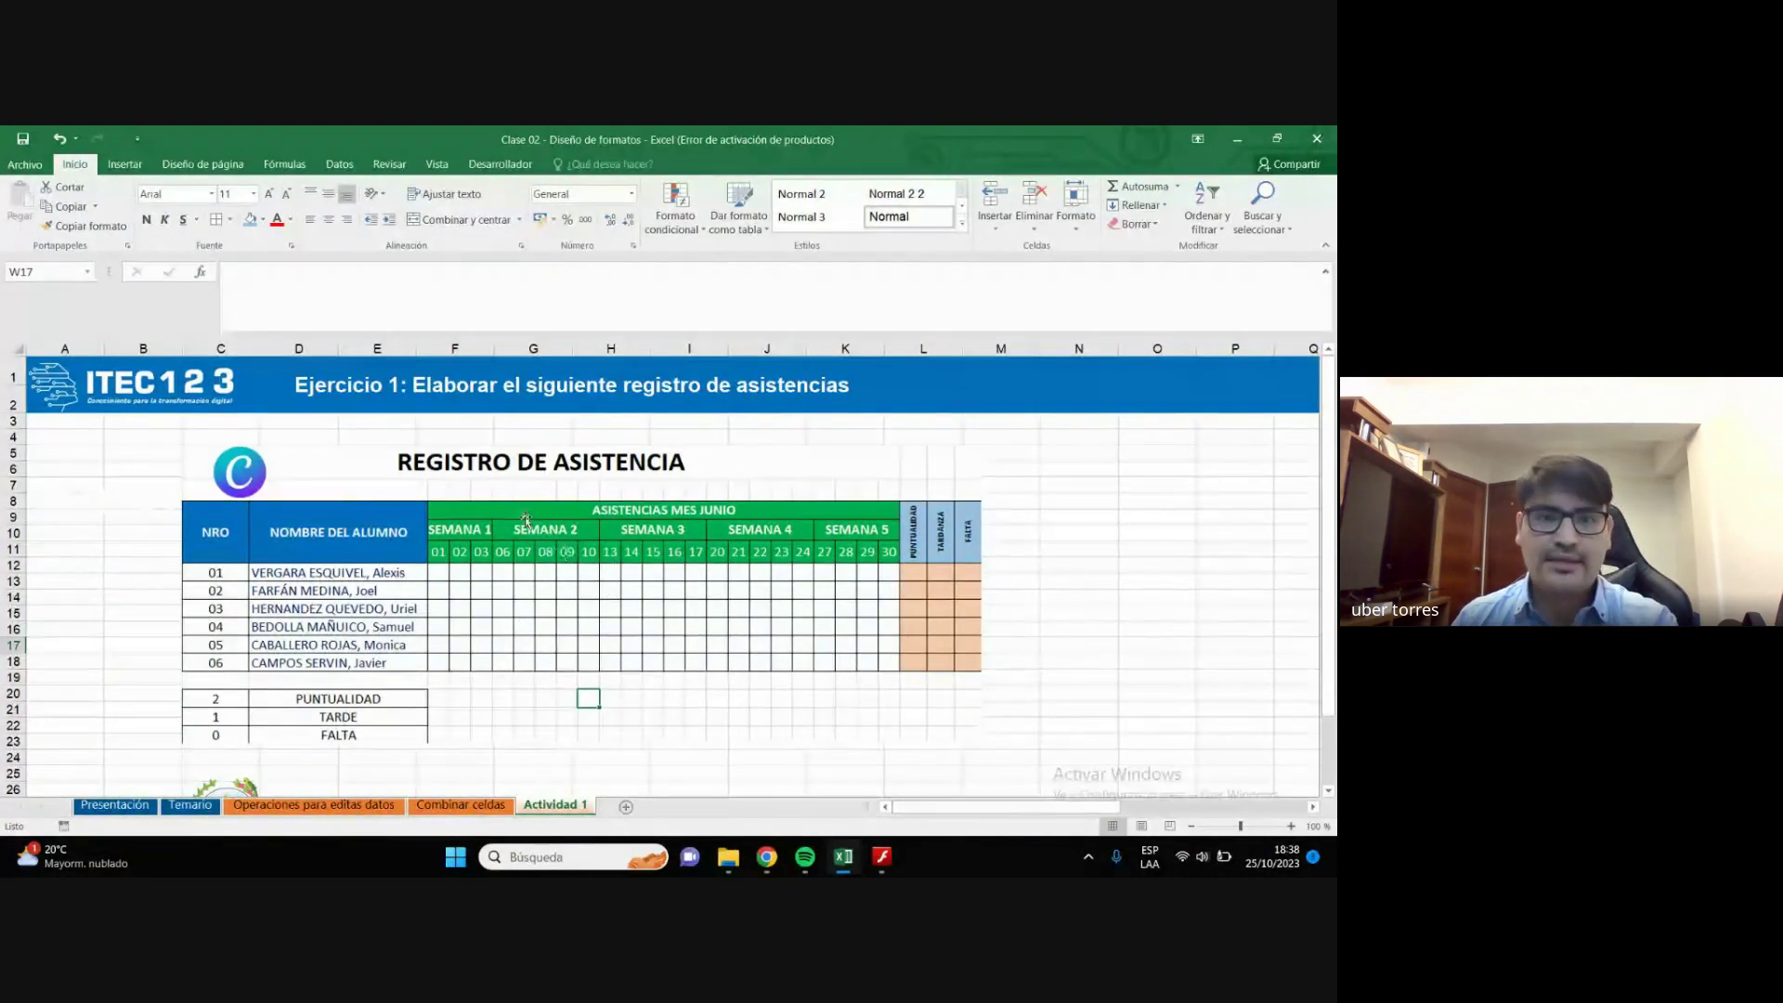
click(509, 472)
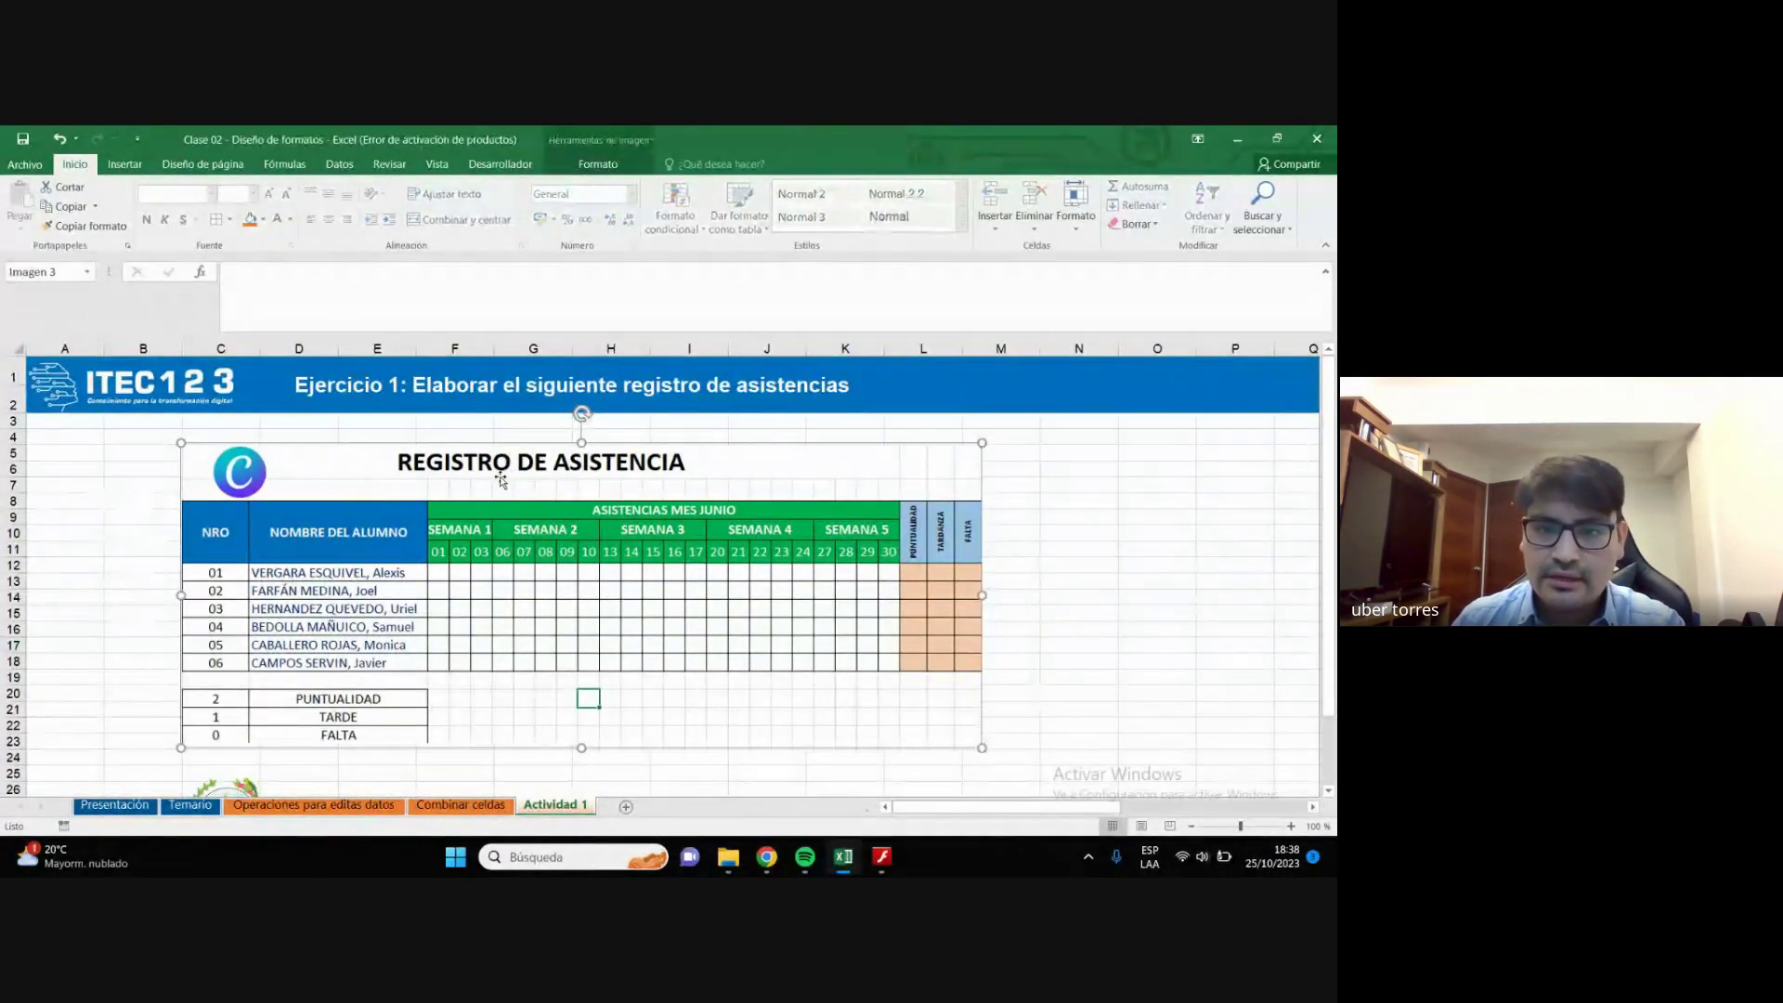
scroll(502, 479, down, 2)
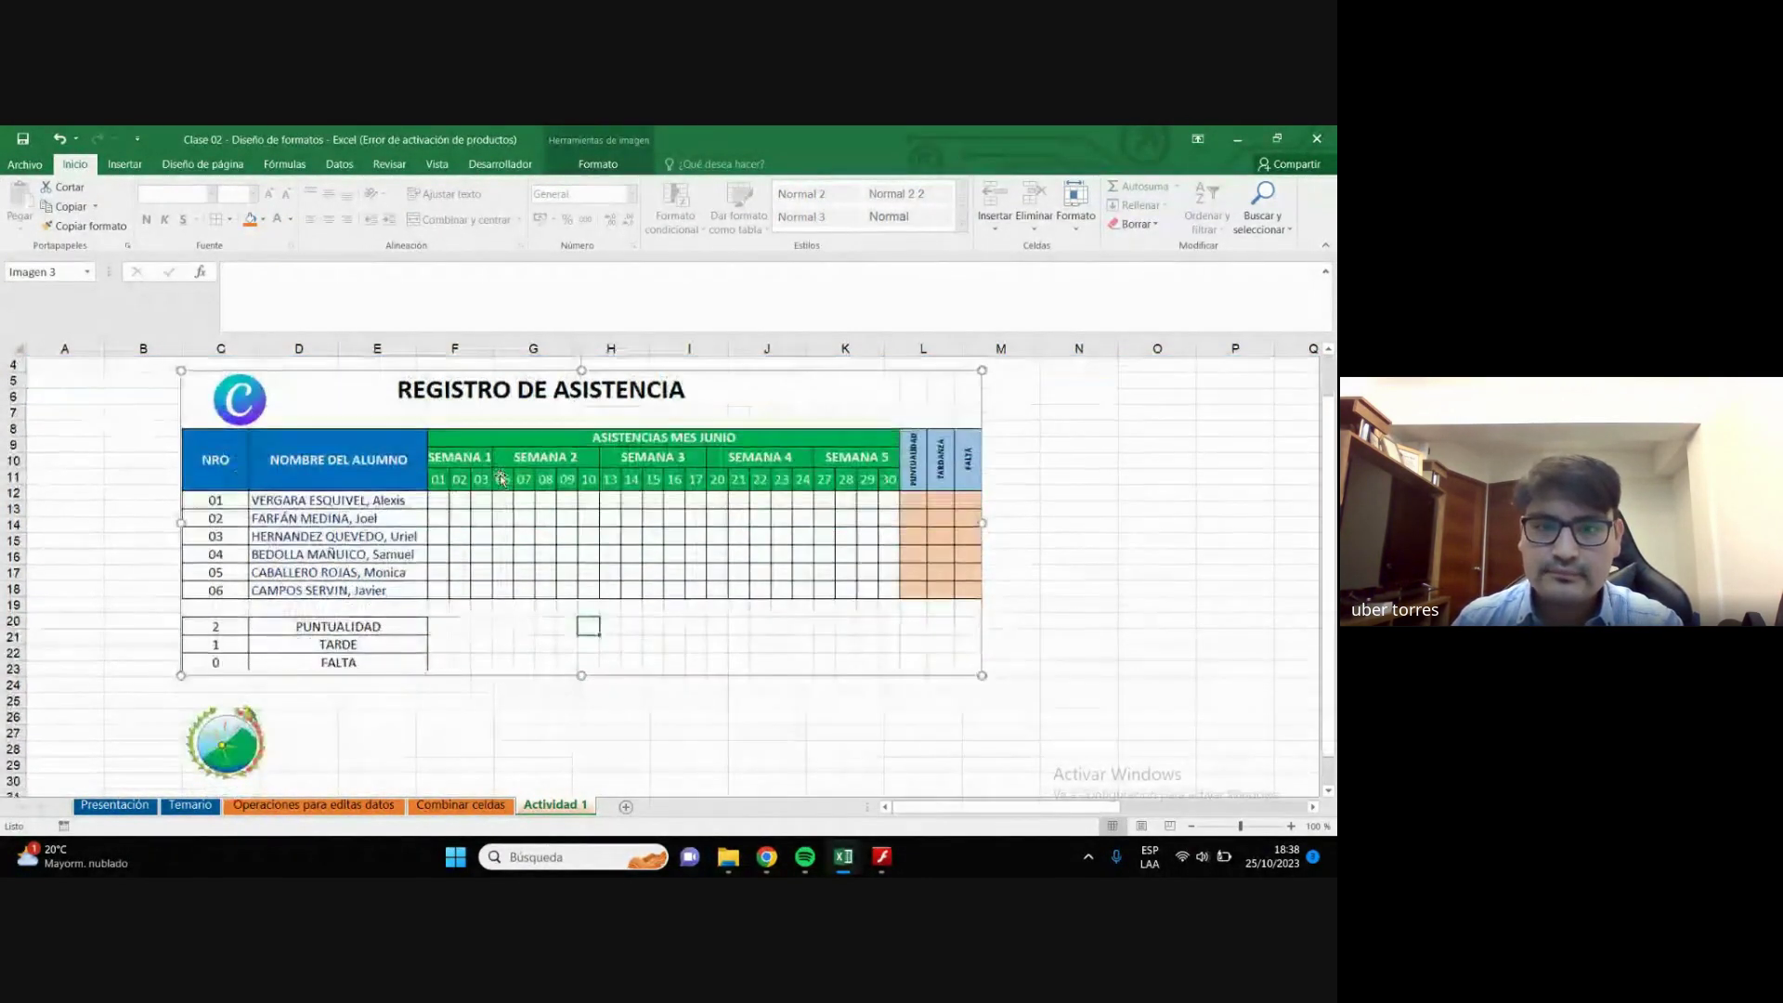
scroll(520, 502, up, 2)
scroll(549, 526, down, 1)
scroll(549, 526, down, 3)
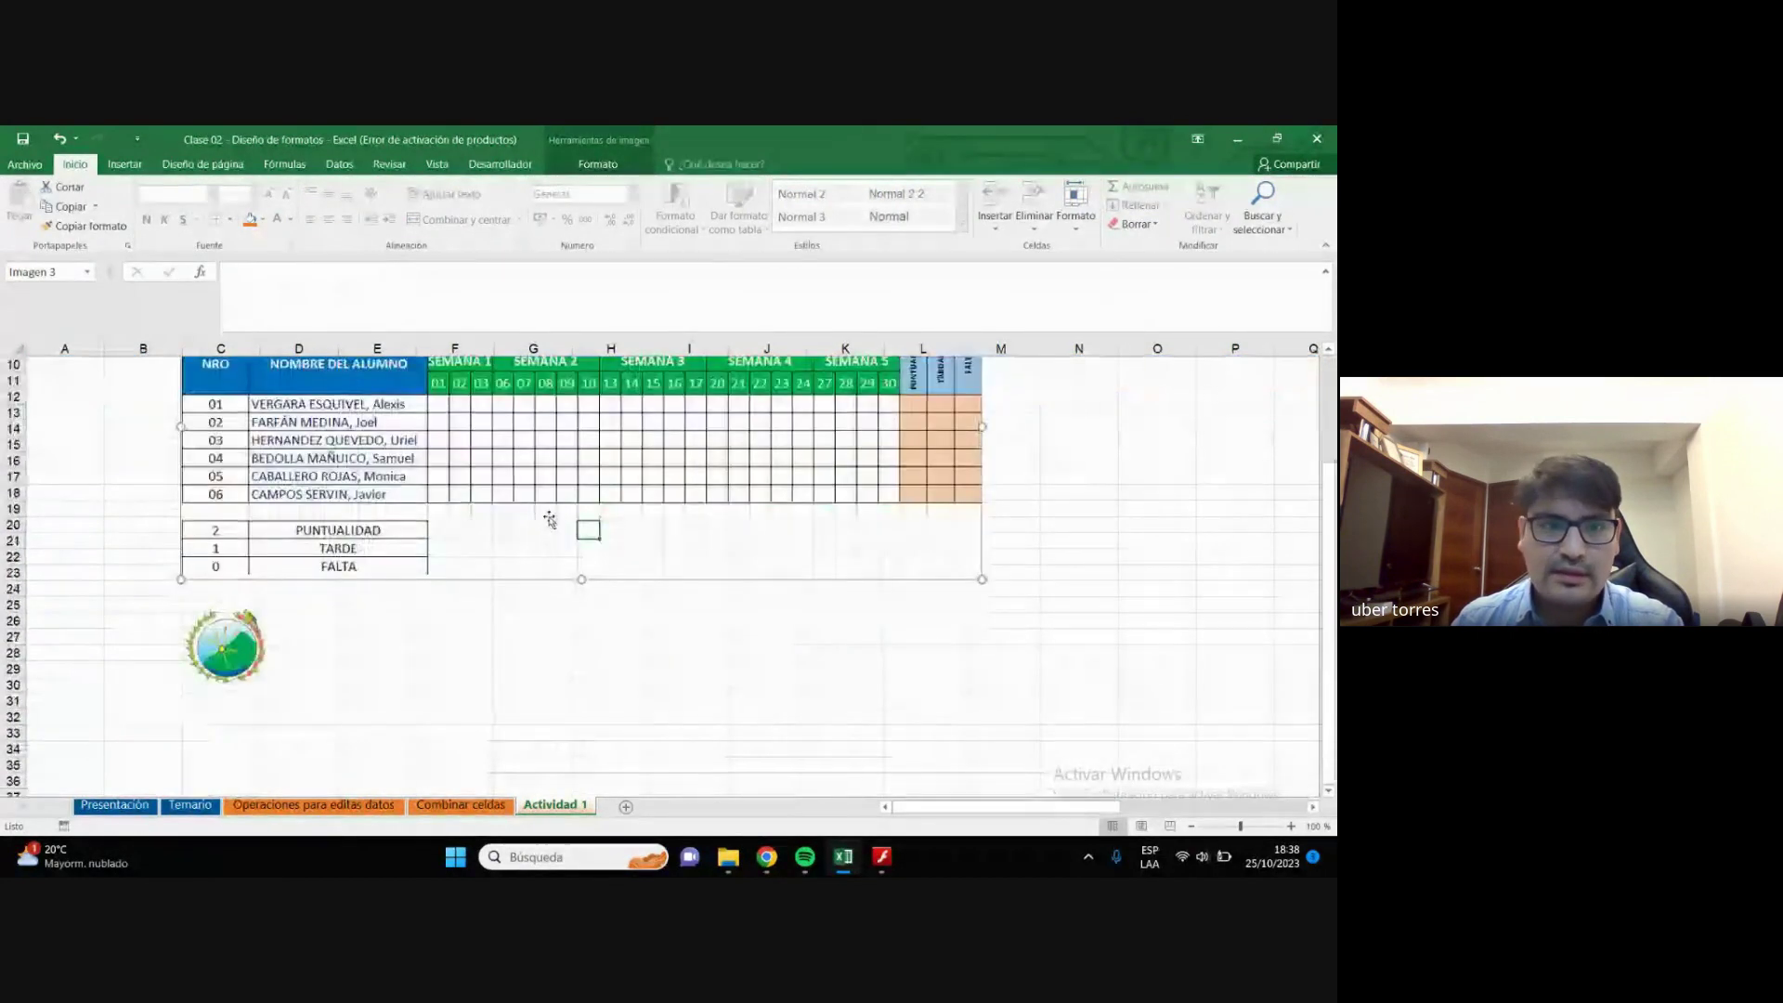
scroll(552, 520, up, 2)
scroll(557, 515, up, 1)
scroll(560, 511, down, 2)
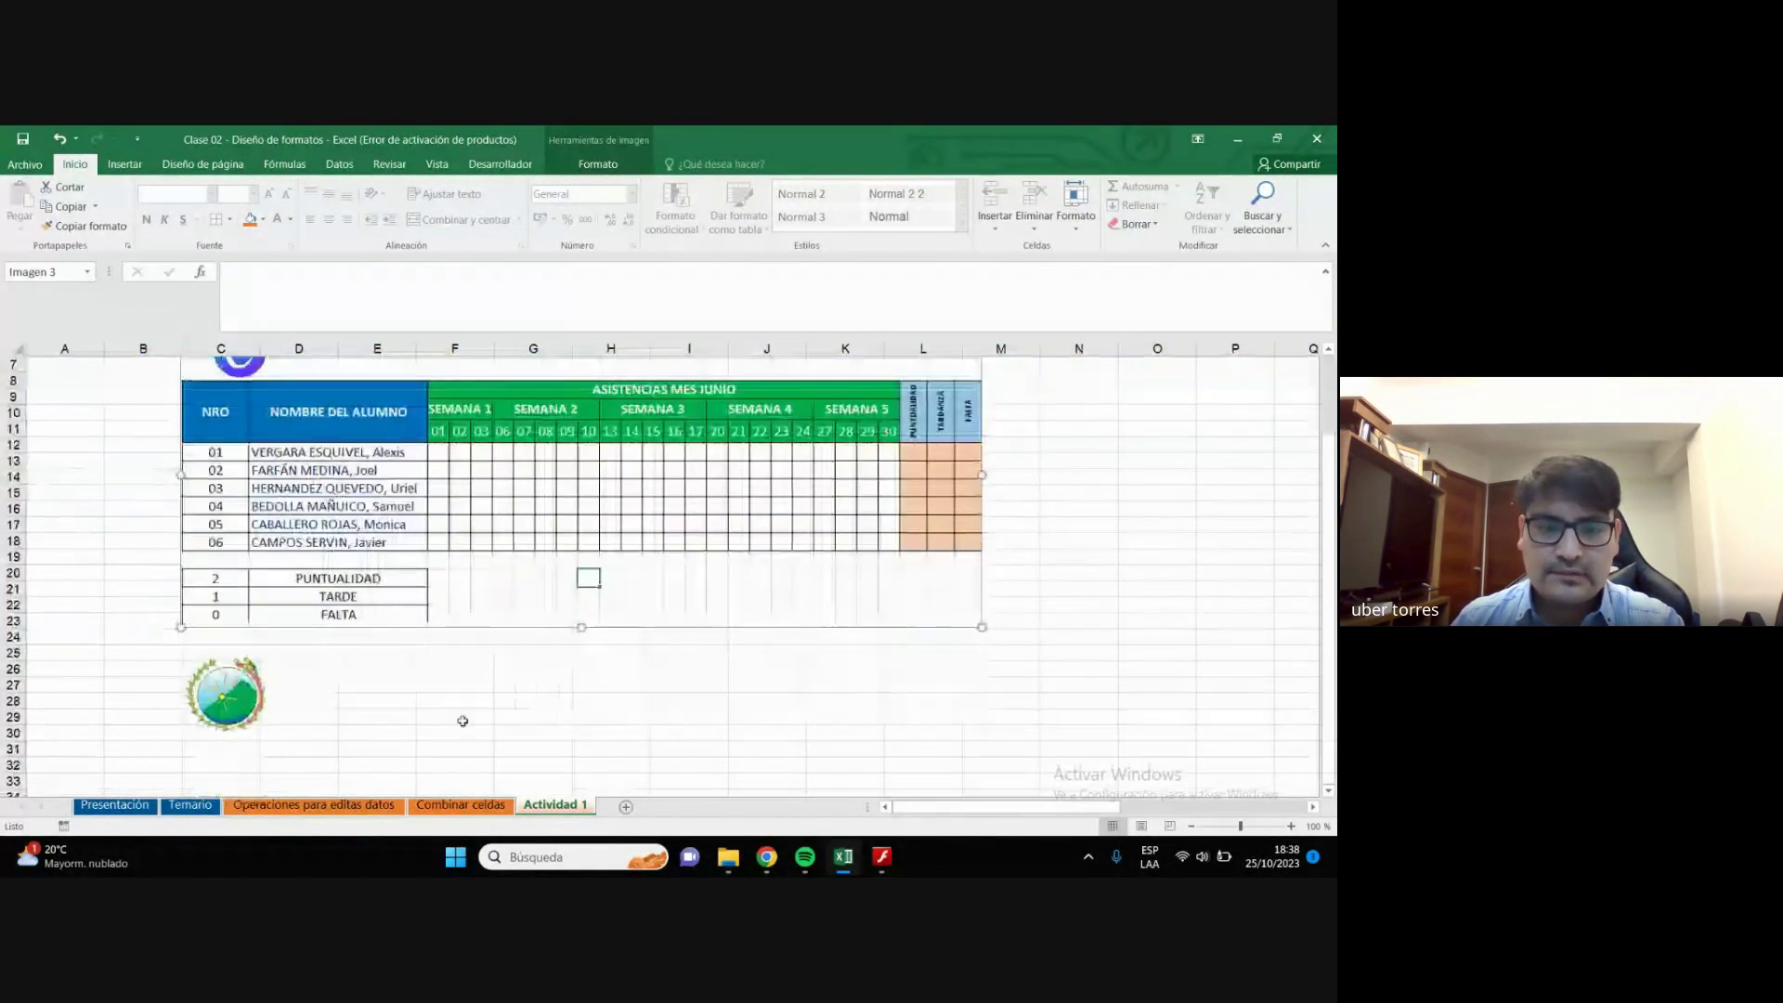
click(446, 680)
scroll(446, 678, down, 2)
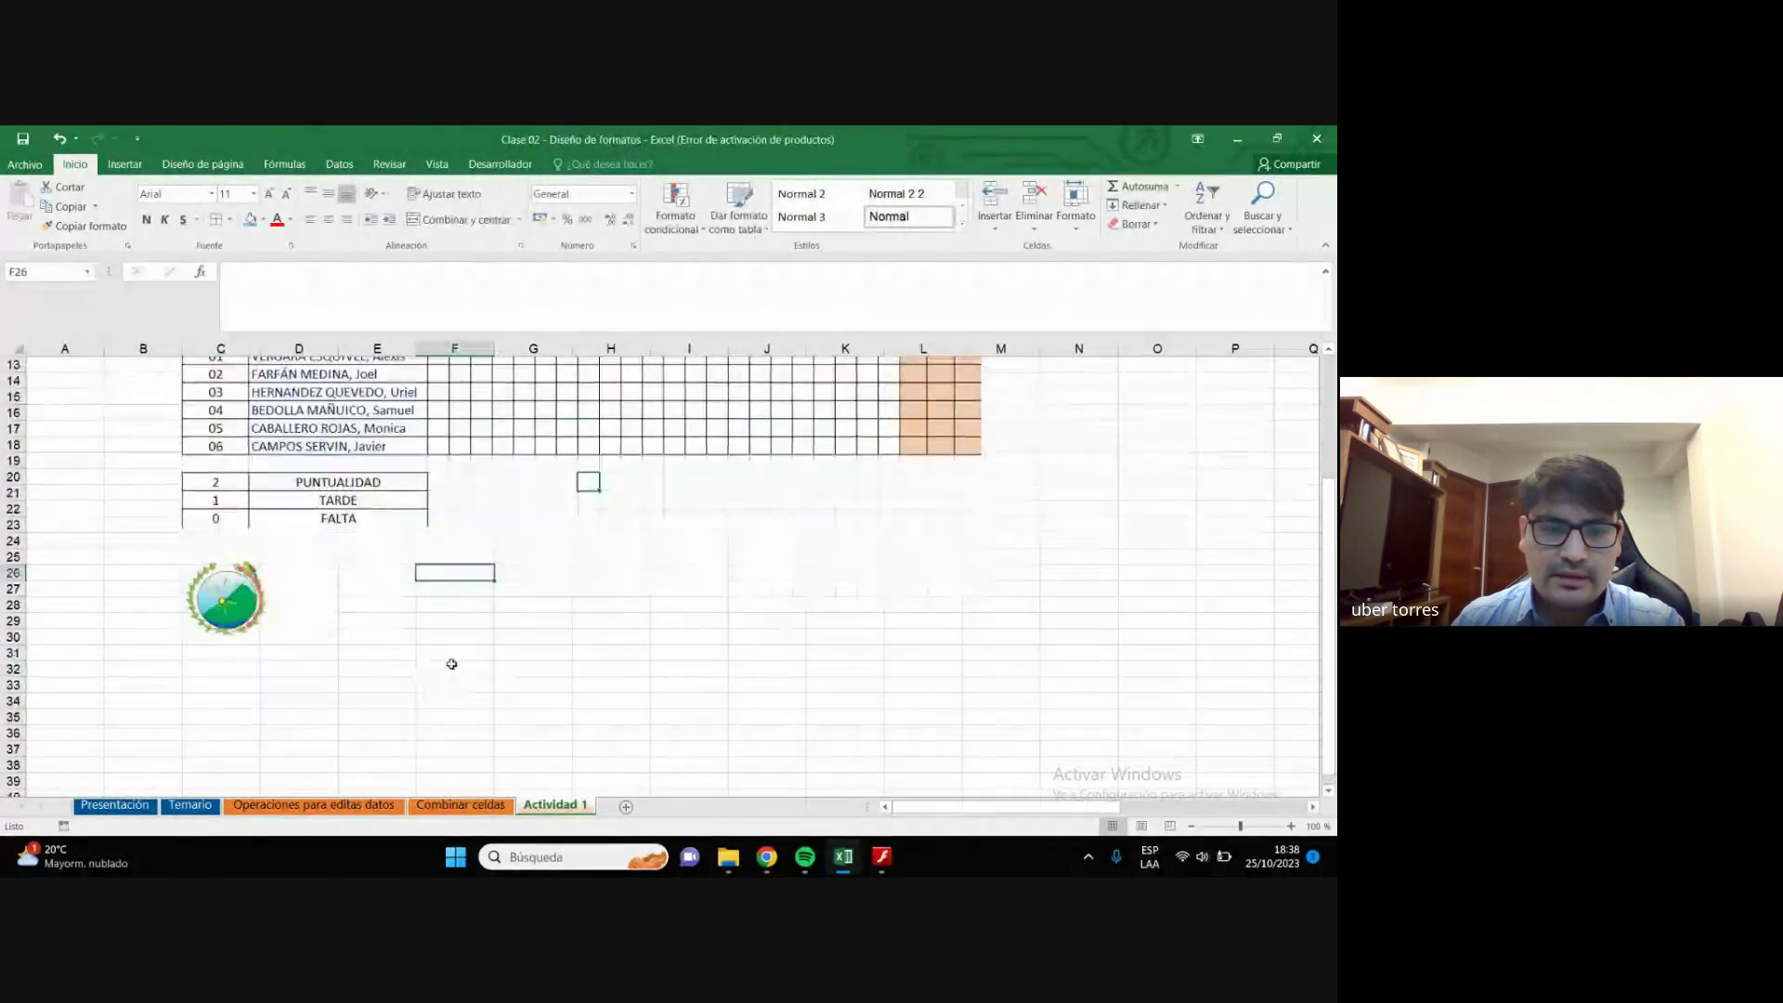
Briefly visit Combinar celdas, then back on Actividad 1 select cells I24 and I26.
click(483, 805)
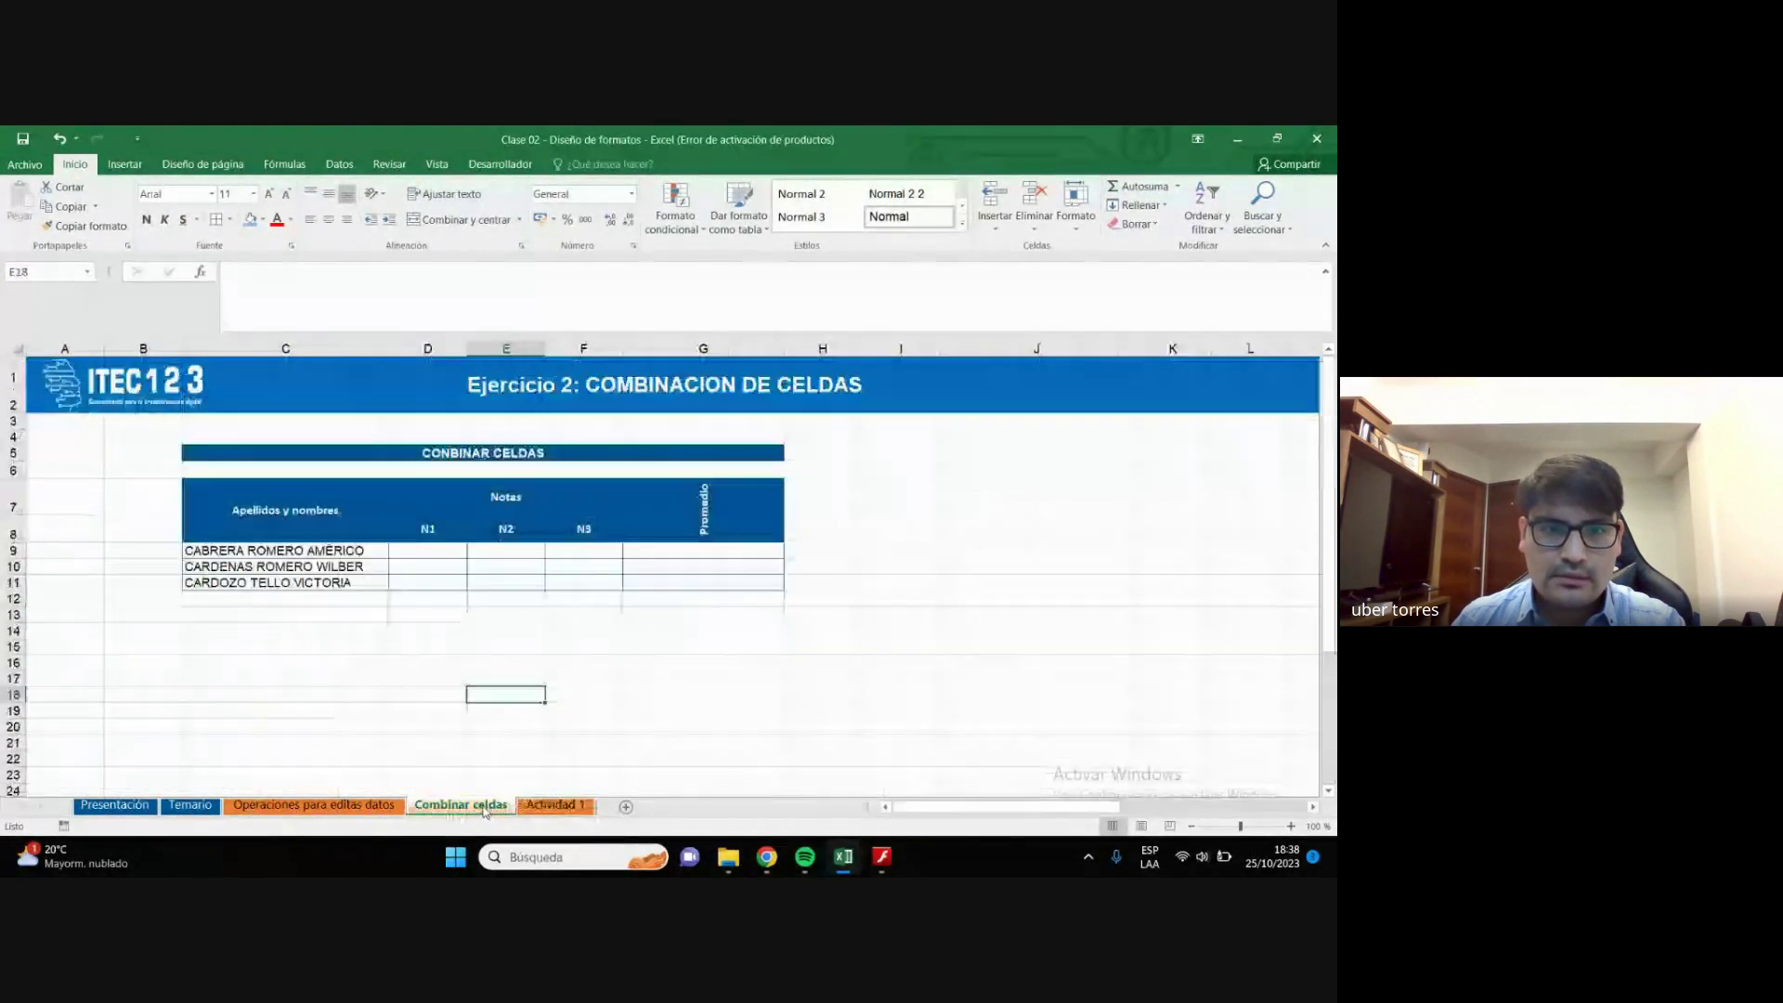
click(543, 804)
scroll(554, 626, up, 4)
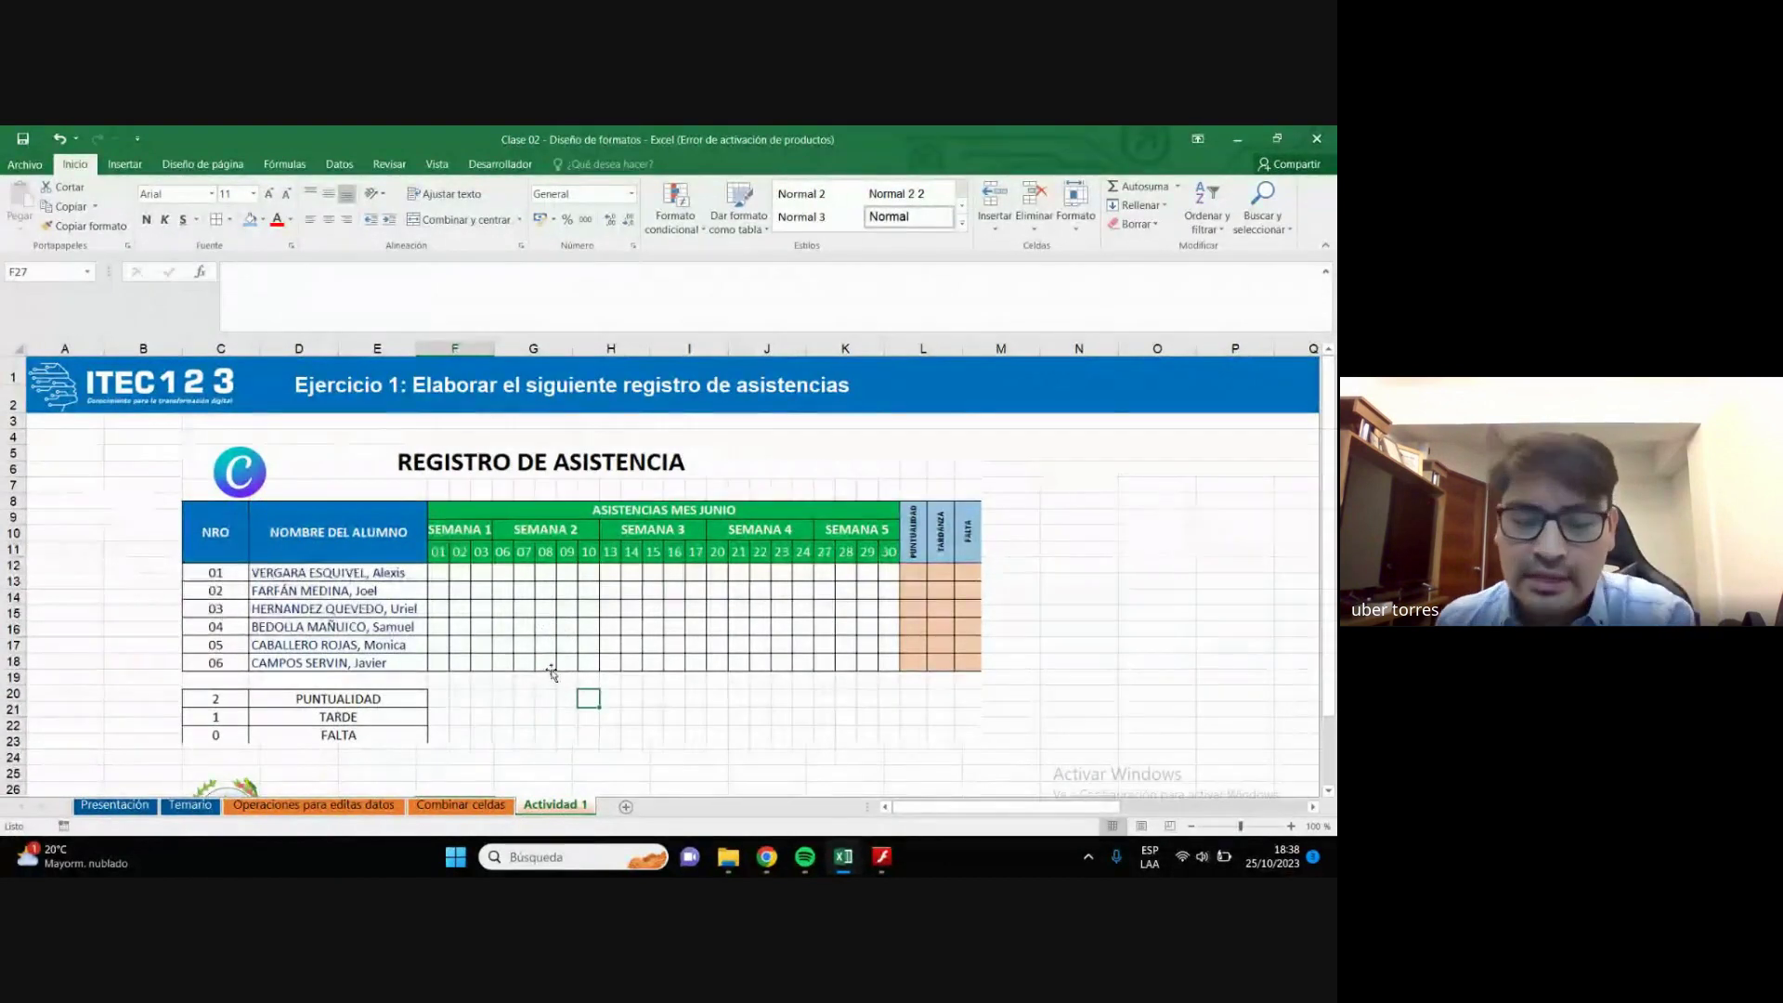
scroll(705, 715, down, 3)
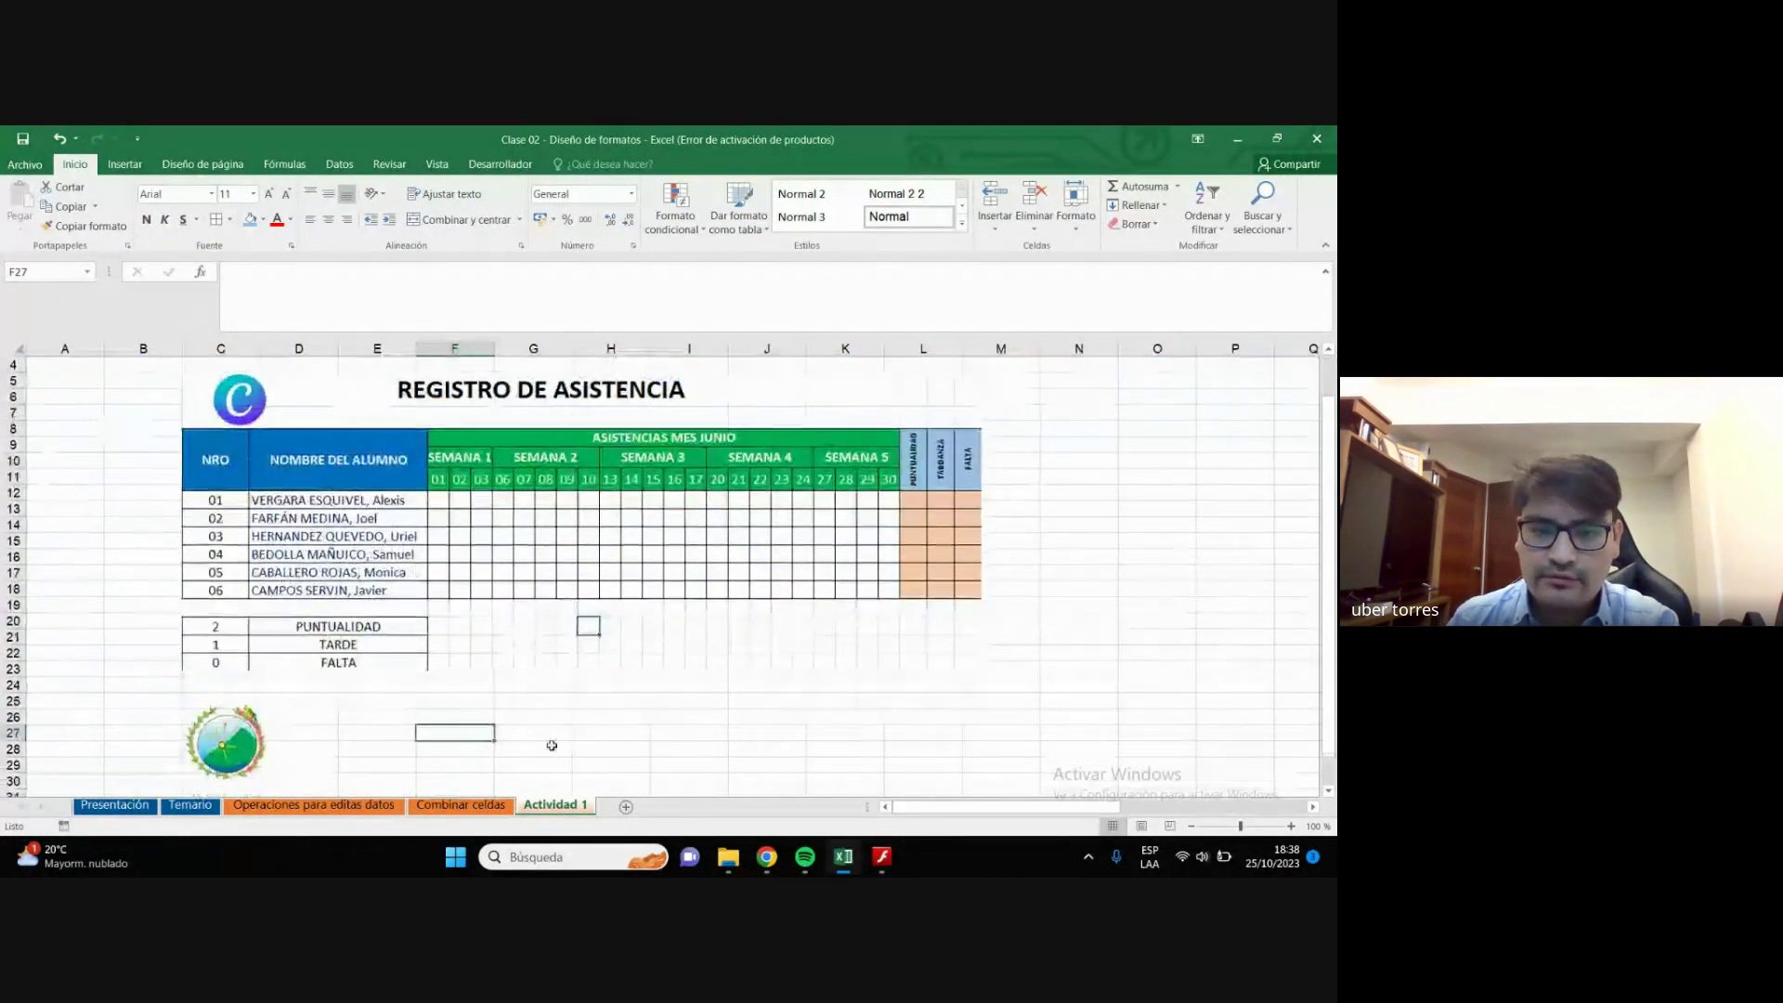
click(688, 684)
scroll(688, 675, down, 3)
click(688, 675)
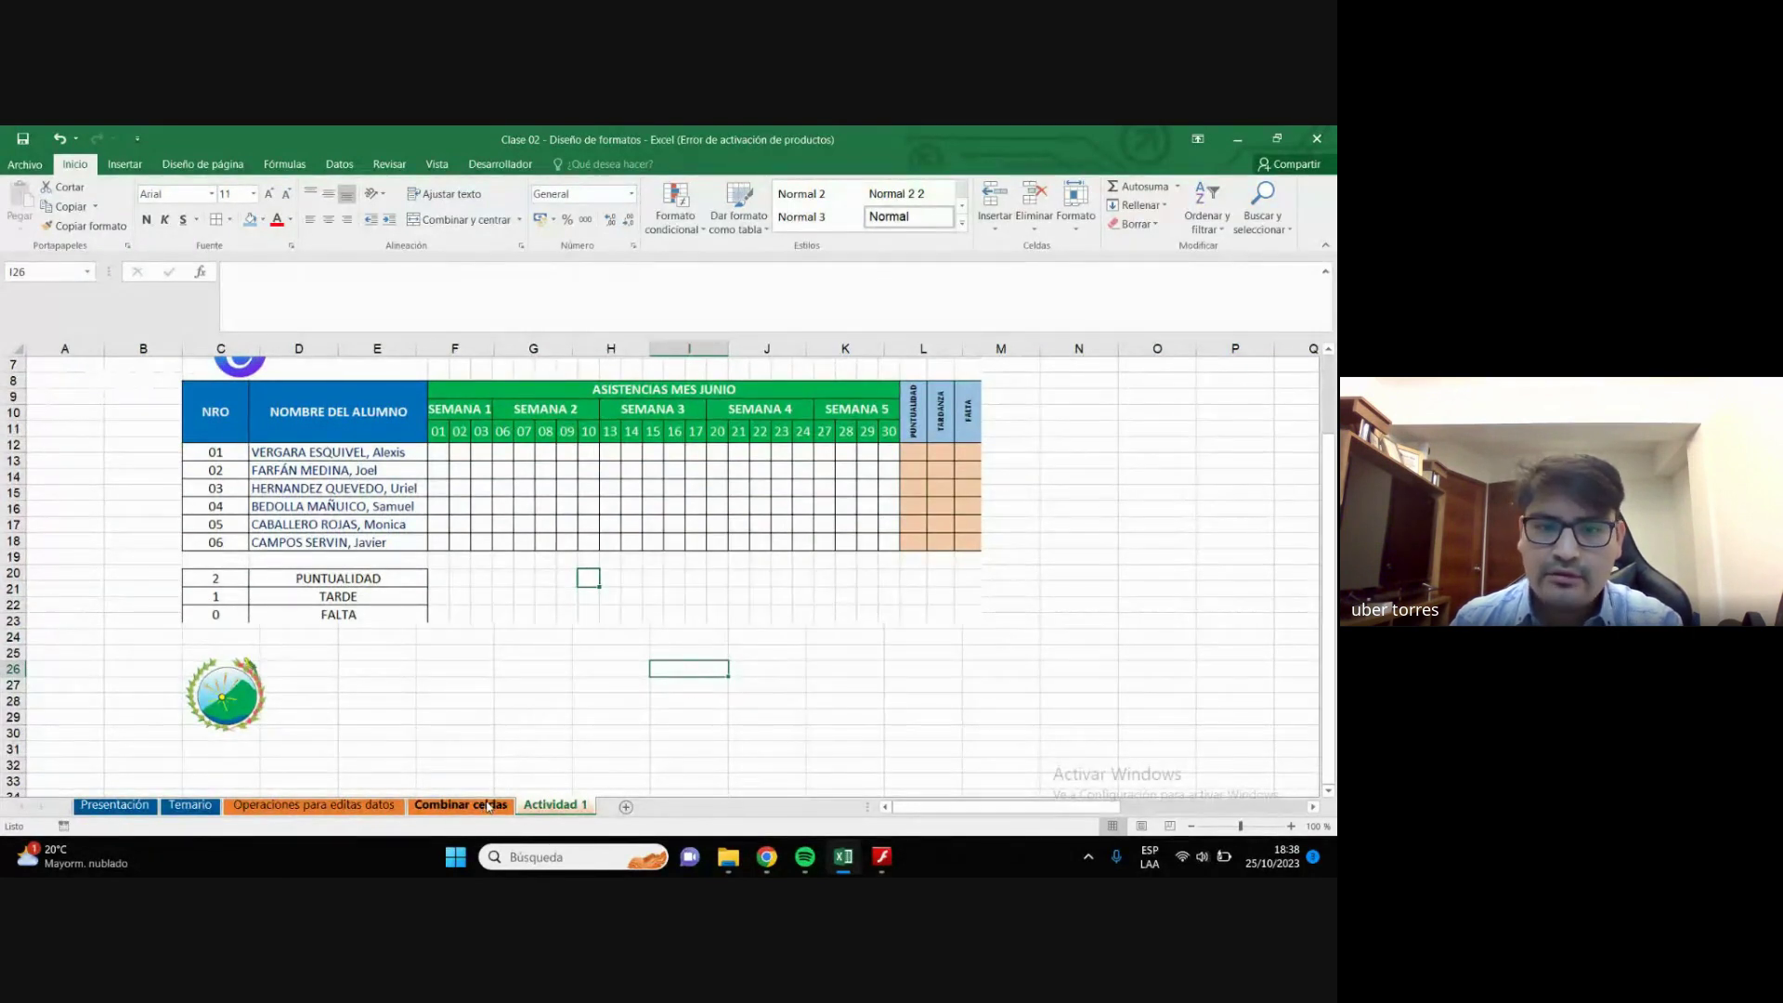
Return to the Combinar celdas sheet and select cell G18.
click(490, 806)
scroll(680, 566, down, 2)
click(667, 576)
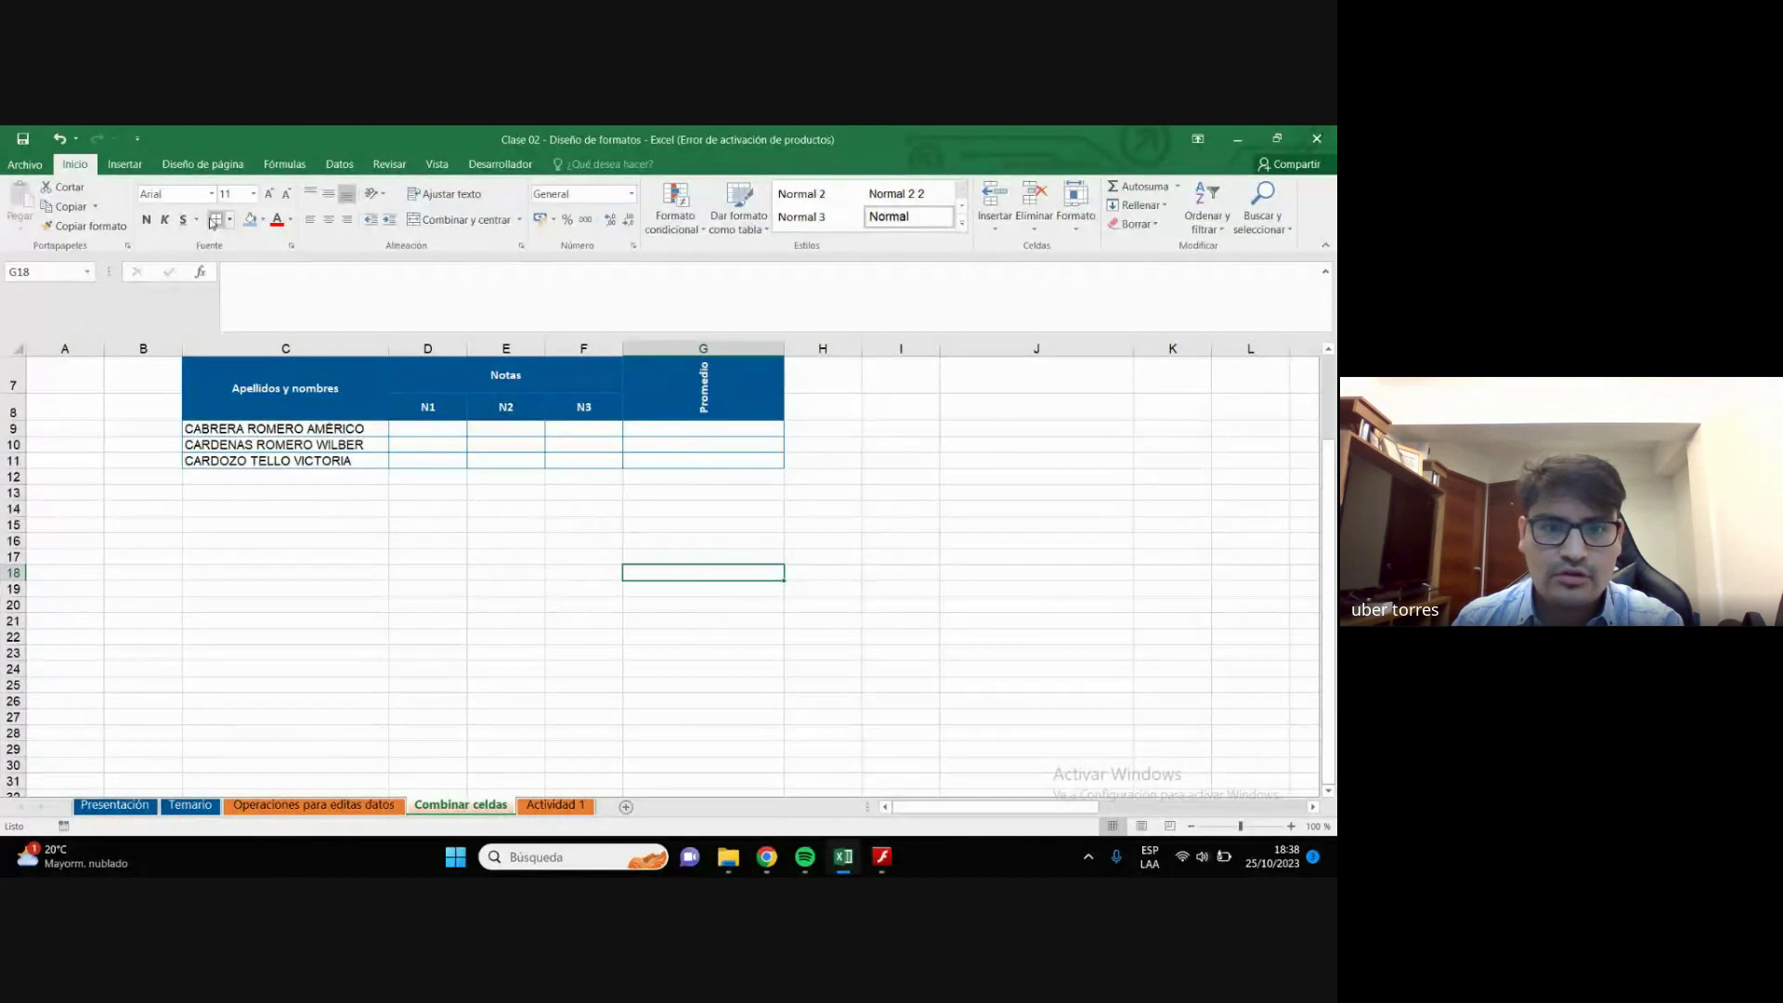
click(671, 643)
click(709, 571)
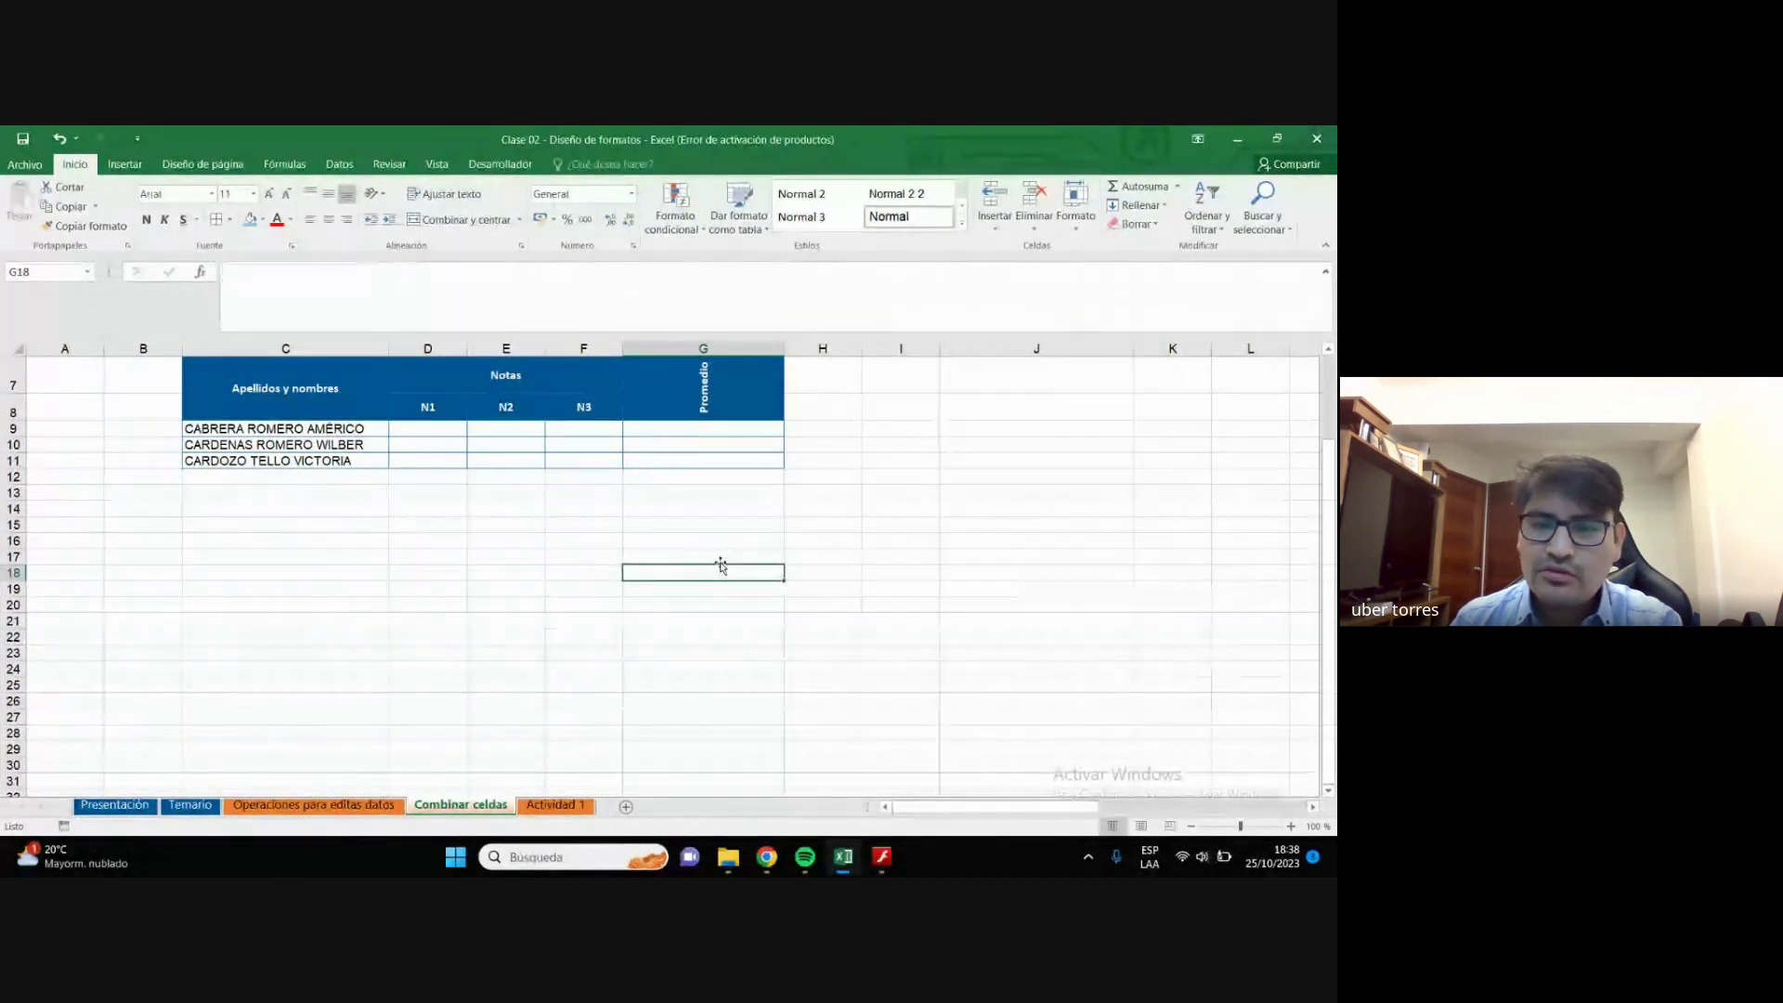
click(687, 635)
click(739, 573)
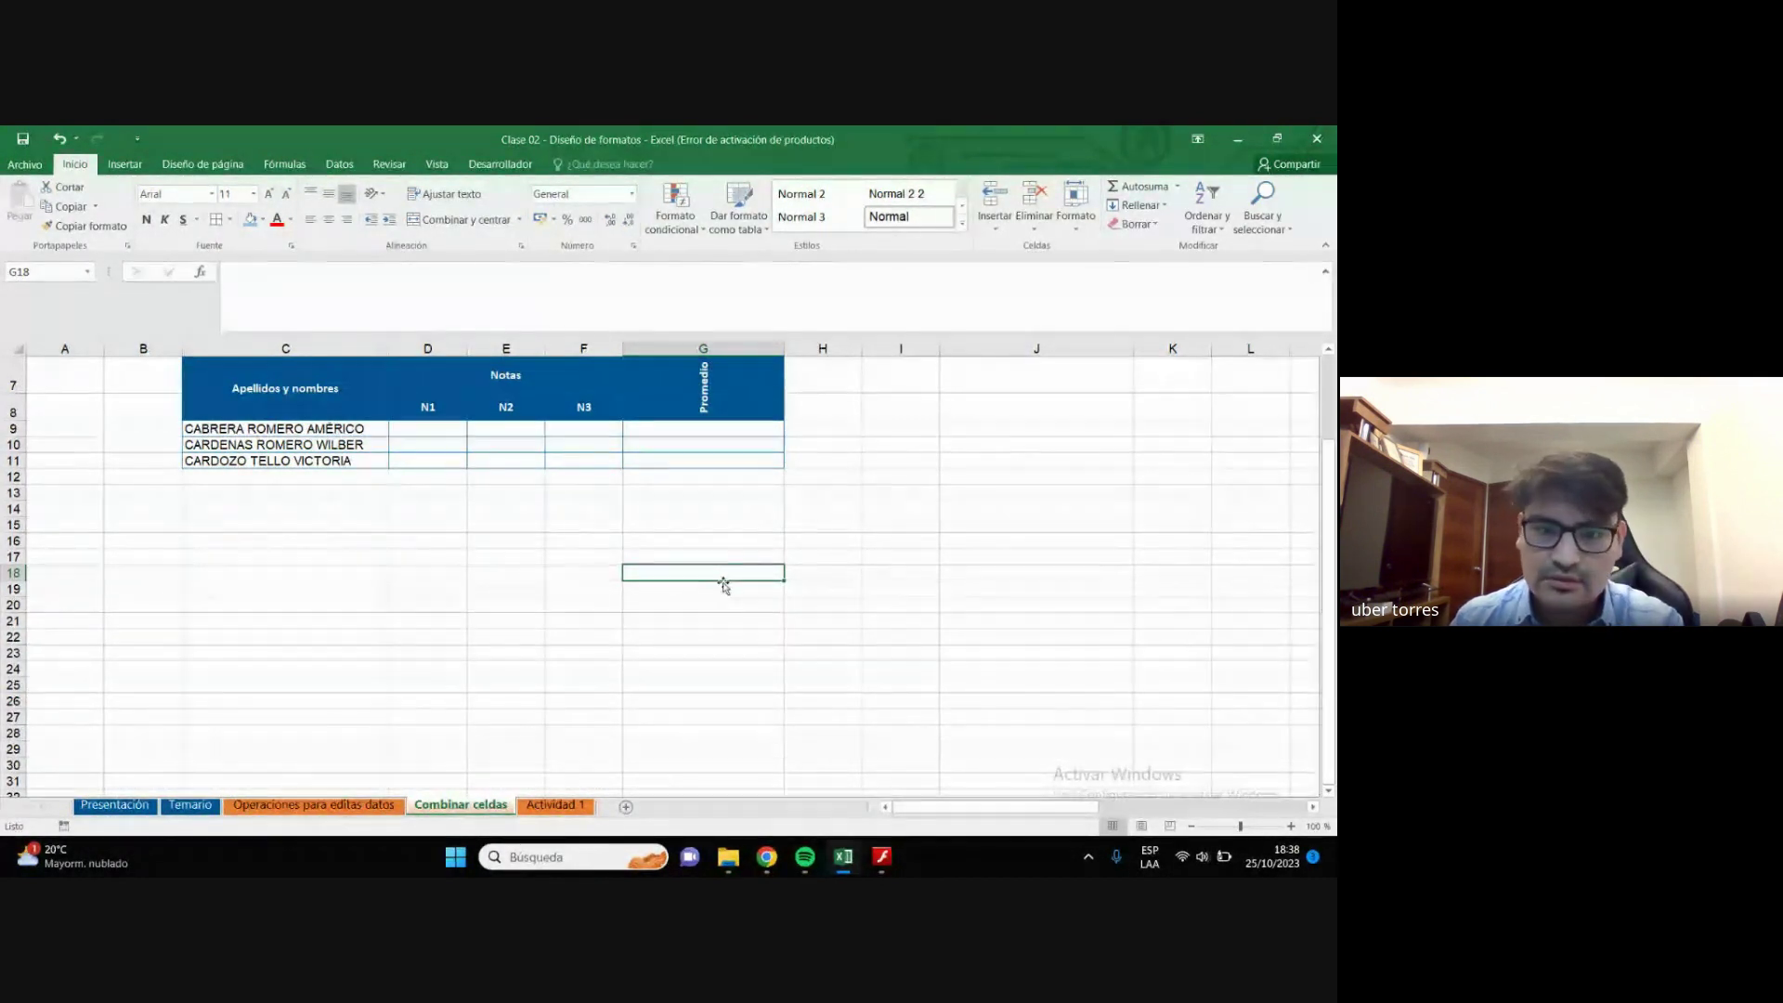
click(703, 621)
click(729, 578)
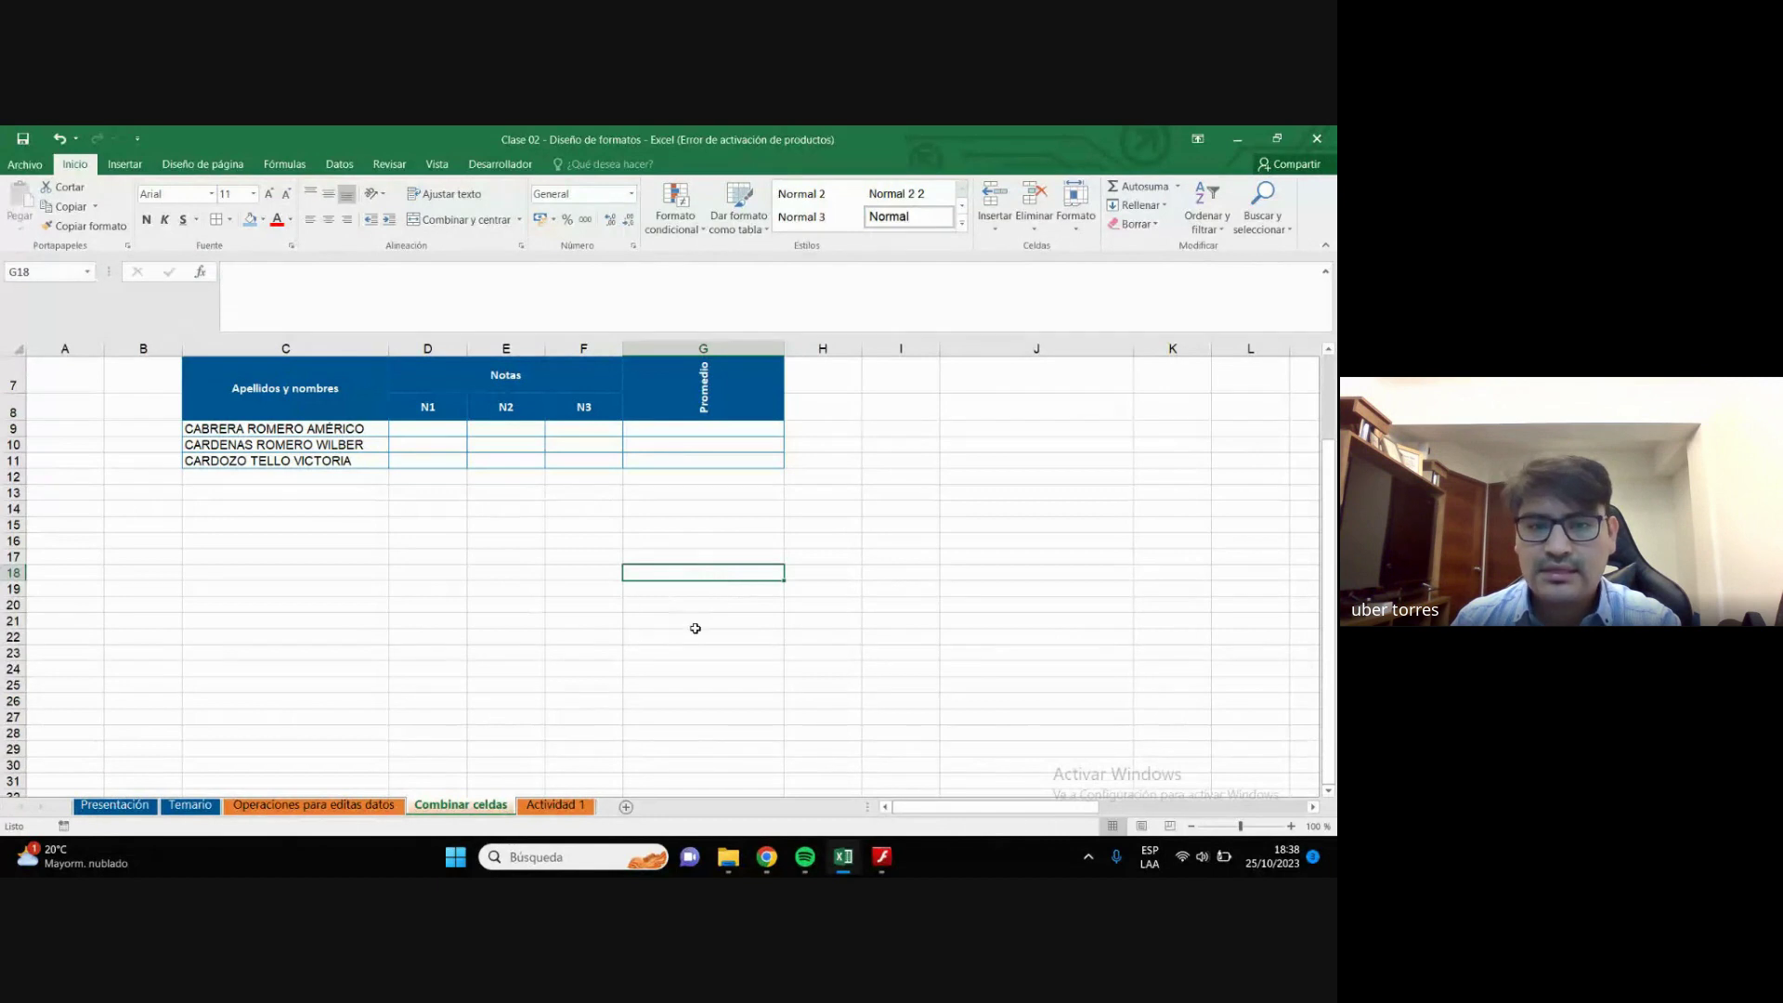
click(697, 609)
click(687, 571)
click(706, 604)
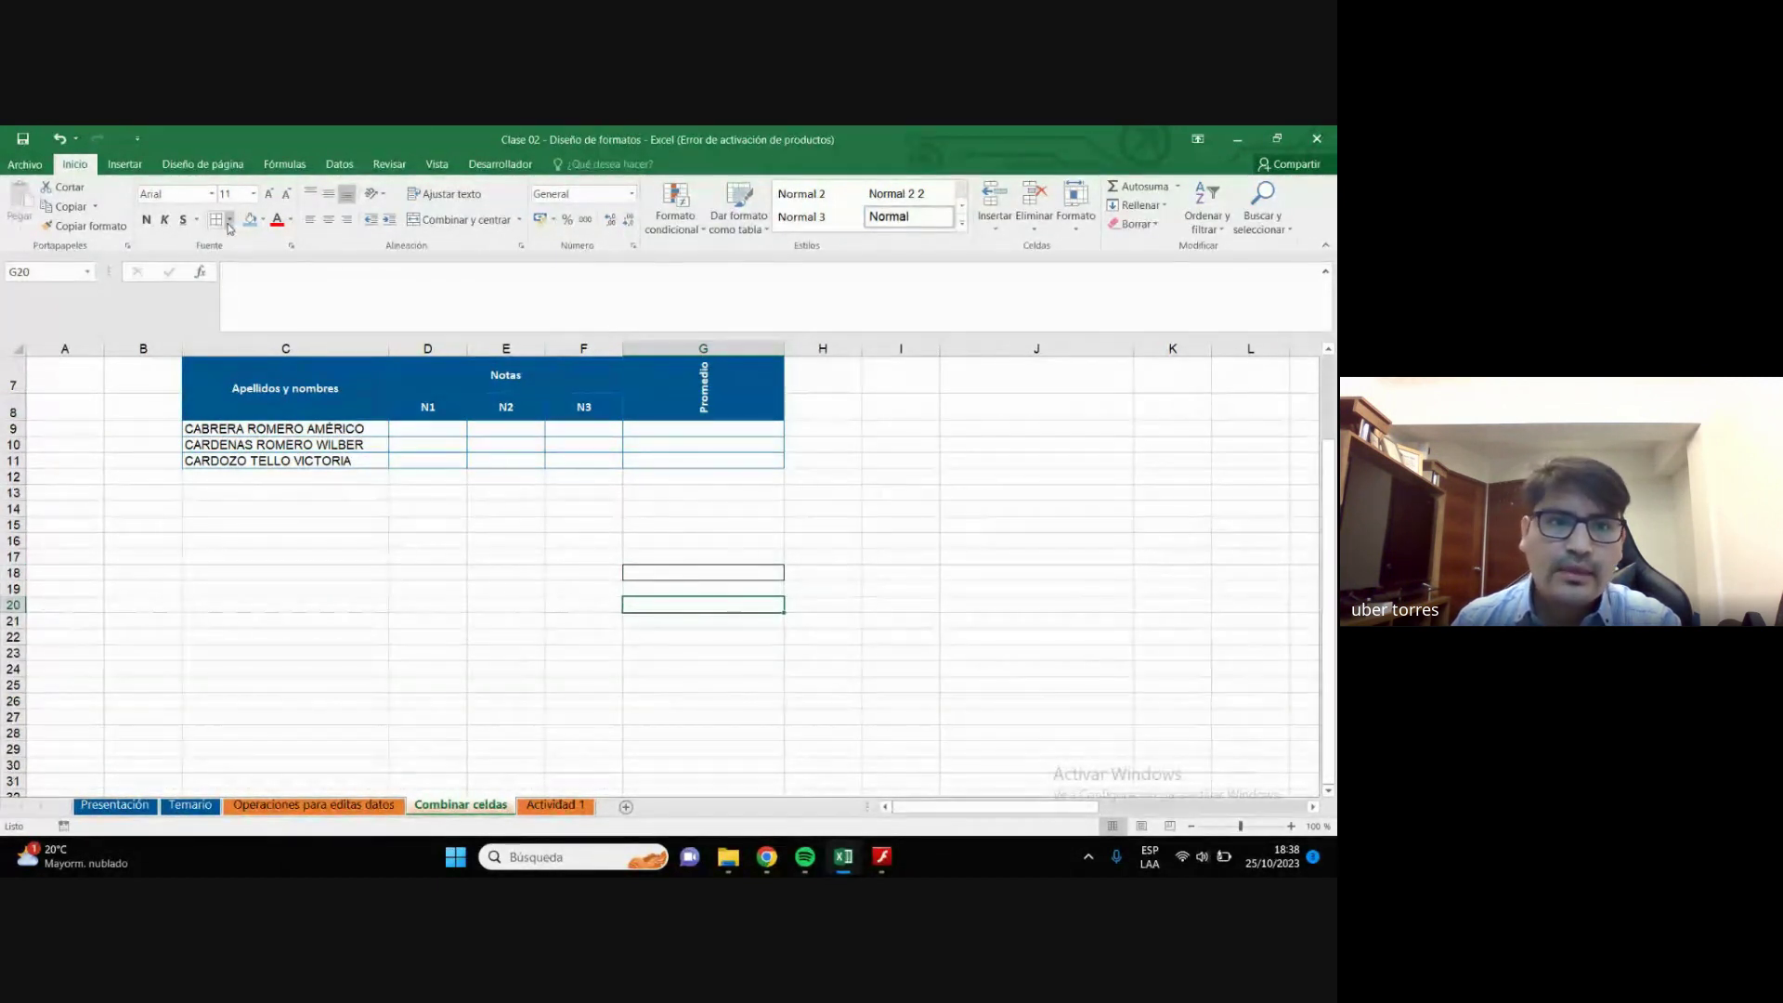
click(729, 571)
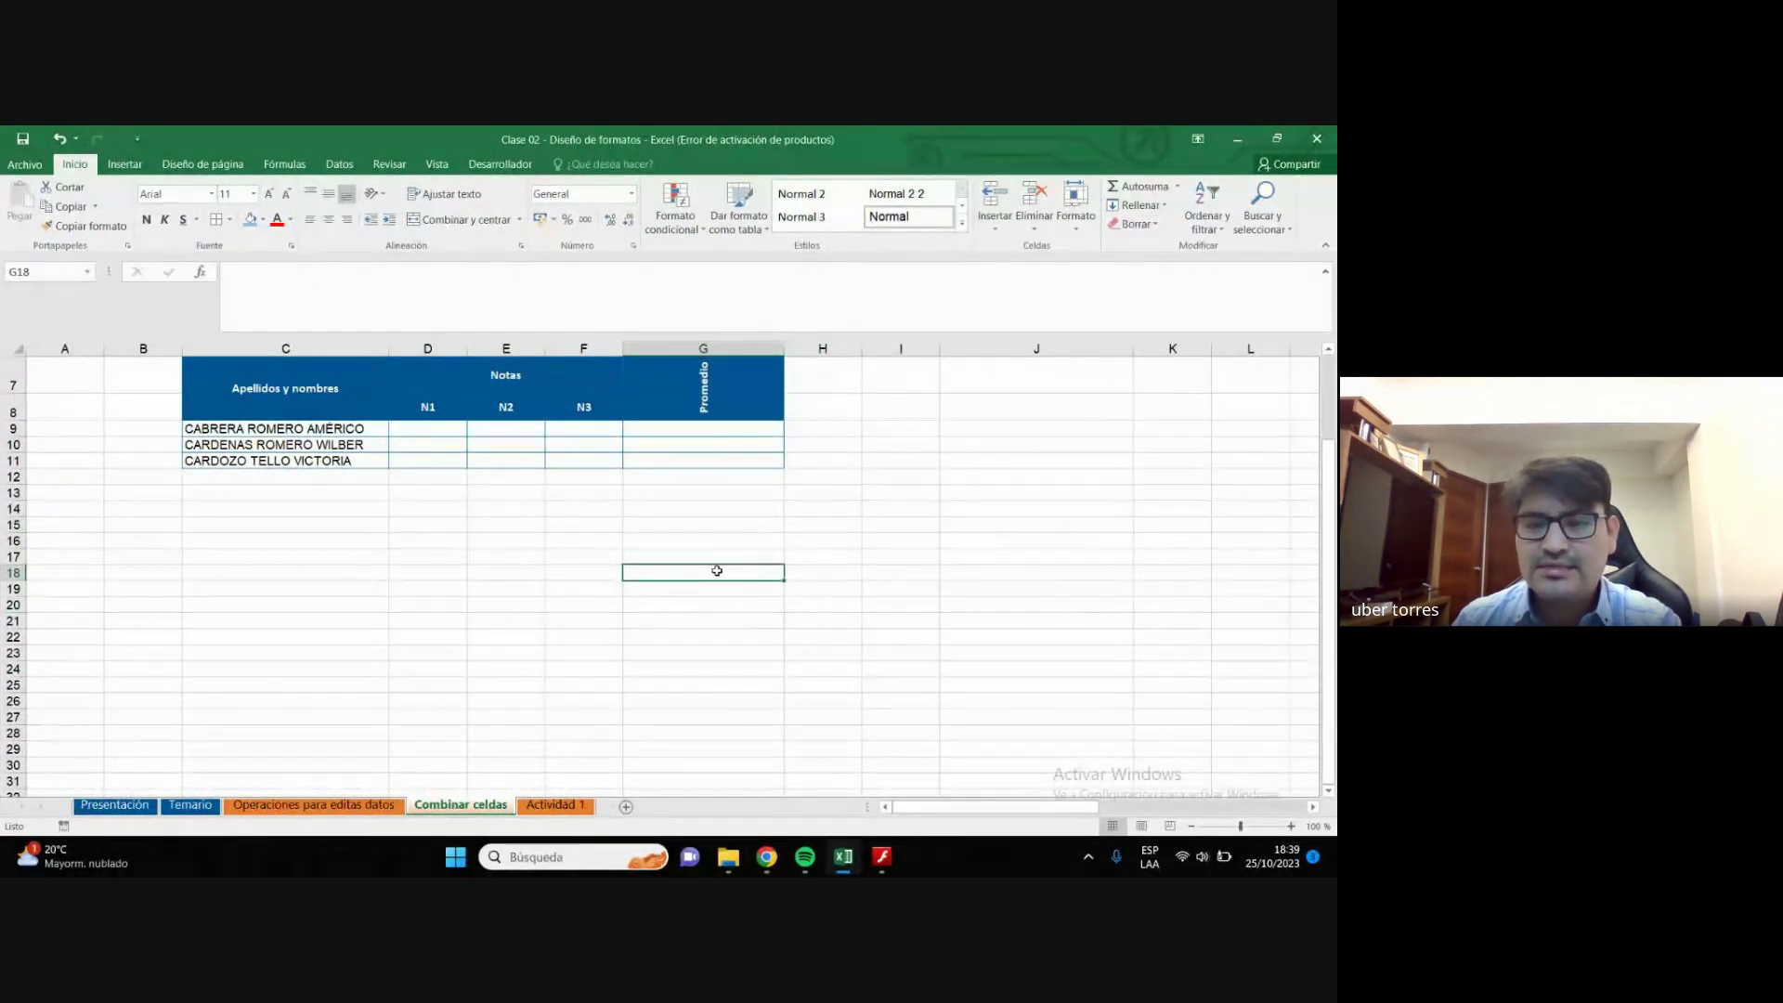
click(722, 619)
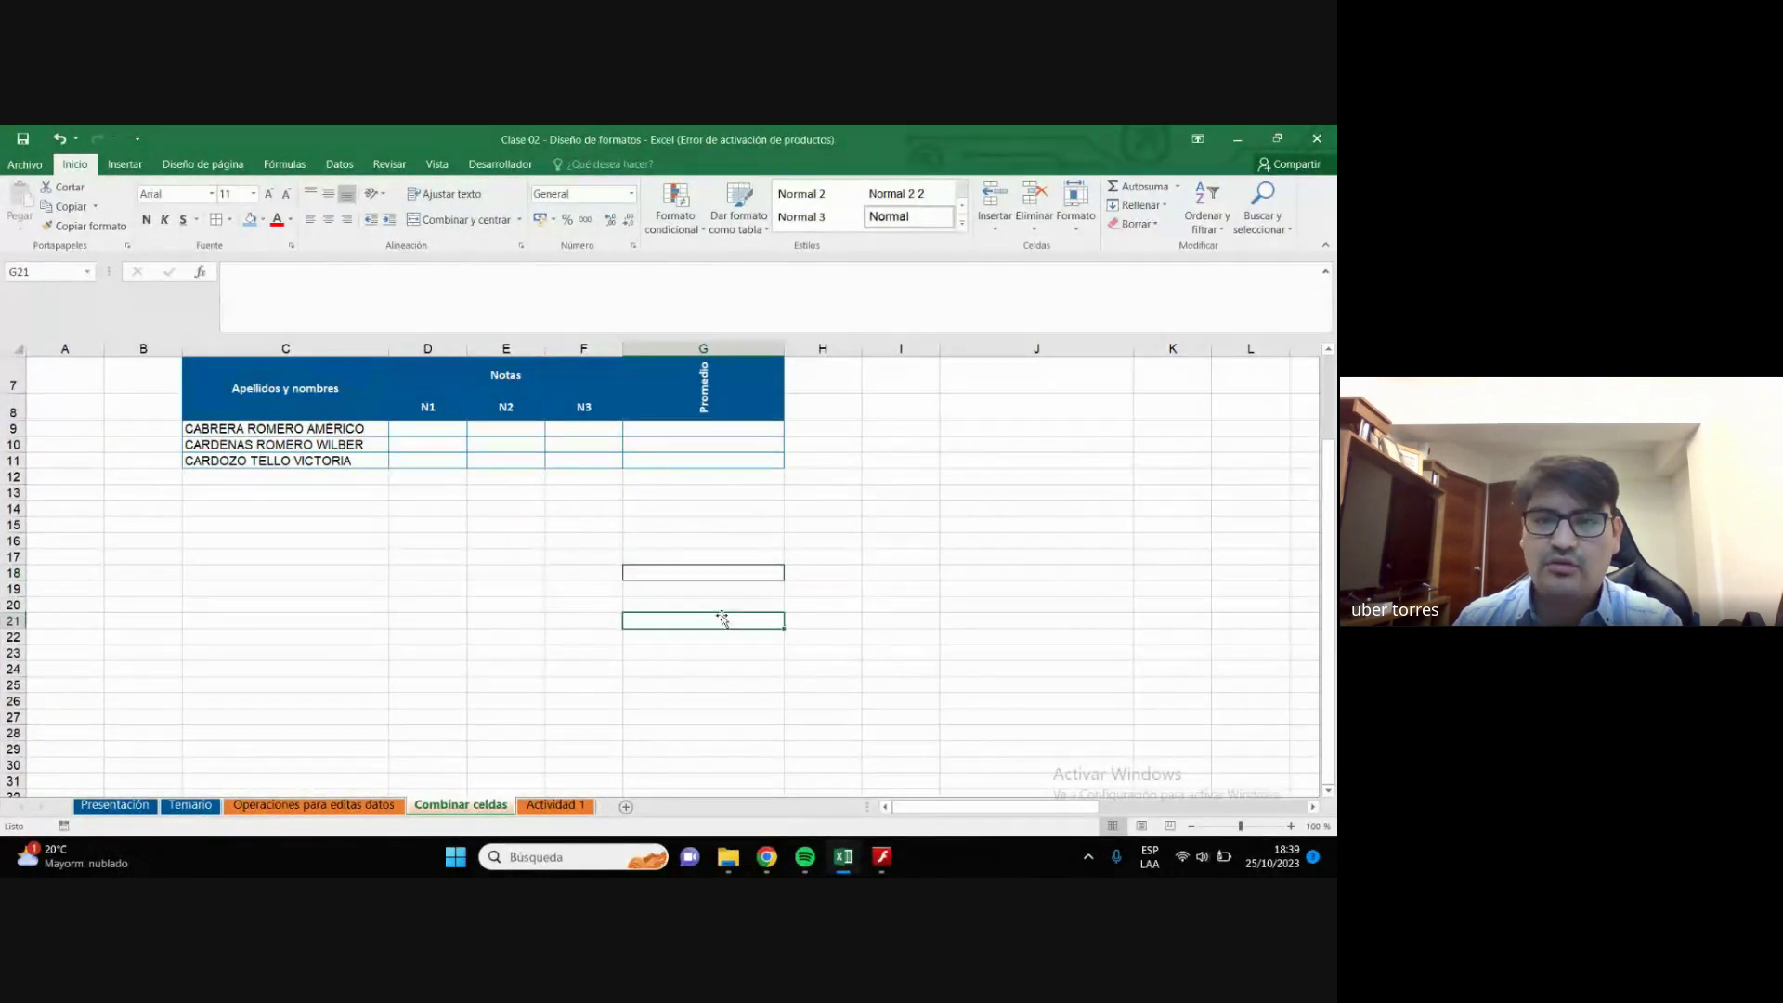
click(696, 574)
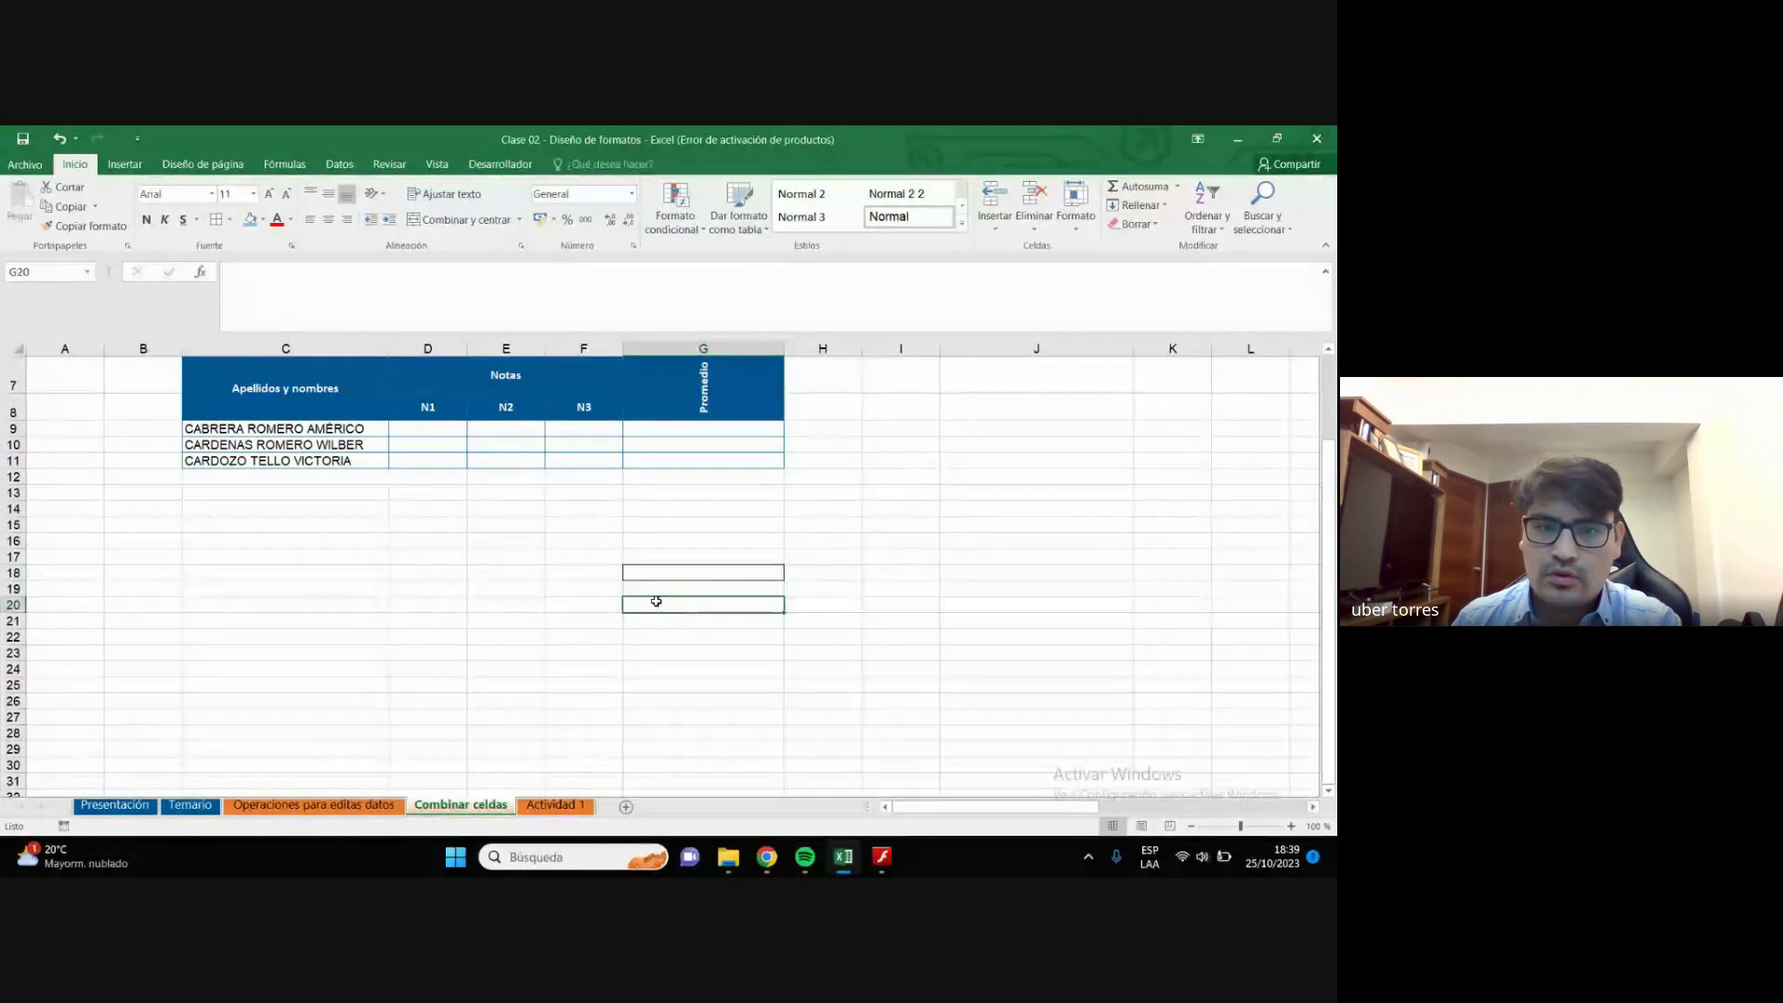
click(697, 604)
click(749, 569)
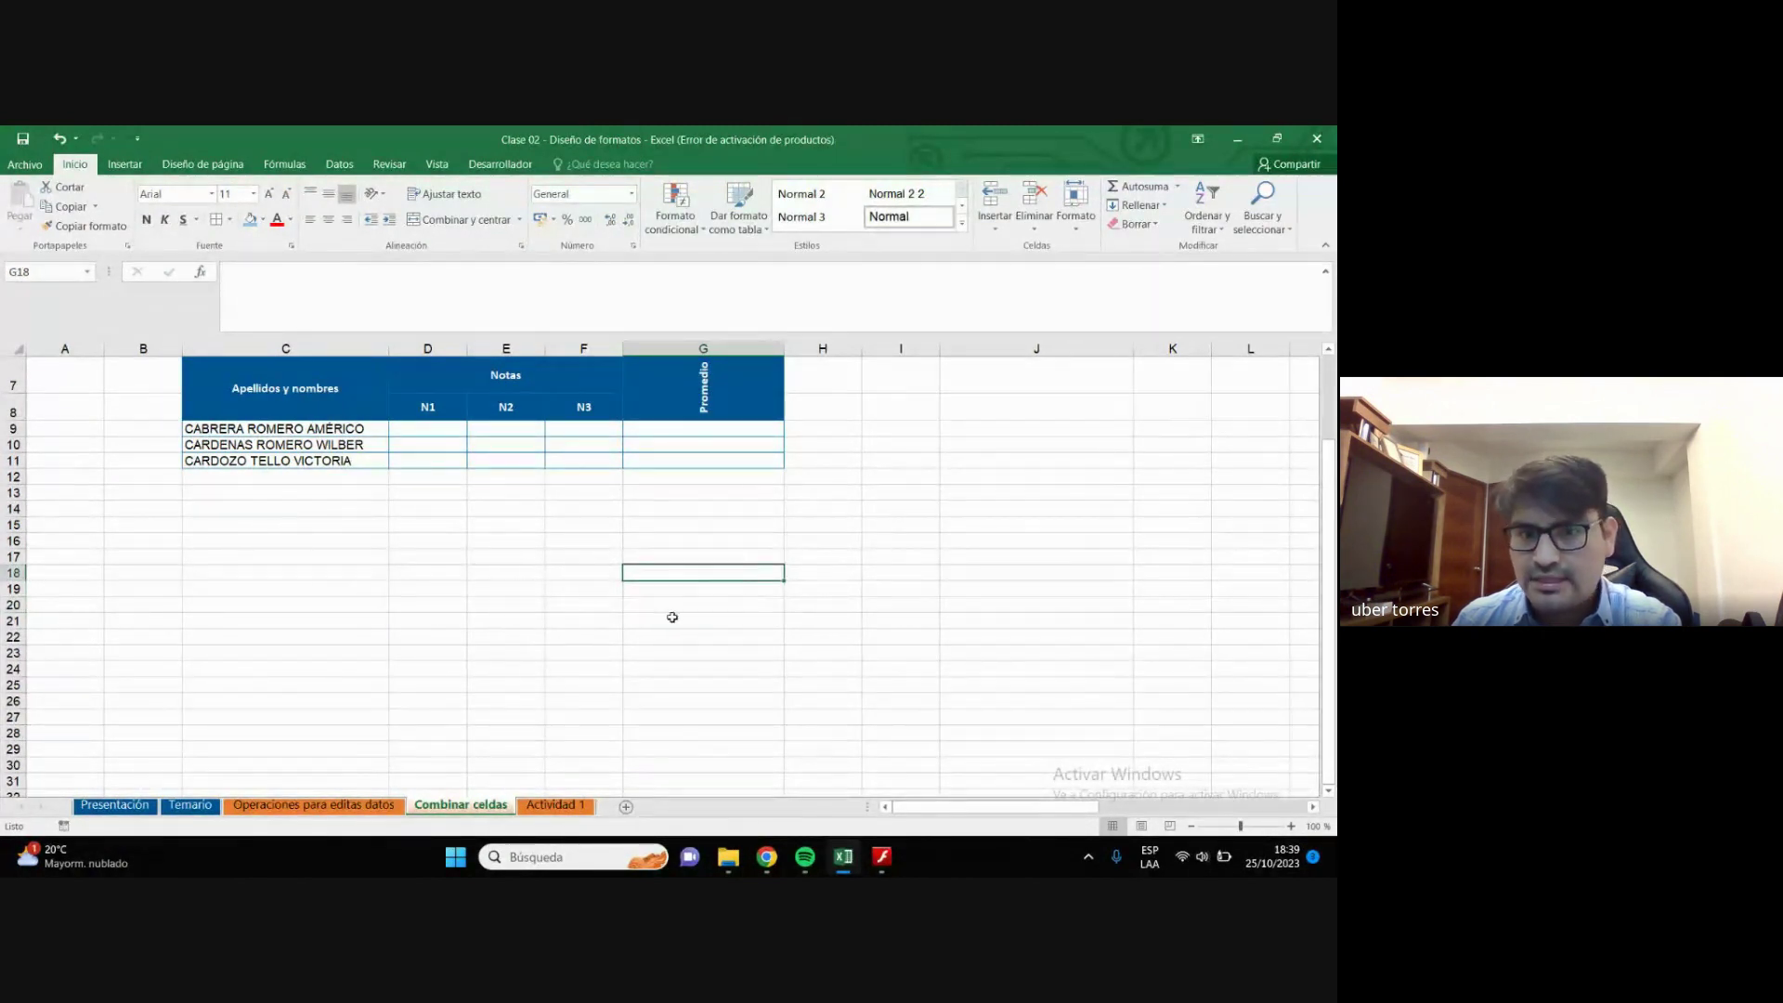
click(705, 621)
click(709, 574)
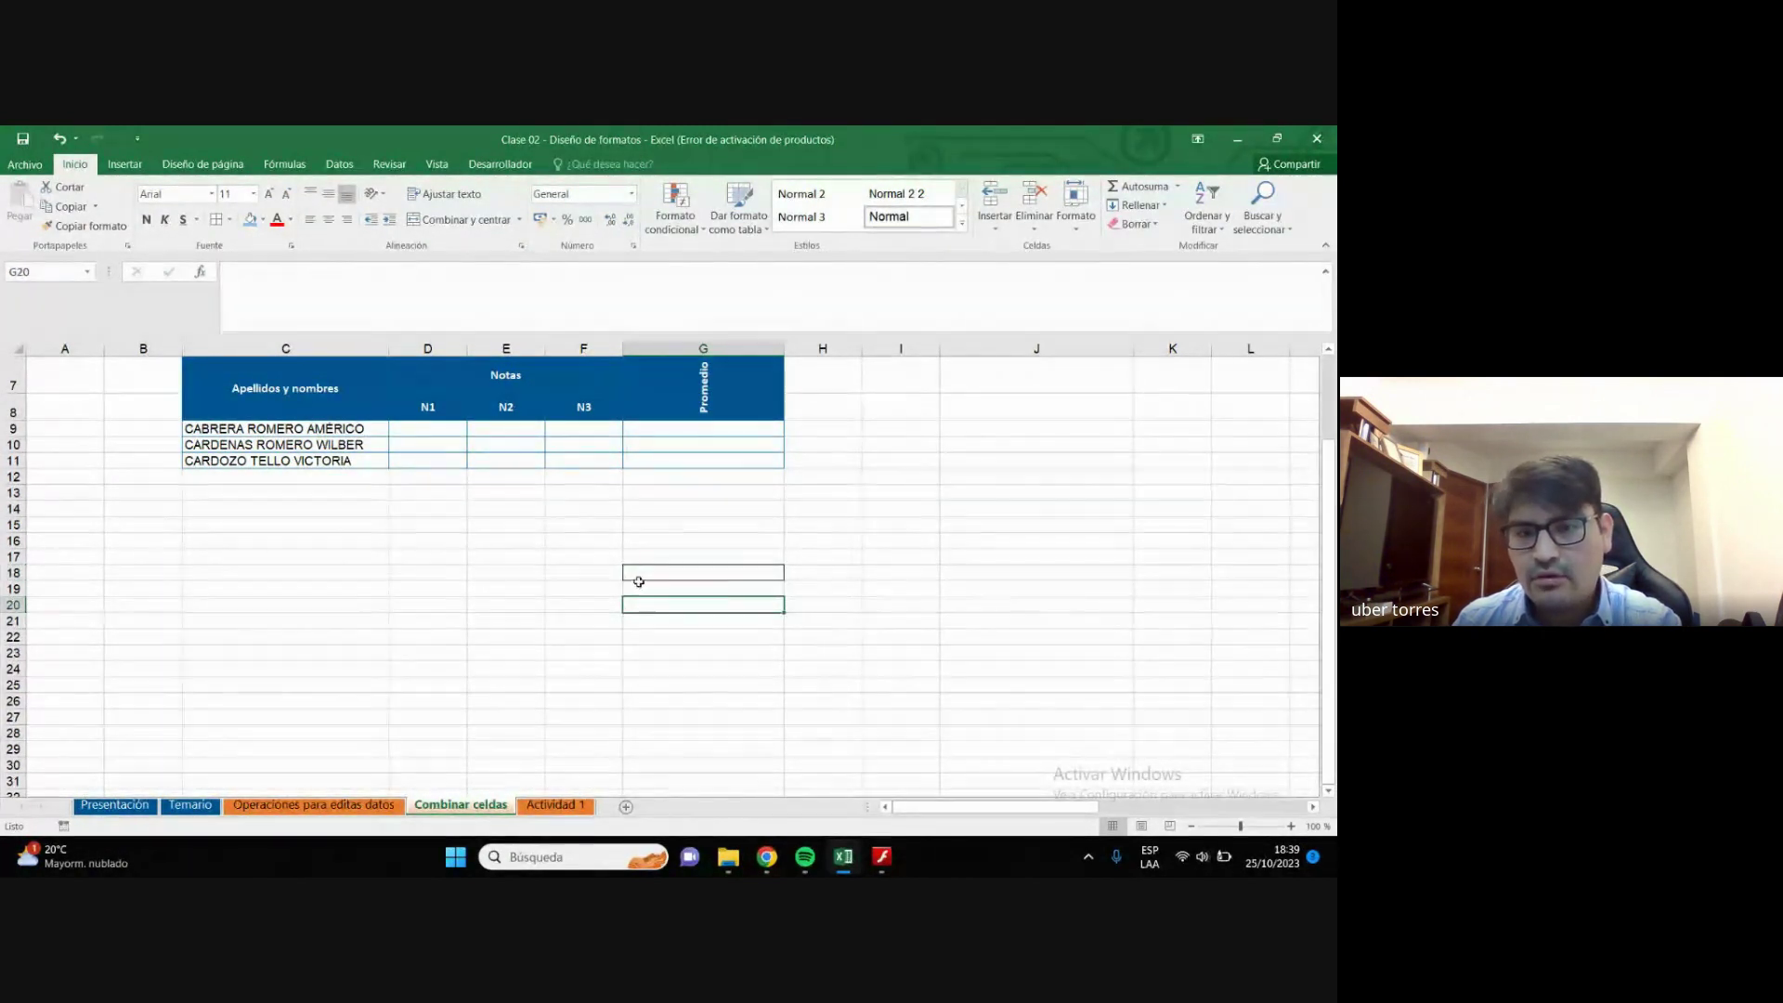
click(699, 619)
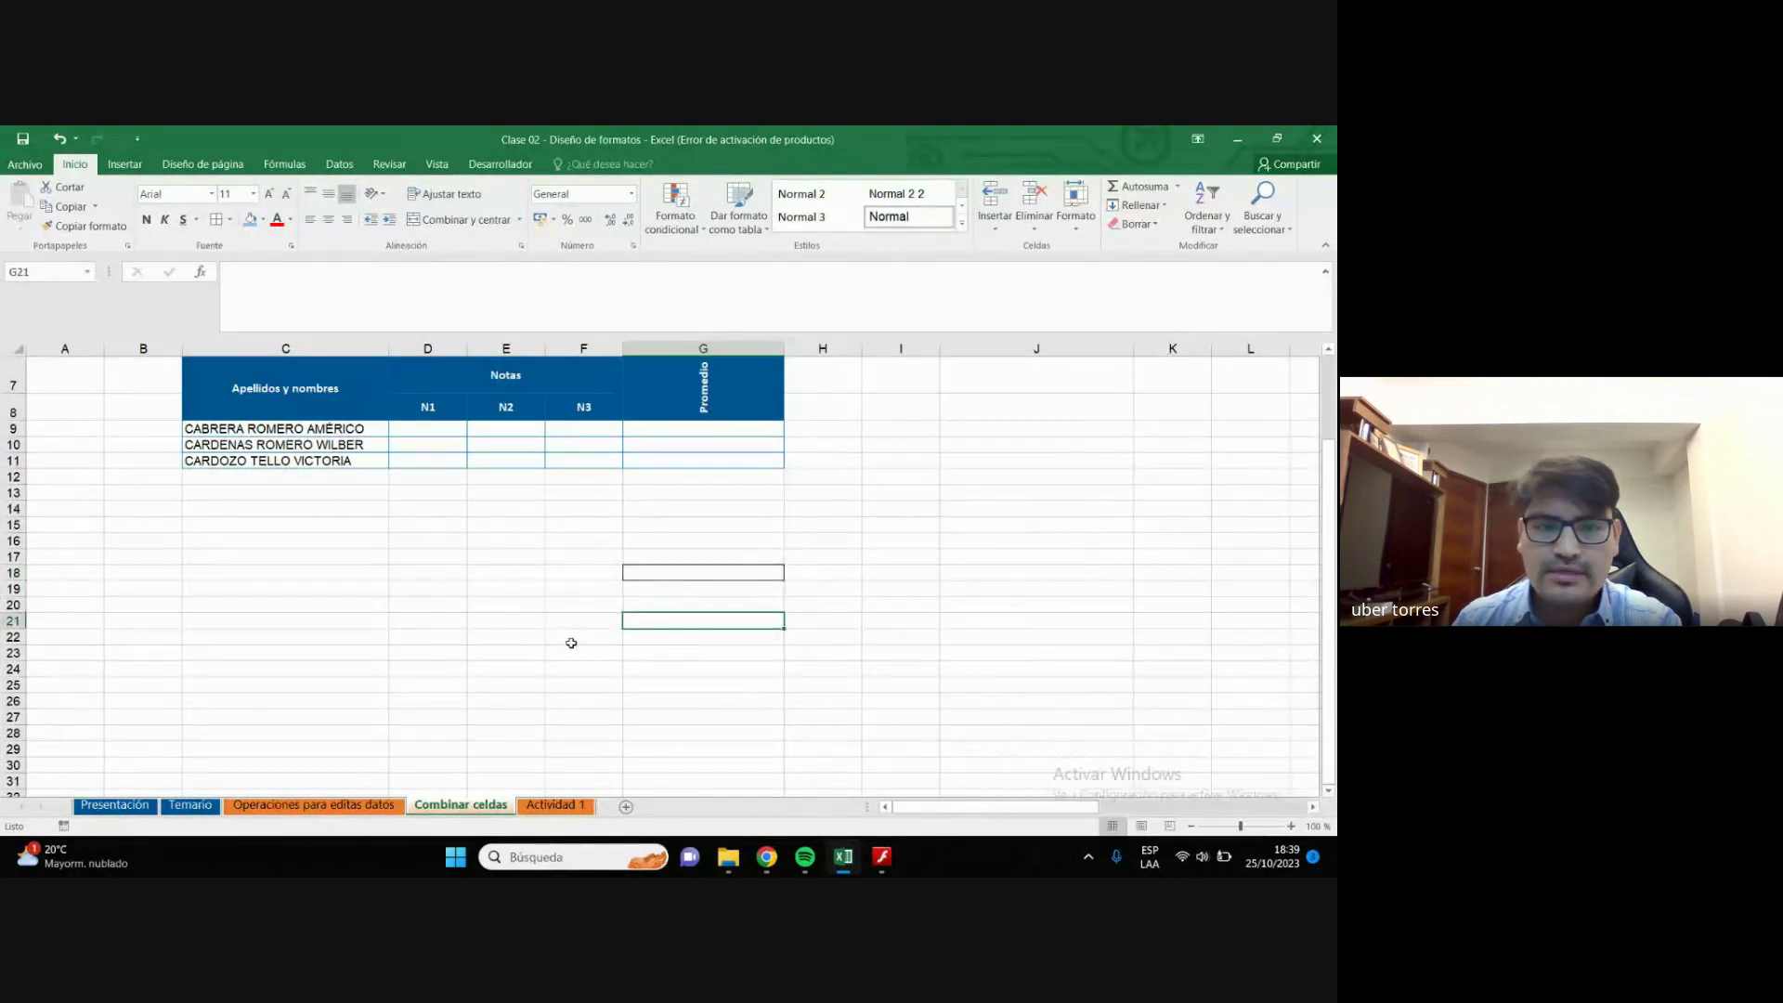
scroll(569, 640, down, 1)
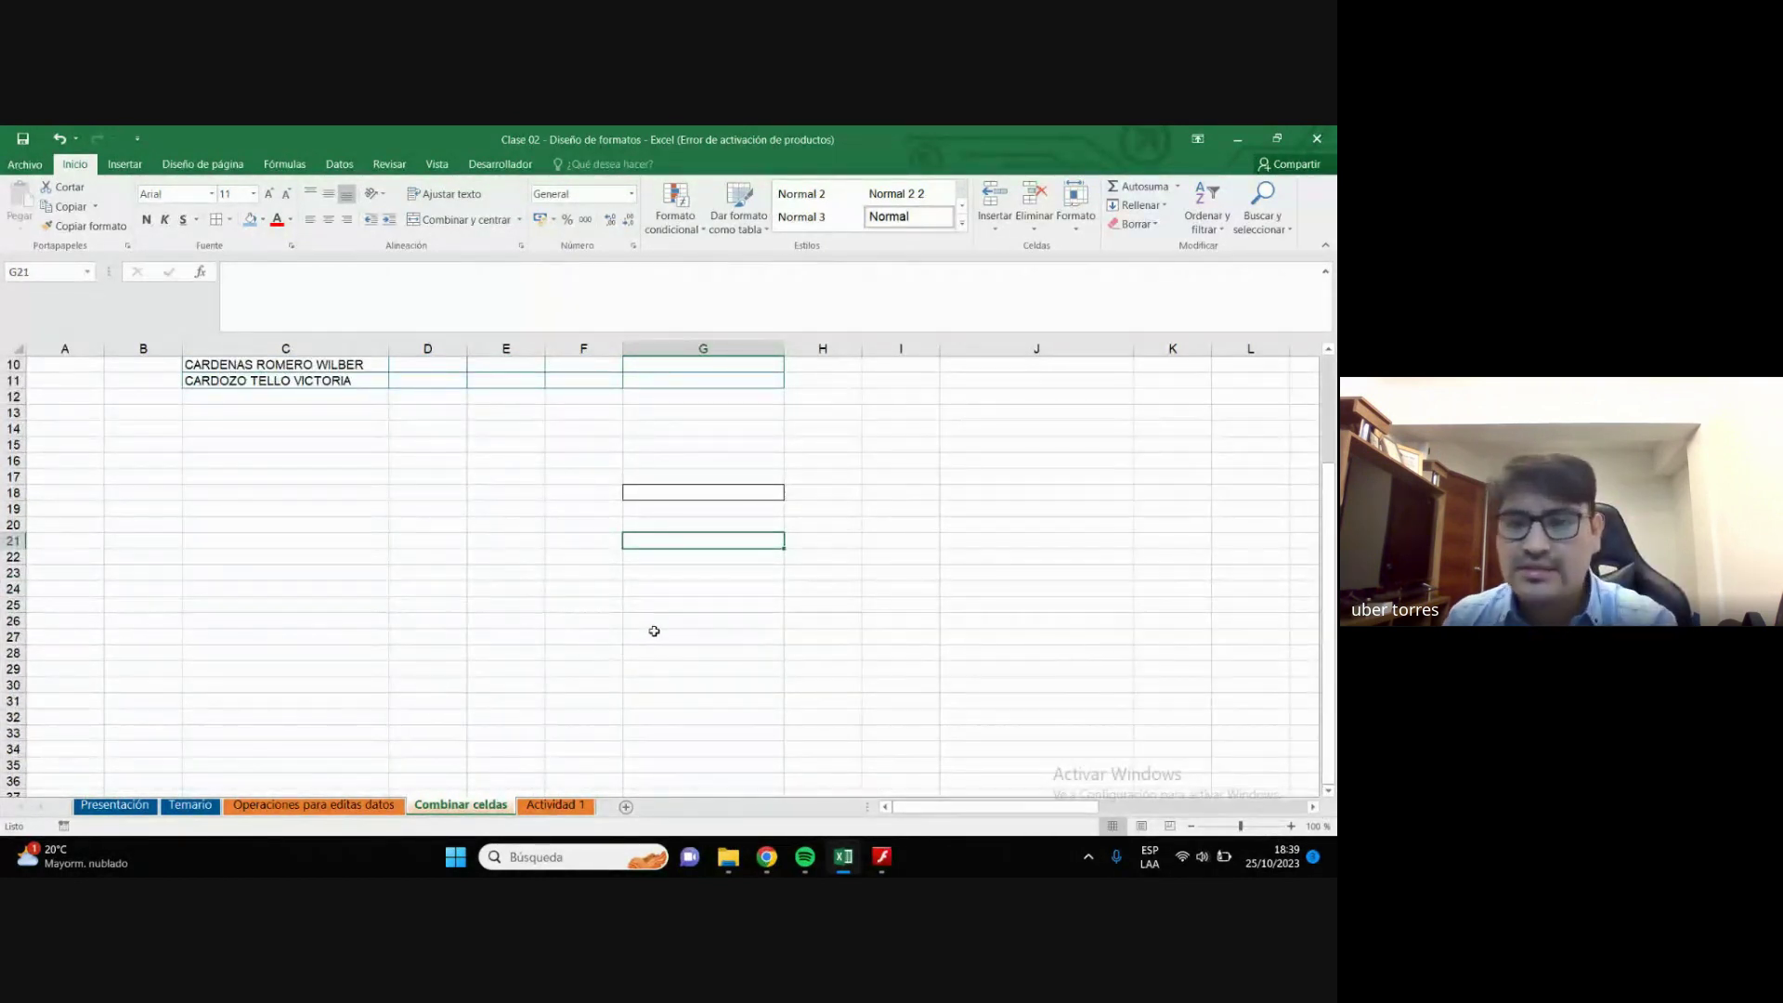
scroll(641, 641, up, 1)
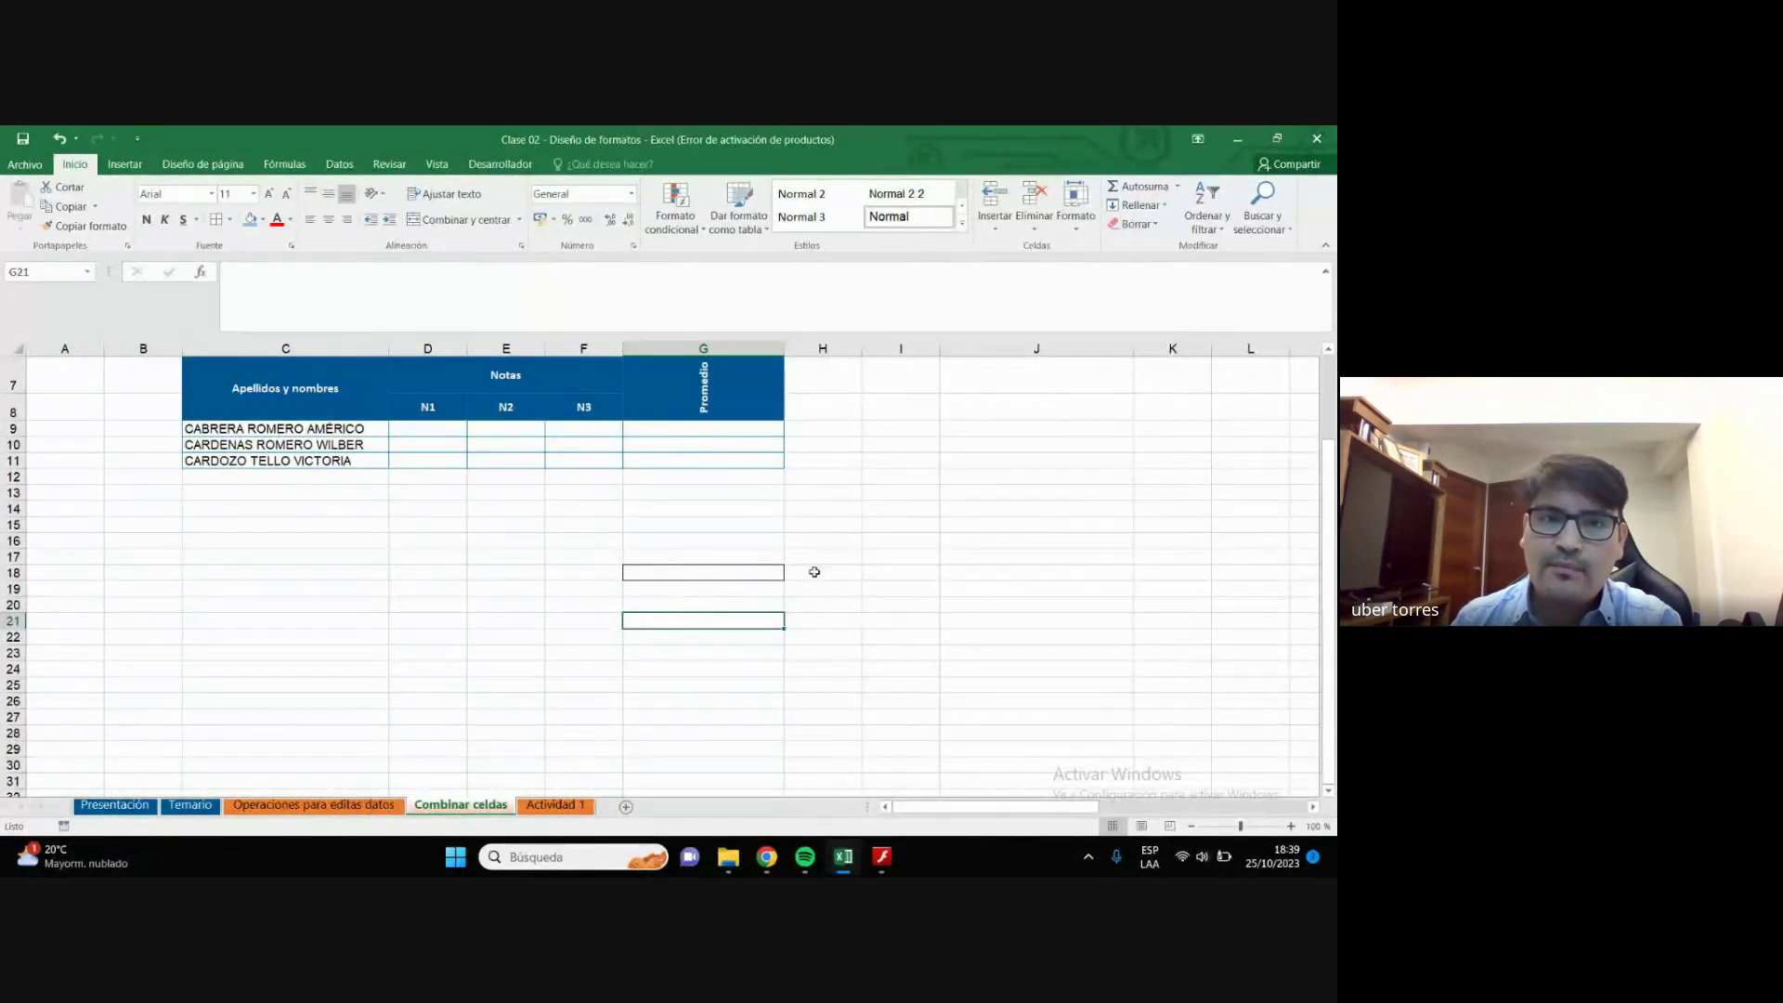
click(726, 574)
scroll(418, 570, up, 2)
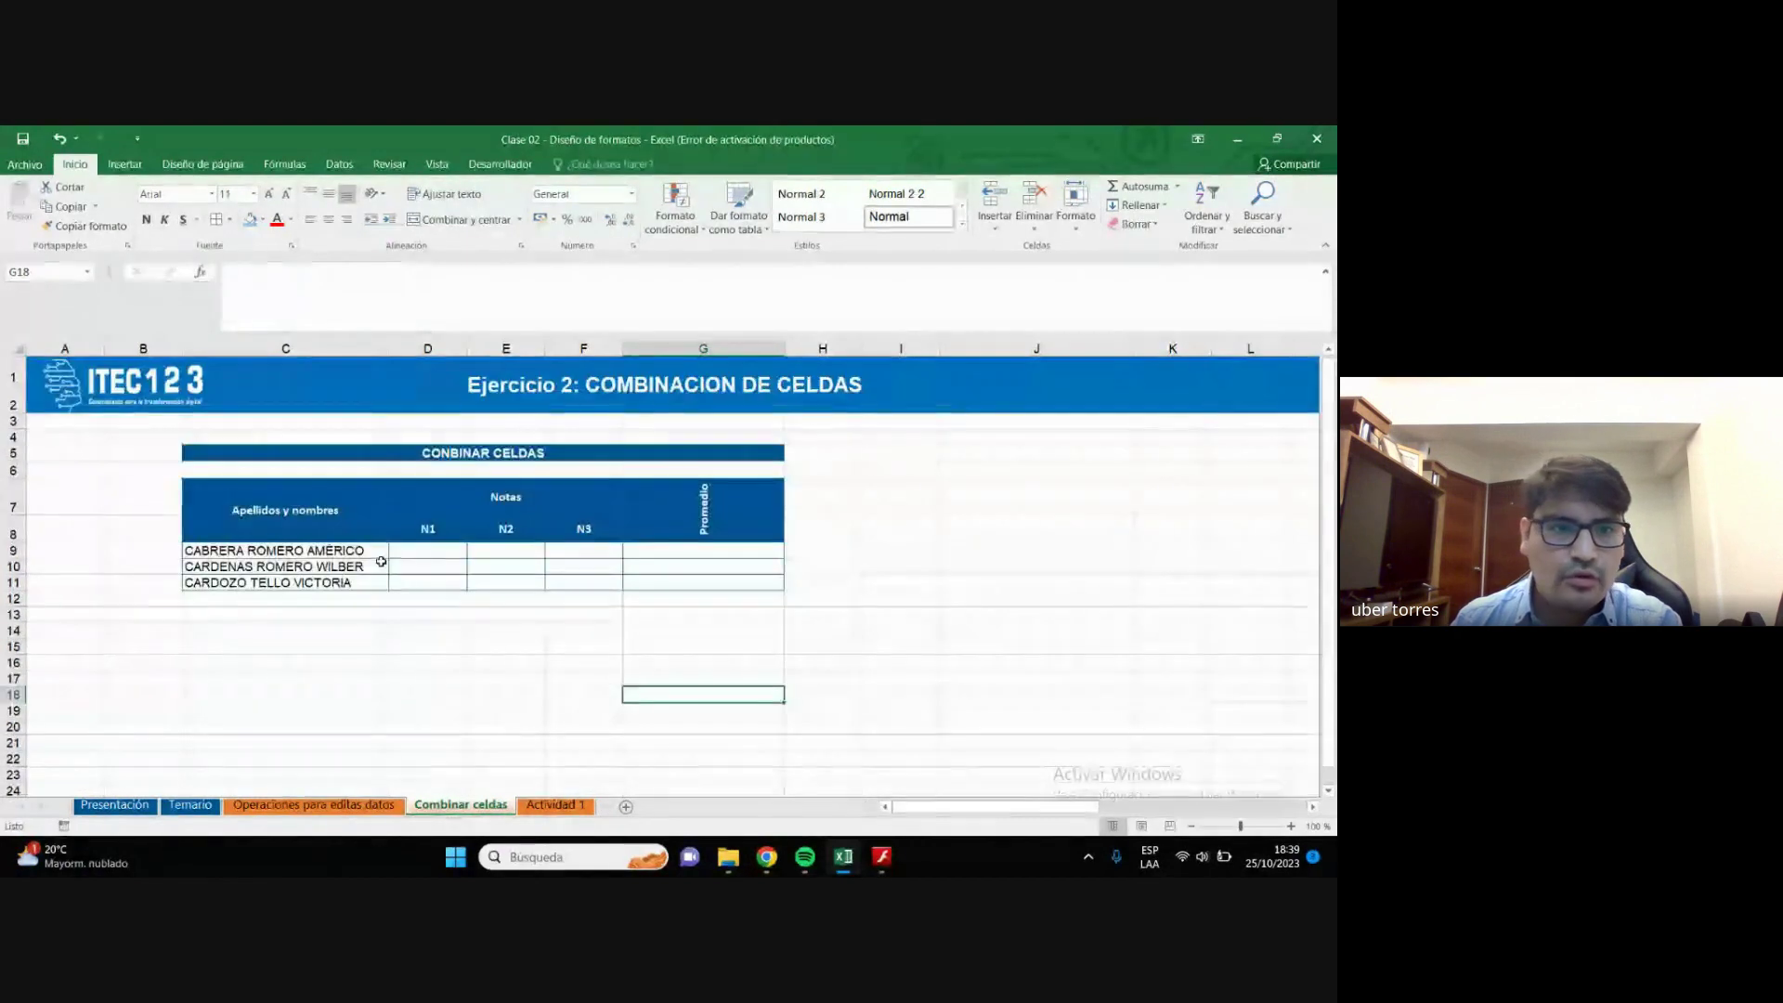
scroll(371, 572, down, 1)
scroll(307, 573, down, 1)
click(264, 574)
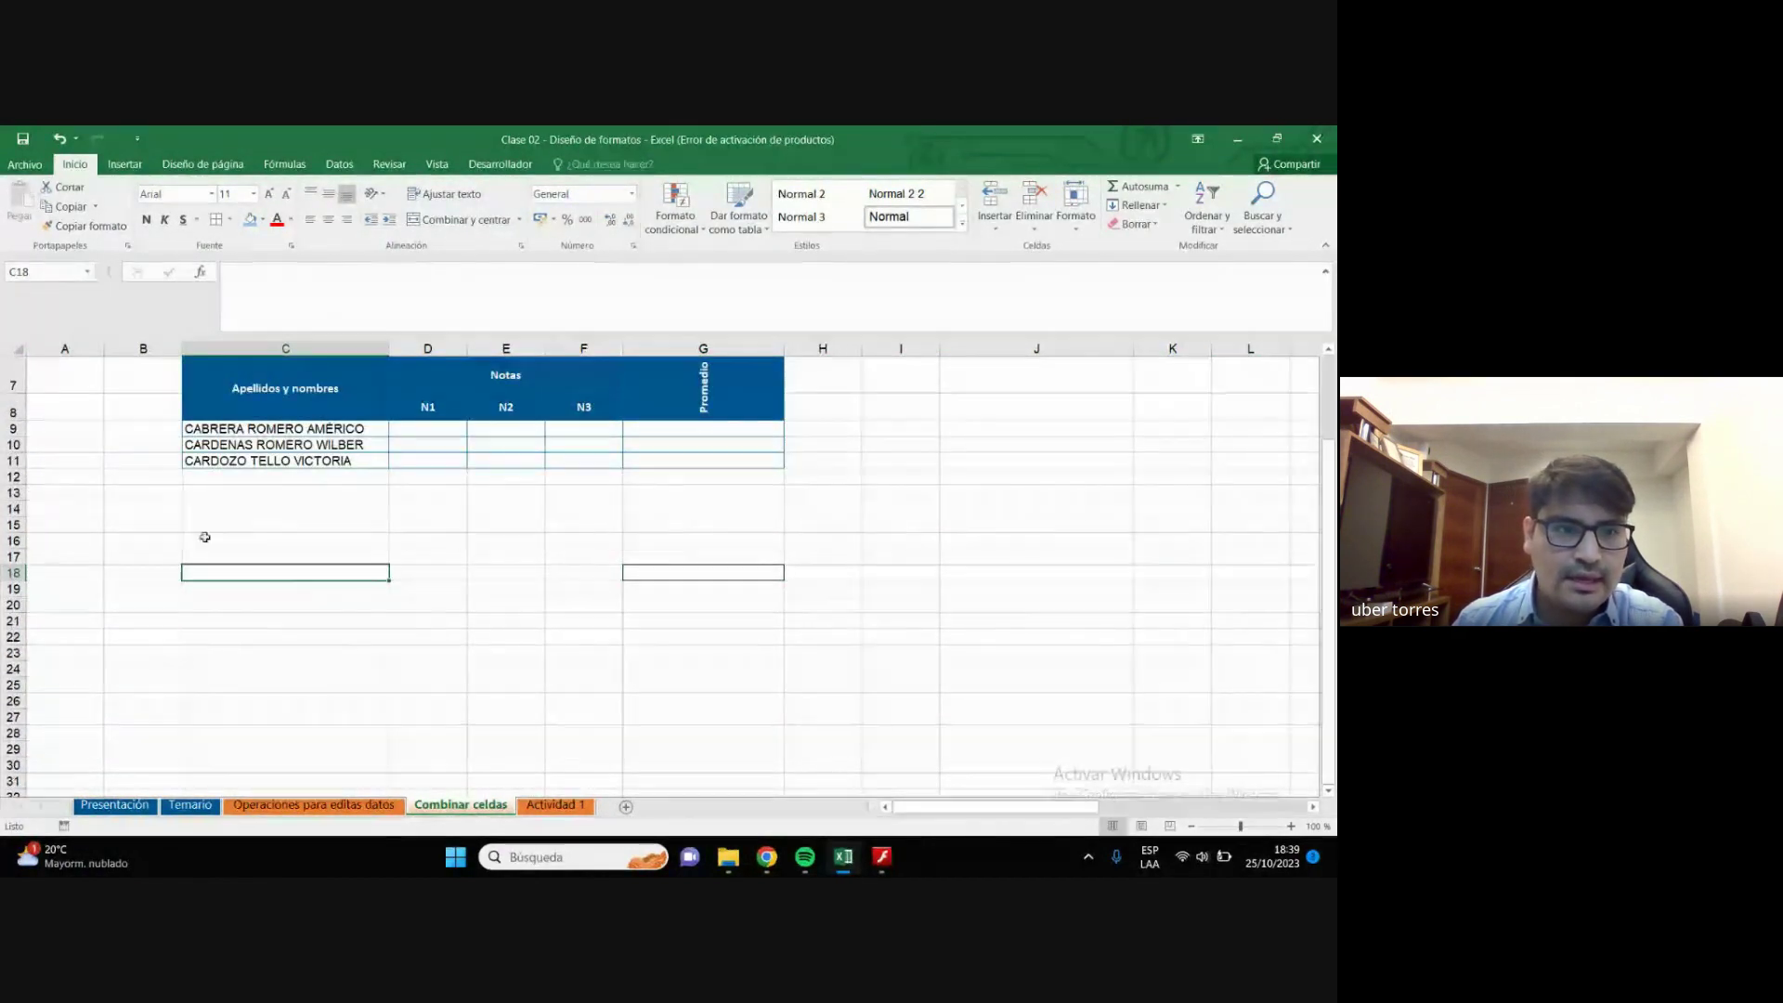
click(431, 585)
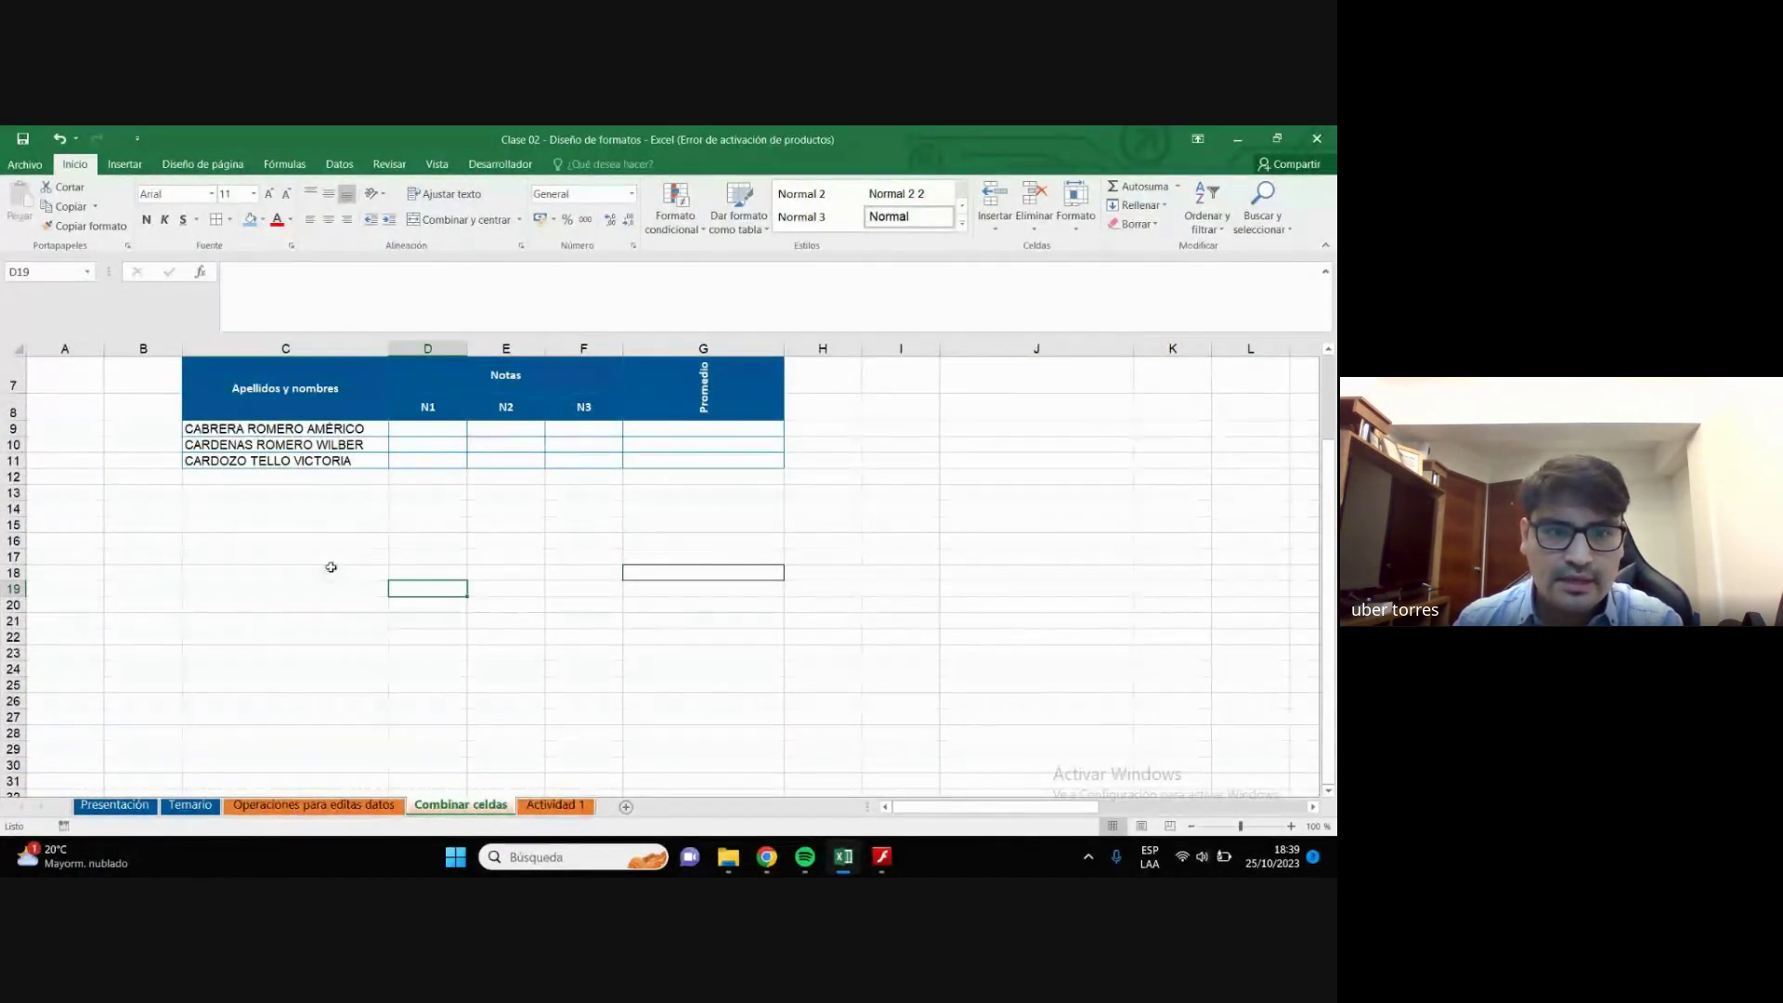
click(332, 569)
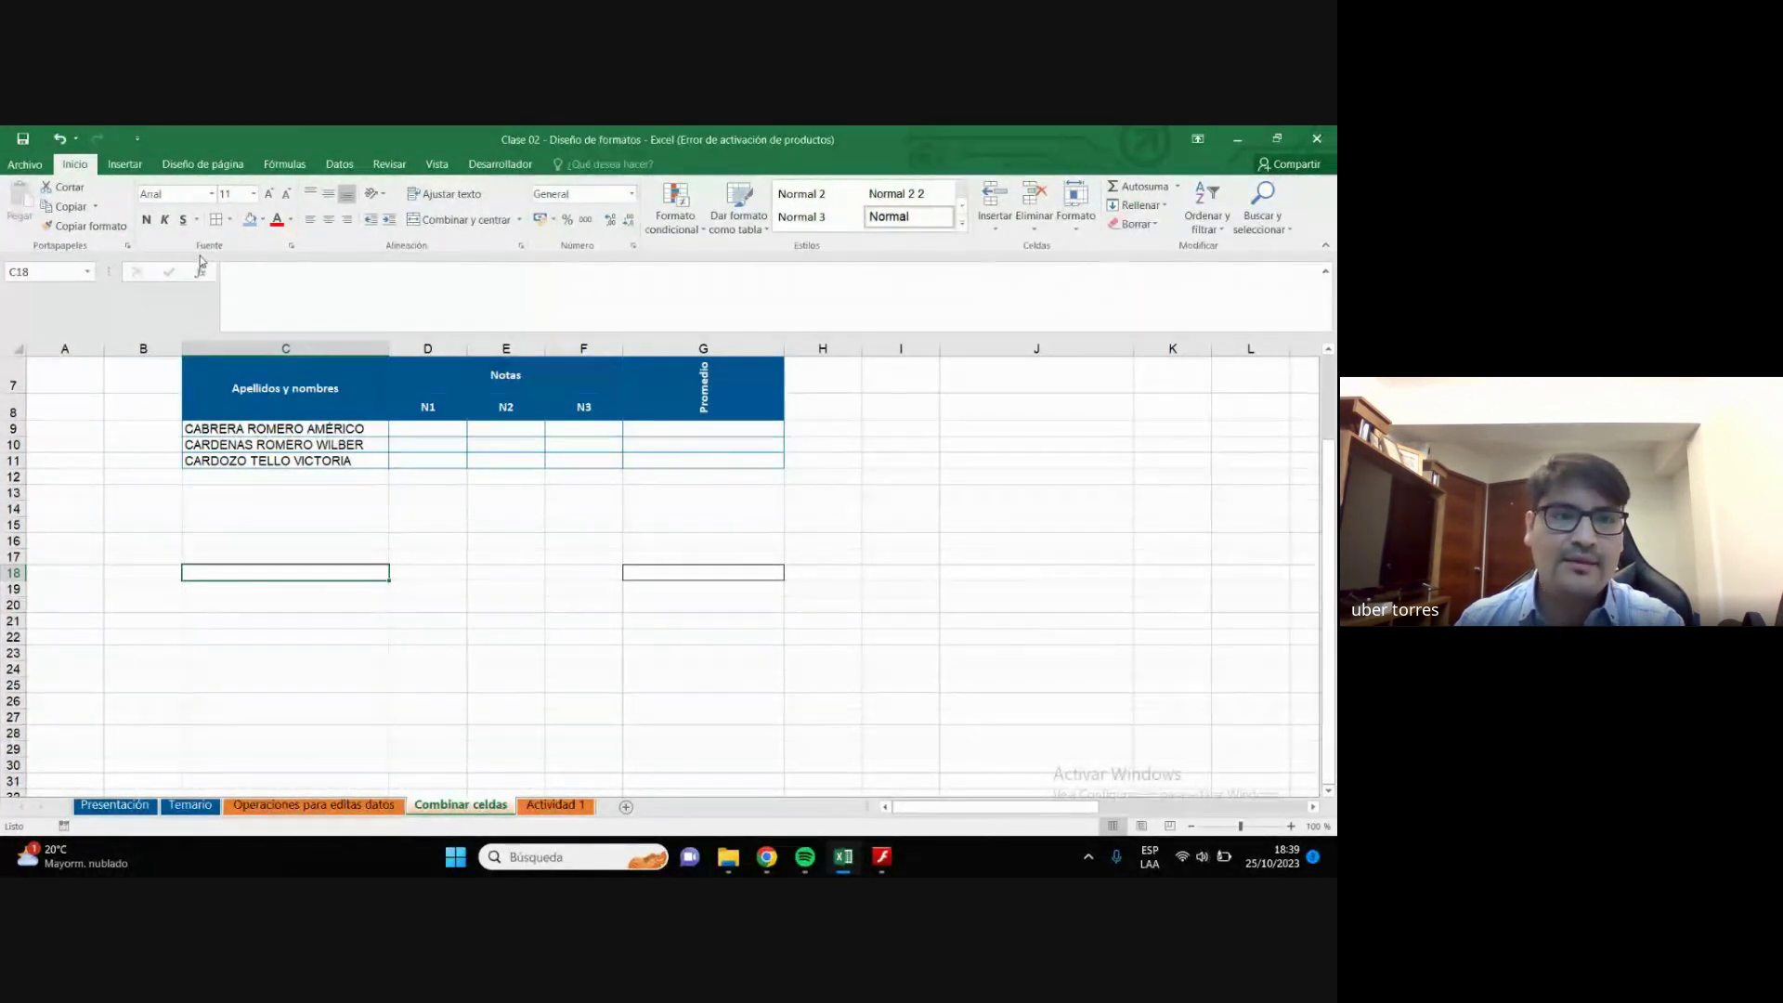
Apply Todos los bordes (All Borders) to cell C18.
click(229, 221)
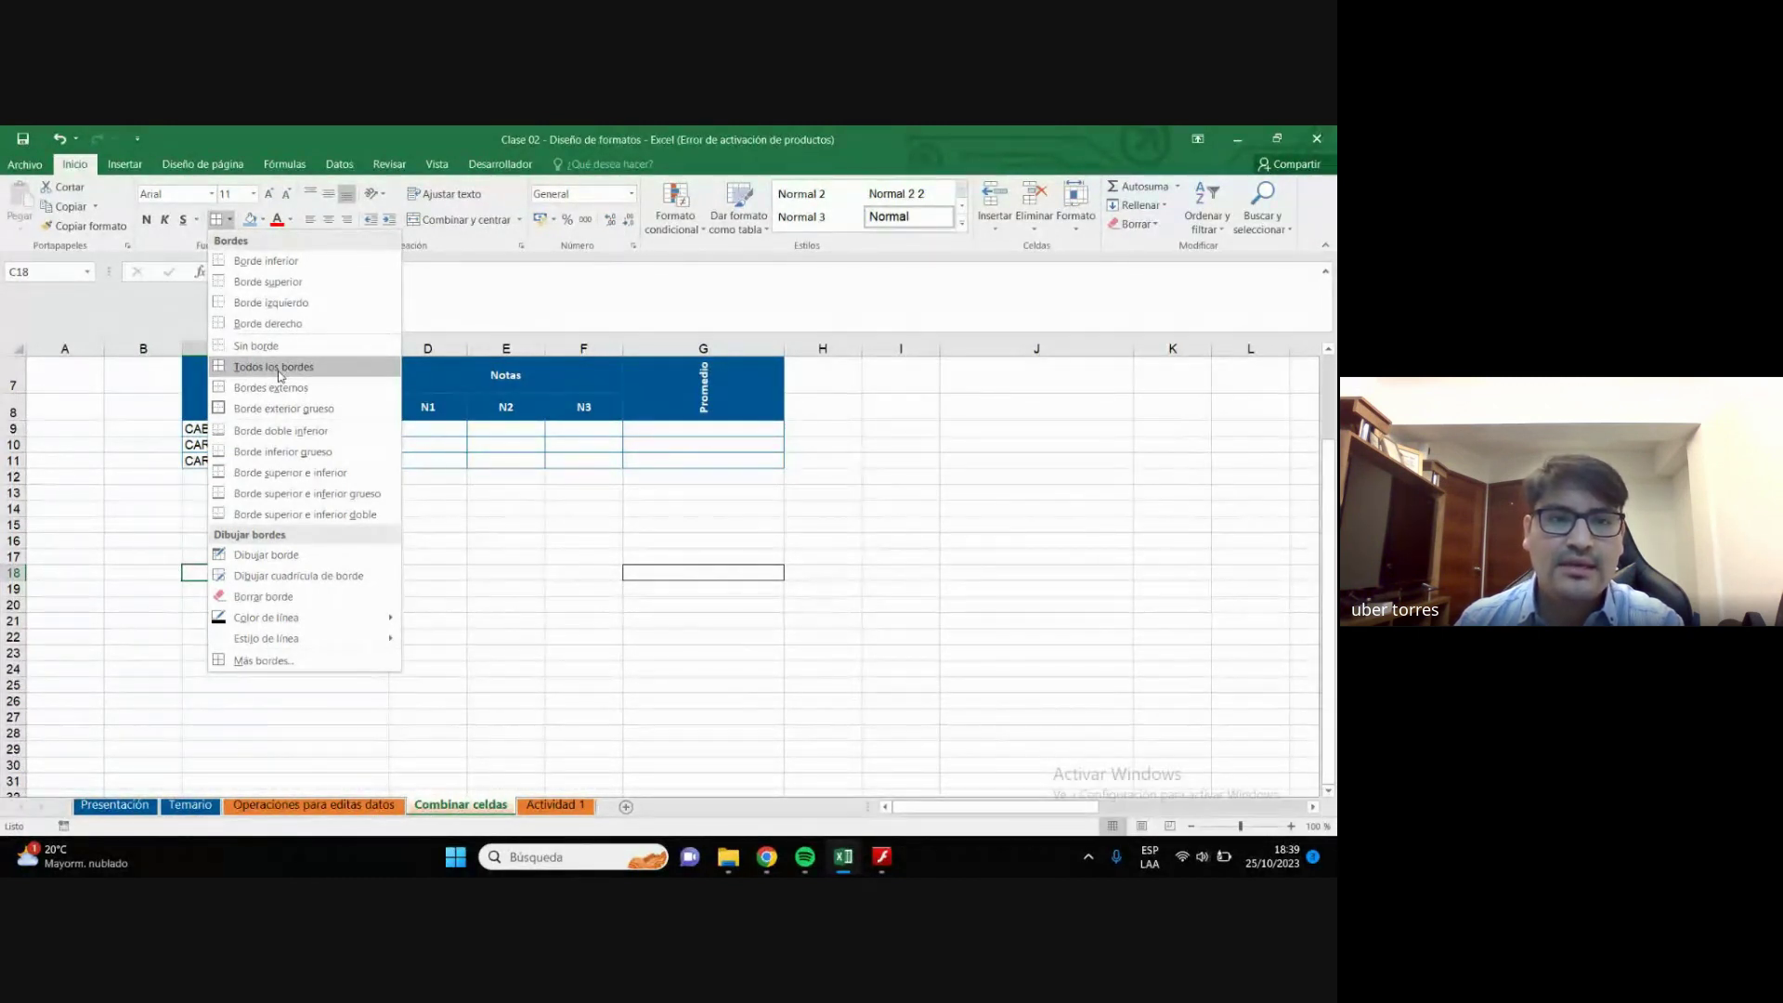
click(279, 367)
Move among cells C18–C24, then select the block C20:G24 below the table.
click(399, 637)
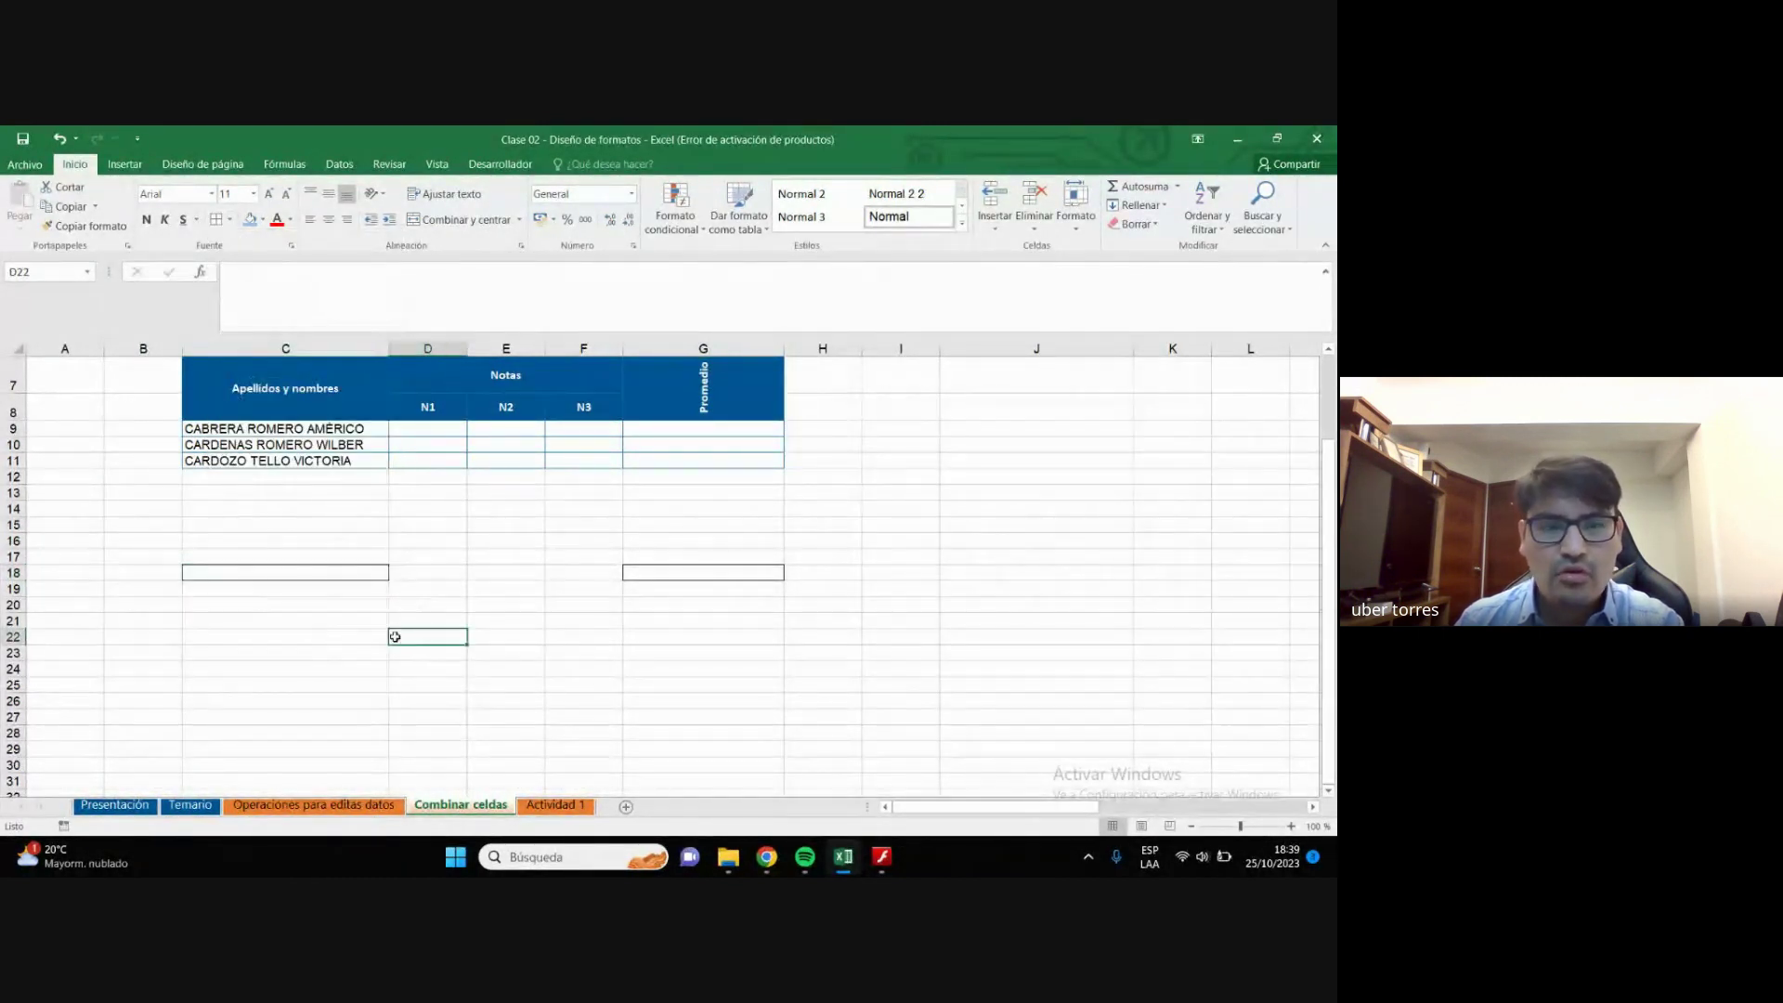
click(265, 635)
click(326, 572)
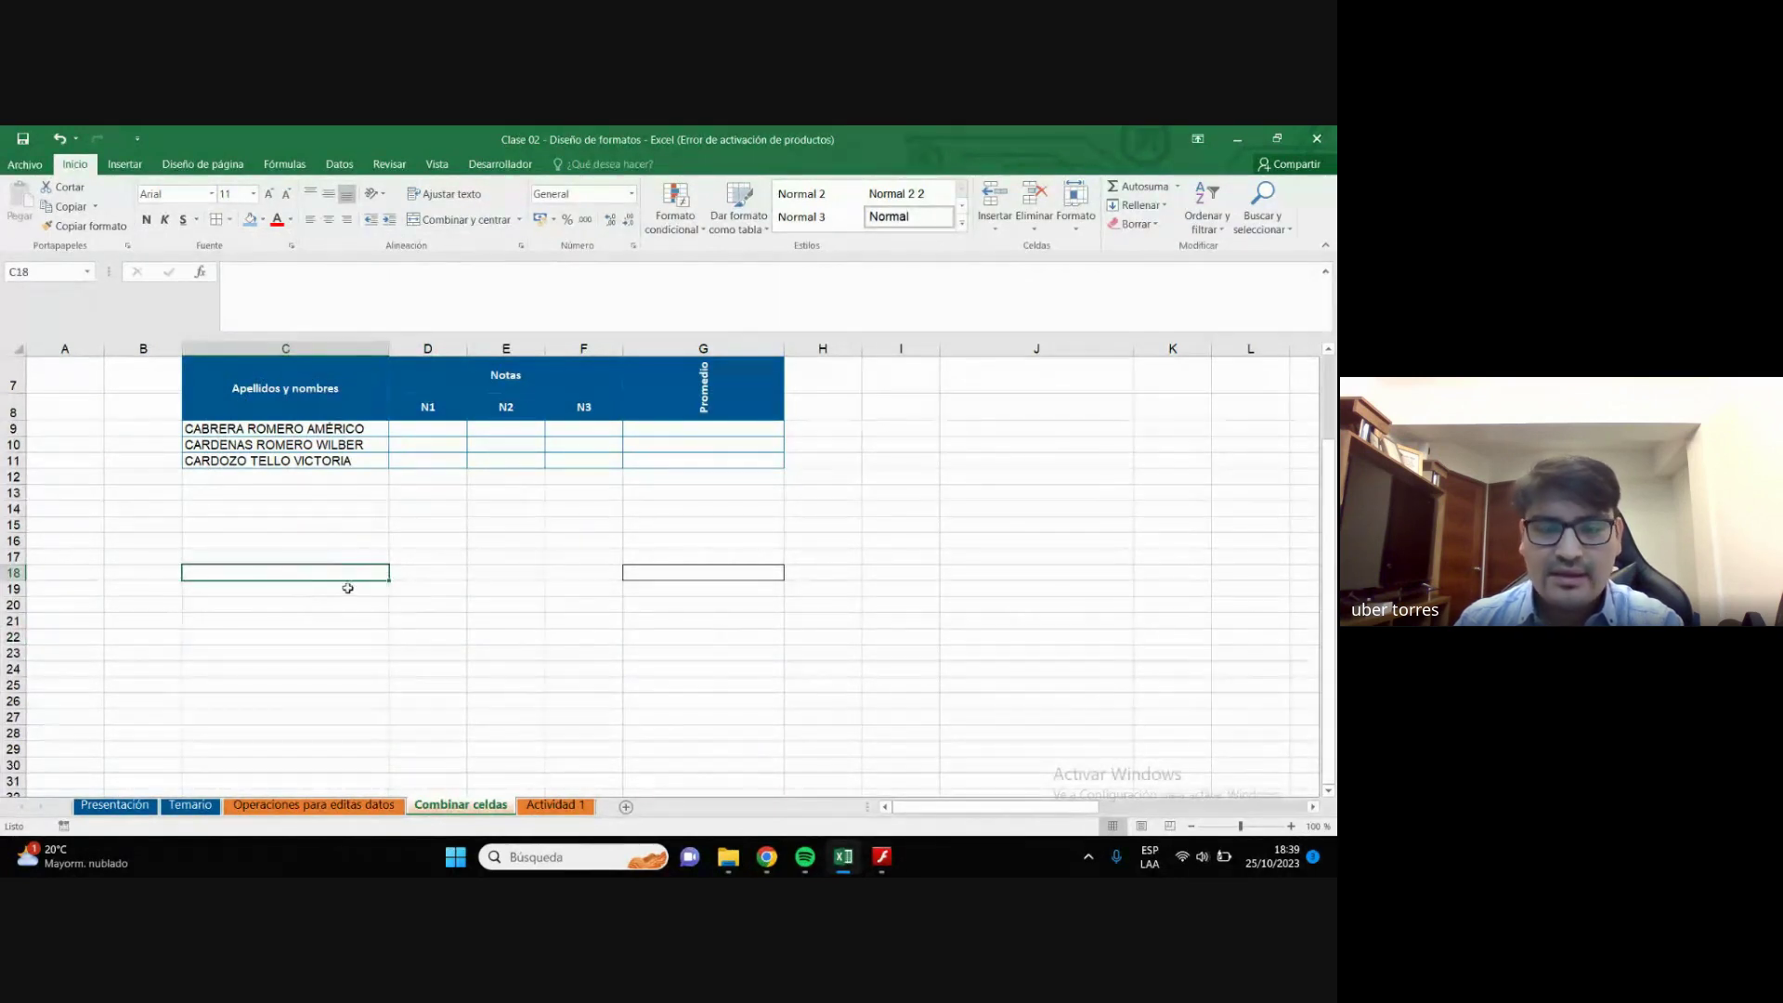
key(Down)
key(Down)
key(Down)
click(341, 571)
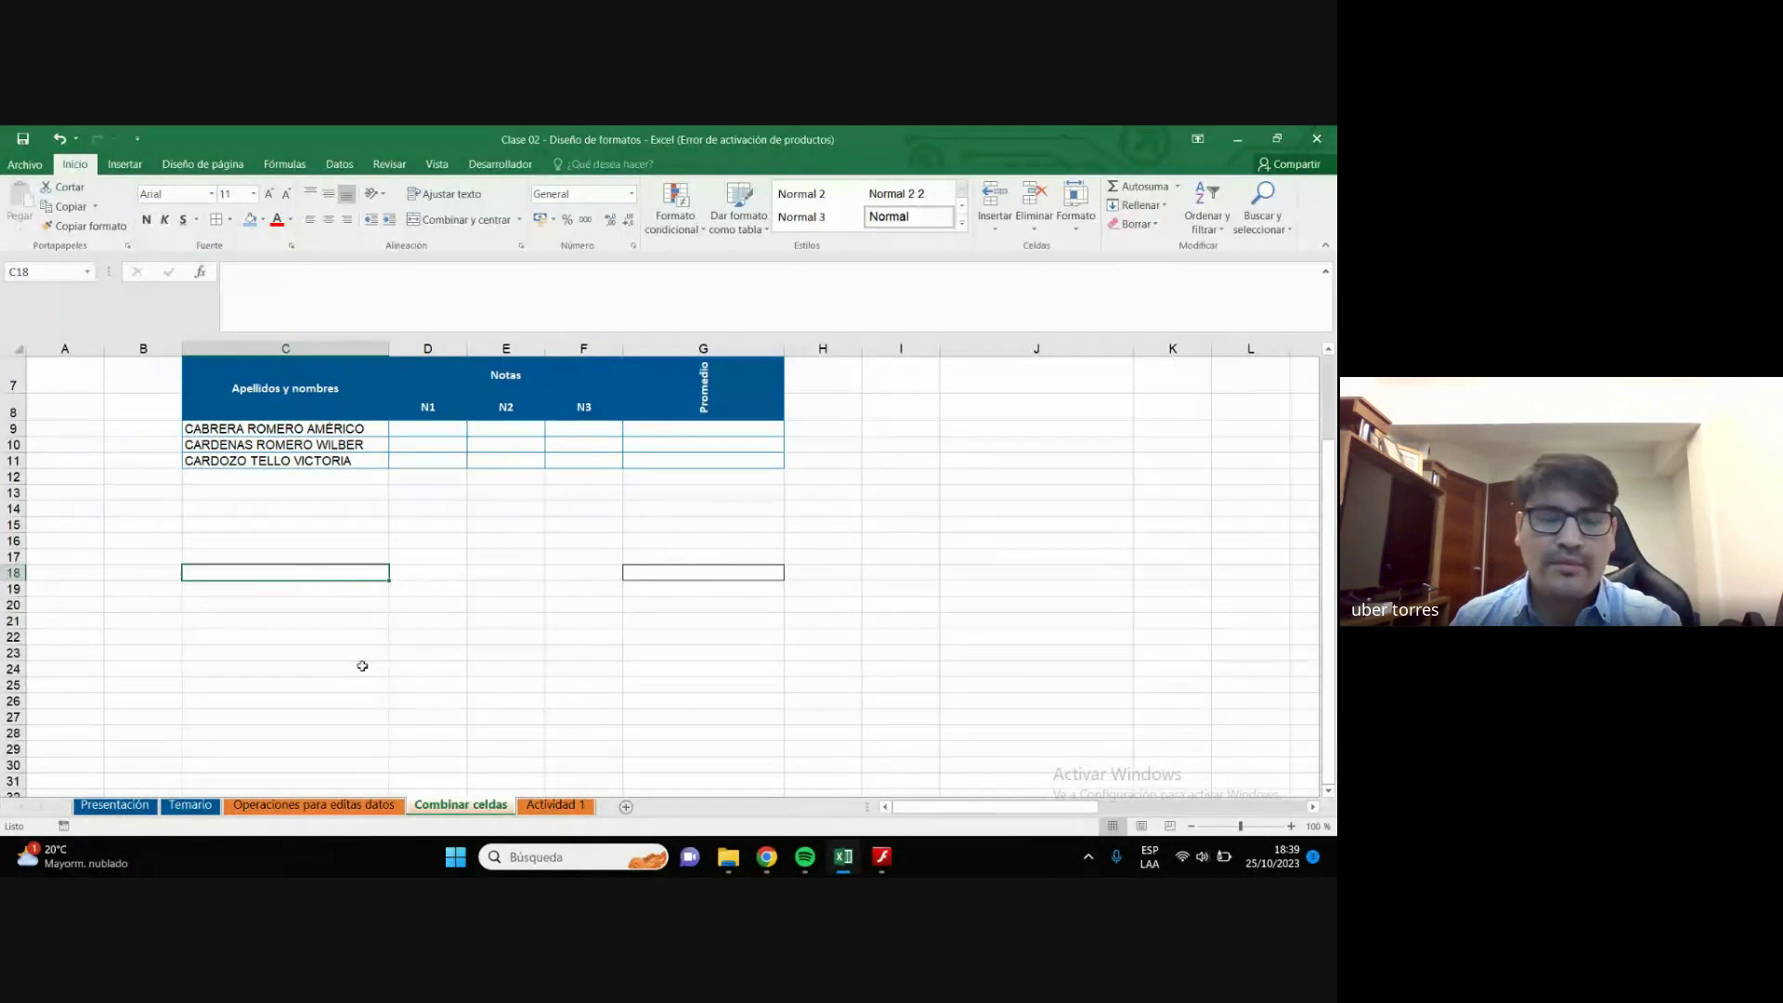
click(361, 667)
click(297, 573)
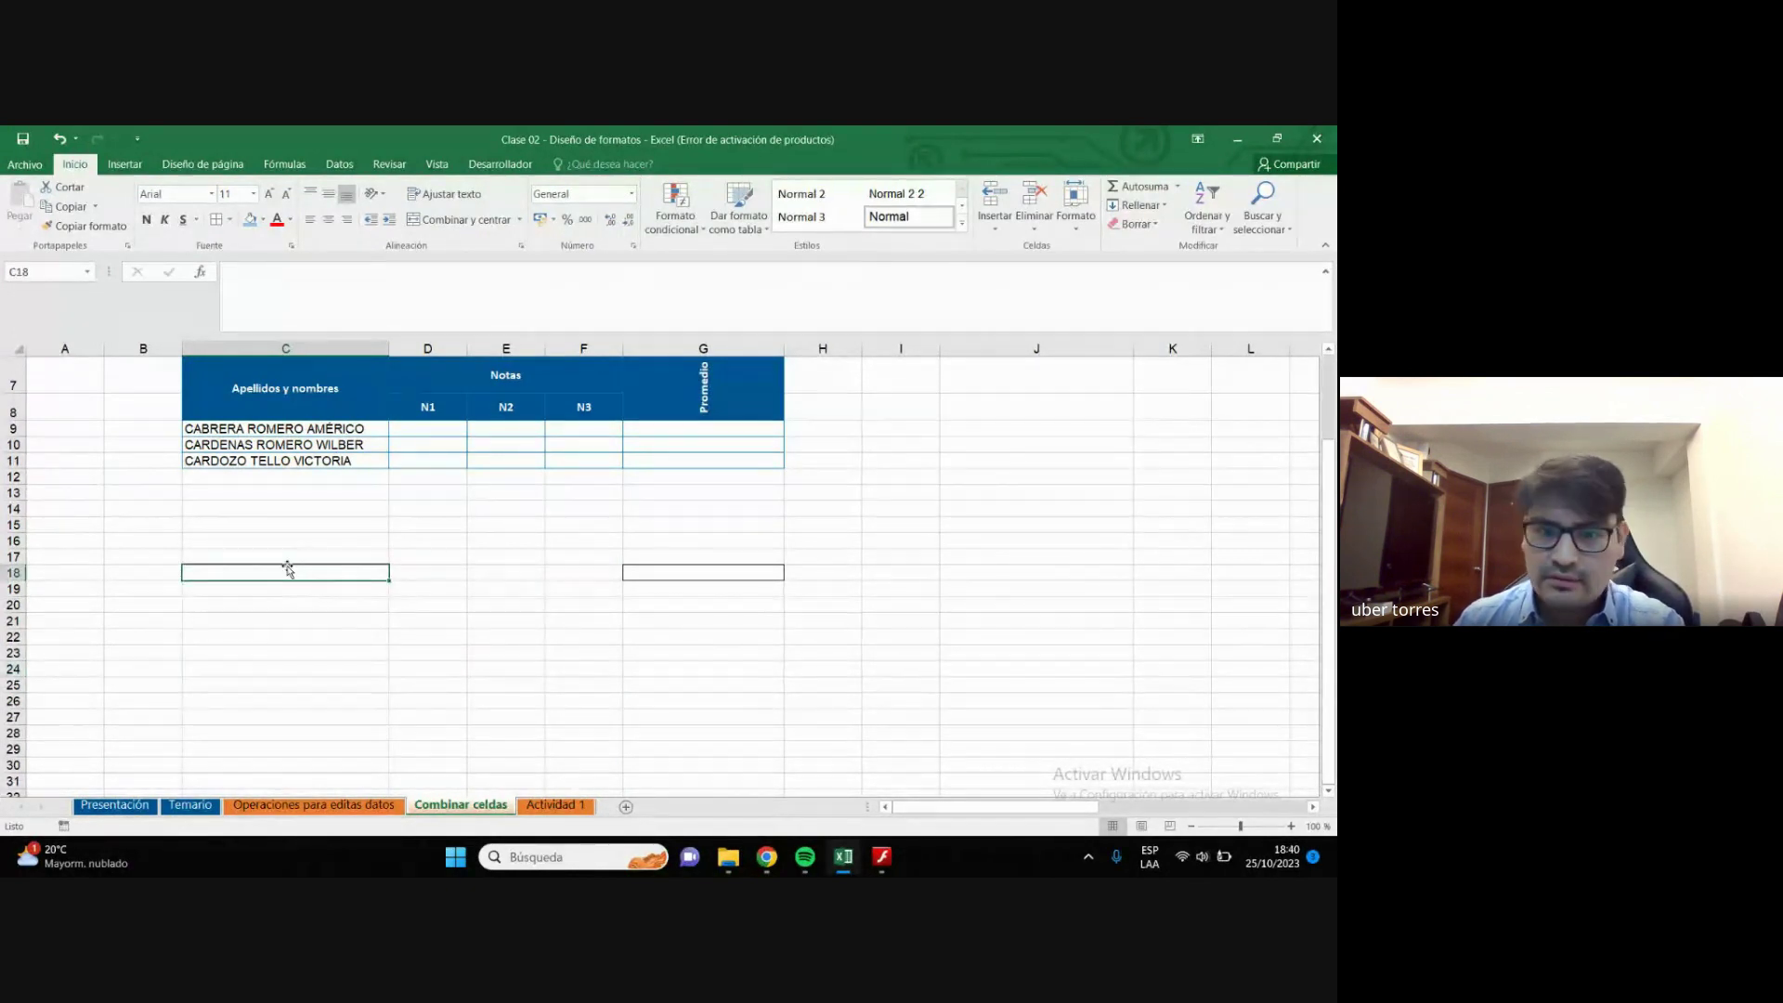
click(297, 612)
click(314, 576)
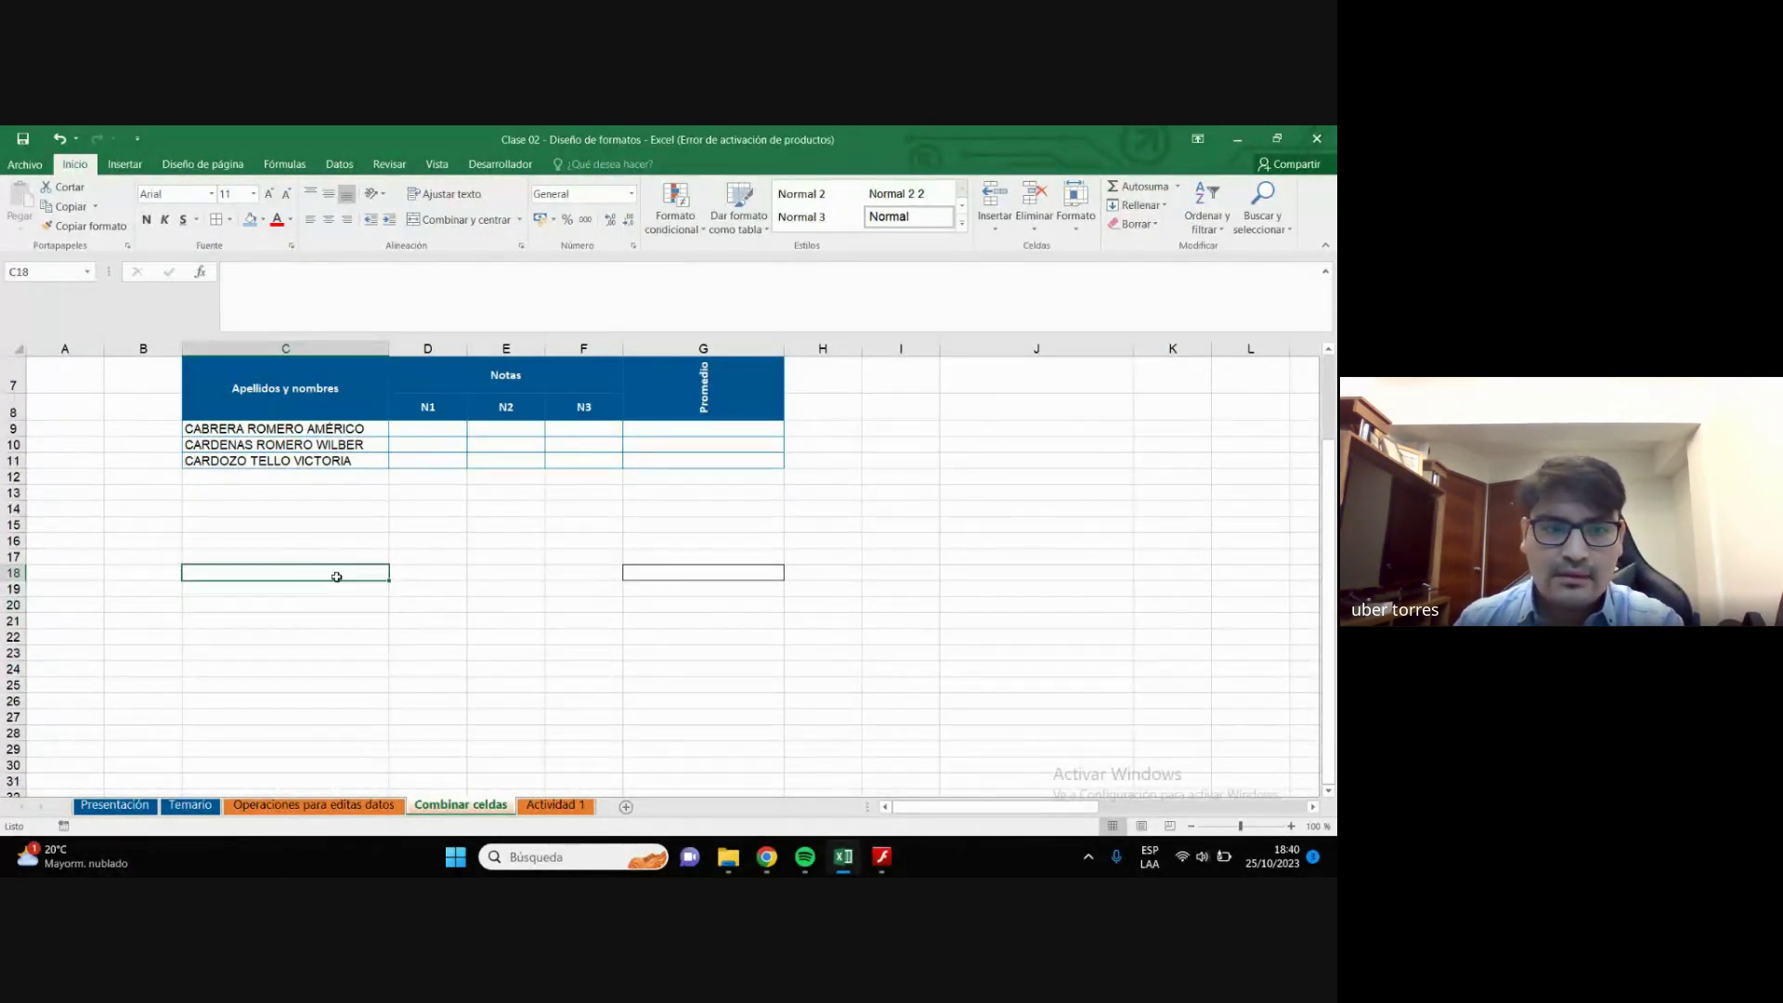
click(301, 590)
click(315, 570)
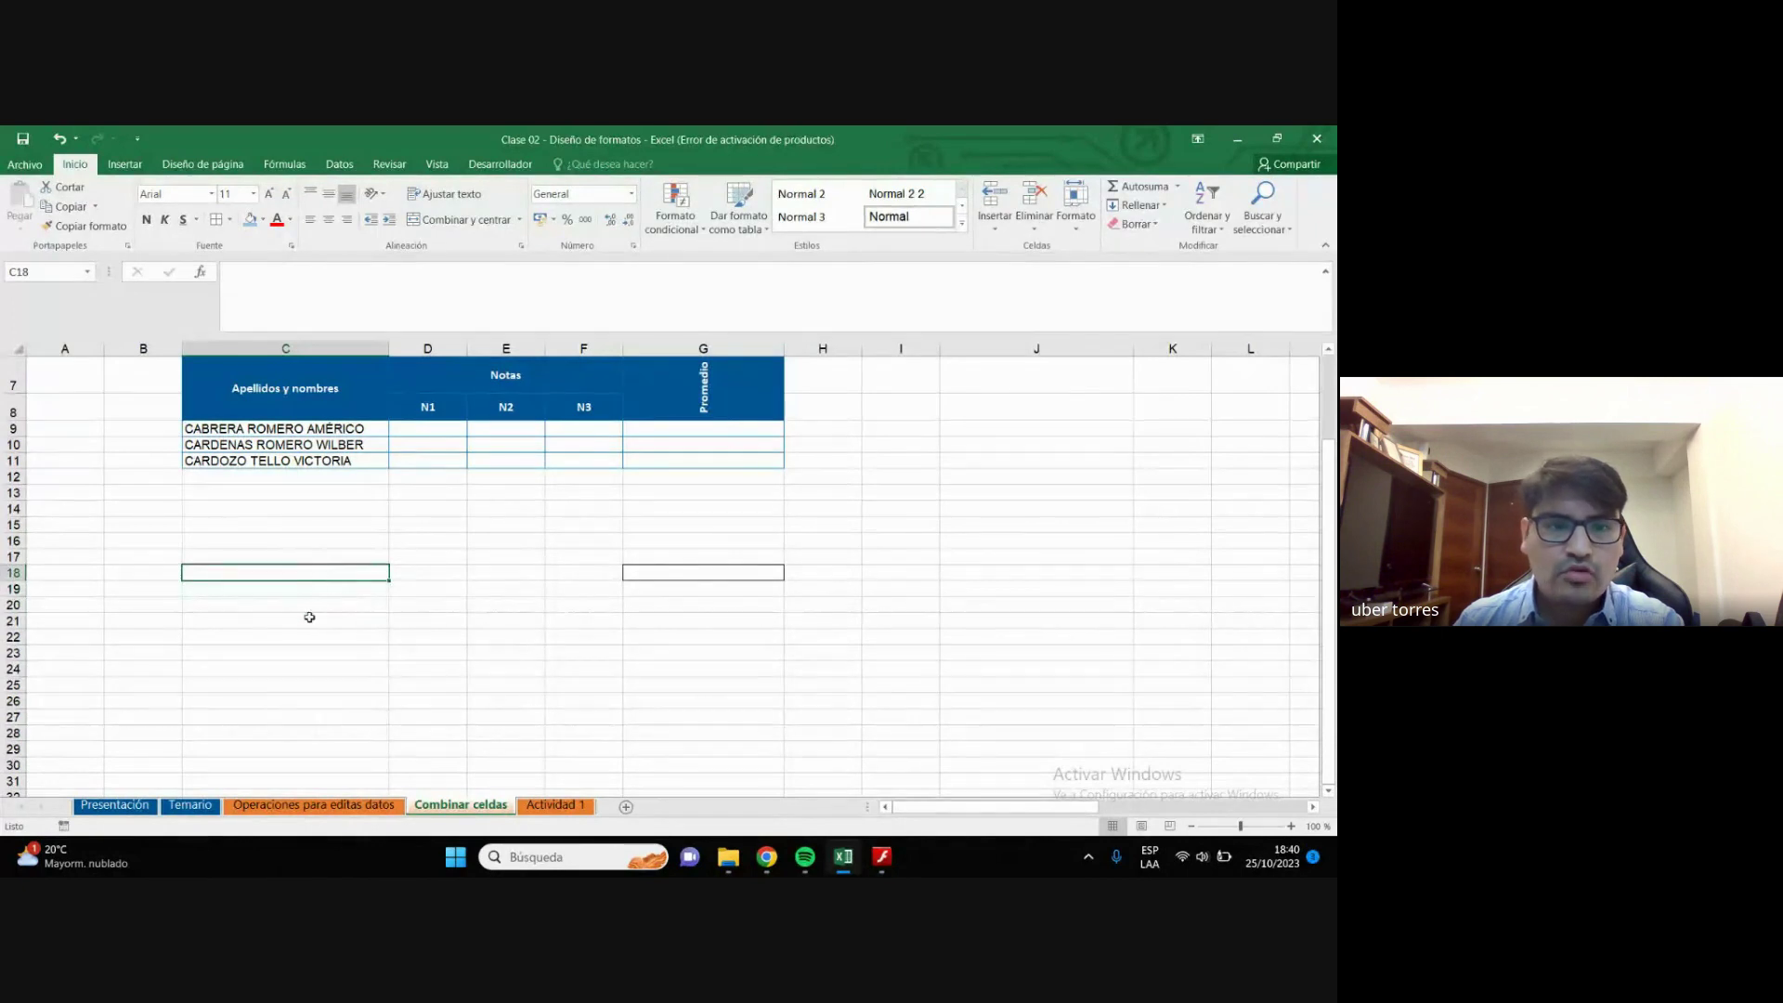
drag(288, 606, 722, 671)
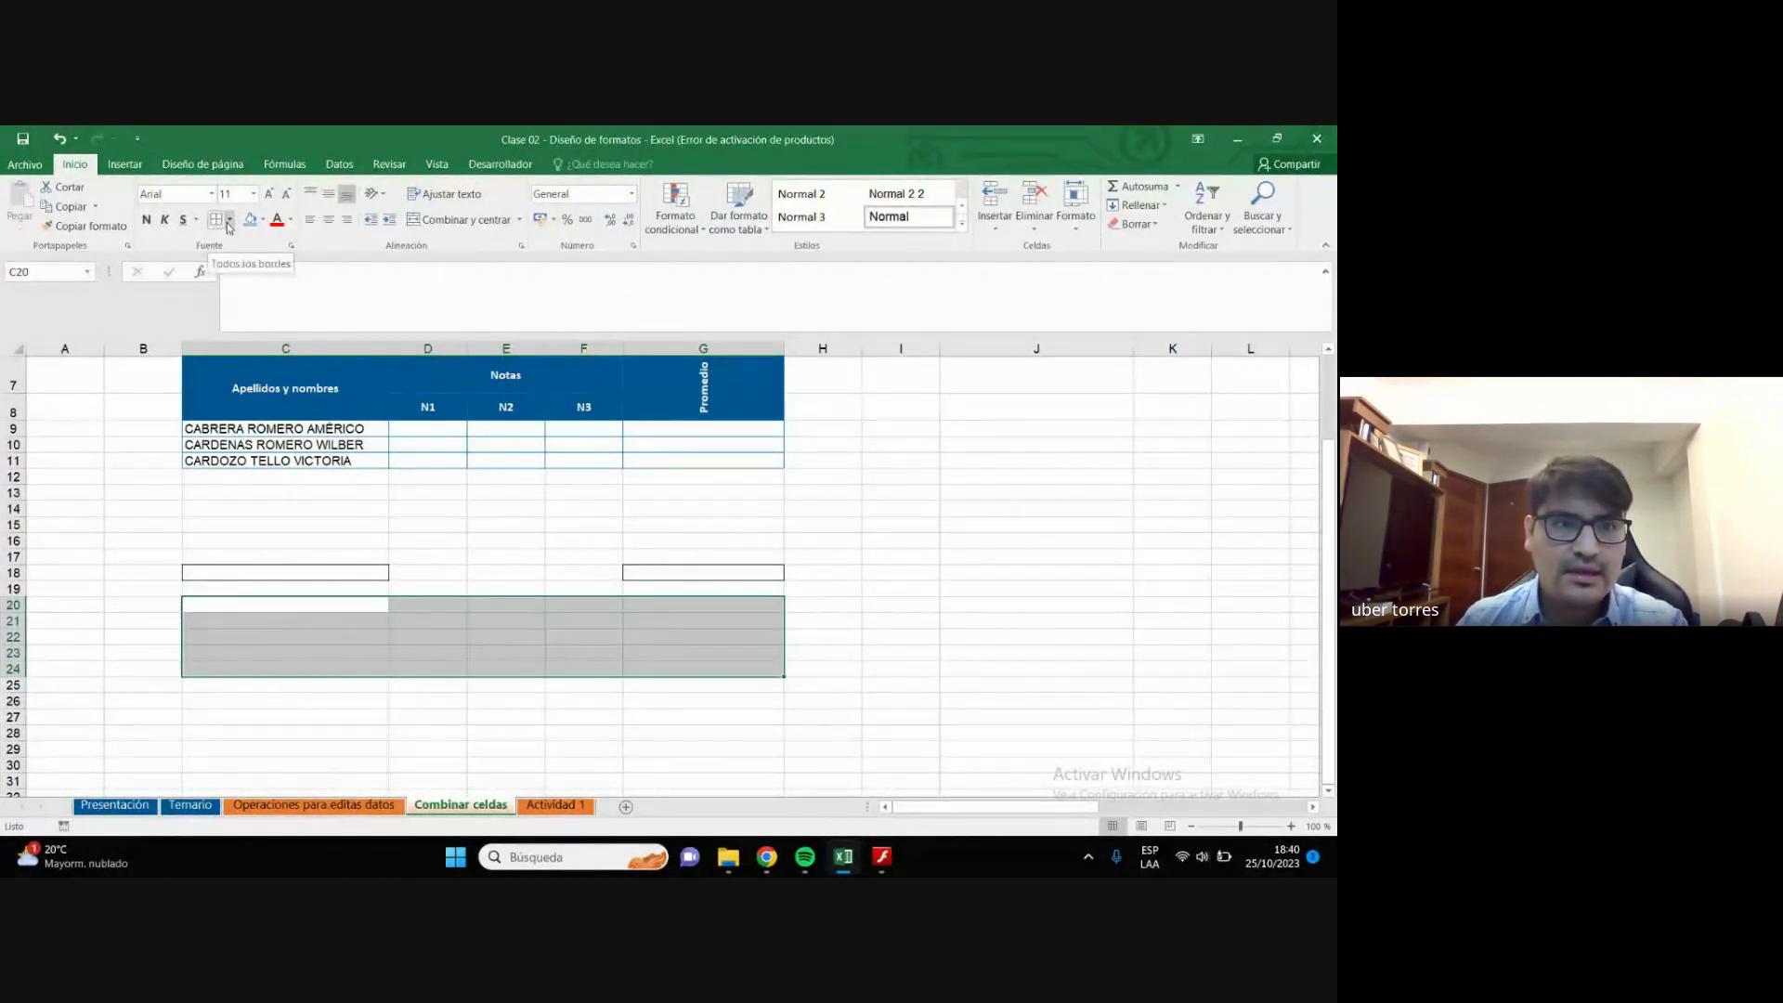
Apply Todos los bordes to C20:G24, then reselect C20:G23.
click(230, 220)
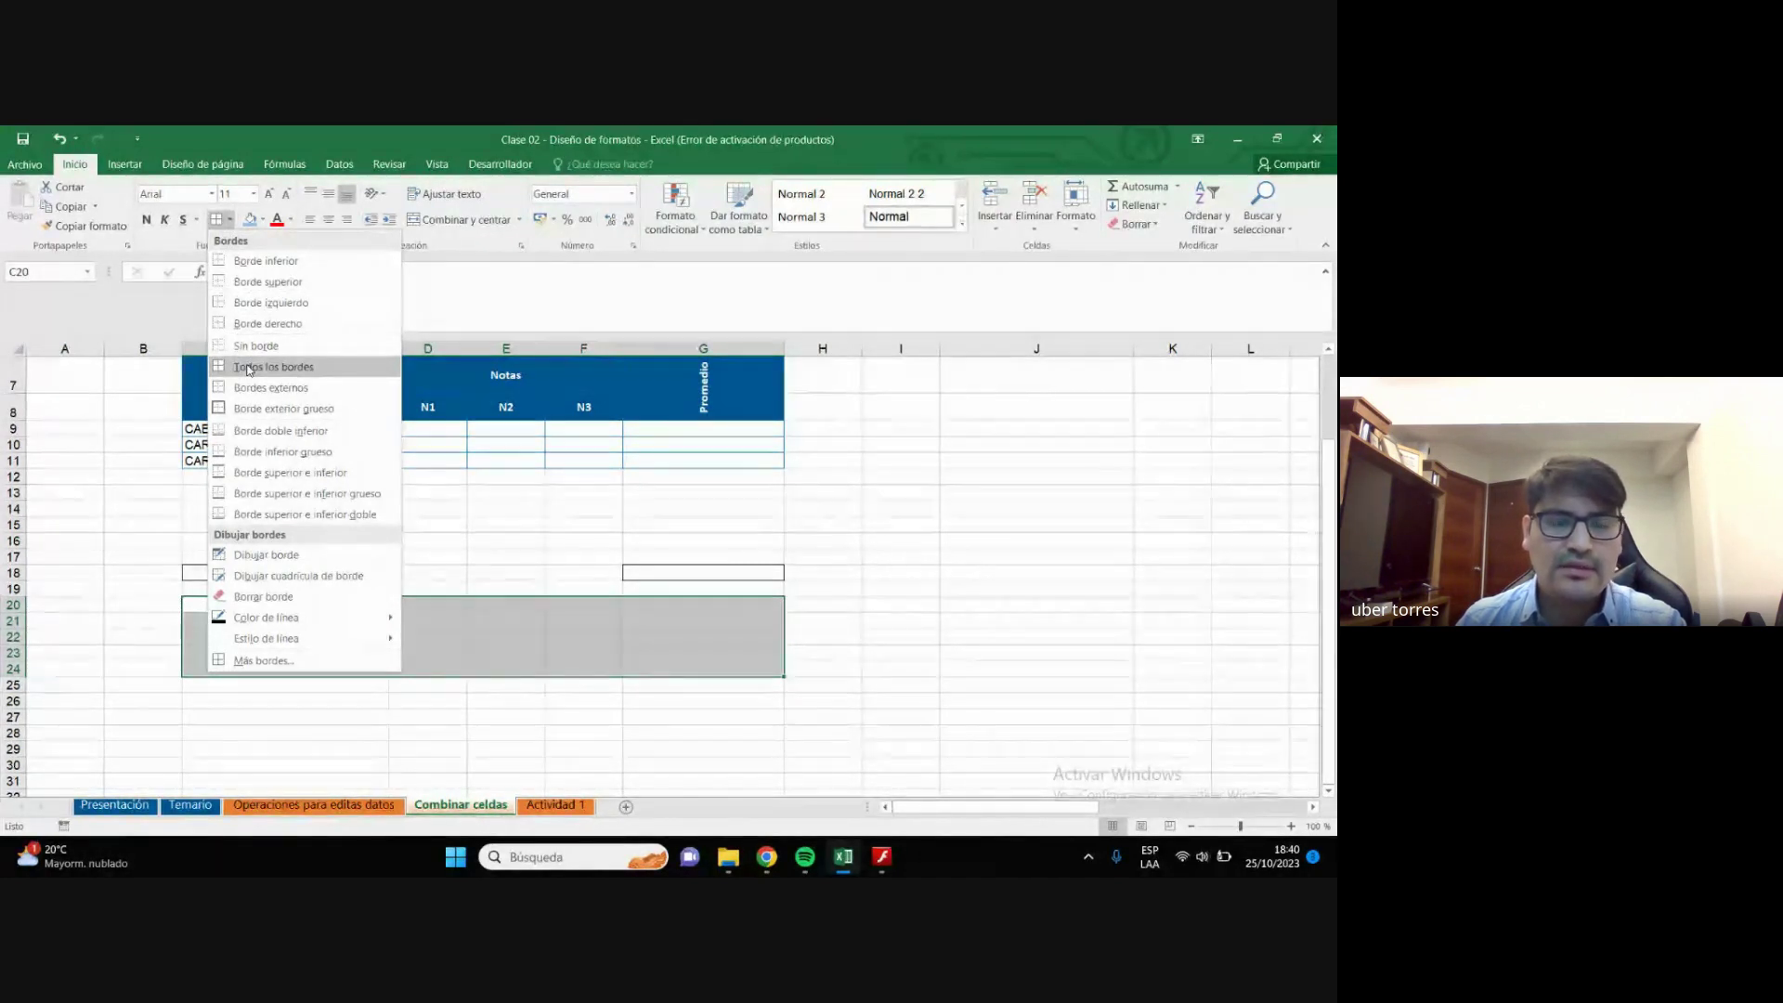
click(249, 369)
drag(306, 605, 702, 656)
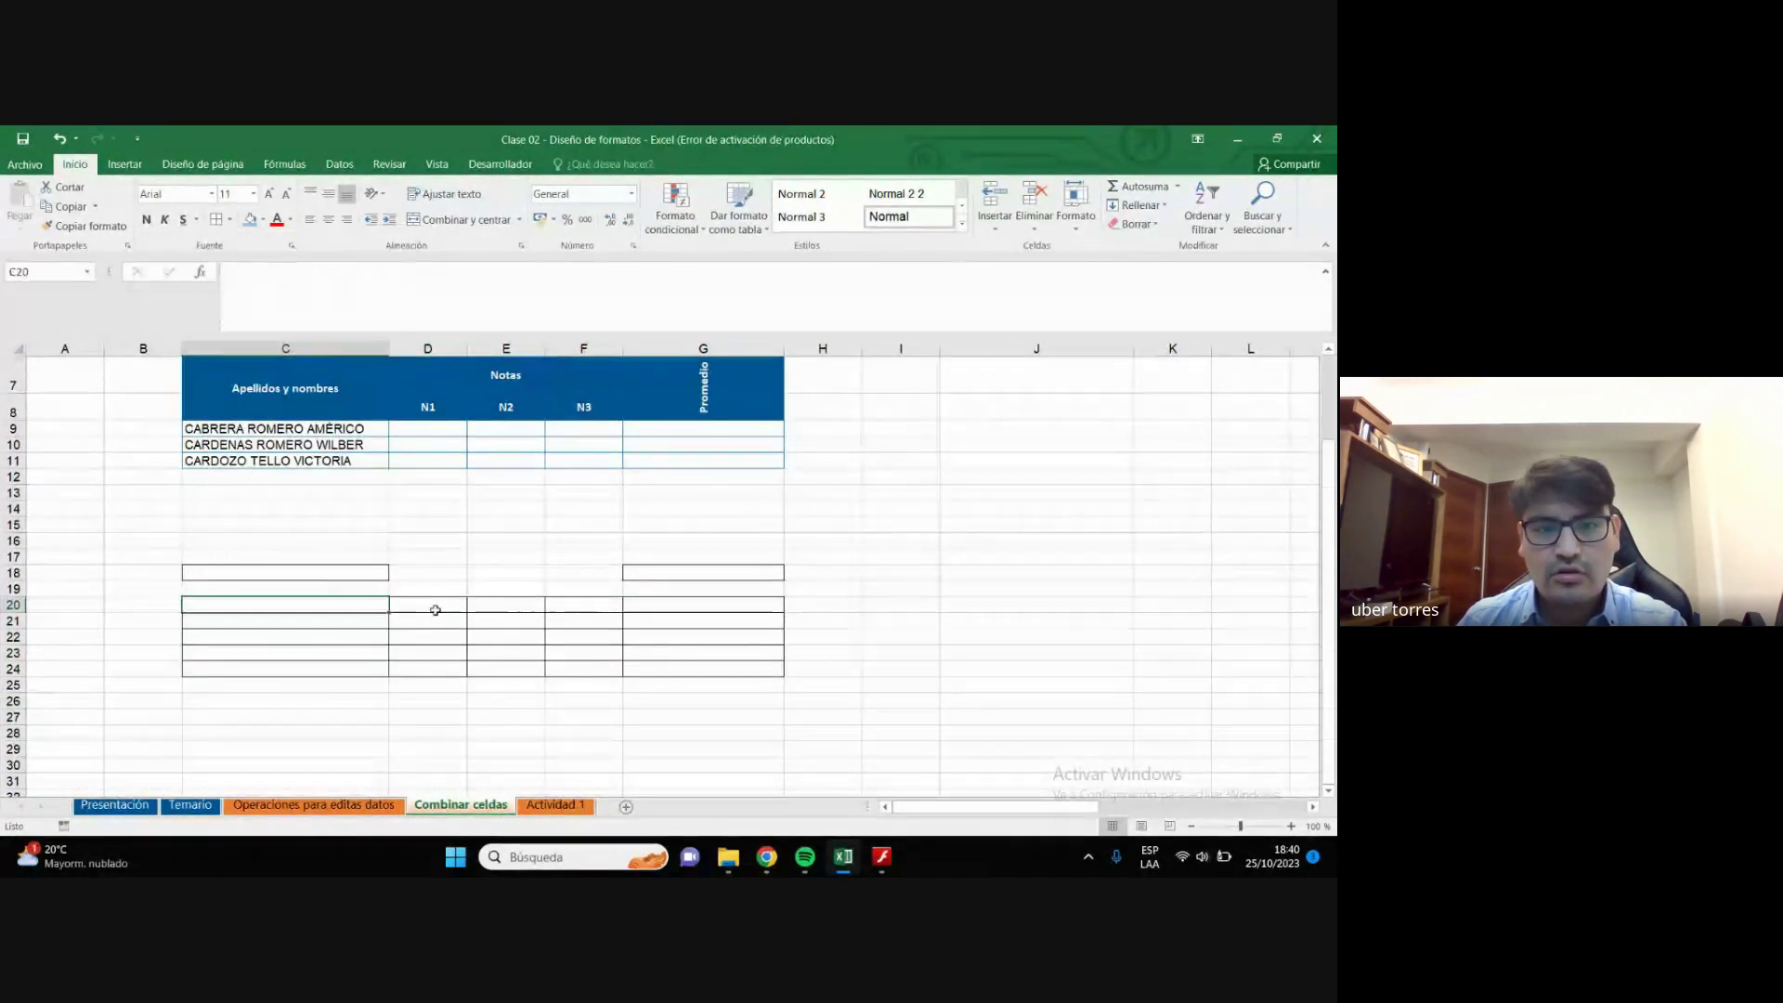
Zoom the sheet to 110%, scroll back to the table and select cell C18.
click(1291, 826)
scroll(1034, 721, down, 3)
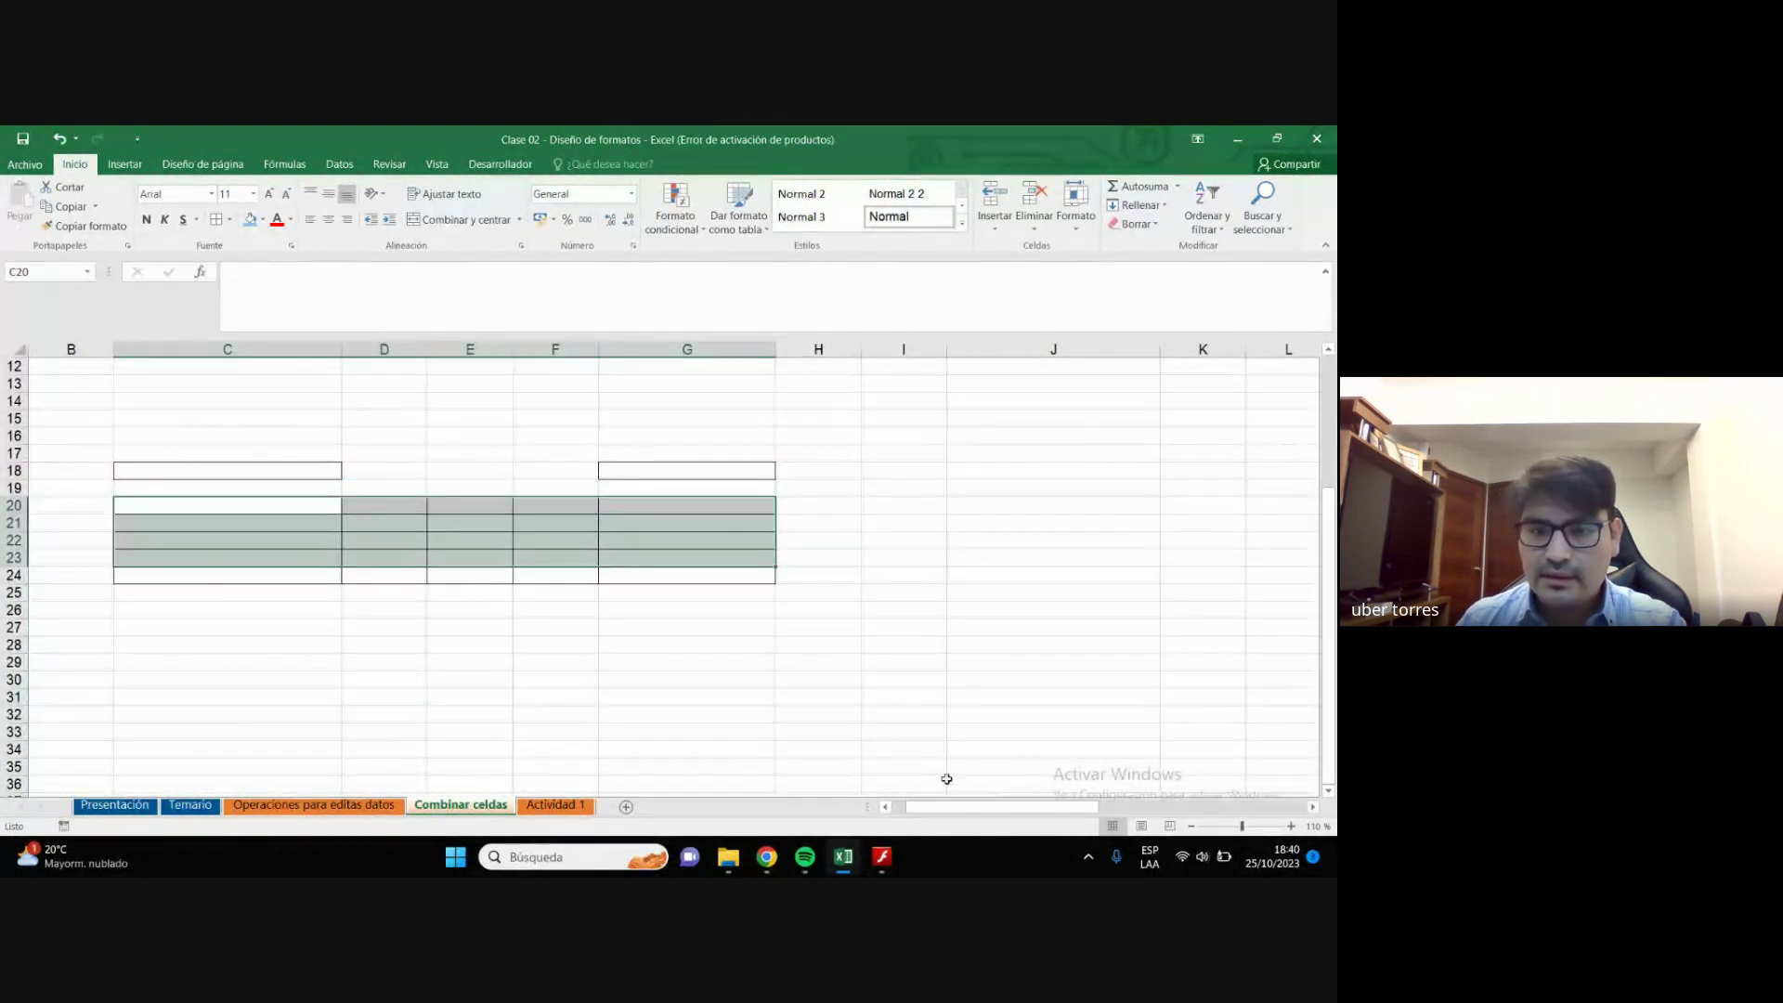
click(891, 713)
drag(1006, 811, 994, 811)
scroll(517, 613, up, 2)
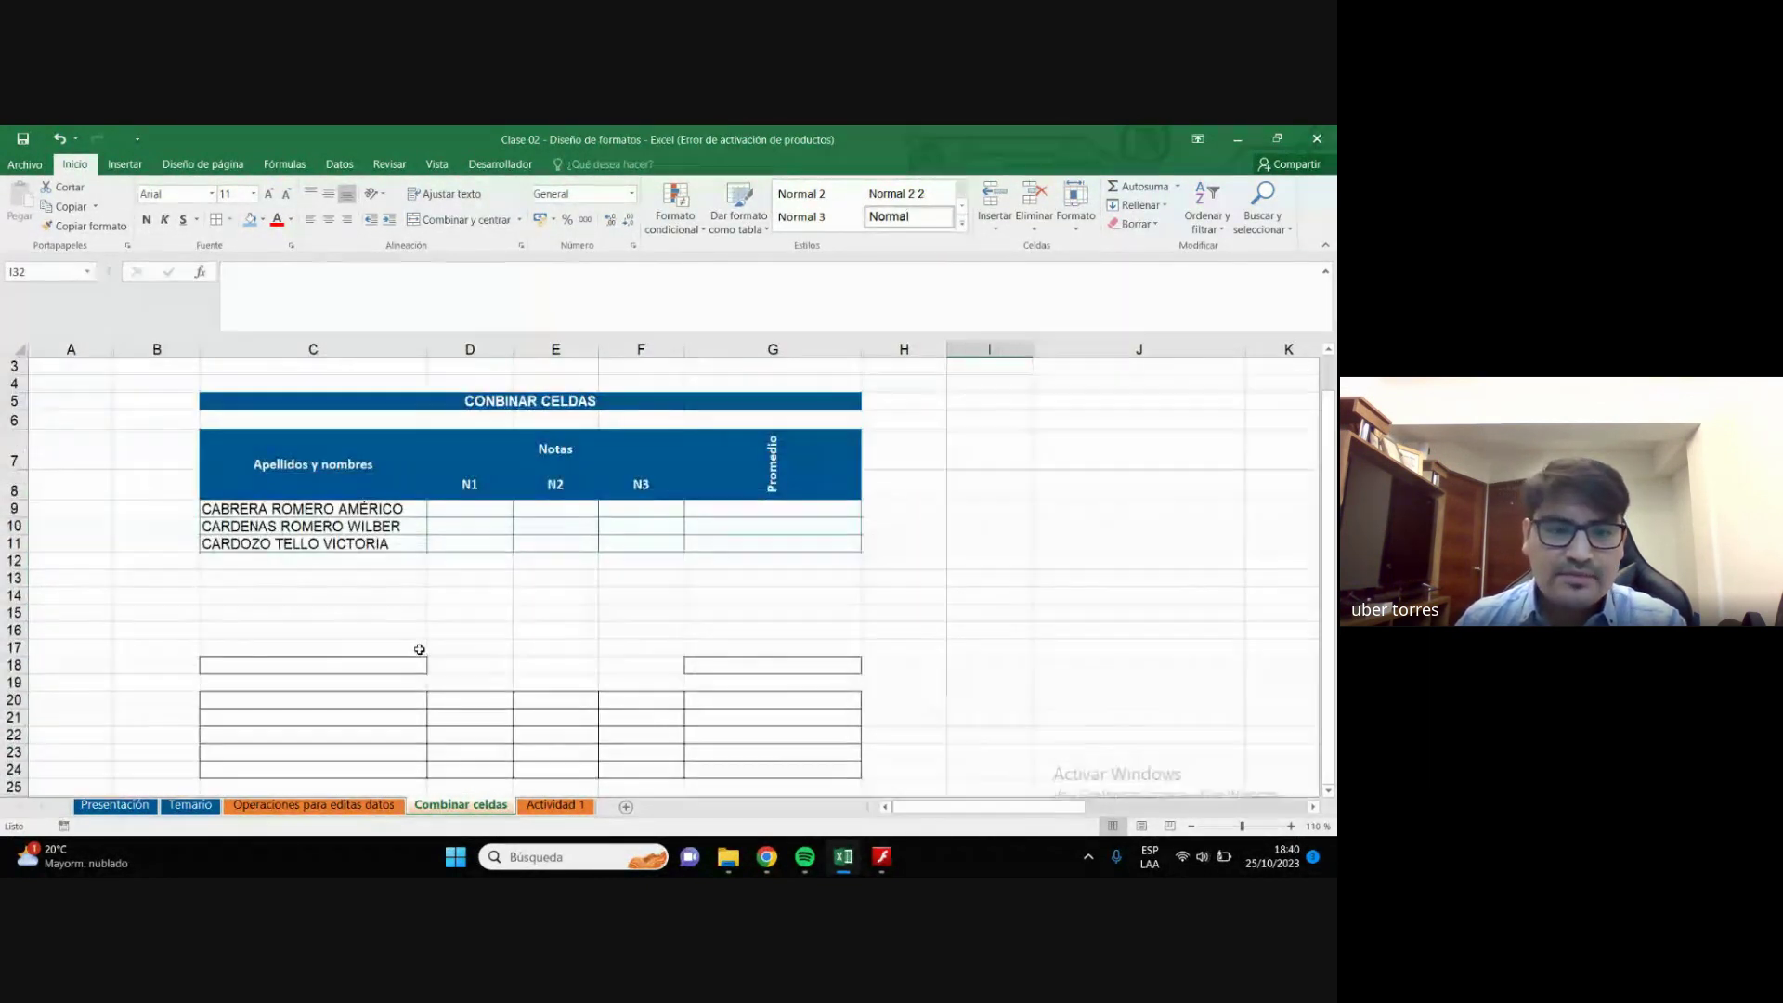
click(333, 597)
click(331, 616)
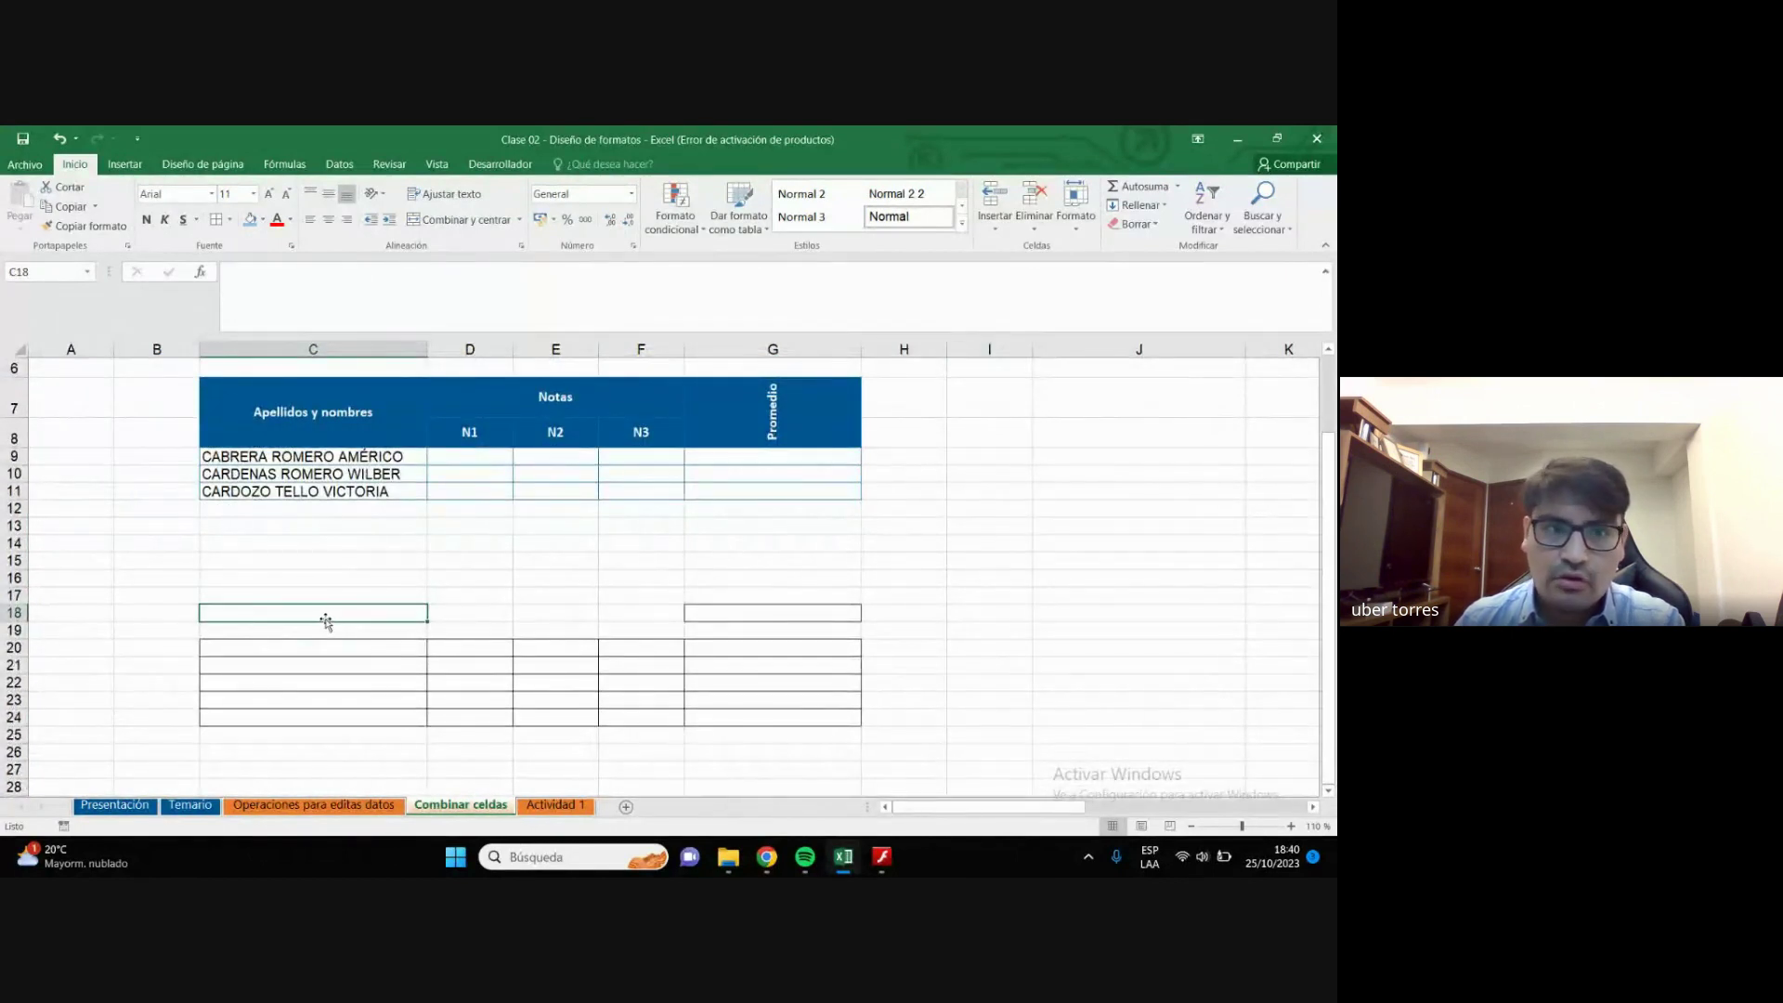
click(483, 600)
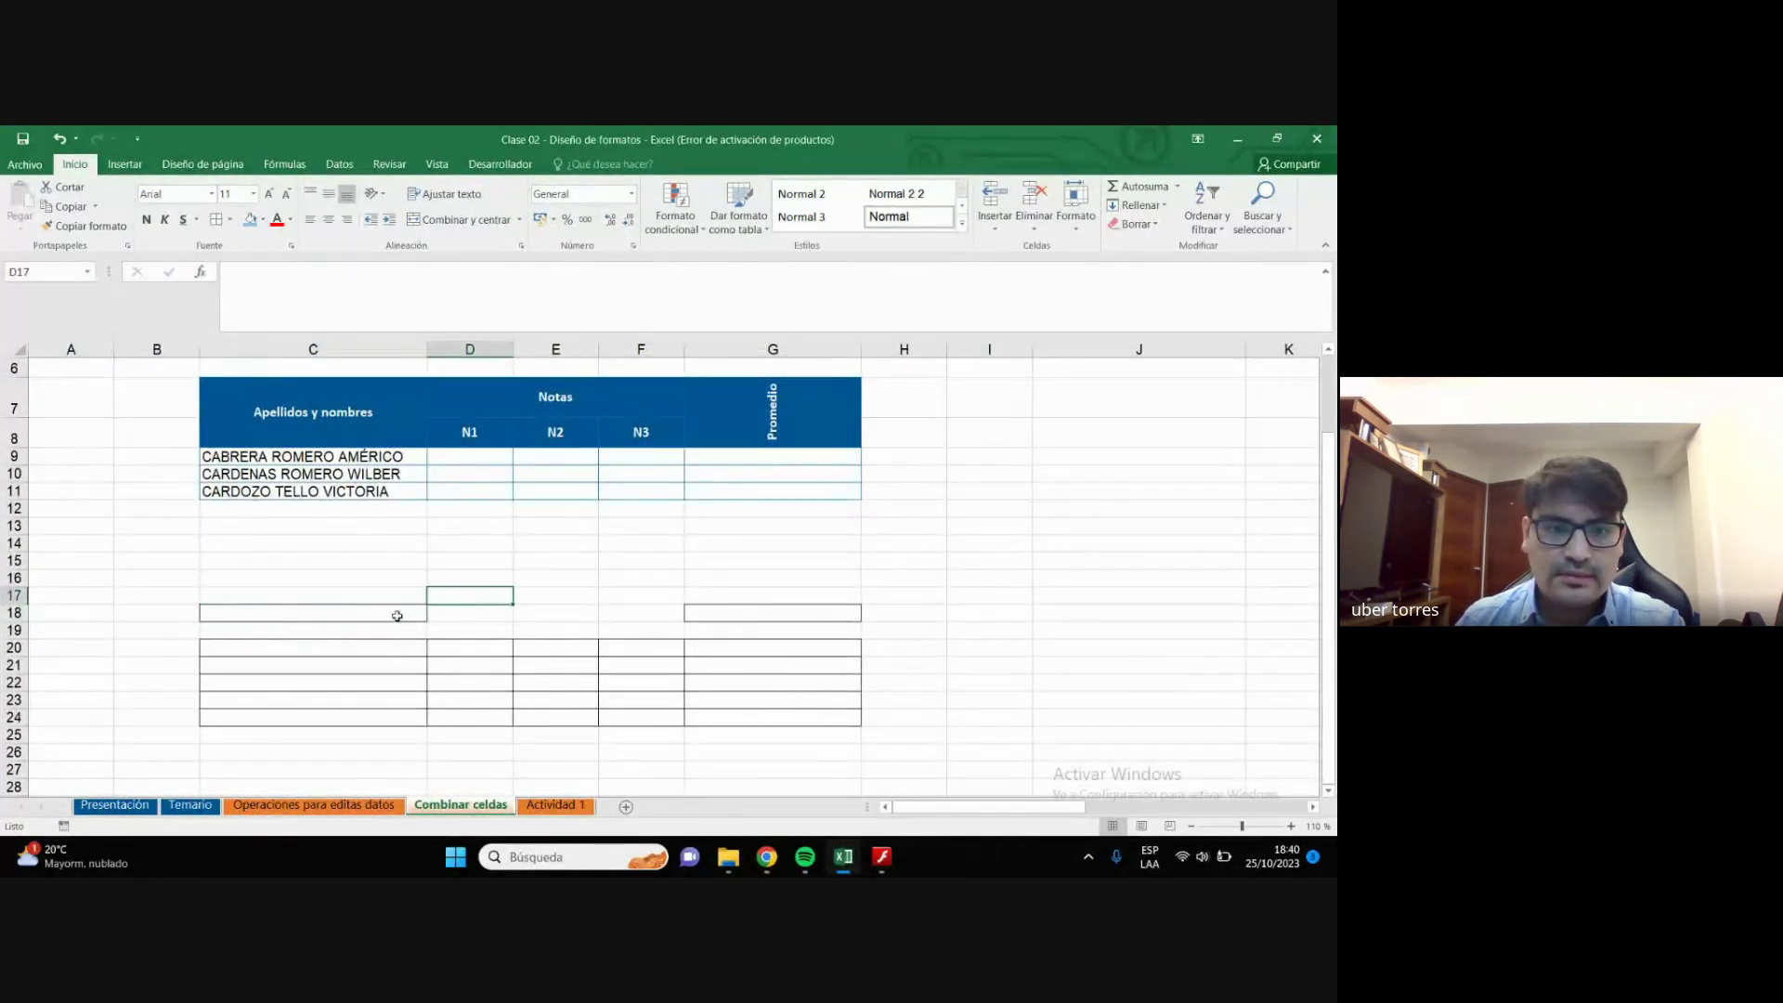
click(369, 616)
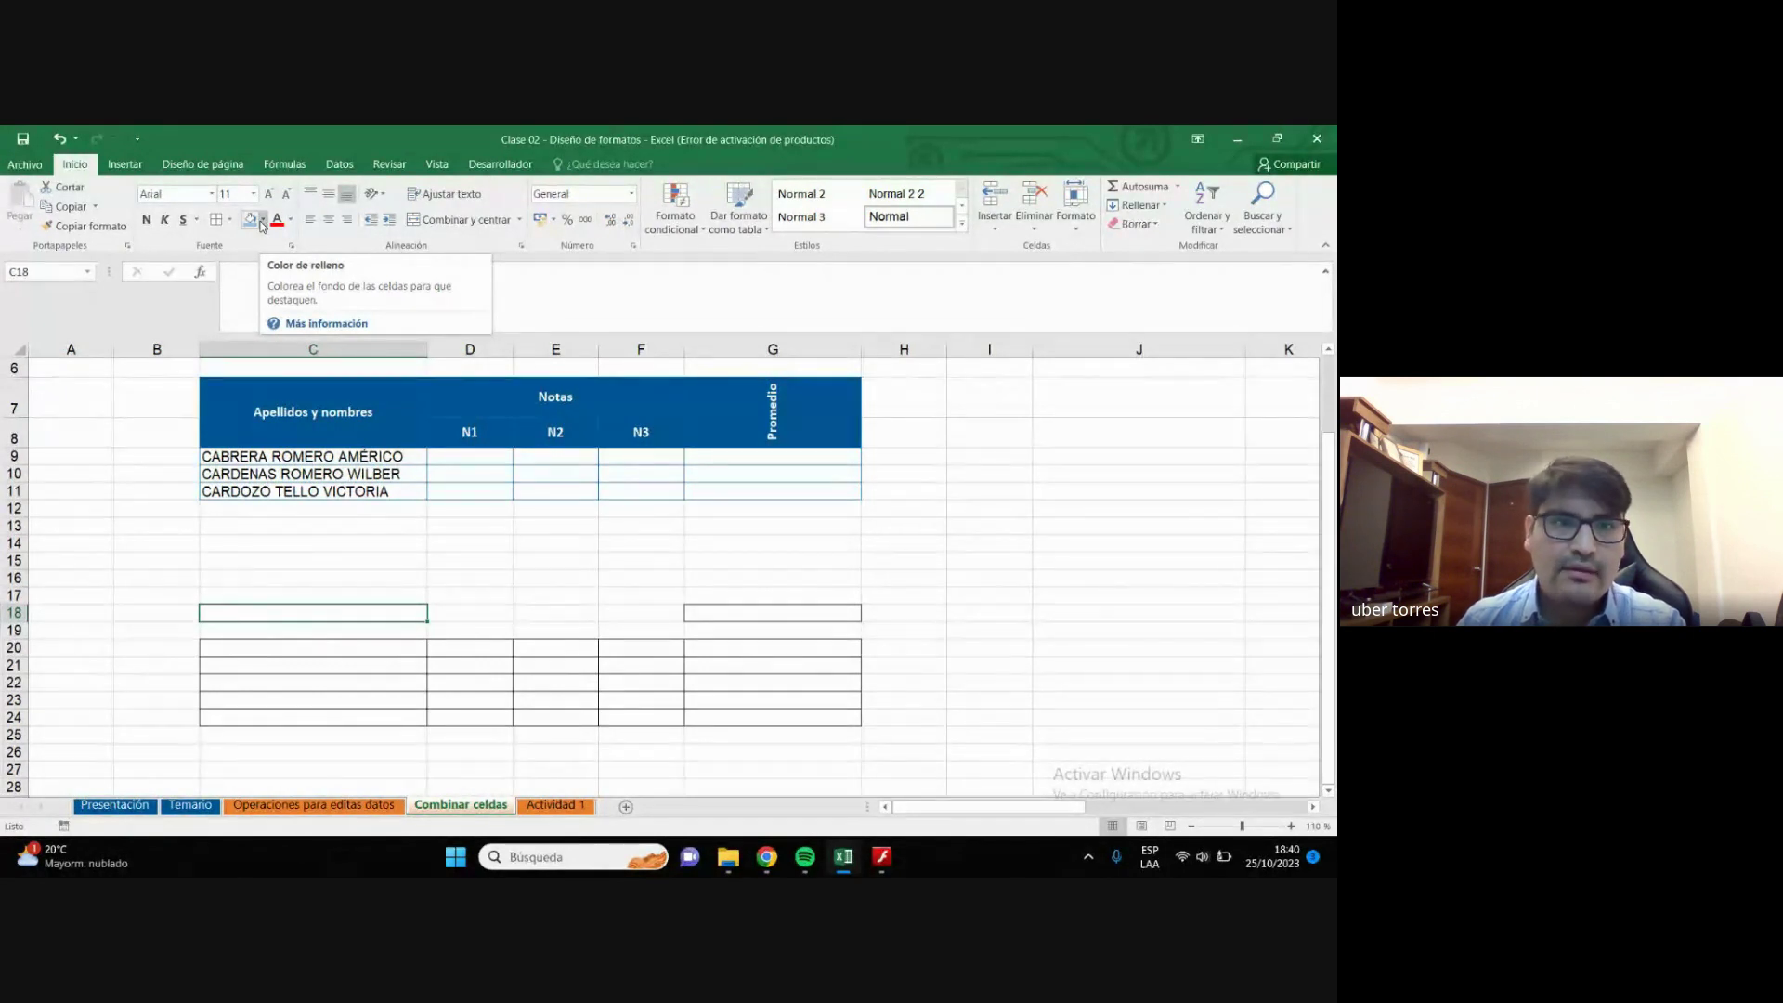
click(263, 220)
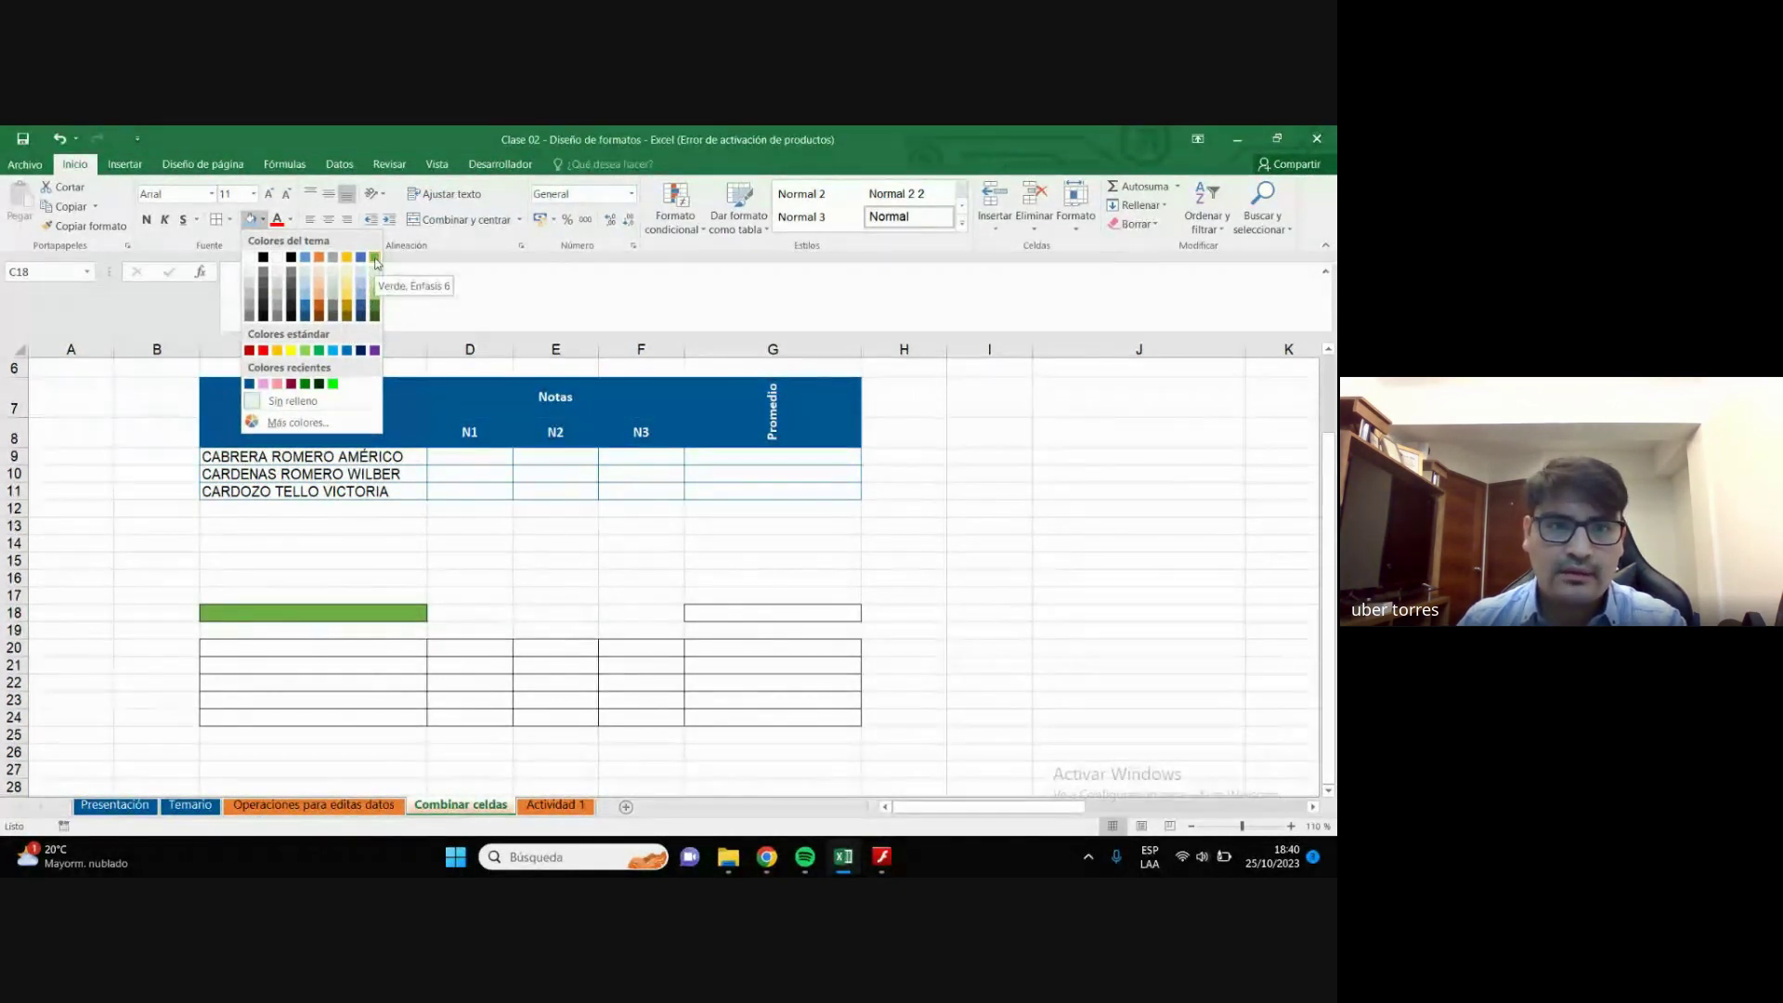
click(375, 259)
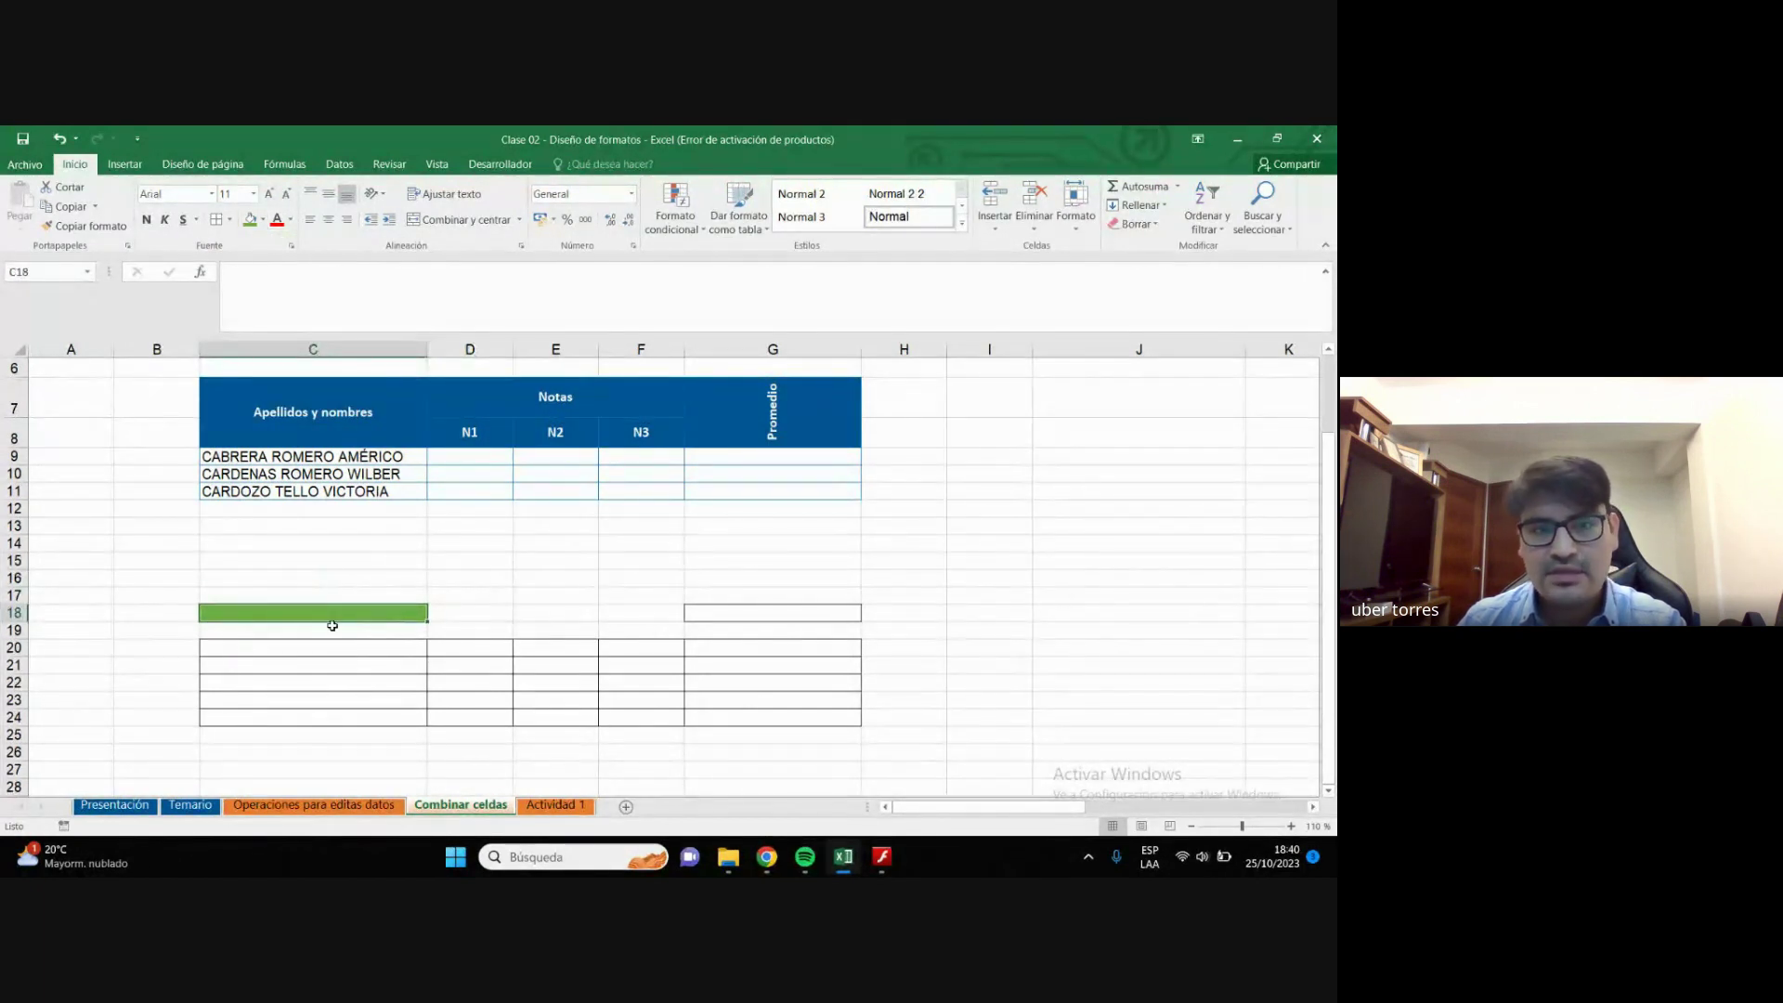
click(767, 859)
Return to the Google Meet call, scroll through the chat replies, then minimize Chrome.
click(671, 766)
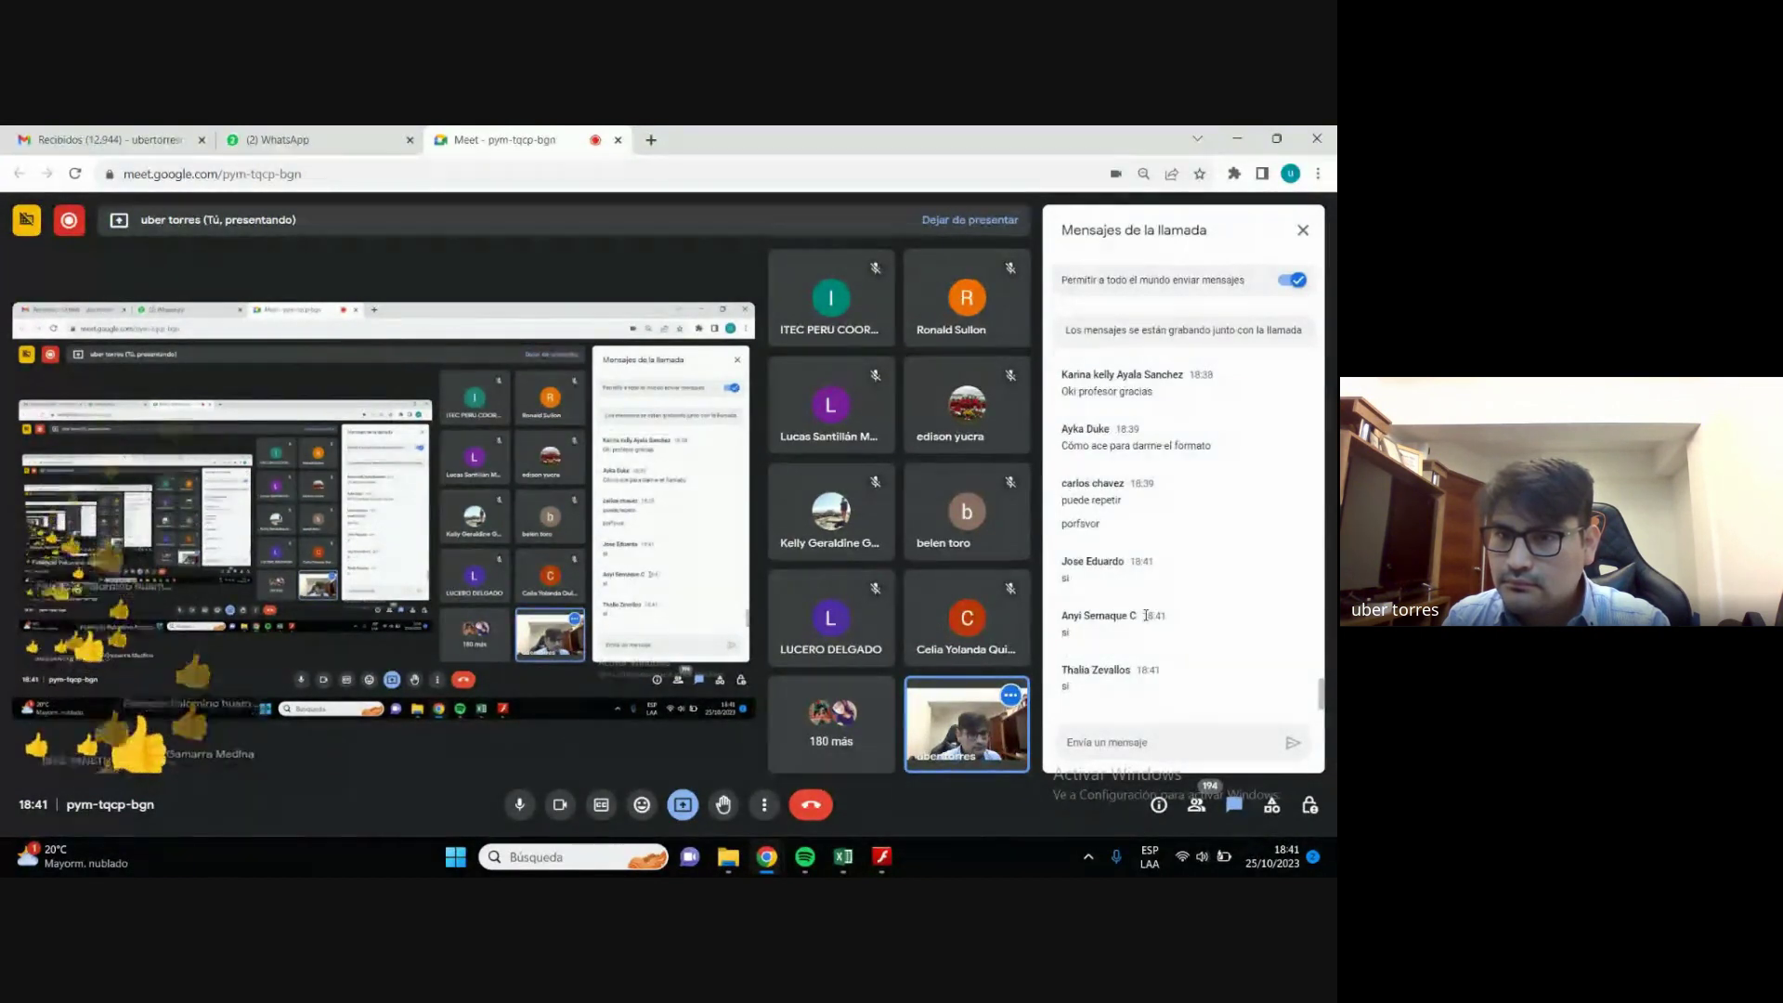
scroll(1148, 619, up, 1)
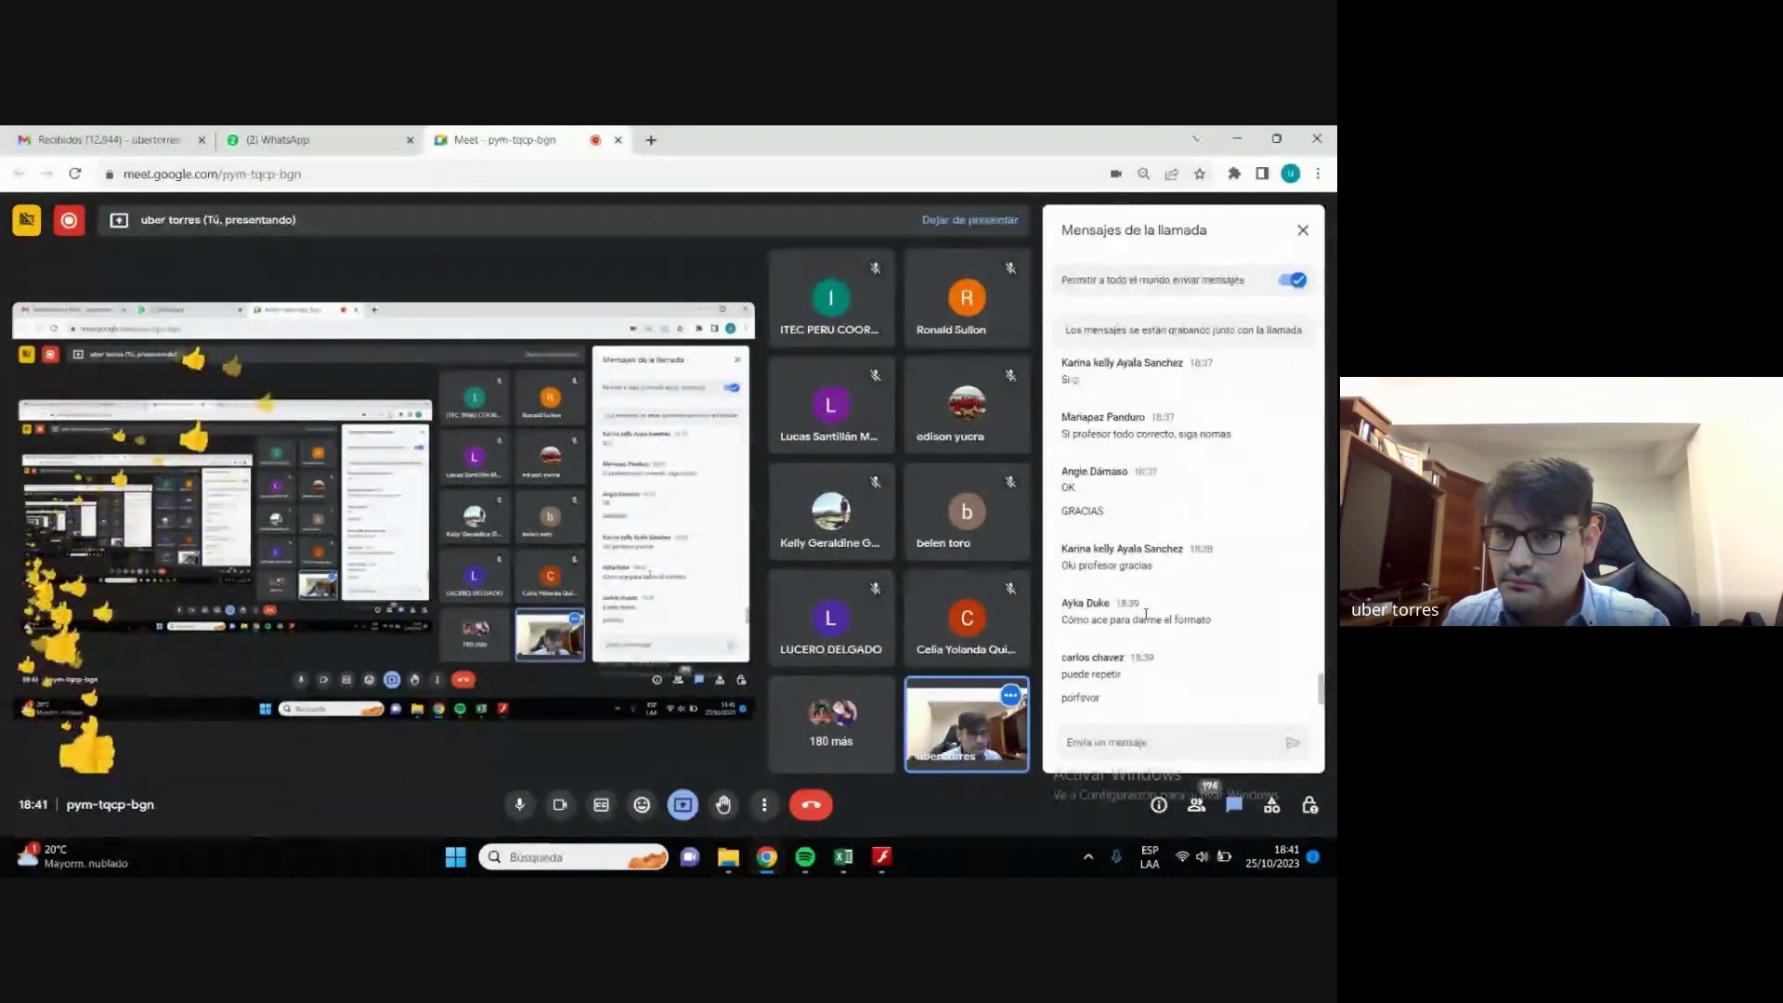
scroll(1148, 619, up, 1)
scroll(1148, 619, up, 2)
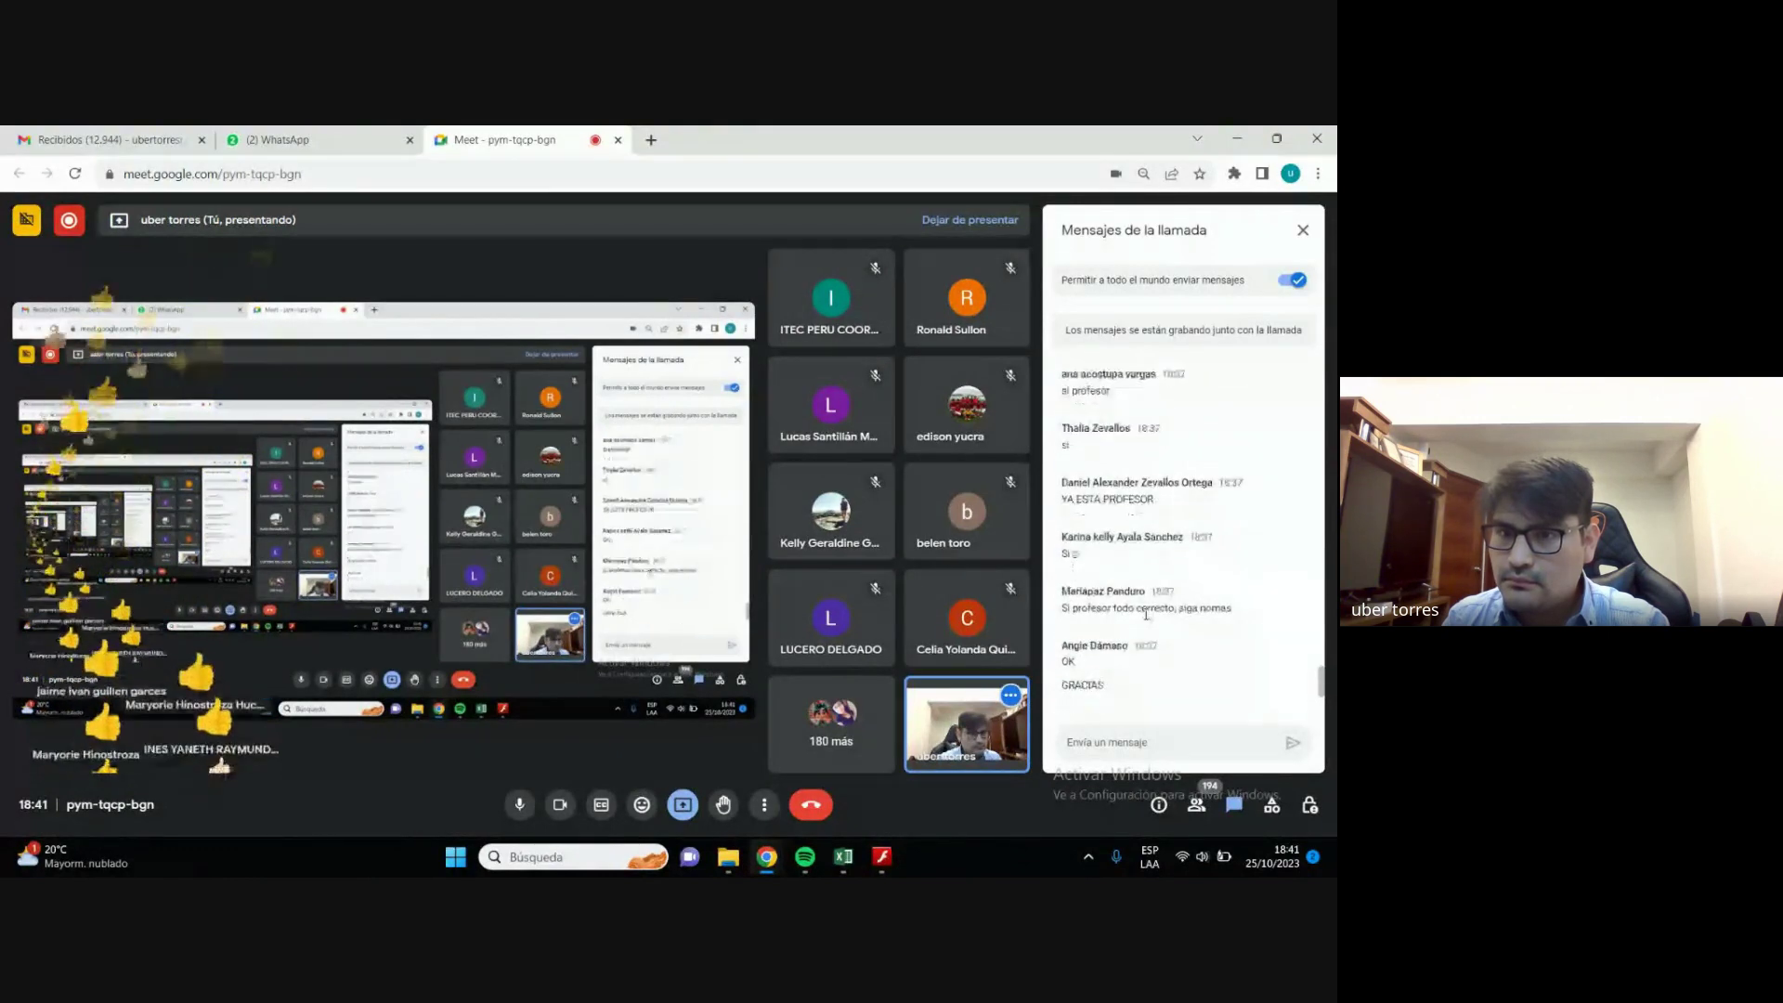
scroll(1148, 619, up, 1)
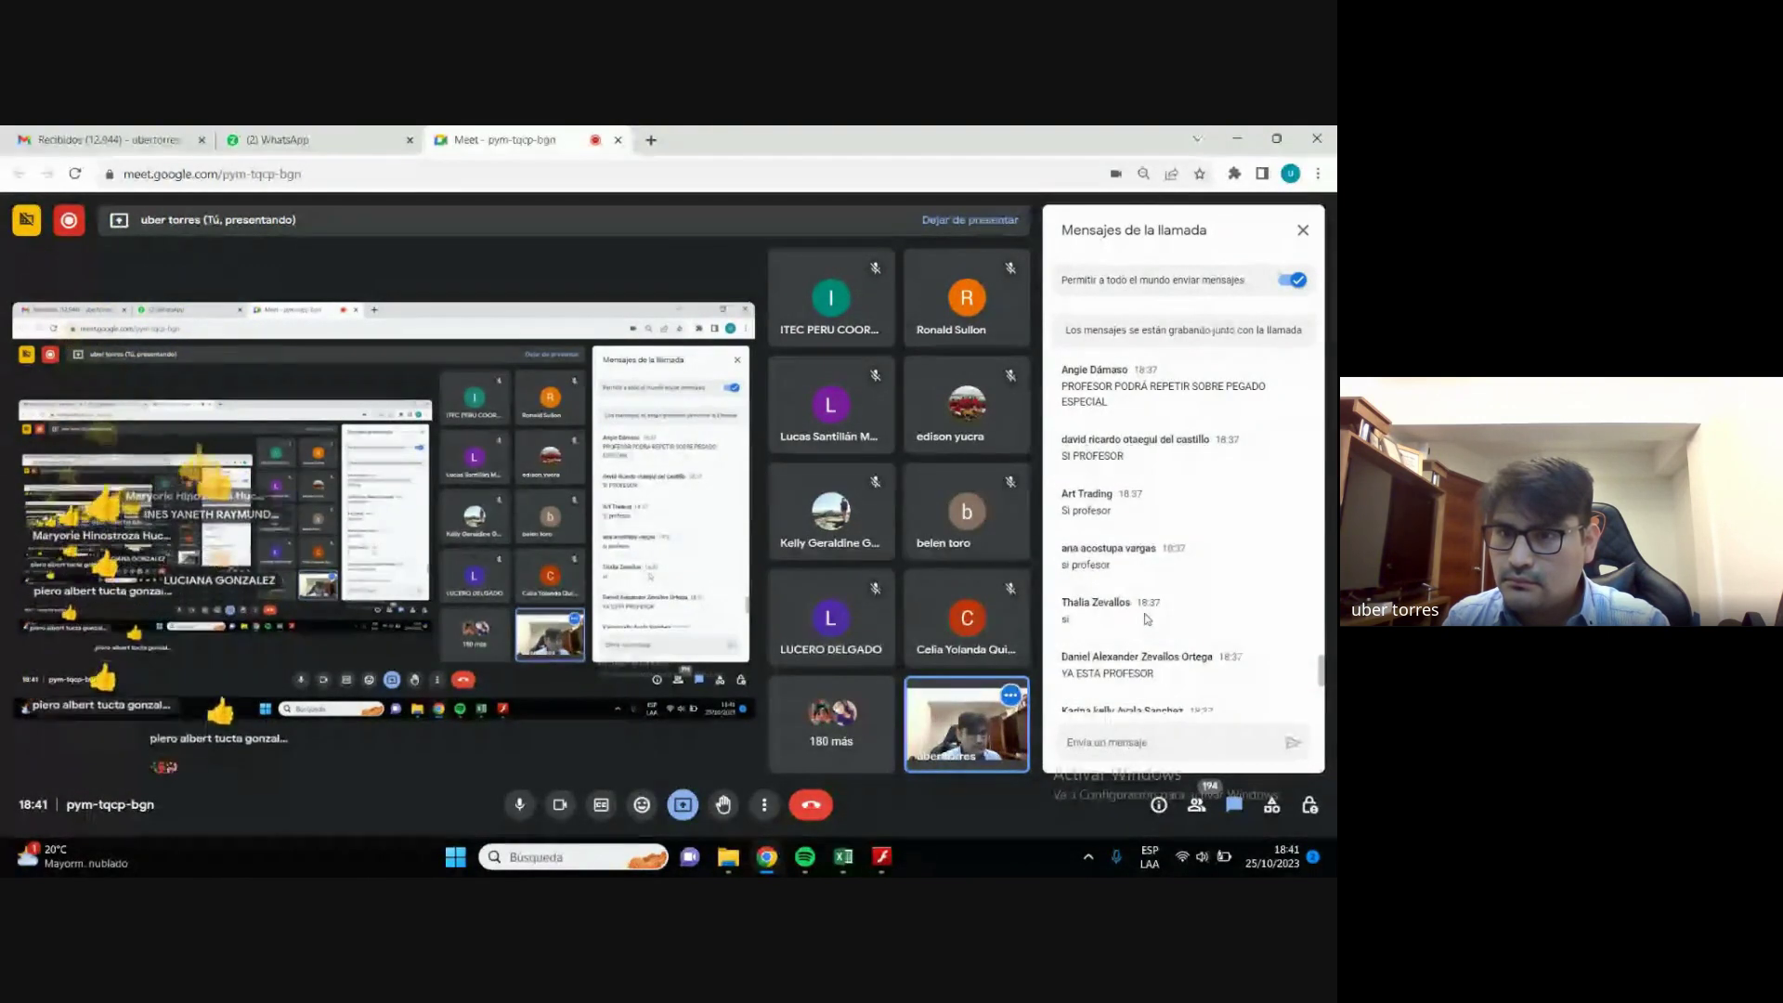
scroll(1148, 619, down, 3)
scroll(1148, 619, down, 2)
scroll(1147, 620, down, 2)
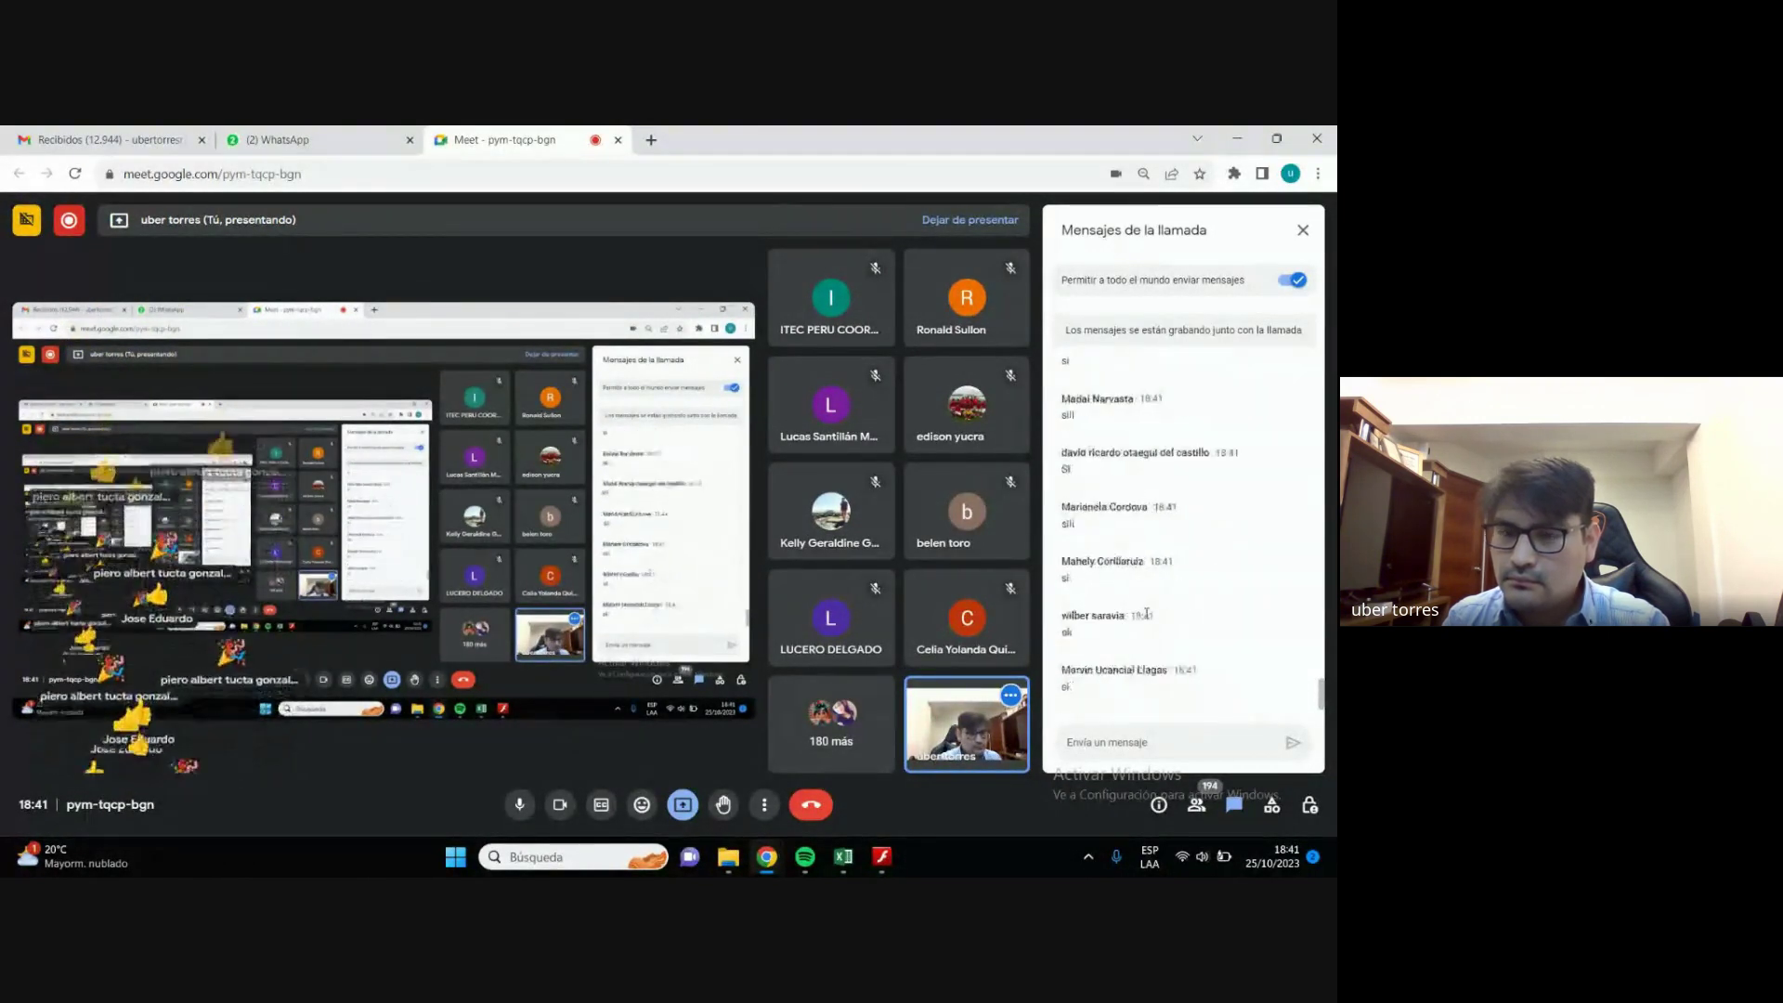
scroll(1148, 620, down, 2)
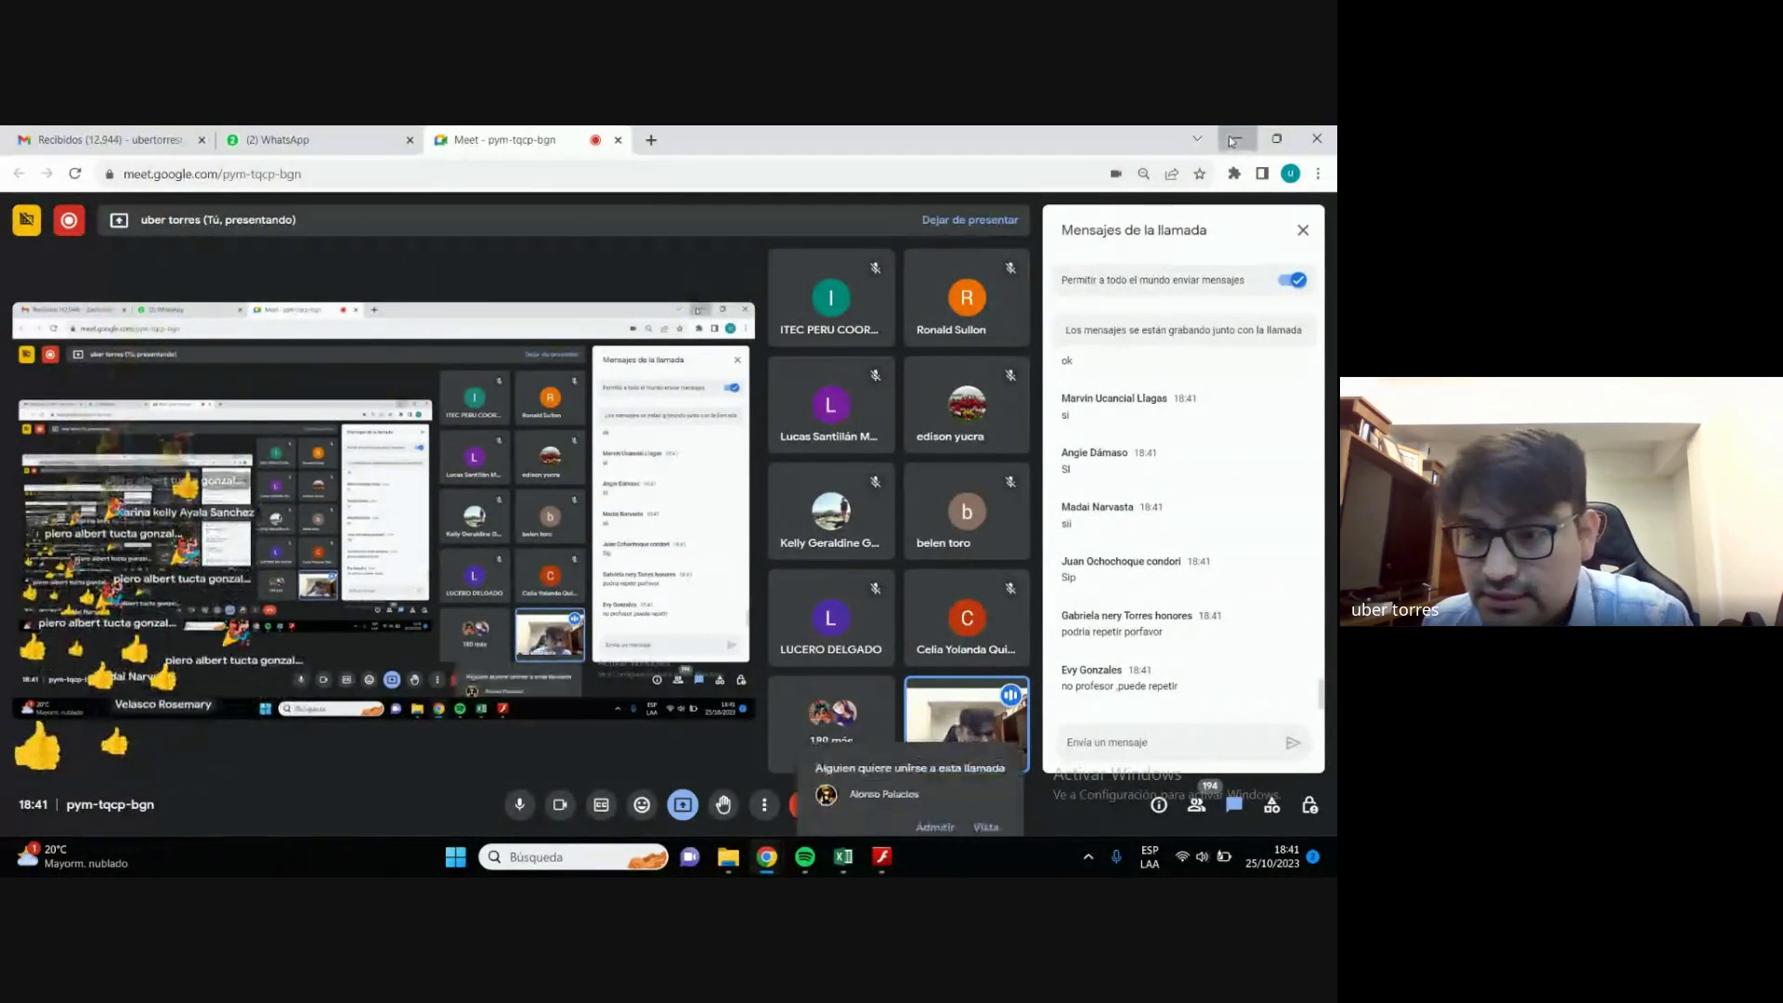
click(1235, 139)
Move through cells H15, H17 and row 10 before settling on cell I10.
click(868, 561)
scroll(734, 557, down, 1)
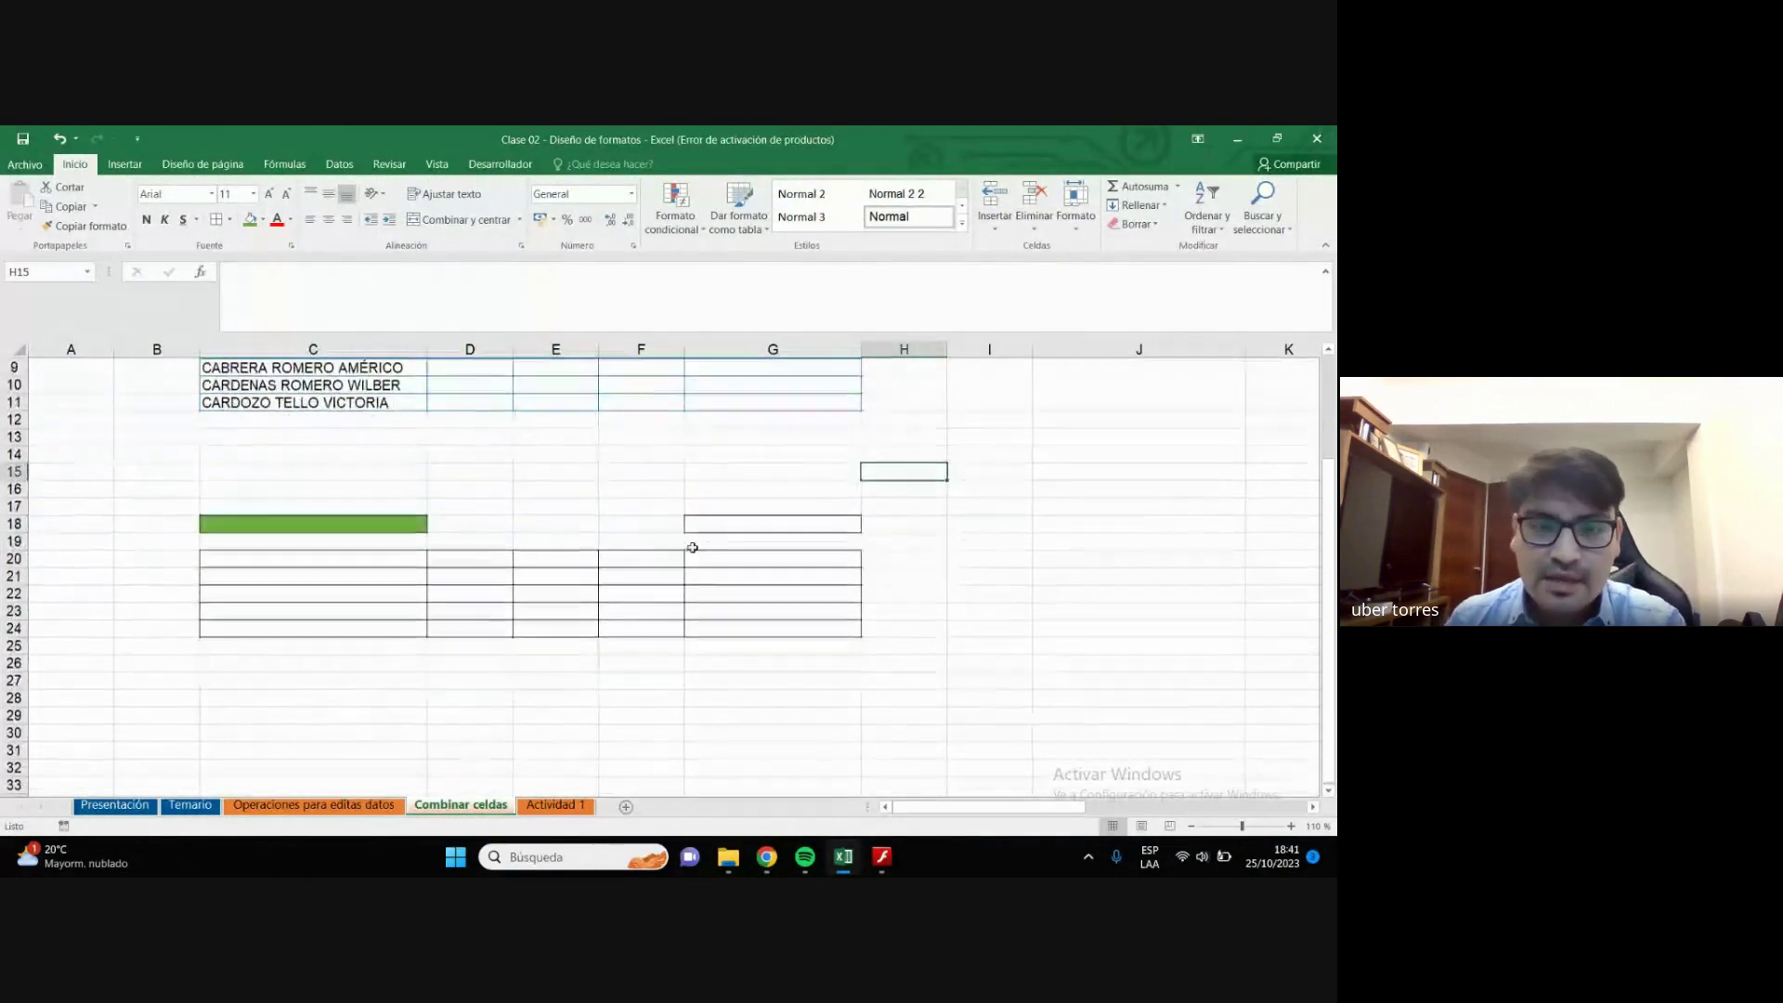
scroll(557, 562, up, 1)
click(937, 596)
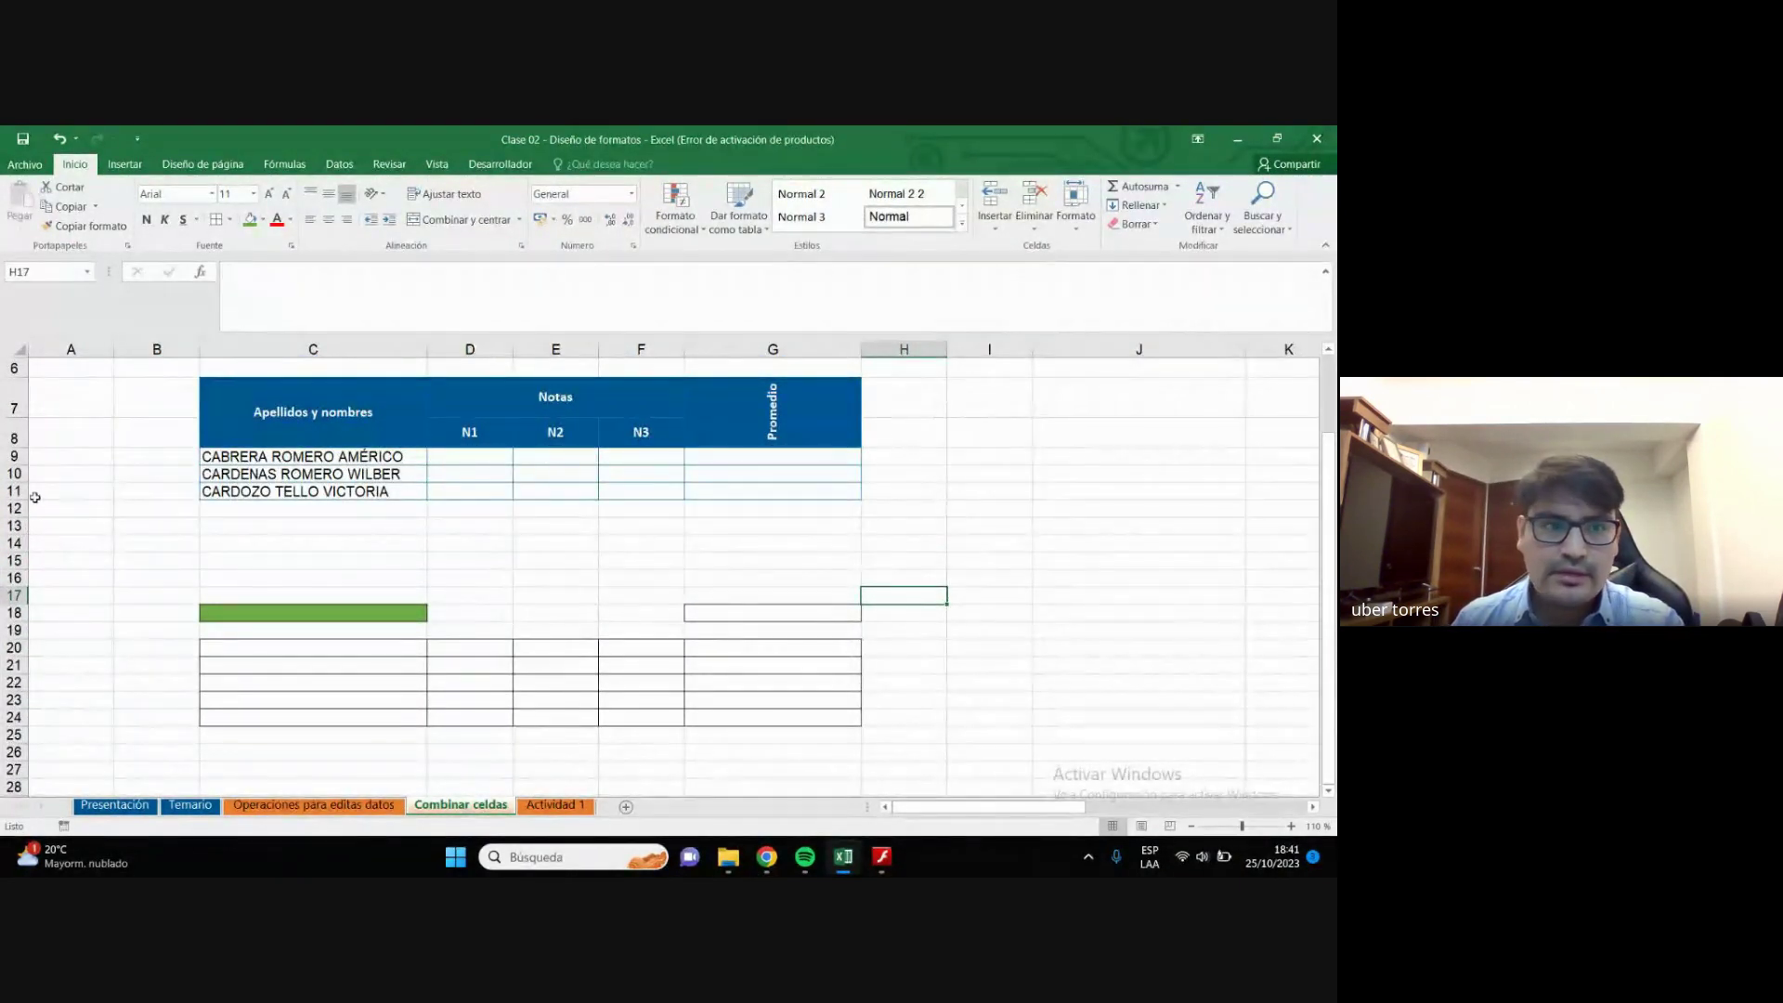
click(17, 473)
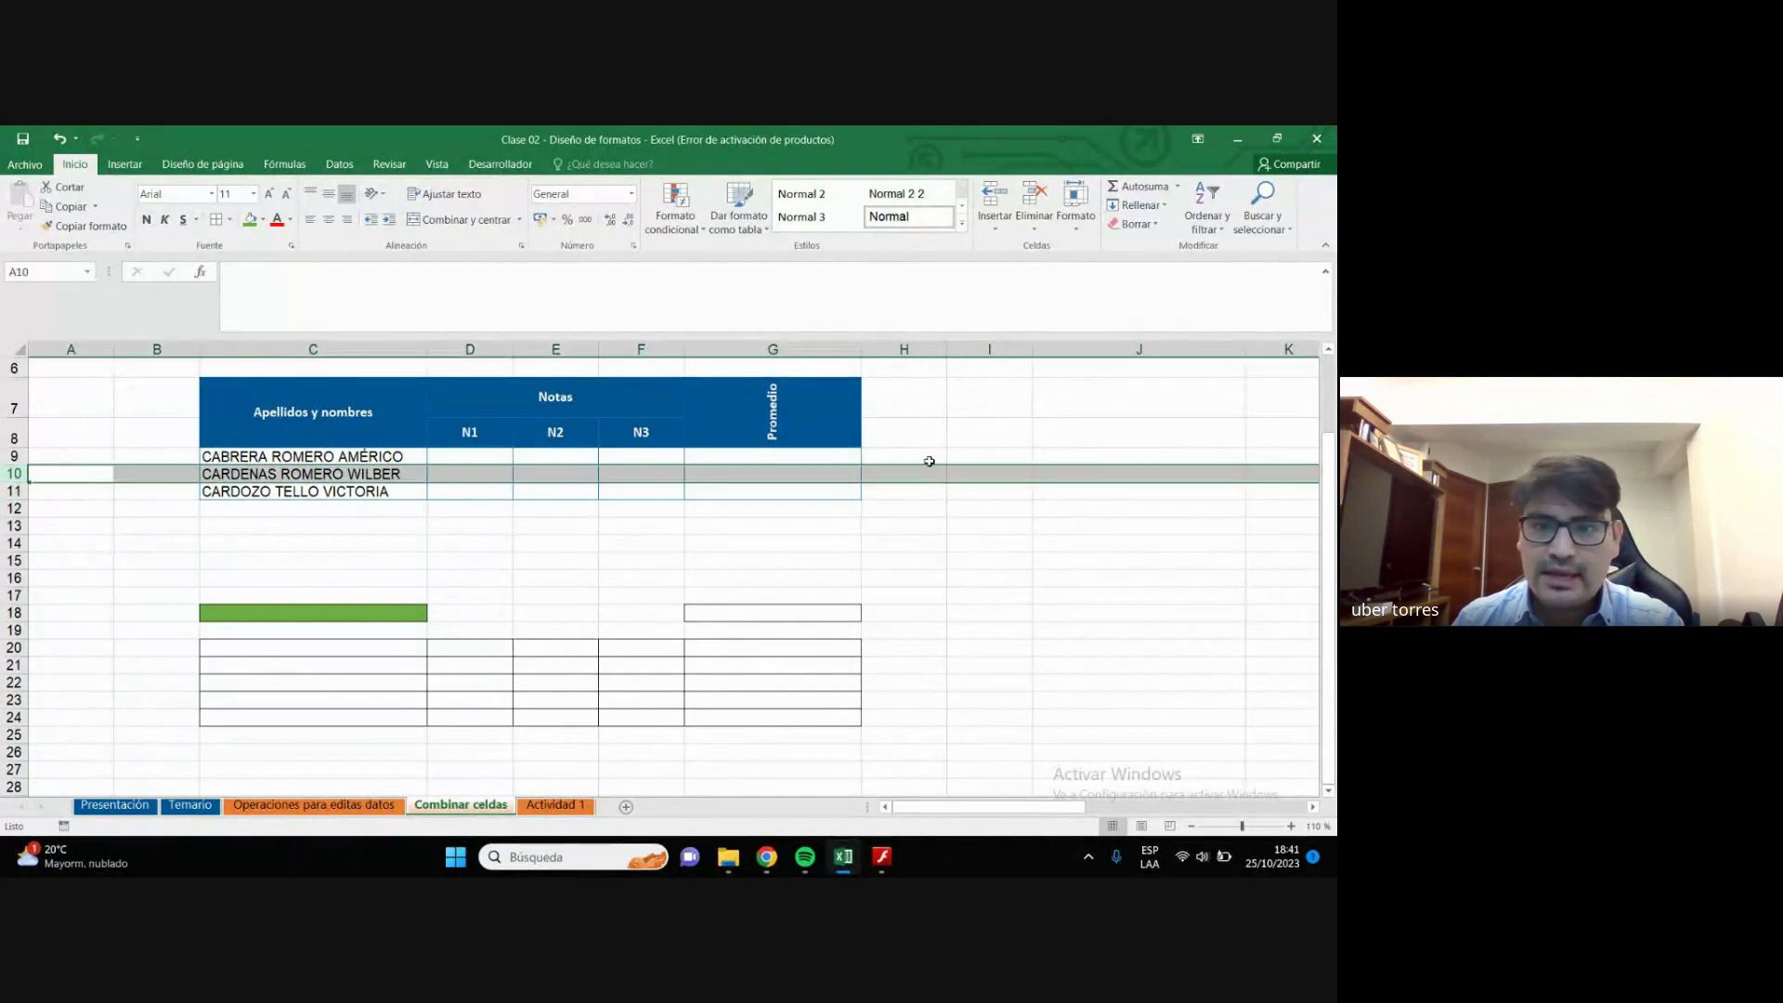
click(999, 471)
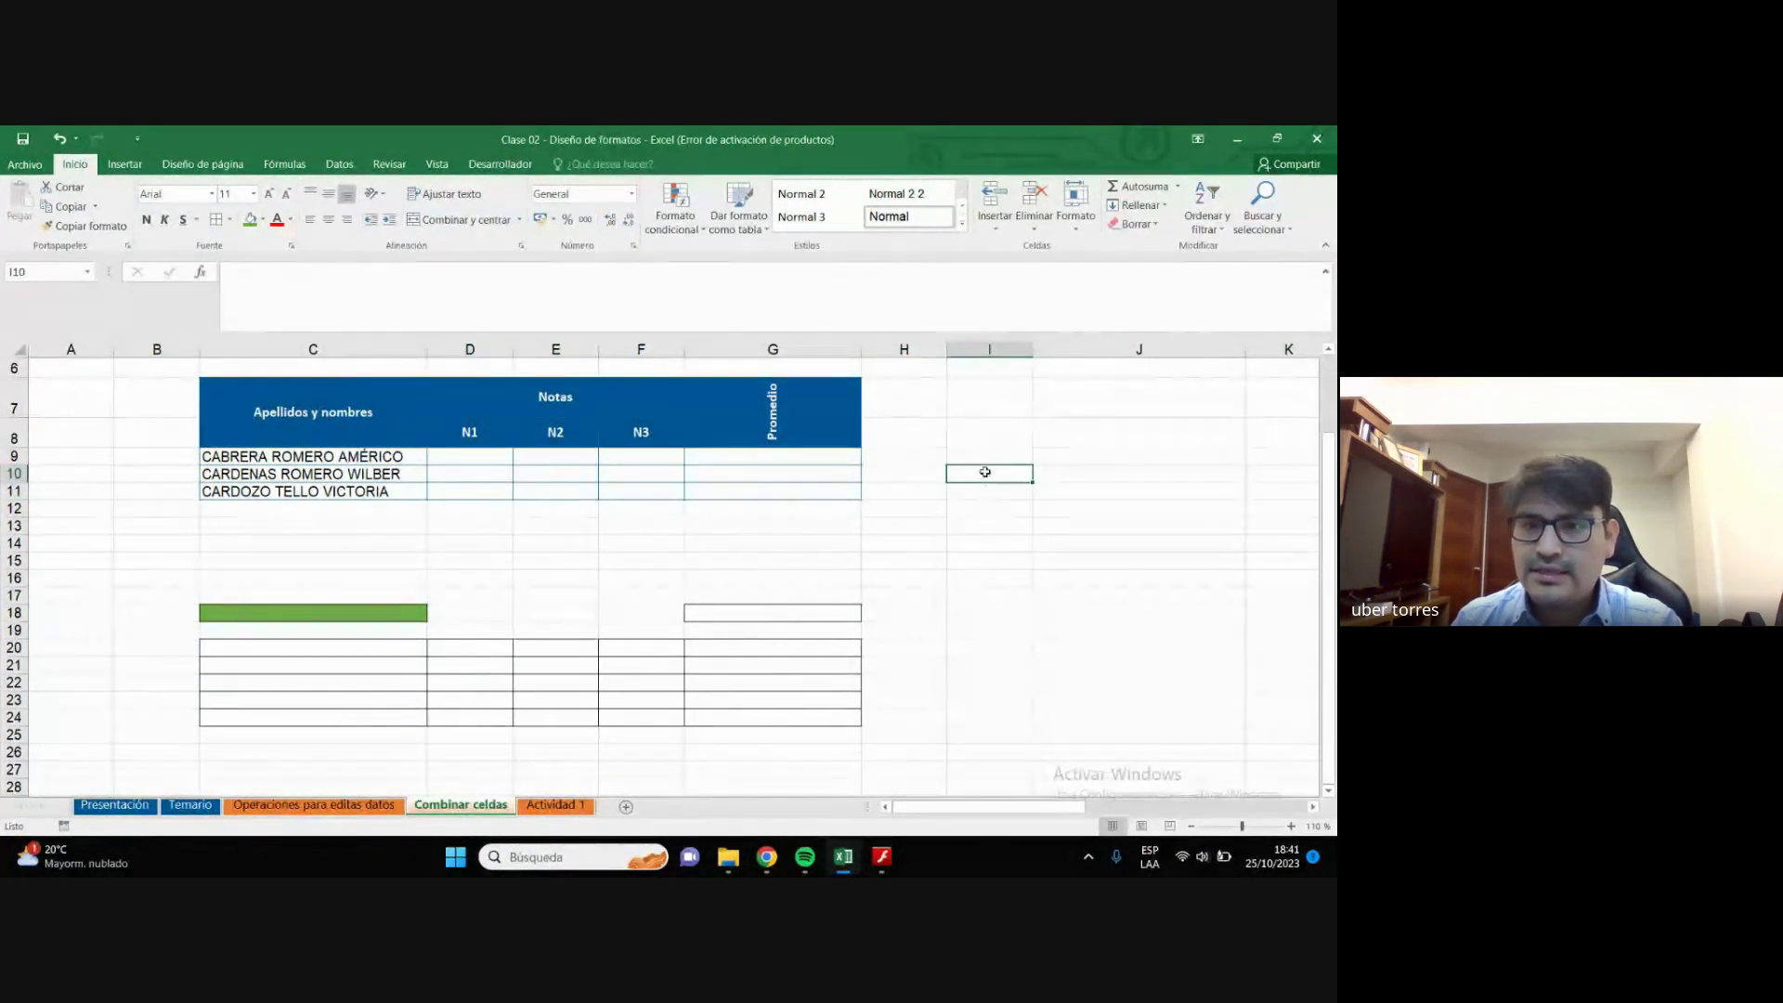
click(989, 520)
click(981, 474)
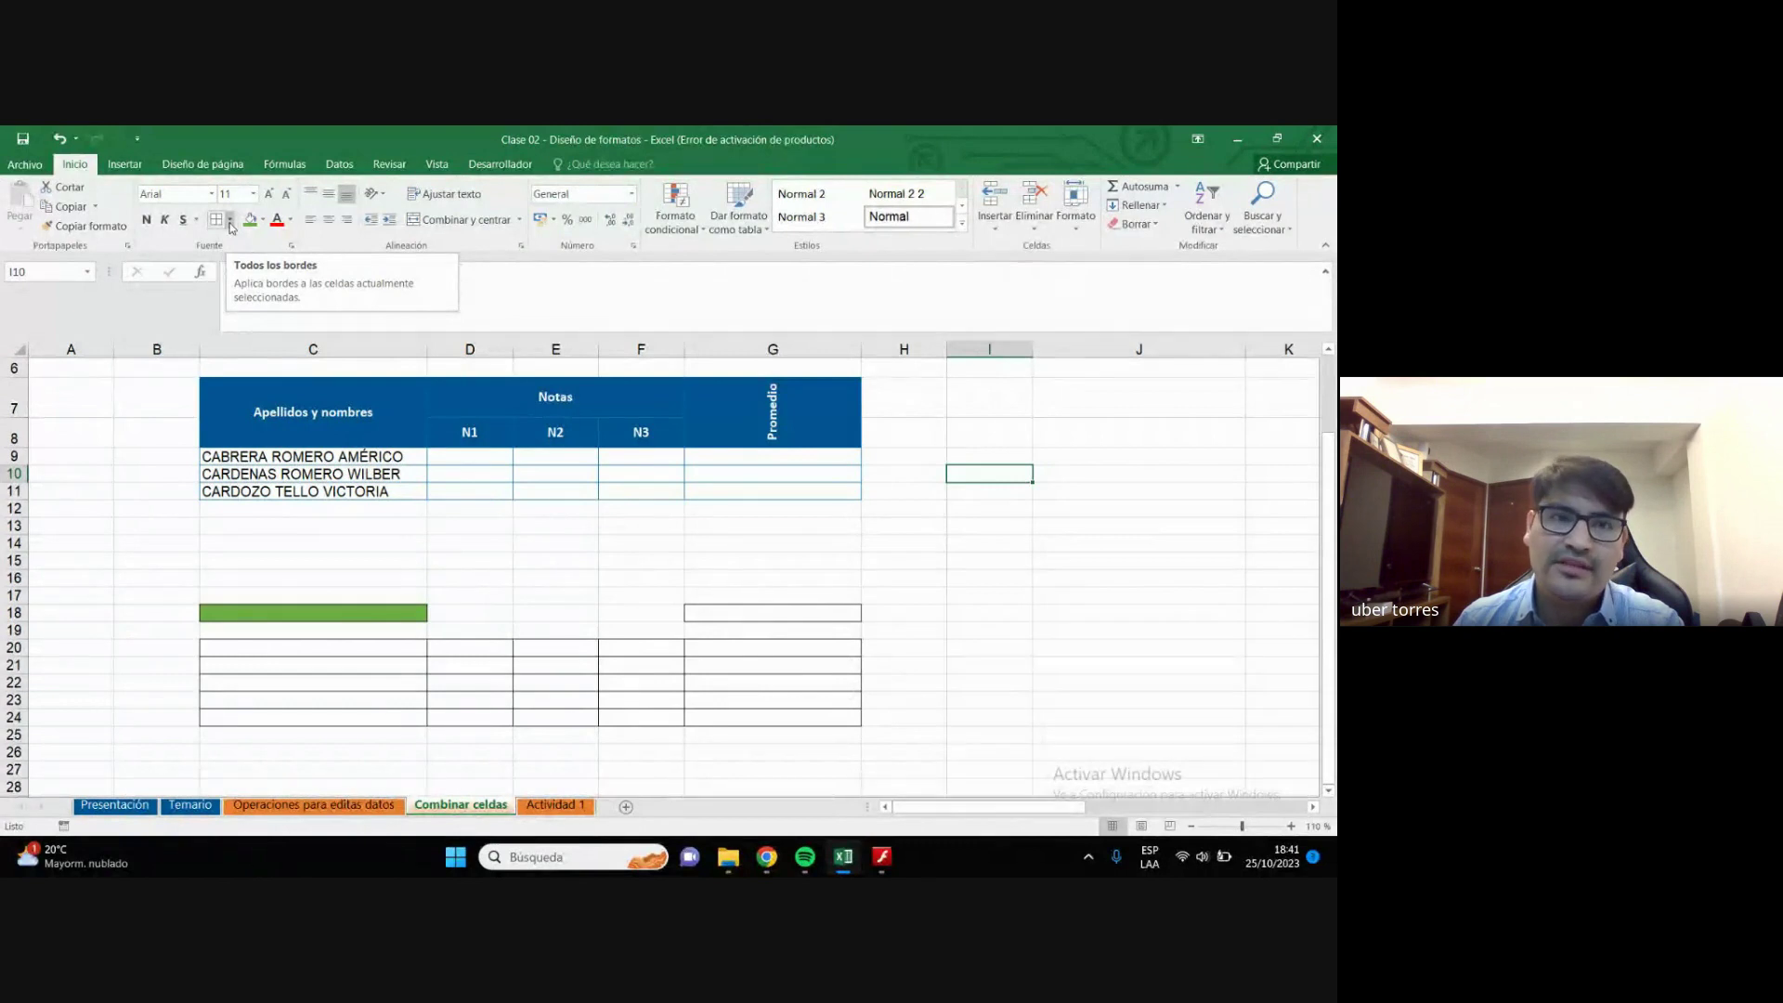
Apply Todos los bordes to I10, then check the result around I10:J12.
click(231, 221)
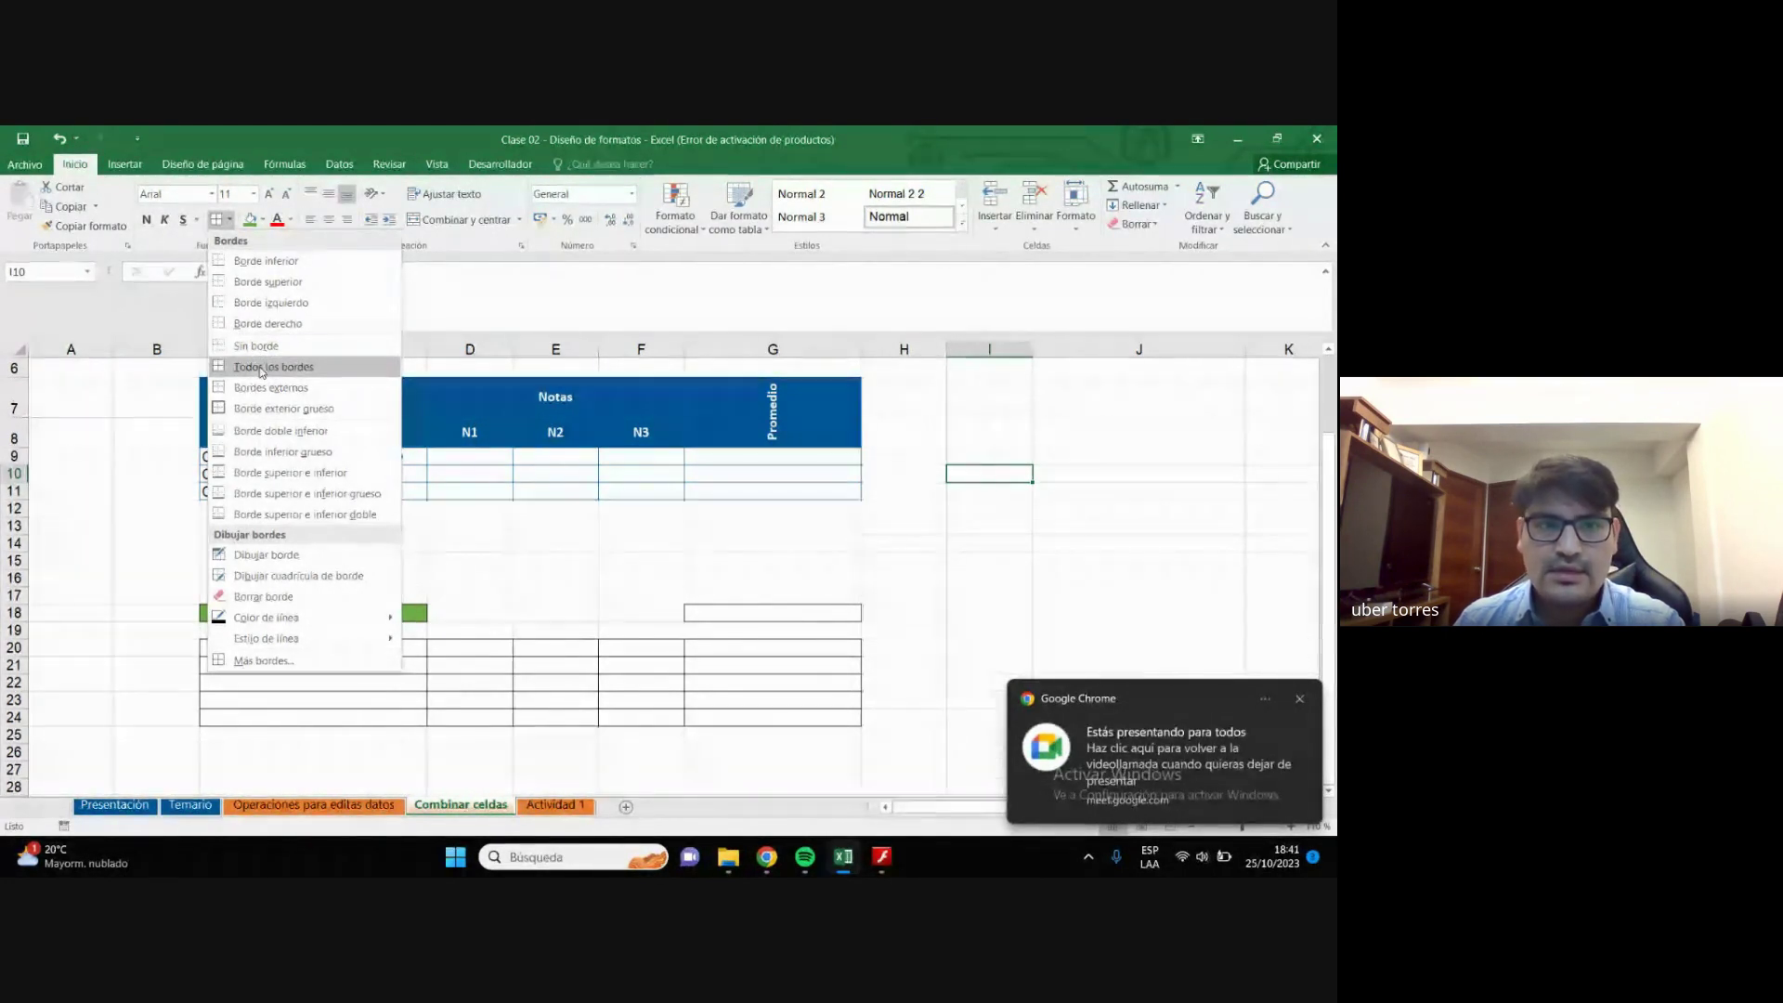
click(262, 368)
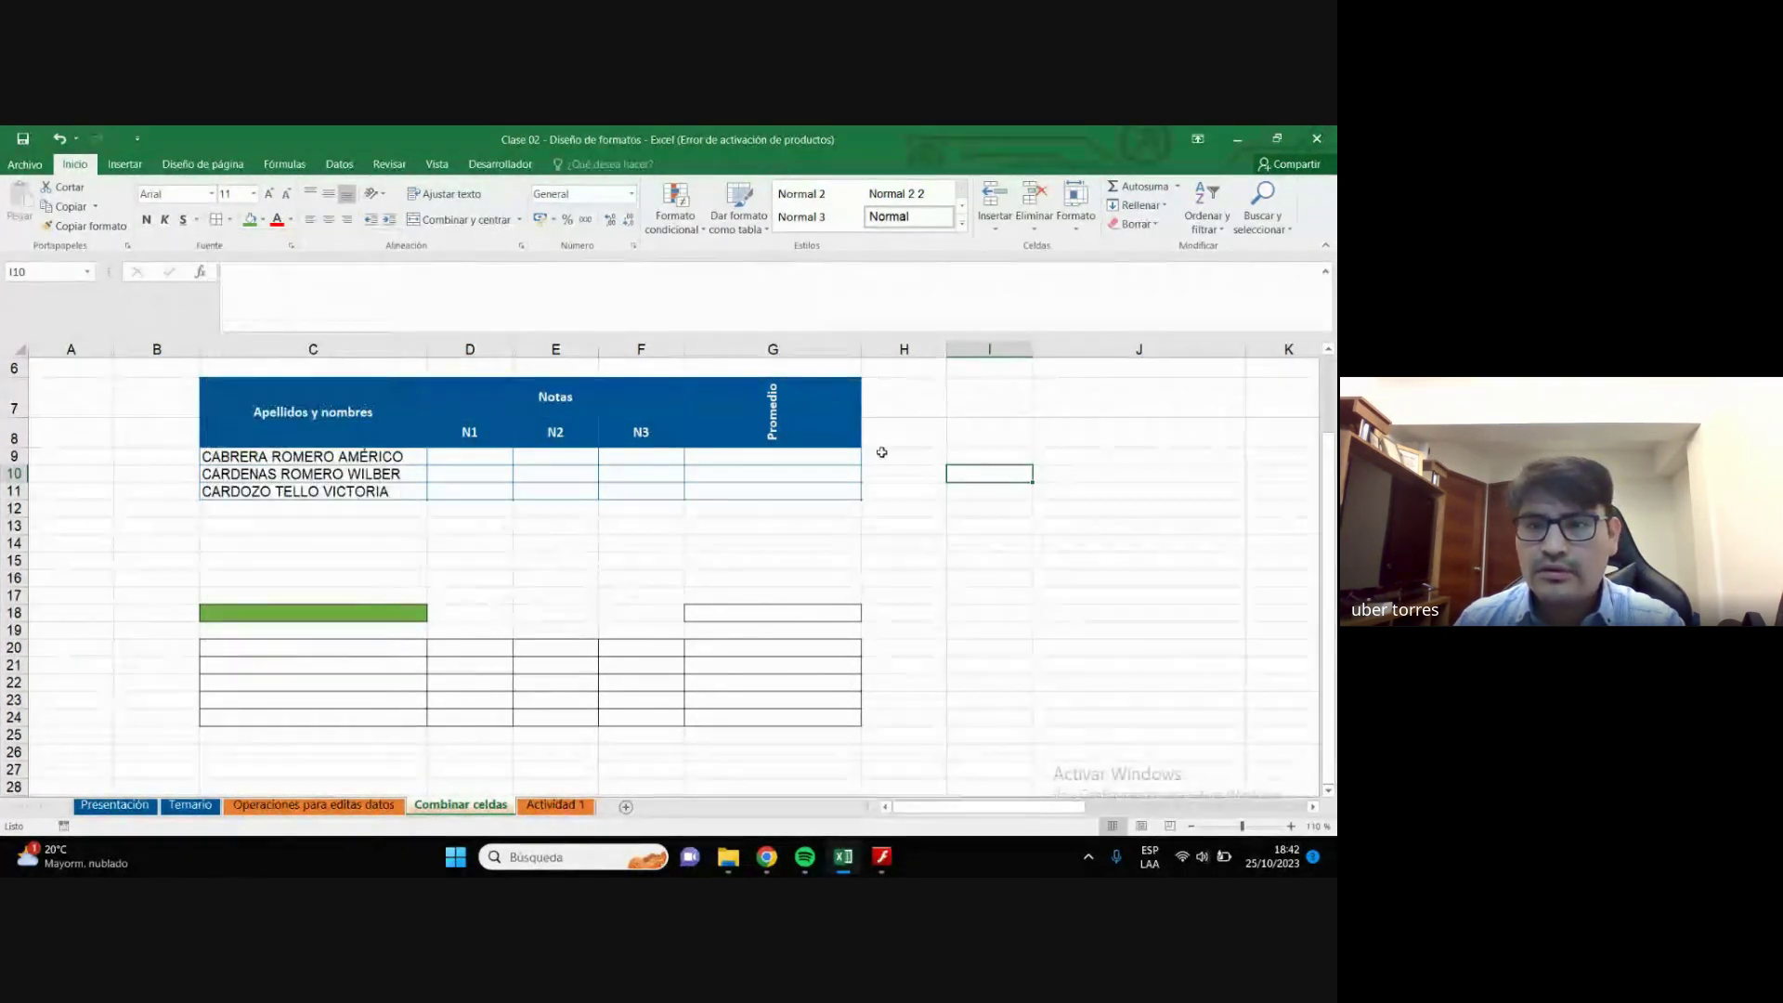
click(987, 526)
click(1102, 502)
click(992, 513)
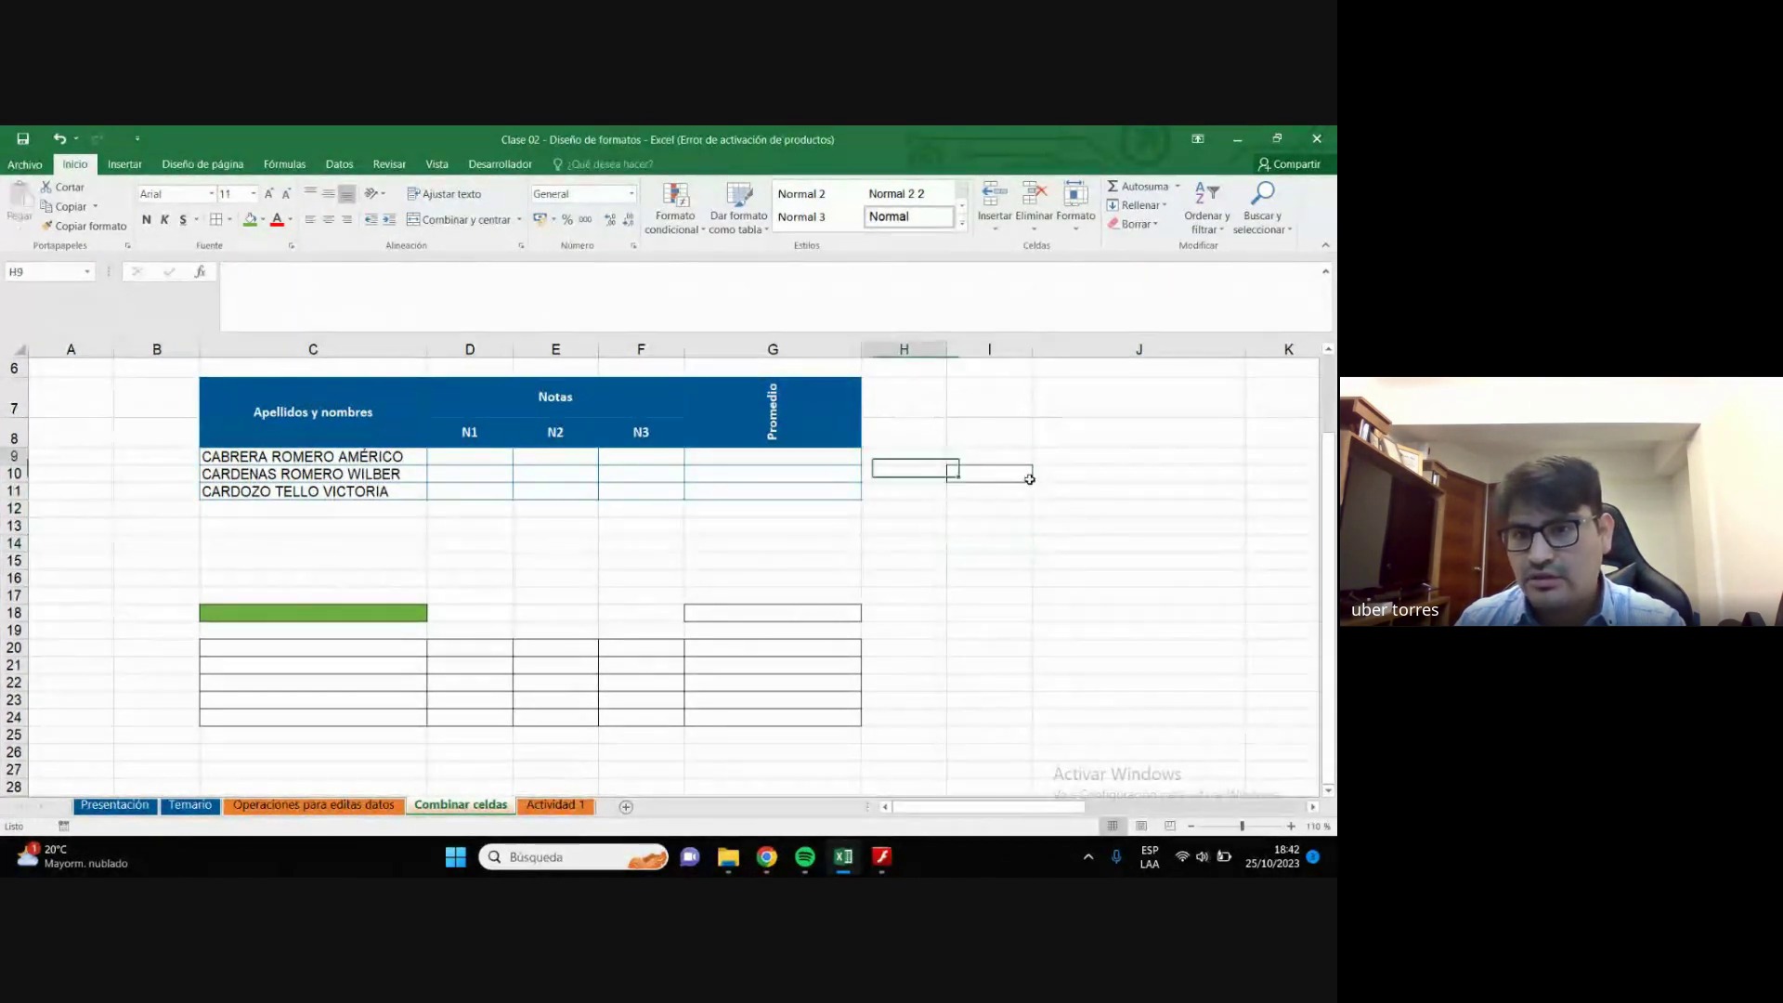
drag(904, 456, 1139, 508)
click(987, 510)
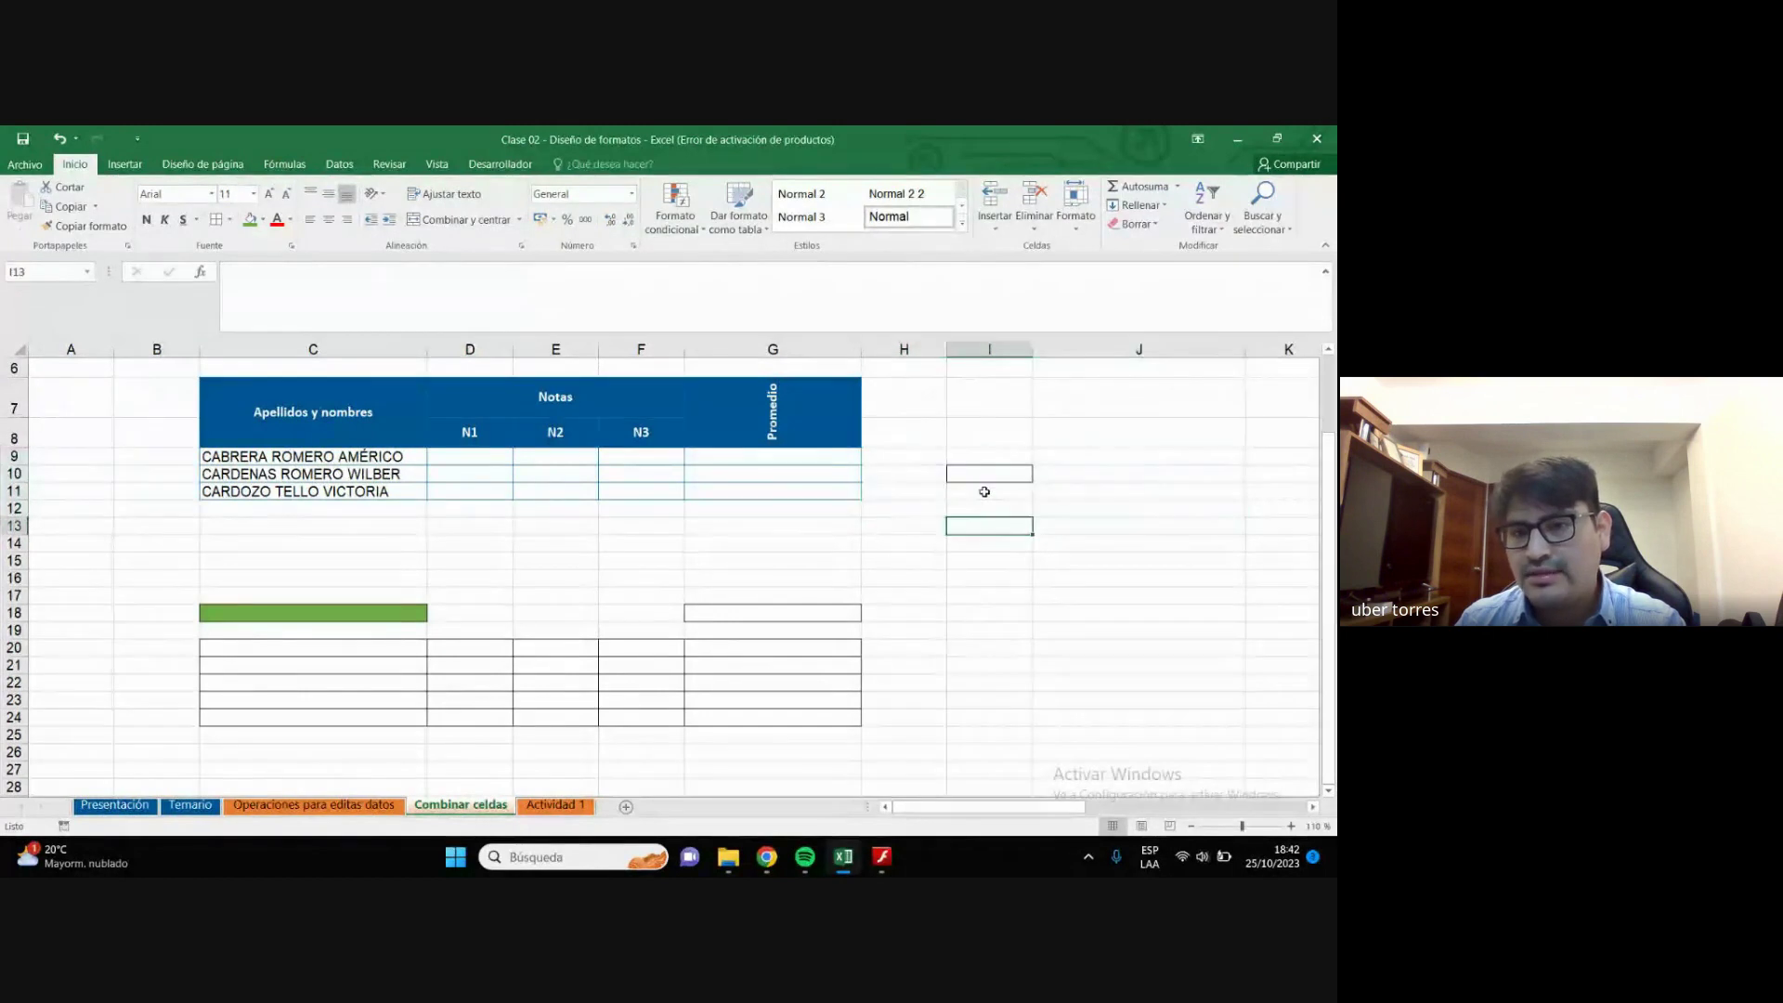
click(990, 470)
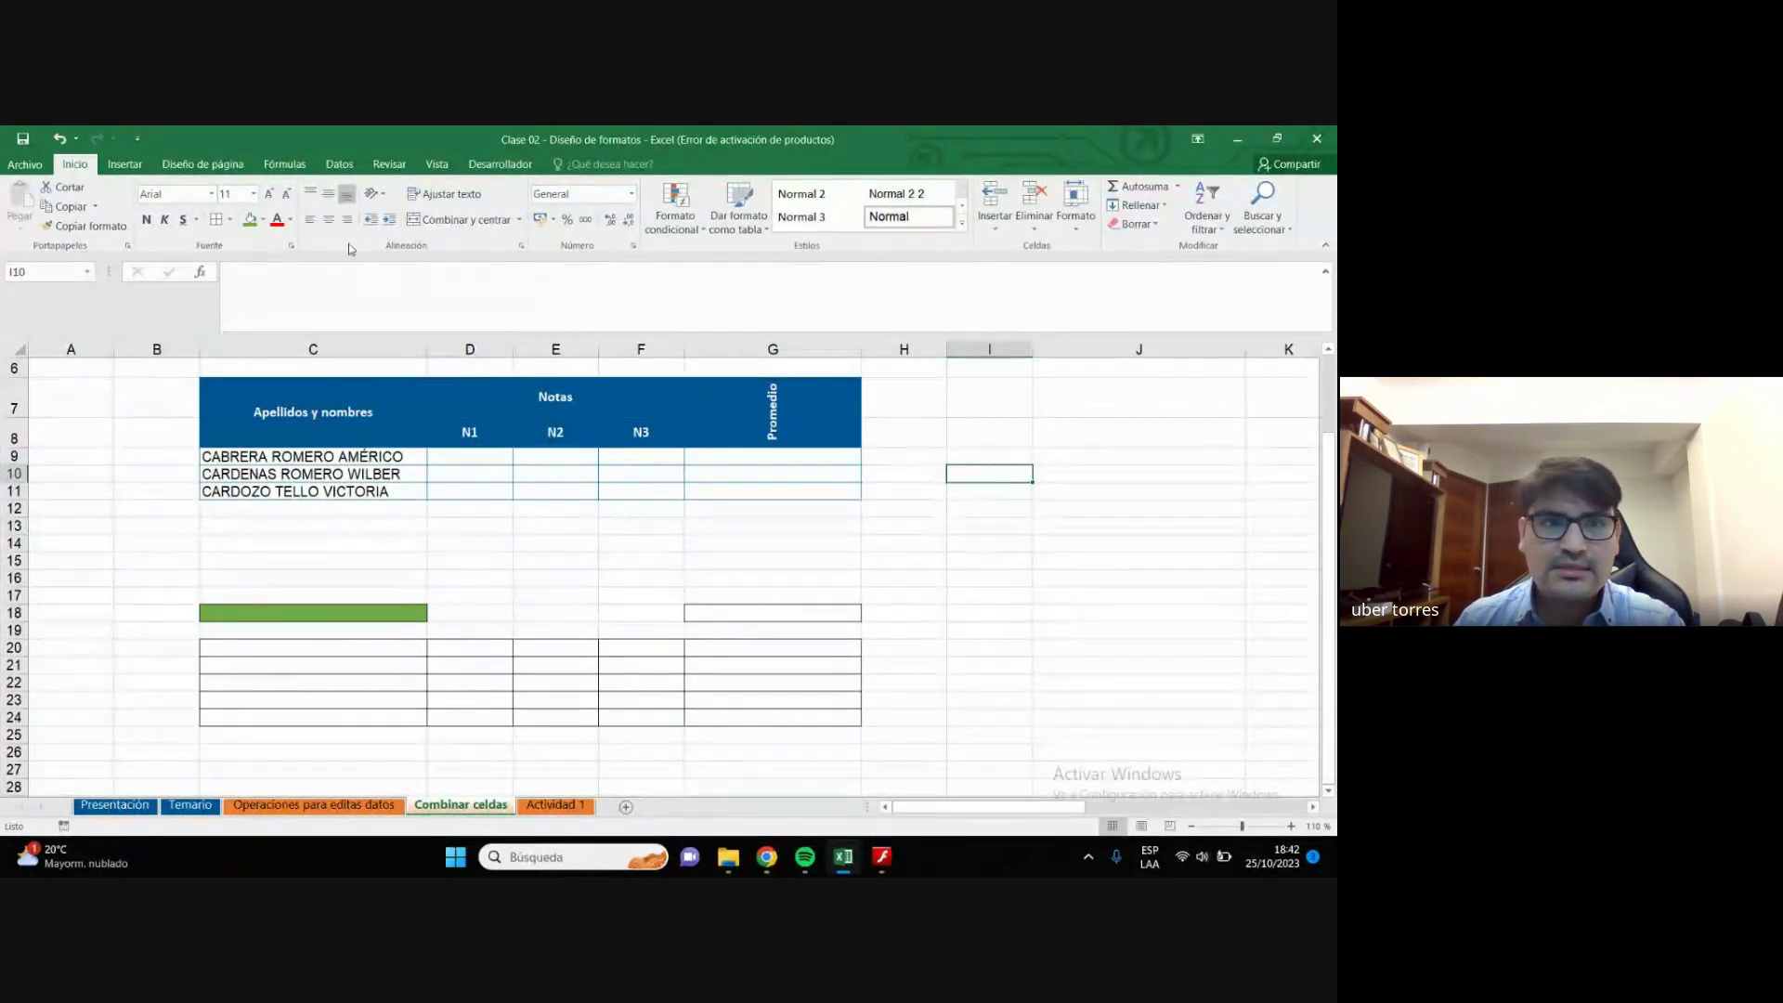
drag(966, 506, 1208, 524)
click(970, 477)
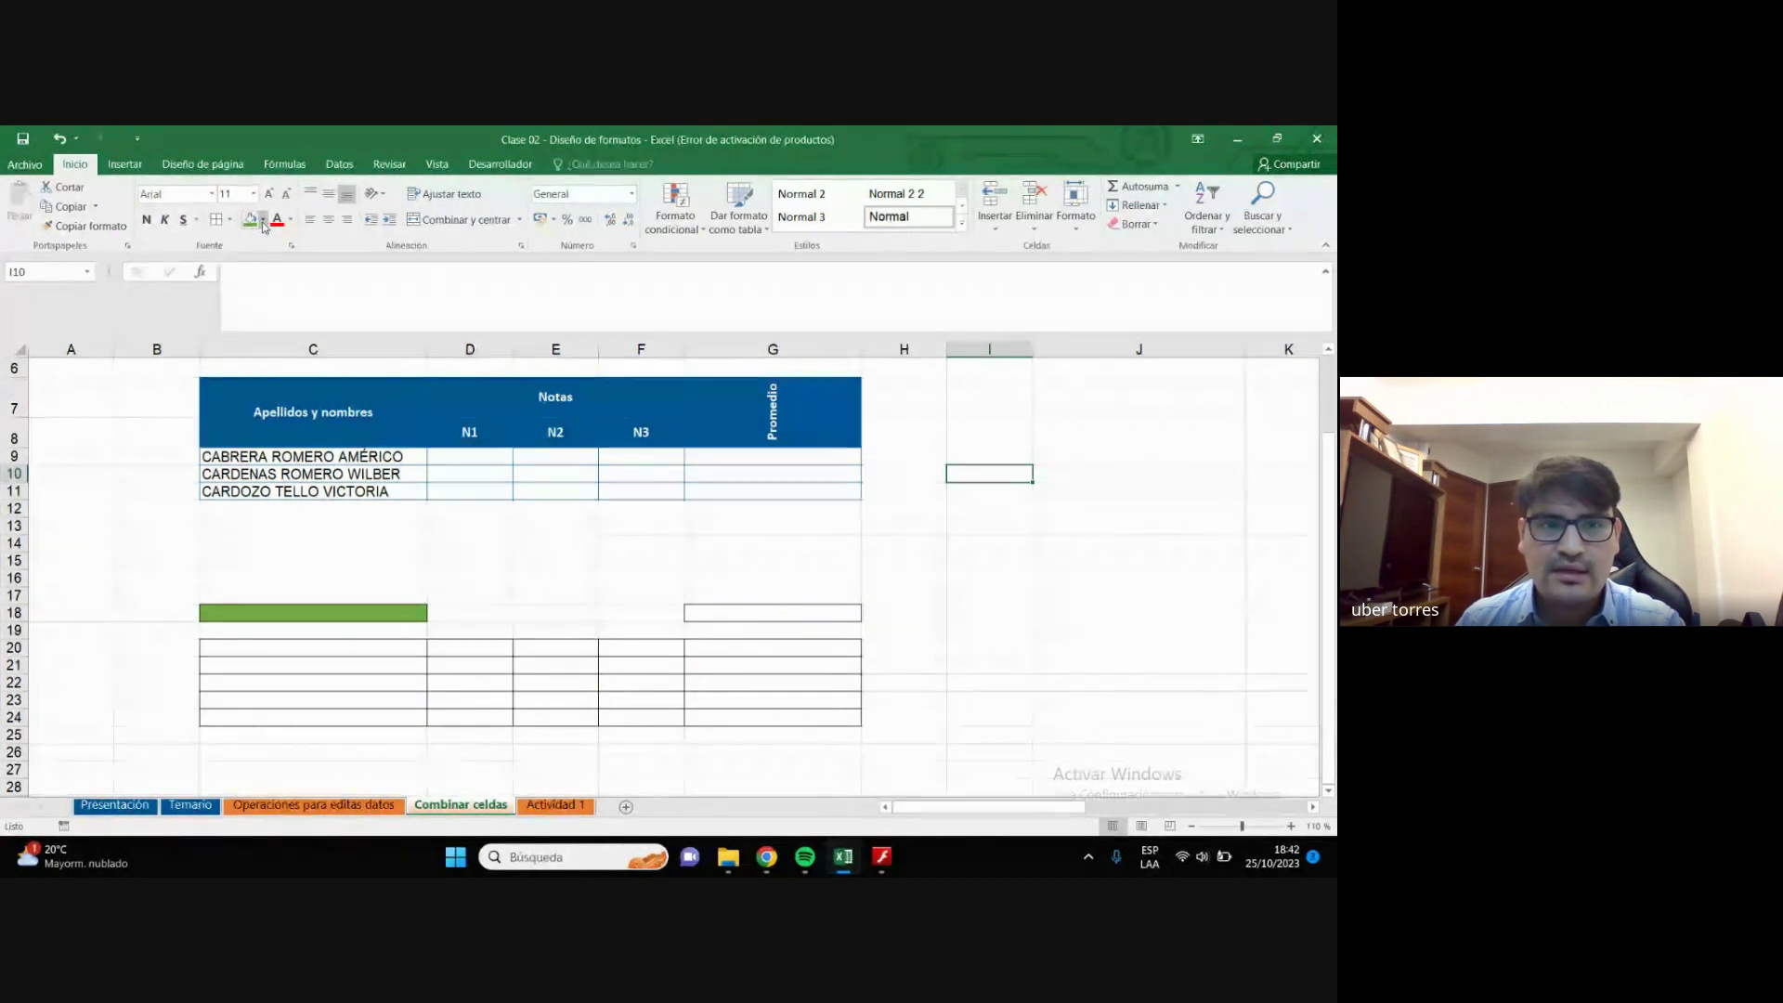
Fill I10 with the light pink recent fill colour.
click(263, 221)
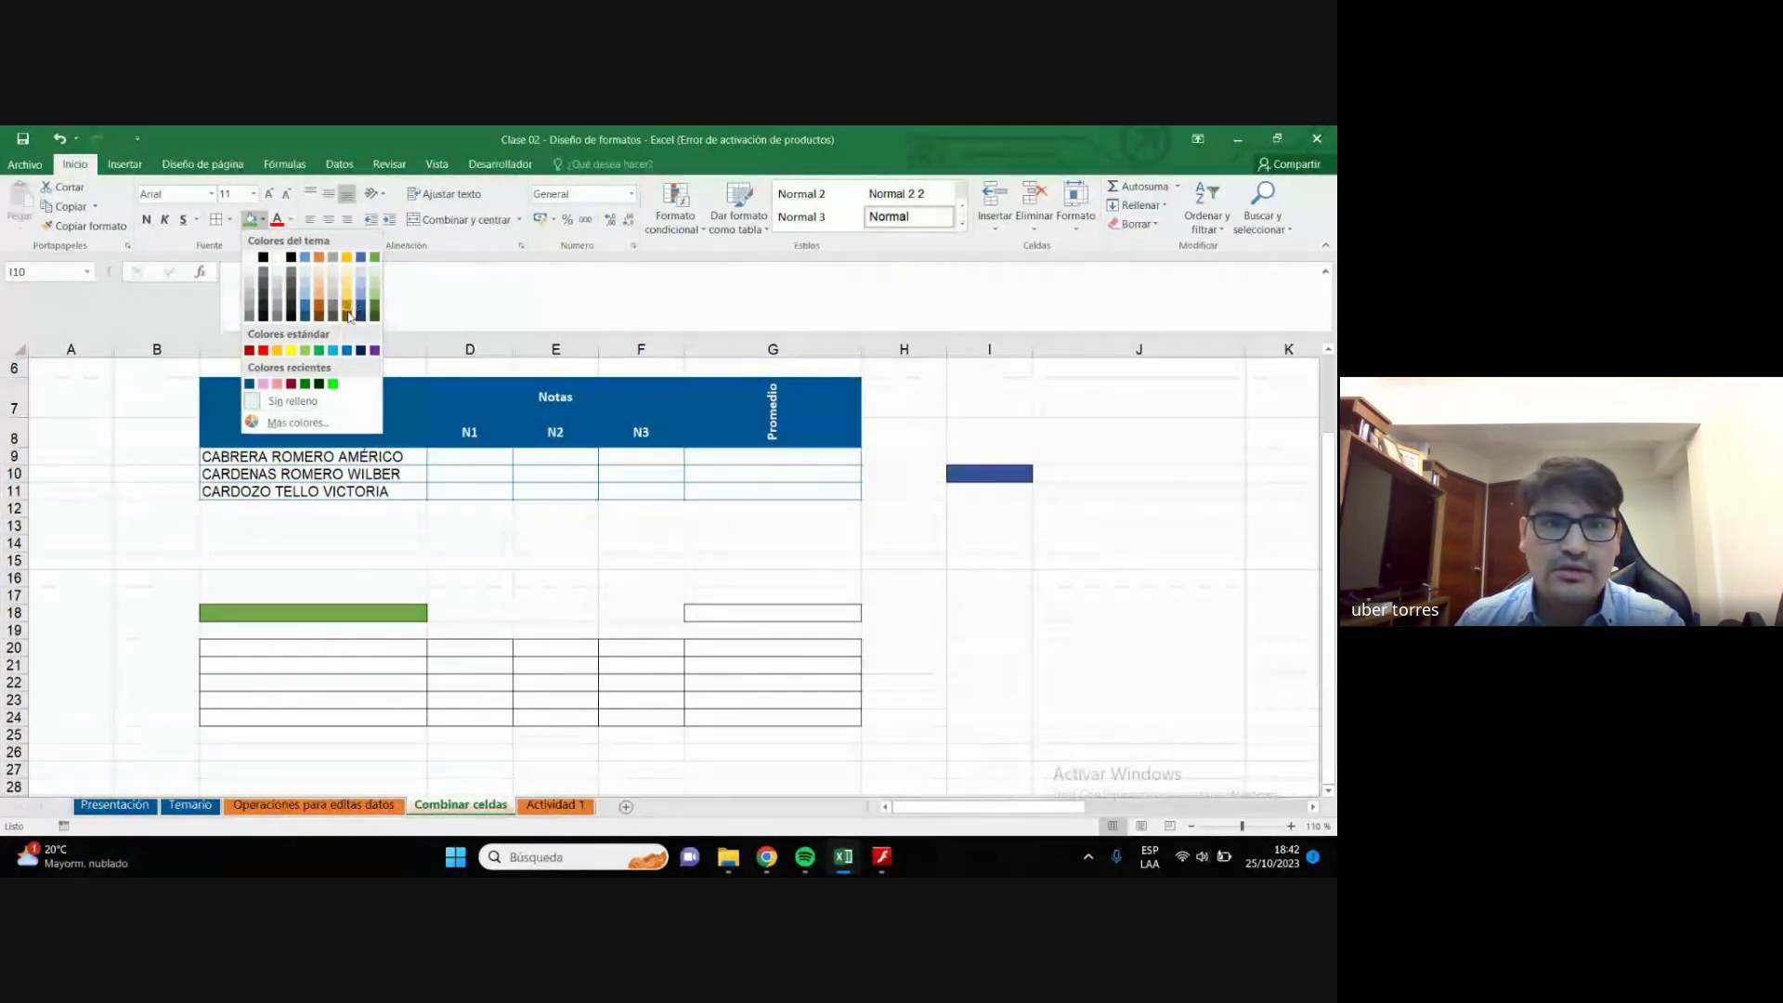
click(277, 387)
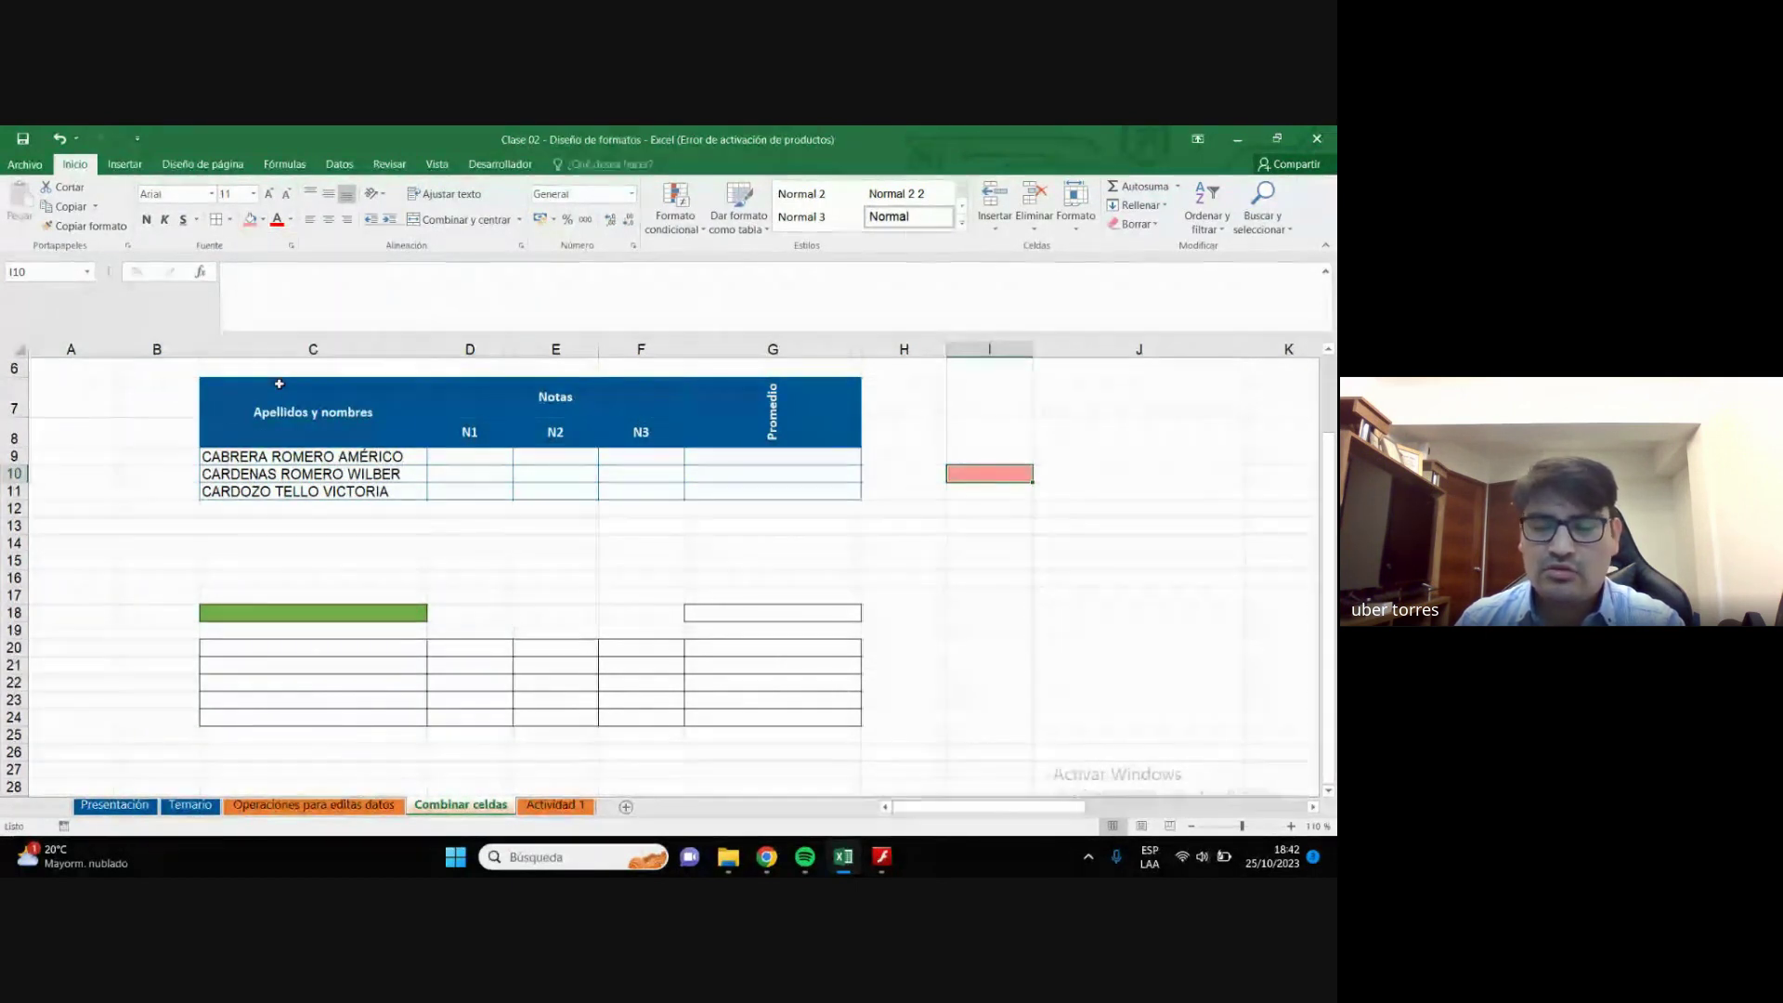
click(964, 520)
click(1009, 477)
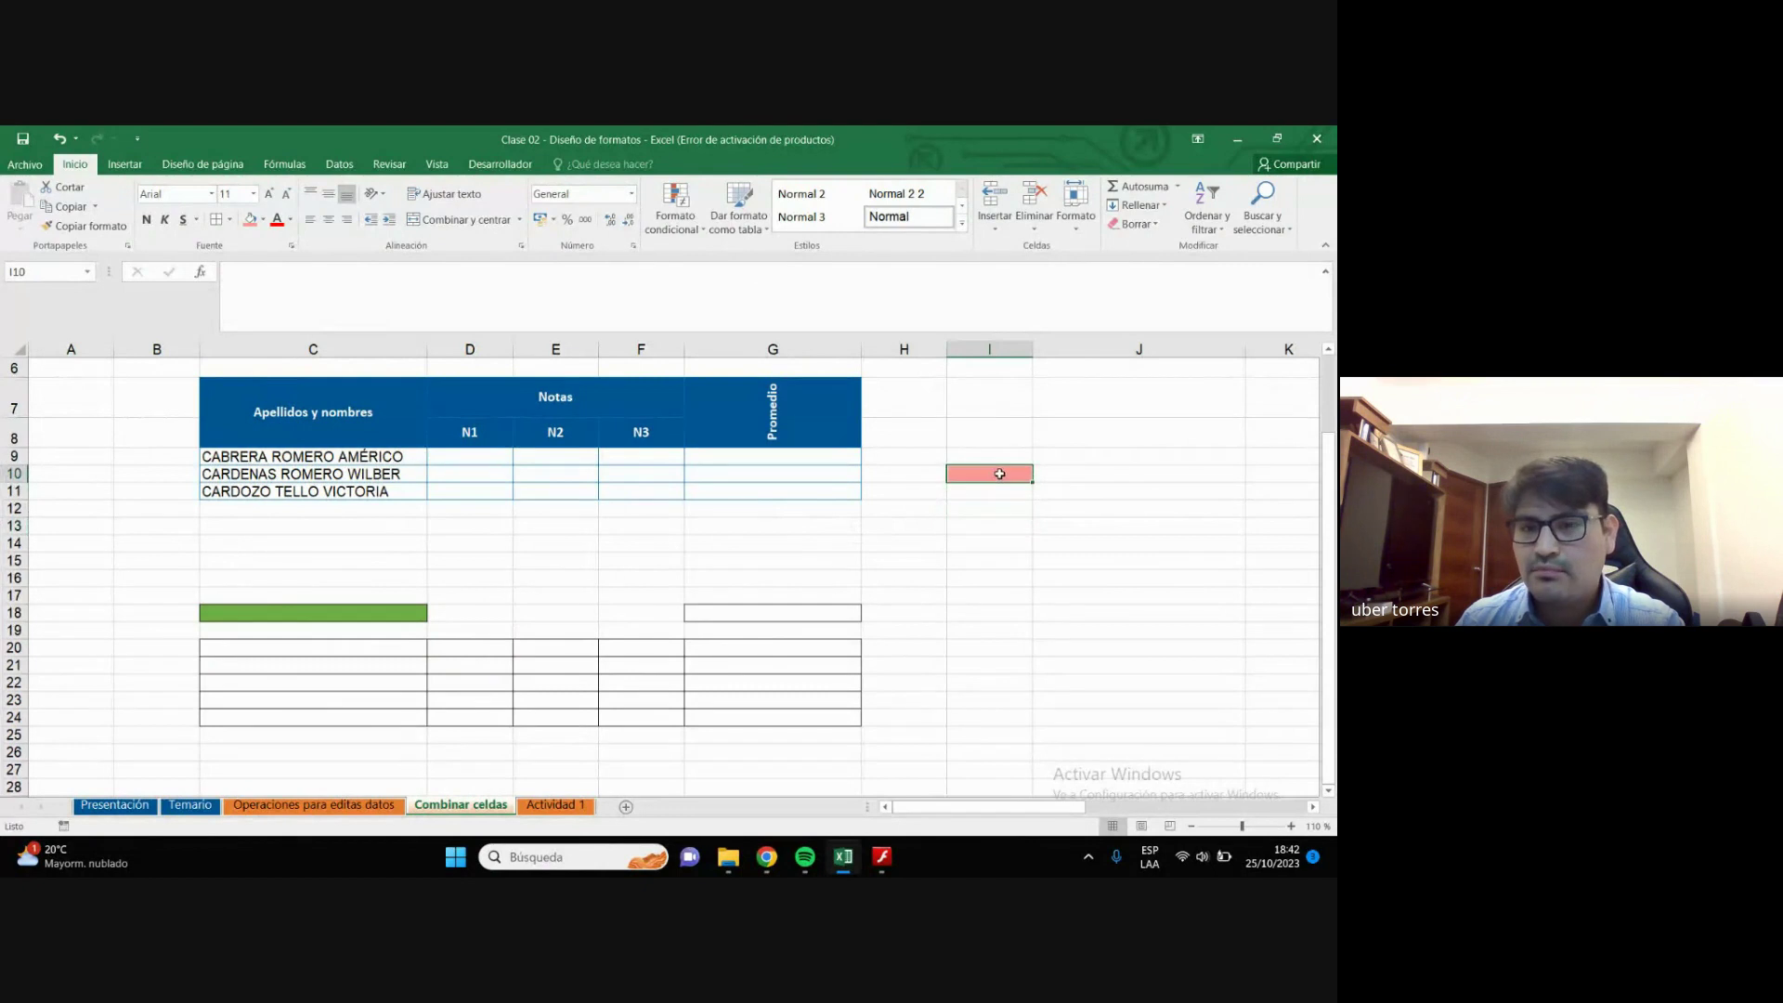
Zoom the sheet to 120% and select the block C20:E24.
click(1291, 826)
scroll(848, 593, down, 1)
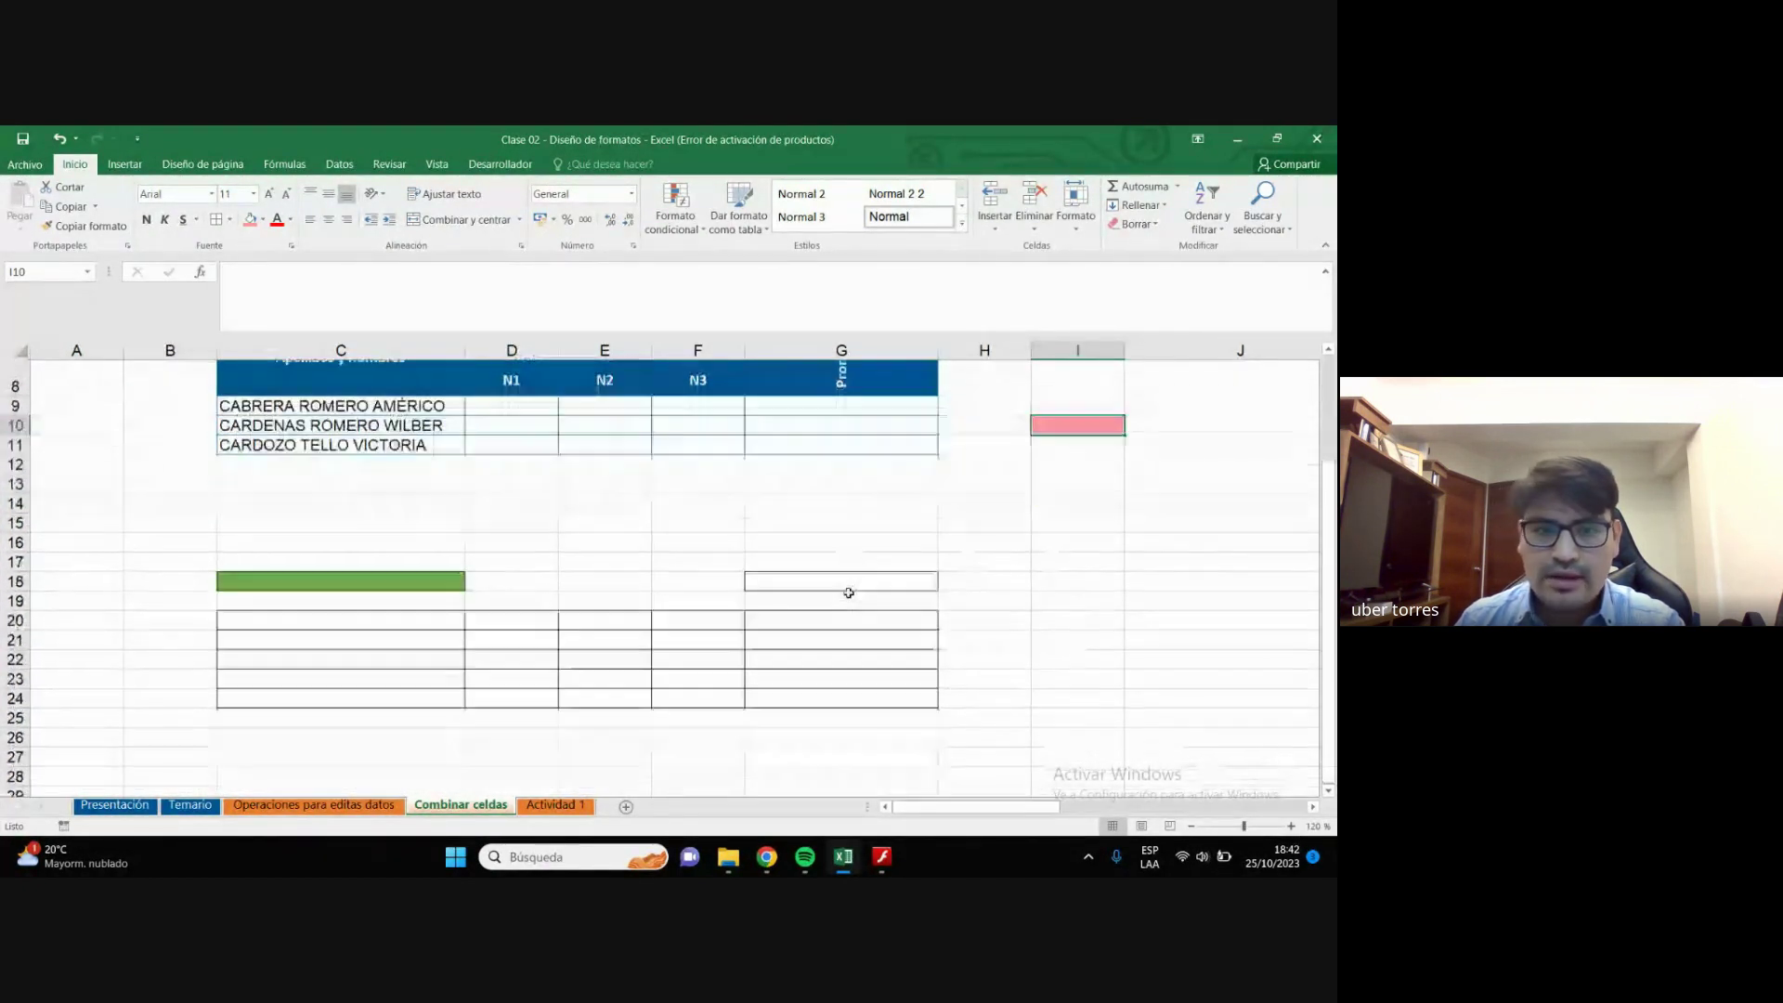
drag(325, 618, 611, 692)
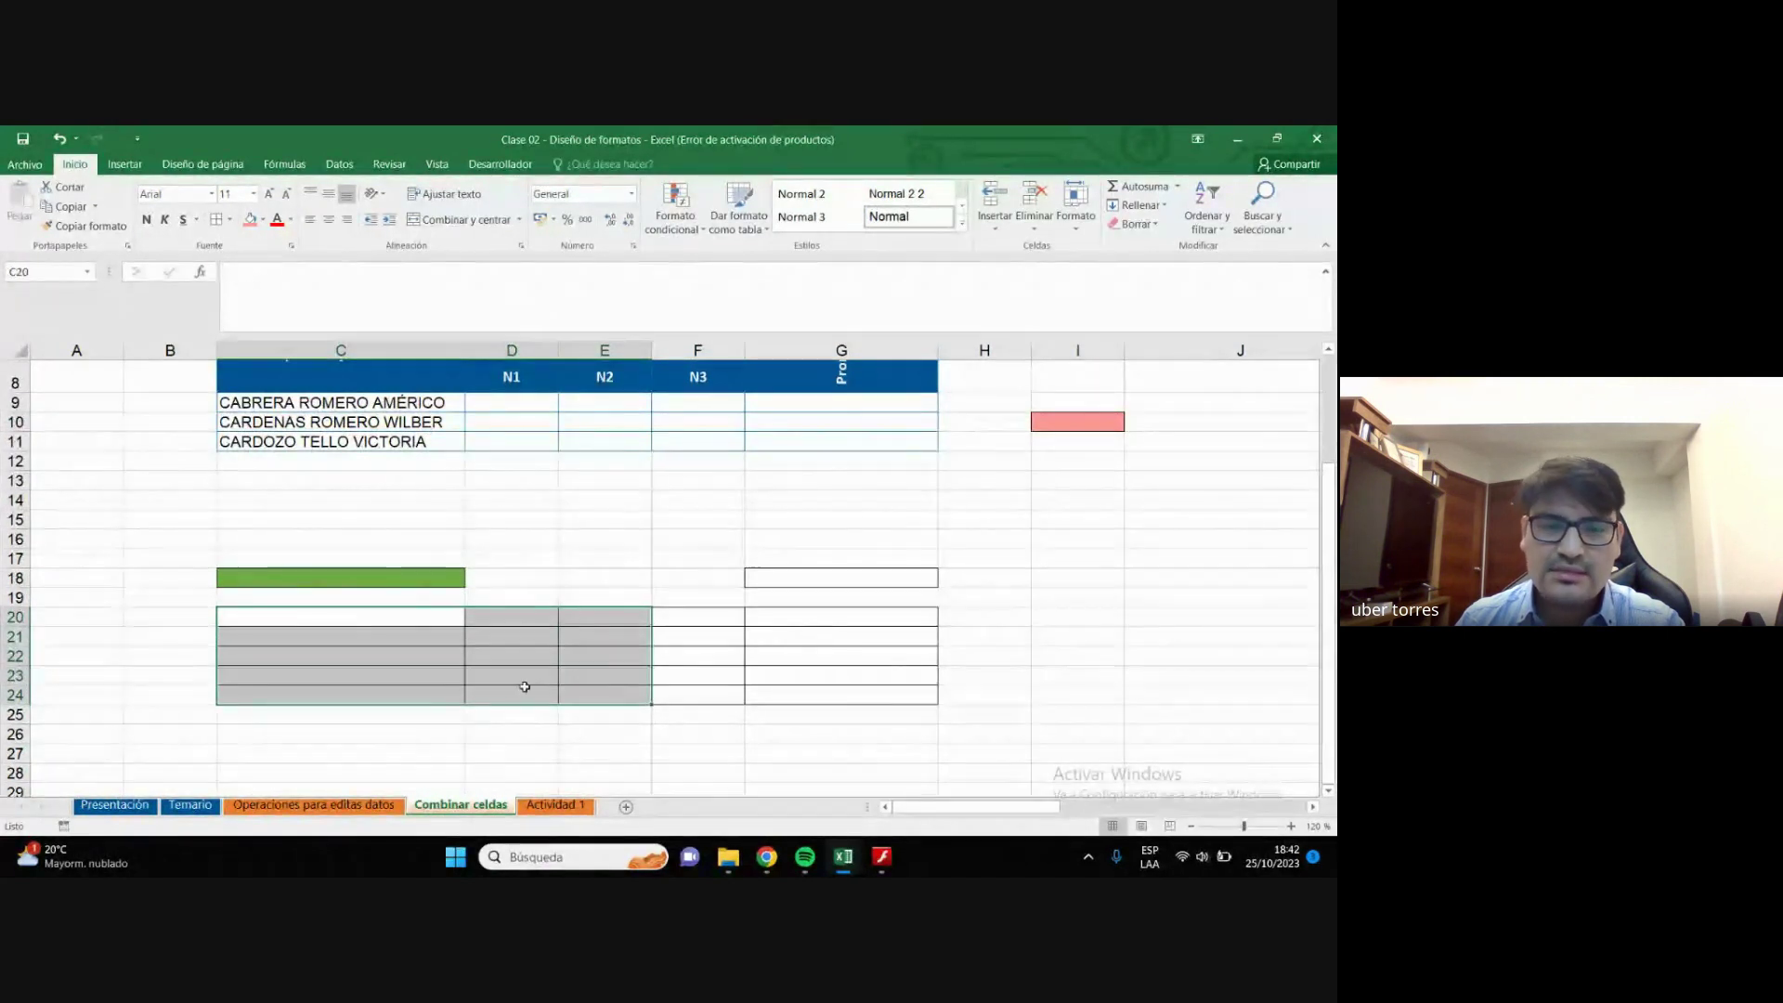
Fill C20:E24 with light blue, then deselect to view the fill.
click(261, 221)
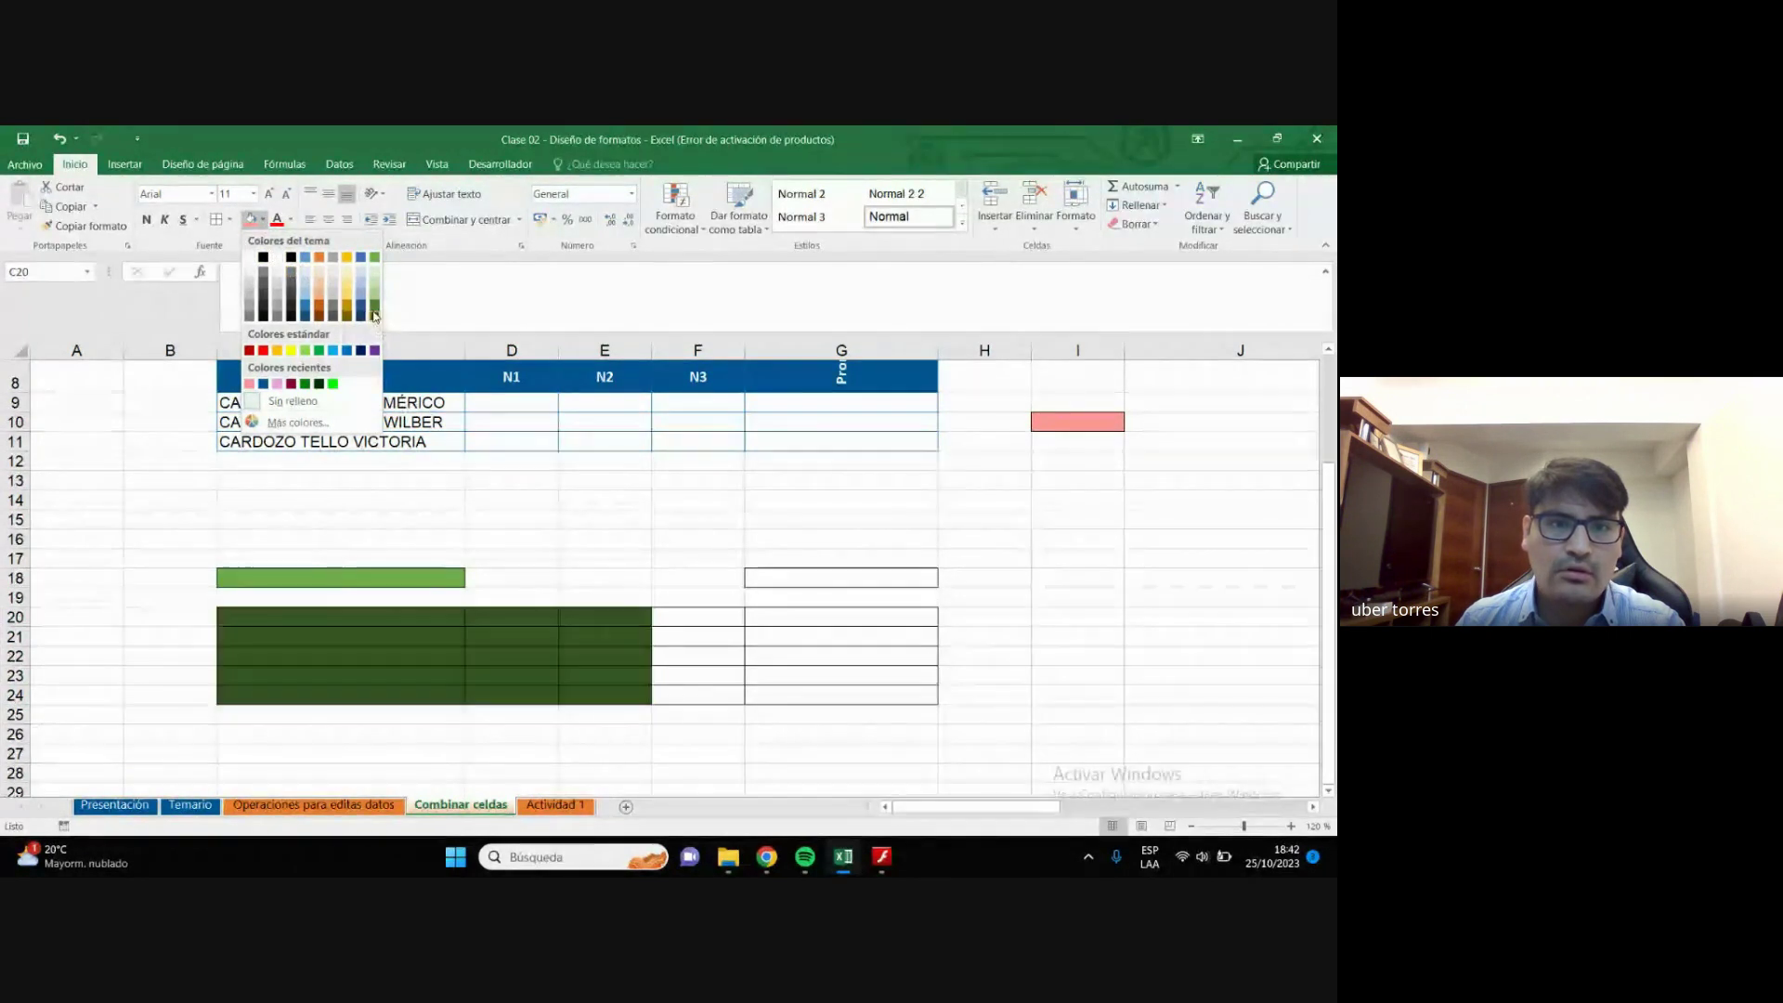
click(305, 281)
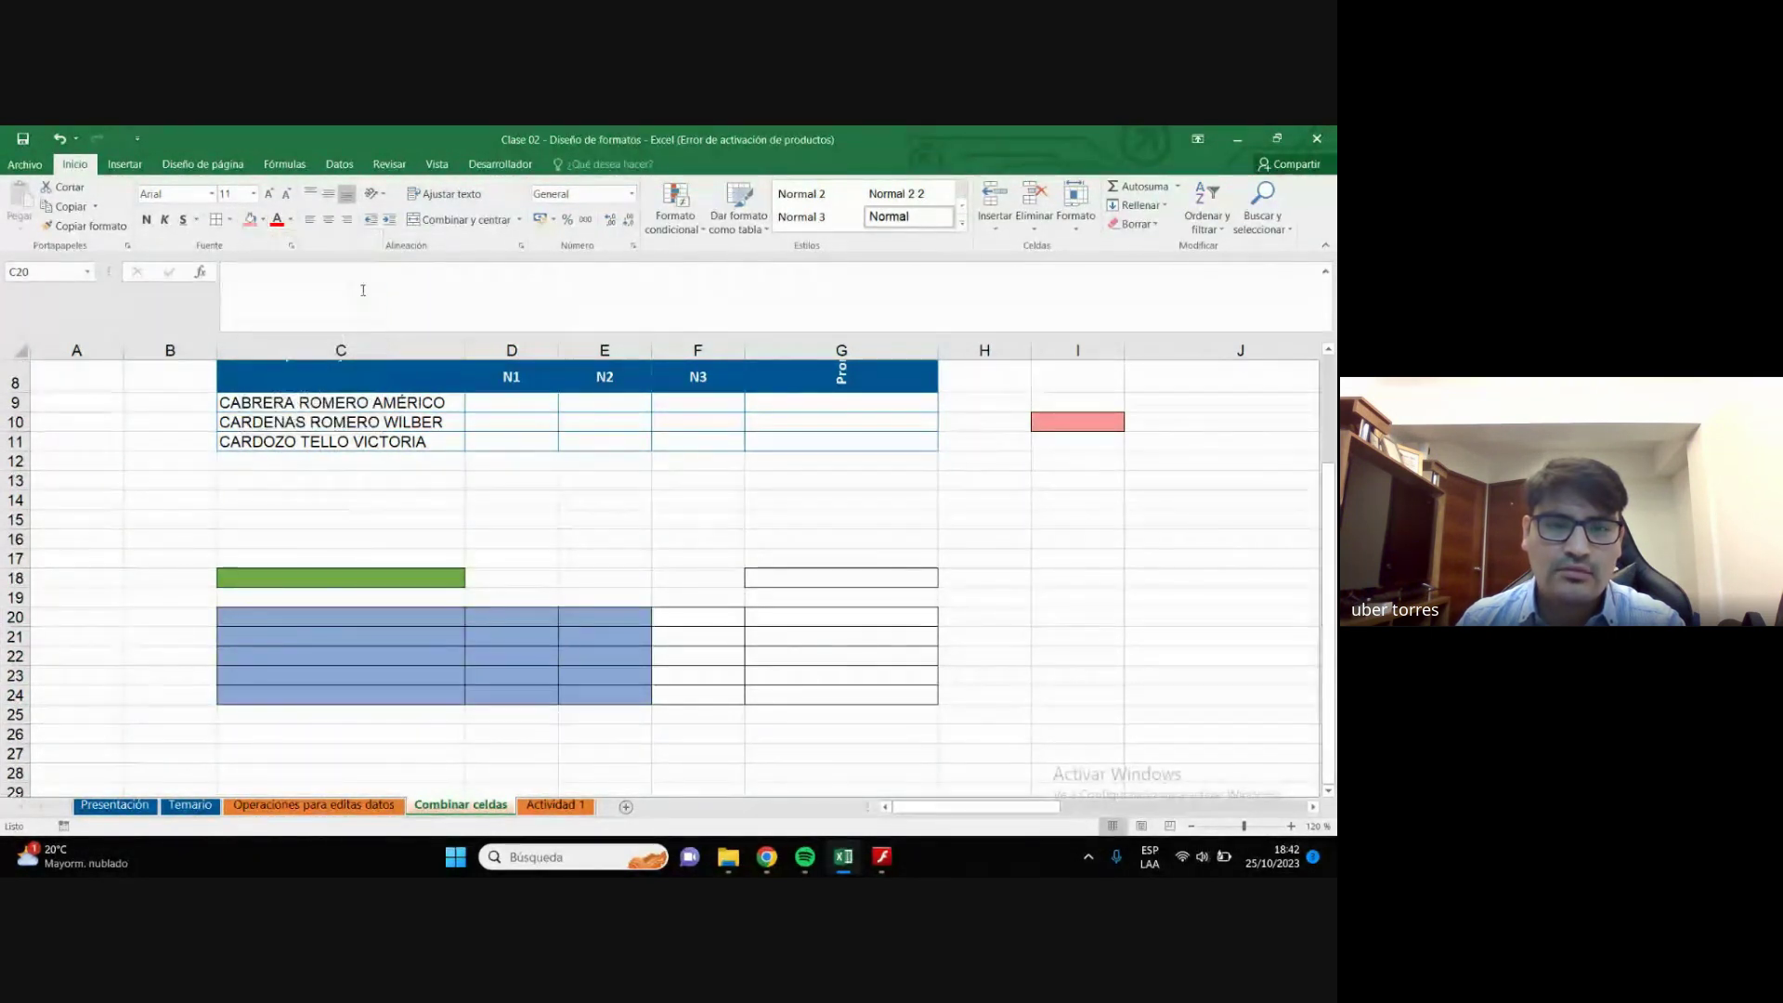
click(679, 710)
scroll(650, 688, down, 1)
click(604, 661)
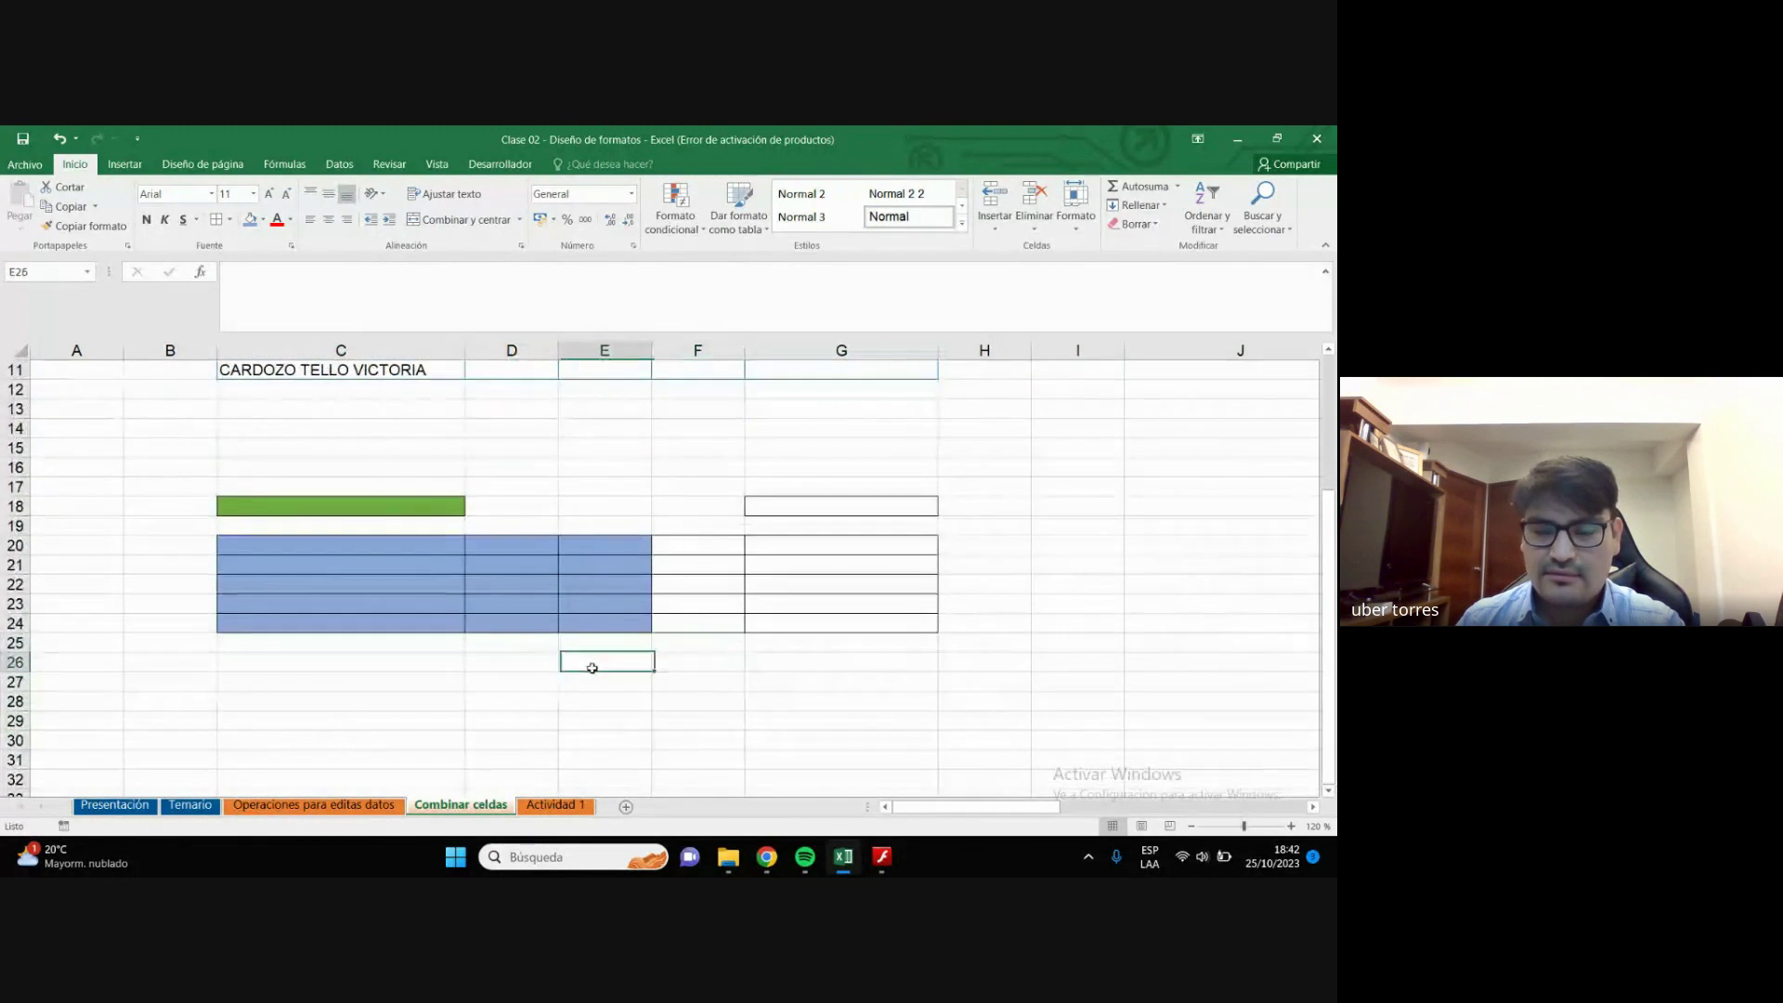
Check cells I22 and C21, then return to the Google Meet call.
scroll(391, 588, up, 1)
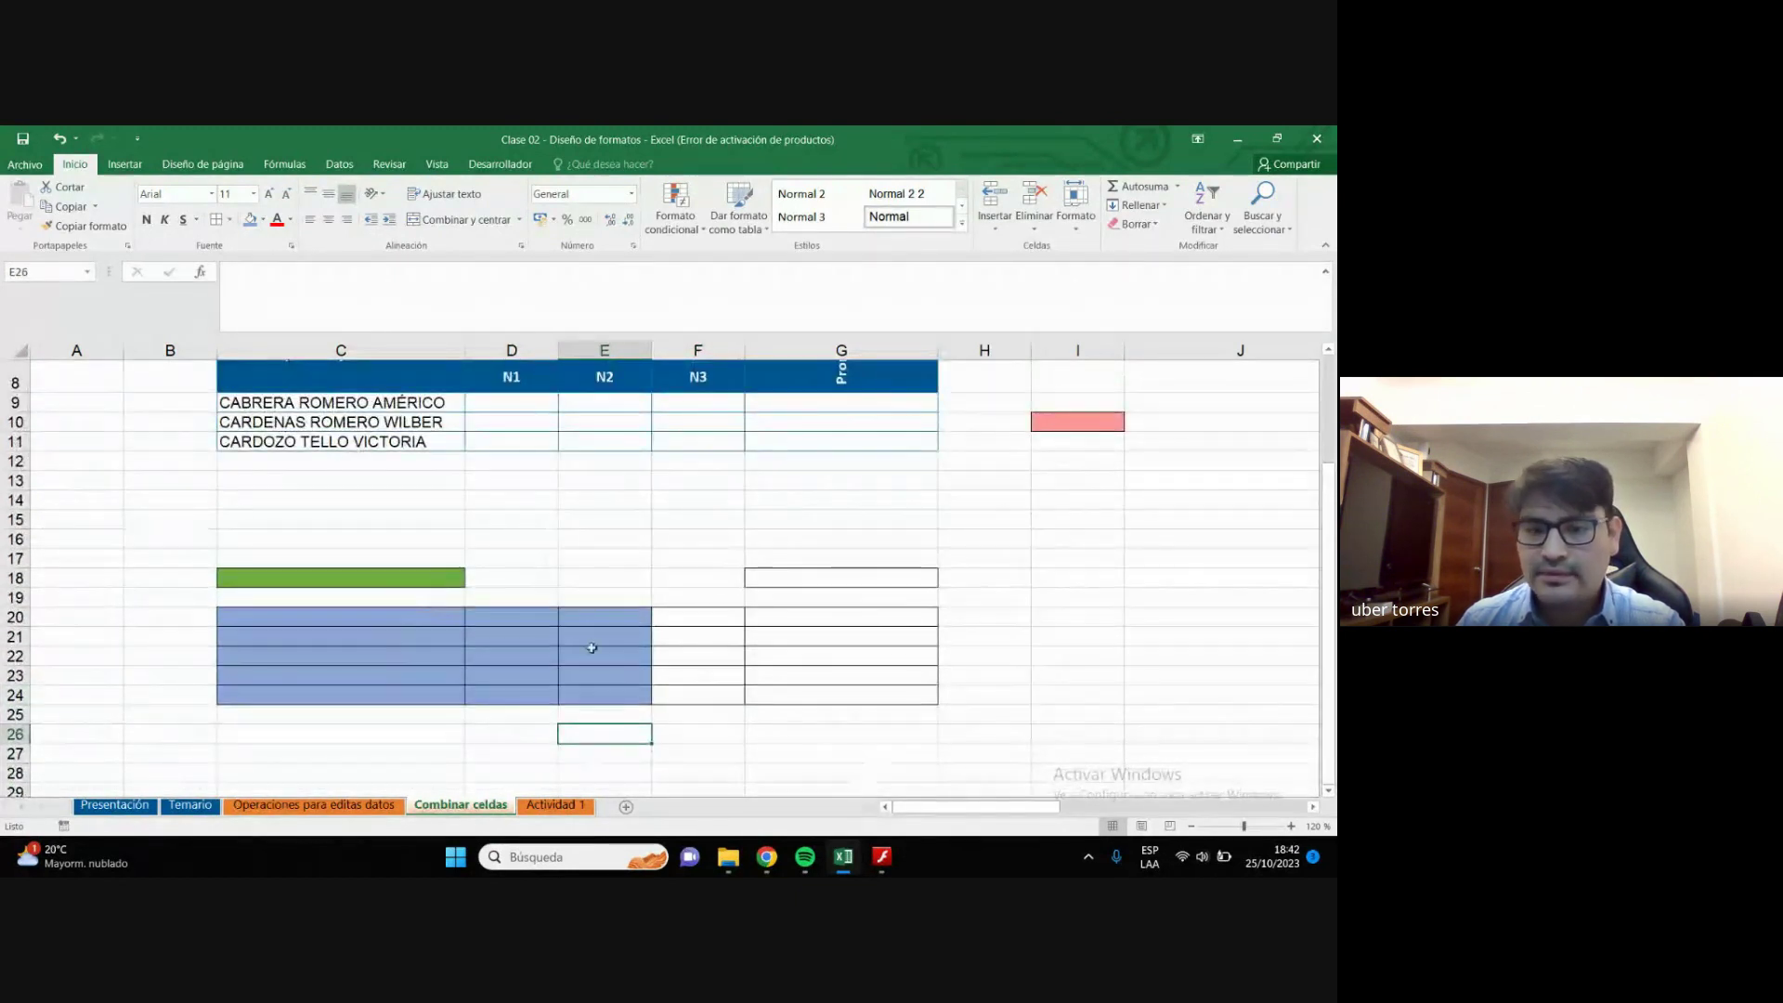
click(1105, 655)
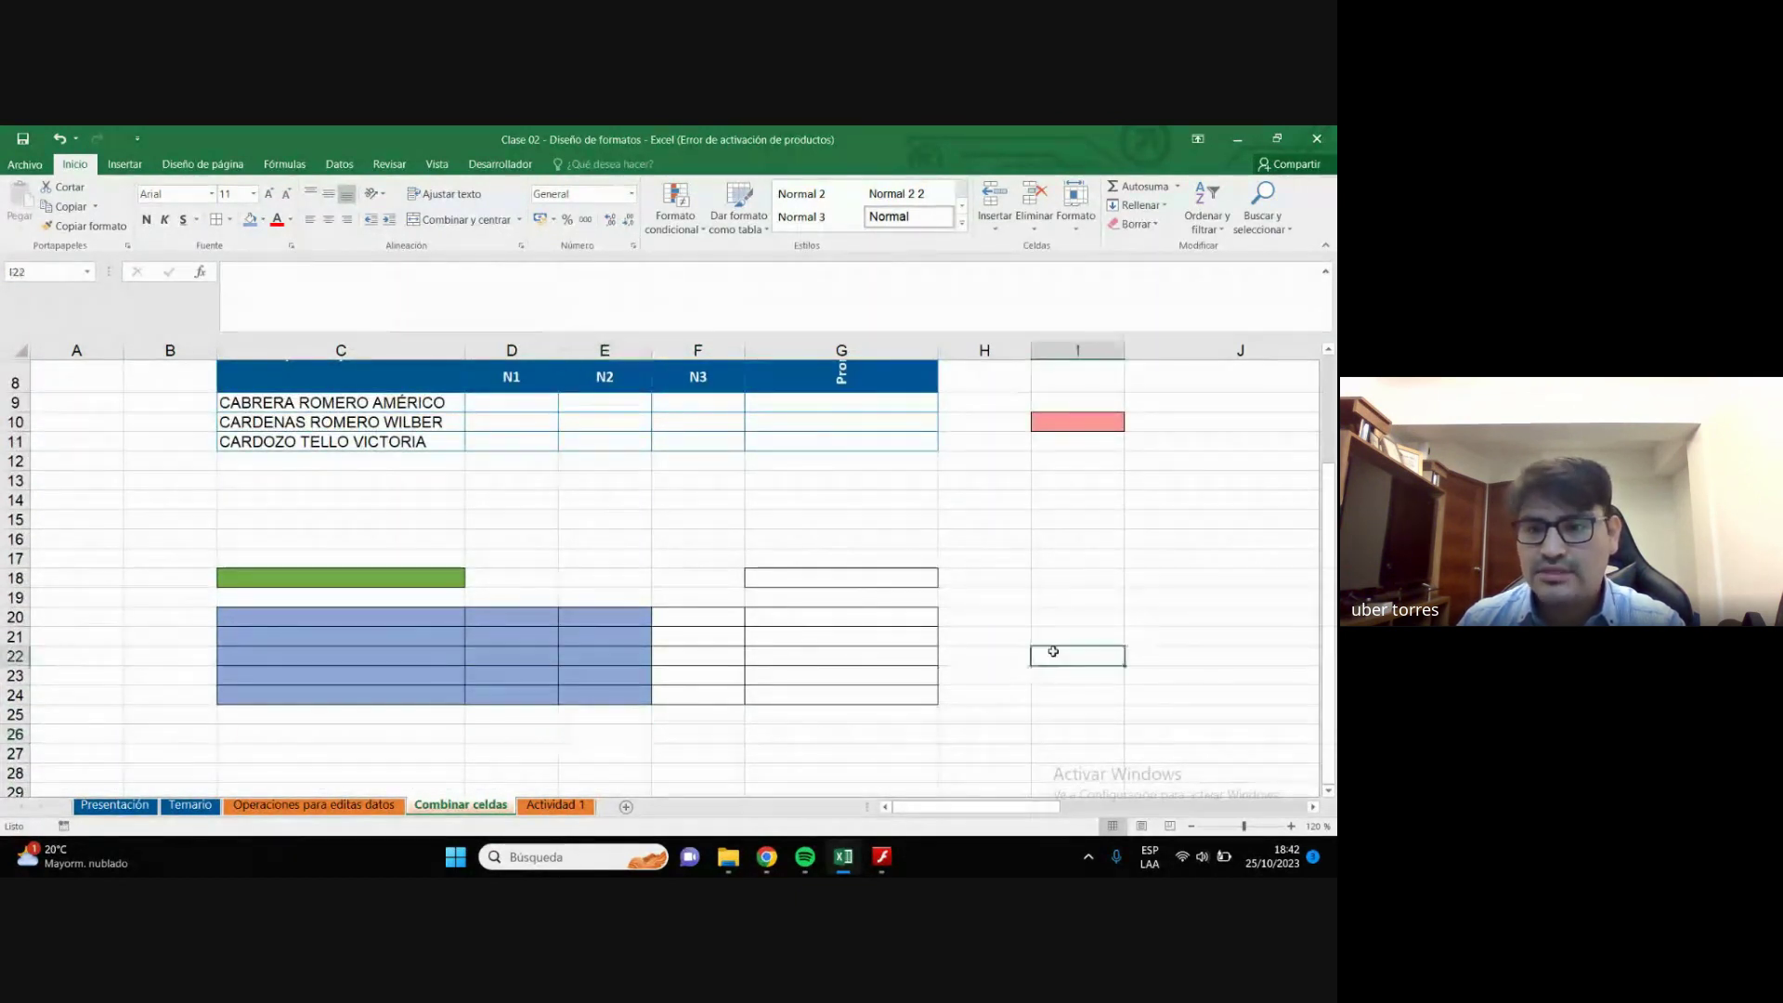
click(462, 638)
scroll(430, 632, down, 1)
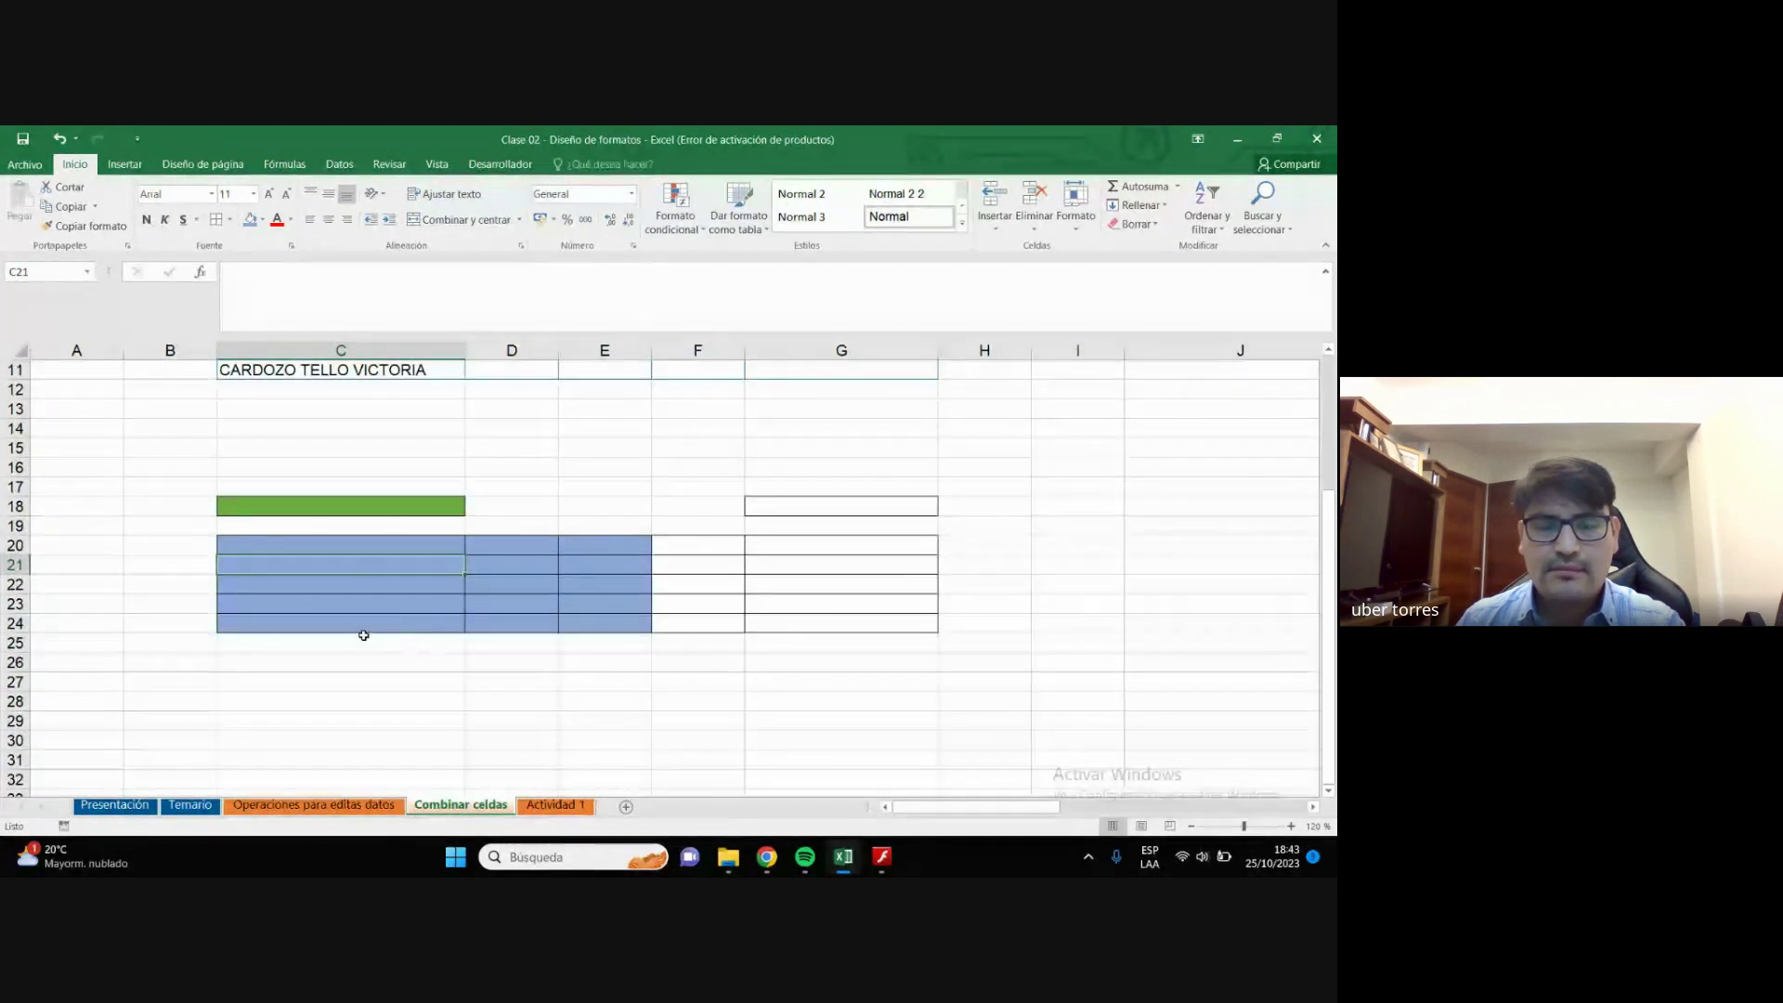
scroll(403, 624, up, 1)
mouse_move(766, 857)
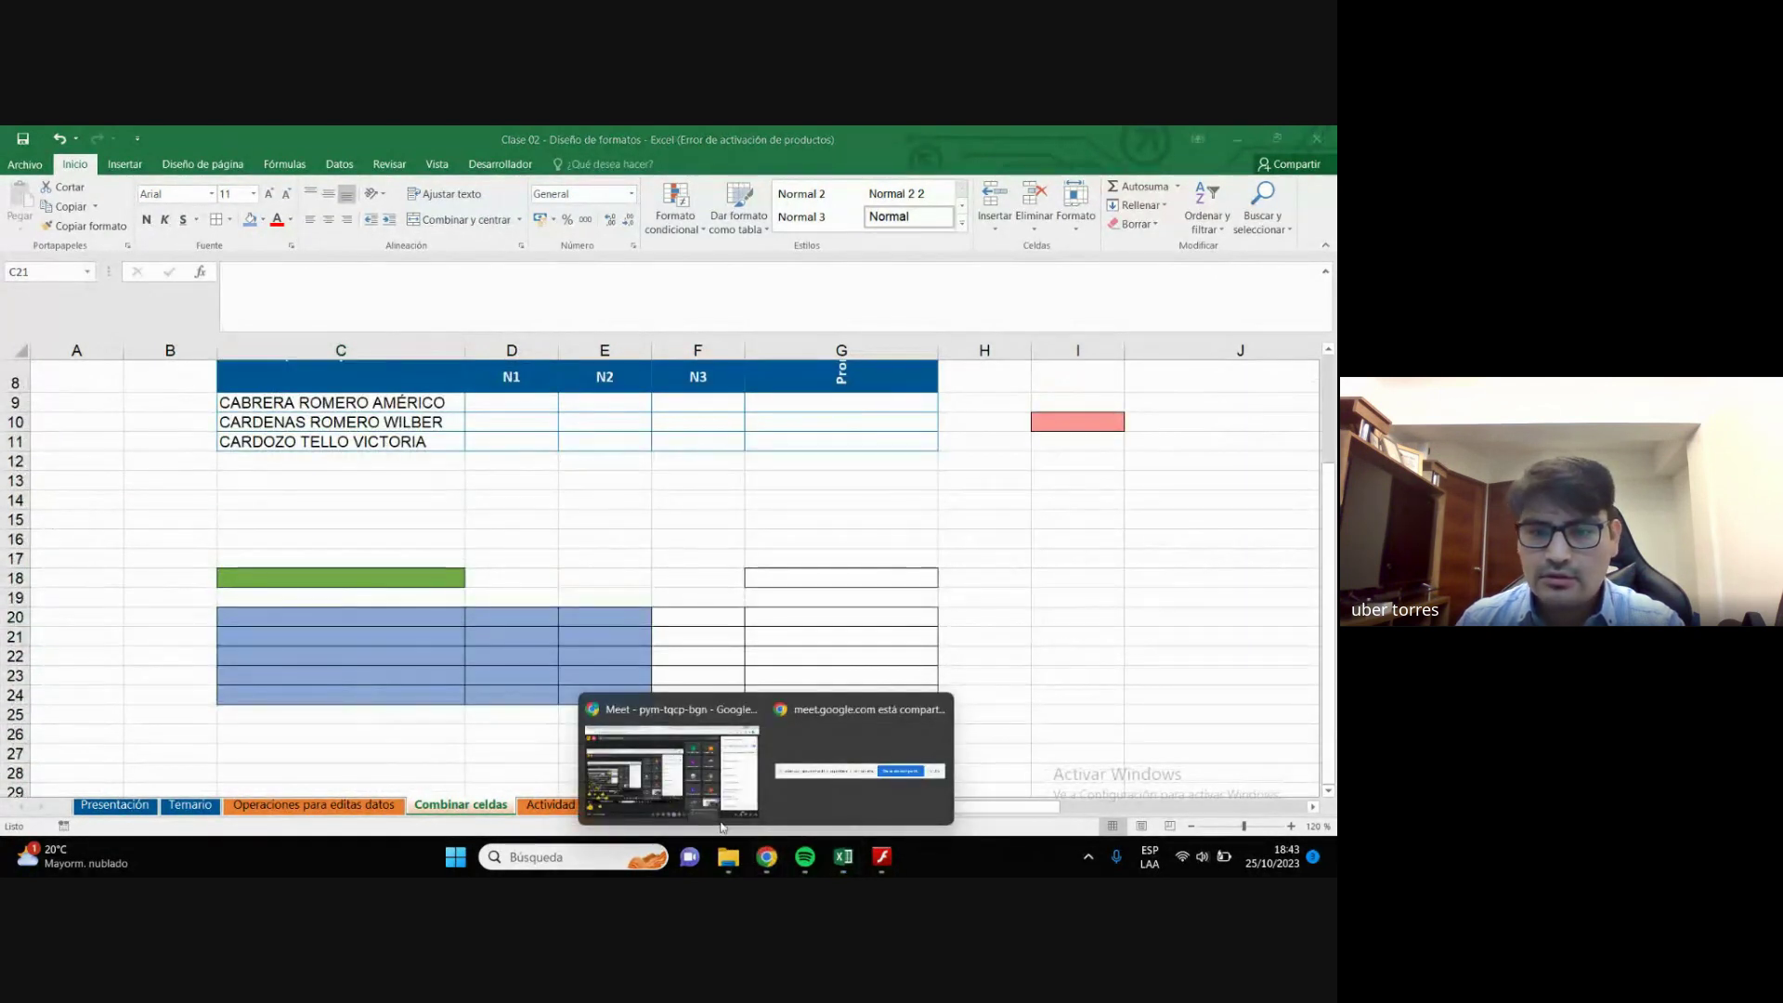
click(627, 759)
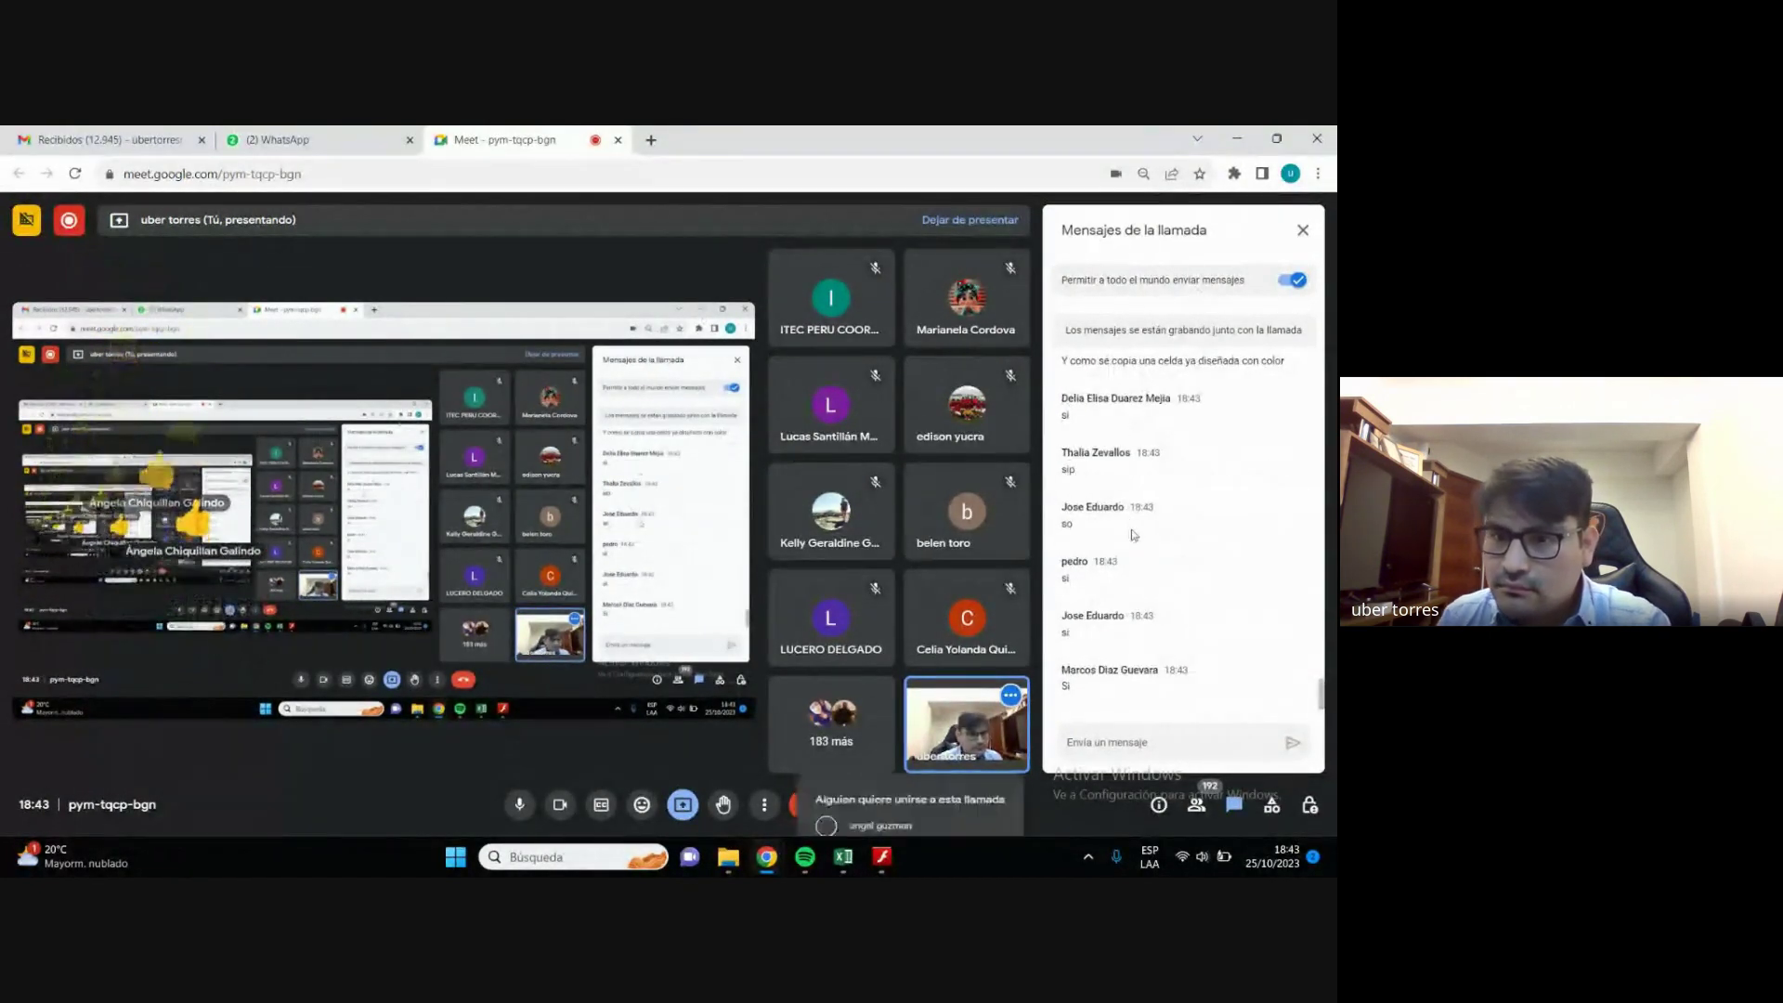
Scroll up through the Meet chat, then minimize Chrome so Excel is in front.
scroll(1148, 525, up, 2)
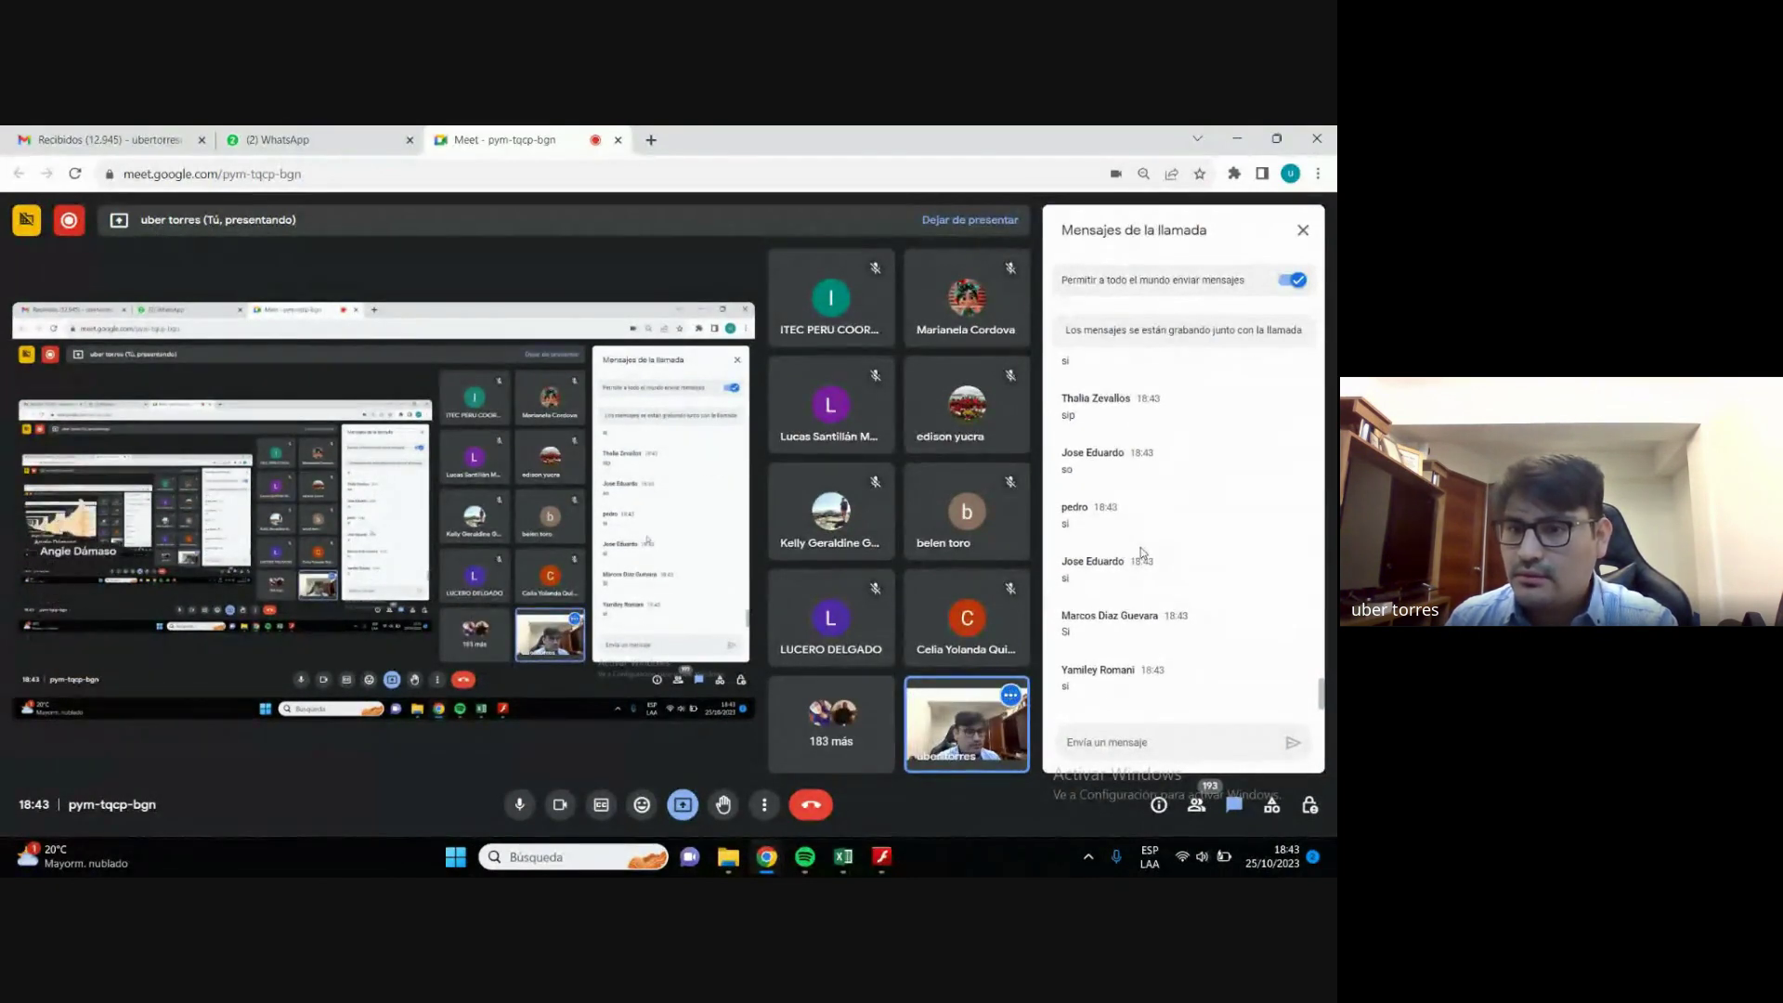
scroll(1139, 554, up, 2)
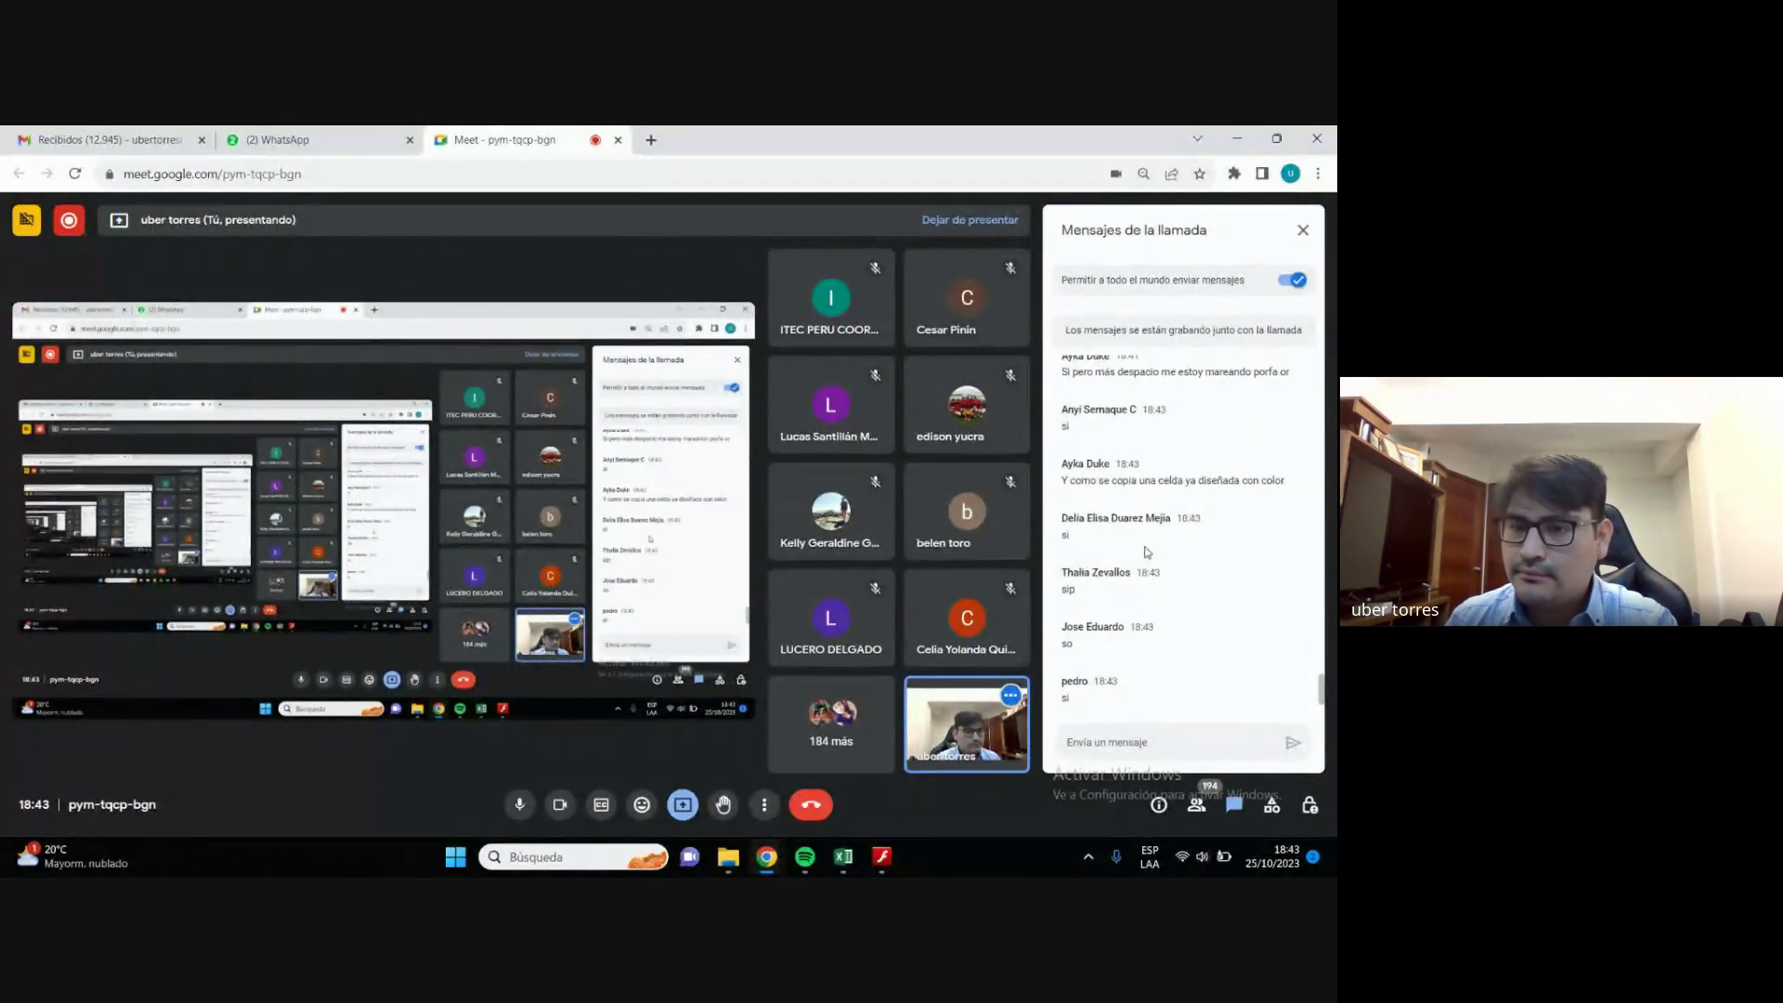
scroll(1143, 549, up, 3)
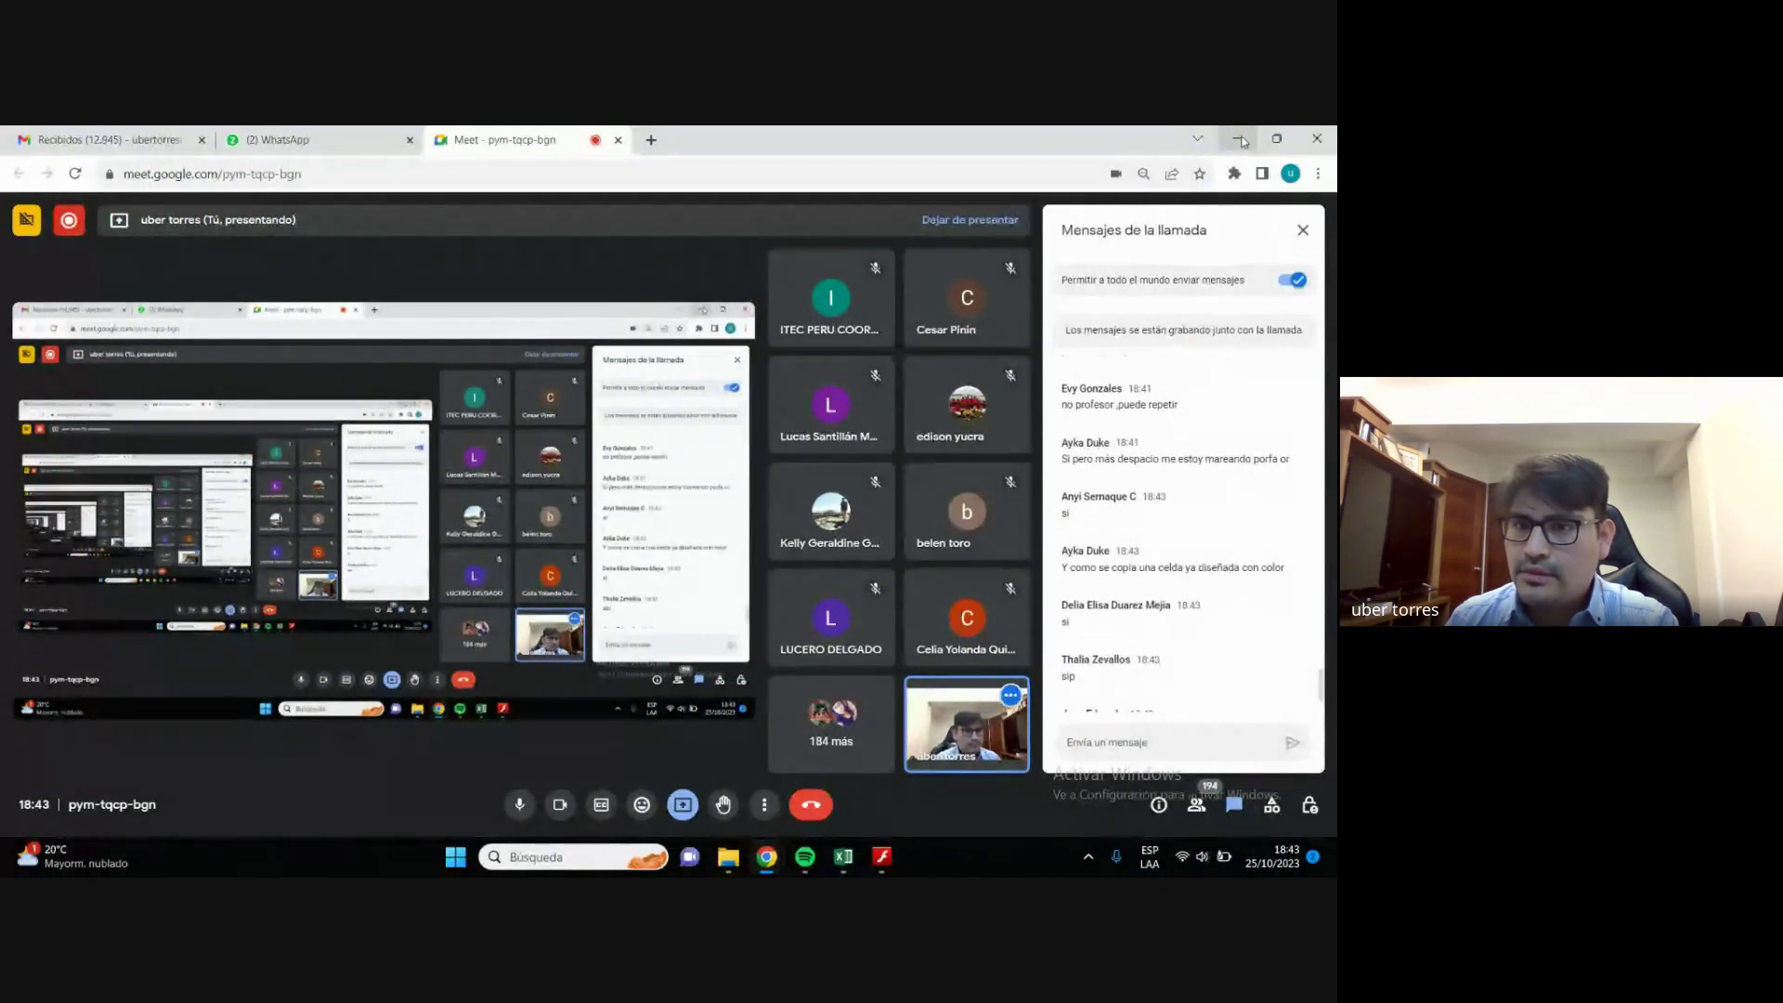
click(1242, 141)
Return to the workbook and click around cells D27, E25 and C27.
scroll(557, 605, down, 2)
click(426, 632)
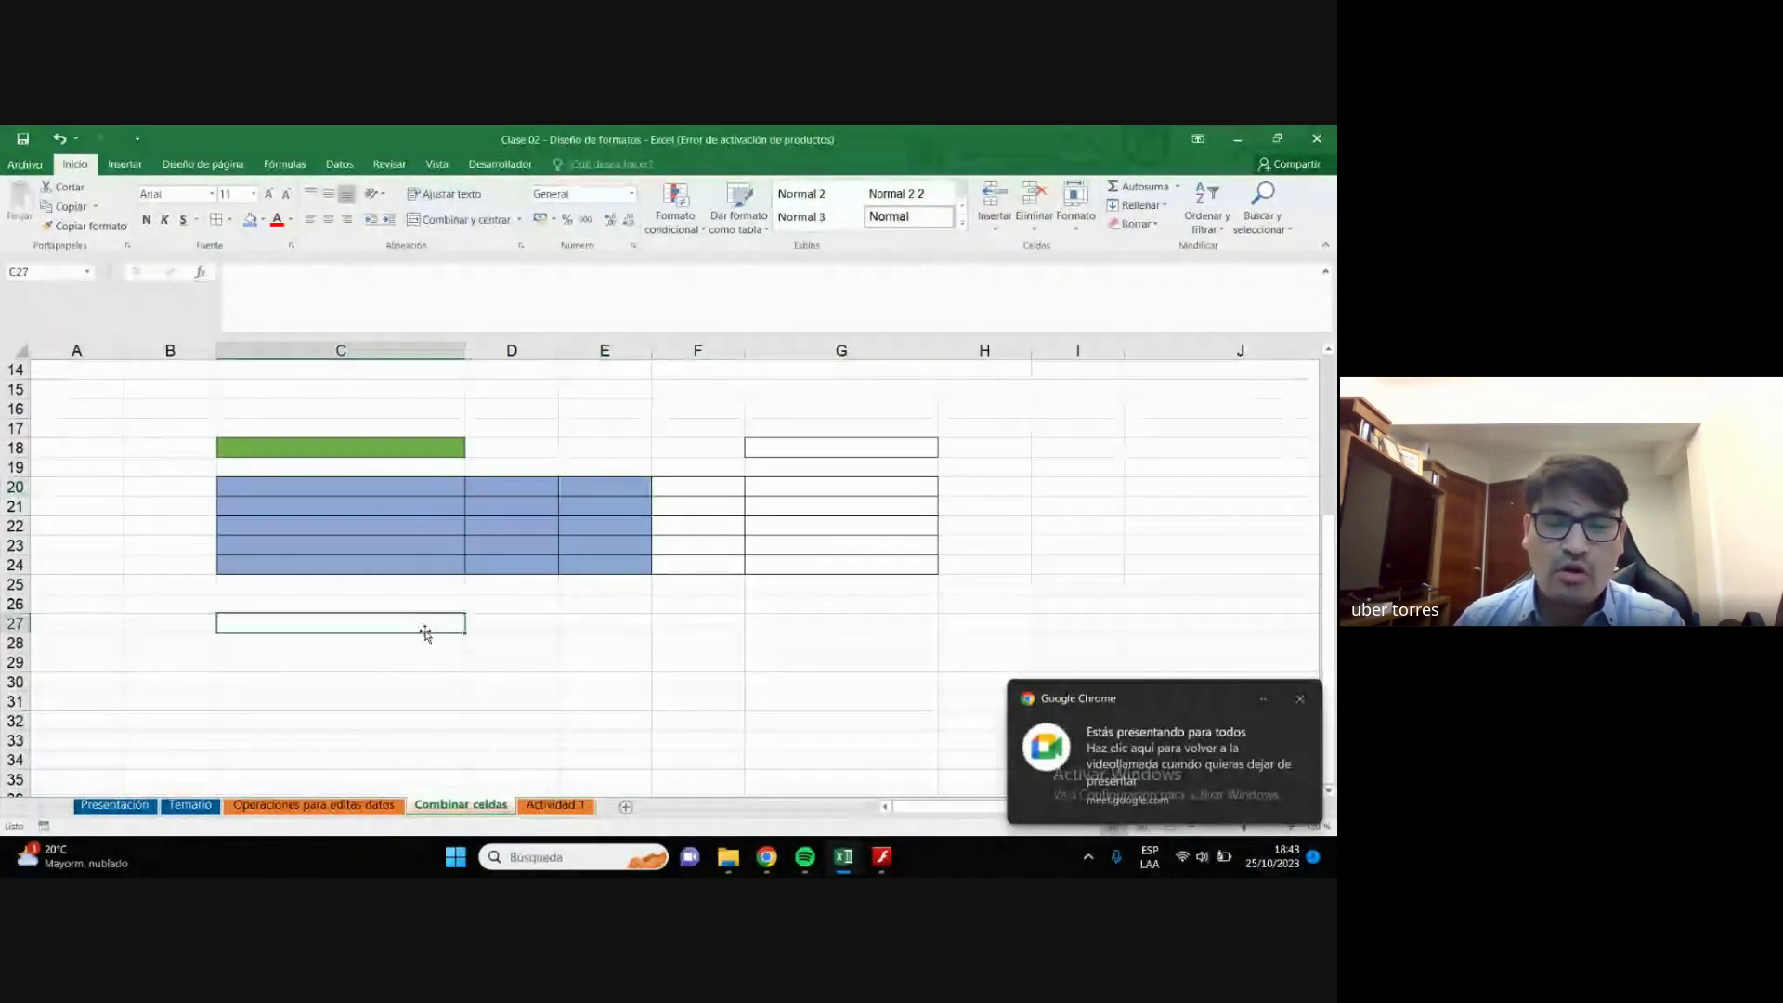
click(491, 617)
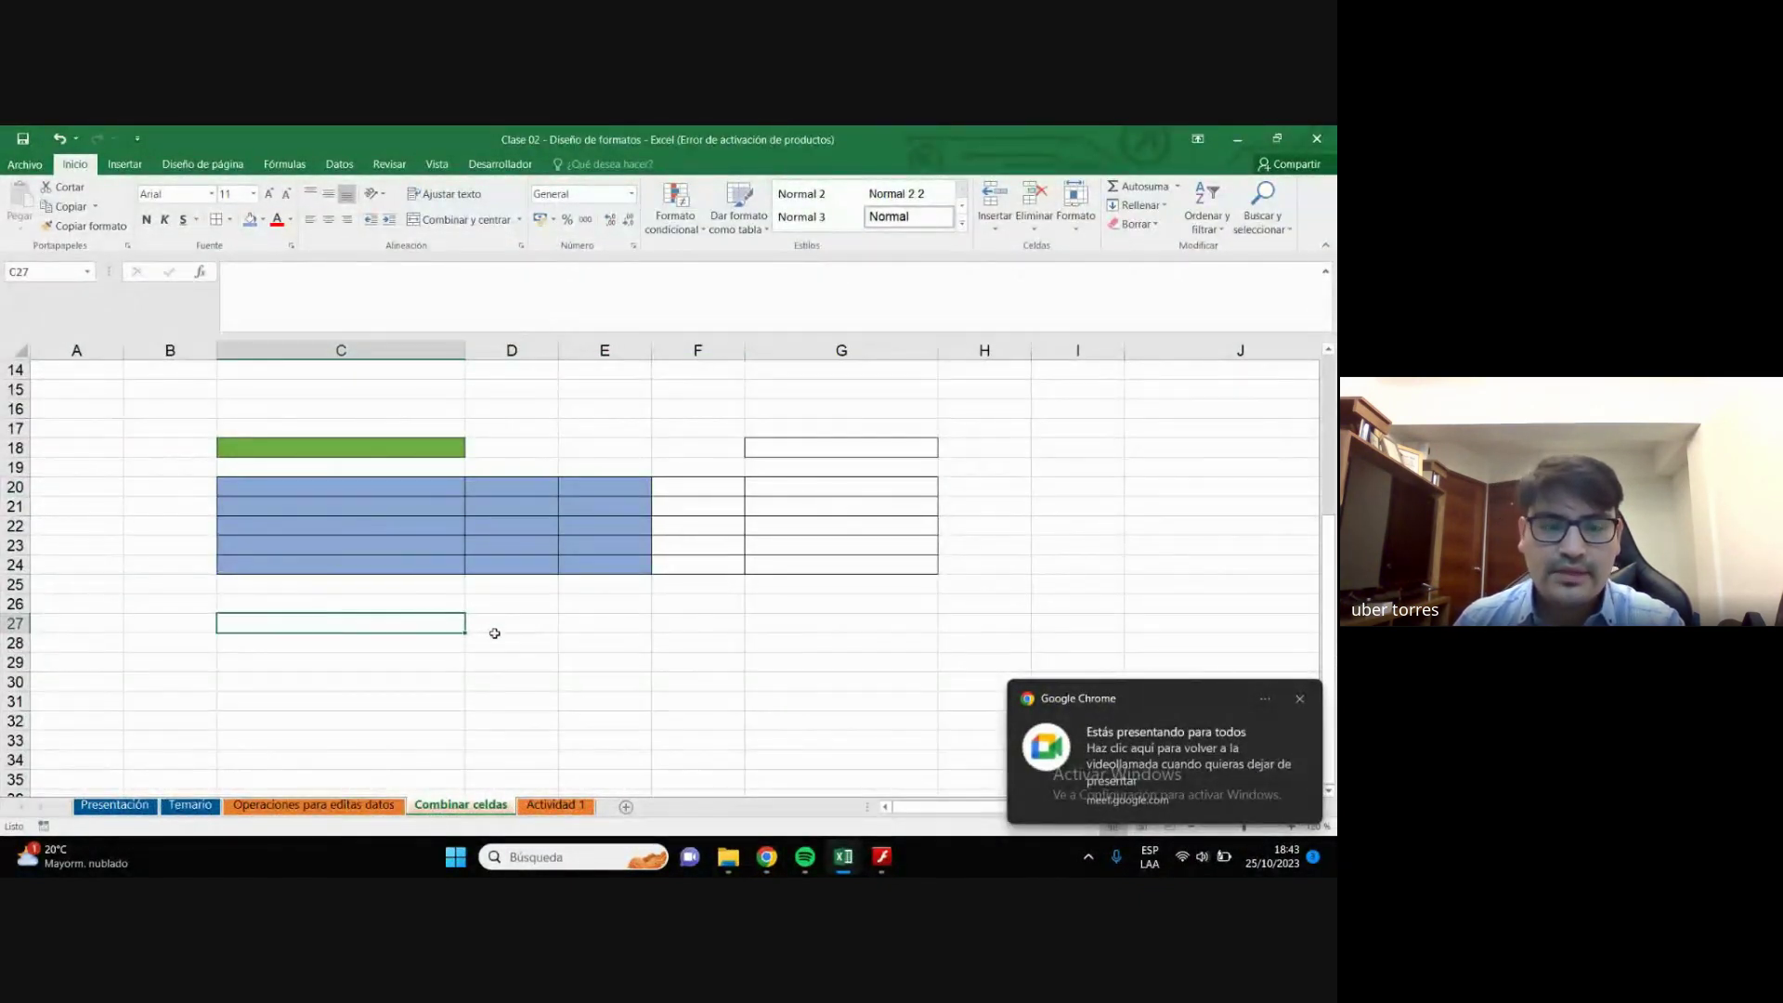
click(438, 625)
click(589, 583)
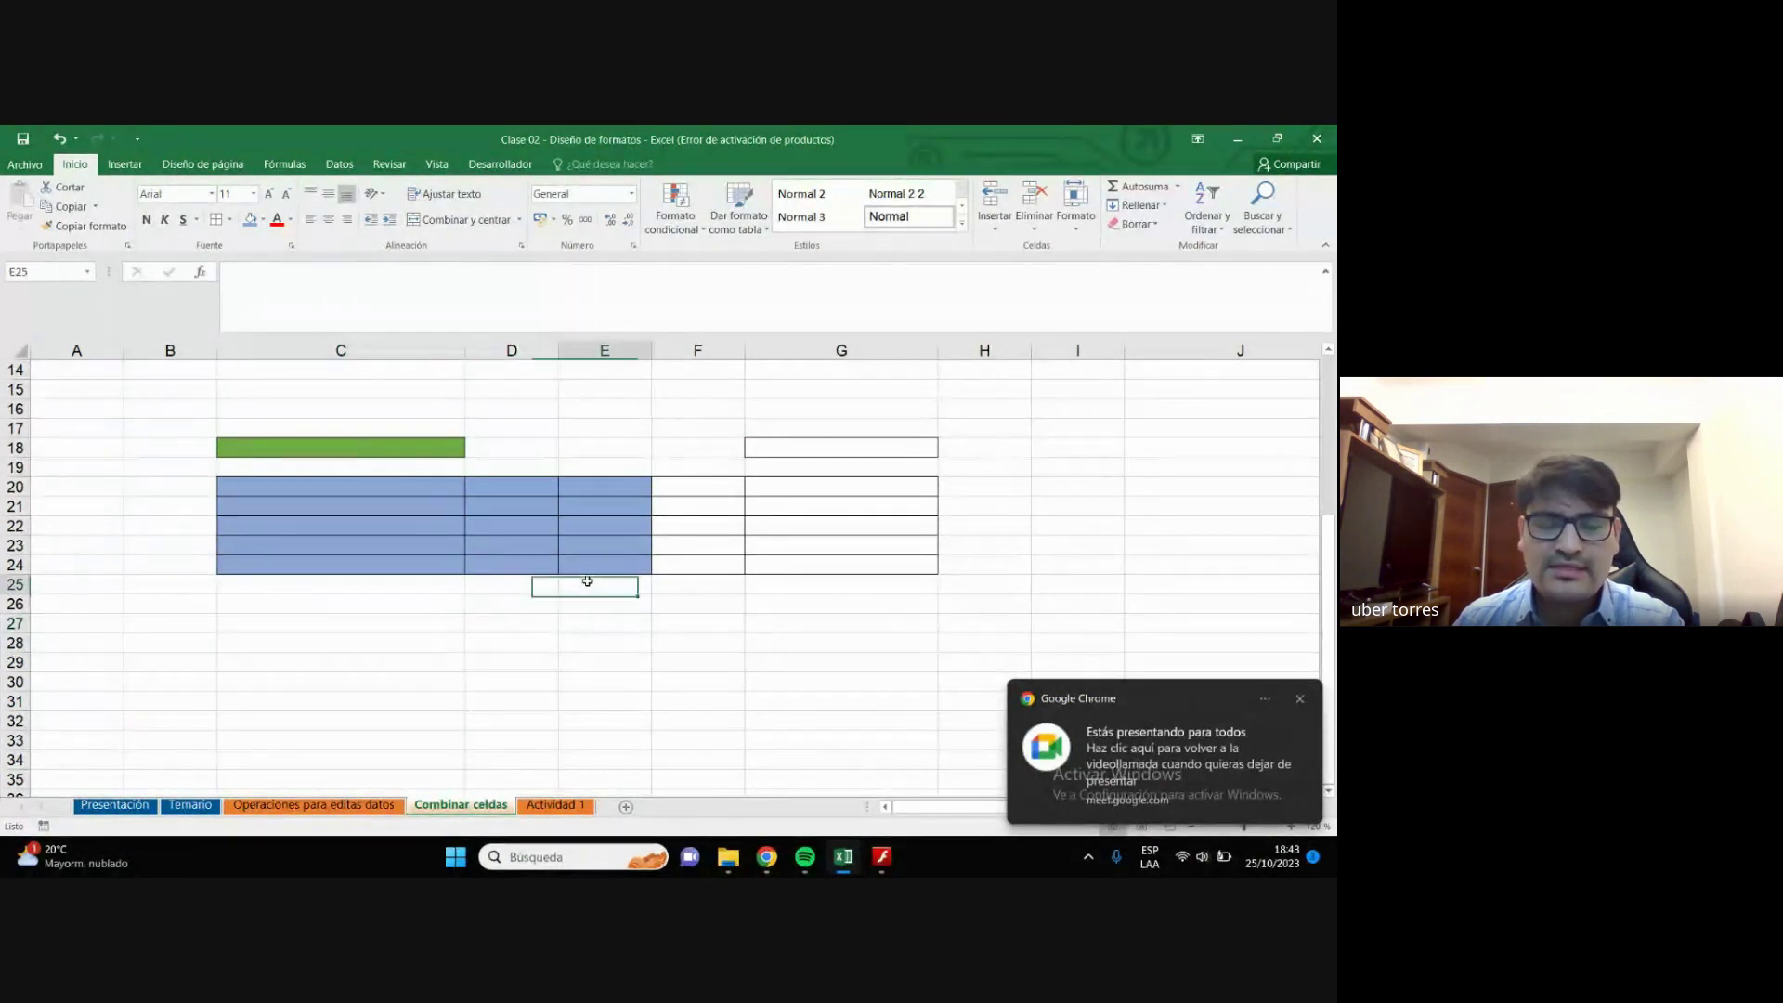
click(493, 617)
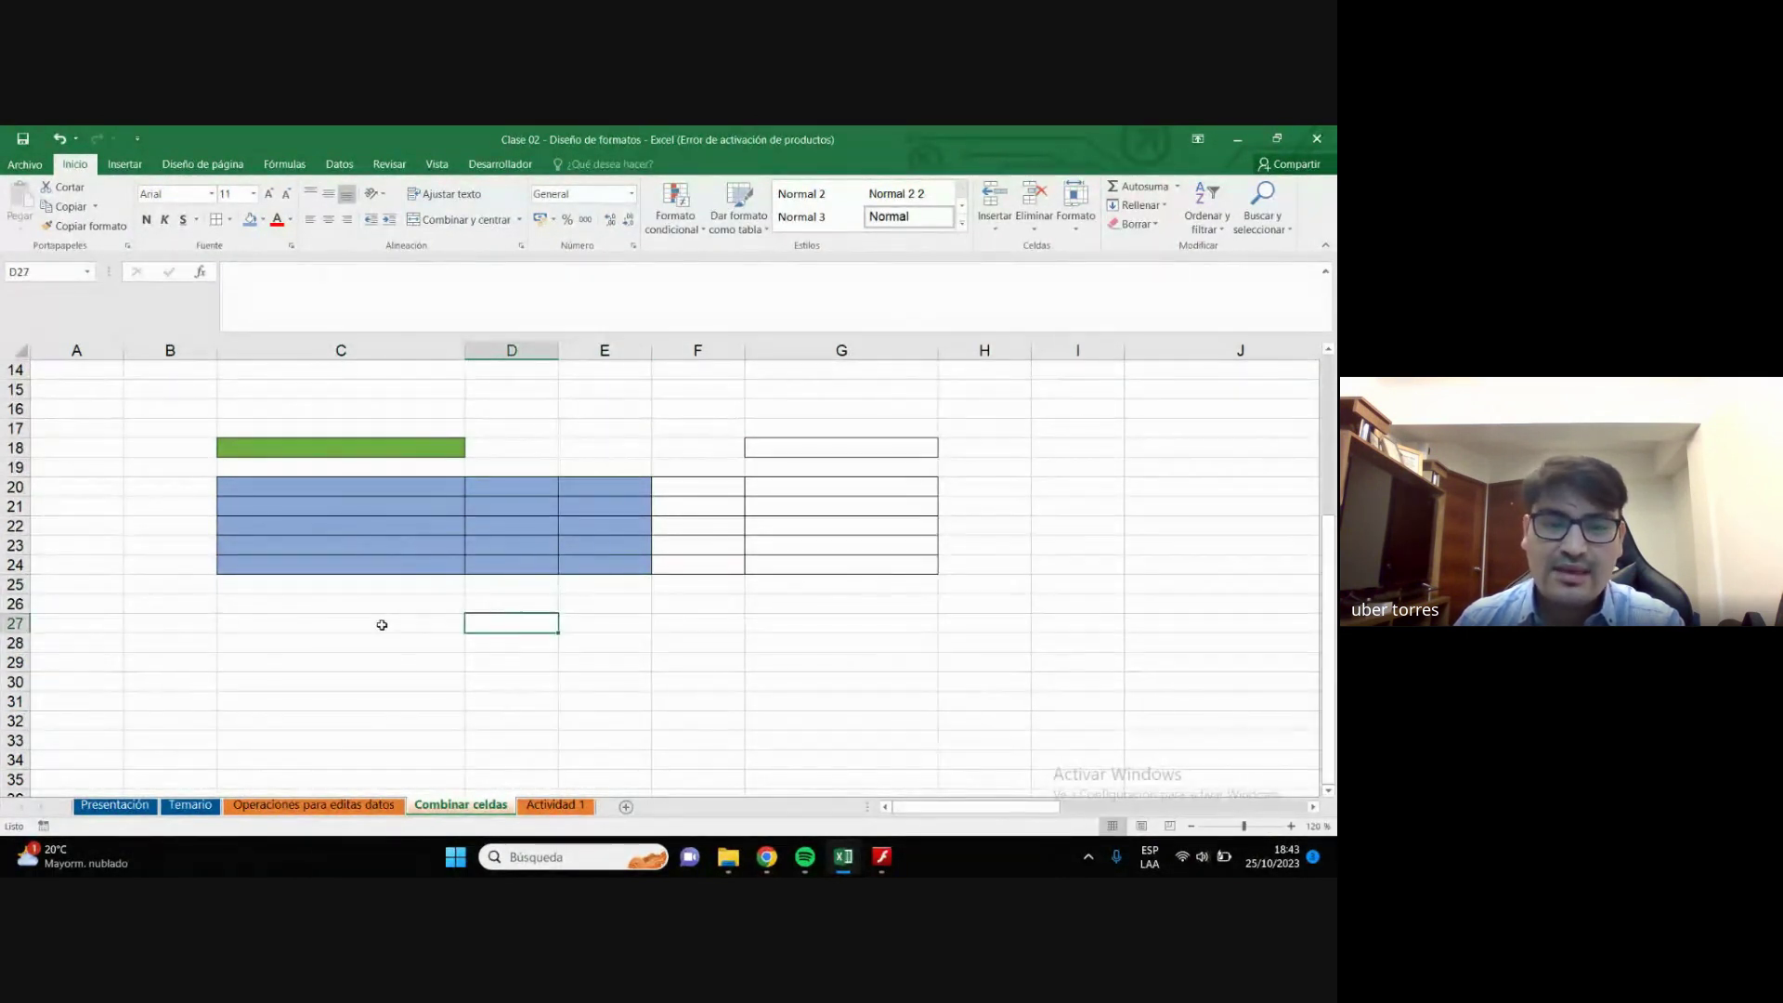
click(399, 626)
click(520, 624)
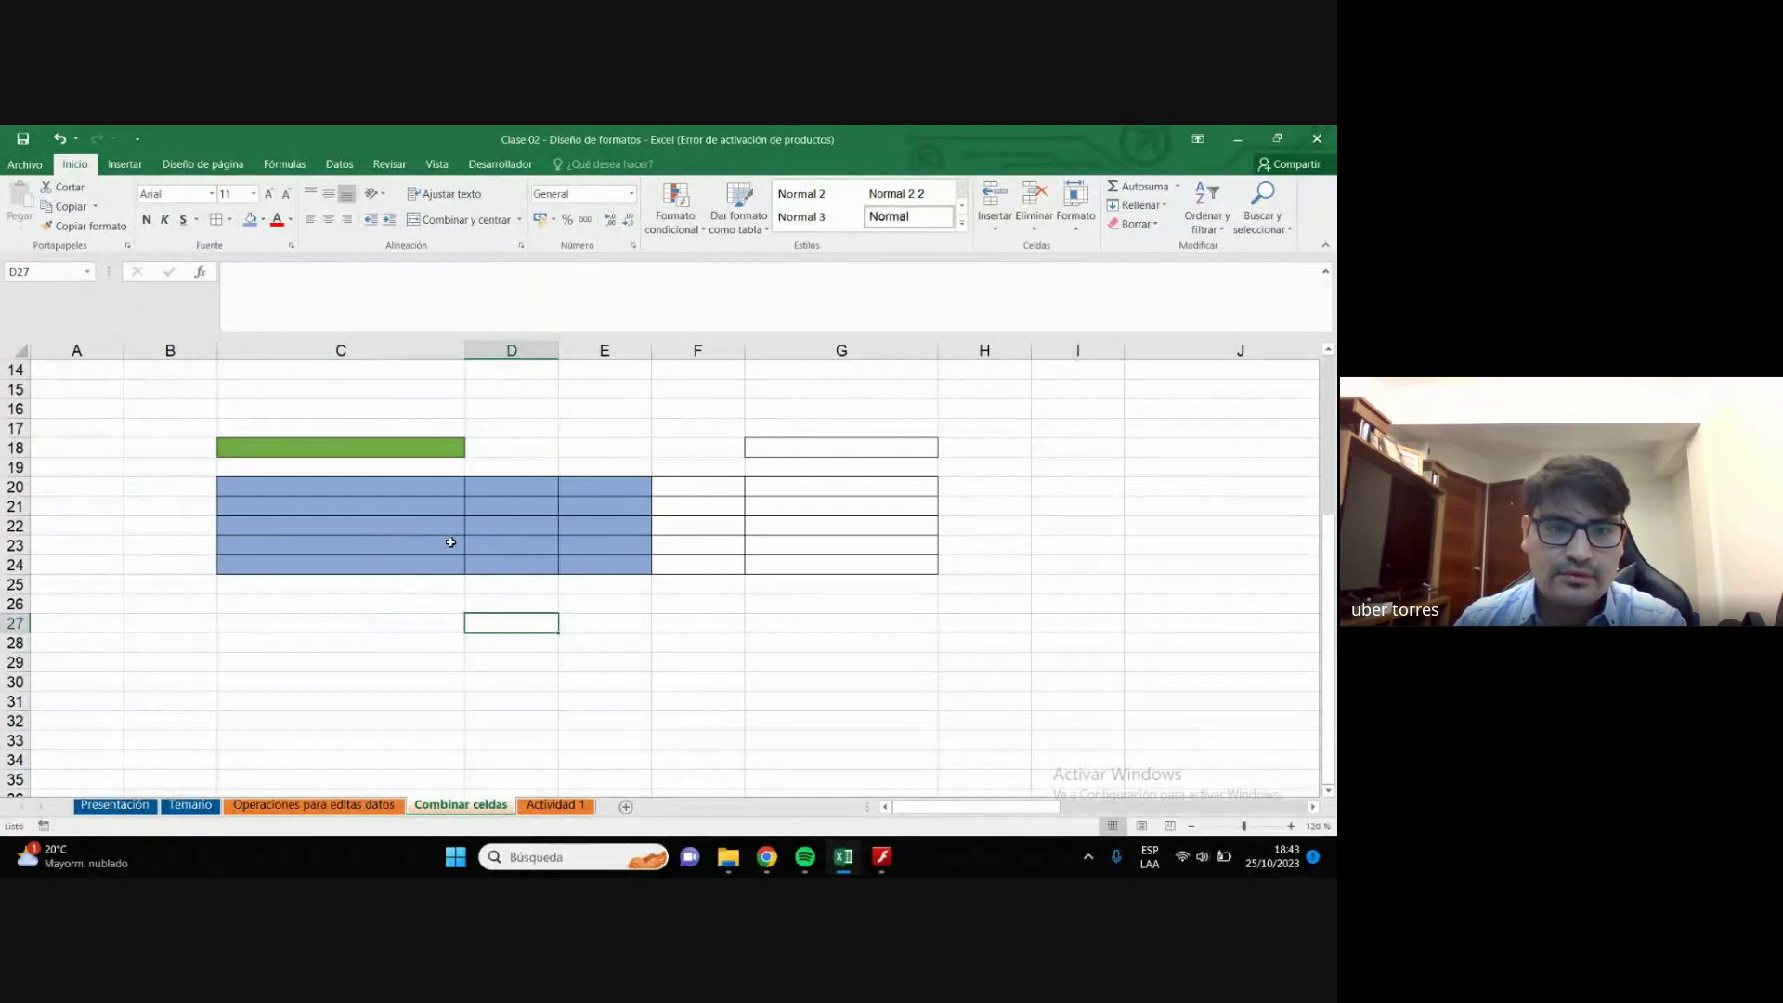
Select the green merged cell C18 and drop down the Bordes style list.
scroll(436, 525, up, 1)
click(430, 507)
scroll(416, 608, up, 2)
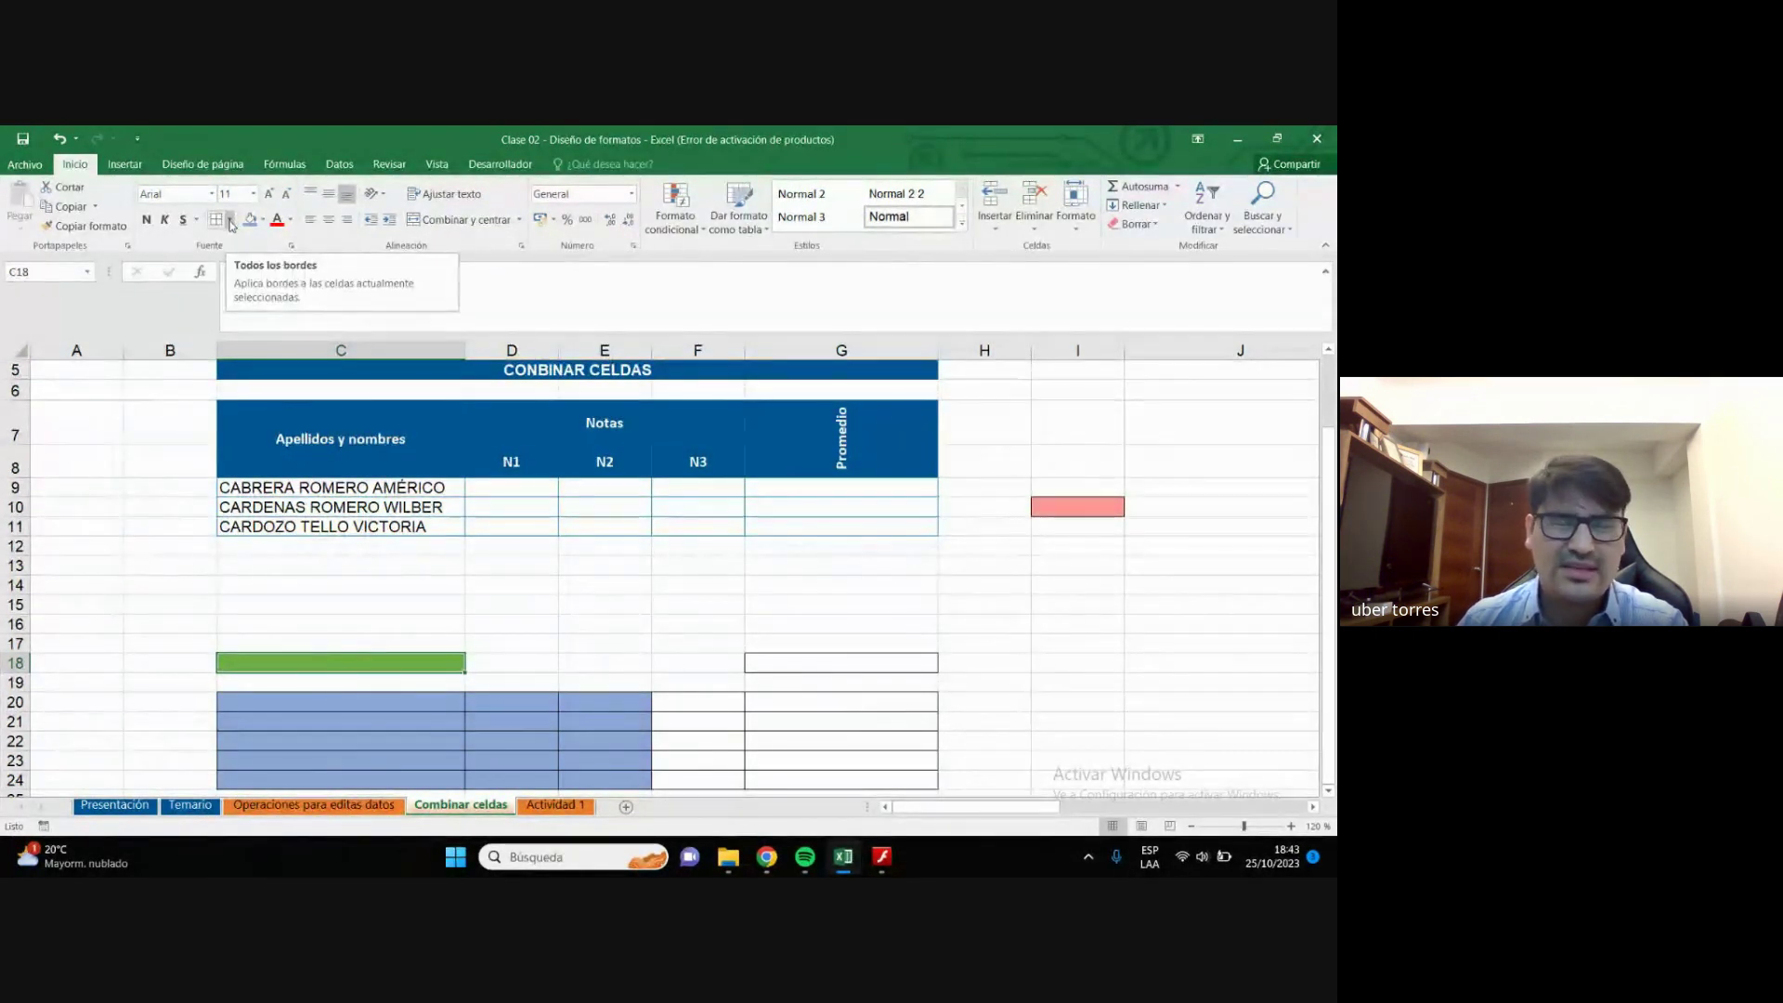
click(230, 221)
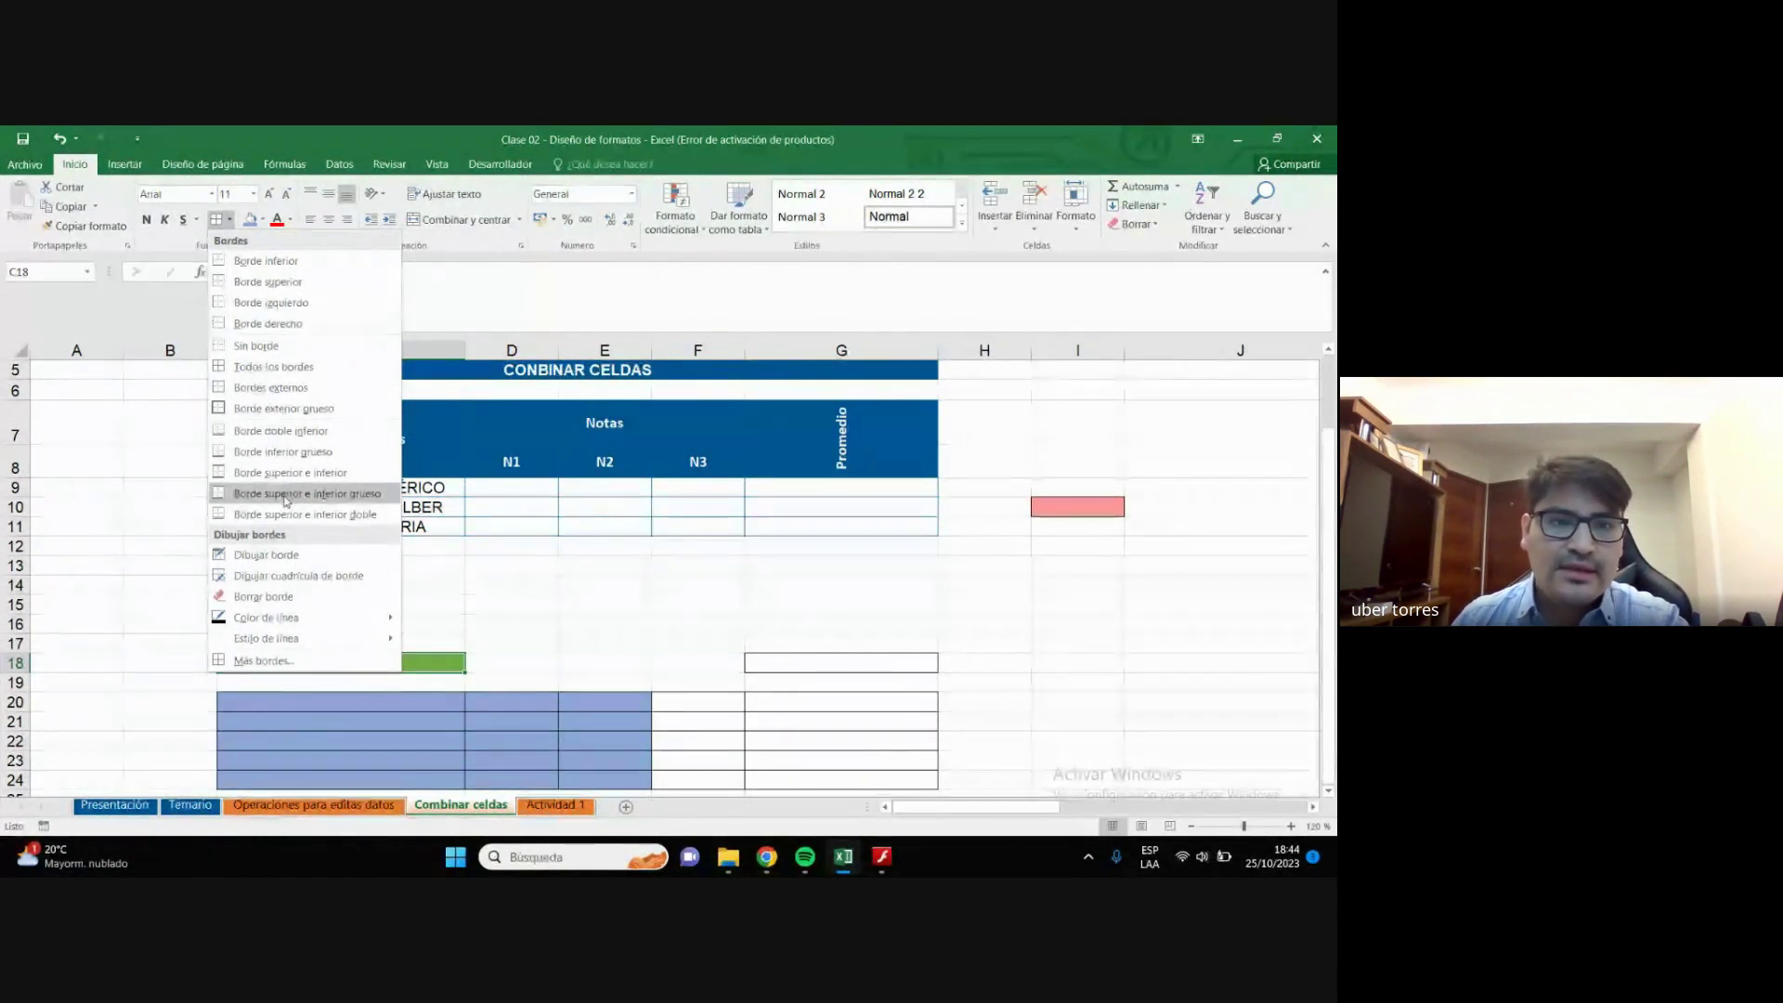
click(279, 513)
scroll(775, 623, down, 1)
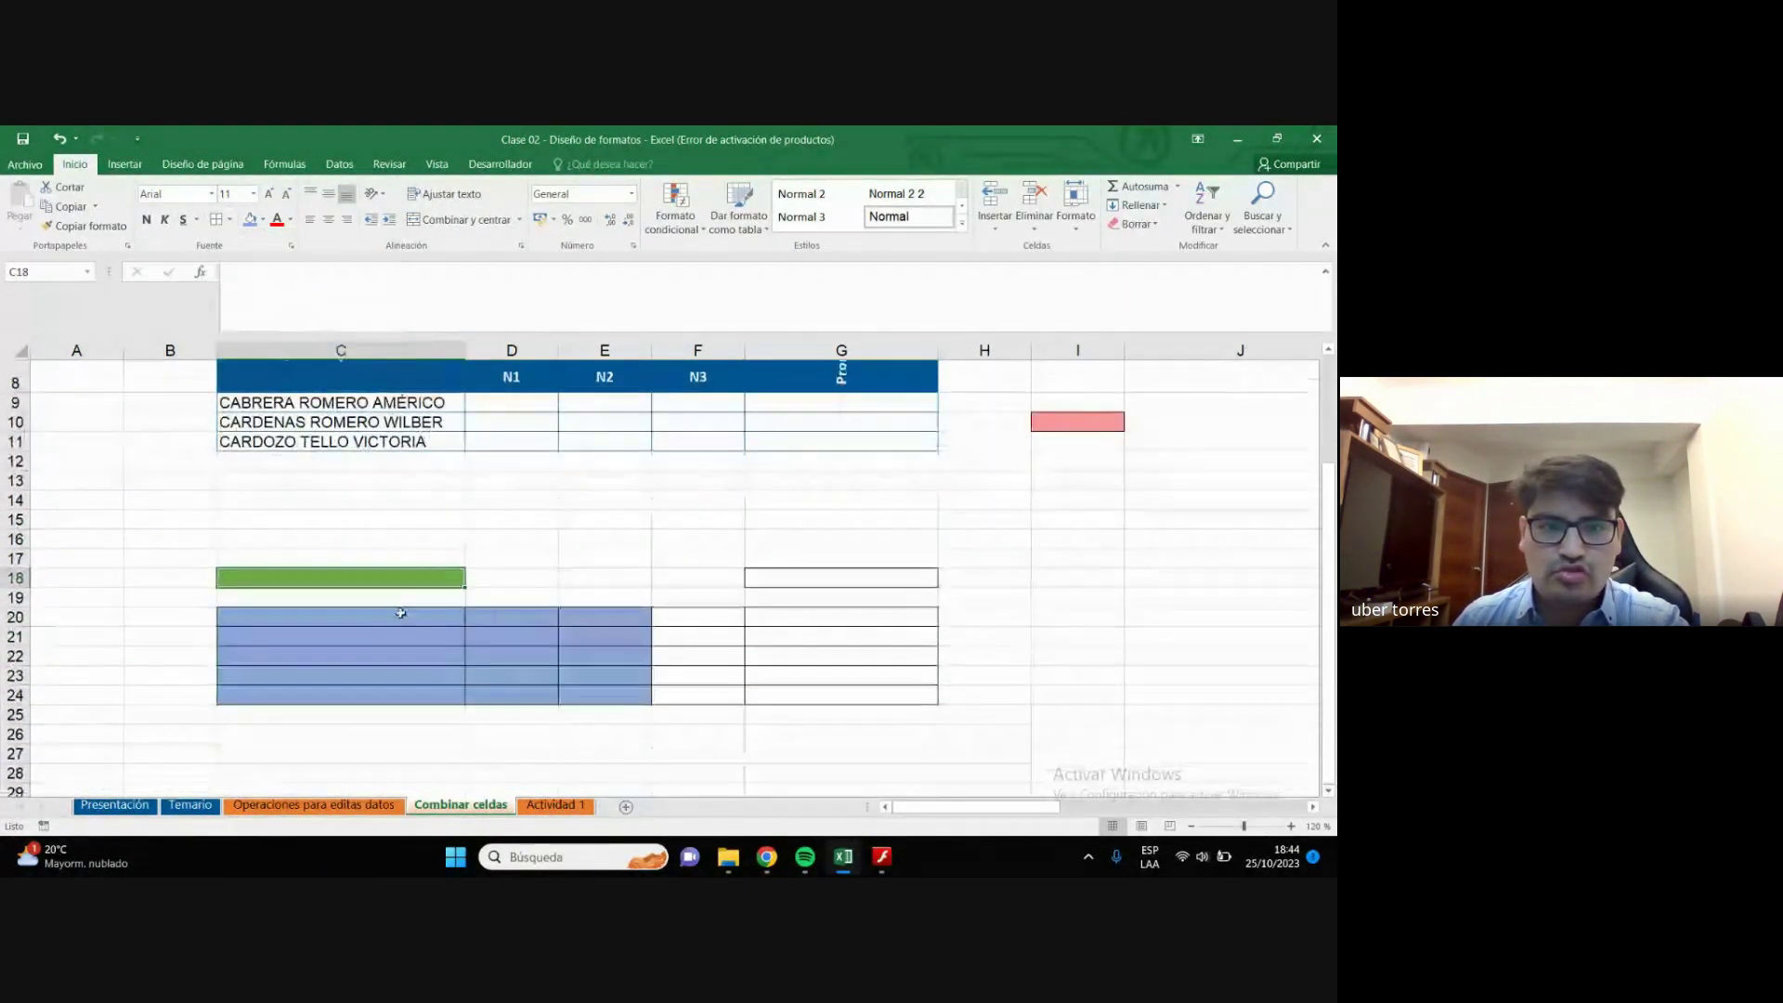
drag(376, 617, 610, 686)
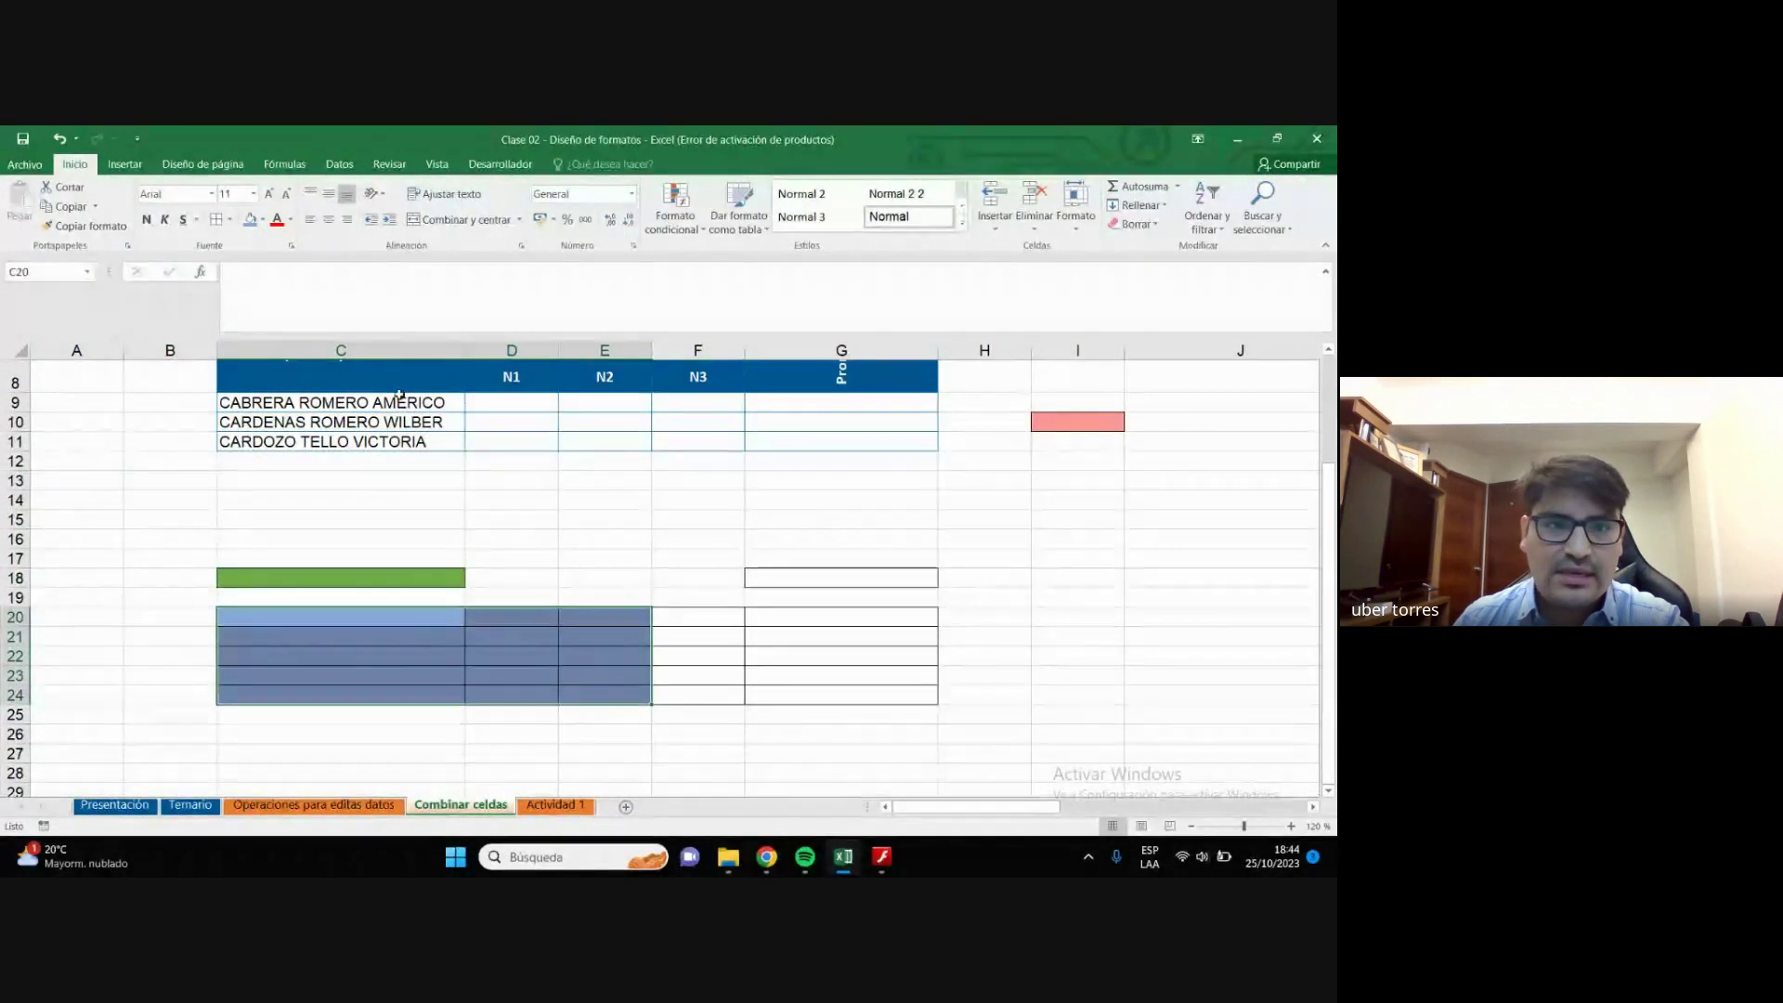
scroll(604, 557, up, 1)
scroll(604, 557, down, 1)
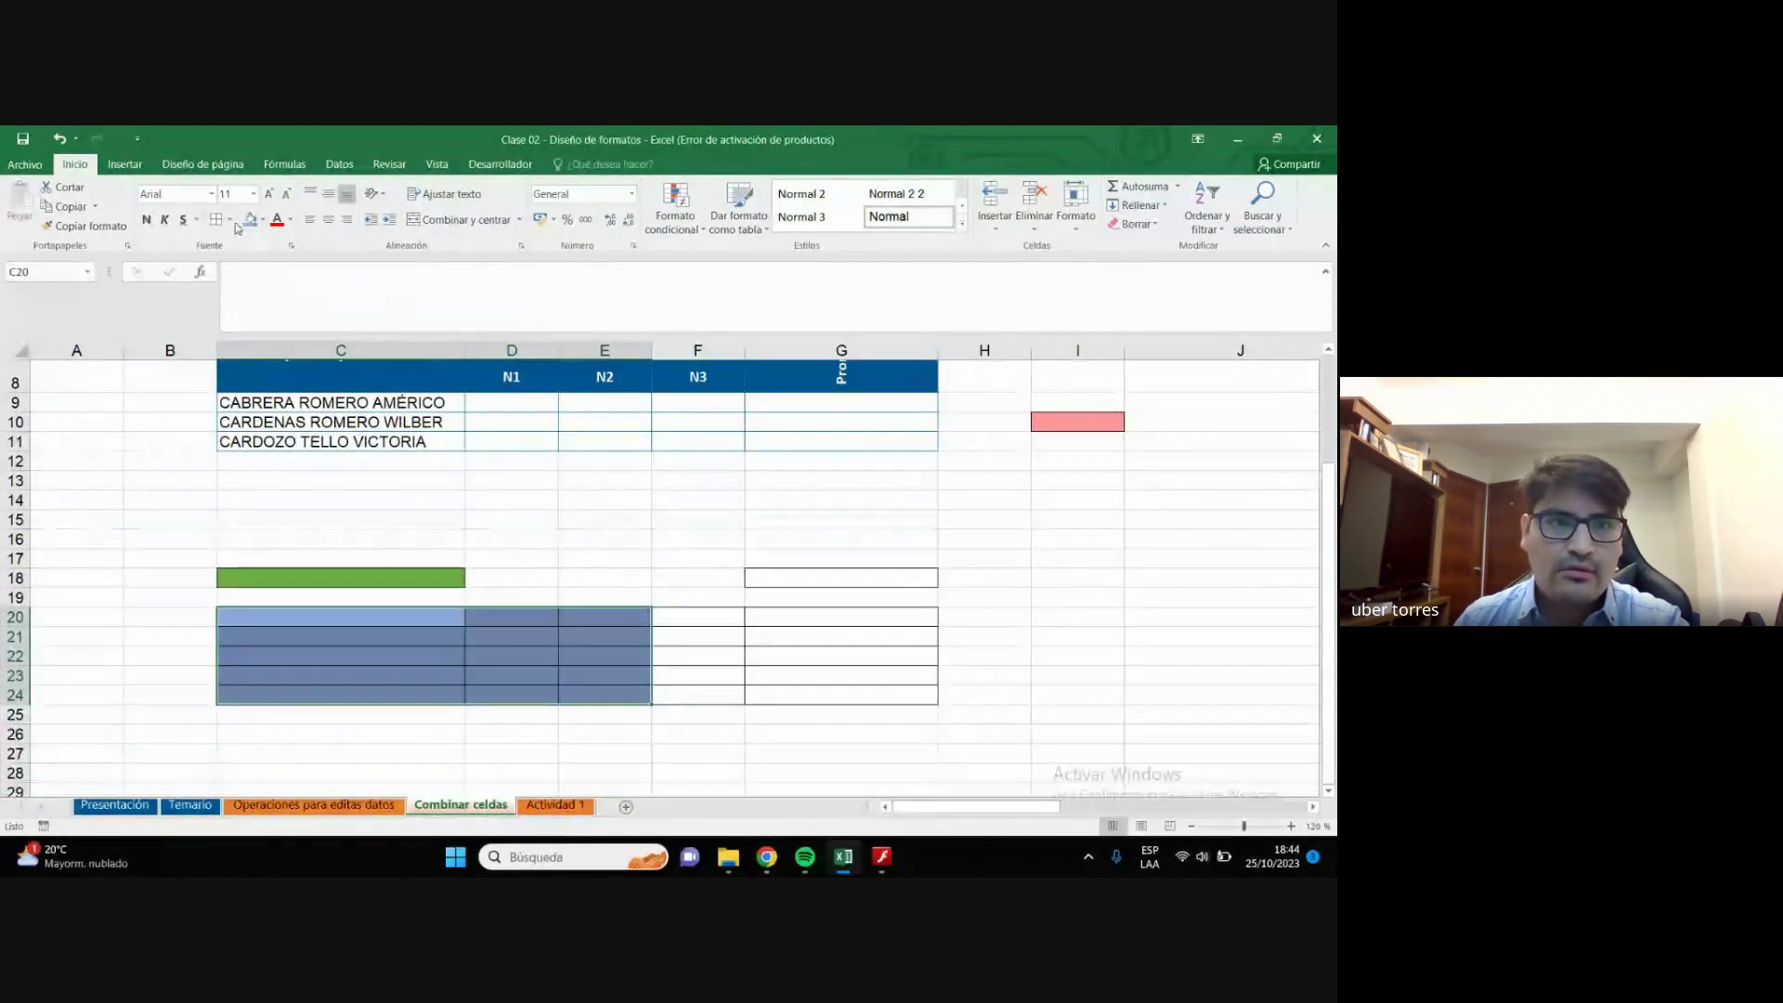
click(230, 219)
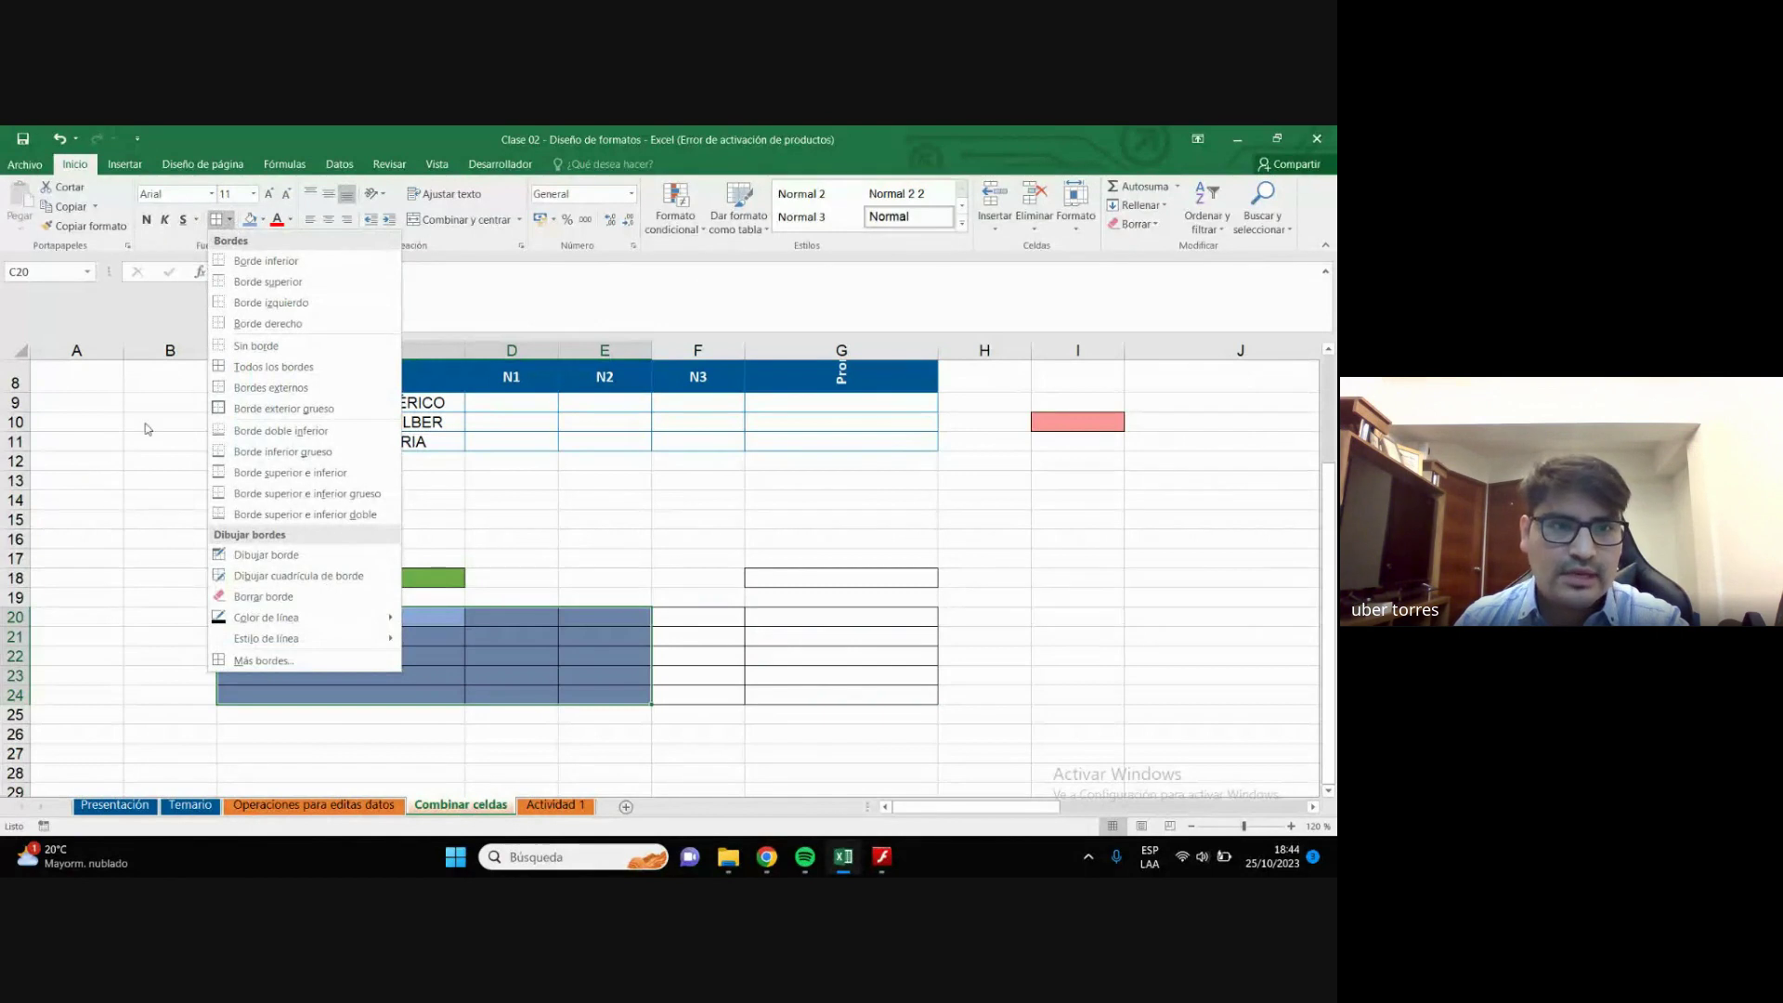
click(229, 219)
click(229, 220)
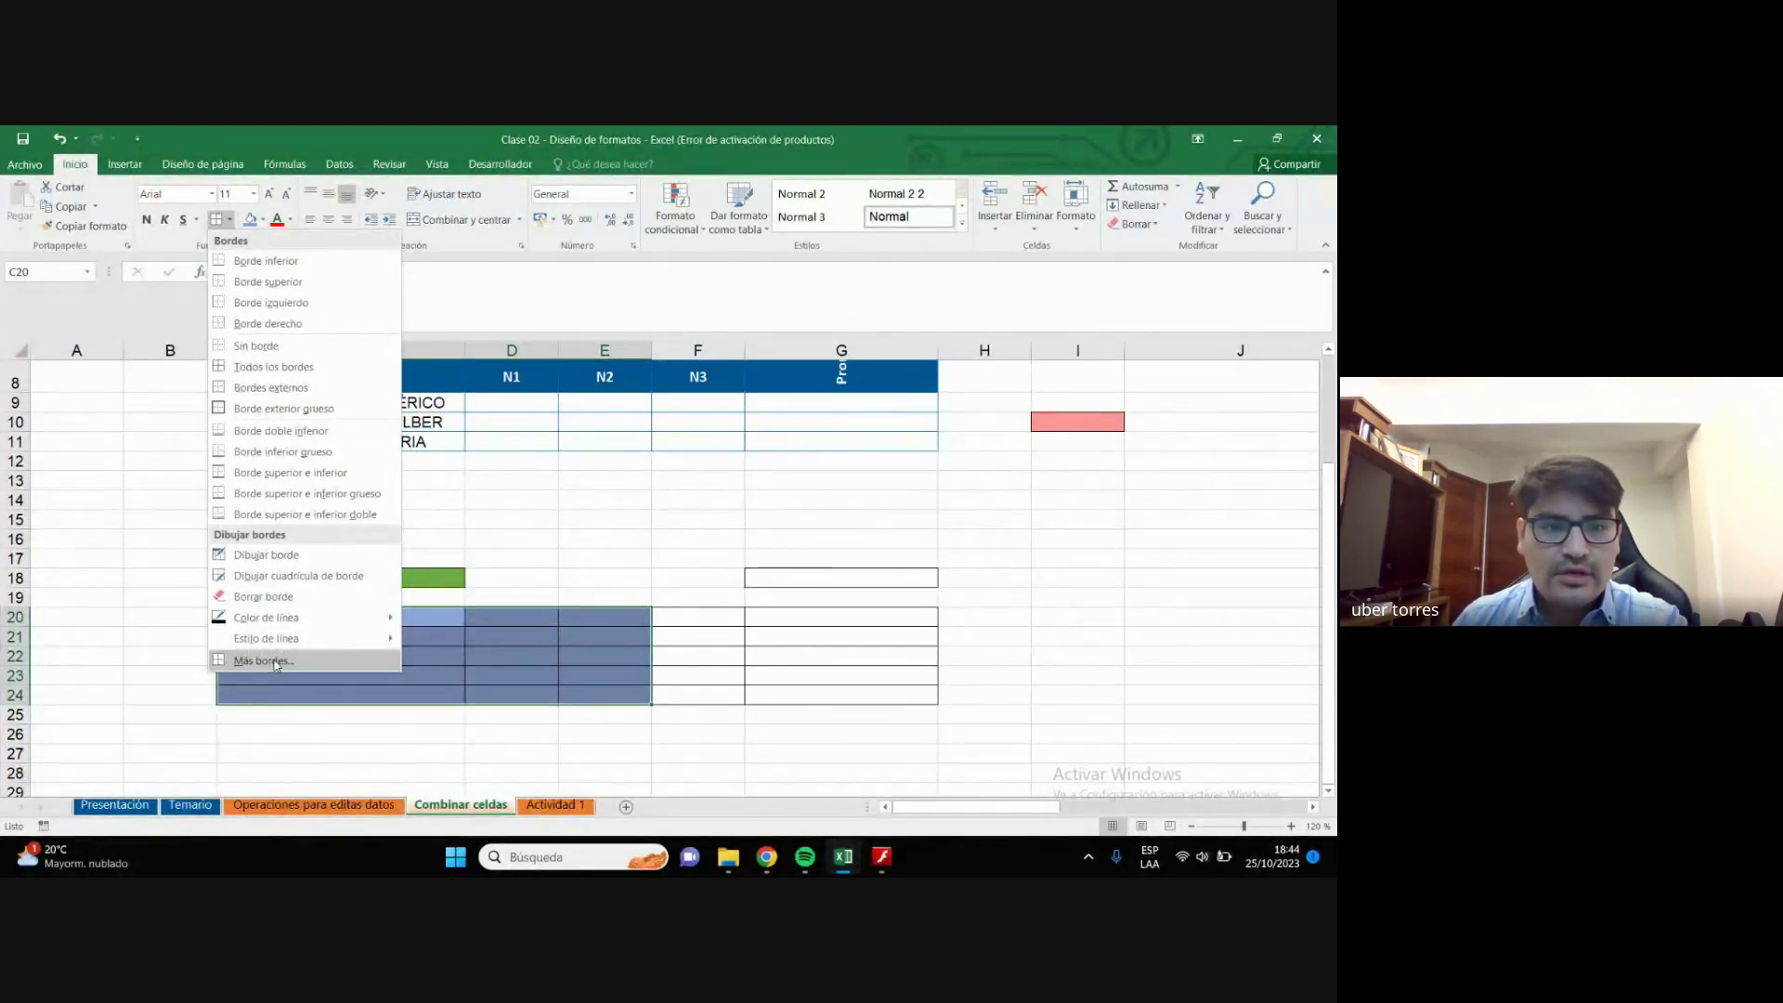
click(276, 663)
drag(380, 428, 809, 423)
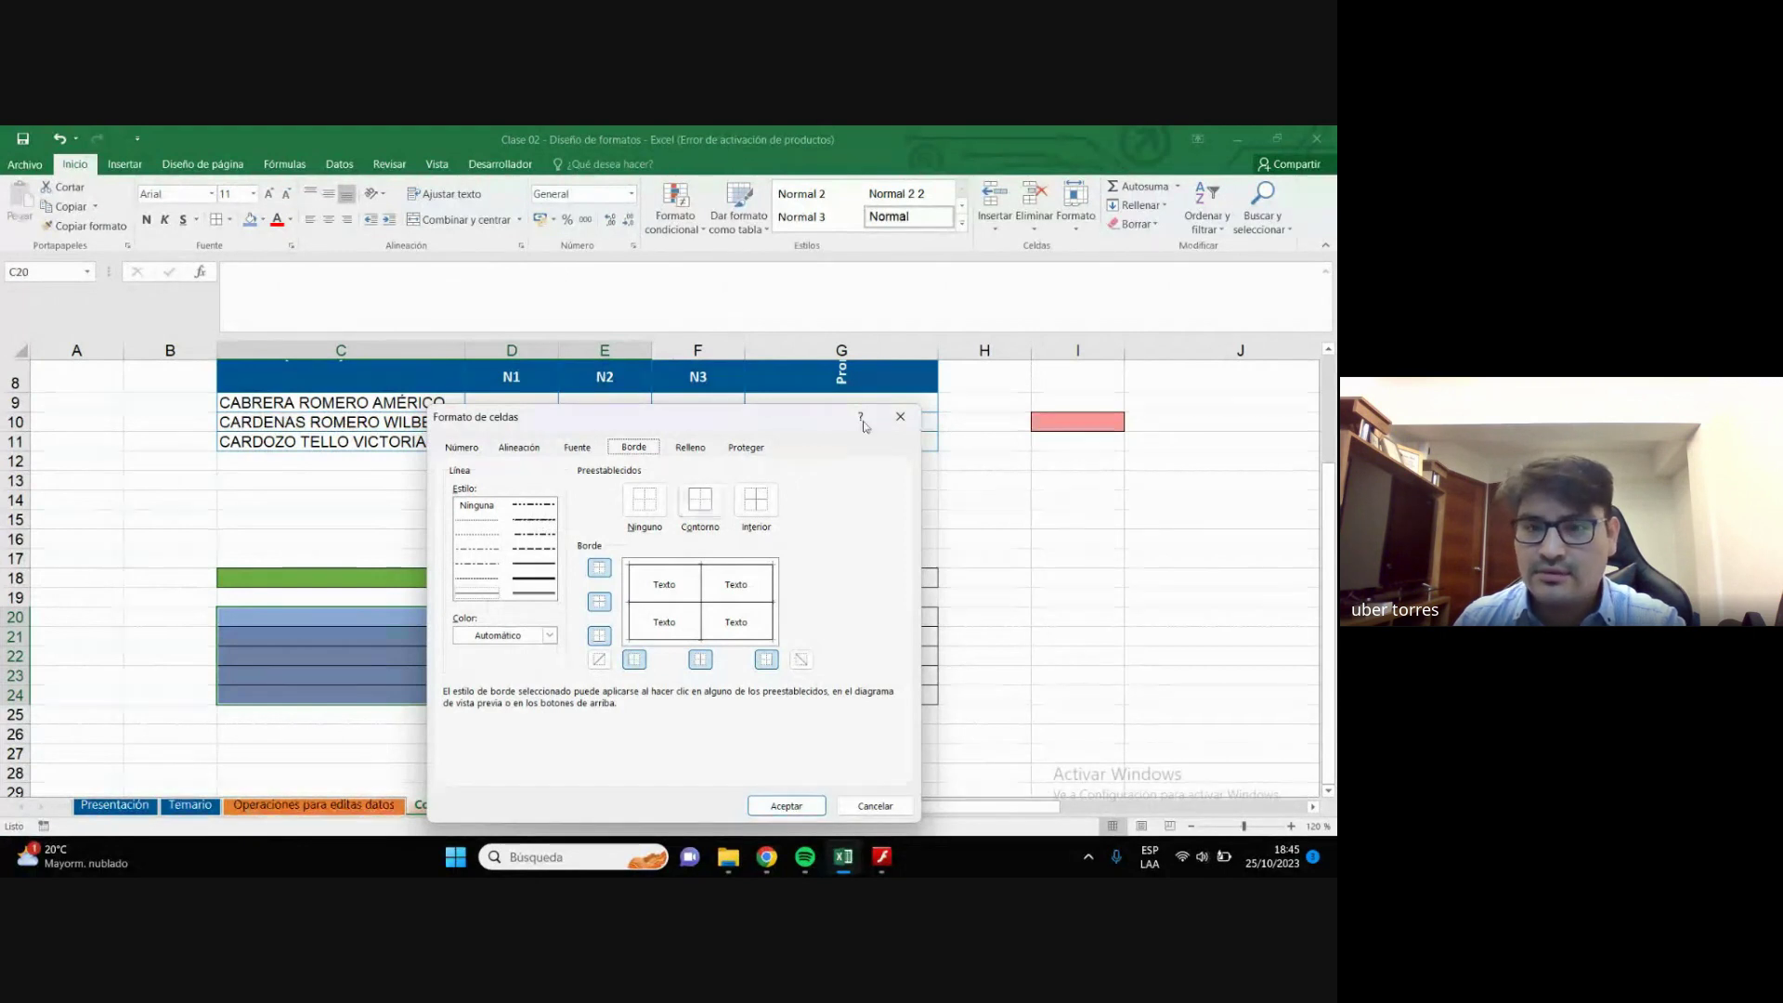
click(899, 420)
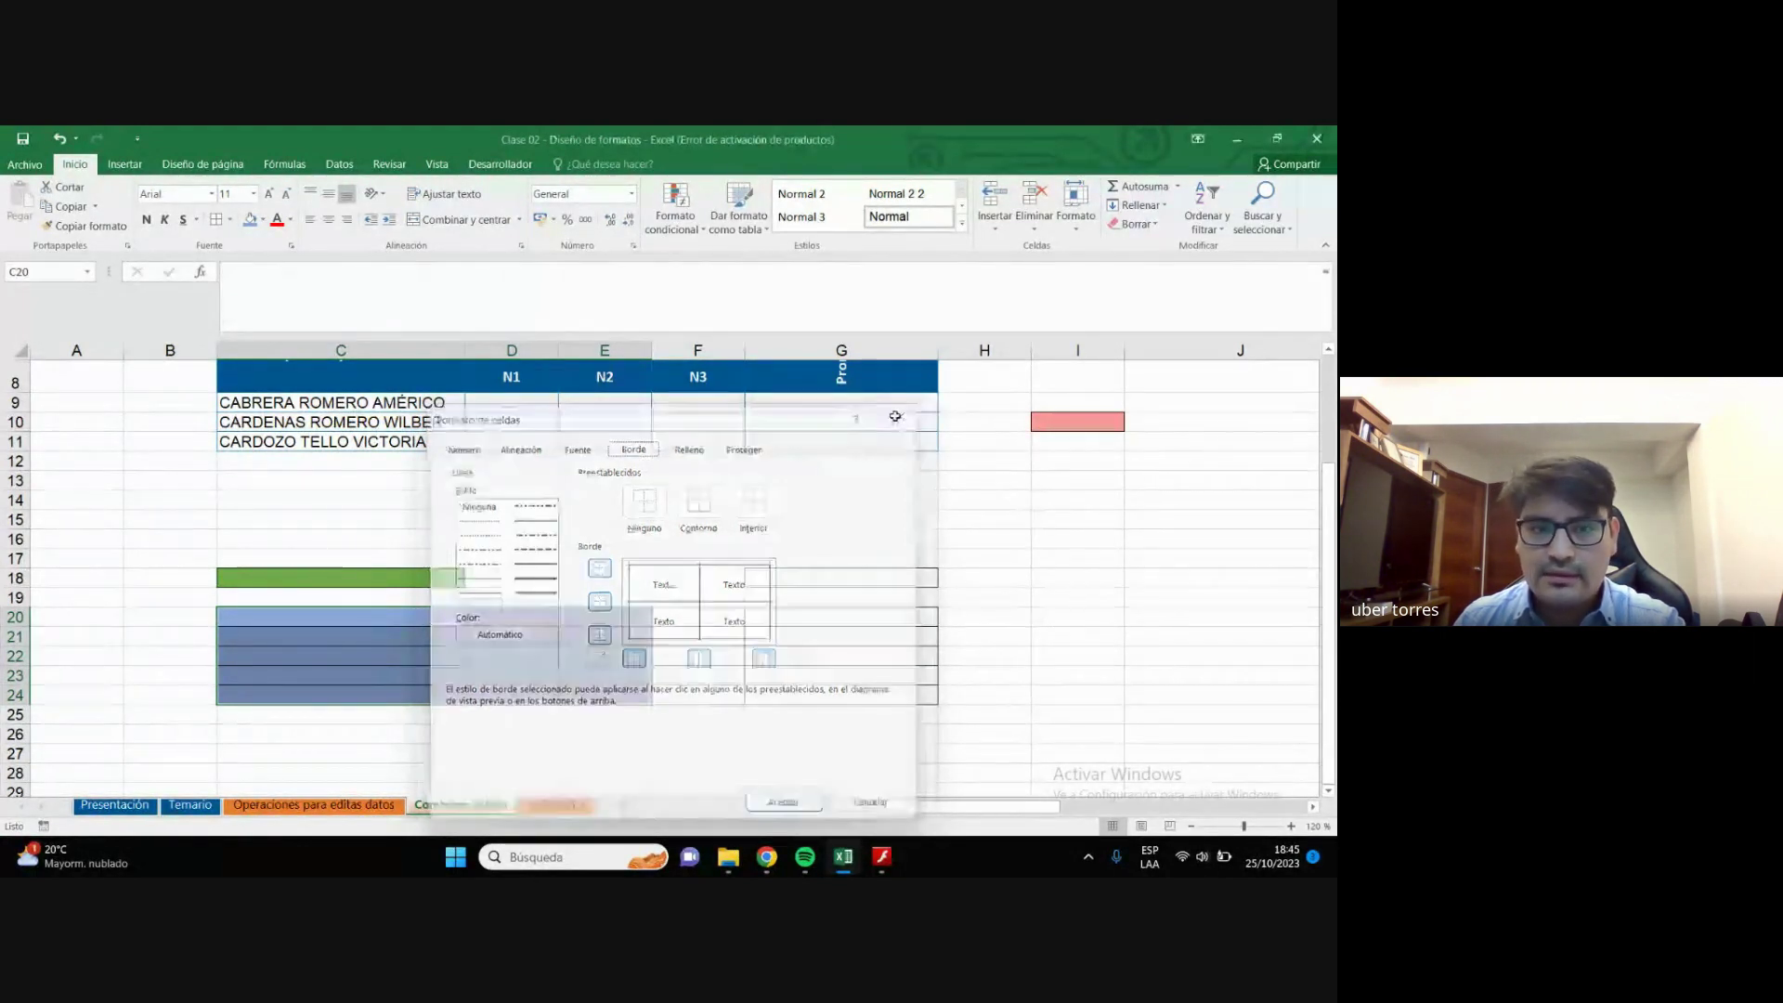
click(955, 641)
scroll(671, 599, up, 3)
scroll(625, 609, down, 3)
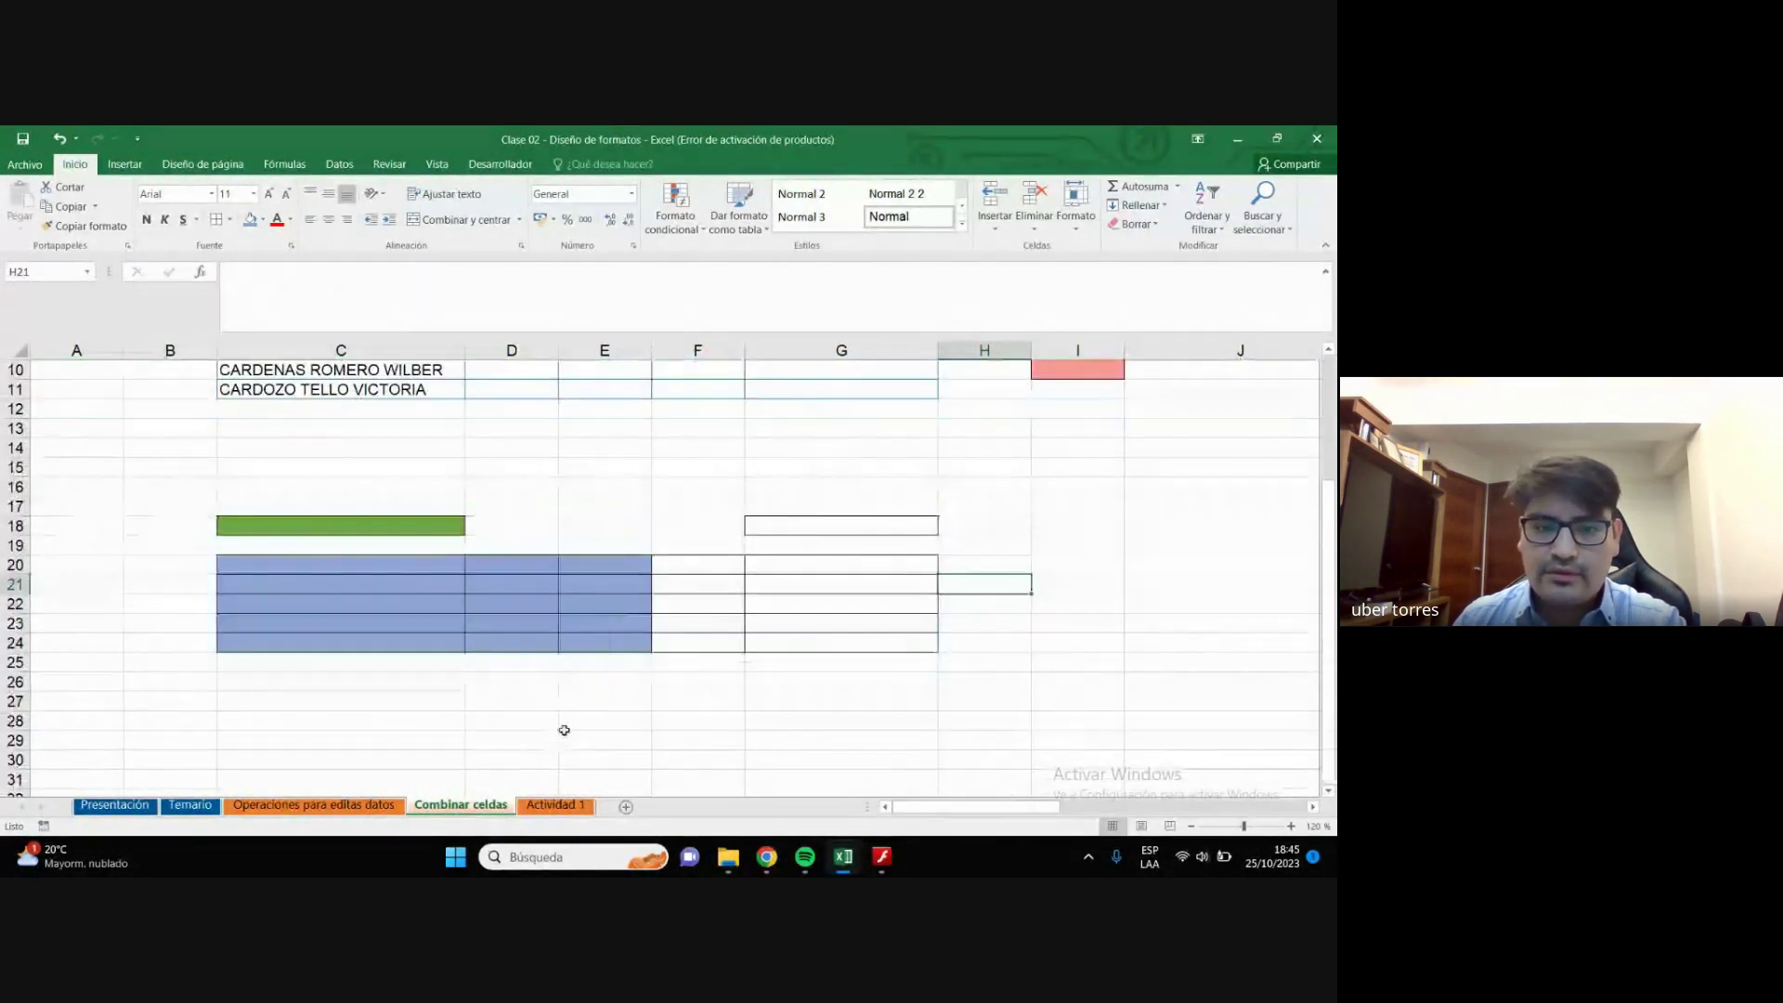
mouse_move(766, 856)
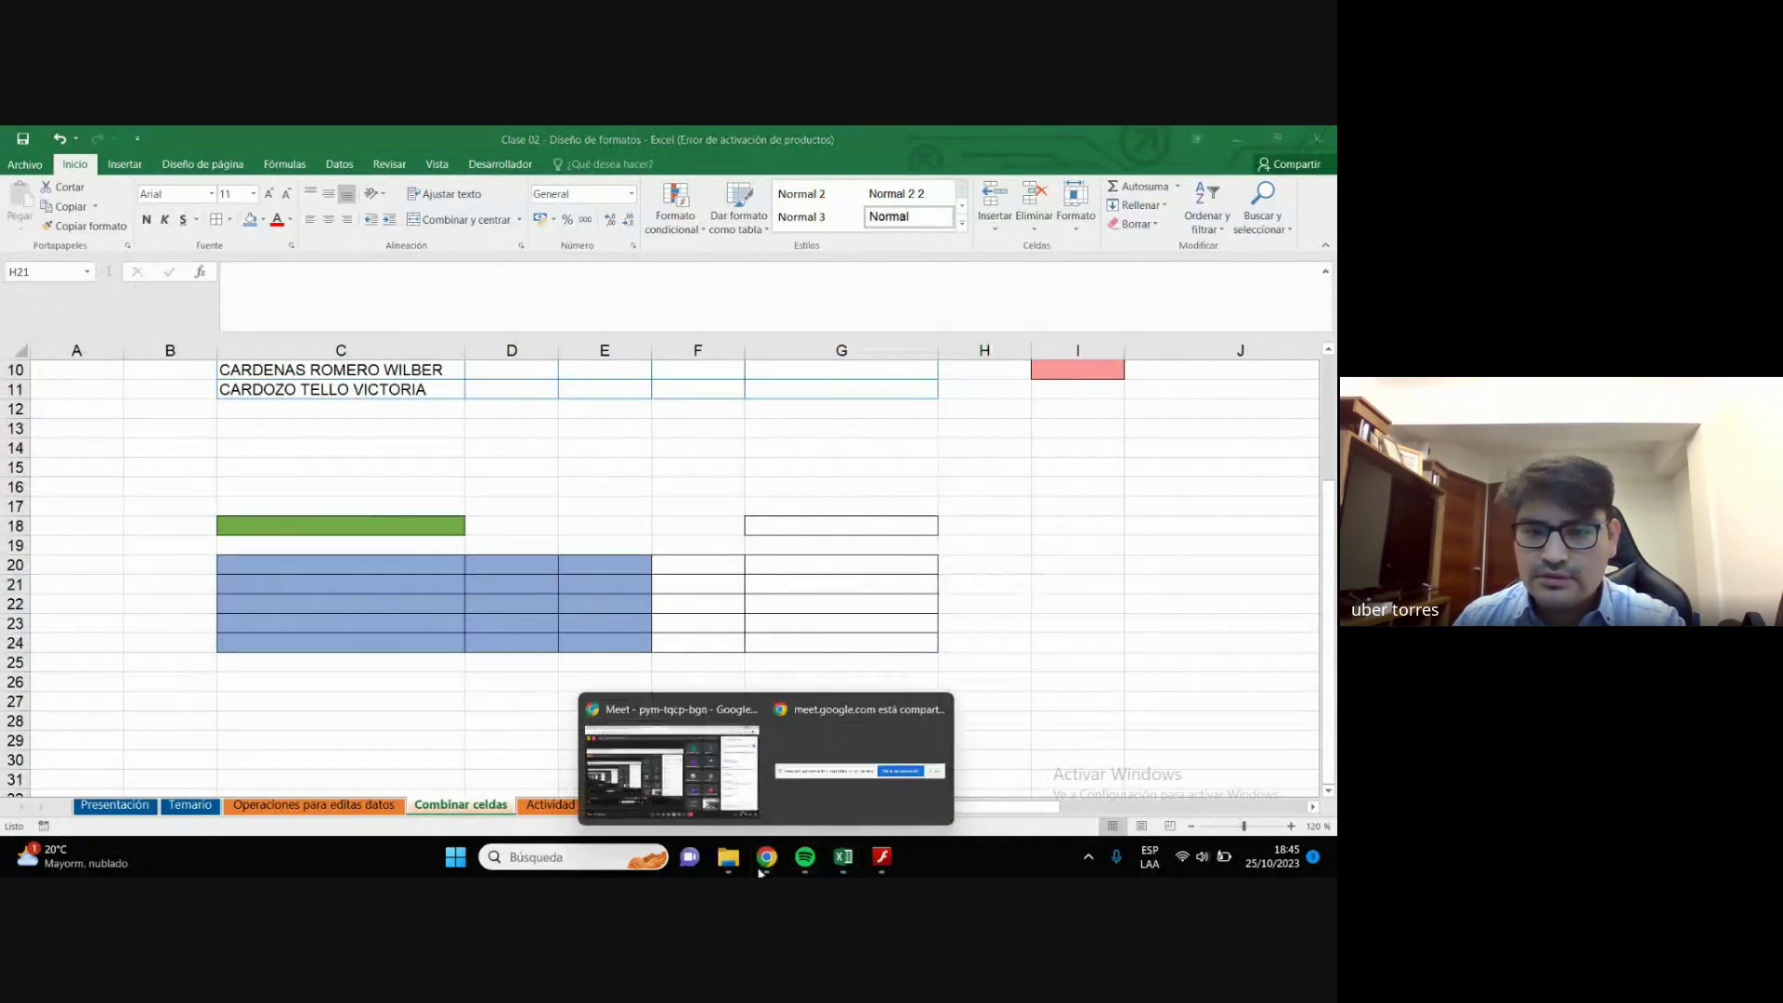
Bring the Meet call forward from the taskbar and scroll through the newest chat messages.
click(669, 775)
scroll(1148, 658, down, 2)
scroll(1170, 594, down, 1)
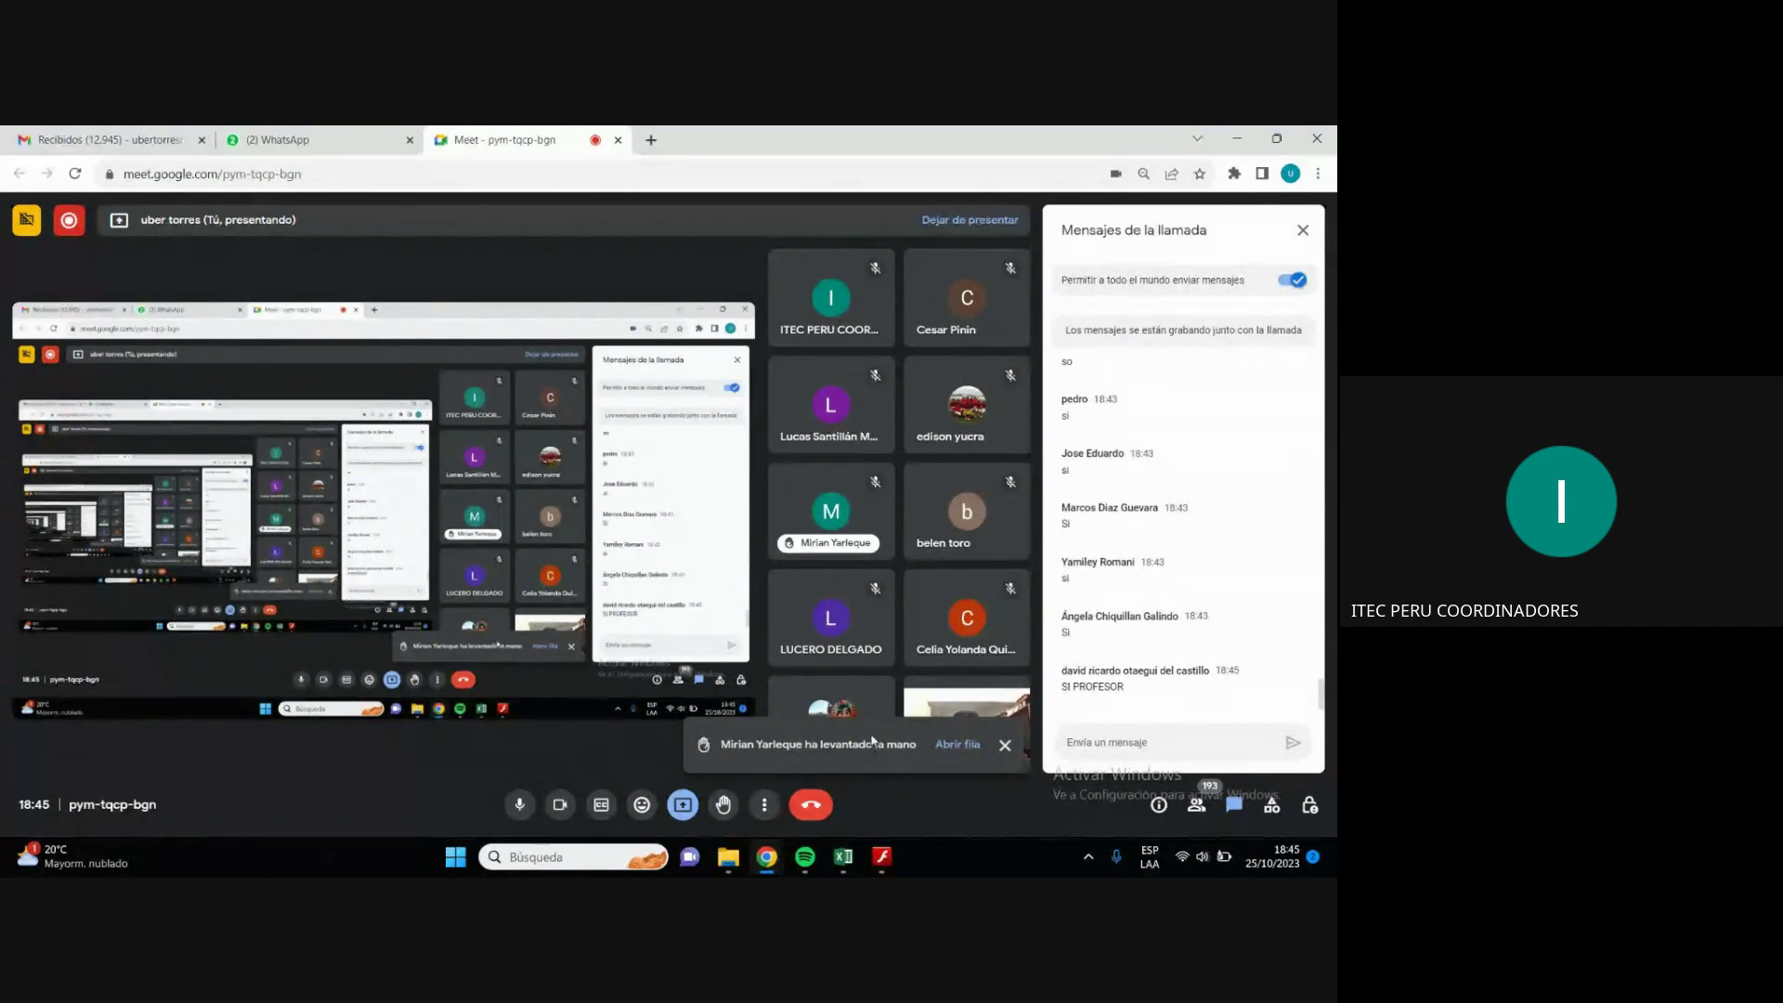
scroll(1132, 638, up, 3)
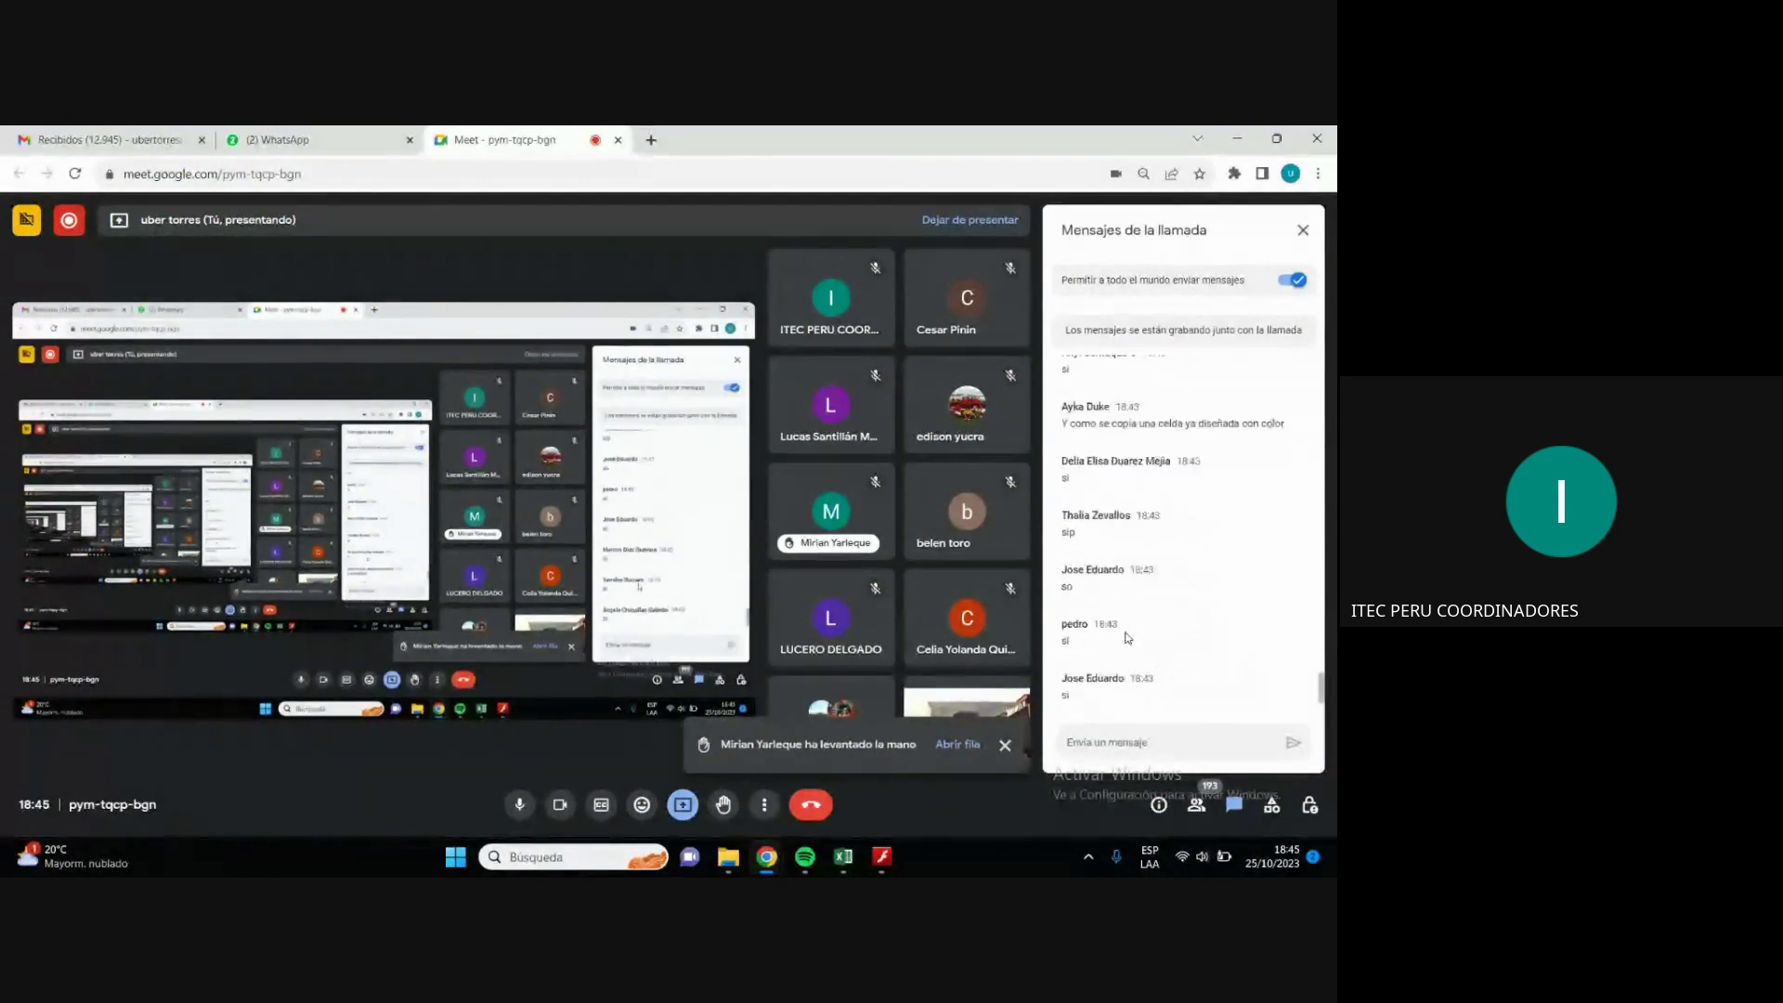
scroll(1135, 635, down, 3)
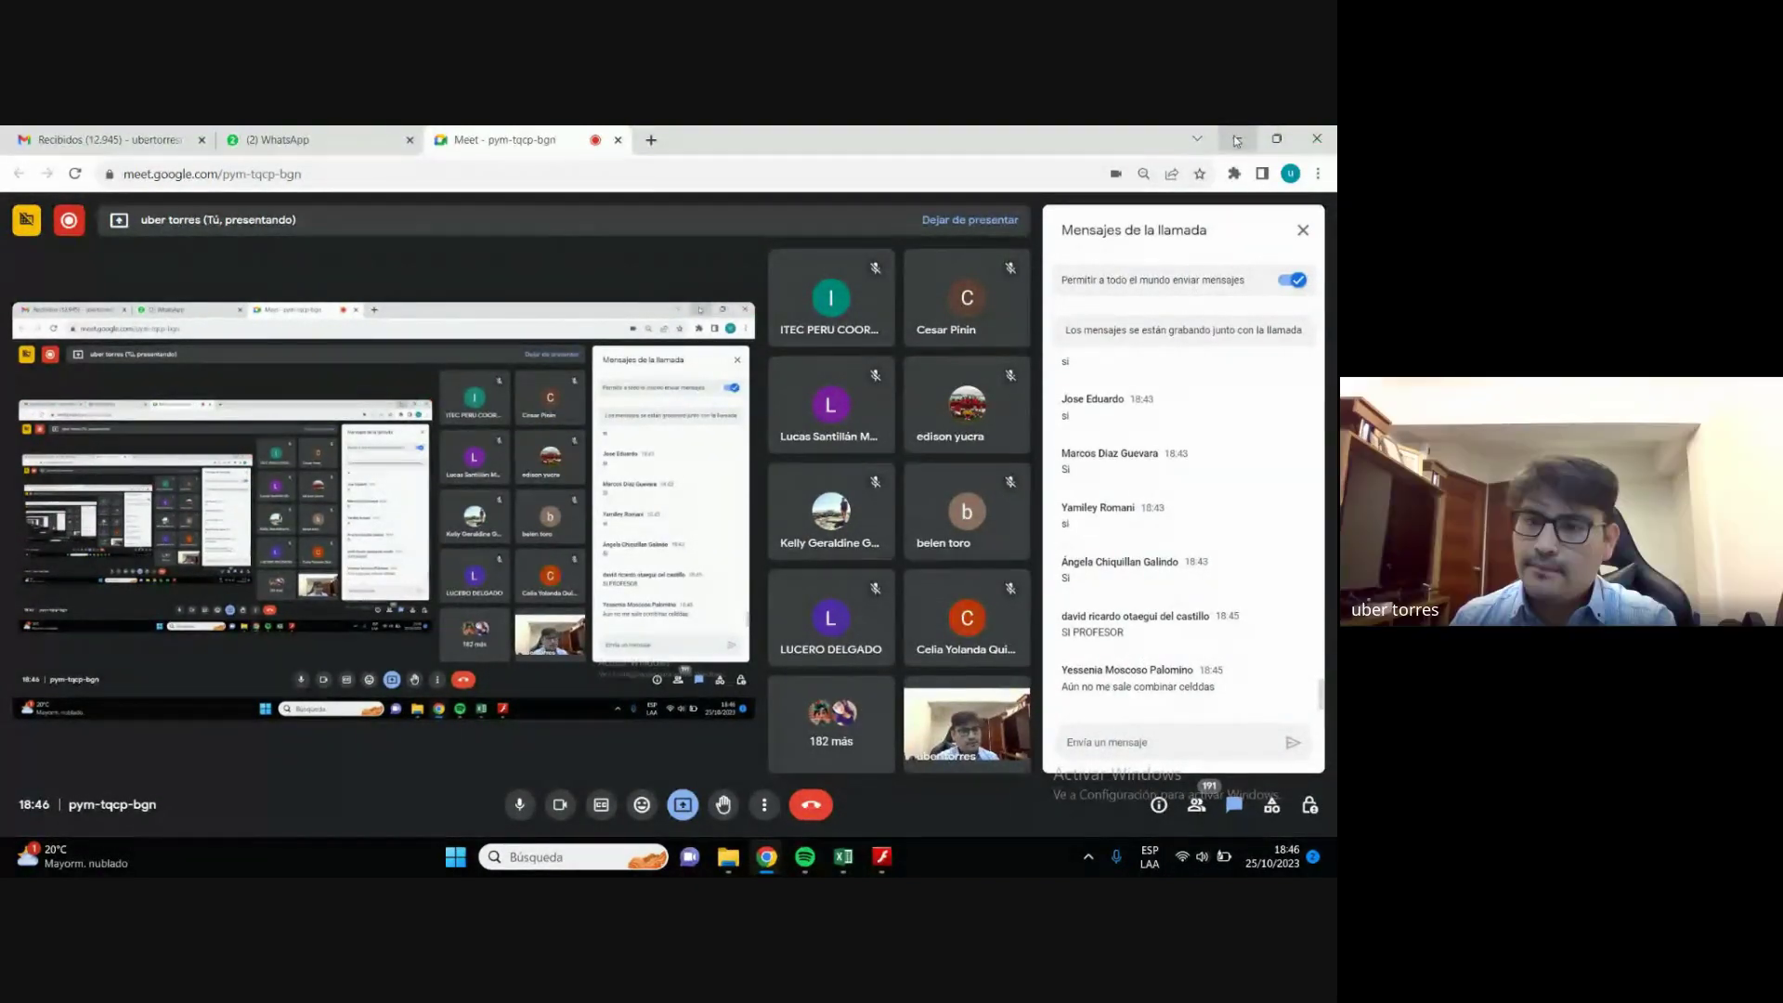
Return to Excel and click around cells C31, C26, green C18 and D18.
click(1236, 141)
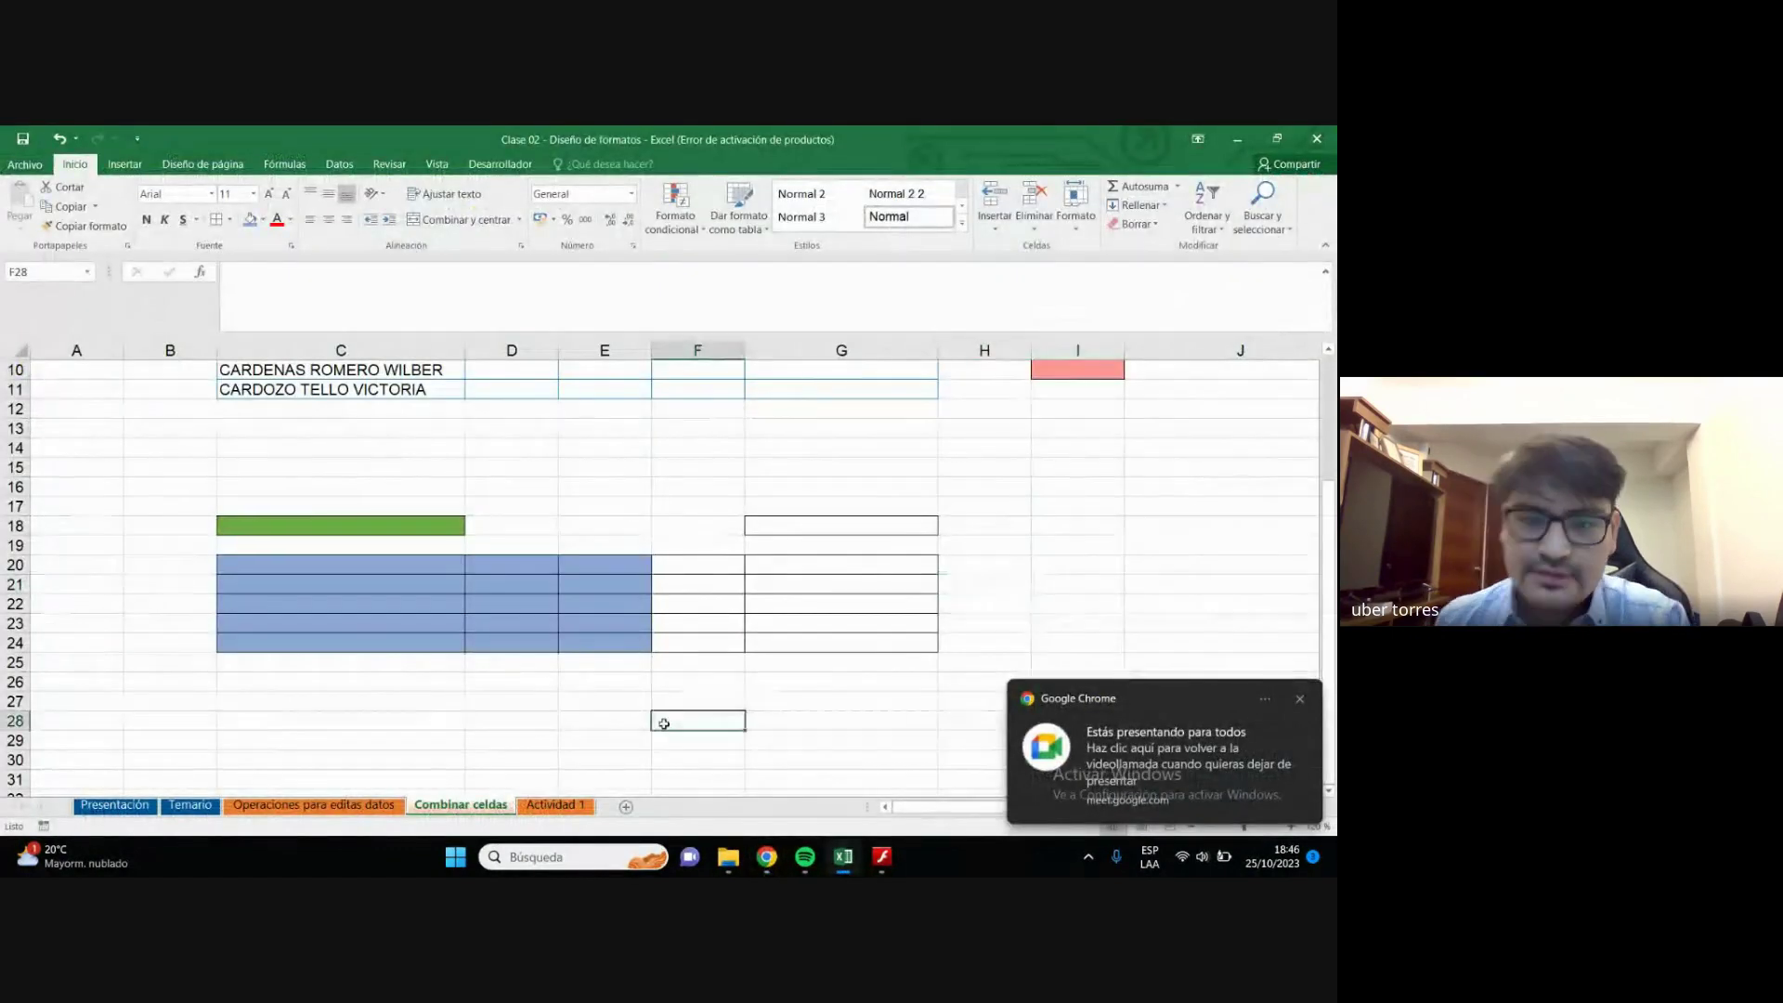
scroll(594, 724, up, 3)
scroll(501, 687, down, 3)
scroll(409, 650, down, 2)
click(376, 671)
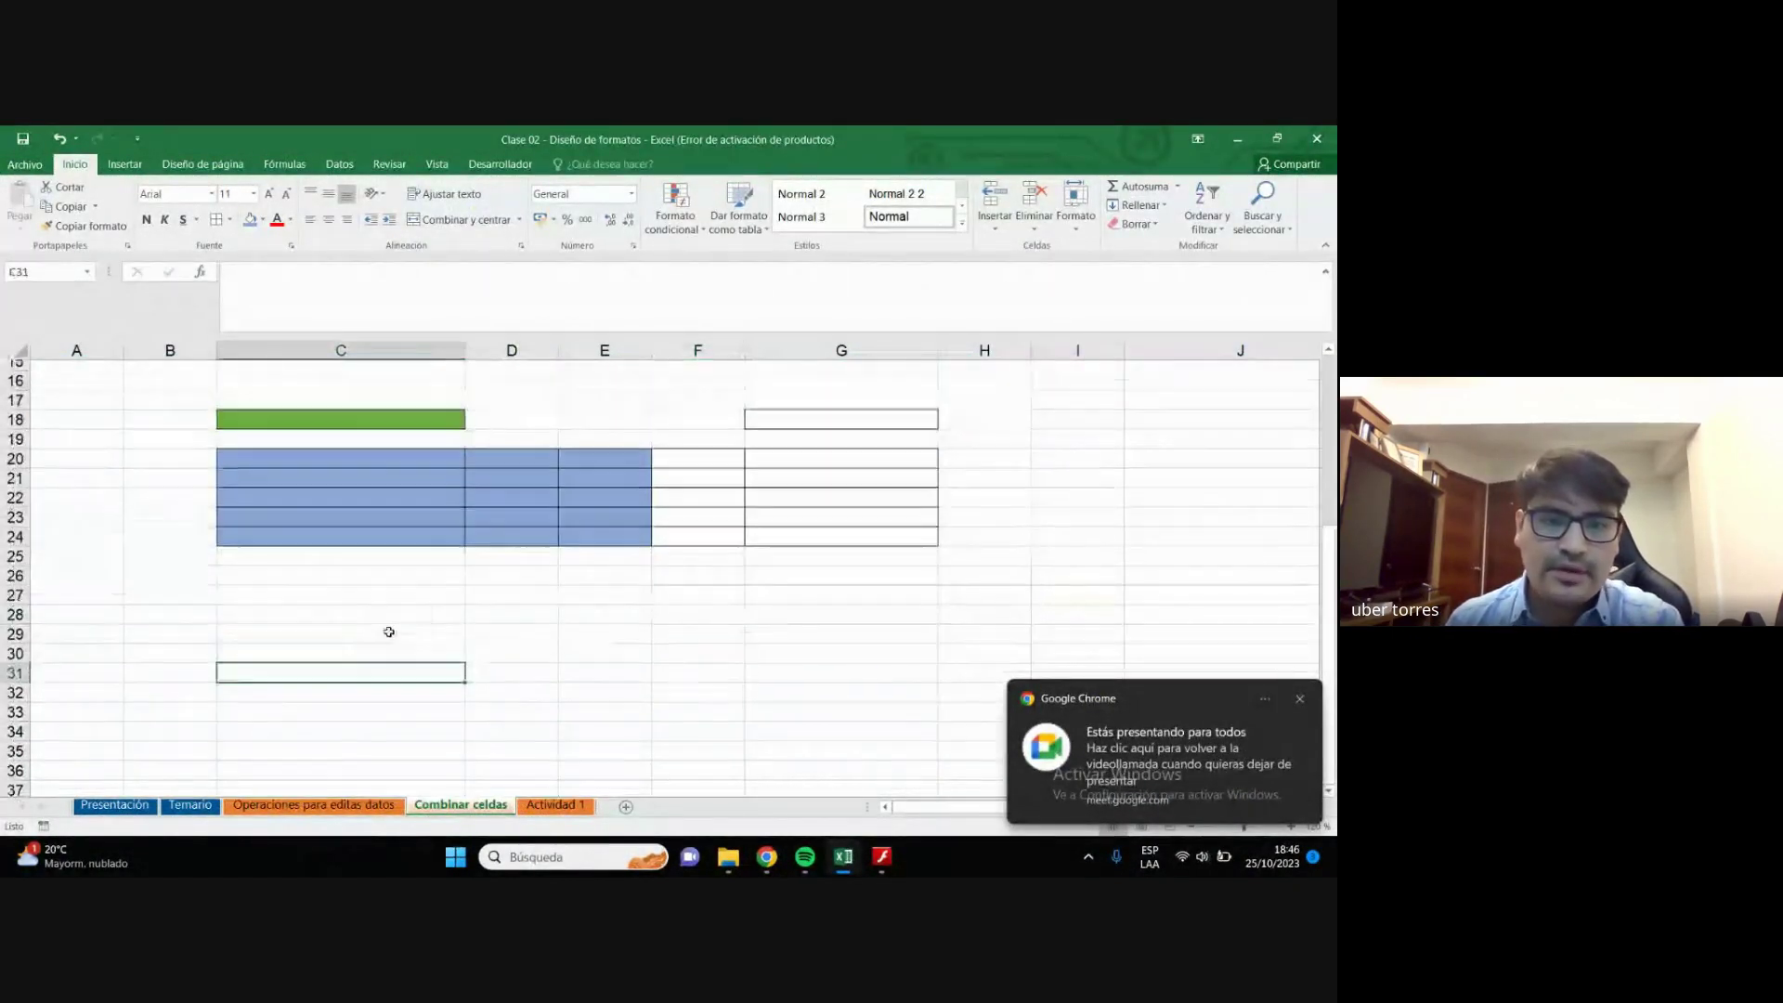
scroll(389, 631, up, 2)
scroll(400, 613, down, 1)
click(390, 622)
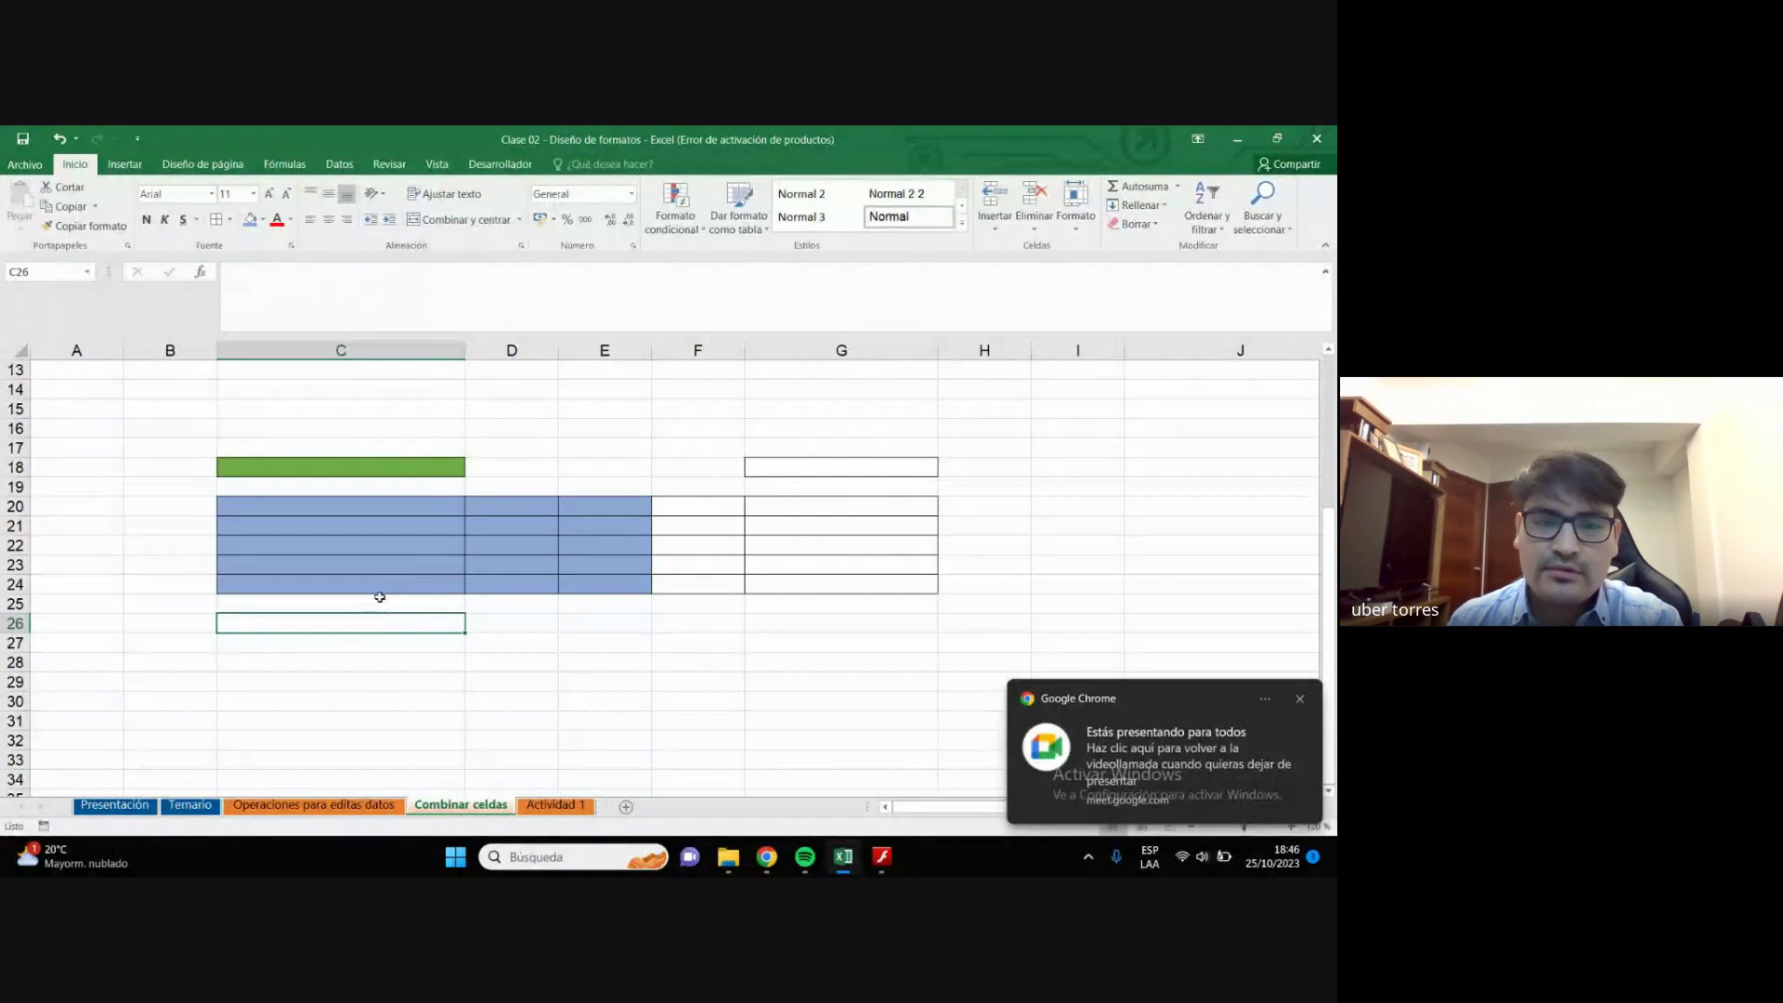
click(381, 467)
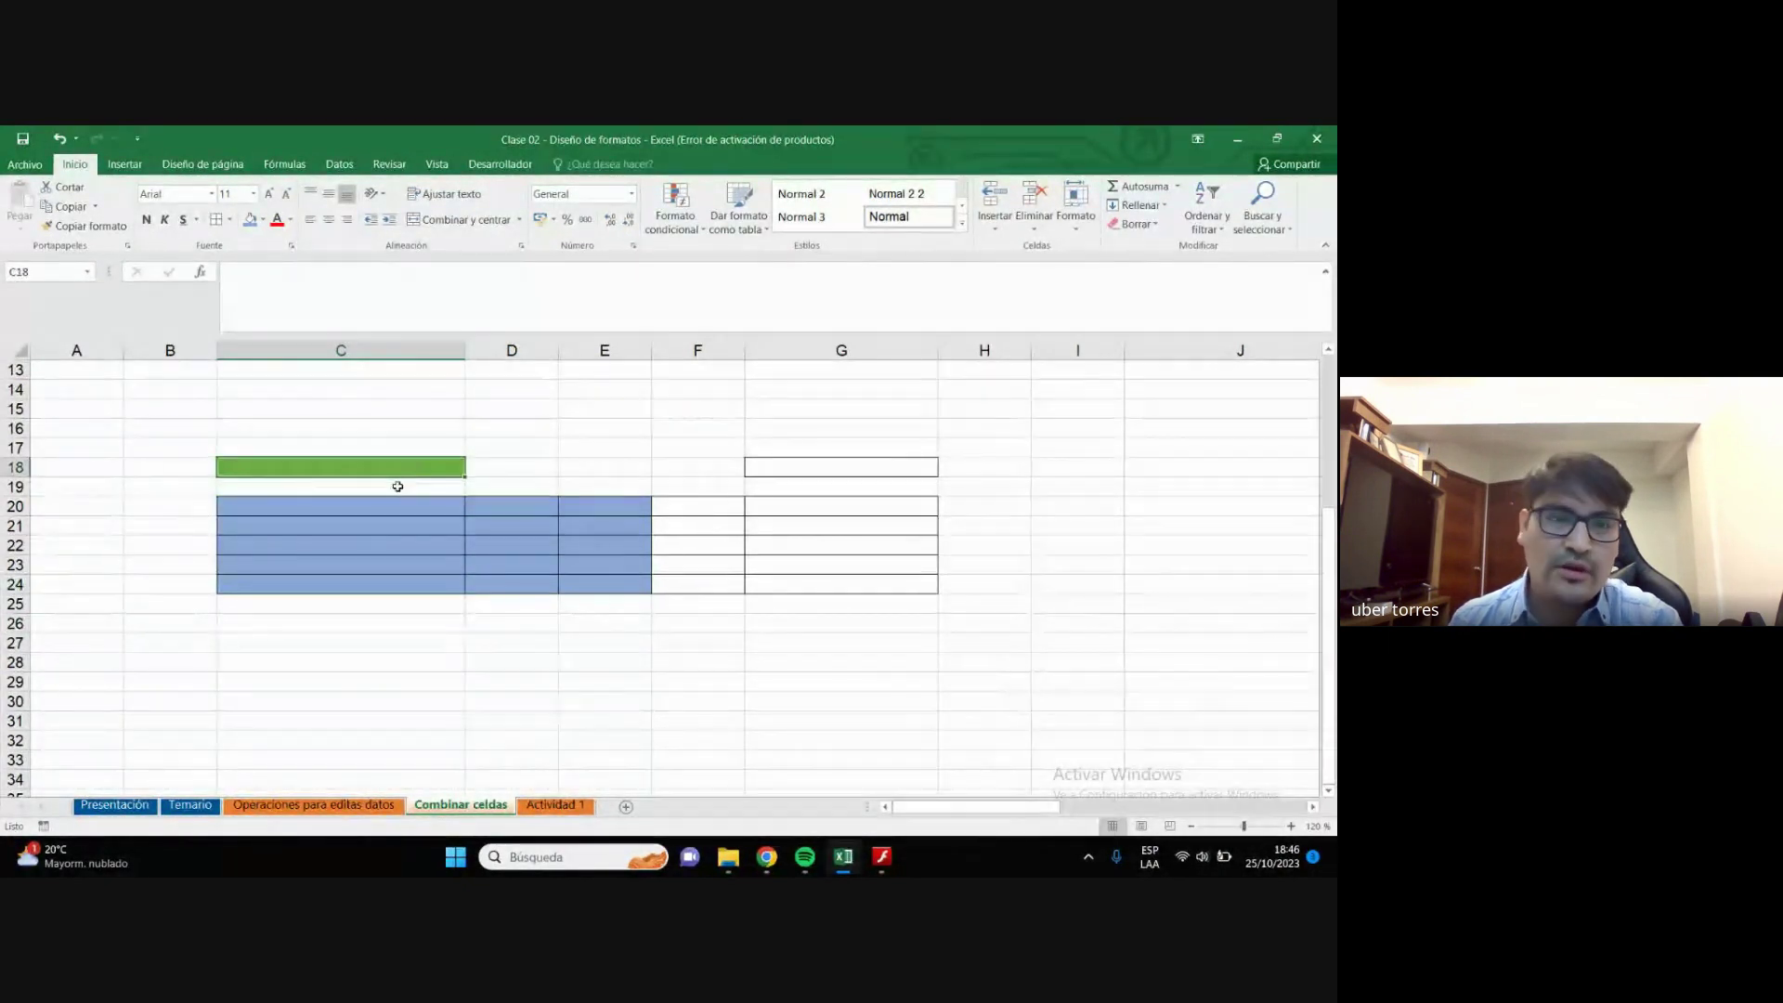
scroll(398, 486, up, 1)
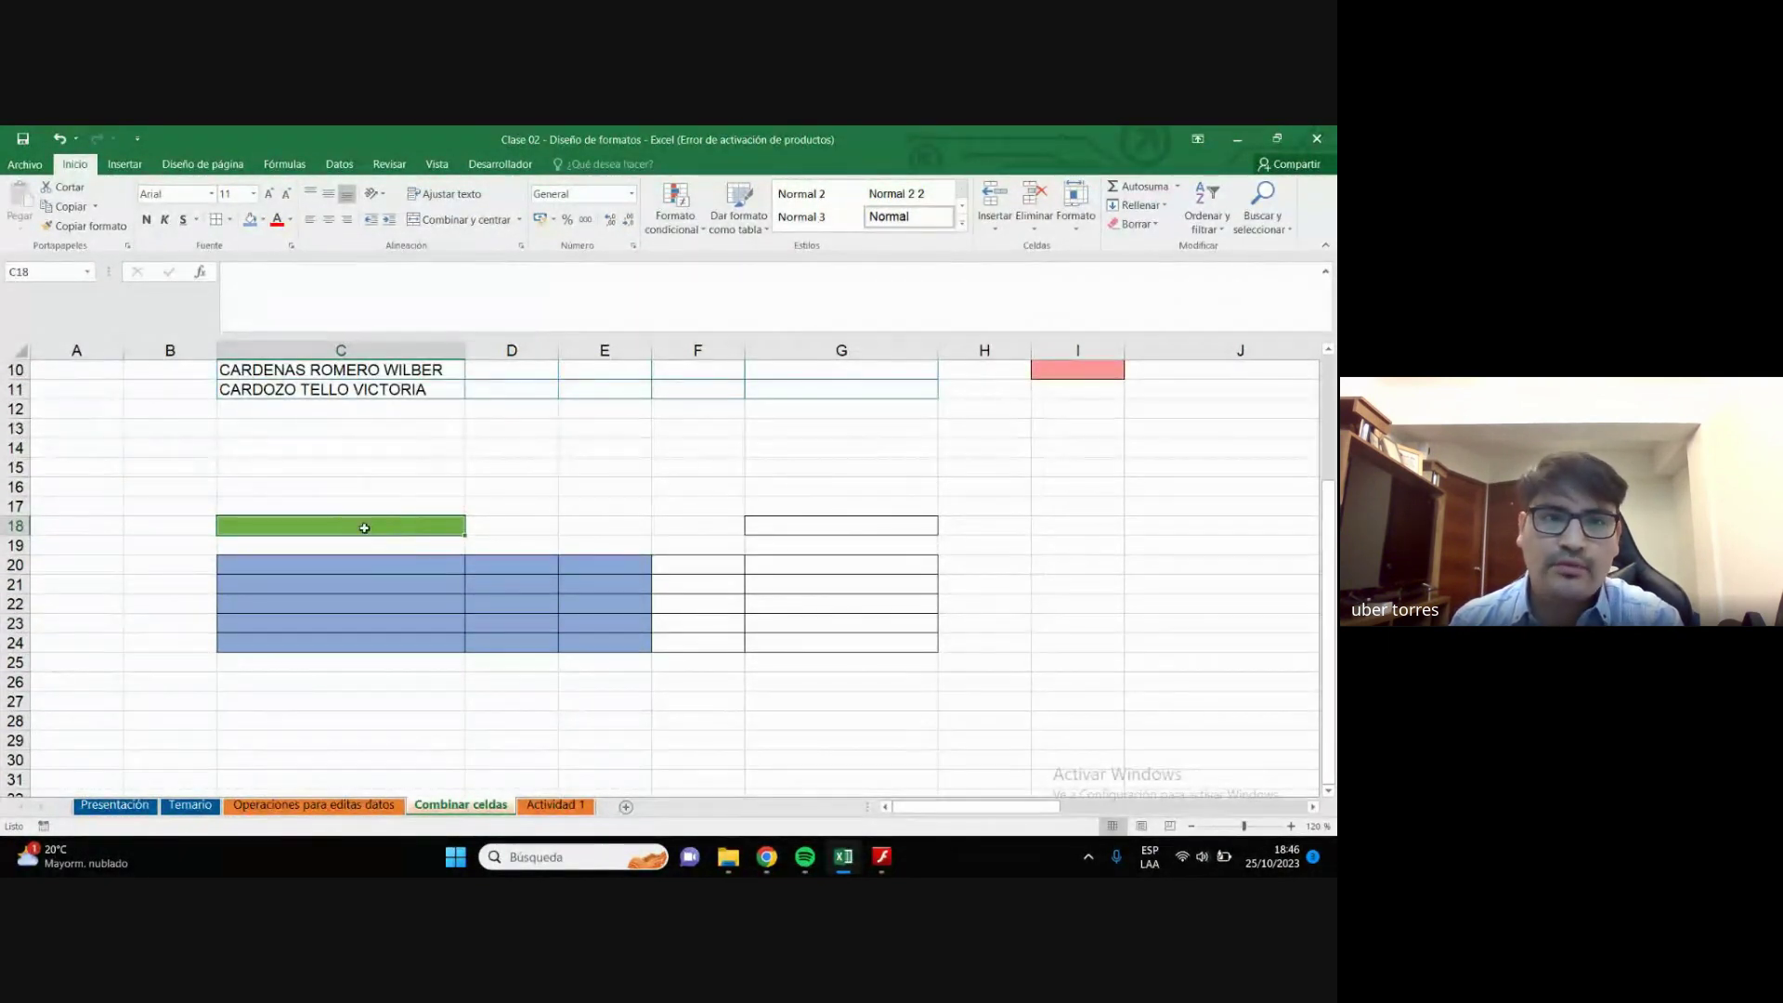
drag(374, 521, 390, 530)
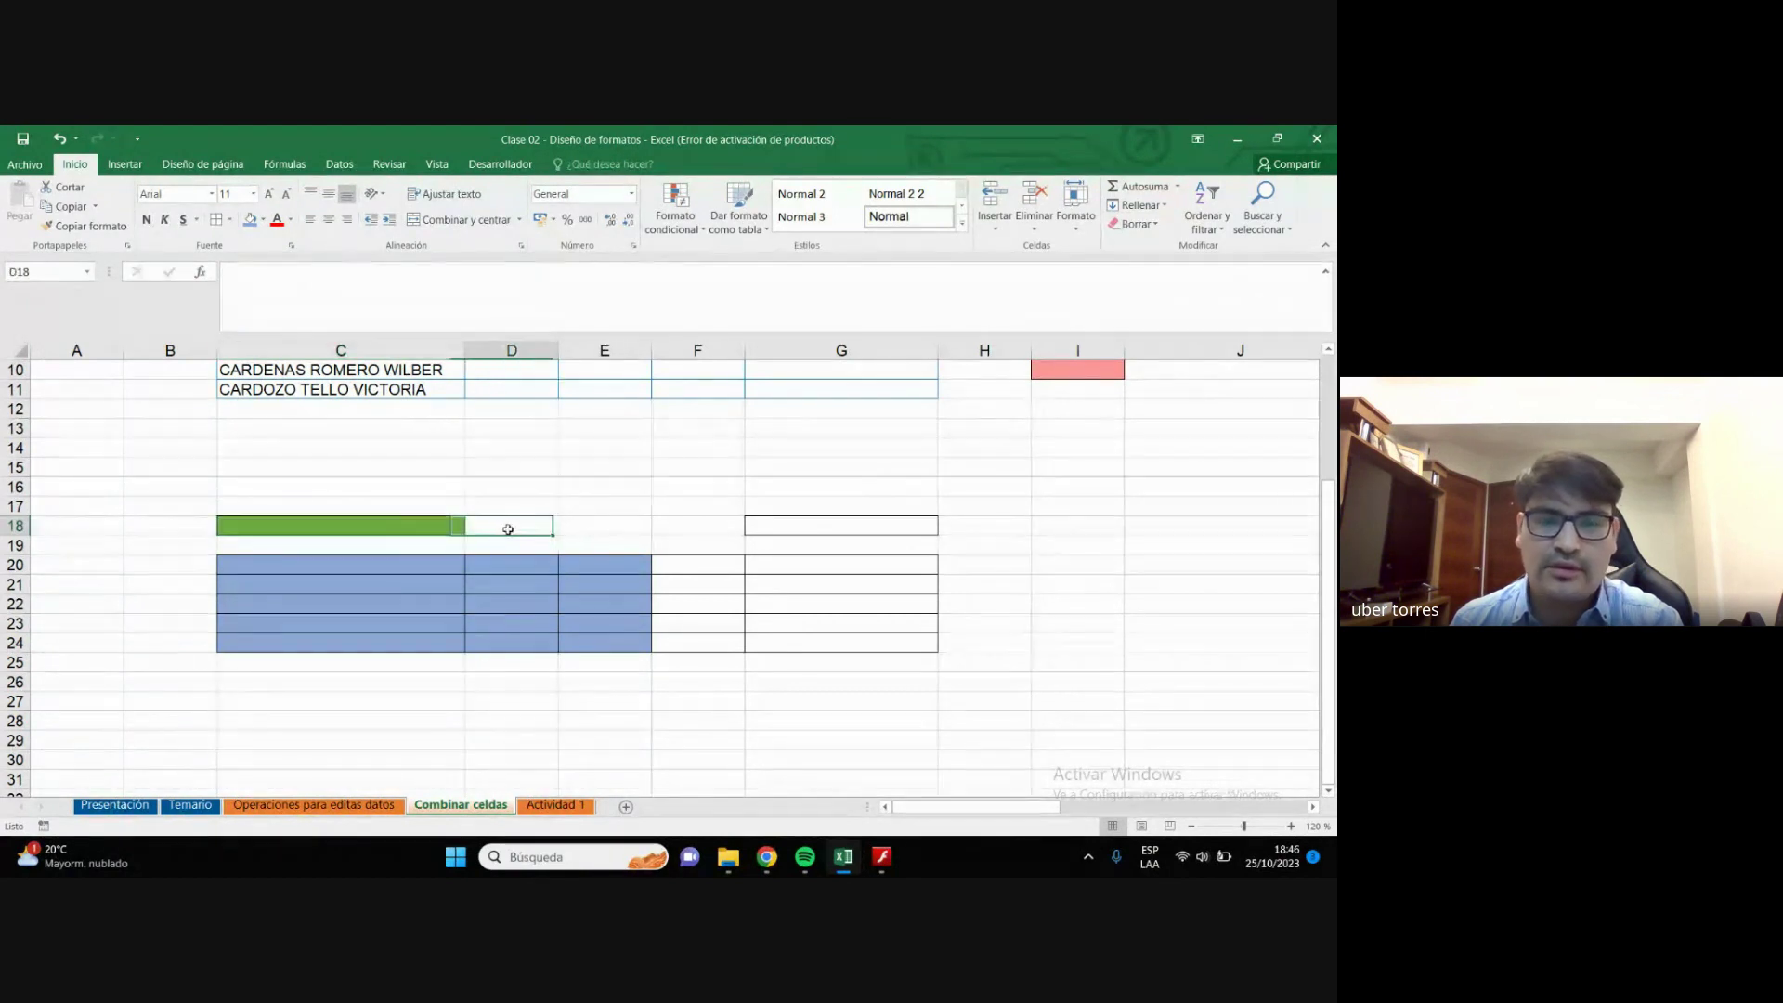
click(519, 521)
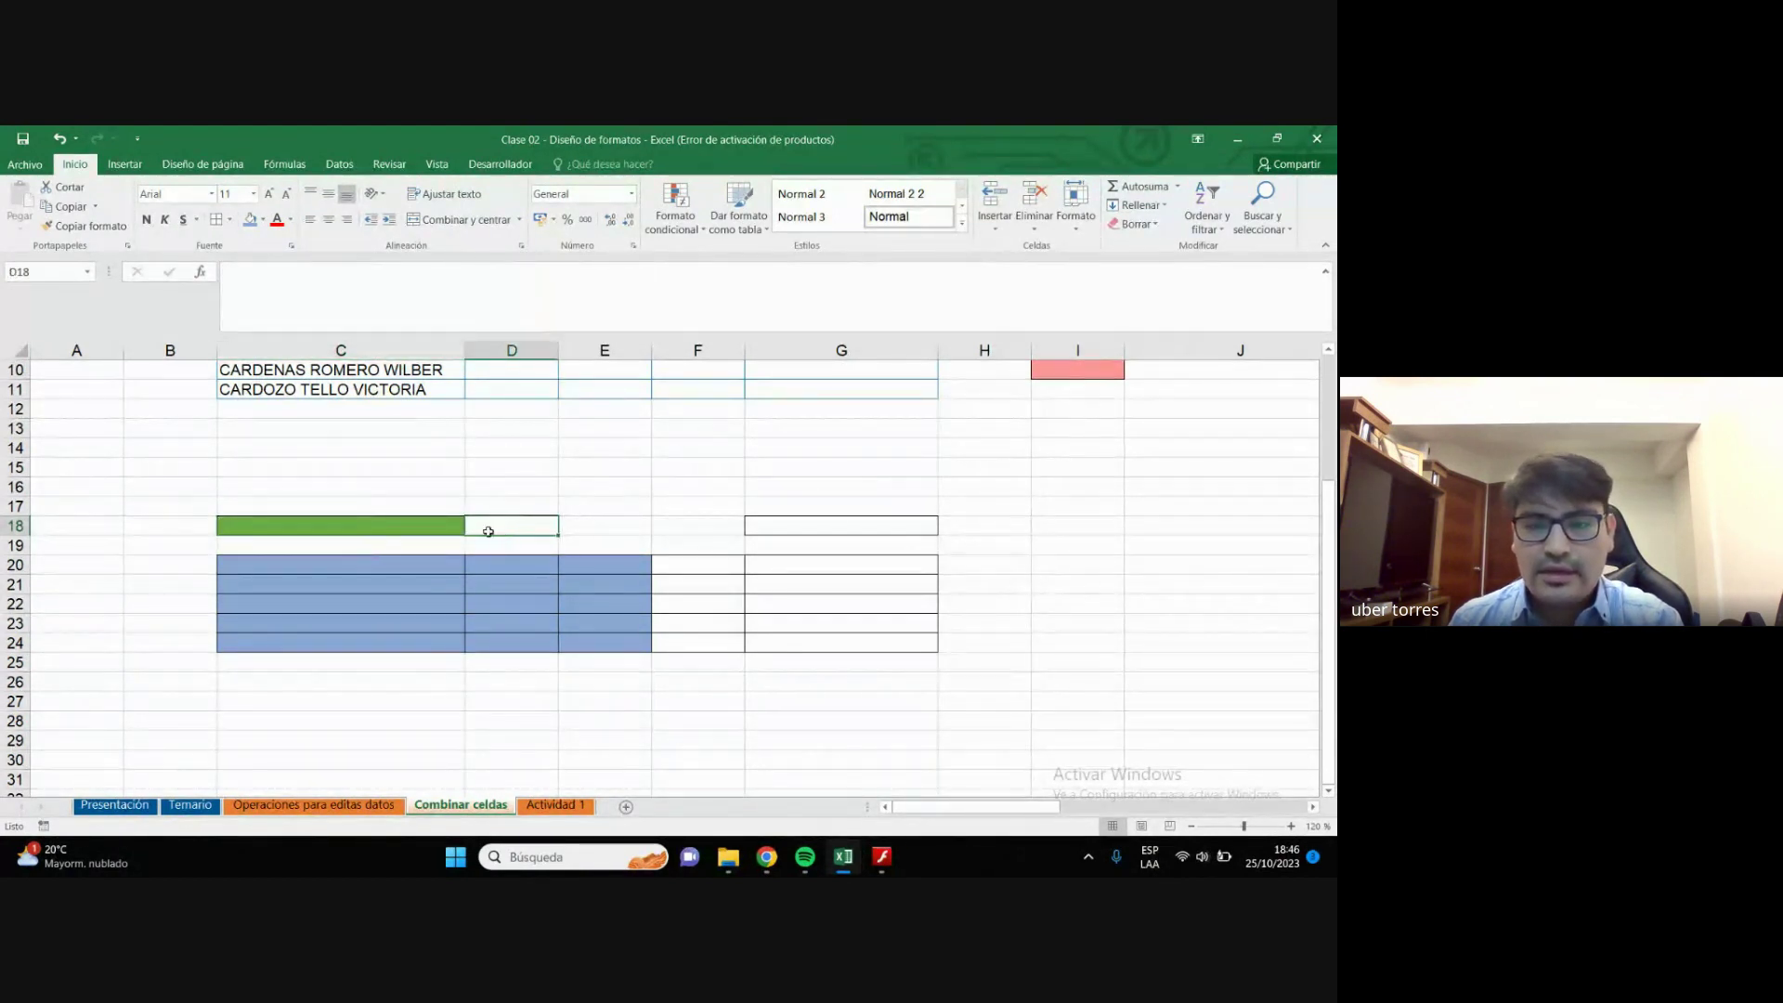
scroll(488, 531, down, 2)
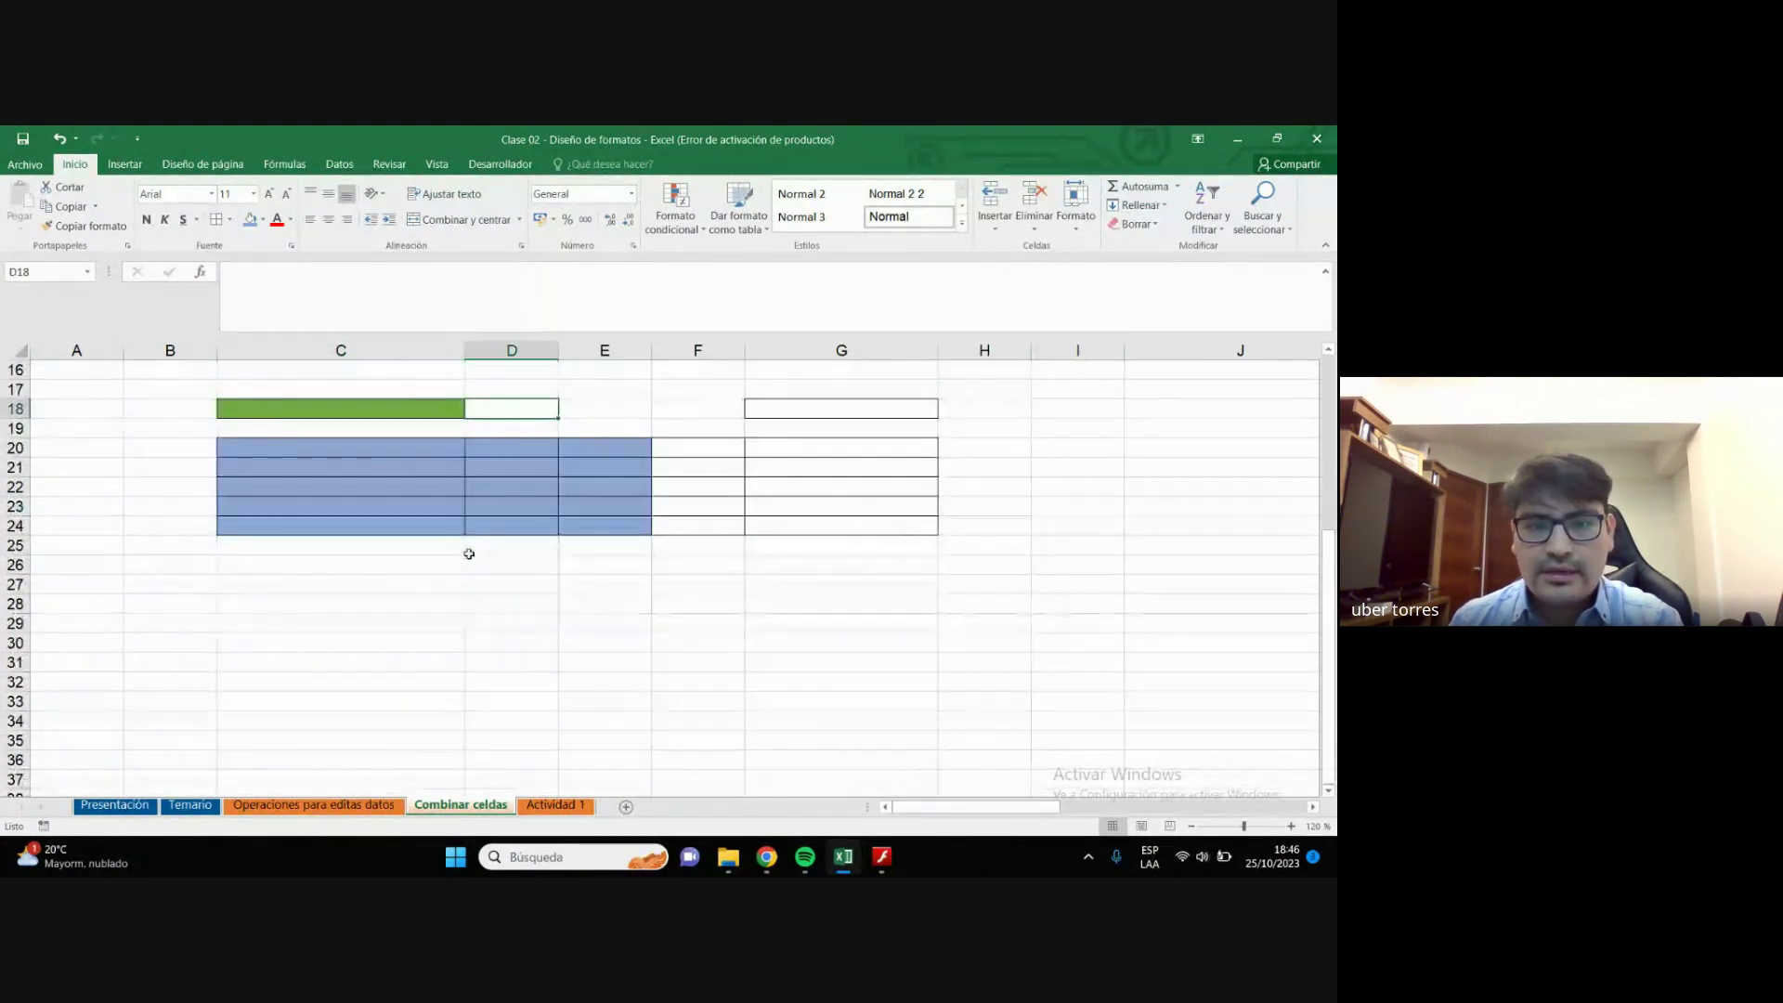
Select D28:F28 and merge it with Combinar y centrar.
click(504, 599)
click(524, 616)
click(514, 606)
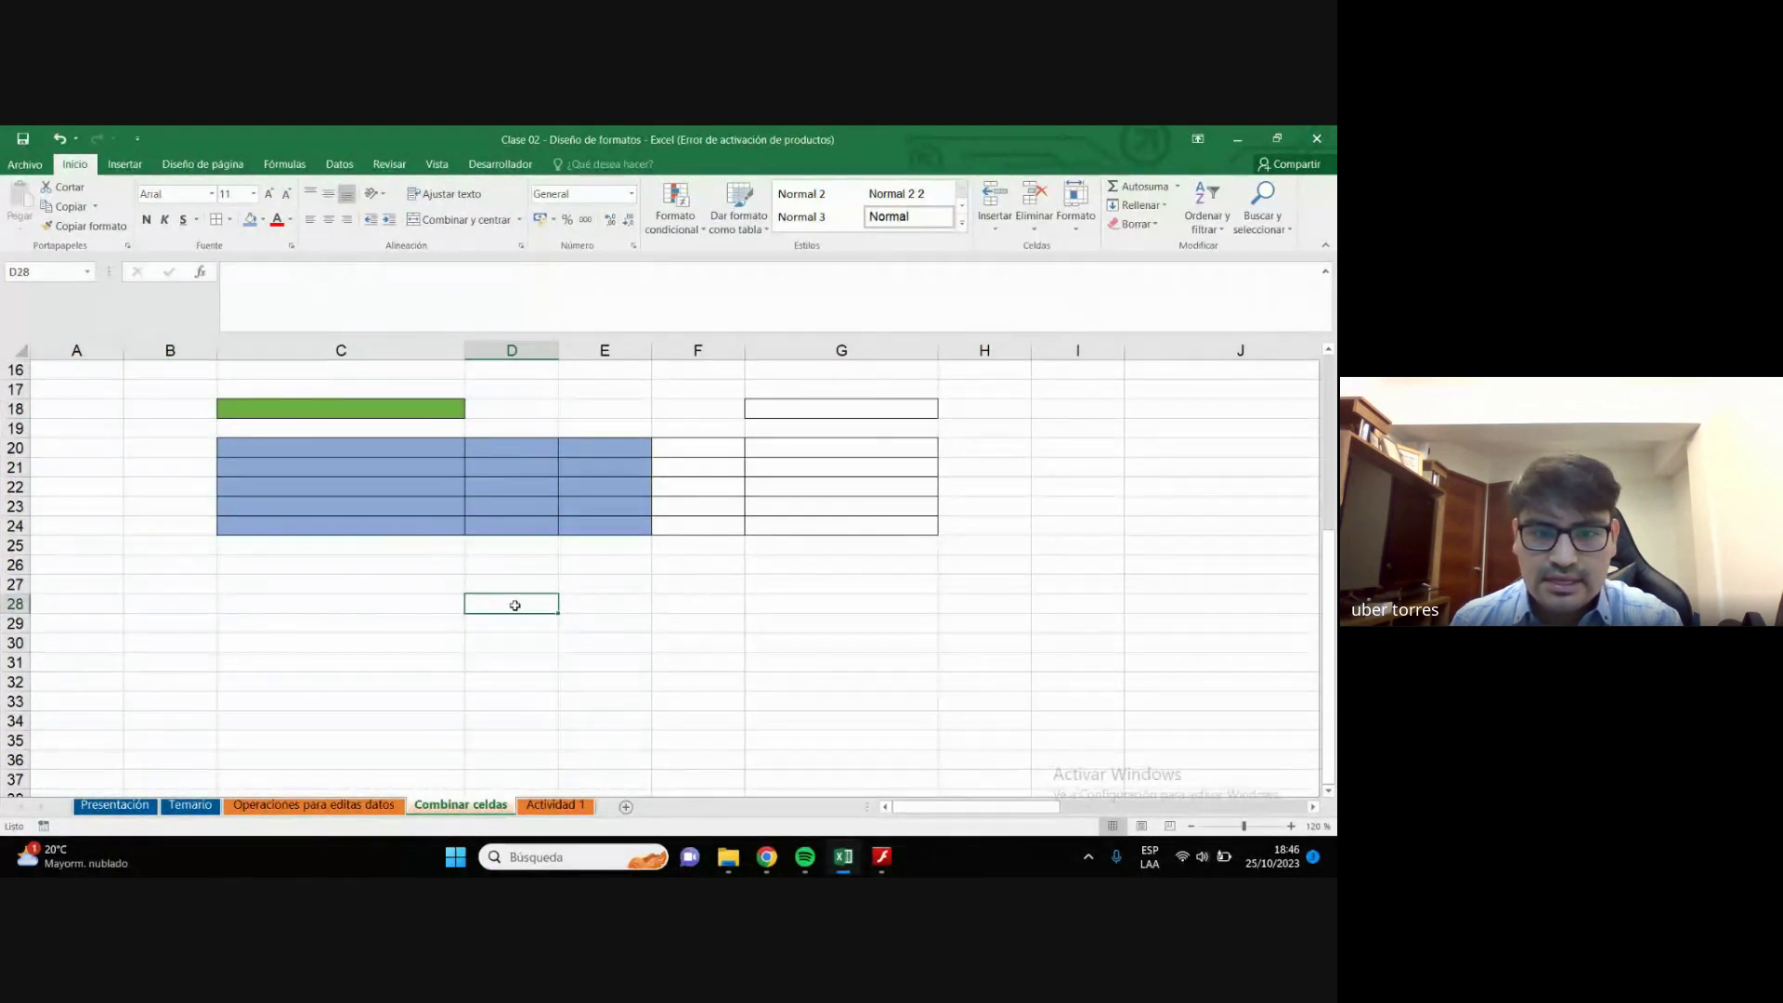
drag(514, 605, 712, 602)
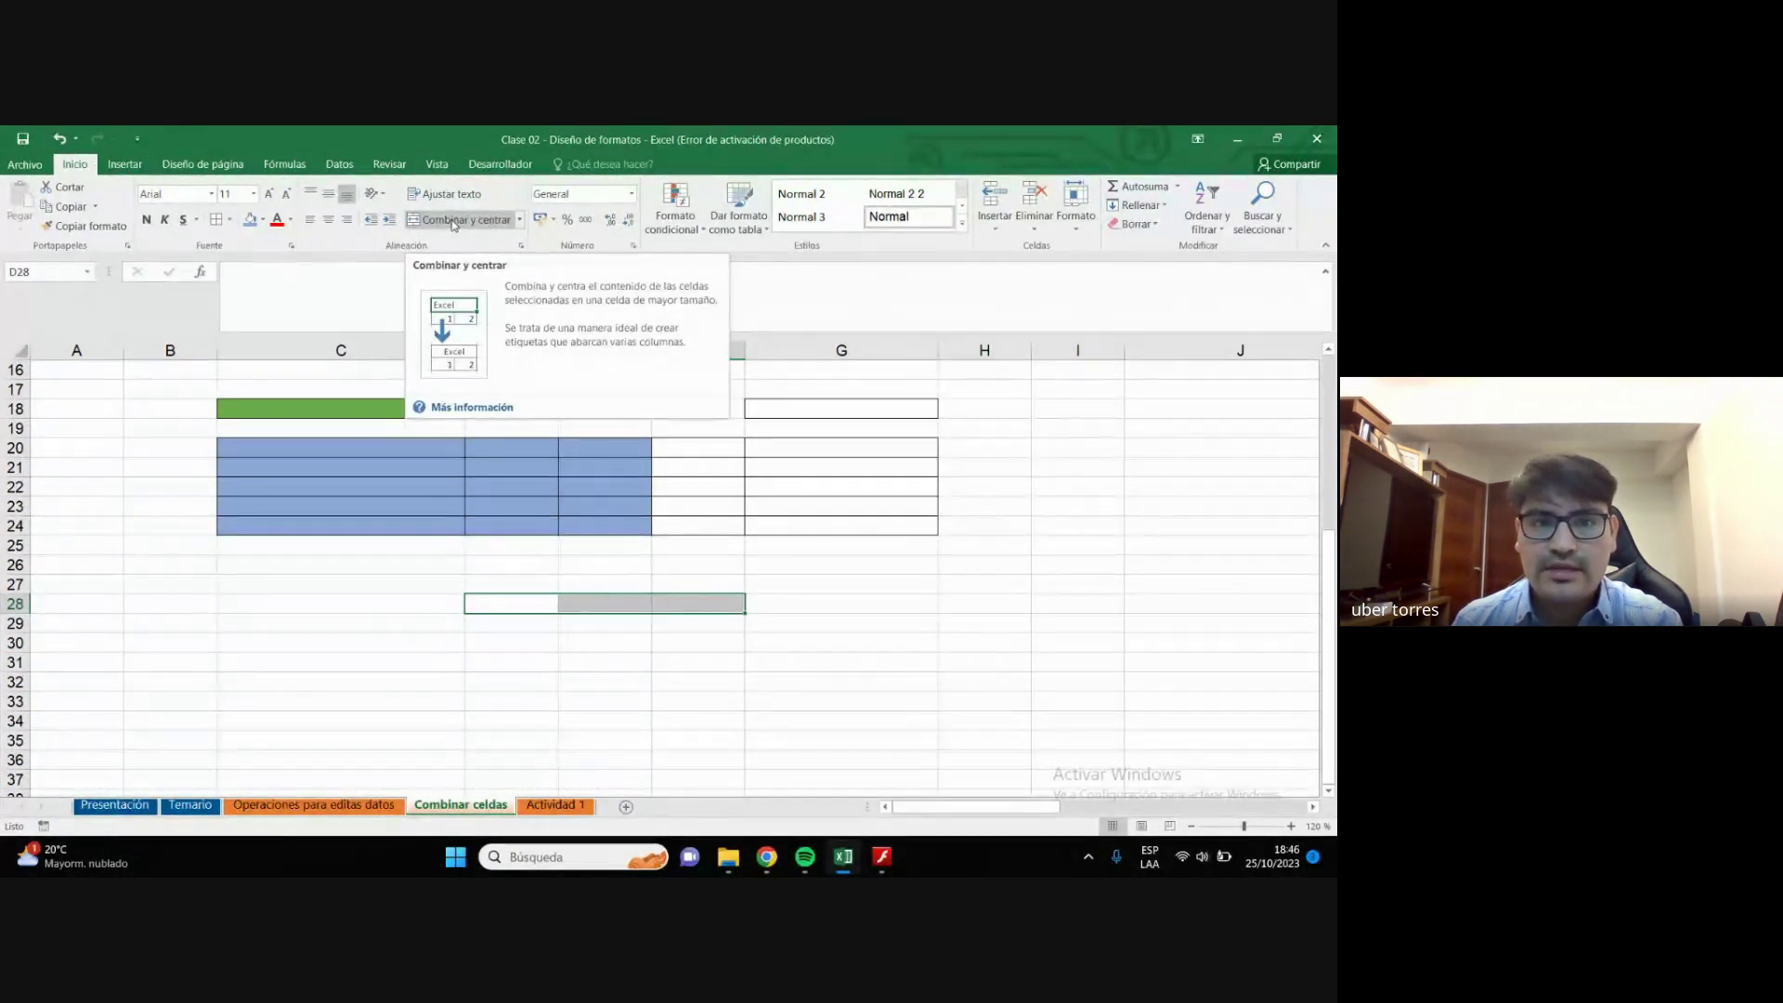
click(454, 223)
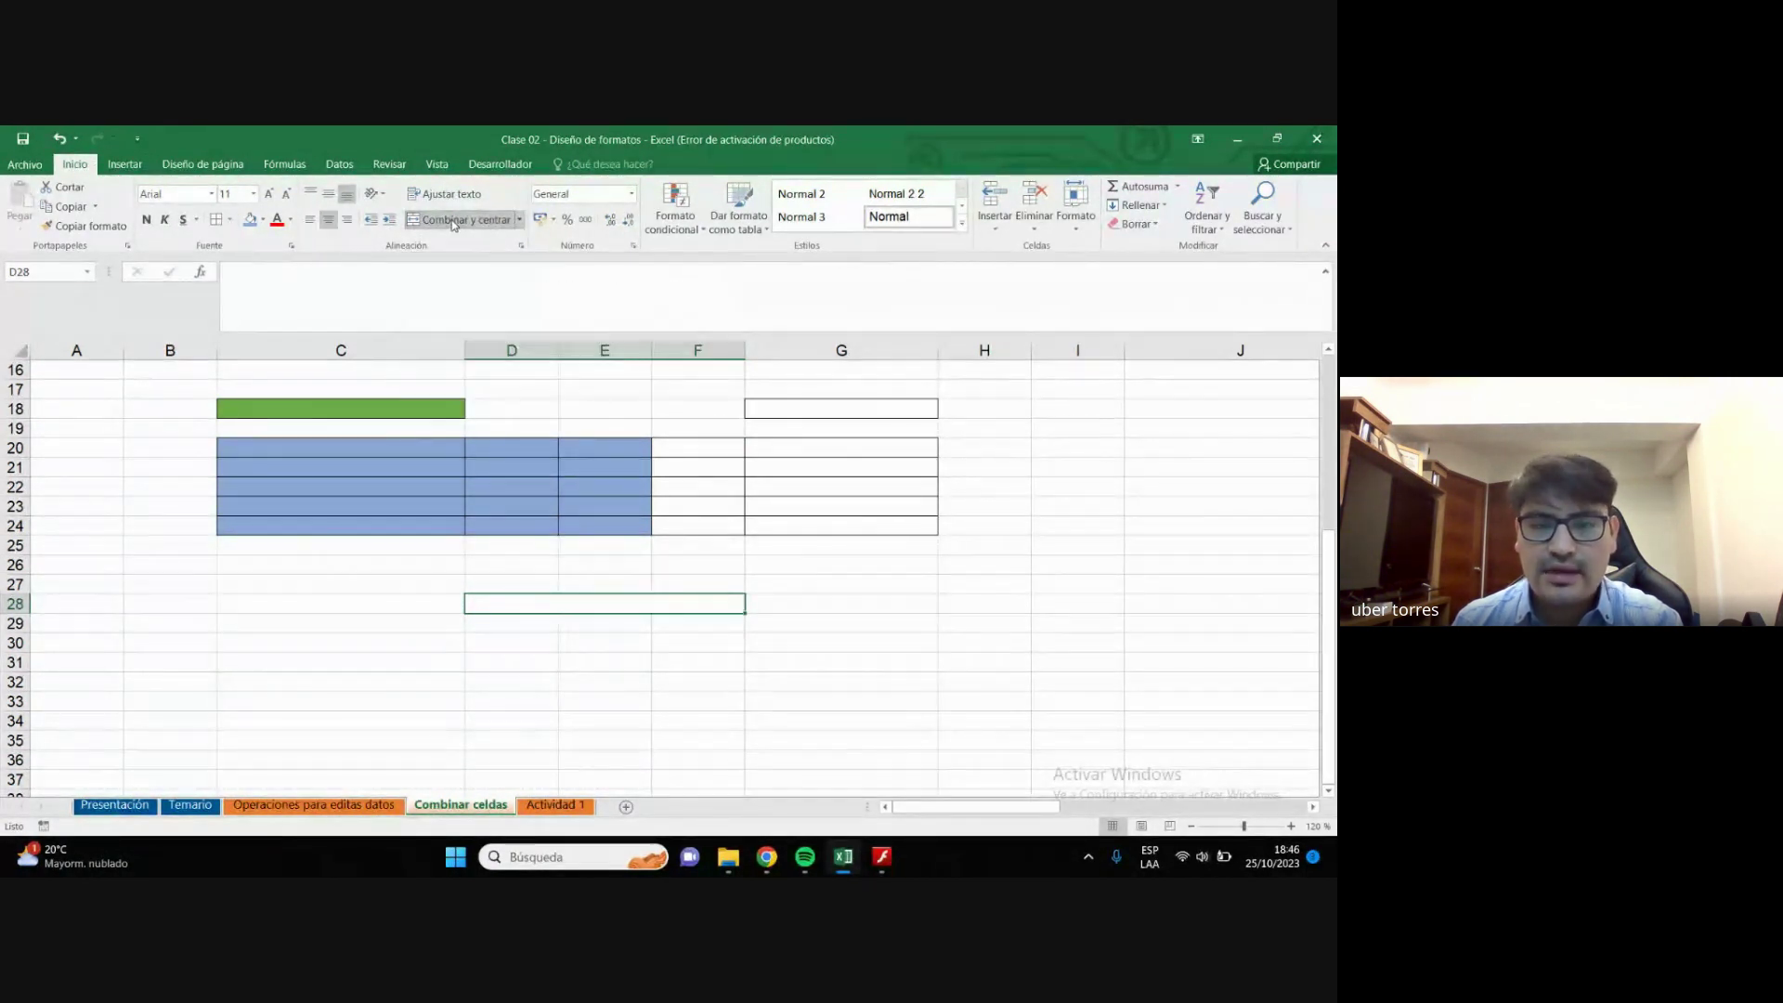
Give the merged D28:F28 cell a light green fill.
click(584, 641)
click(576, 600)
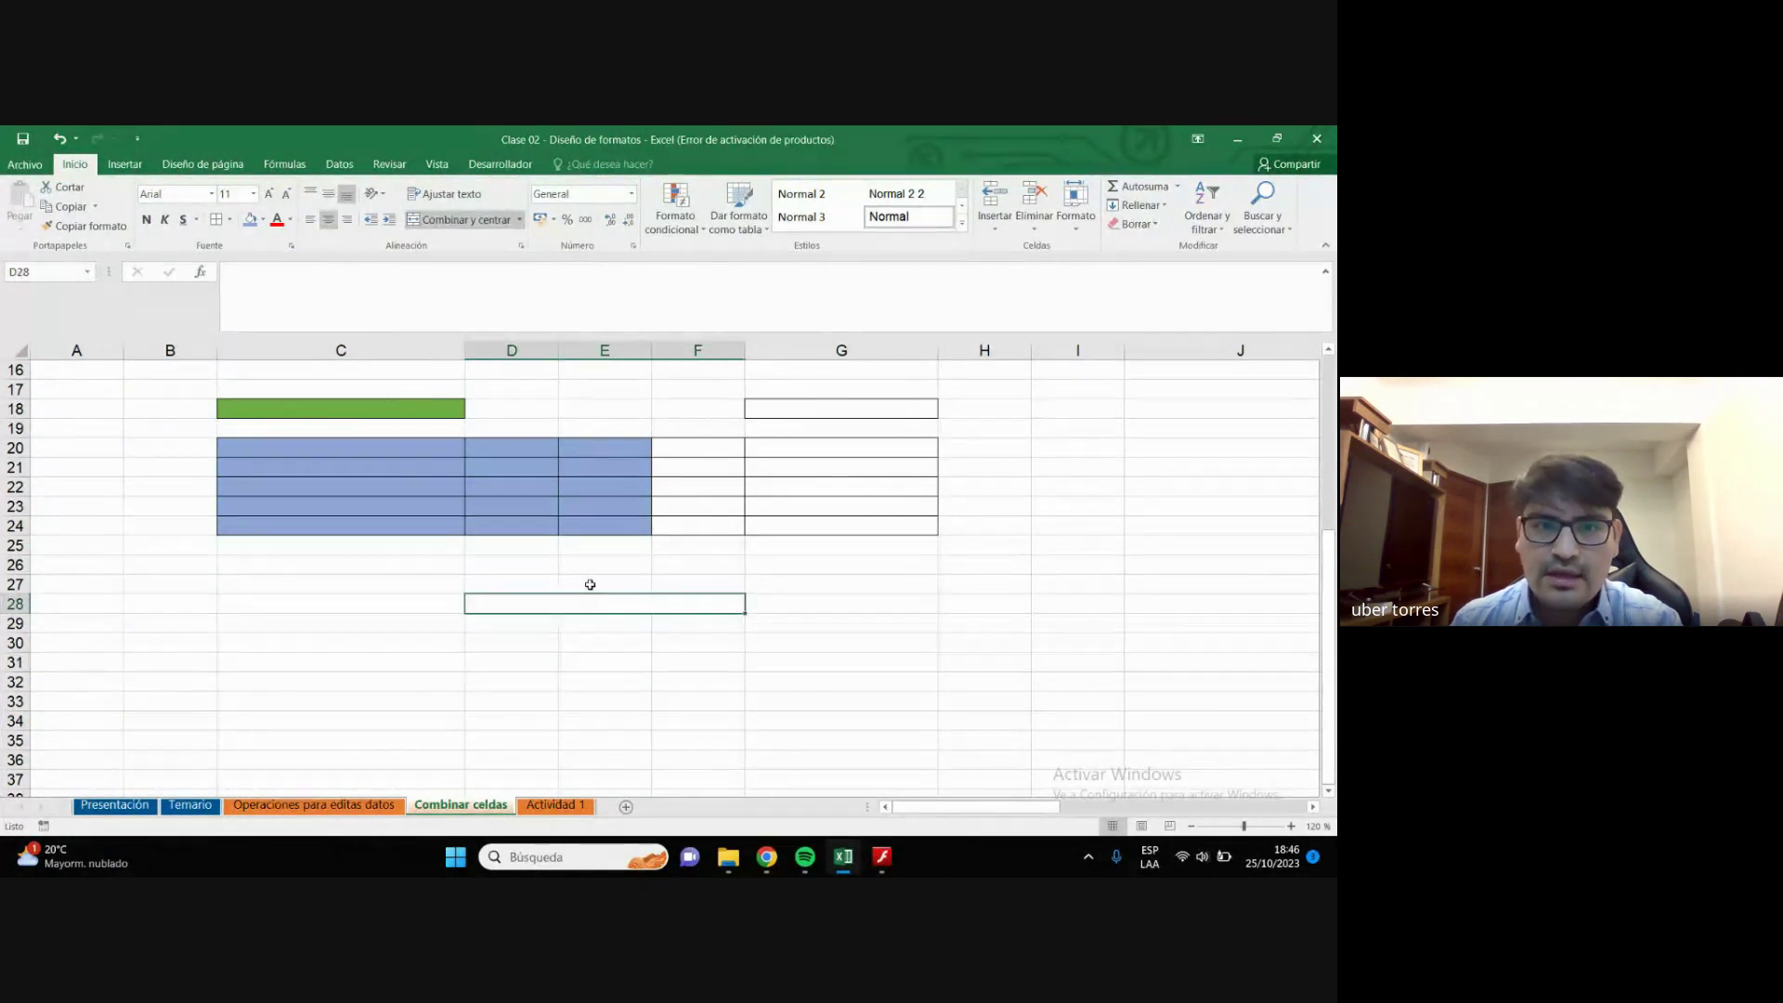
click(230, 220)
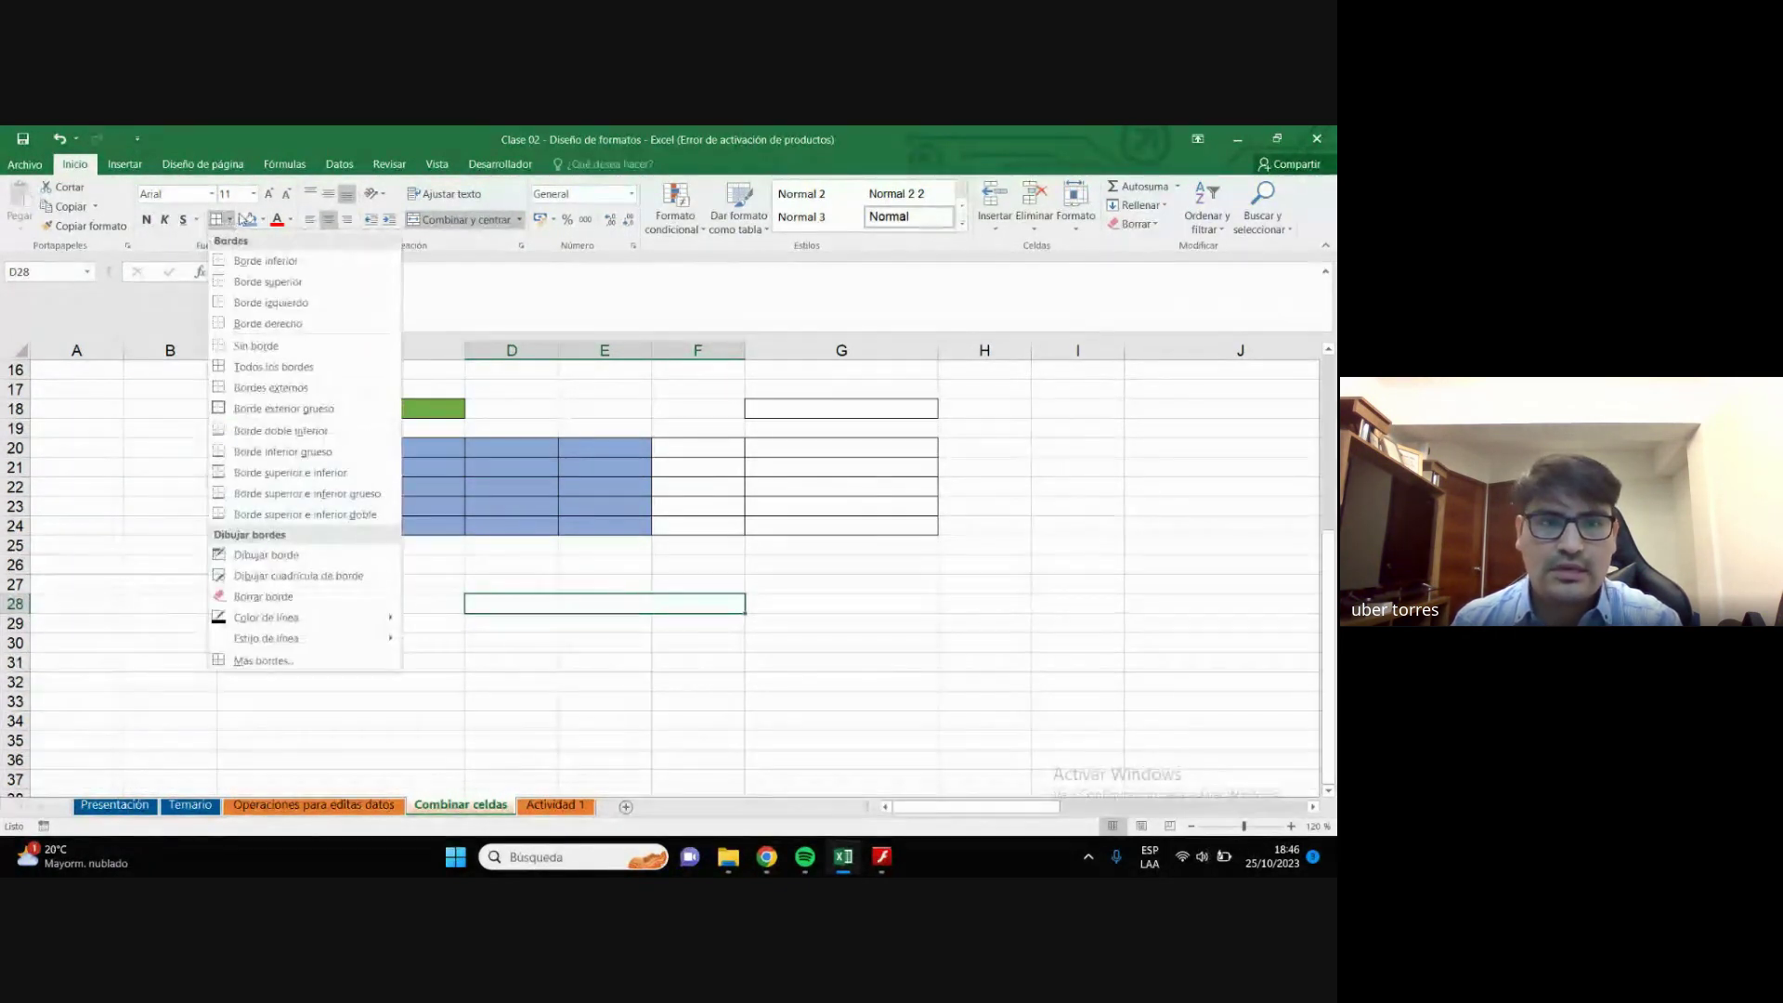
click(263, 220)
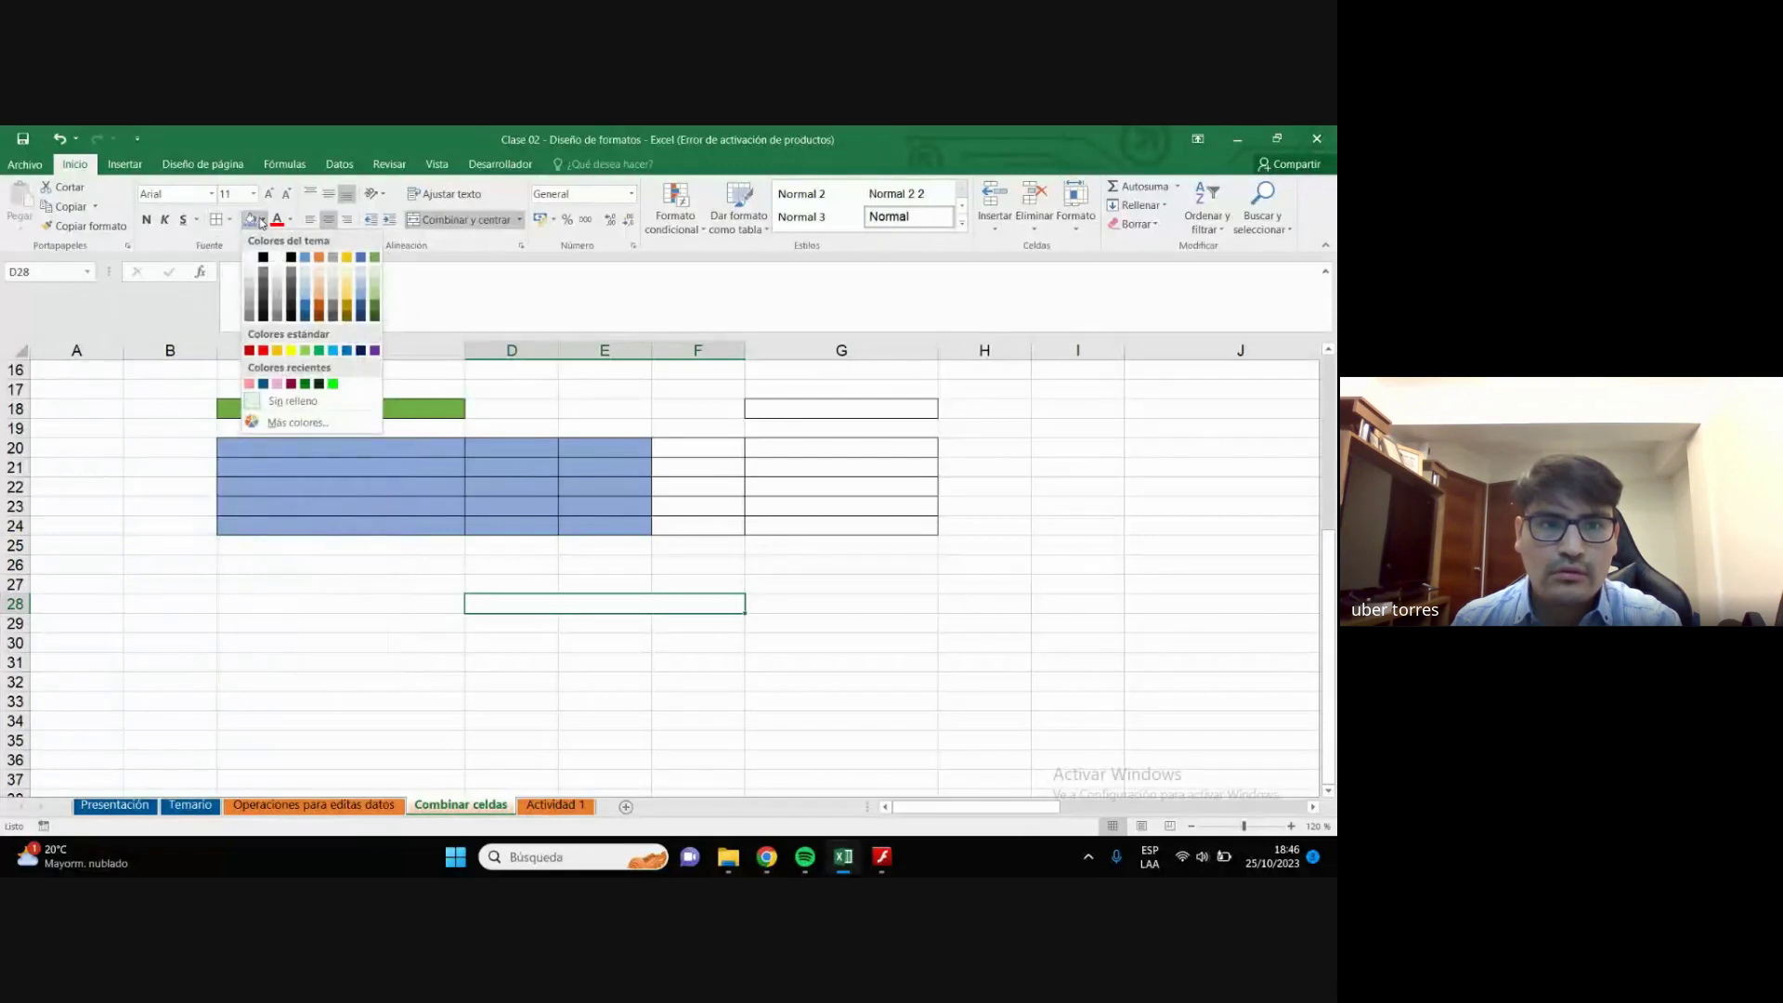
click(376, 281)
click(625, 661)
click(519, 600)
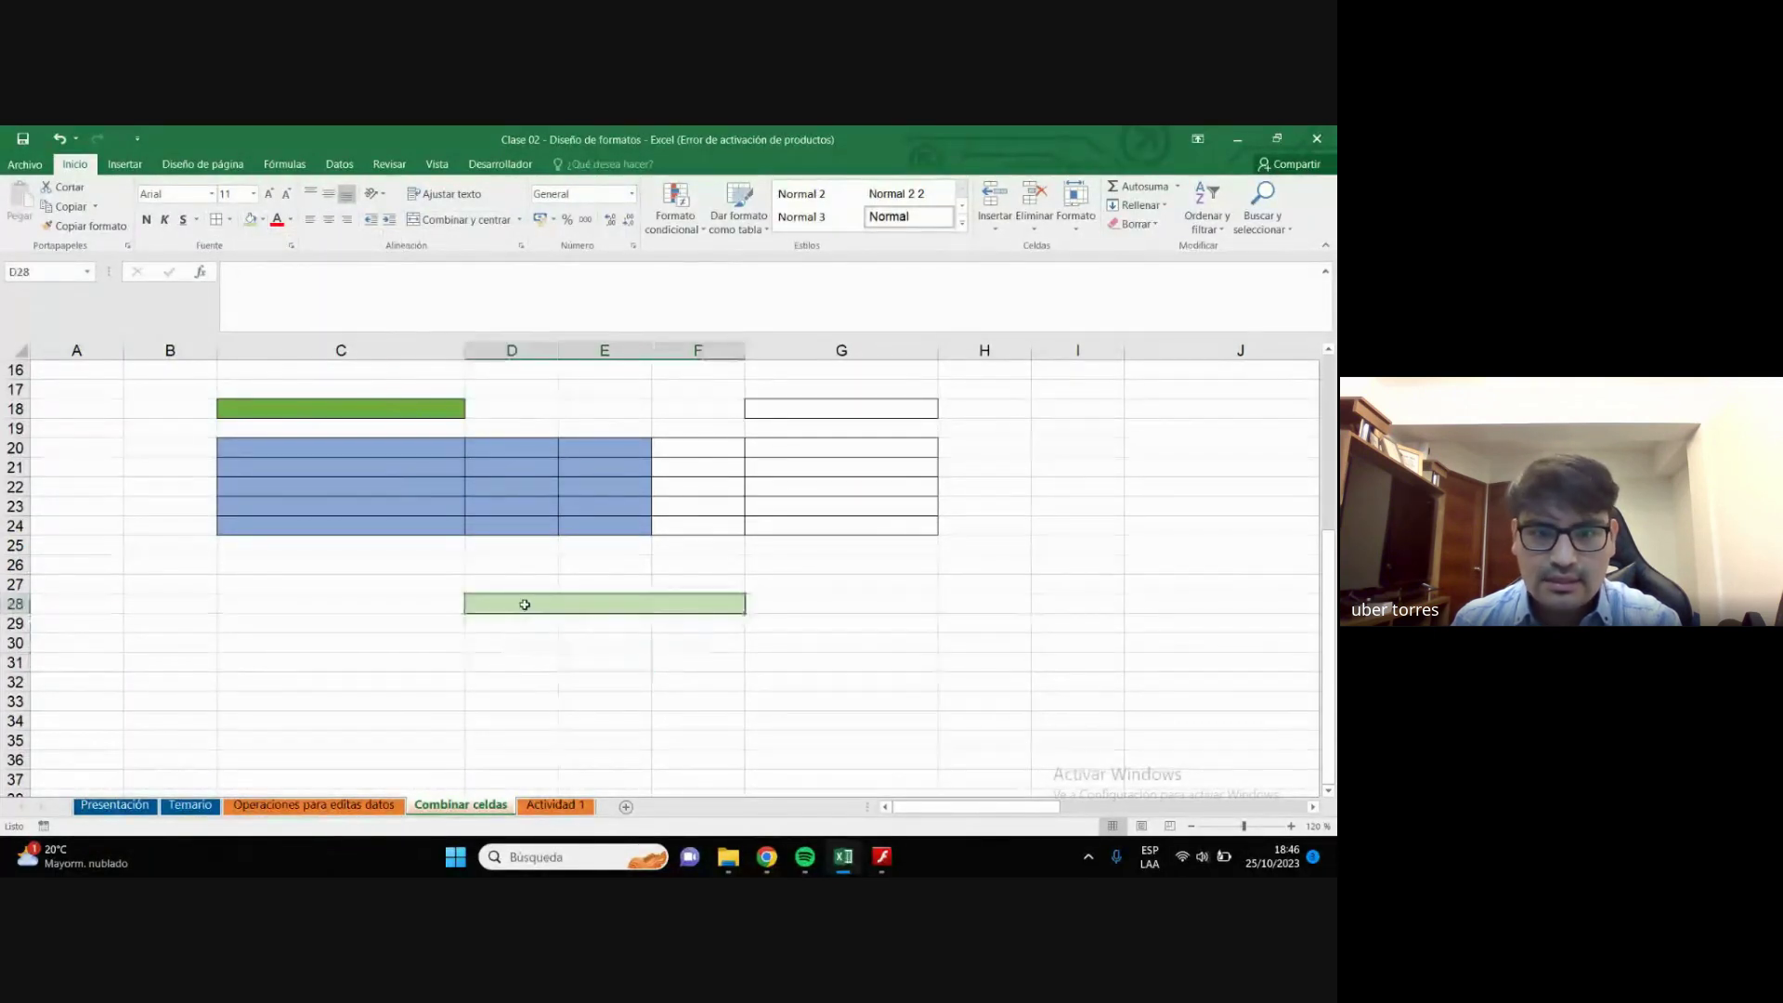
click(616, 642)
click(545, 606)
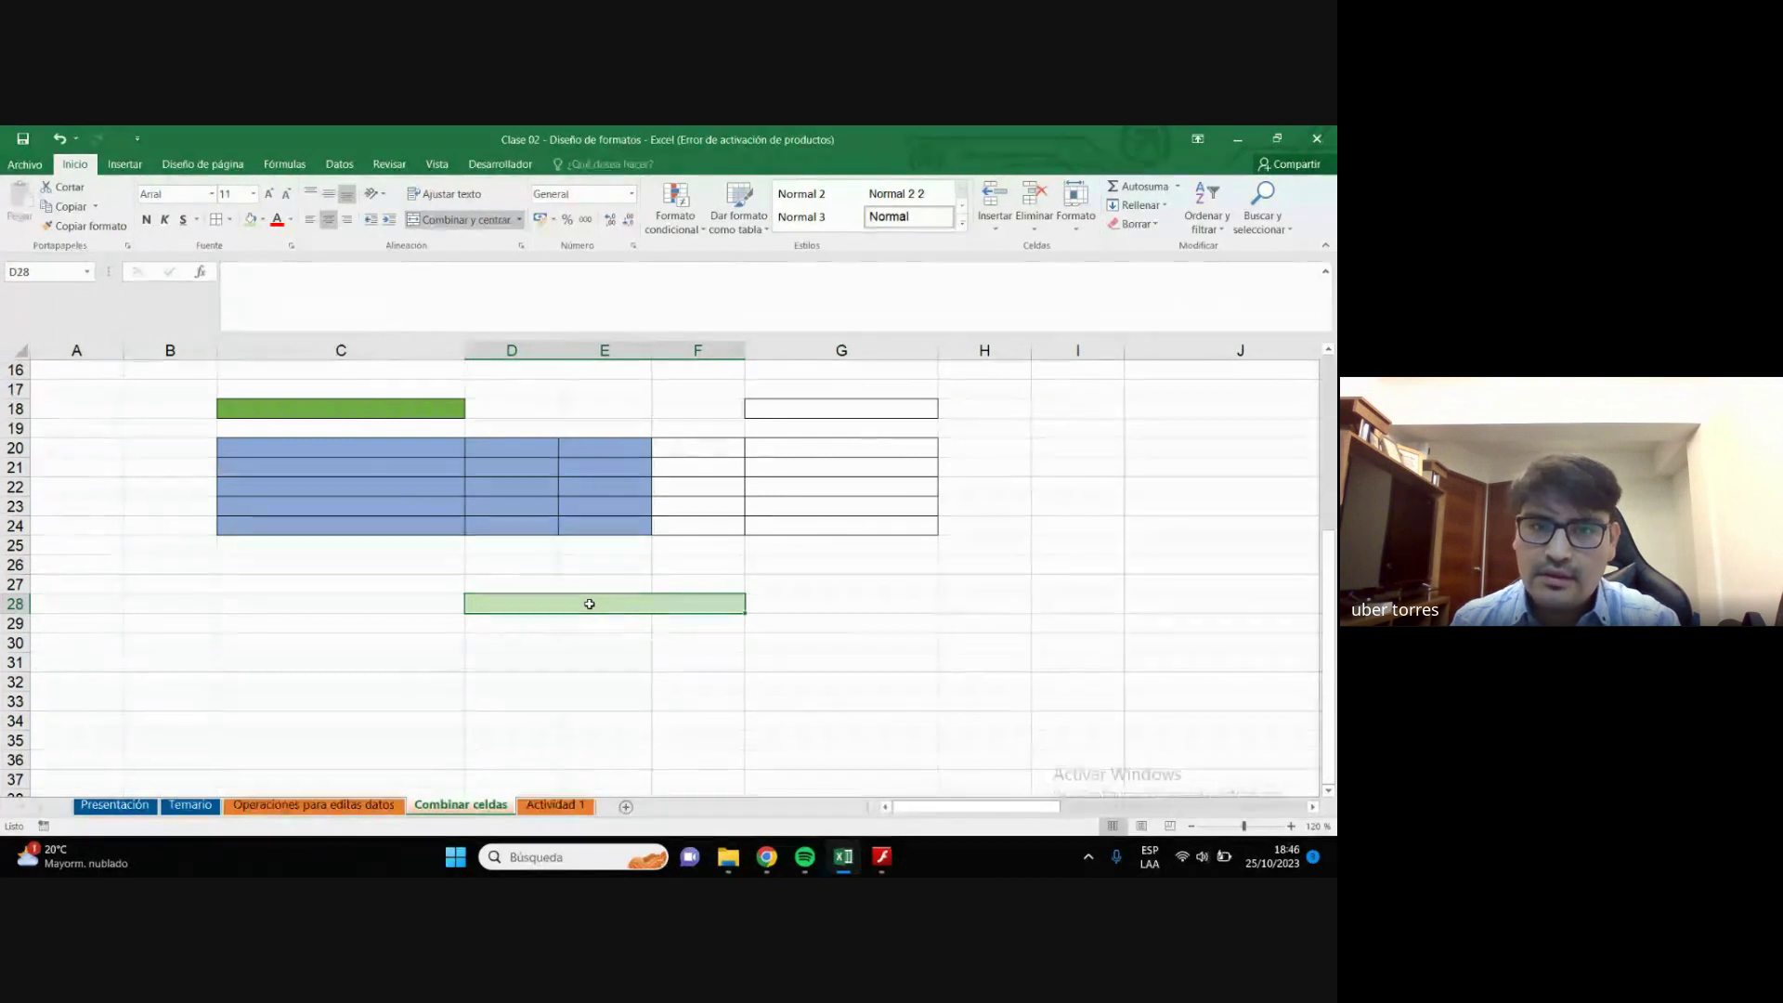
Scroll around the sheet to review the result, selecting C30 and E14.
scroll(596, 609, up, 1)
scroll(594, 603, up, 4)
scroll(592, 600, down, 3)
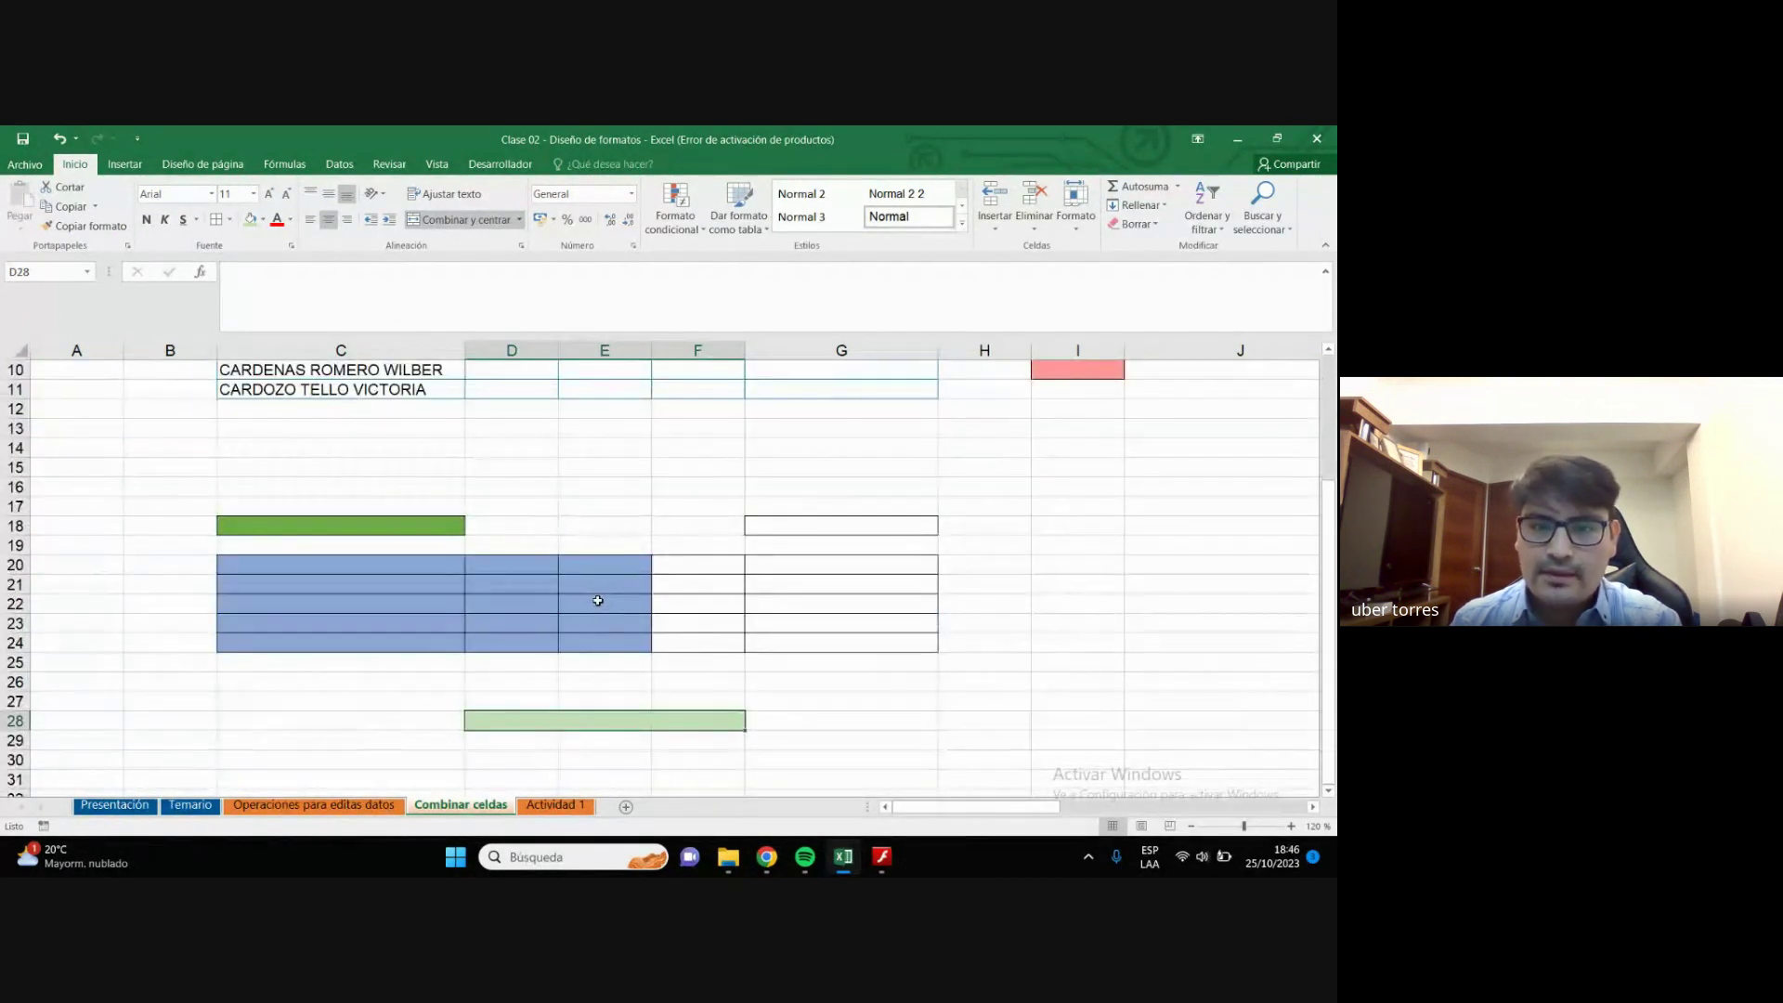
scroll(592, 602, up, 1)
scroll(593, 606, up, 1)
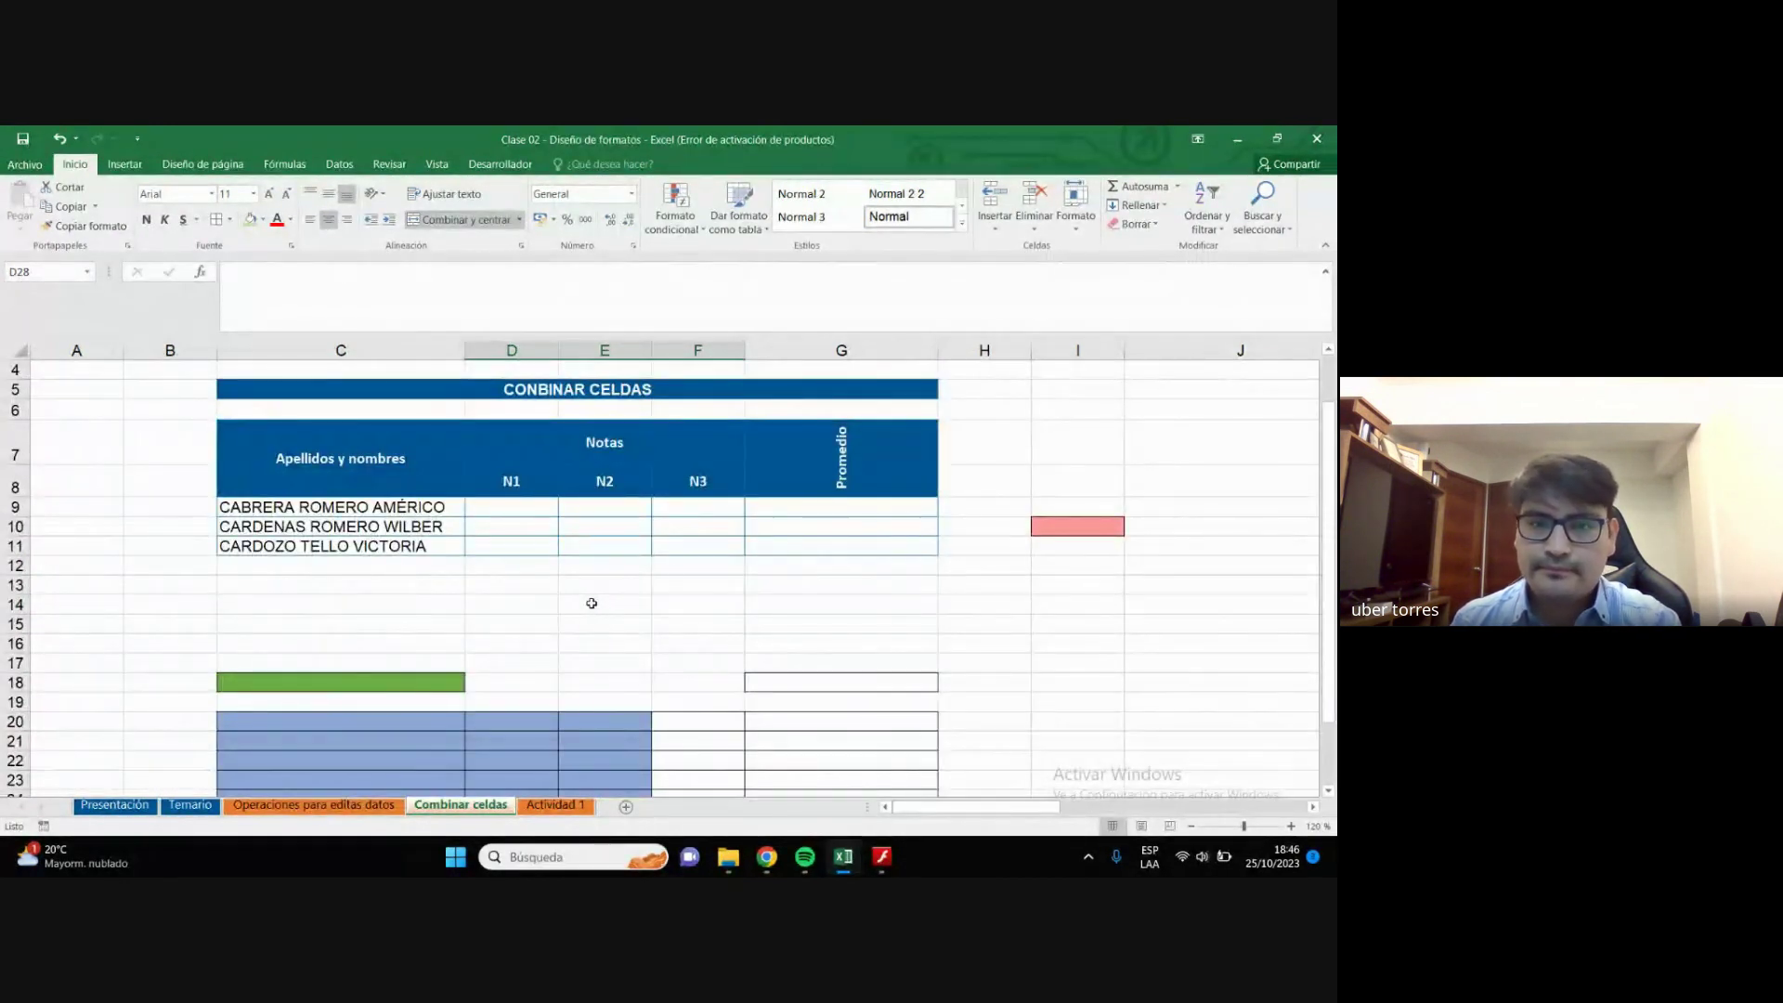
scroll(584, 597, down, 2)
scroll(584, 598, down, 2)
scroll(584, 597, up, 1)
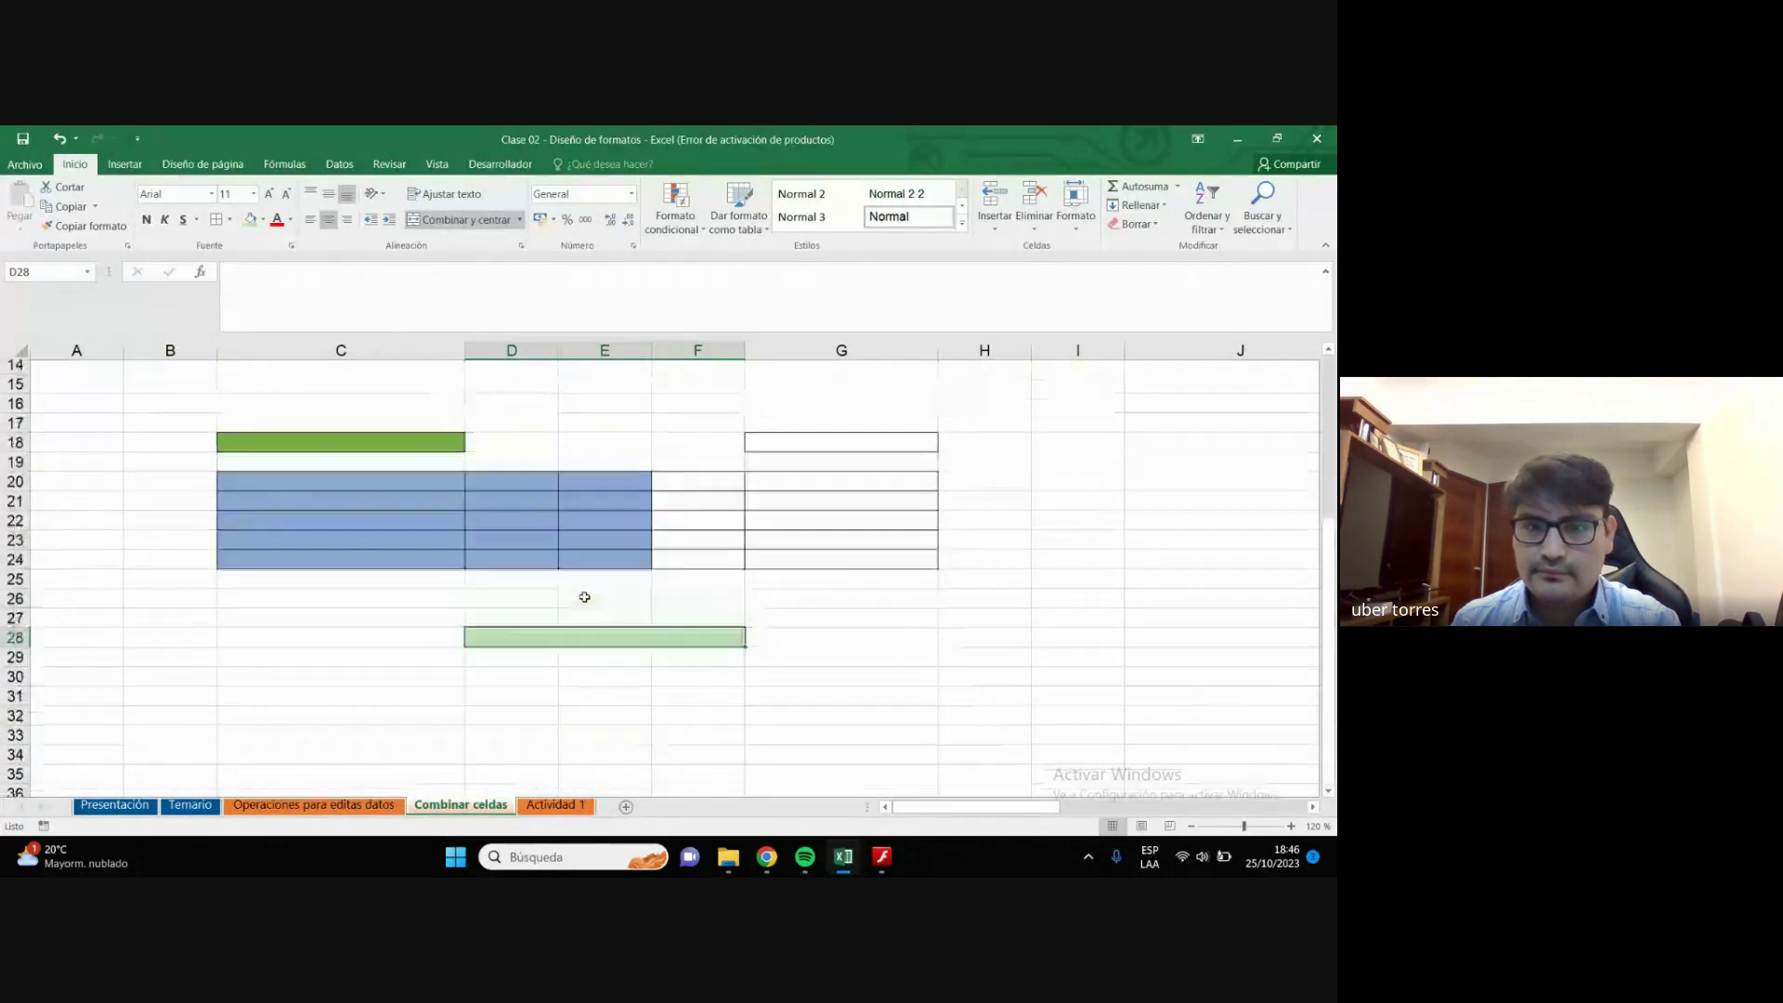
scroll(584, 597, up, 2)
scroll(584, 598, up, 1)
scroll(583, 597, down, 2)
scroll(566, 581, up, 2)
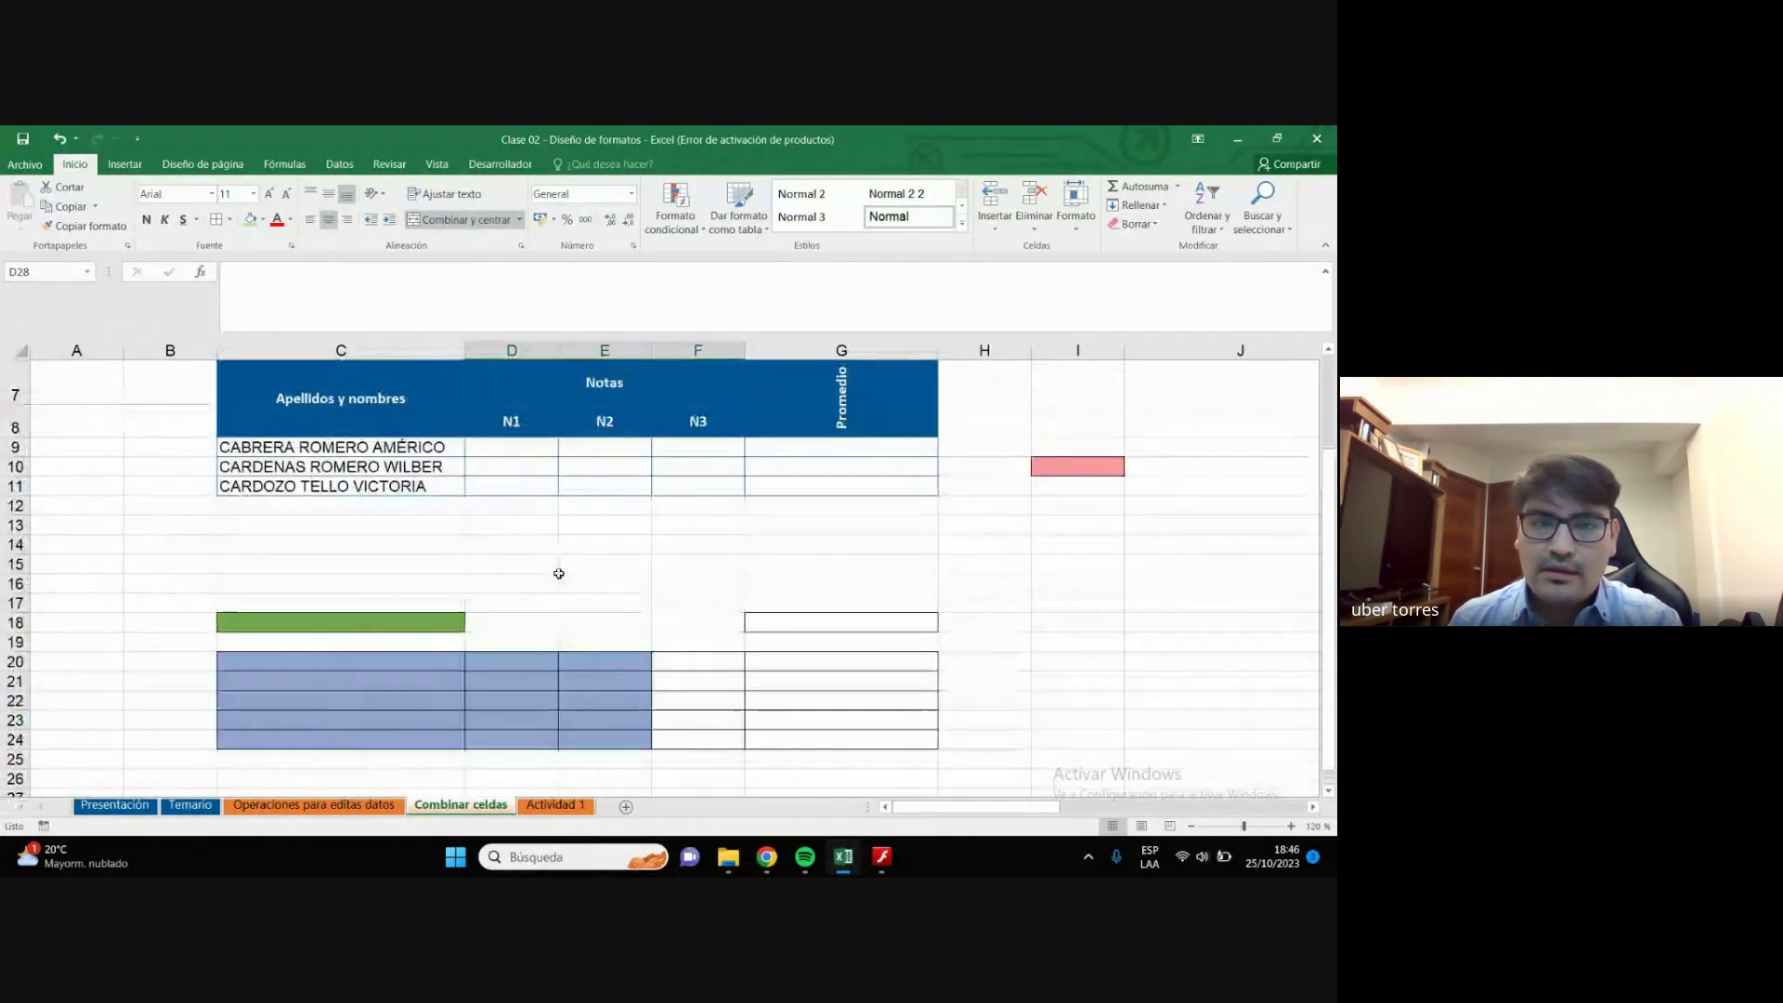
scroll(541, 565, down, 2)
click(430, 695)
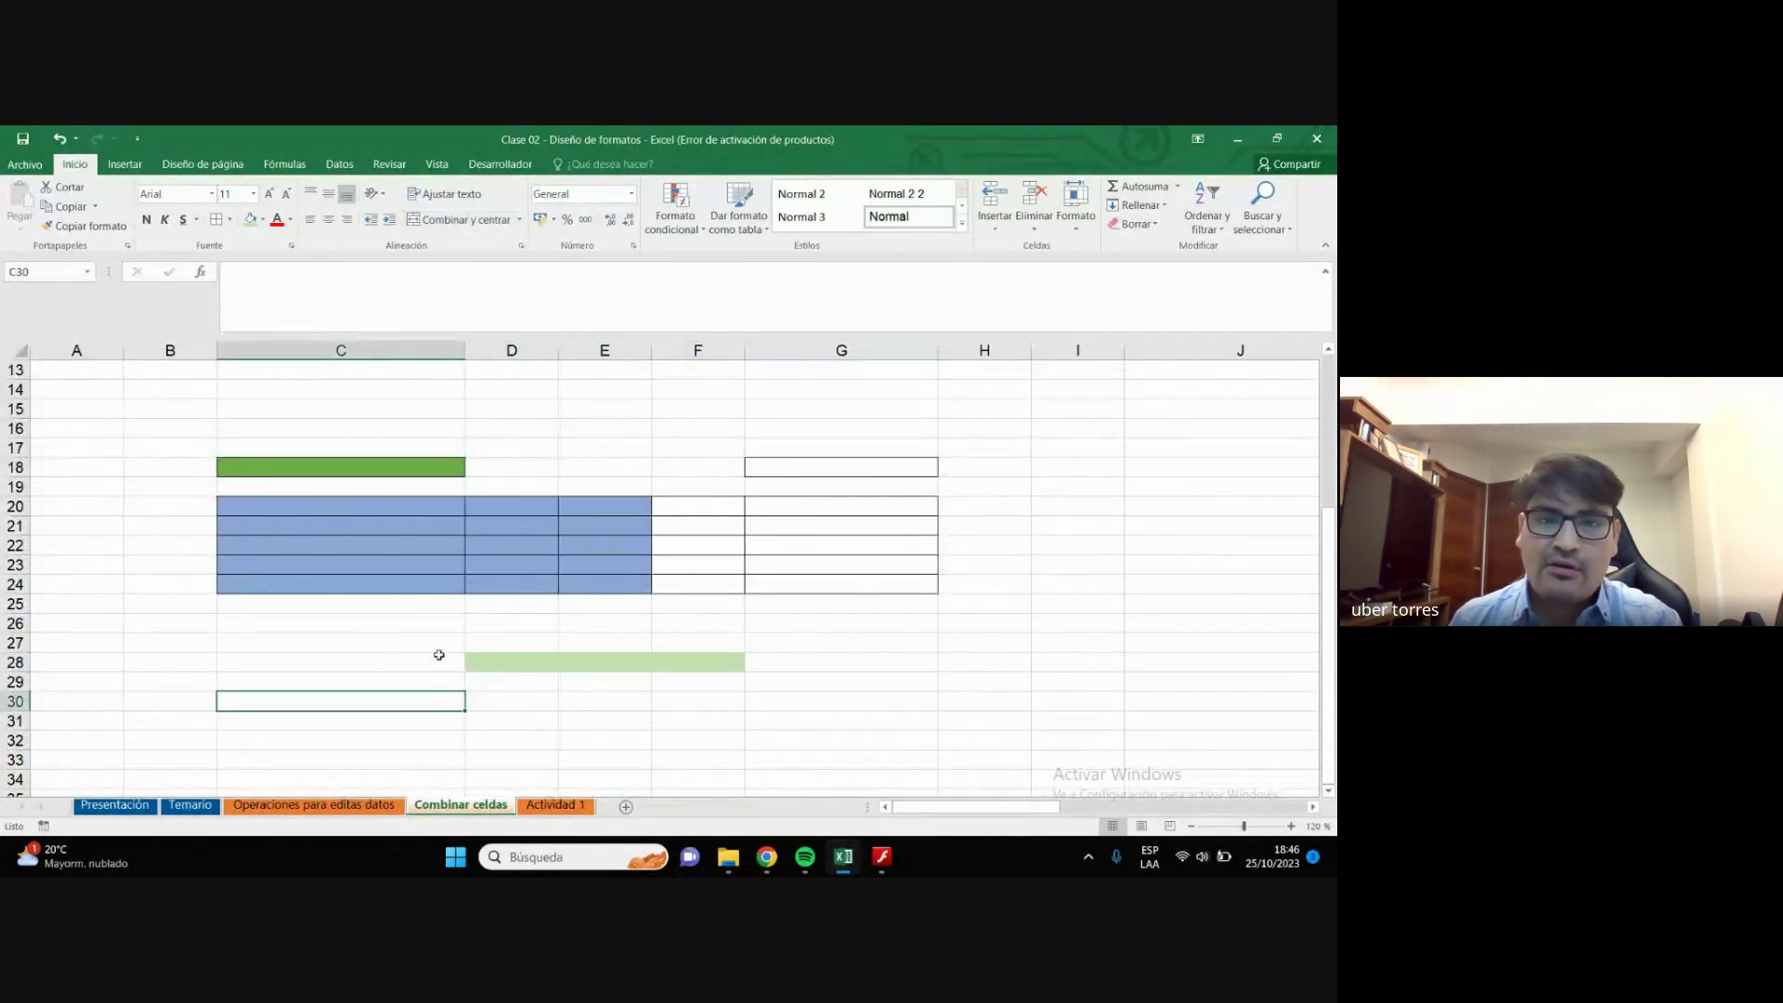
scroll(464, 631, up, 3)
scroll(541, 586, down, 1)
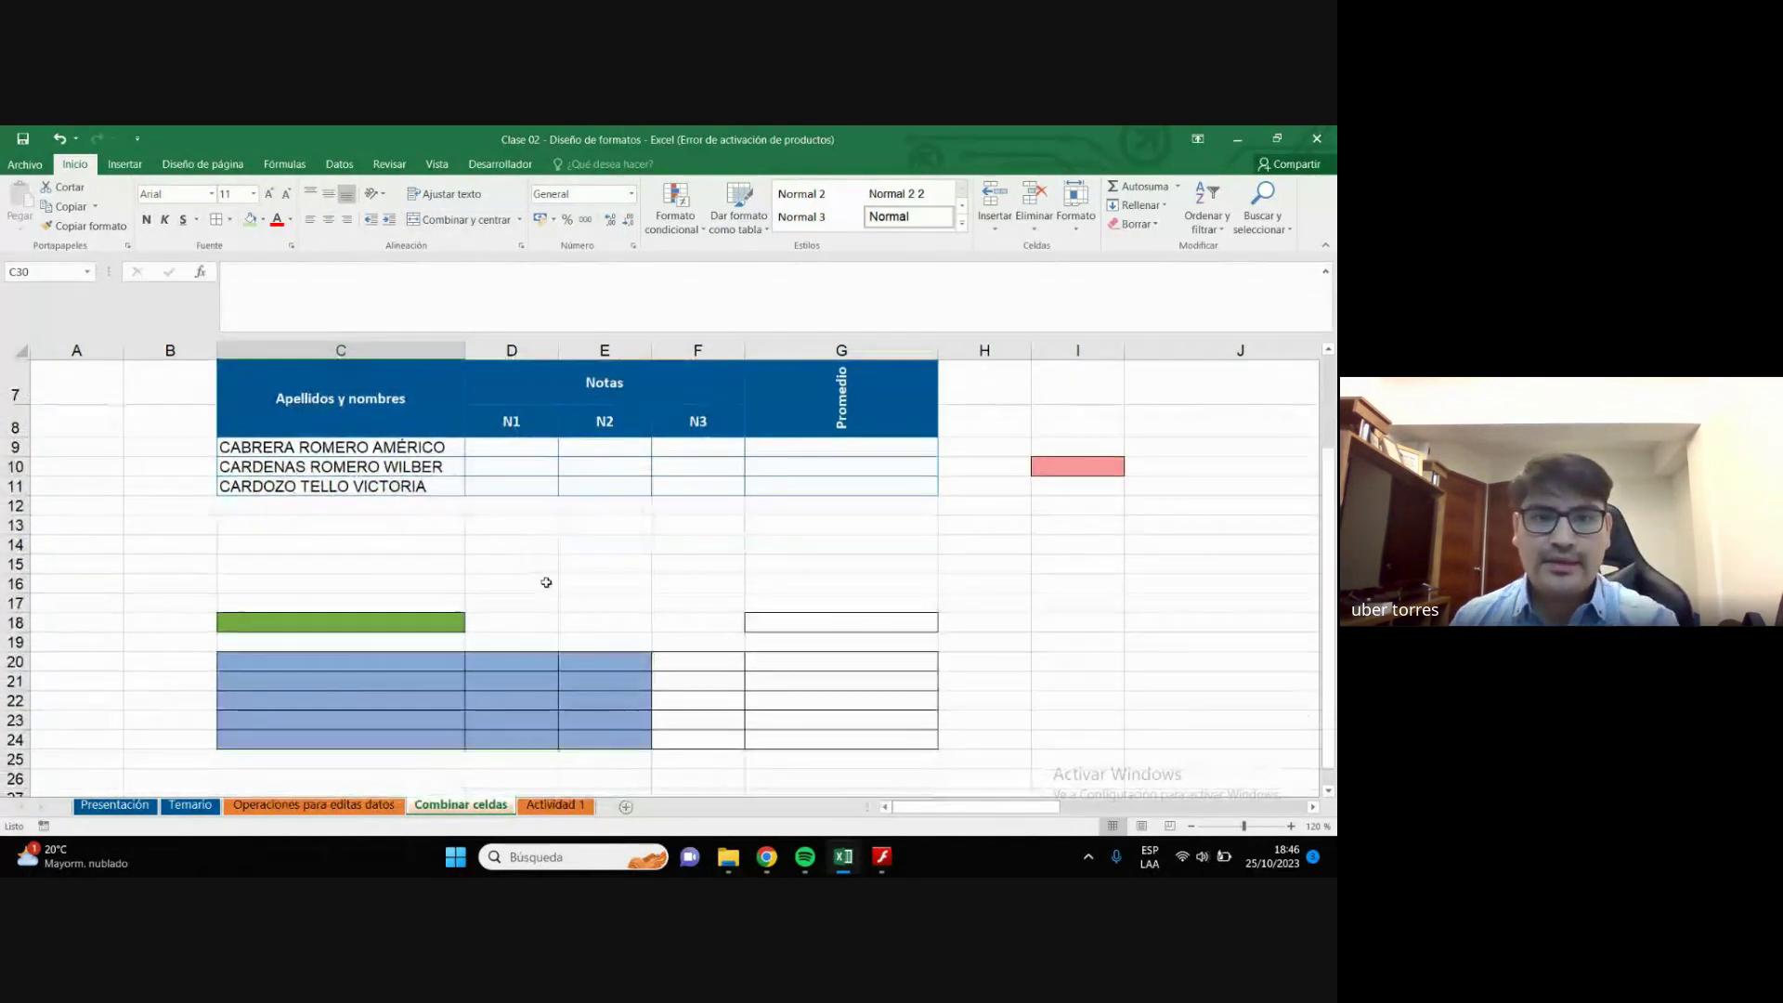
scroll(545, 581, up, 1)
click(568, 605)
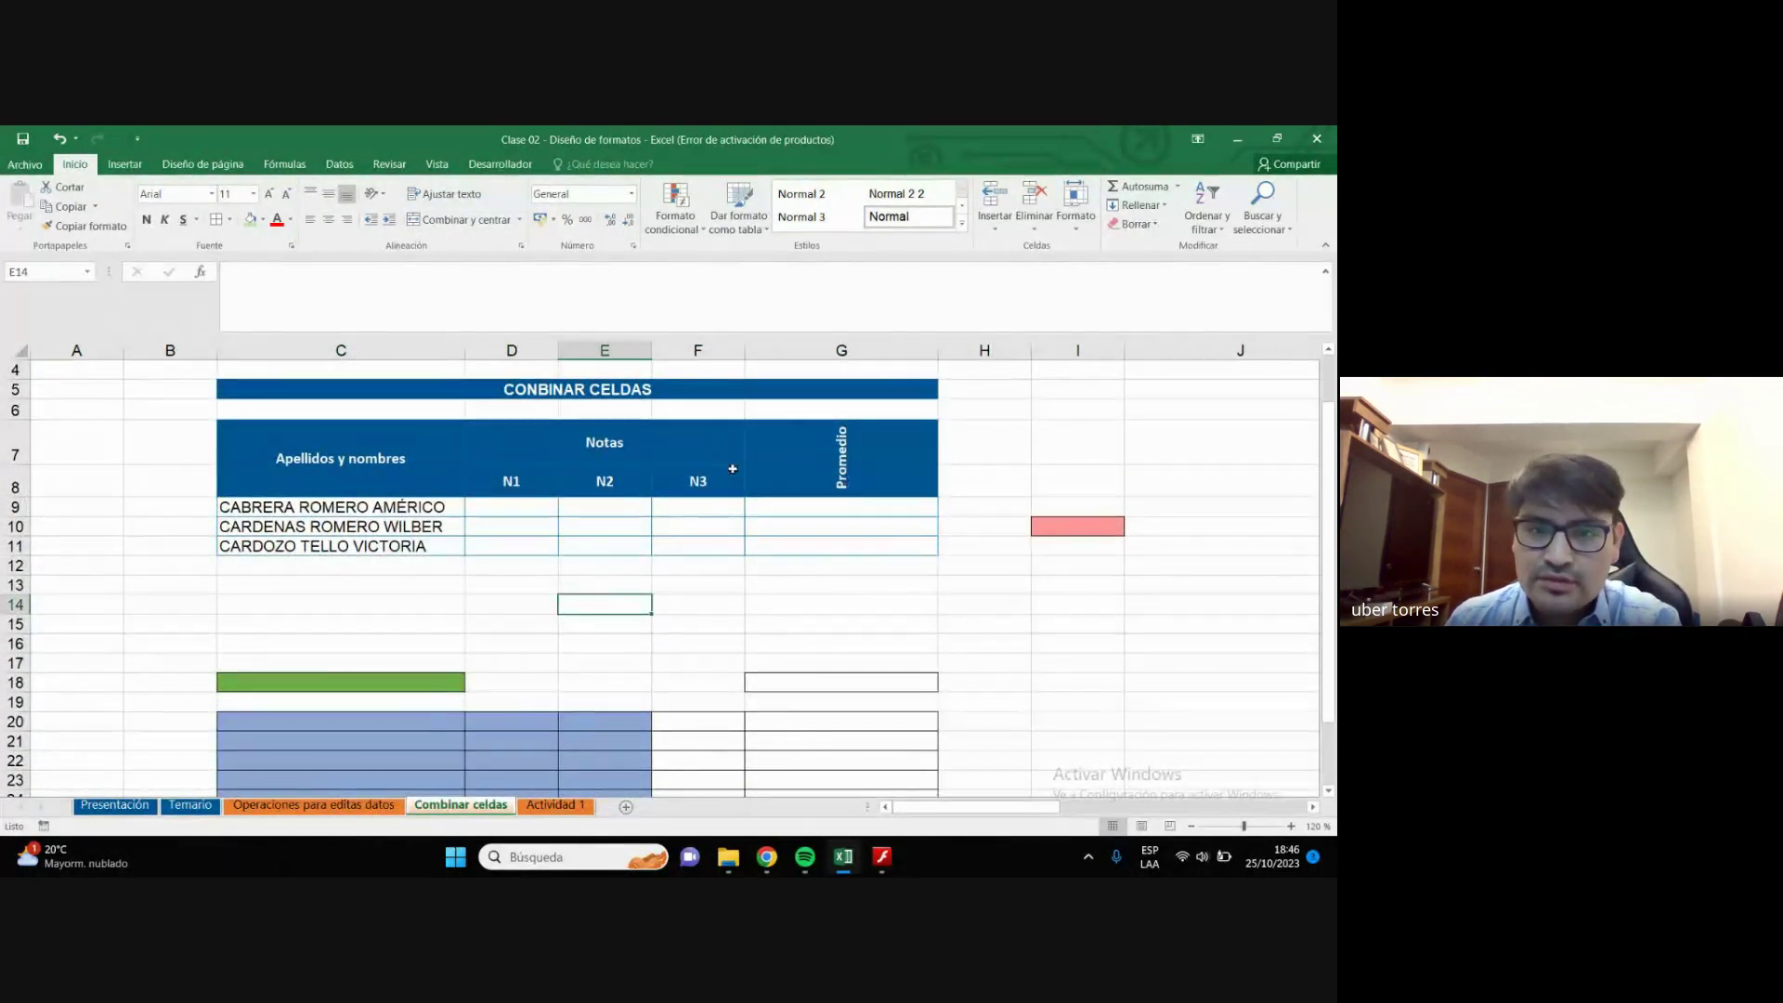
Enter a student's first name into the pink cell I10, typing it in two parts.
click(1083, 526)
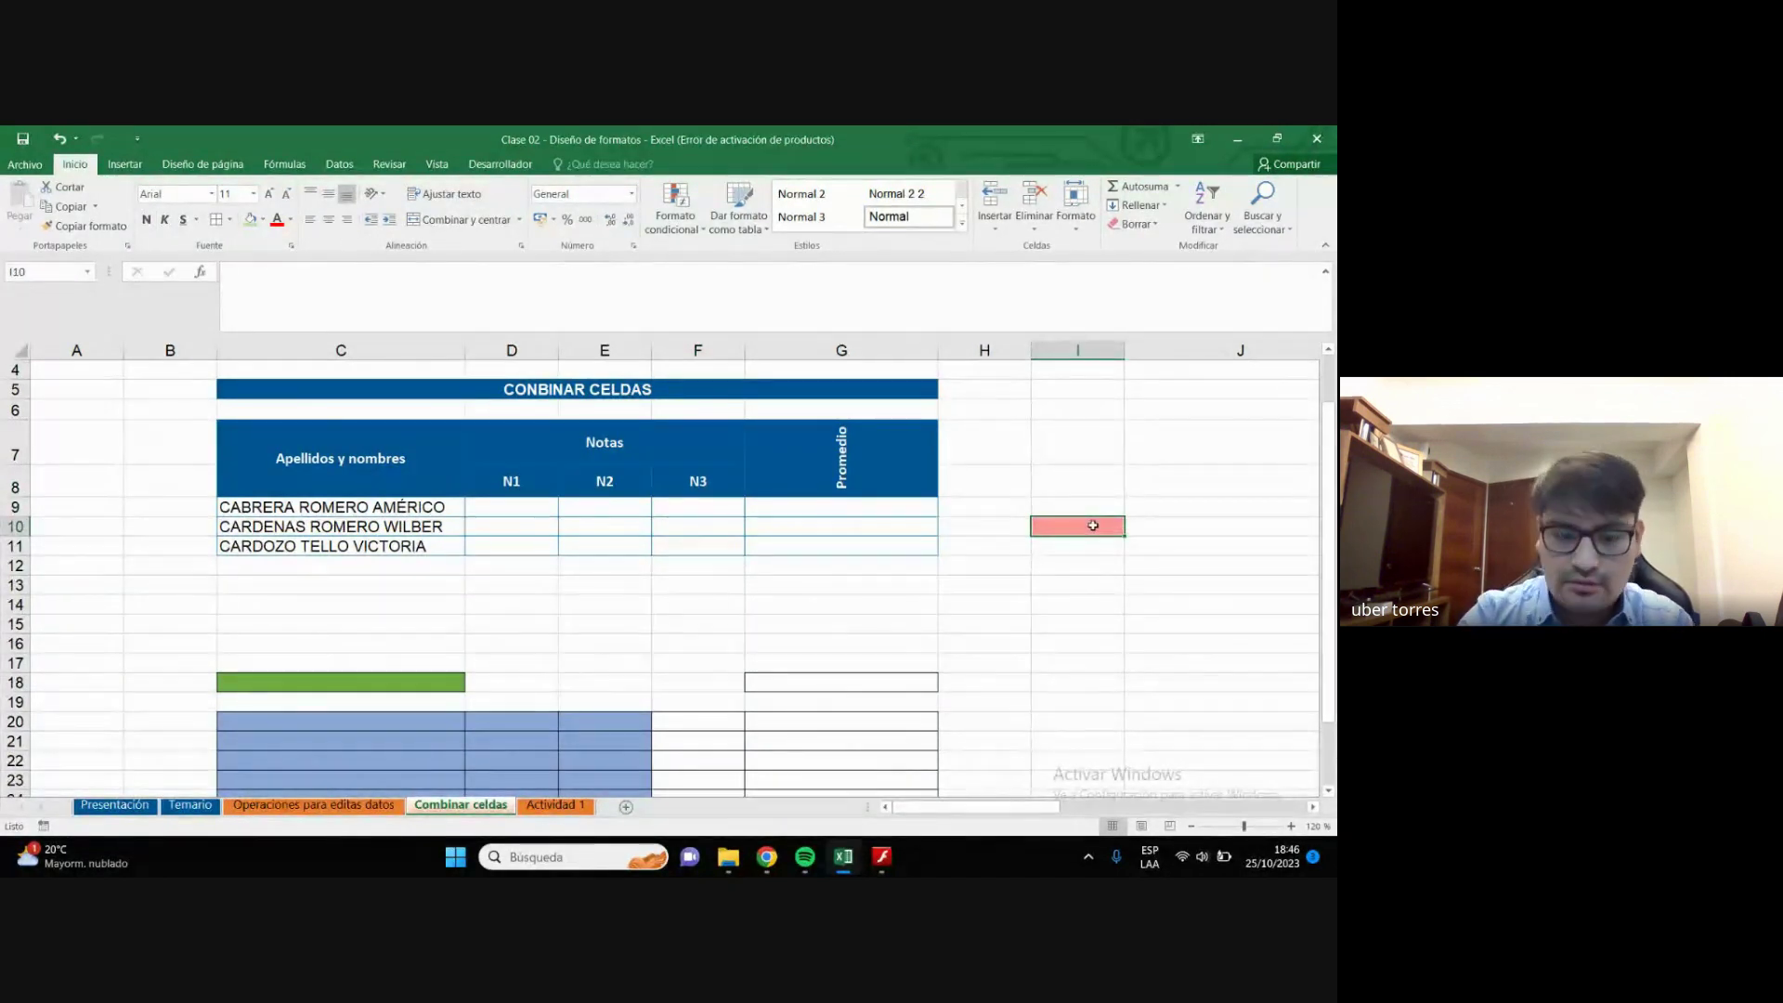
text(A)
key(Return)
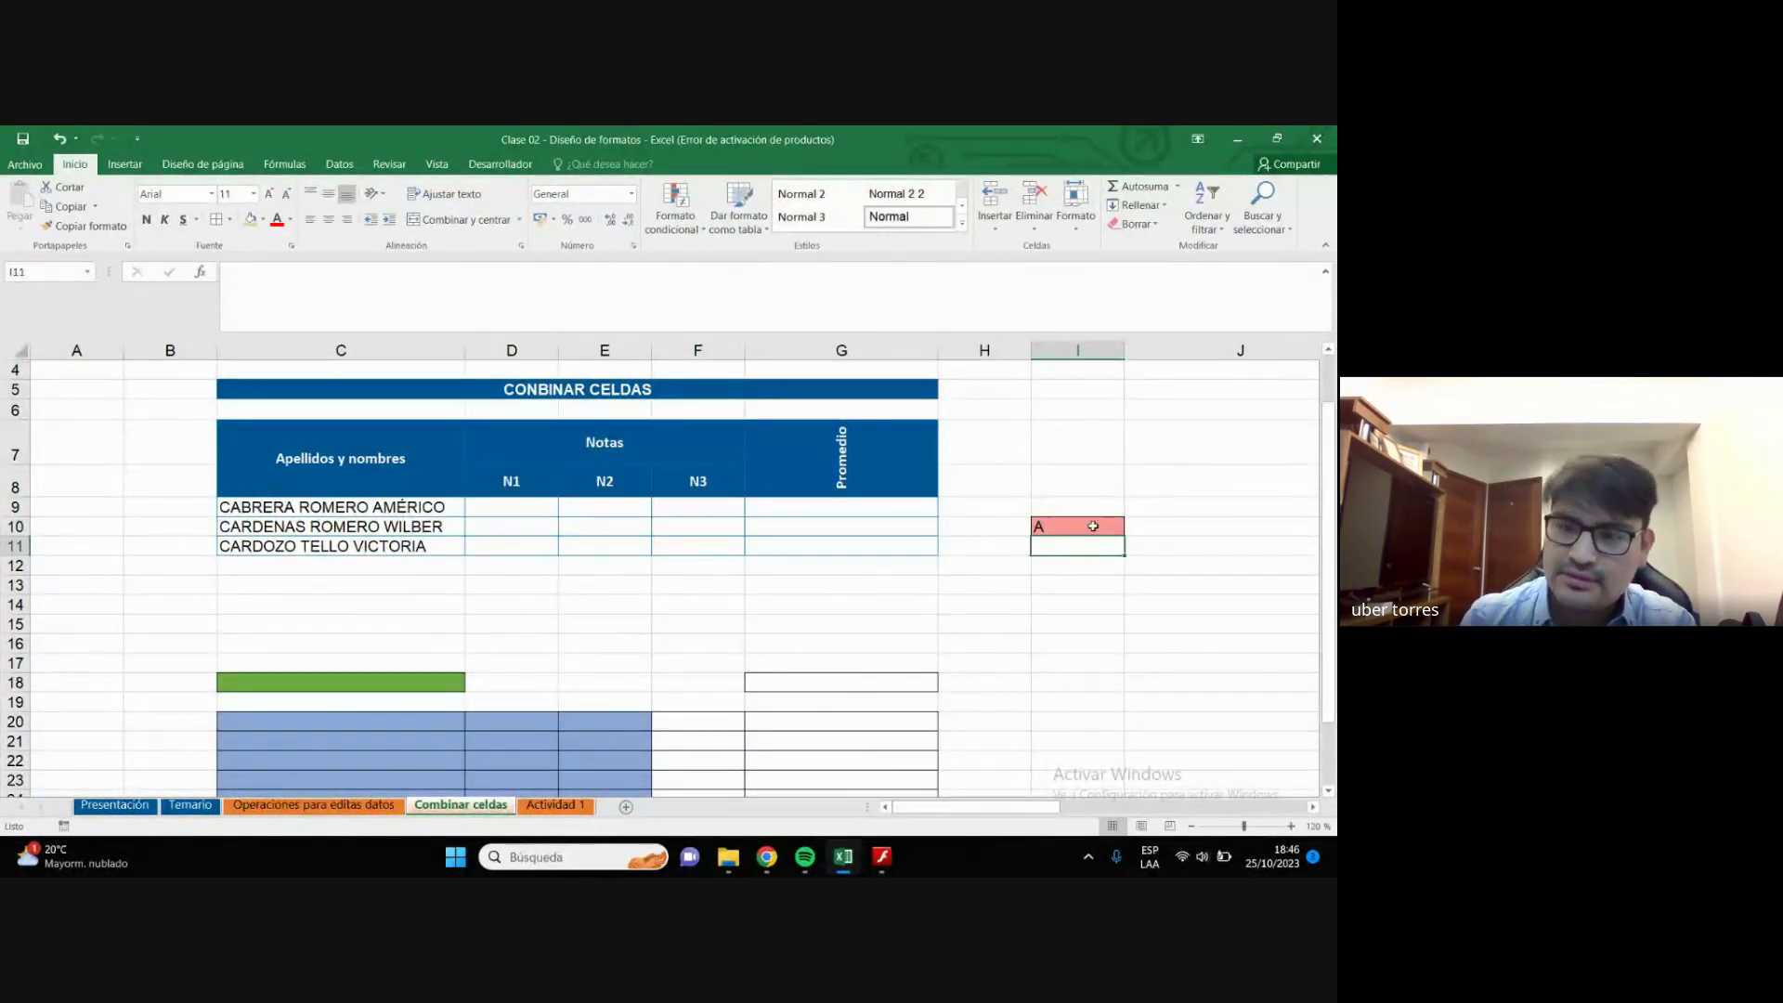
click(1093, 526)
text(BEL)
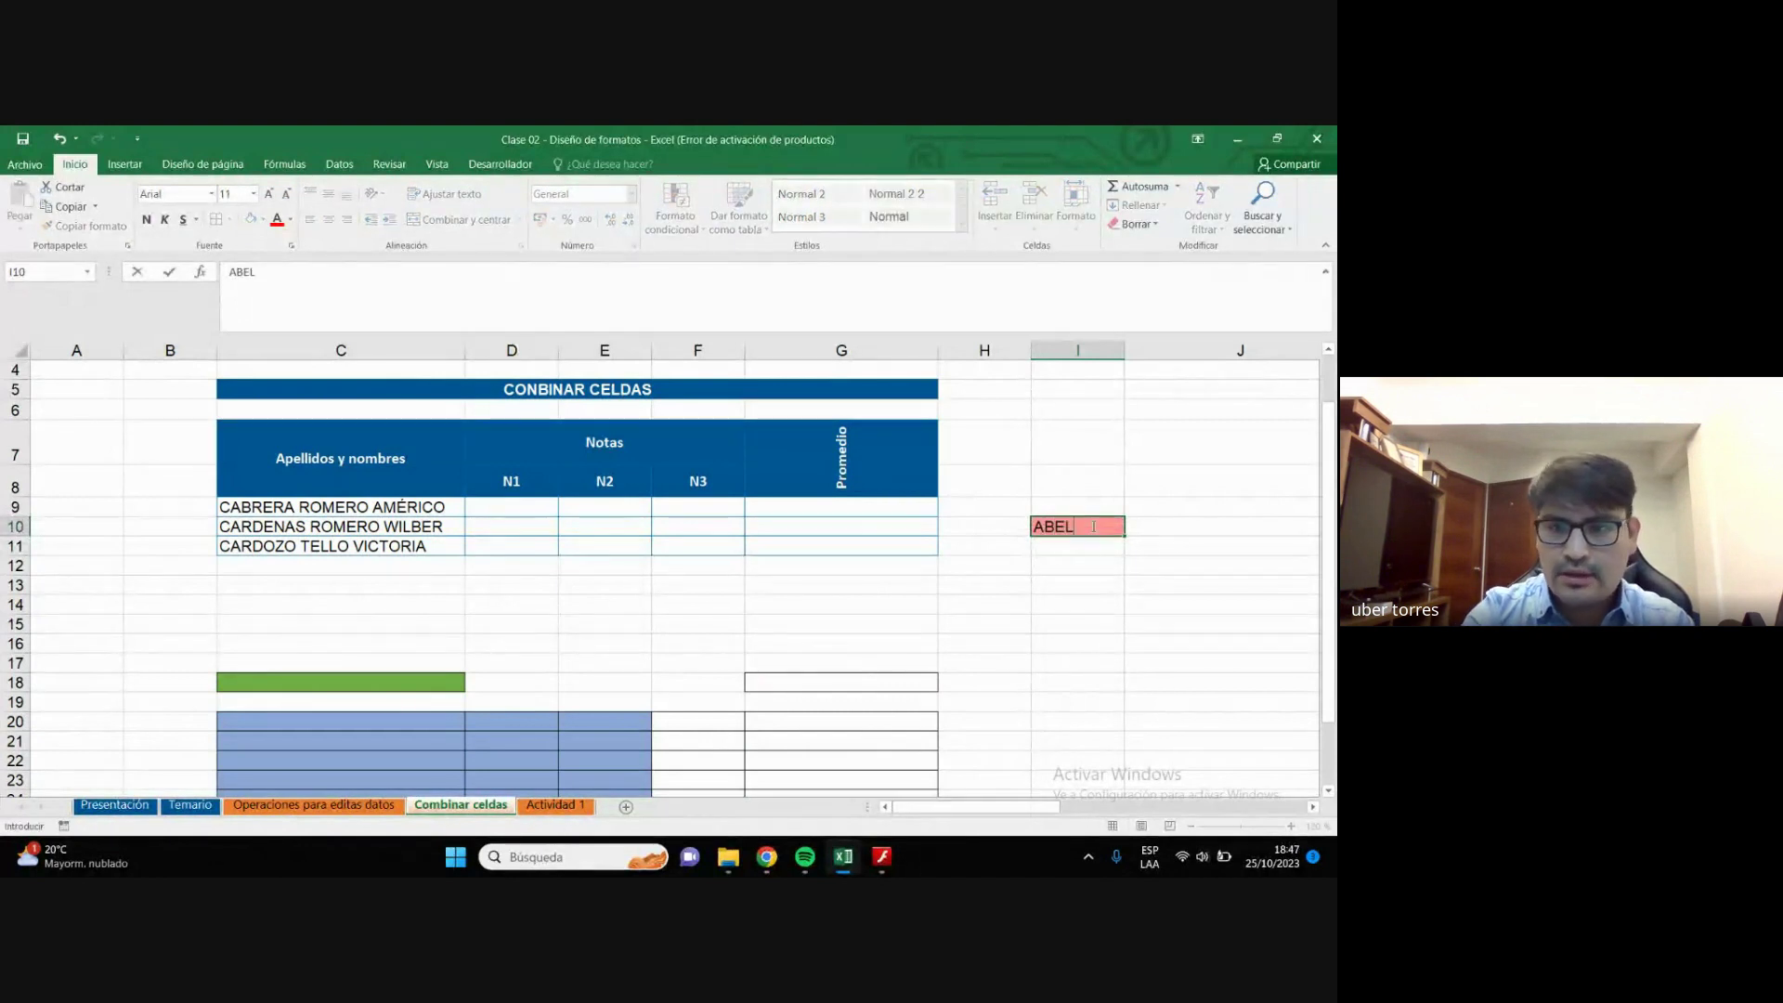
key(Return)
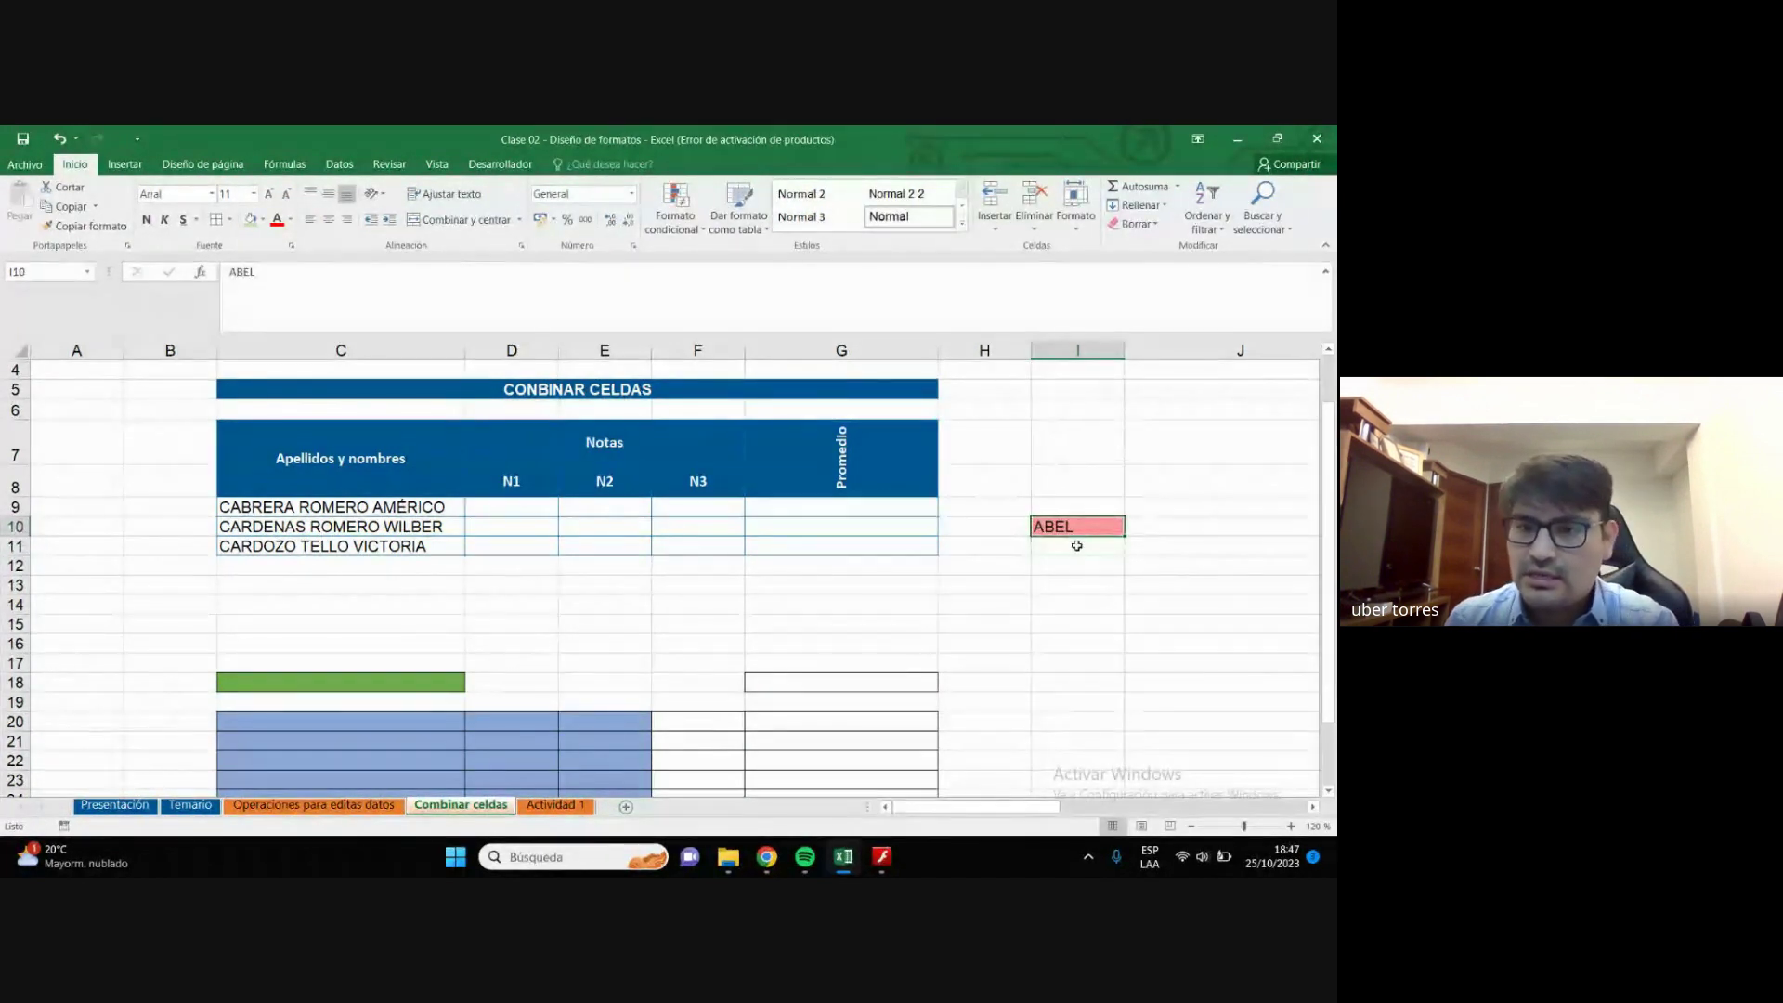
key(Return)
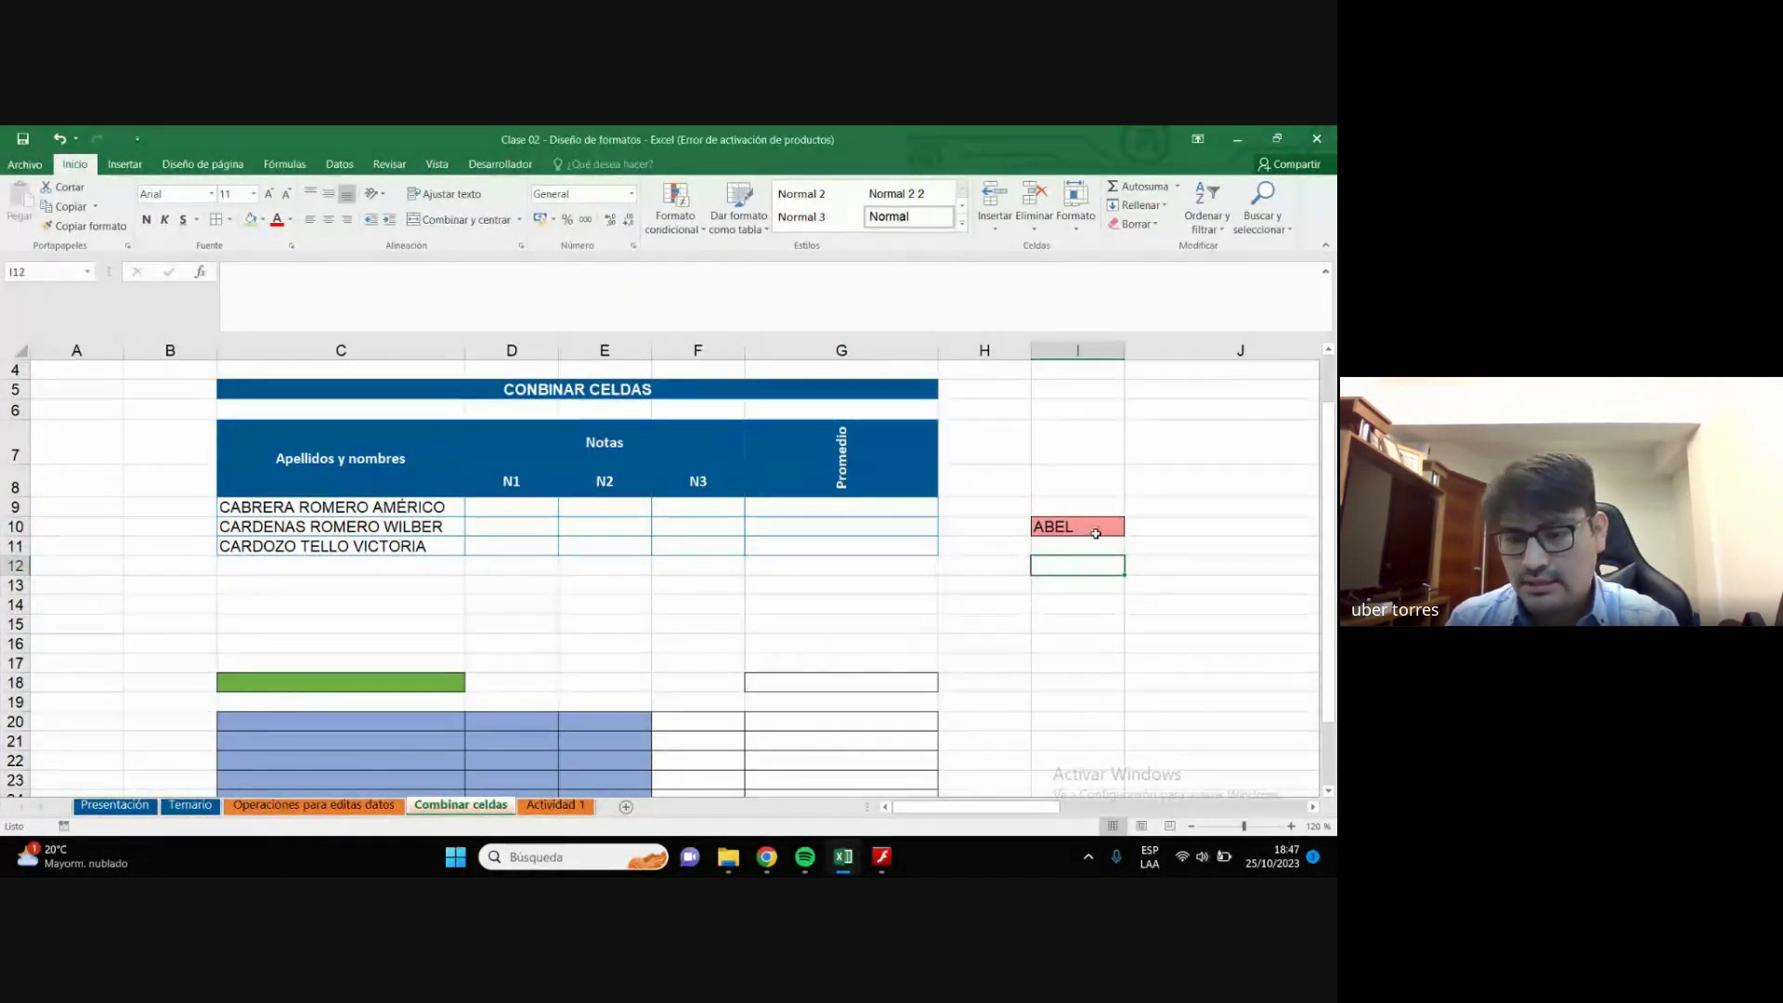
Compare cells I10, I12 and the merged Promedio header by selecting each.
click(1107, 535)
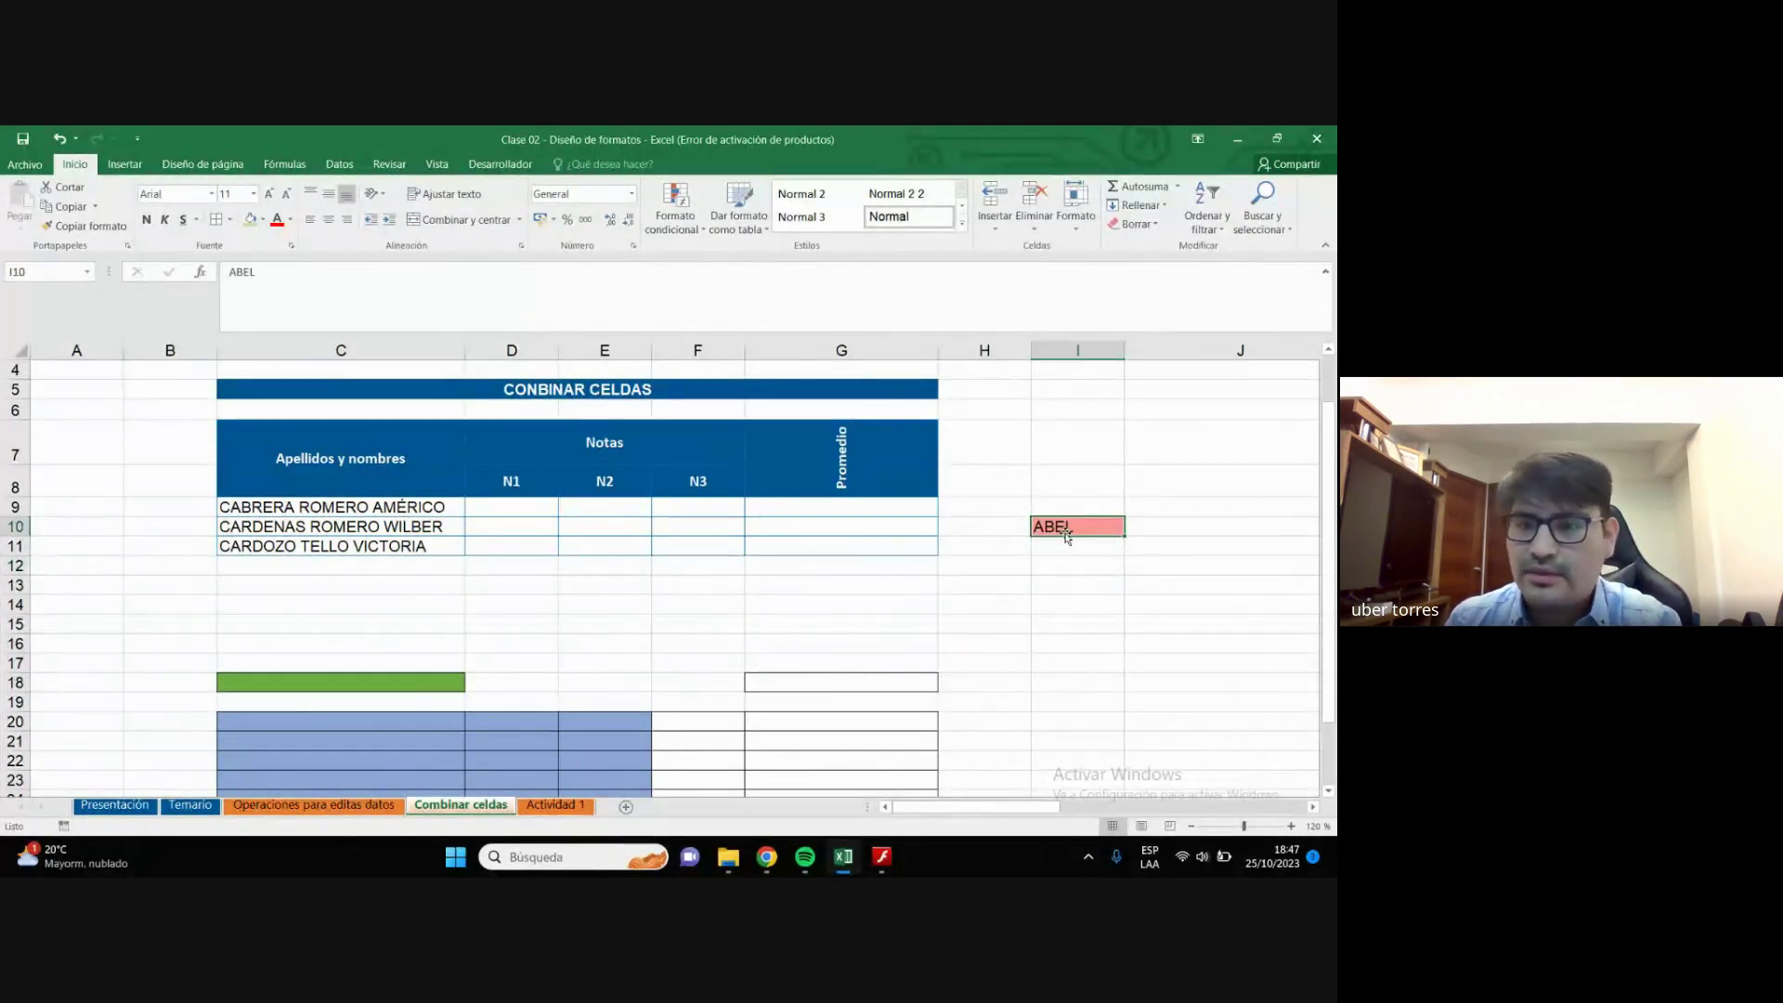
click(1103, 565)
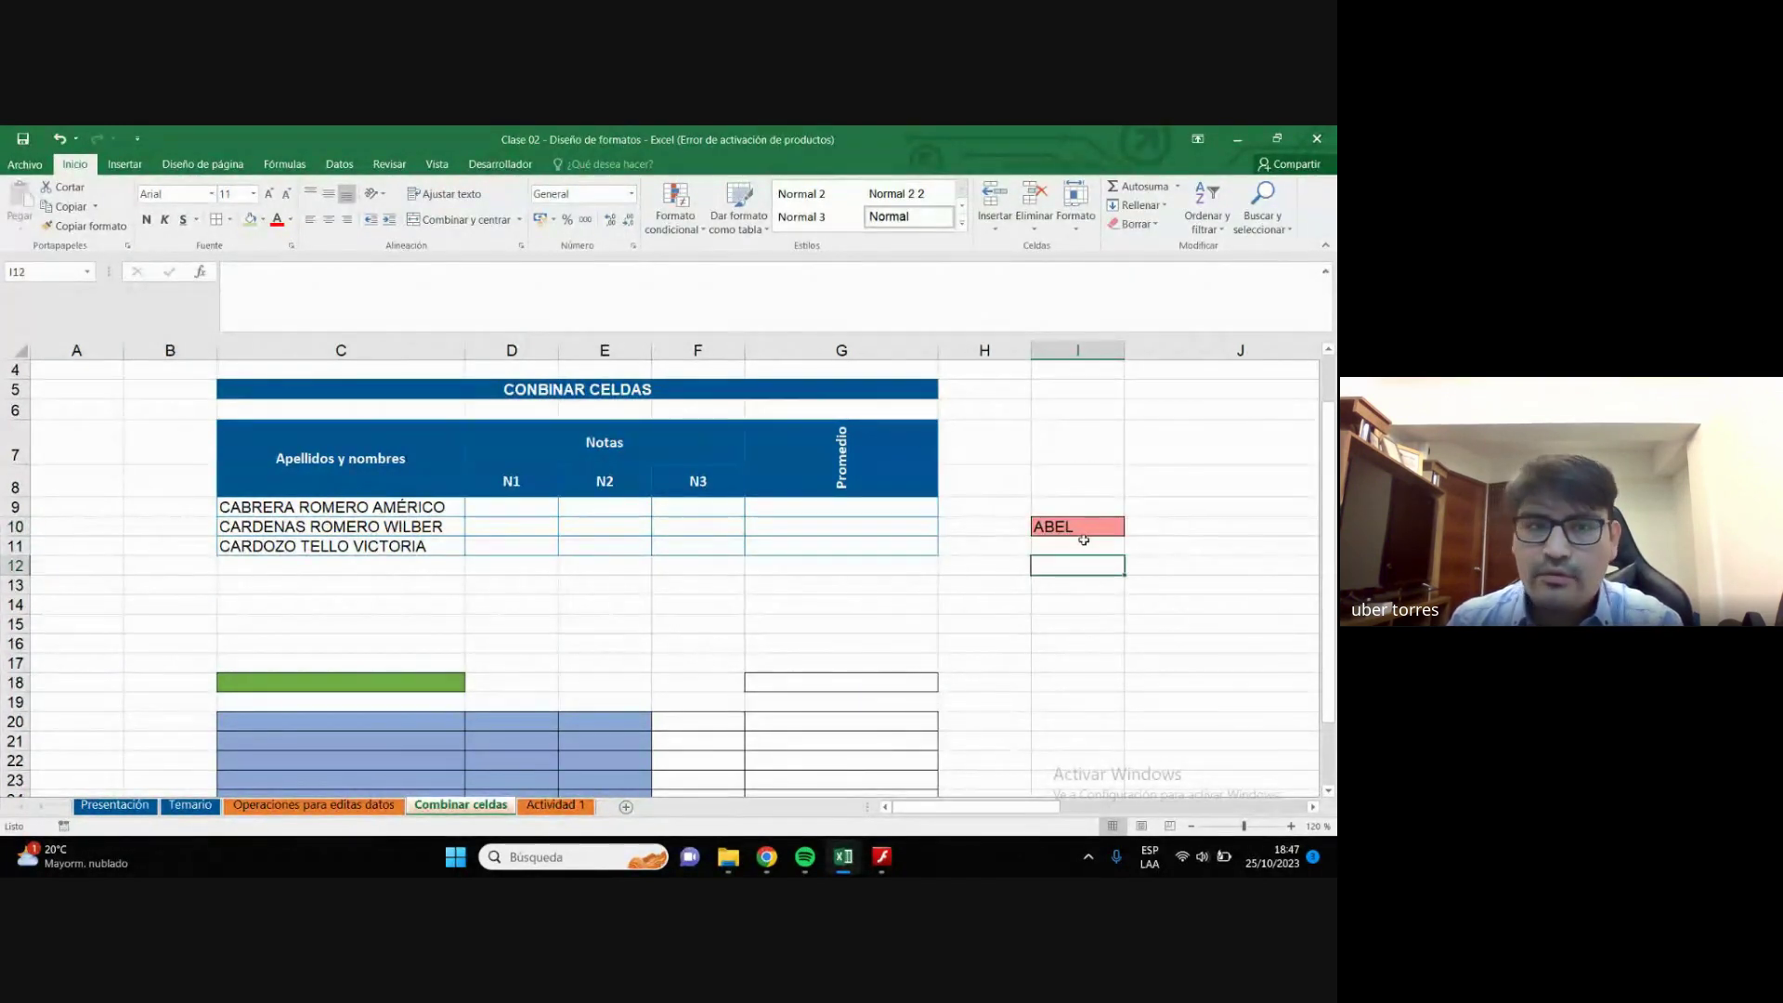
click(912, 465)
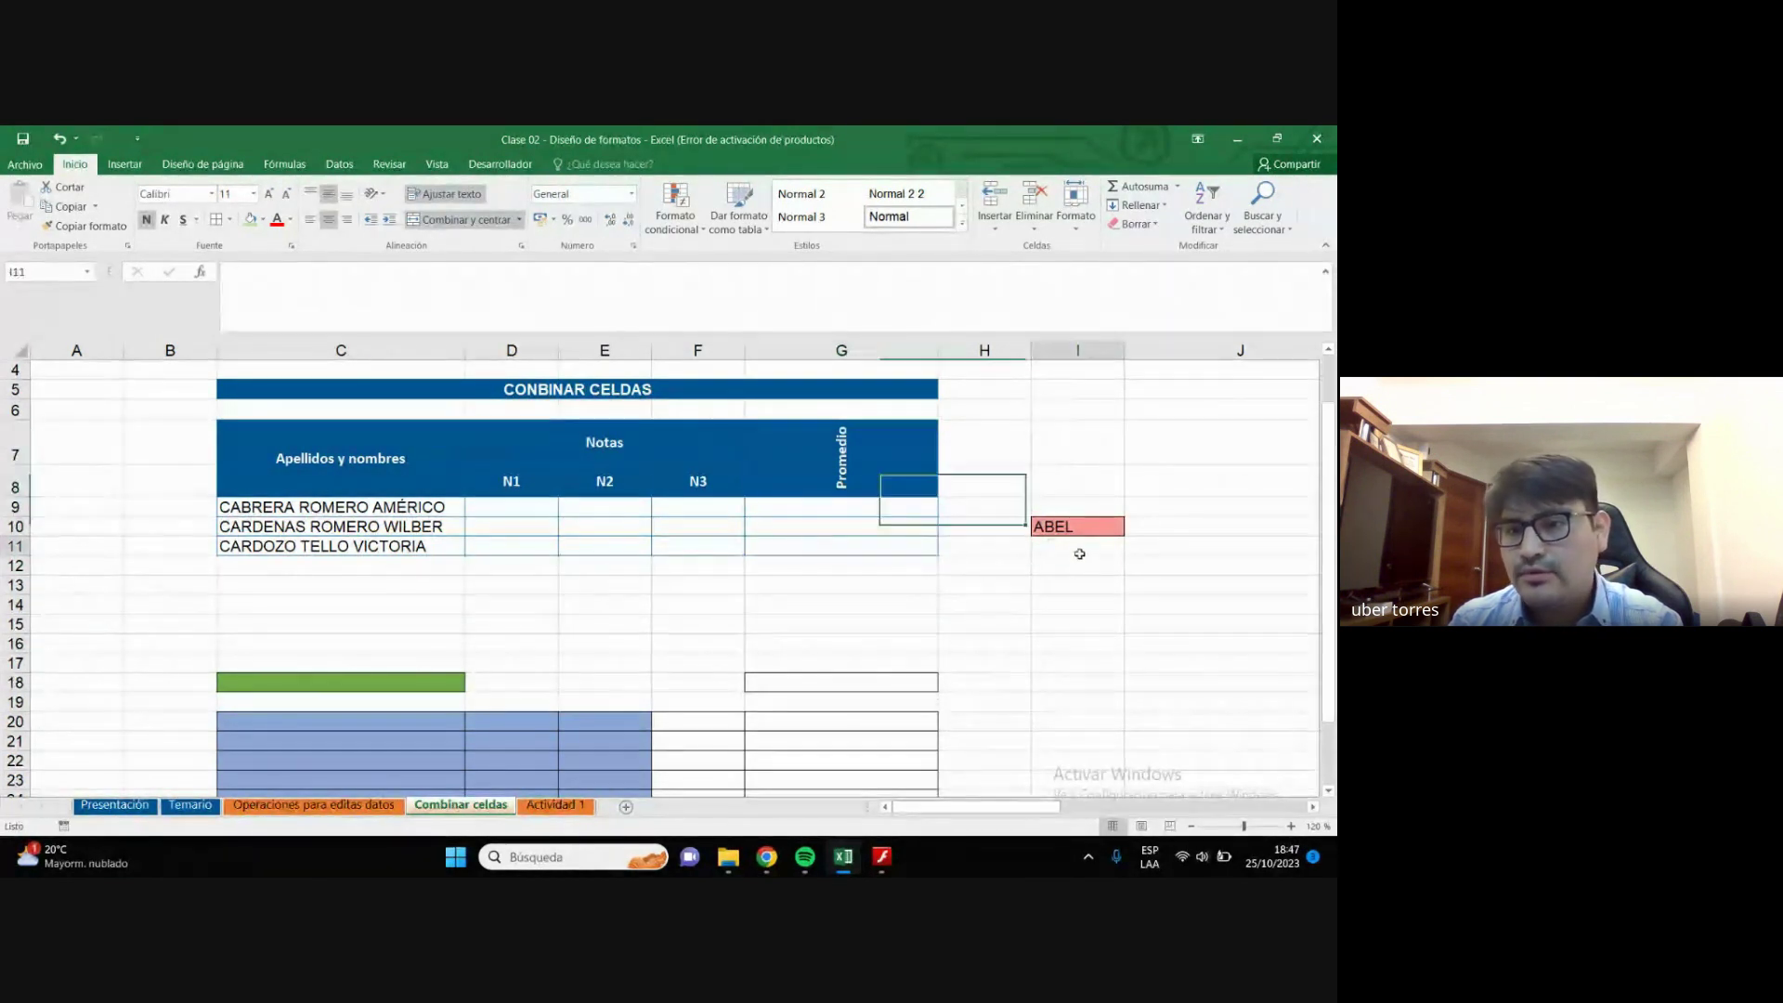
click(1061, 526)
drag(976, 496, 905, 464)
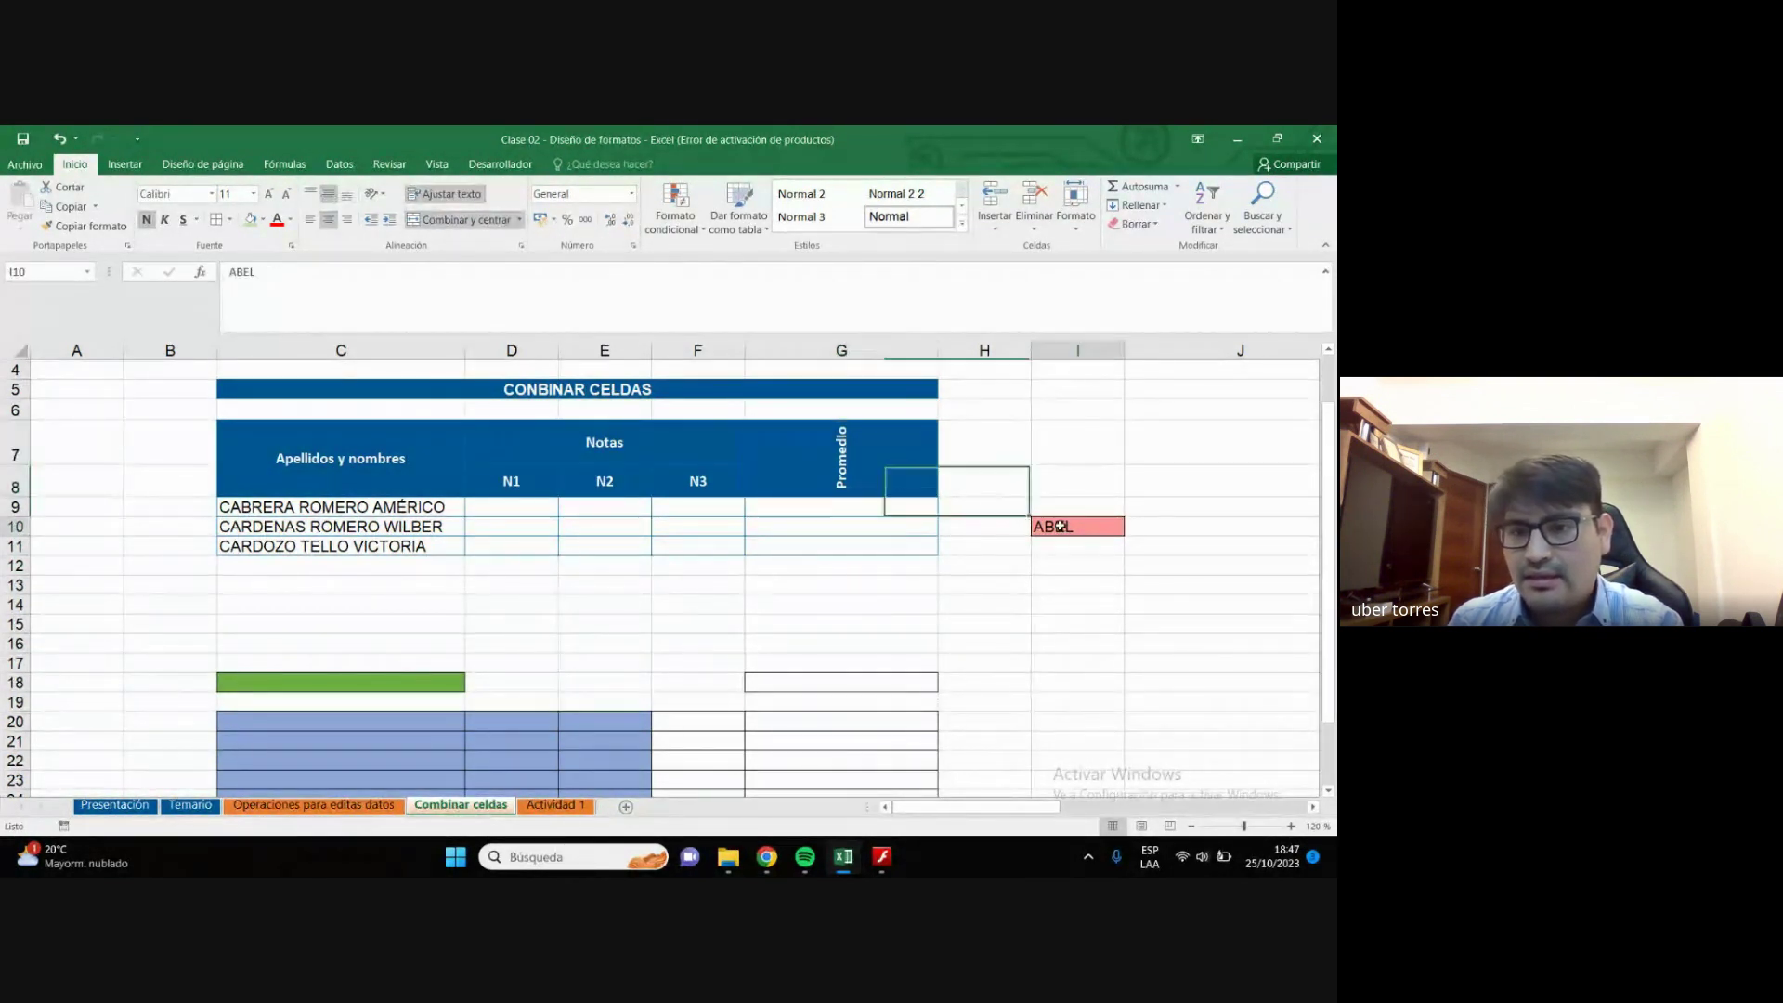
click(1082, 527)
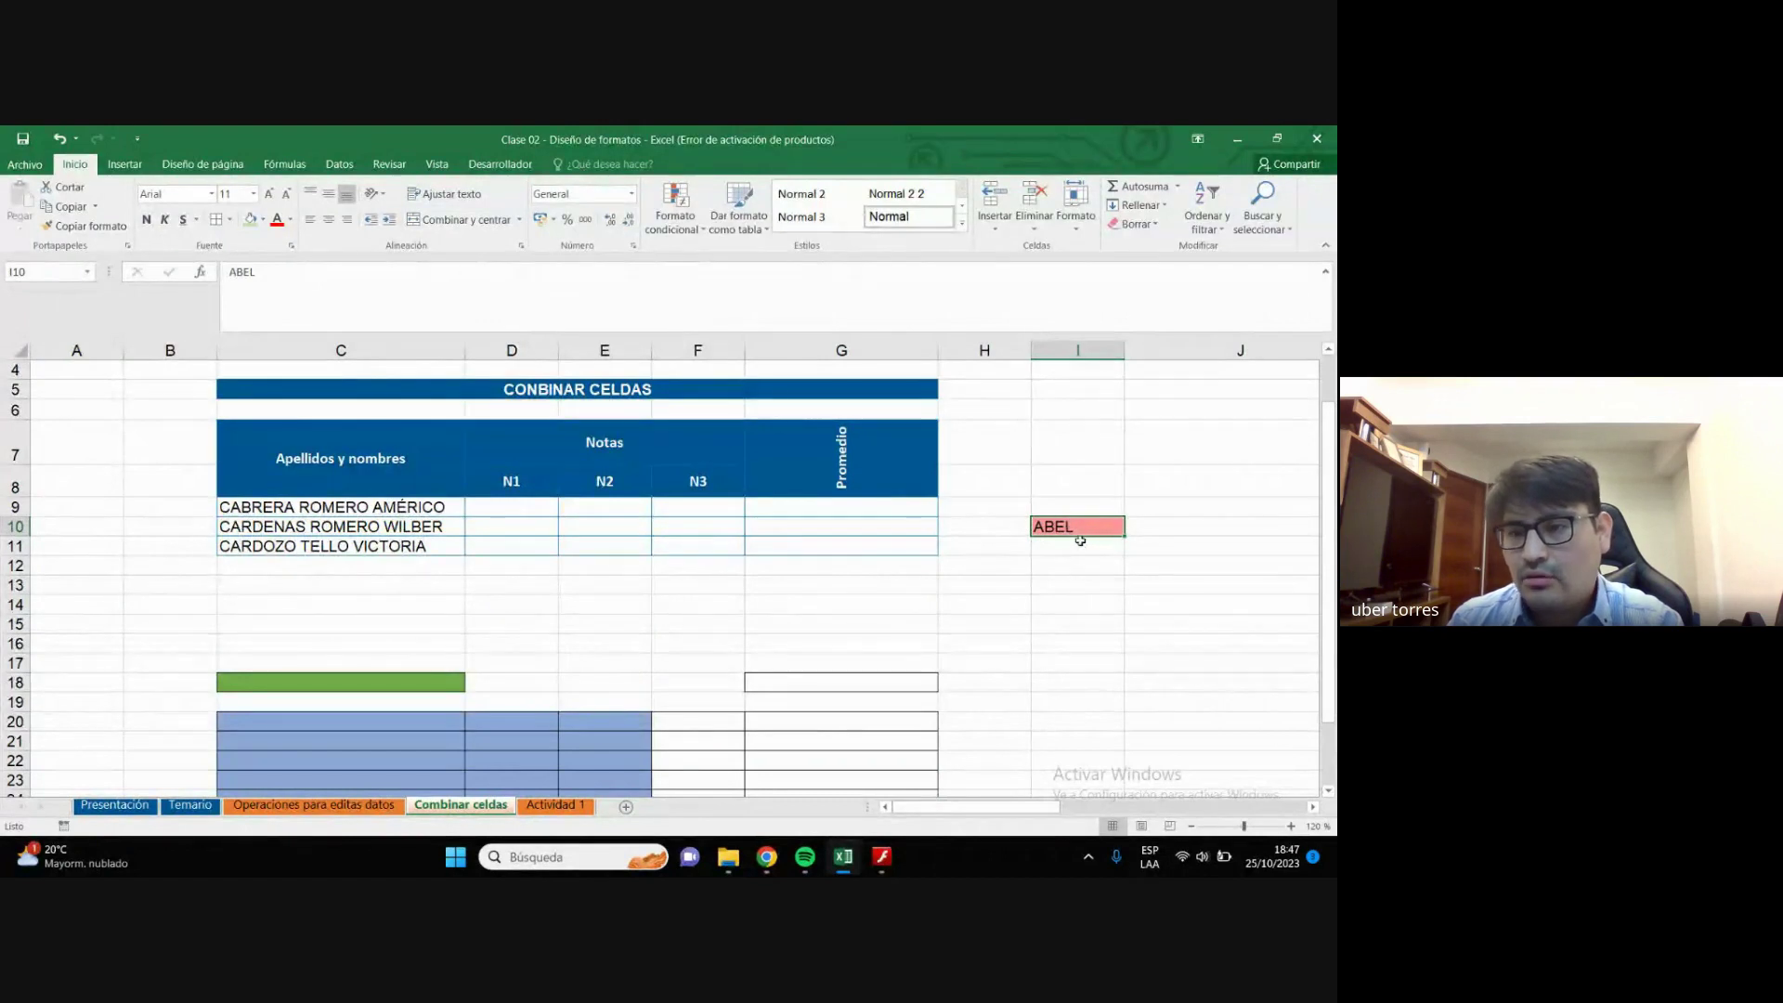
click(1075, 527)
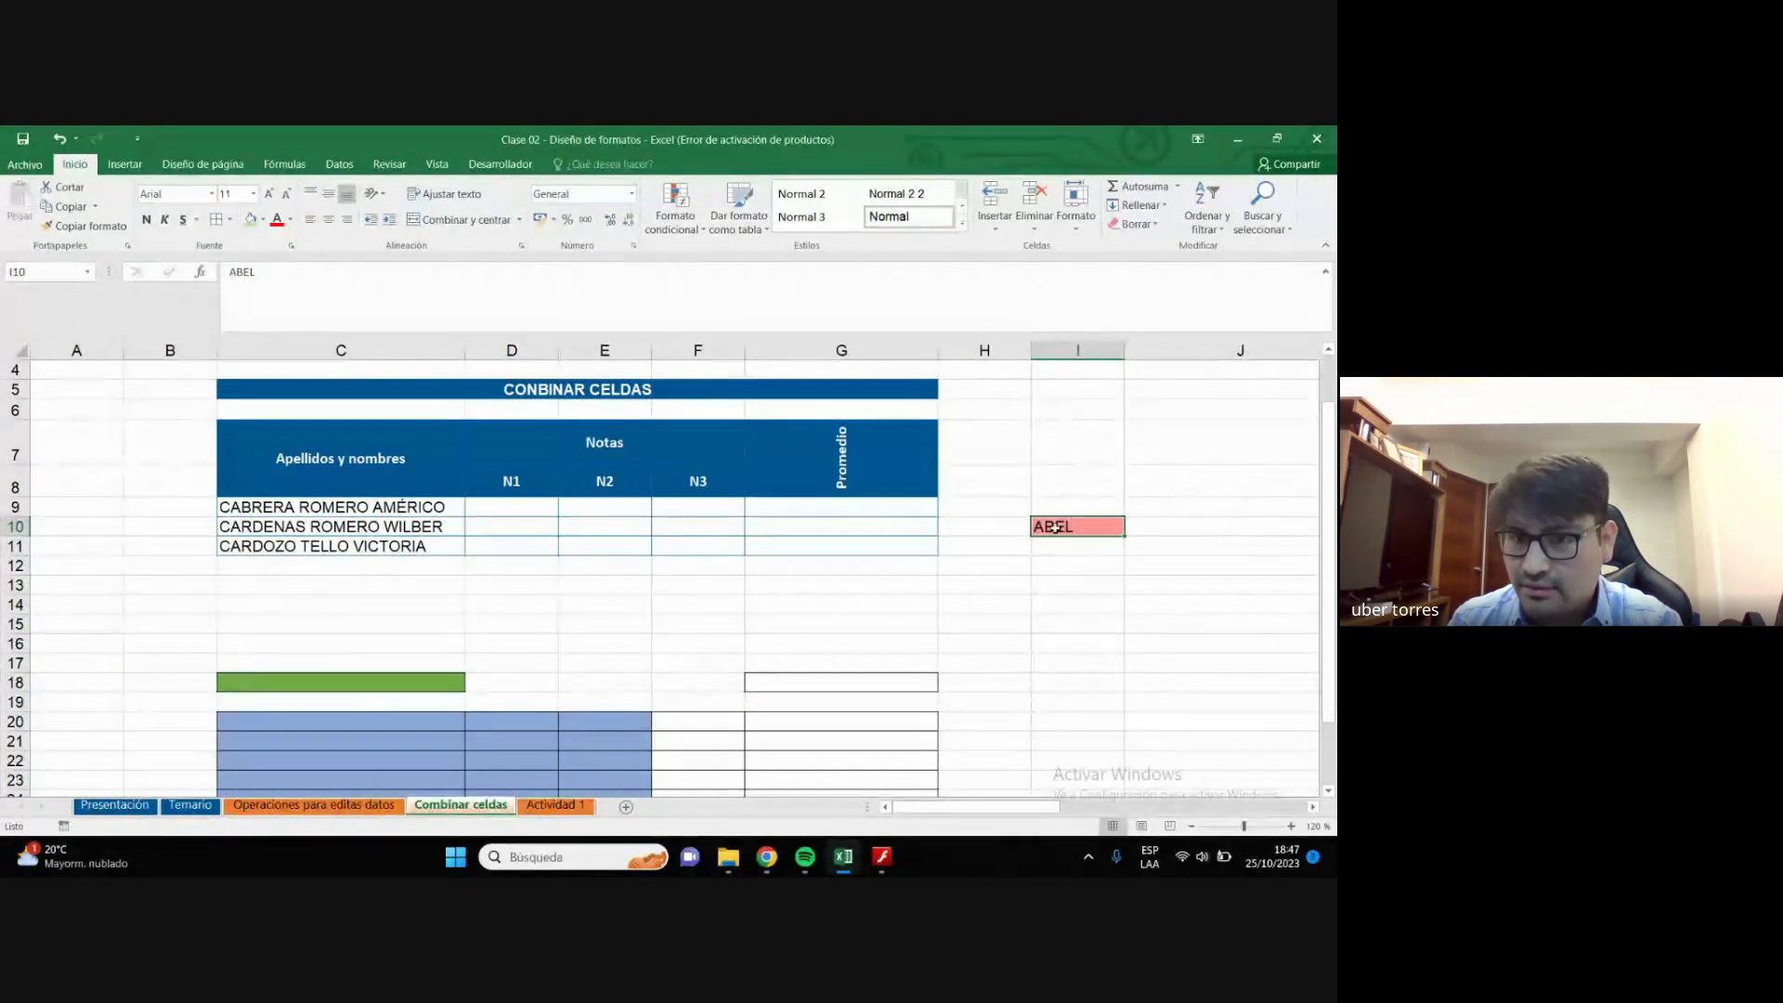
click(833, 455)
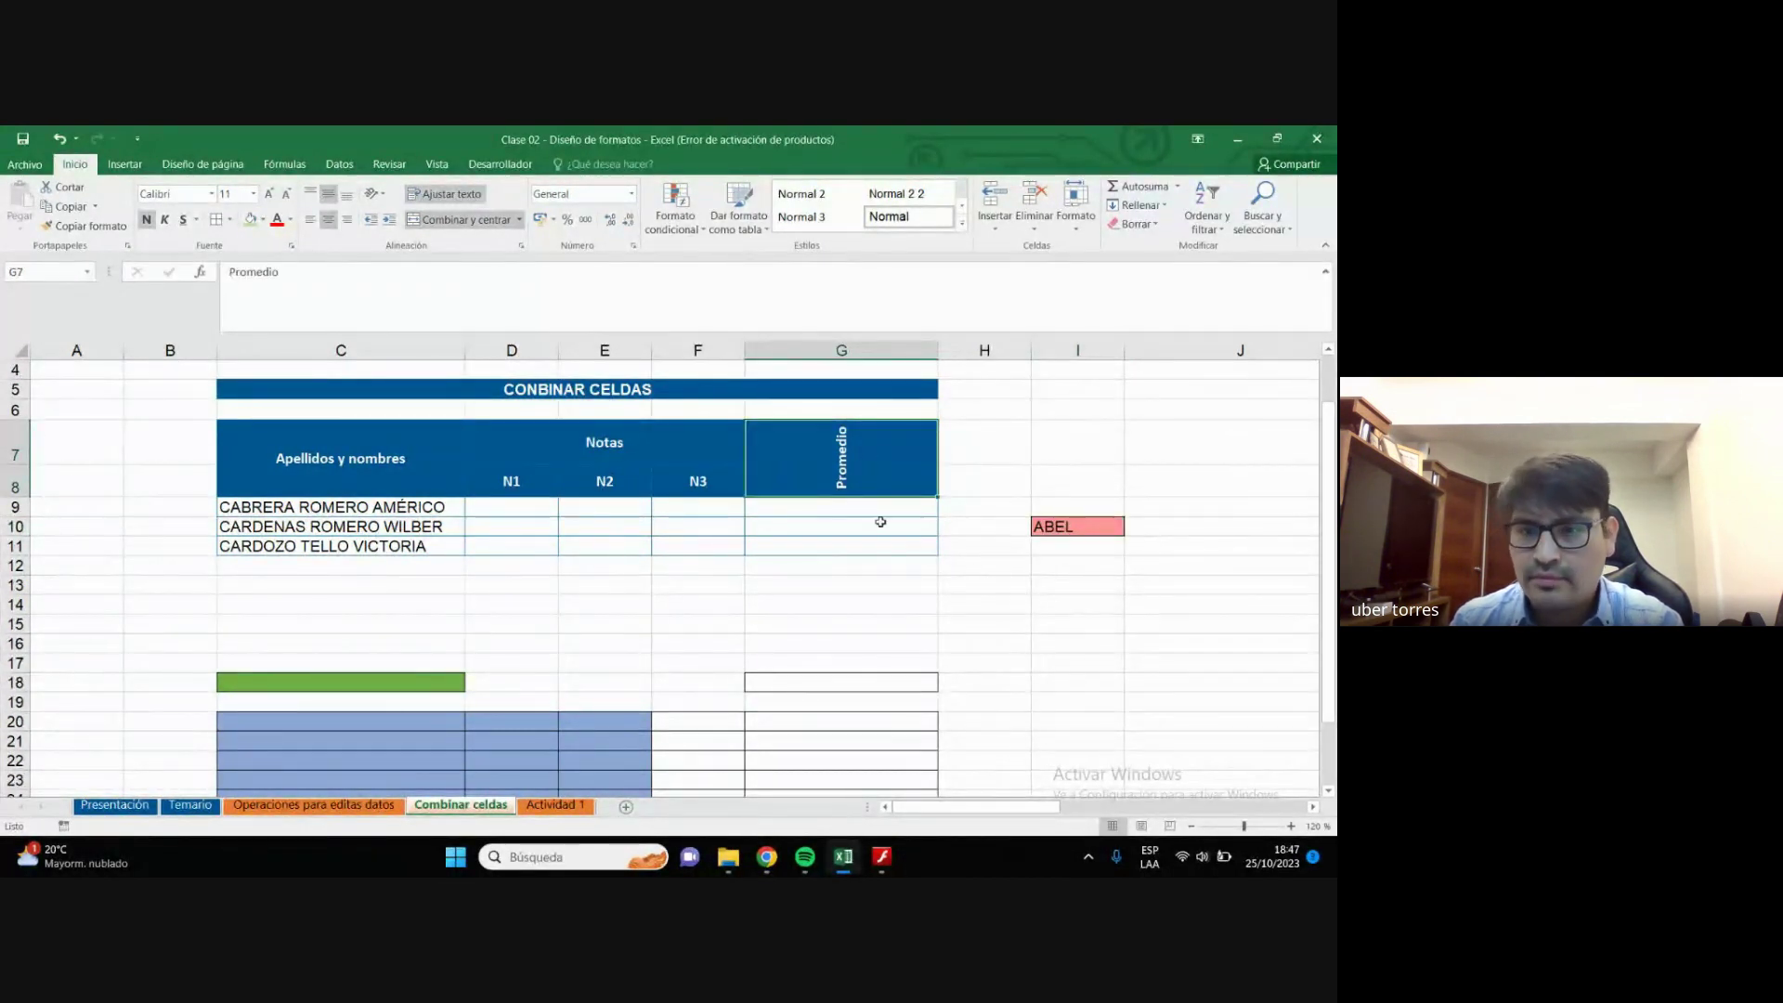
click(1061, 602)
scroll(919, 572, down, 3)
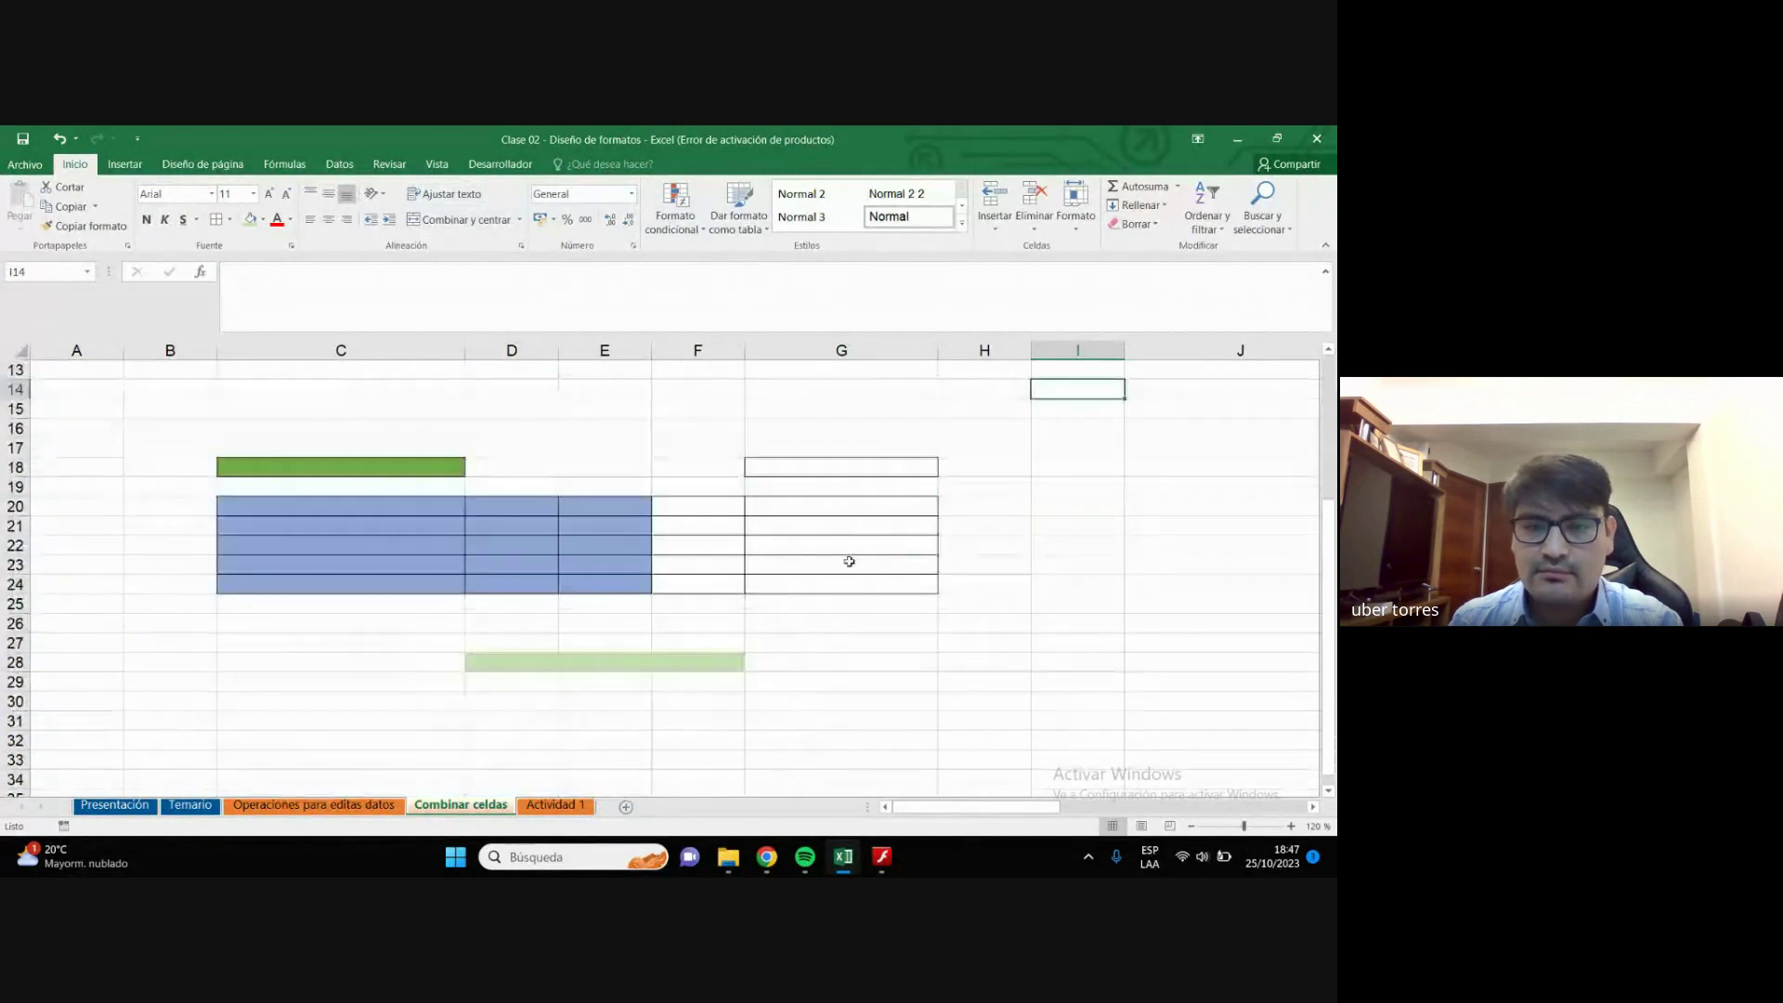
scroll(848, 561, down, 3)
scroll(776, 549, up, 7)
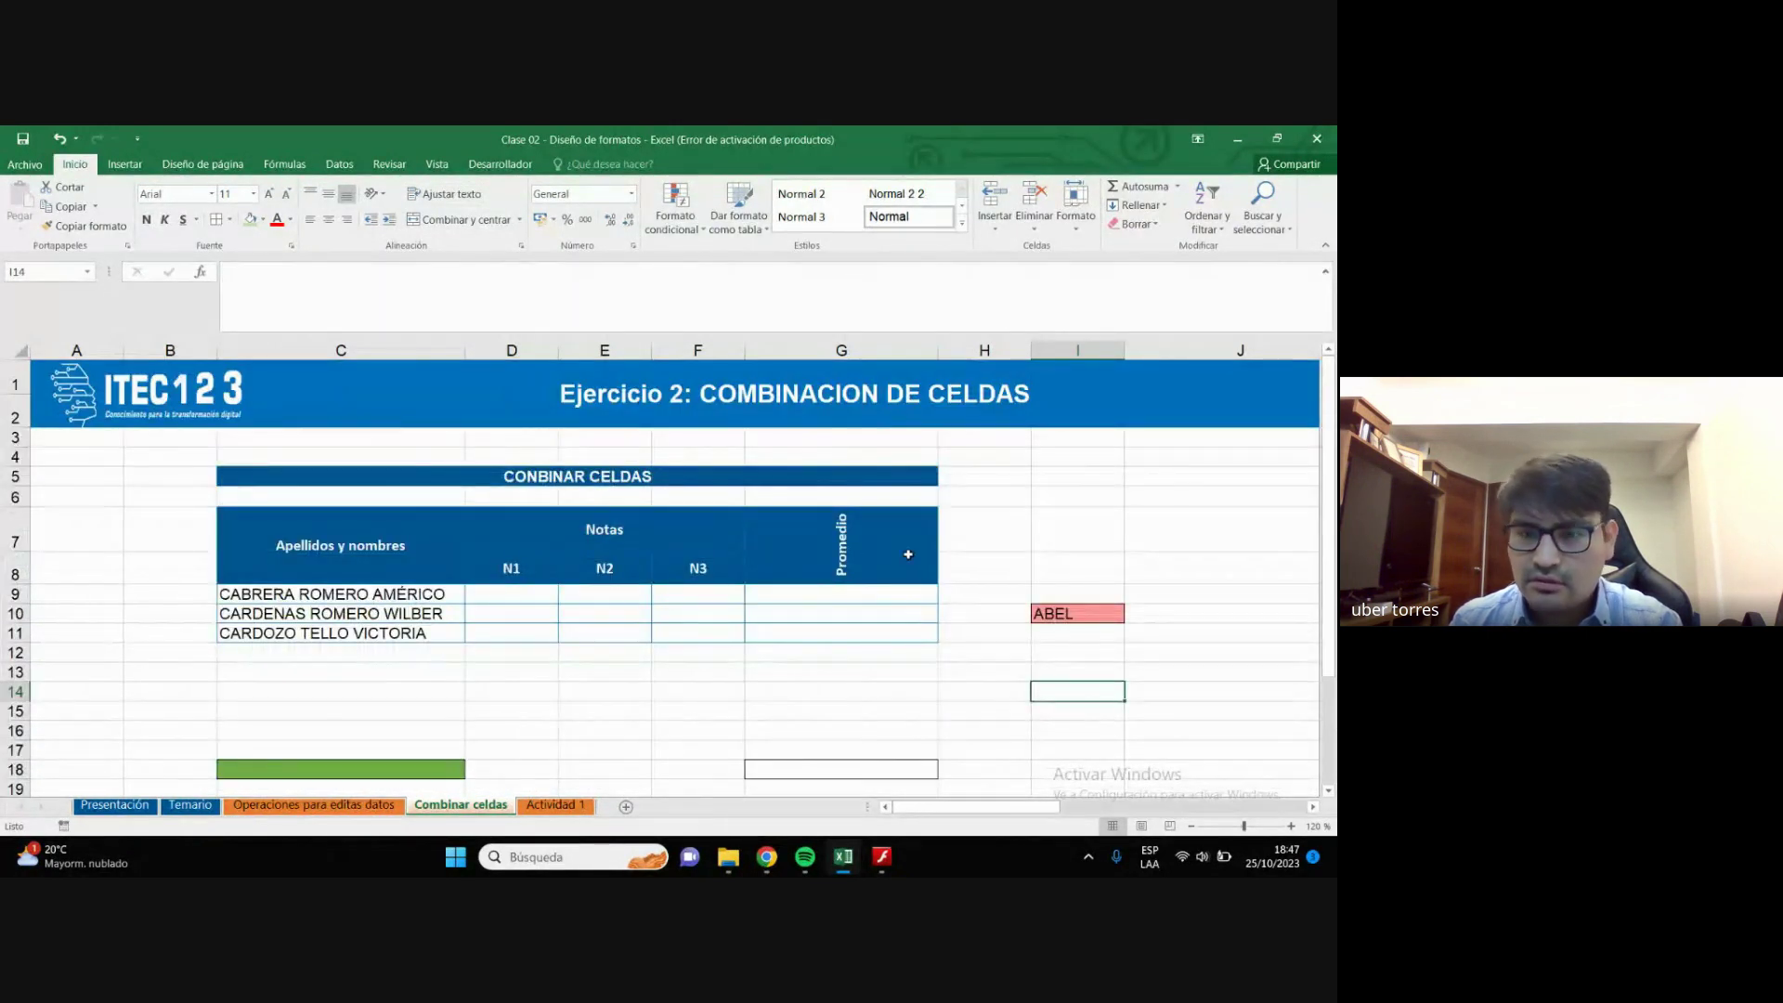
scroll(650, 566, right, 3)
scroll(418, 576, left, 3)
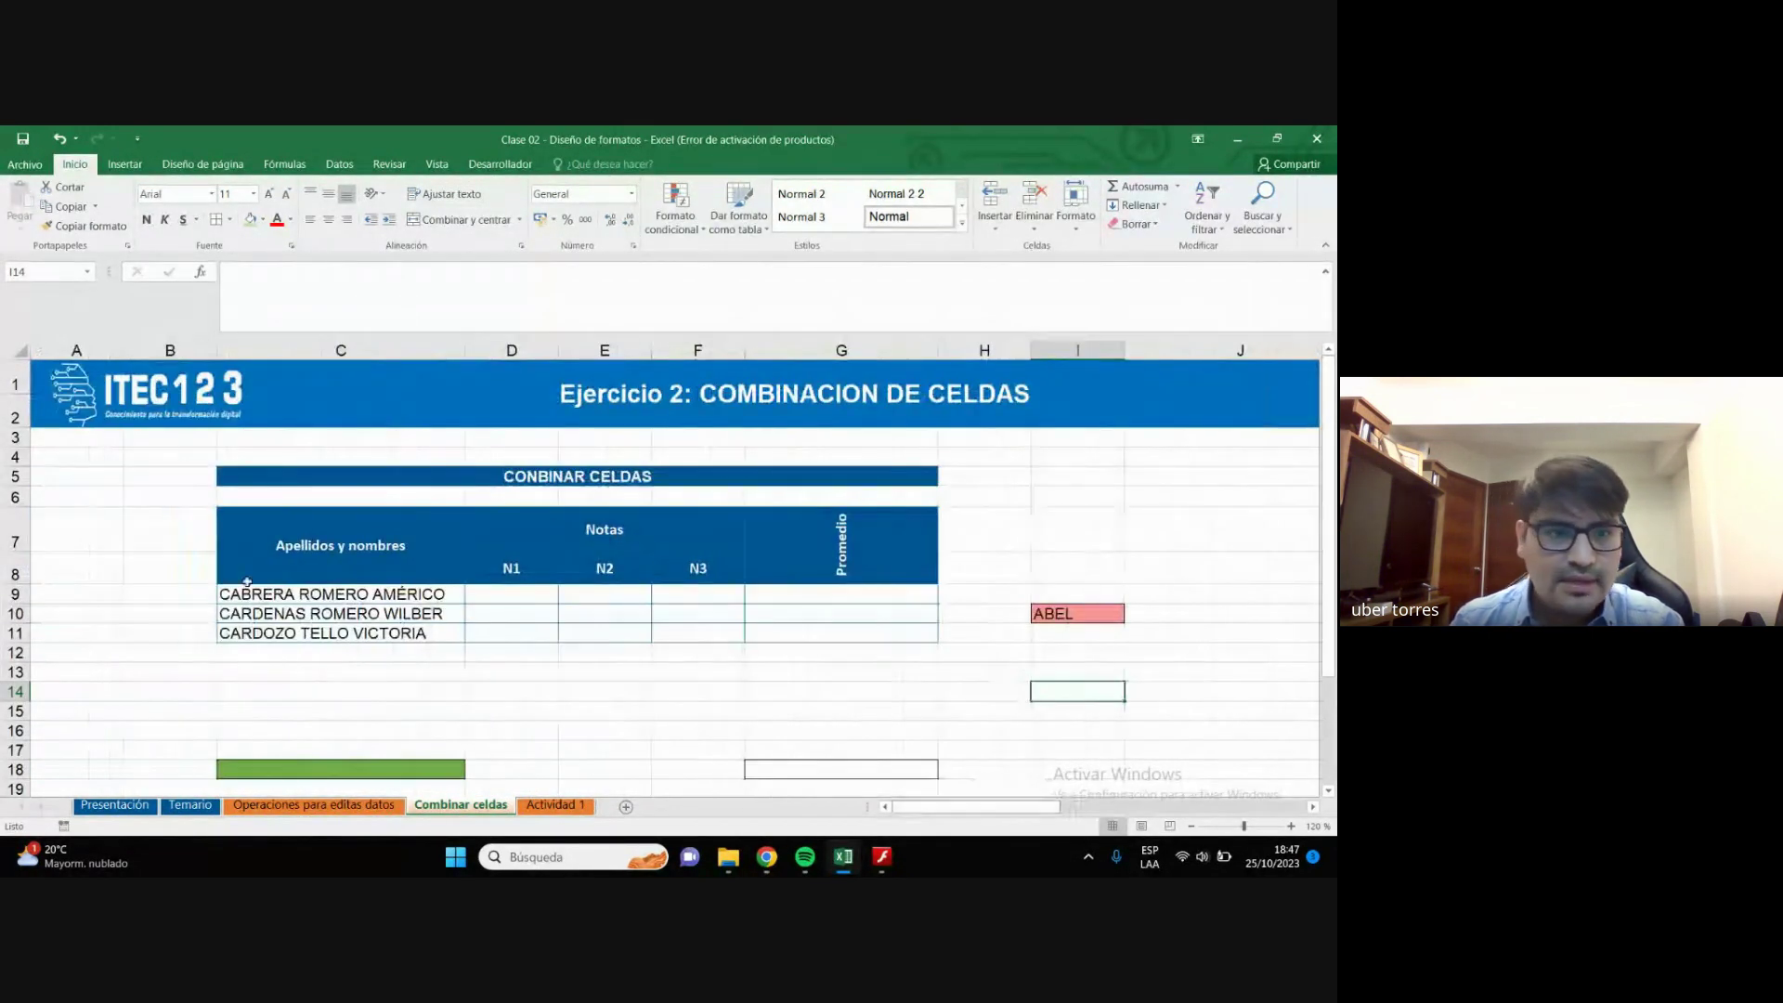
scroll(140, 576, down, 1)
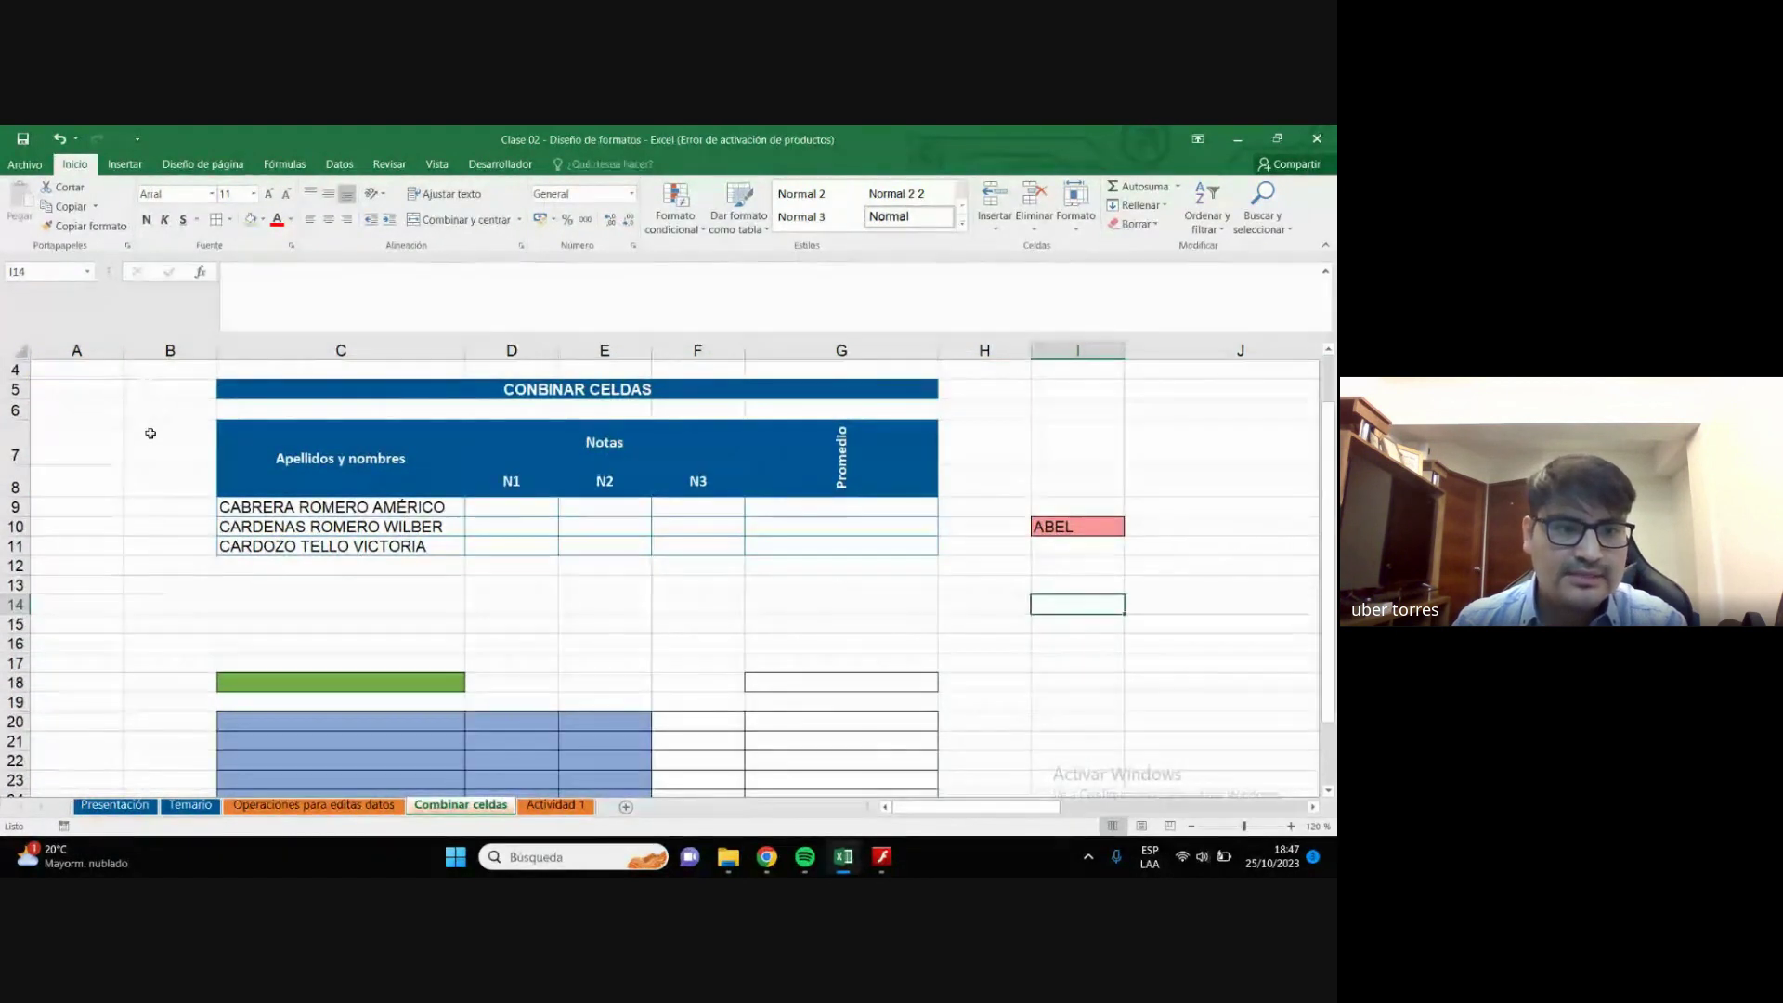
scroll(148, 436, up, 1)
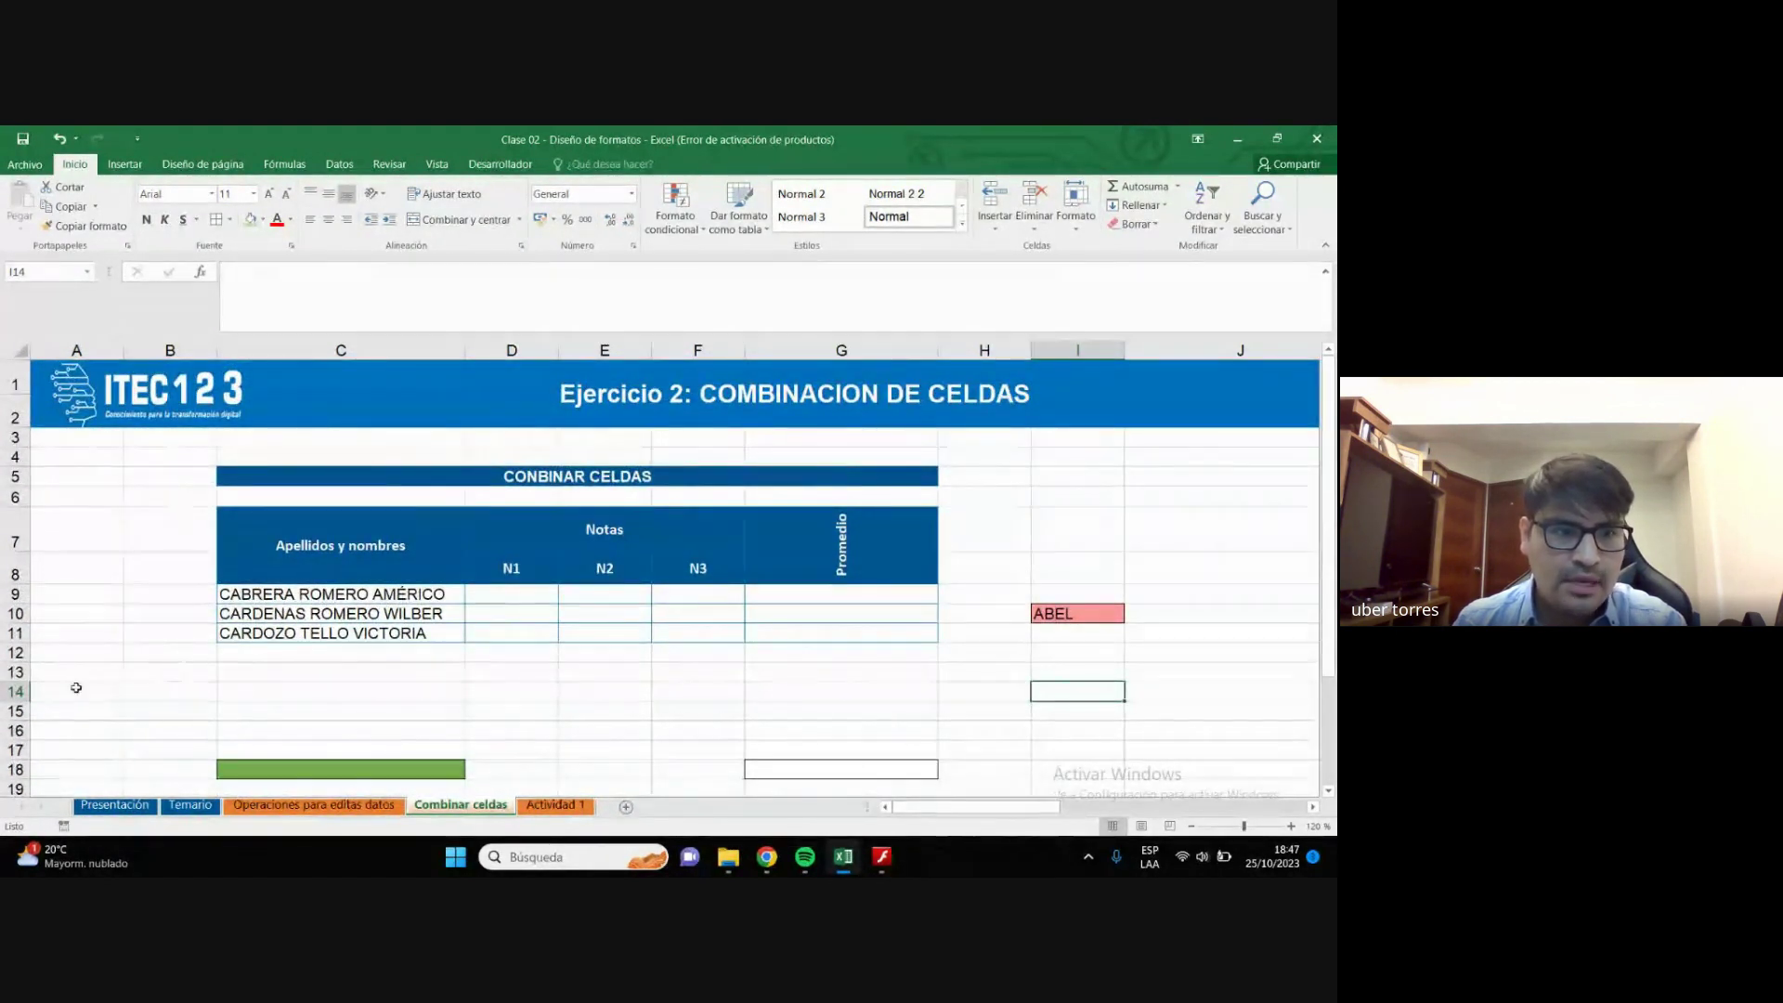
click(180, 671)
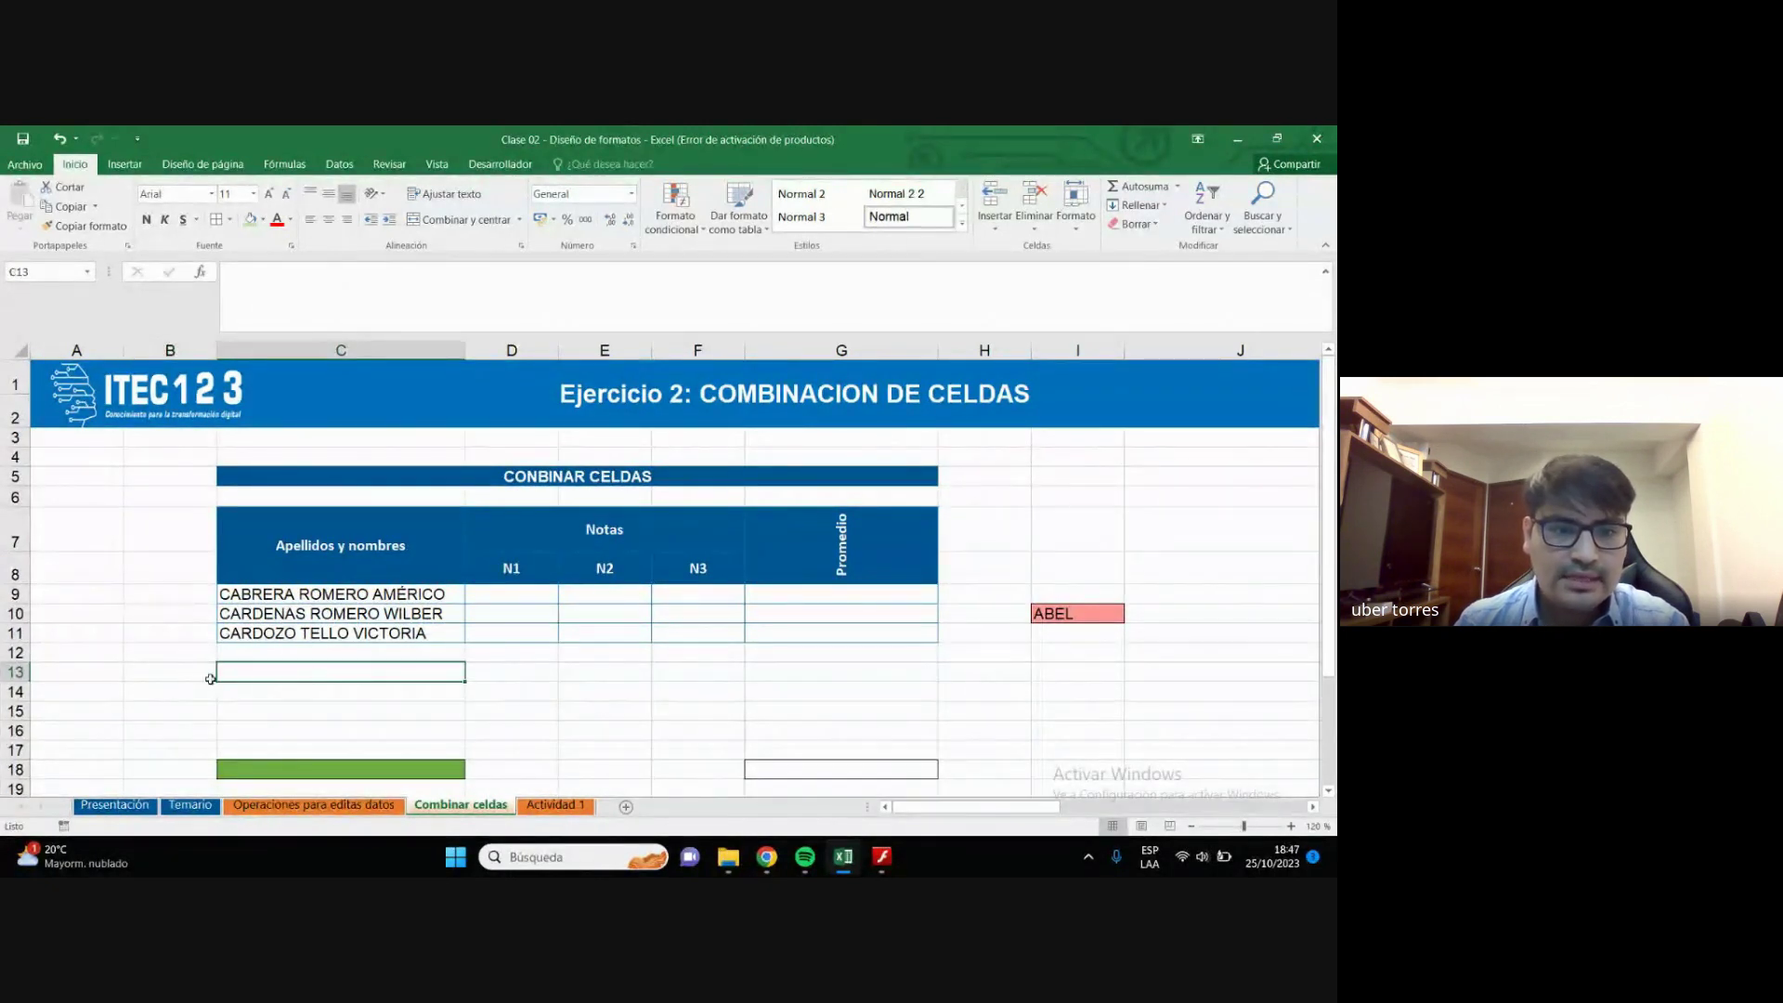
drag(315, 675, 178, 674)
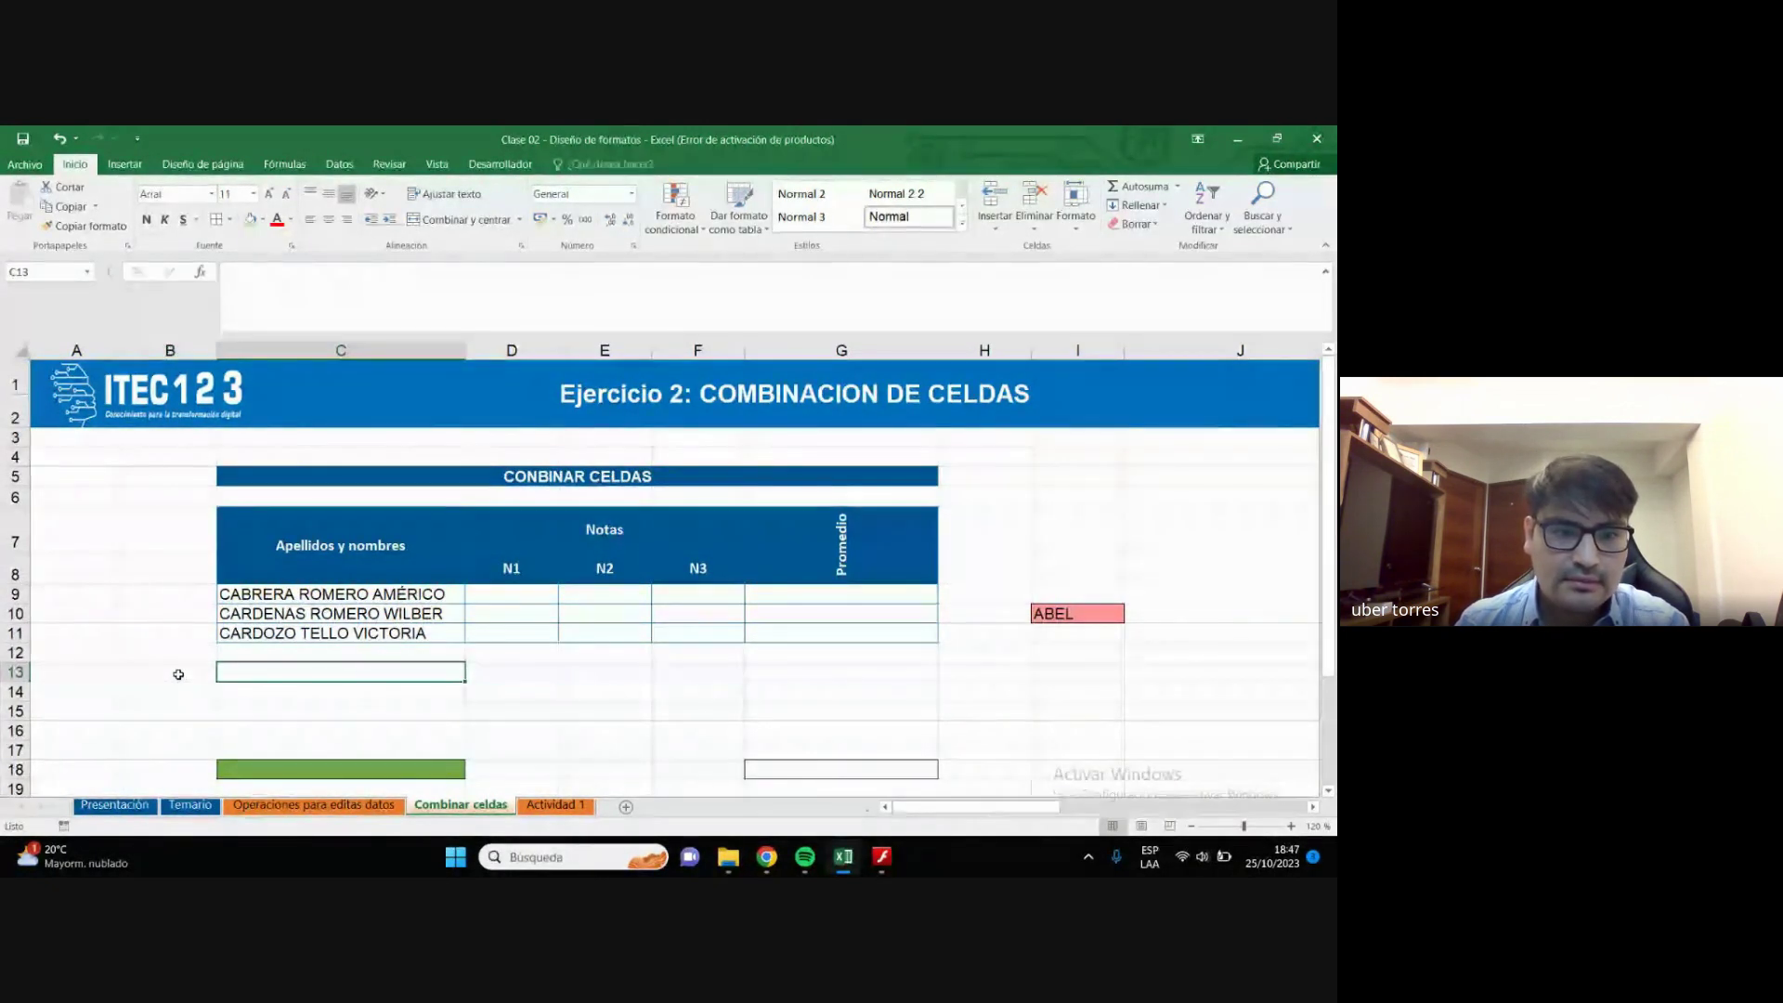
scroll(178, 672, down, 1)
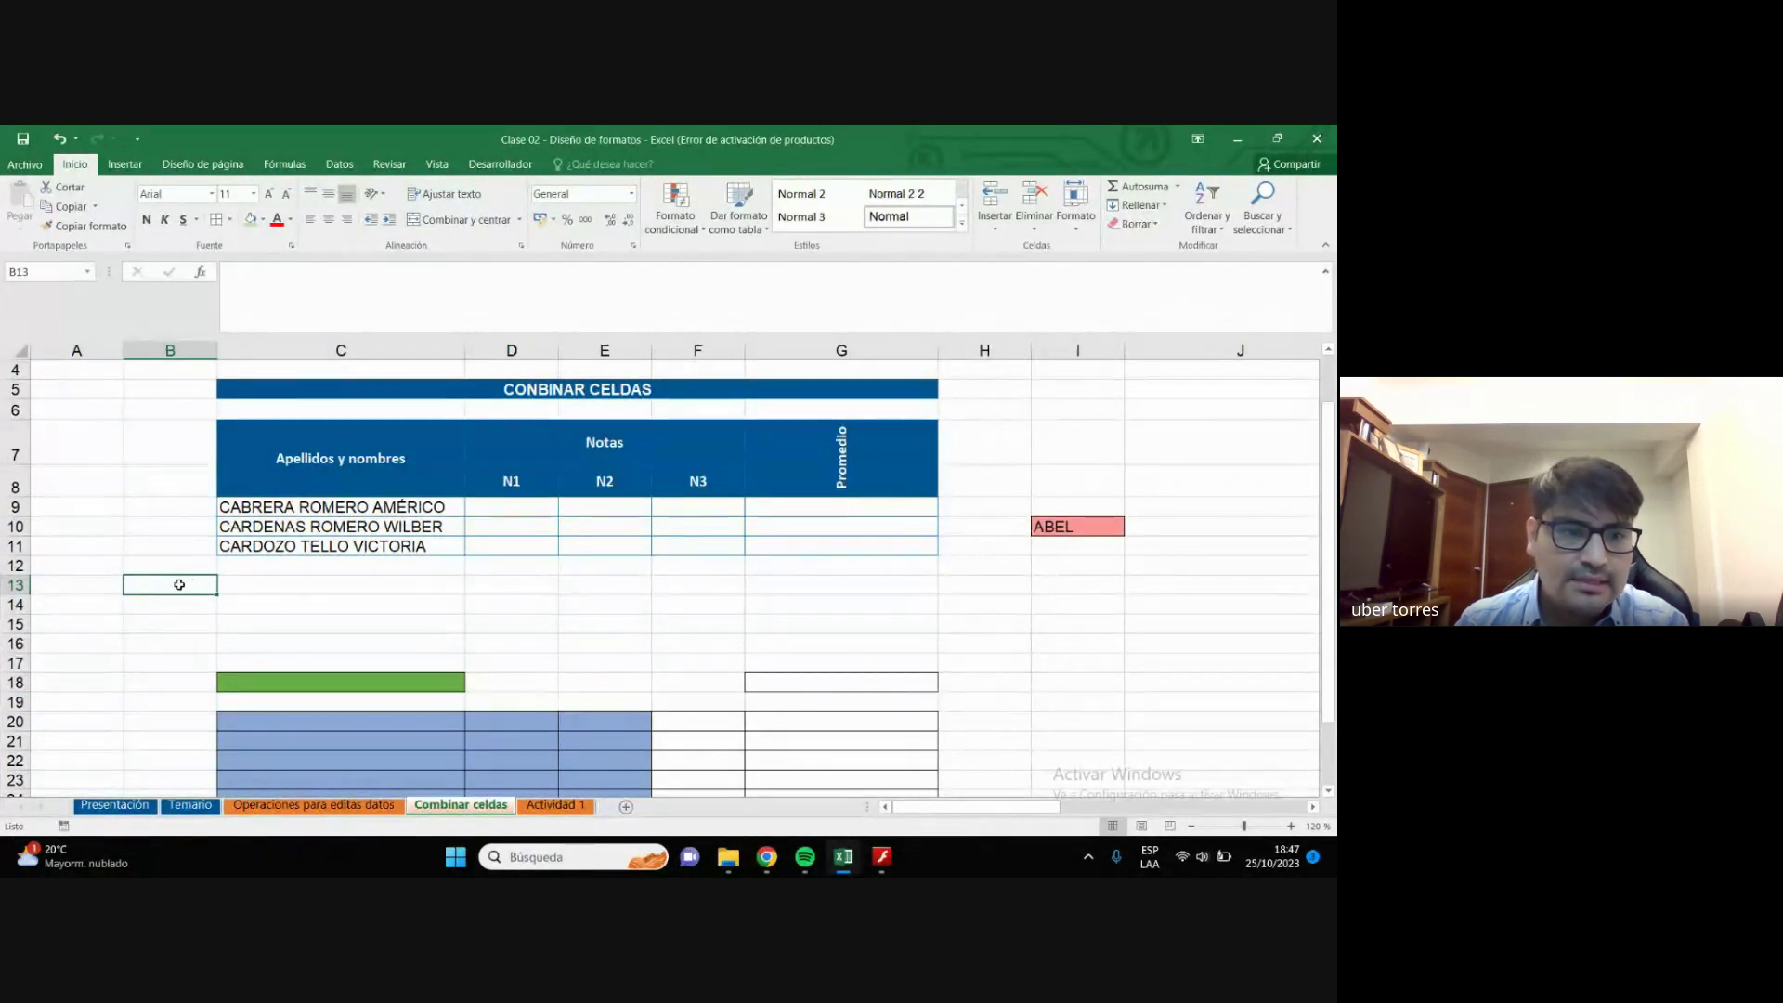
Select B13:B15 and apply borders to it from the Bordes list.
drag(180, 584, 179, 620)
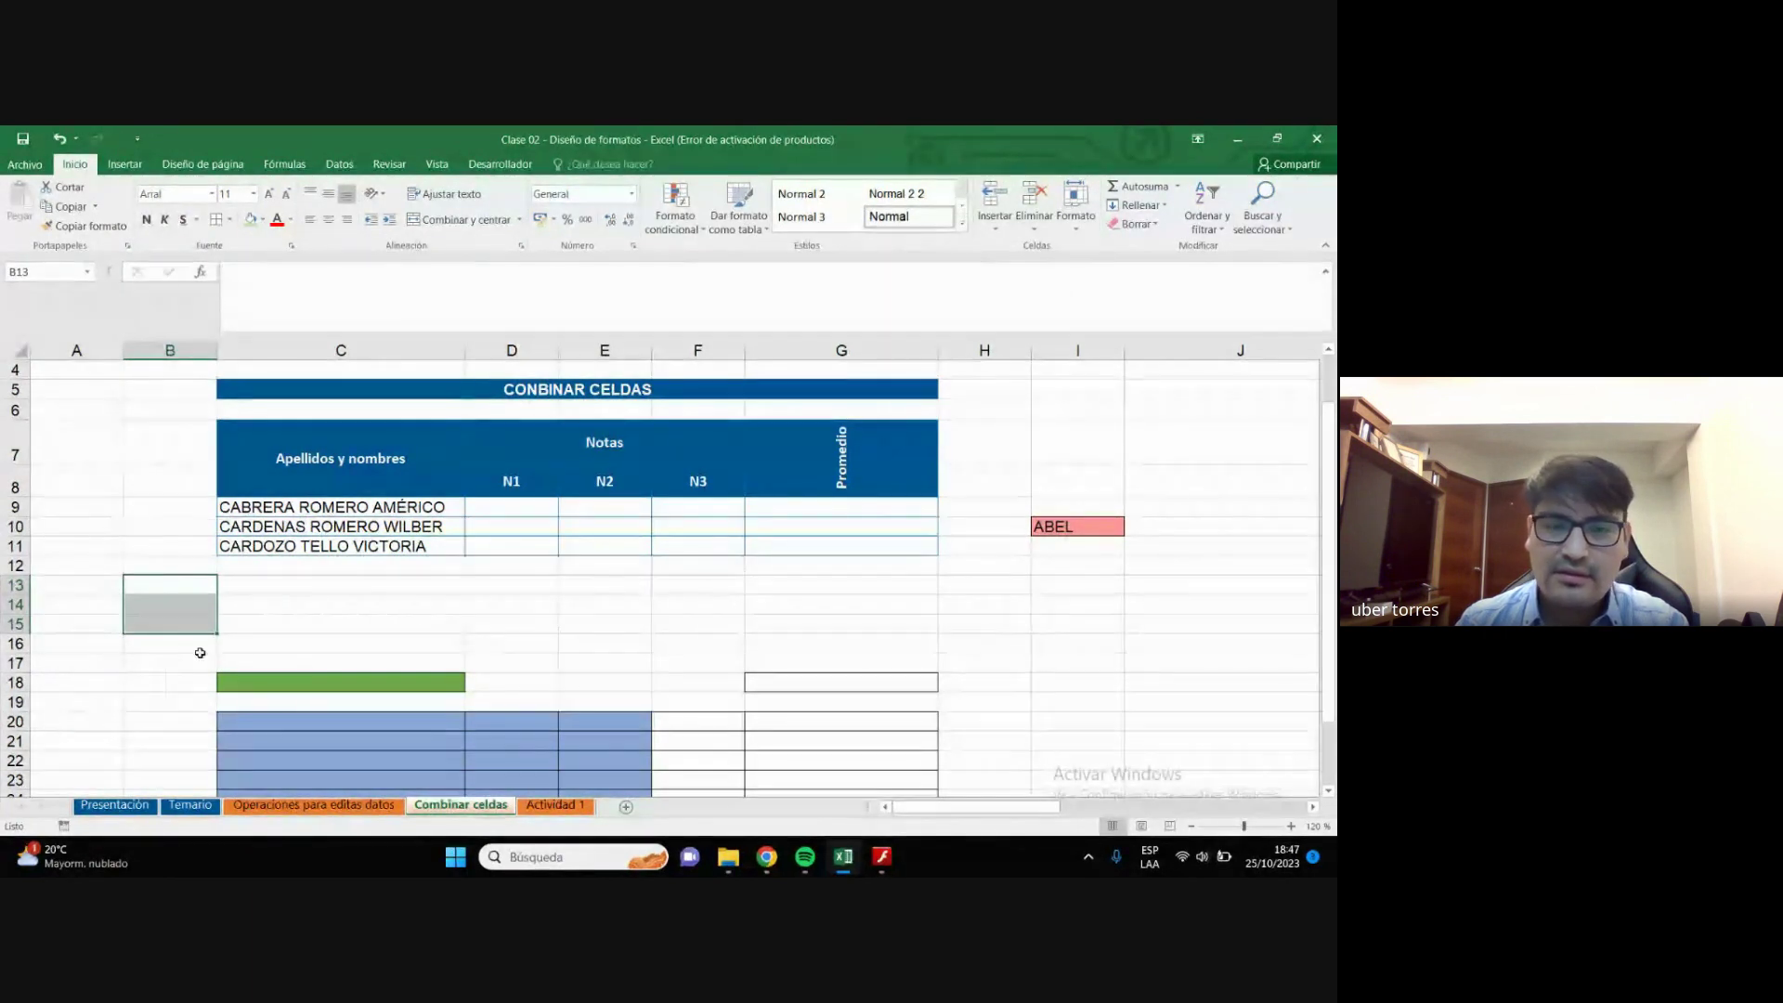
click(270, 639)
drag(191, 585, 188, 616)
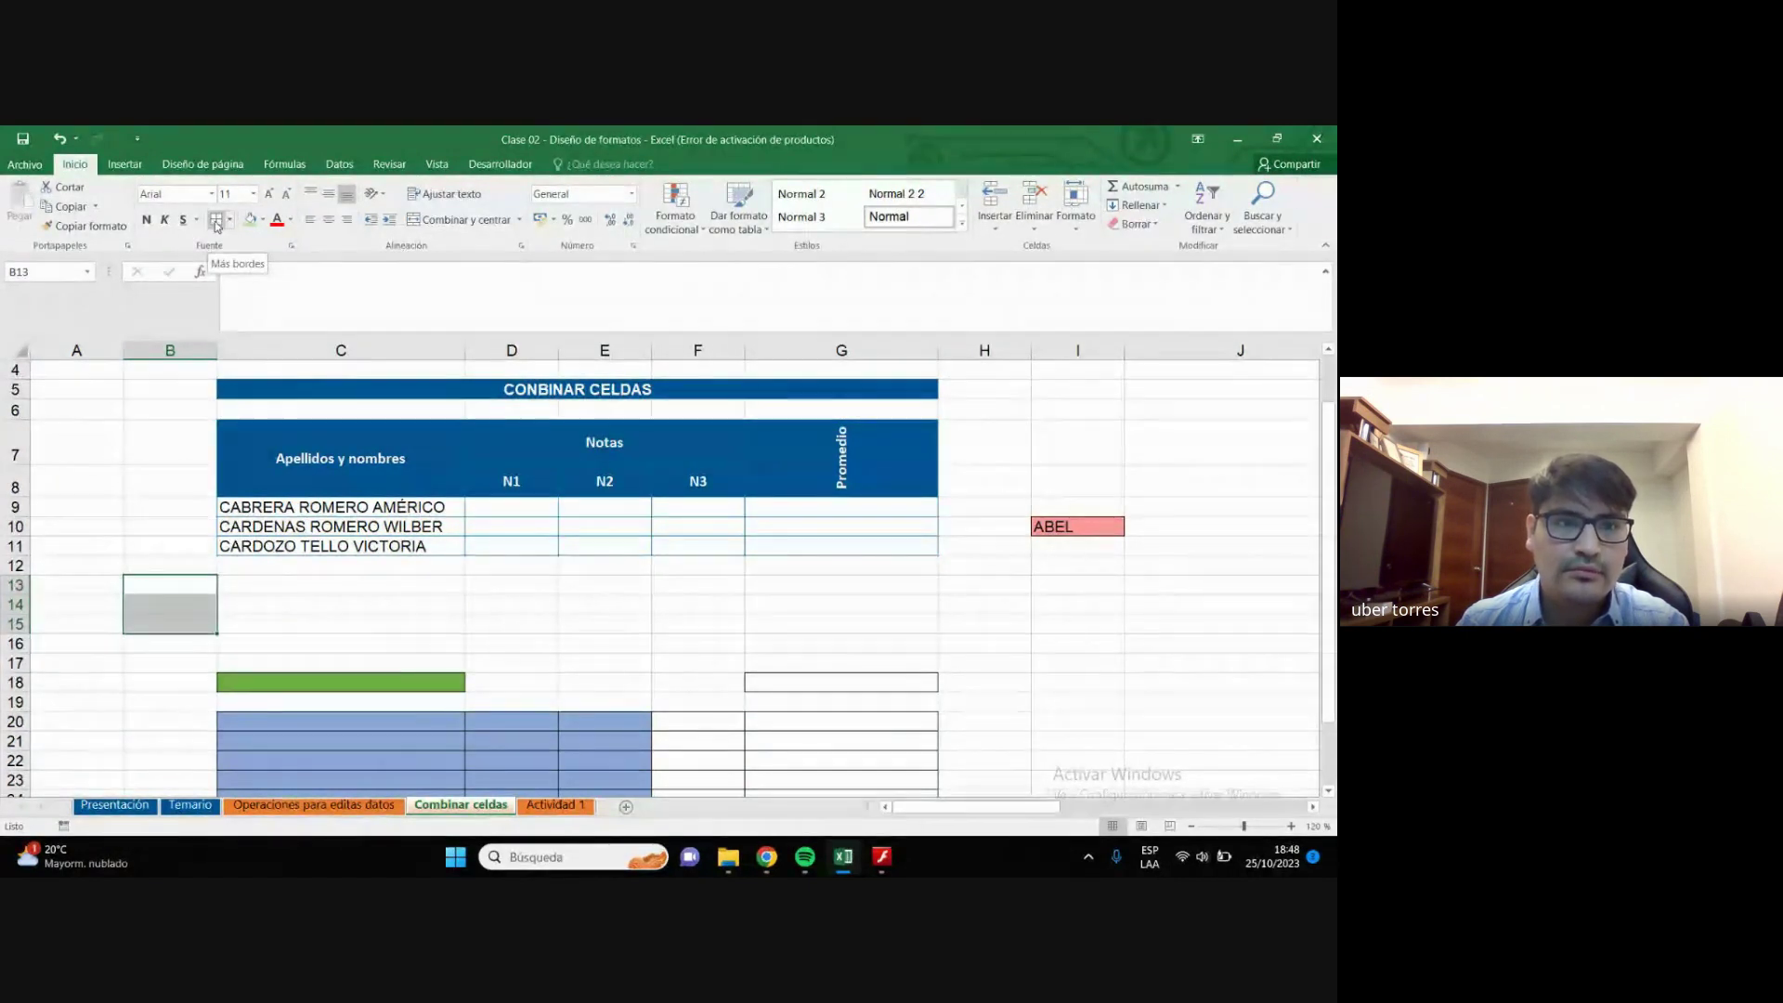
click(228, 222)
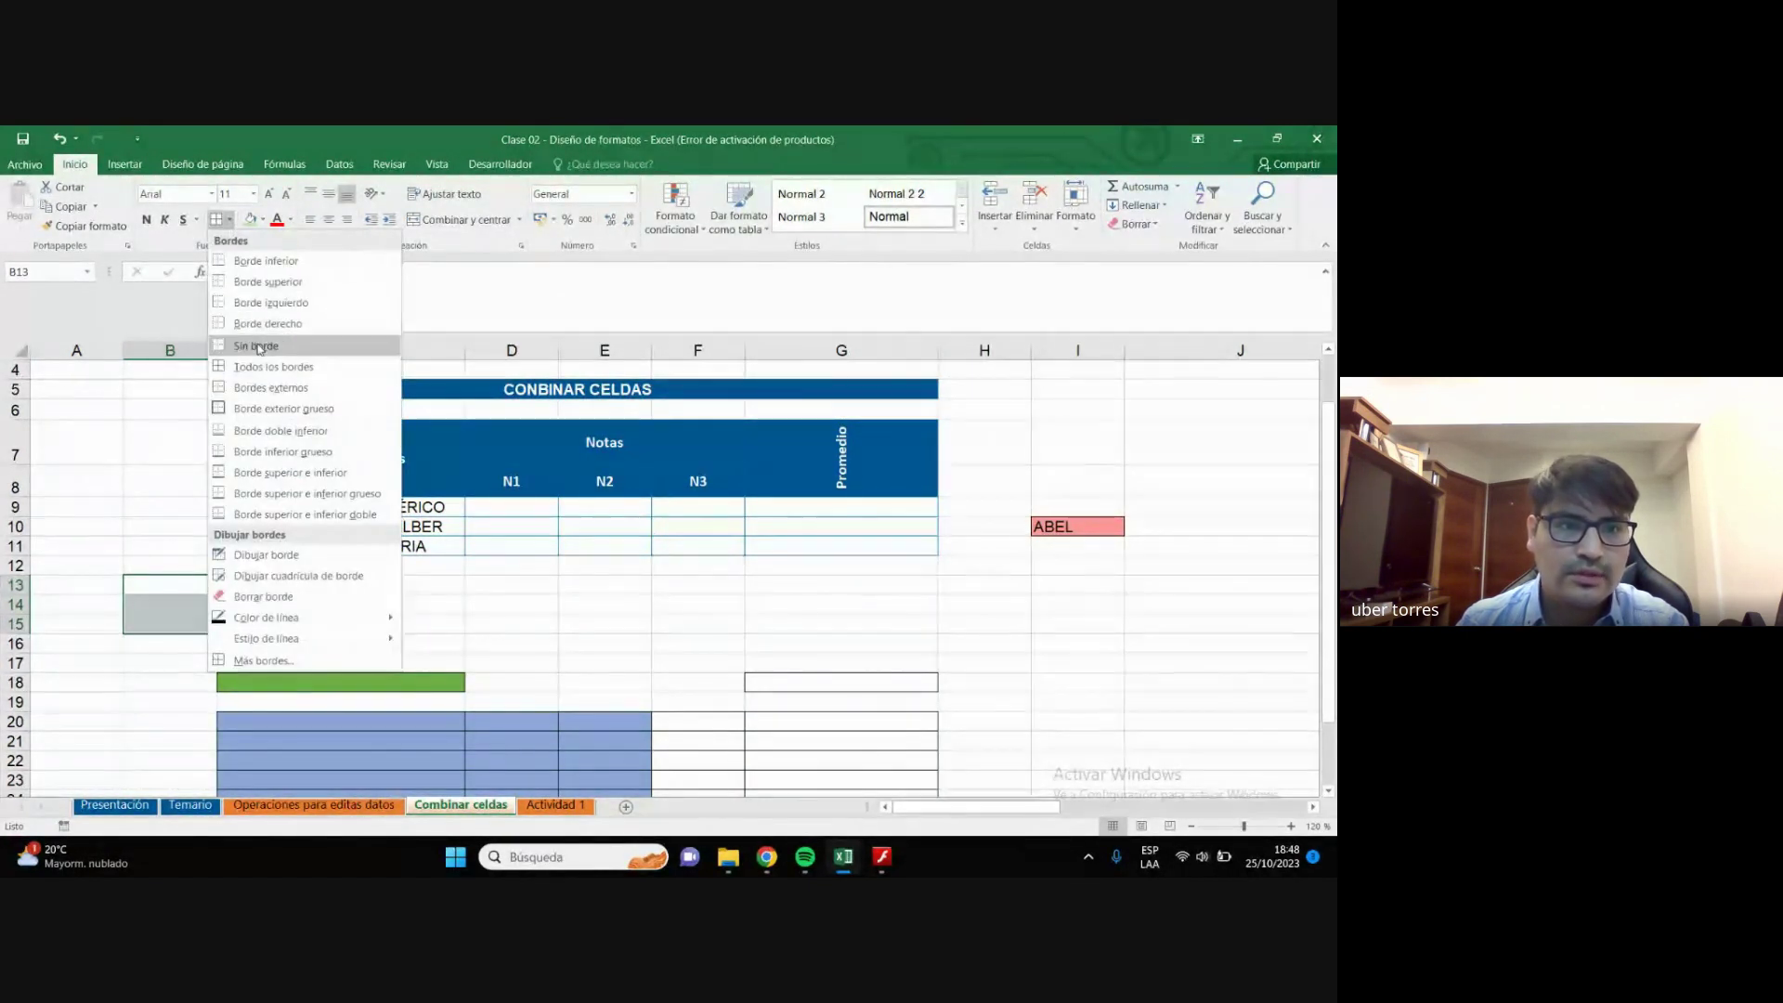
click(278, 362)
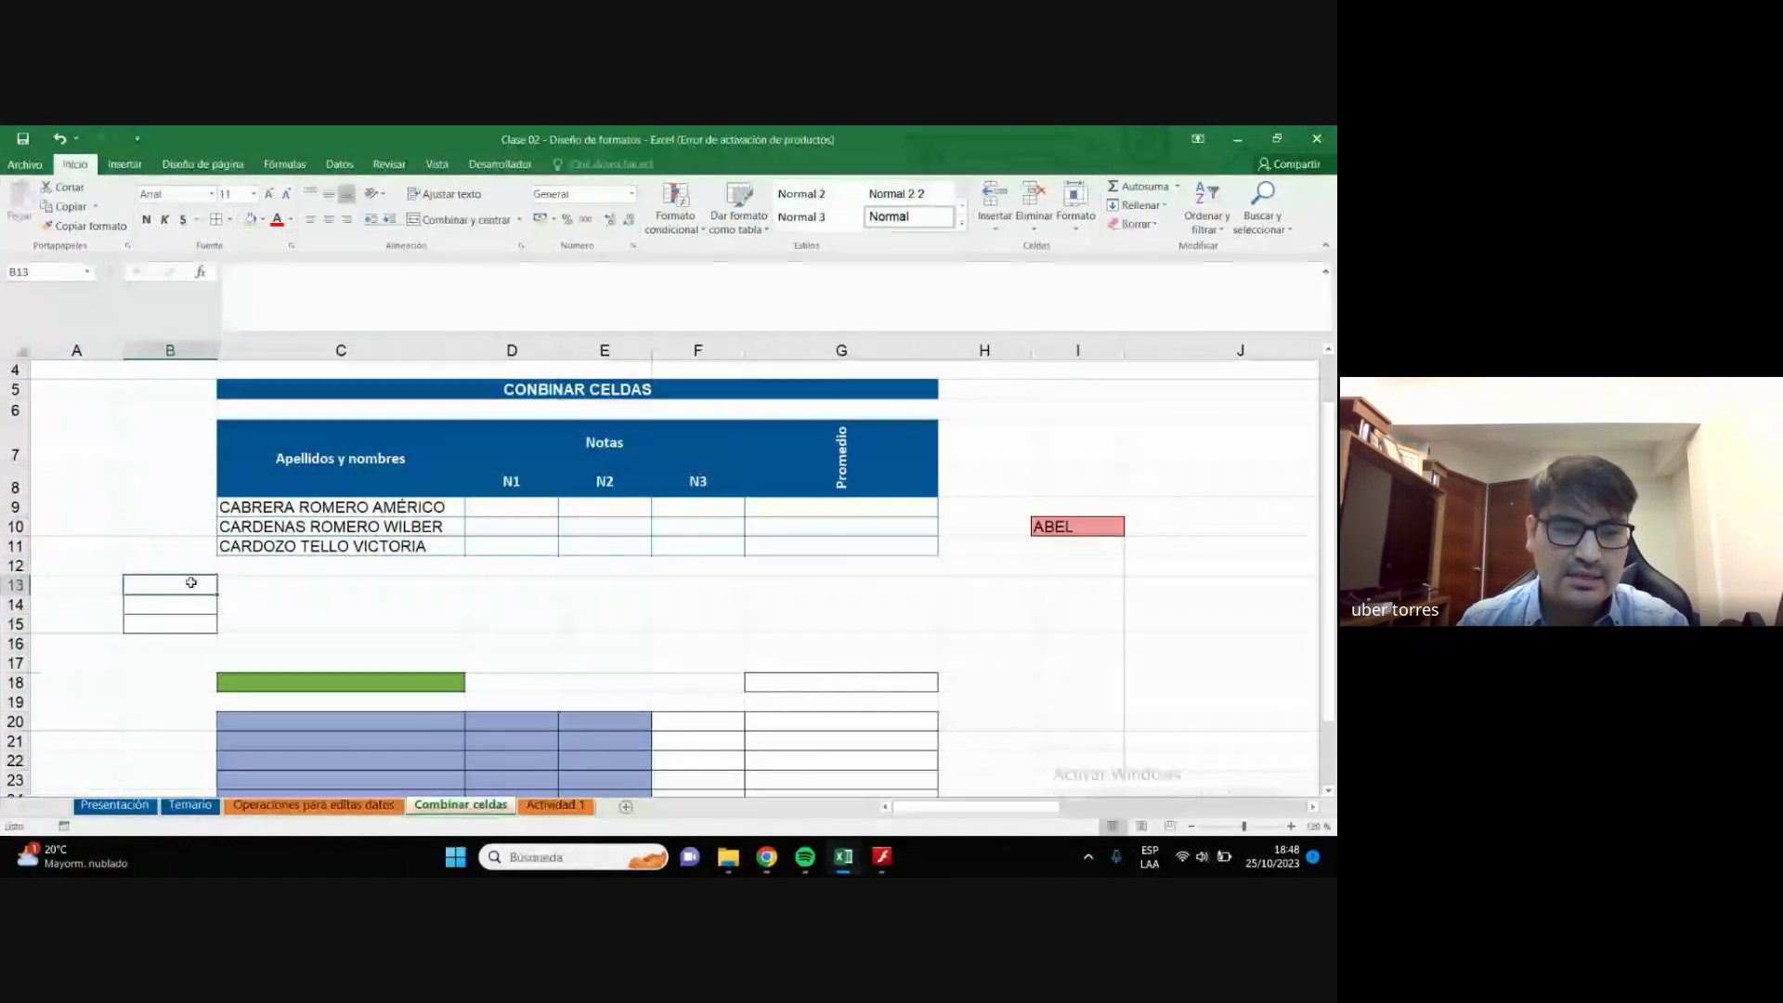
Fill B13:B15 with yellow and reselect the range.
click(263, 220)
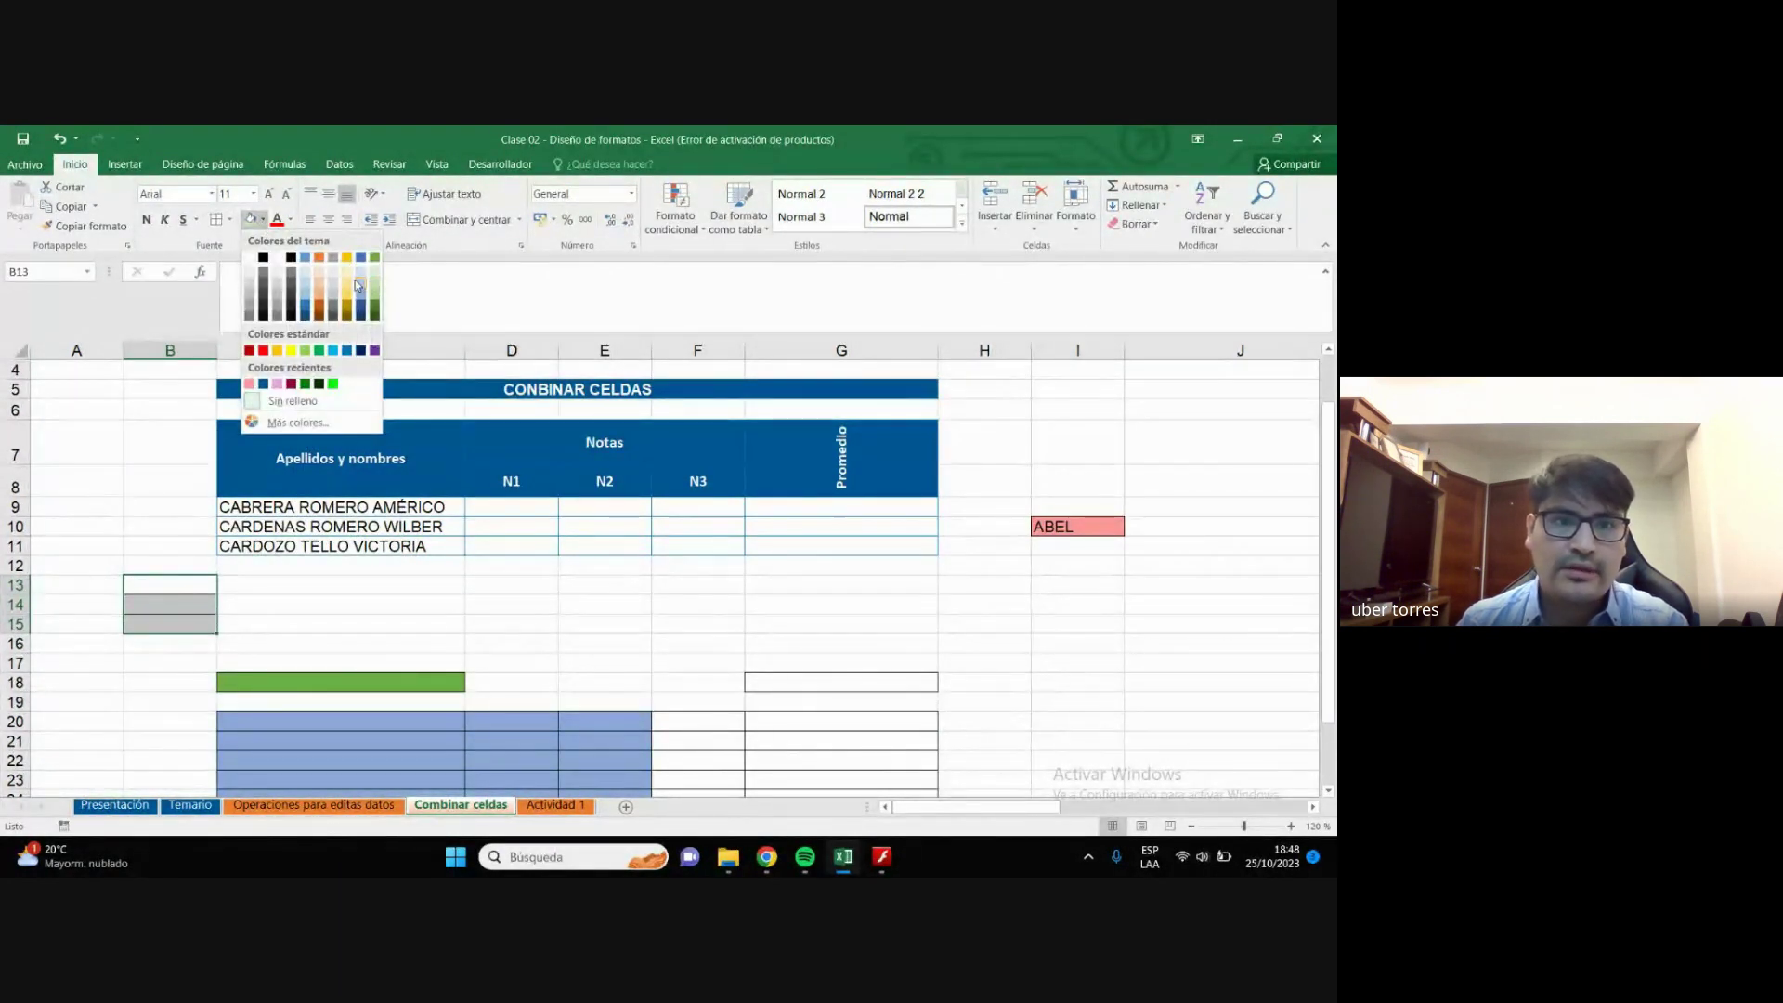
click(292, 351)
click(289, 587)
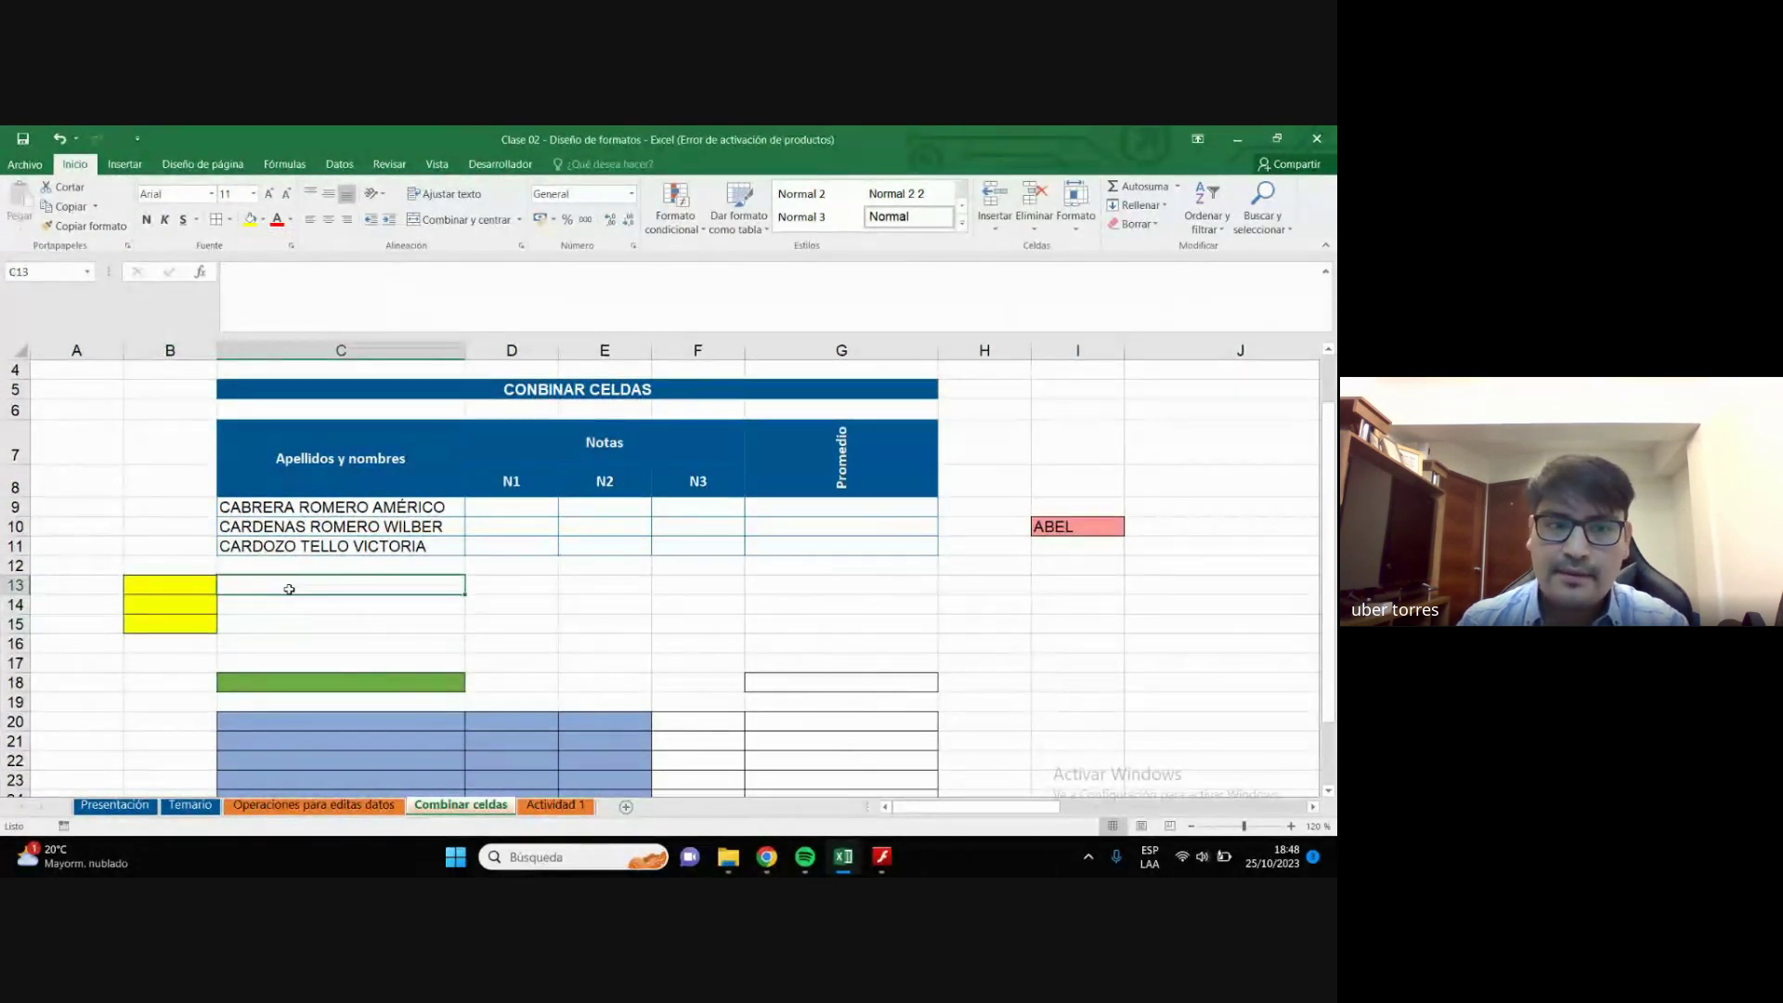
click(250, 606)
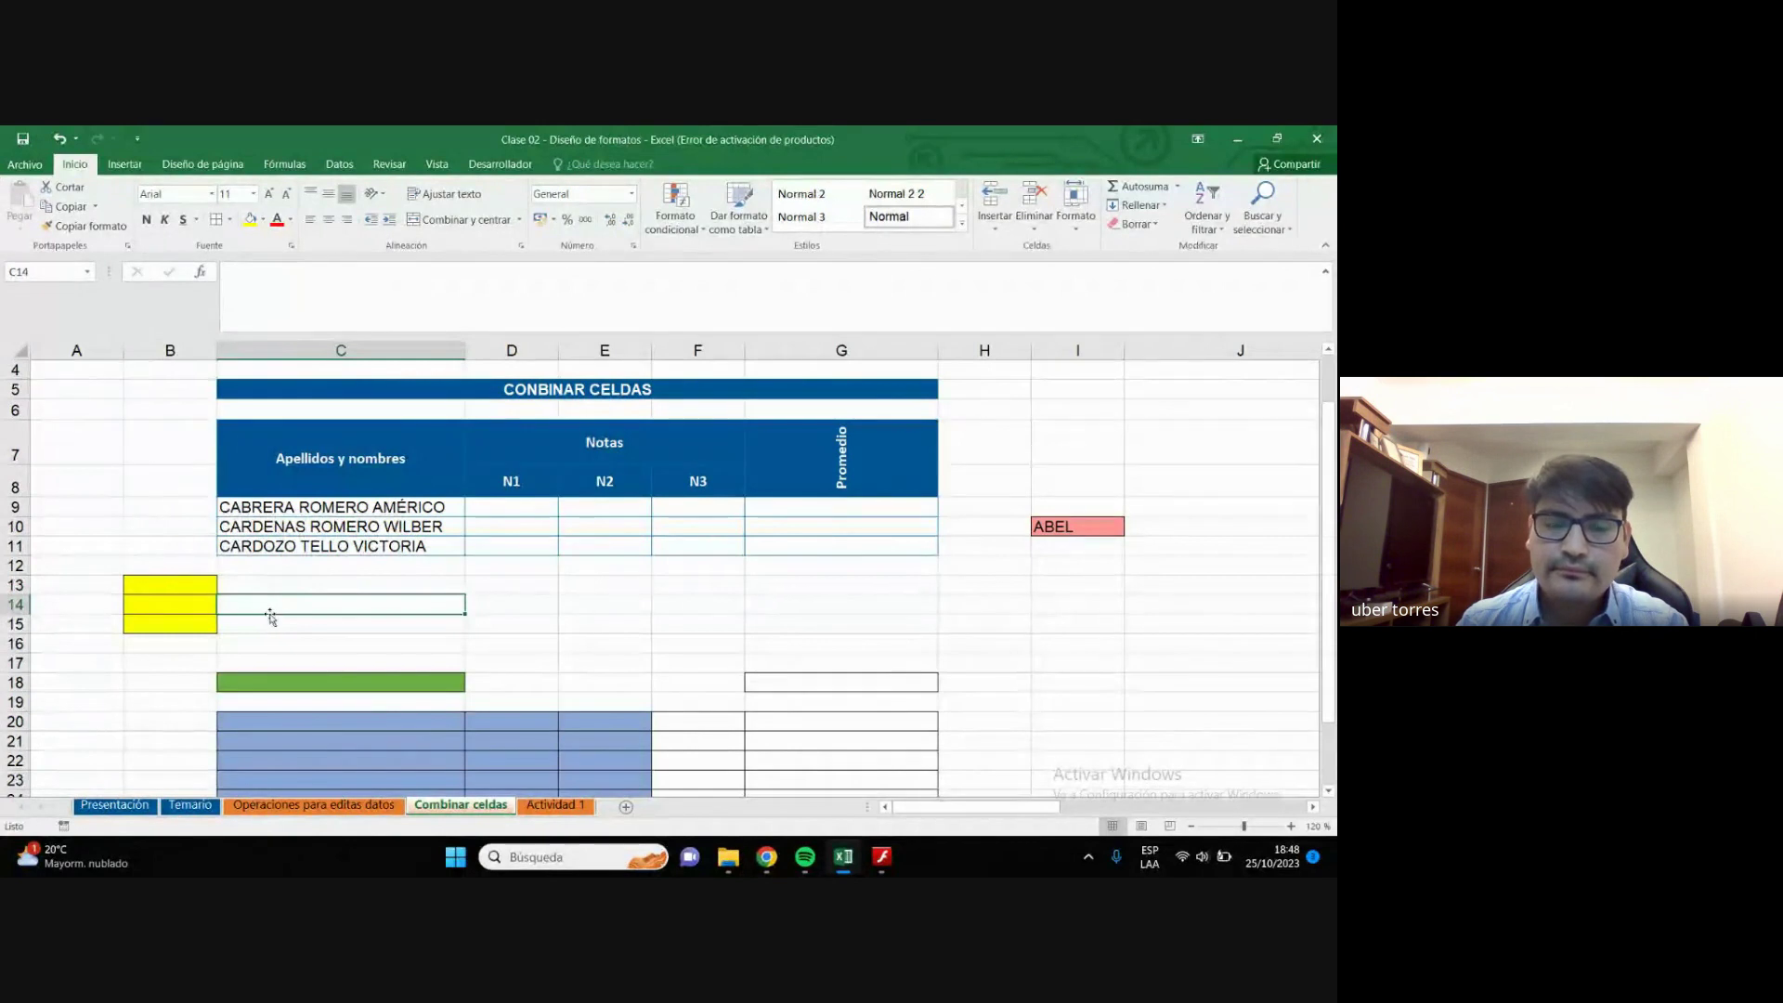
mouse_move(189, 590)
mouse_down()
mouse_move(202, 624)
mouse_move(161, 610)
mouse_up()
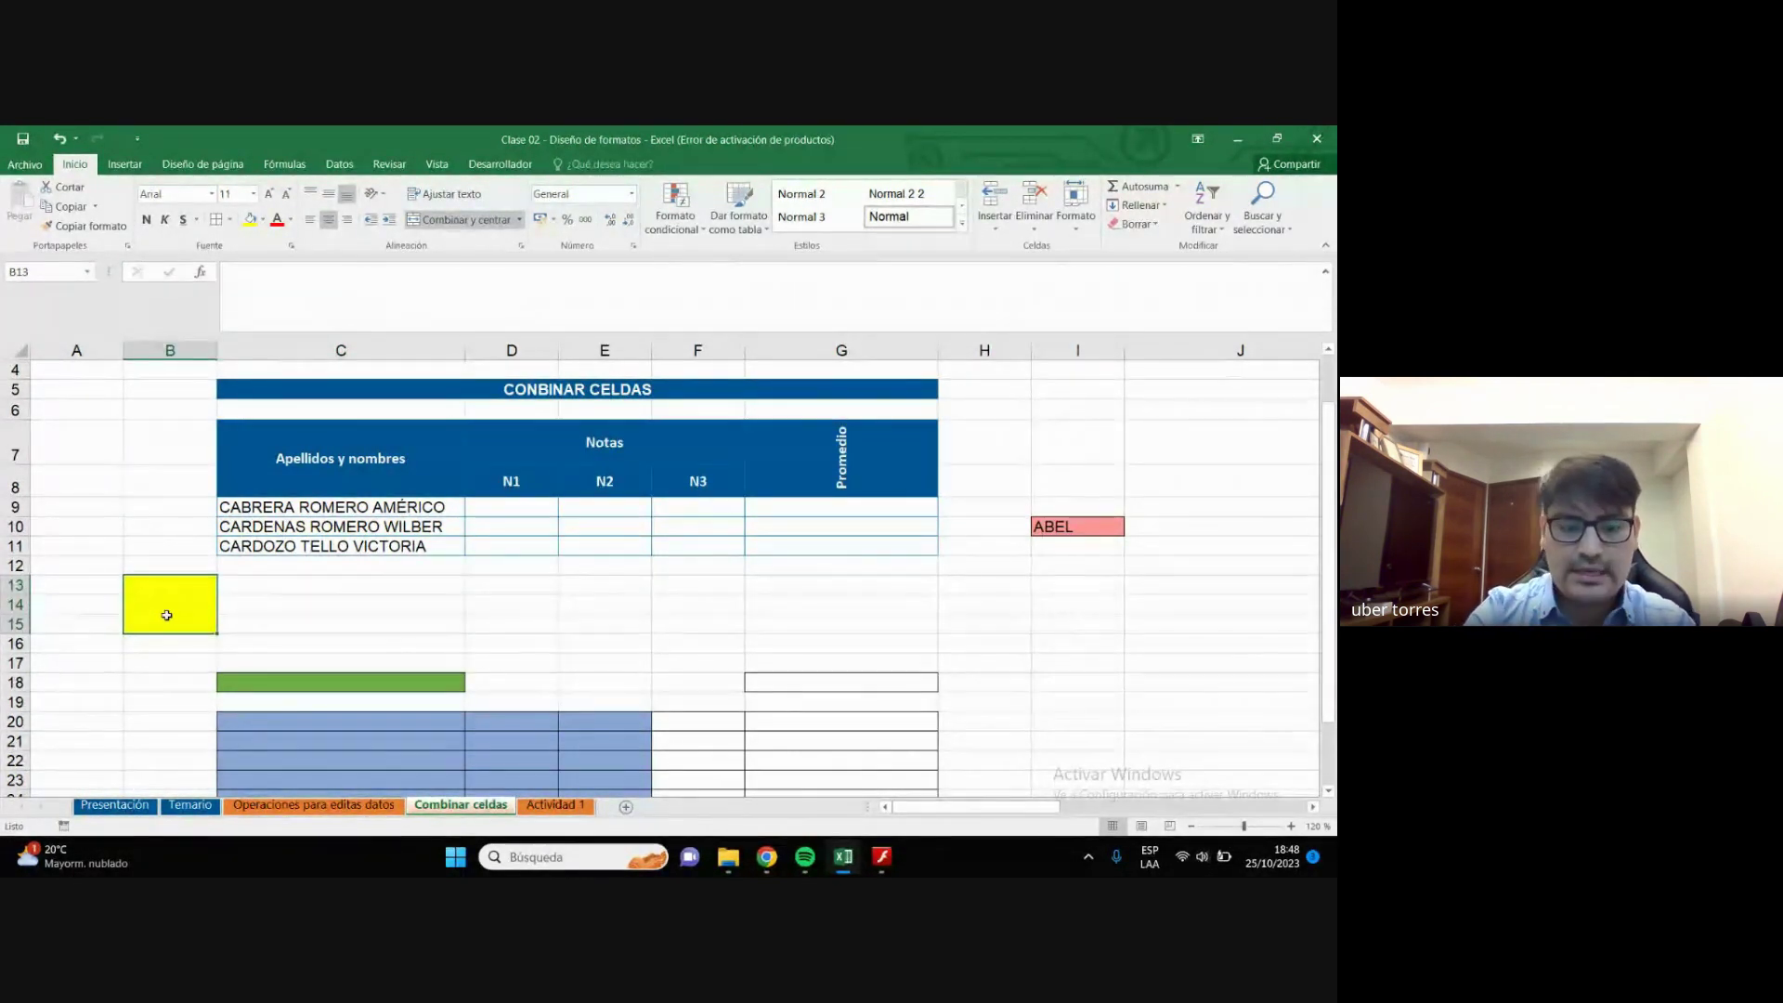
Type the student's first name into merged cell B13:B15, correcting a typo, and reselect it.
text(Cl)
key(BackSpace)
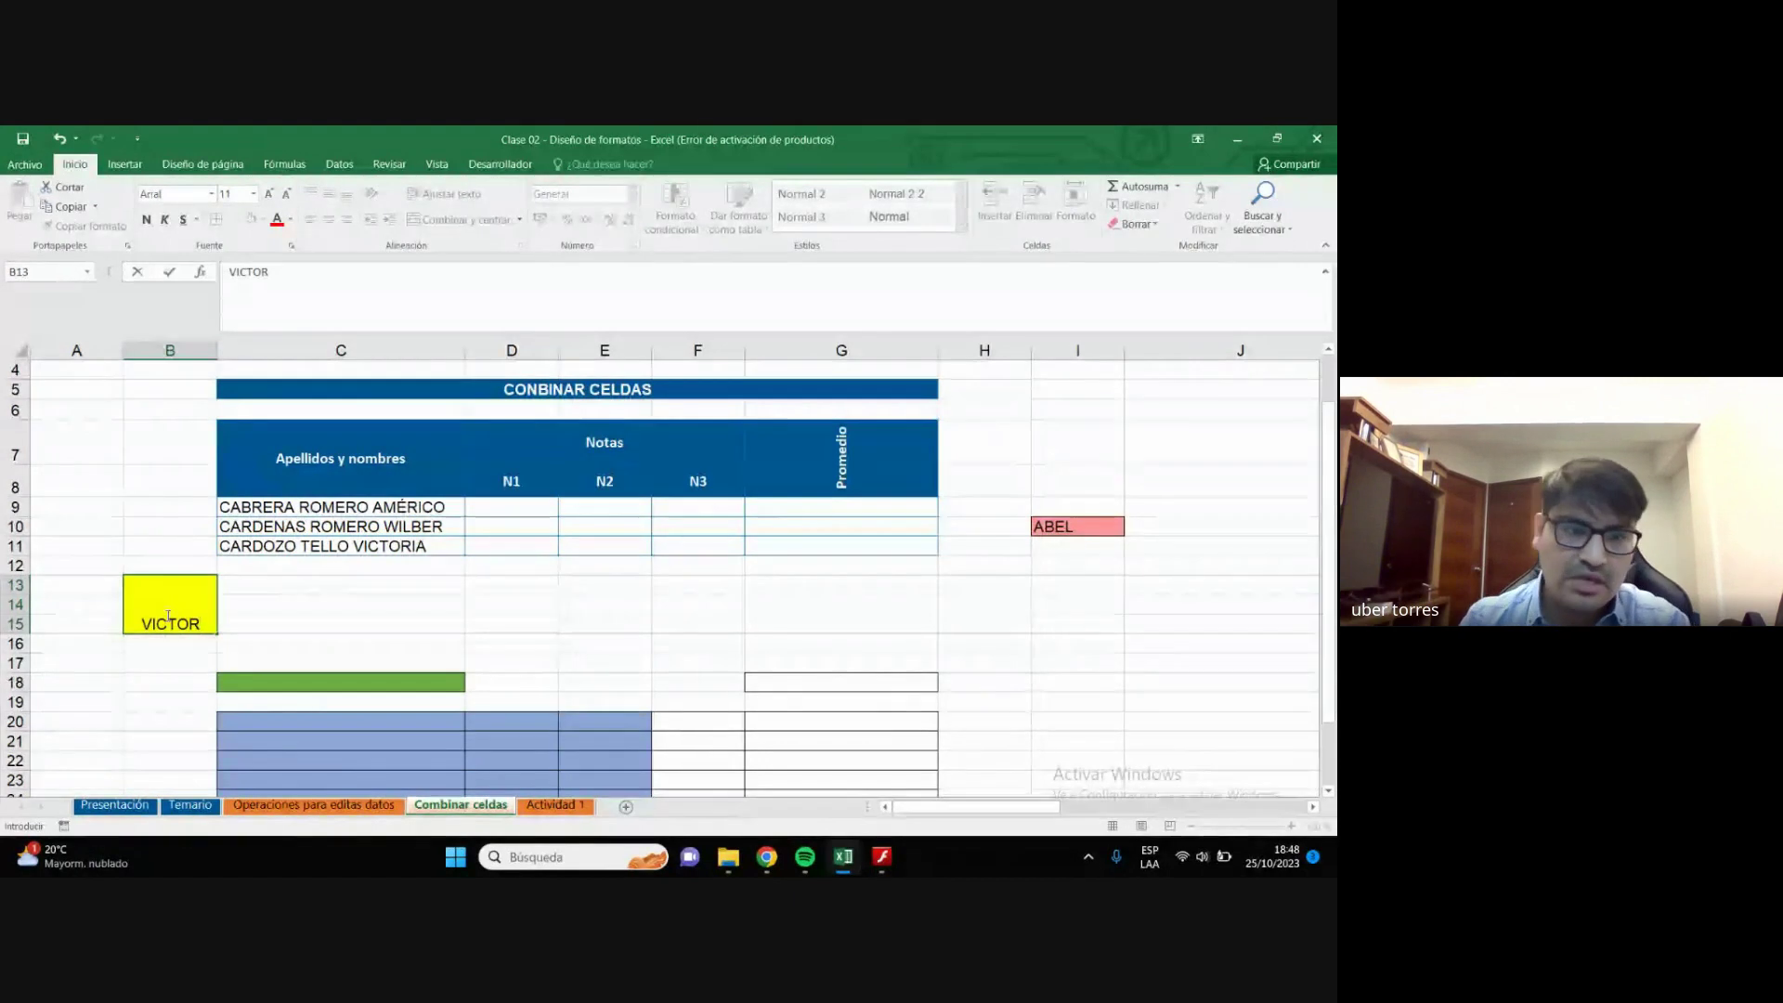
click(551, 642)
click(371, 624)
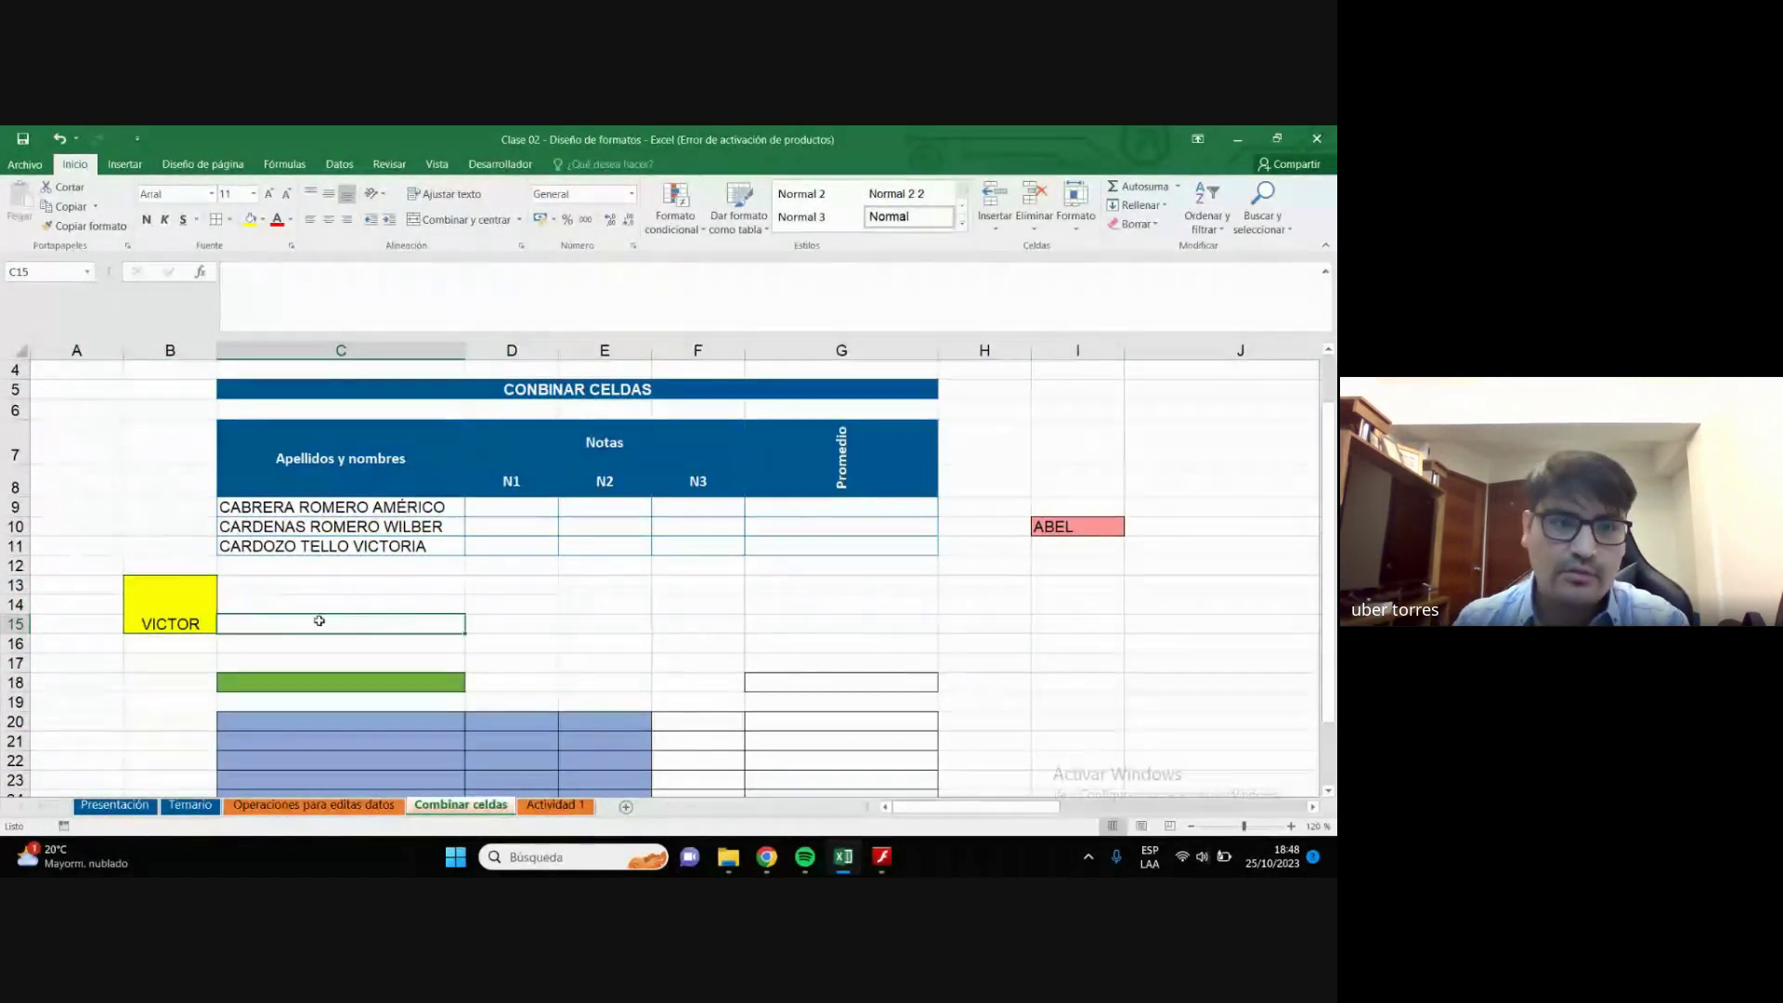
click(177, 605)
click(438, 620)
click(542, 620)
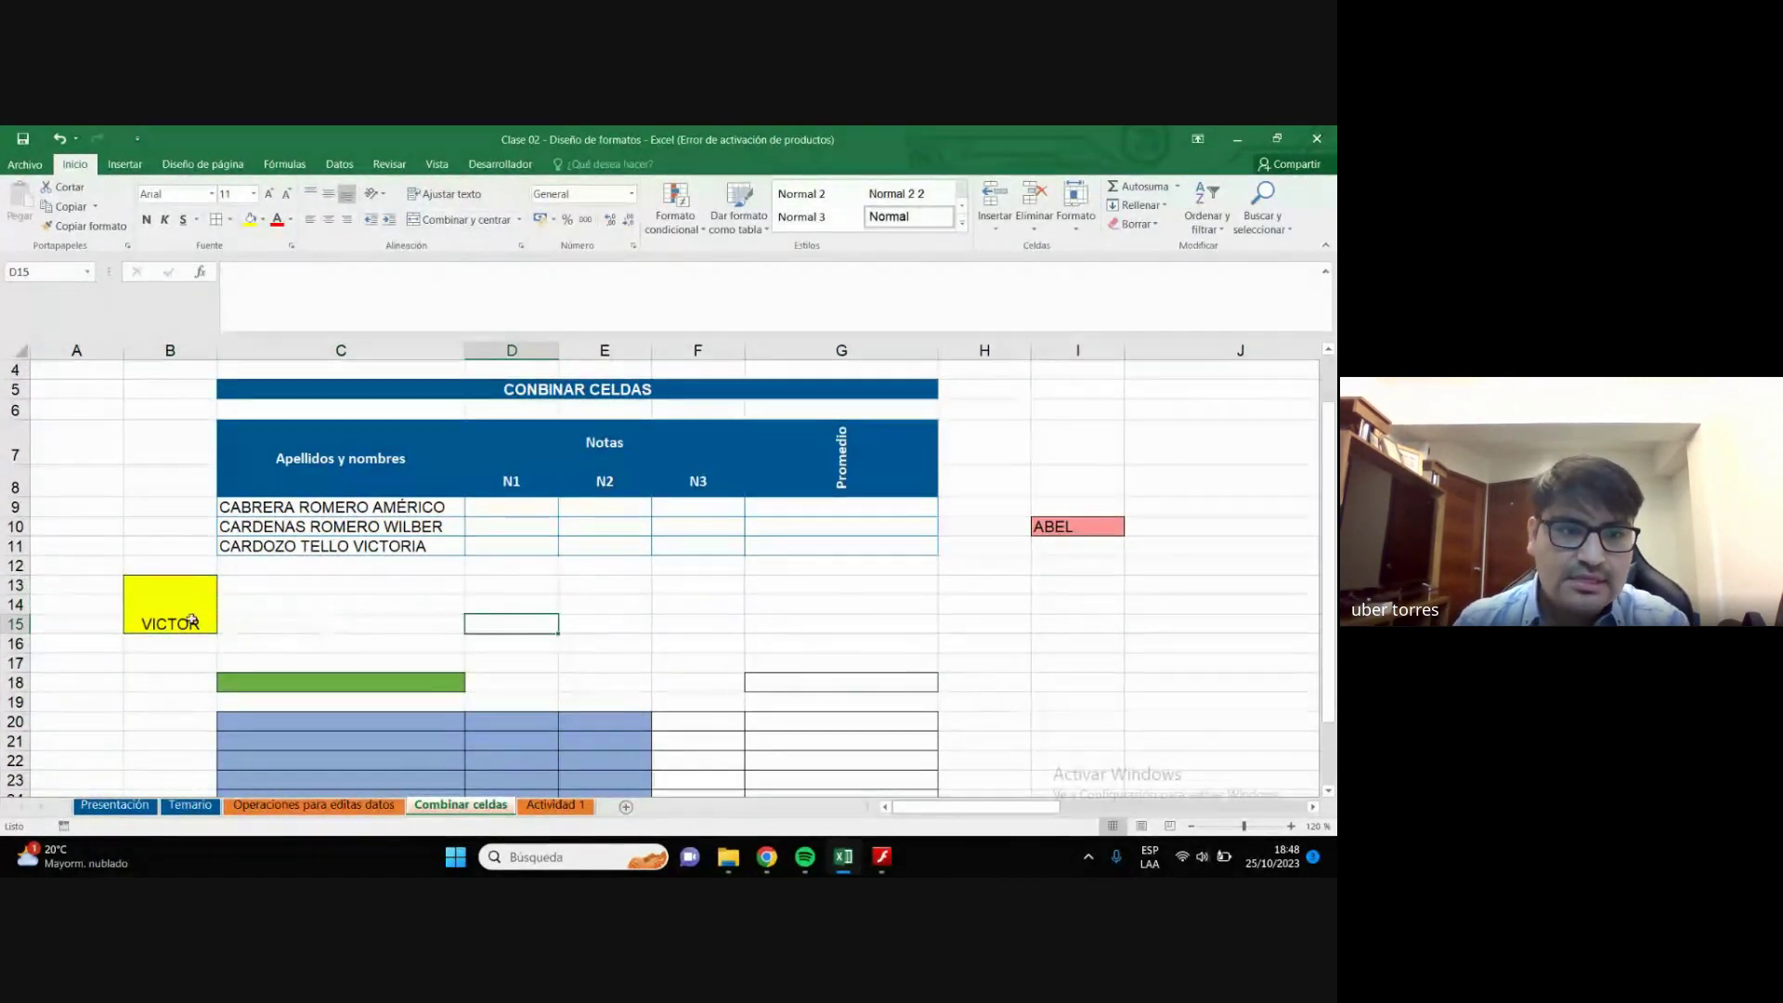
click(175, 599)
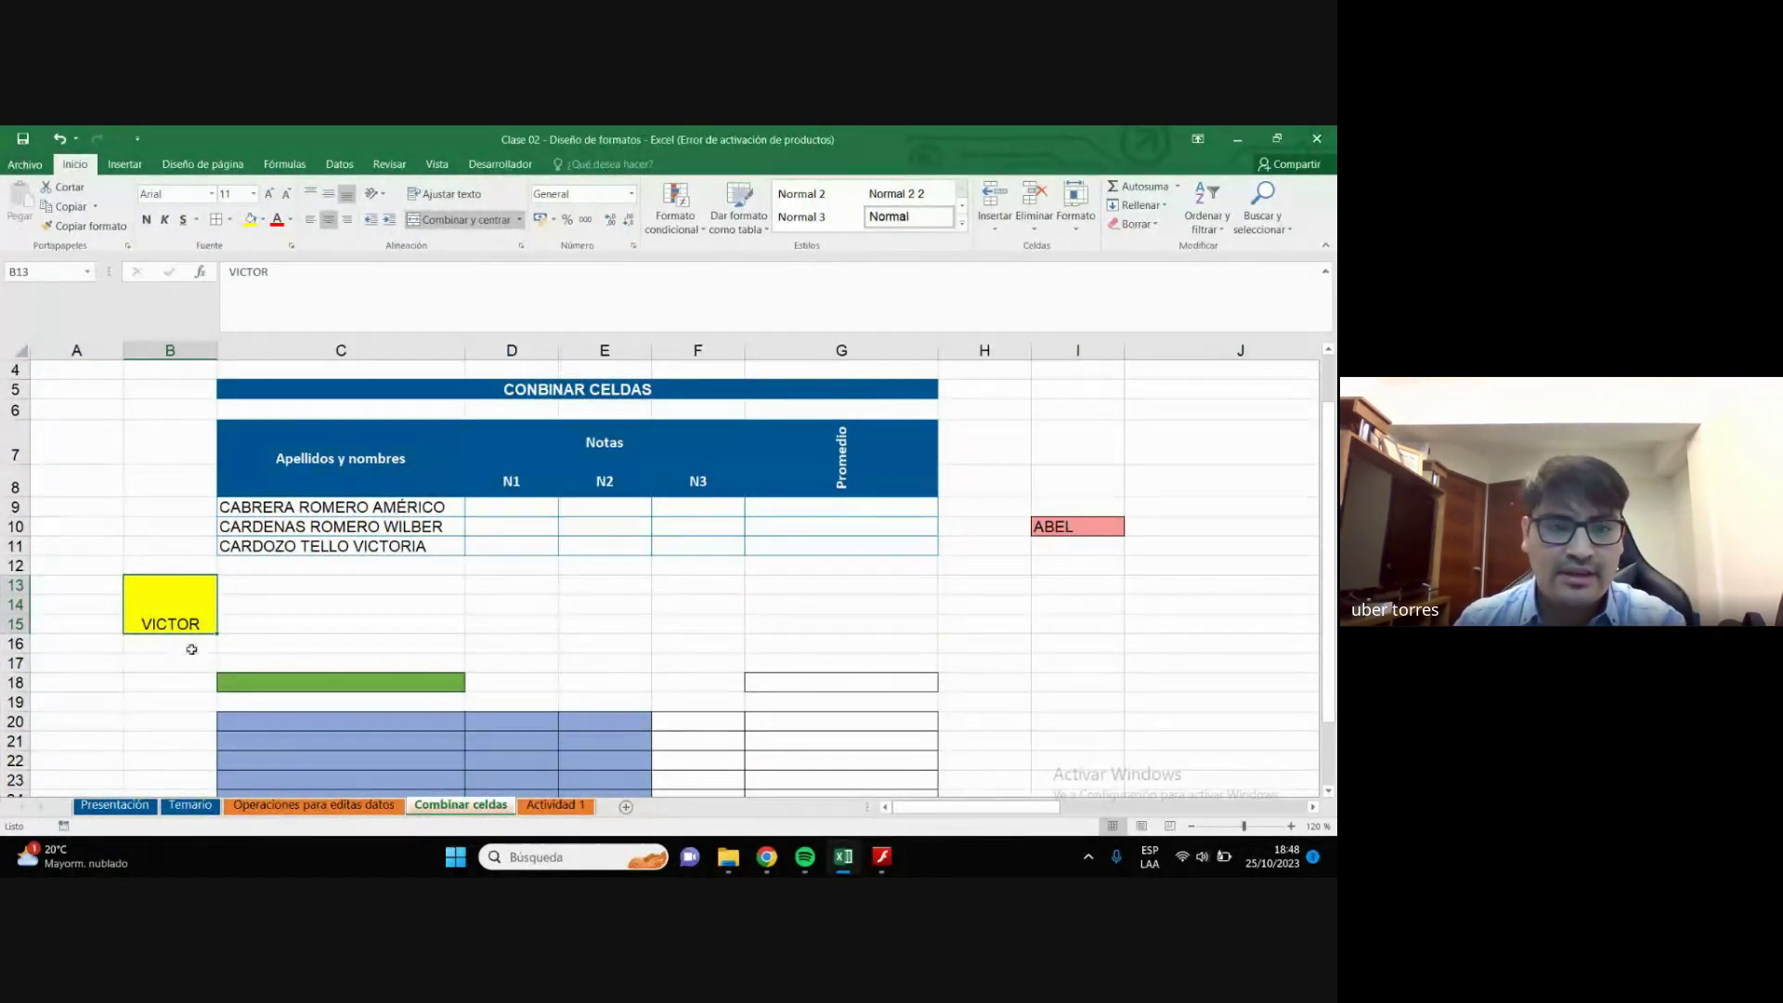
drag(203, 624, 172, 609)
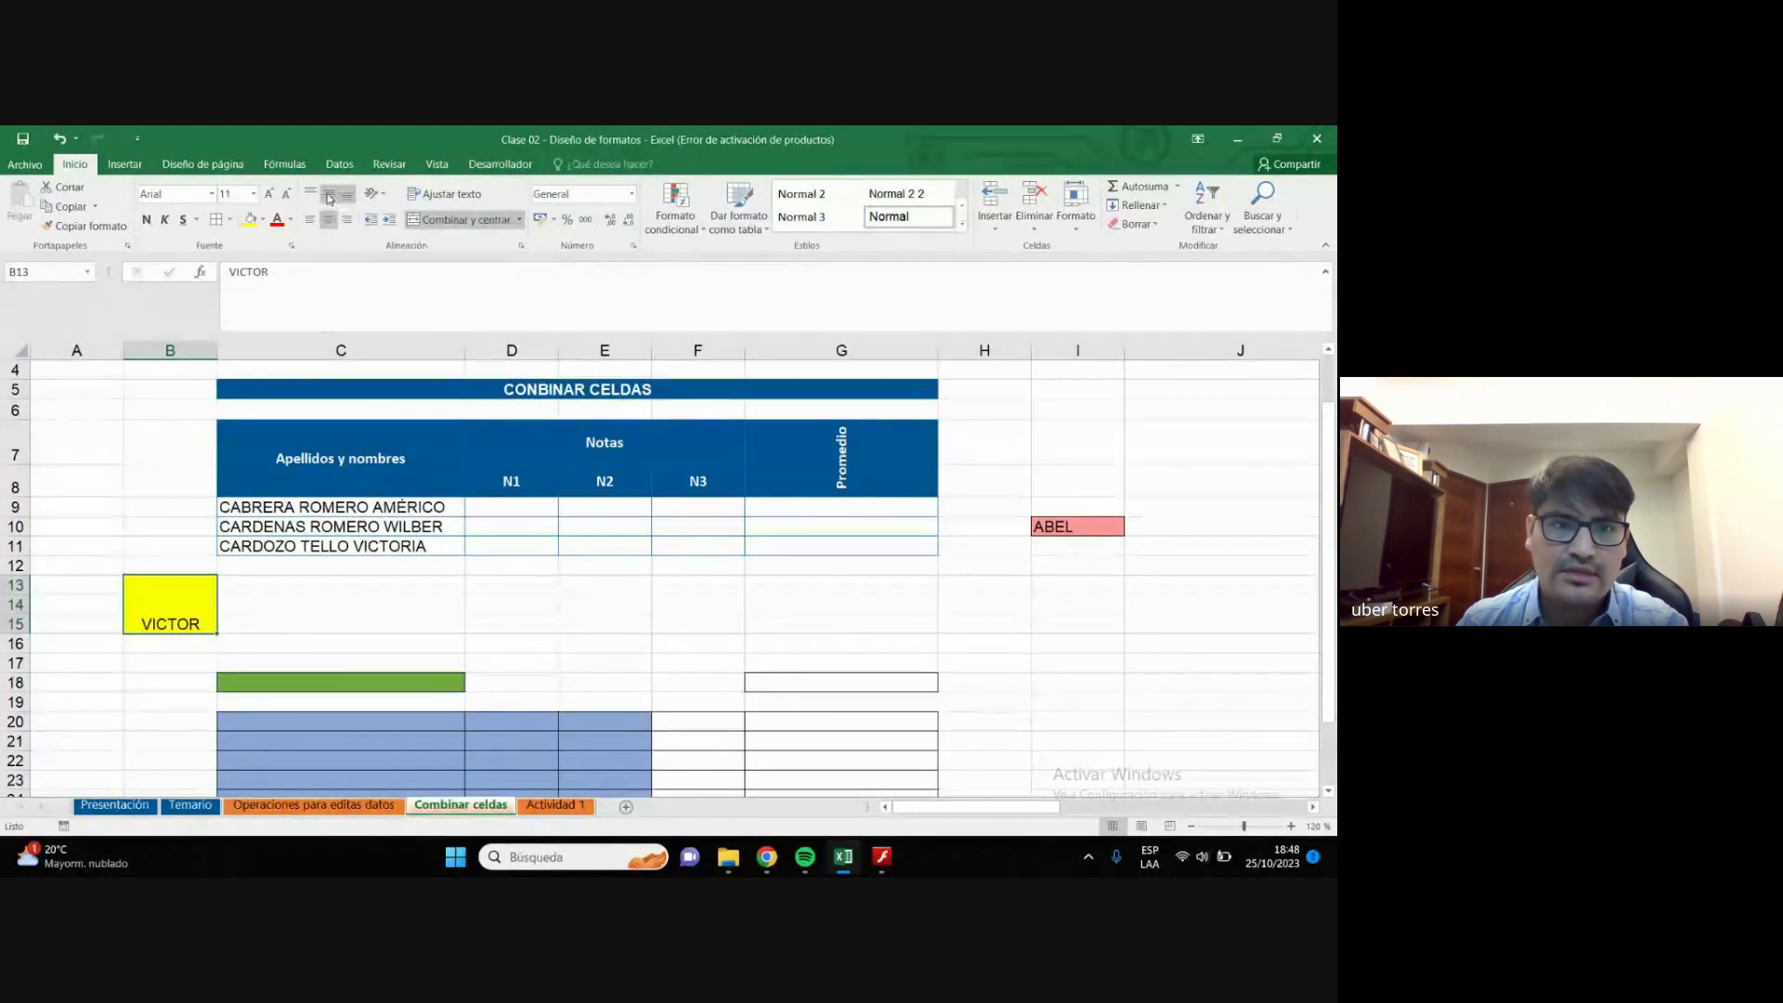
Apply Middle Align so the name sits centred in merged cell B13:B15.
click(328, 196)
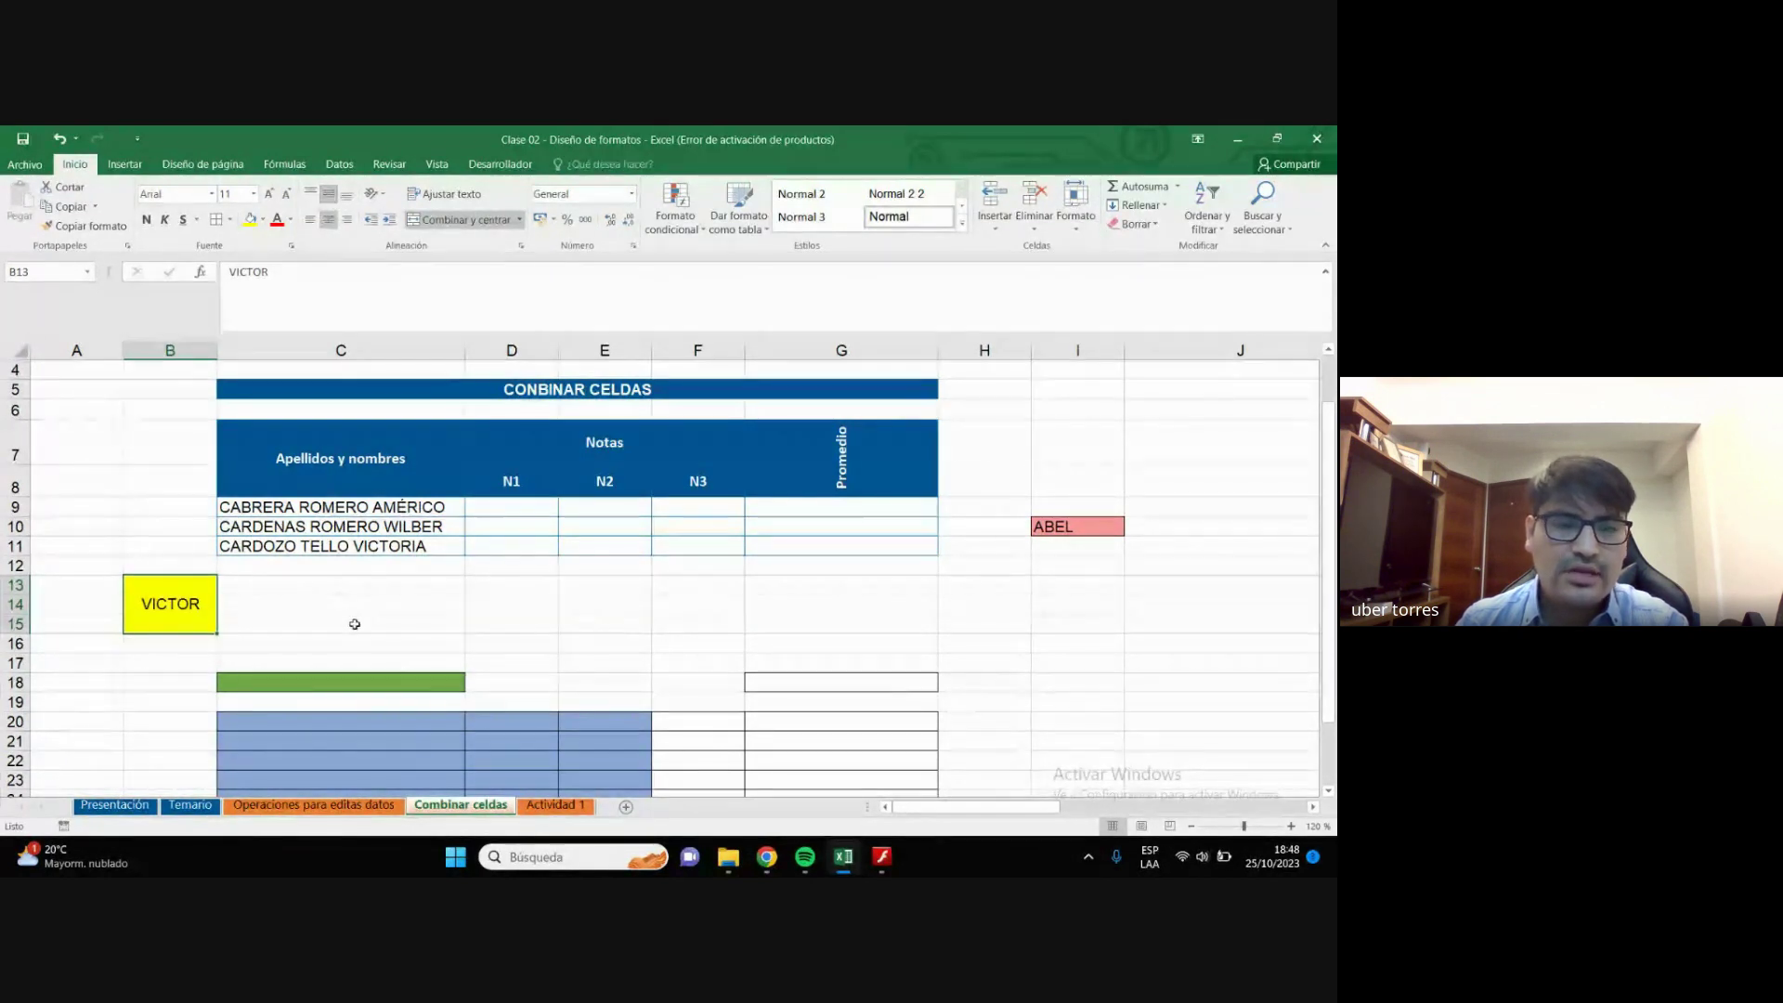
click(315, 623)
click(160, 625)
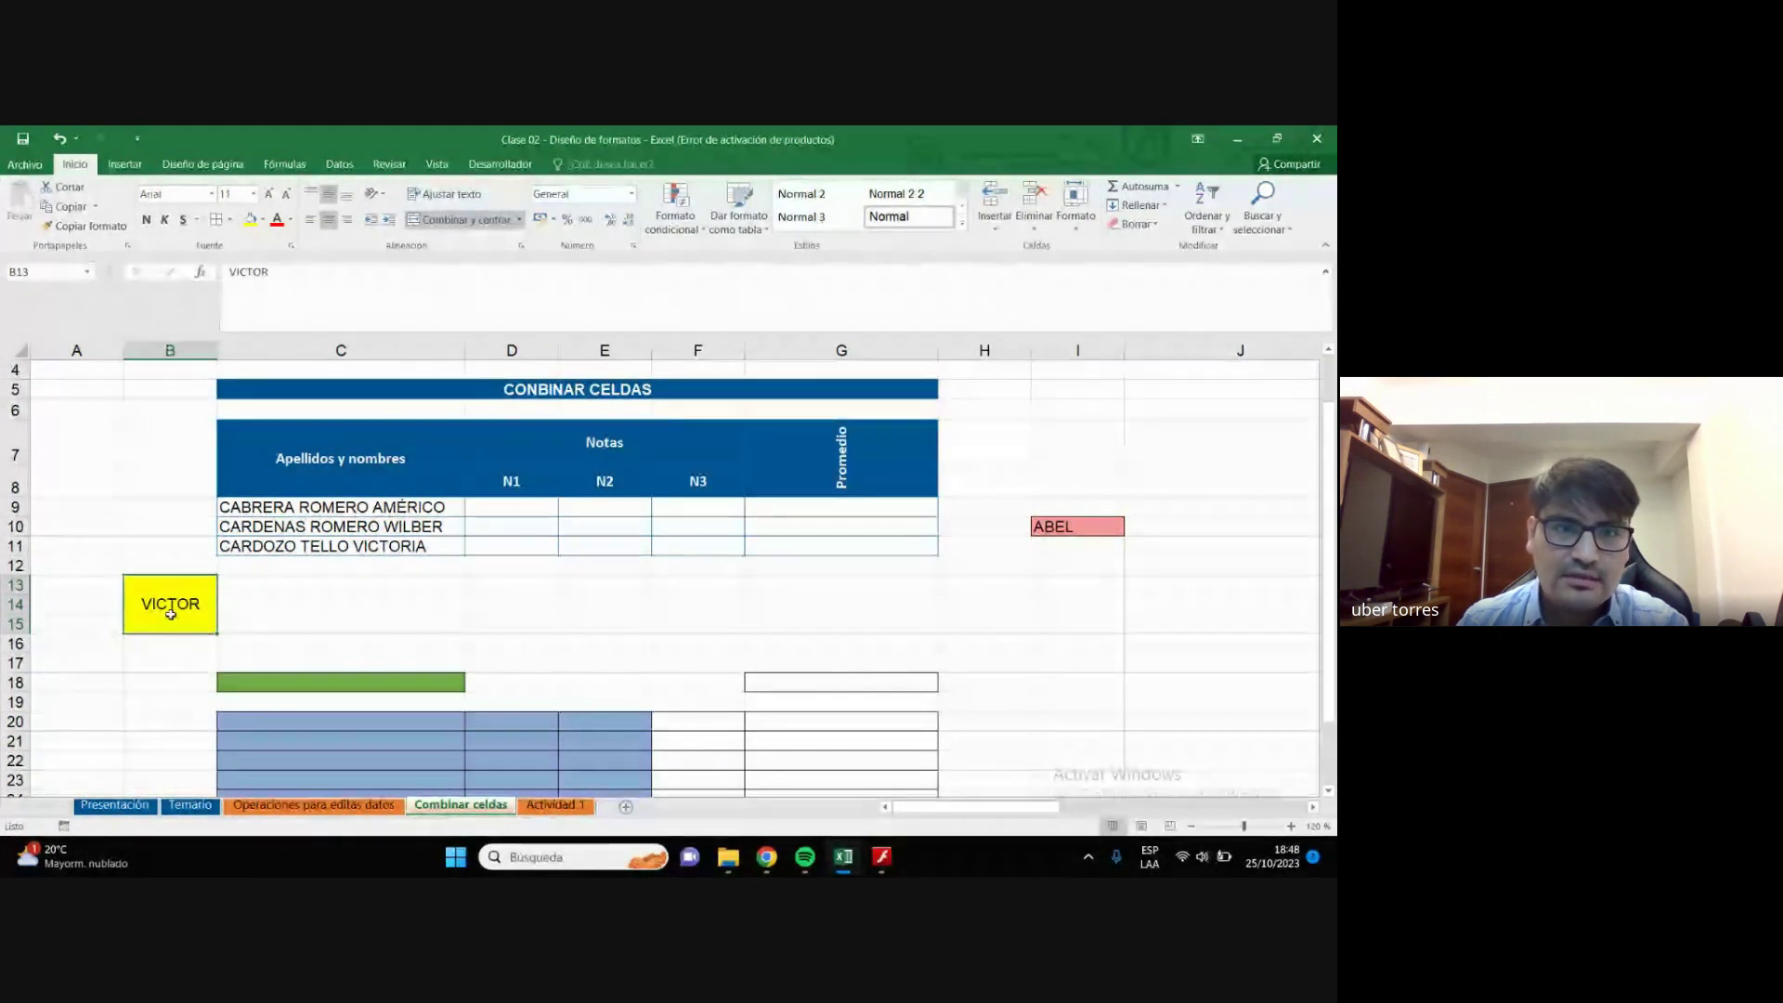
click(498, 604)
click(177, 605)
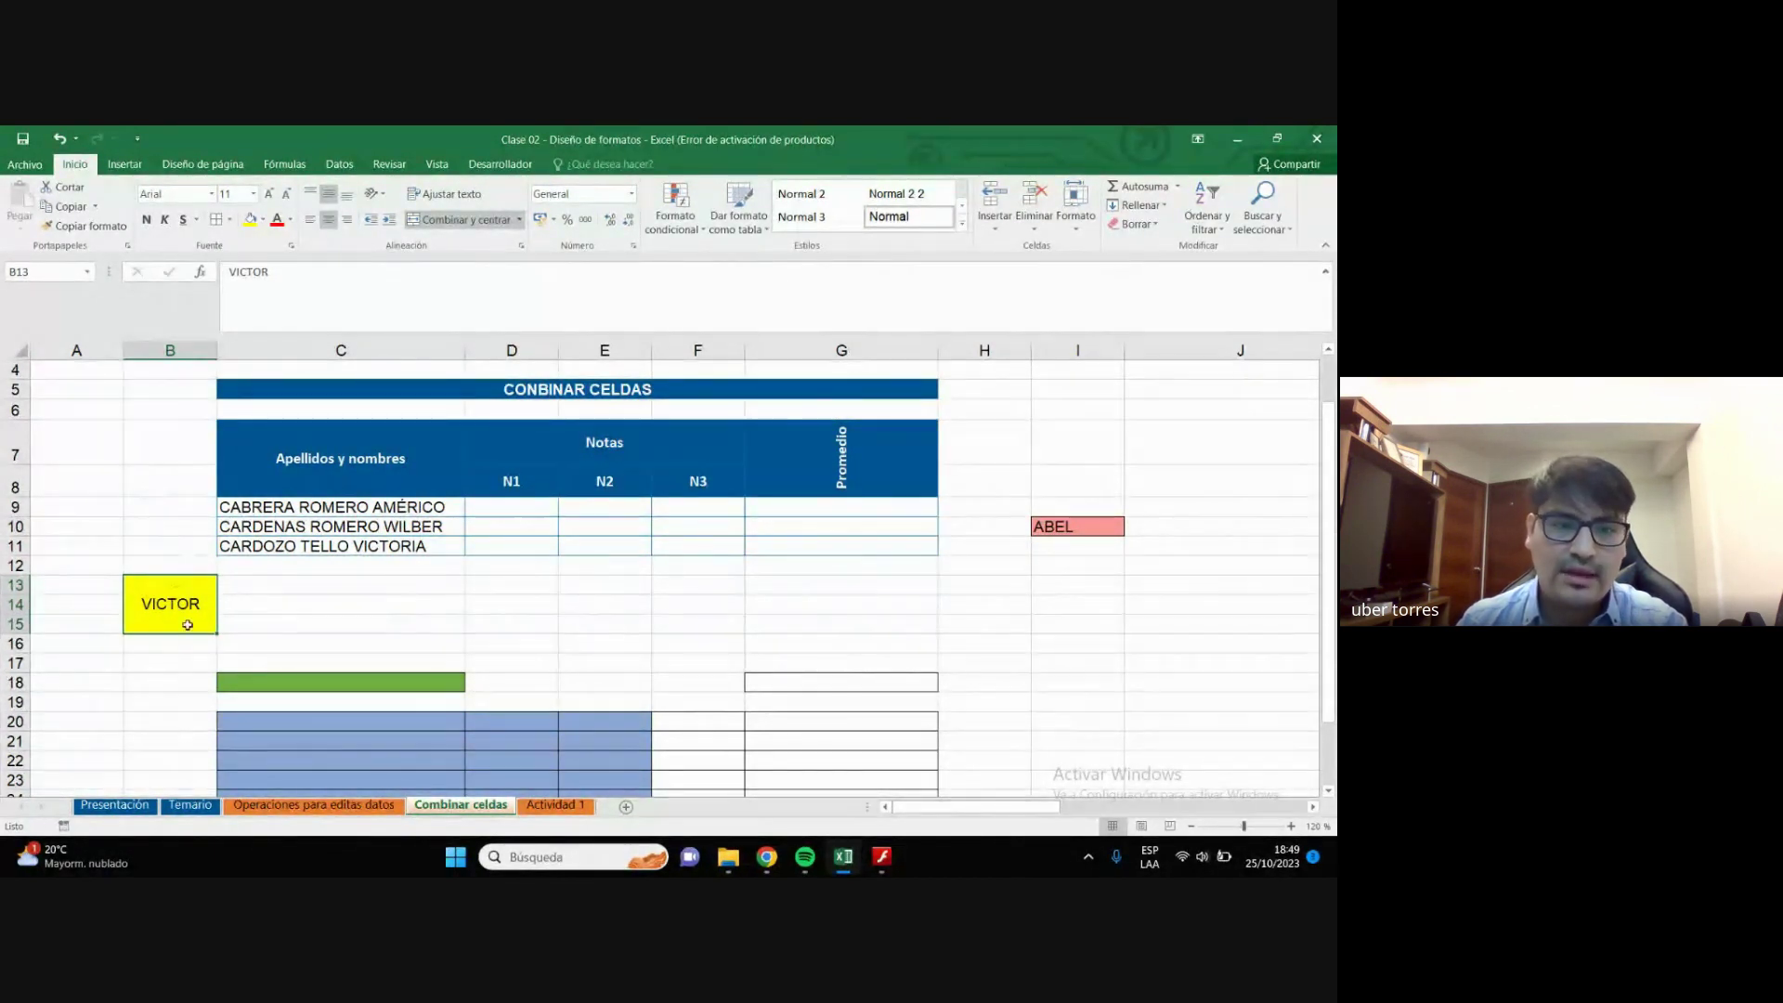
Reselect the merged name cell and open, then dismiss, its shortcut menu.
shift+click(338, 623)
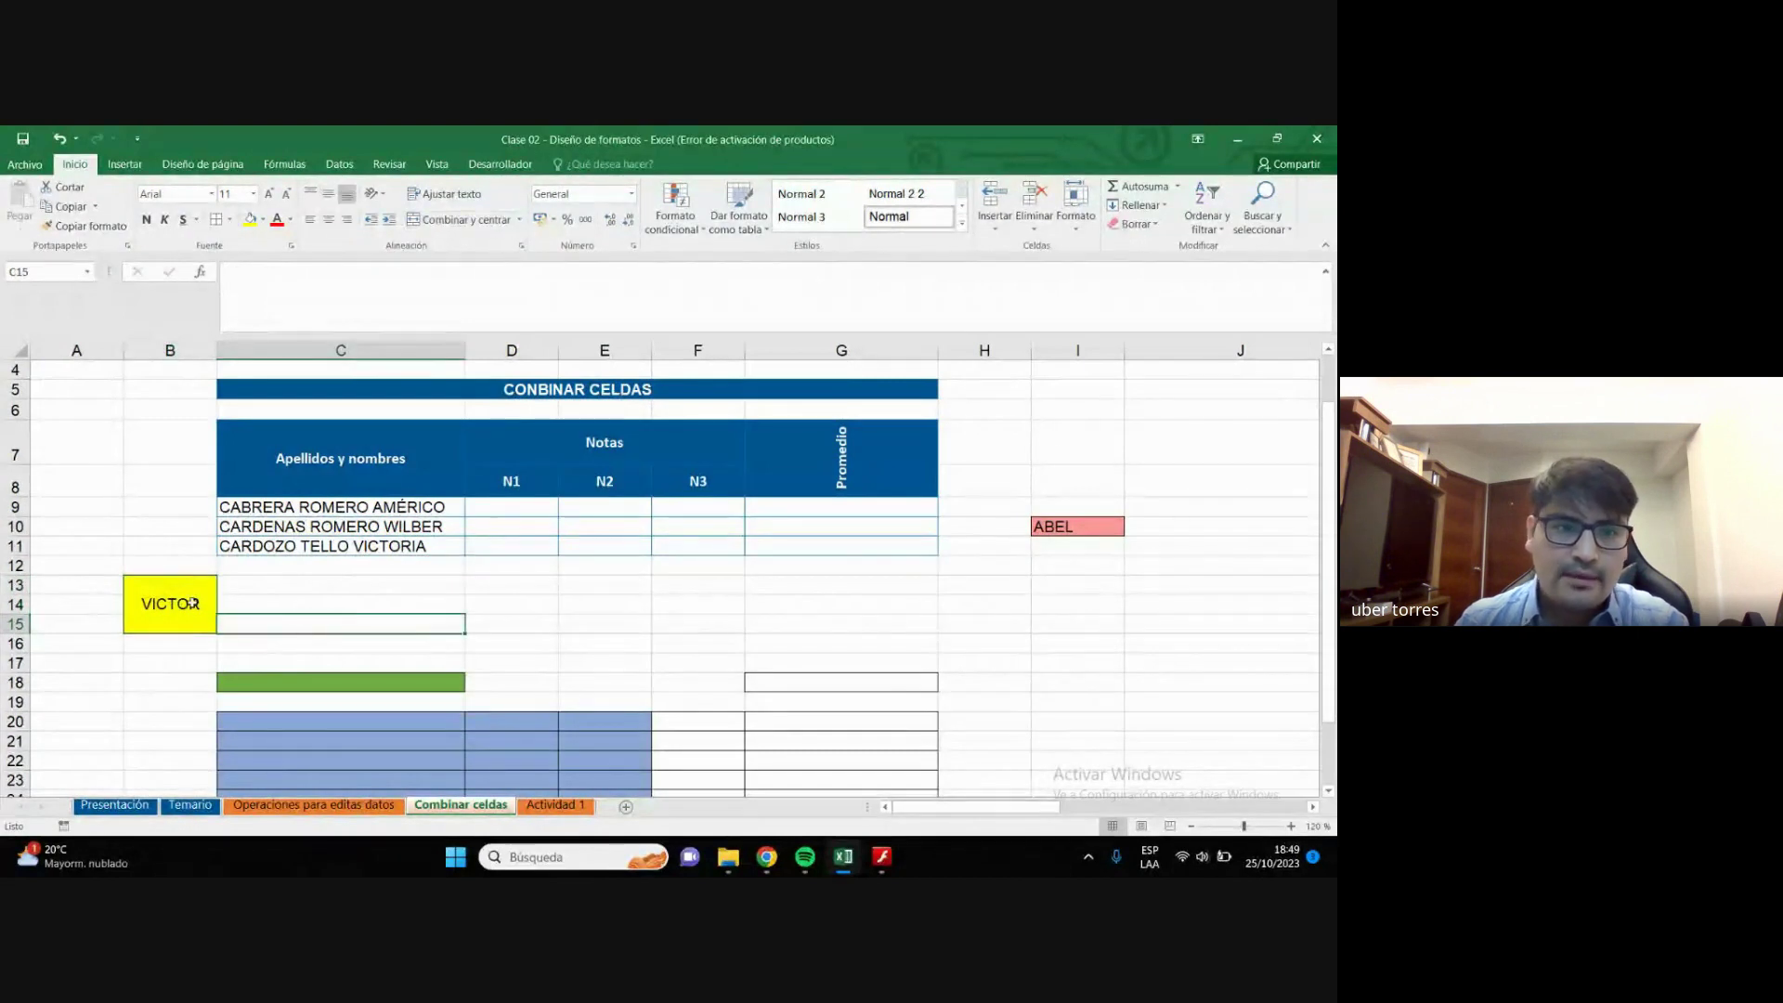
click(168, 595)
shift+click(259, 609)
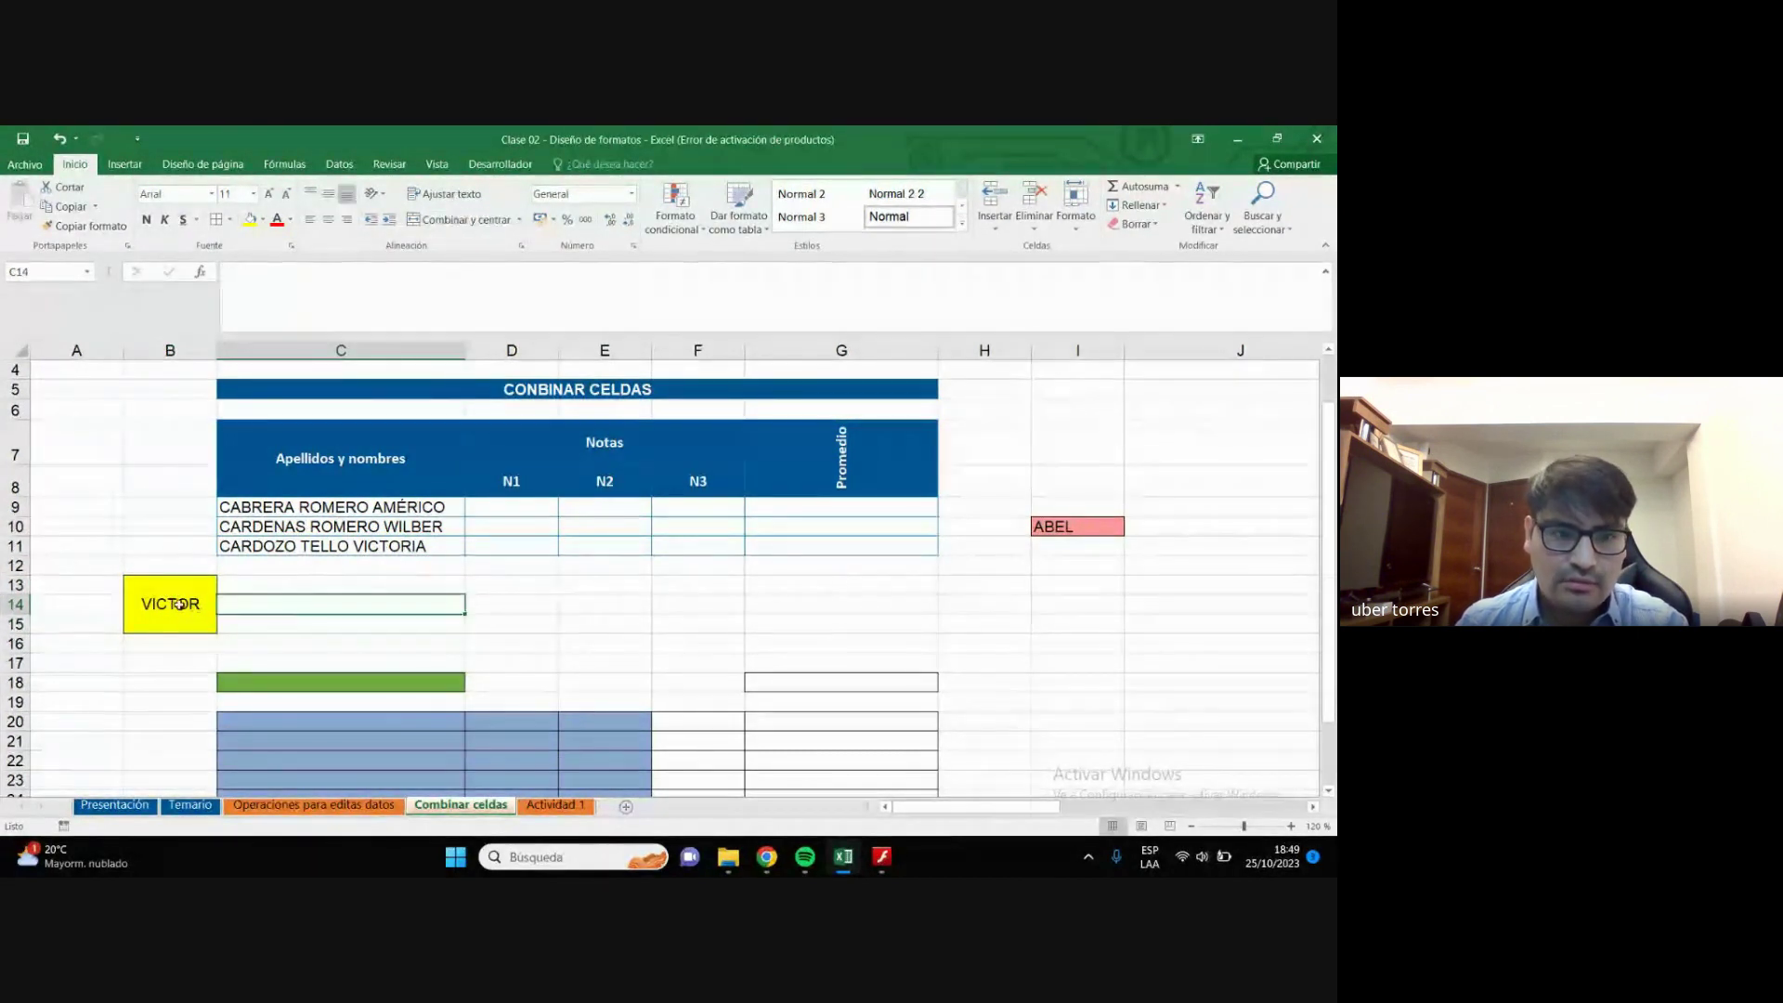
click(172, 588)
right_click(174, 604)
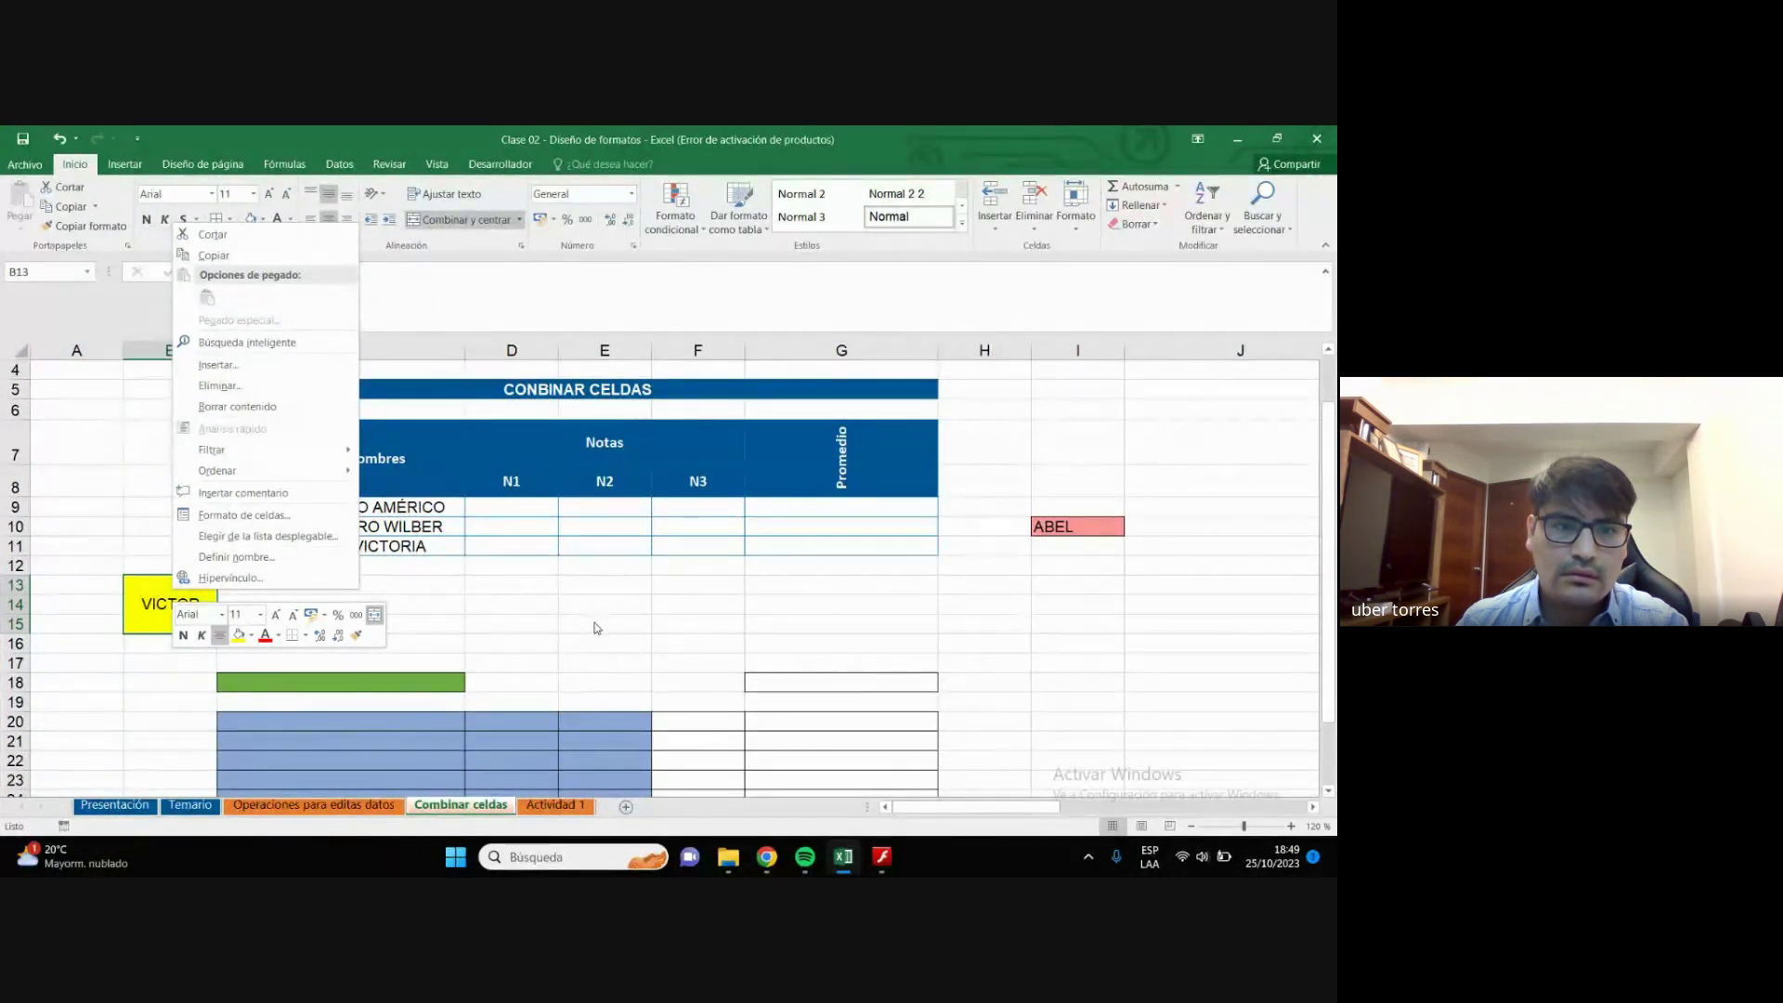
key(Escape)
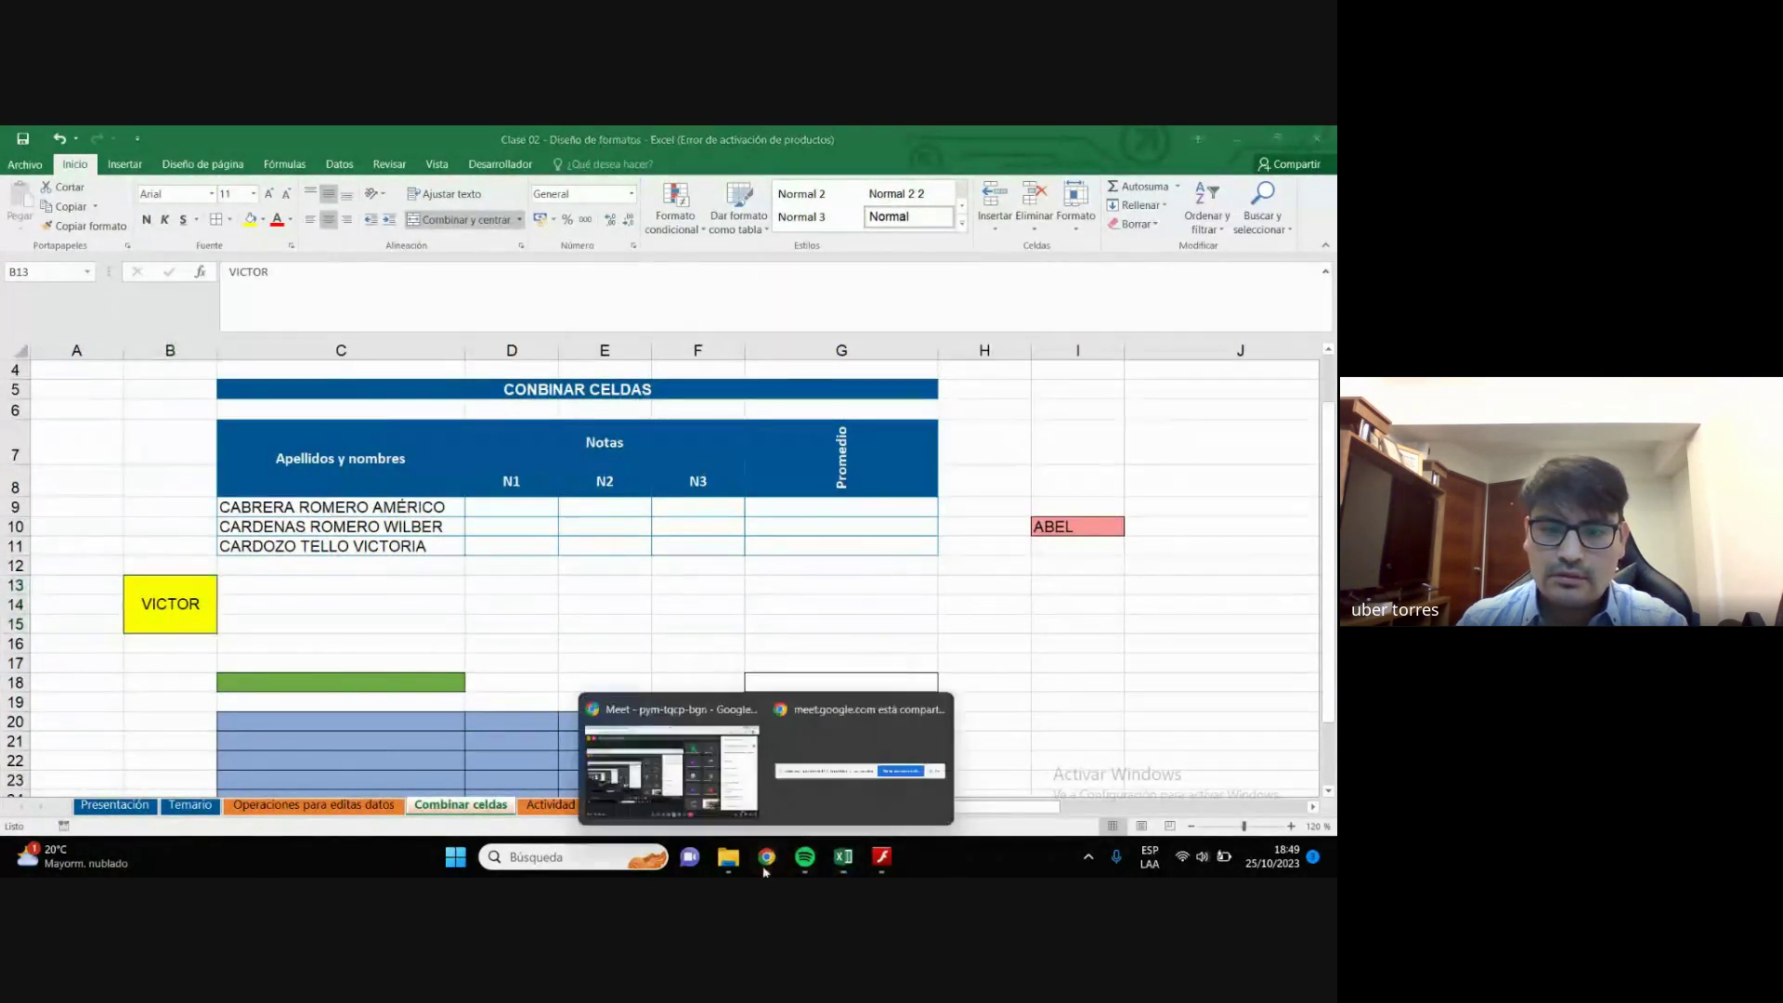
click(634, 750)
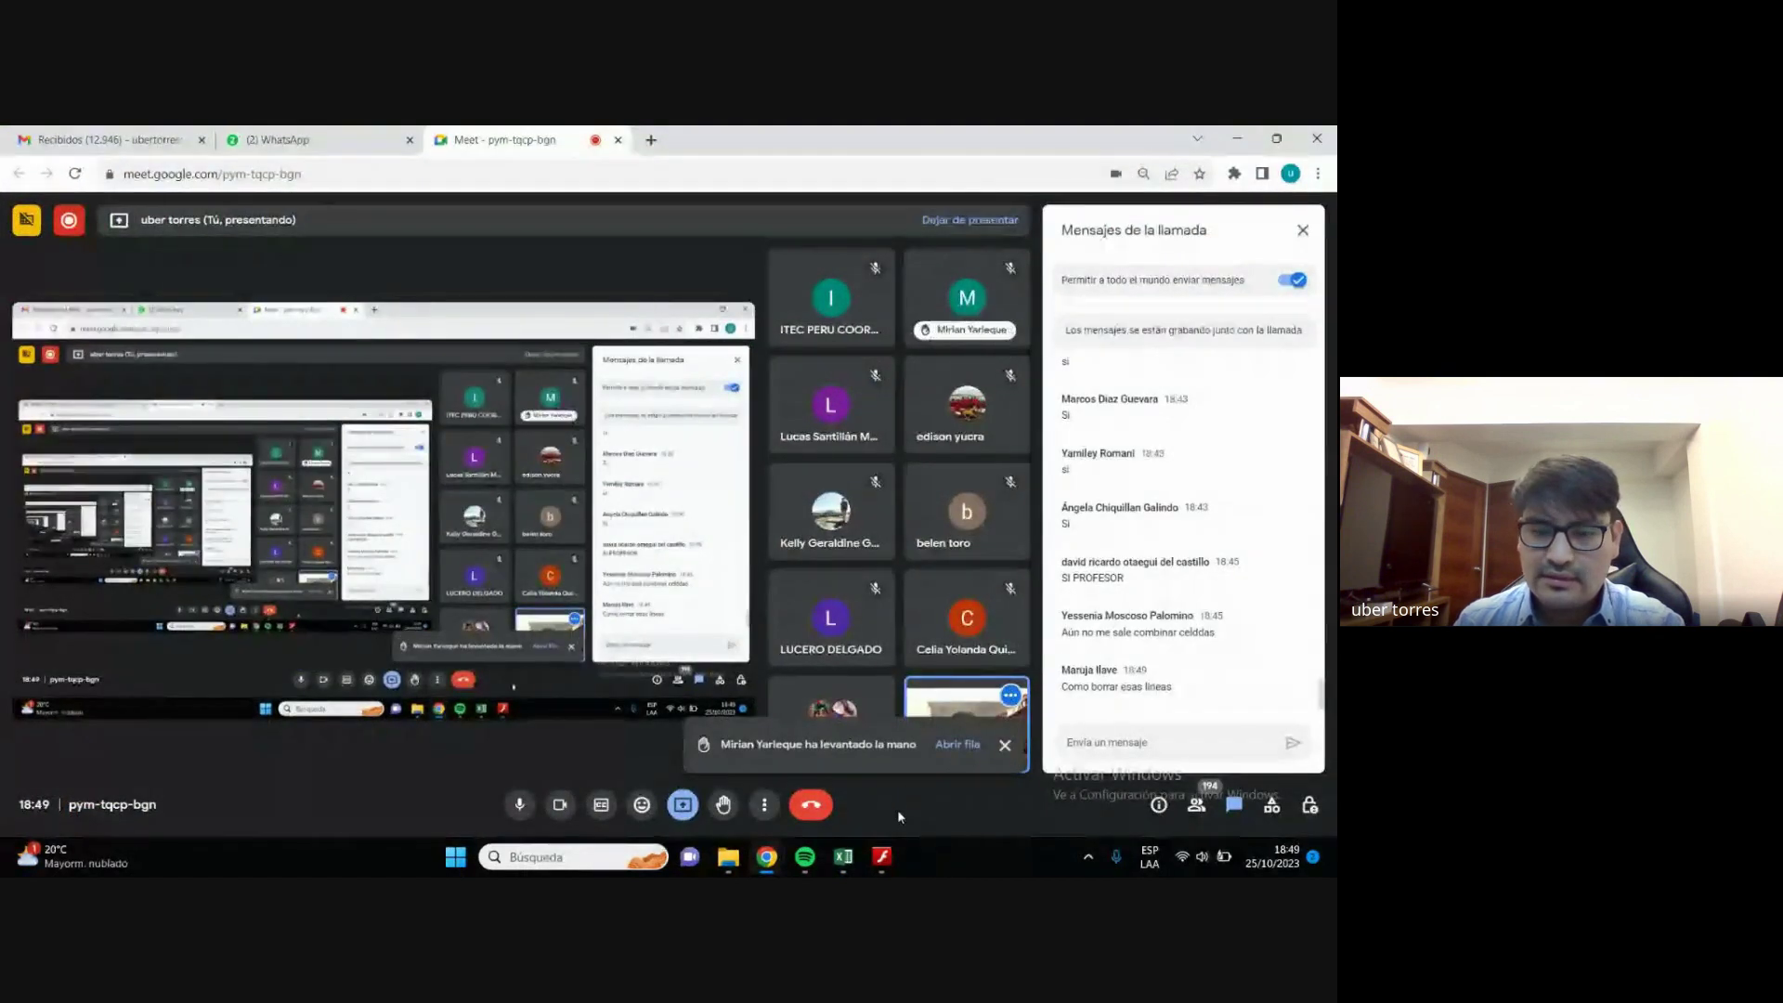
click(1231, 139)
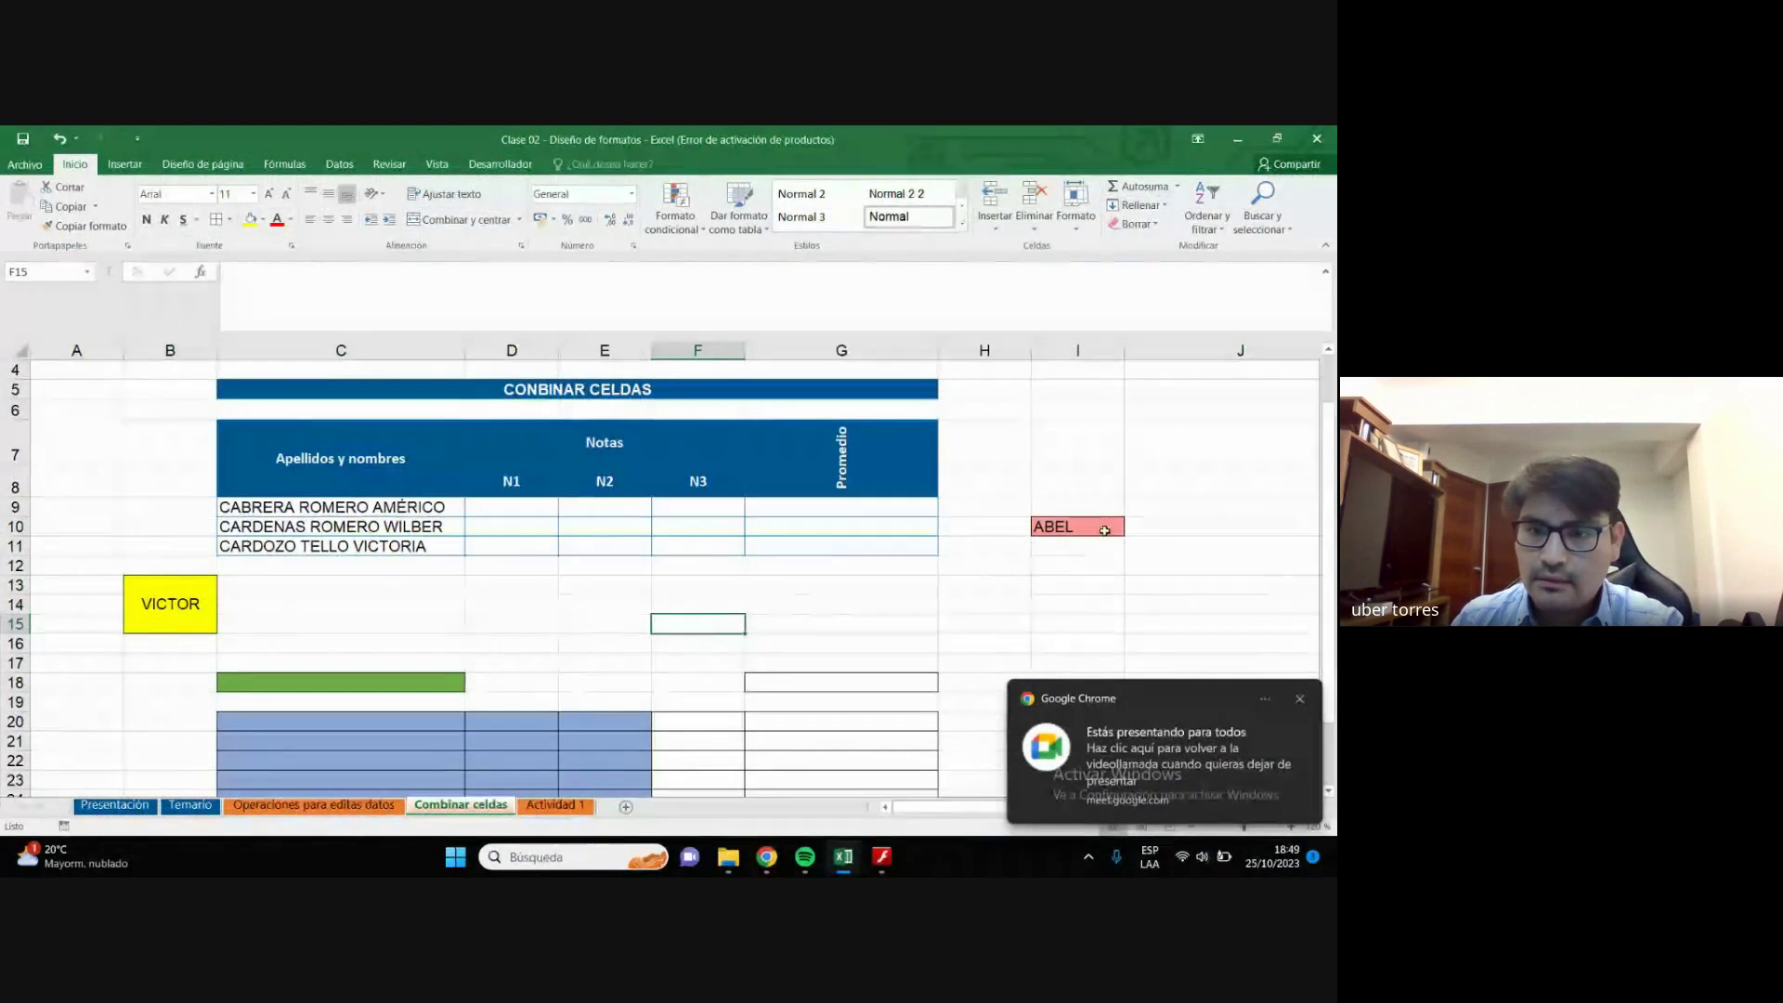
right_click(1107, 533)
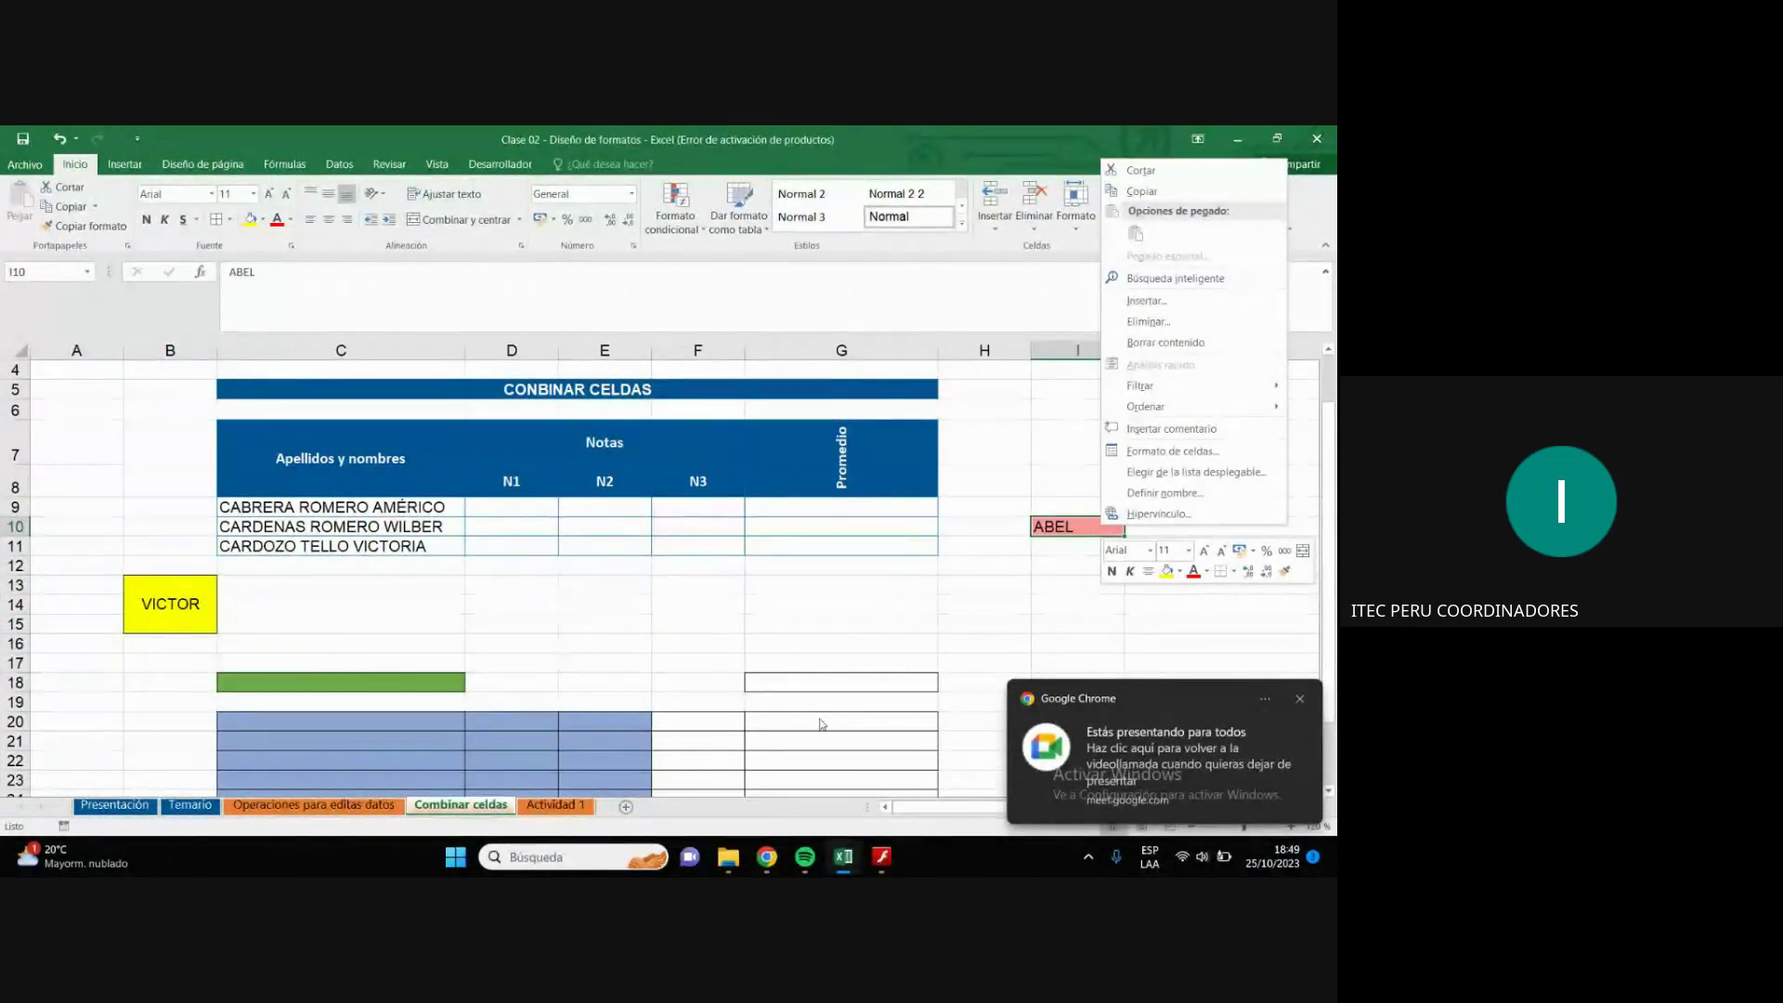
click(766, 856)
click(729, 775)
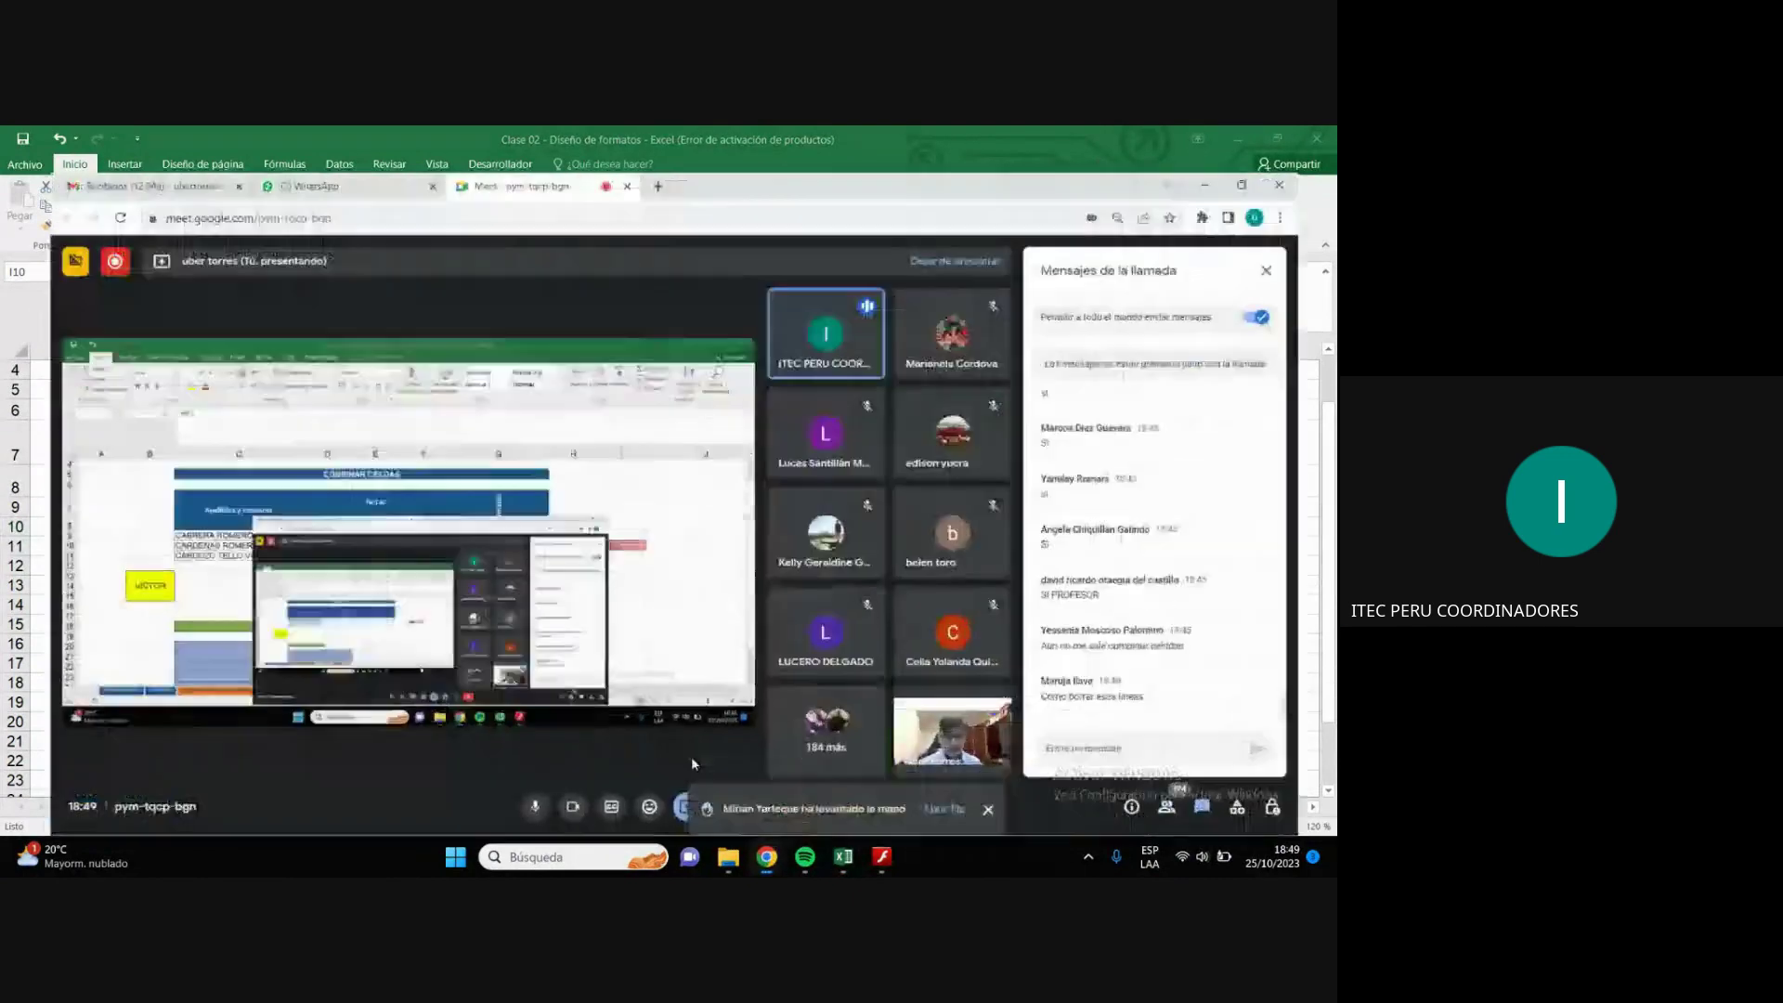
click(1237, 142)
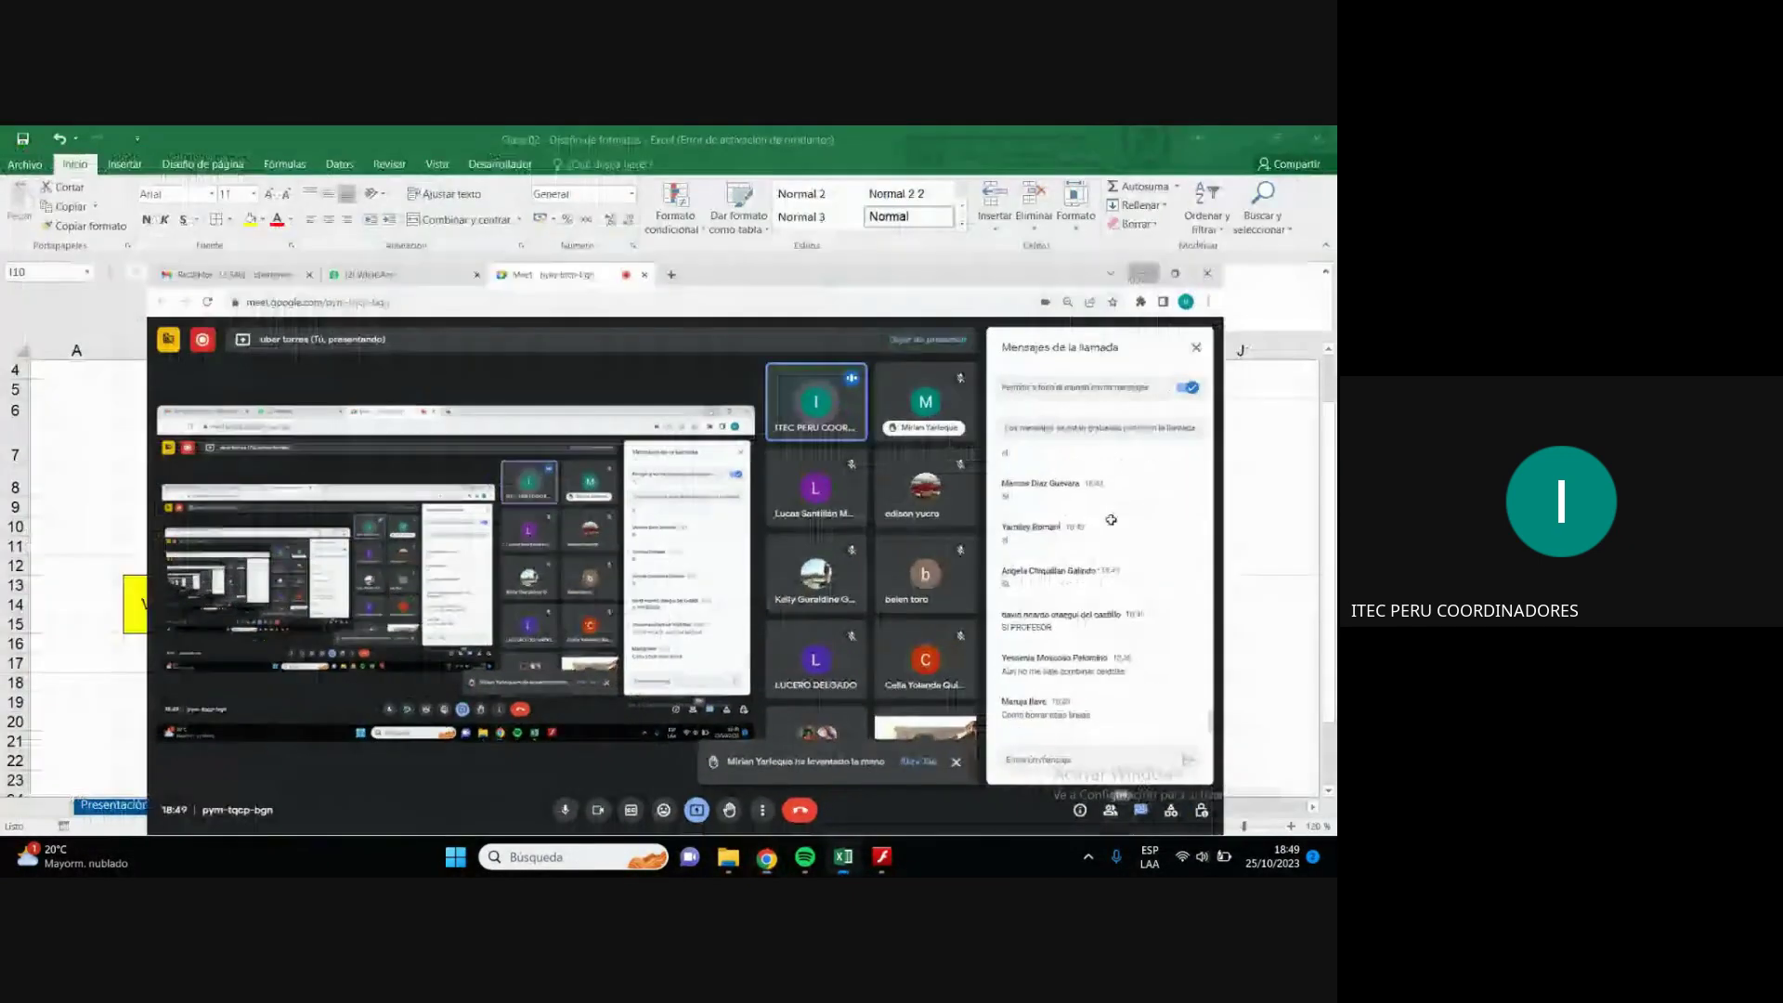
right_click(1103, 527)
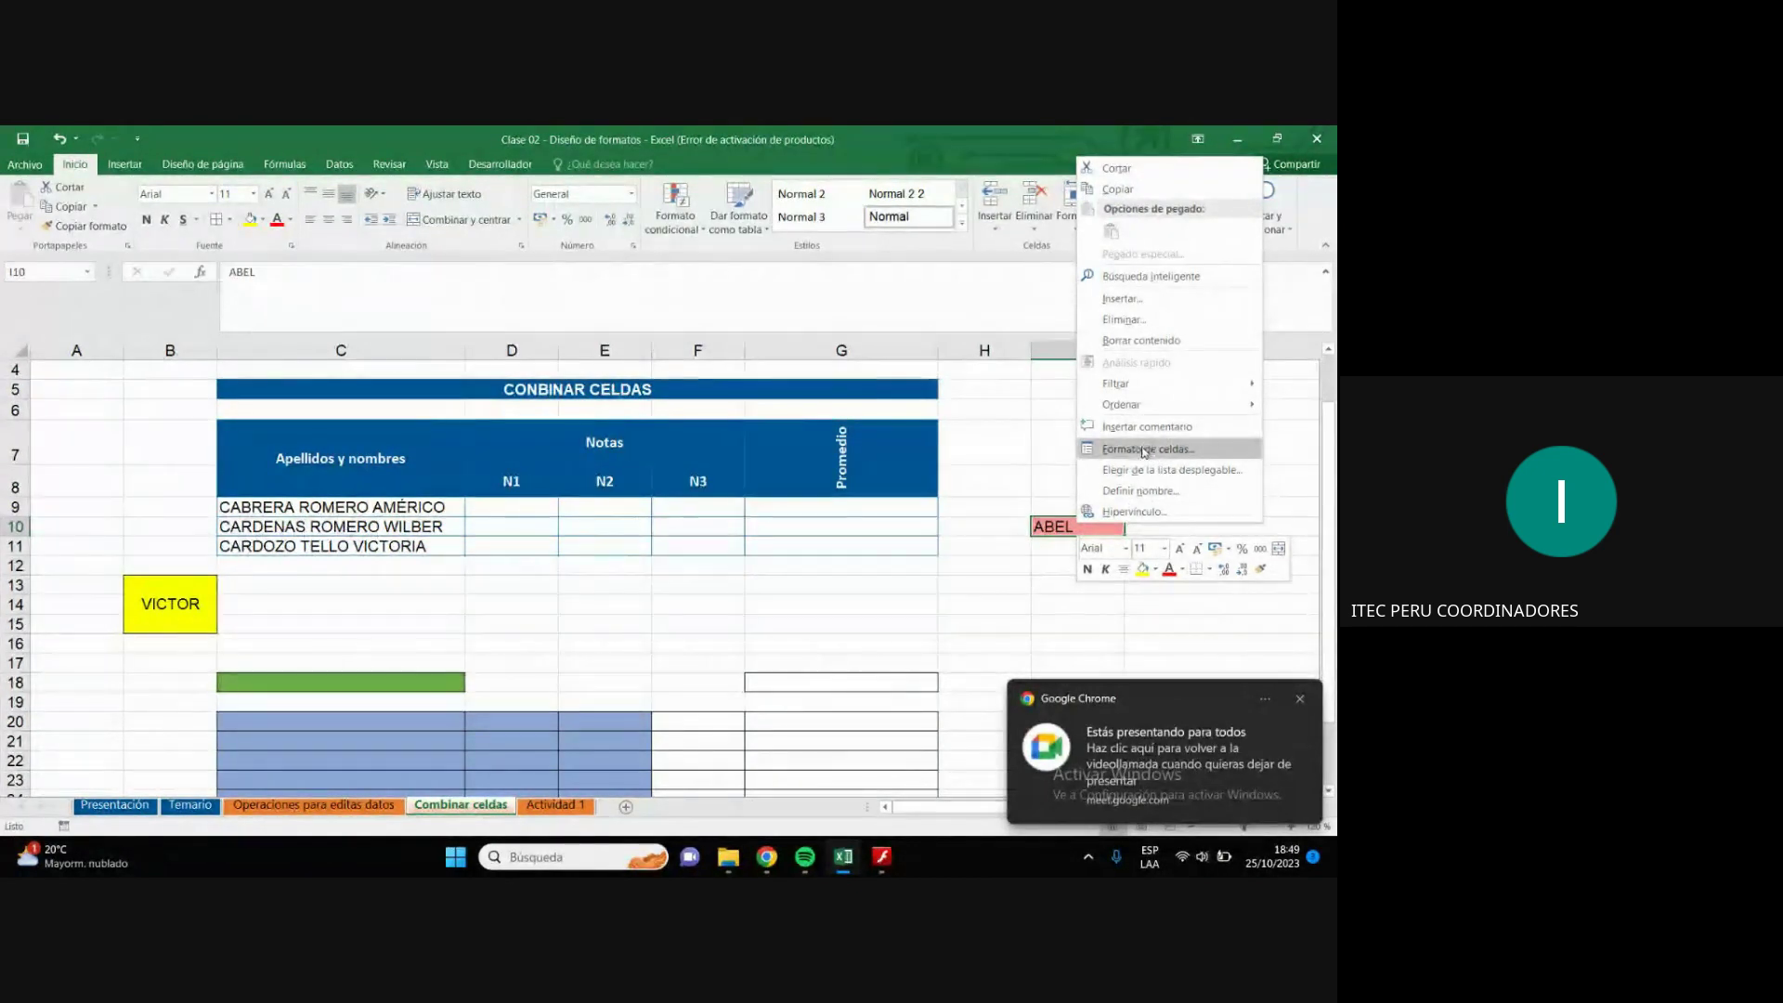
click(1146, 449)
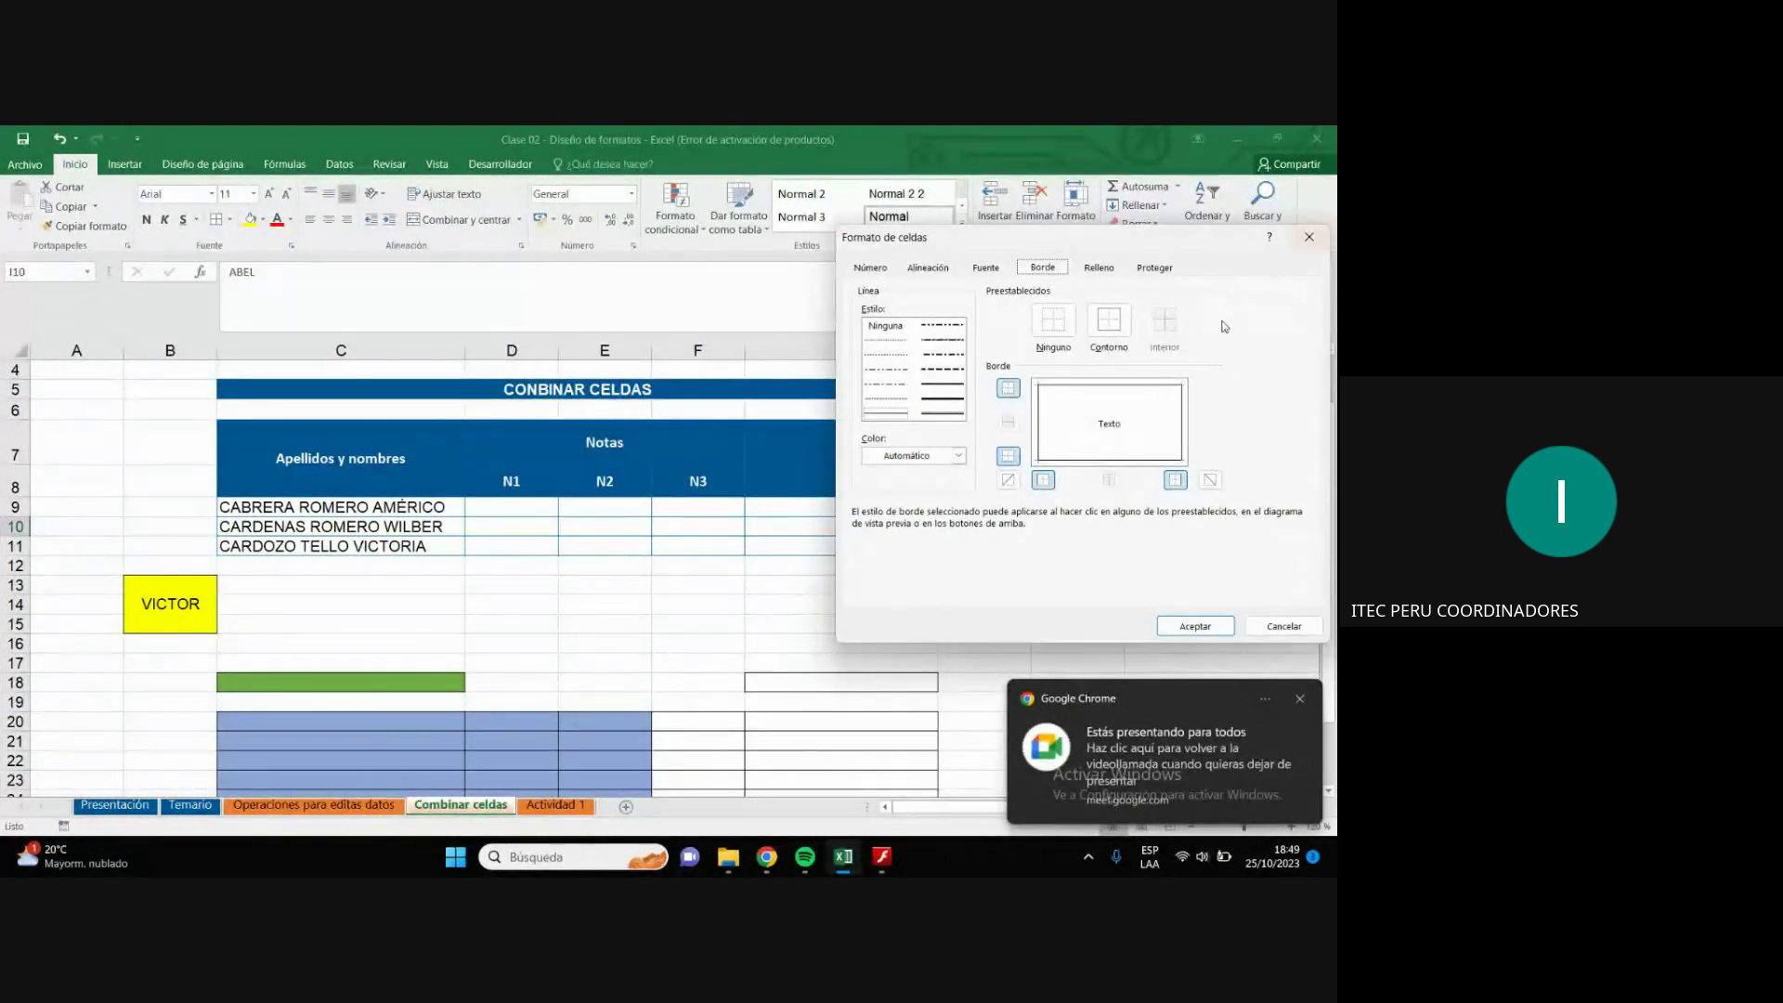
click(928, 267)
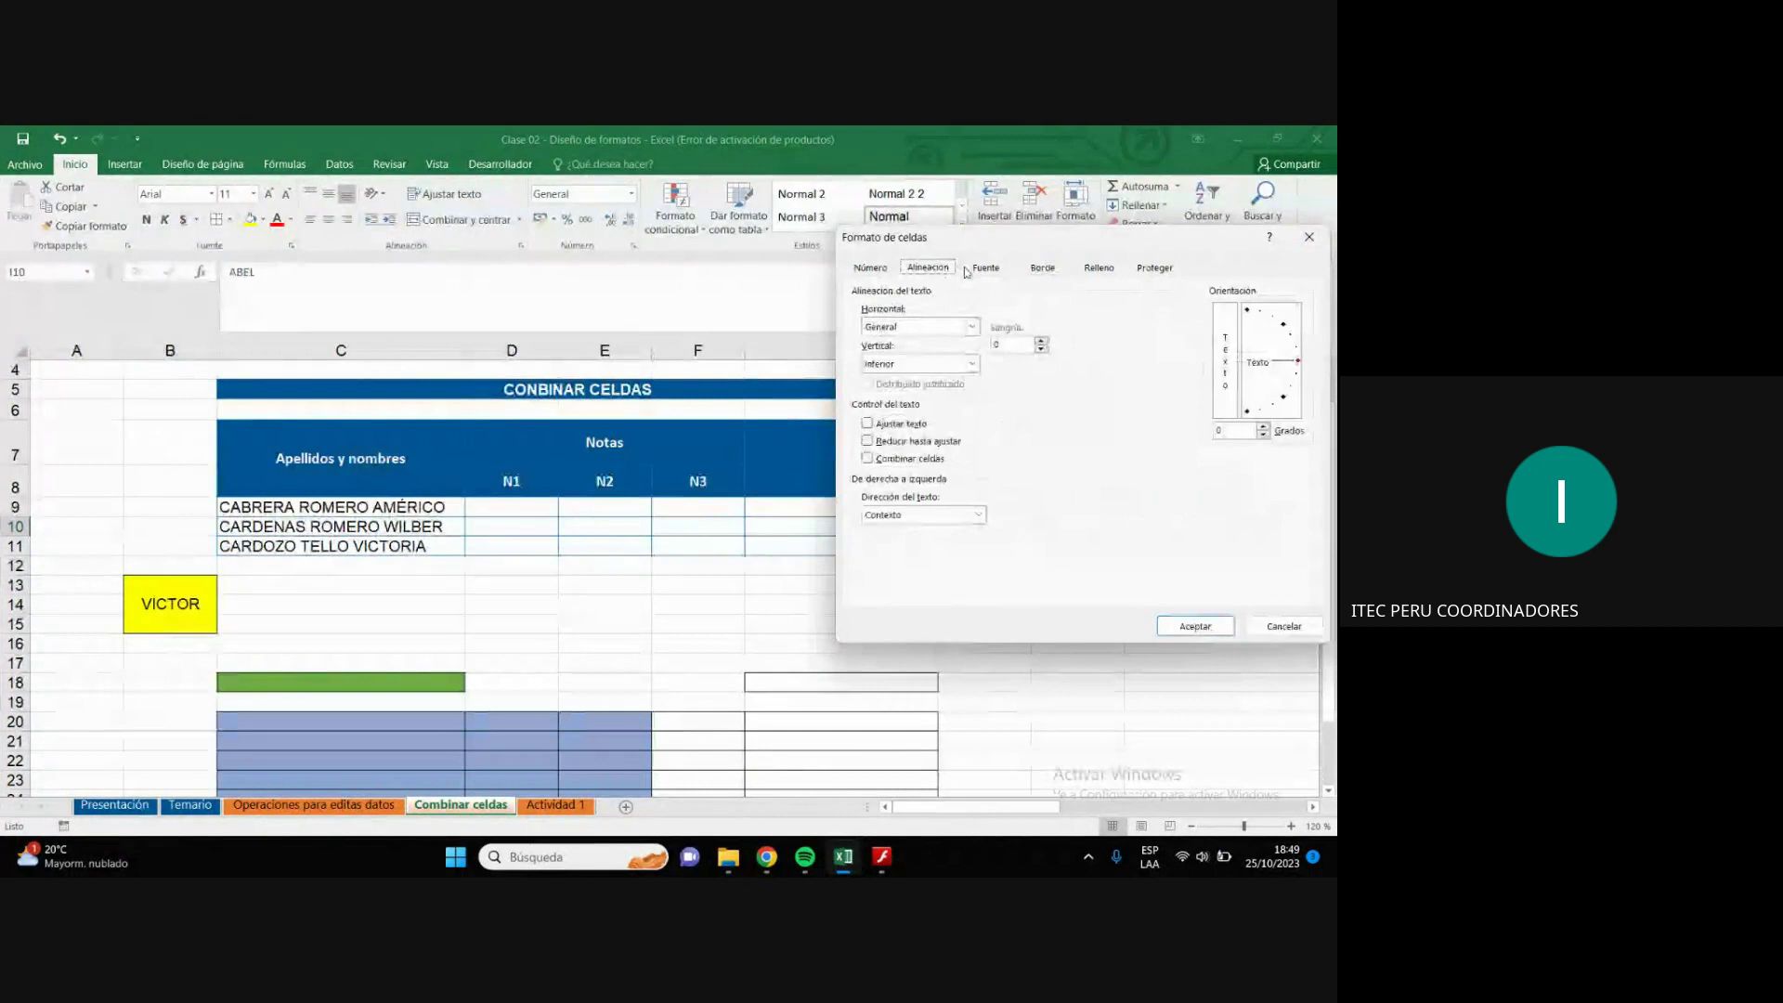
click(1309, 237)
click(1146, 587)
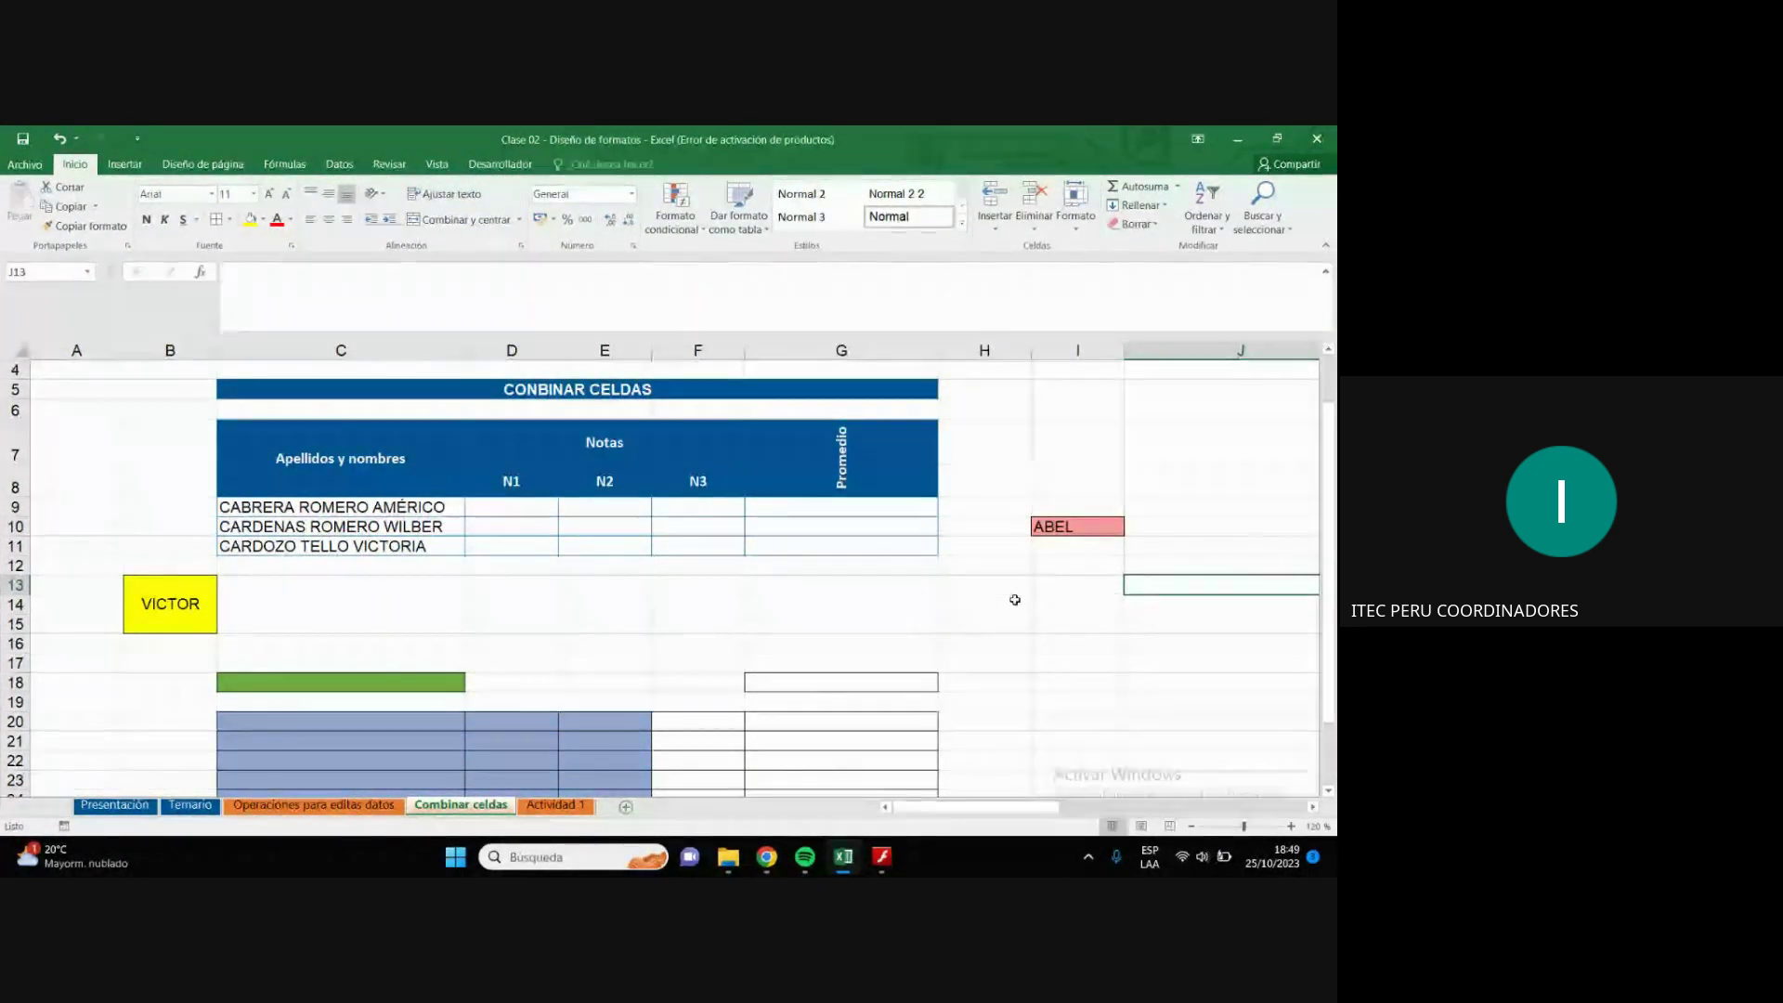
mouse_move(766, 856)
click(717, 763)
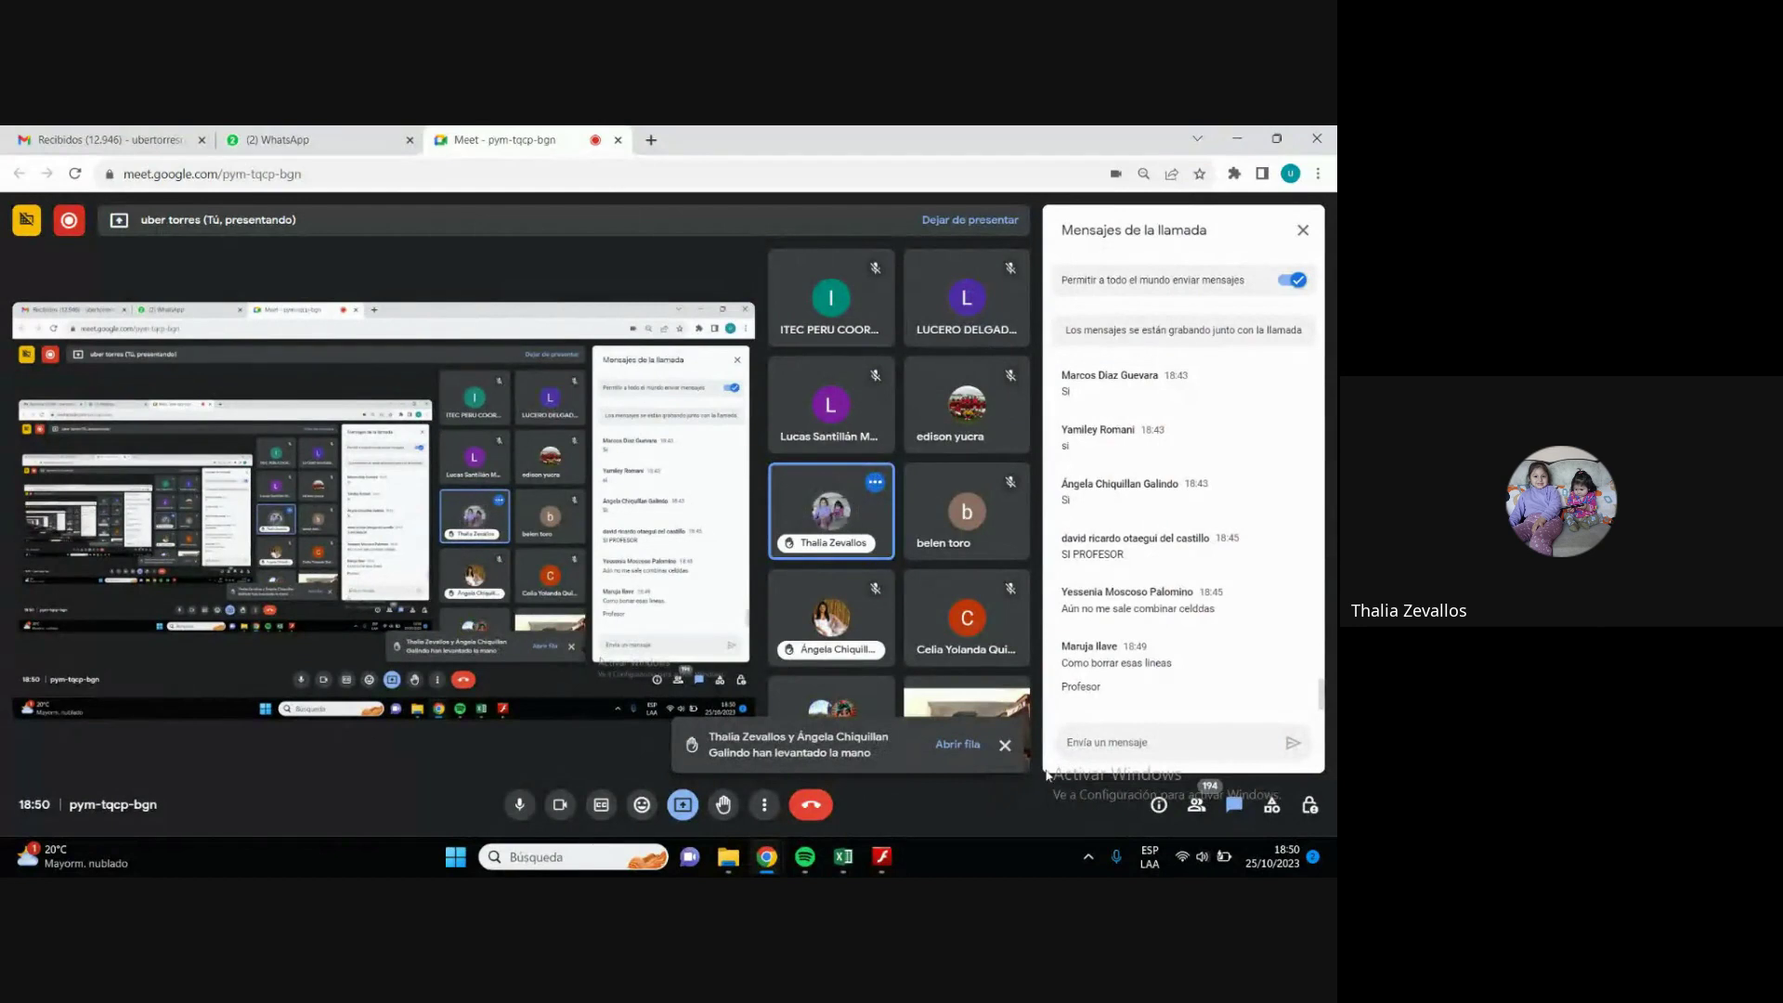
click(1238, 140)
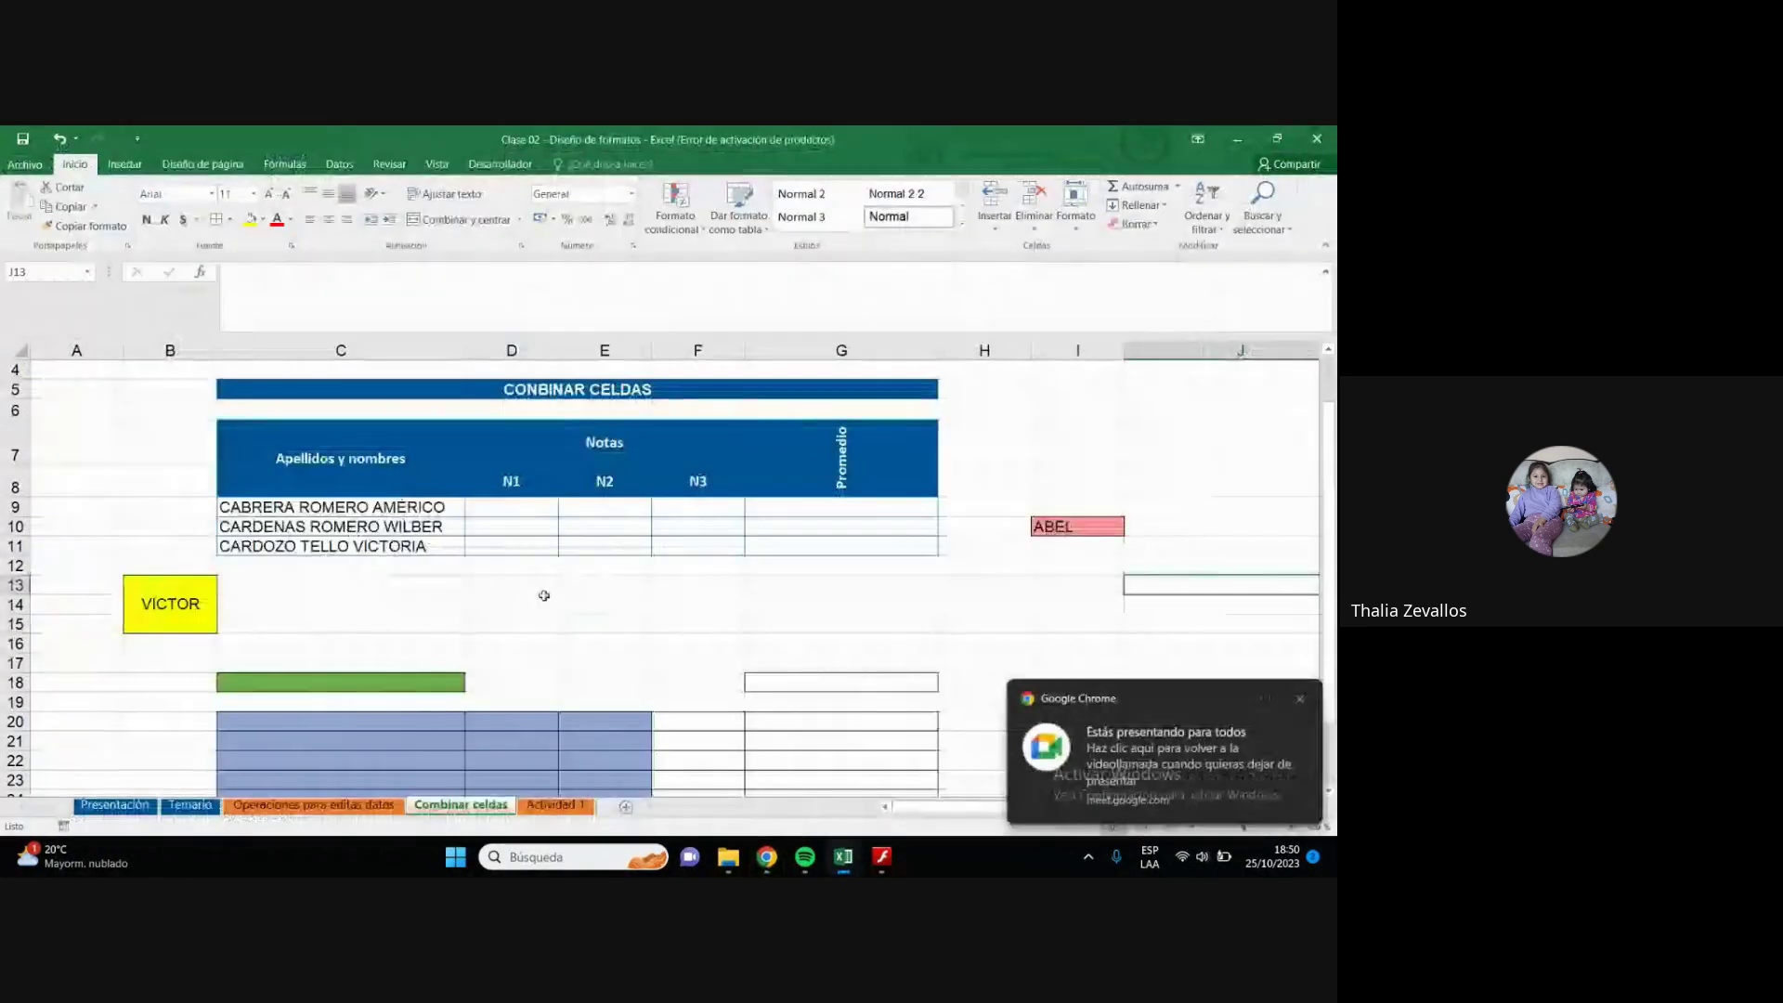
Select D14:F14 and fill it yellow.
click(546, 600)
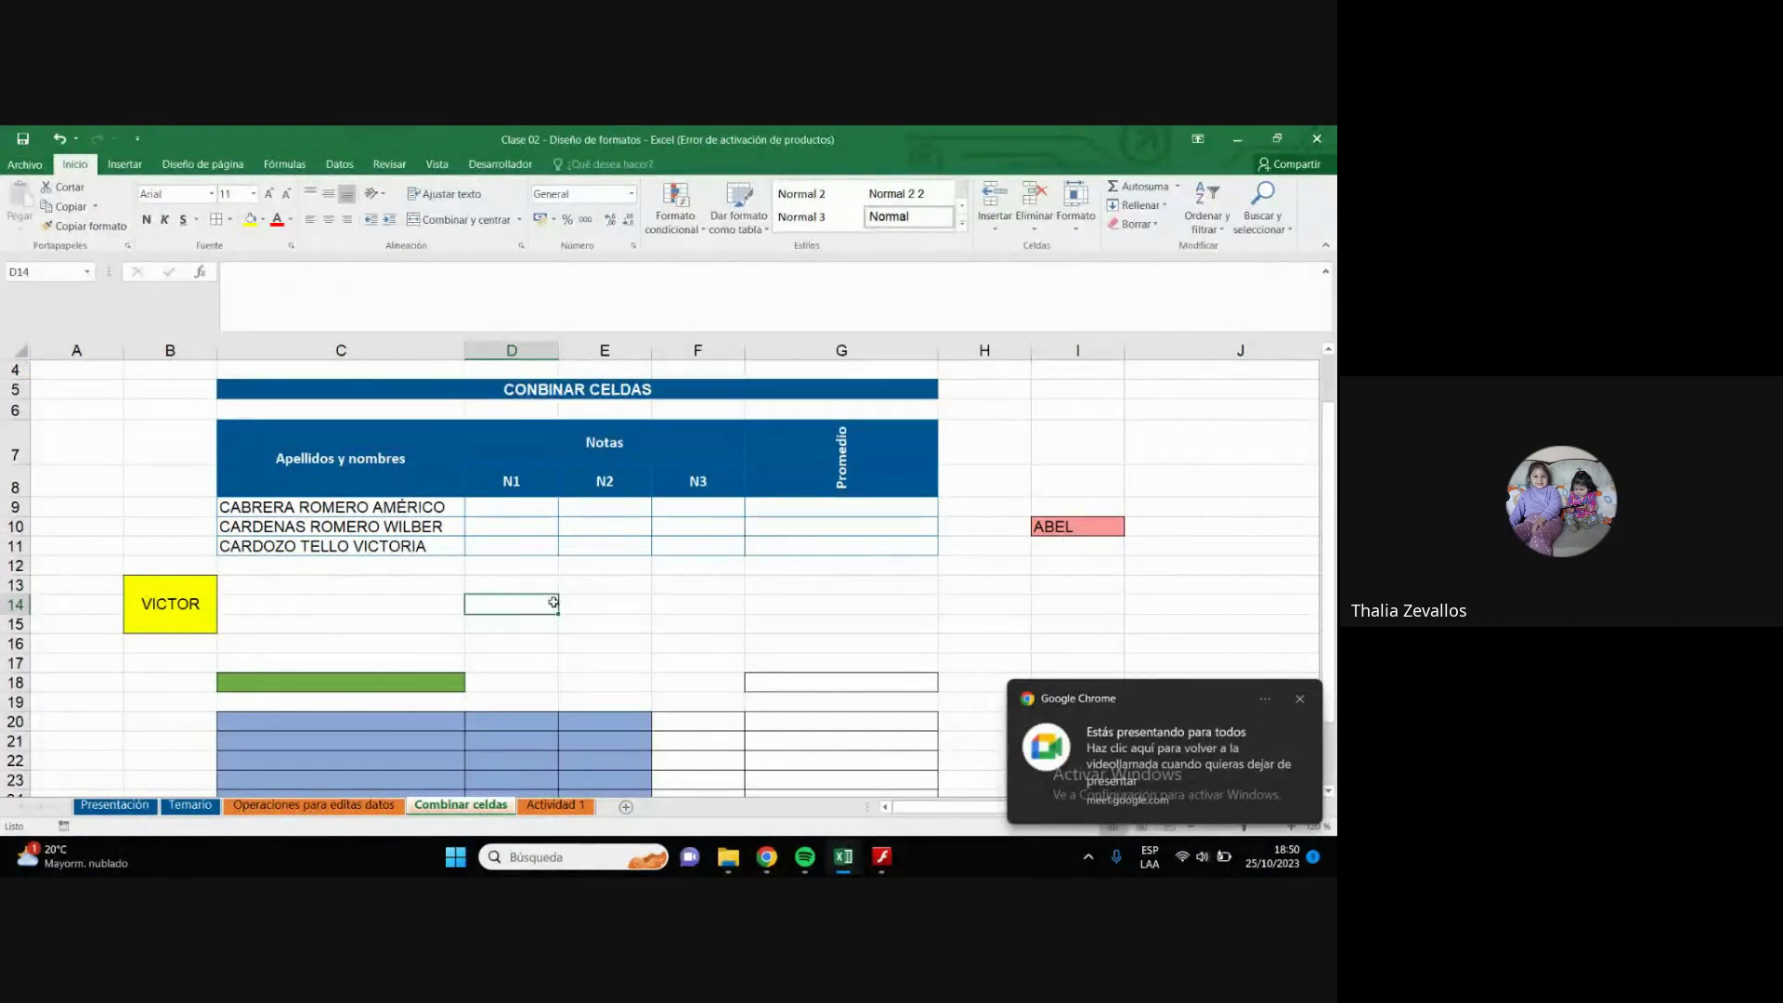
click(329, 619)
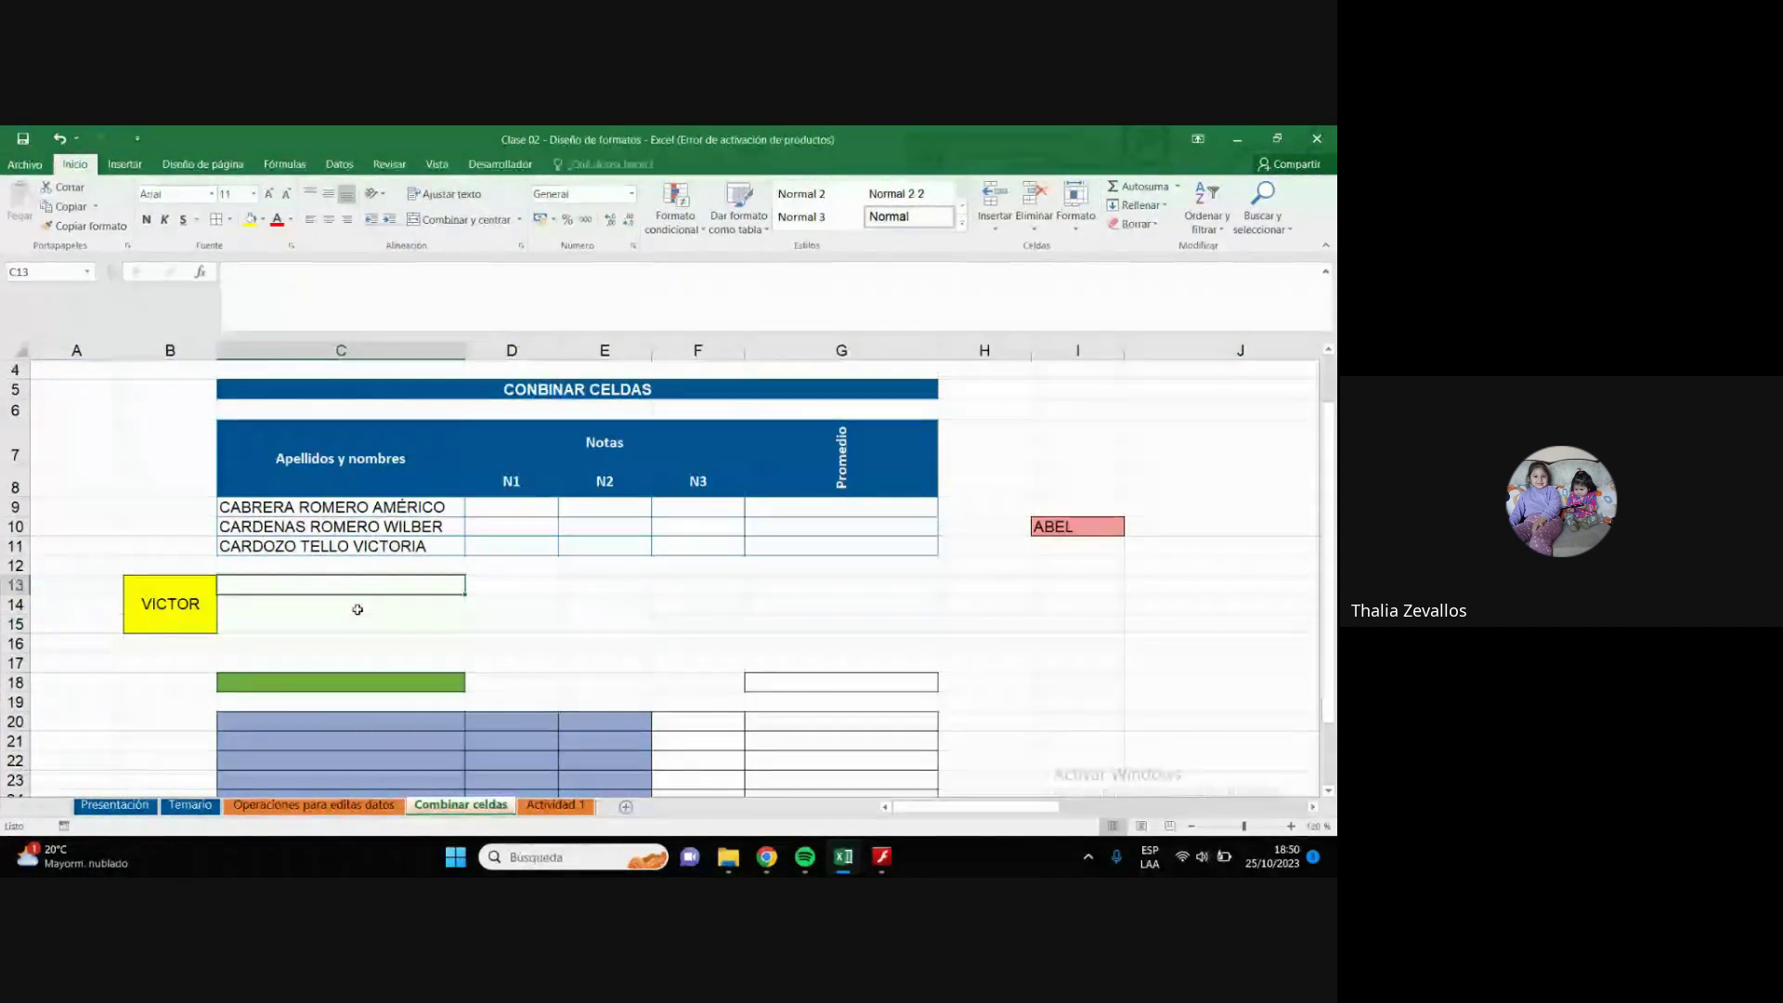
scroll(361, 598, down, 1)
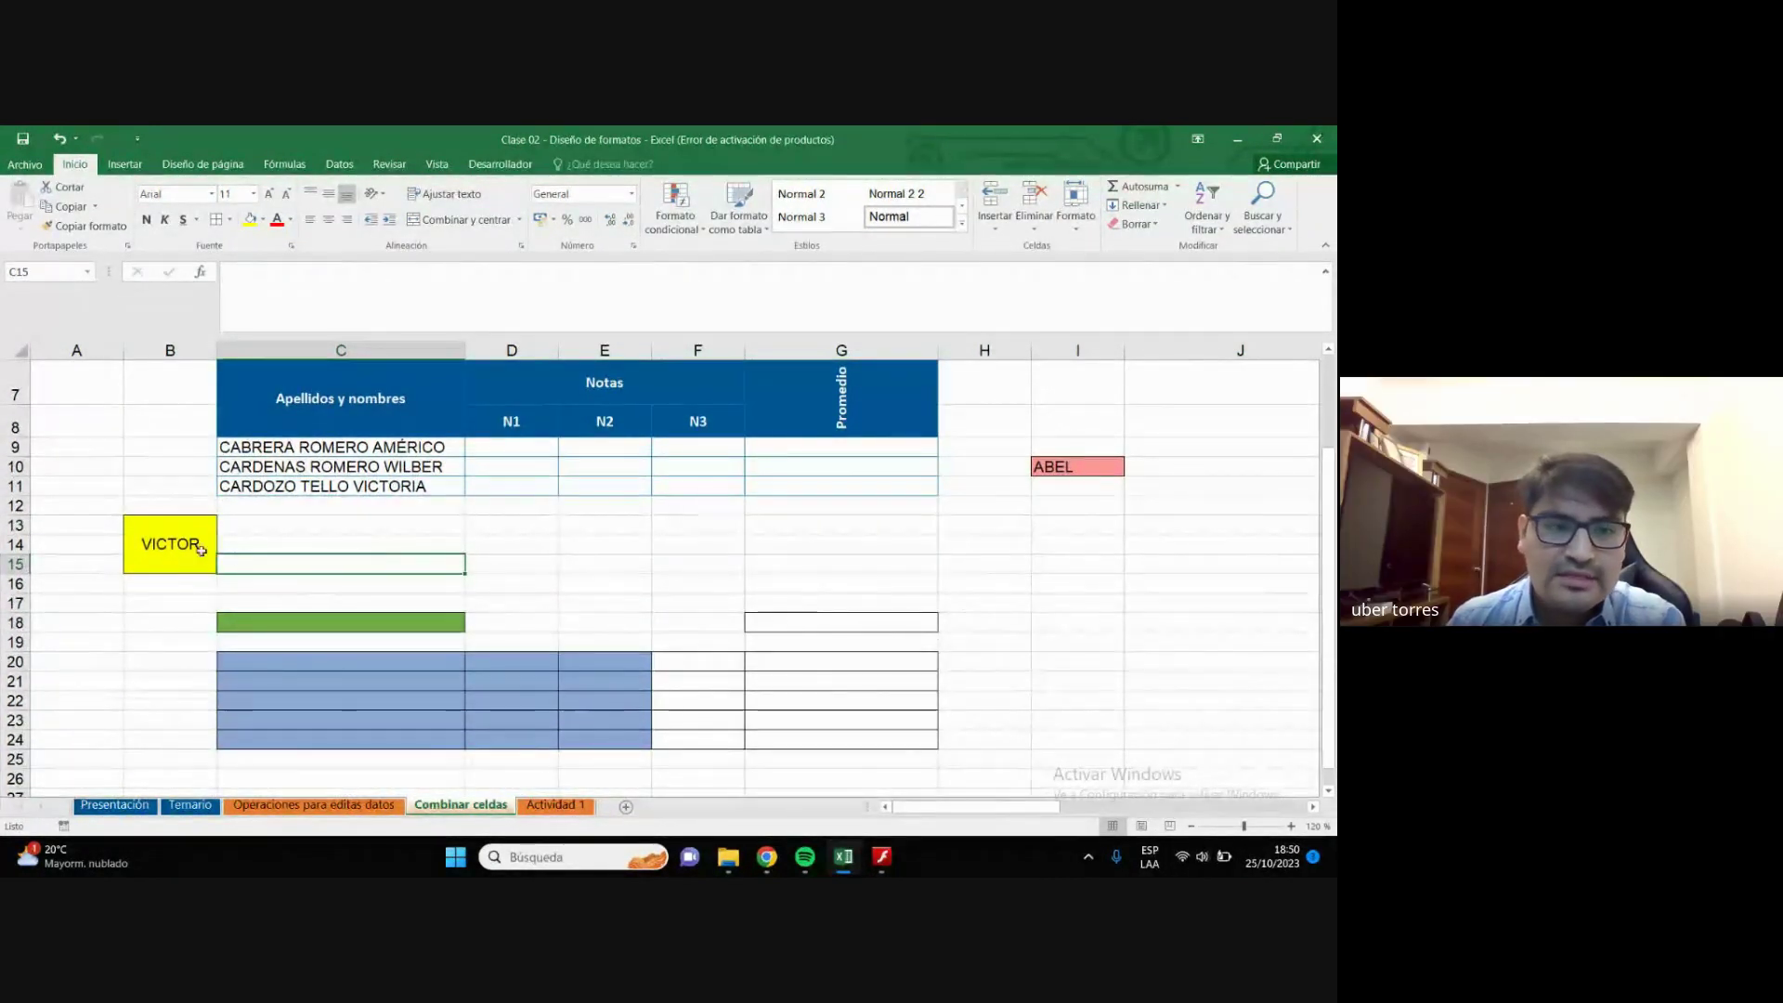
click(511, 546)
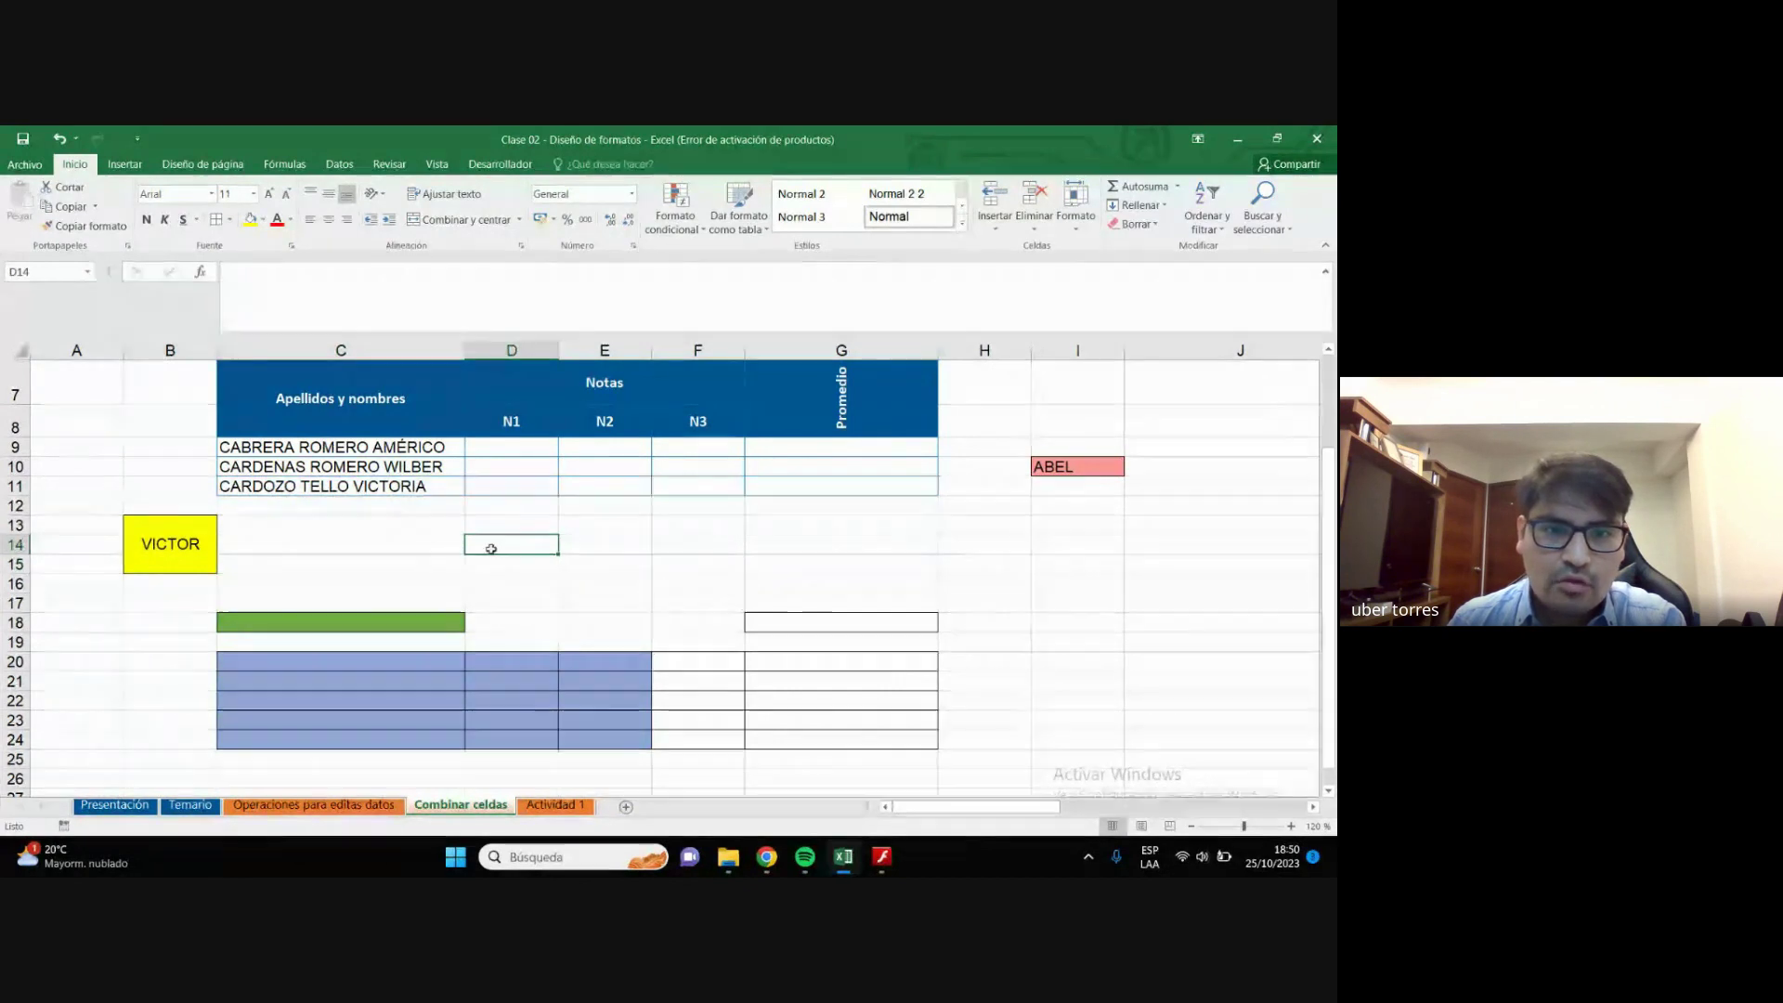
click(176, 545)
drag(483, 545, 664, 542)
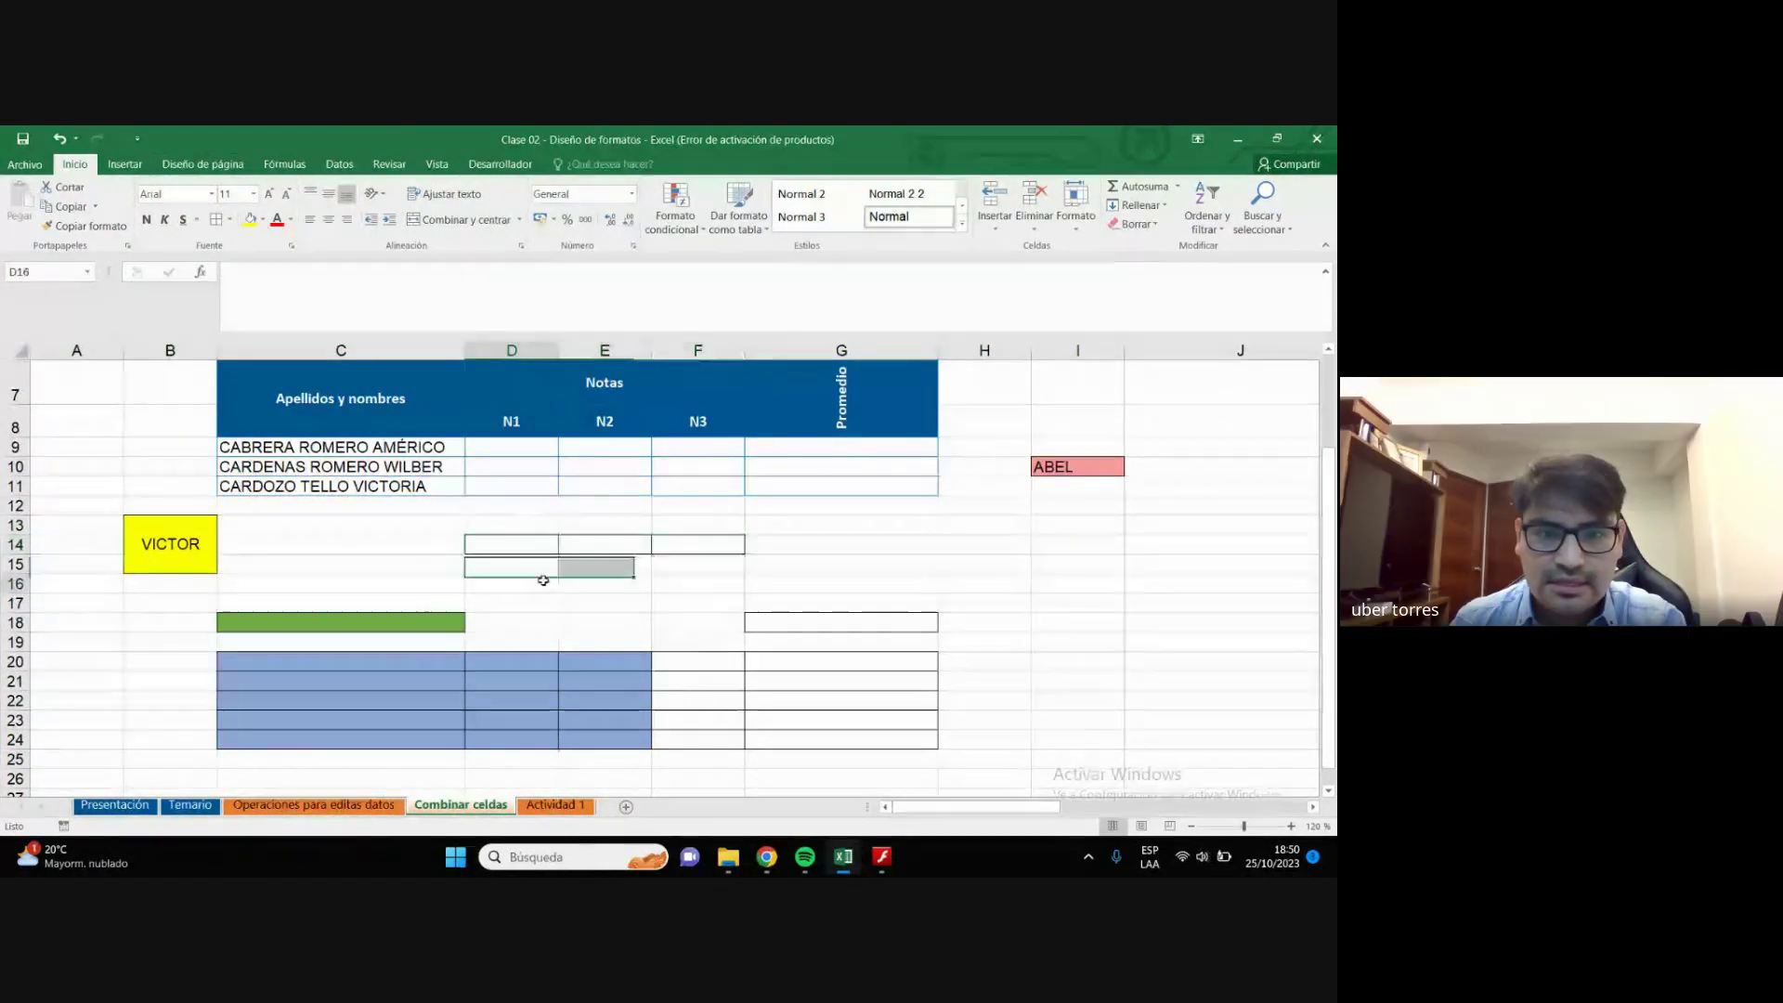
click(249, 221)
click(589, 569)
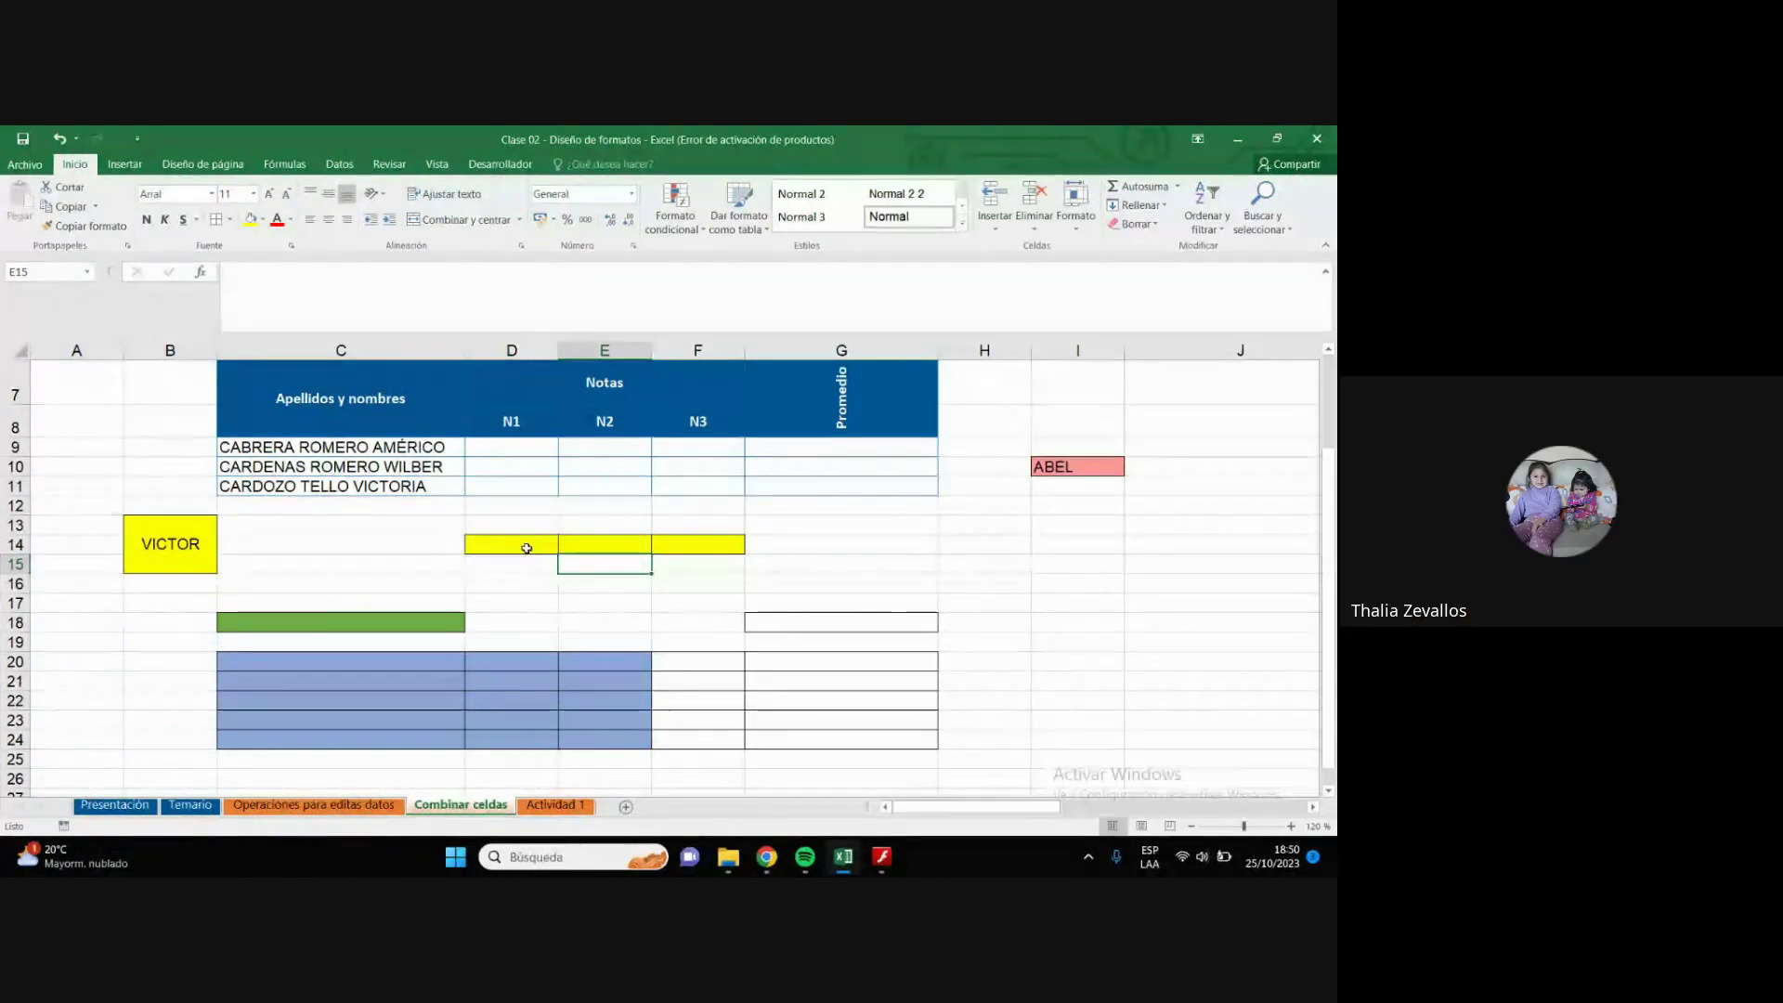
Merge D14:F14 with Combinar y centrar, then click nearby cells to check it.
drag(517, 545, 671, 547)
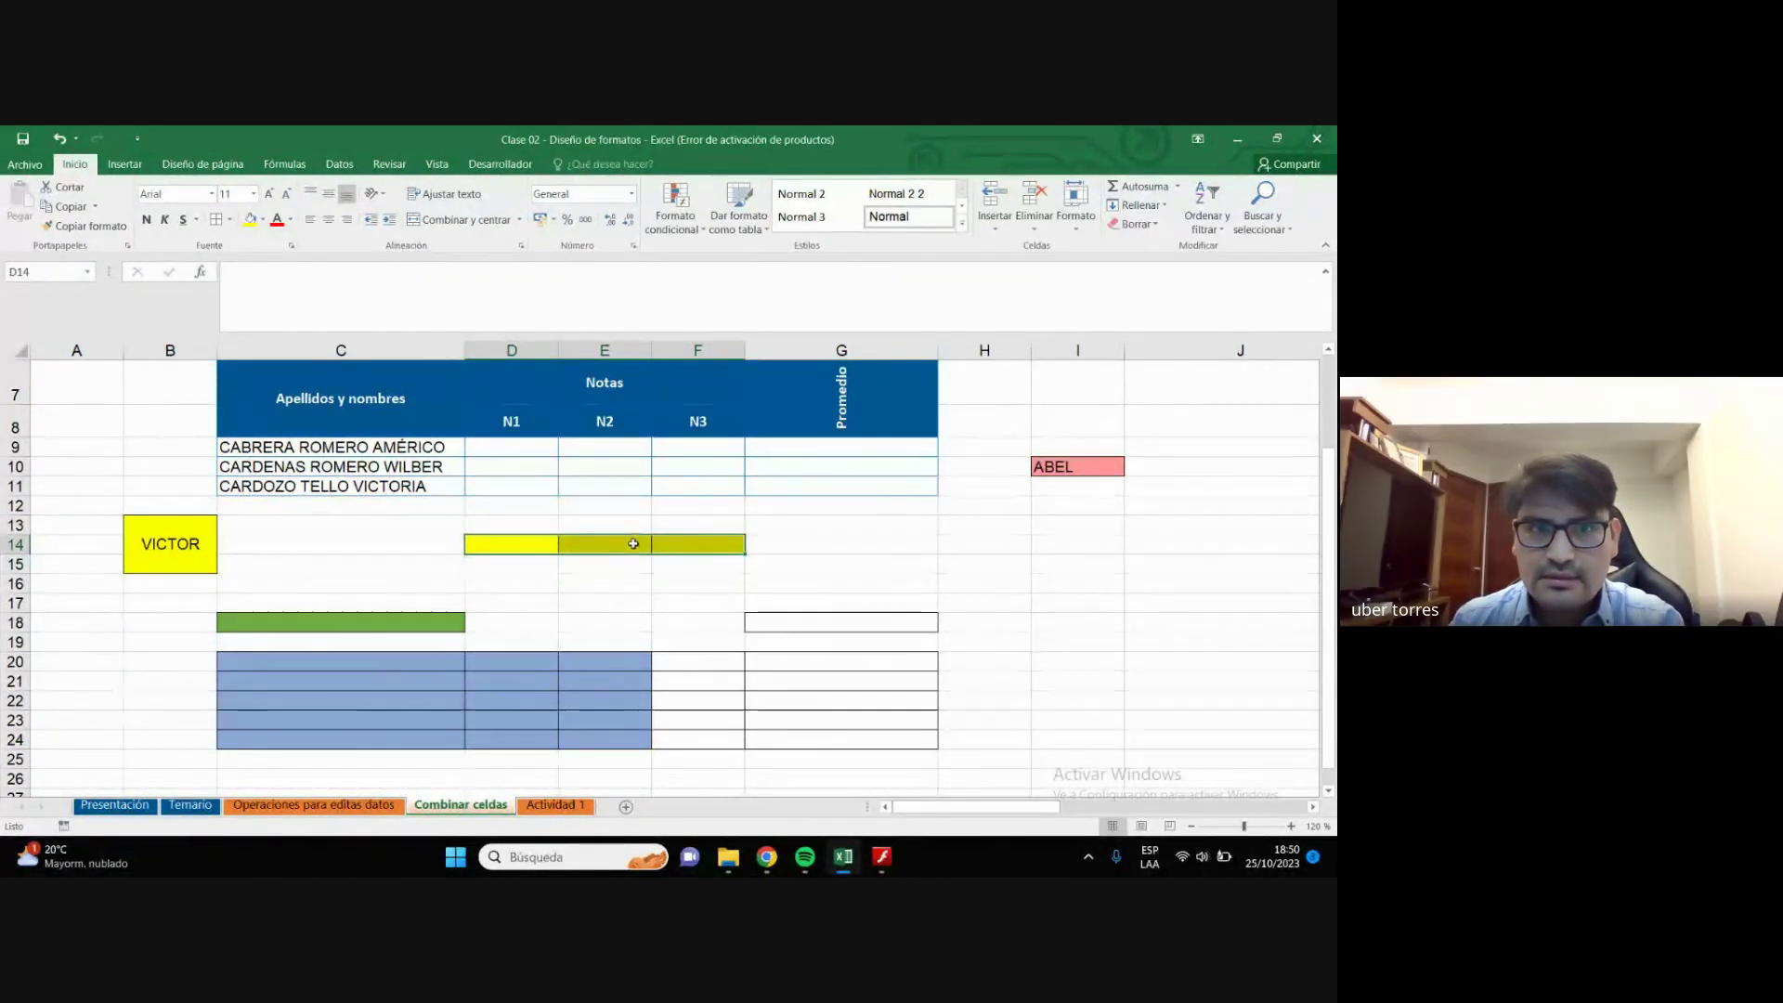
click(464, 221)
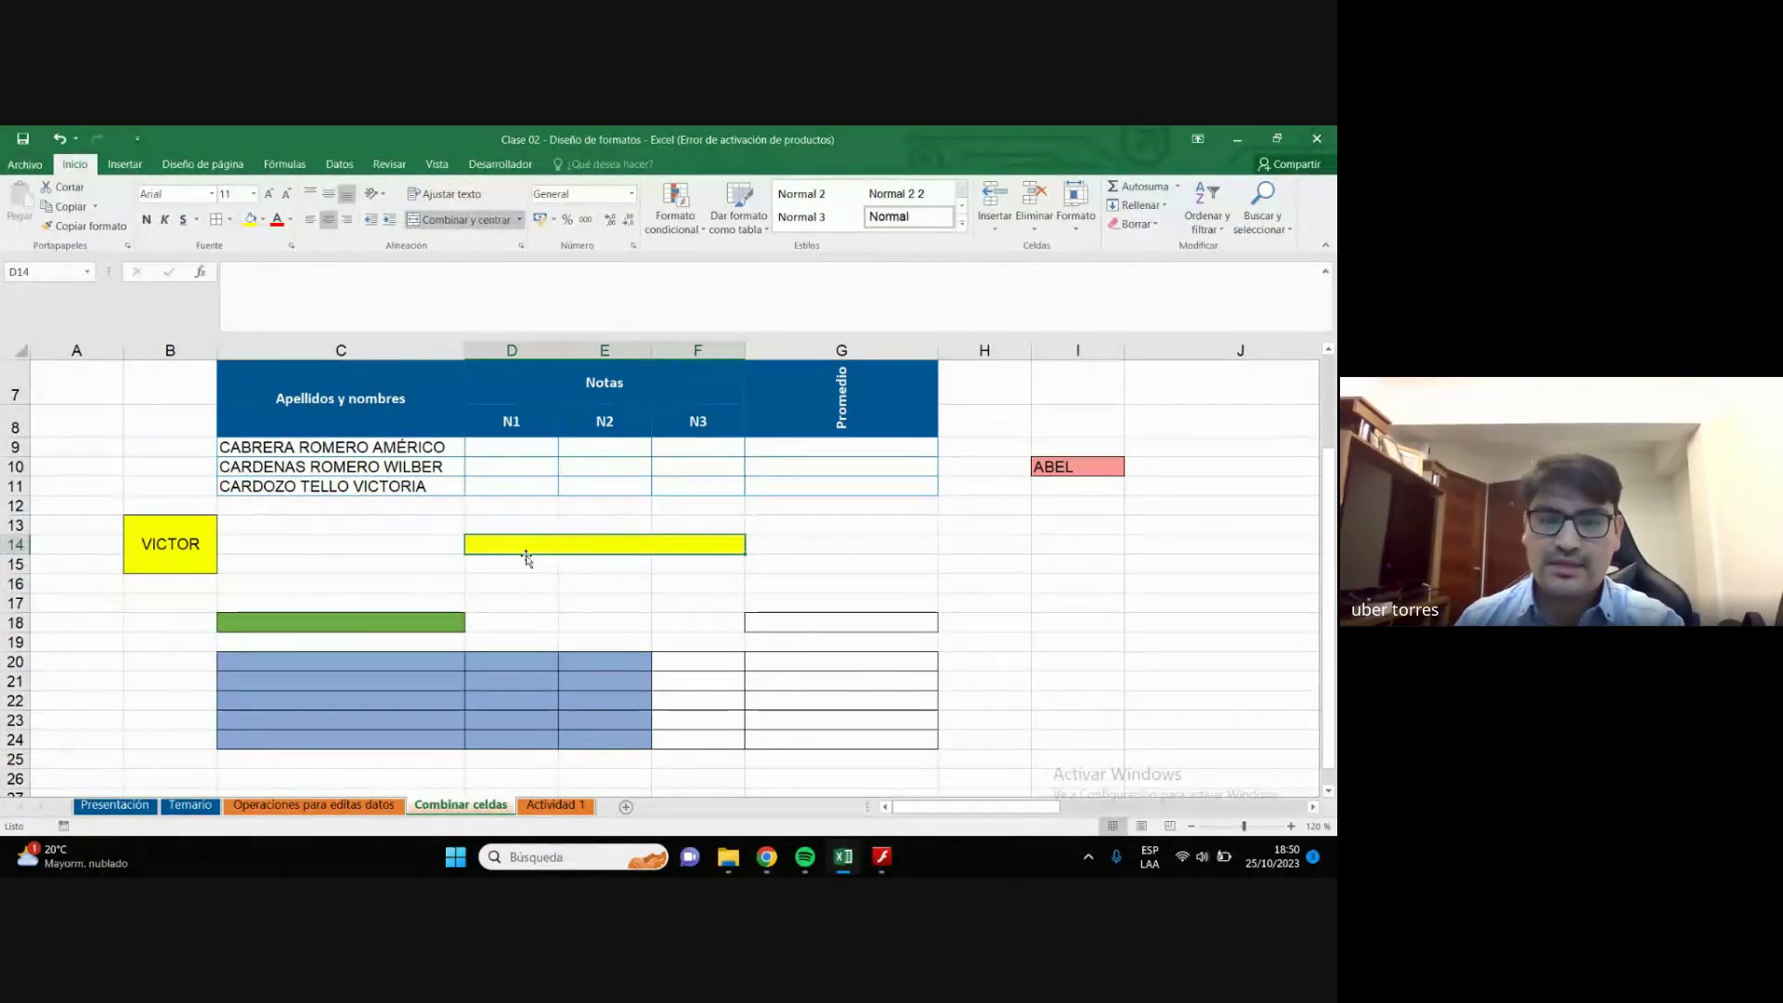
click(532, 566)
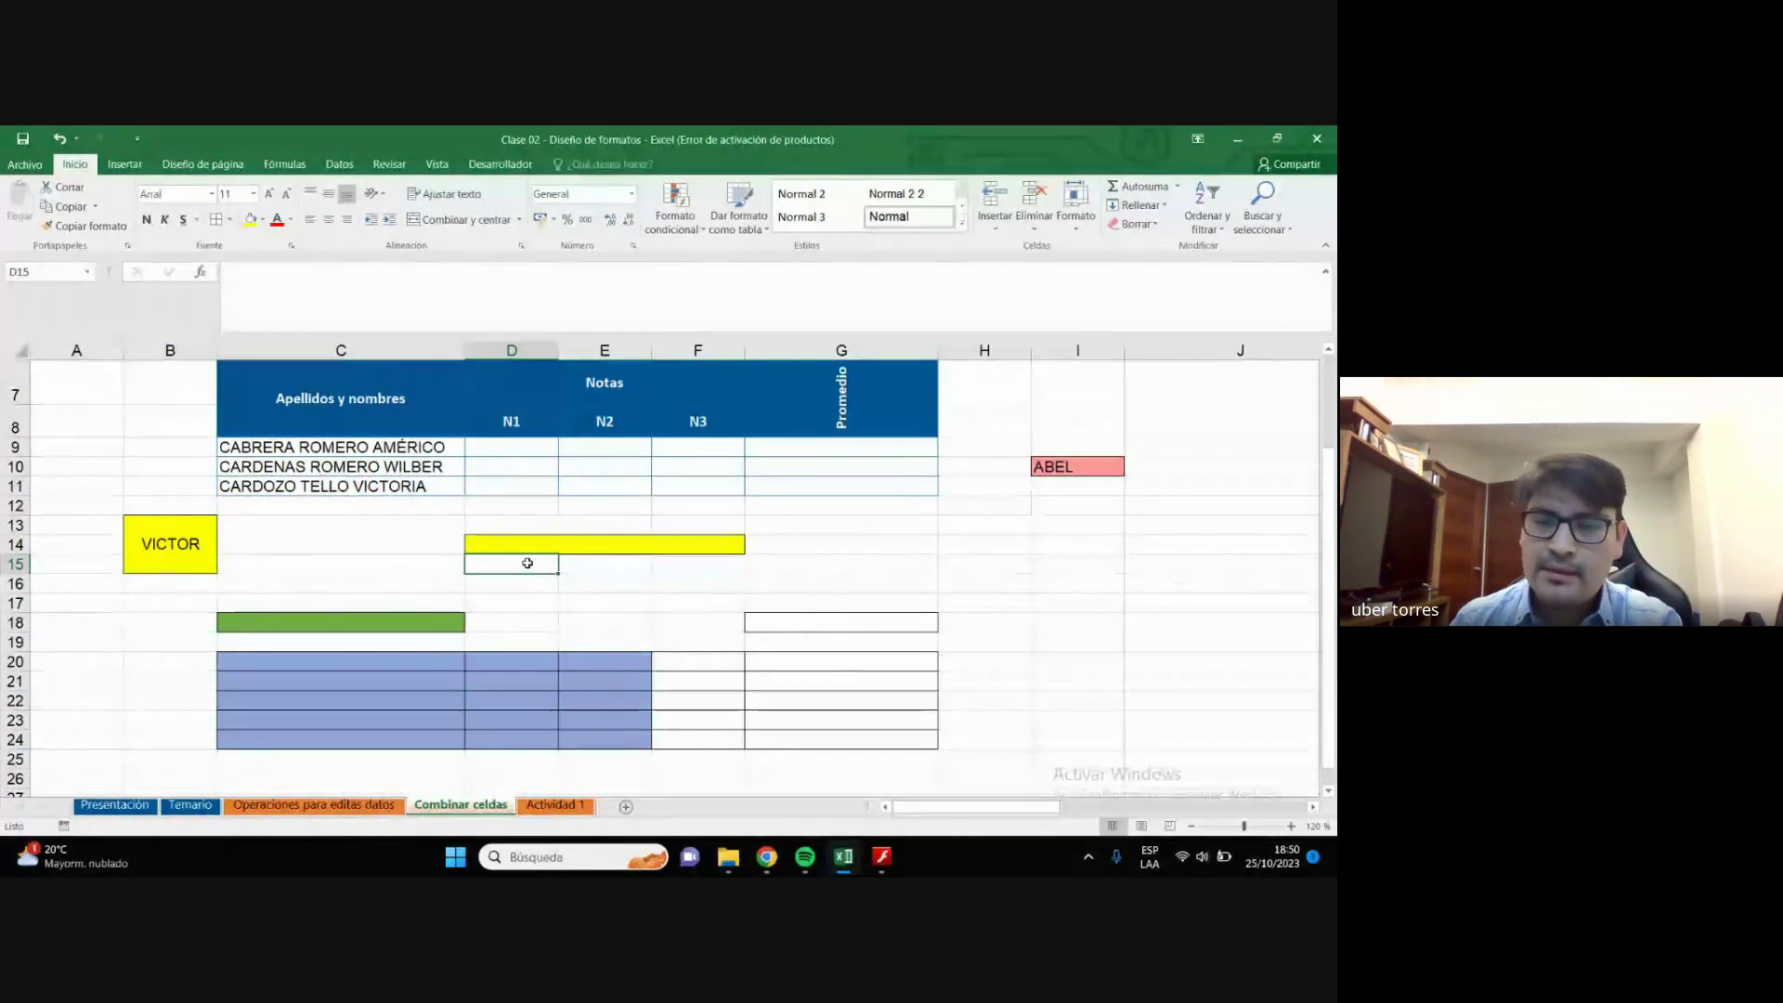
key(Right)
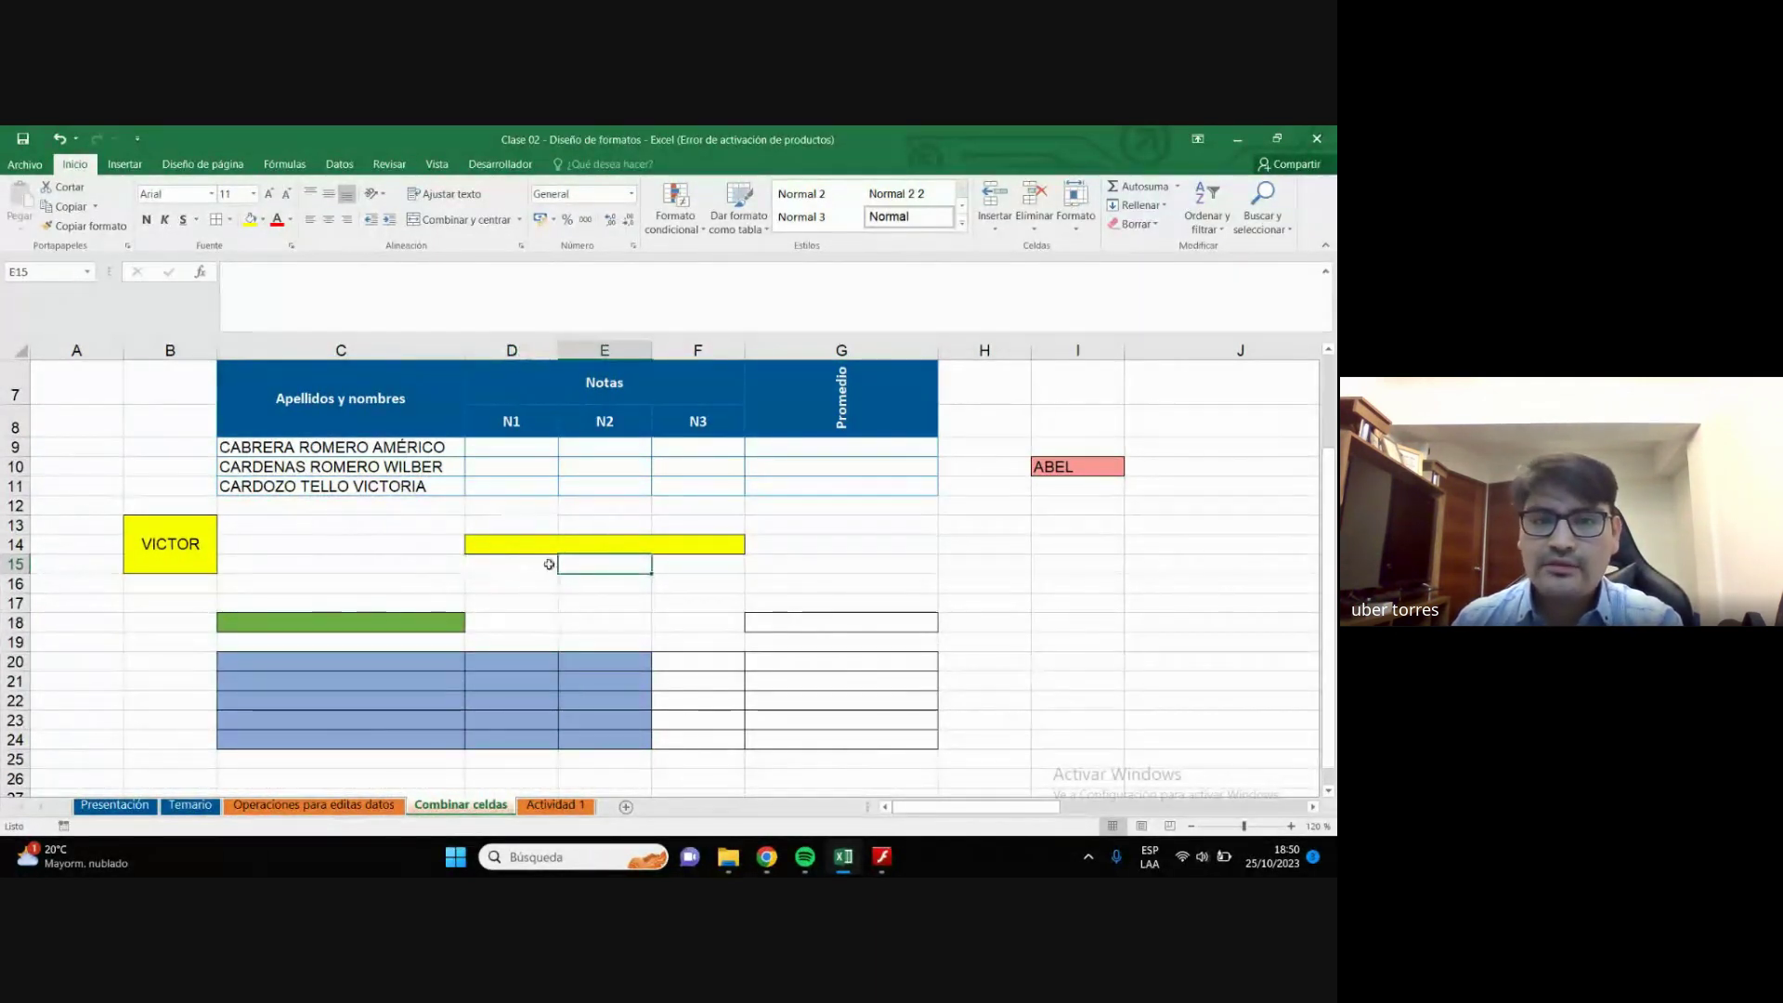
click(548, 547)
click(142, 546)
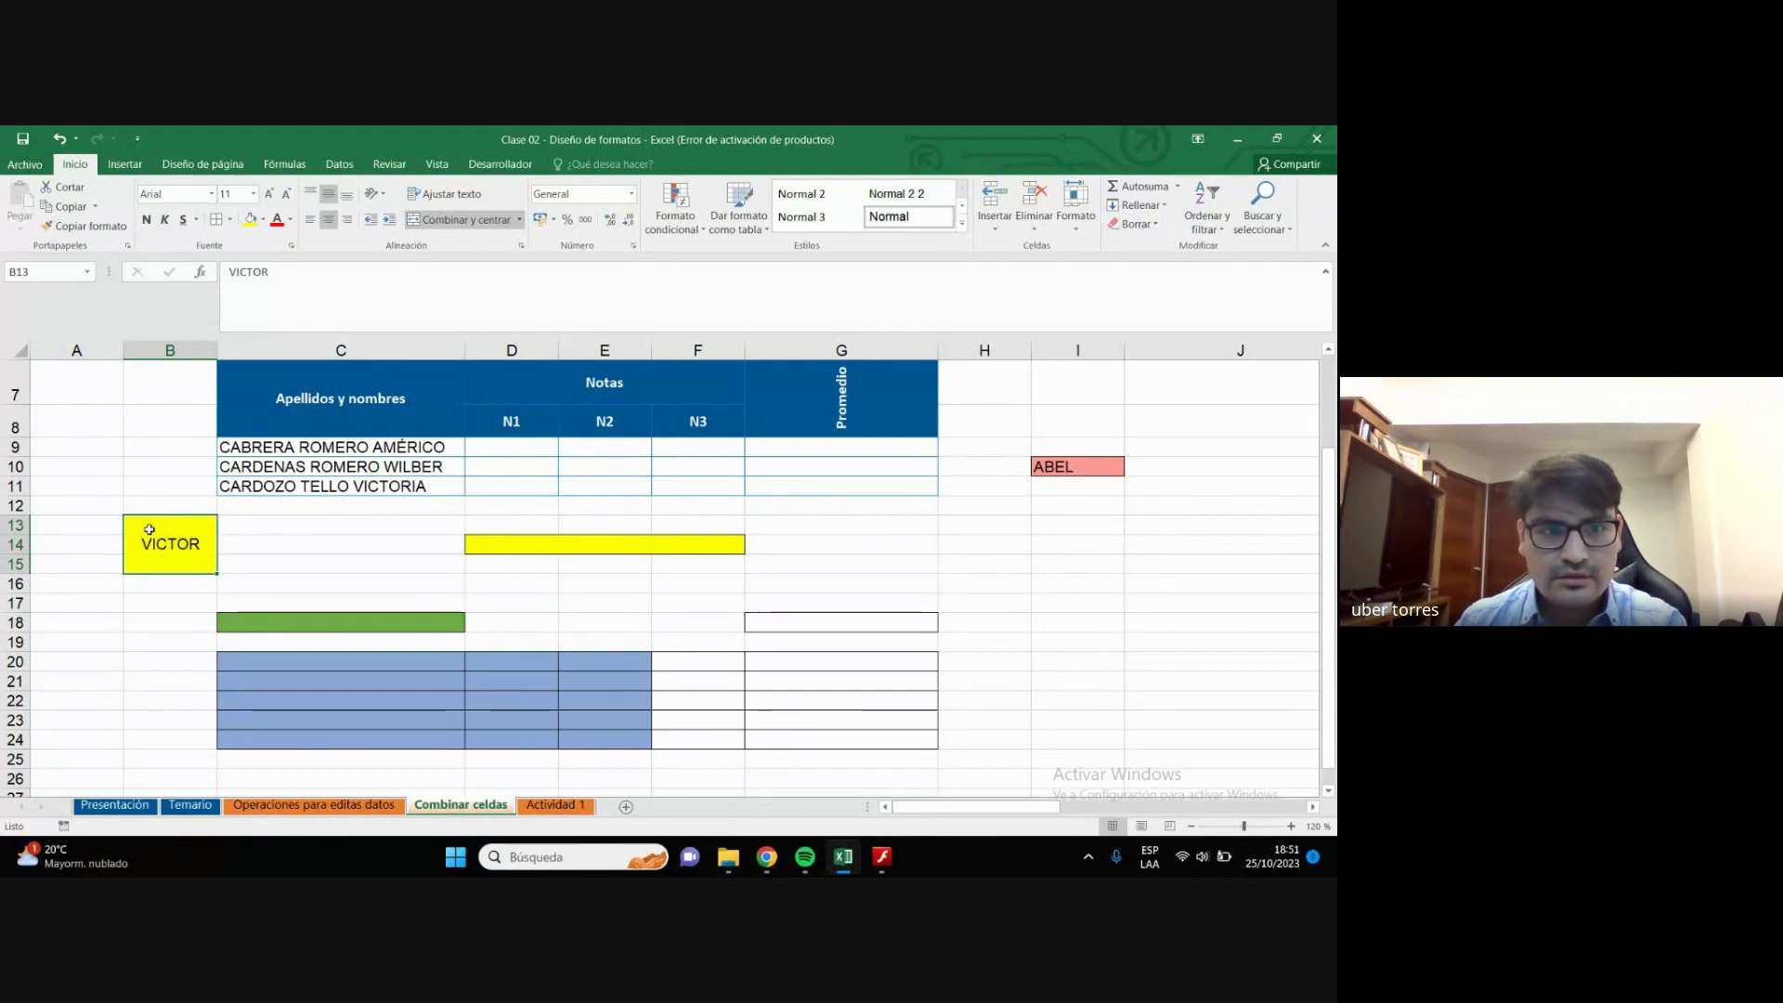
Rotate VICTOR in merged cell B13:B15 to 90 degrees using Format Cells alignment.
right_click(149, 529)
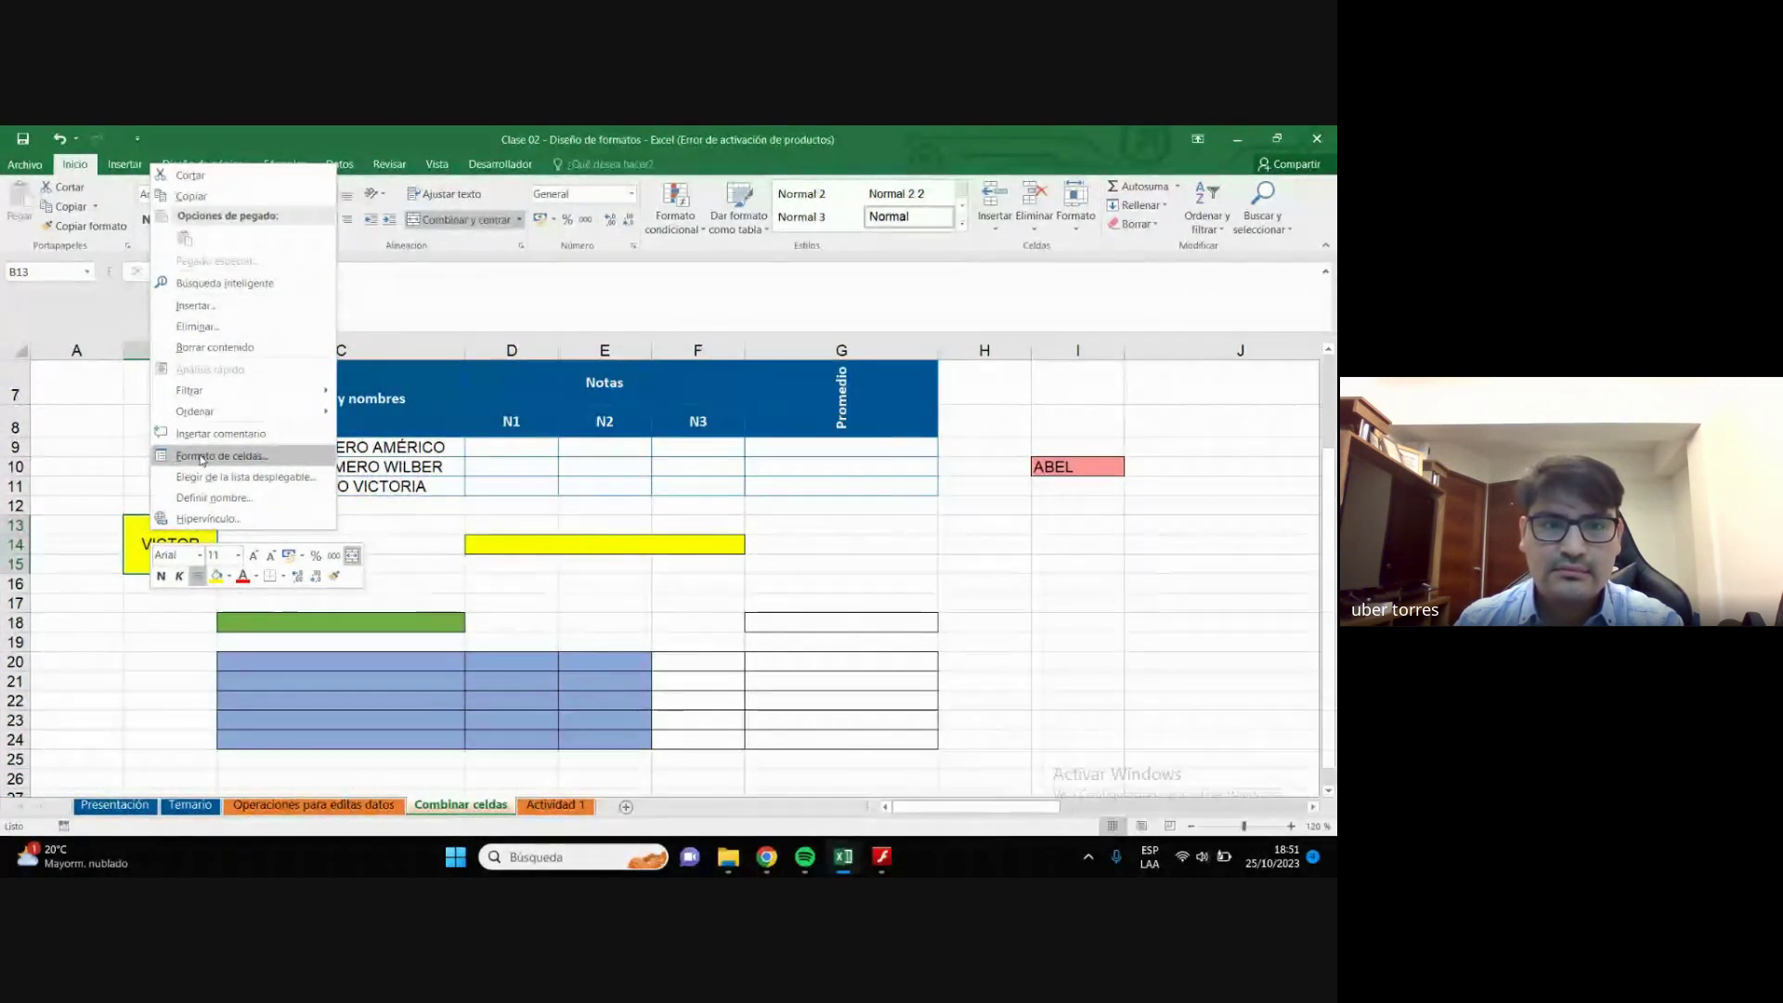
click(201, 459)
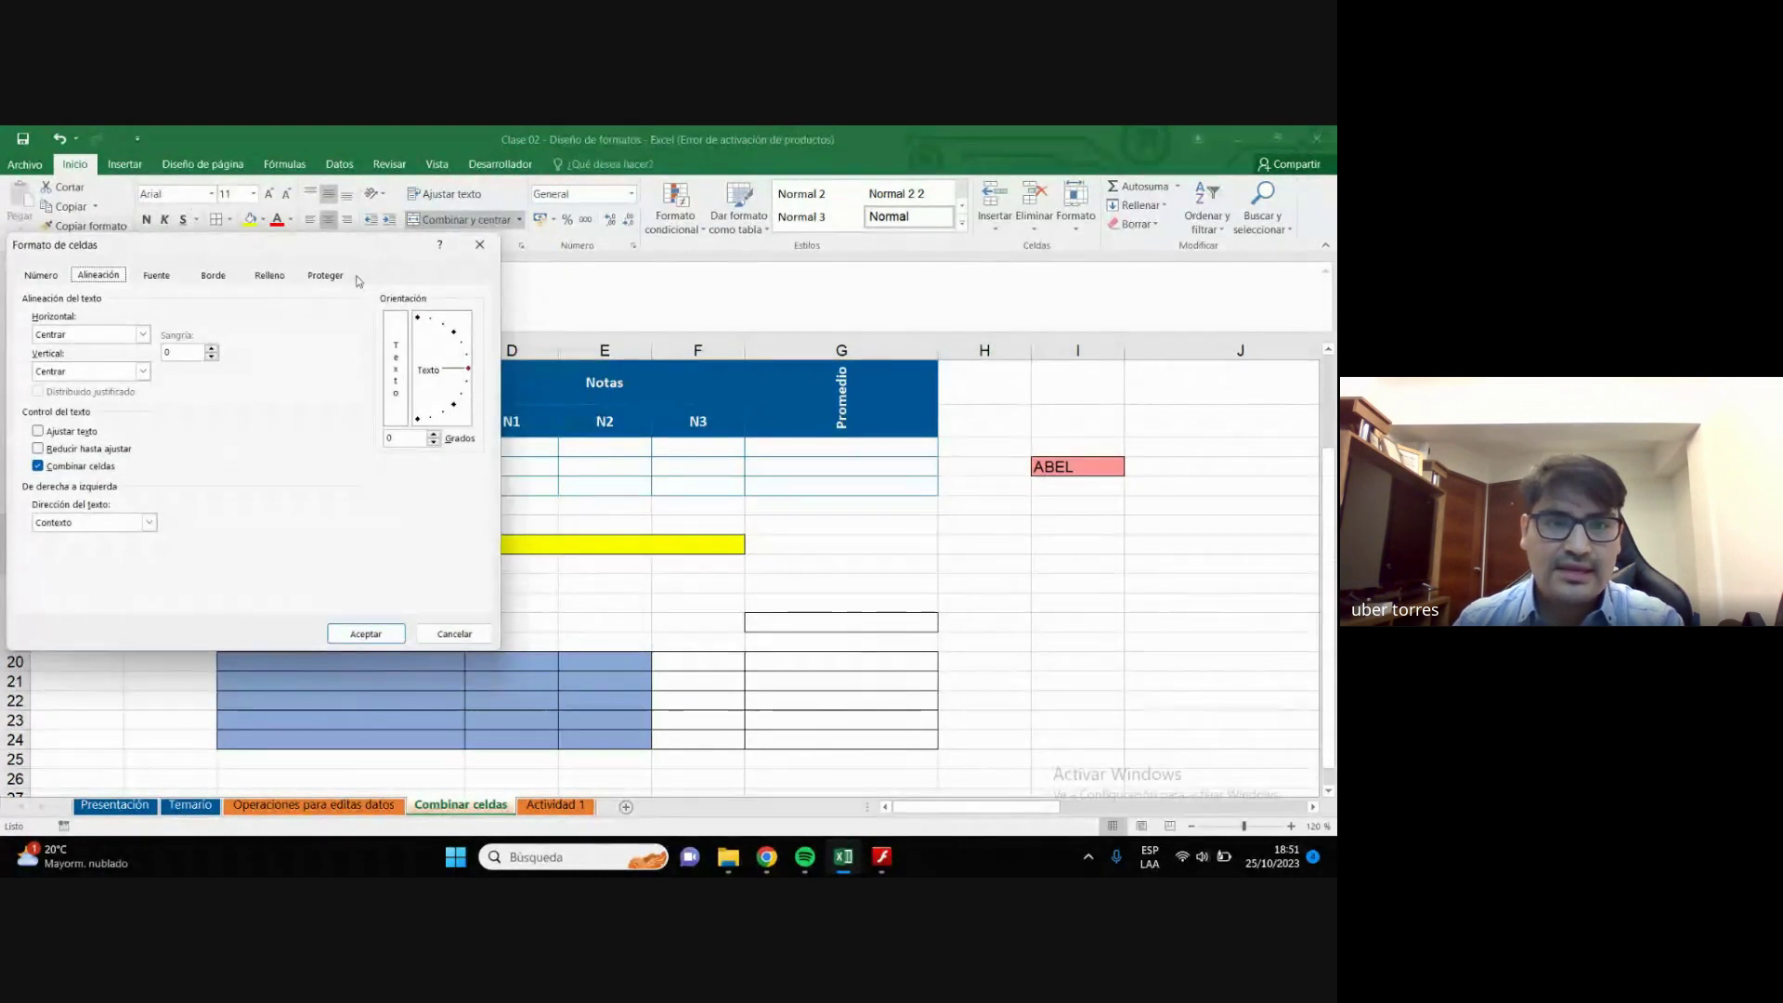
drag(339, 250, 635, 327)
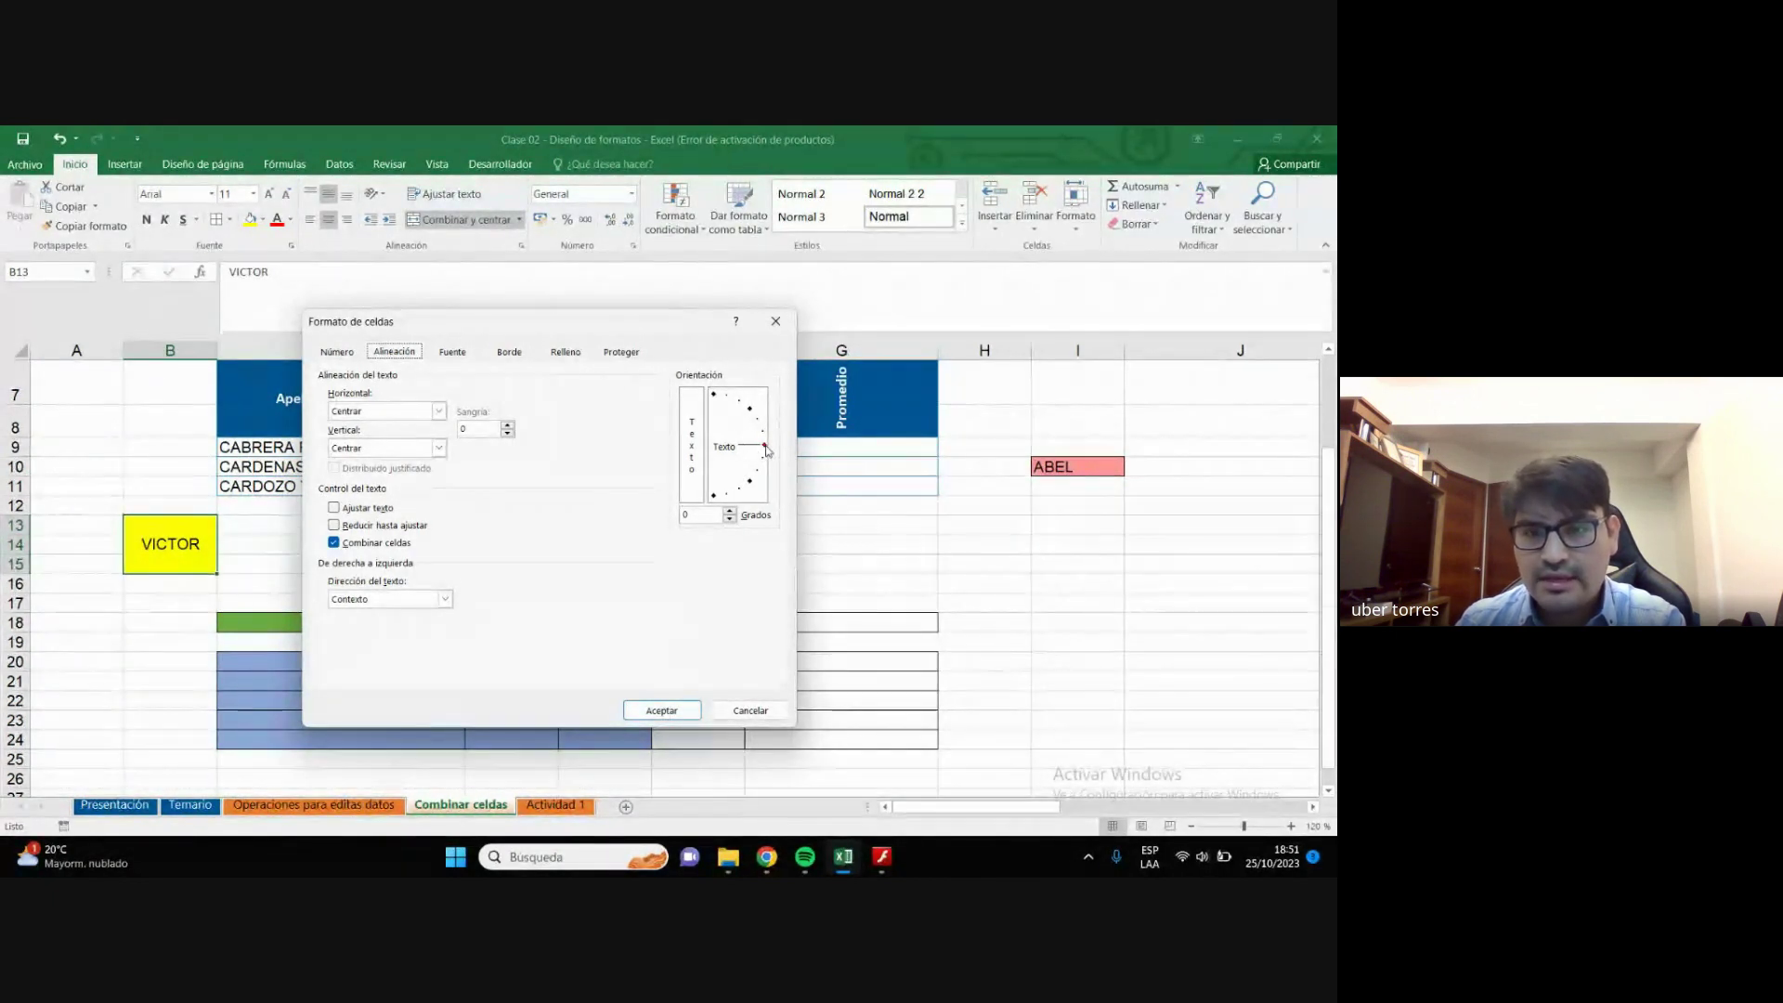
click(763, 435)
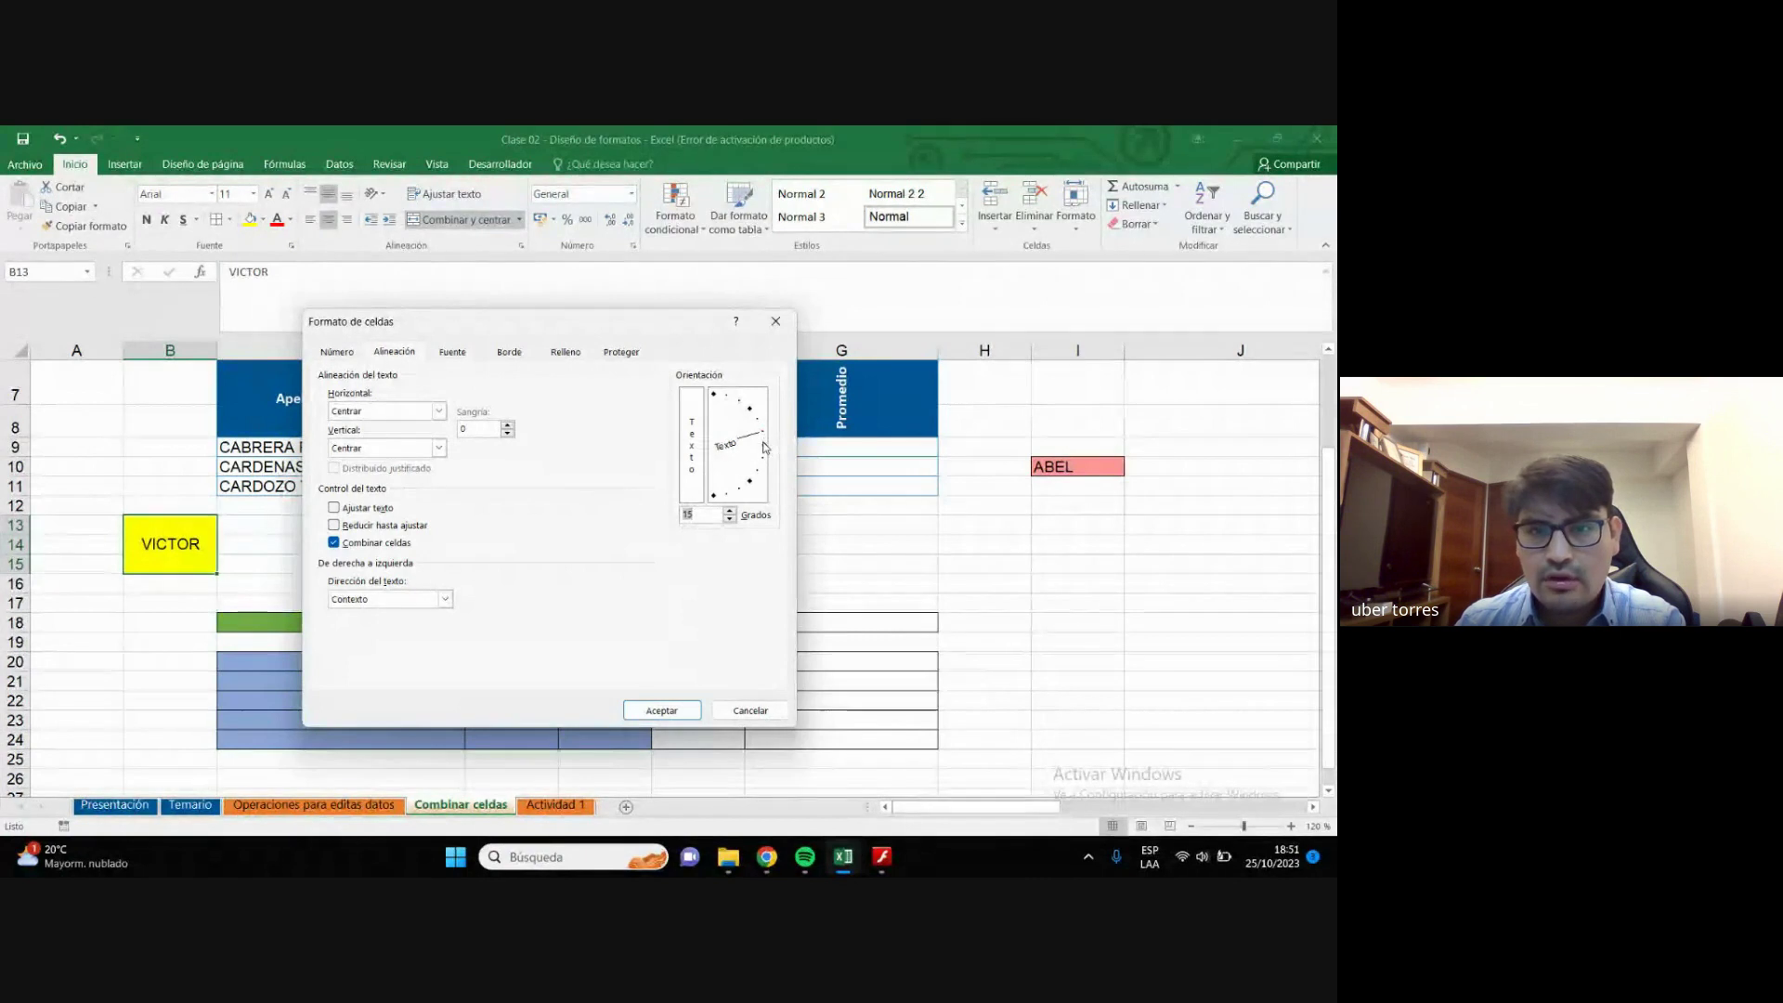
drag(765, 446, 759, 425)
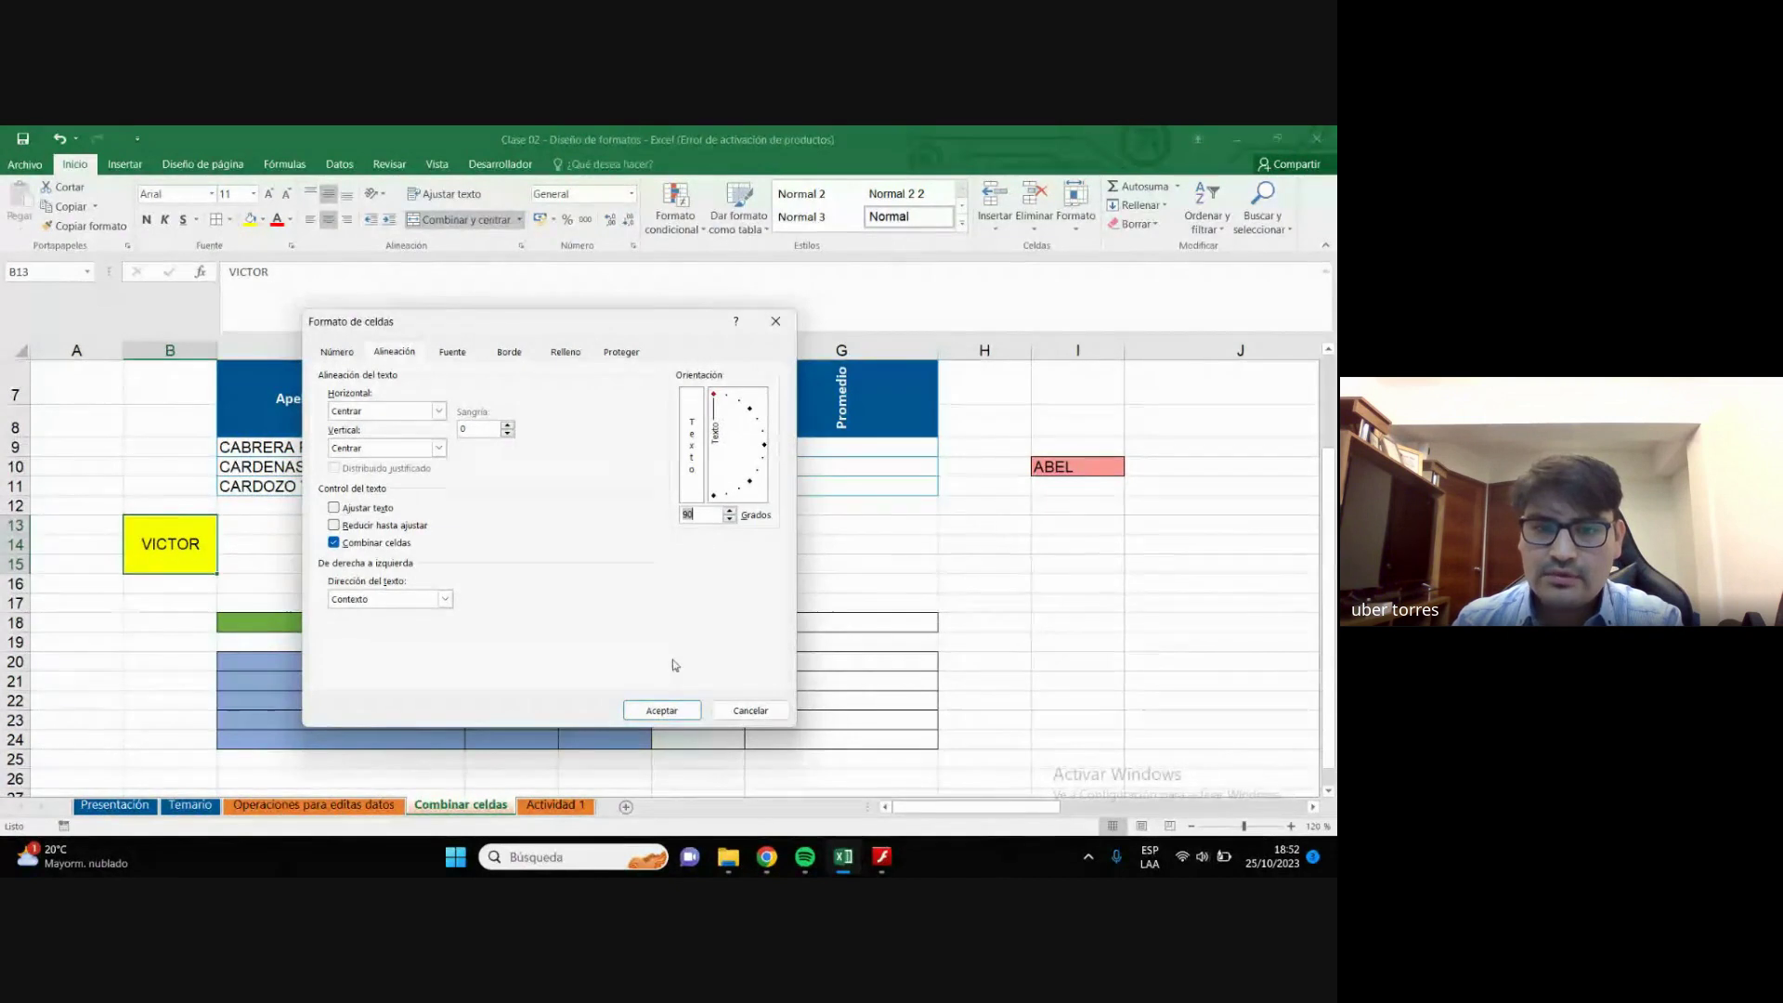
click(662, 711)
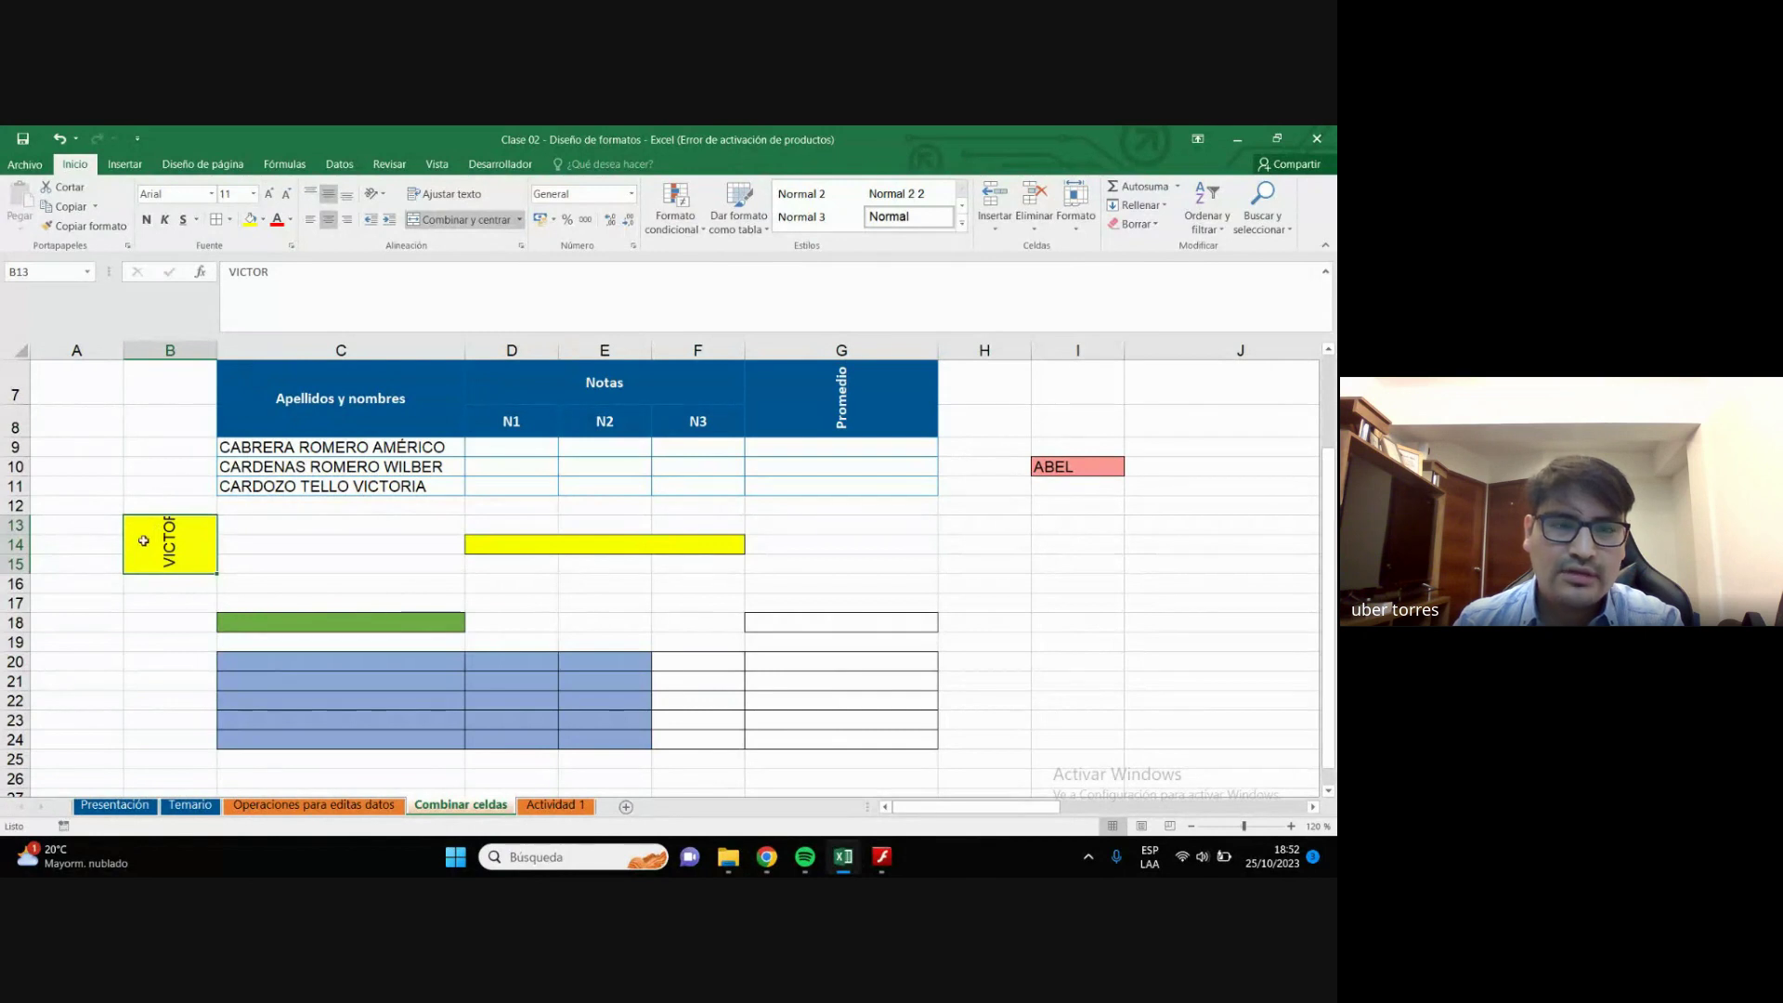
Set the vertical VICTOR cell to font size 9, then switch to the Google Meet call.
click(79, 594)
click(186, 541)
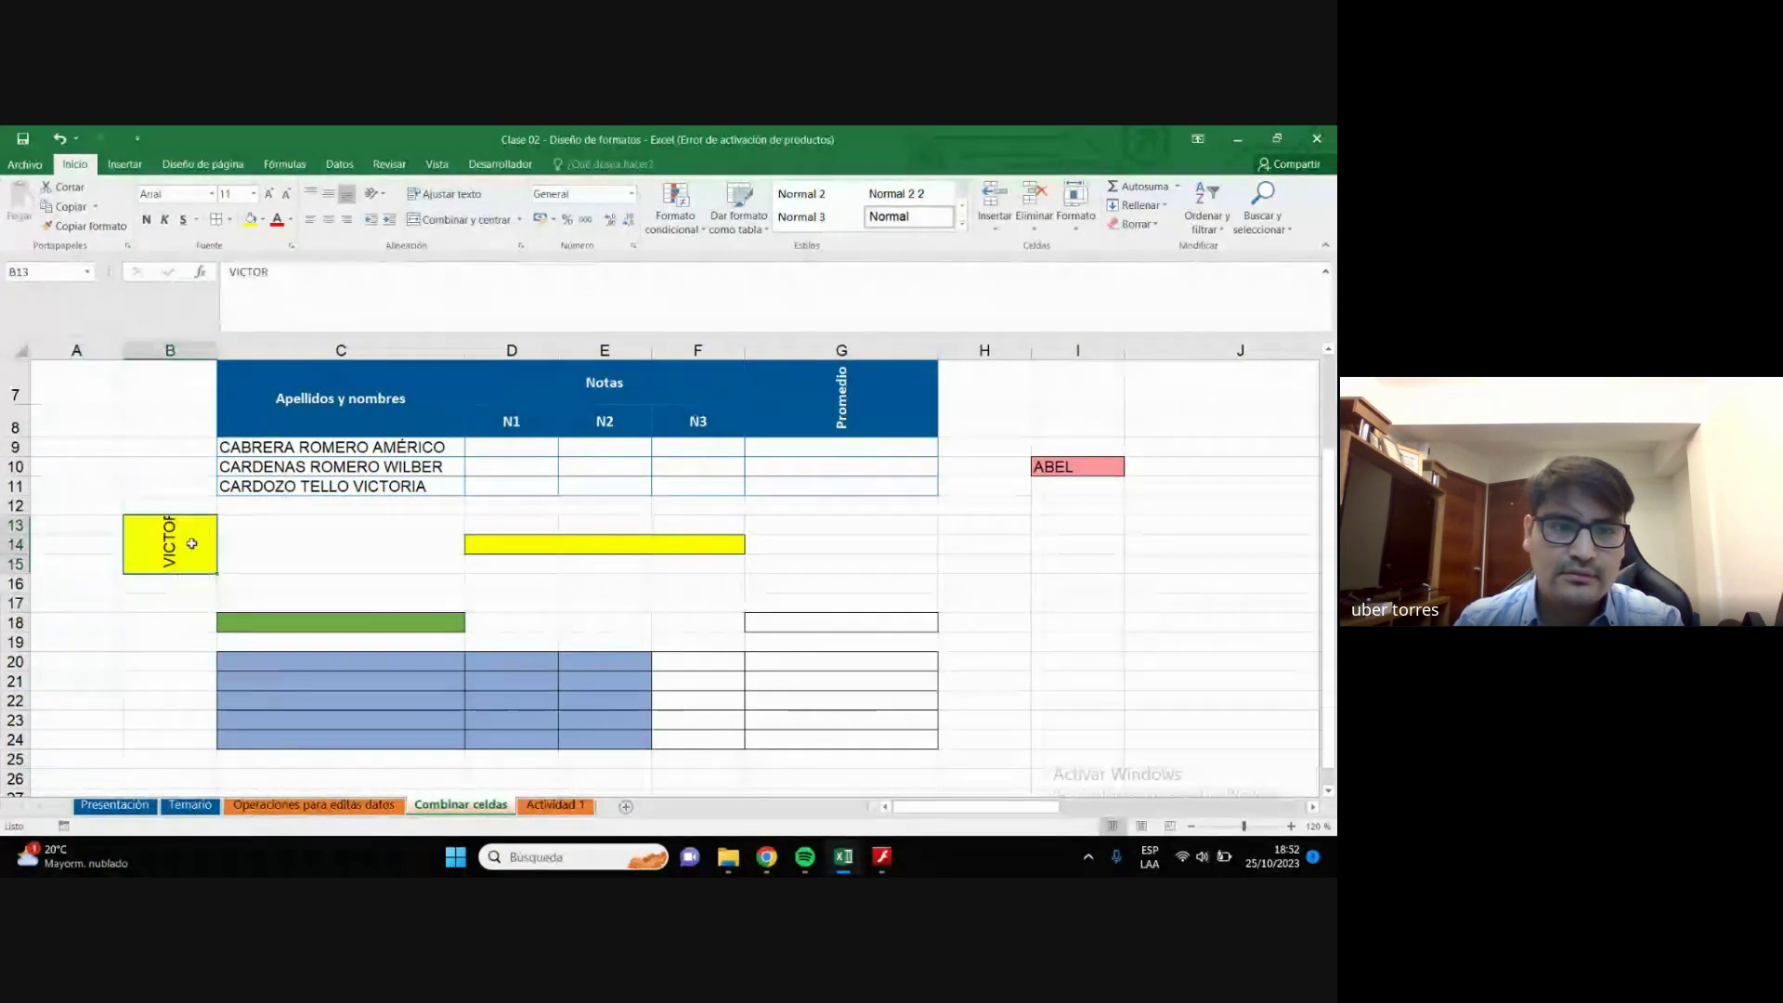
click(254, 194)
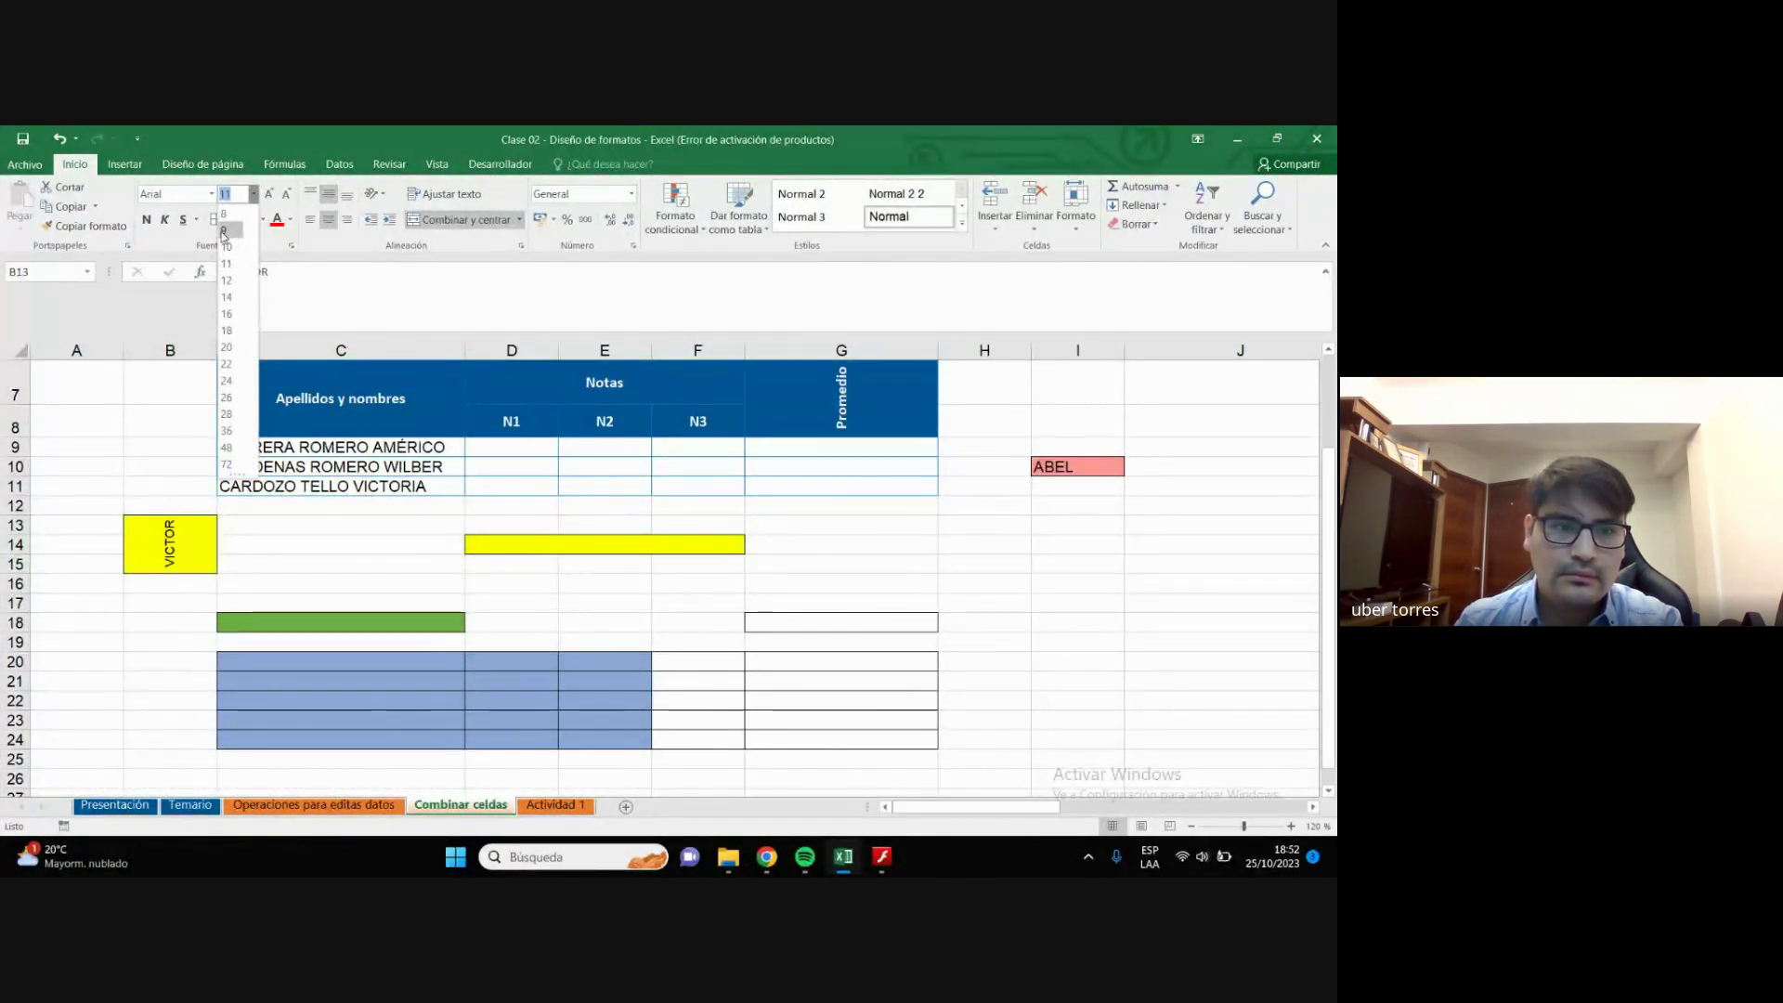
click(224, 233)
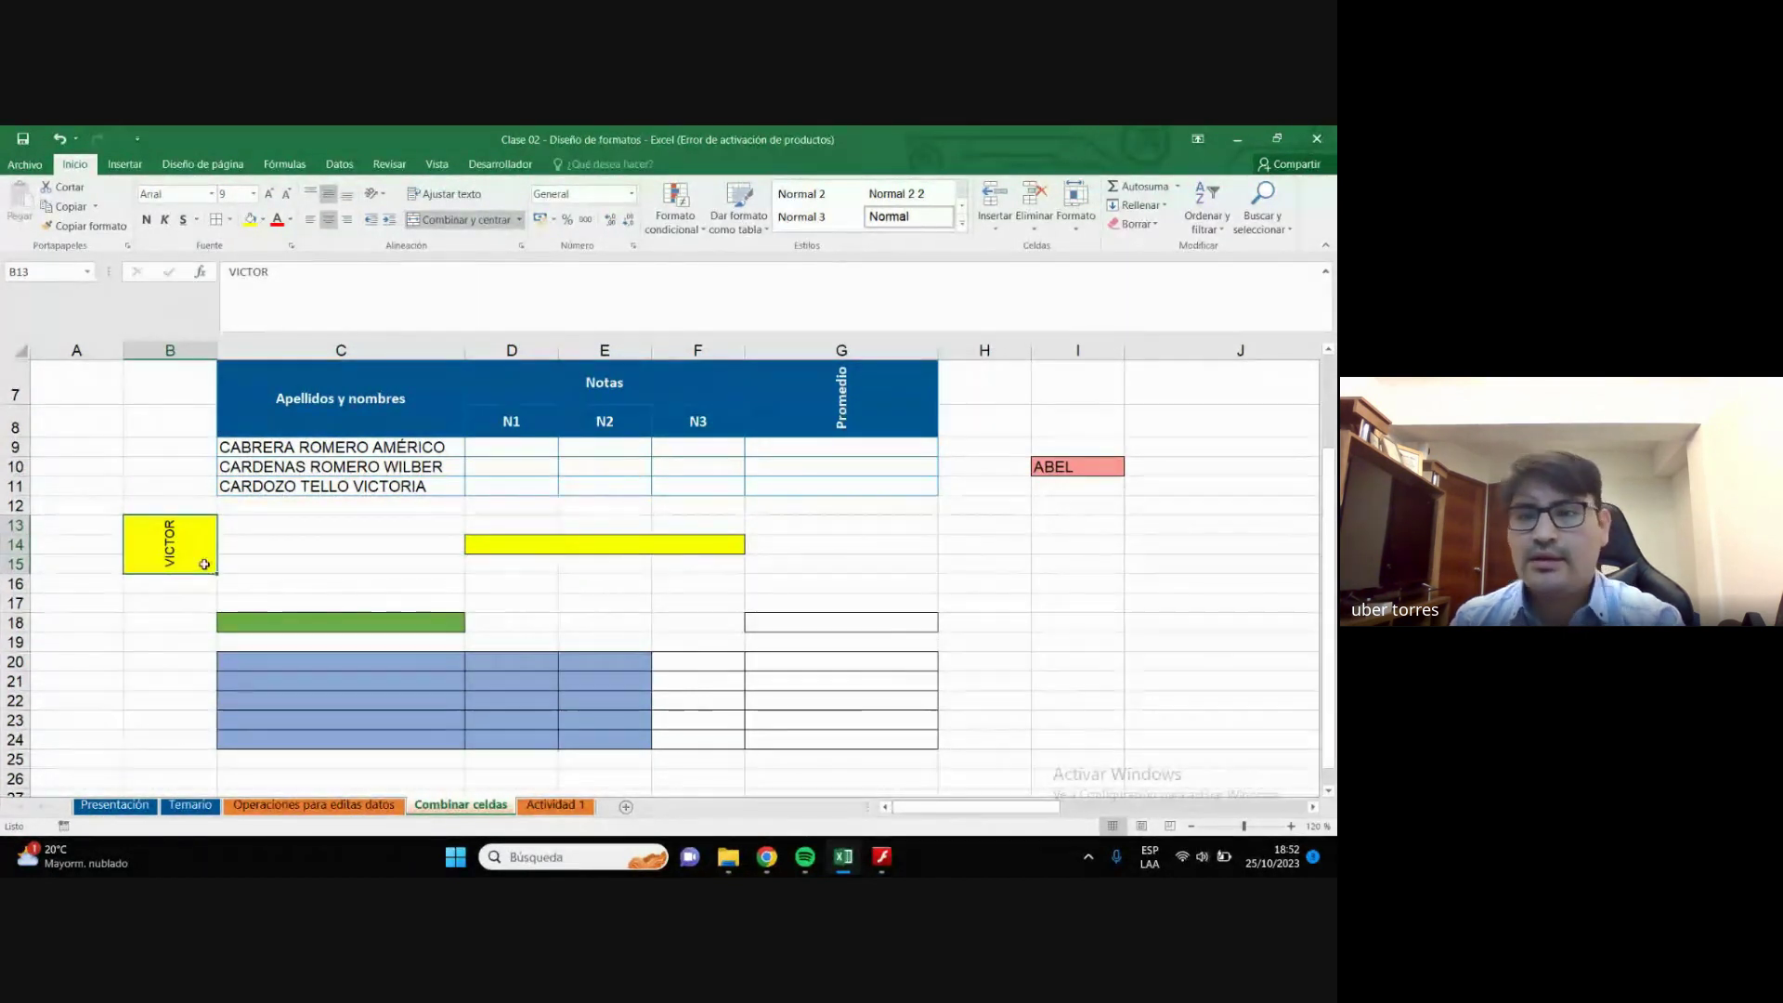
mouse_move(766, 857)
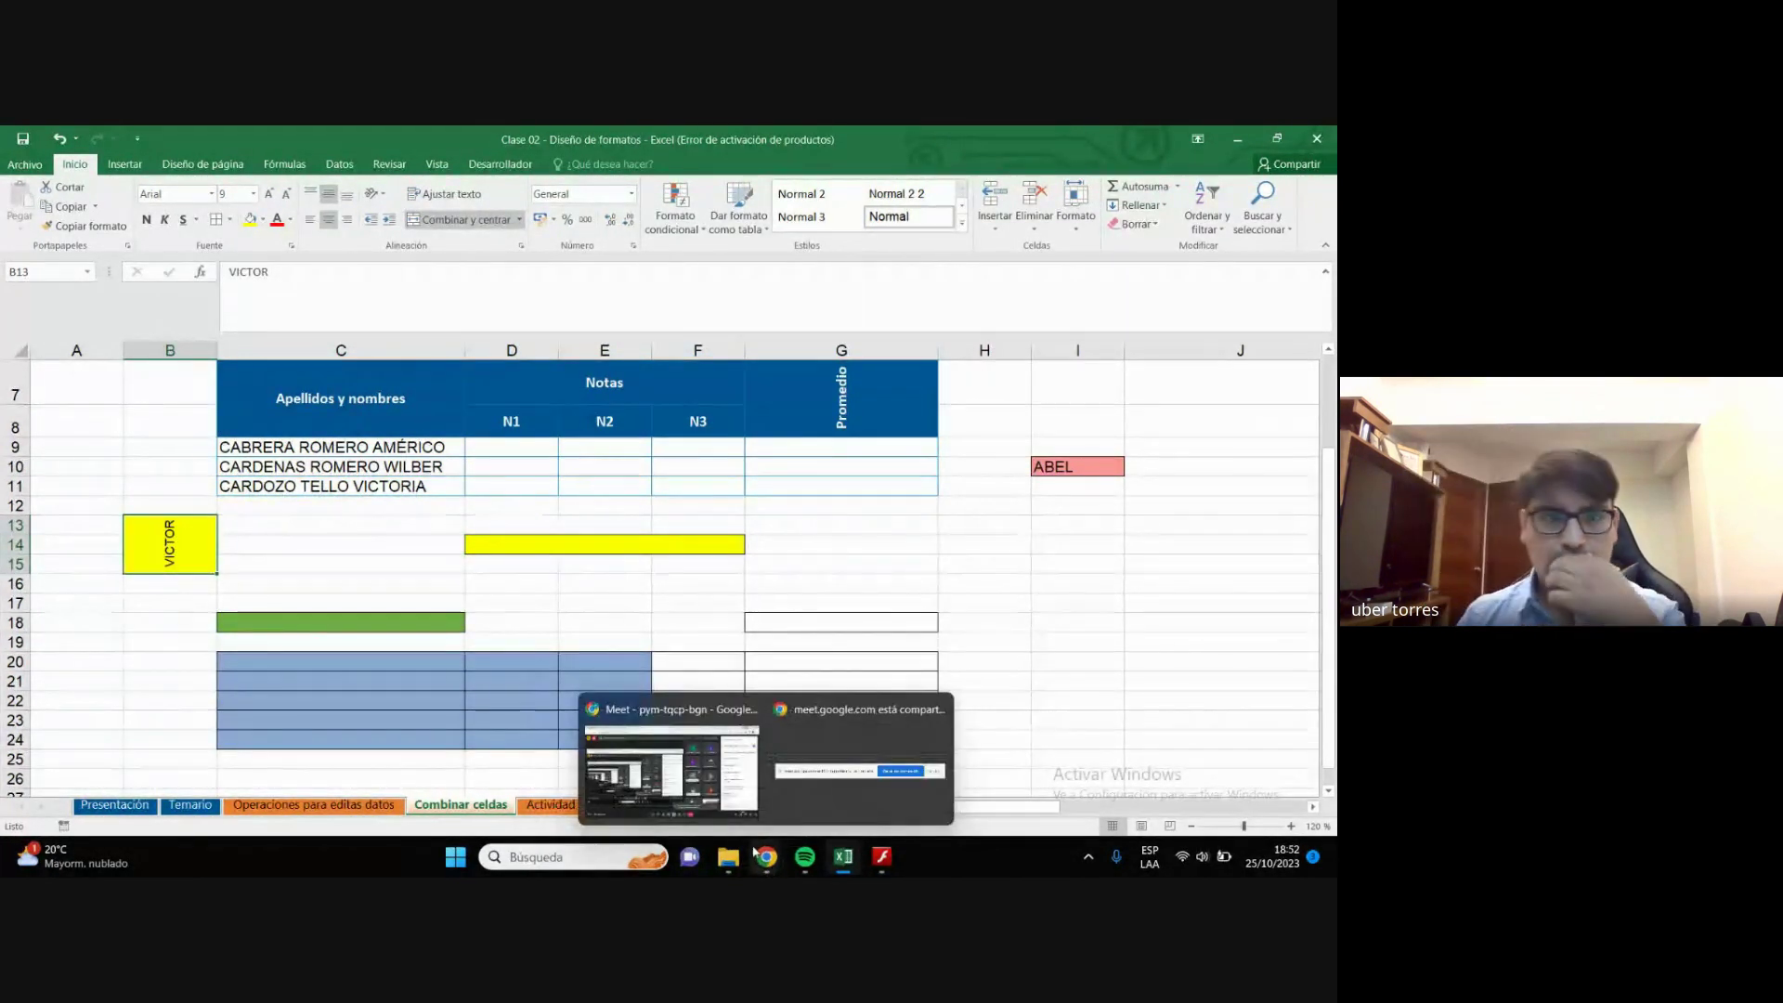
click(674, 771)
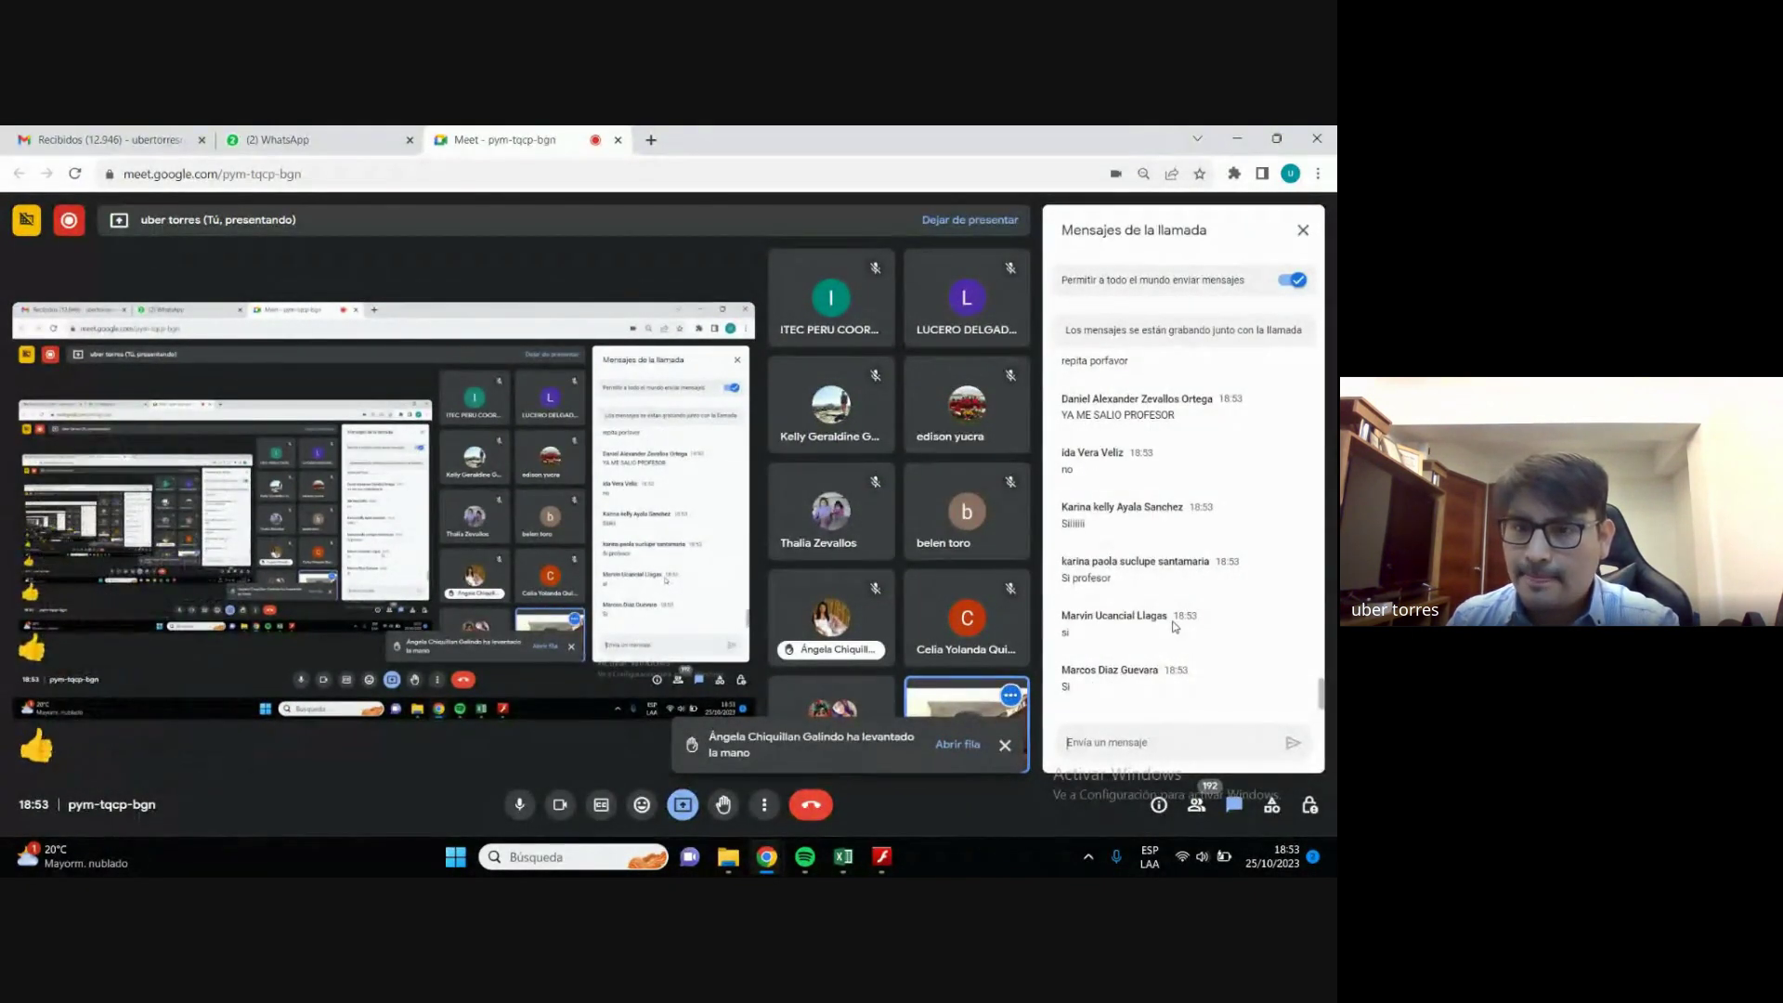
Dismiss the raised-hand notice, scroll up through the chat, and return to Excel.
click(1005, 748)
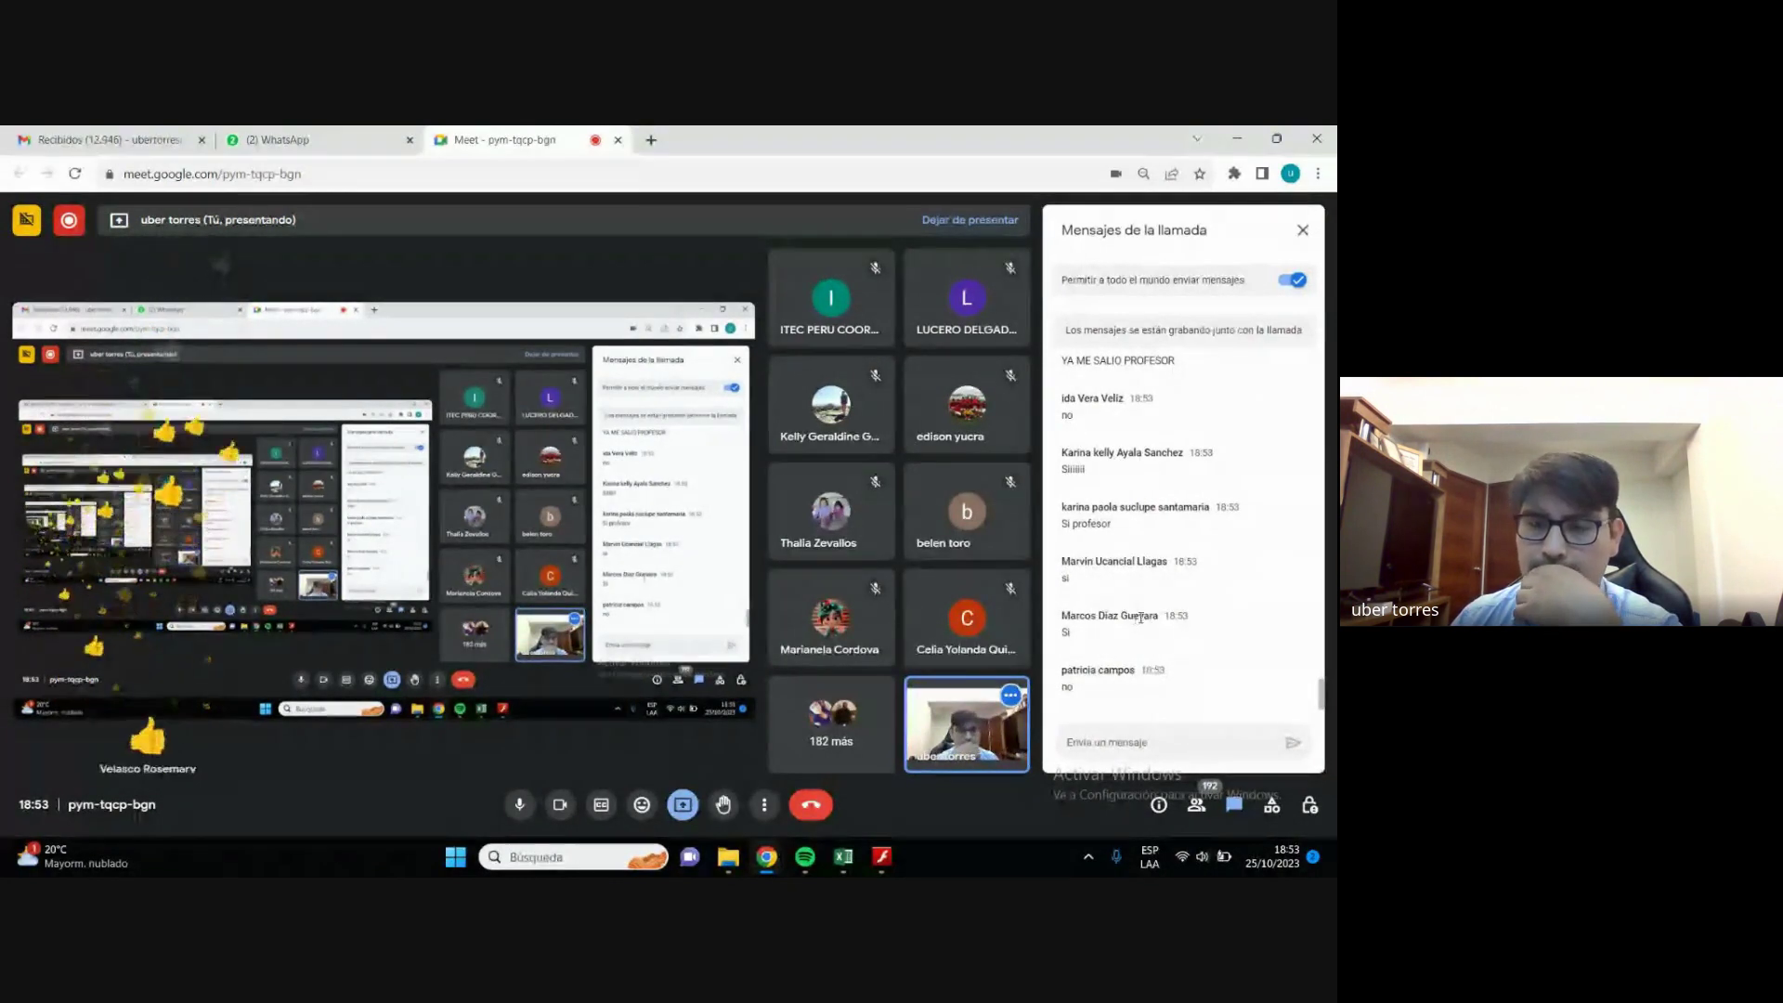
scroll(1141, 618, up, 3)
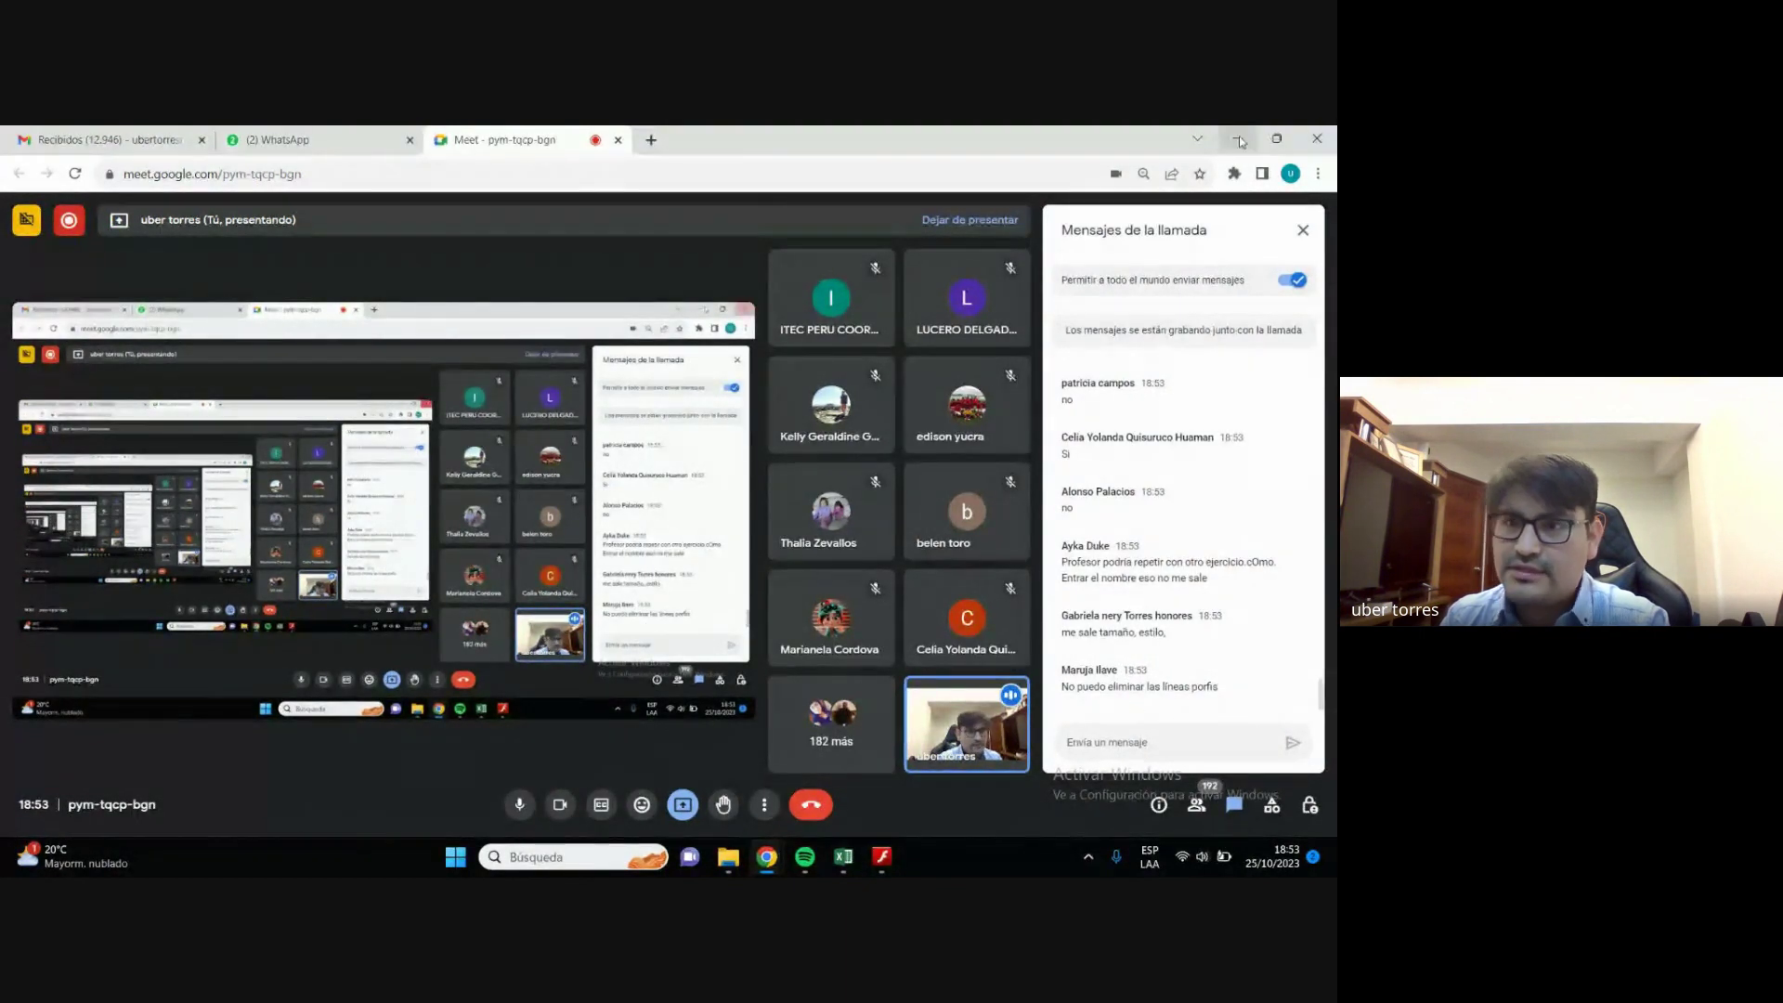
key(alt+Tab)
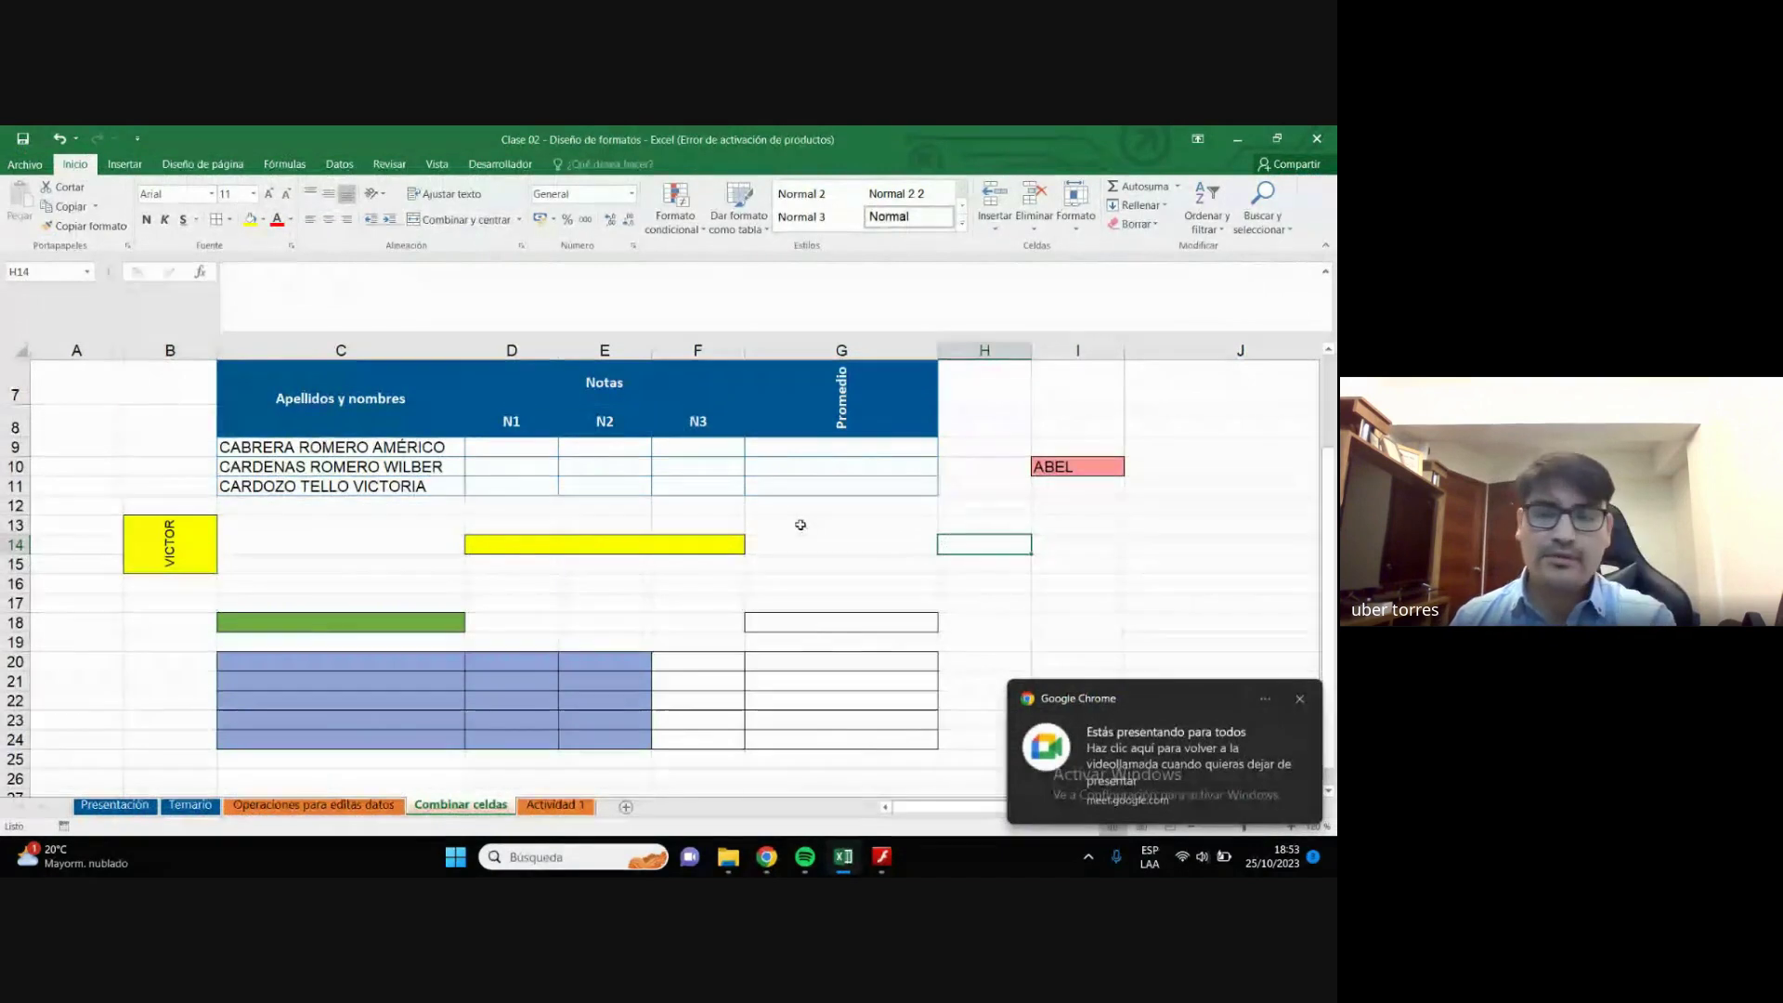
Select cell I13 on the Combinar celdas sheet.
scroll(836, 520, down, 2)
scroll(929, 557, up, 3)
click(1044, 586)
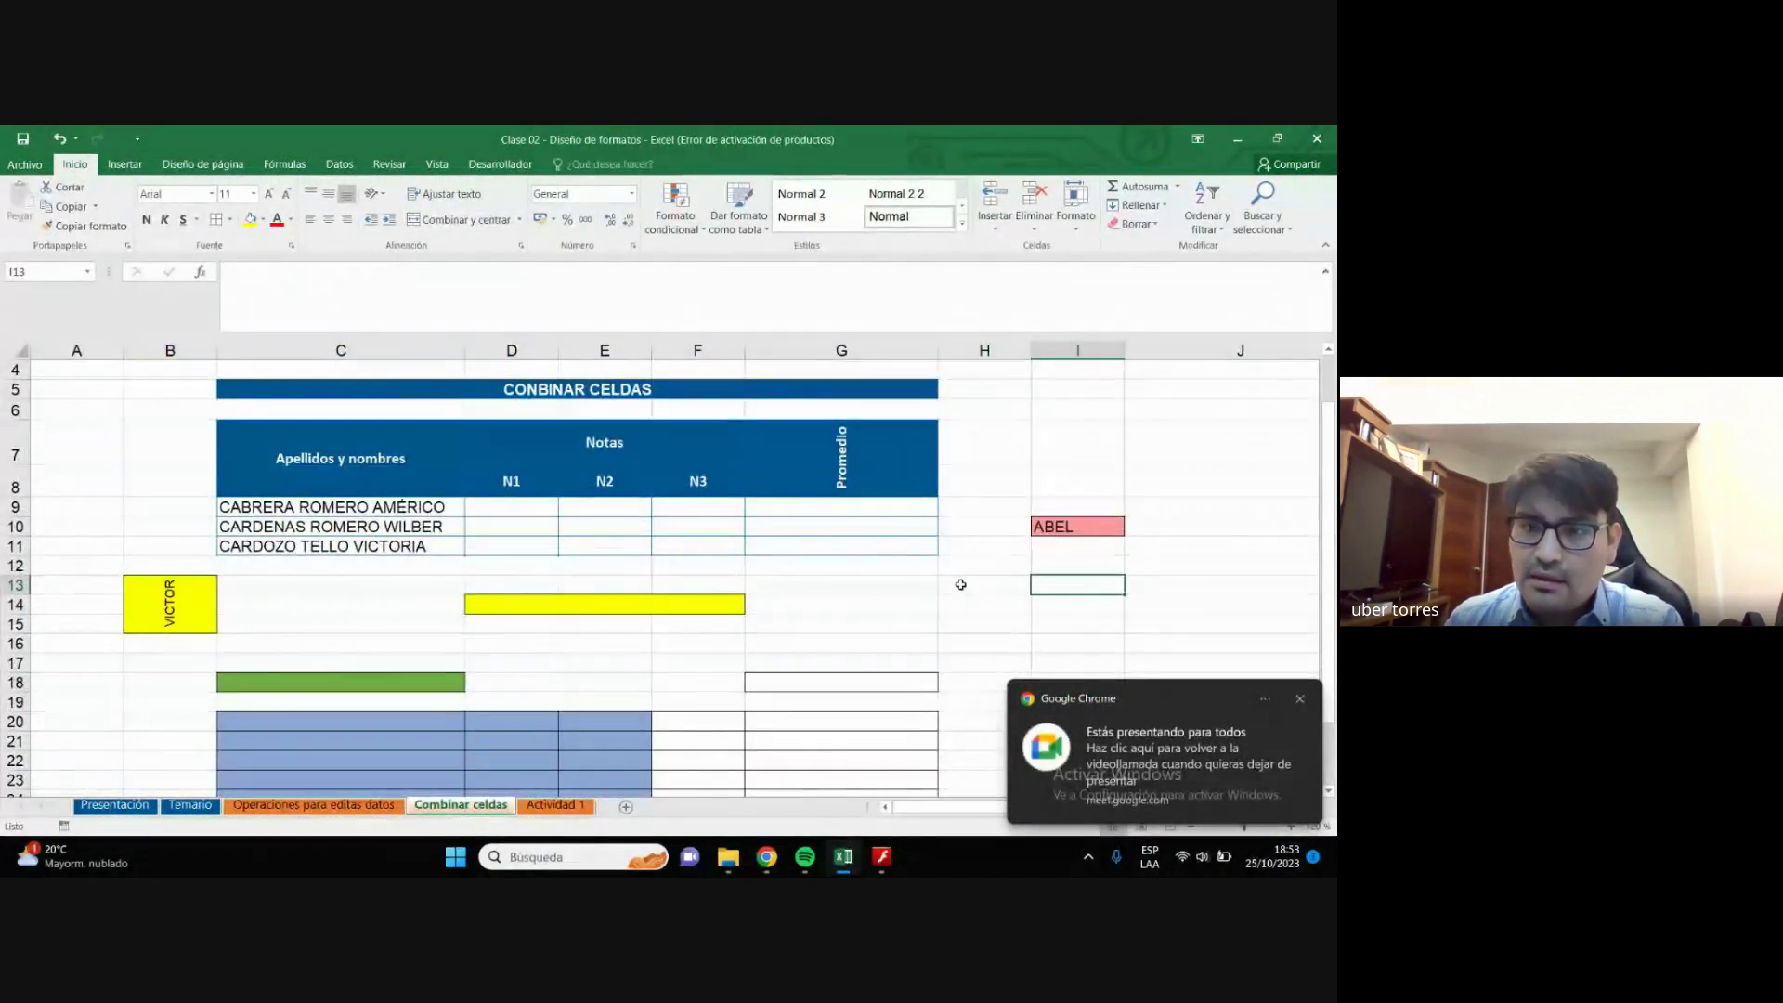
scroll(279, 609, down, 2)
scroll(232, 594, down, 1)
scroll(259, 573, up, 3)
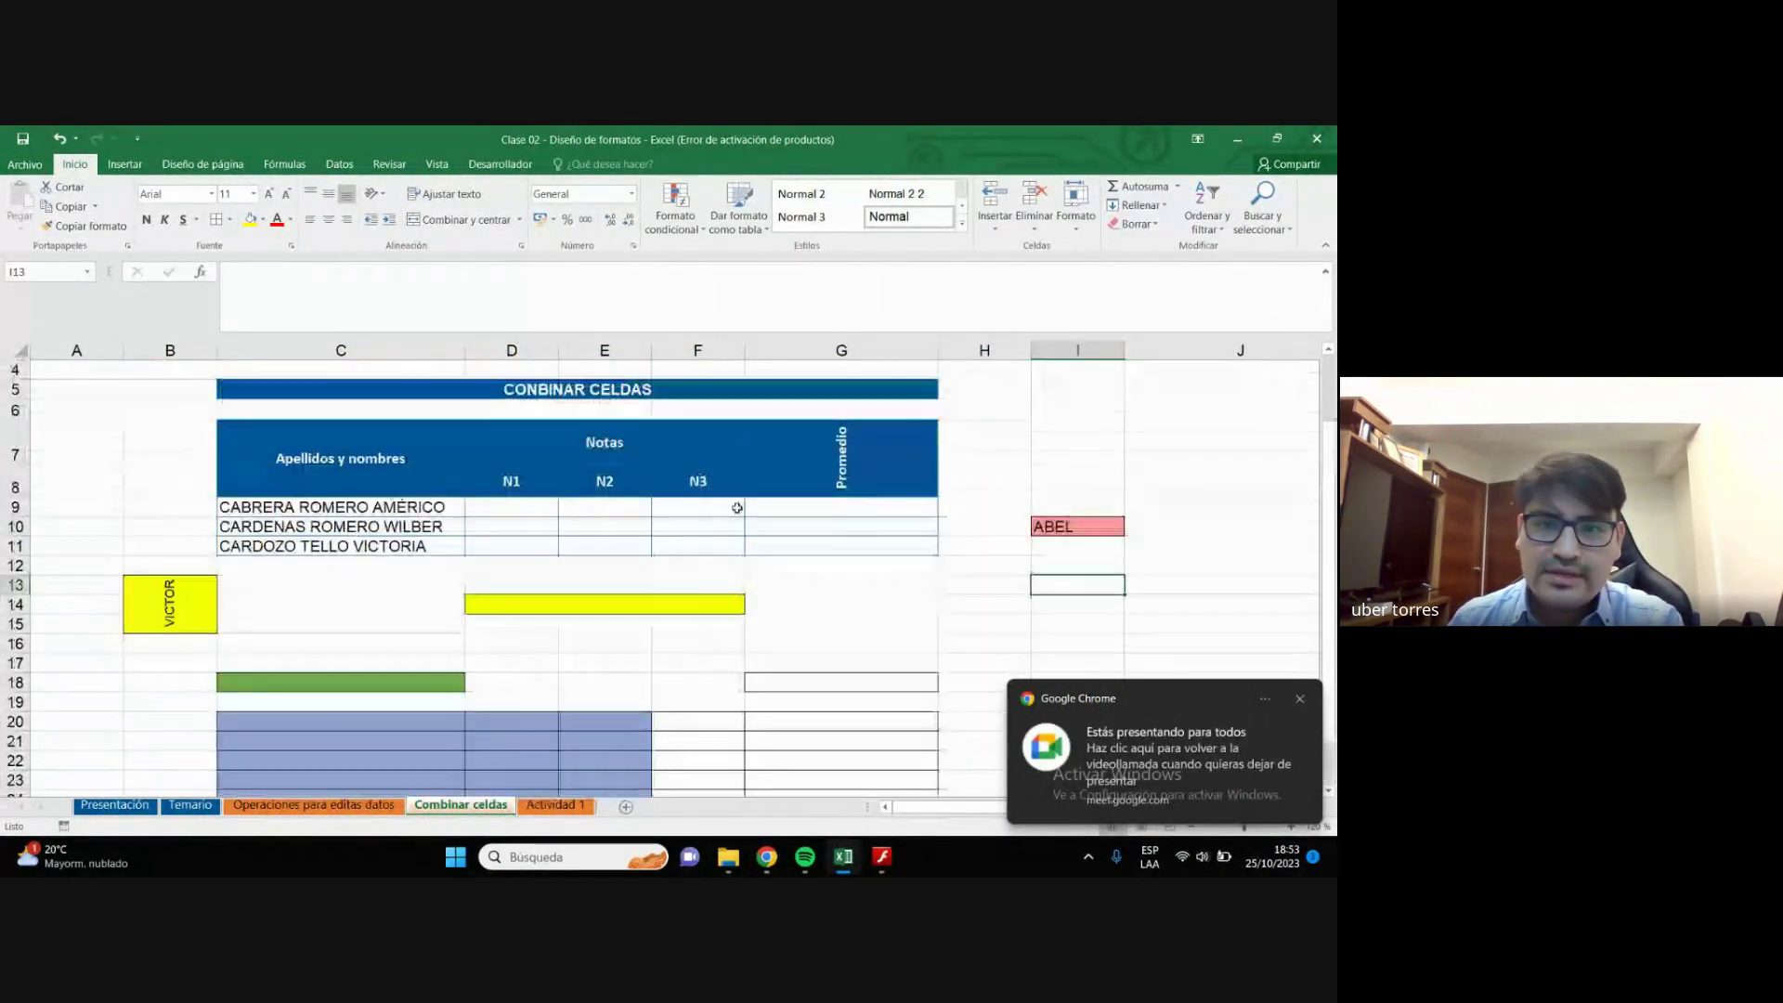
click(1079, 584)
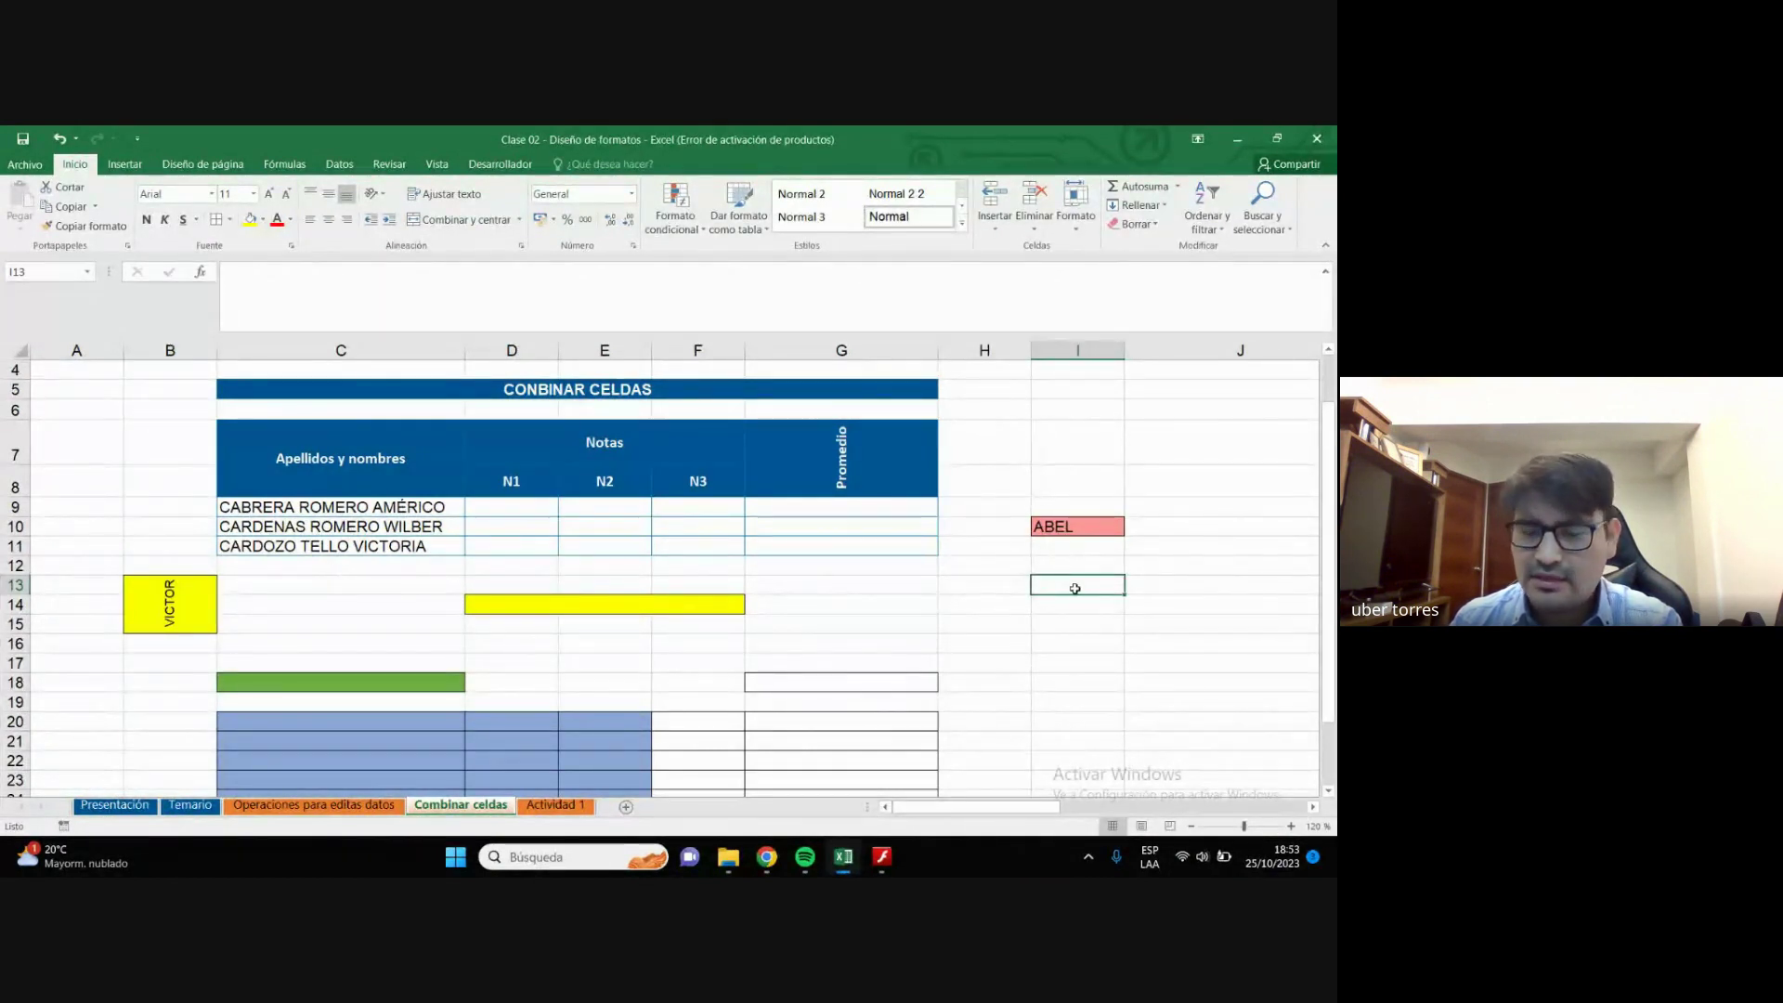
key(Return)
click(1092, 588)
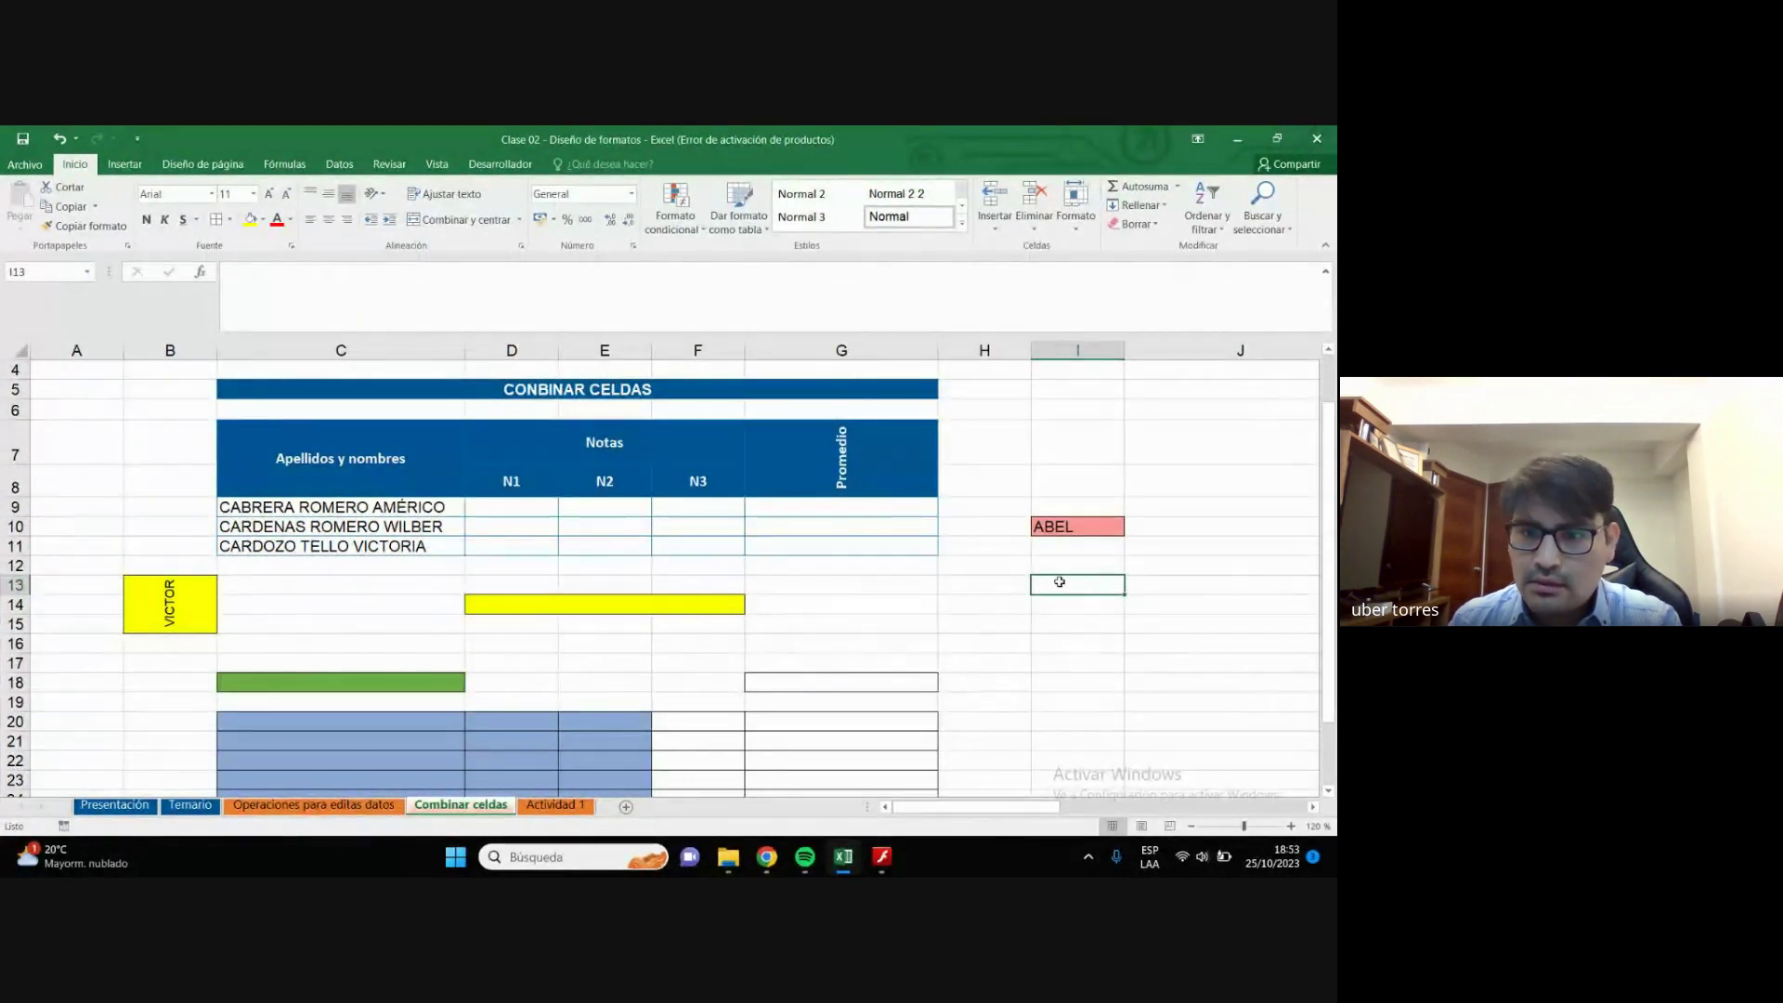
Extend the selection down so it covers I13:I17.
mouse_move(1085, 580)
mouse_down()
mouse_move(1101, 703)
mouse_move(1087, 610)
mouse_move(1090, 658)
mouse_up()
click(1082, 683)
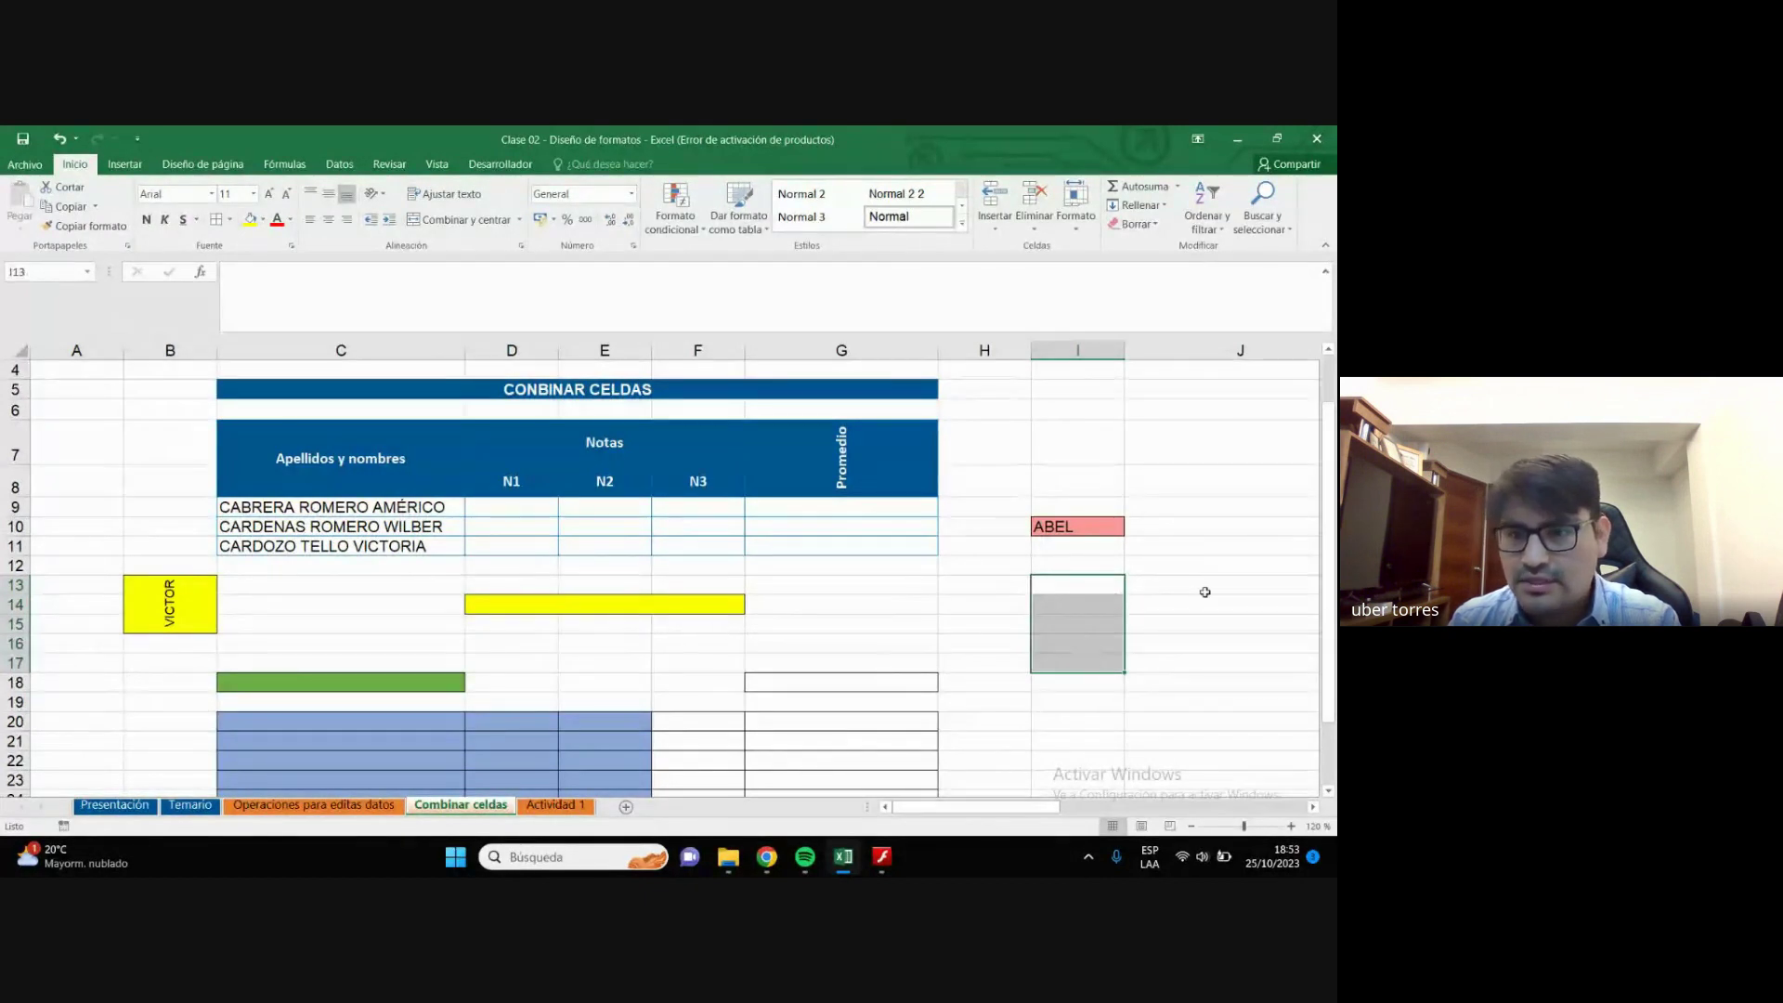
drag(1077, 583, 1077, 648)
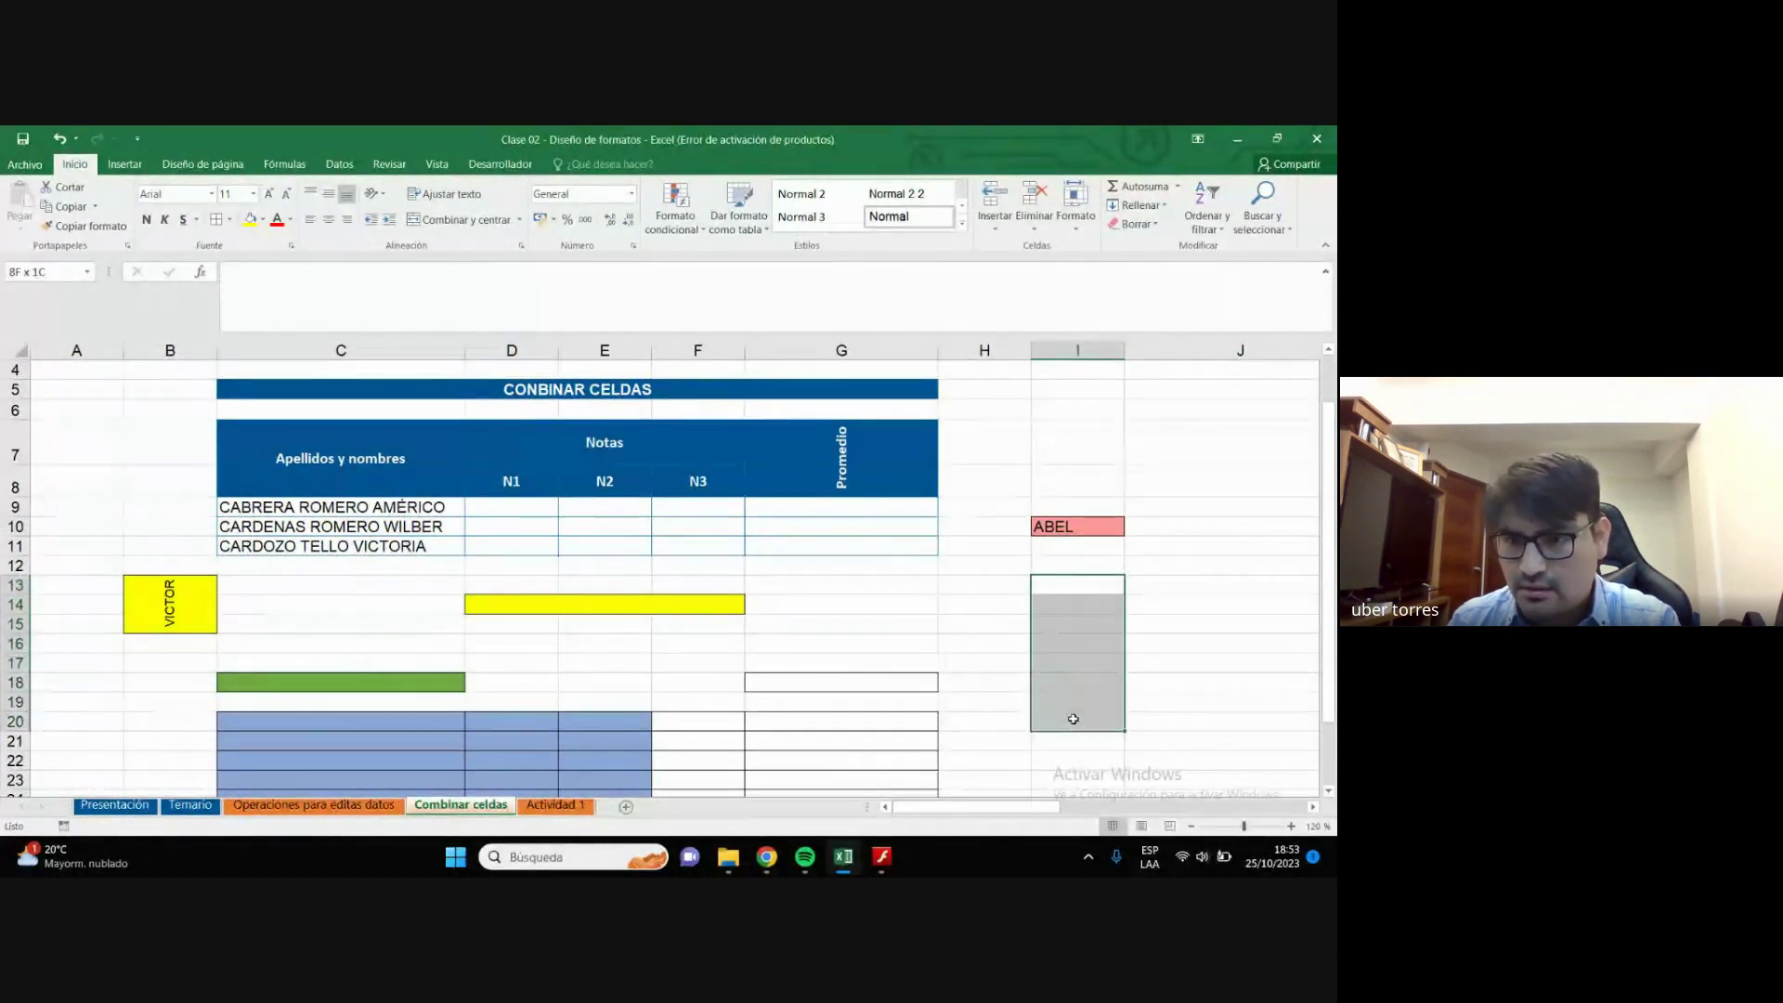
mouse_move(1075, 697)
mouse_down()
mouse_move(1072, 587)
mouse_move(1084, 682)
mouse_move(1095, 666)
mouse_up()
click(1179, 618)
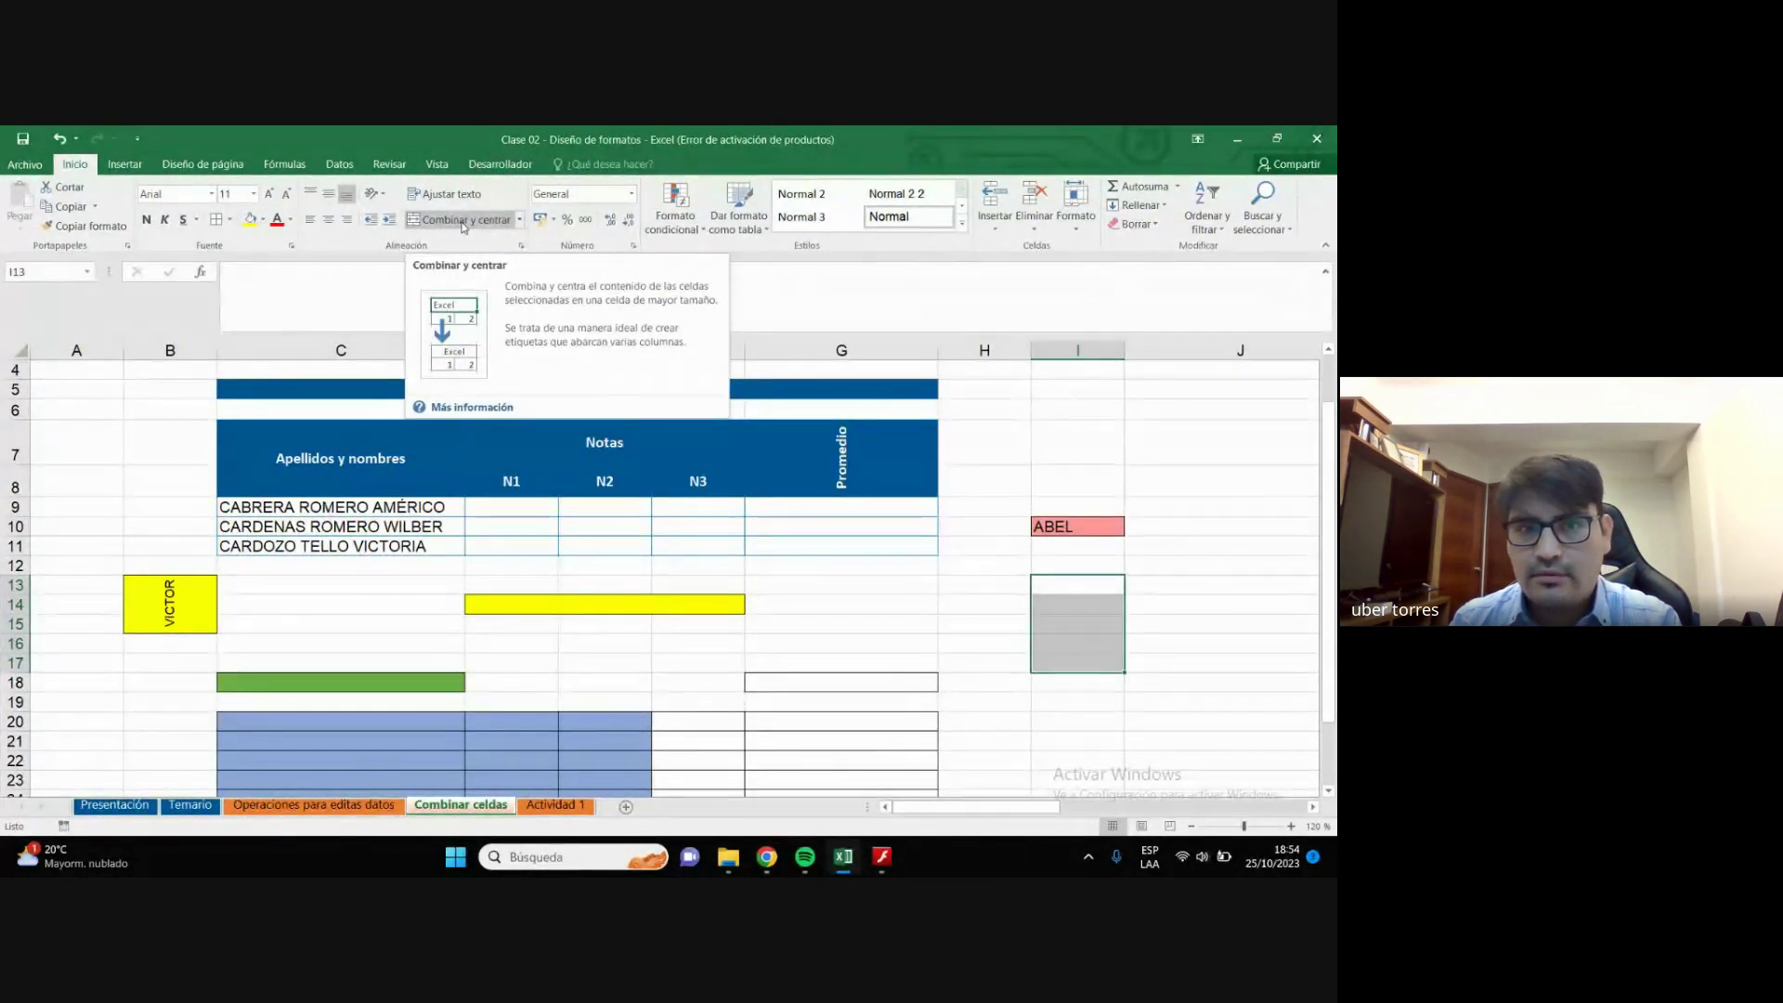
Merge I13:I17 into one cell and fill it light orange.
click(464, 221)
click(1185, 651)
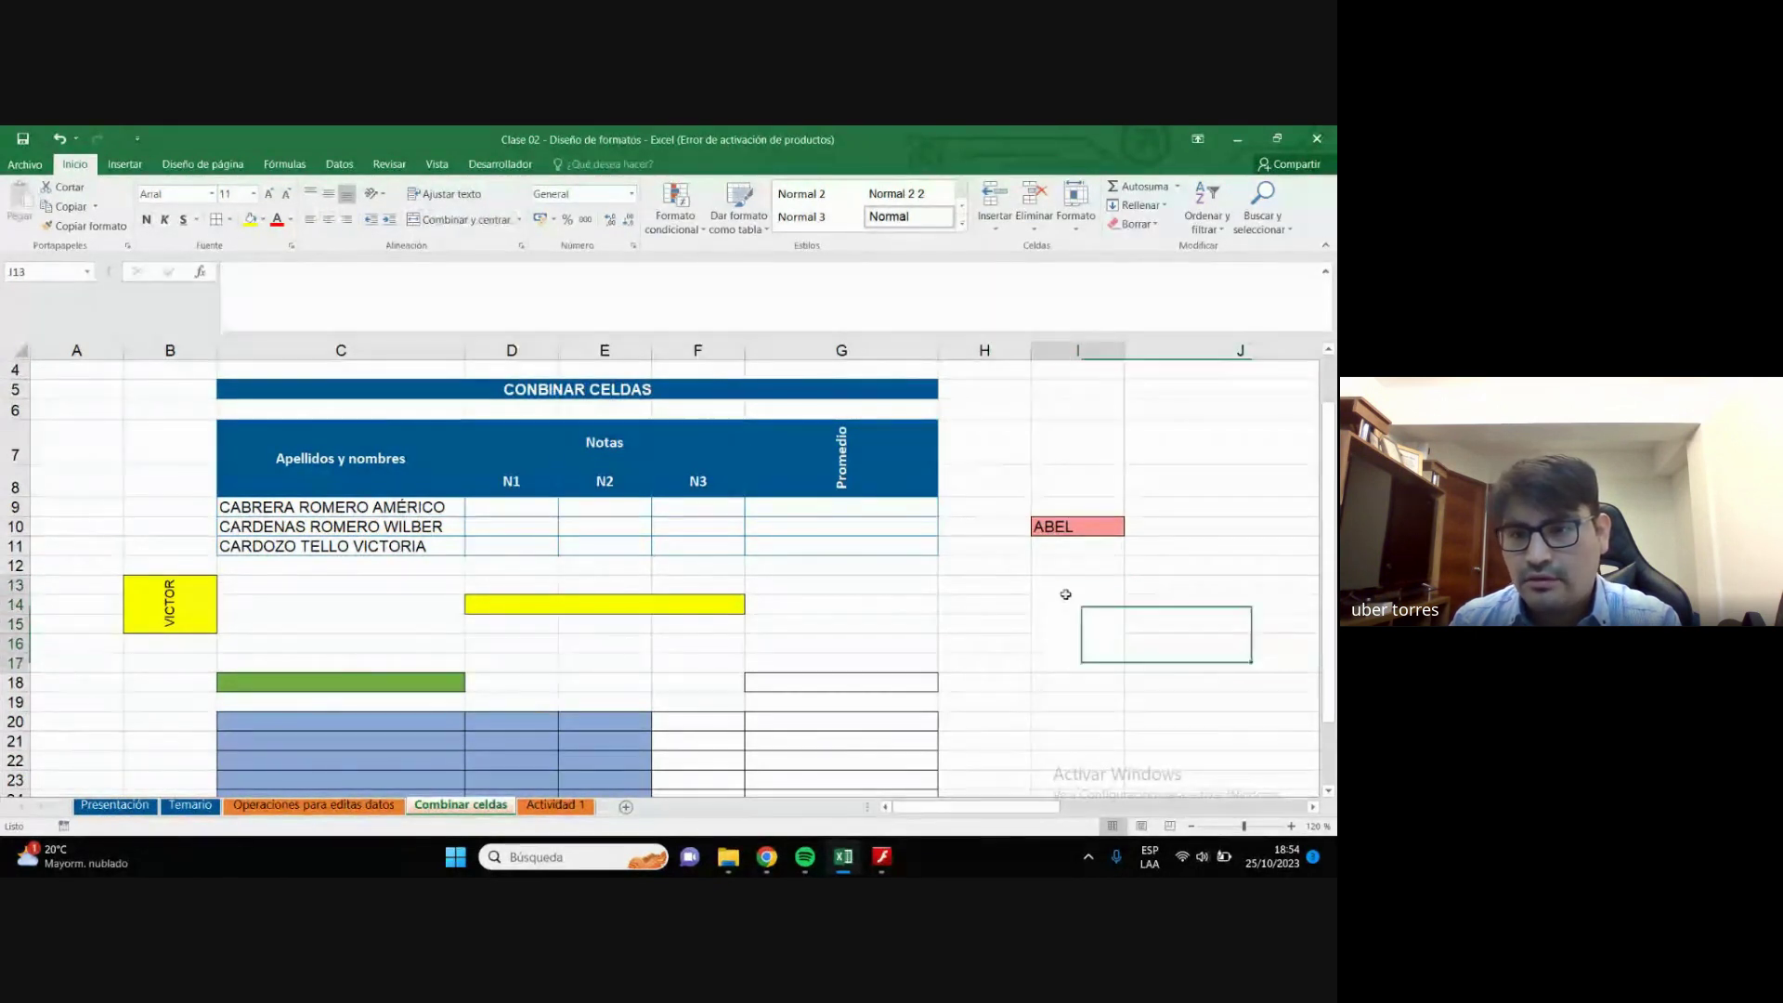
click(1062, 604)
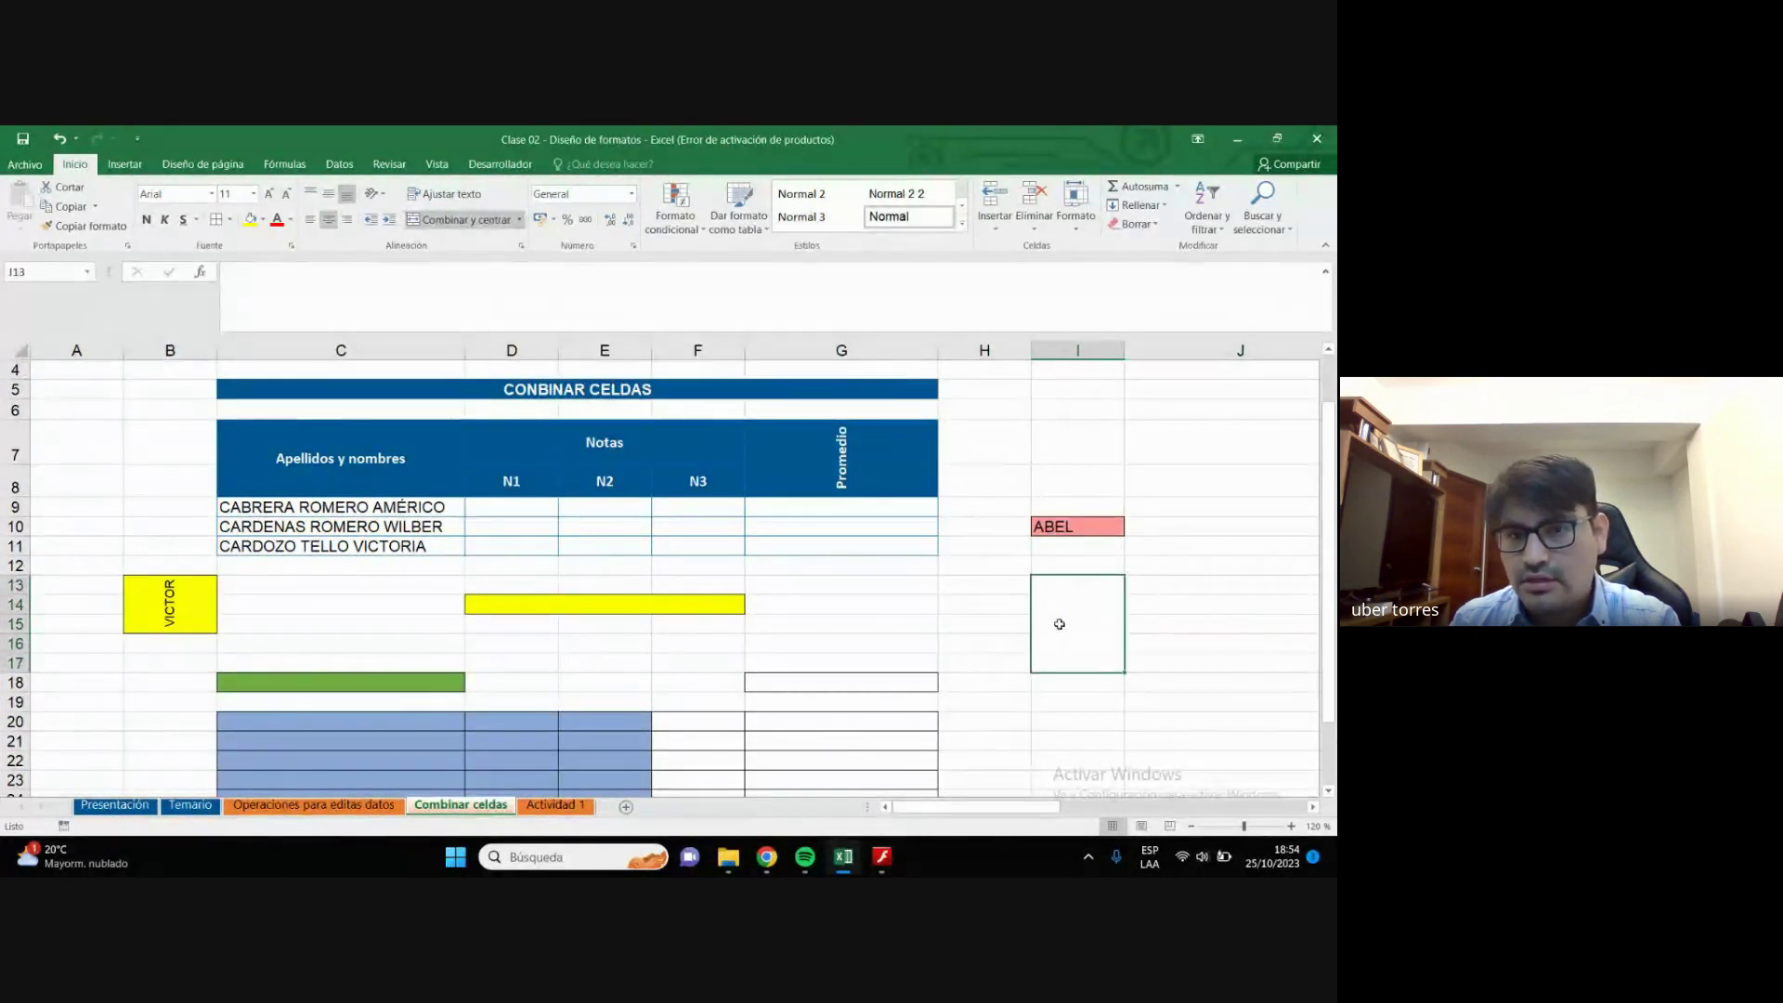
click(262, 220)
click(354, 285)
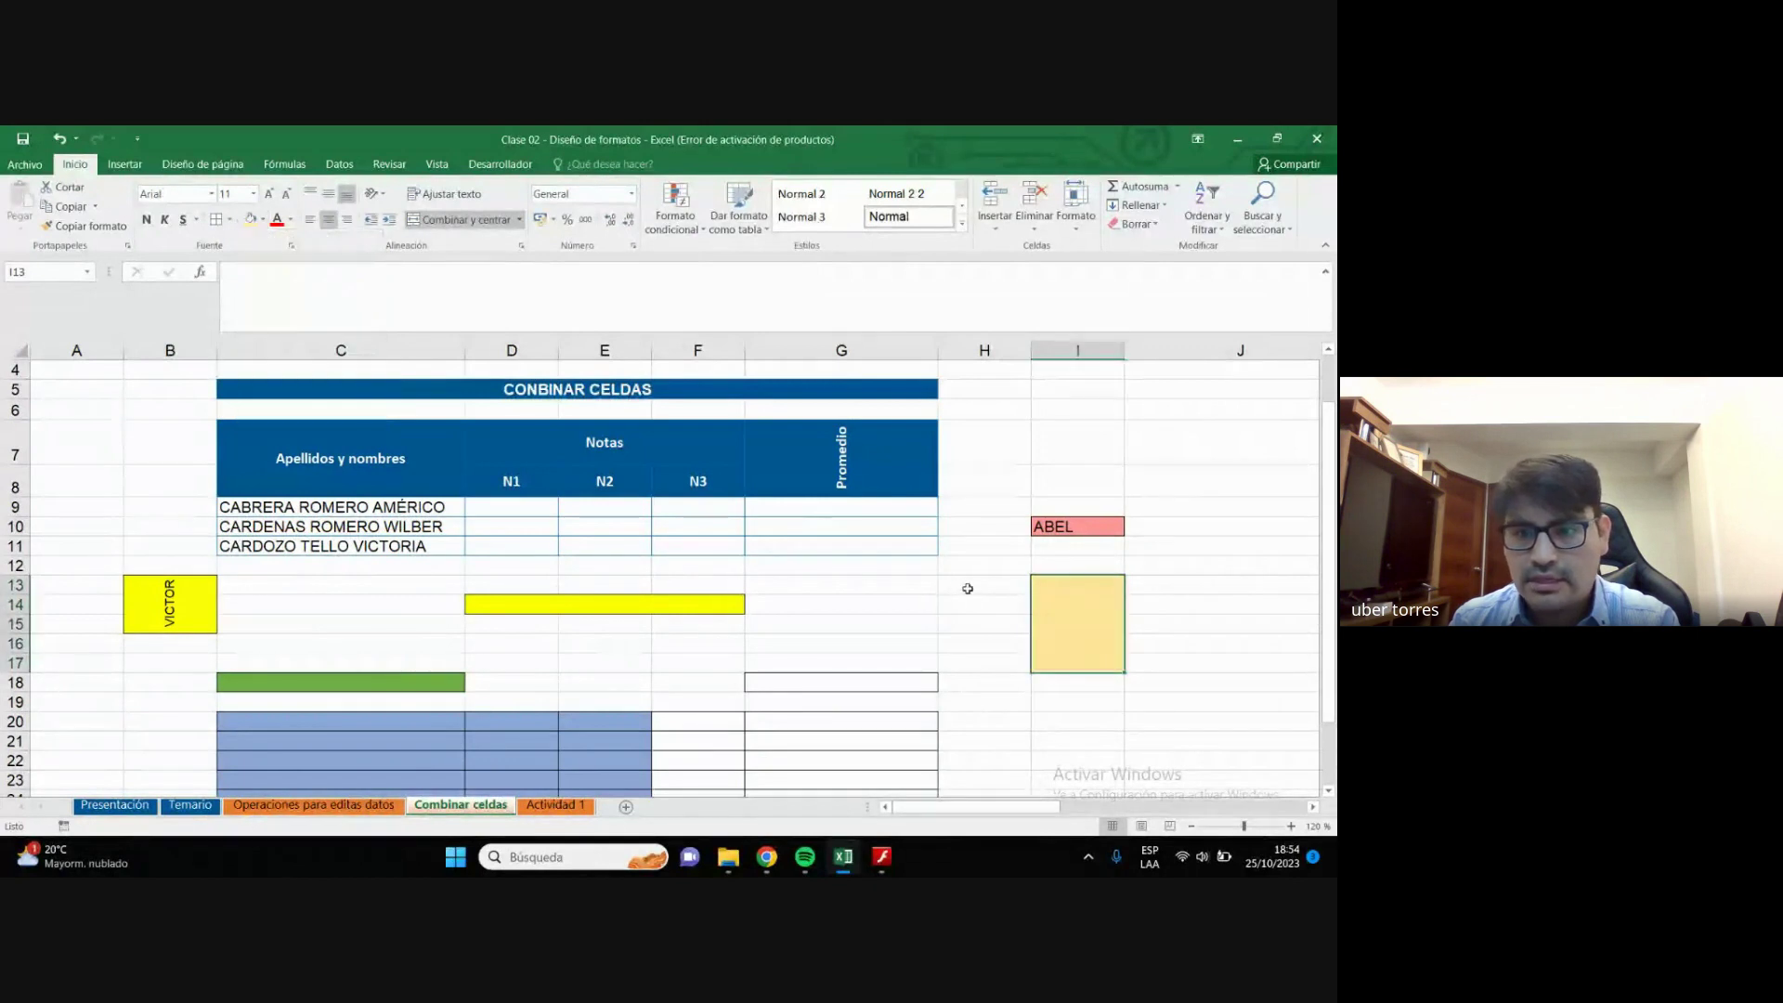
click(1155, 599)
click(1068, 605)
click(1205, 640)
Enter MARCOS into the merged I13:I17 cell.
click(1077, 606)
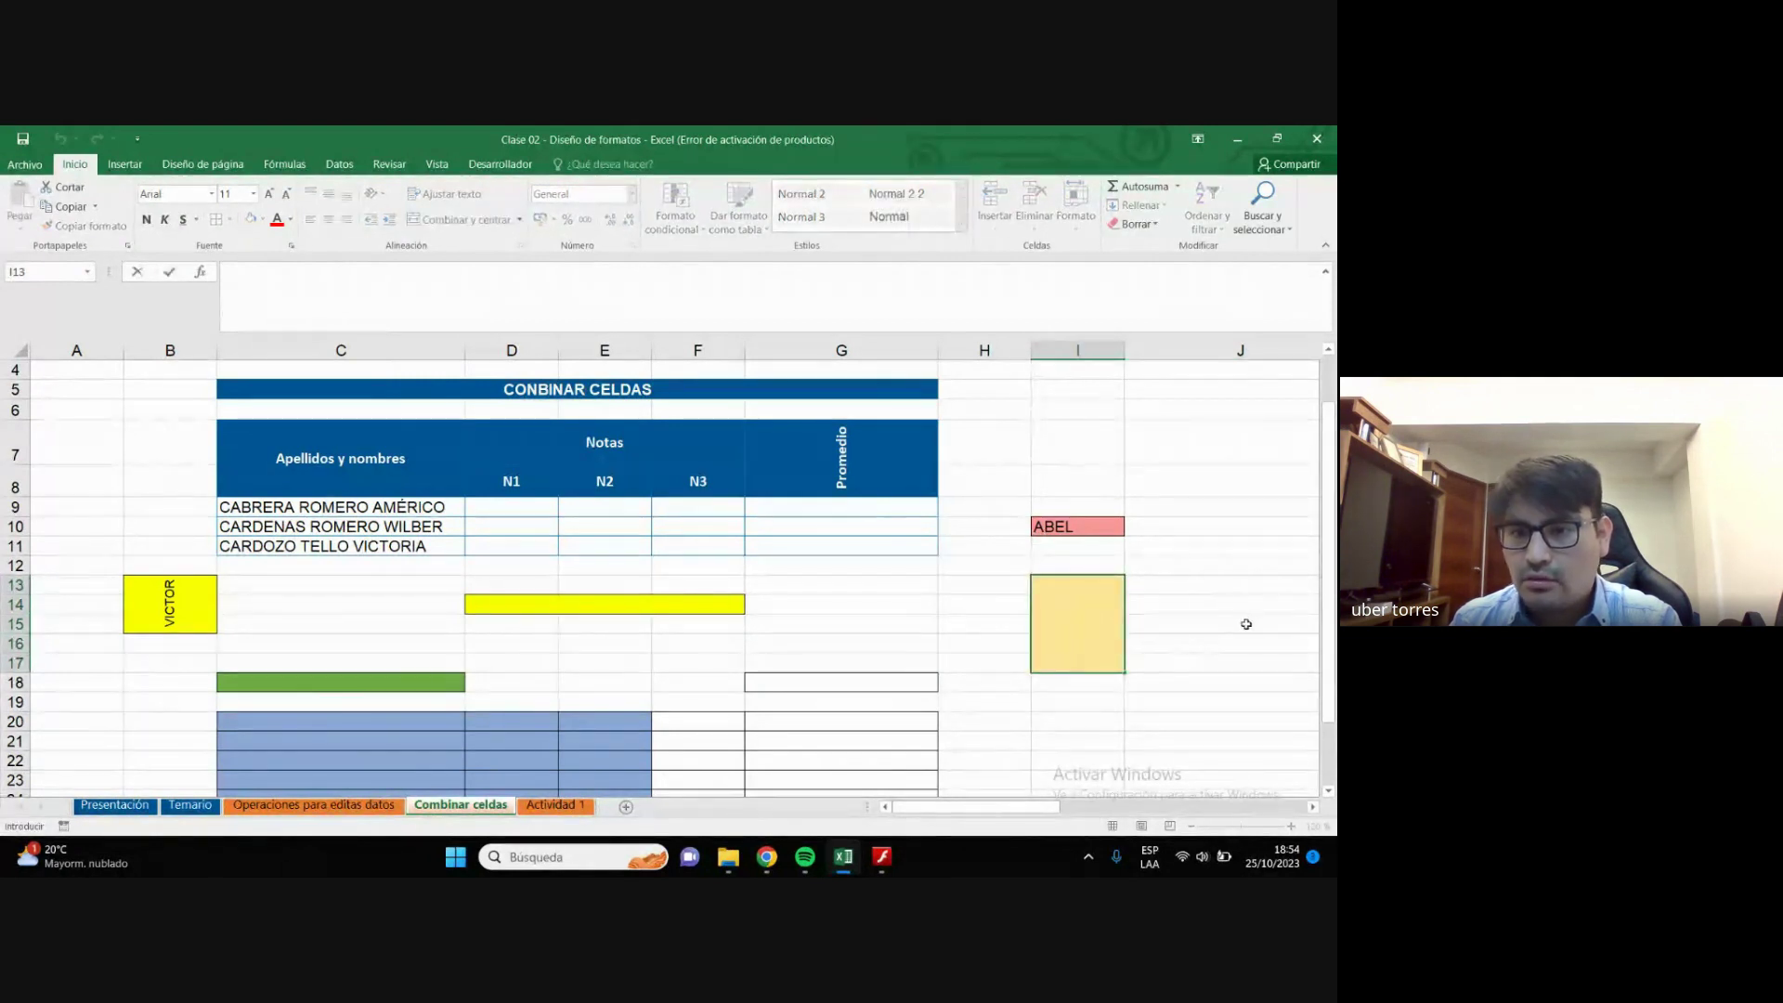
click(261, 278)
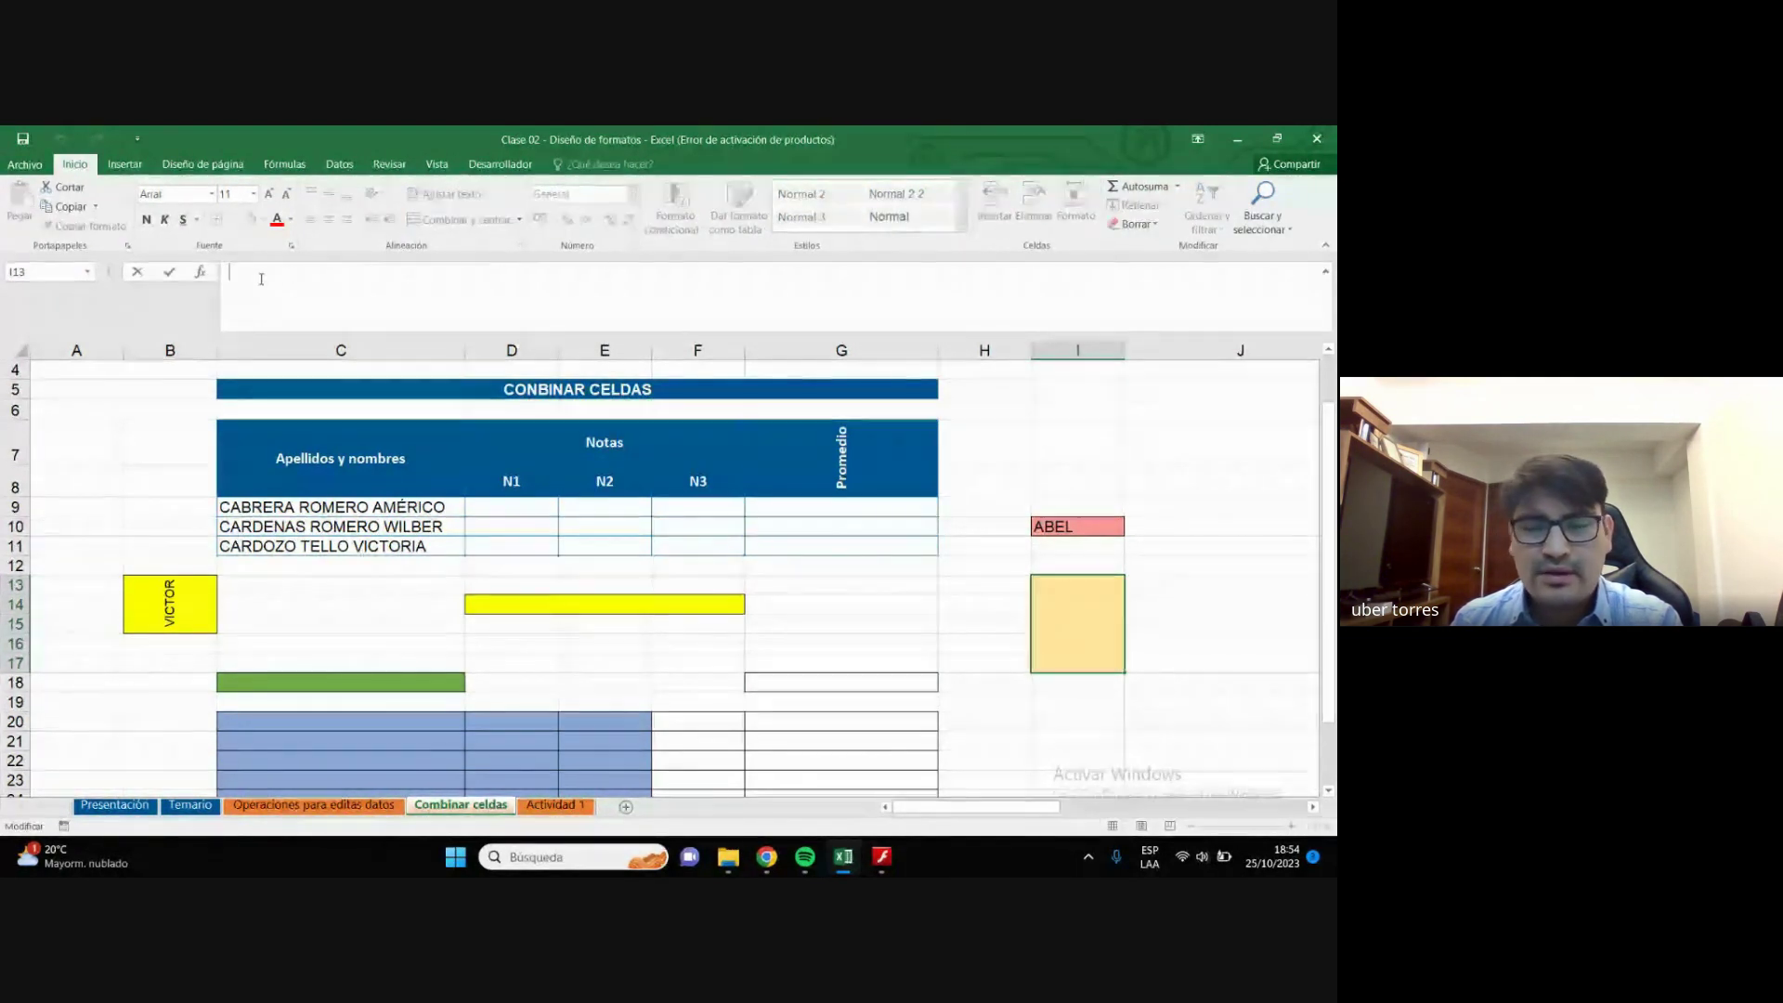
double_click(1089, 611)
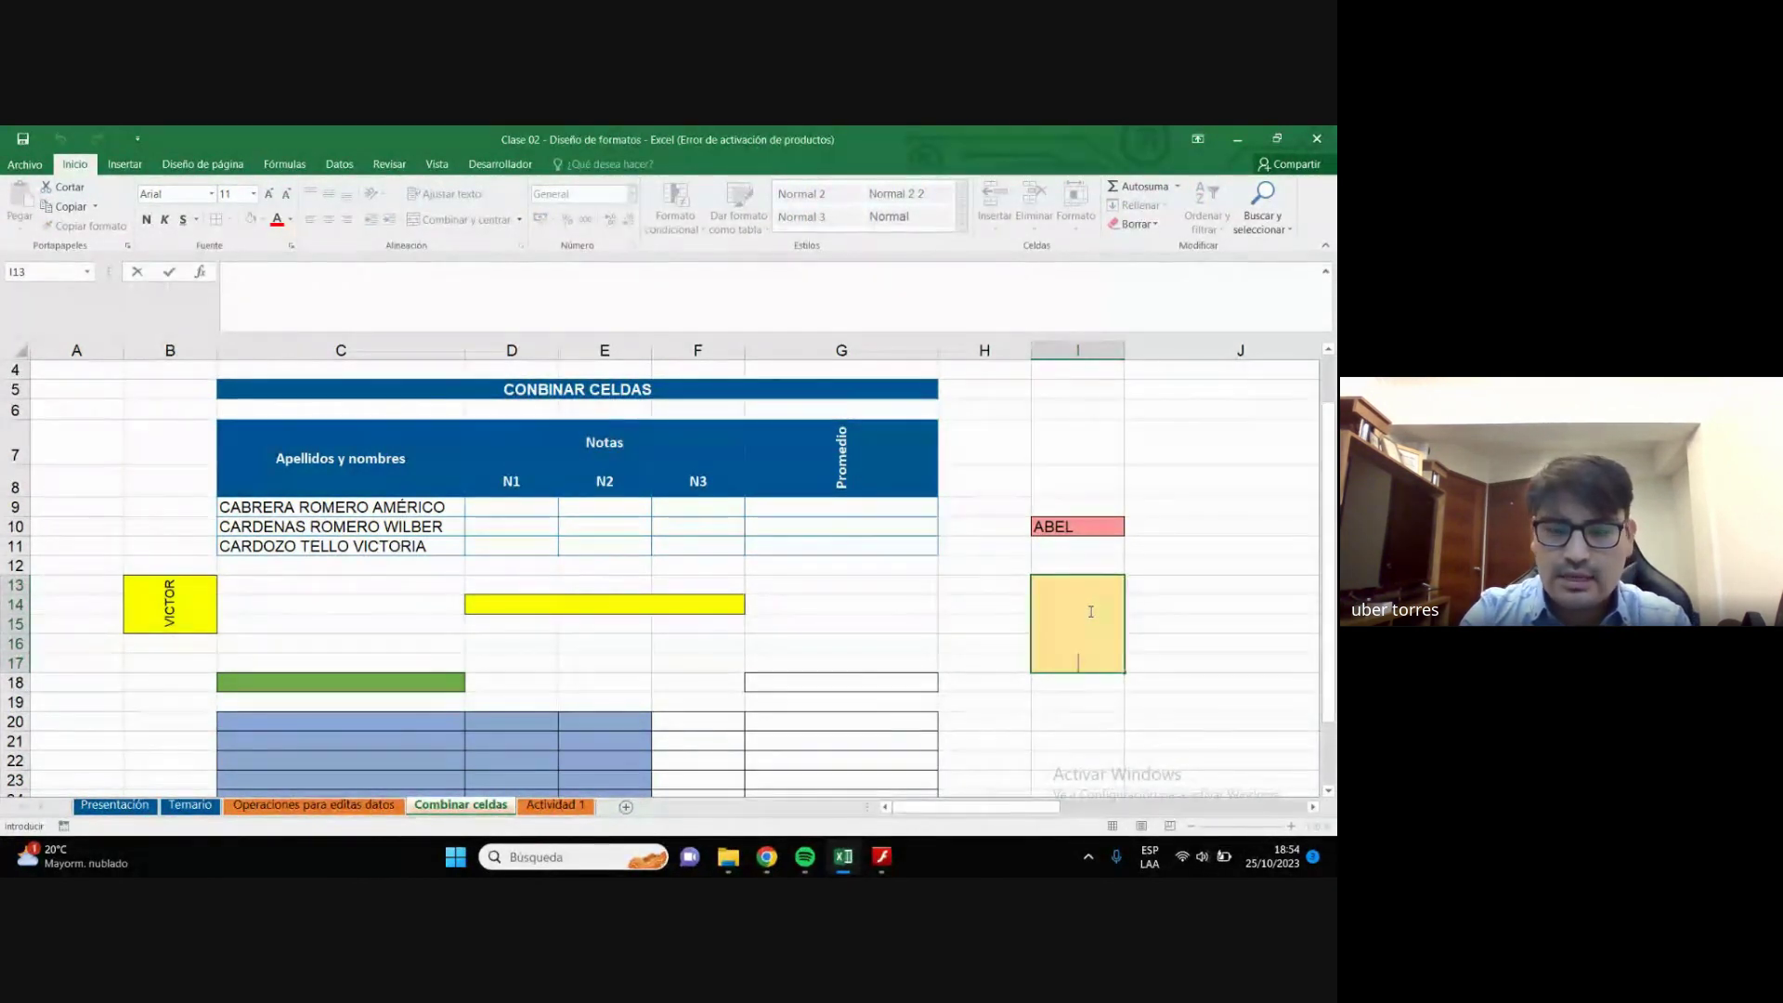
text(MARCO)
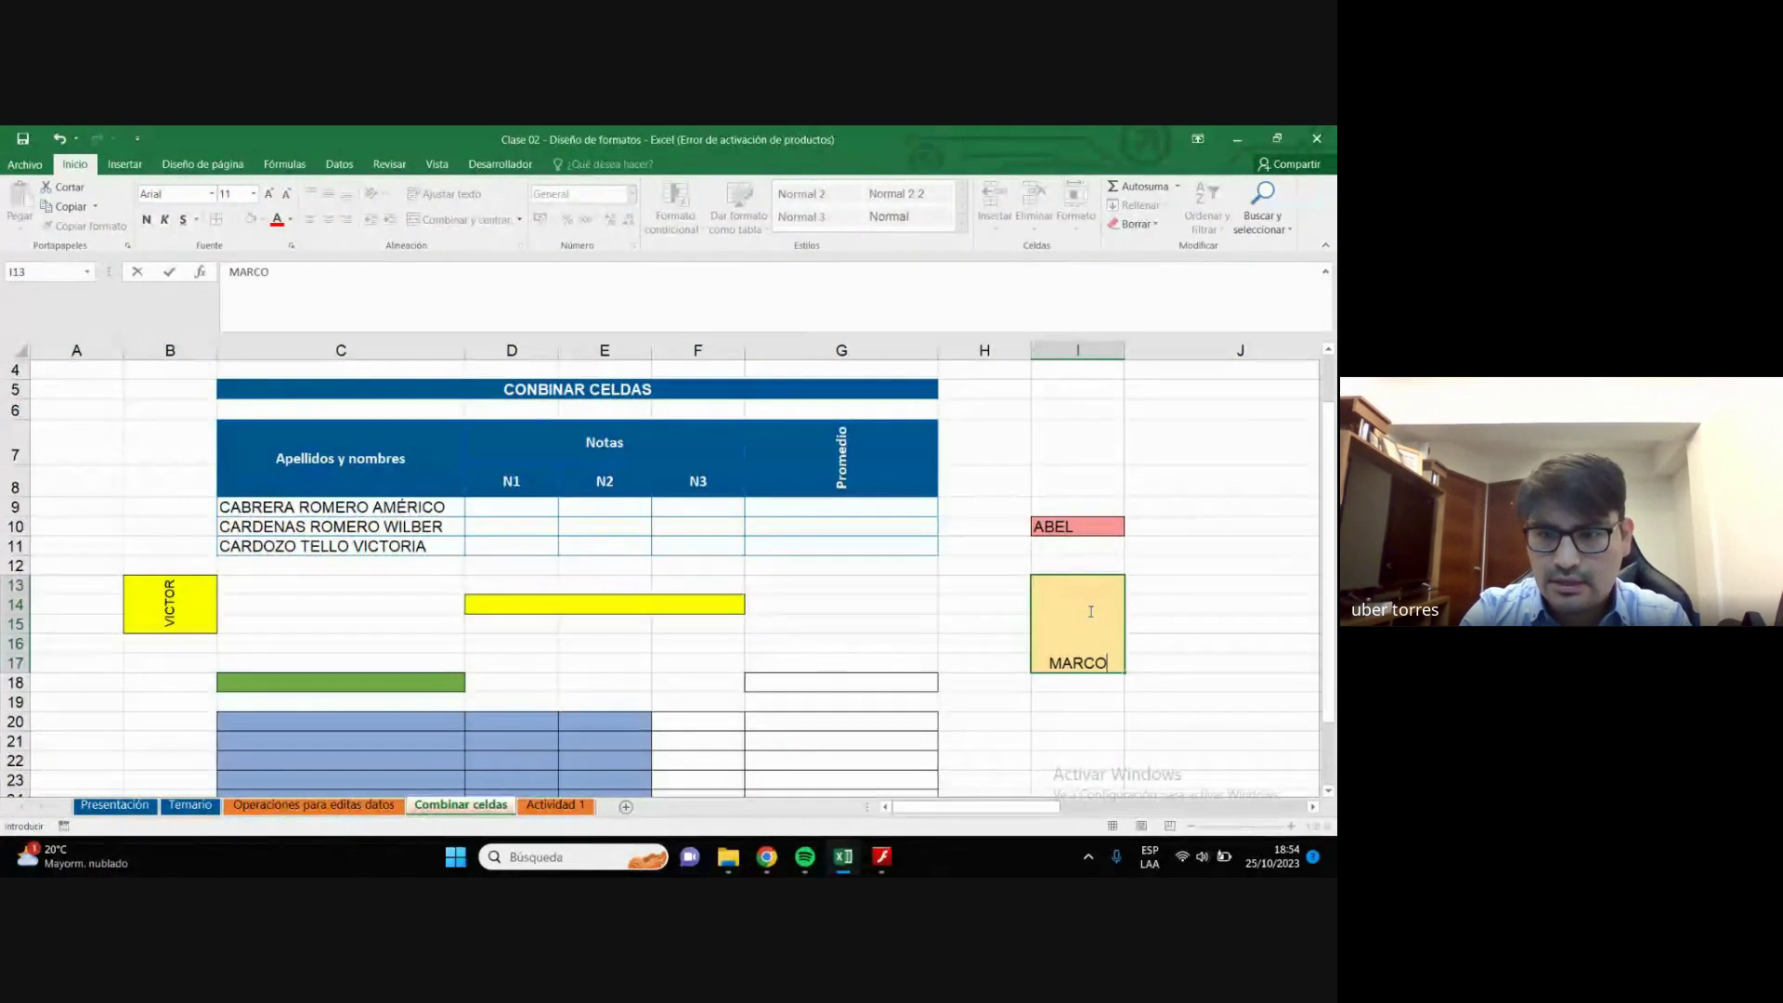
text(S)
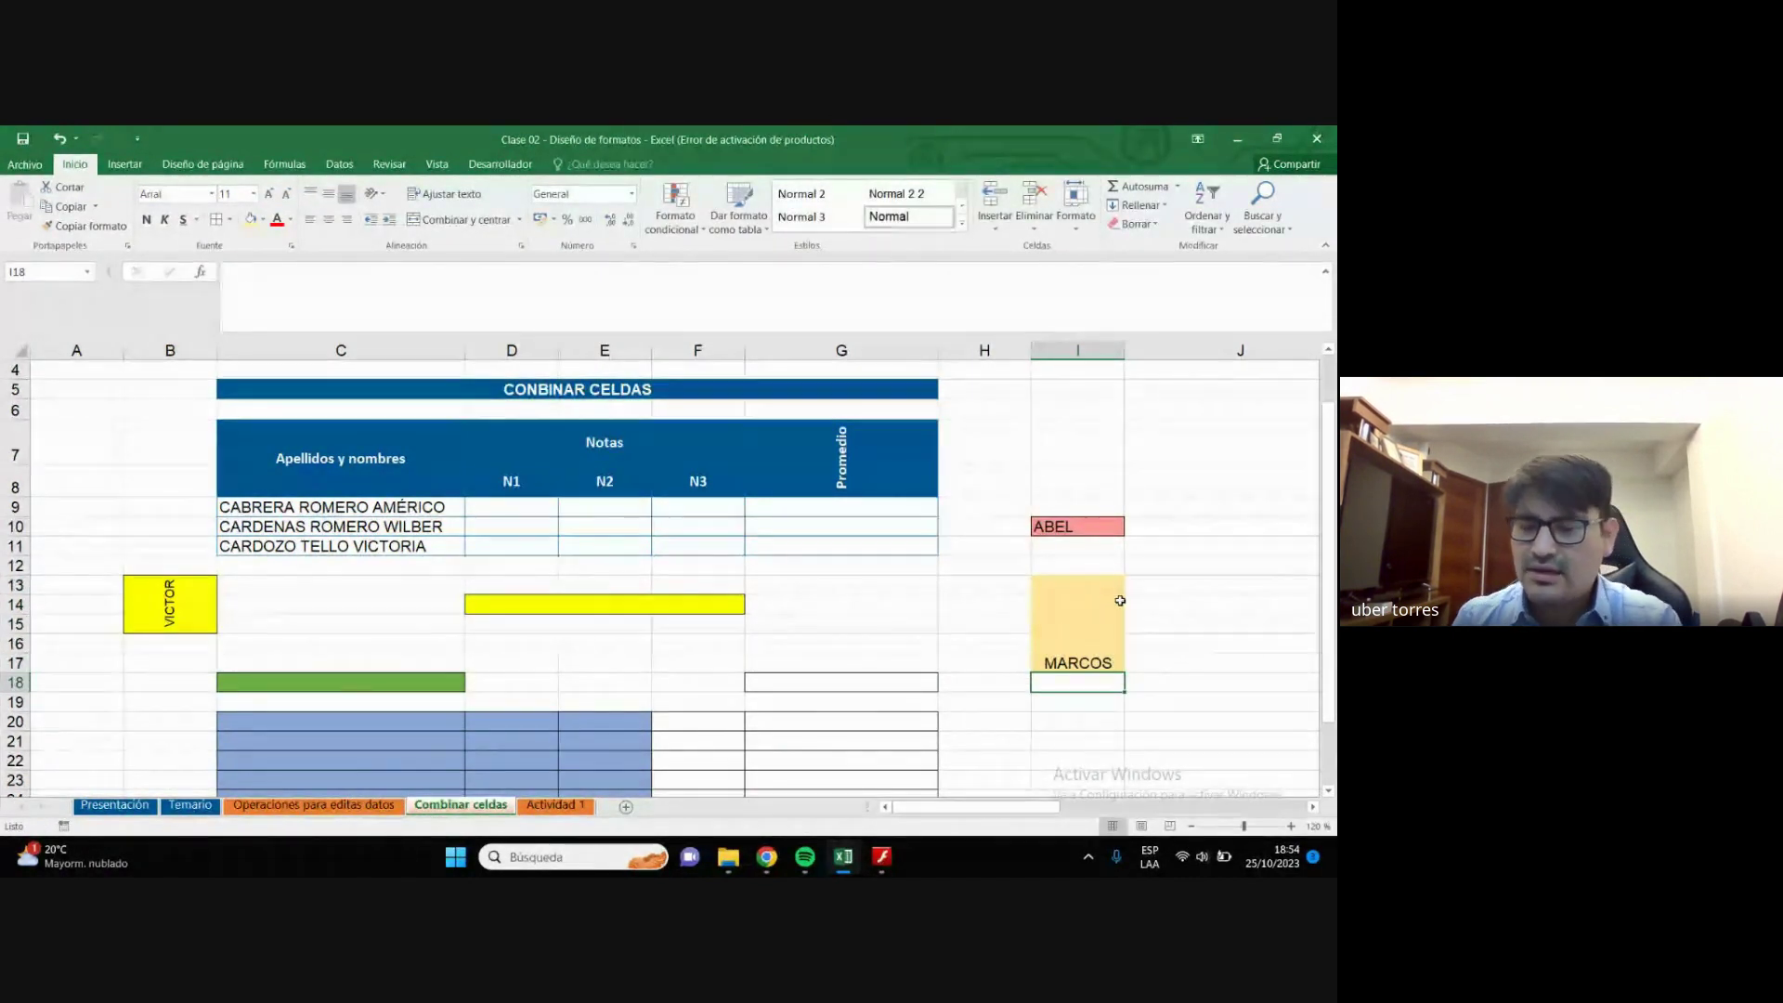
click(1217, 622)
click(1084, 606)
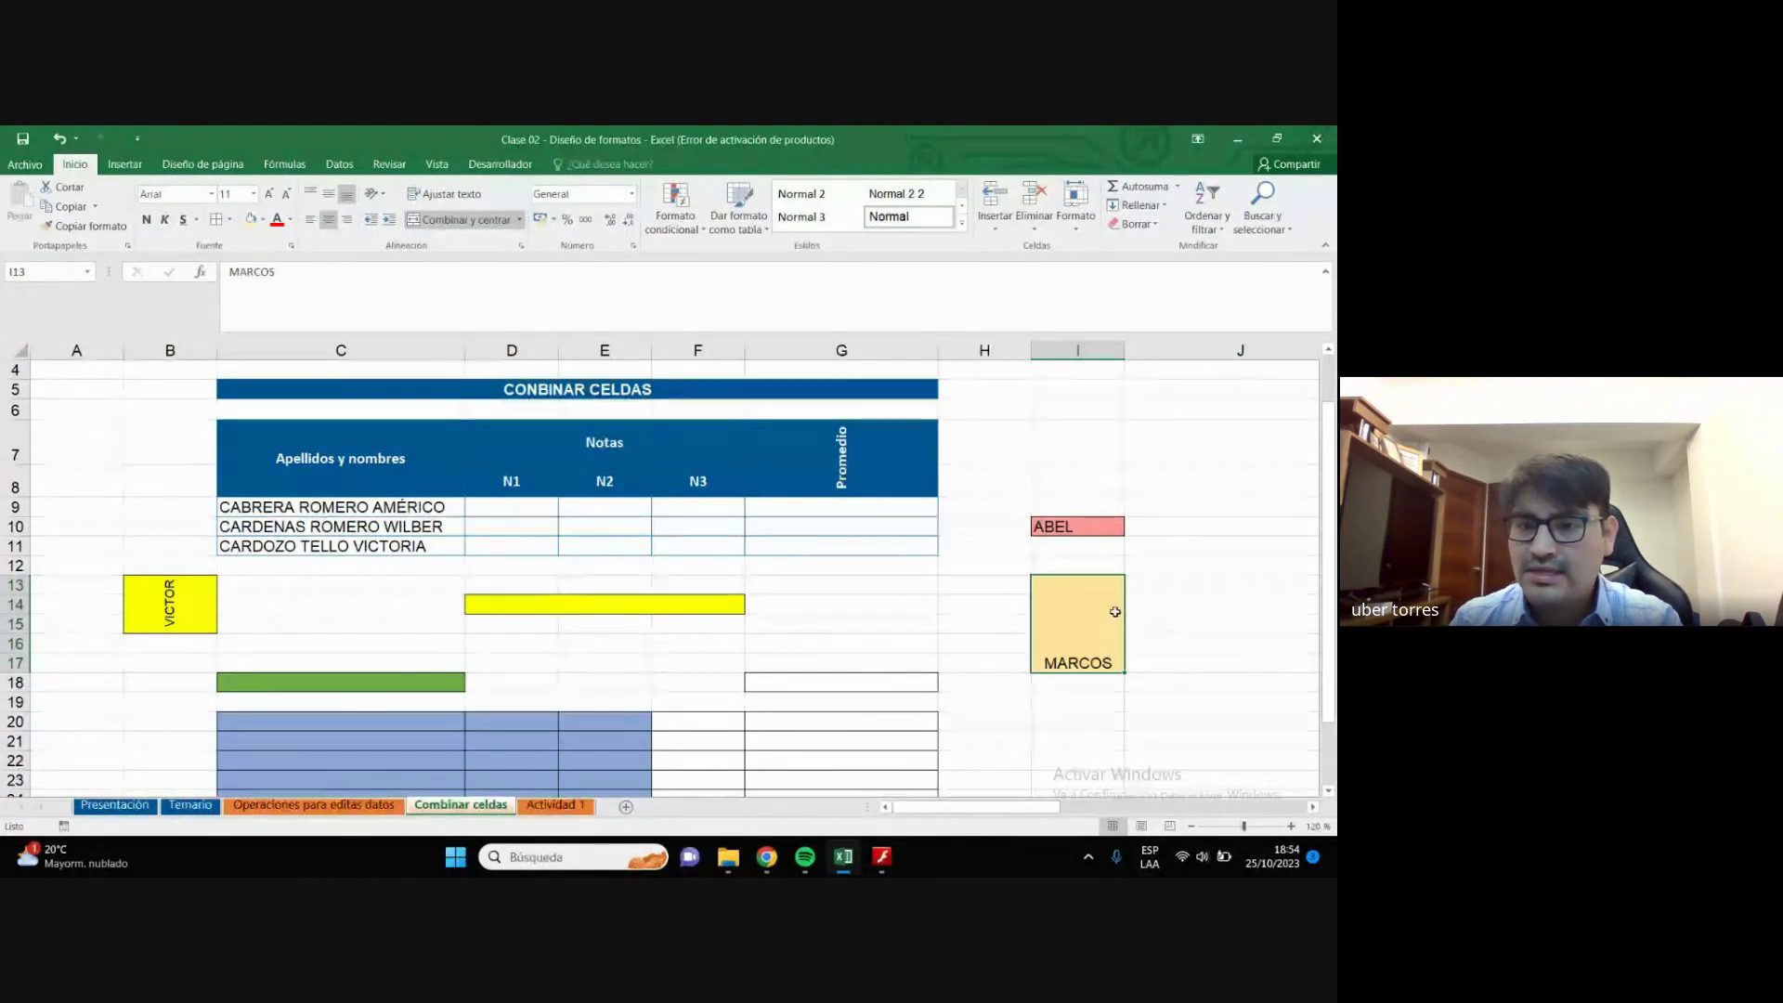
click(1177, 628)
click(1060, 637)
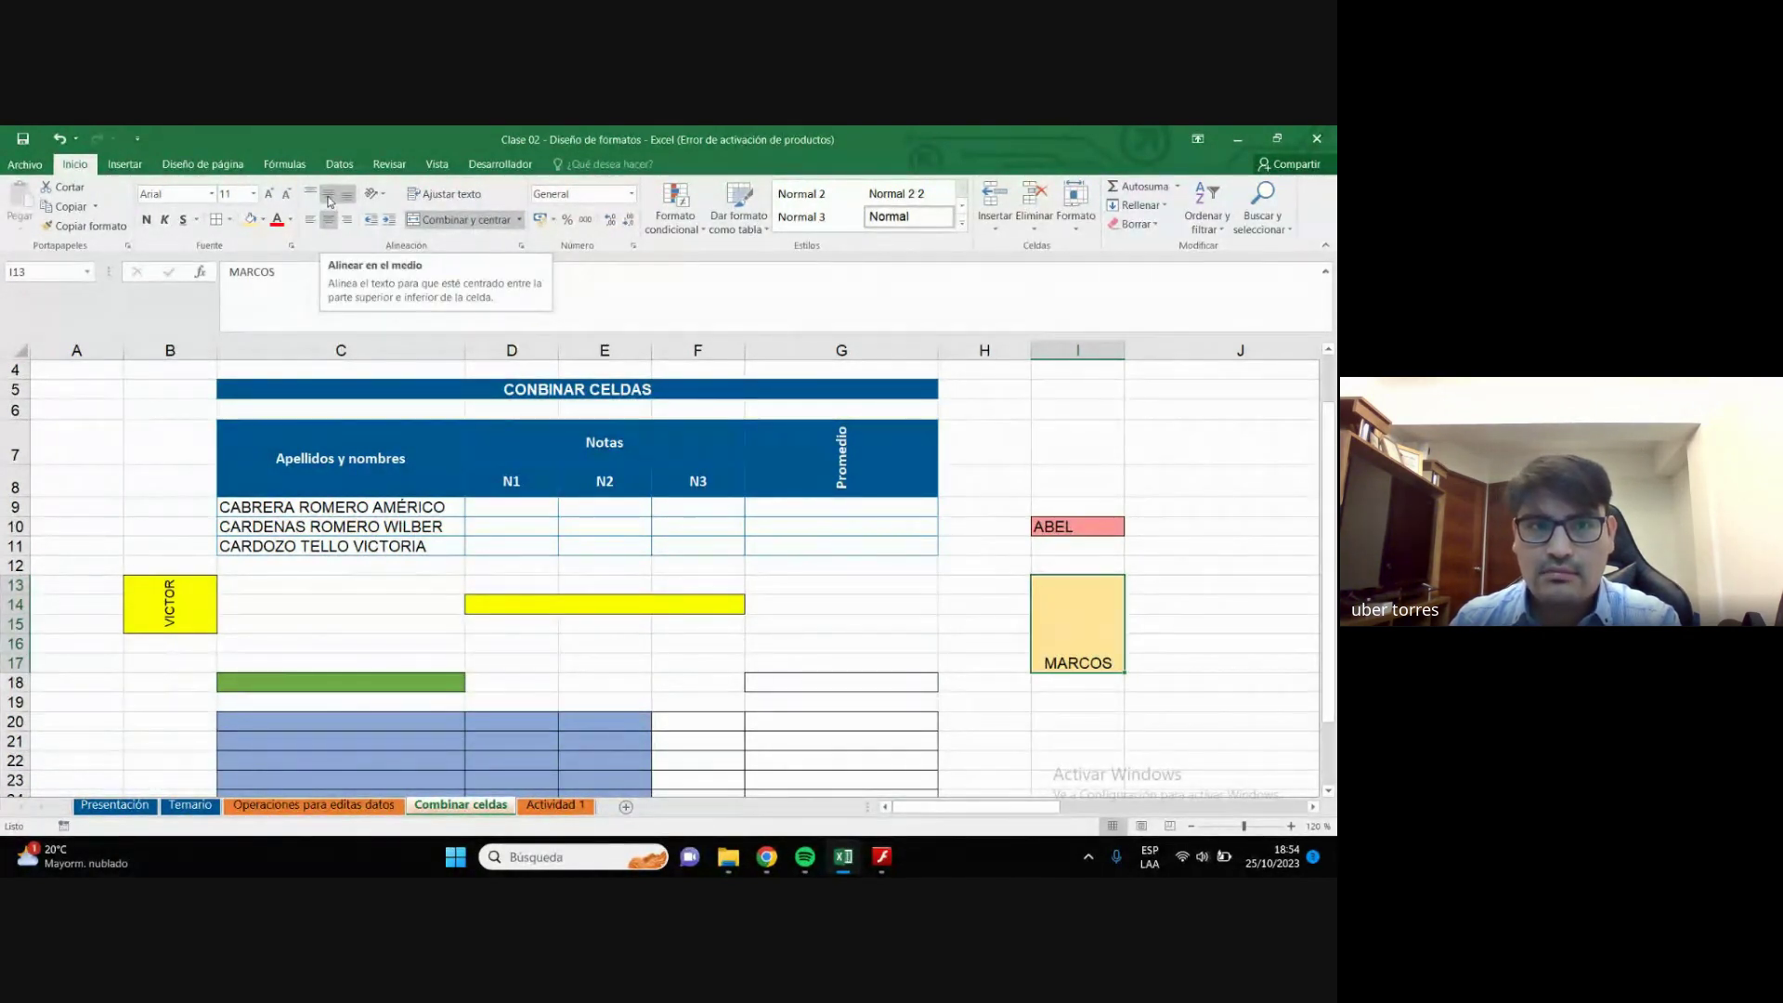
Centre MARCOS vertically within the merged cell.
click(330, 201)
click(1166, 654)
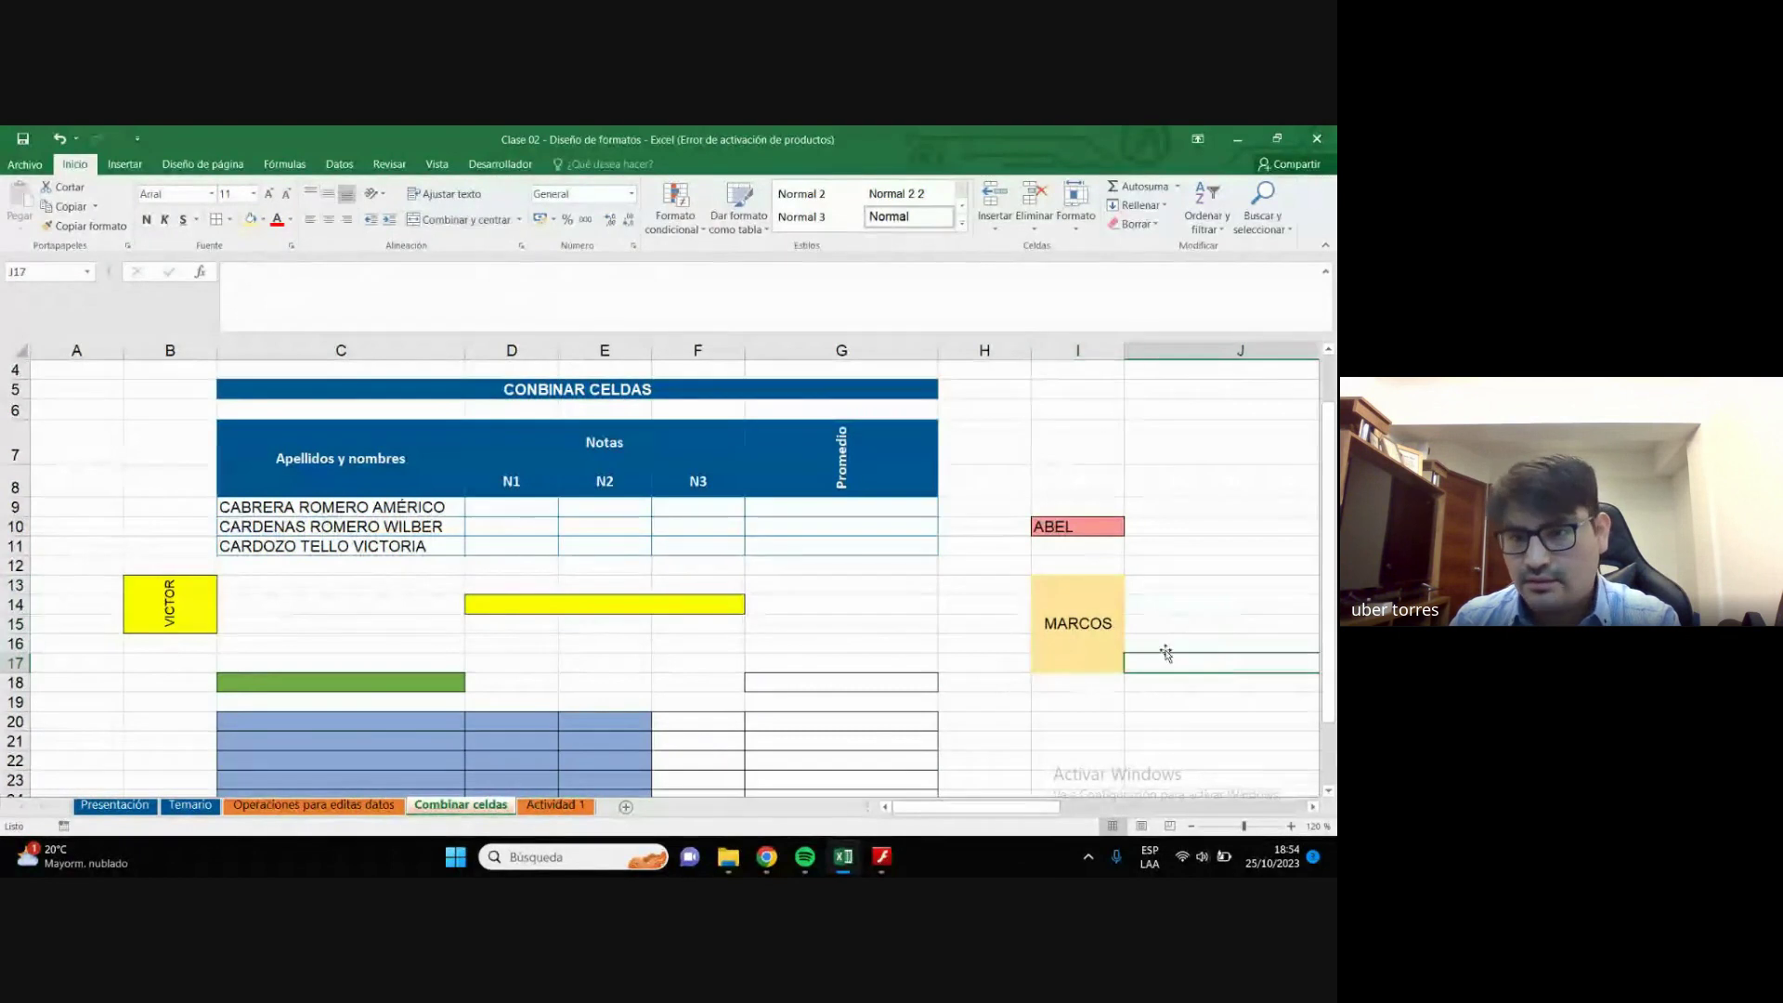
click(1062, 599)
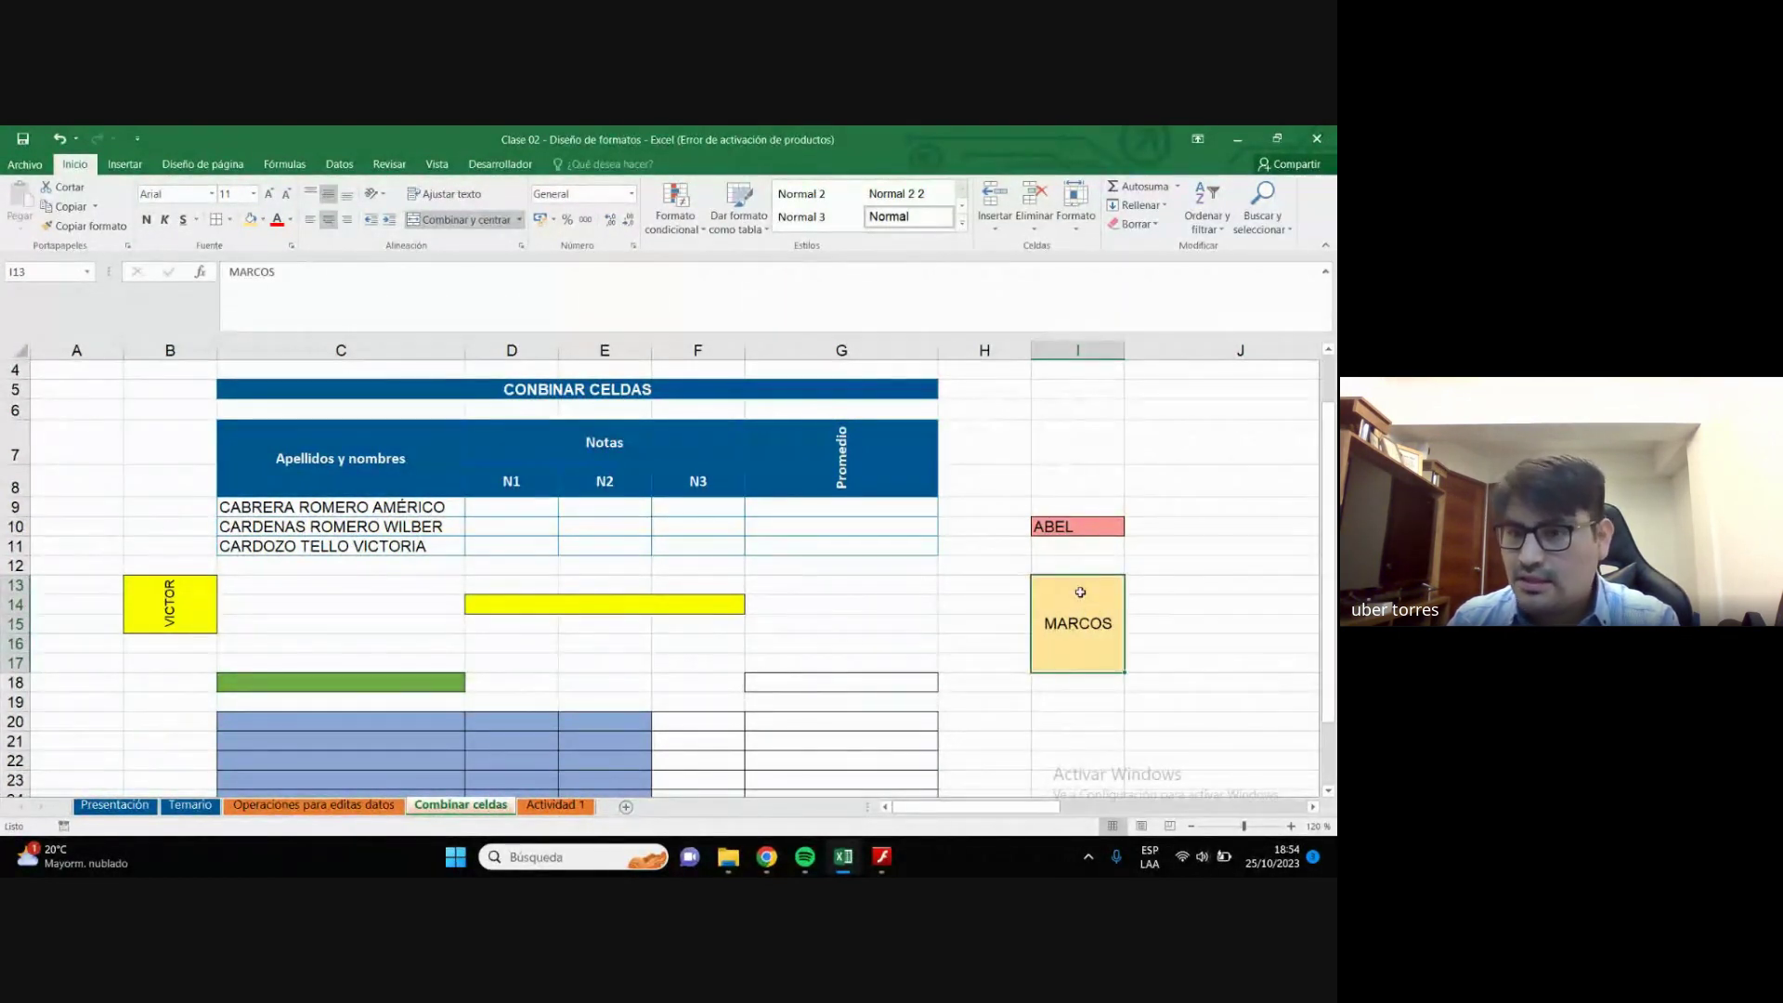
Set the MARCOS cell's text orientation to 90 degrees in Format Cells alignment.
right_click(1081, 596)
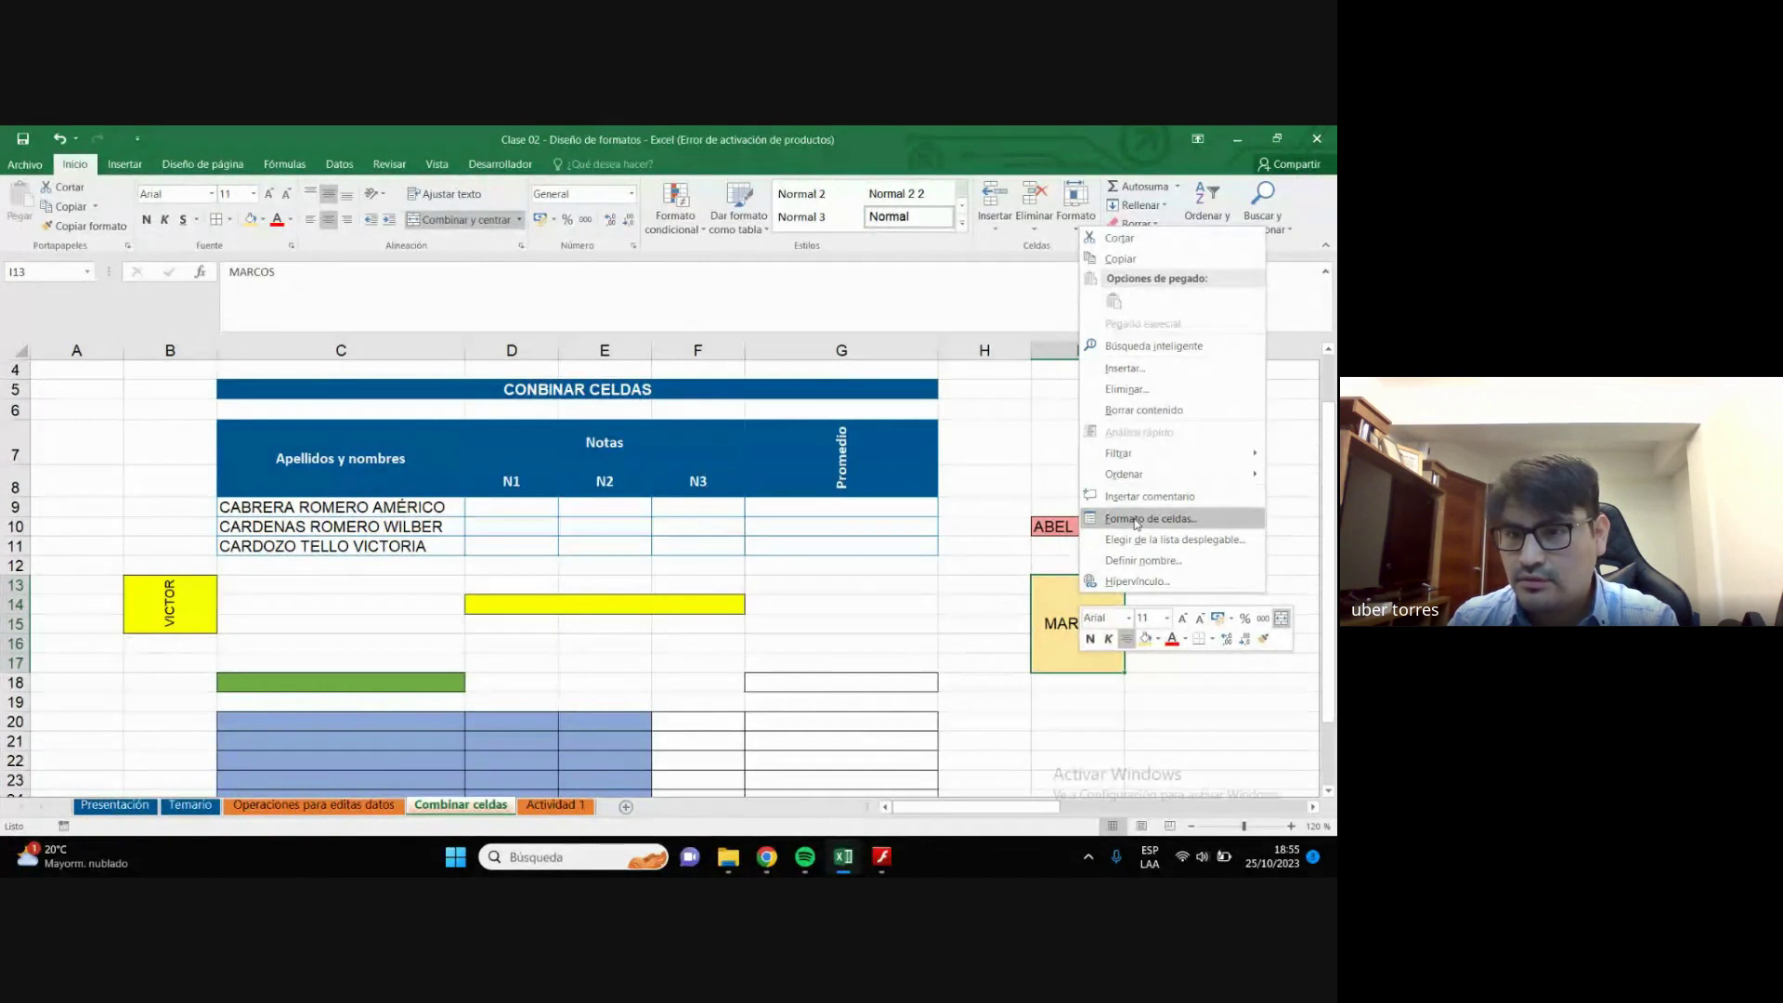
click(1136, 525)
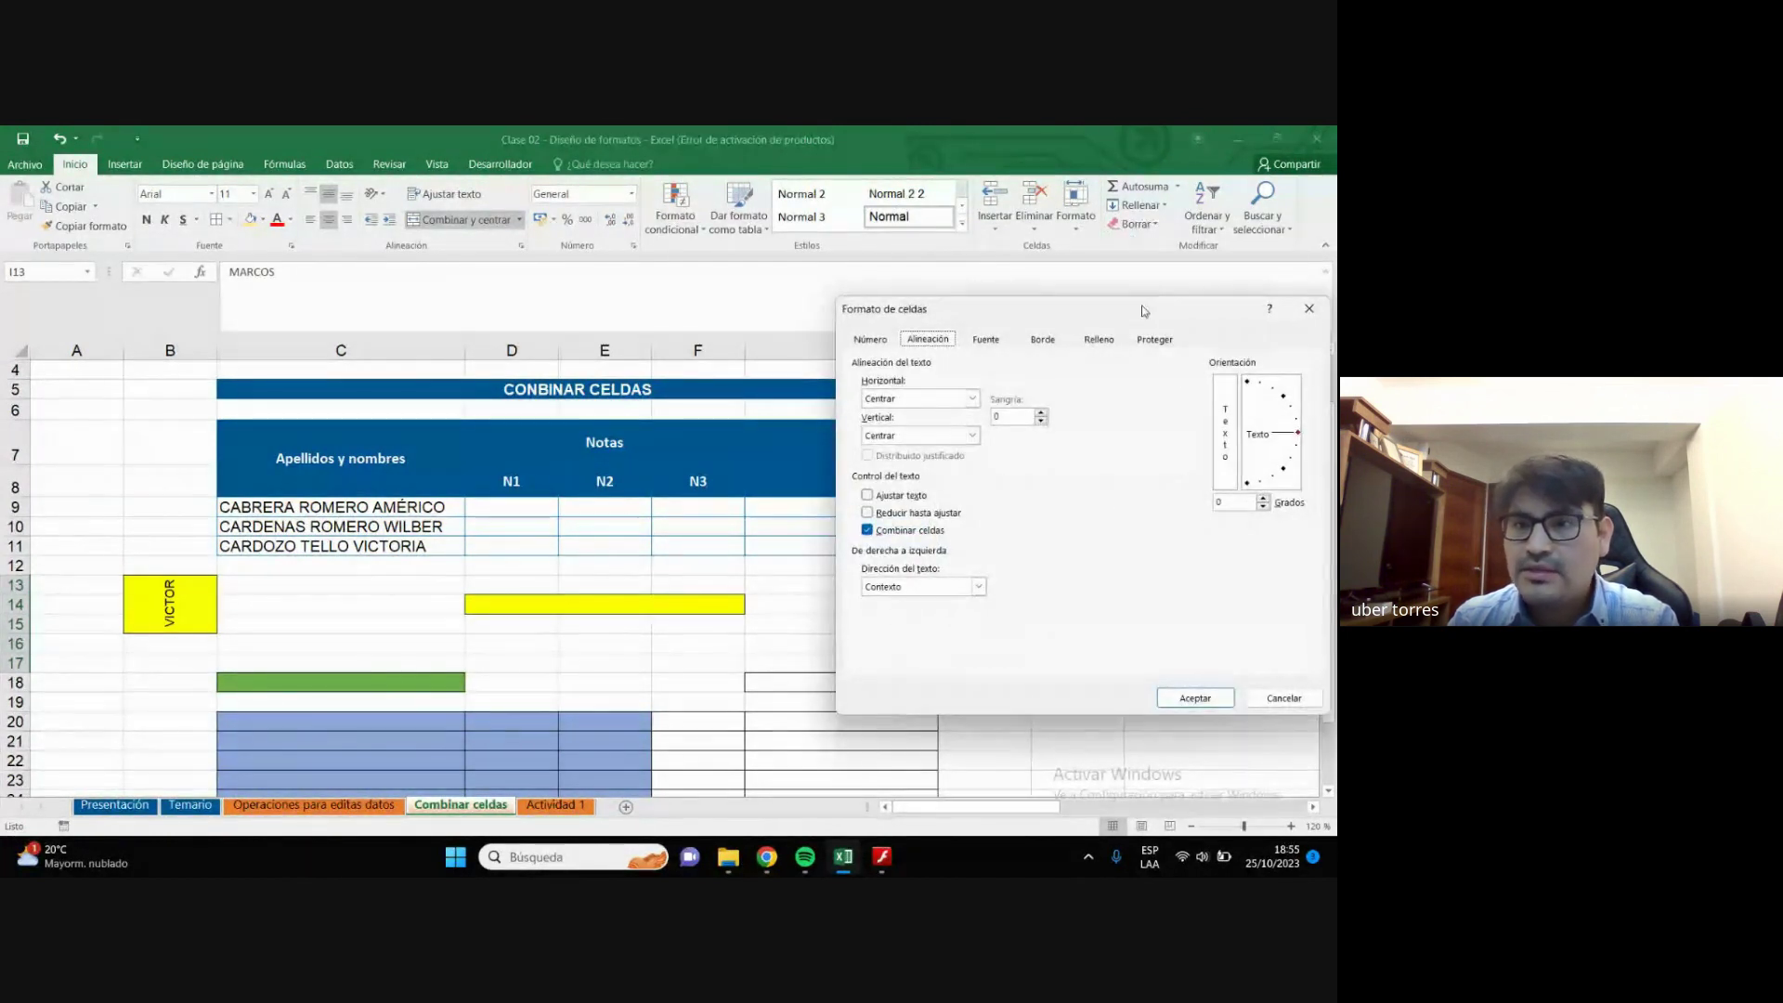
mouse_move(1179, 318)
mouse_down()
mouse_move(847, 393)
mouse_move(862, 379)
mouse_up()
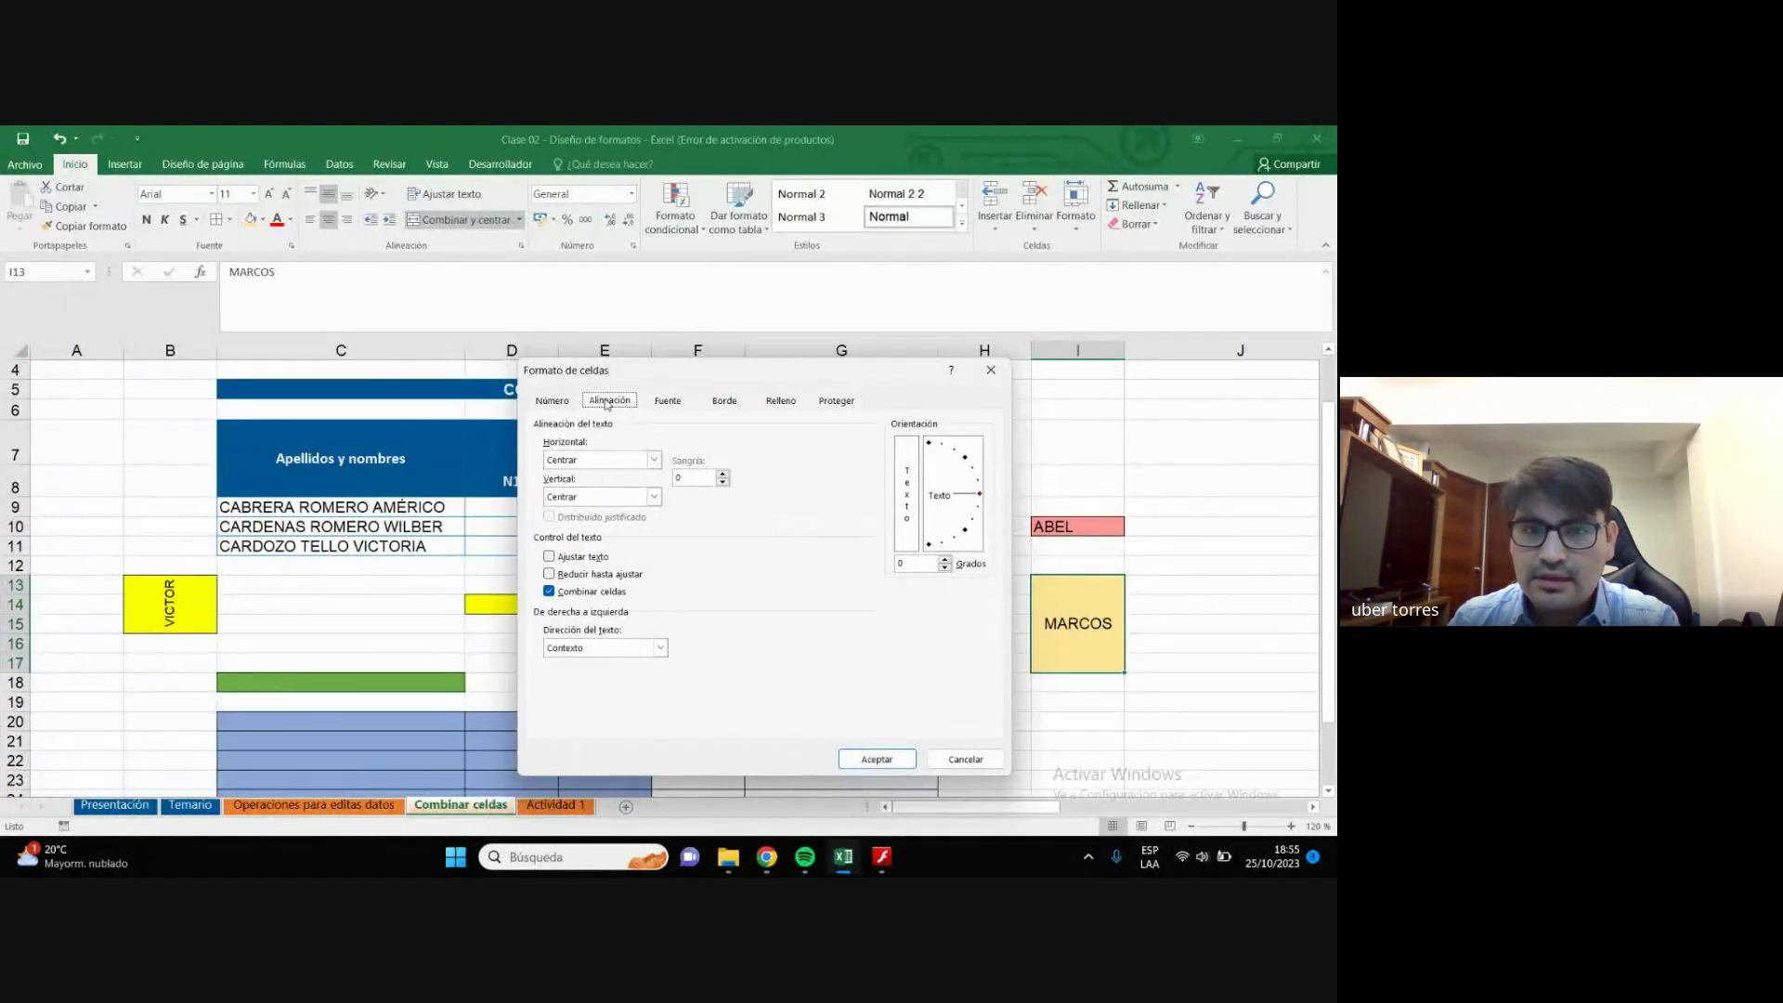
click(551, 401)
click(604, 402)
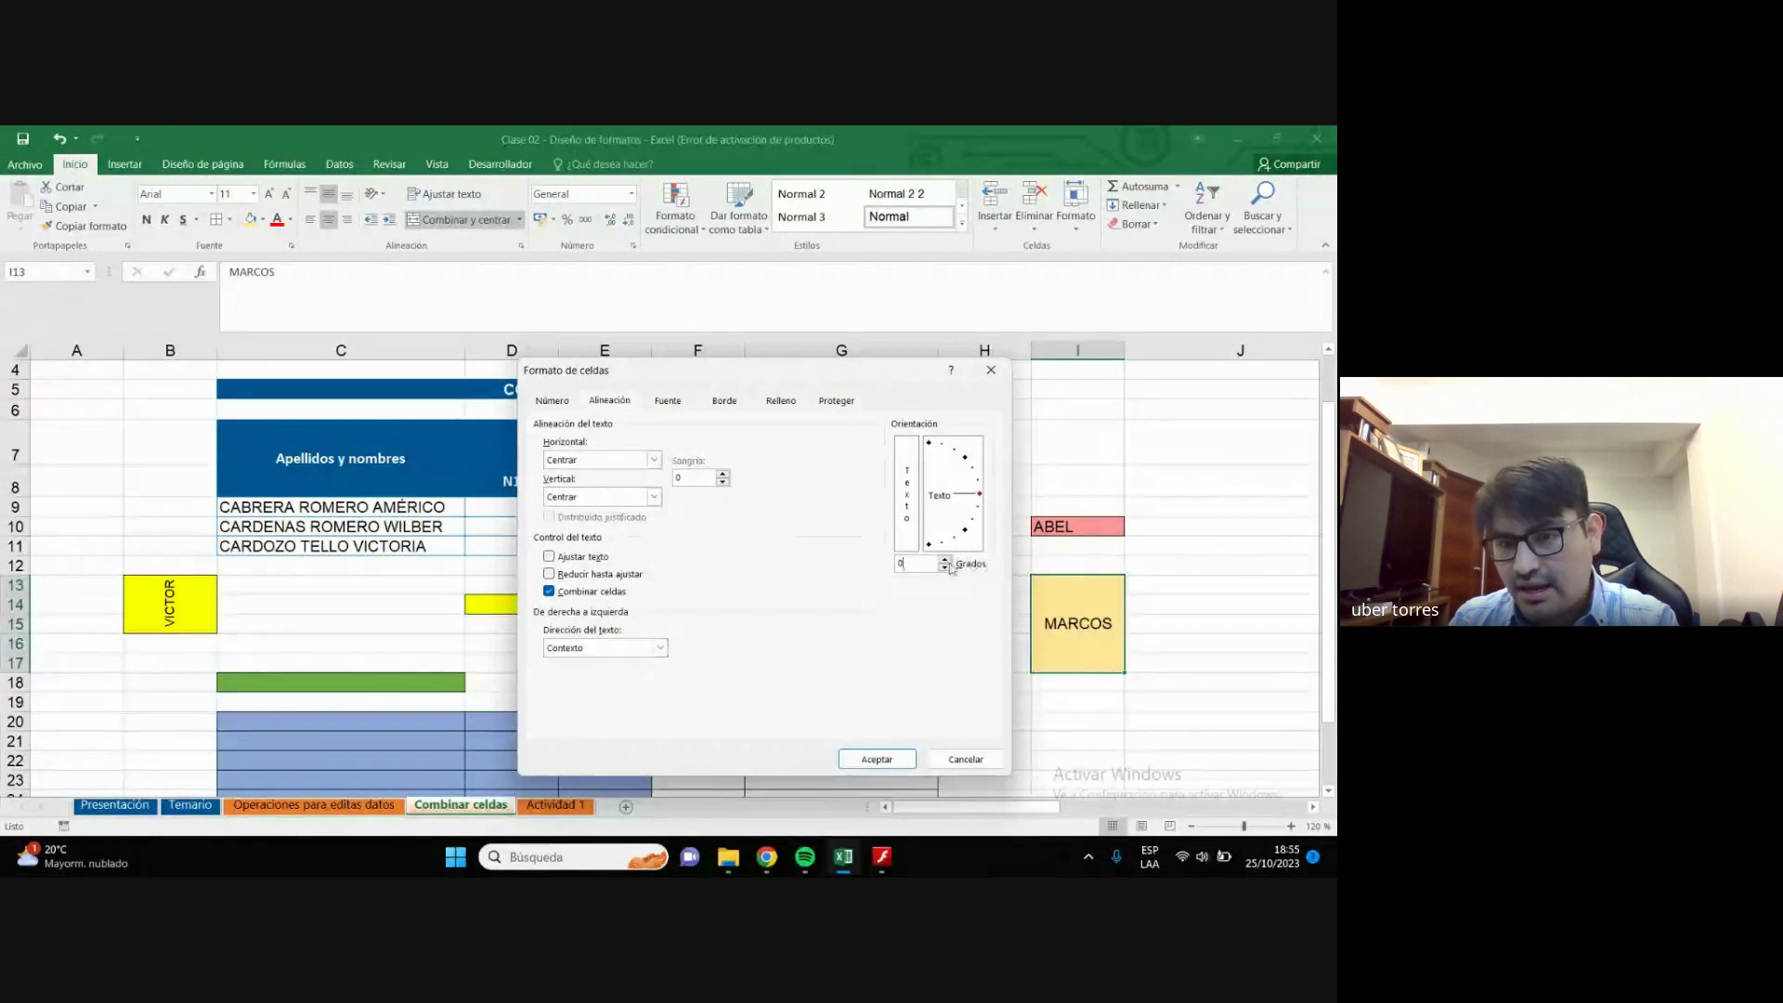
key(BackSpace)
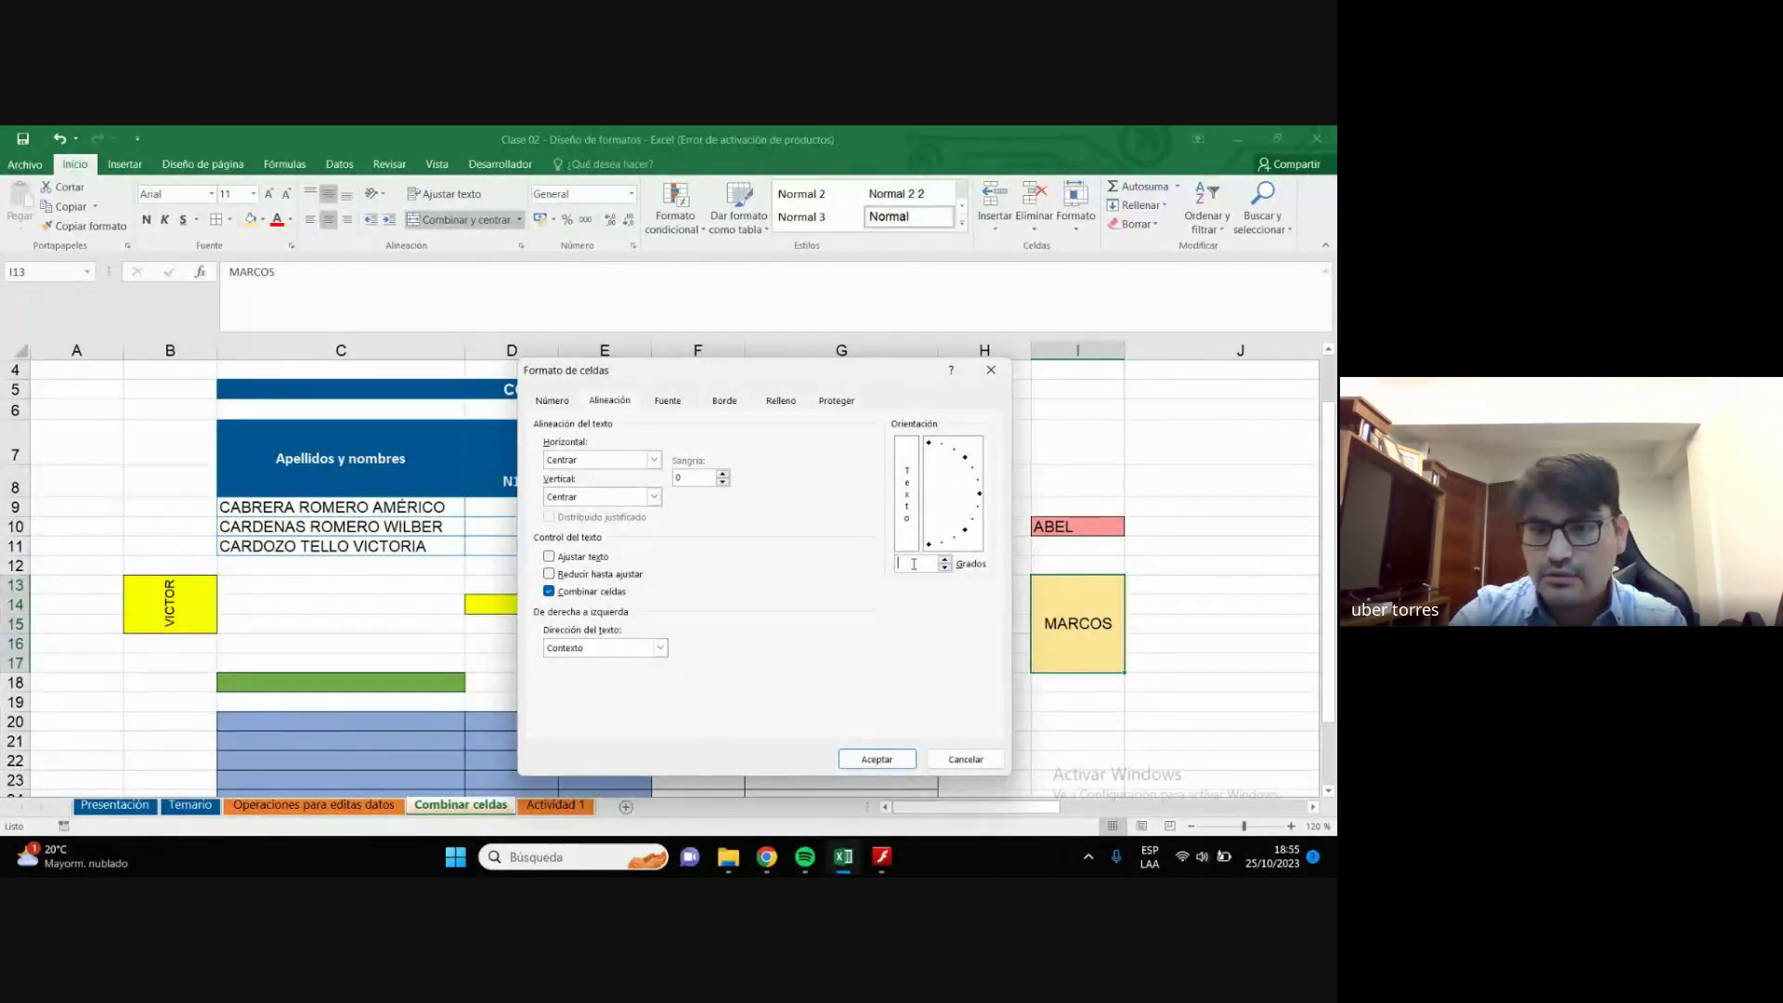
text(90)
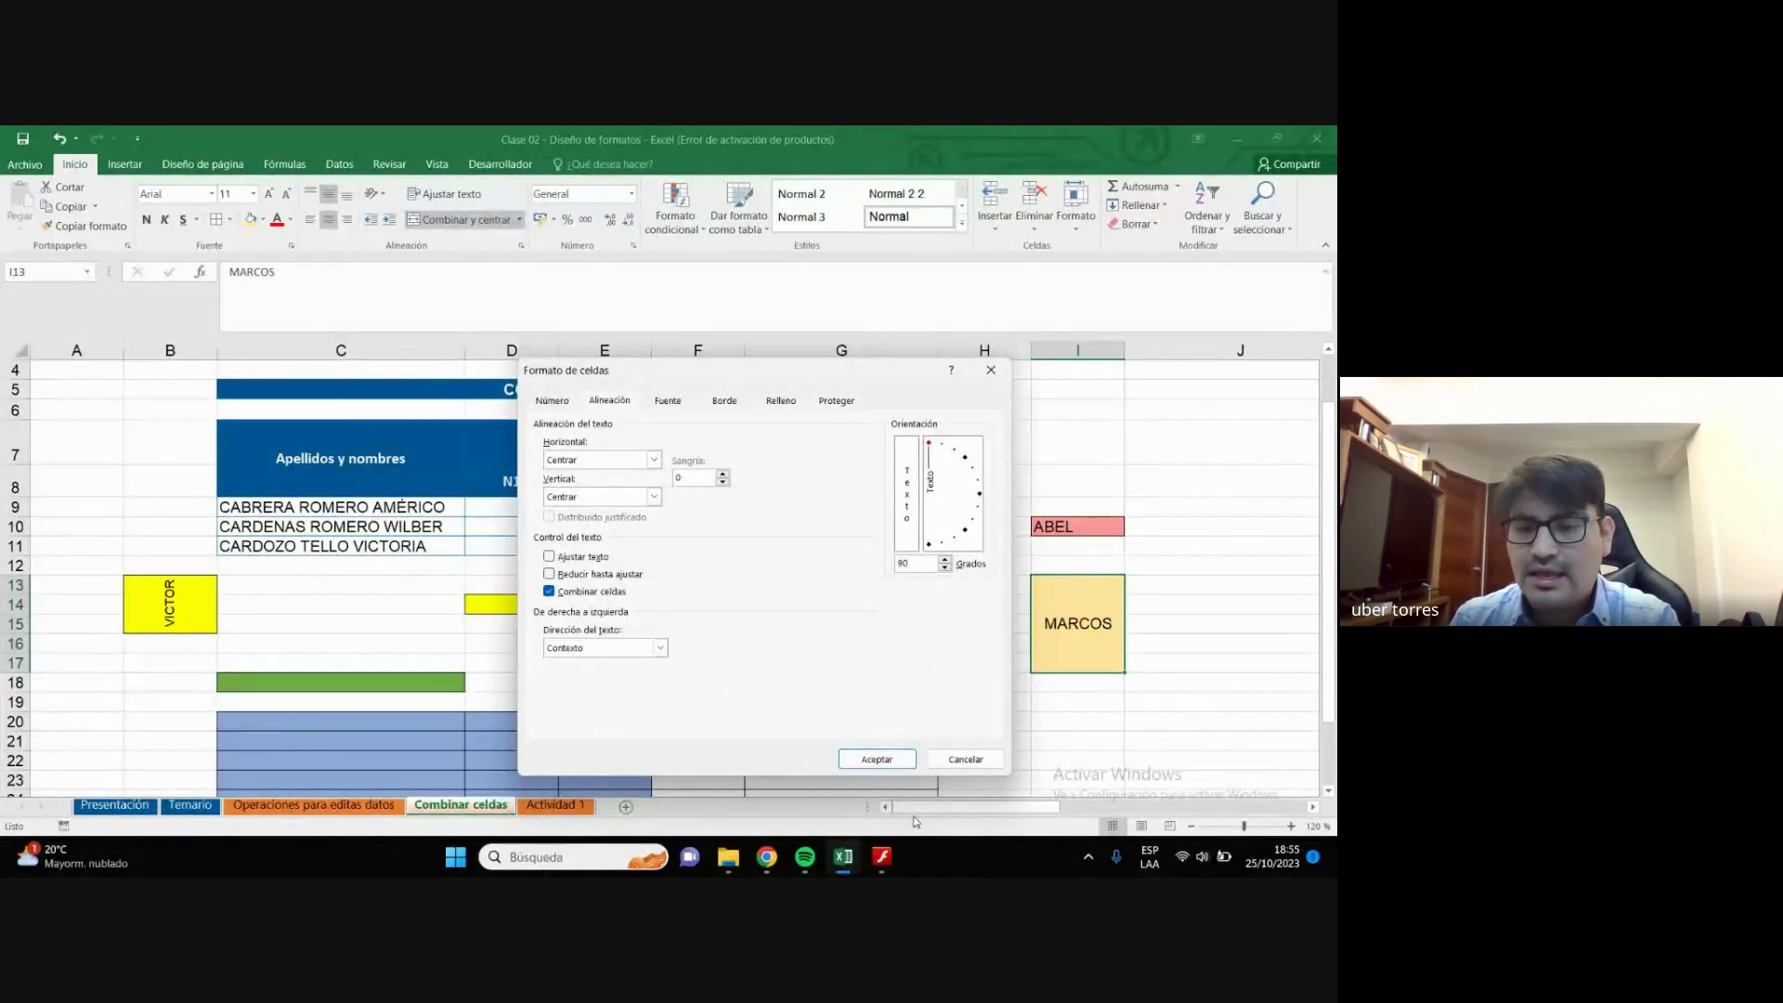
click(889, 759)
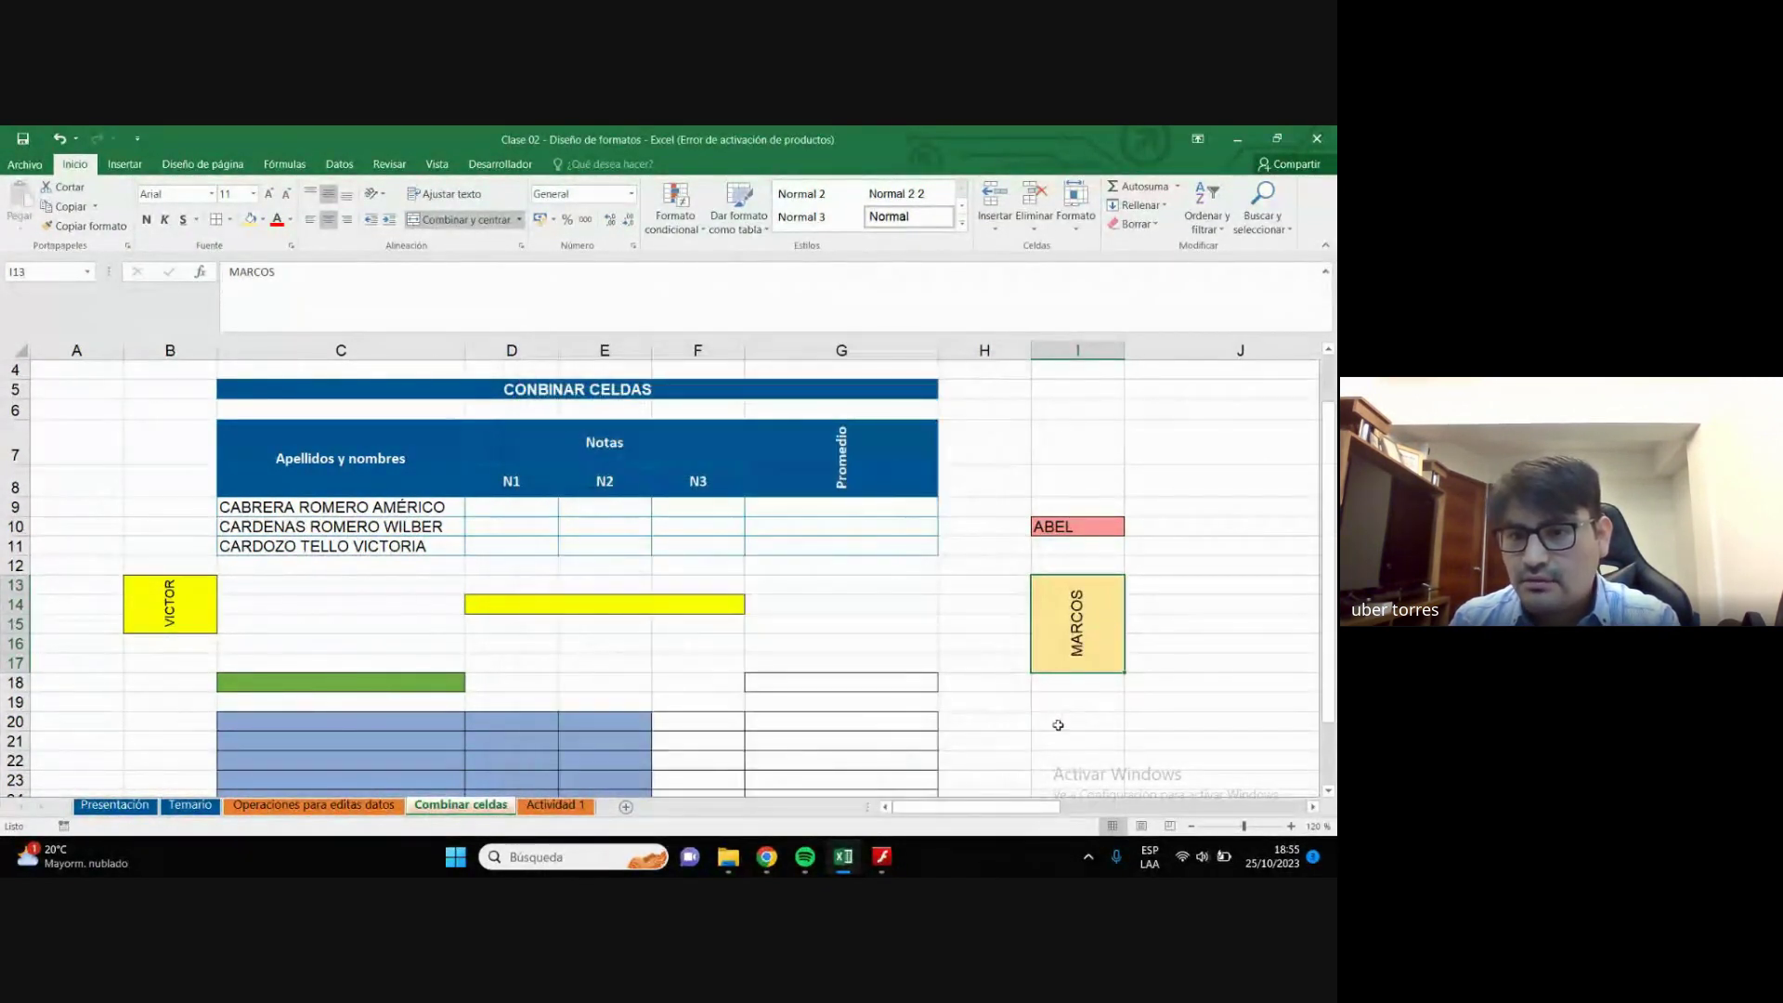
click(1187, 680)
Narrow column I to fit the vertical MARCOS cell, then switch to Google Meet.
click(1114, 643)
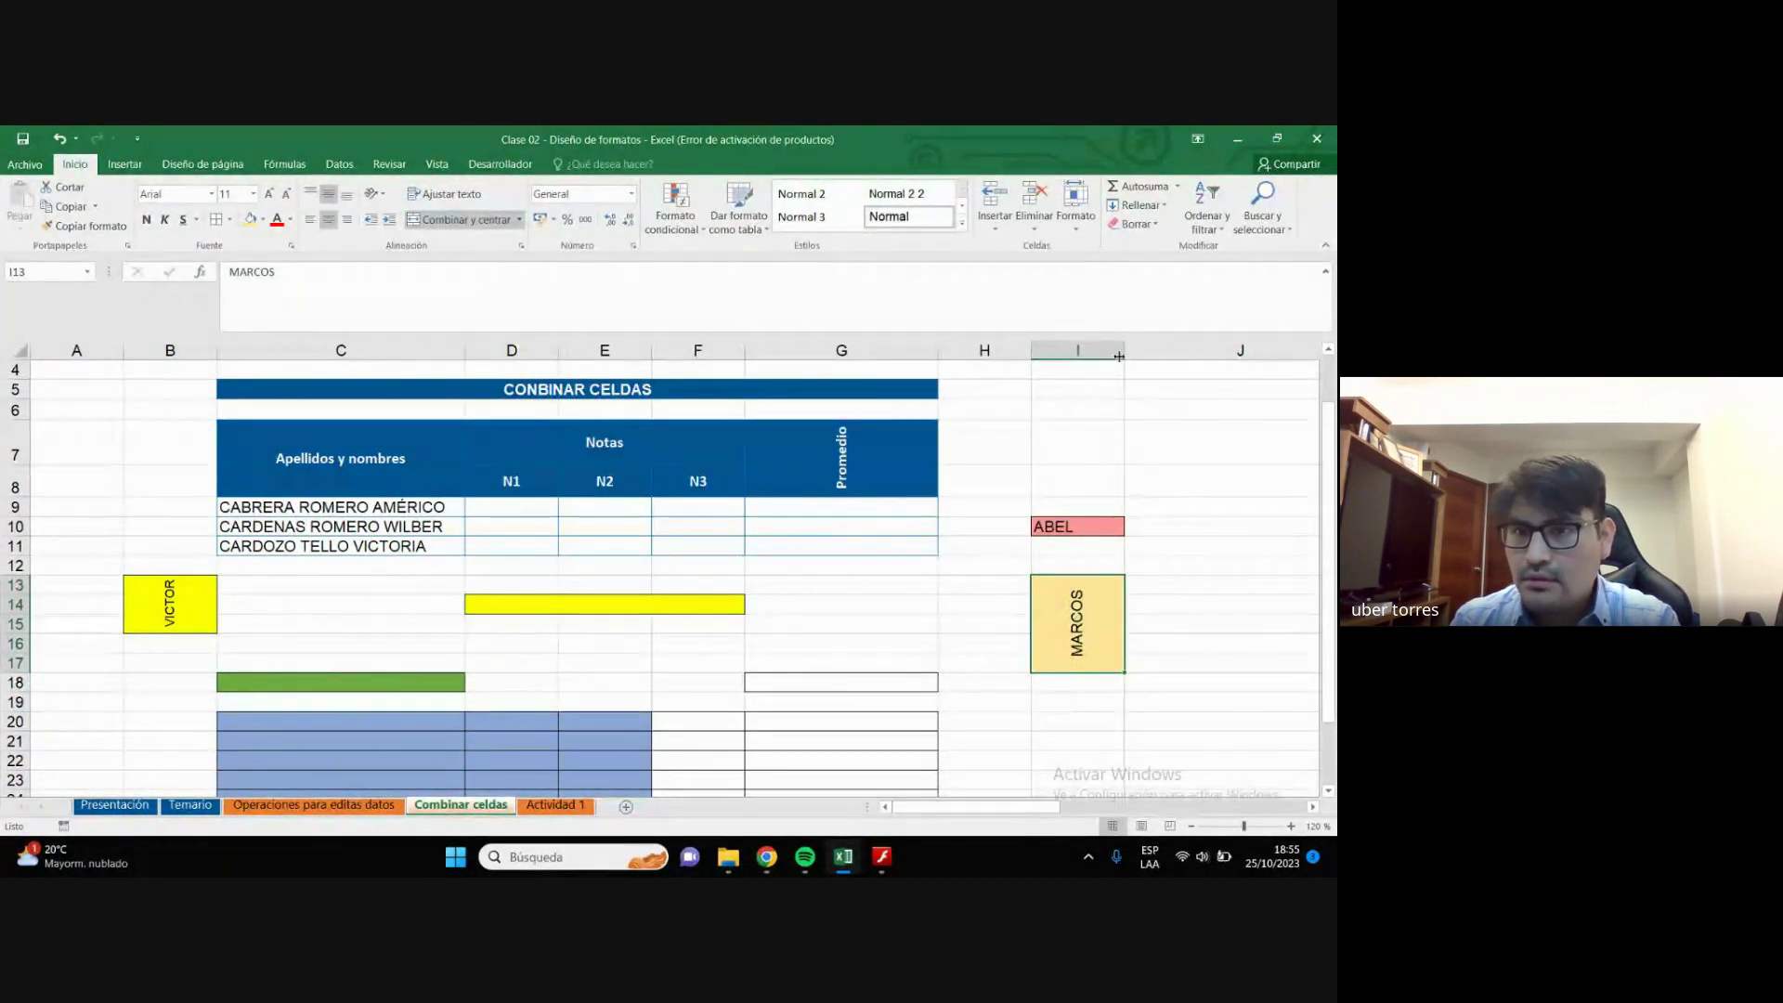
drag(1119, 356, 1084, 356)
click(1089, 624)
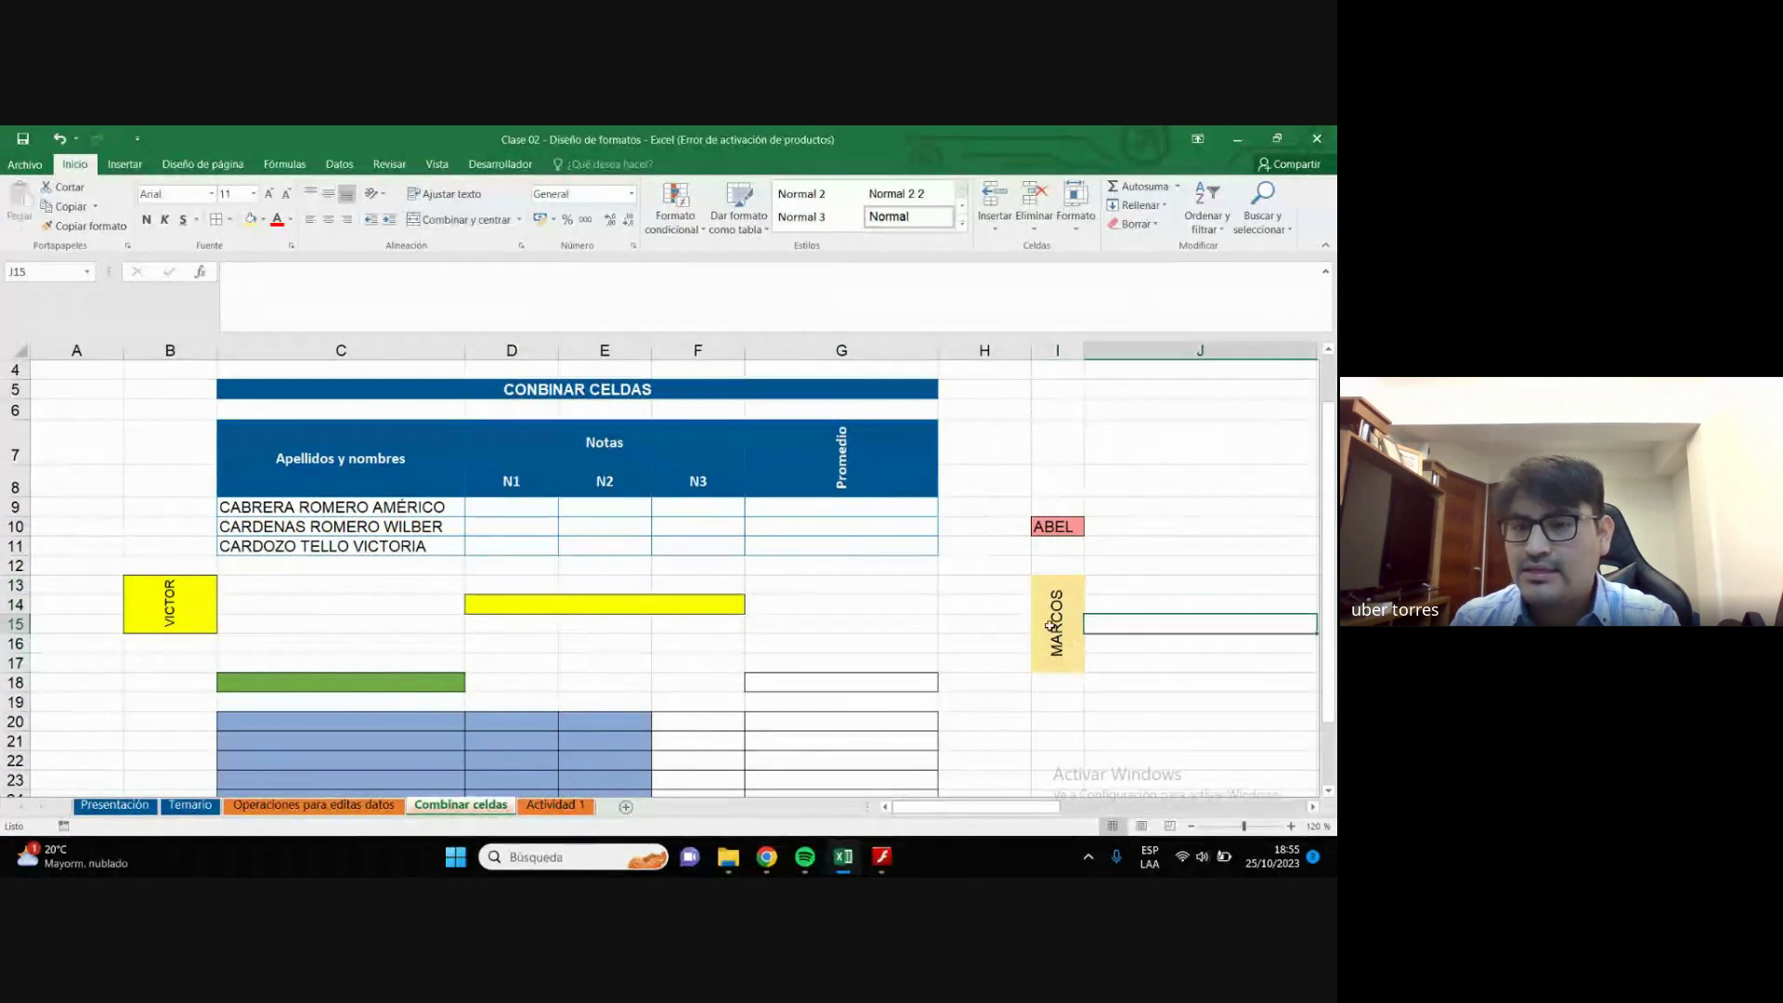
click(1053, 629)
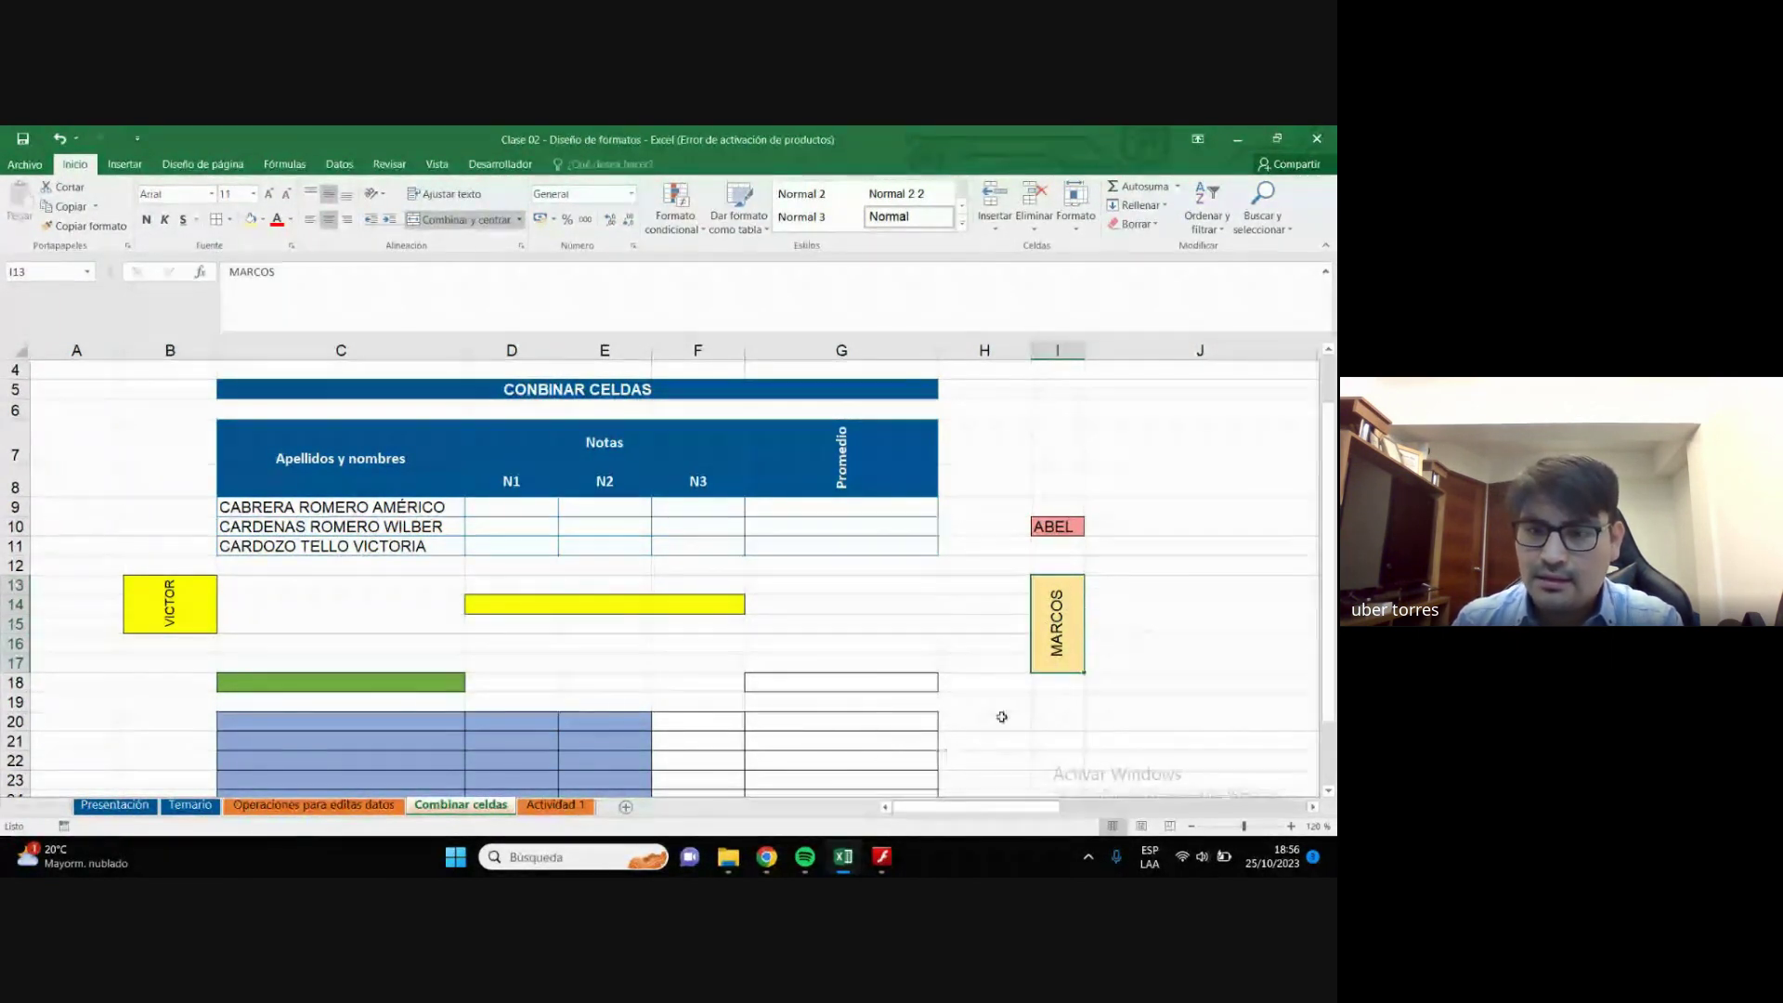
mouse_move(766, 856)
click(692, 792)
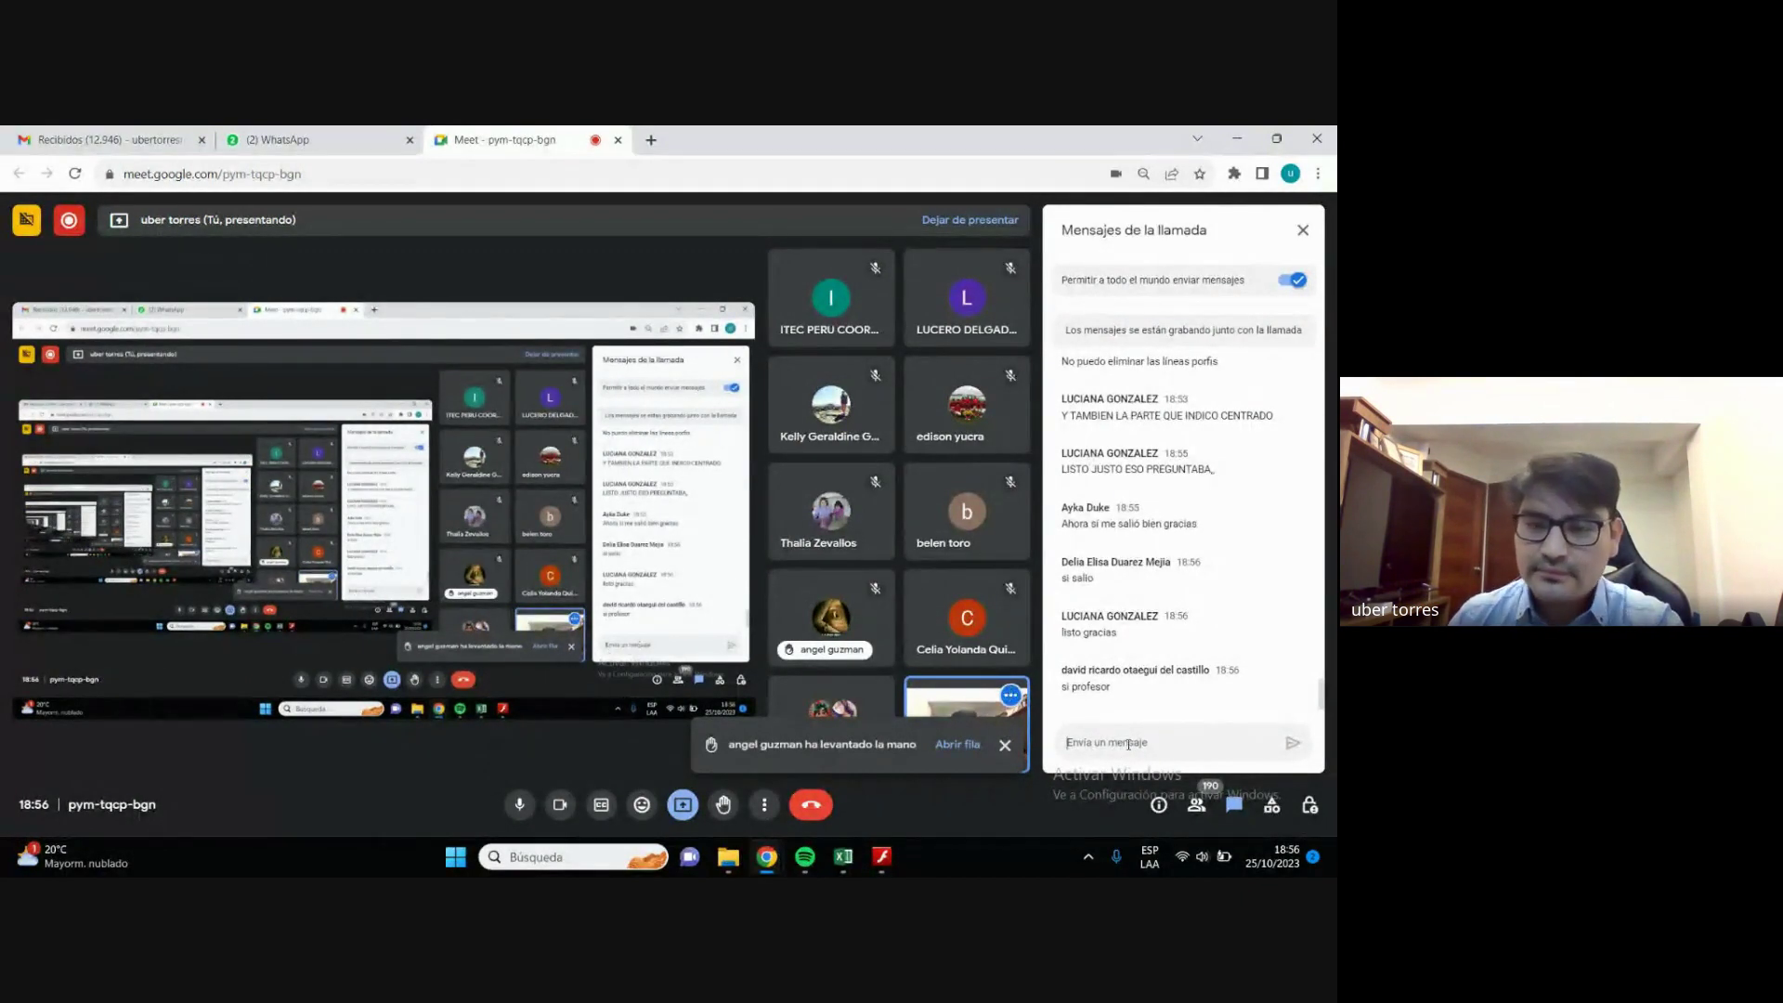
Switch Meet's side panel from the participant list to the chat, then return to Excel.
click(972, 755)
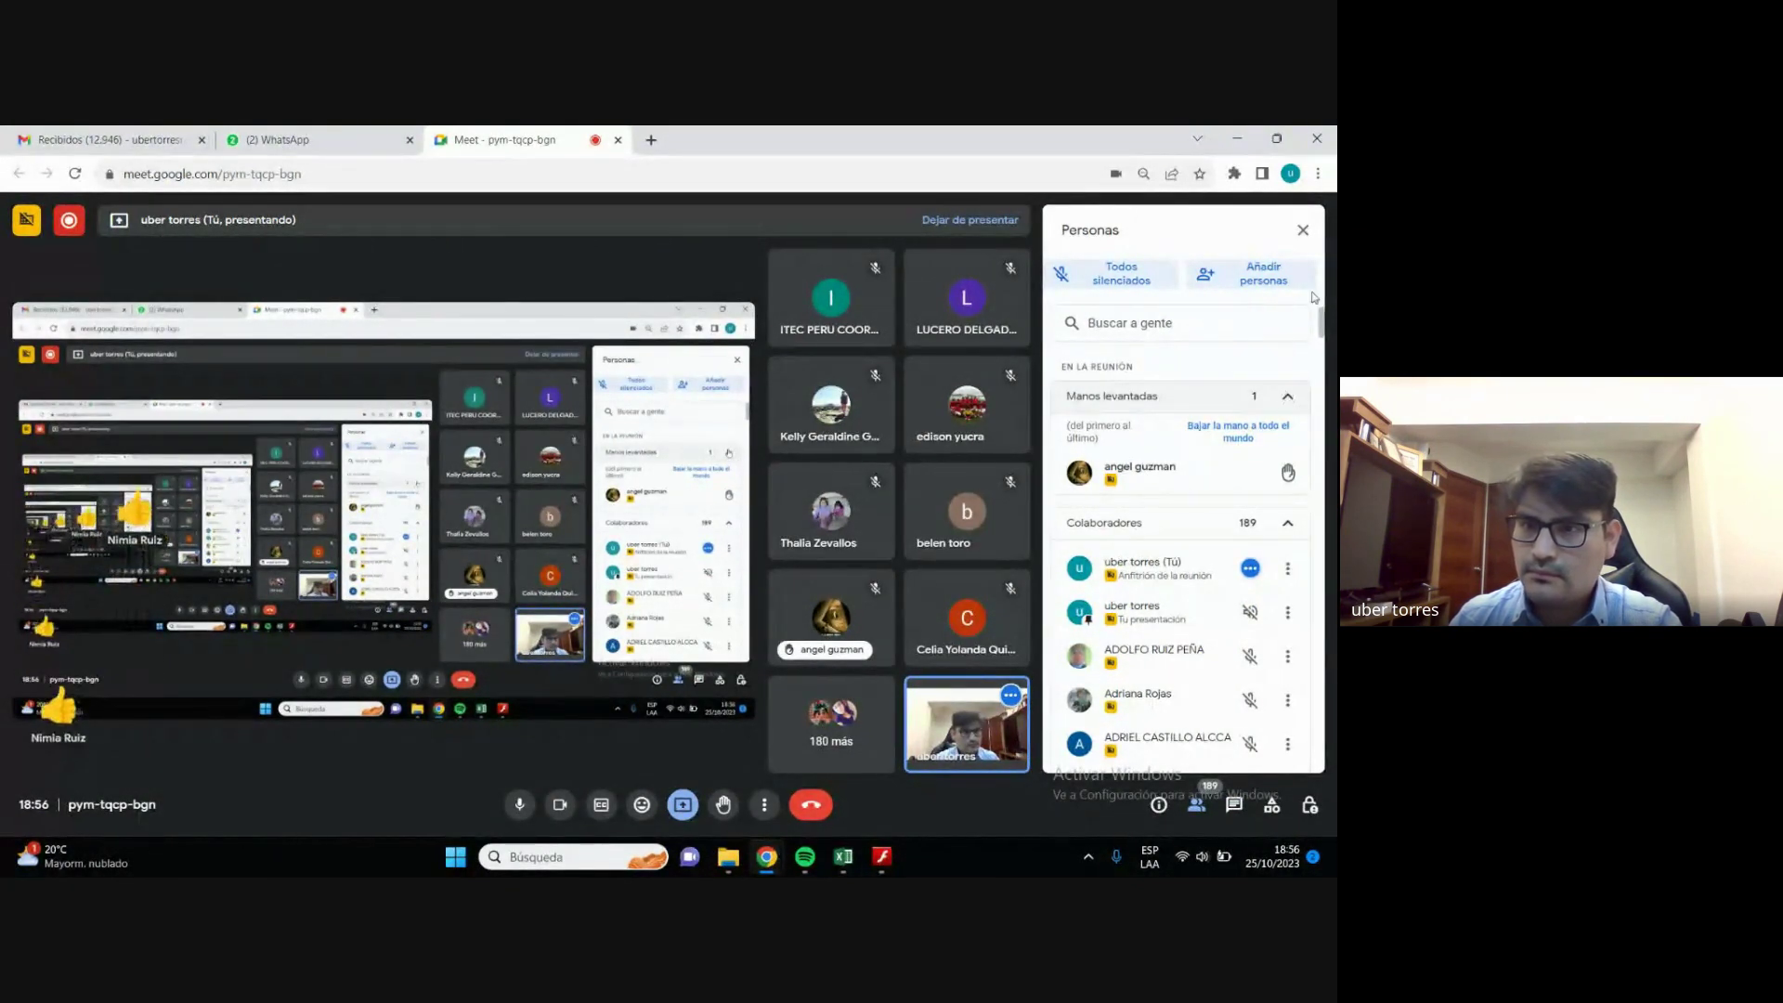
click(1303, 229)
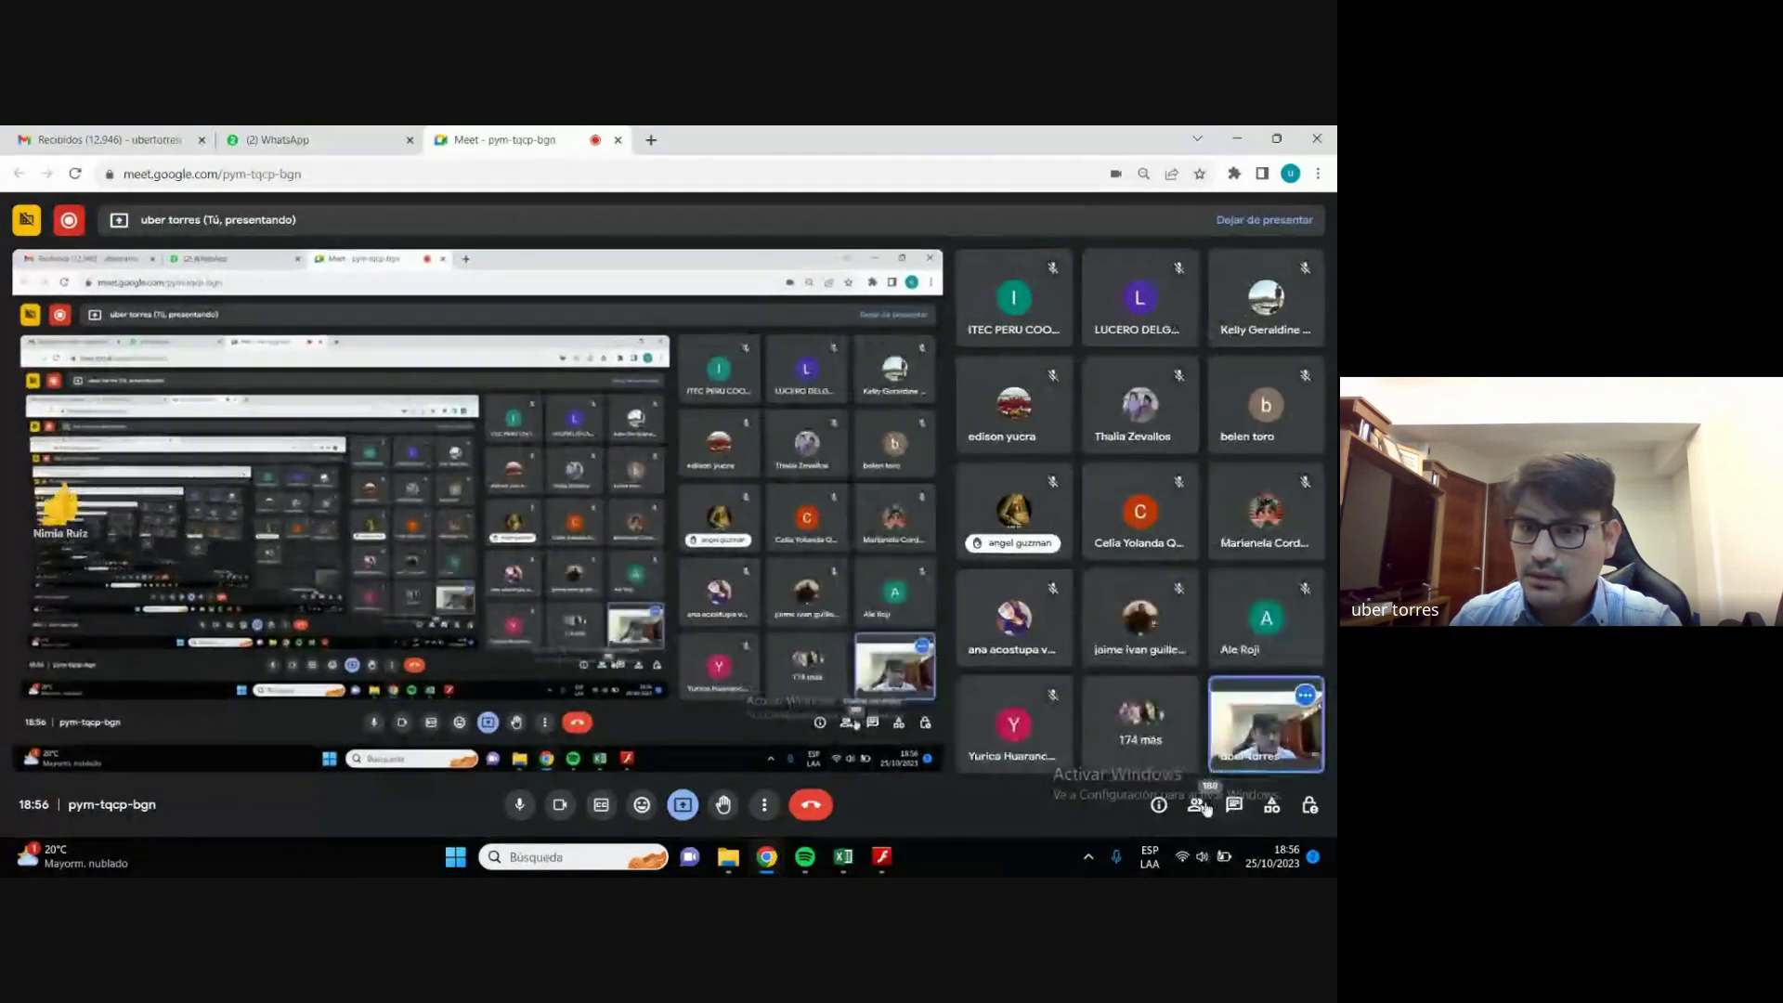
click(1196, 804)
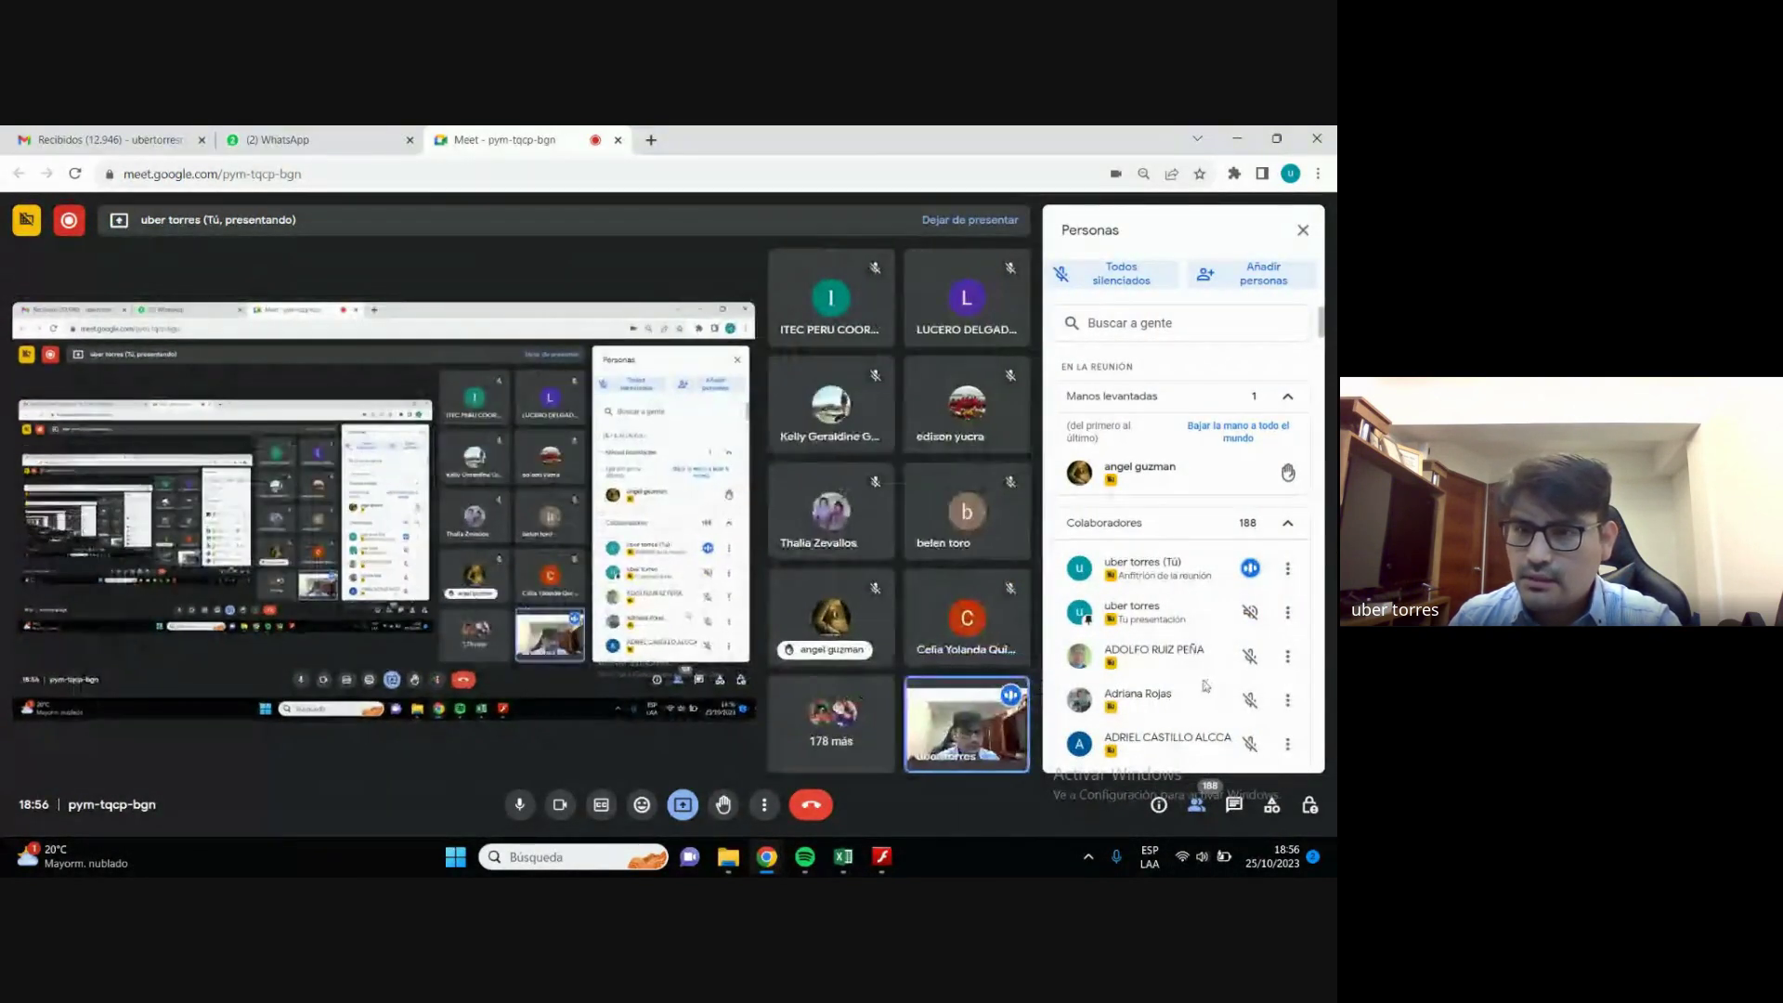
click(1233, 804)
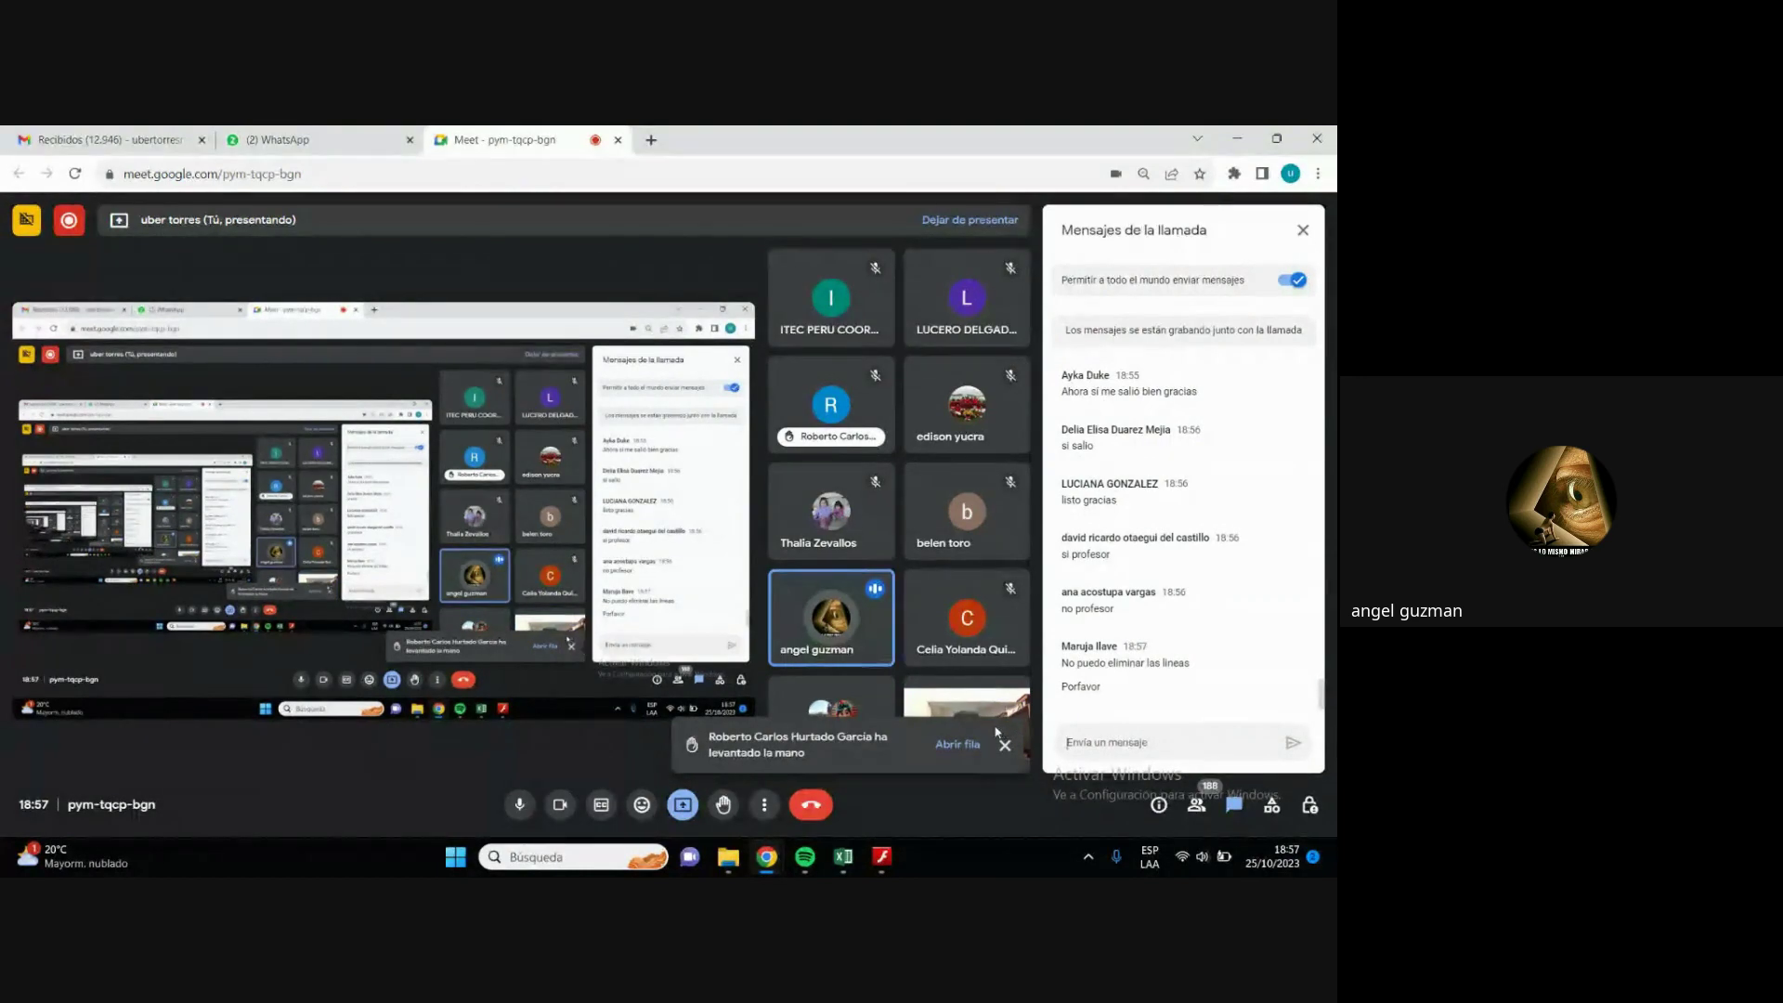
key(XF86AudioRaiseVolume)
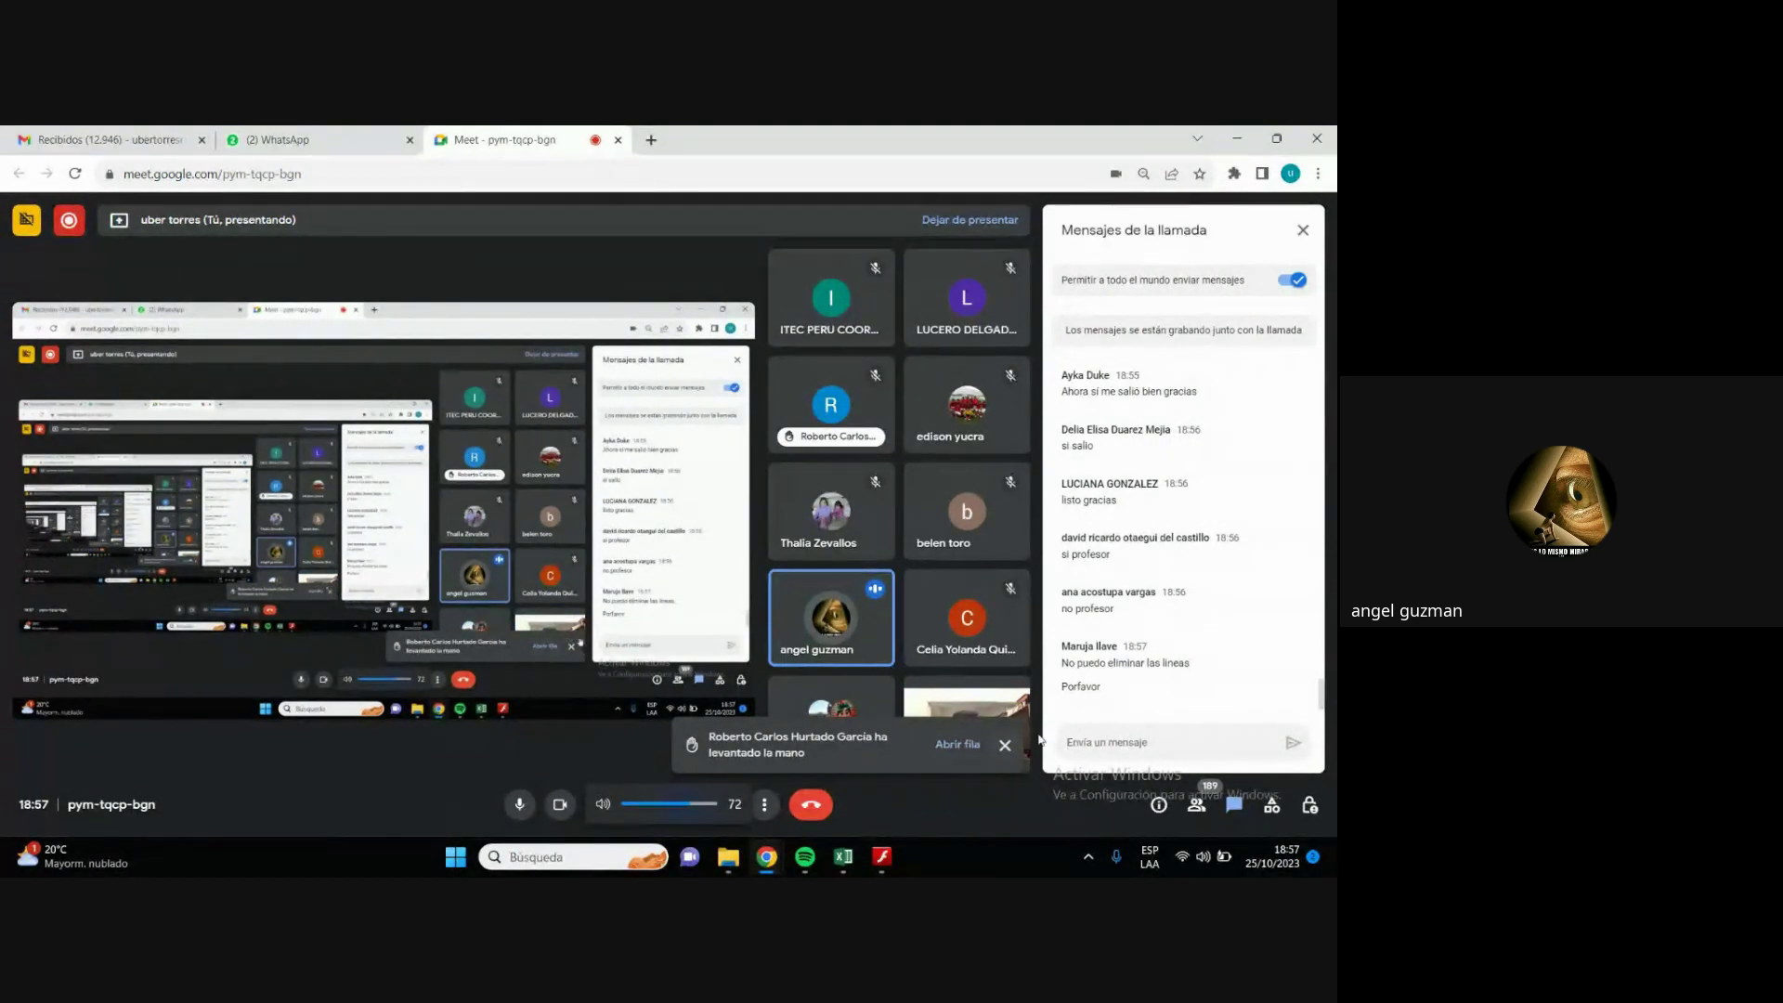
click(1102, 746)
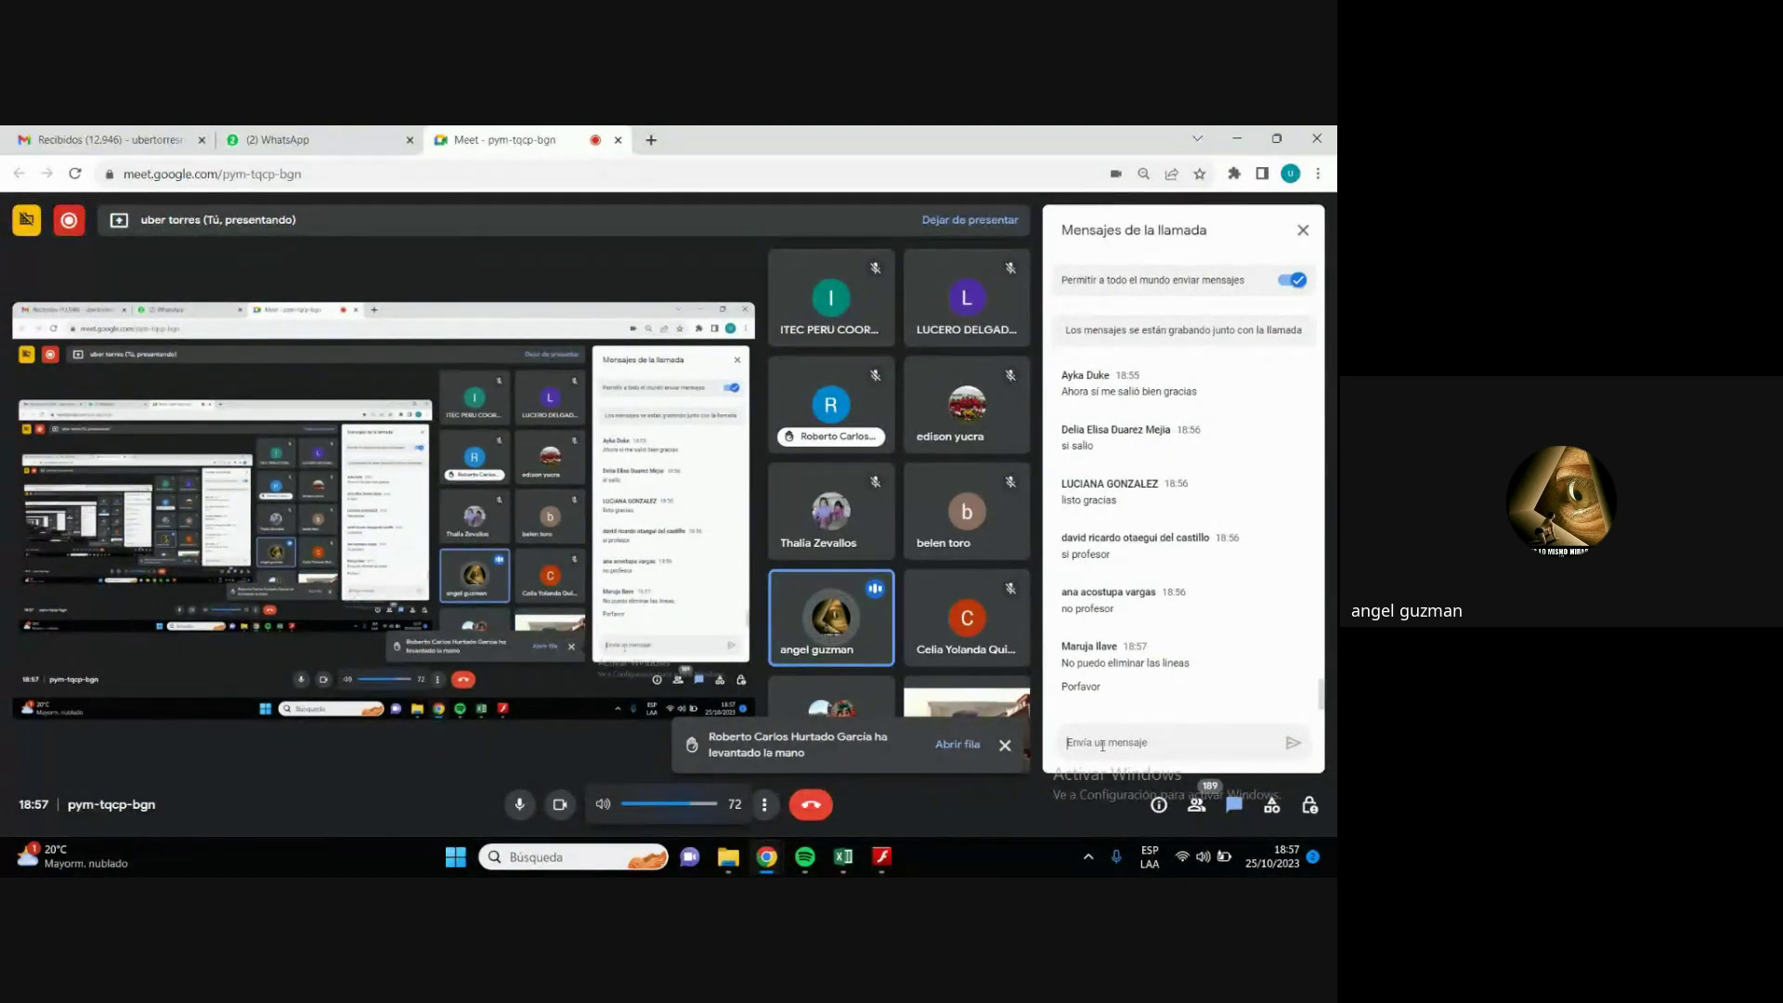
click(843, 856)
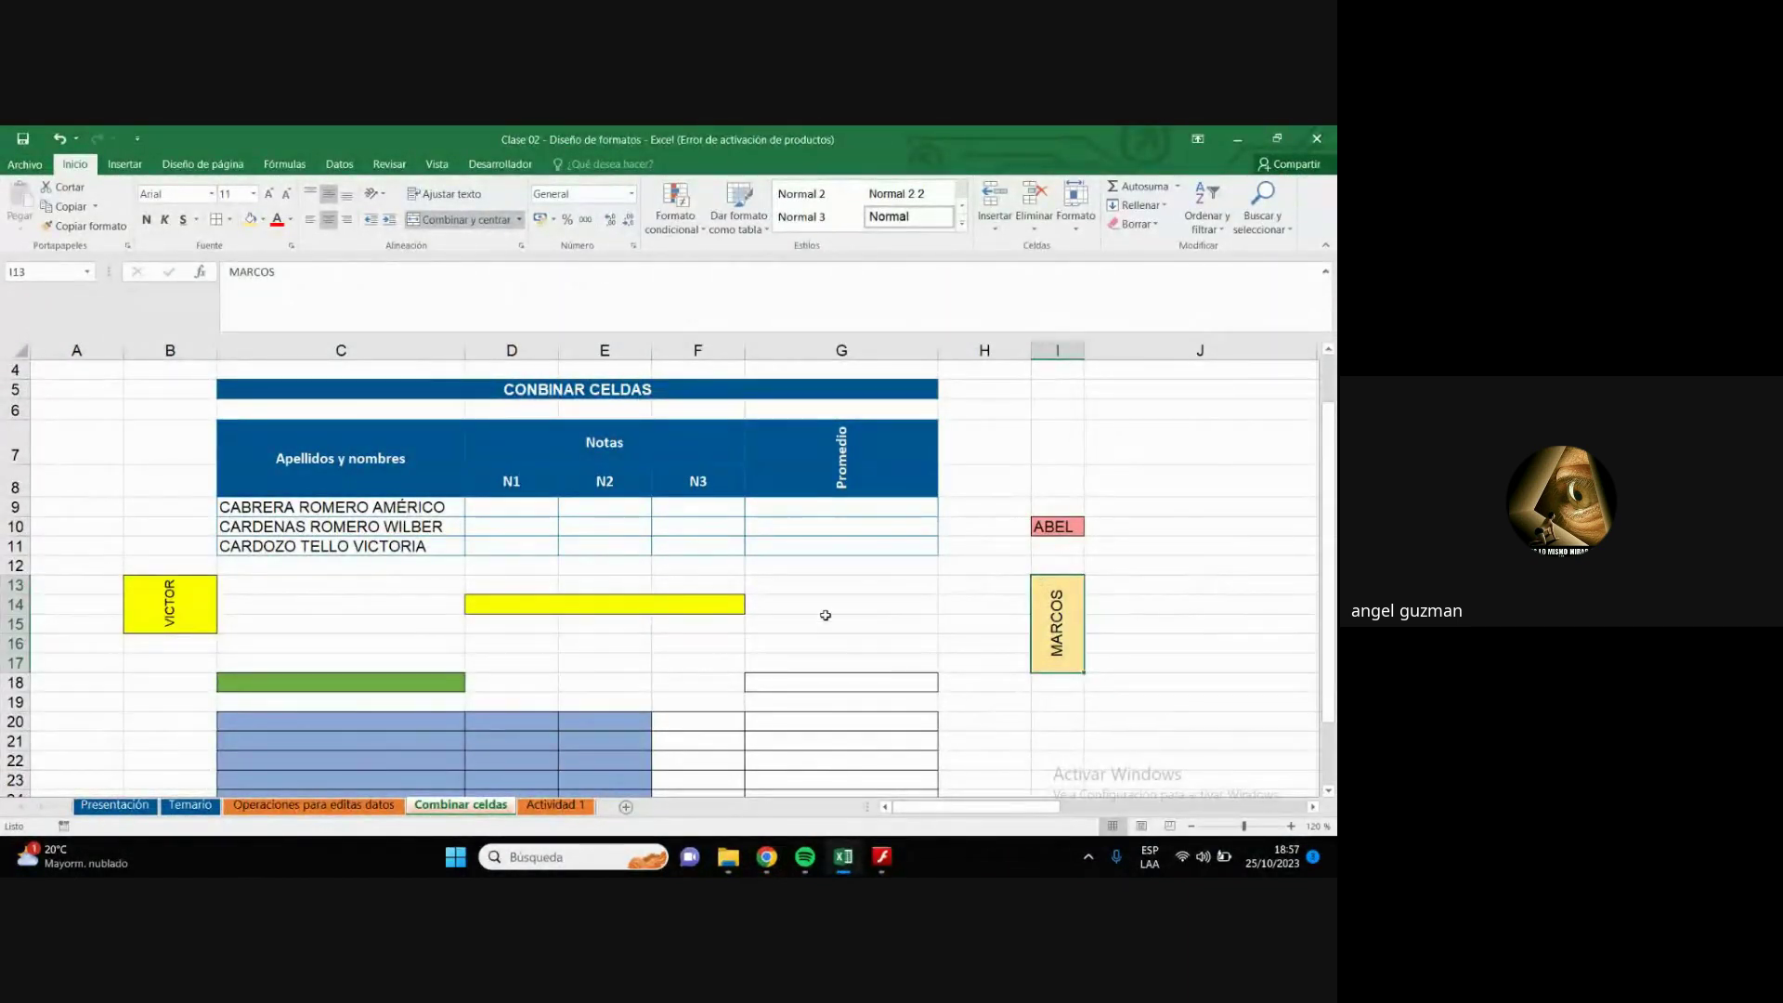
scroll(798, 604, down, 1)
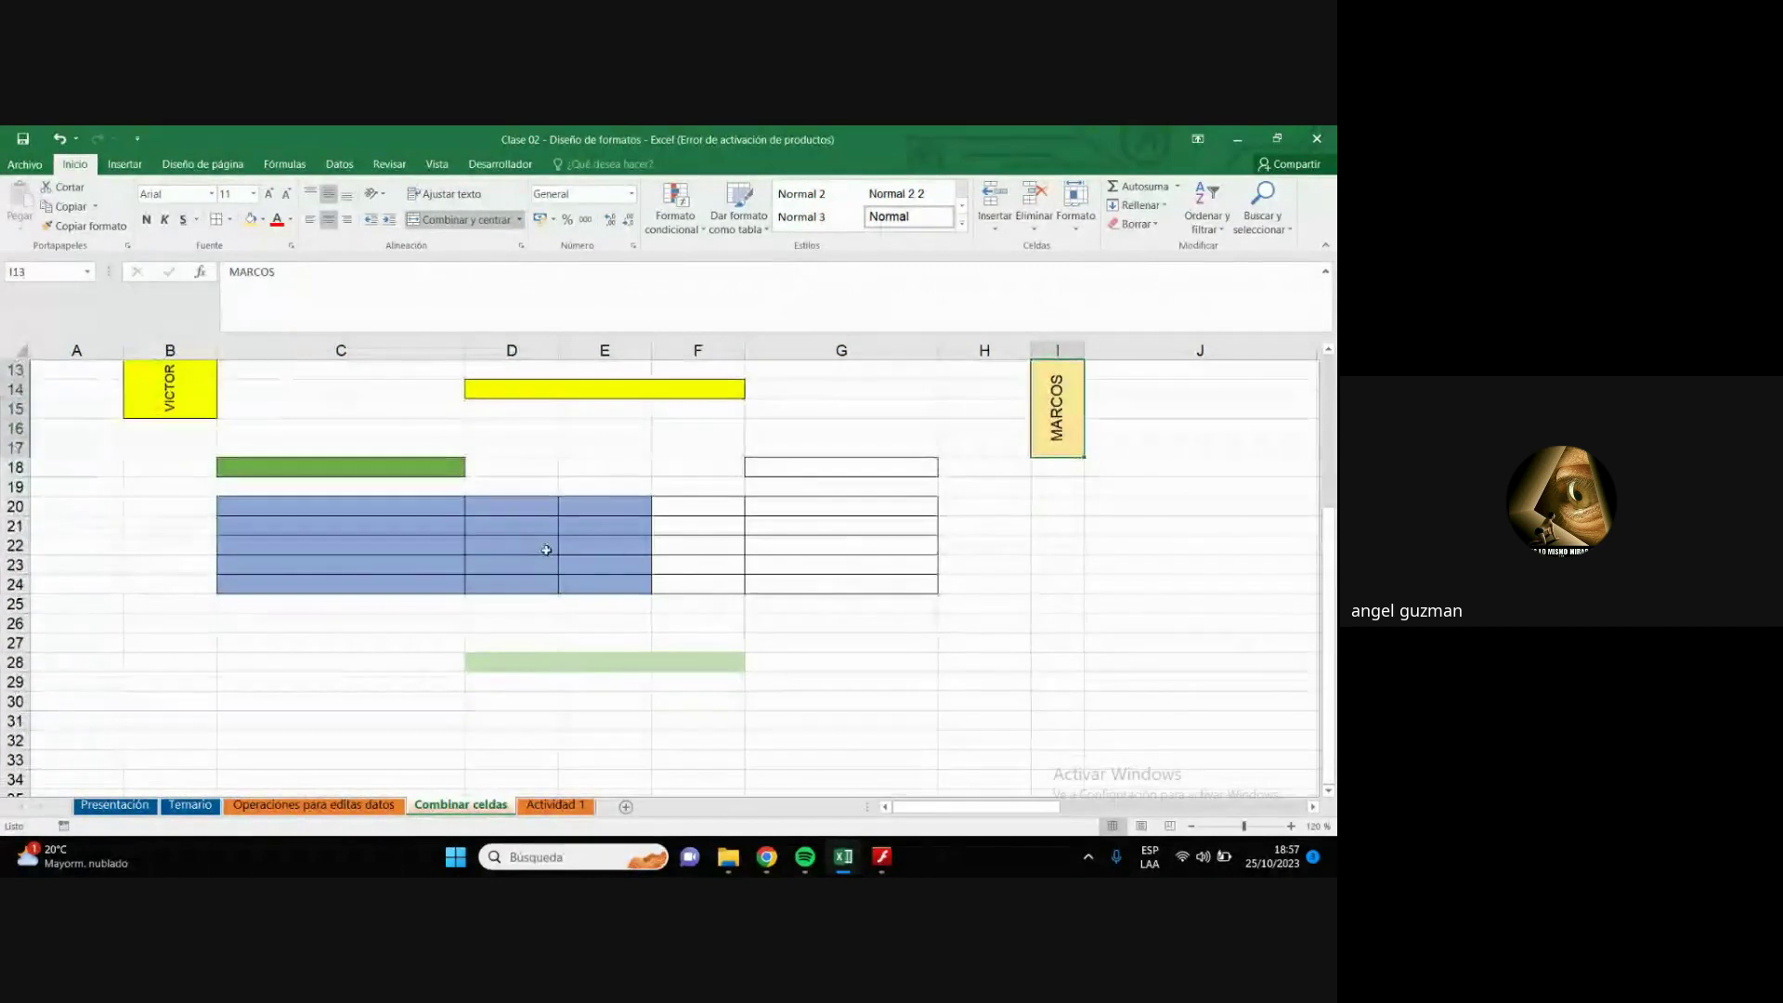
scroll(577, 563, up, 2)
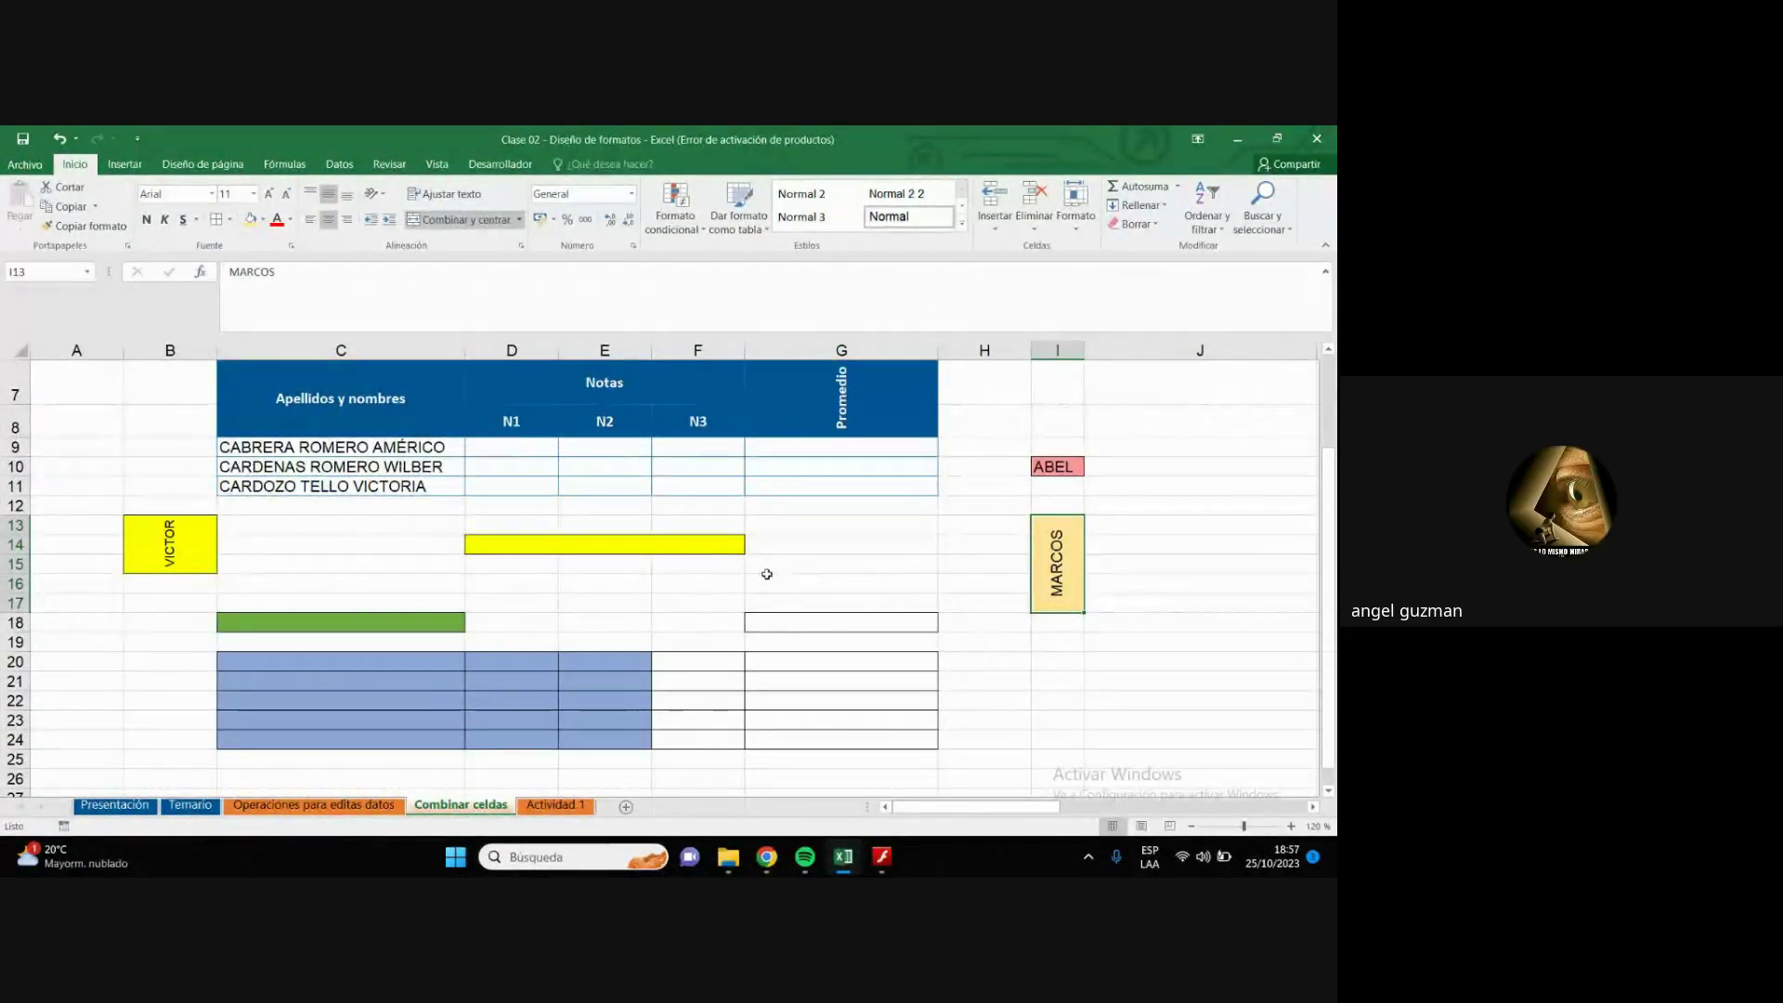
scroll(706, 572, down, 1)
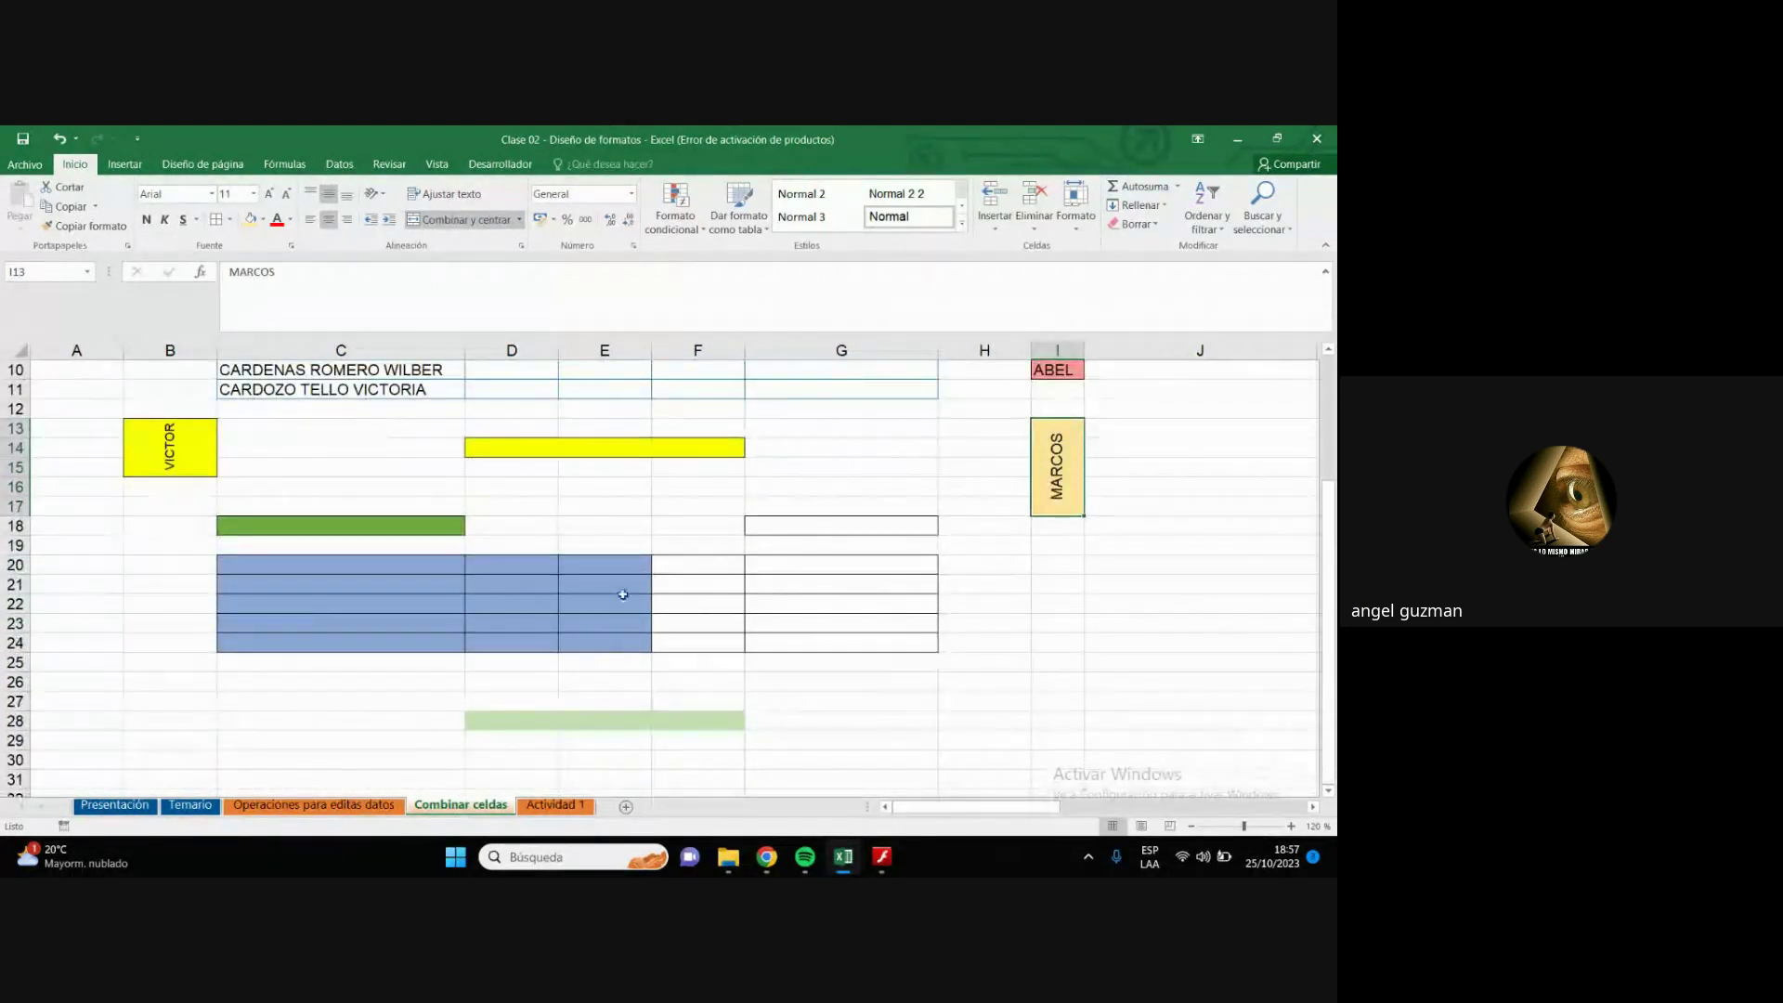
scroll(619, 605, down, 1)
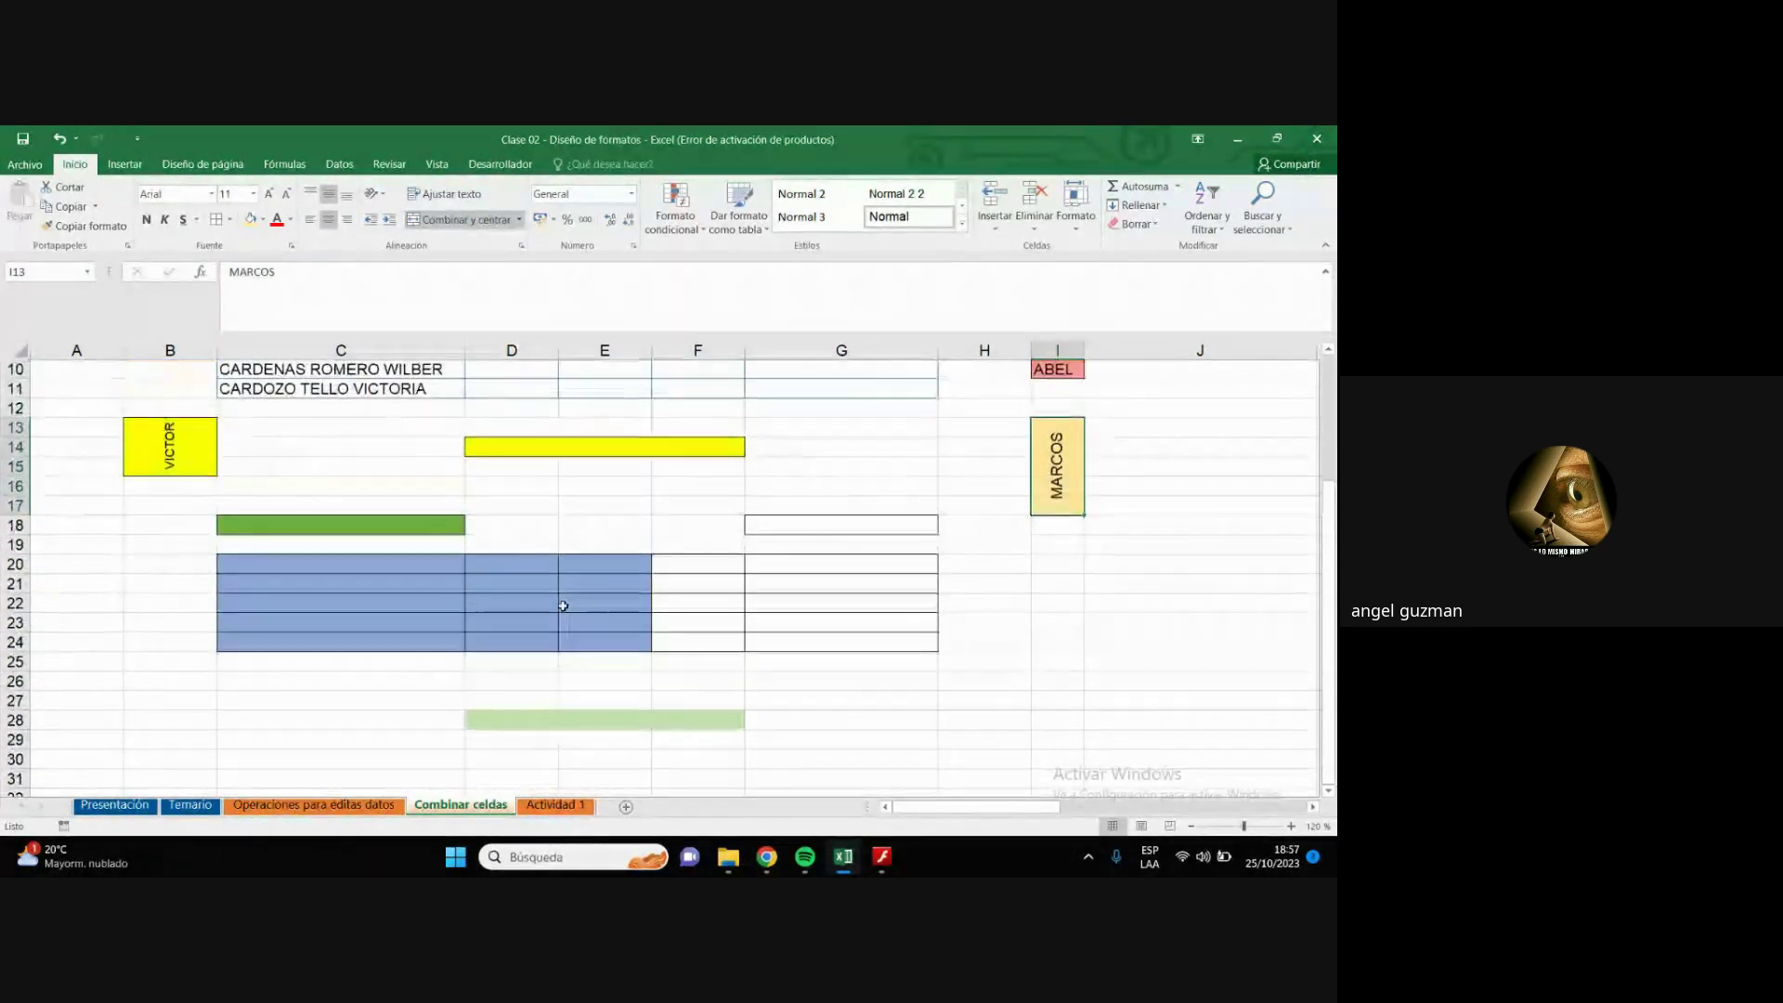
scroll(563, 606, up, 1)
scroll(563, 606, up, 1)
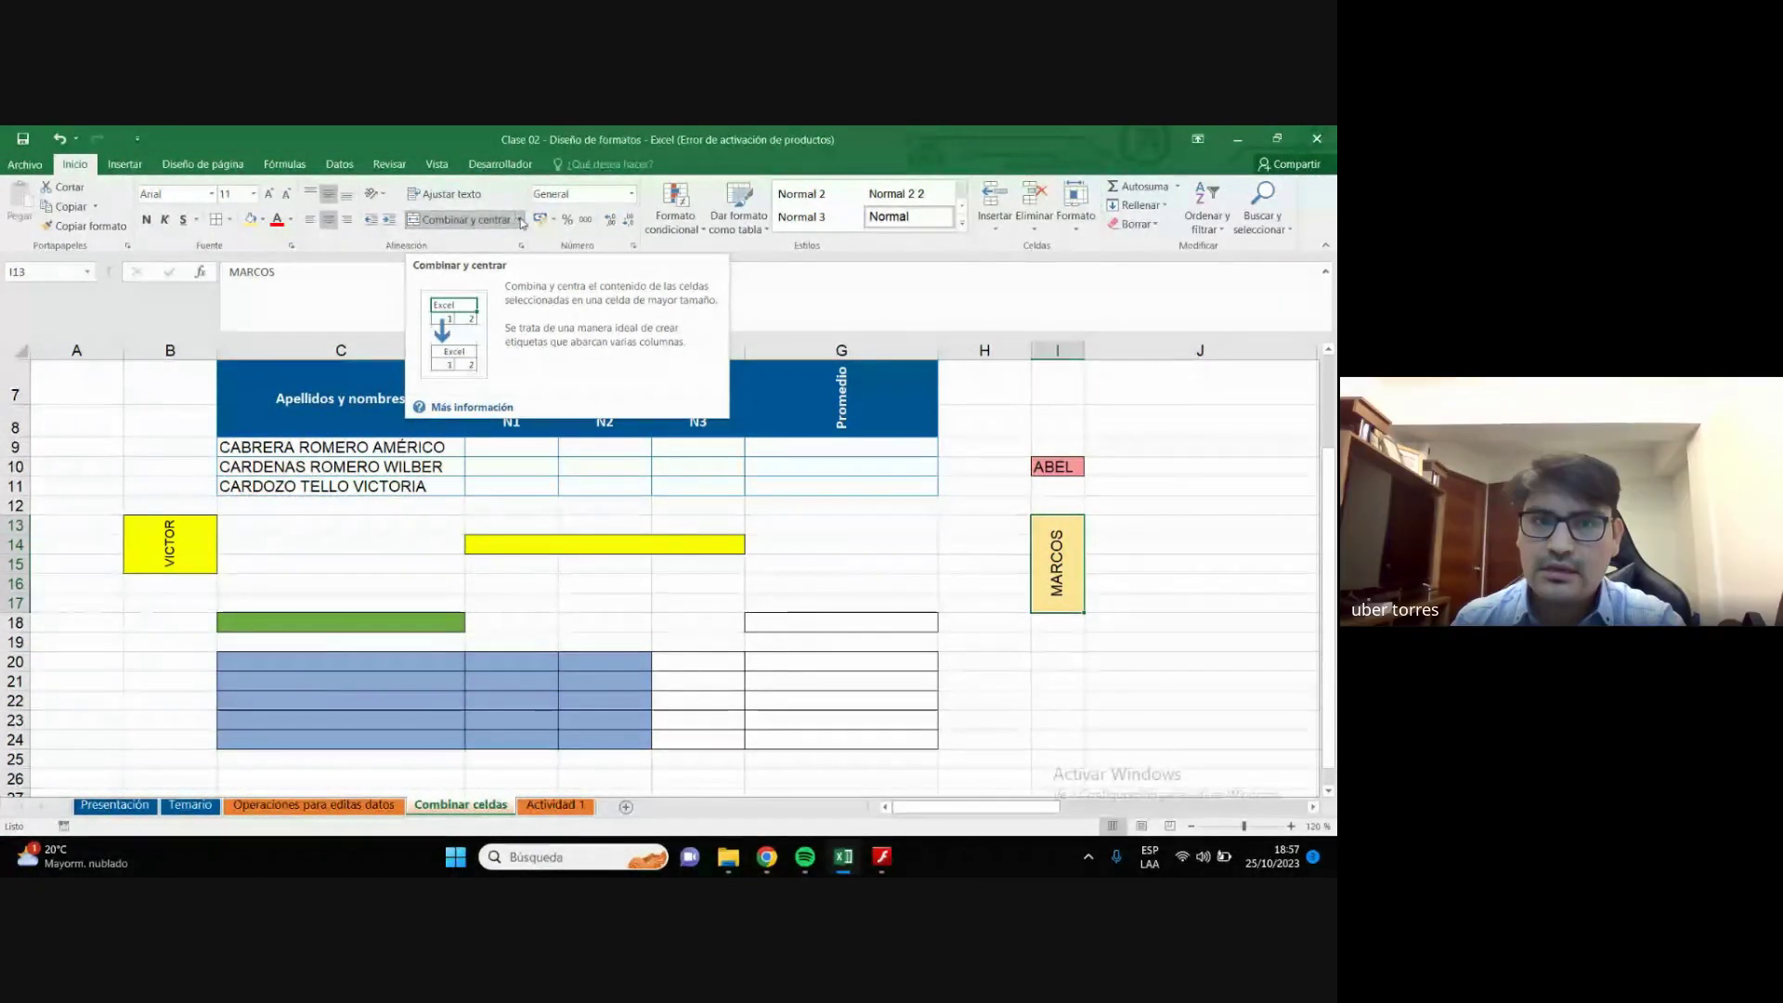
click(521, 220)
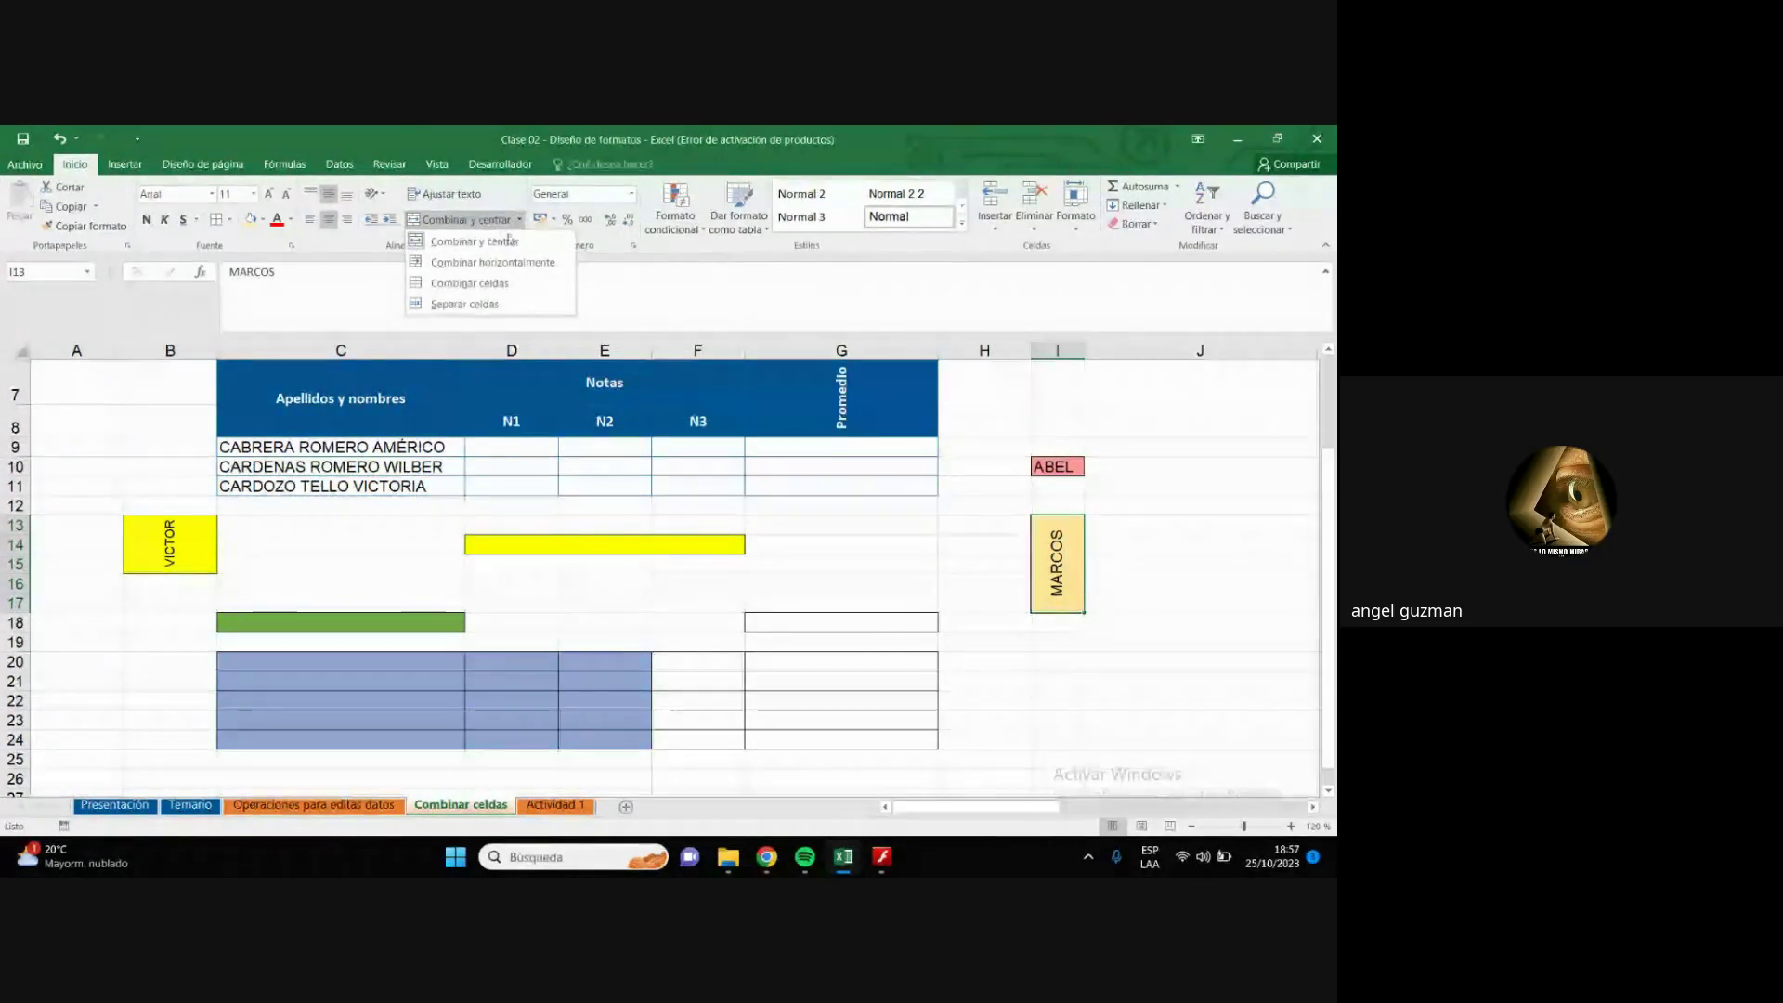
key(Escape)
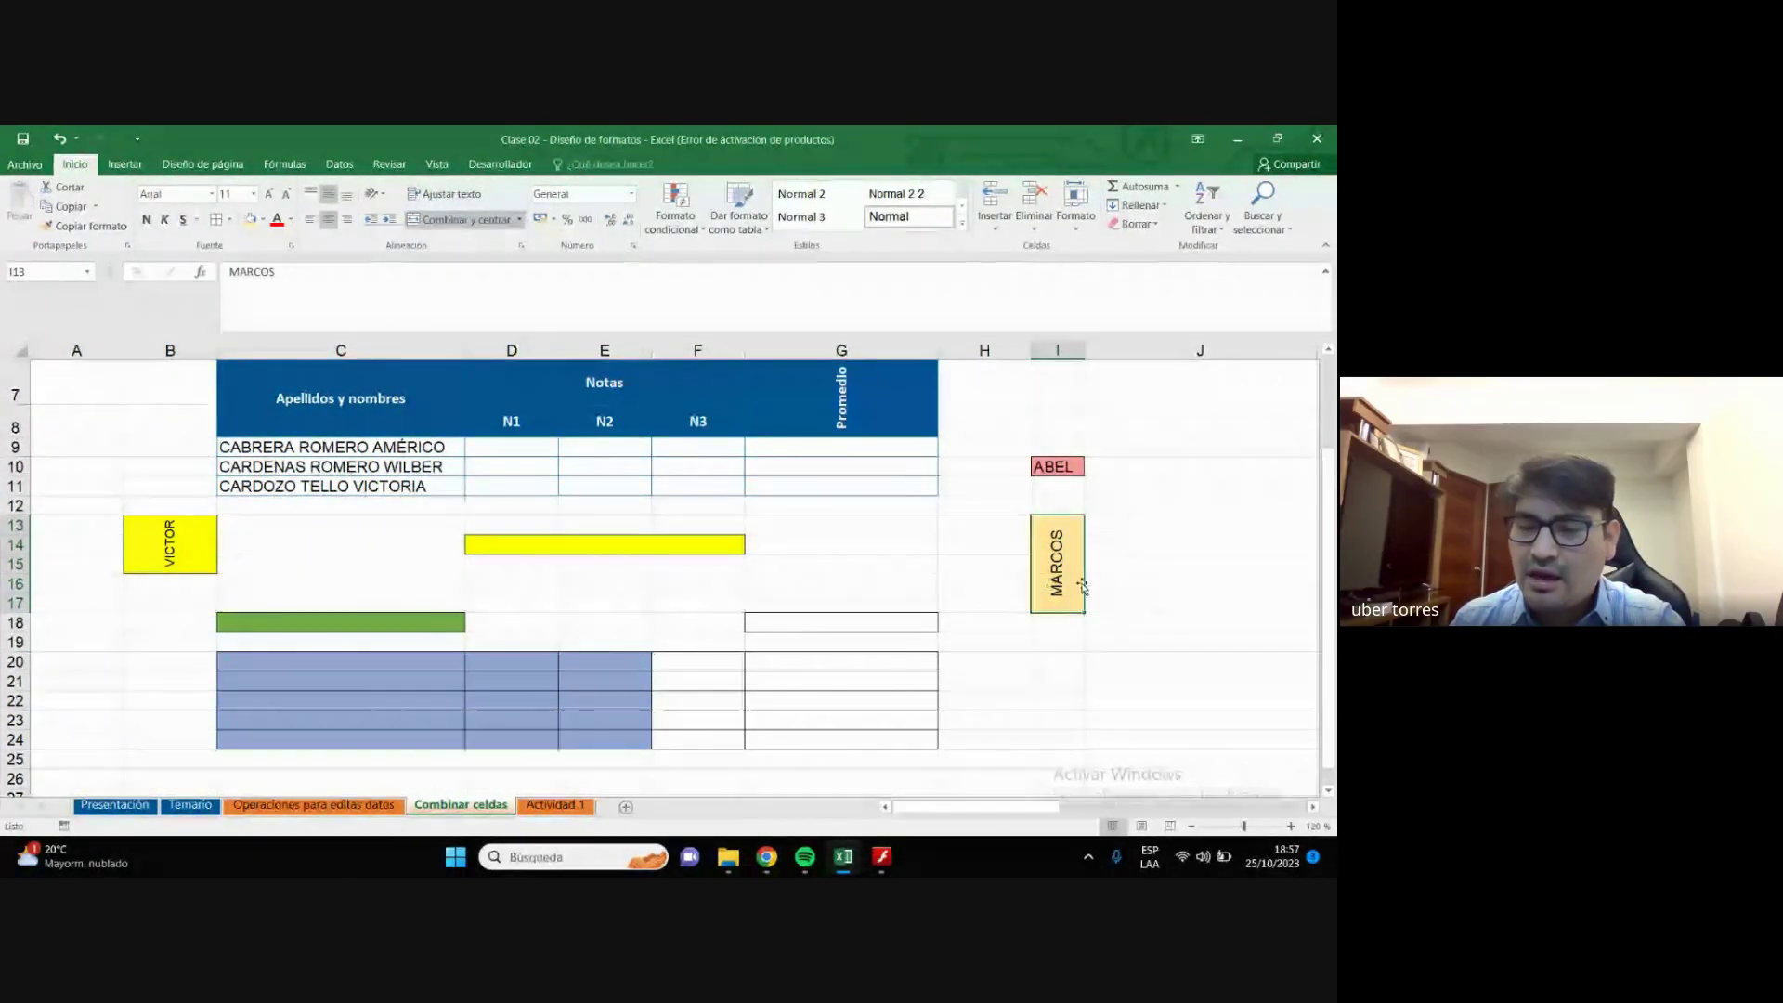
click(1189, 561)
click(1058, 580)
click(1189, 558)
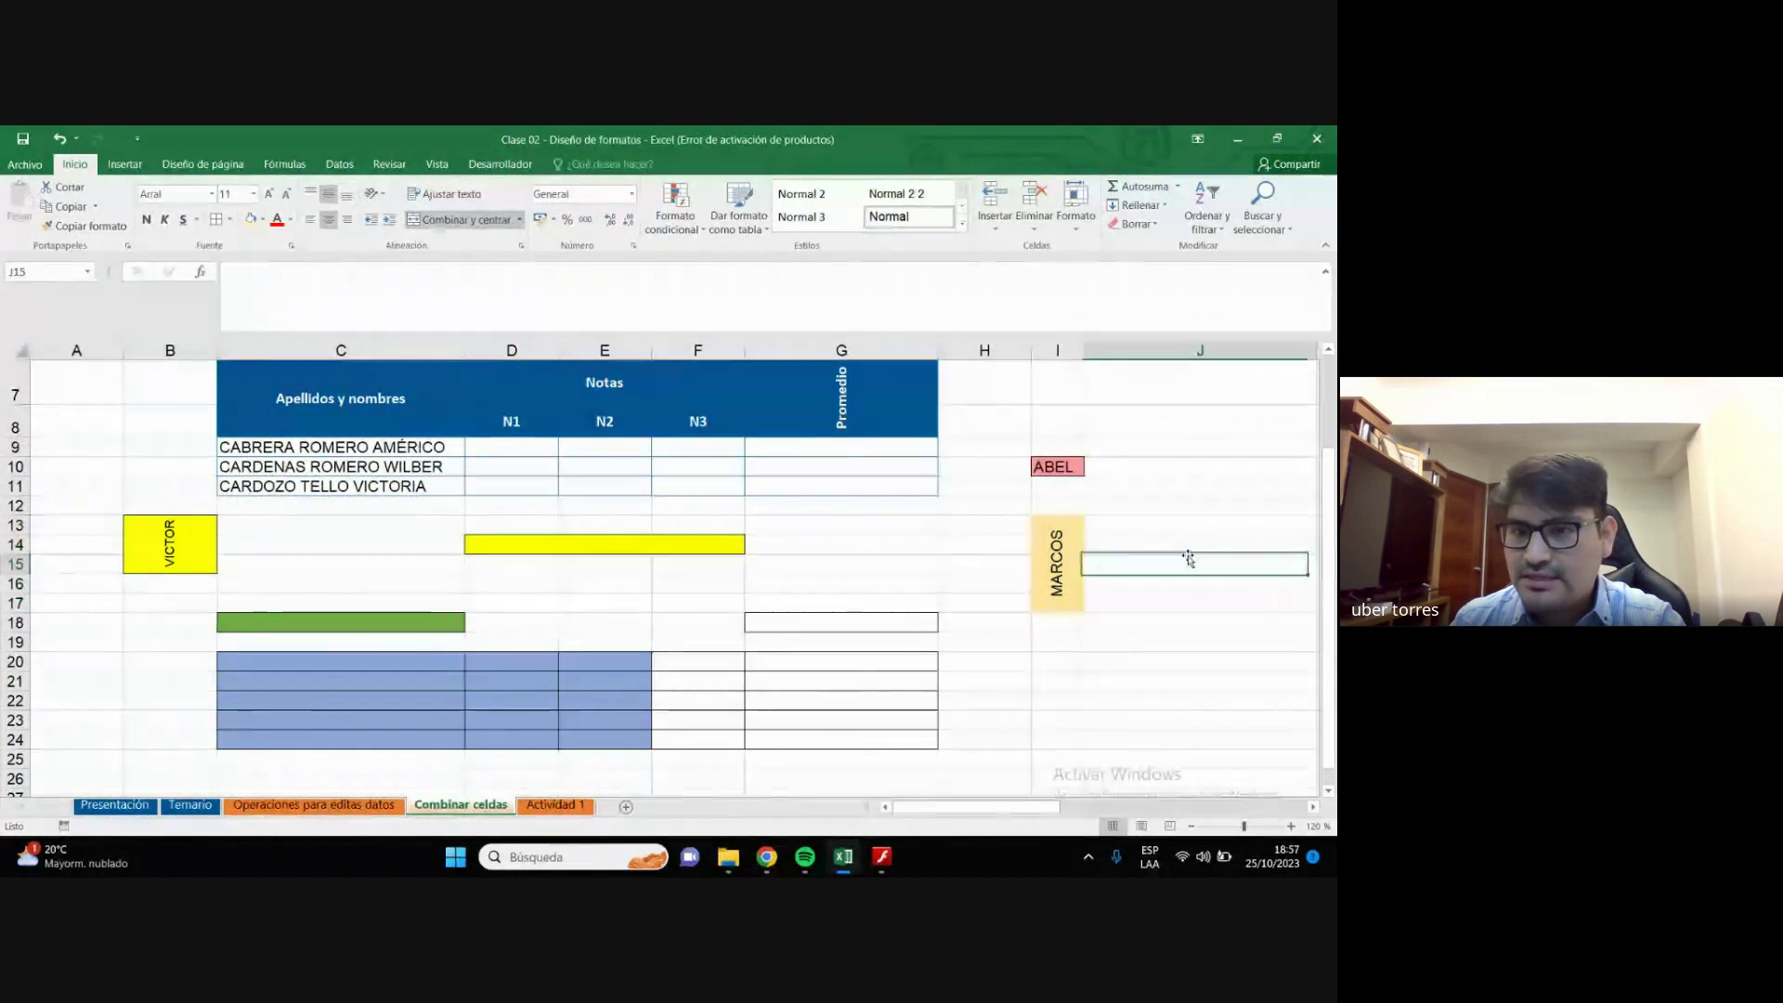
click(1054, 548)
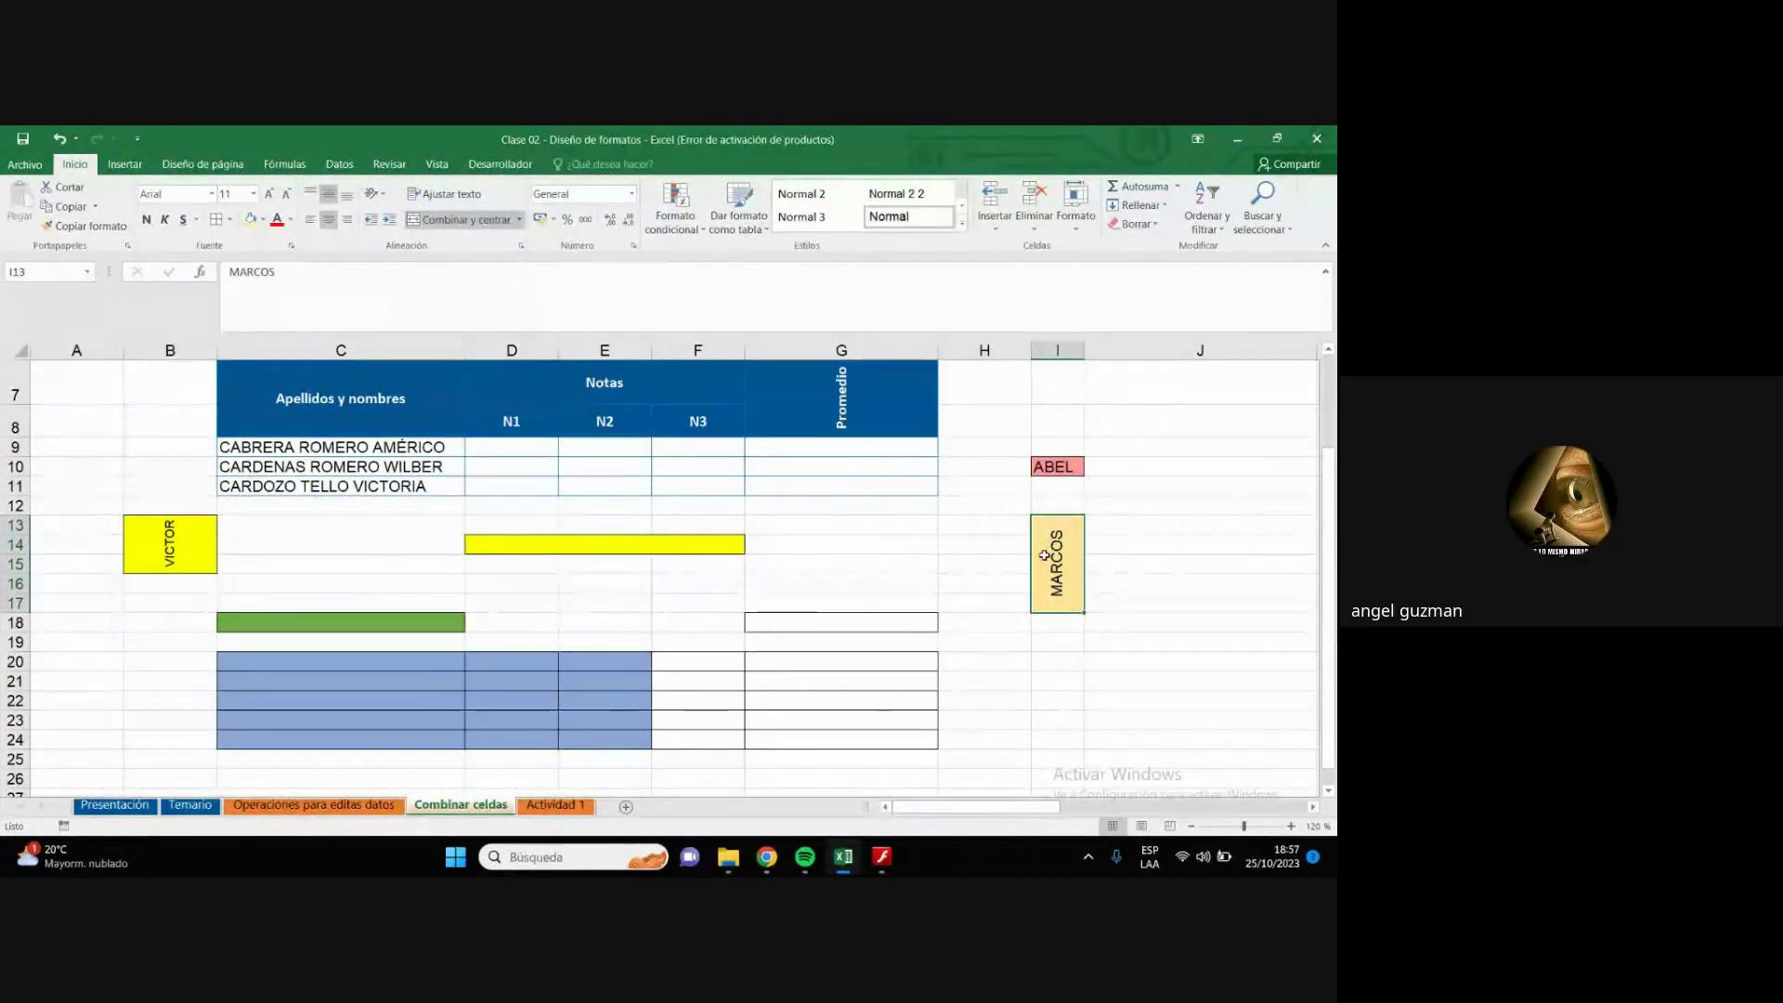
click(1008, 562)
scroll(933, 586, down, 1)
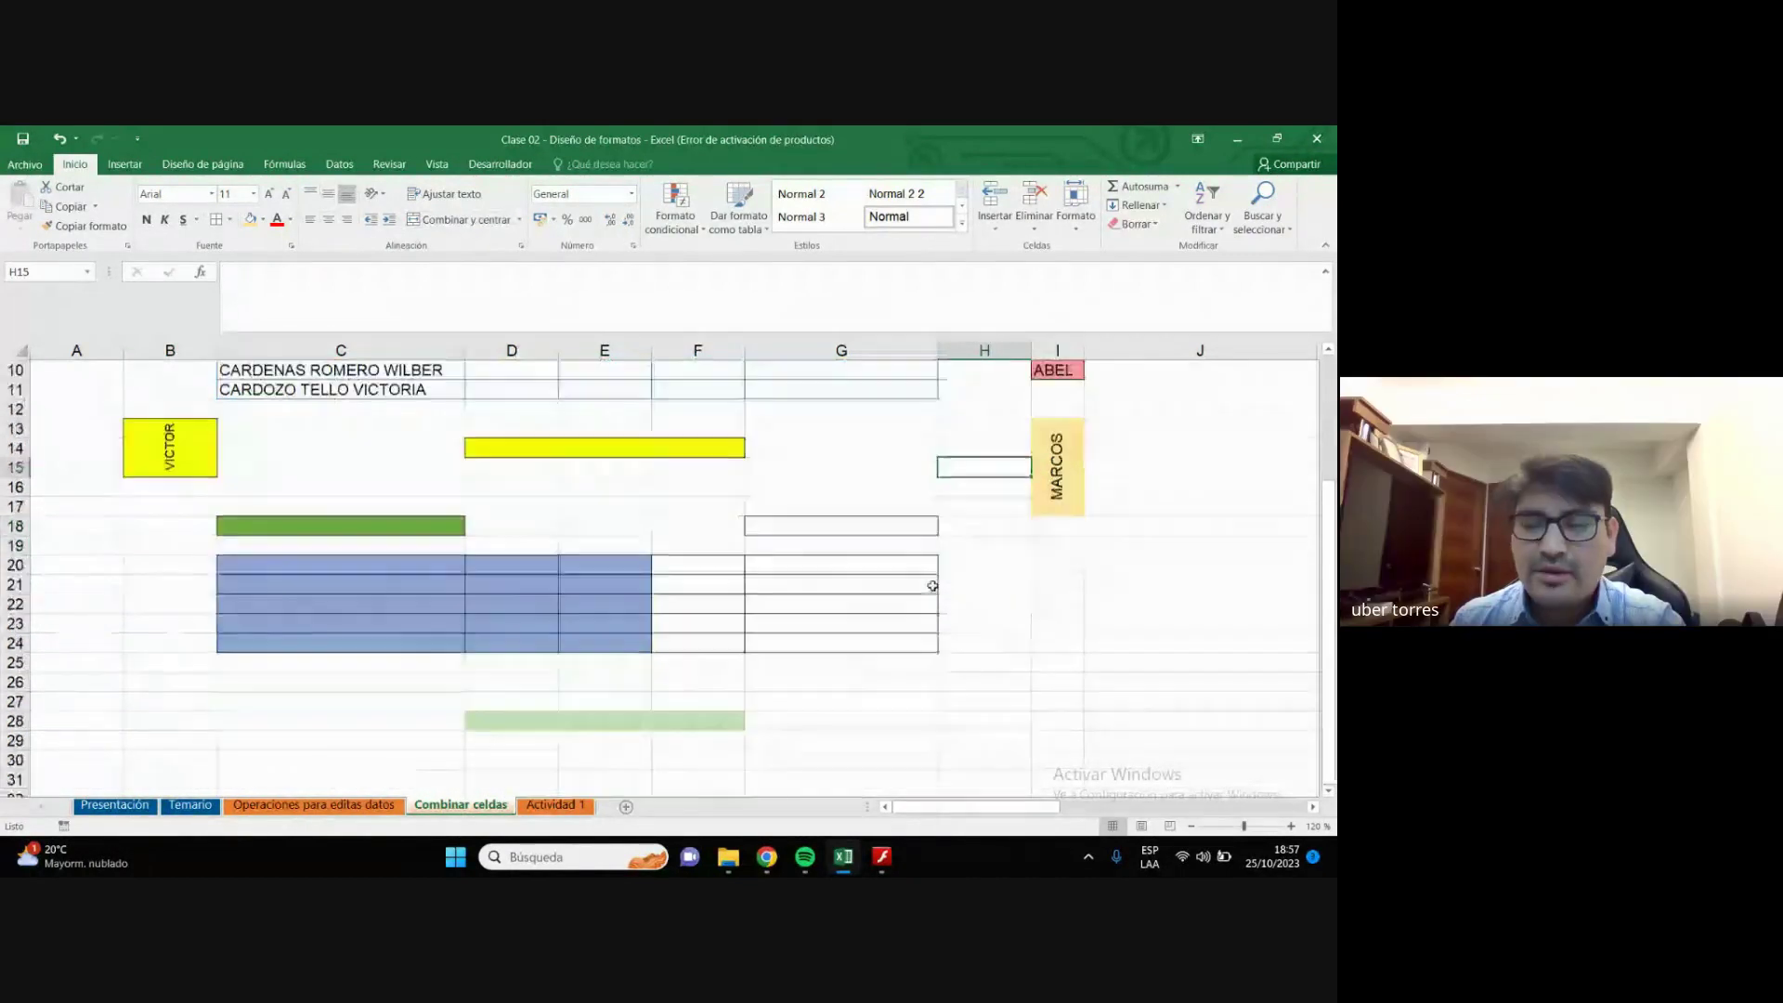
scroll(812, 605, down, 3)
scroll(815, 602, up, 3)
scroll(803, 714, up, 2)
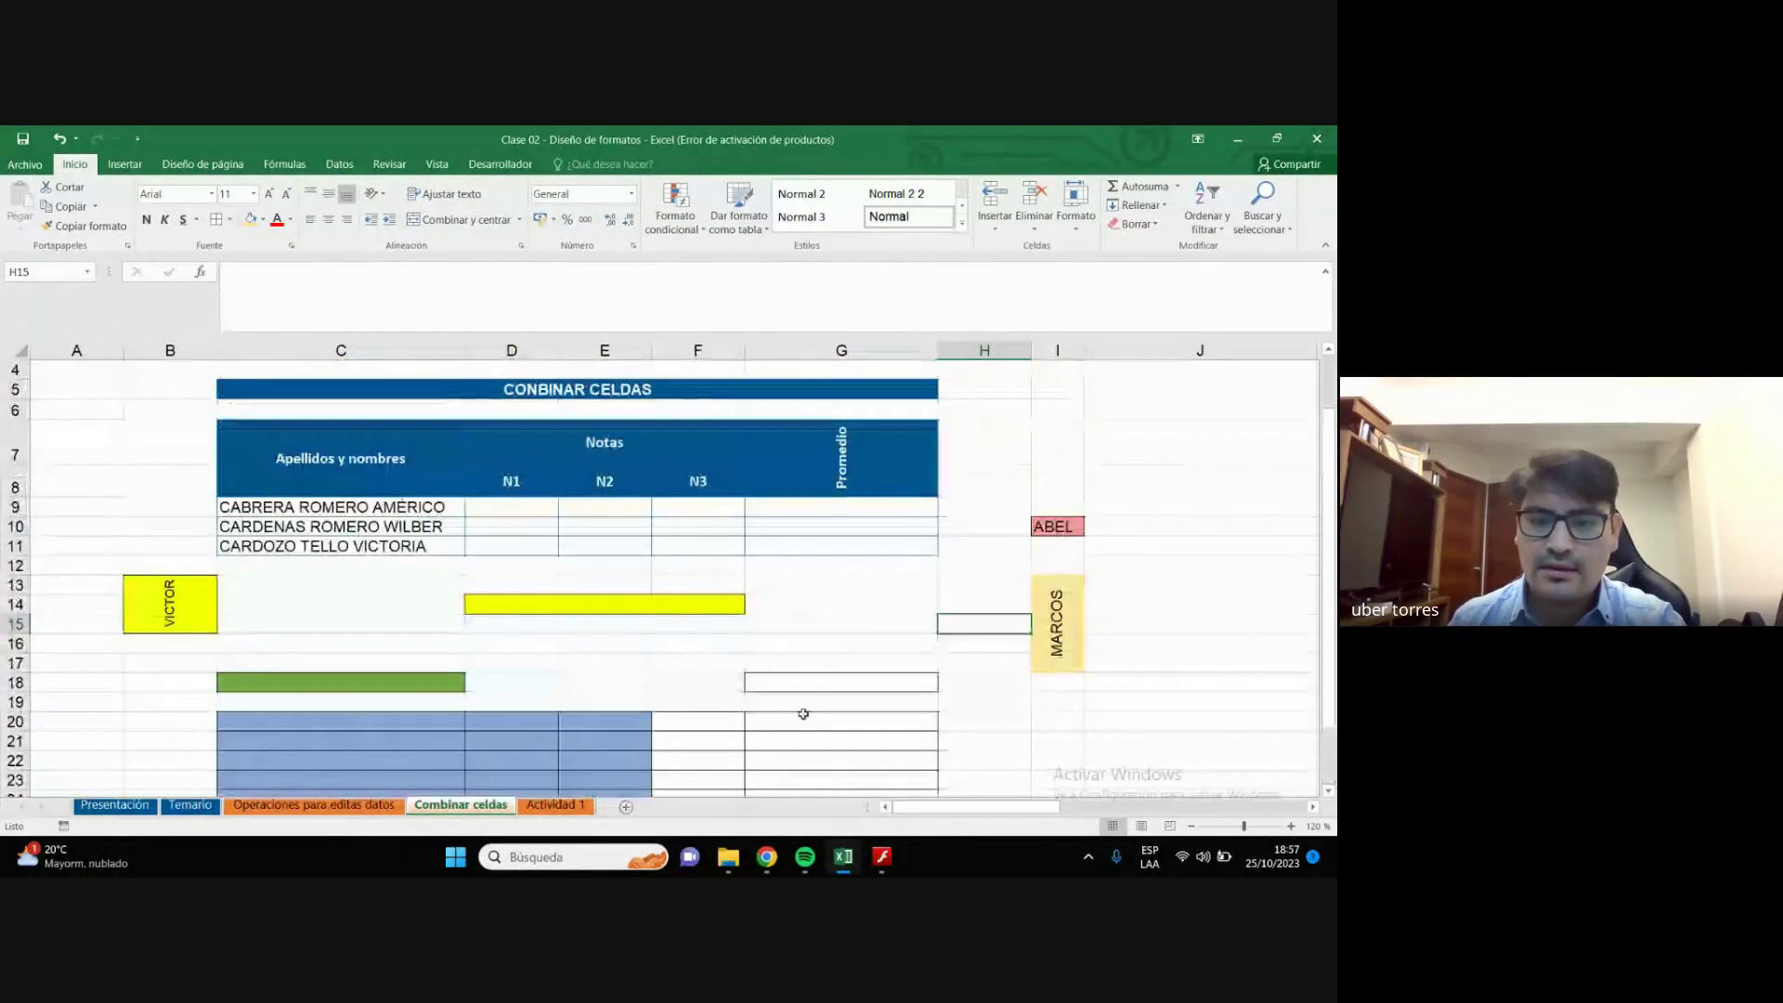
mouse_move(766, 857)
click(653, 800)
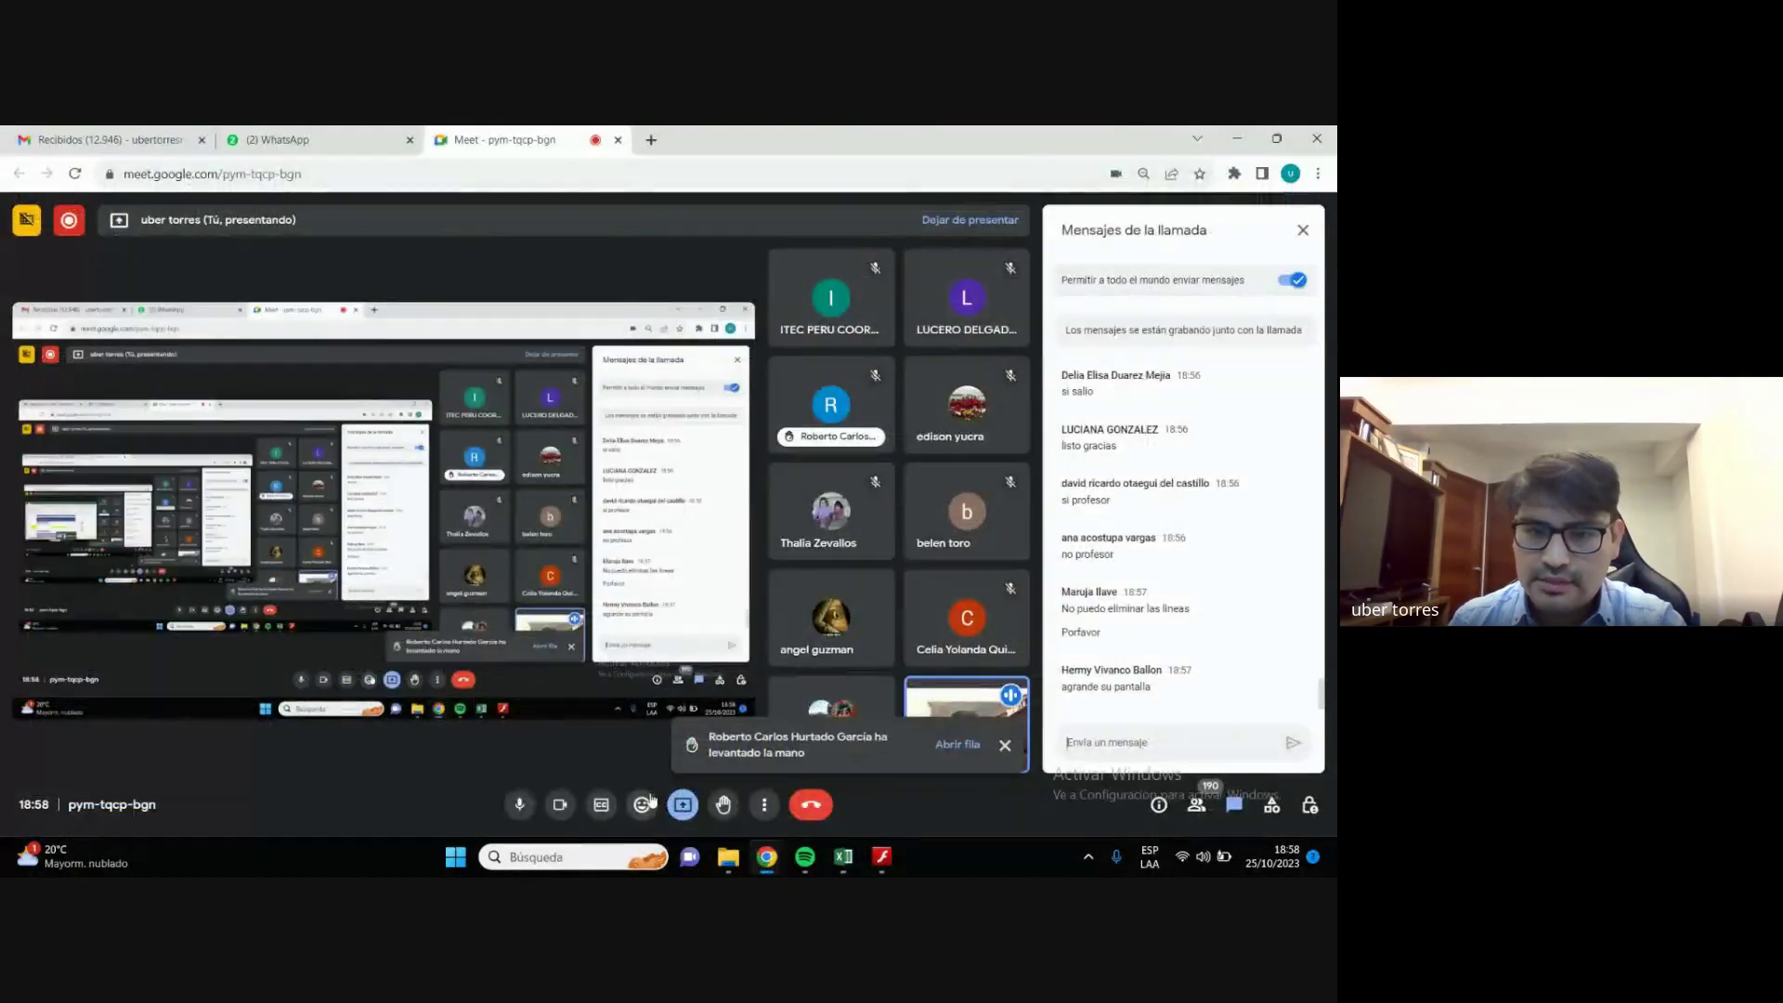
click(1237, 138)
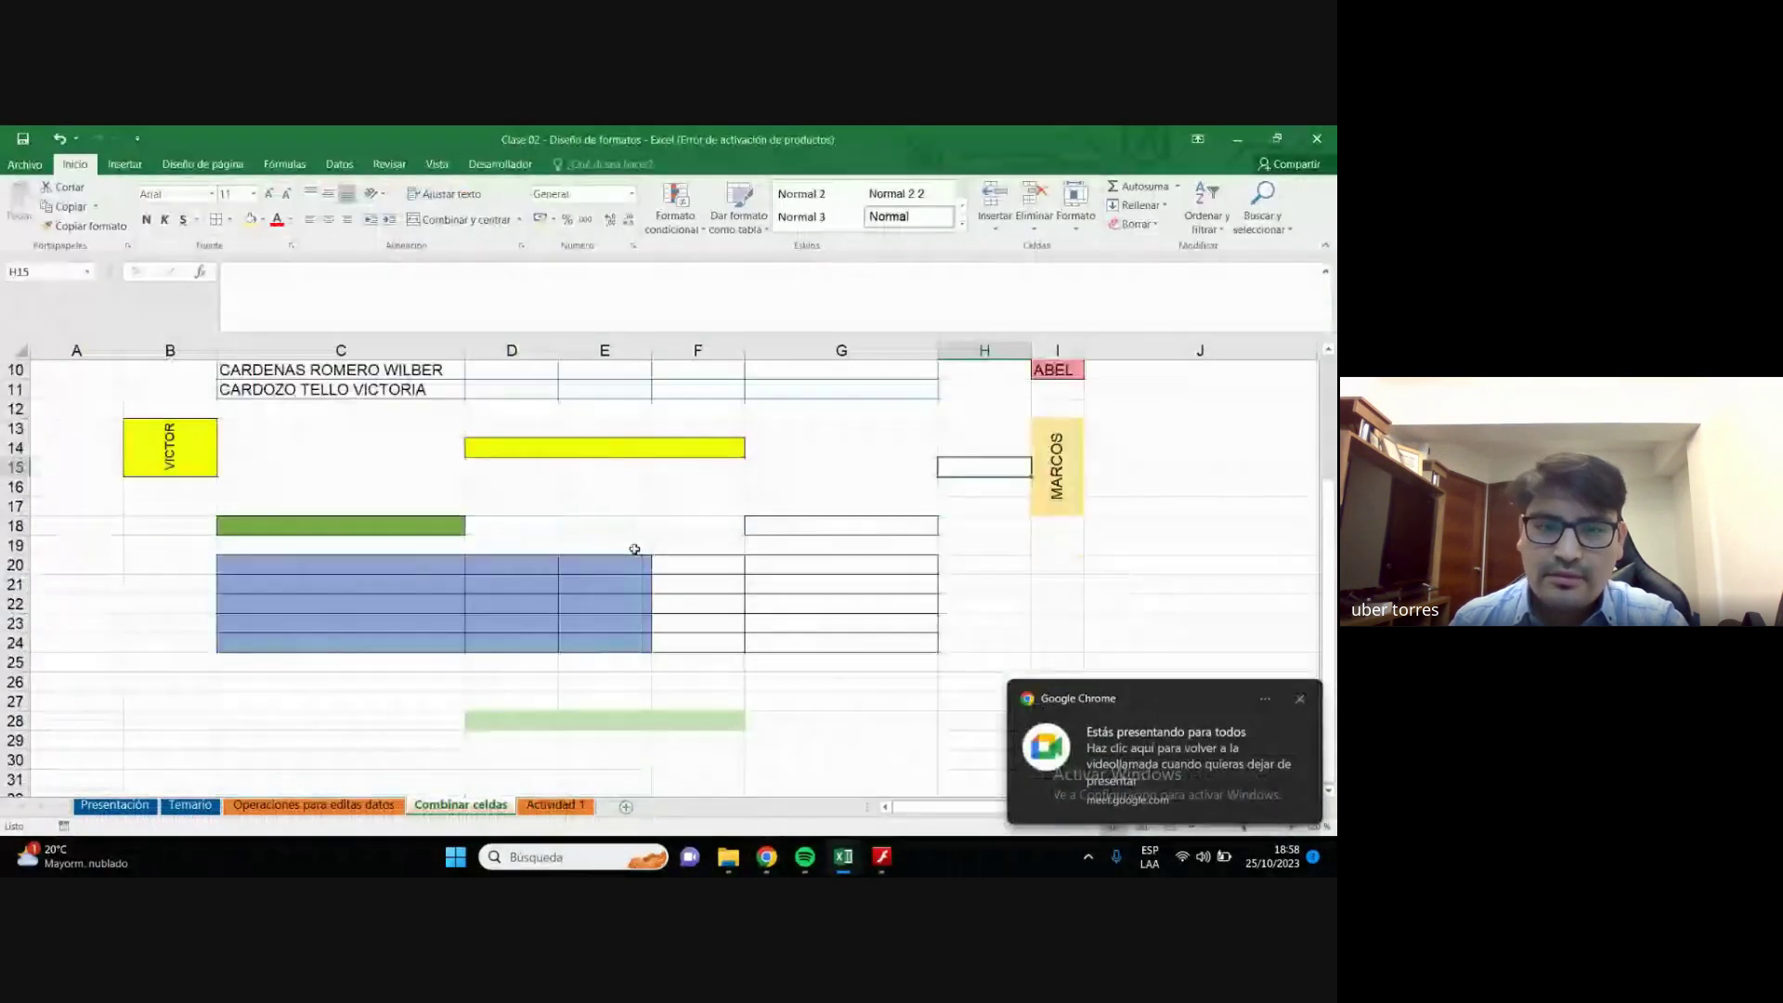
Fill cells D30 and E30 with light yellow.
scroll(635, 549, down, 3)
click(462, 562)
click(511, 569)
scroll(602, 566, down, 1)
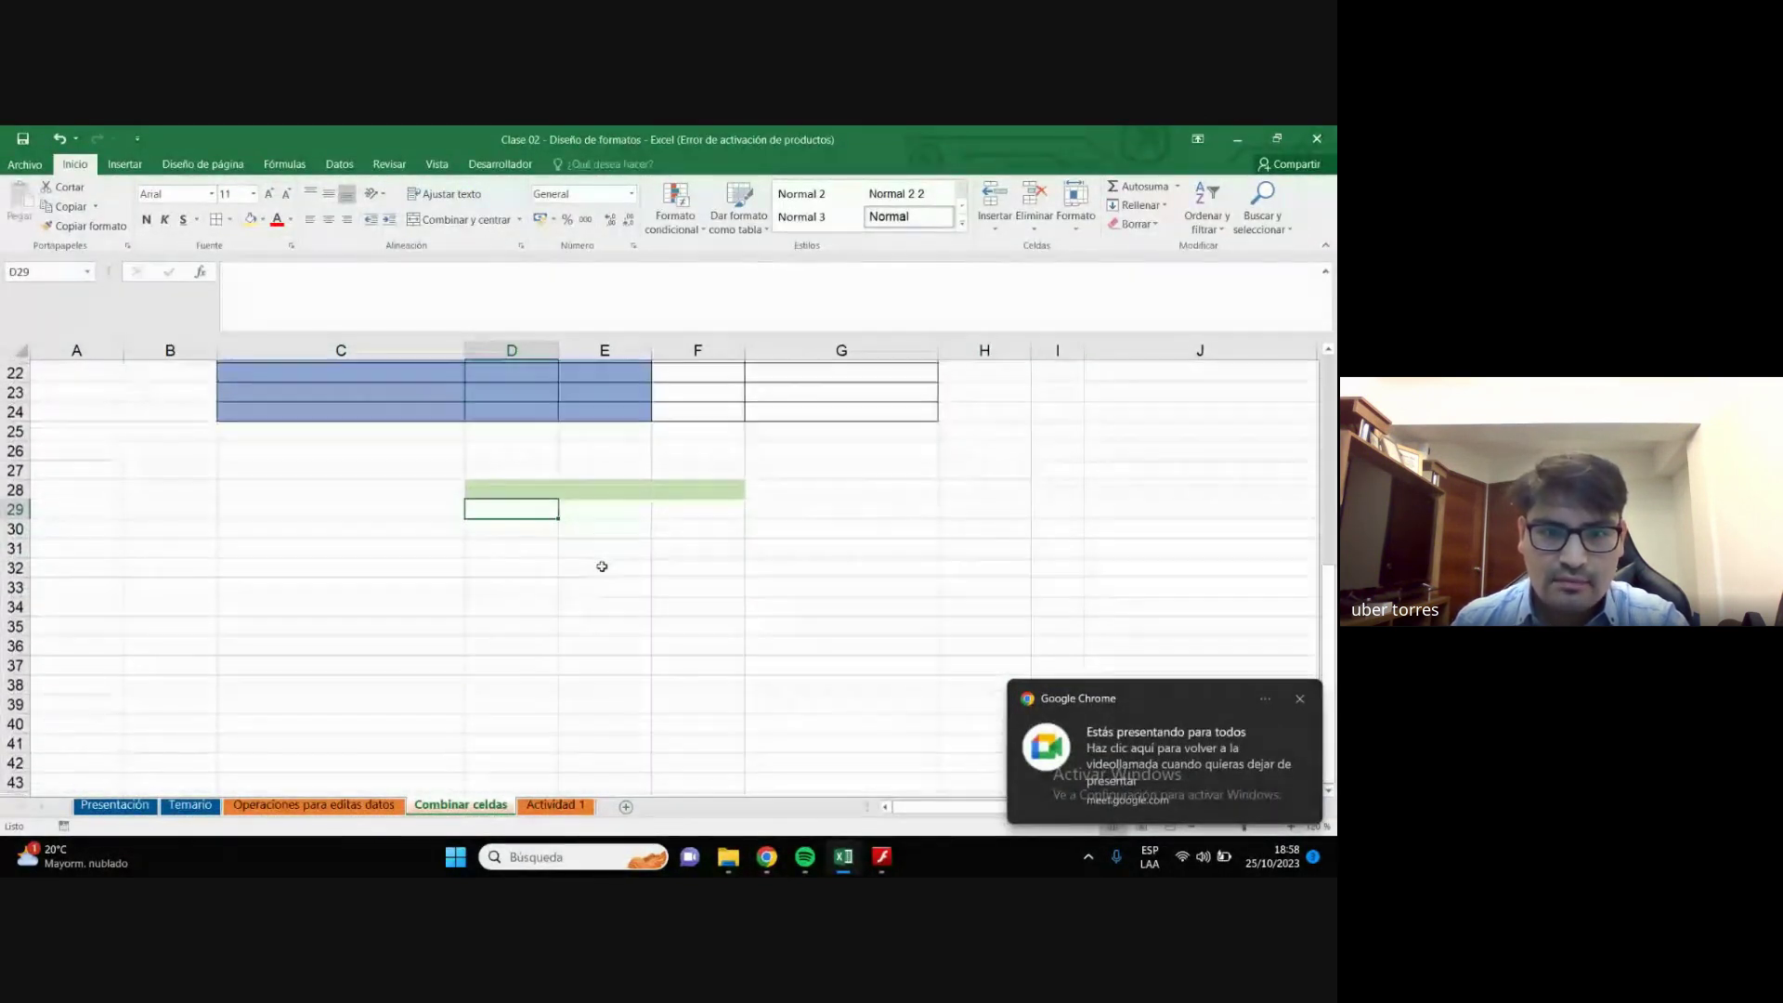
click(531, 529)
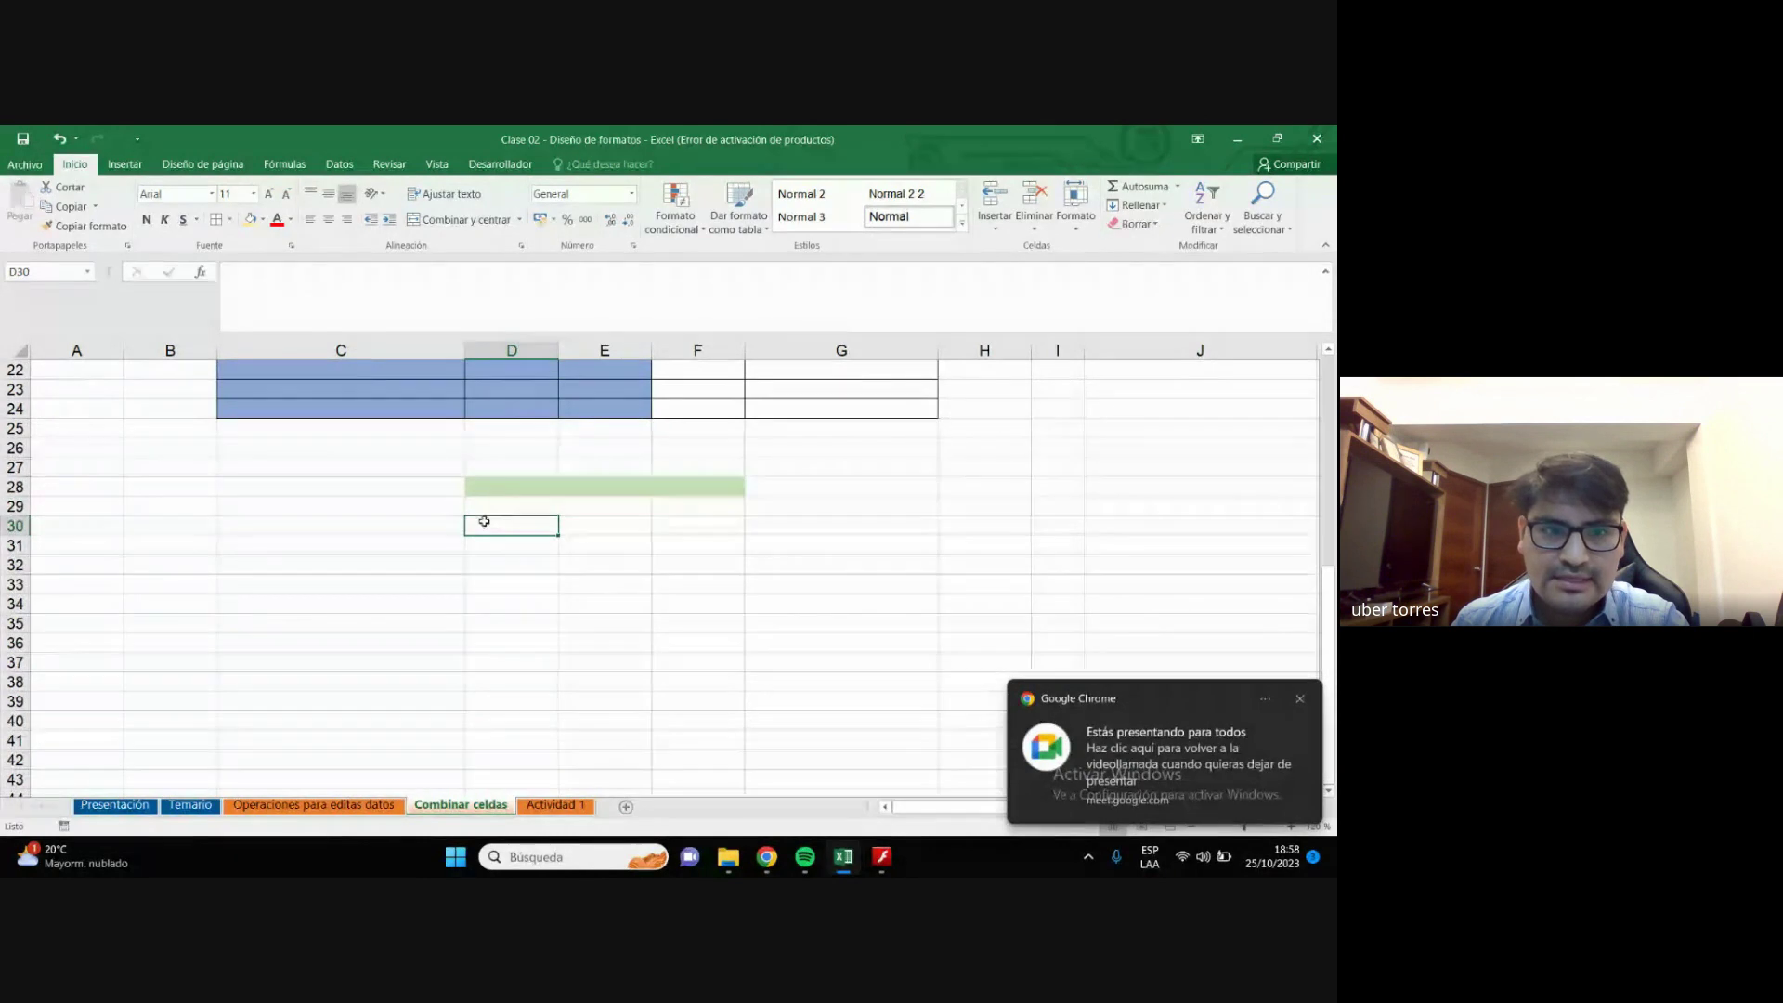
click(251, 219)
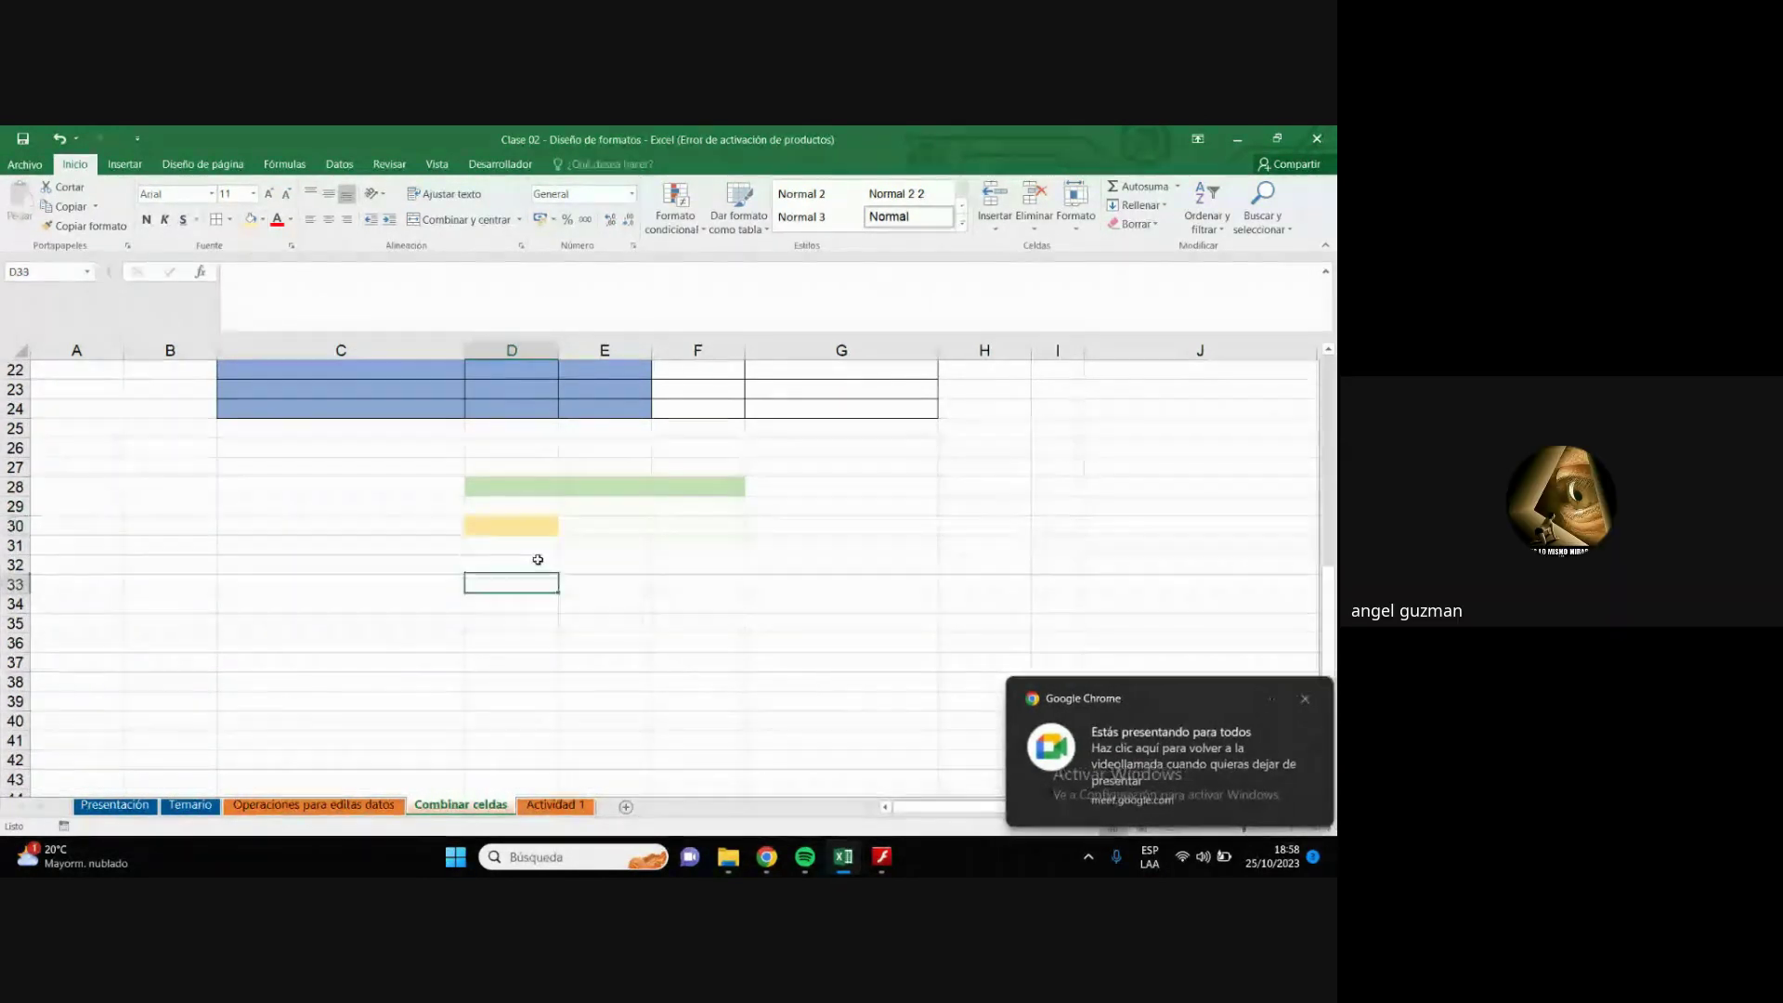
click(581, 527)
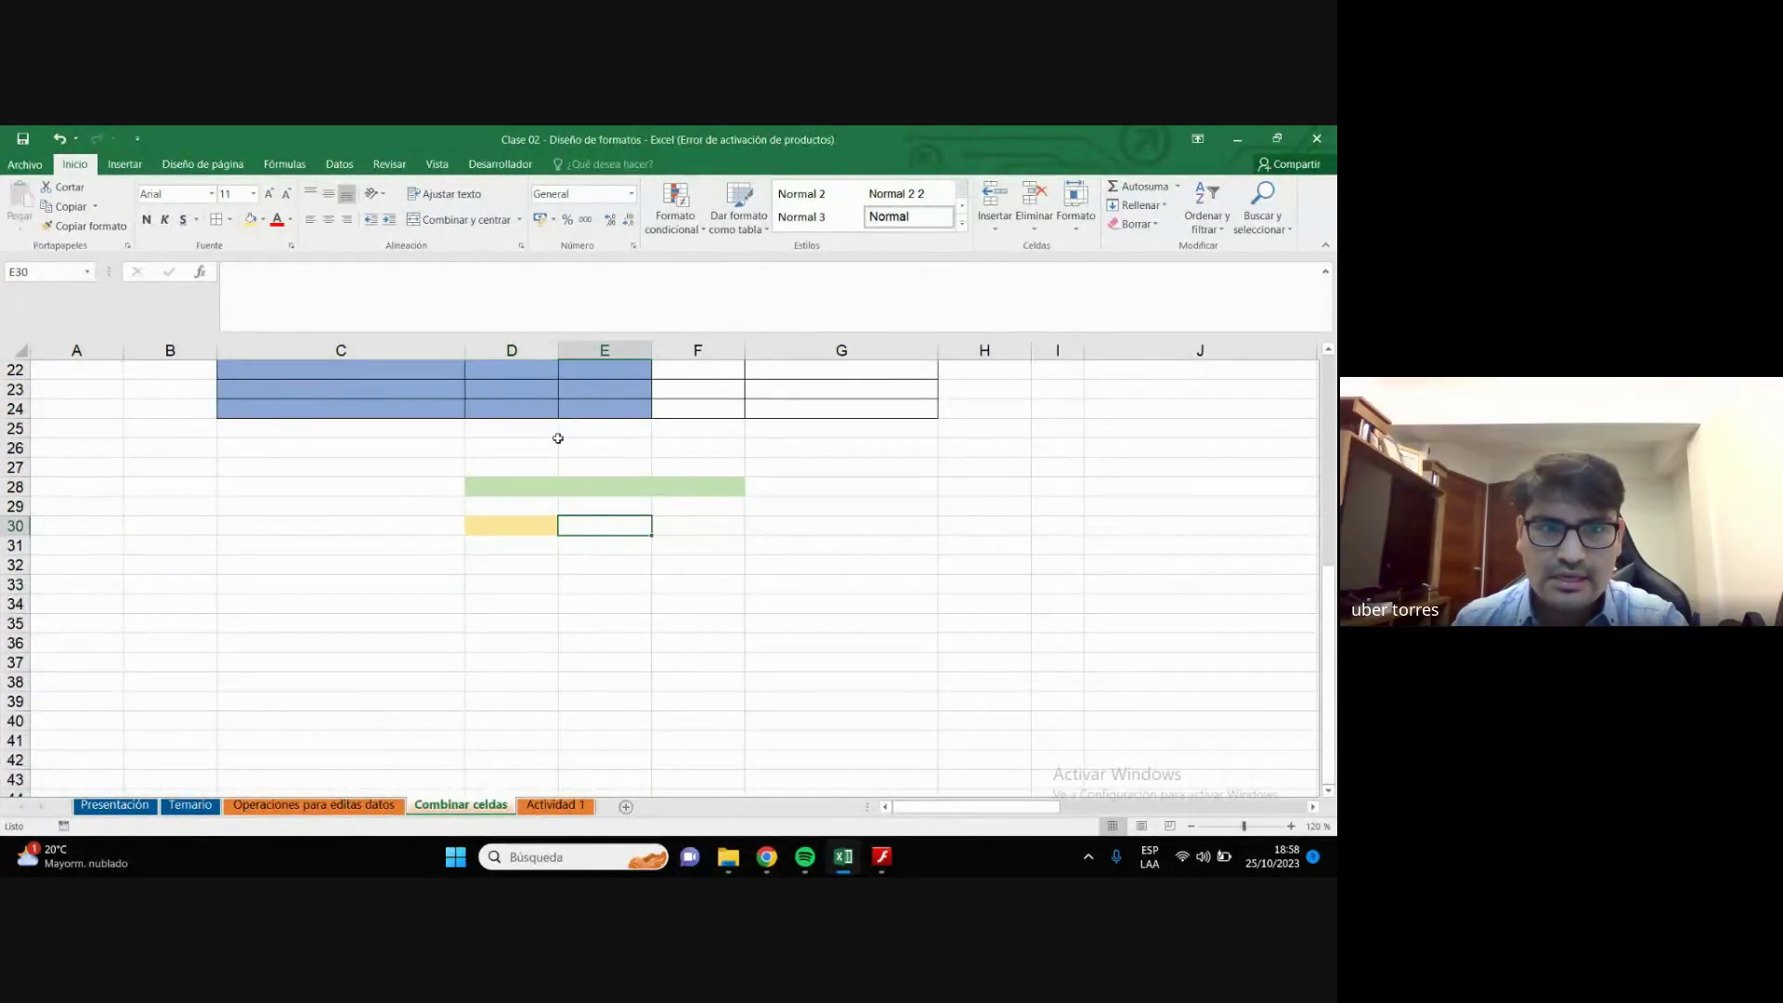
click(251, 219)
Select the two yellow cells D30:E30 together.
click(555, 548)
click(613, 530)
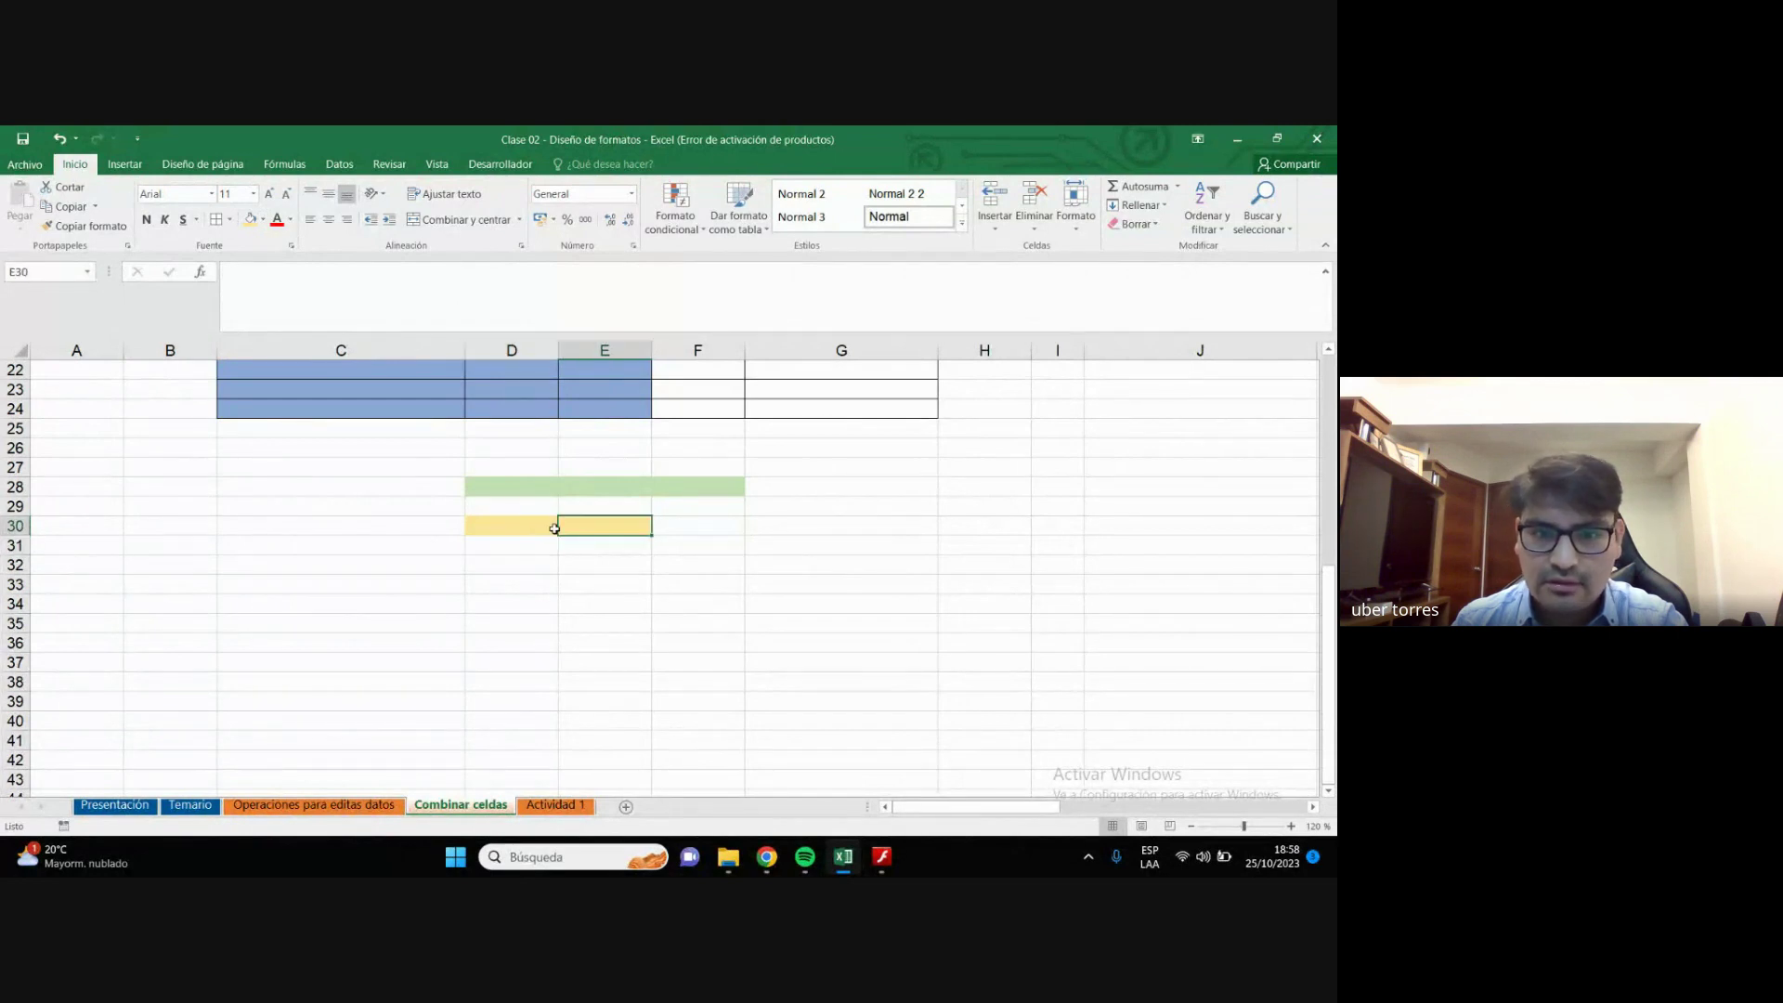
click(522, 523)
click(601, 526)
click(553, 526)
click(563, 526)
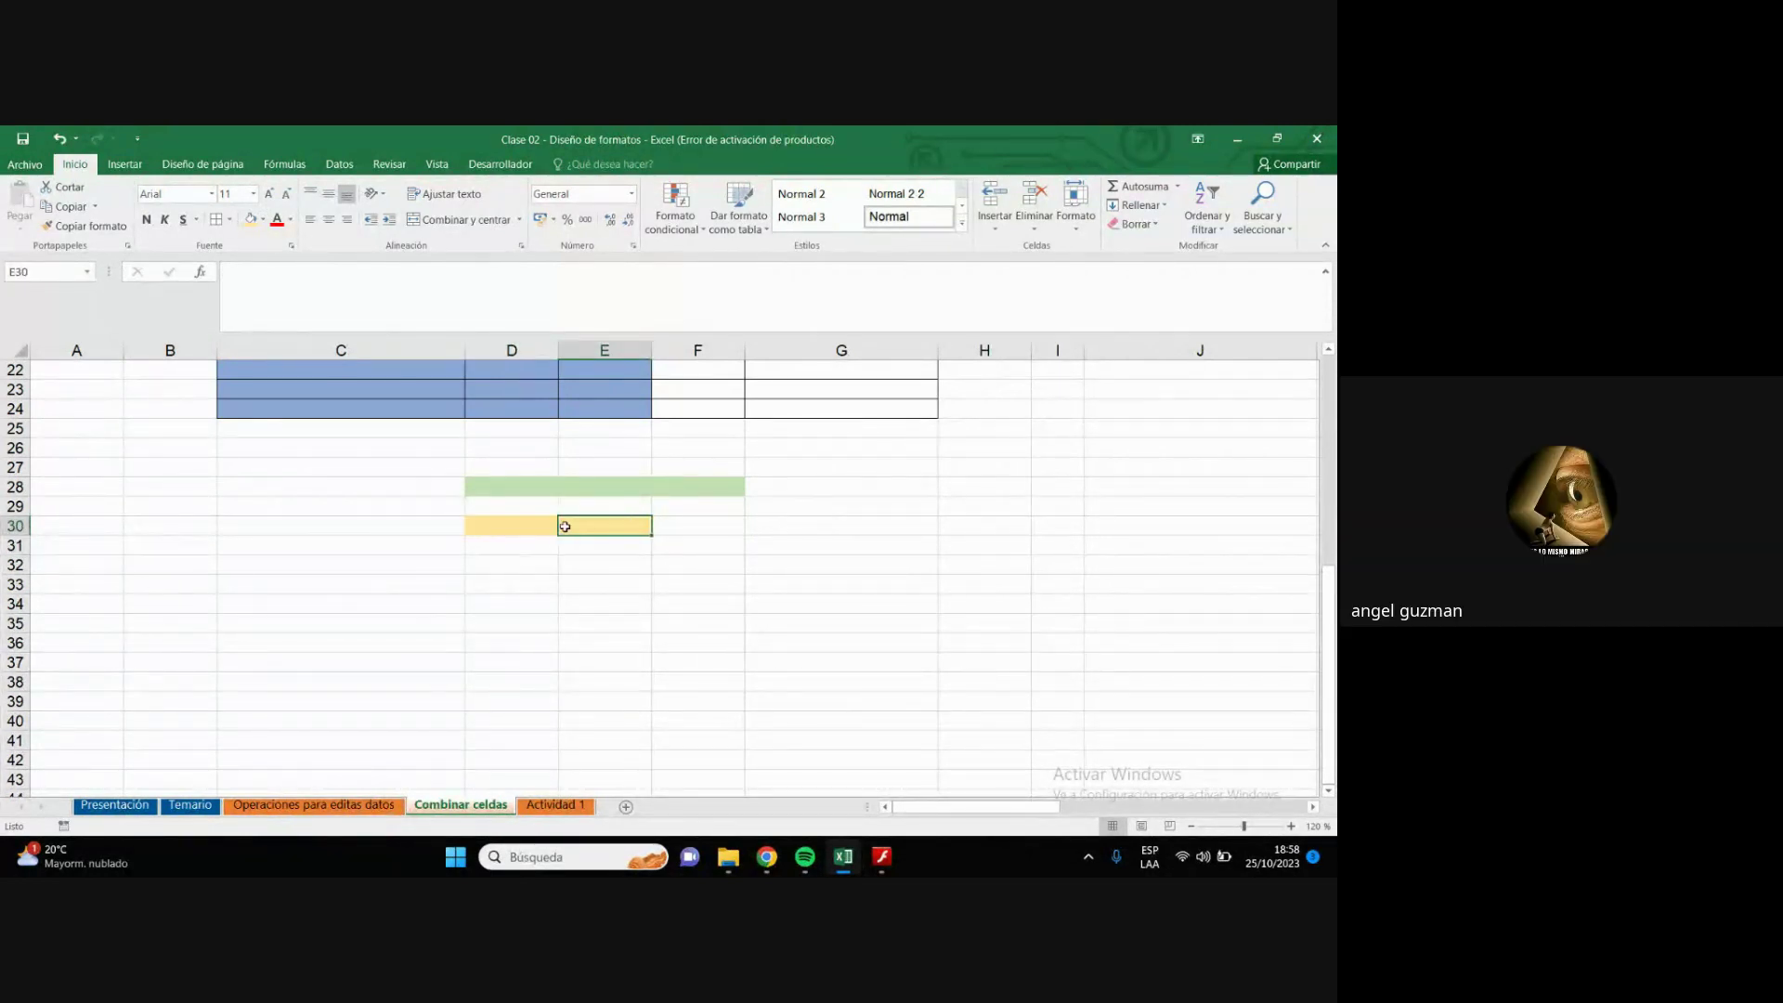
click(523, 567)
drag(528, 526, 608, 527)
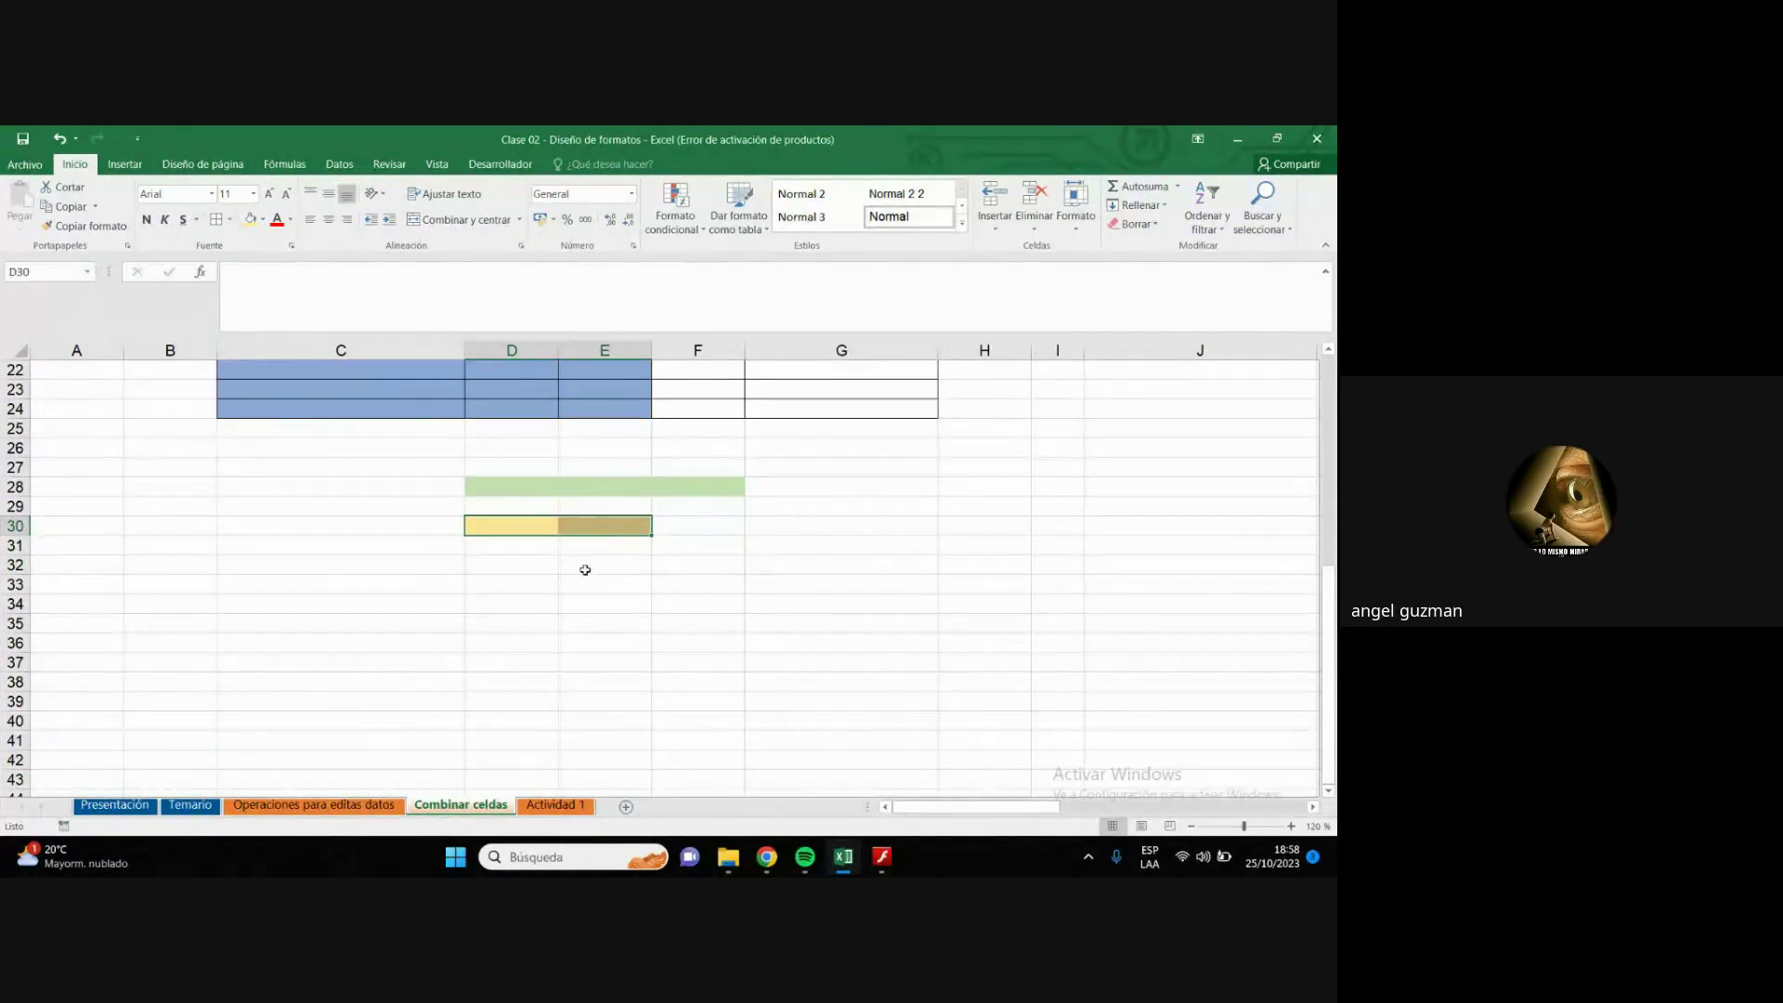
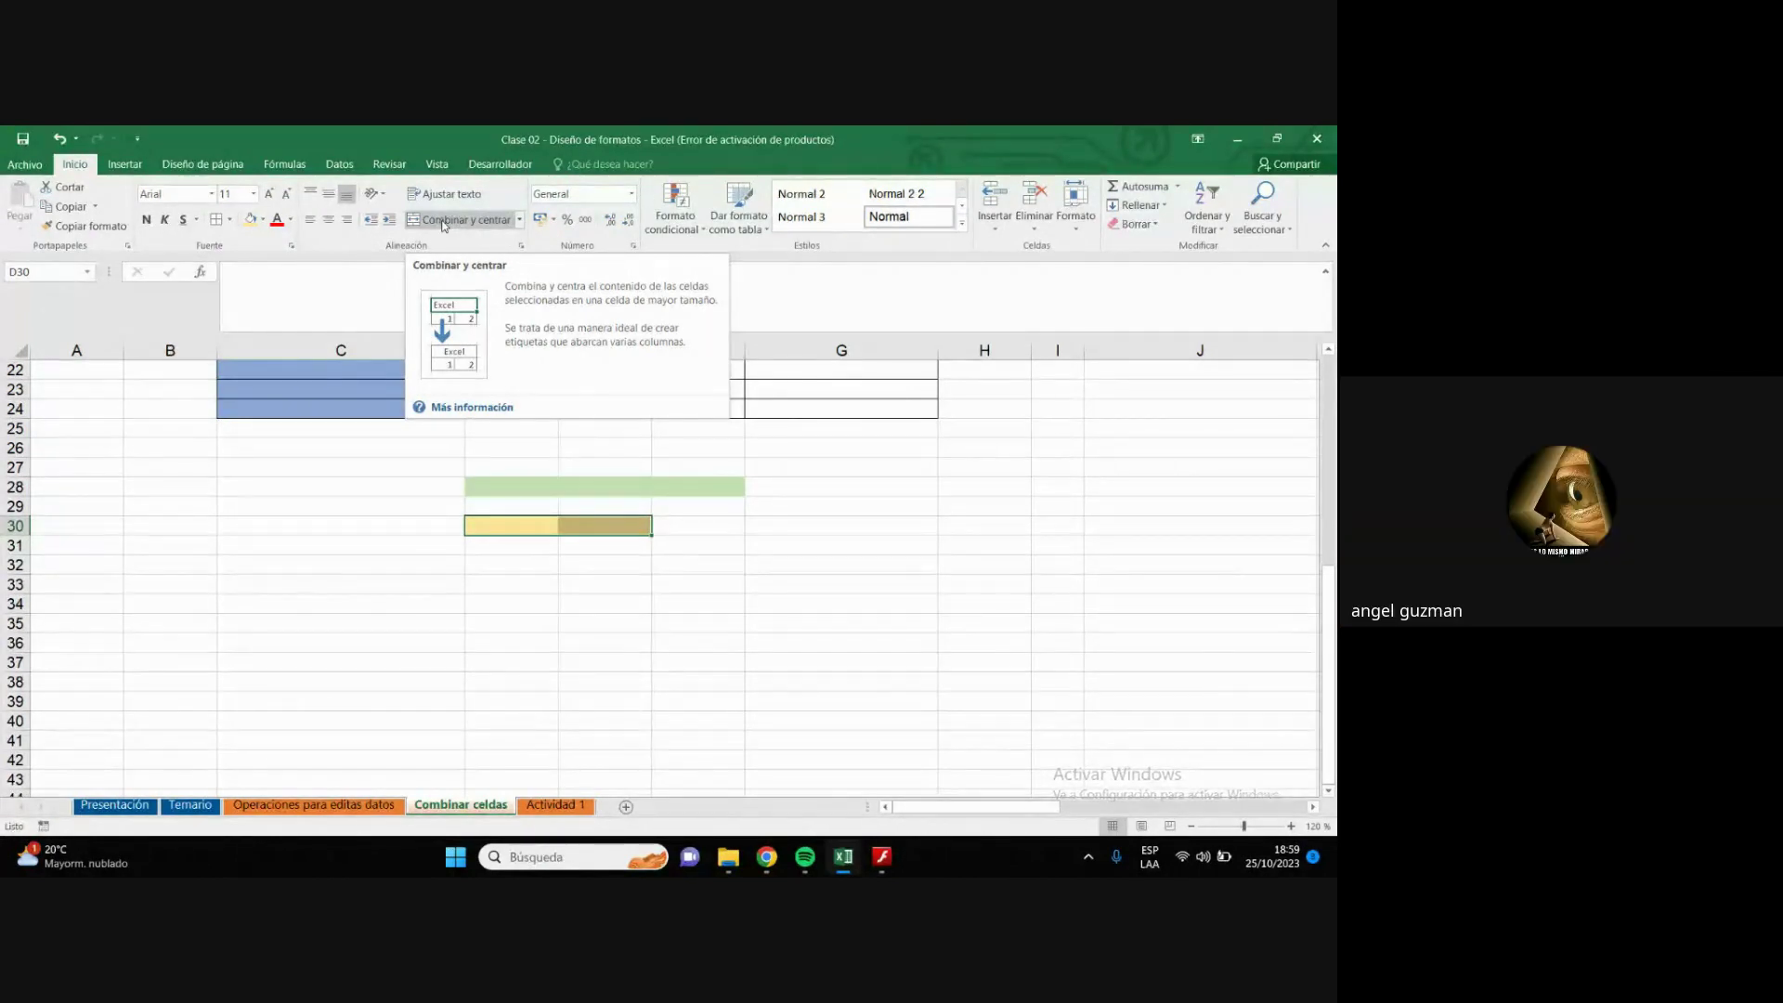
Merge and centre the yellow cells D30 and E30 into one cell.
click(443, 226)
click(611, 659)
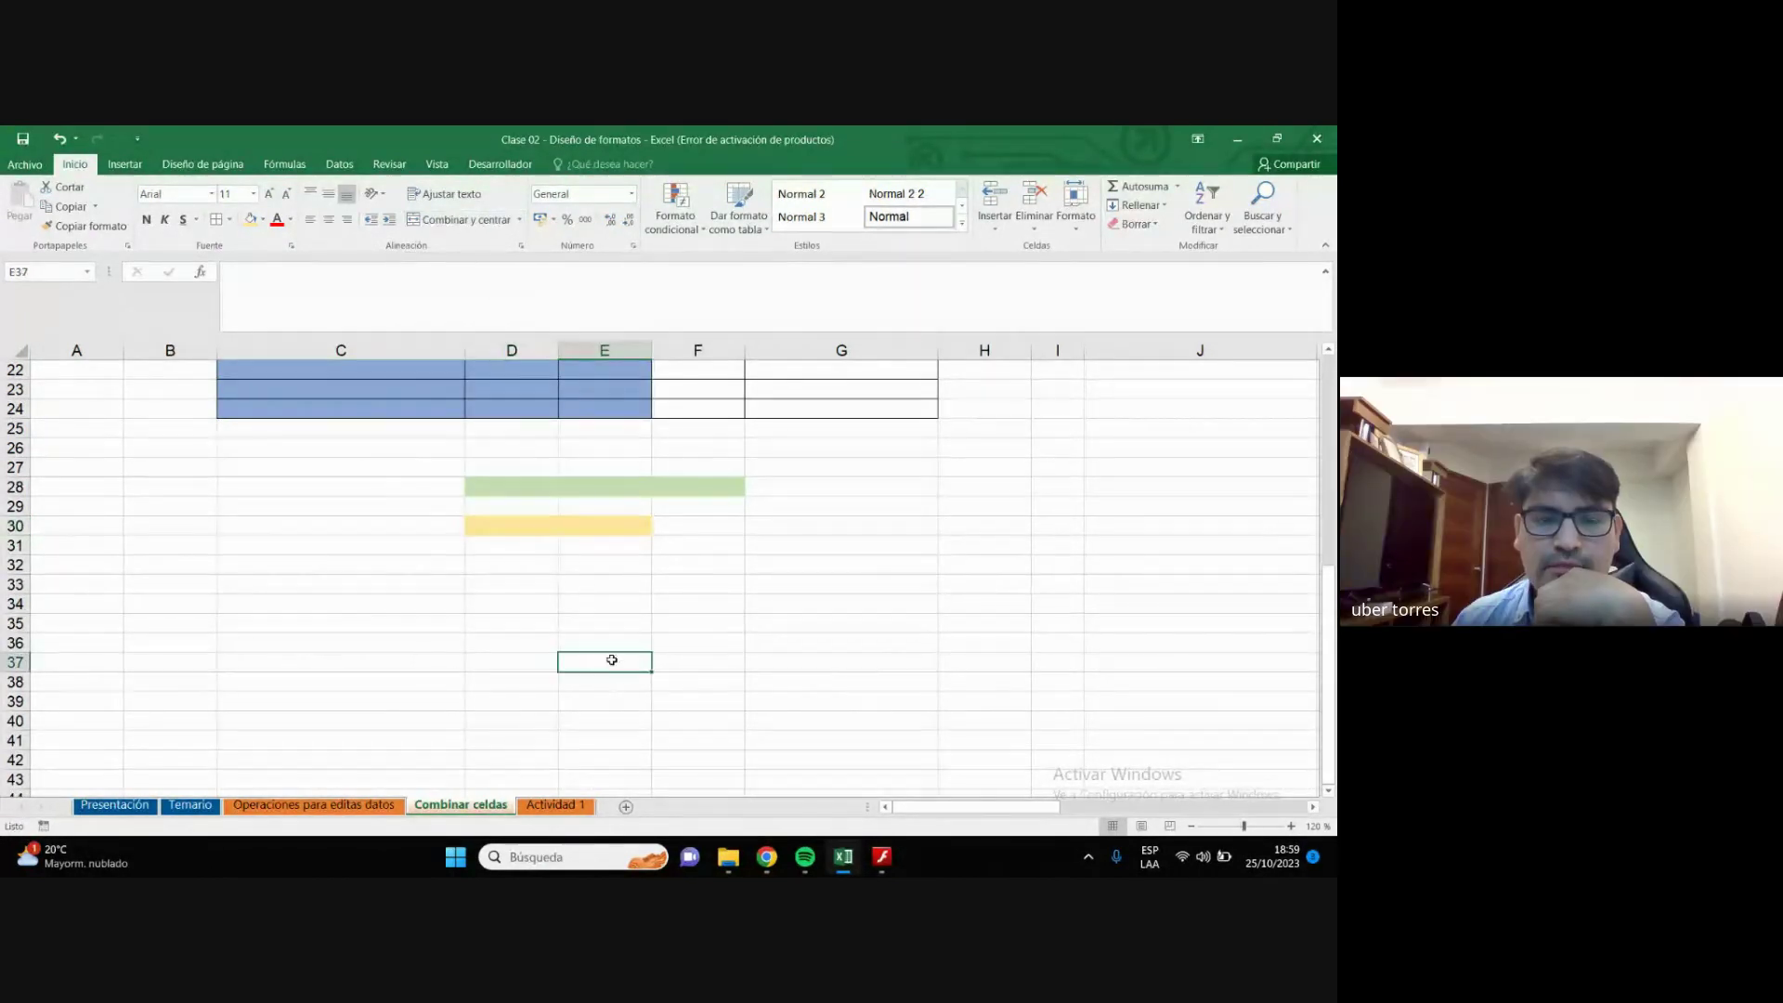
click(617, 521)
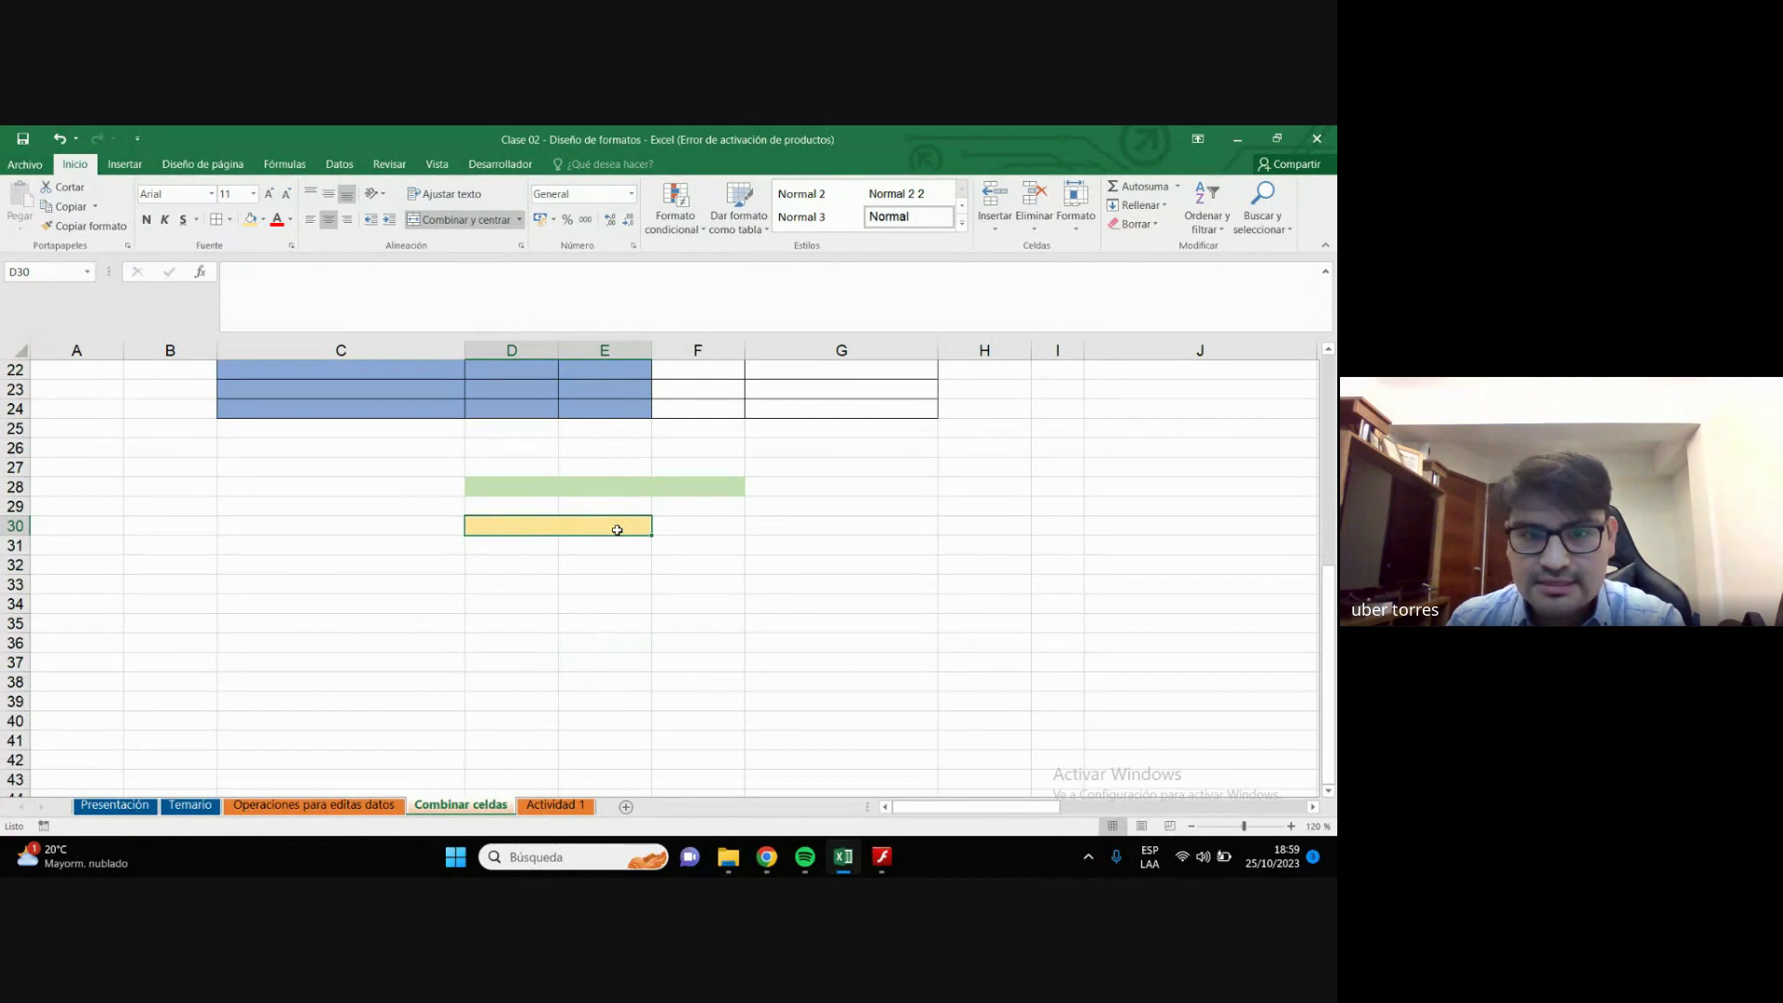
click(513, 565)
click(531, 526)
click(557, 566)
click(536, 523)
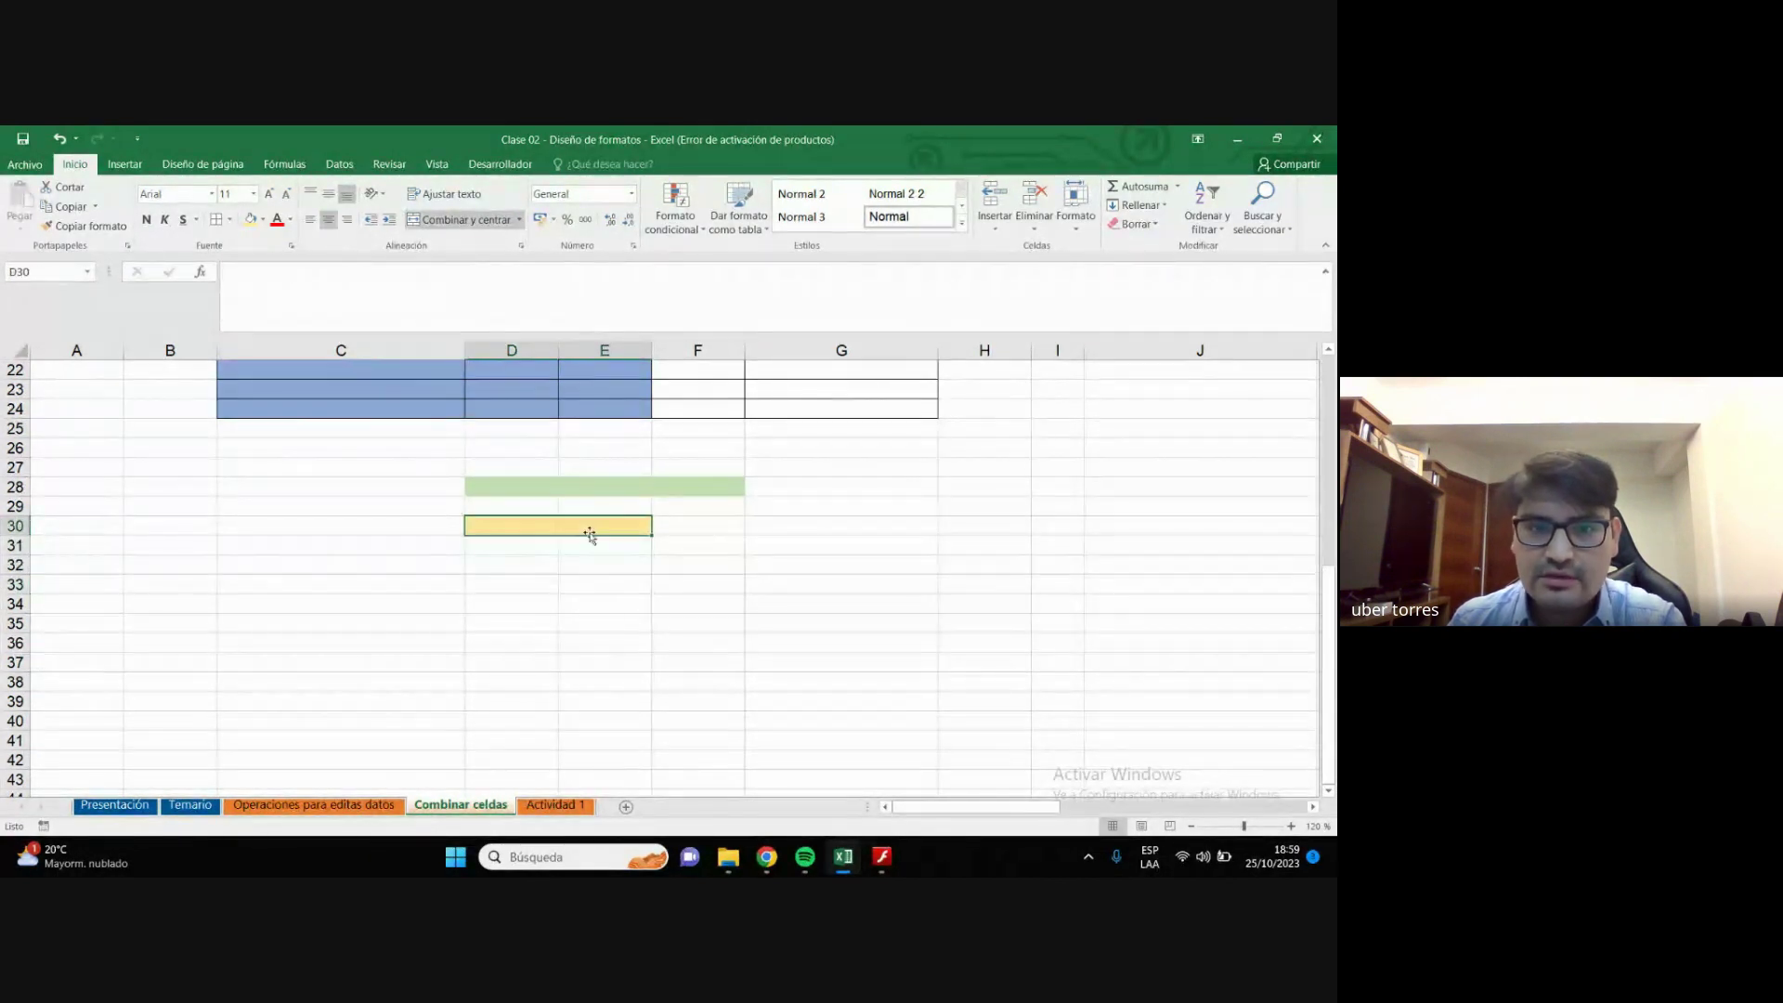
click(550, 558)
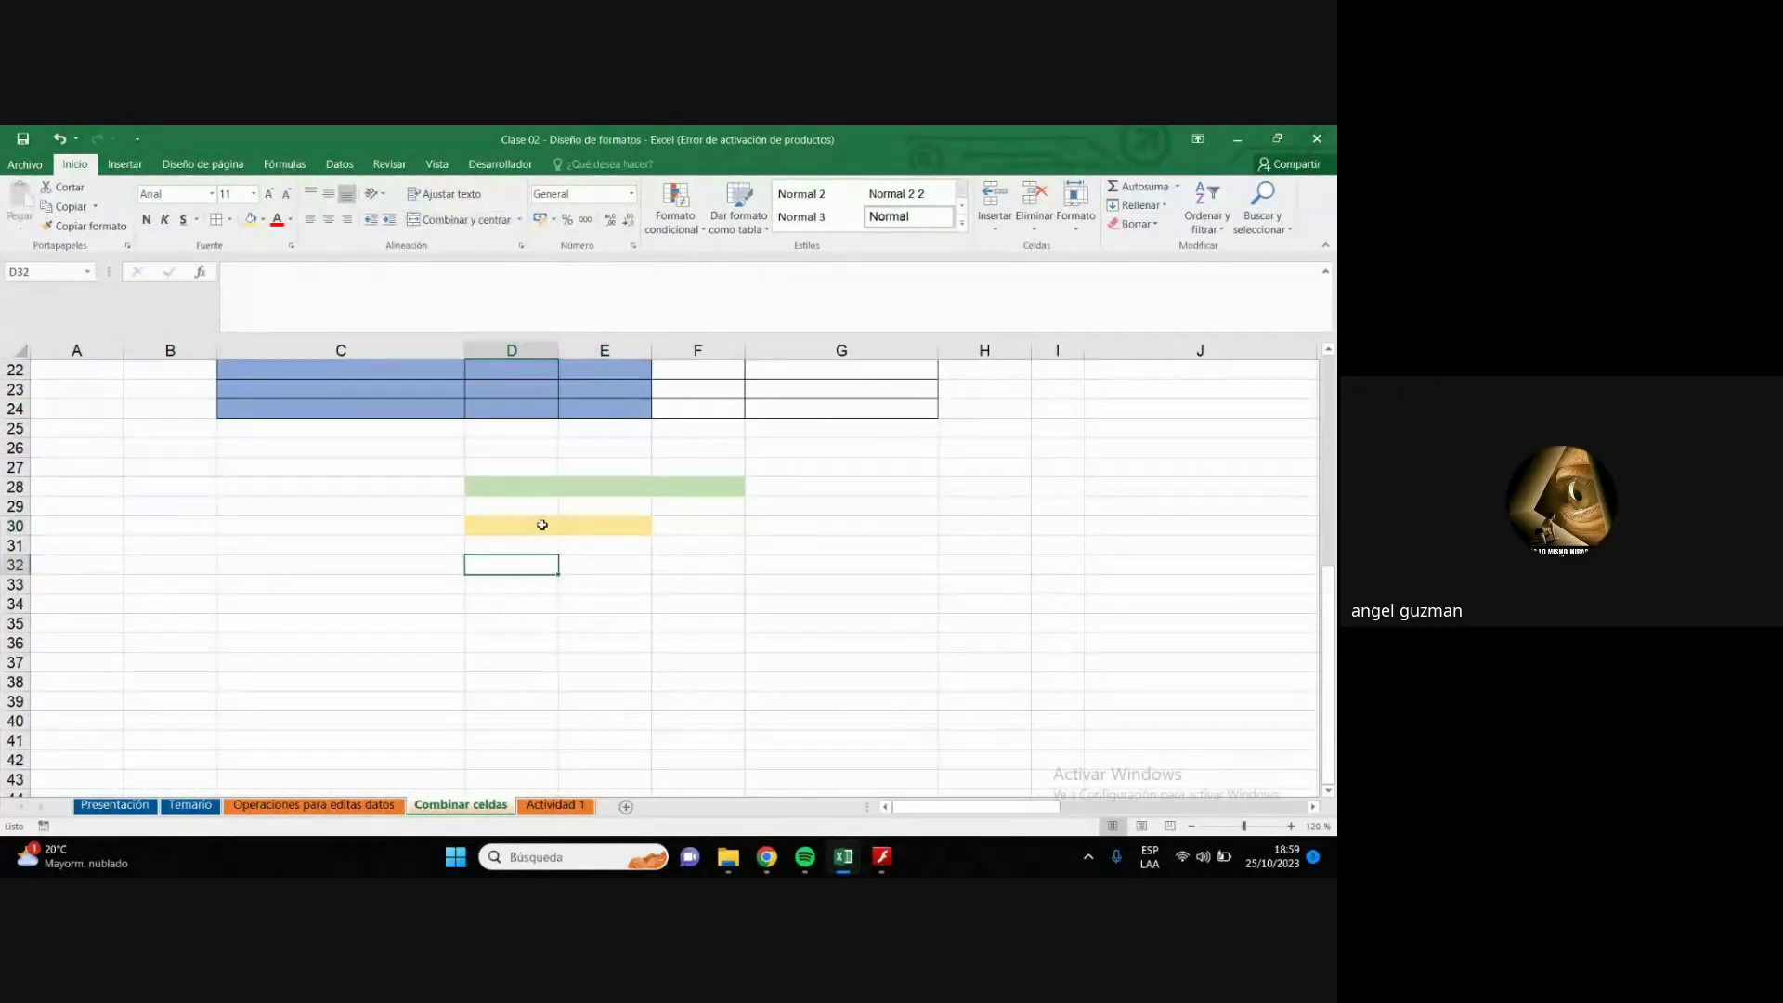
click(565, 526)
Enter MARCOS in the merged D30:E30 cell.
scroll(557, 526, up, 1)
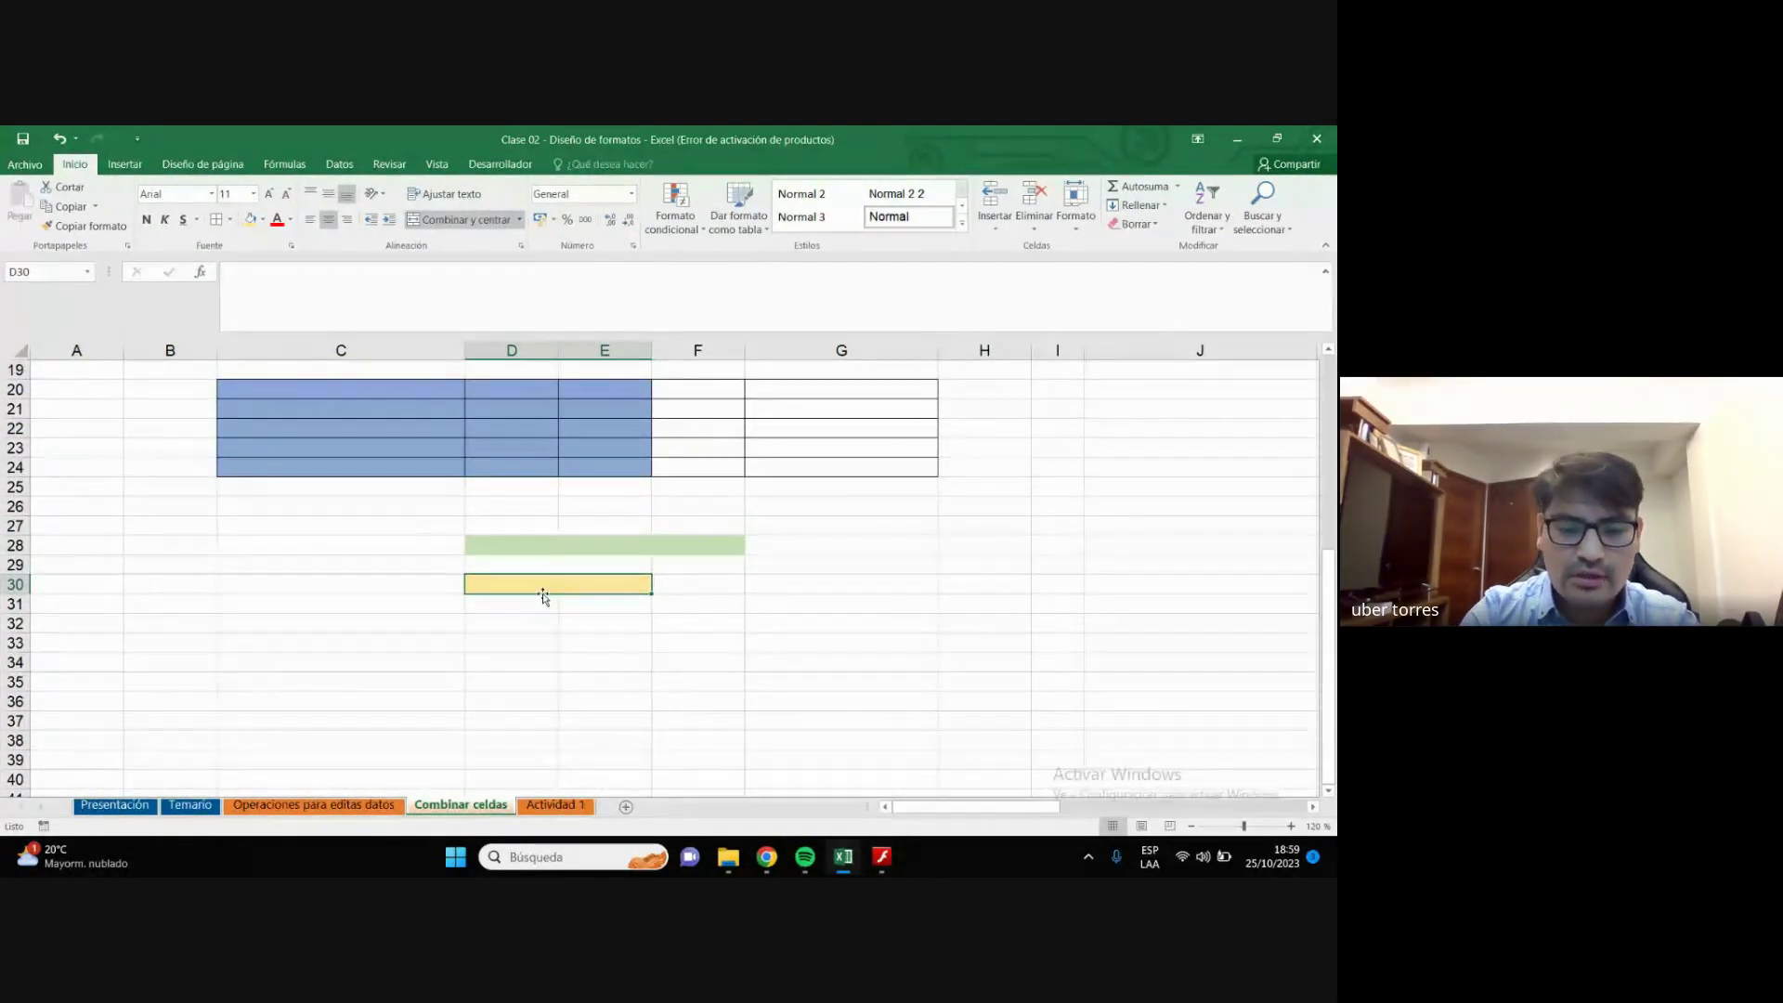
text(MARCOS)
key(Return)
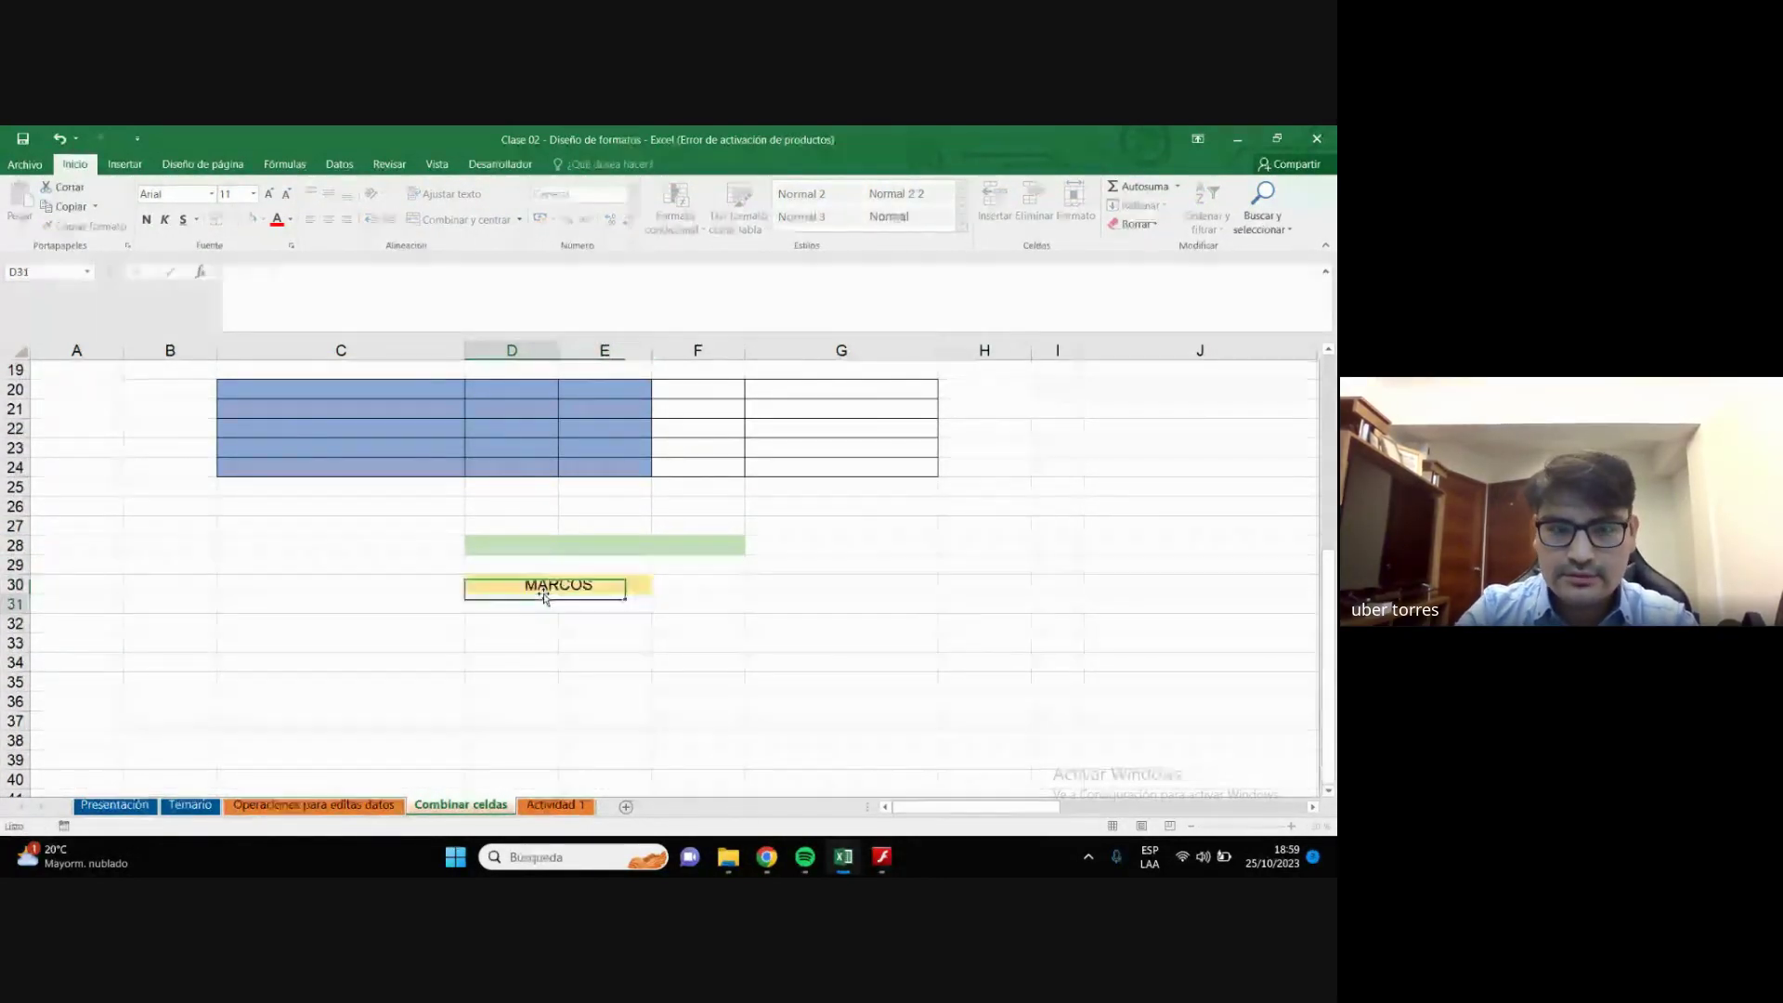
click(550, 586)
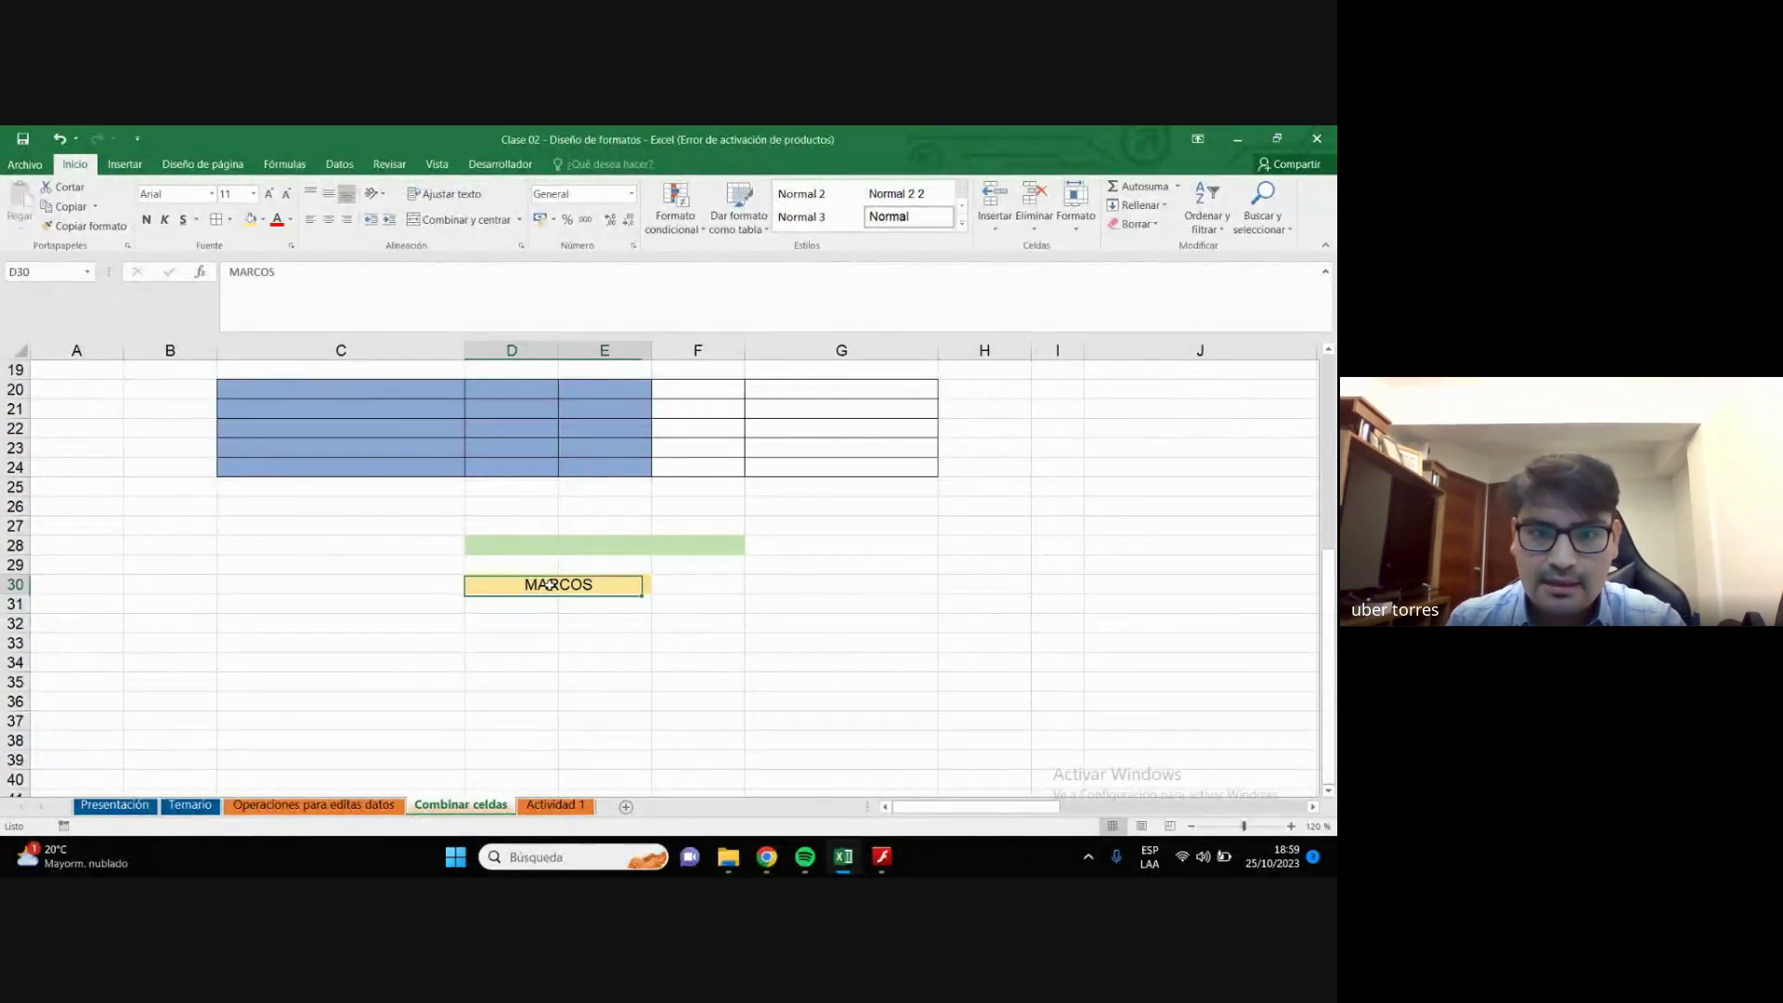
click(529, 639)
click(547, 585)
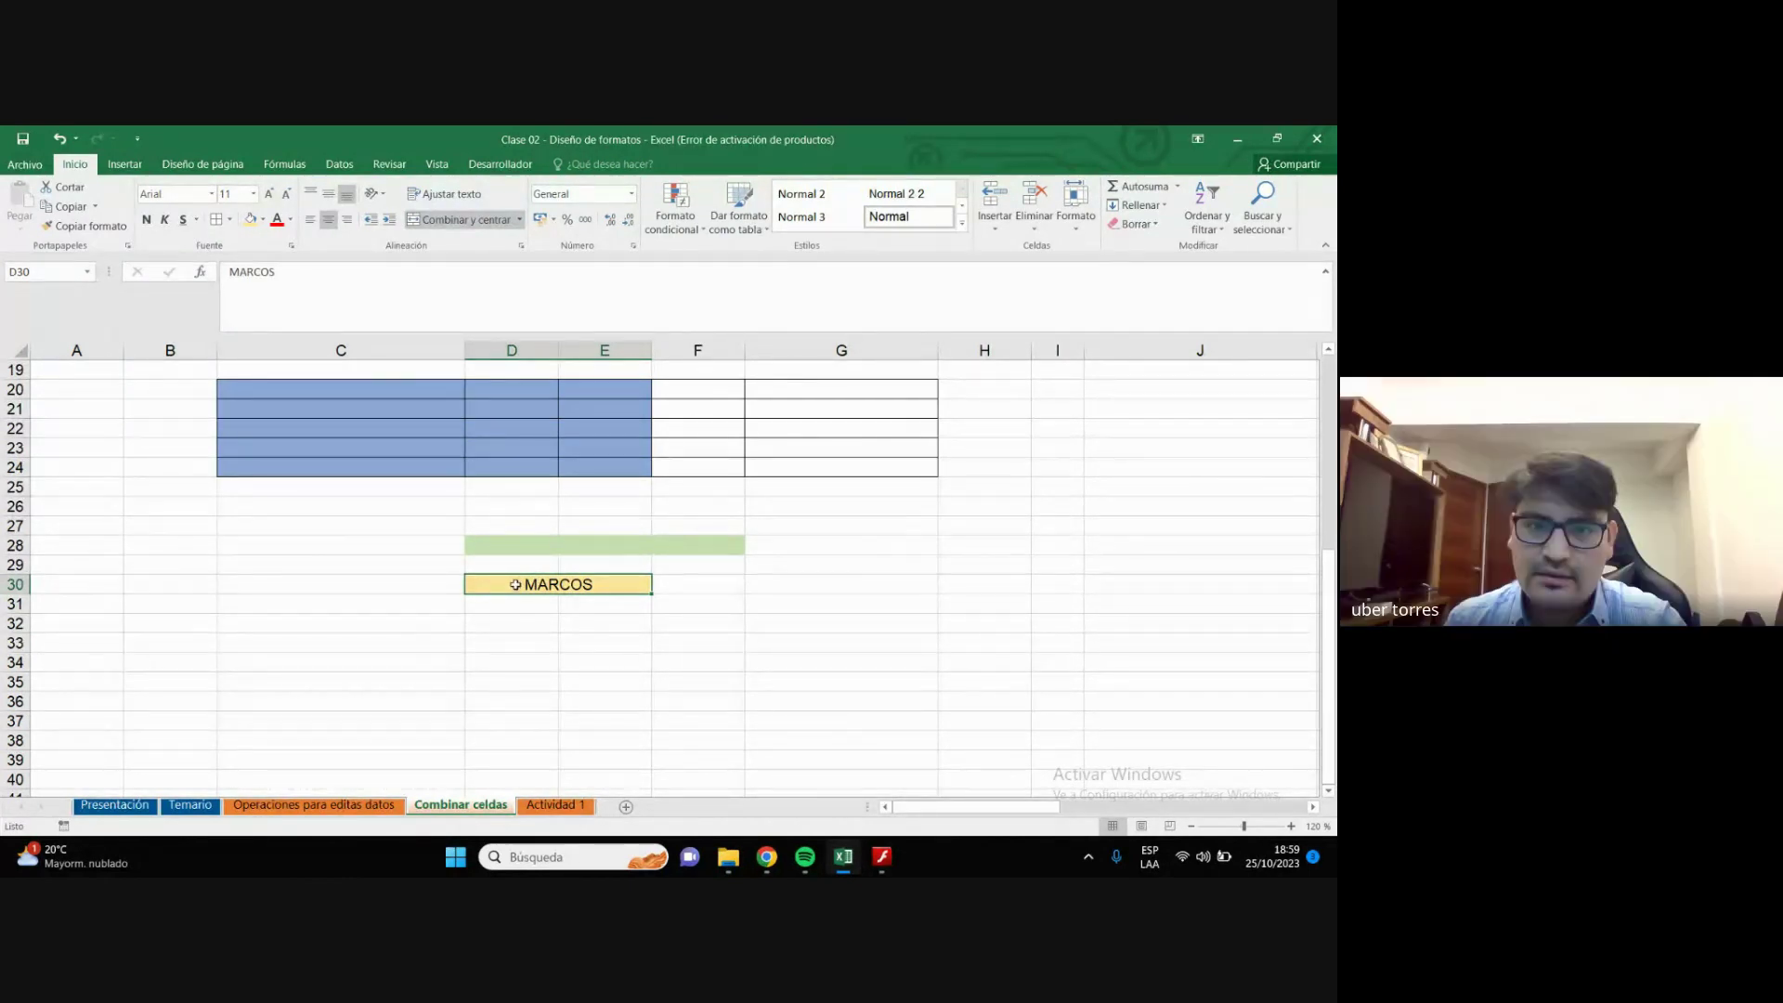
right_click(516, 584)
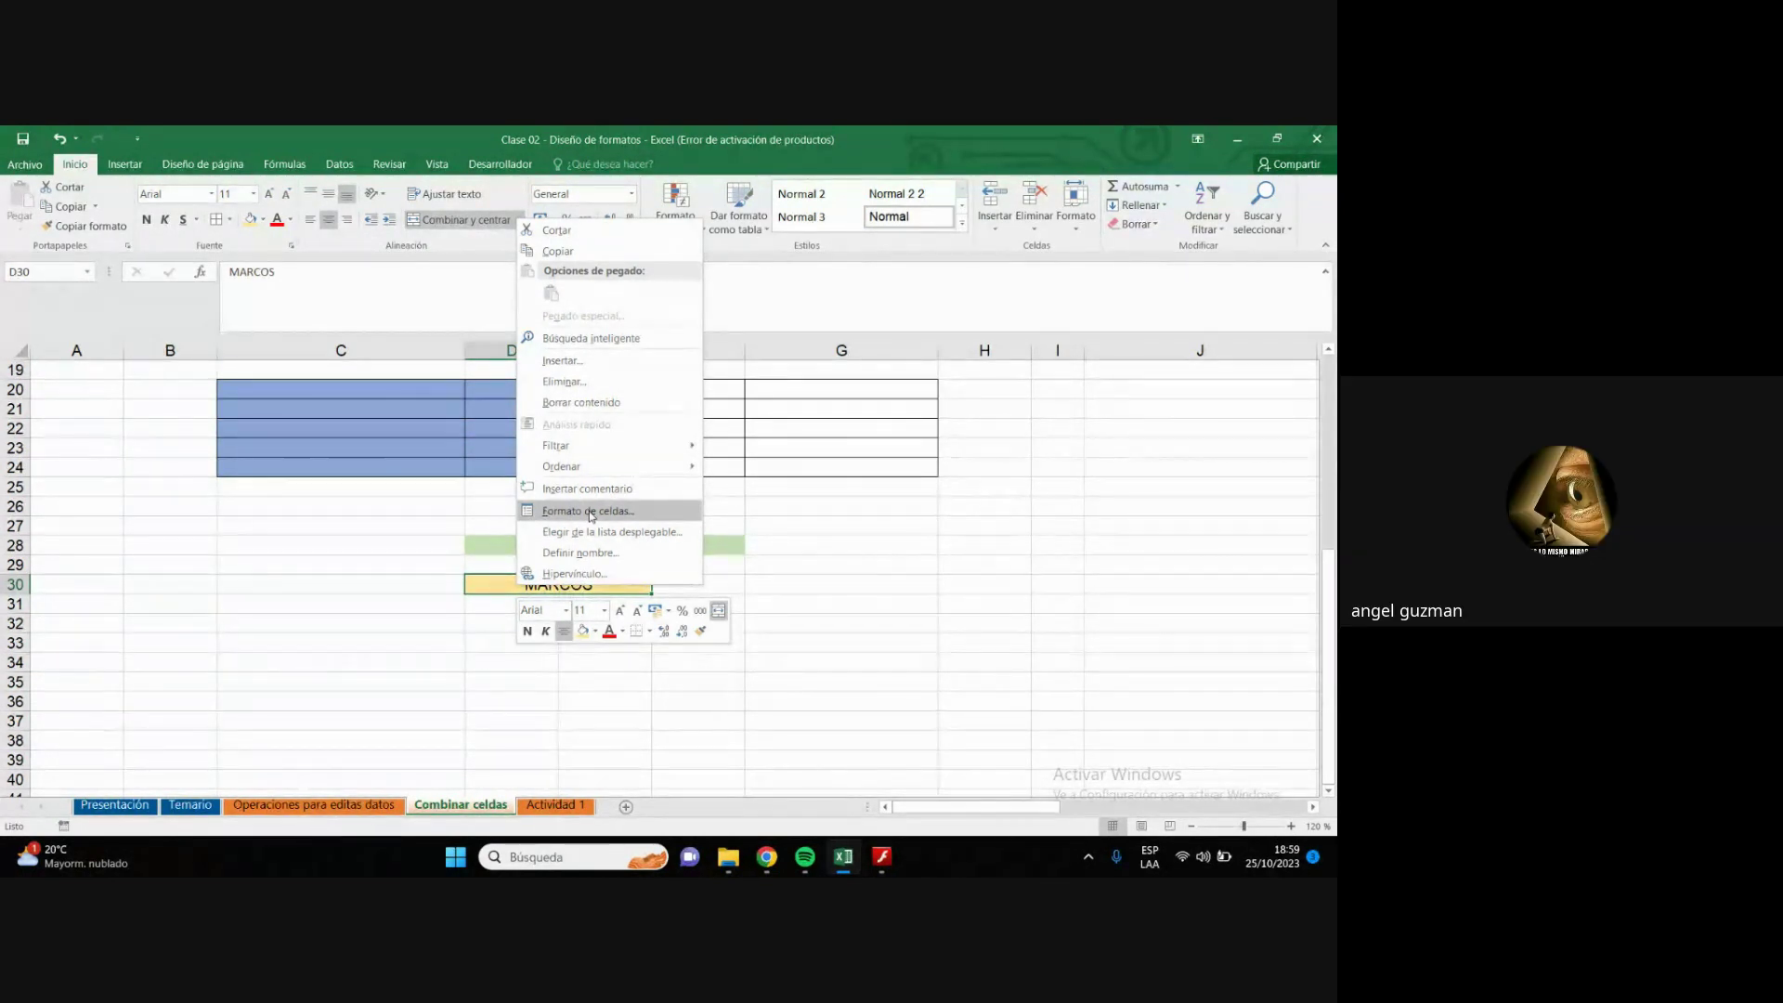
click(590, 513)
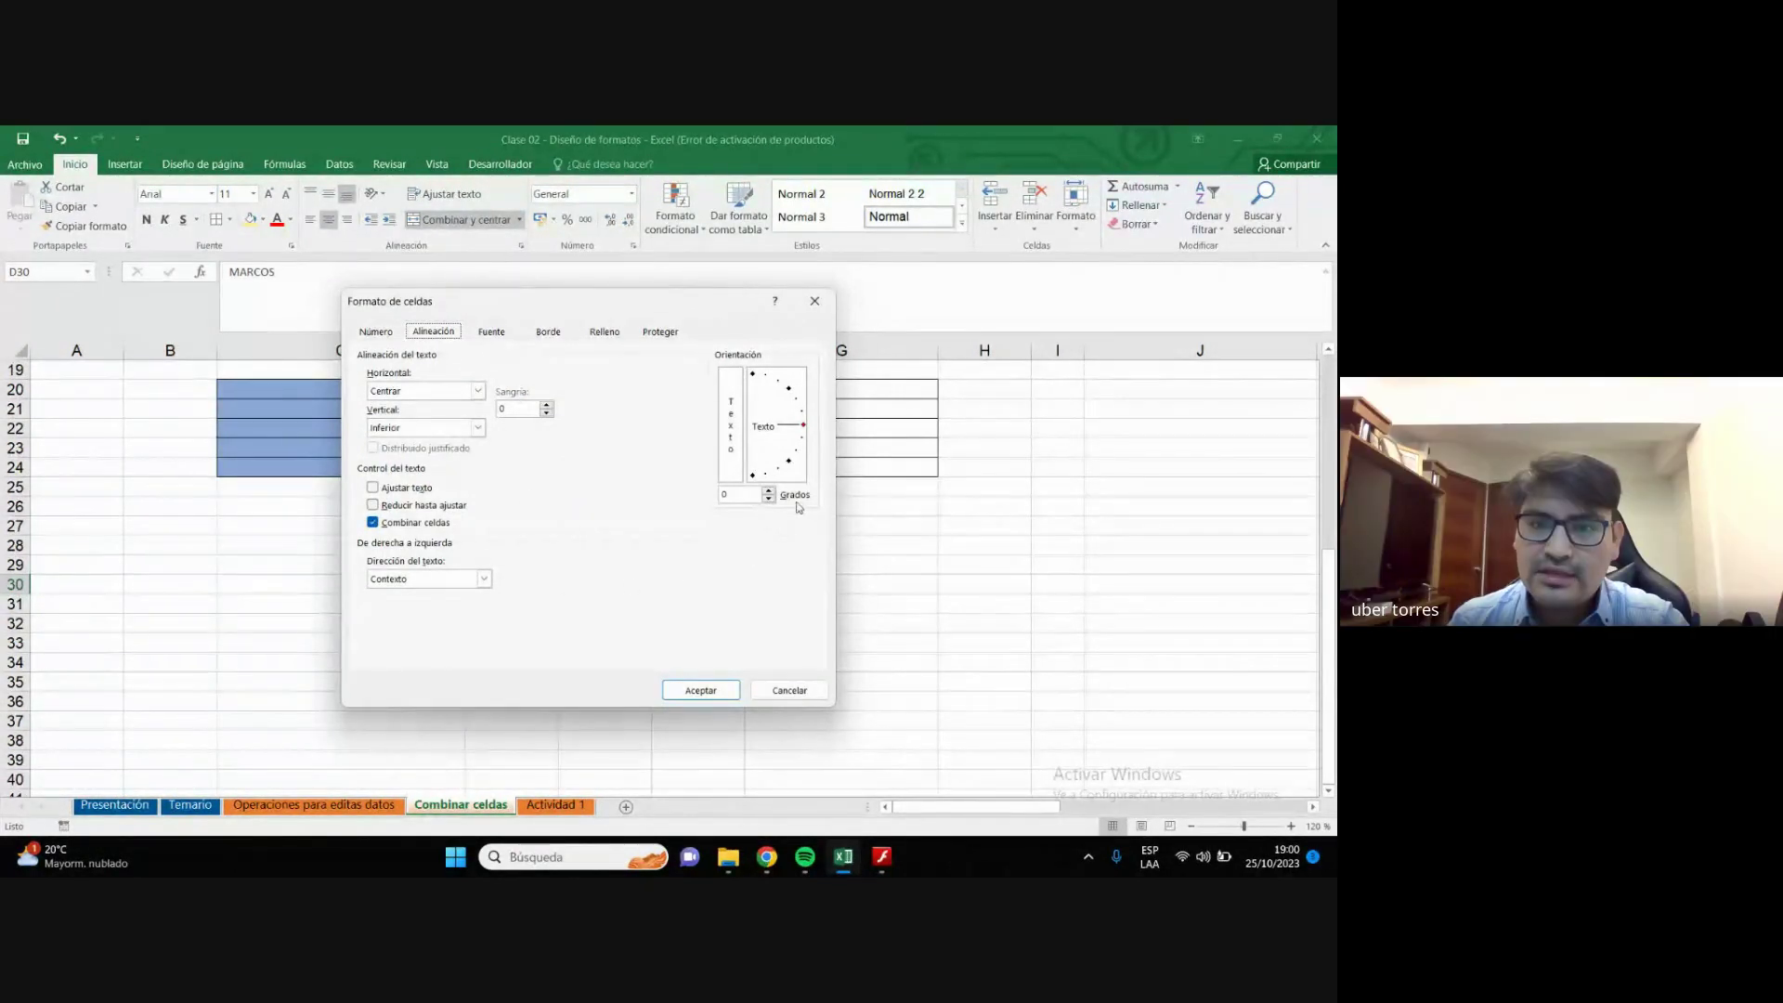
click(744, 495)
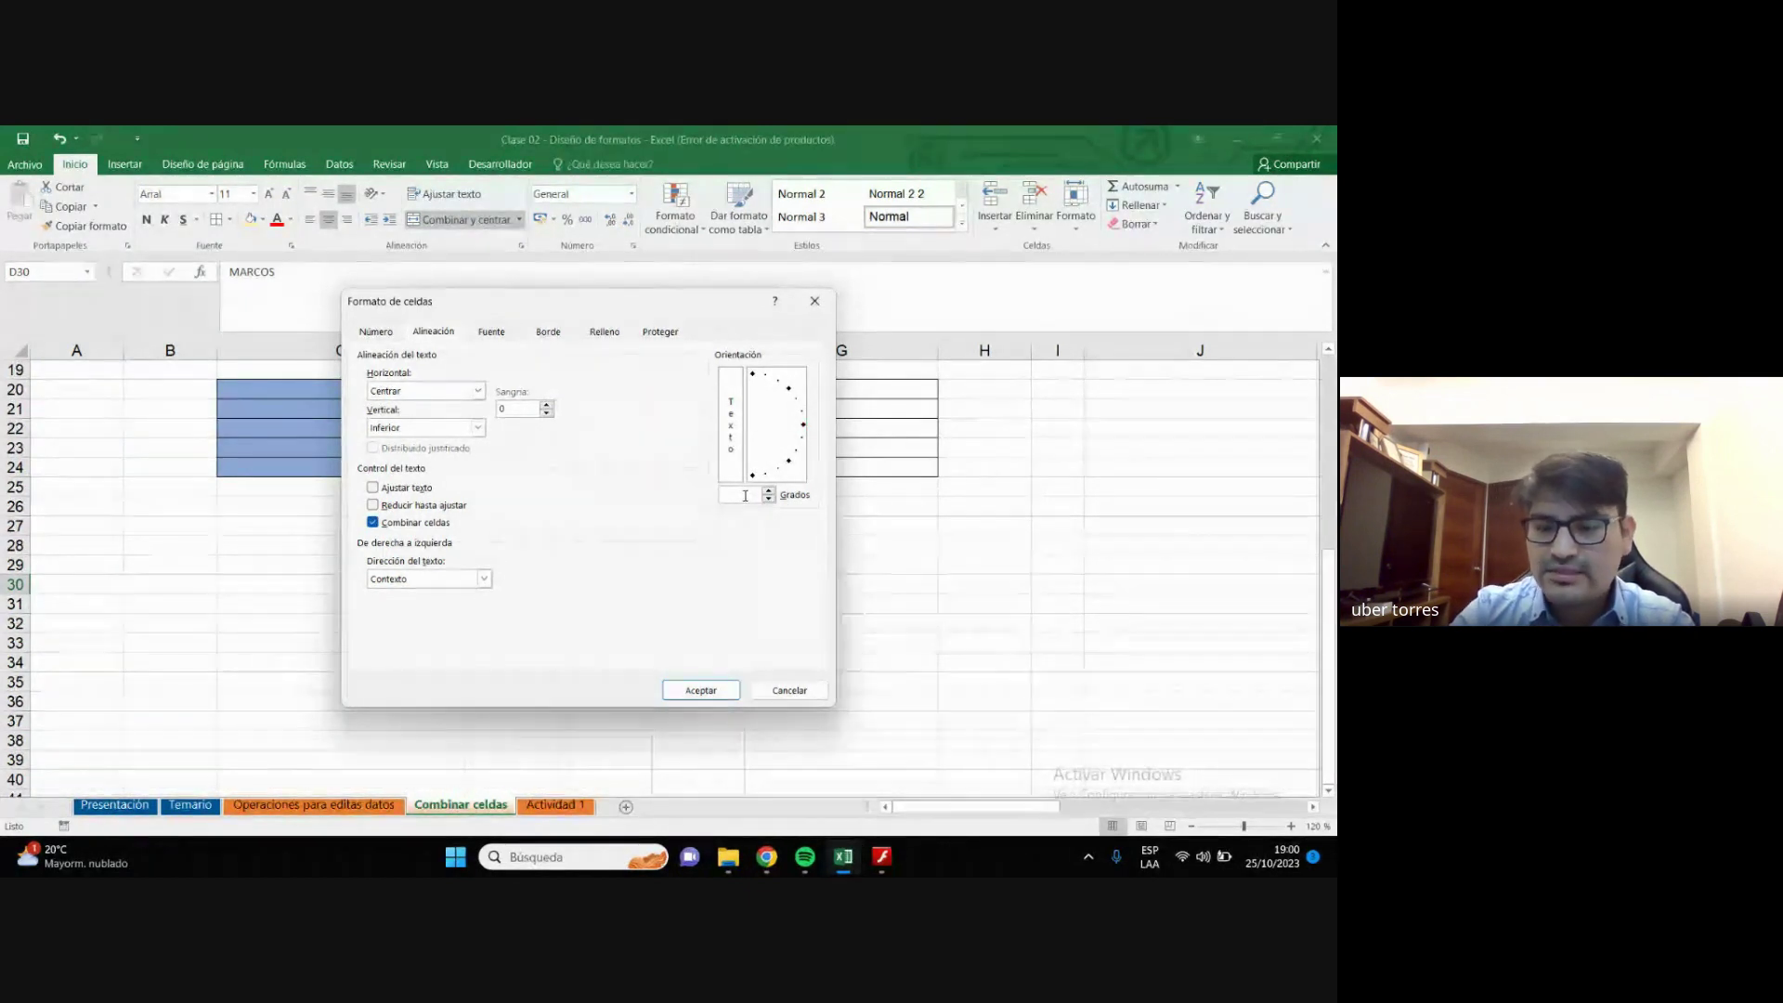
text(90)
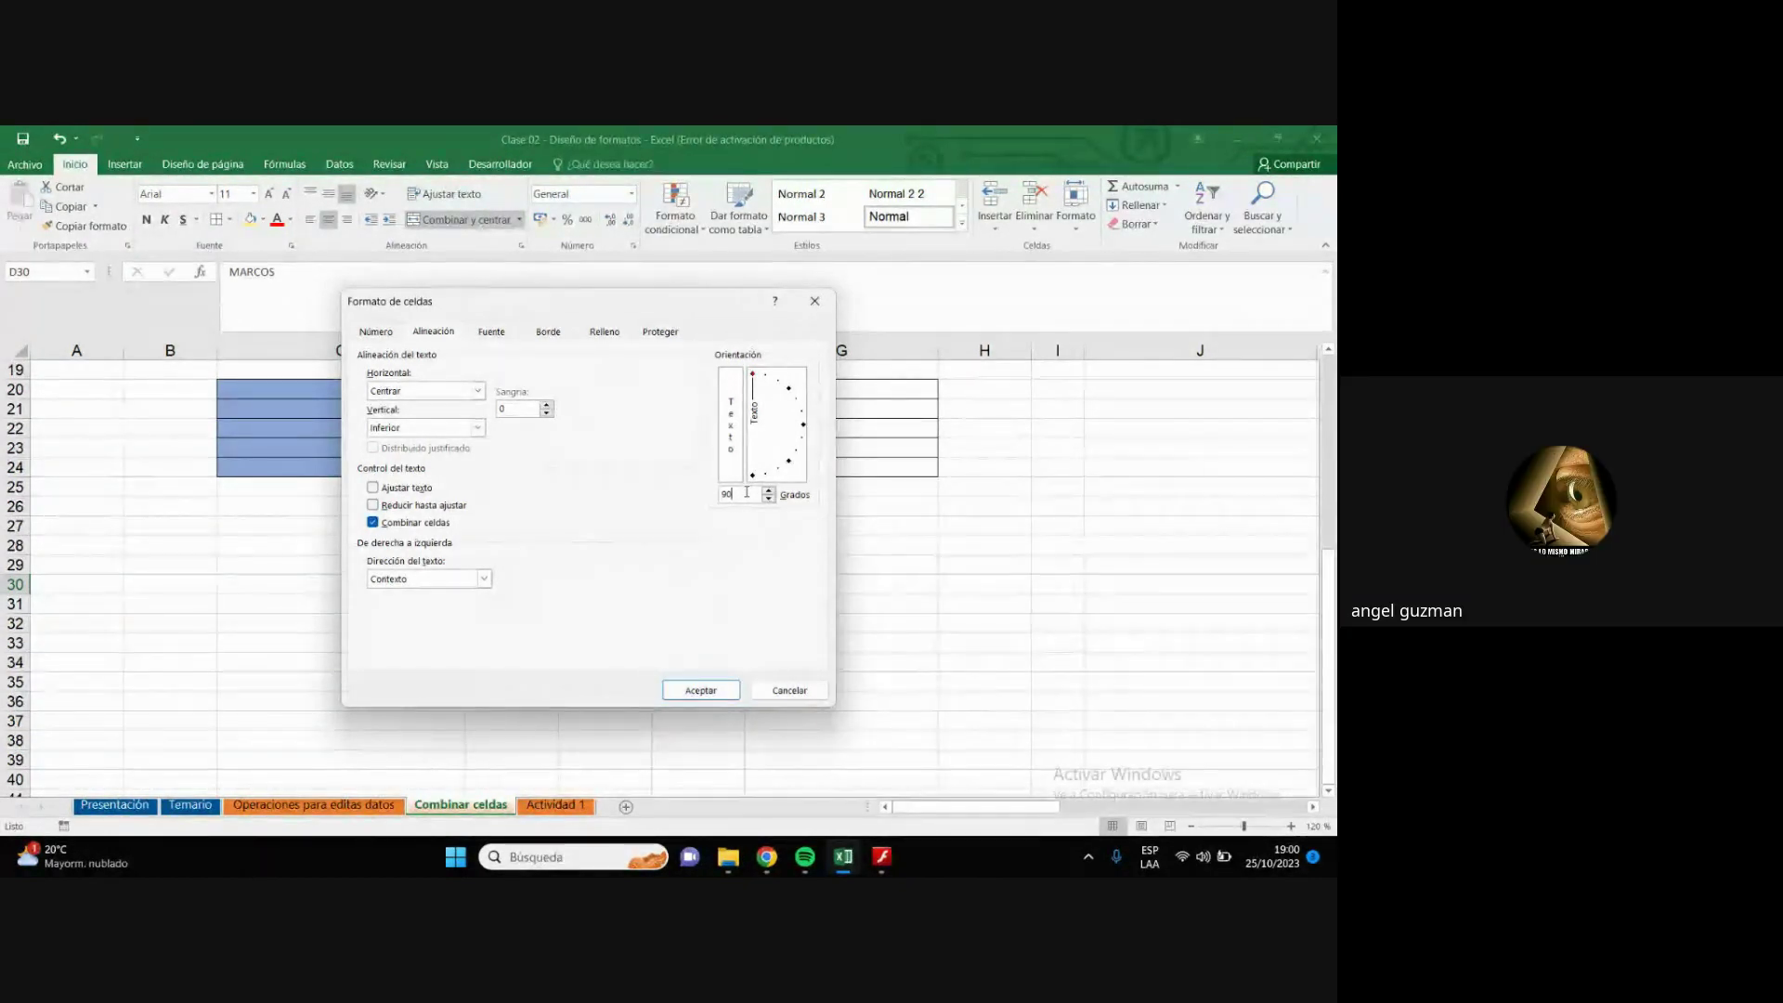
click(814, 301)
click(648, 634)
click(565, 585)
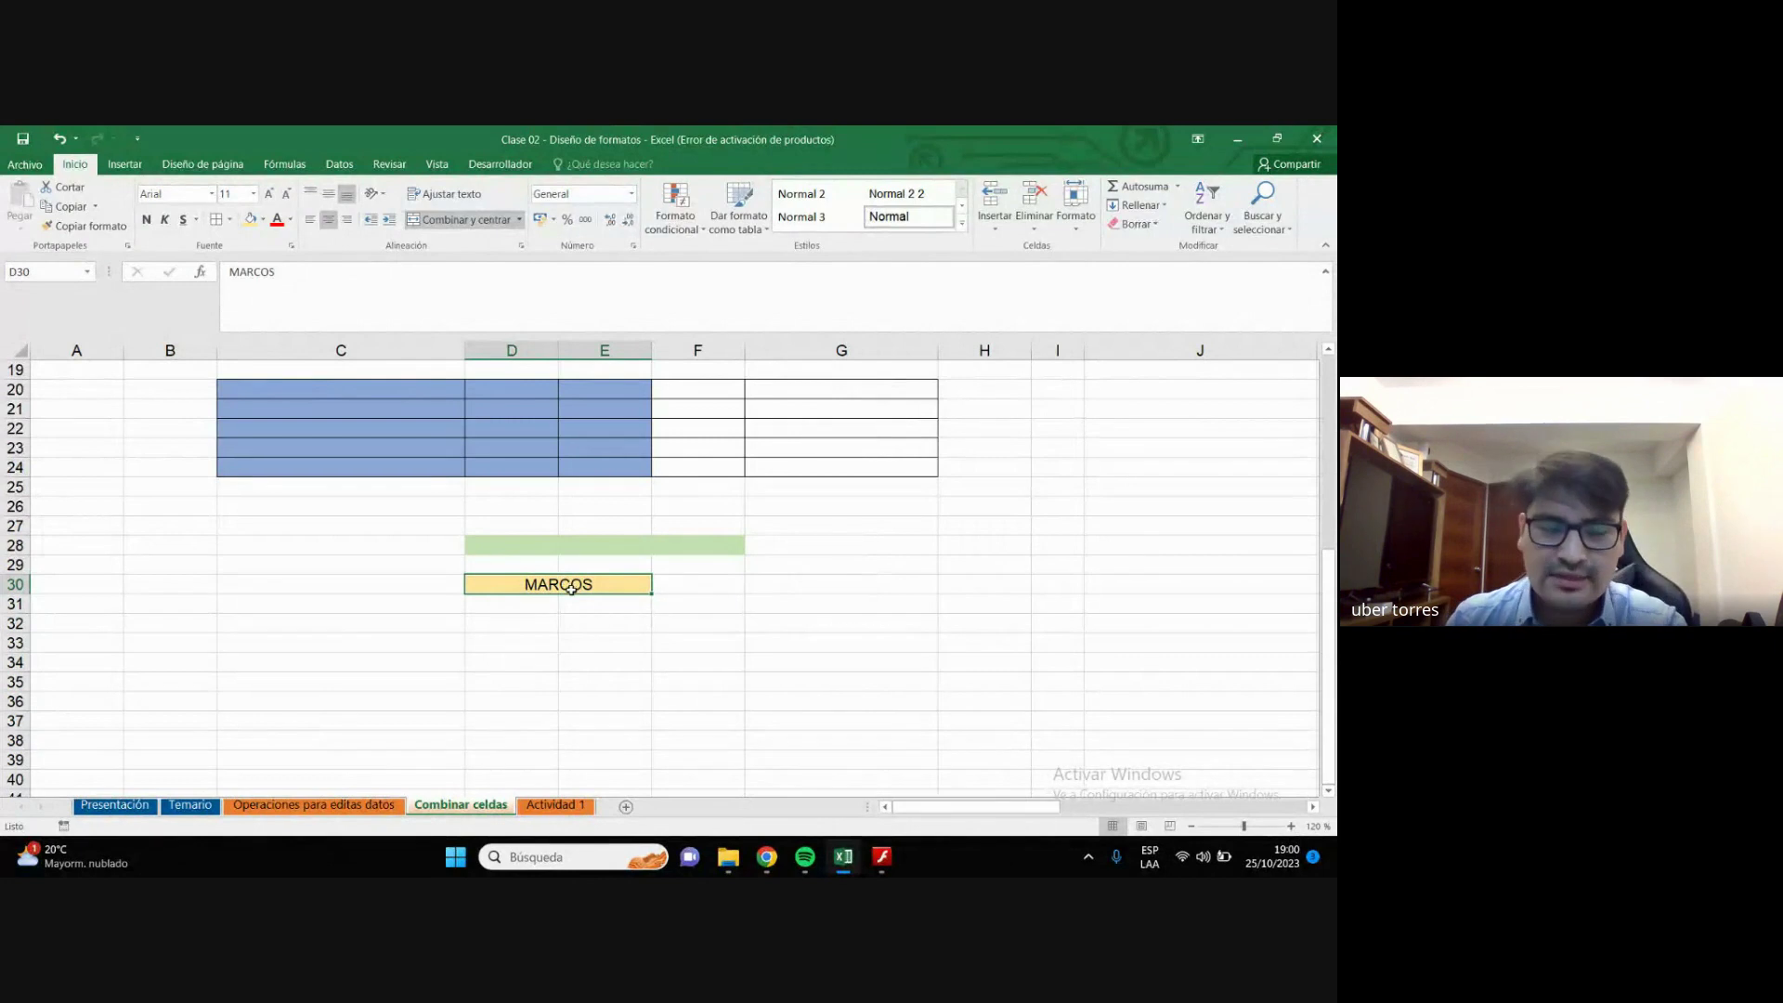
click(787, 611)
click(629, 627)
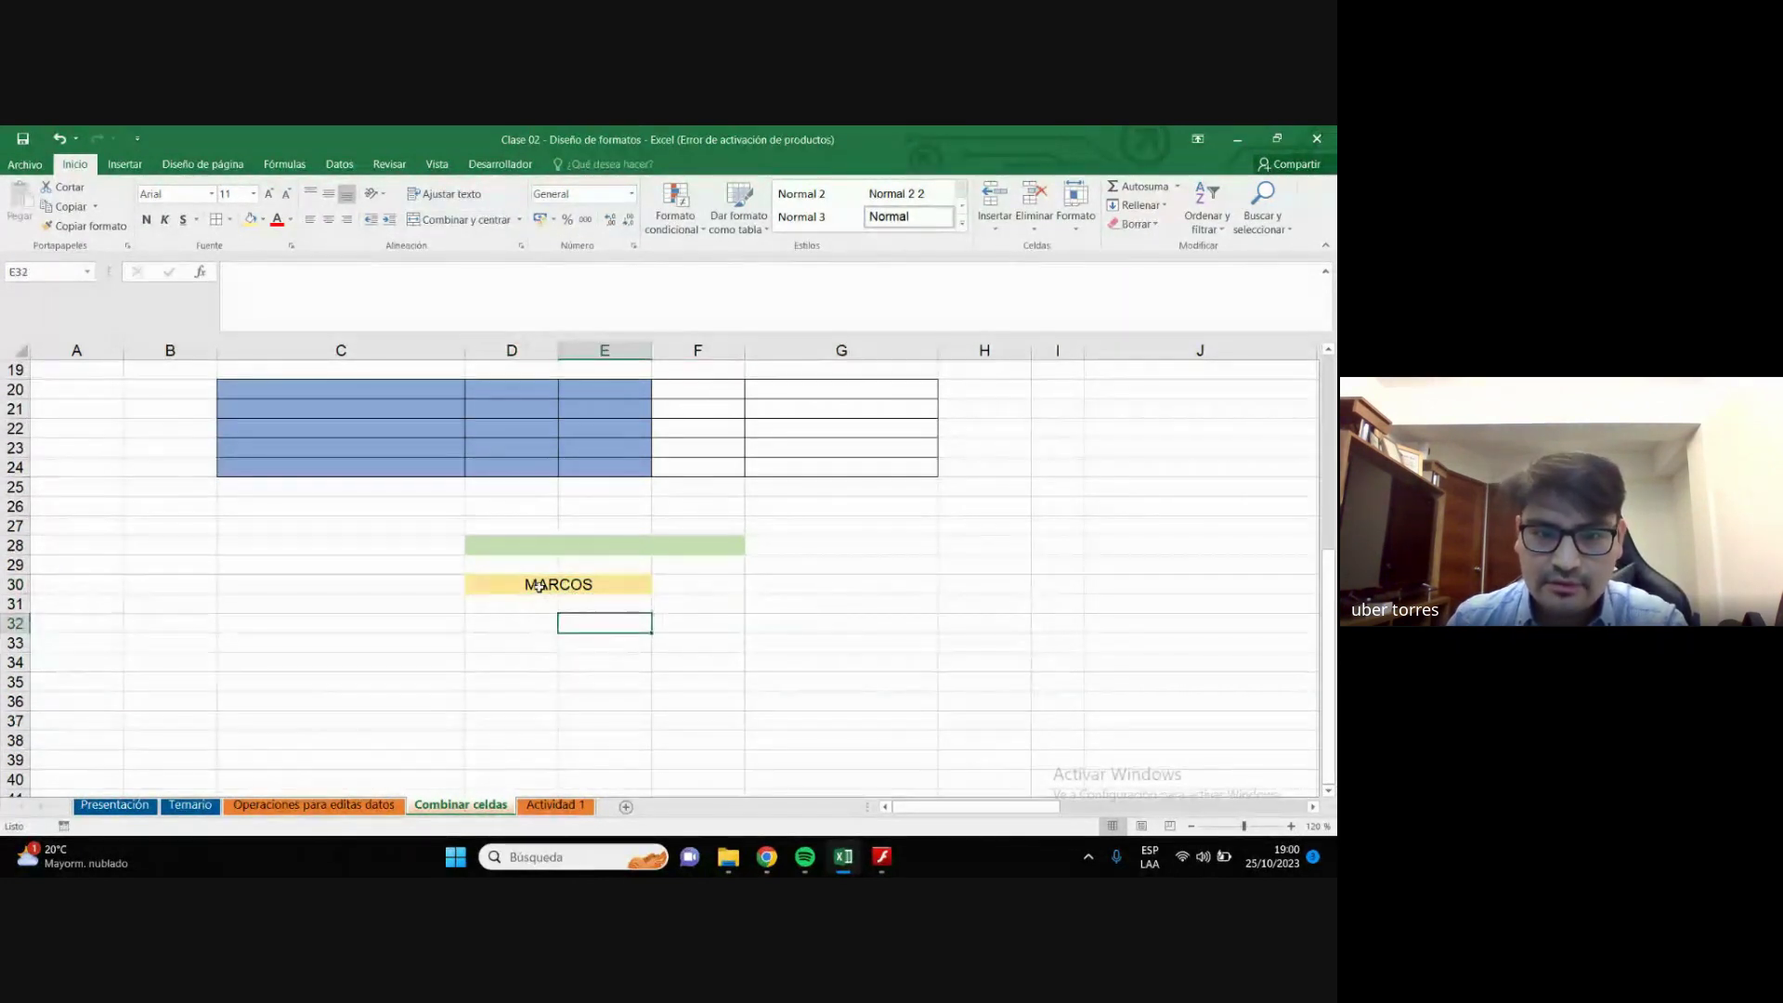
click(521, 583)
right_click(523, 587)
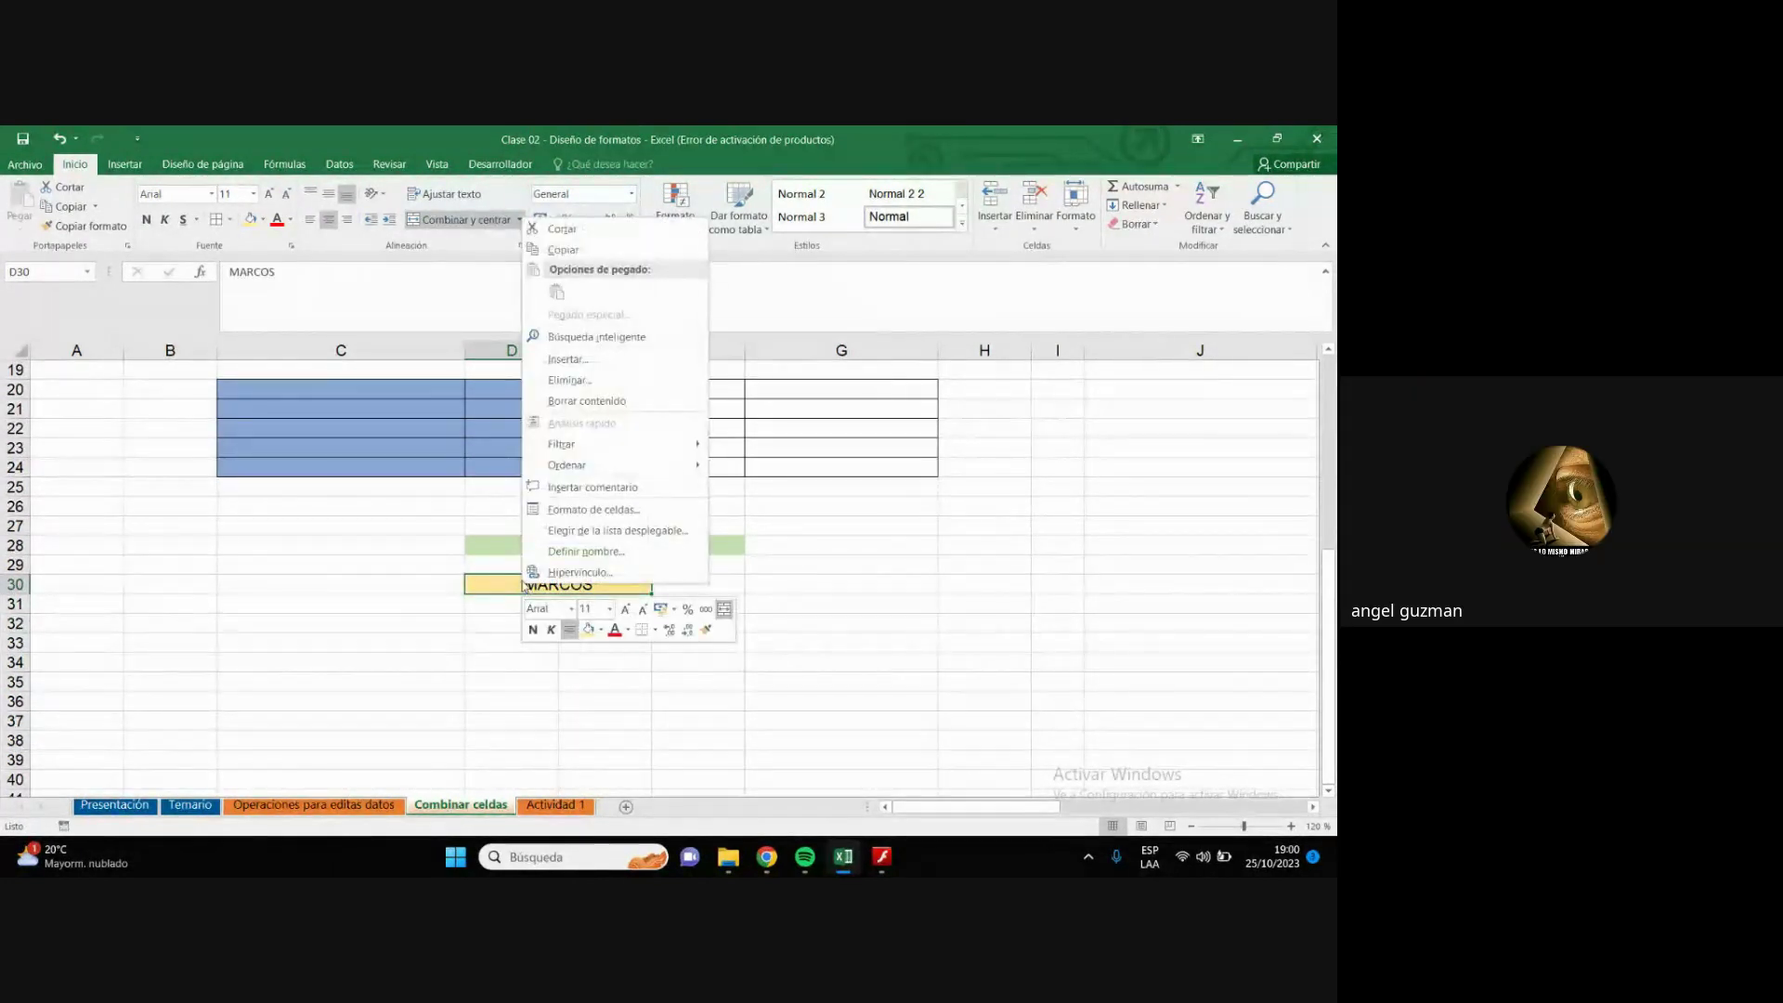
click(595, 509)
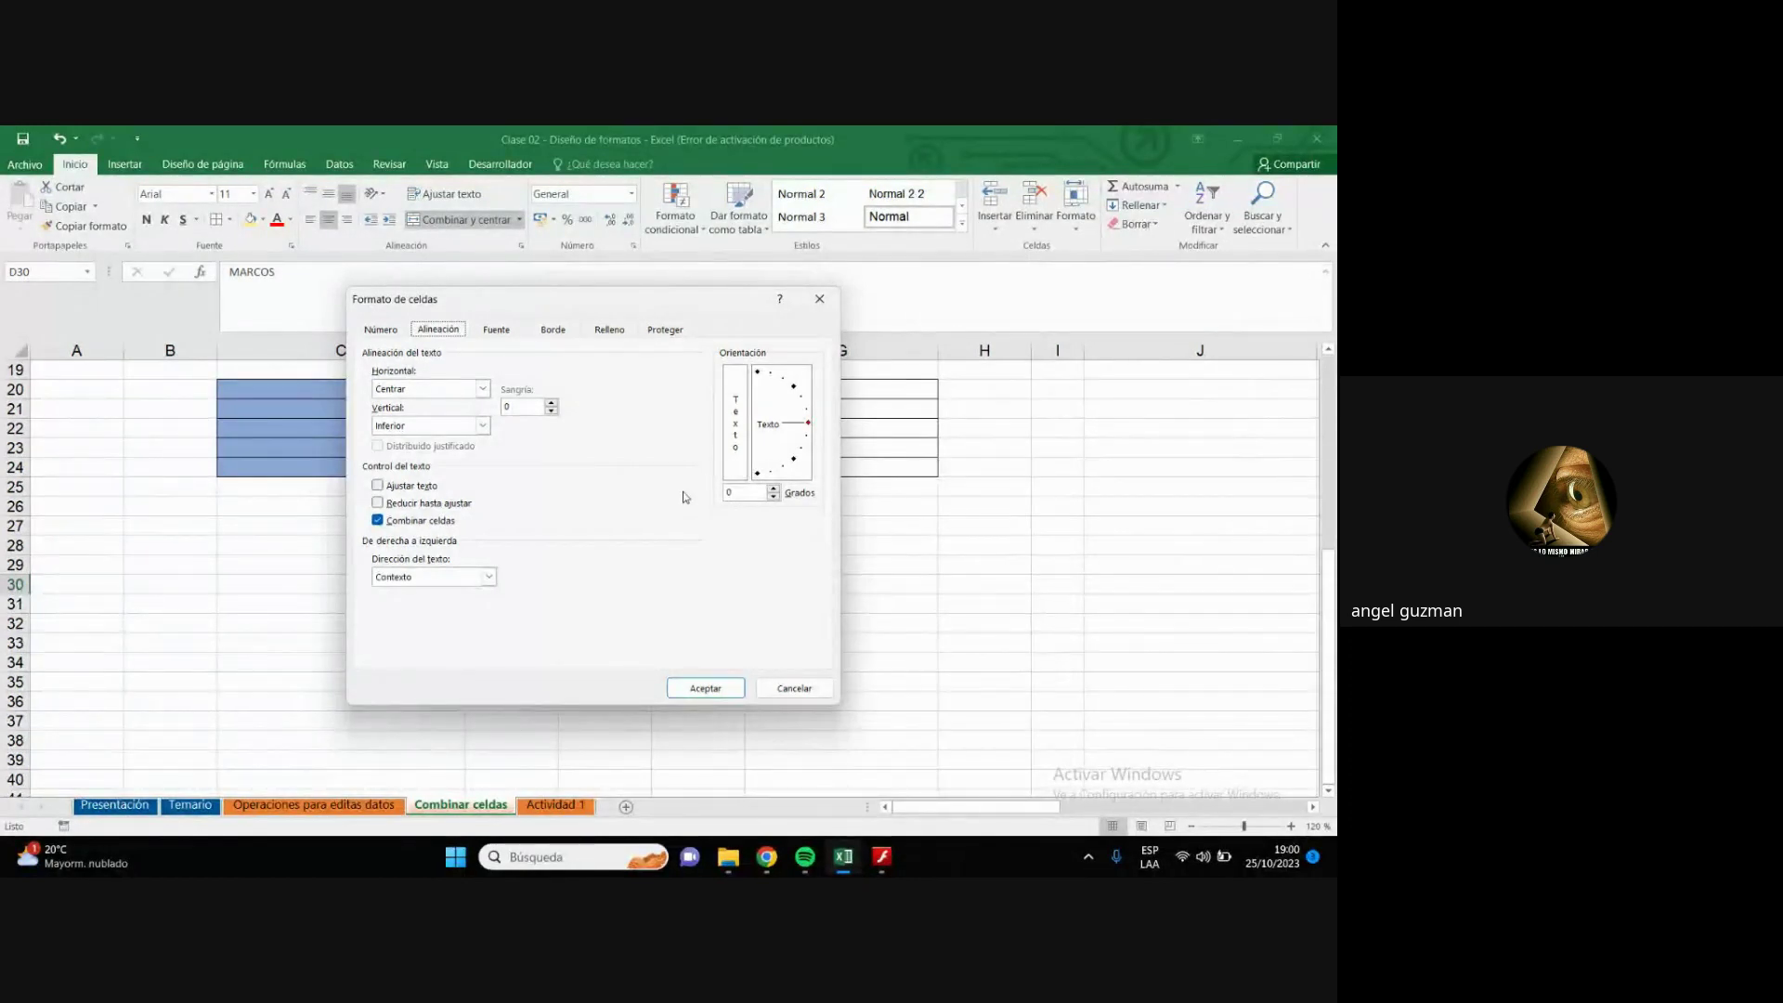
click(819, 298)
click(749, 602)
click(570, 583)
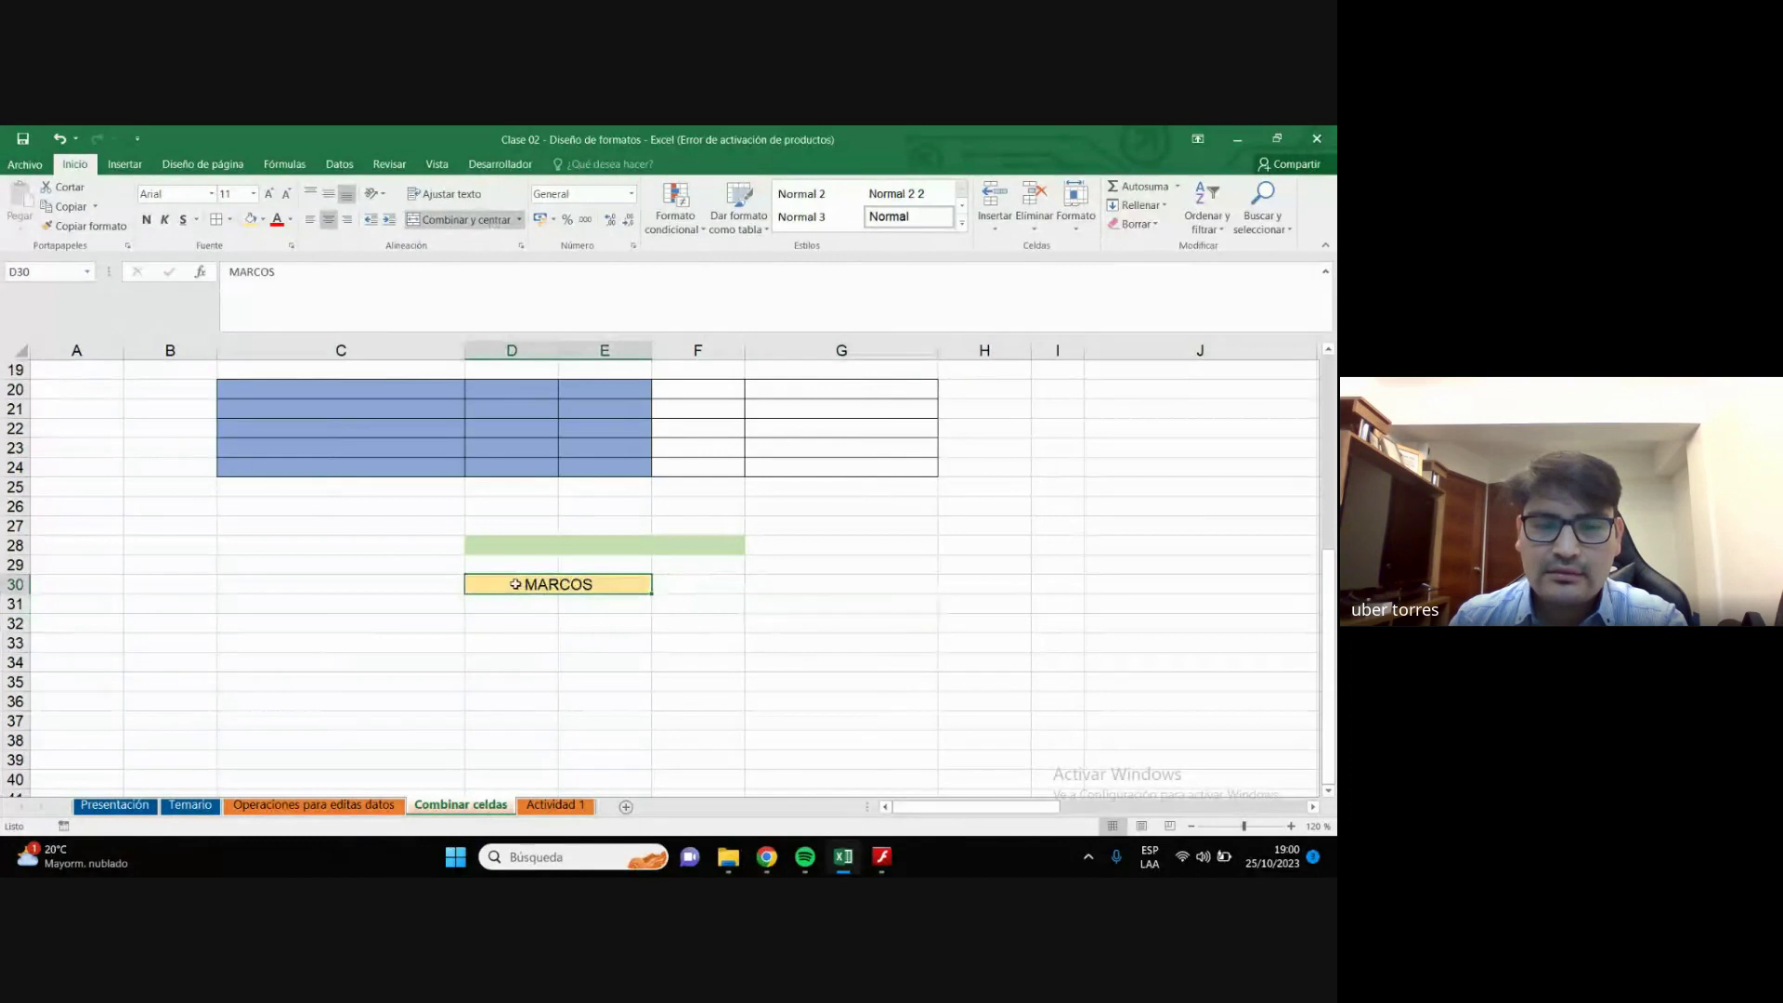
right_click(518, 585)
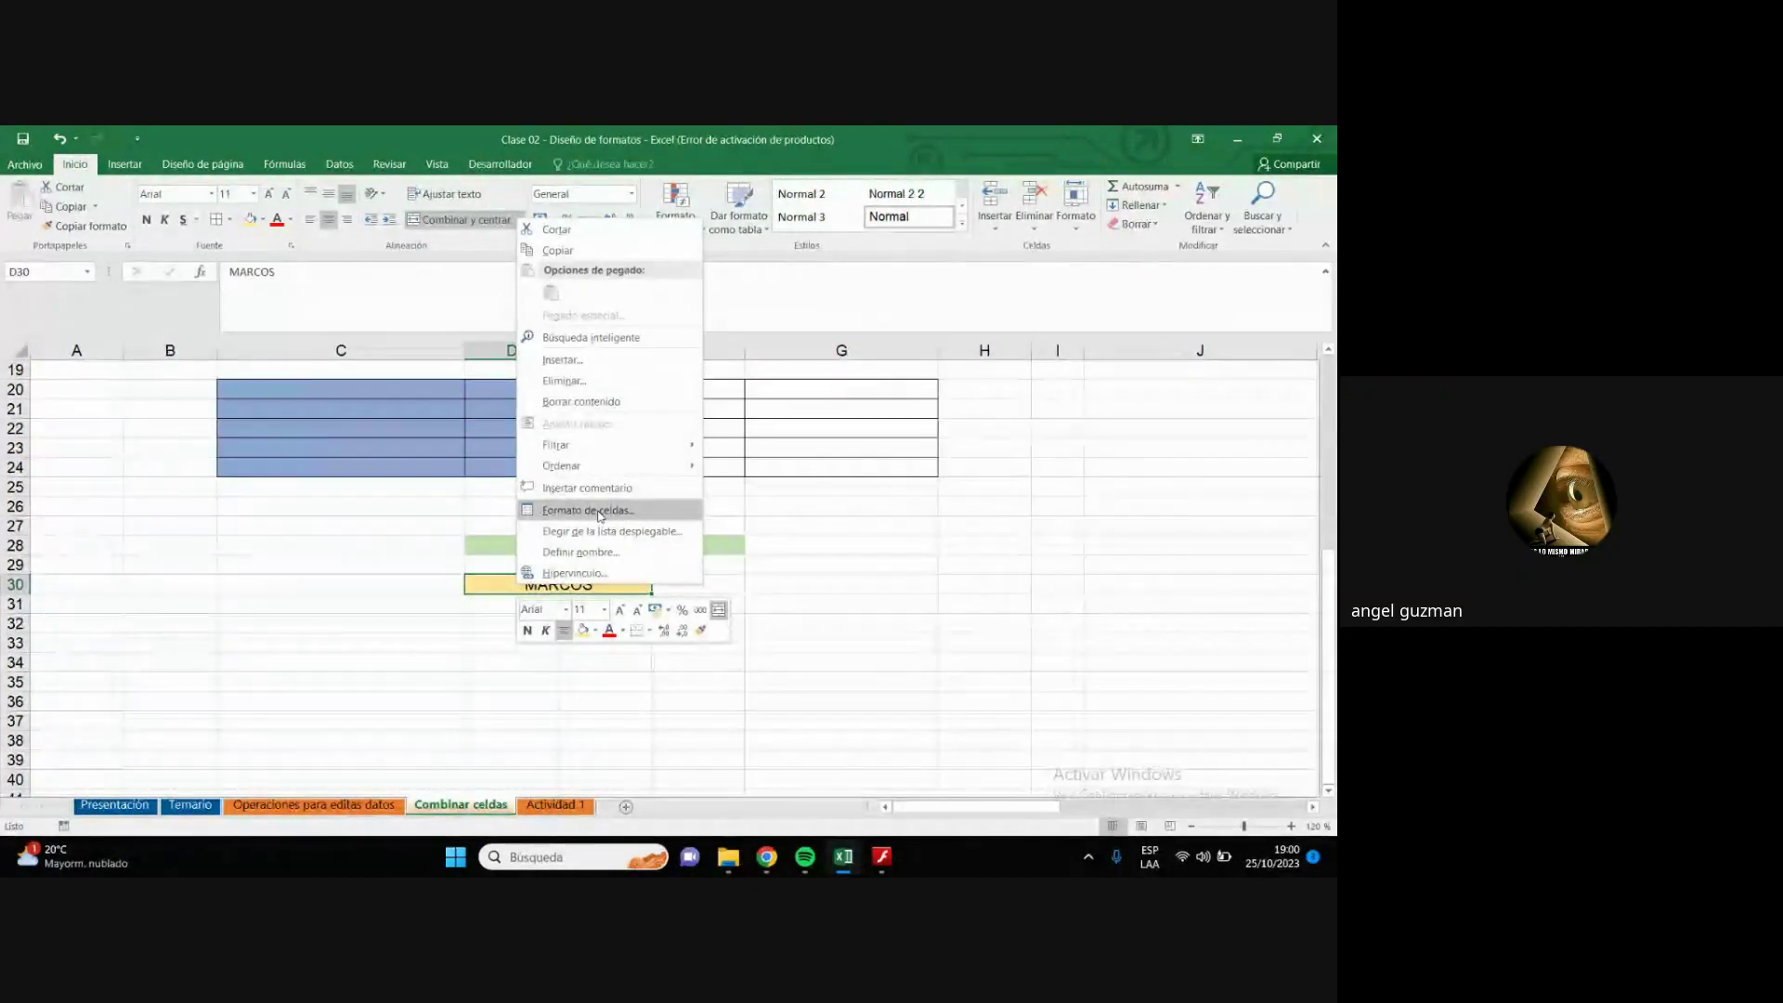
click(600, 512)
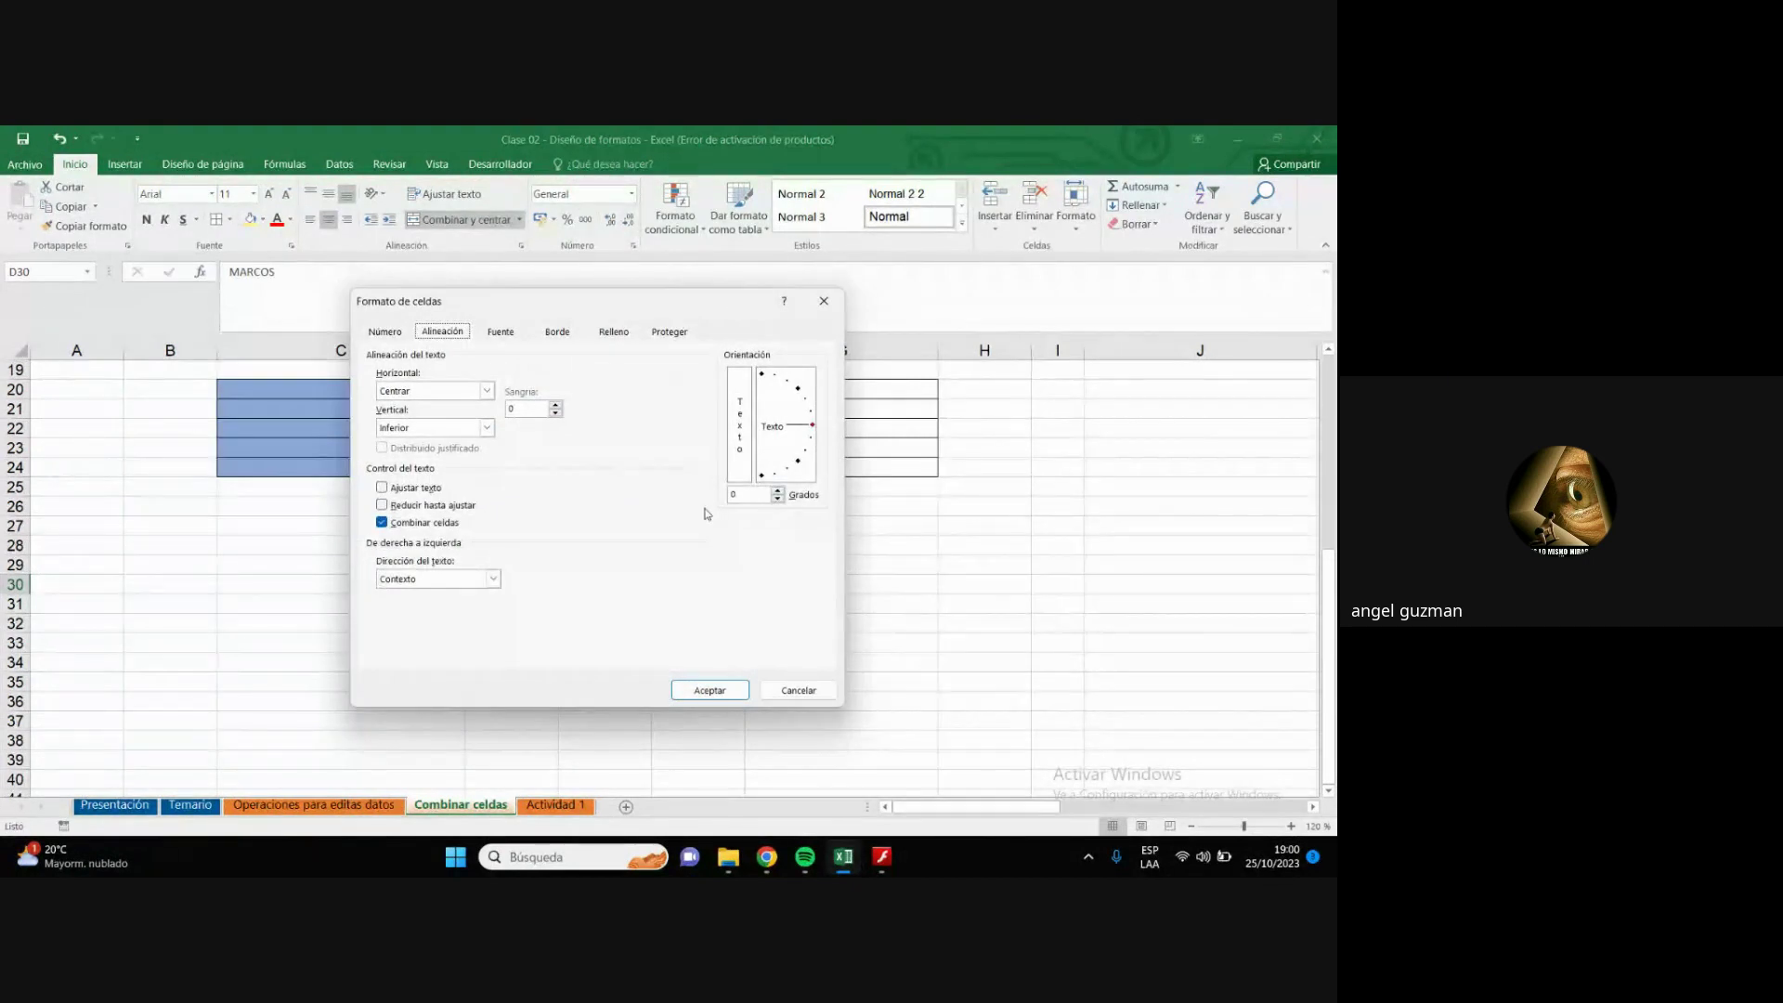
click(824, 300)
right_click(560, 589)
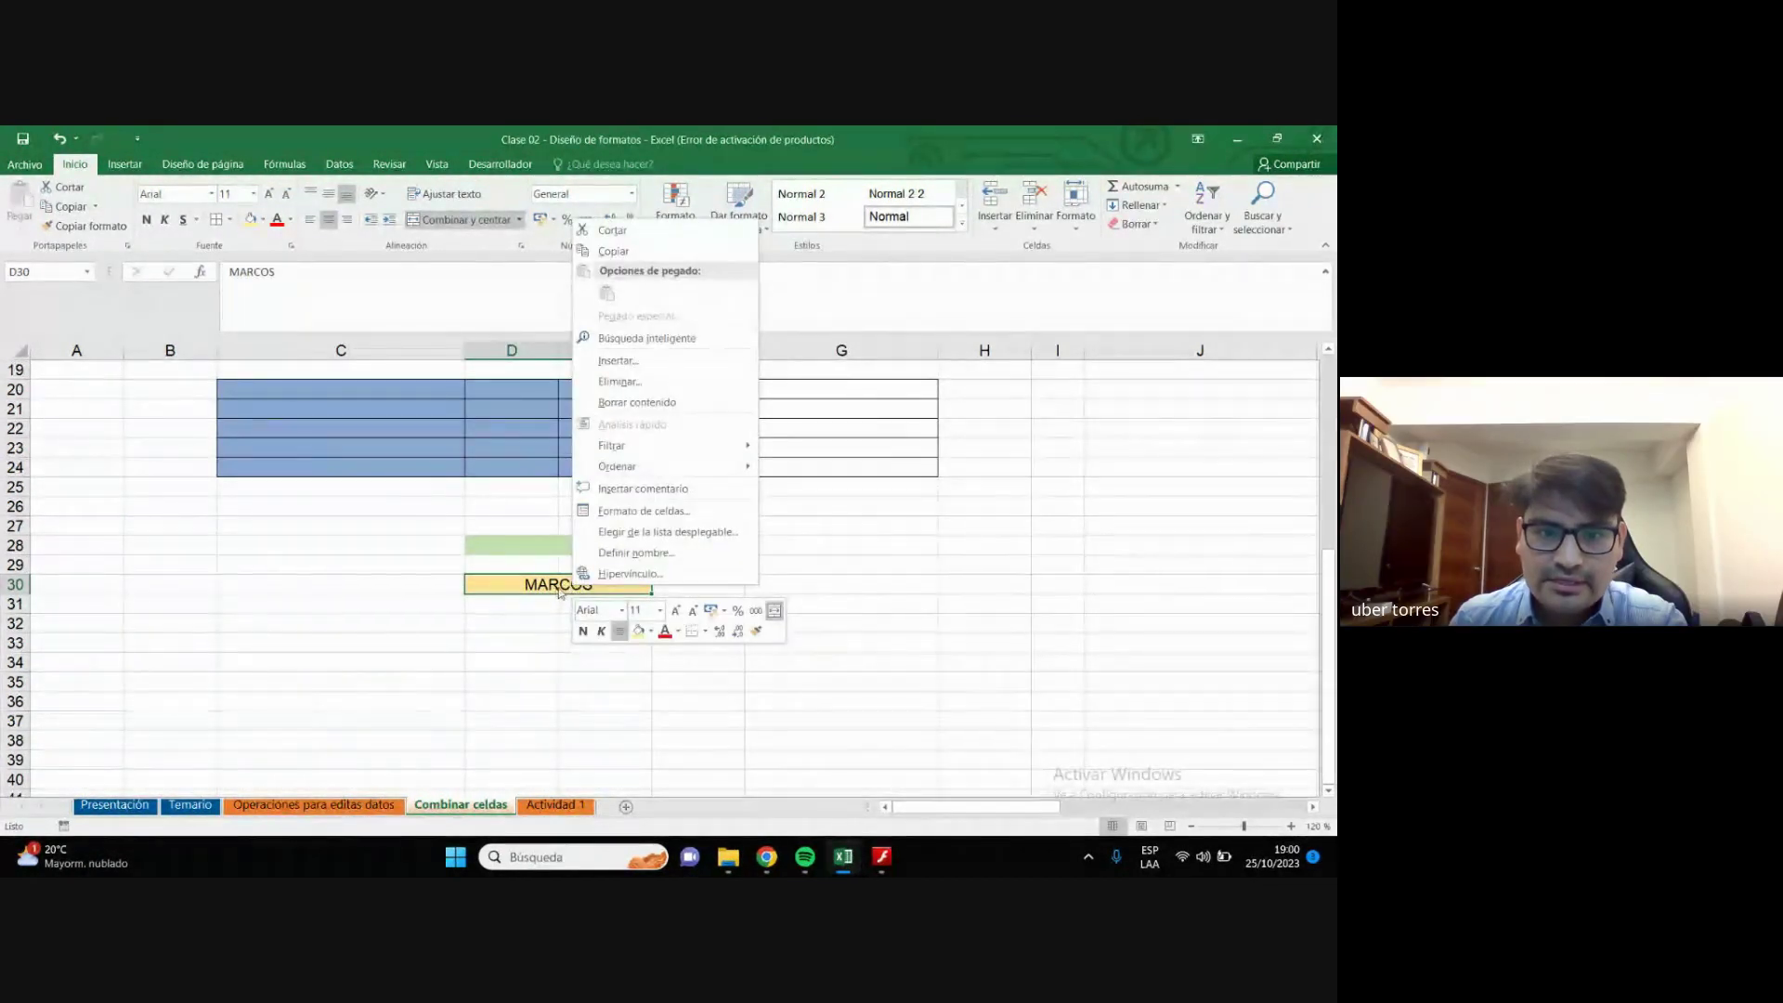
click(544, 591)
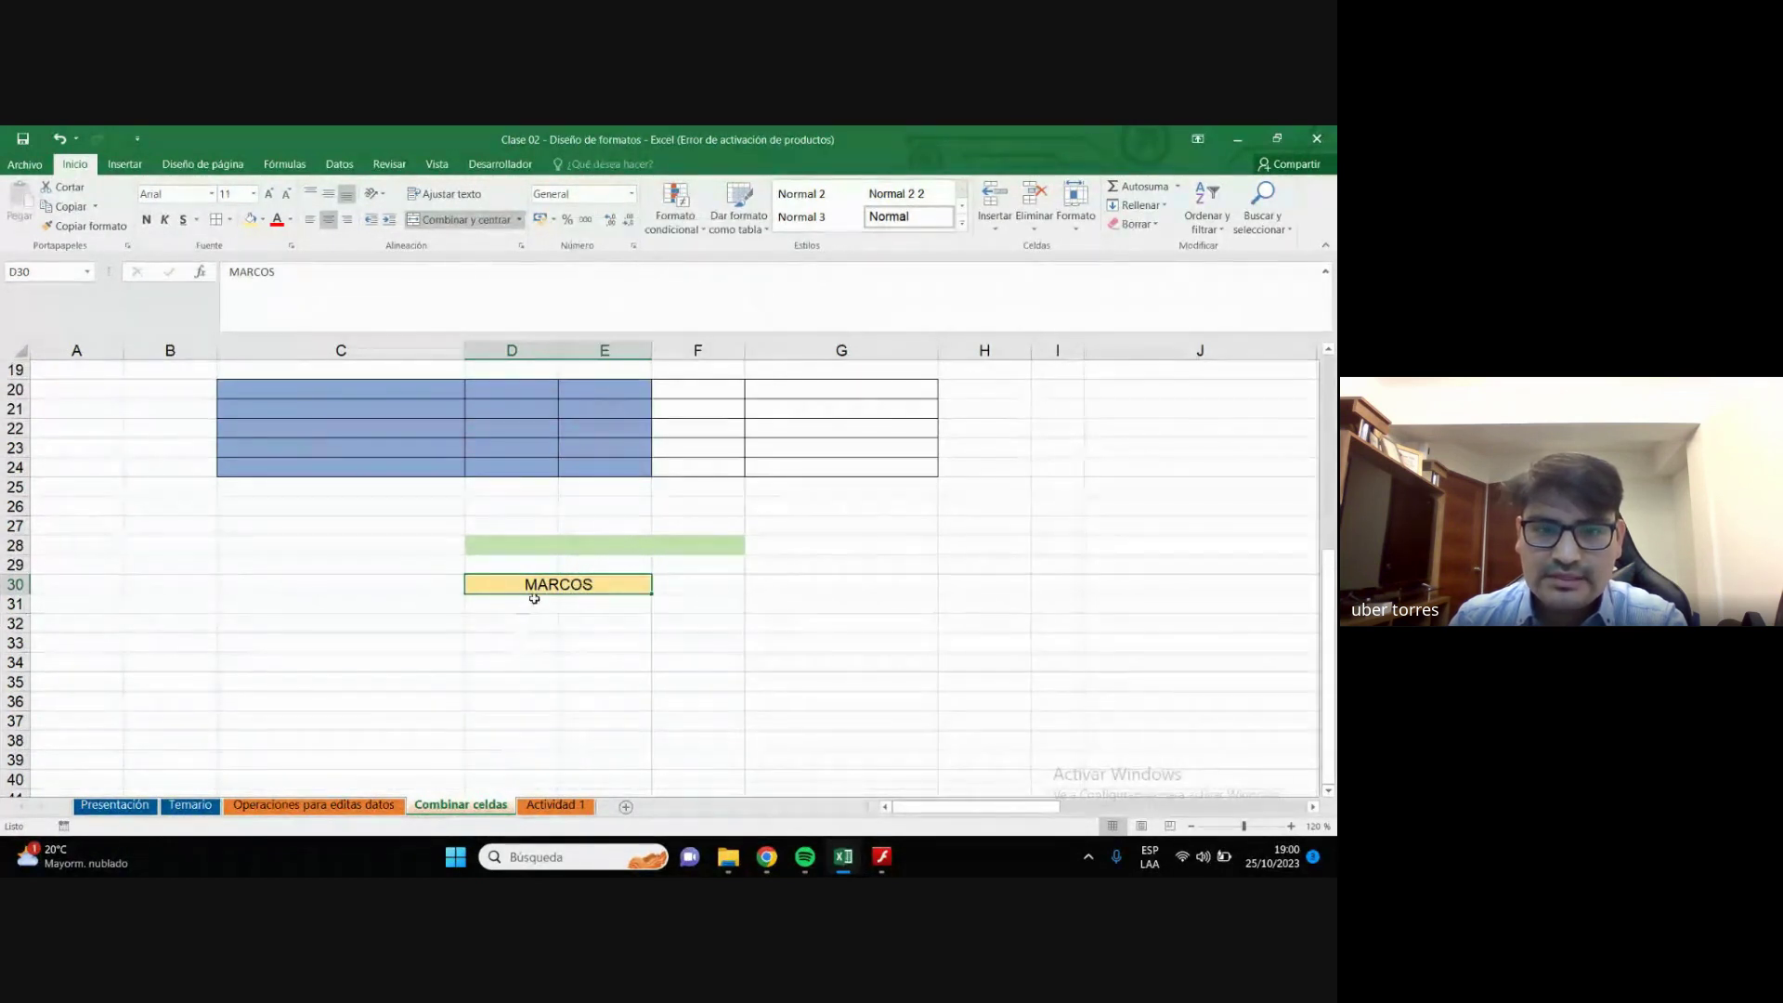
click(519, 599)
click(518, 586)
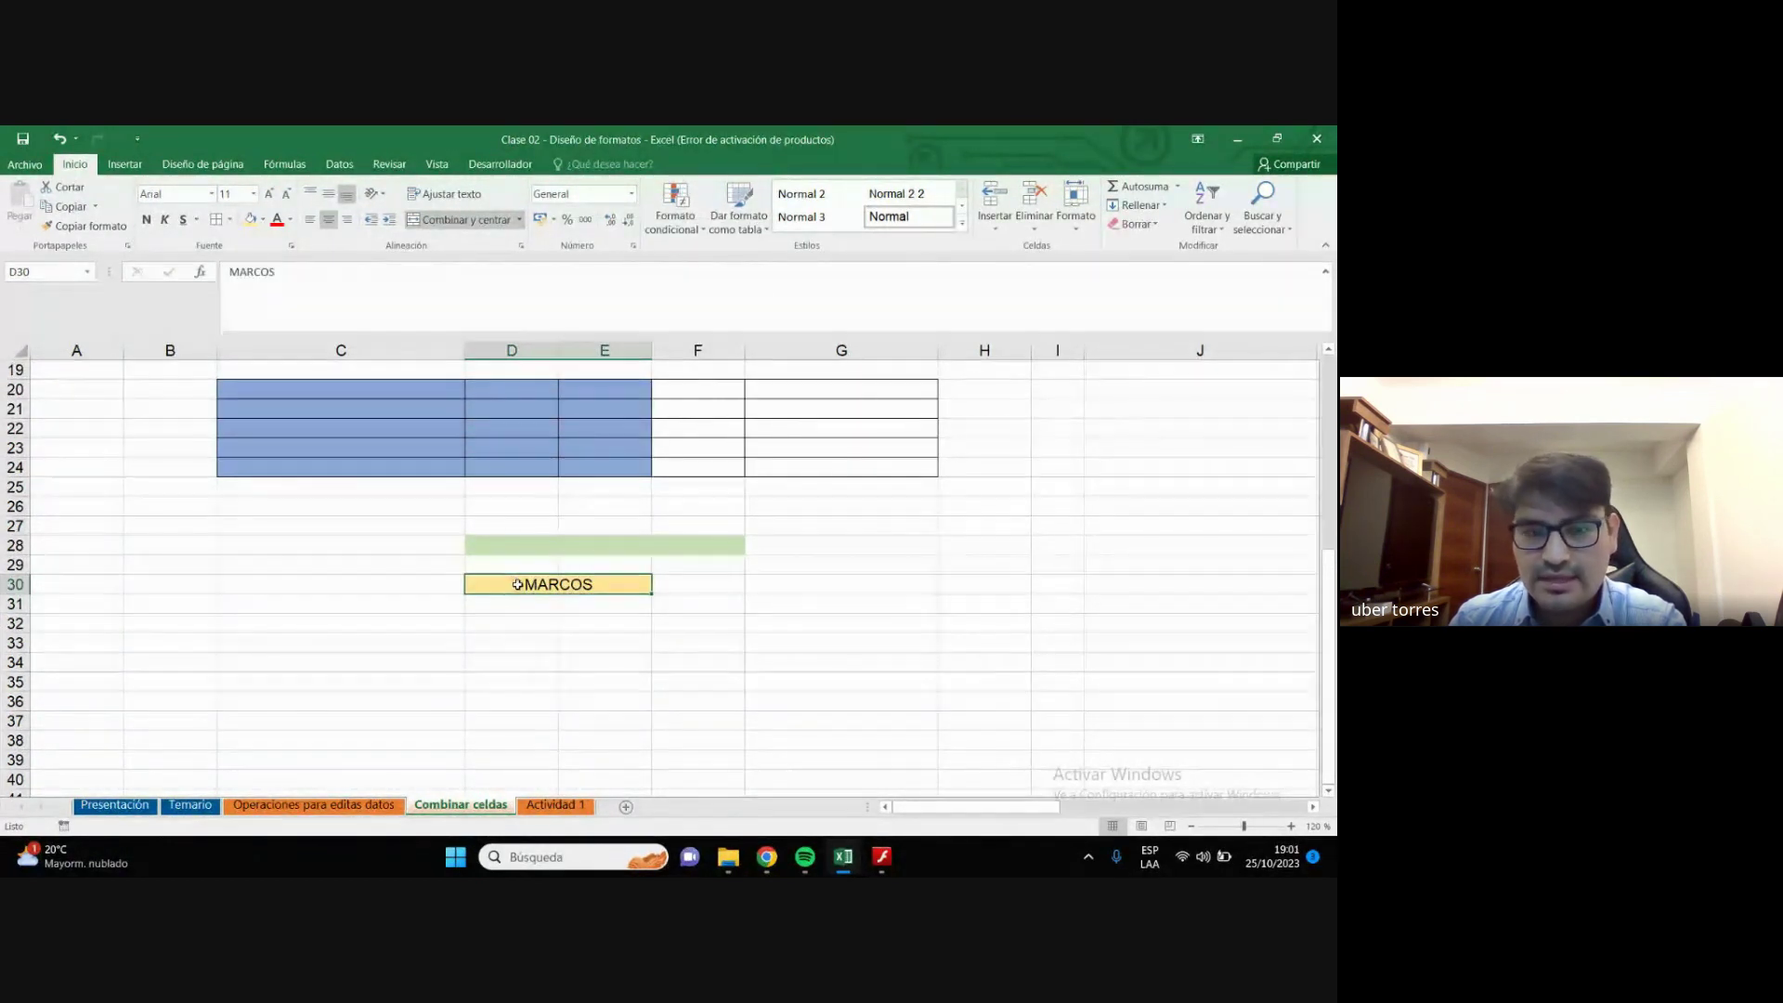
right_click(520, 588)
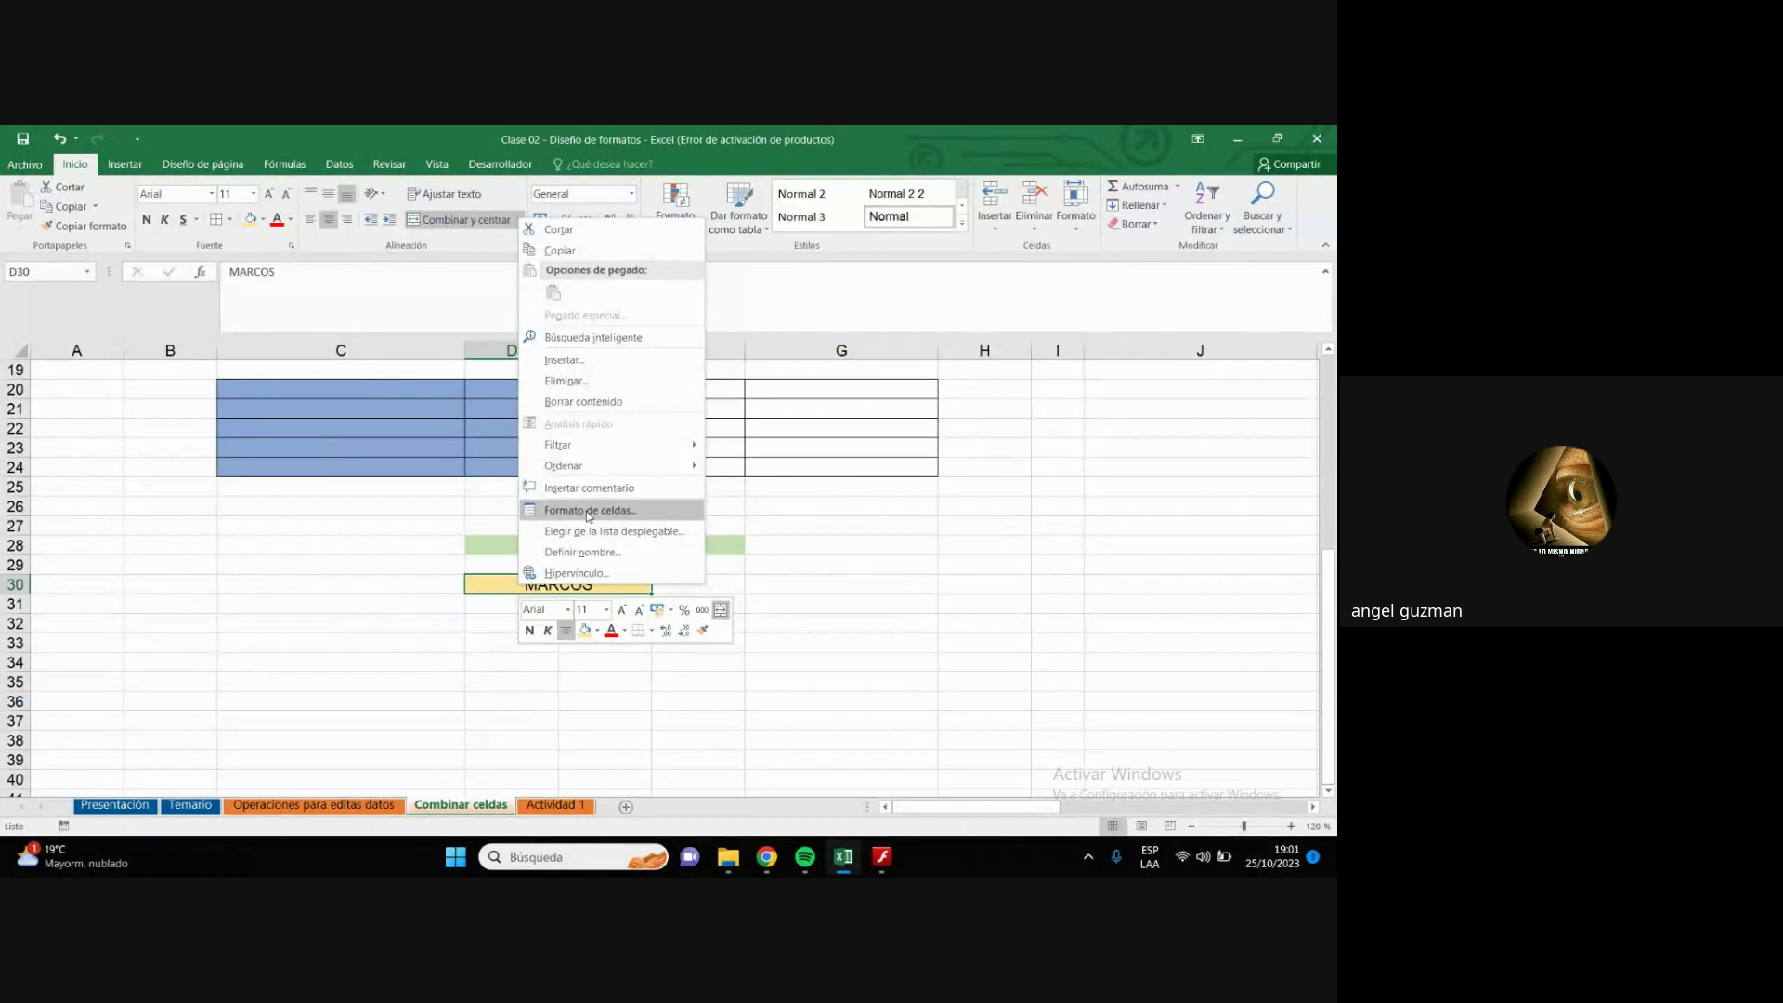
click(588, 510)
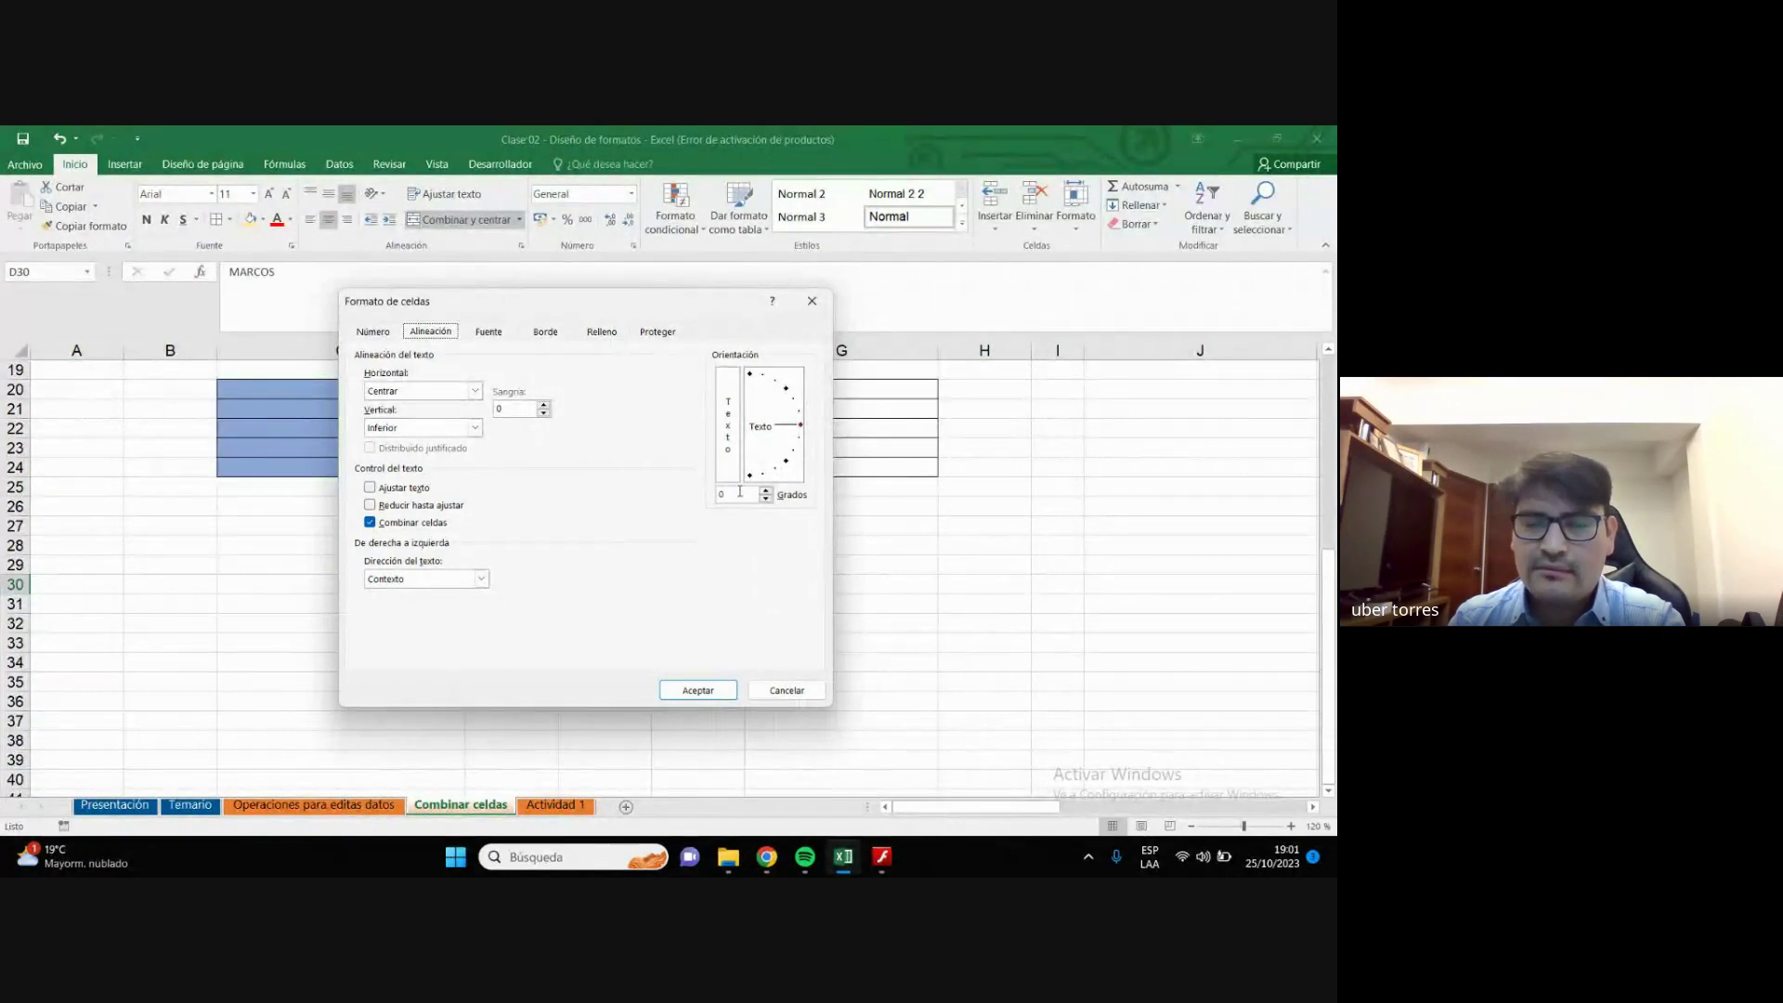
click(812, 303)
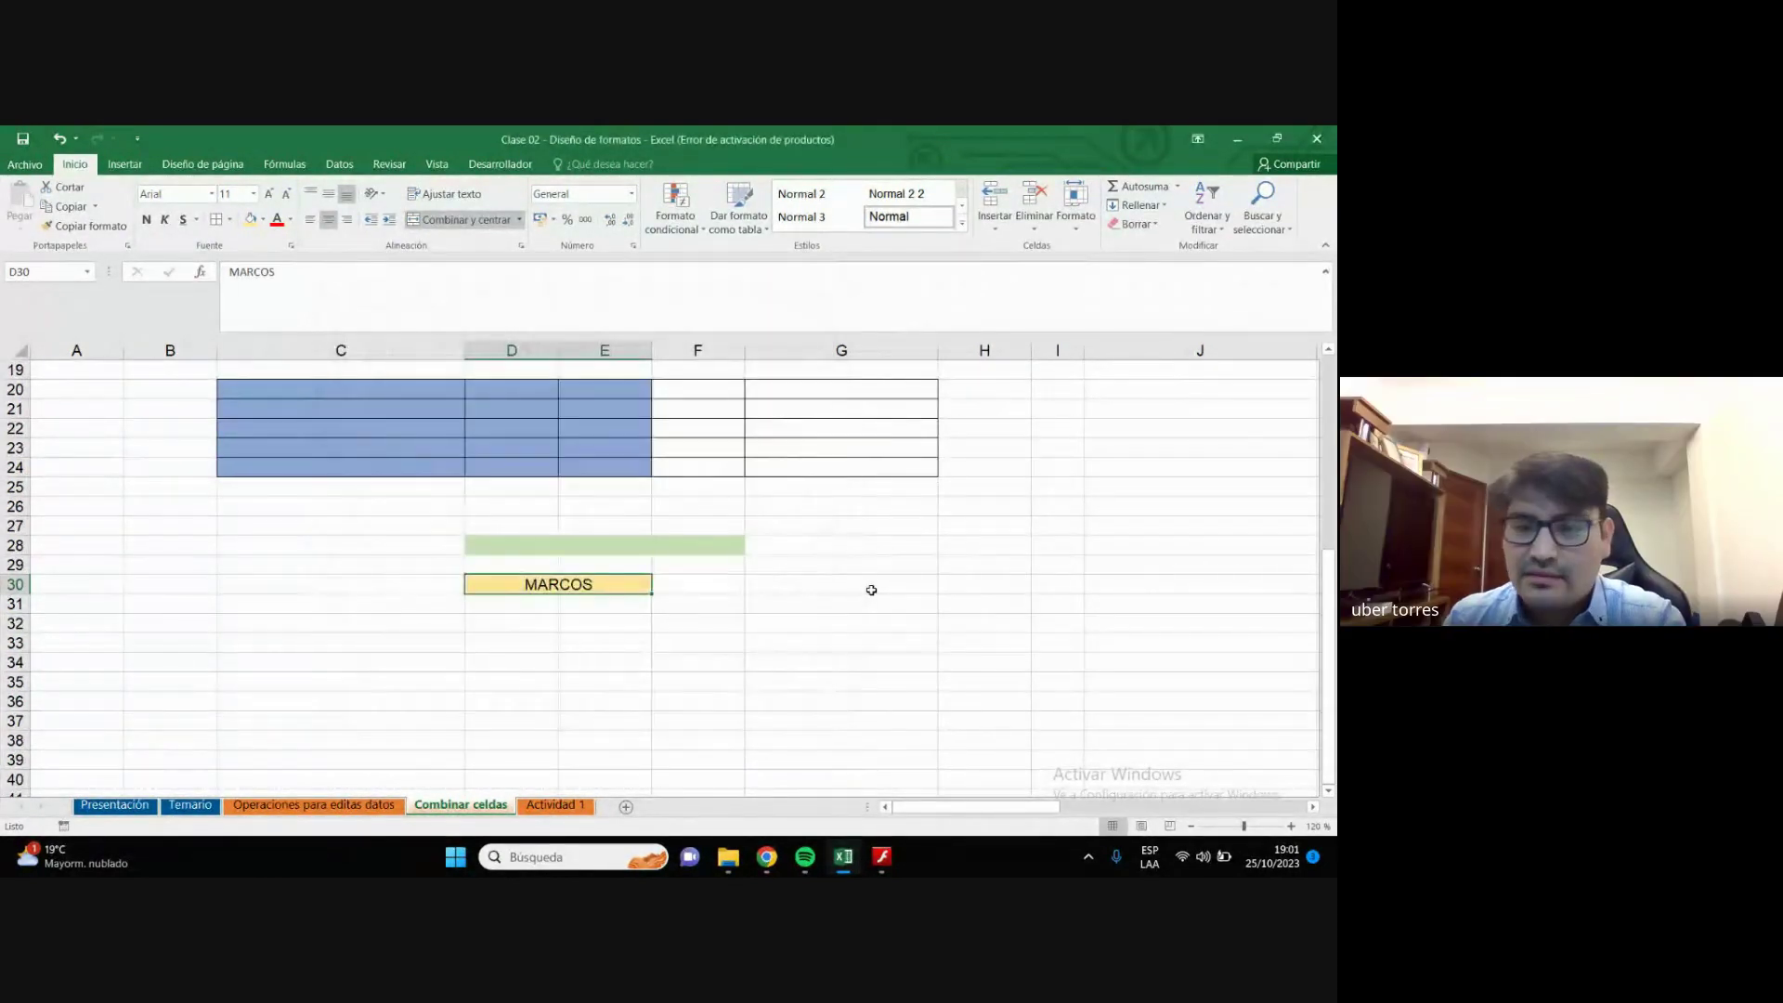
click(790, 681)
click(824, 622)
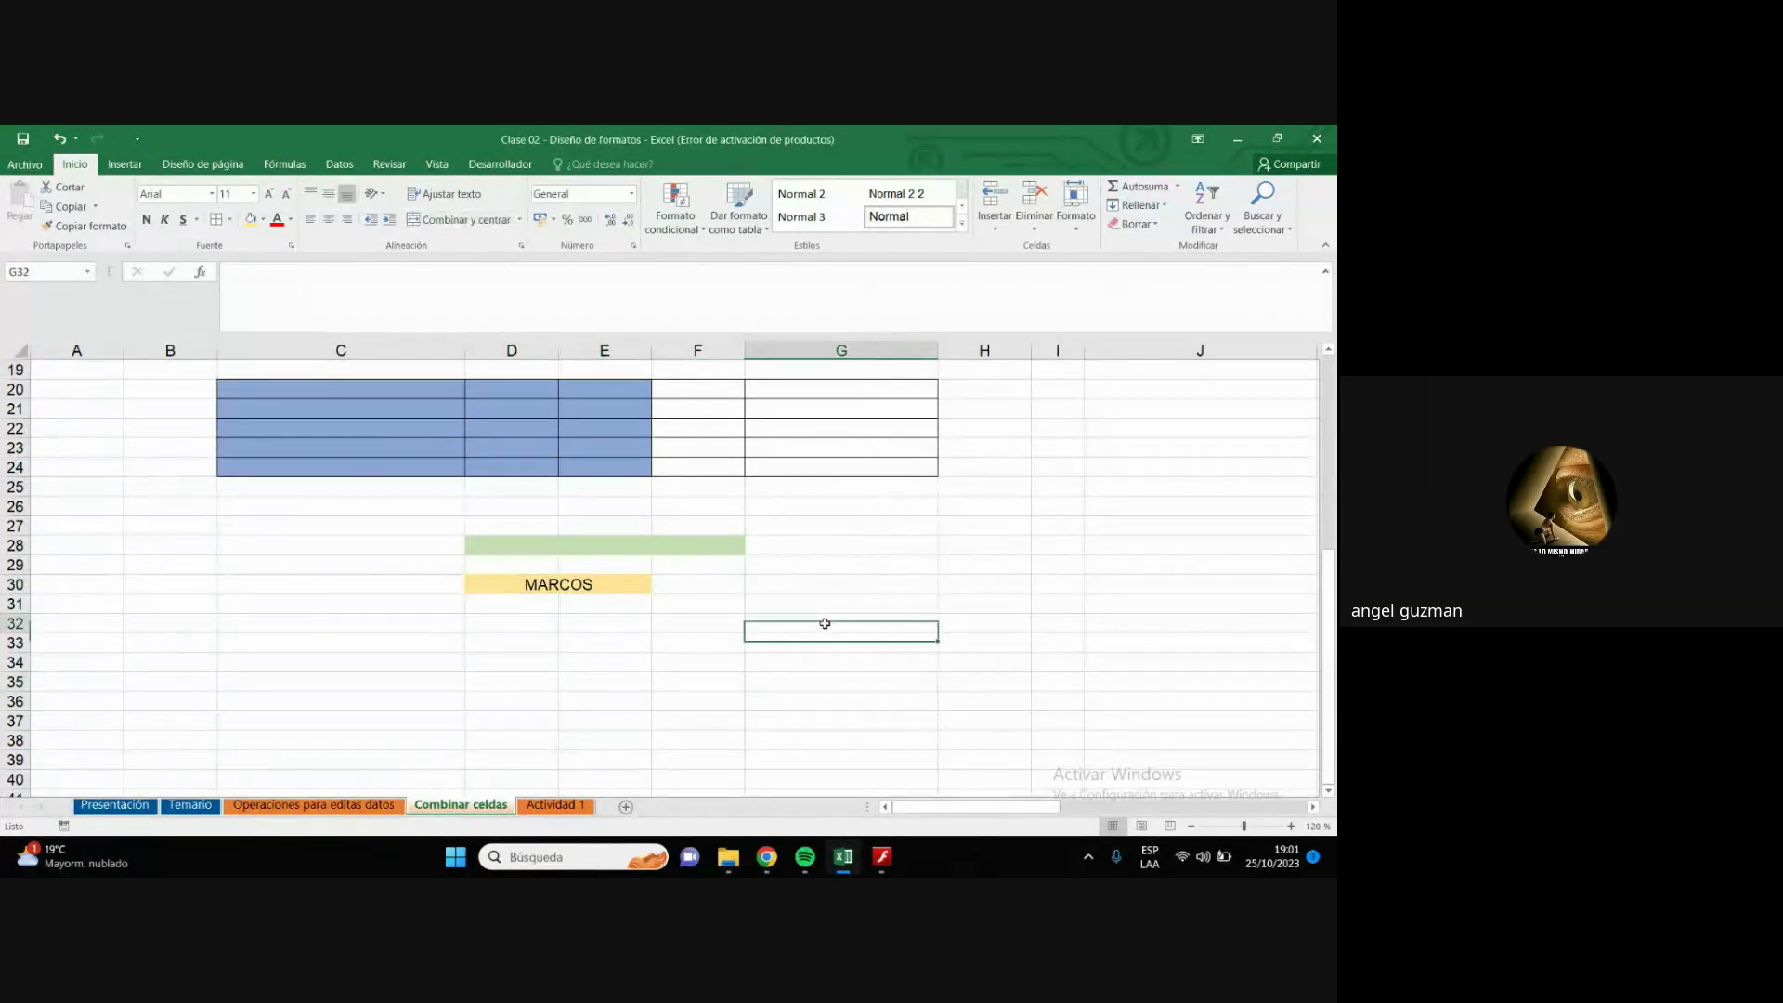
click(543, 582)
Rotate the MARCOS text in merged D30:E30 to 90 degrees through Format Cells.
right_click(534, 585)
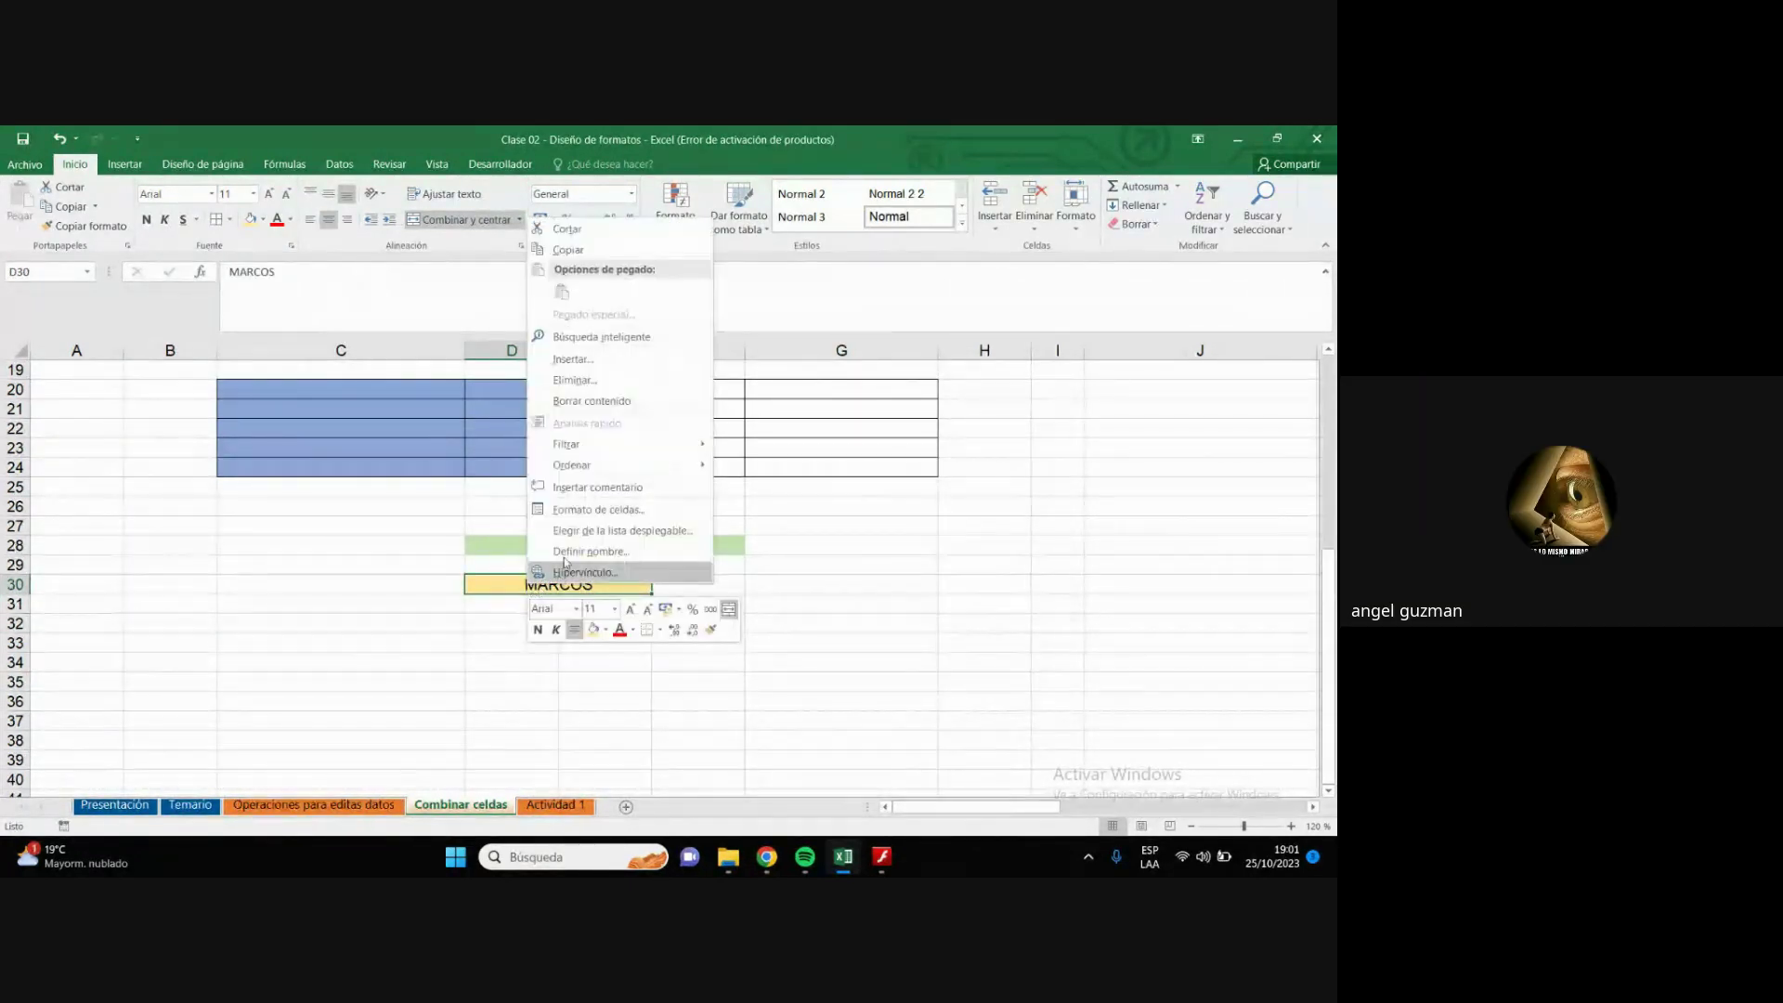
click(595, 508)
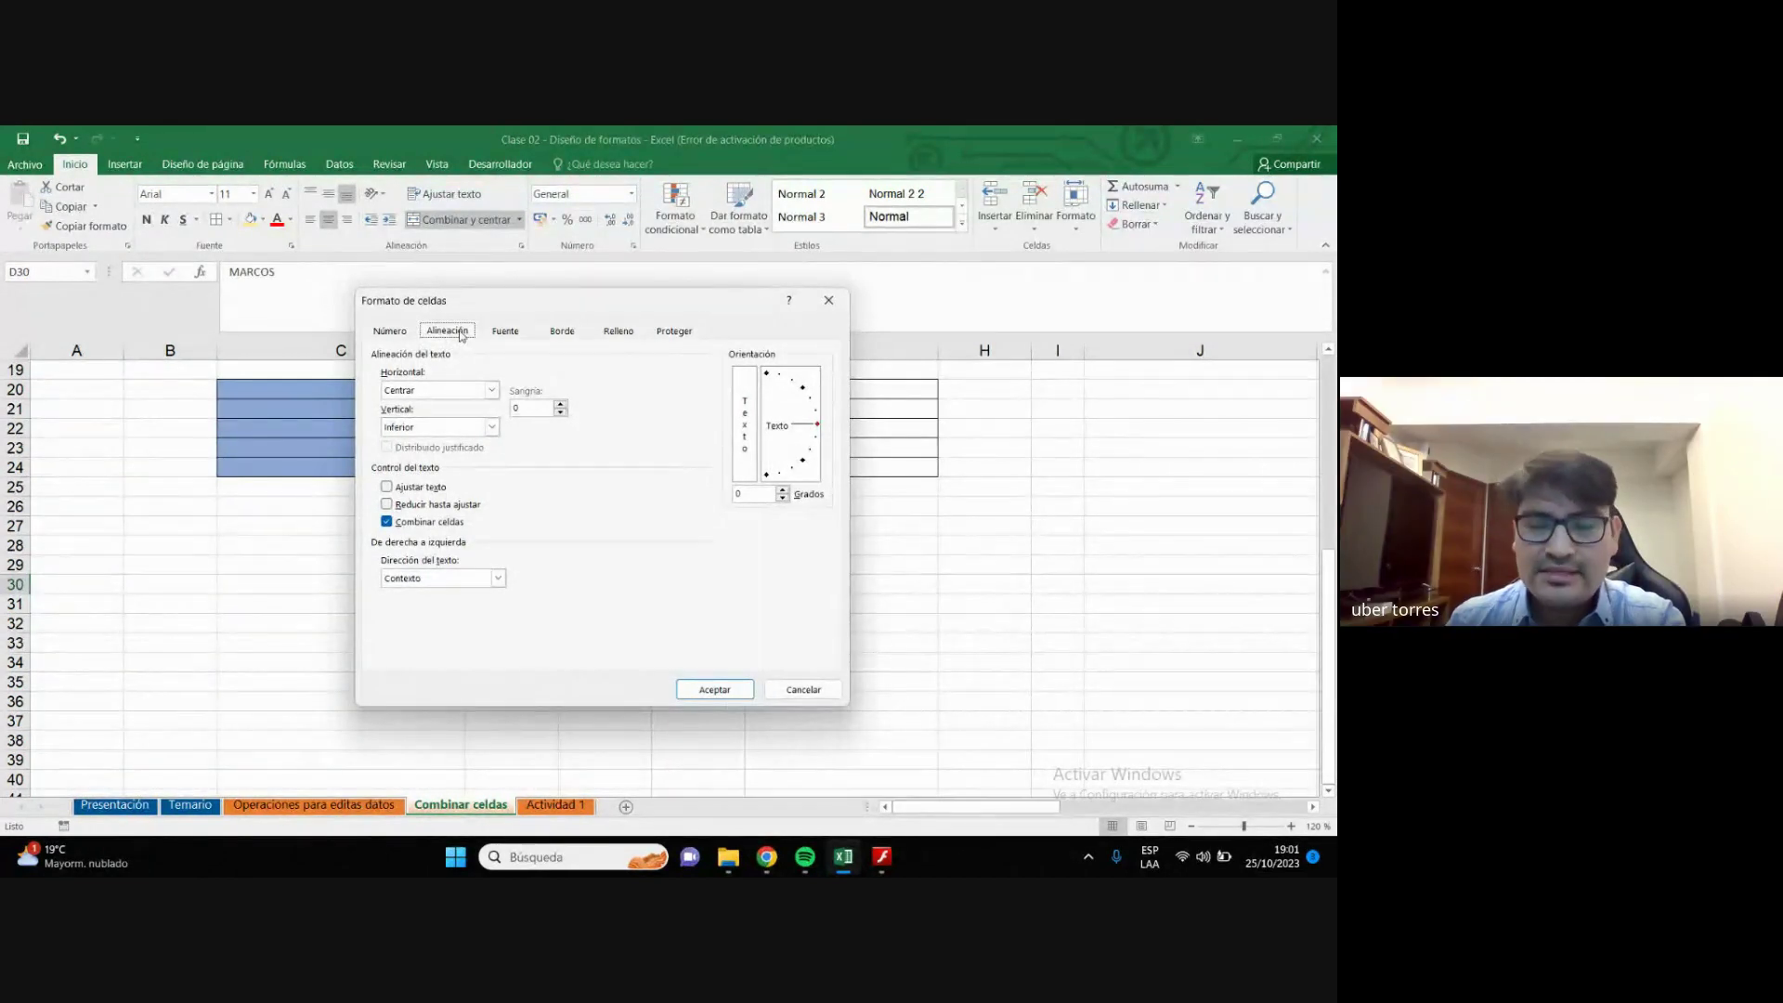
click(758, 494)
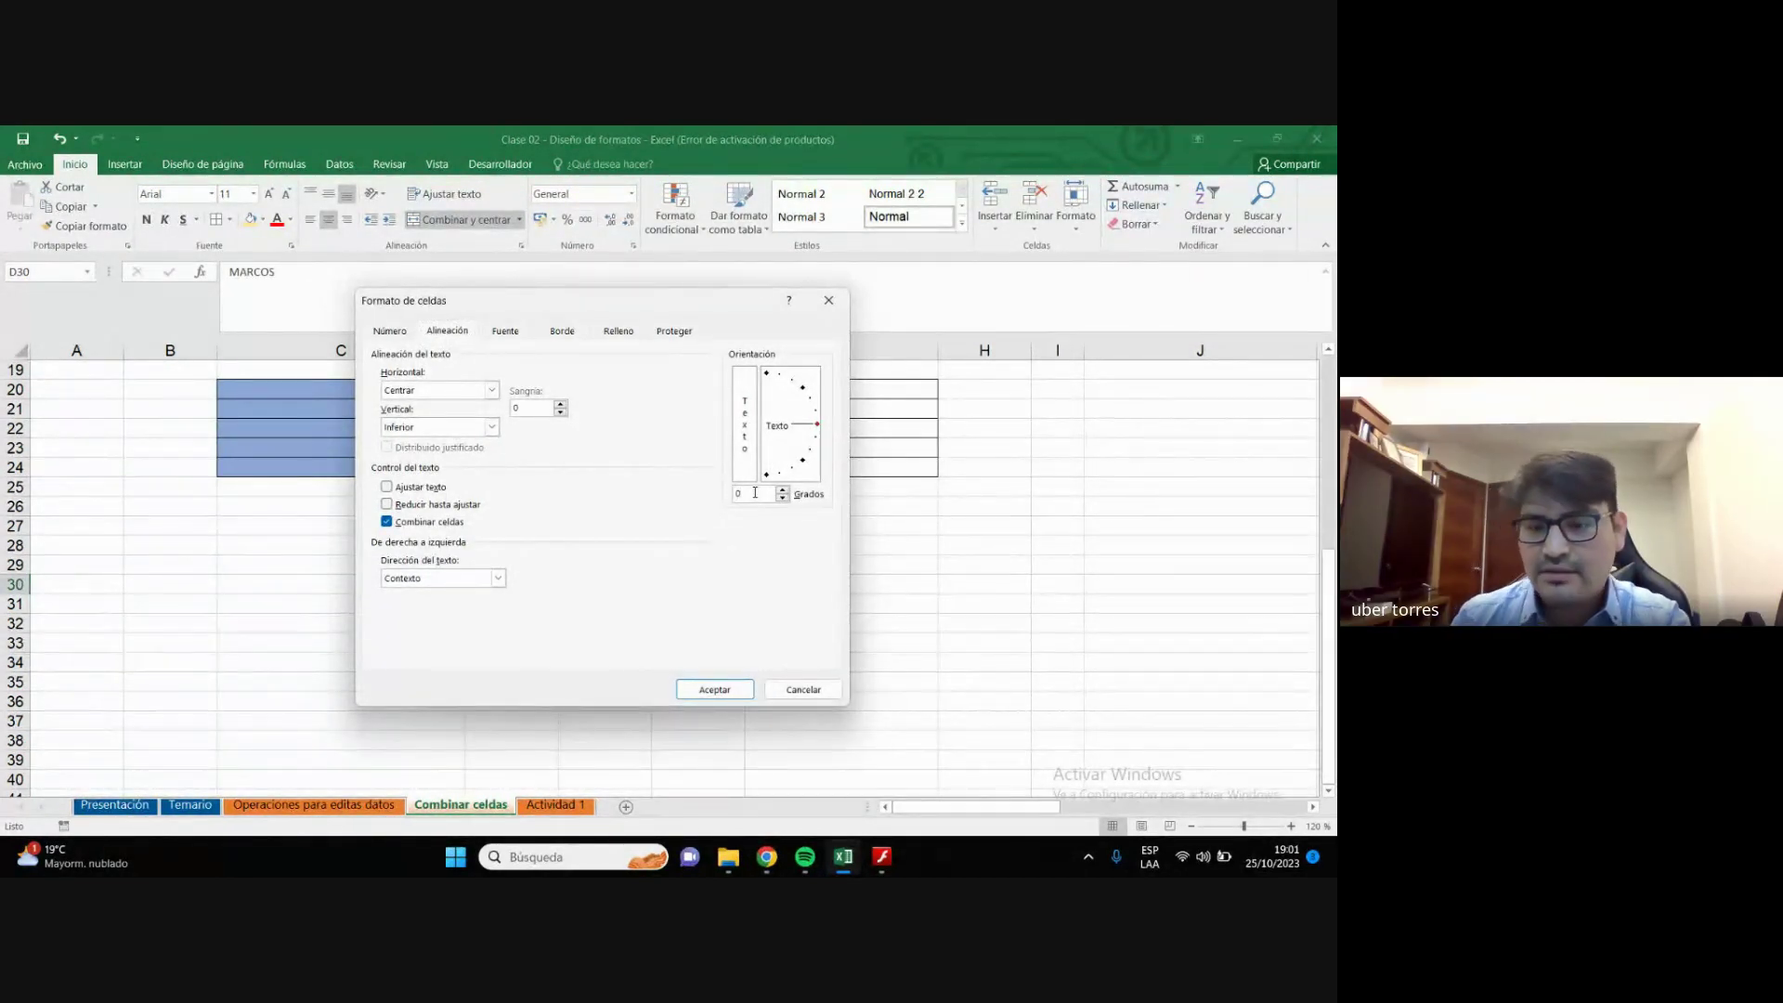
text(90)
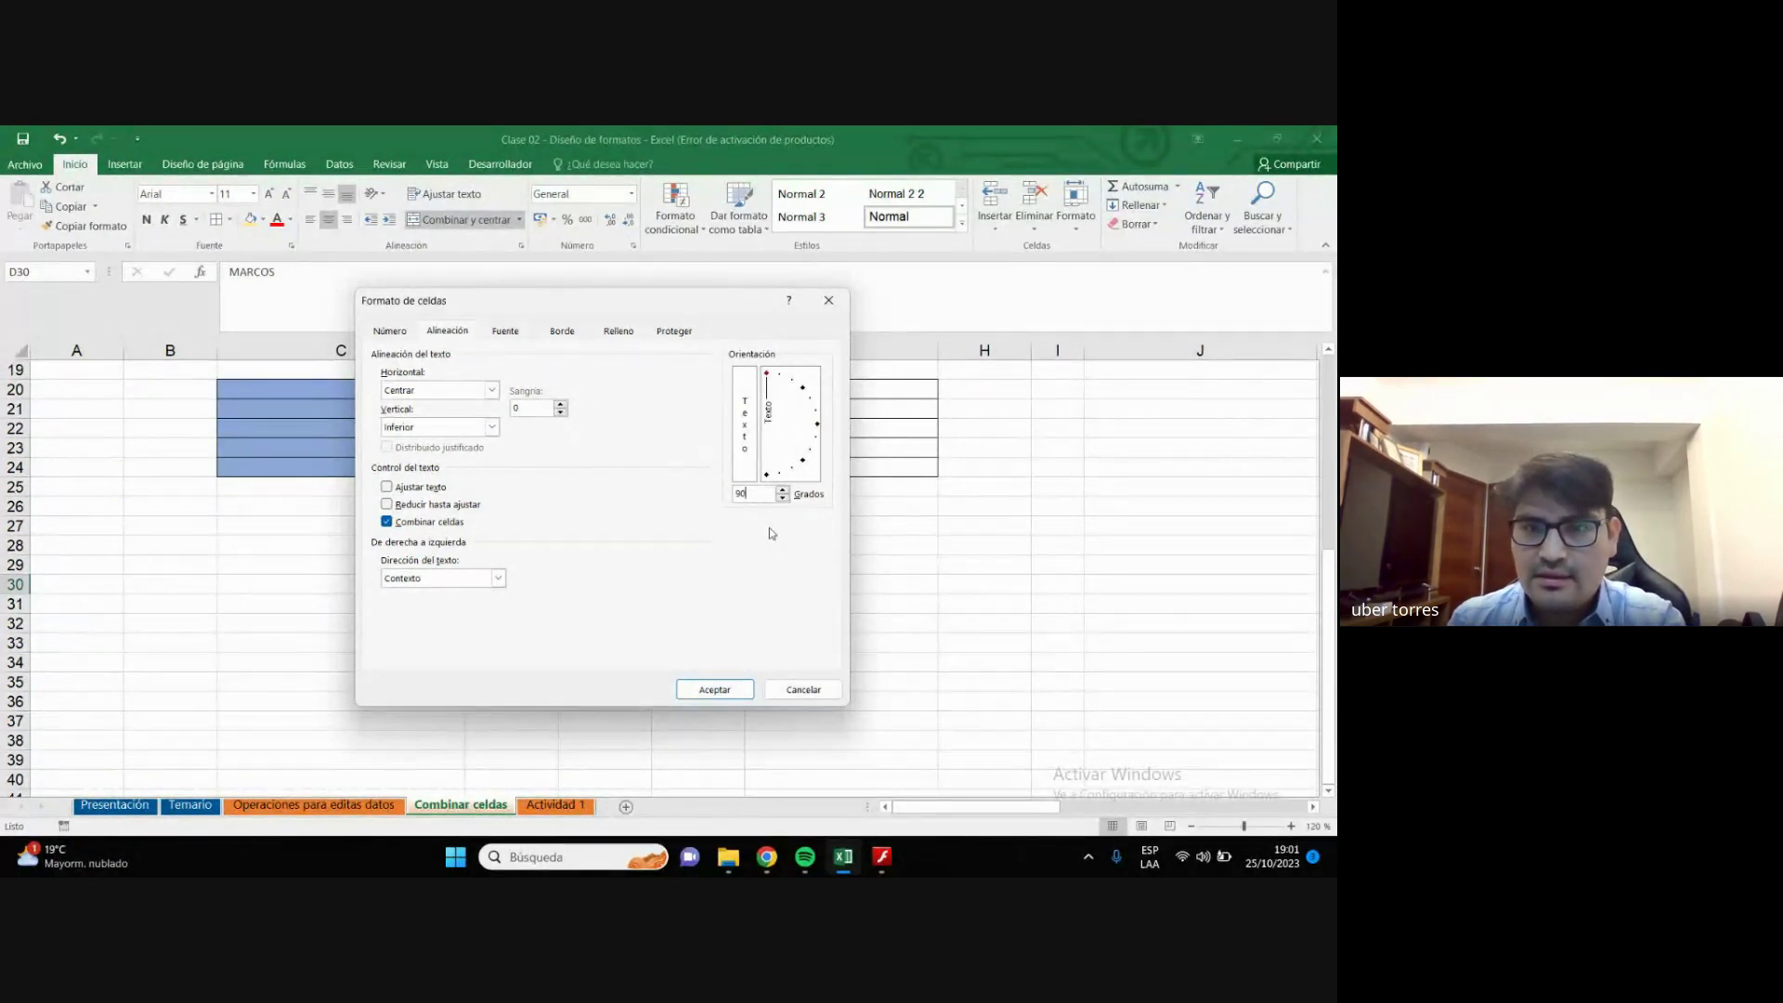
click(729, 691)
click(603, 641)
click(530, 585)
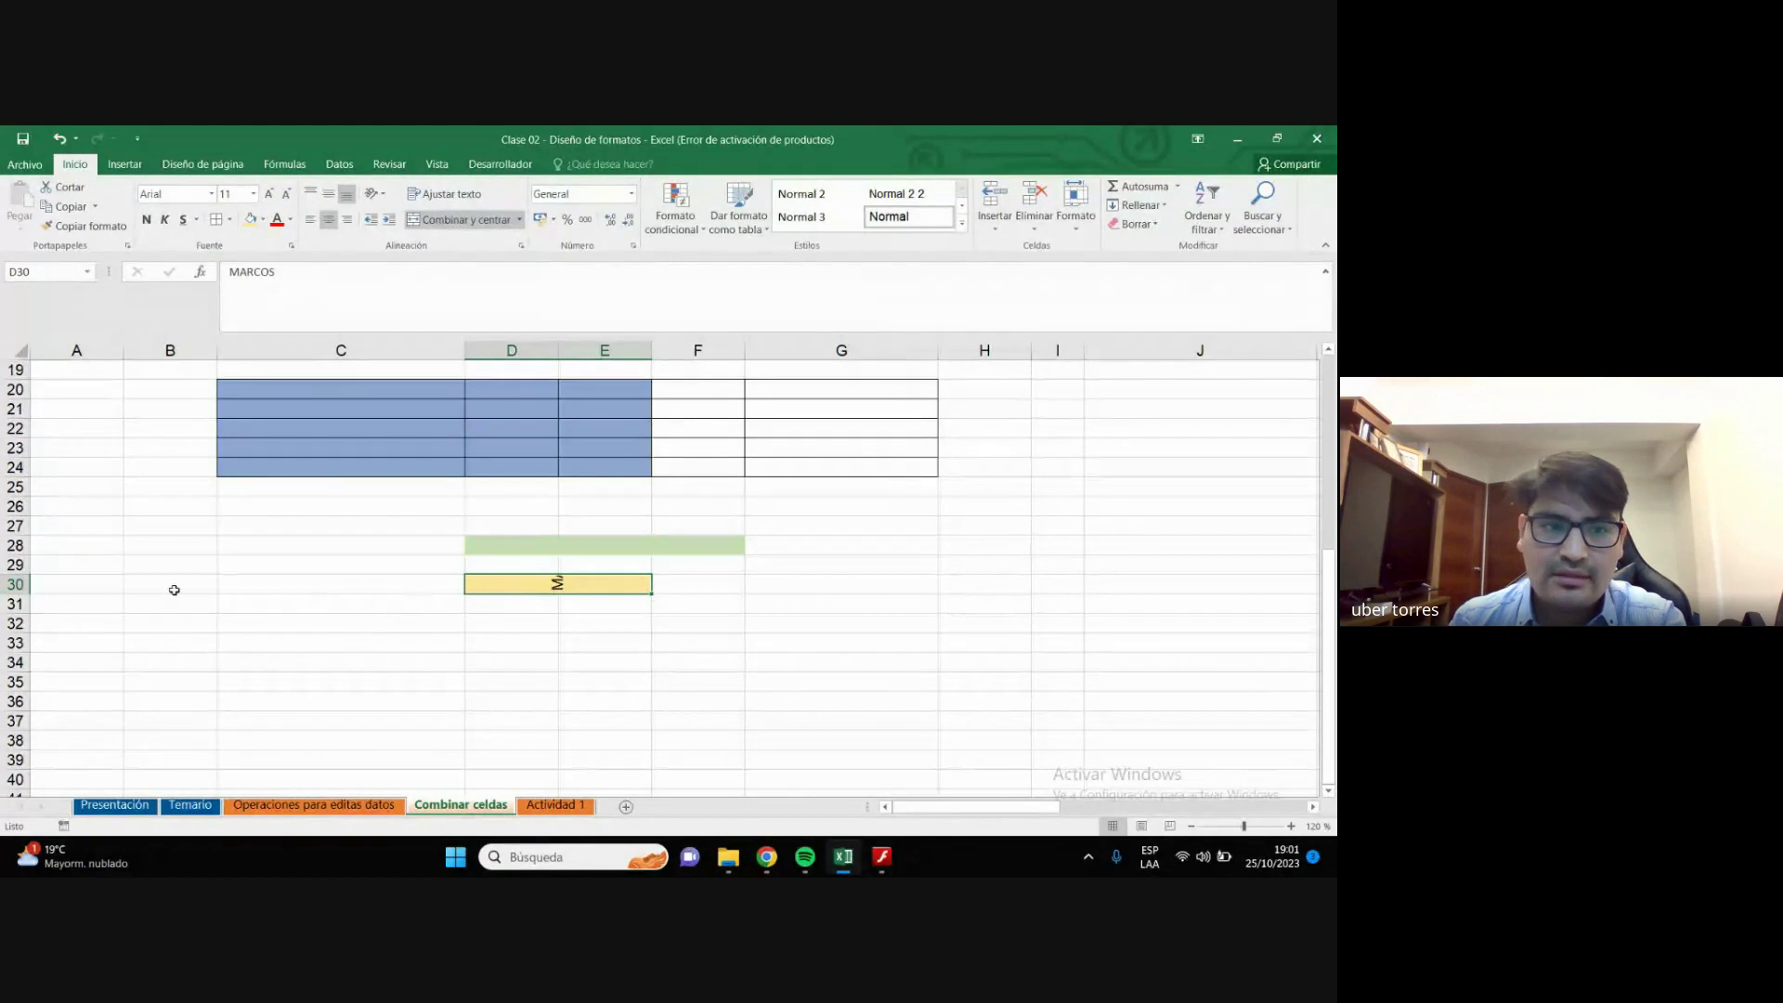
Select the entire row 30 that holds the MARCOS cell.
click(493, 639)
click(553, 583)
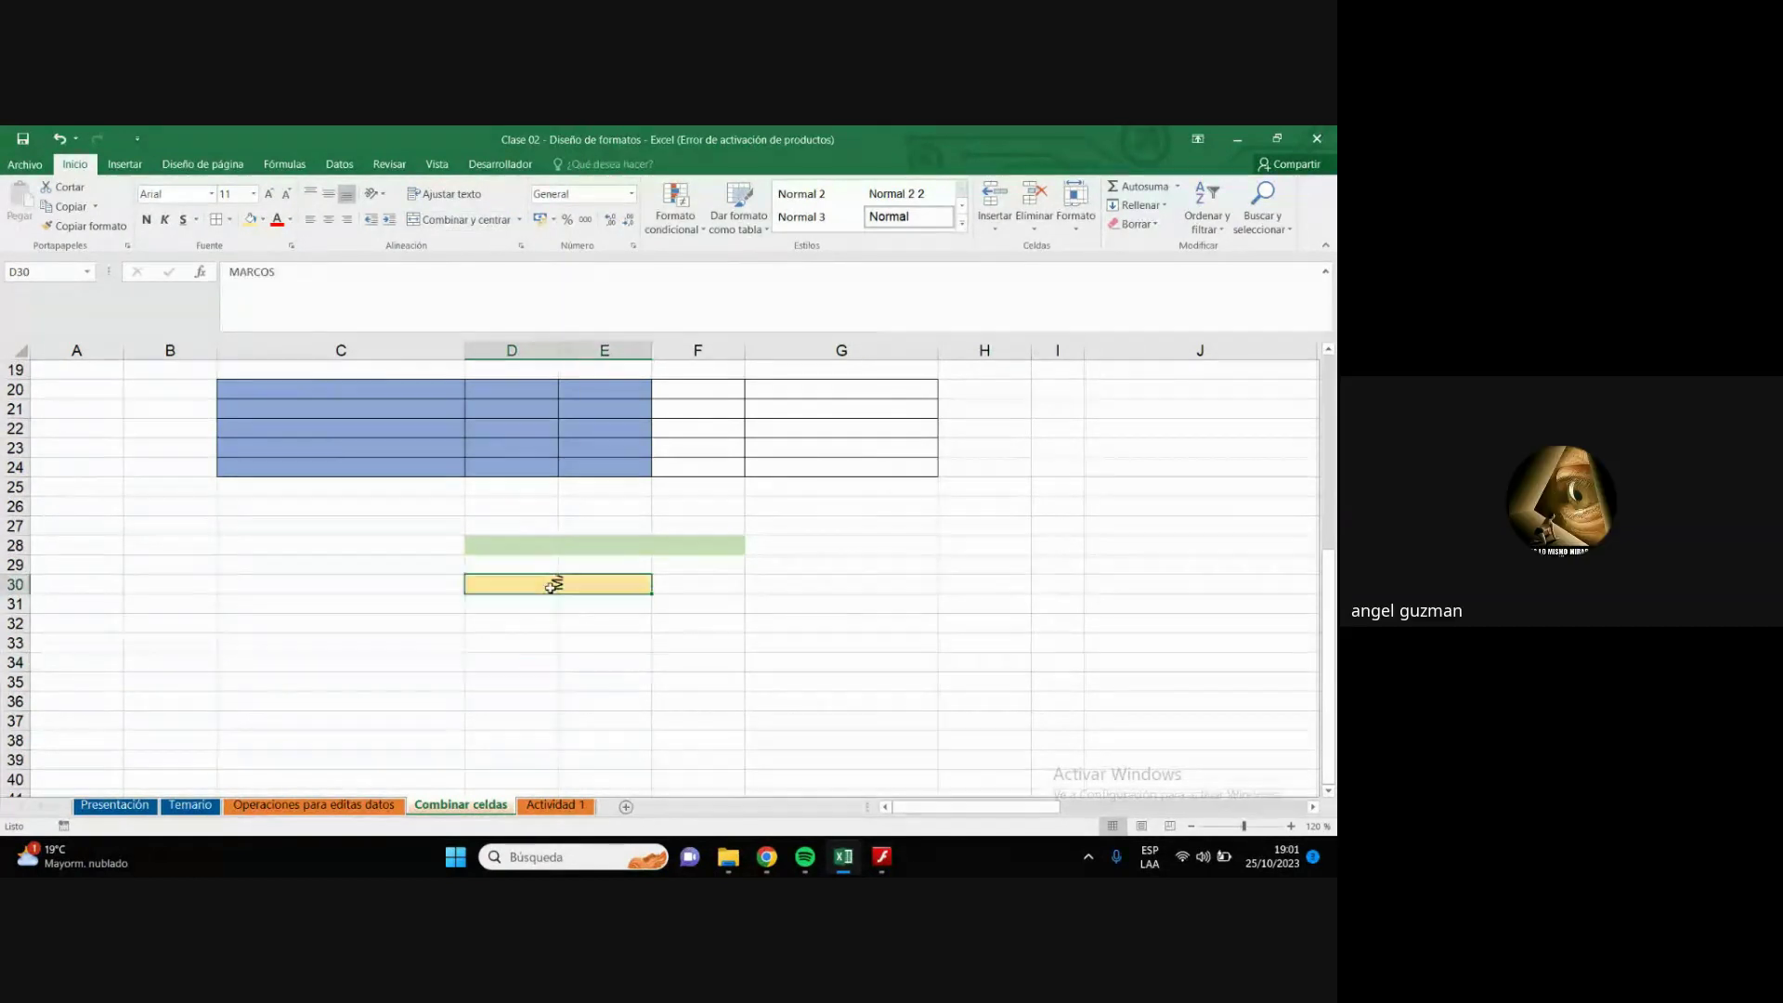
click(538, 640)
click(538, 585)
key(Left)
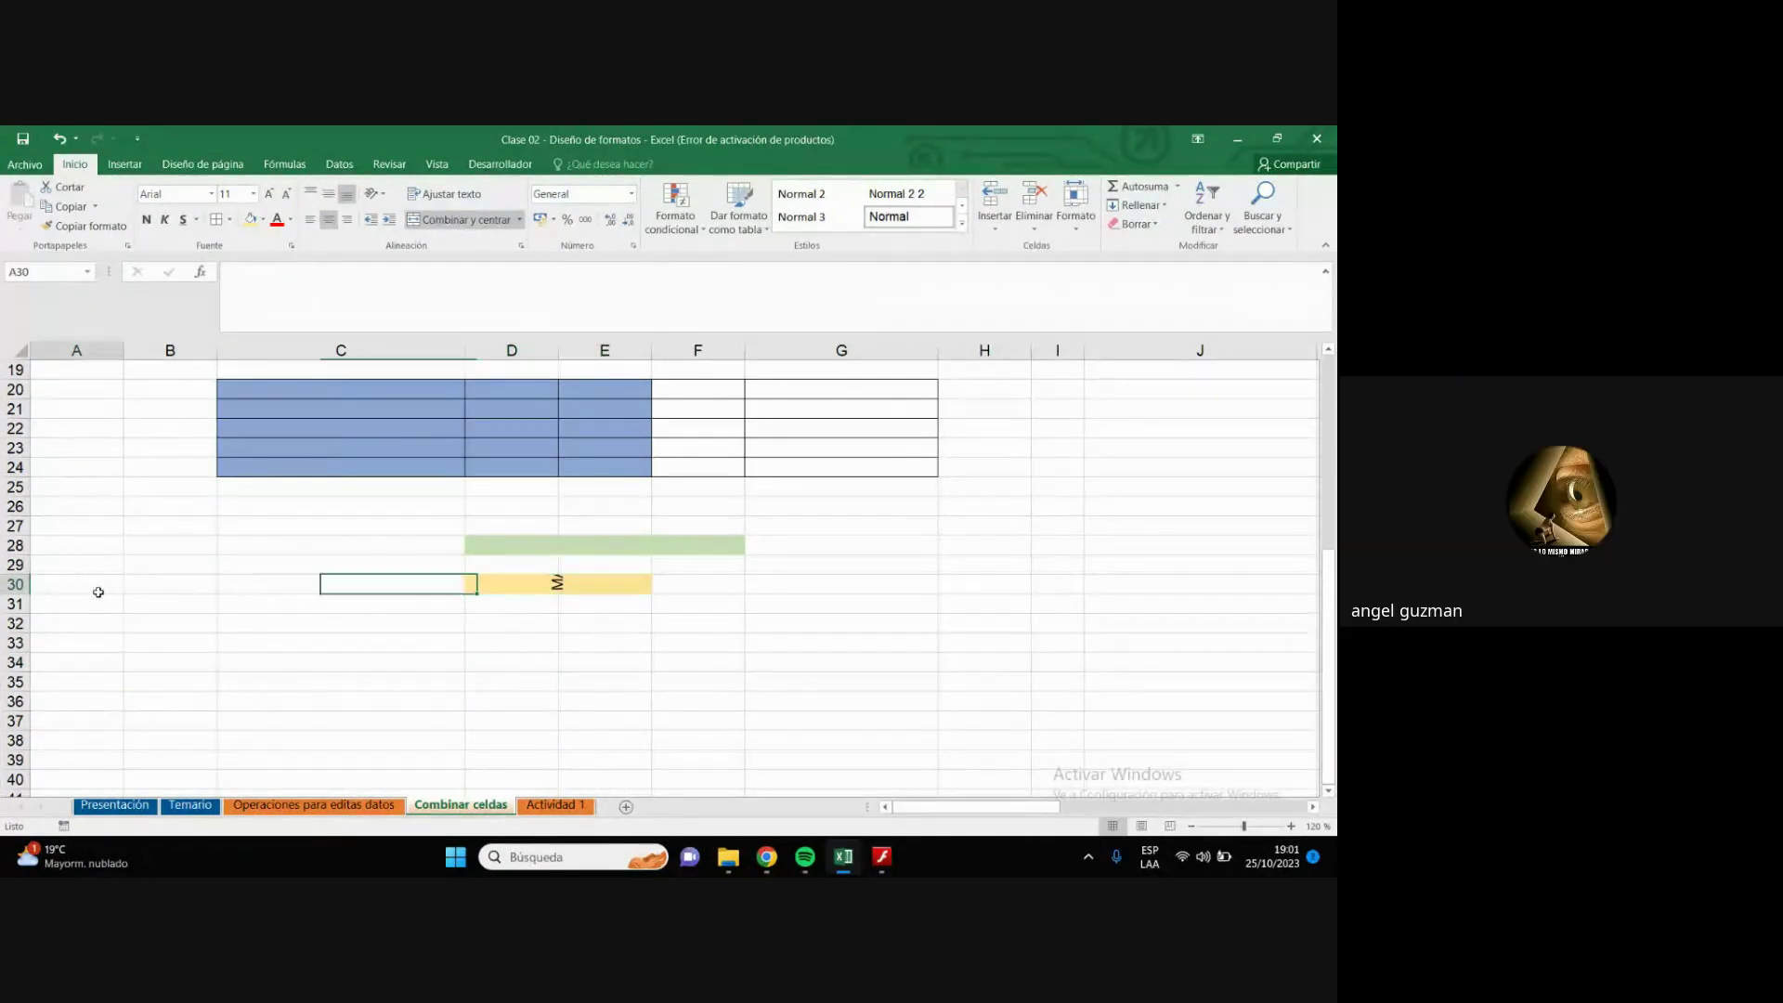
key(Left)
key(Left)
key(shift+space)
click(39, 603)
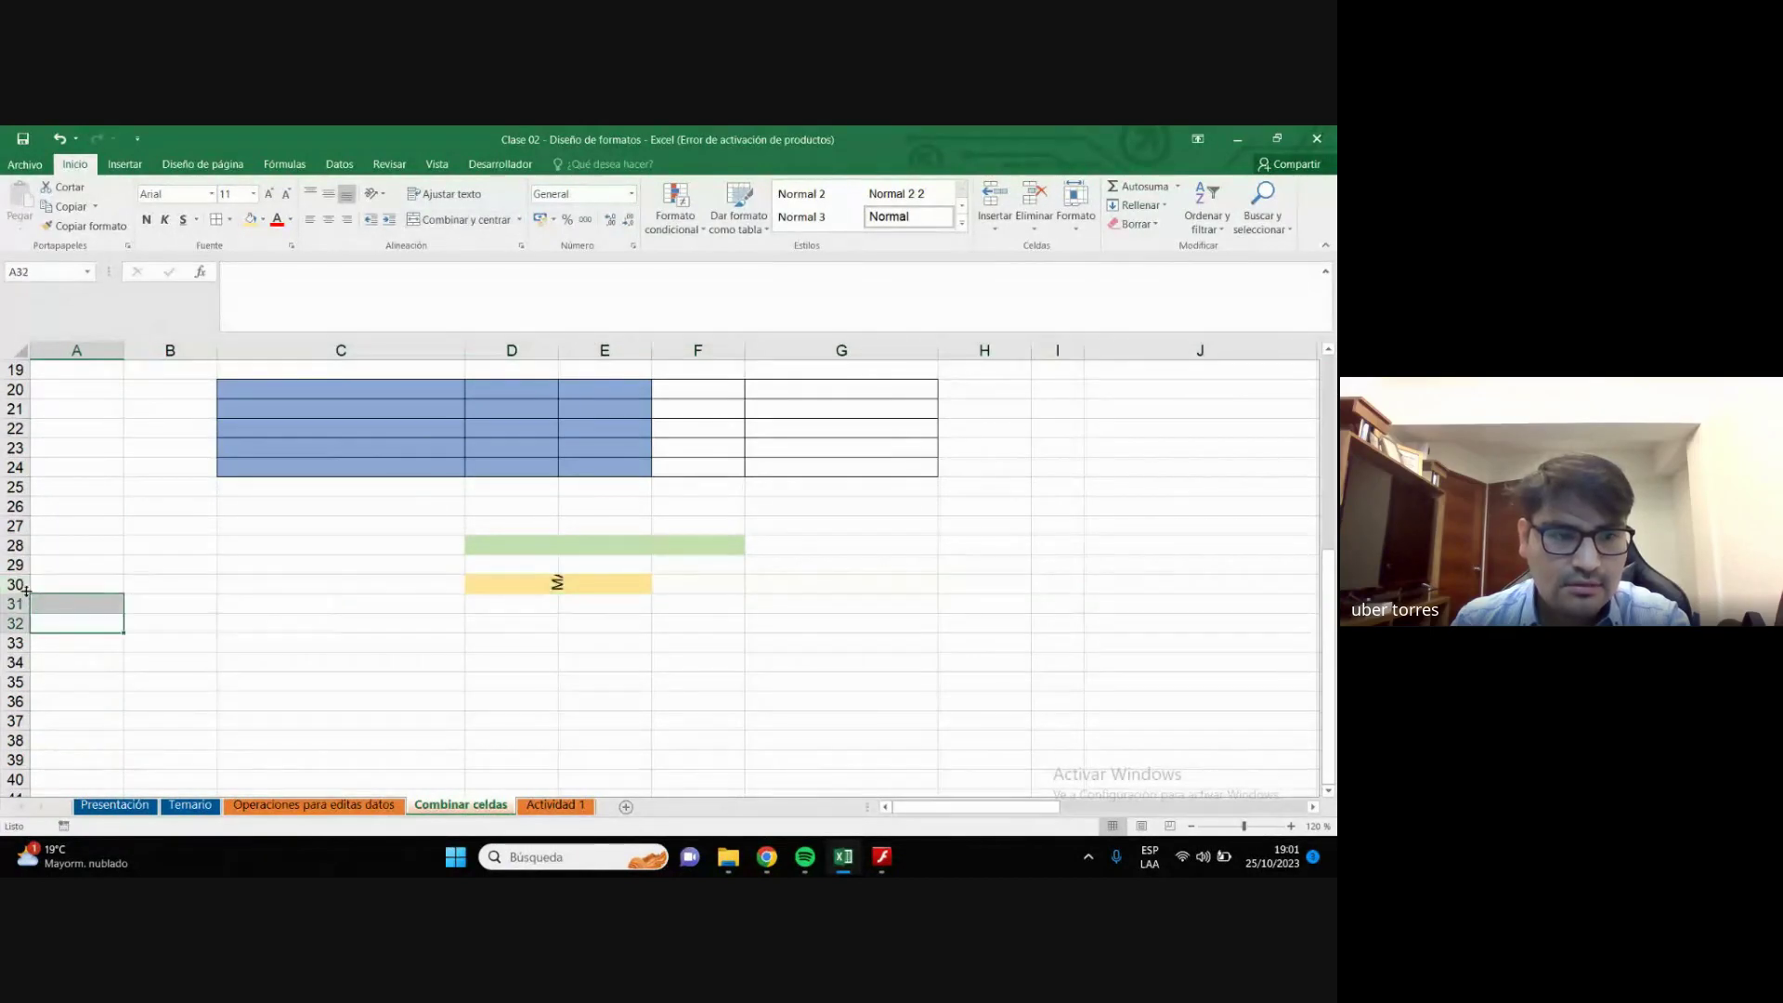
click(16, 584)
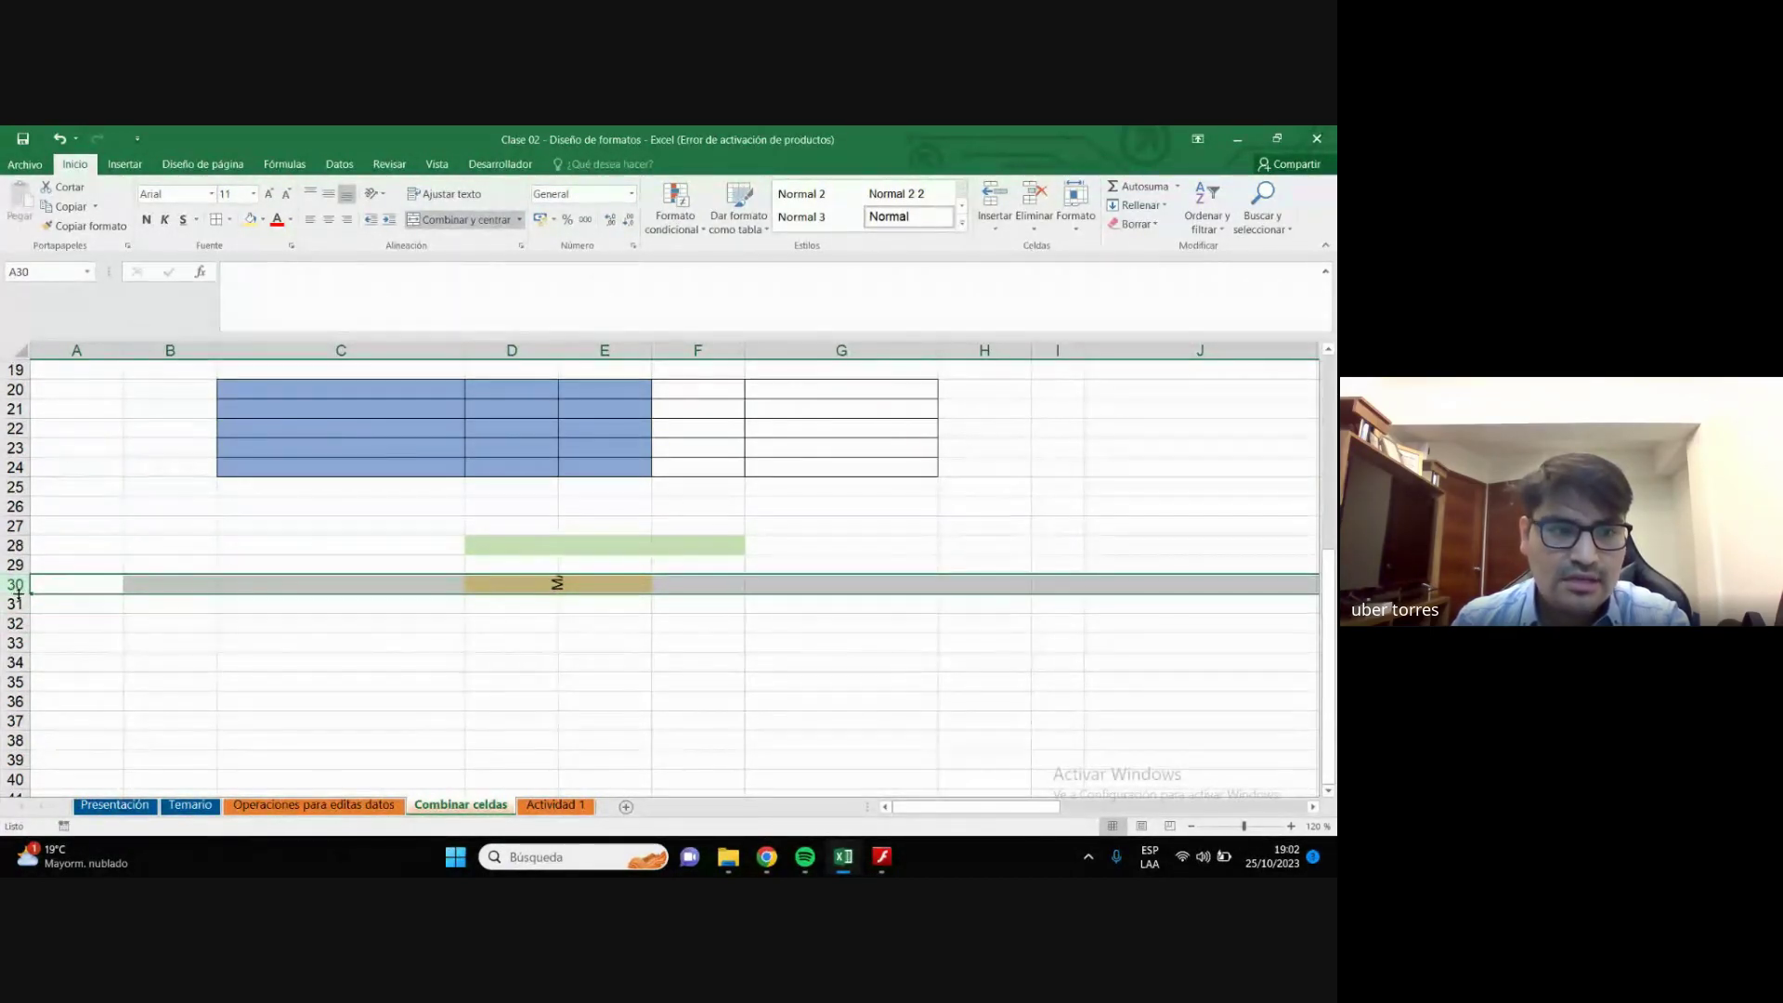
Drag row 30 taller, to about 49.80 points, so vertical MARCOS shows fully.
drag(39, 603, 734, 604)
click(99, 649)
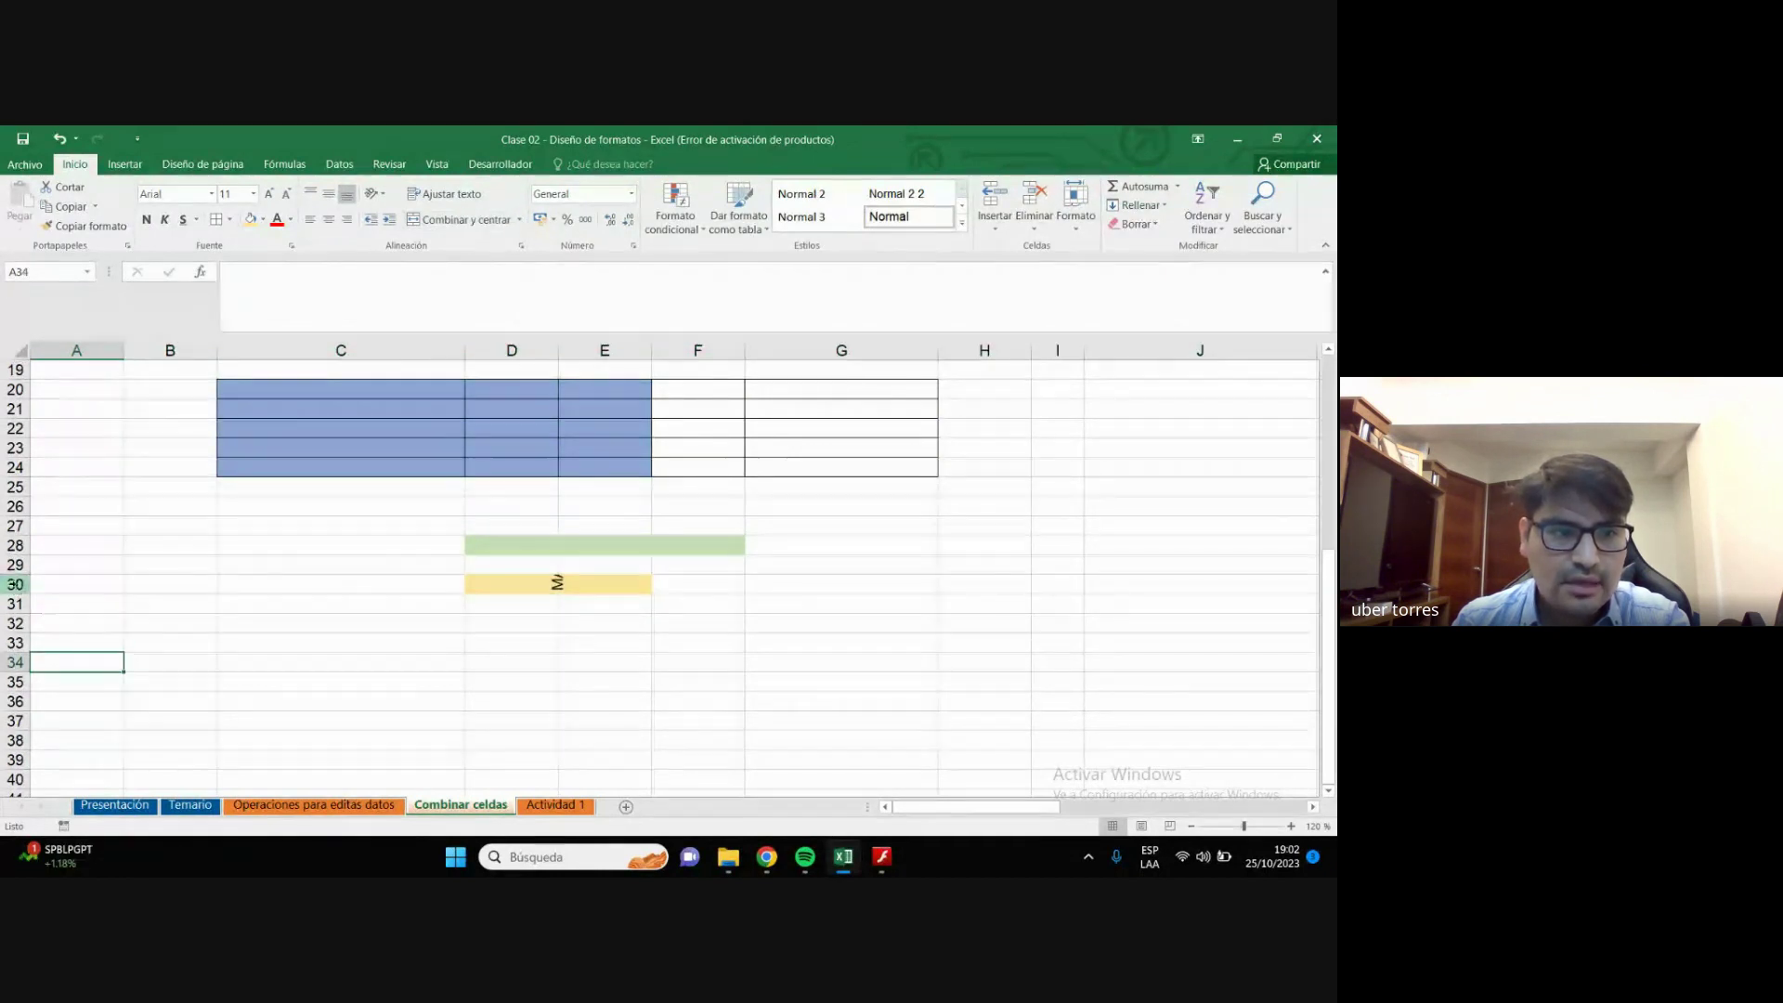
click(16, 584)
drag(24, 594, 25, 649)
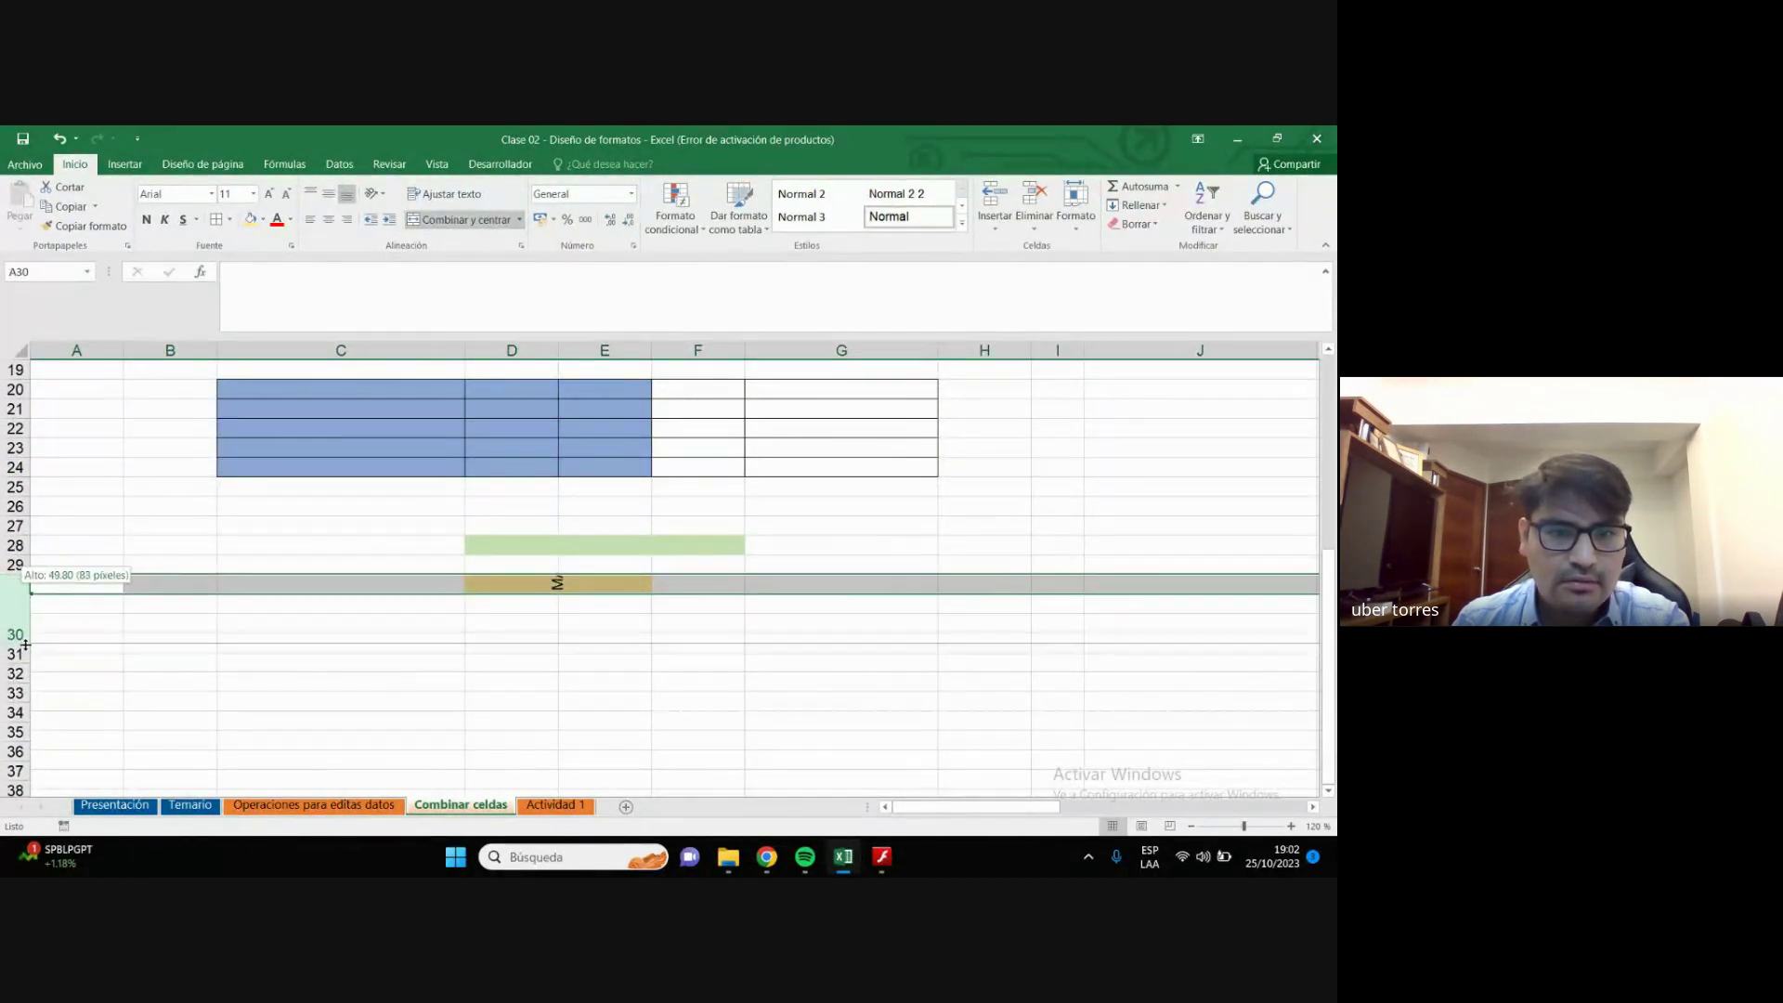
click(486, 692)
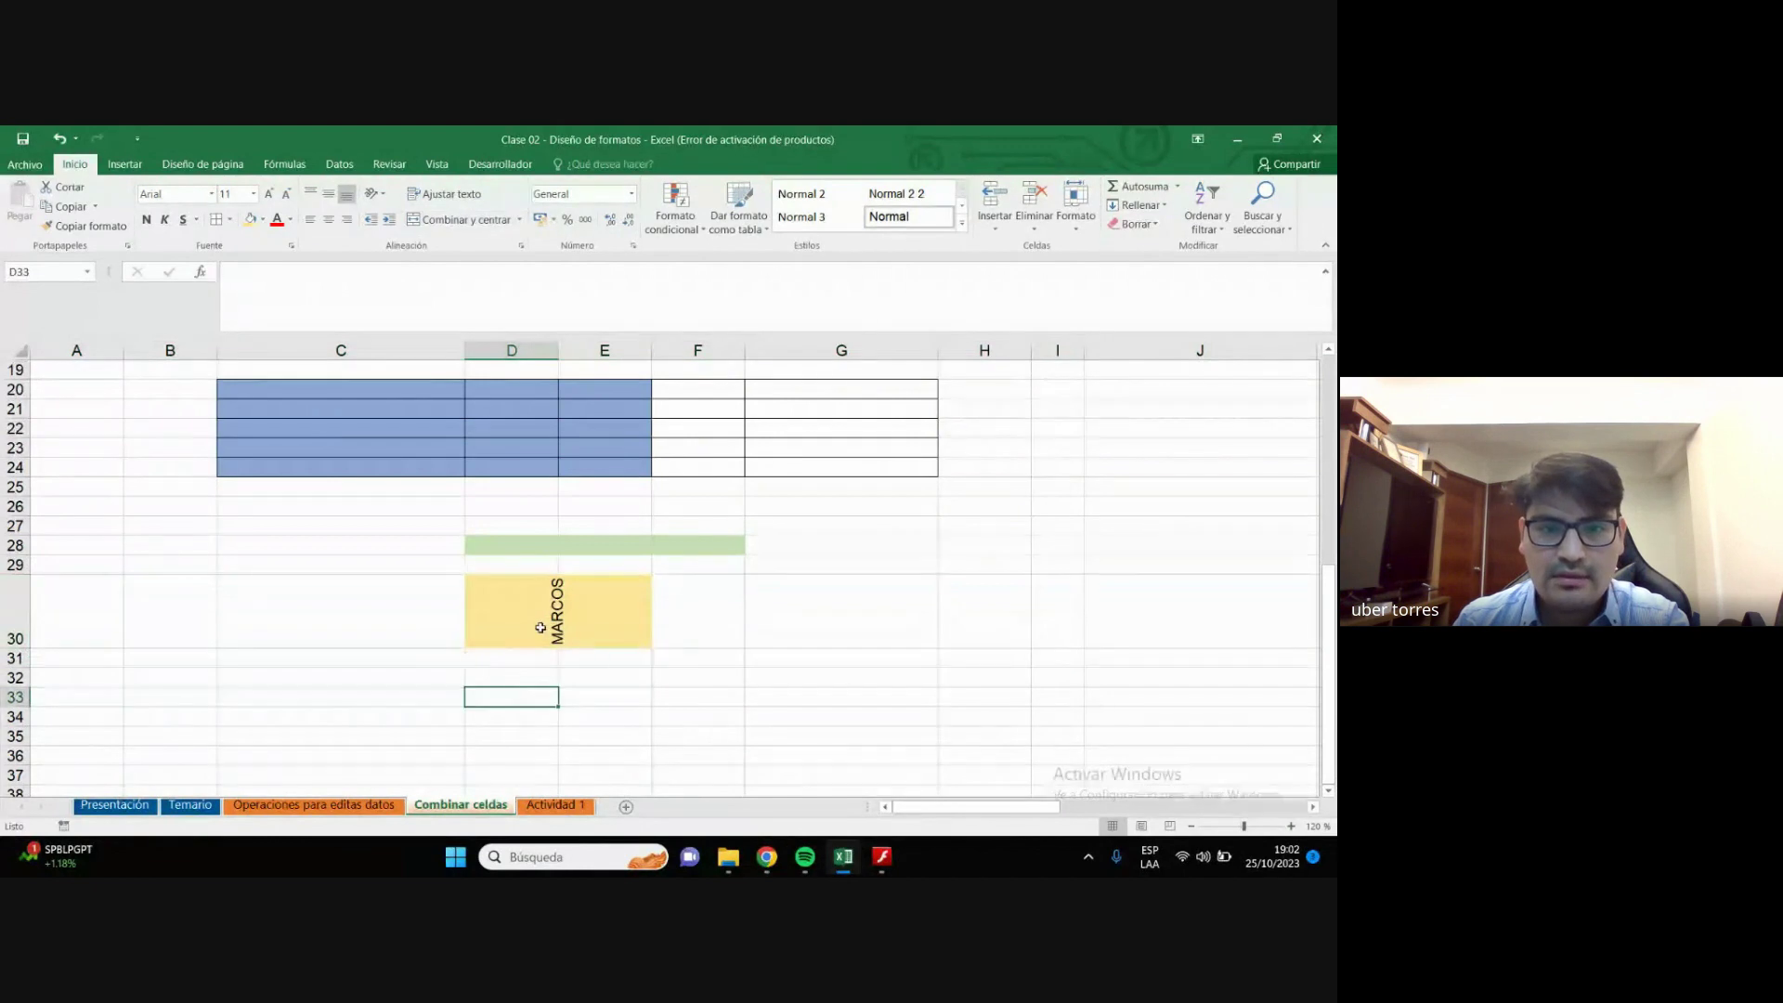
click(560, 635)
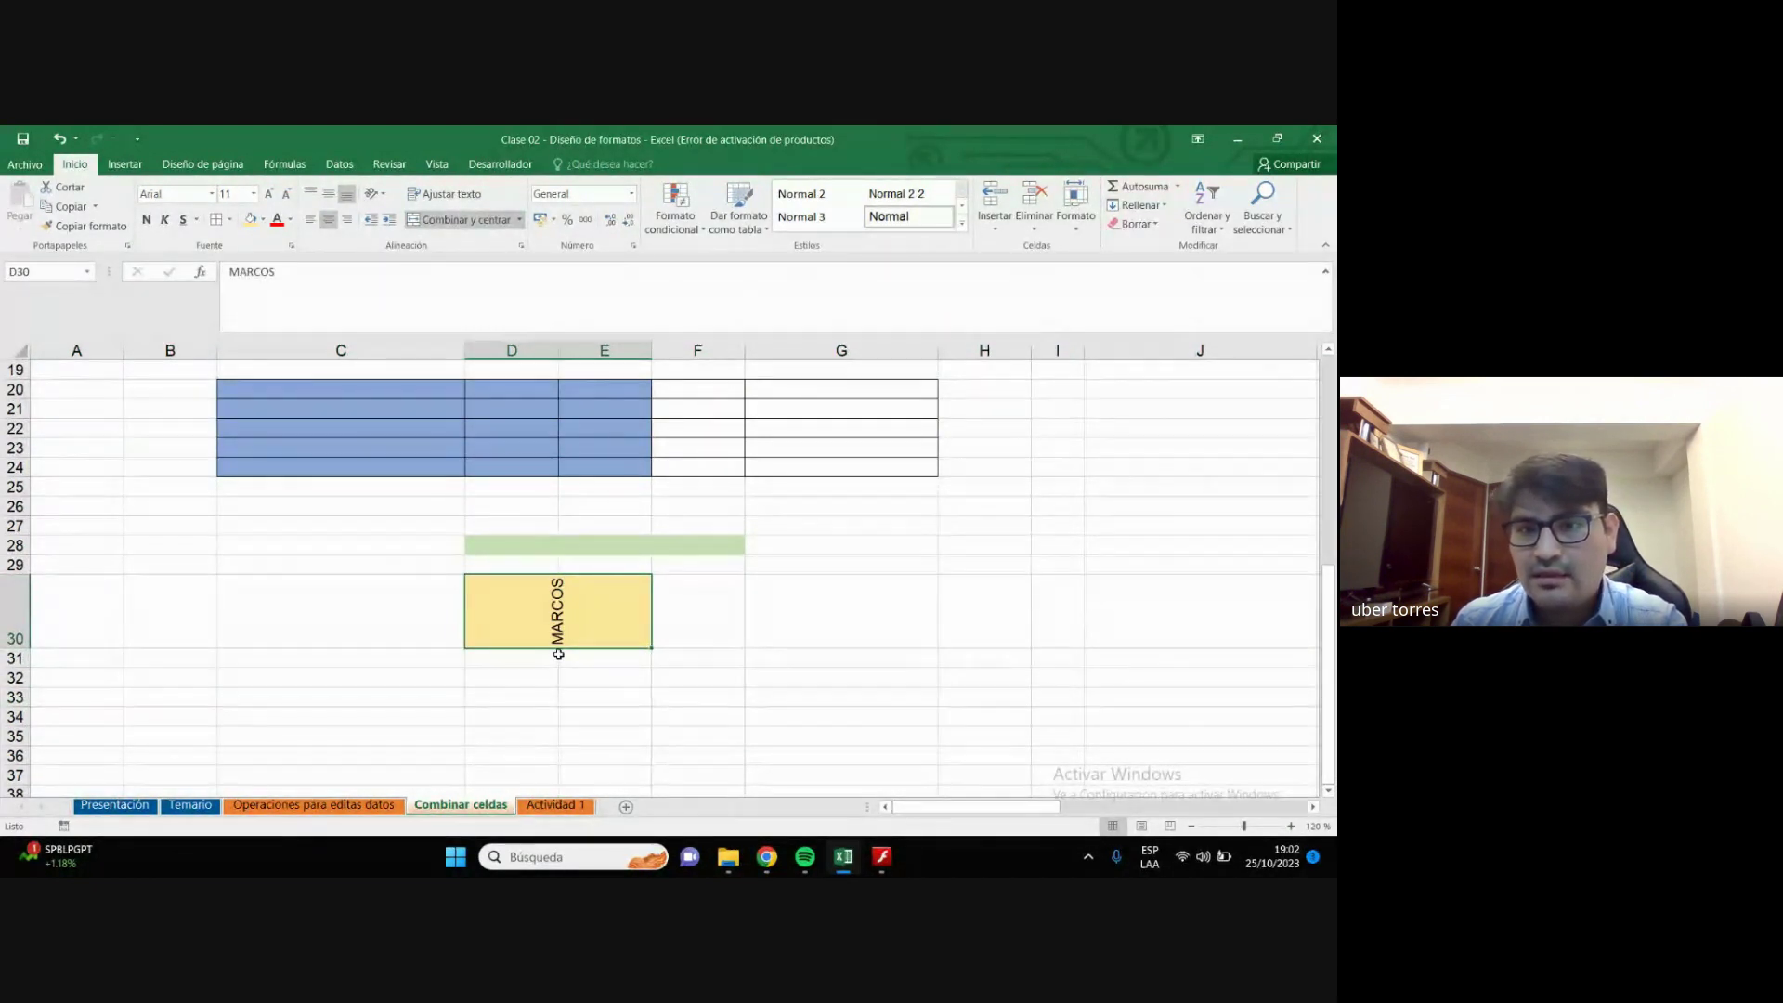
click(562, 683)
click(554, 605)
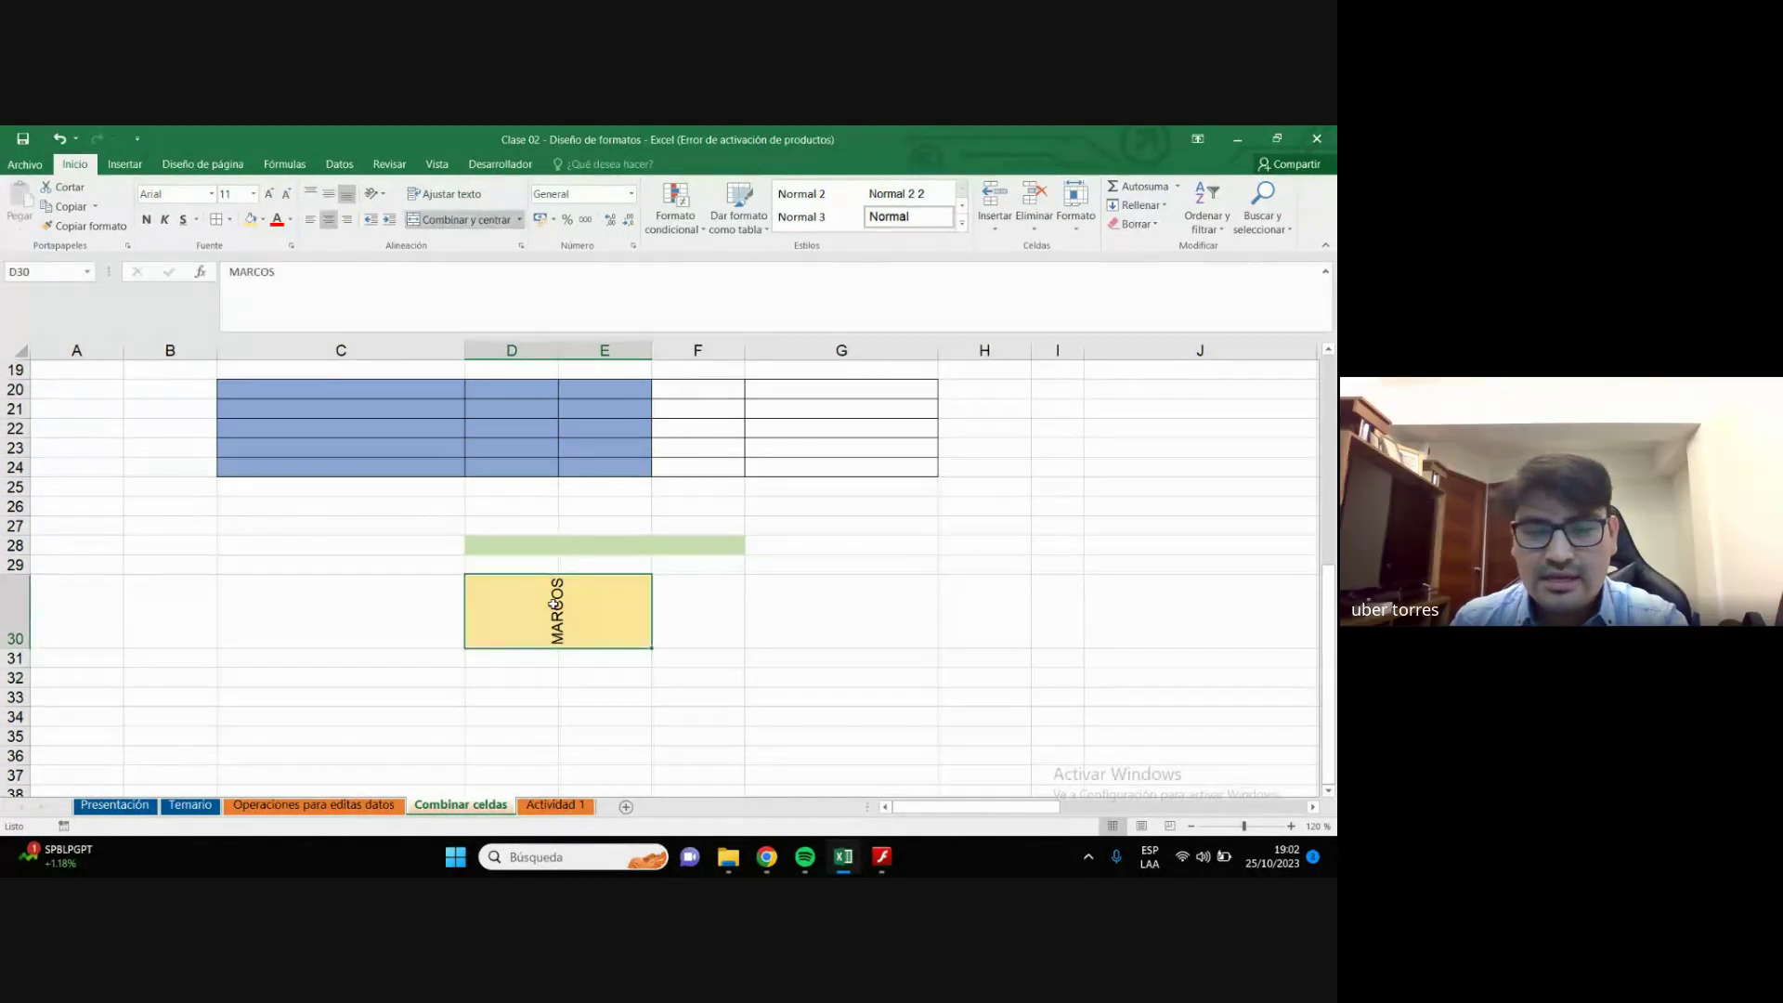
scroll(571, 604, up, 2)
scroll(574, 605, up, 1)
scroll(576, 606, down, 3)
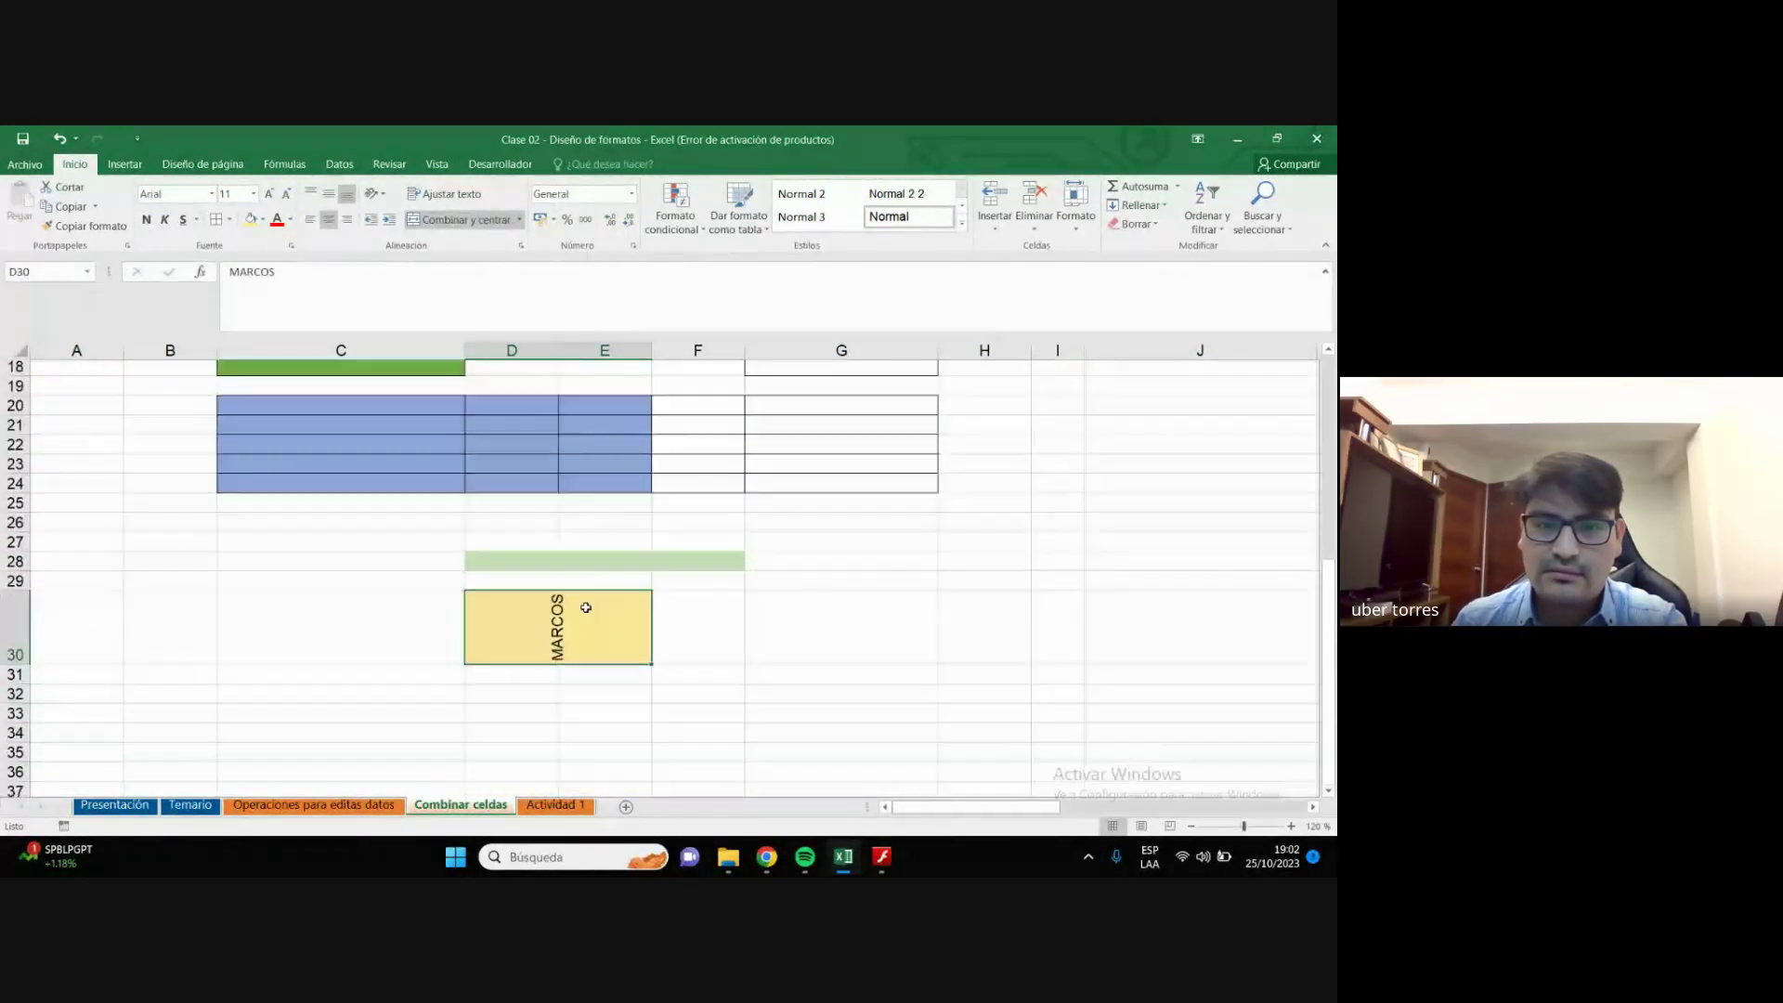
scroll(579, 606, up, 6)
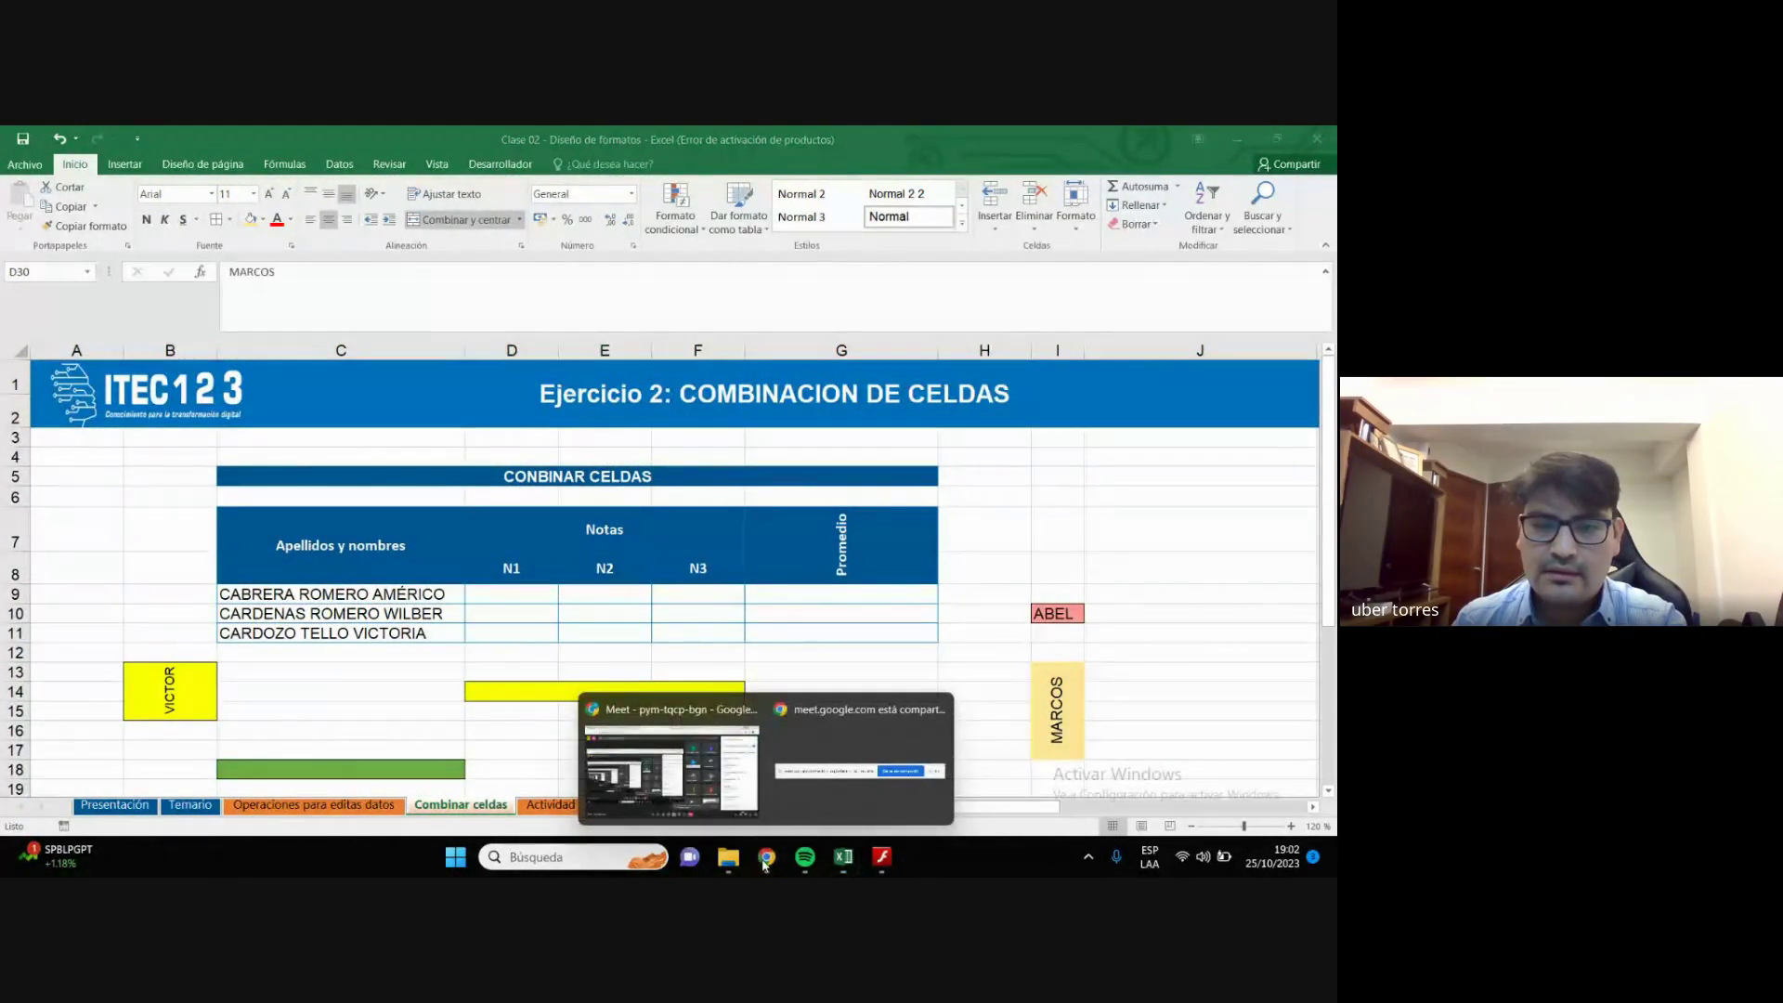
key(alt+Tab)
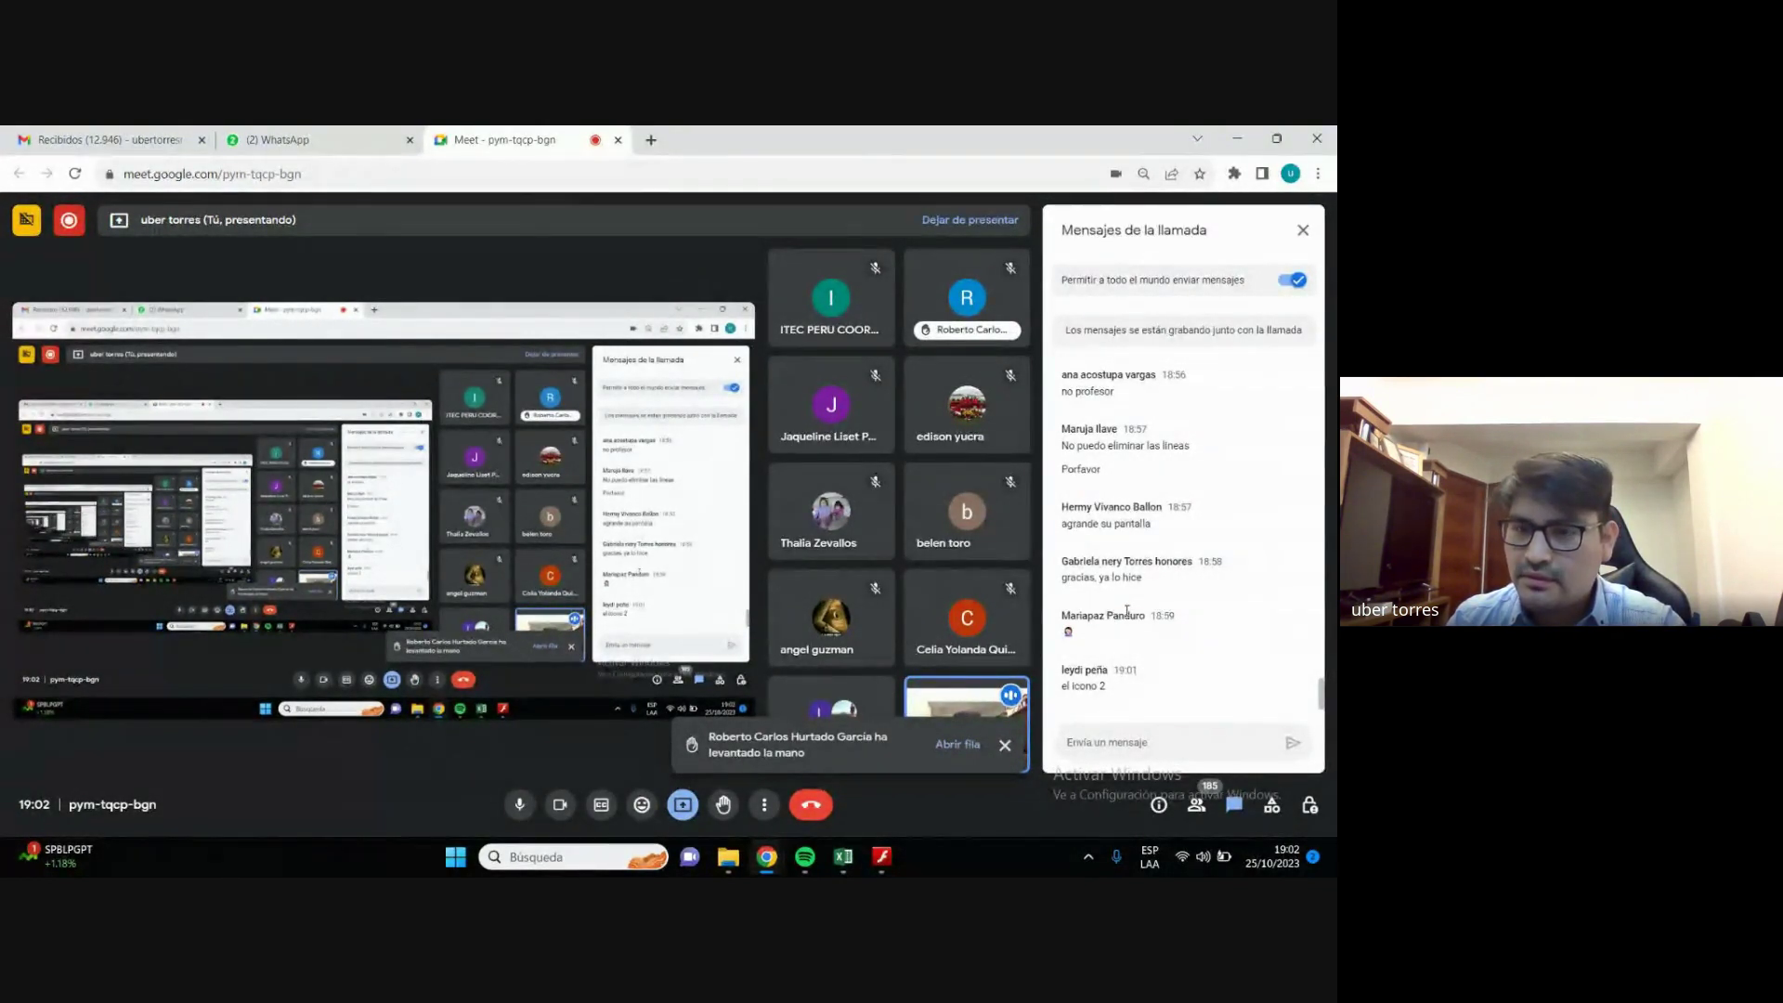
click(1237, 138)
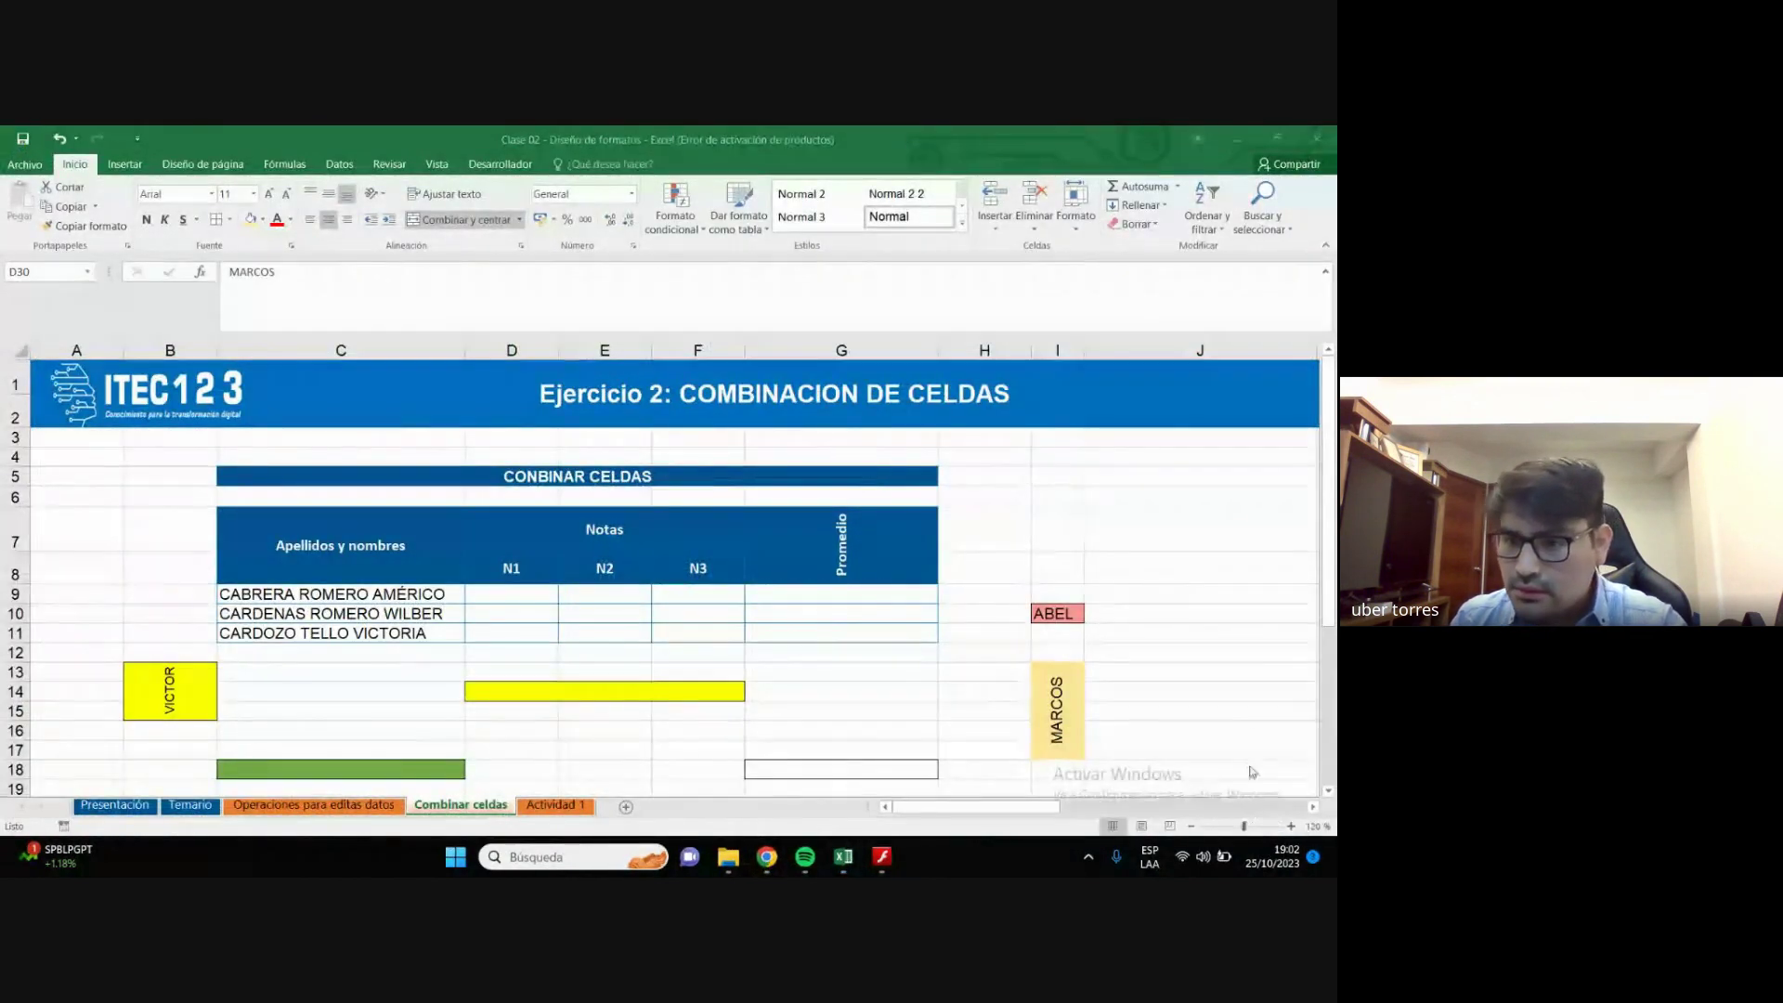
scroll(1309, 808, down, 3)
ctrl+scroll(745, 583, up, 1)
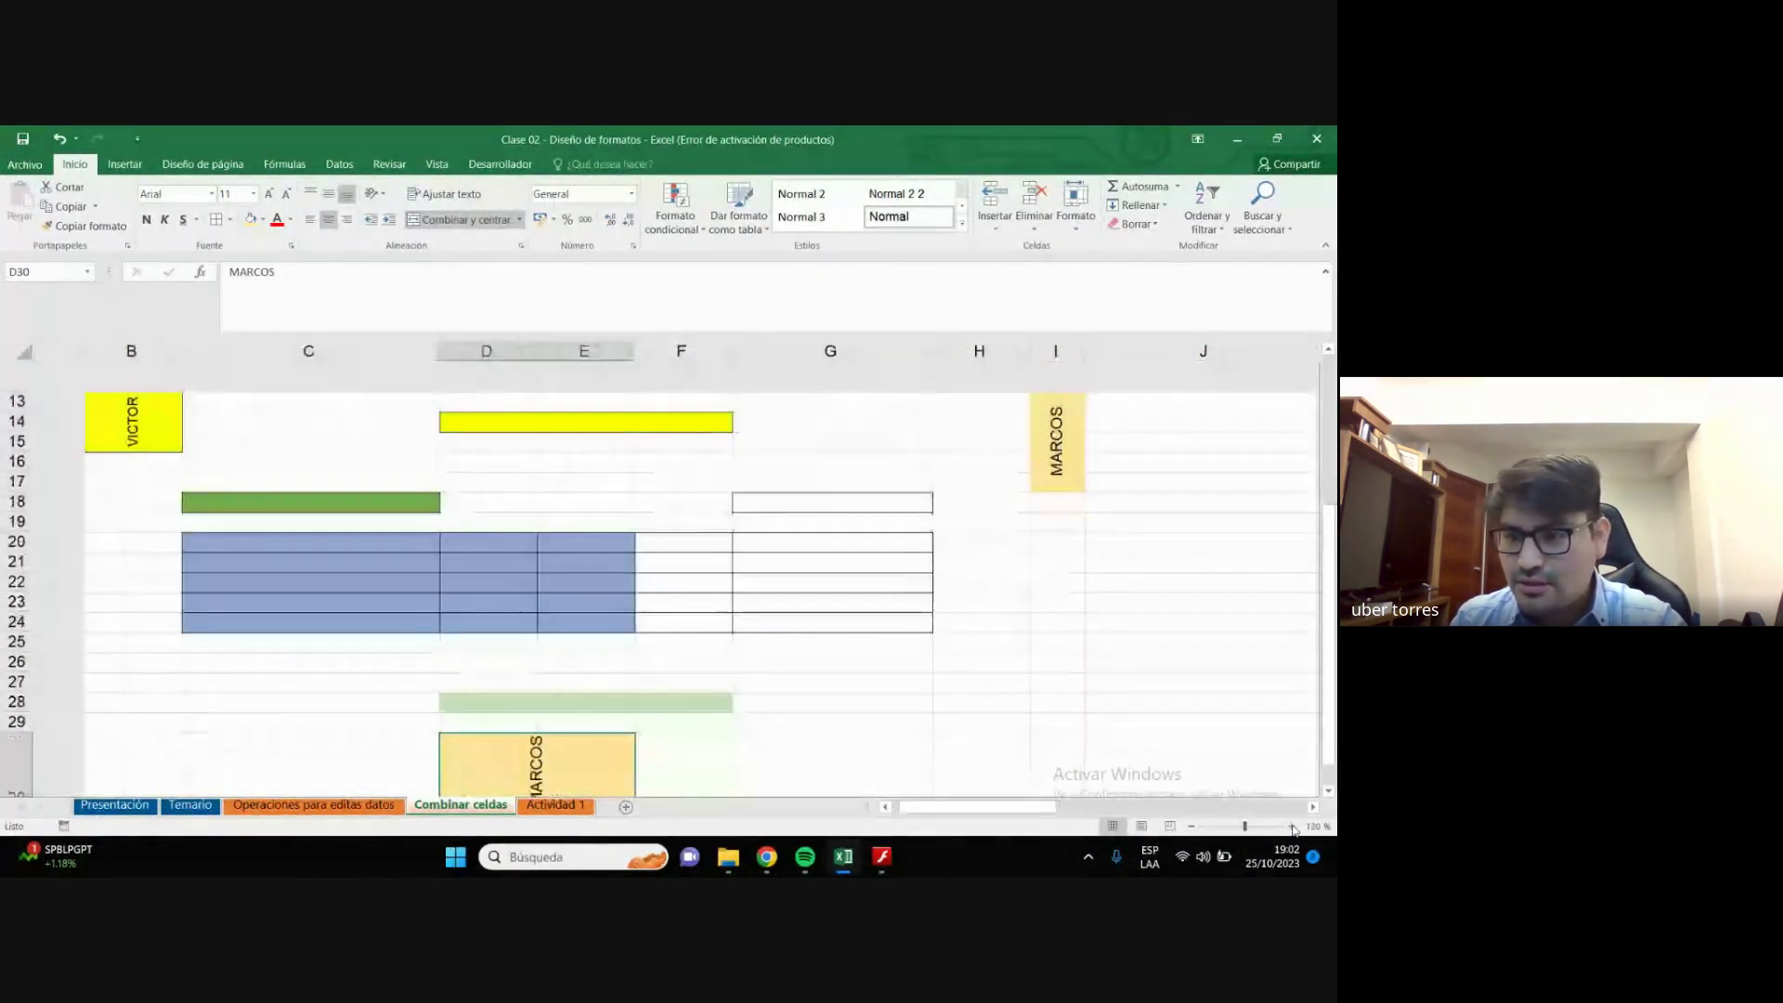
scroll(745, 582, up, 4)
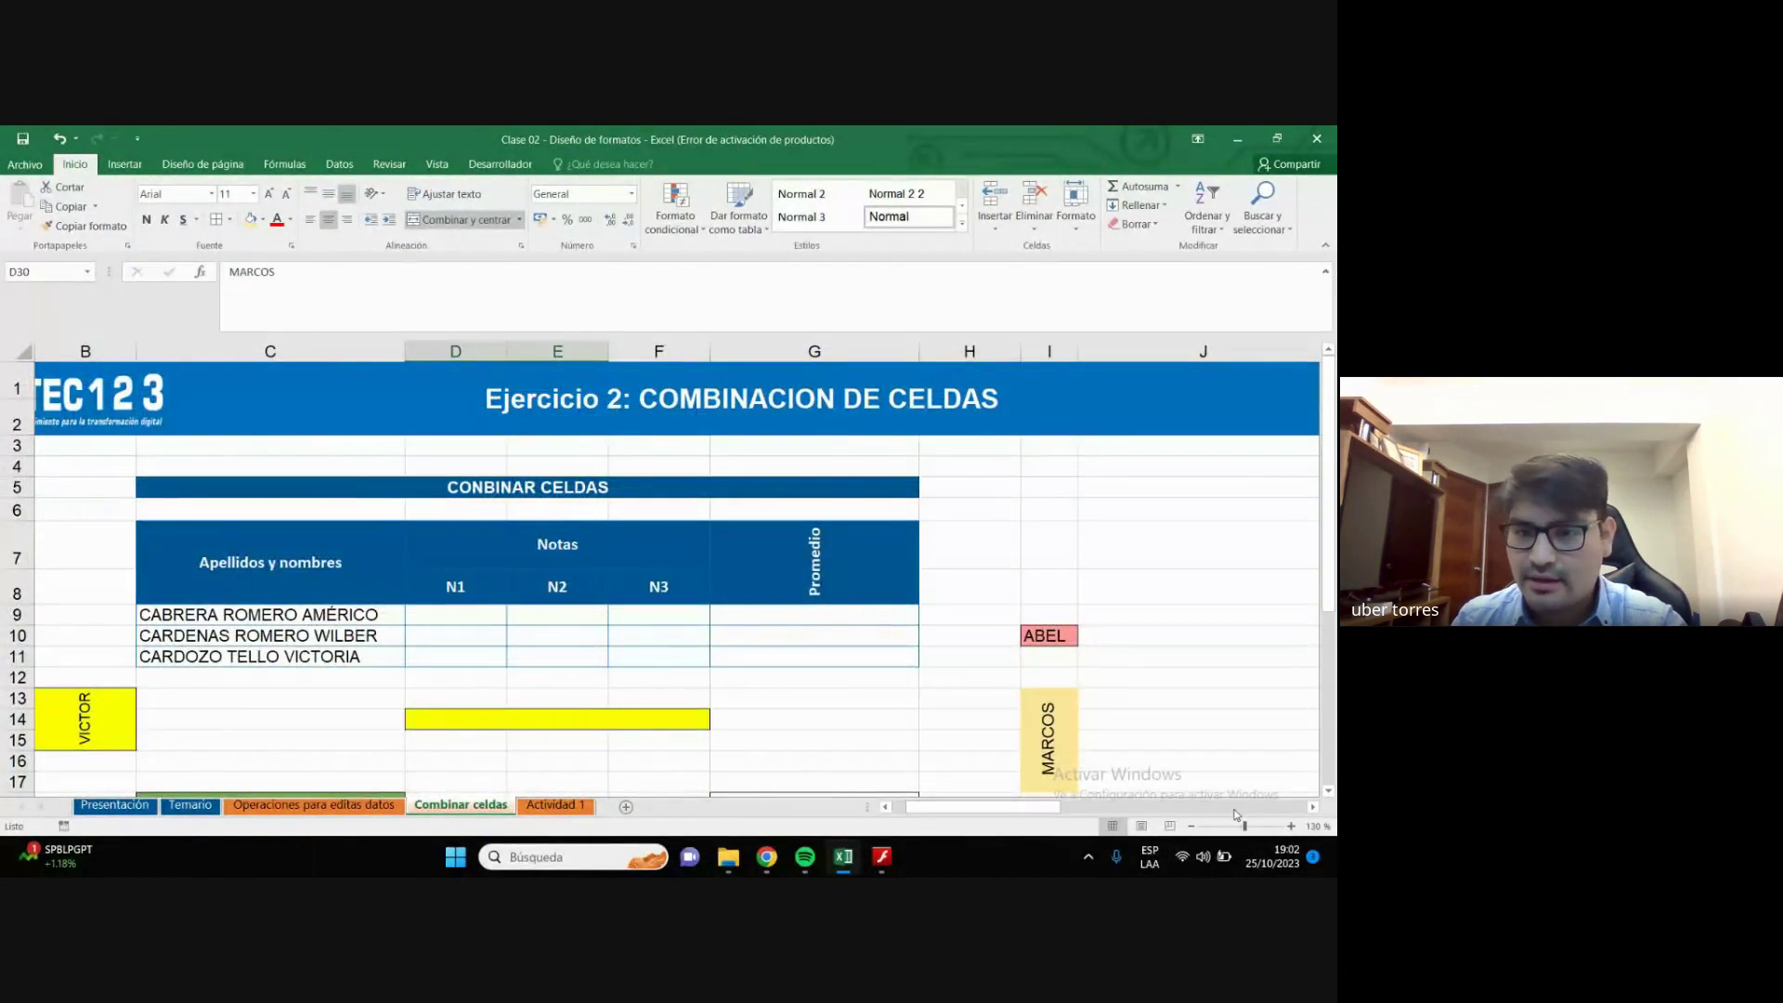
click(940, 677)
scroll(710, 688, down, 2)
scroll(710, 689, up, 2)
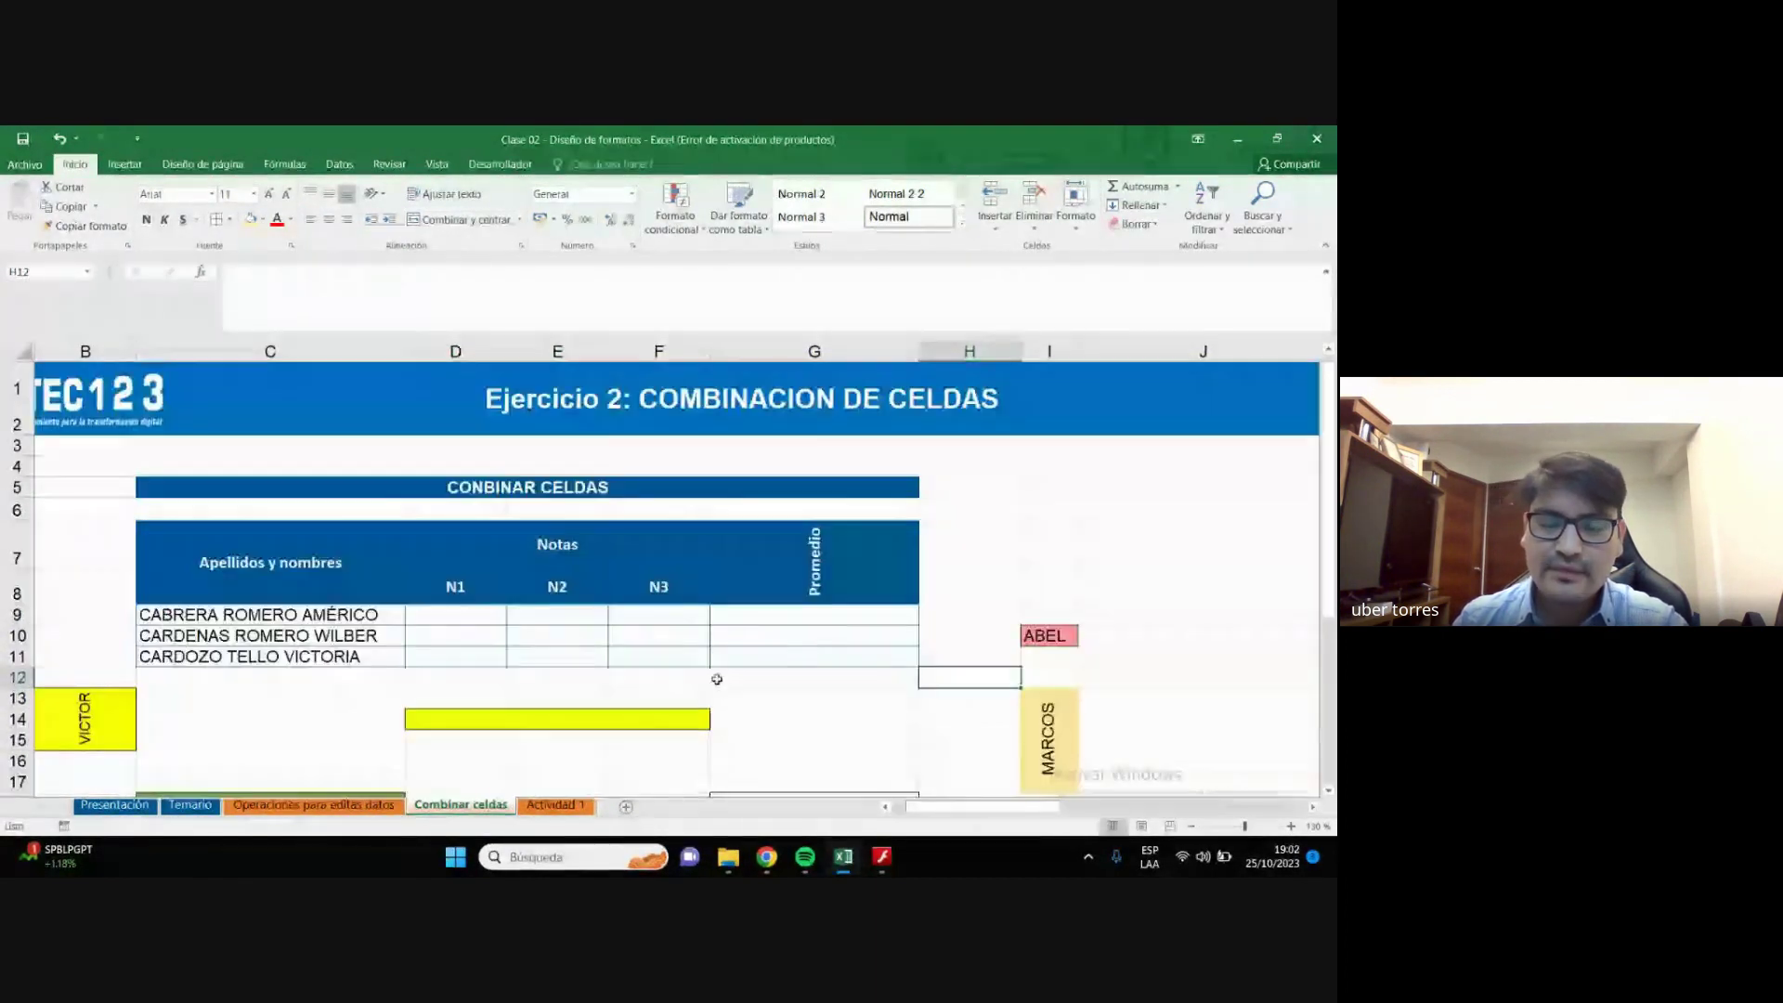
click(970, 608)
scroll(836, 631, down, 2)
scroll(566, 639, down, 2)
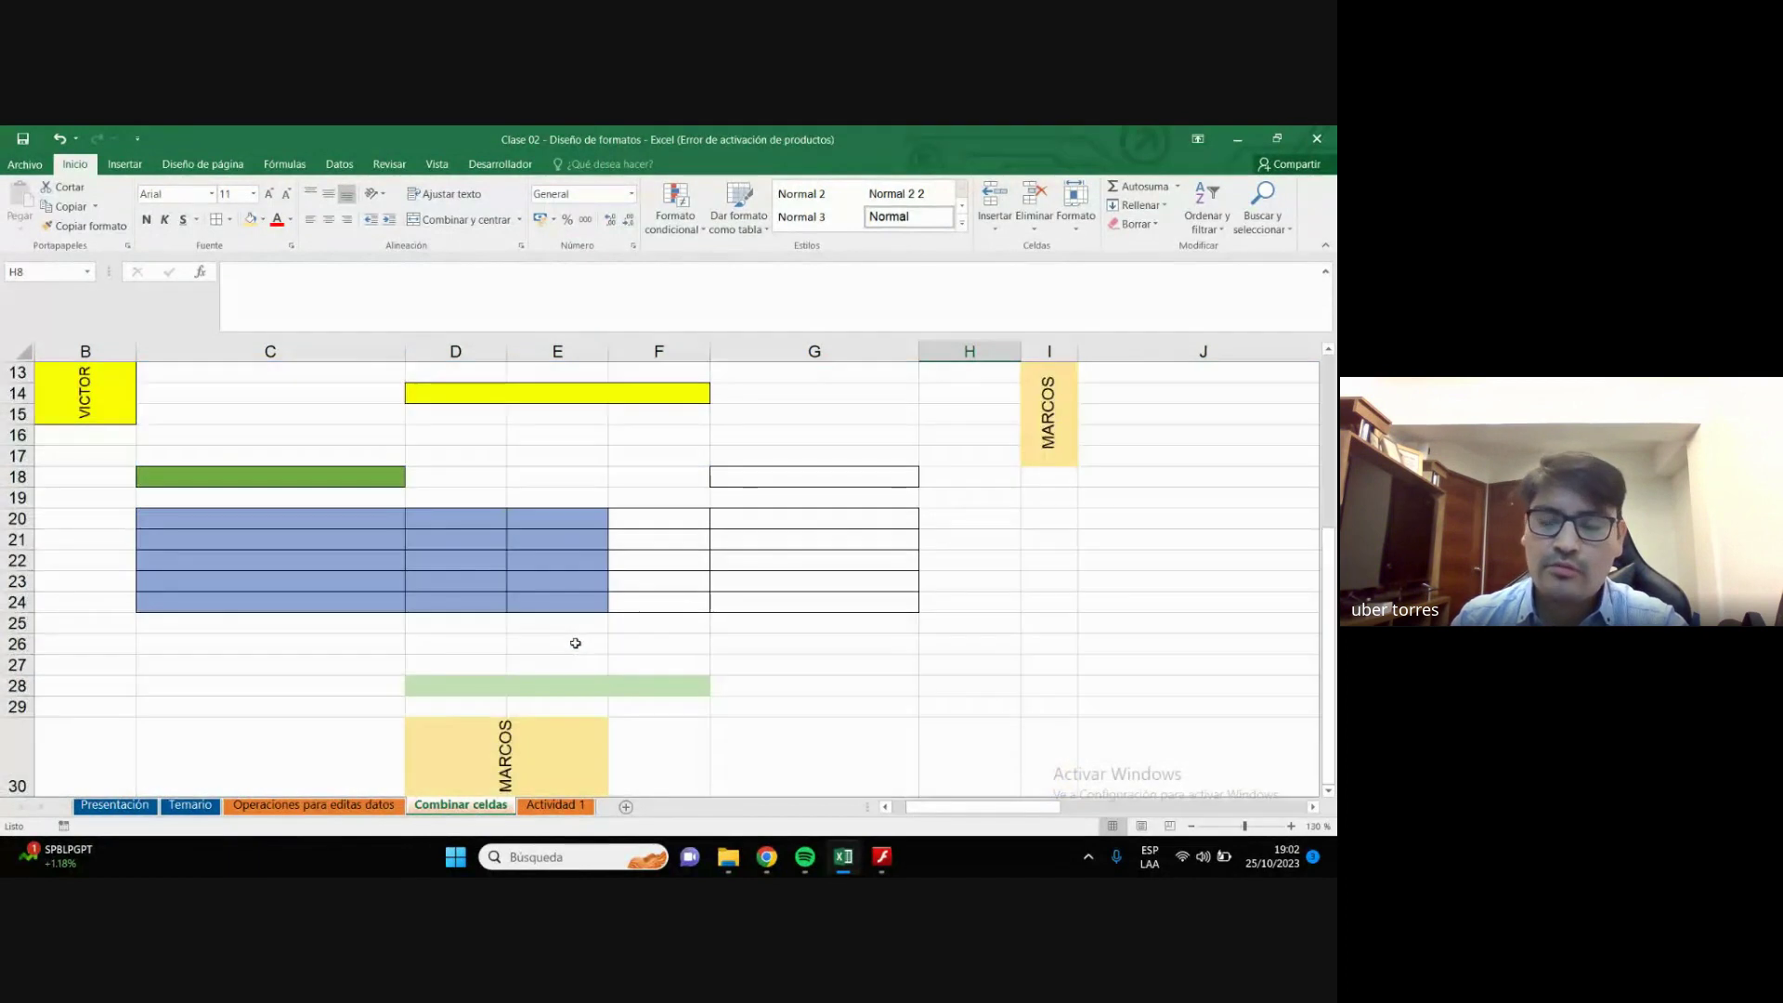
scroll(650, 669, up, 2)
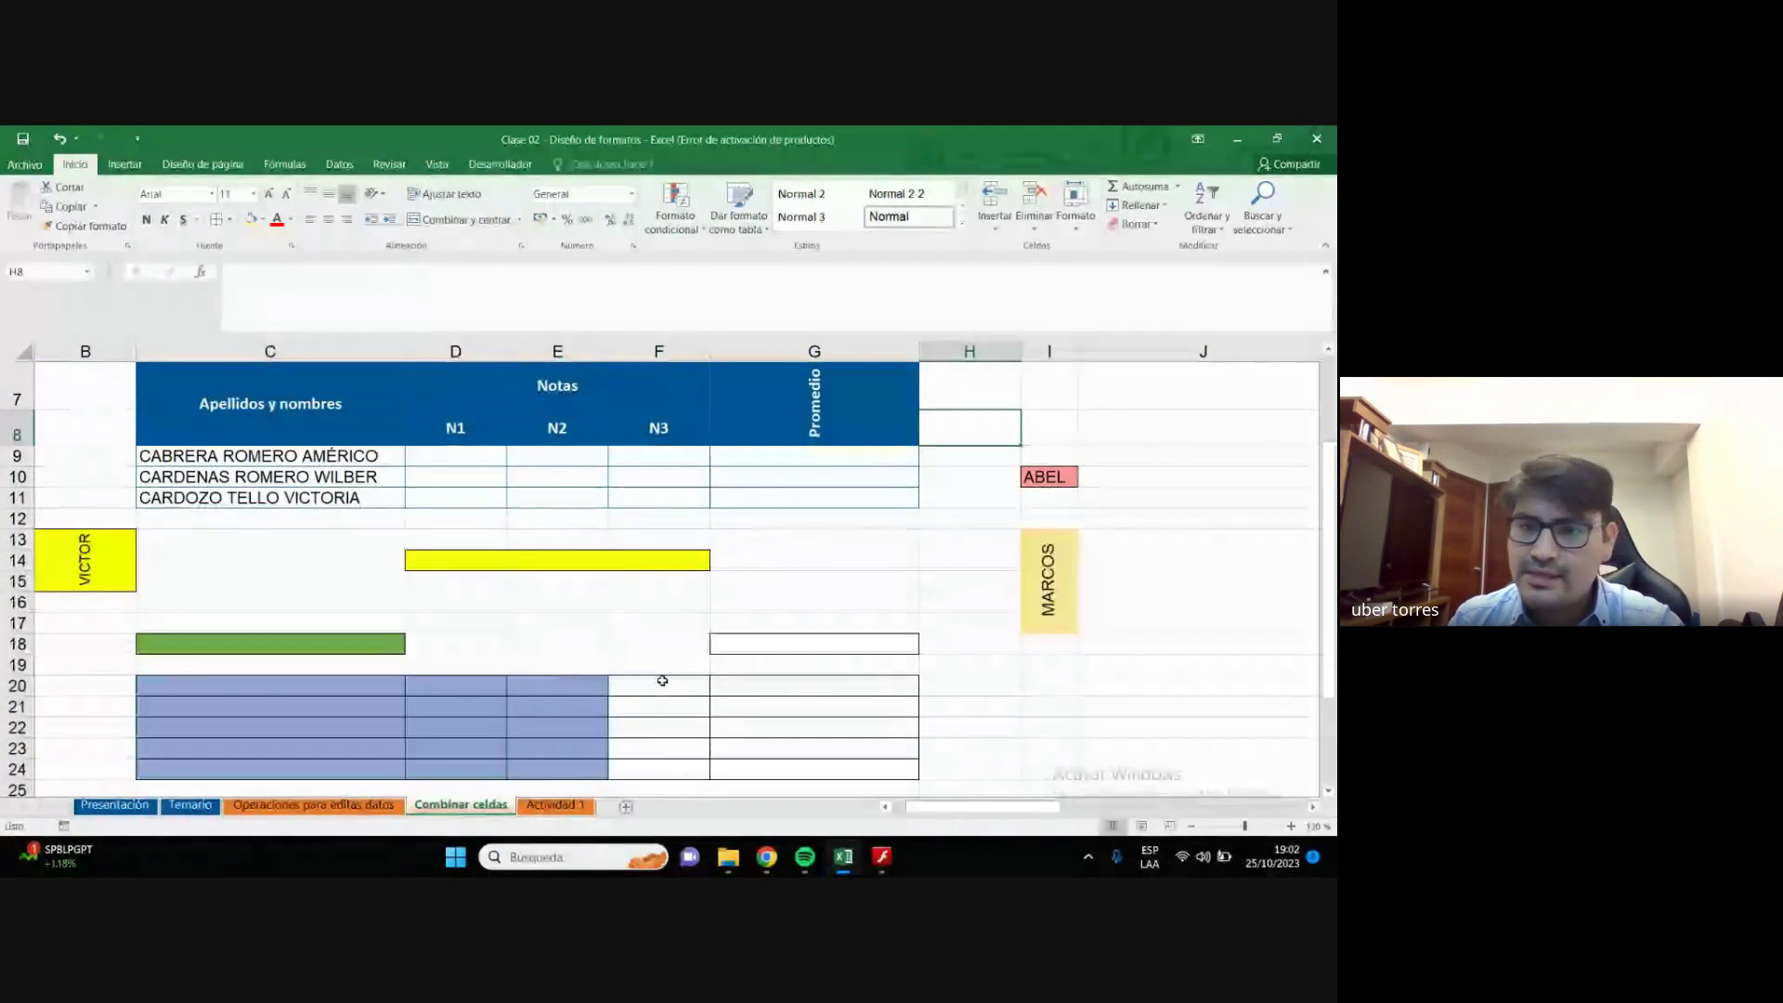
click(1055, 533)
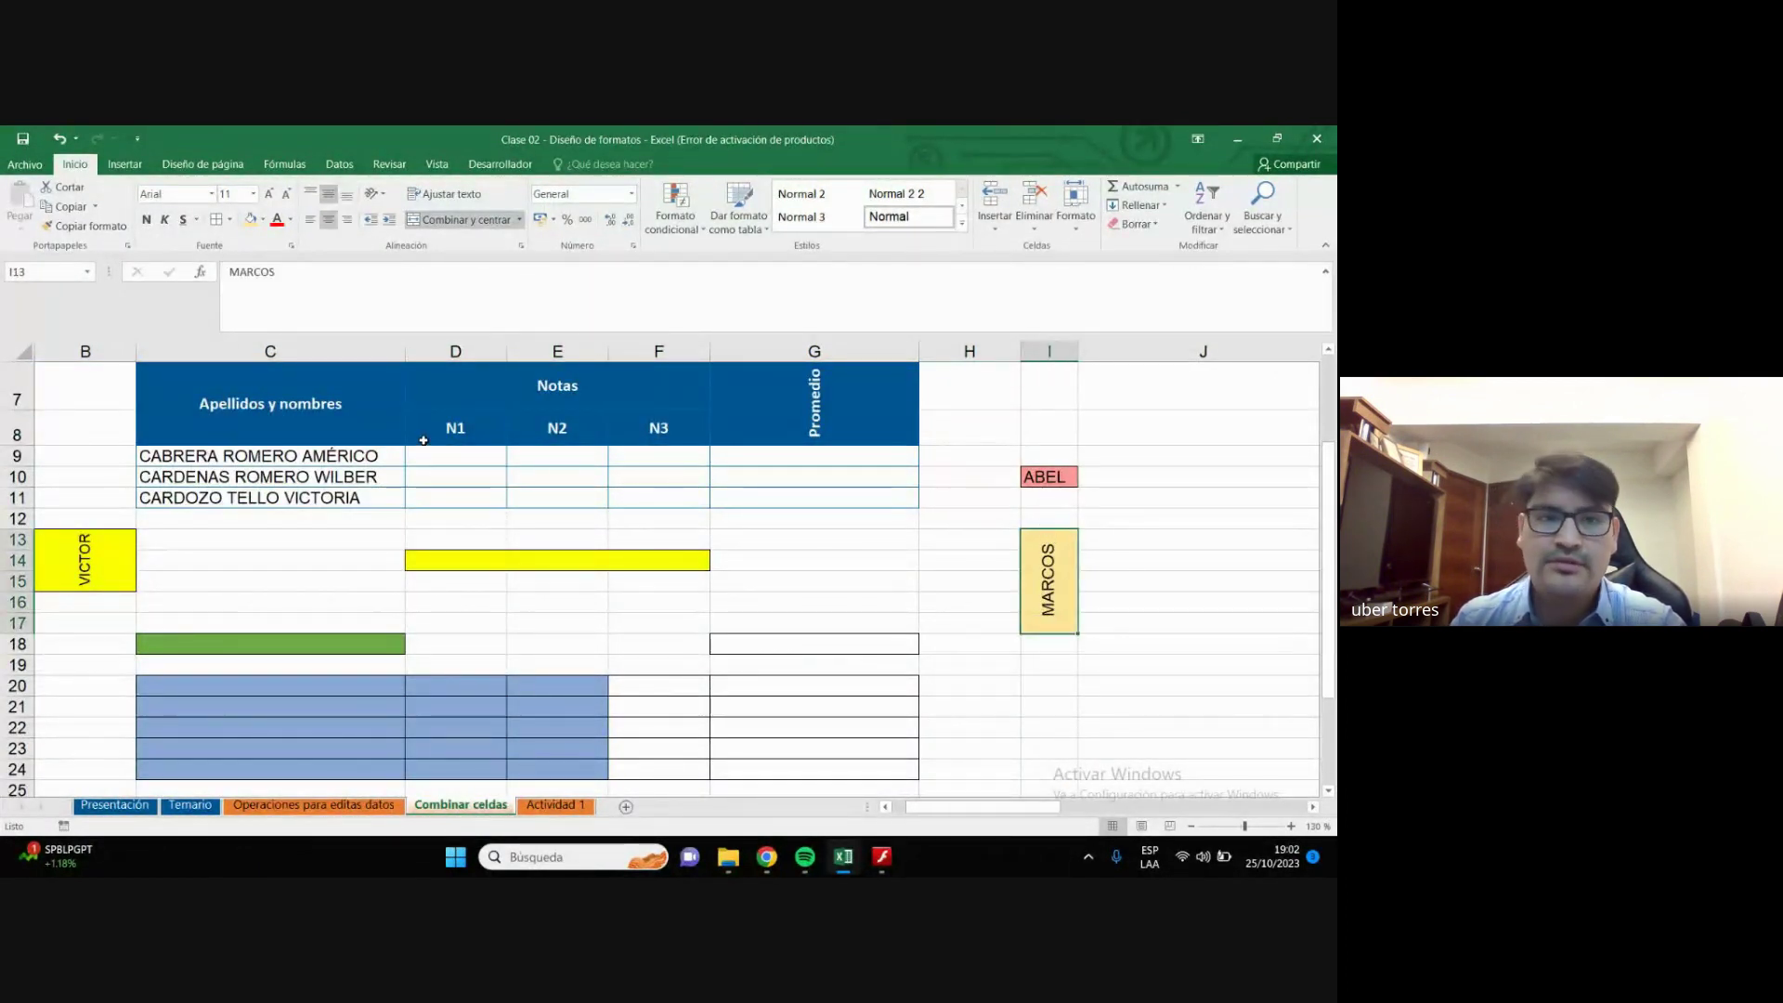
click(360, 418)
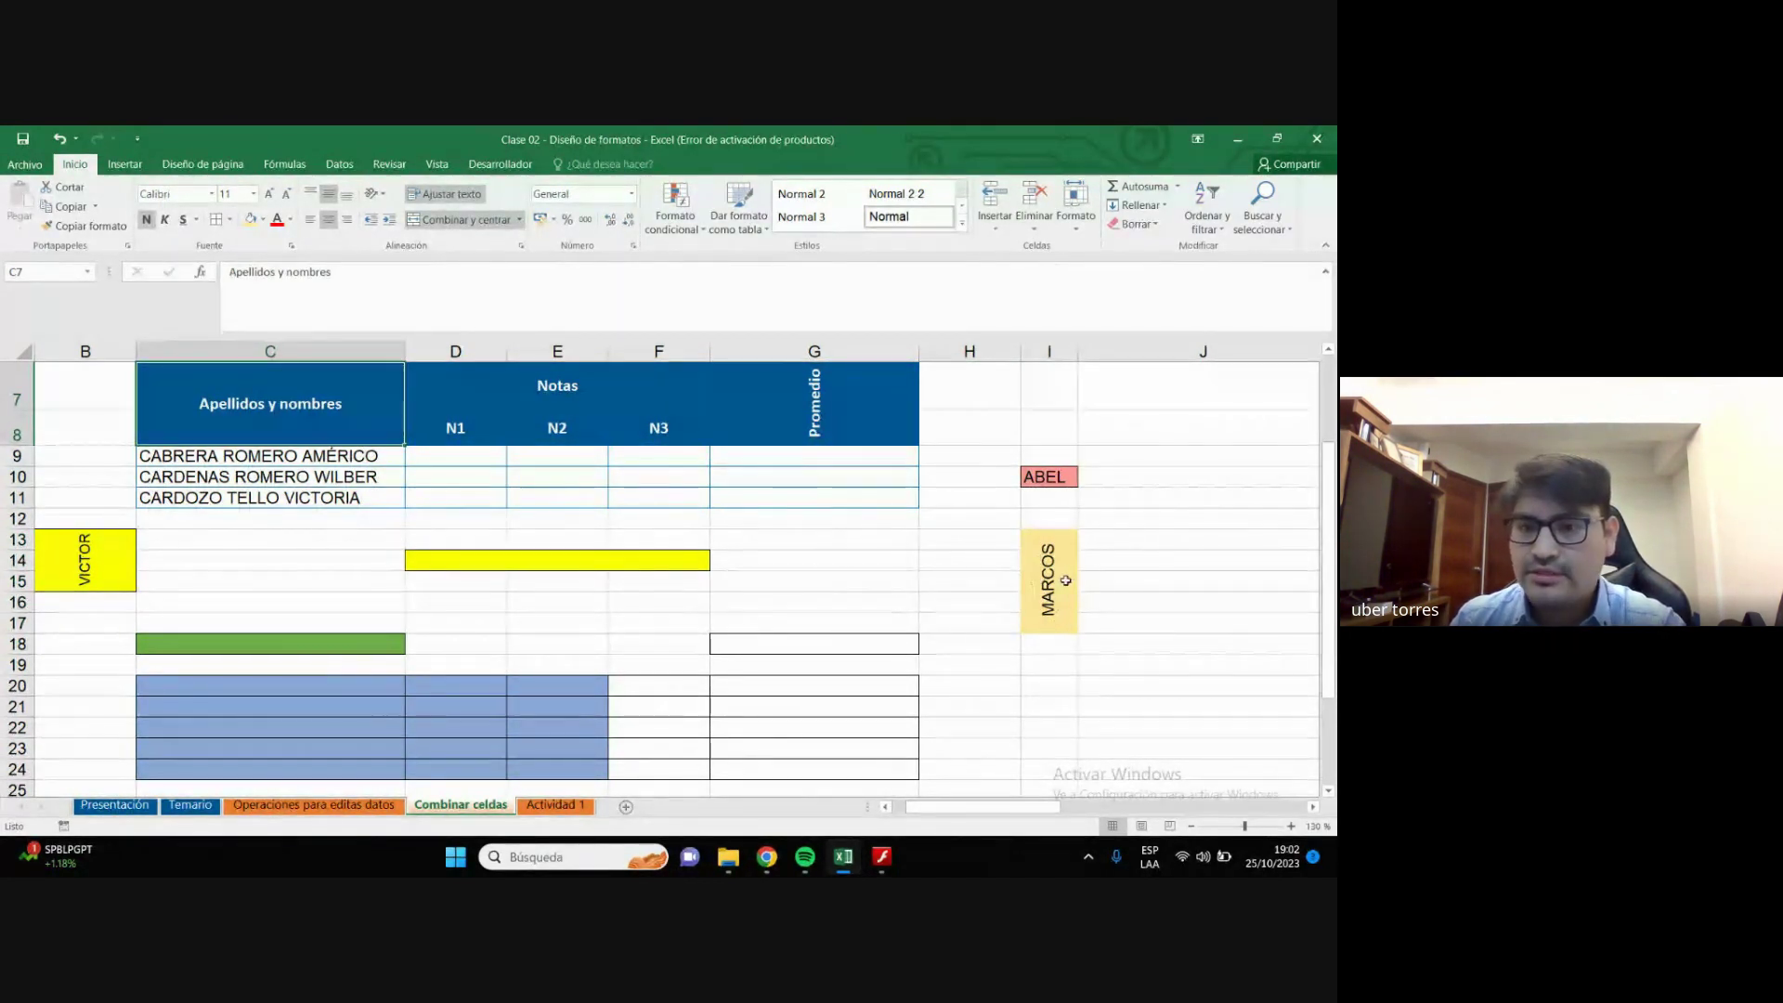
click(947, 627)
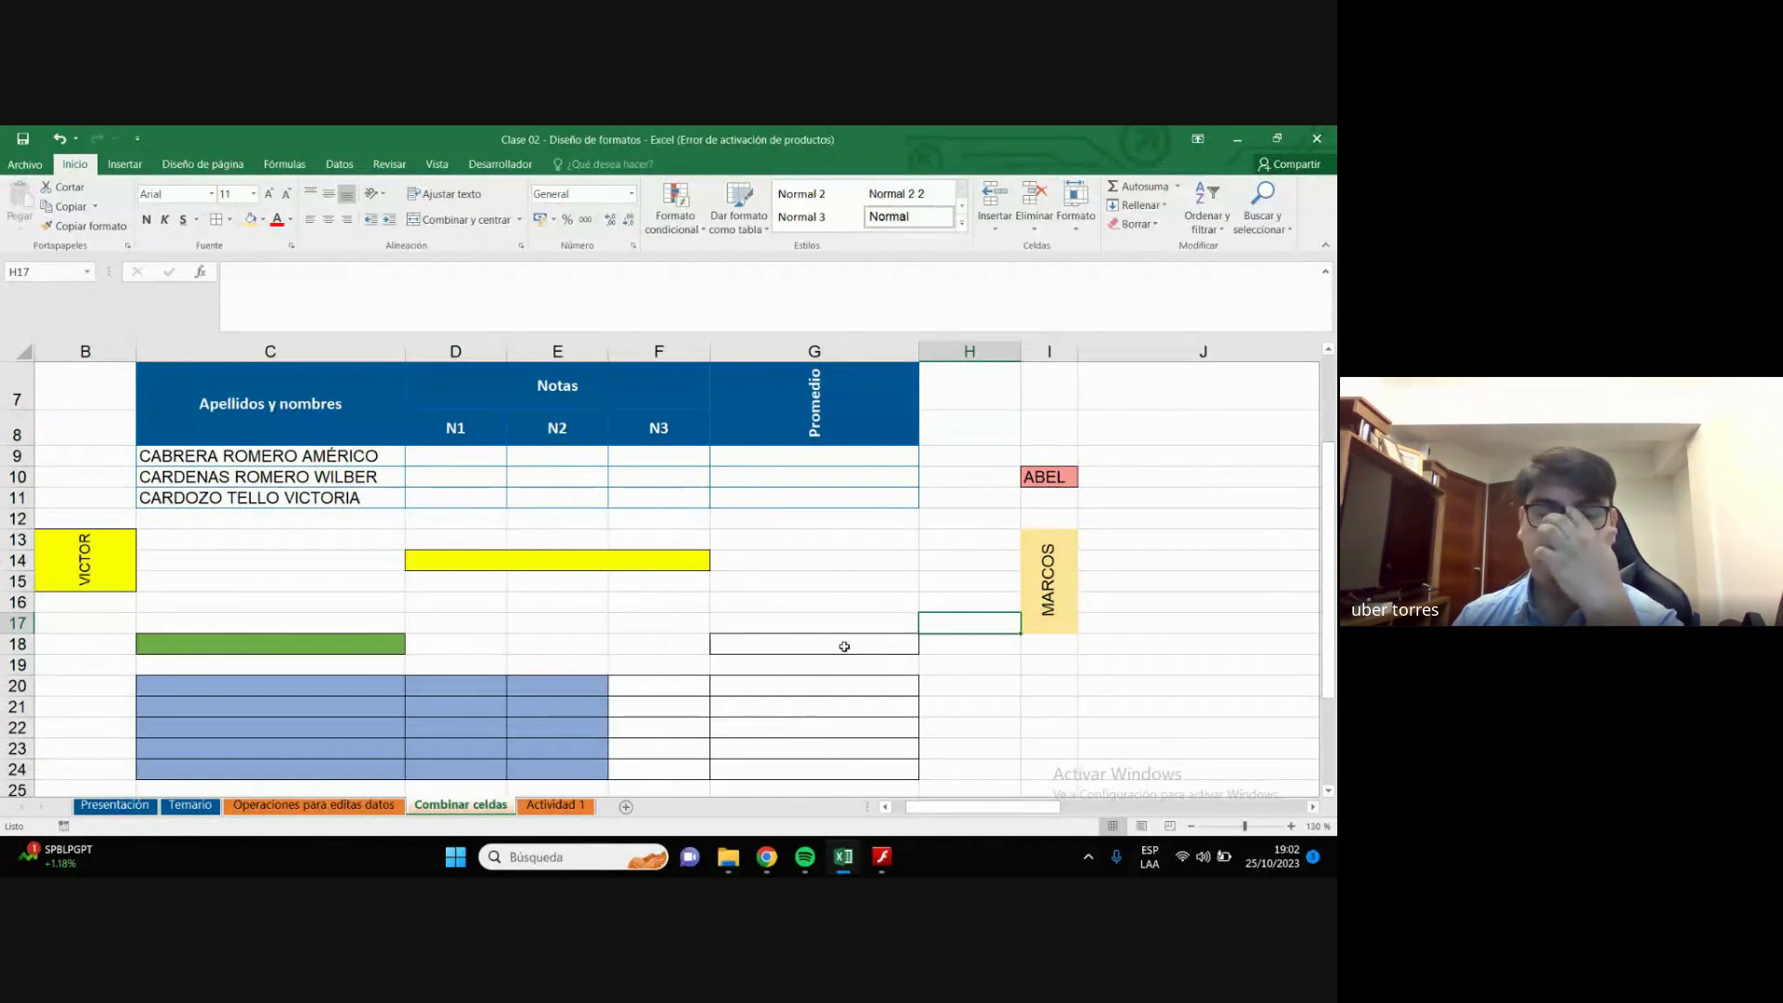
click(1172, 667)
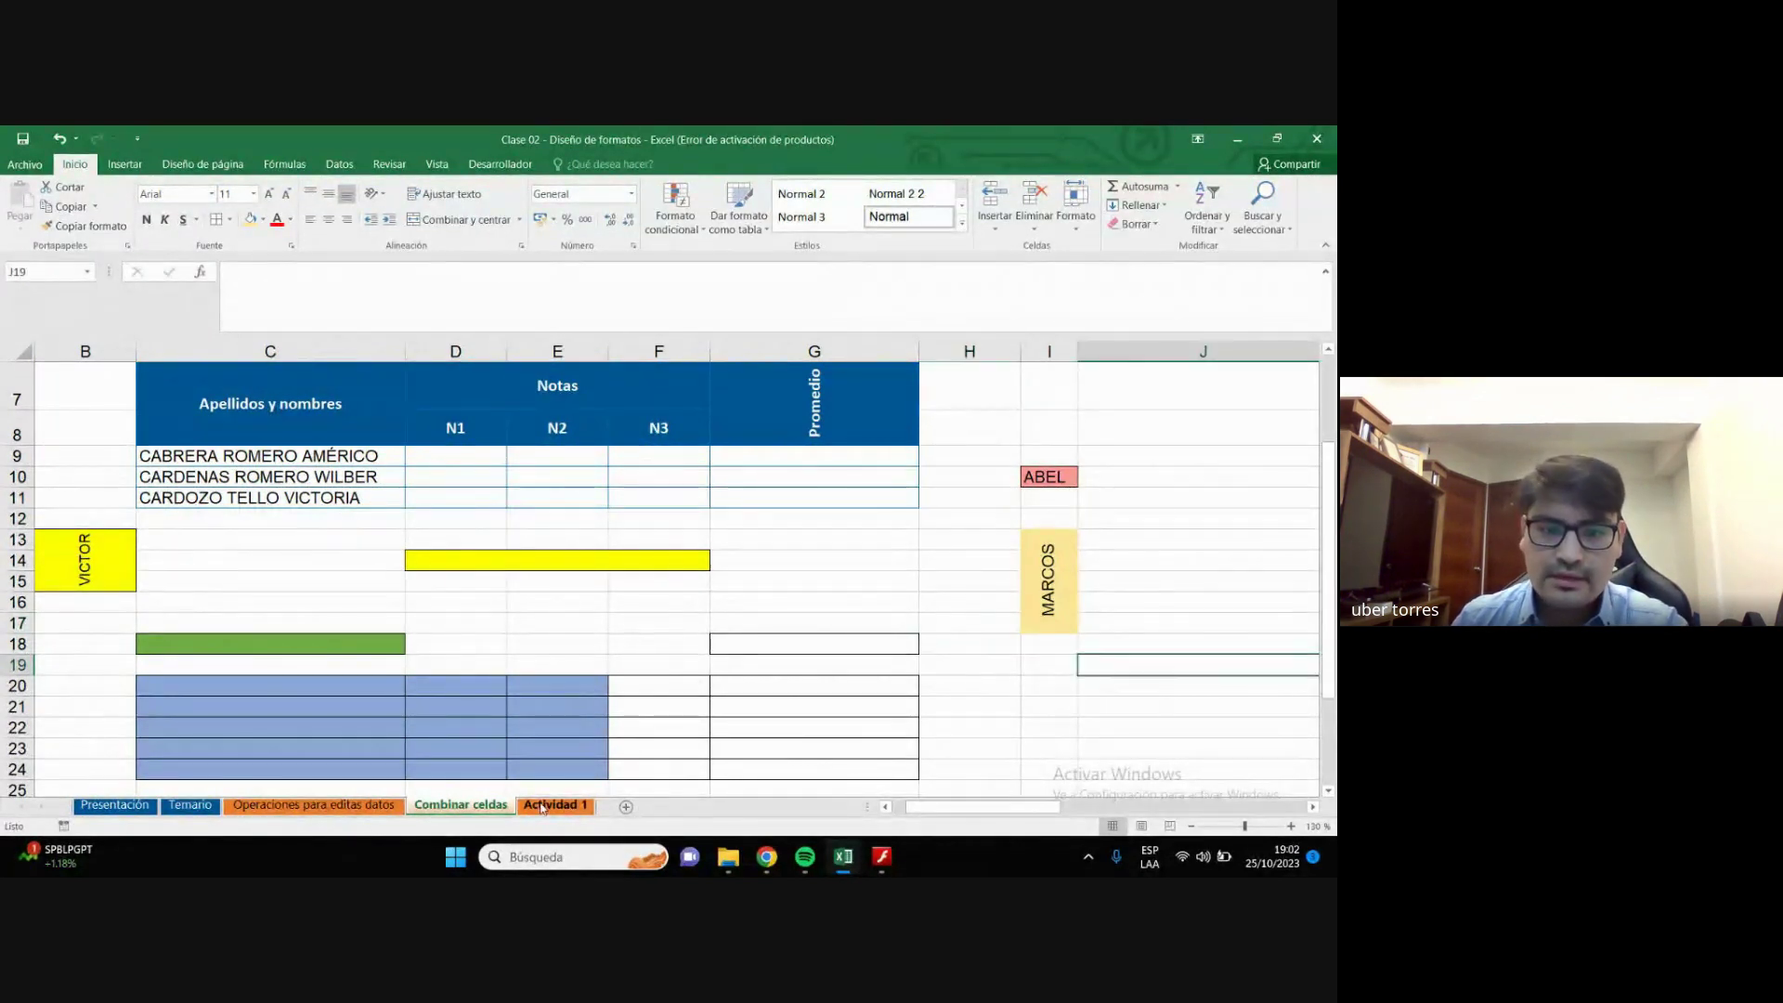
click(548, 805)
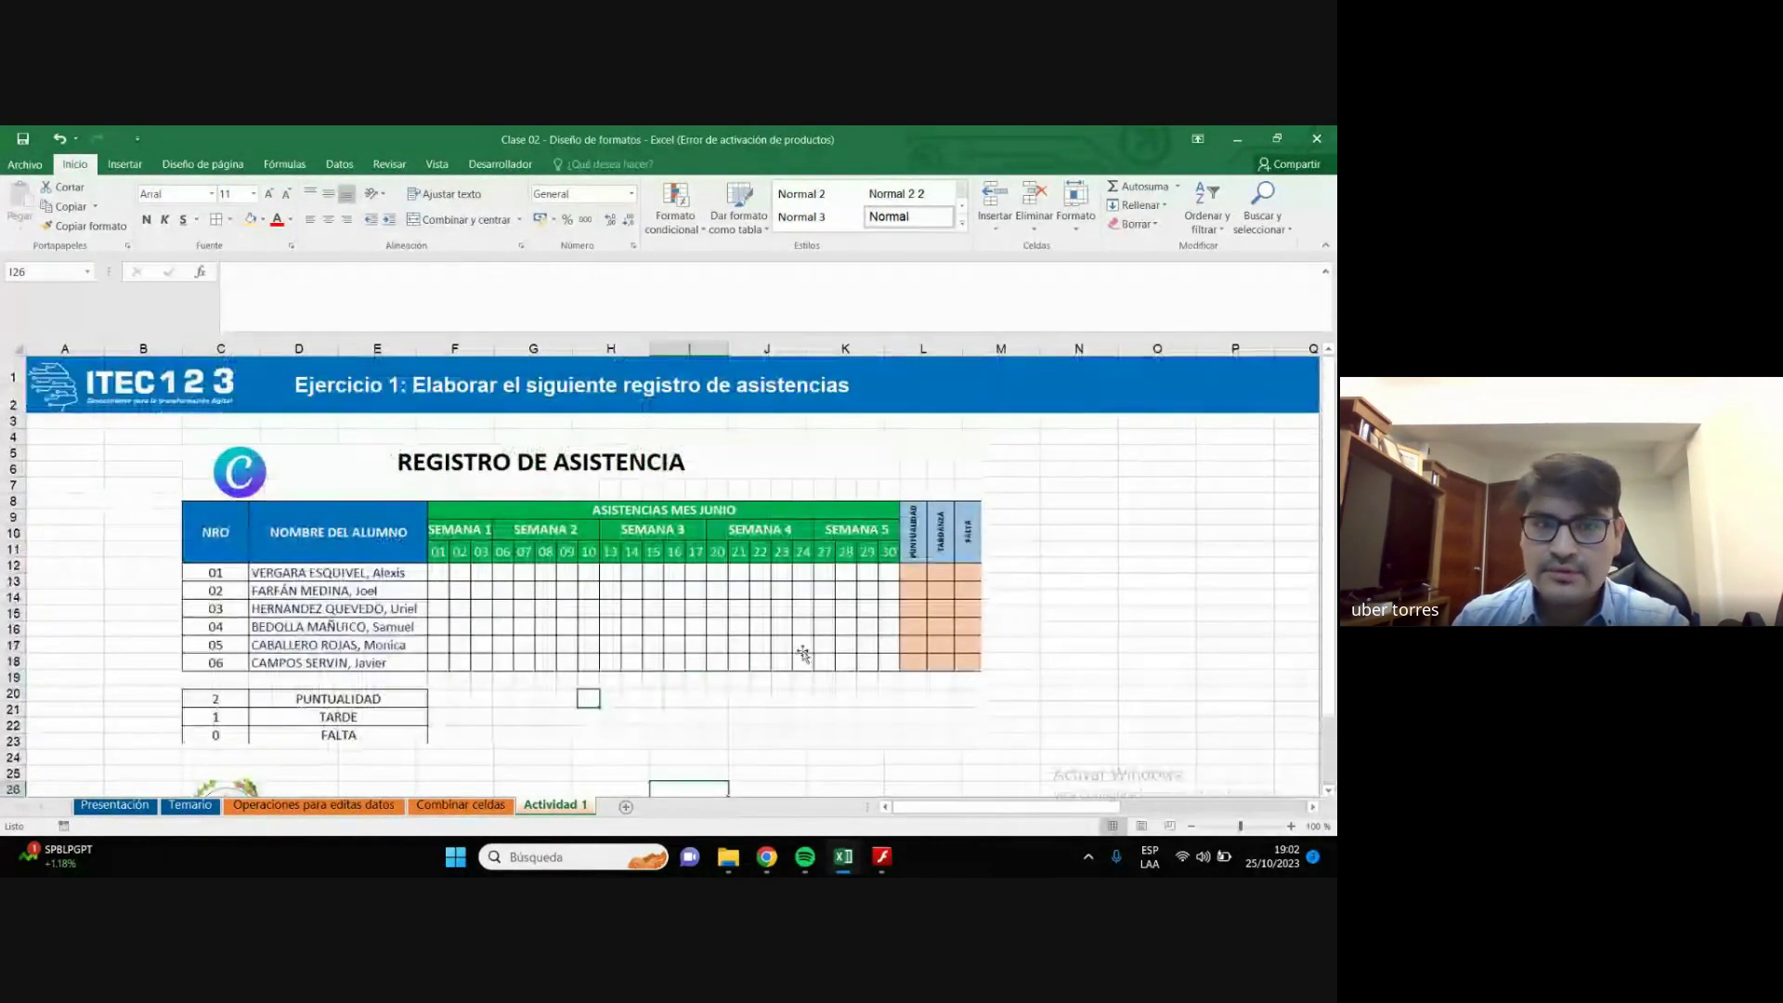
scroll(706, 658, down, 1)
scroll(650, 661, up, 1)
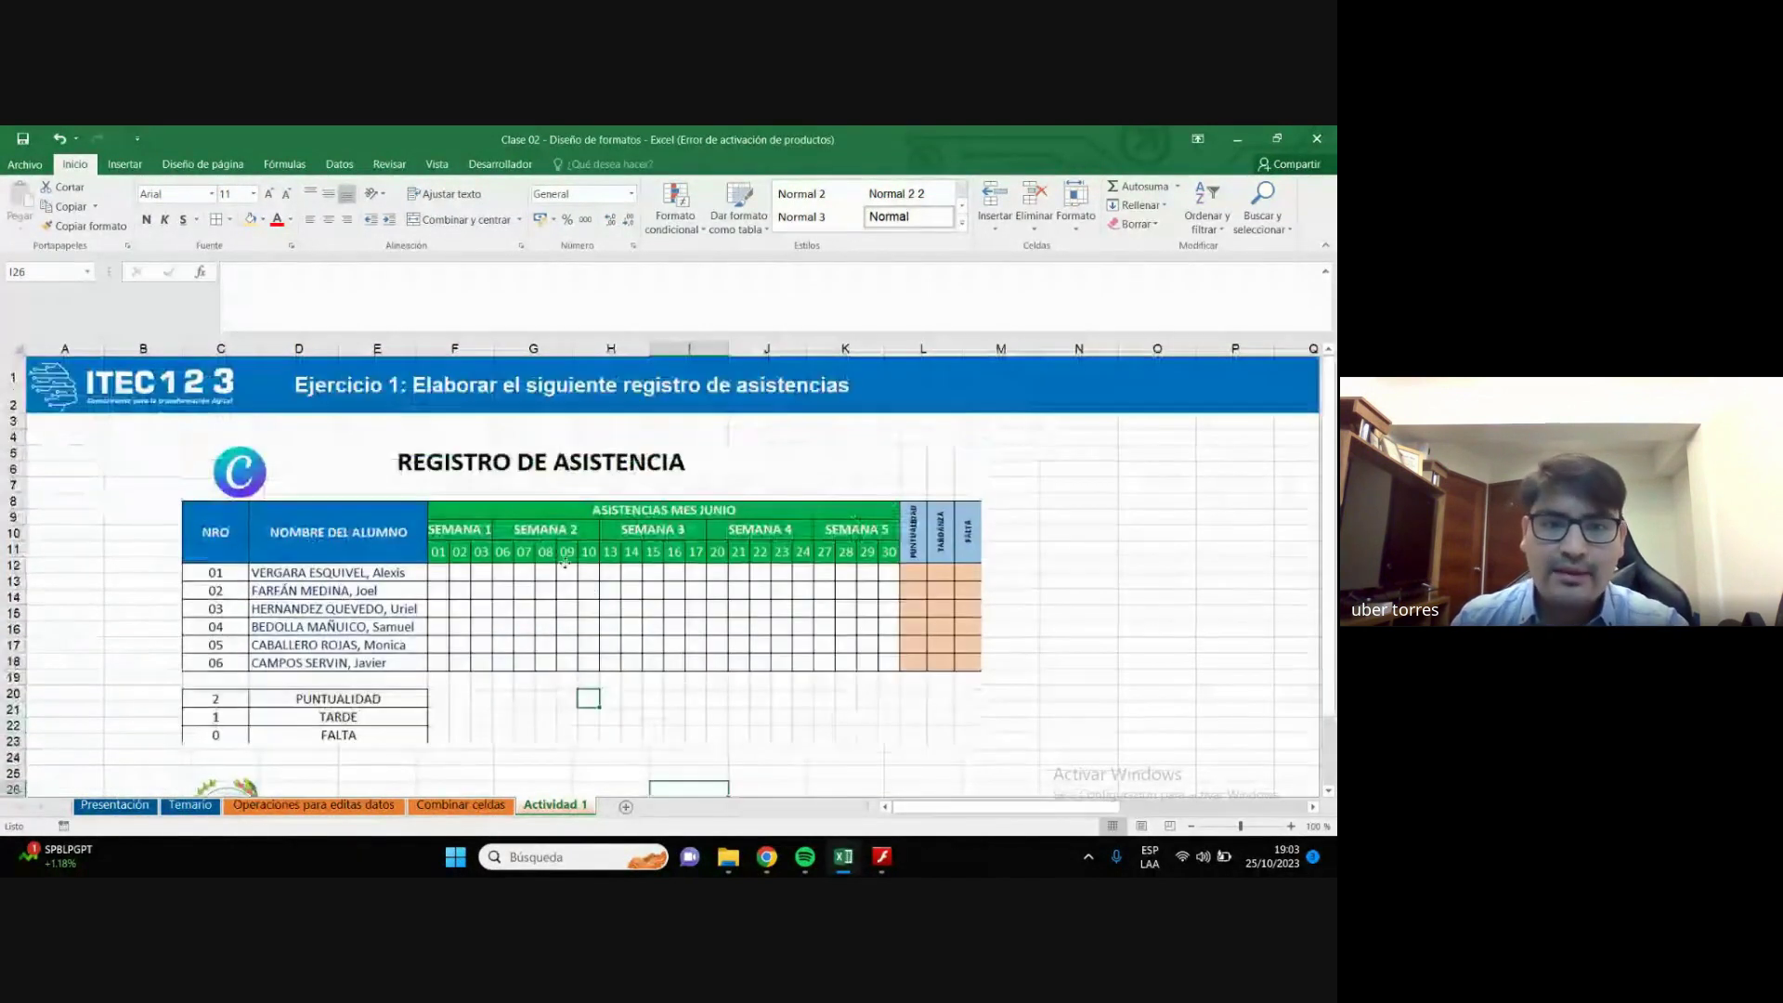
click(537, 549)
scroll(536, 549, down, 1)
click(1050, 558)
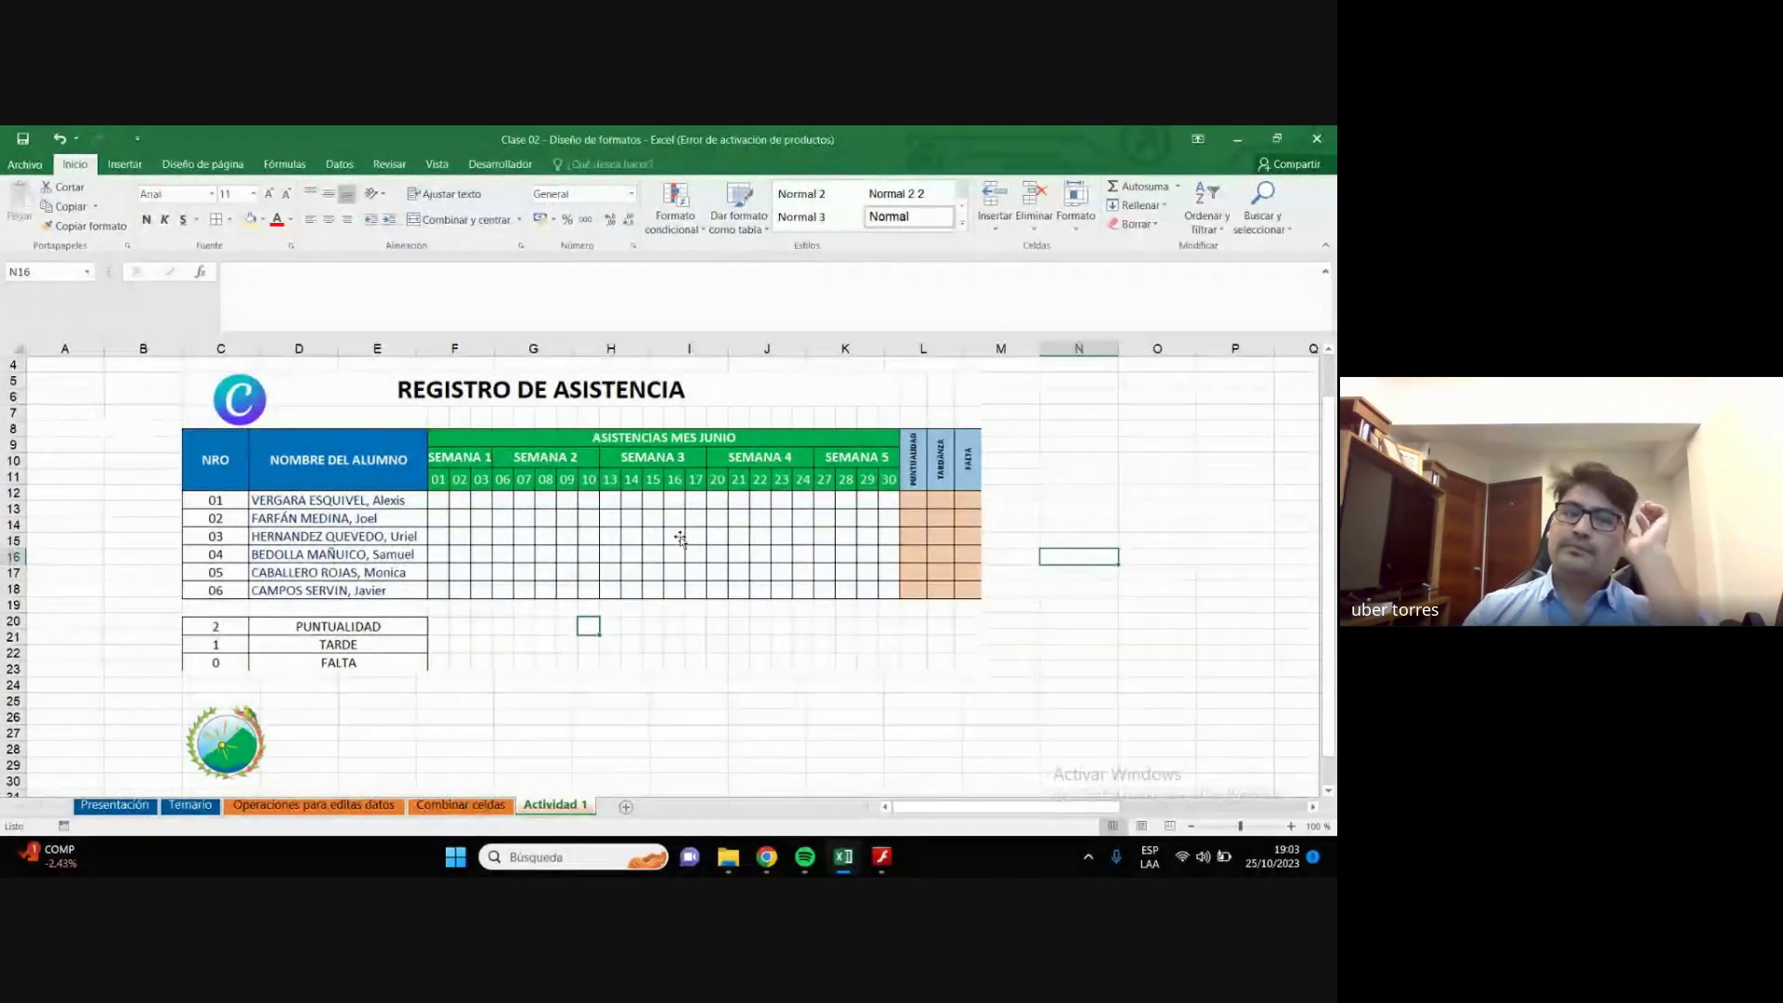
click(578, 536)
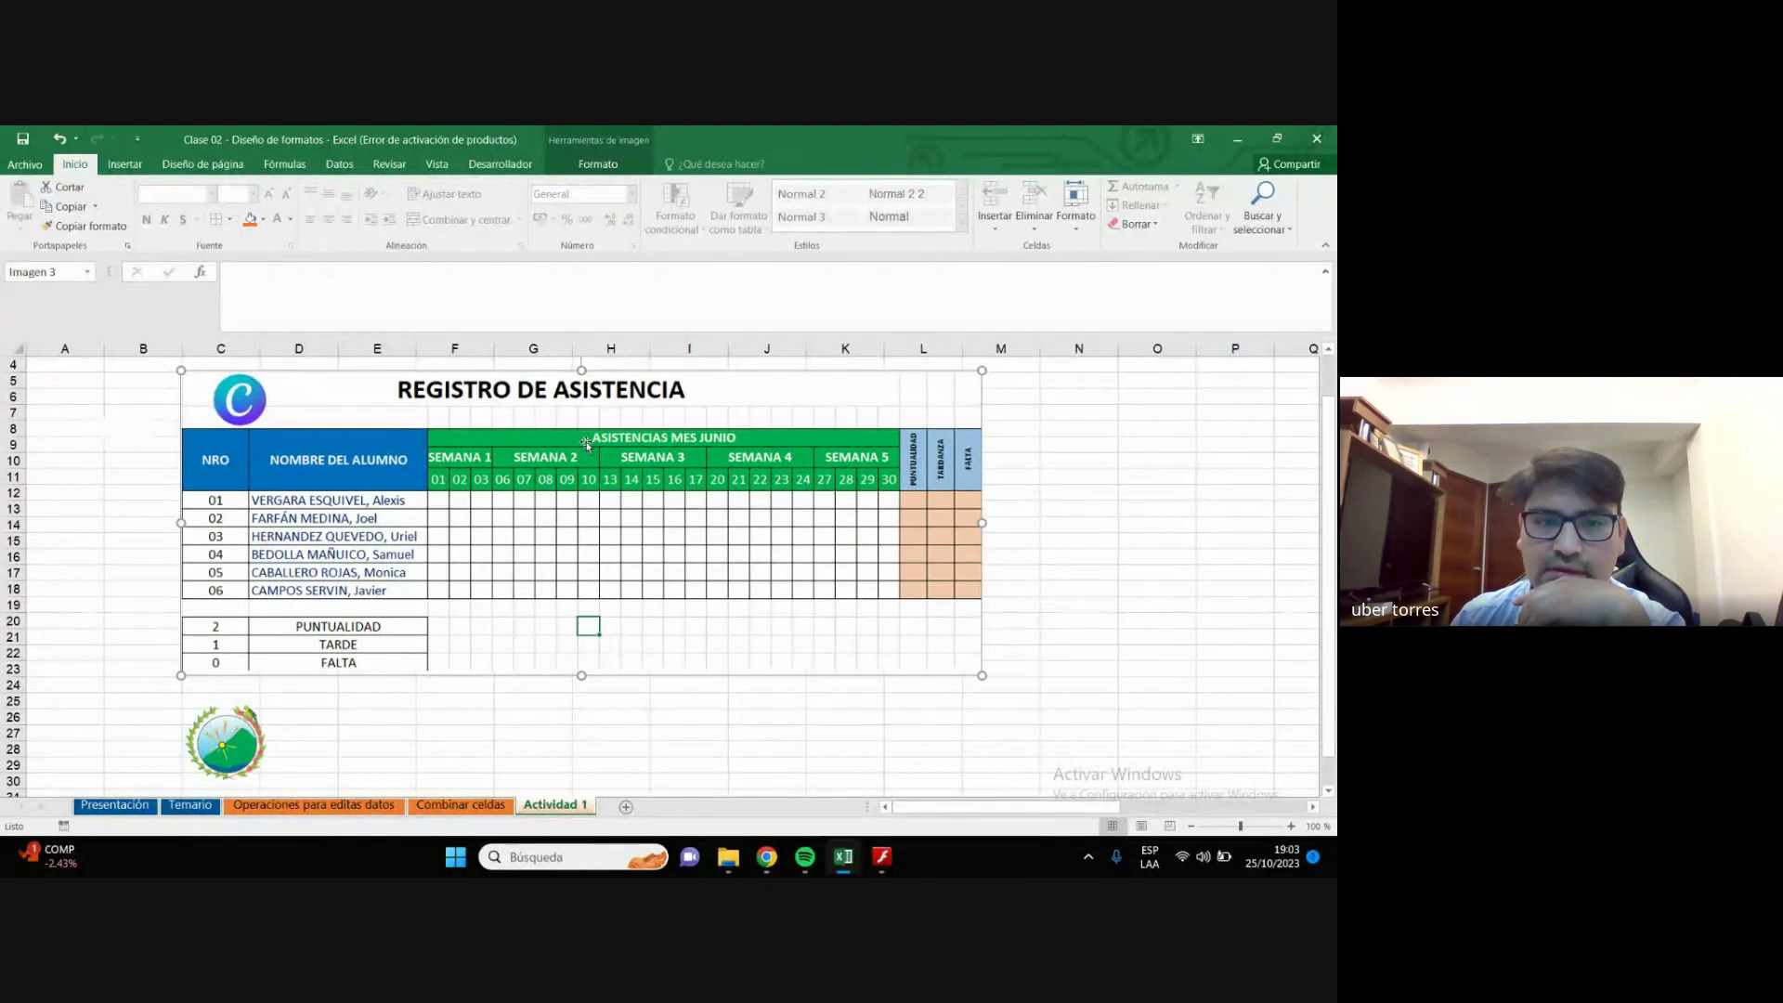
scroll(650, 473, down, 1)
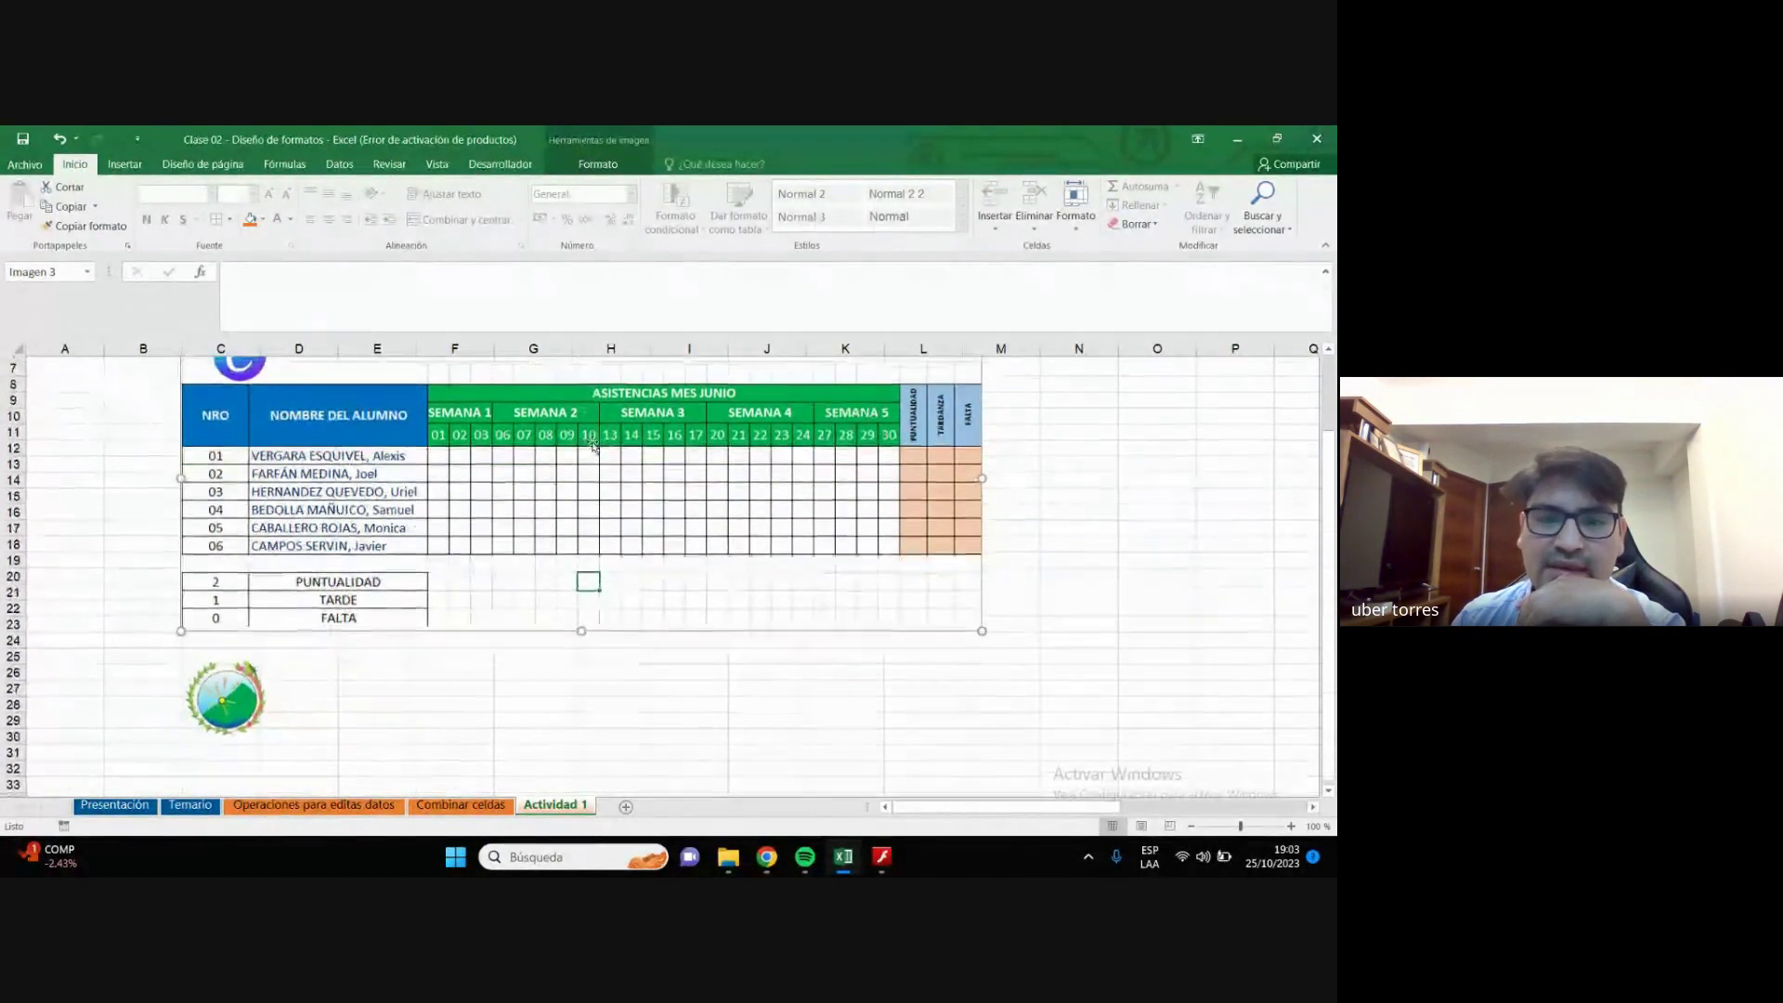
scroll(688, 495, up, 1)
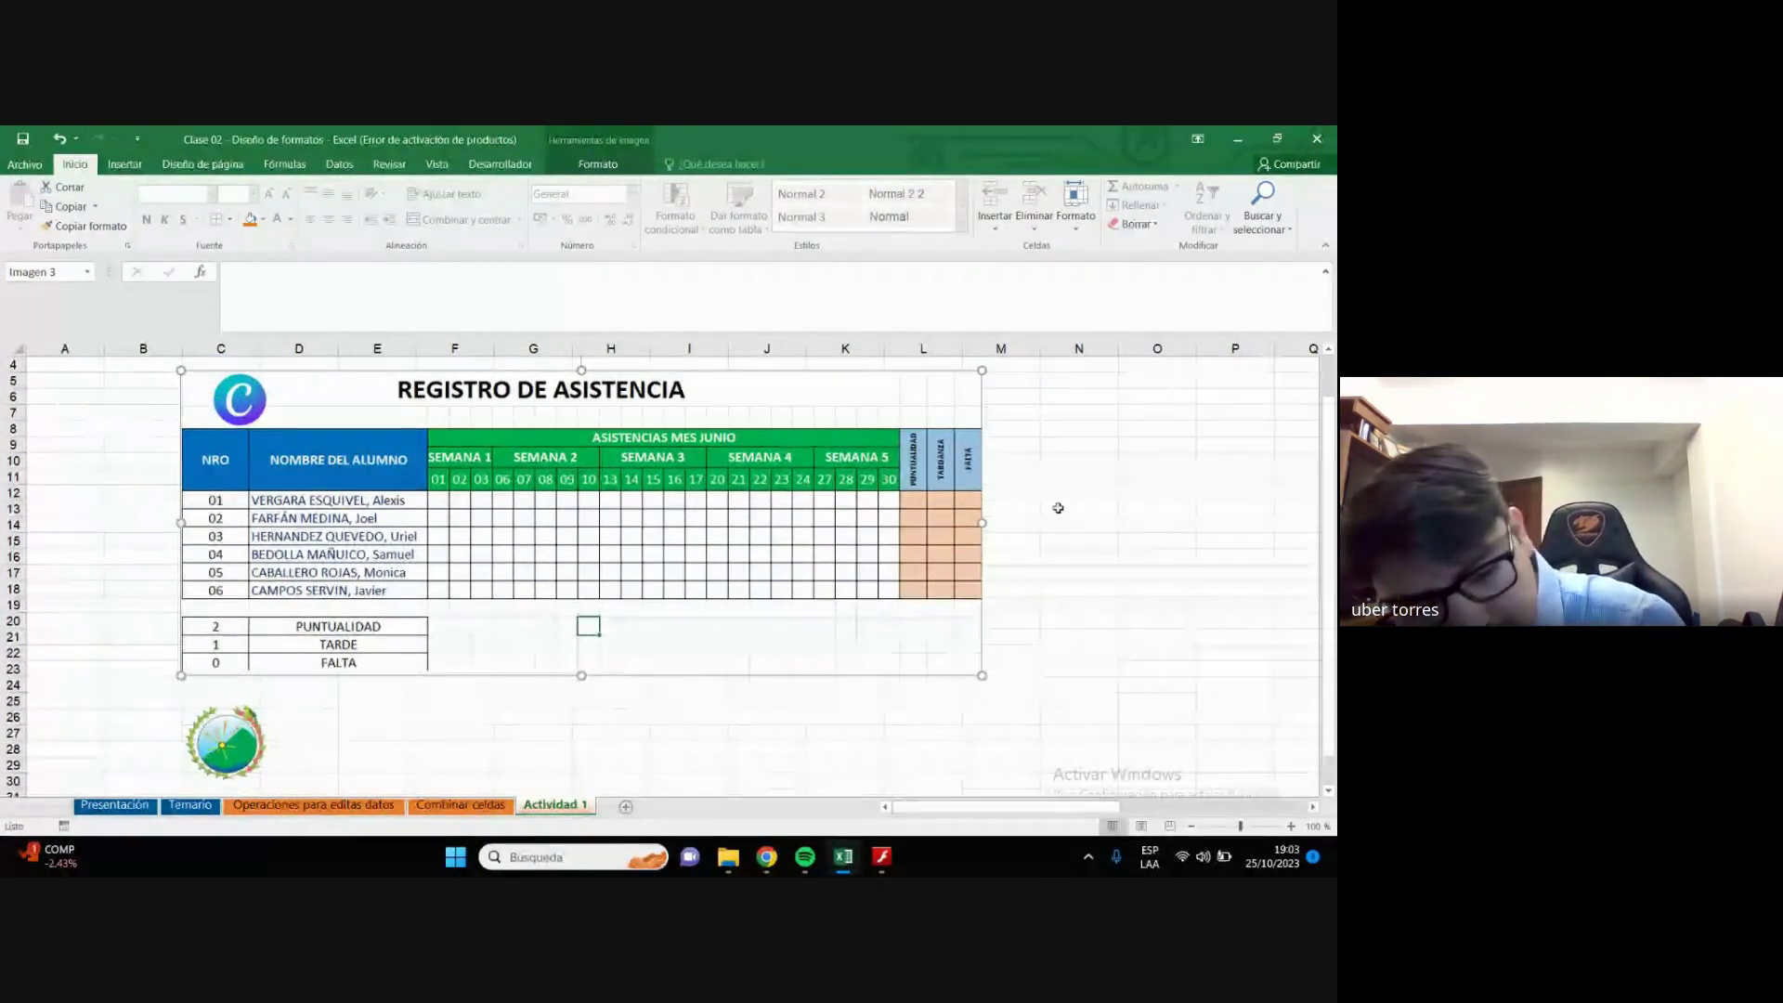
click(1026, 509)
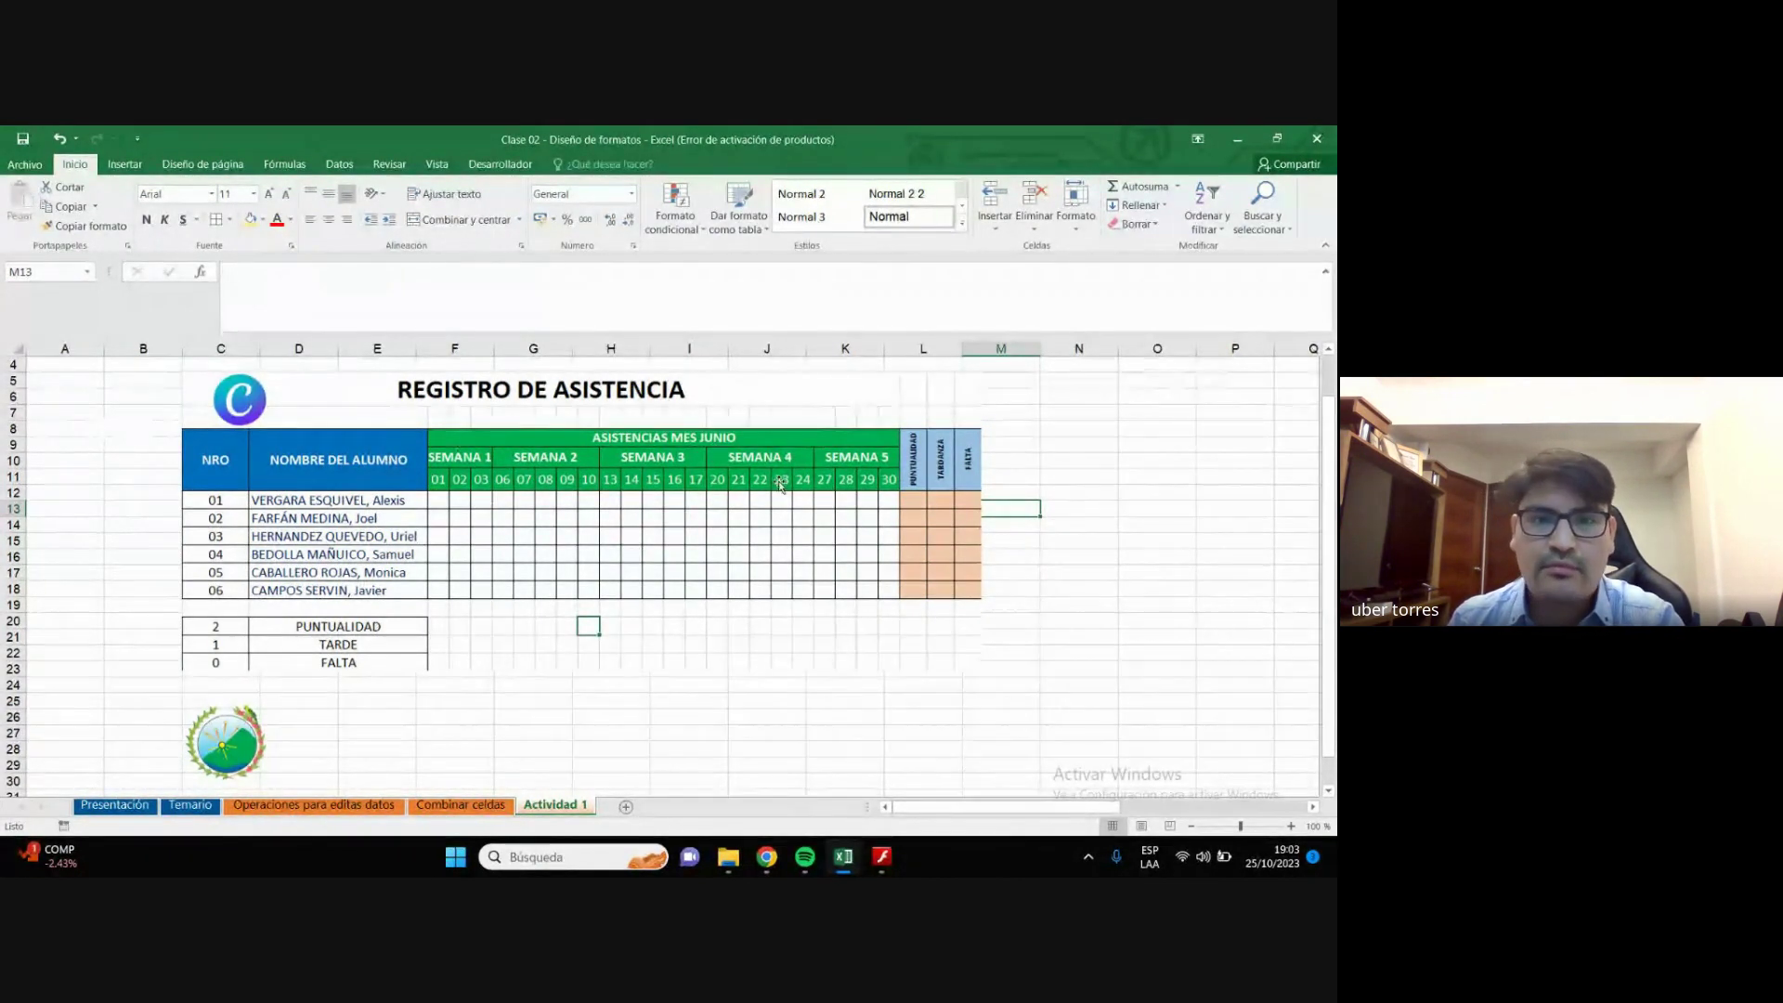
click(782, 655)
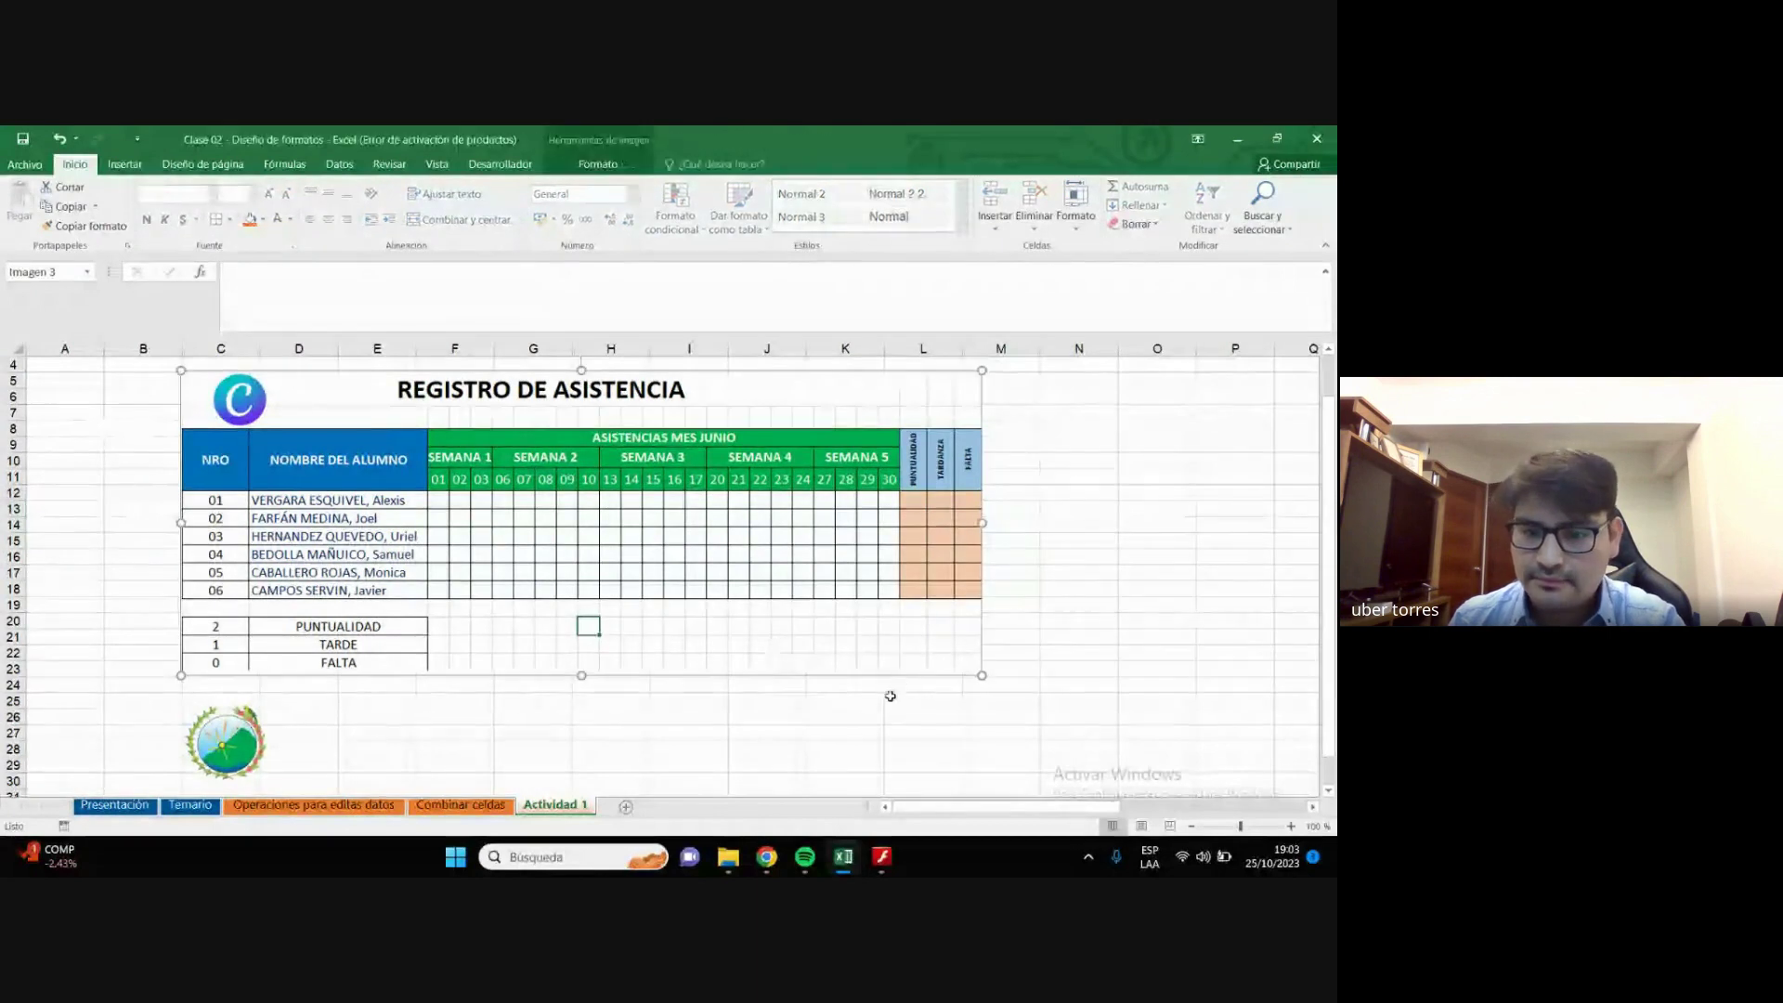
click(701, 714)
mouse_move(766, 856)
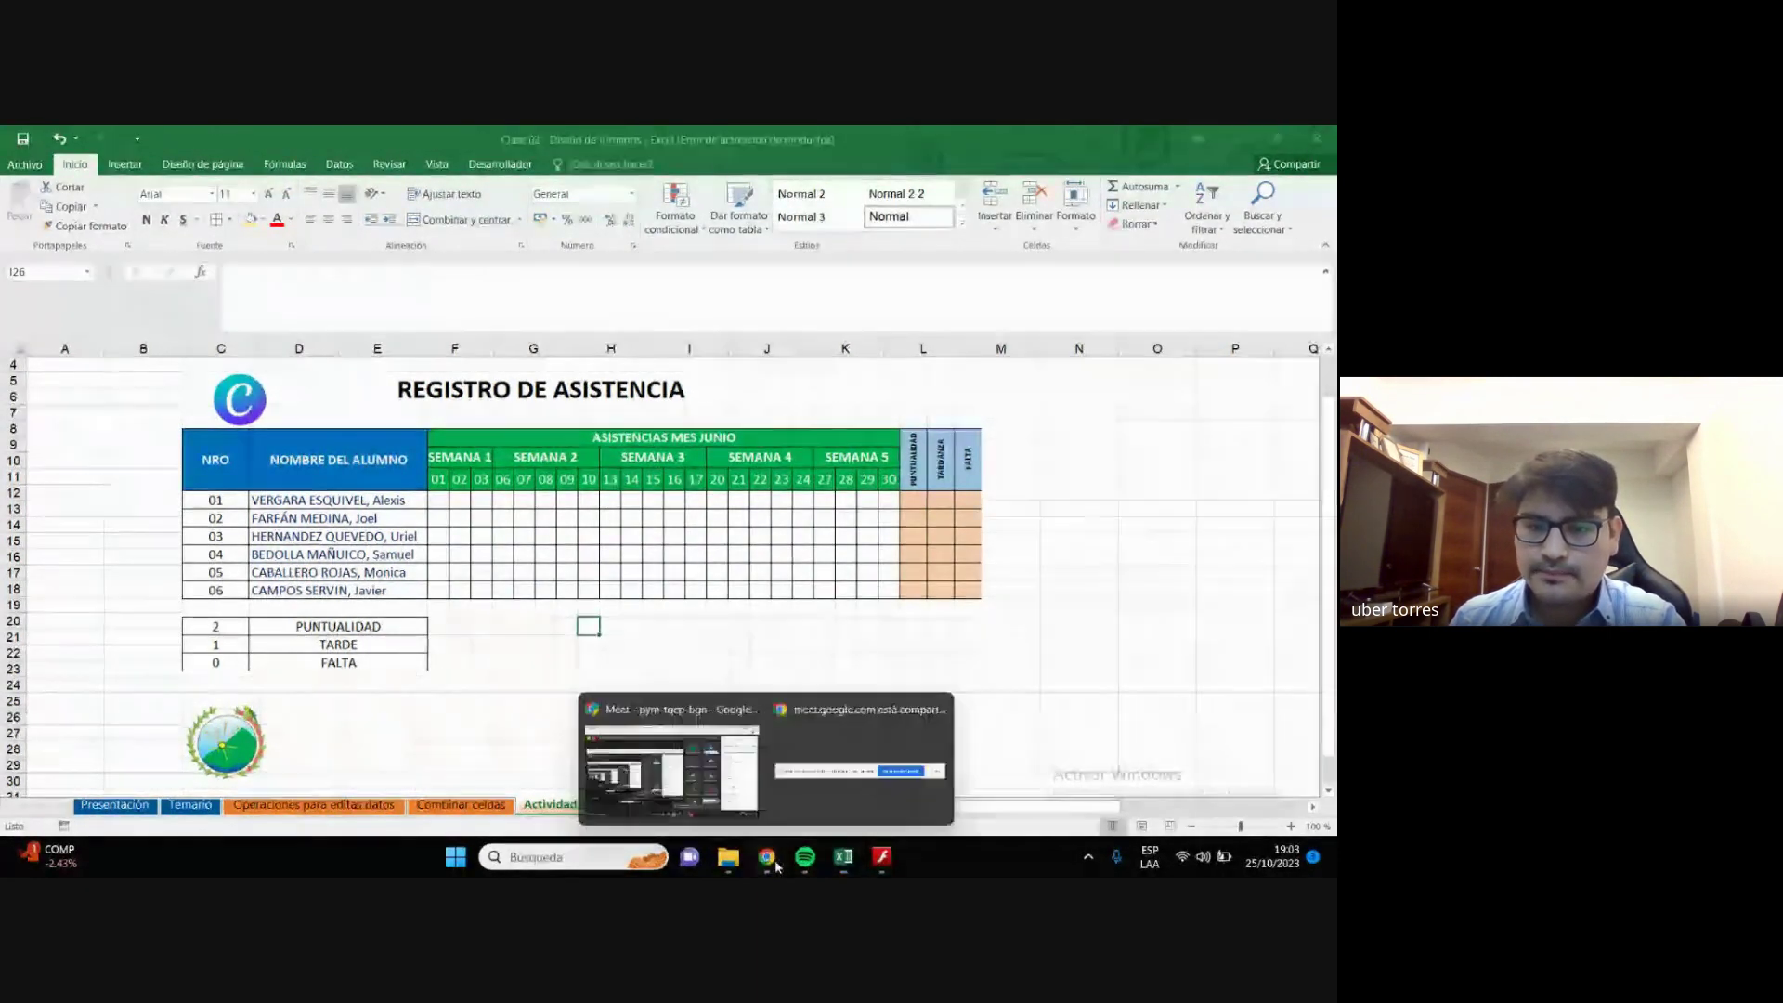
click(673, 777)
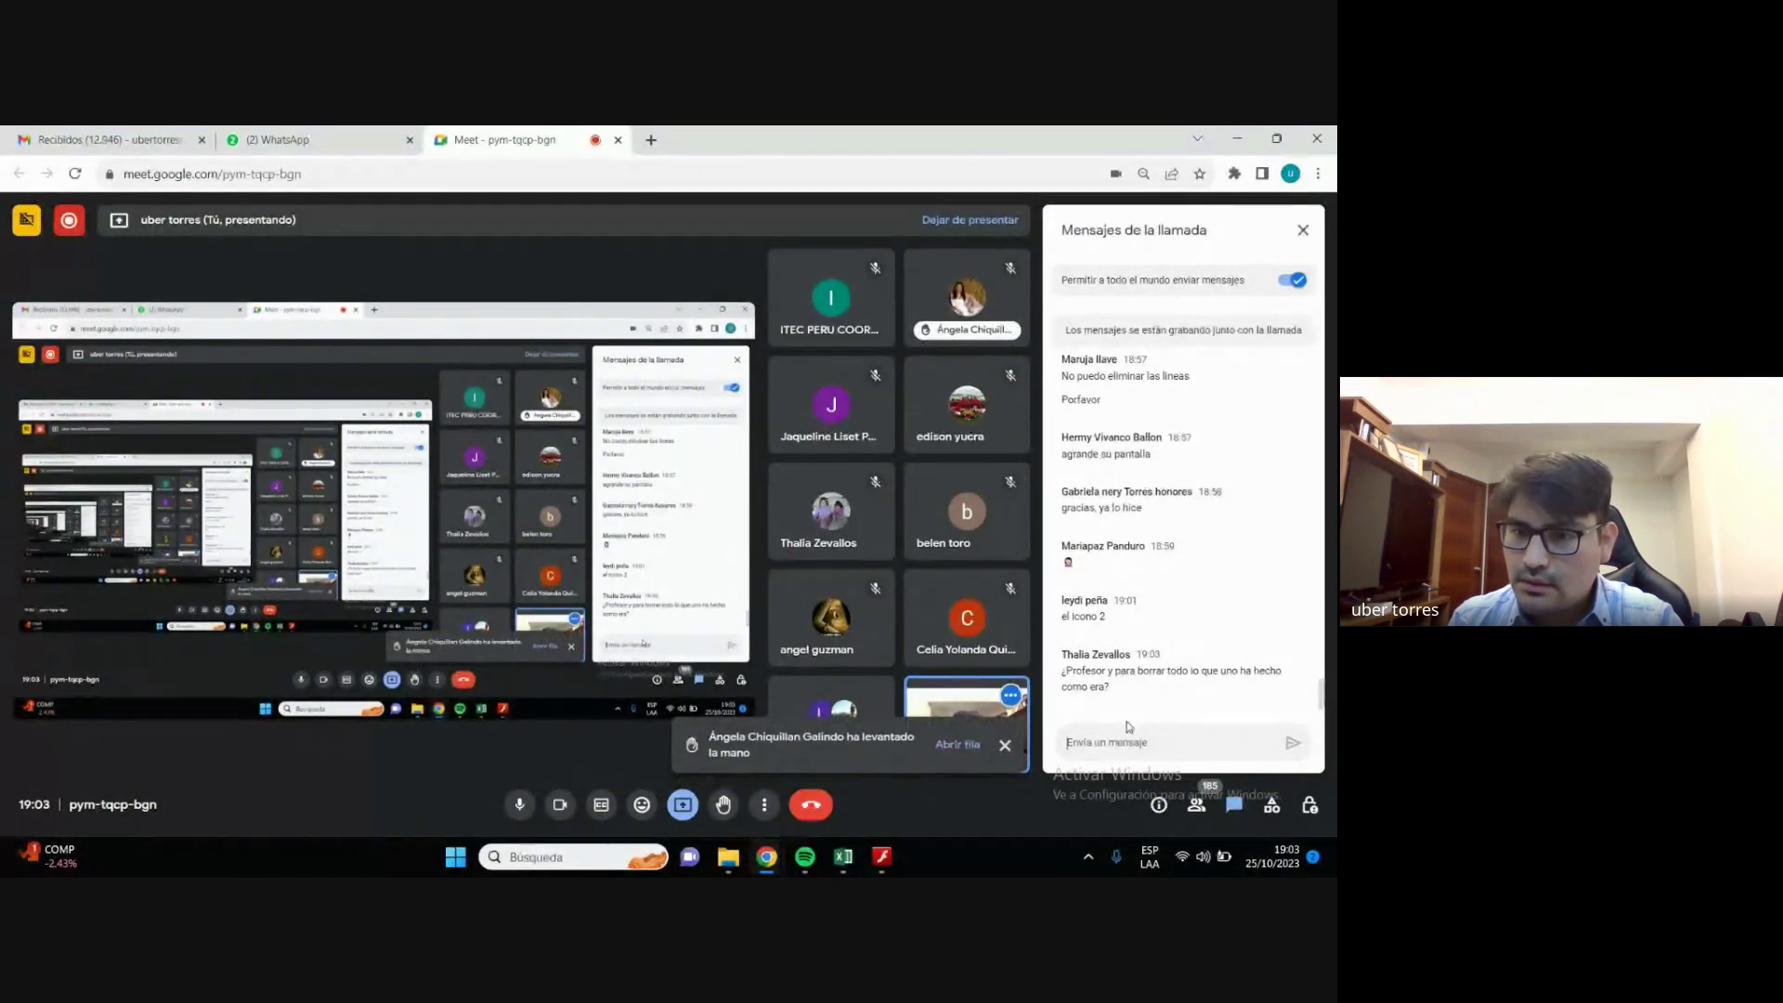
click(1237, 138)
mouse_move(727, 856)
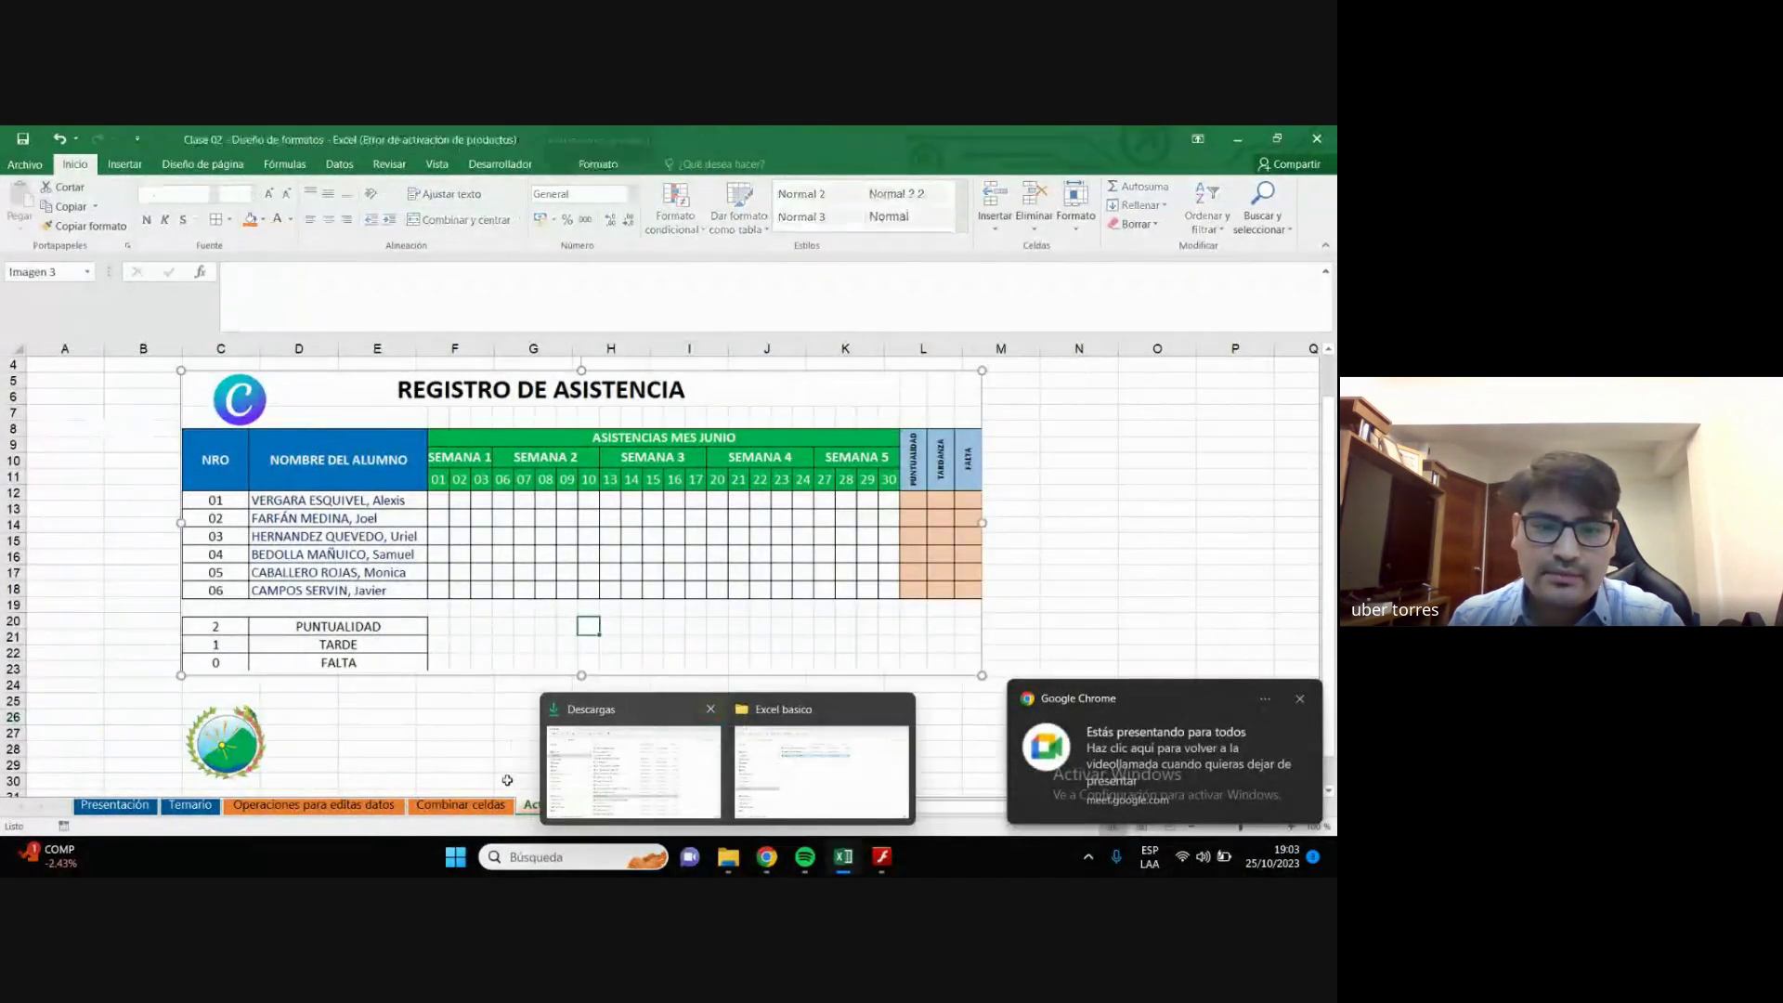
On the Combinar celdas sheet, delete MARCOS from the merged yellow cell I13.
click(461, 804)
scroll(982, 589, down, 3)
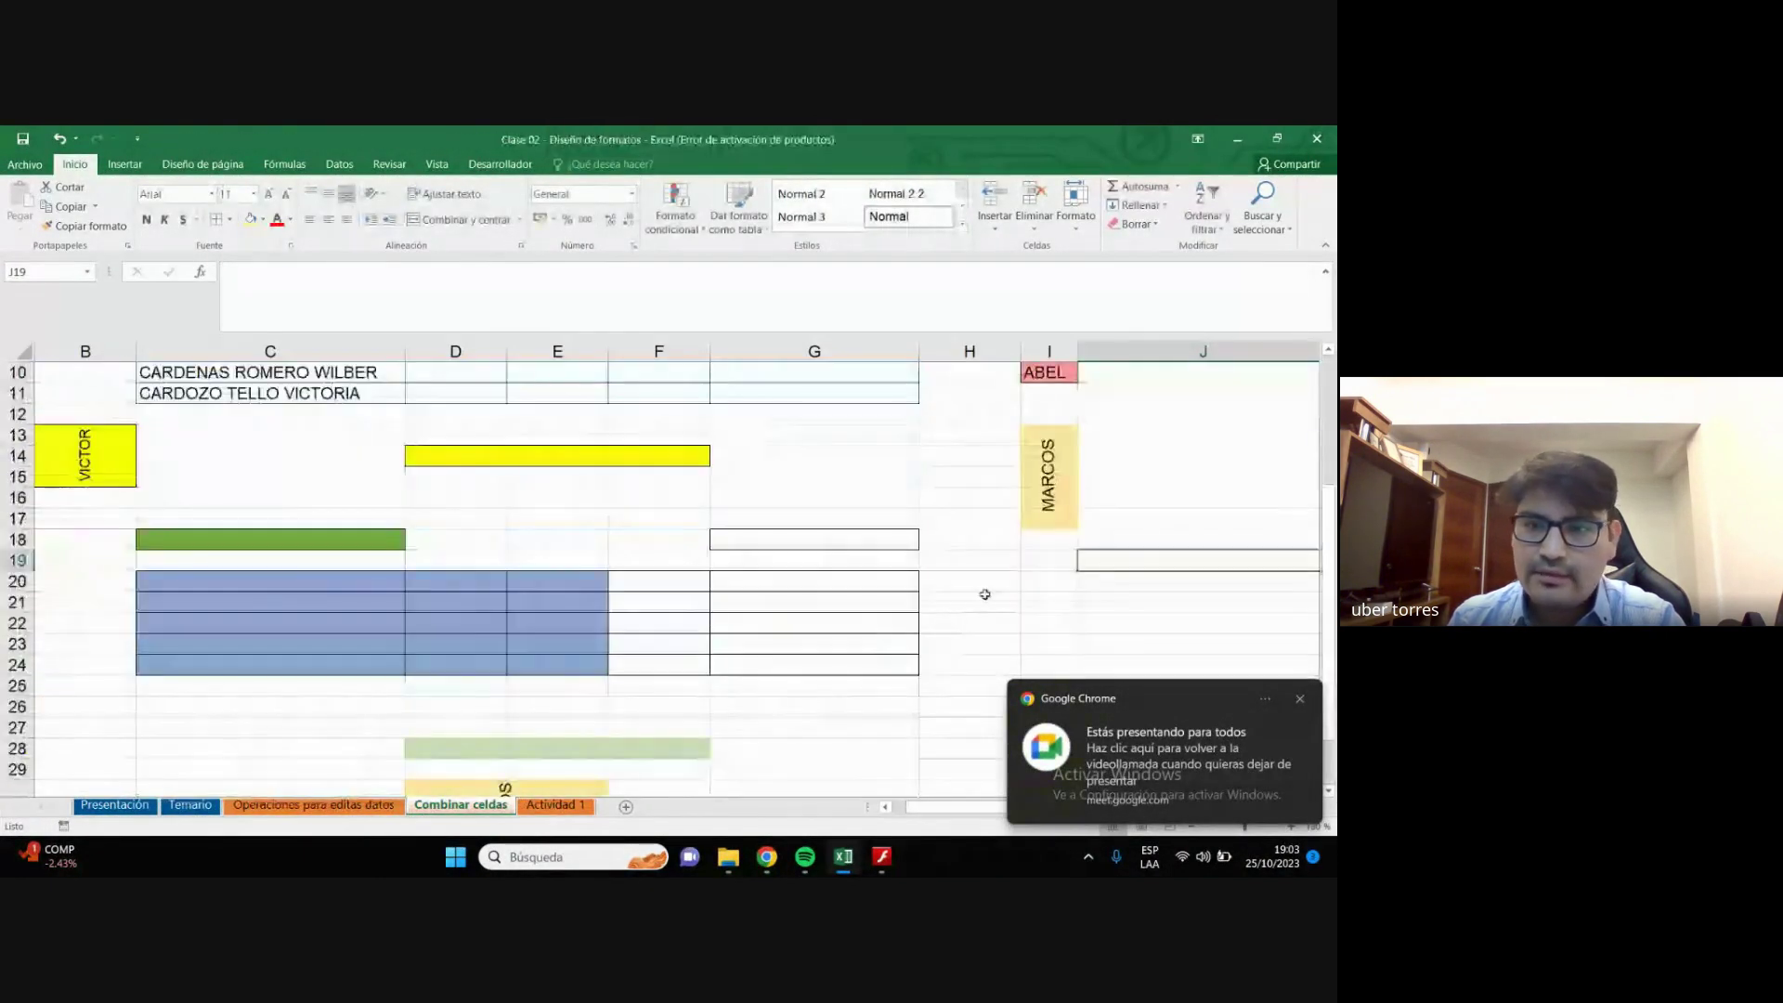
click(1045, 473)
click(1048, 555)
click(1030, 493)
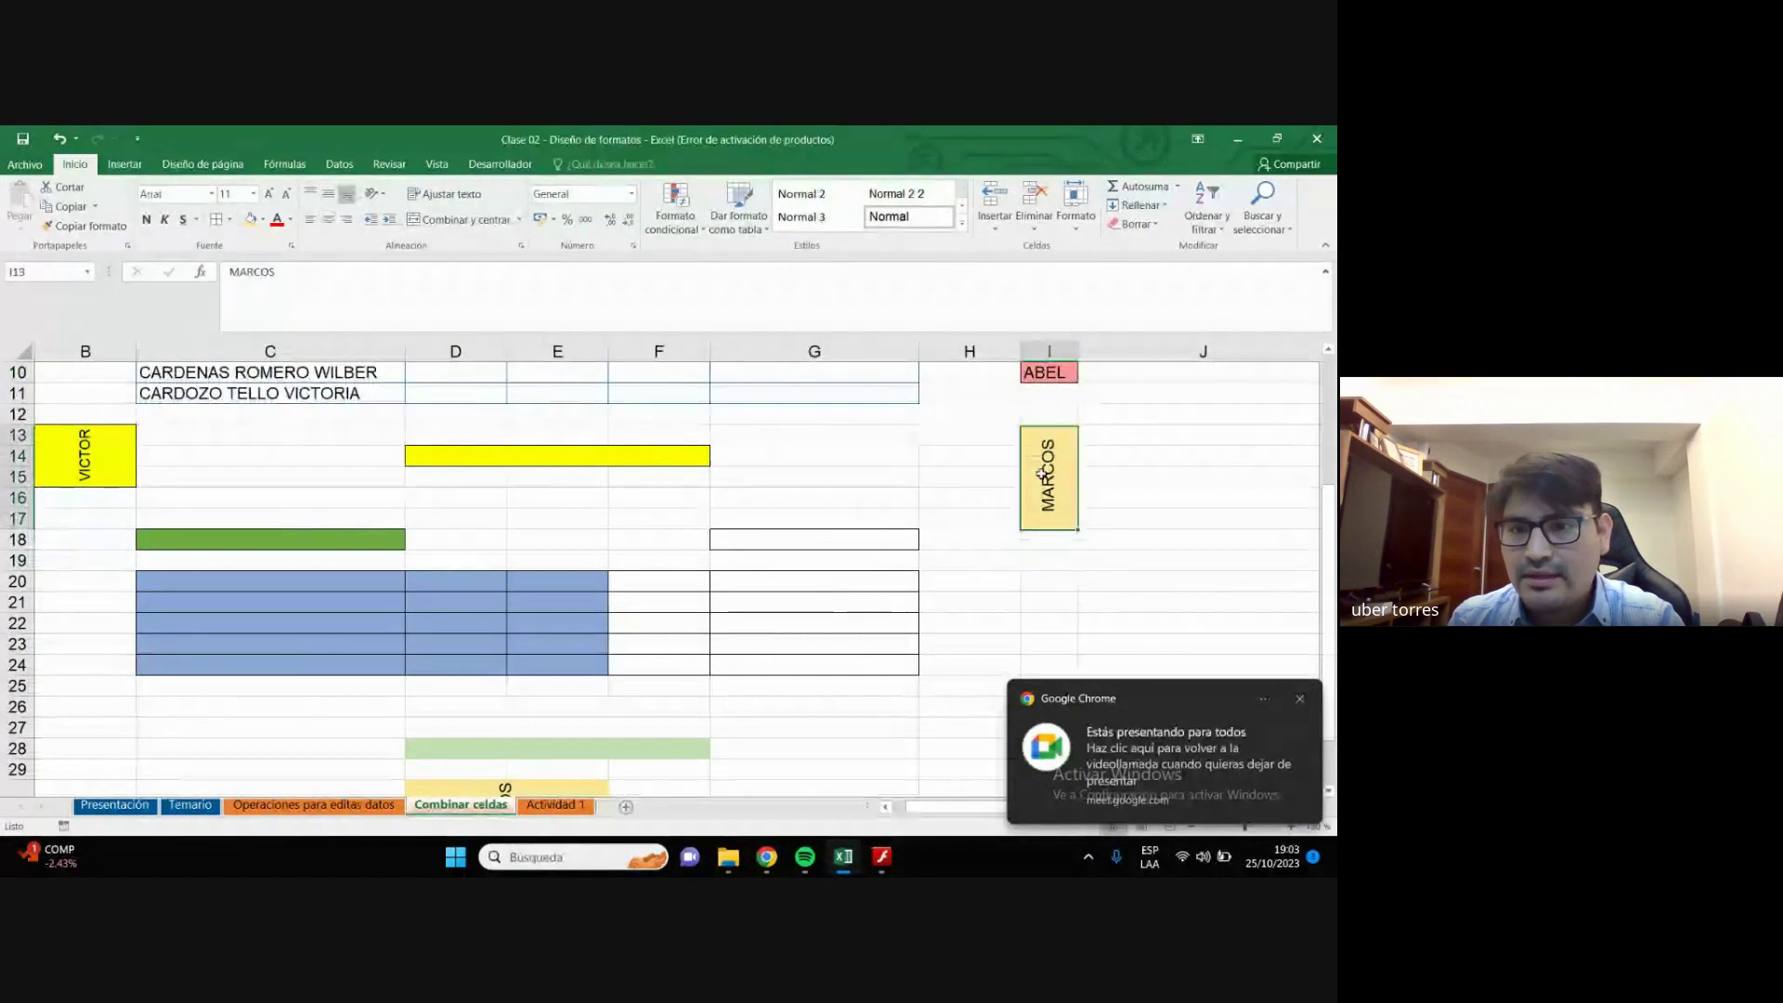
click(1101, 516)
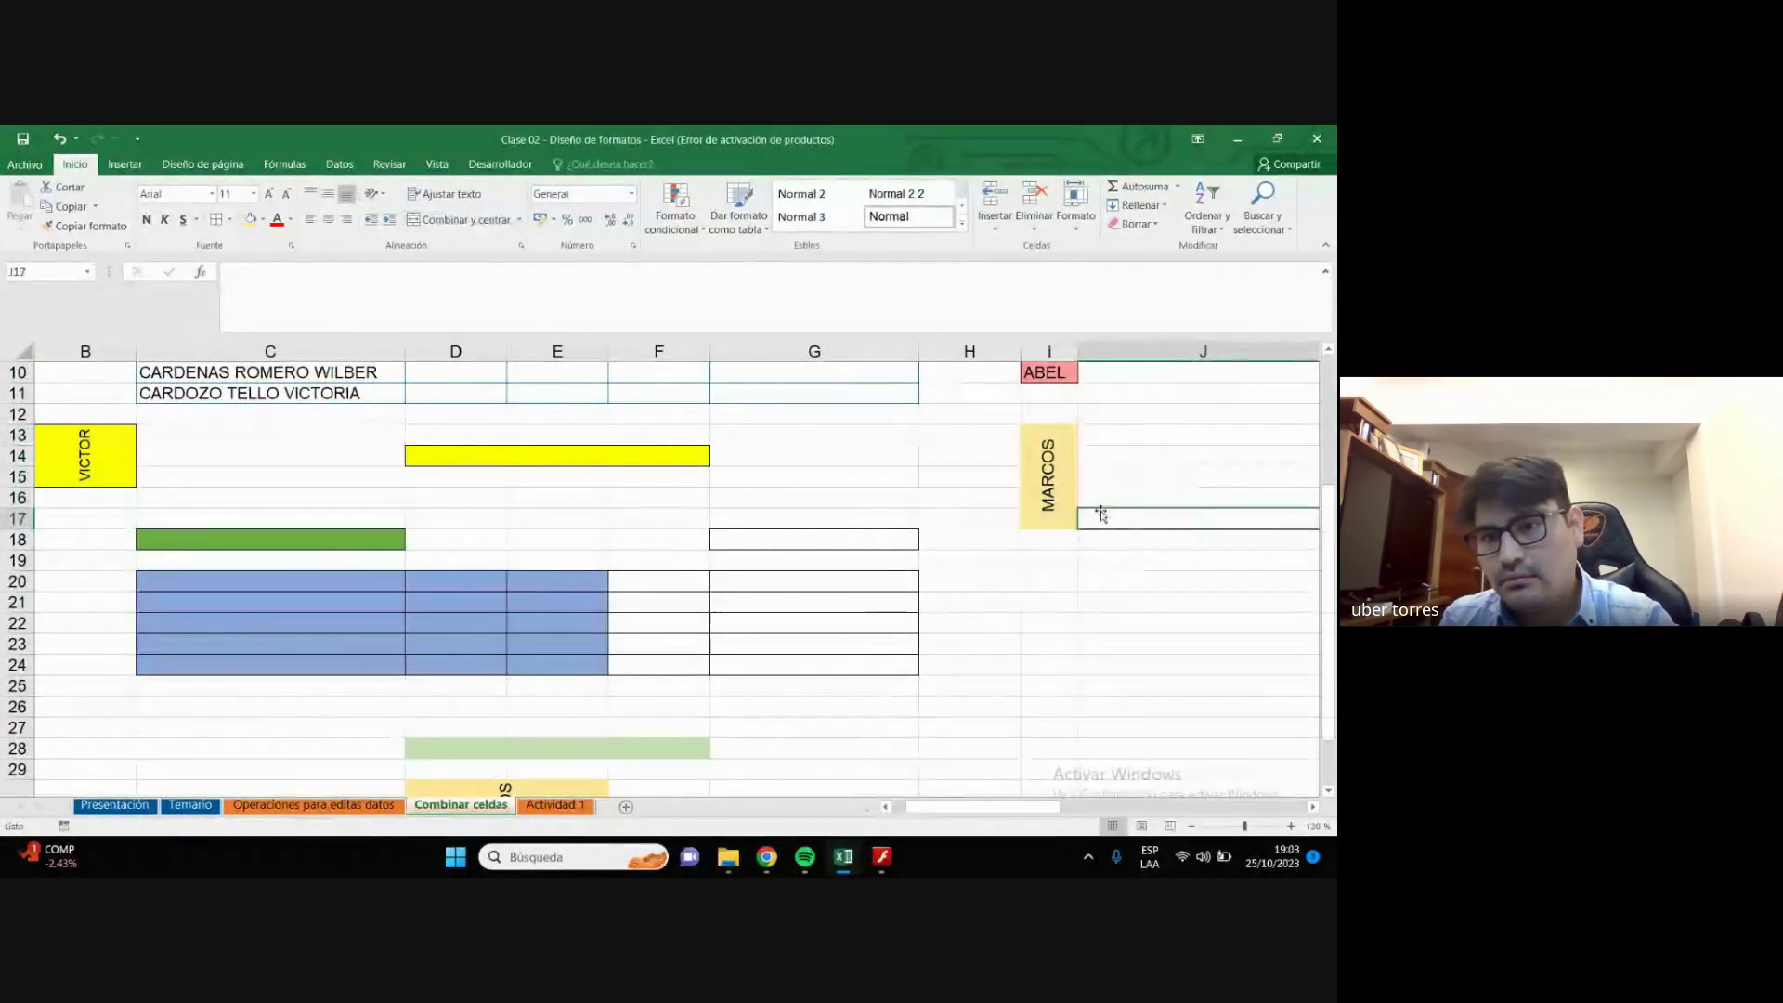
click(1056, 481)
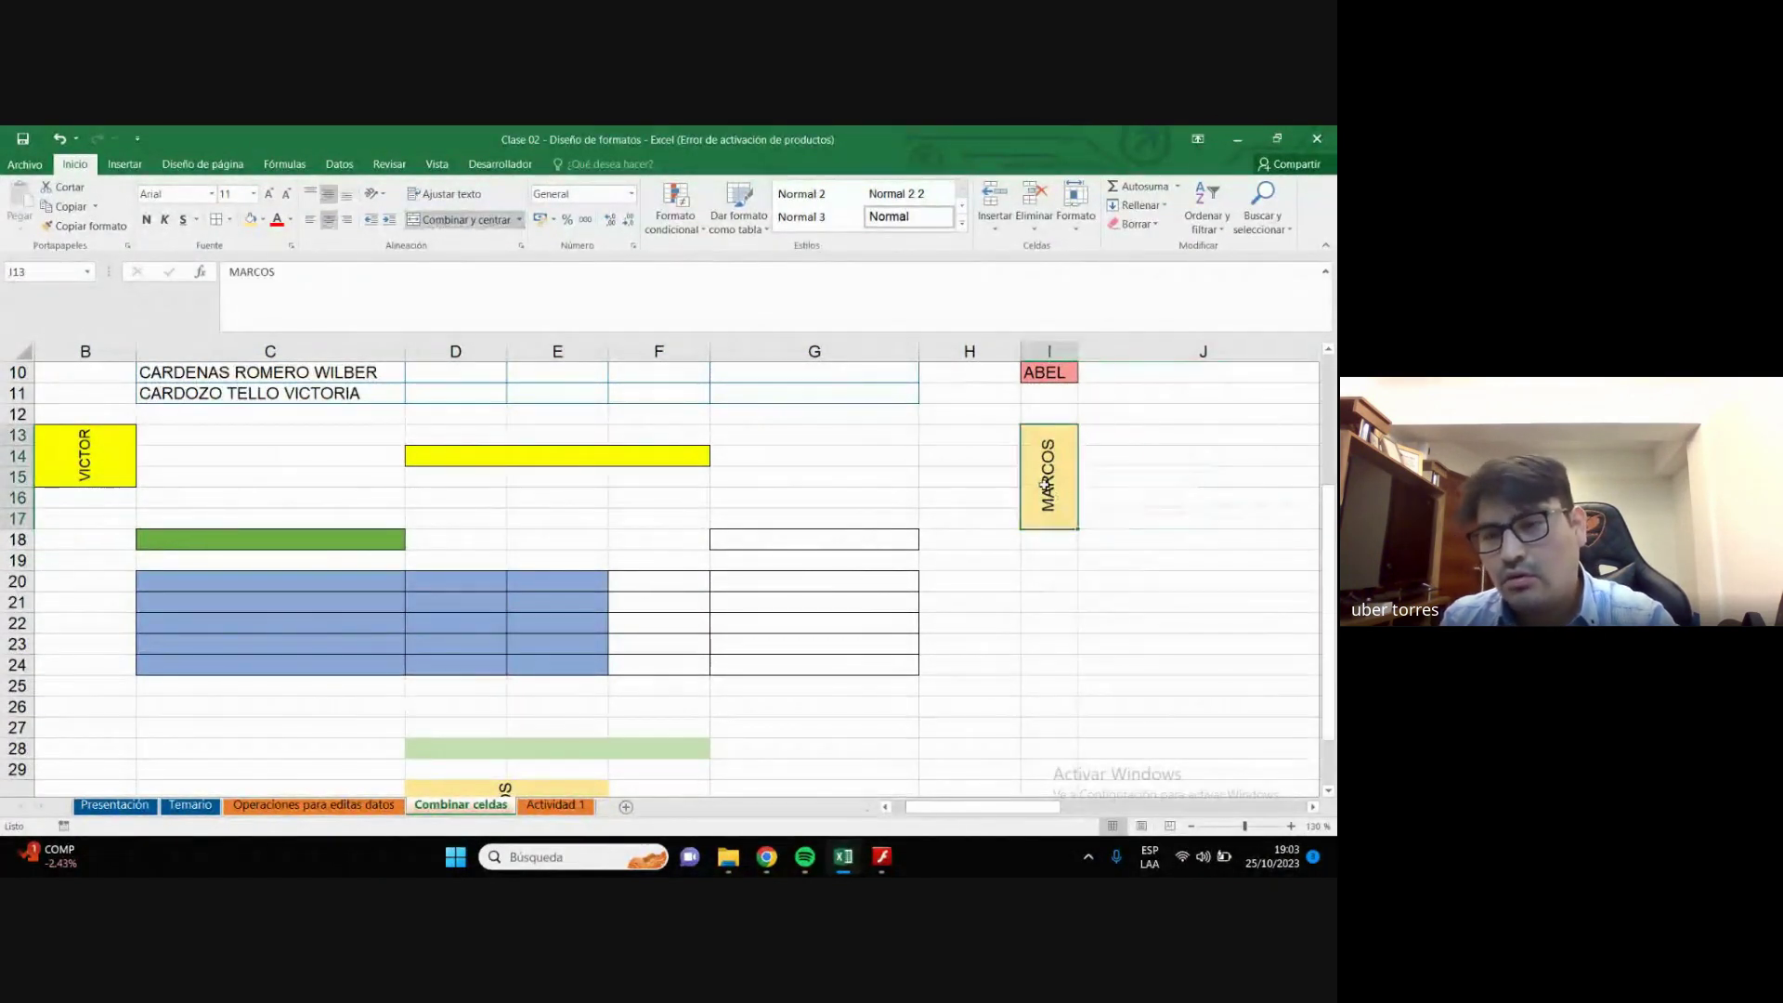
click(1161, 455)
click(1057, 469)
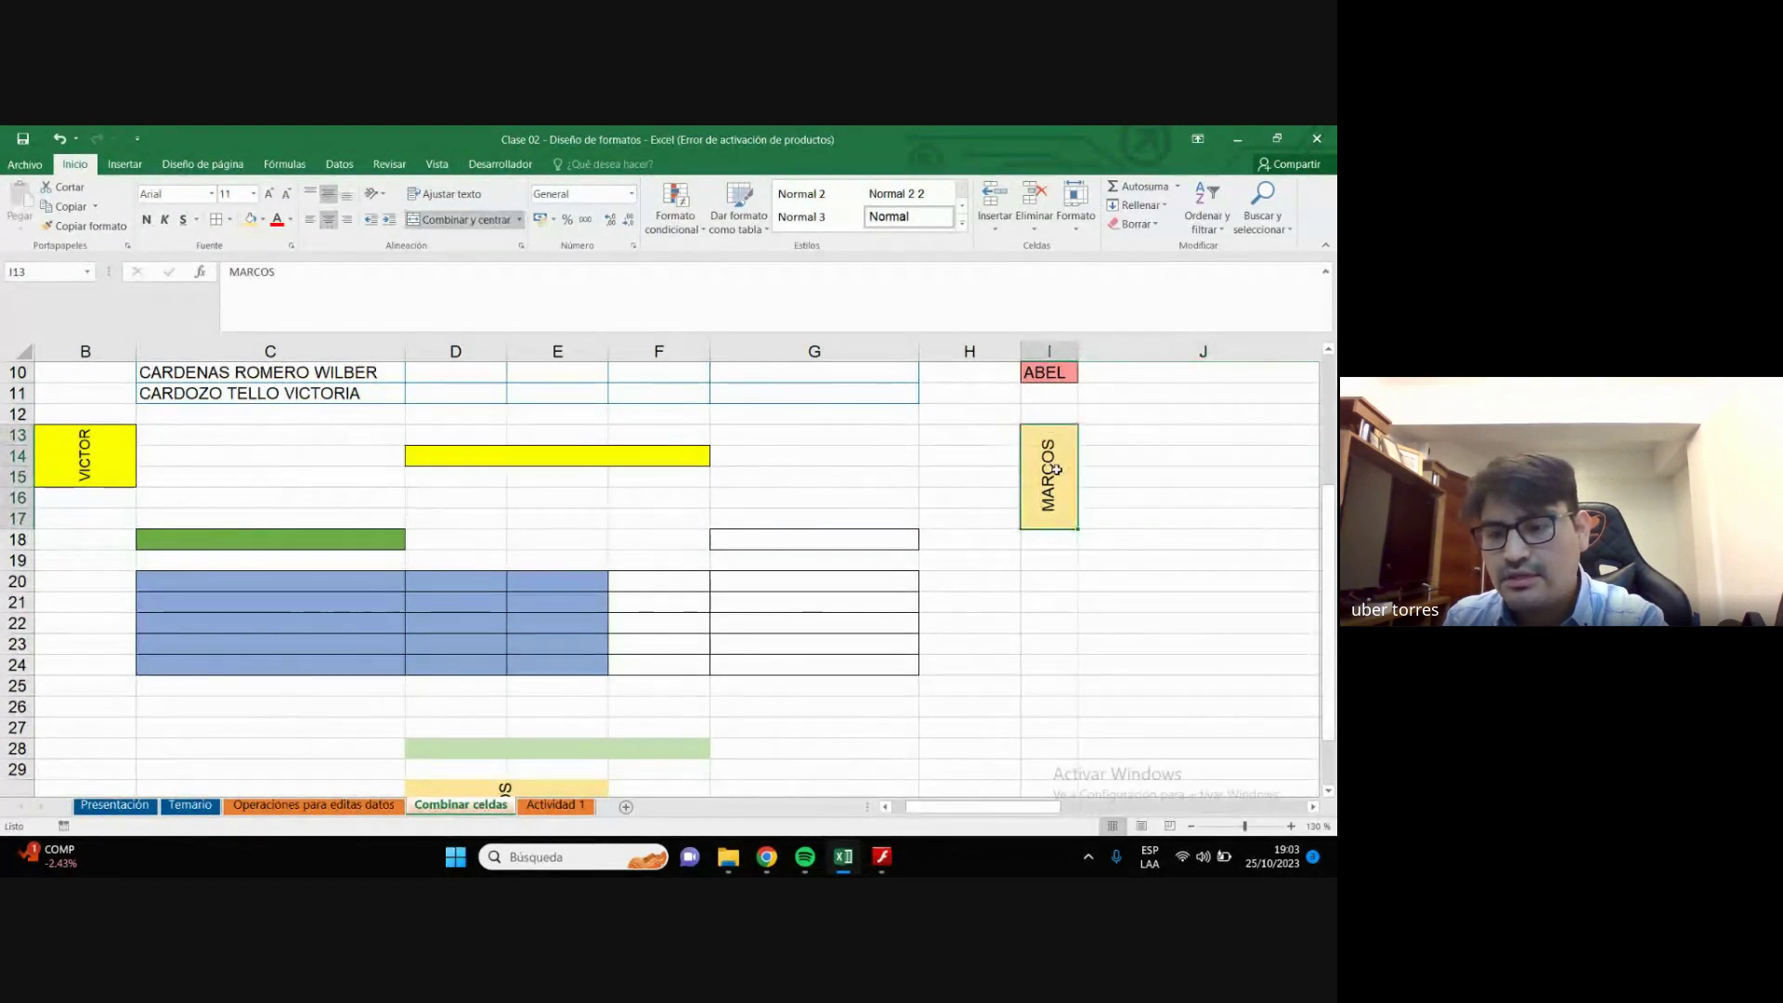
key(Delete)
Clear the word ABEL from pink cell I10.
click(1143, 498)
scroll(1074, 569, up, 2)
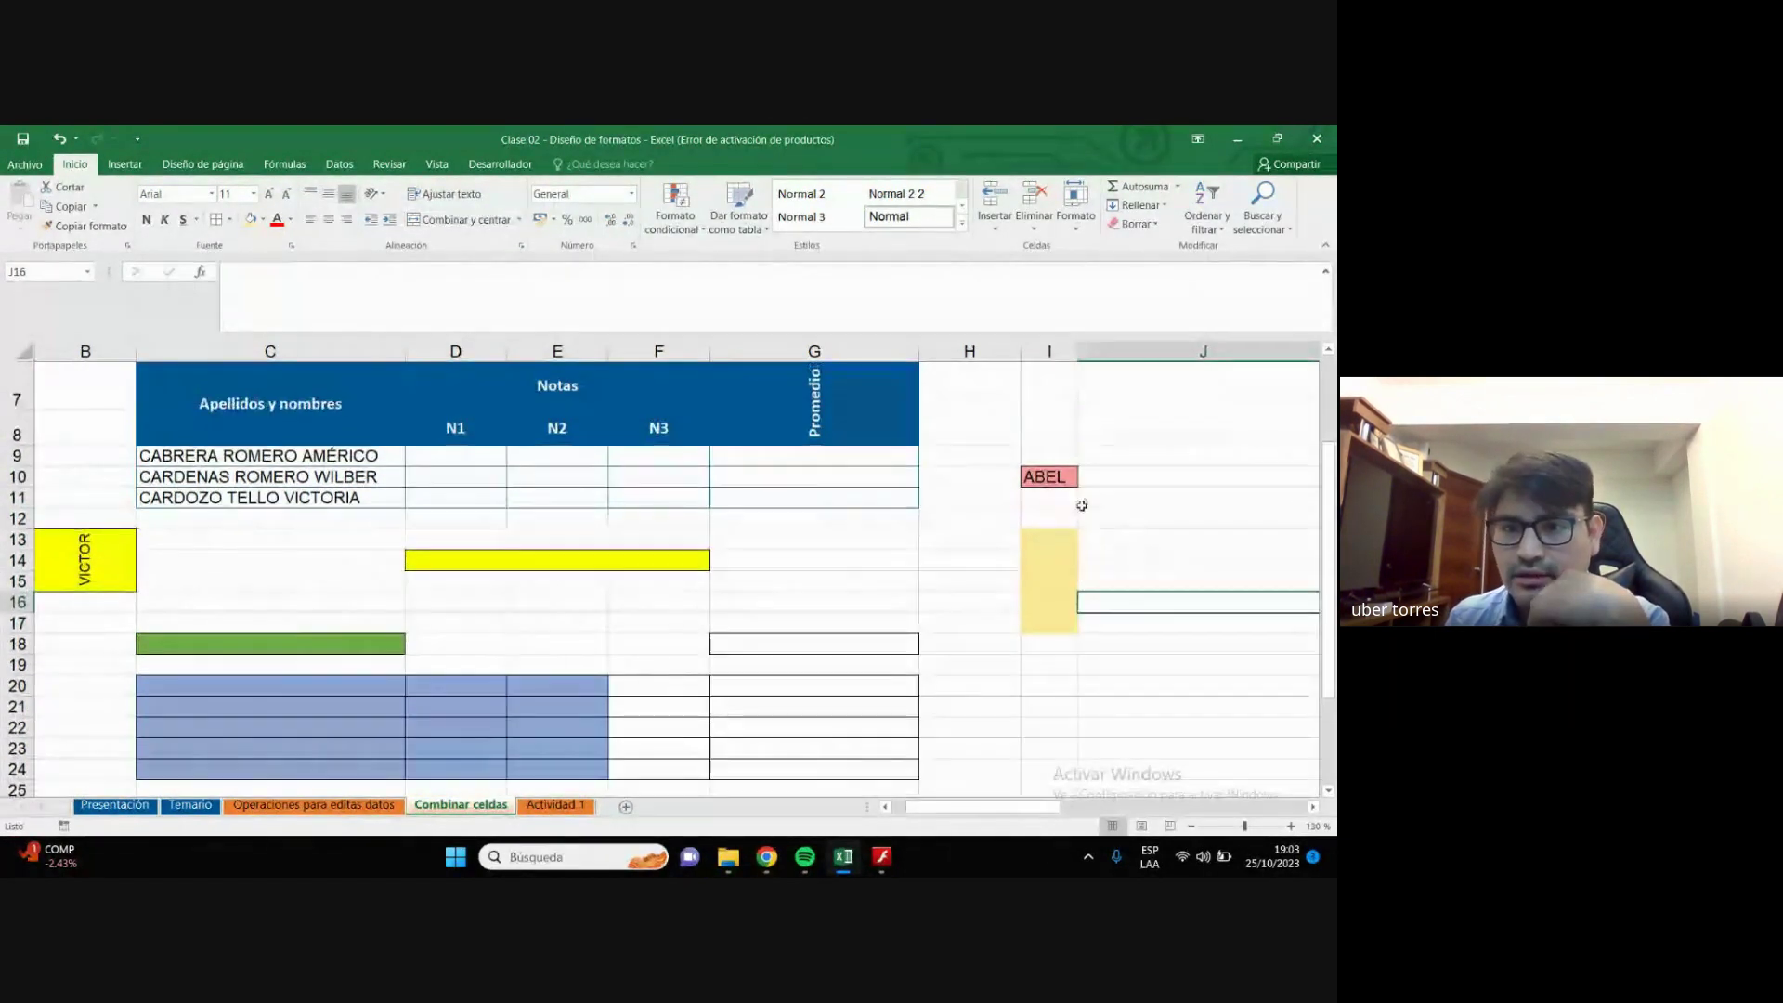
click(1057, 479)
key(BackSpace)
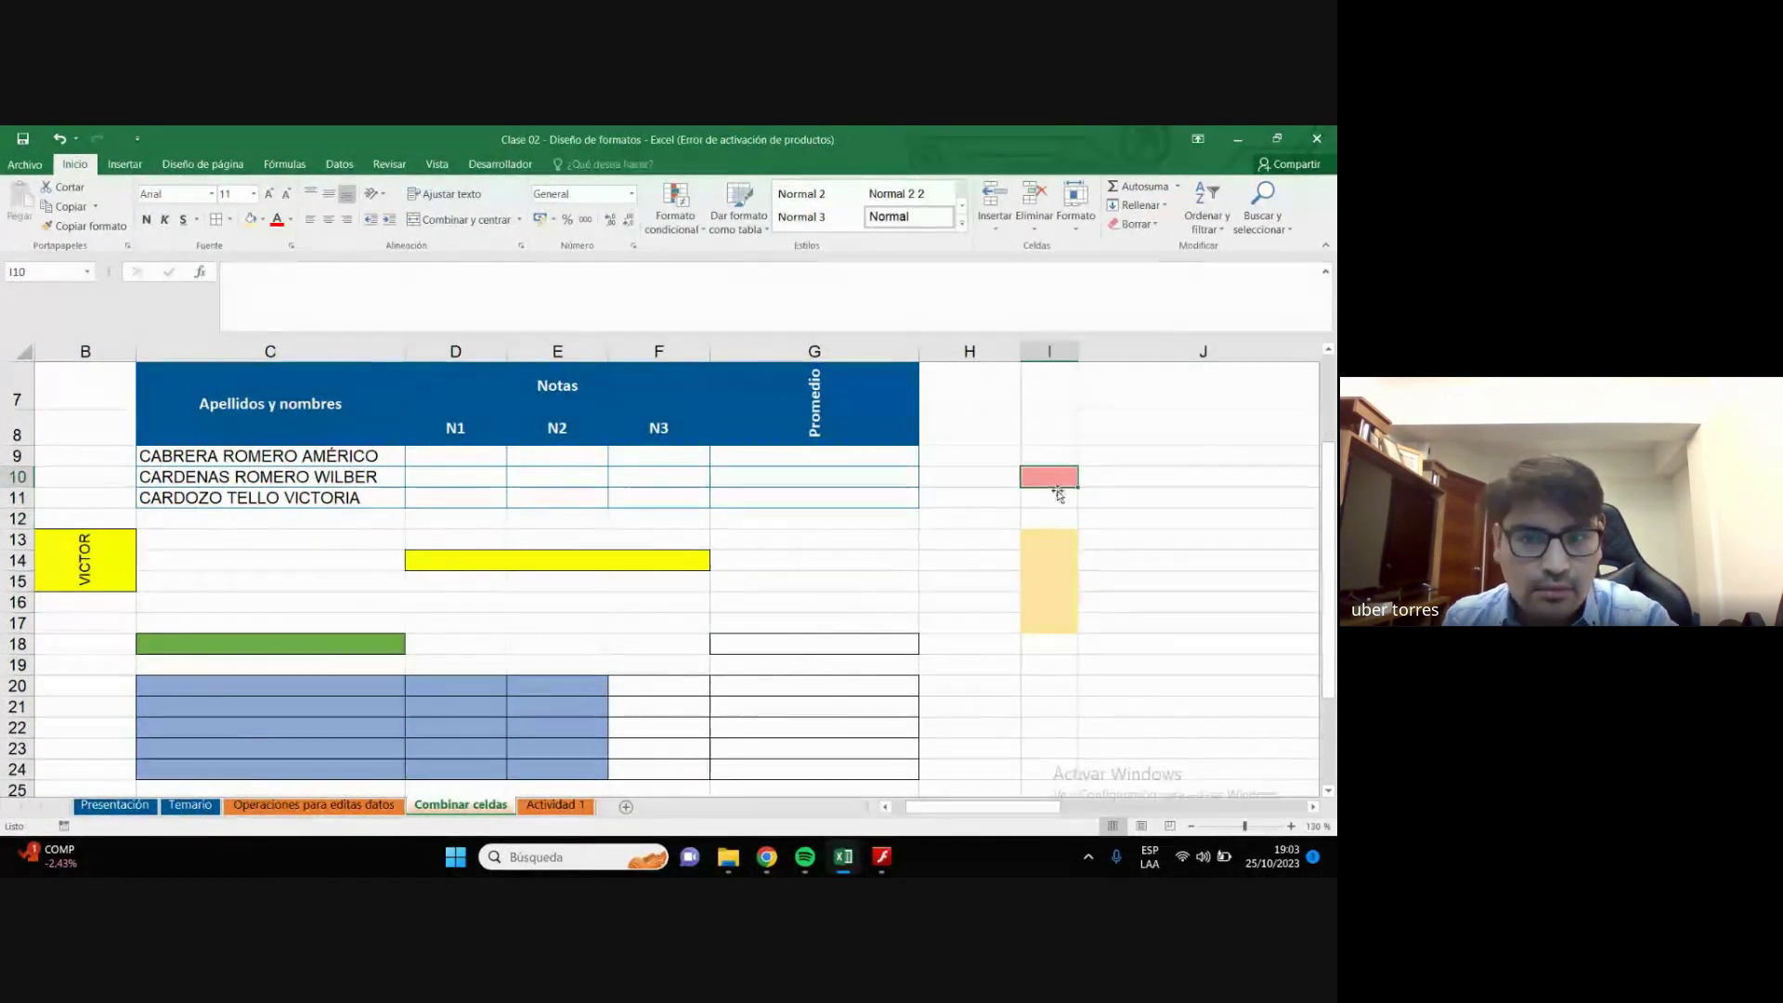
click(1047, 555)
key(Right)
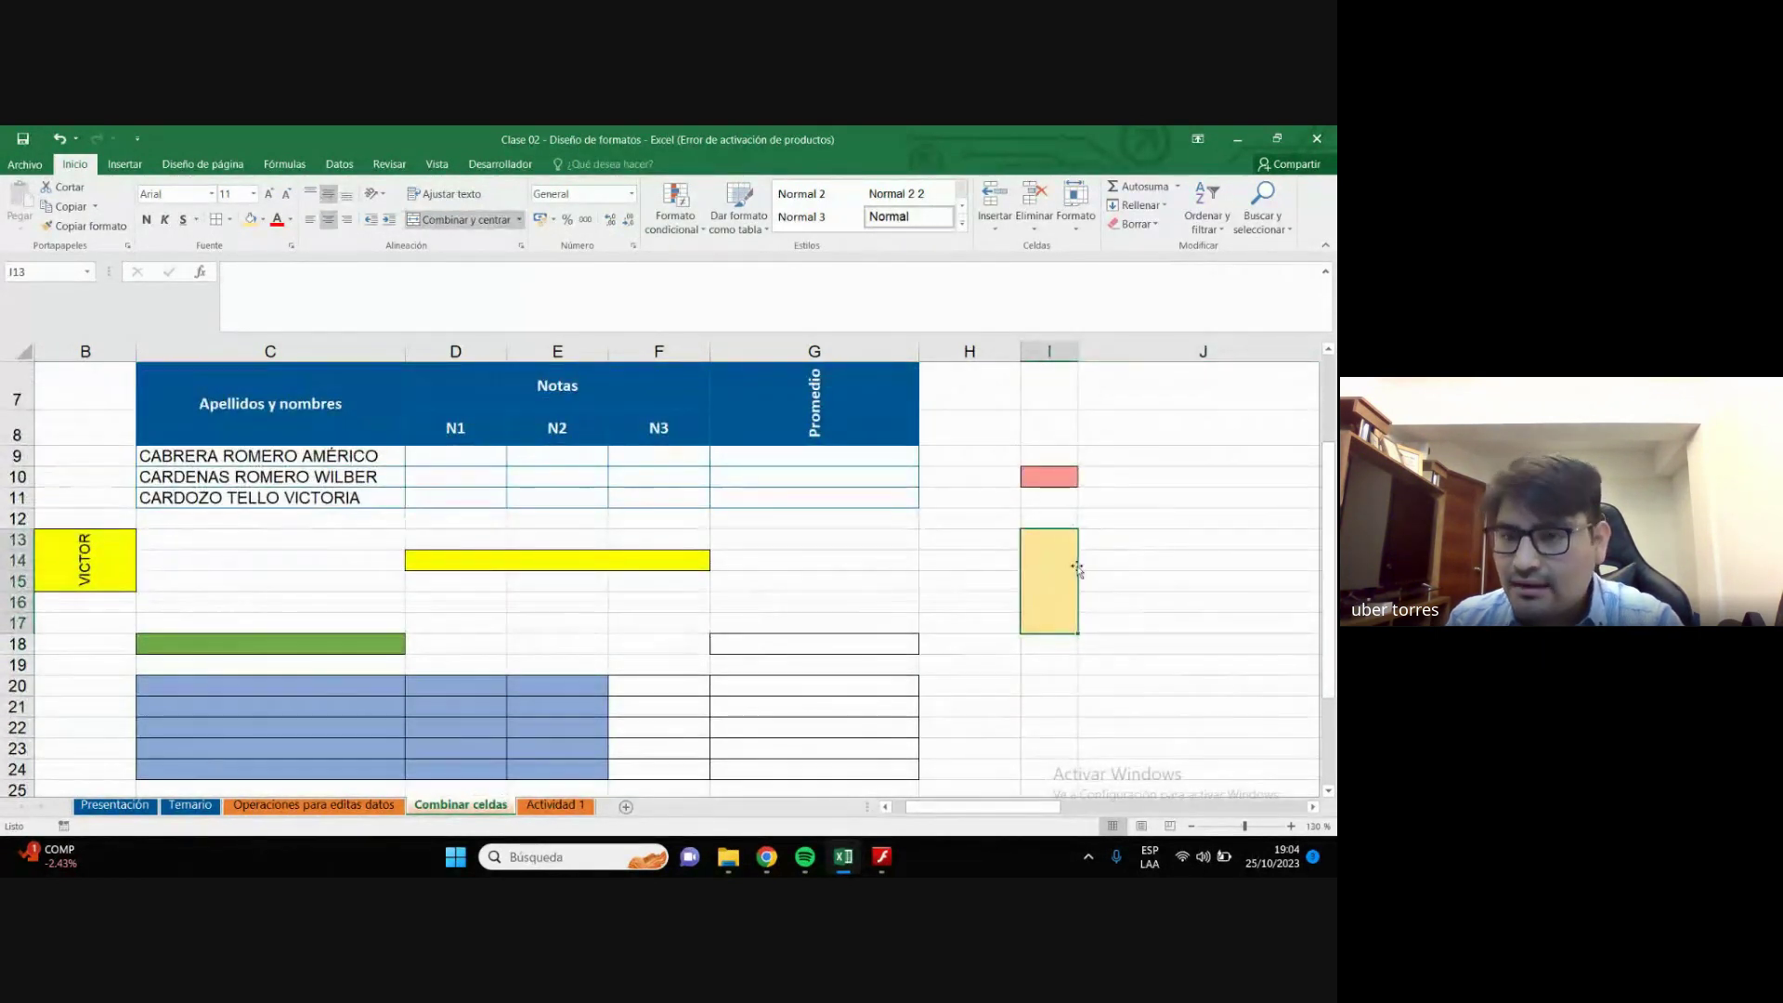
Unmerge the yellow block I13:I17 with Combinar y centrar.
click(1127, 577)
click(1046, 558)
click(1181, 577)
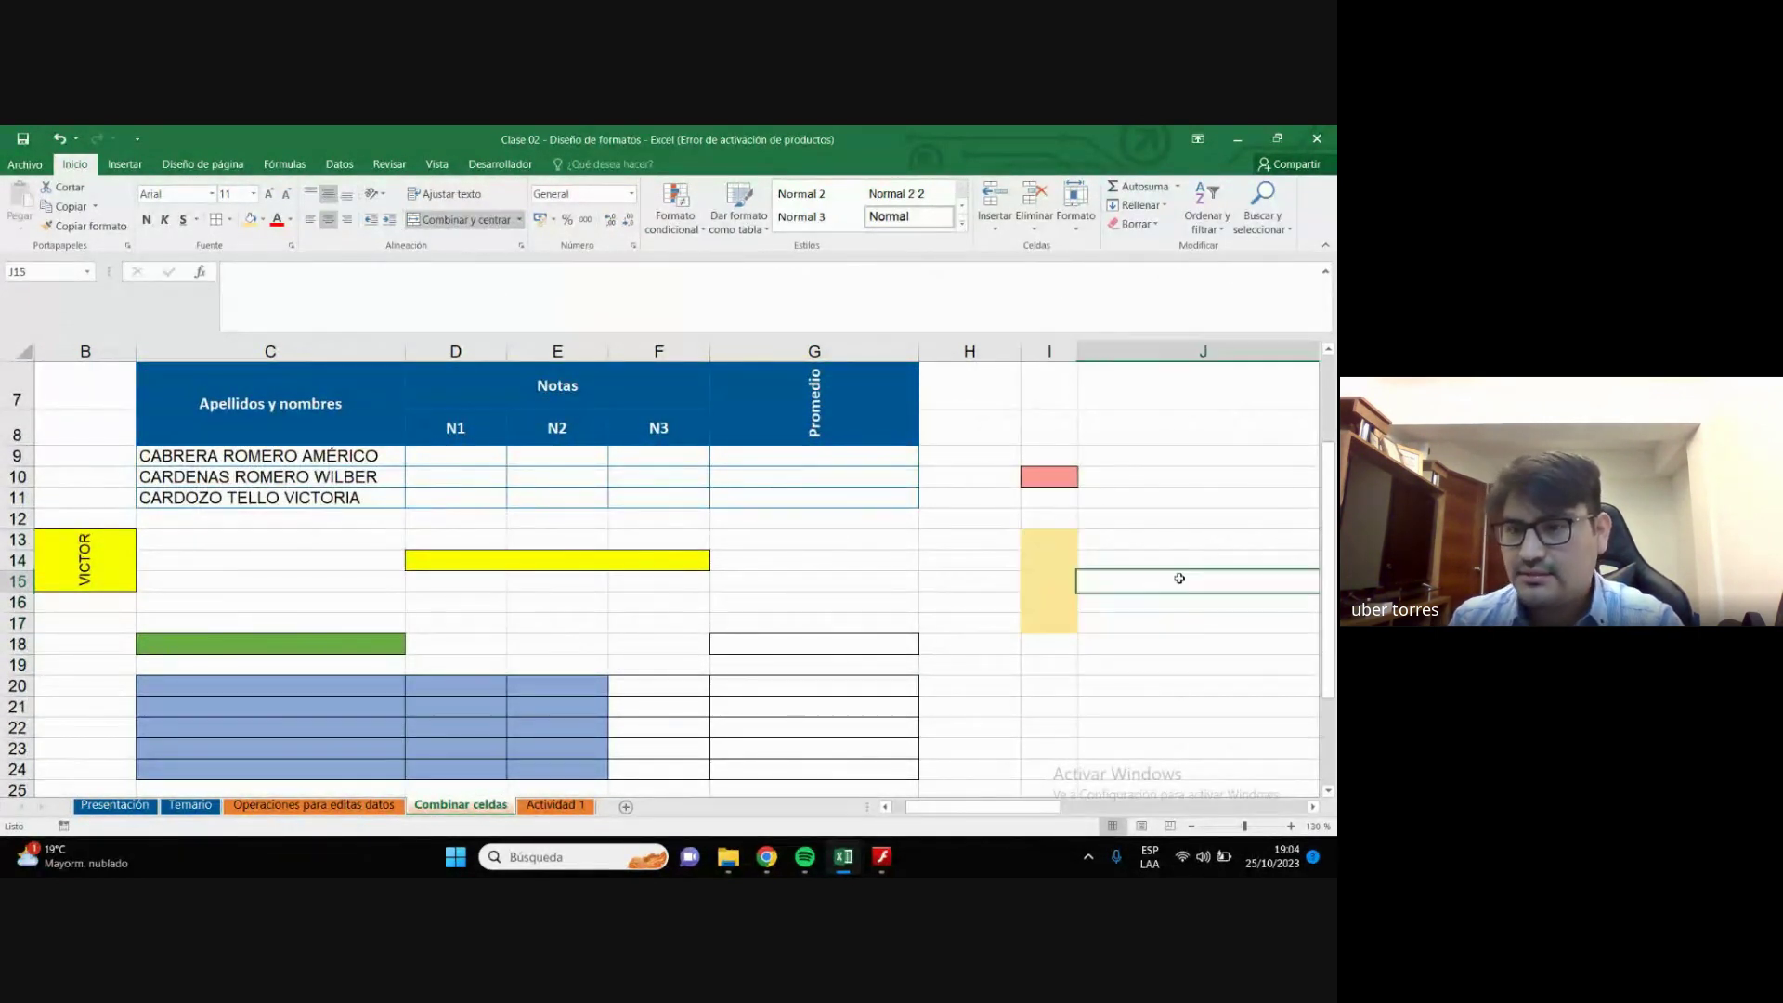
click(1032, 573)
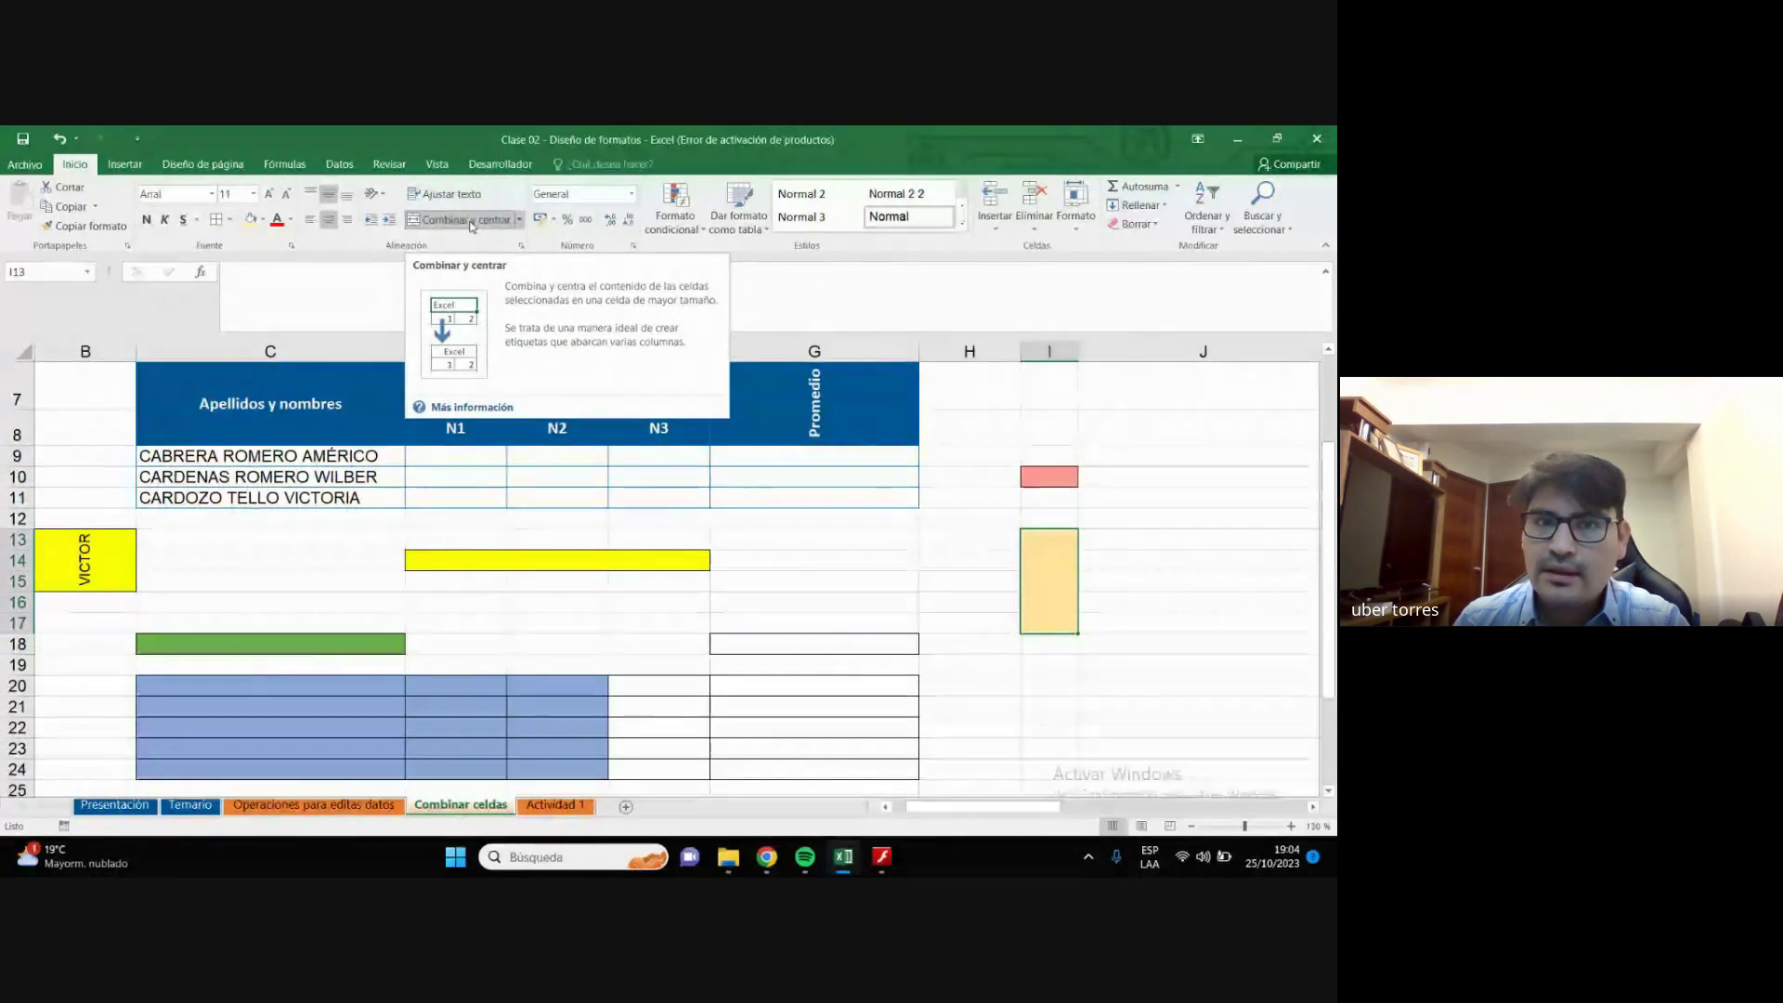
click(1115, 599)
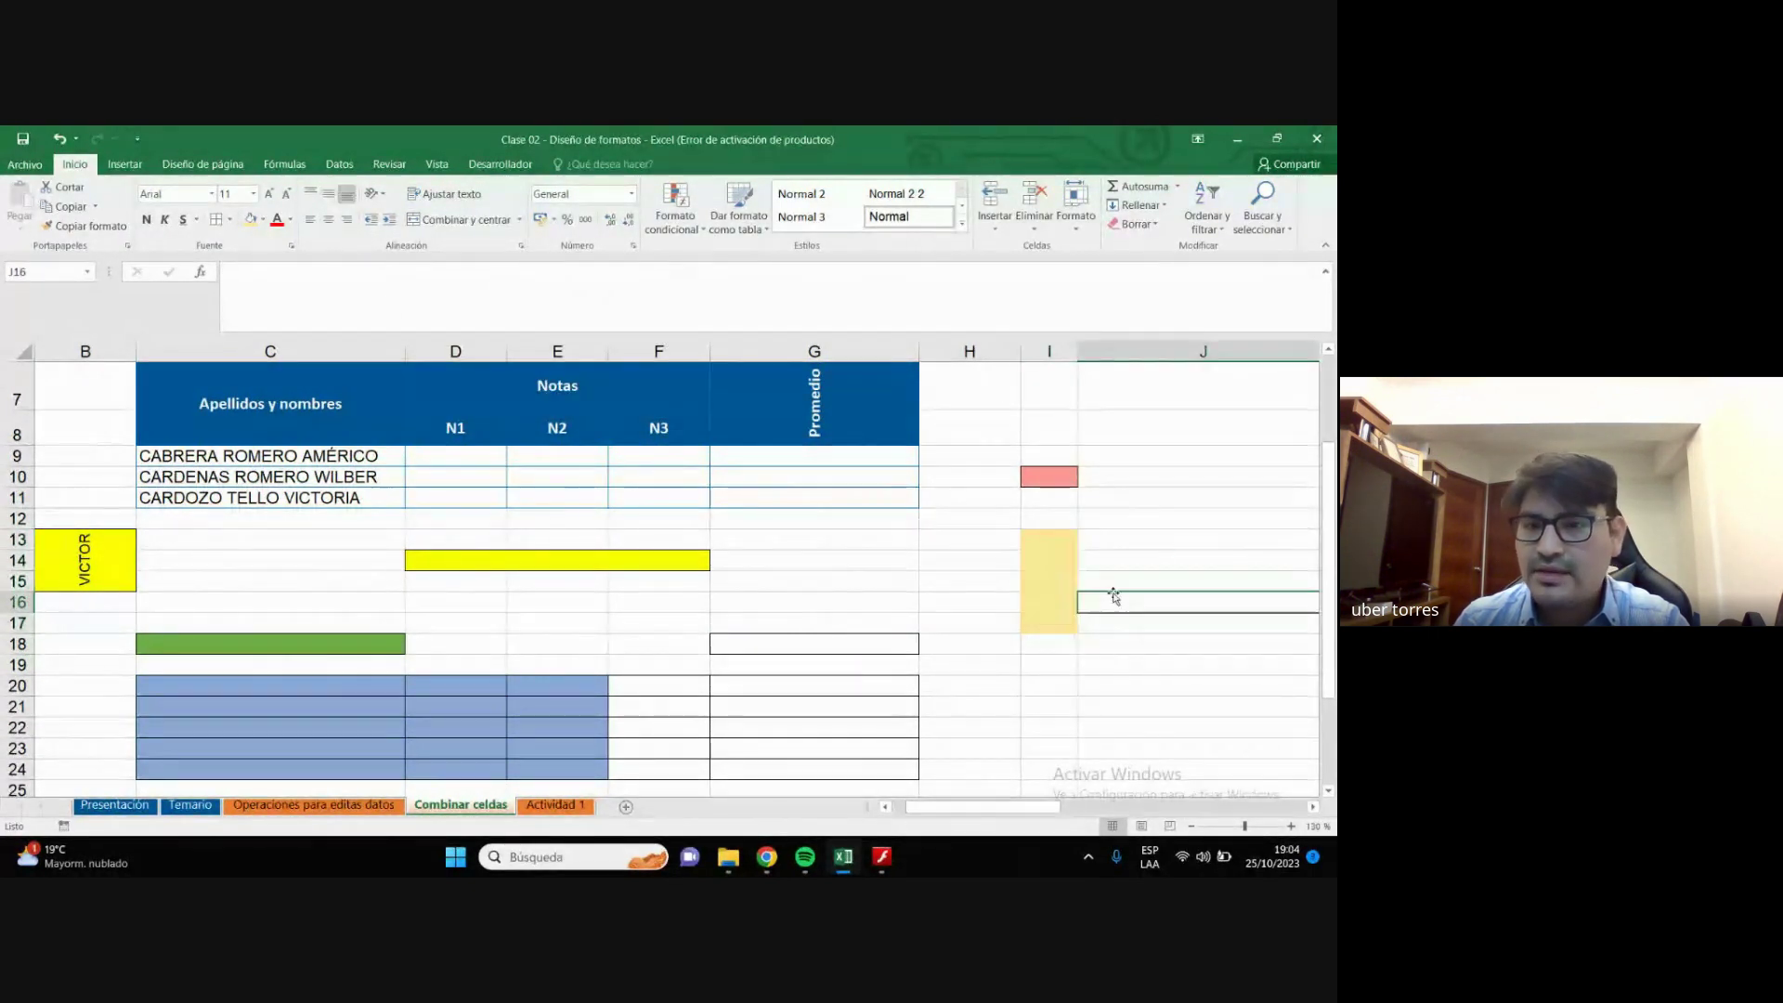
Check that I15 and I16 are now separate cells, then minimize Excel.
click(1057, 564)
click(1056, 600)
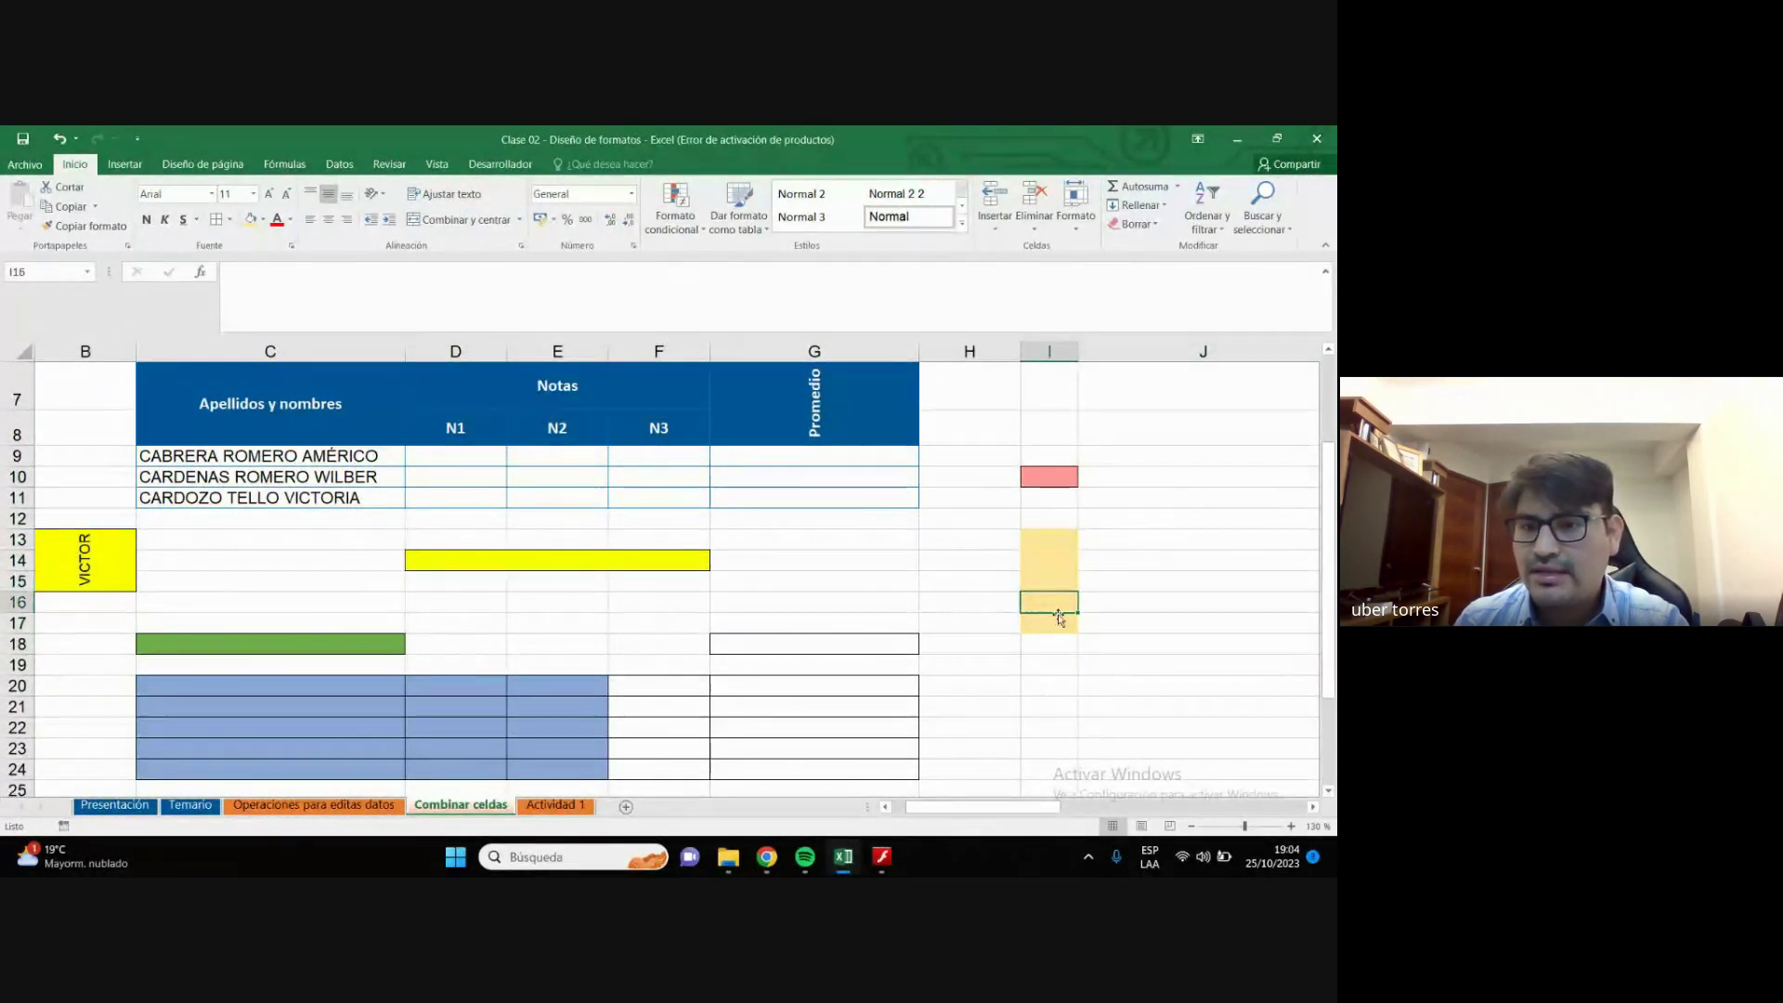
click(1044, 560)
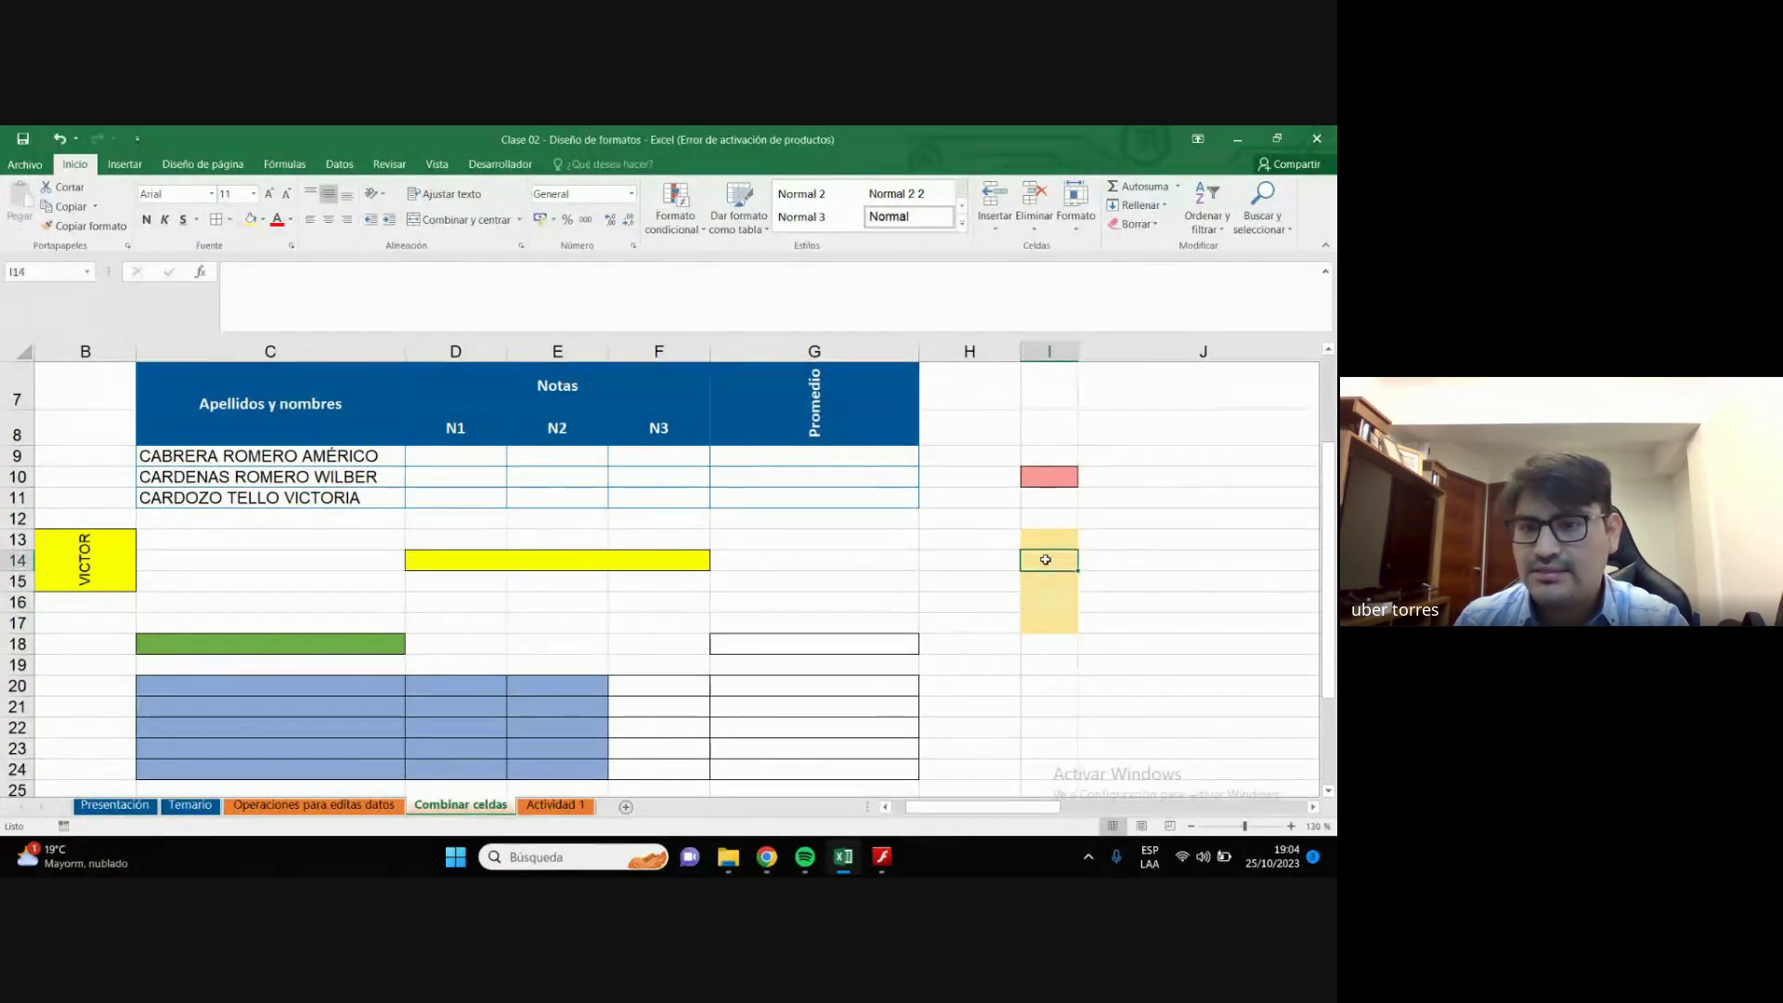
click(1052, 584)
click(1051, 602)
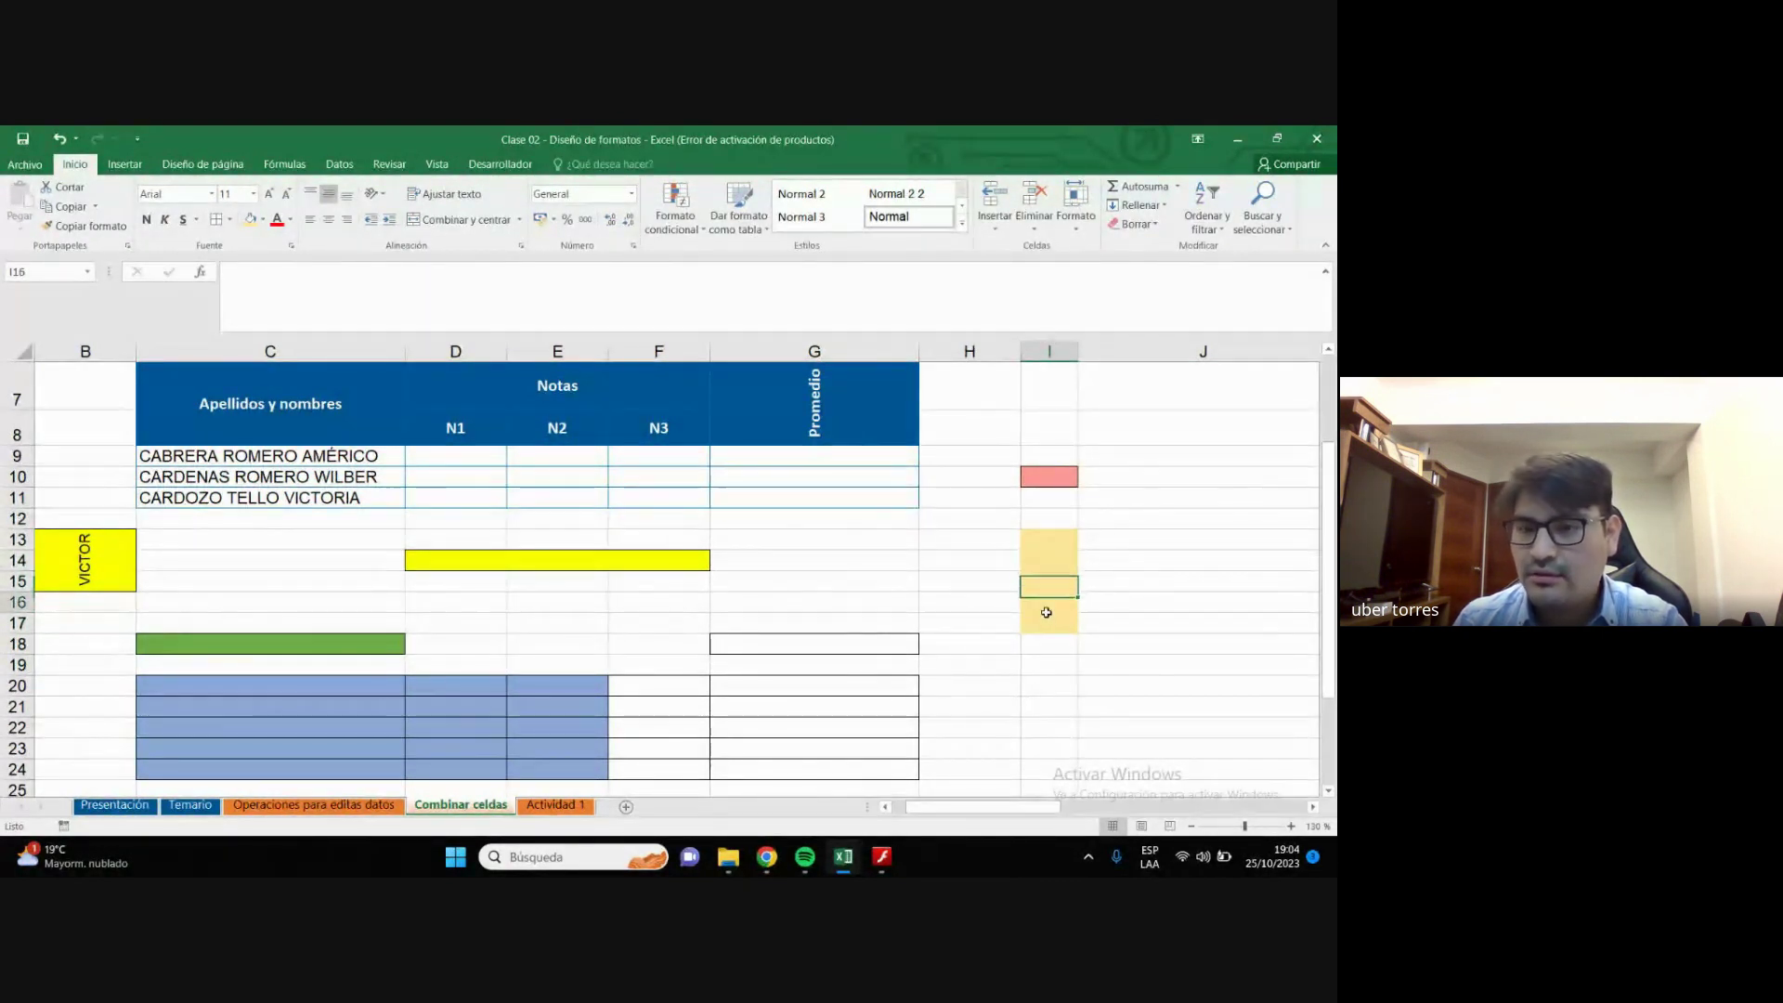
click(1238, 141)
mouse_move(767, 856)
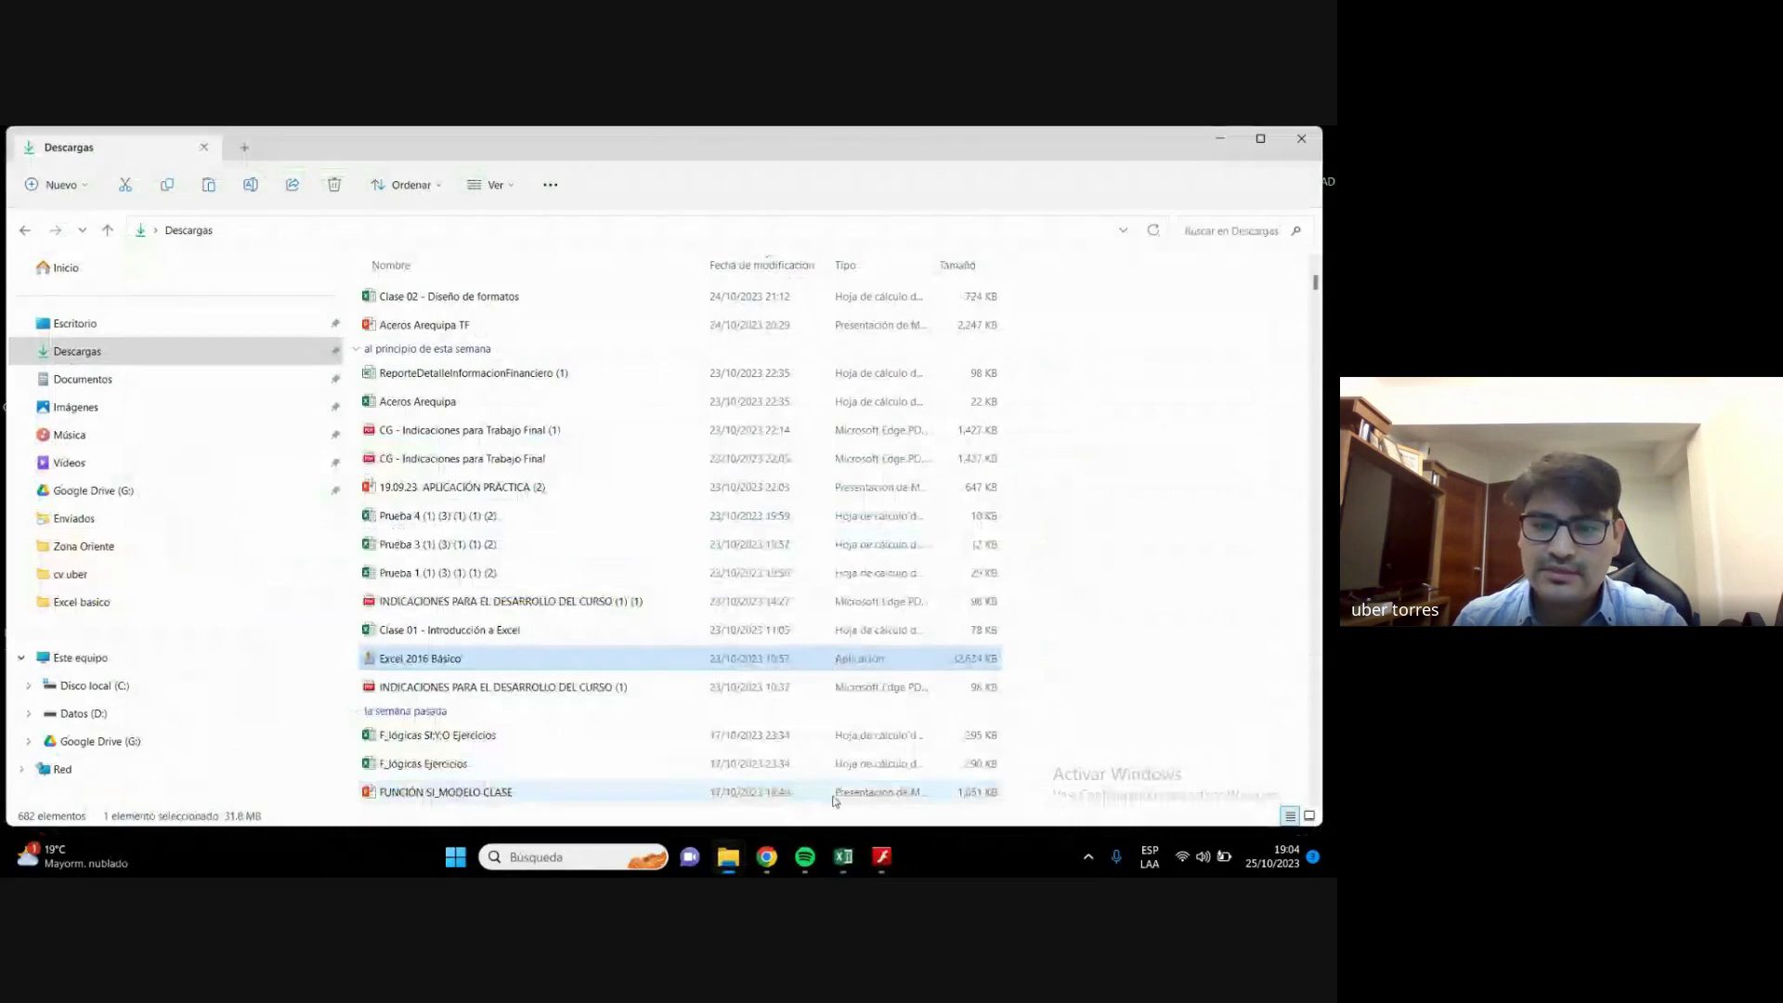
Restore the Excel workbook and open the Actividad 1 attendance sheet.
click(757, 808)
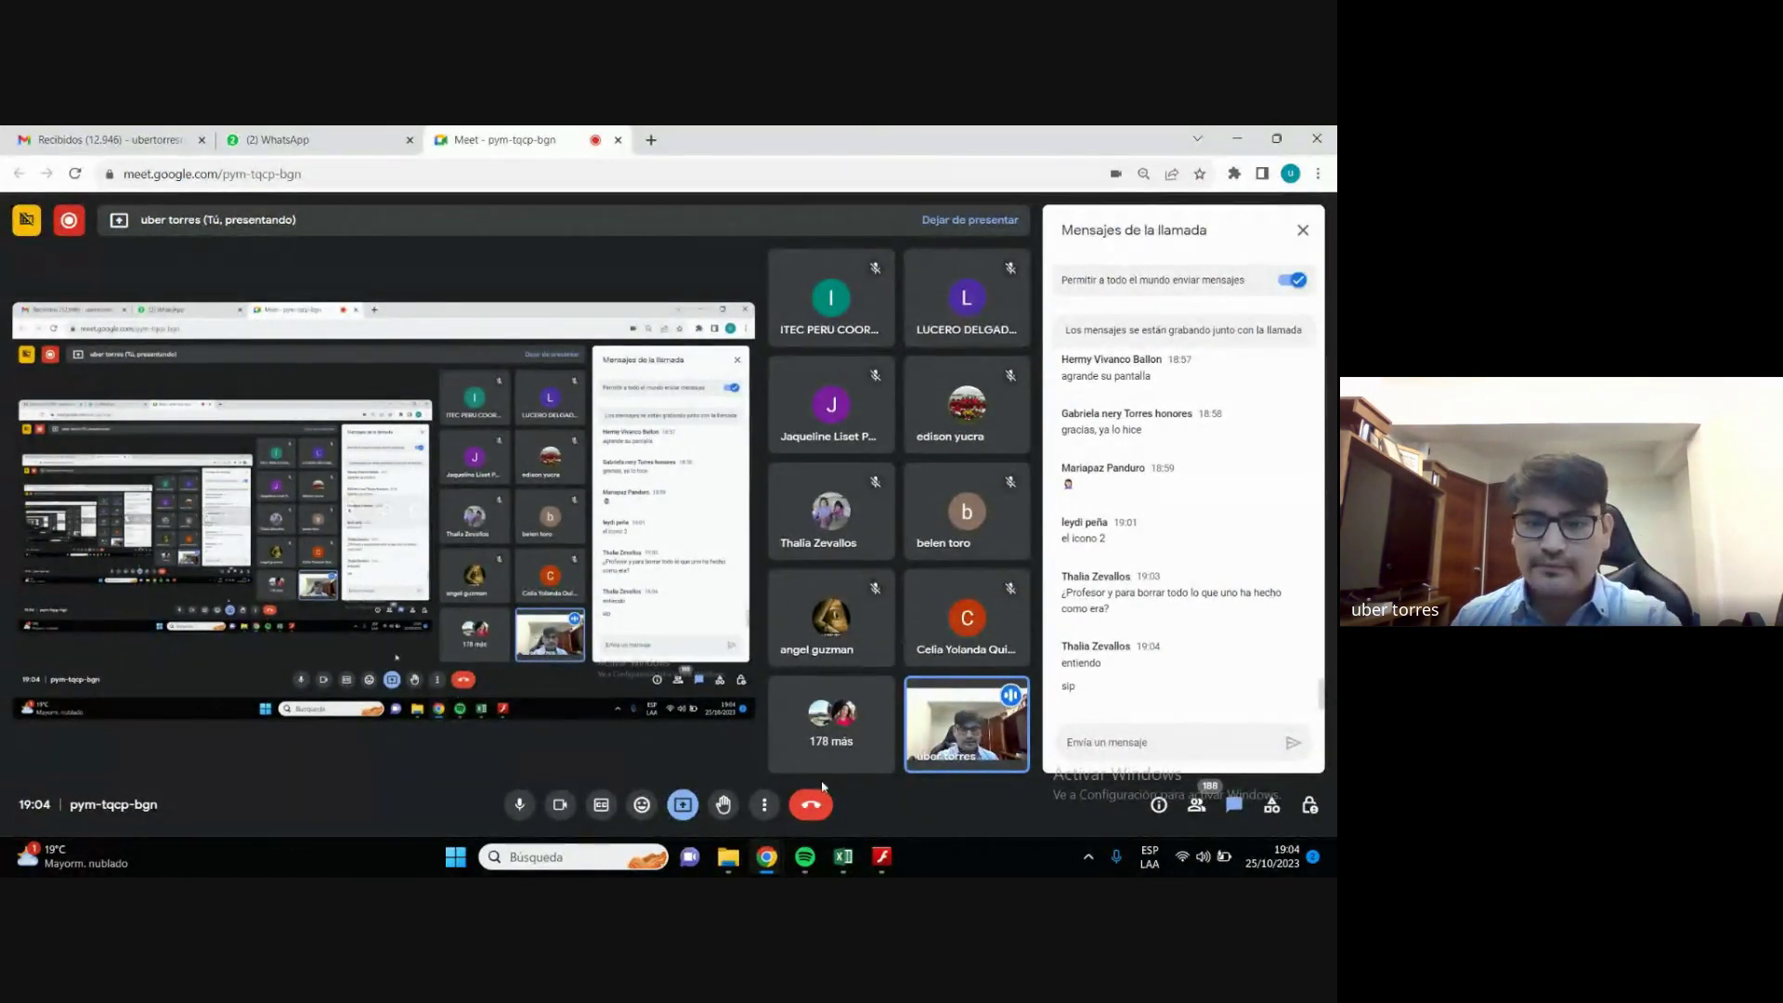
click(843, 856)
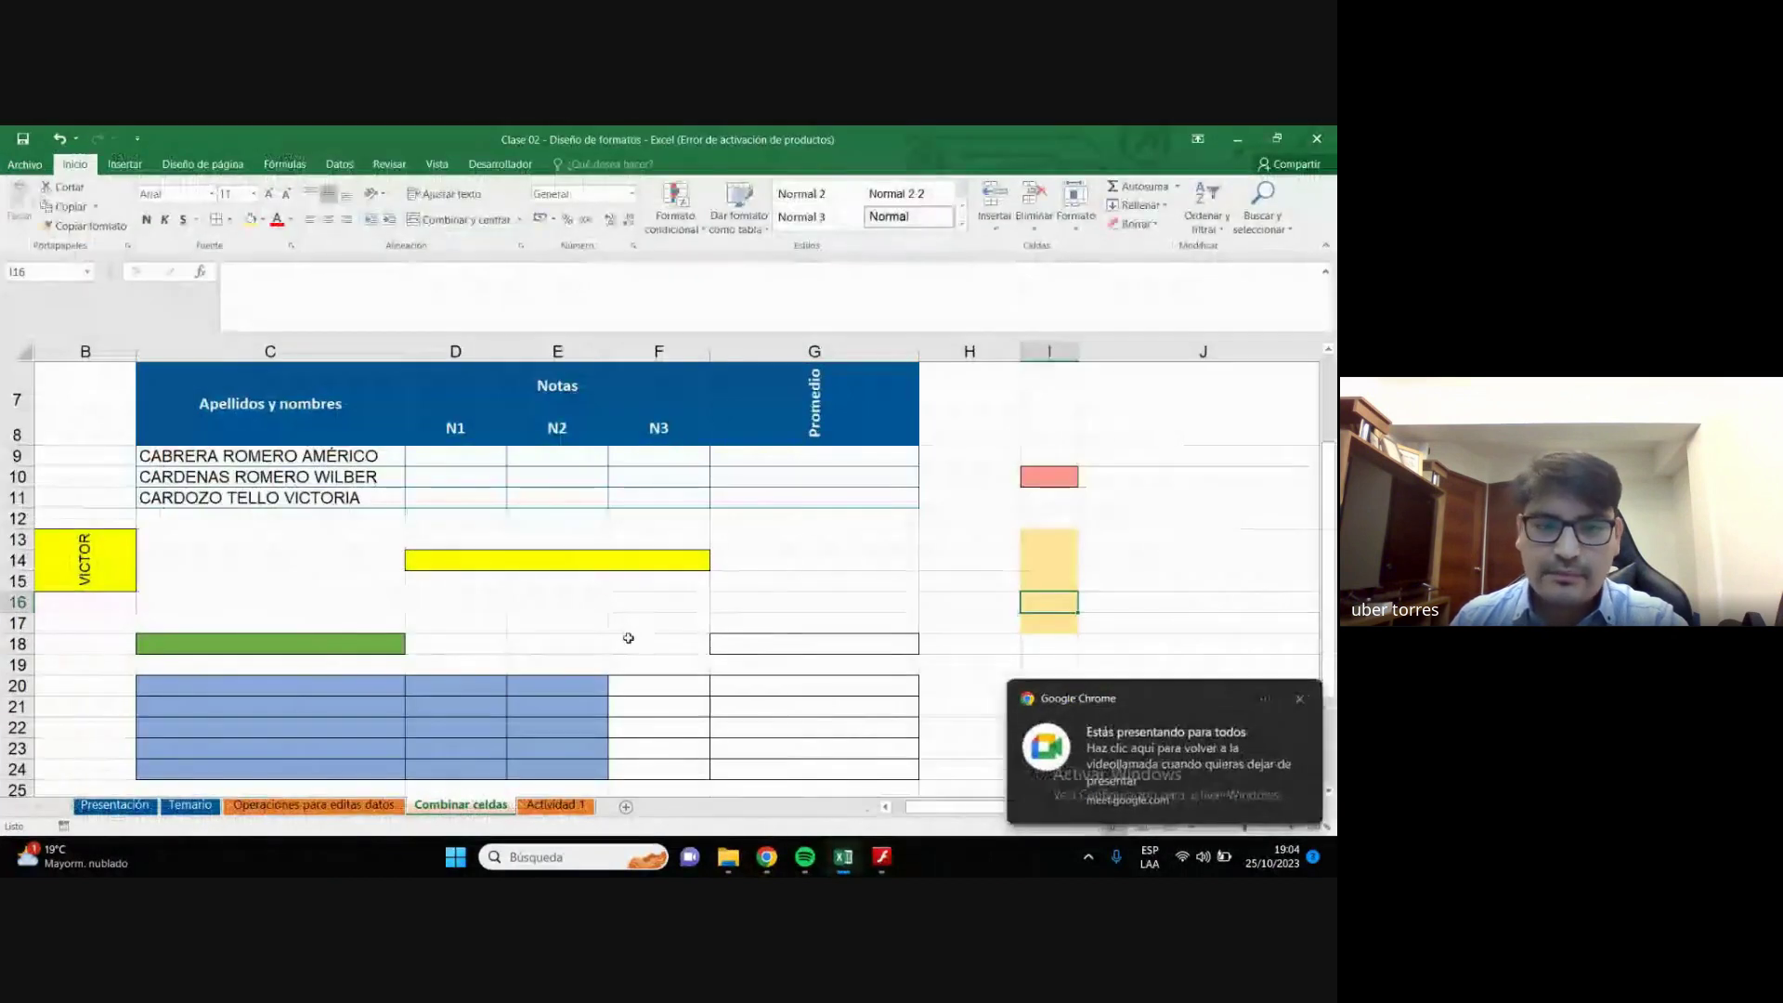
click(556, 804)
scroll(593, 608, up, 1)
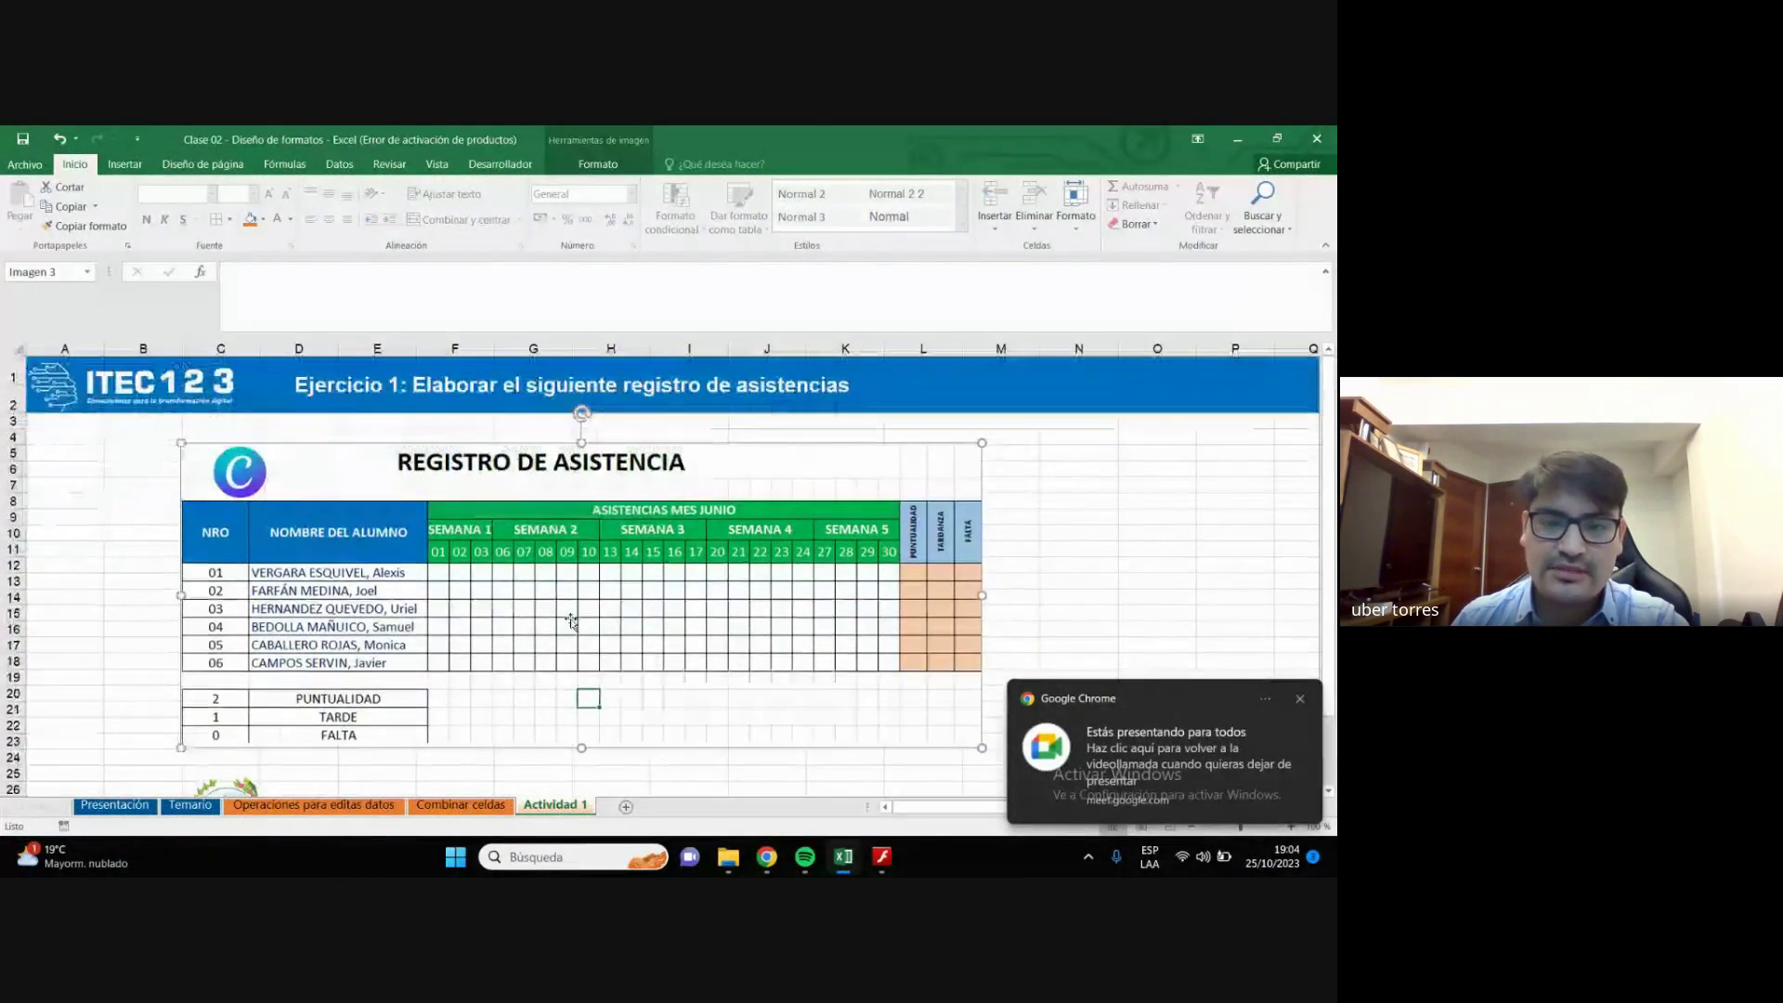
scroll(557, 632, down, 2)
click(464, 665)
scroll(550, 642, up, 2)
scroll(549, 642, down, 2)
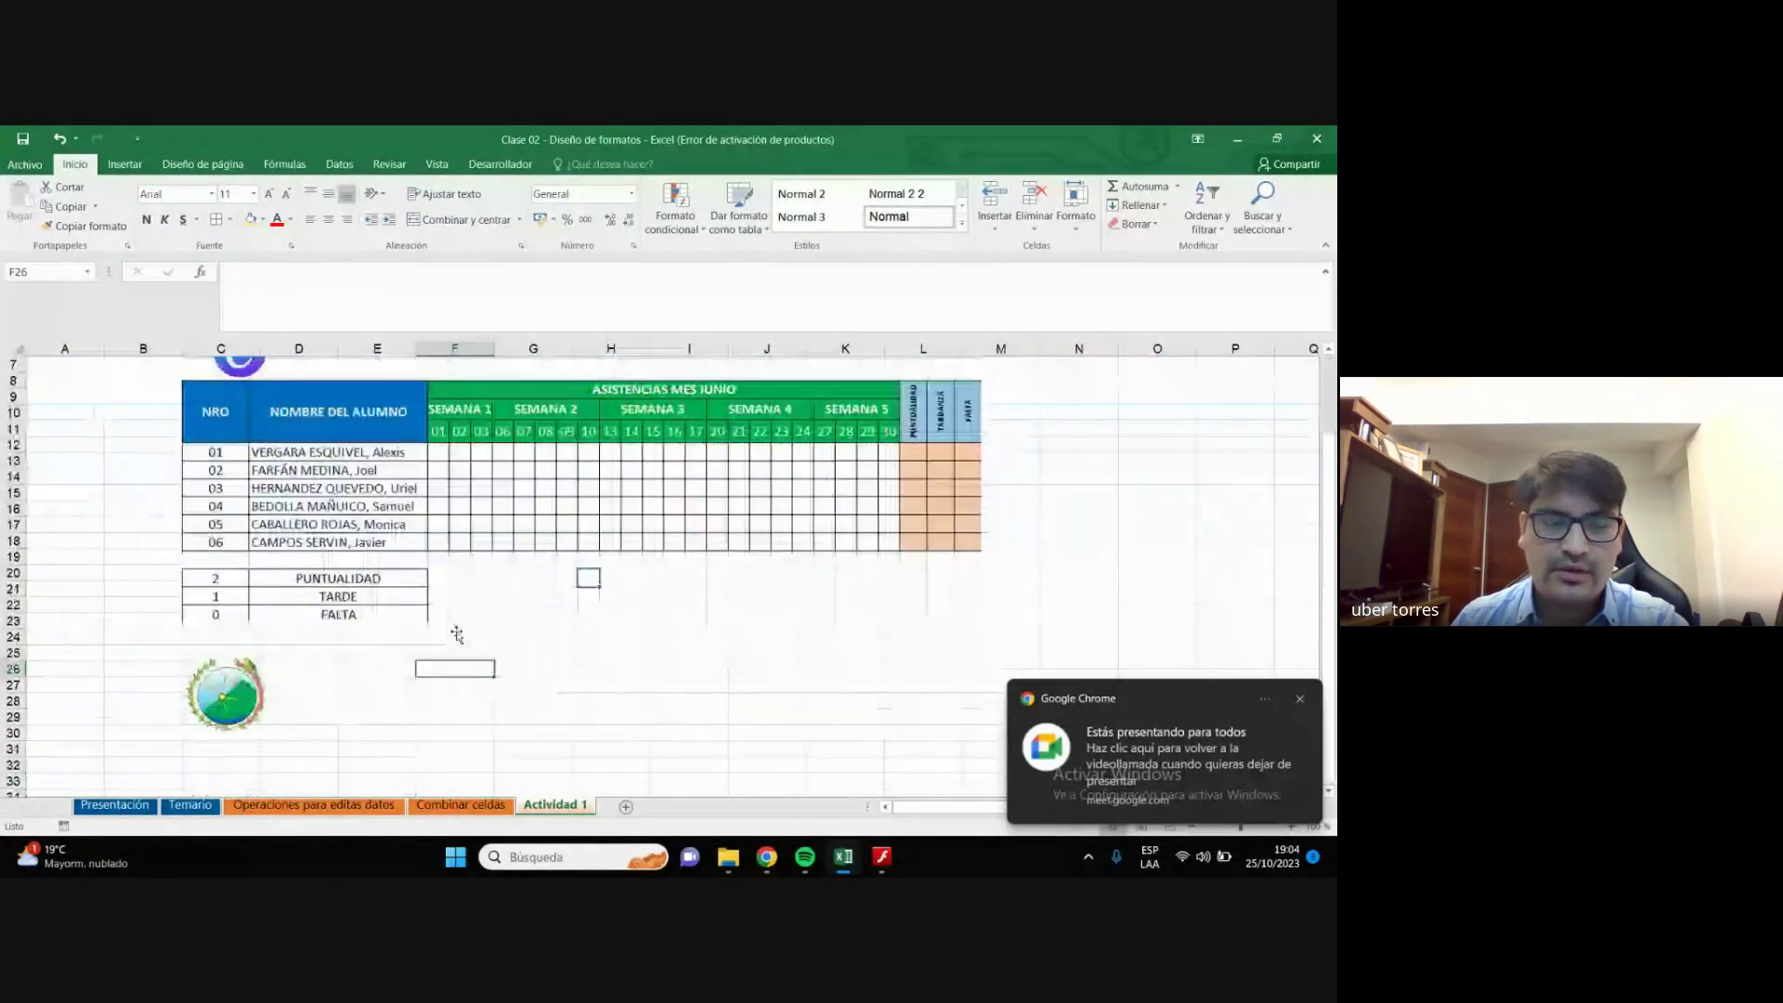
click(390, 678)
scroll(390, 678, up, 2)
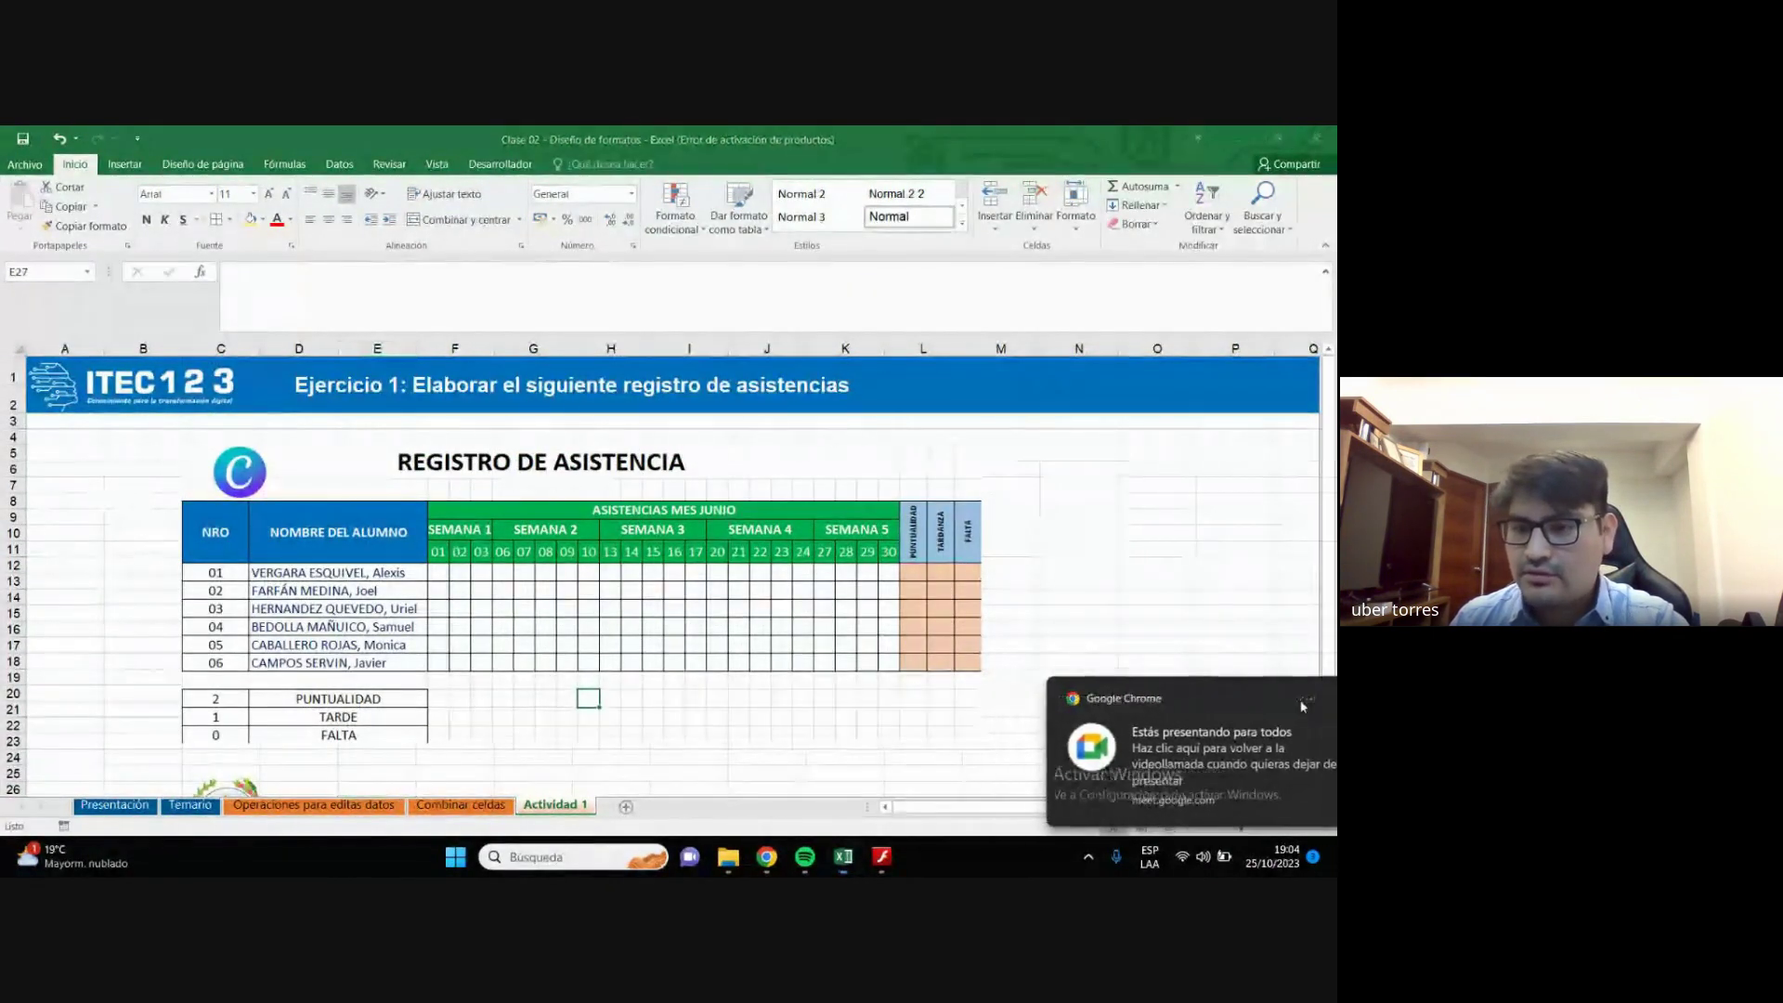
scroll(1035, 630, down, 2)
scroll(1036, 629, up, 2)
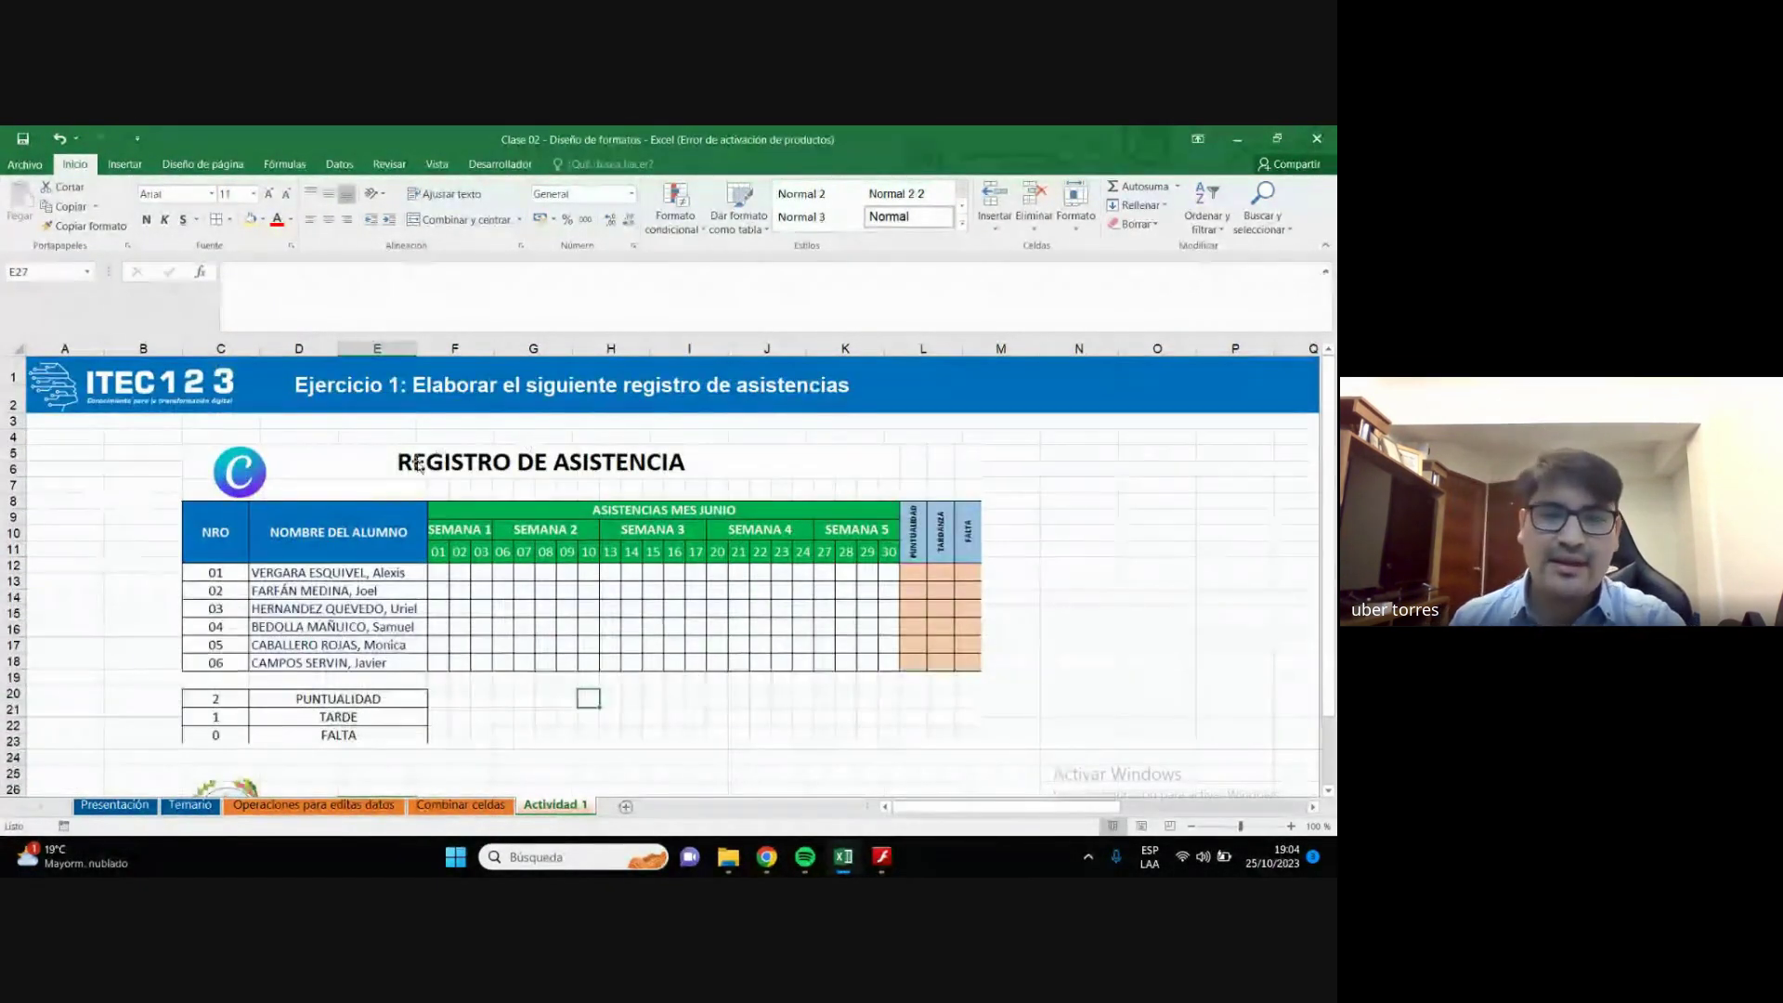
click(346, 465)
click(1059, 534)
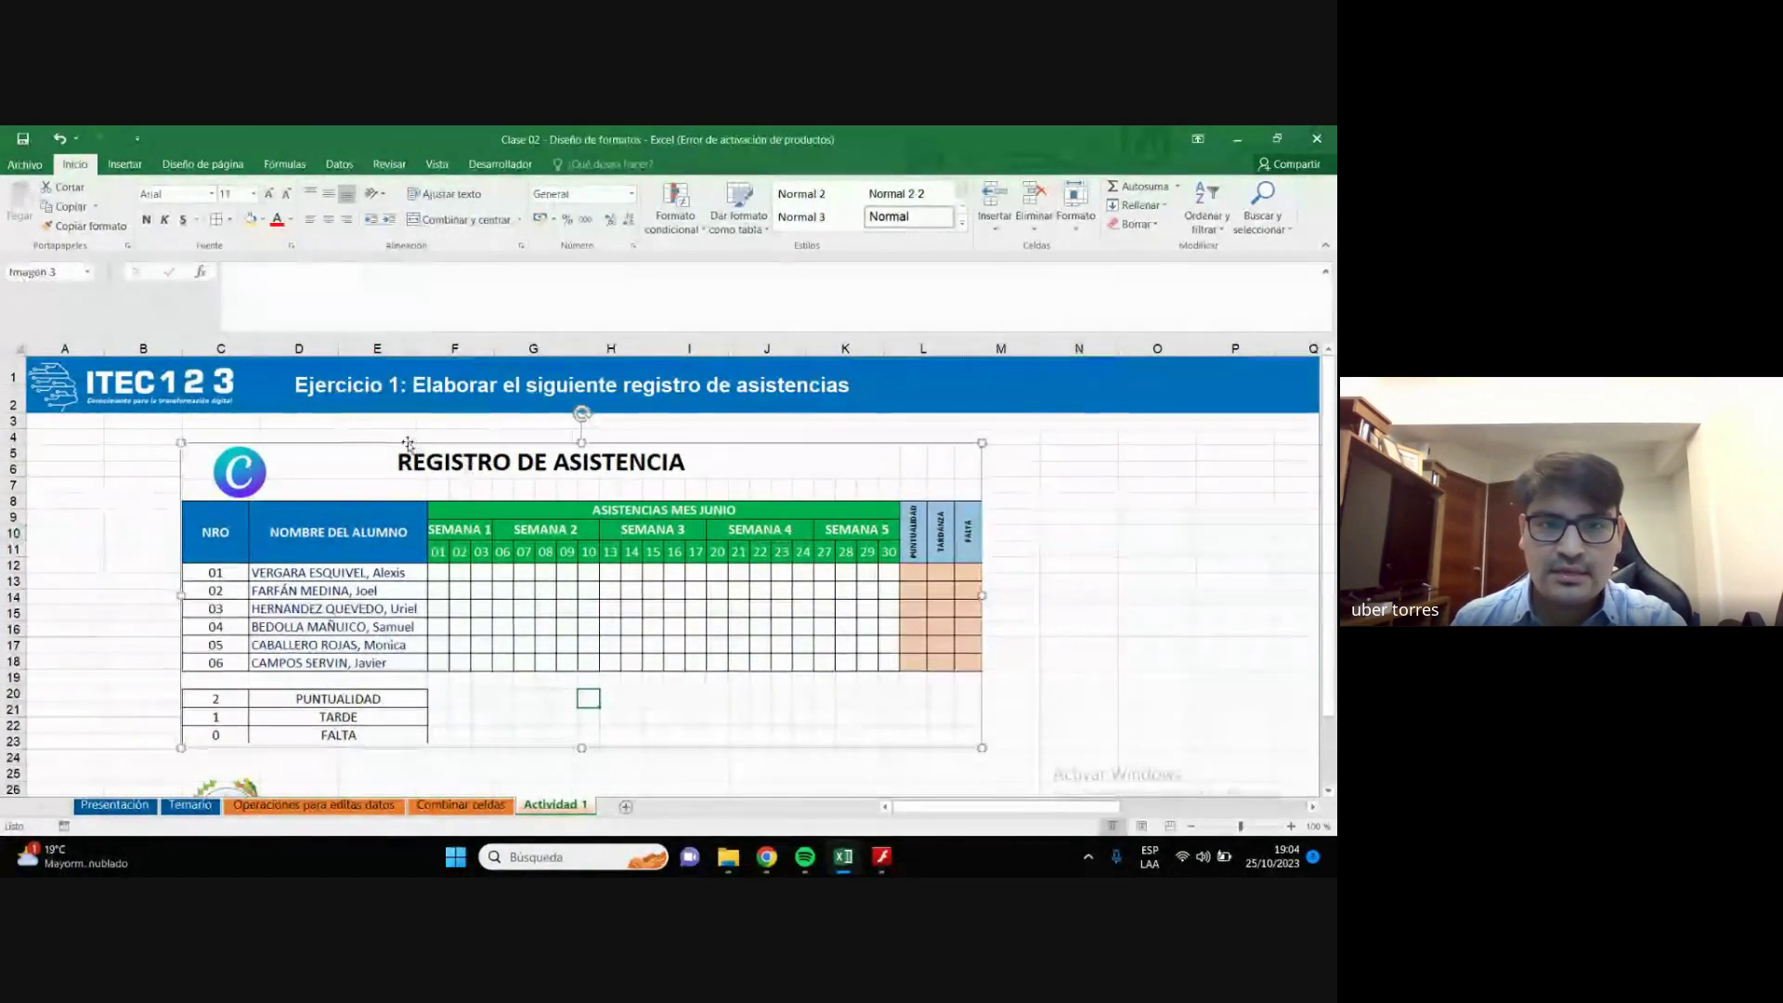
click(553, 484)
scroll(553, 484, down, 1)
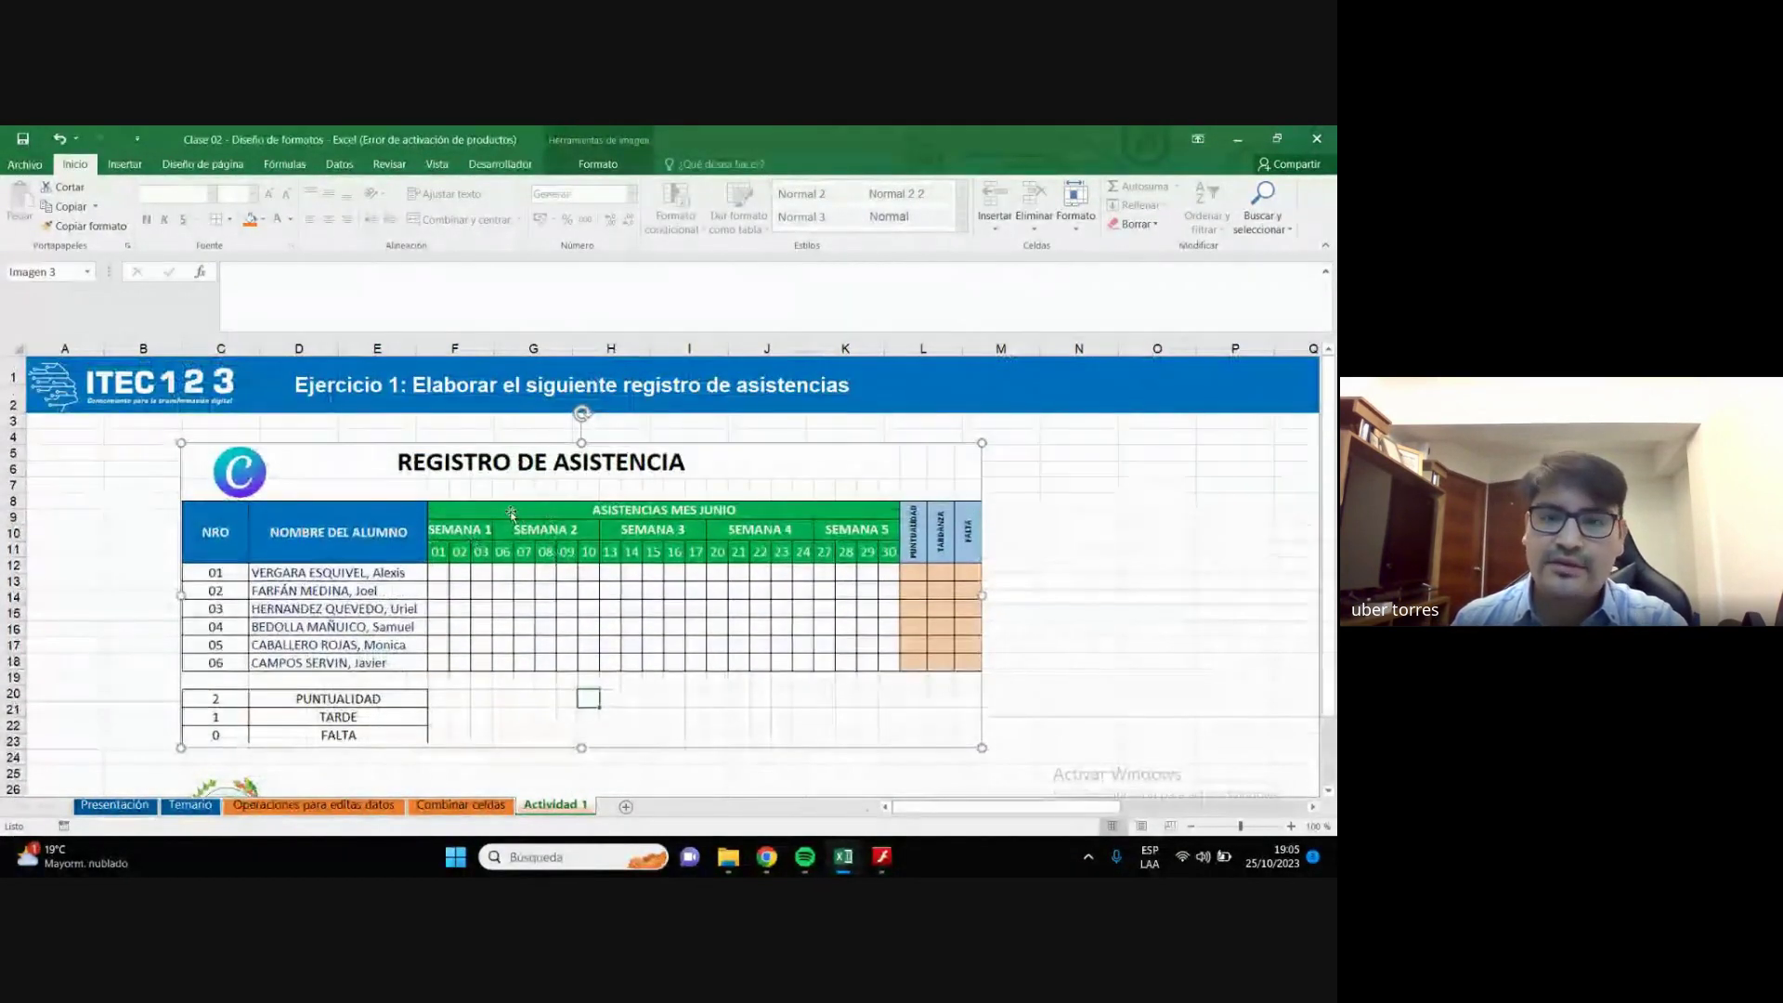
scroll(534, 499, down, 2)
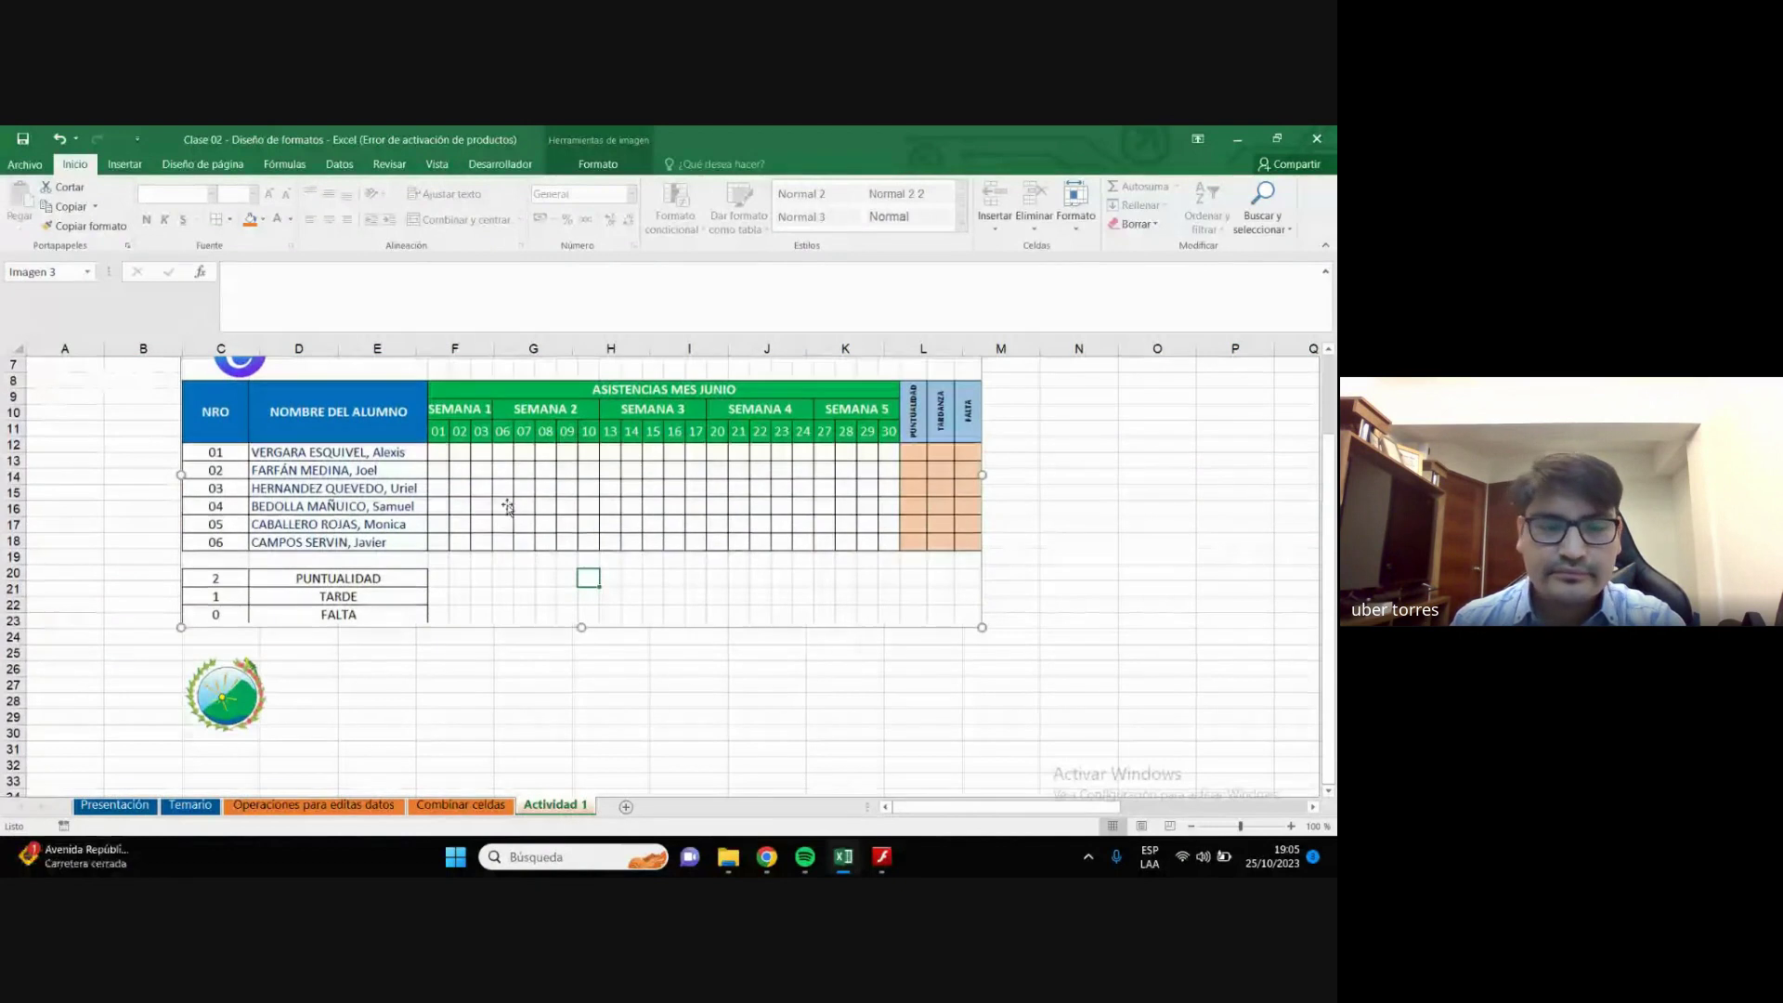
scroll(511, 510, up, 1)
scroll(603, 636, up, 1)
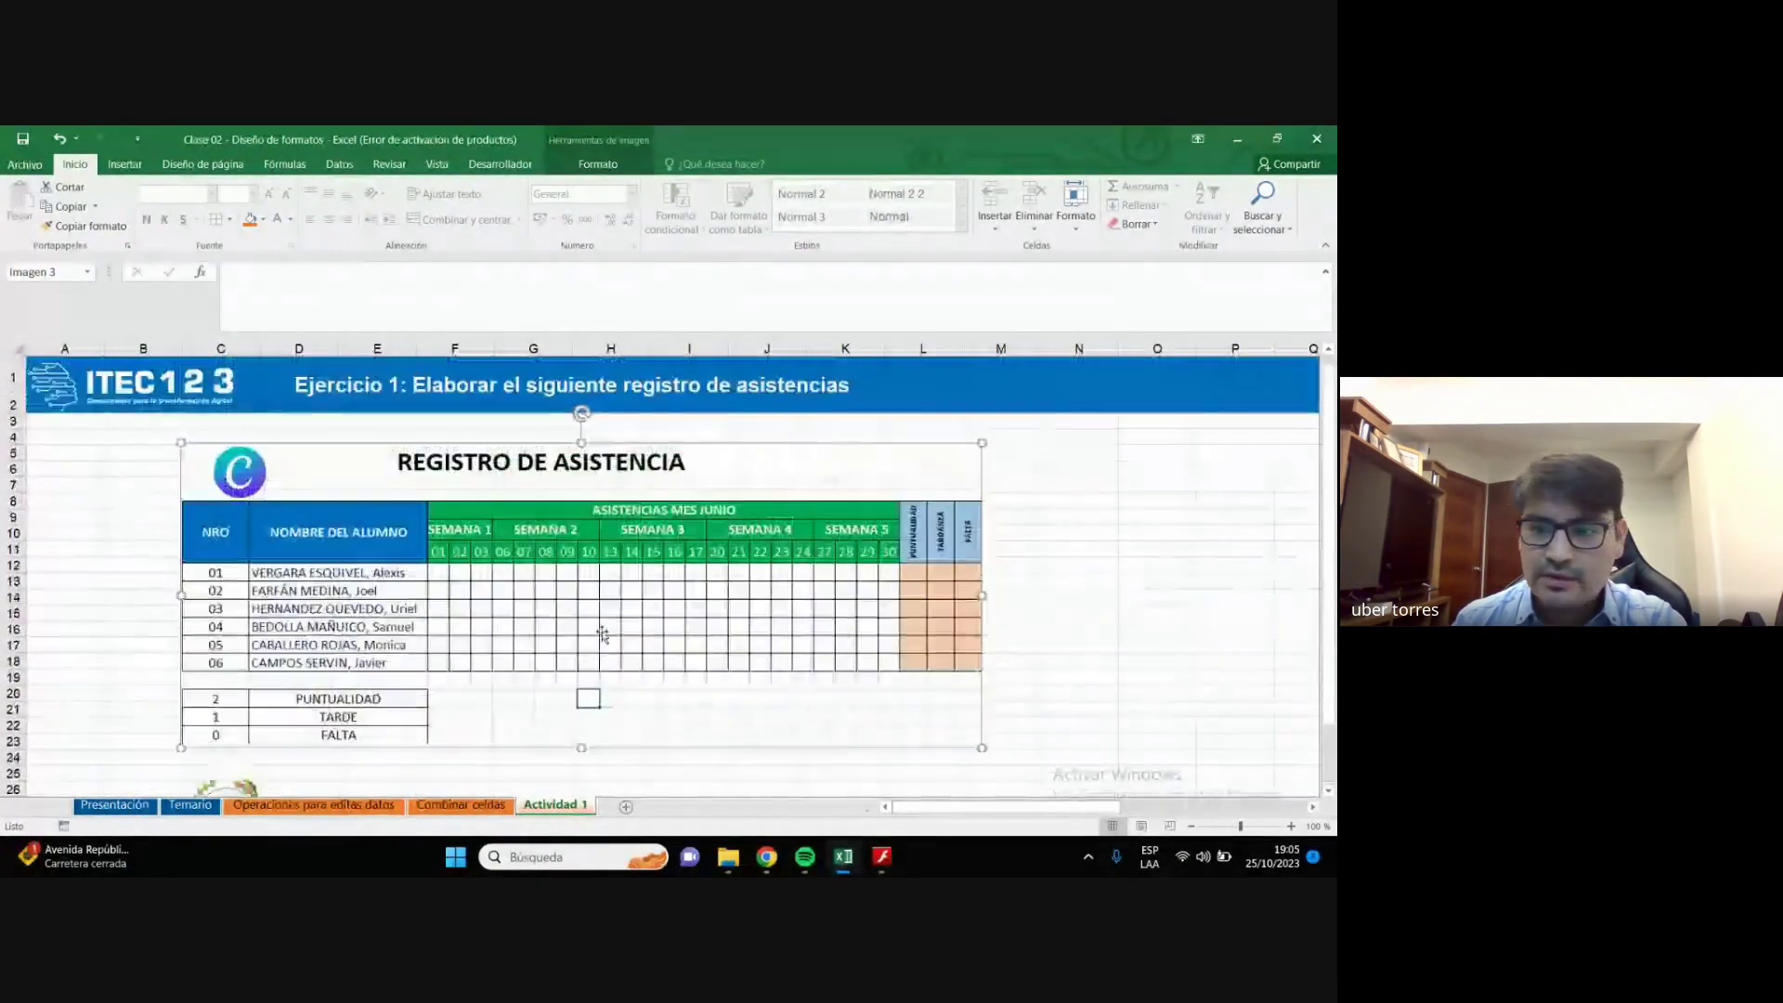
scroll(641, 567, down, 1)
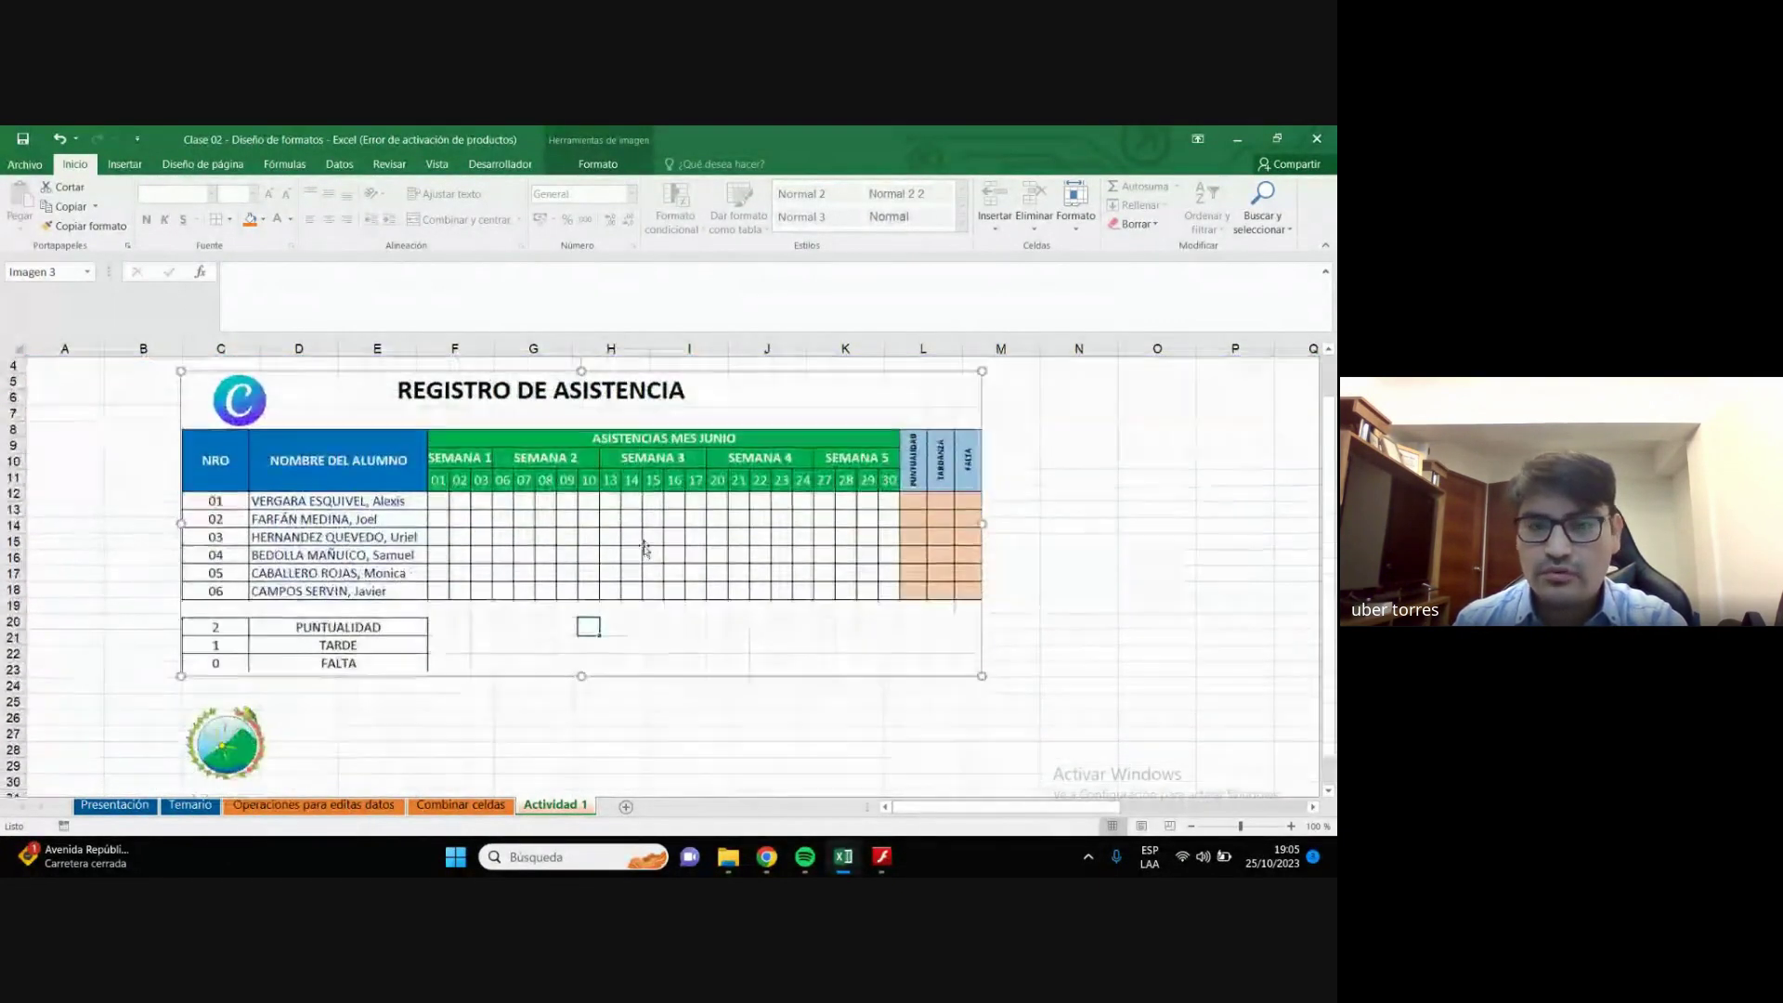
click(1291, 826)
scroll(1214, 754, up, 1)
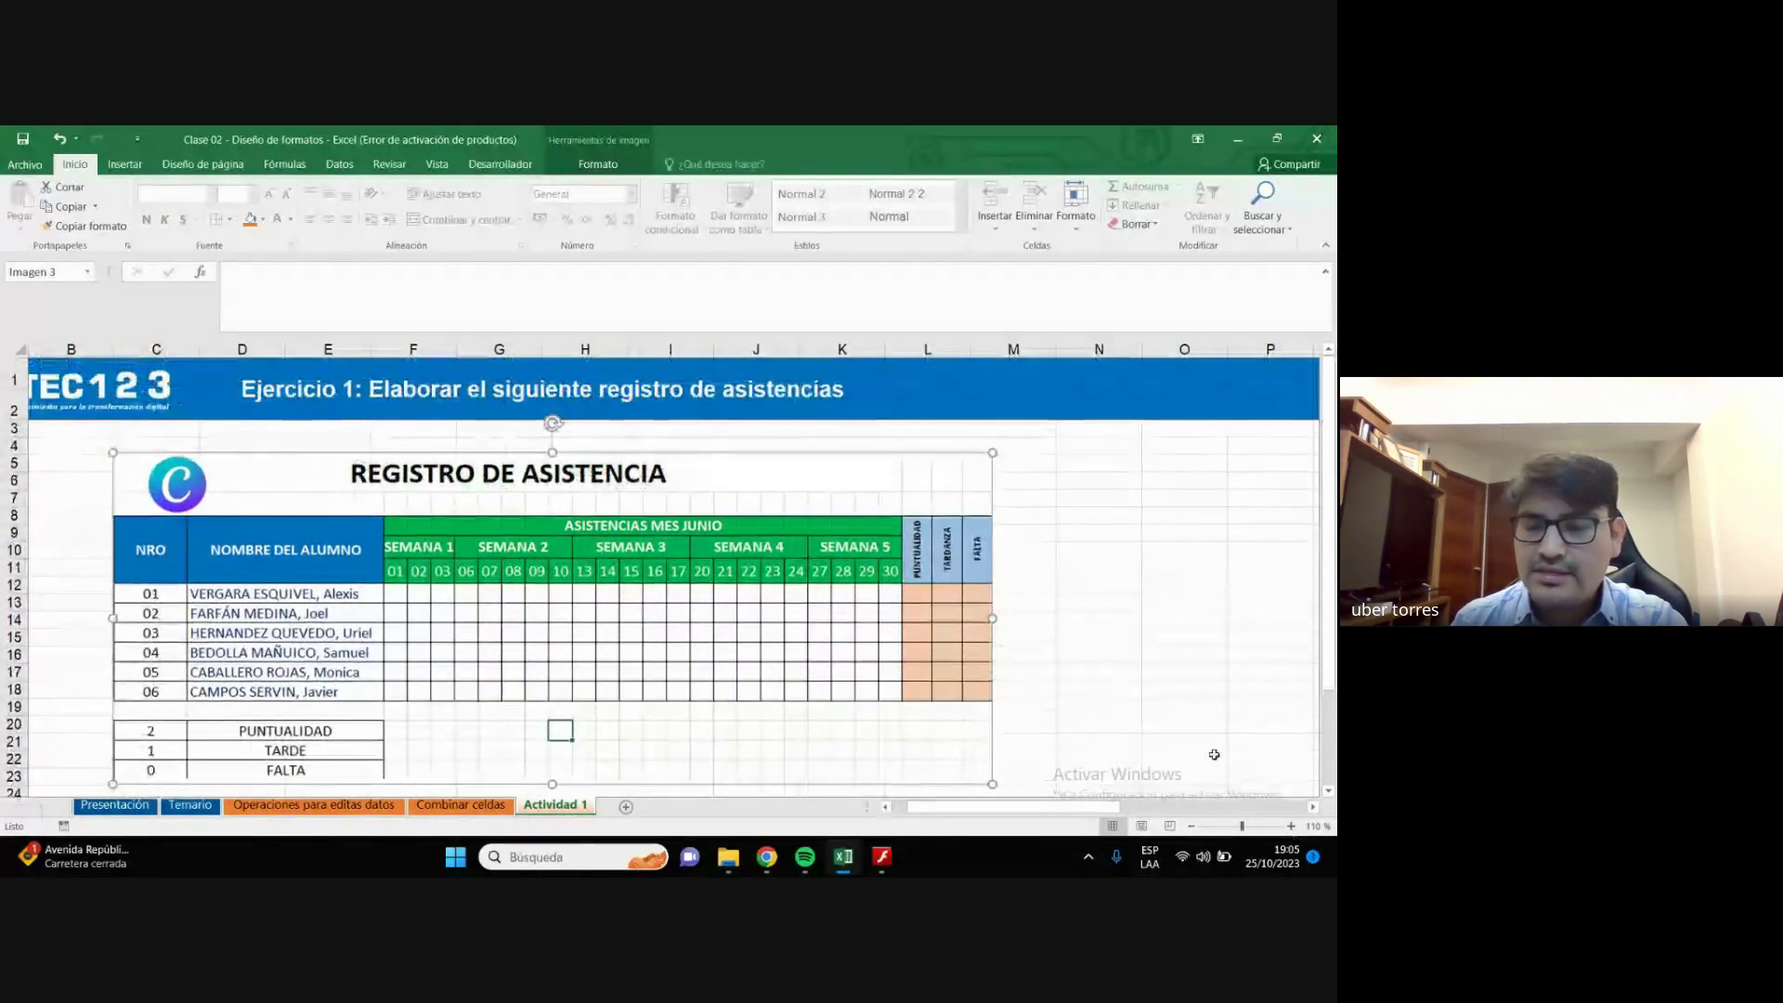
click(1291, 826)
scroll(836, 594, down, 1)
scroll(836, 595, down, 1)
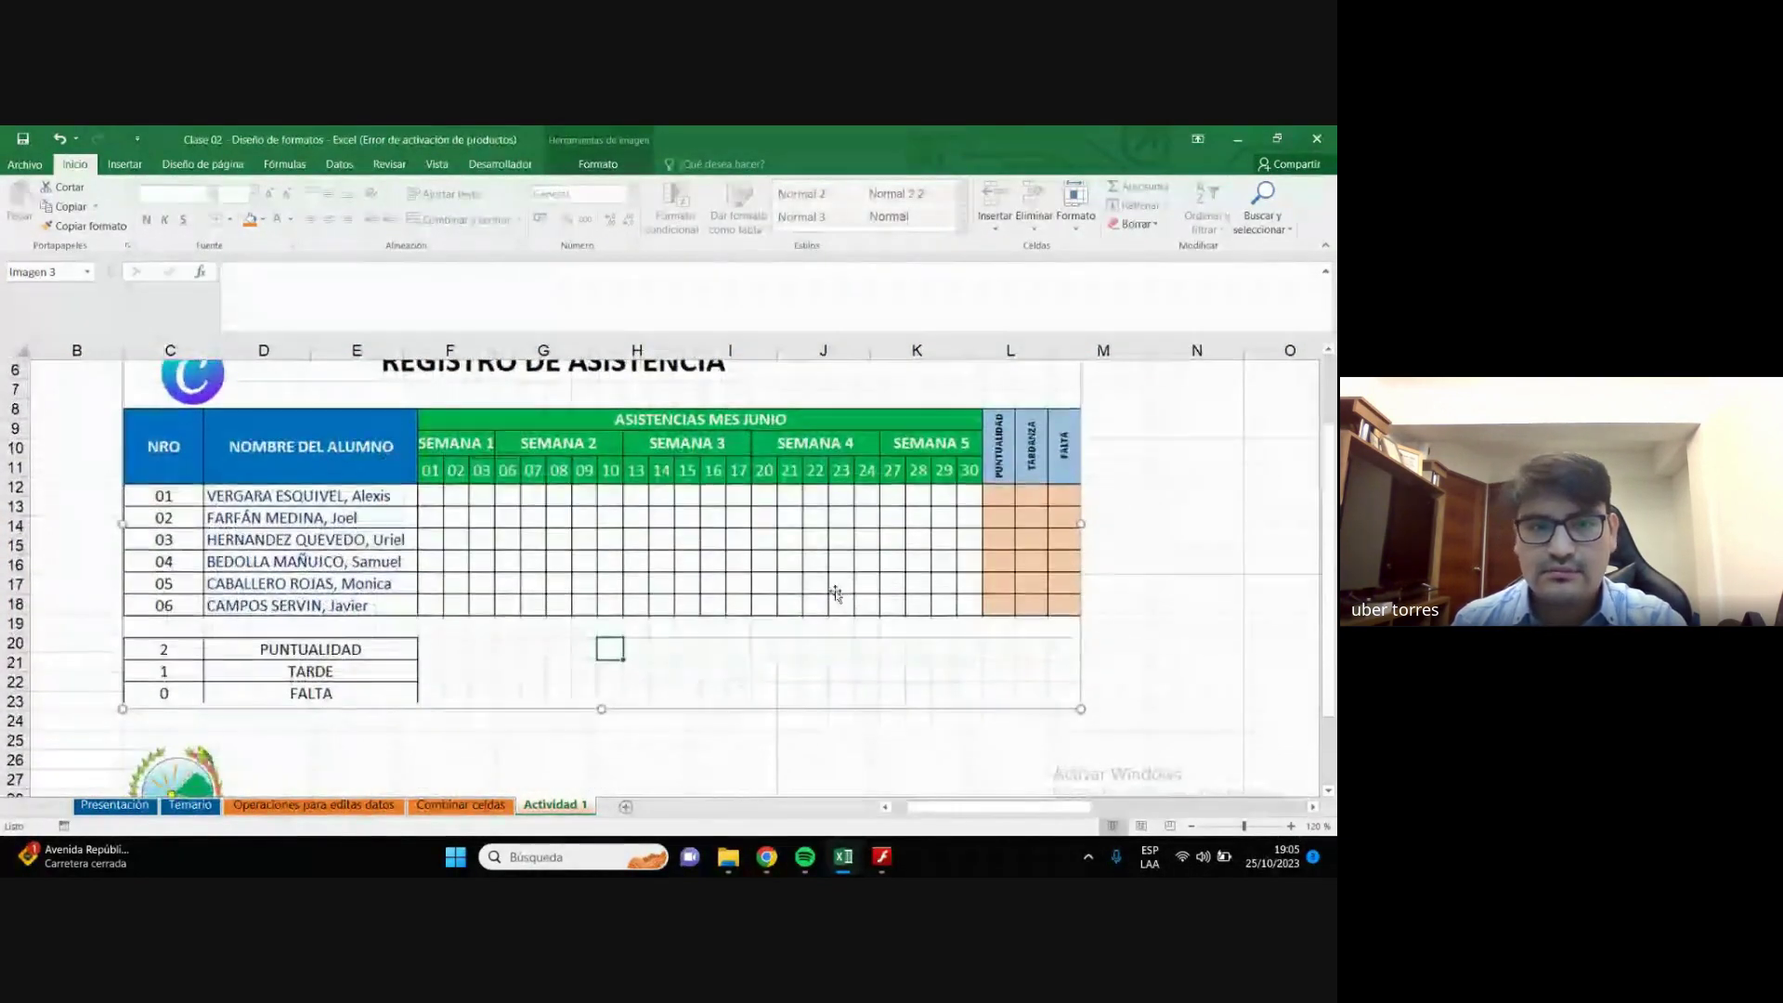
scroll(836, 594, up, 1)
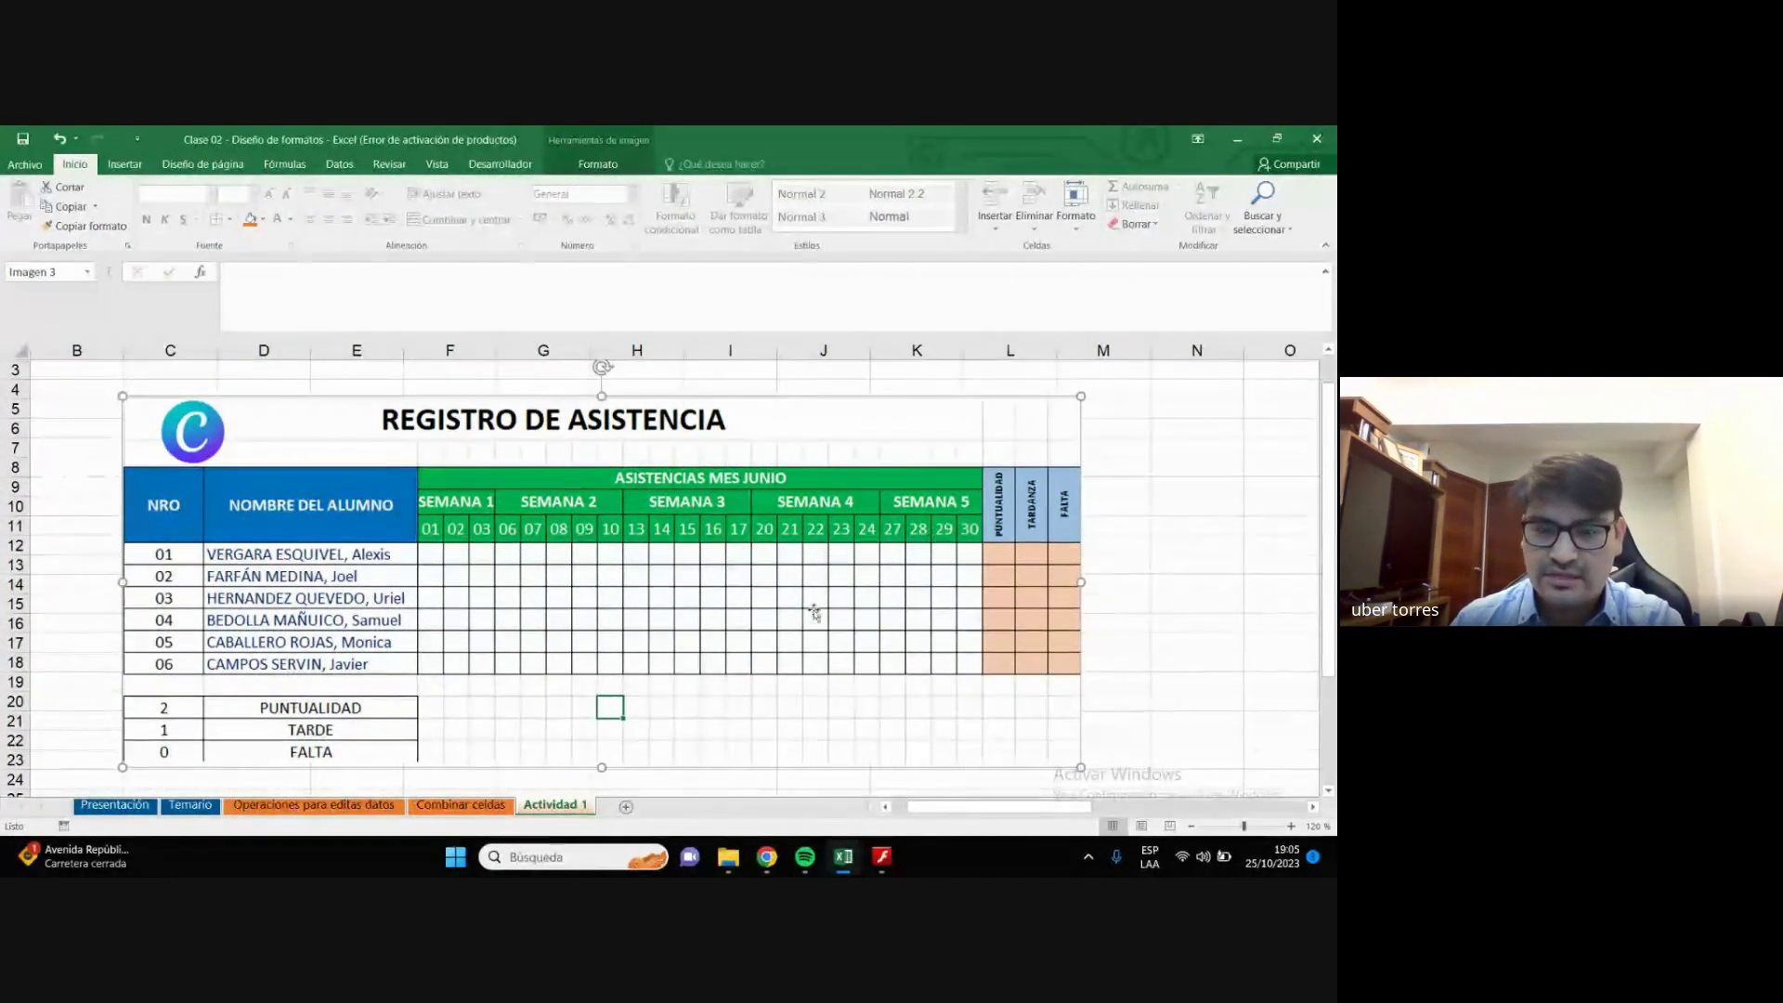
click(1189, 602)
scroll(481, 620, down, 2)
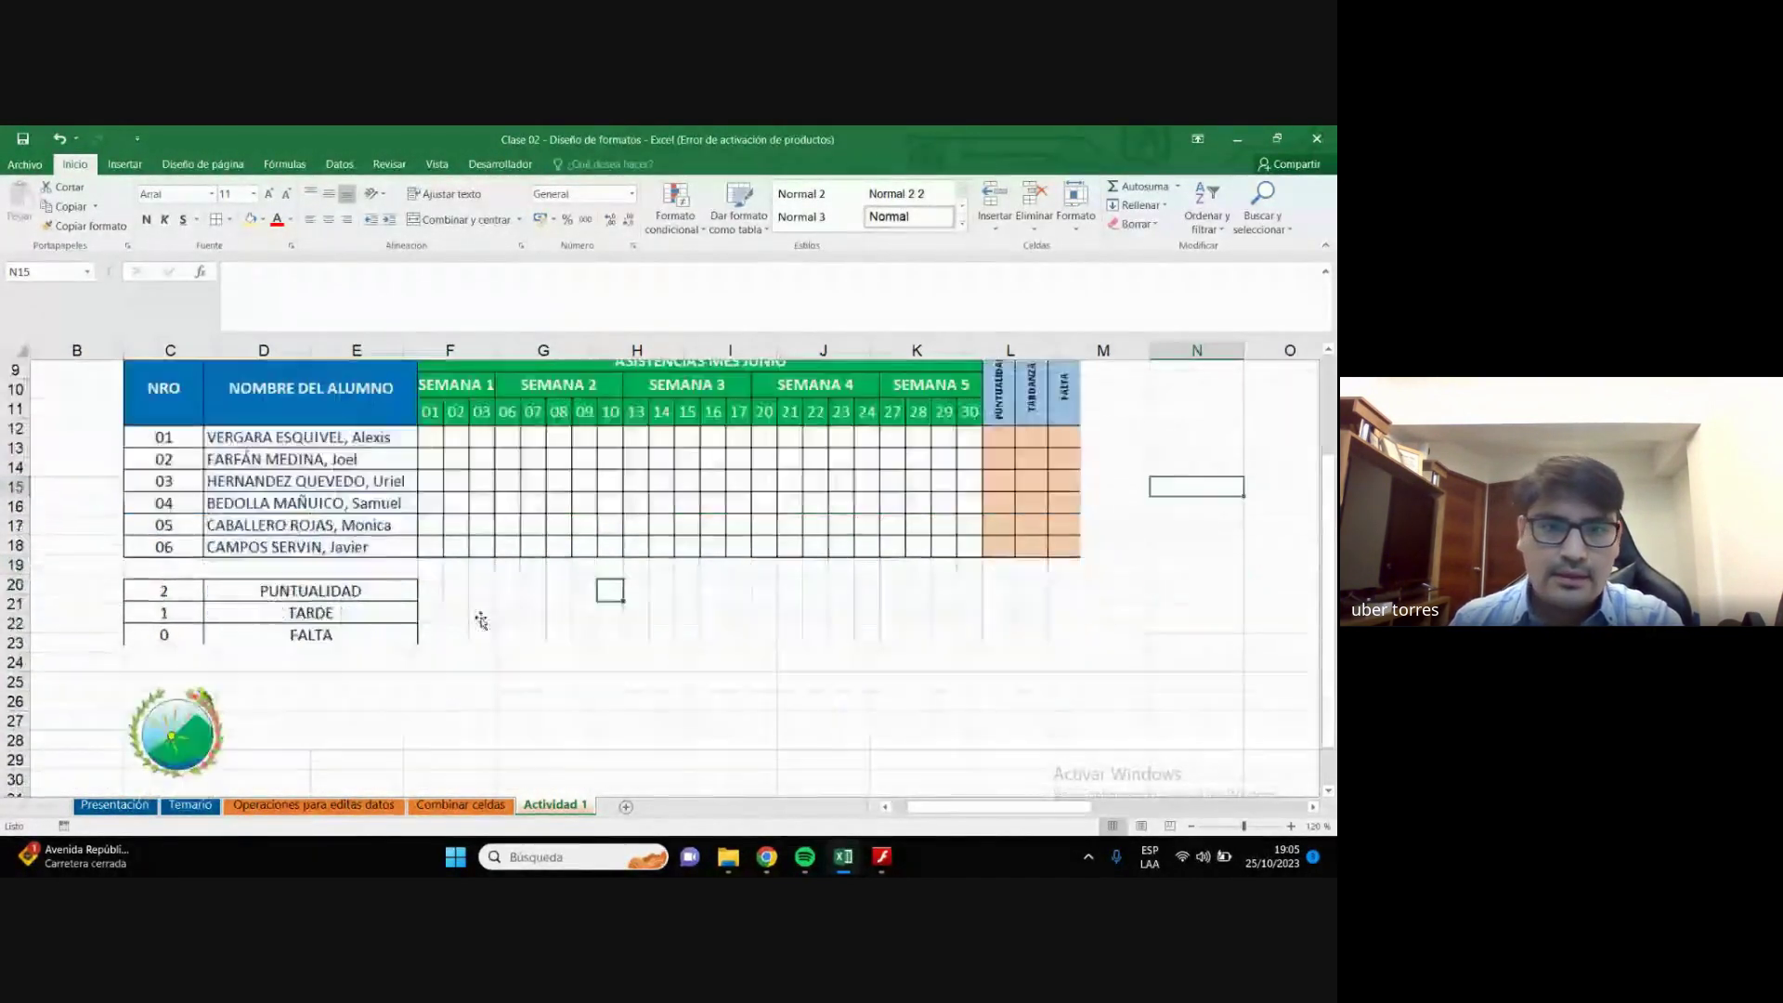
scroll(482, 621, up, 1)
click(558, 701)
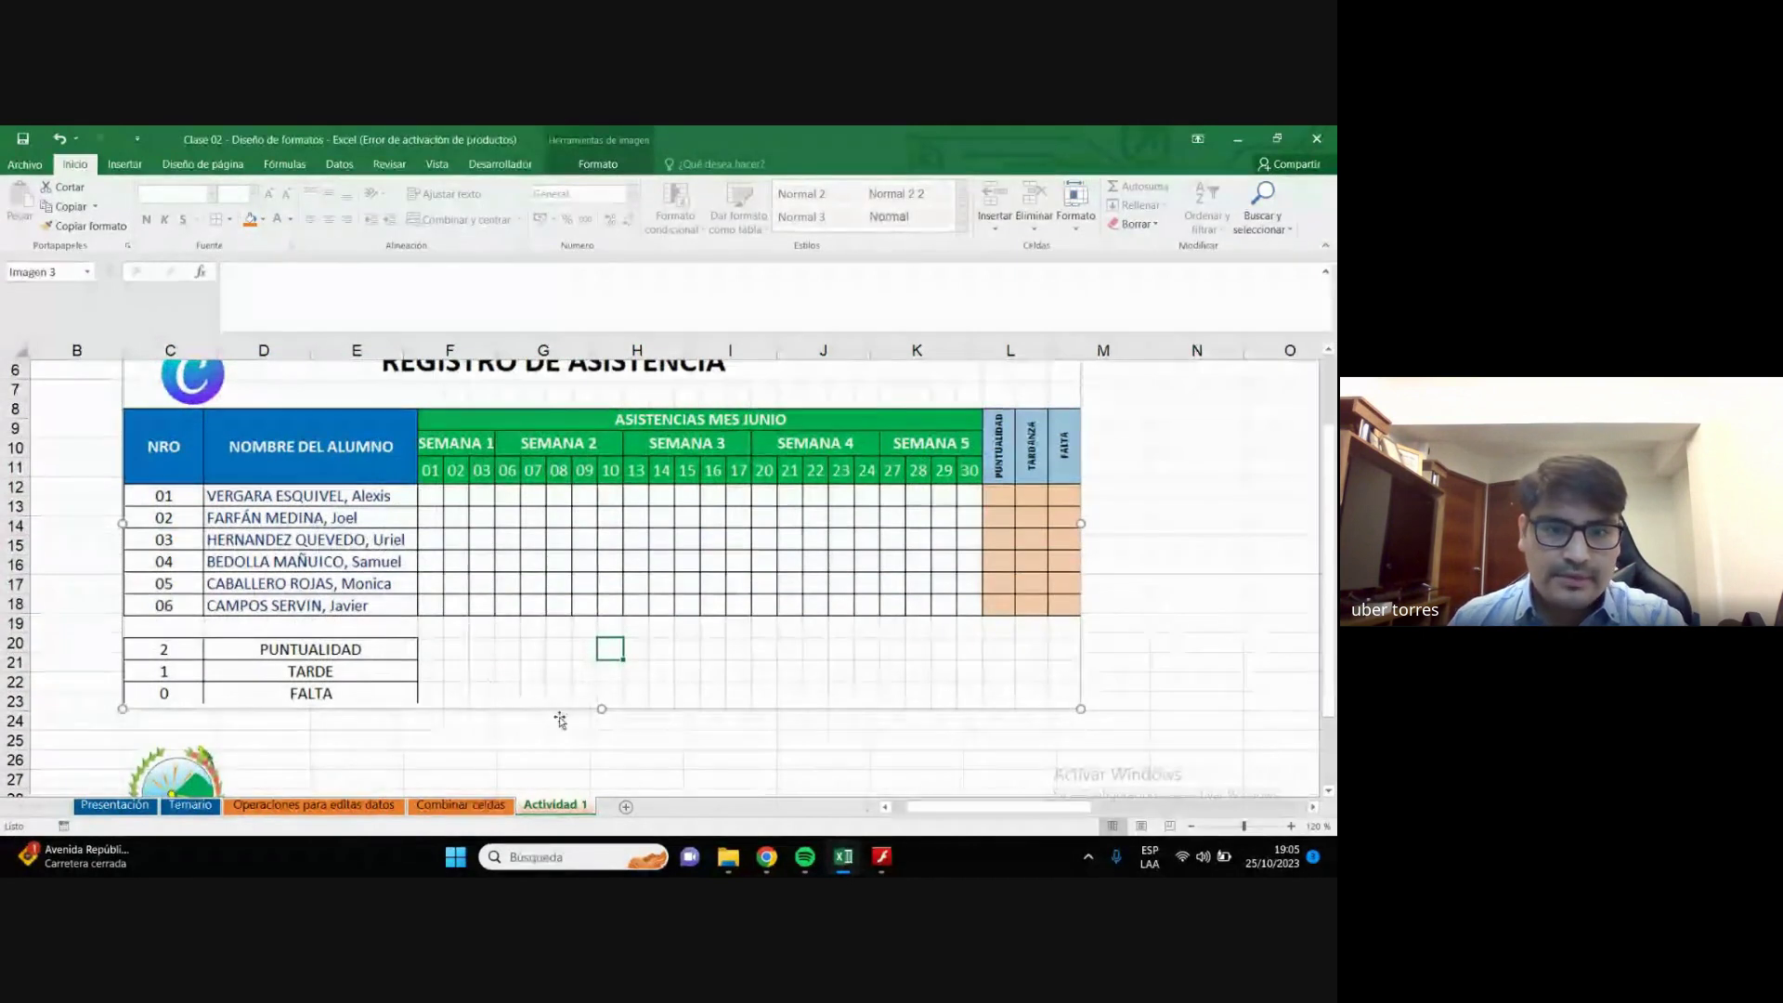
drag(602, 709, 318, 568)
scroll(318, 569, down, 1)
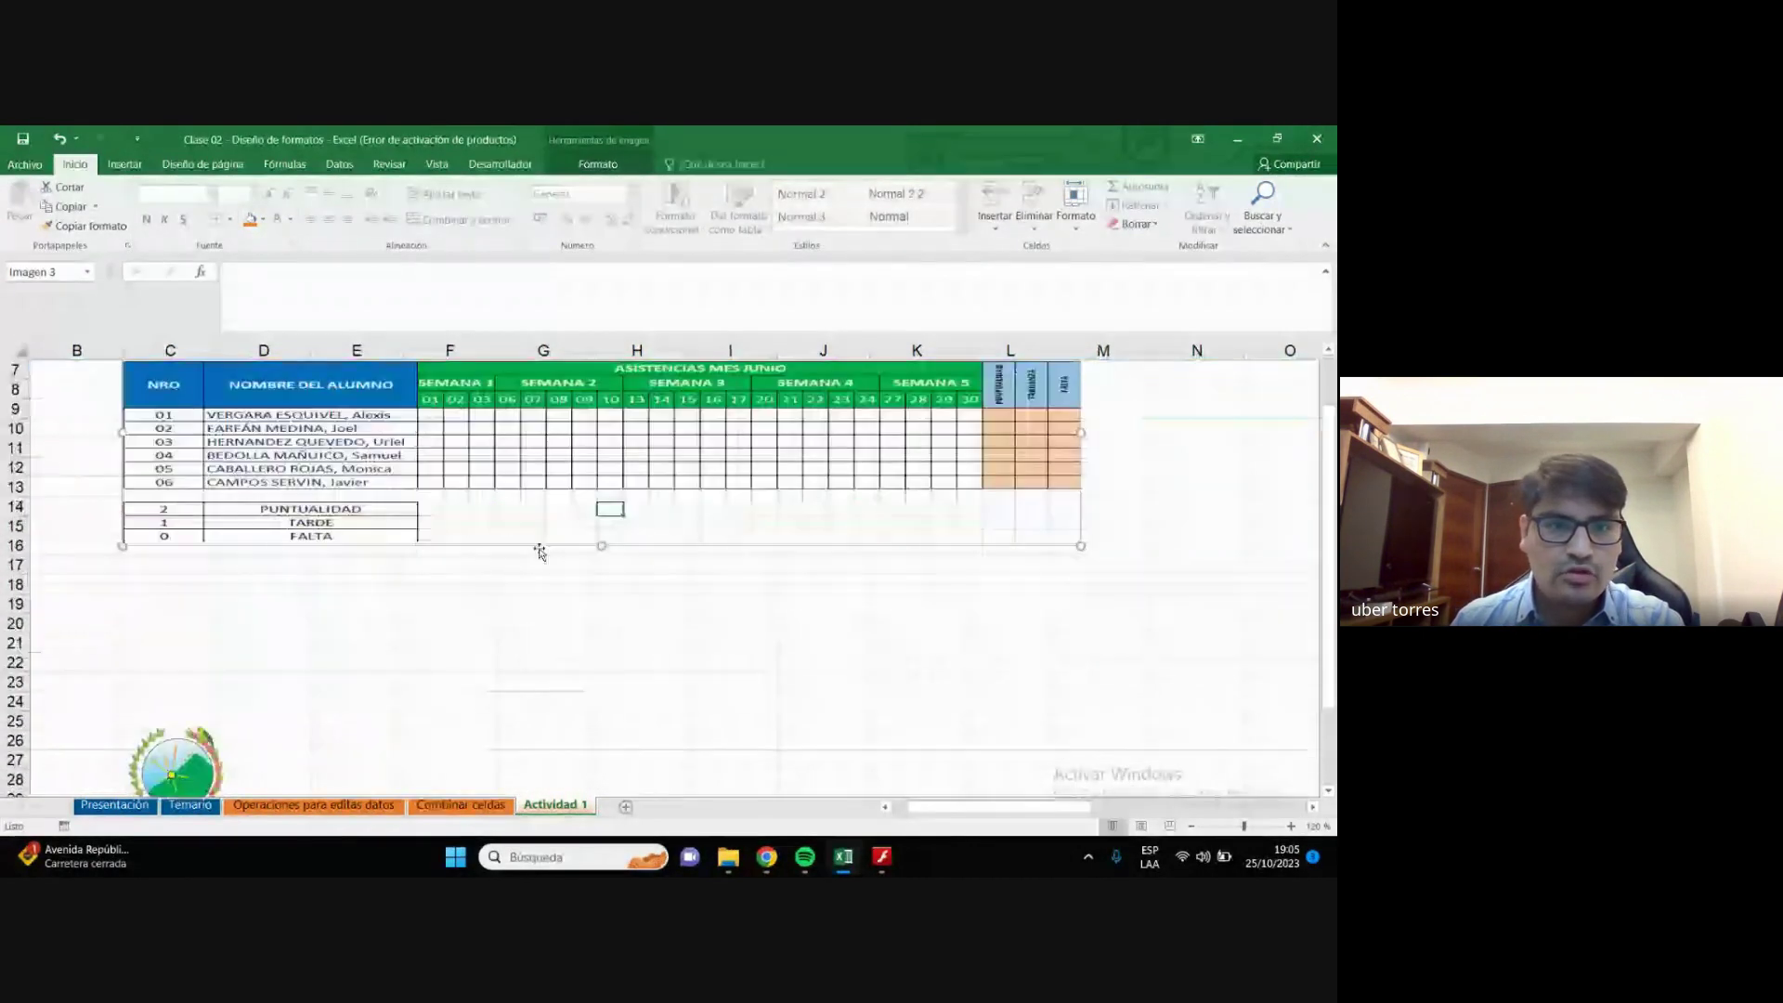
scroll(238, 665, up, 1)
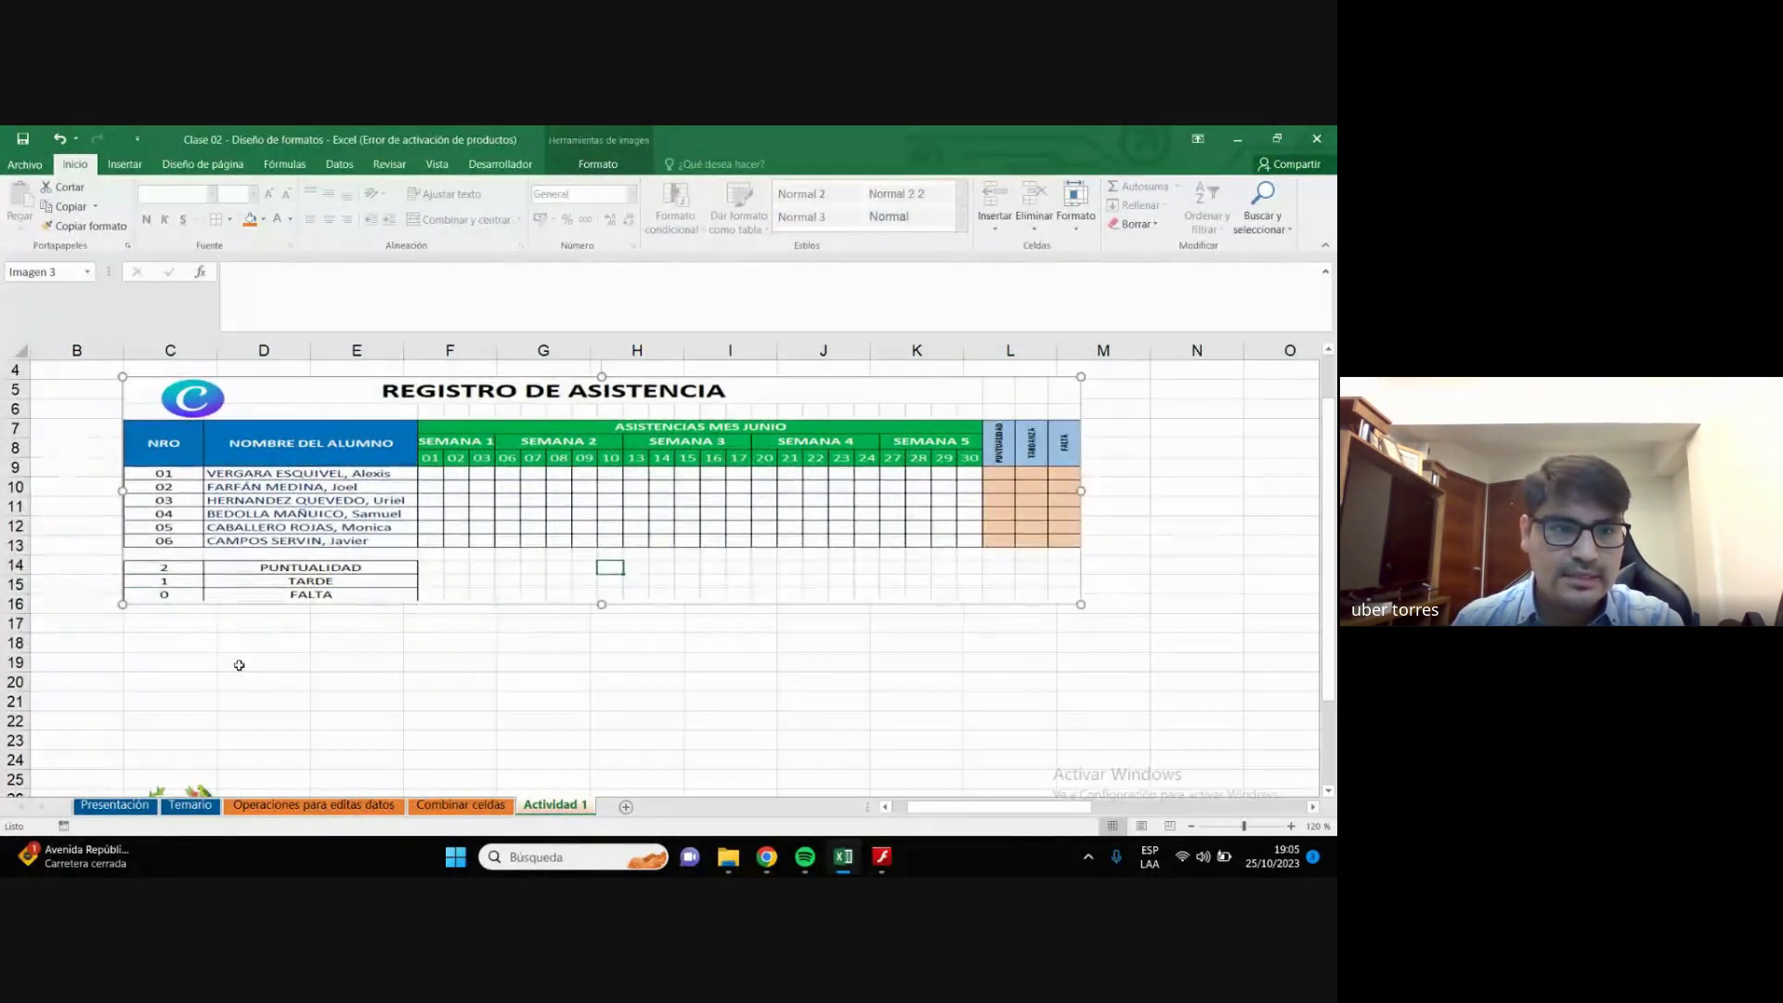
key(ctrl+z)
Drag the round logo up beside the PUNTUALIDAD/TARDE/FALTA legend table.
scroll(372, 650, down, 2)
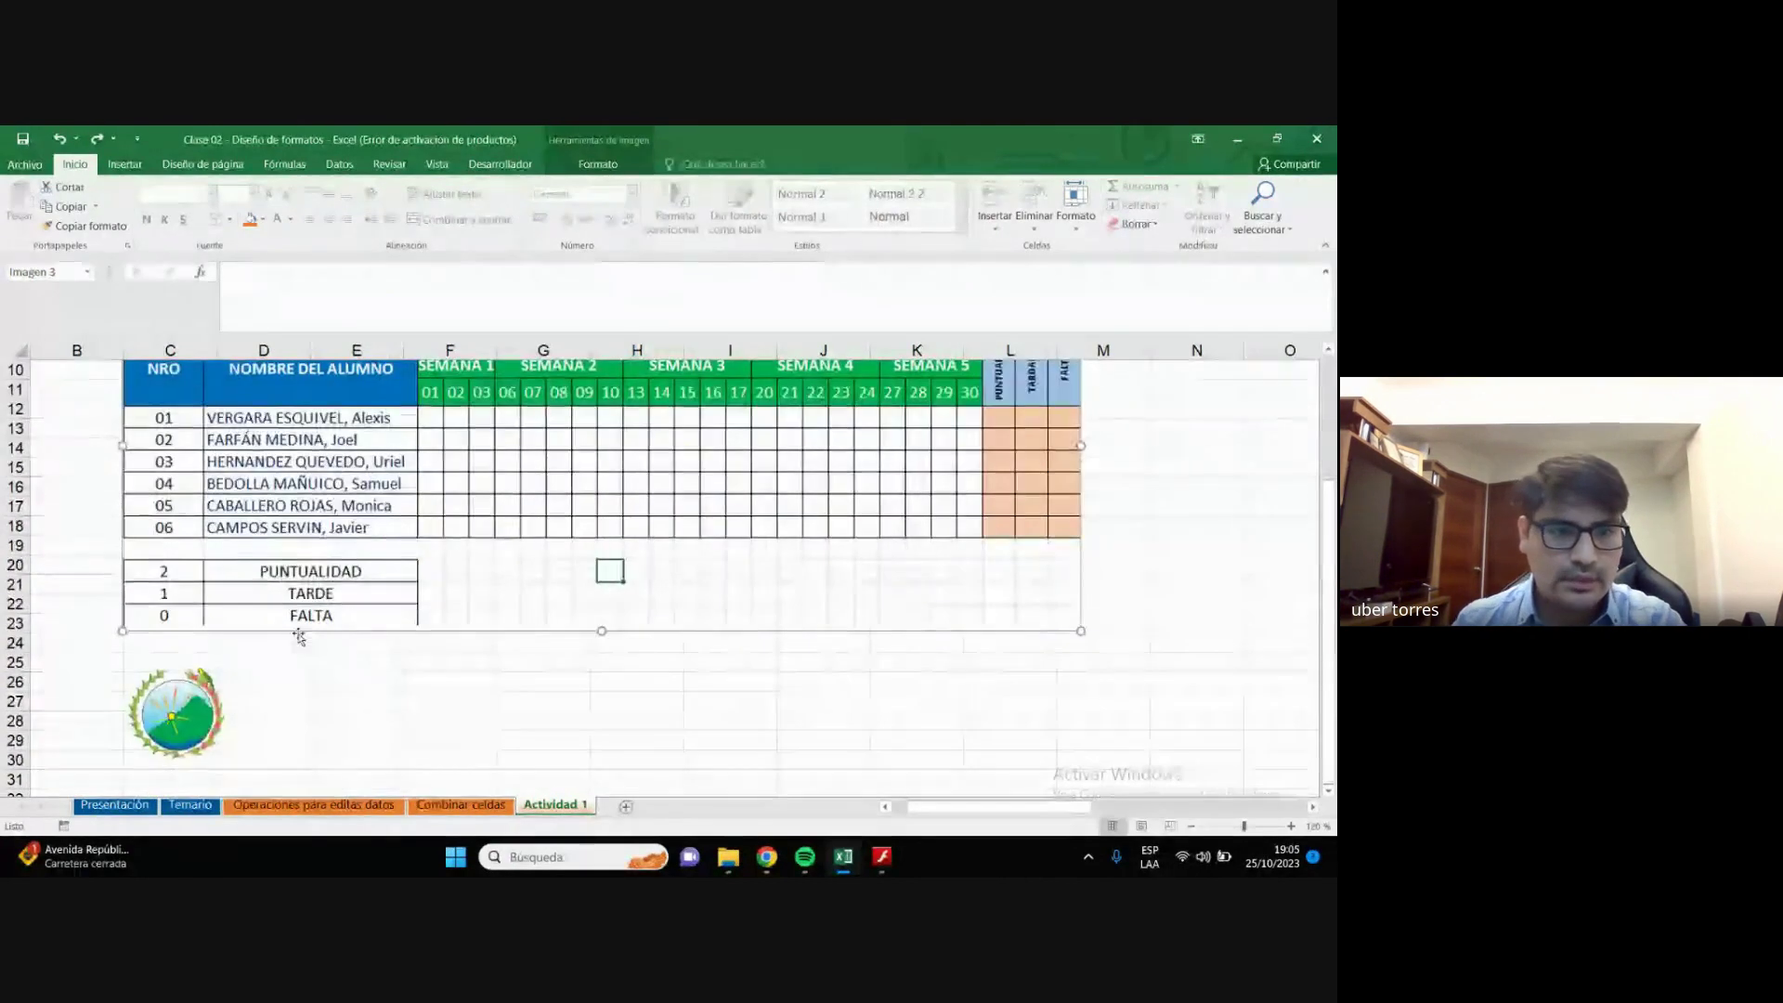
click(264, 663)
scroll(262, 620, up, 2)
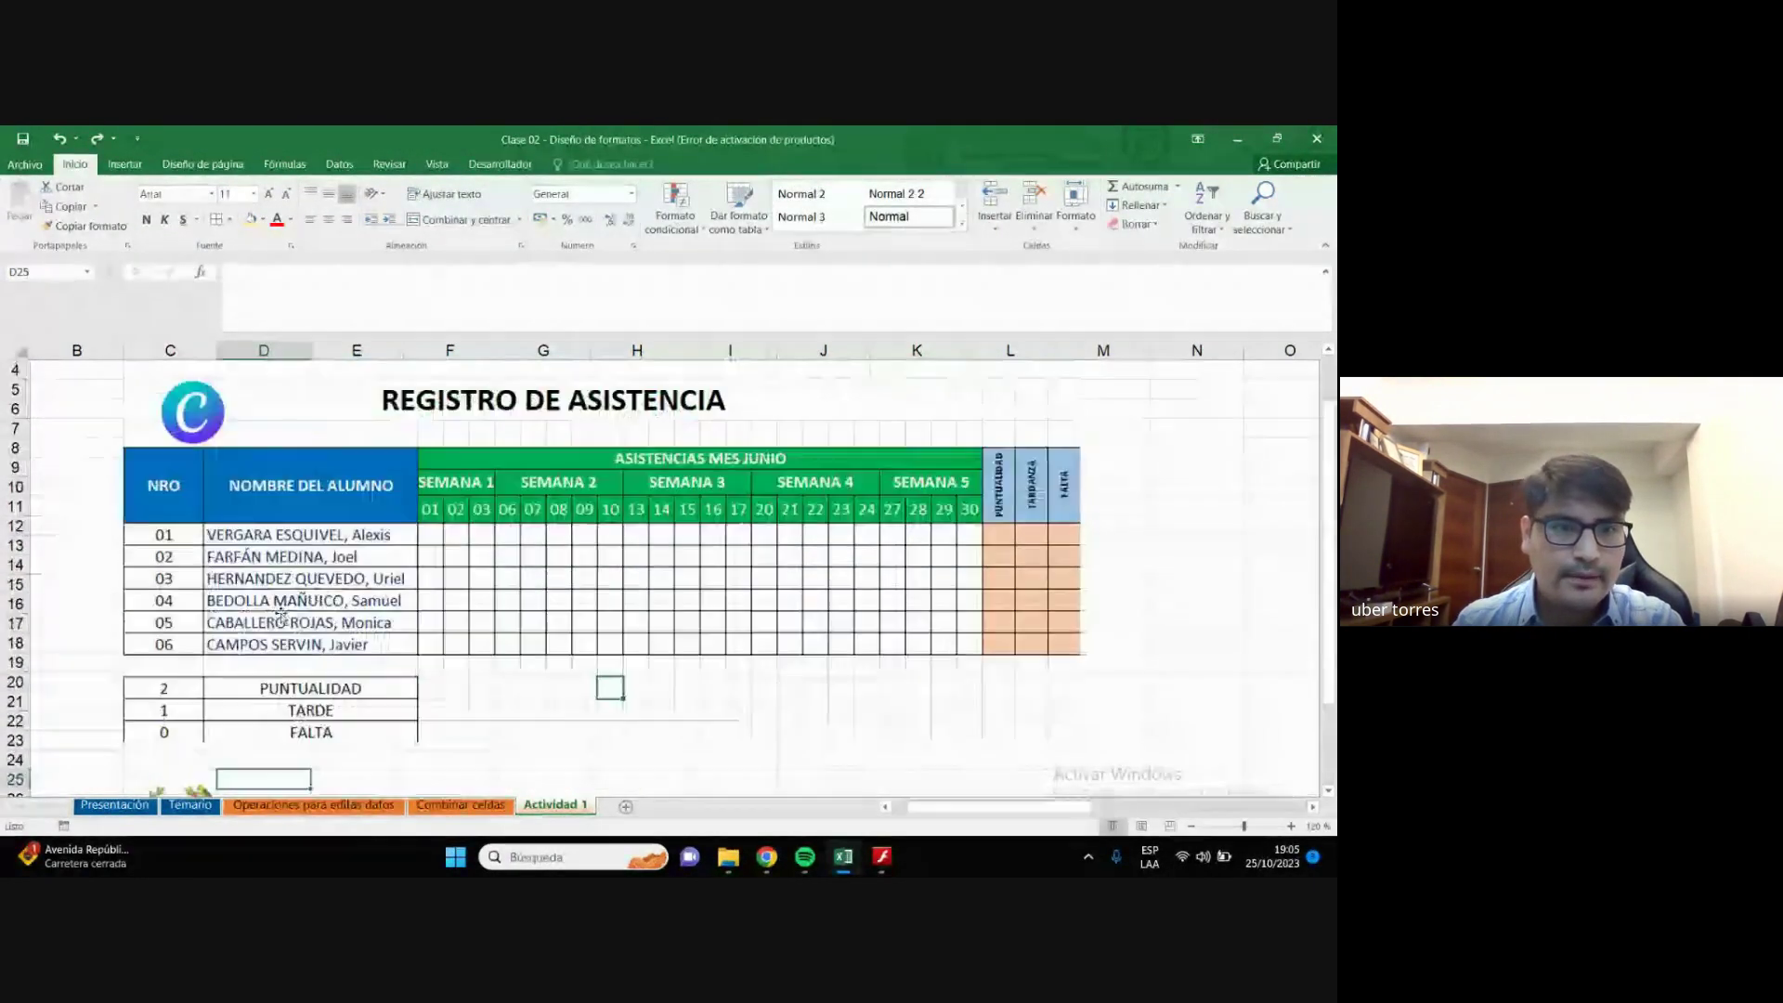
scroll(293, 577, down, 3)
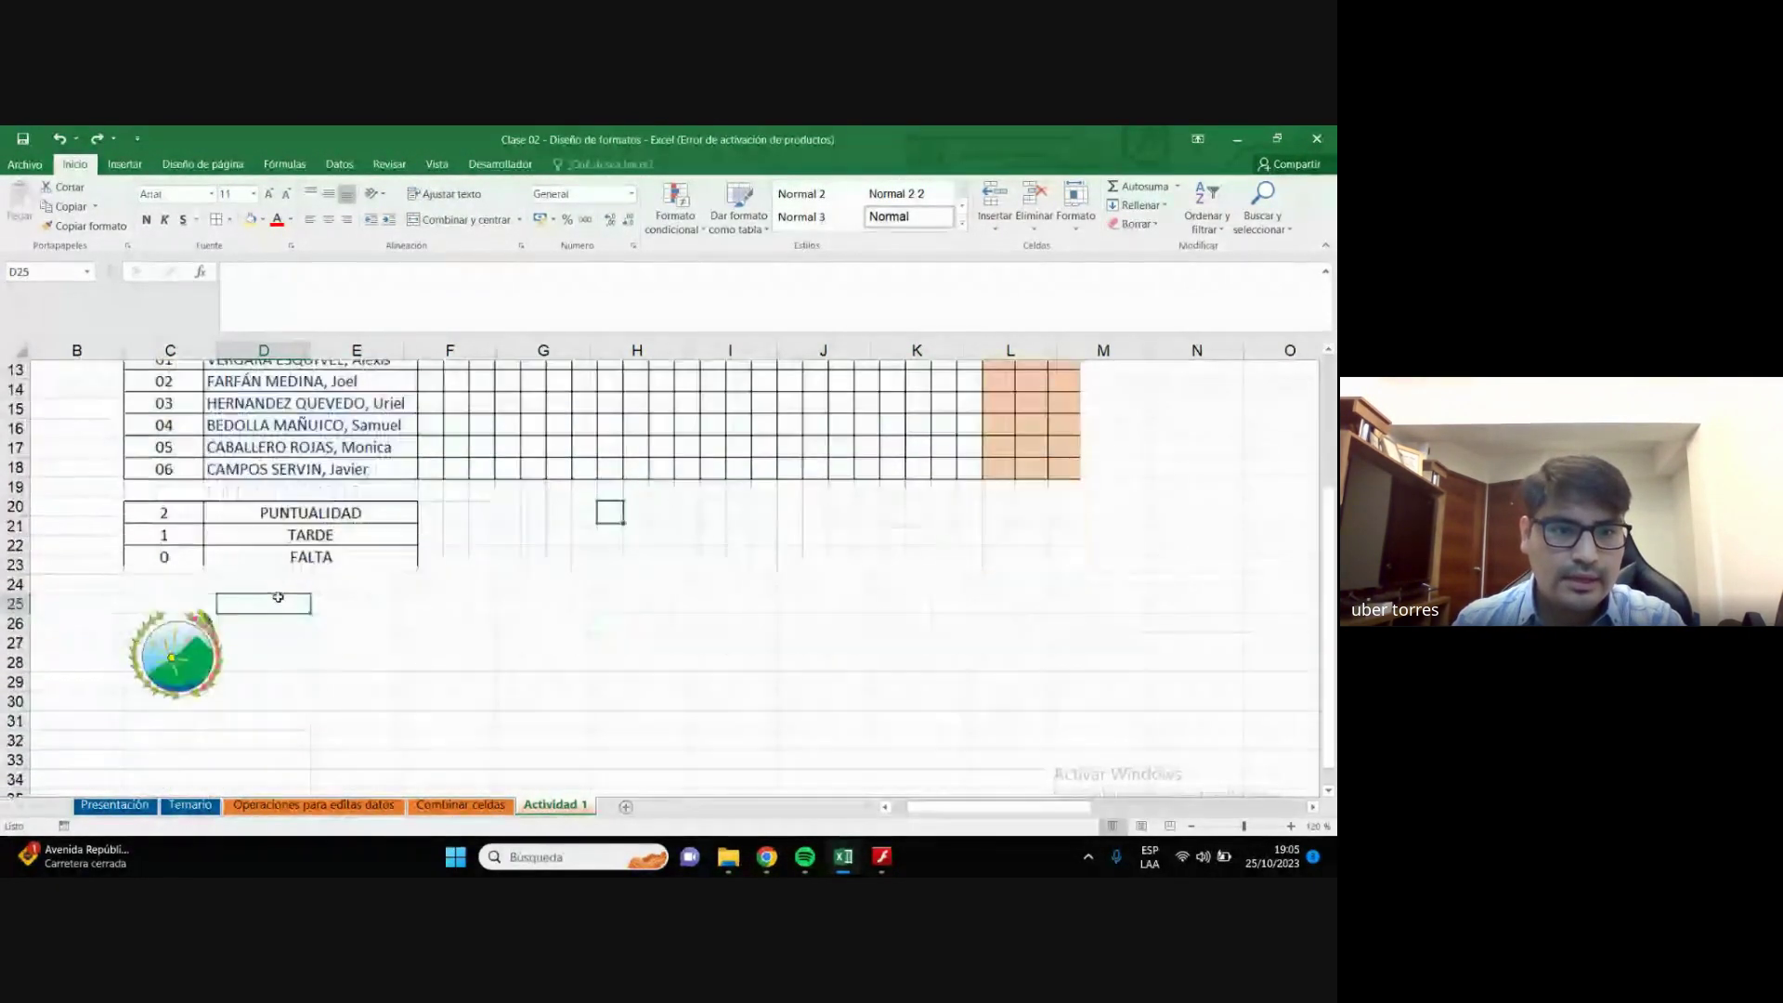
drag(172, 650, 140, 621)
click(339, 609)
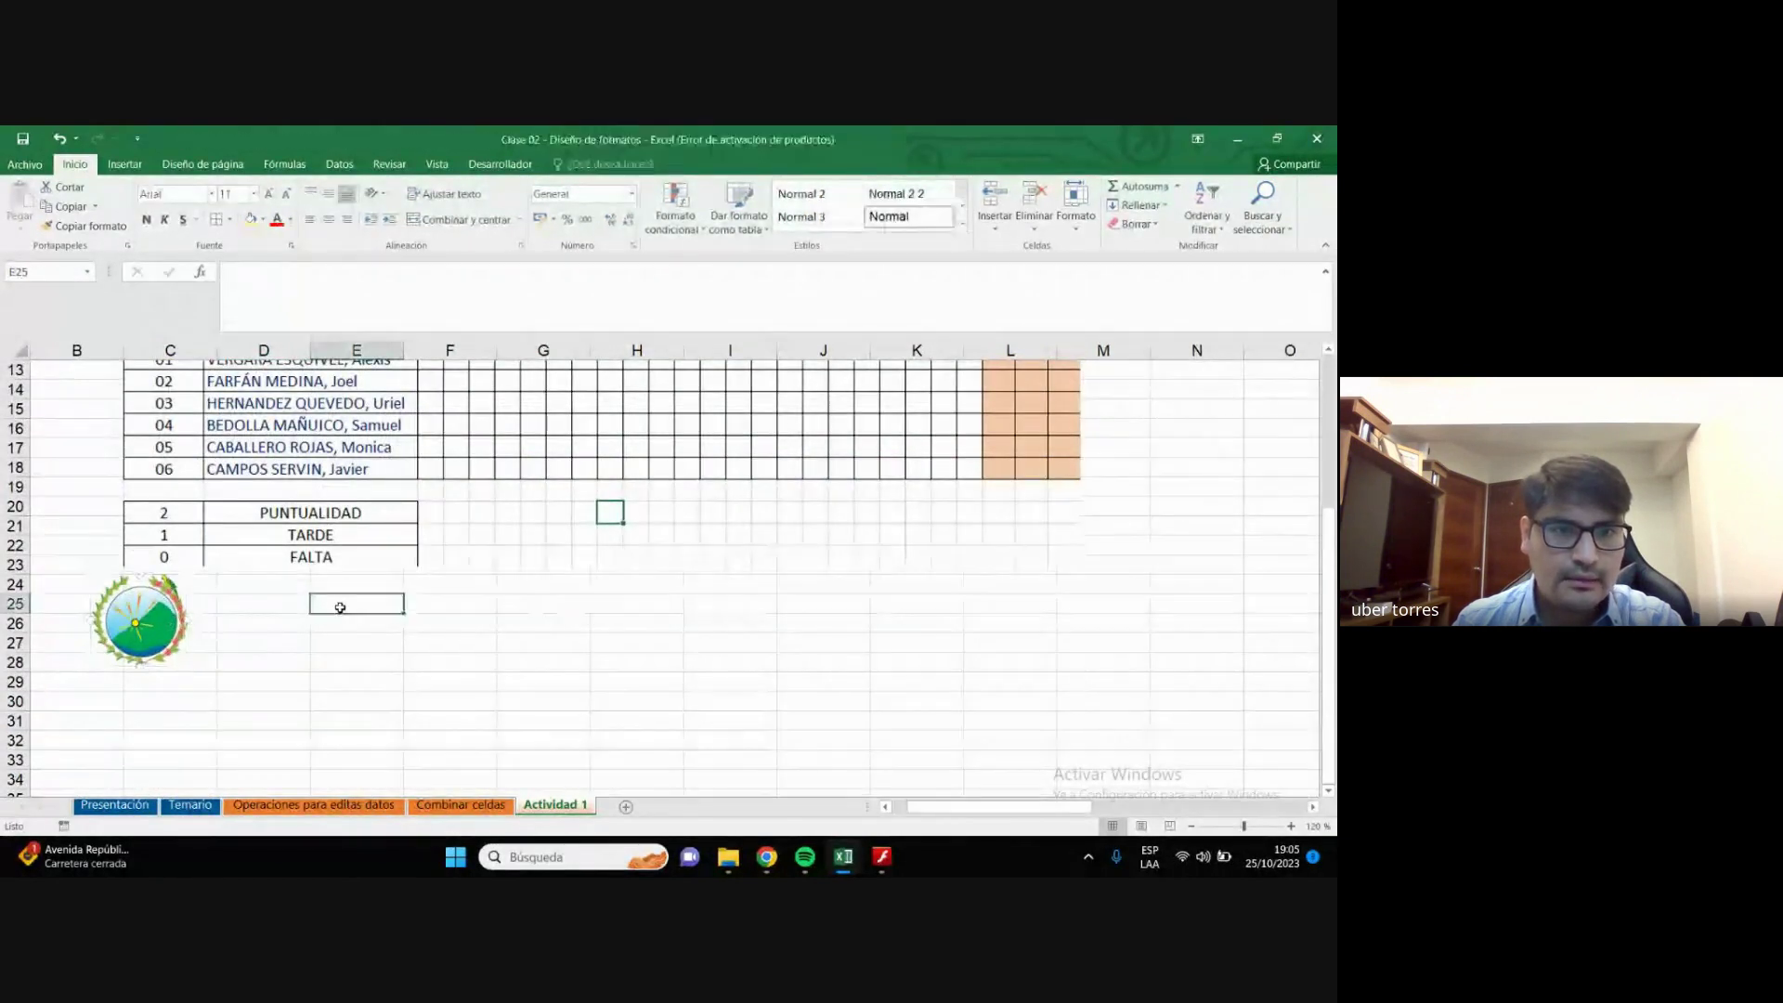
click(264, 607)
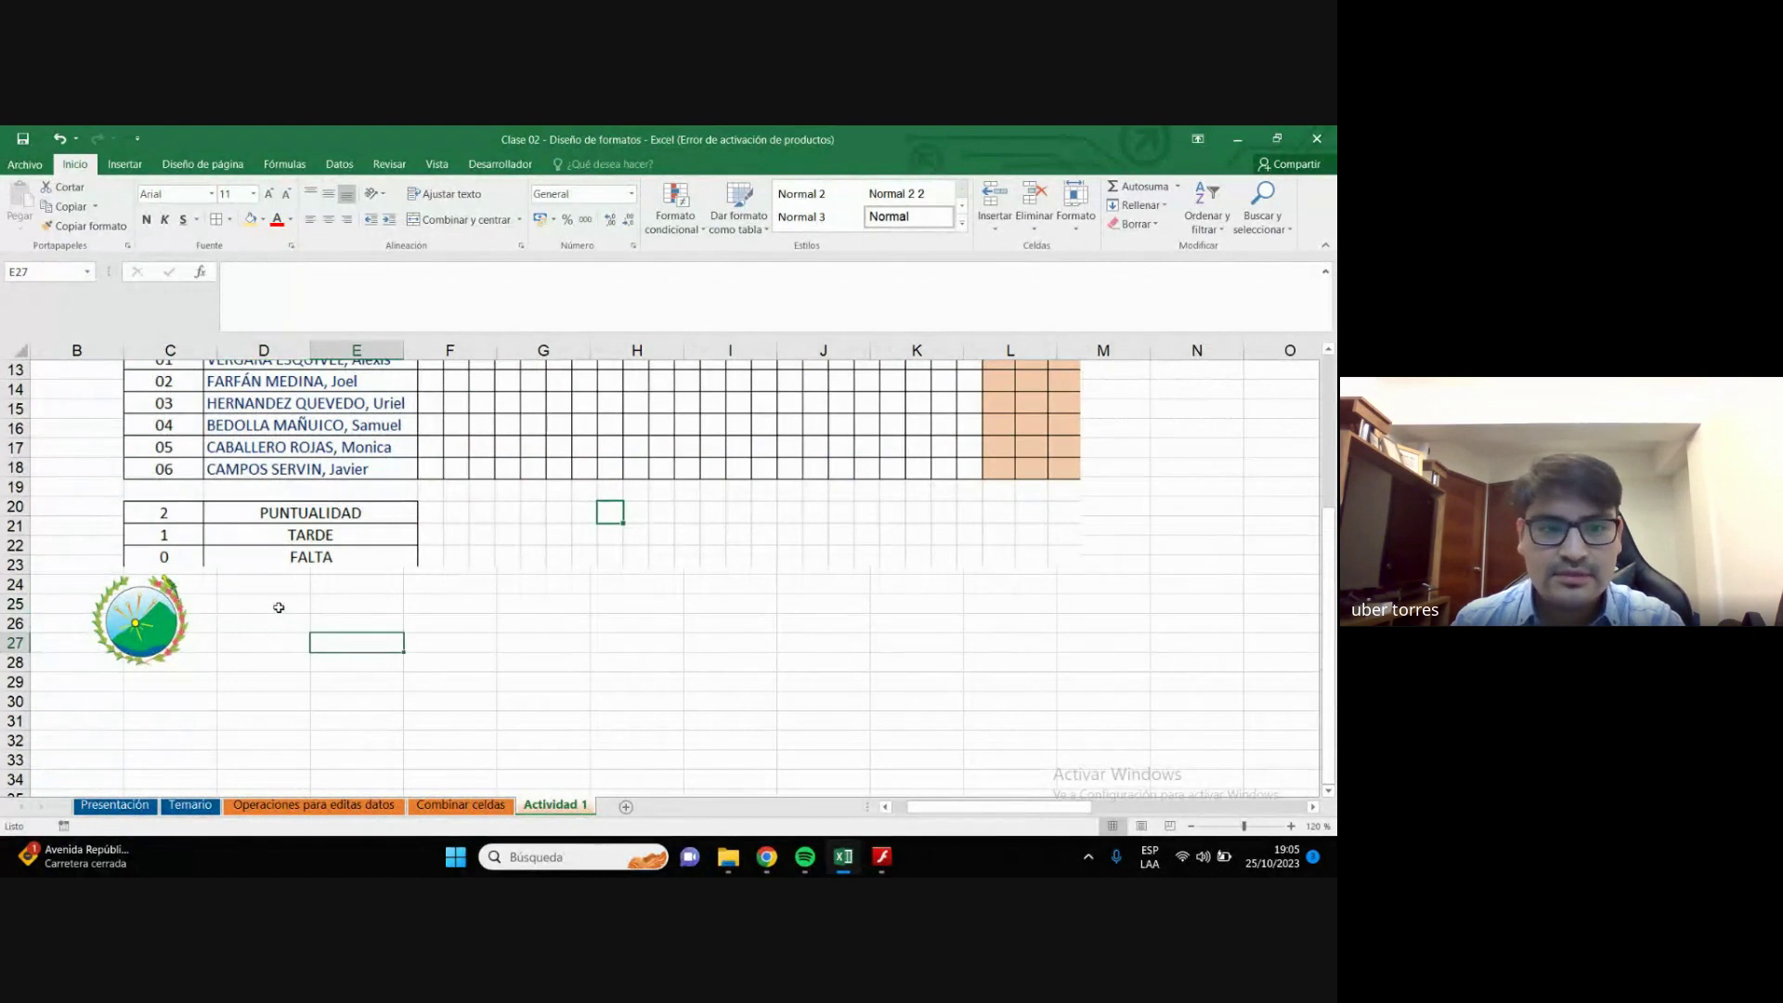
scroll(278, 608, up, 2)
scroll(277, 608, up, 1)
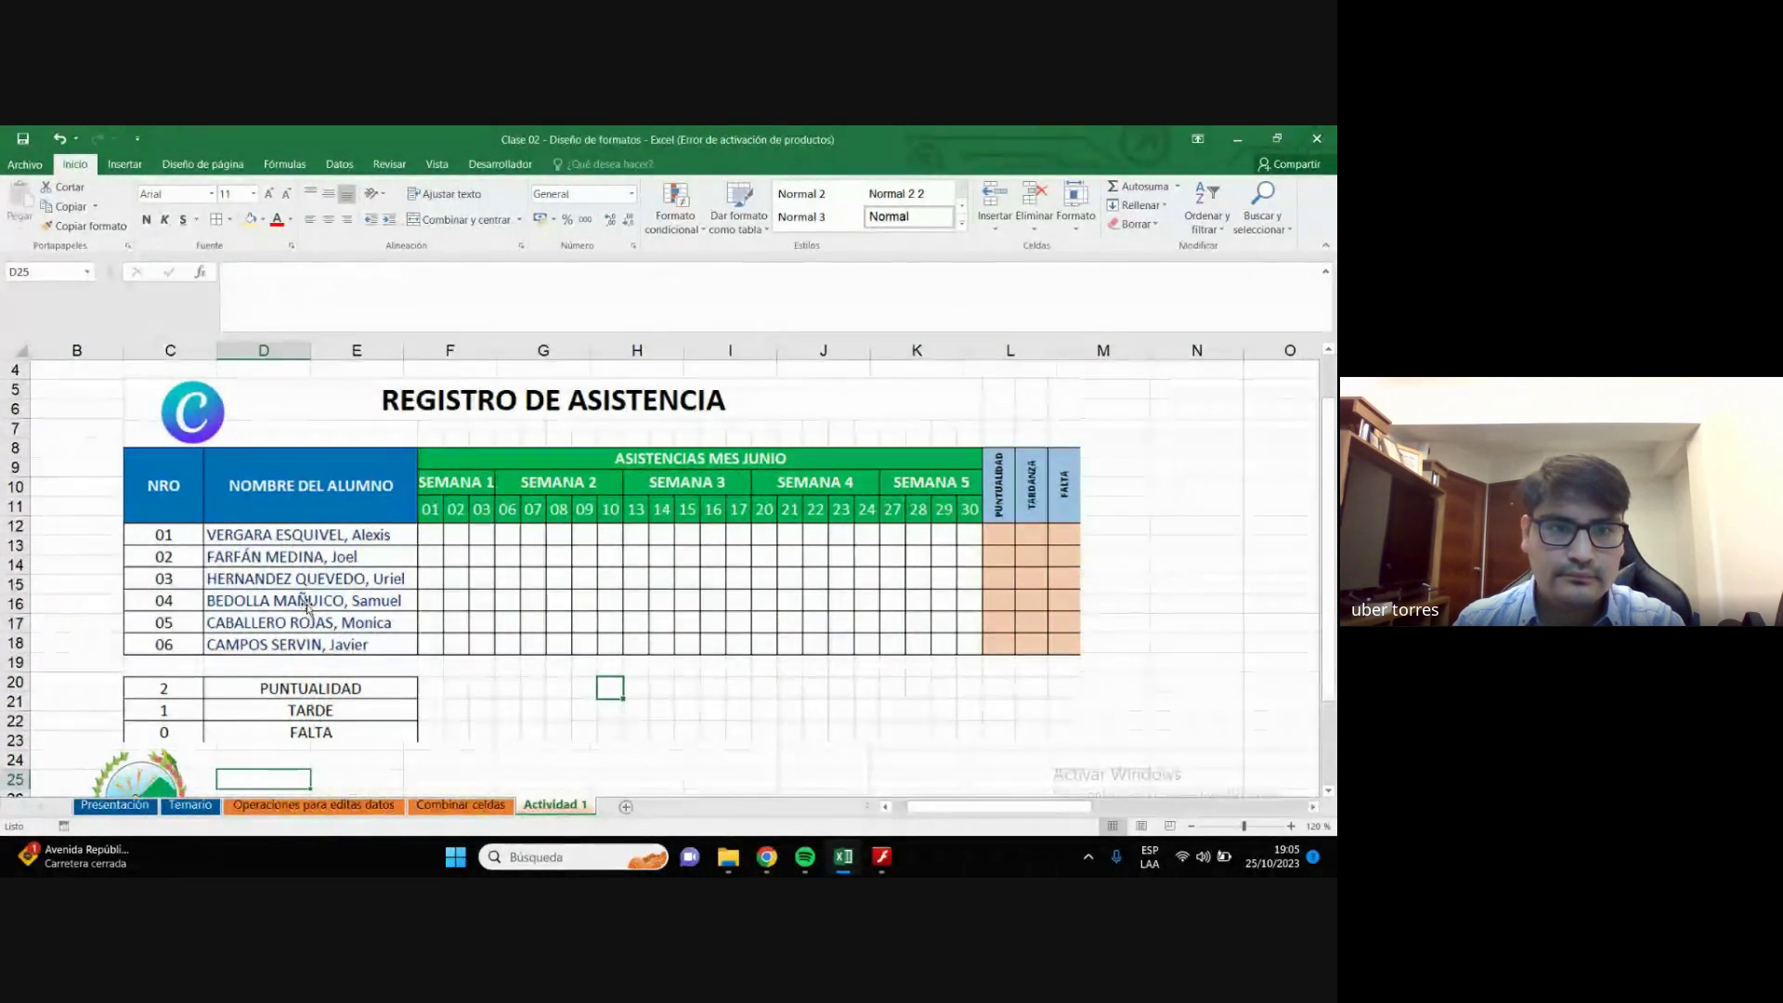
scroll(308, 608, down, 2)
scroll(308, 609, down, 1)
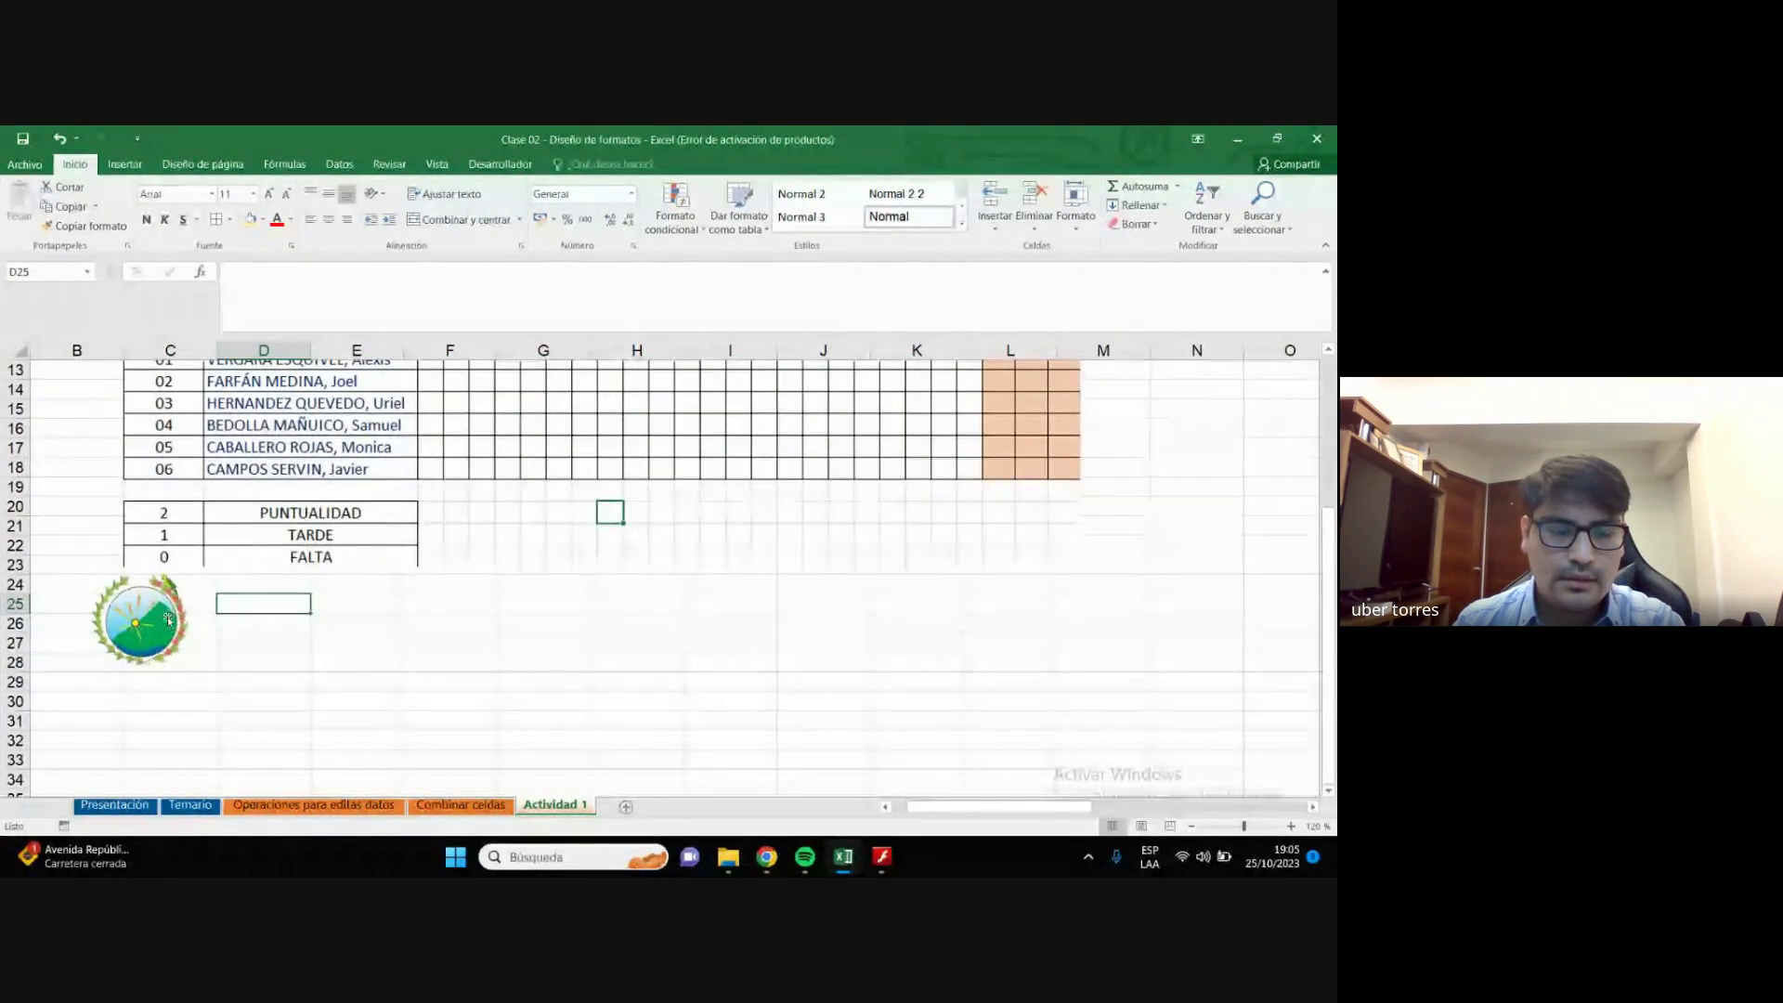
mouse_move(163, 617)
mouse_down()
mouse_move(528, 551)
mouse_move(85, 513)
mouse_up()
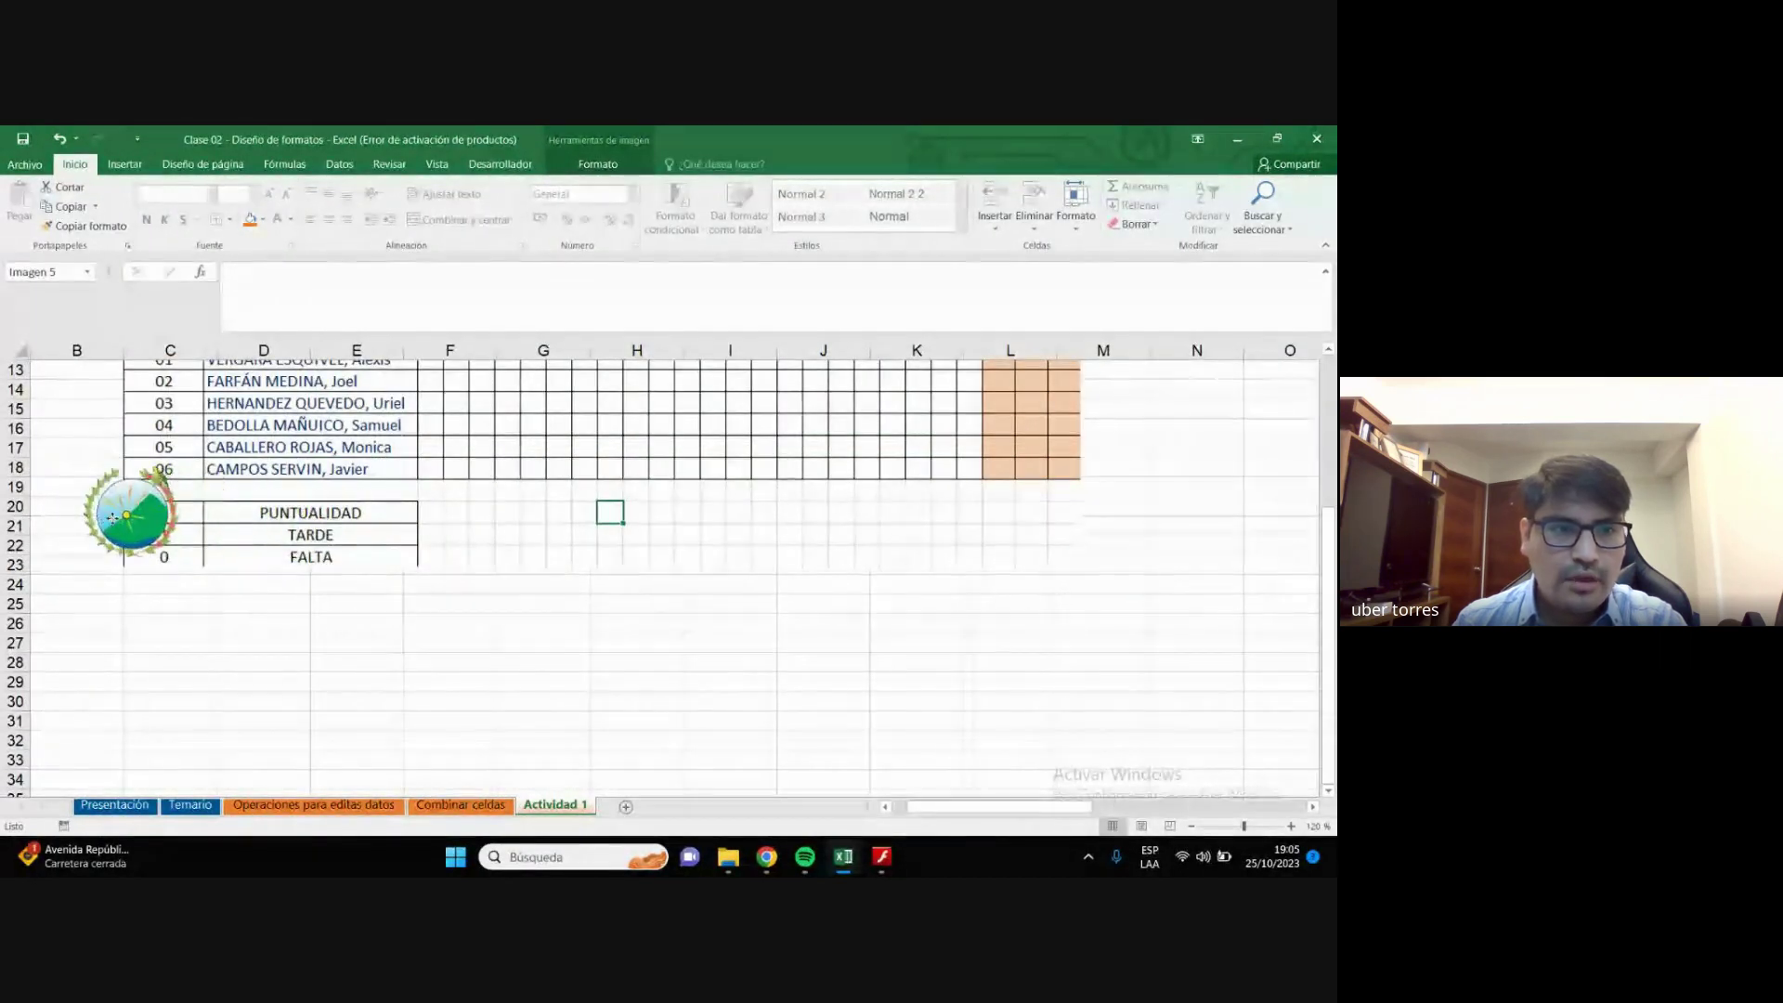
click(262, 611)
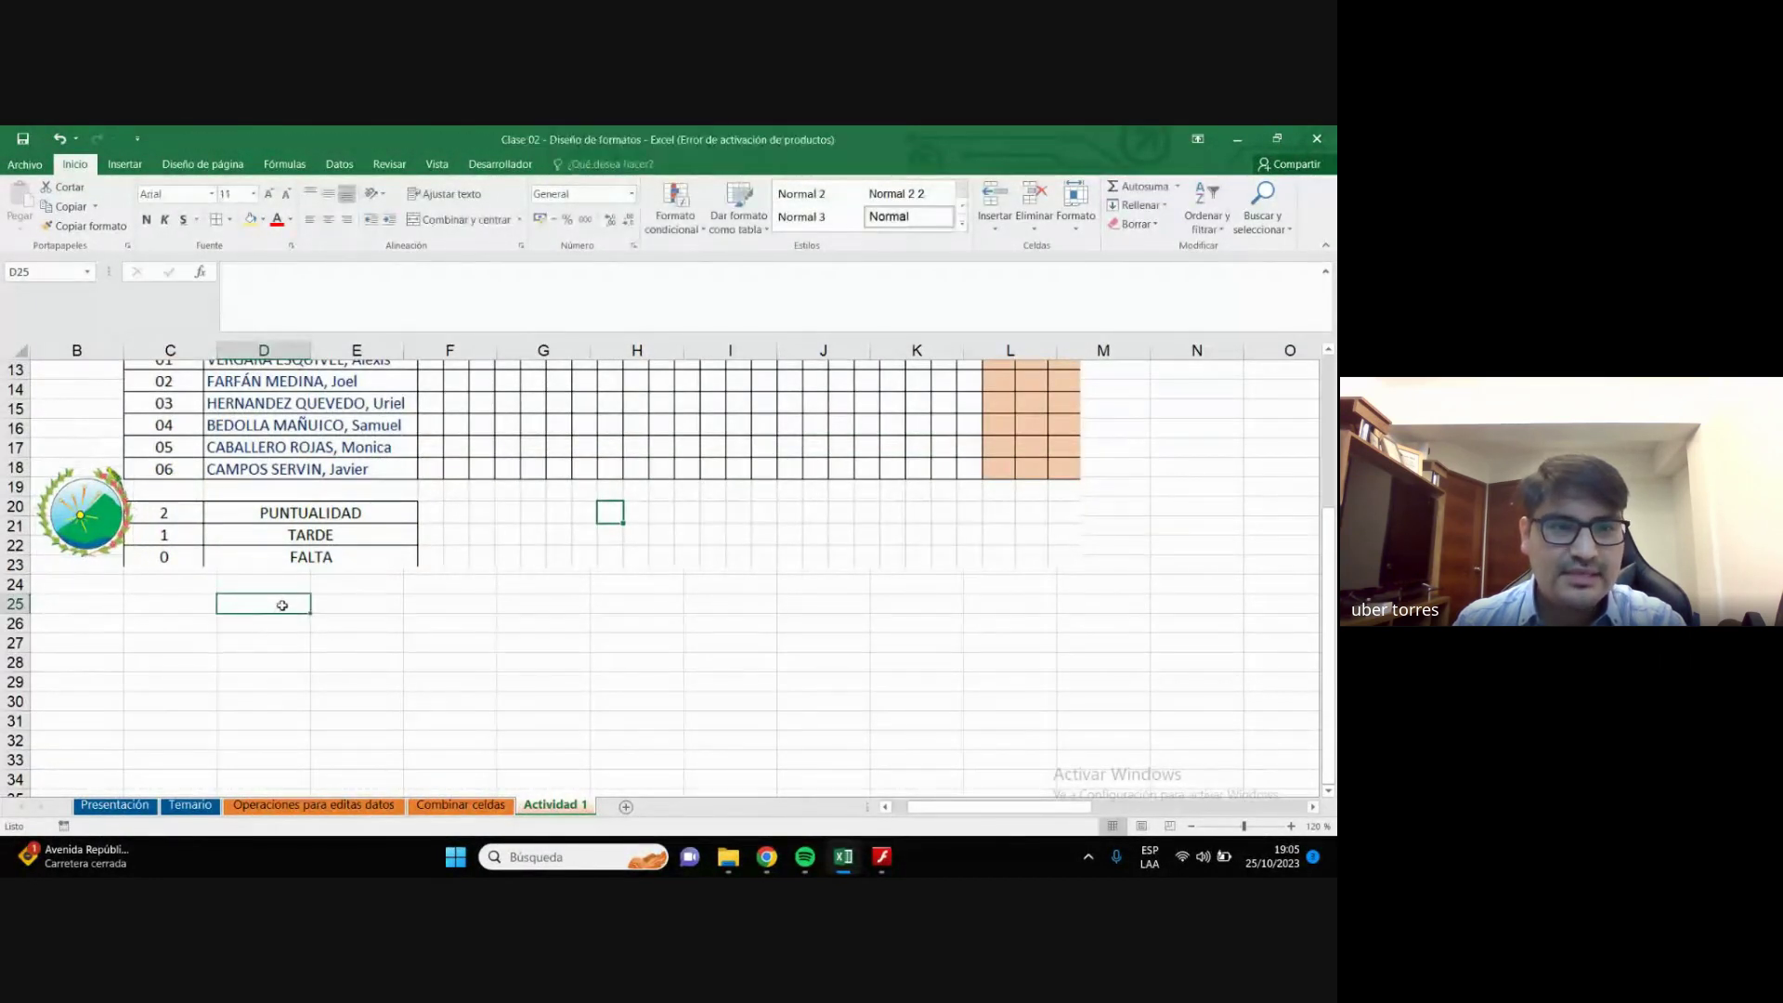
scroll(269, 612, up, 2)
scroll(283, 613, up, 1)
scroll(283, 613, up, 1)
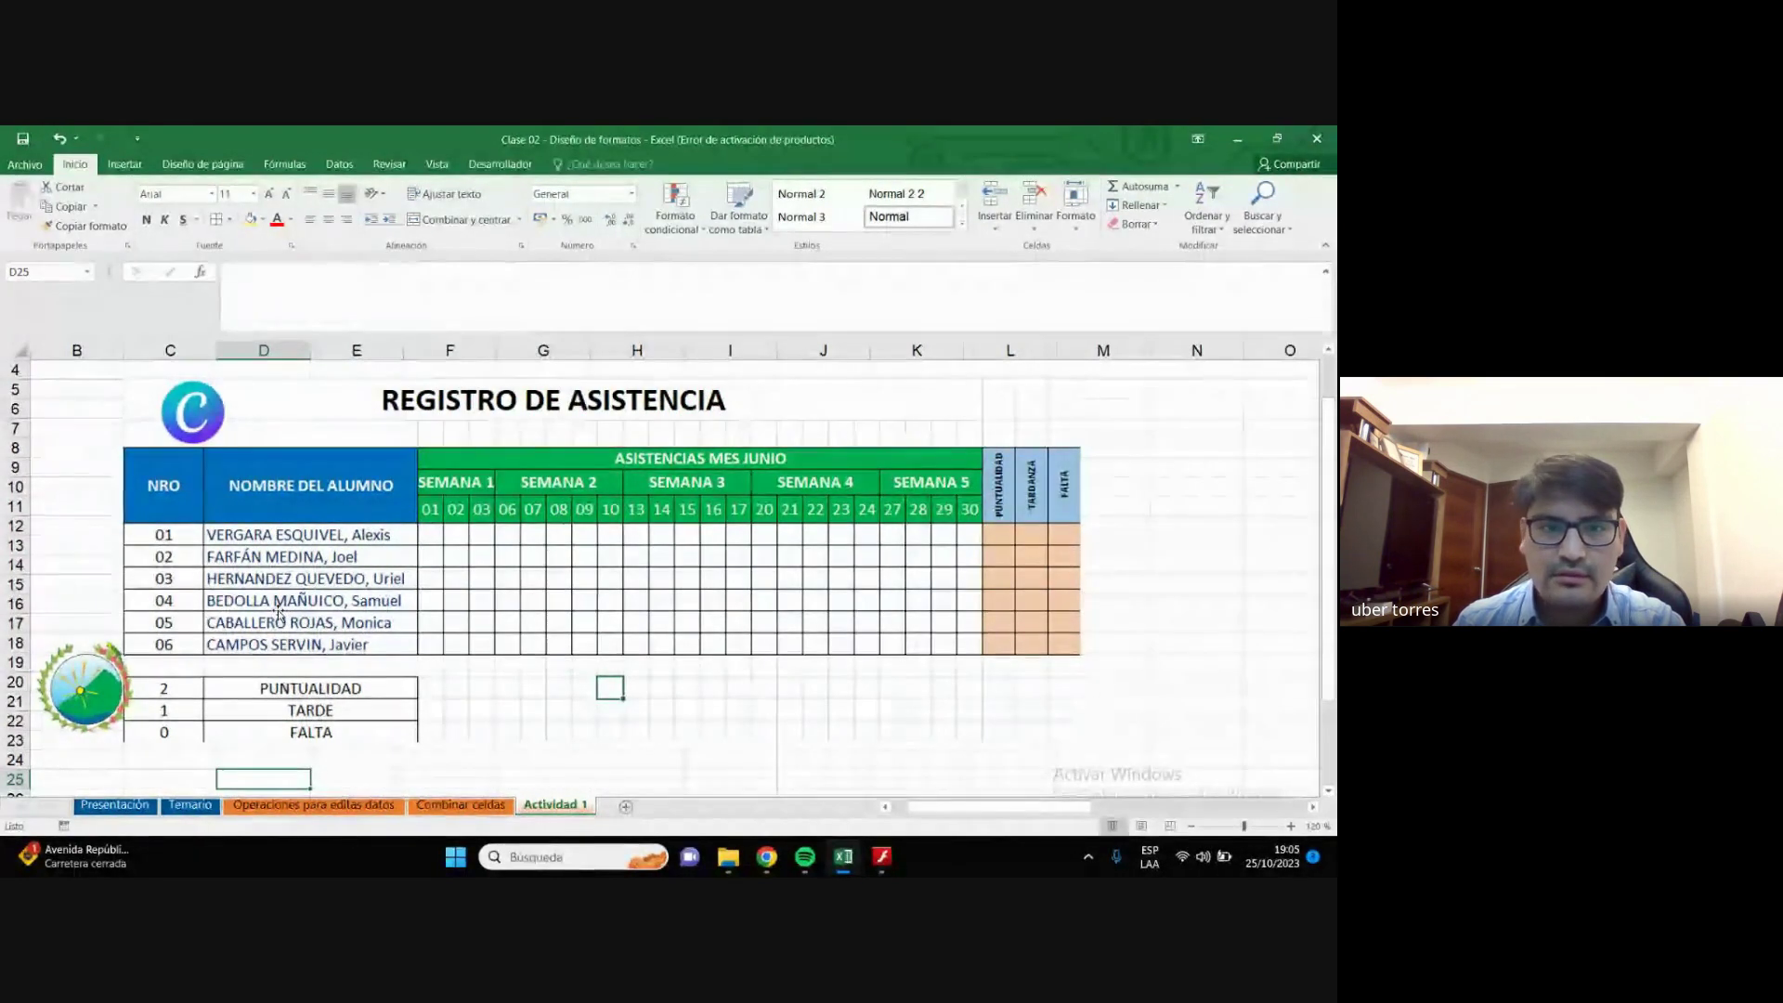
scroll(279, 613, down, 3)
Drop the logo just below the legend in columns C–D.
click(267, 661)
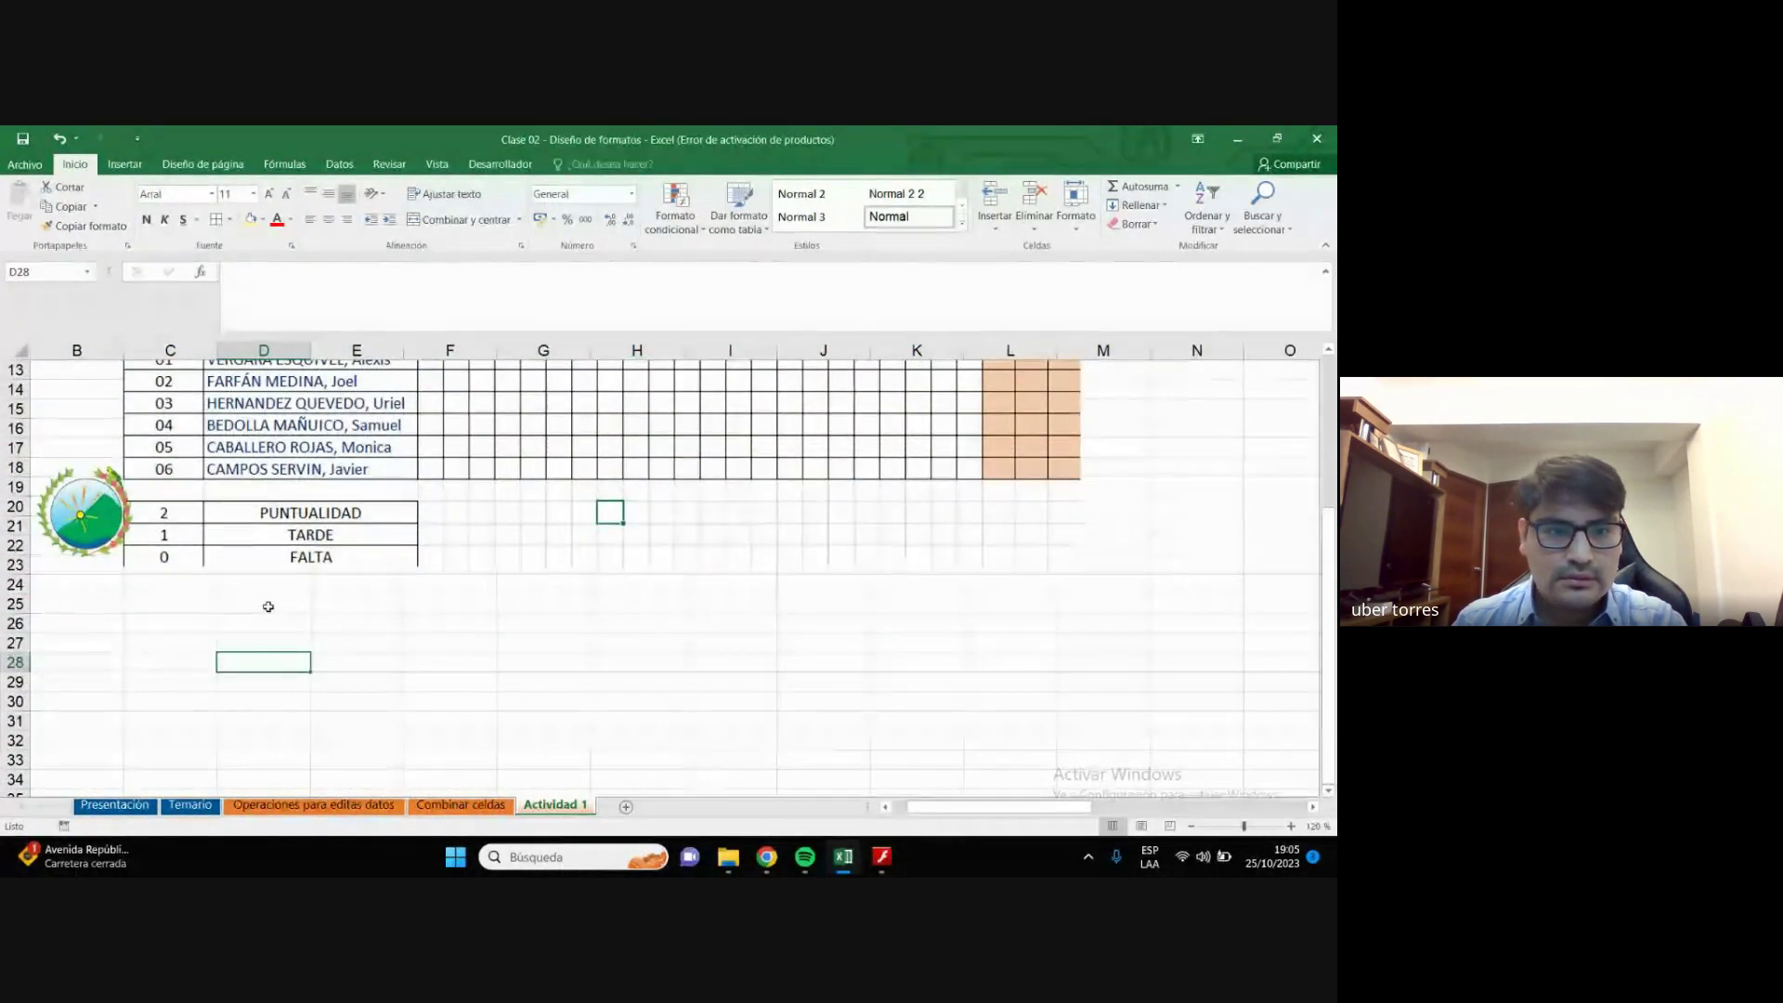
drag(267, 606, 1012, 605)
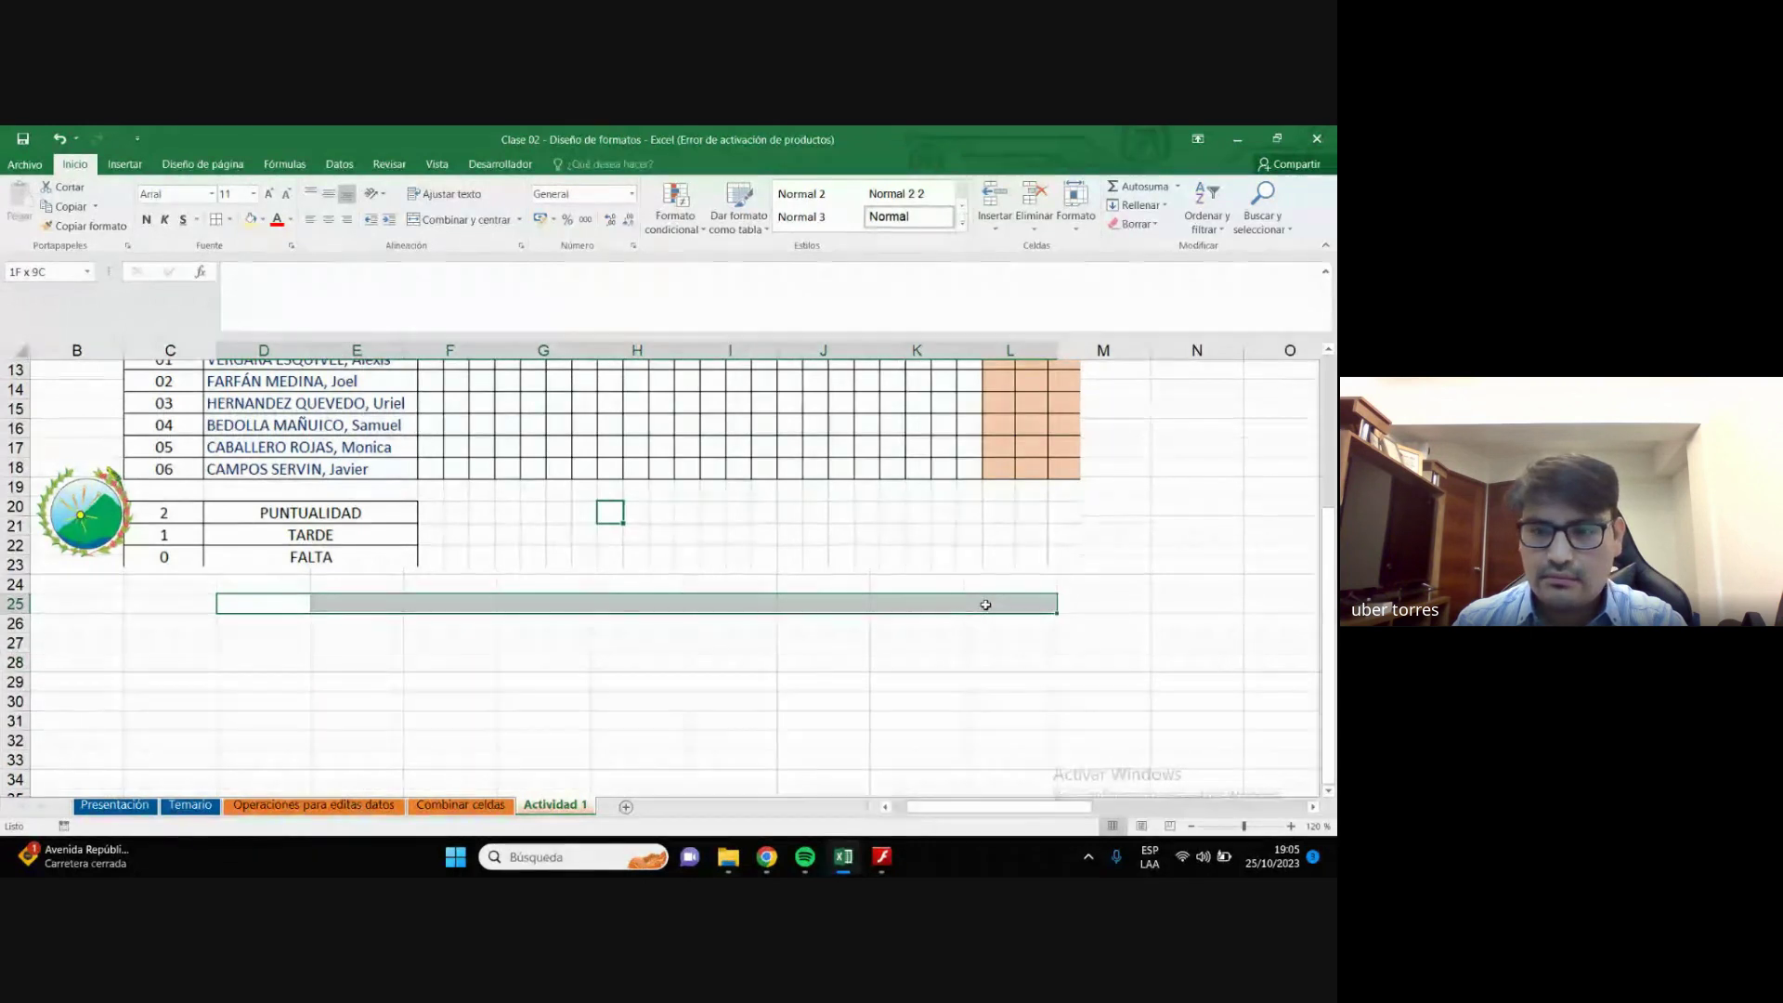
click(491, 686)
scroll(491, 686, up, 2)
scroll(502, 665, up, 3)
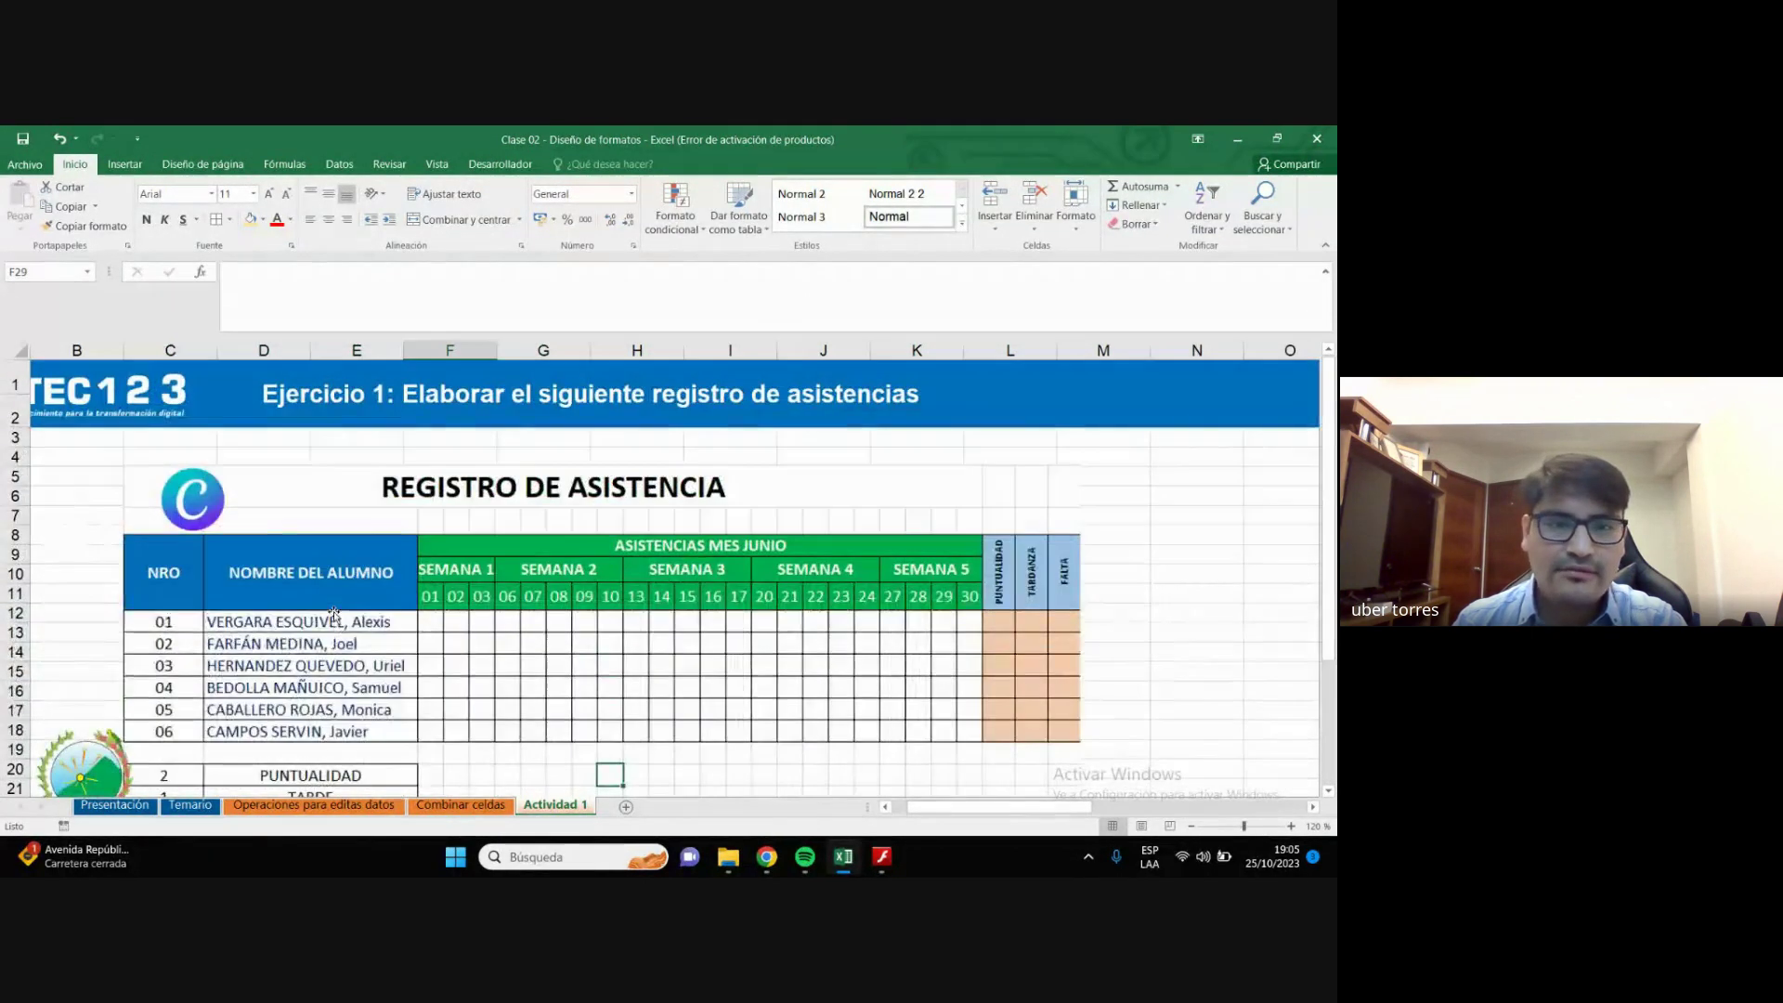
scroll(250, 616, down, 2)
drag(84, 631, 592, 683)
scroll(595, 687, up, 1)
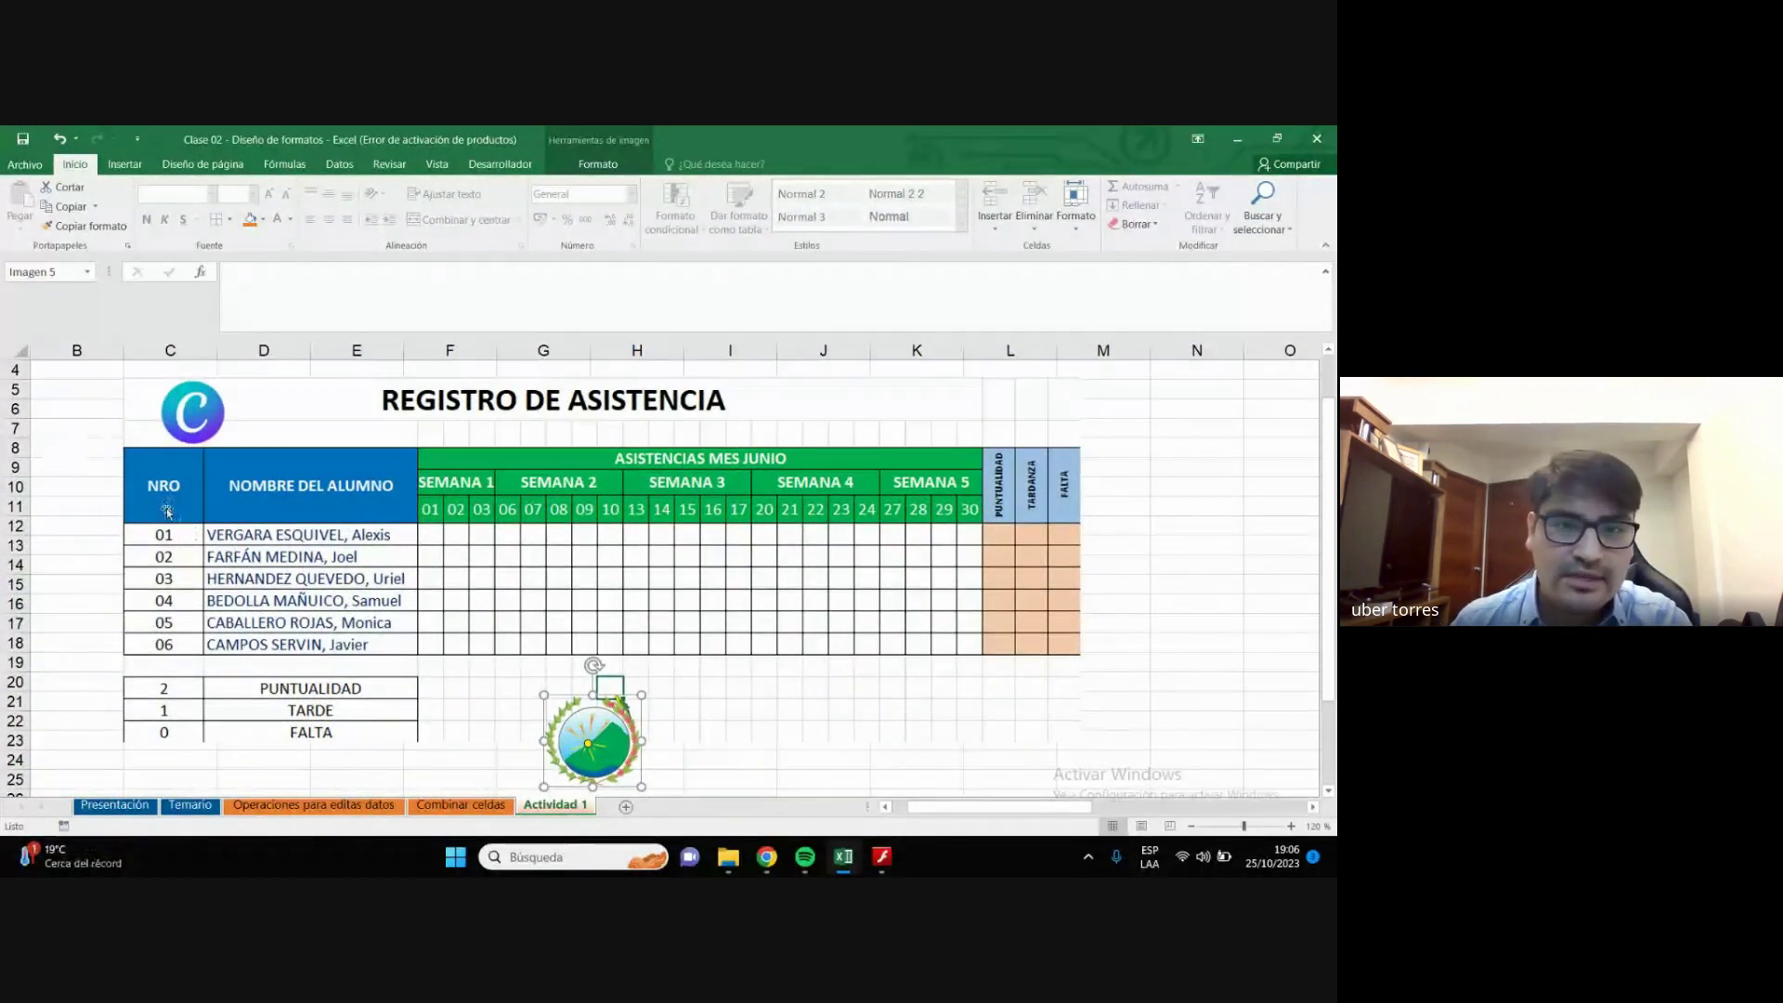
scroll(518, 541, down, 1)
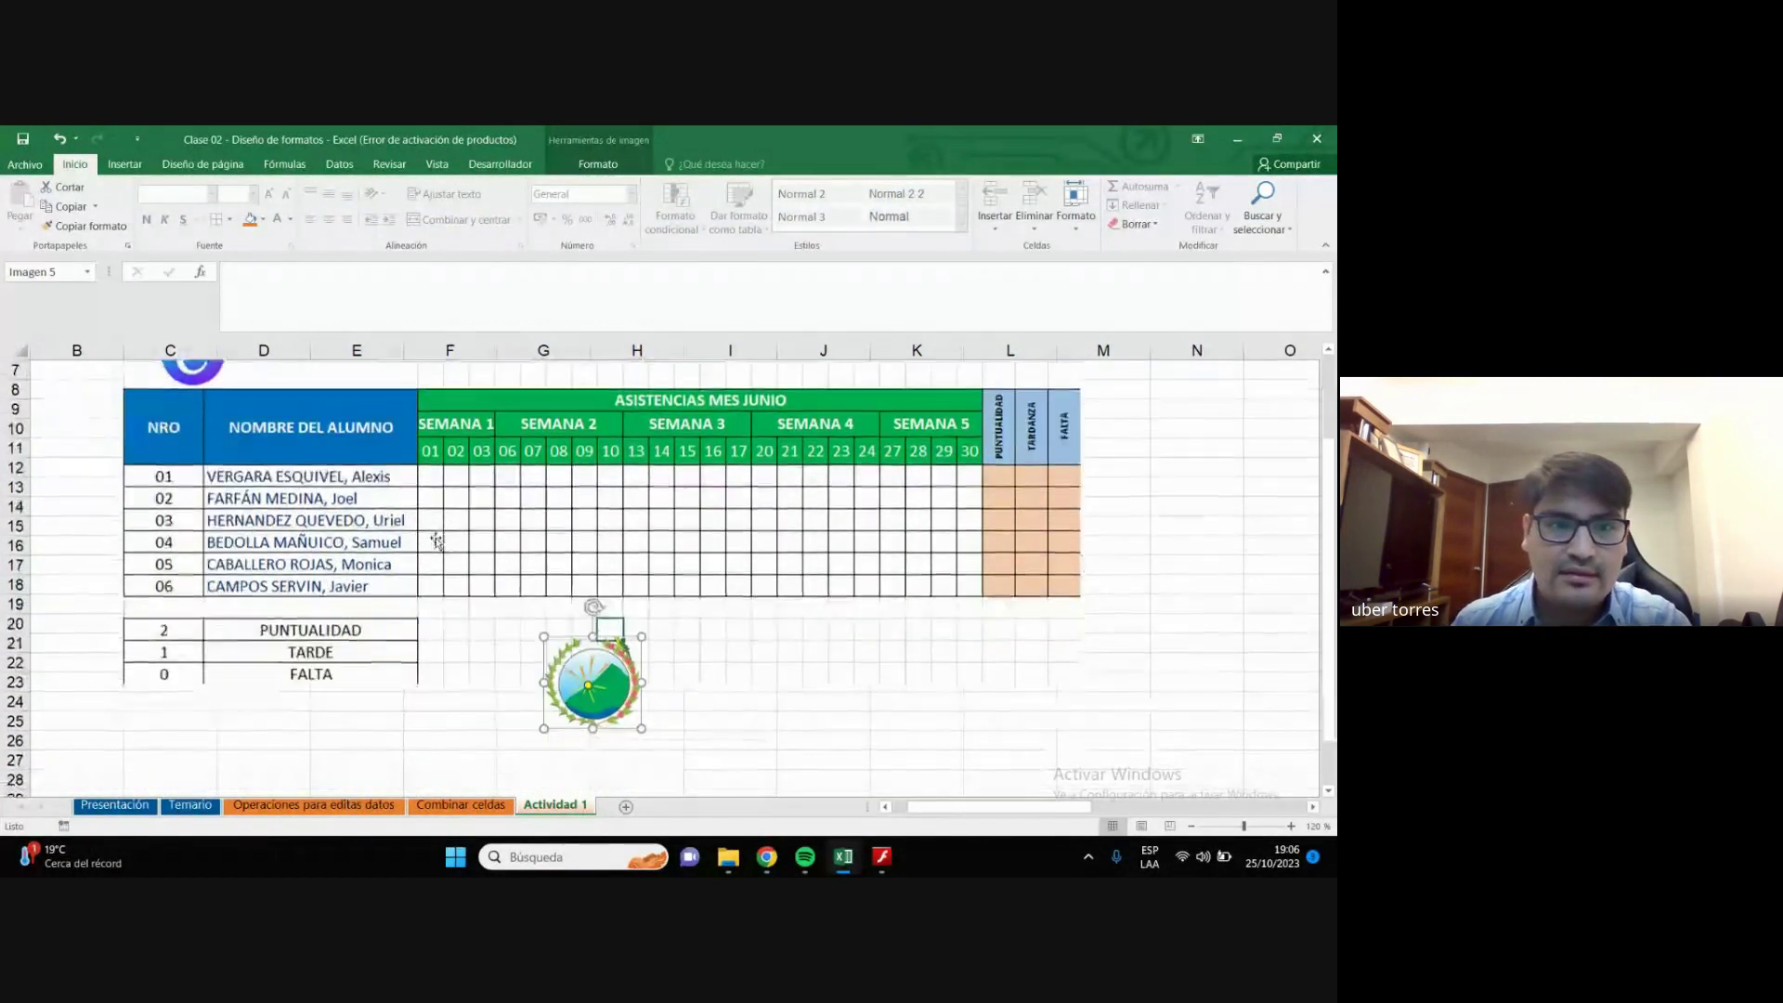
scroll(626, 621, down, 2)
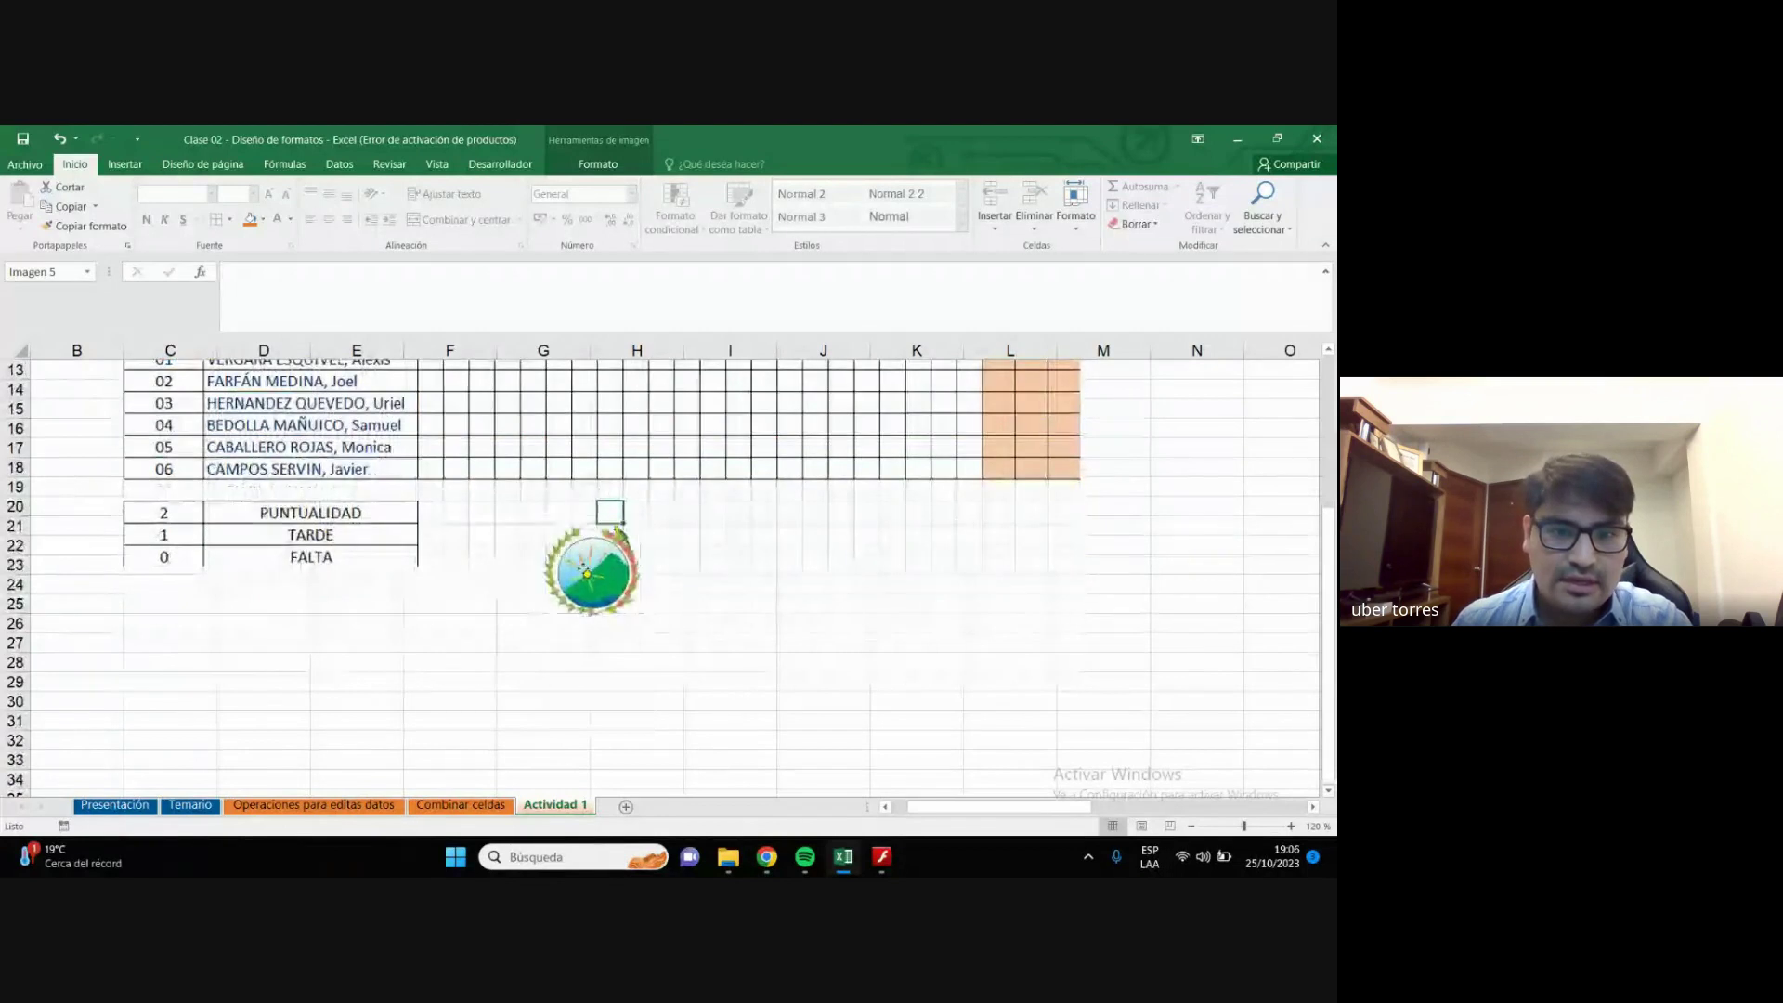
mouse_move(622, 609)
mouse_down()
mouse_move(223, 692)
mouse_move(272, 618)
mouse_up()
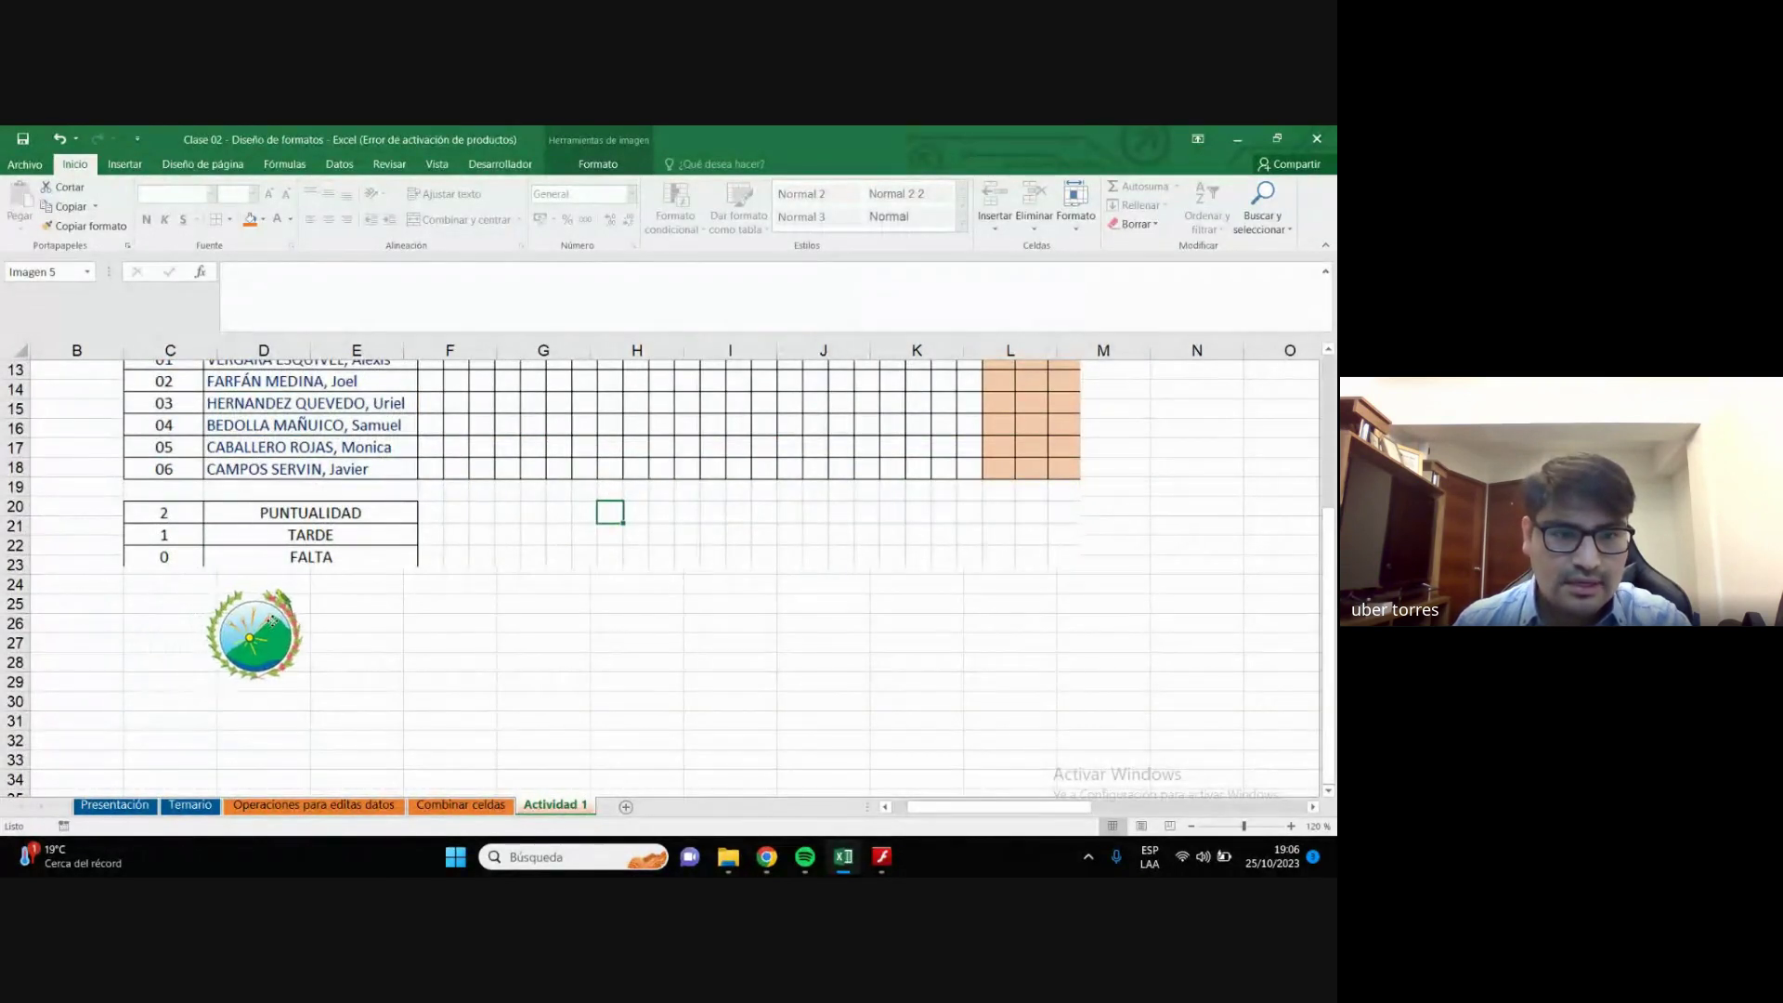
scroll(399, 576, up, 3)
scroll(177, 553, down, 1)
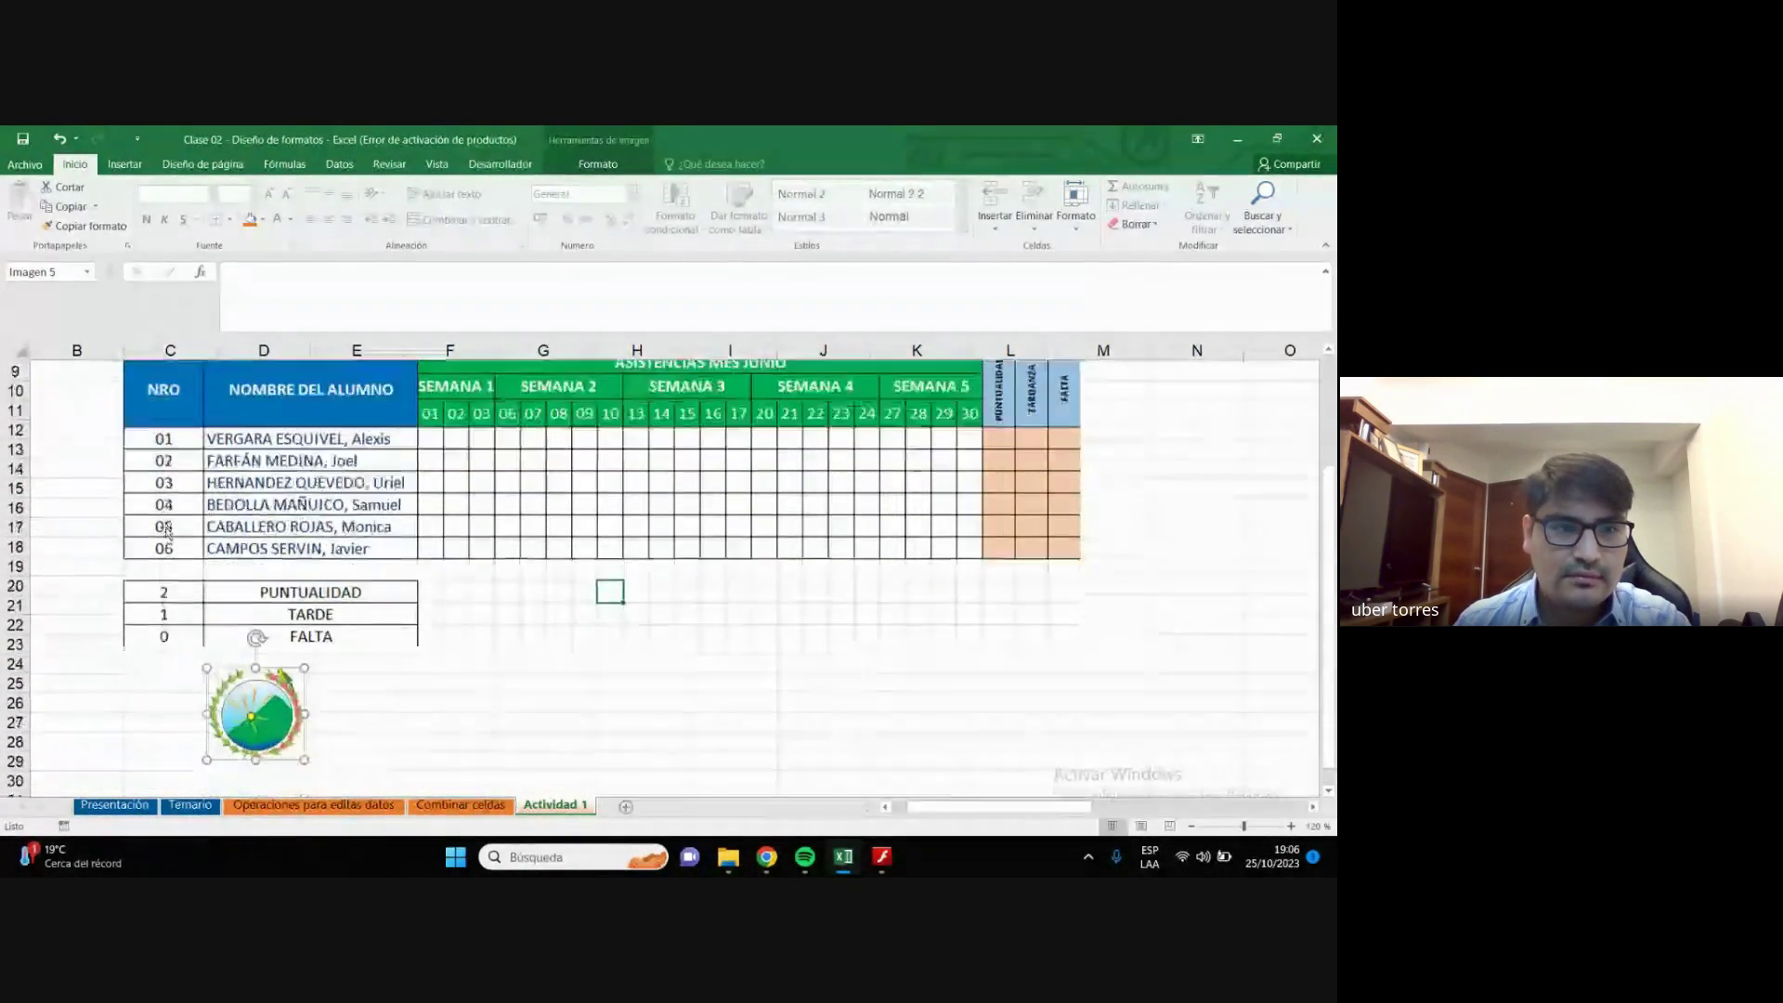
scroll(186, 548, down, 2)
scroll(204, 539, up, 2)
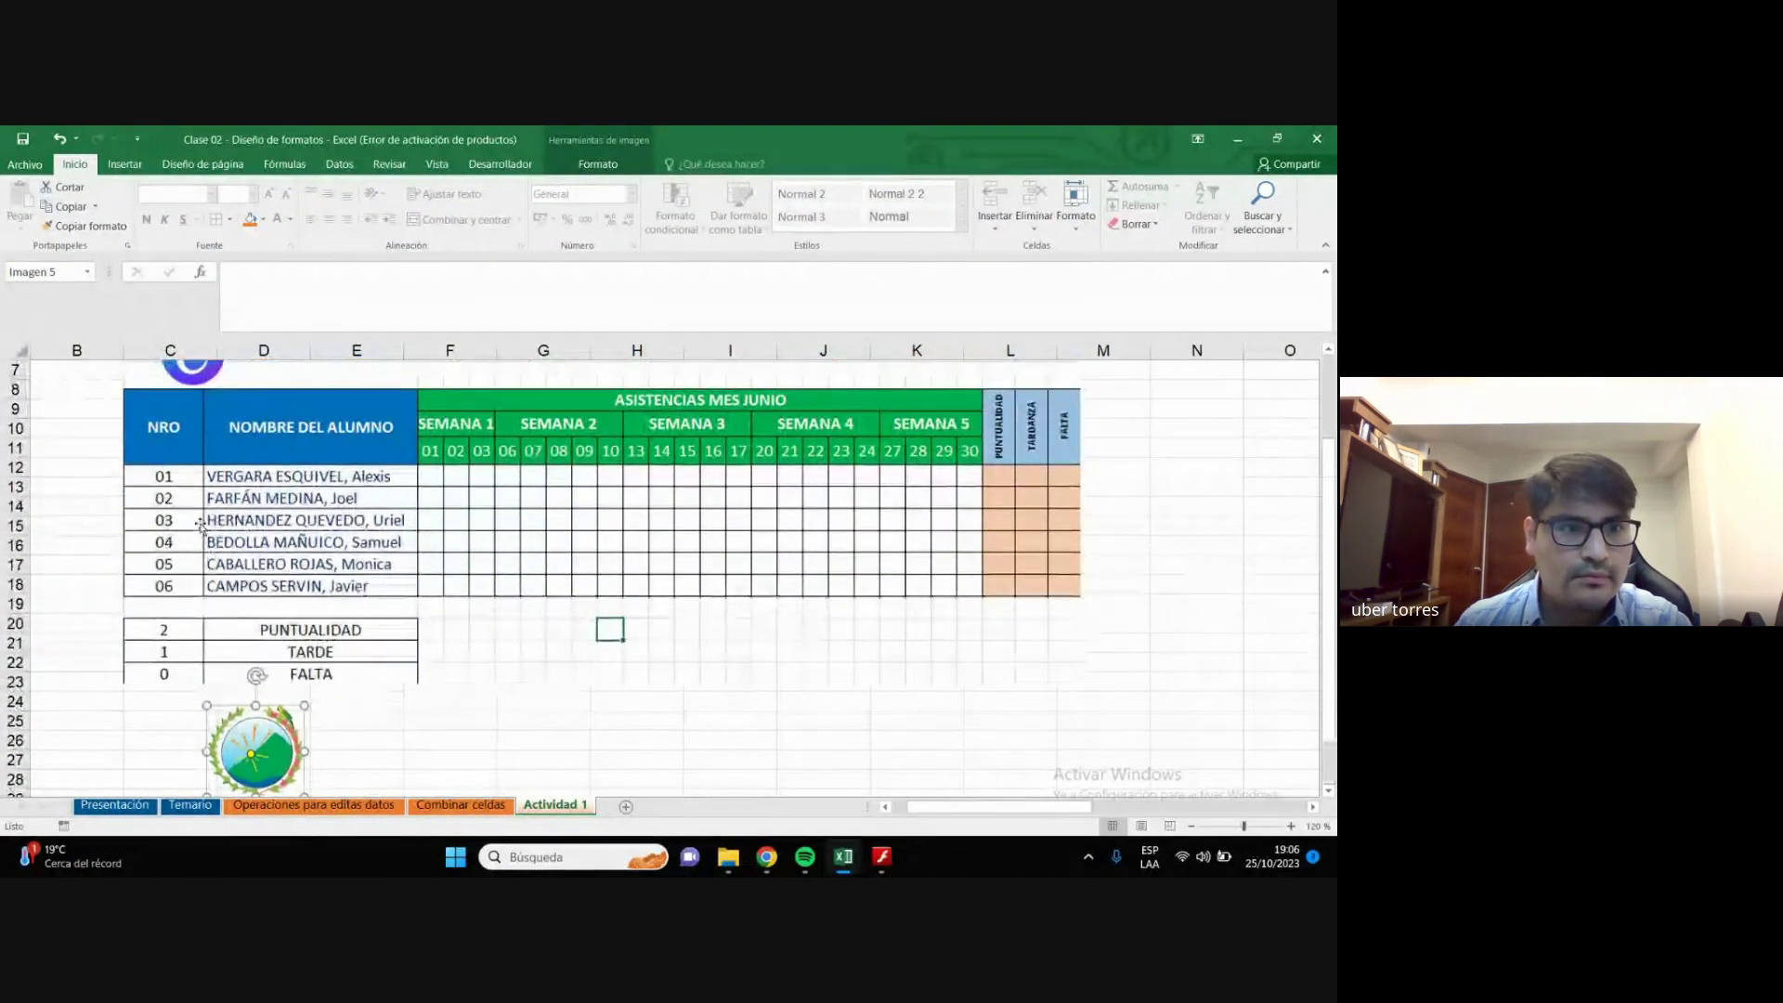
scroll(201, 525, up, 1)
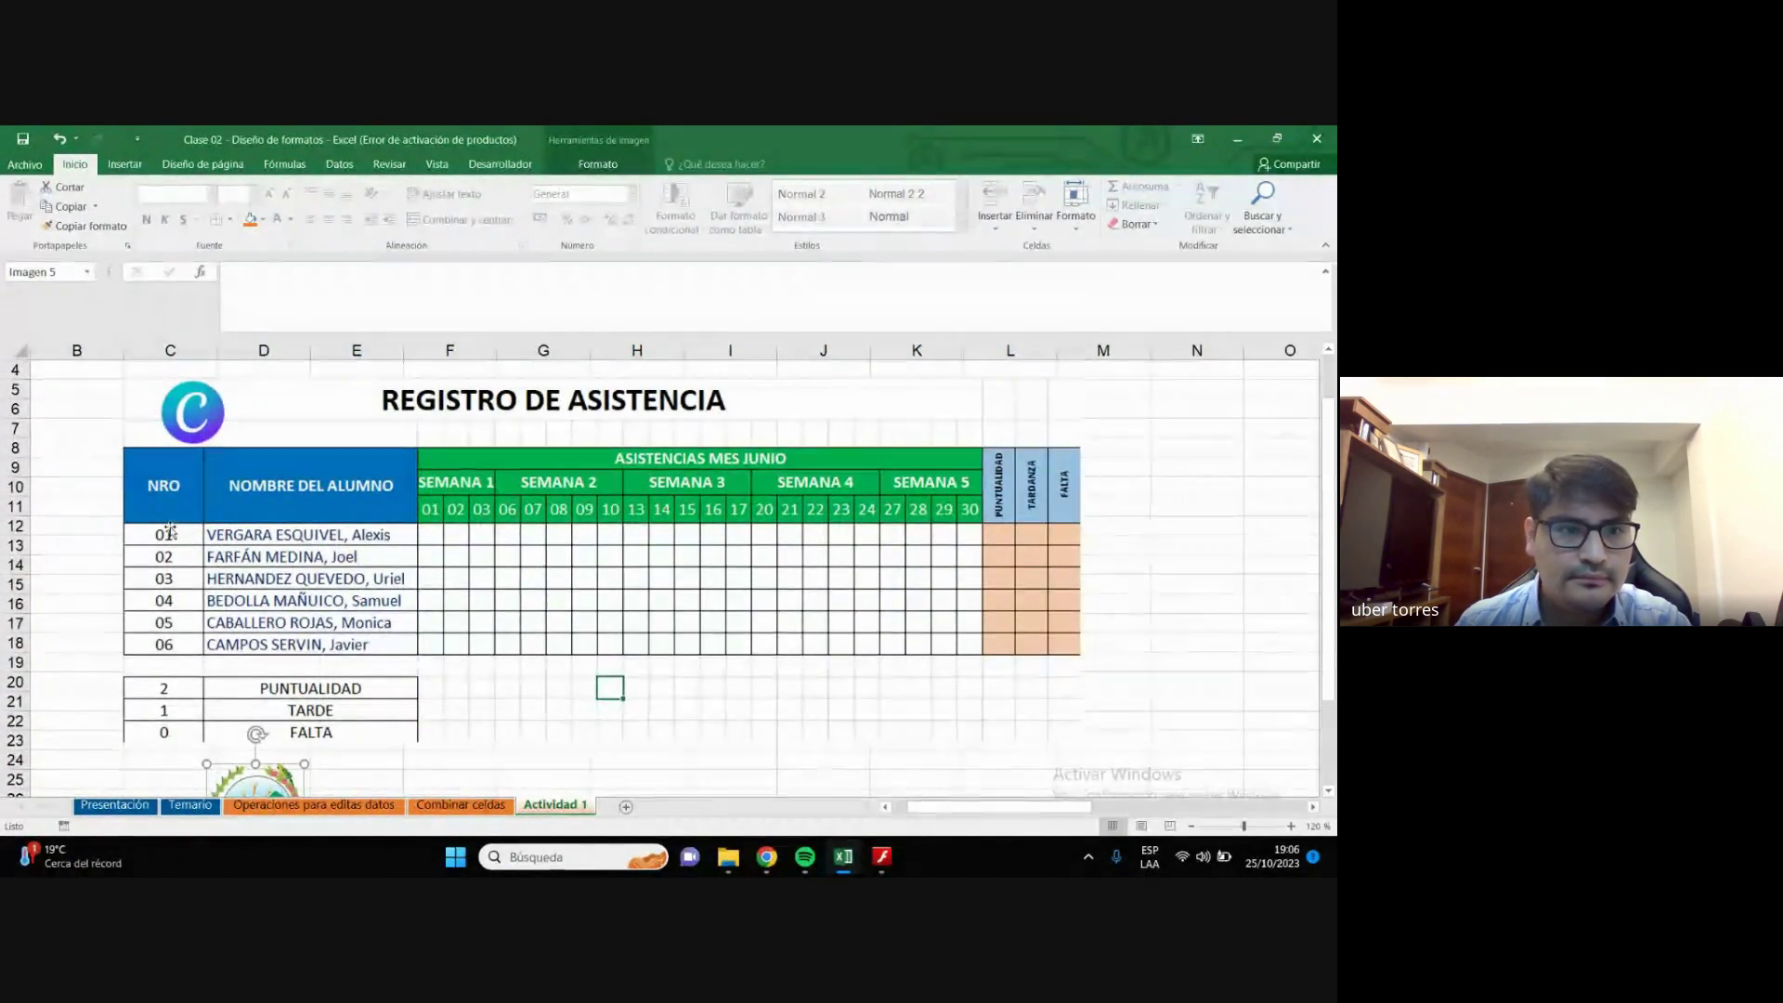
click(274, 495)
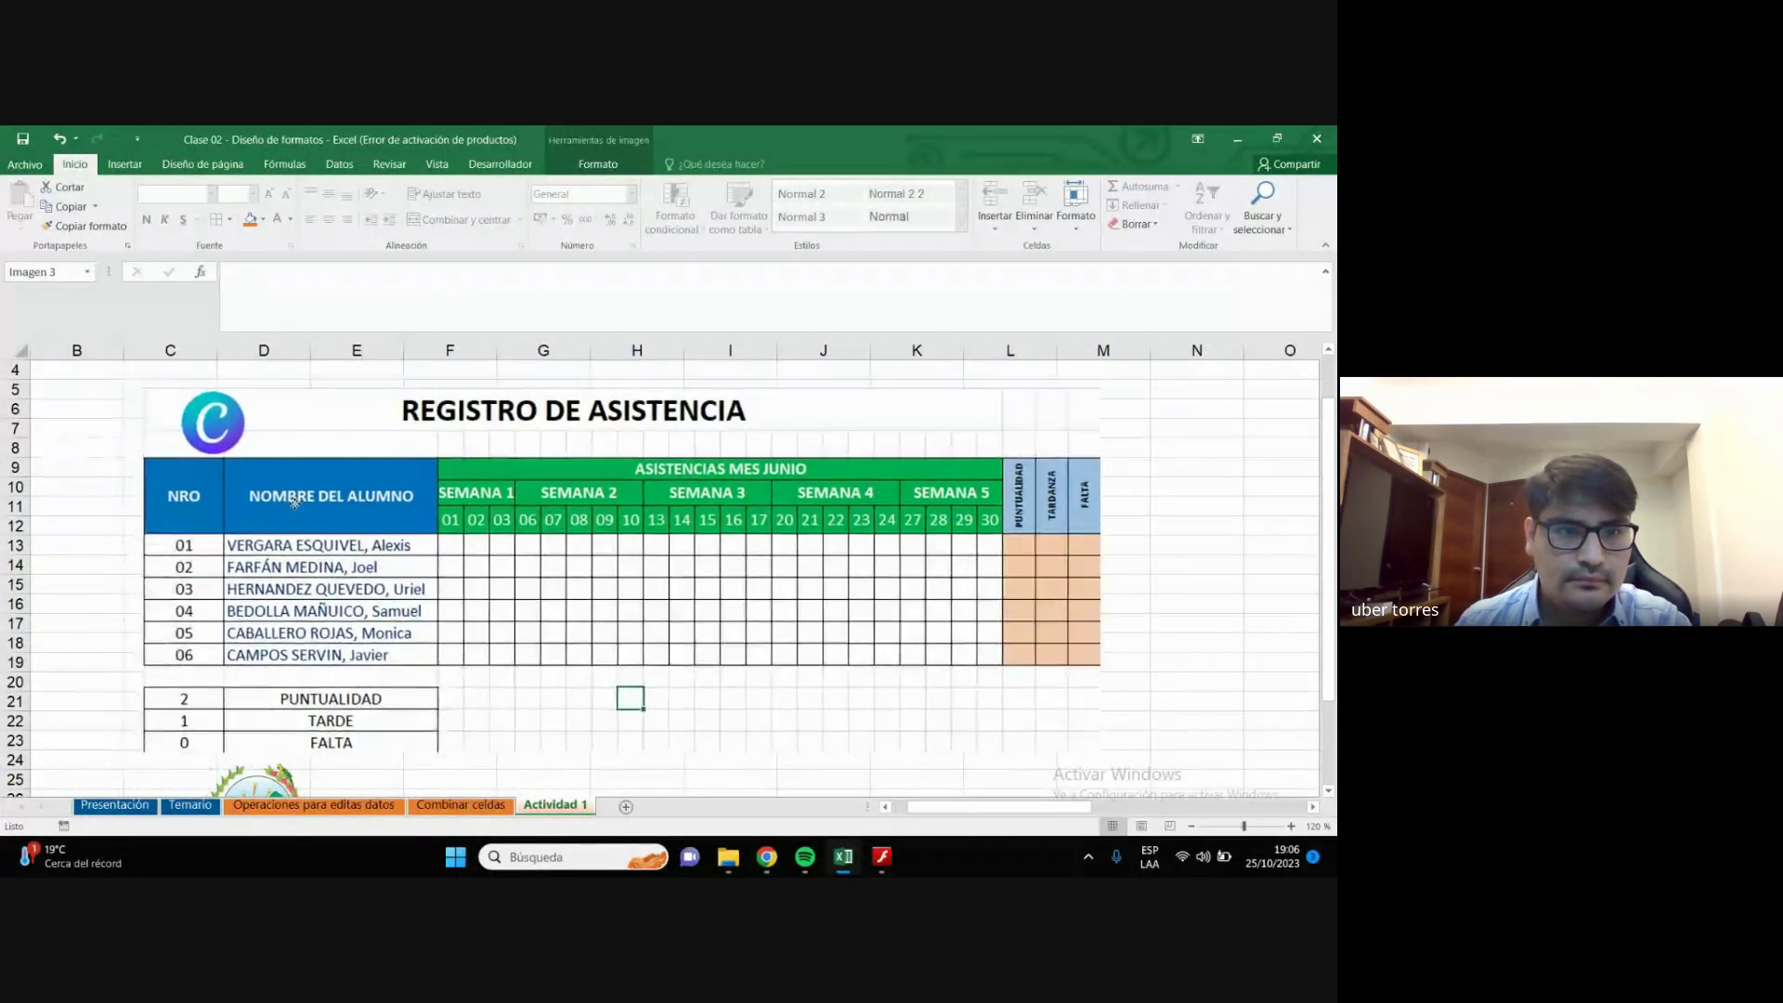
click(272, 494)
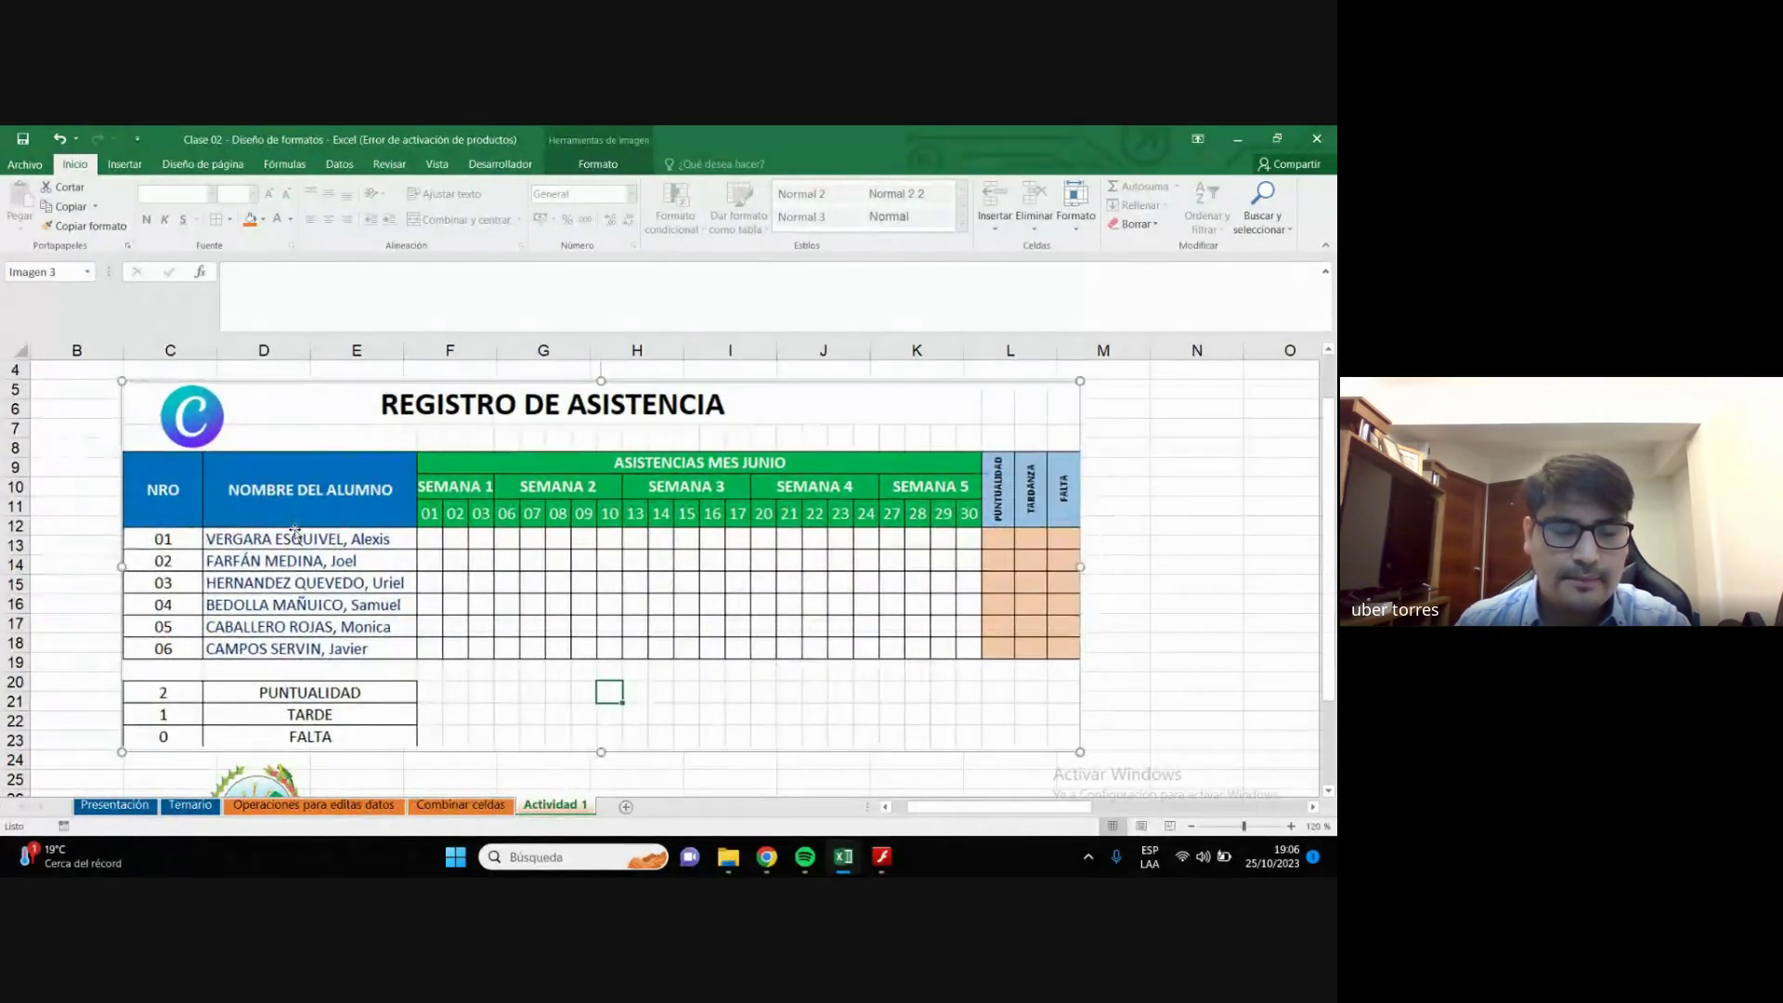
scroll(318, 539, down, 2)
scroll(307, 576, down, 3)
click(269, 624)
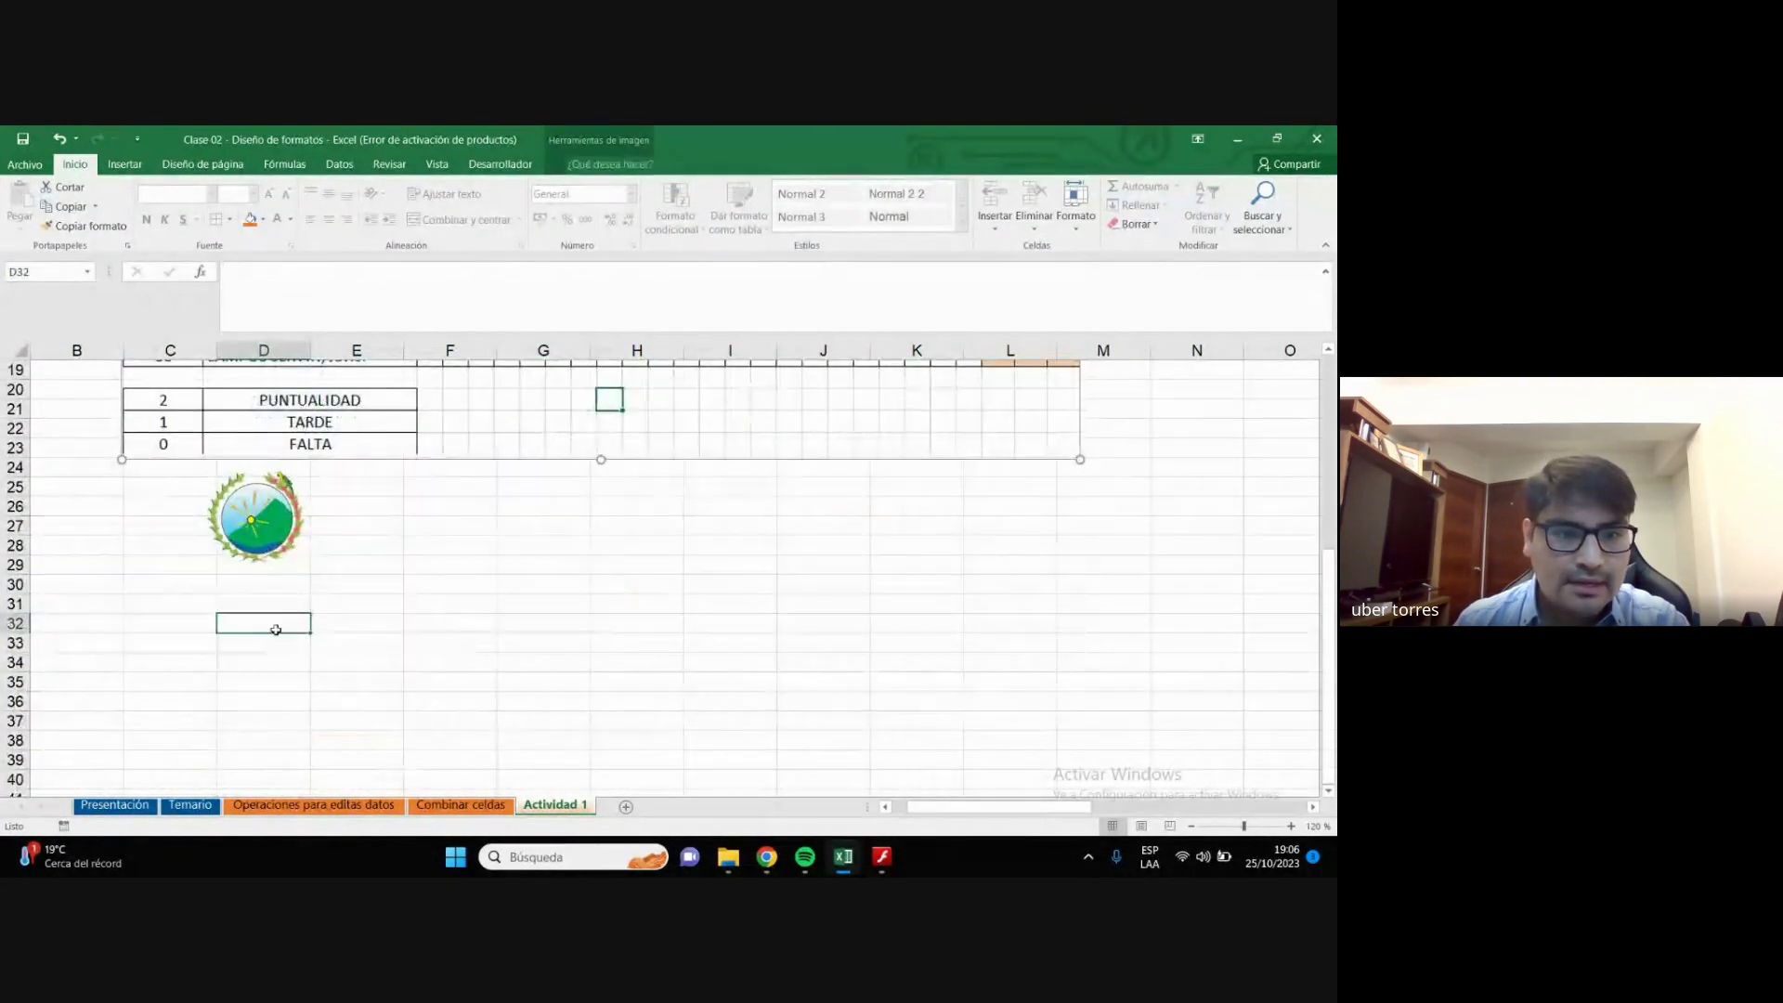
click(180, 567)
click(177, 585)
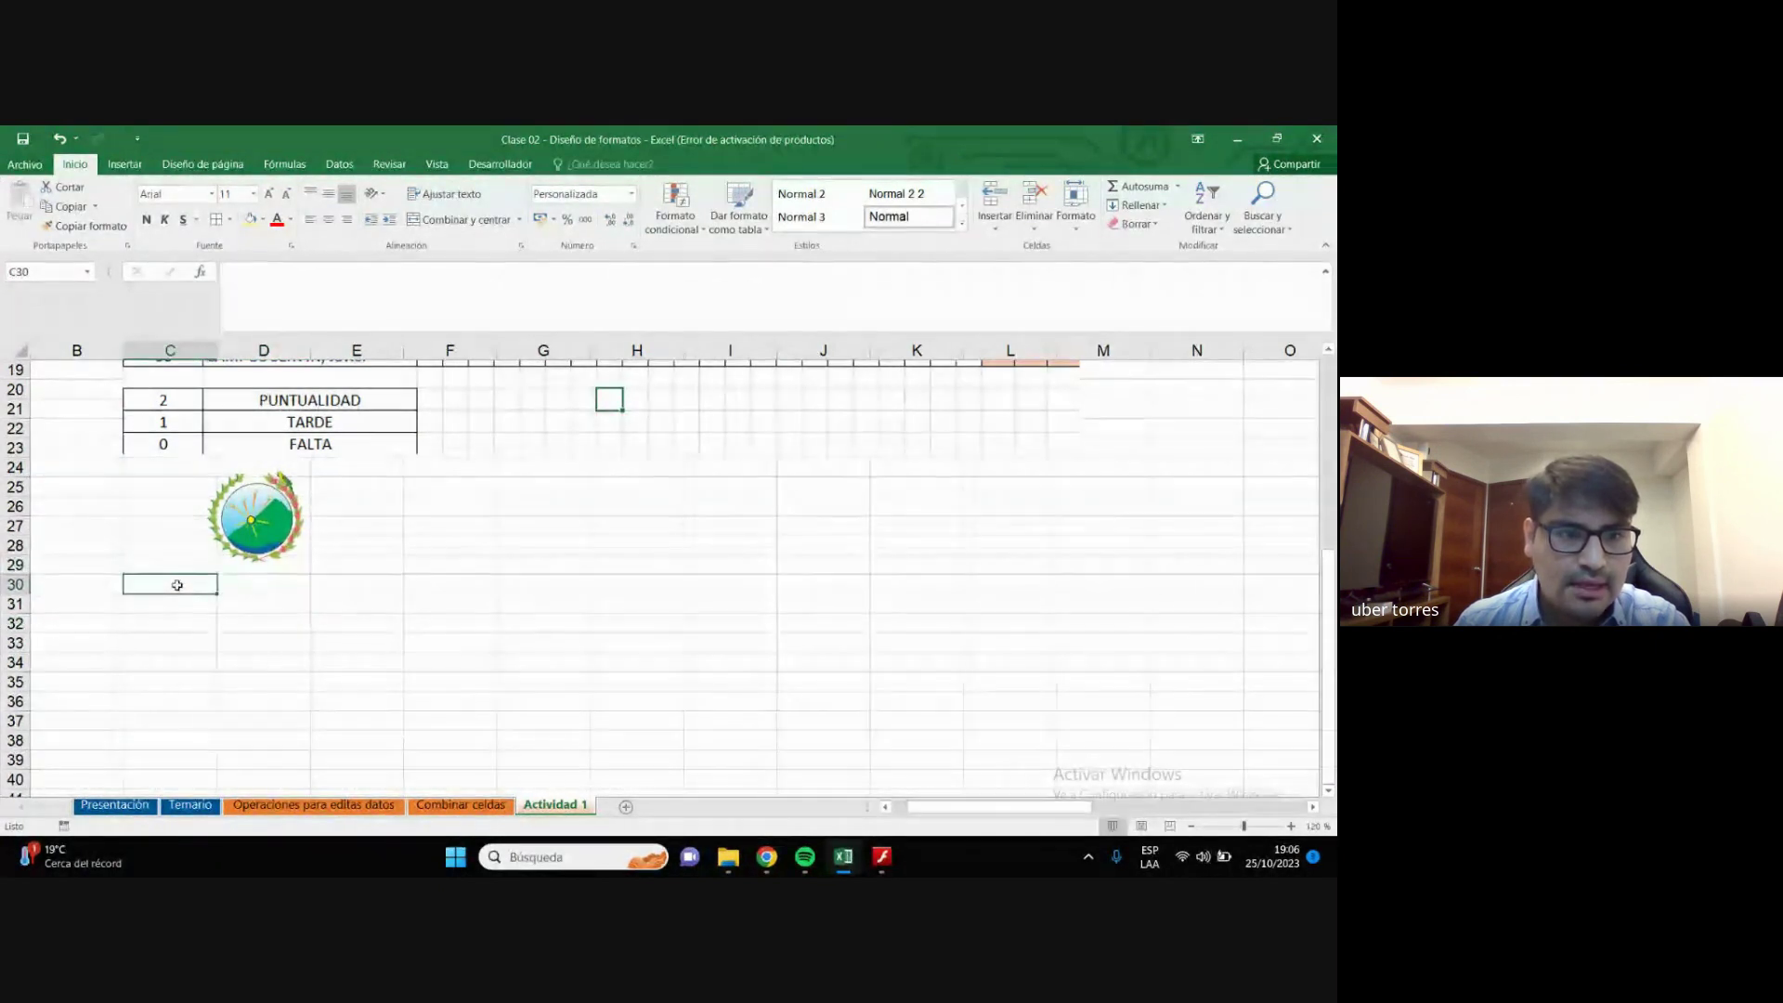
drag(174, 600, 181, 614)
click(289, 620)
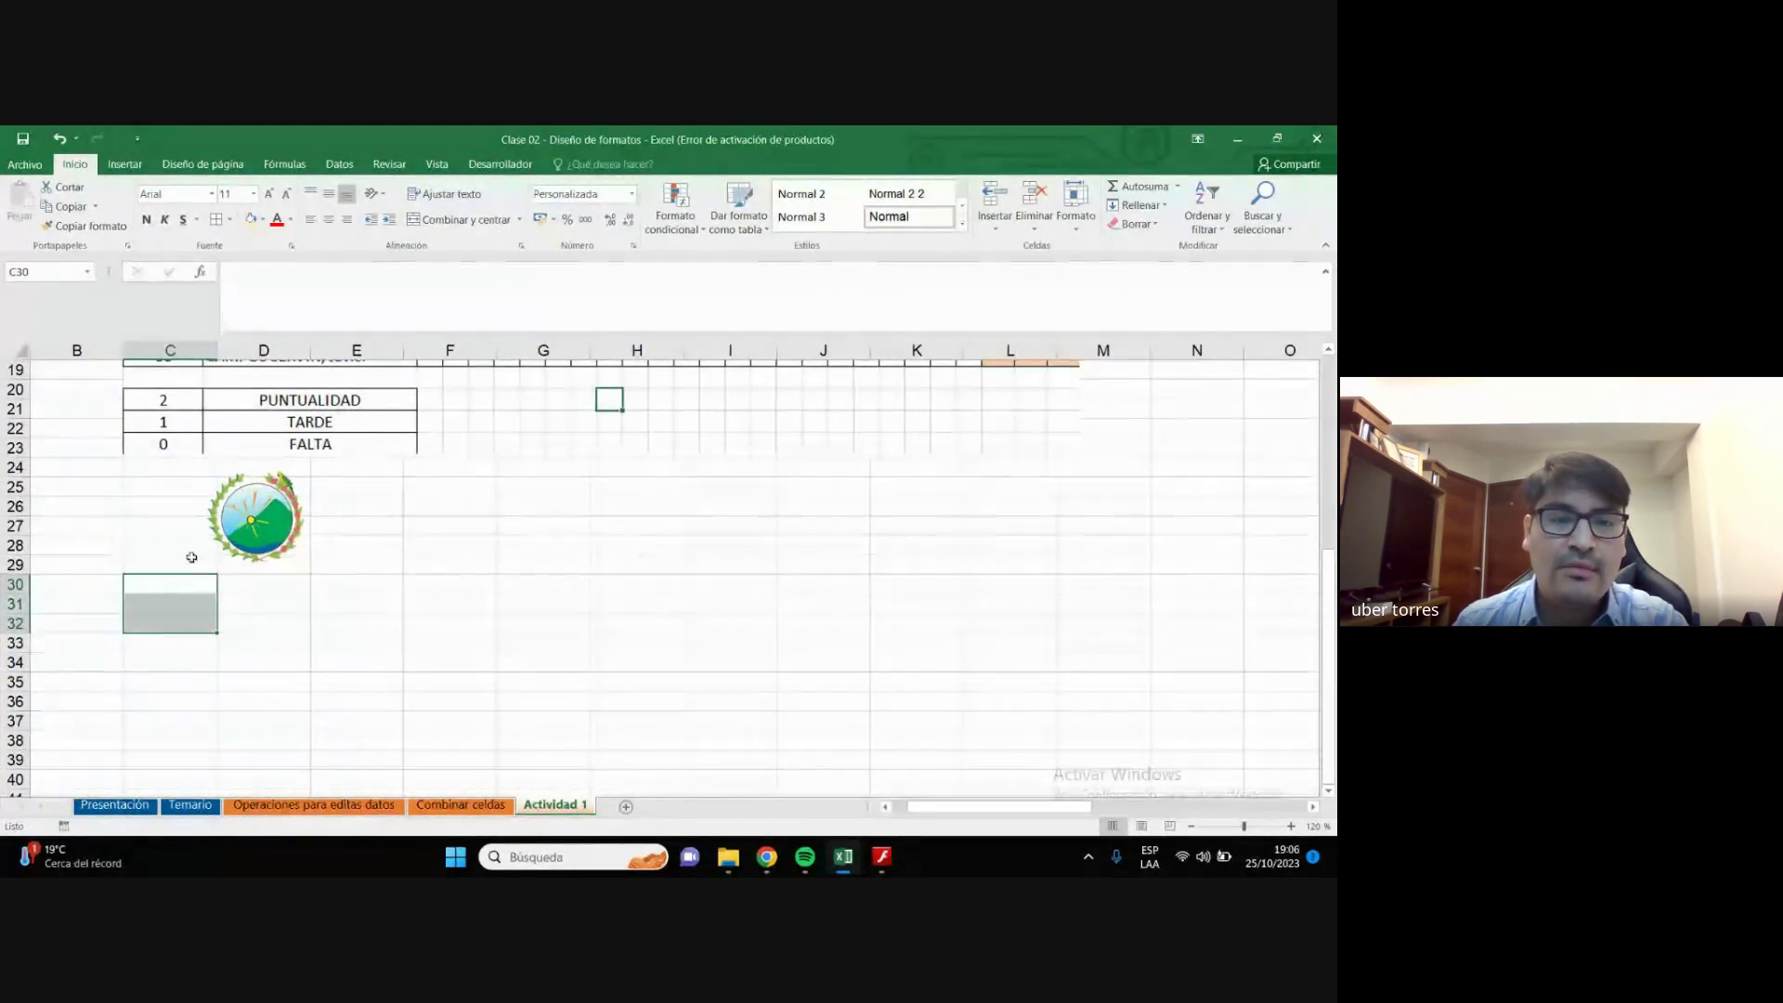
click(473, 228)
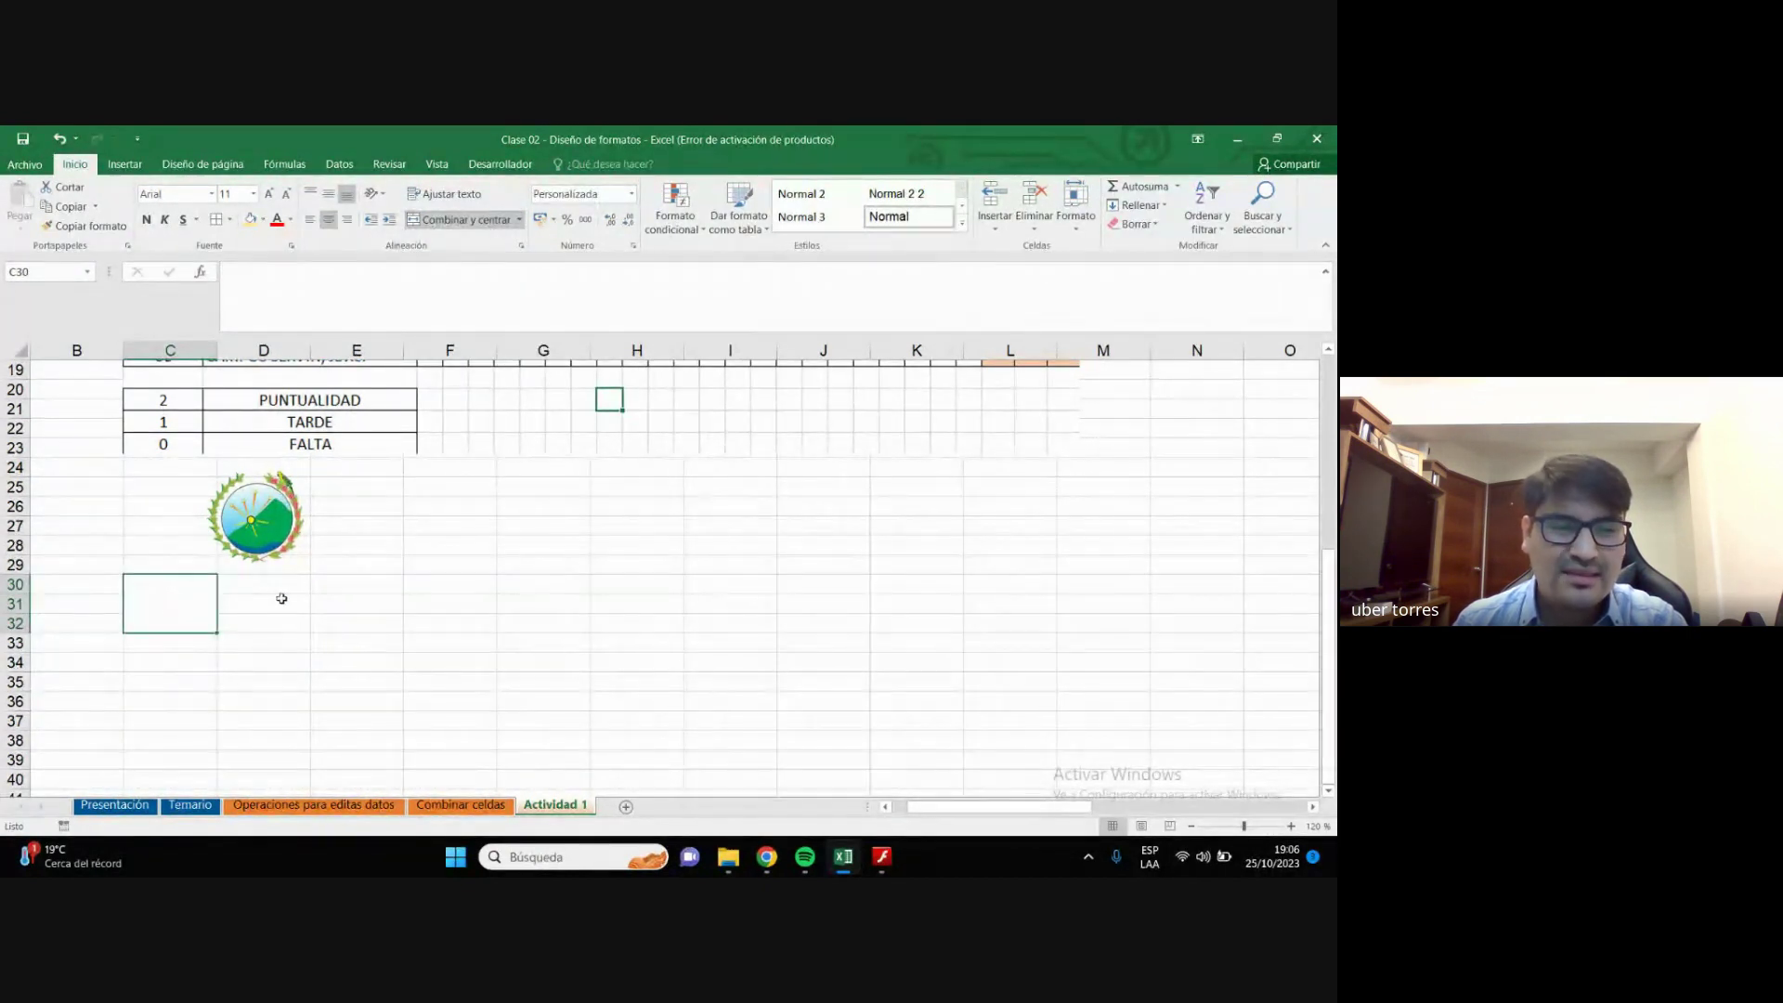
scroll(257, 611, up, 1)
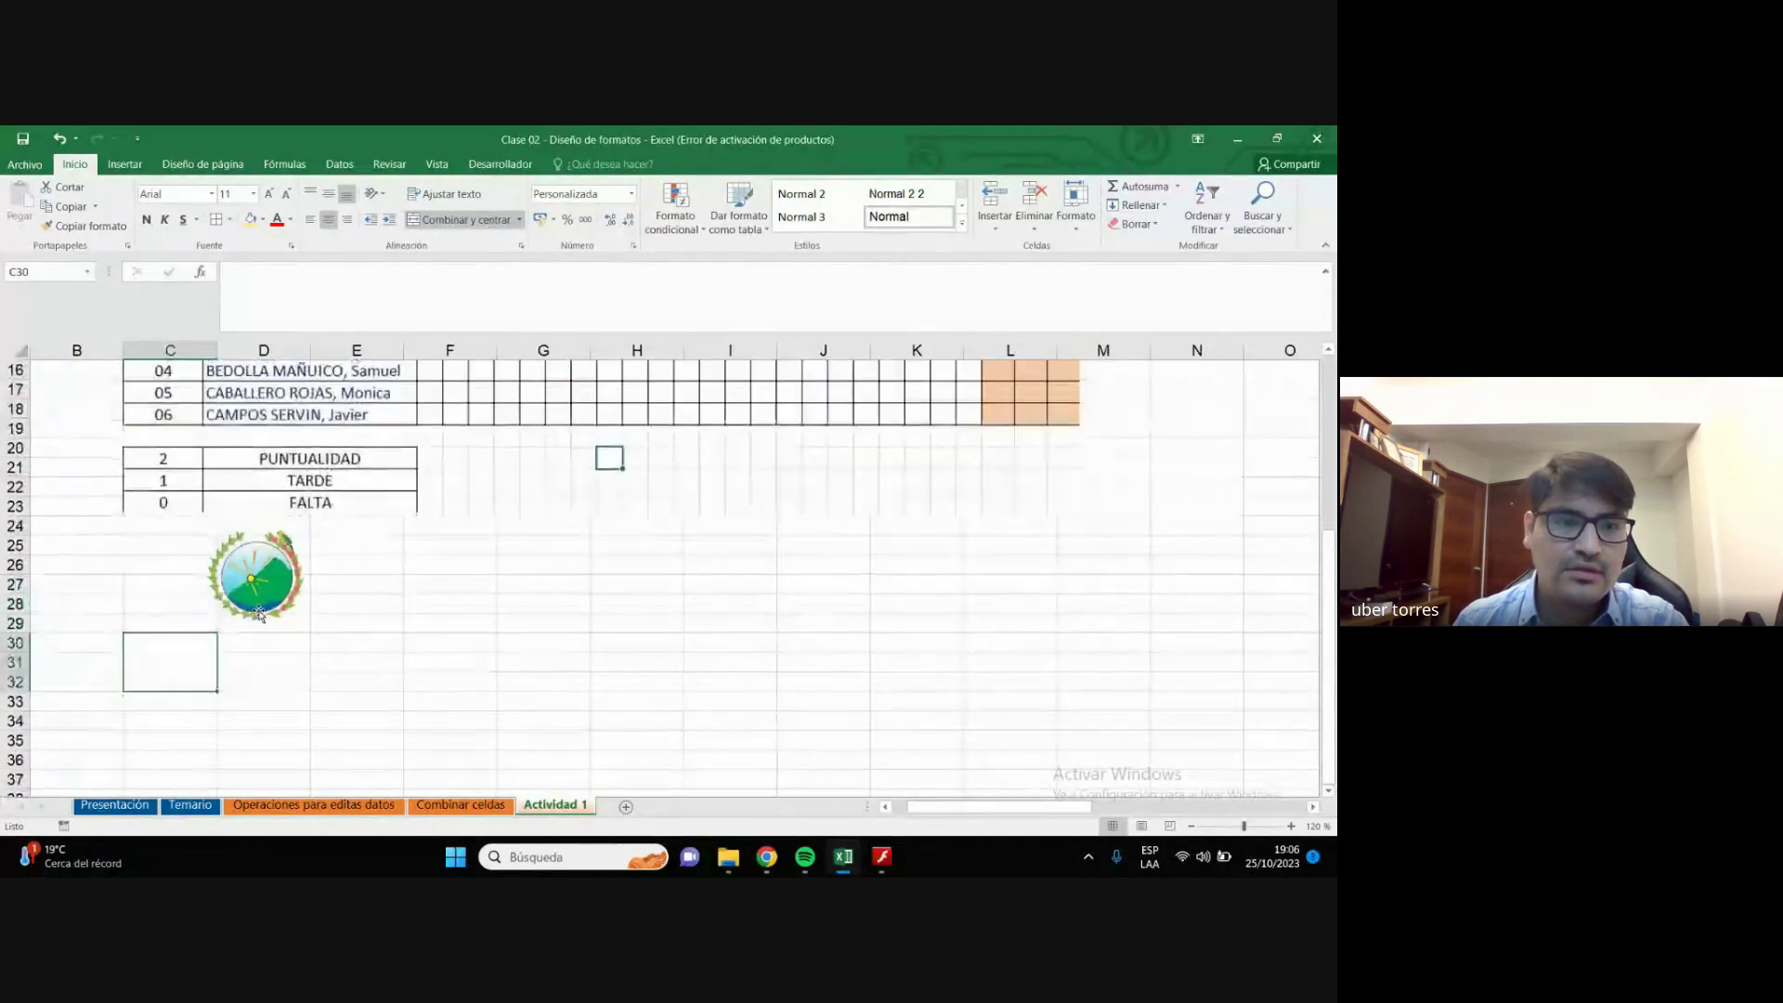
scroll(251, 617, up, 2)
scroll(236, 631, up, 2)
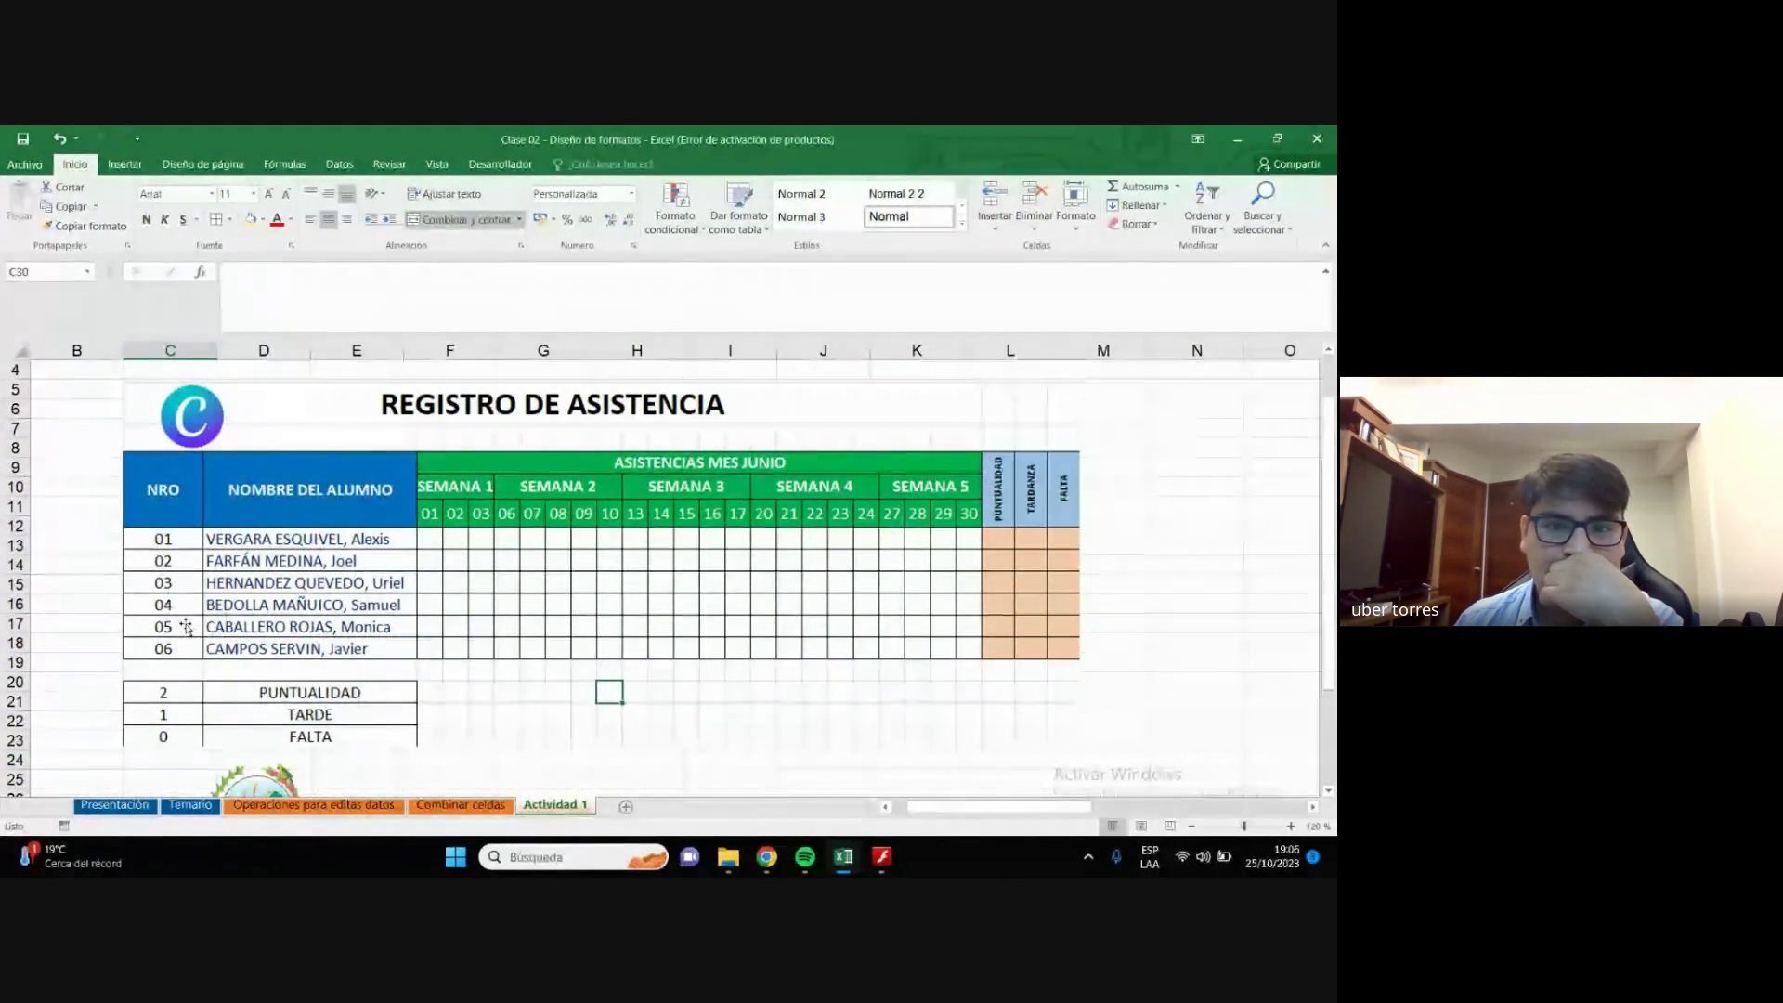
scroll(176, 627, down, 4)
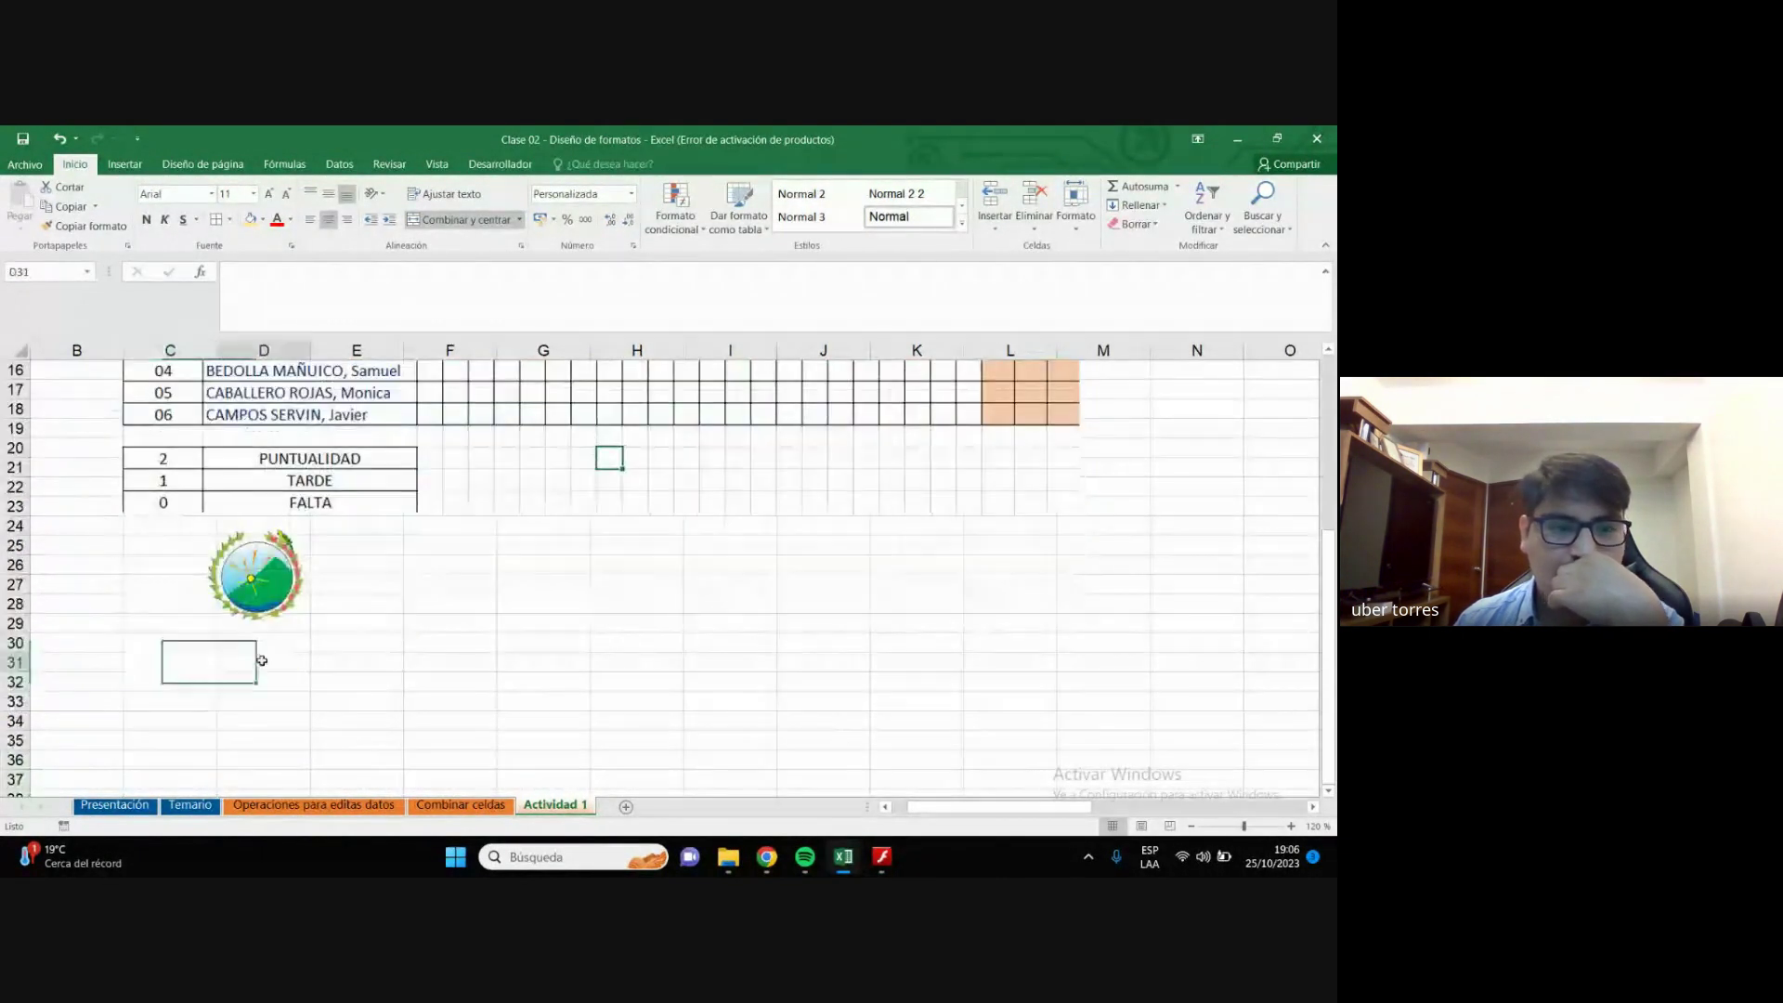
click(139, 663)
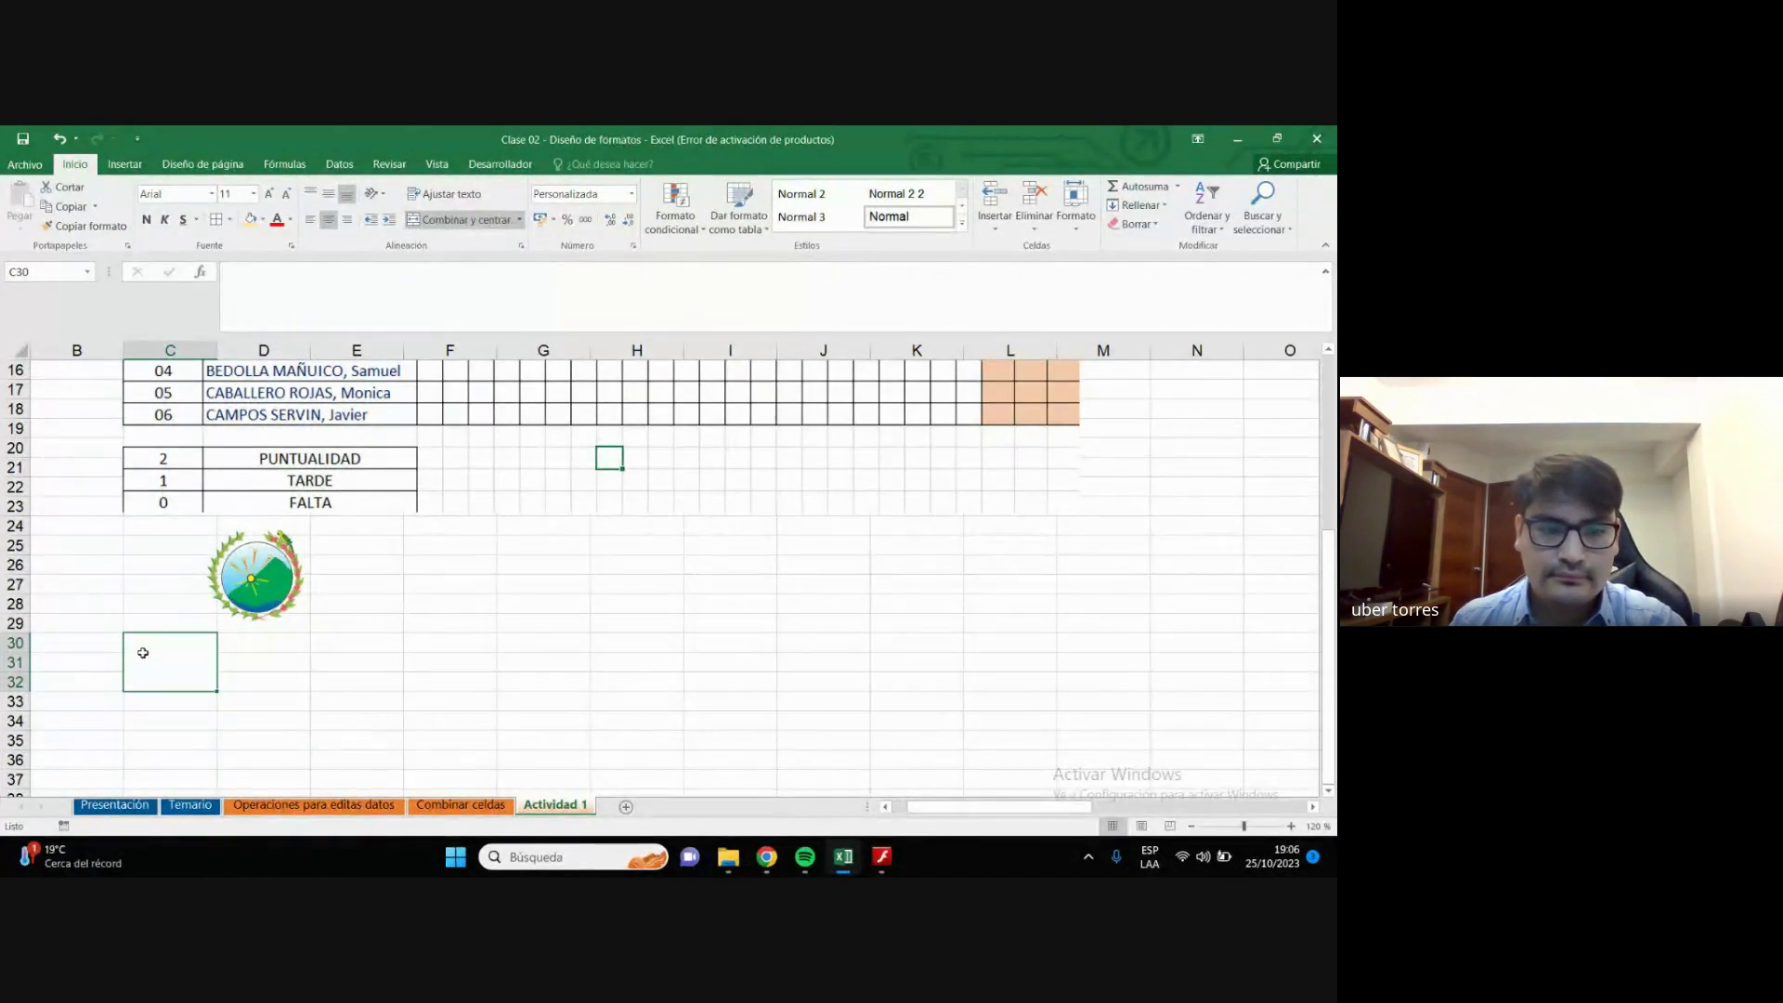
click(257, 664)
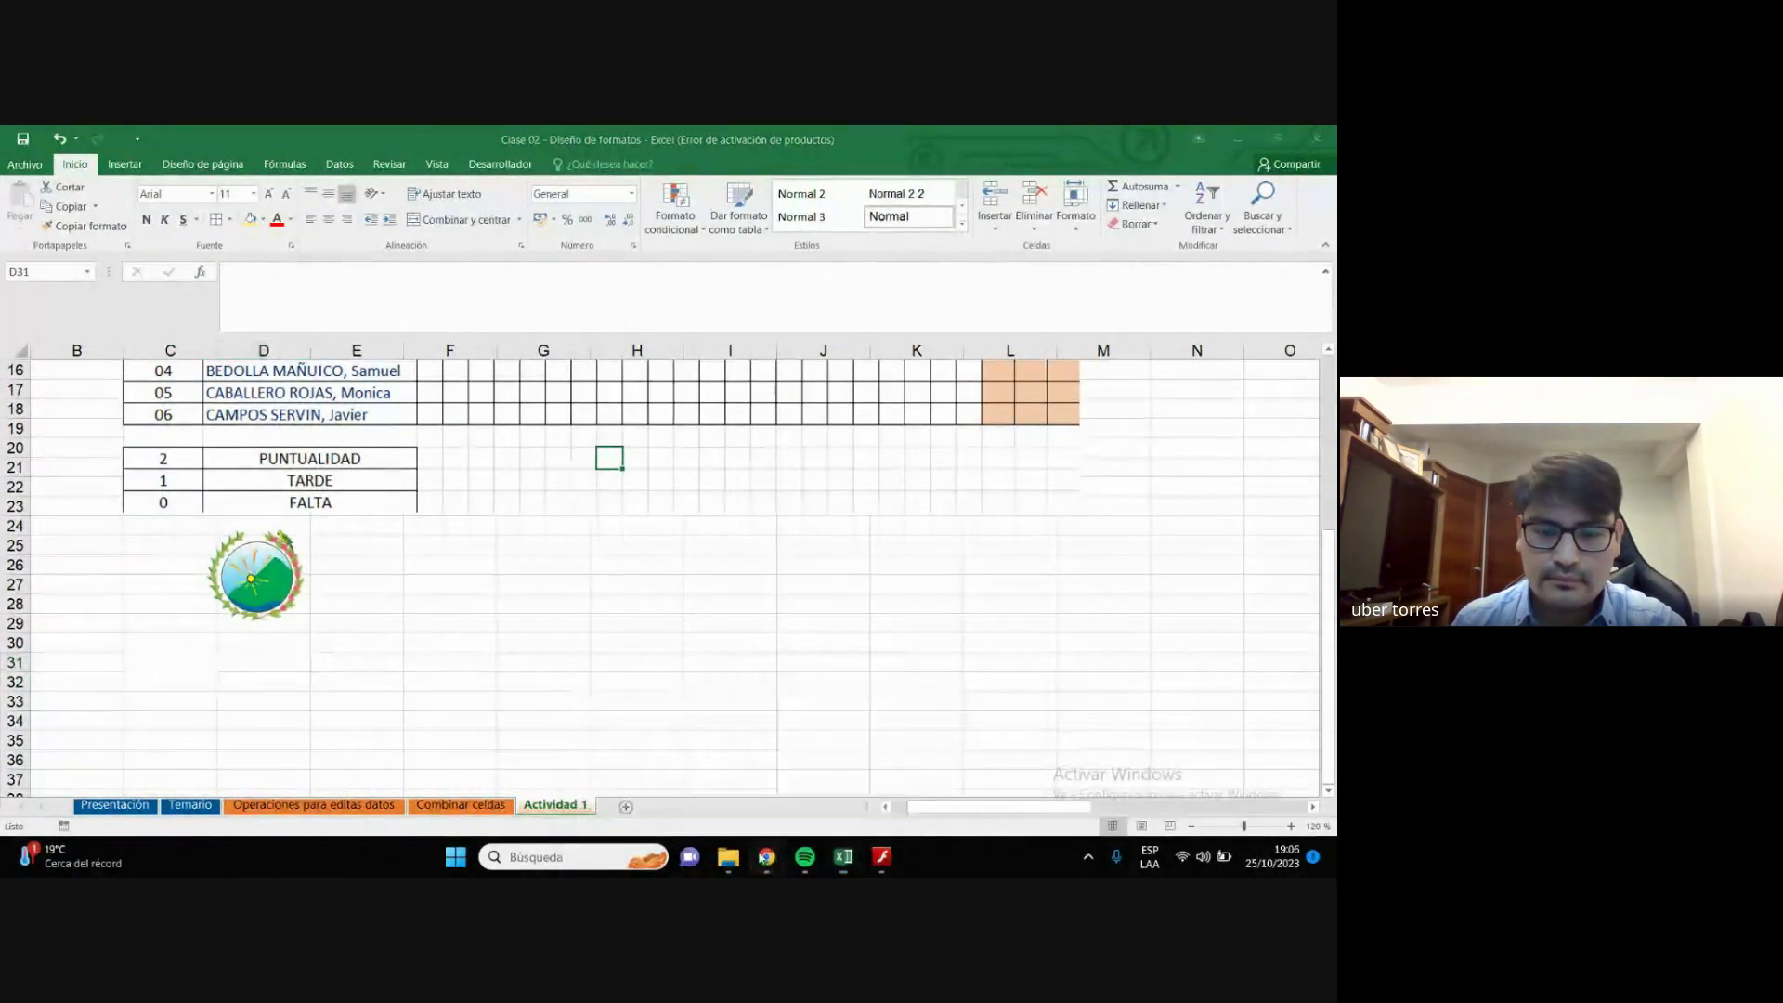
mouse_move(766, 856)
click(668, 762)
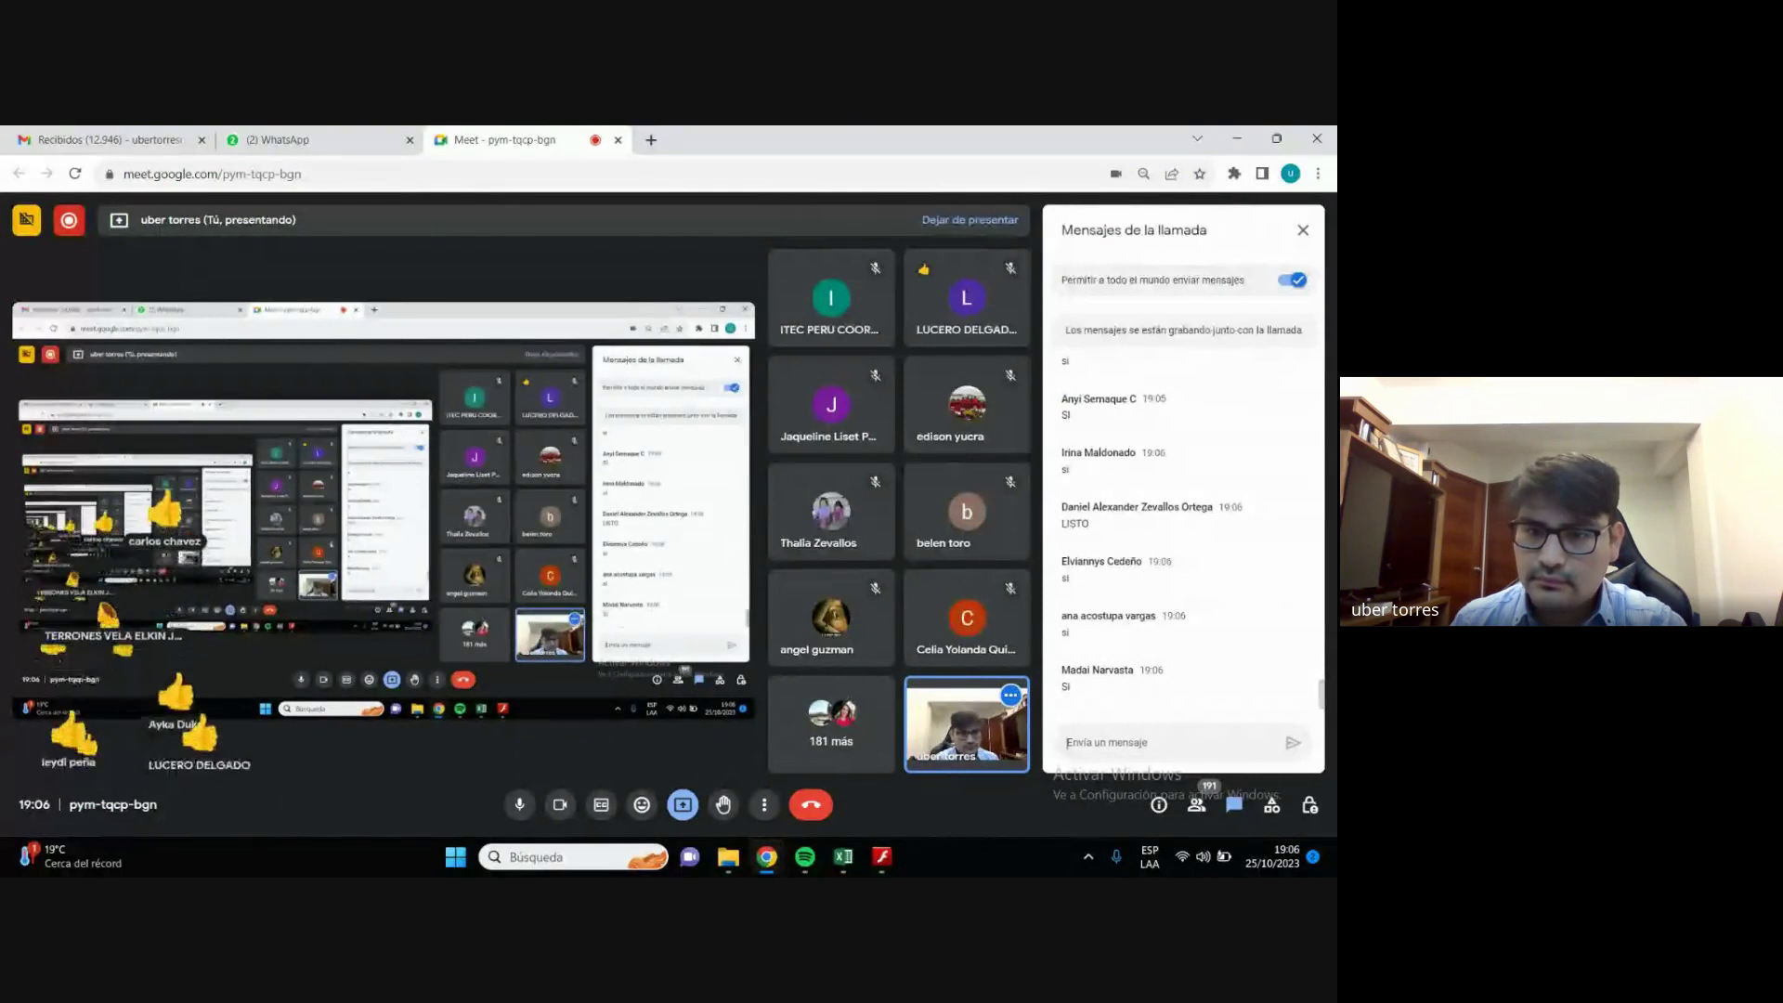
key(alt+Tab)
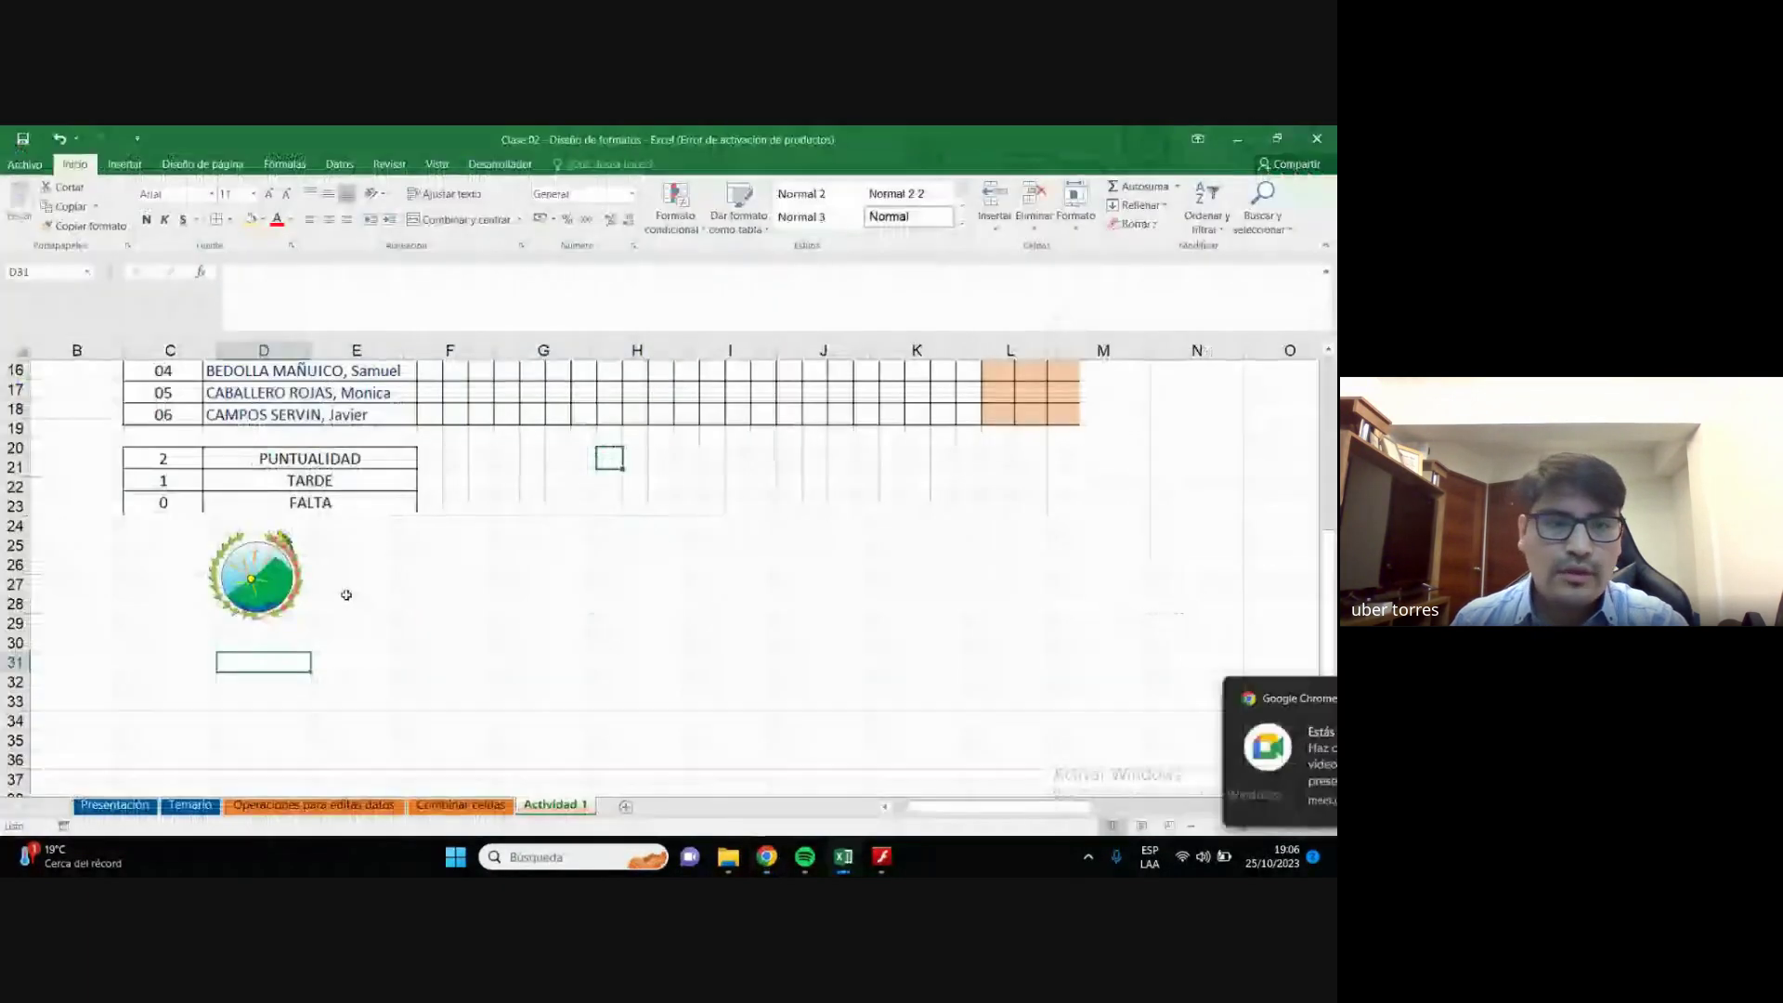
click(200, 651)
scroll(241, 641, up, 2)
scroll(269, 635, up, 1)
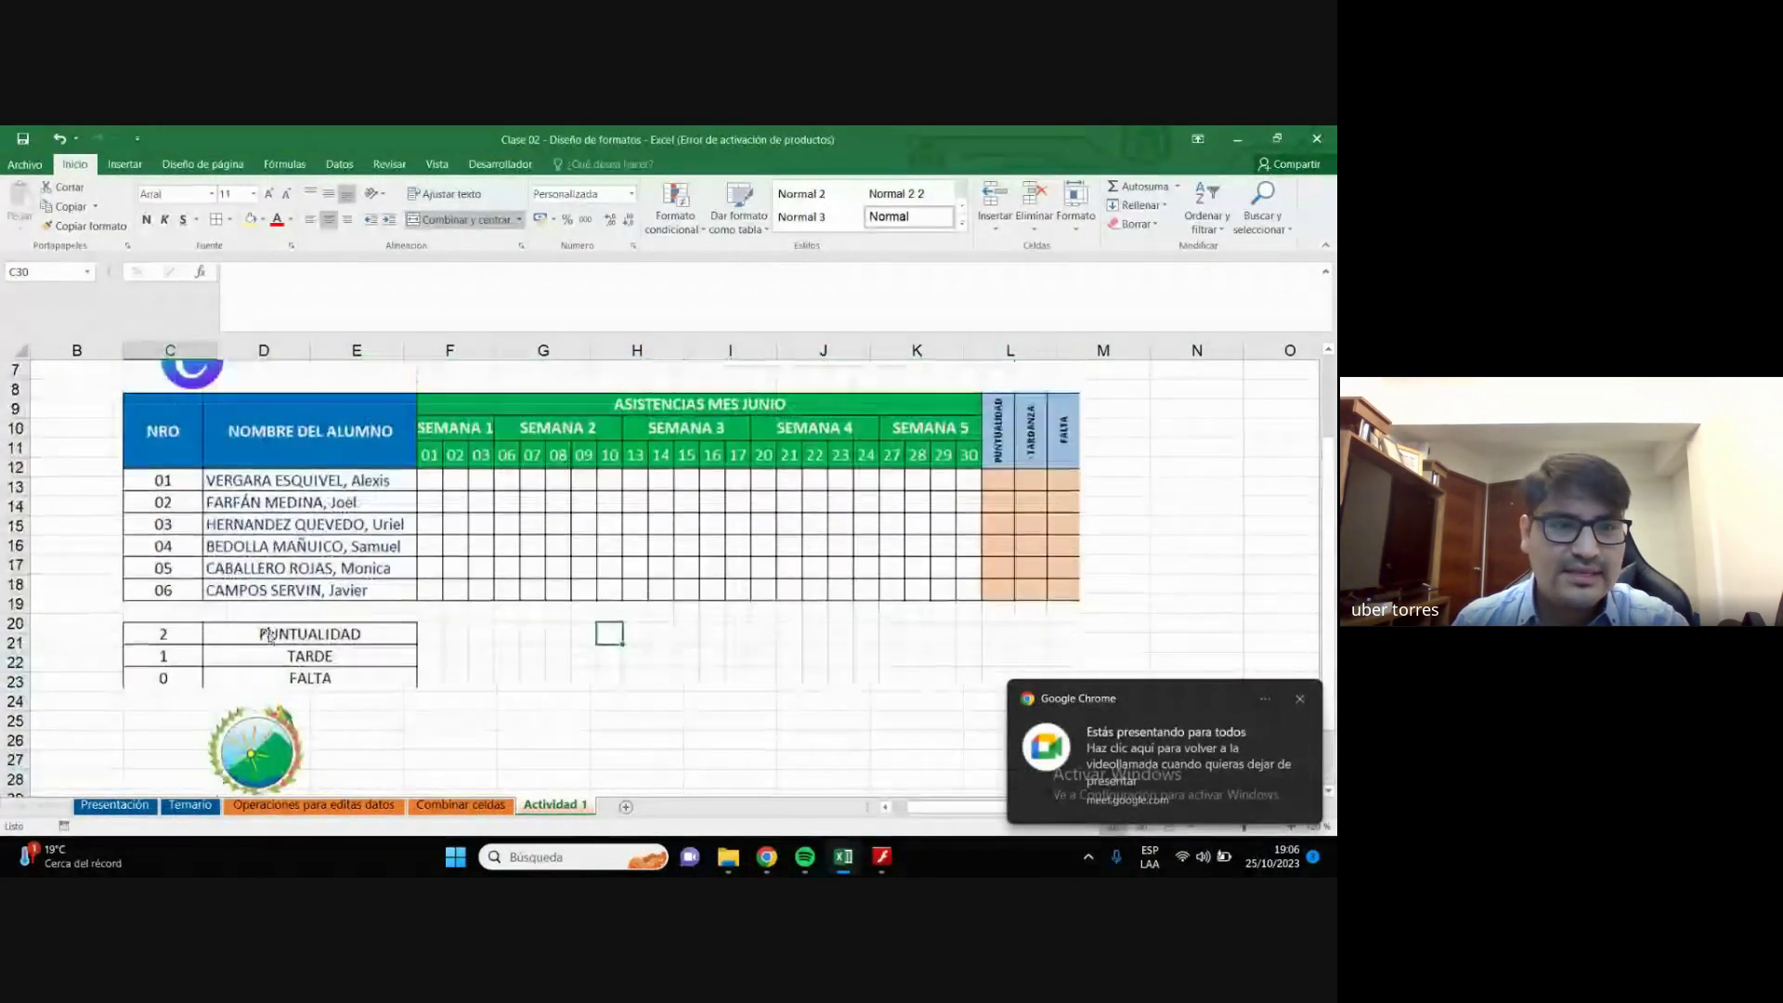
scroll(269, 641, down, 2)
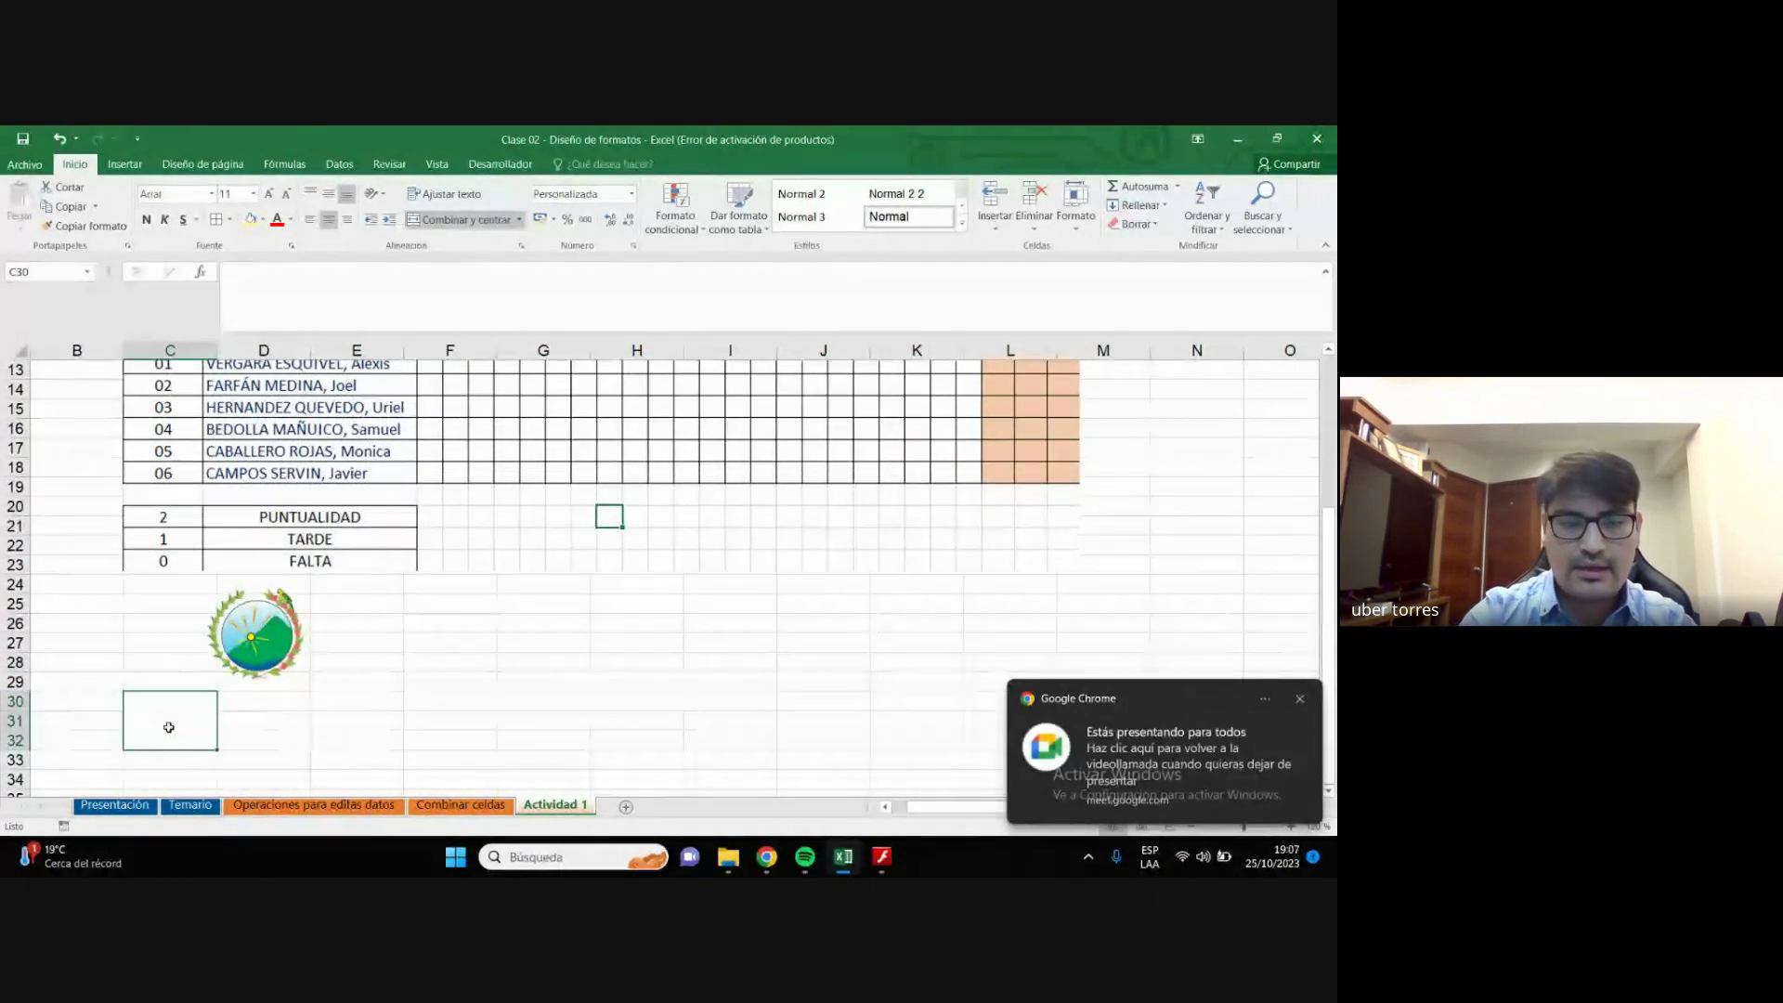
Enter the heading NRO in merged cell C30.
text(n)
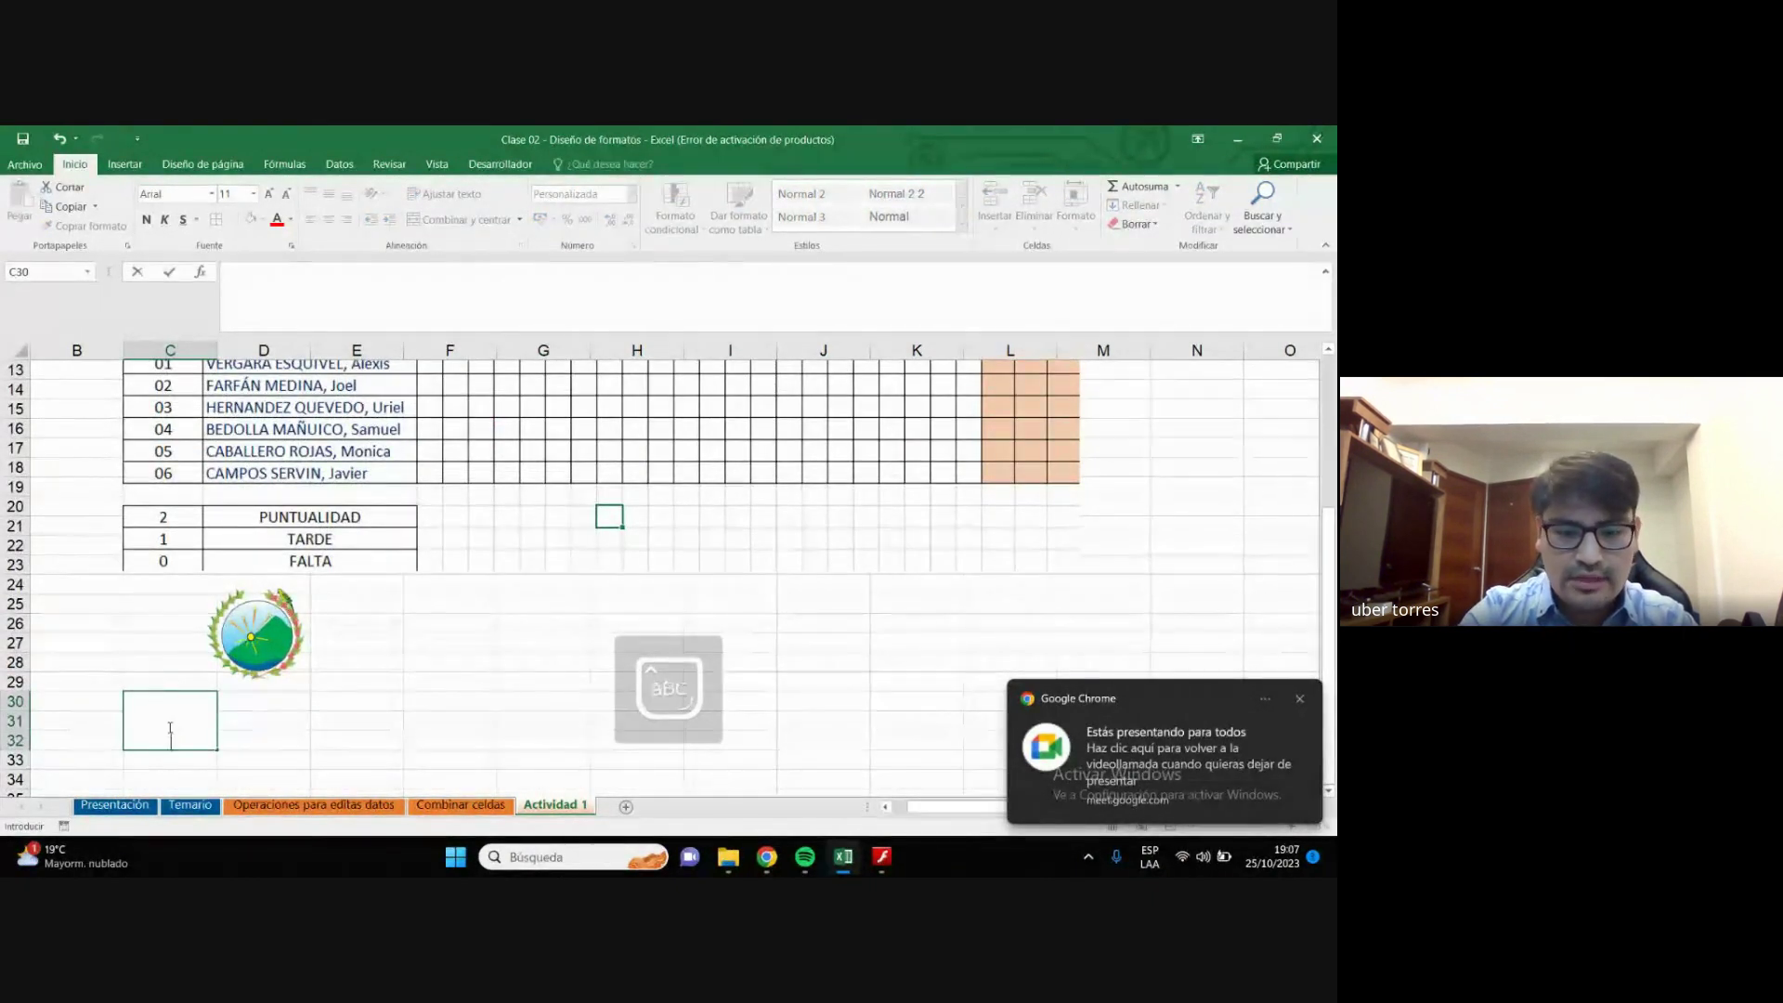
text(NR)
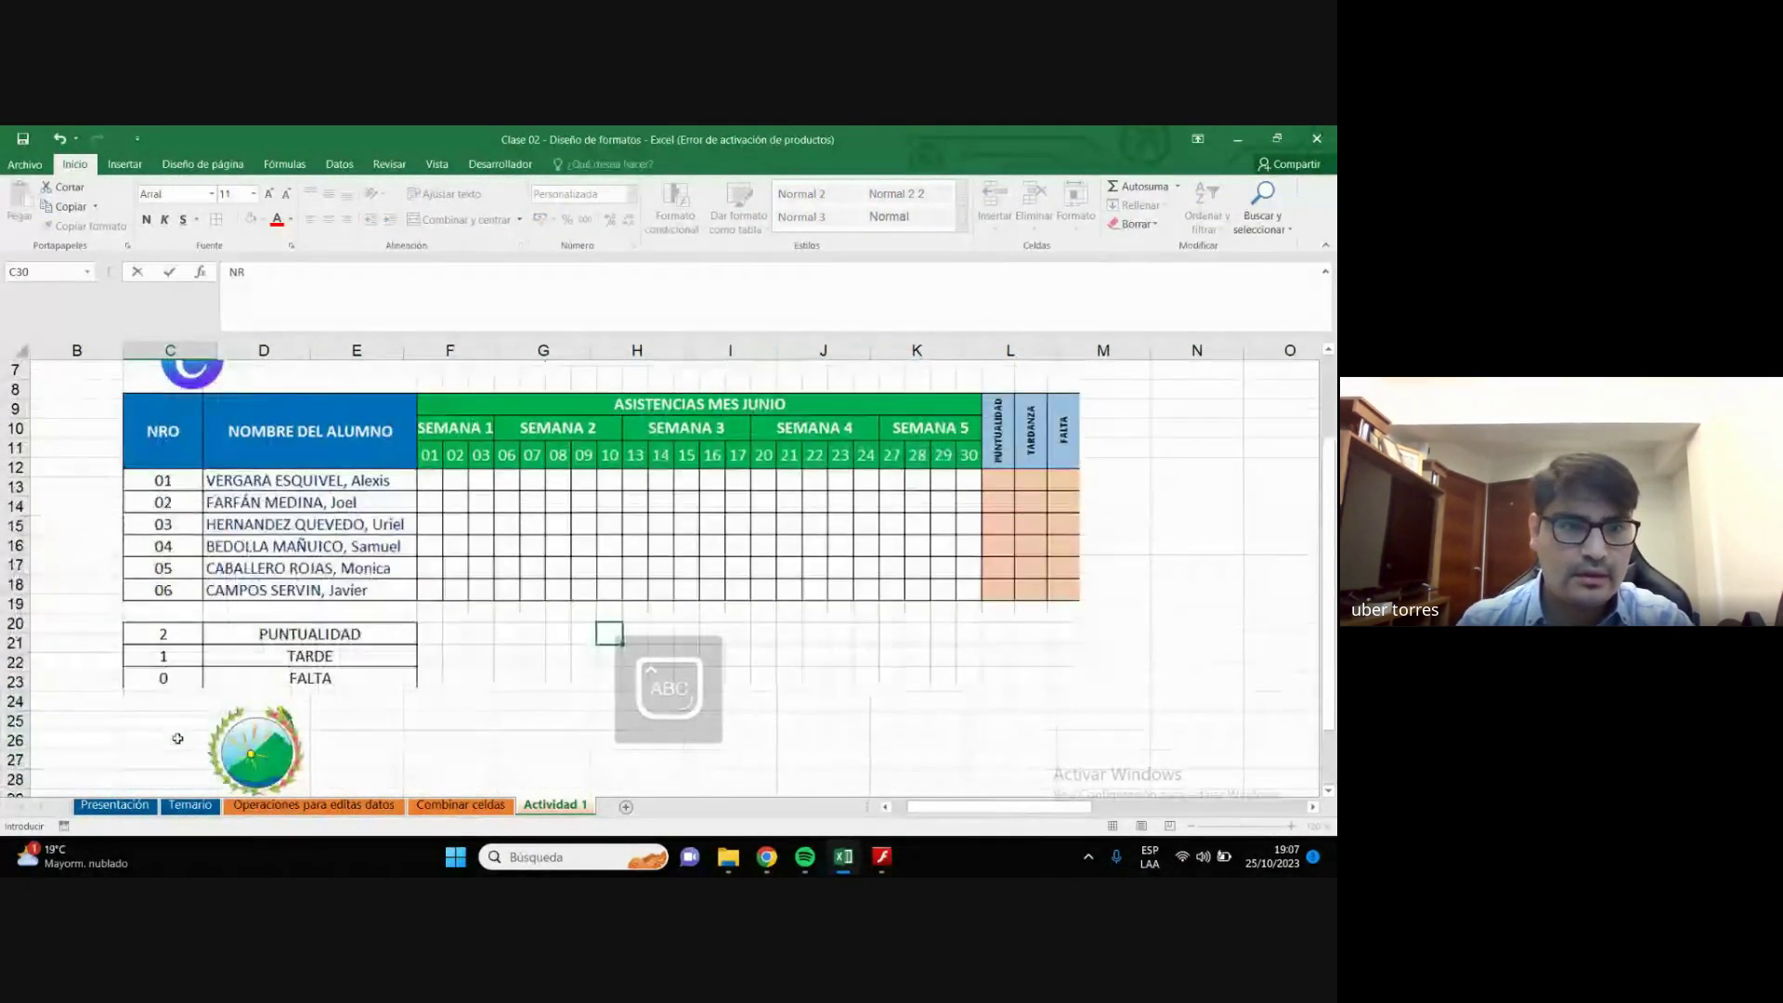
text(O)
key(Return)
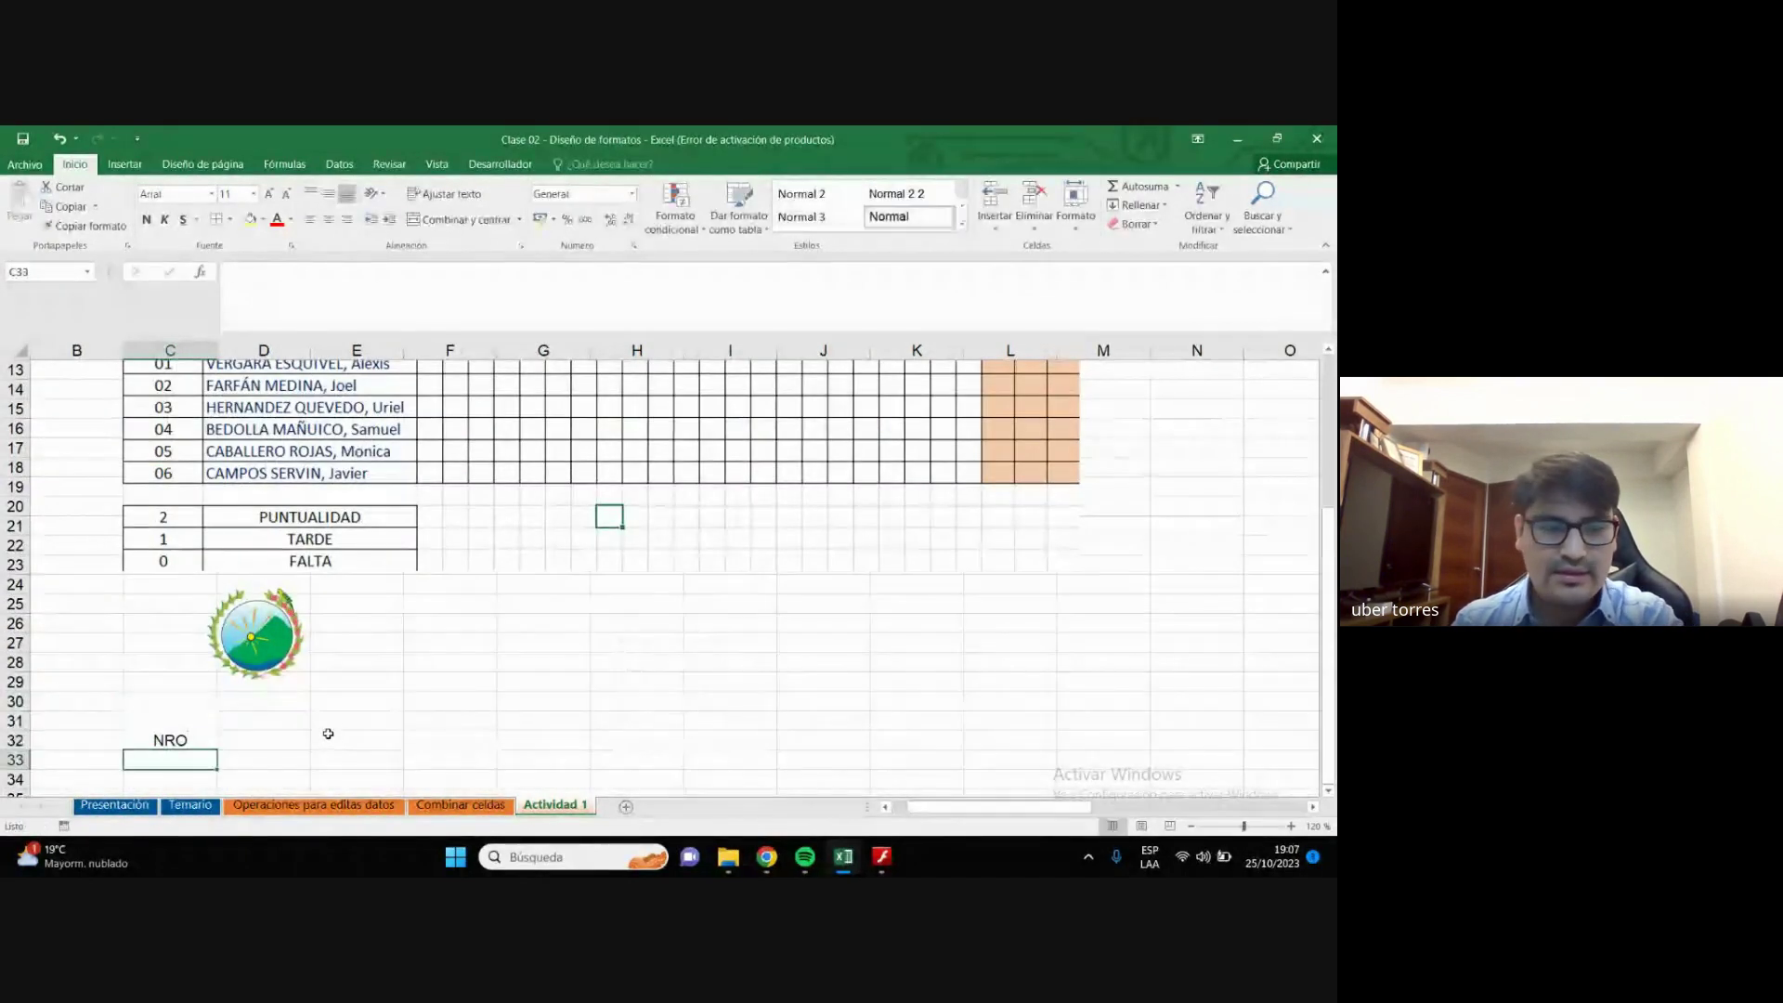
Undo and redo repeatedly to confirm C30:C32 stays merged with NRO.
scroll(329, 734, down, 2)
click(319, 683)
click(198, 599)
key(ctrl+z)
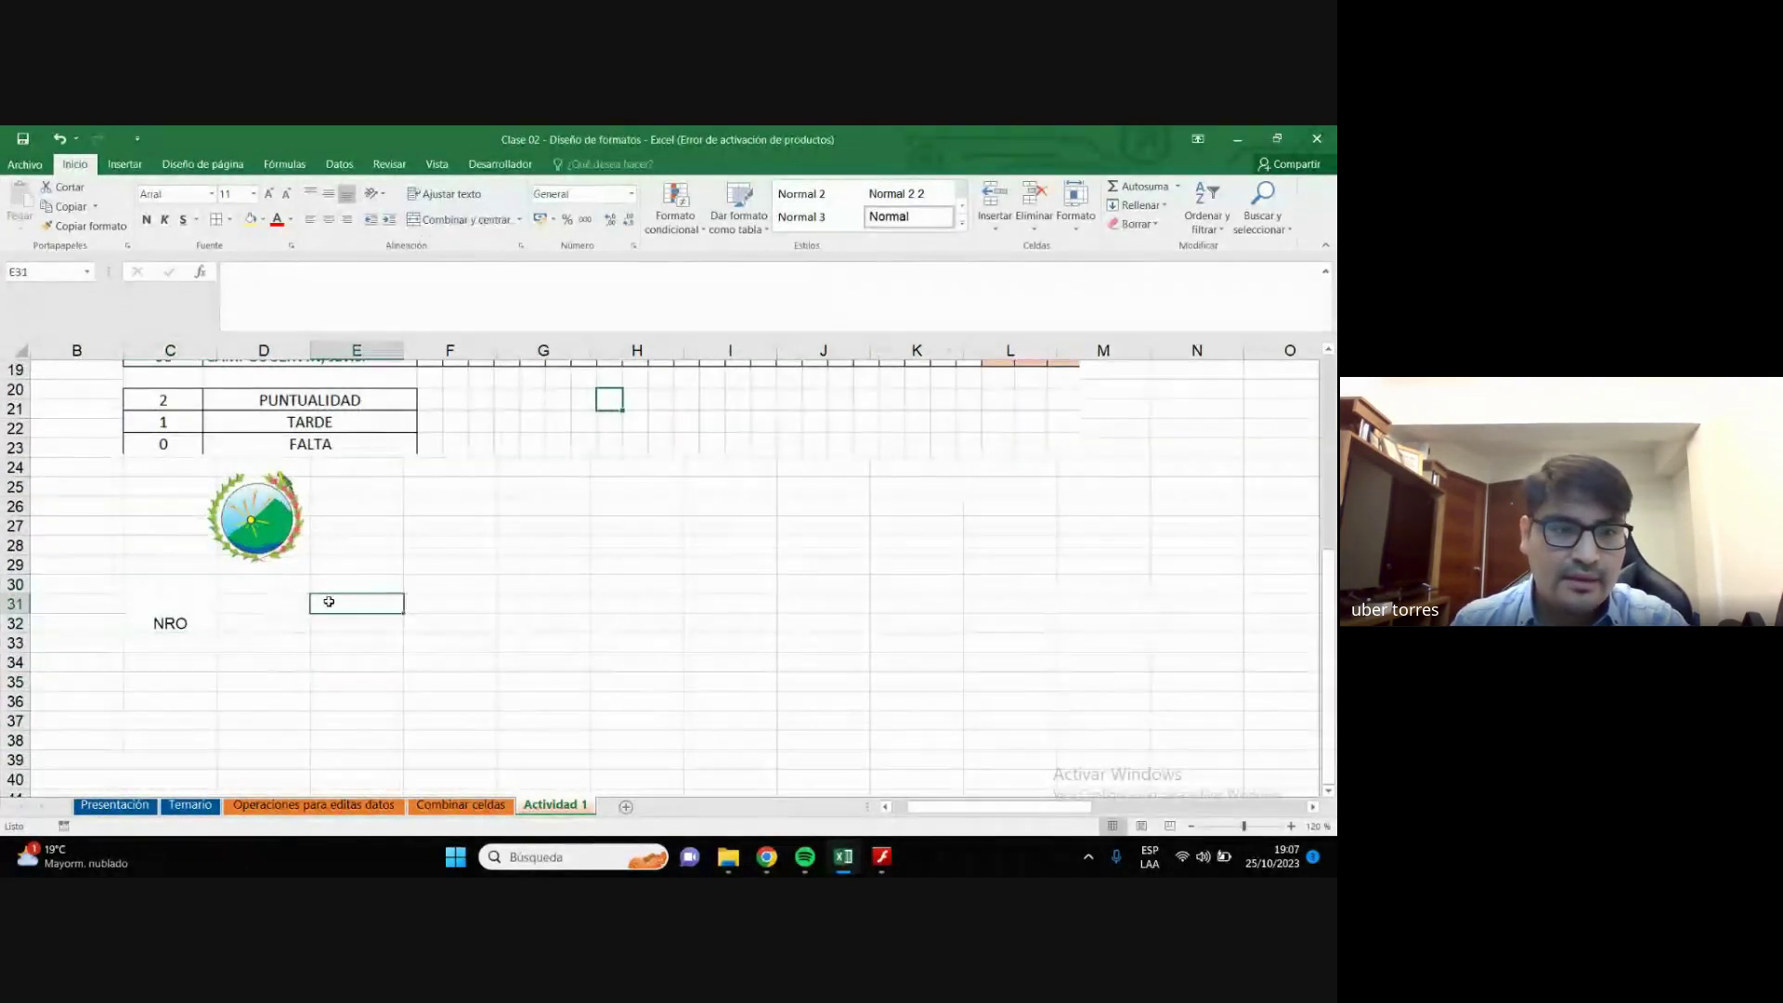
key(ctrl+y)
key(ctrl+z)
key(ctrl+y)
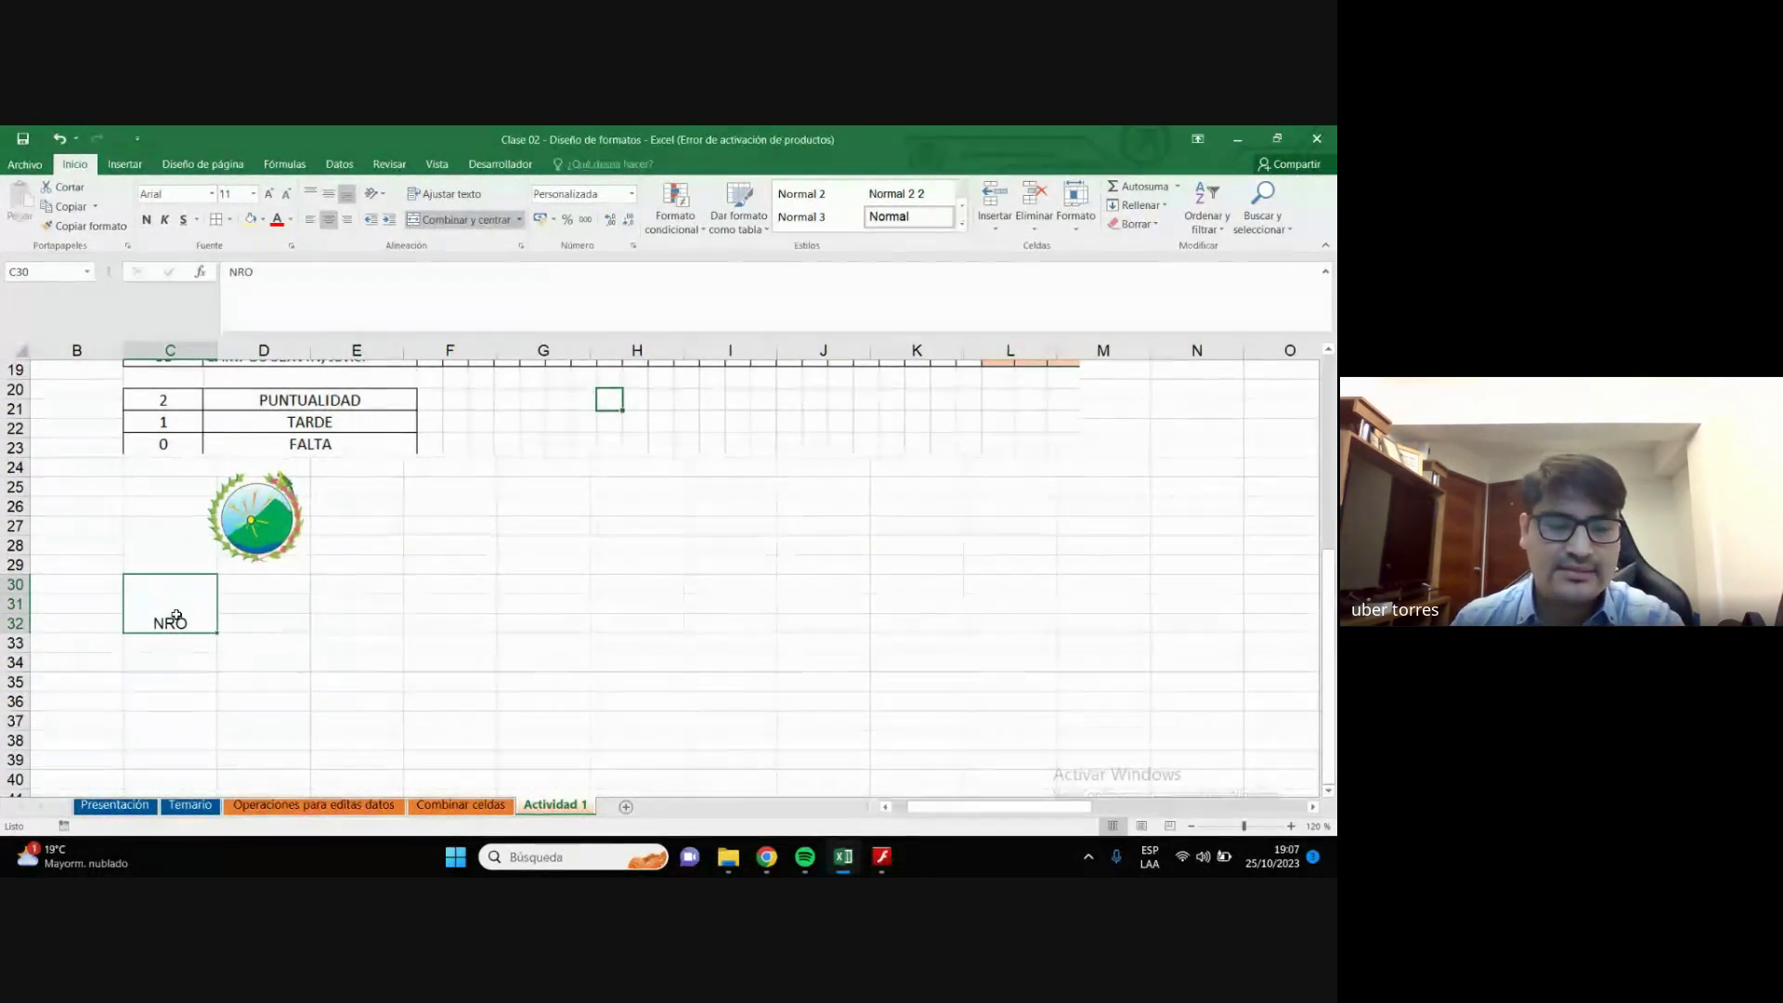
key(ctrl+z)
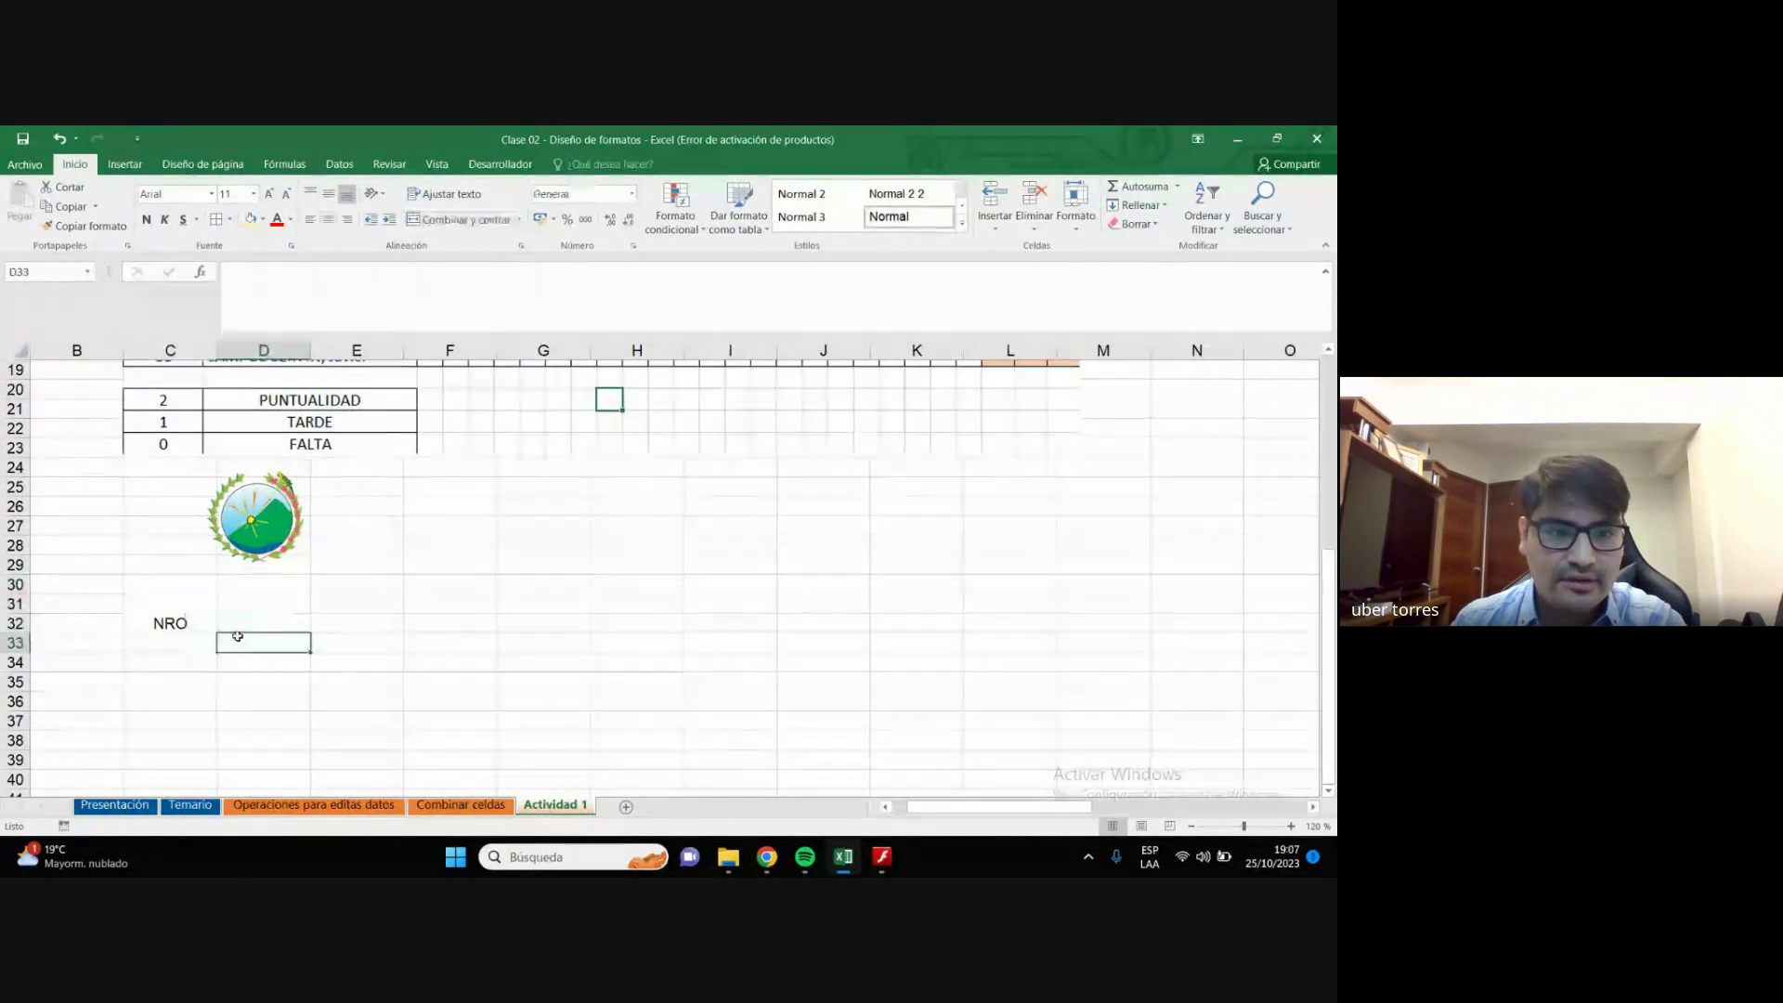
key(ctrl+y)
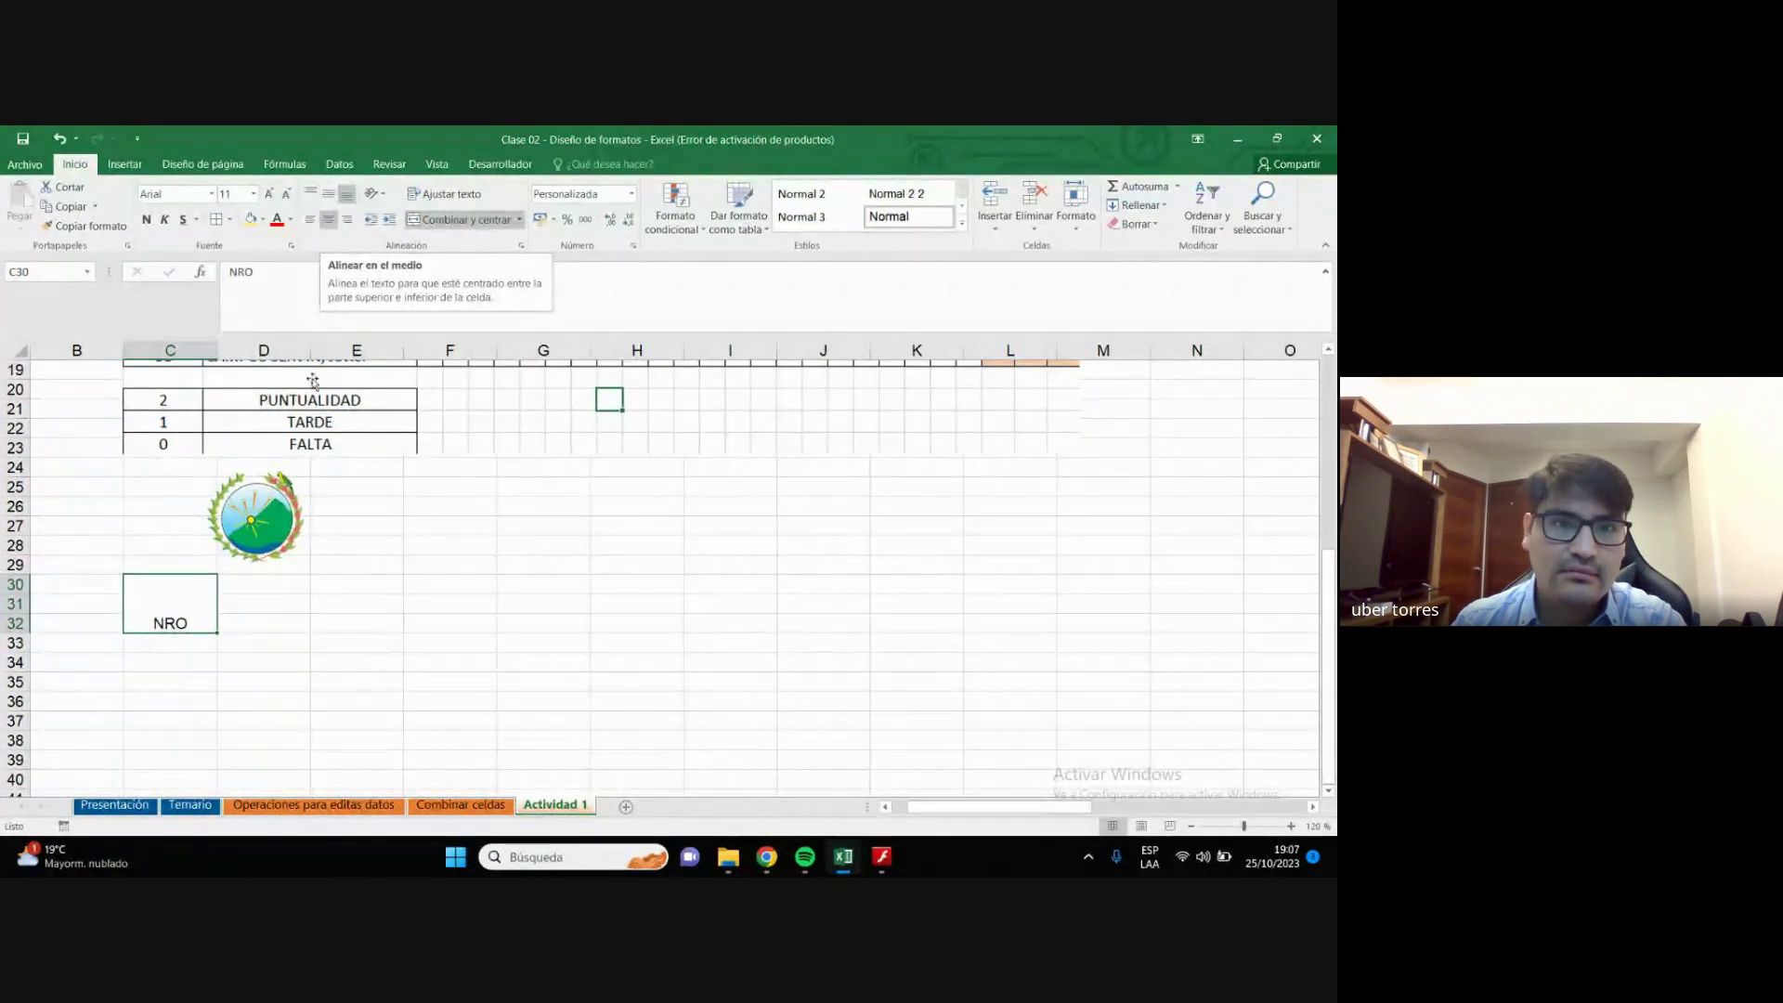
Middle-align NRO vertically within the merged C30:C32 box.
click(332, 197)
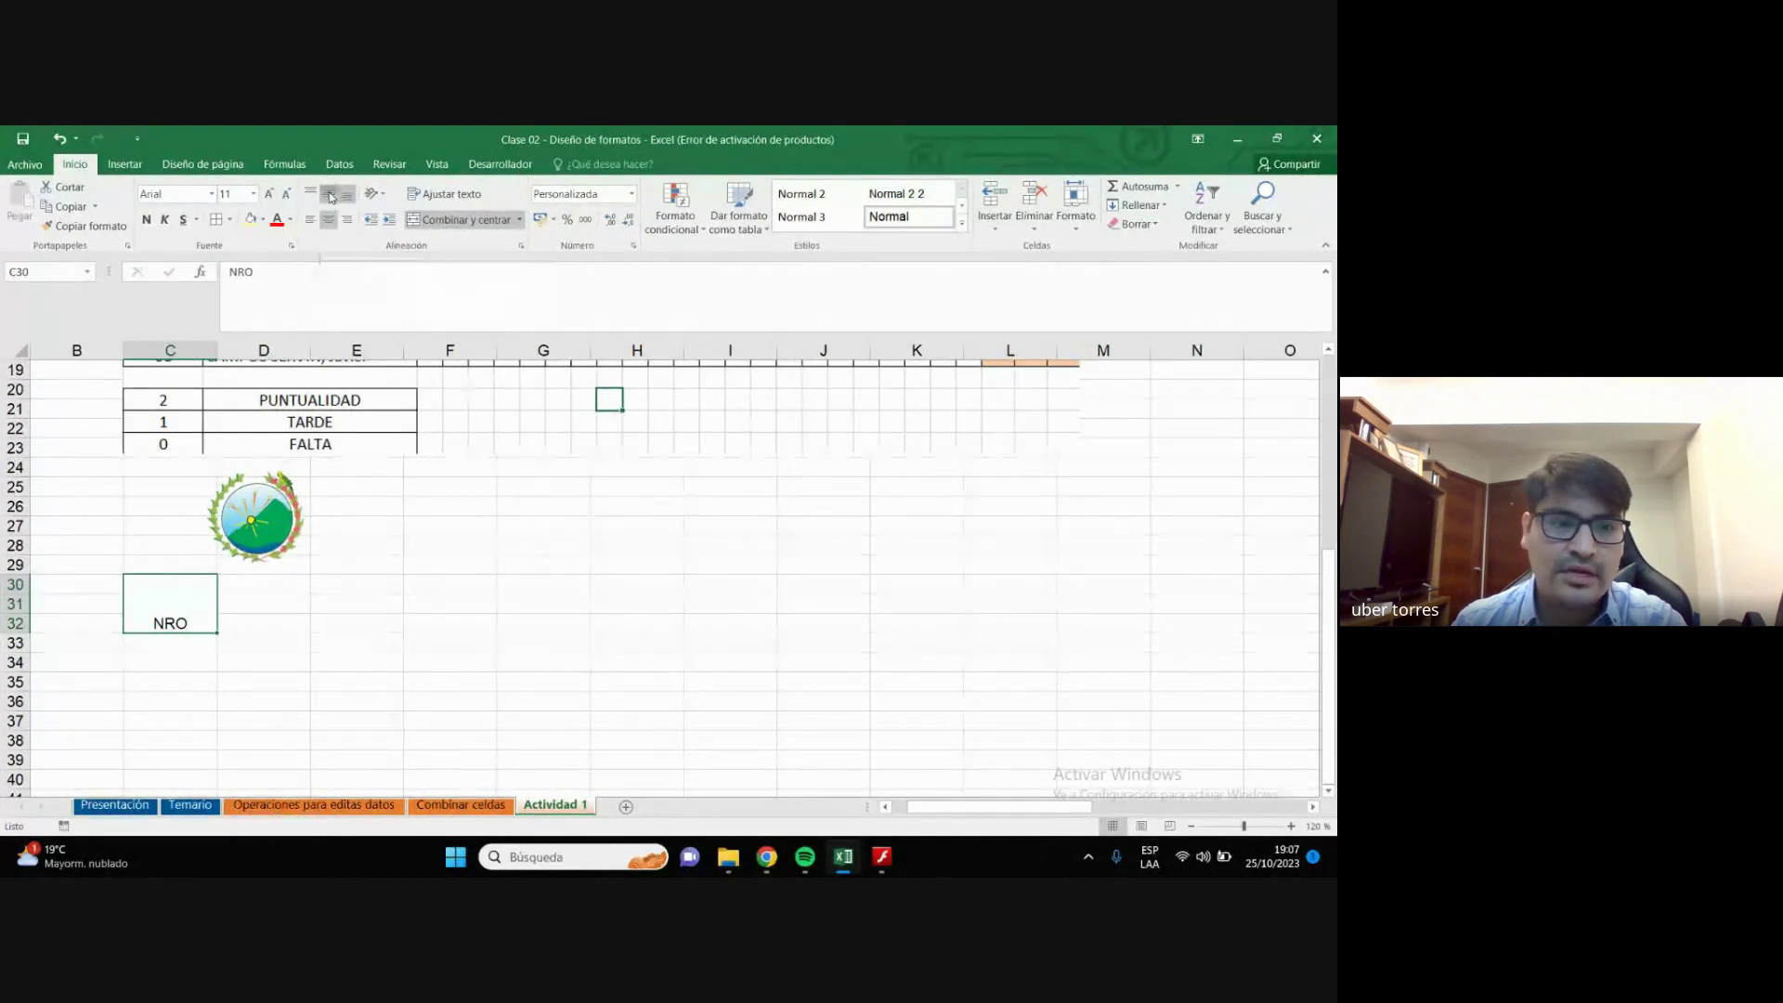
click(353, 599)
click(151, 606)
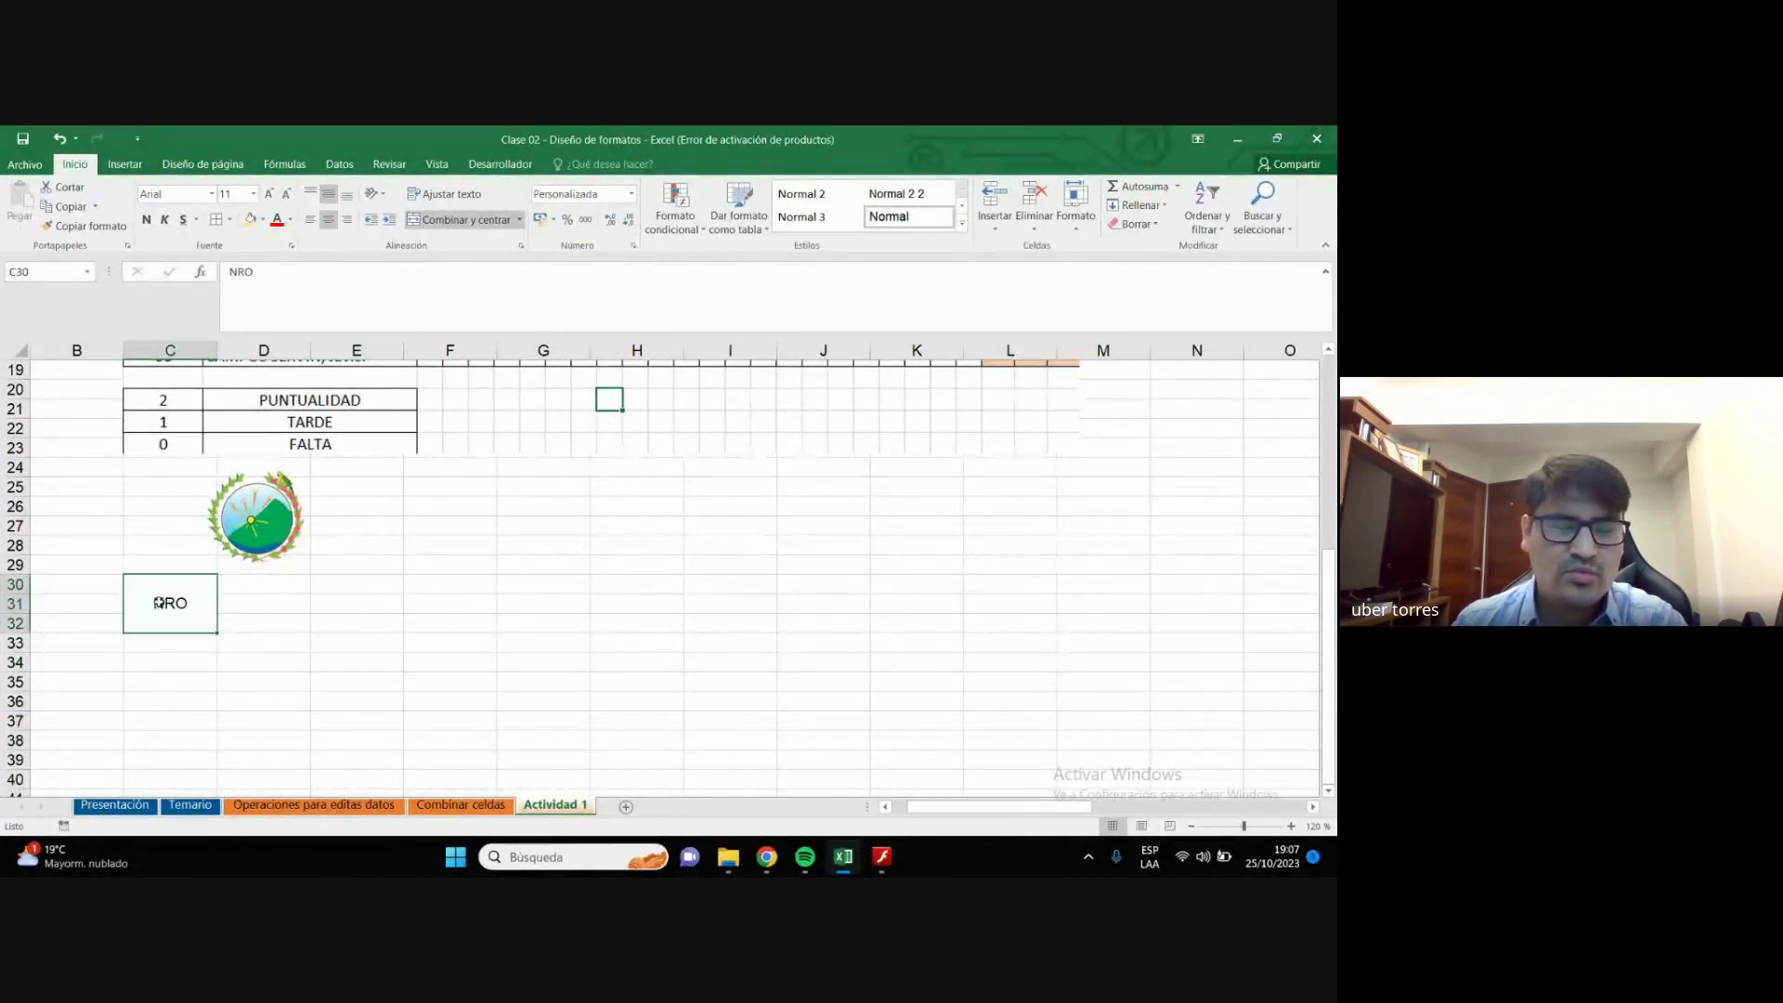
scroll(167, 605, up, 2)
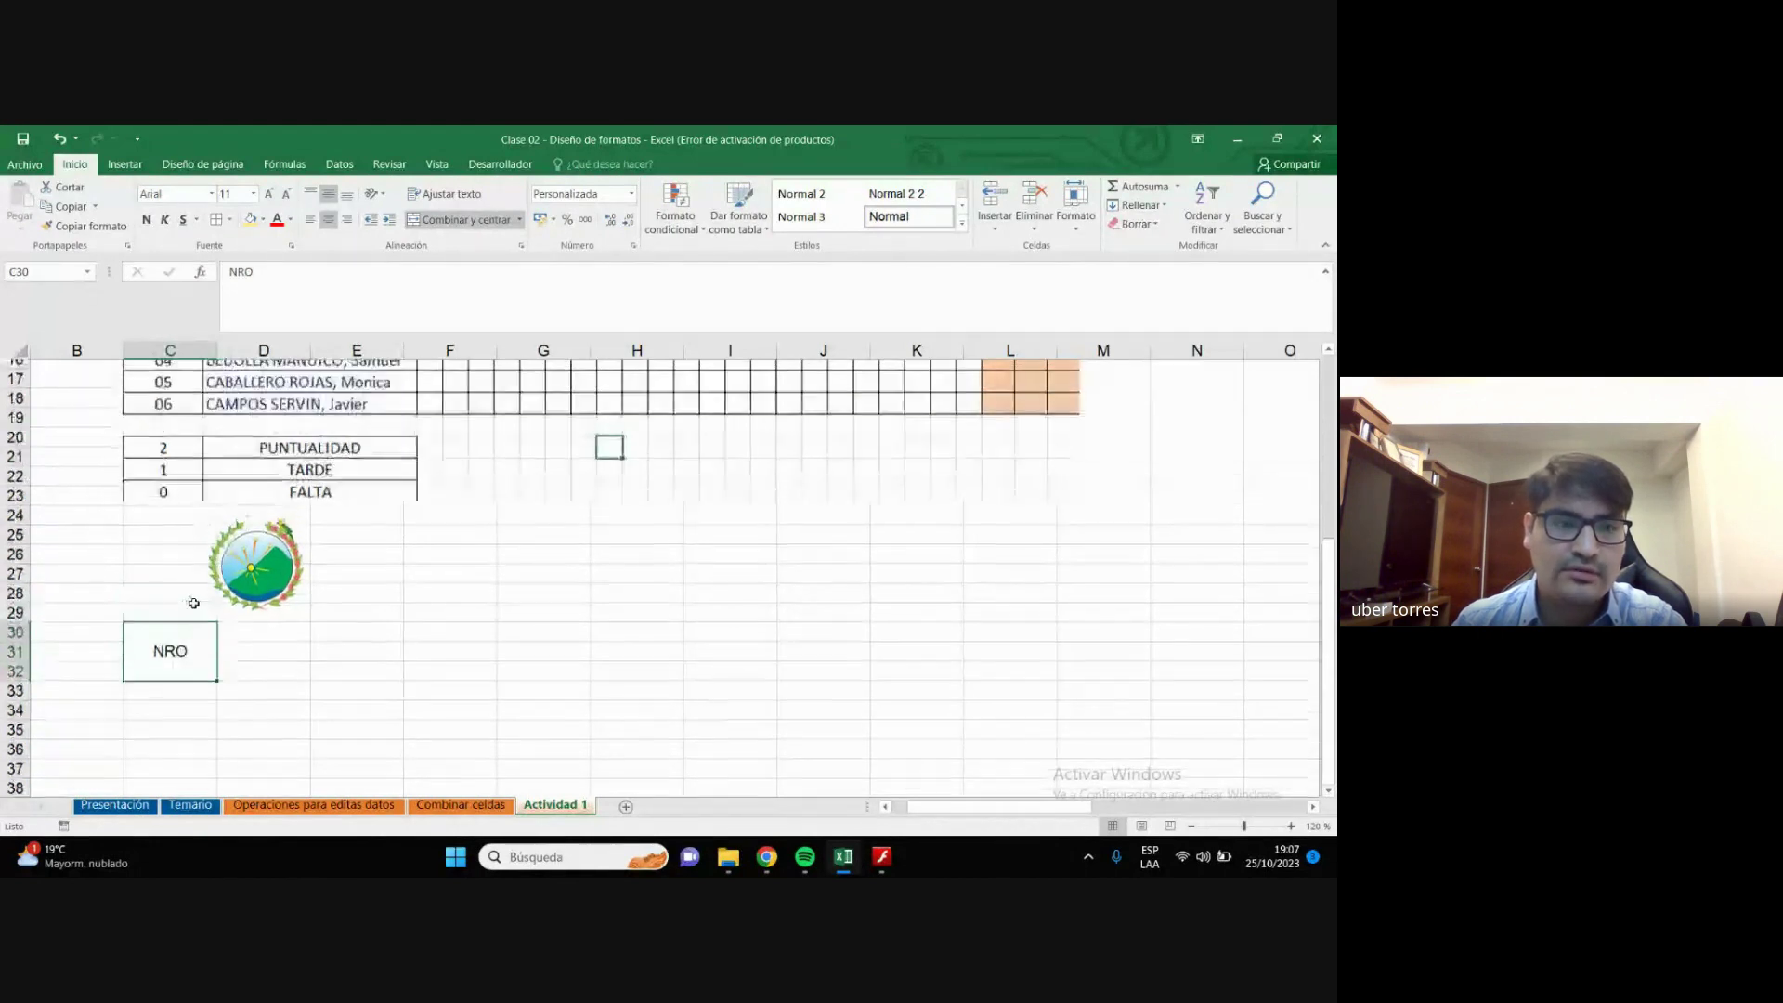
scroll(174, 611, down, 1)
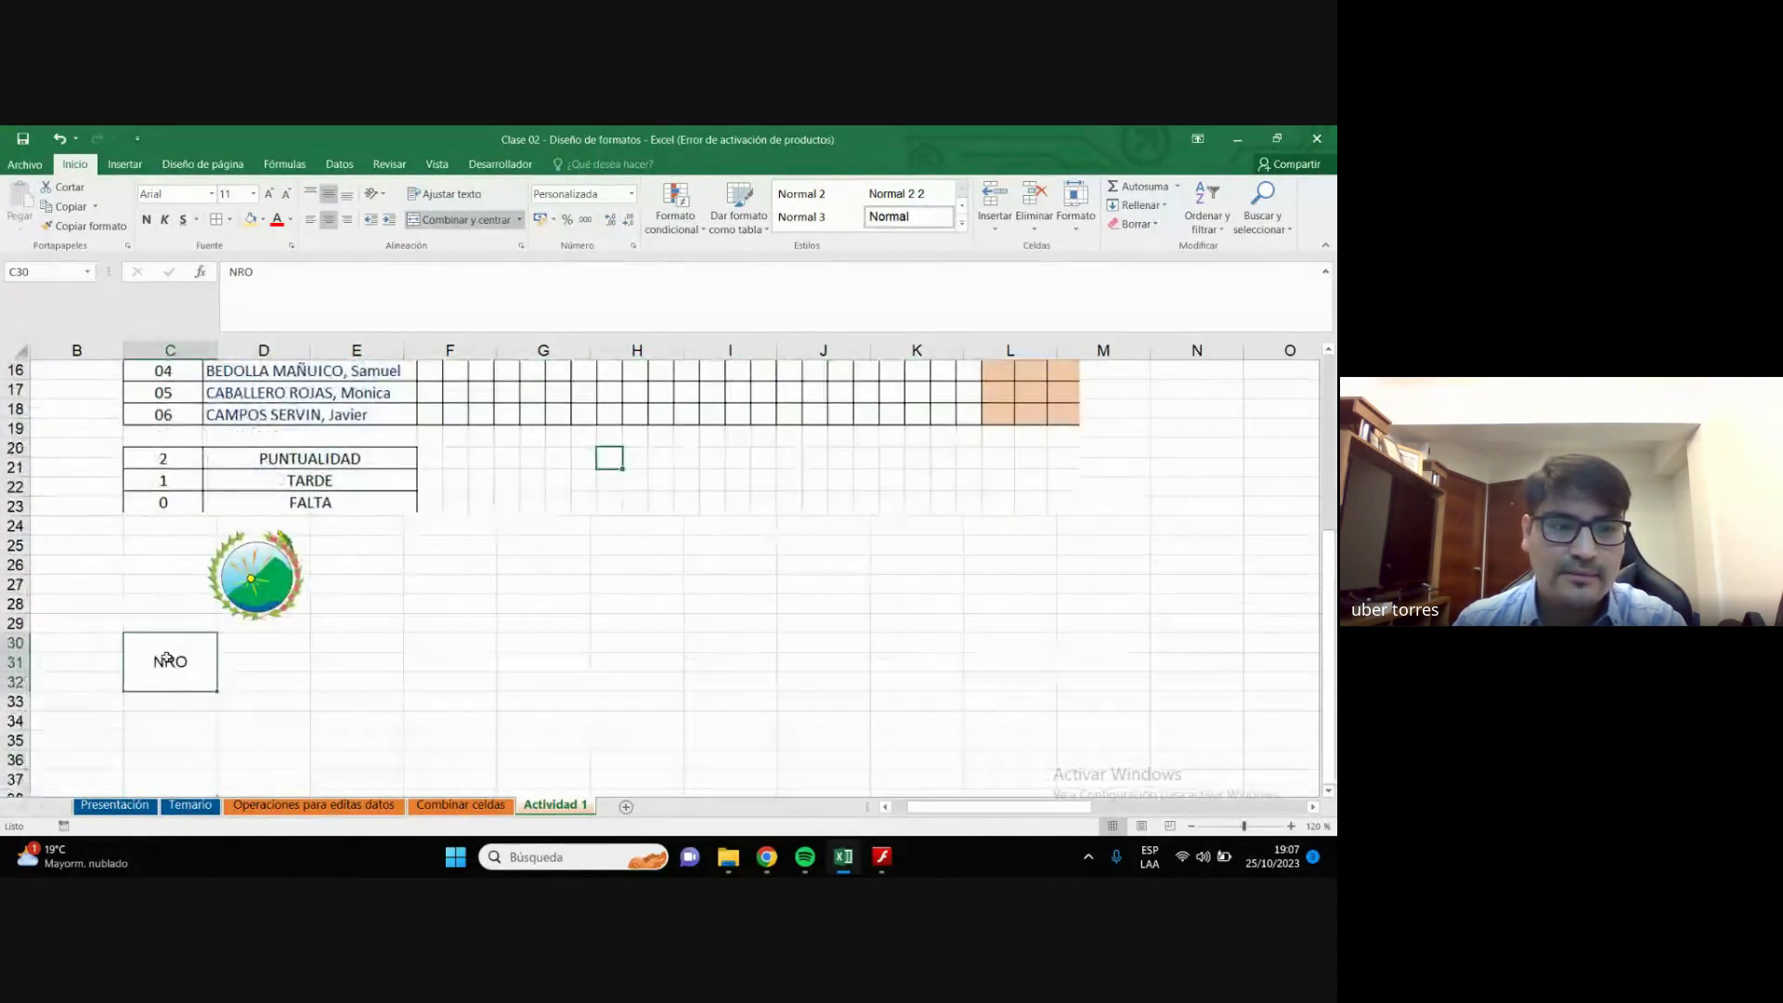
click(357, 621)
click(182, 658)
scroll(181, 657, up, 2)
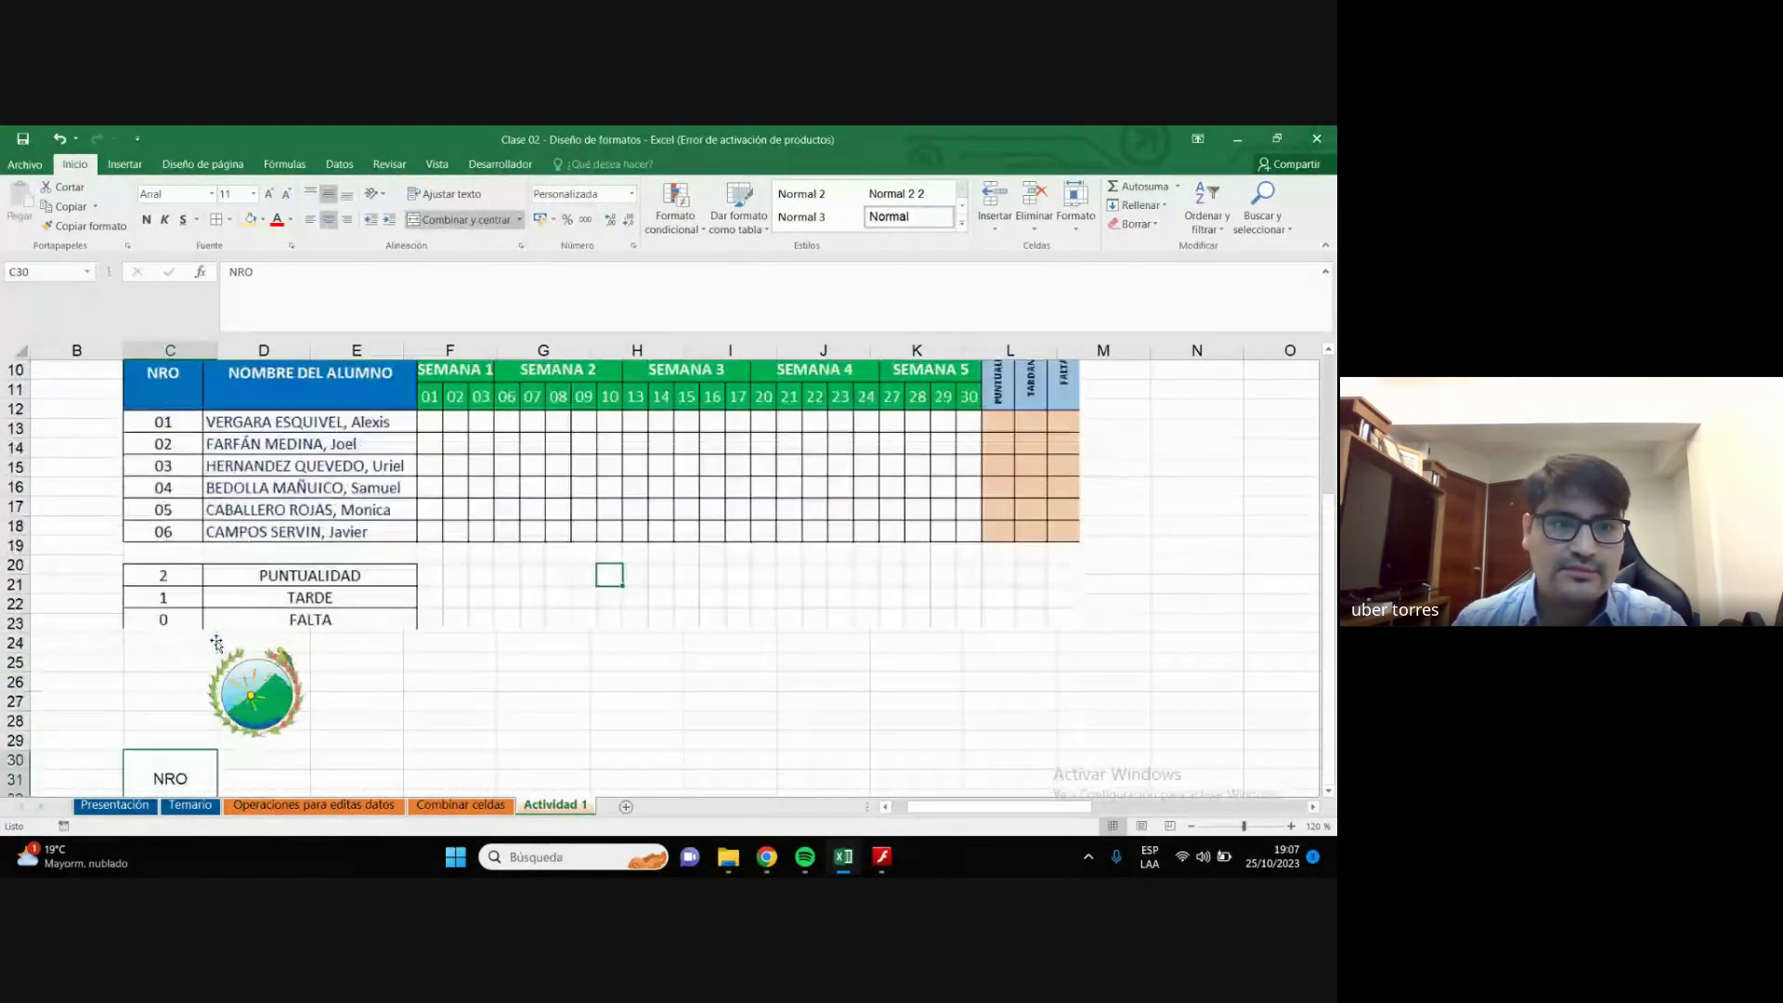
scroll(196, 619, down, 1)
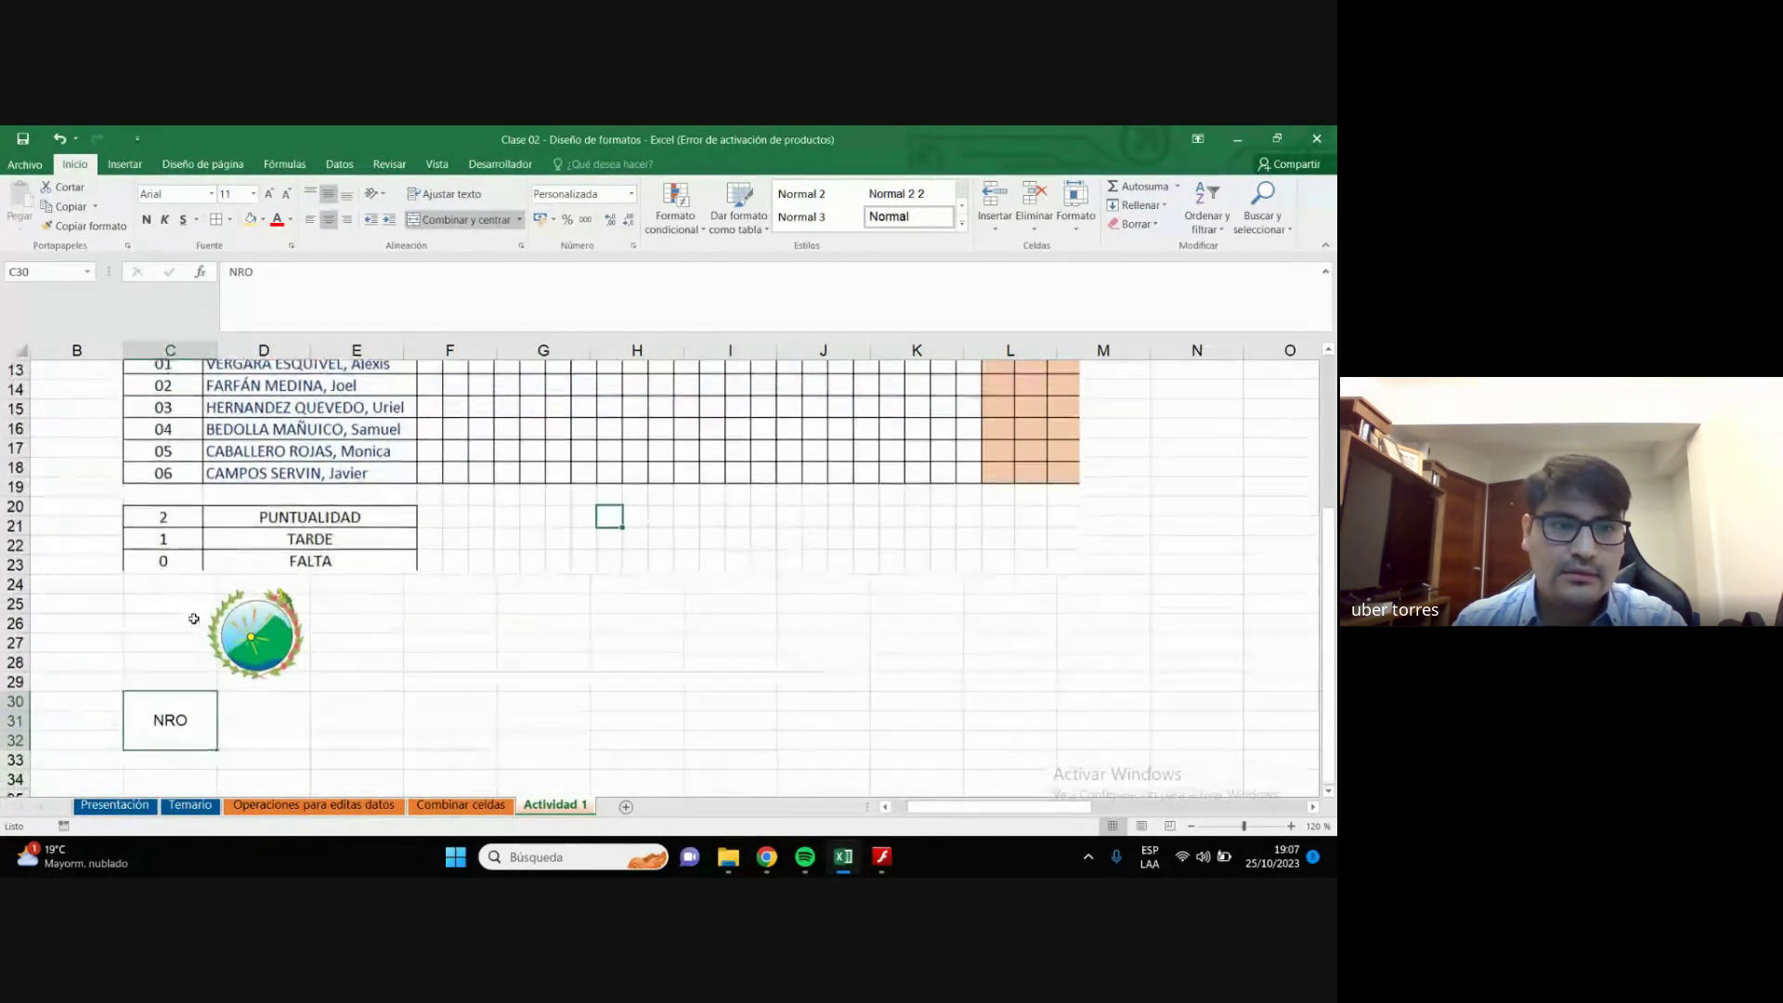
scroll(183, 609, up, 1)
scroll(428, 748, down, 2)
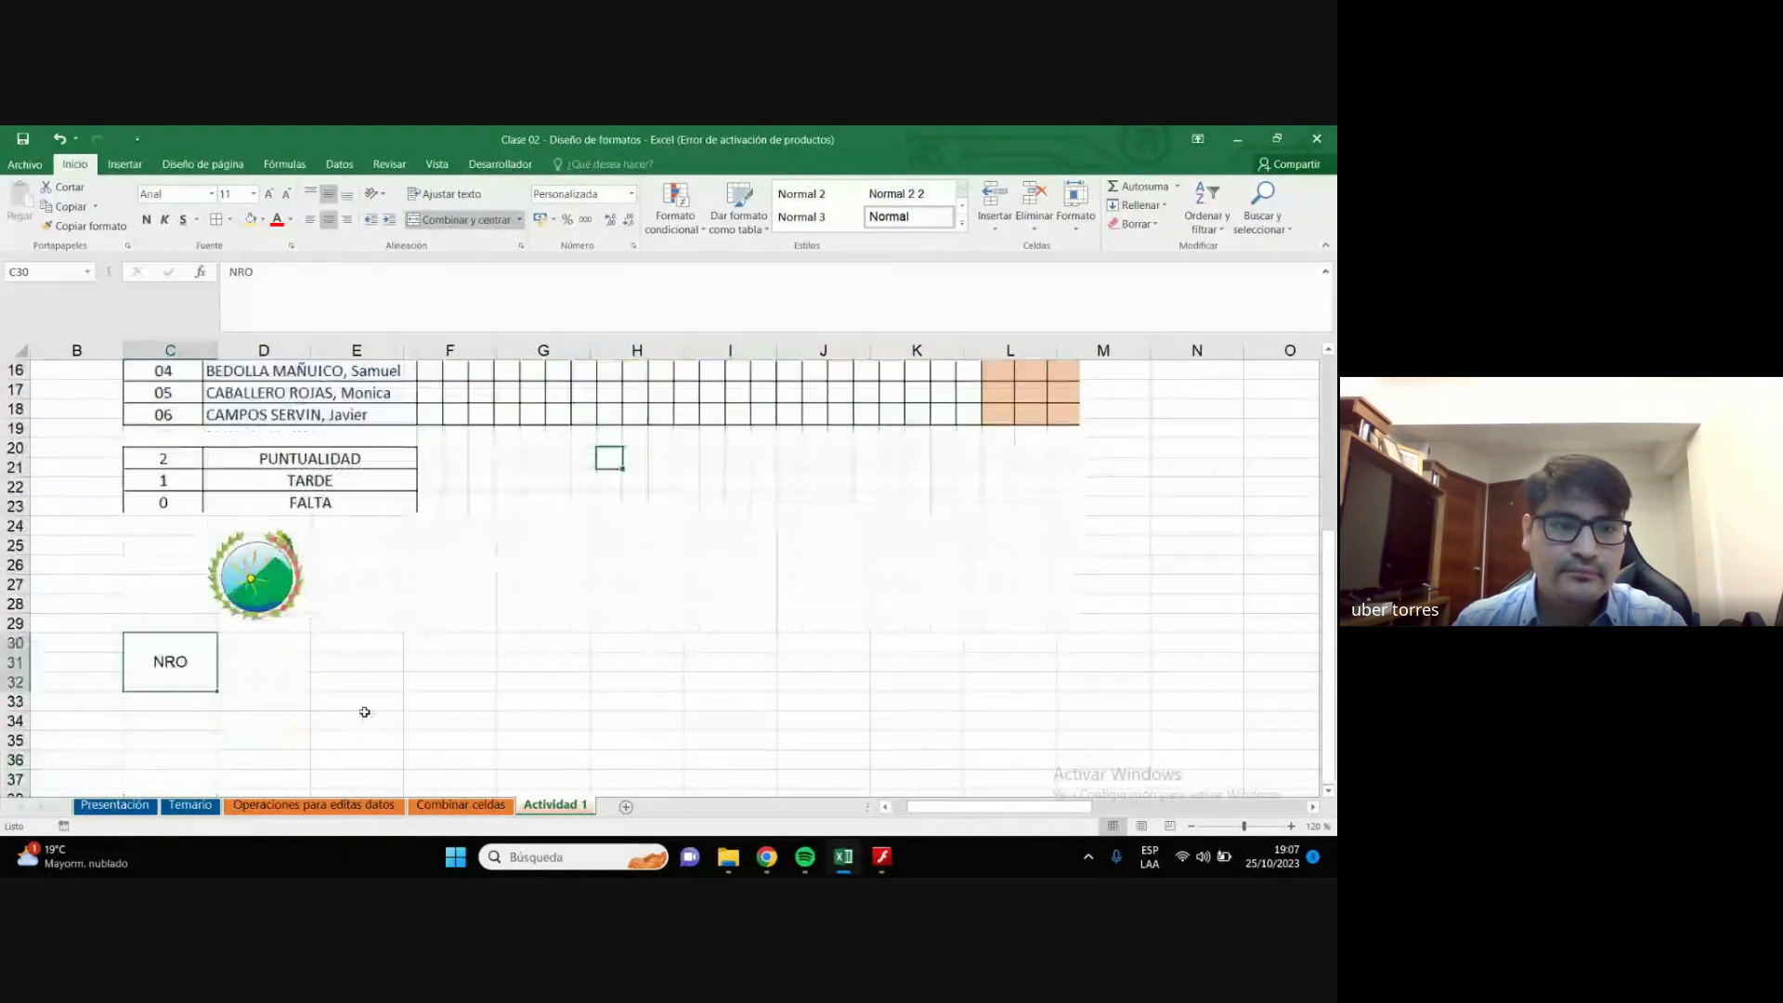
click(269, 668)
scroll(279, 661, up, 1)
scroll(265, 641, up, 1)
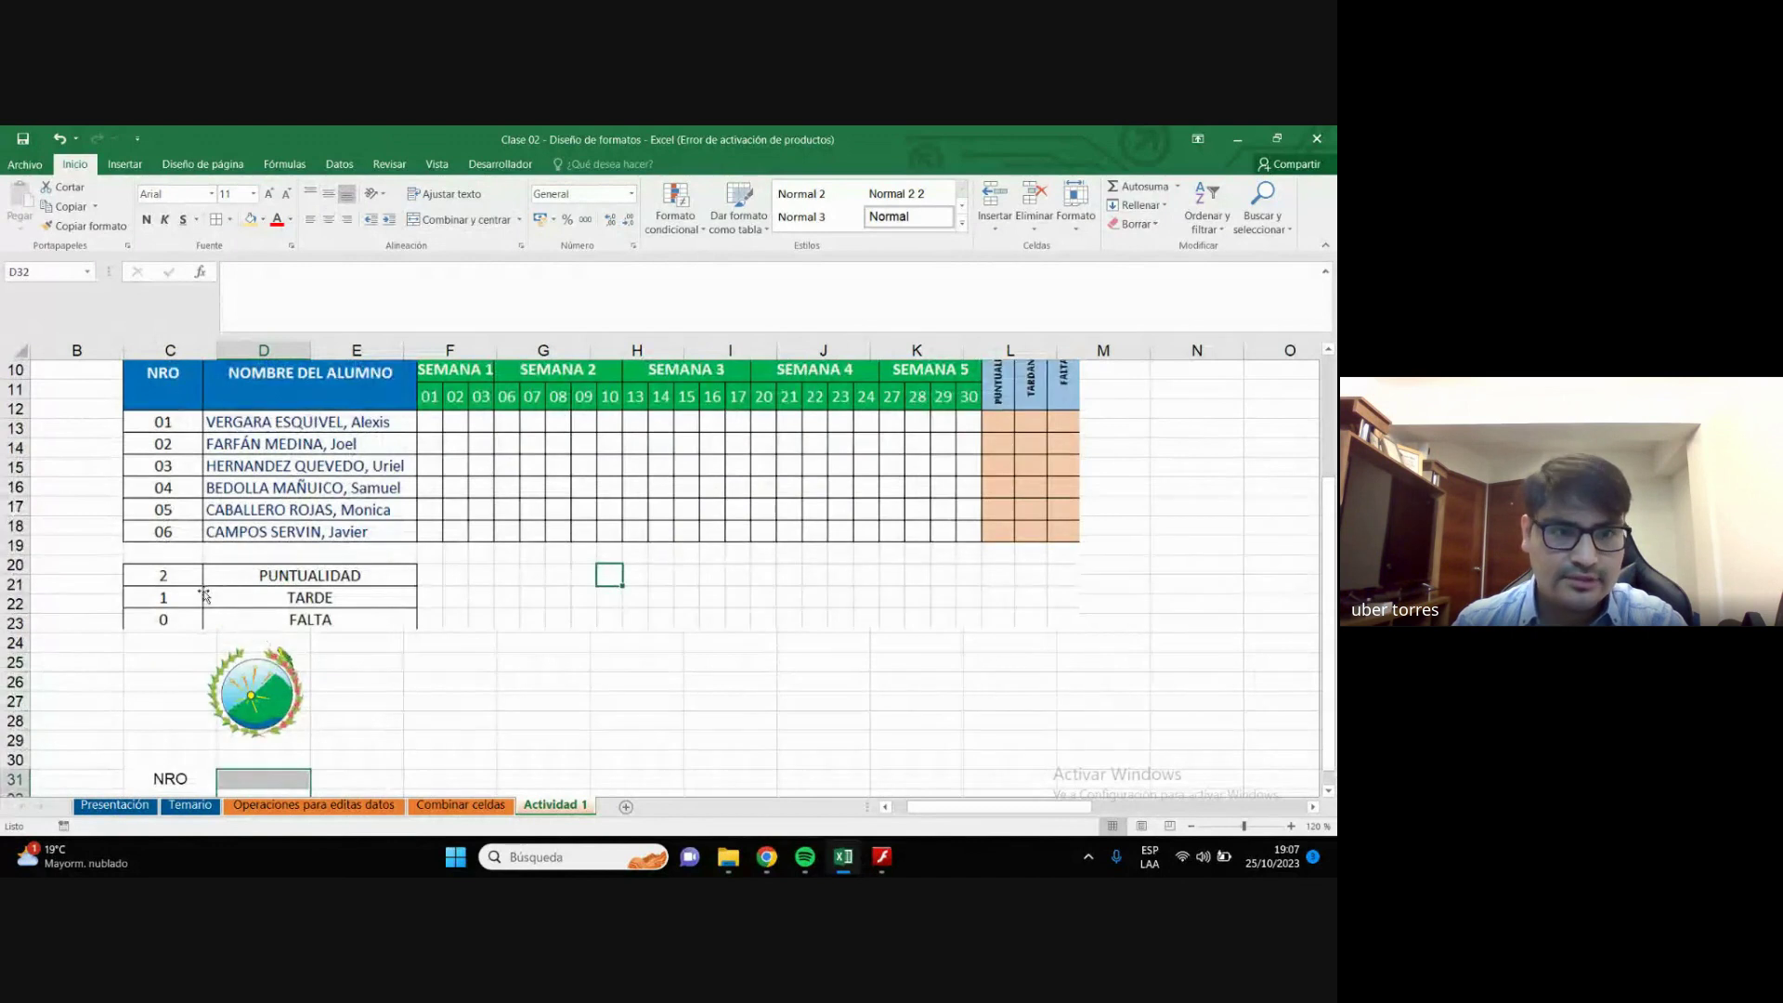
scroll(251, 650, down, 3)
click(242, 683)
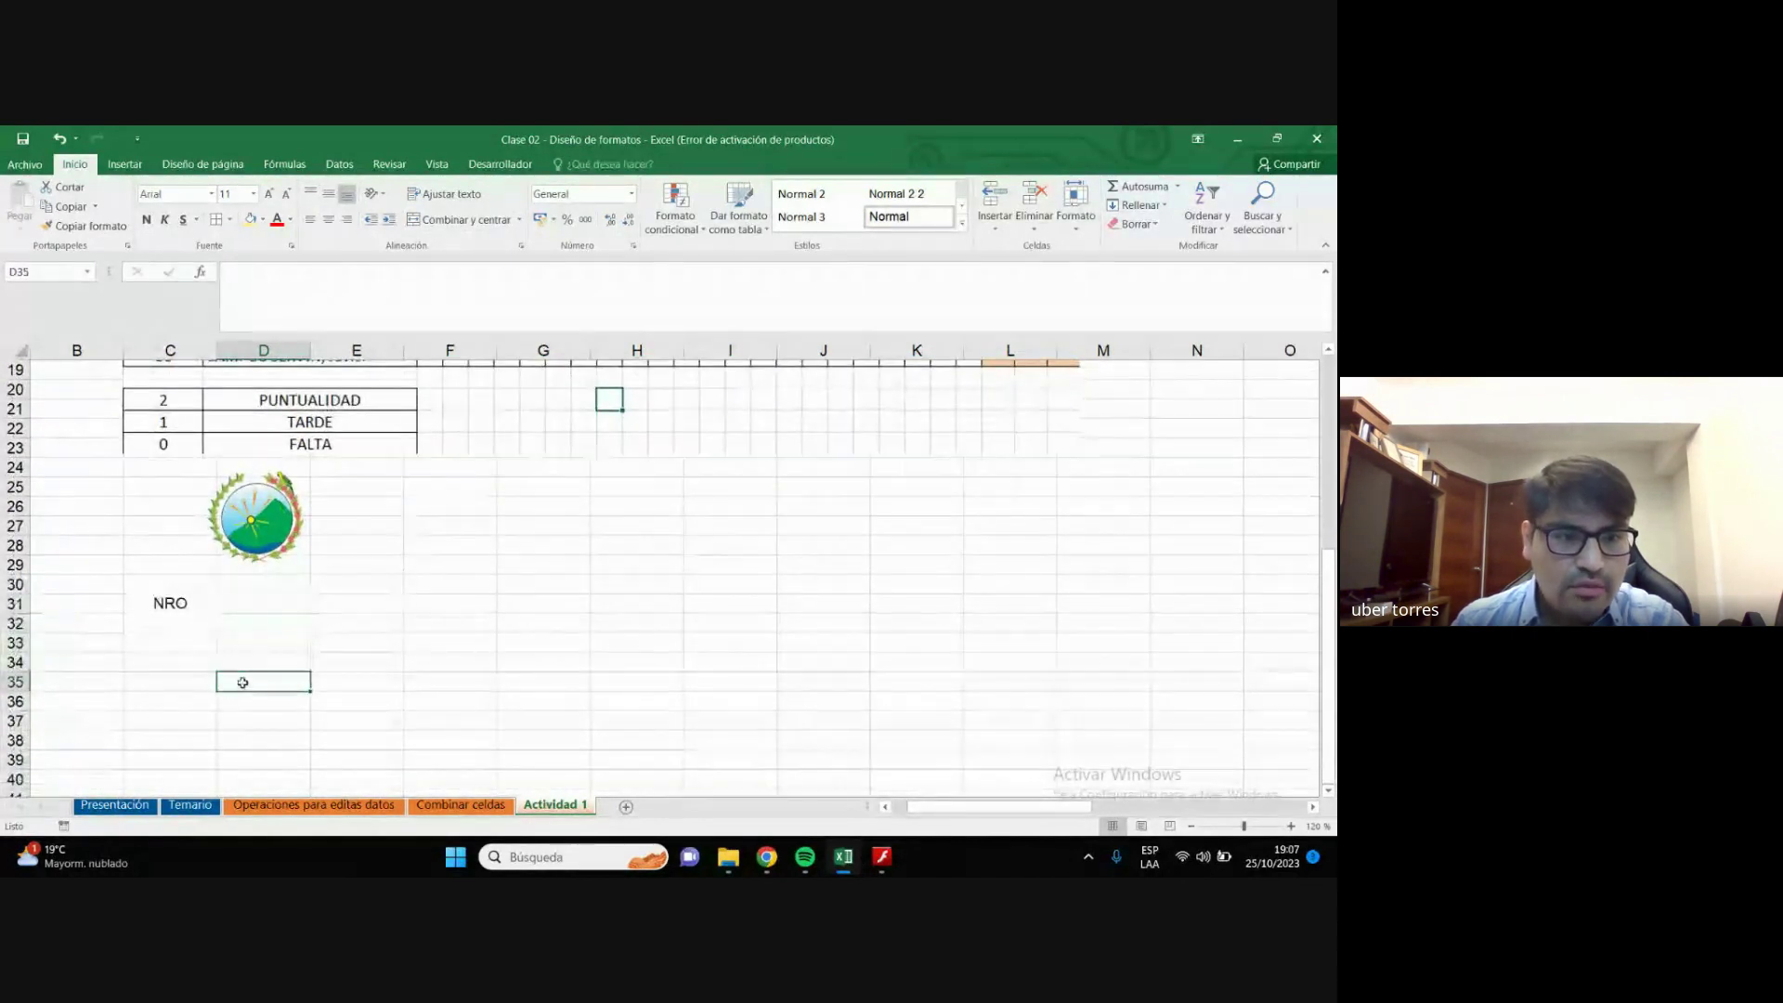
Enter a trial number in C33 below NRO, finally re-entering it as 1.
click(171, 641)
click(171, 621)
click(155, 642)
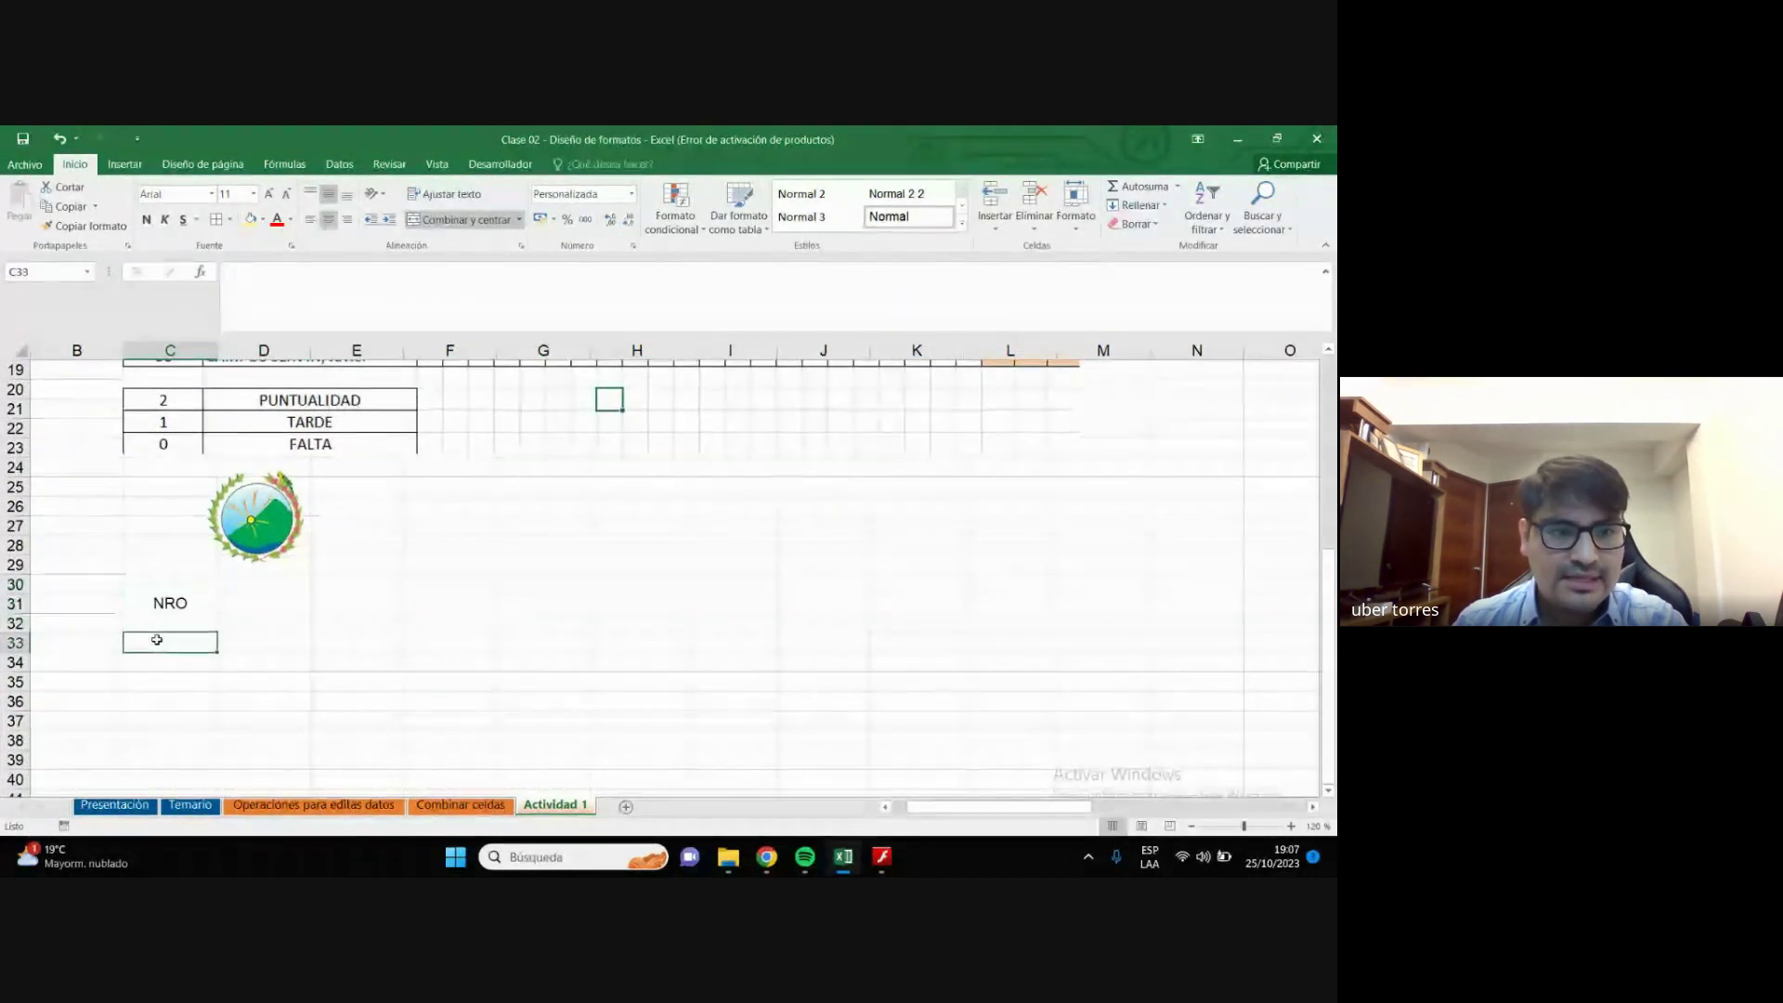
scroll(270, 637, up, 3)
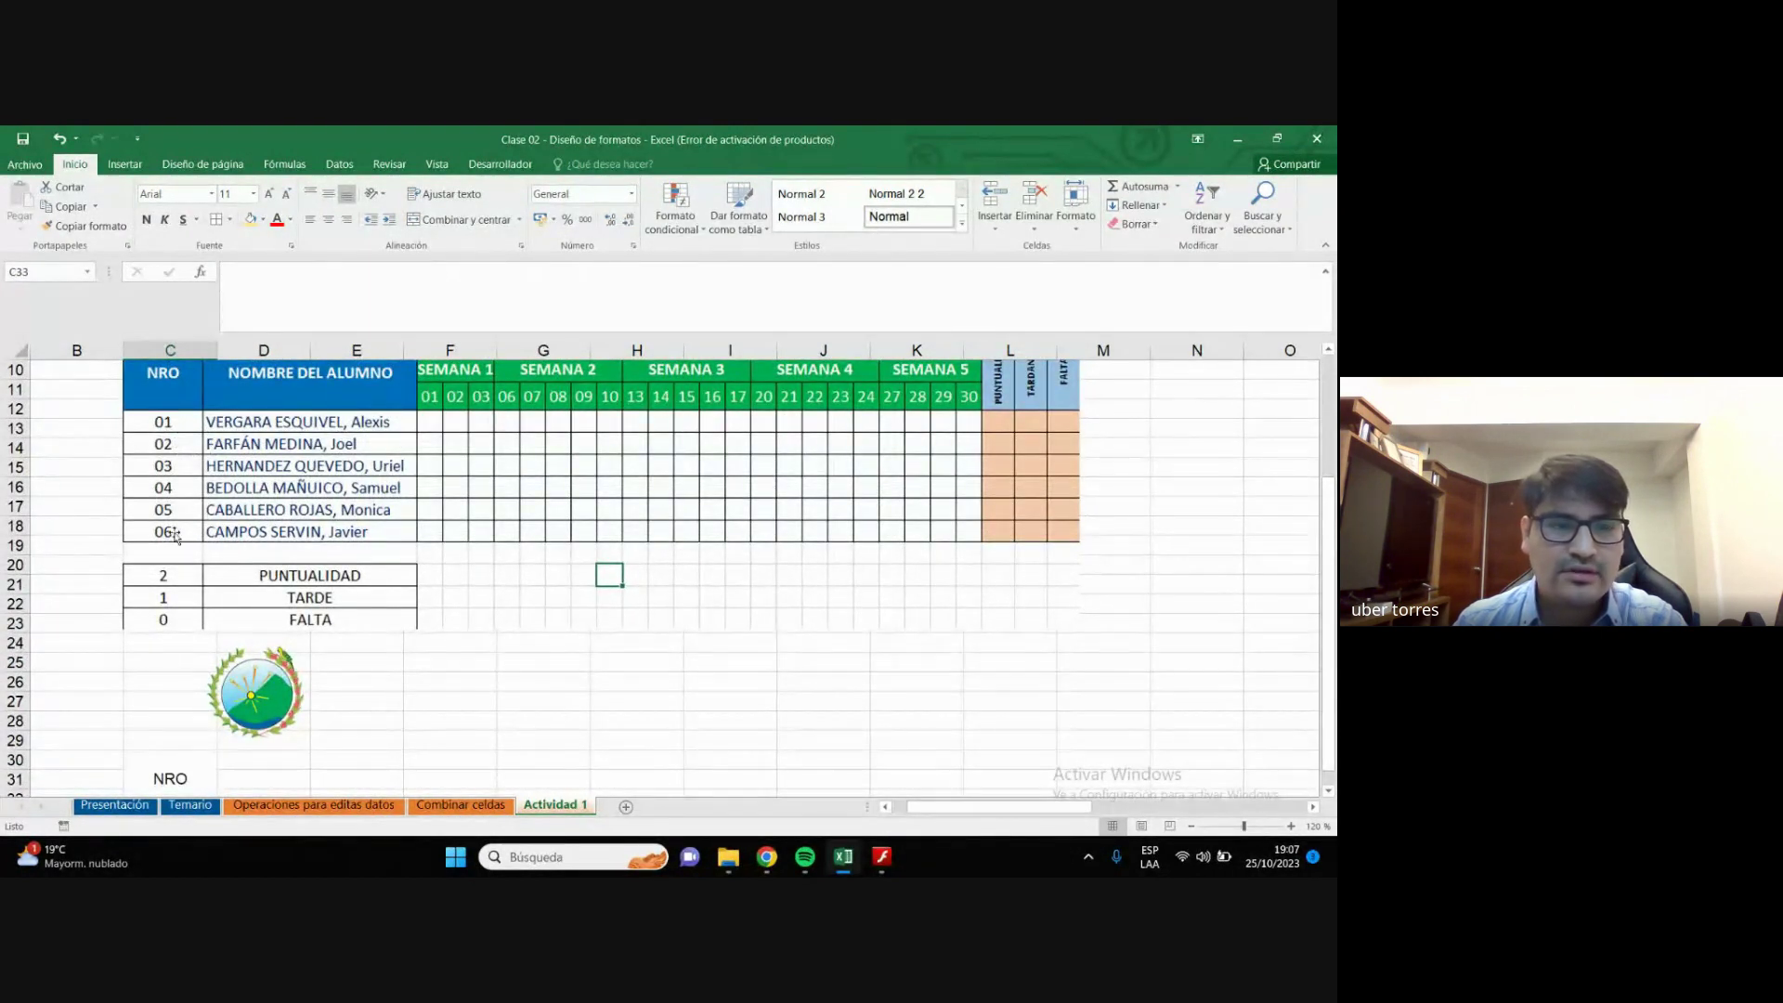
scroll(177, 535, down, 2)
scroll(174, 613, down, 1)
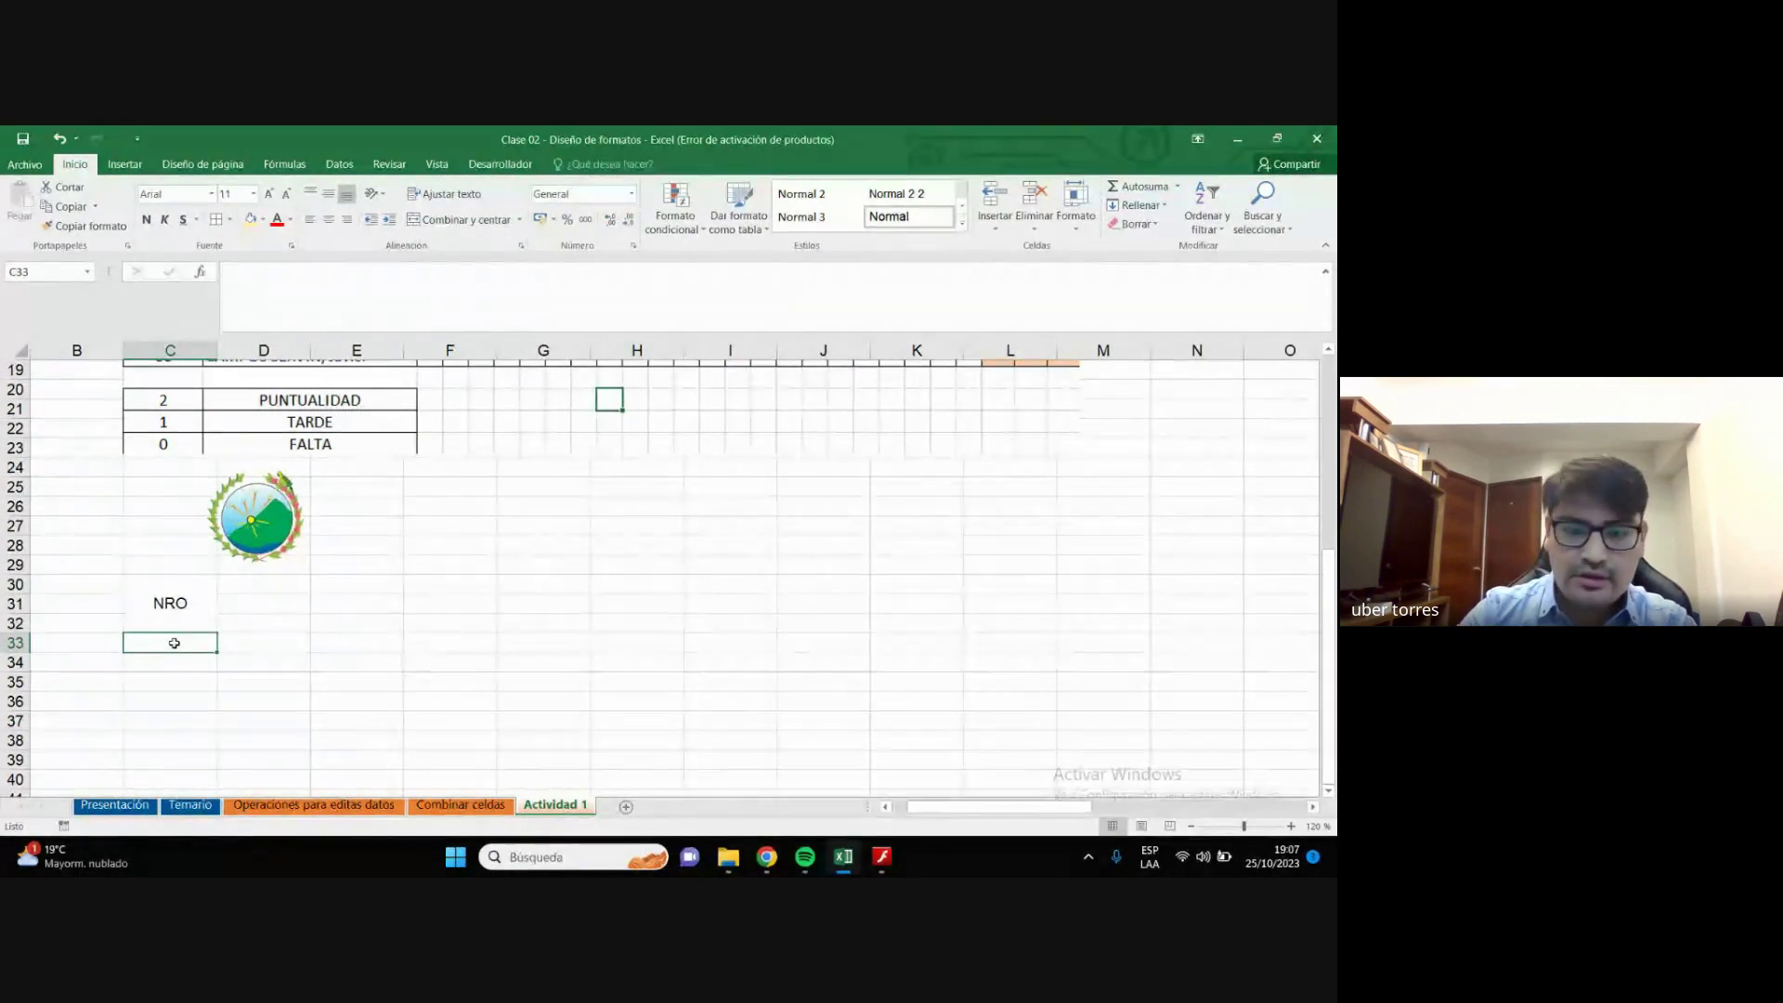
text(01)
key(Return)
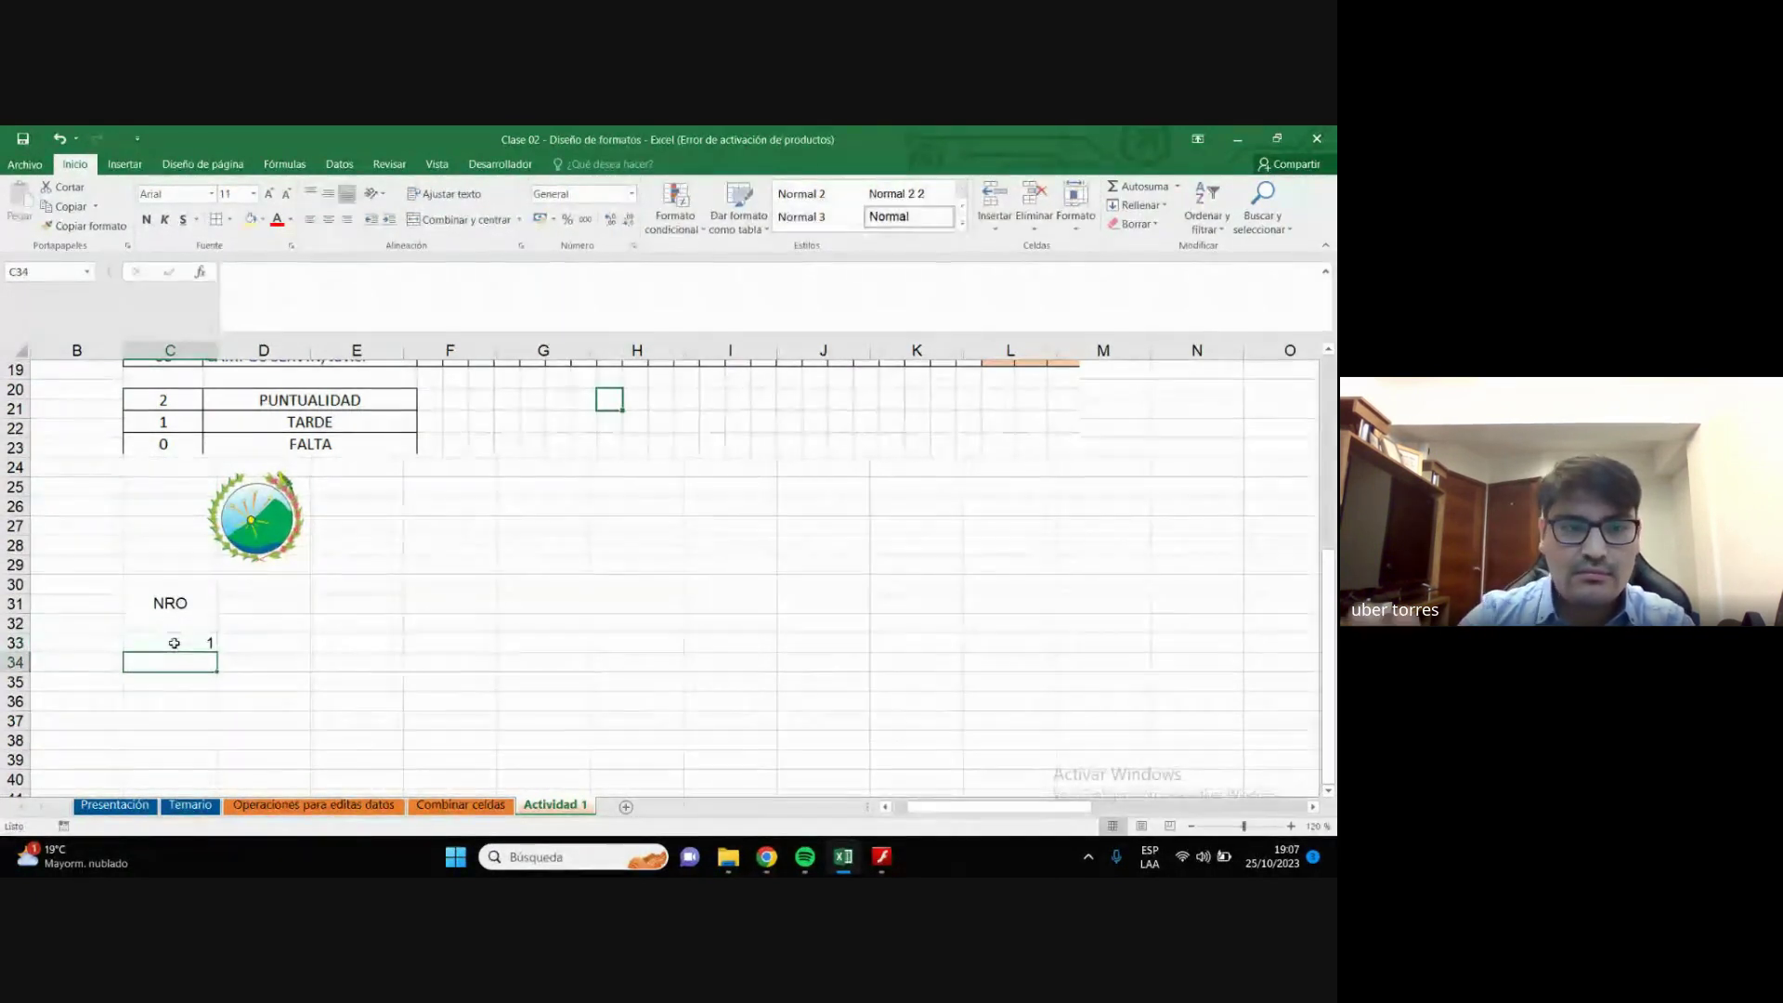
click(174, 643)
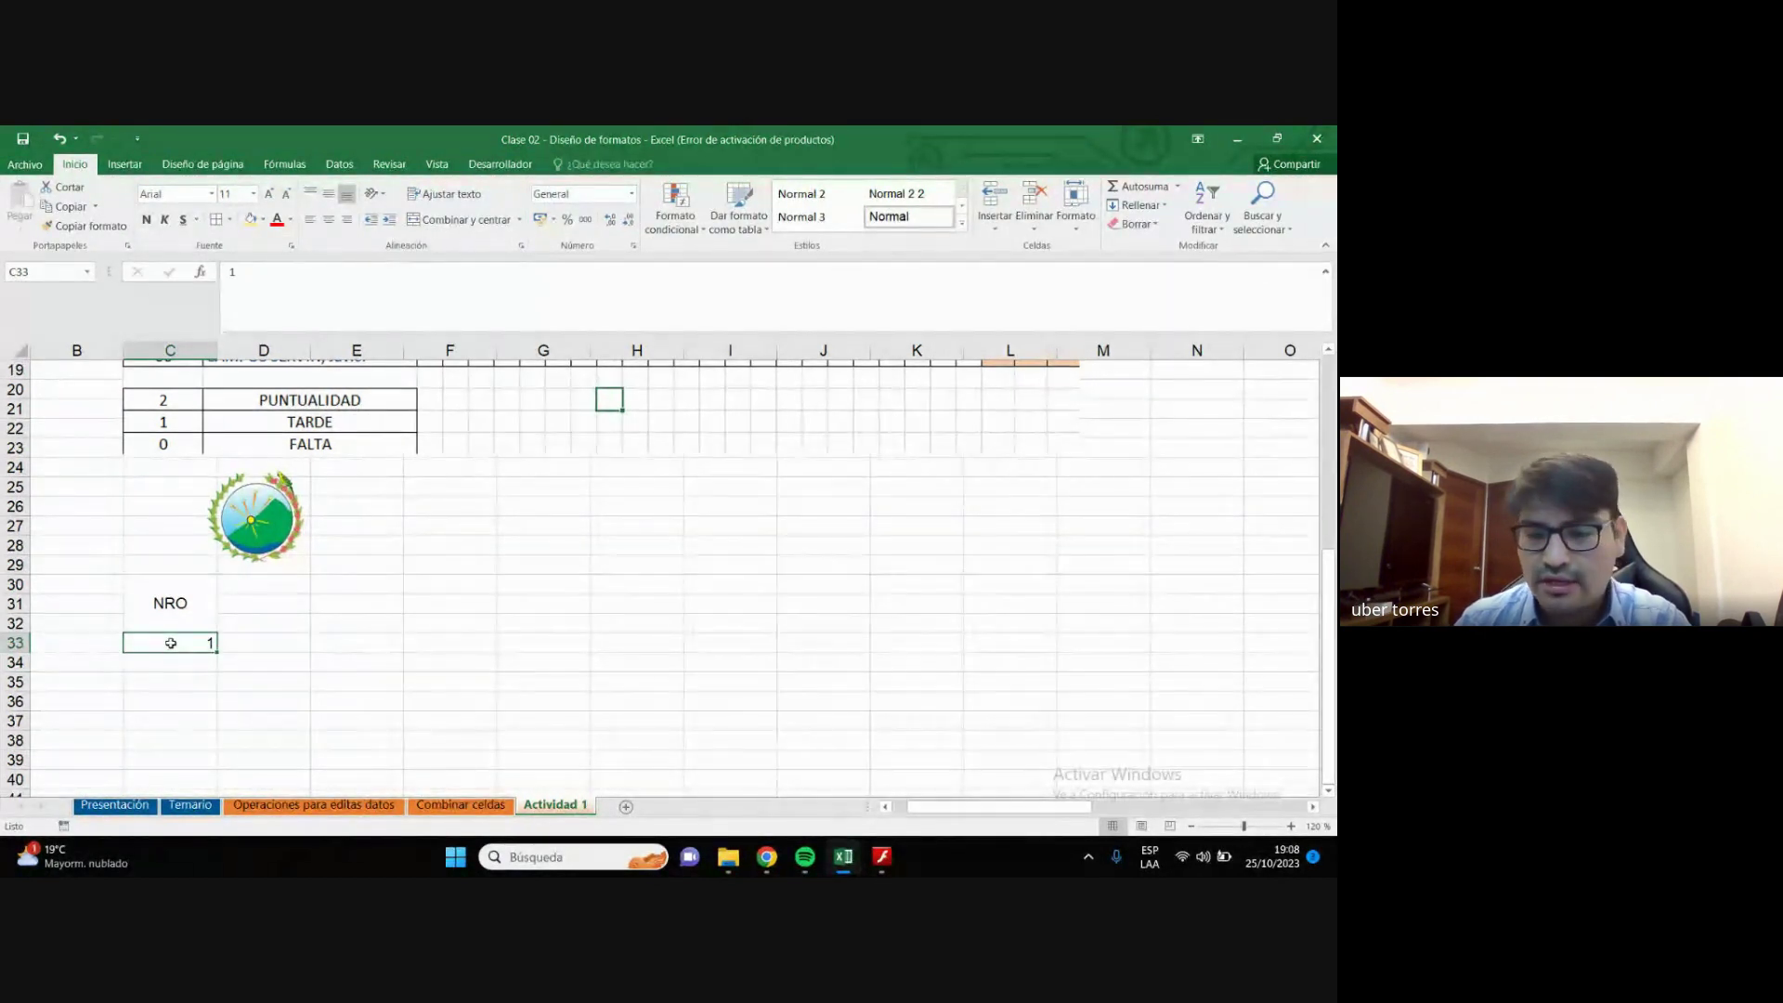
key(BackSpace)
text(1)
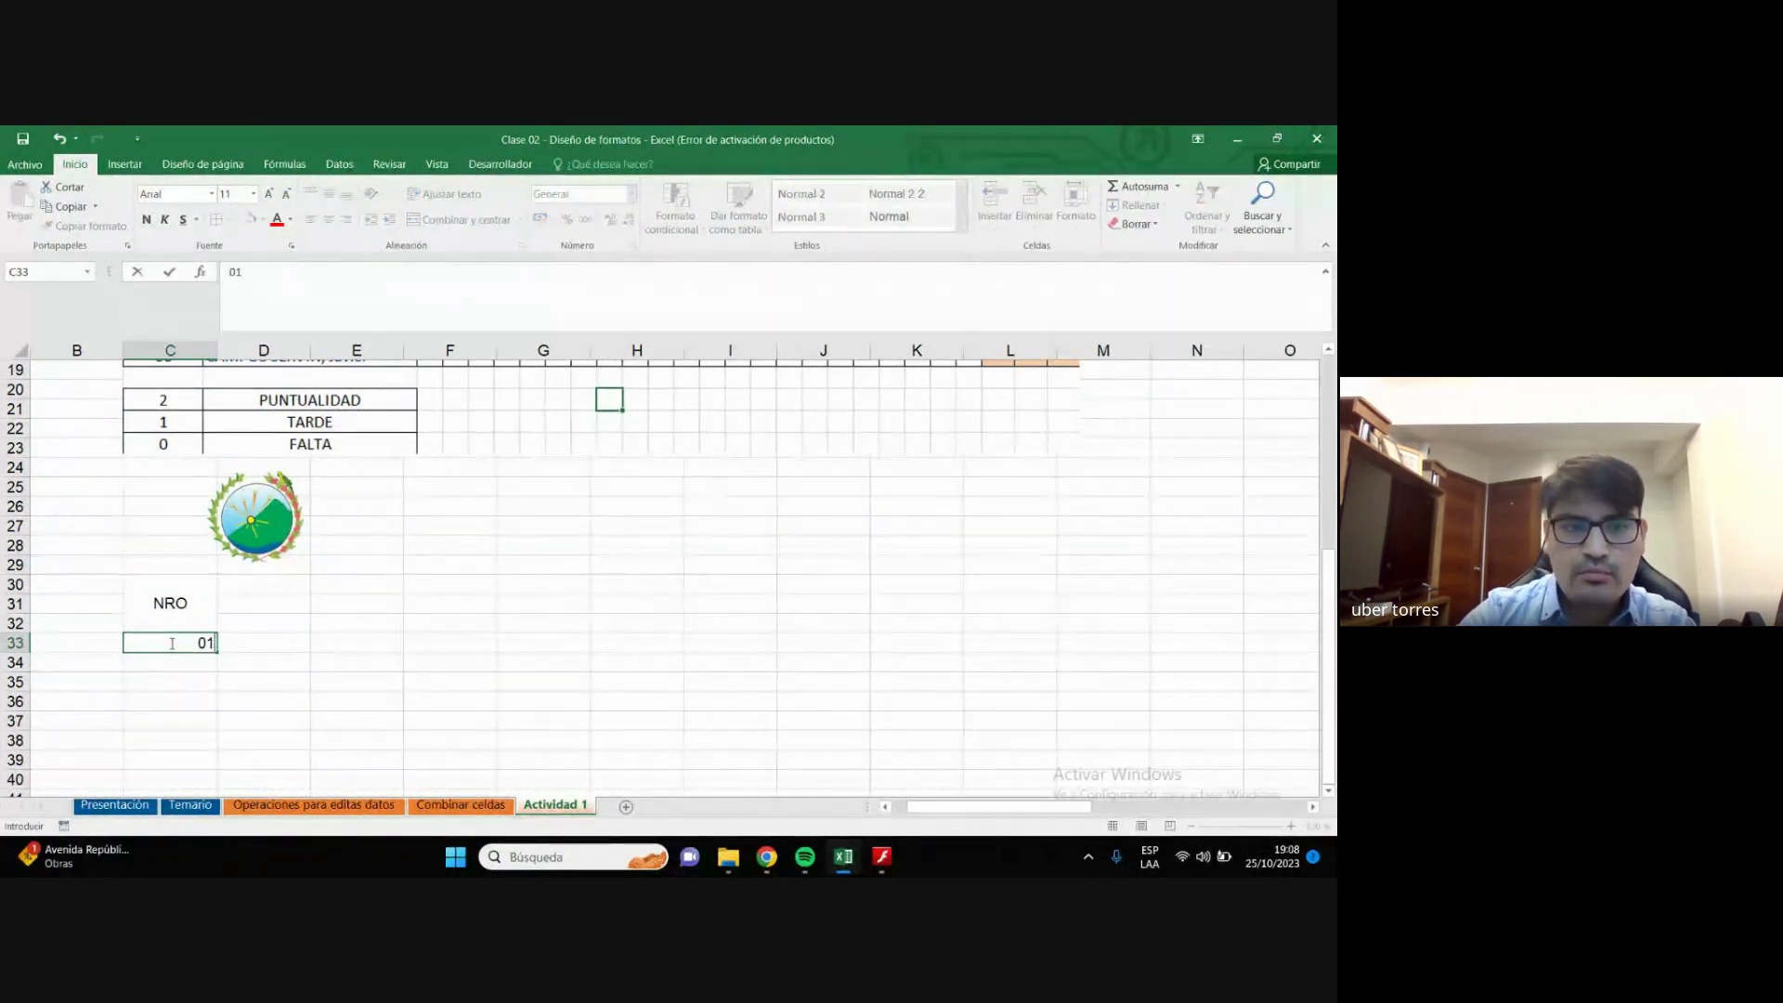
key(Return)
Delete the 1 from C33 so the cell under NRO is empty.
click(171, 643)
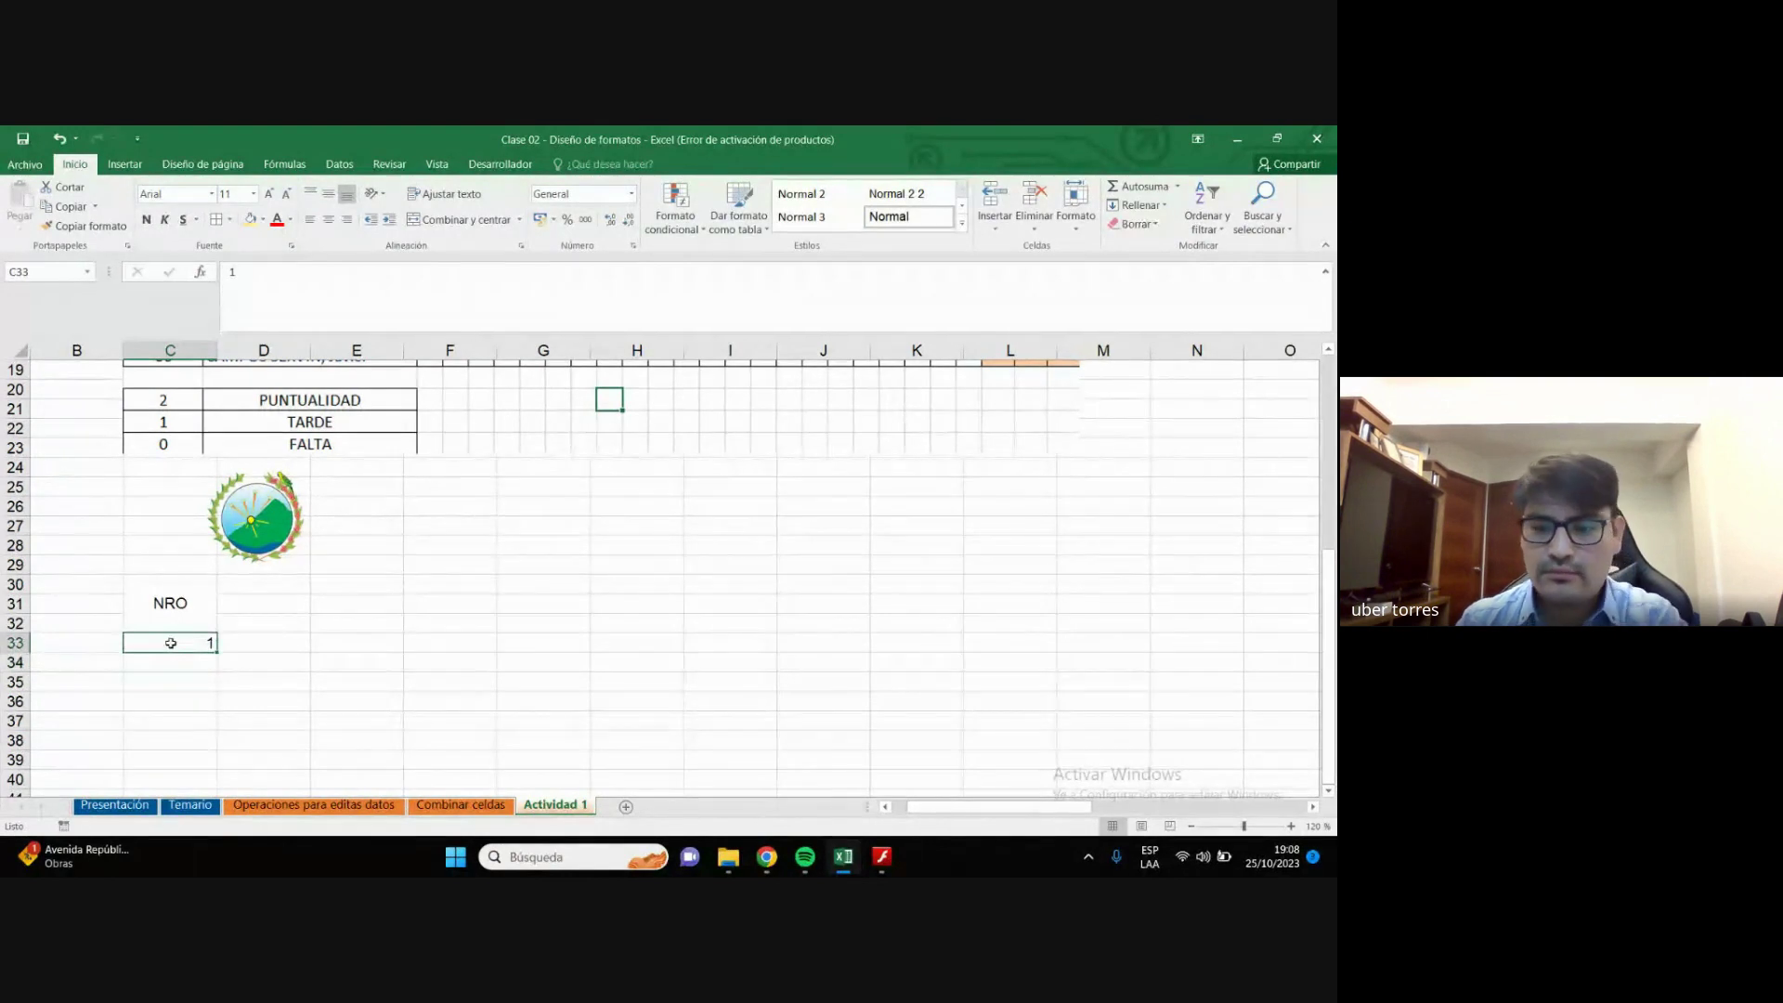
key(Delete)
click(241, 661)
mouse_move(766, 856)
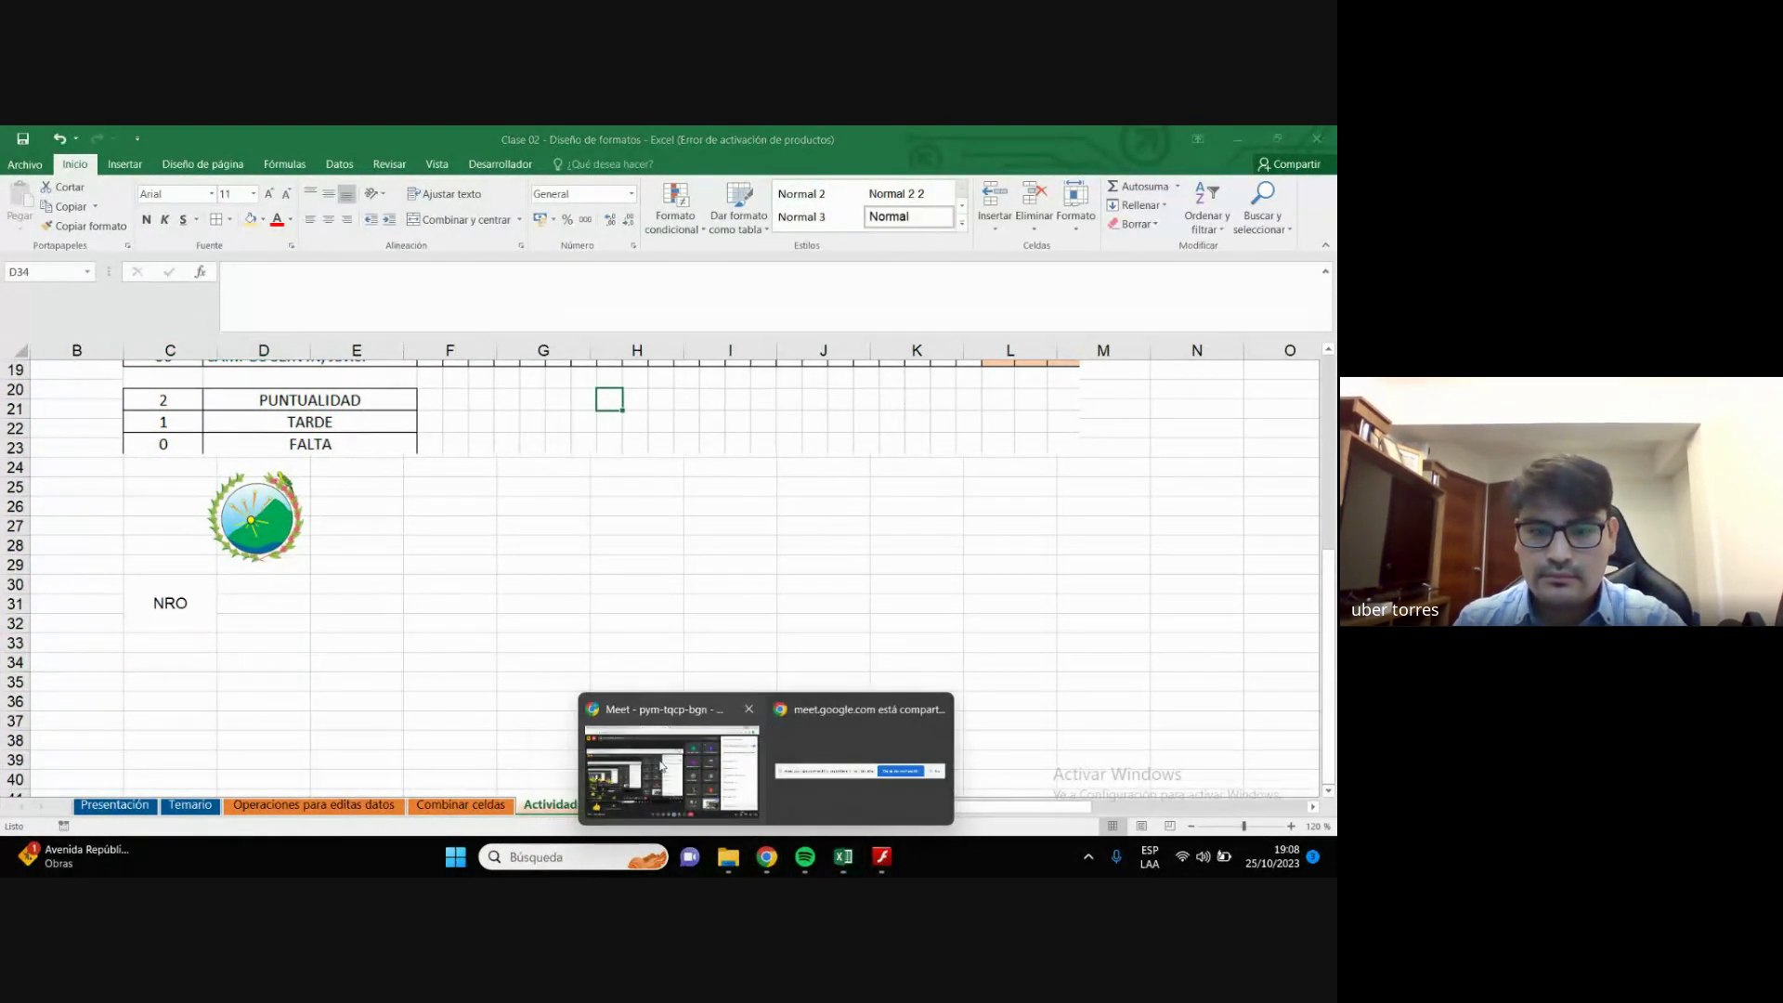
click(661, 766)
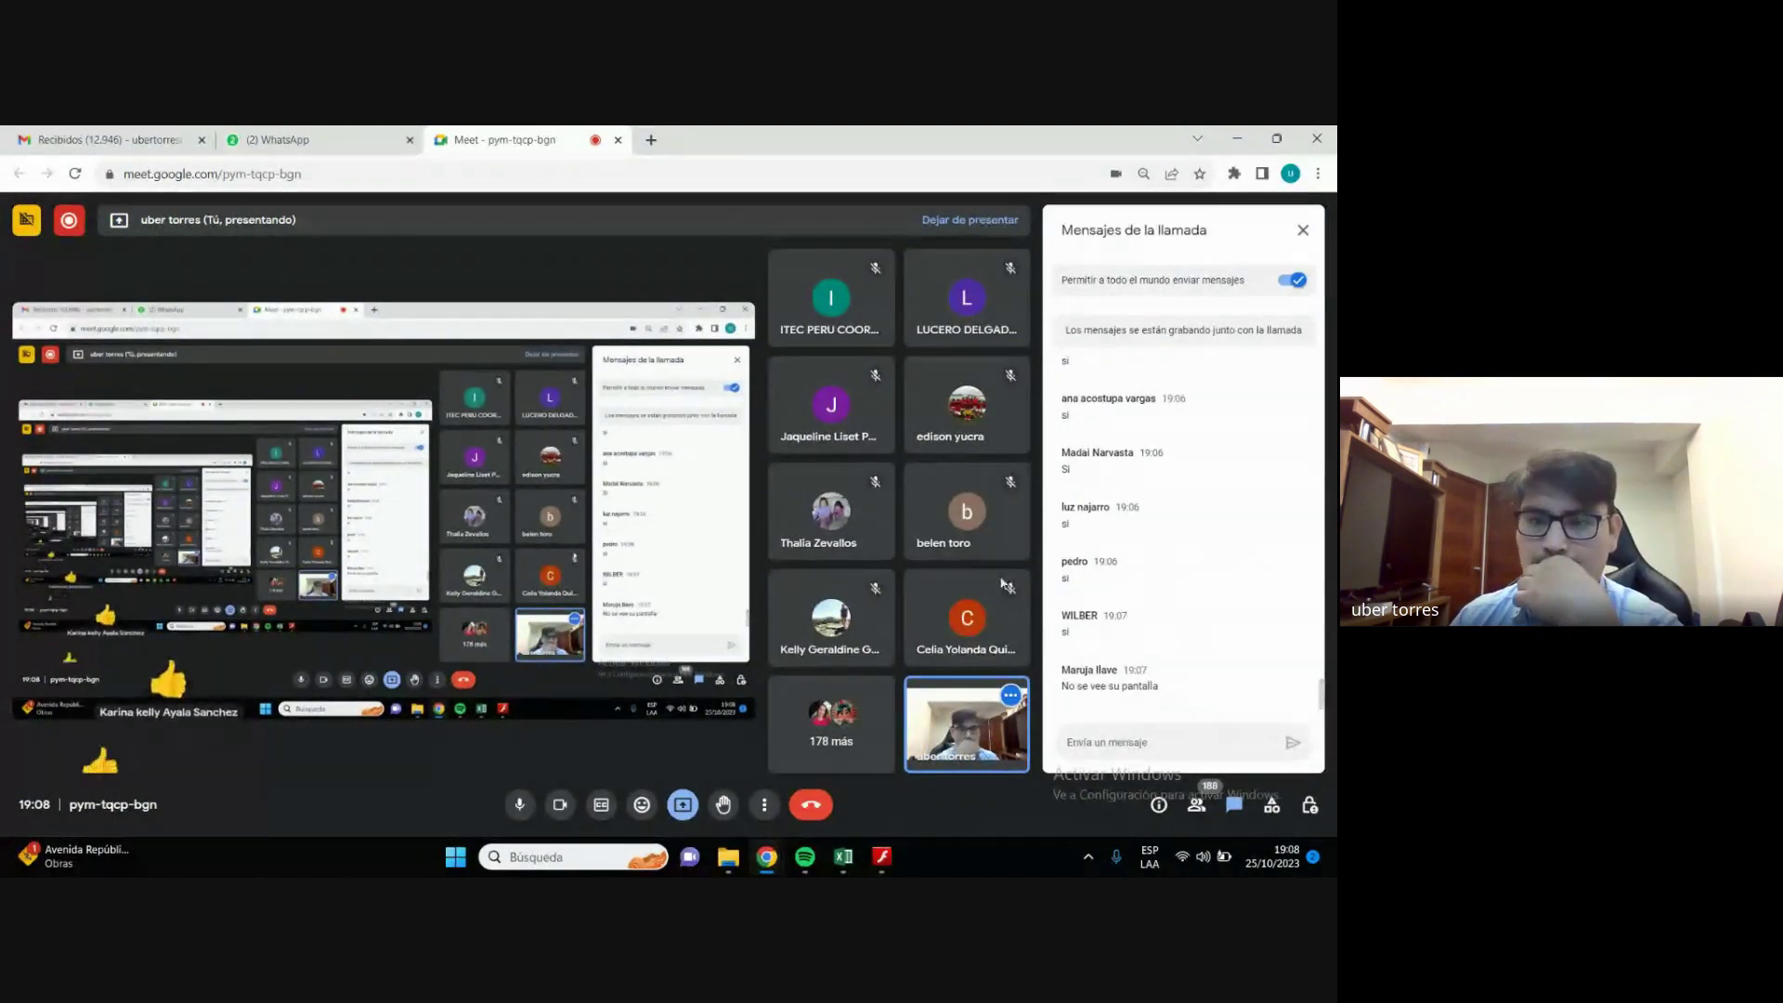
click(1243, 141)
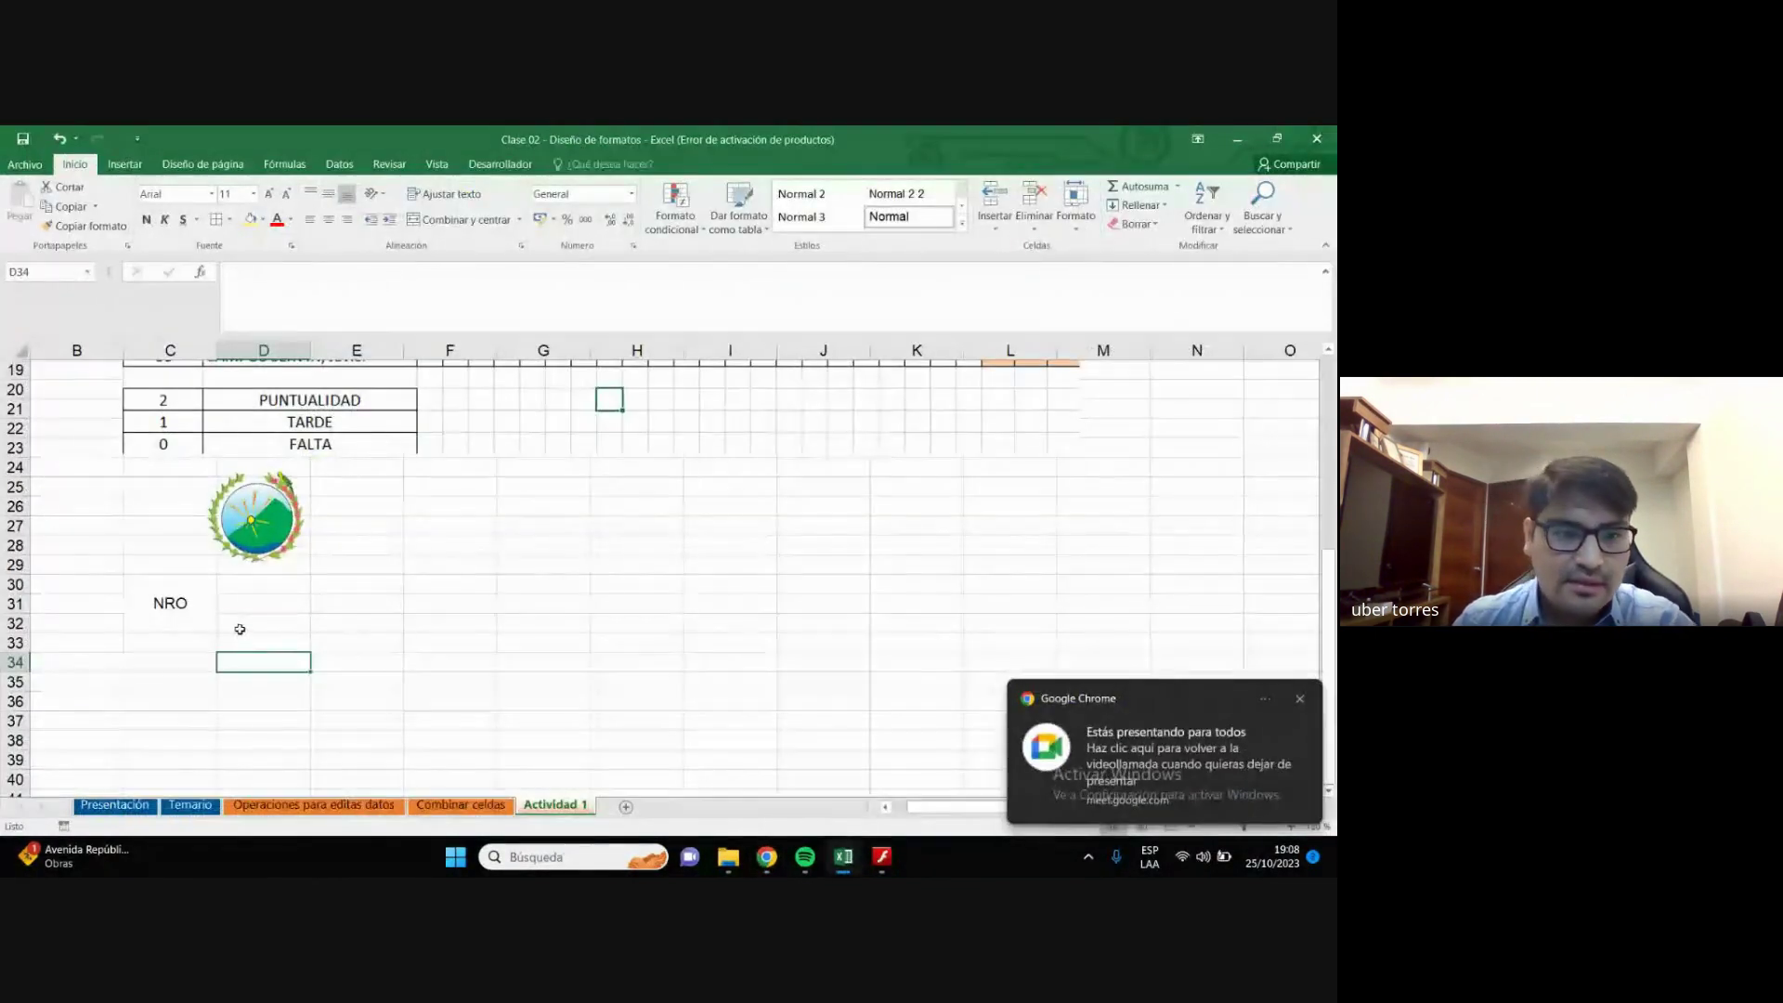
Type 01 into C33 under NRO; Excel stores it as a plain 1.
double_click(176, 641)
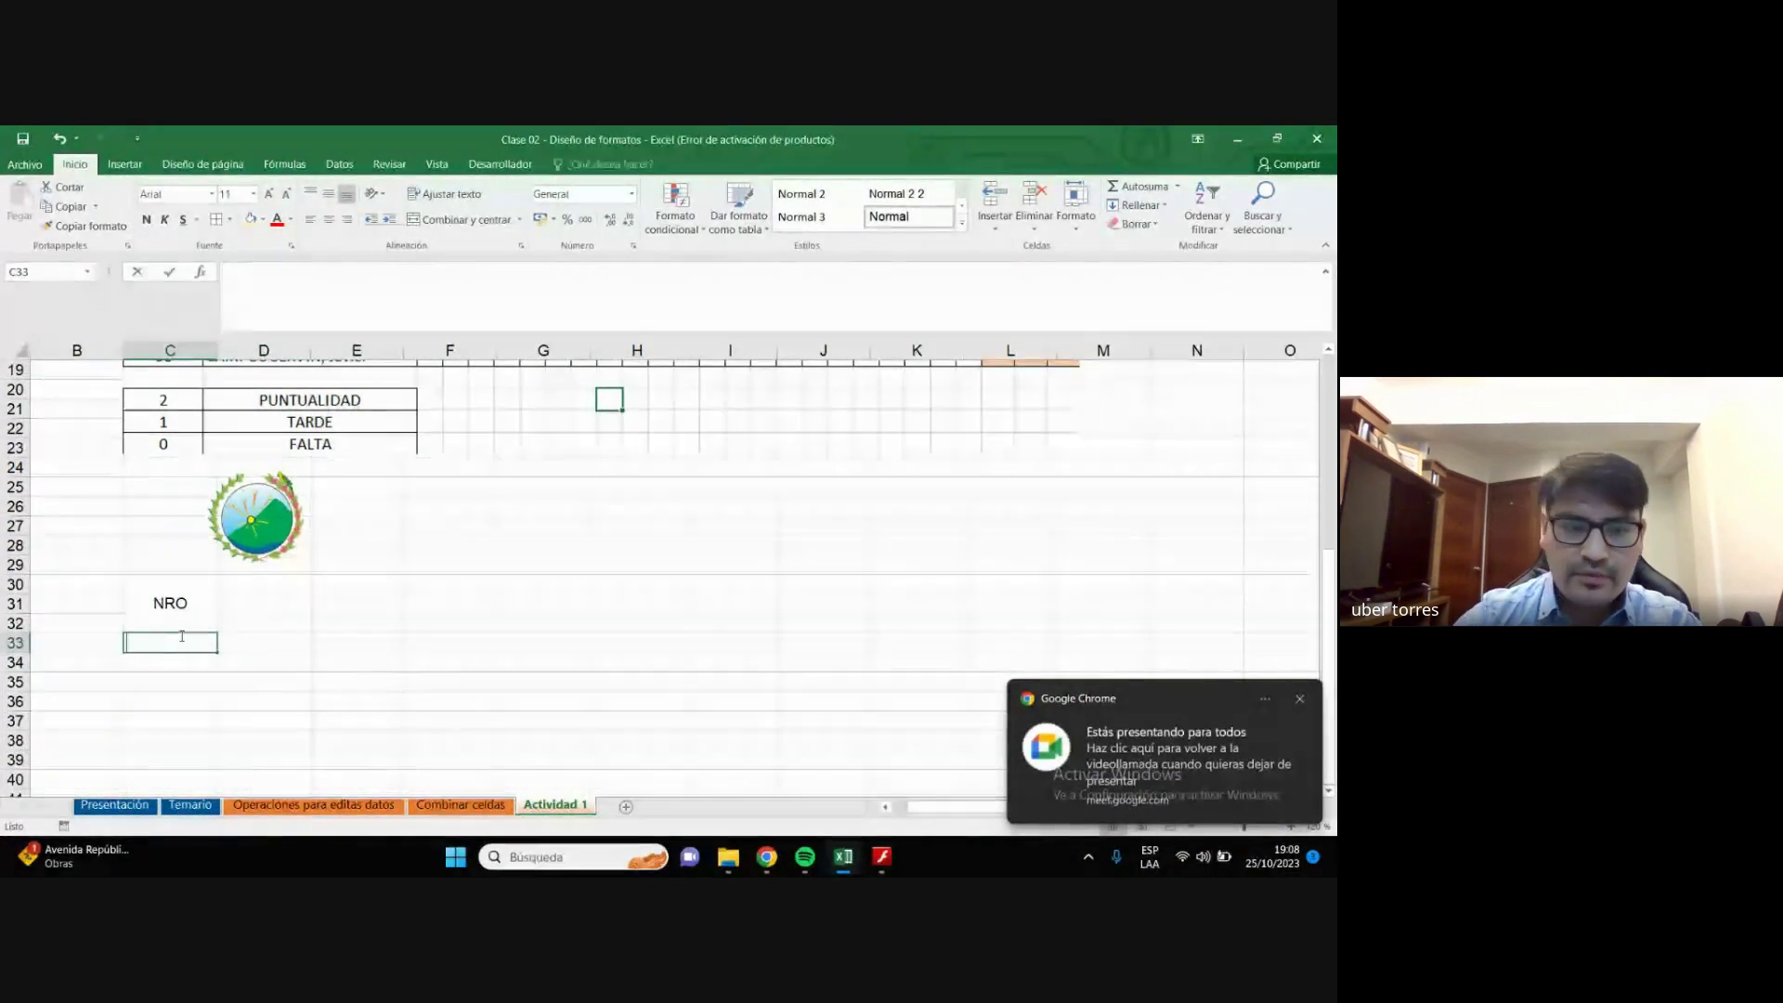
text(01)
key(Return)
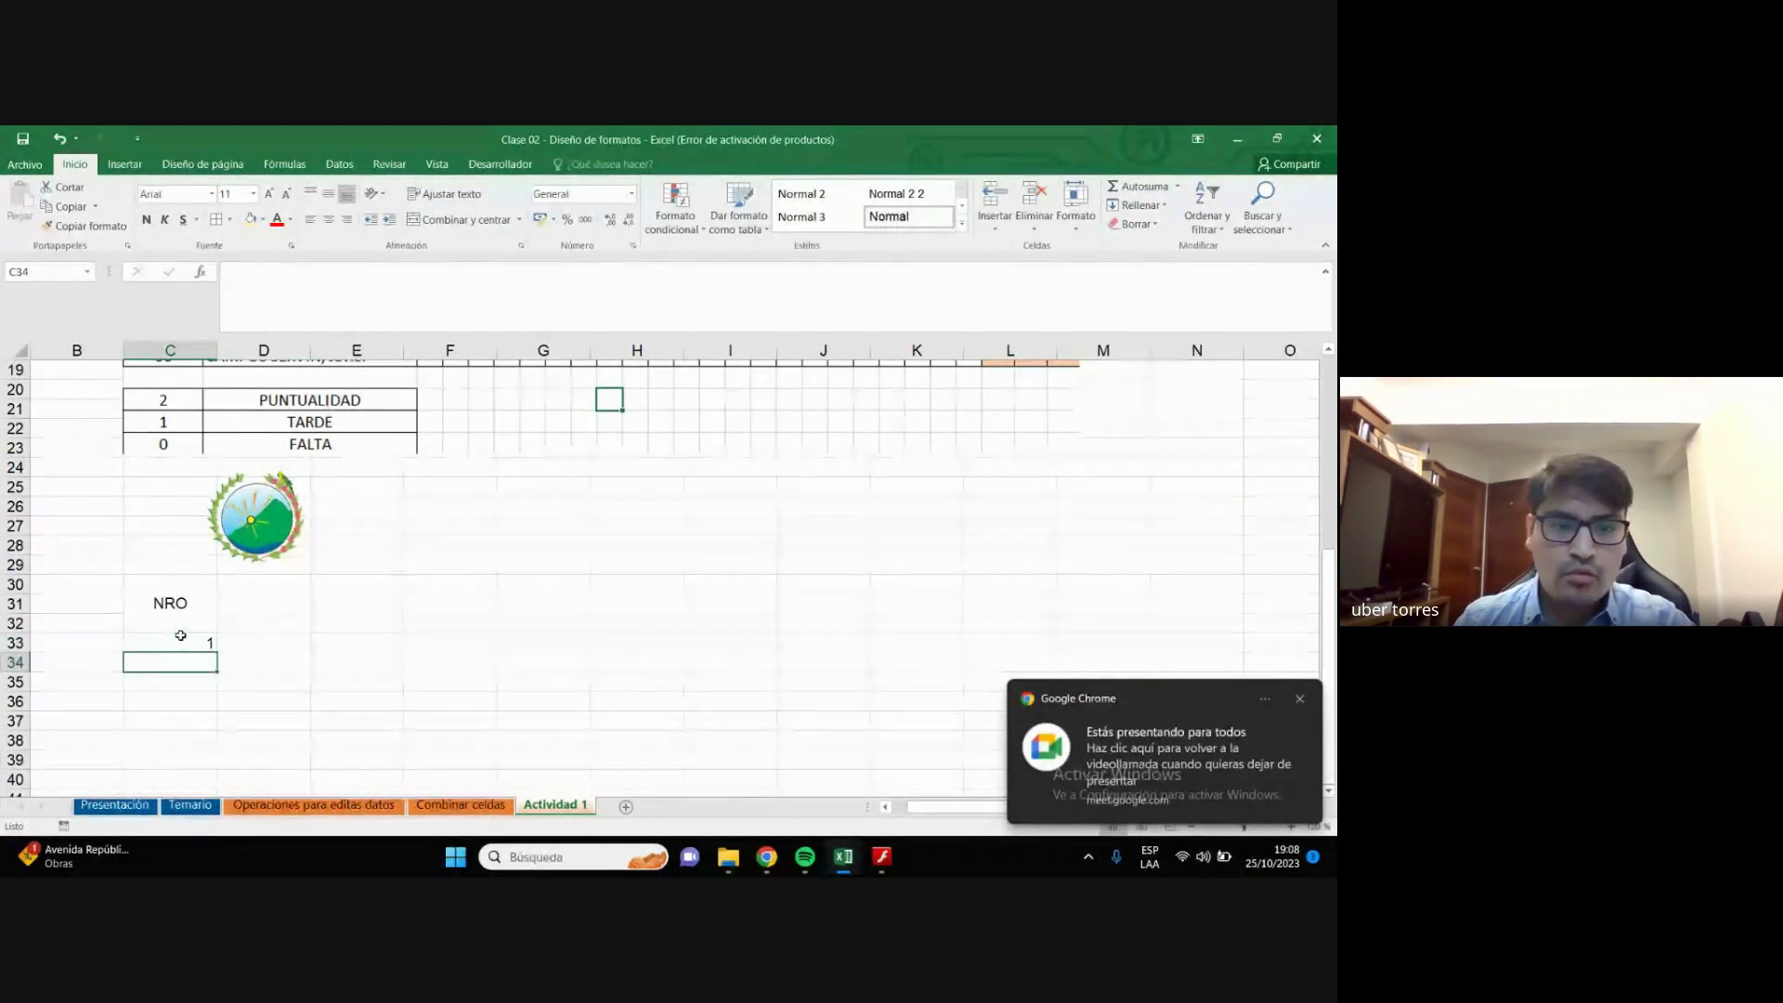
click(204, 646)
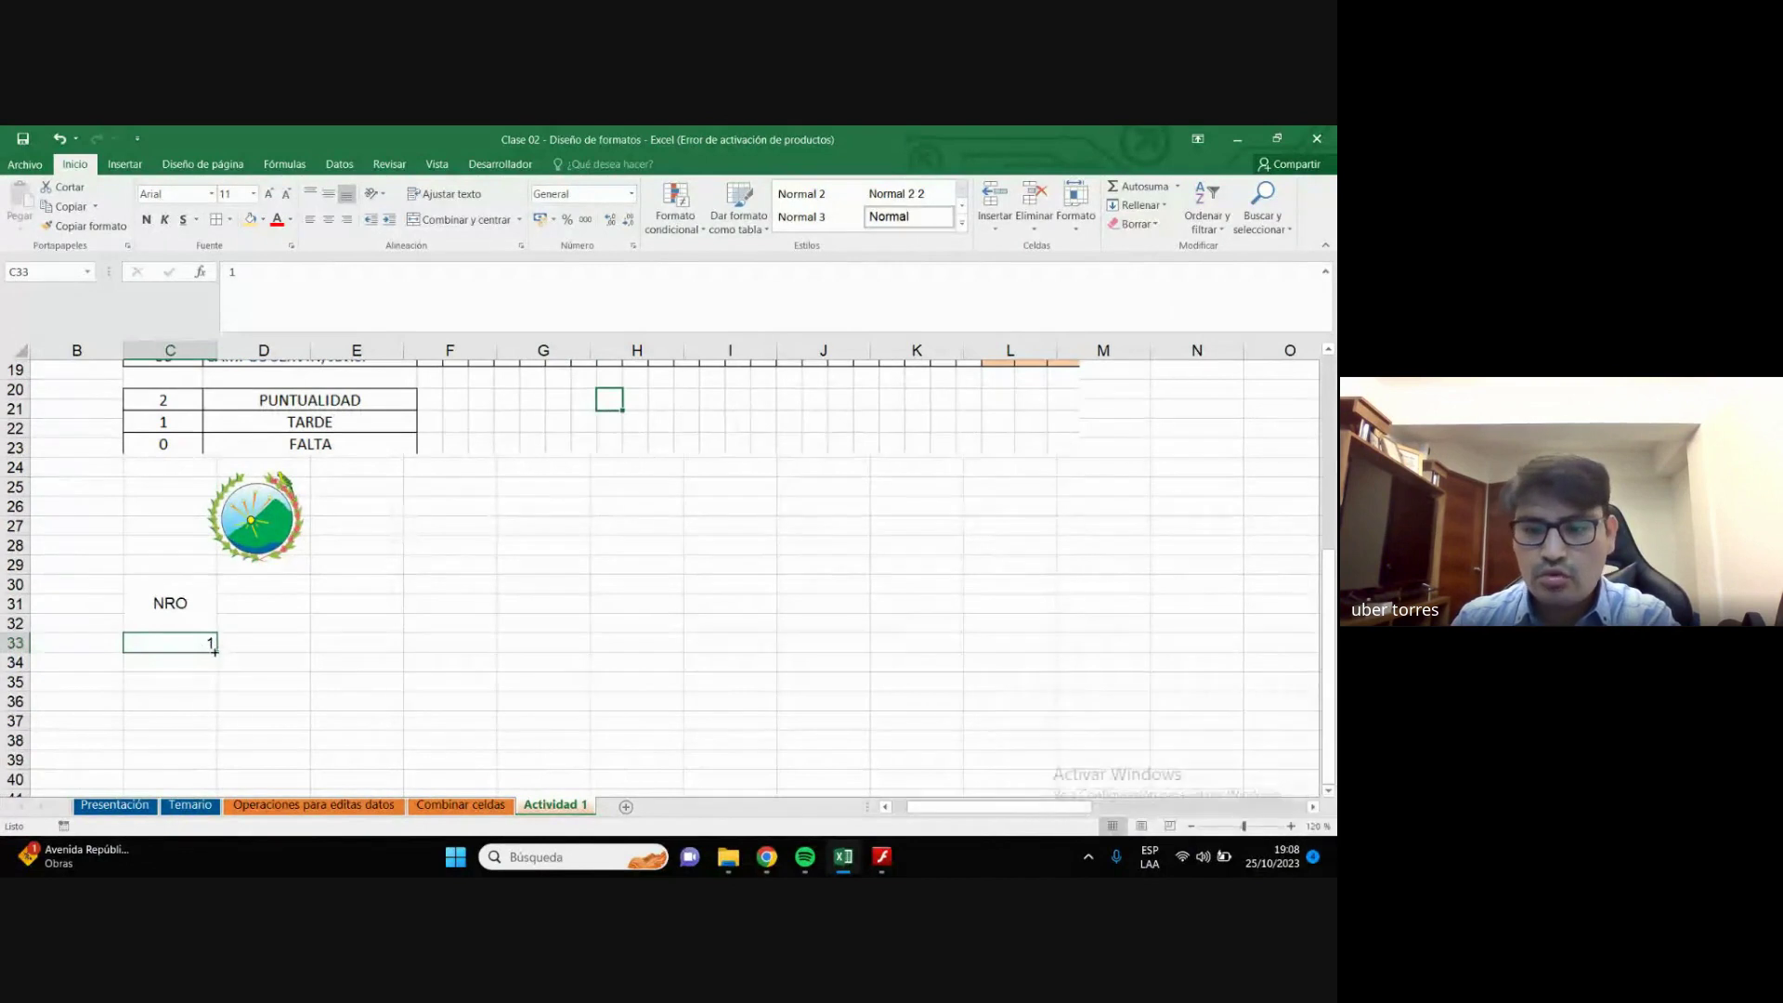
drag(207, 652, 356, 662)
click(202, 639)
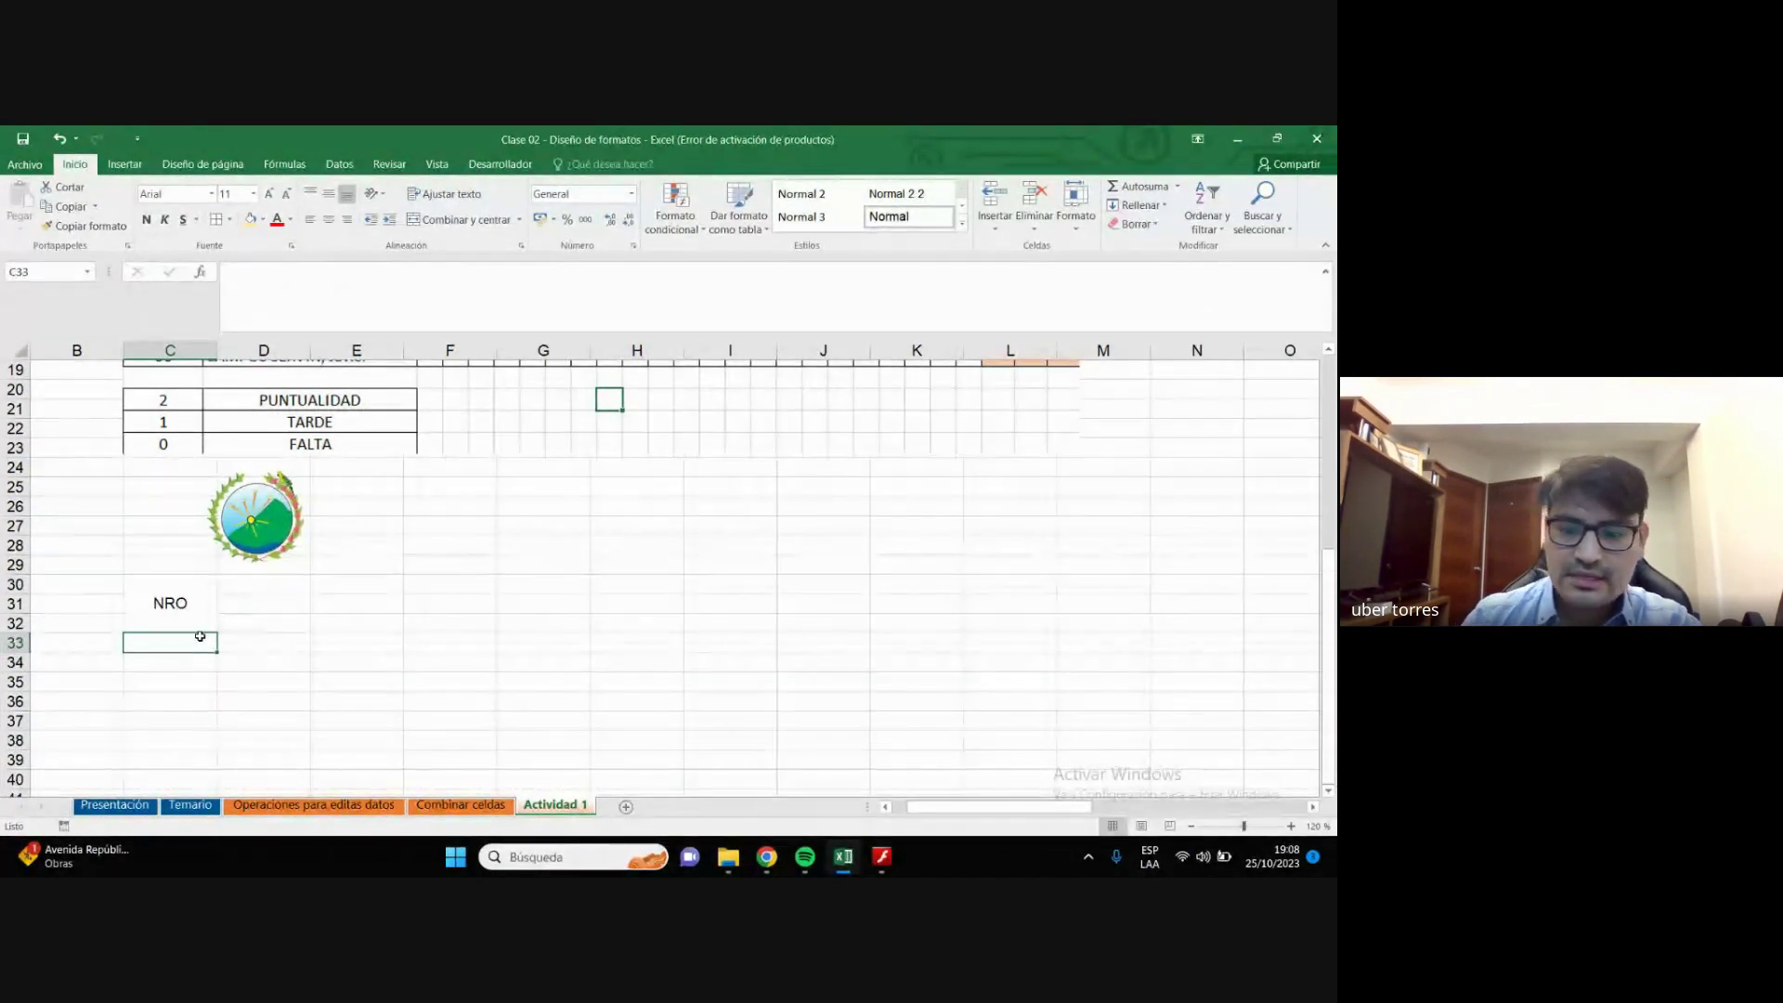
text(01)
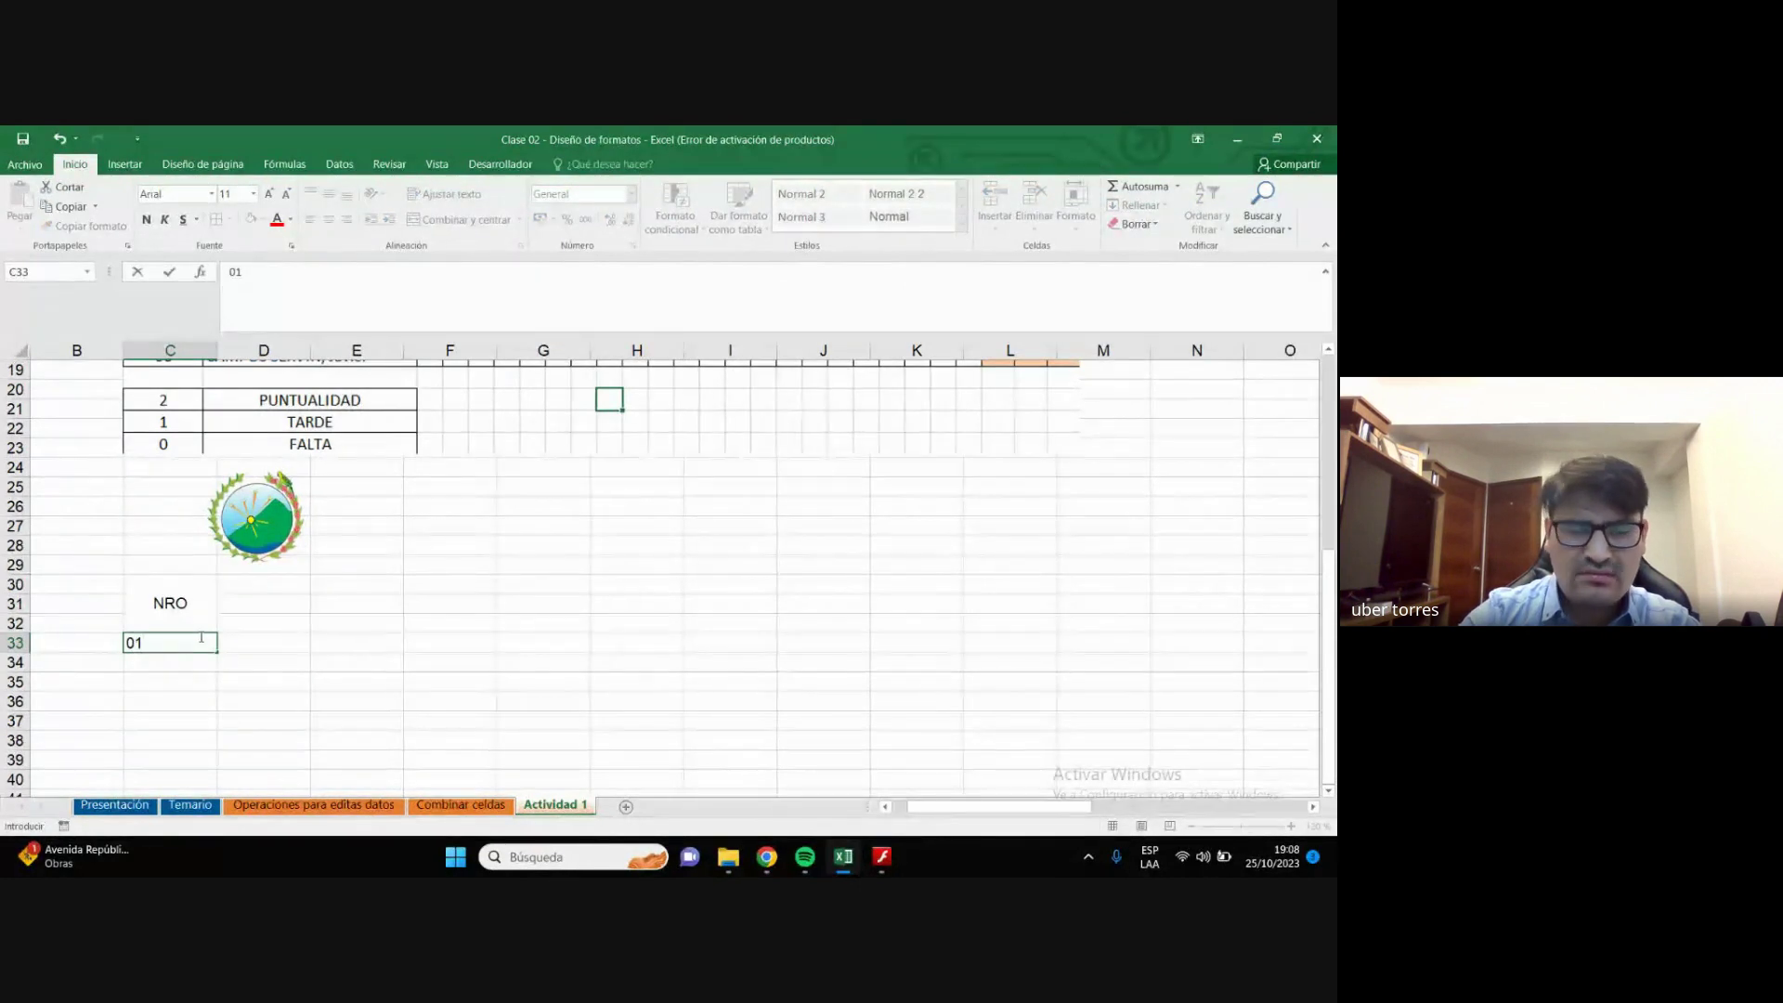
key(Return)
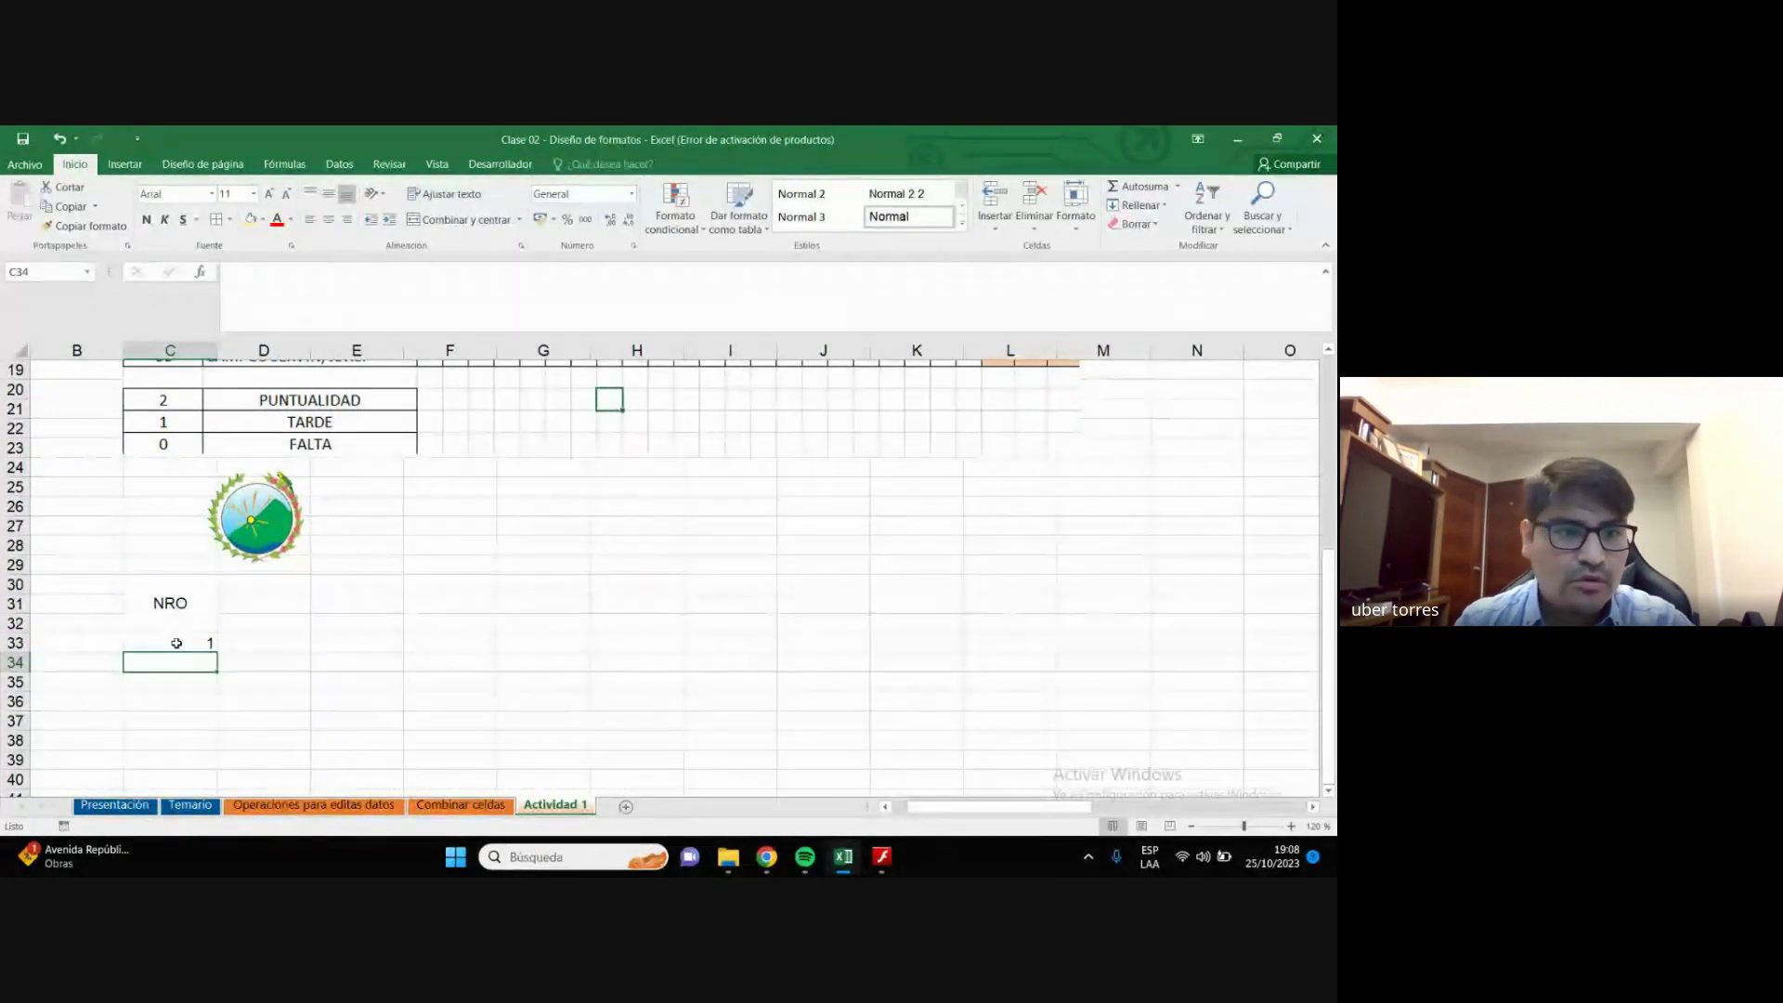
click(177, 643)
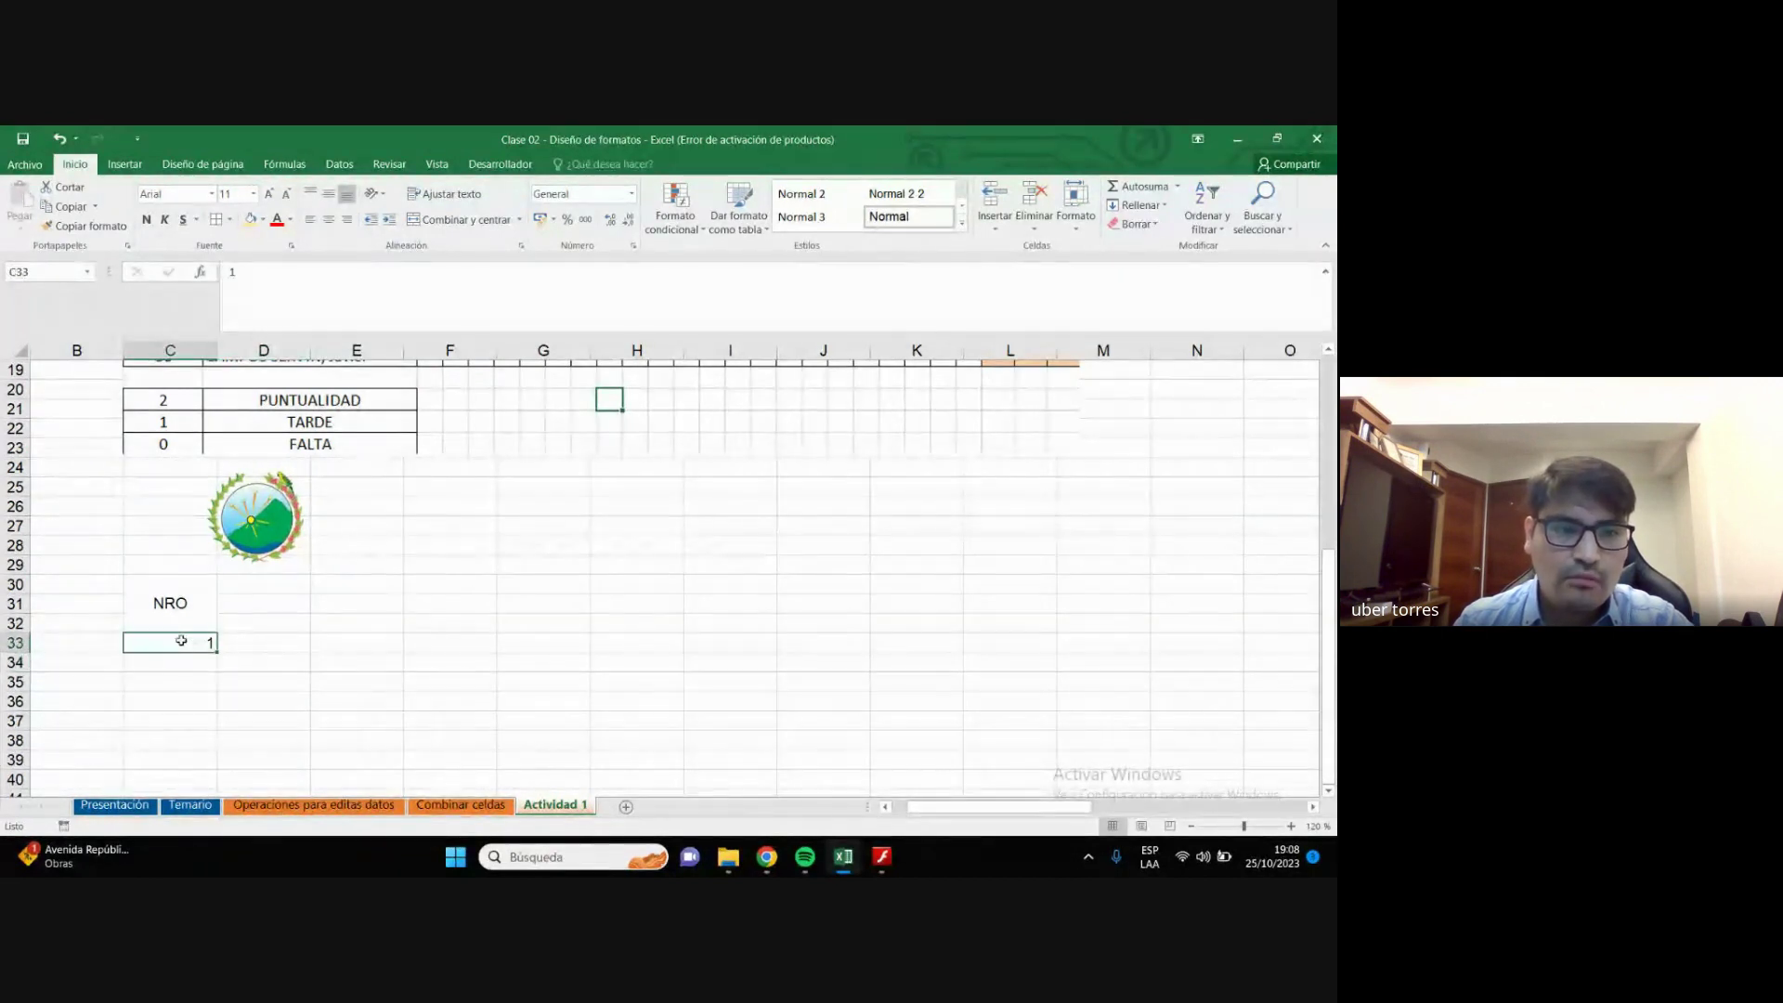
right_click(181, 643)
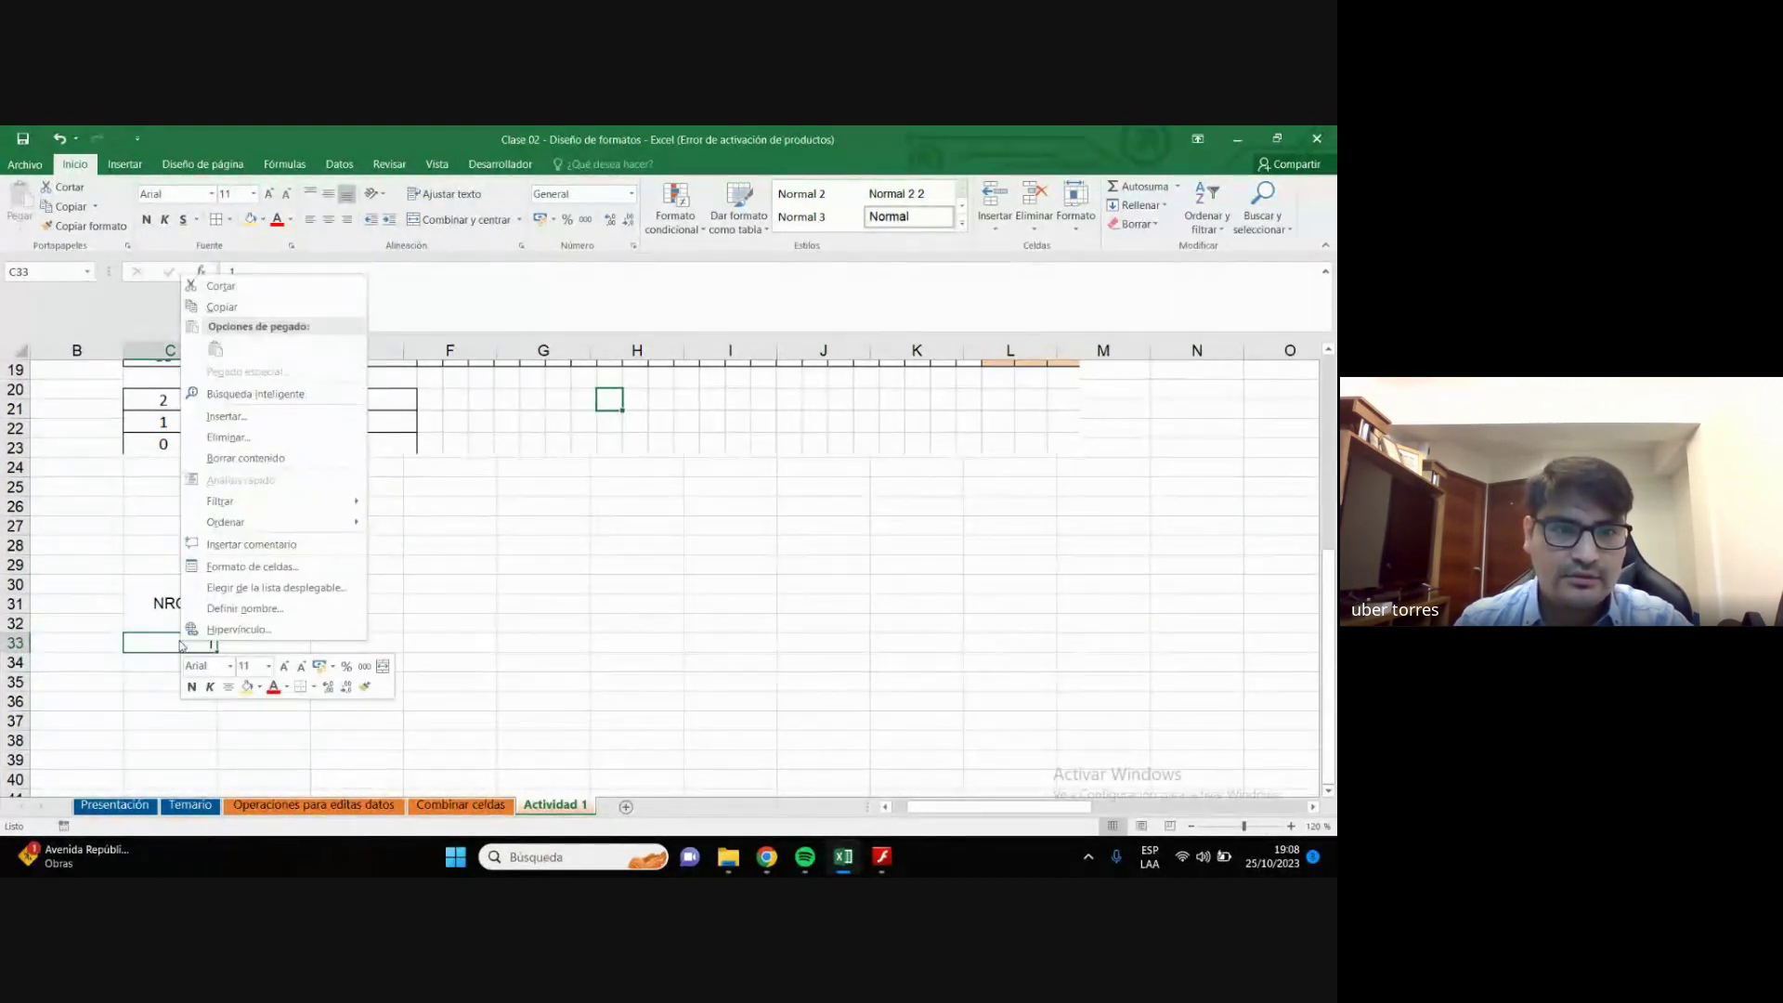
click(469, 608)
click(308, 643)
click(177, 643)
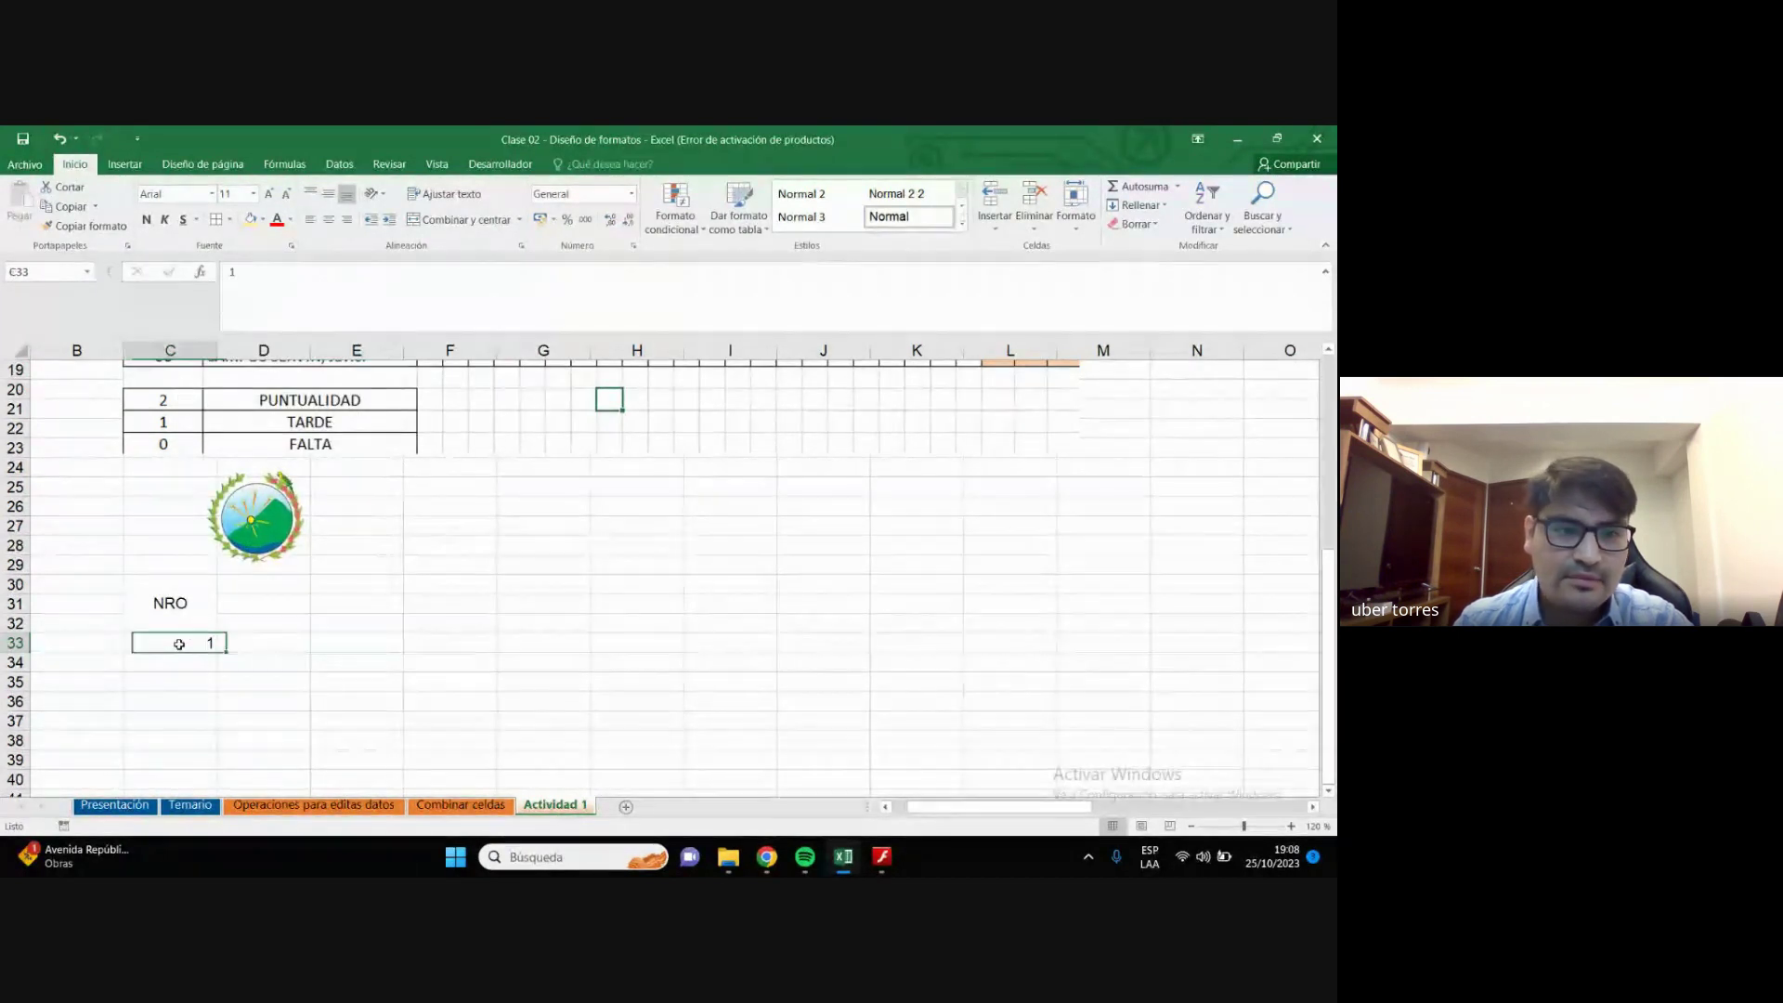
click(148, 679)
click(191, 642)
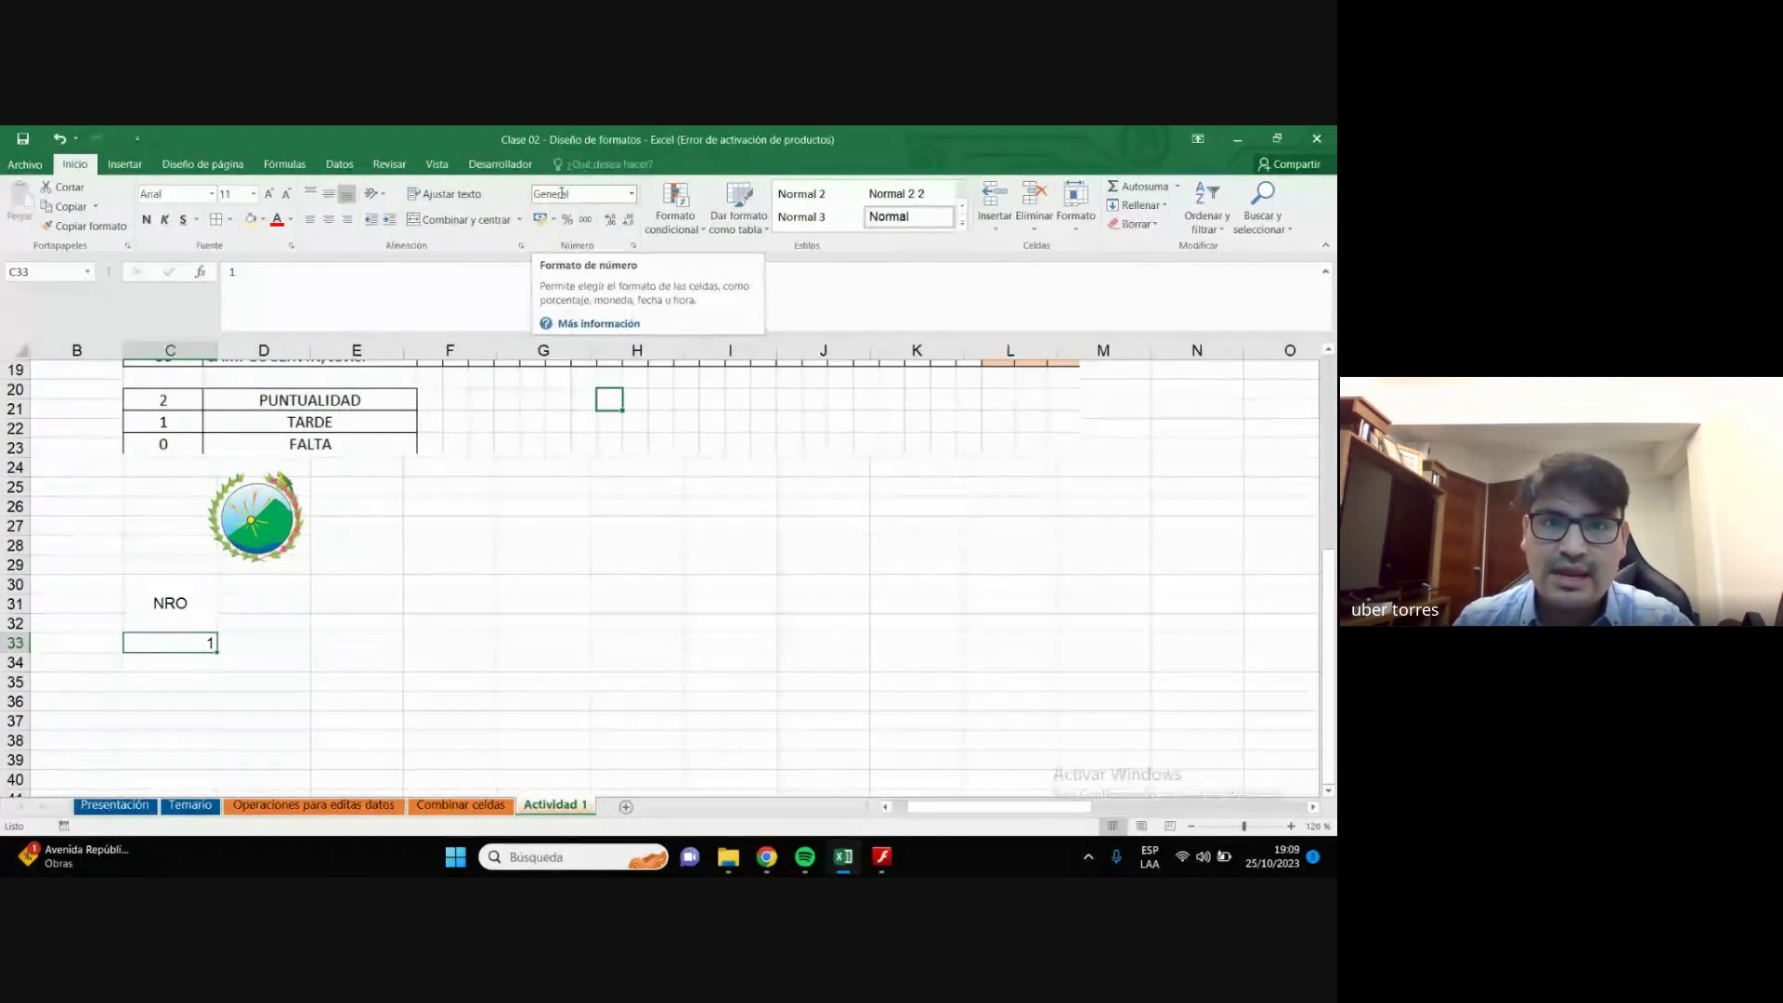
Give C33 the custom number format 00 from More Number Formats.
click(632, 195)
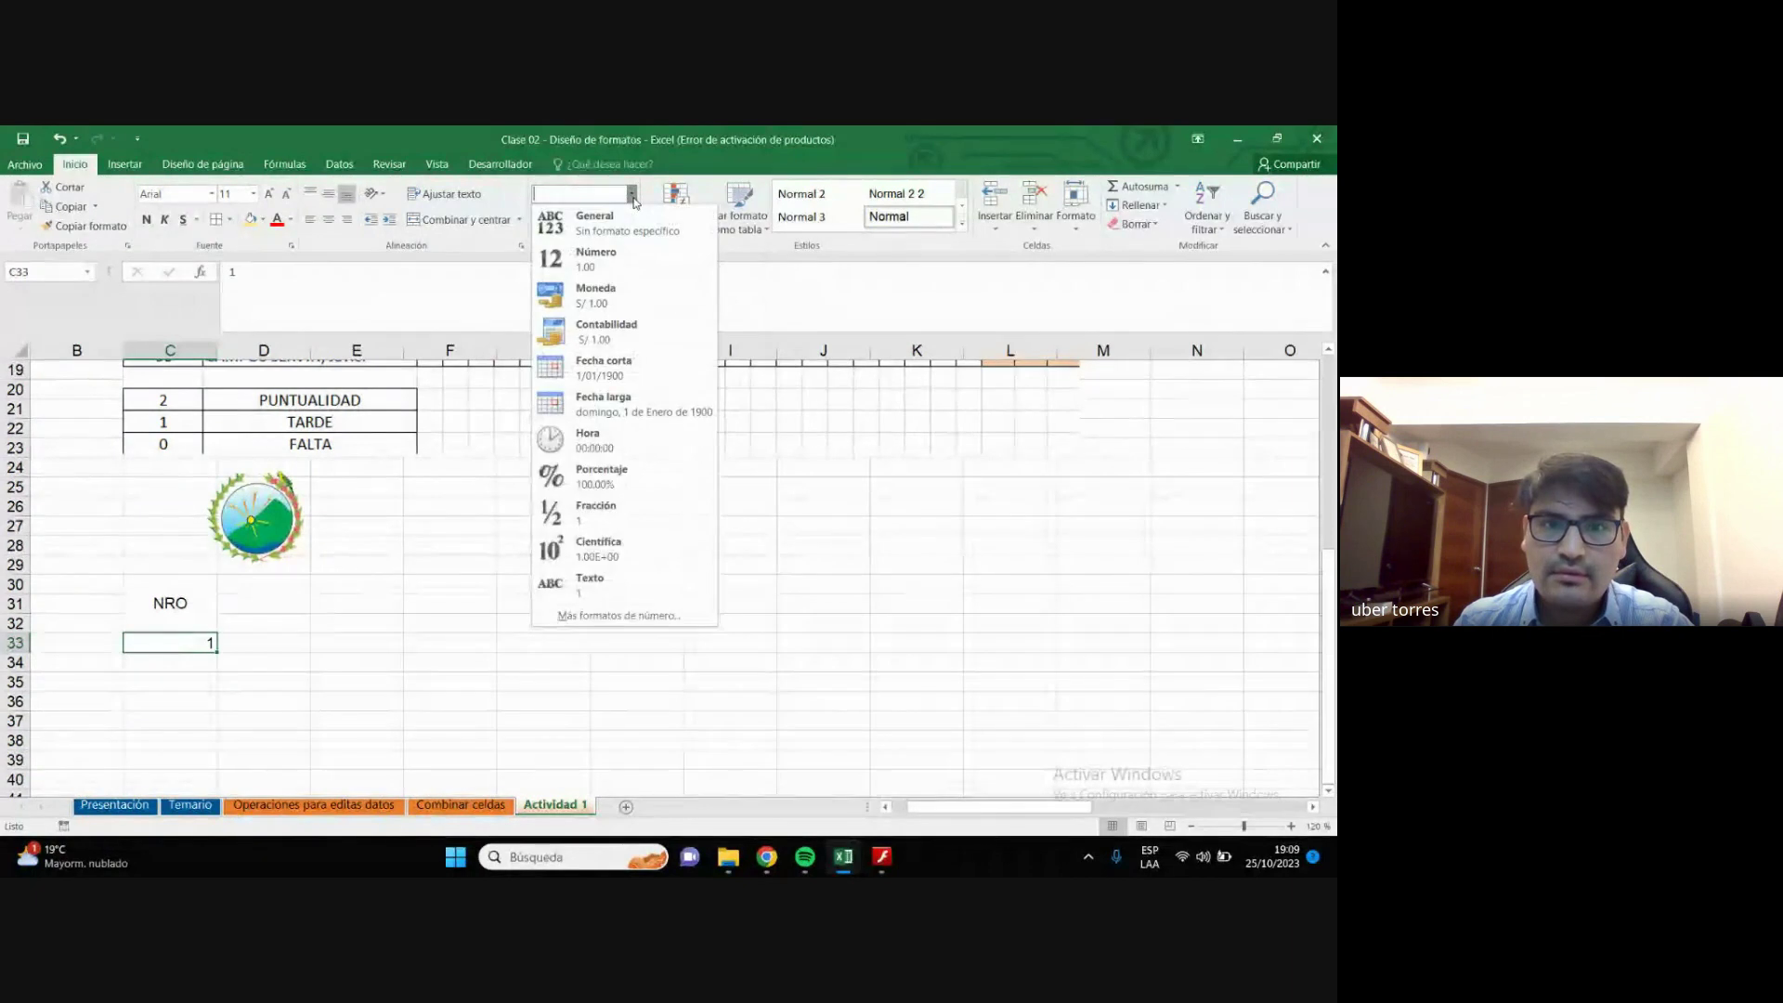
click(602, 618)
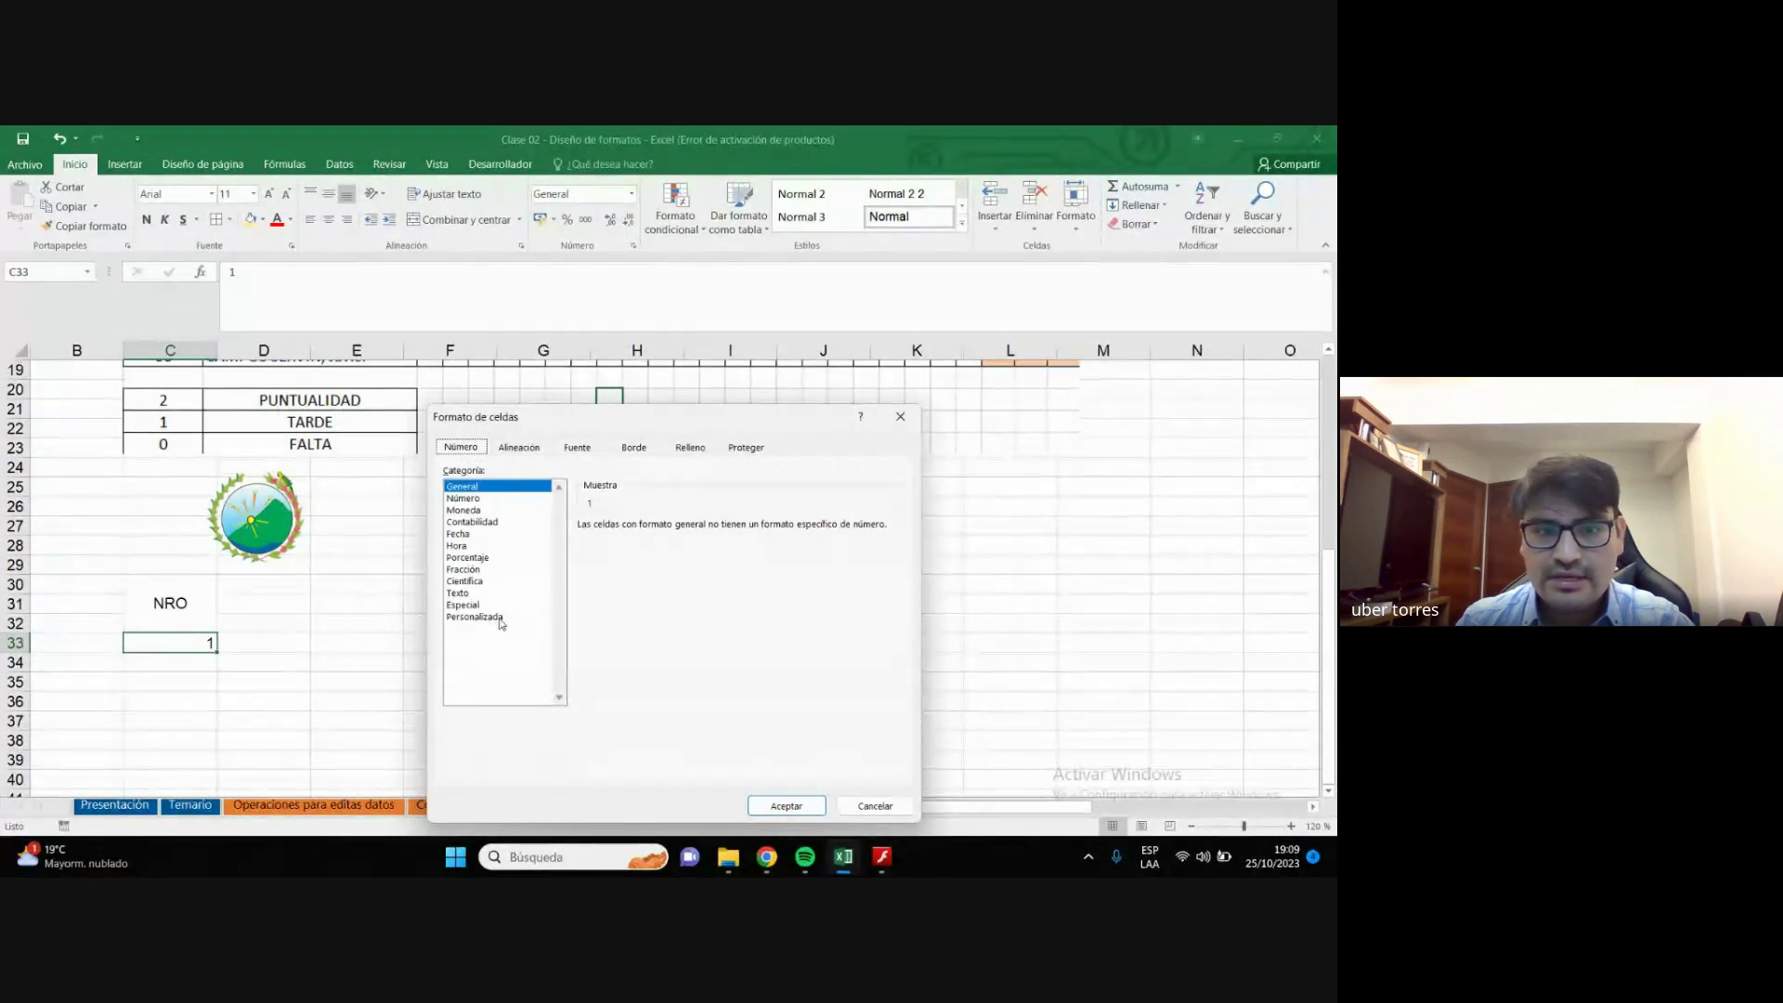
click(476, 616)
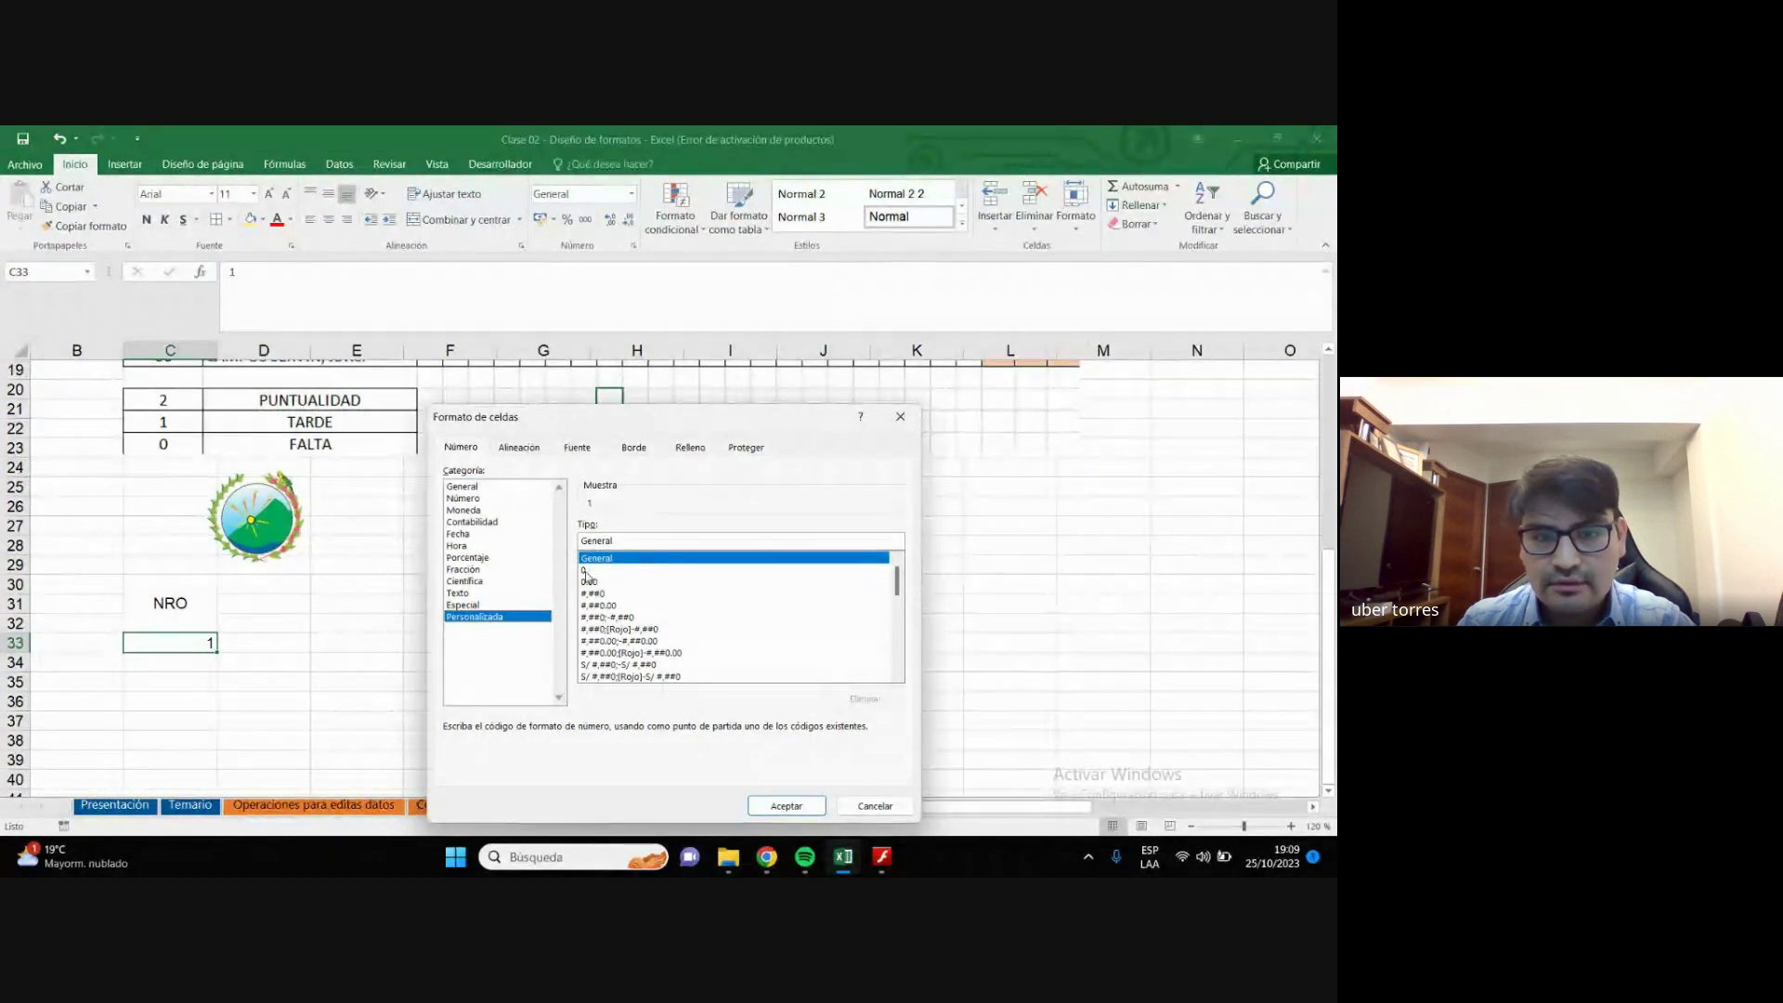
click(586, 571)
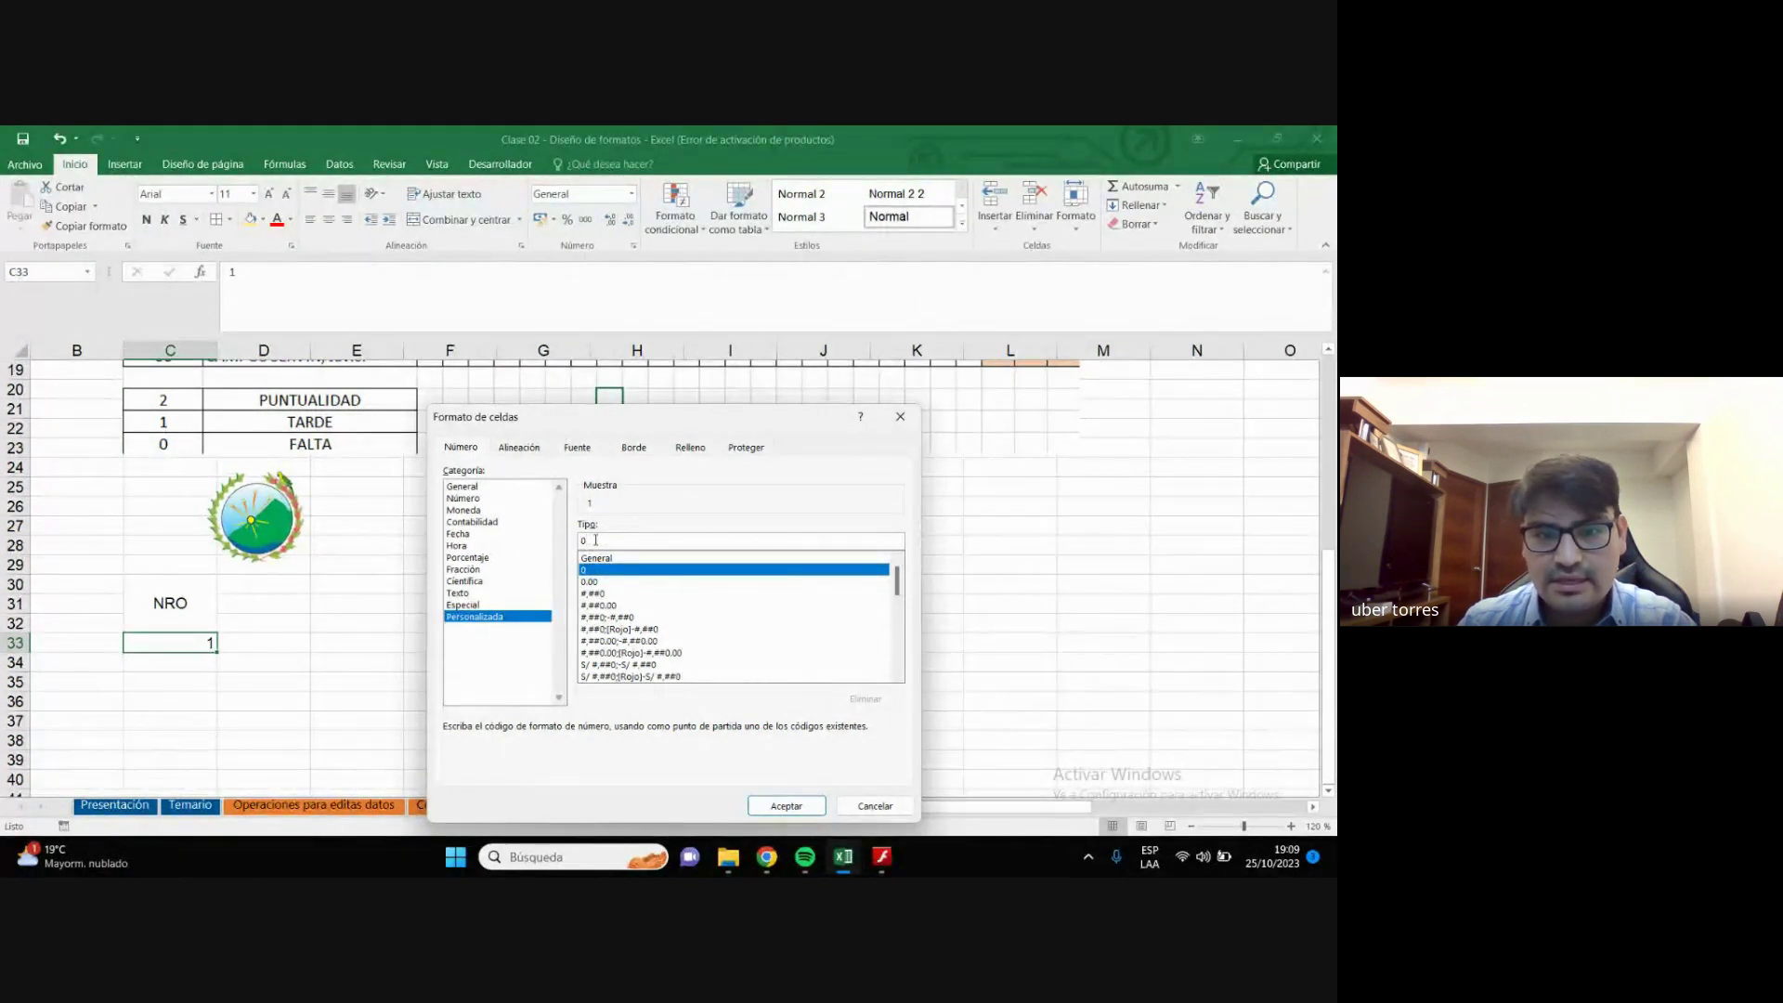
text(0)
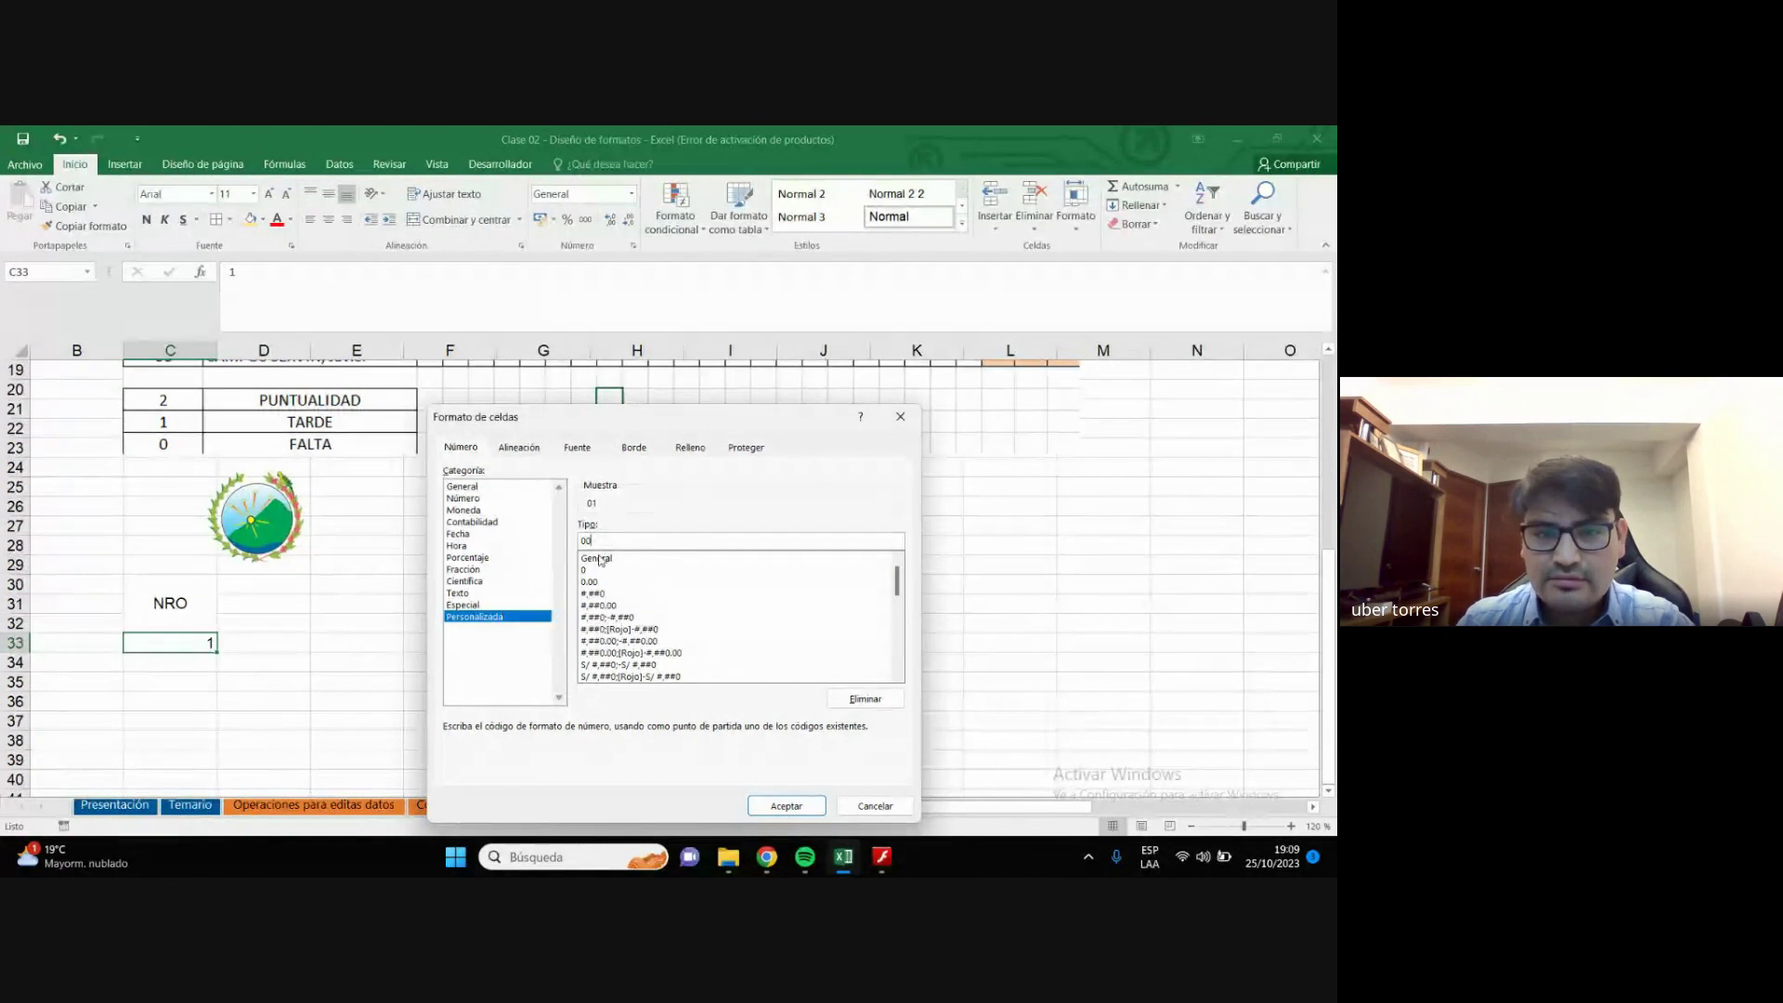
click(787, 806)
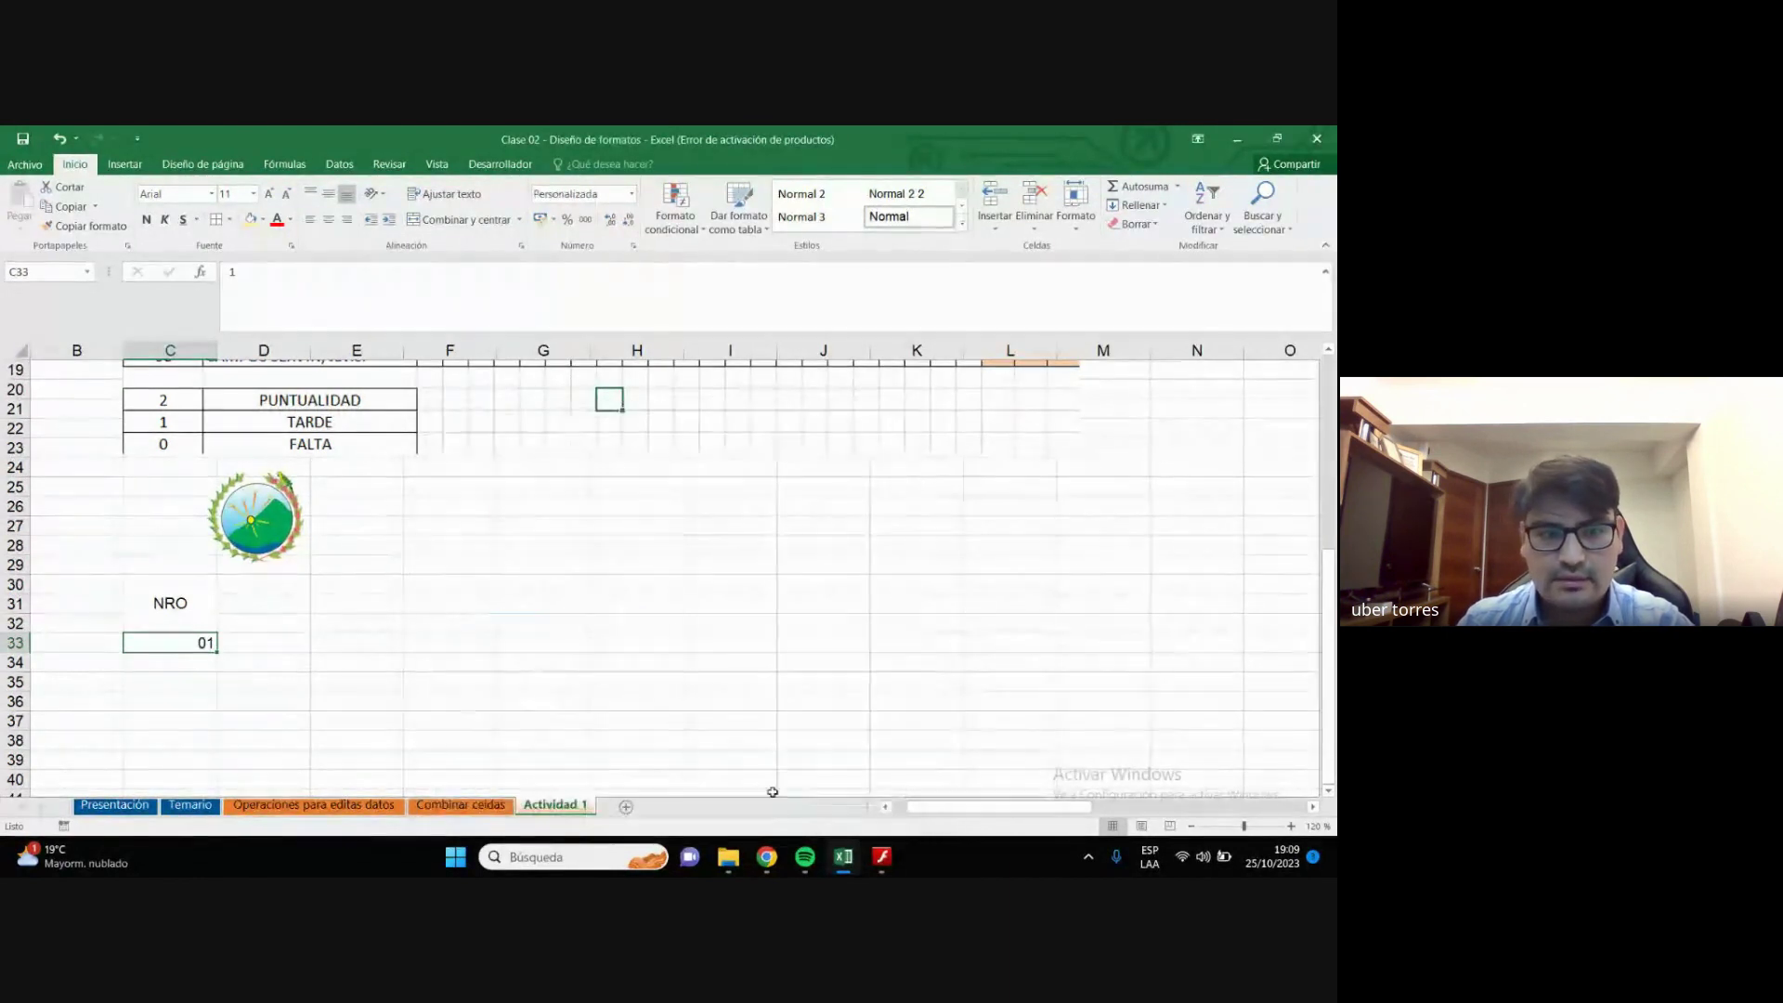
Check that C33 now displays 01, then bring up the Google Meet window.
click(449, 604)
scroll(318, 613, down, 1)
click(205, 585)
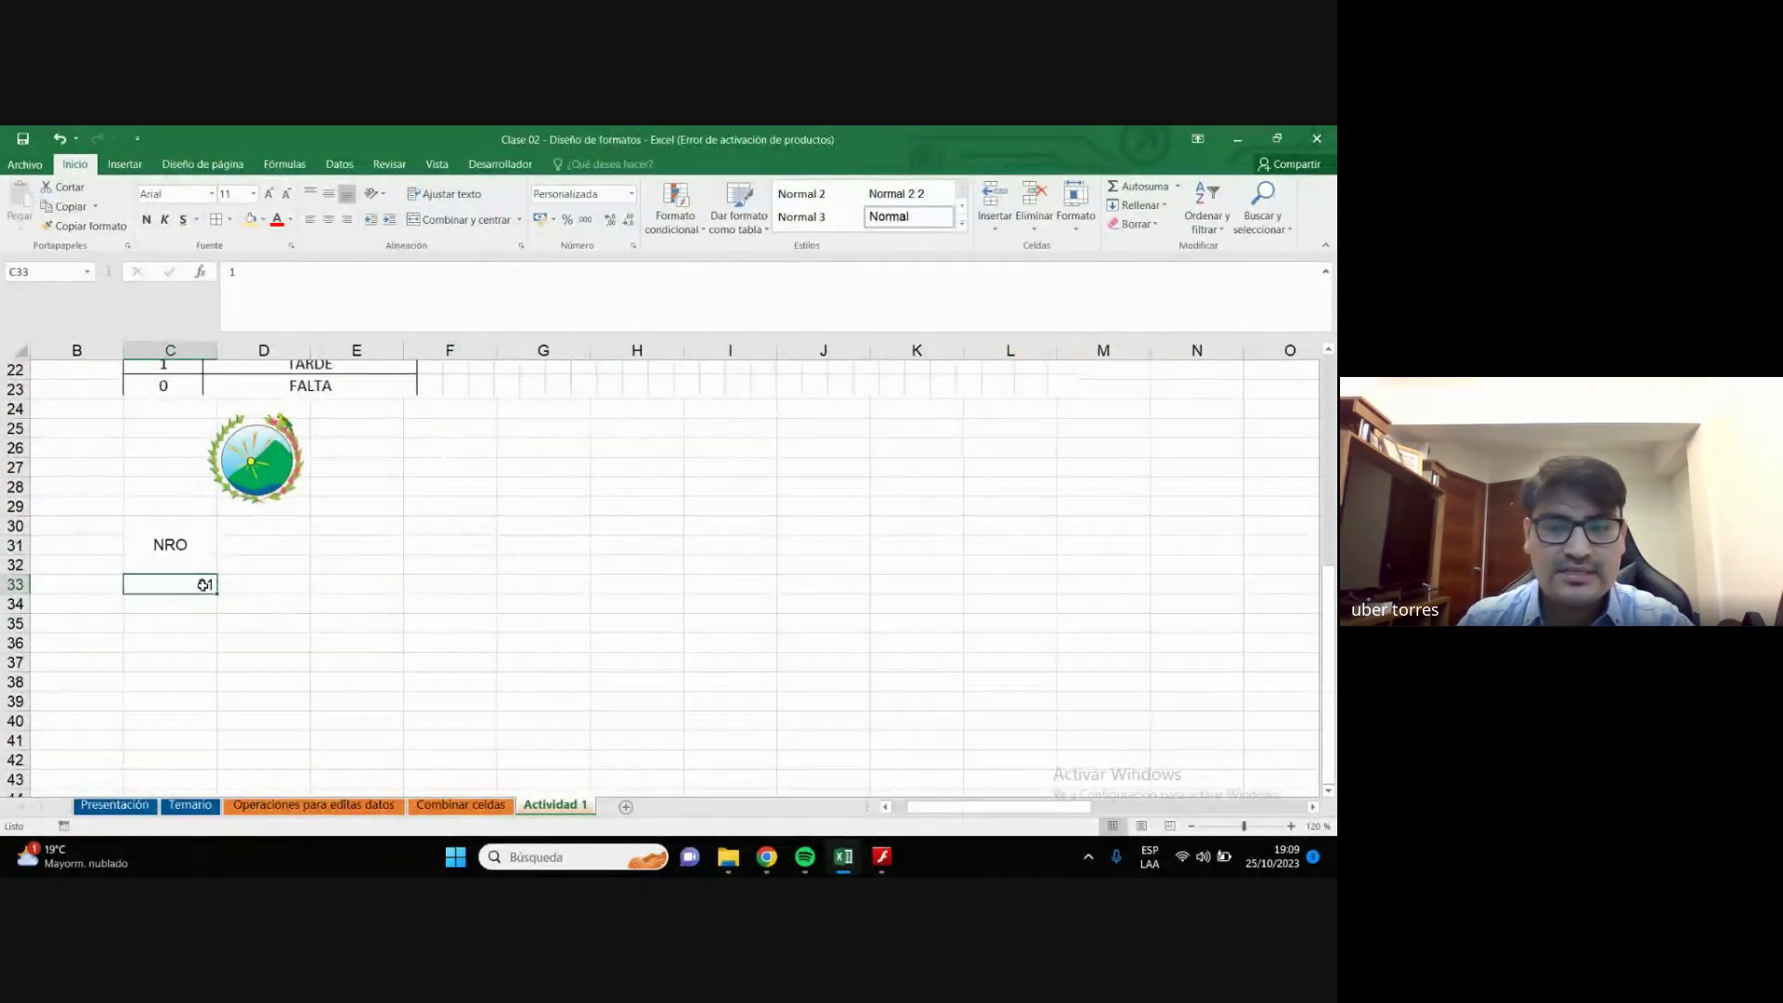
scroll(203, 558, down, 1)
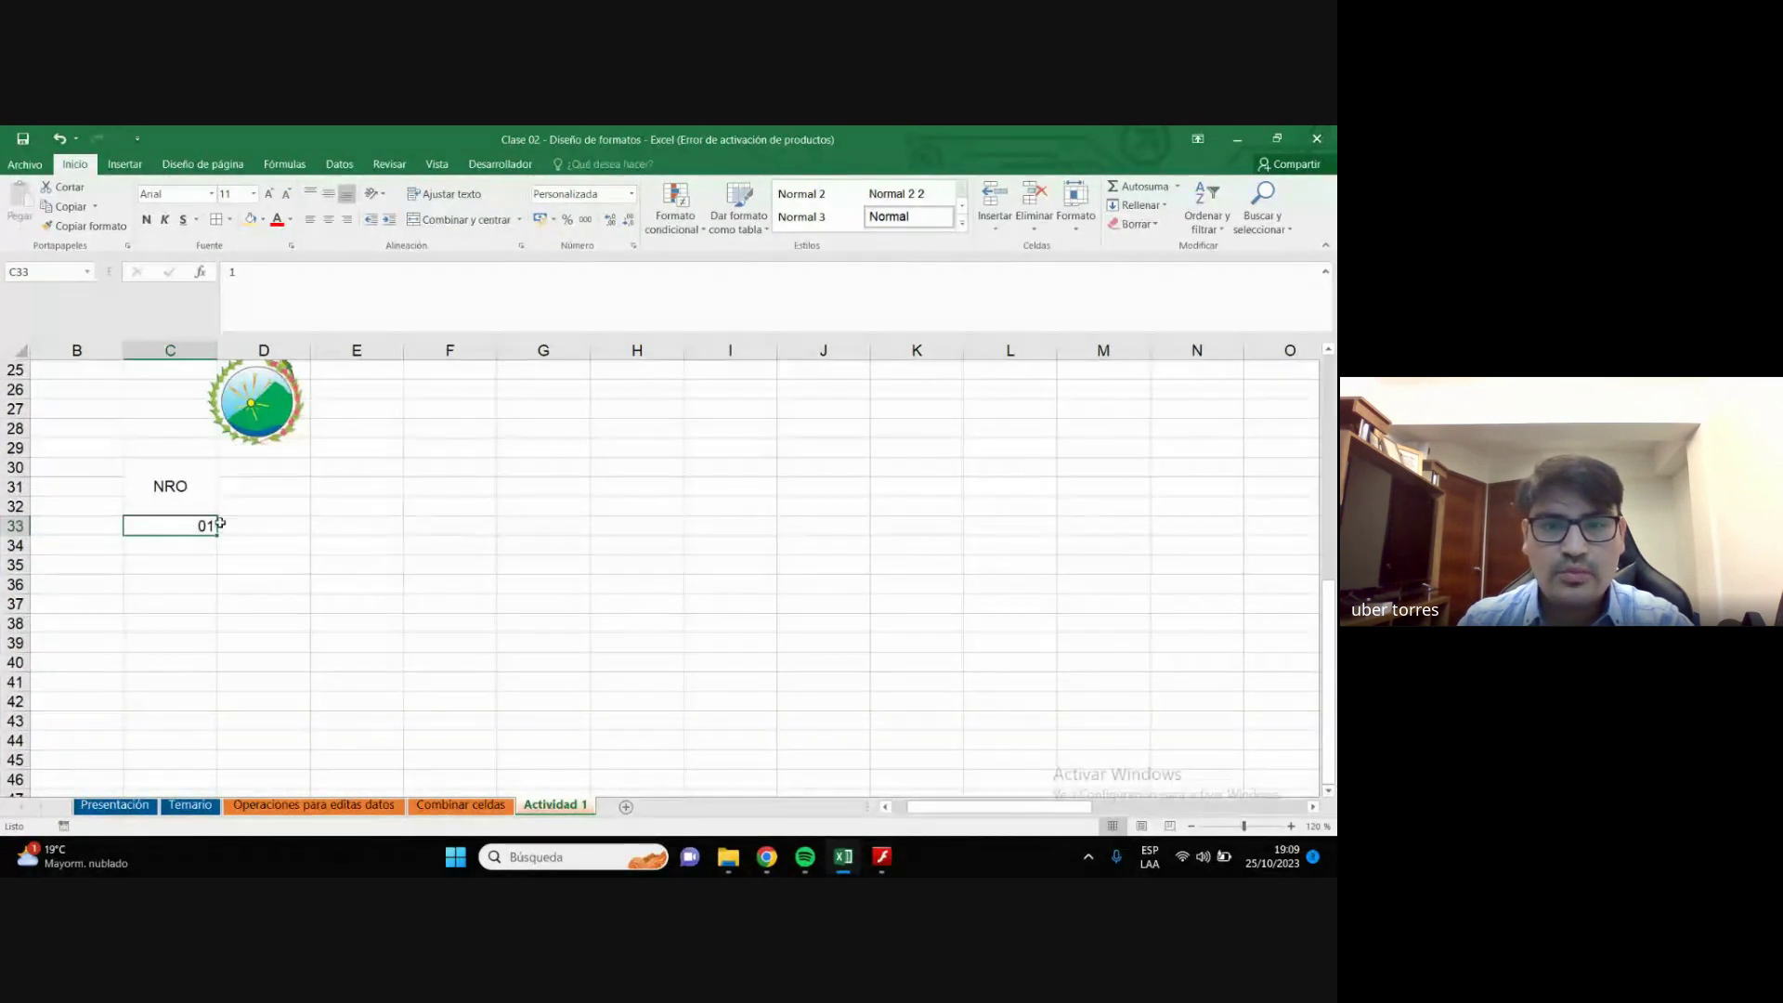
scroll(291, 534, up, 1)
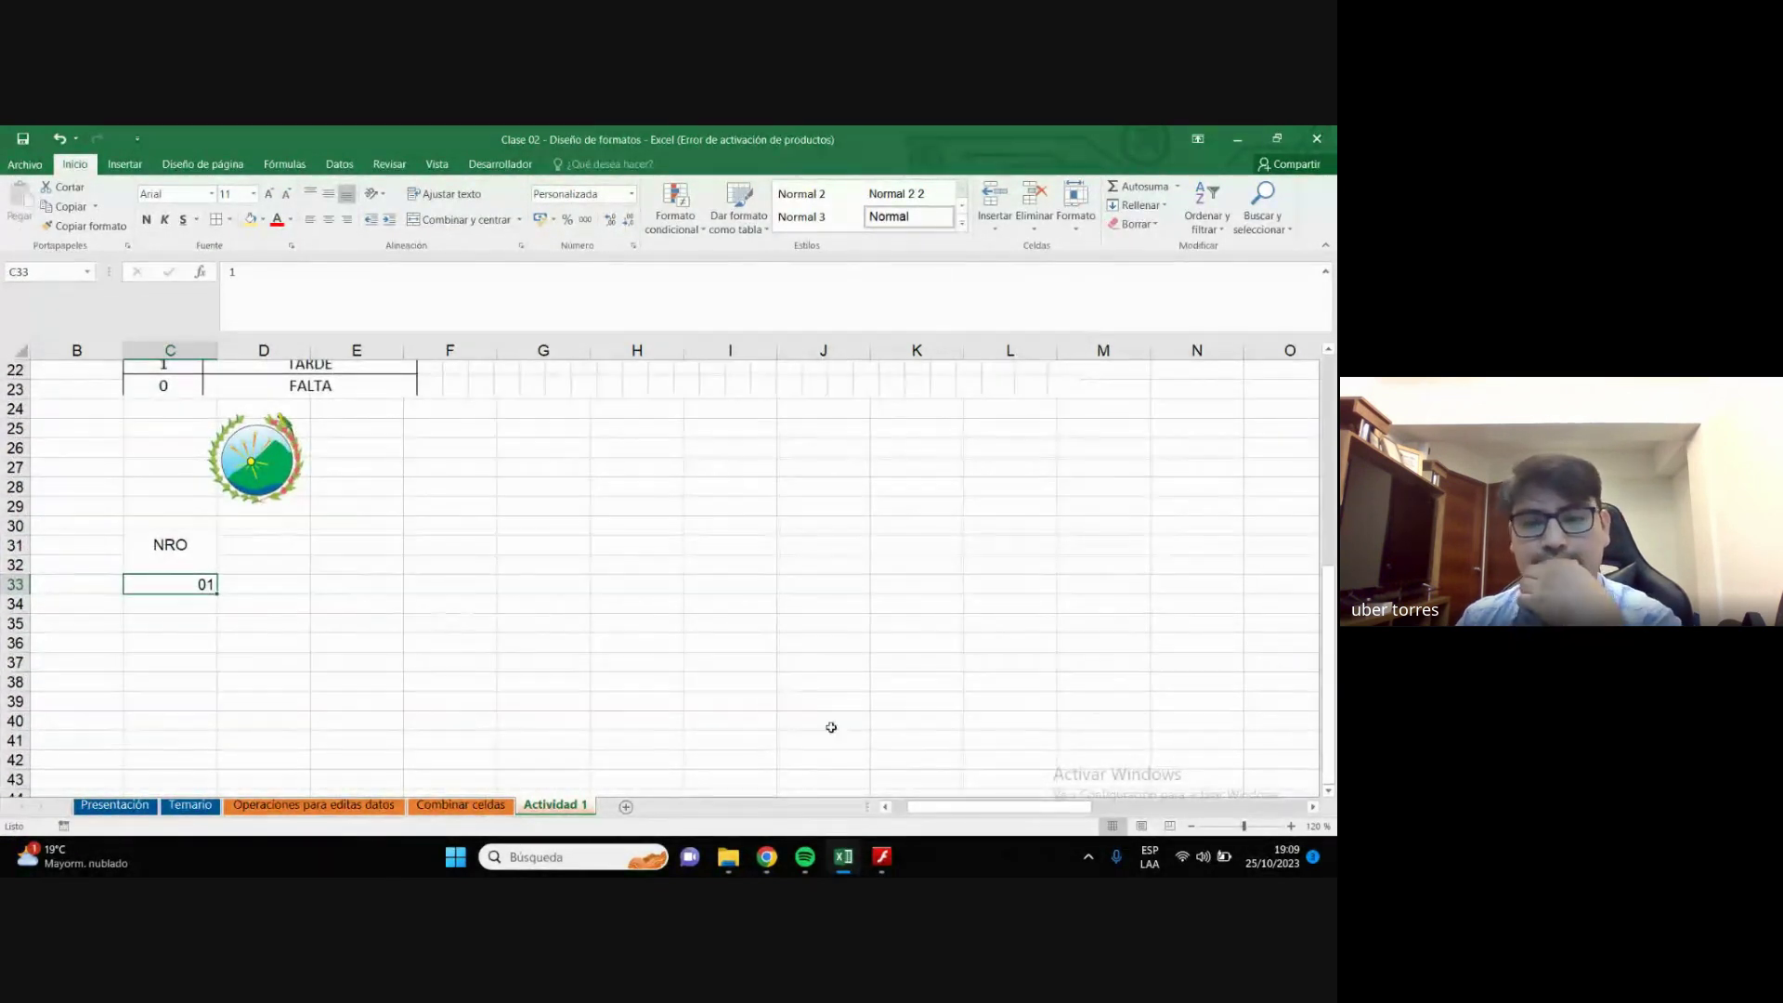
mouse_move(766, 856)
click(637, 767)
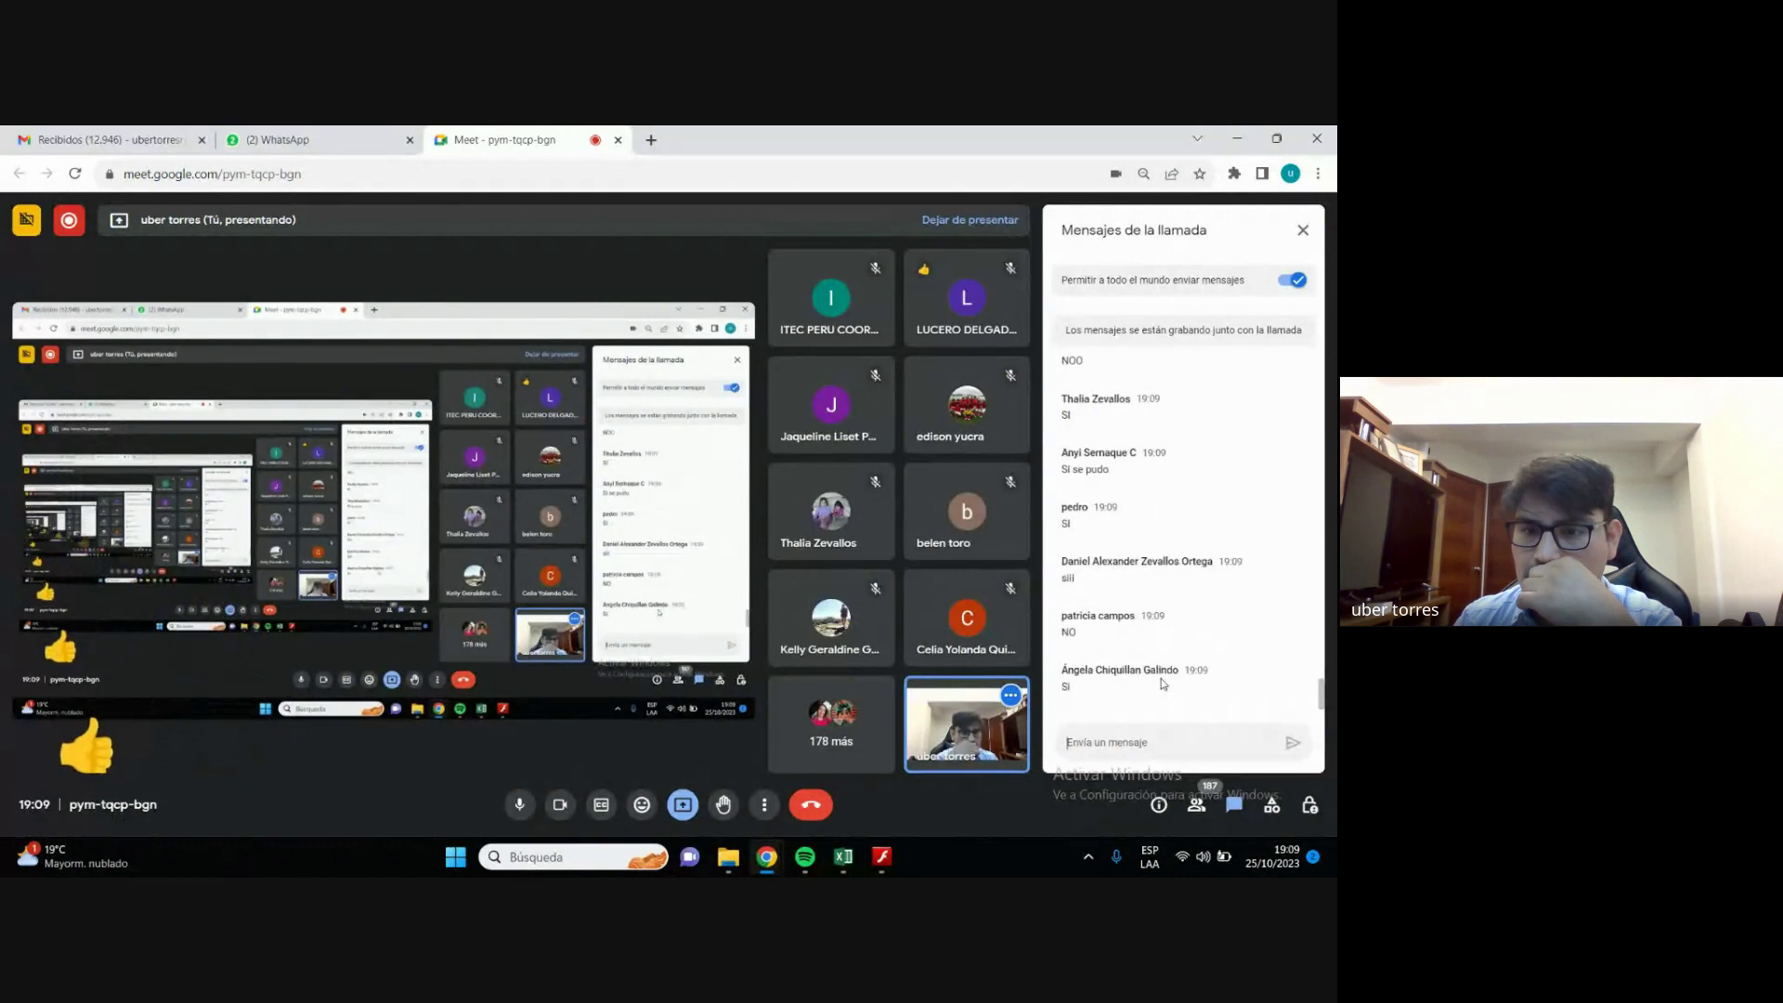
Minimise the Google Meet call and select cell C34 in Excel.
click(1253, 141)
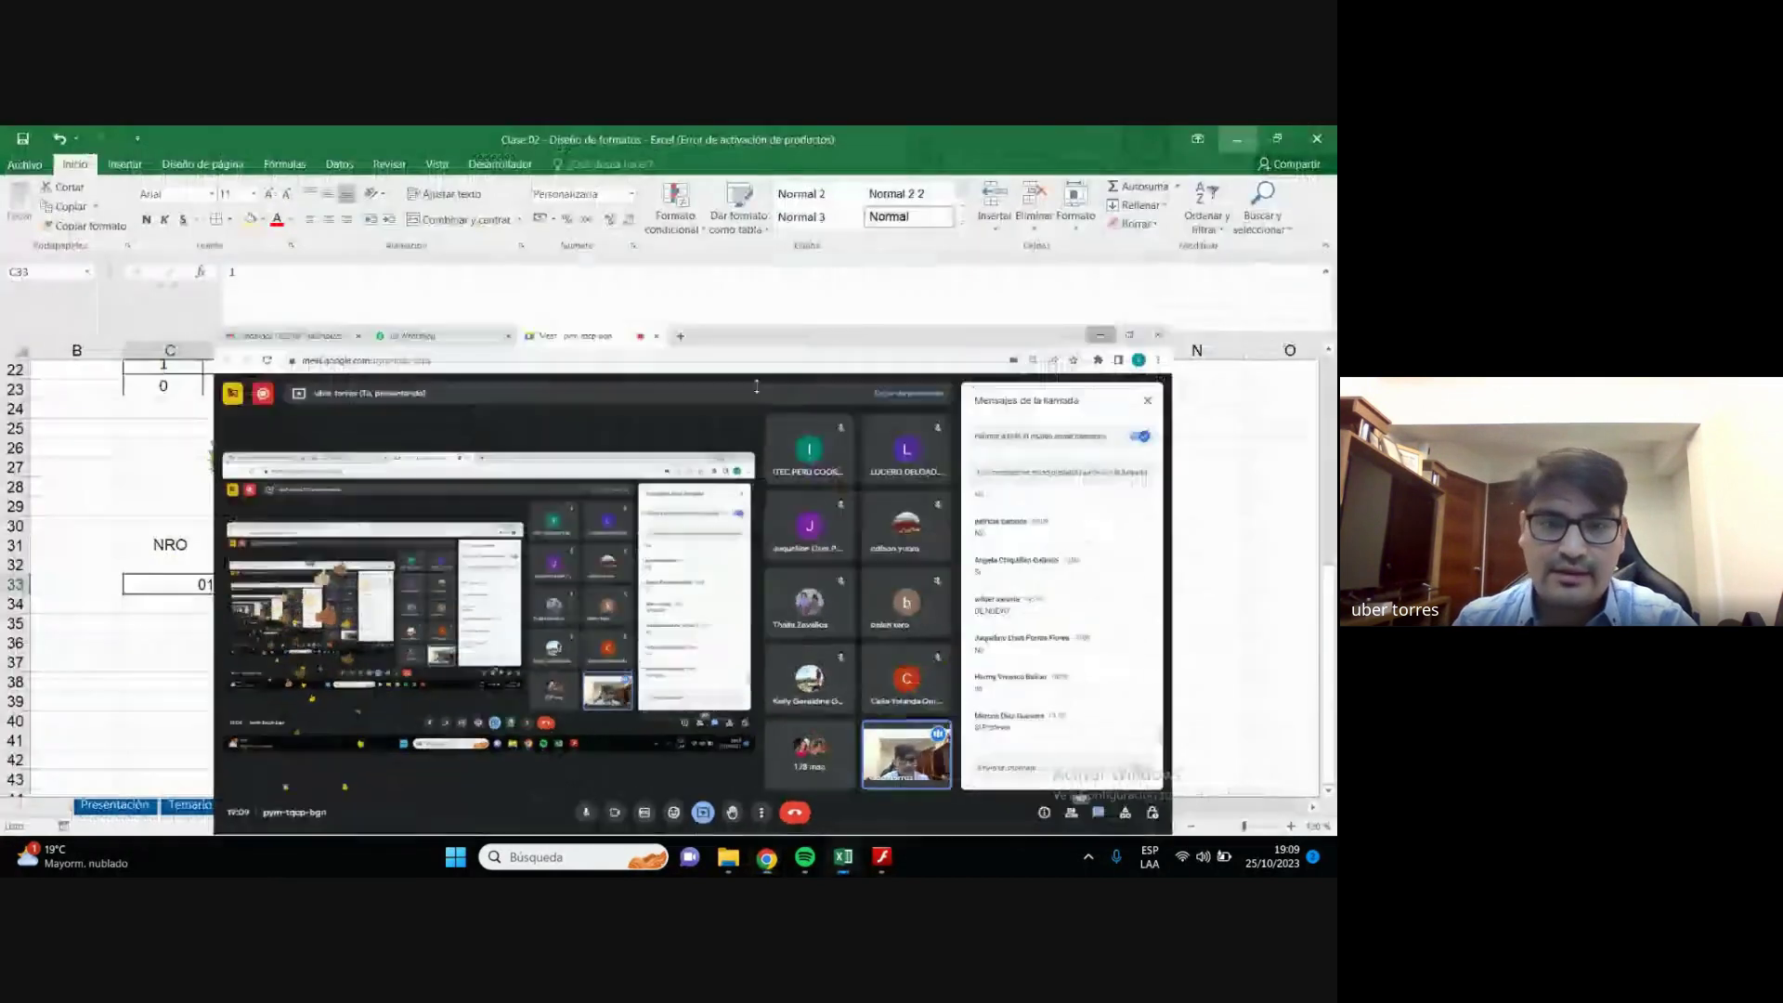
click(356, 565)
Enter 02 in C34 below 01; Excel keeps it as a plain 2.
click(183, 544)
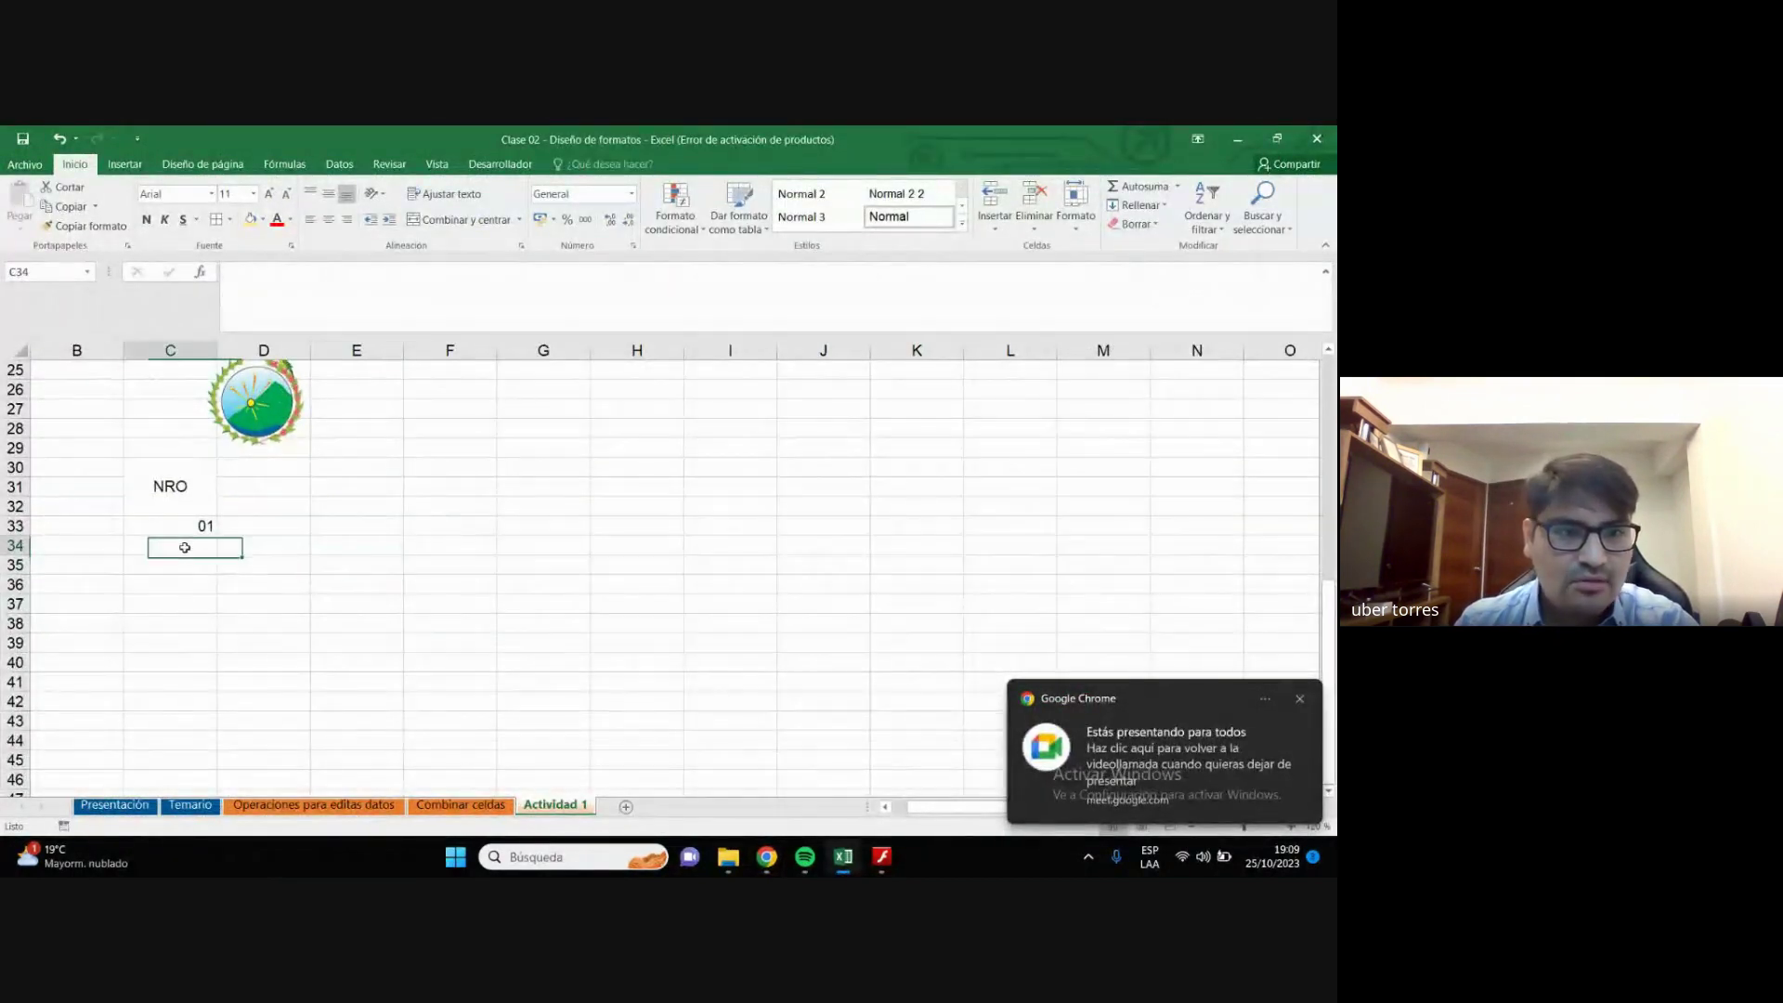
text(02)
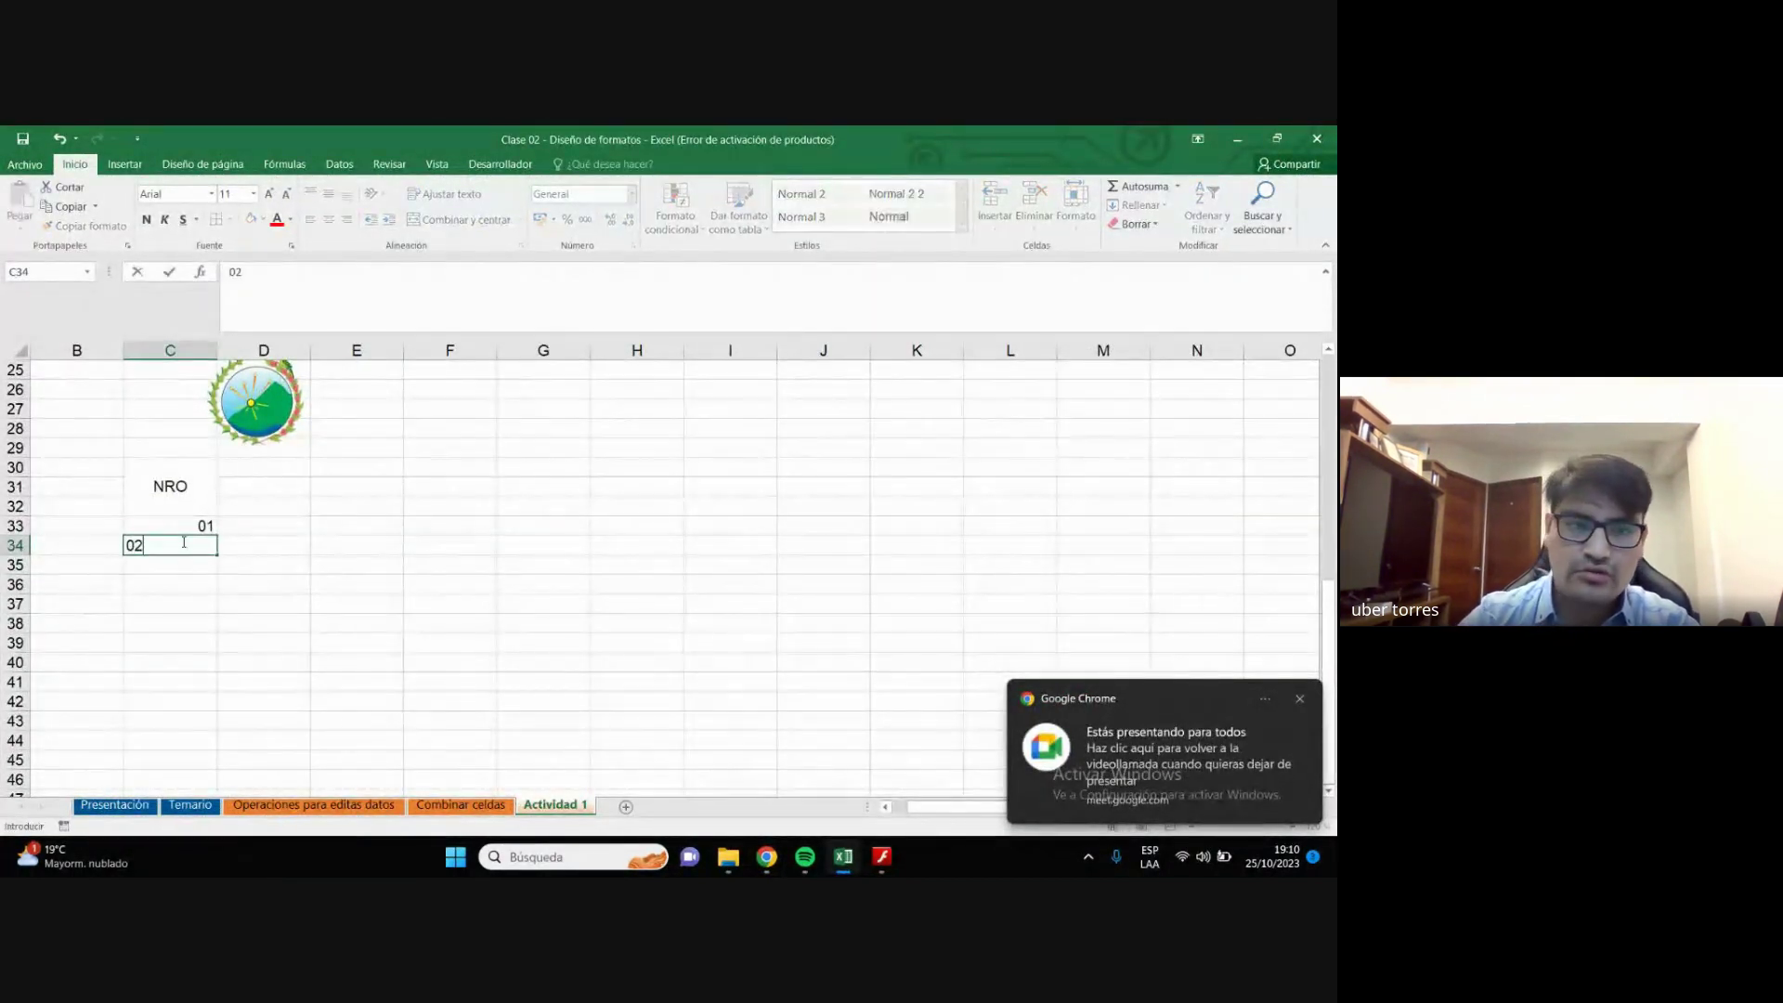
scroll(251, 555, up, 2)
scroll(279, 548, up, 6)
scroll(233, 520, down, 2)
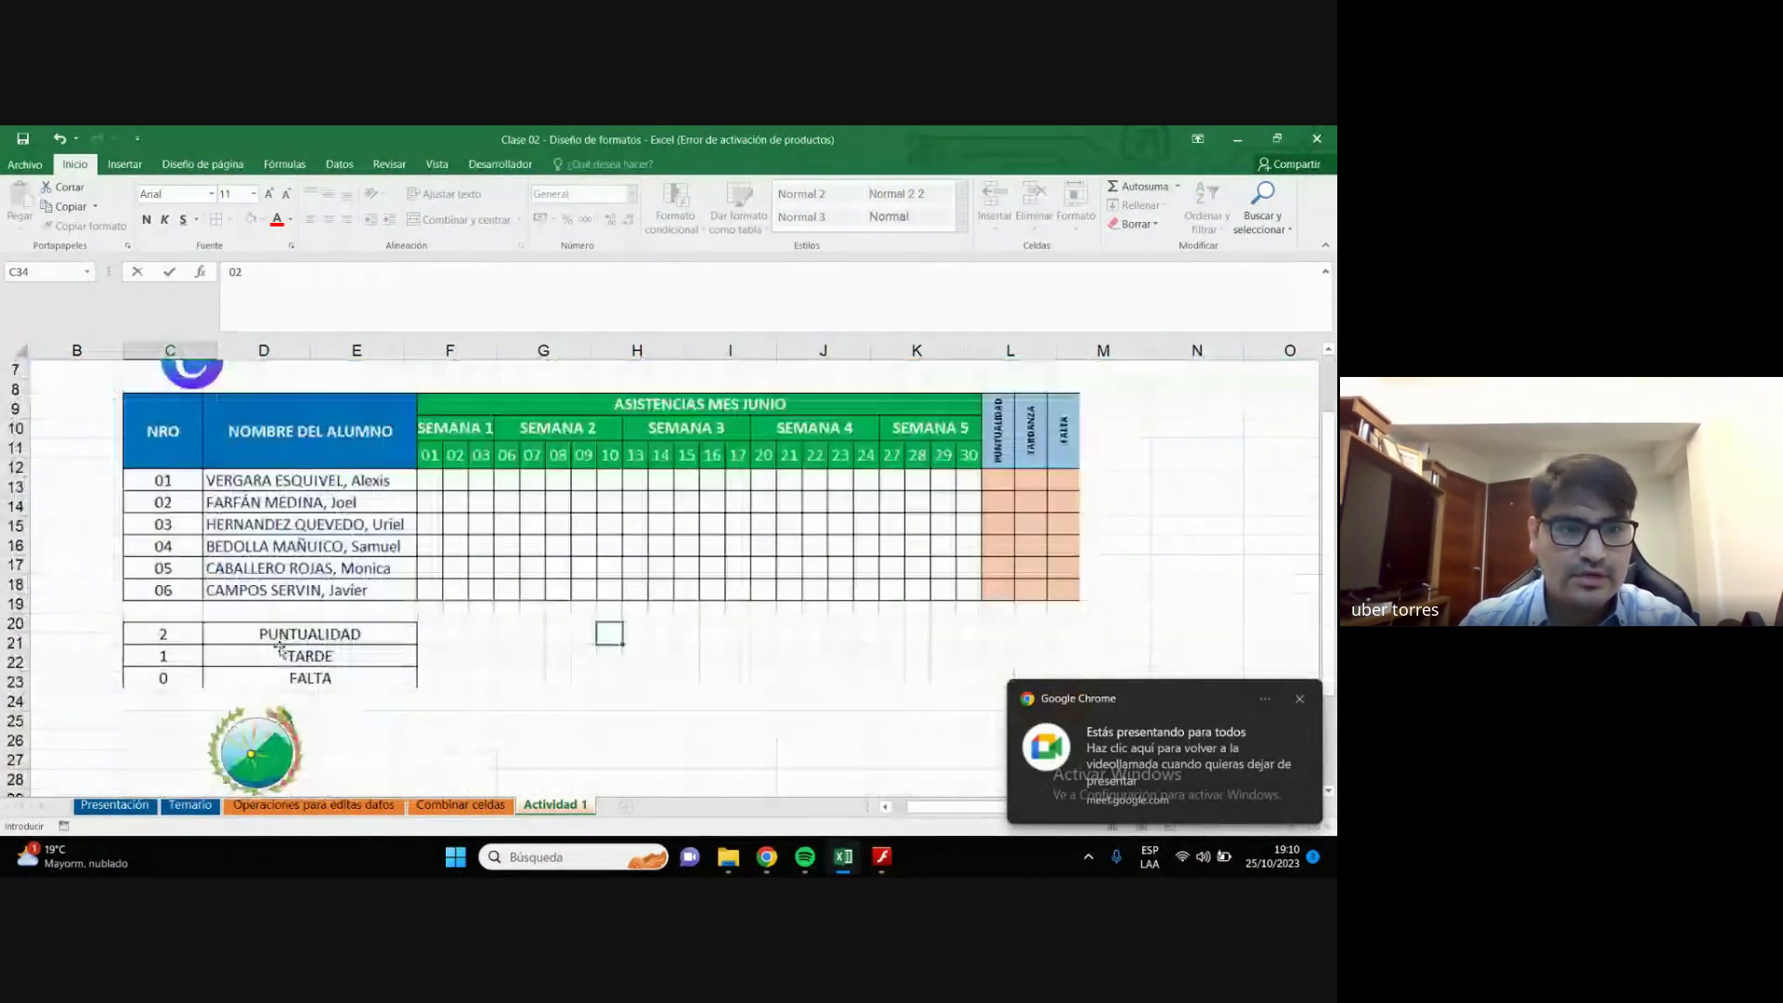
scroll(192, 520, down, 3)
scroll(189, 575, down, 2)
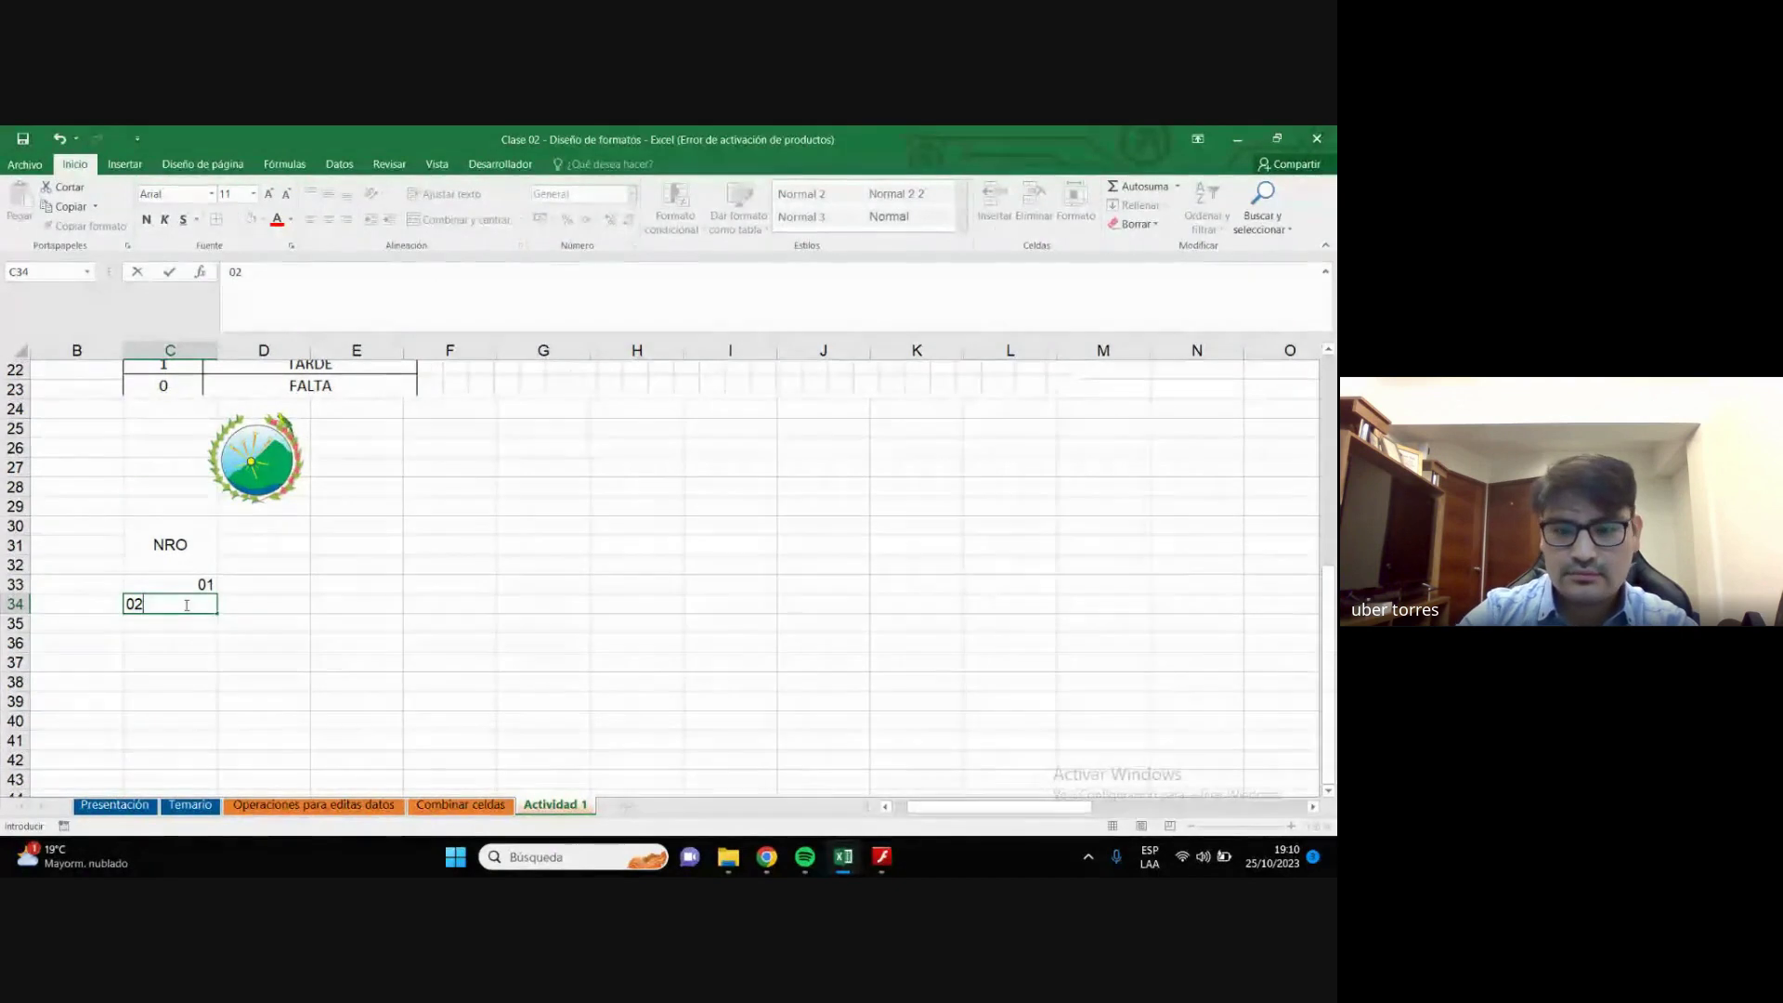
key(Return)
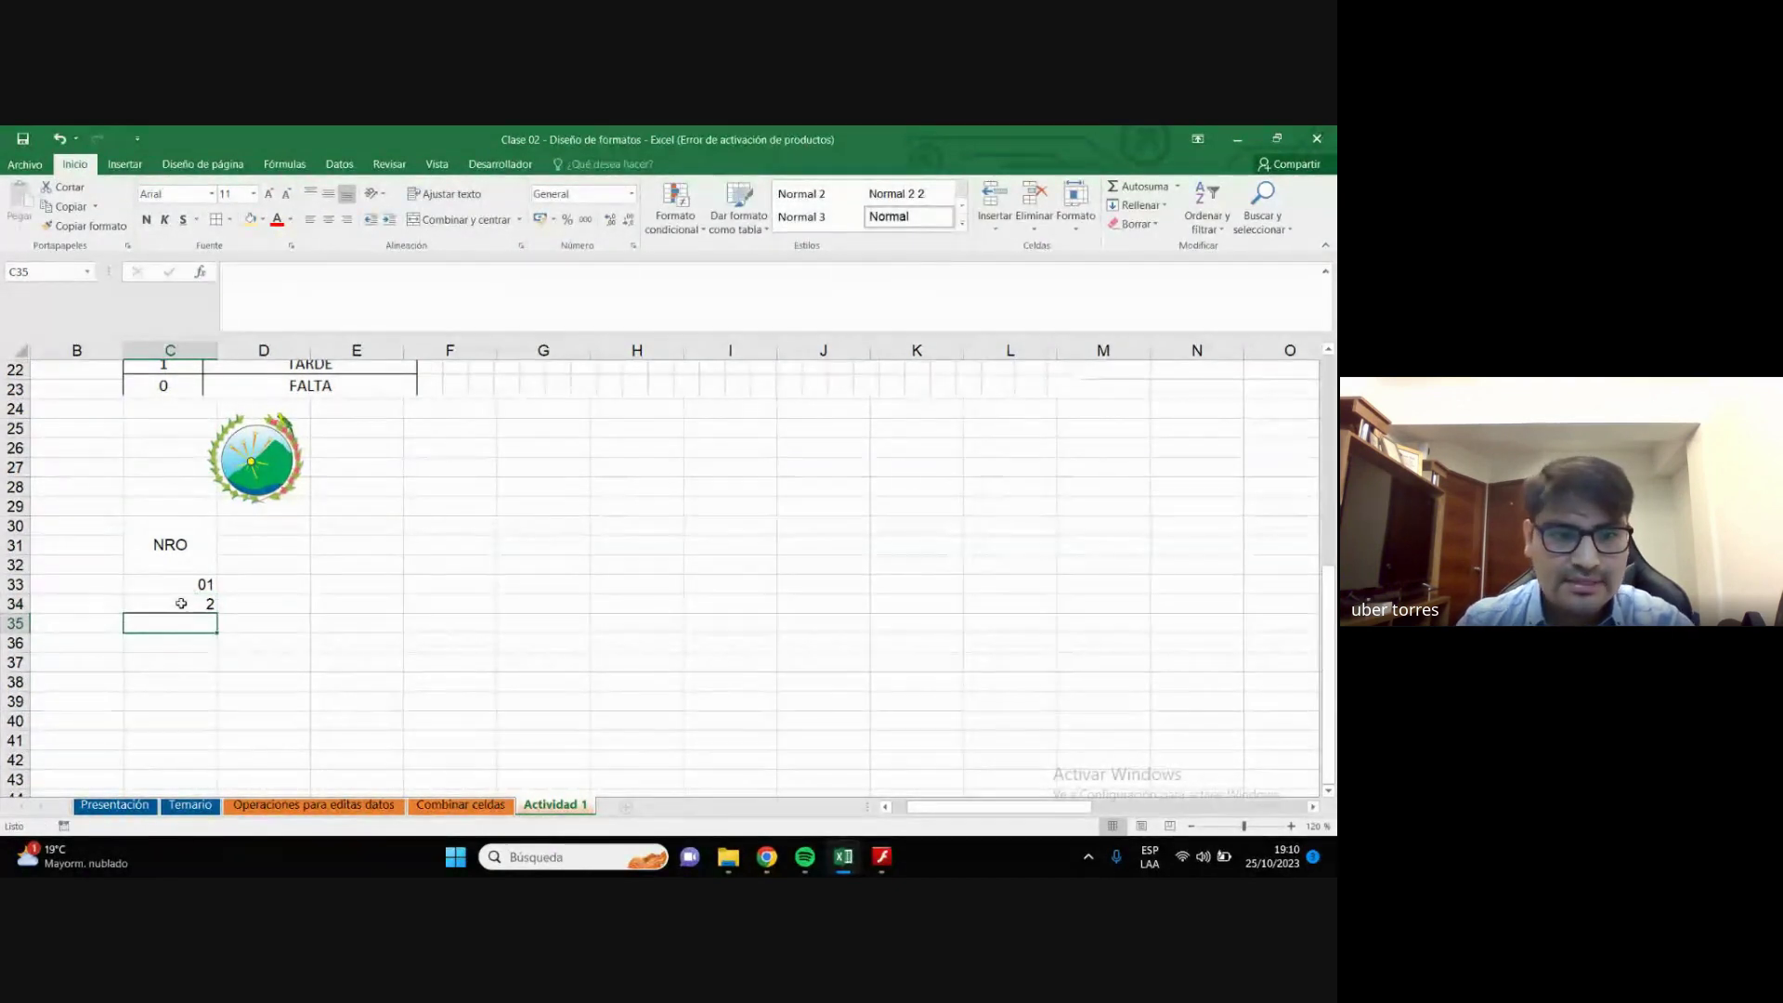
click(182, 609)
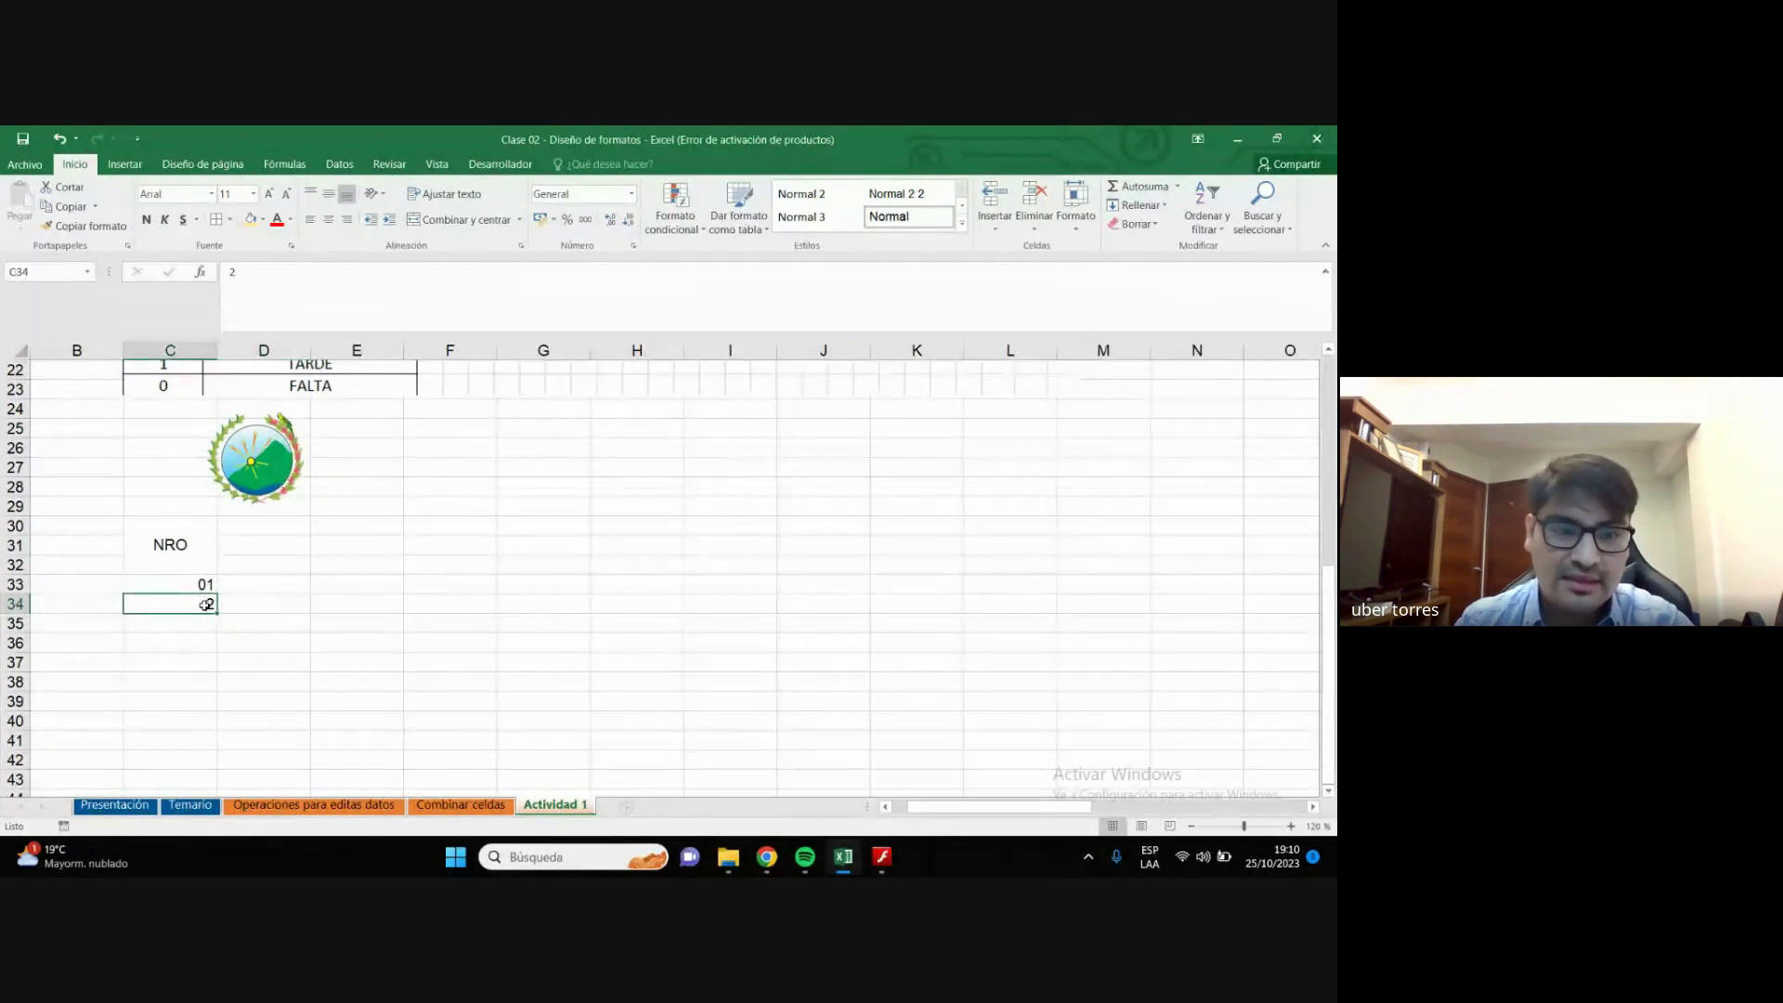
click(186, 635)
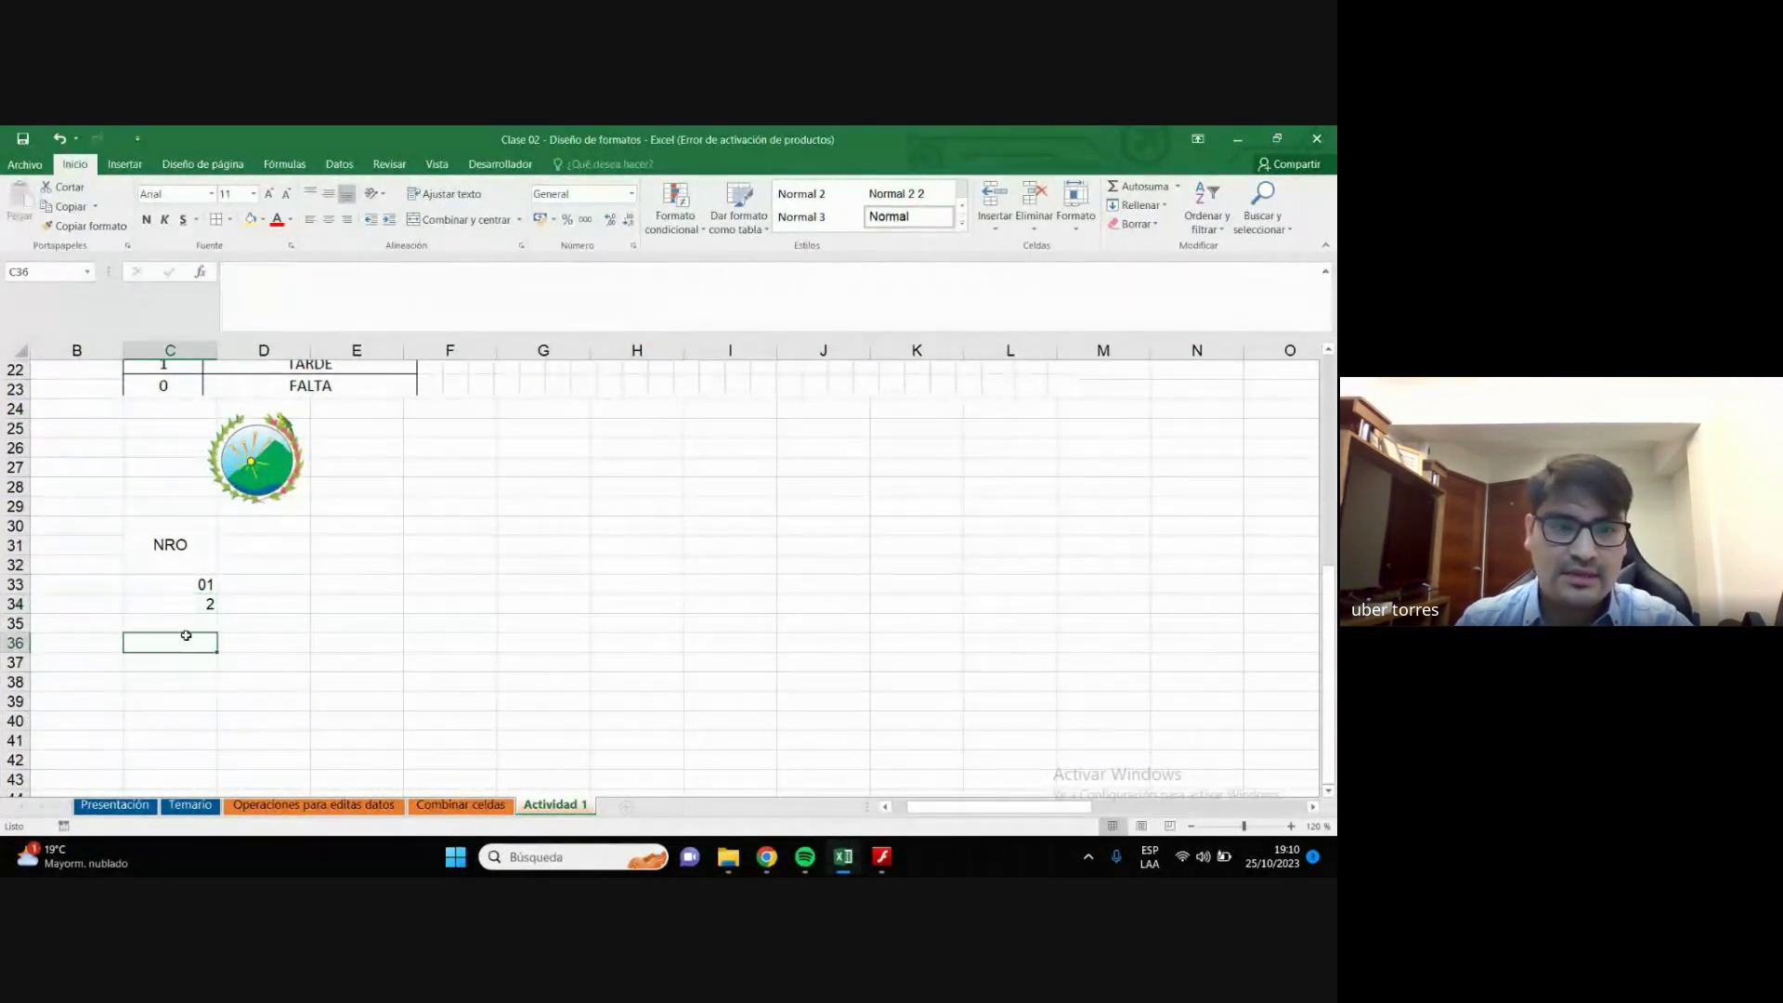
click(191, 603)
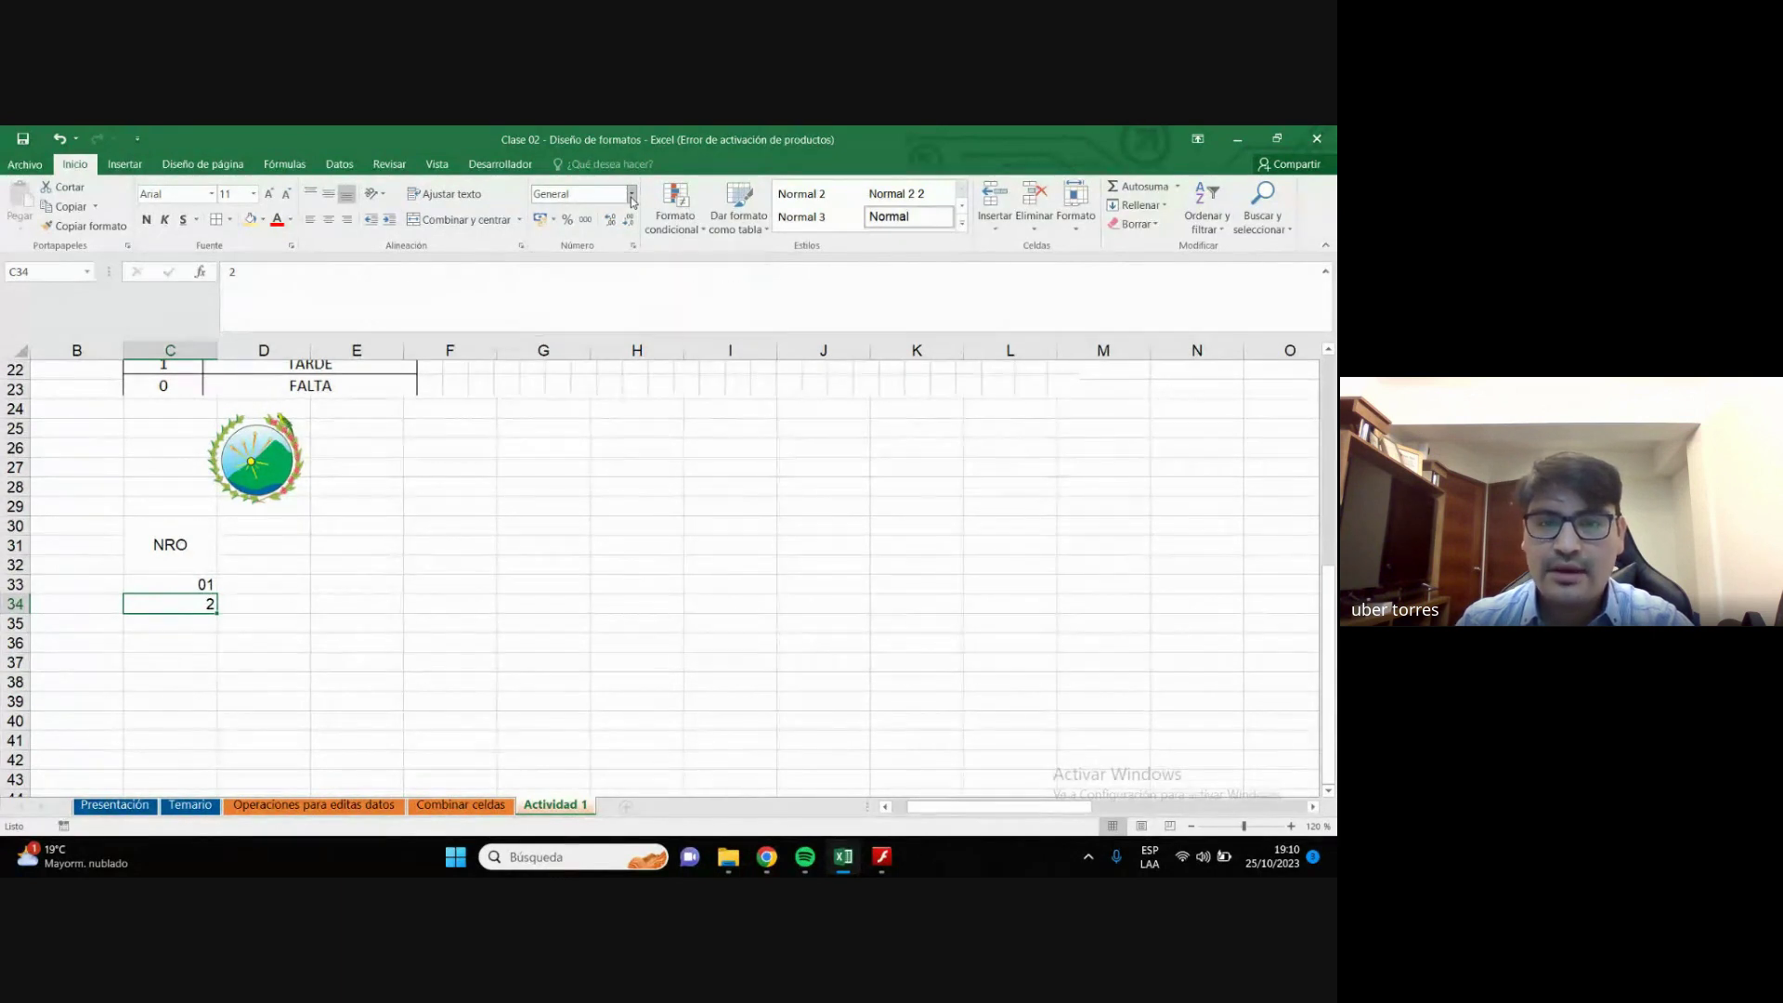
Apply the custom 00 format to C34 so it shows 02, then recheck C33 and C34.
click(631, 197)
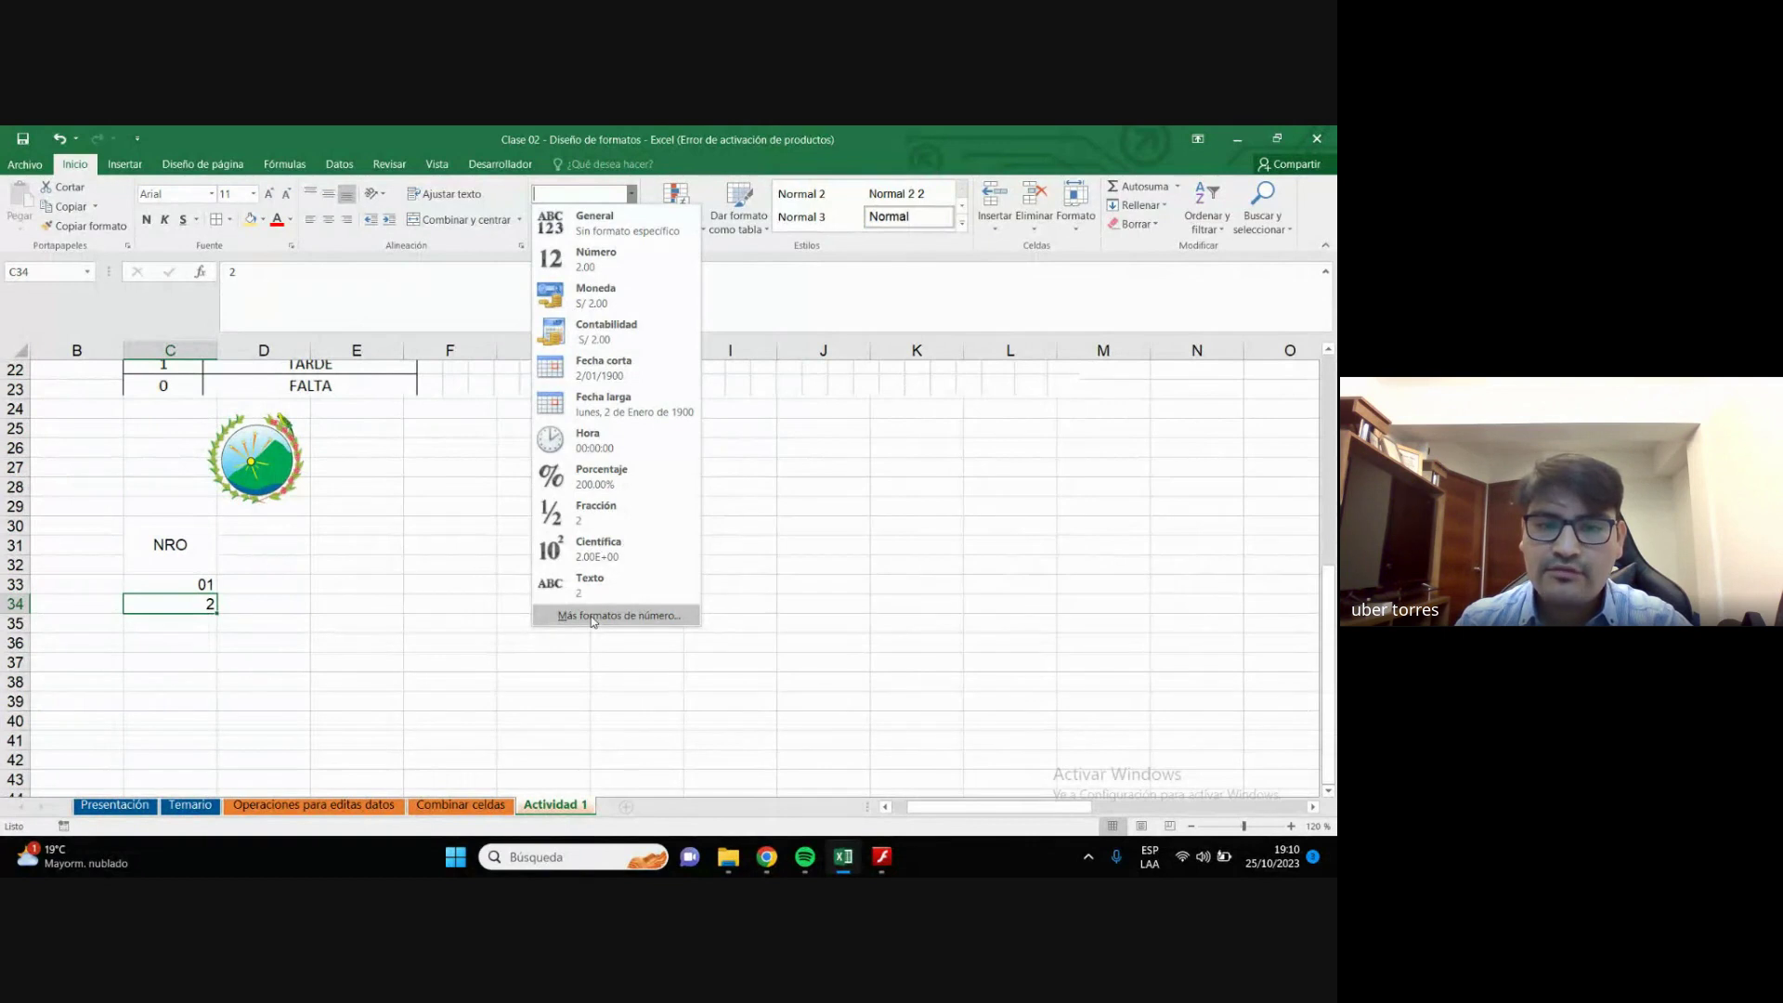
click(592, 616)
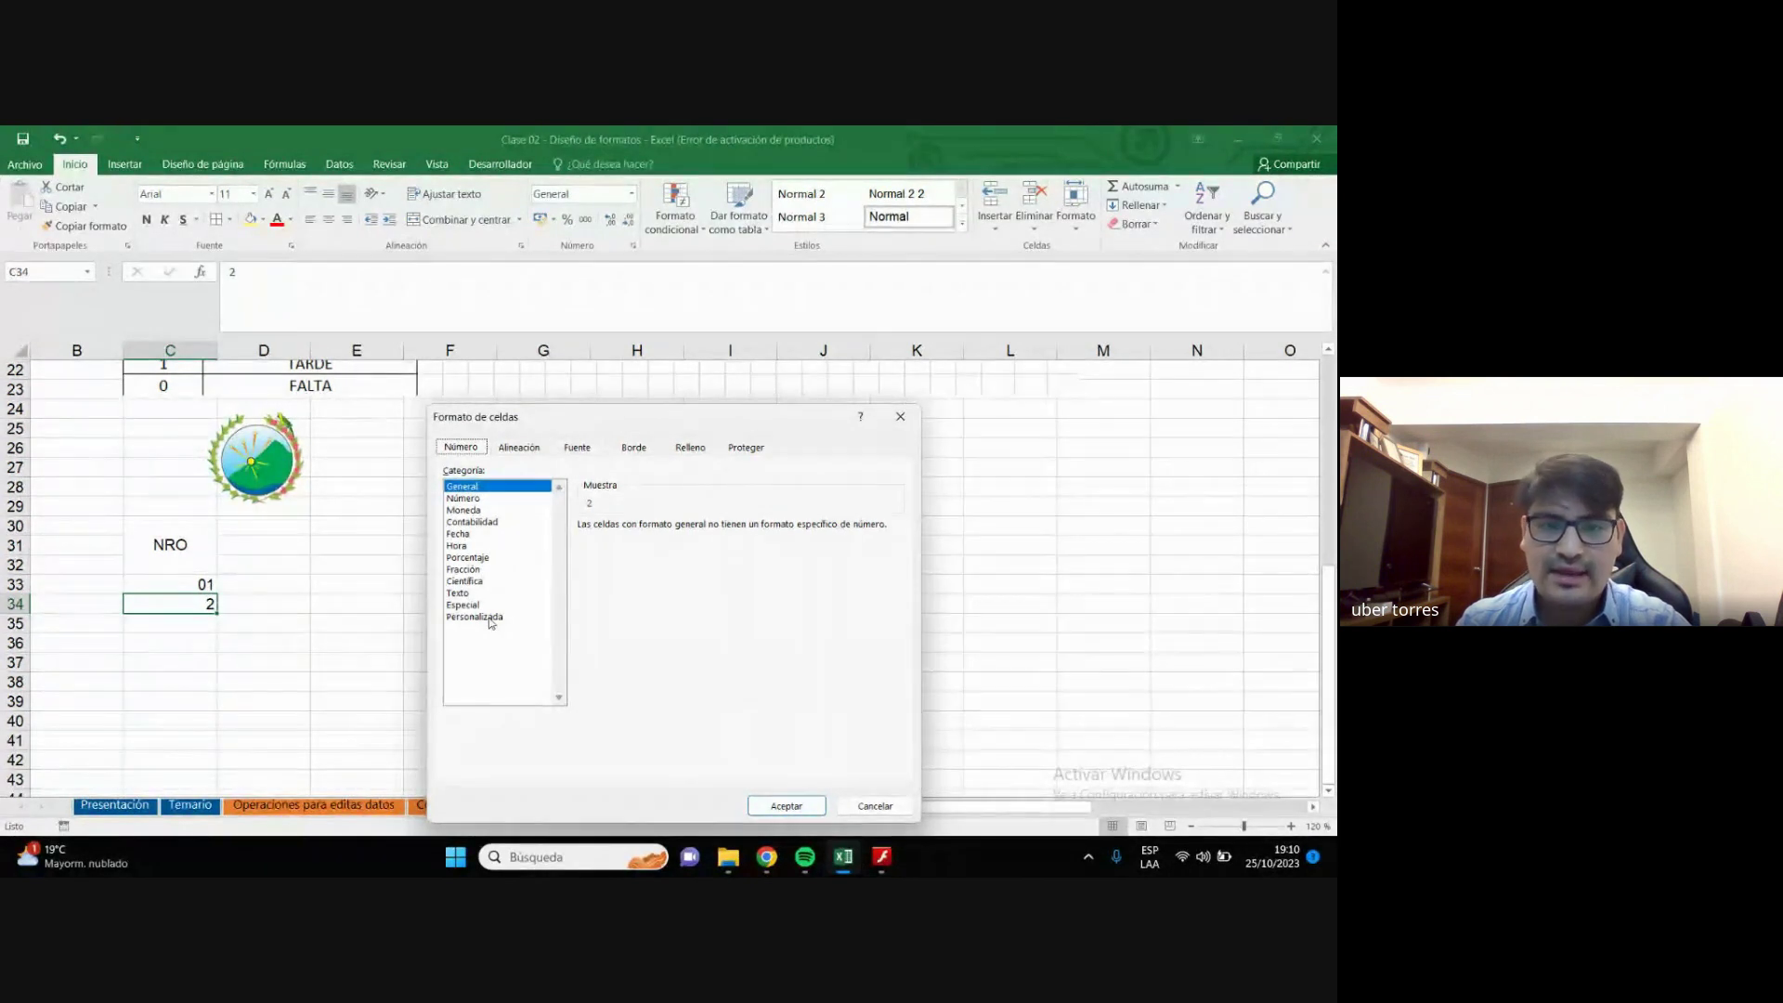
click(491, 618)
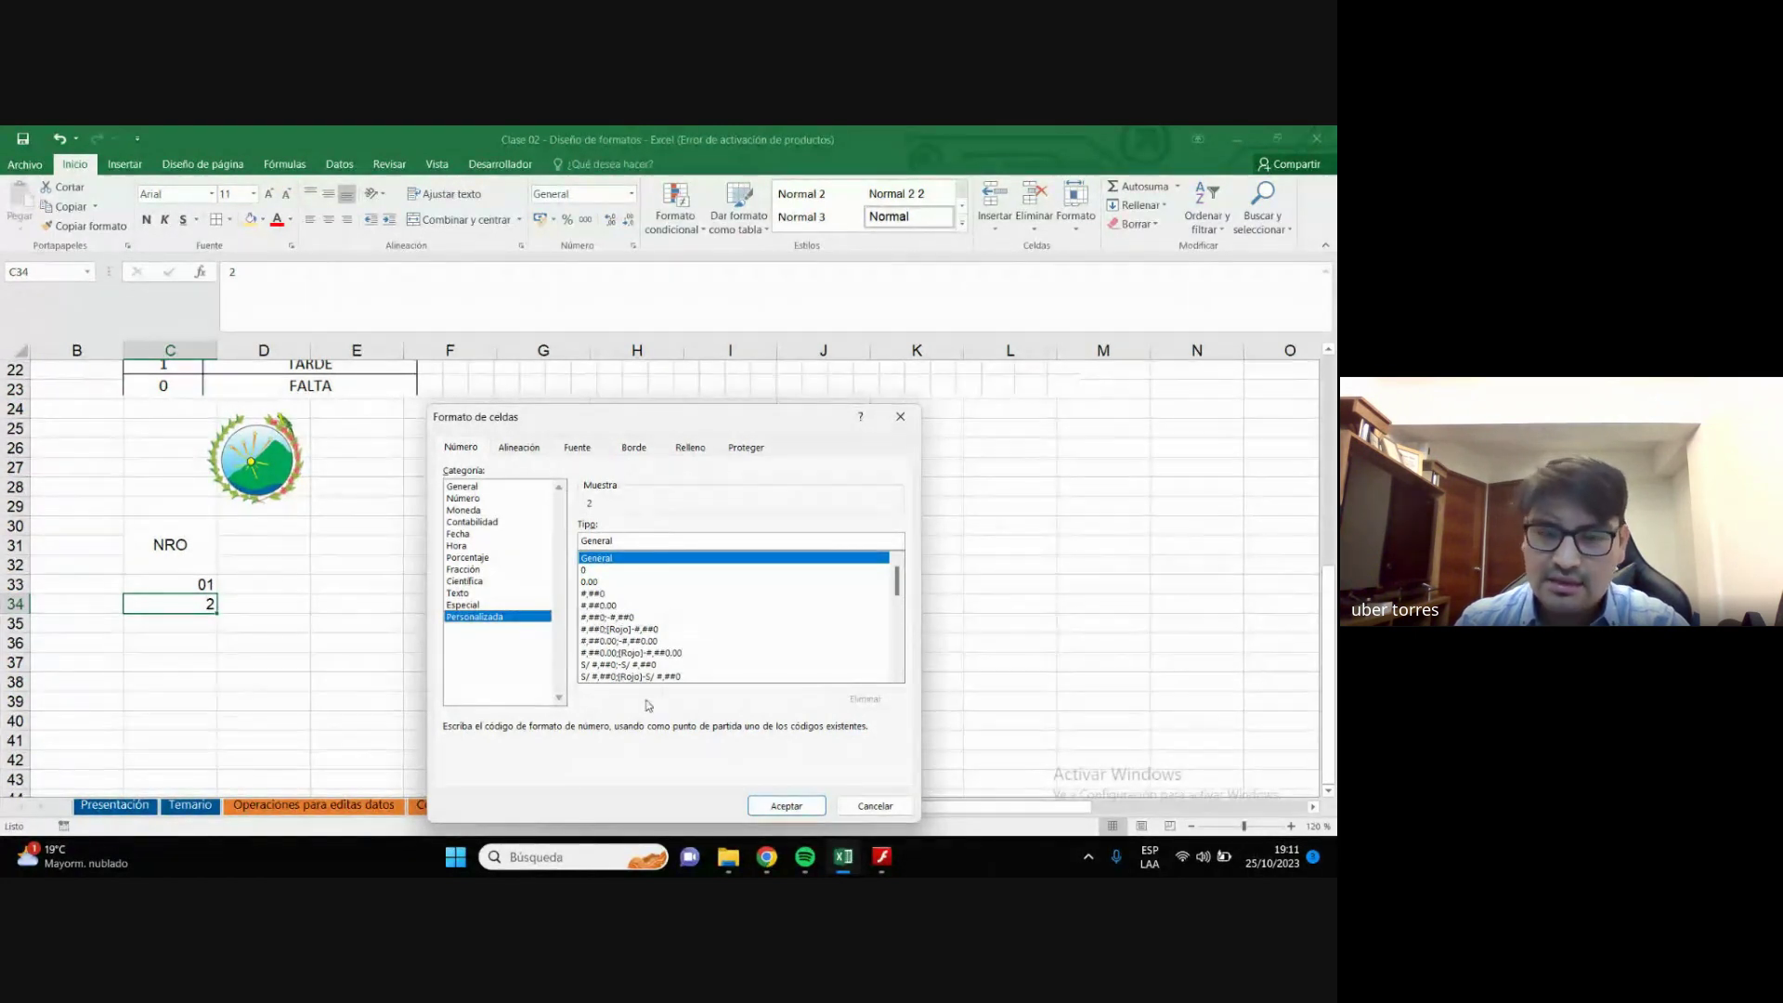
click(592, 570)
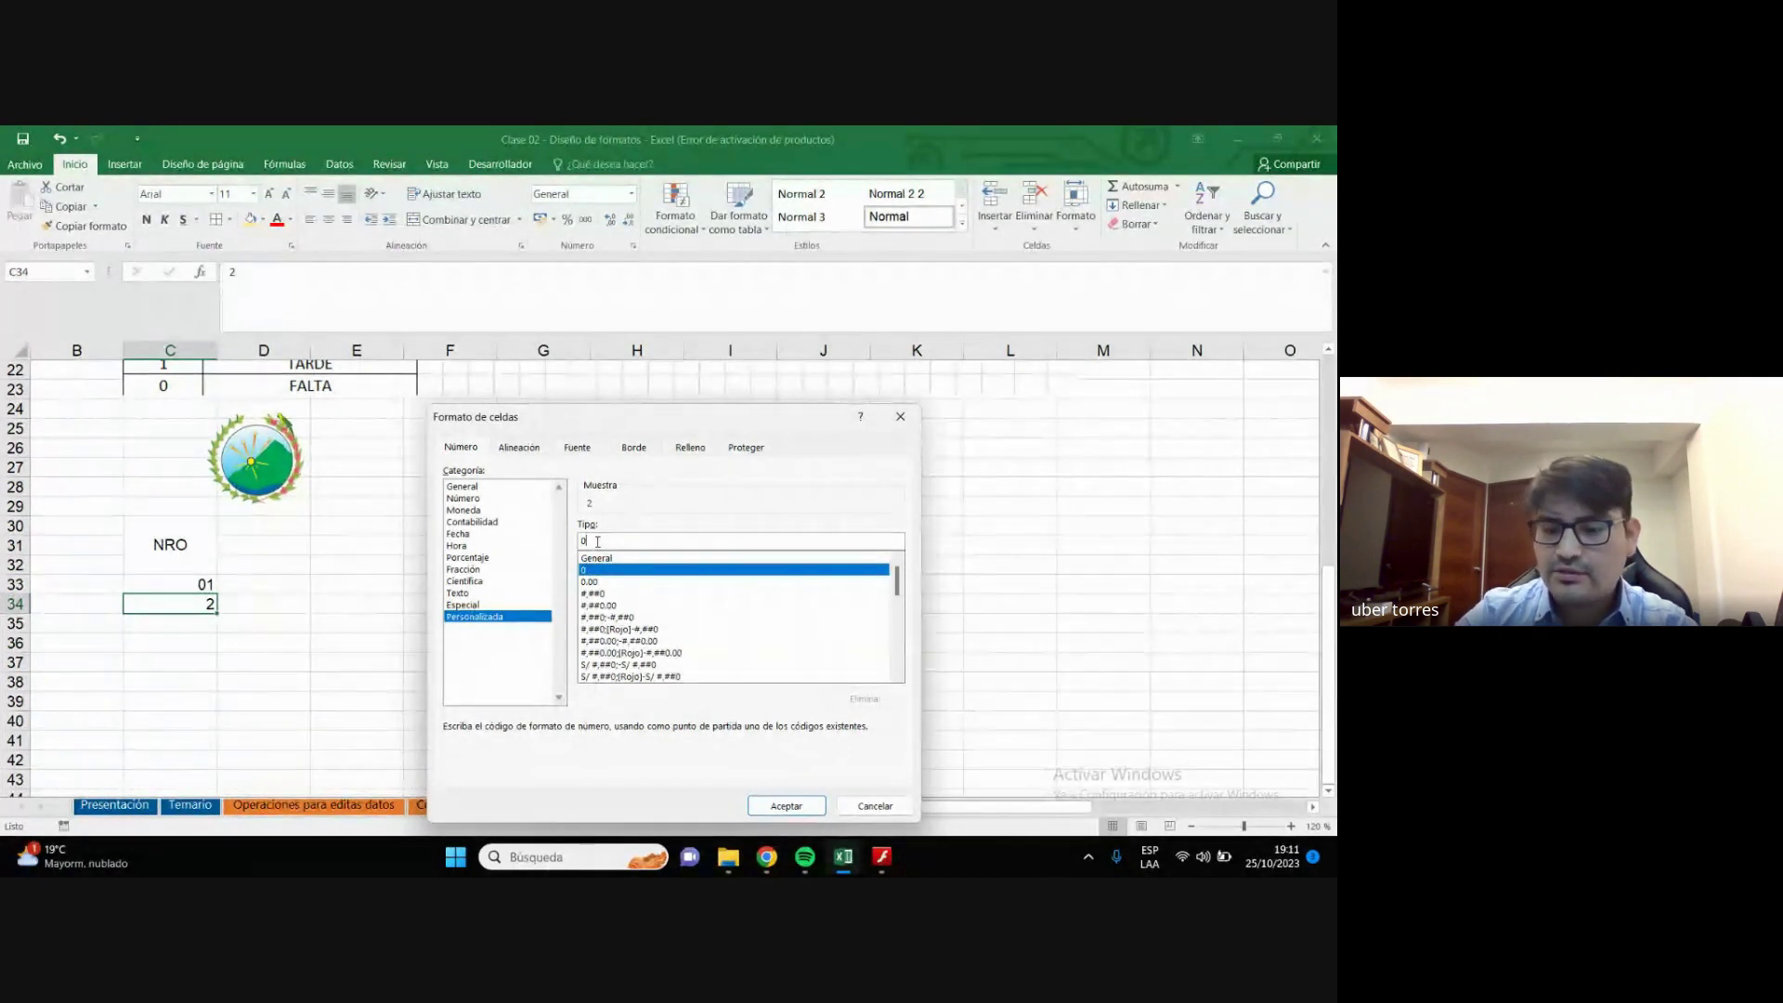
text(0)
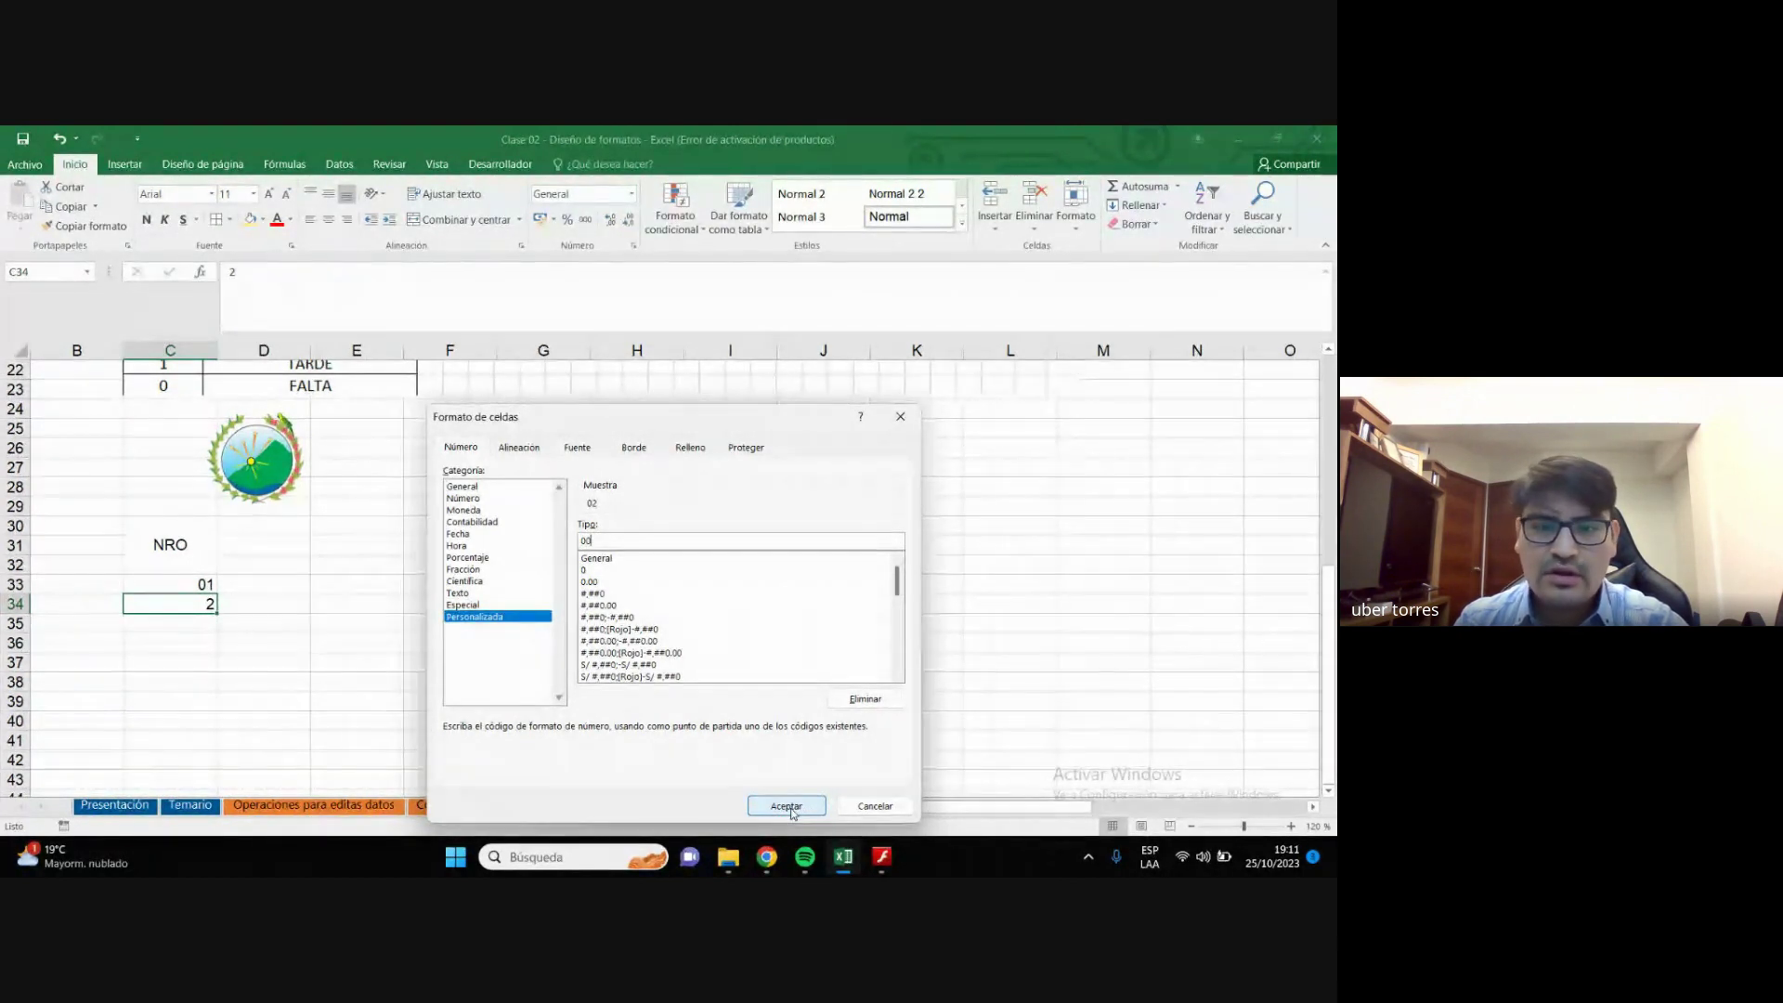
click(785, 806)
click(382, 641)
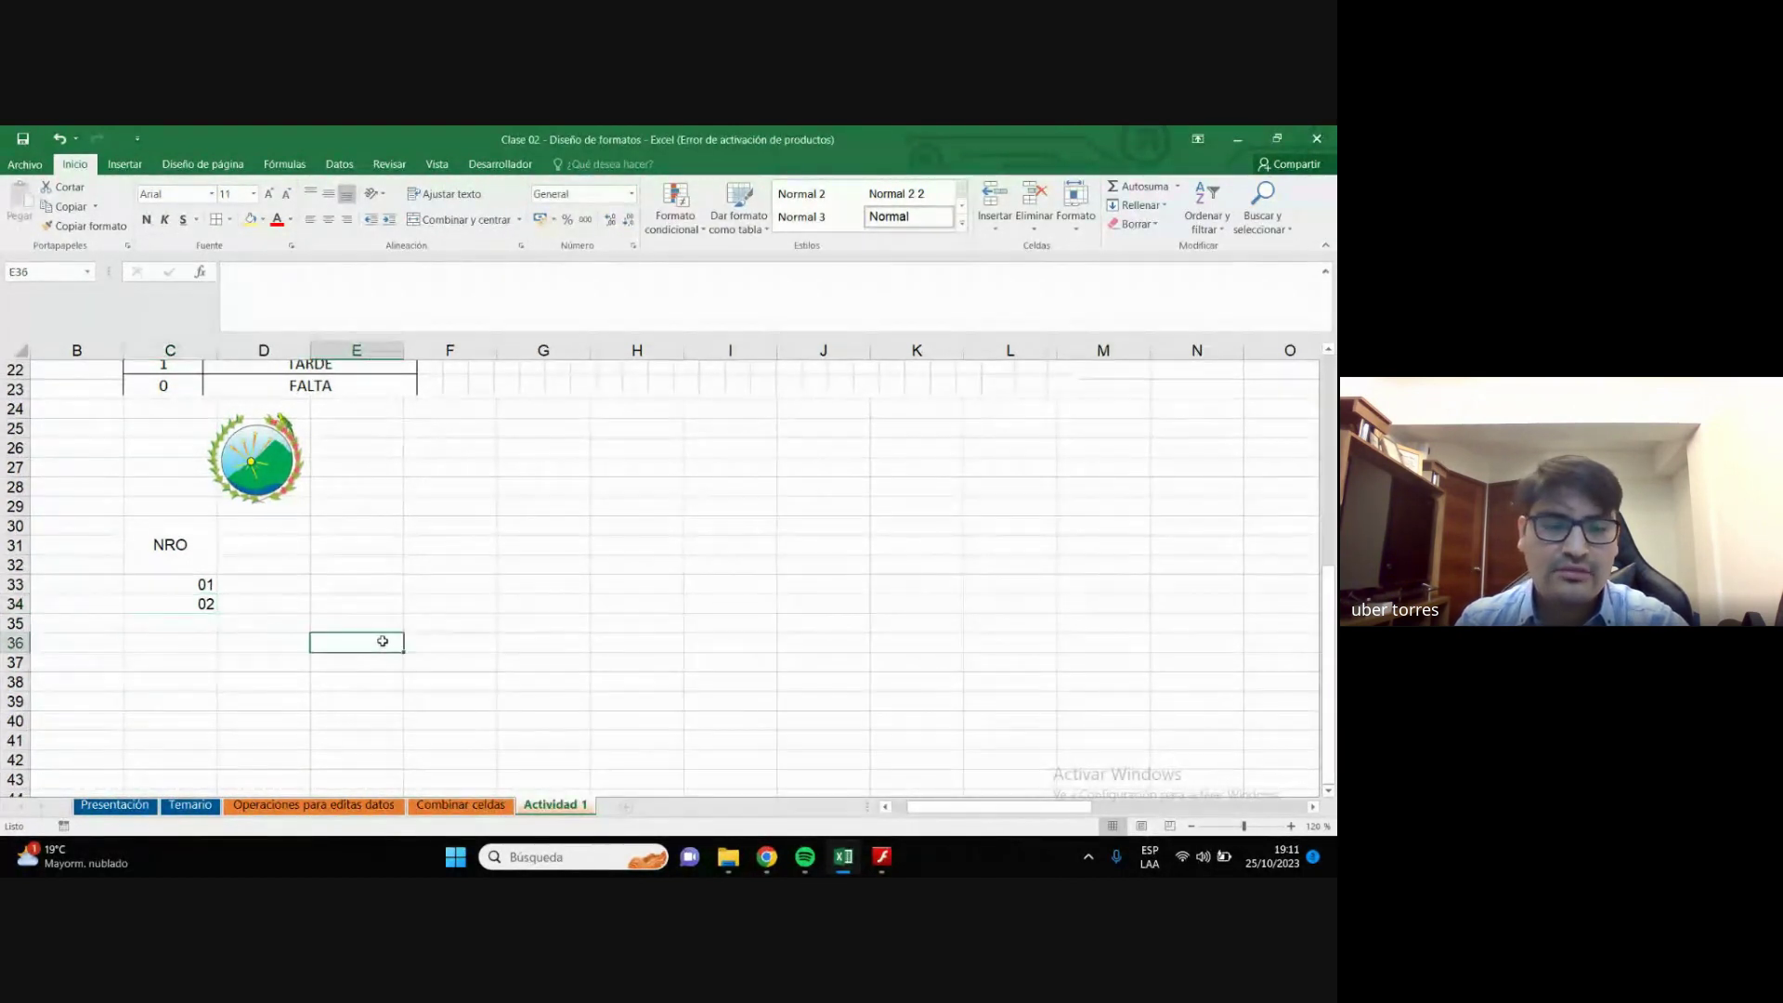
click(192, 605)
click(264, 603)
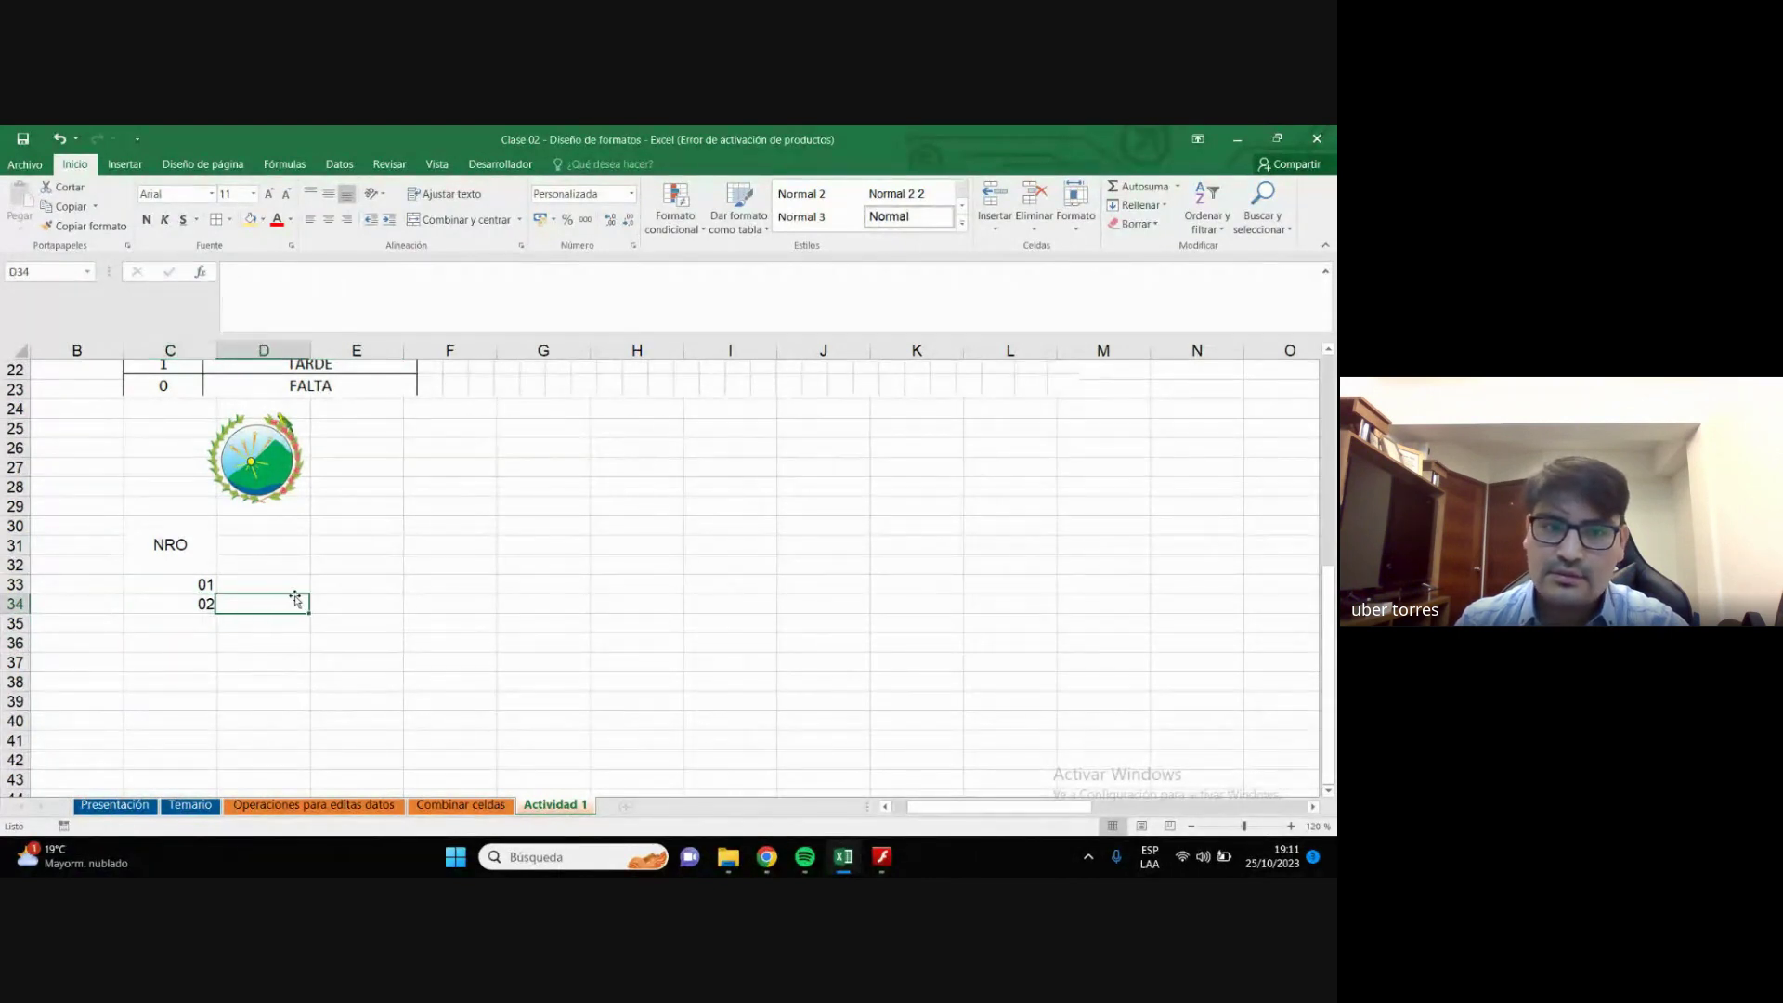
click(195, 585)
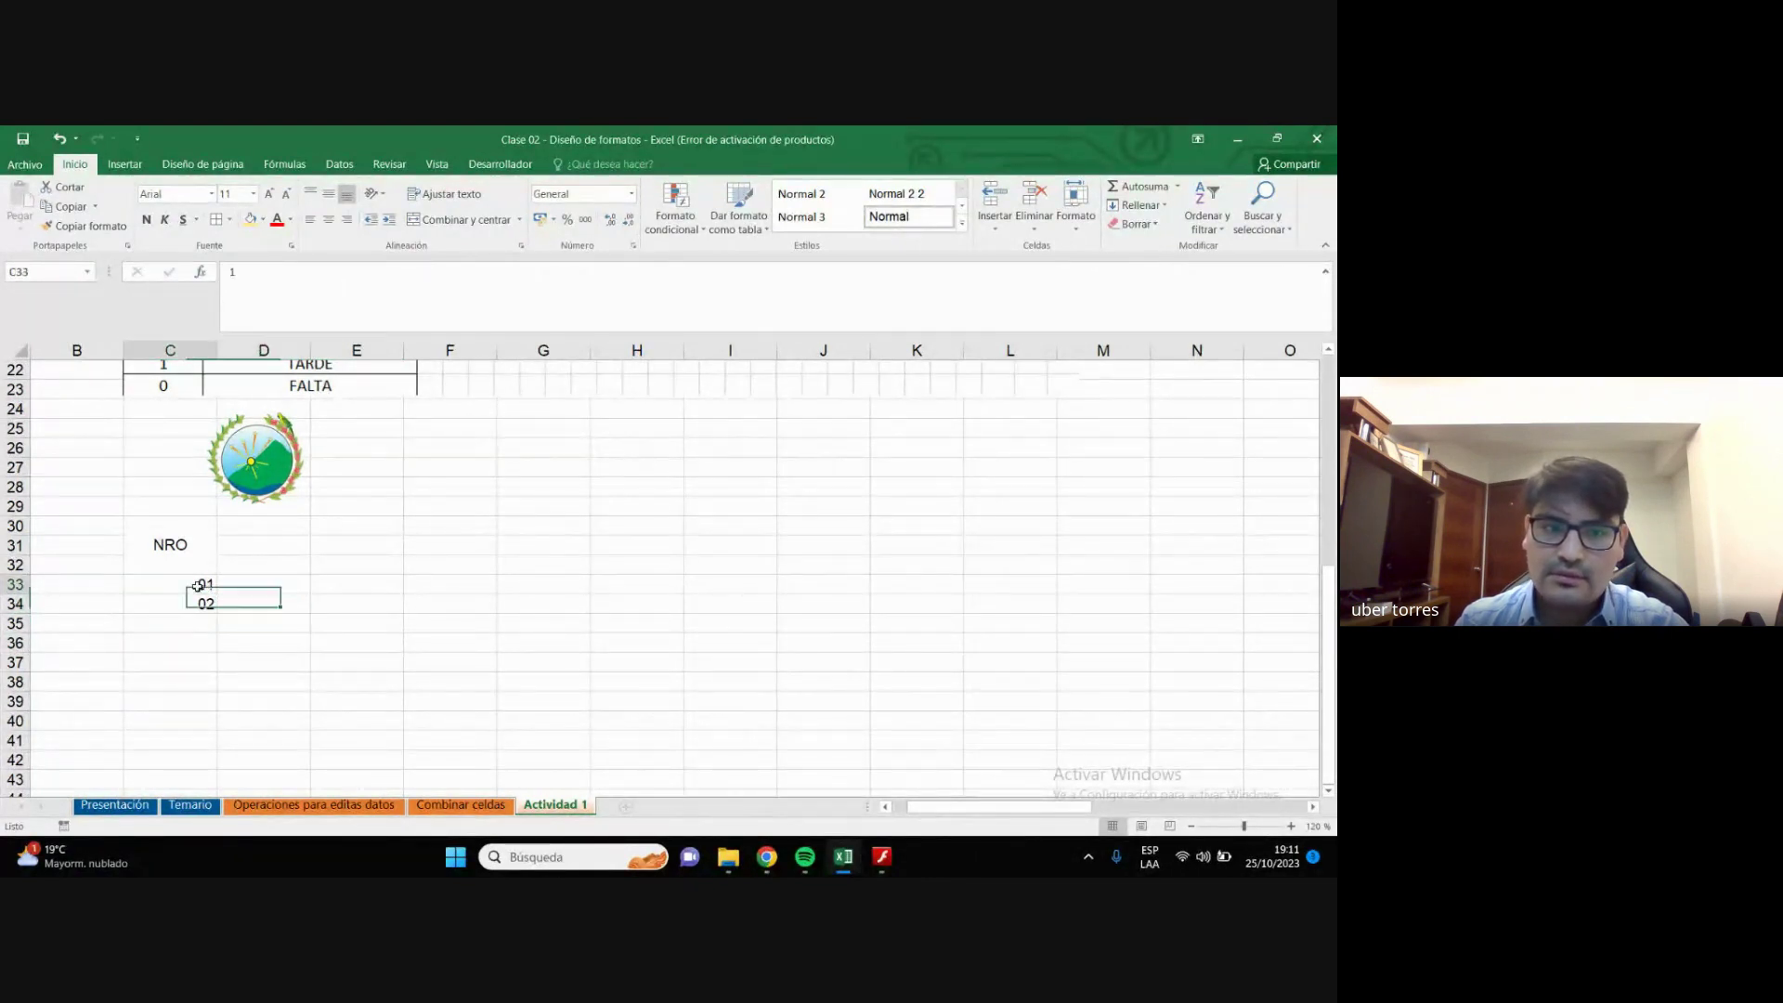
mouse_move(766, 856)
click(650, 756)
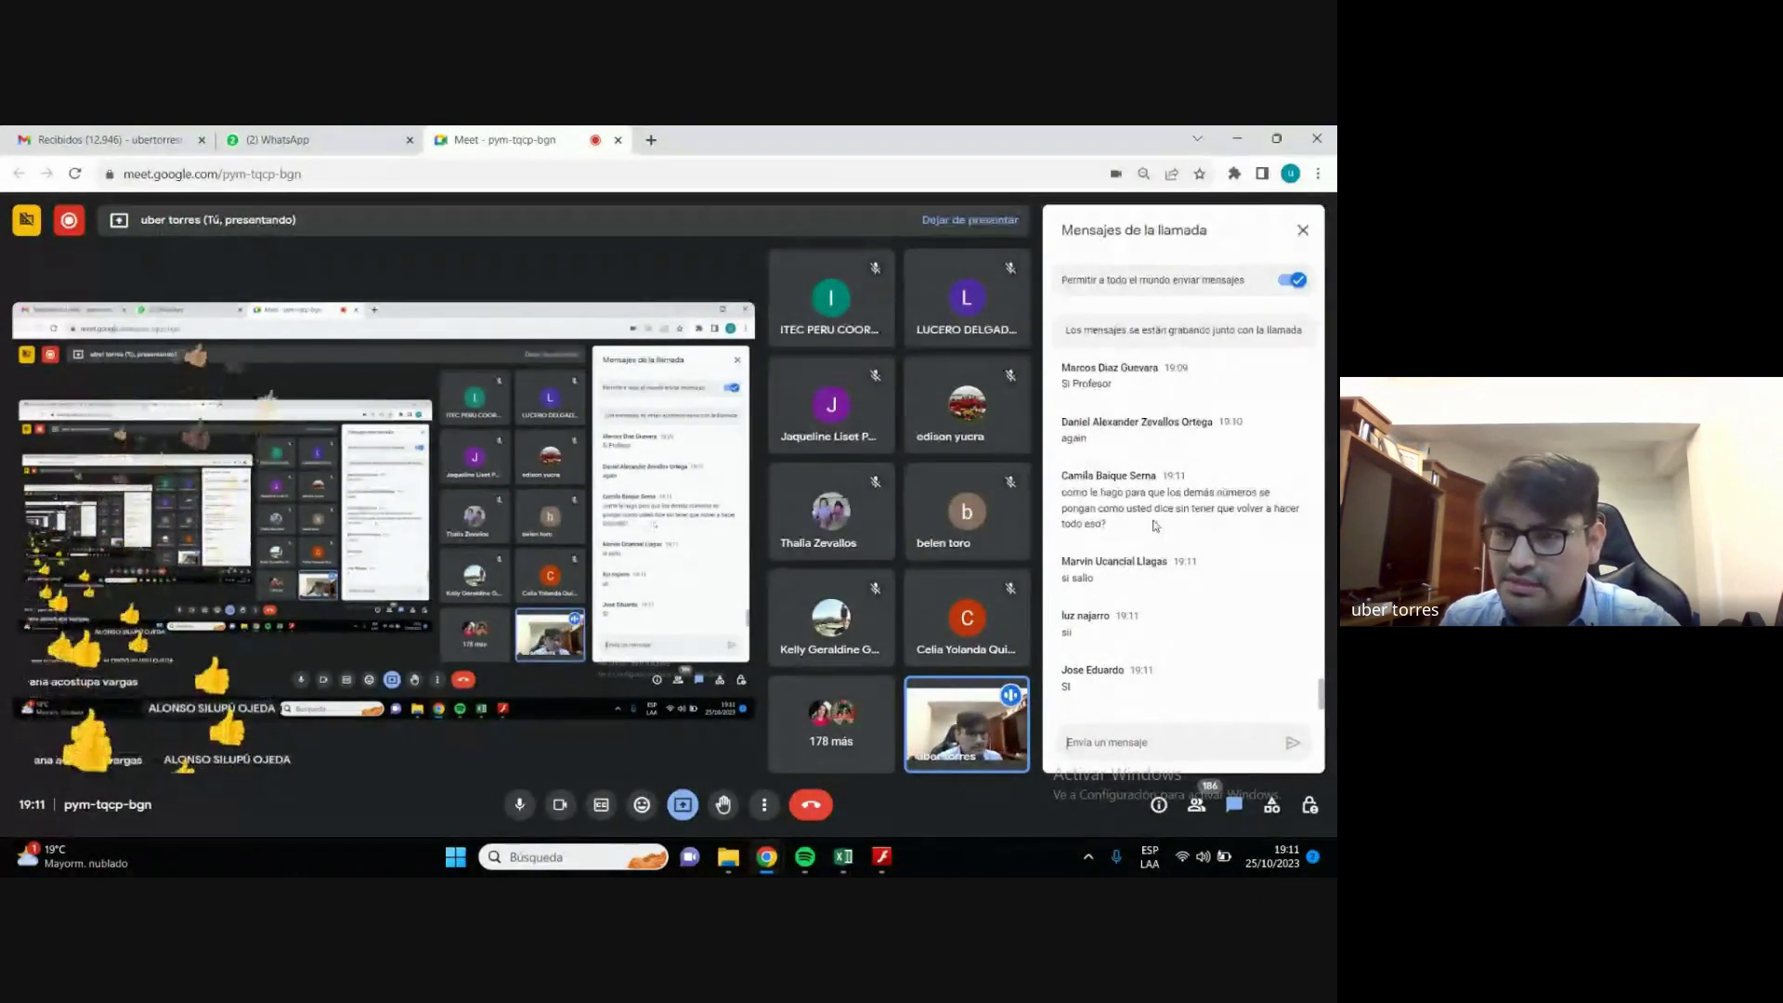
scroll(1166, 557, up, 2)
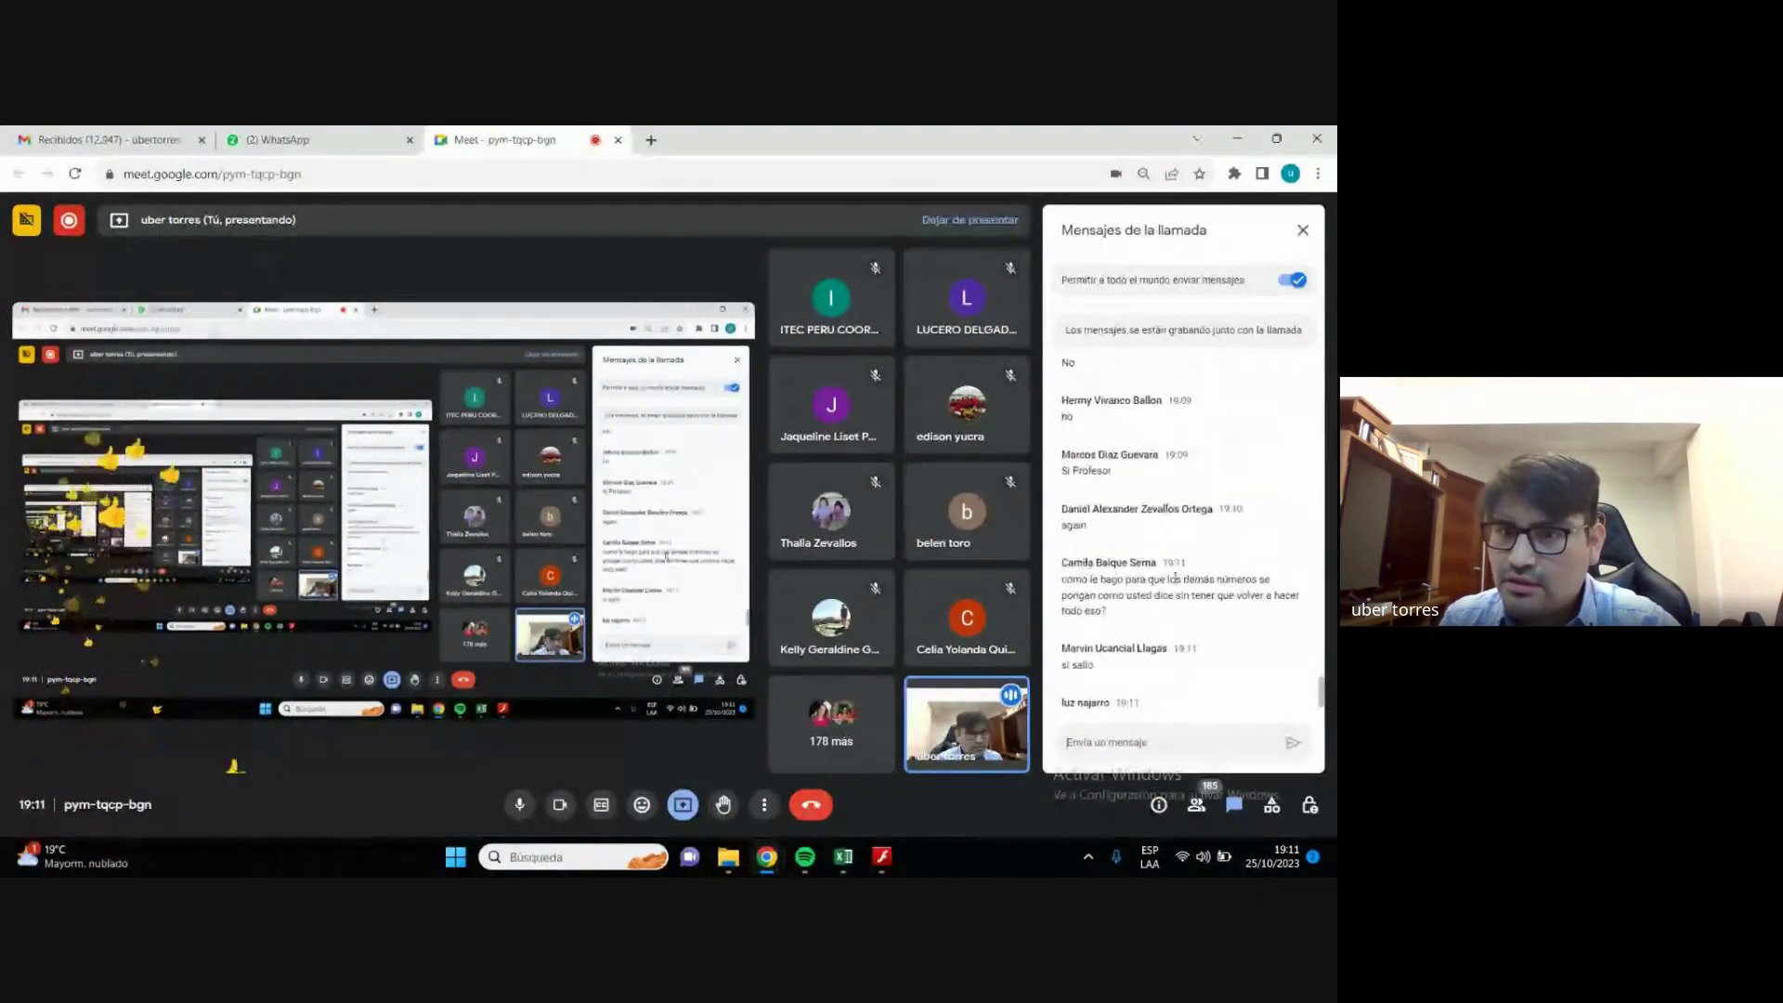
scroll(1179, 589, up, 2)
scroll(1179, 588, up, 2)
scroll(1180, 588, down, 1)
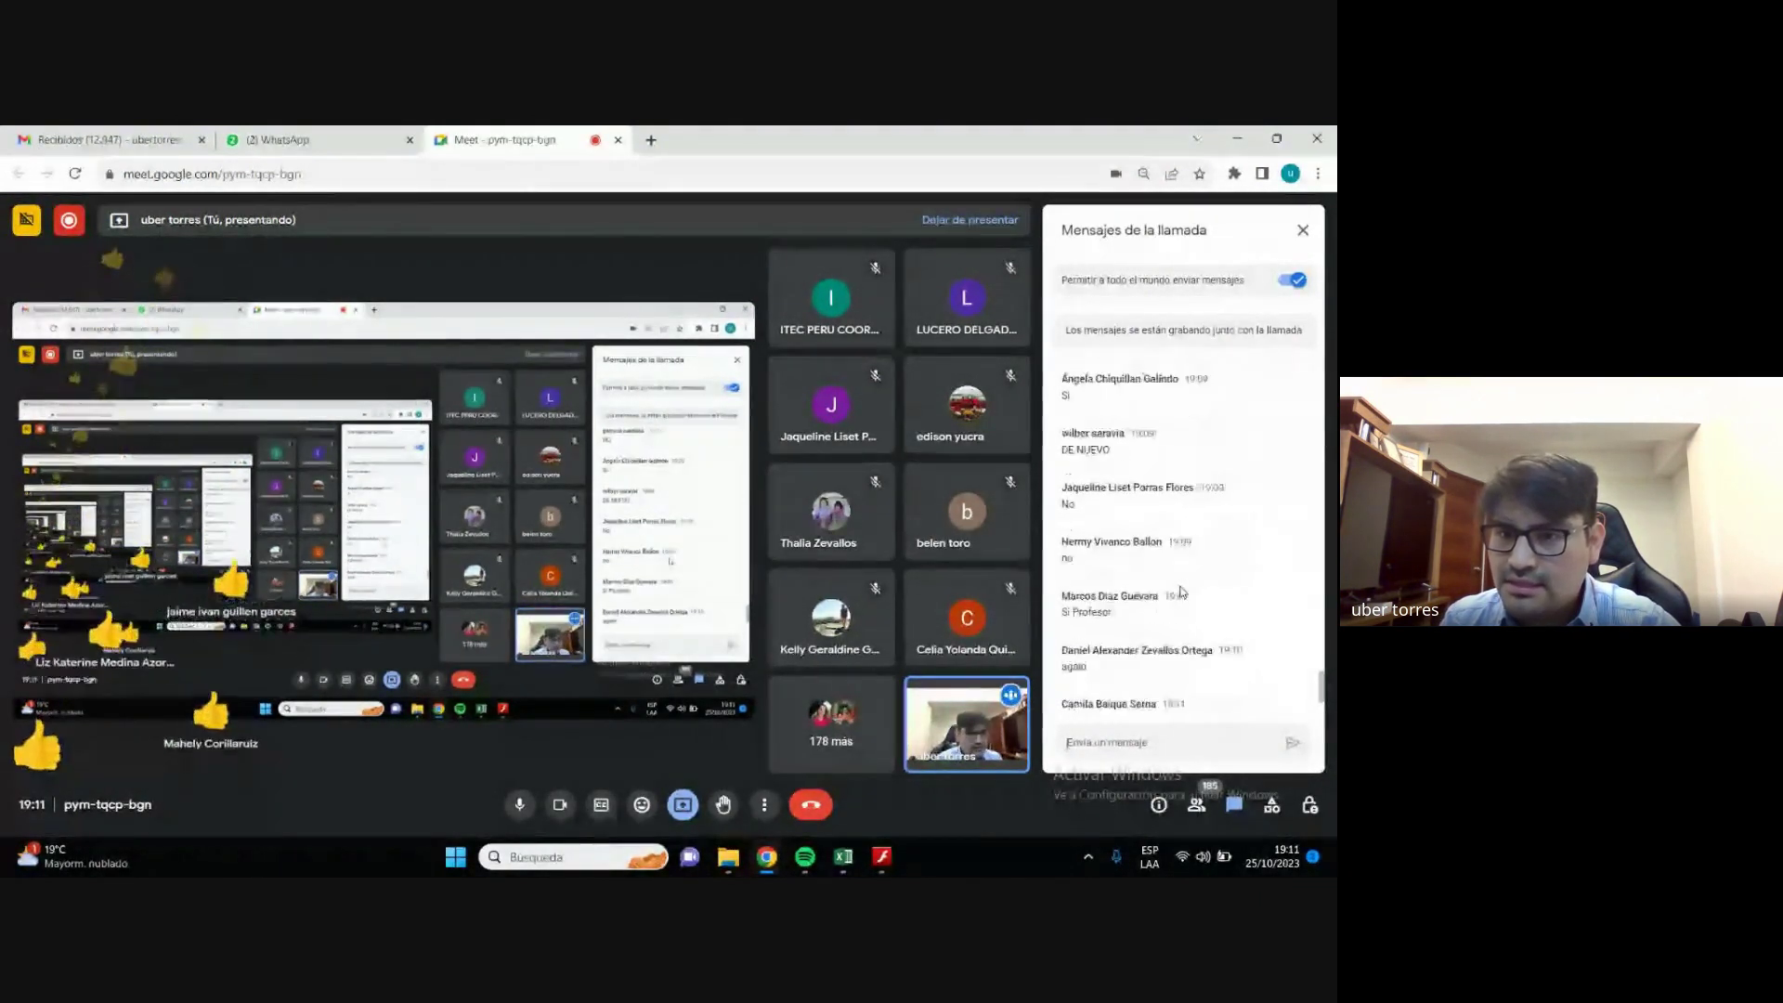
scroll(1179, 590, down, 7)
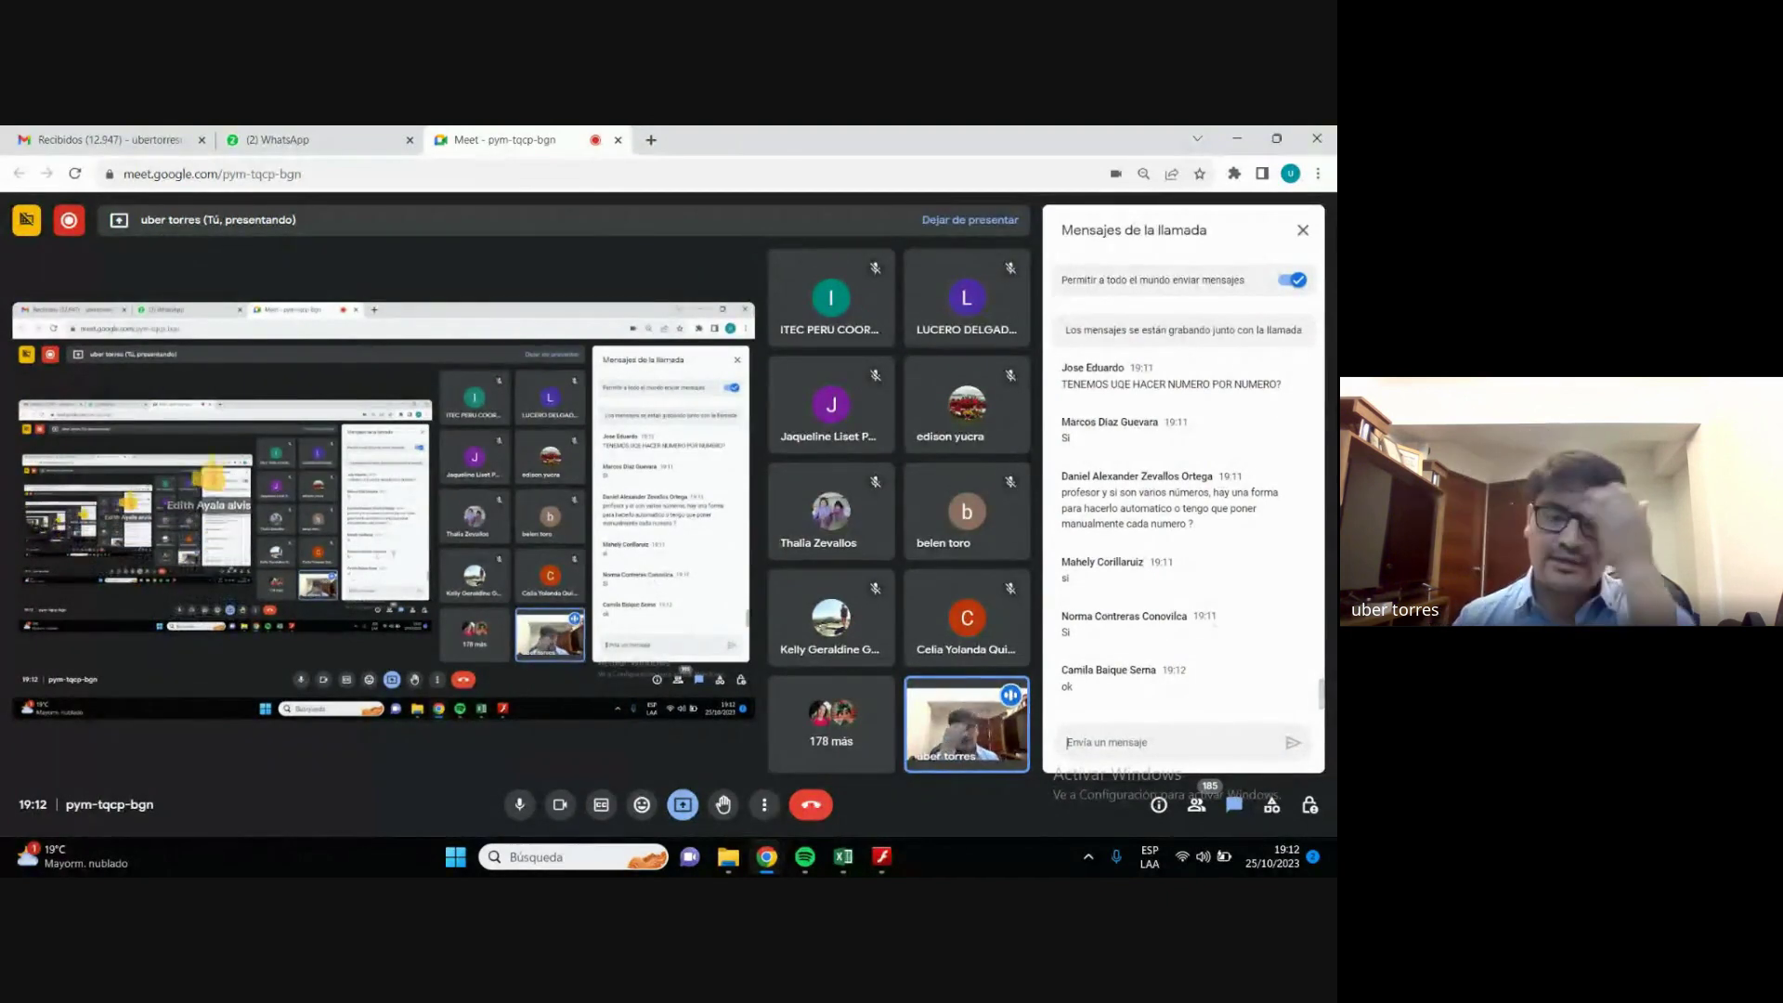
Return to Excel and review the stored values behind 01 and 02 in C33:C34.
click(1234, 142)
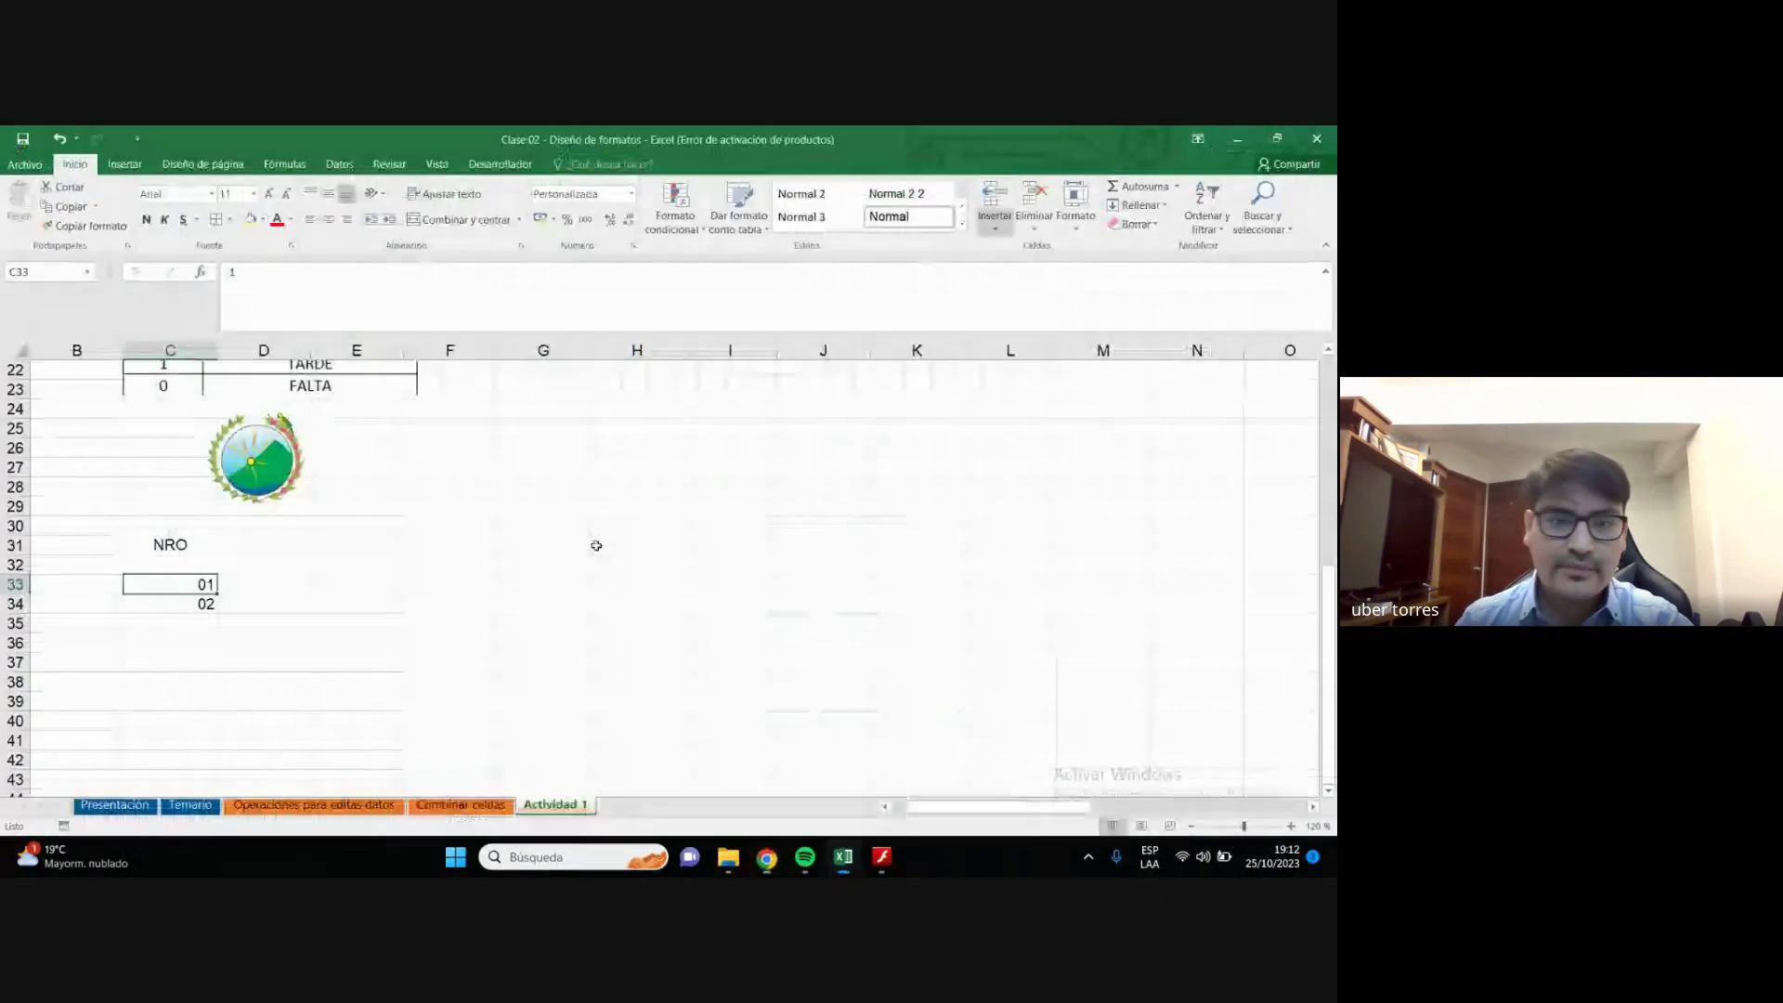
scroll(276, 563, up, 1)
click(243, 583)
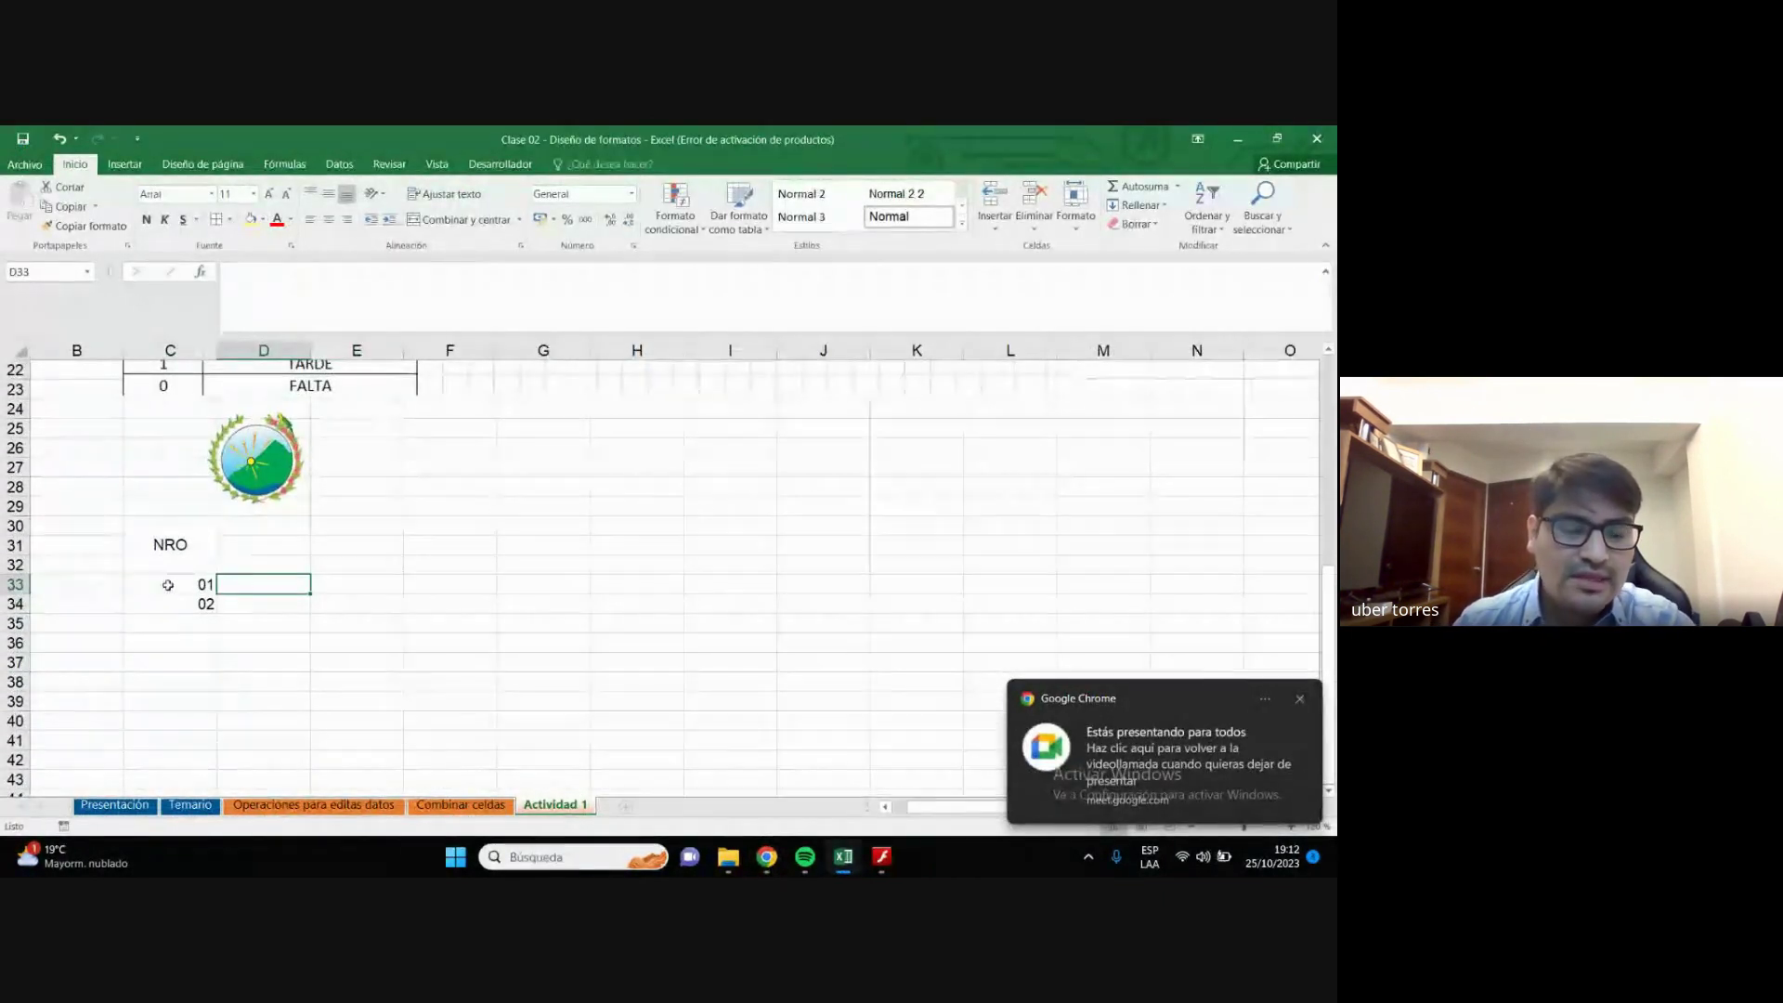
drag(170, 583, 176, 597)
click(251, 585)
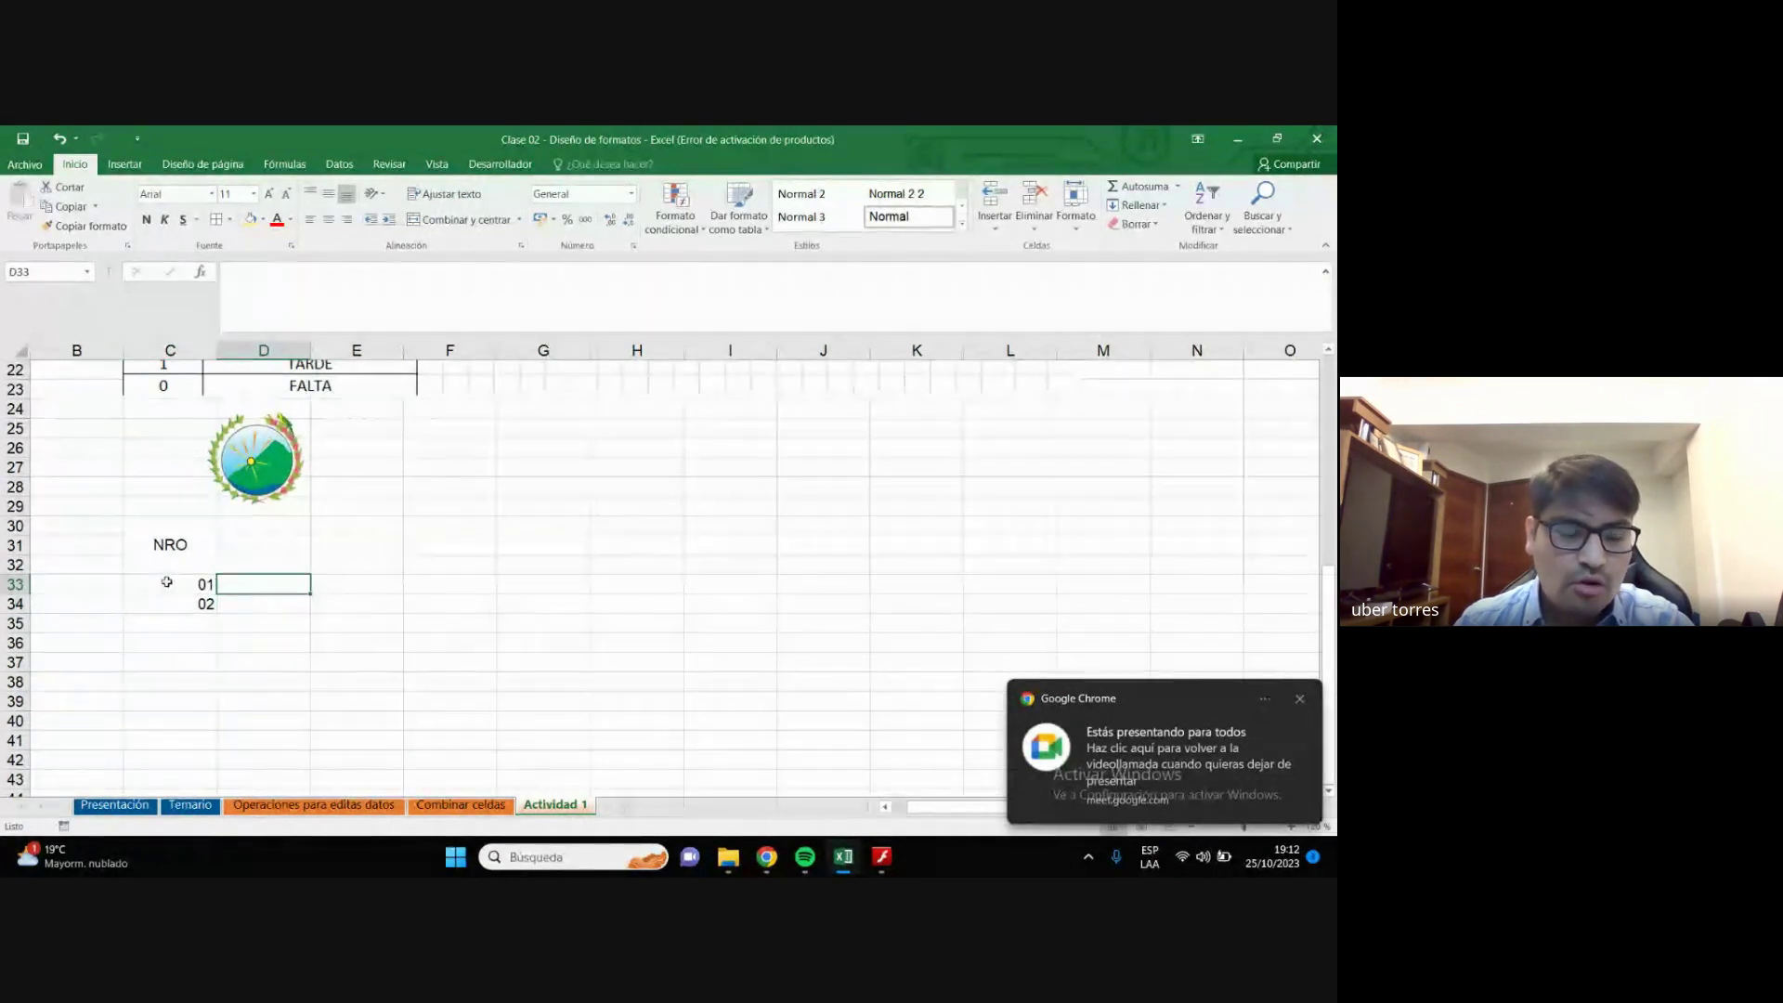
scroll(231, 594, up, 2)
scroll(230, 594, down, 3)
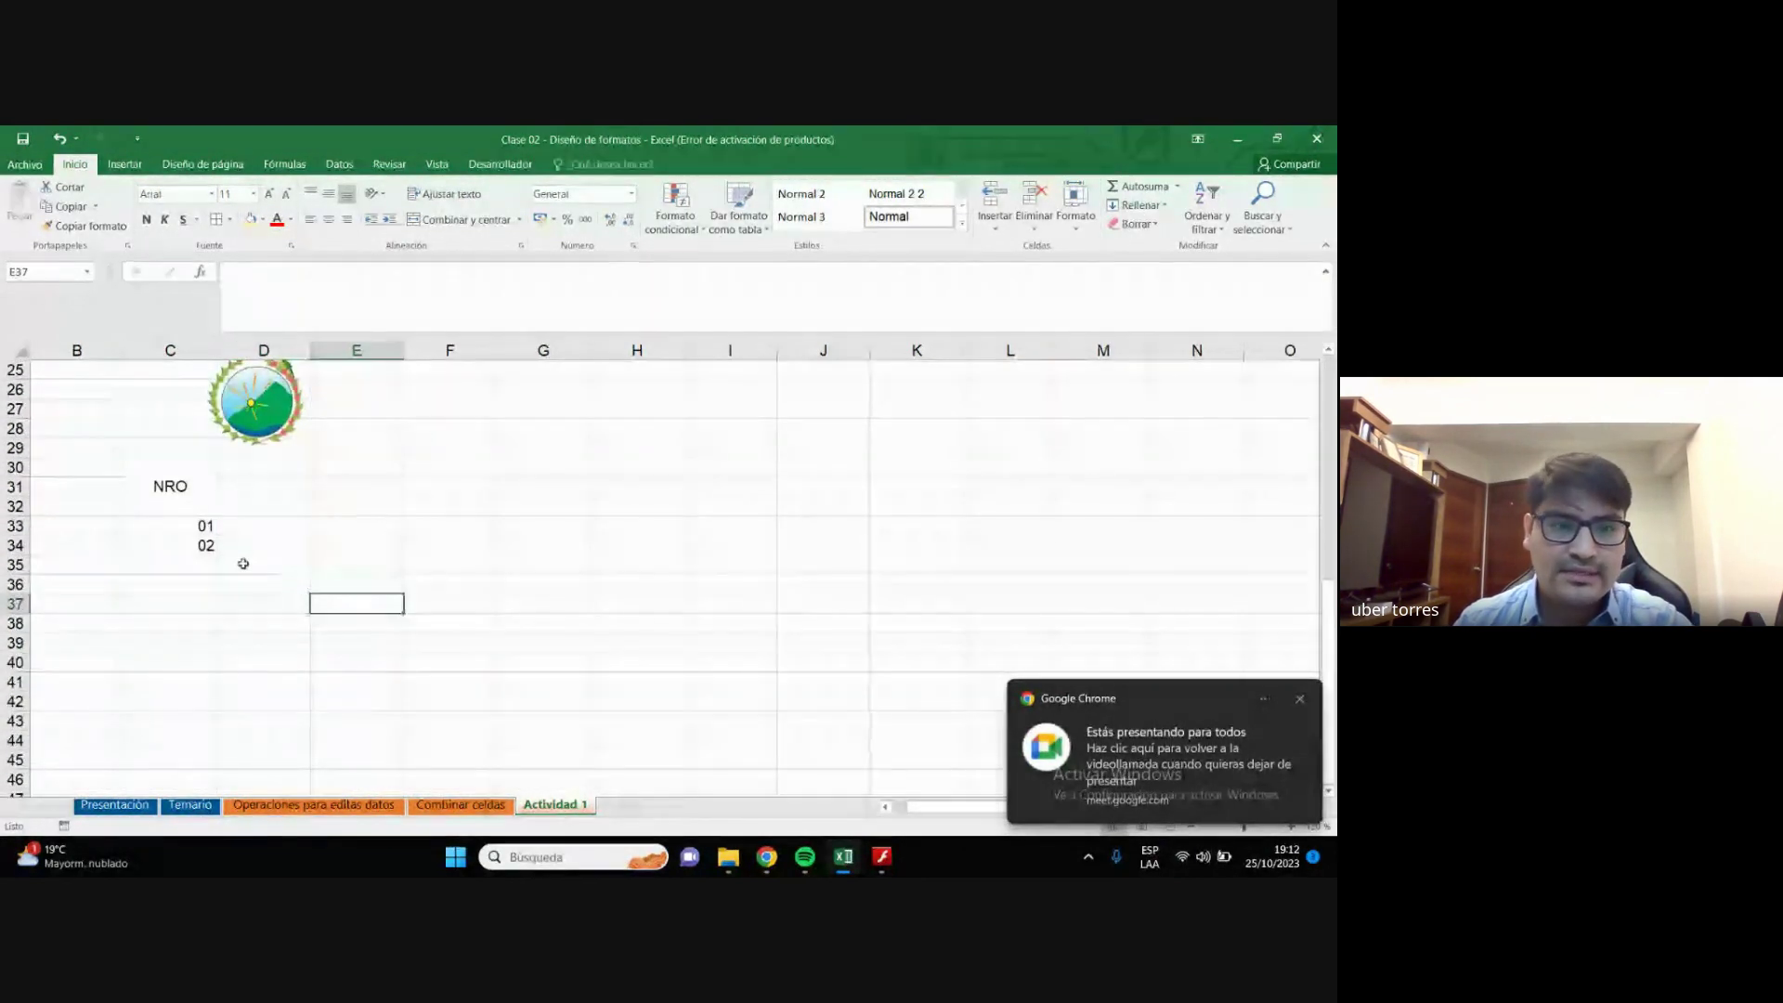
click(272, 541)
click(294, 527)
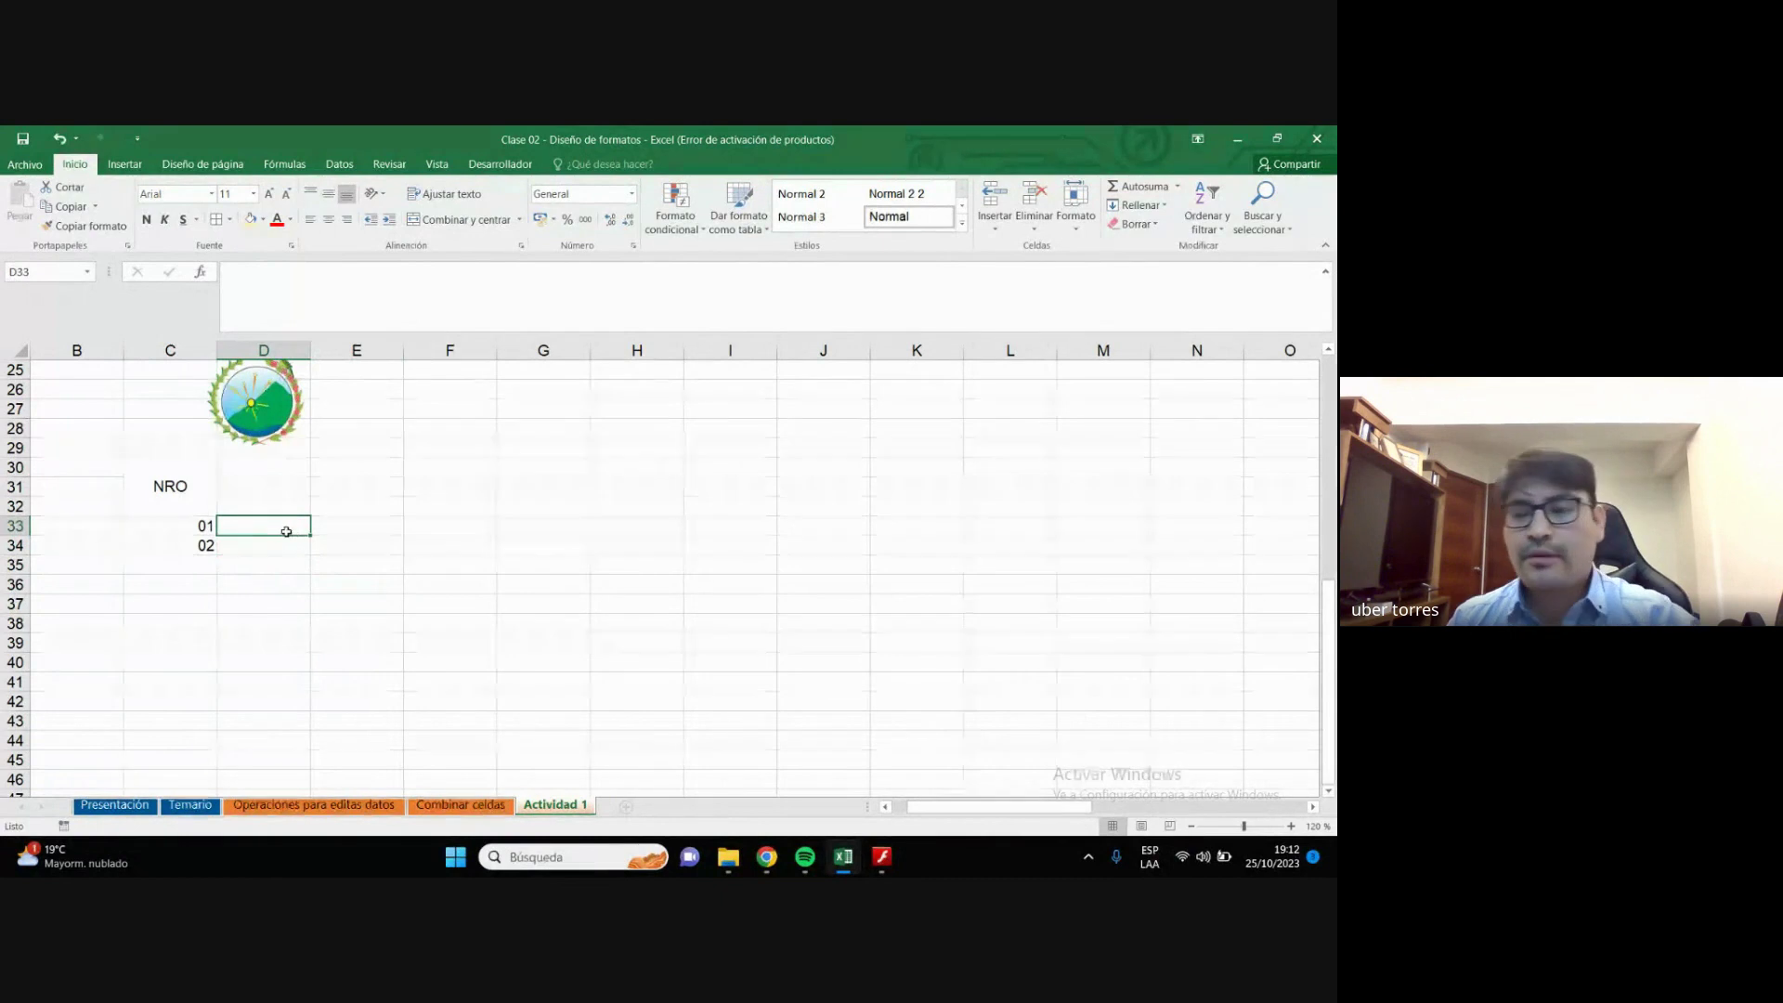
click(189, 527)
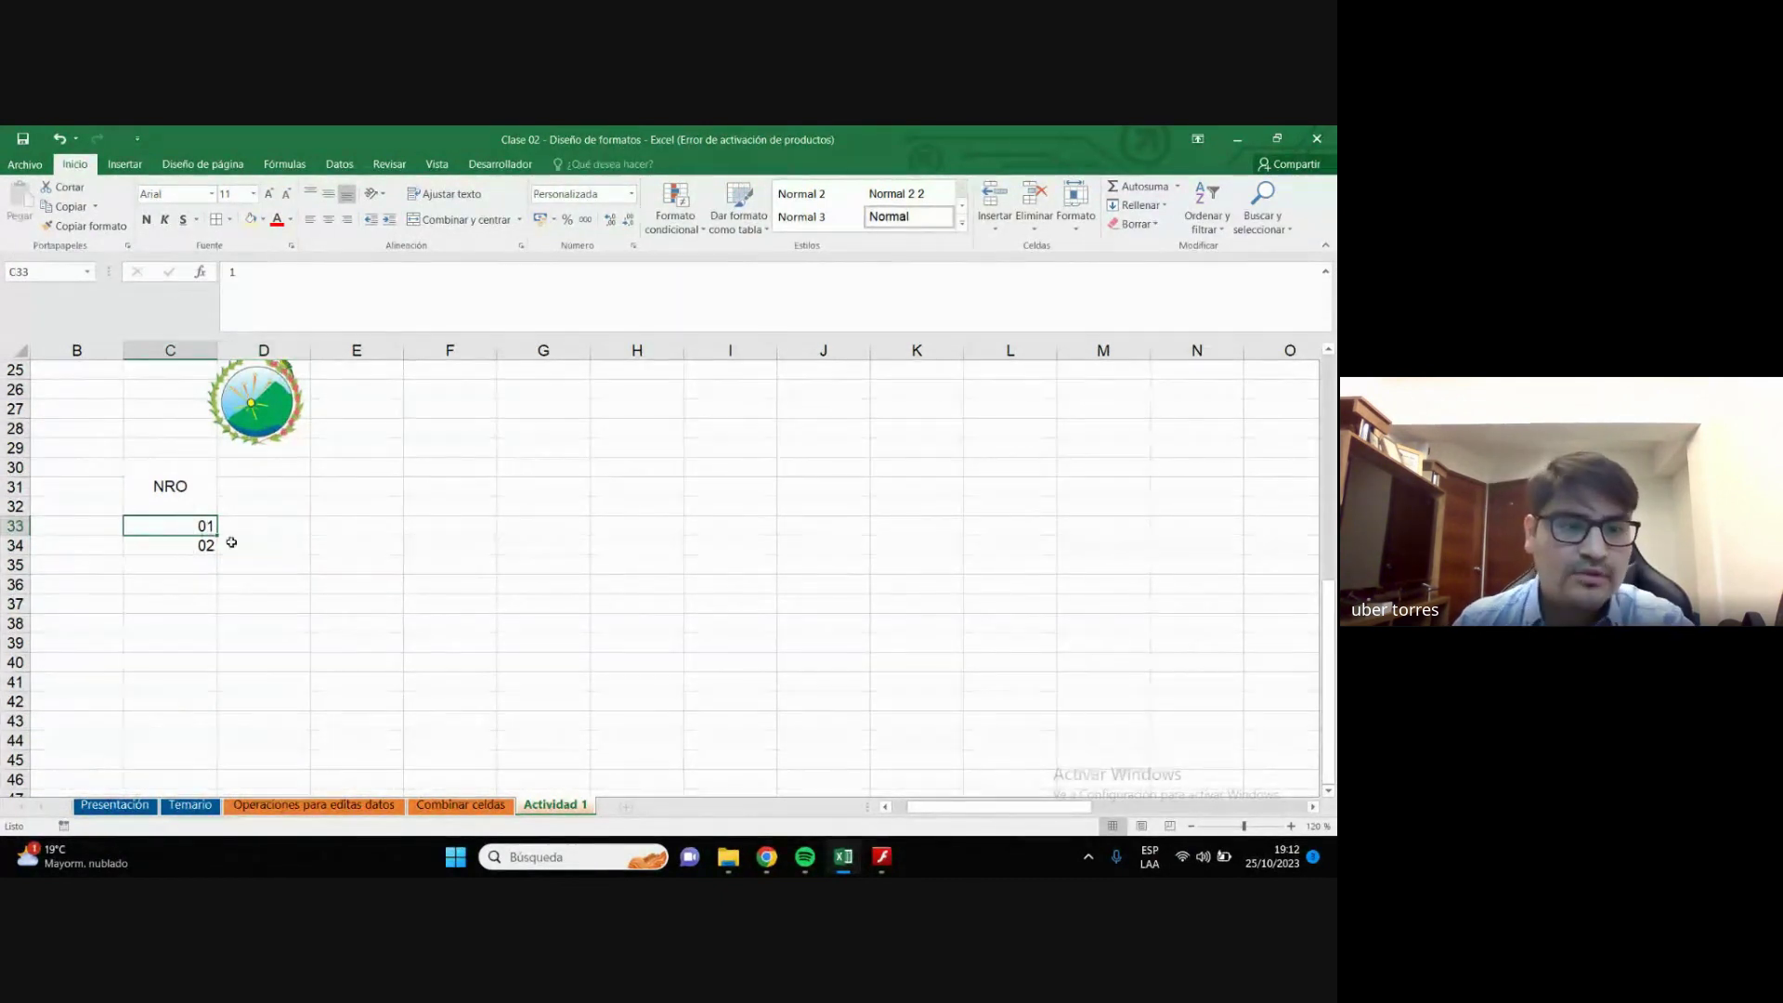
click(196, 558)
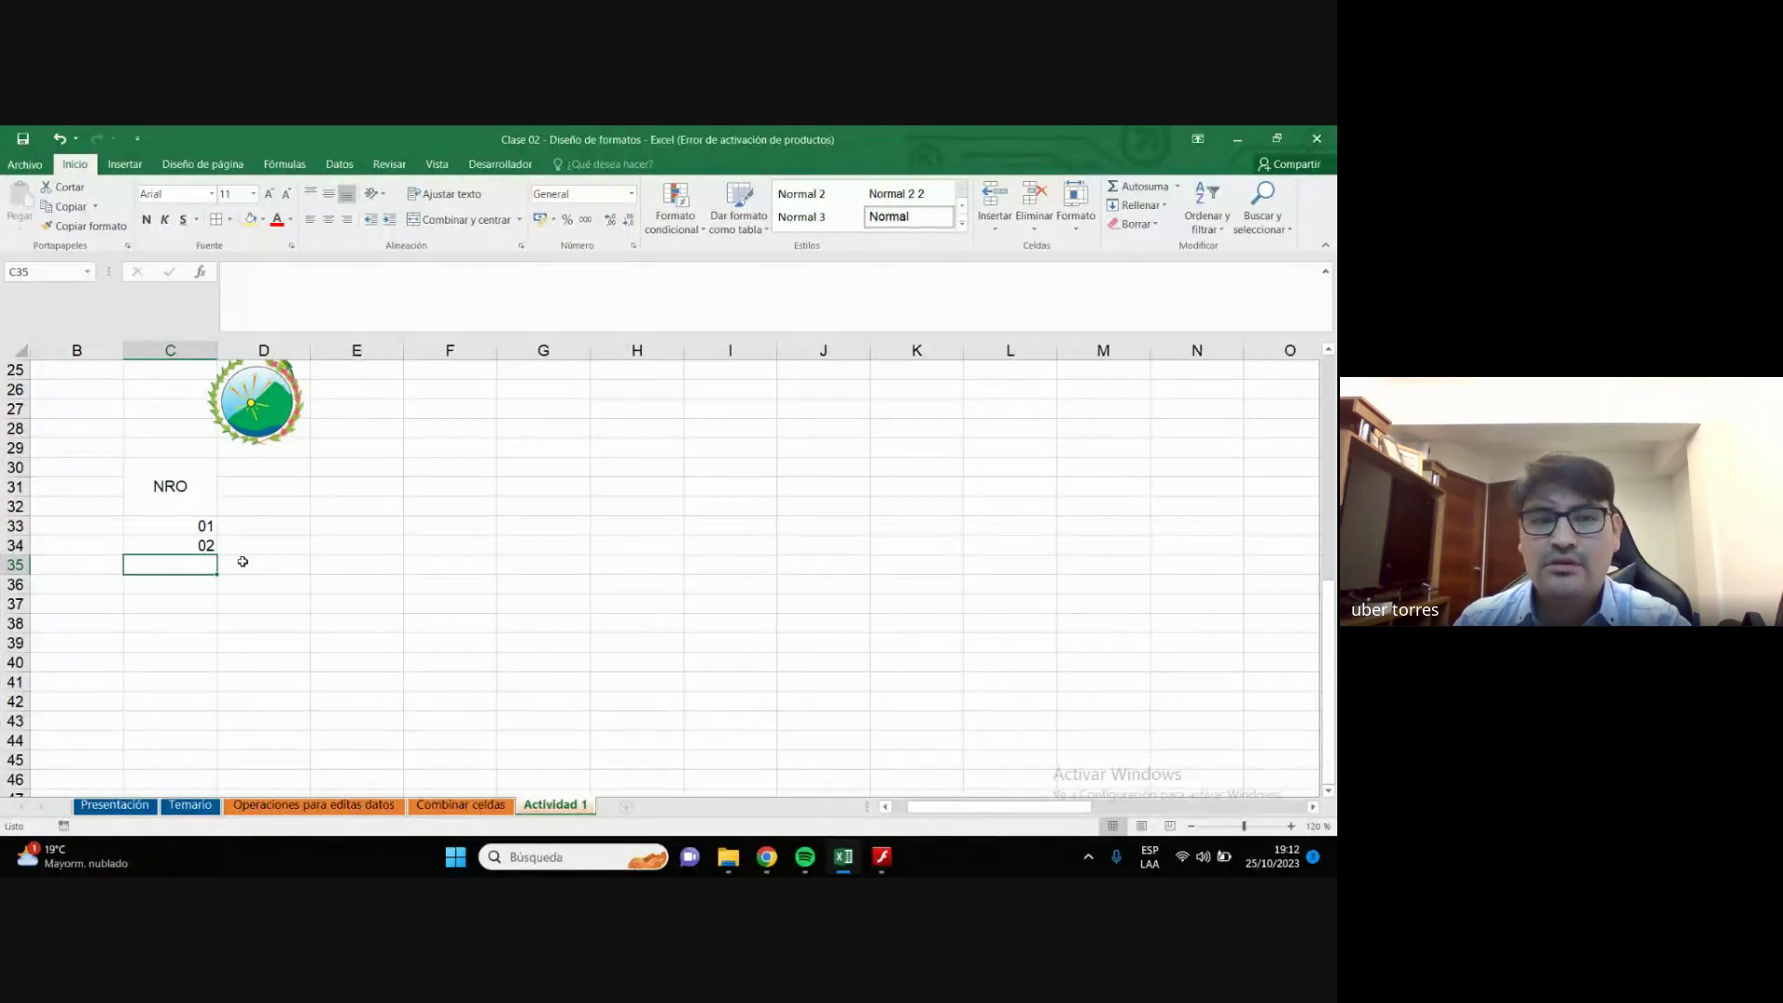
Select the empty cells F33 to F45 in column F.
scroll(242, 562, up, 2)
scroll(213, 553, up, 2)
scroll(186, 546, up, 1)
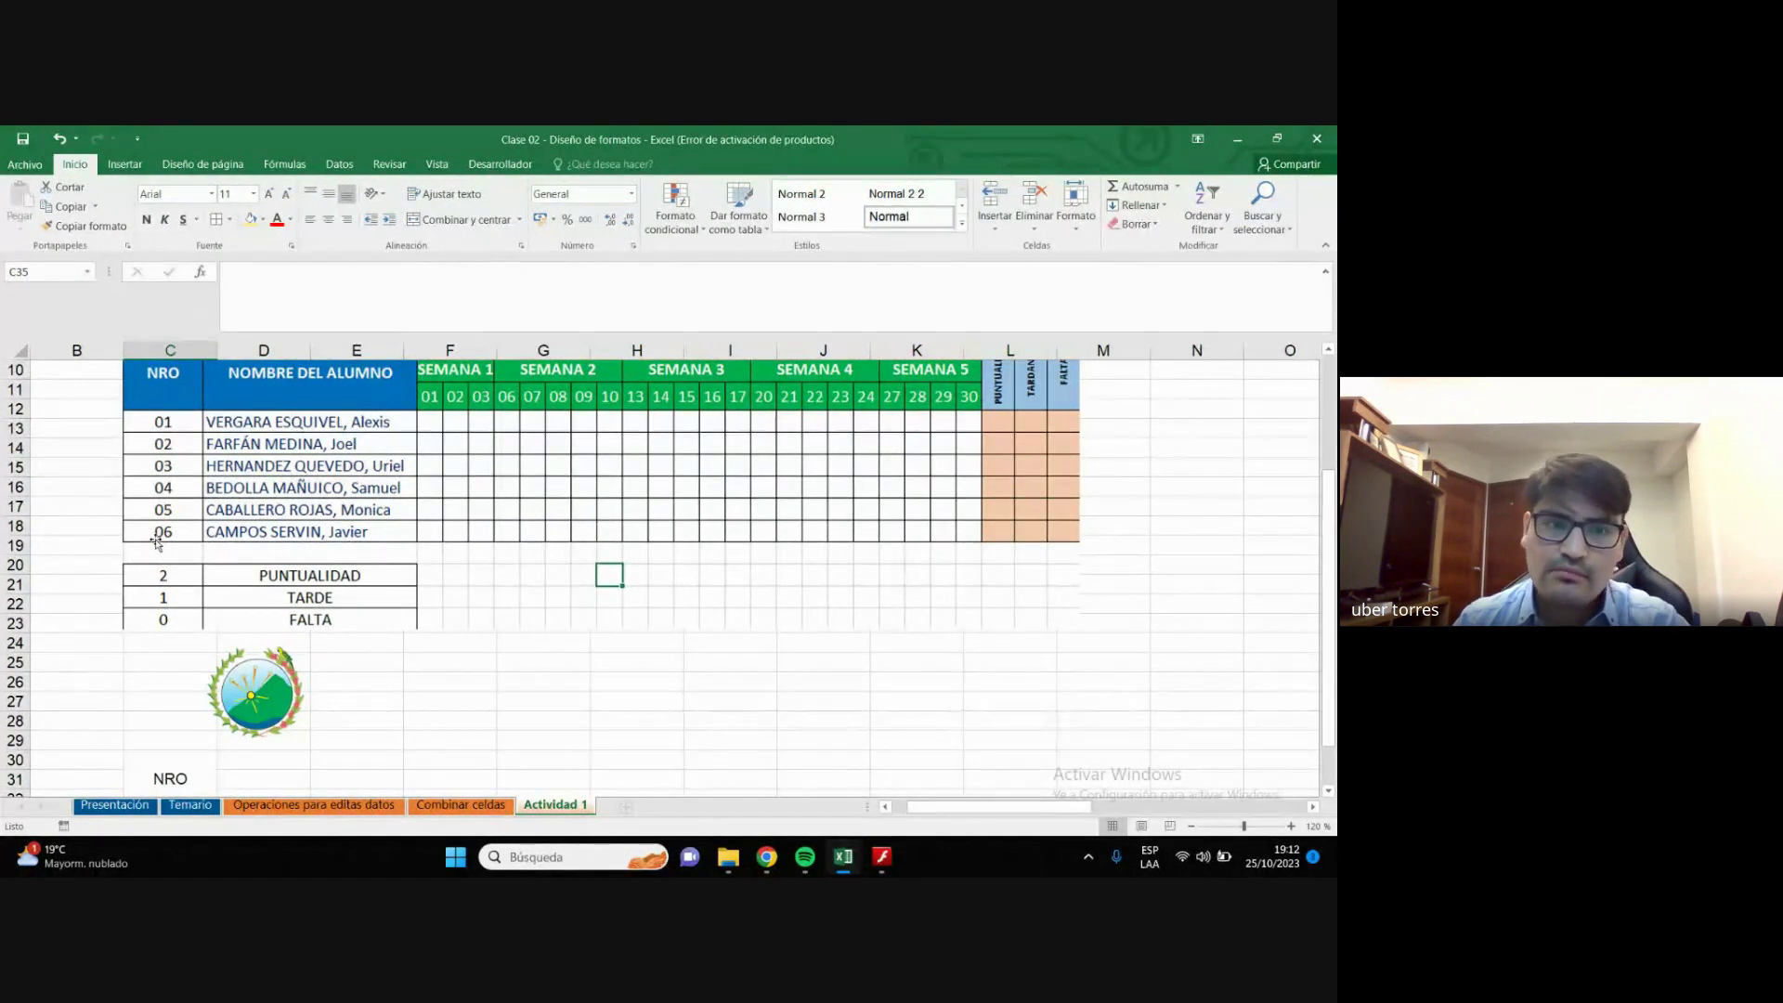
scroll(182, 523, down, 5)
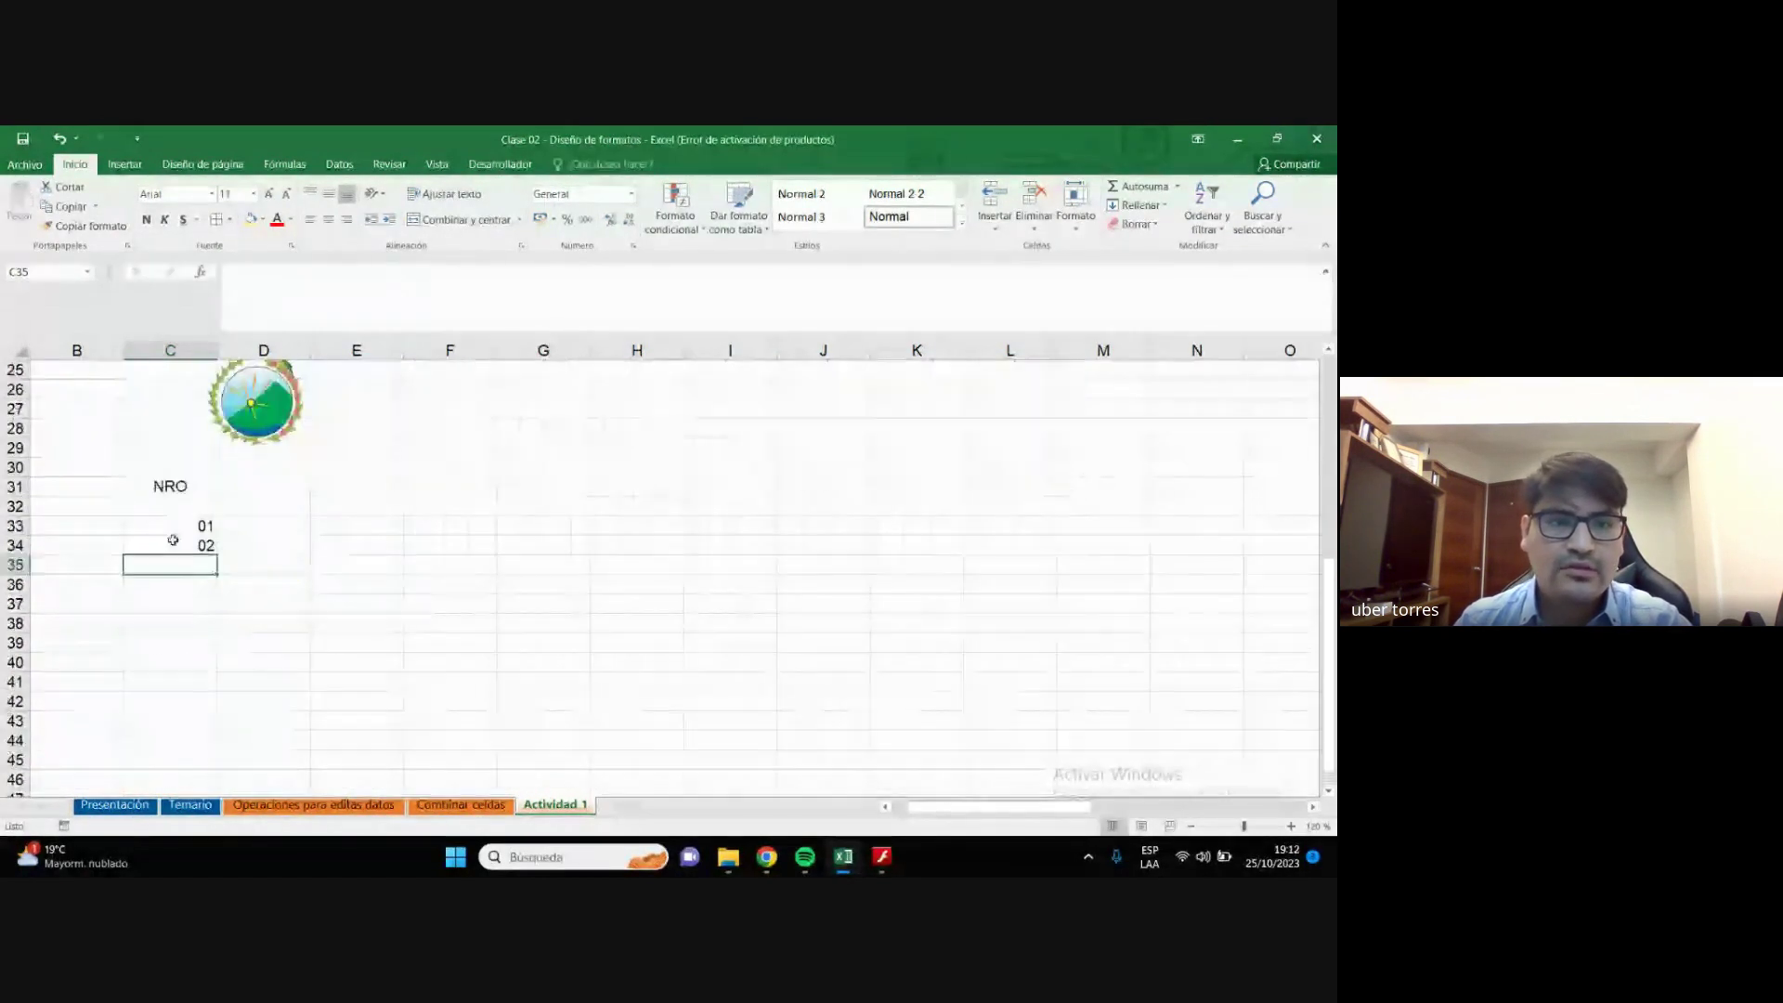
click(269, 564)
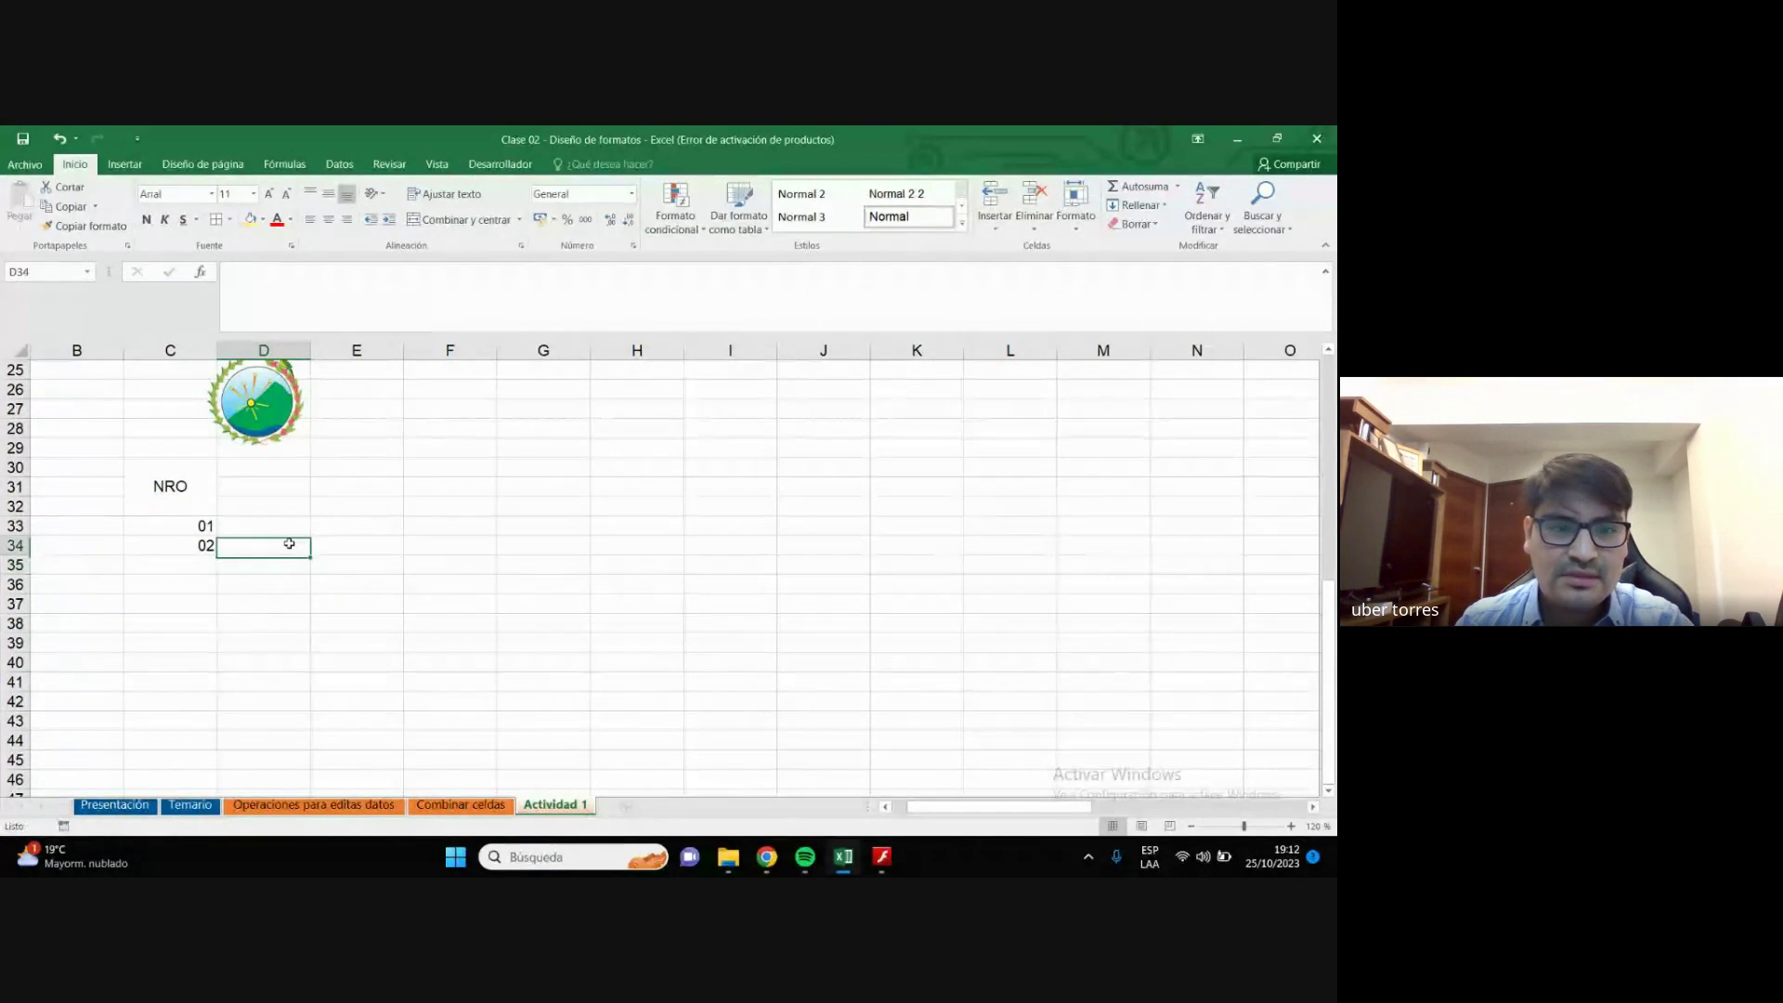
click(260, 587)
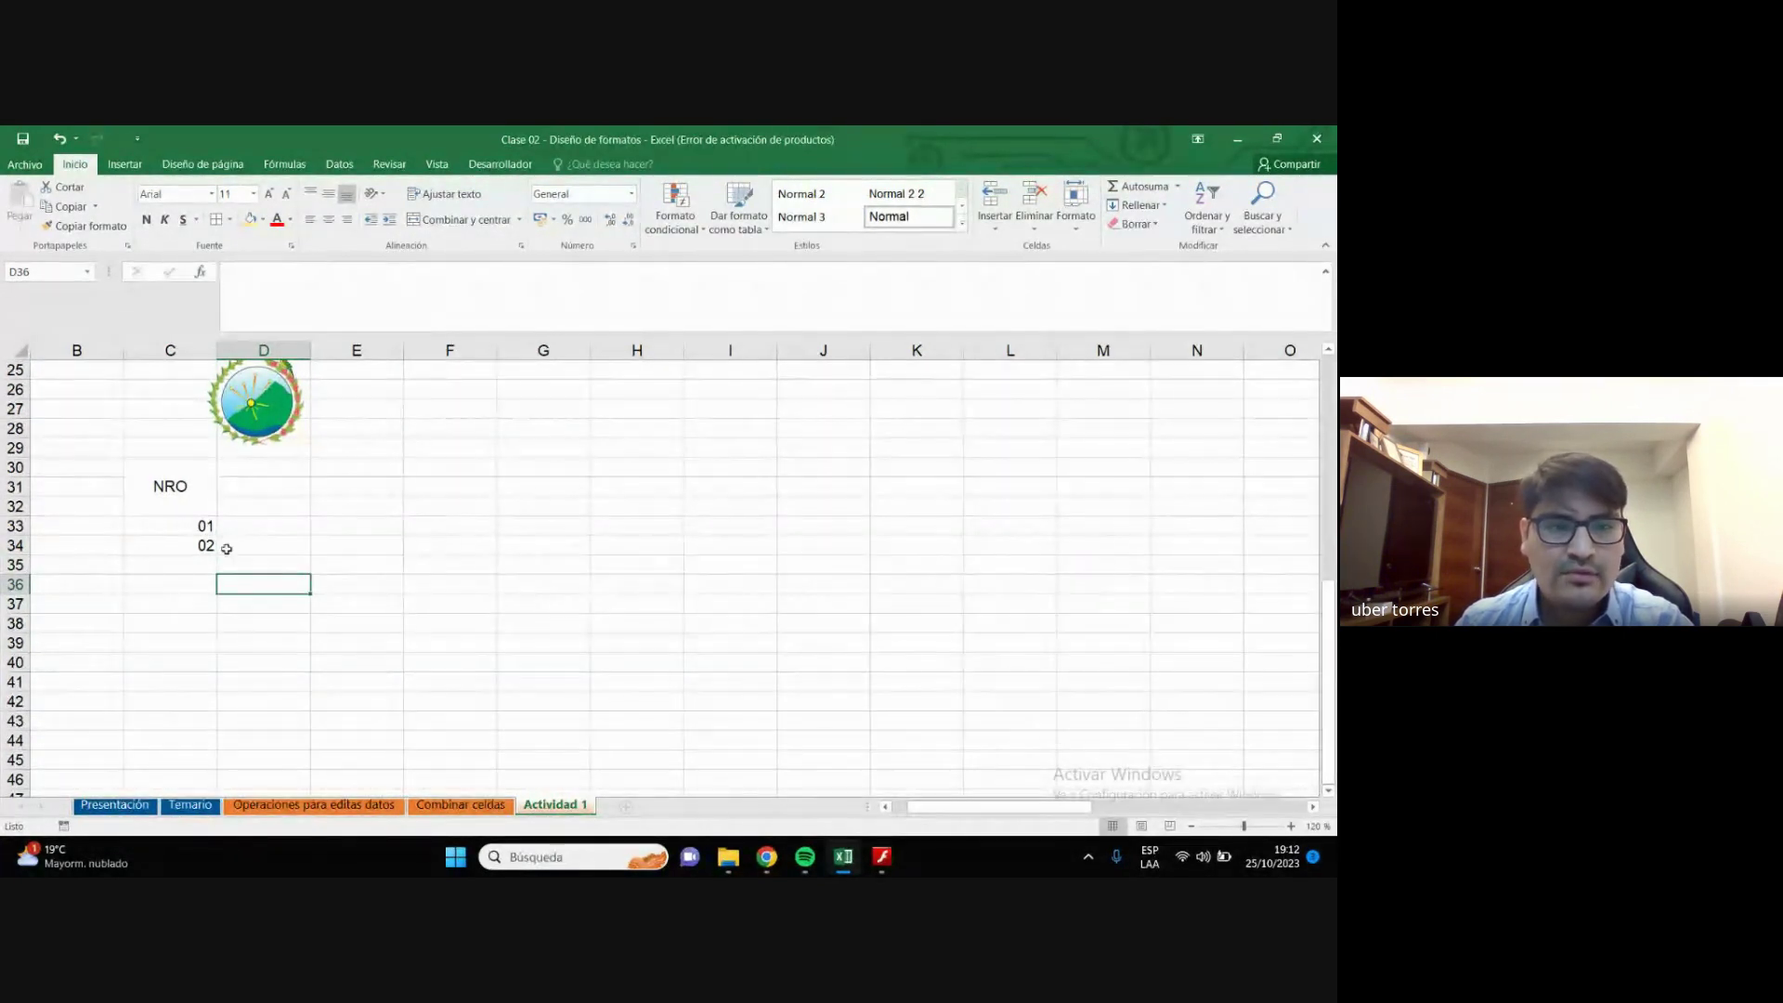
mouse_move(437, 525)
mouse_down()
mouse_move(476, 769)
mouse_move(470, 645)
mouse_move(486, 736)
mouse_move(470, 657)
mouse_move(474, 724)
mouse_up()
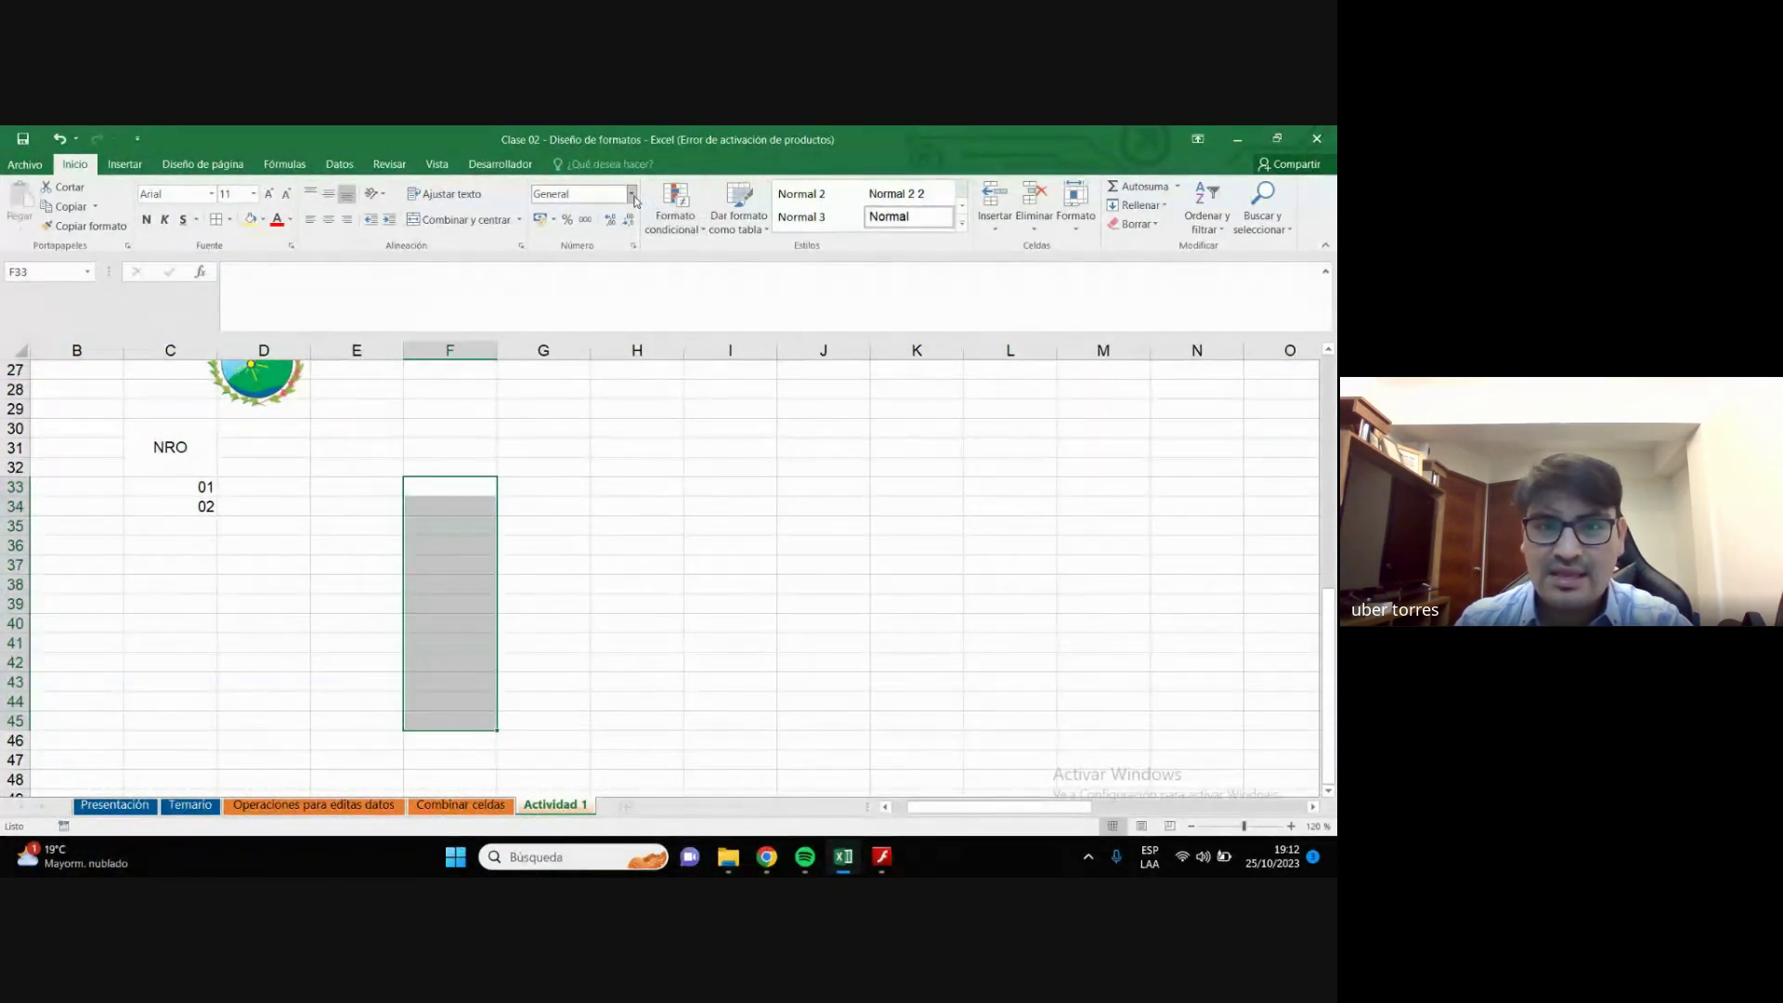
Select F33:F41 and give it the custom 00 number format.
click(545, 528)
drag(474, 492, 492, 729)
click(628, 192)
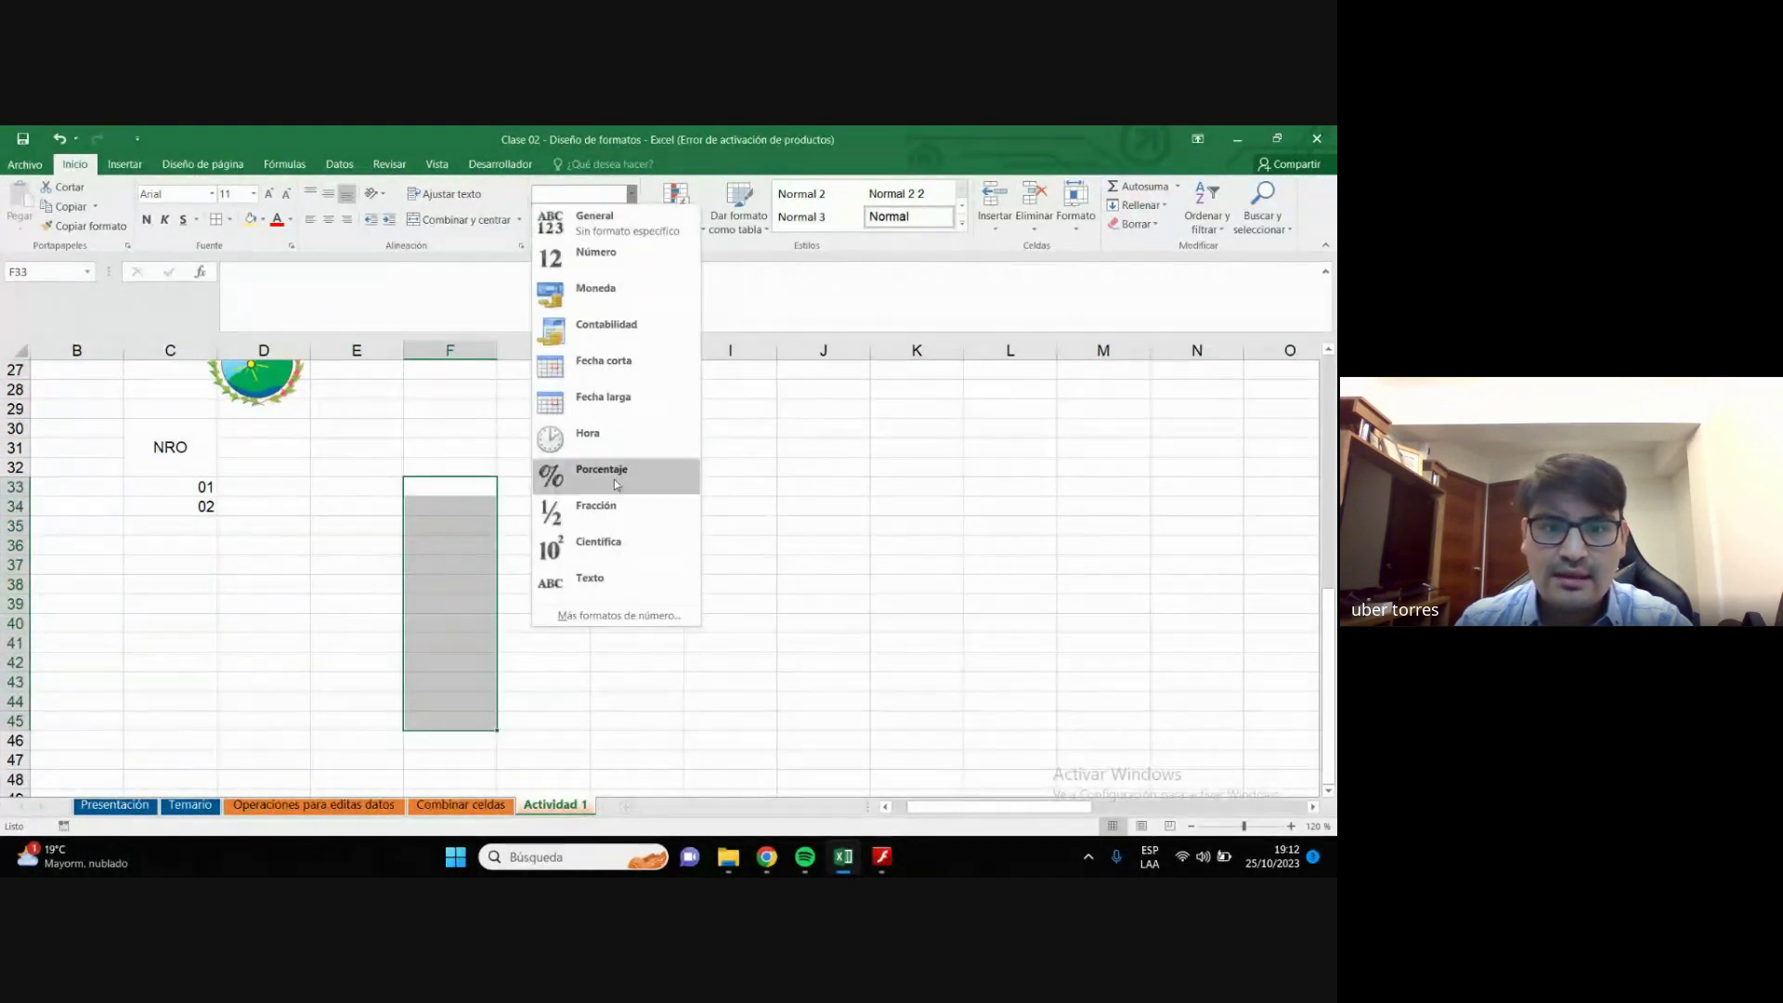
click(621, 615)
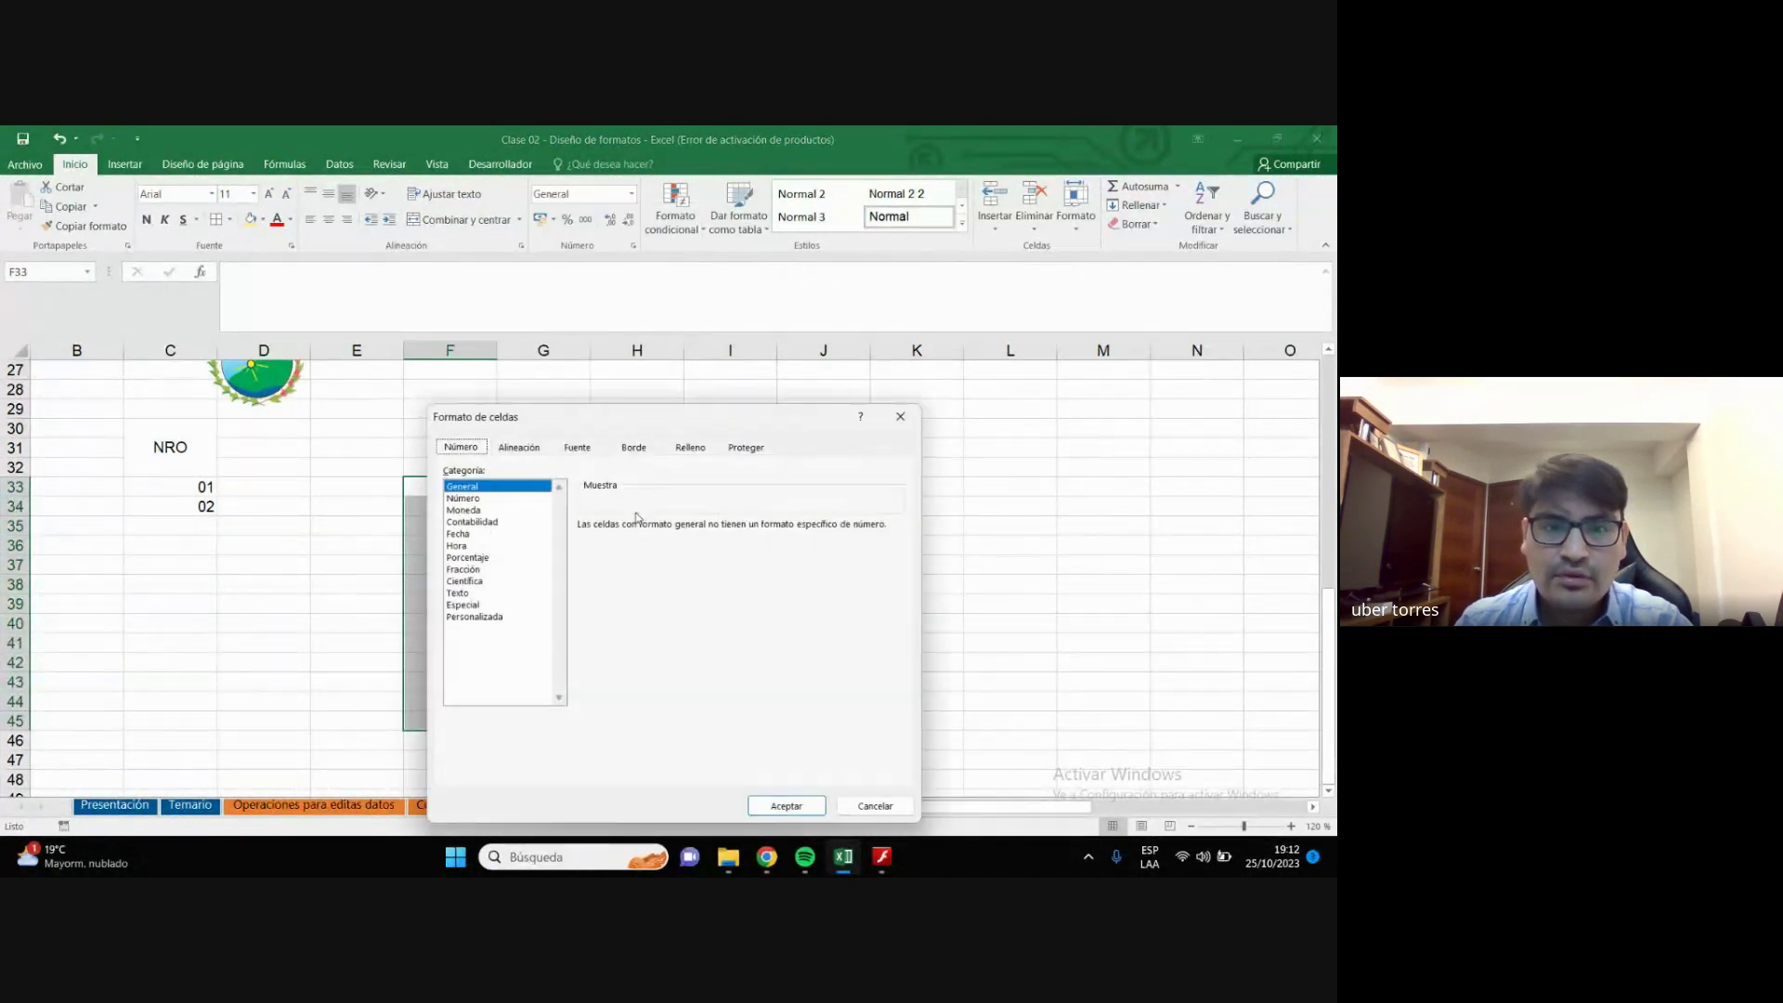
click(492, 617)
click(590, 570)
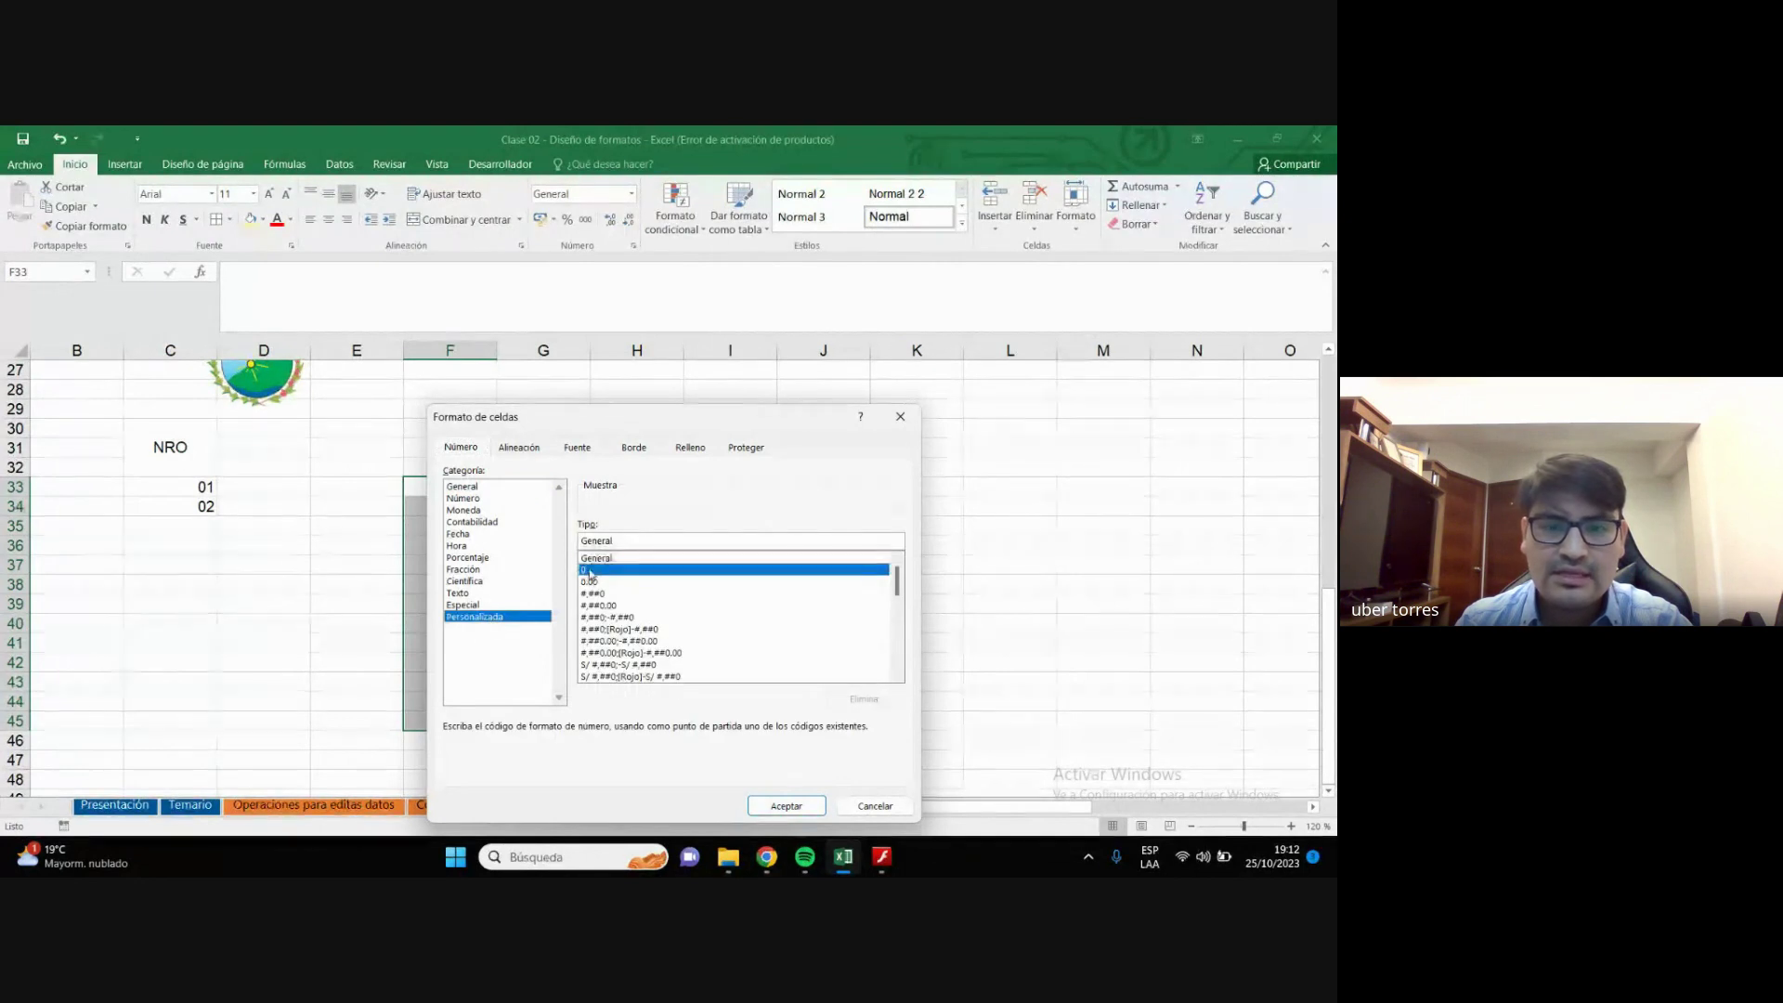
text(00)
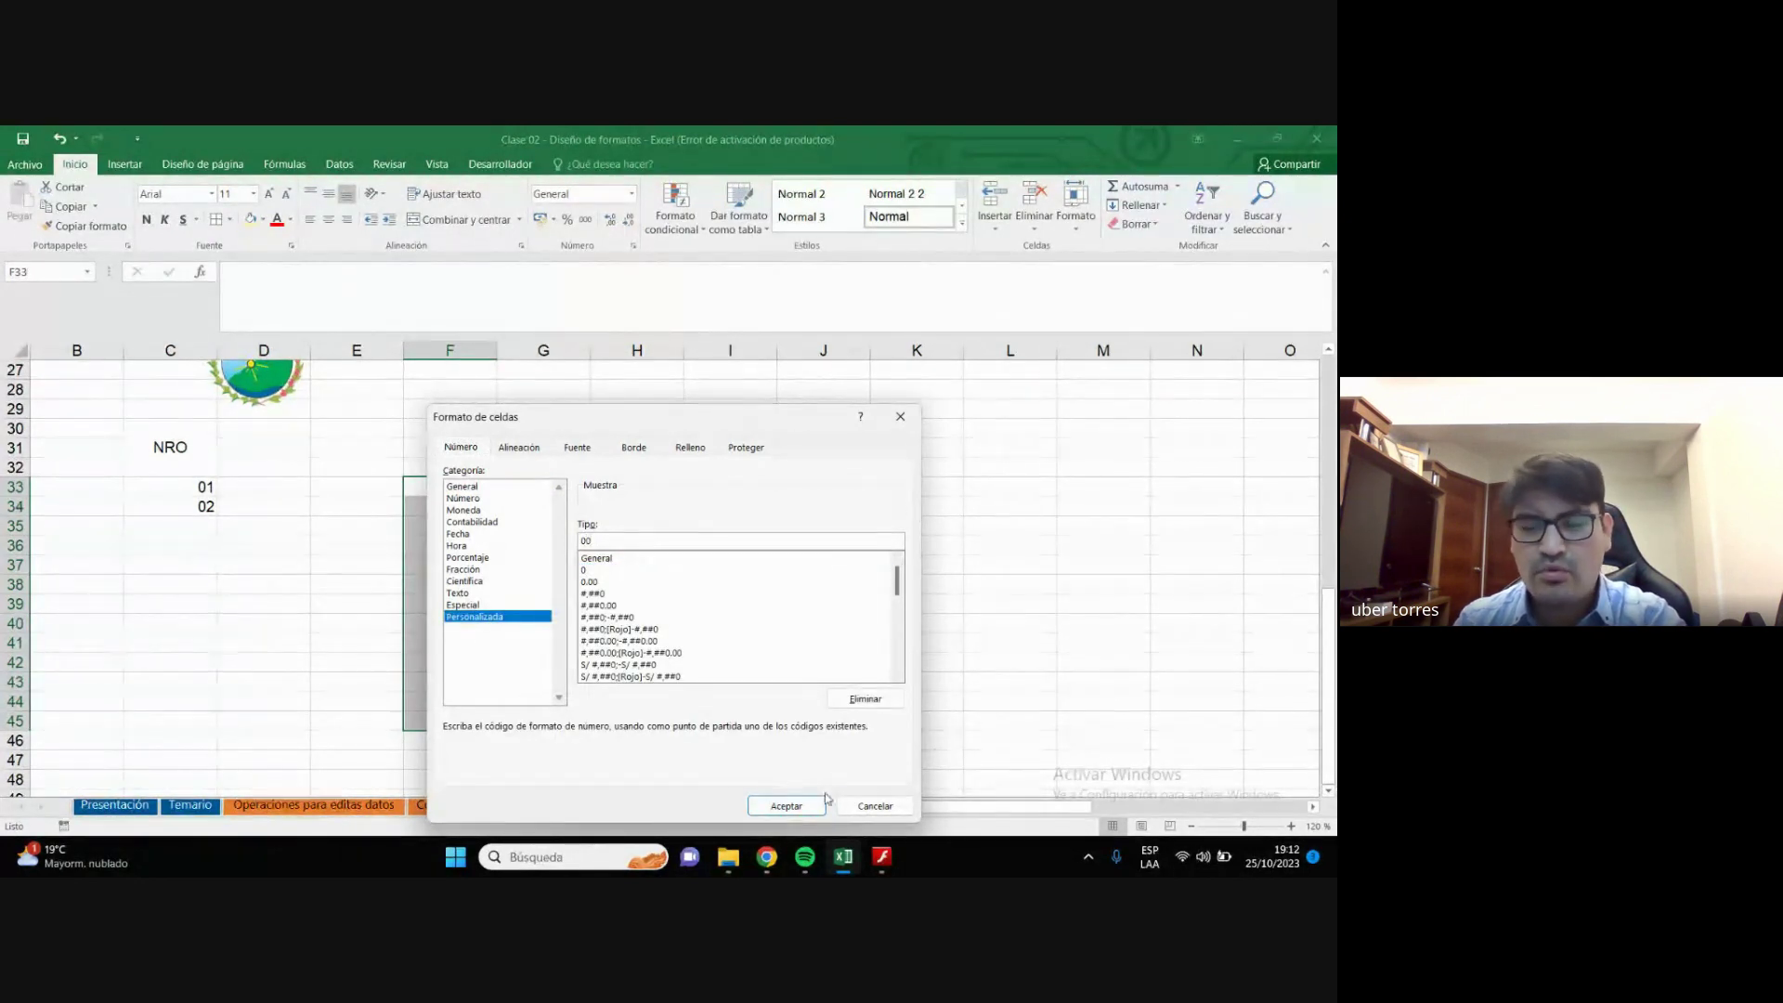
click(806, 805)
click(823, 565)
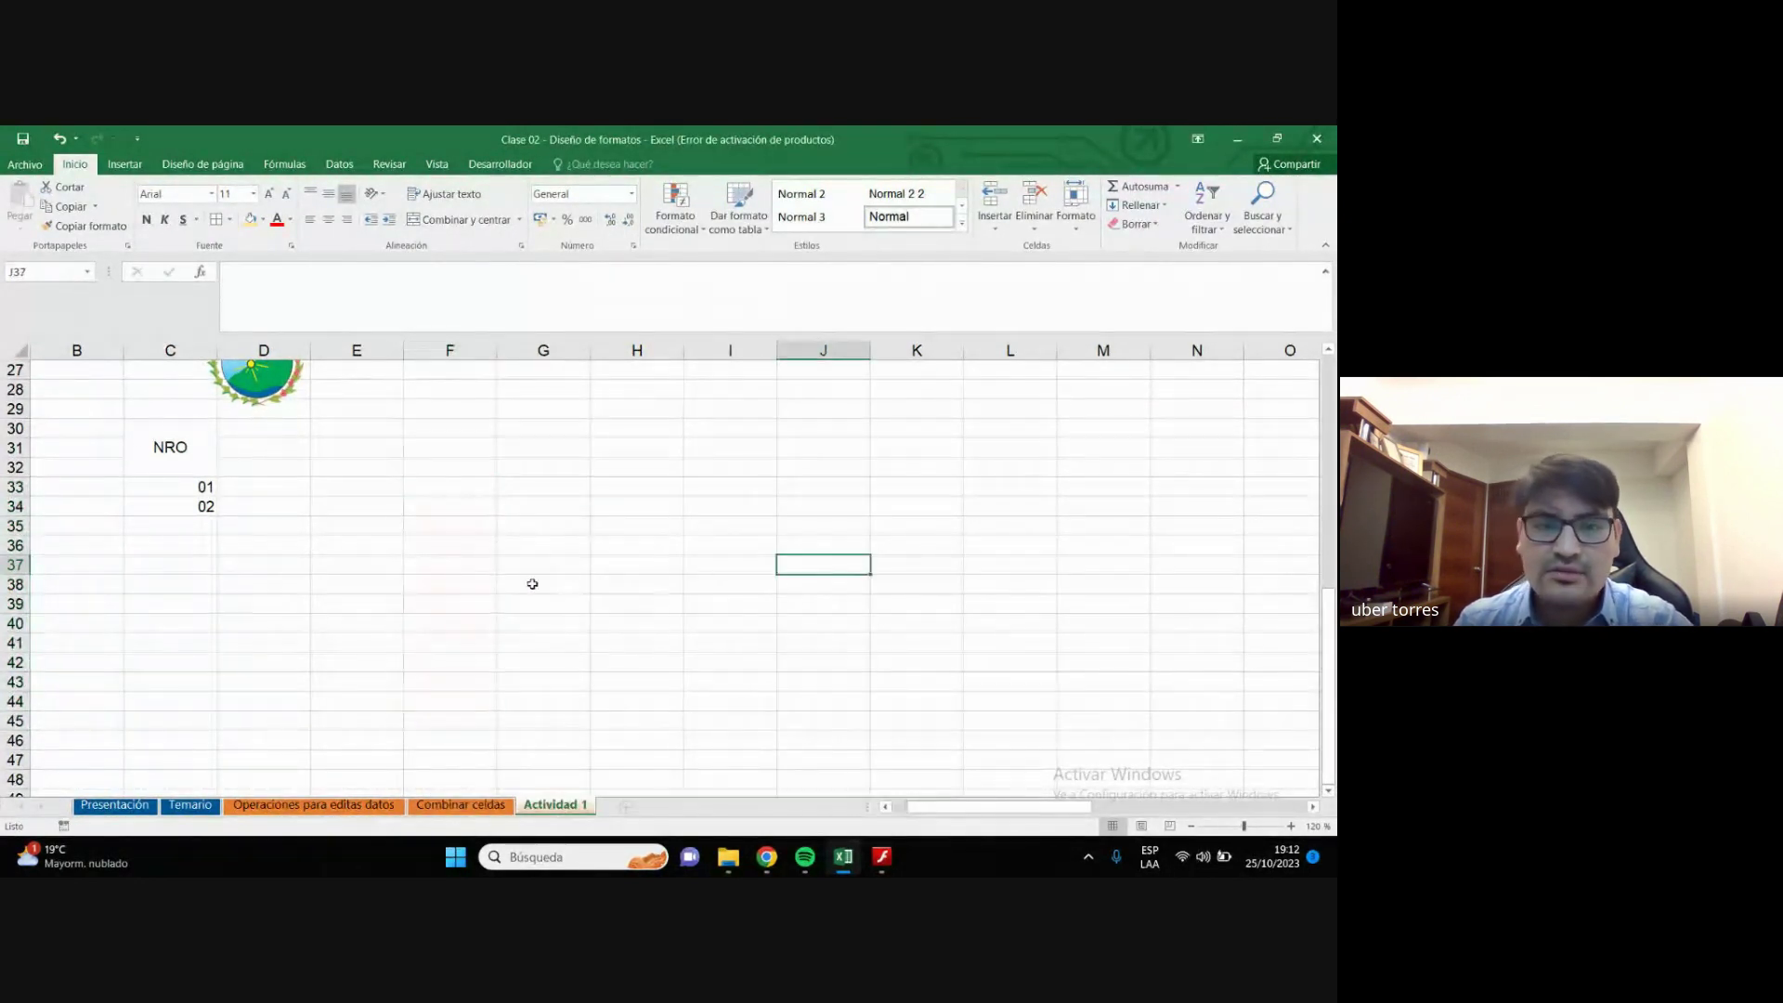
Reselect the full range F33:F45 and apply the custom 00 format to it.
drag(466, 491, 469, 721)
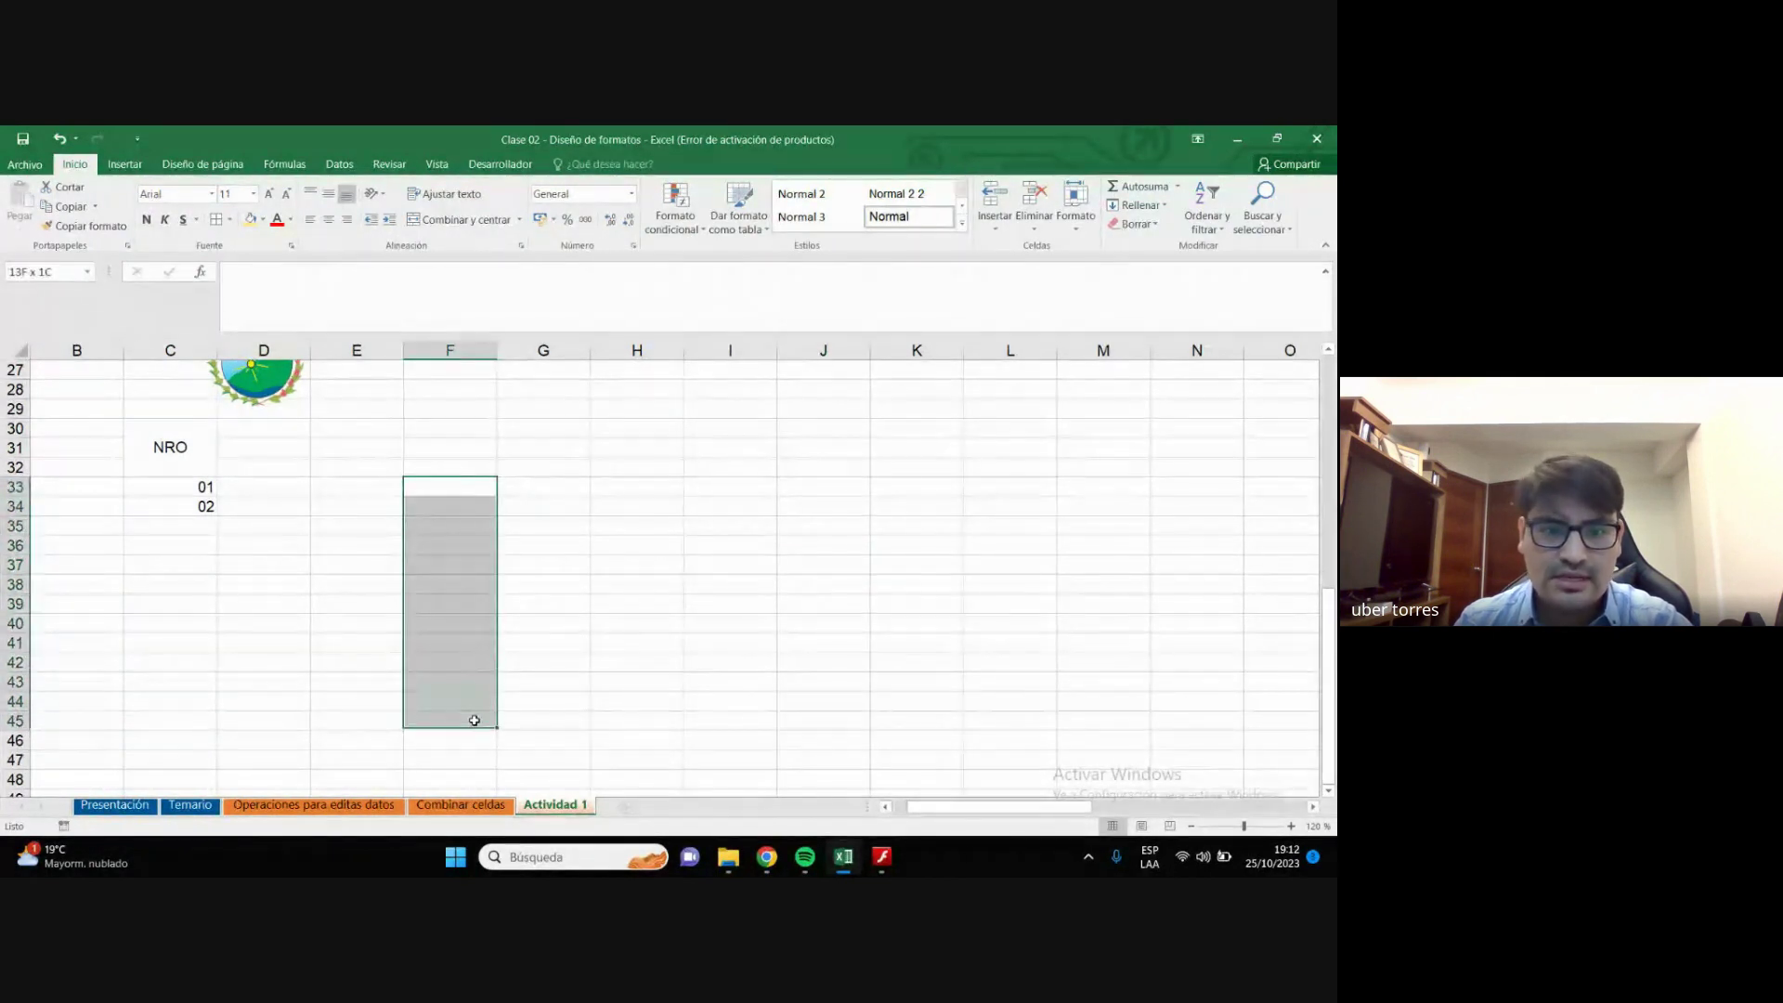
click(631, 197)
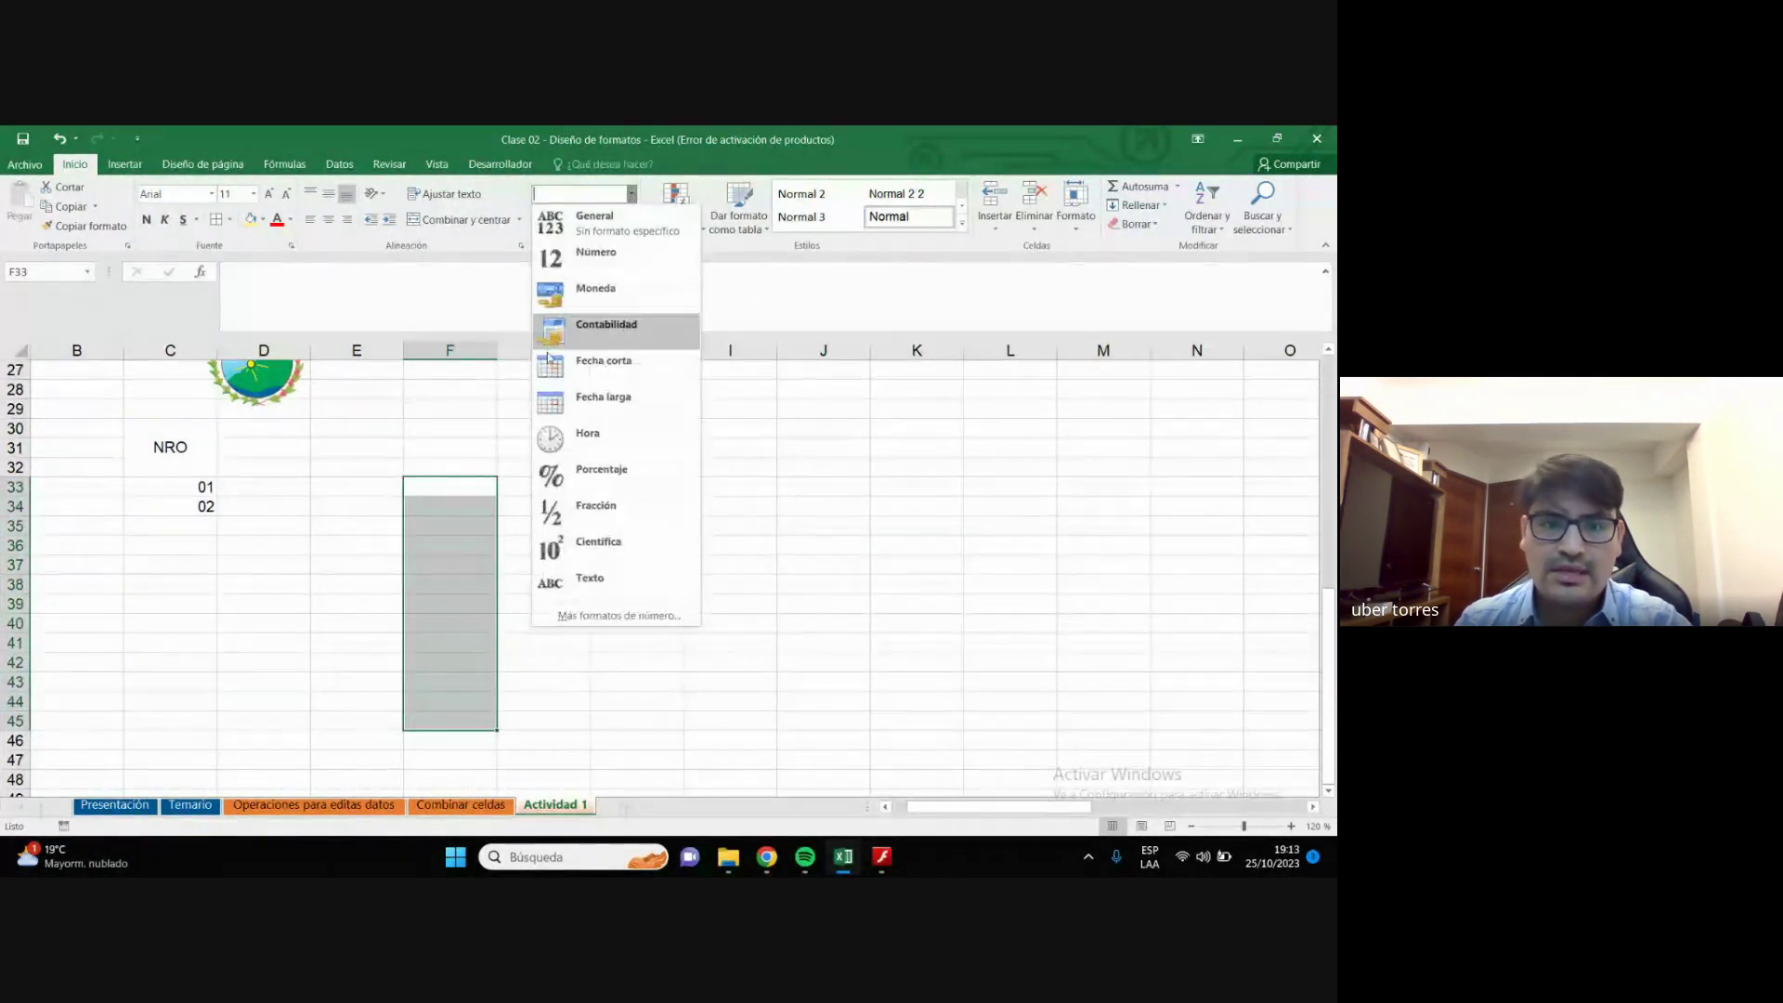
click(604, 615)
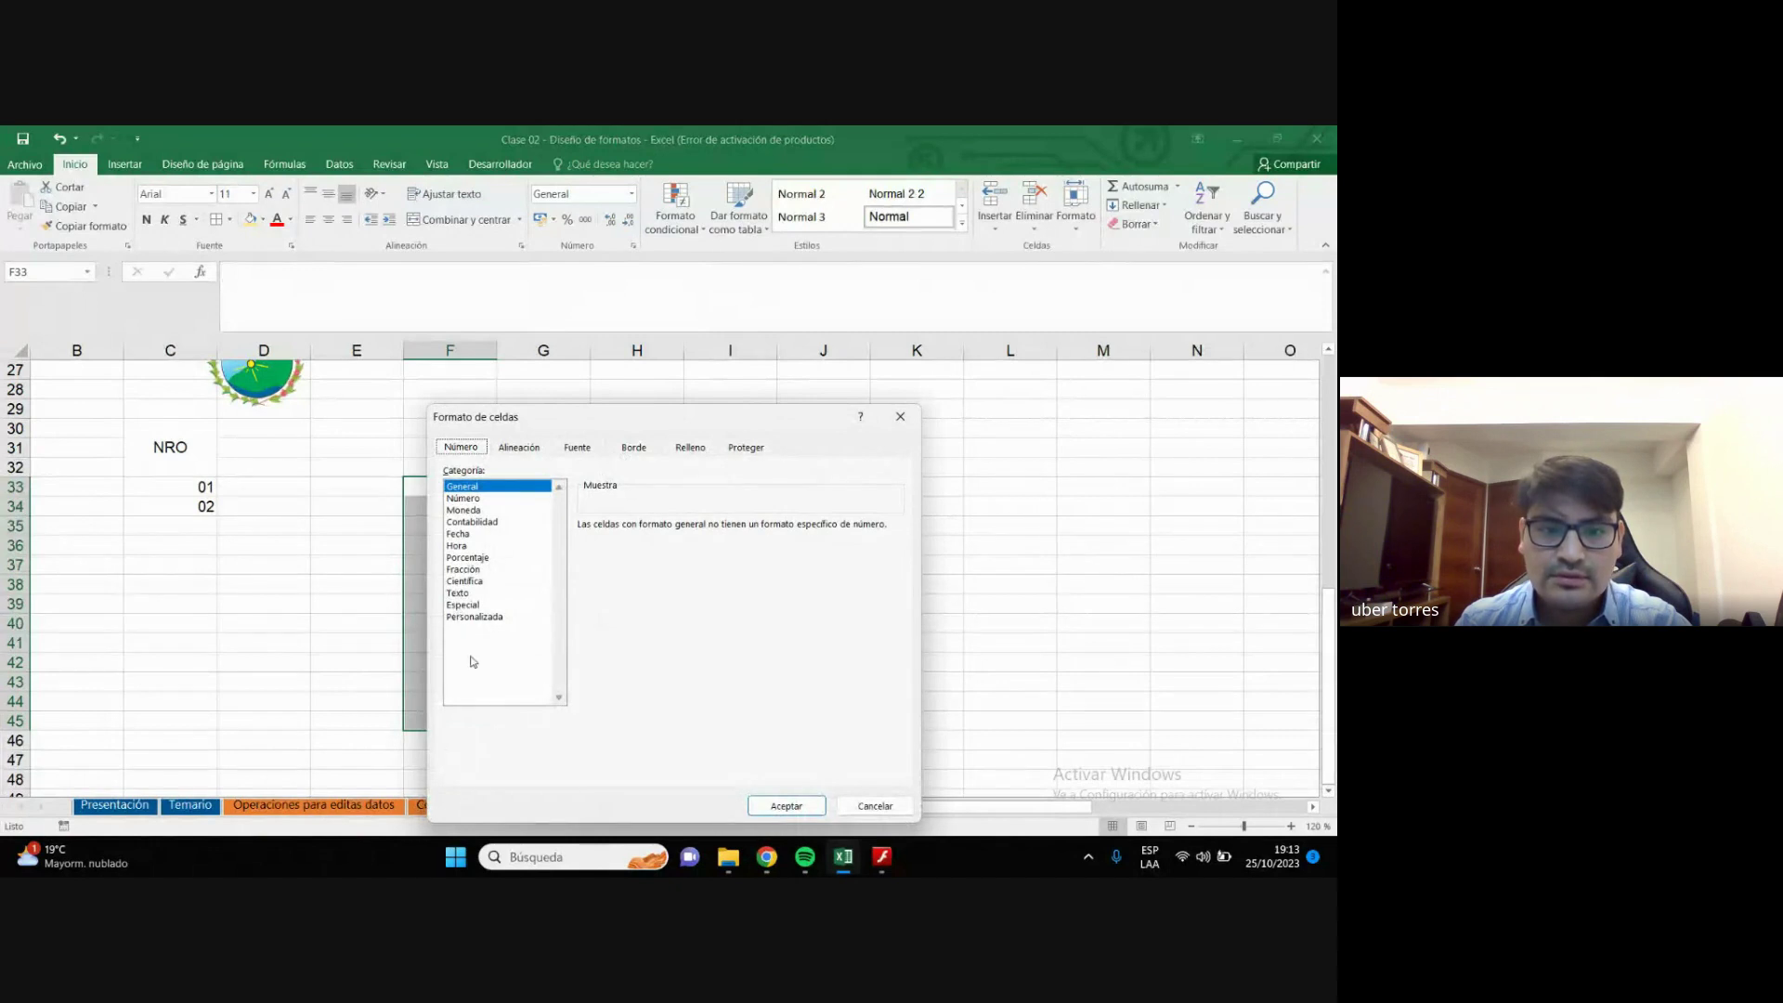
click(490, 618)
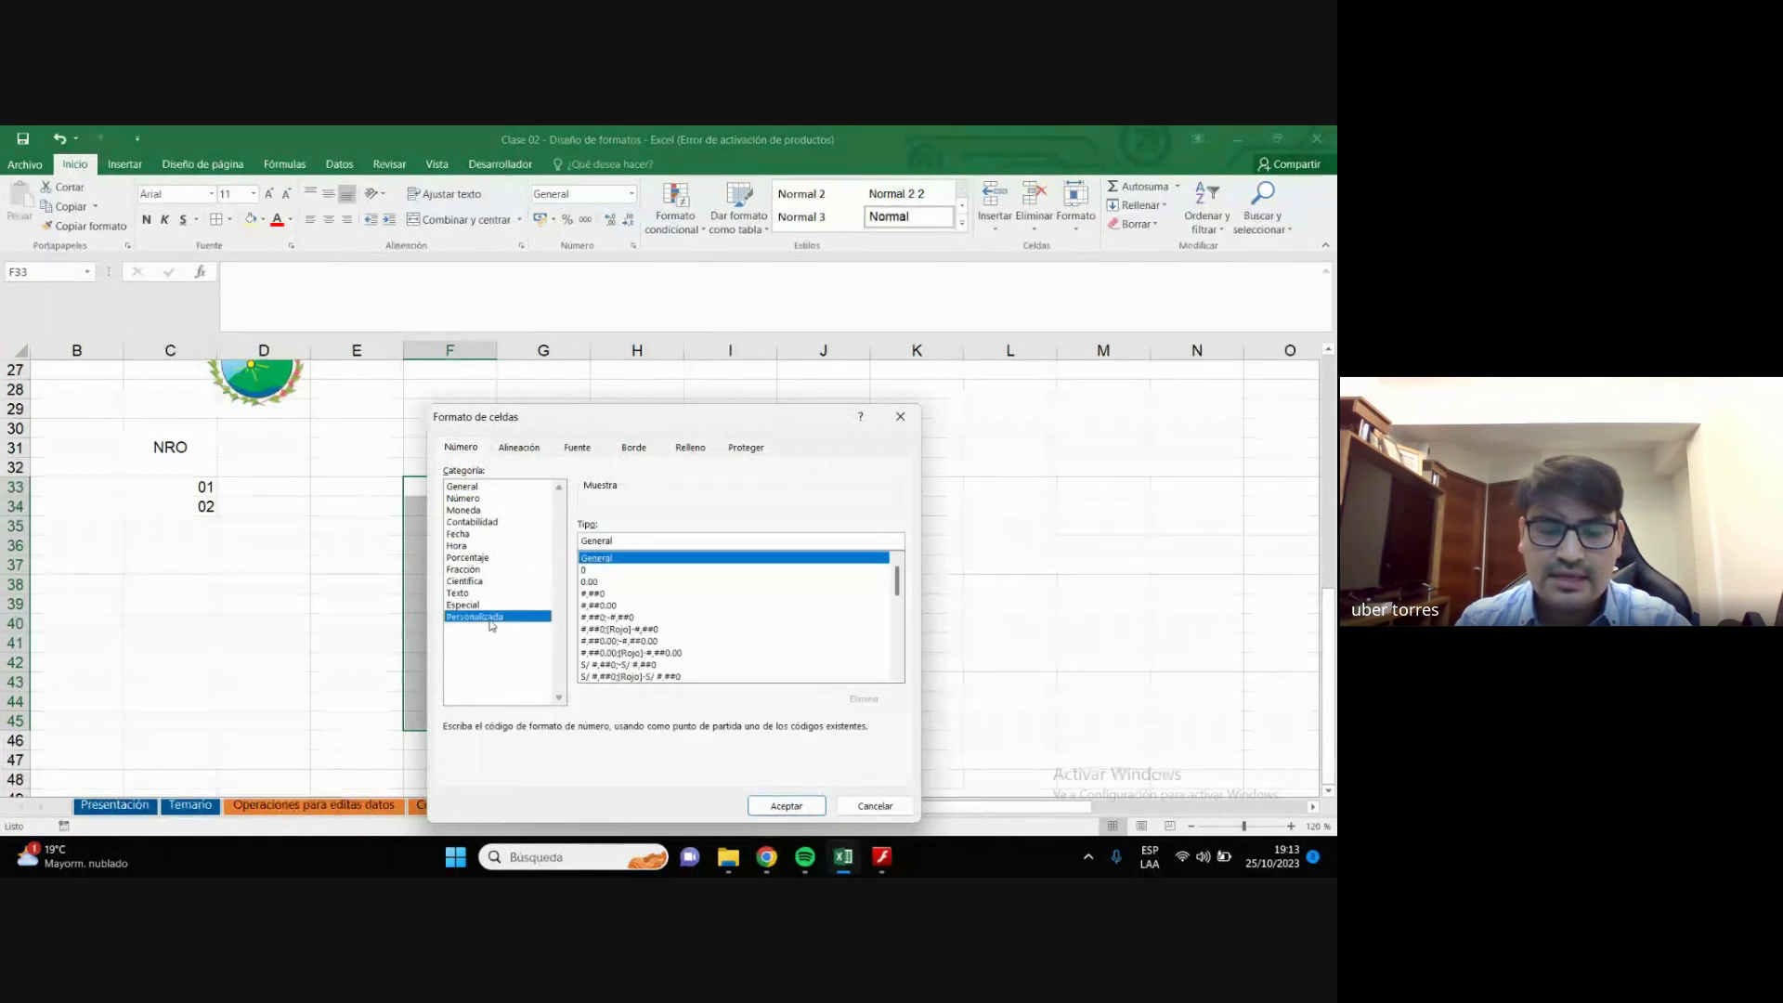
click(591, 569)
text(00)
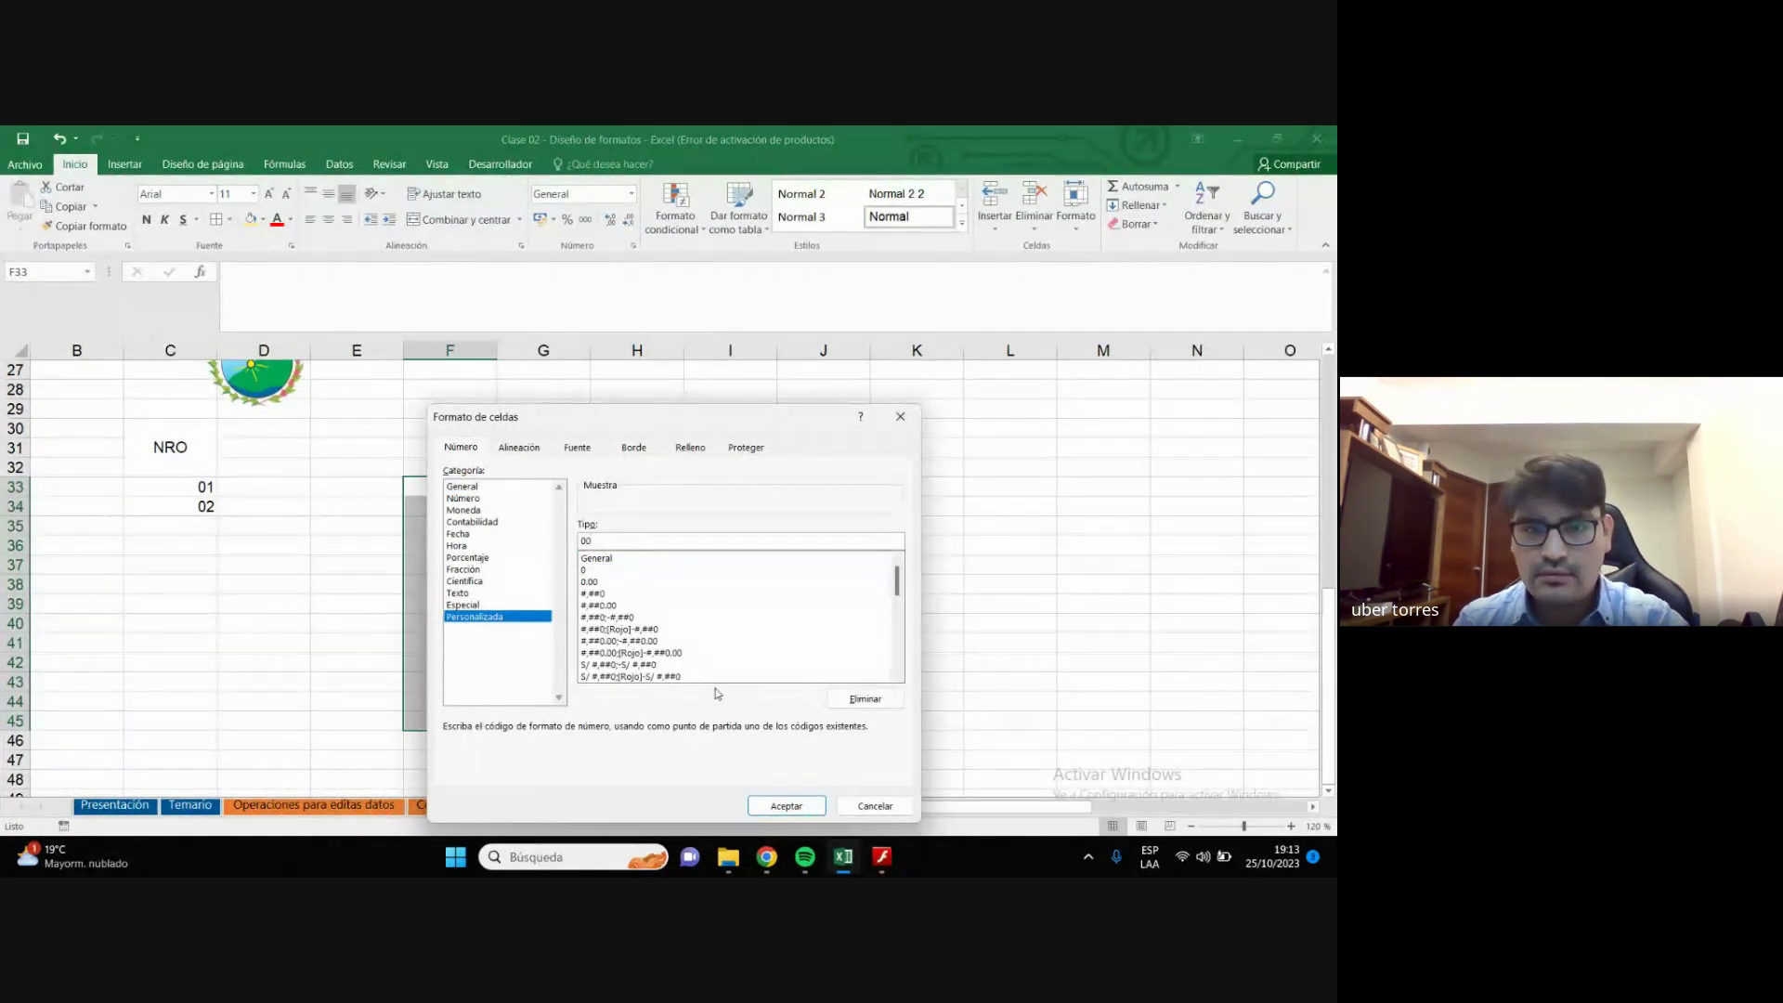
click(786, 806)
click(637, 563)
Enter trial numbers 01, 02, 03, 04, 05 and 06 down F33 to F38.
click(478, 493)
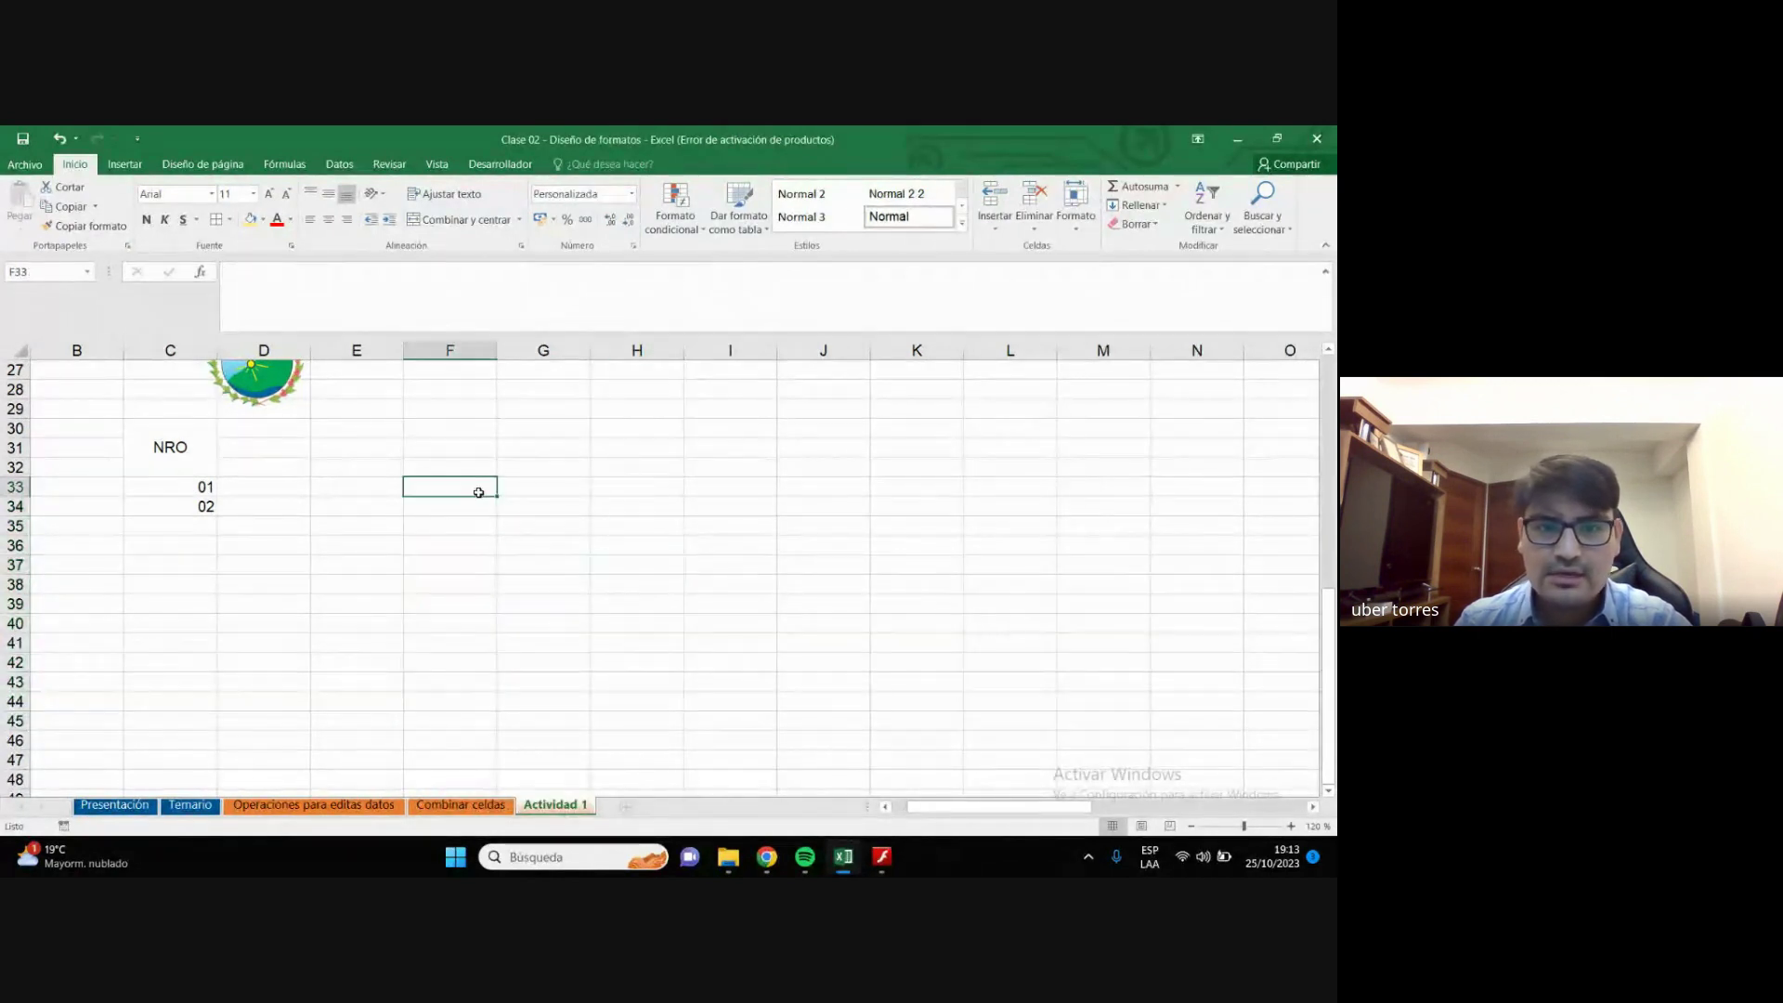
text(01)
key(Return)
text(02)
key(Return)
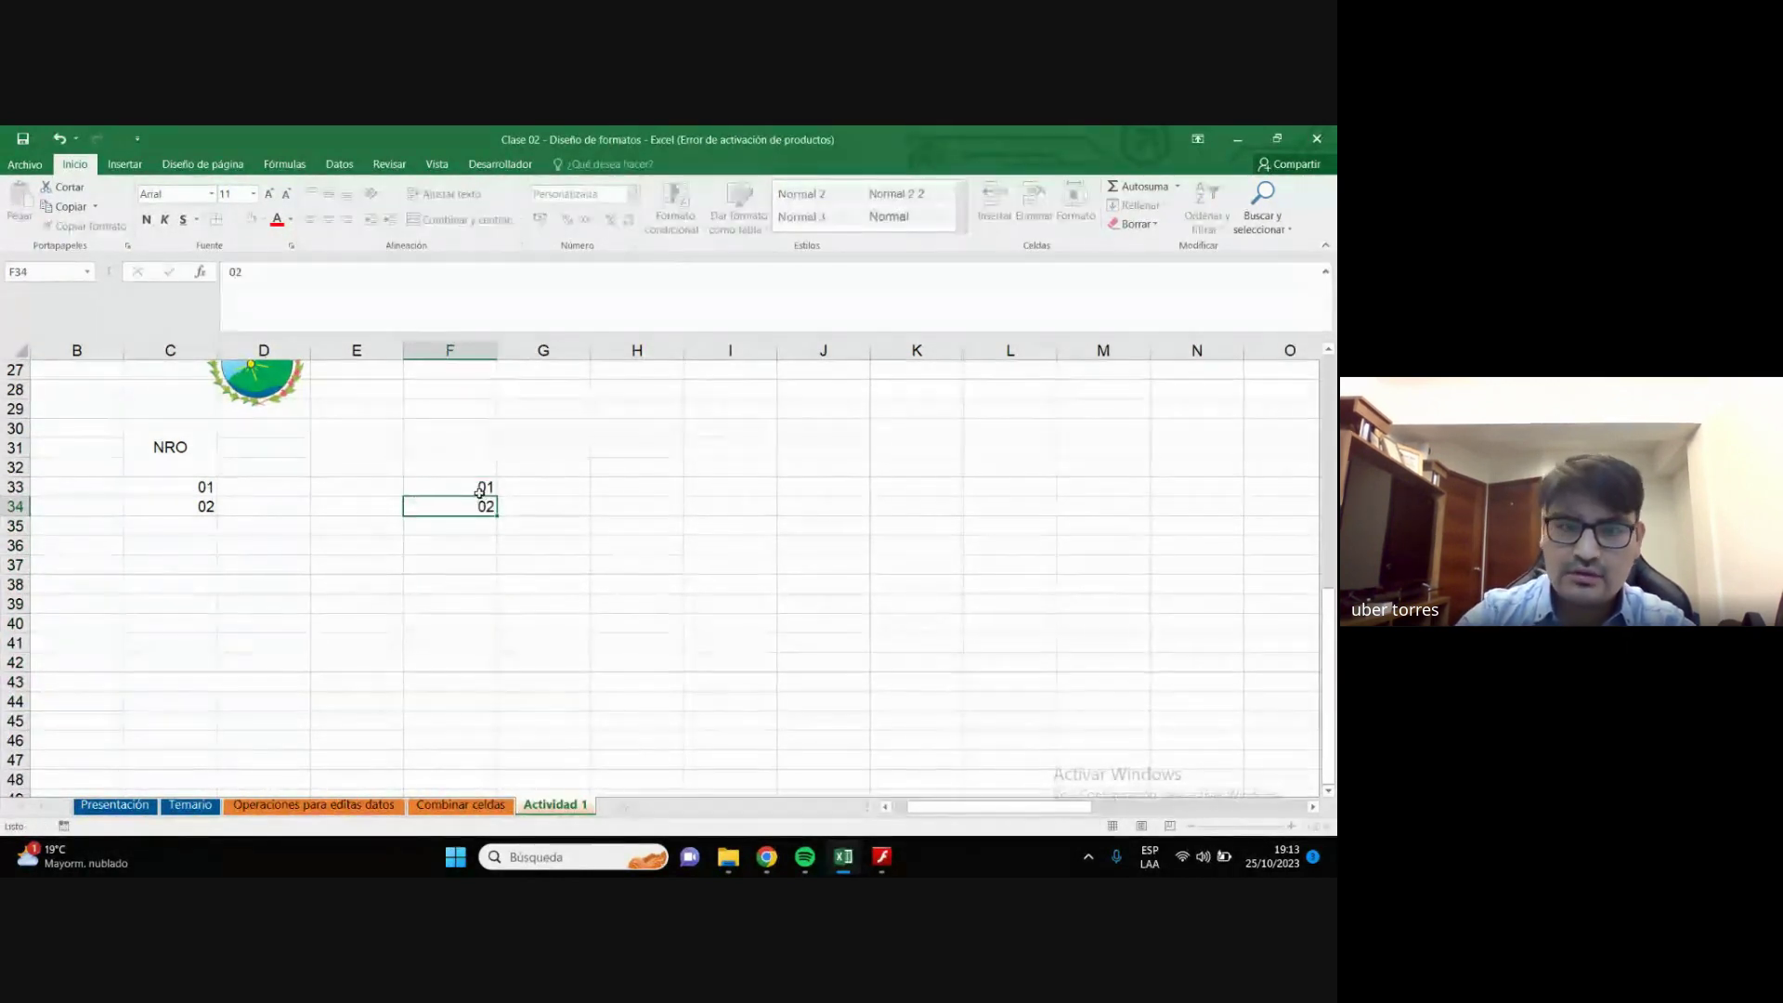
text(03)
key(Return)
text(04)
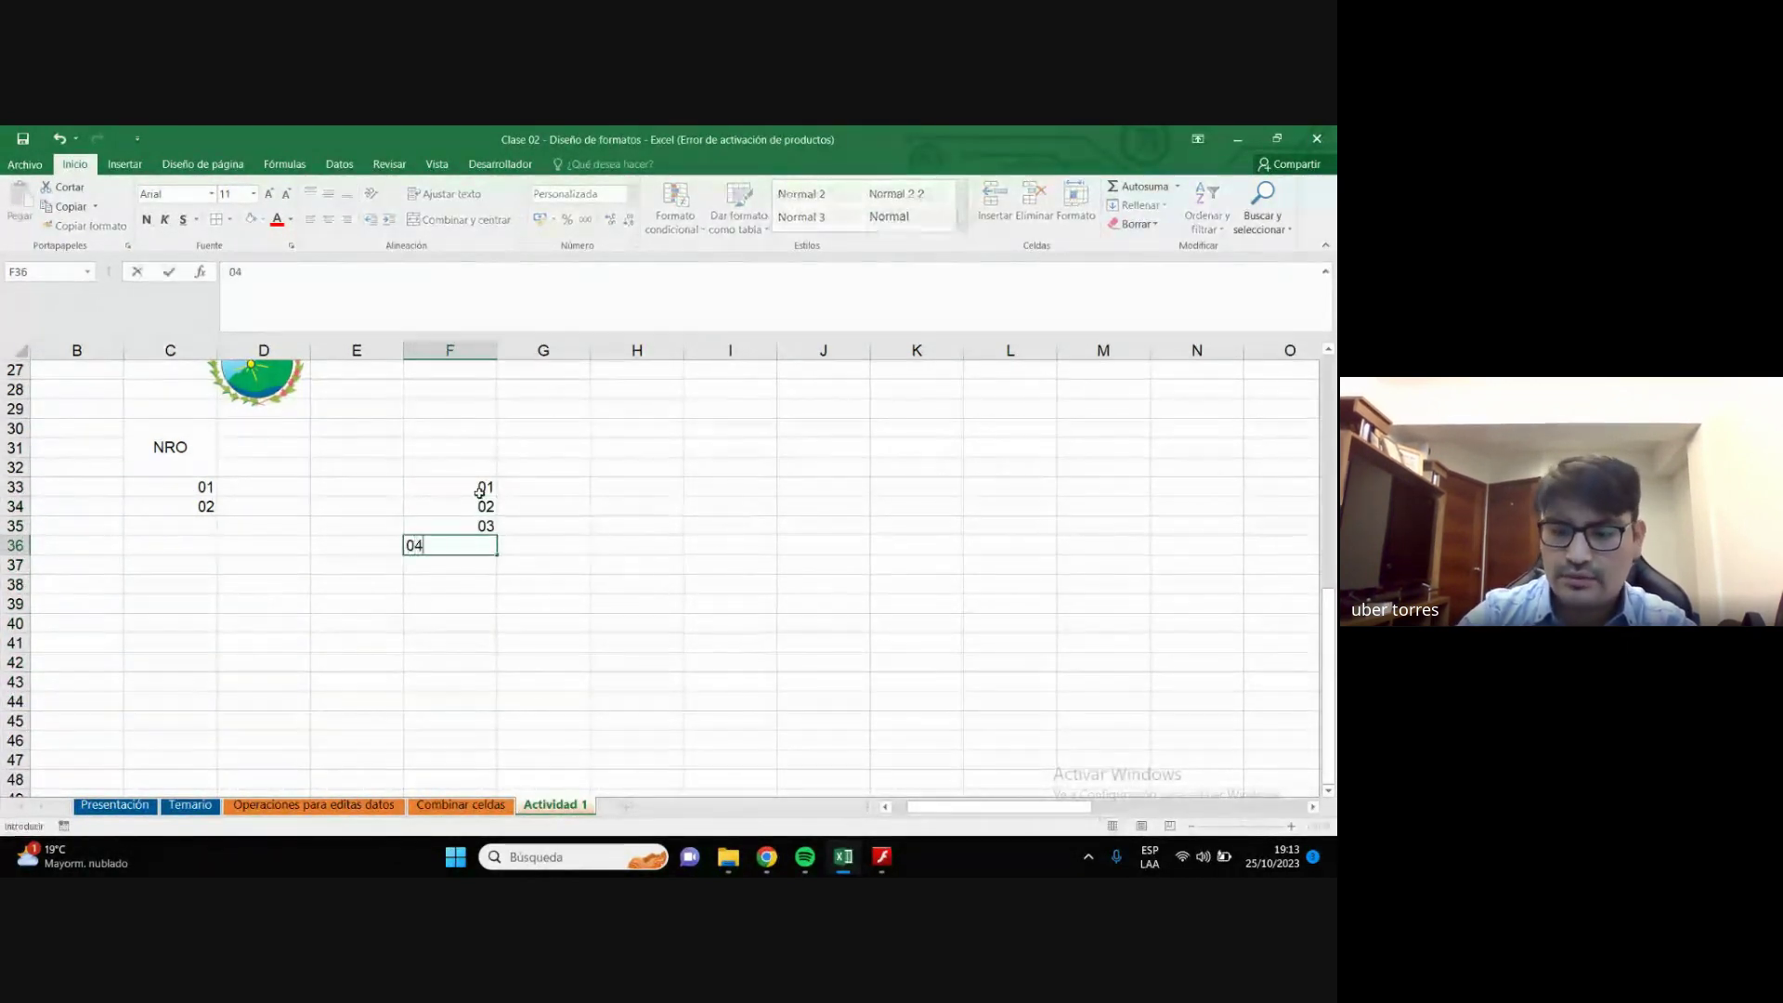
key(Return)
text(05)
key(Return)
text(06)
key(Return)
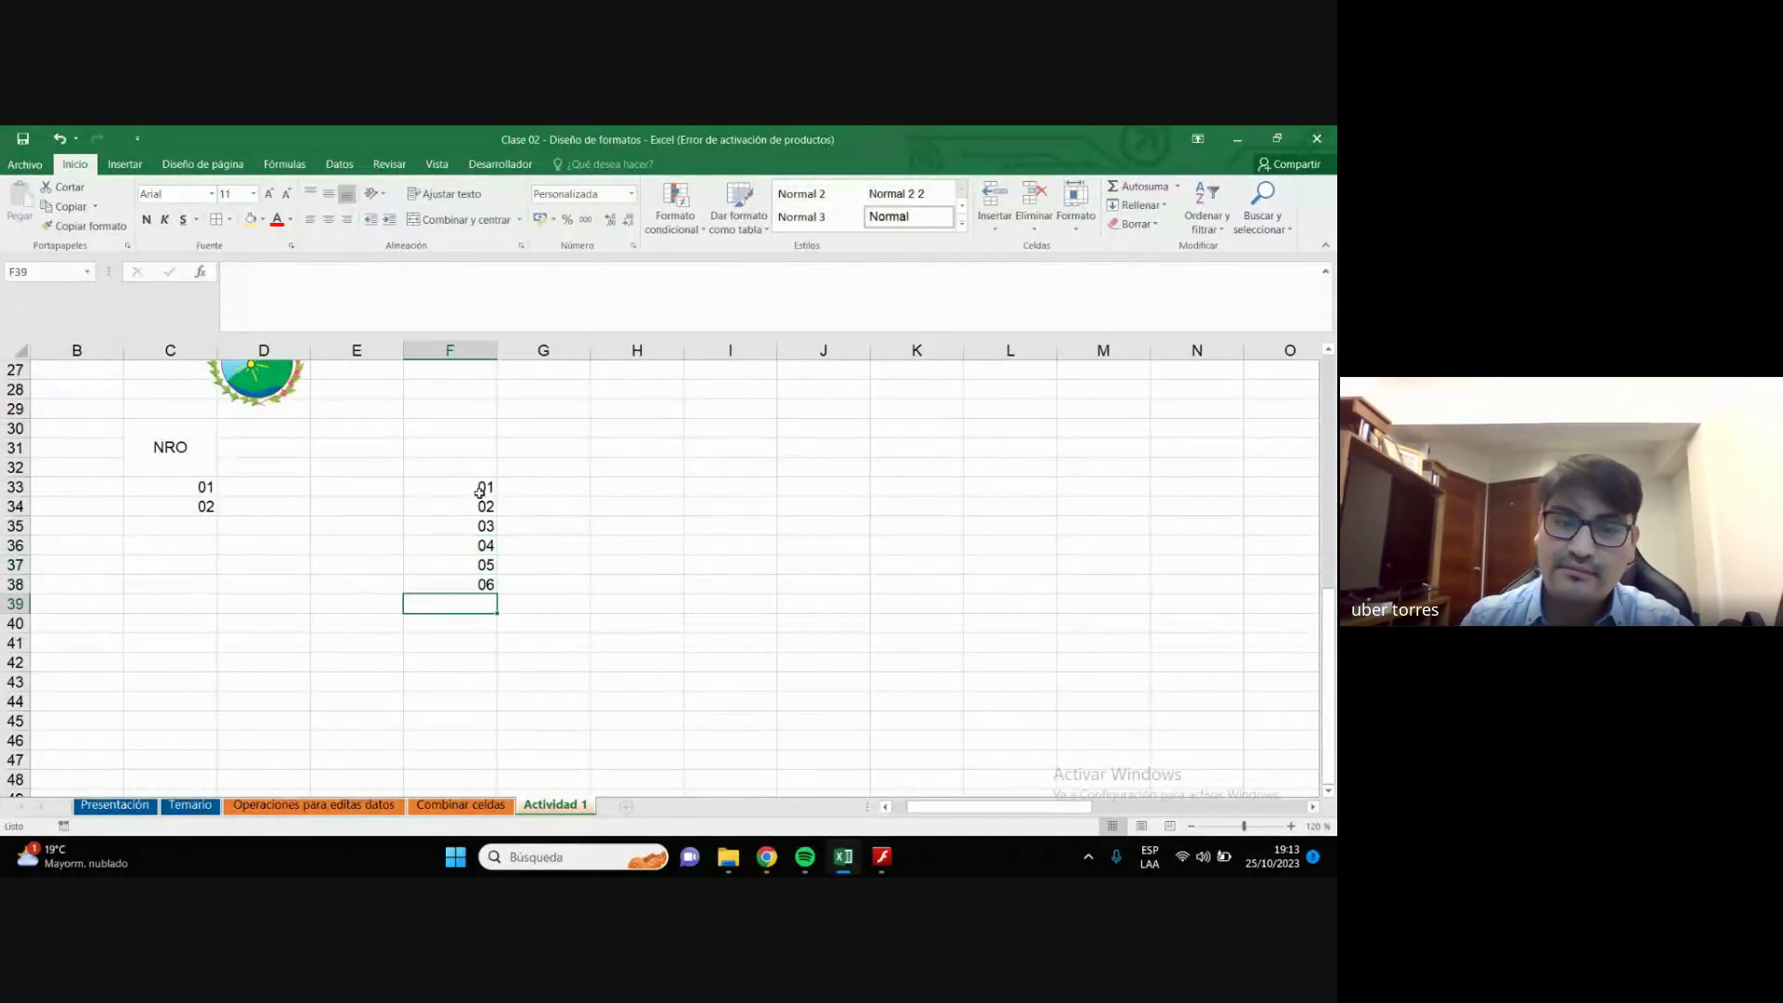
Undo the trial numbers in column F with Ctrl+Z, leaving the cells empty.
click(551, 510)
mouse_move(418, 444)
mouse_down()
mouse_move(464, 474)
mouse_move(516, 594)
mouse_up()
click(625, 542)
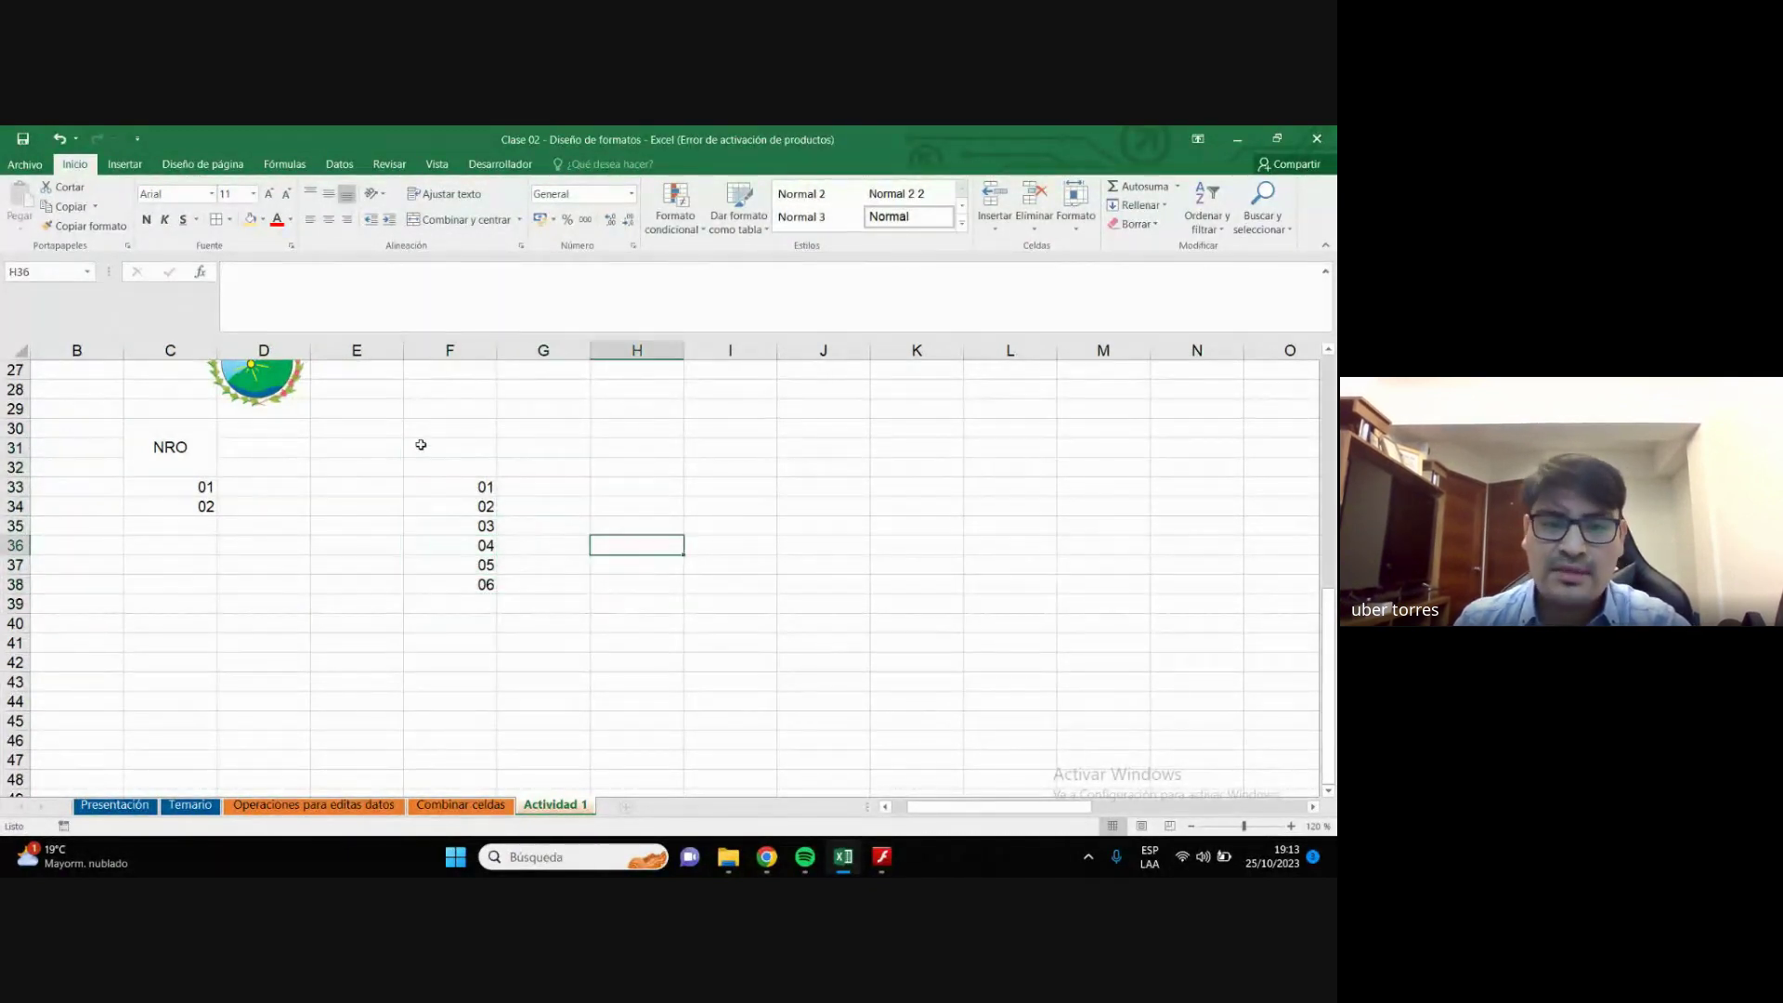
drag(418, 444, 523, 602)
click(697, 522)
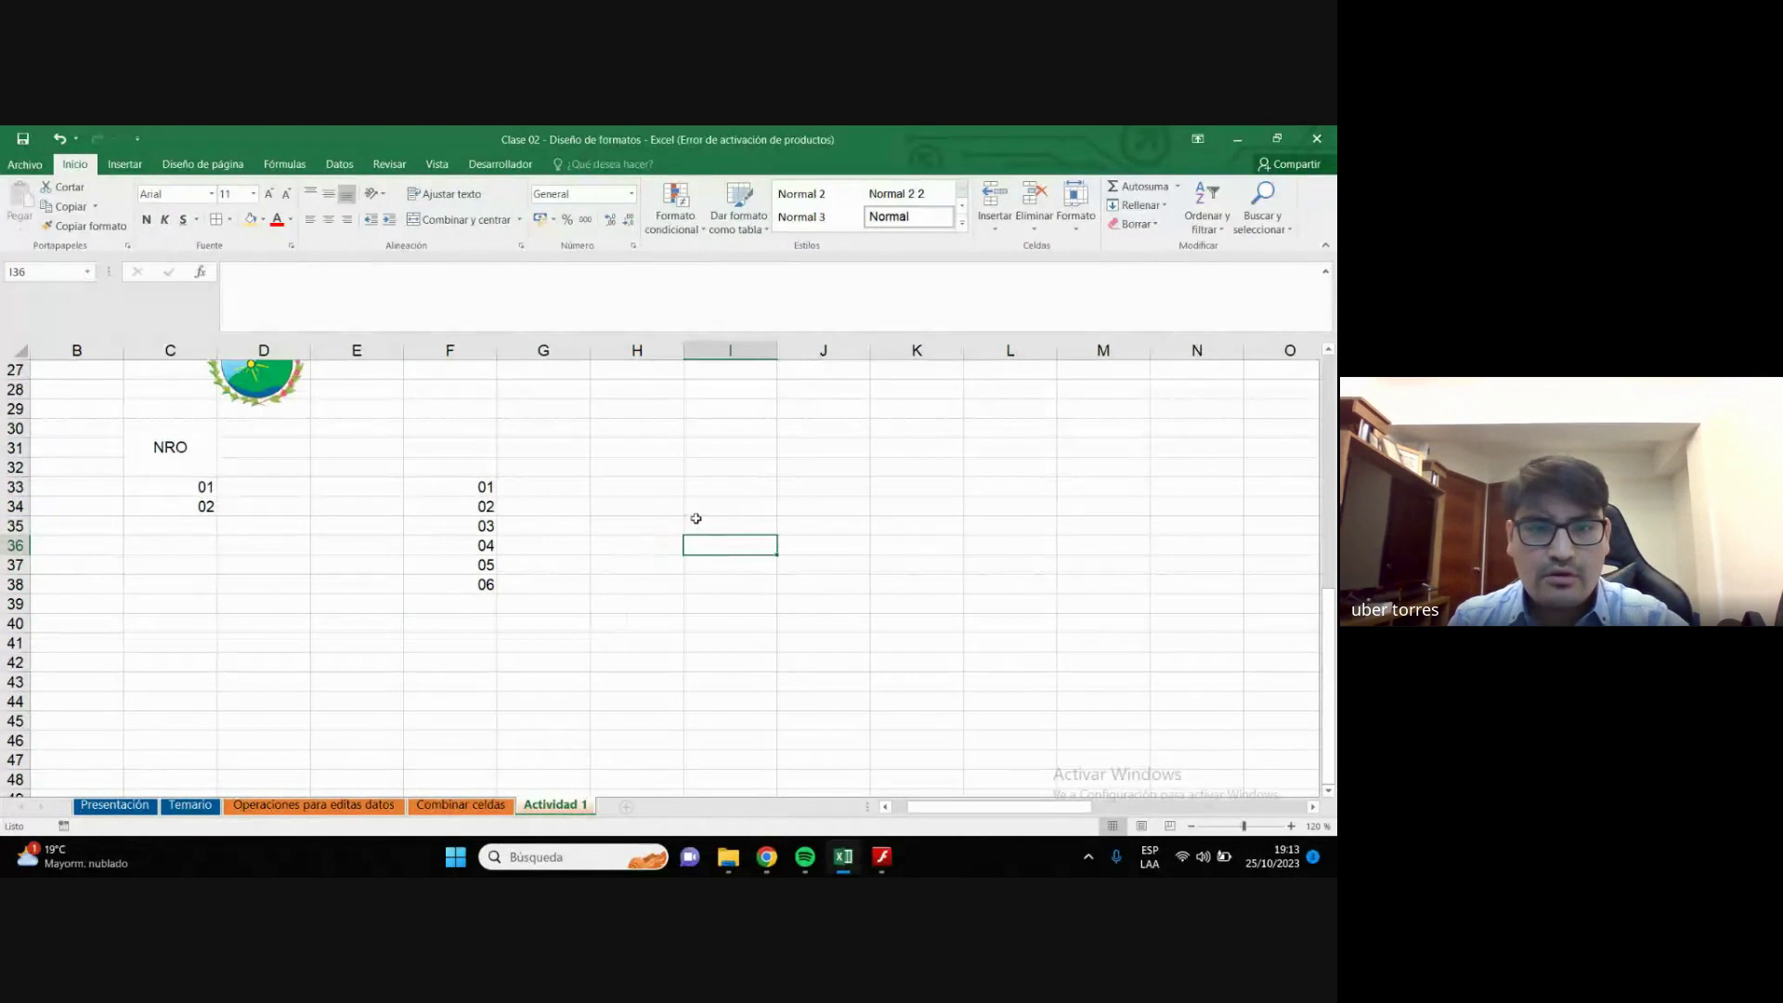
key(ctrl+z)
key(ctrl+z)
key(ctrl+z)
key(ctrl+z)
key(ctrl+z)
key(ctrl+z)
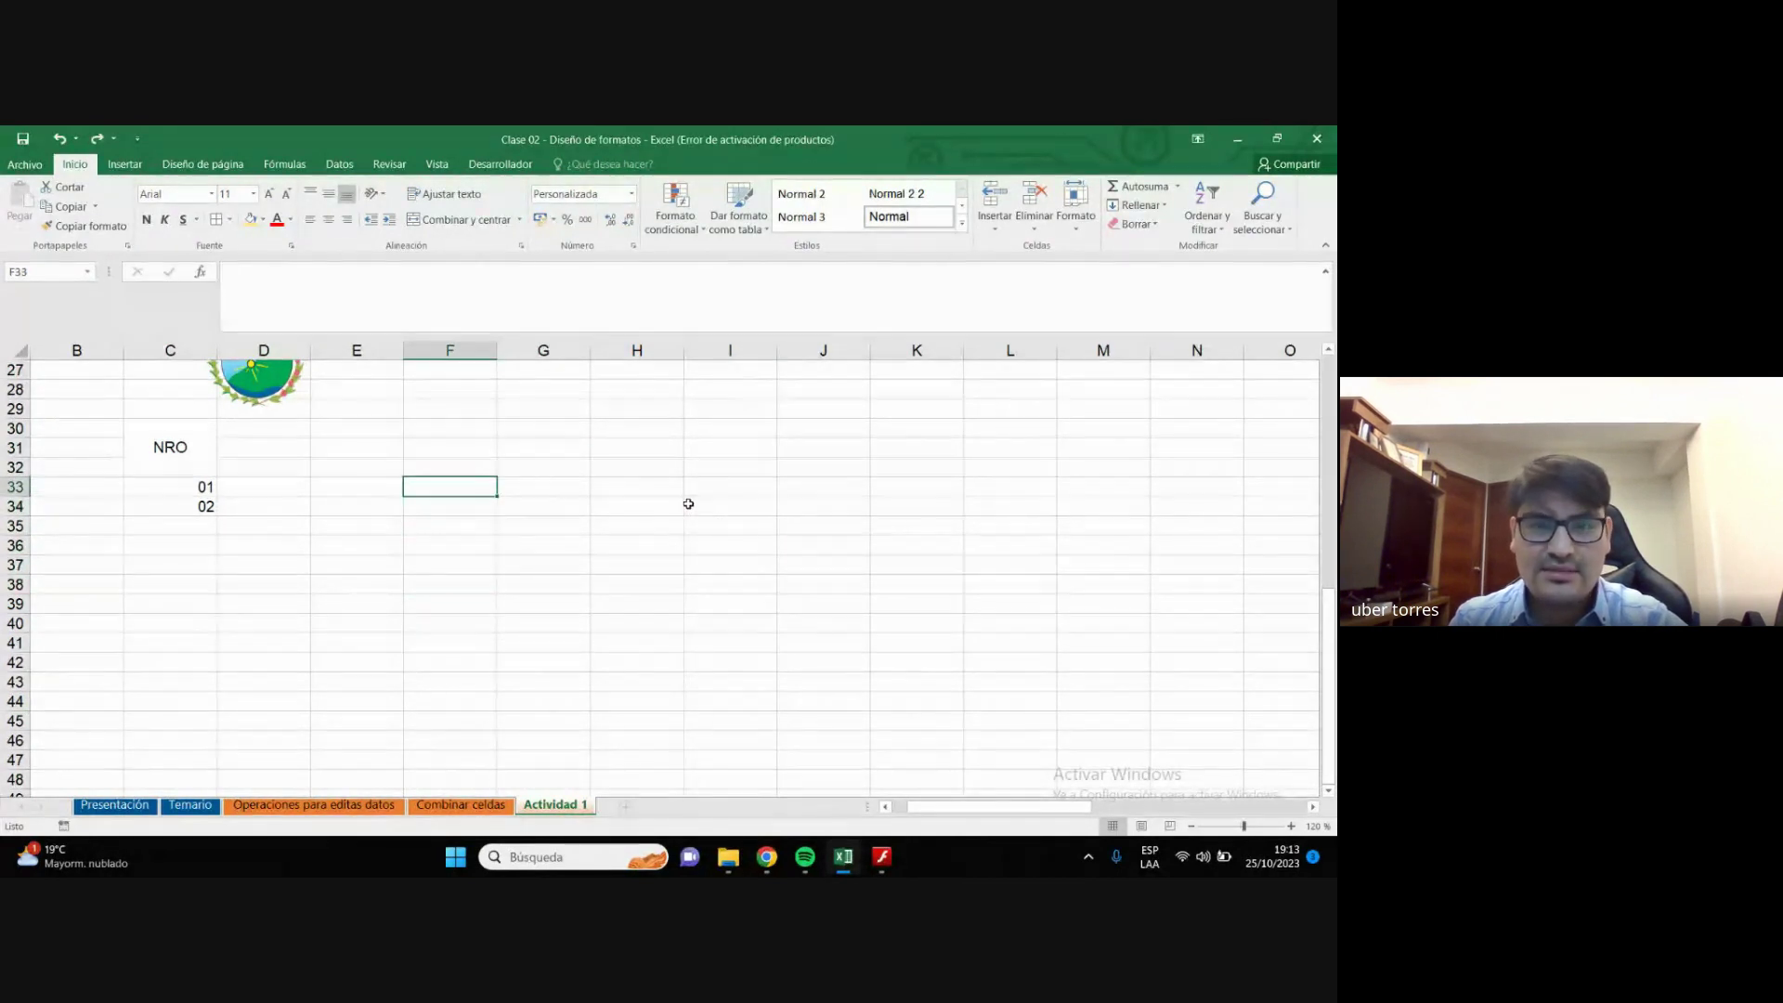
key(ctrl+z)
key(ctrl+z)
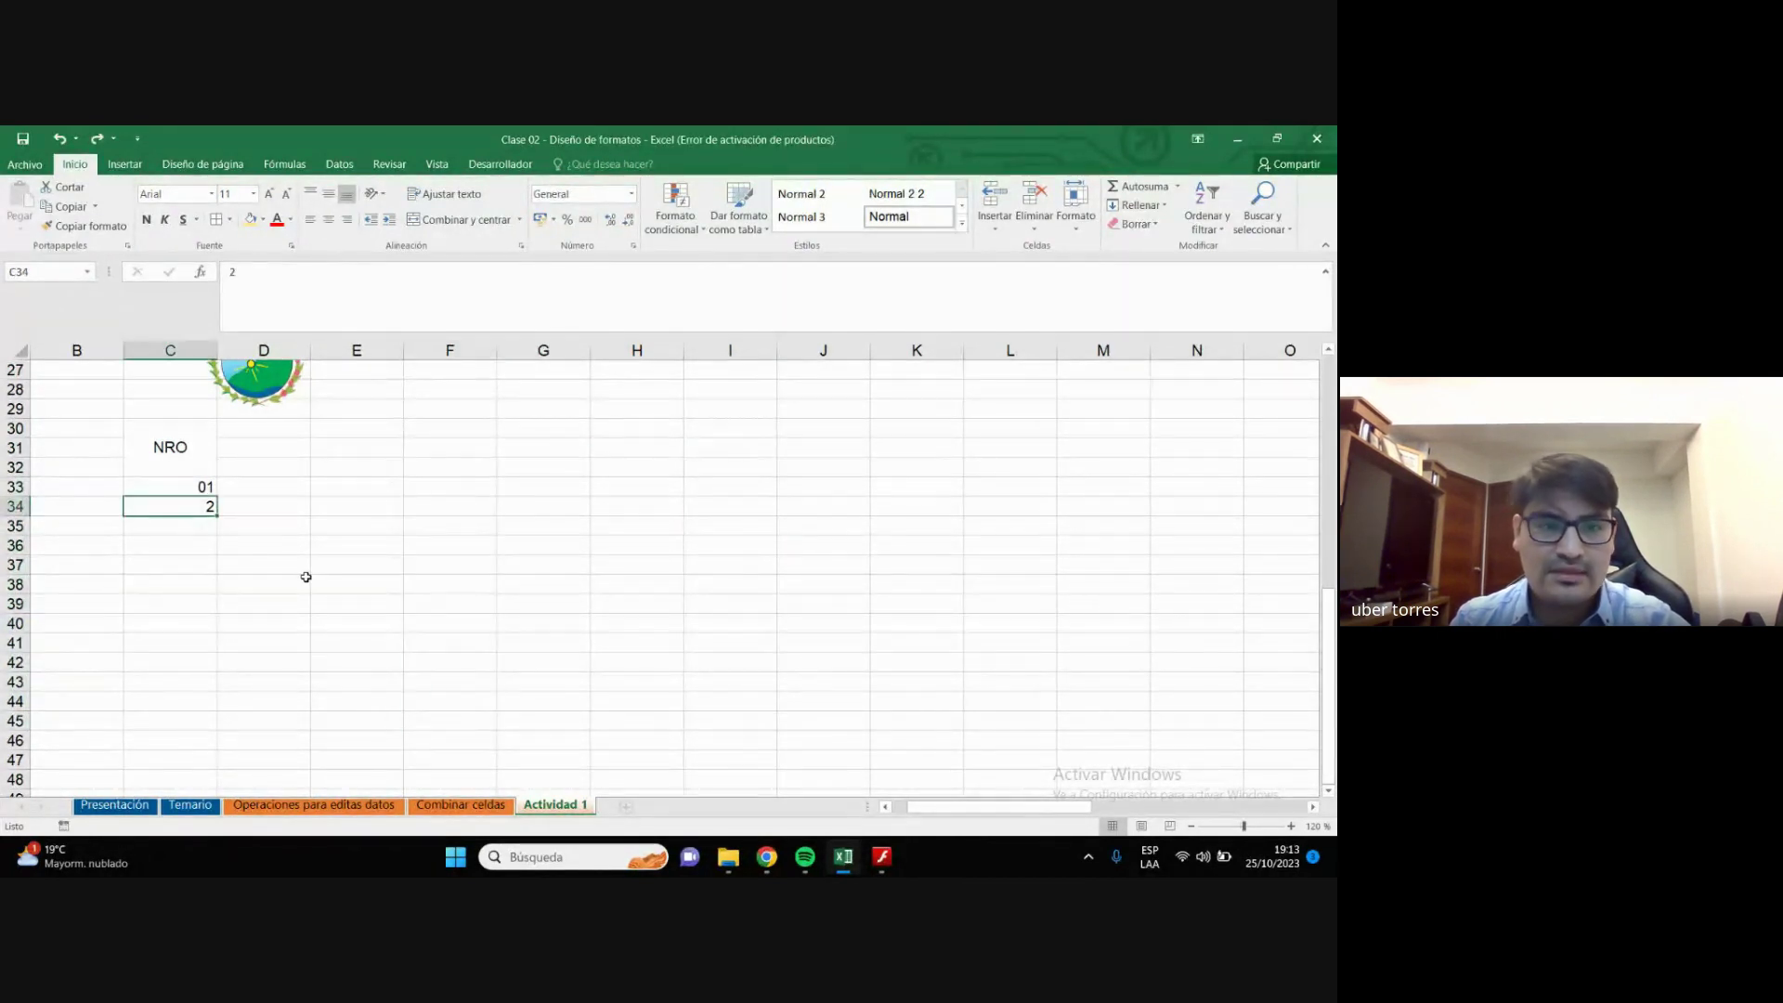
Restore 02 in C34 and fill the series from C33:C34 down to C38 as 01–06.
click(96, 138)
click(355, 485)
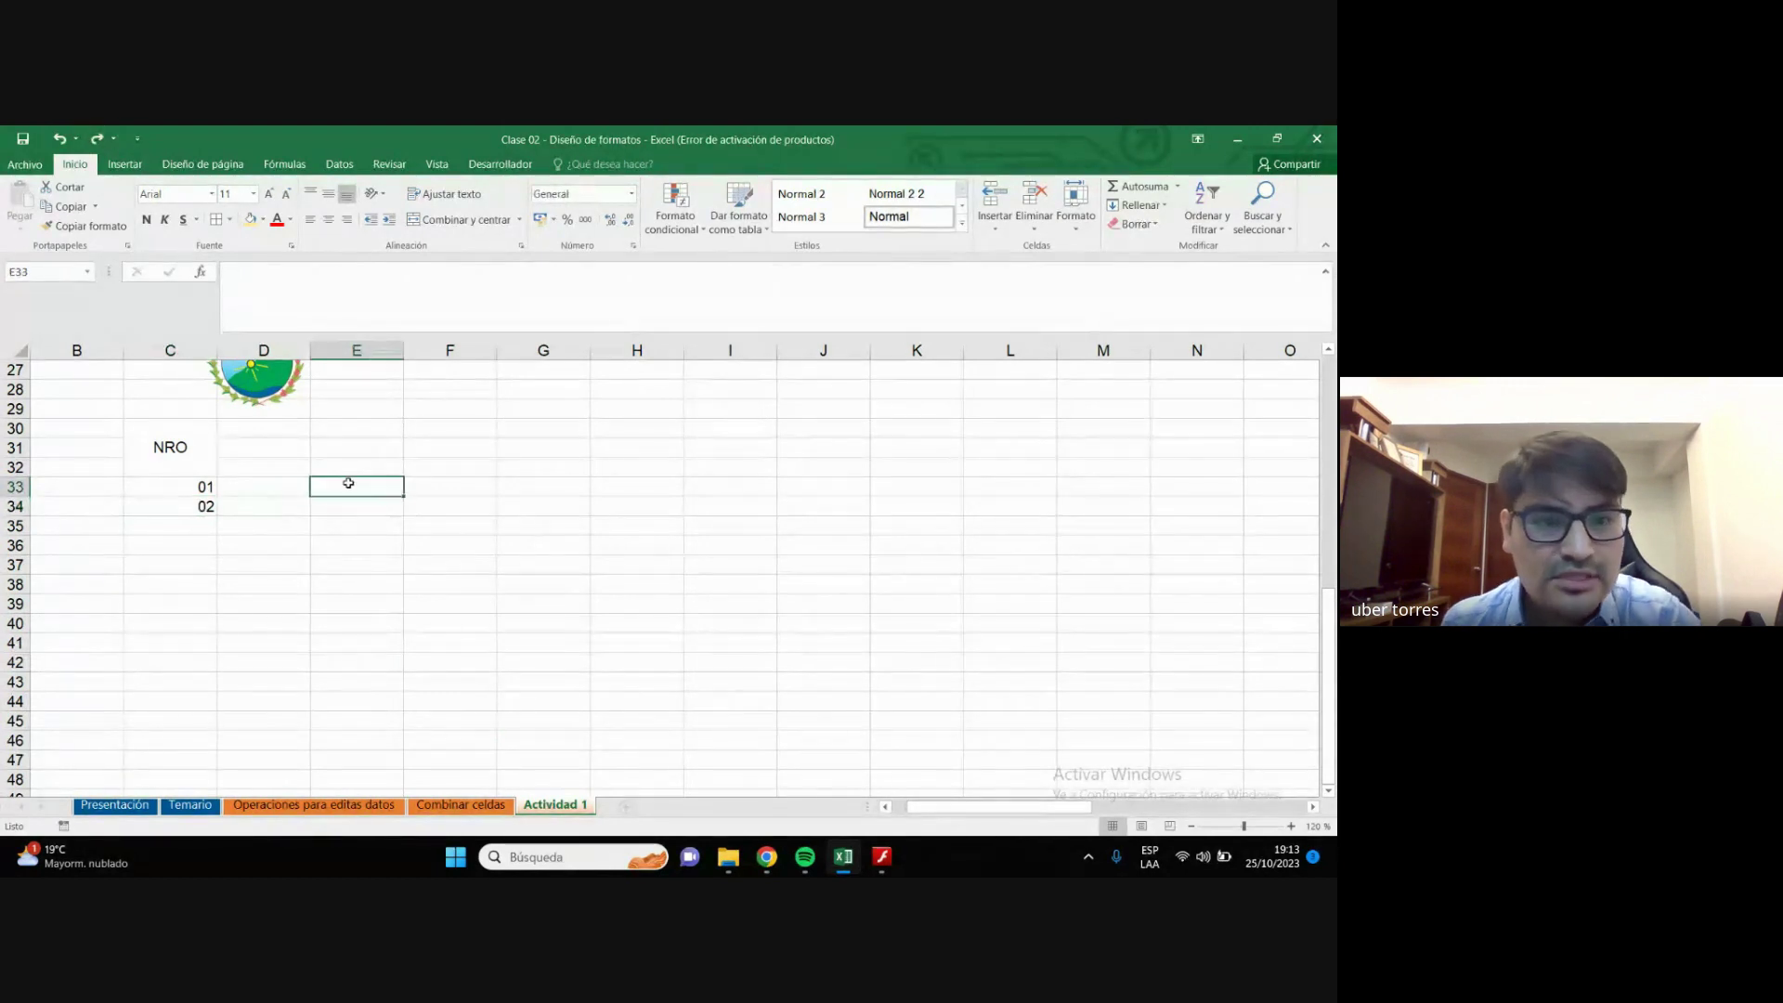
click(315, 538)
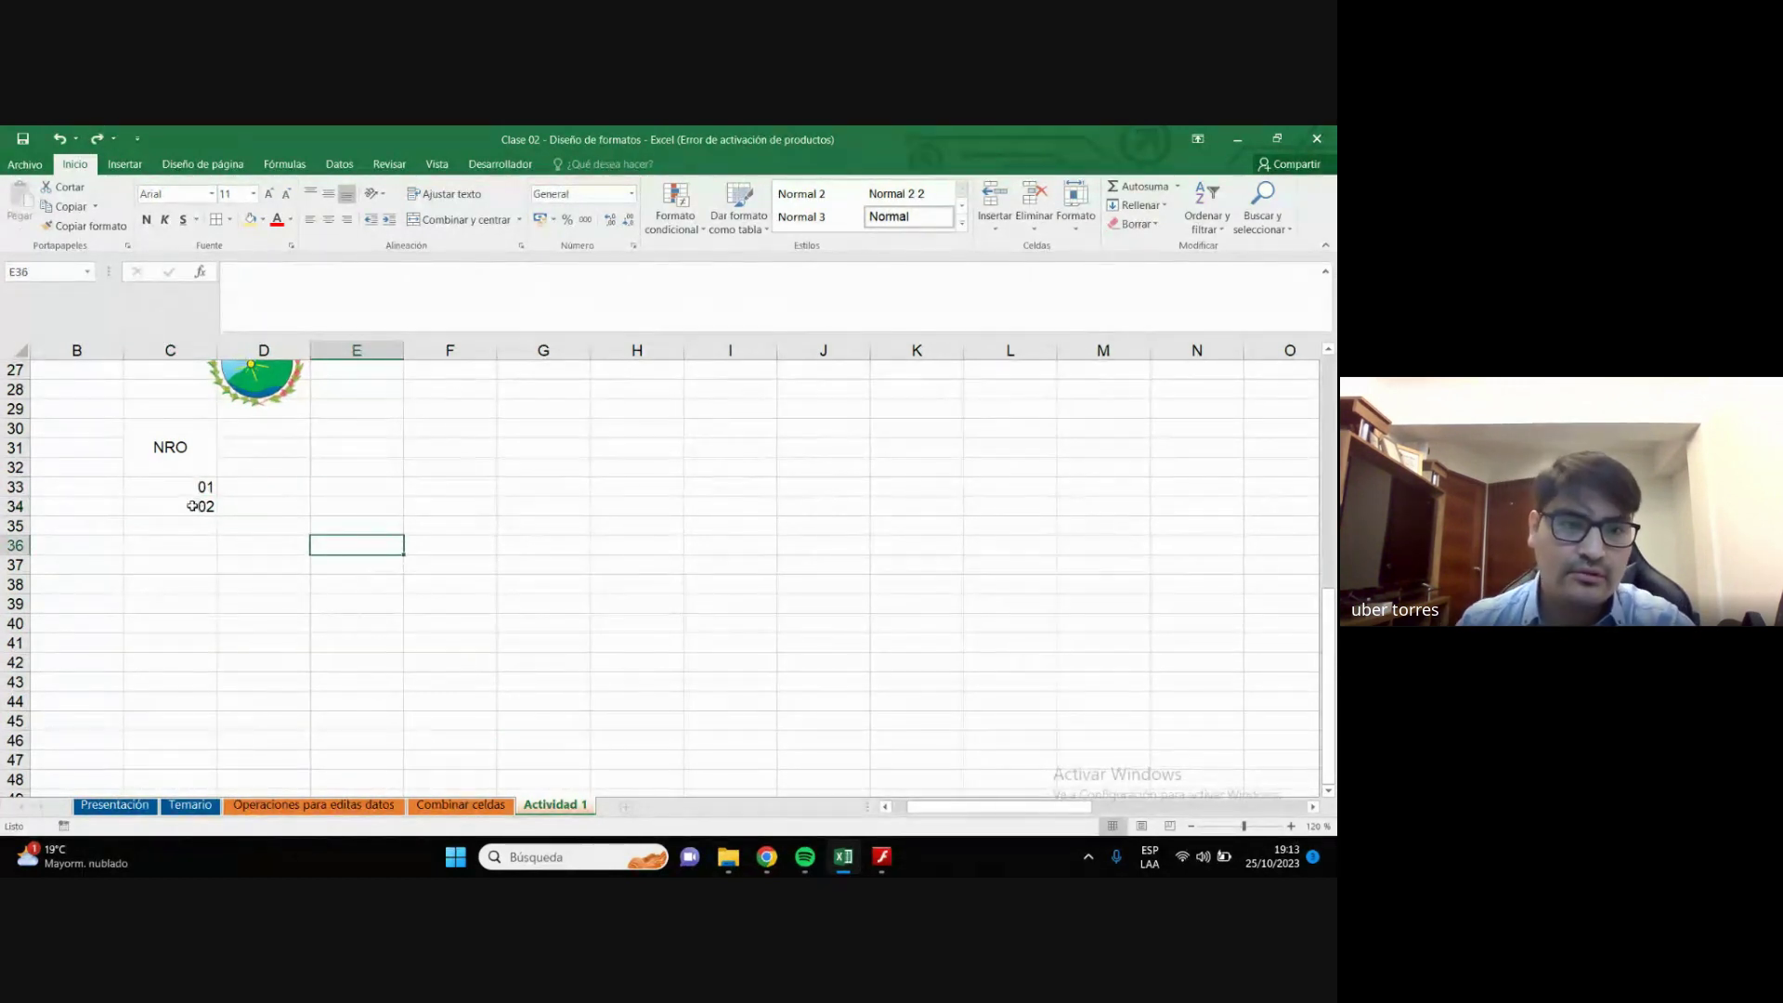
click(295, 502)
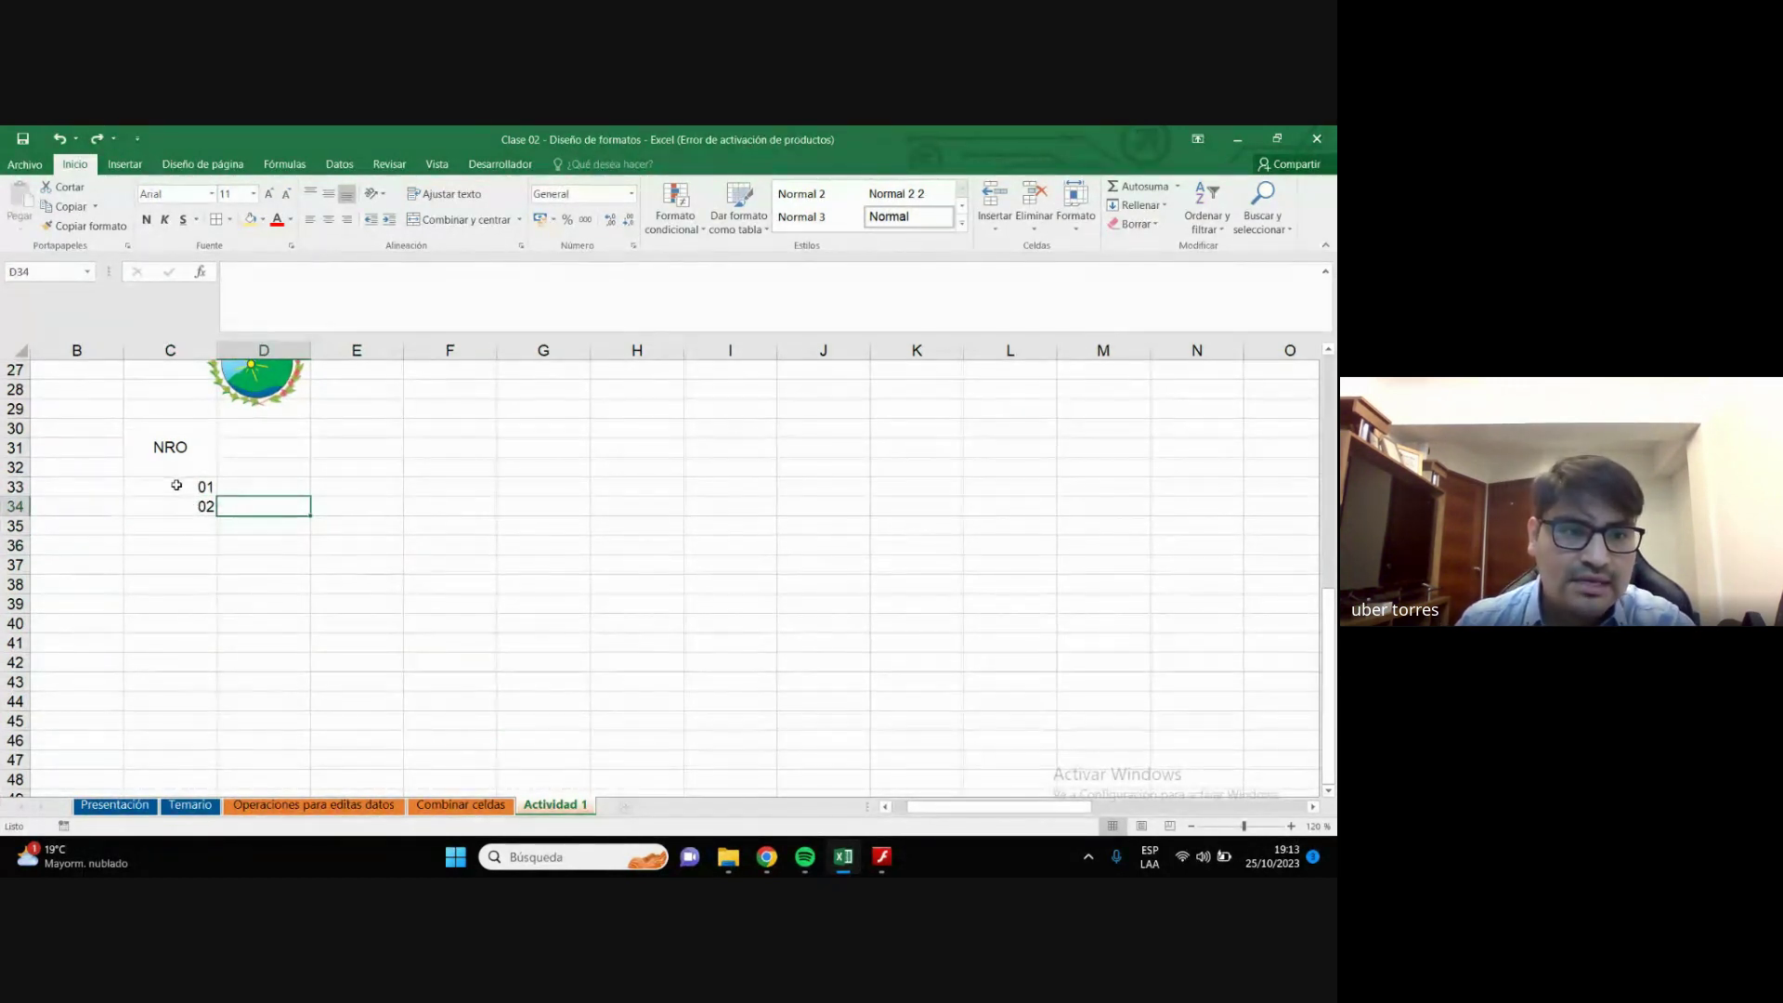
drag(199, 486, 200, 506)
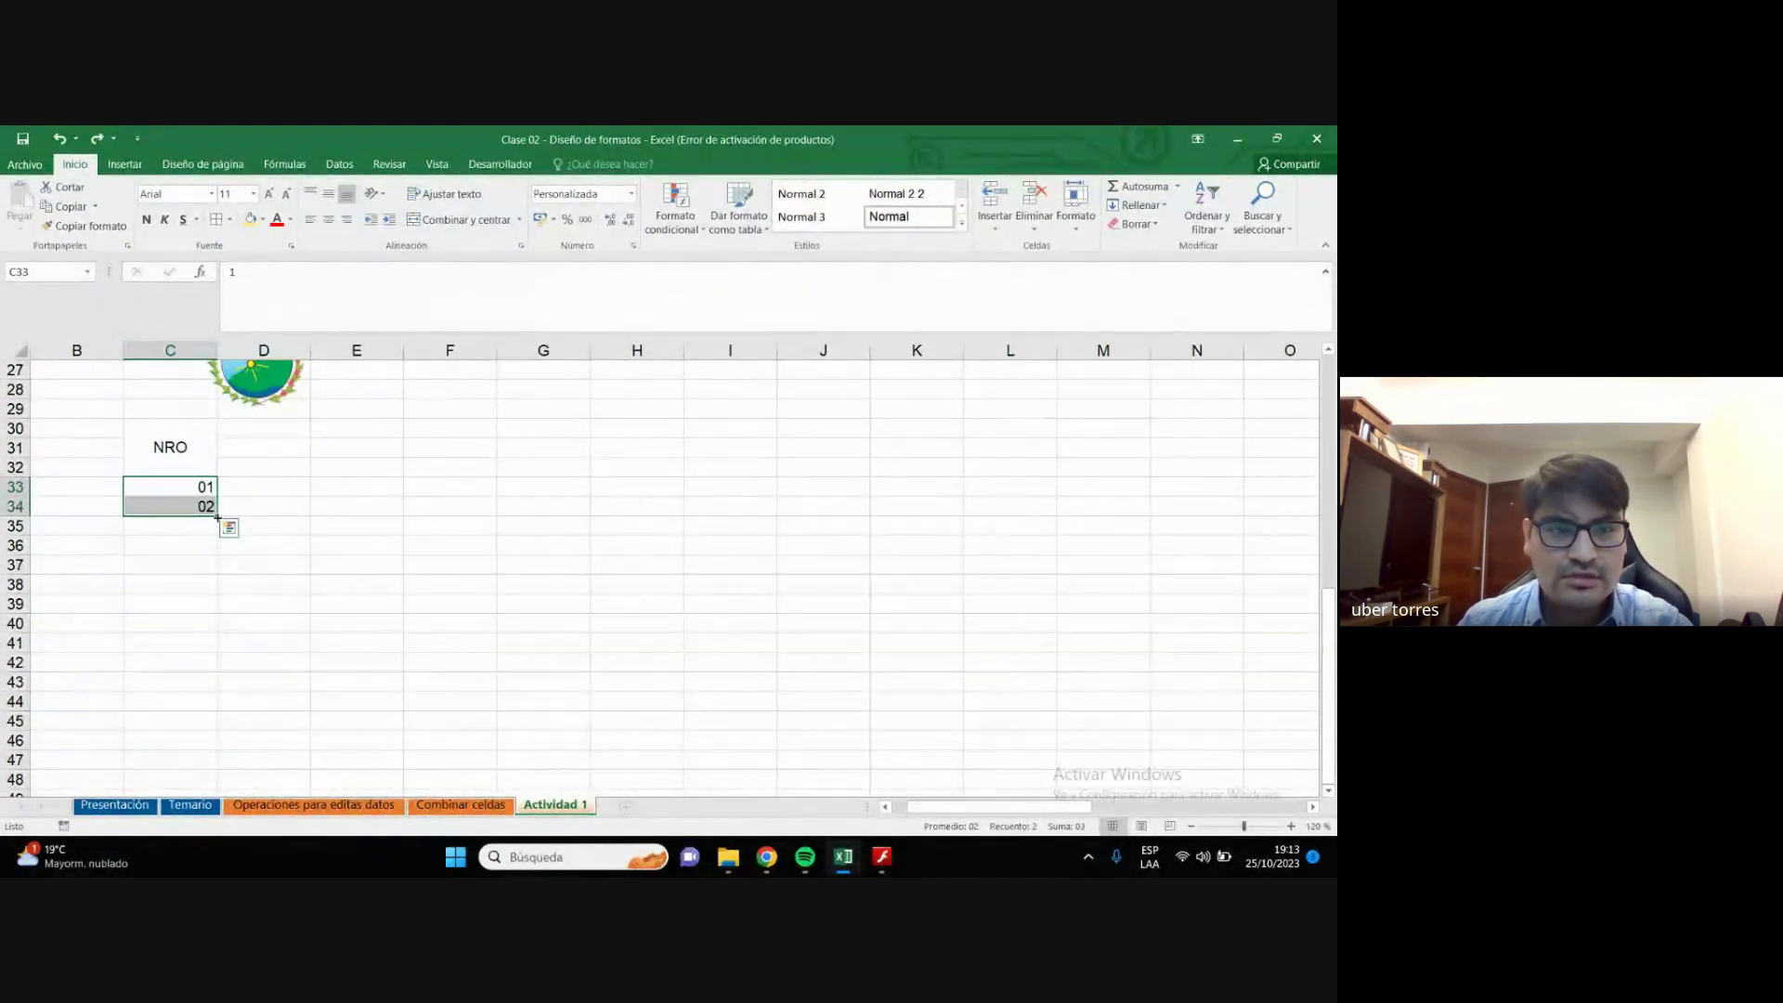
drag(218, 518, 219, 534)
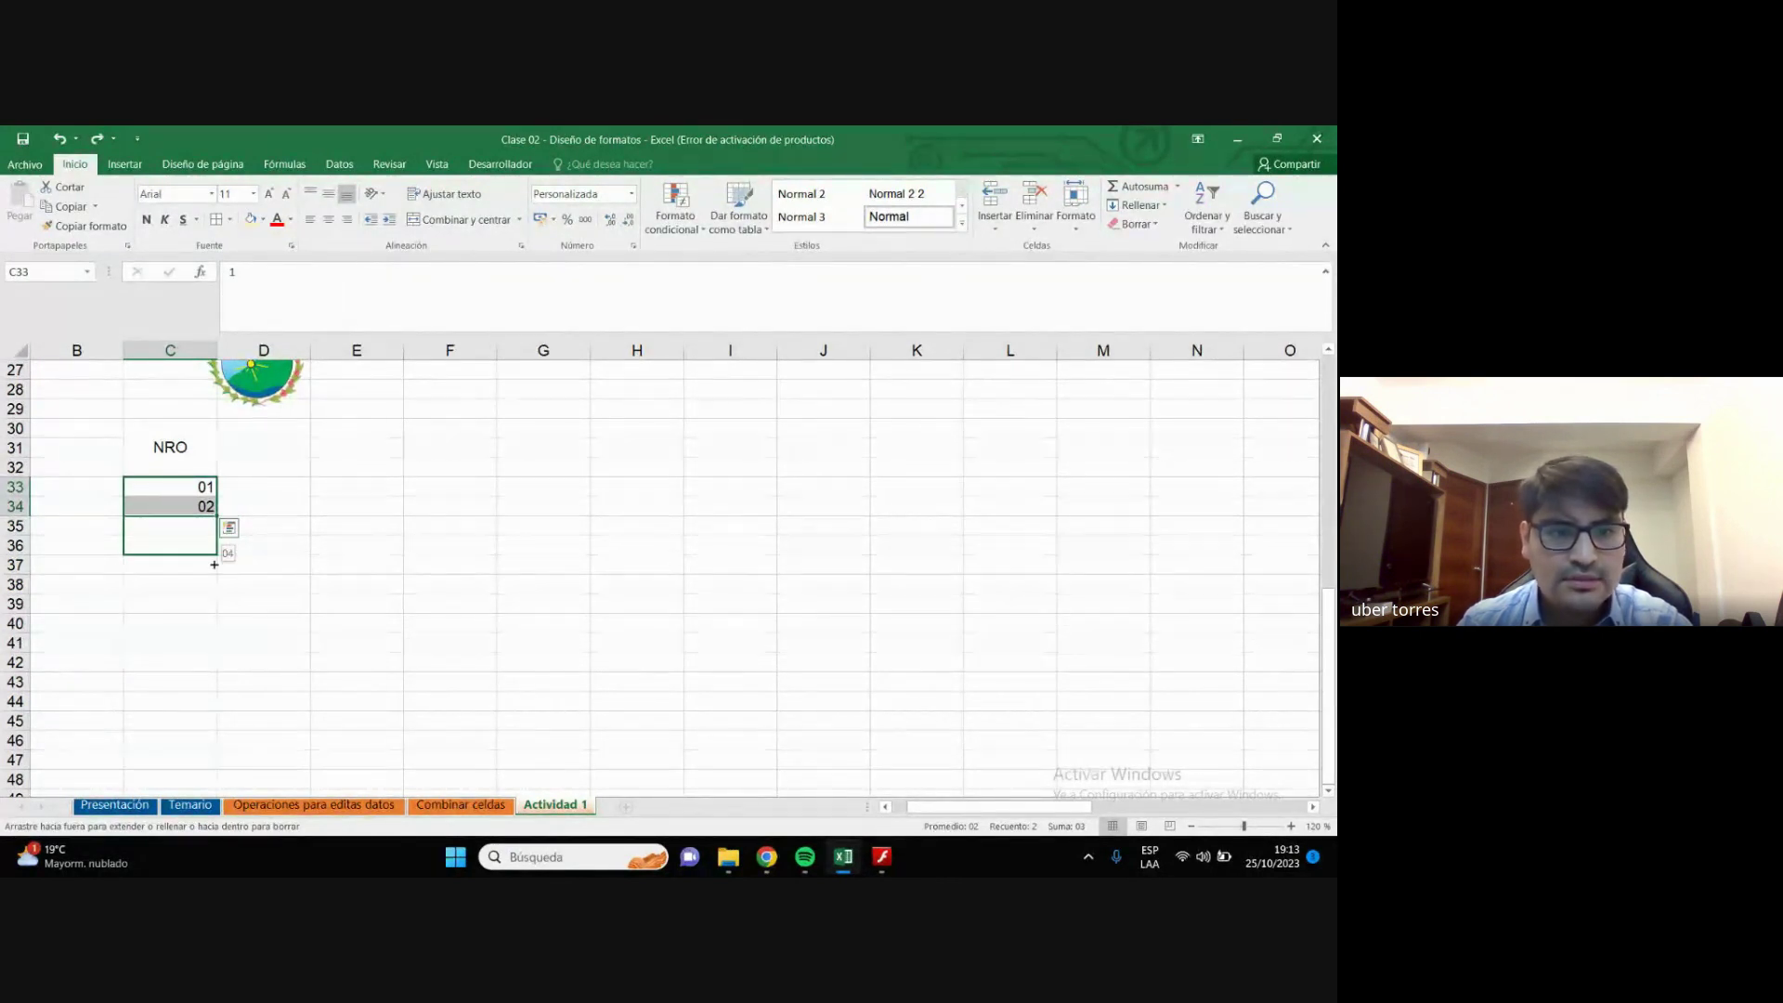
drag(219, 548, 215, 594)
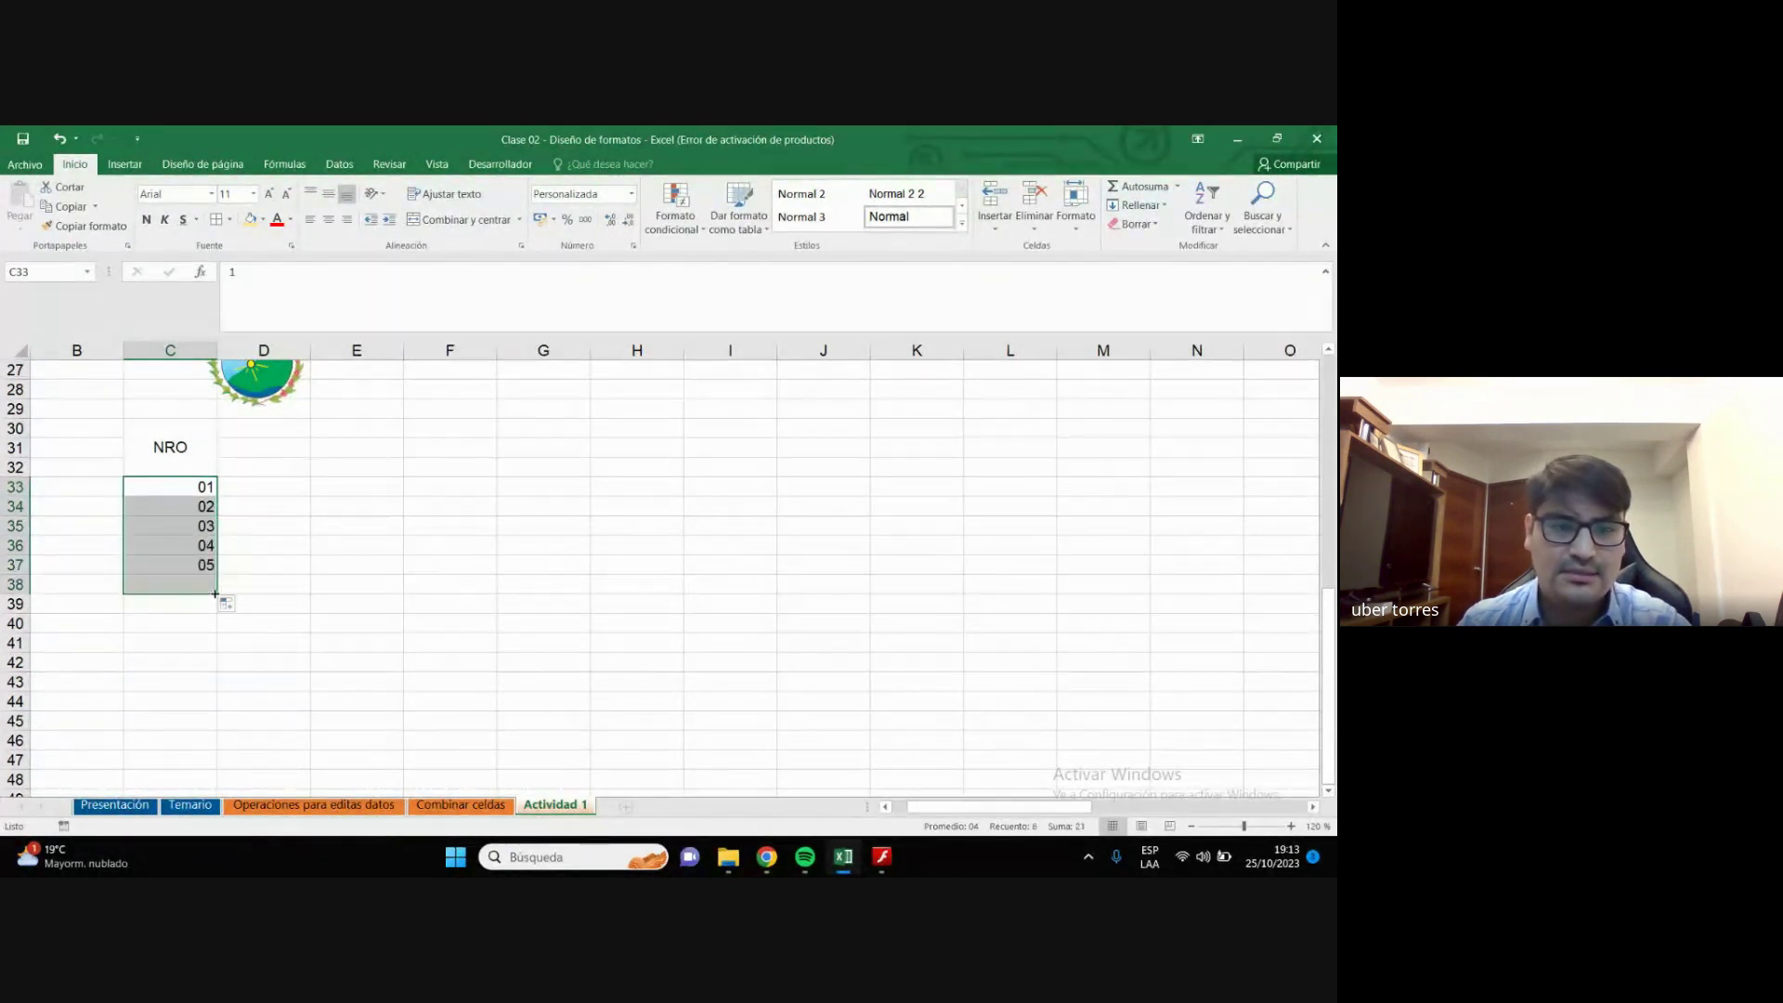
click(287, 506)
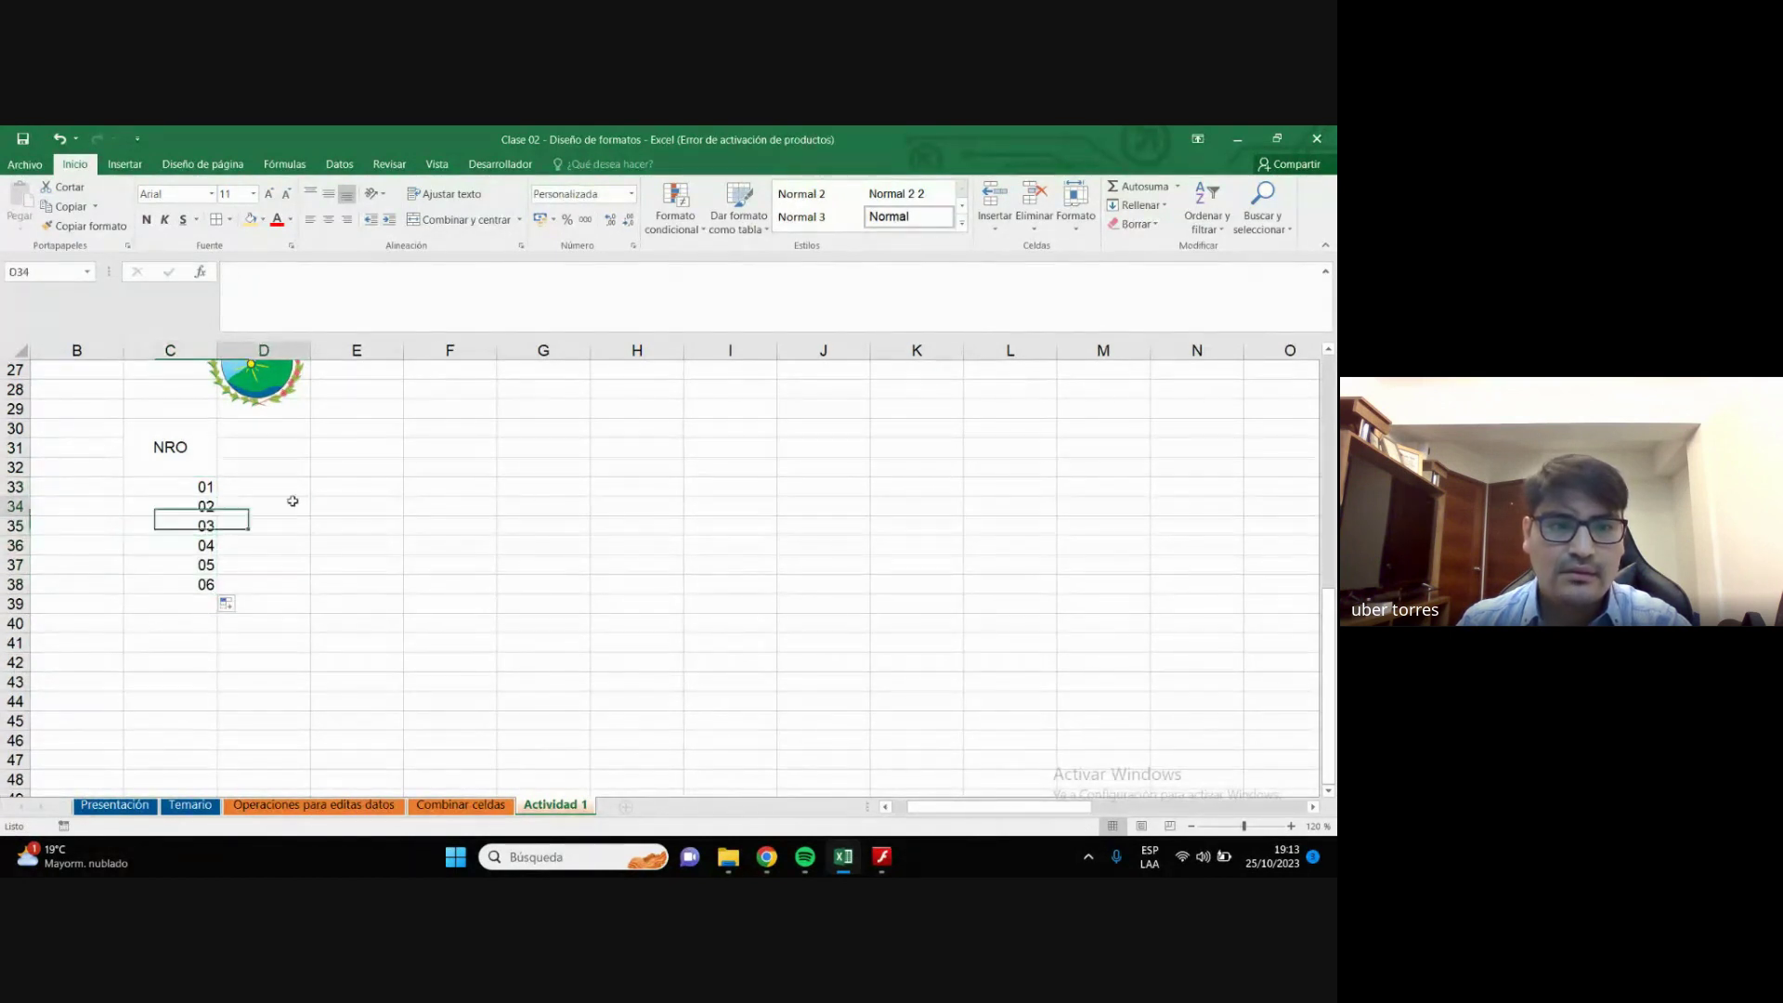
Review the filled numbers 01 to 06 in C33:C38.
drag(200, 489, 206, 587)
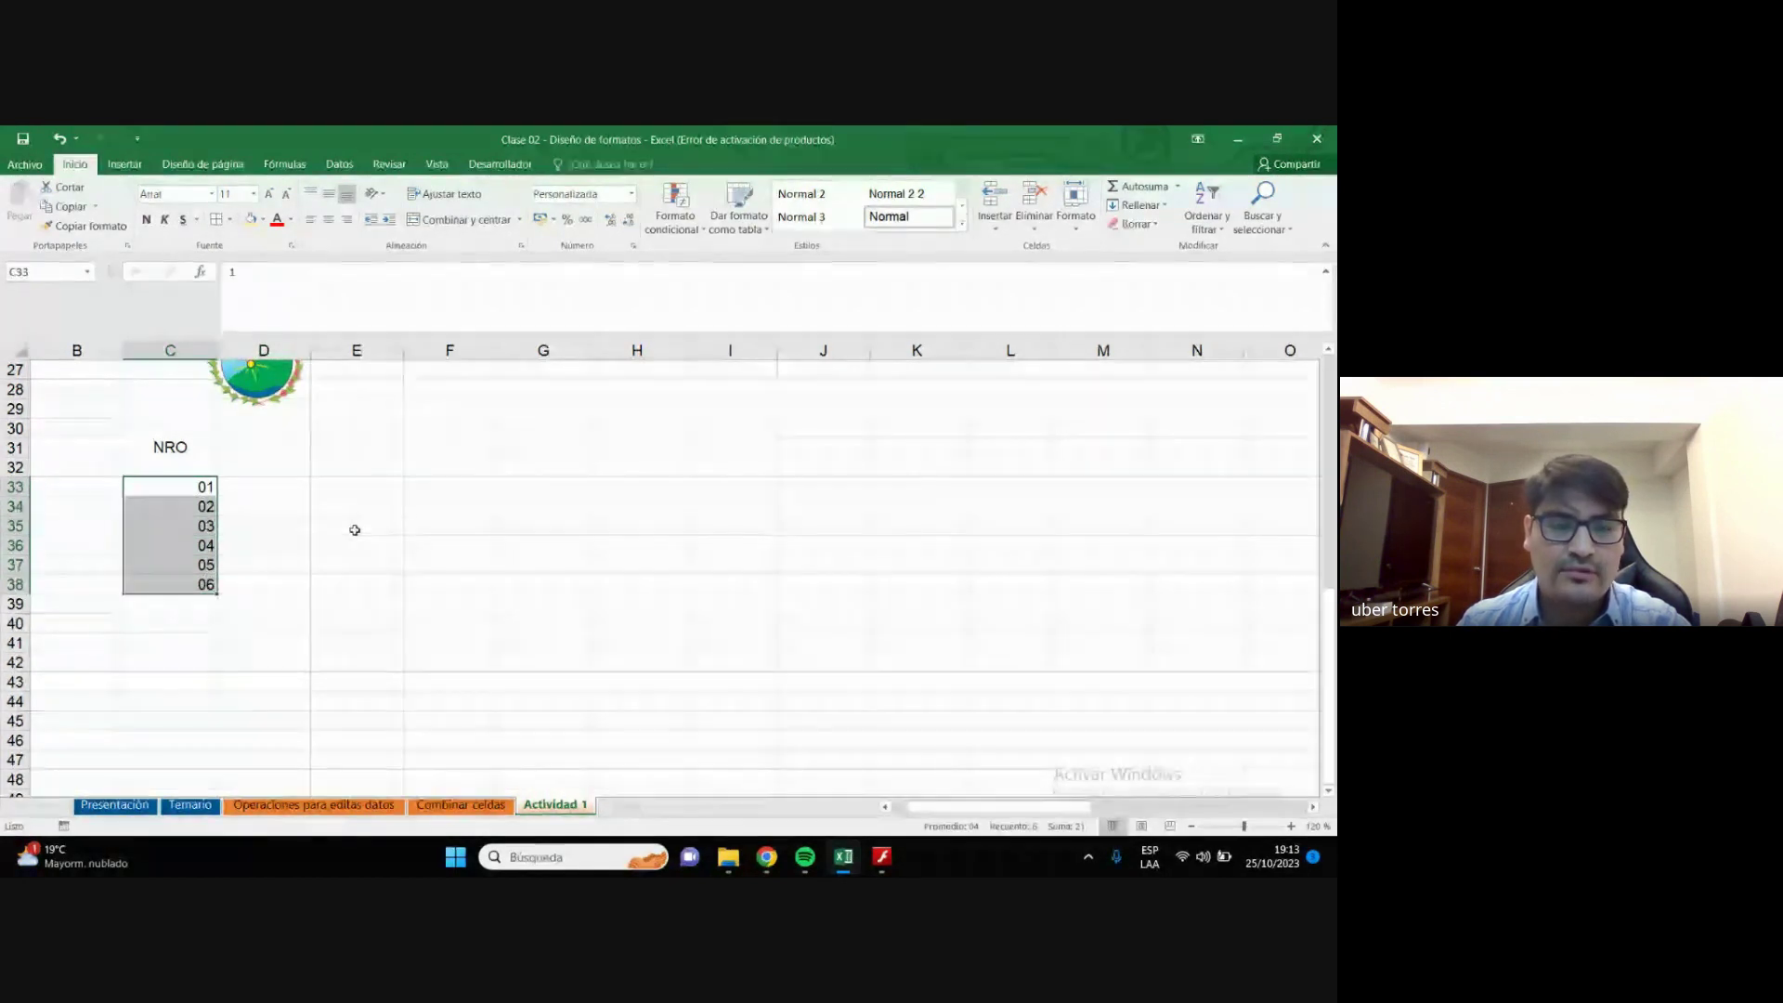
scroll(354, 530, up, 3)
scroll(354, 530, up, 2)
scroll(315, 594, down, 3)
scroll(300, 601, down, 1)
click(297, 585)
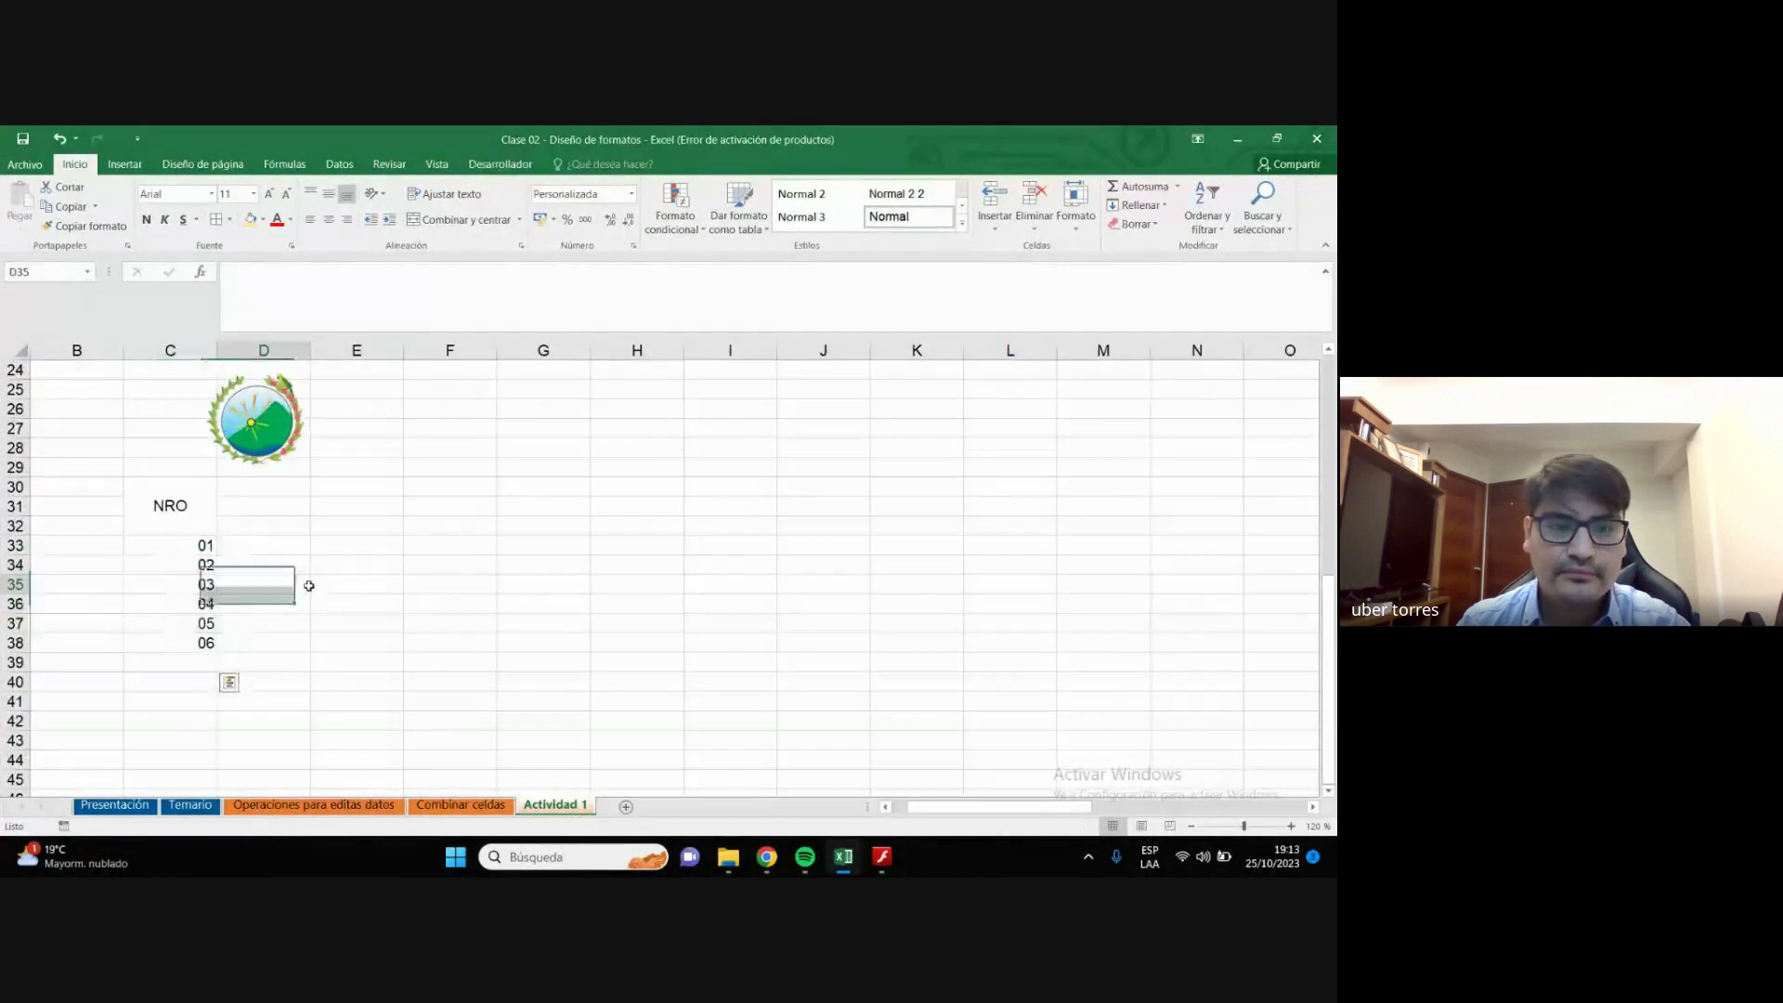
drag(211, 549, 184, 636)
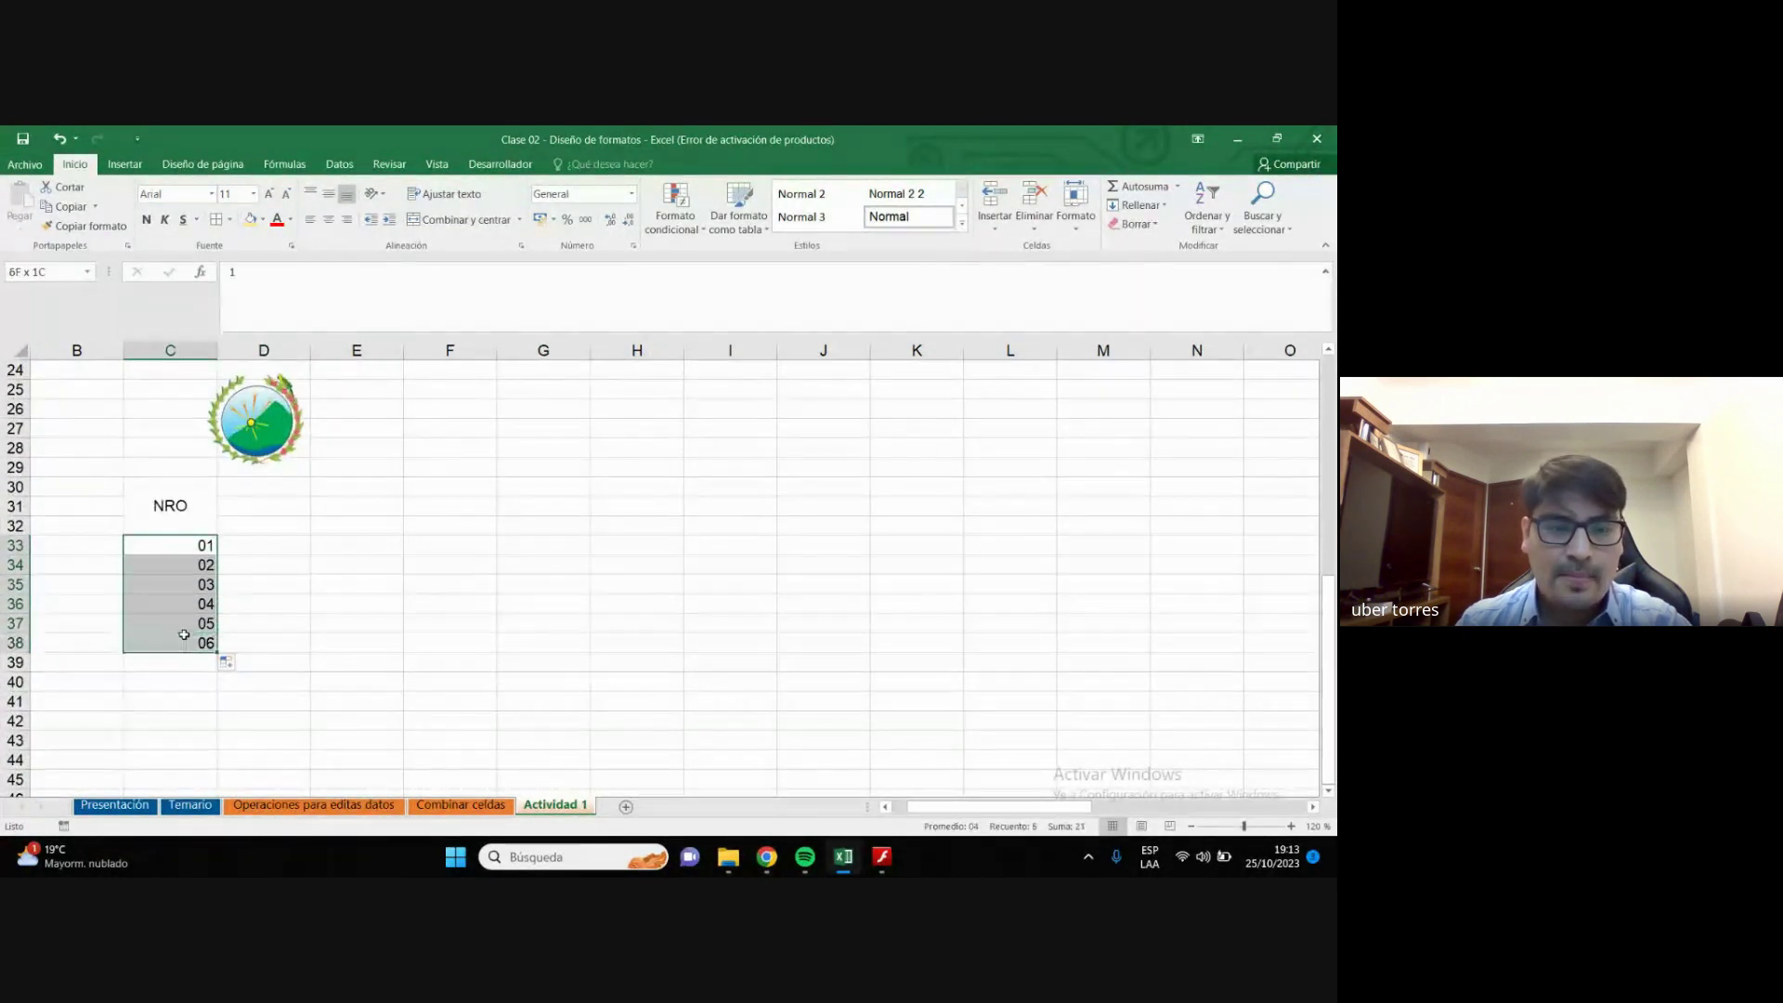
click(346, 568)
click(344, 545)
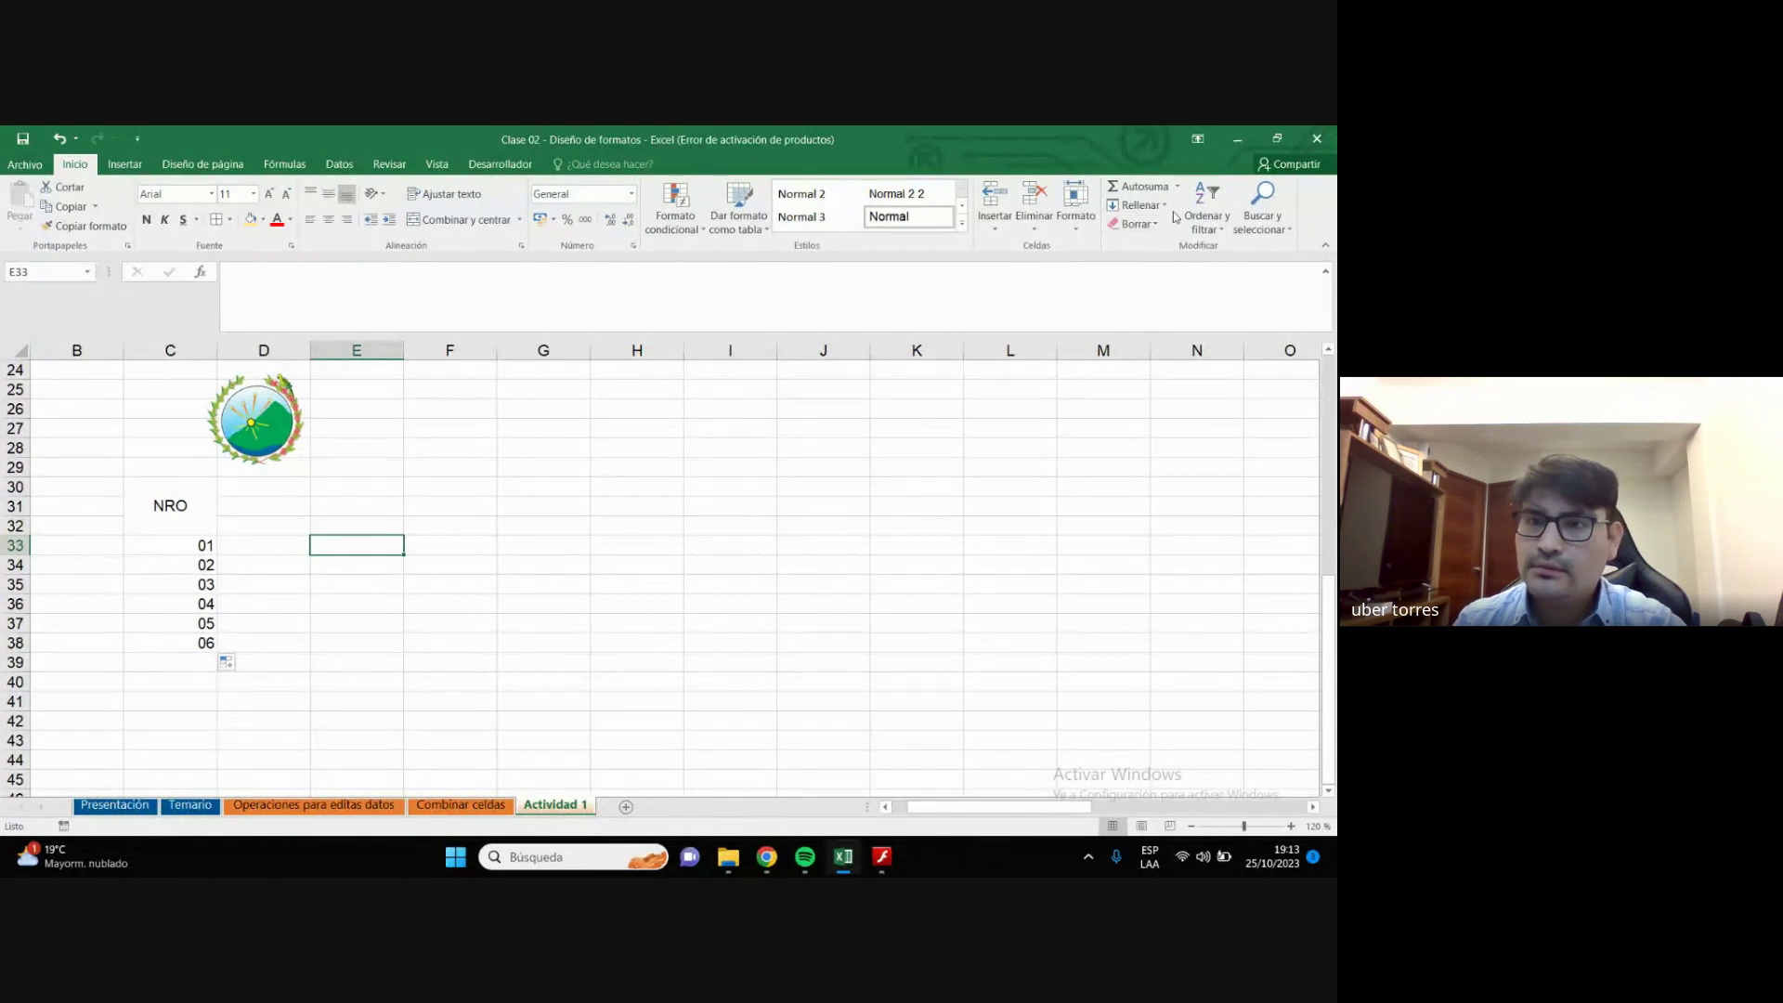
Open the Fill Series dialog, close it unchanged, and return to the Google Meet call.
click(1140, 205)
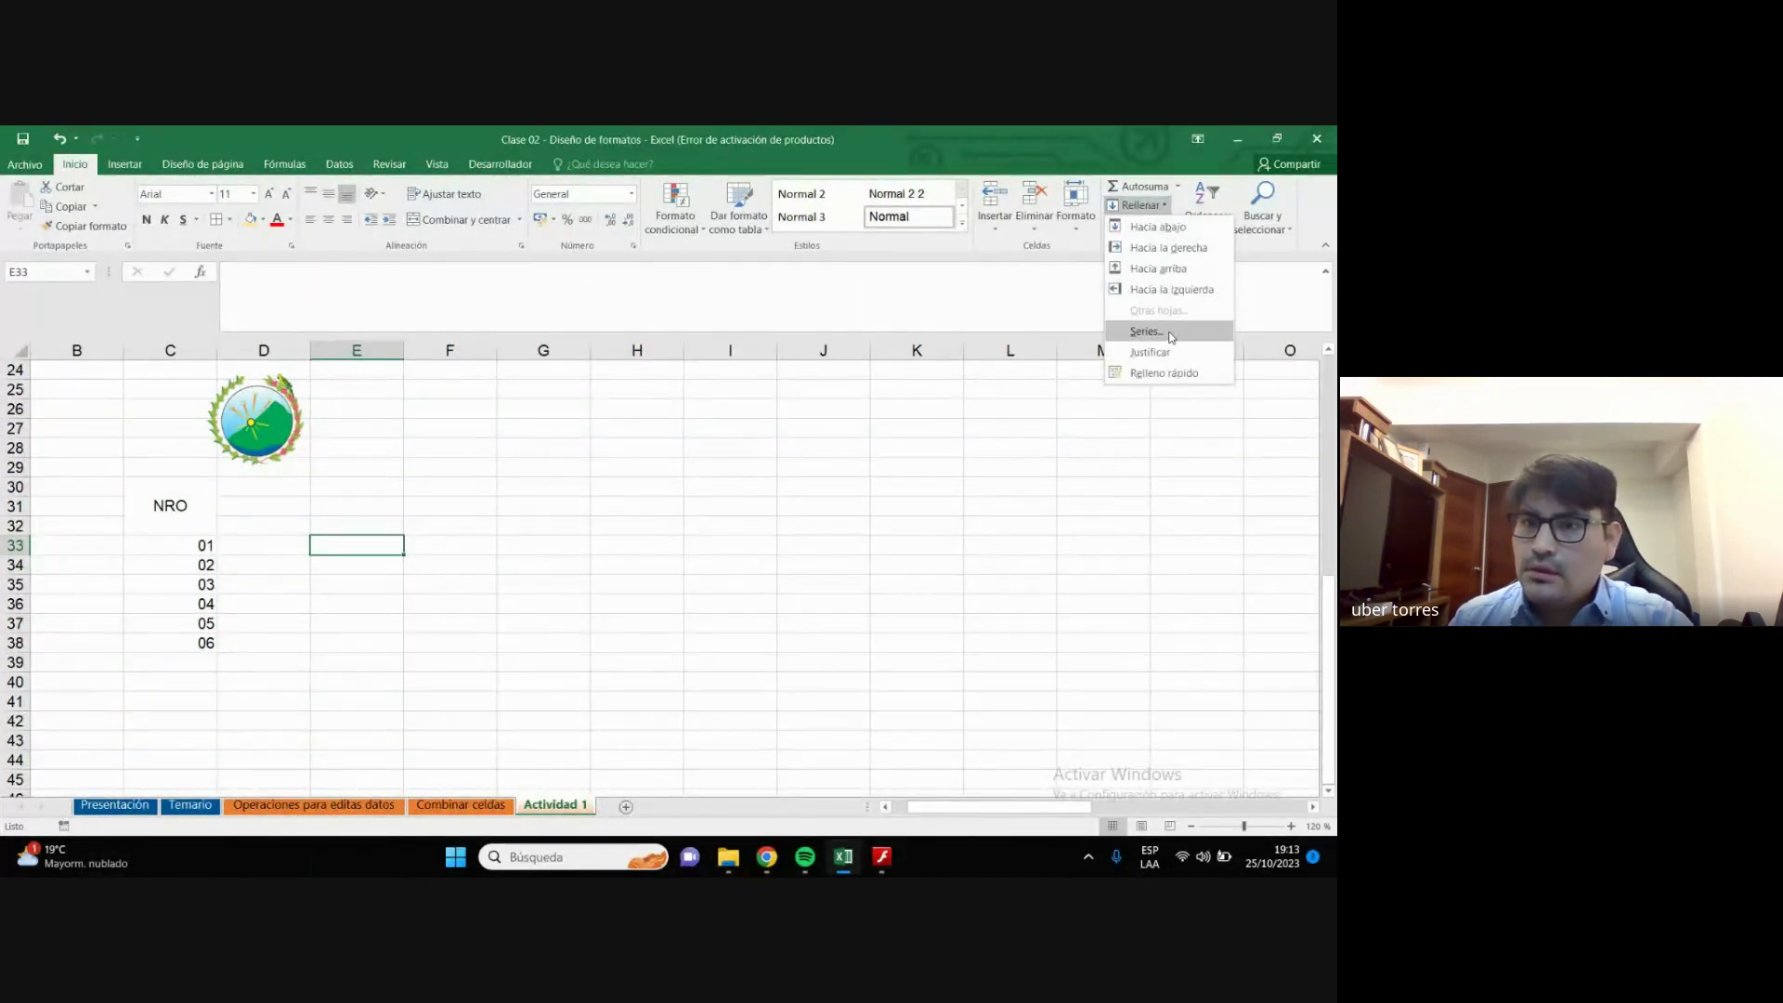
click(1146, 331)
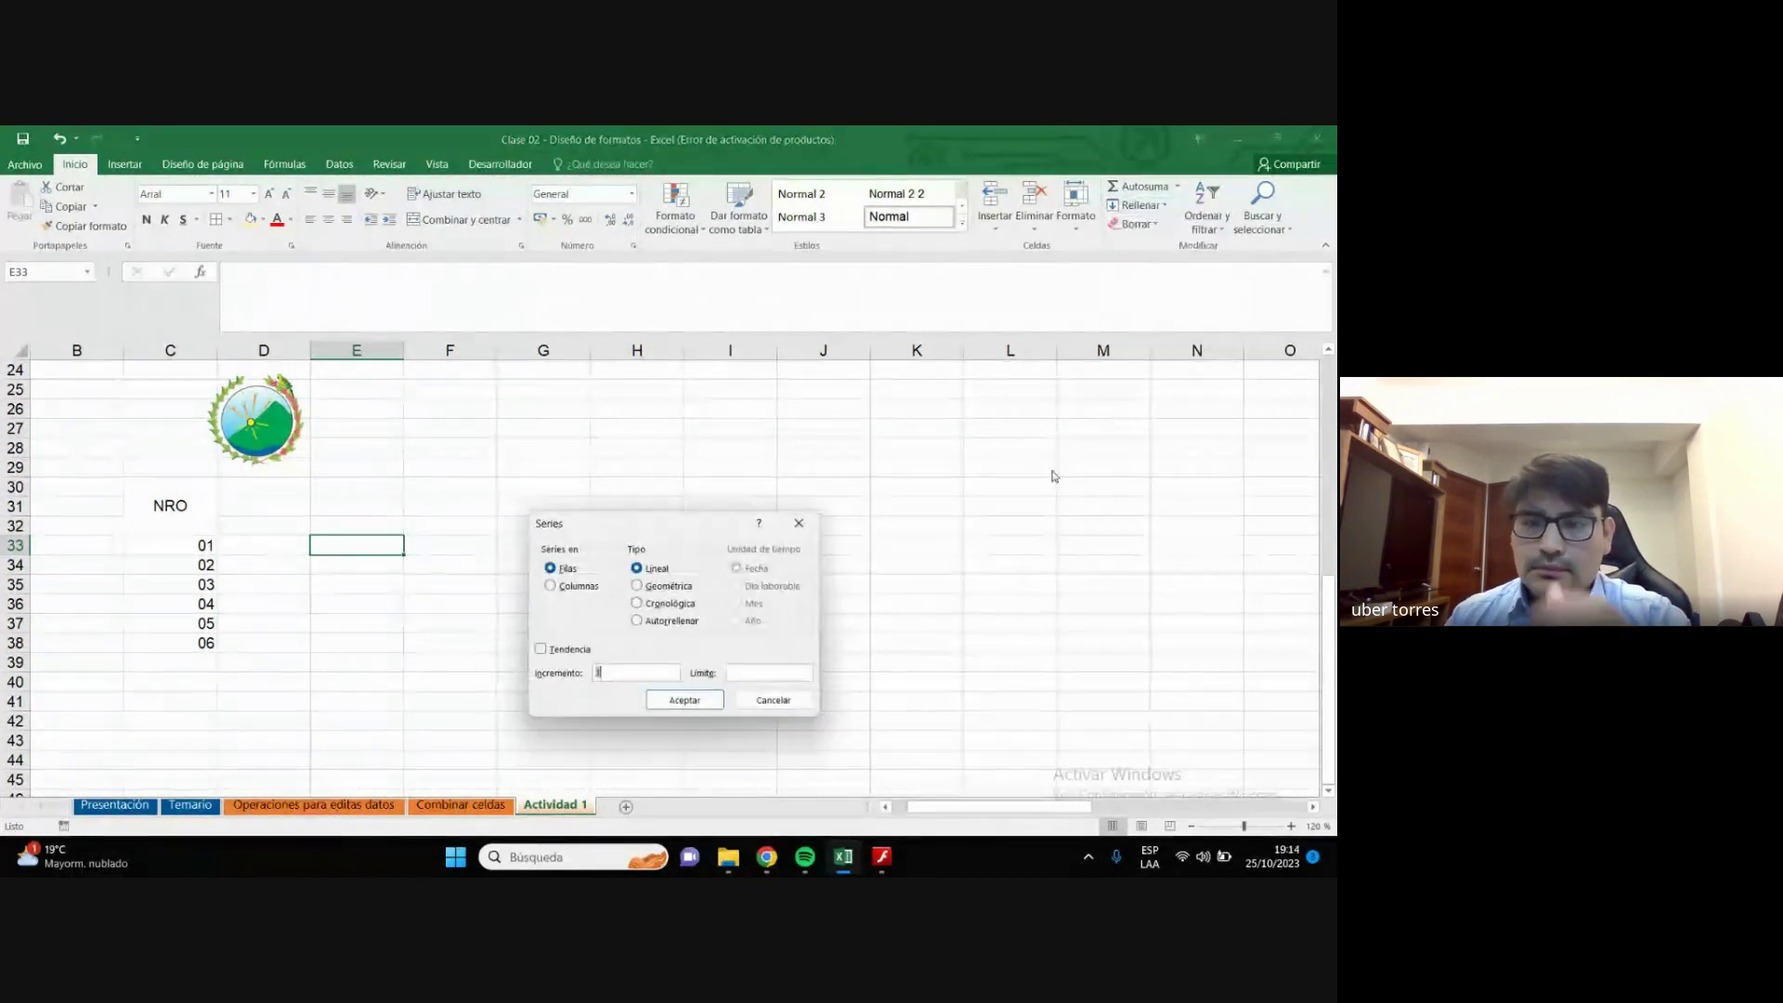
click(799, 523)
click(939, 510)
click(428, 615)
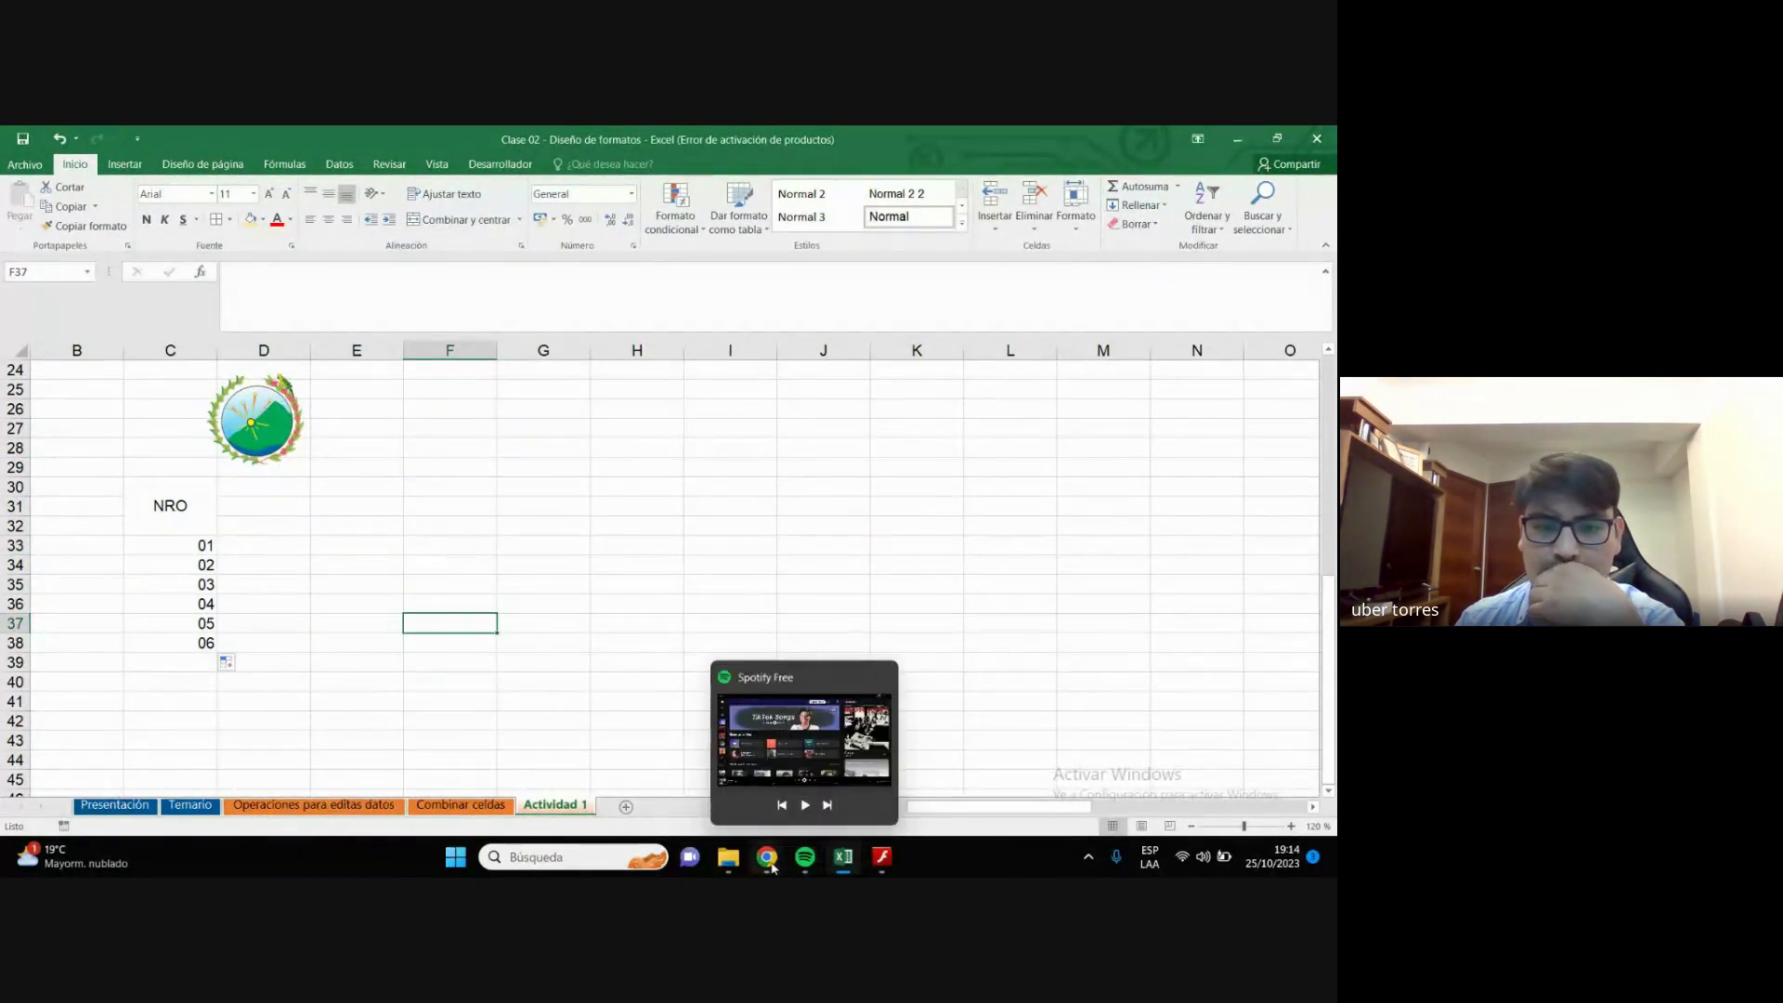
click(669, 752)
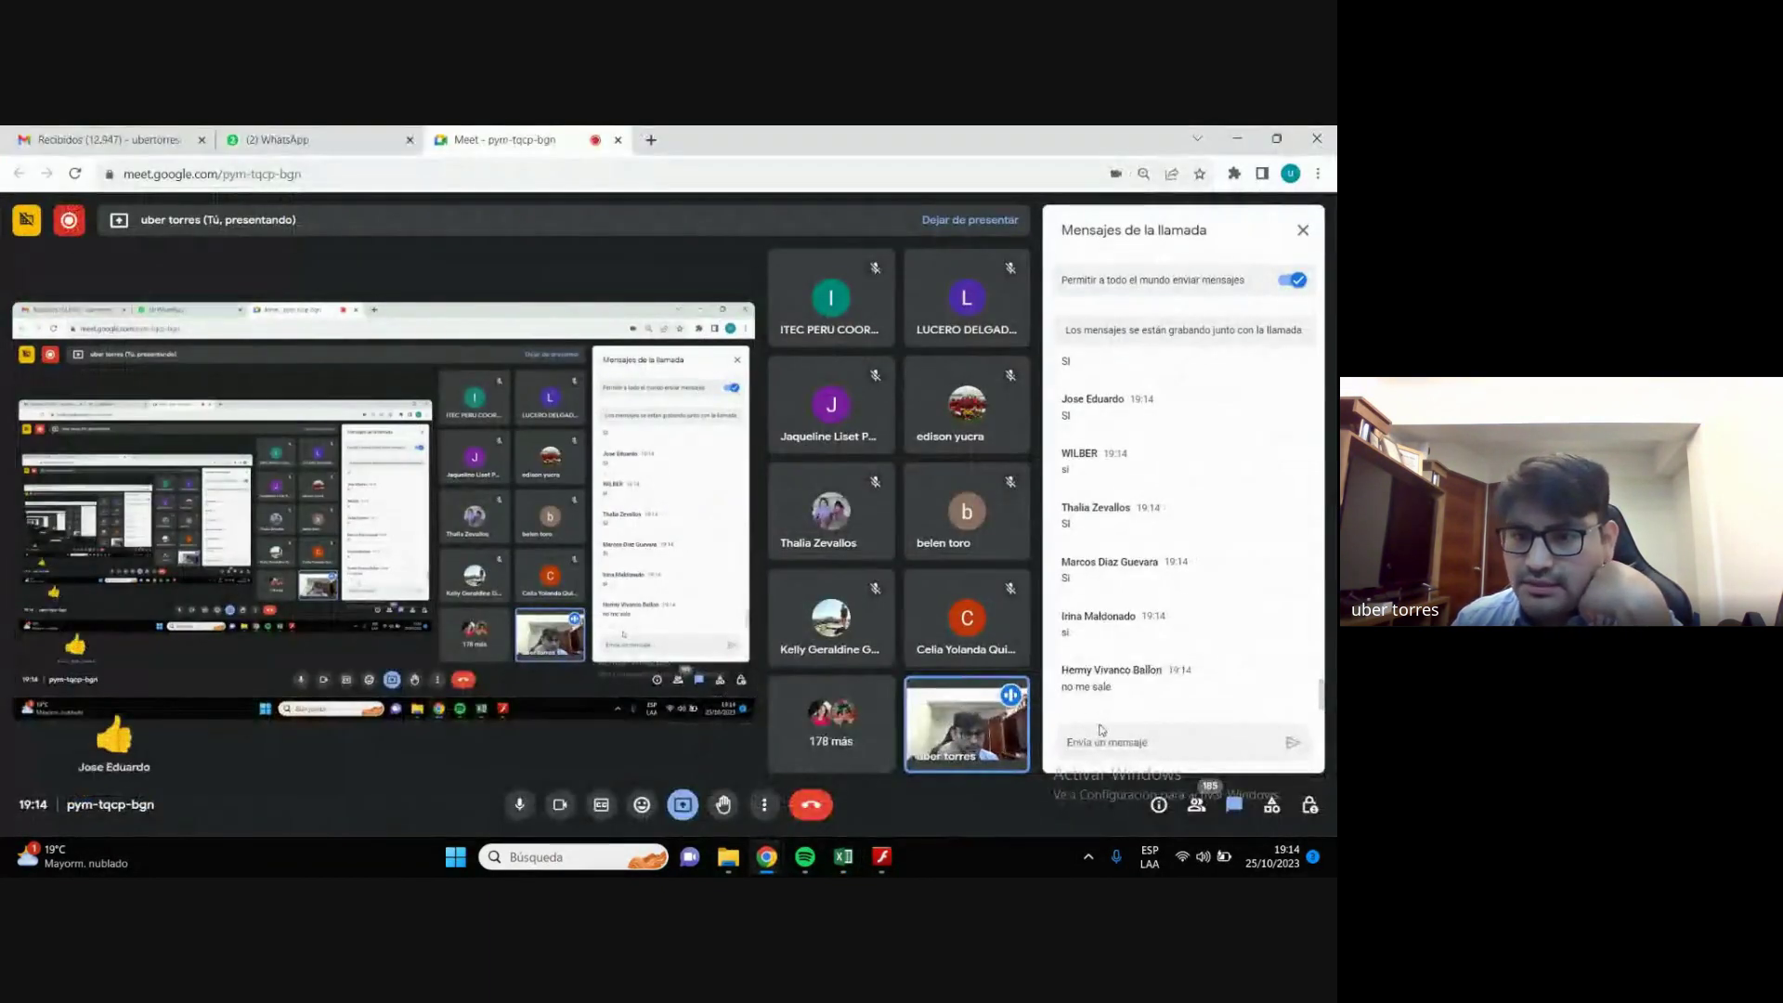
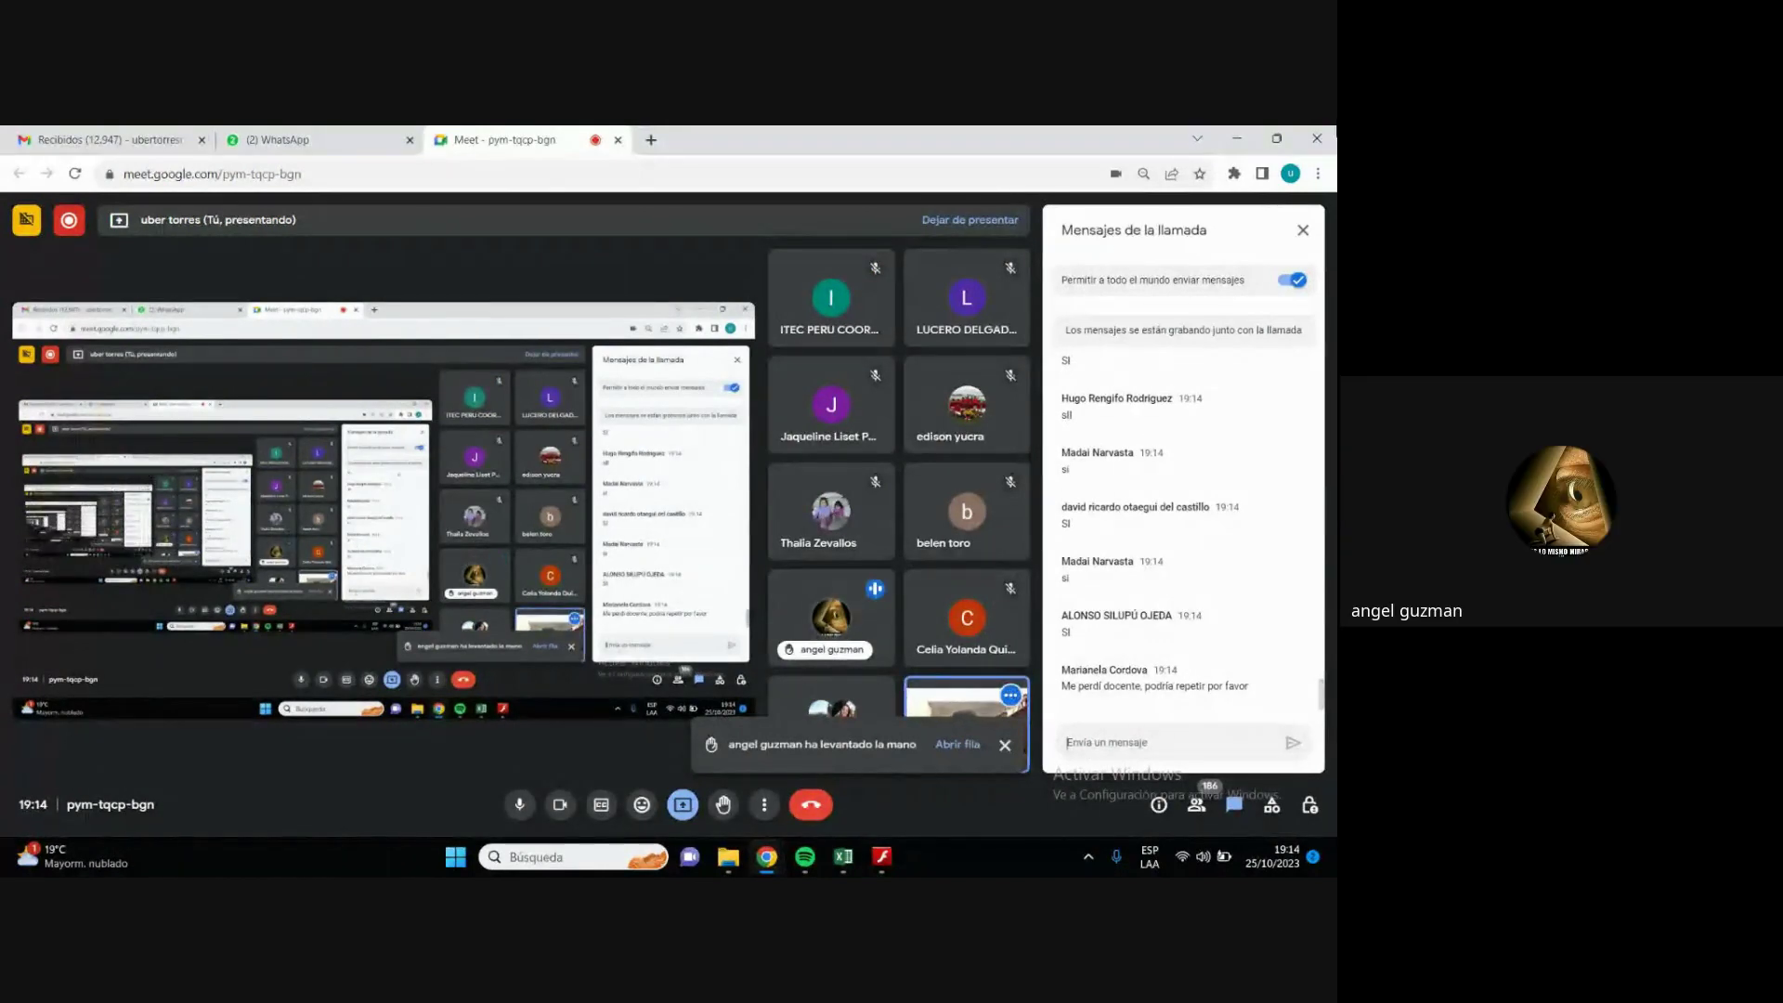
Bring the Excel attendance sheet back and dismiss the screen-sharing notice.
click(1227, 142)
click(571, 566)
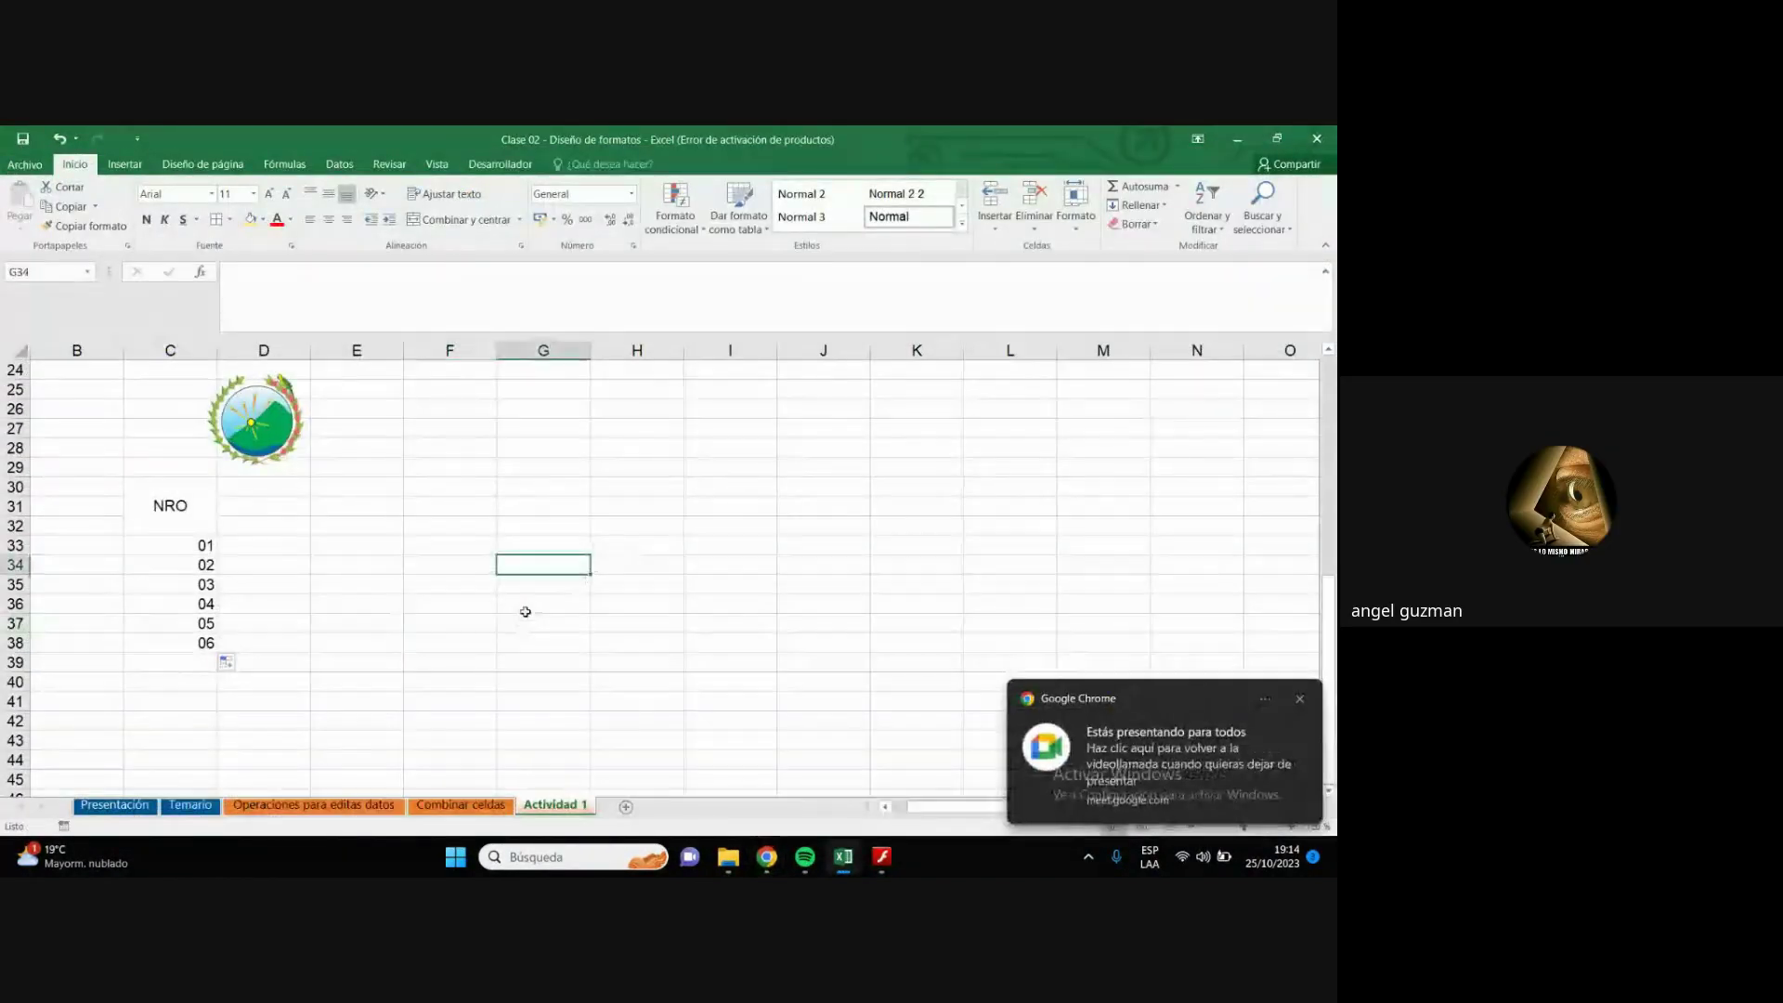
click(1300, 699)
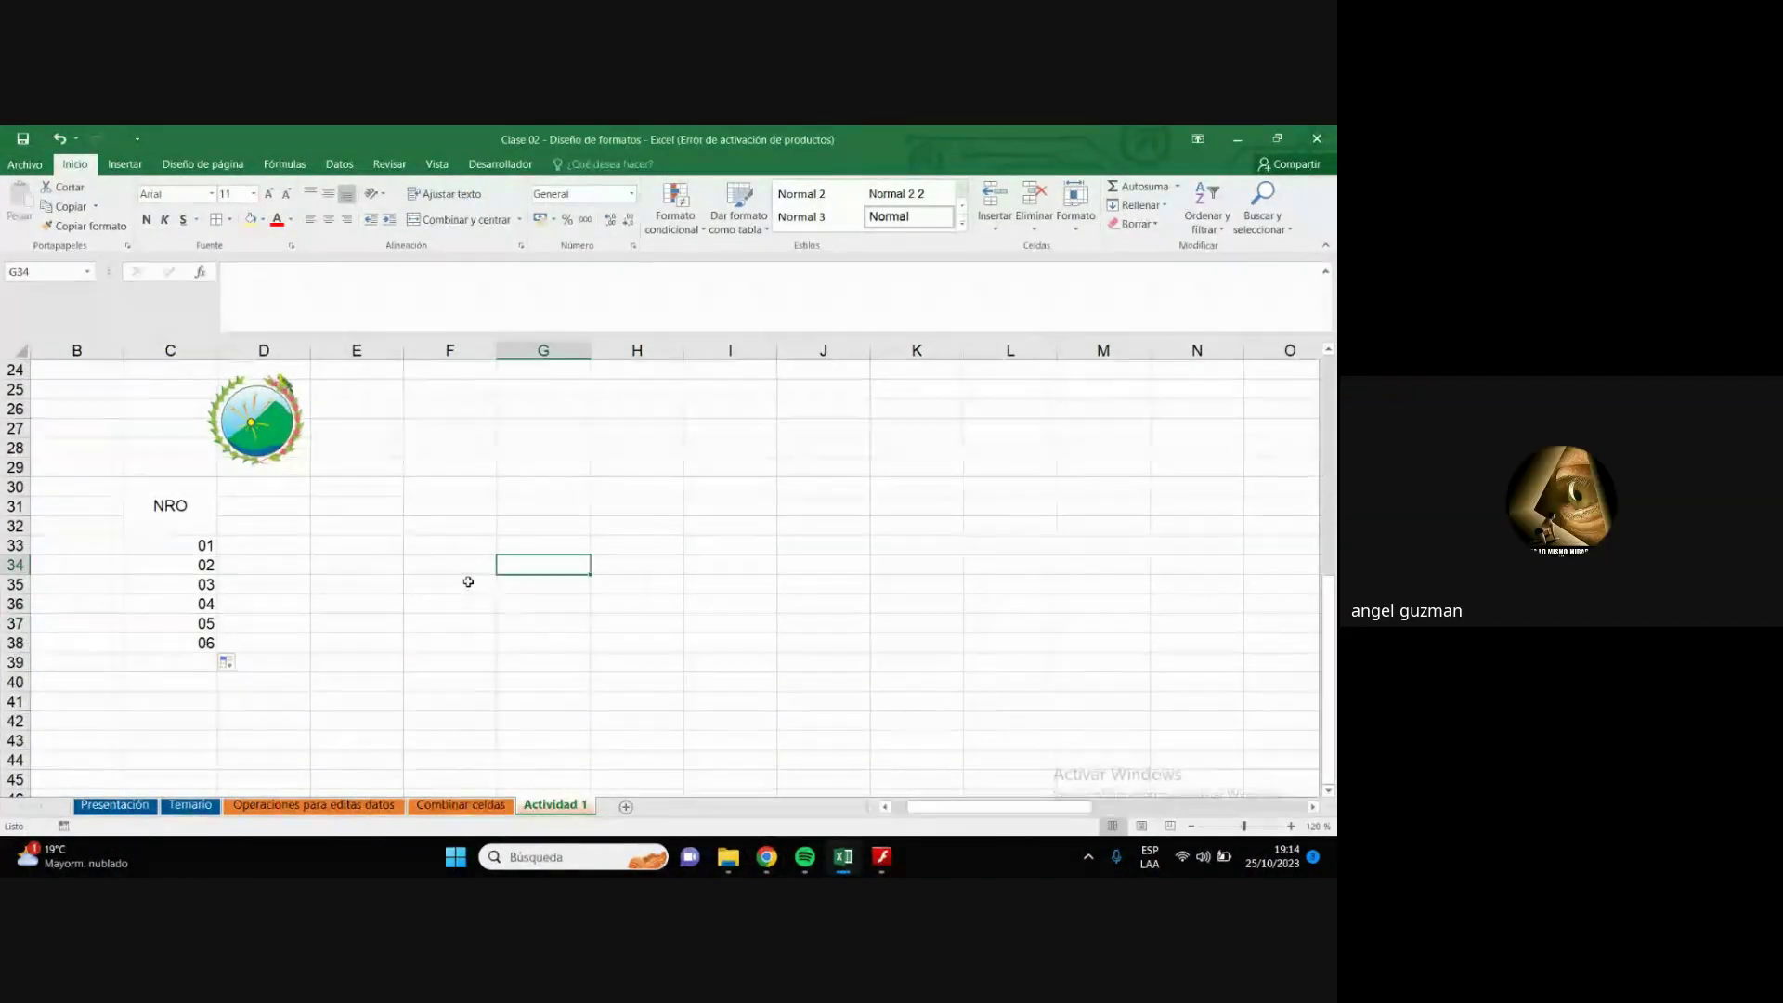
click(277, 550)
click(350, 542)
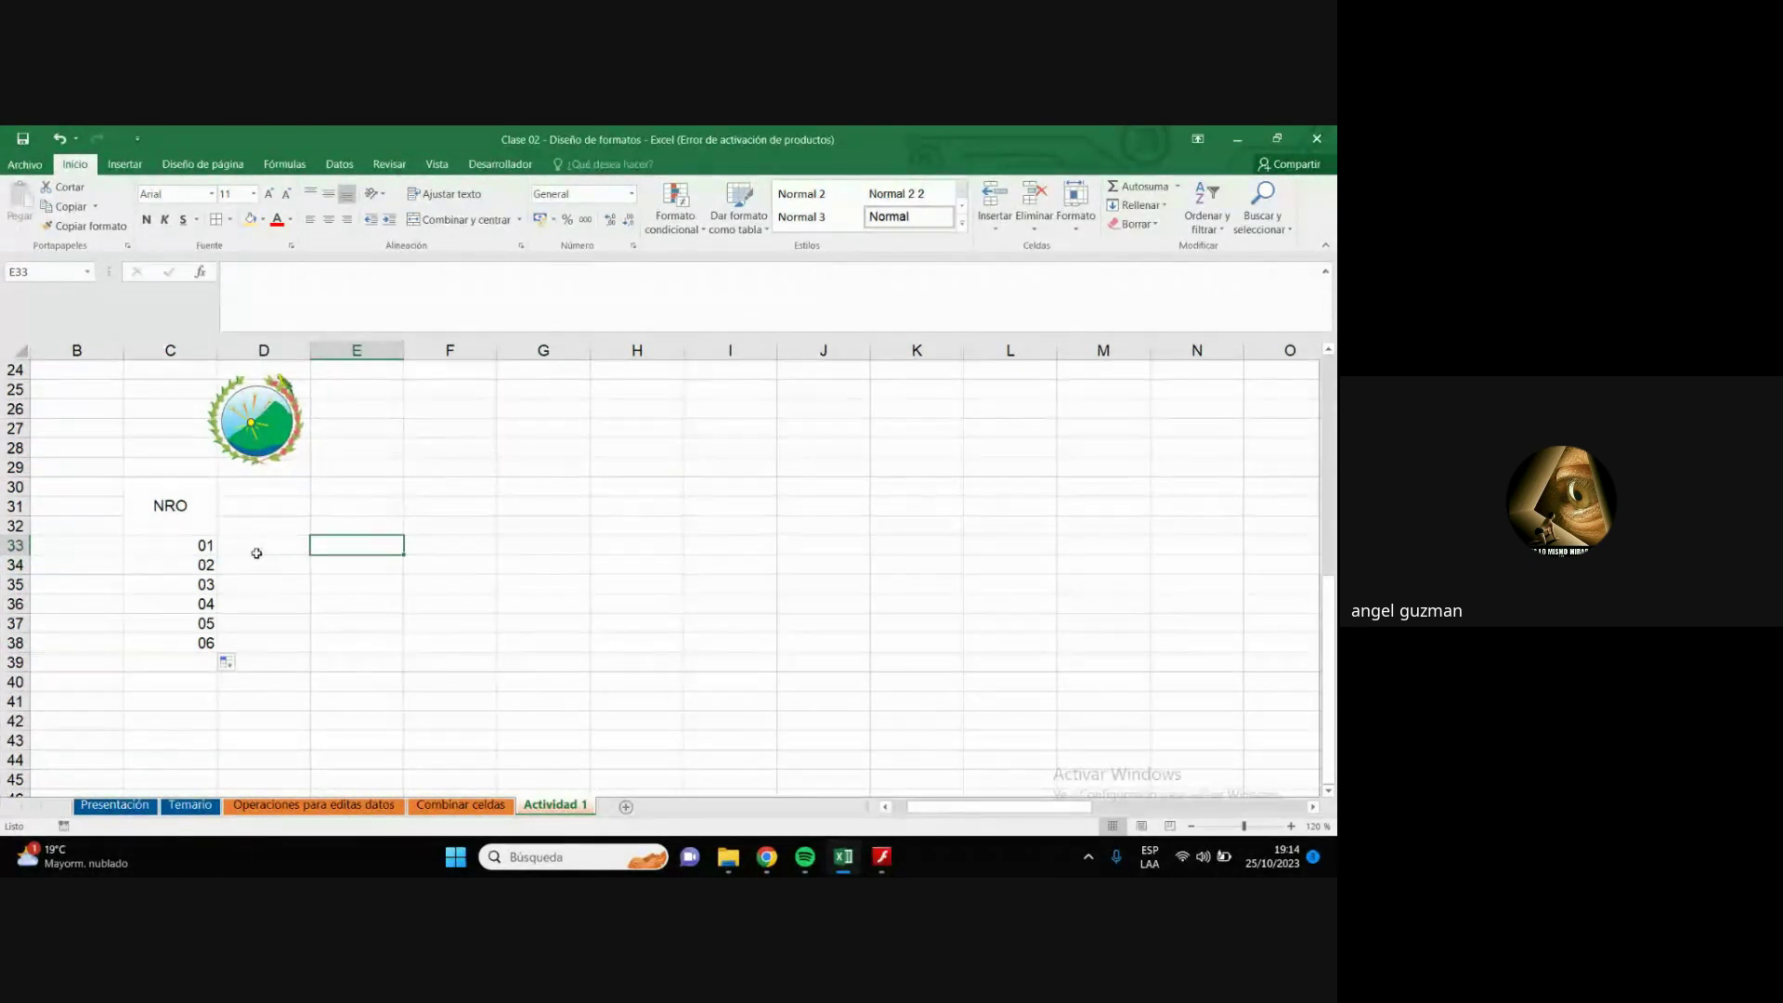
click(274, 548)
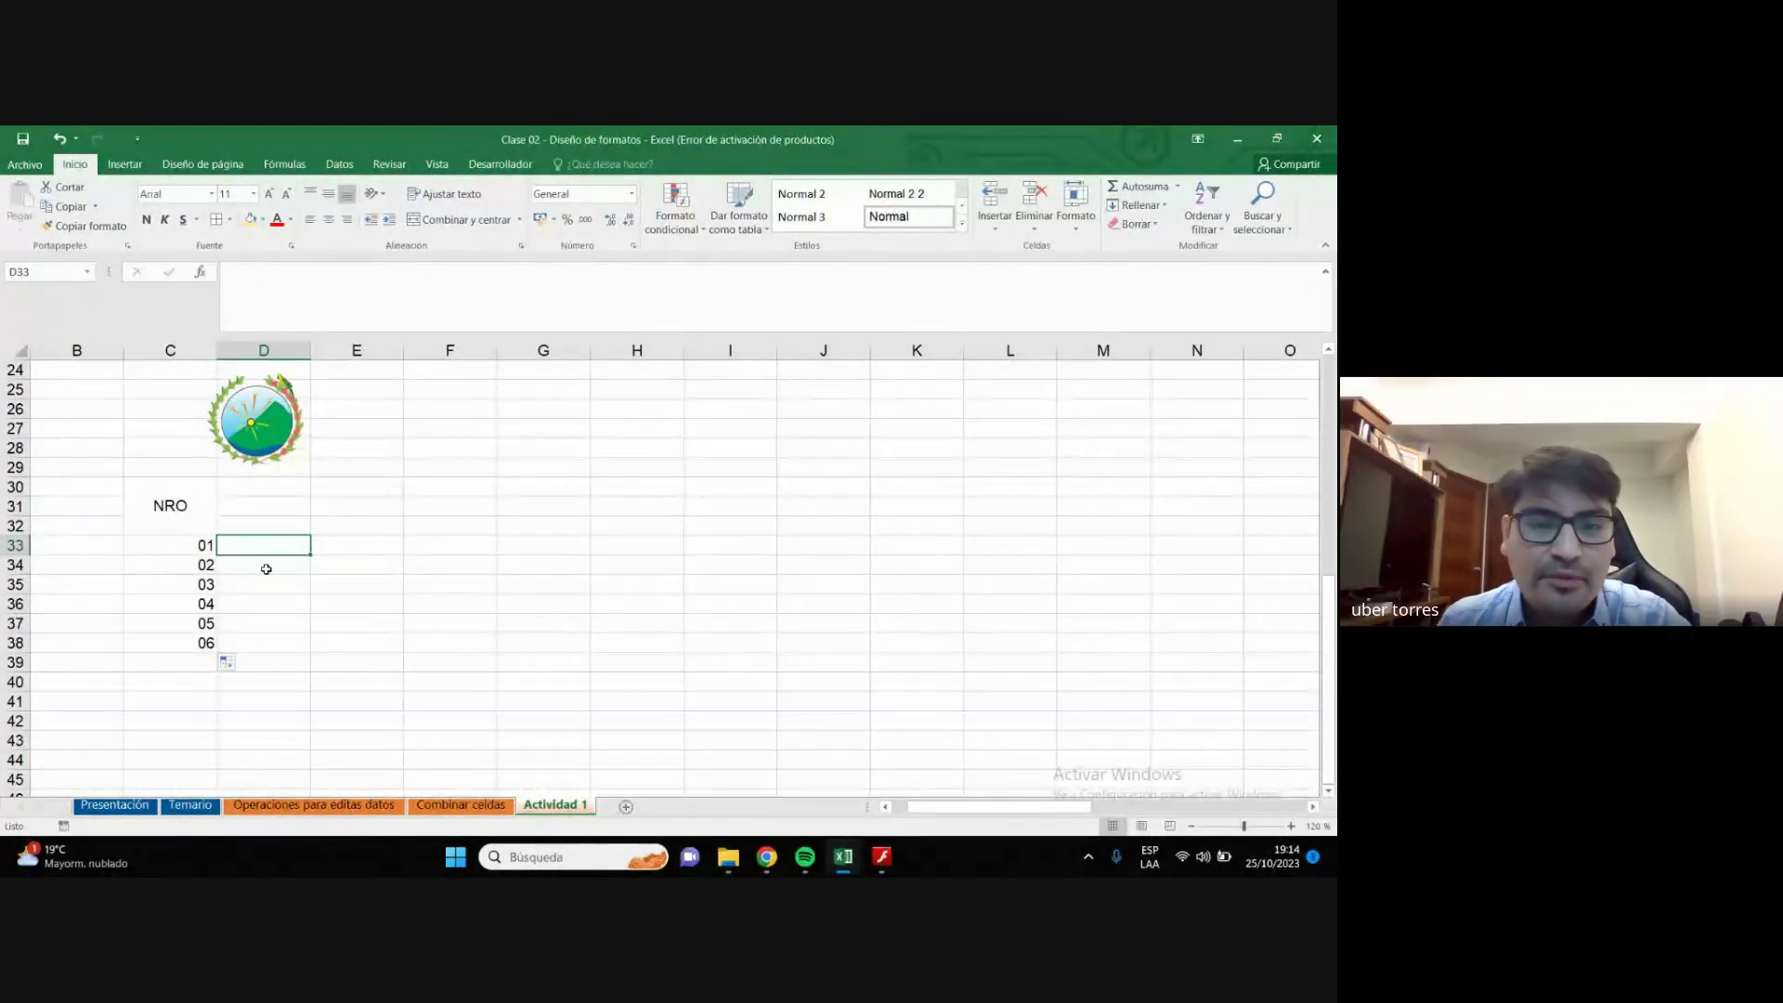
click(371, 560)
click(356, 549)
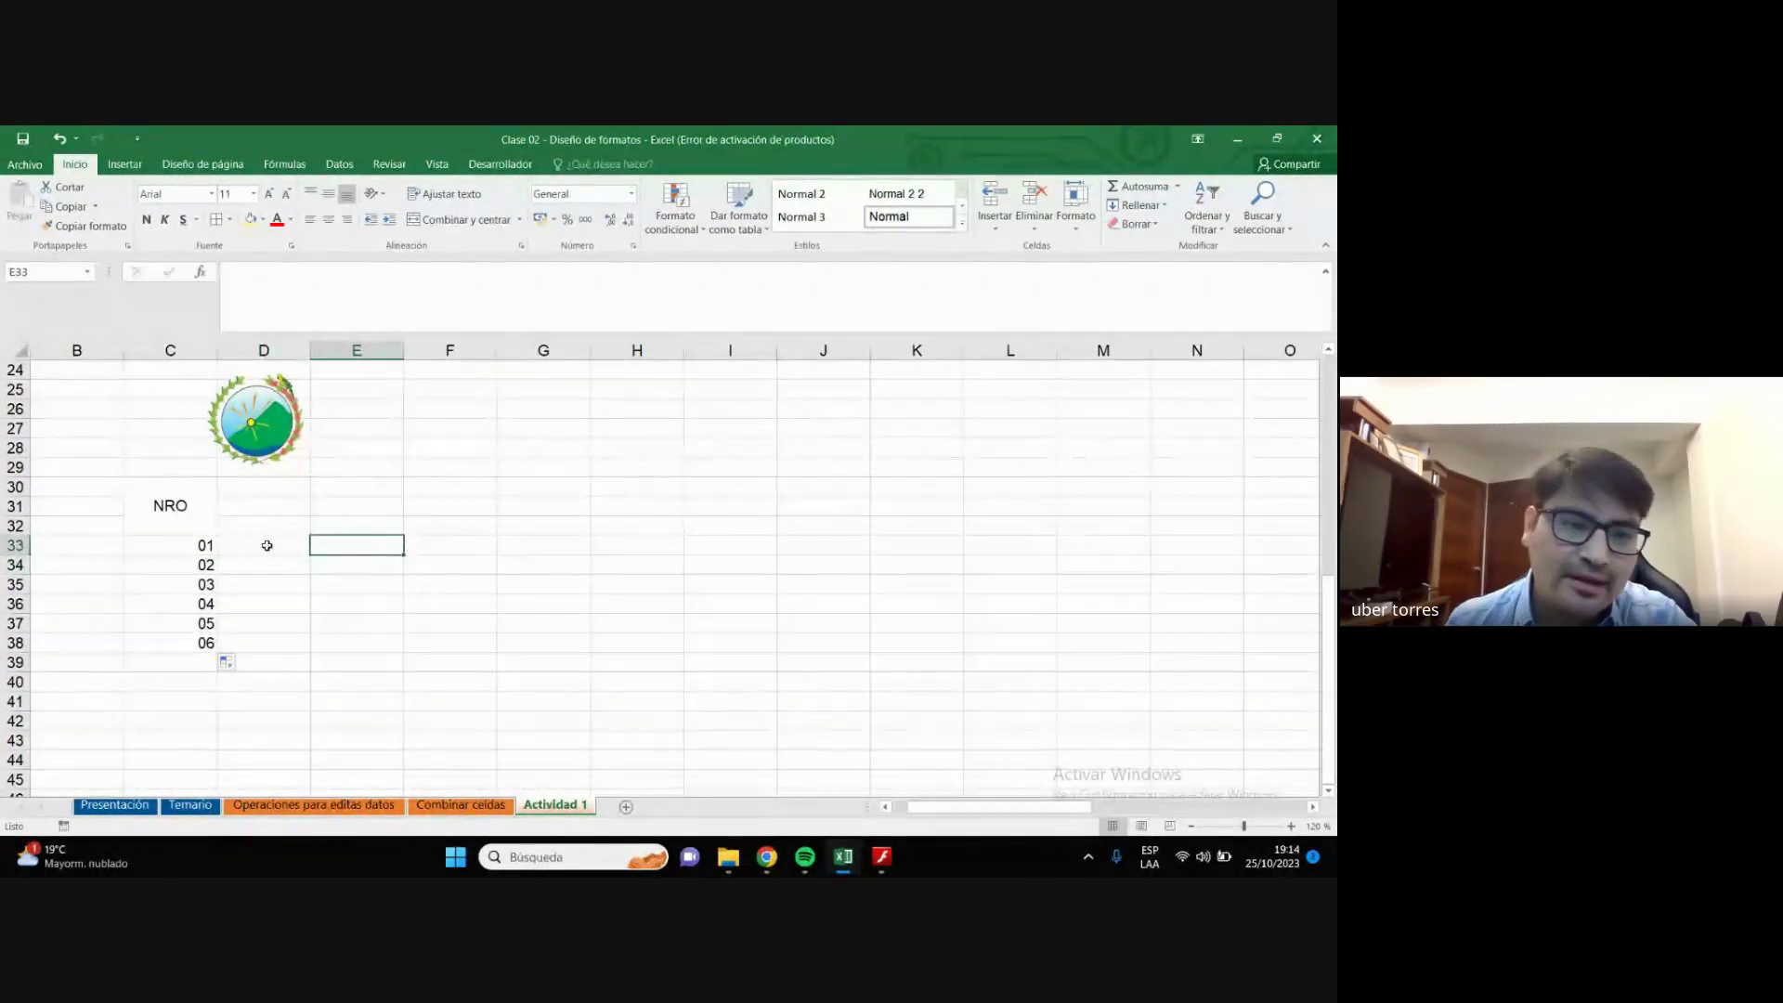
click(267, 543)
click(209, 545)
click(358, 543)
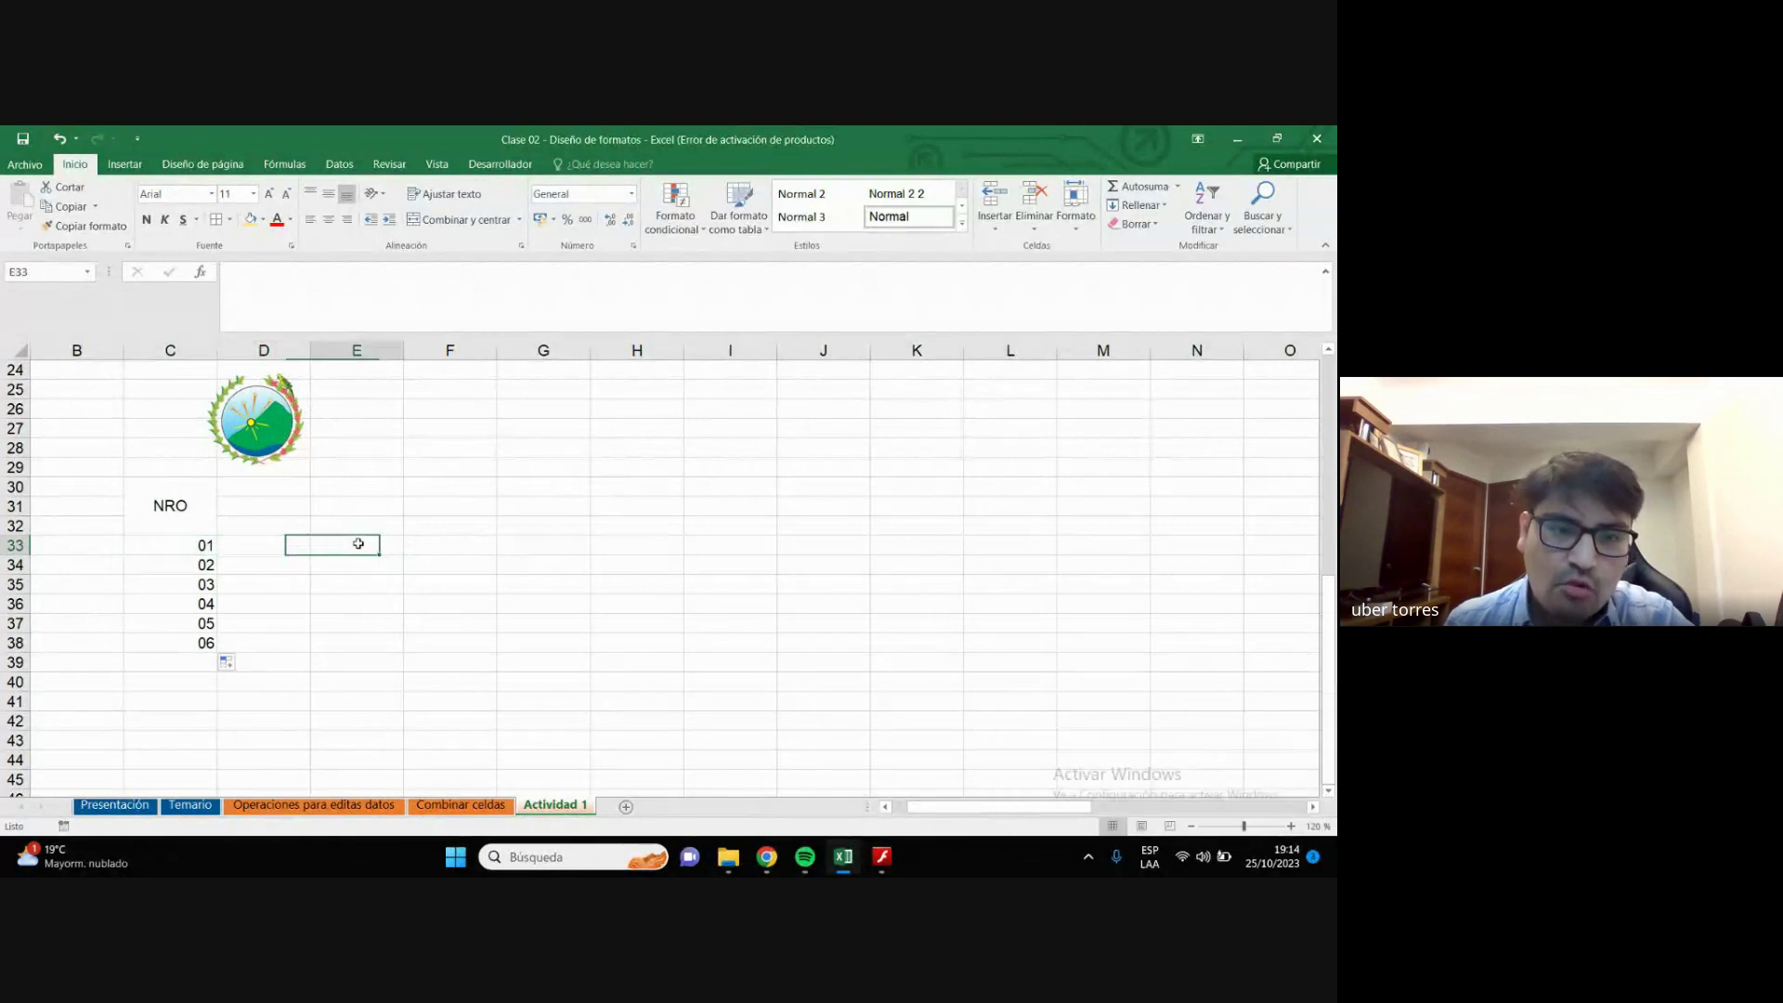
Enter ENERO in cell F33.
click(447, 540)
key(Right)
key(Left)
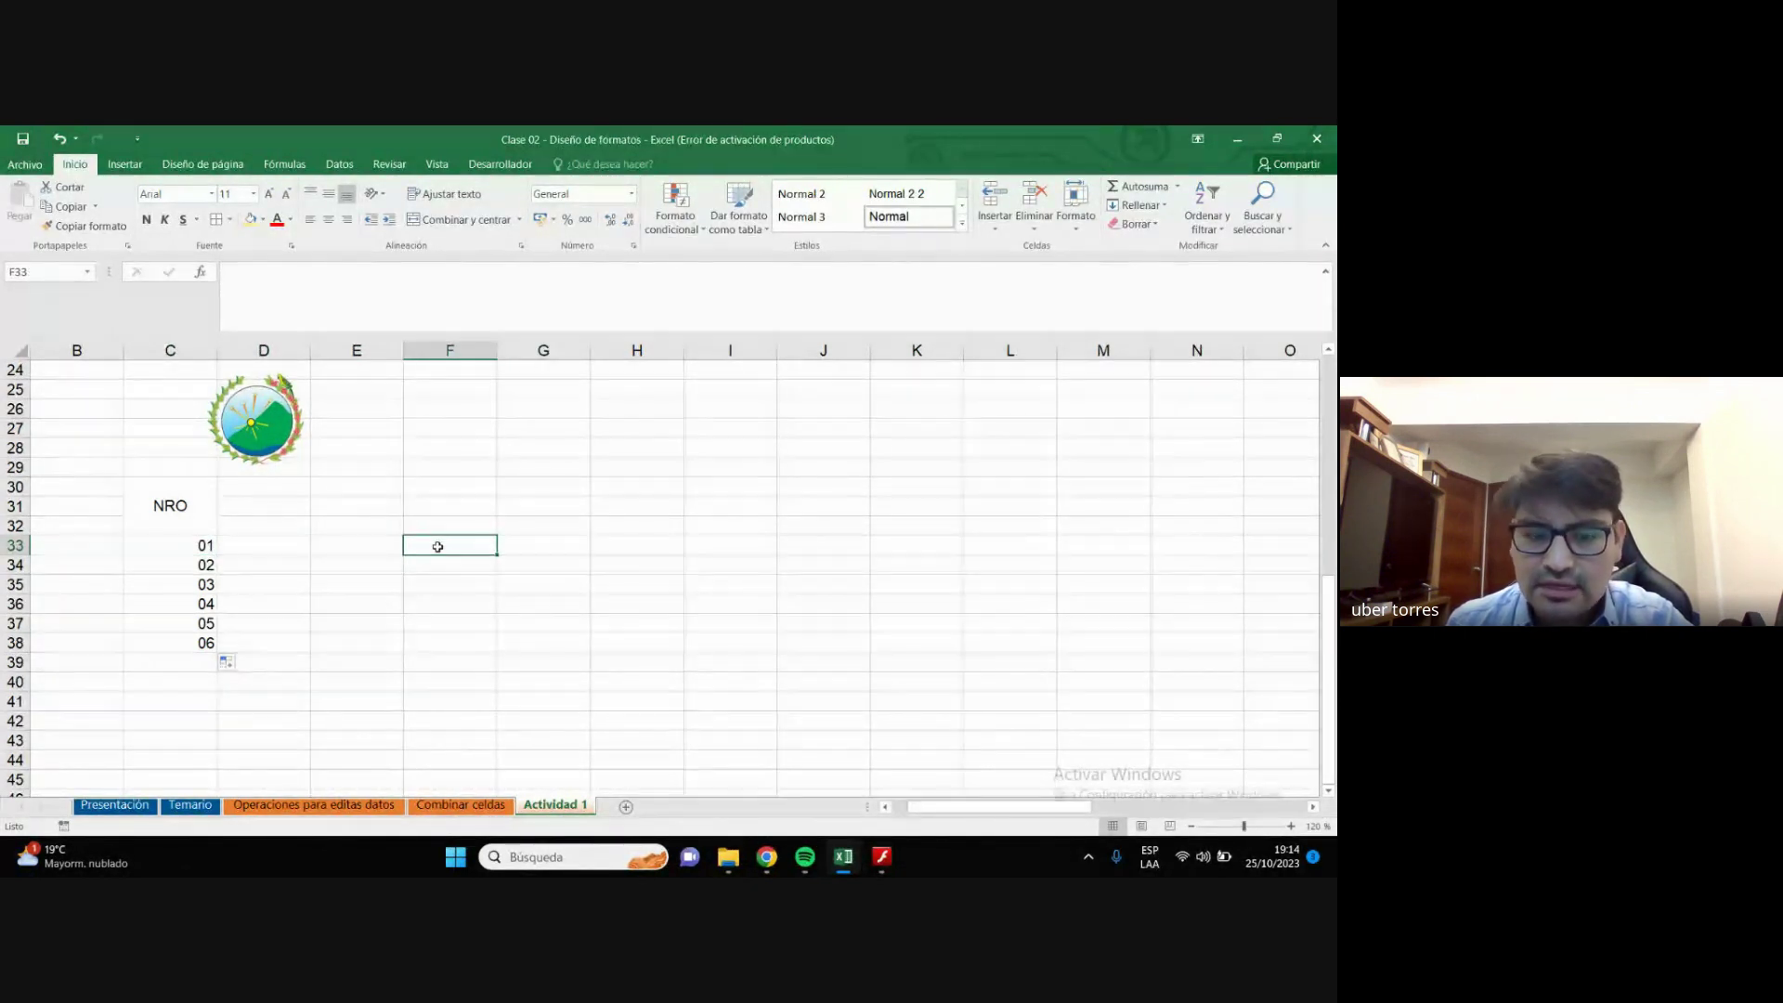
text(ENERO)
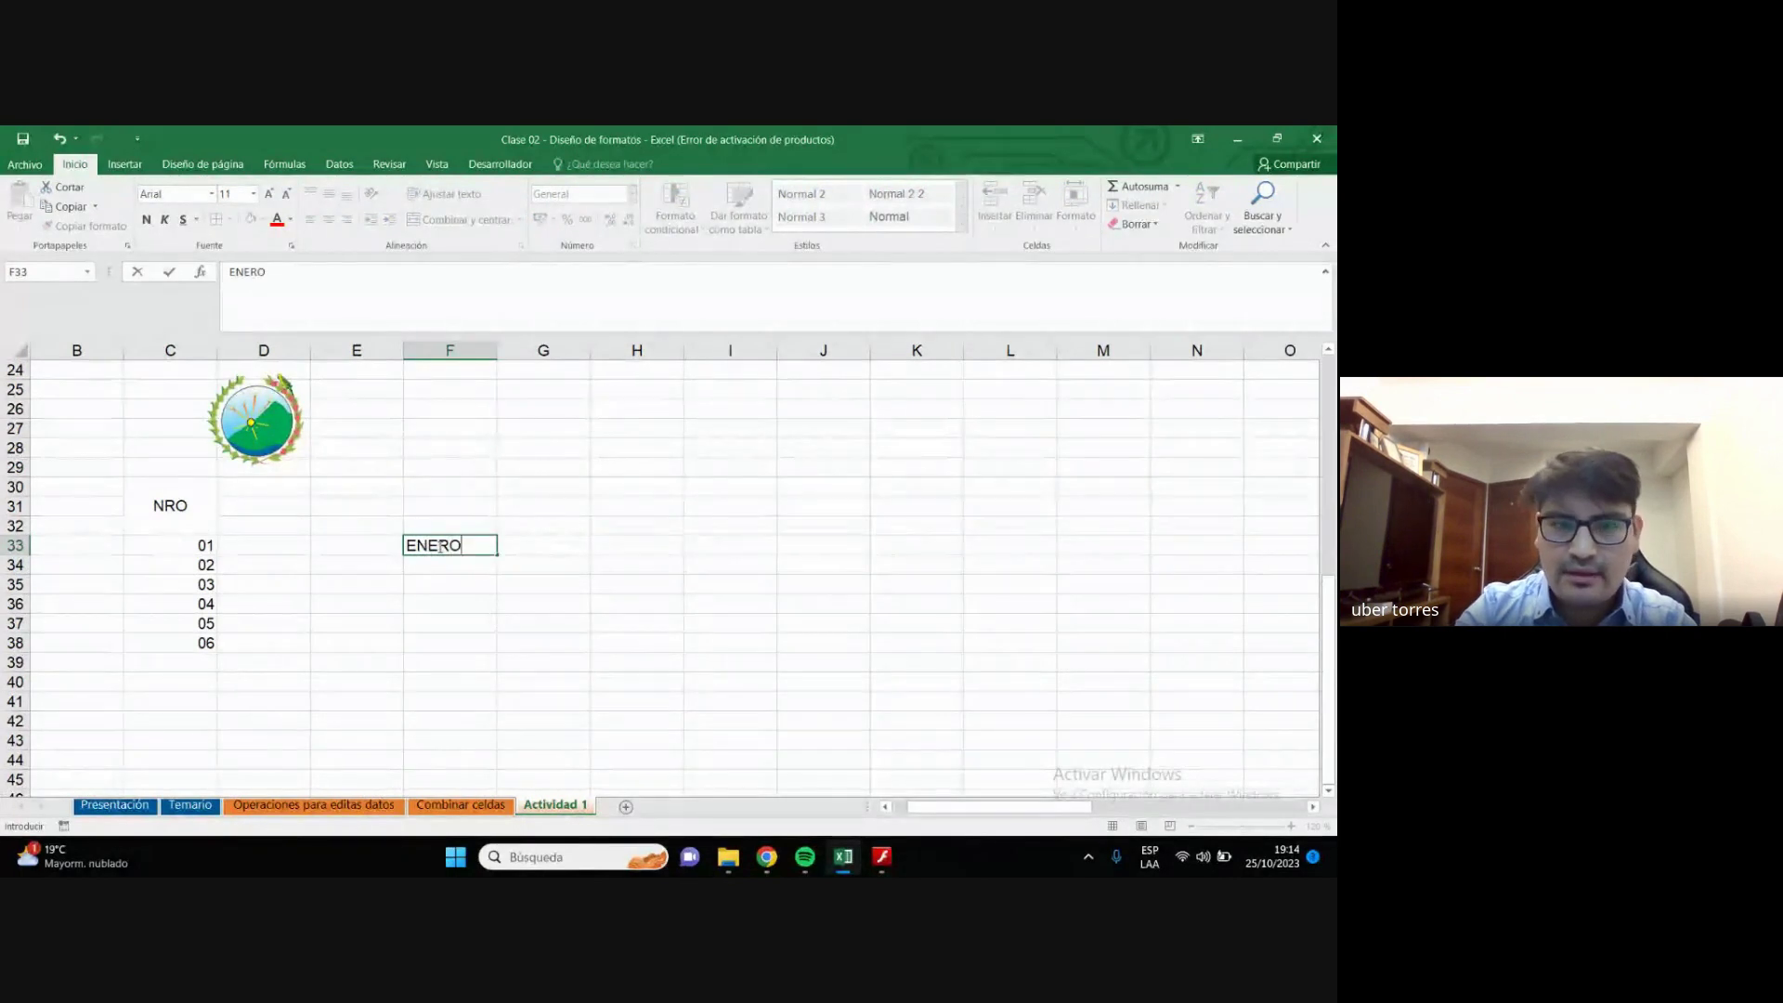
key(Return)
key(Up)
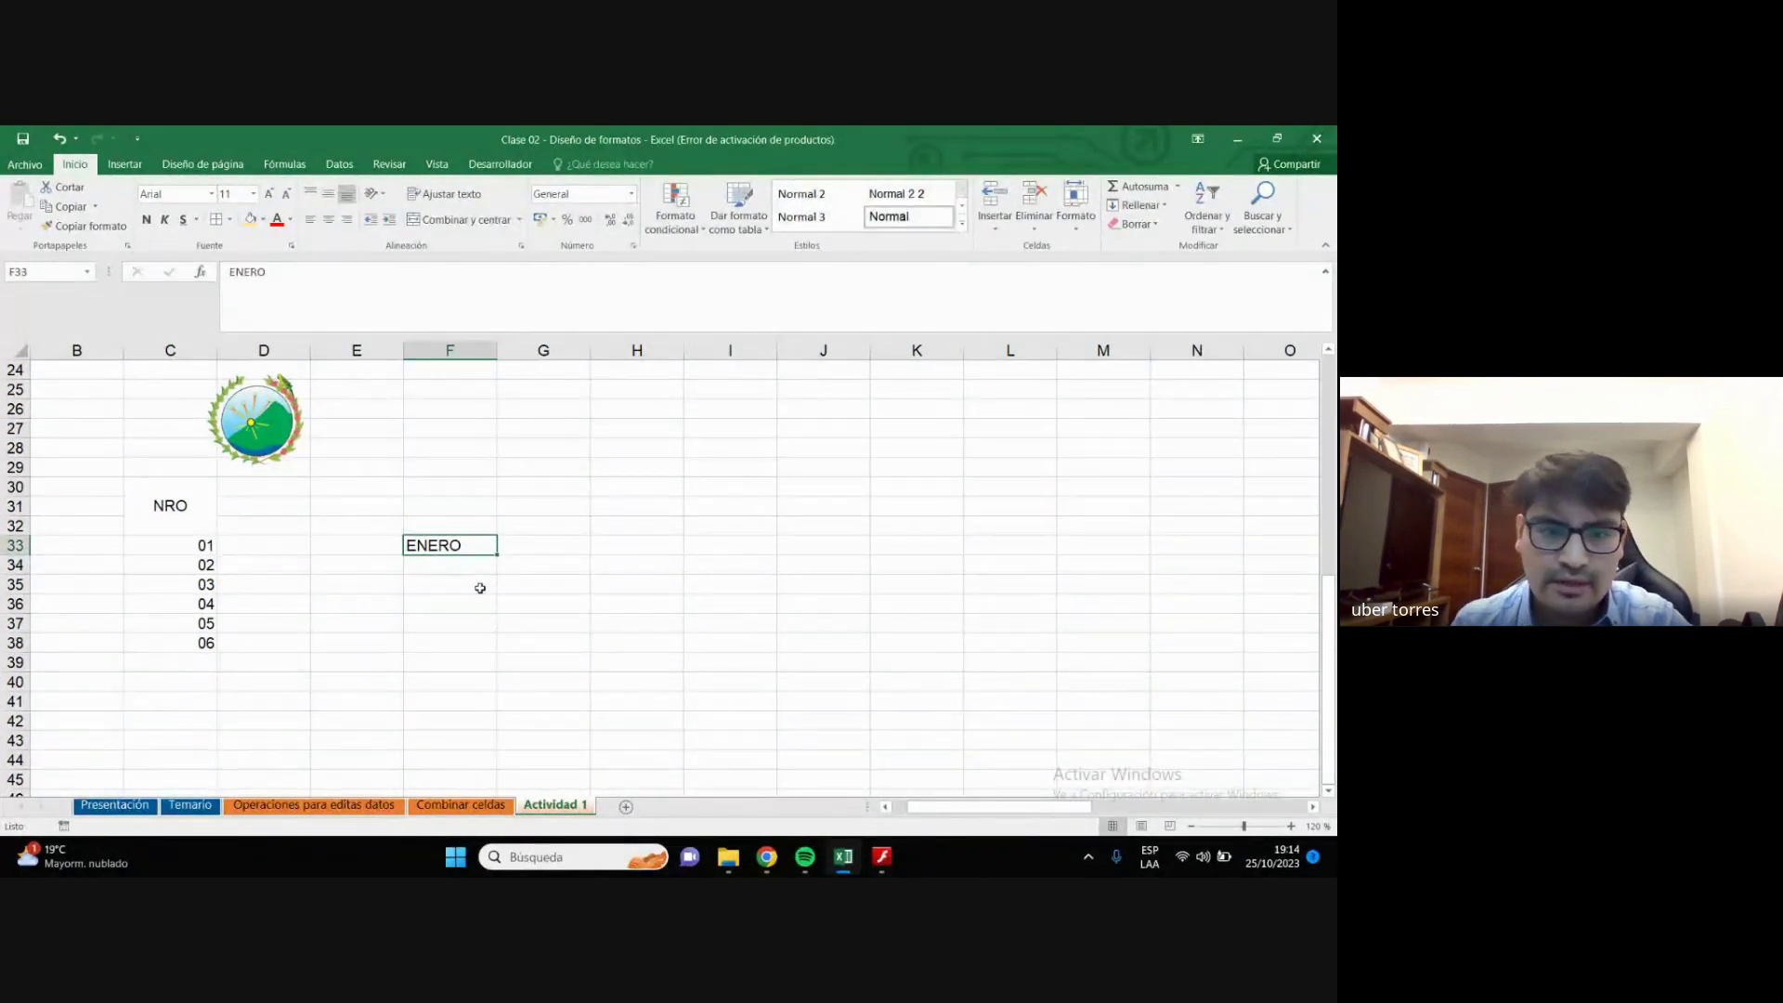
Fill months FEBRERO to JUNIO down to F38, then undo the fill and the ENERO entry.
drag(498, 554, 484, 658)
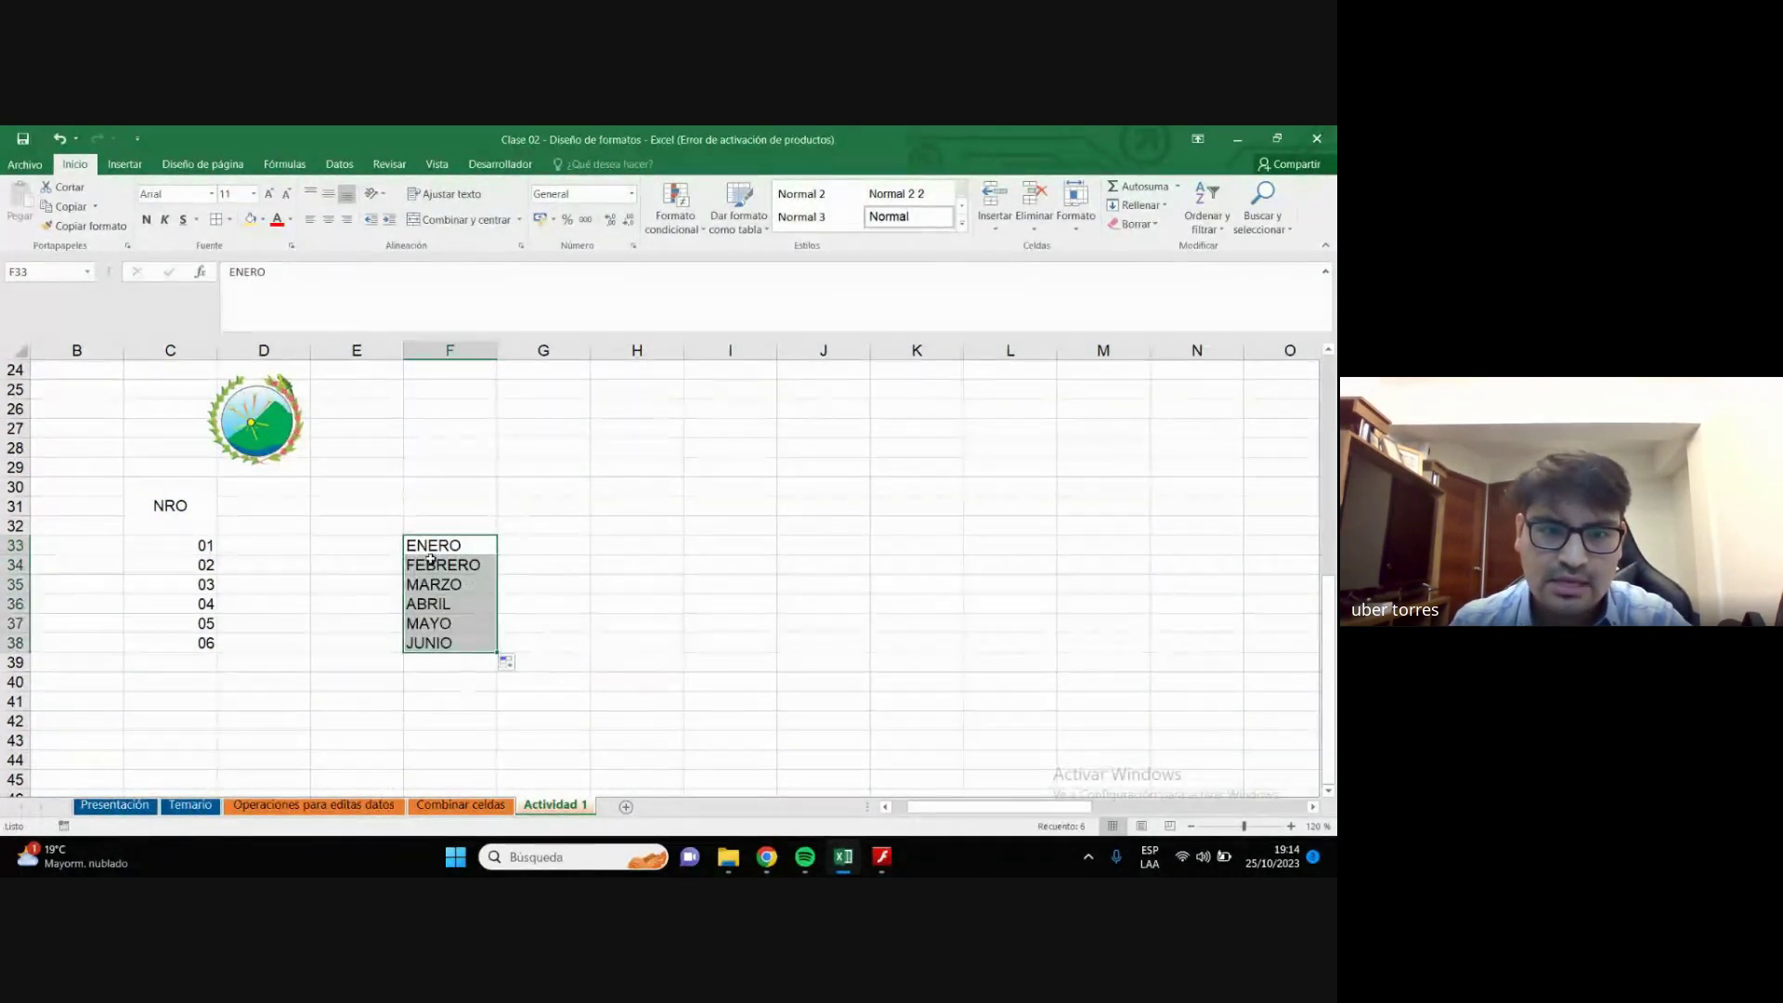
click(674, 579)
click(477, 550)
key(ctrl+z)
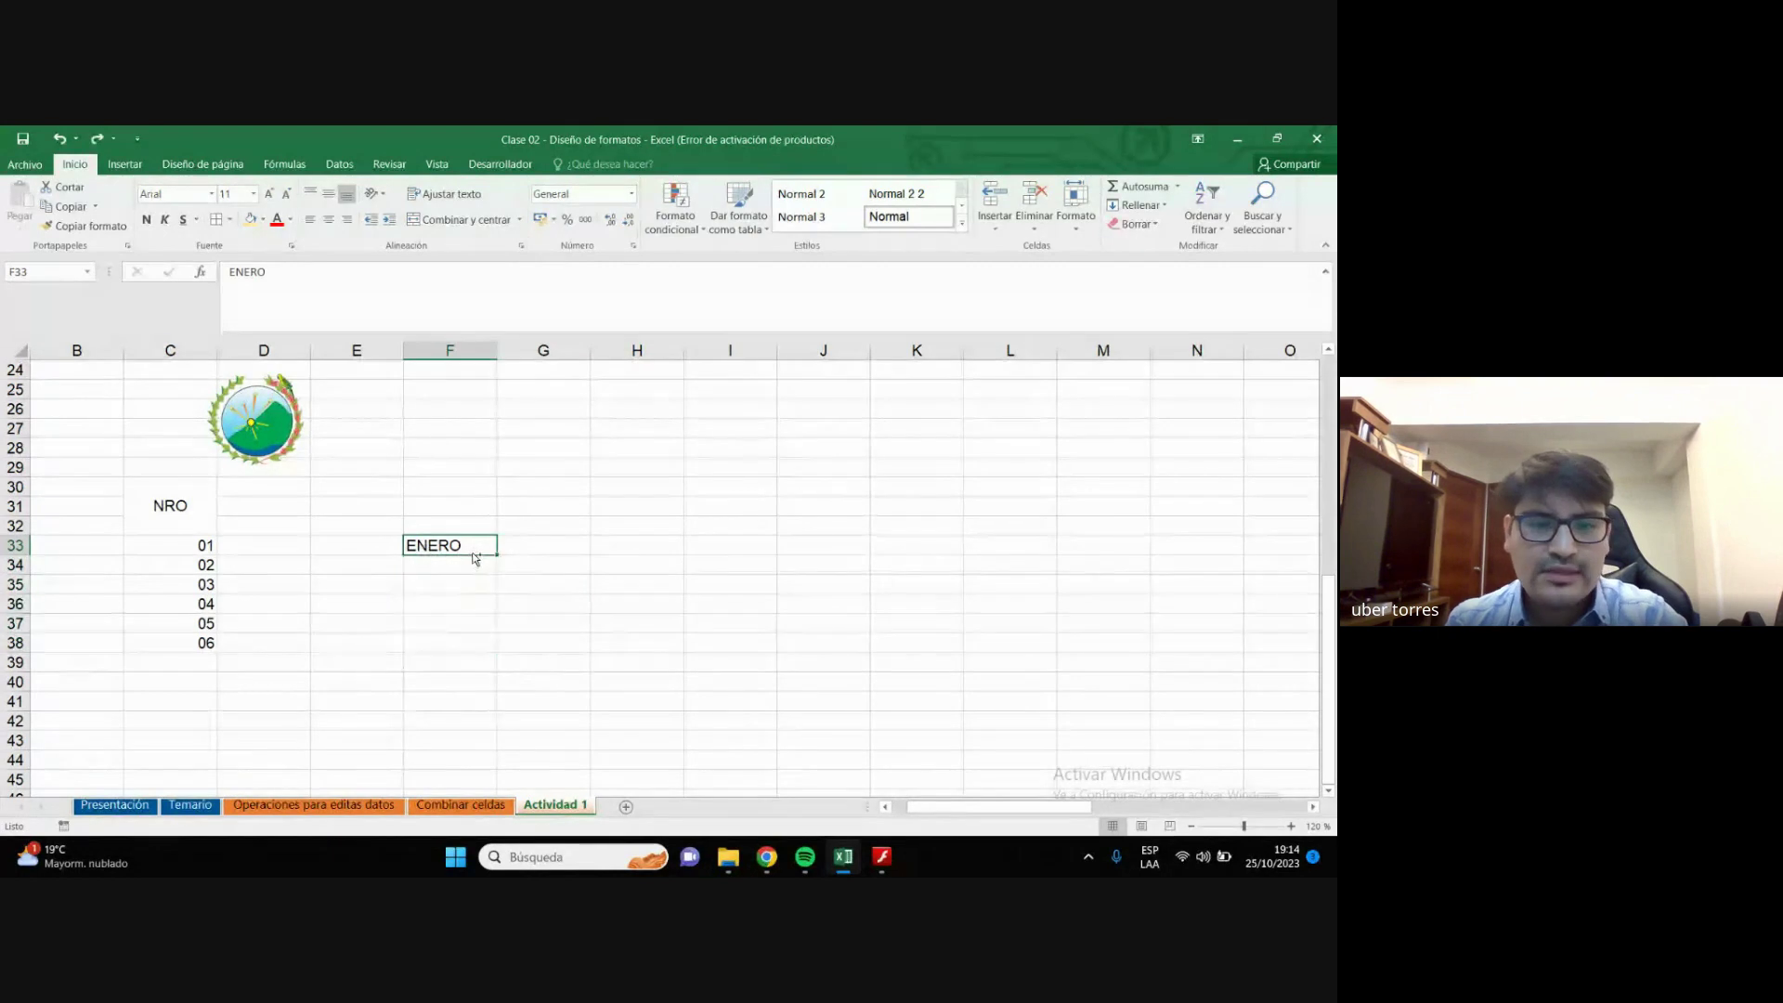
key(ctrl+z)
click(517, 557)
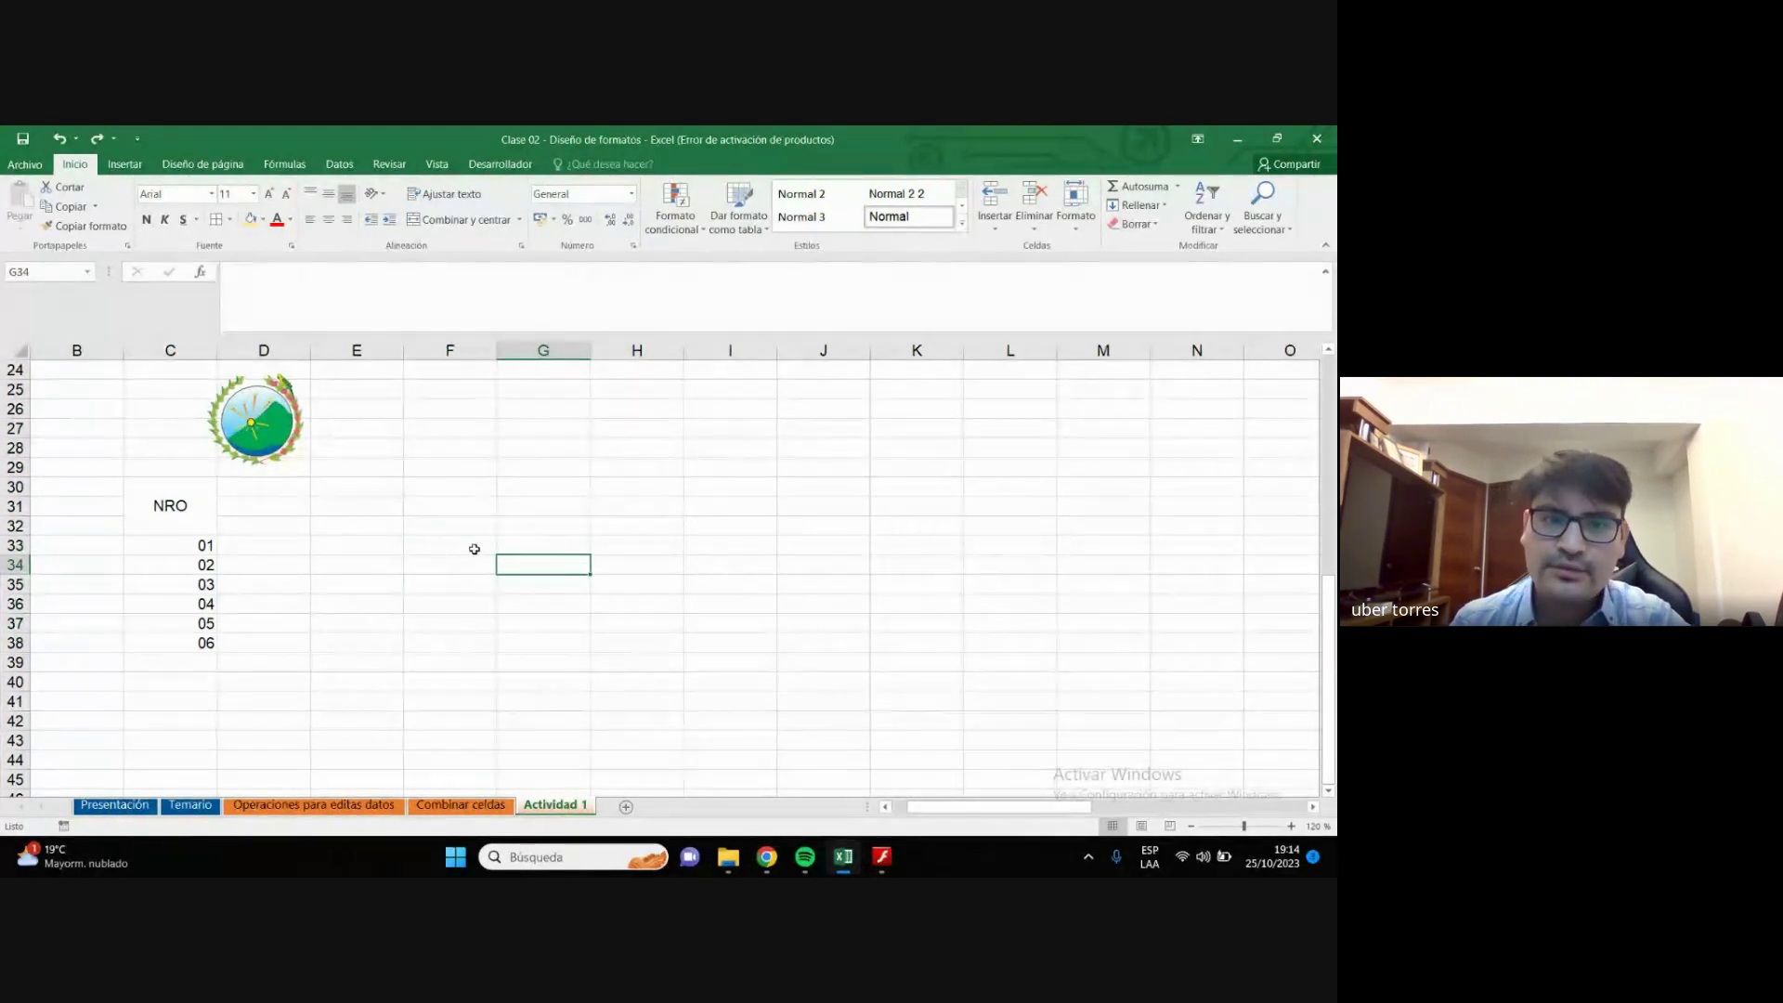
click(476, 541)
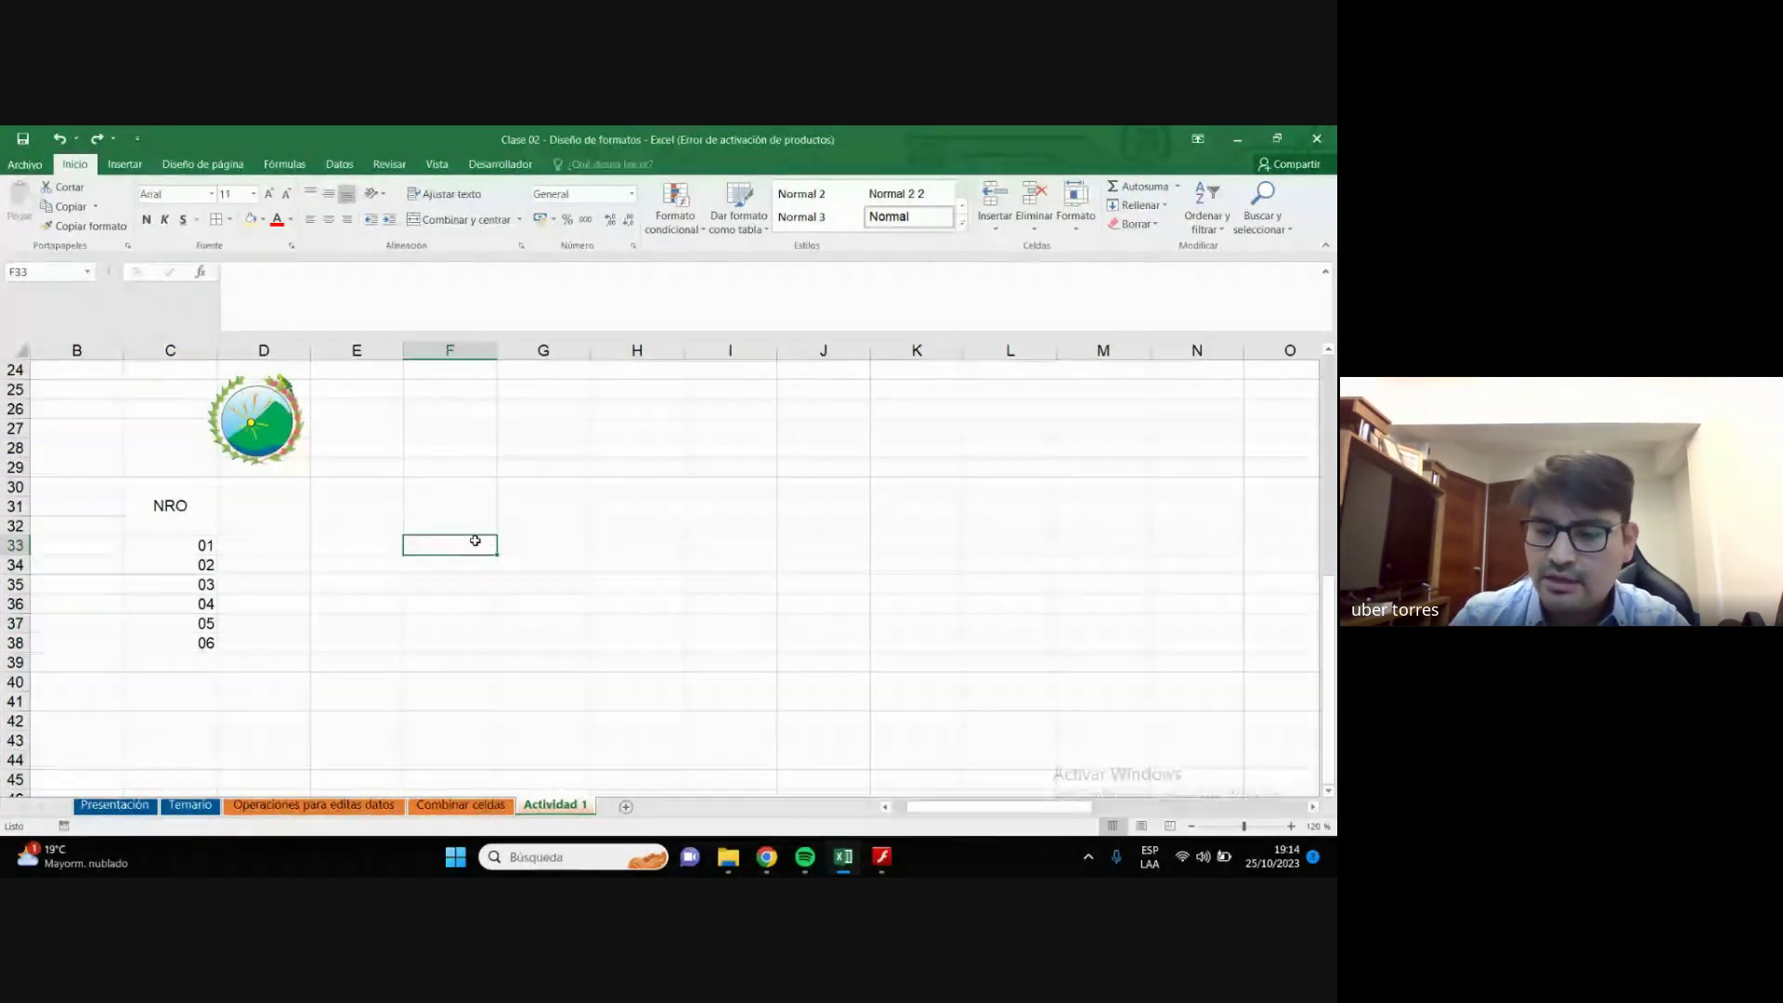
text(1)
Enter 1 and 2 in F33:F34 and extend the series down to row 40.
key(Return)
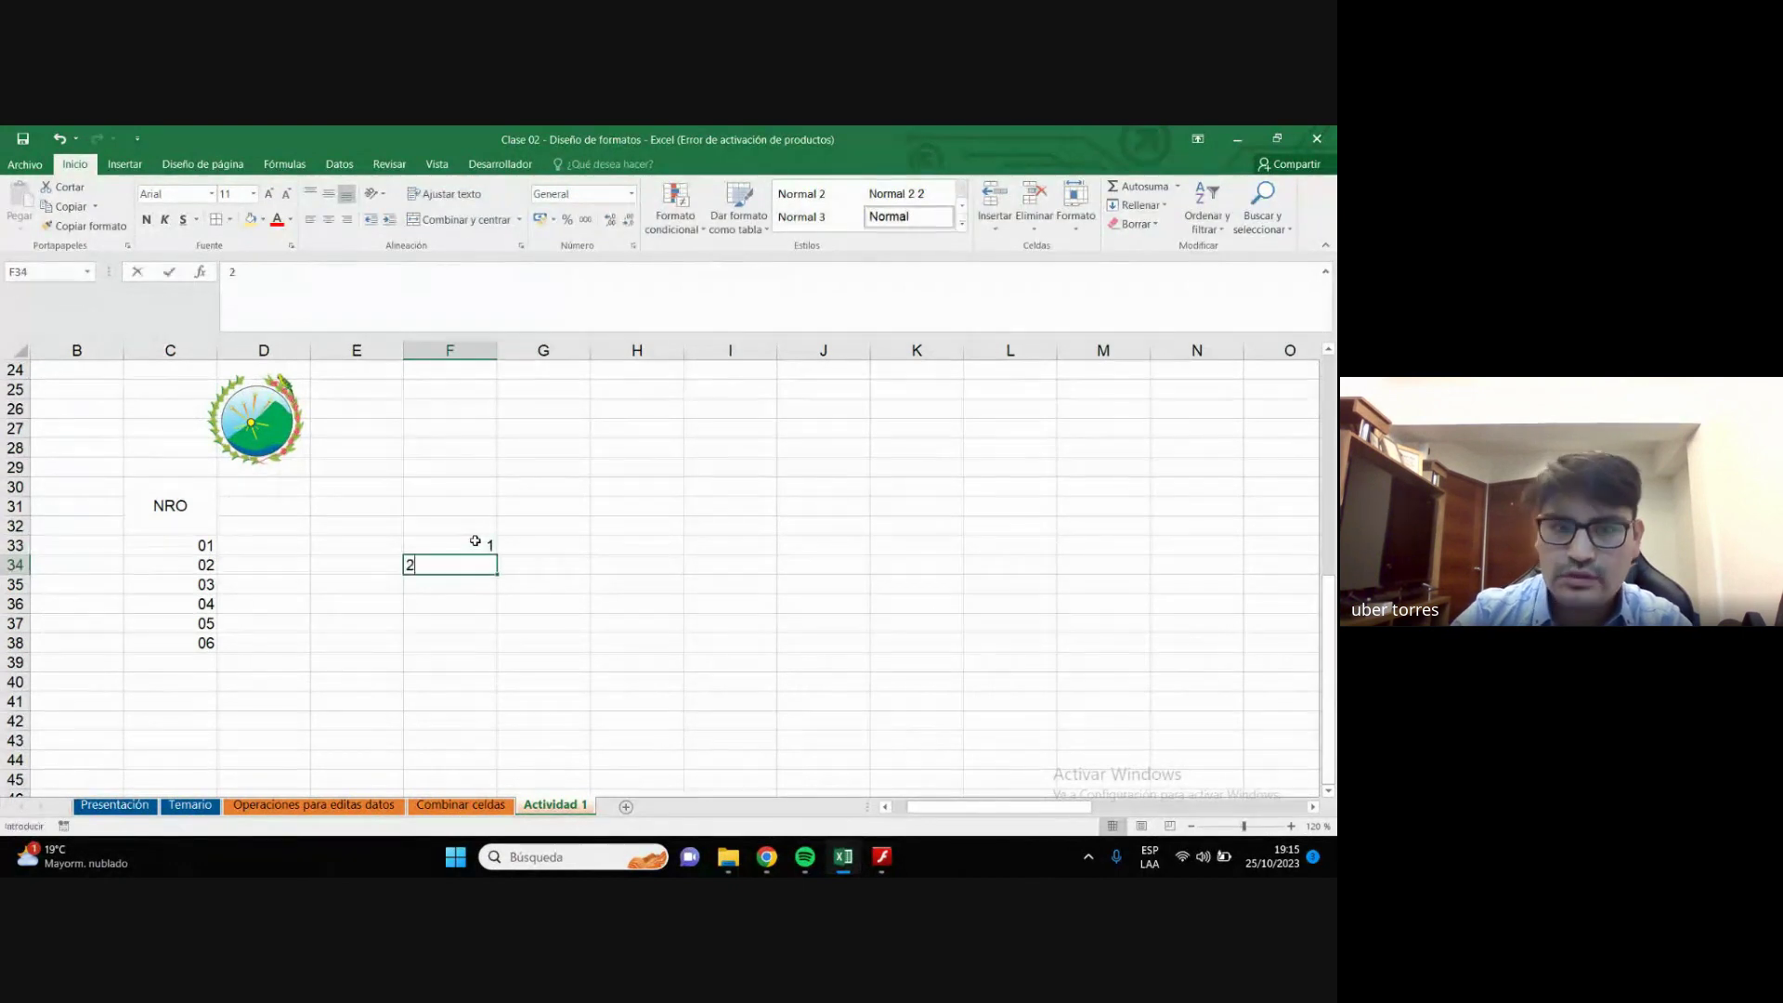
text(2)
key(Return)
mouse_move(451, 553)
mouse_down()
mouse_move(480, 569)
mouse_move(481, 689)
mouse_up()
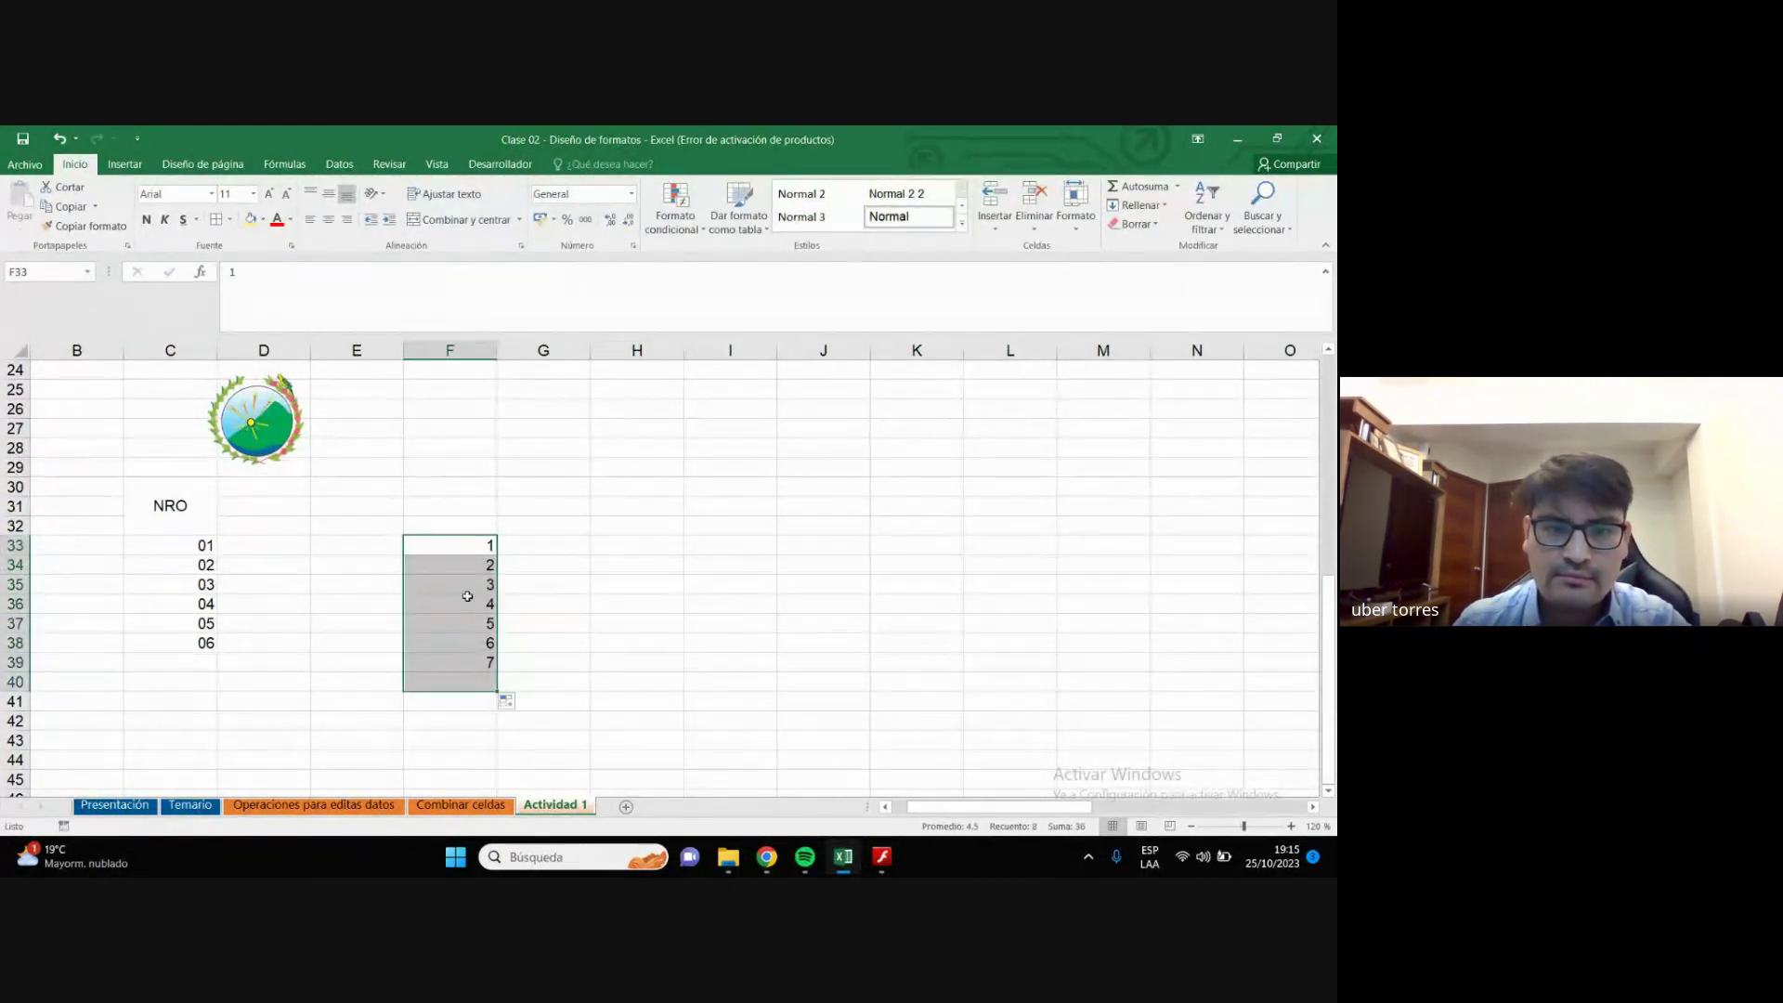
Delete the trial numbers 1 to 8 from column F.
click(641, 567)
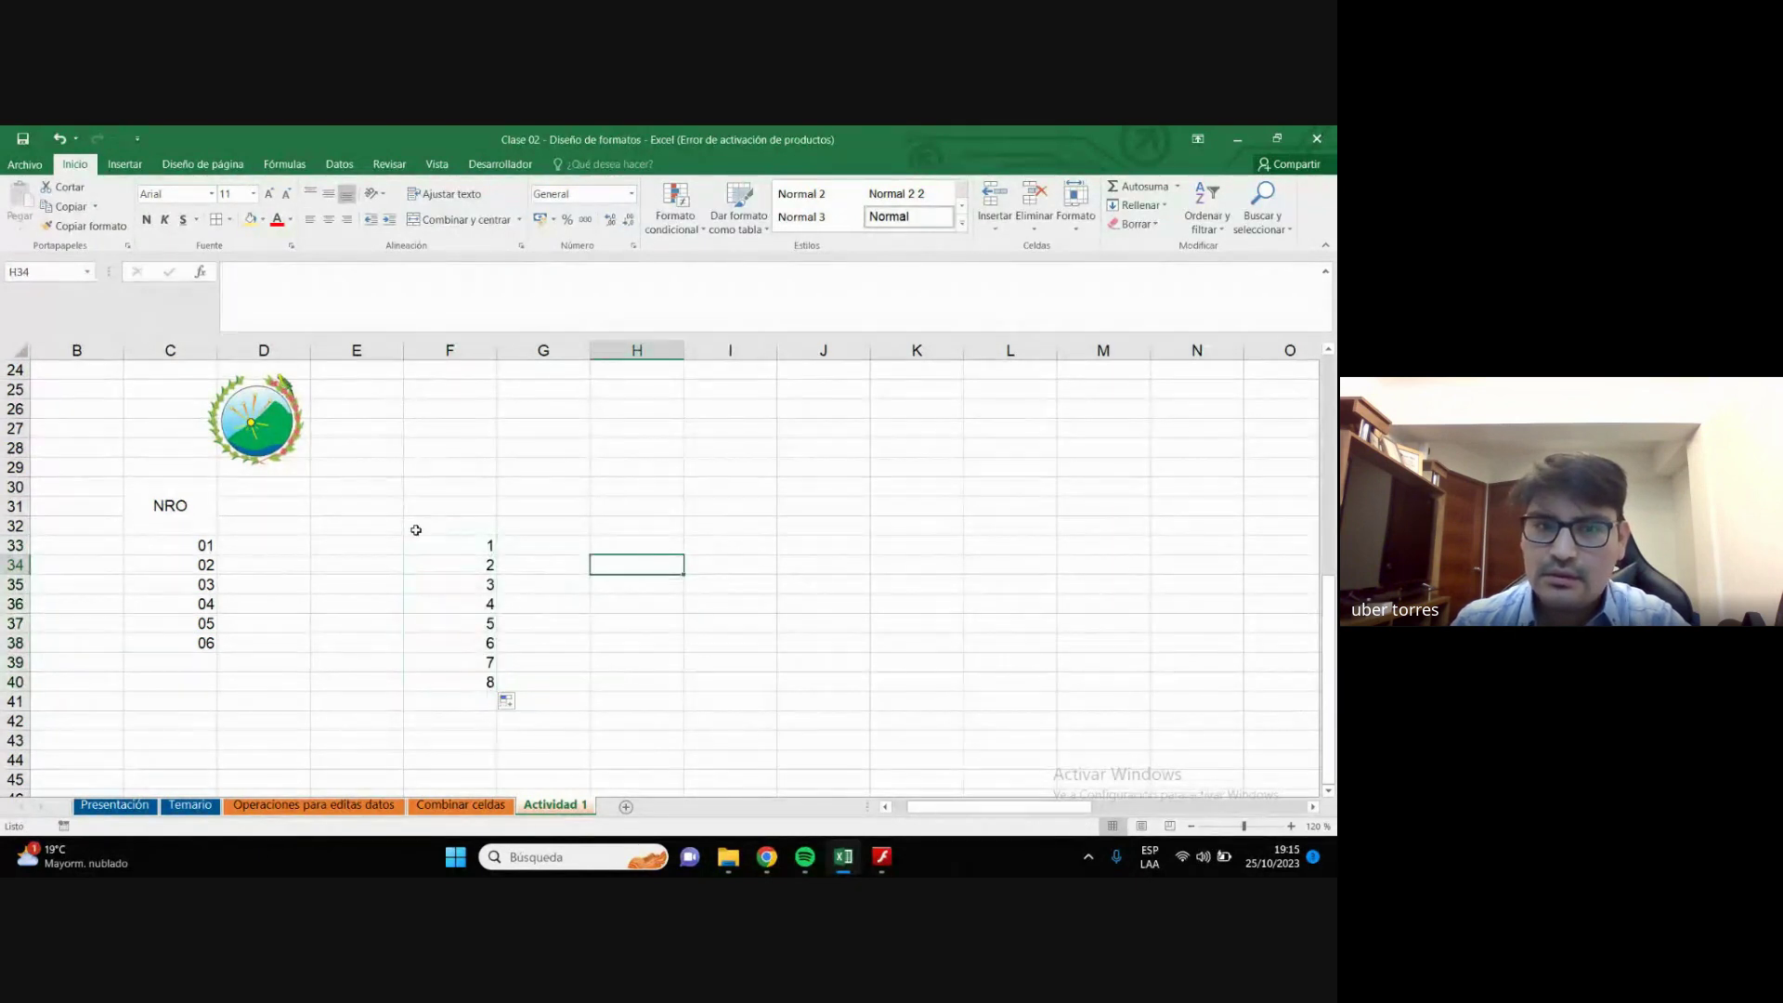
drag(428, 537, 499, 679)
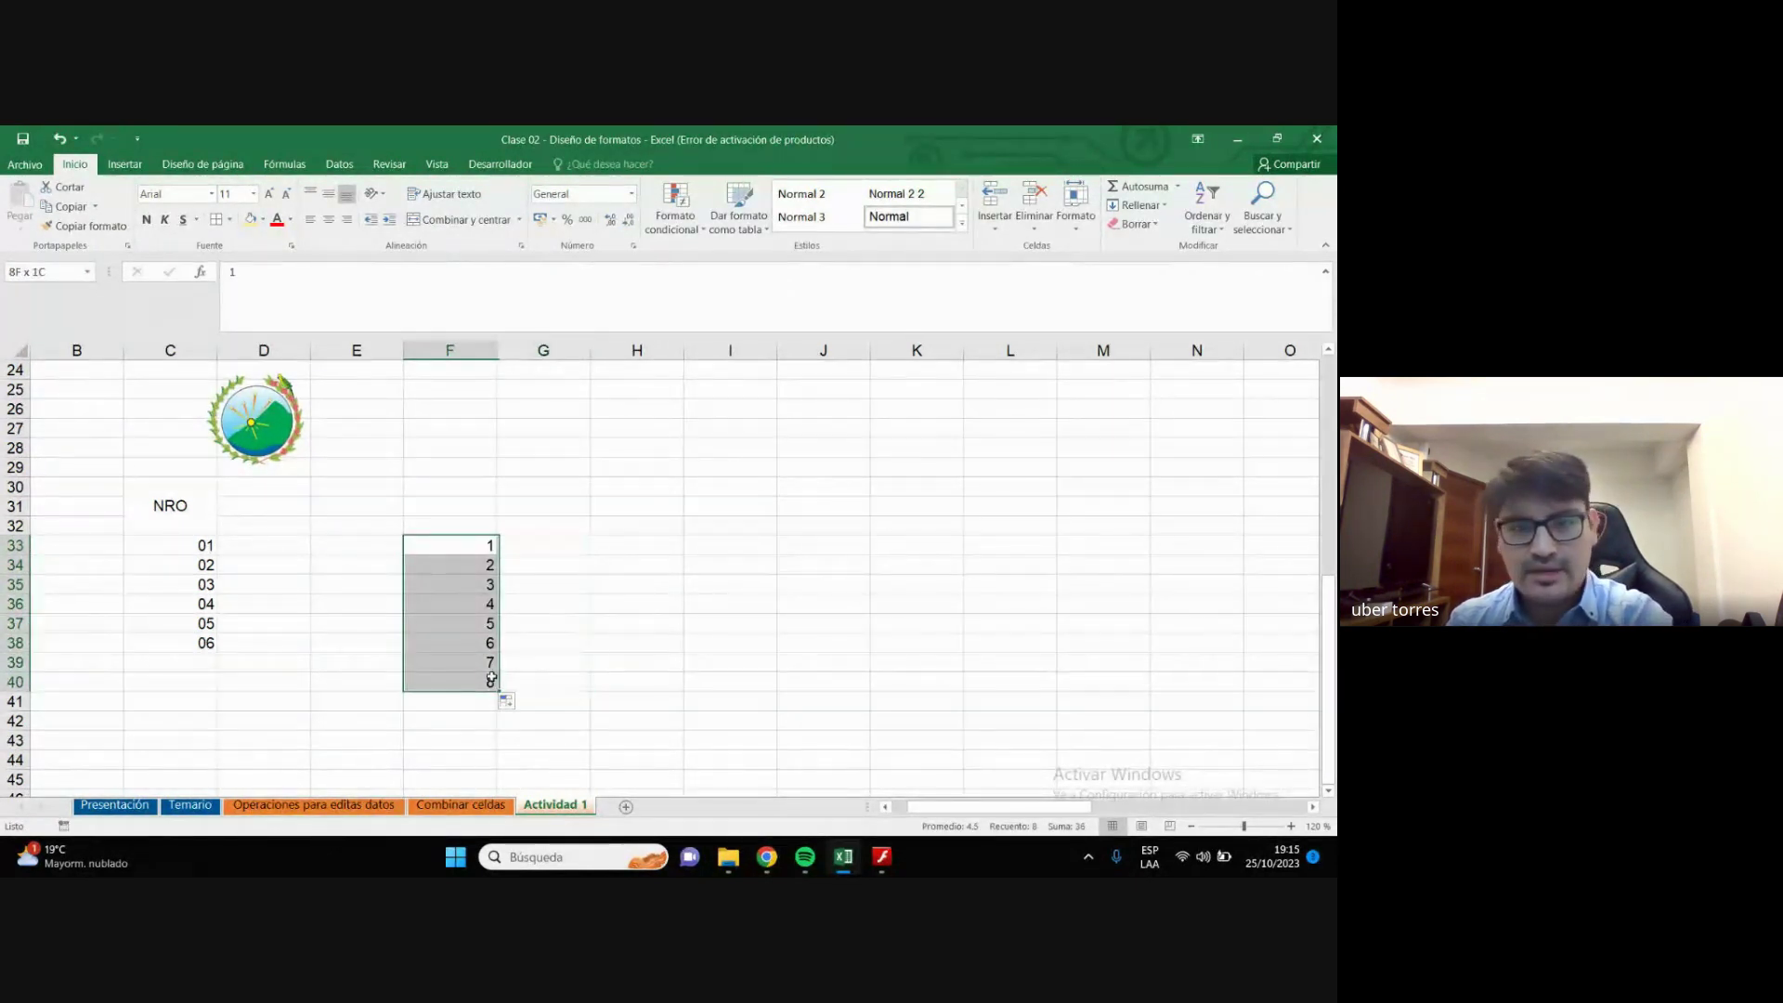
key(Delete)
click(562, 585)
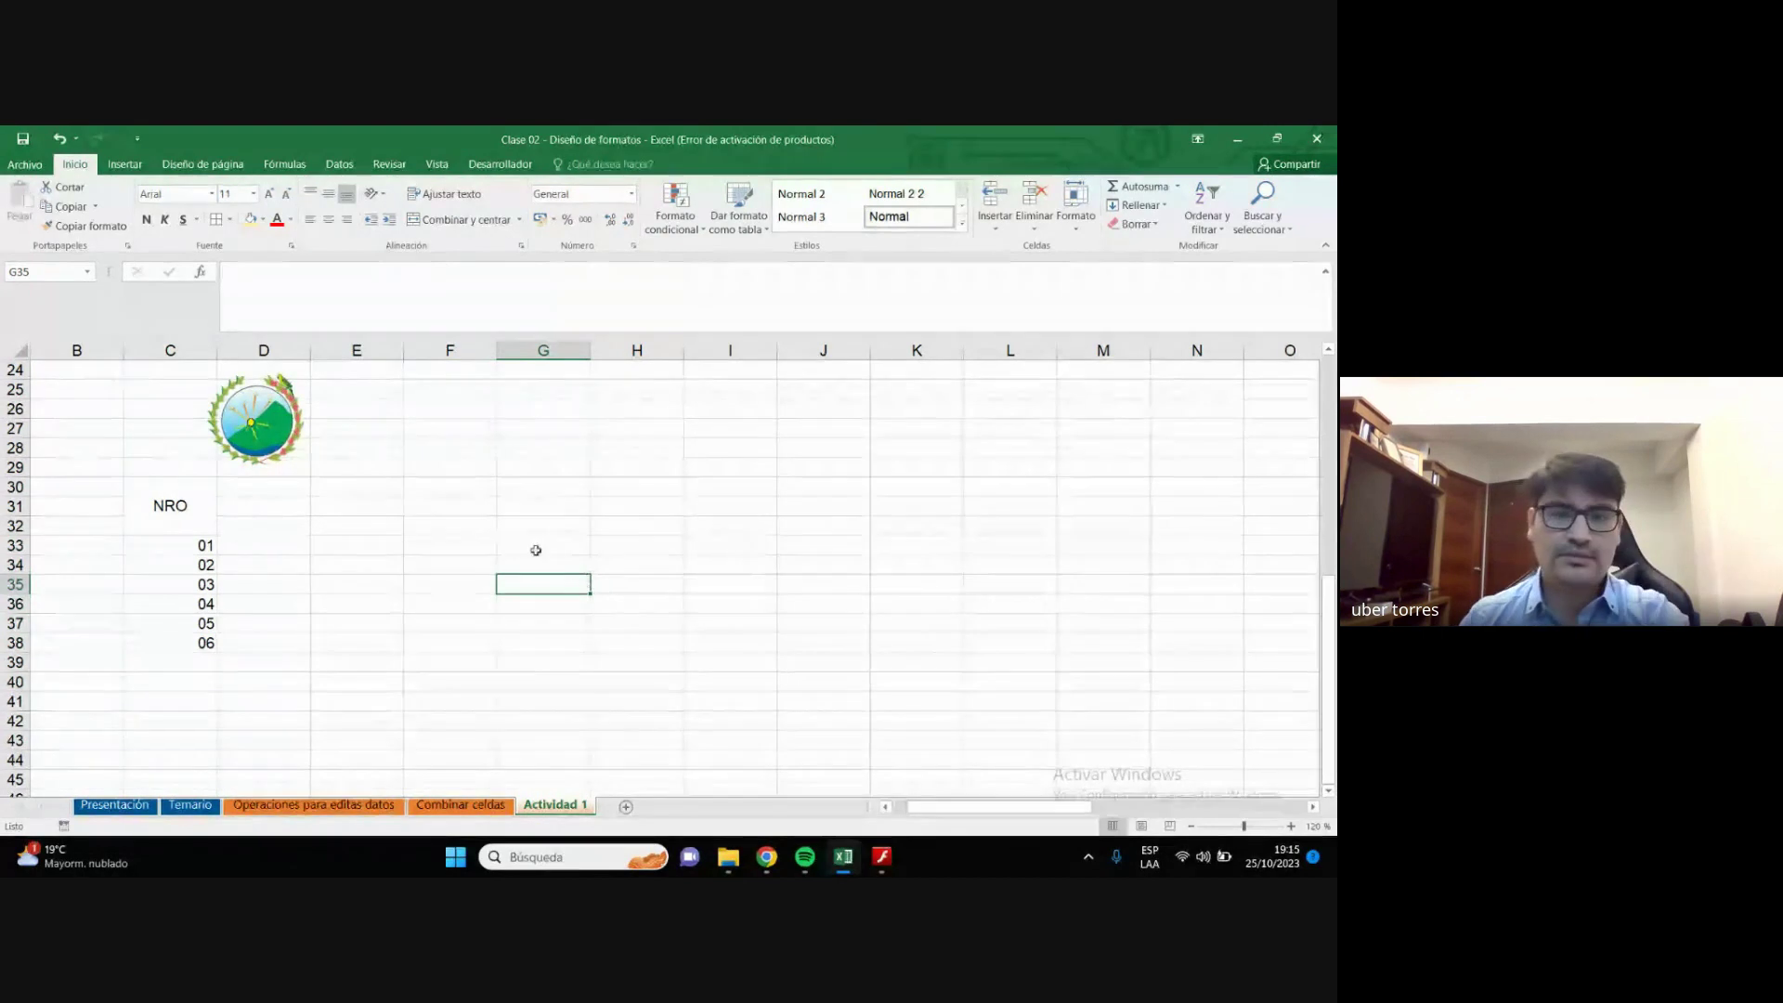
click(525, 543)
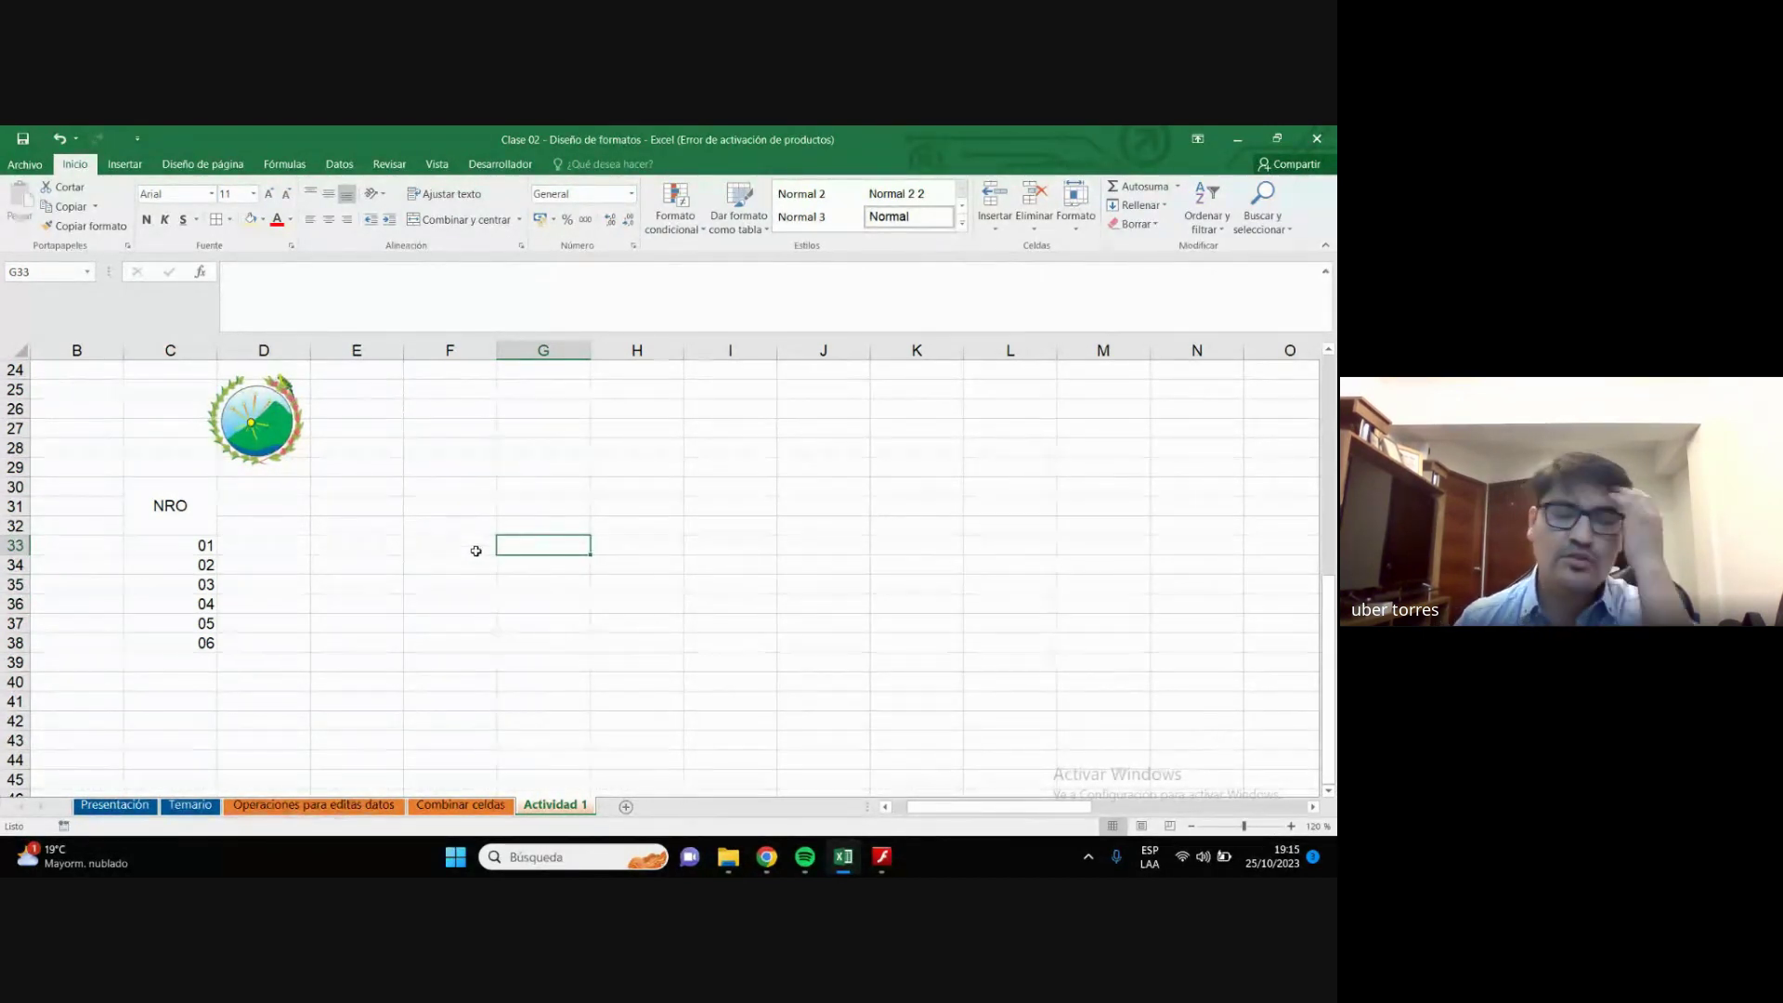
click(482, 545)
click(519, 549)
click(472, 547)
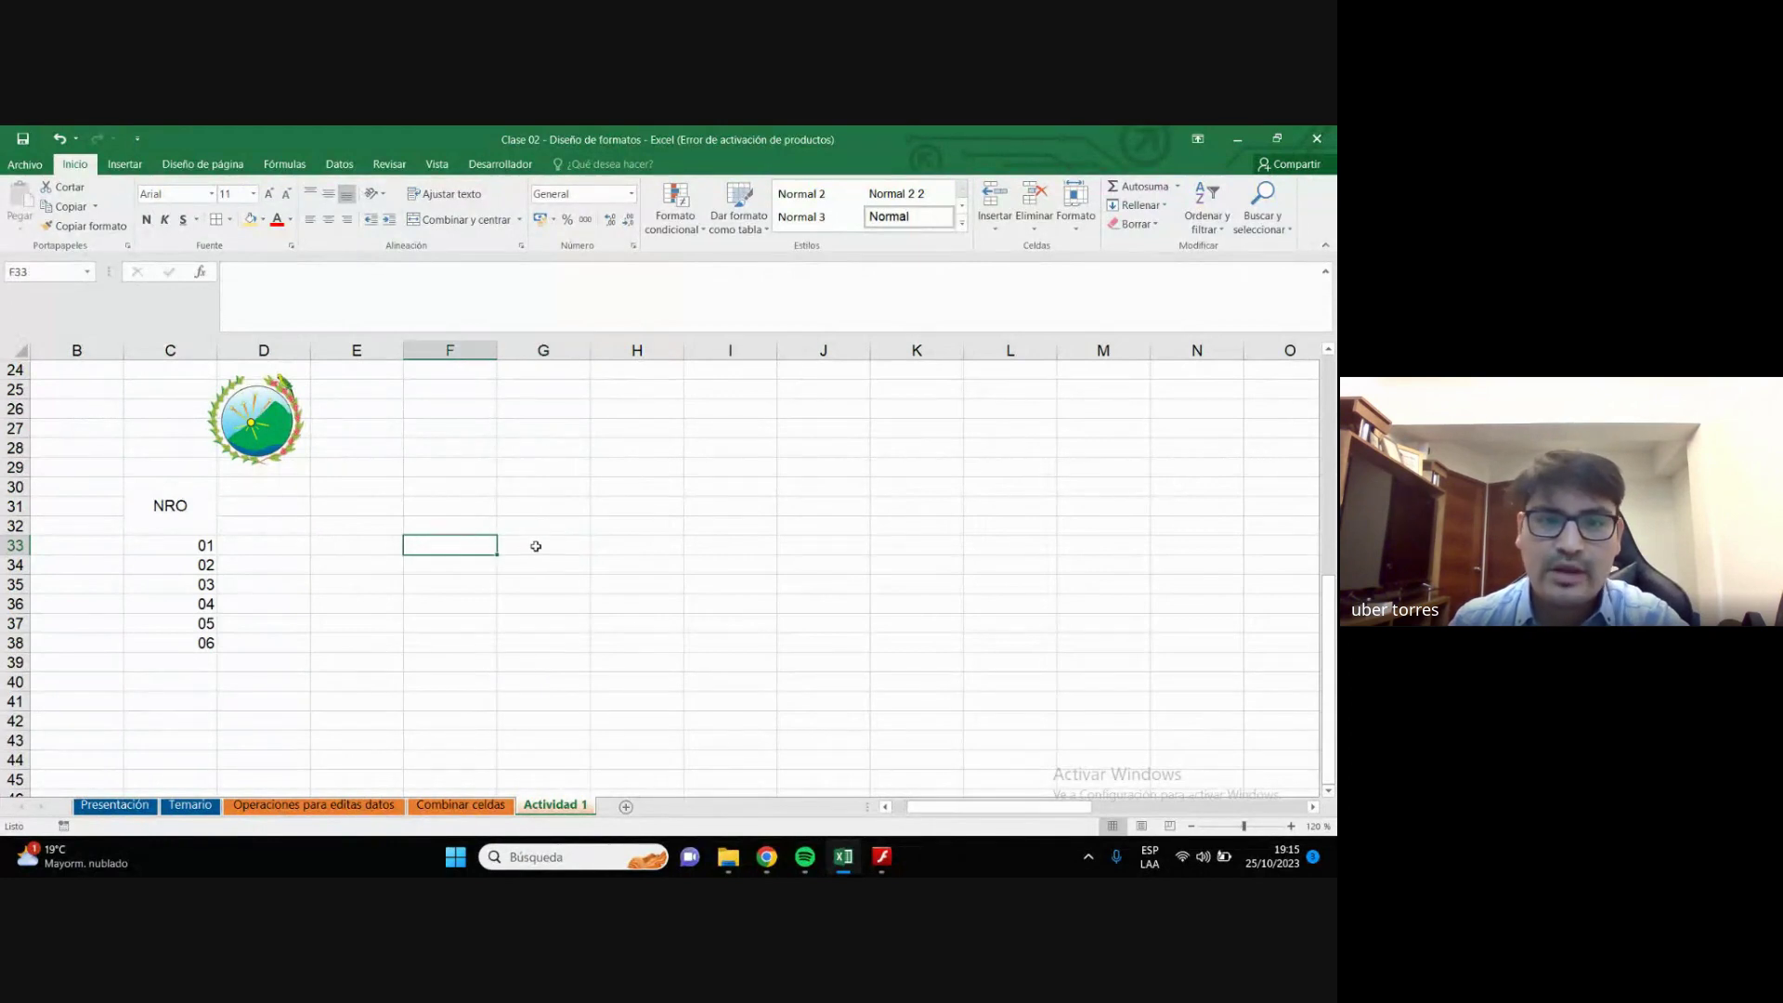
click(533, 548)
click(471, 547)
click(531, 549)
click(468, 546)
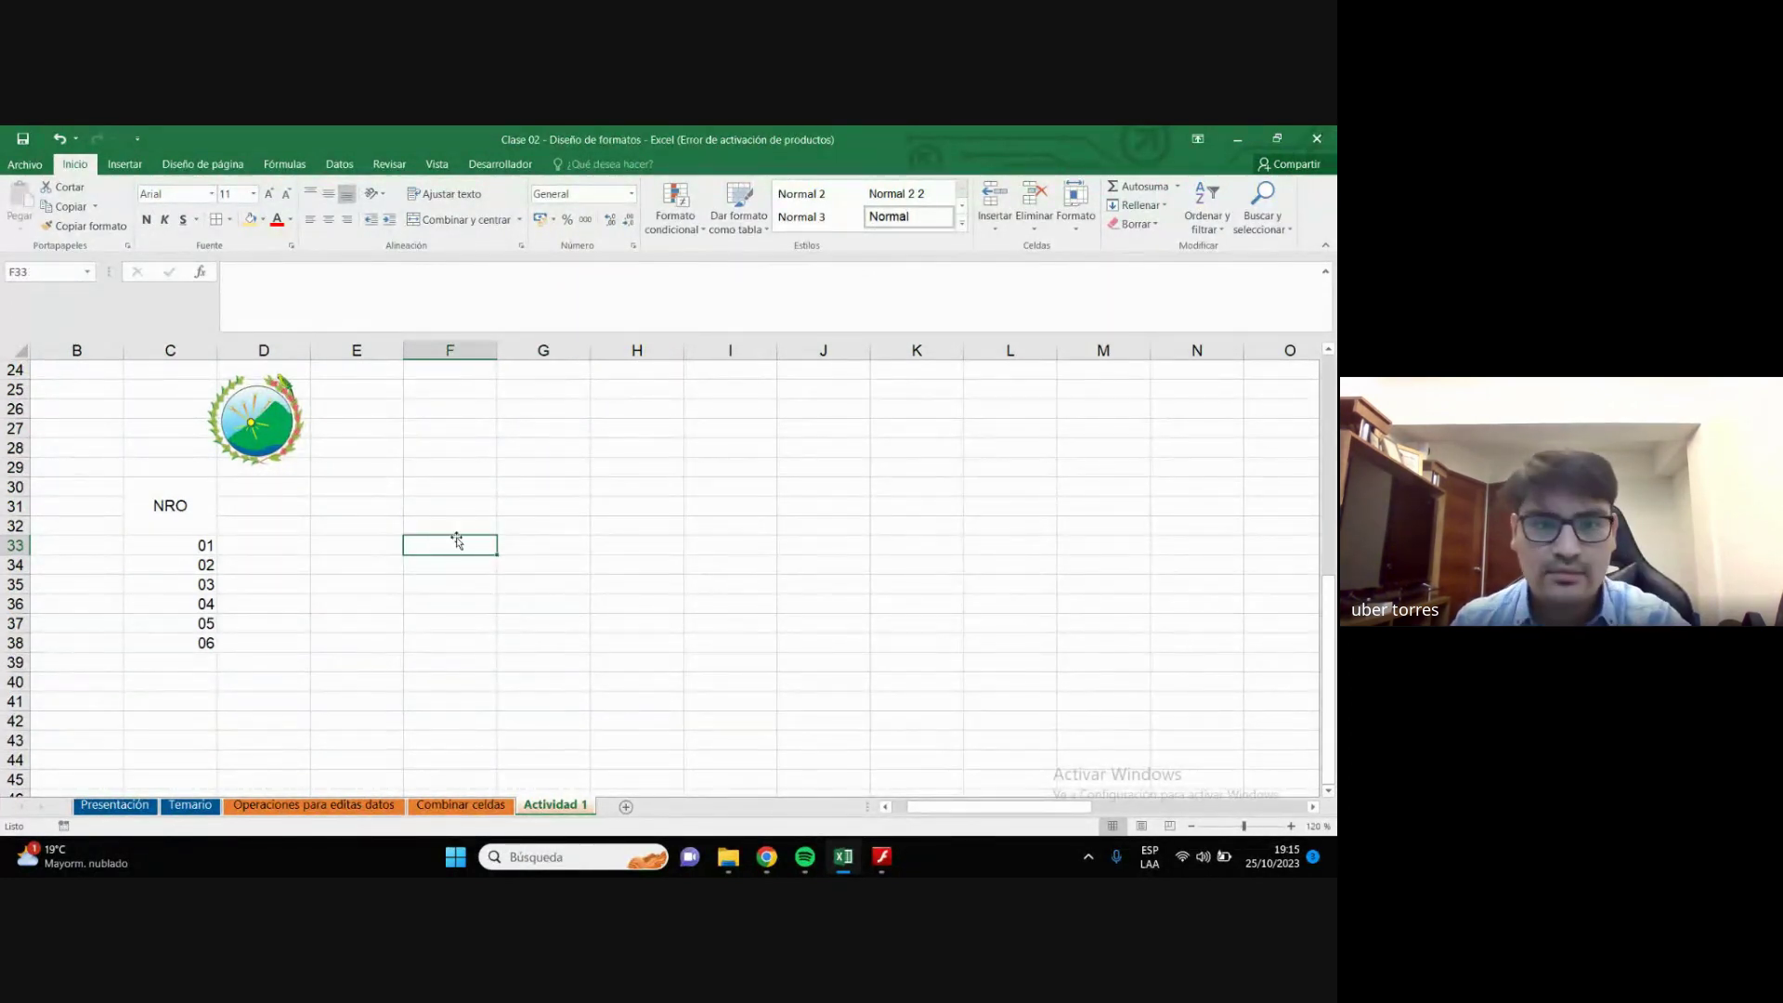
Check the cells D33 through F33 beside the numbering.
click(390, 547)
click(407, 548)
click(391, 547)
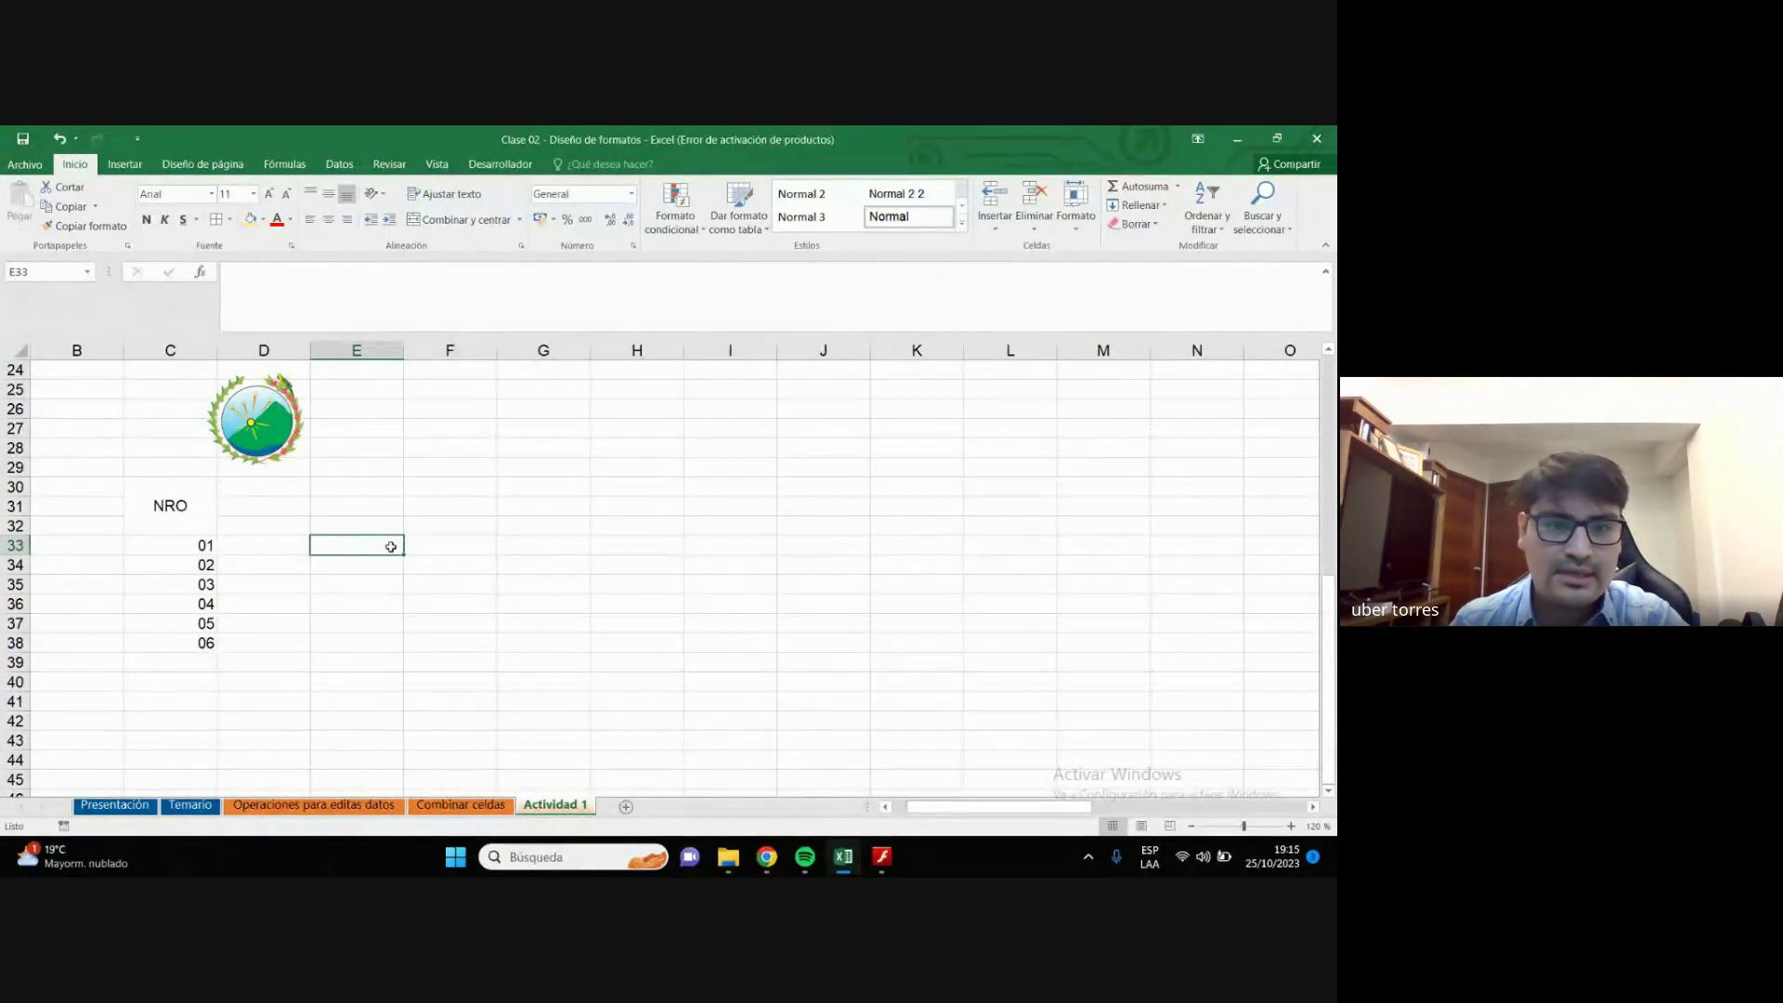
click(431, 539)
click(539, 545)
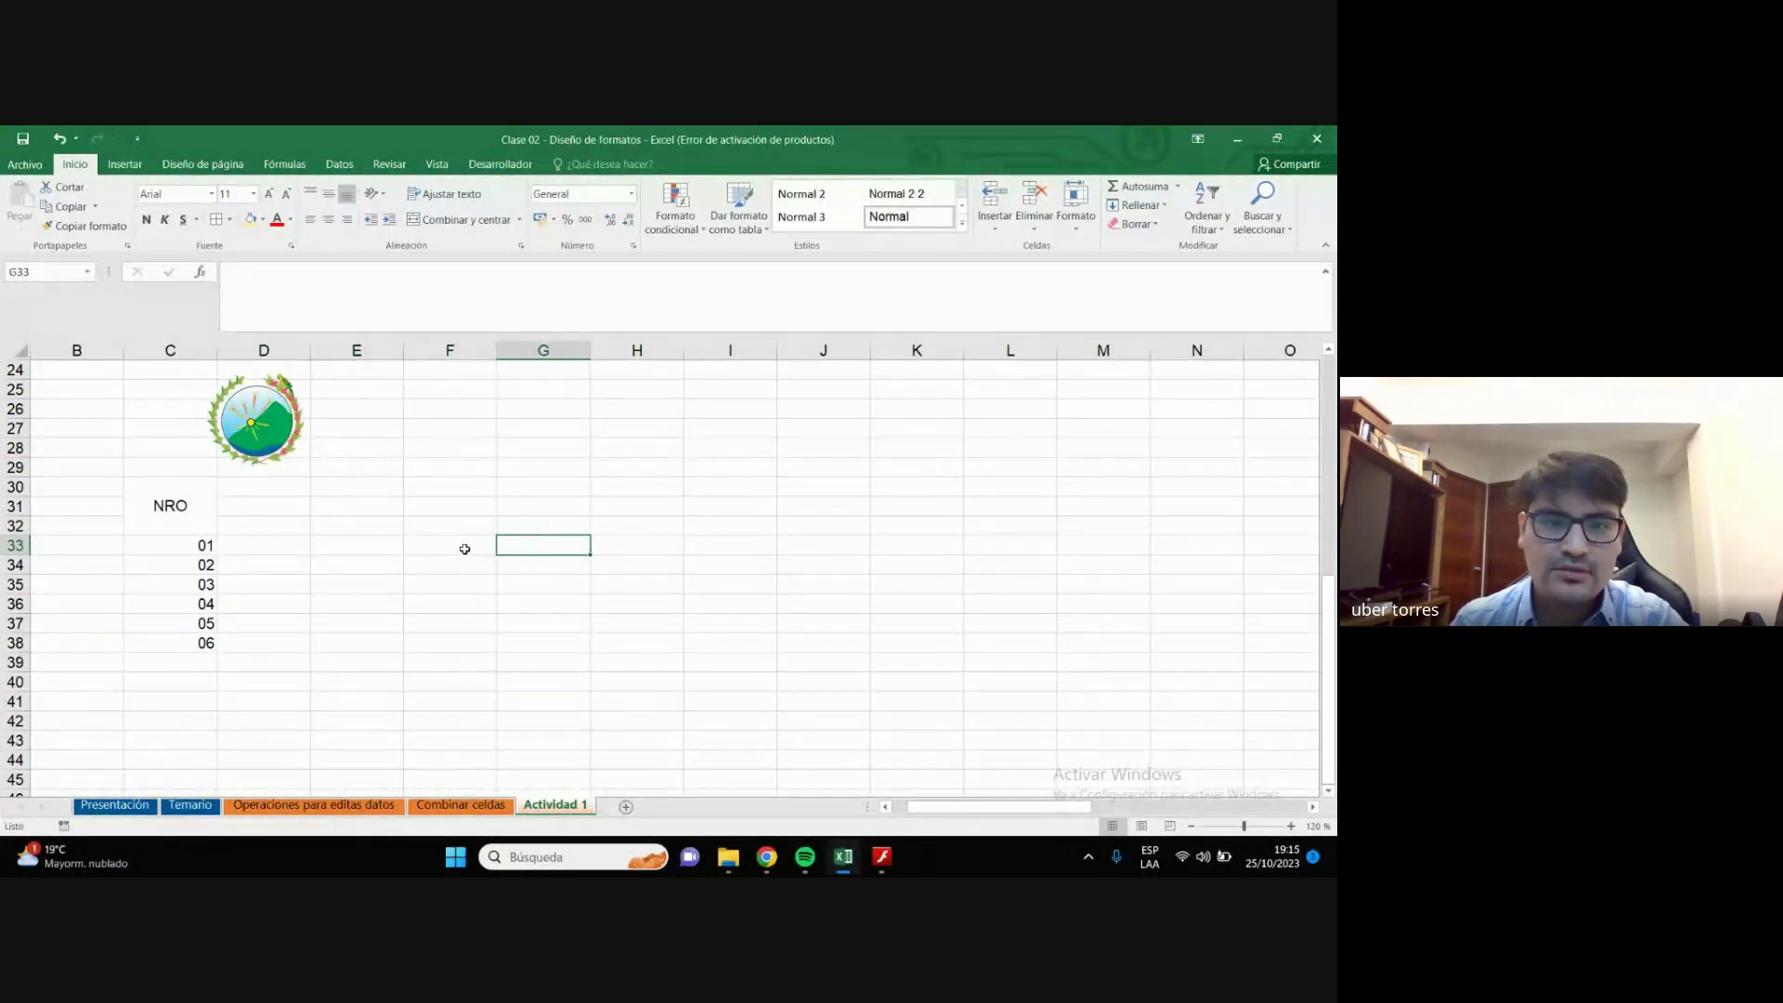
click(461, 546)
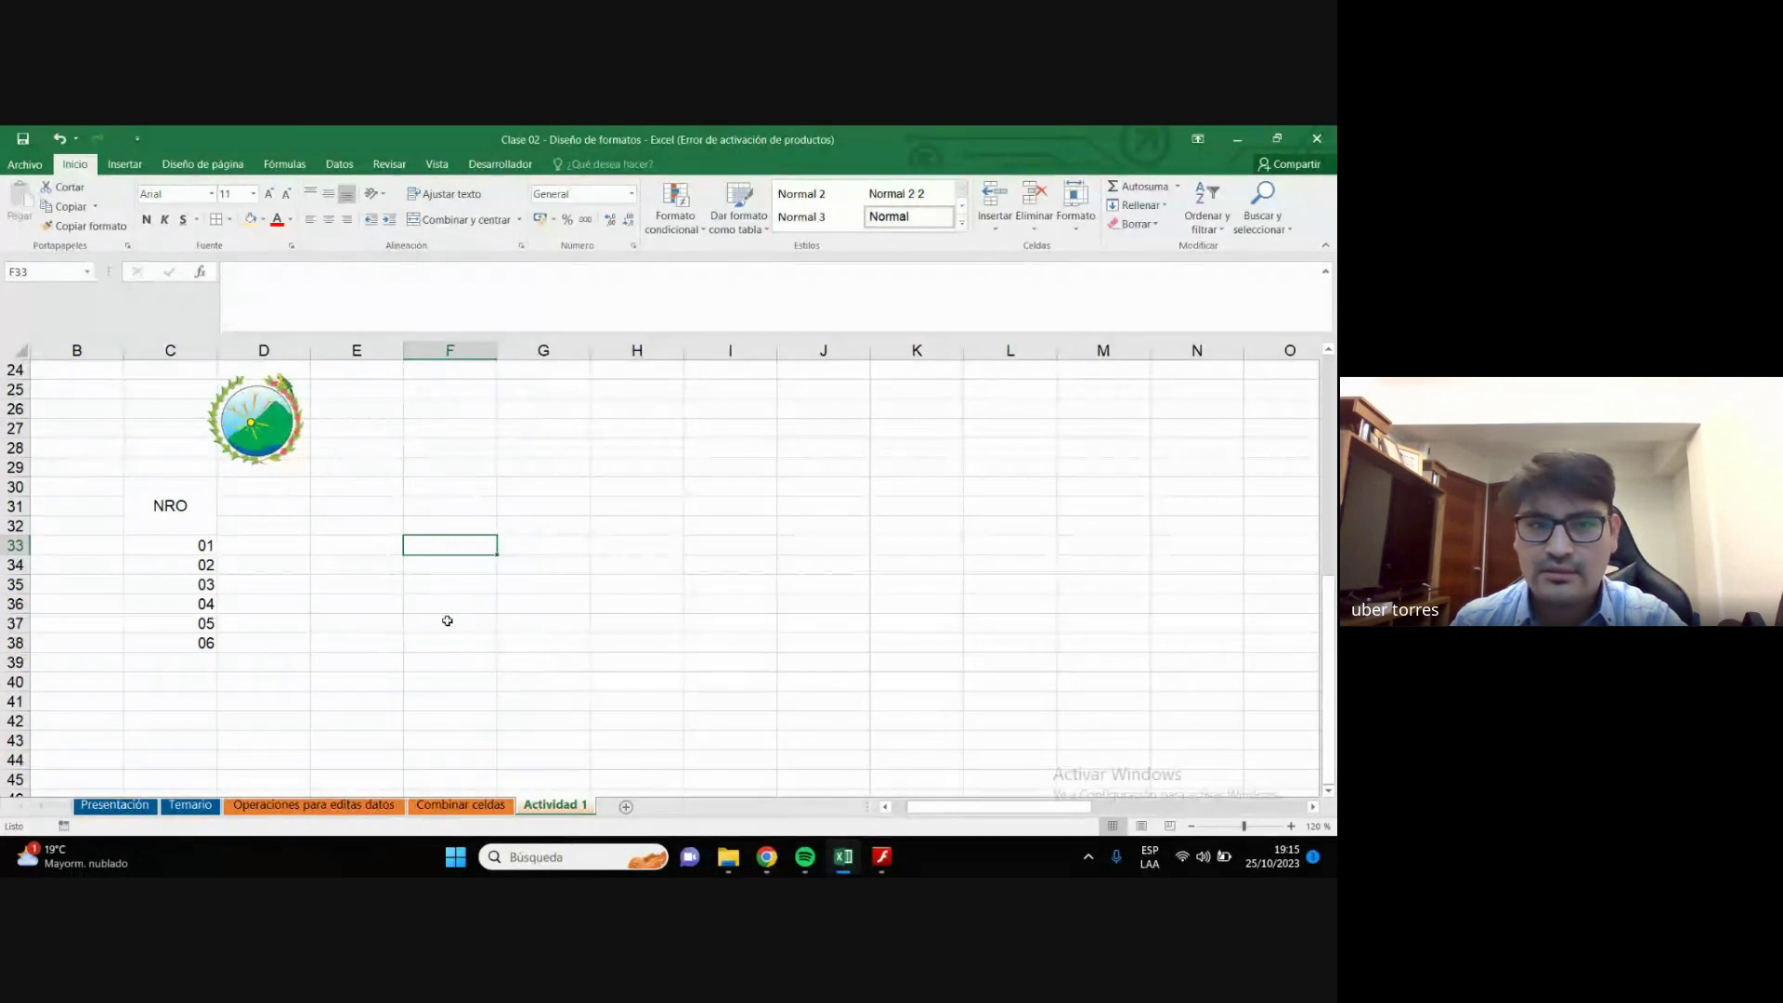
click(383, 580)
click(278, 559)
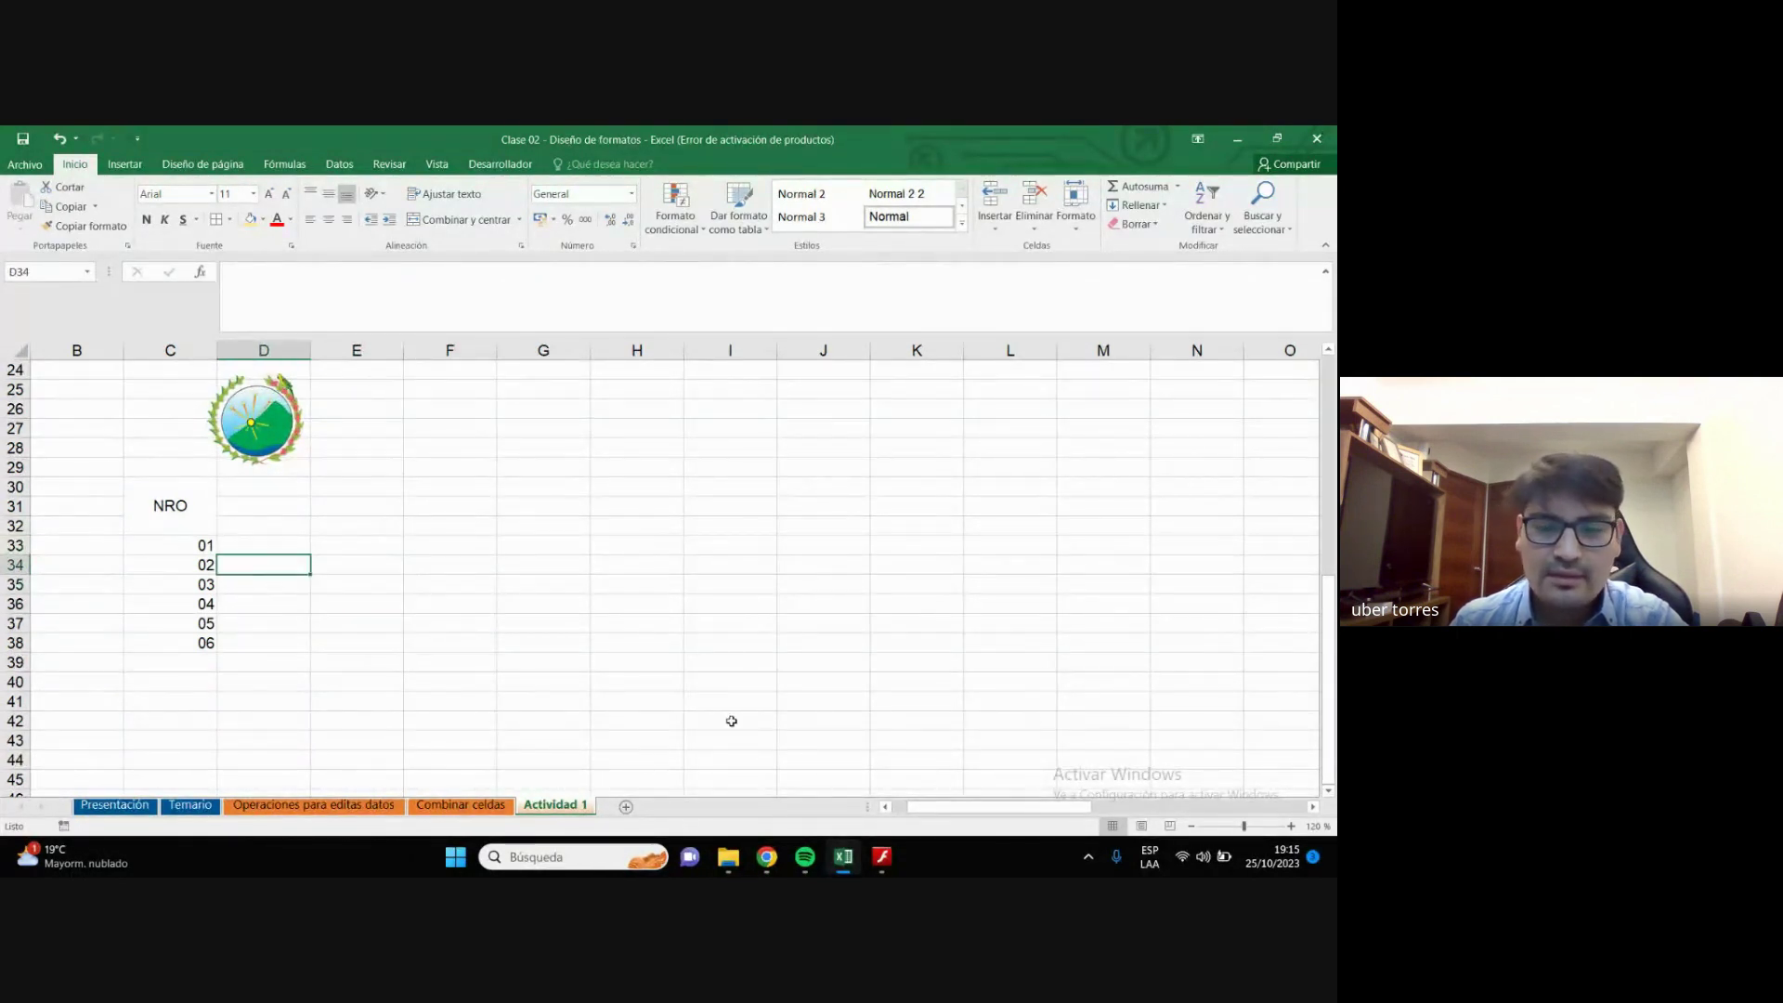
click(293, 554)
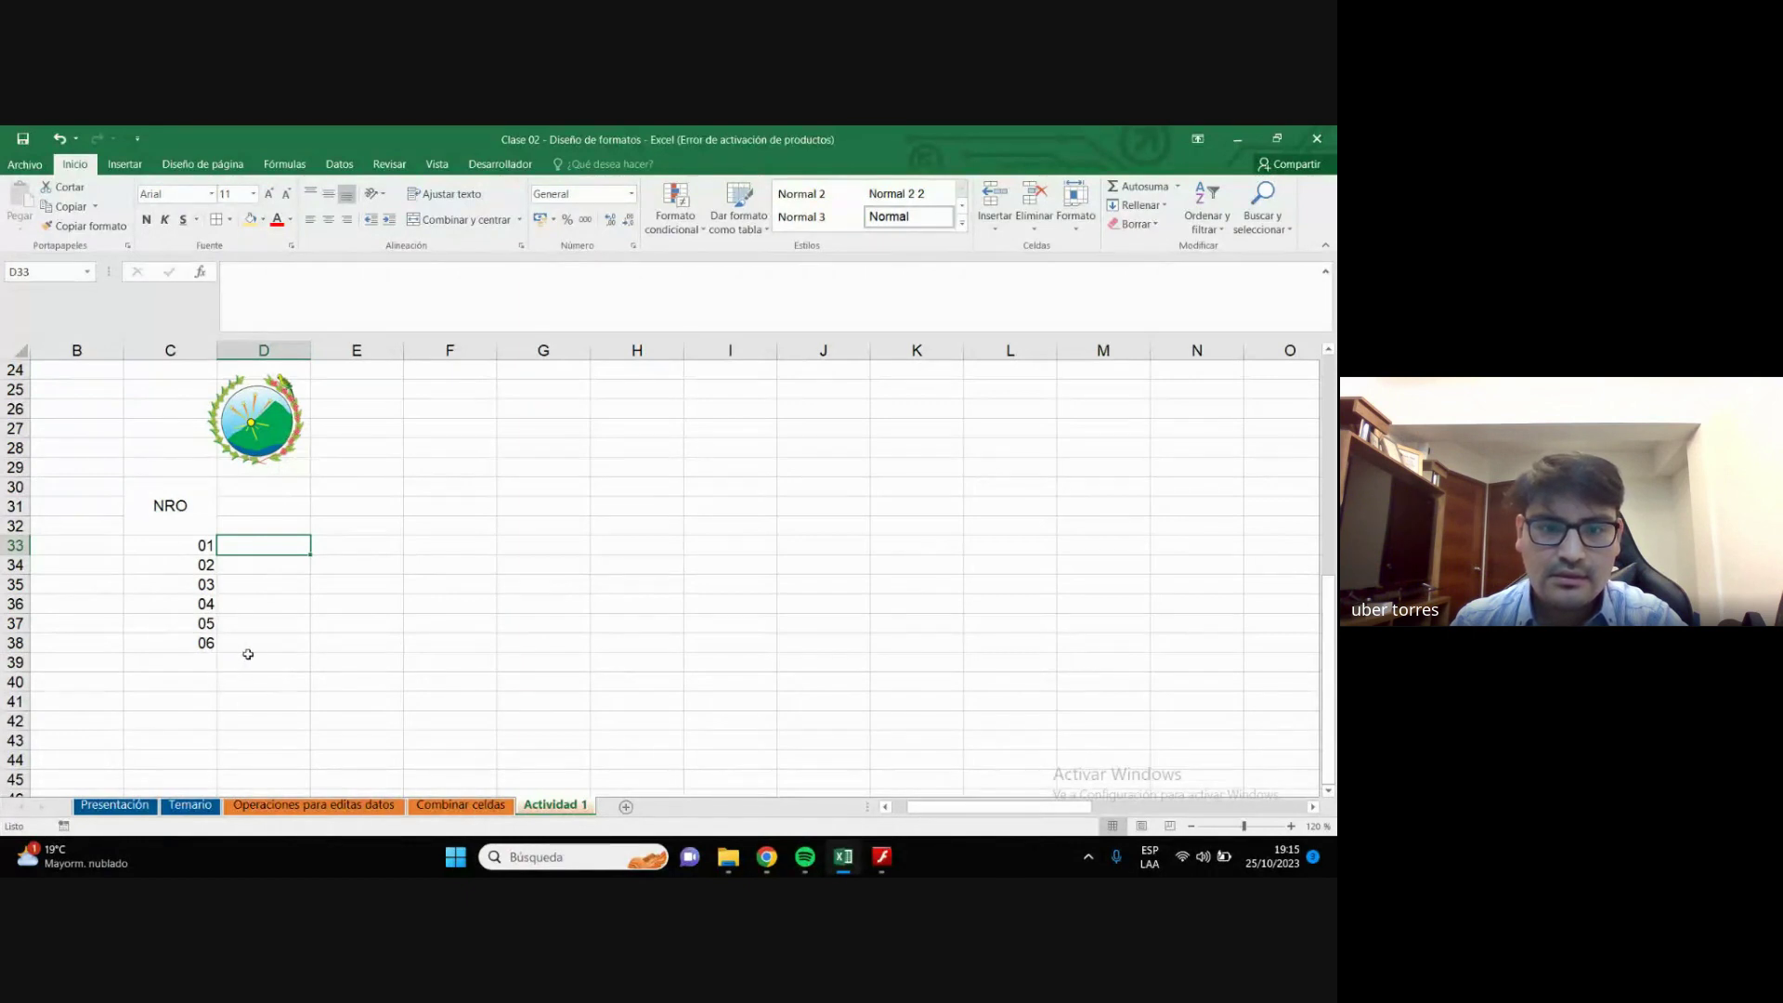
click(314, 548)
click(251, 552)
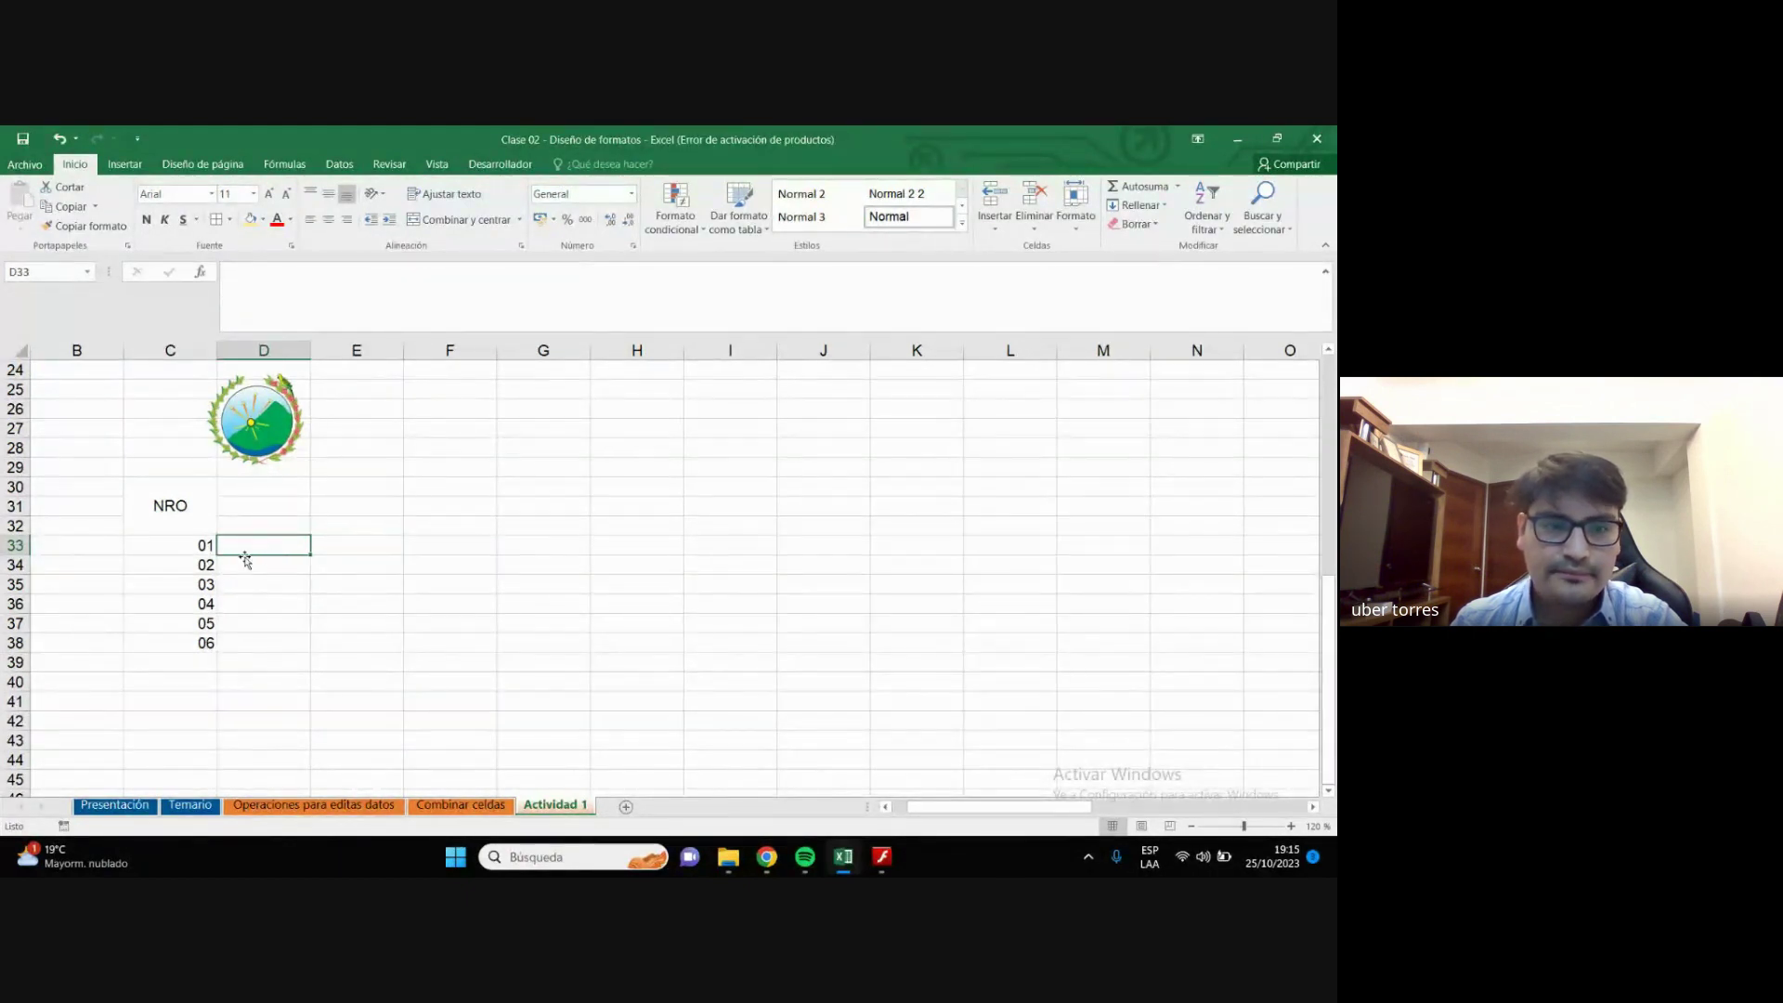
Select the row numbers 01 and 02 under NRO in column C.
click(181, 545)
click(249, 545)
click(193, 554)
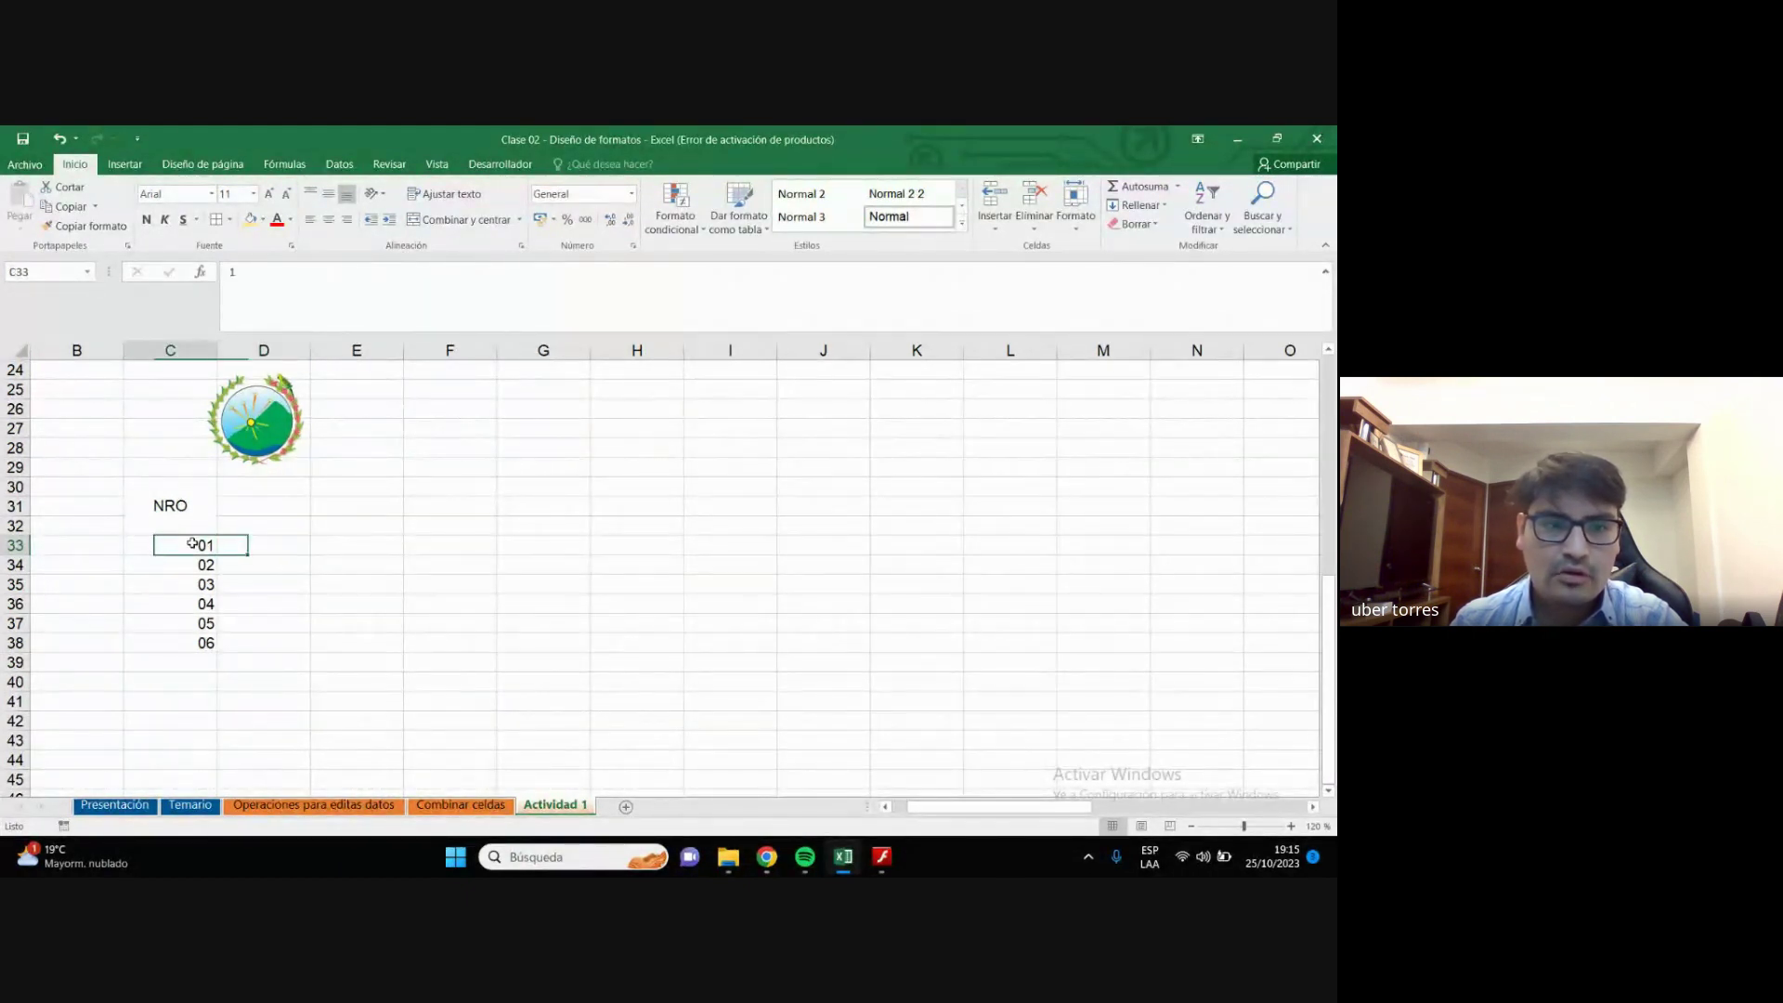
click(189, 571)
click(198, 546)
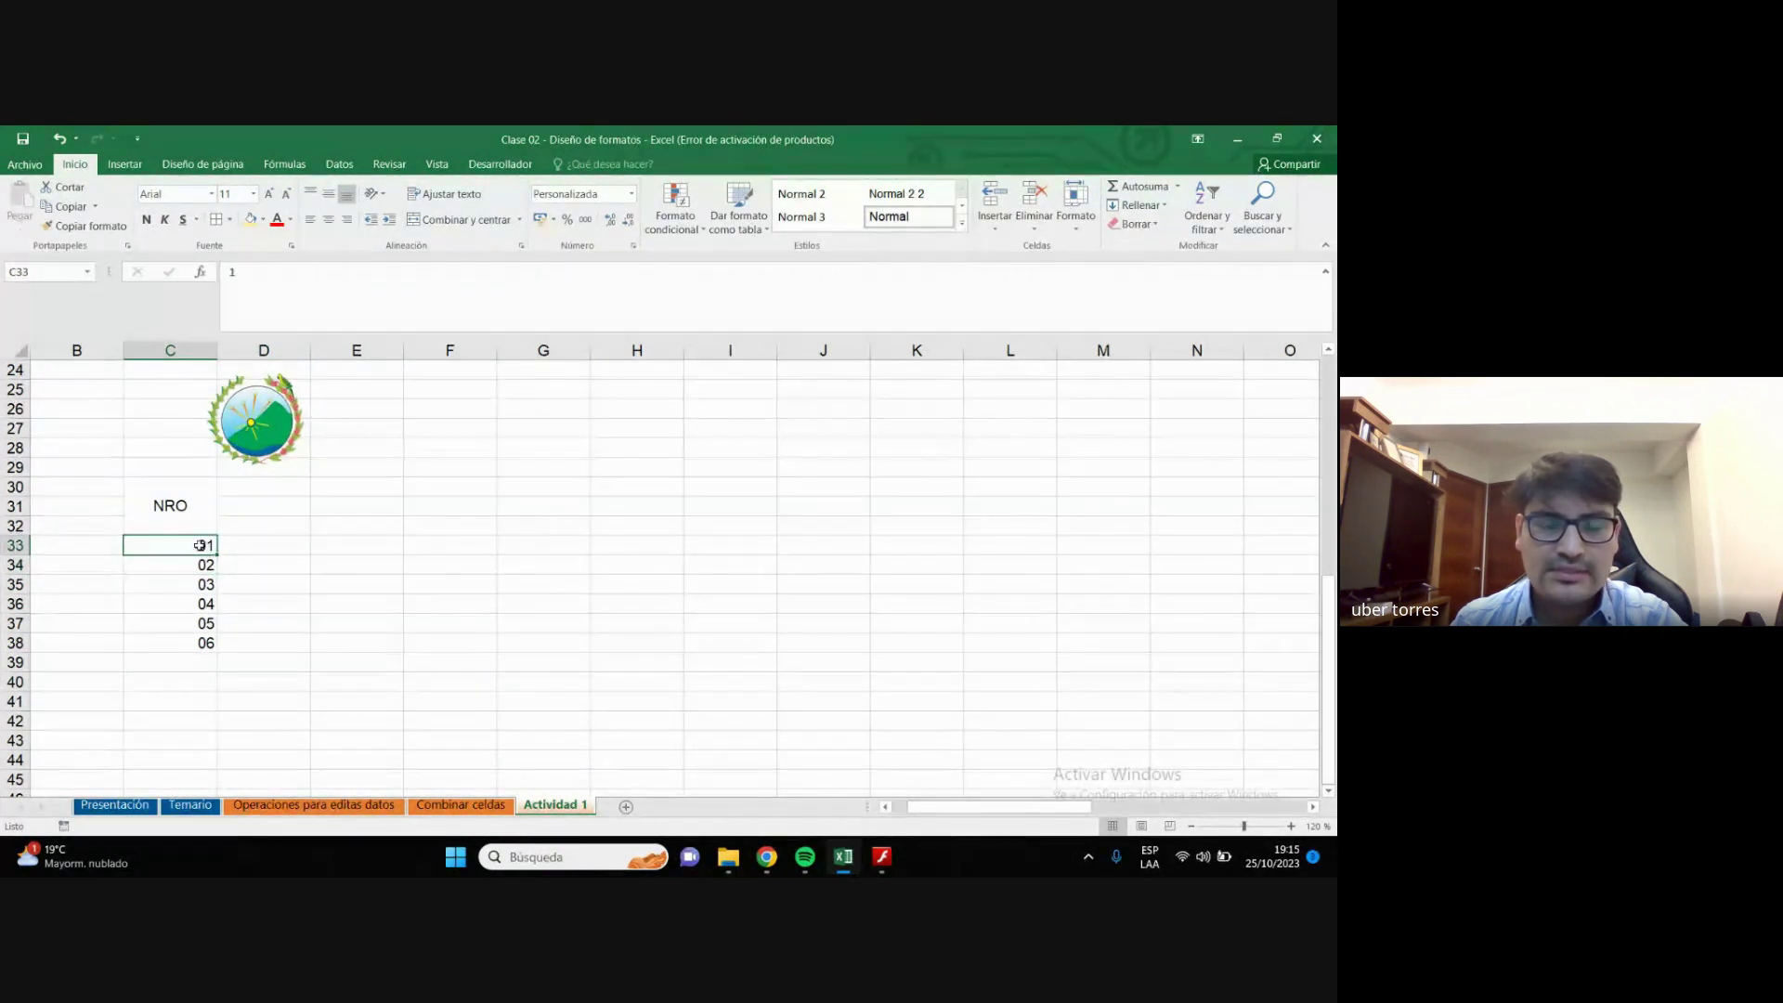
click(261, 547)
click(204, 564)
click(261, 546)
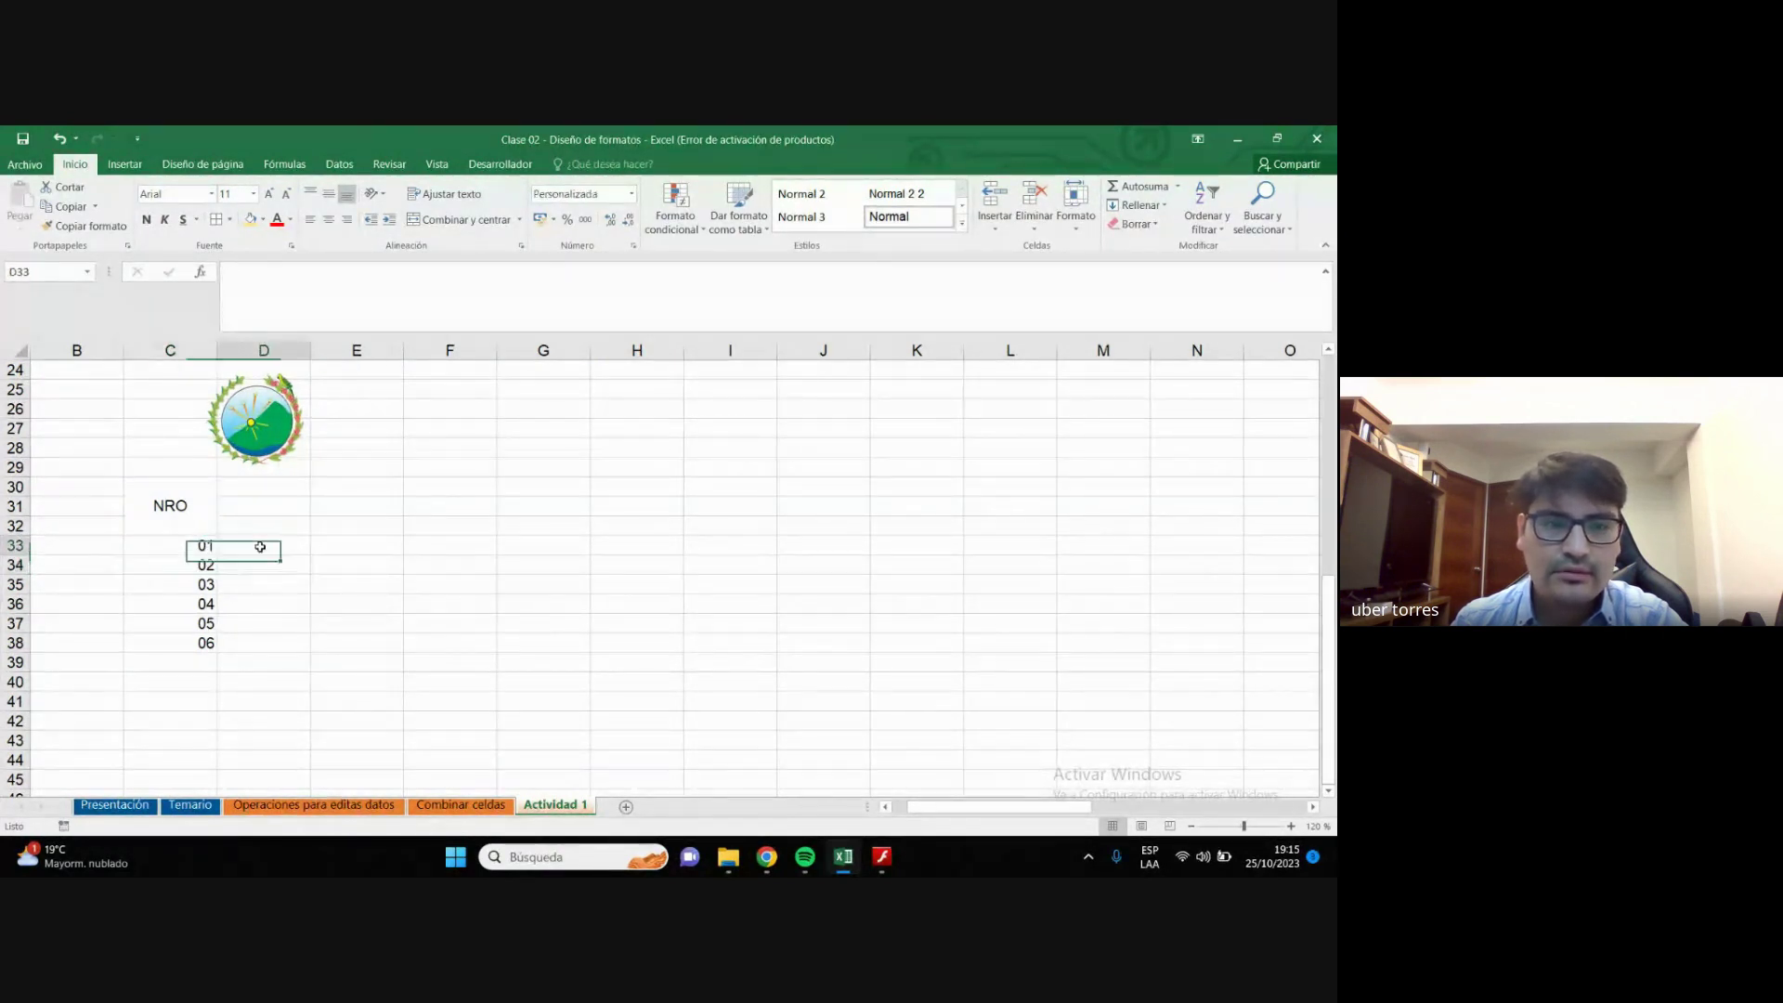
drag(198, 547, 220, 645)
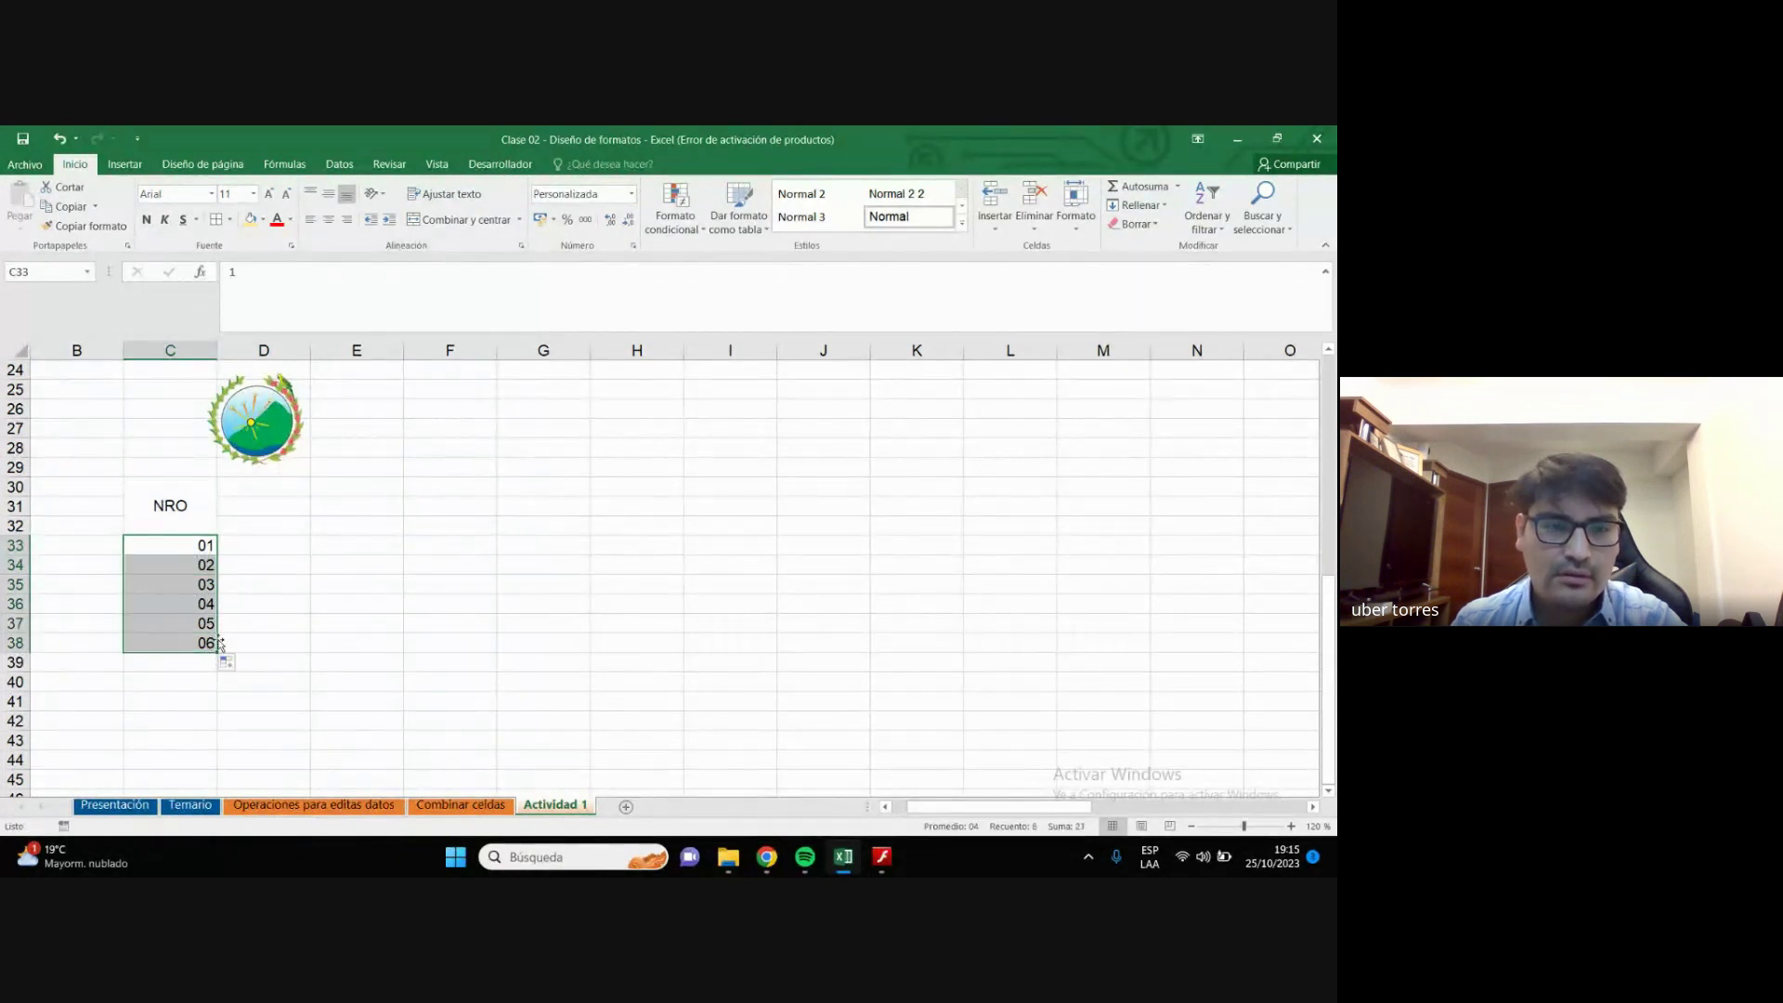
click(277, 598)
mouse_move(766, 856)
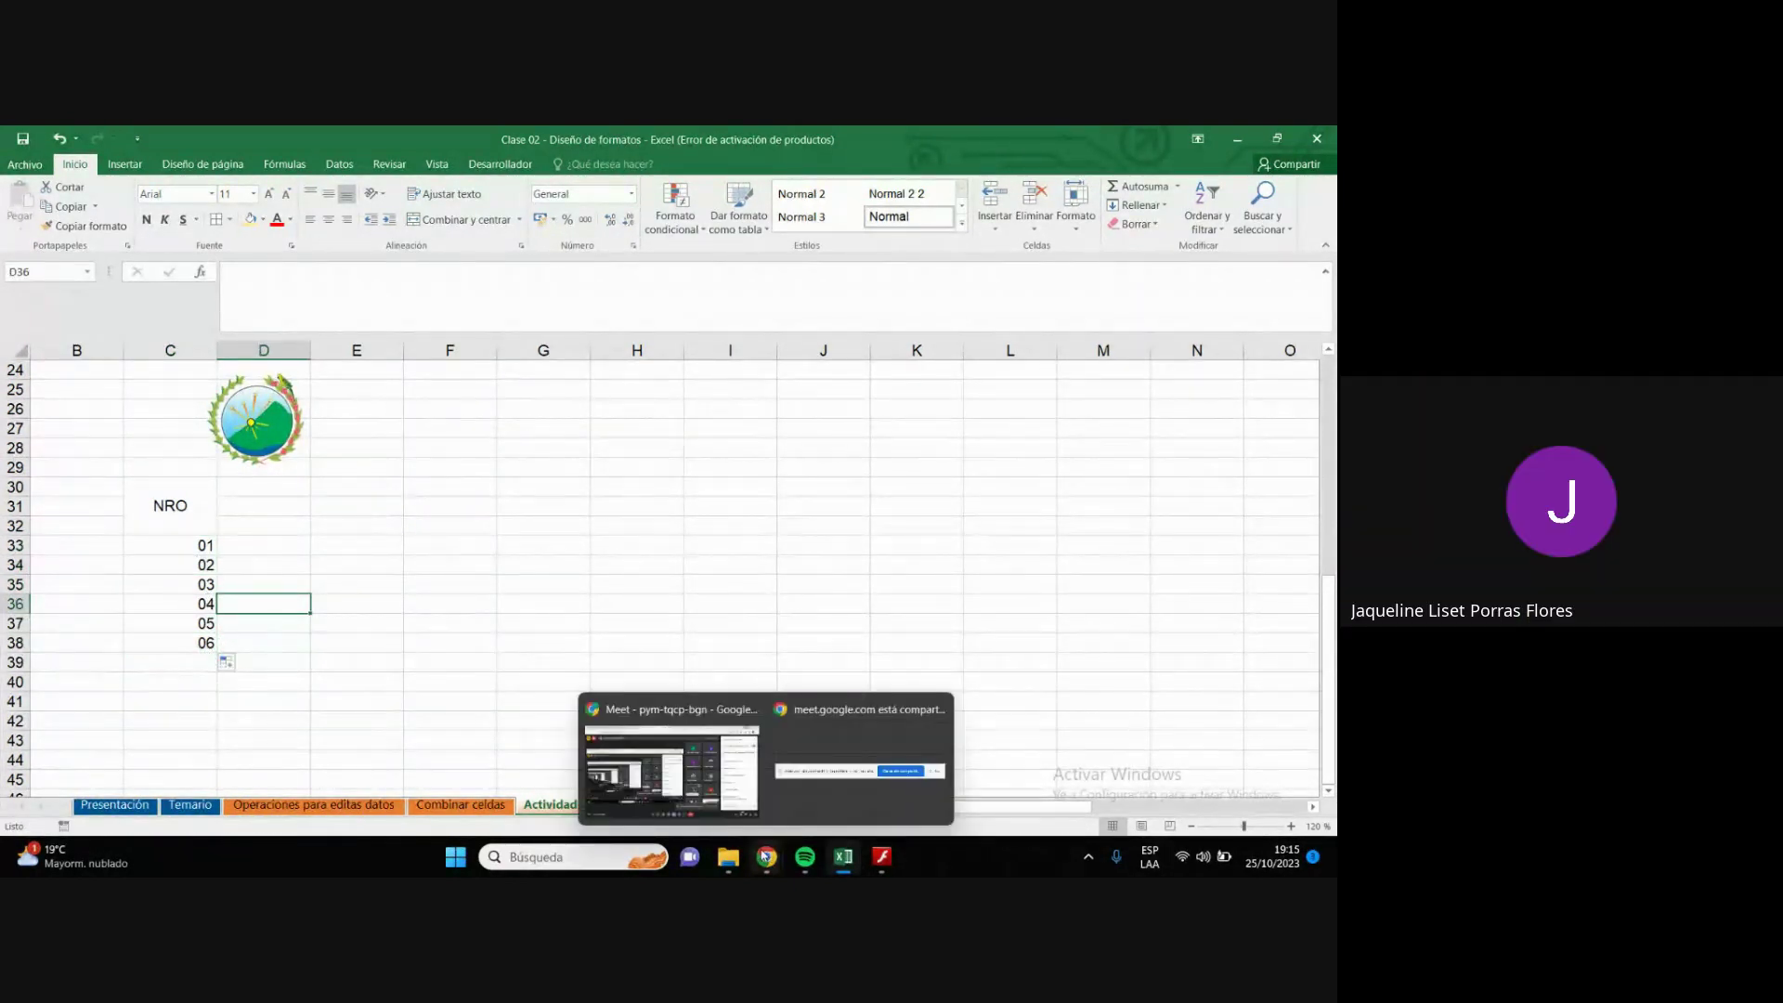
click(744, 694)
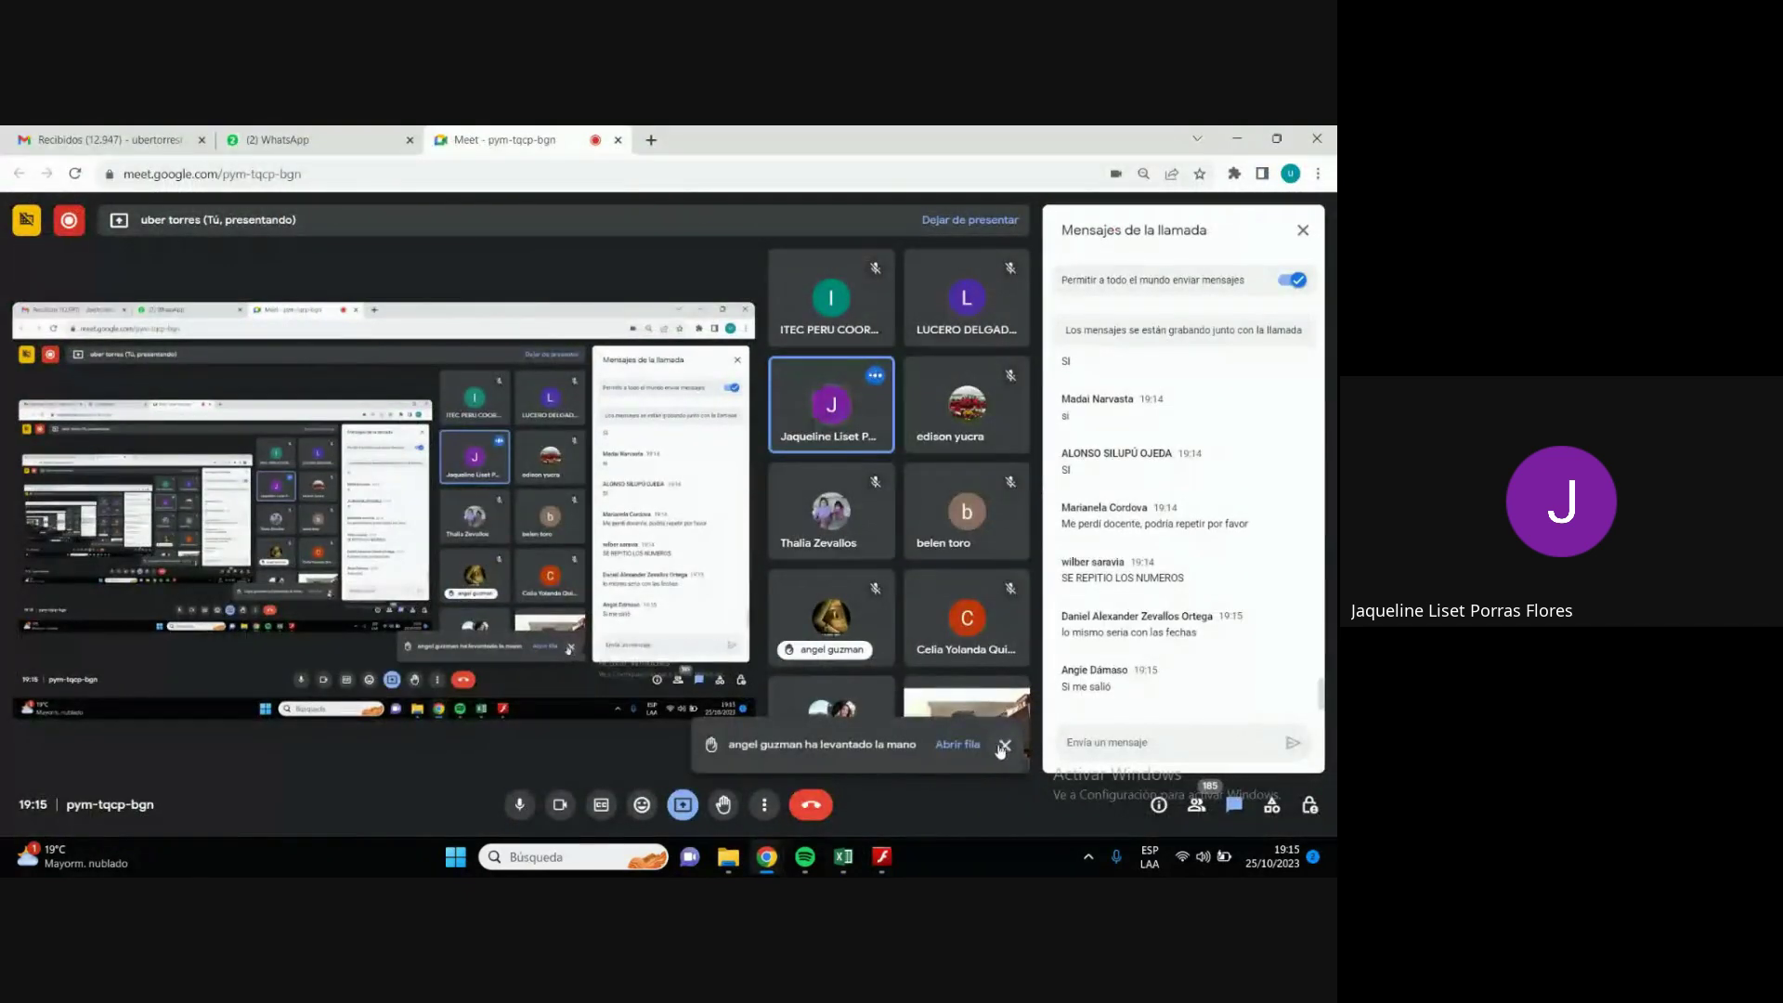
click(1003, 746)
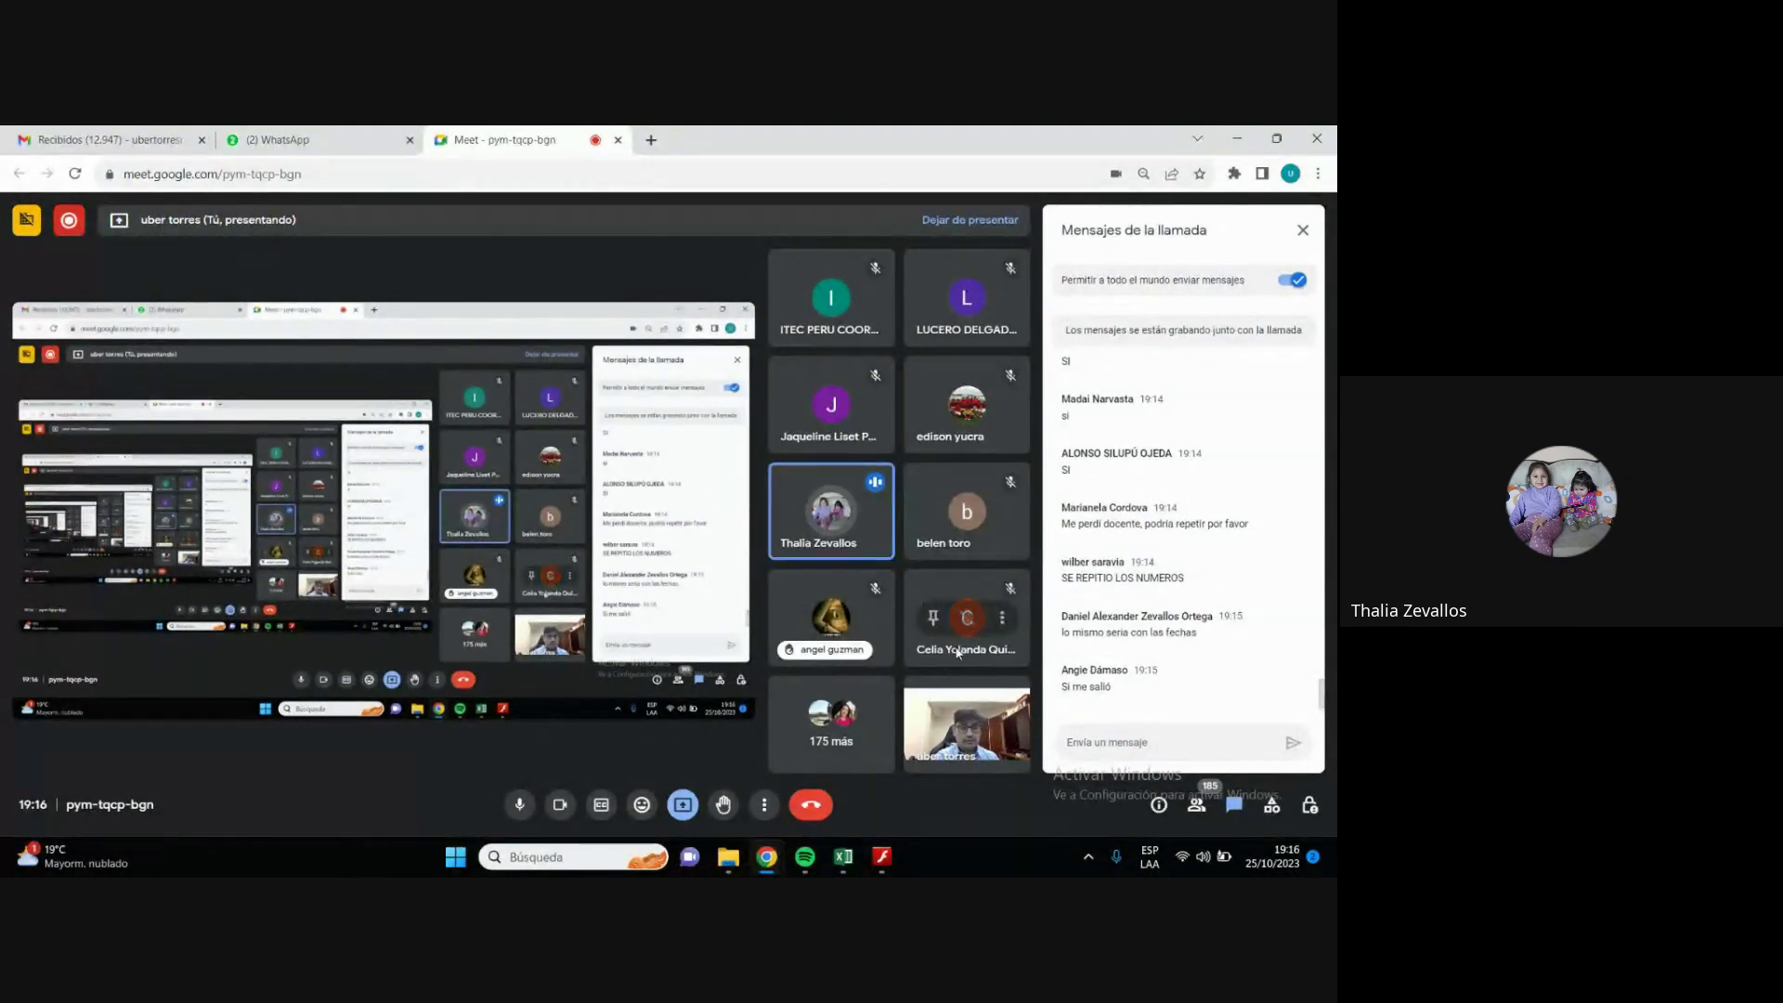
click(1239, 139)
click(444, 583)
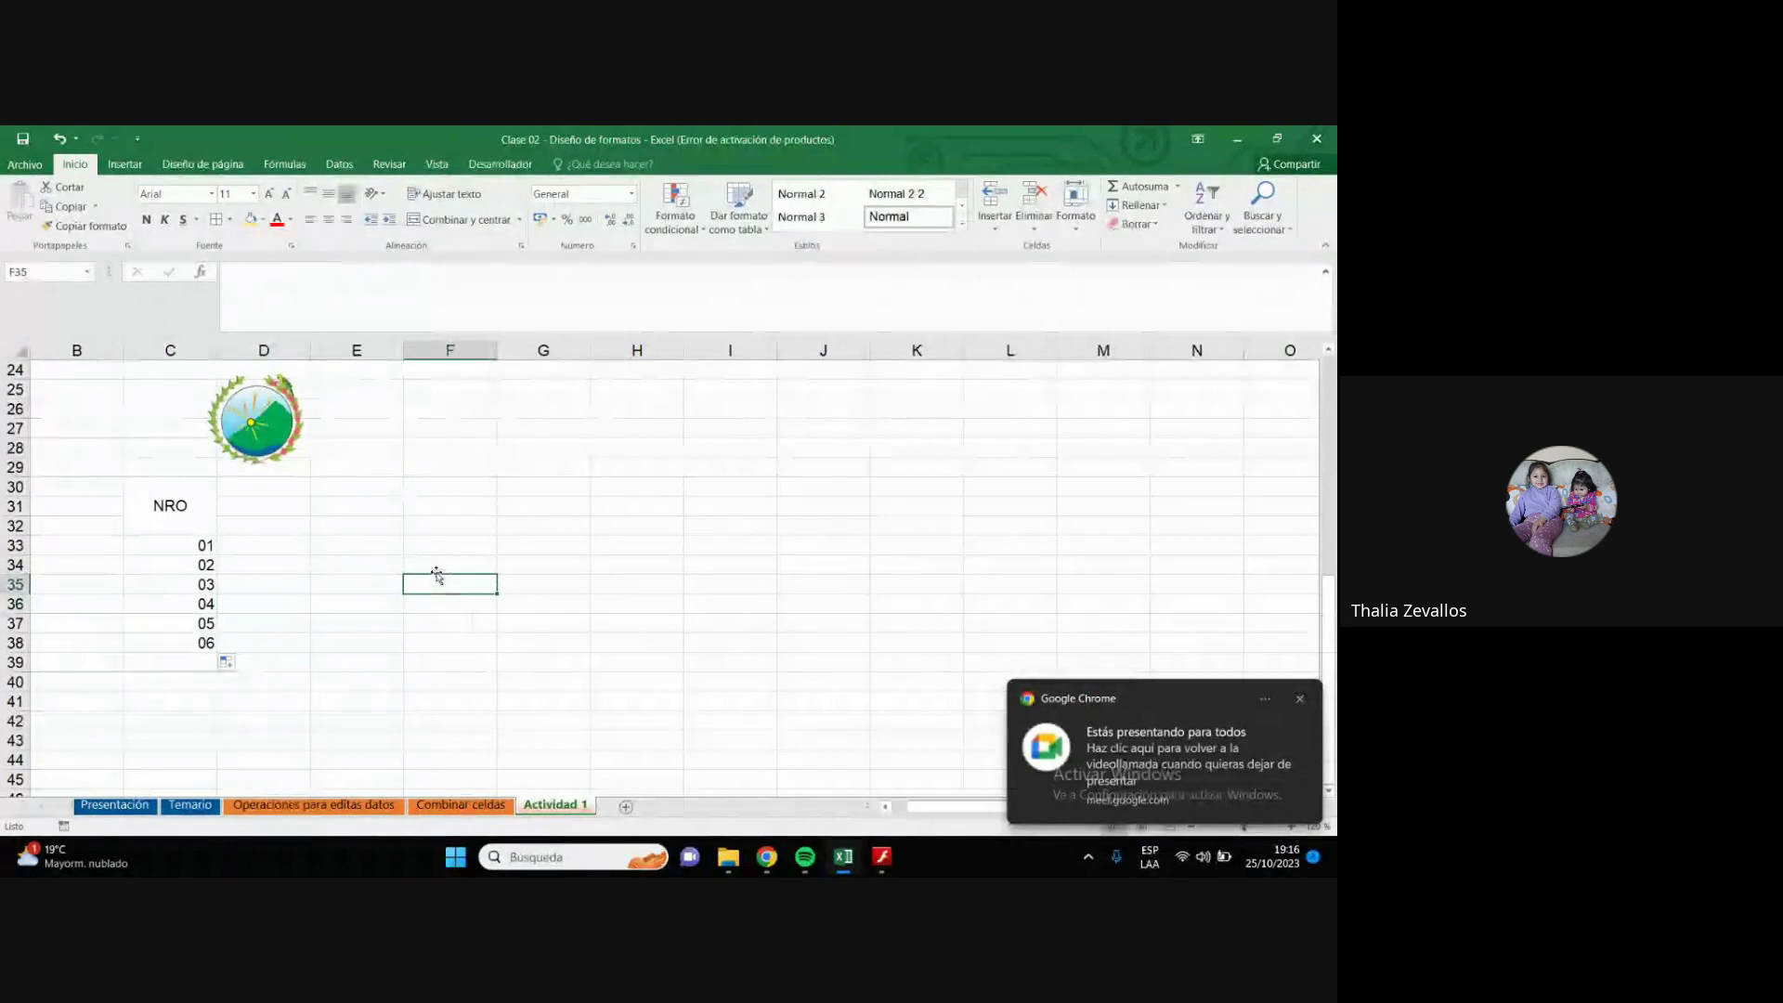
Select the numbers 01 to 06 in column C.
click(264, 579)
click(283, 565)
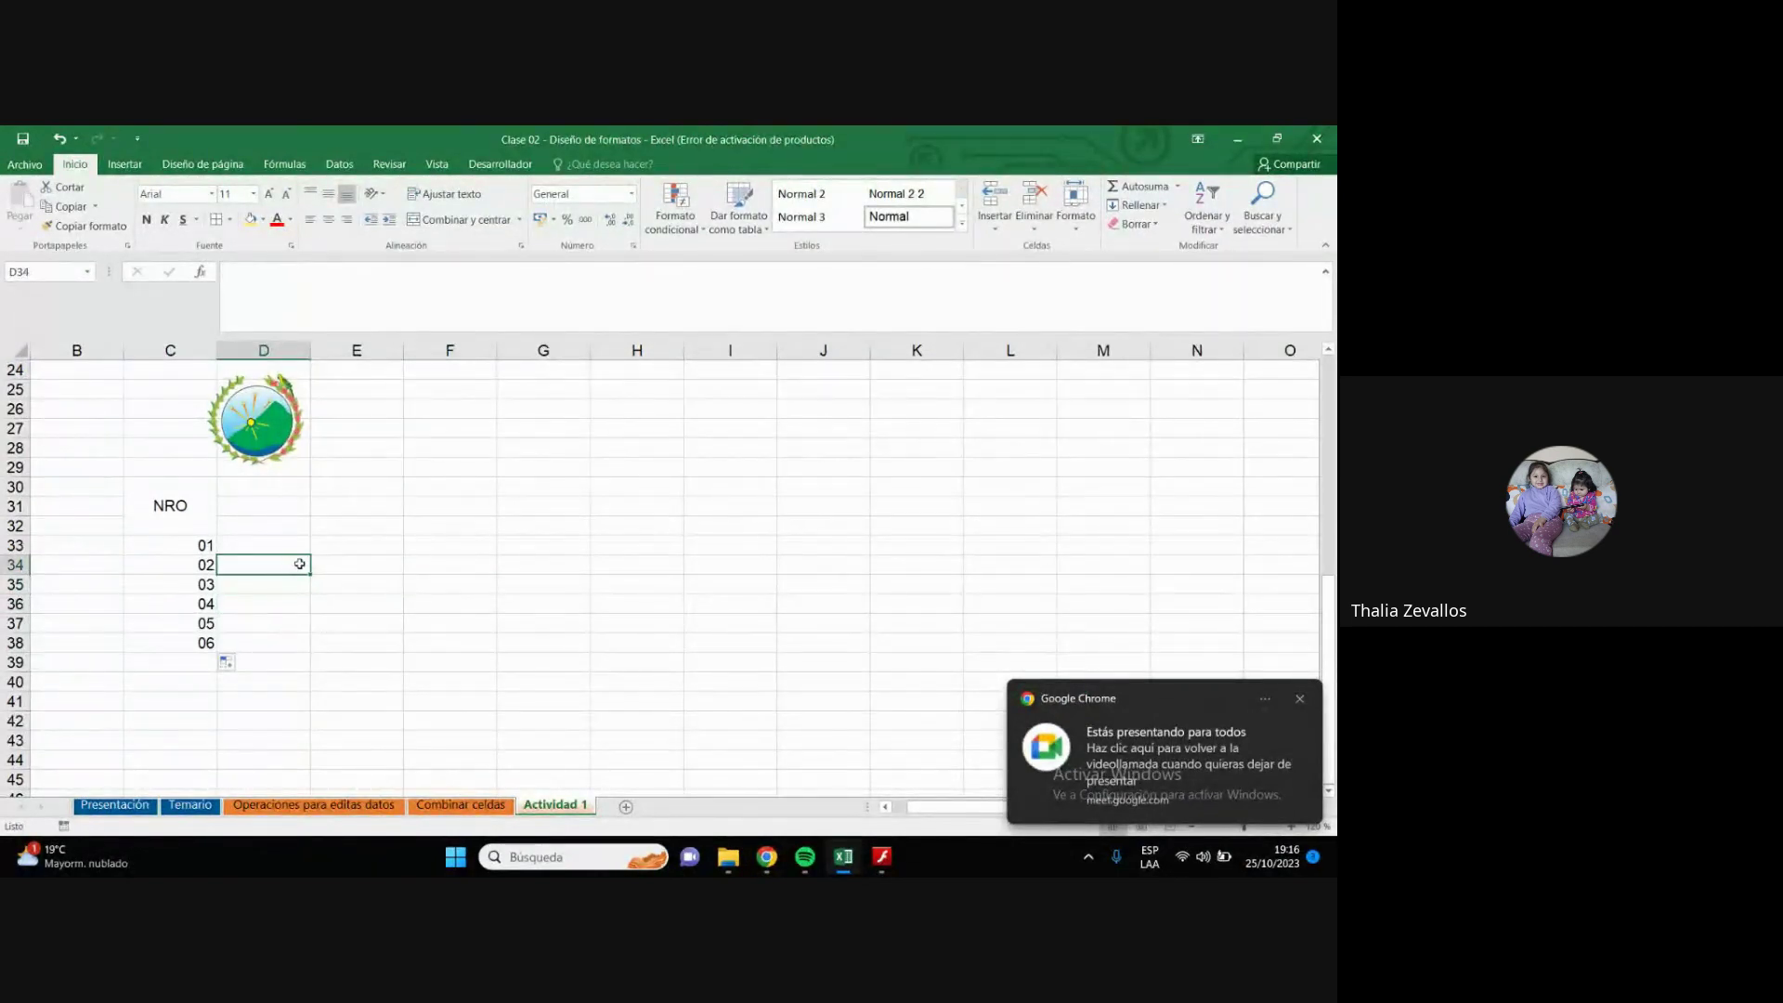
click(444, 550)
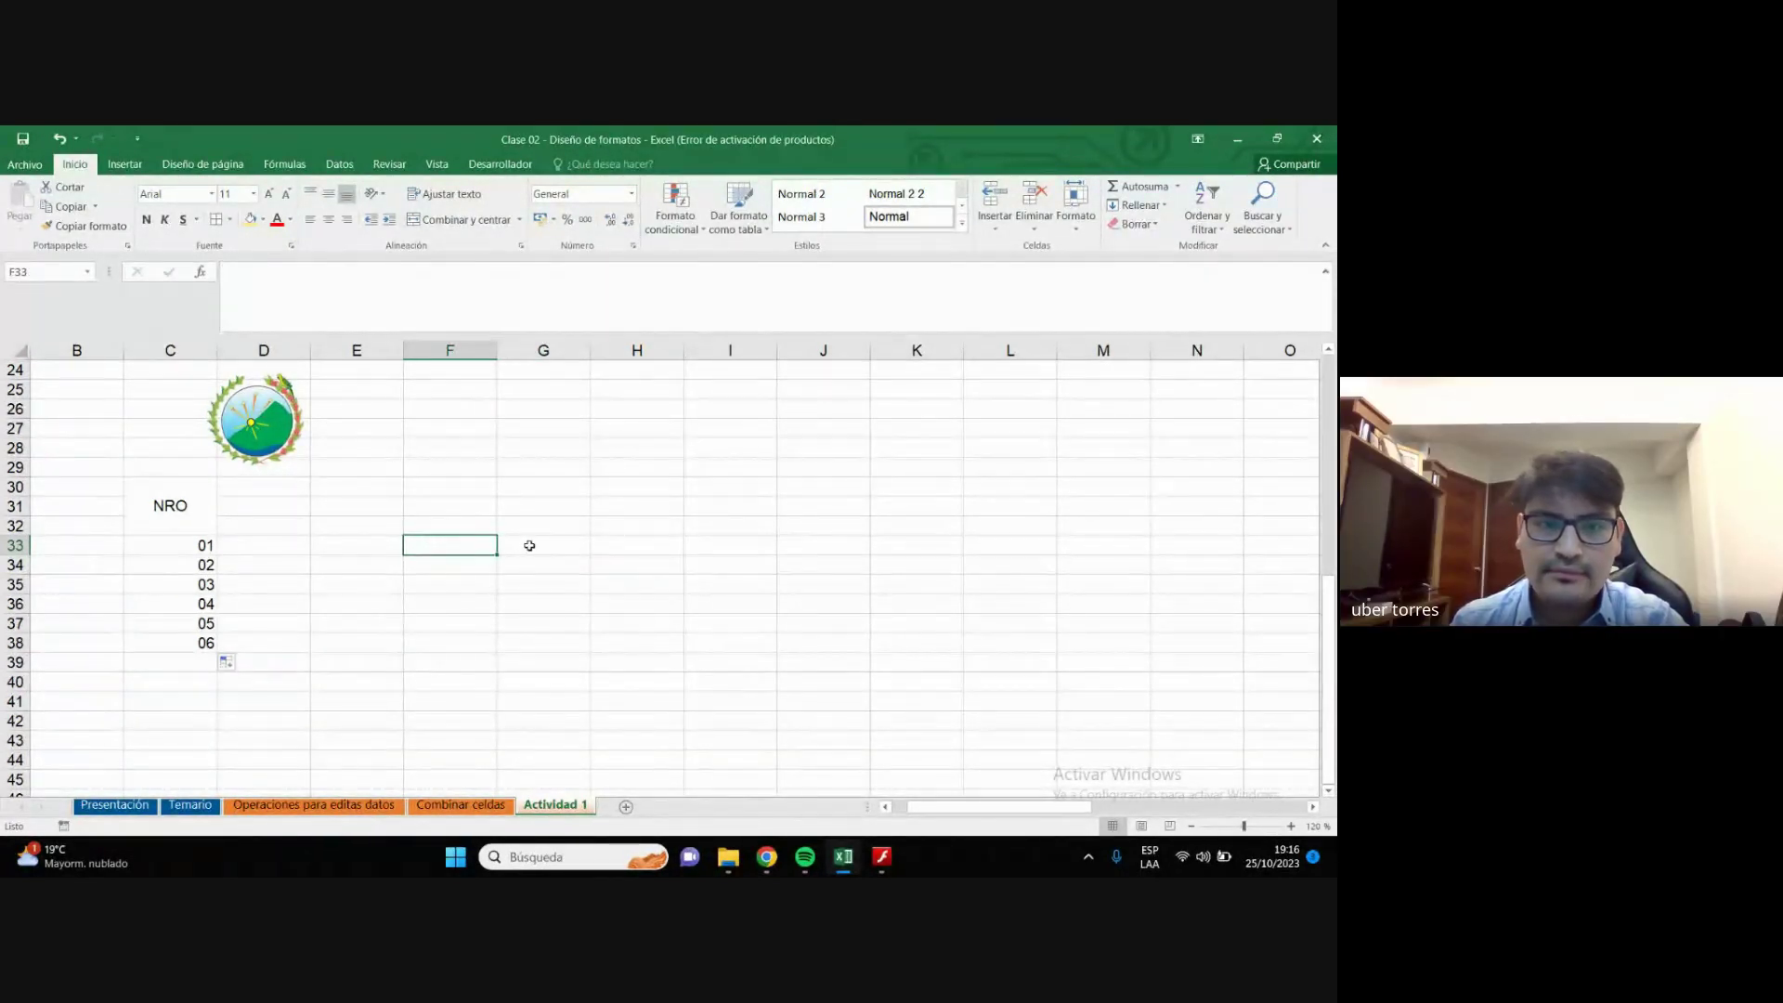
click(529, 545)
click(455, 547)
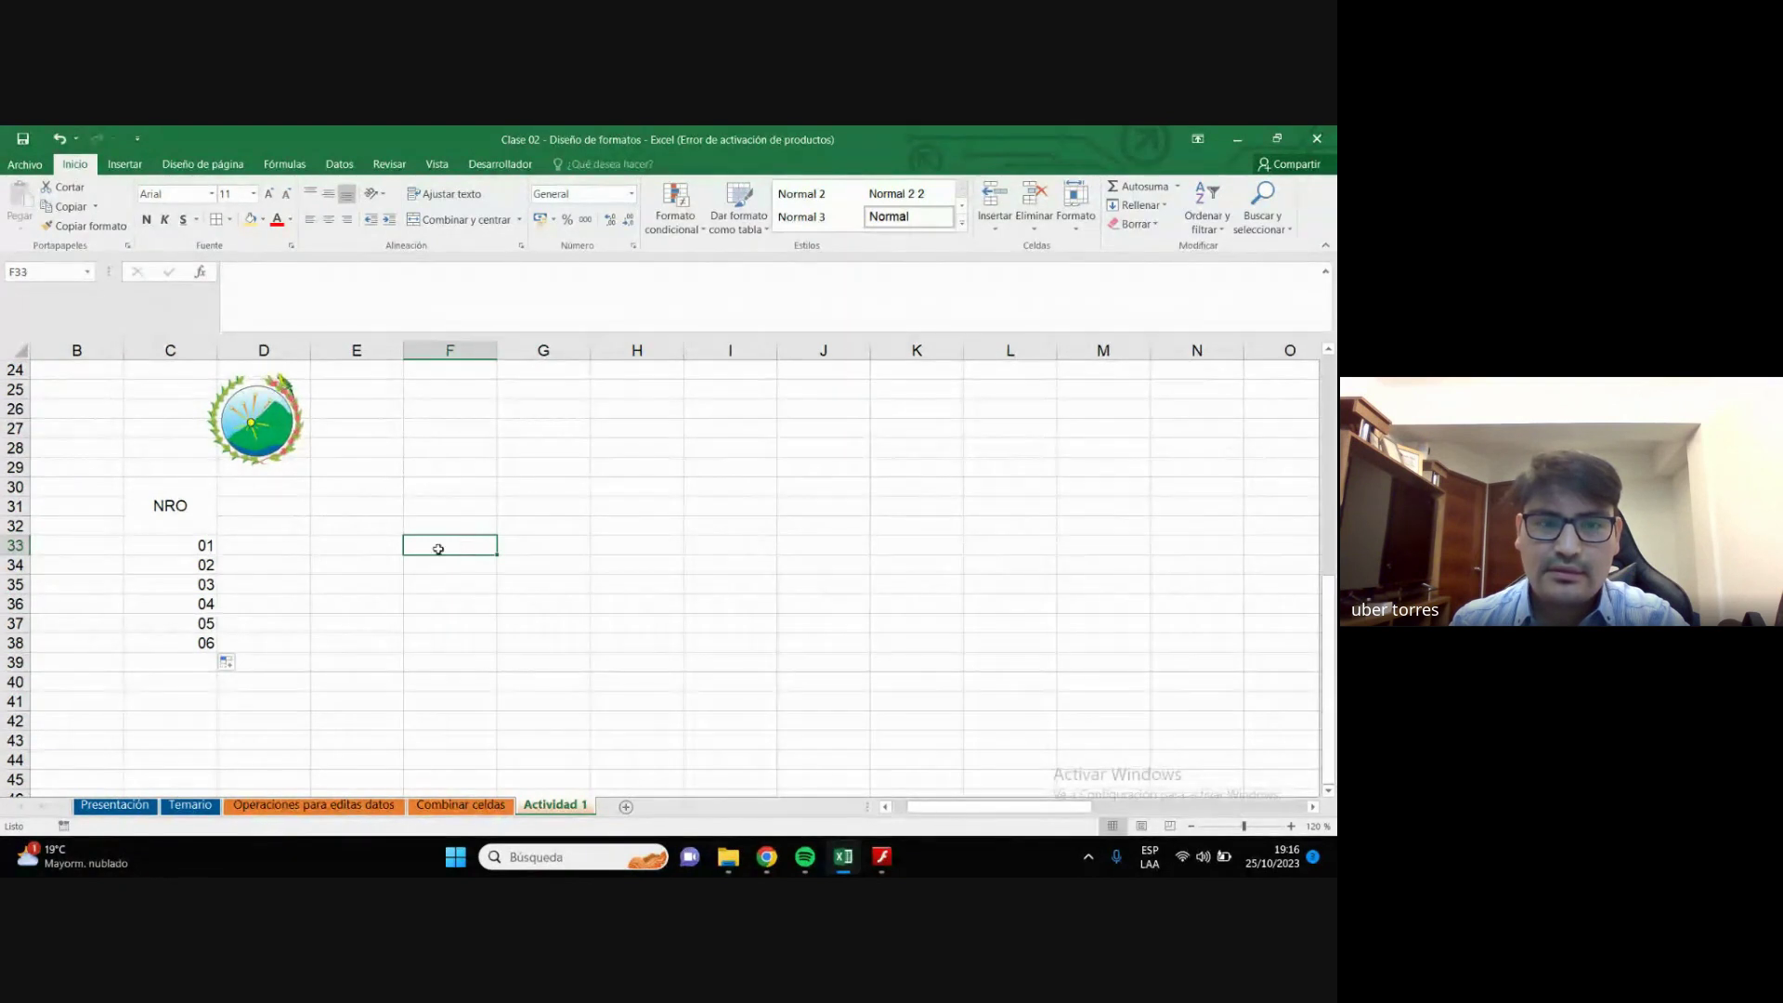
scroll(223, 604, up, 1)
scroll(223, 604, up, 3)
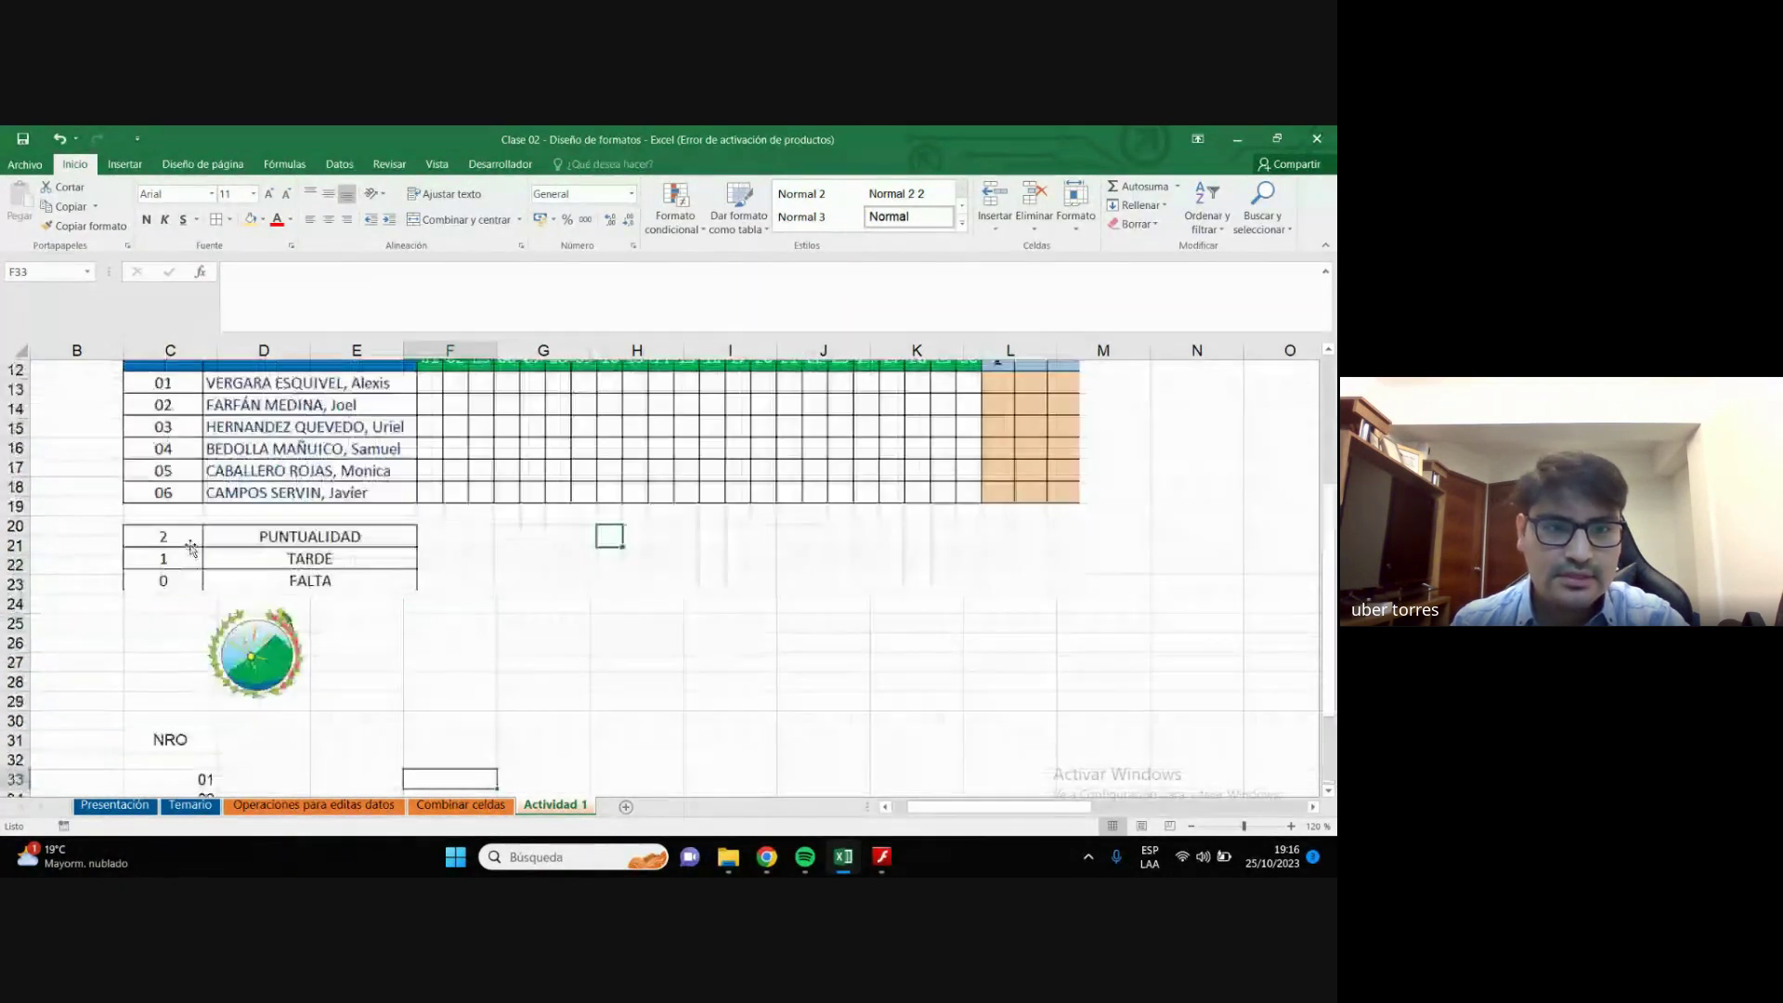
scroll(223, 603, down, 3)
scroll(241, 594, down, 1)
click(271, 586)
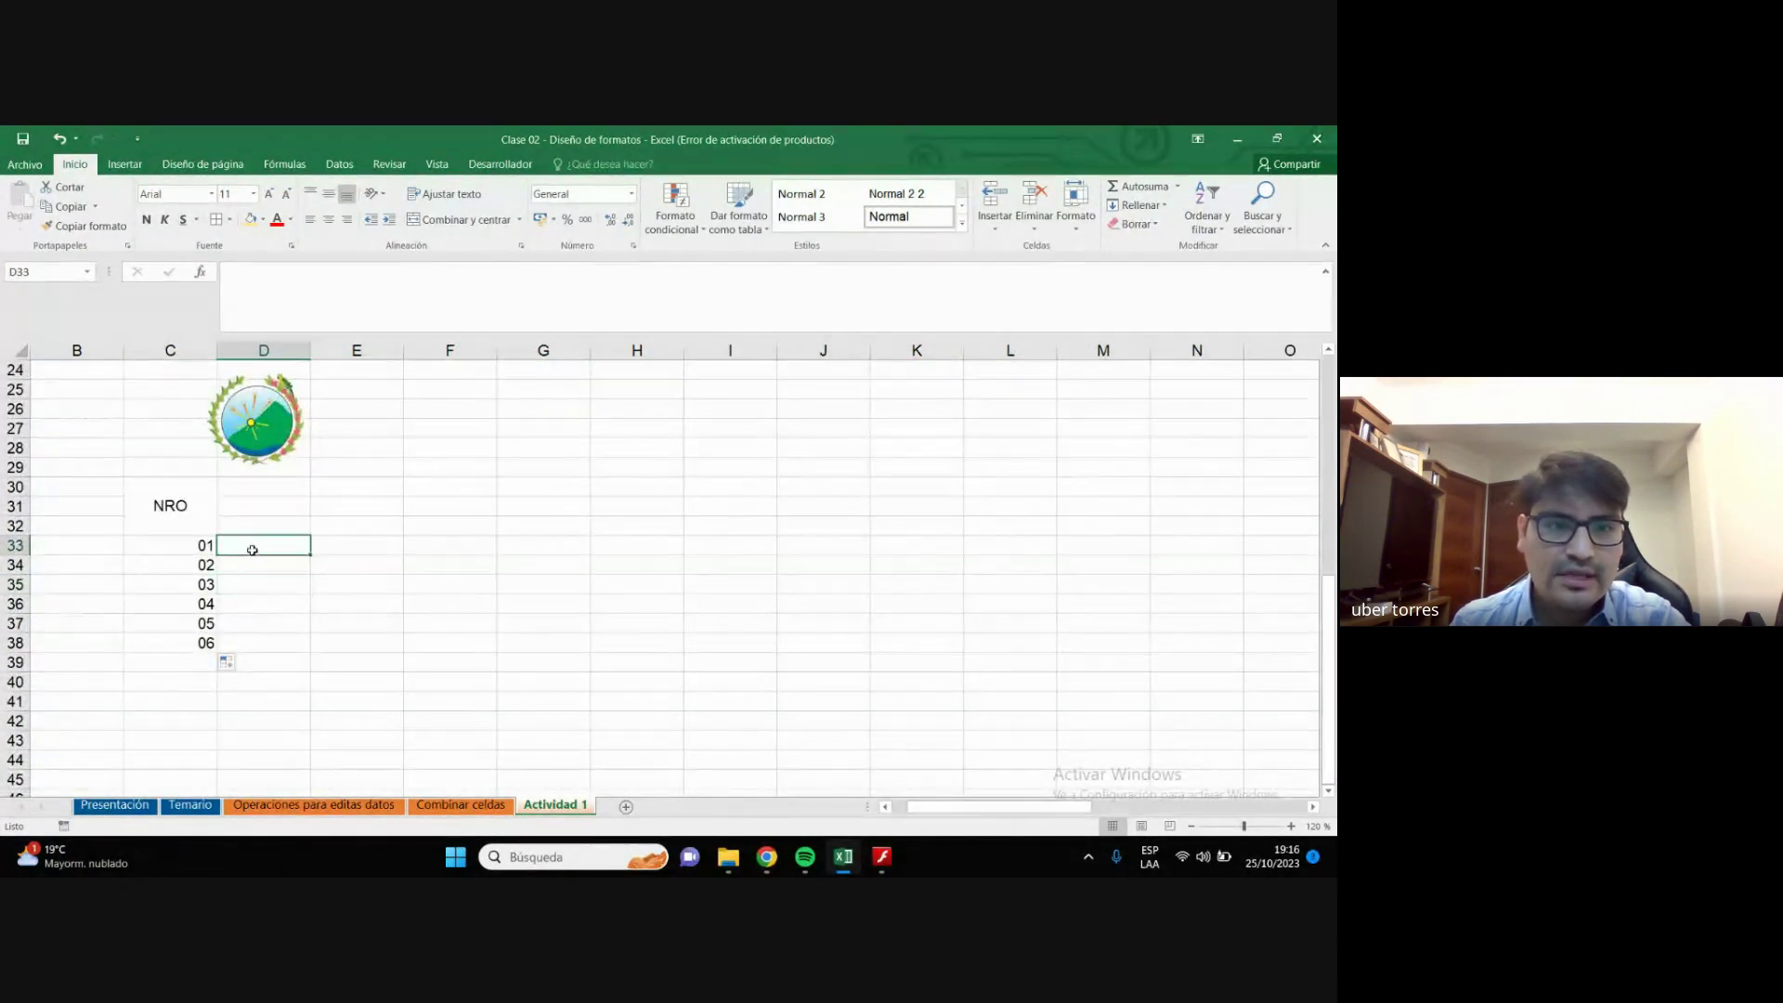
drag(185, 546, 186, 634)
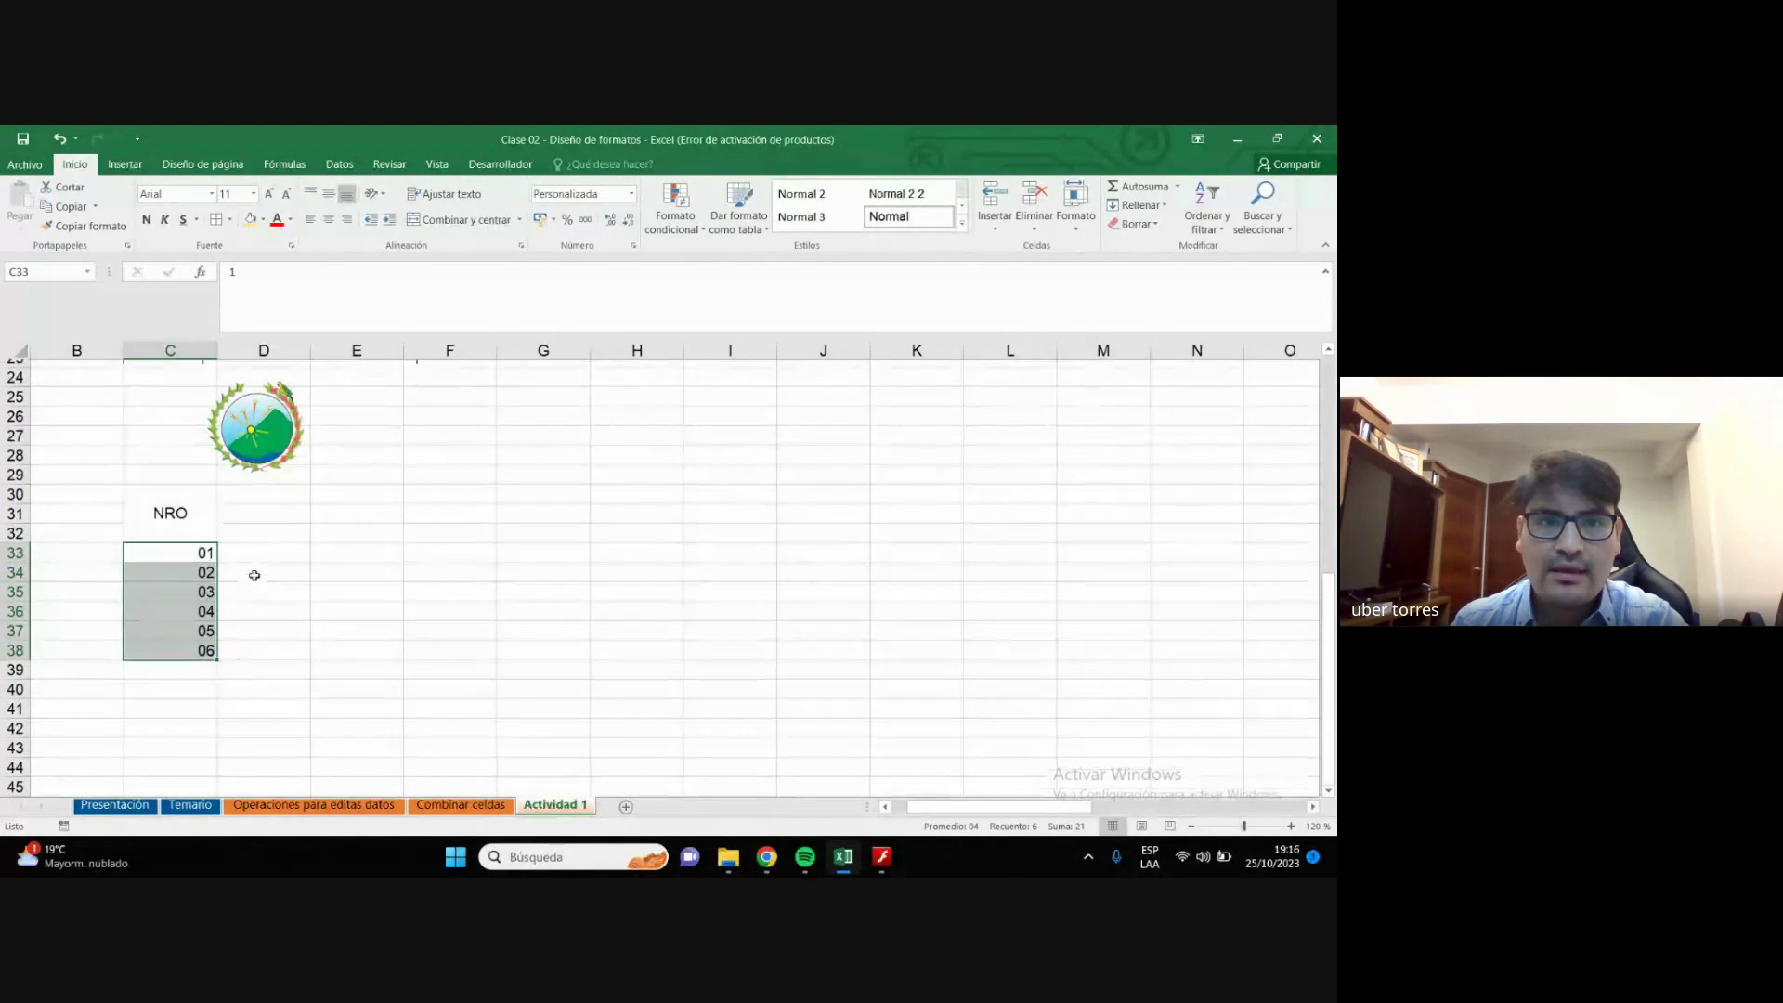
scroll(247, 586, up, 1)
click(186, 604)
mouse_move(136, 596)
mouse_down()
mouse_move(188, 606)
mouse_move(185, 701)
mouse_up()
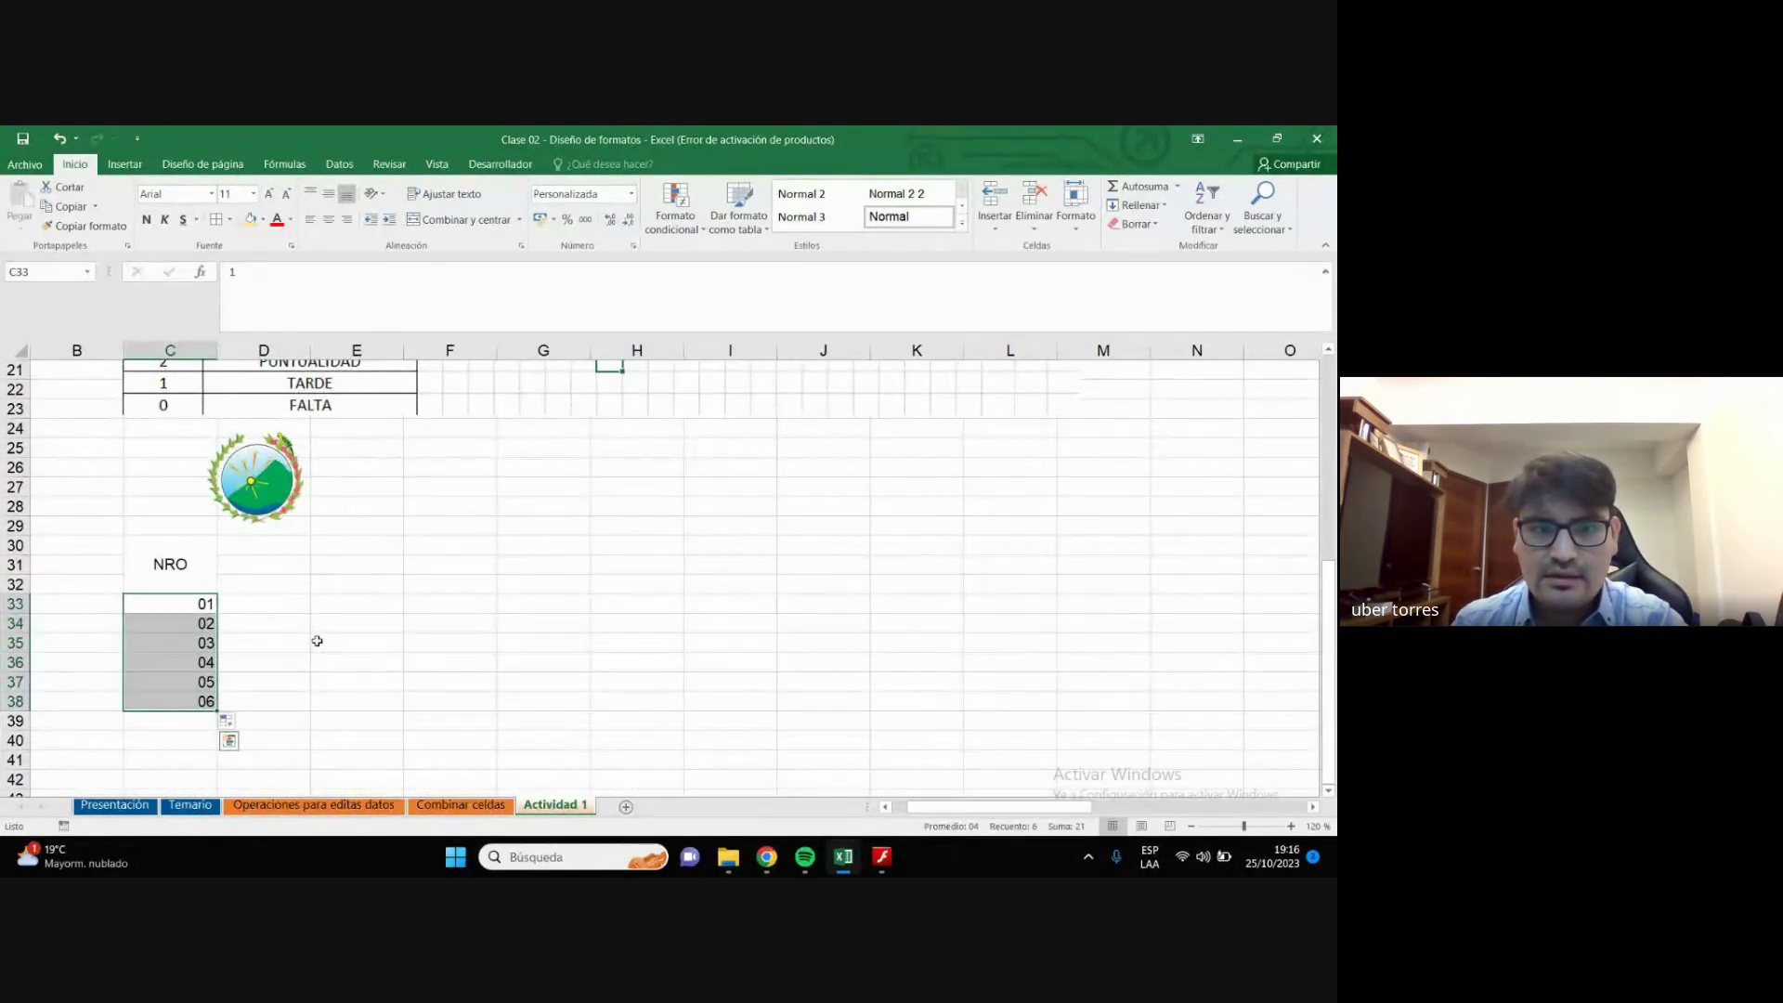
Type LETRAS into E33 and the value 1 into F34.
click(376, 605)
text(LE)
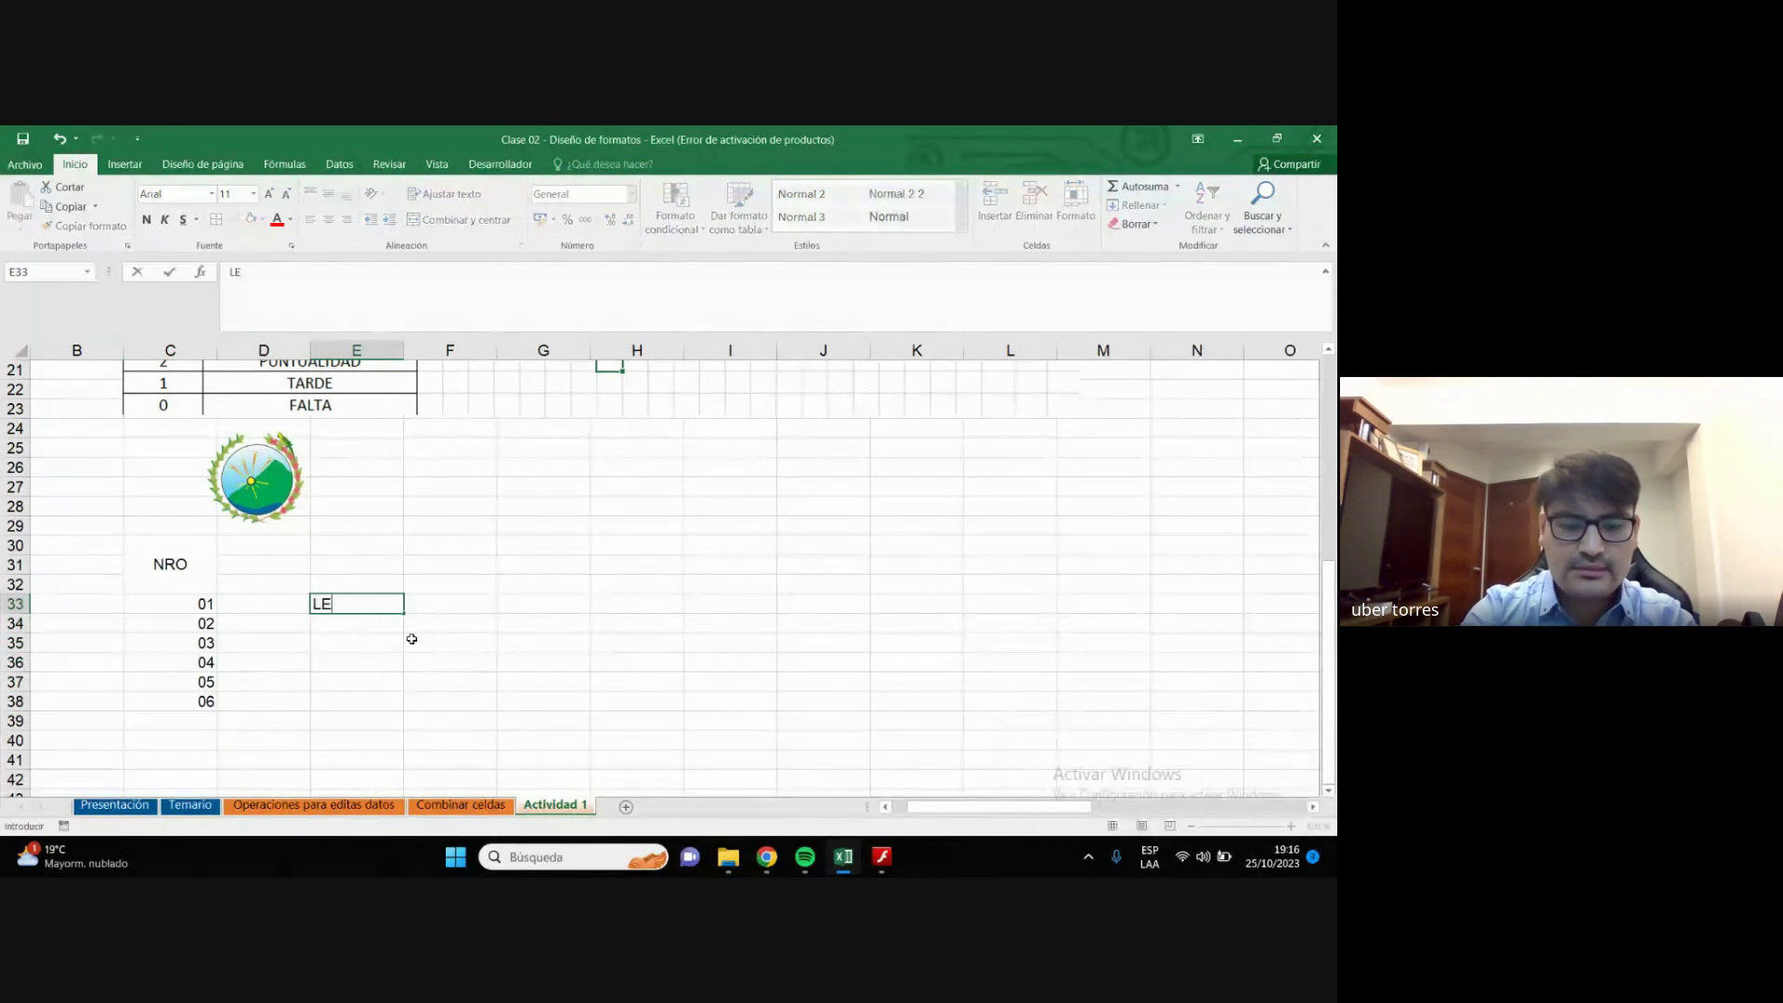
text(TRAS)
key(Return)
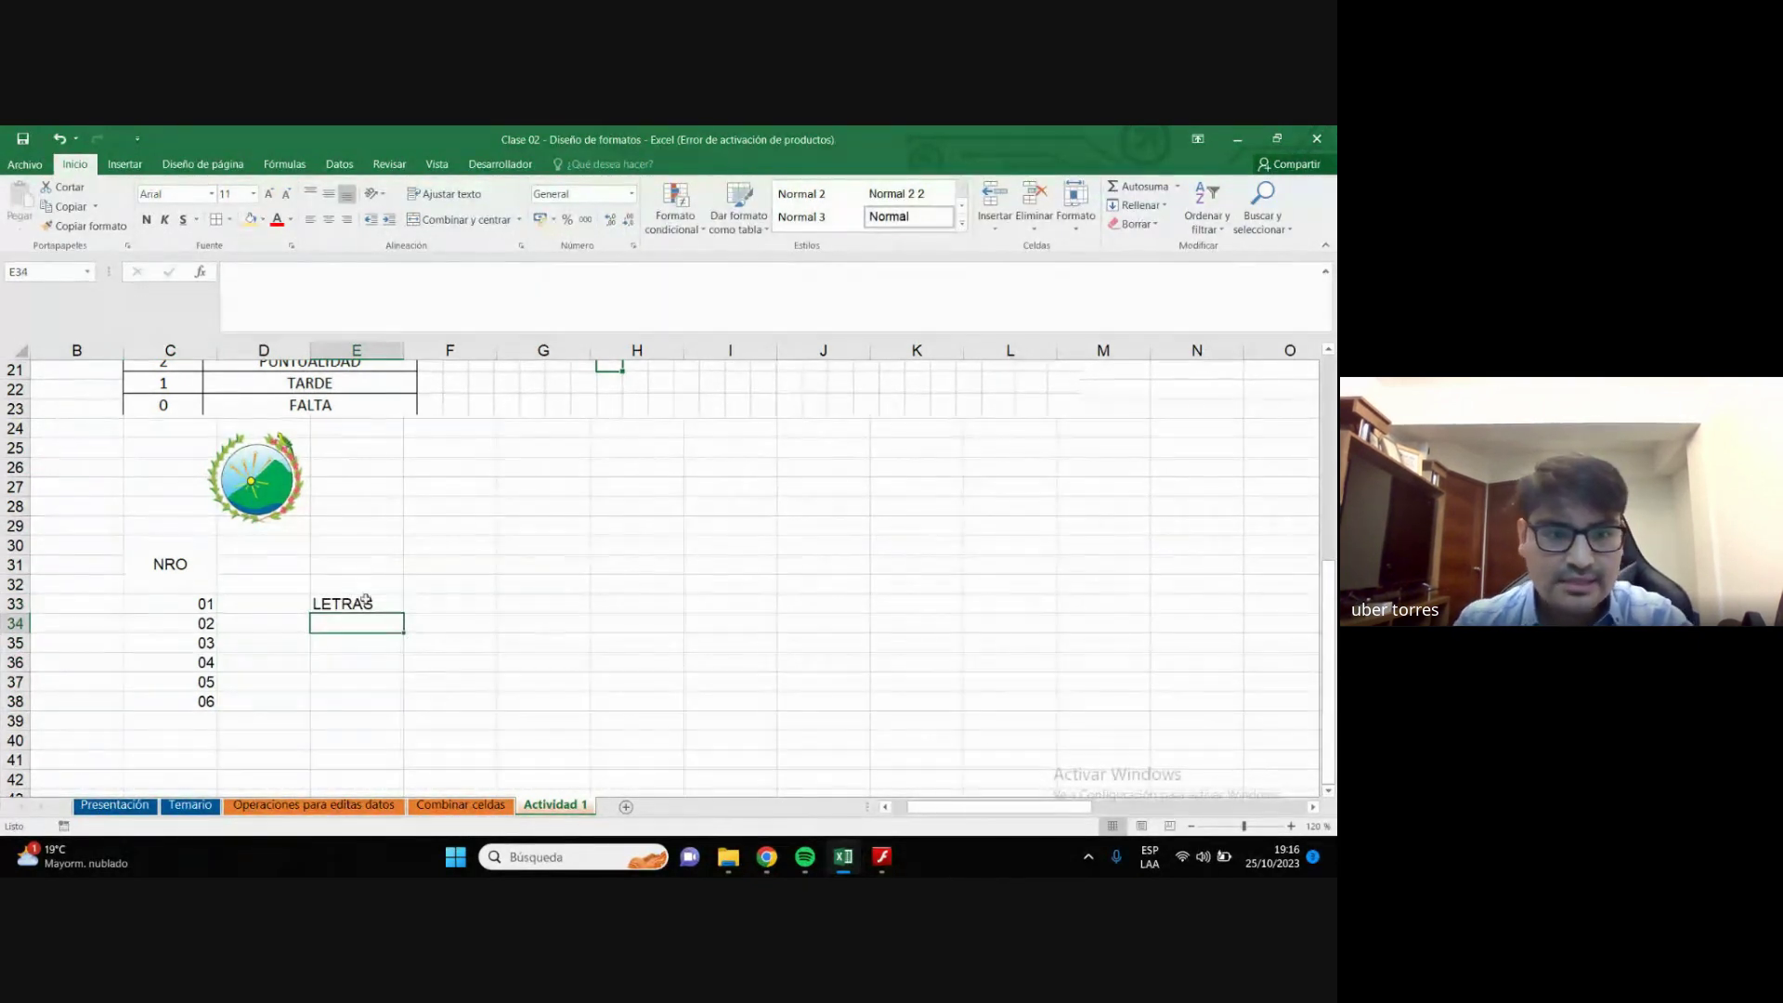
click(366, 600)
click(430, 620)
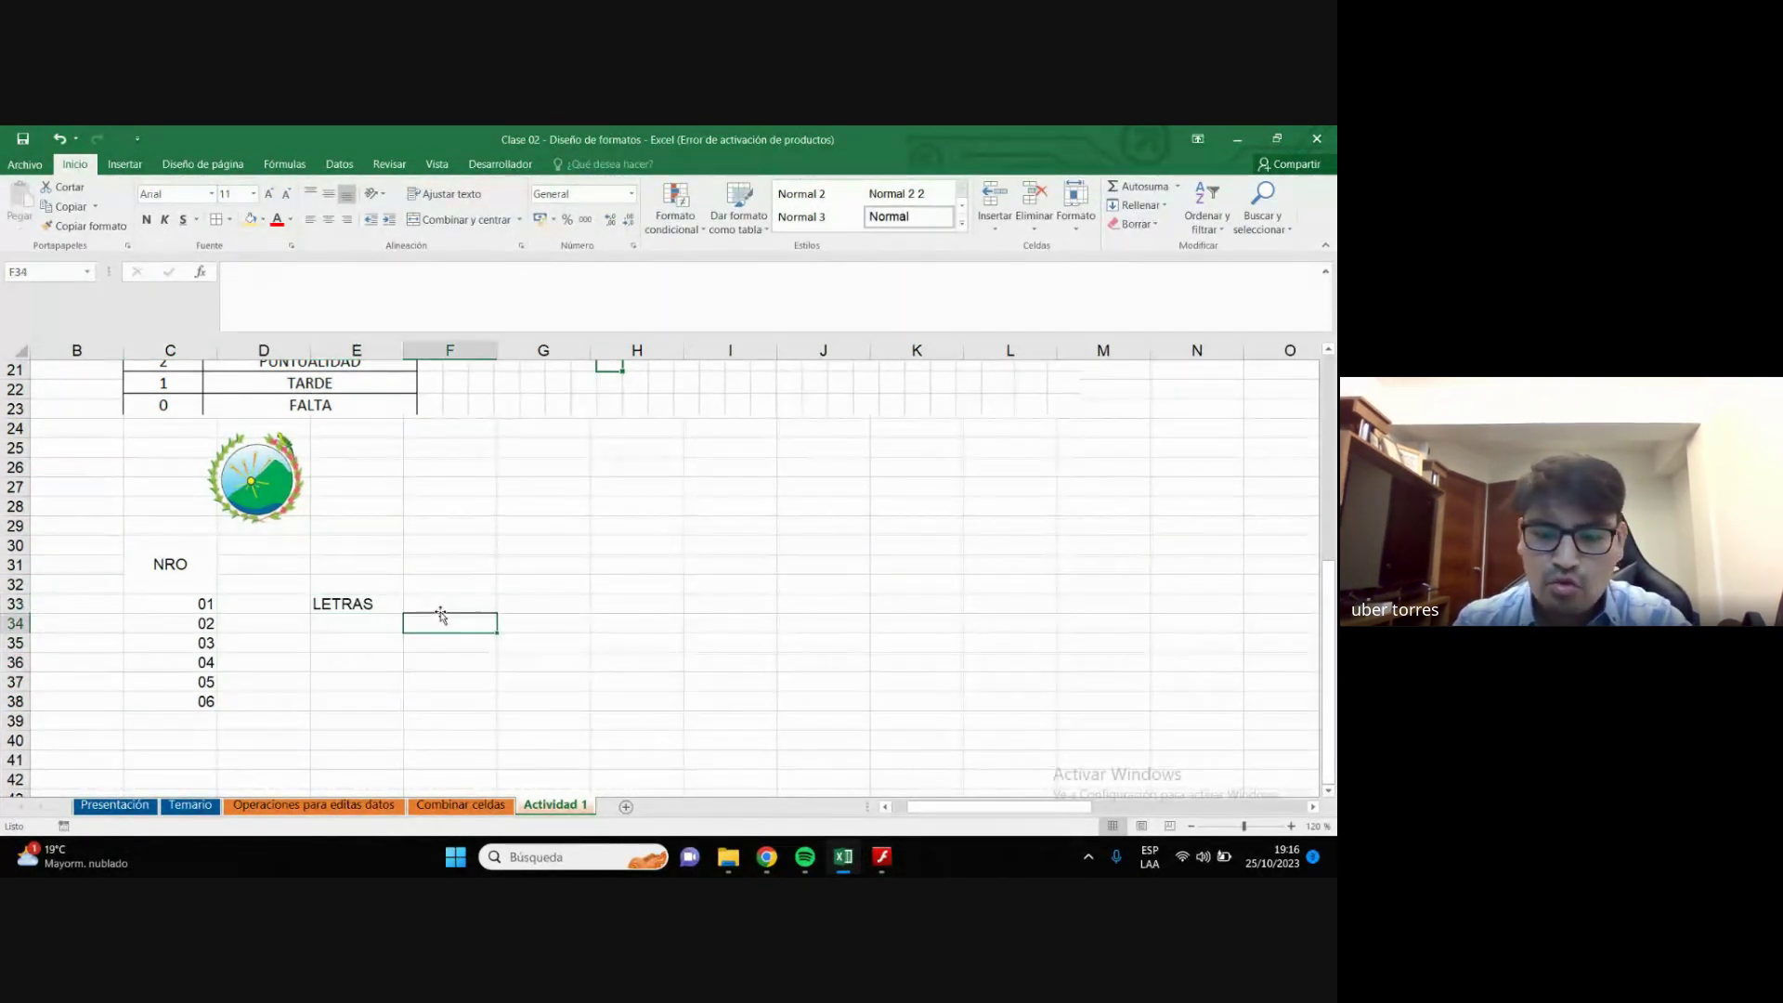
text(1)
key(Return)
Enter A in E35, then clear all sample entries from E32:F36.
click(367, 650)
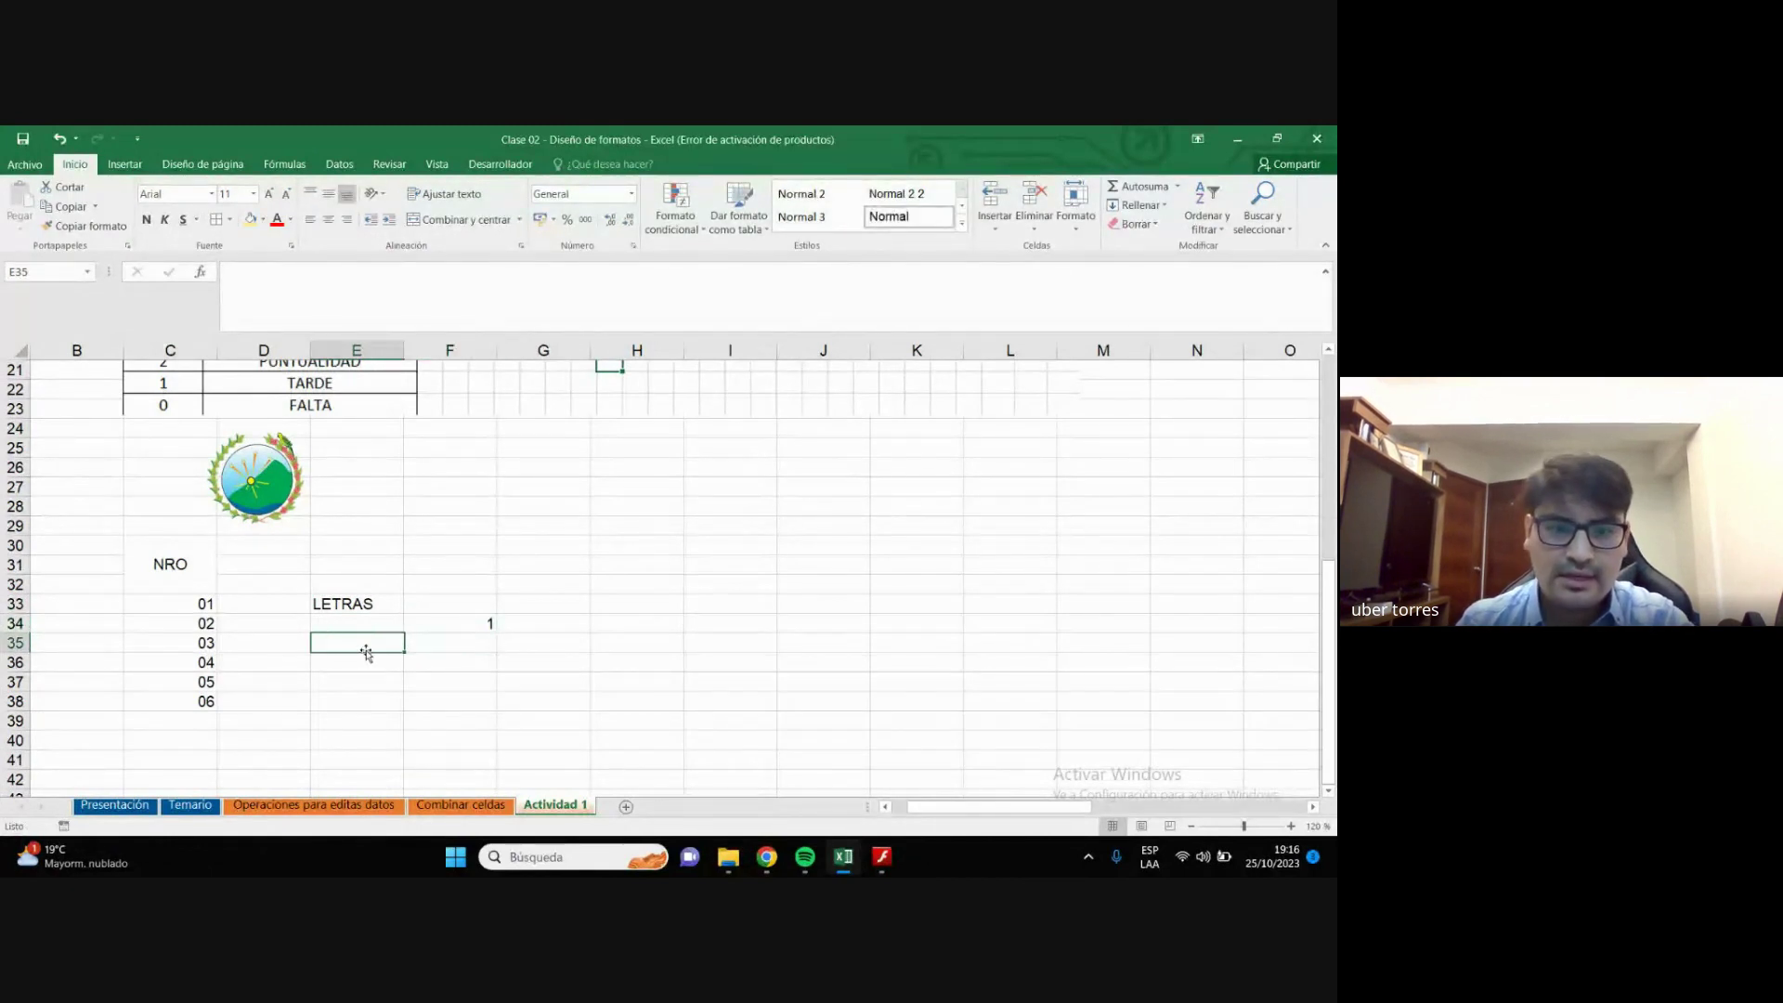
text(A)
key(Return)
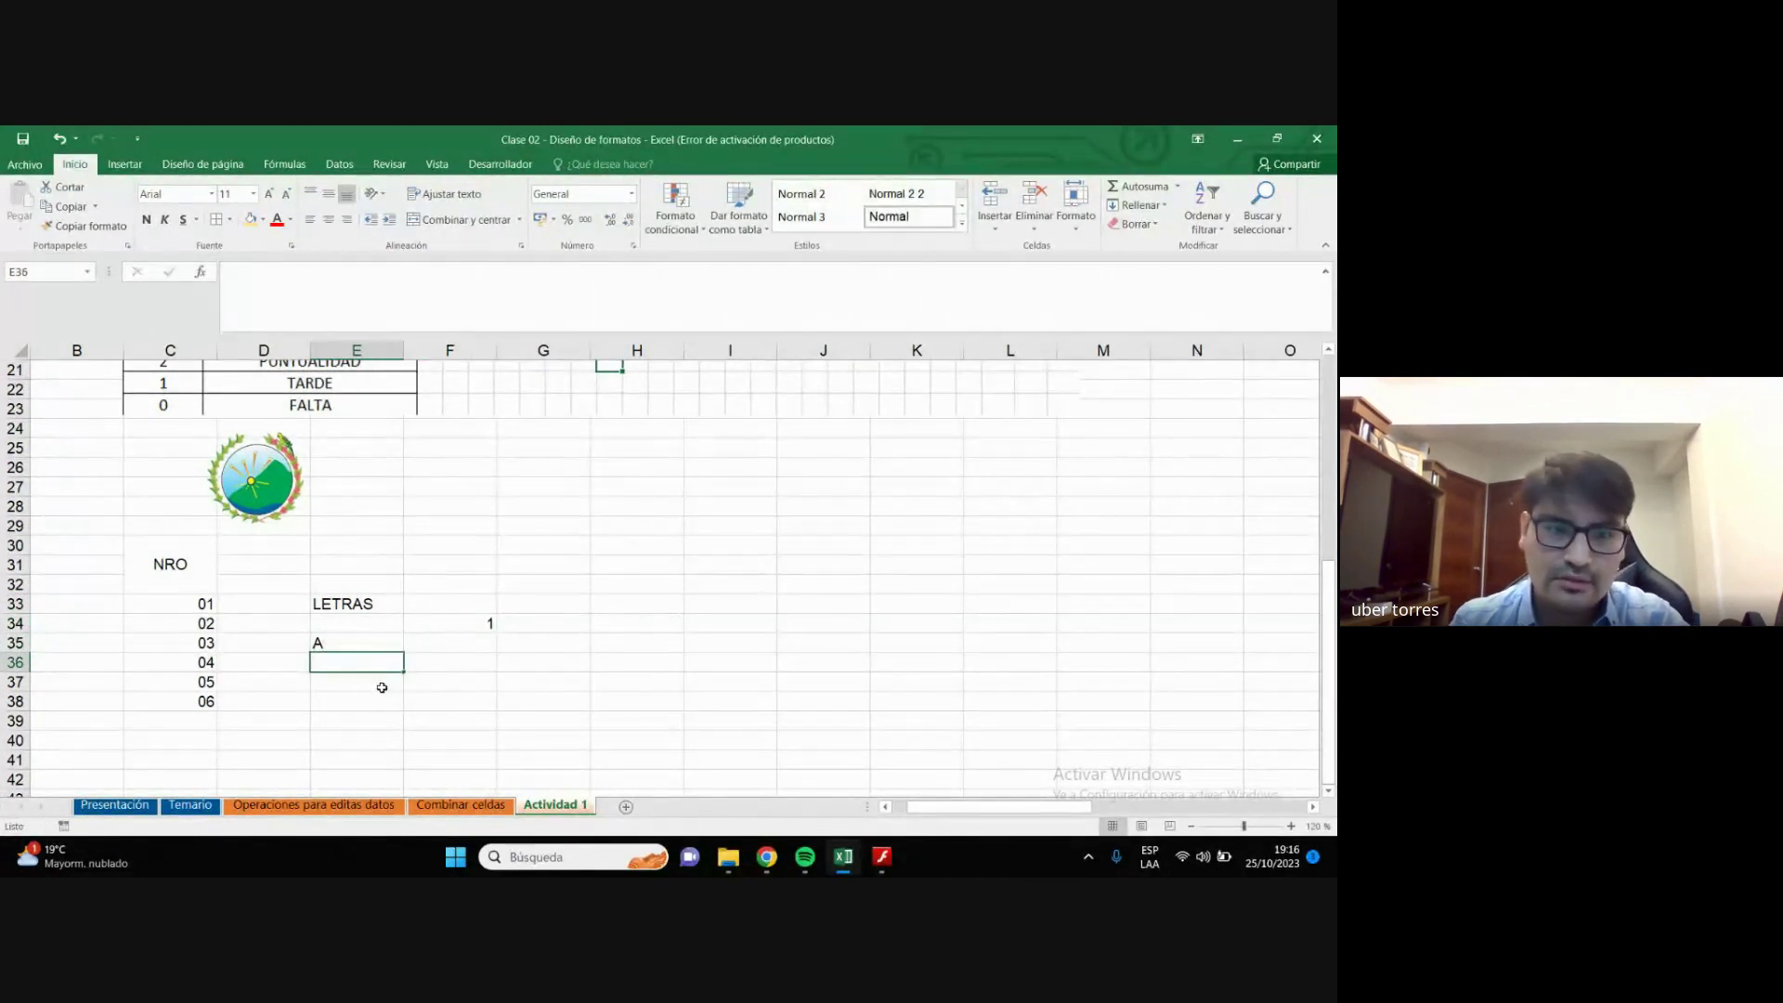
drag(362, 583, 497, 664)
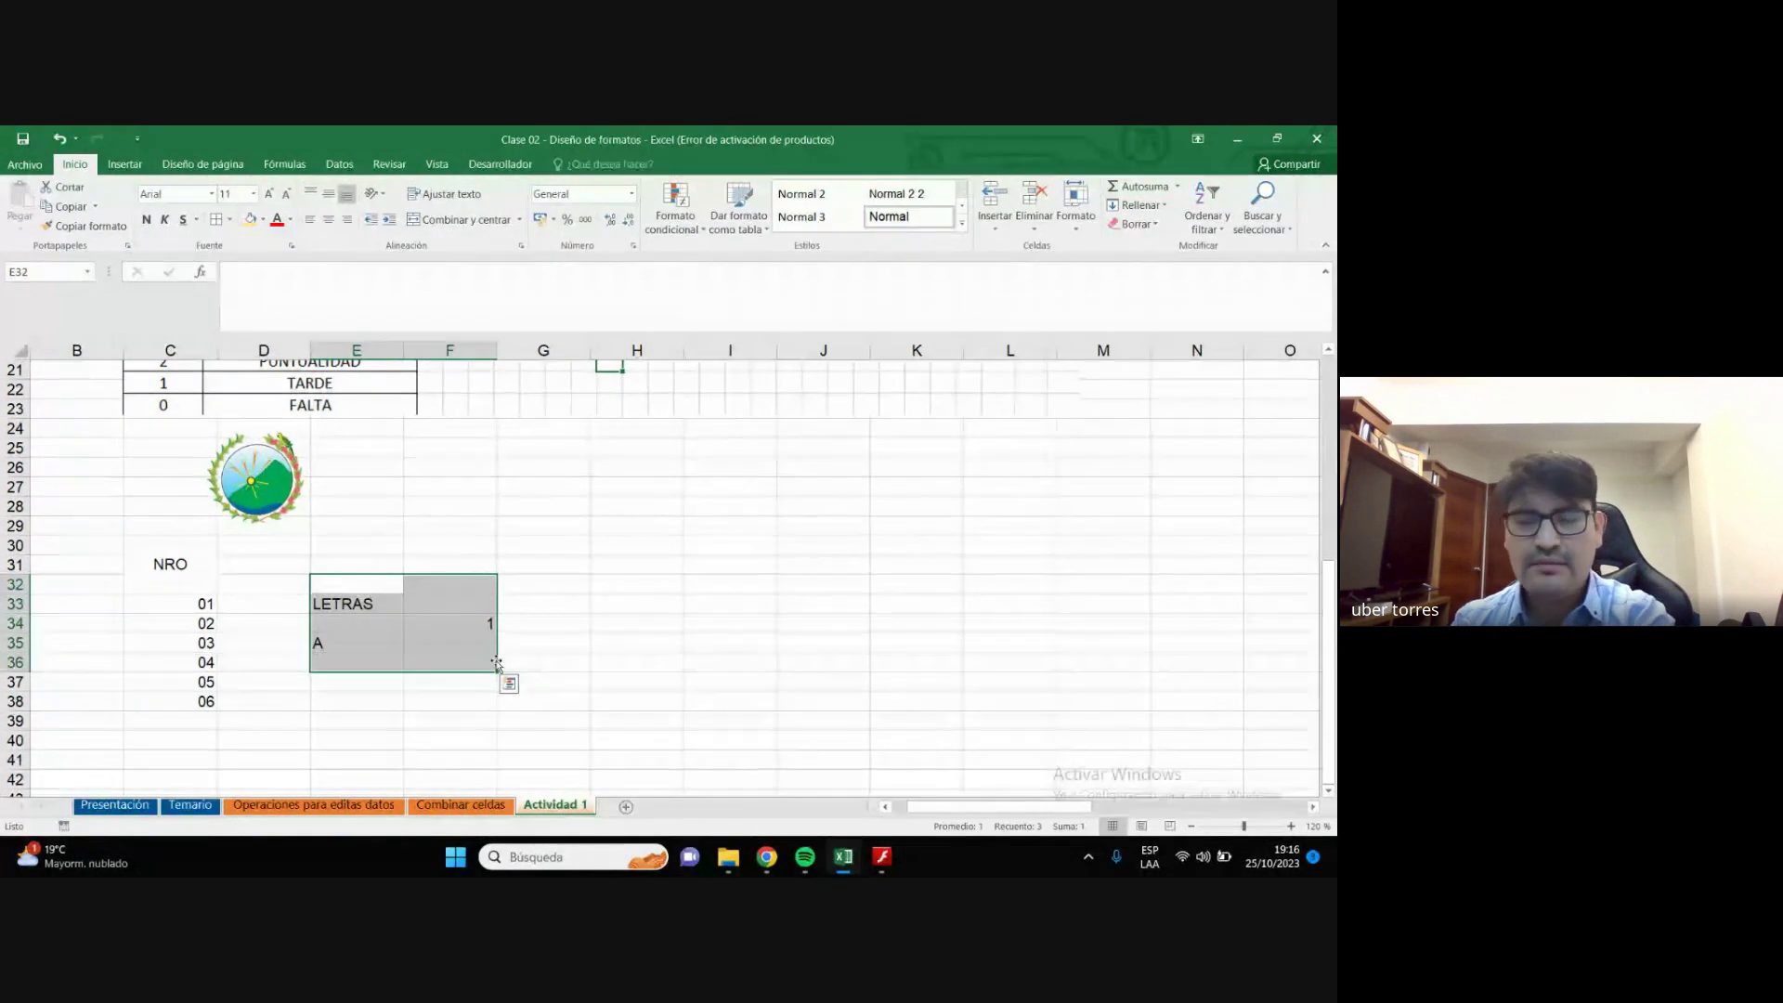
key(Delete)
click(554, 581)
click(339, 620)
Center the numbers 01 to 06 horizontally and vertically in their cells.
scroll(326, 615, up, 2)
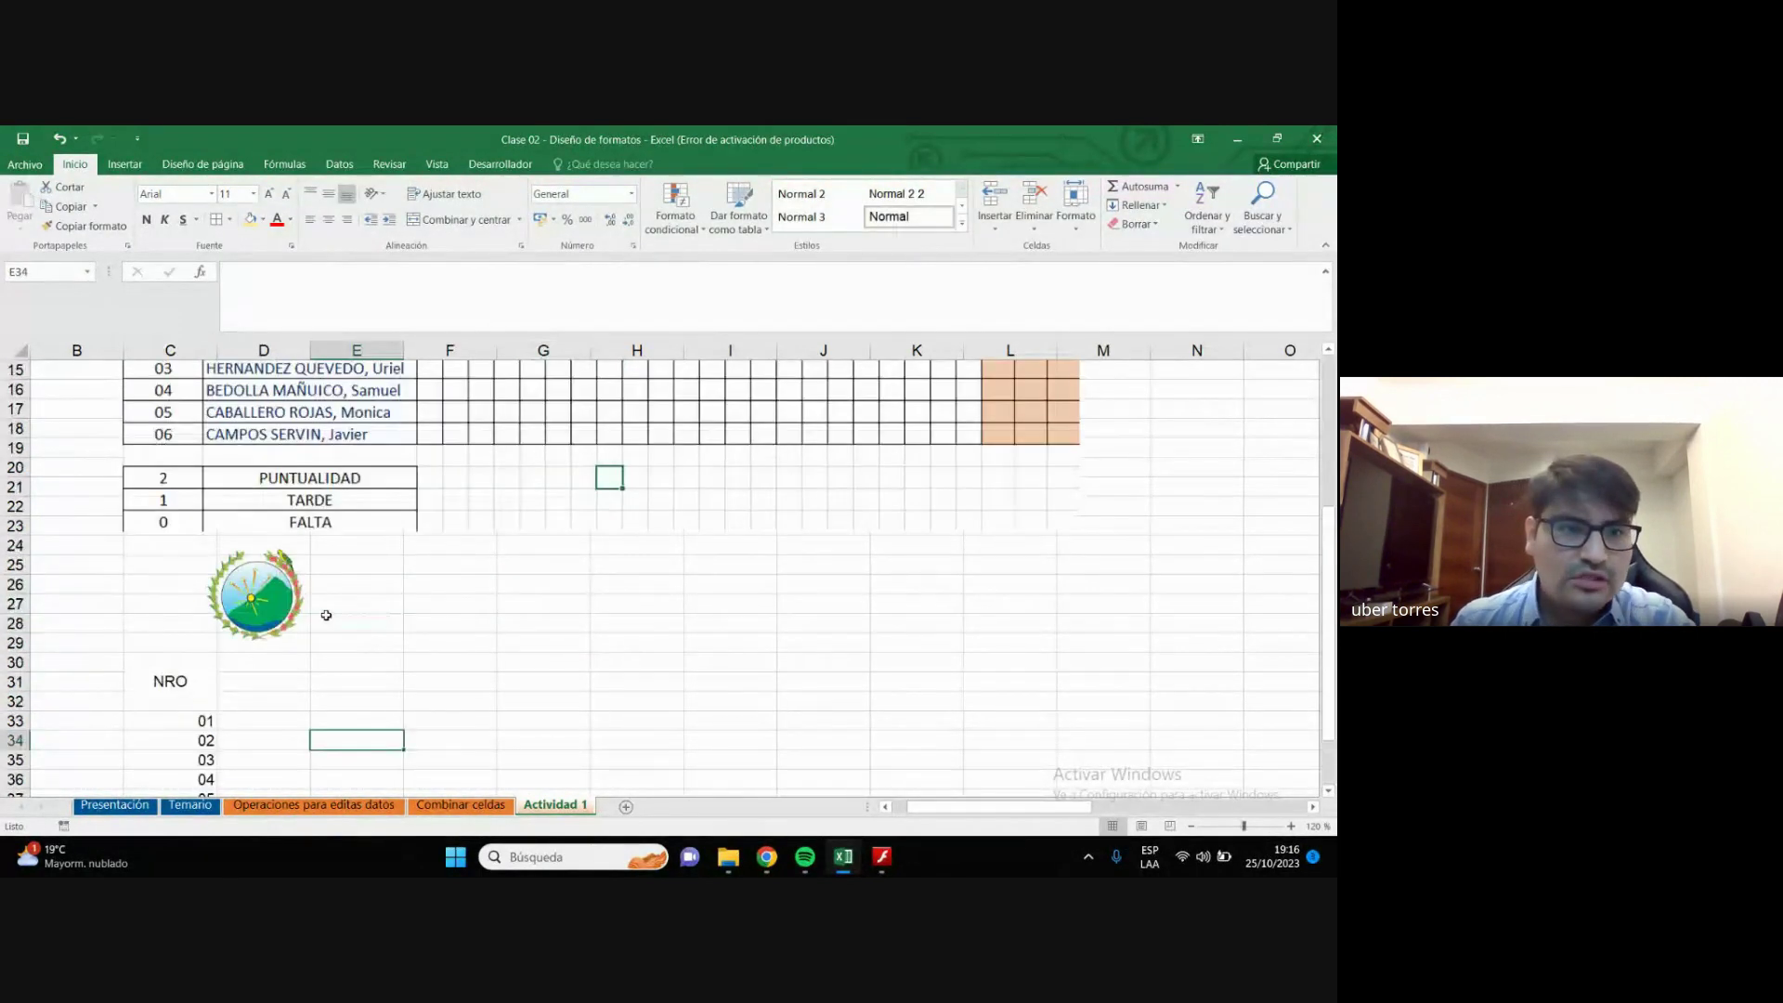
scroll(326, 615, up, 2)
scroll(279, 669, down, 4)
drag(186, 604, 205, 701)
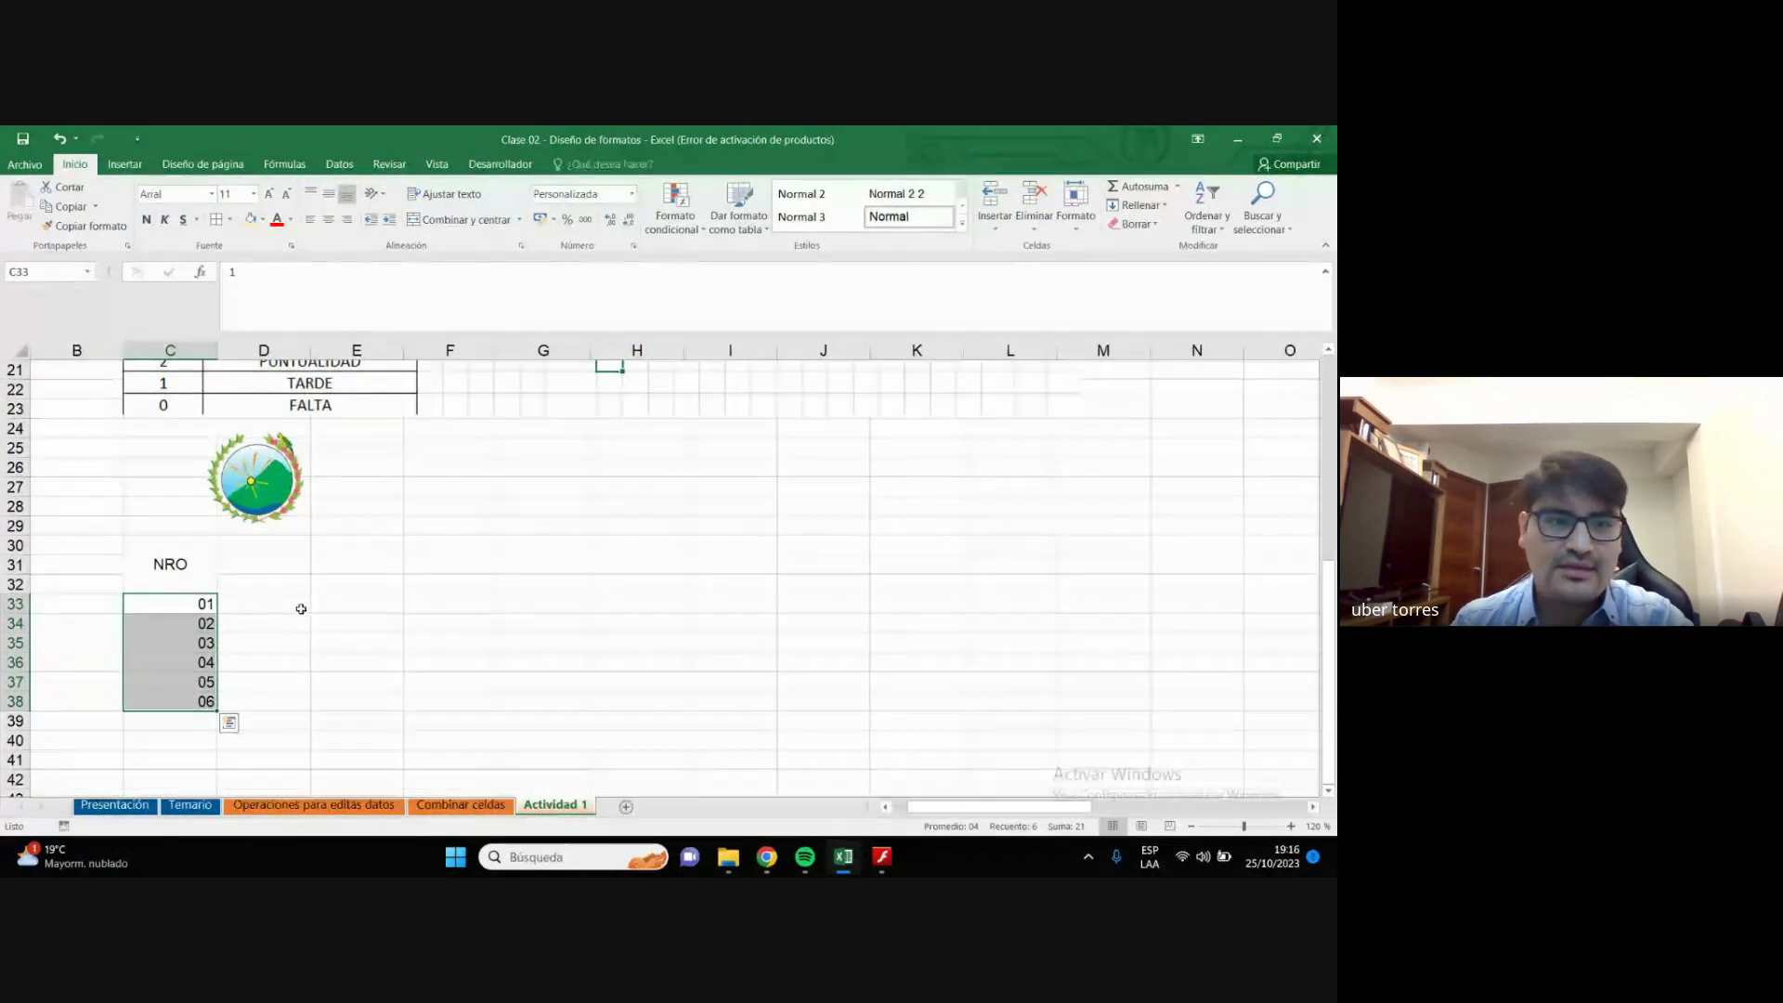
click(269, 611)
drag(161, 612, 195, 699)
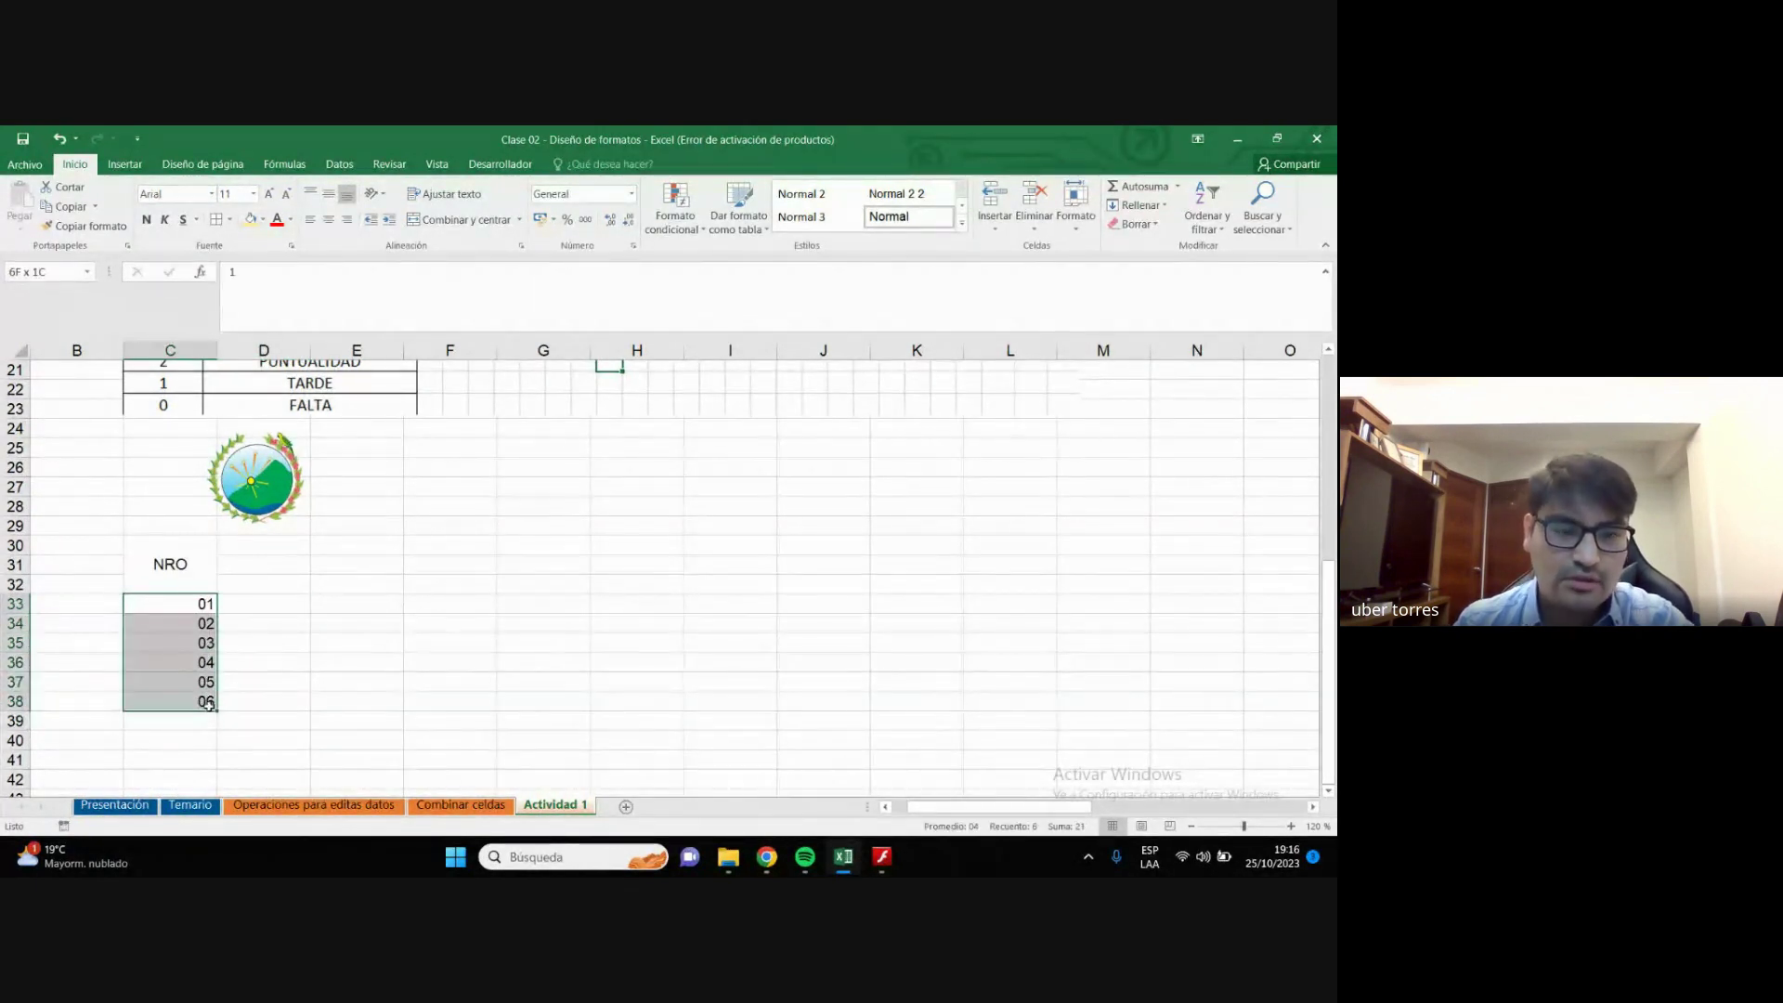
click(348, 640)
drag(183, 604, 205, 702)
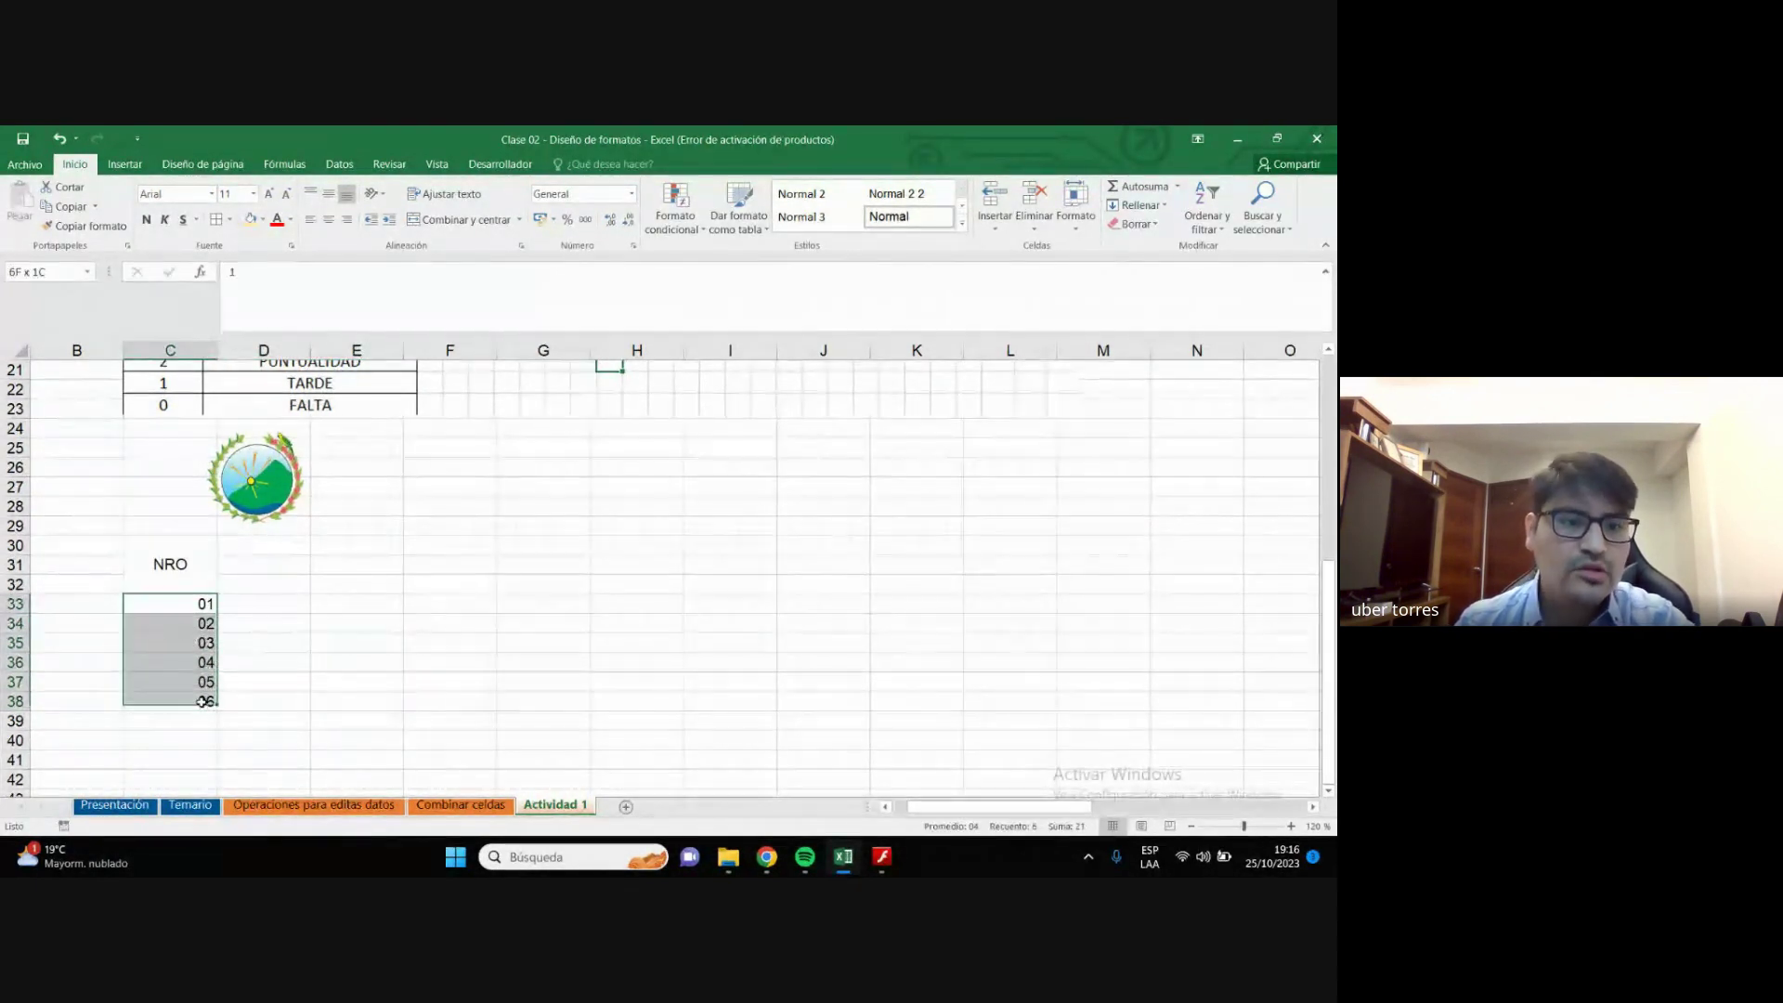
scroll(223, 658, up, 2)
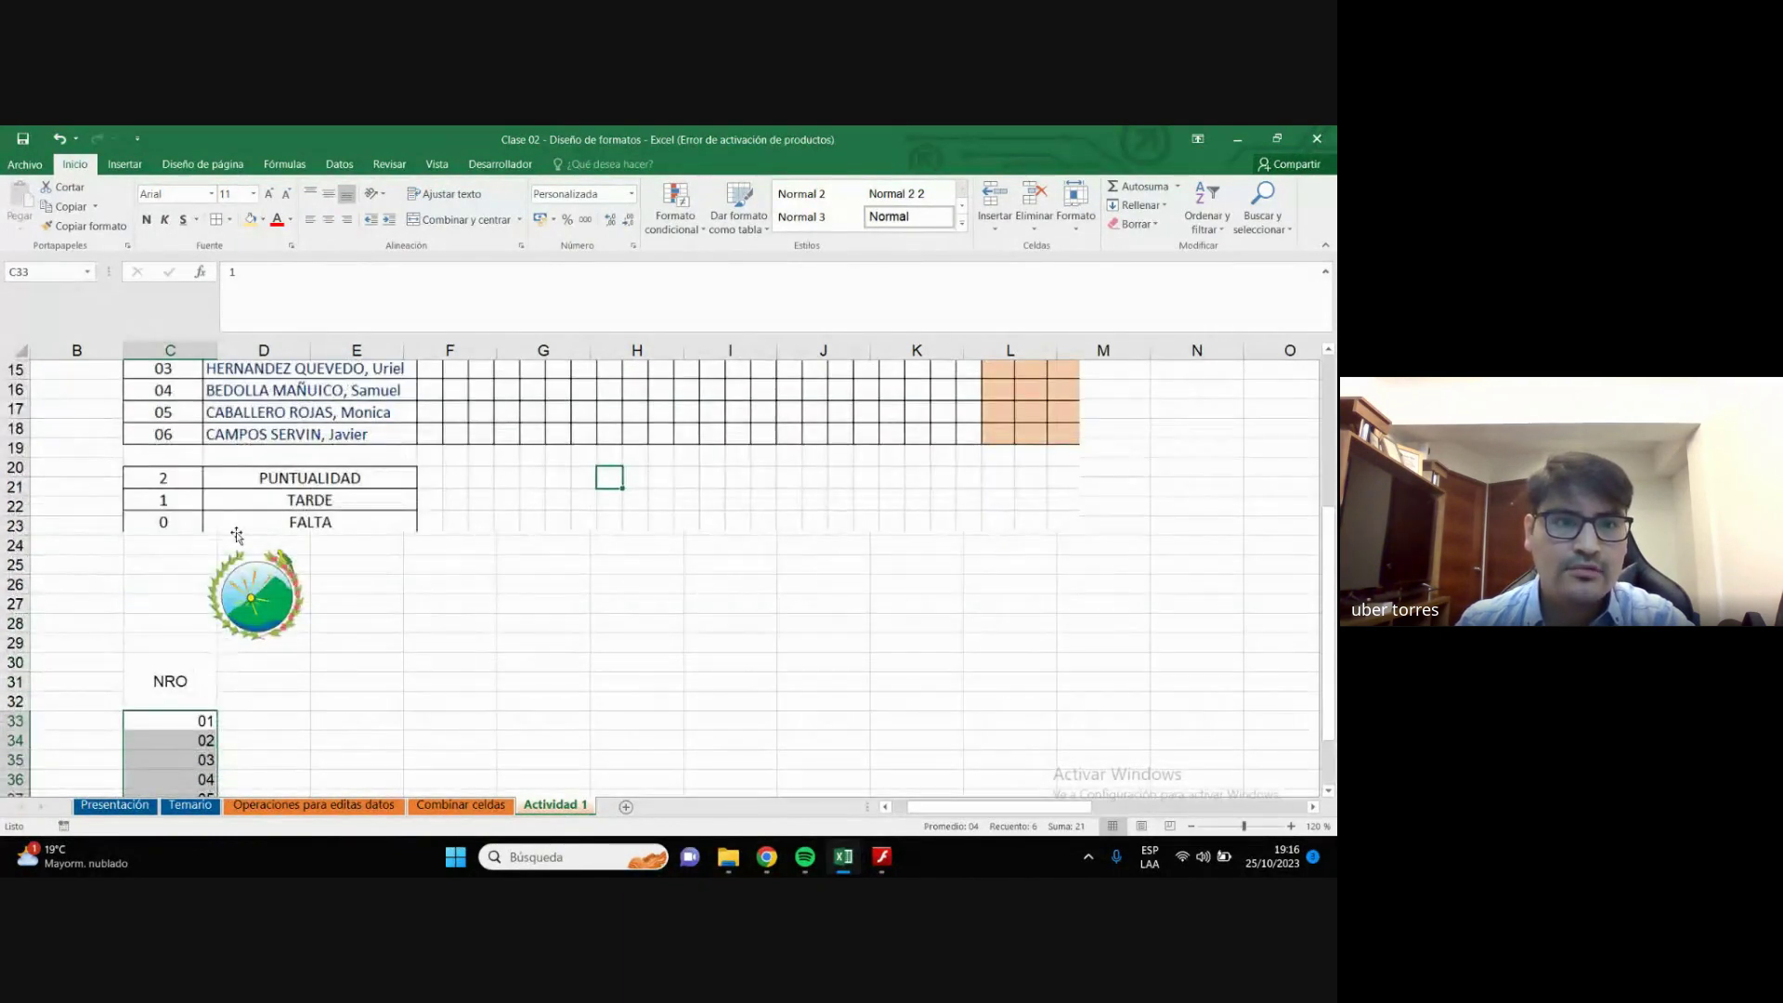
scroll(237, 536, up, 1)
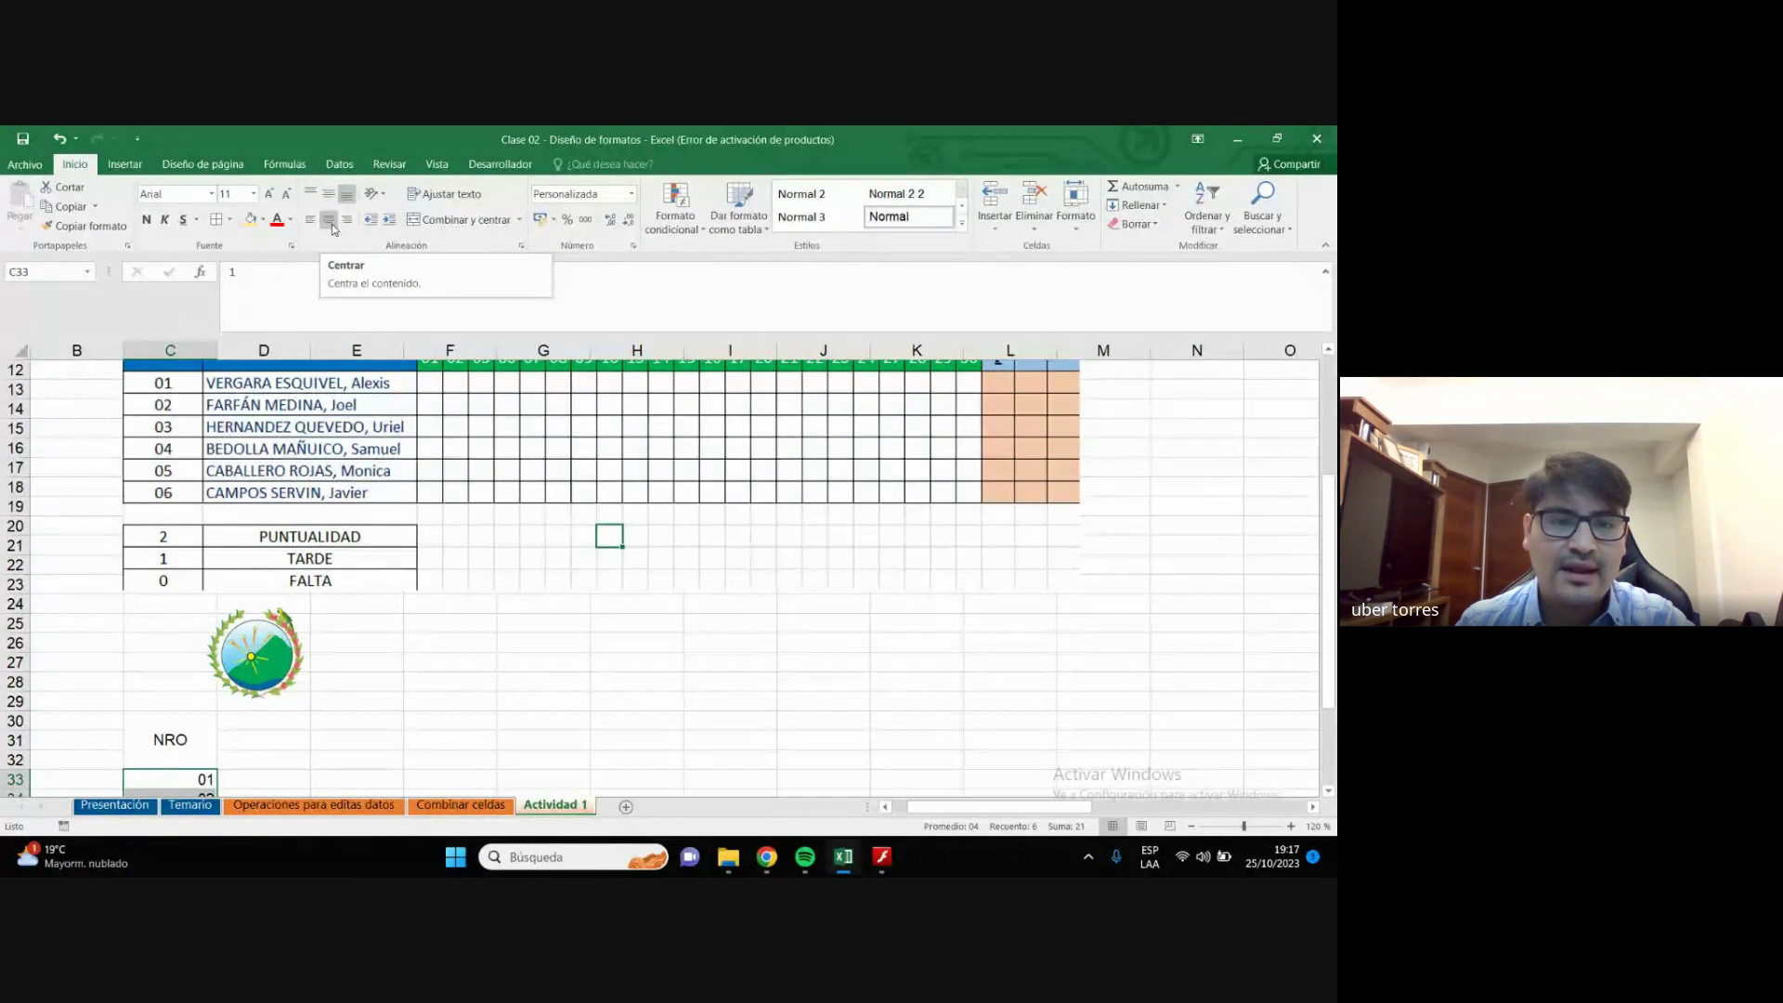
click(334, 228)
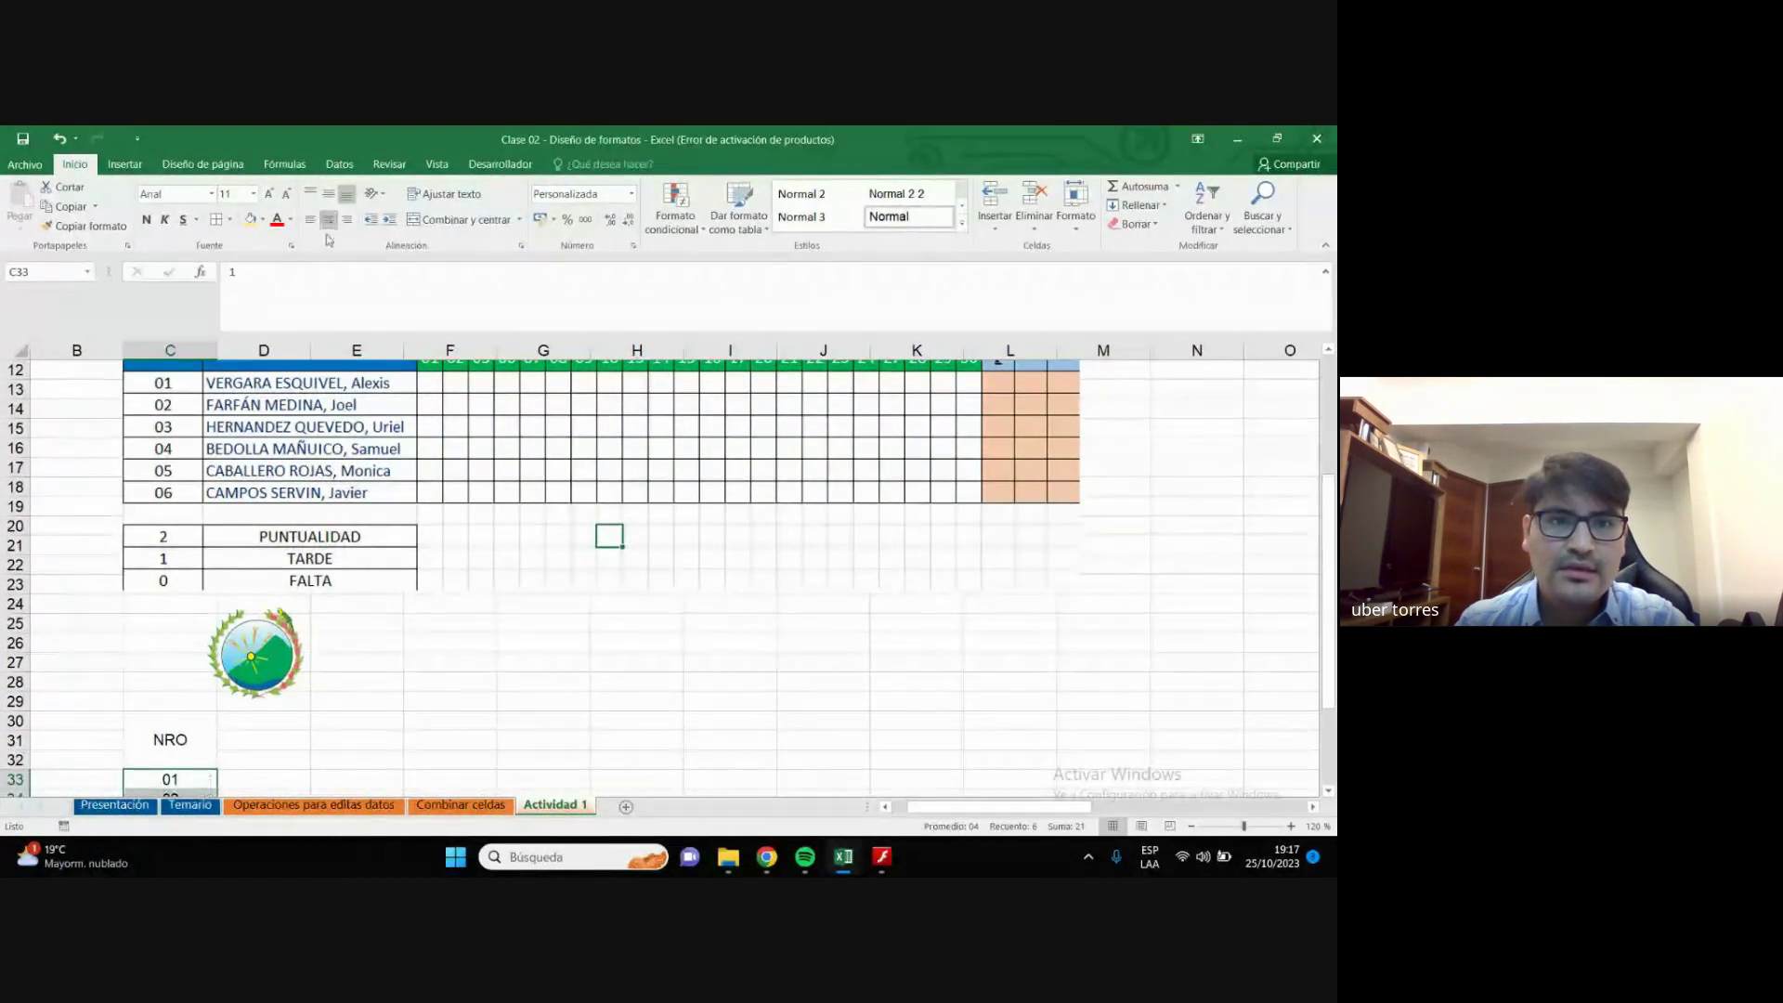
click(329, 197)
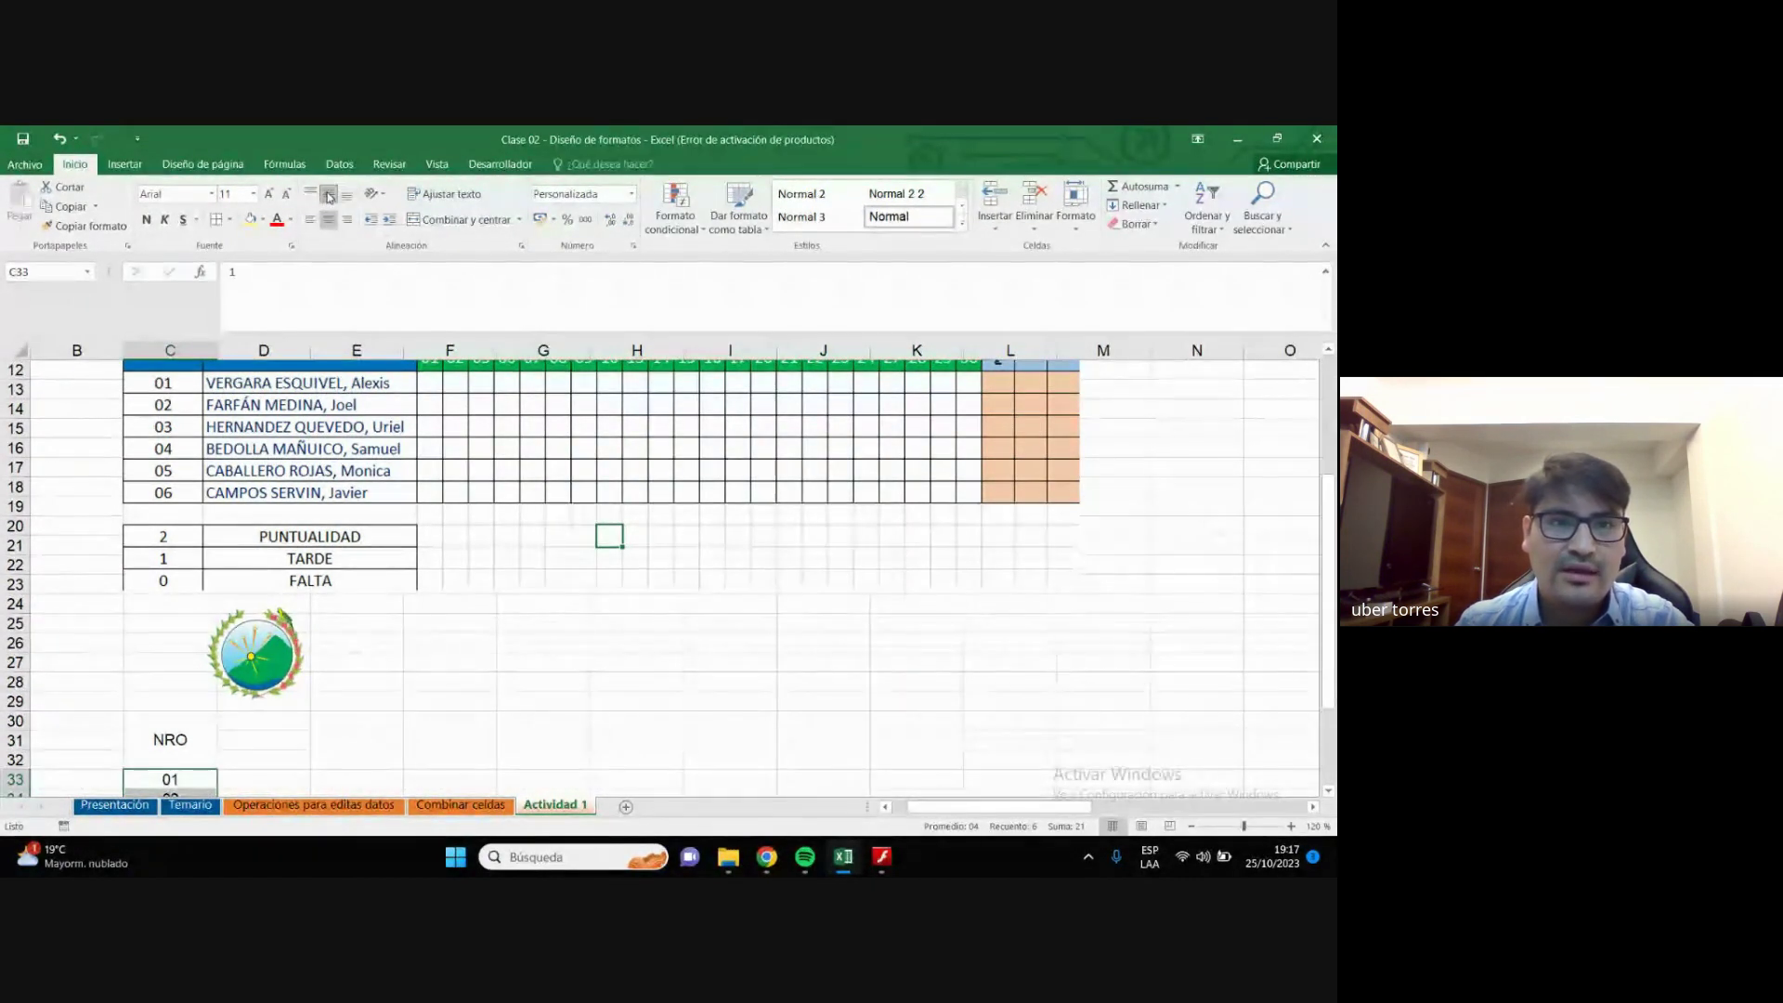
Select the NRO heading together with the numbers 01–06 in column C.
scroll(219, 557, down, 3)
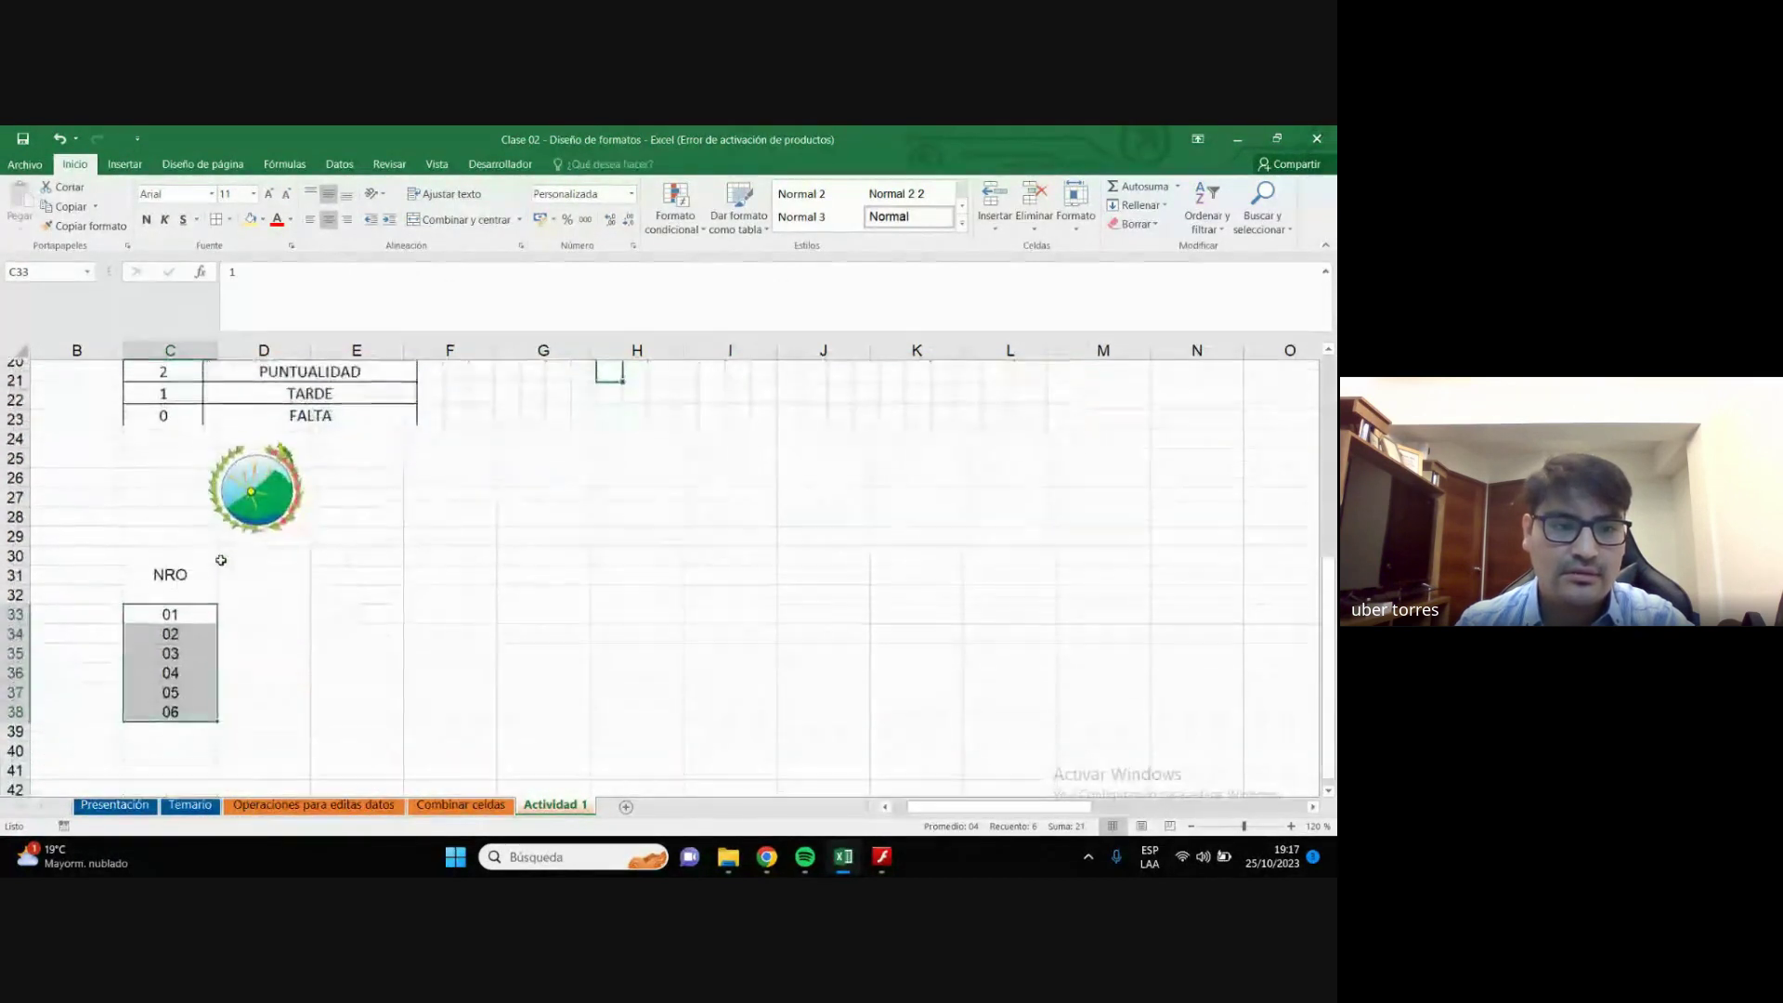
click(264, 642)
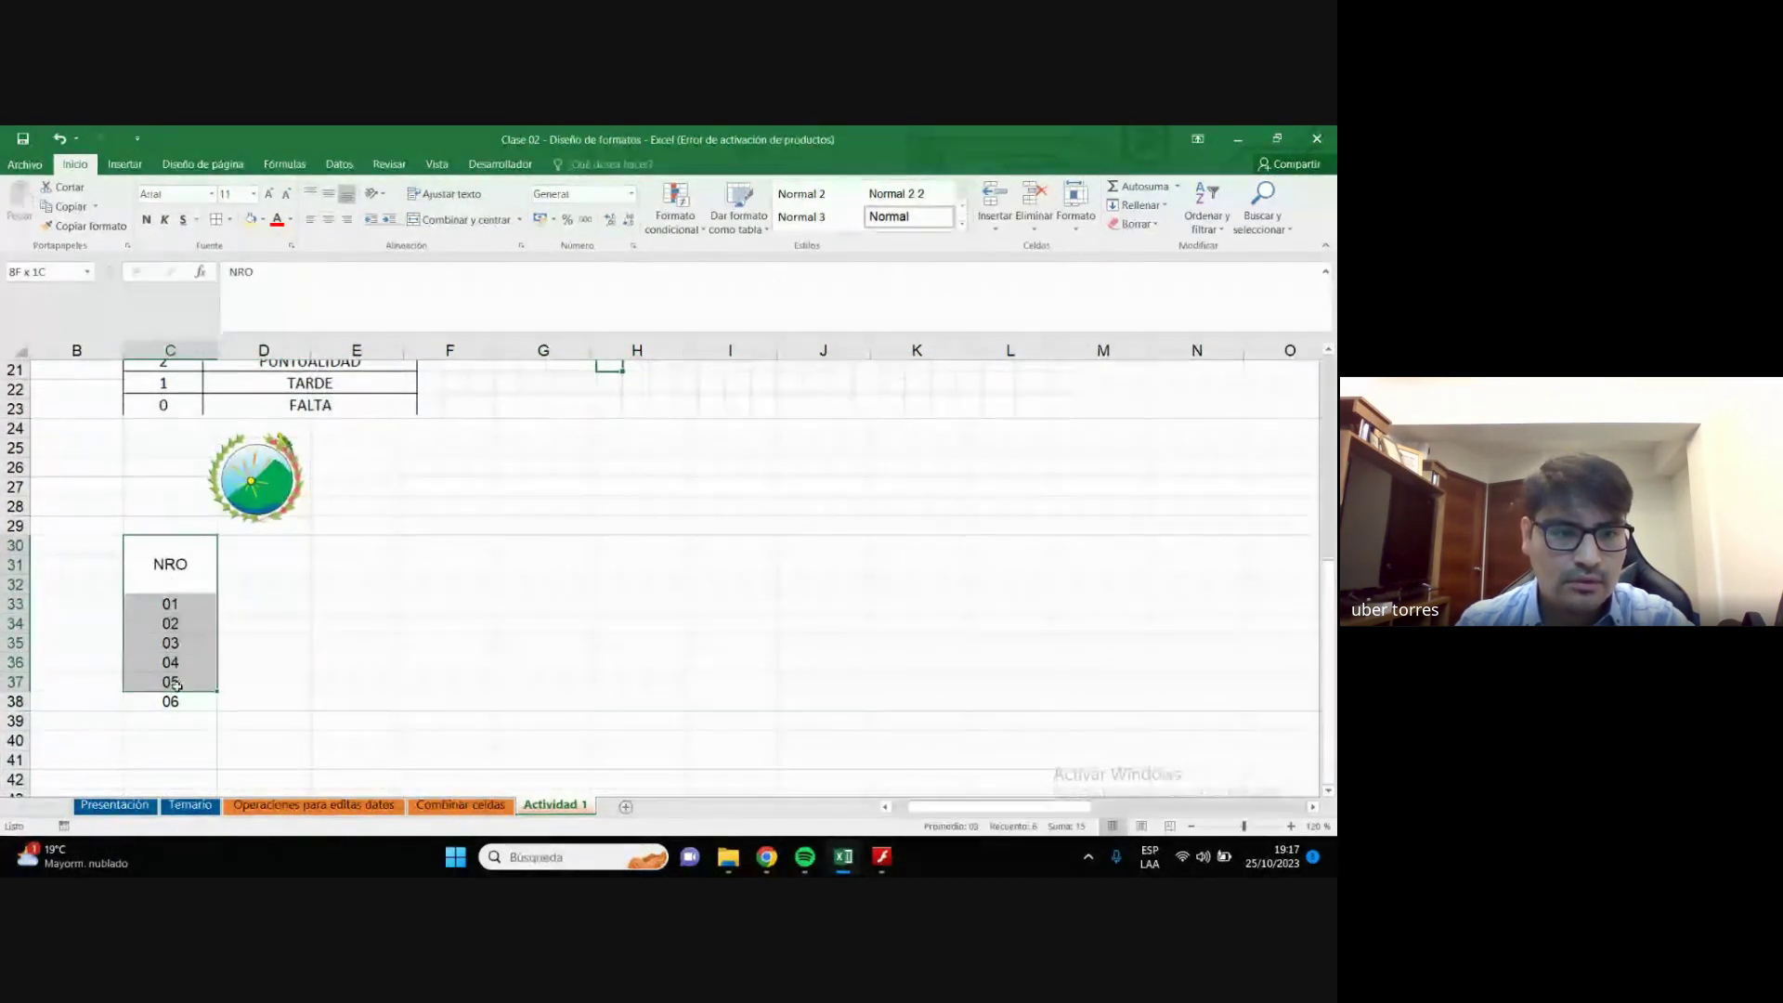
drag(189, 583, 176, 702)
scroll(211, 626, up, 3)
scroll(212, 627, up, 2)
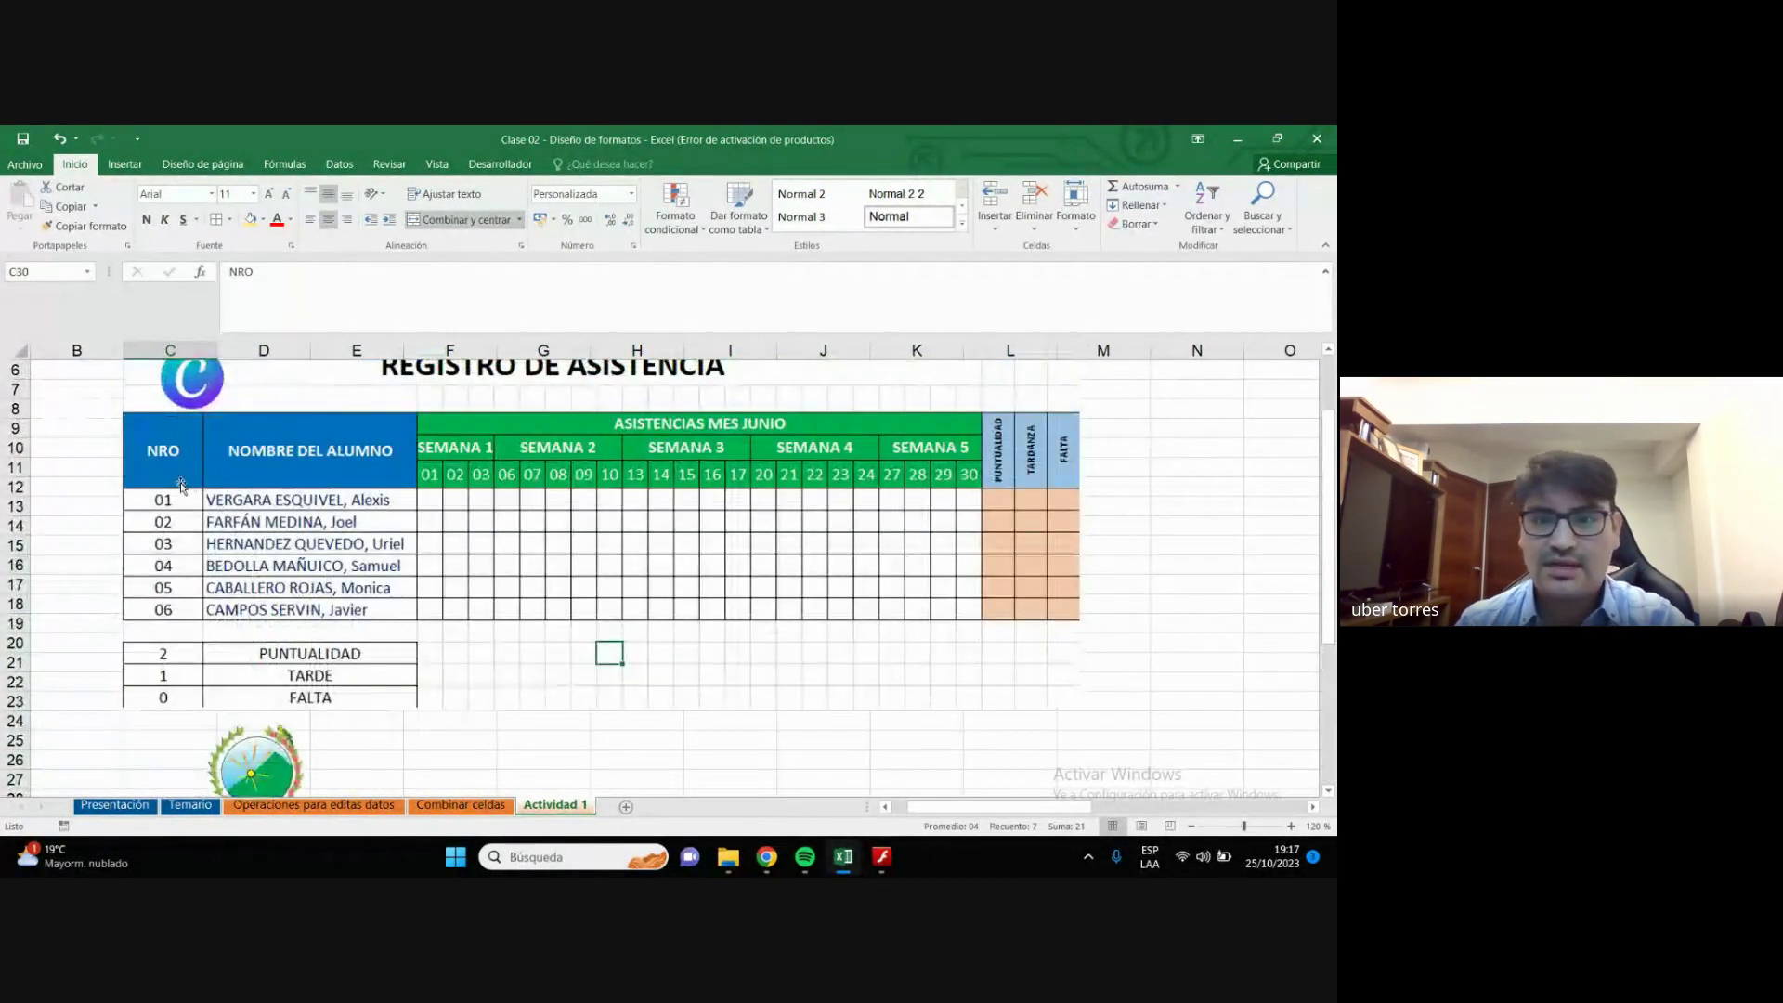
scroll(176, 489, down, 6)
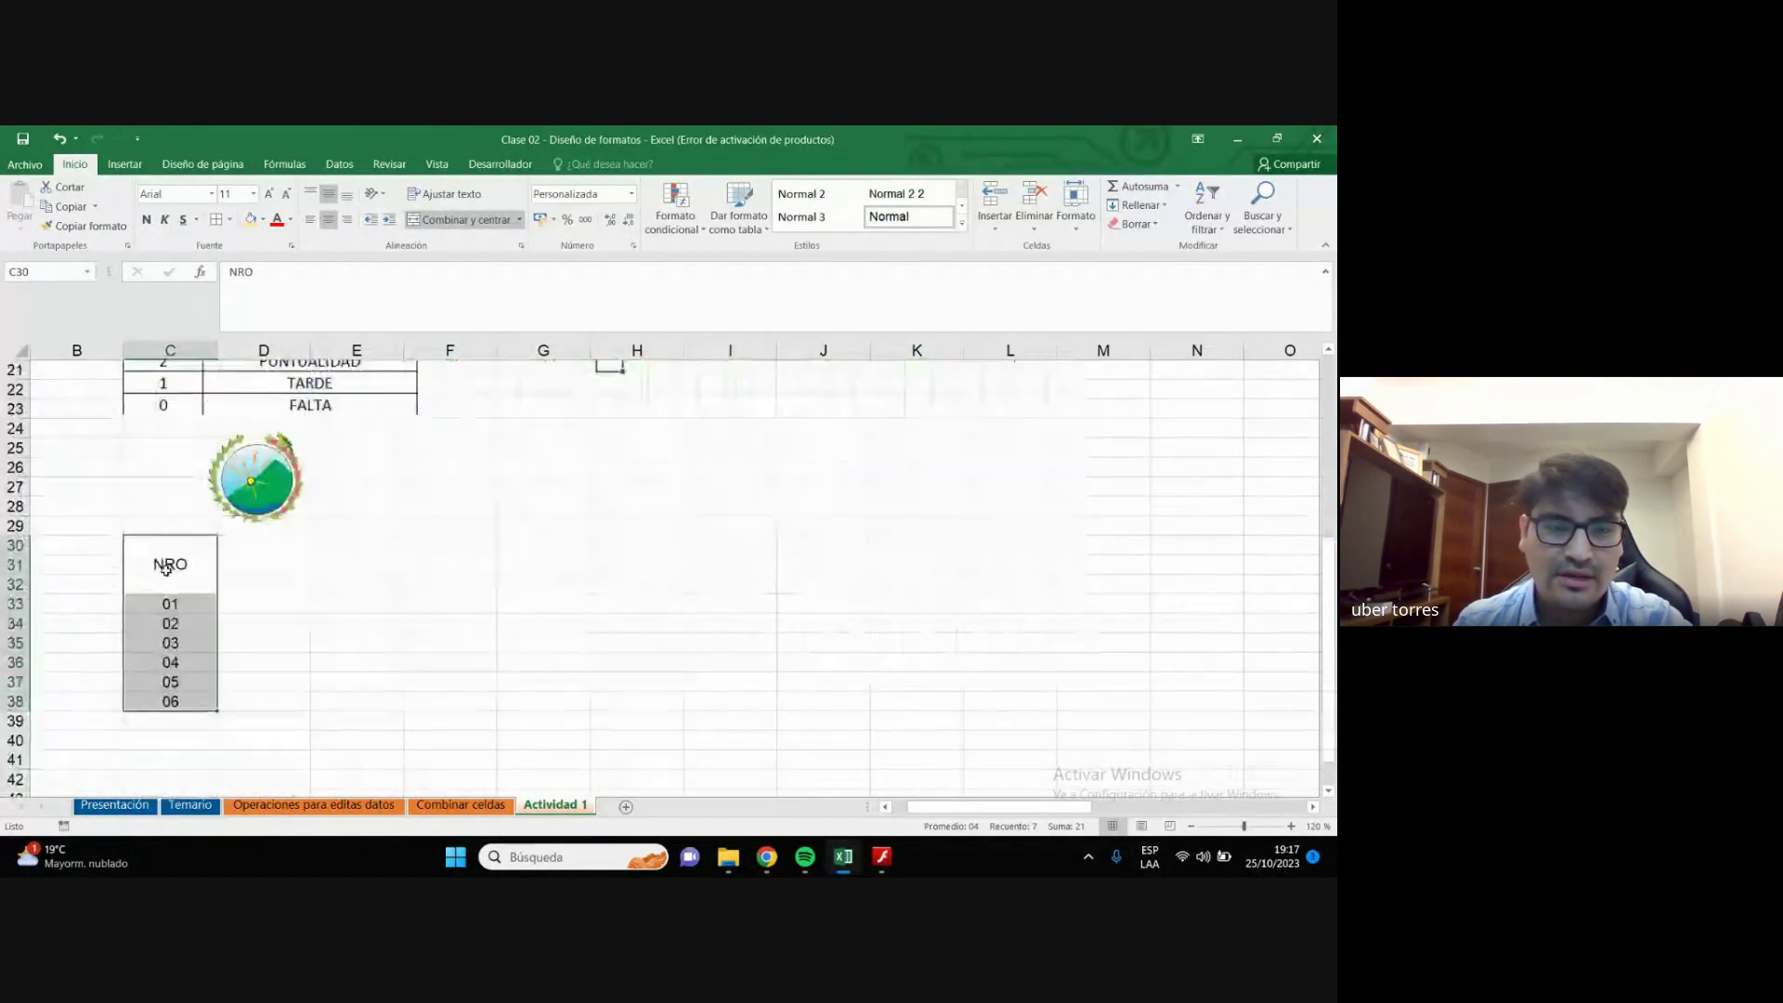
drag(170, 506, 198, 650)
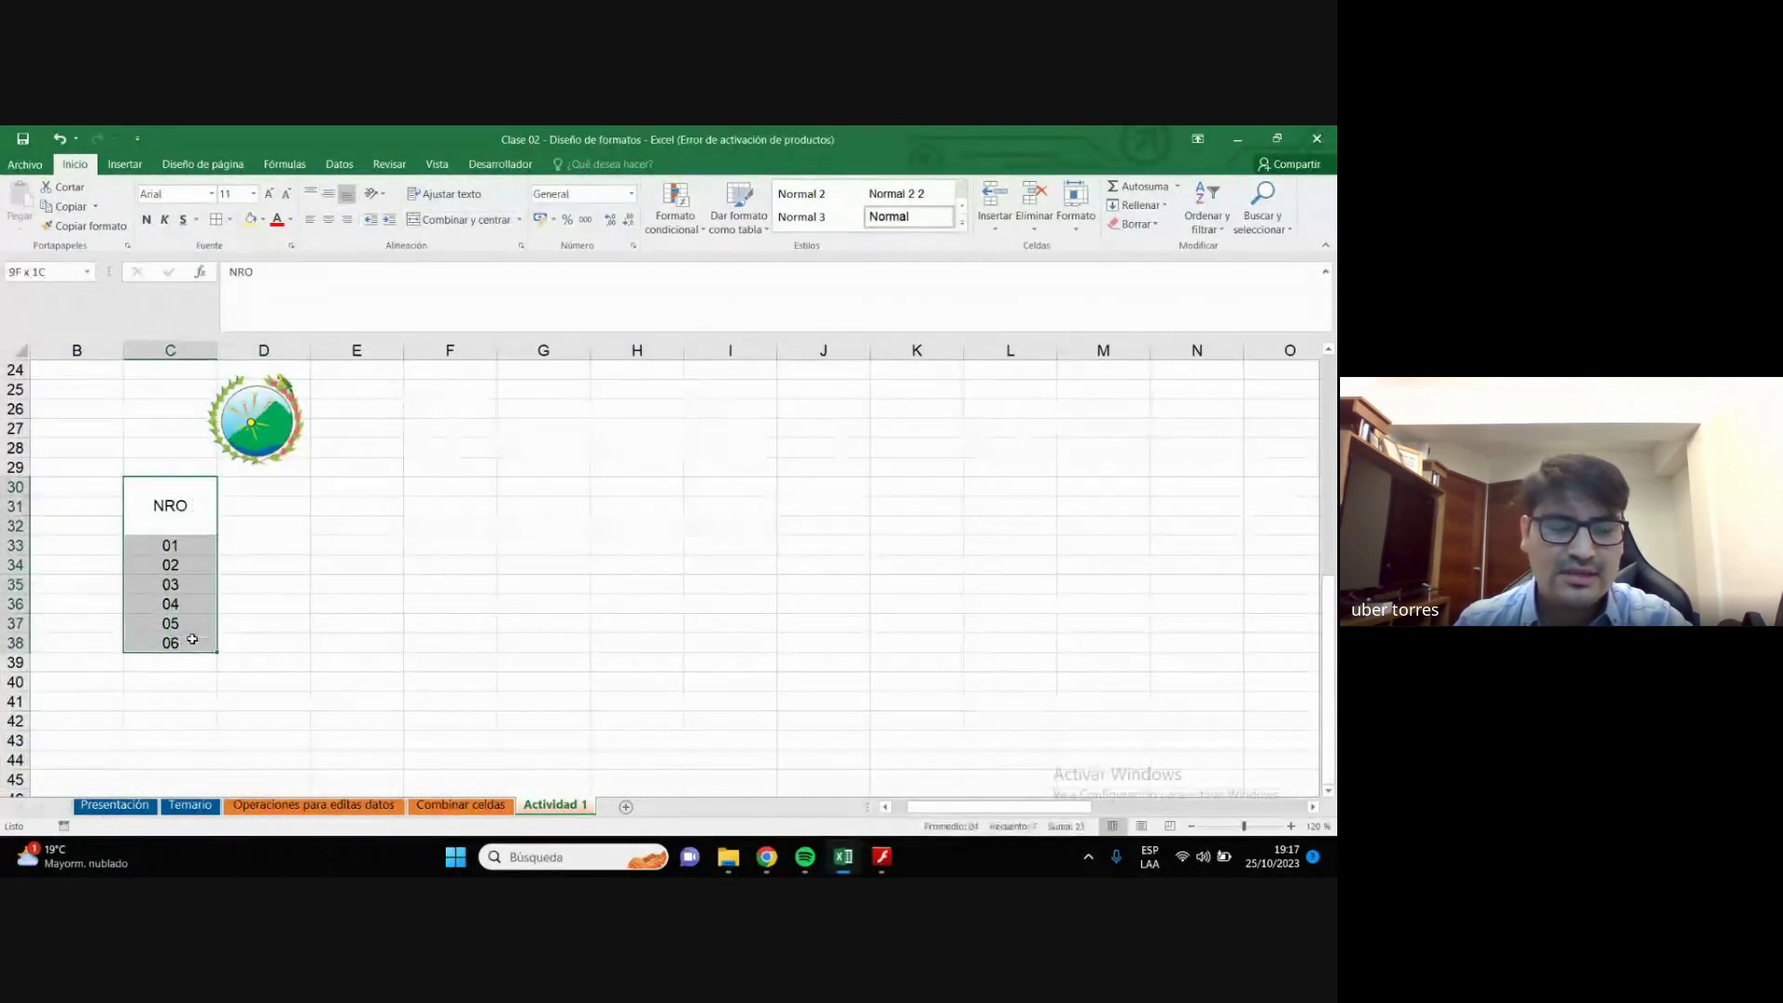
click(323, 545)
scroll(323, 541, up, 2)
scroll(328, 584, up, 1)
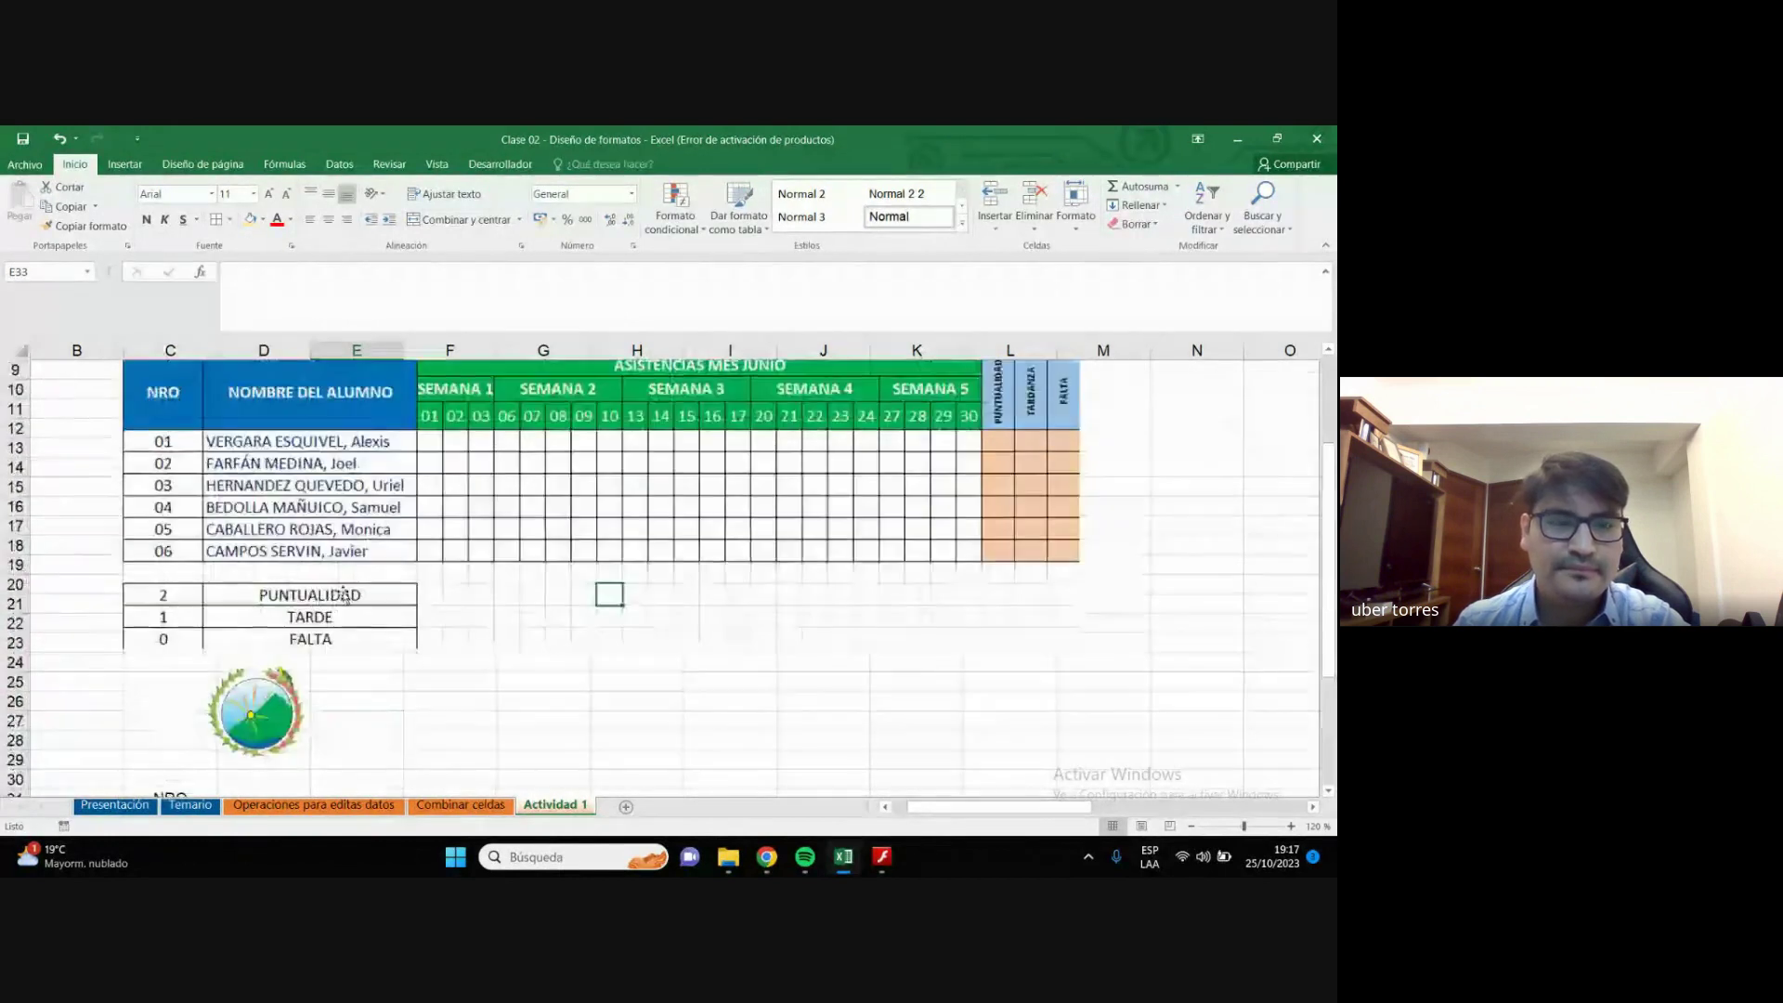
scroll(307, 608, down, 1)
scroll(287, 633, down, 3)
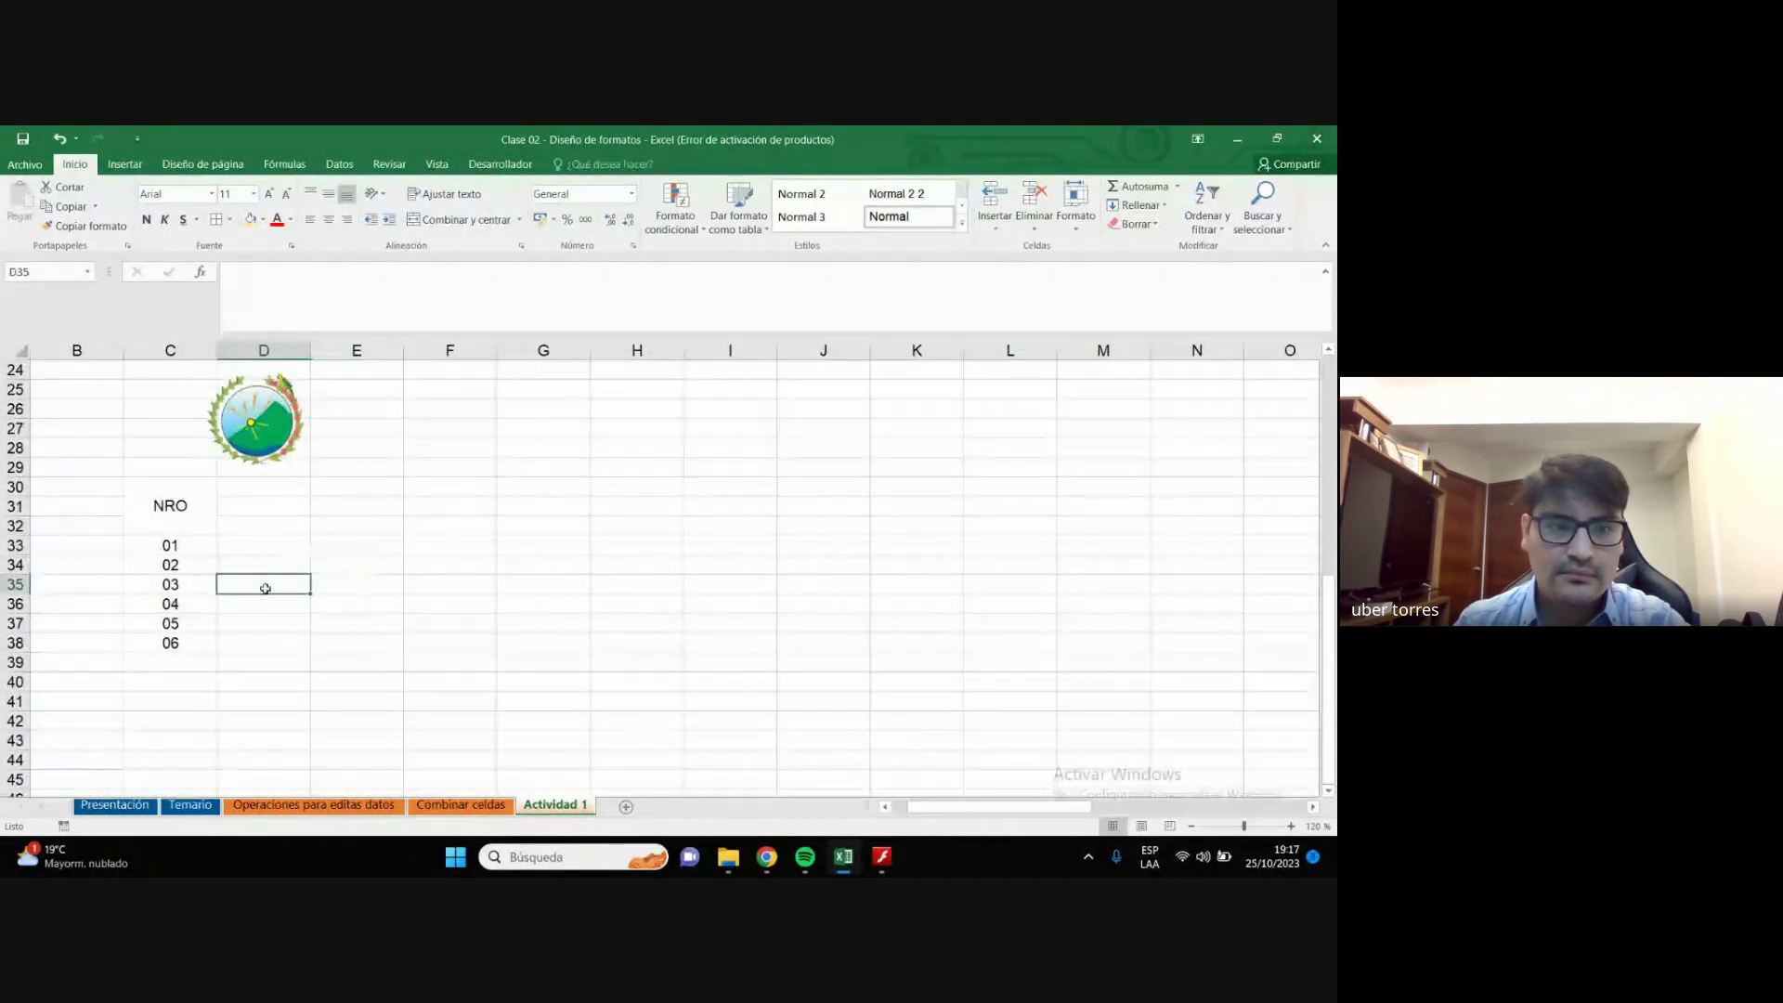
drag(195, 509, 186, 643)
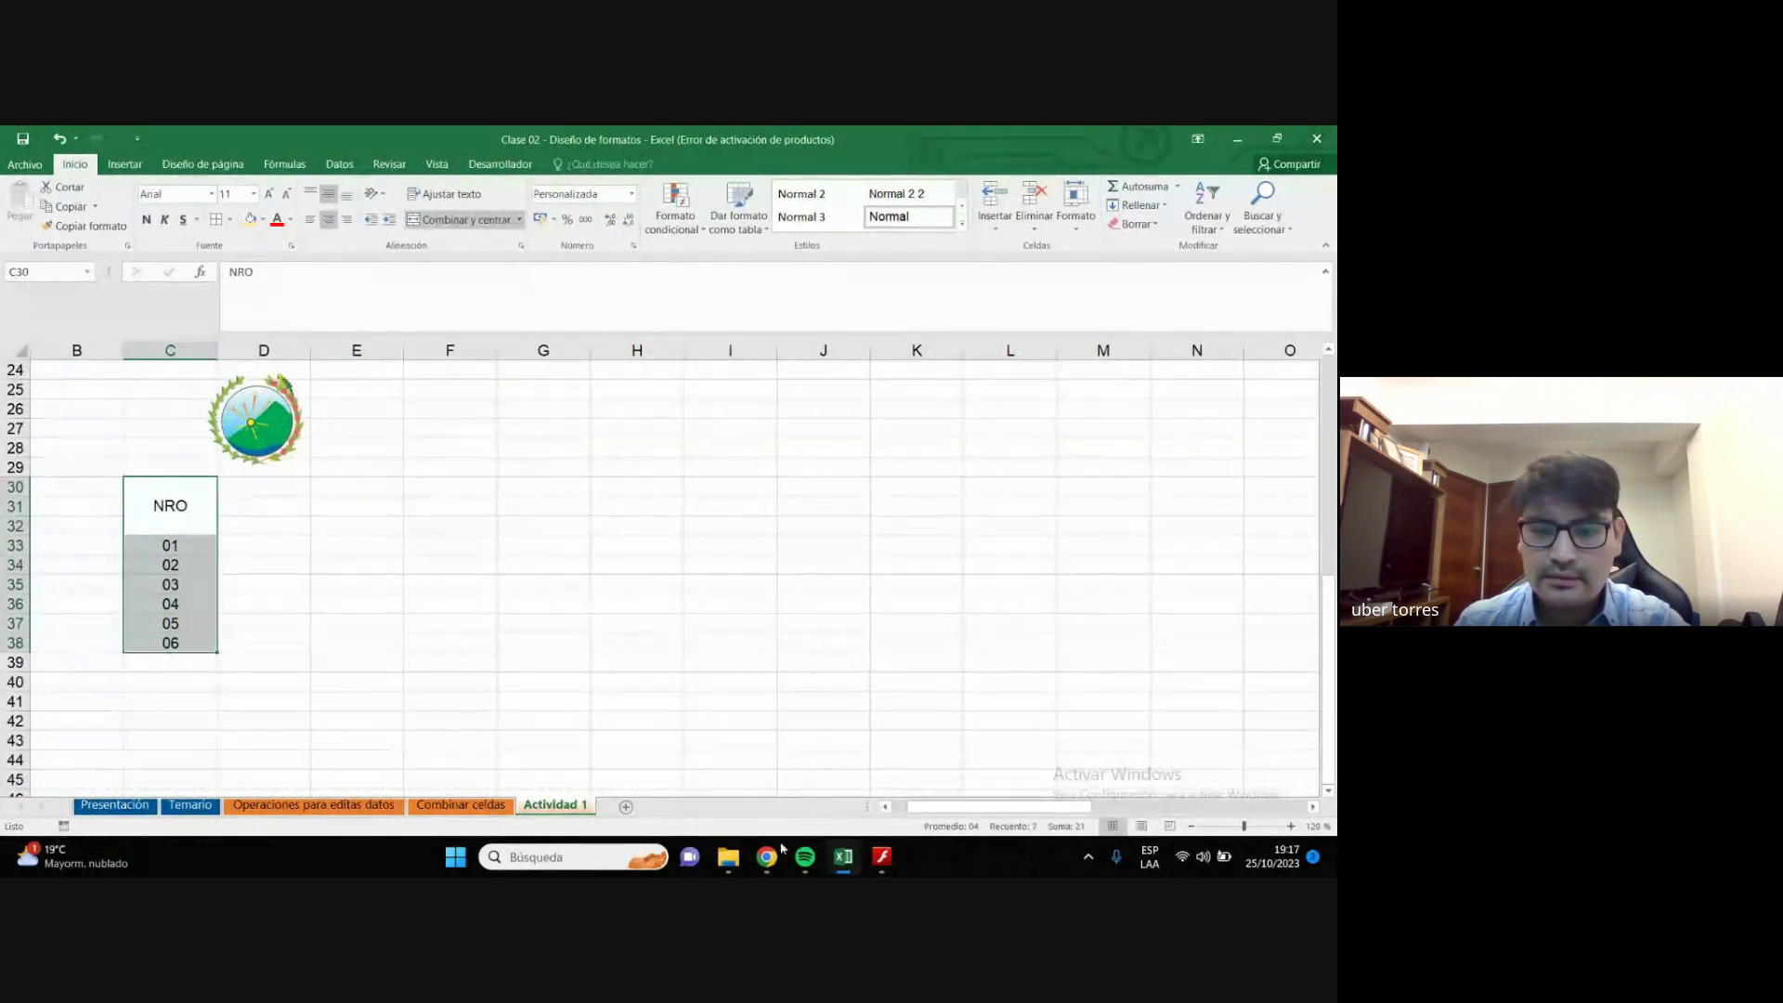
mouse_move(767, 856)
click(803, 747)
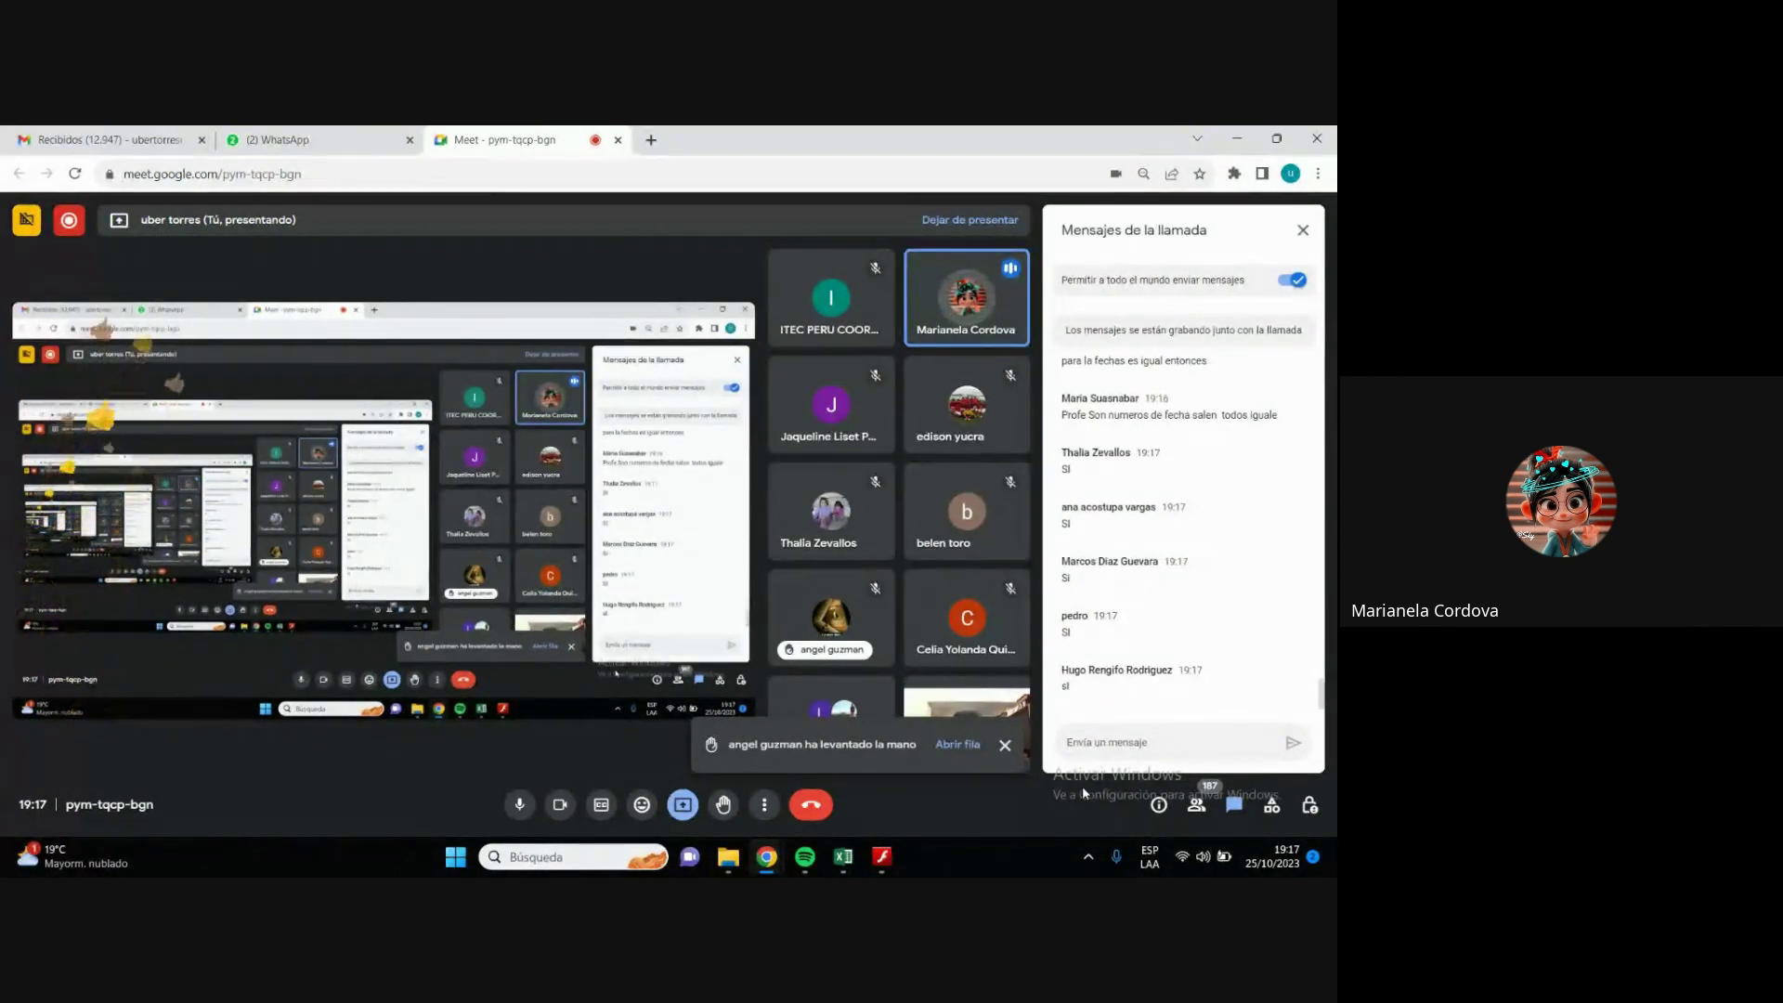
click(1245, 144)
Check the values stored behind 01 and 02 in column C.
click(232, 561)
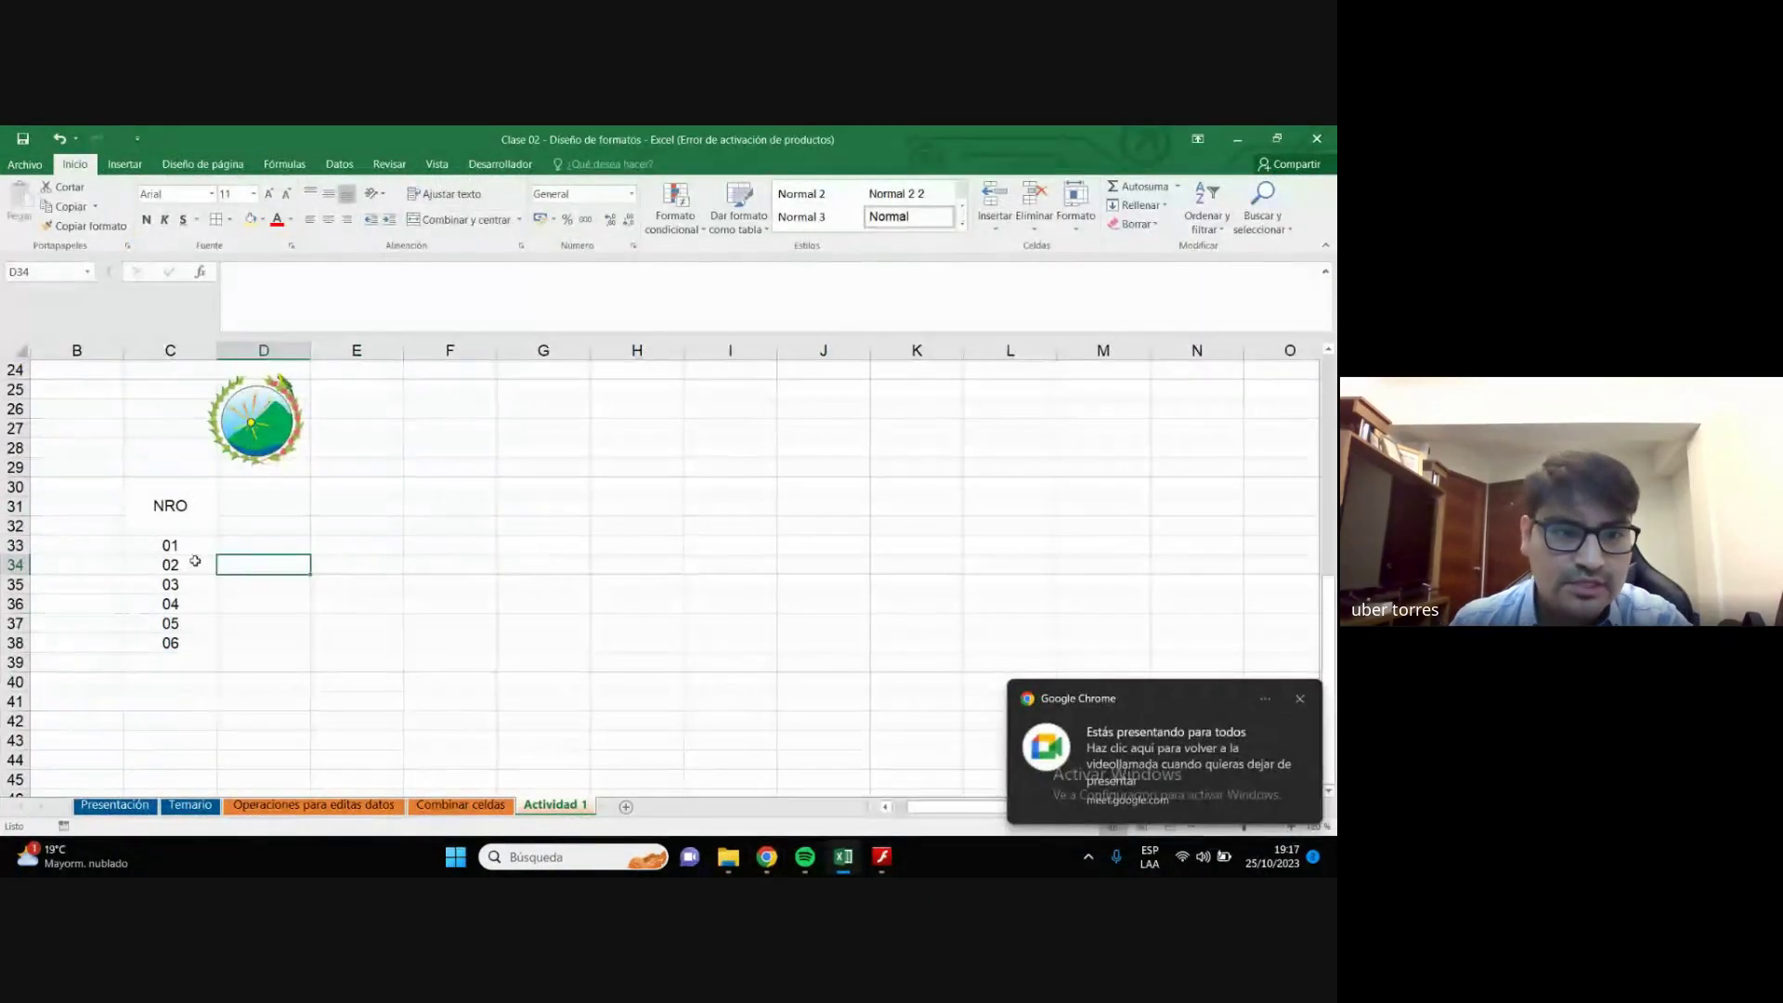
click(190, 547)
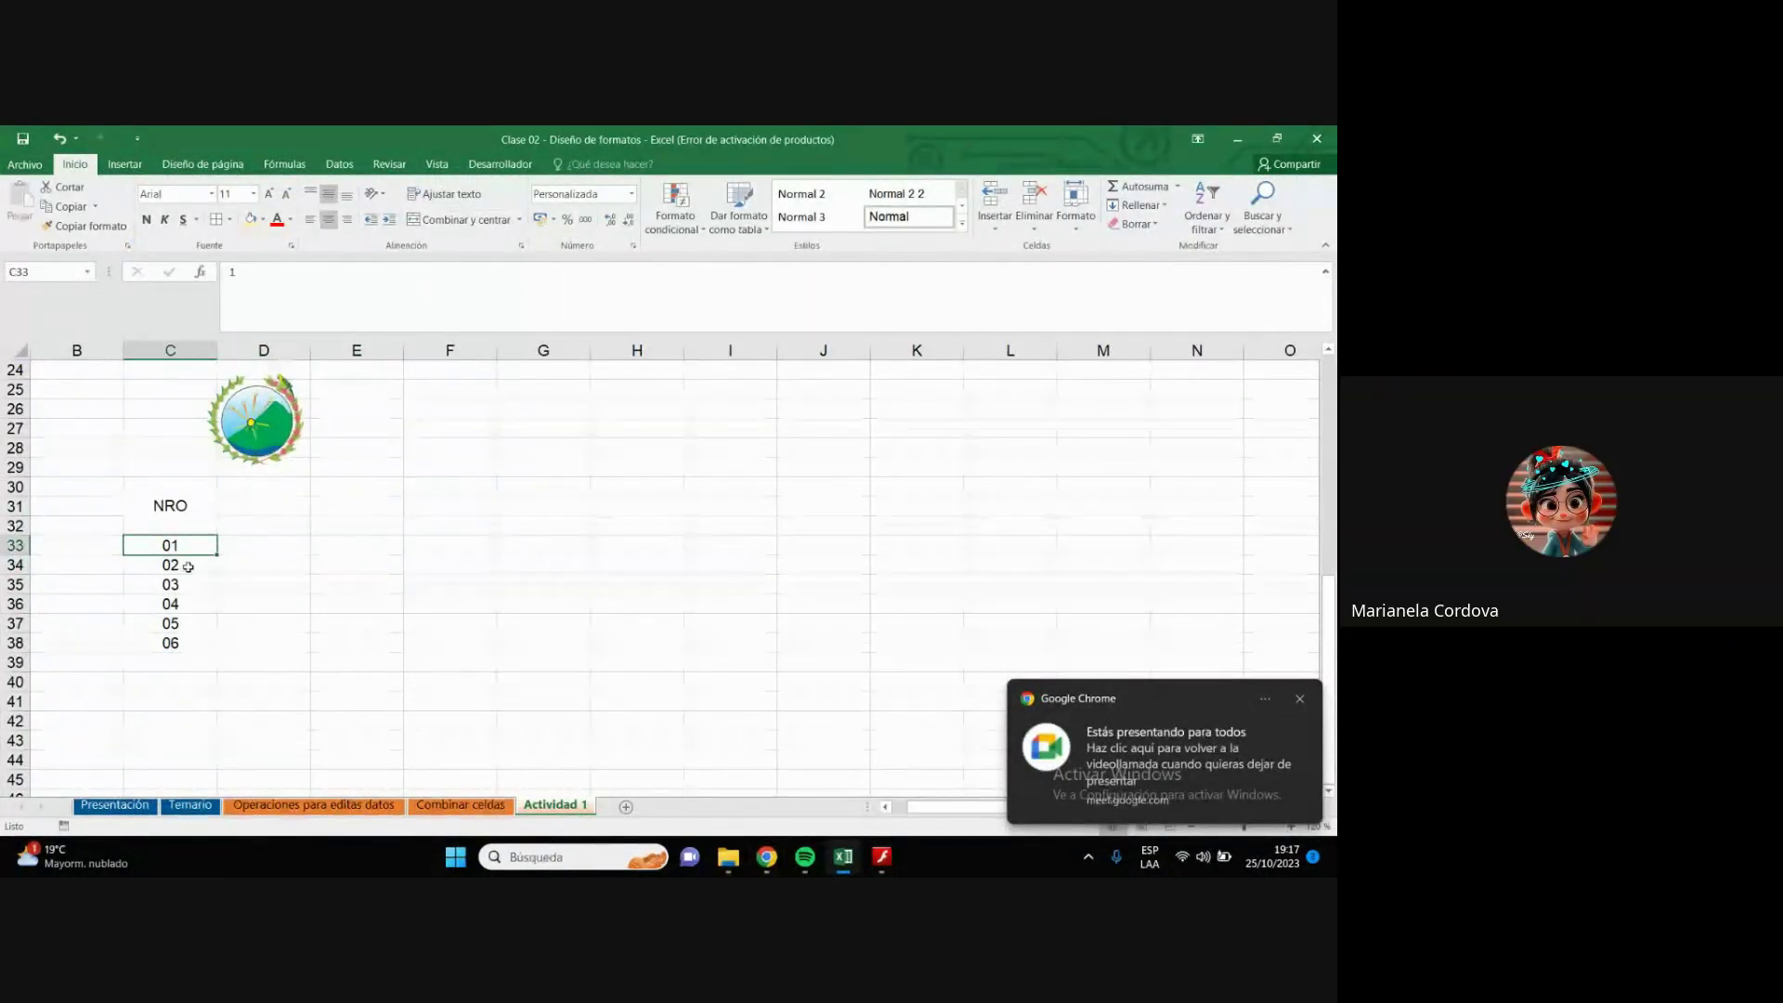
click(179, 567)
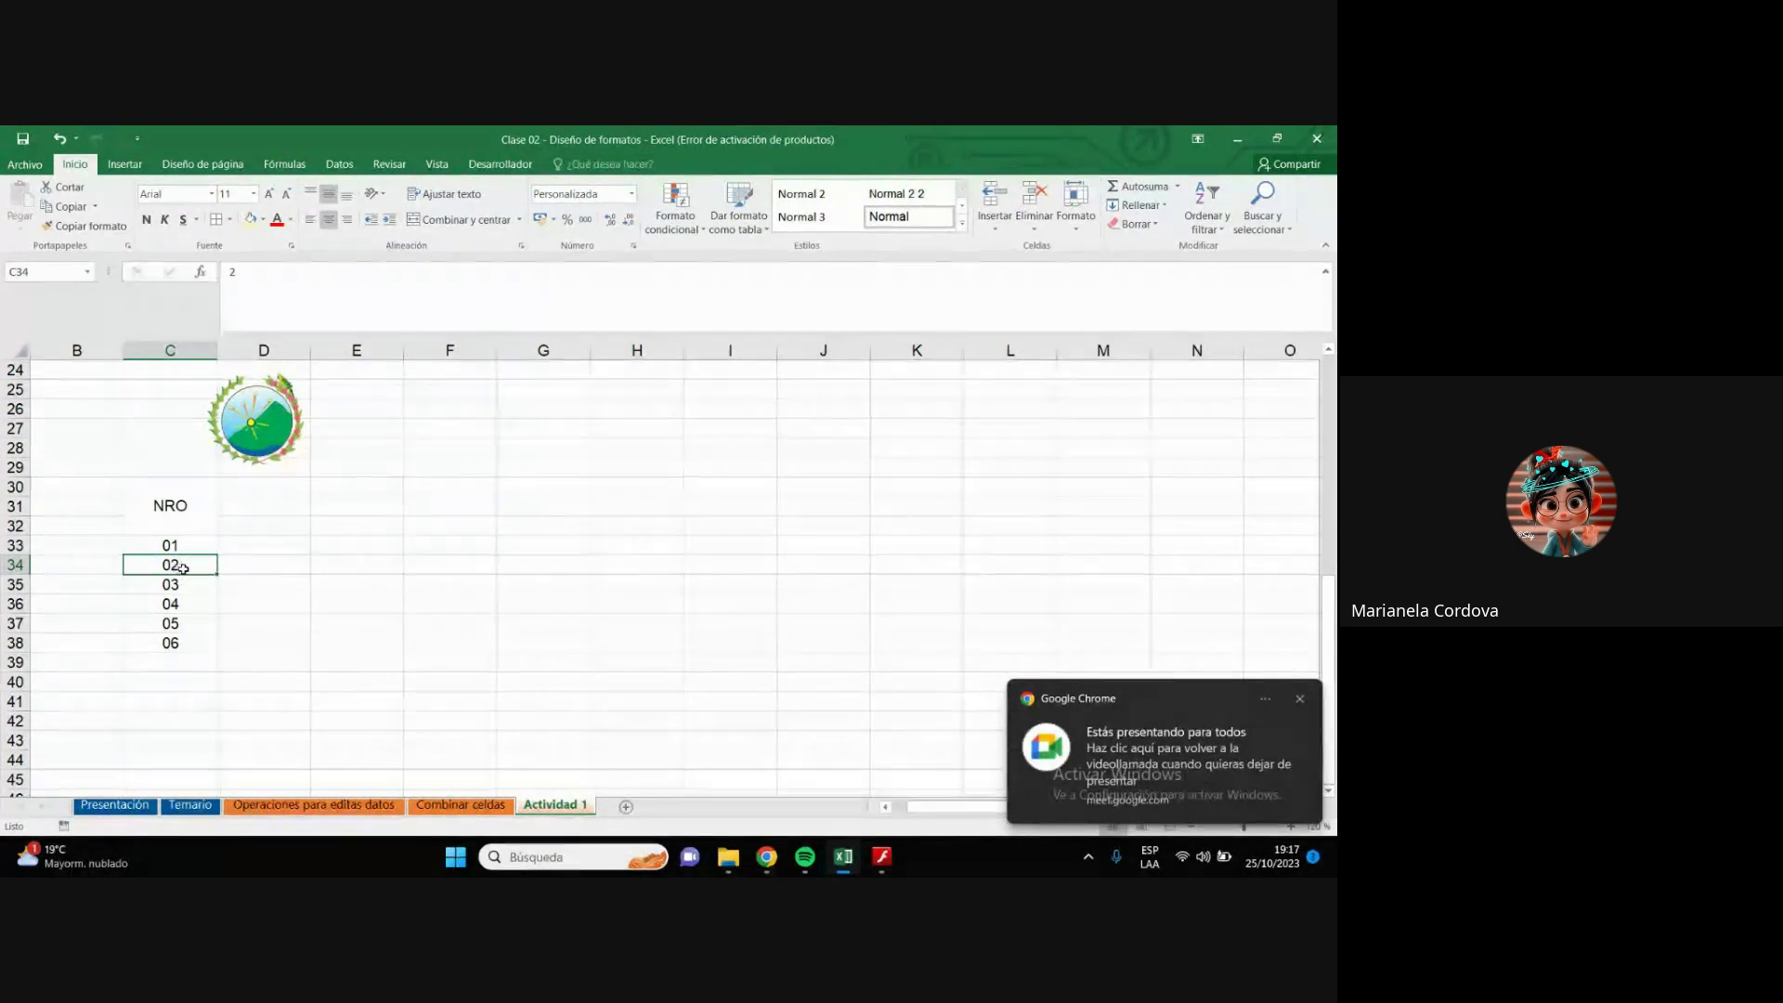
click(237, 546)
click(245, 561)
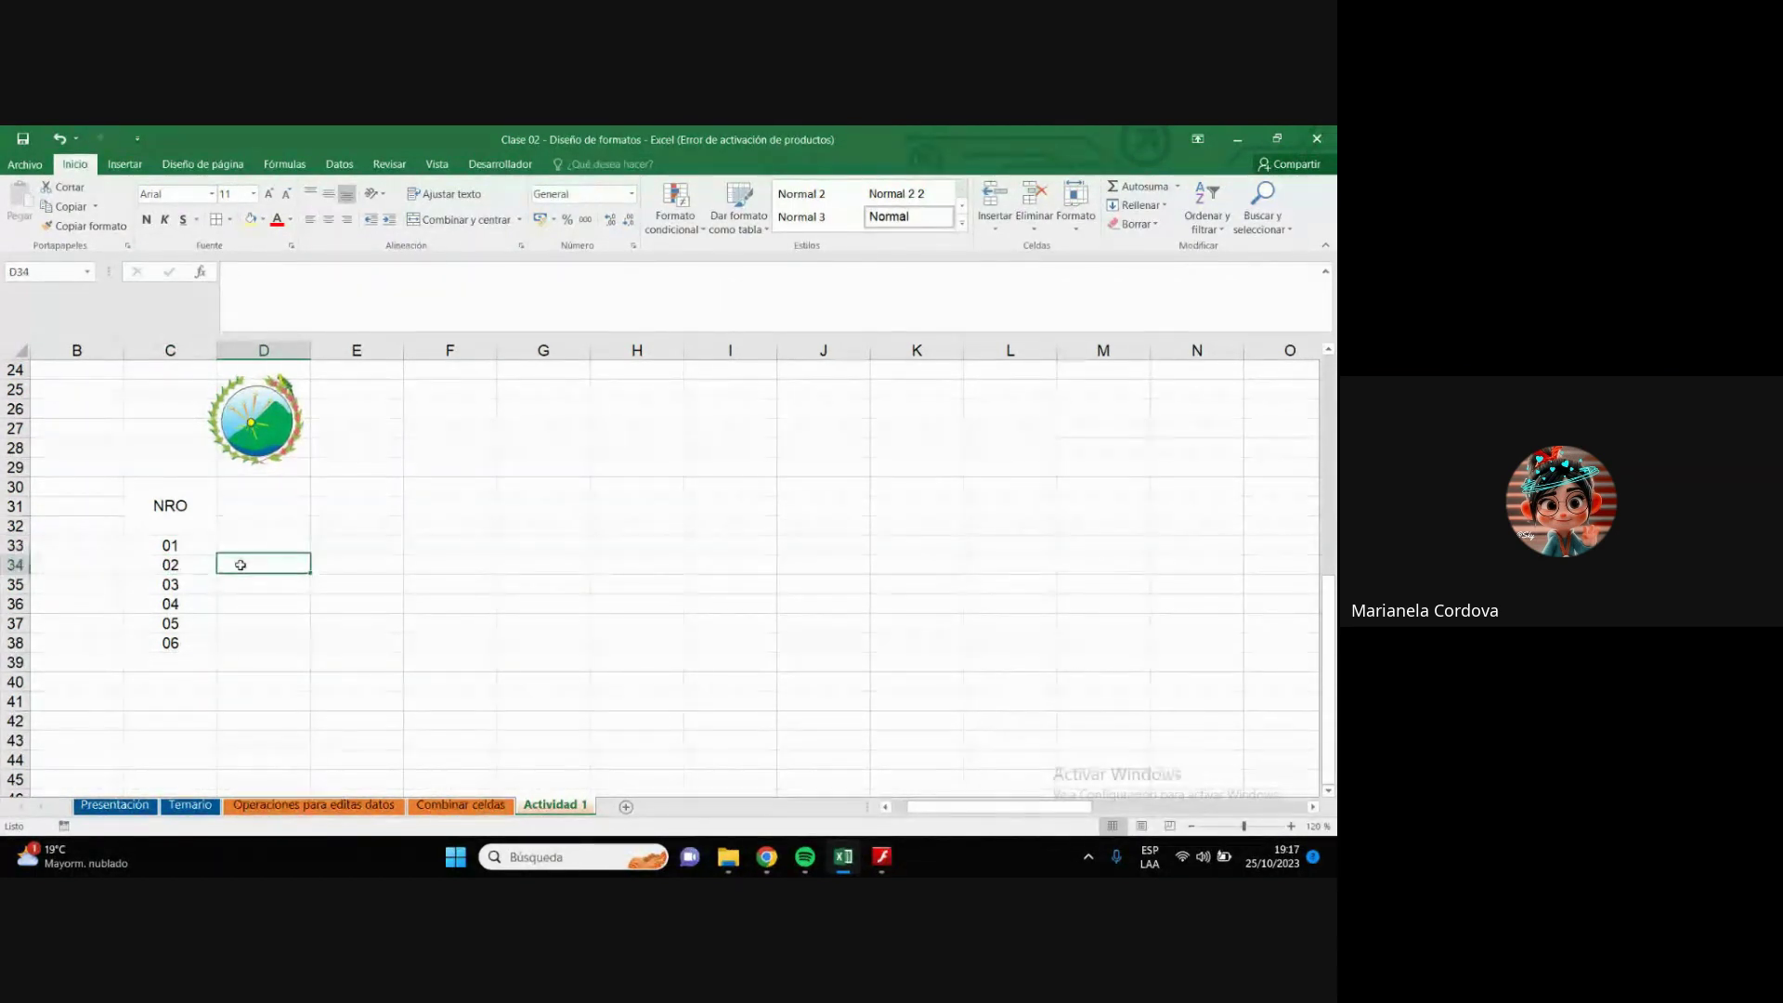
Clear 03–06 and refill the series from 01 and 02 down to C38.
click(292, 548)
drag(176, 546, 196, 644)
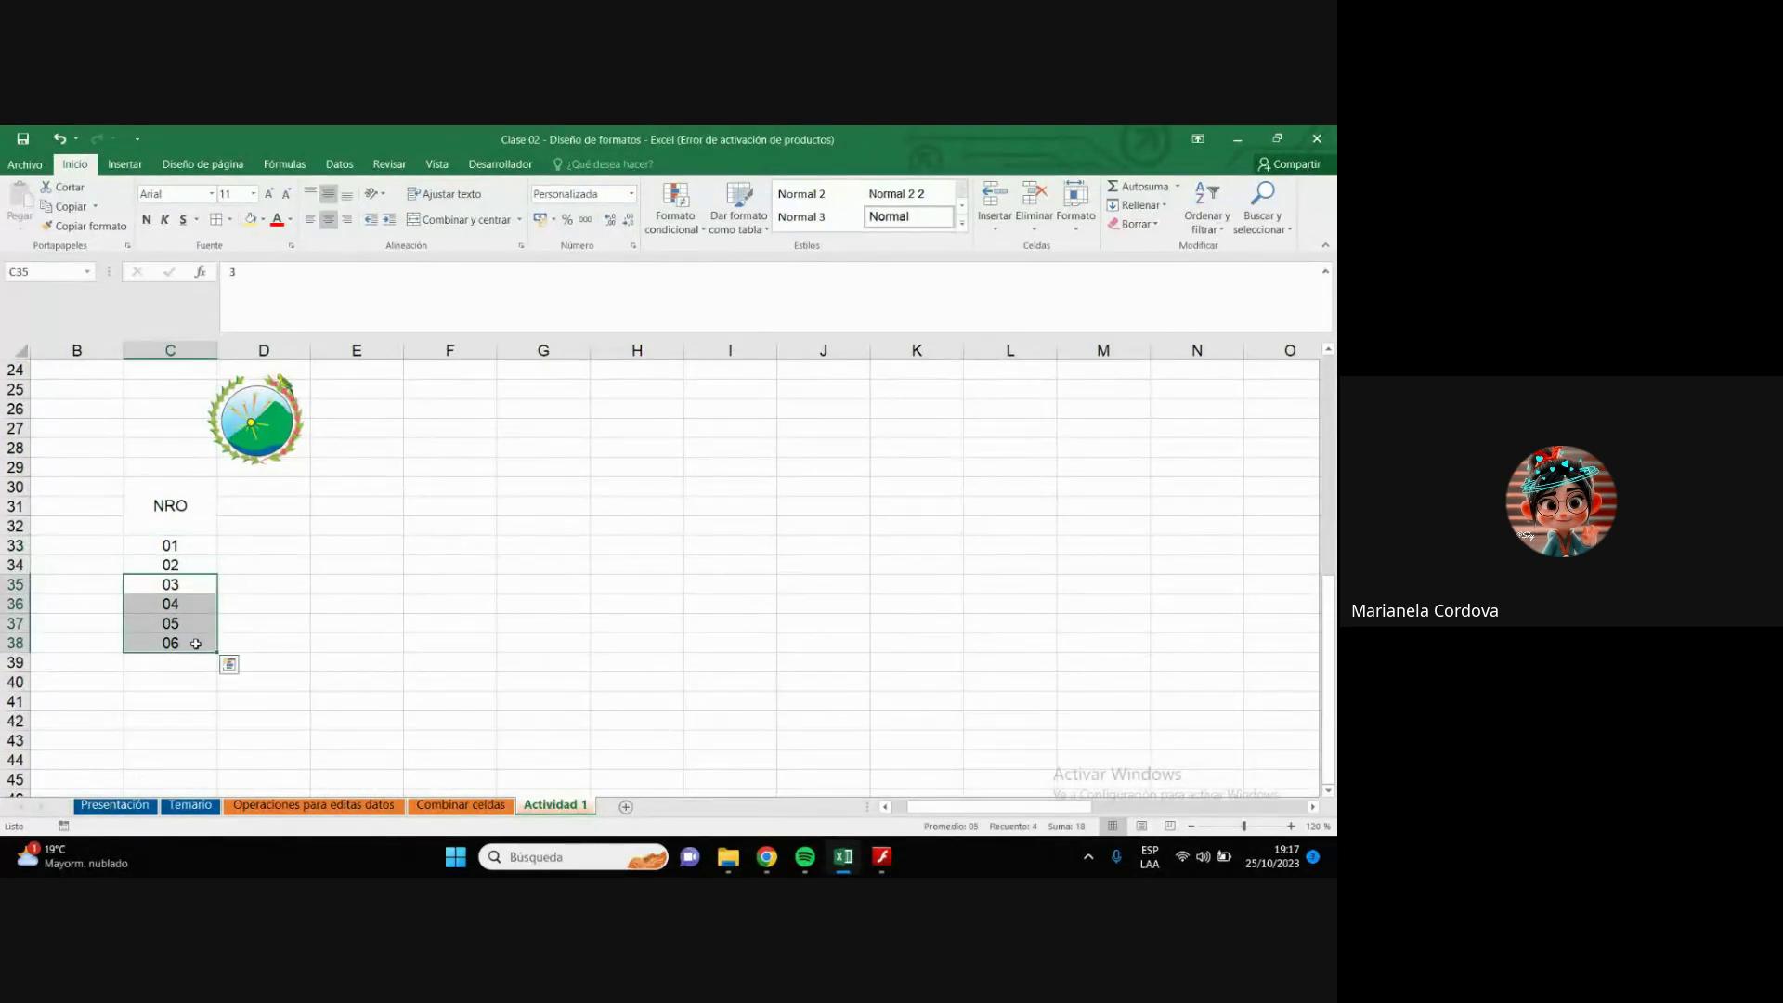
key(Delete)
click(198, 618)
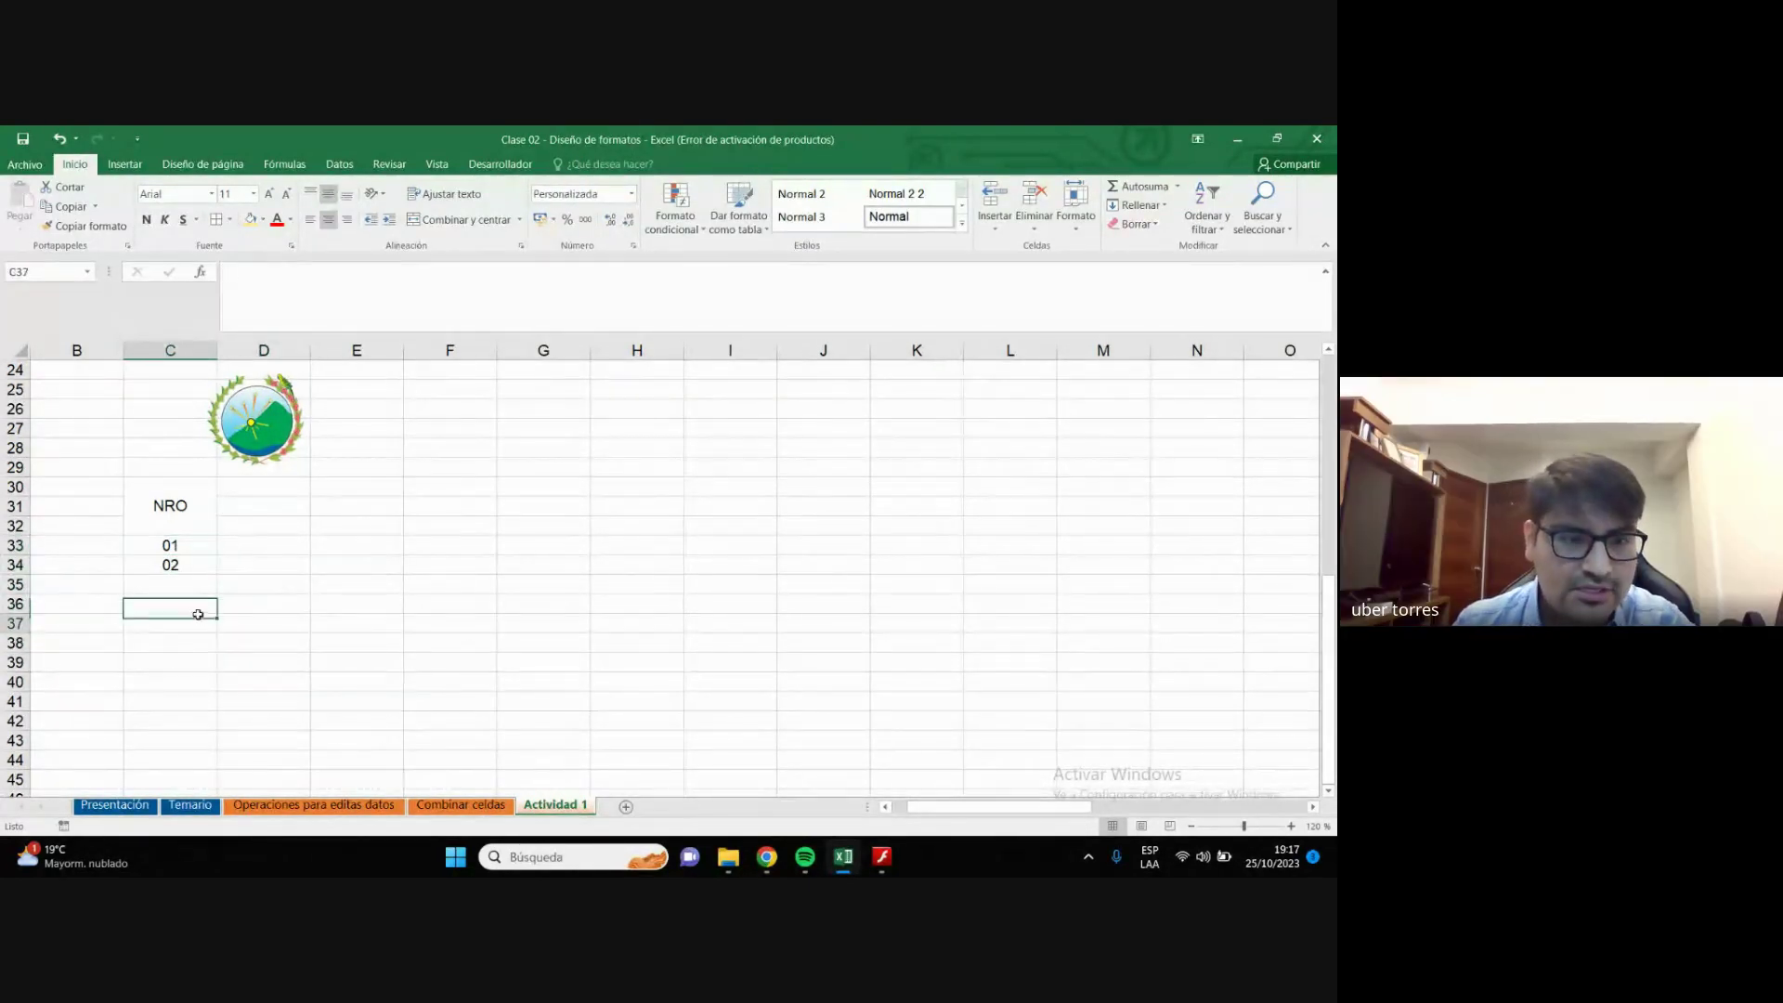
drag(186, 548, 192, 563)
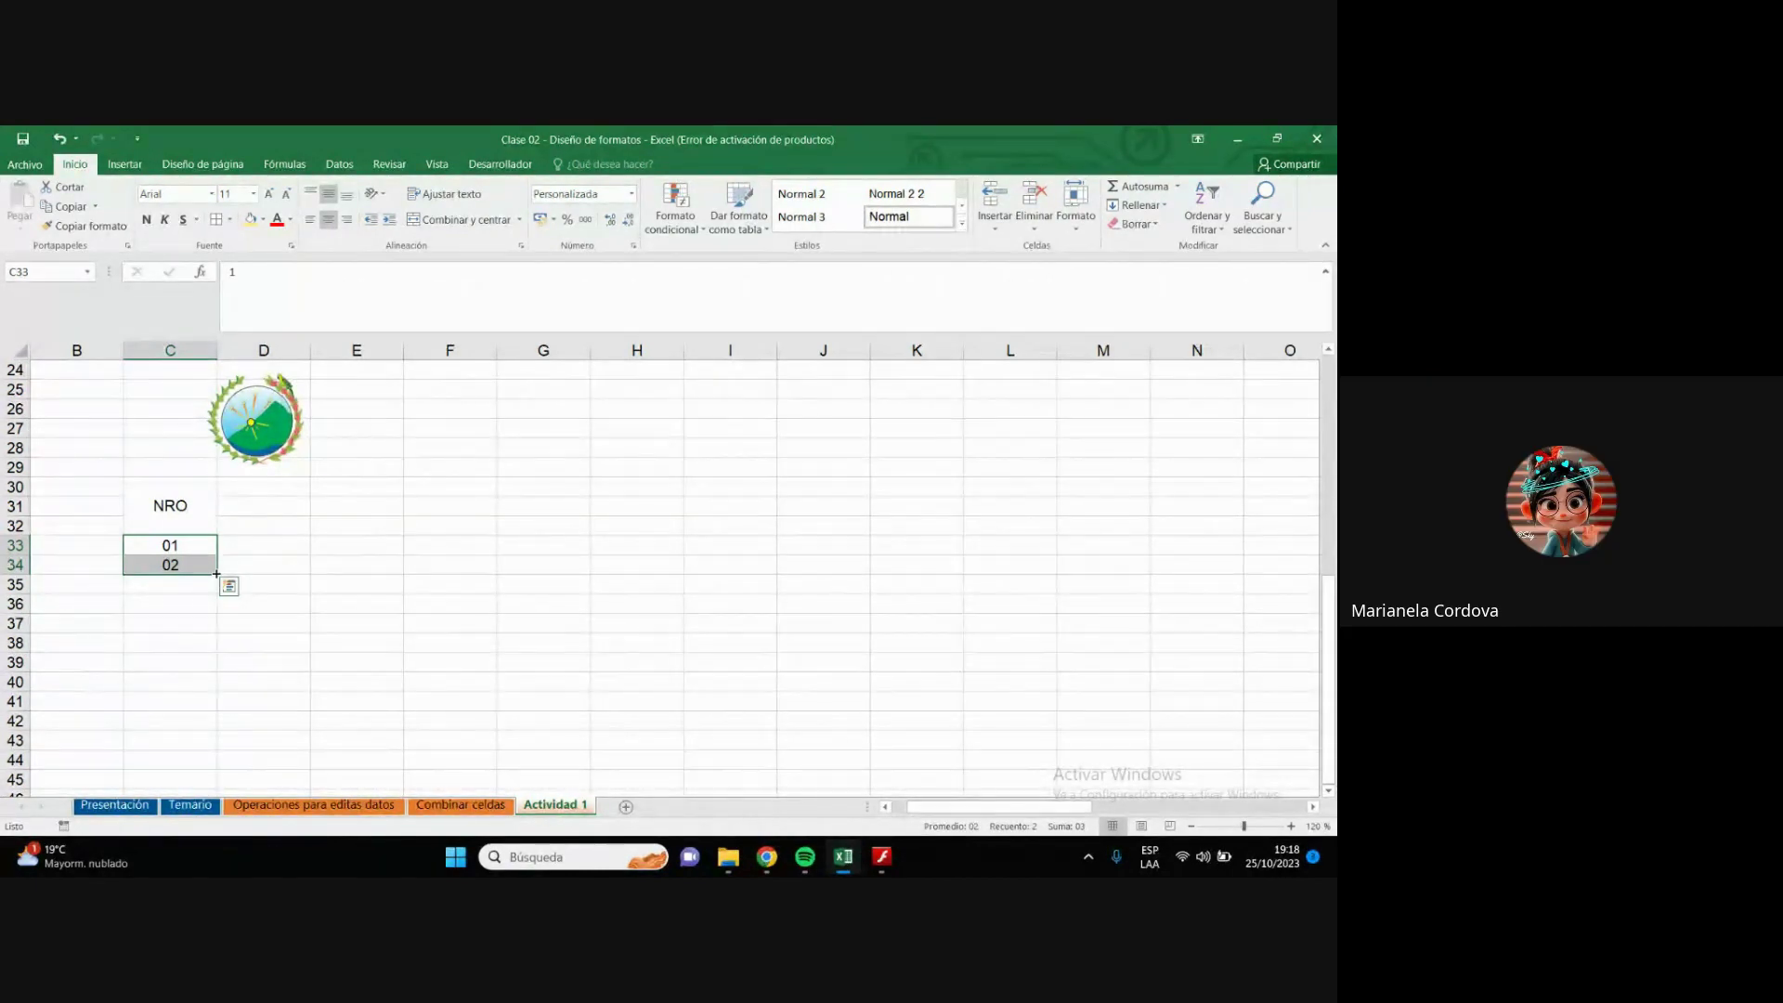
drag(217, 574, 216, 573)
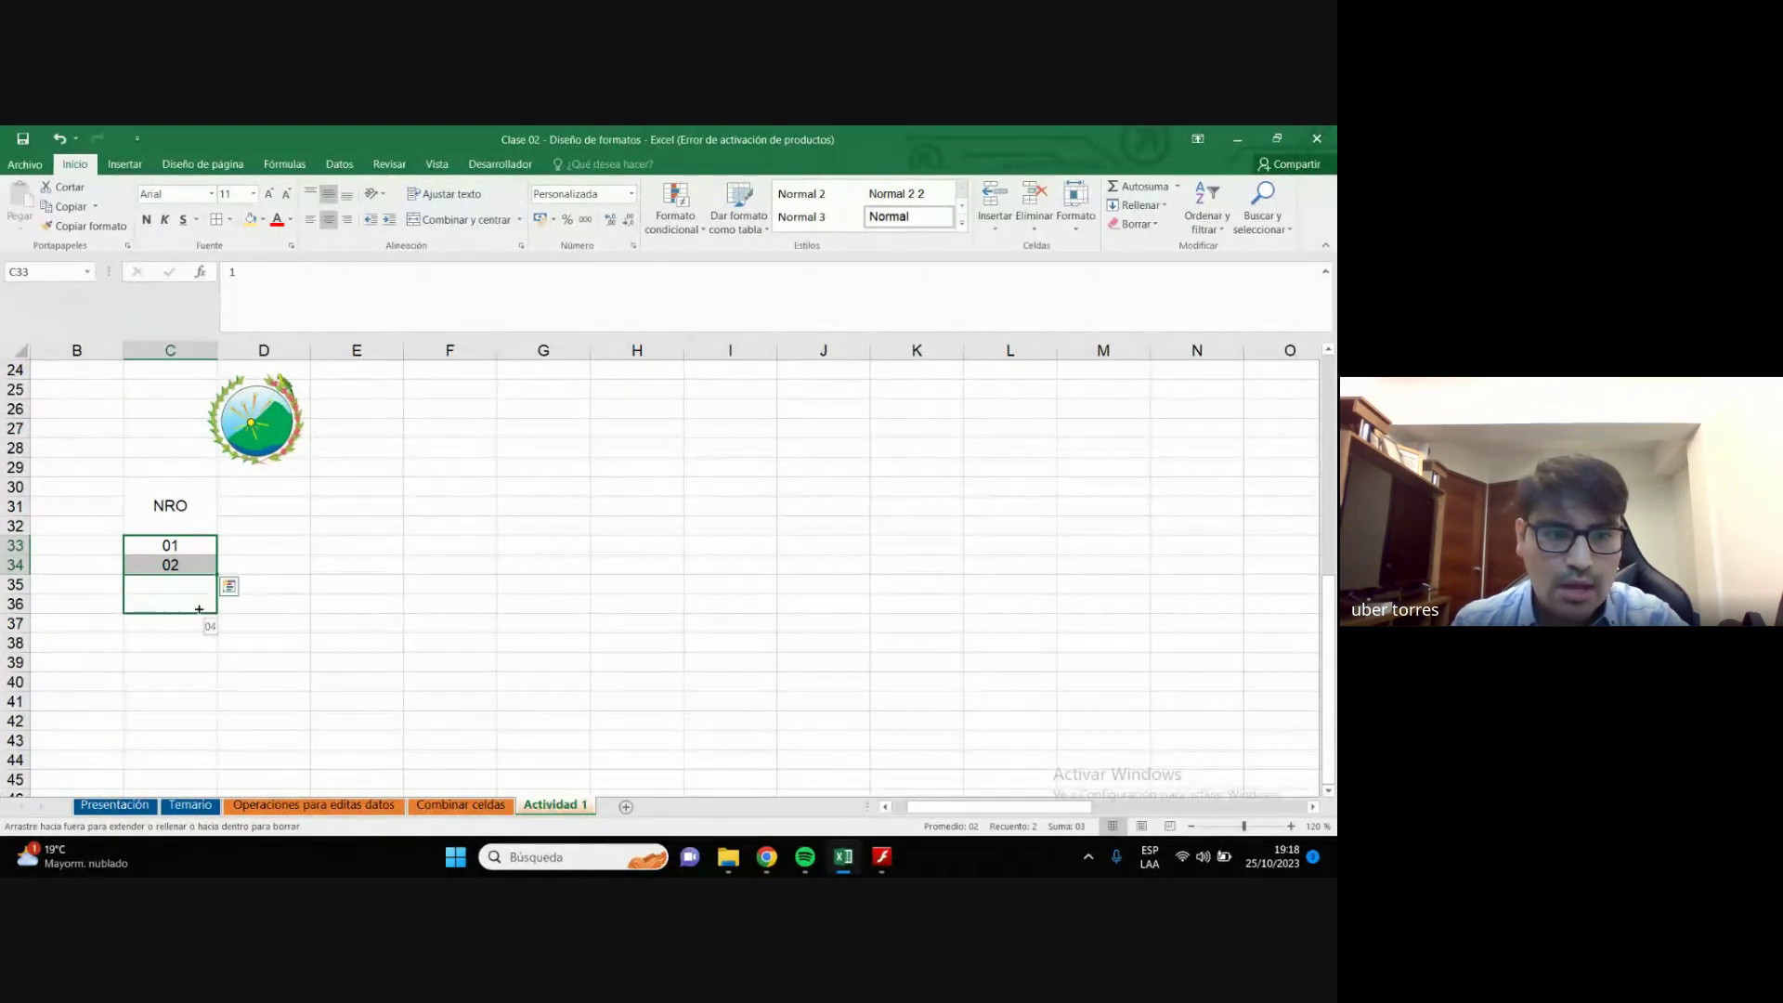
drag(199, 623, 199, 648)
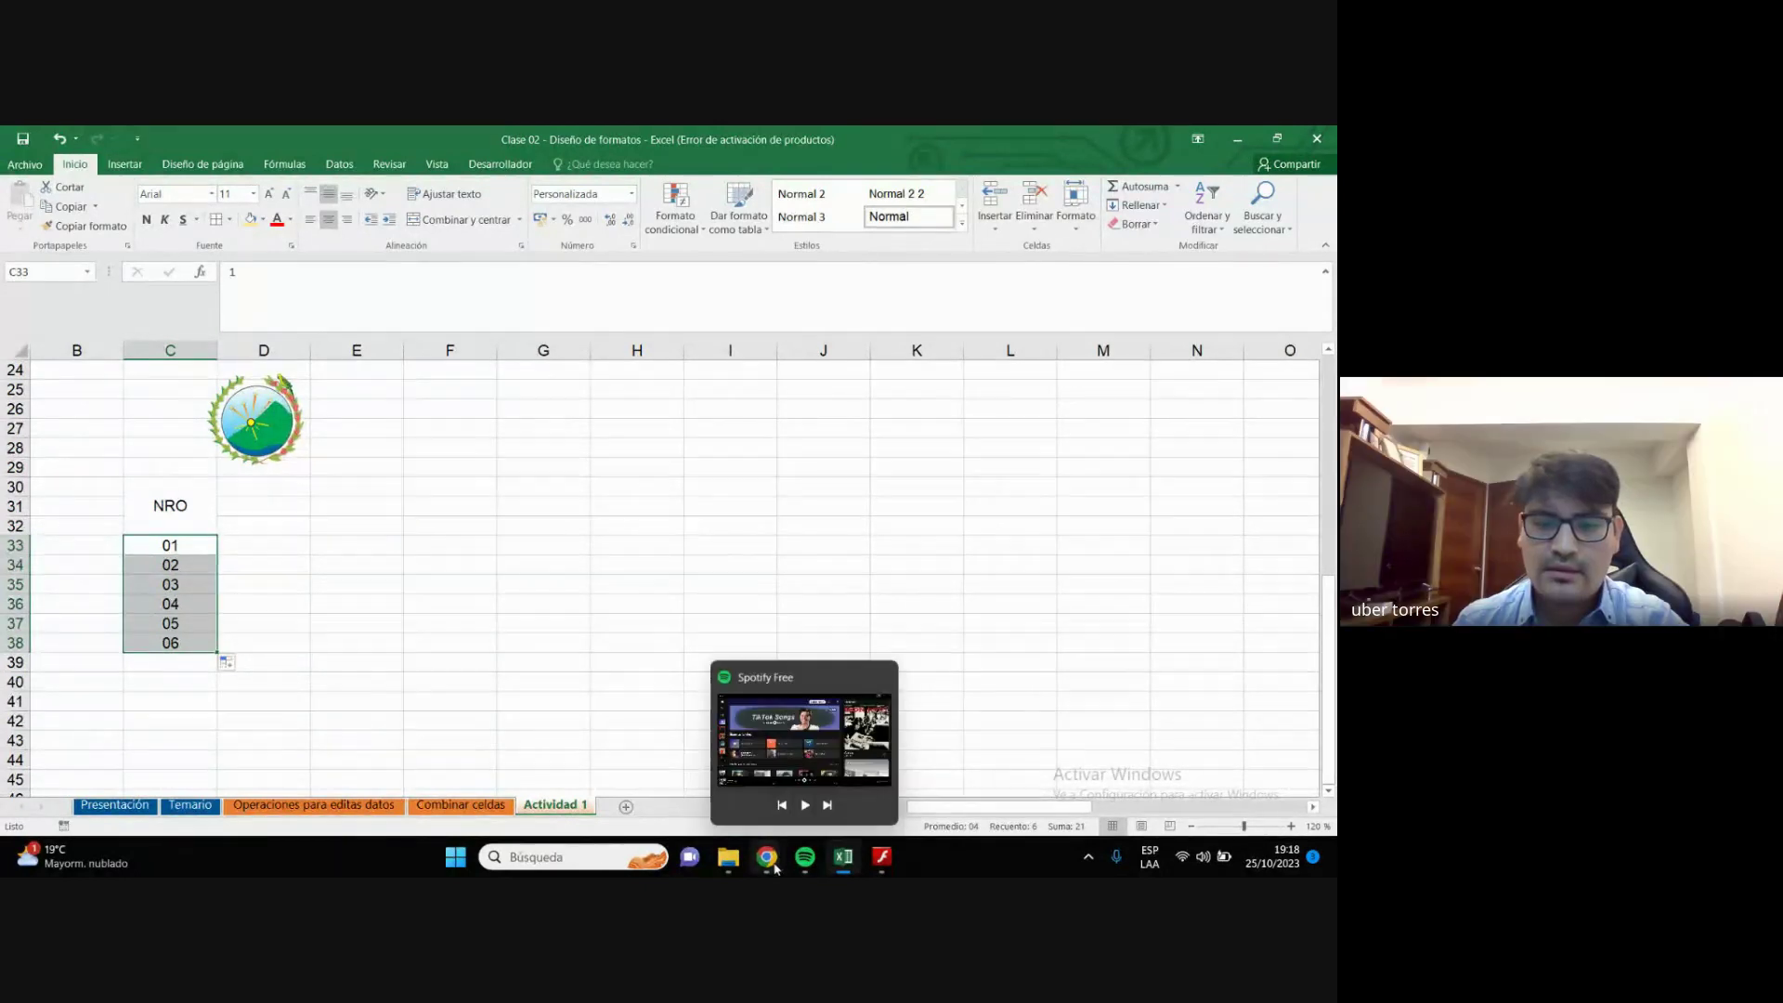
Switch to the Meet call, close the raised-hand notification, and minimize Chrome back to Excel.
click(676, 770)
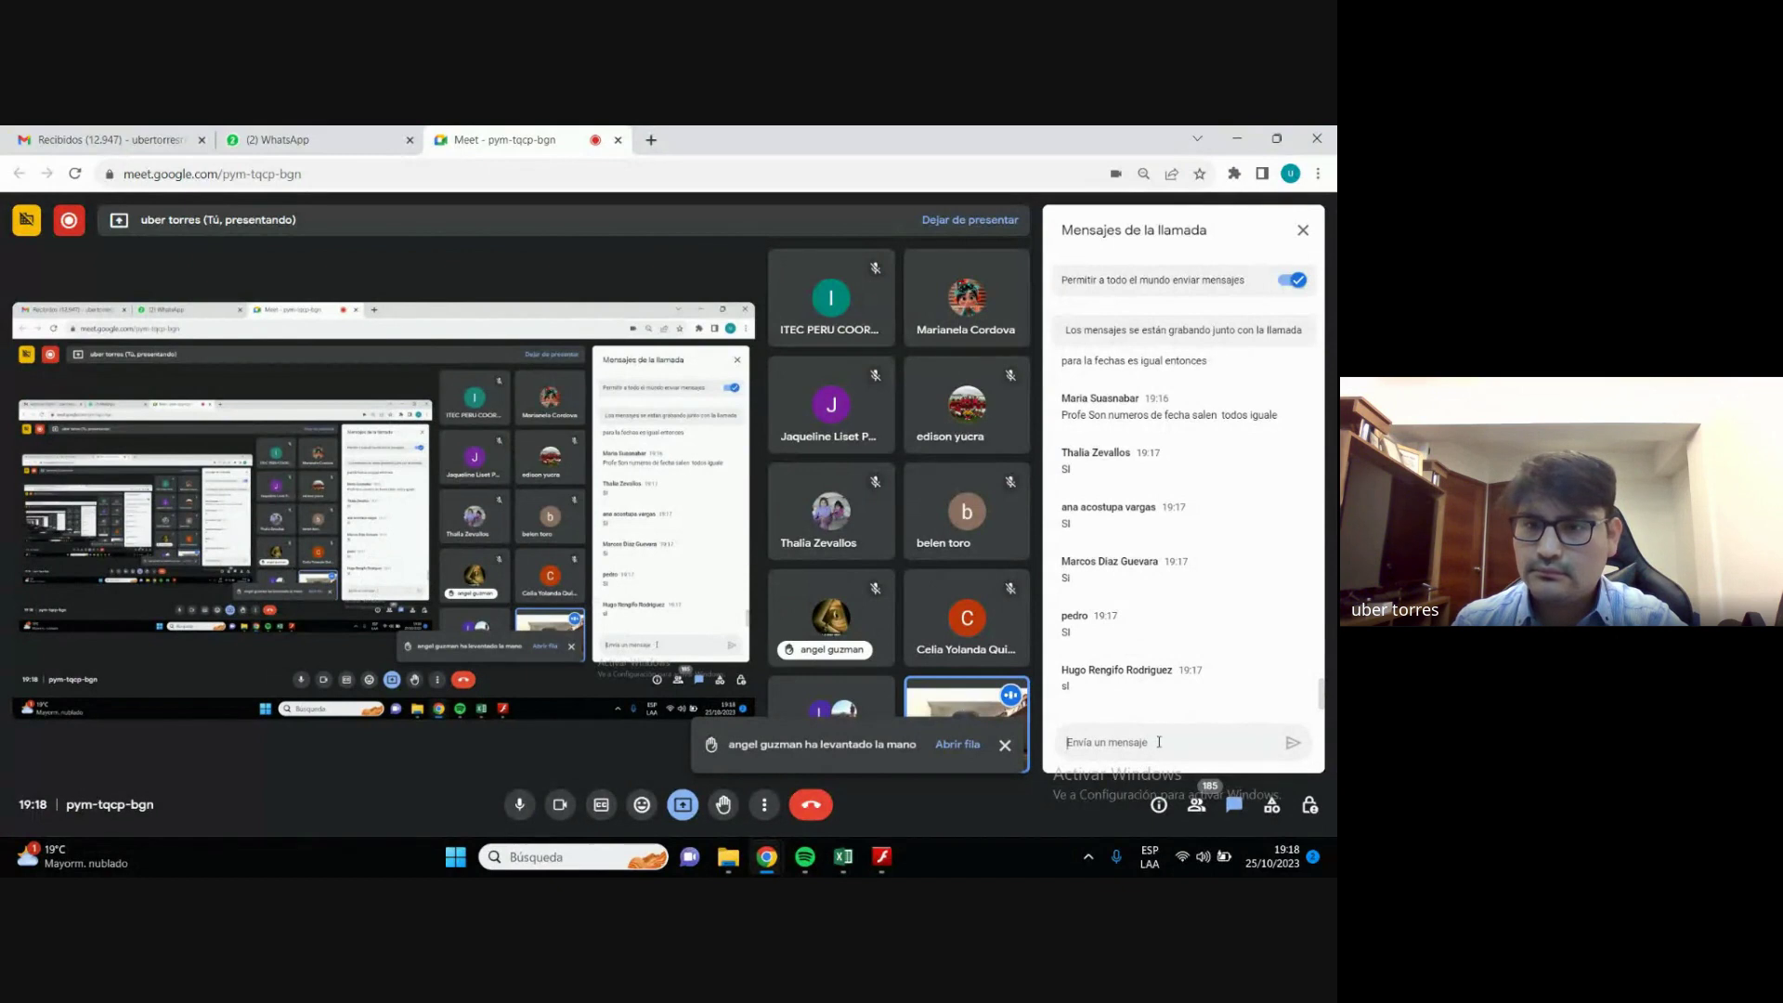
click(1004, 746)
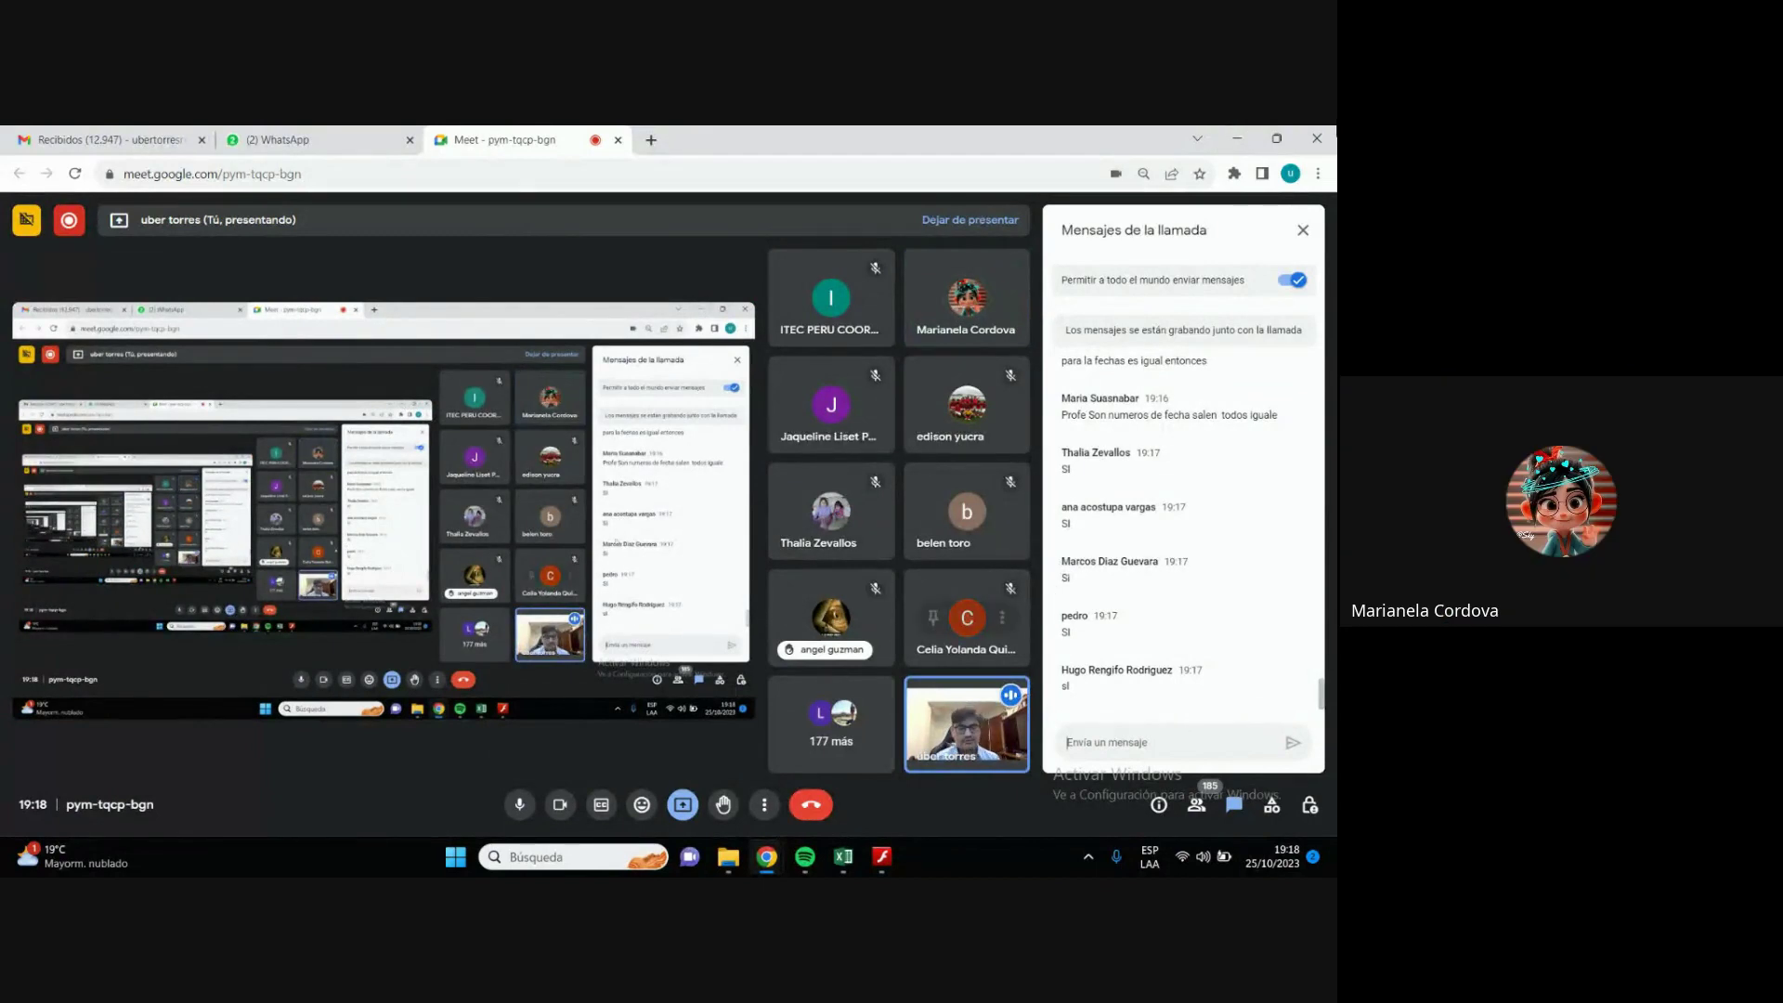
click(1244, 141)
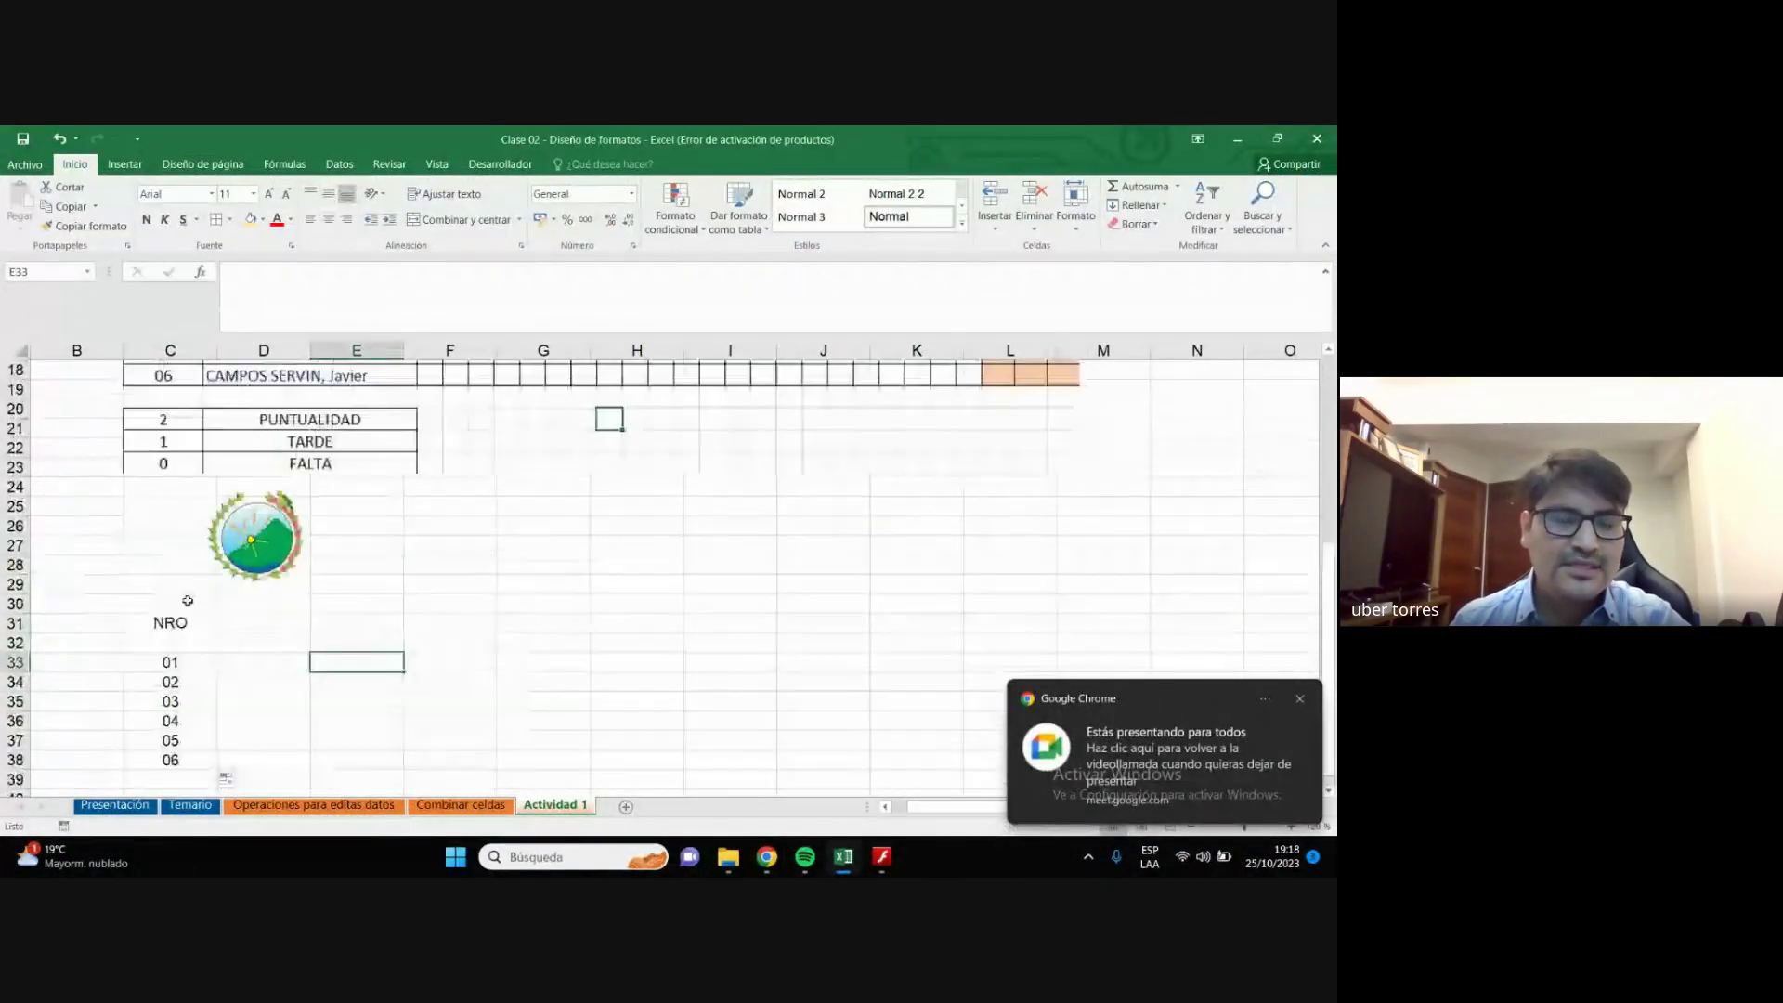
scroll(188, 600, down, 3)
drag(172, 455, 195, 574)
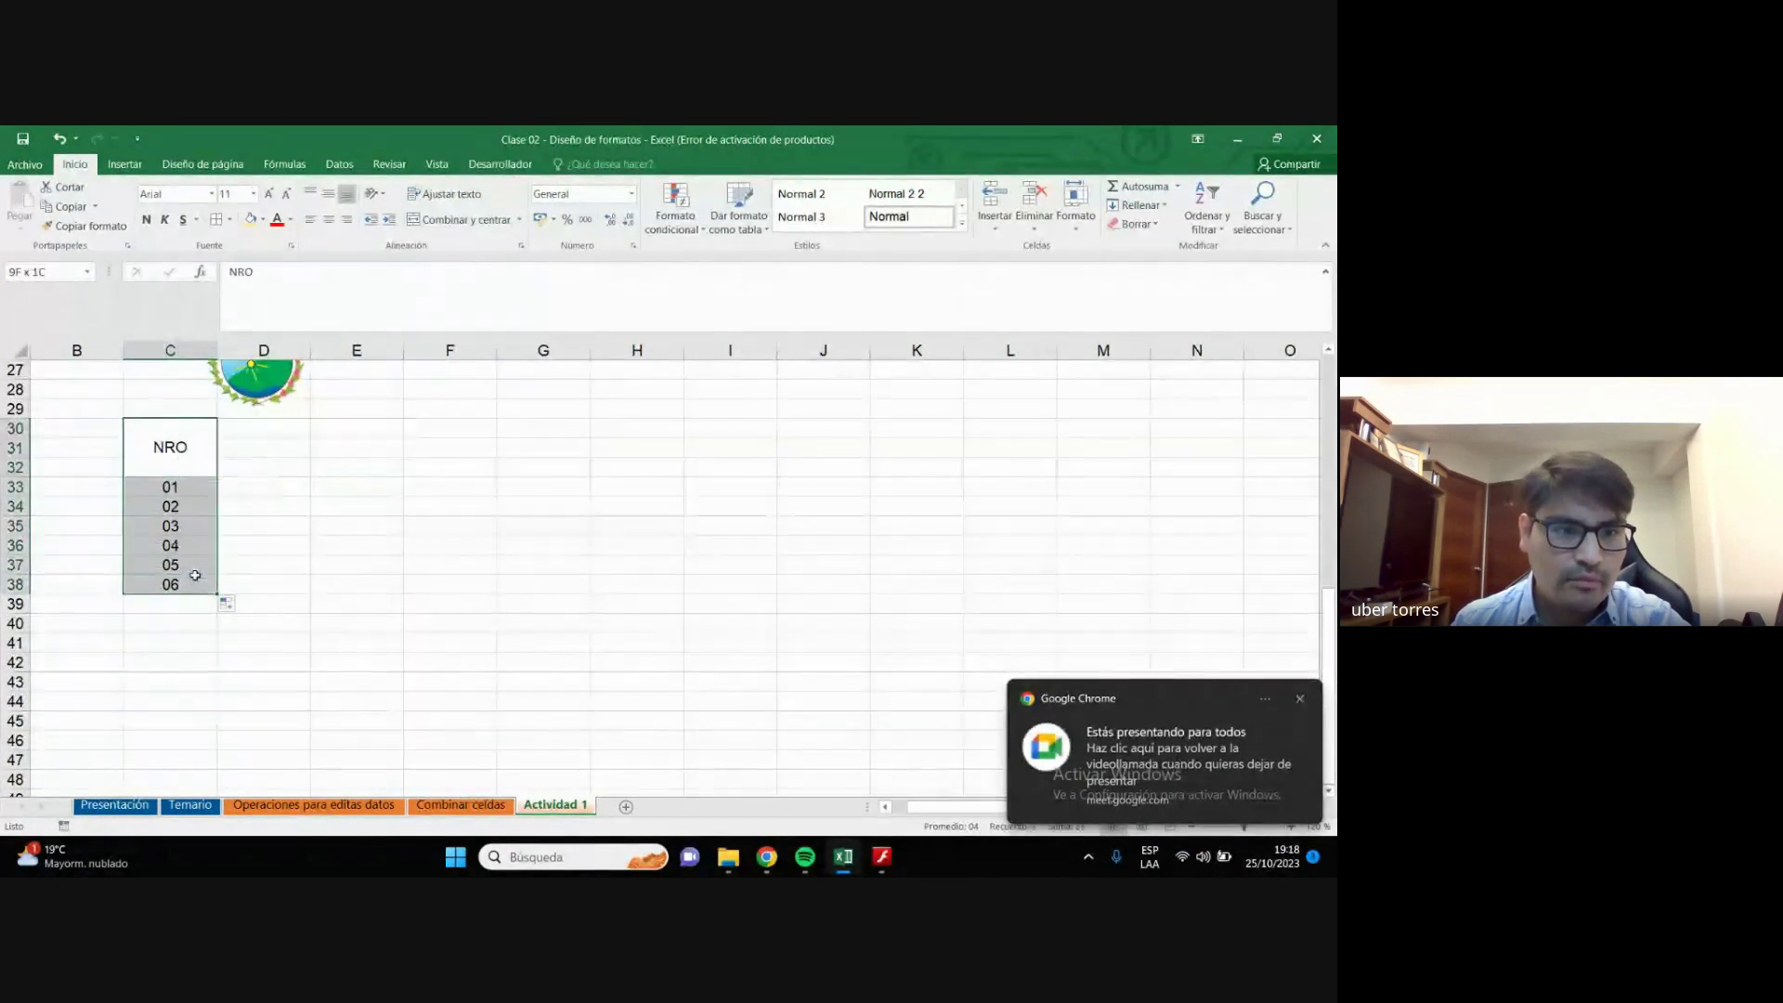
scroll(290, 537, up, 7)
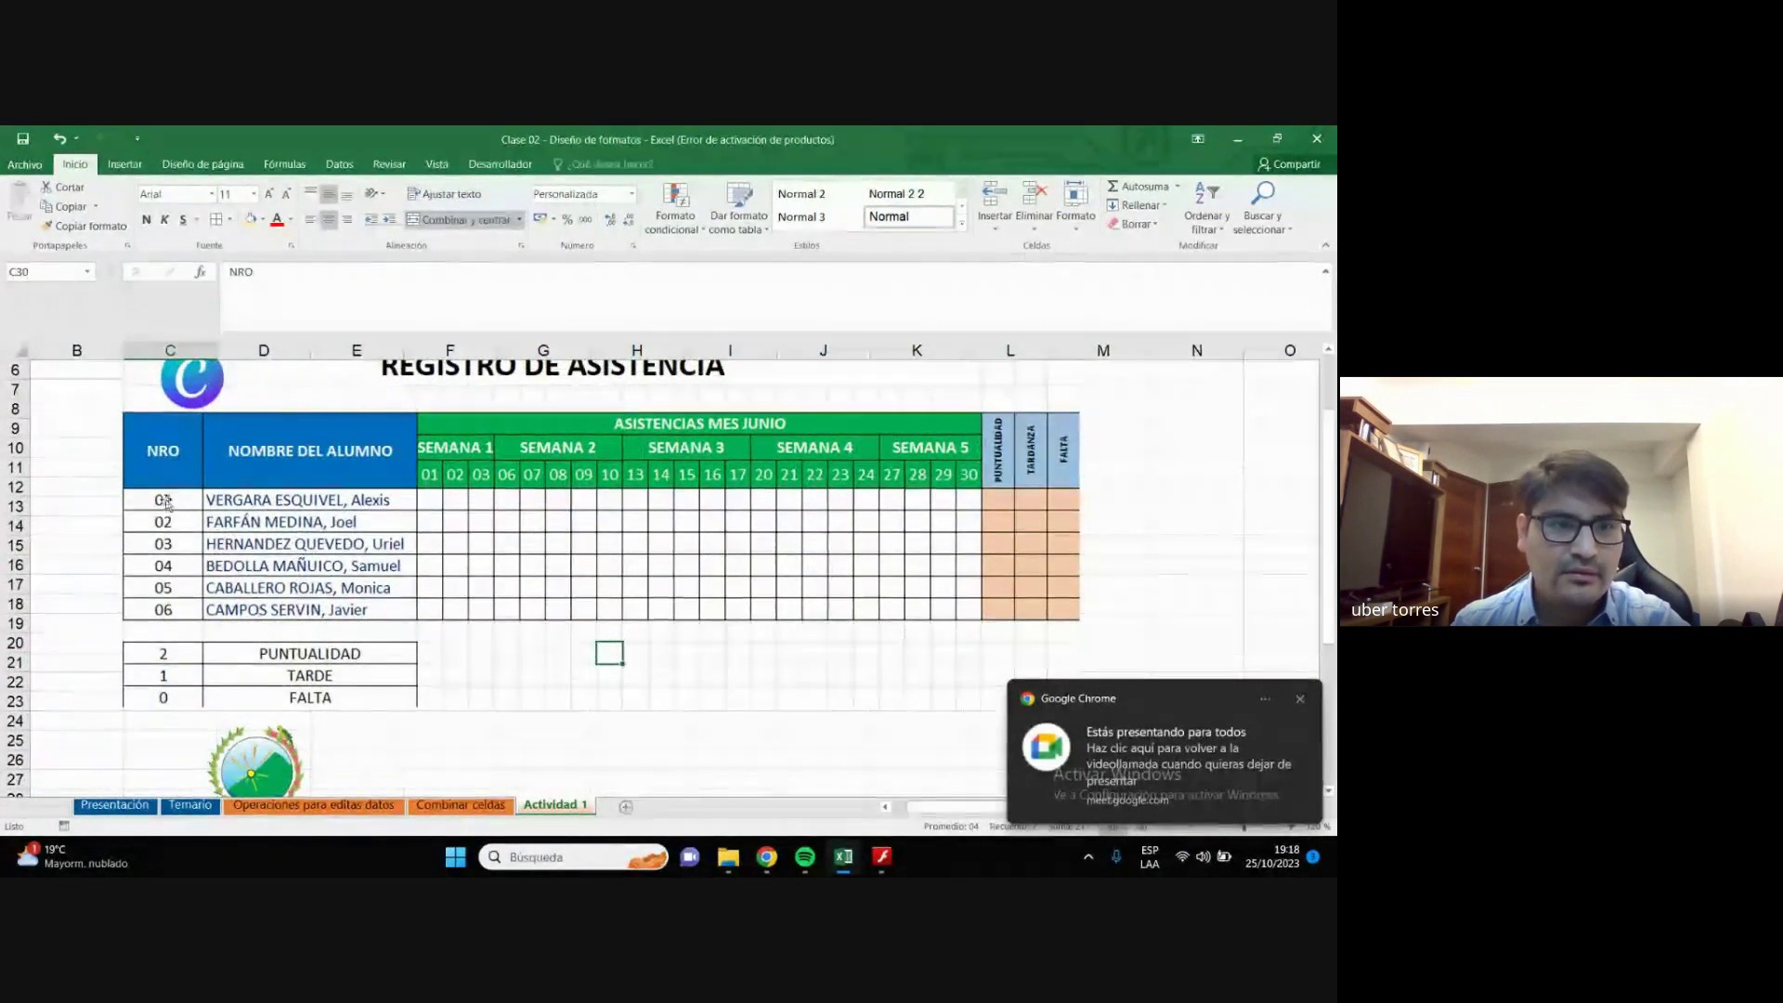
click(260, 455)
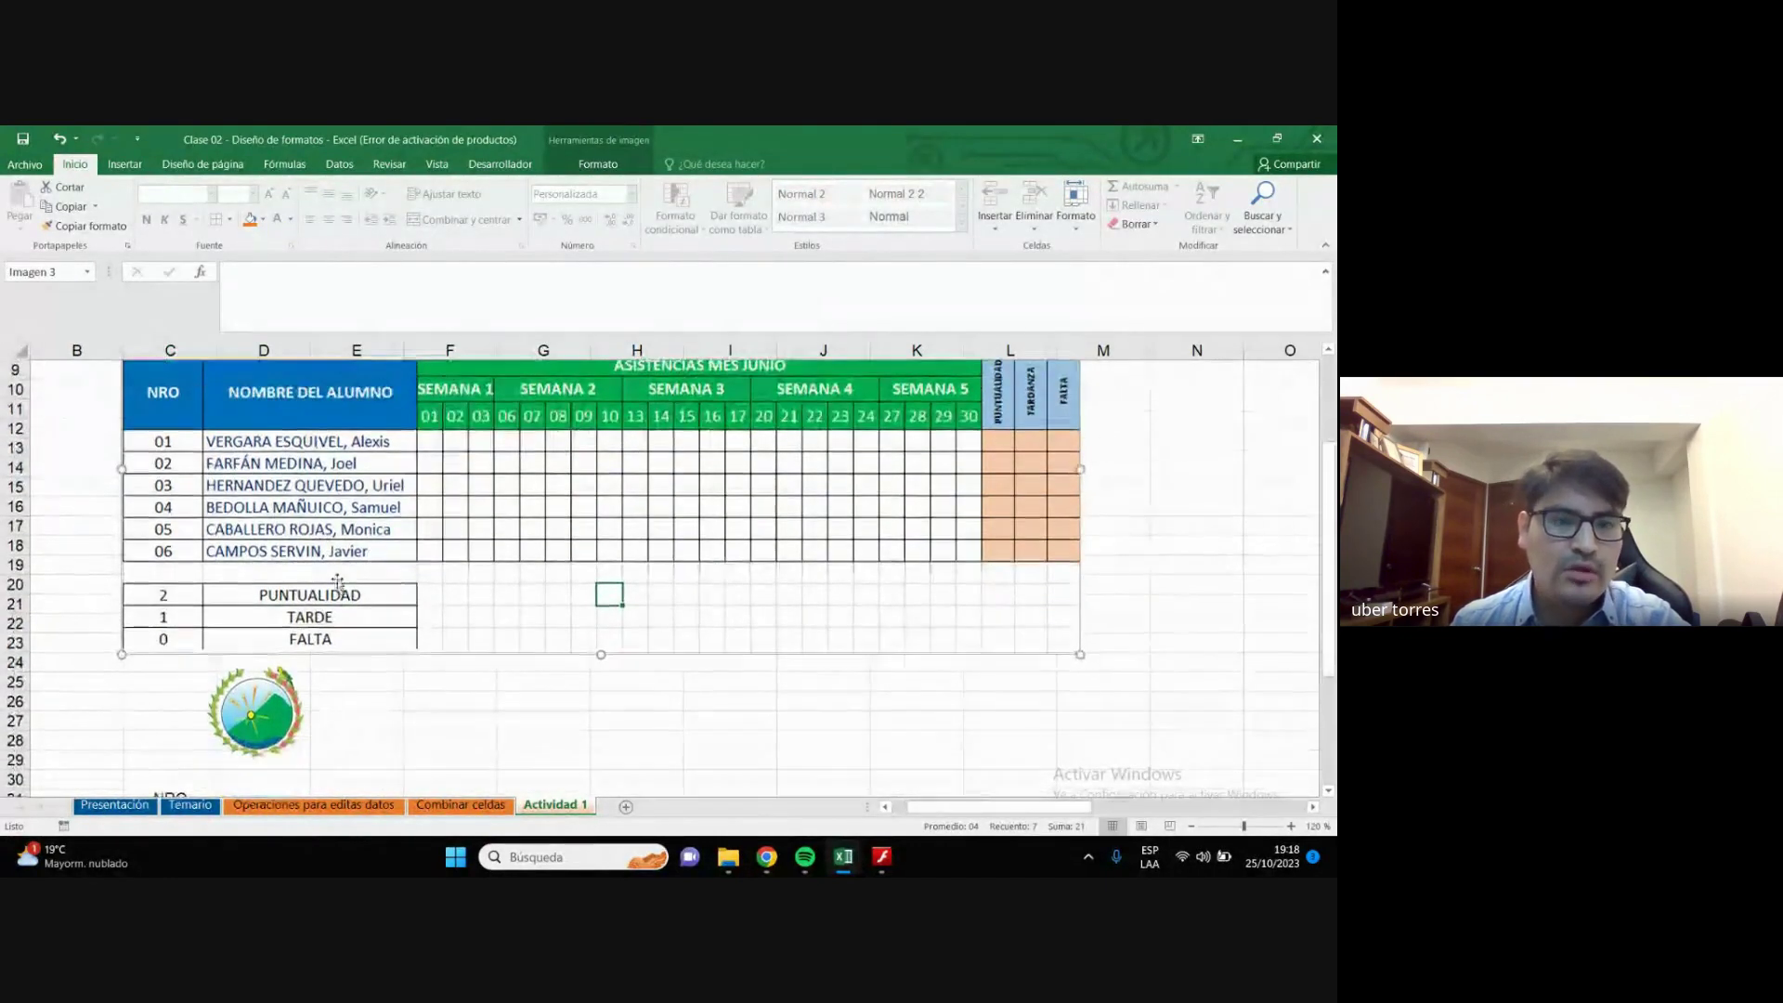
scroll(307, 557, down, 4)
click(294, 675)
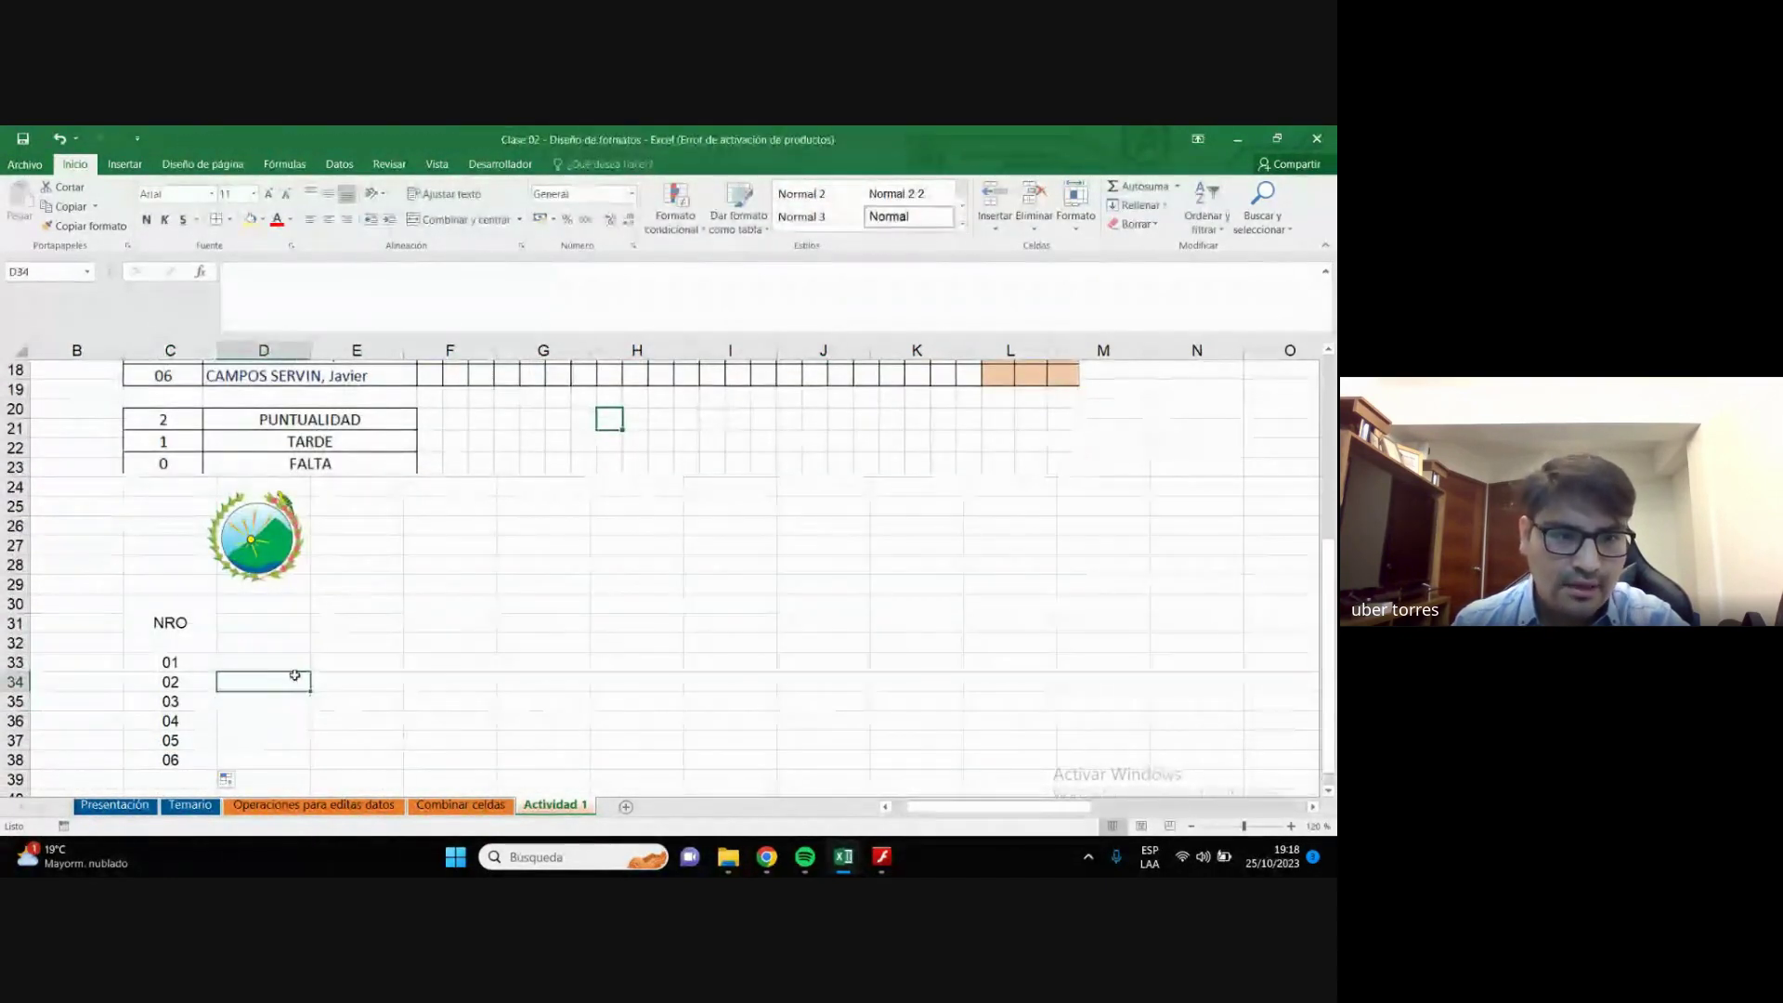
click(190, 613)
scroll(232, 594, up, 4)
scroll(239, 600, up, 2)
scroll(239, 601, down, 5)
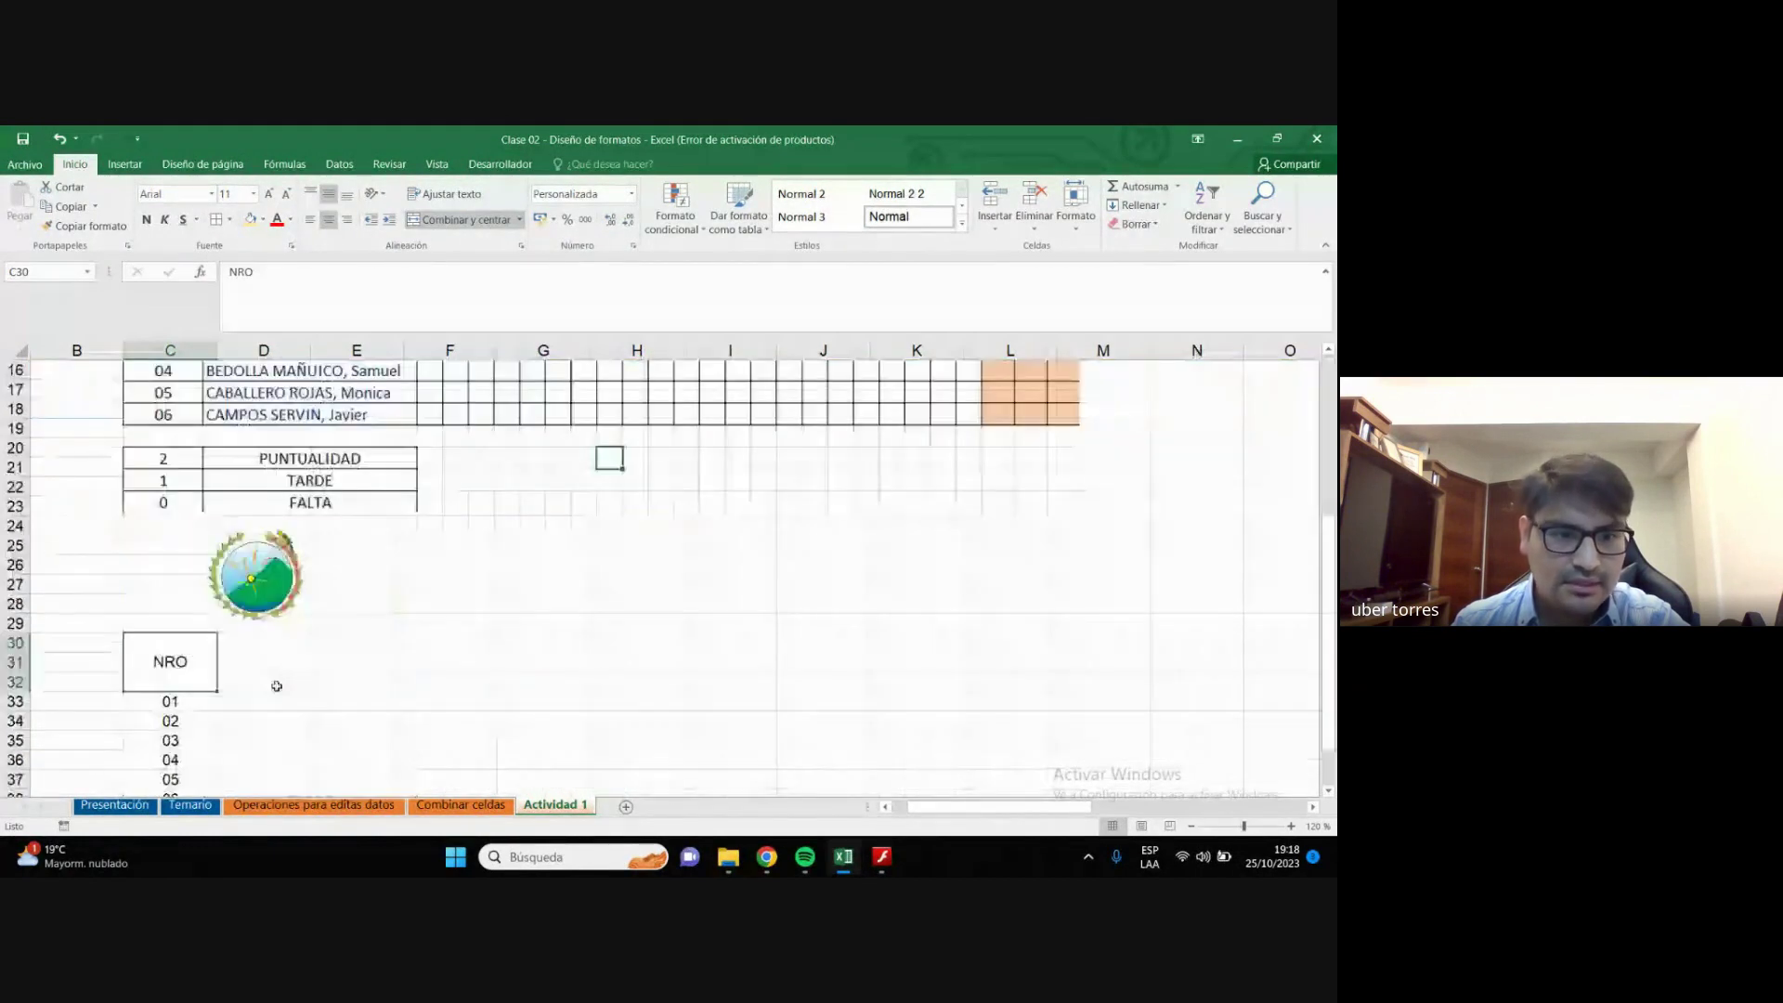
click(356, 681)
click(199, 659)
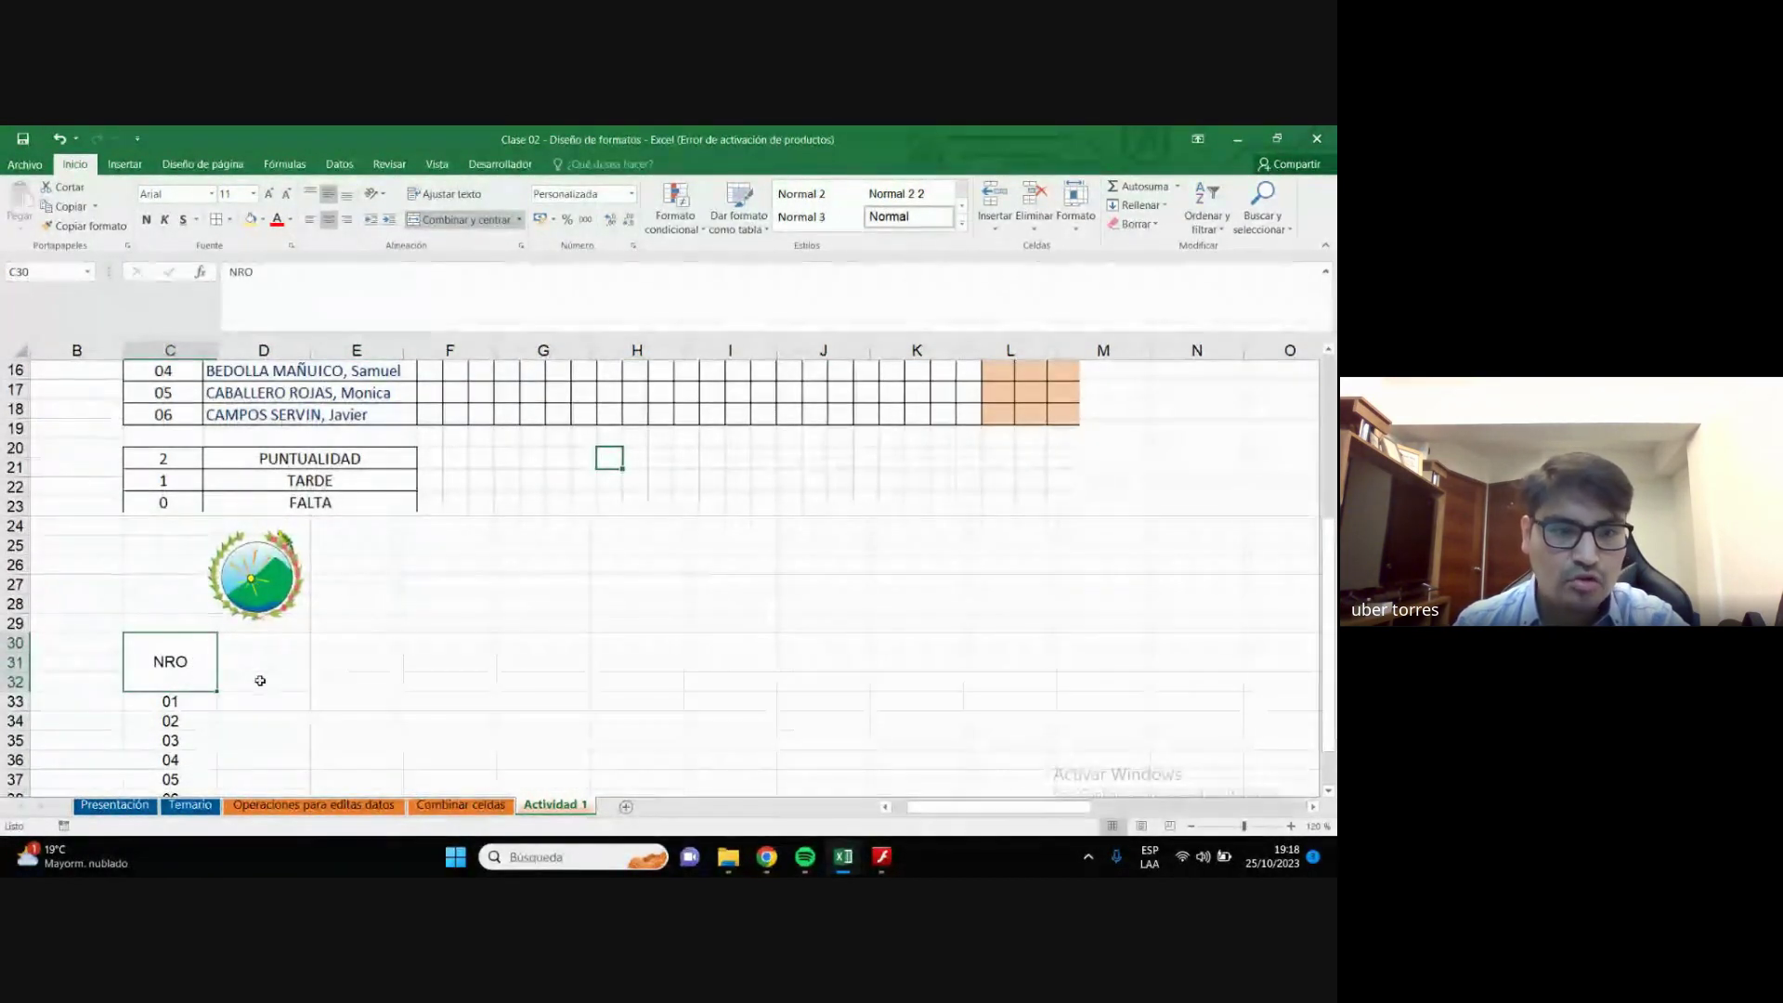
scroll(272, 678, up, 2)
scroll(282, 675, up, 2)
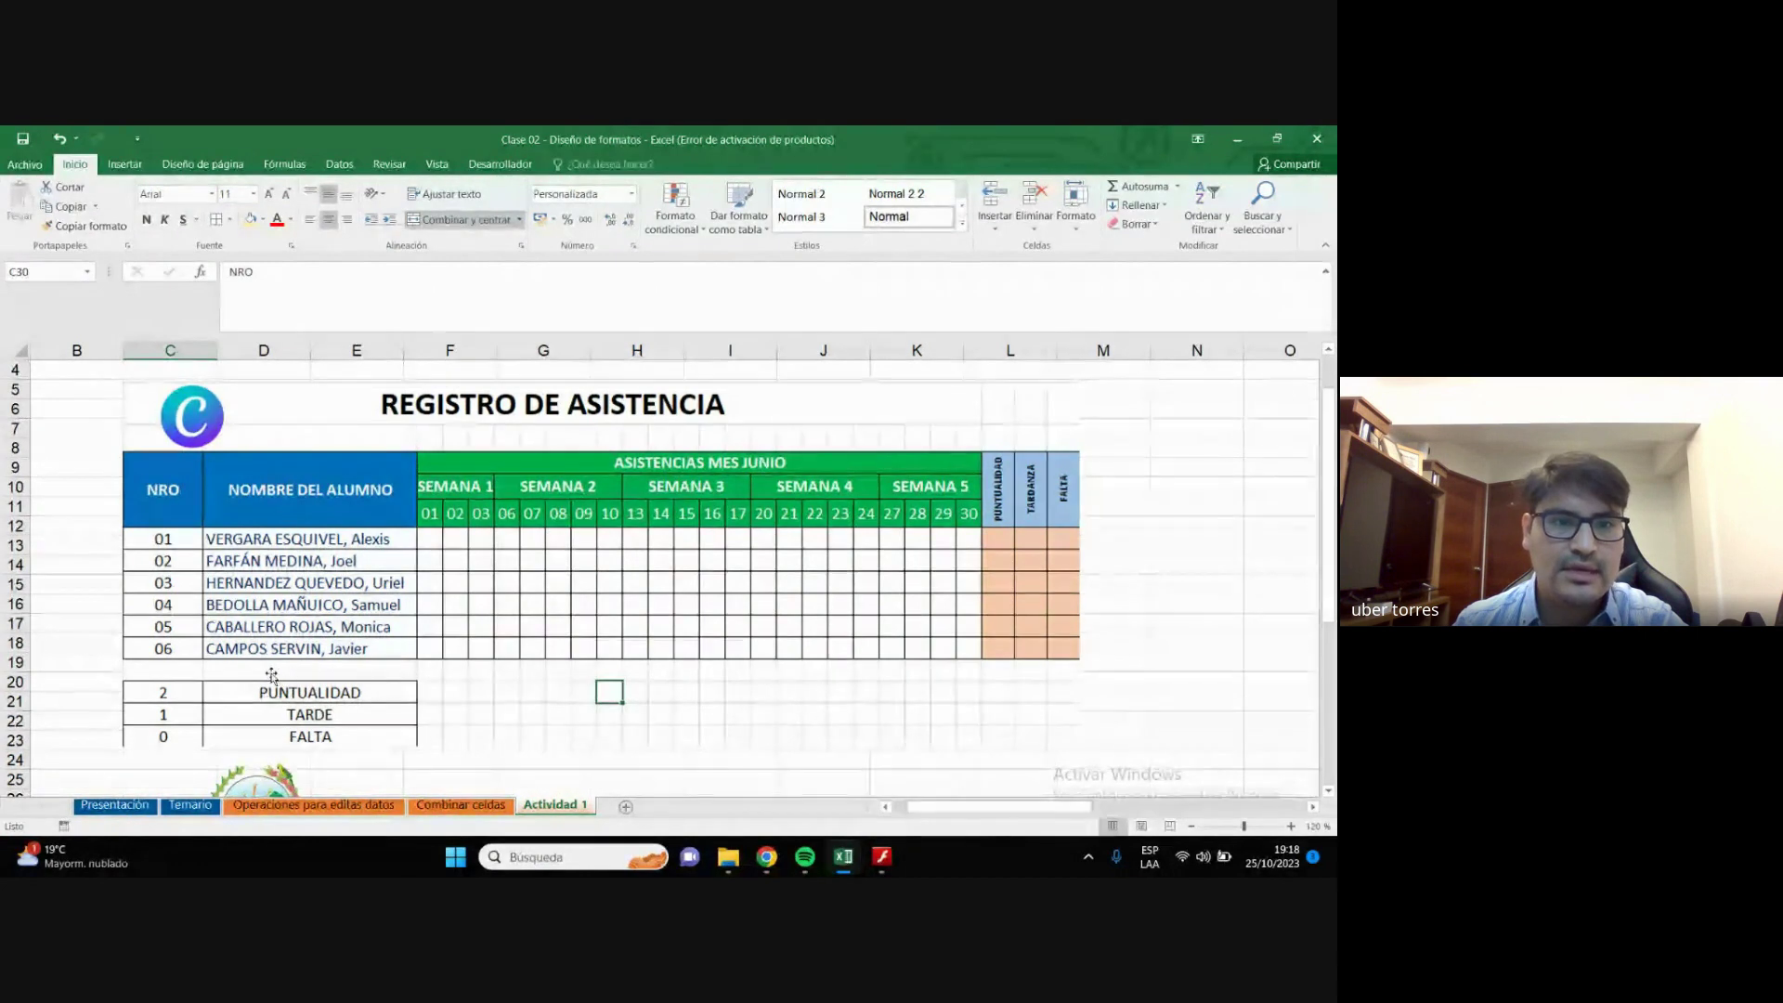
scroll(278, 676, down, 3)
scroll(278, 675, down, 2)
click(270, 682)
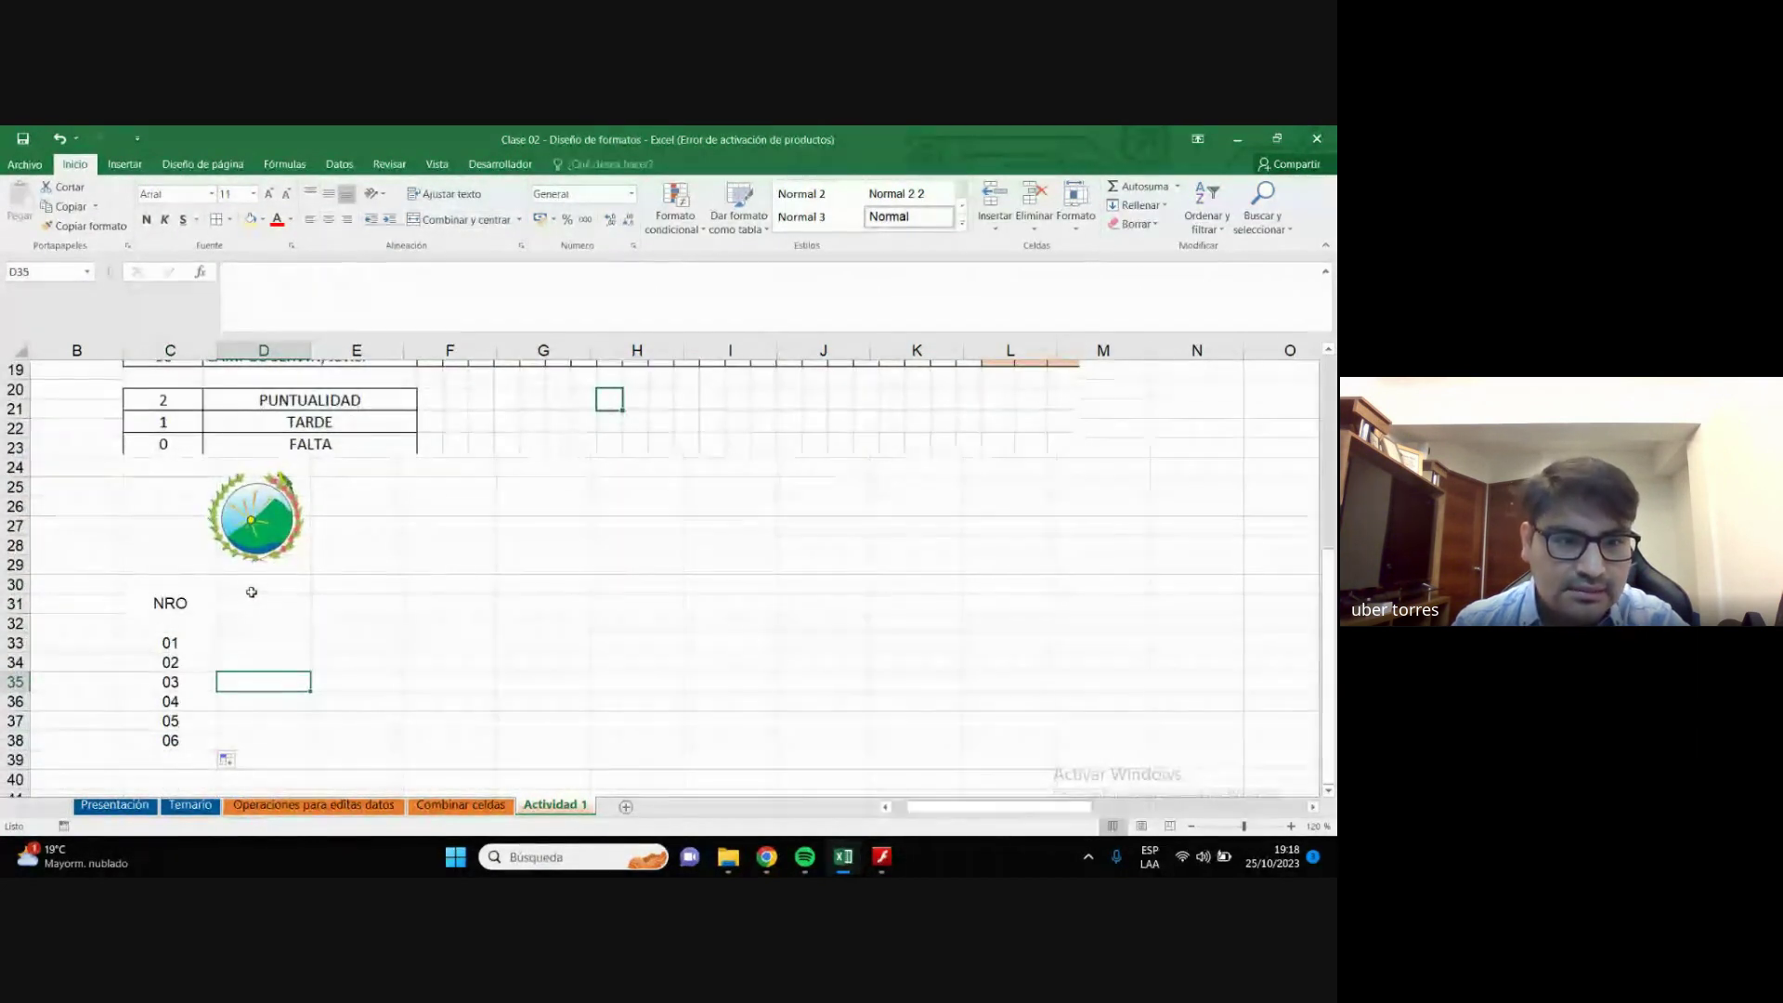
drag(247, 587, 347, 635)
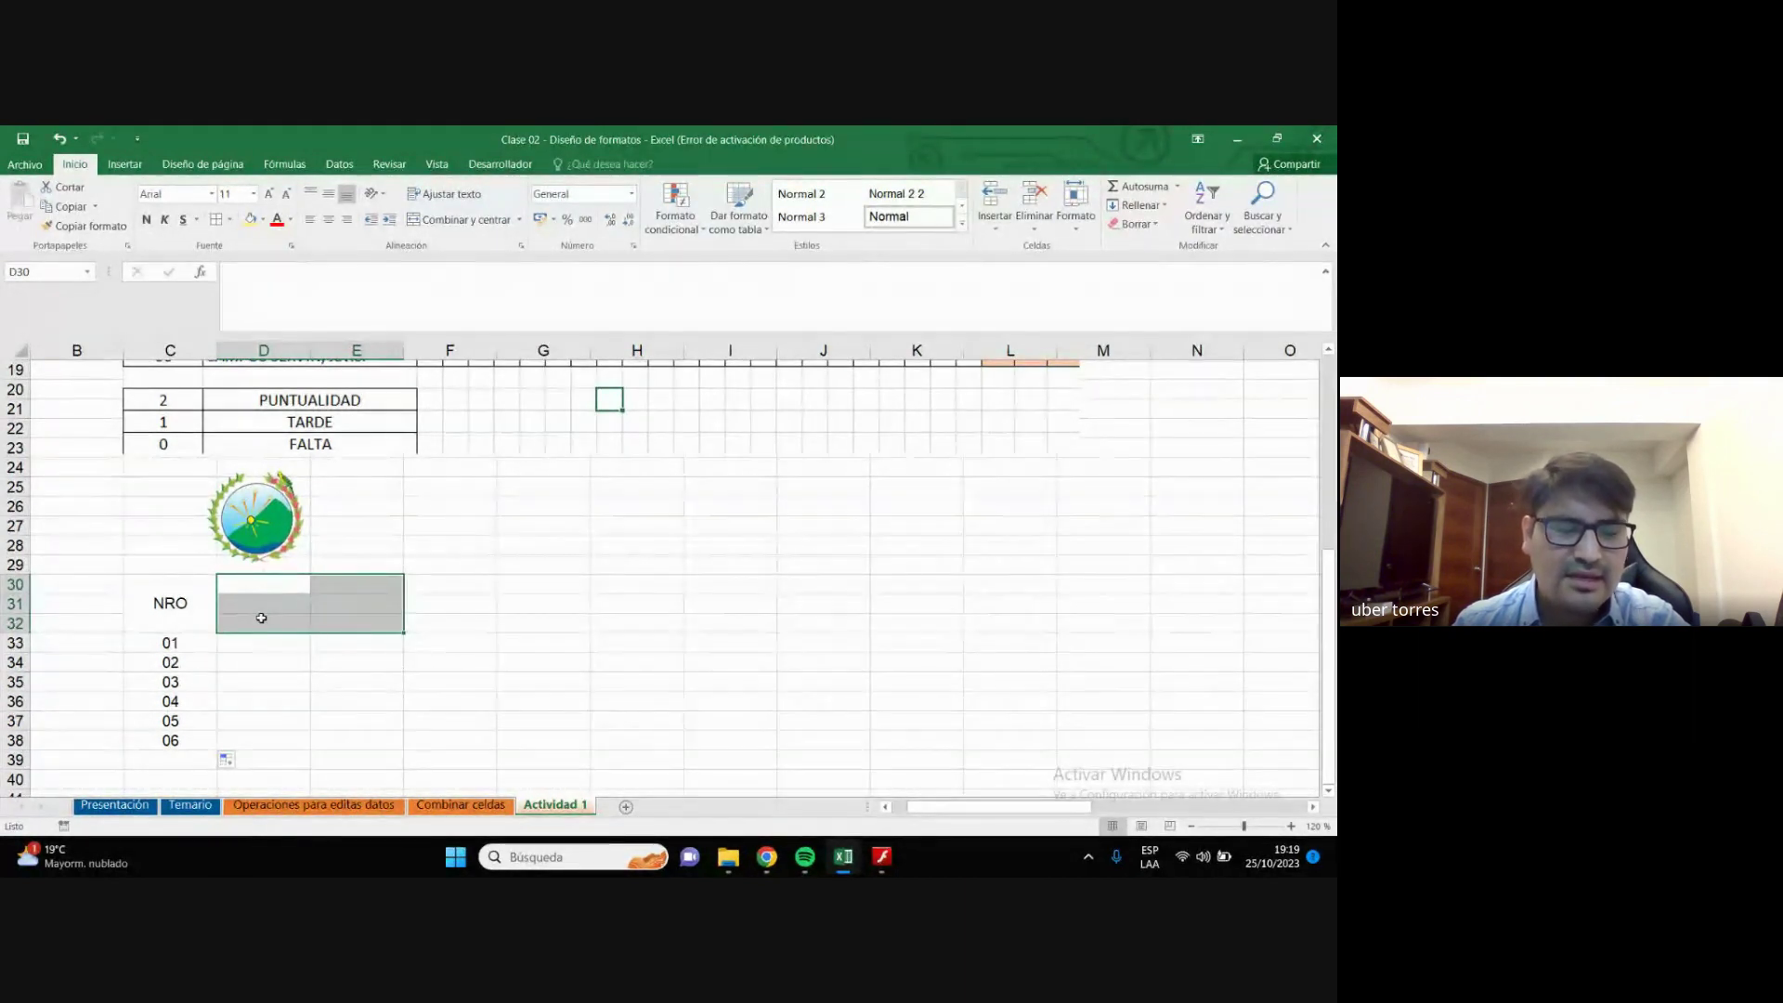
Merge D30:E32 into one centred cell with Combinar y centrar.
click(331, 684)
drag(270, 590, 370, 620)
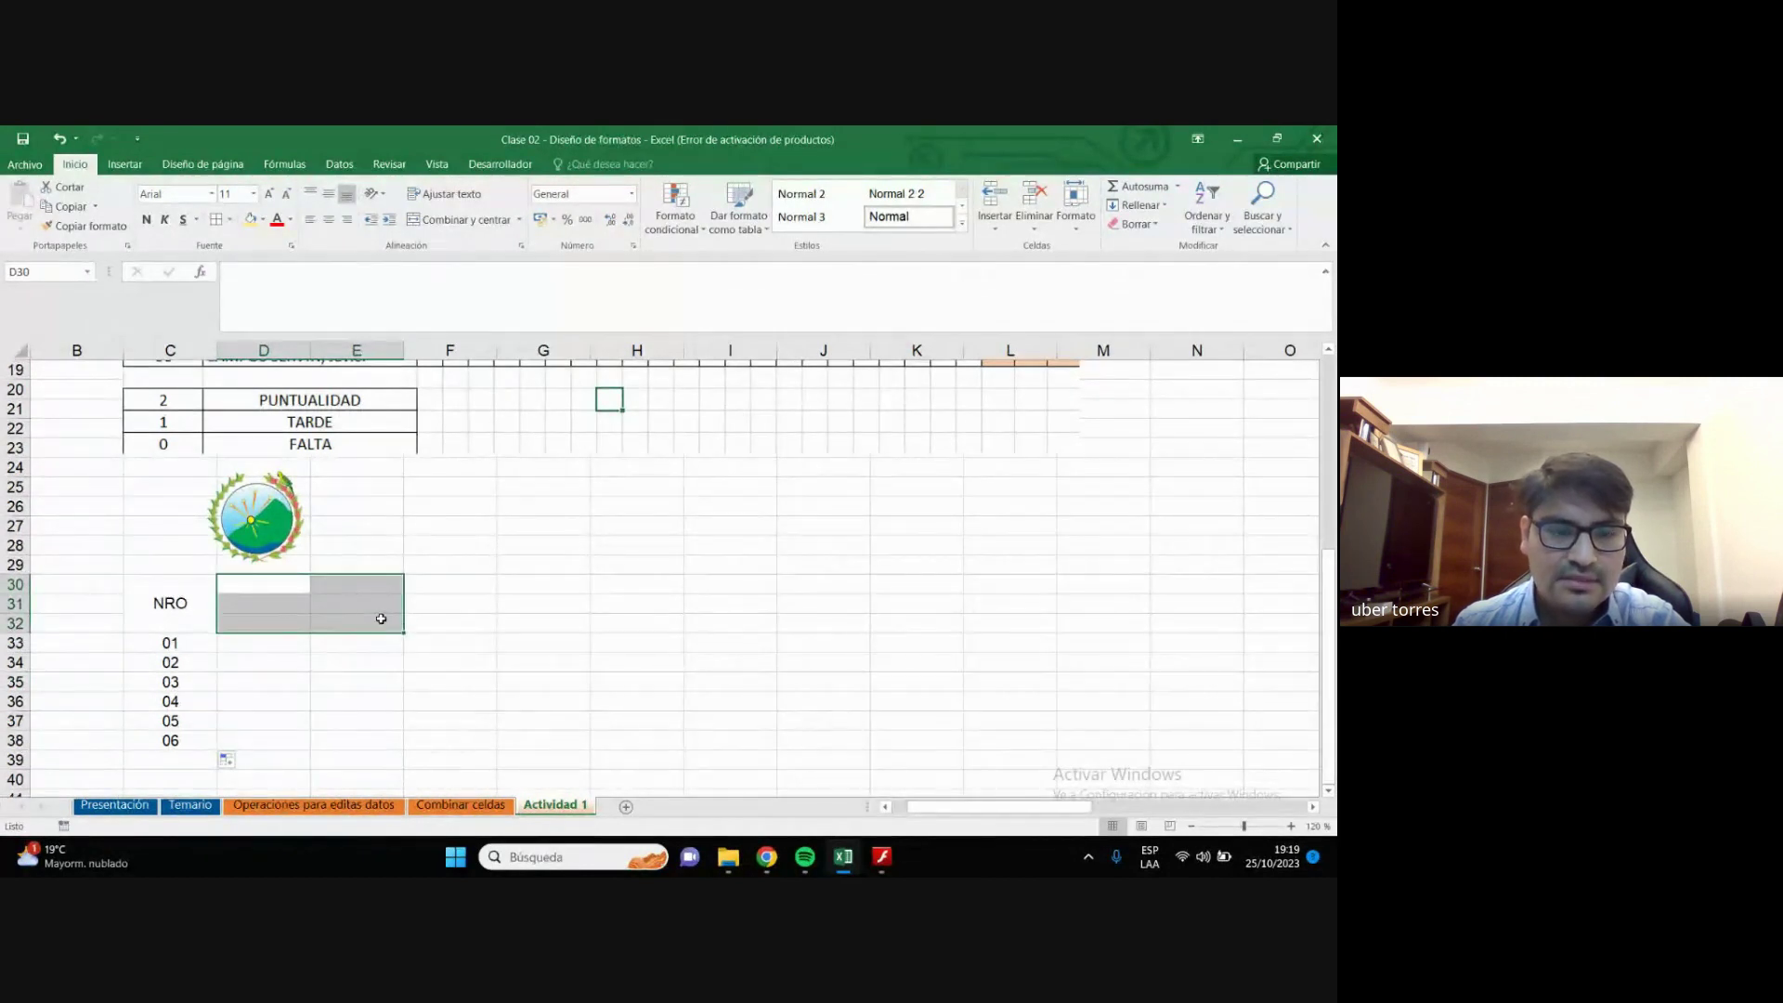
scroll(380, 618, up, 4)
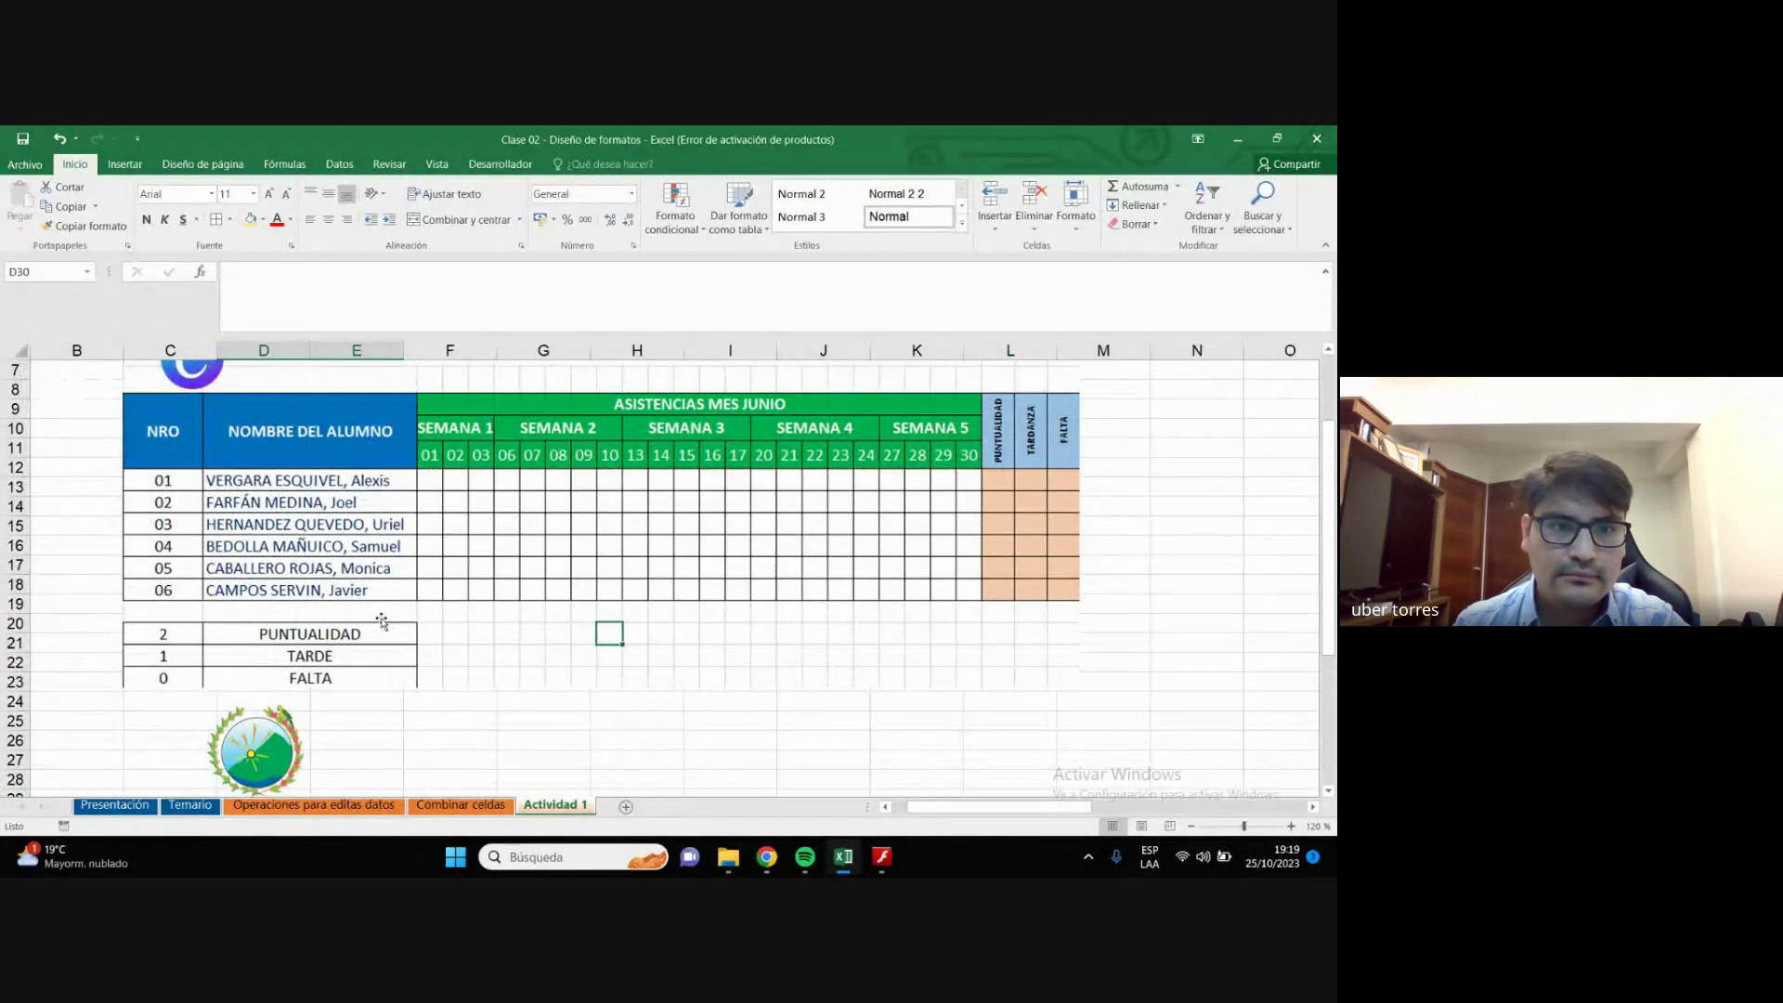
scroll(381, 620, down, 4)
scroll(374, 617, down, 2)
click(343, 566)
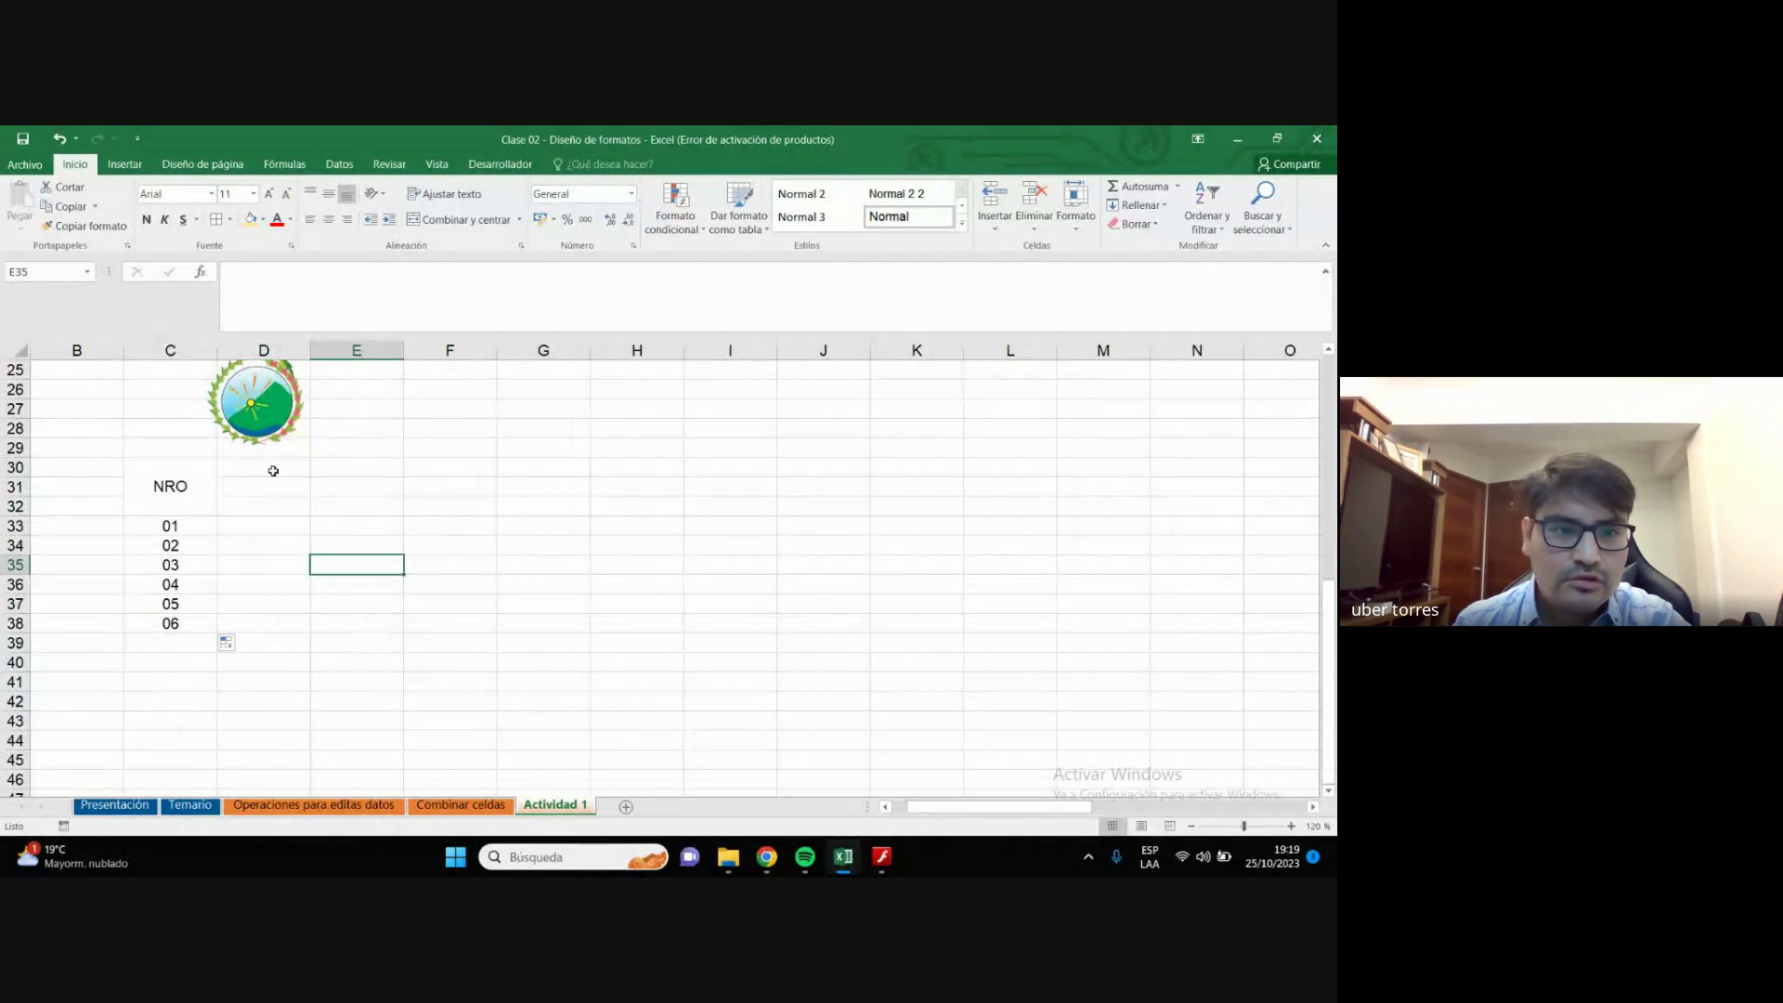
drag(273, 471, 350, 507)
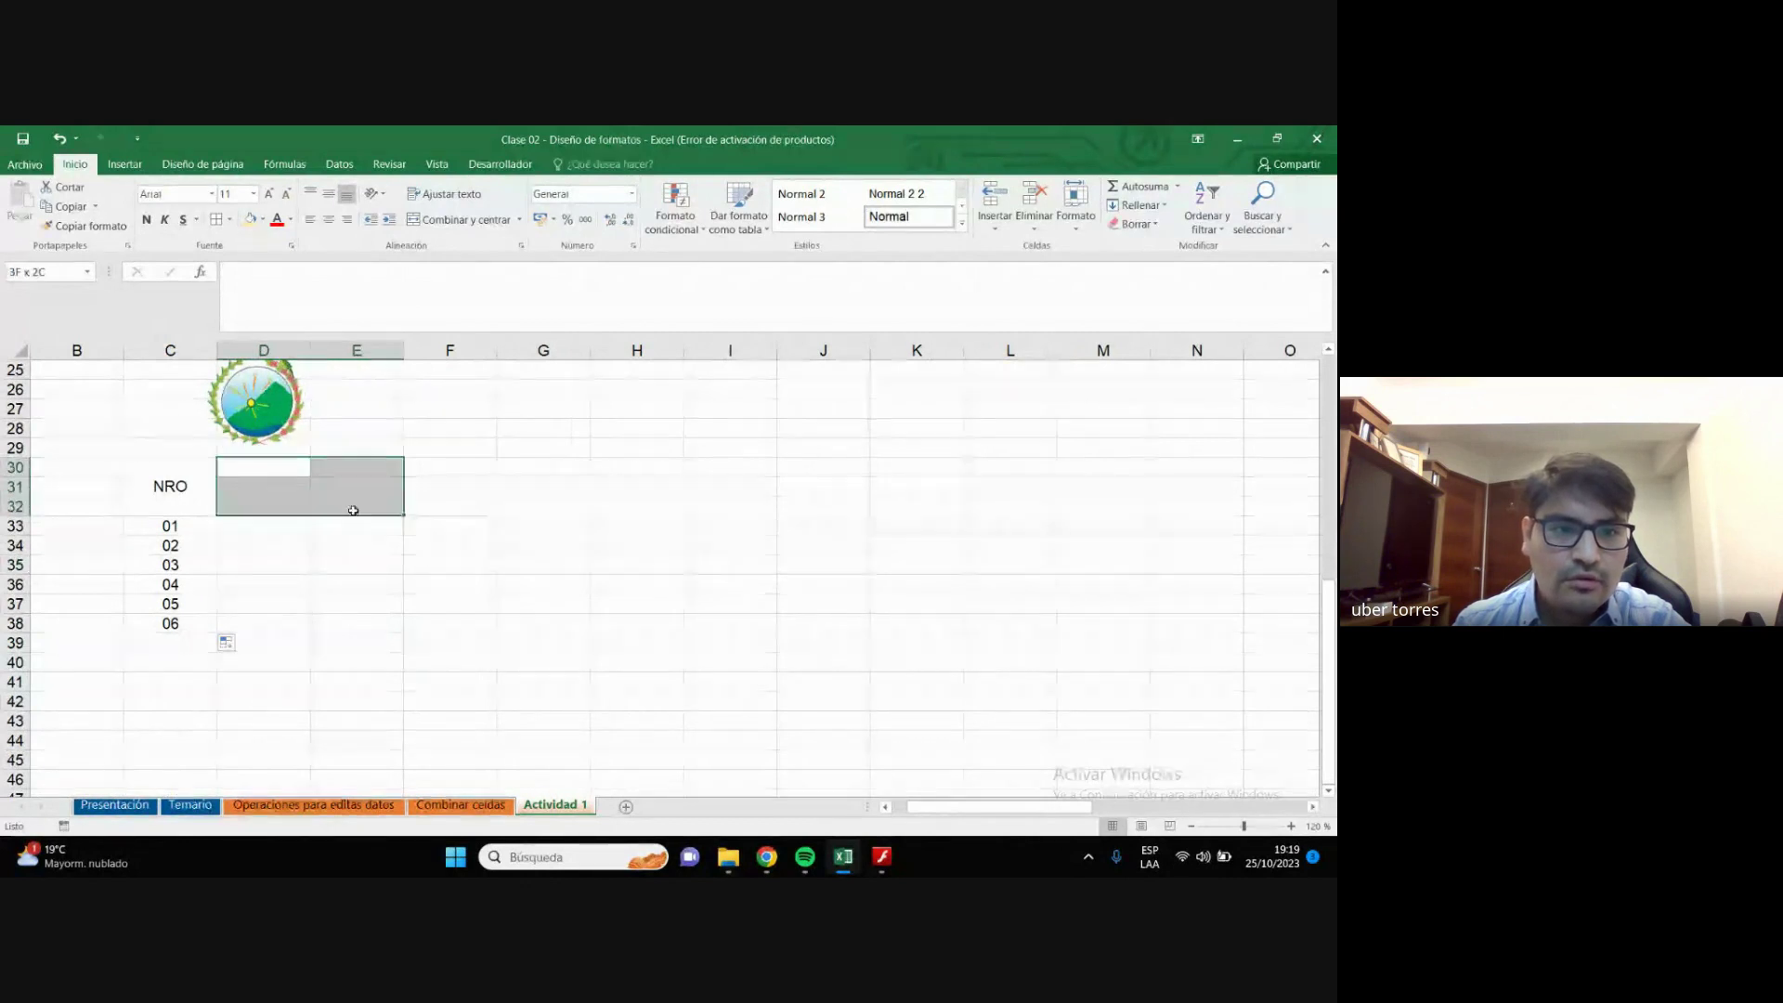
click(458, 221)
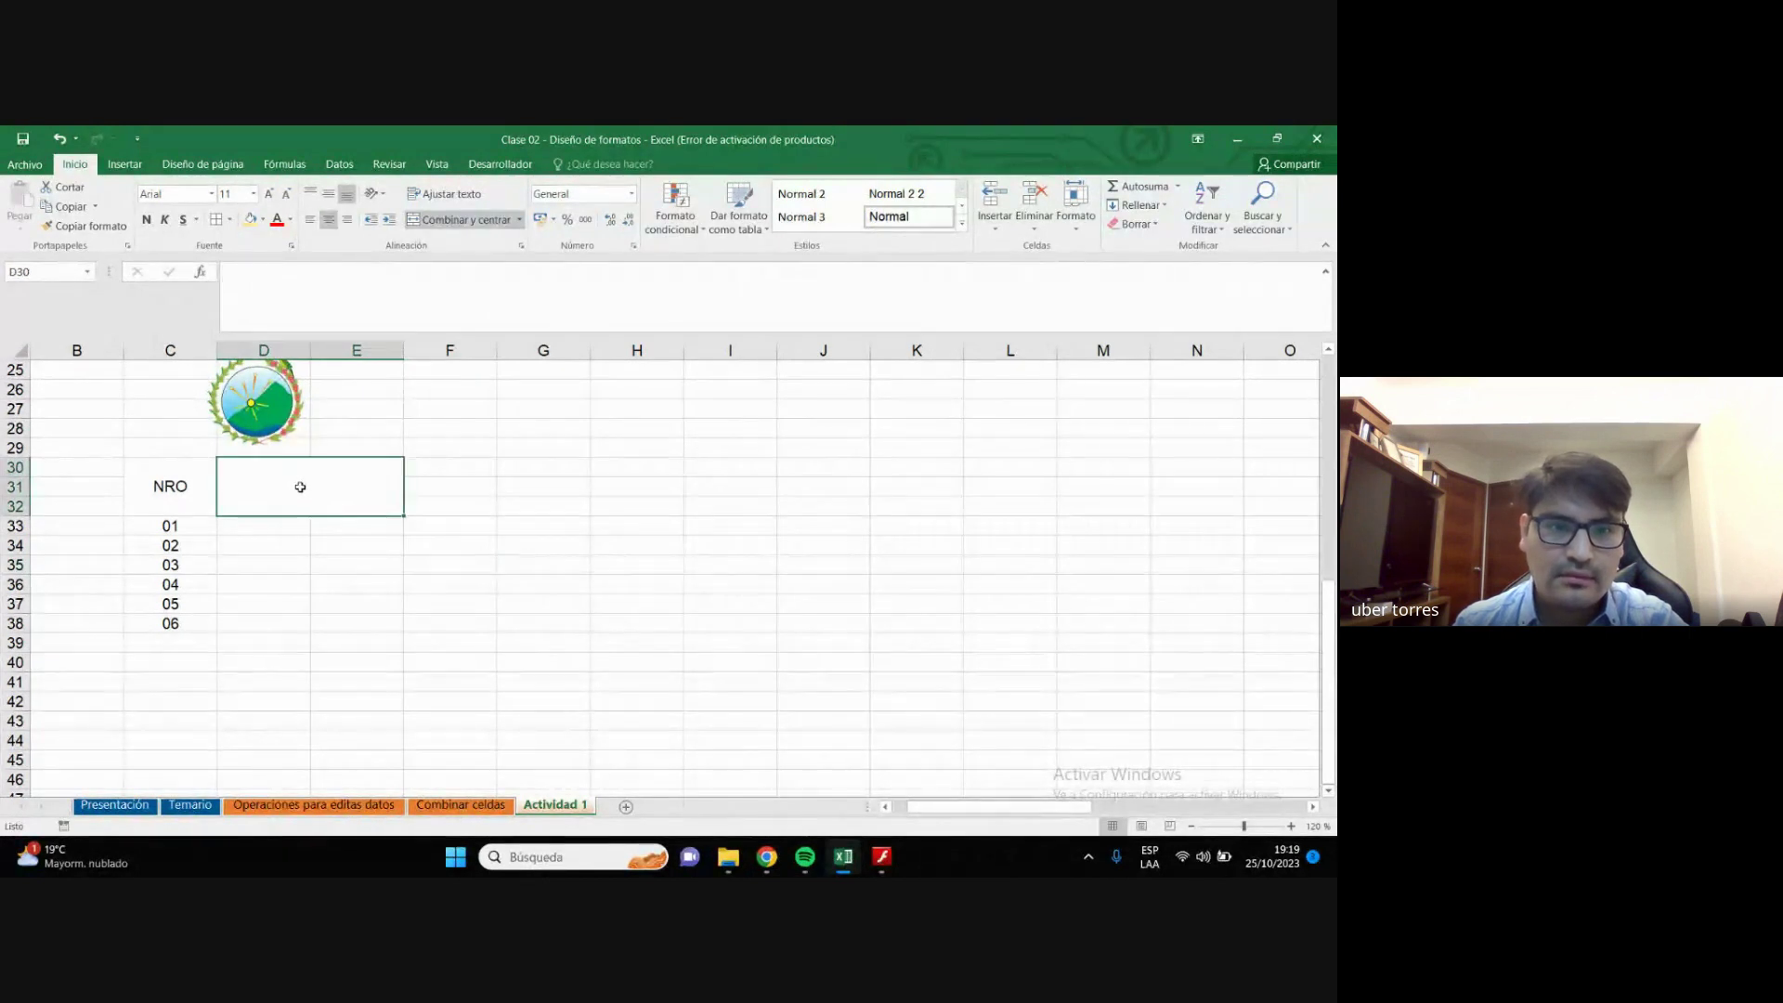
Check that the merged D30:E32 block sits beside the merged NRO cell.
scroll(300, 487, up, 1)
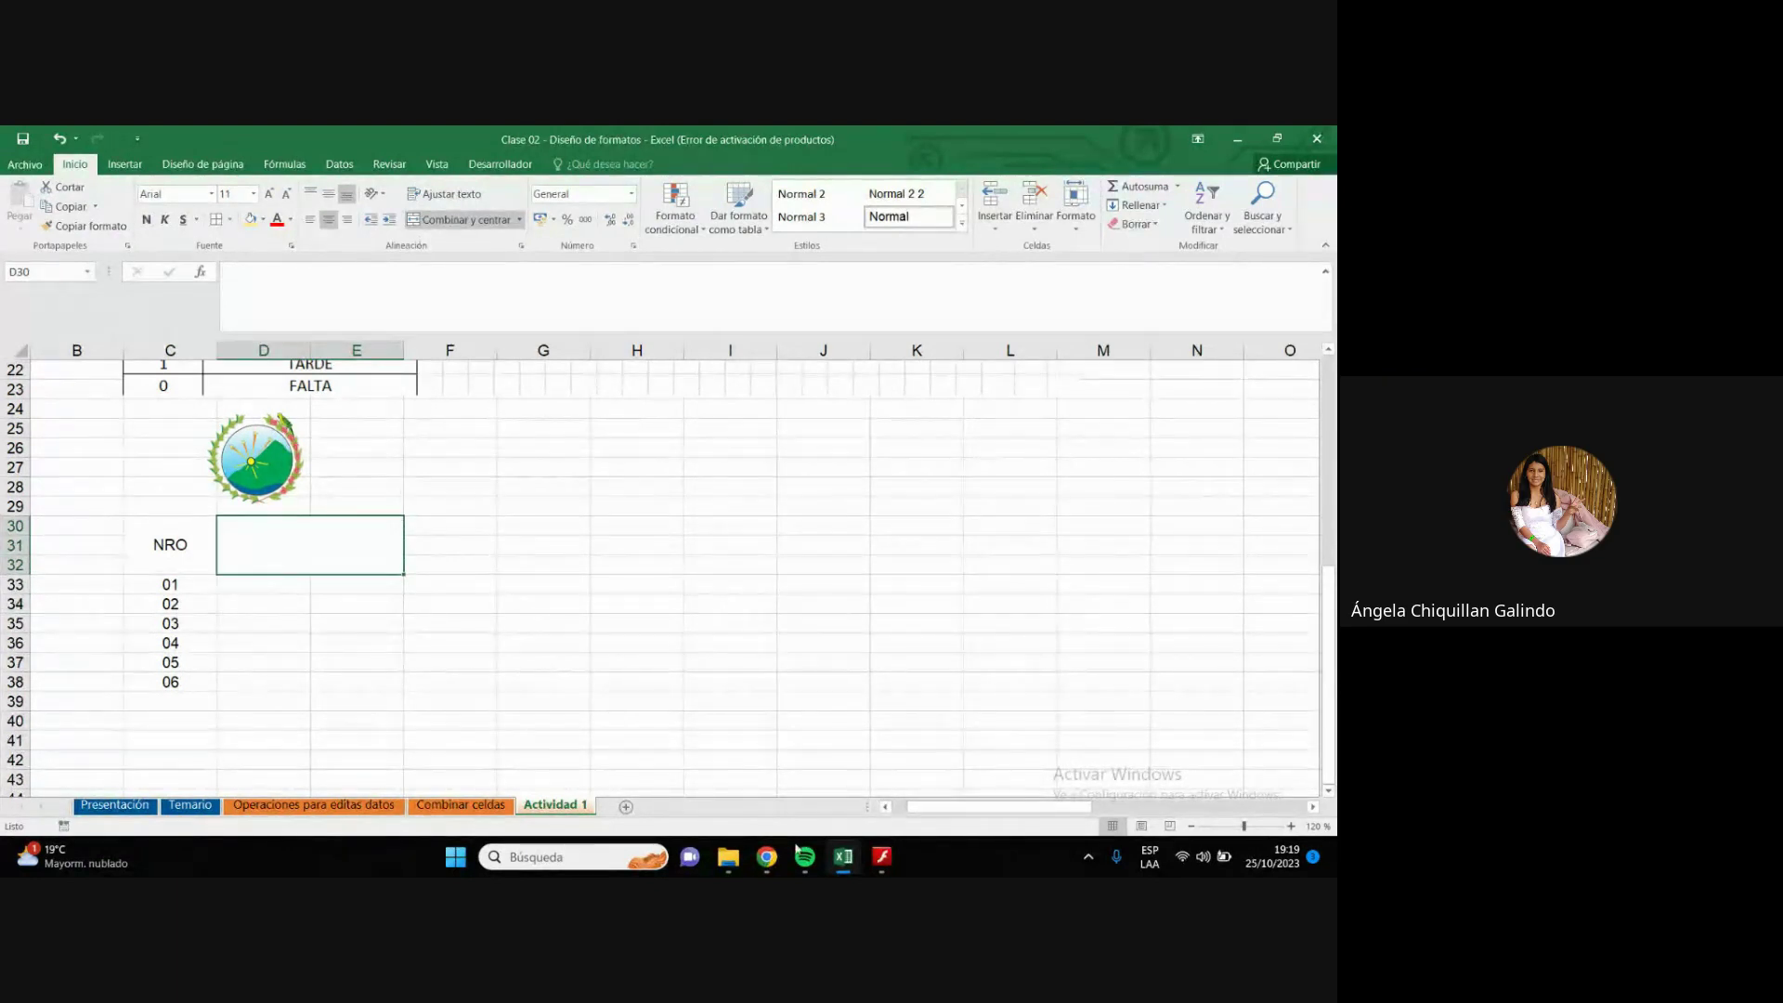
click(539, 617)
click(281, 539)
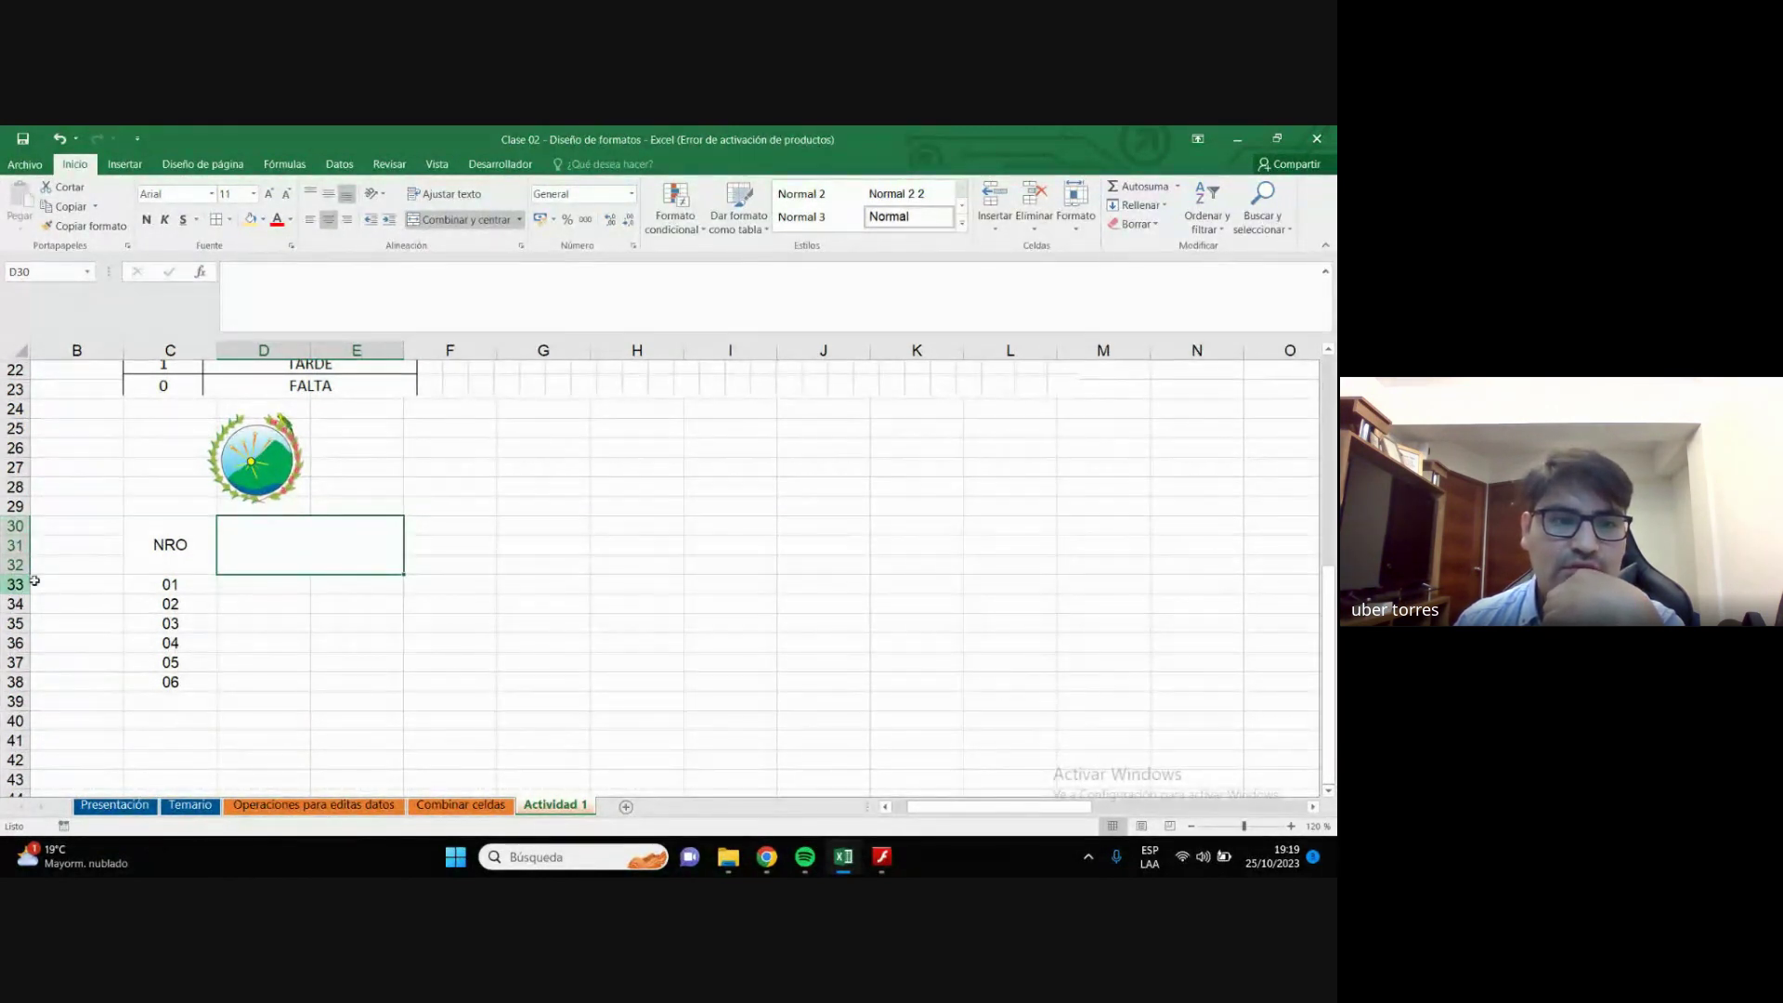
click(299, 662)
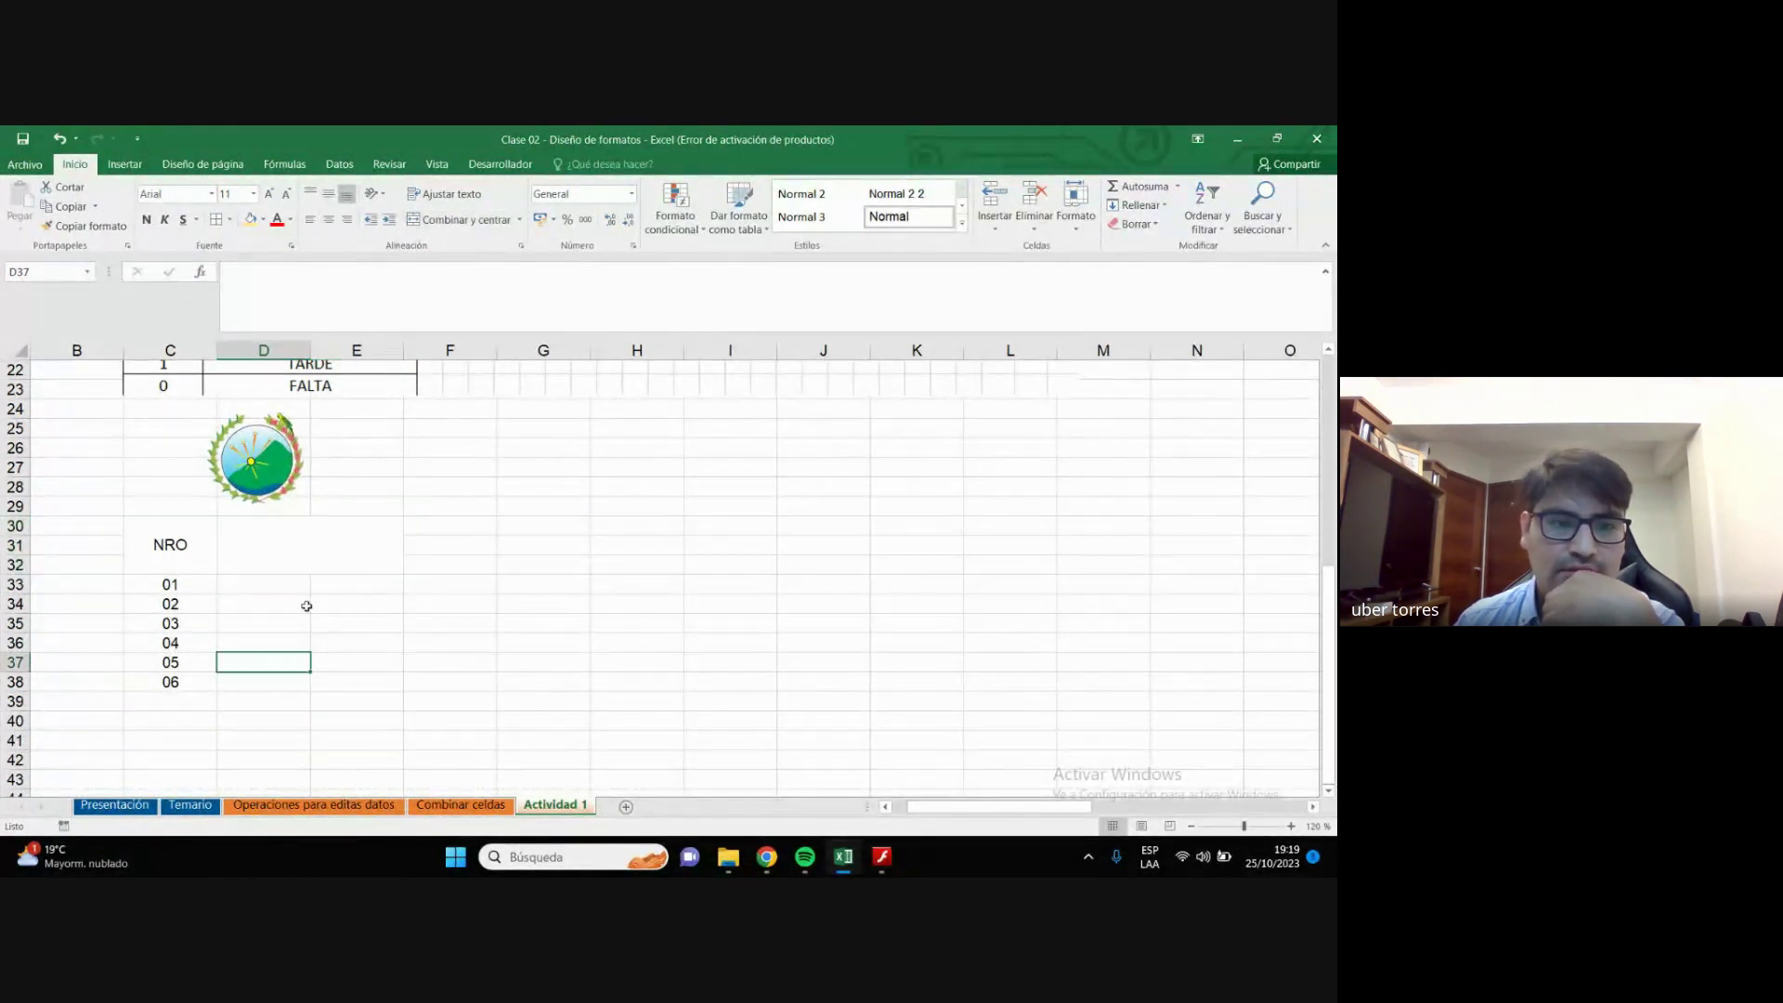
click(247, 533)
click(348, 649)
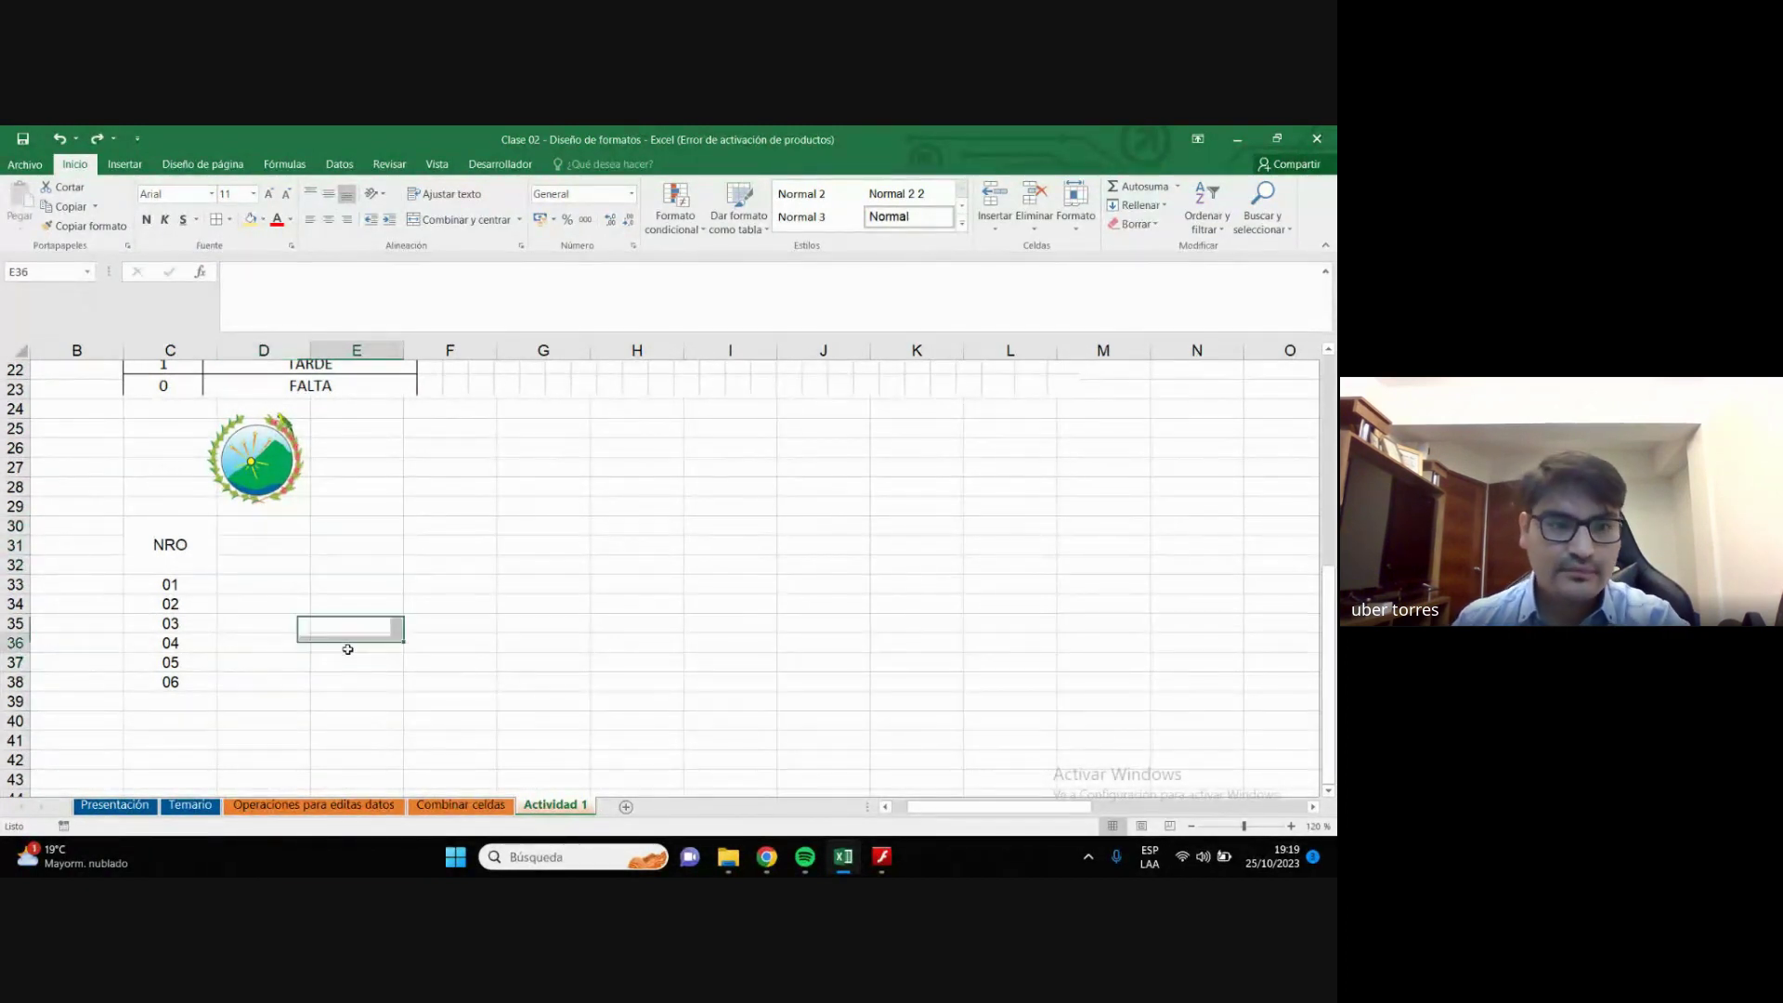
click(199, 541)
drag(255, 526, 376, 564)
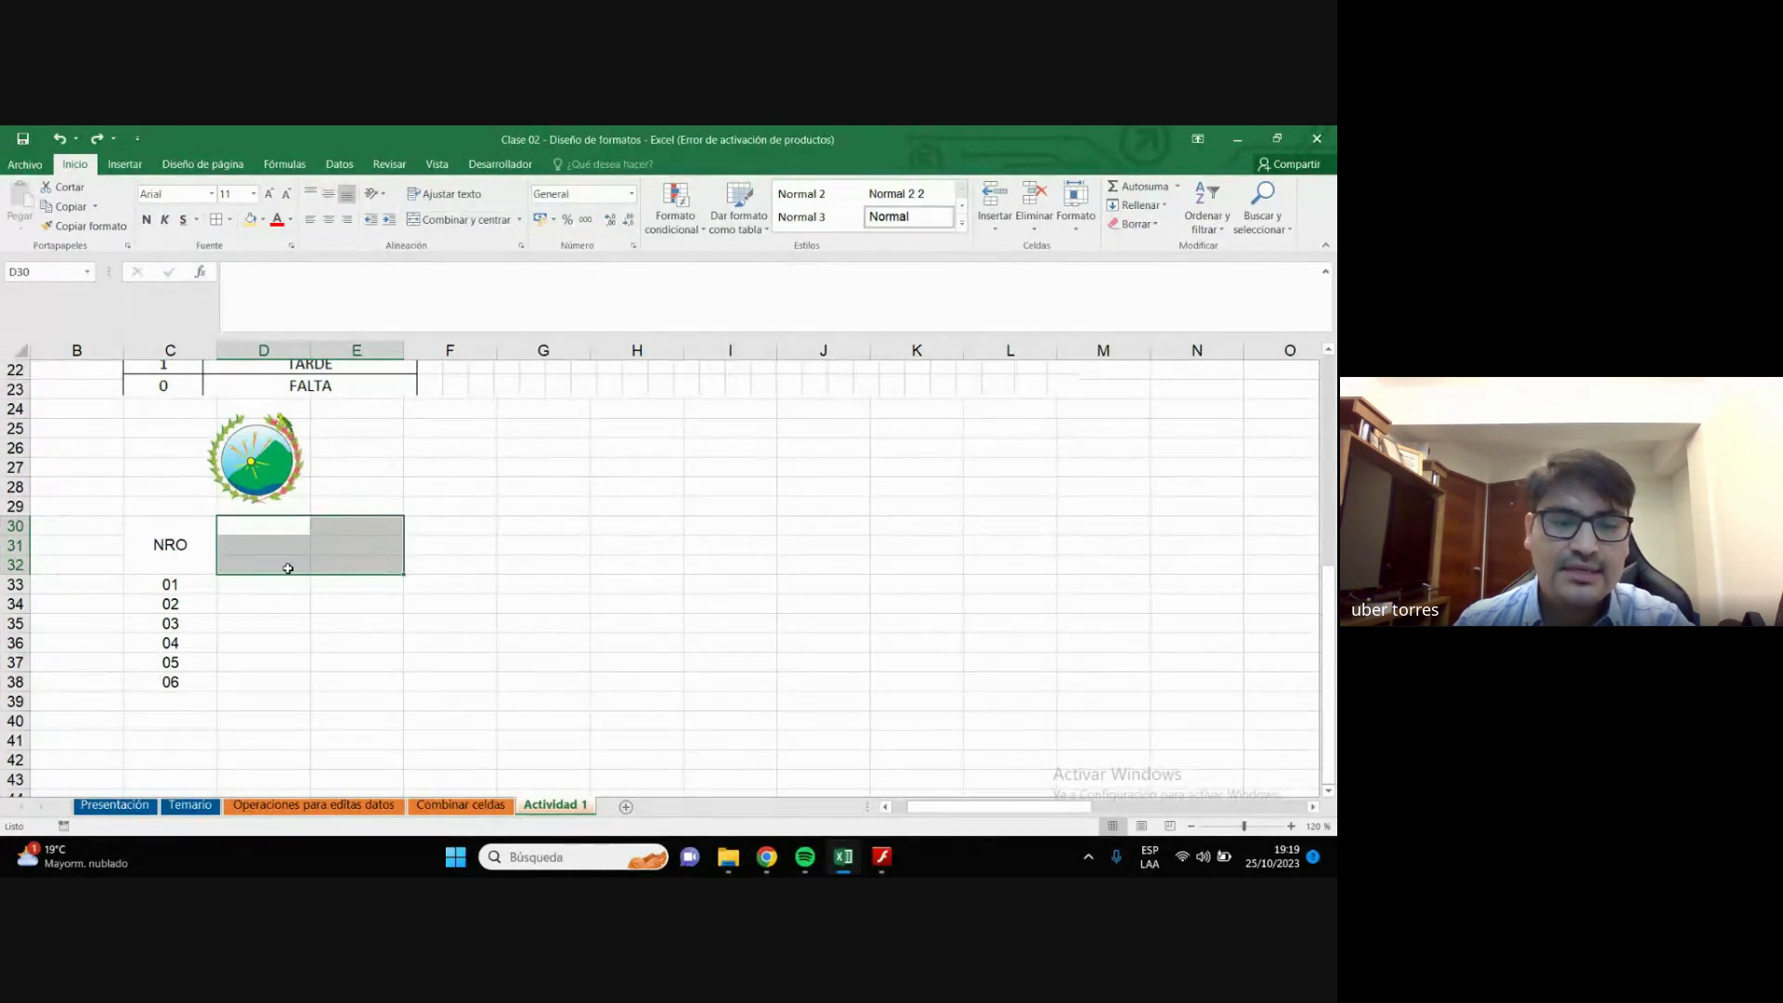
click(278, 590)
click(195, 555)
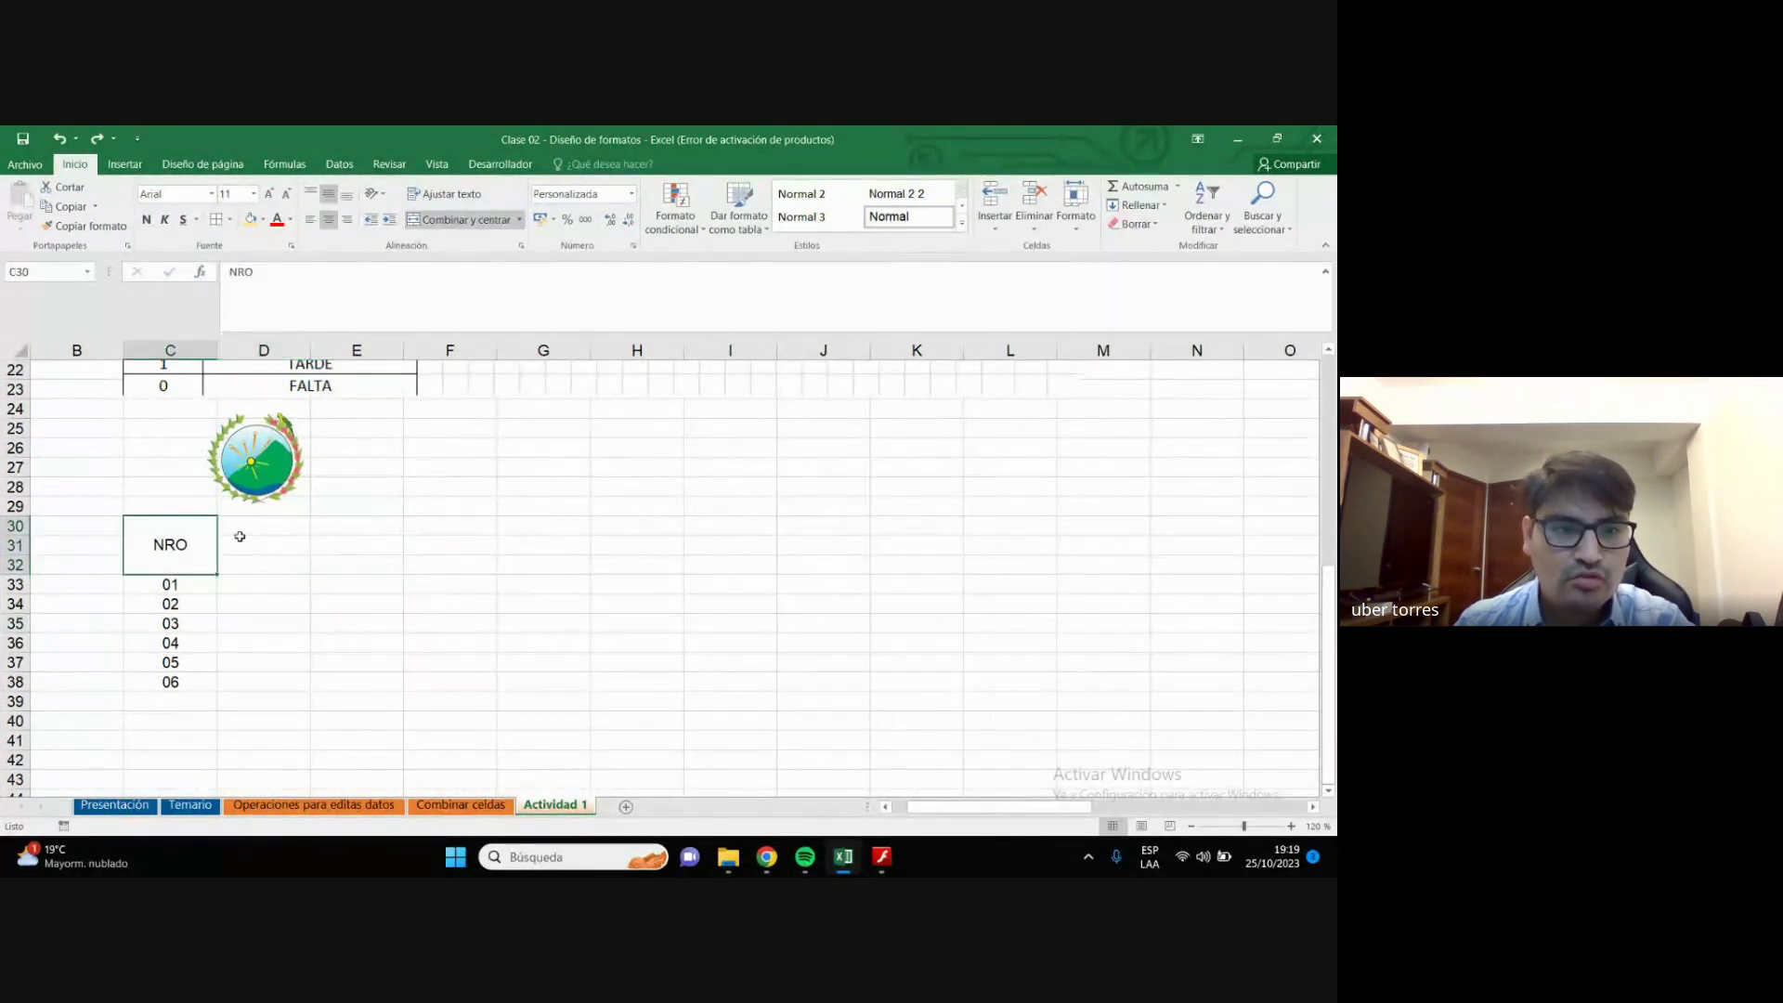
drag(249, 525, 346, 562)
scroll(307, 557, up, 2)
scroll(279, 511, up, 2)
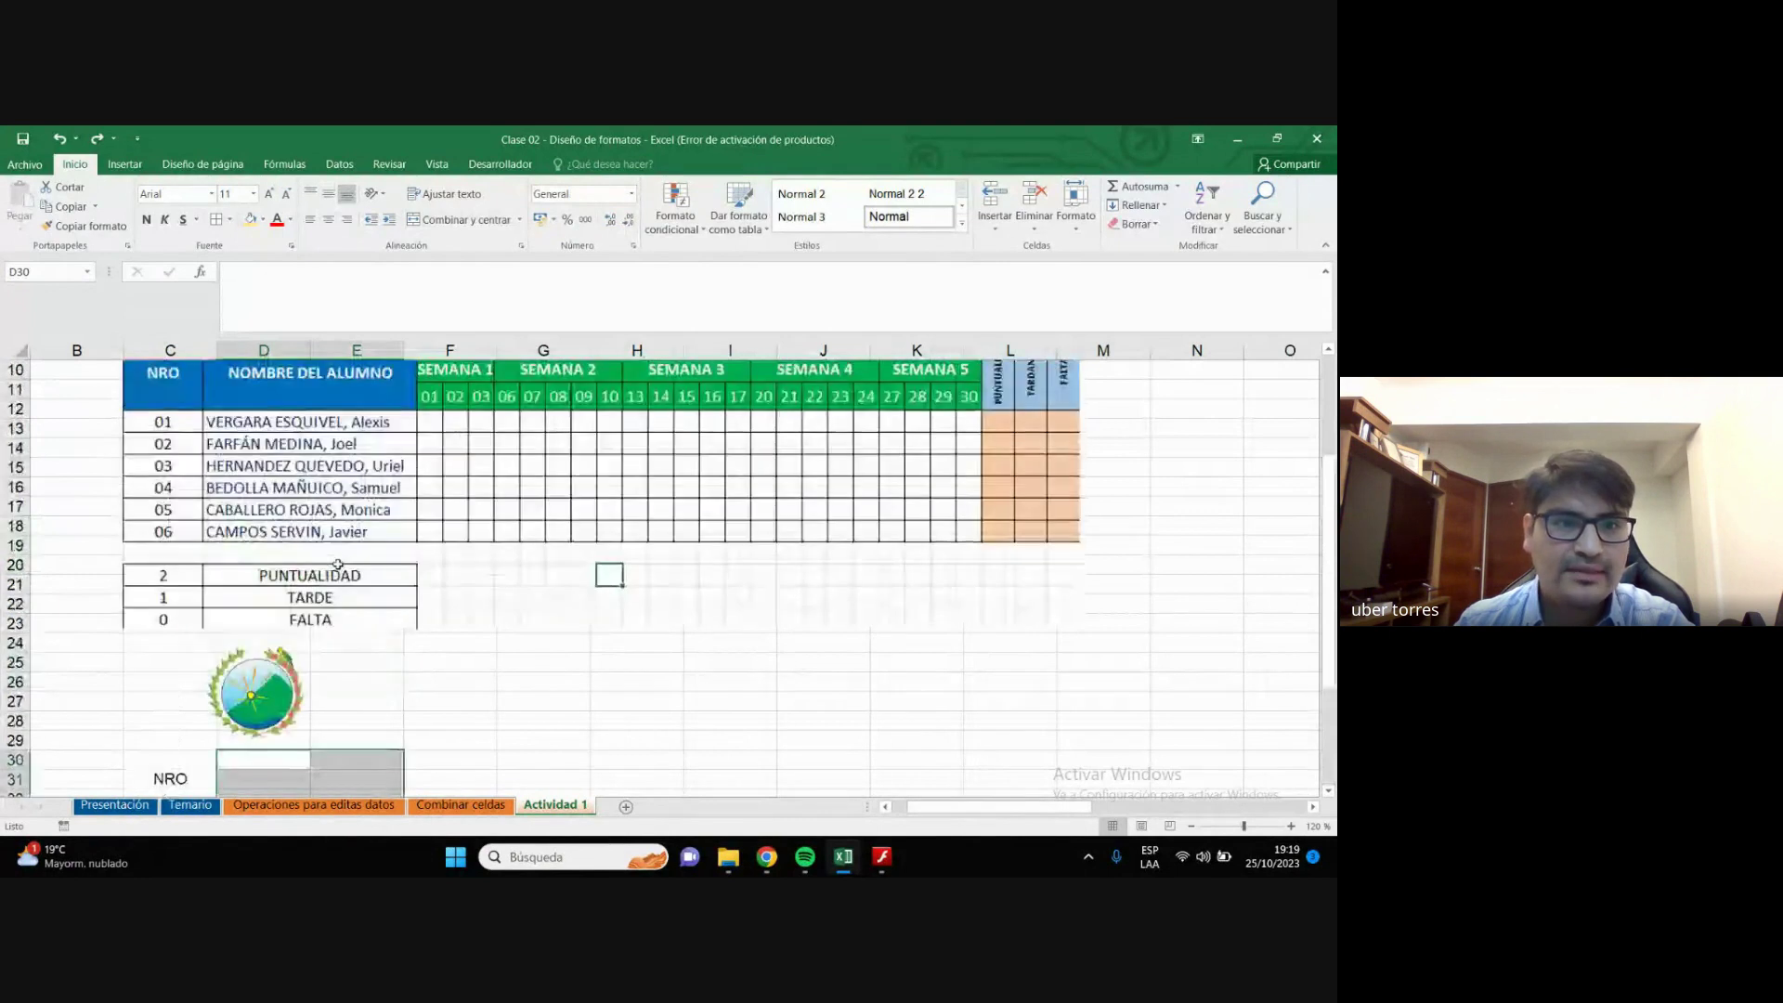
scroll(253, 449, up, 3)
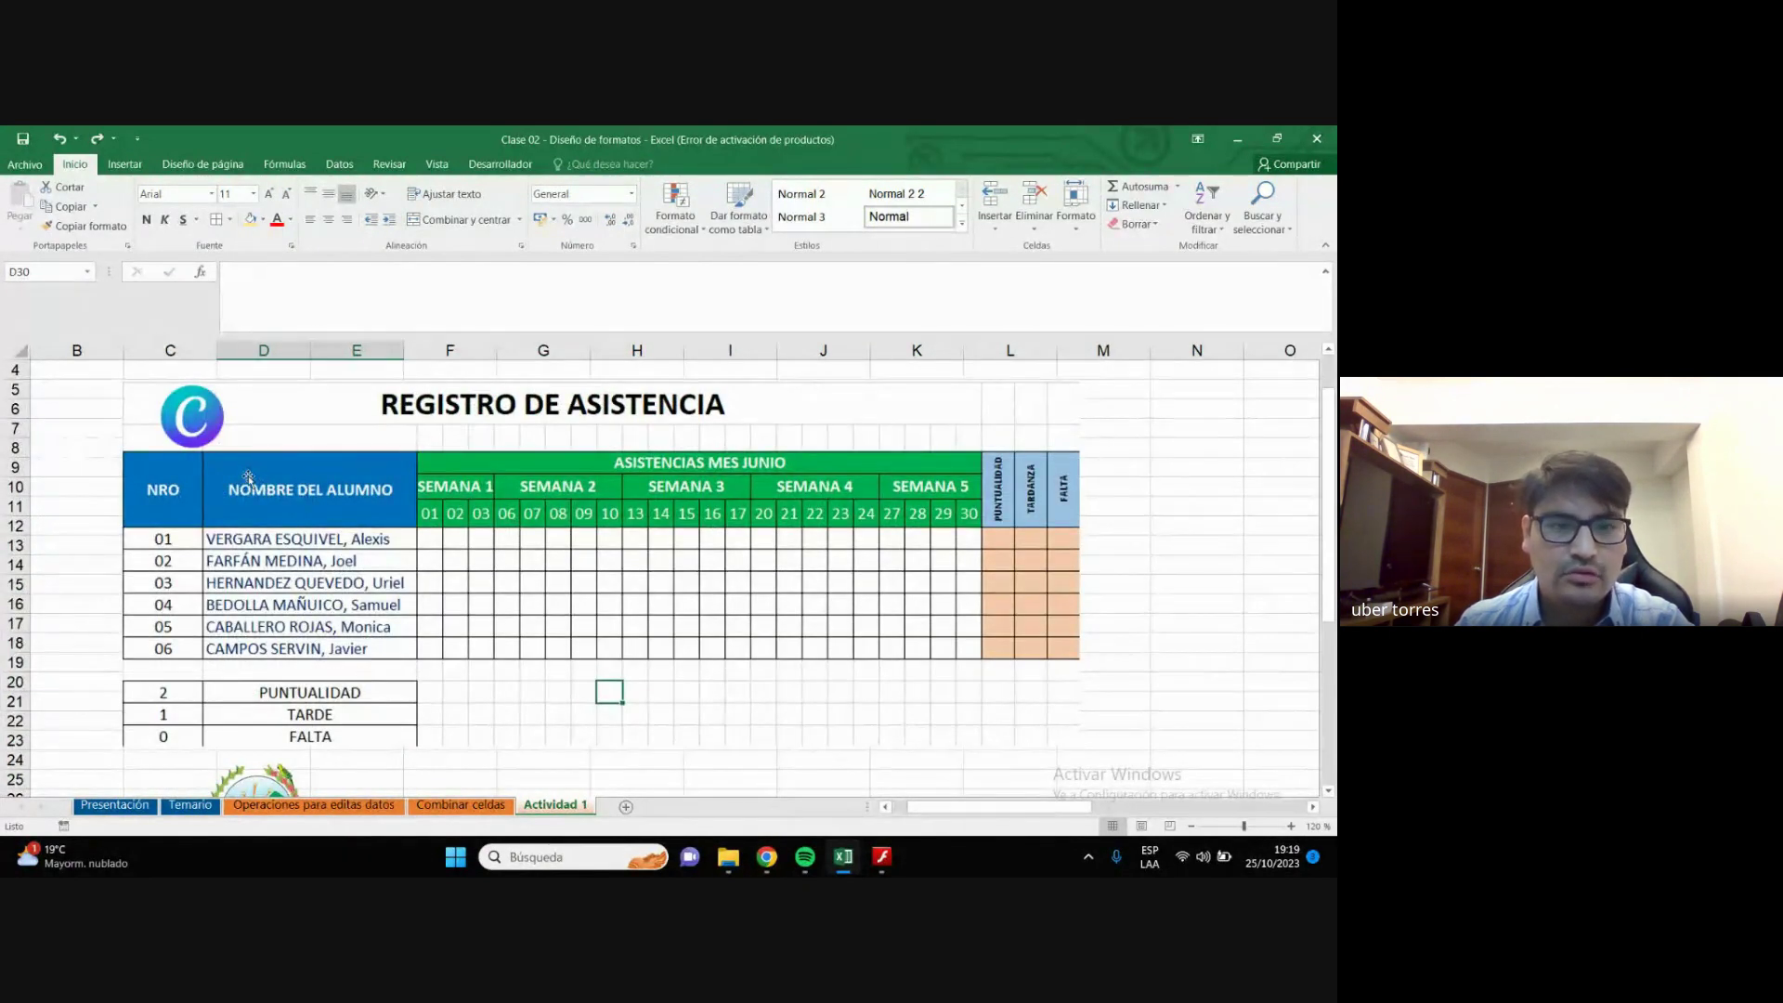
scroll(379, 506, down, 2)
scroll(379, 506, down, 4)
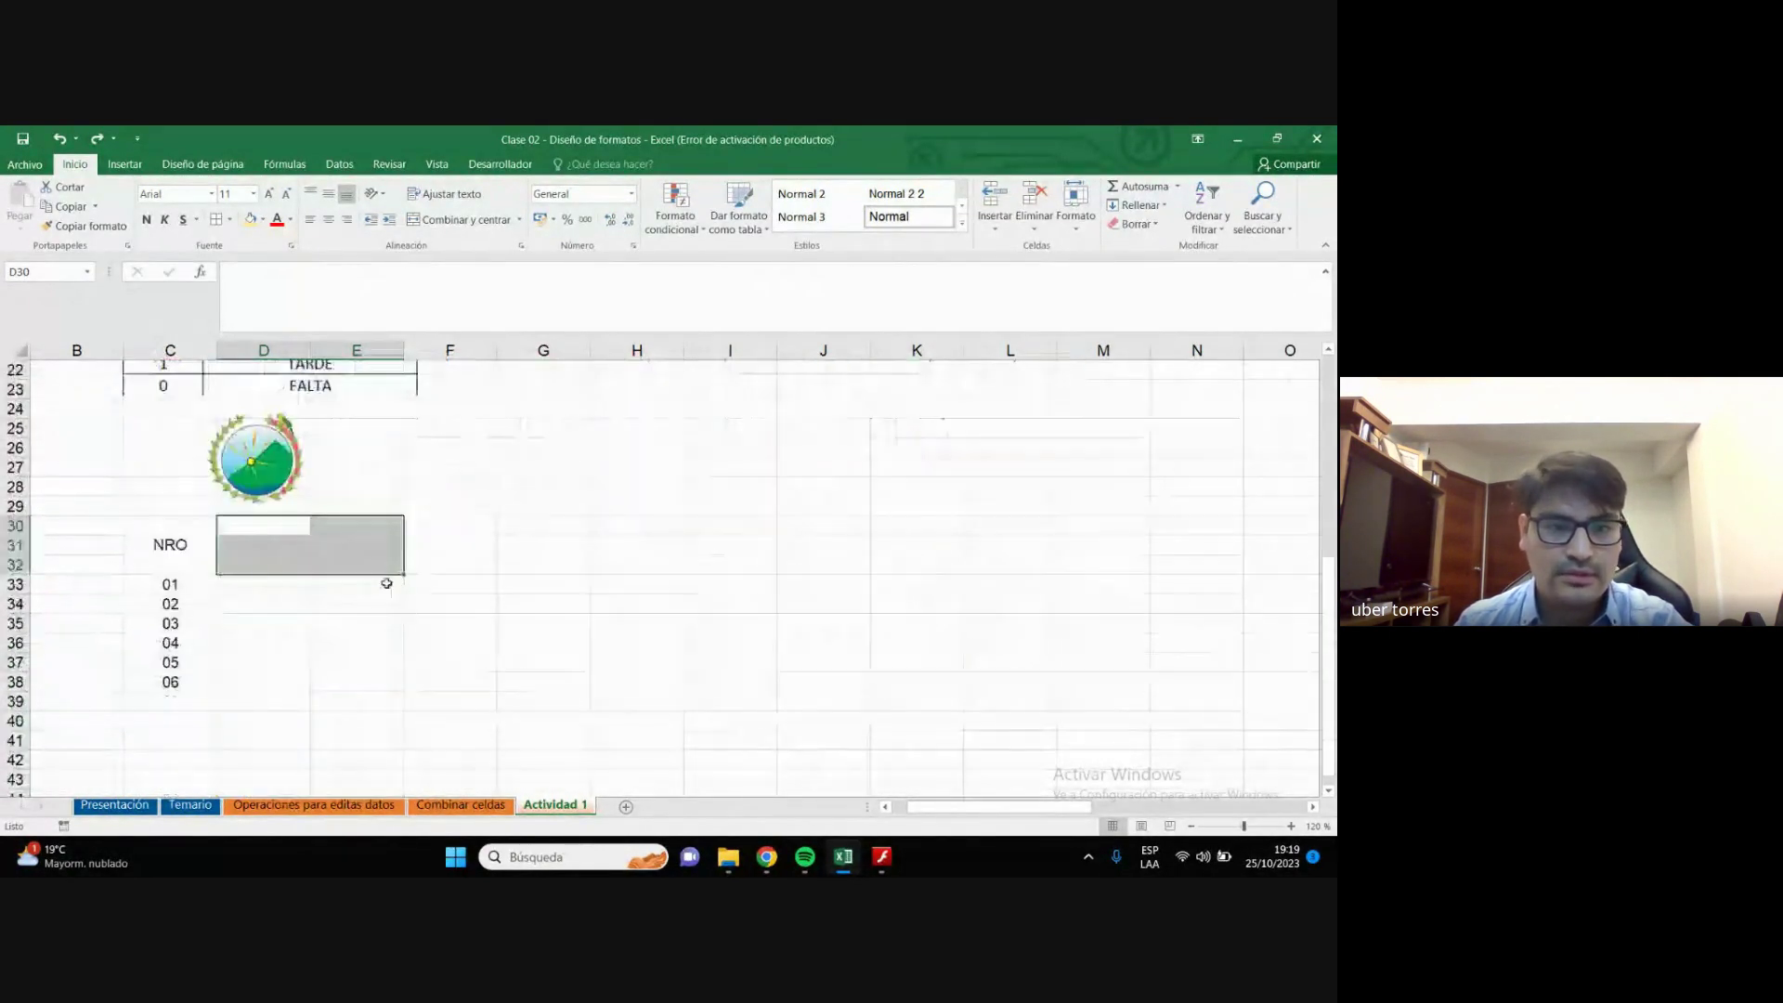
click(397, 605)
drag(267, 520, 353, 564)
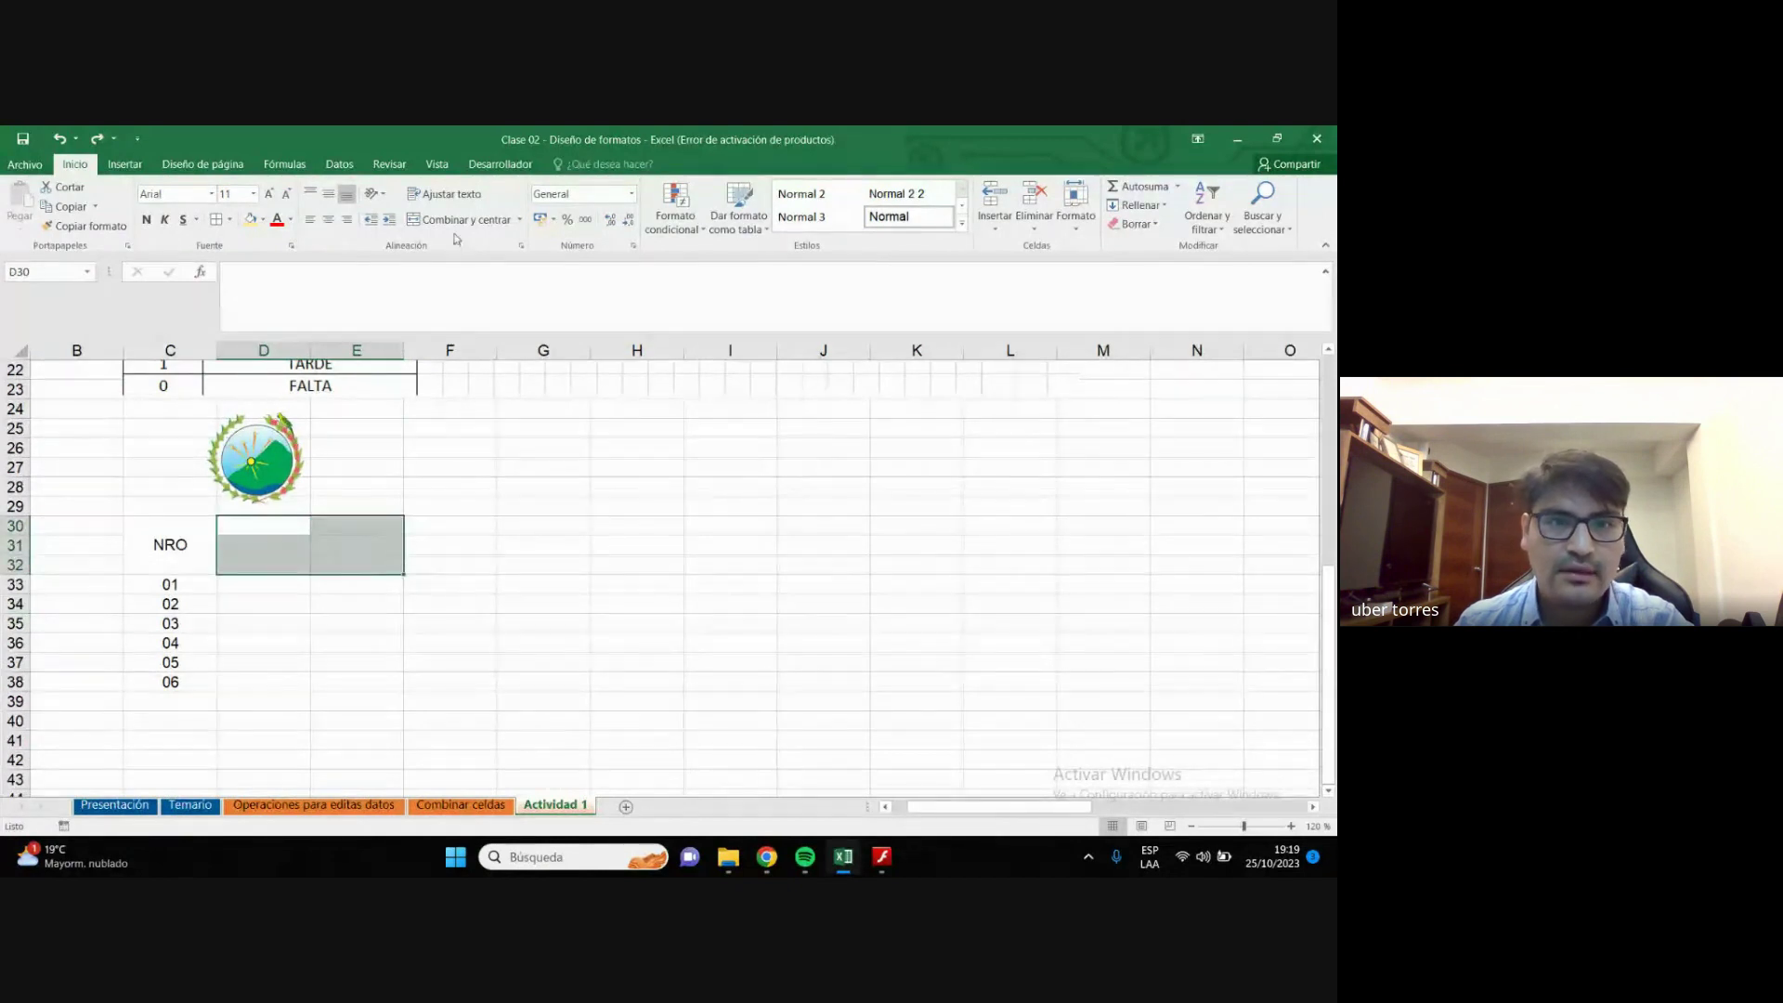
click(543, 545)
scroll(483, 548, up, 4)
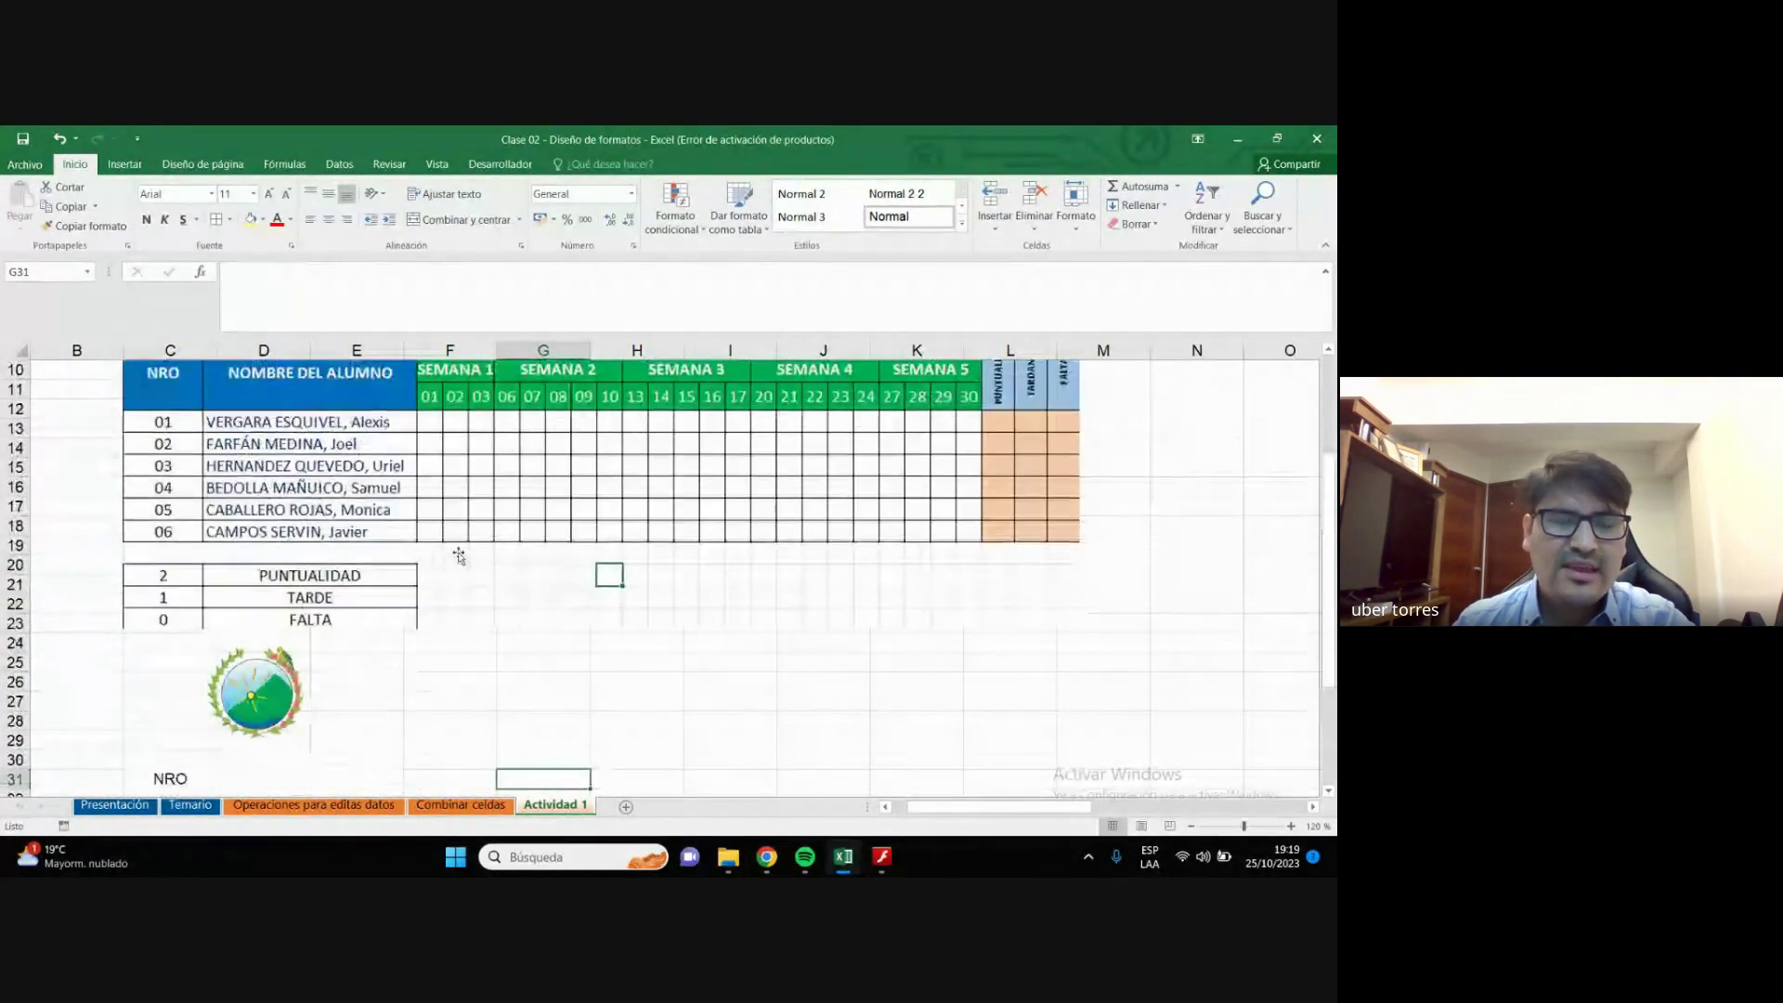
scroll(458, 556, down, 1)
Enter the heading NOMBRE DEL ALUMNO in the merged cell D30:E32.
double_click(294, 720)
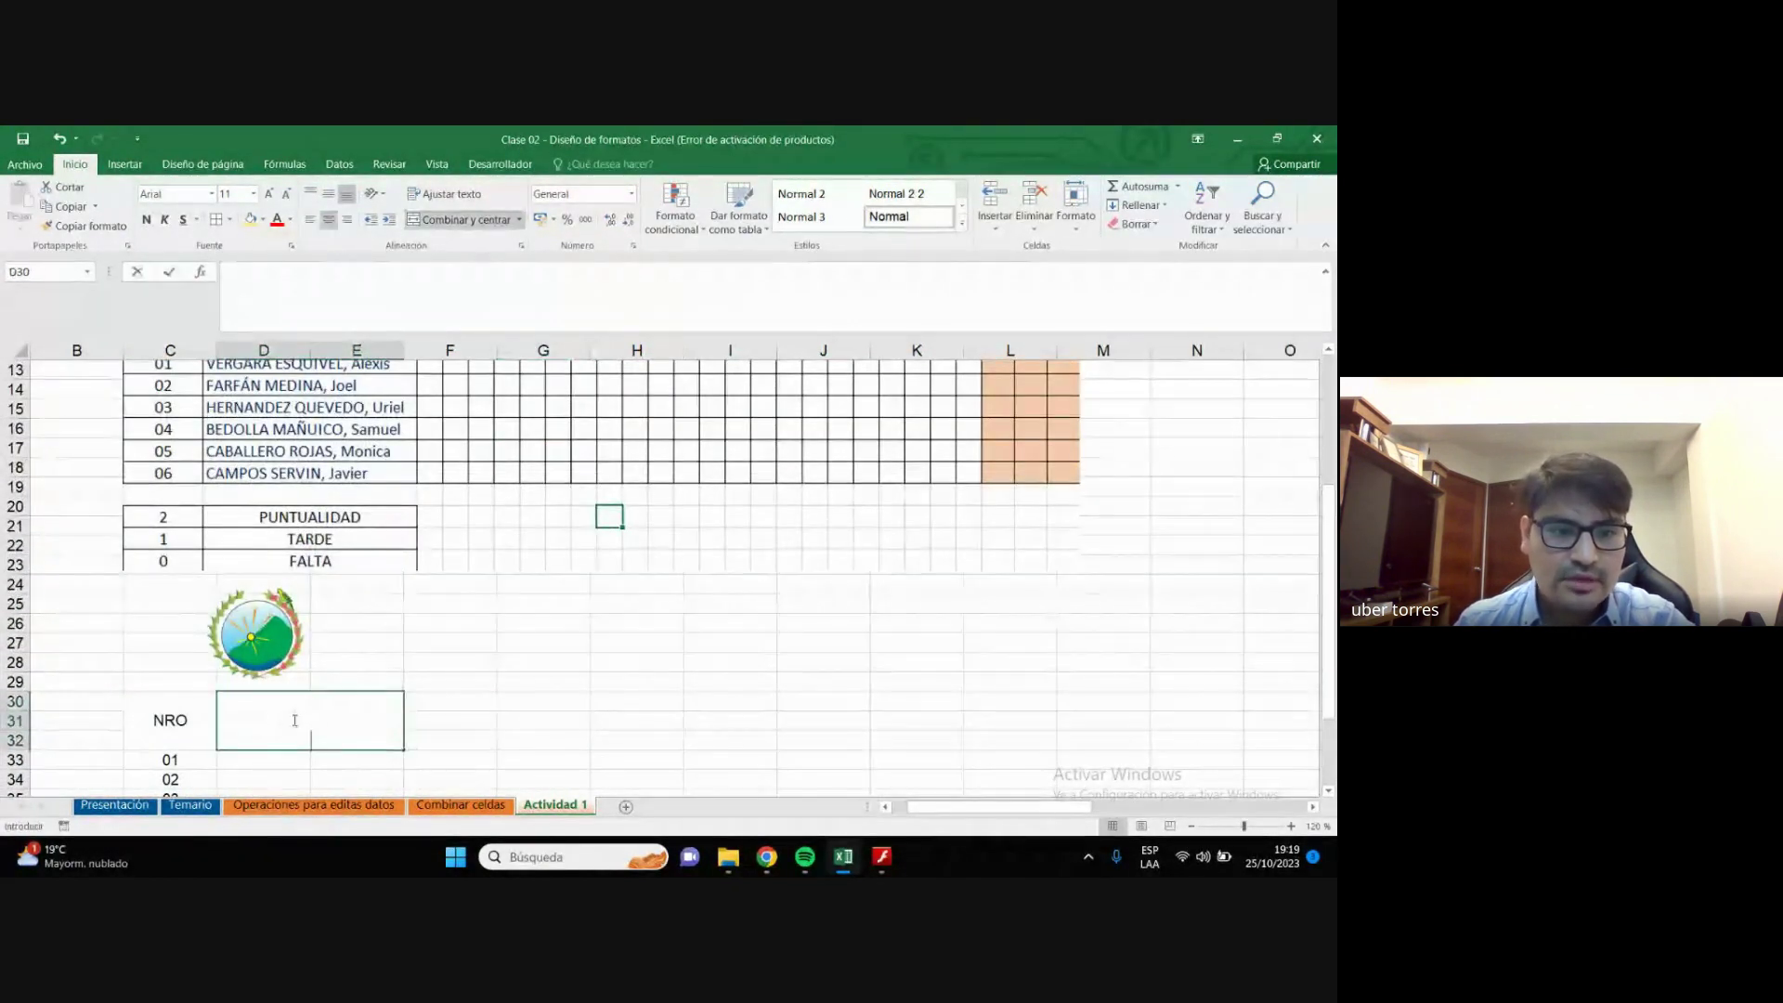
text(NO)
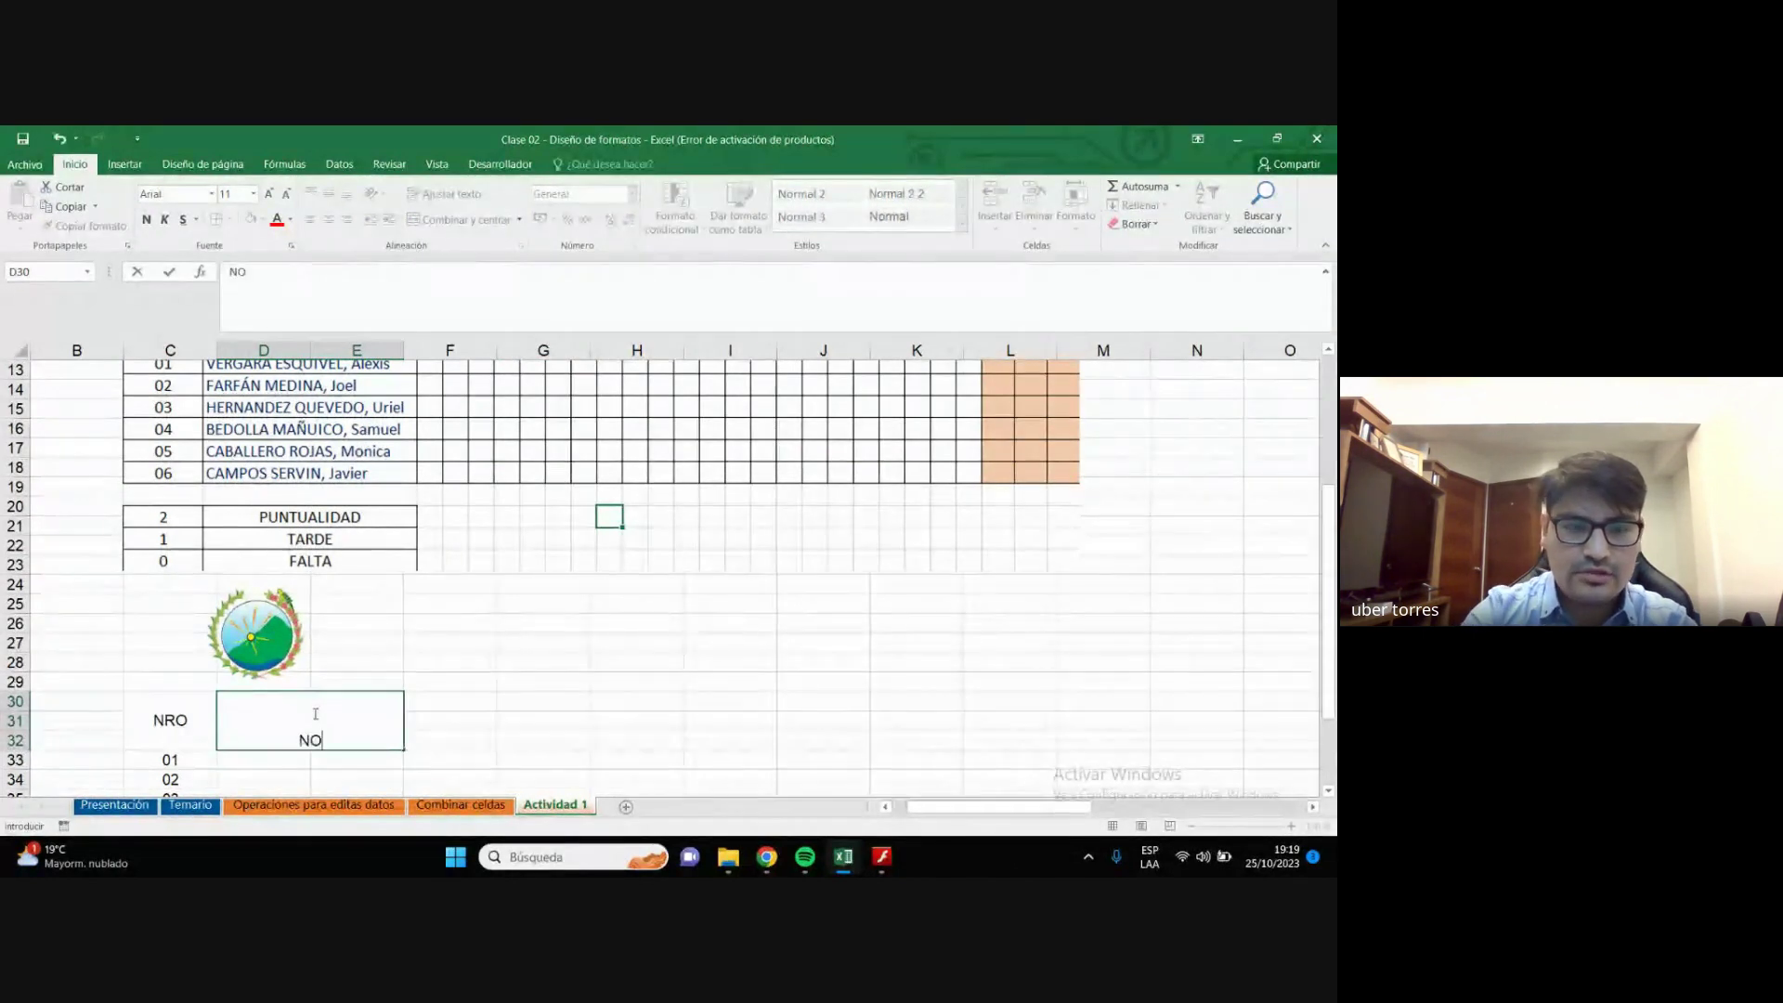
text(MBRE DEL A)
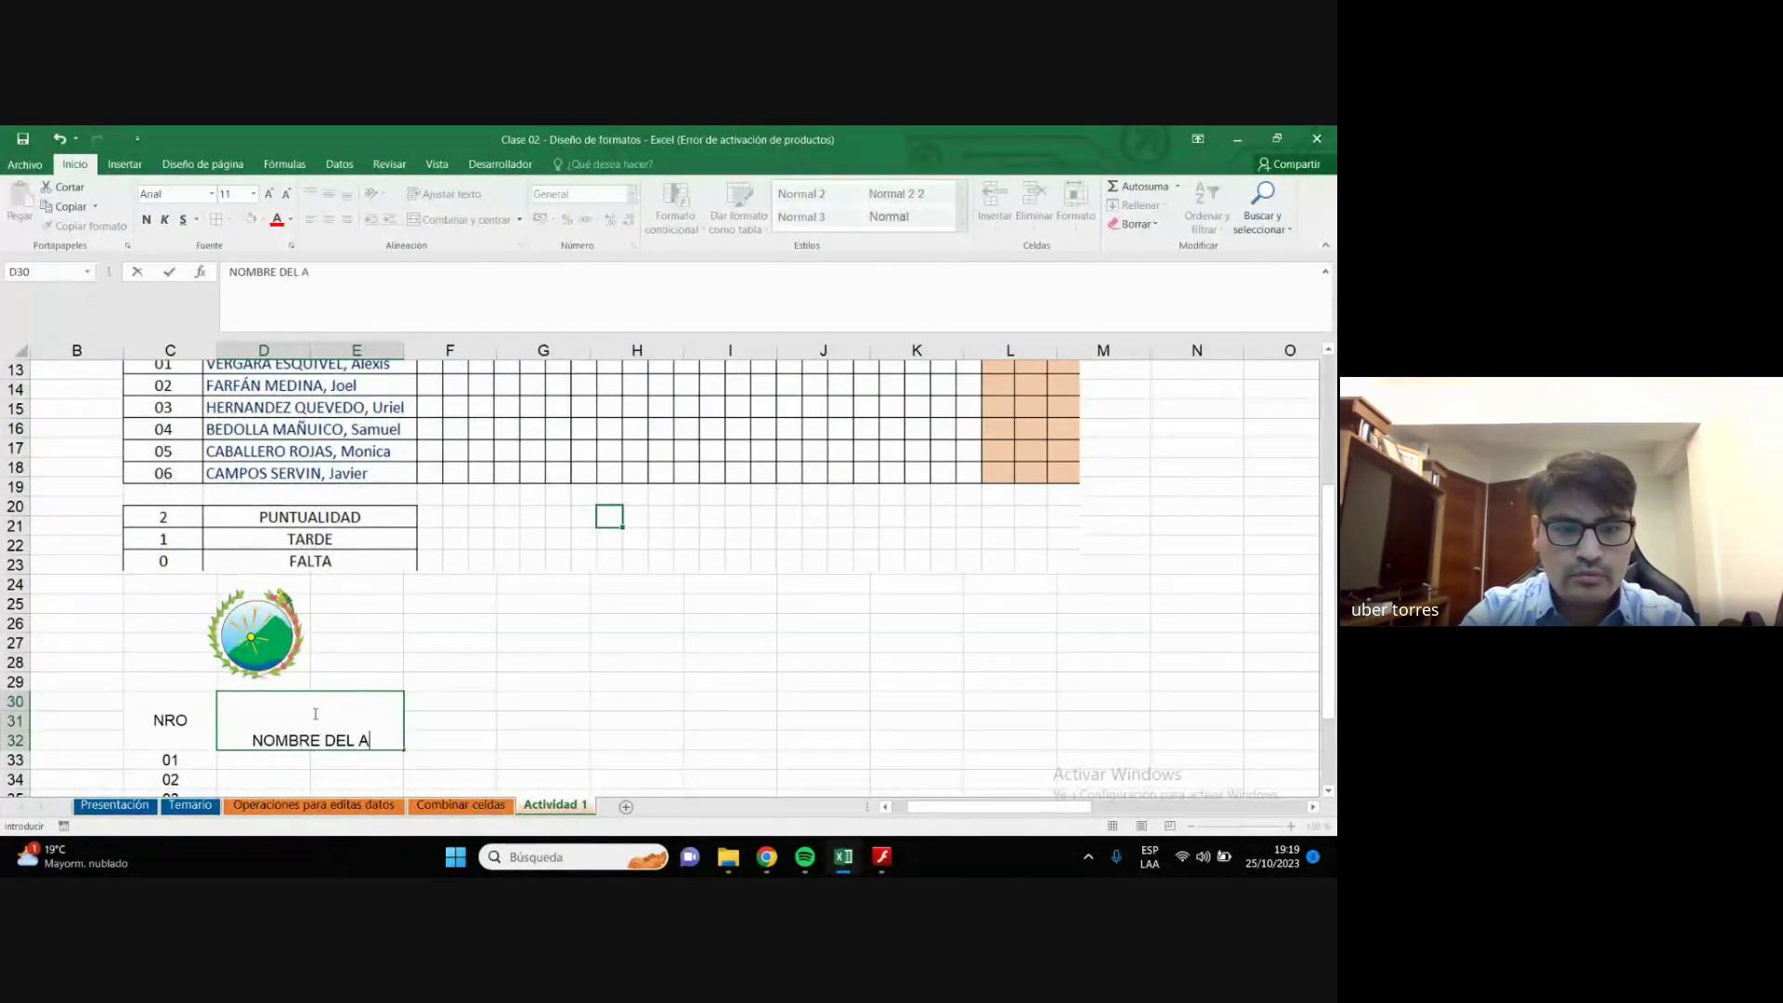
text(LUMNO)
key(Return)
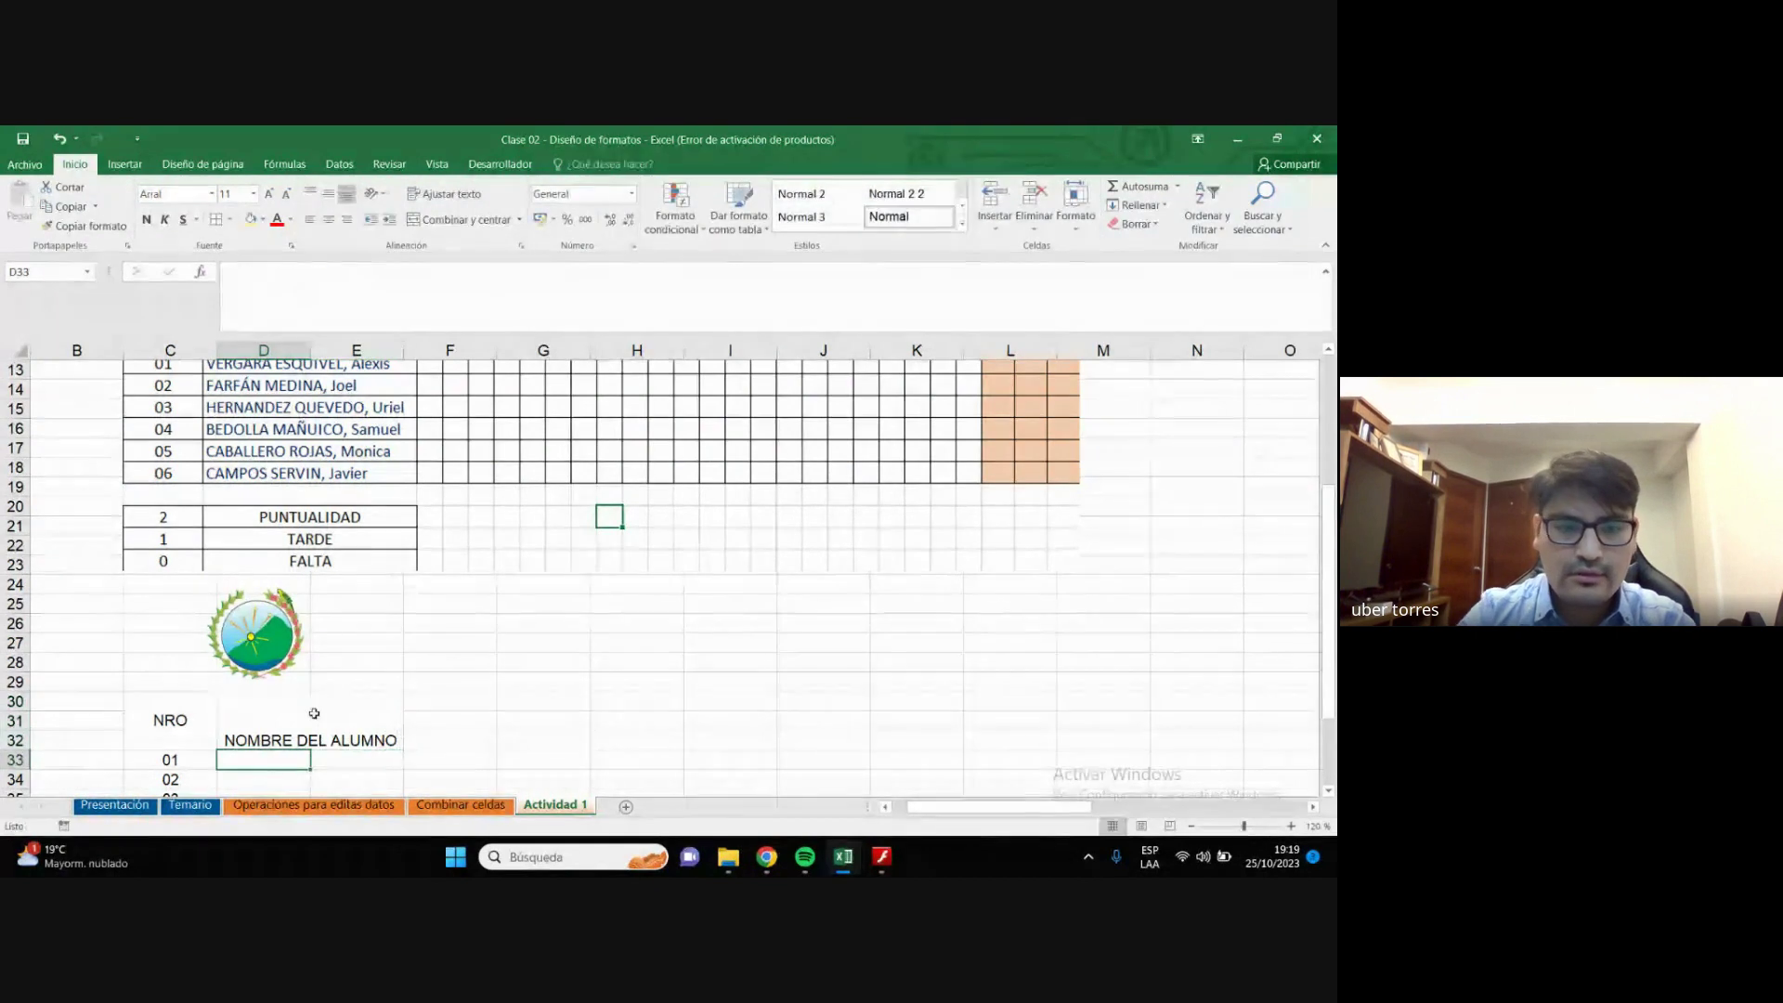
scroll(310, 713, up, 2)
scroll(310, 714, down, 2)
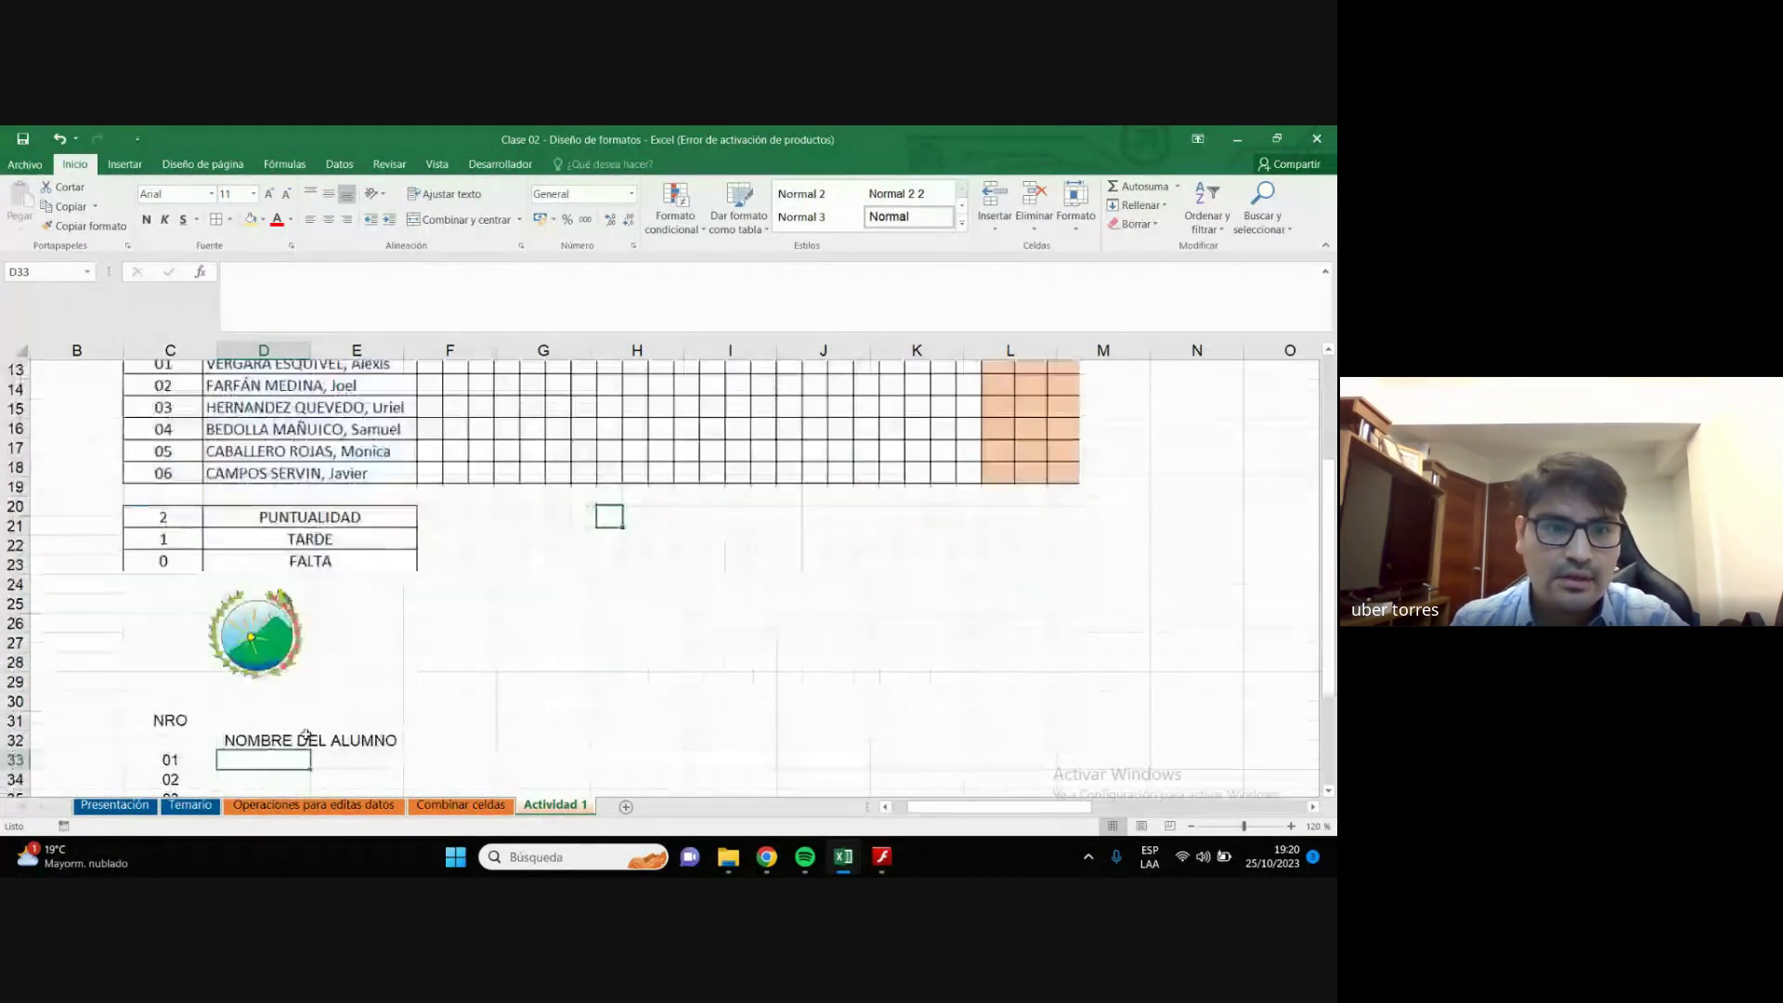
scroll(310, 714, down, 2)
click(337, 605)
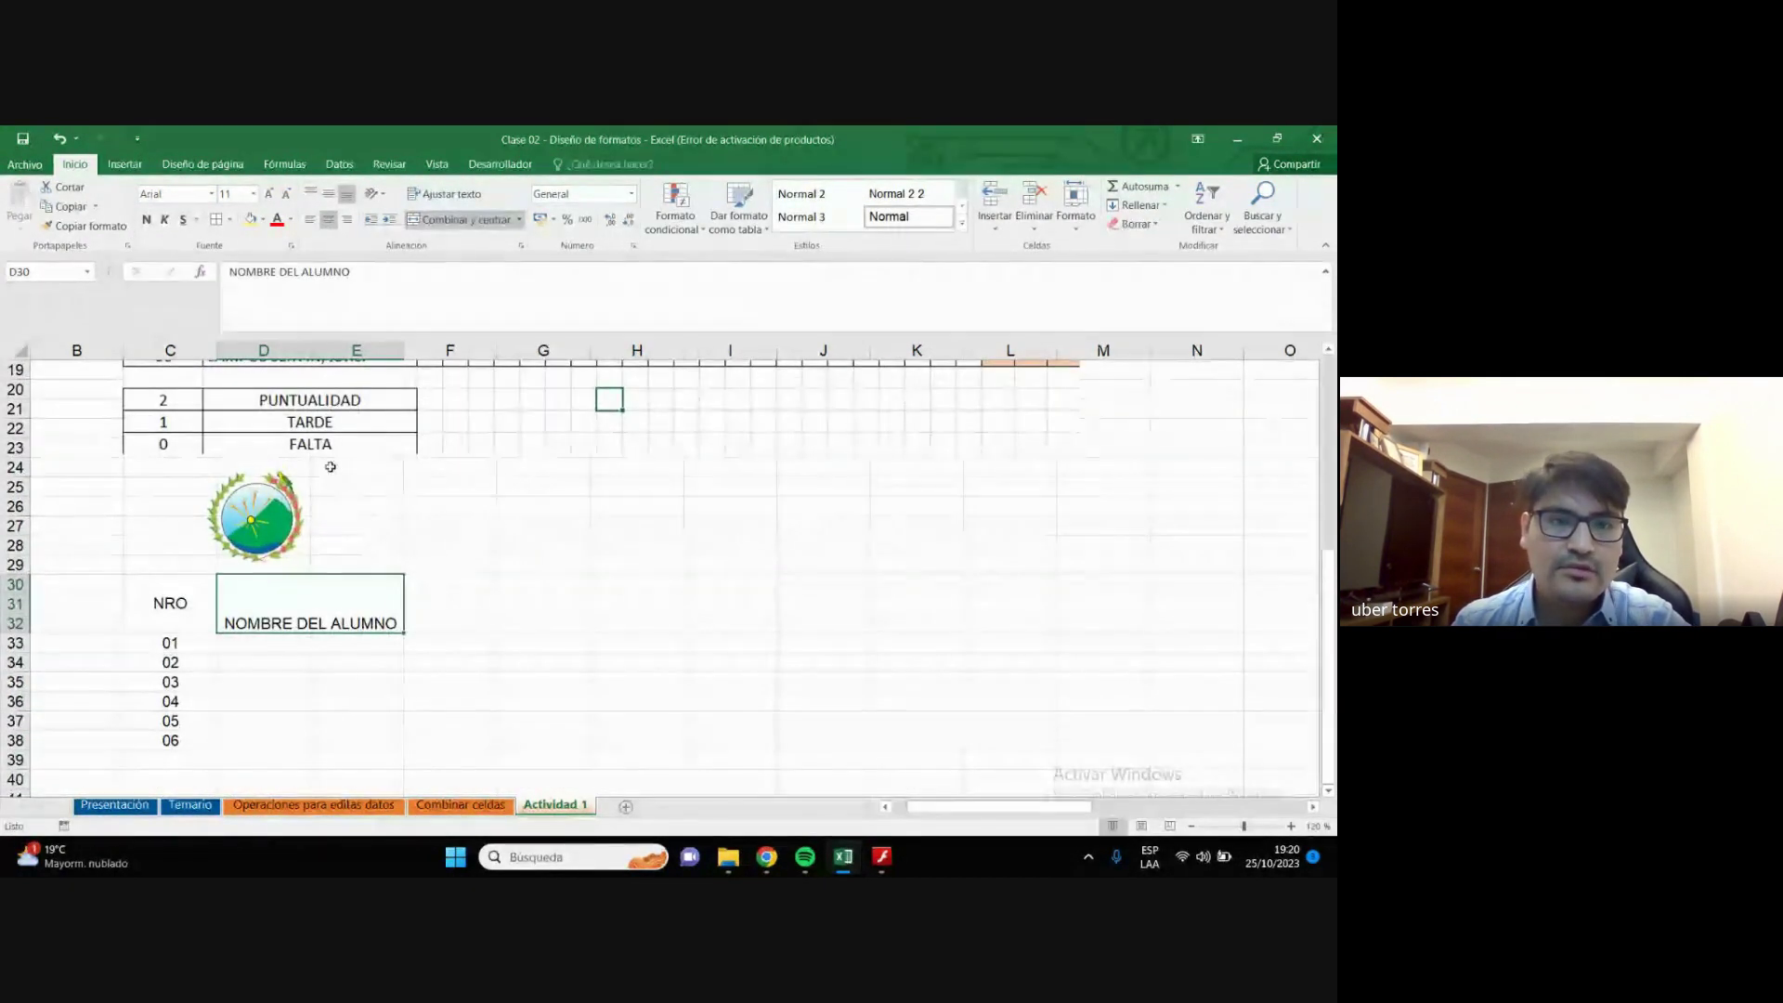
click(465, 605)
click(353, 620)
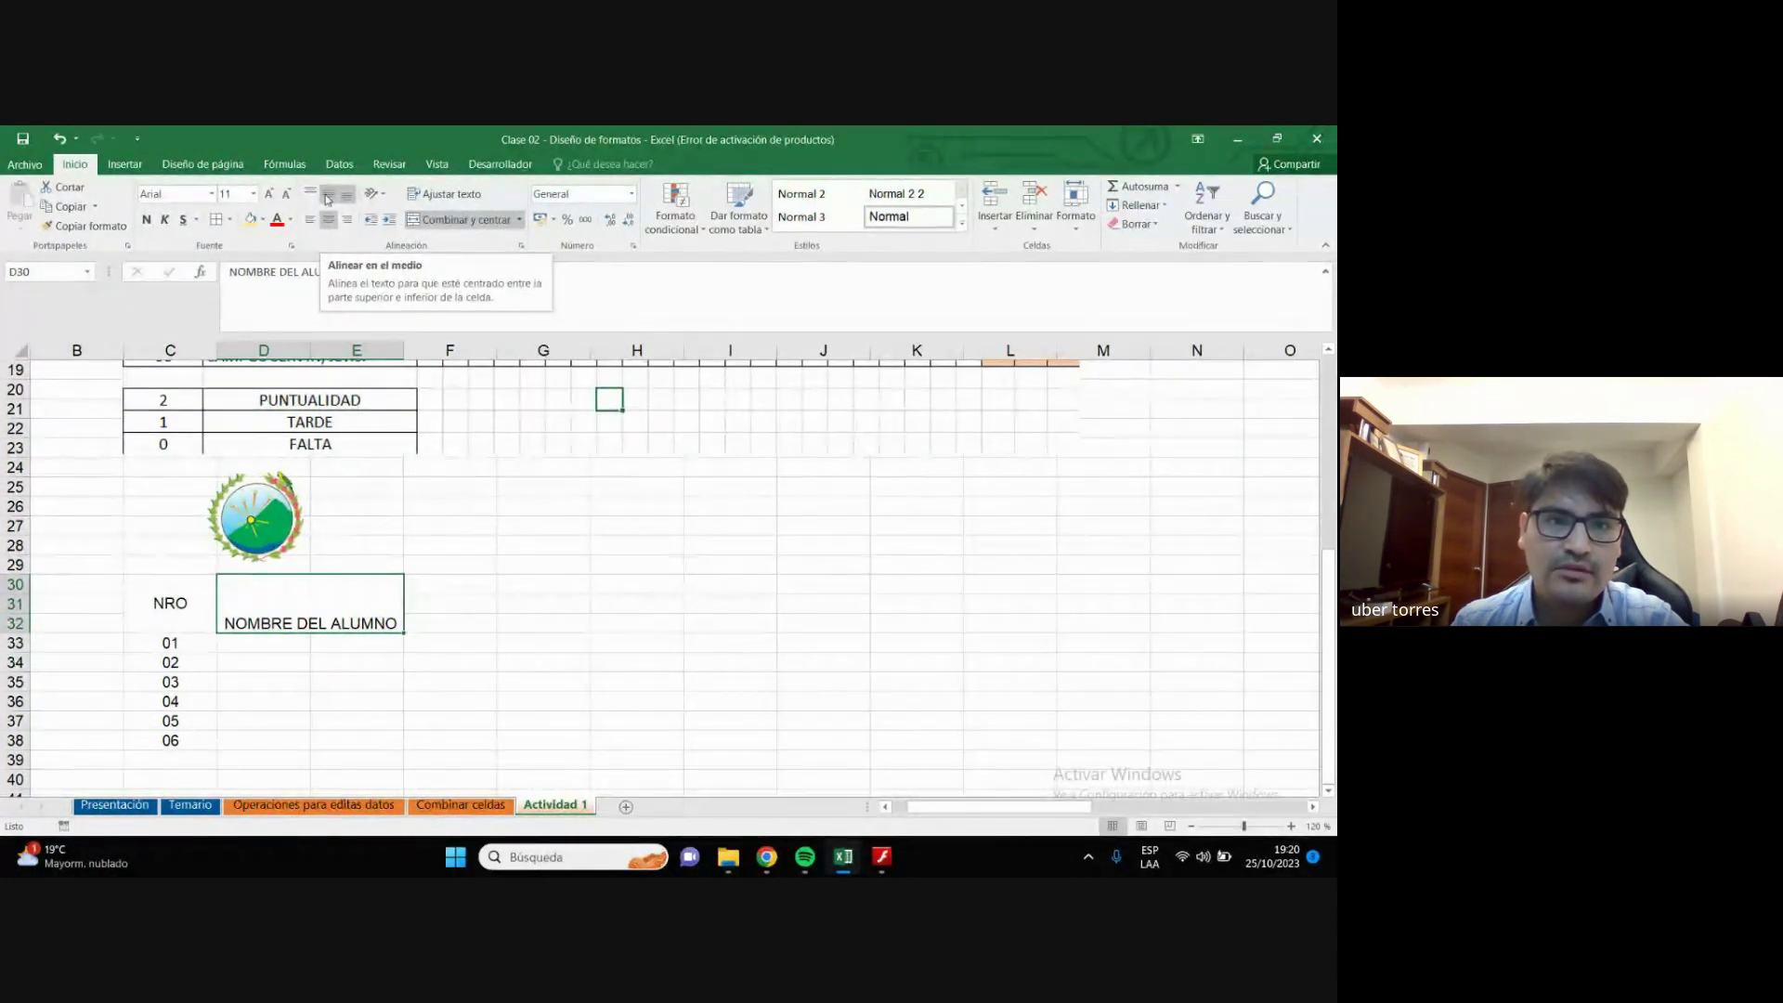
Apply Alinear en el medio to NOMBRE DEL ALUMNO, comparing it against NRO and the model table.
click(327, 198)
mouse_move(404, 608)
mouse_down()
mouse_move(182, 607)
mouse_move(286, 614)
mouse_up()
scroll(295, 603, up, 1)
scroll(295, 602, down, 1)
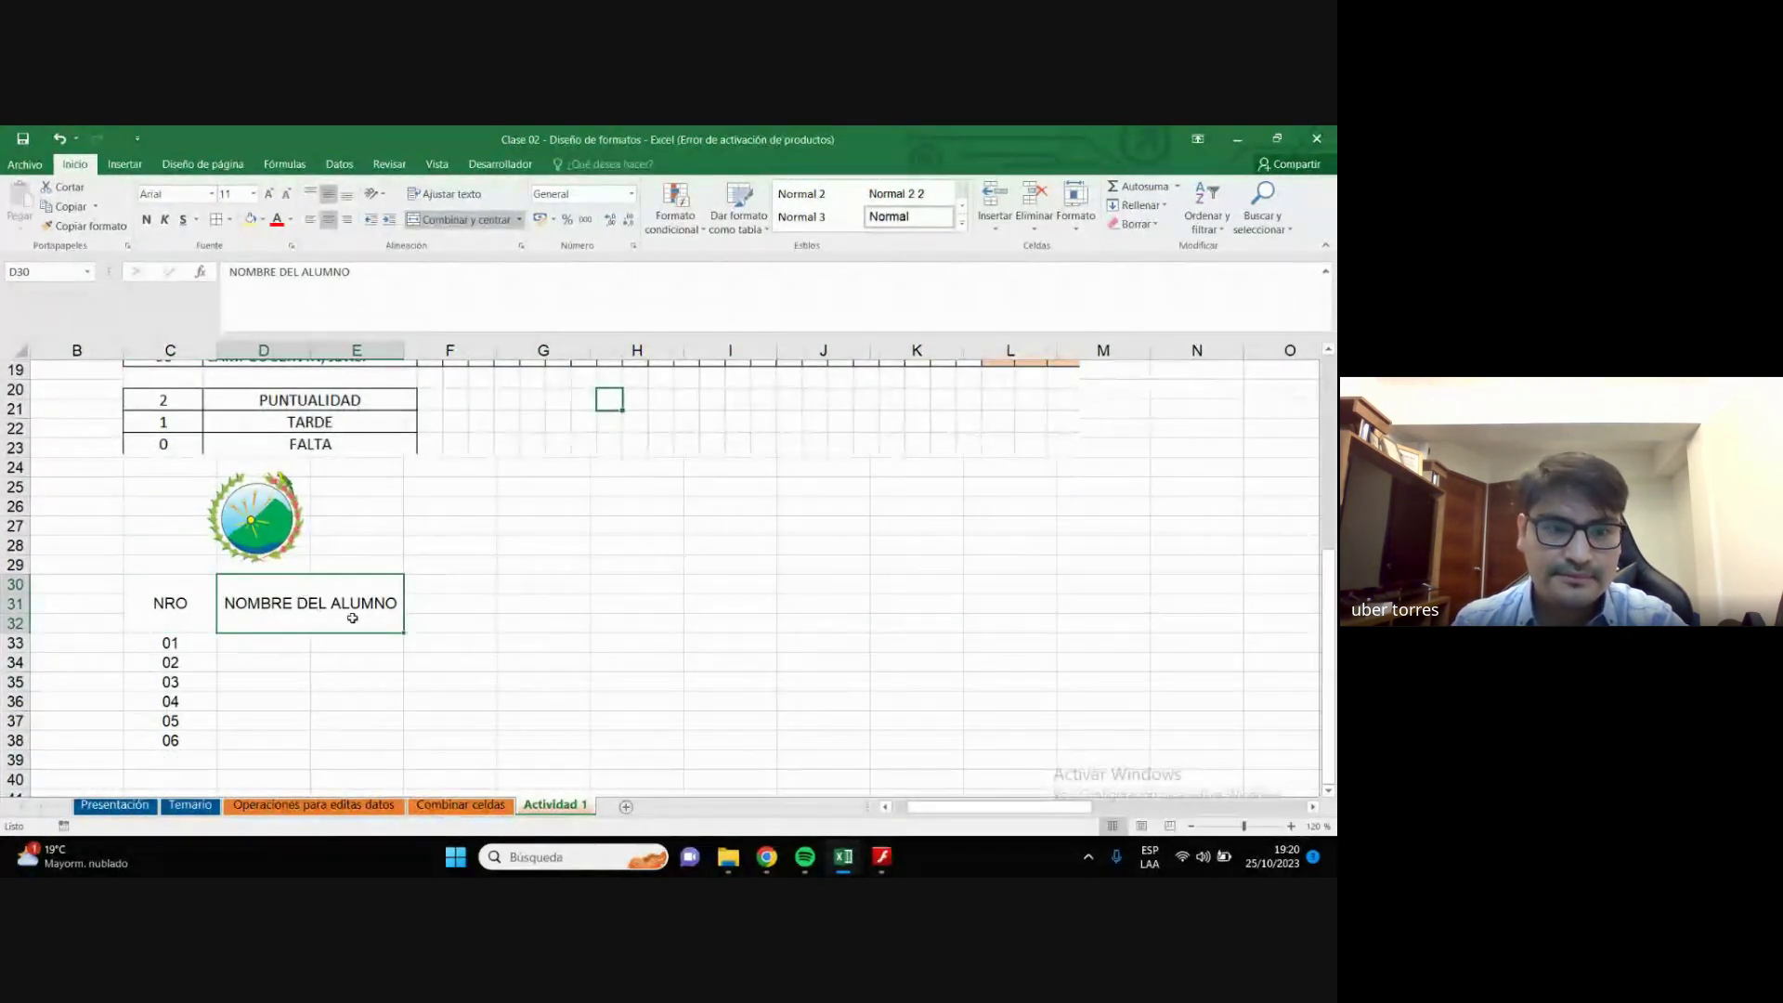
scroll(356, 618, up, 3)
scroll(360, 622, down, 3)
scroll(359, 621, up, 3)
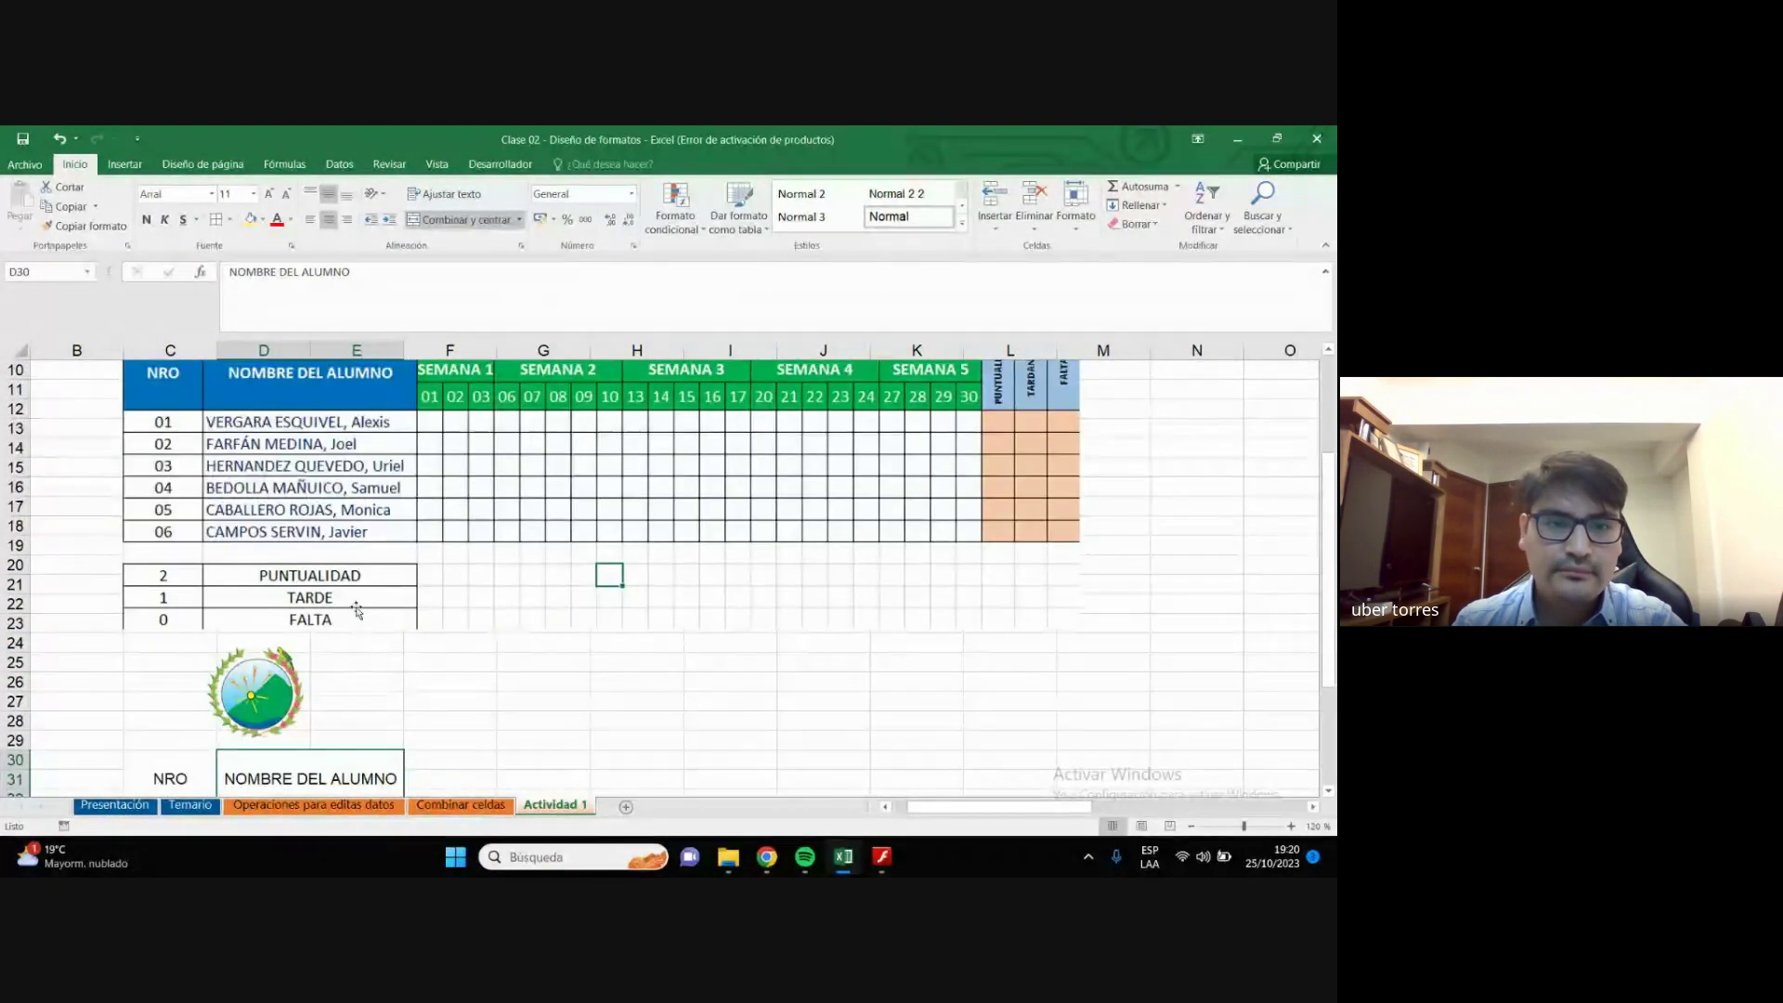
scroll(352, 603, down, 2)
scroll(350, 599, down, 2)
scroll(357, 603, up, 4)
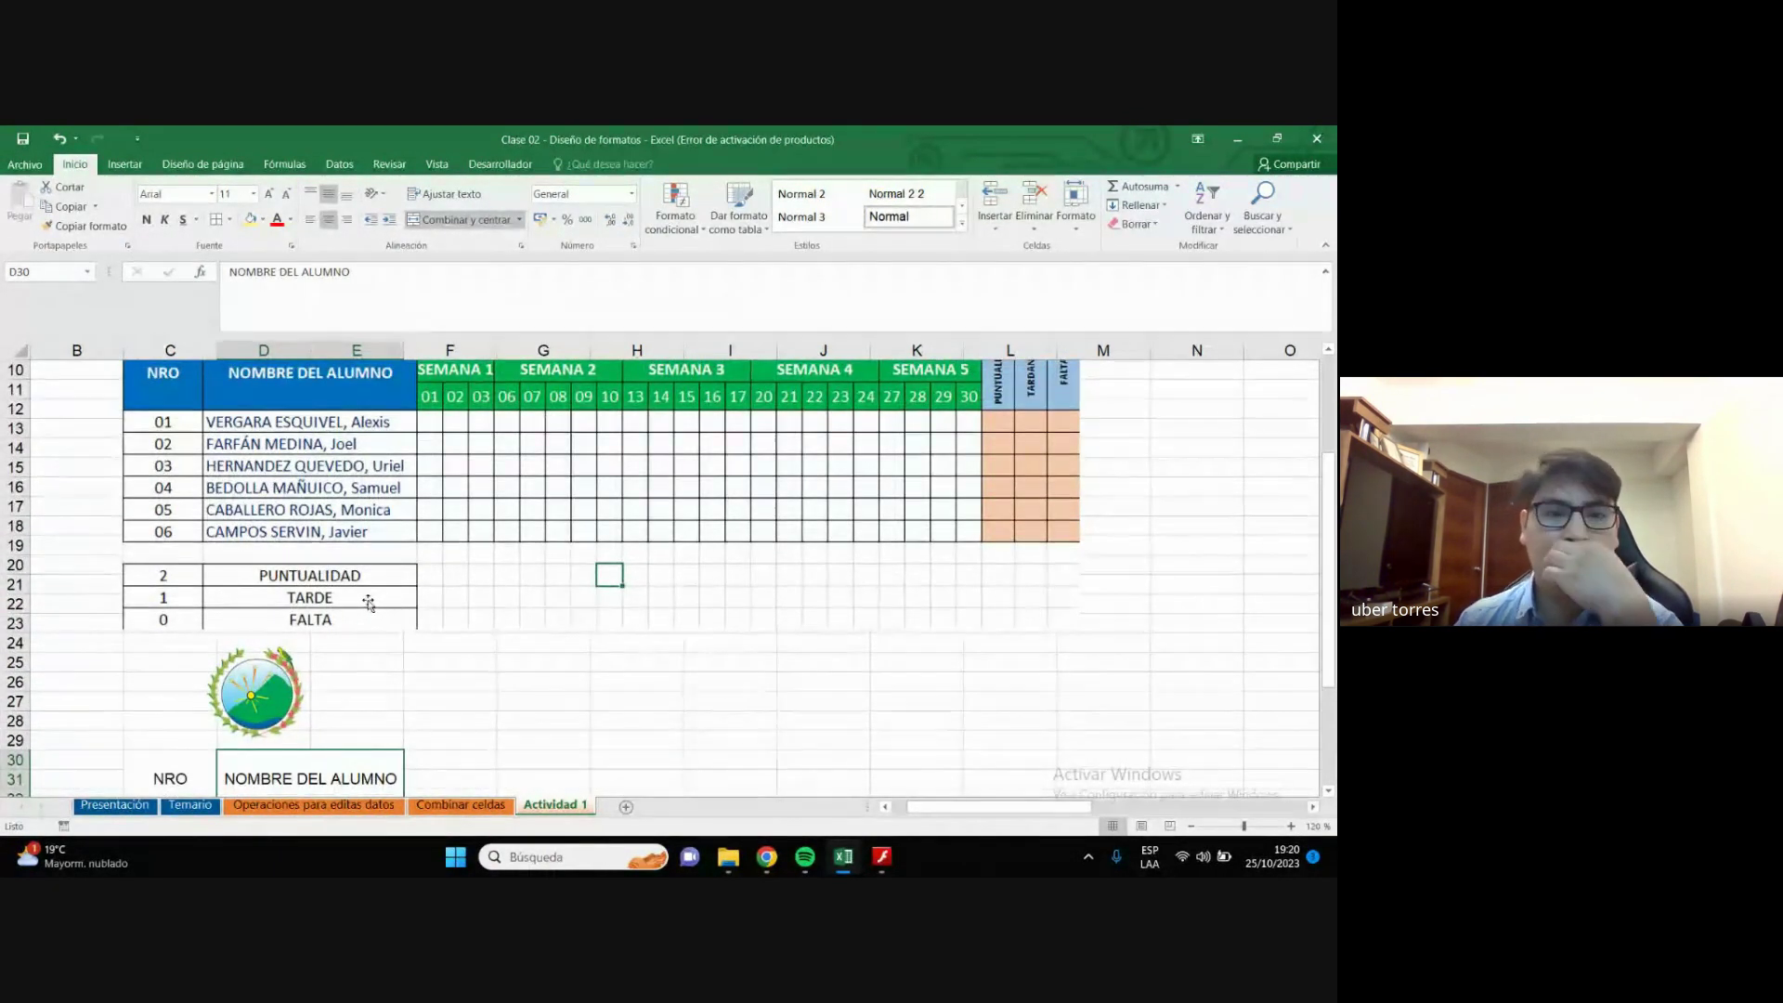
scroll(368, 606, down, 3)
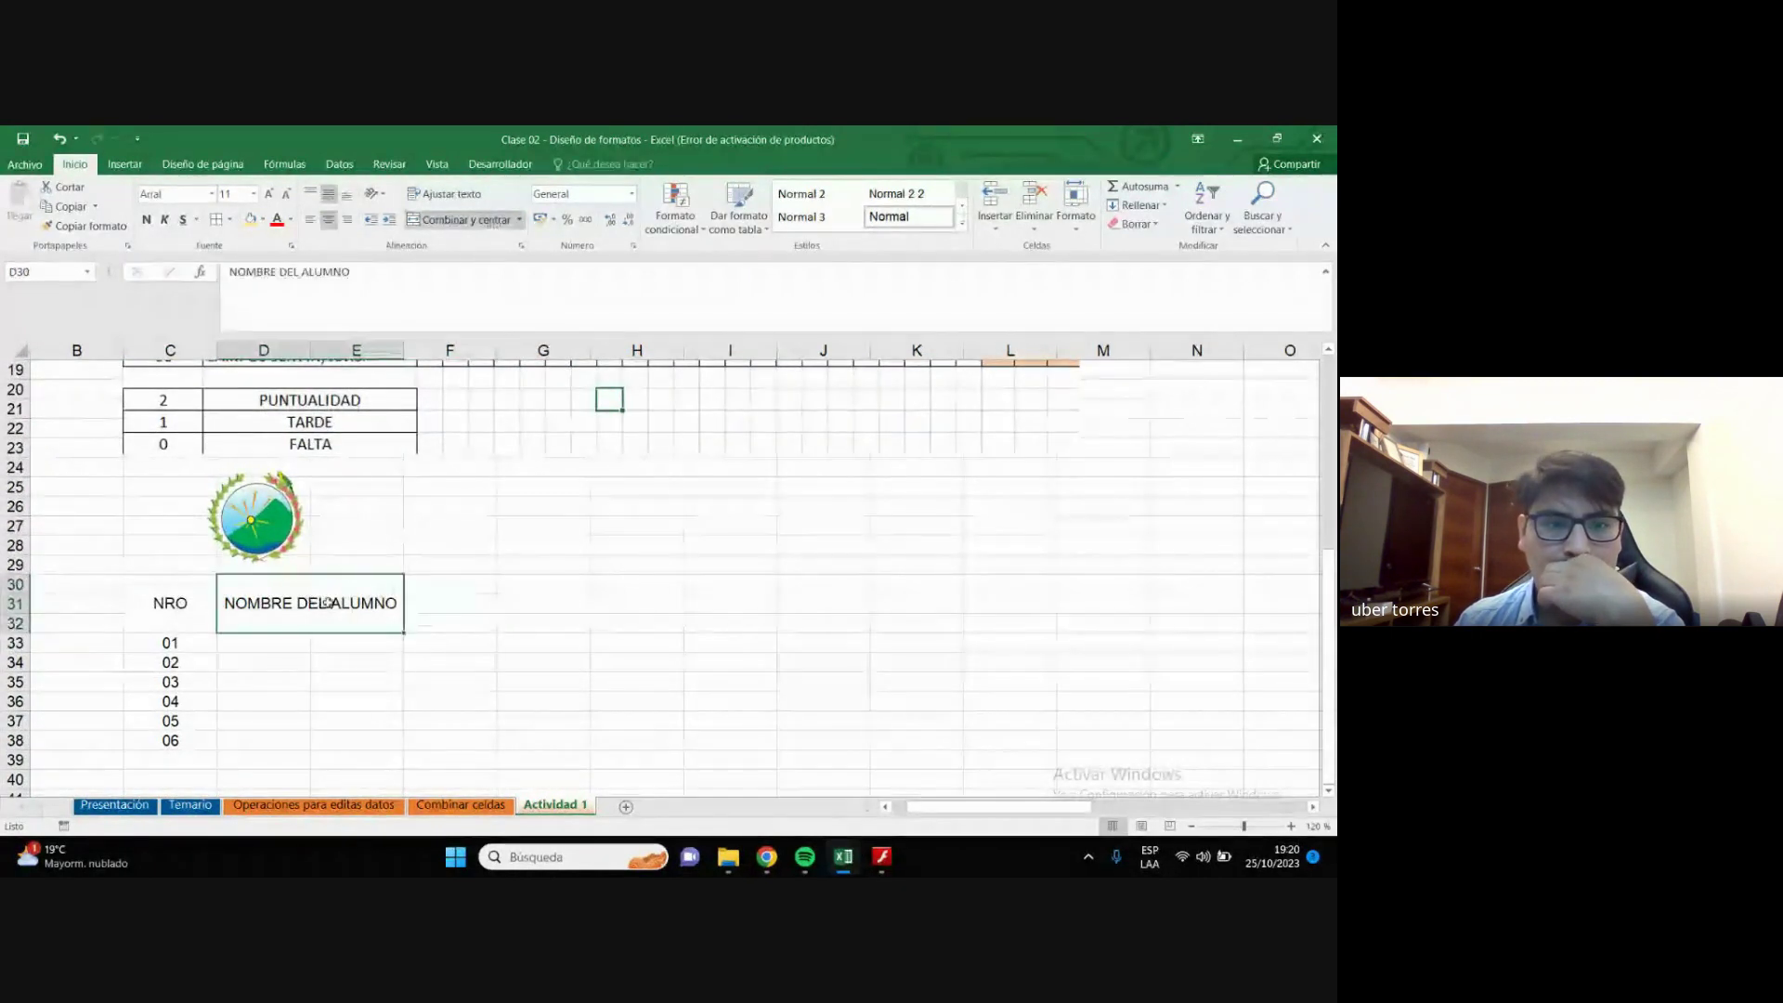
click(130, 615)
click(186, 661)
click(306, 599)
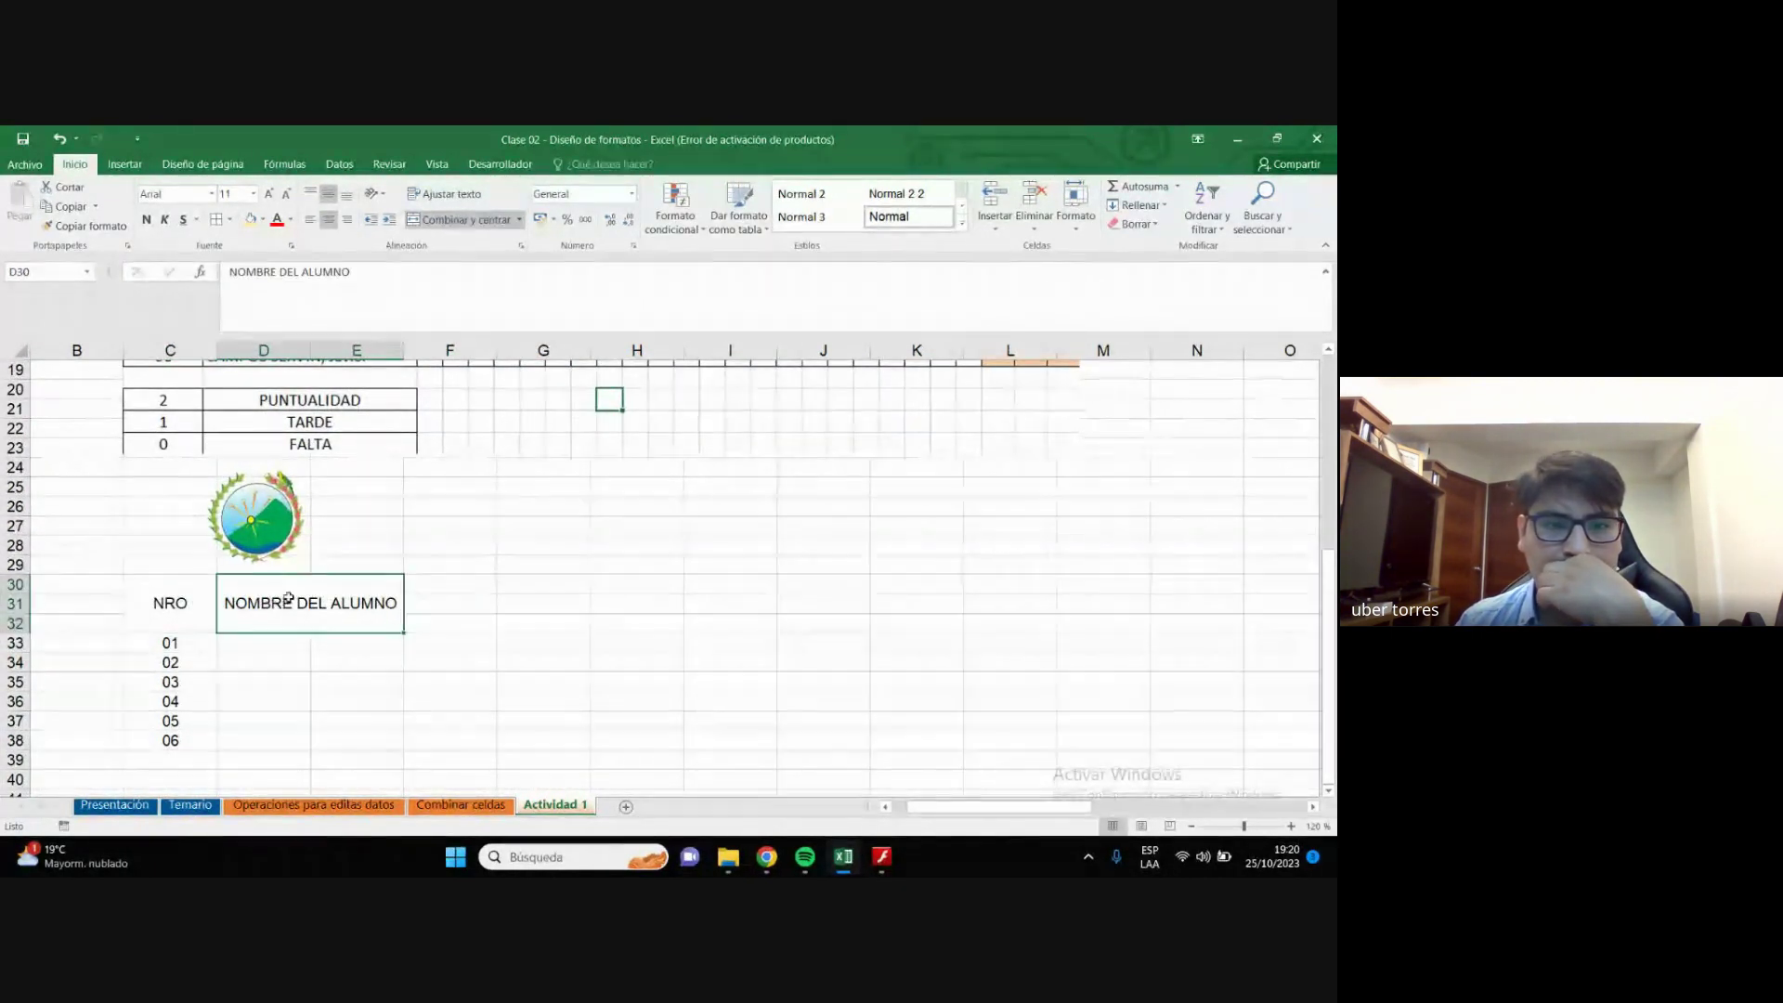
scroll(429, 594, up, 2)
scroll(418, 589, down, 2)
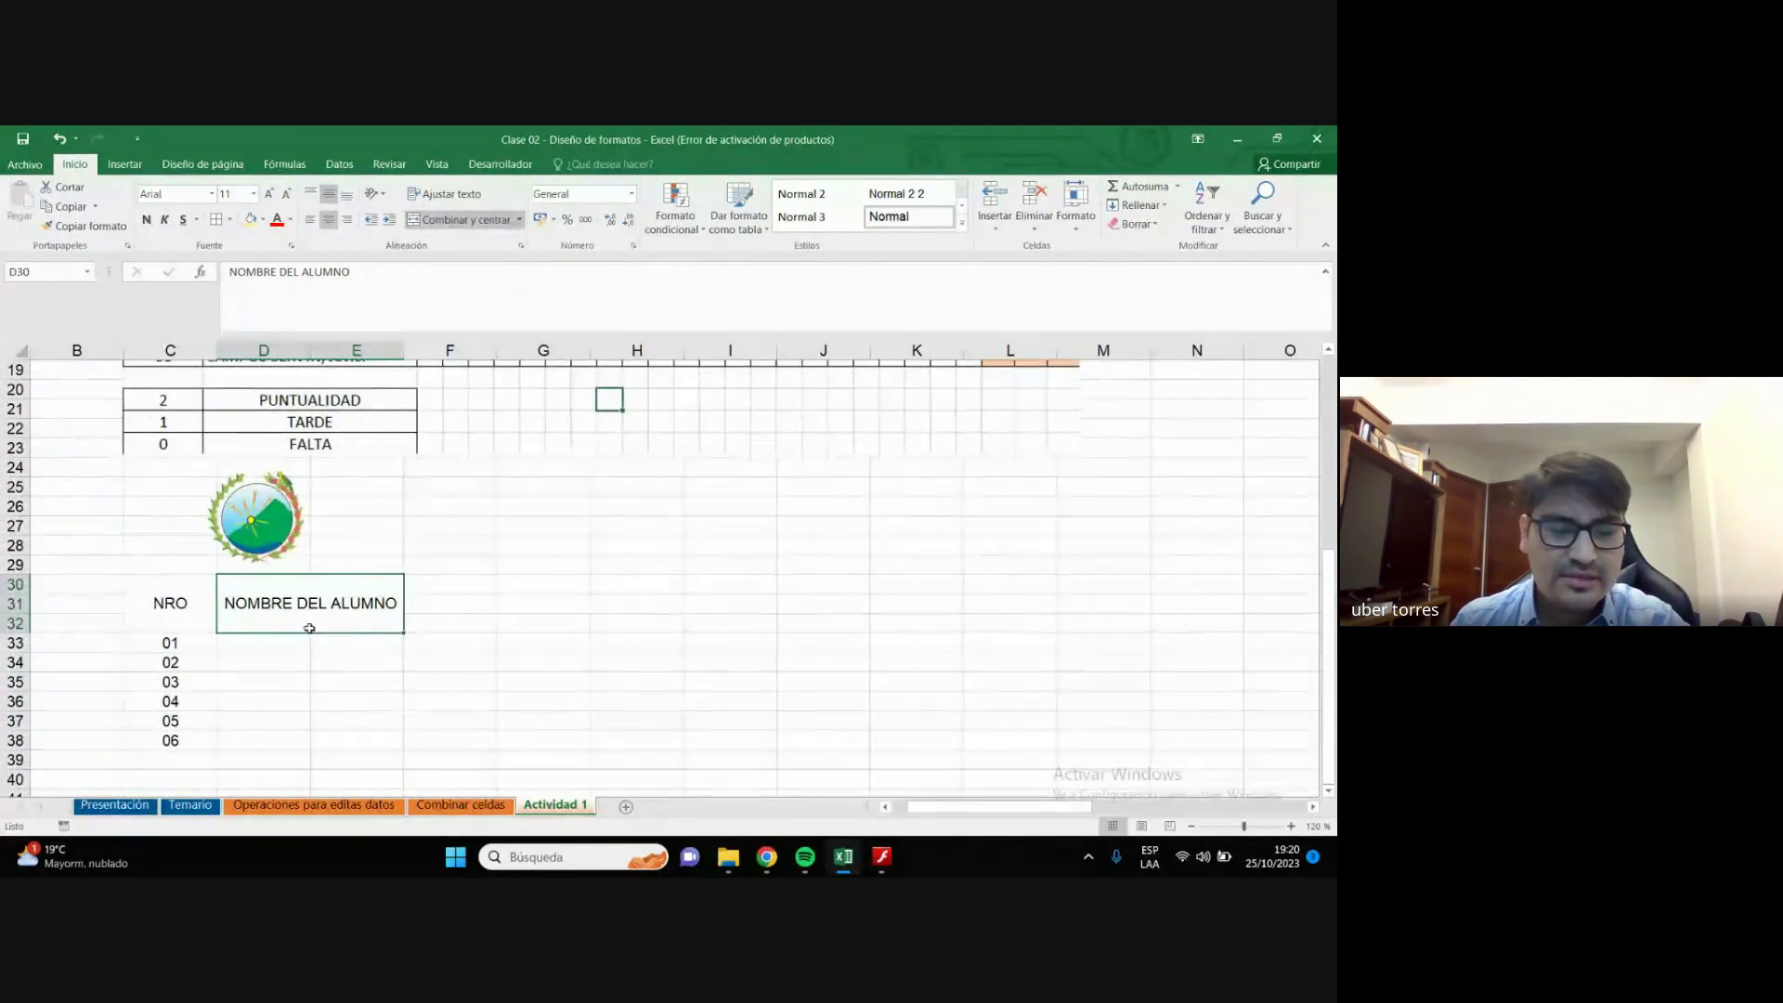
click(238, 645)
scroll(239, 645, up, 2)
scroll(290, 625, down, 3)
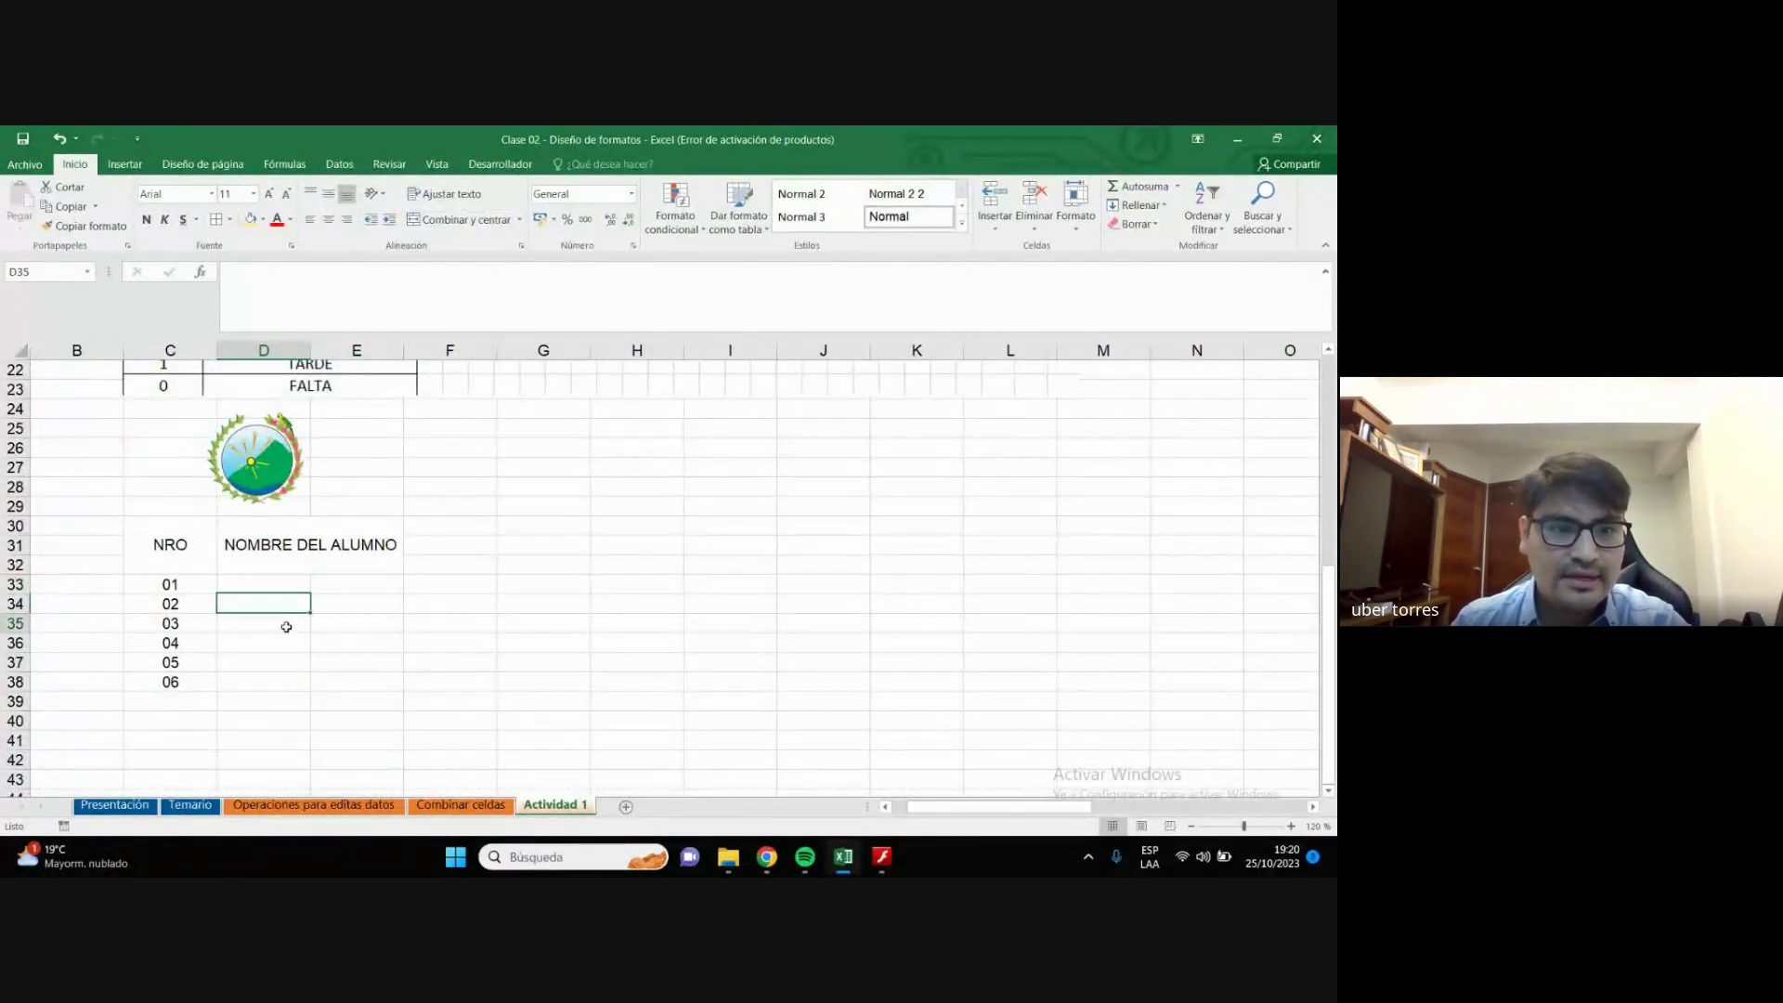
Merge D33:E33, D34:E34 and D35:E35 as separate name cells for rows 01–03.
click(286, 551)
click(262, 585)
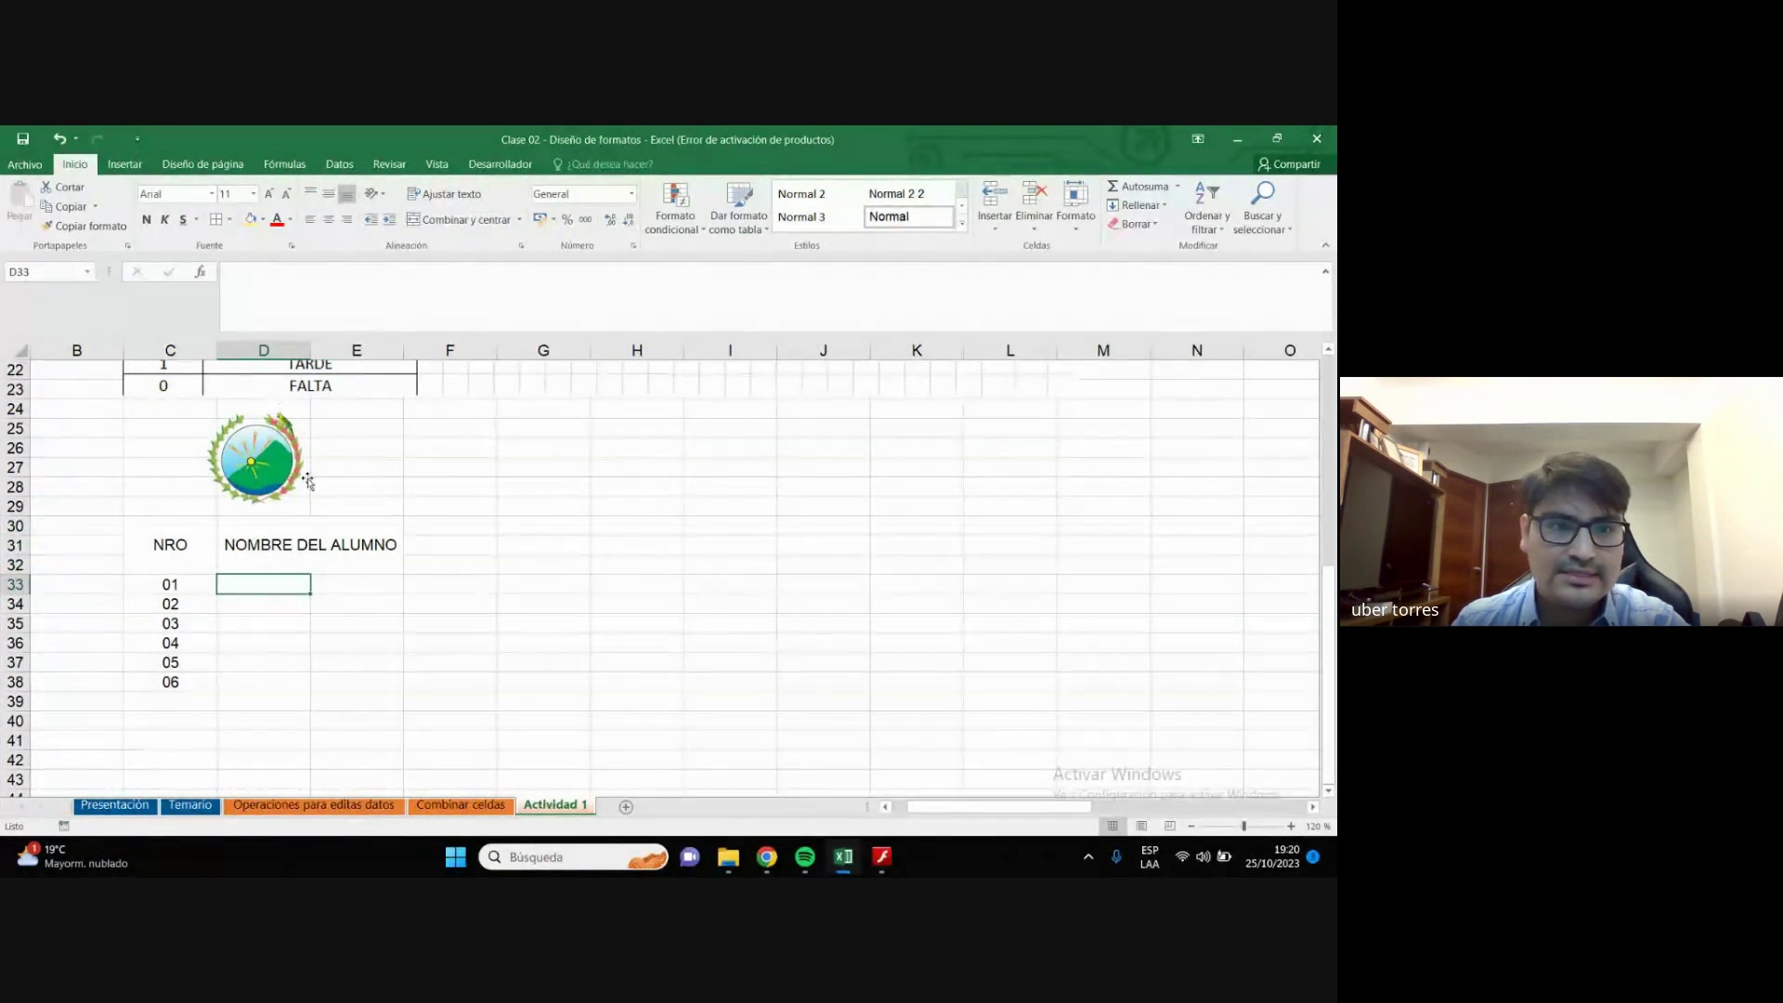
drag(252, 584, 329, 582)
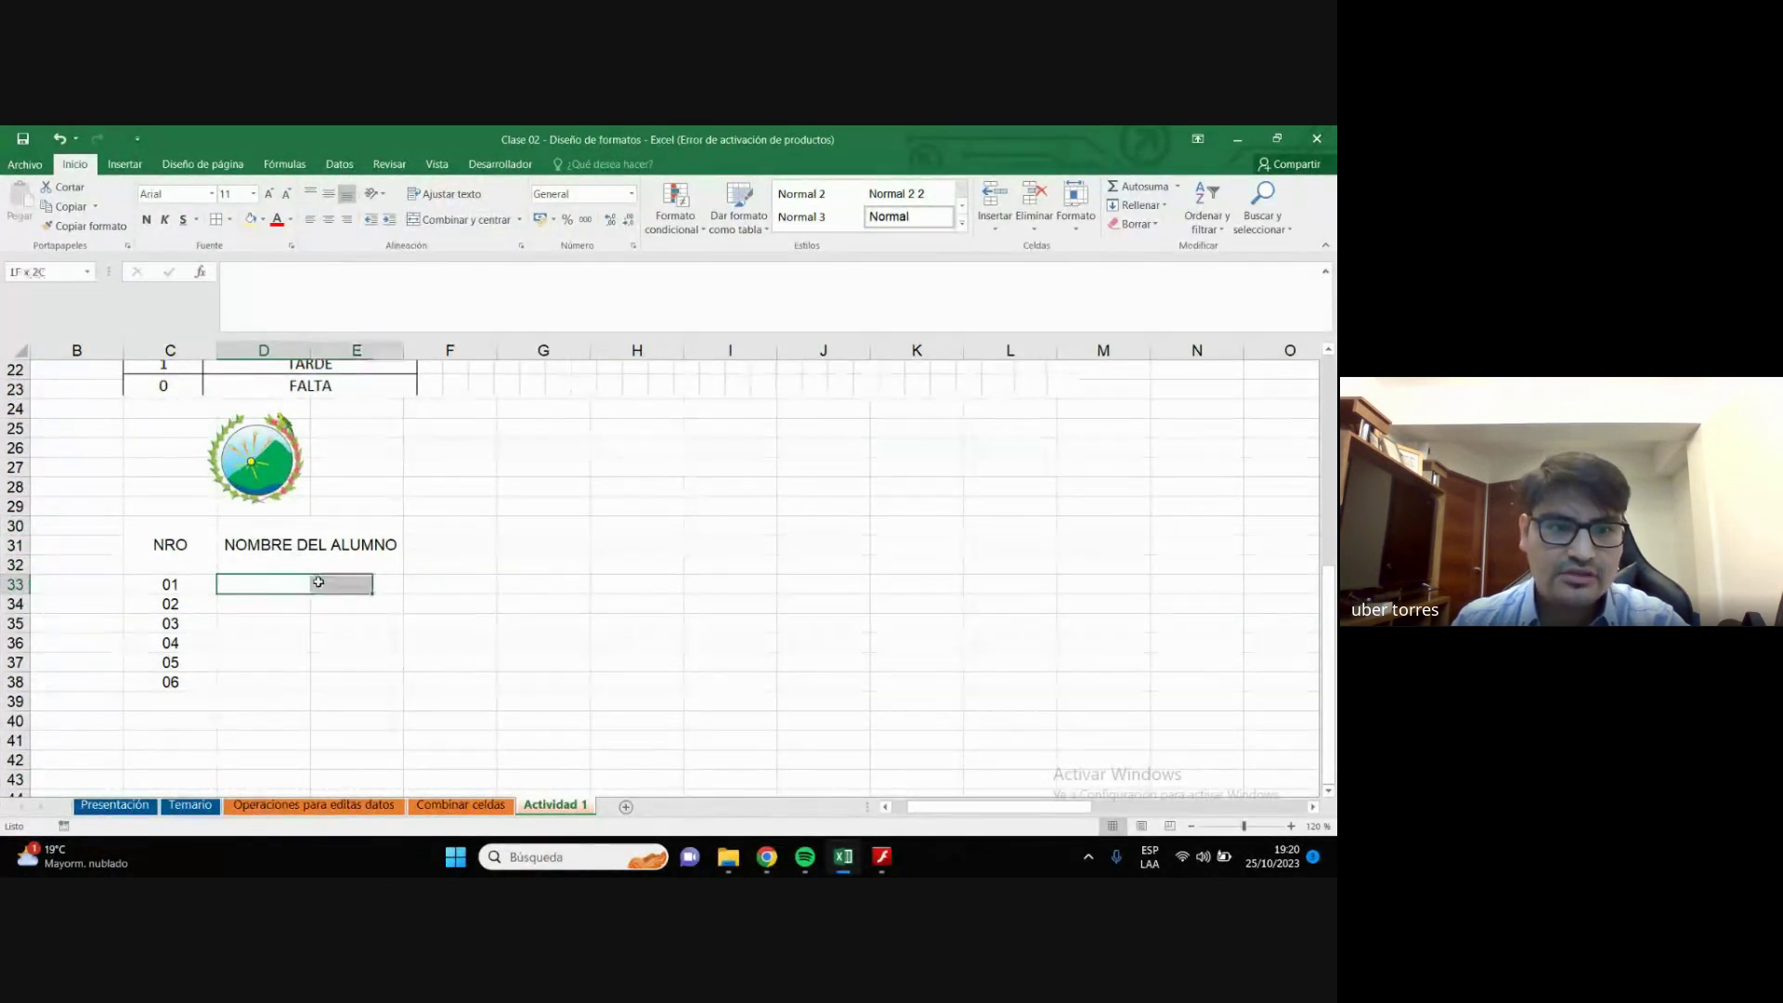
click(462, 220)
click(244, 661)
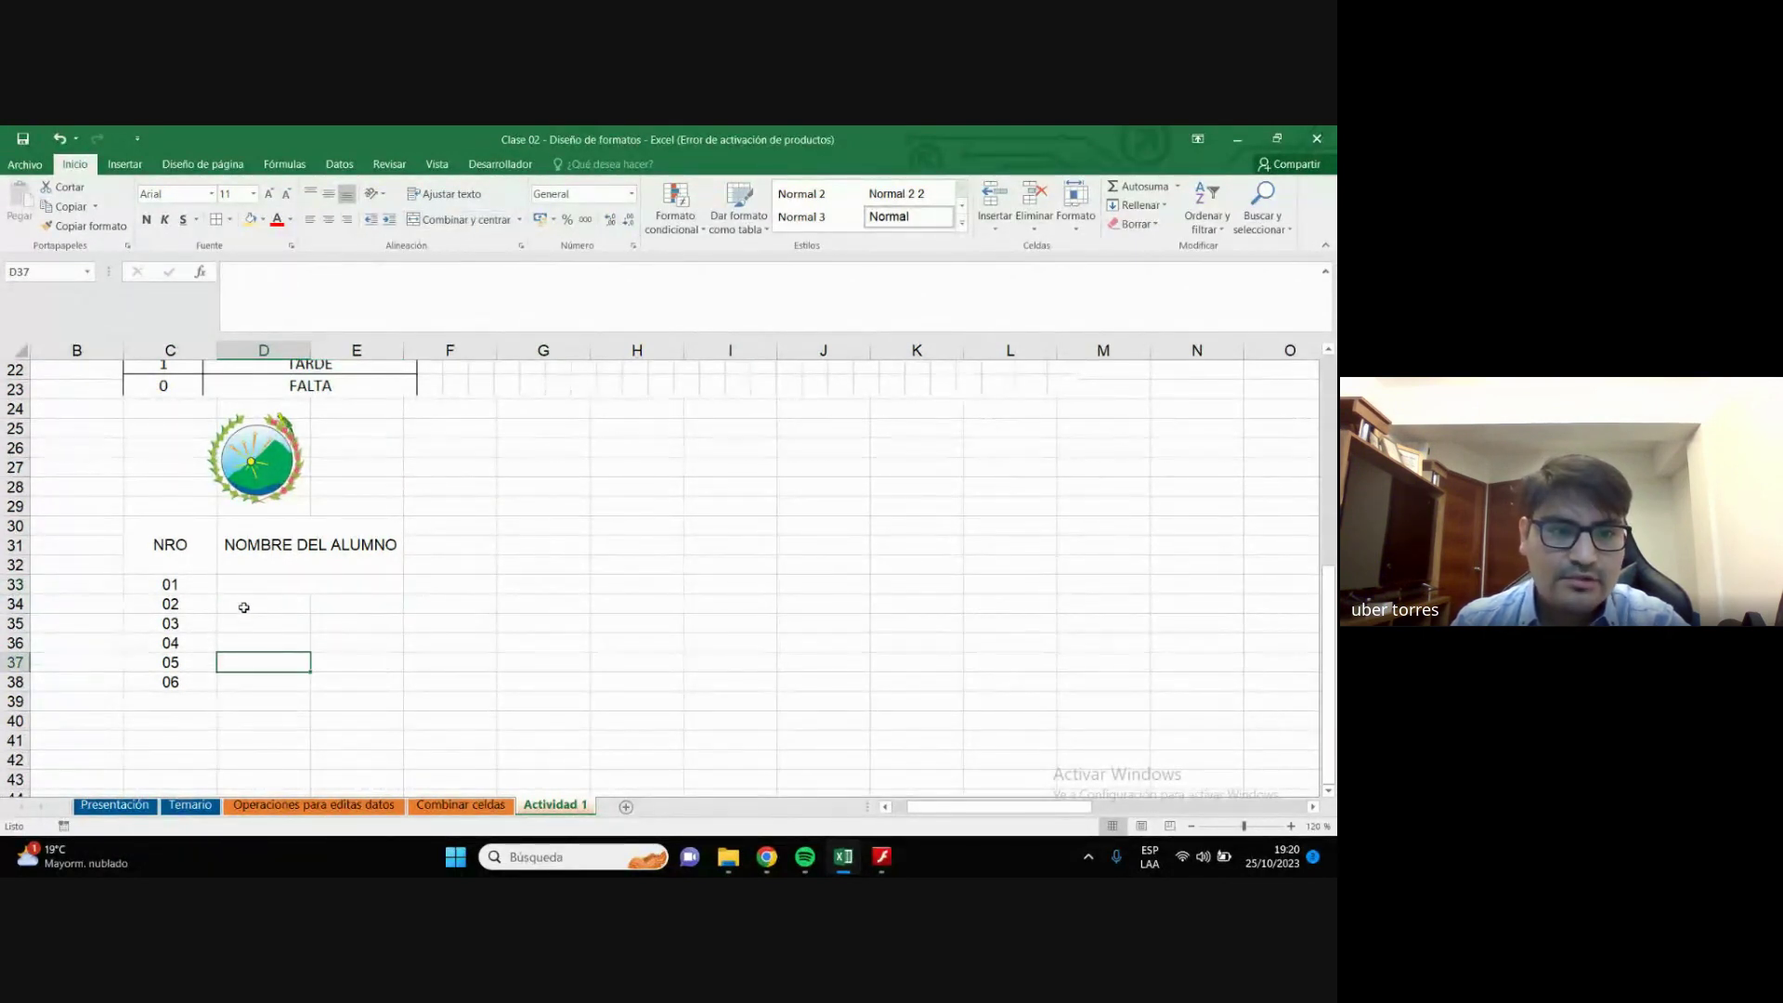
drag(244, 605, 318, 607)
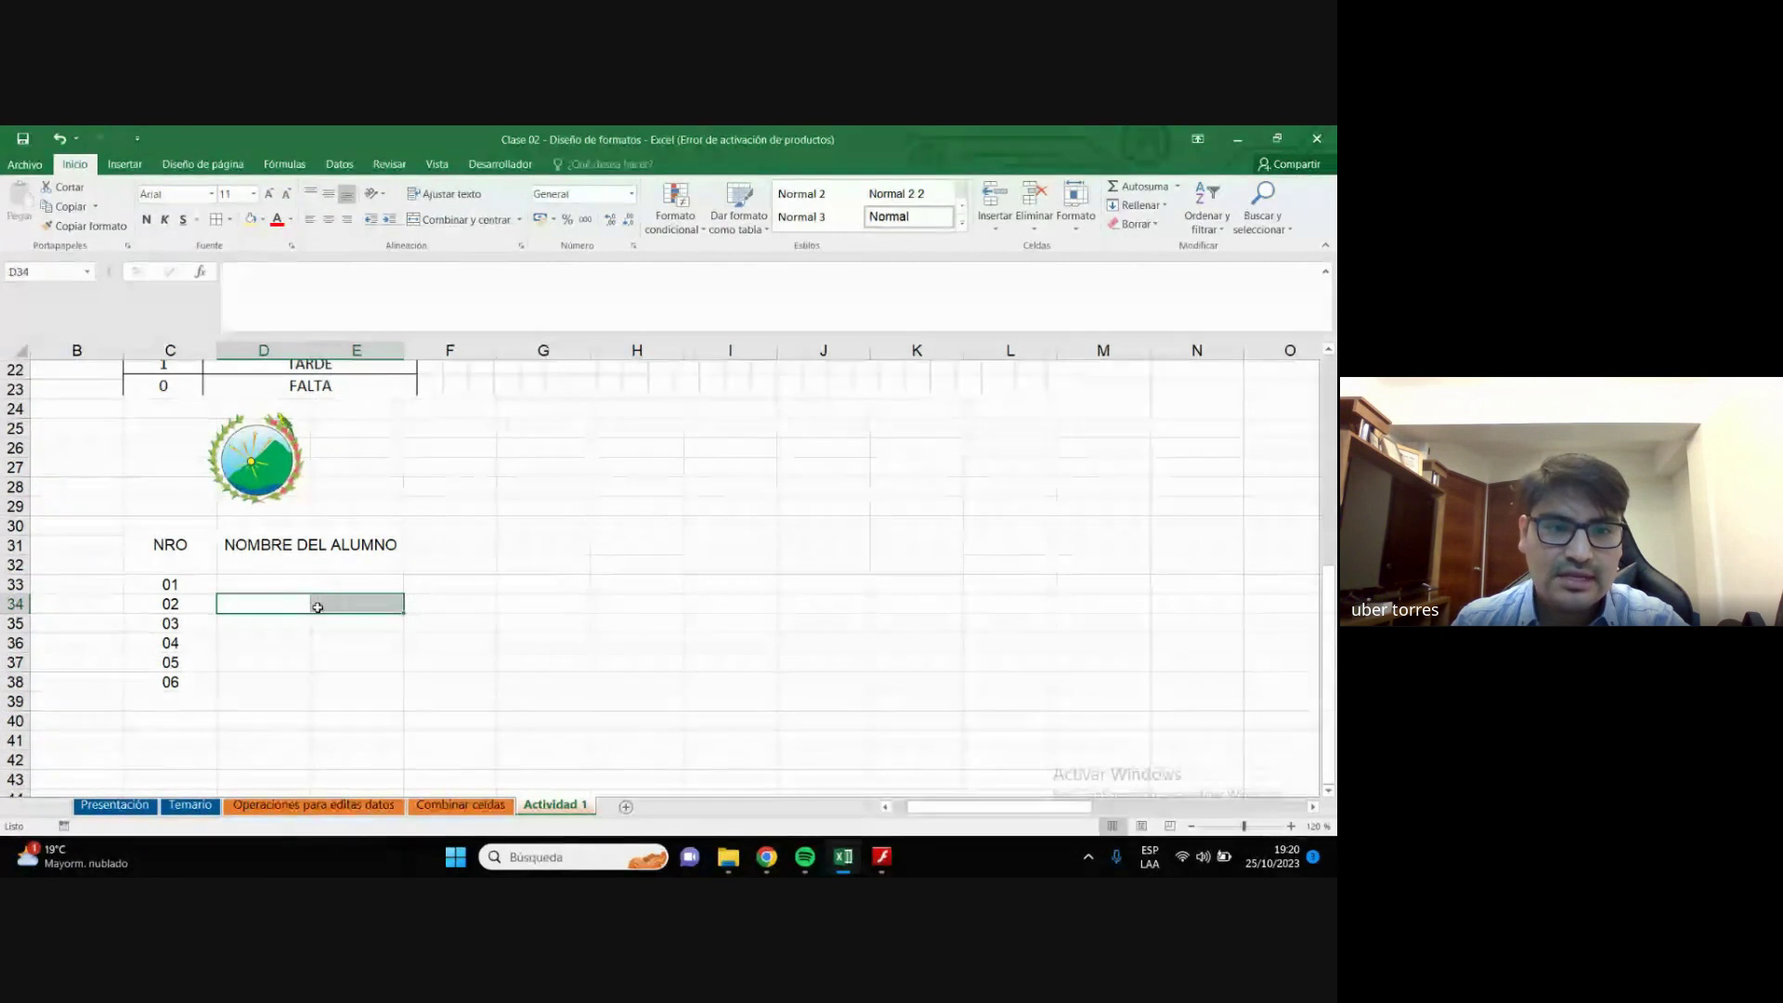
click(466, 222)
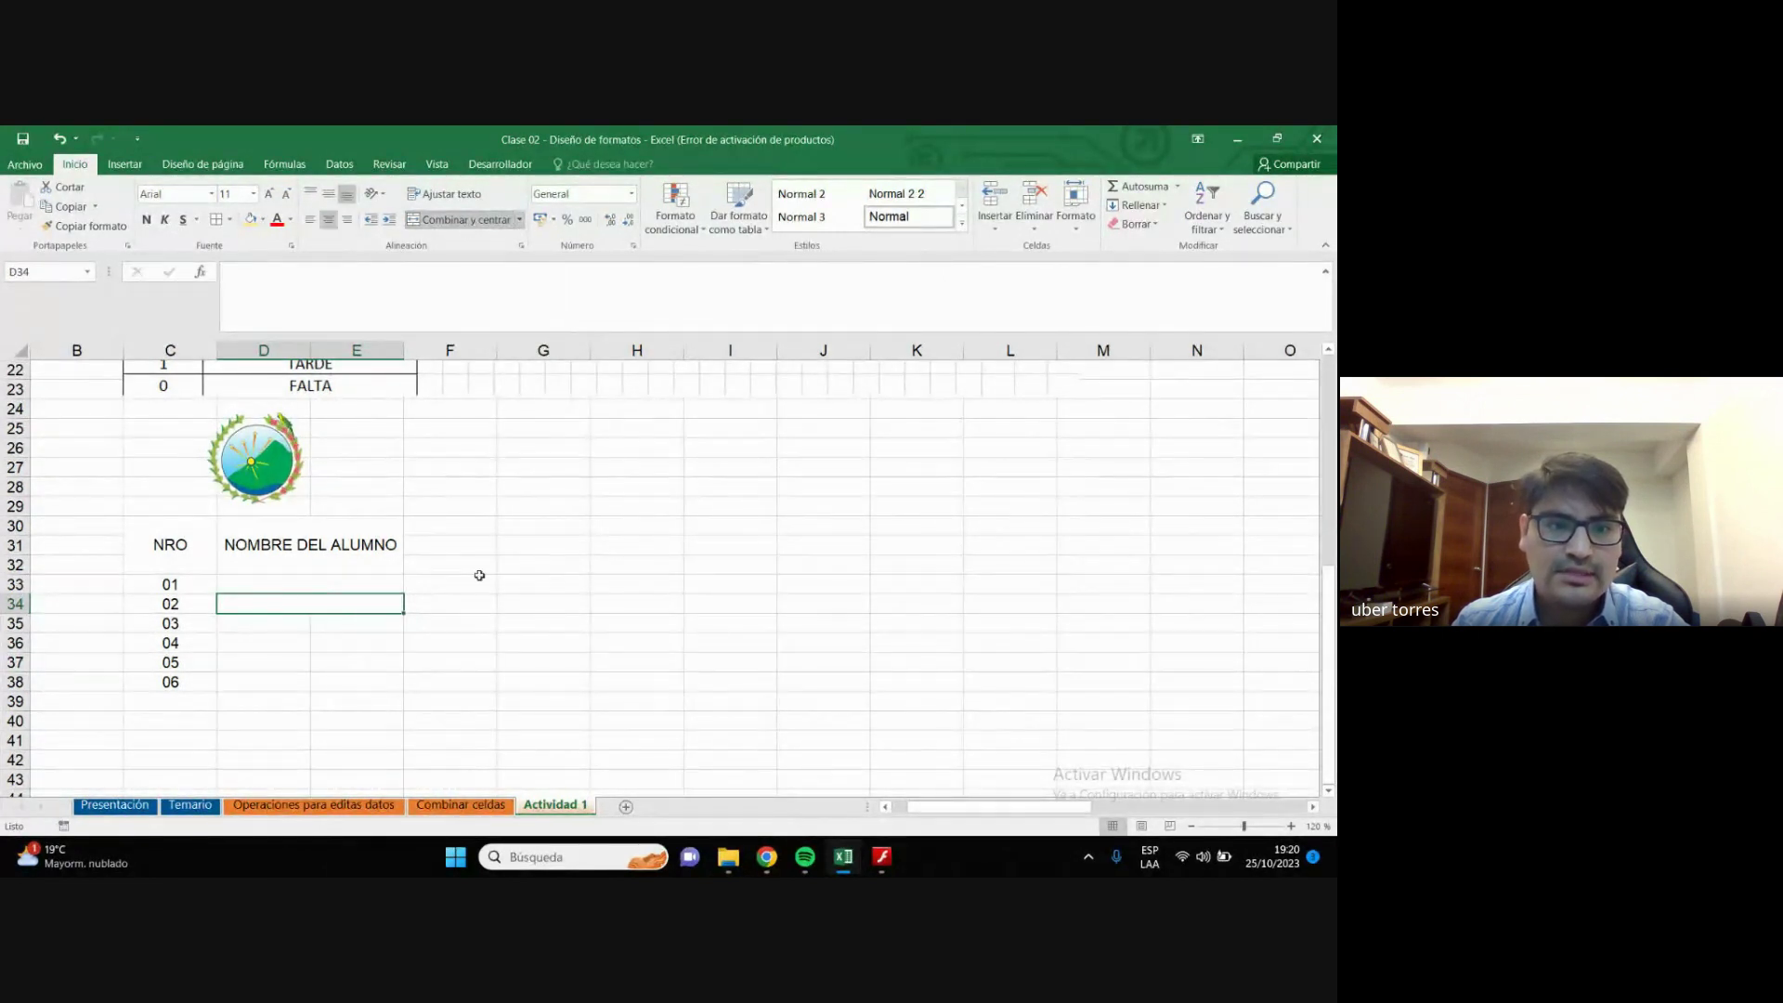
click(353, 661)
drag(274, 626, 358, 624)
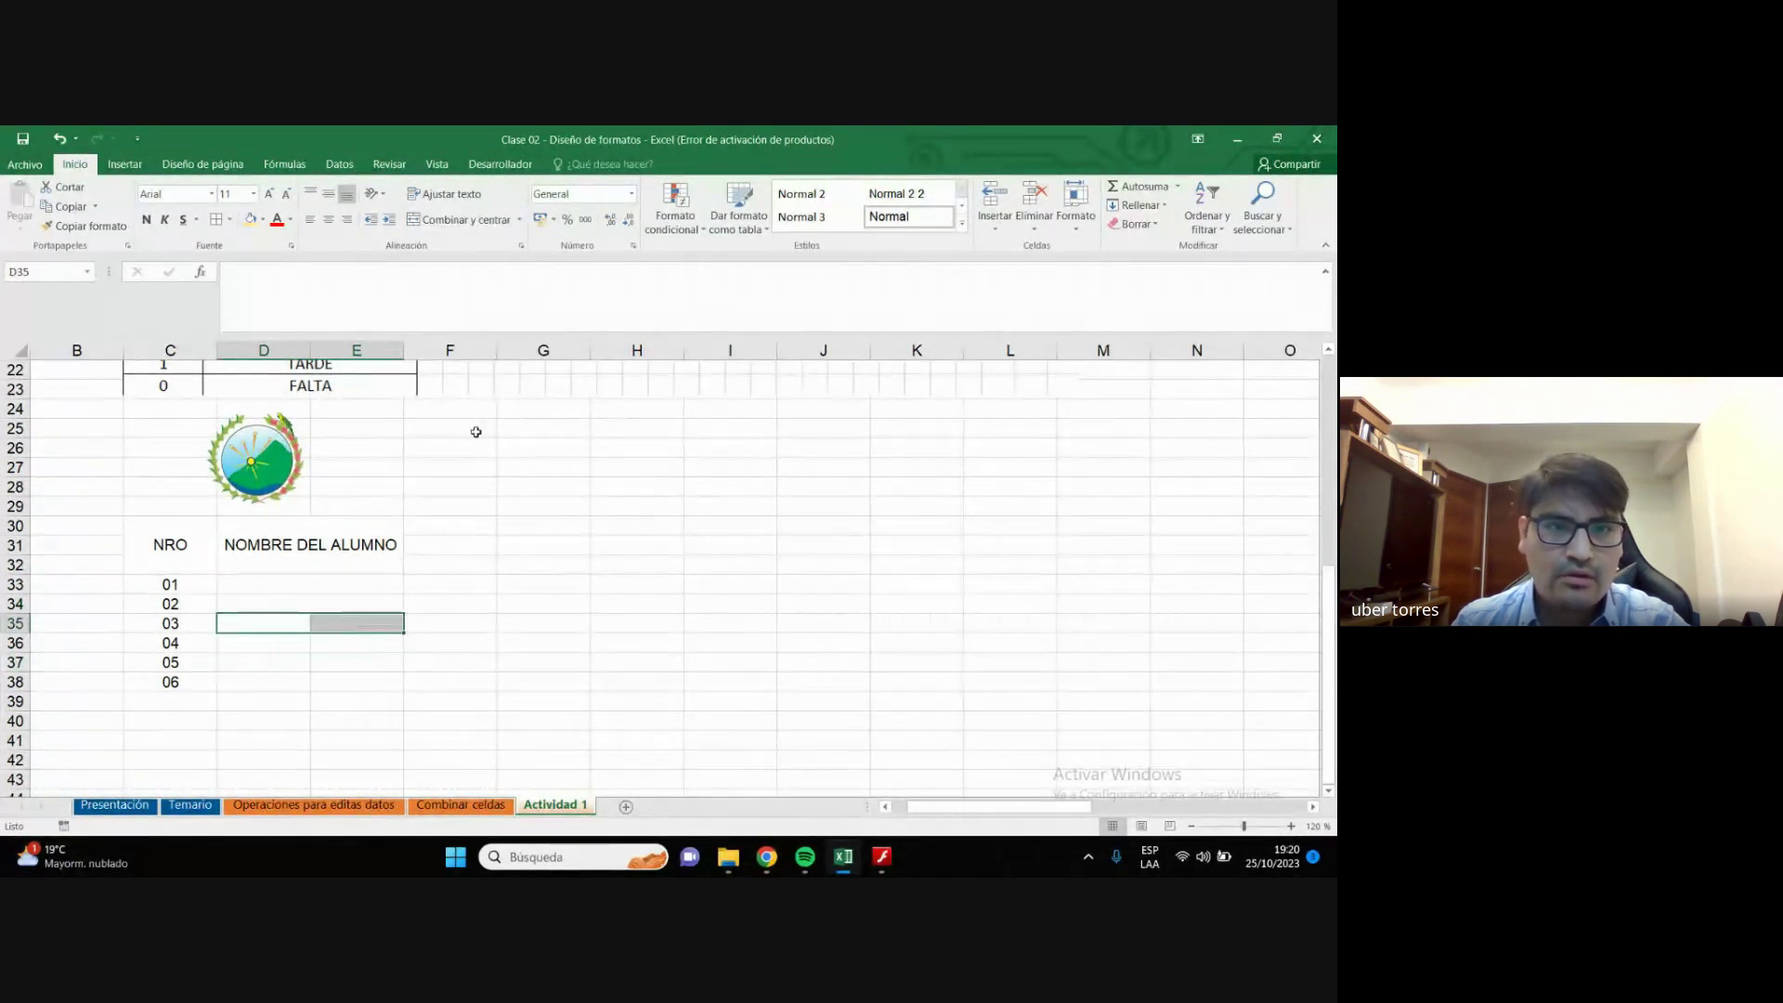
click(461, 219)
Merge D36:E38 row by row using Combinar horizontalmente.
click(451, 585)
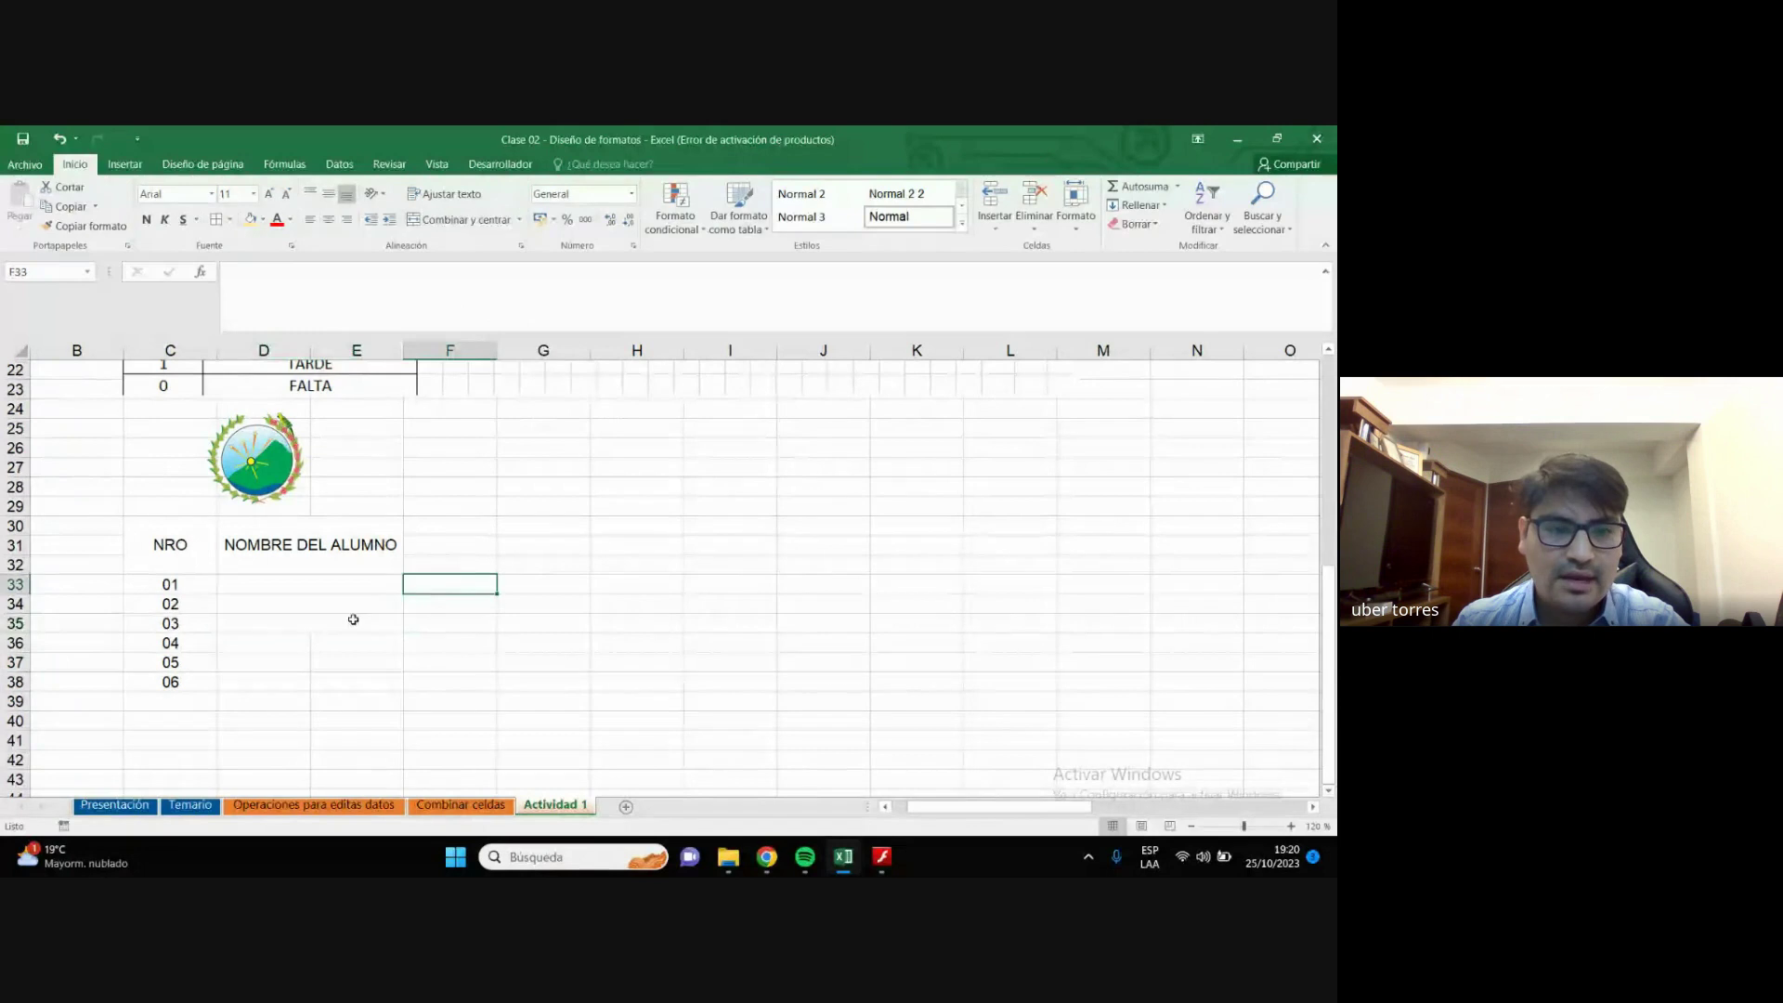
click(283, 650)
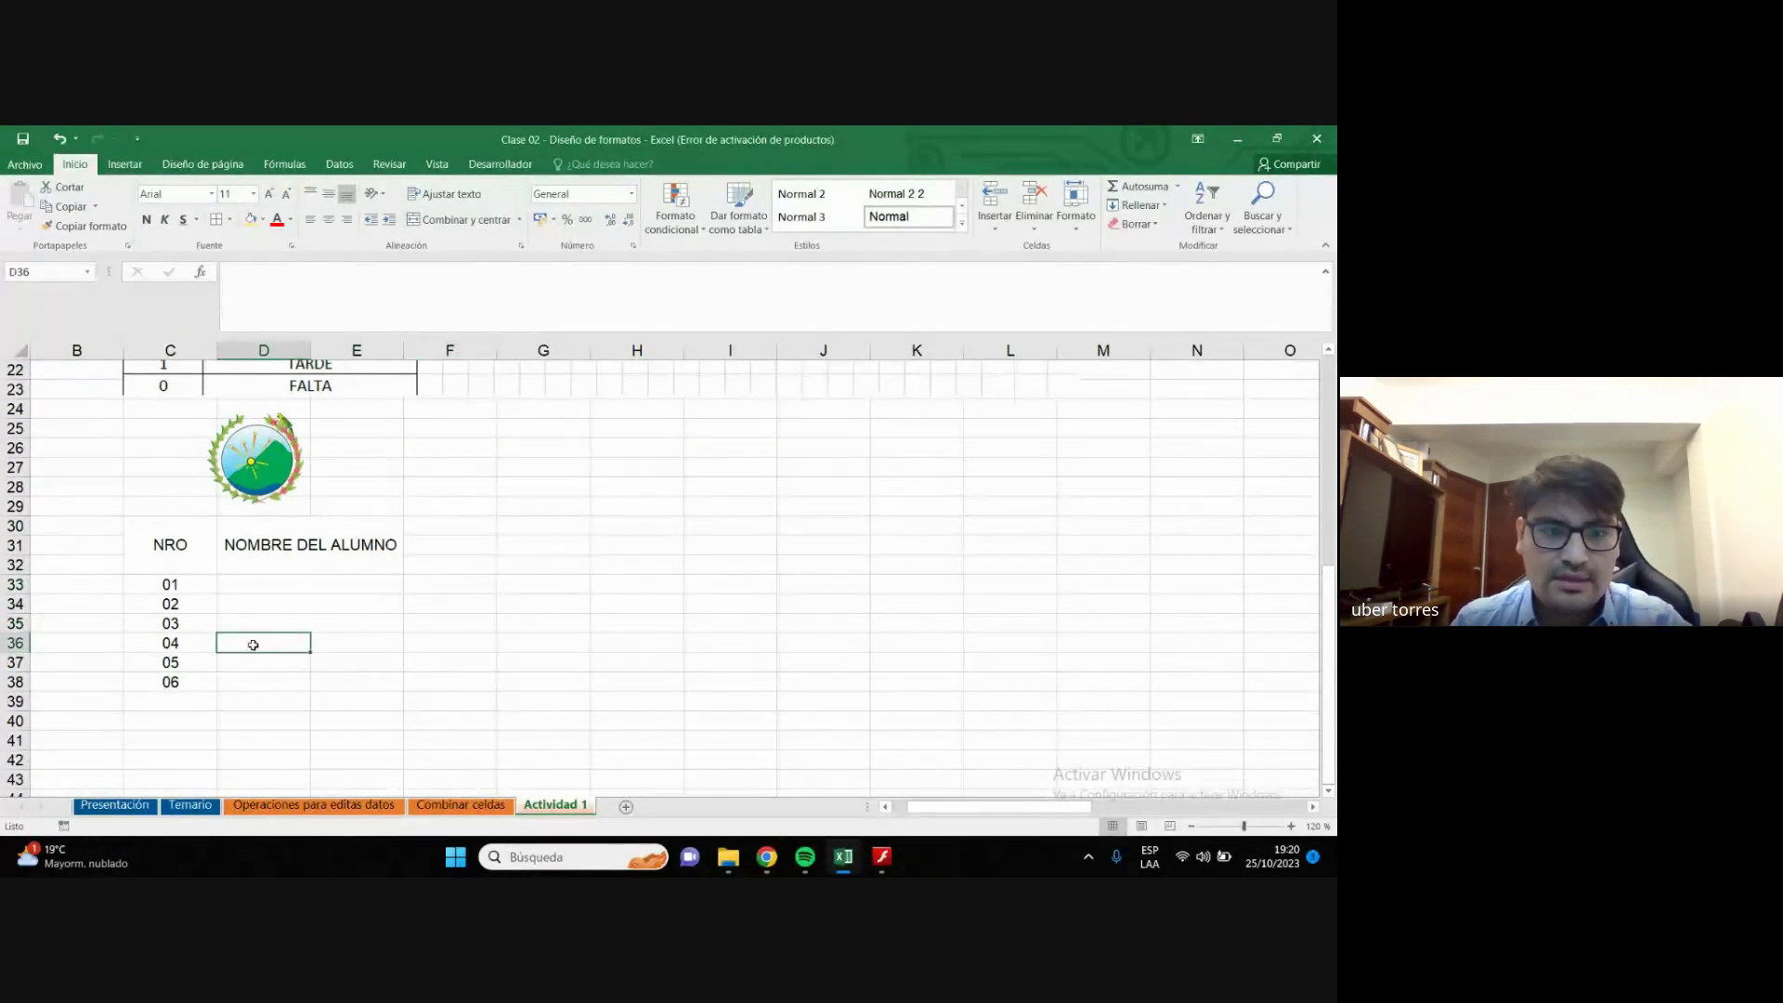
mouse_move(240, 644)
mouse_down()
mouse_move(319, 645)
mouse_move(330, 682)
mouse_up()
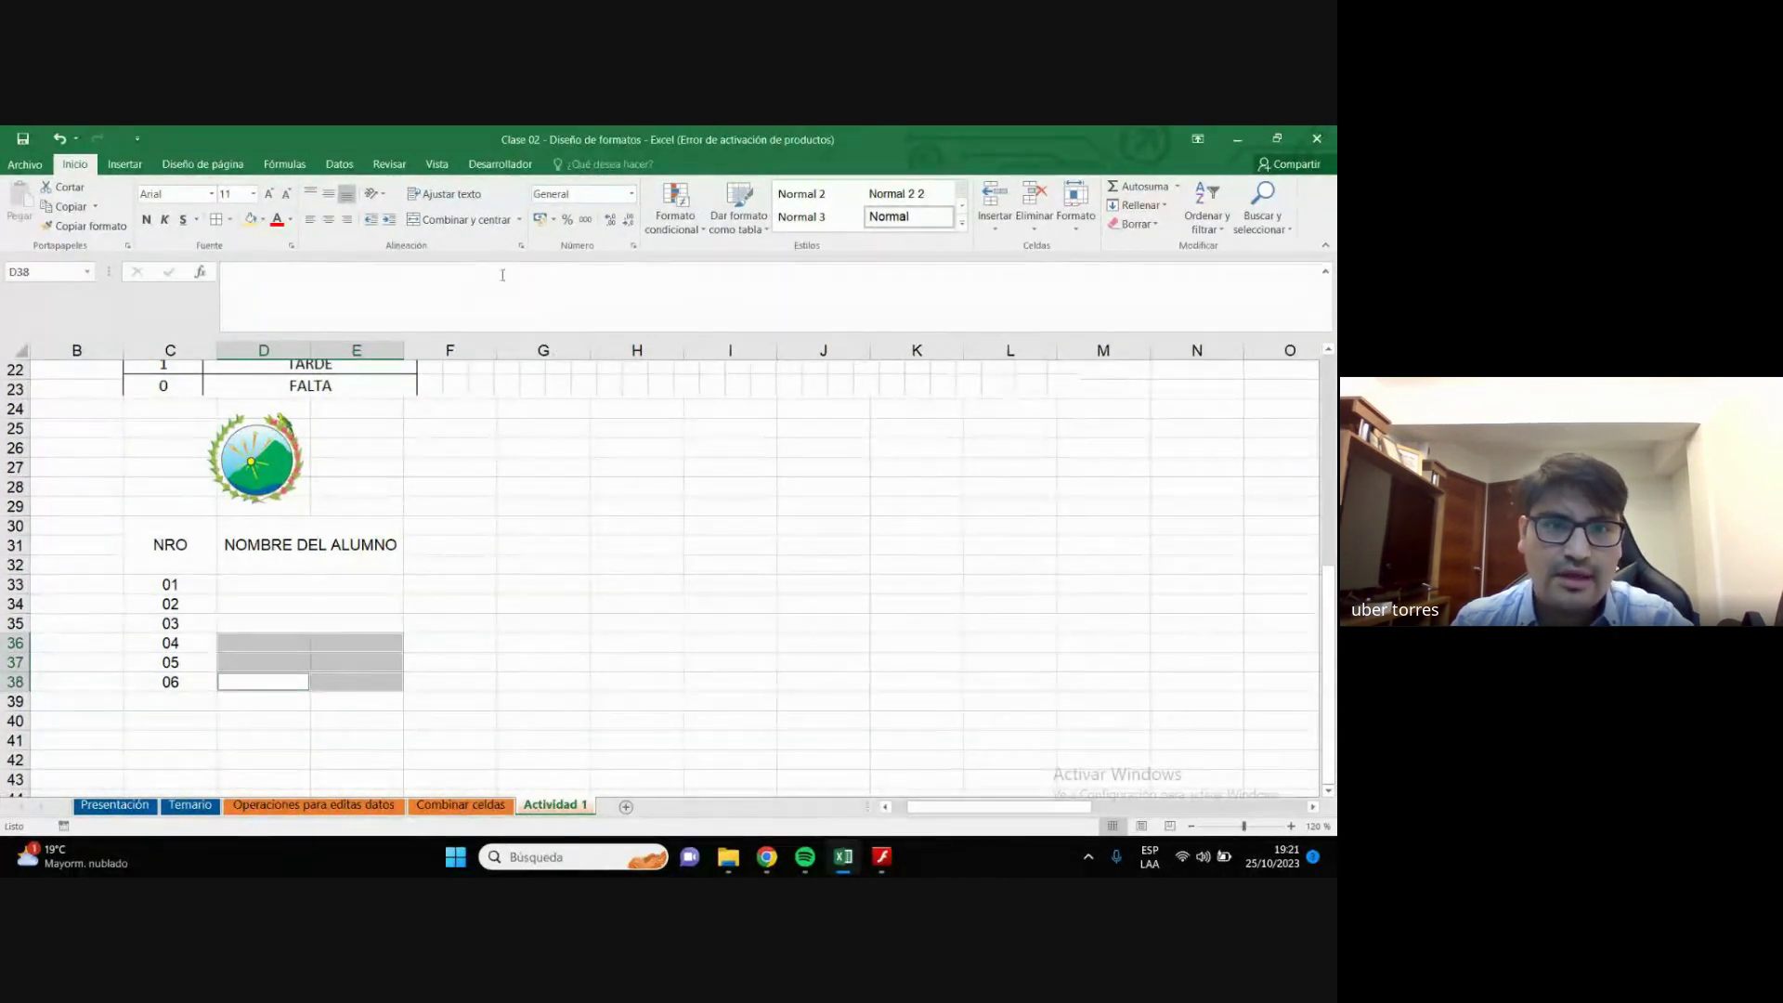
click(473, 223)
click(529, 664)
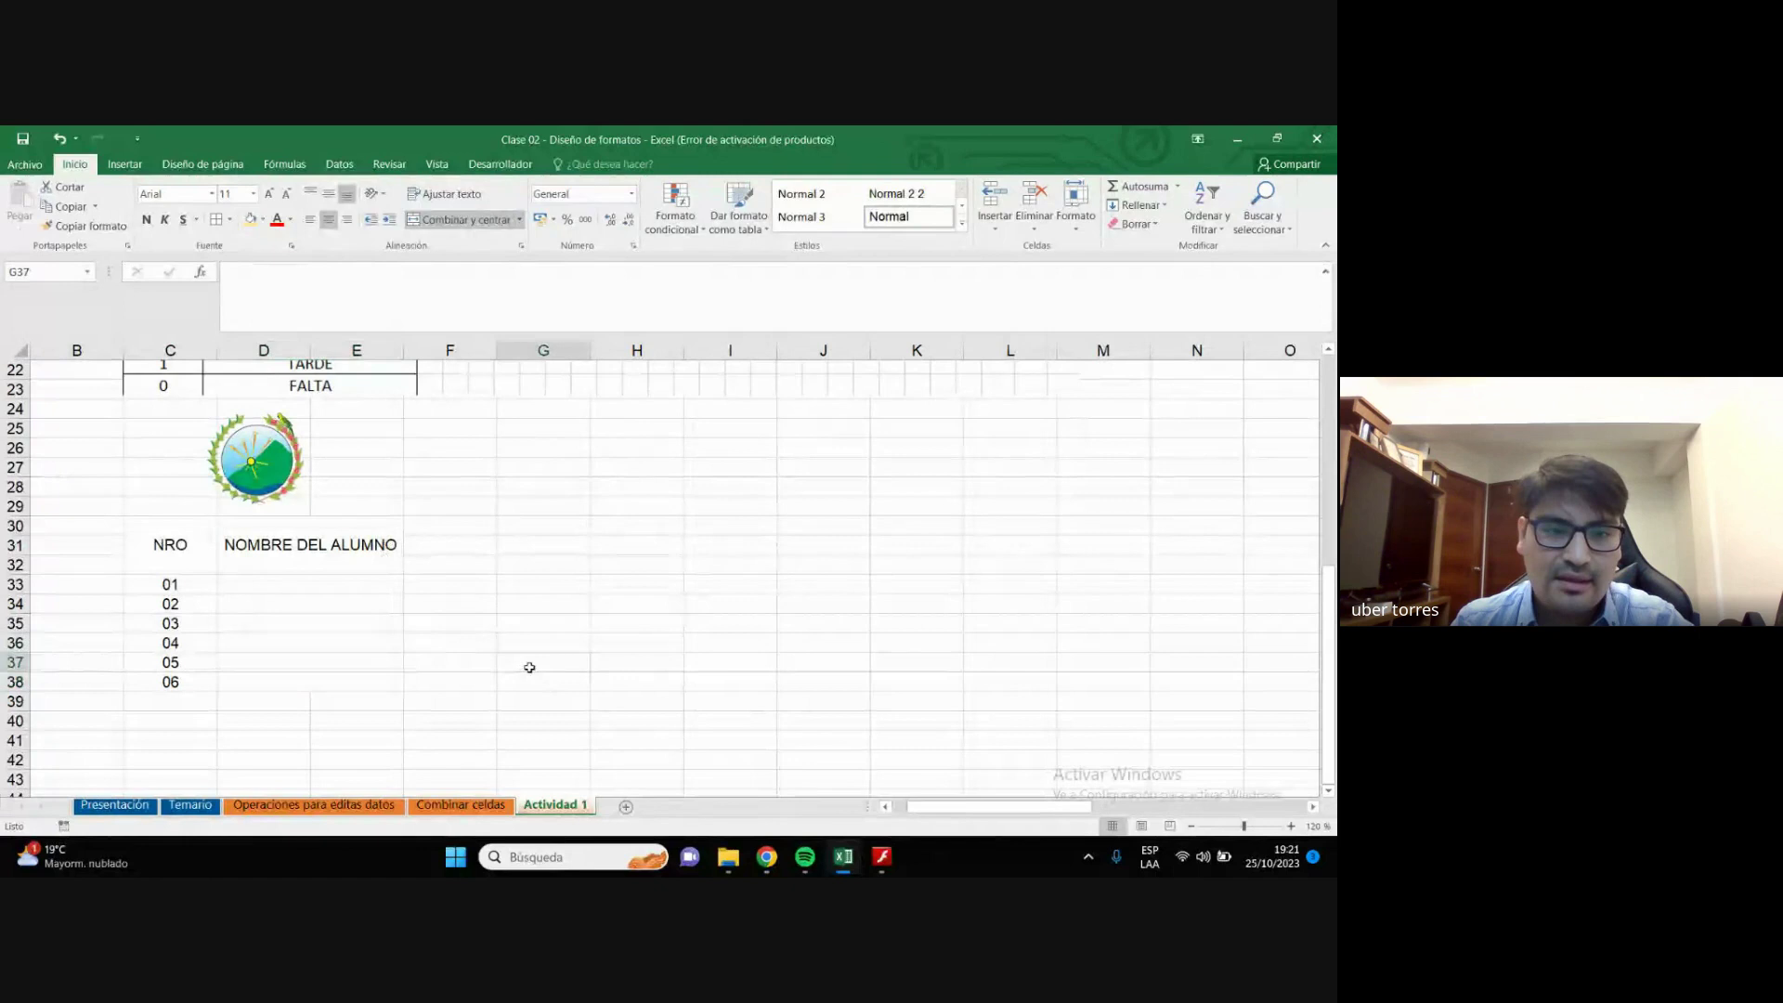
click(348, 645)
click(319, 661)
click(298, 685)
Enter ALUMNO 1 in the merged name cell D33.
scroll(319, 641, up, 1)
click(319, 640)
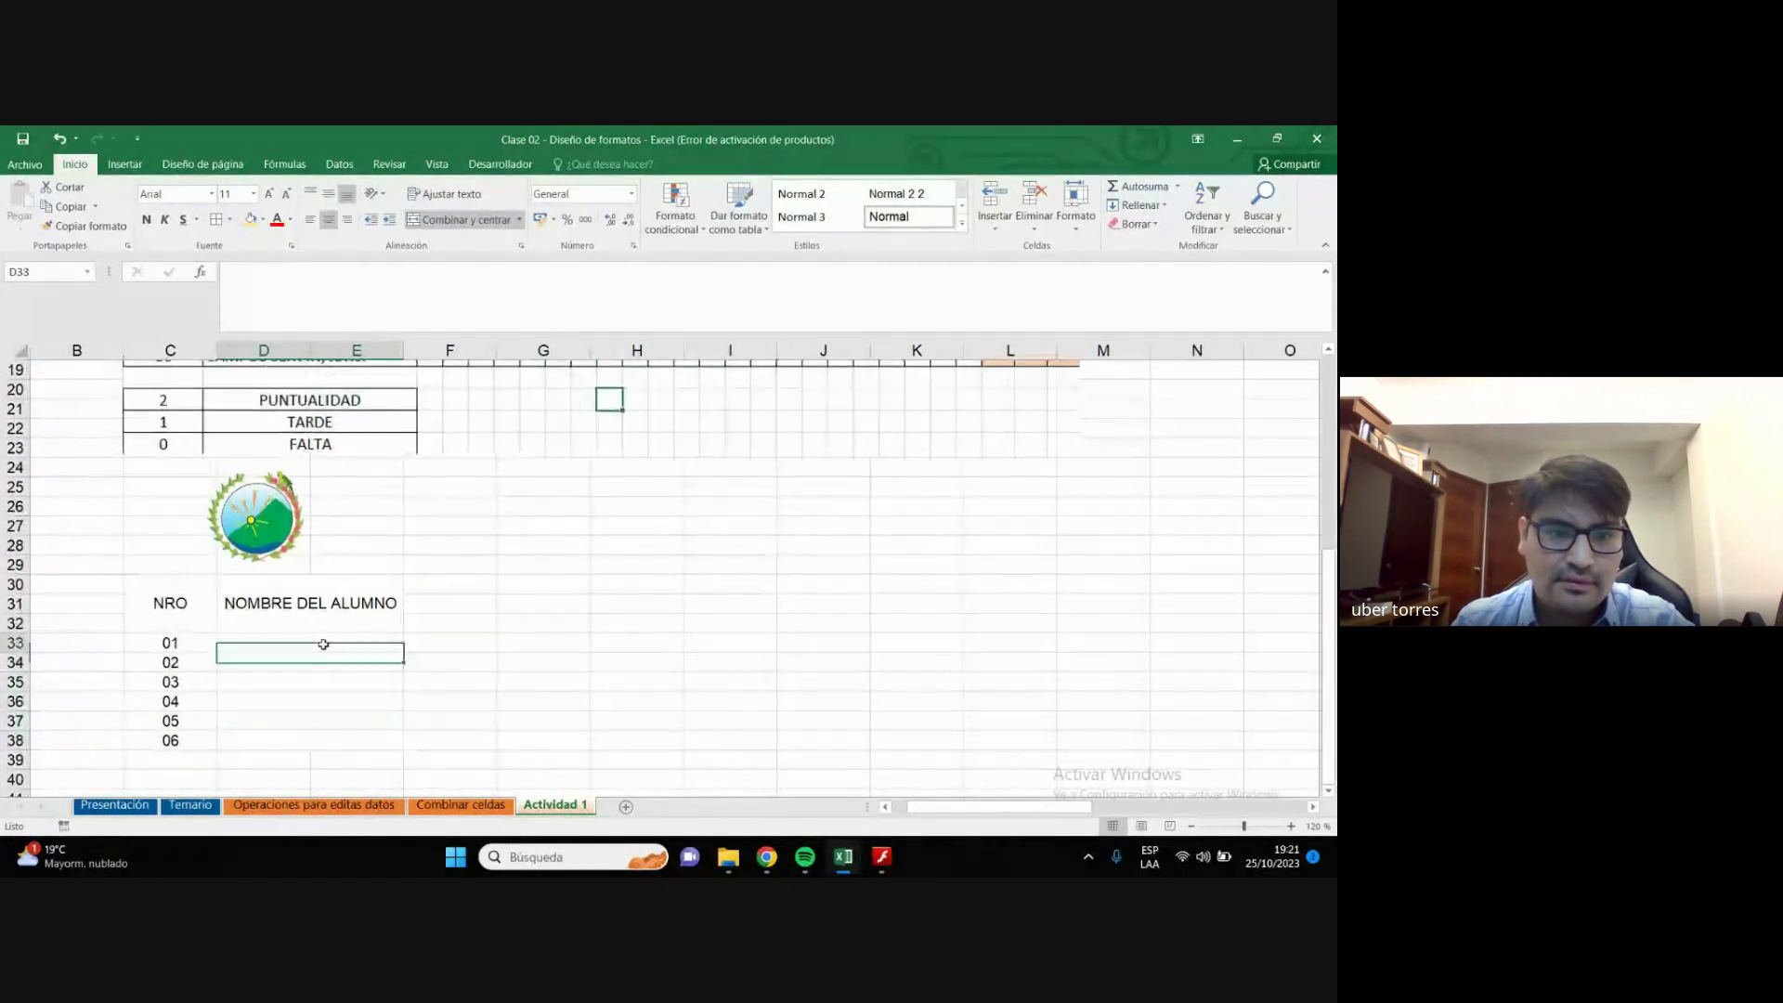
click(295, 659)
click(267, 721)
scroll(303, 677, down, 2)
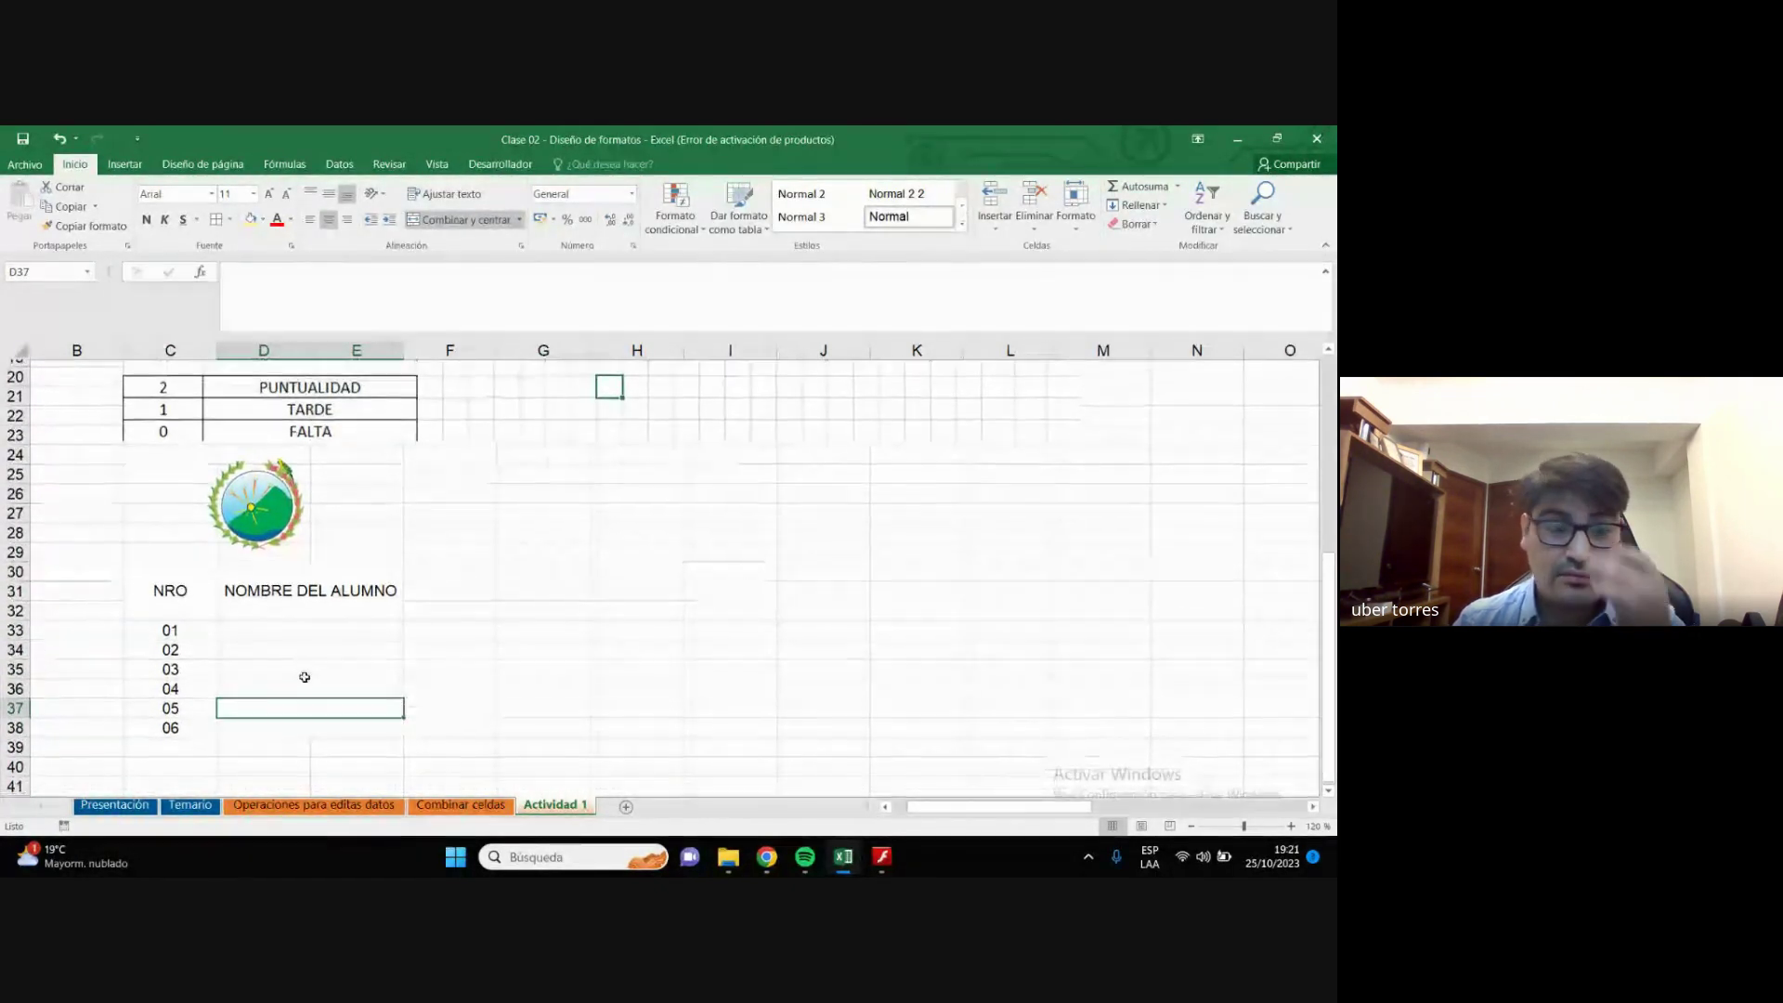
scroll(311, 647, up, 1)
scroll(311, 647, up, 1)
scroll(312, 644, up, 2)
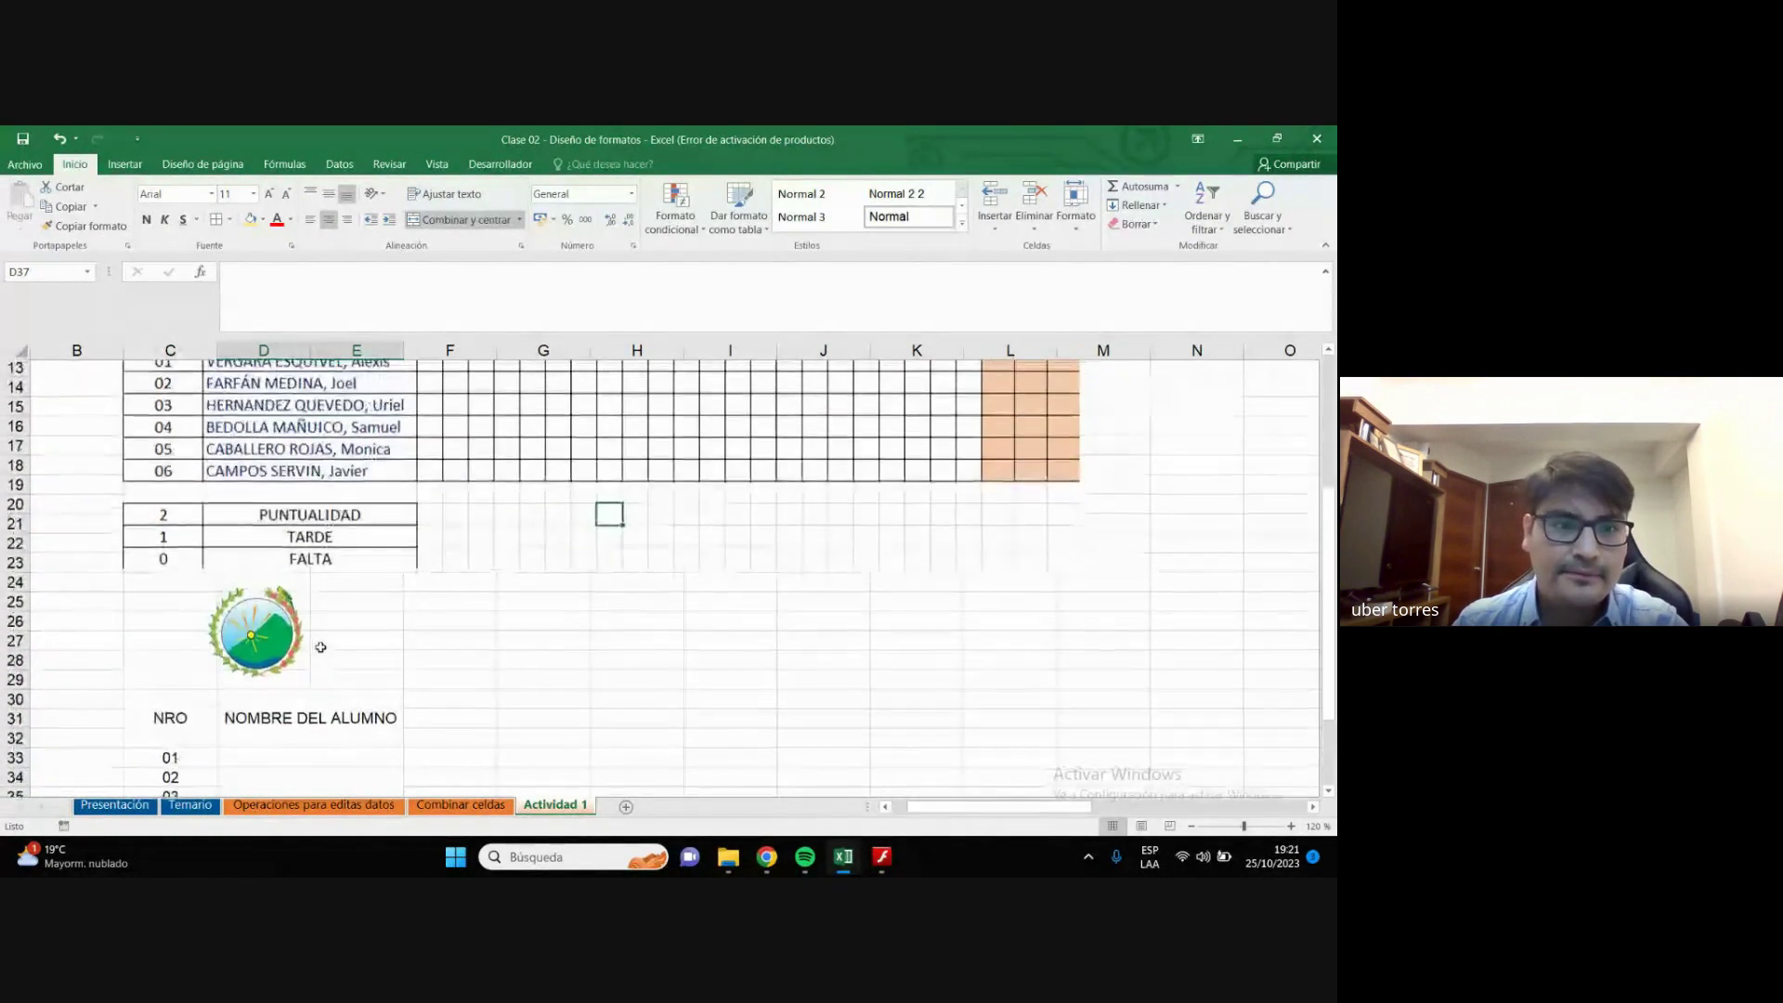
scroll(313, 643, up, 1)
scroll(311, 643, down, 1)
scroll(306, 642, down, 3)
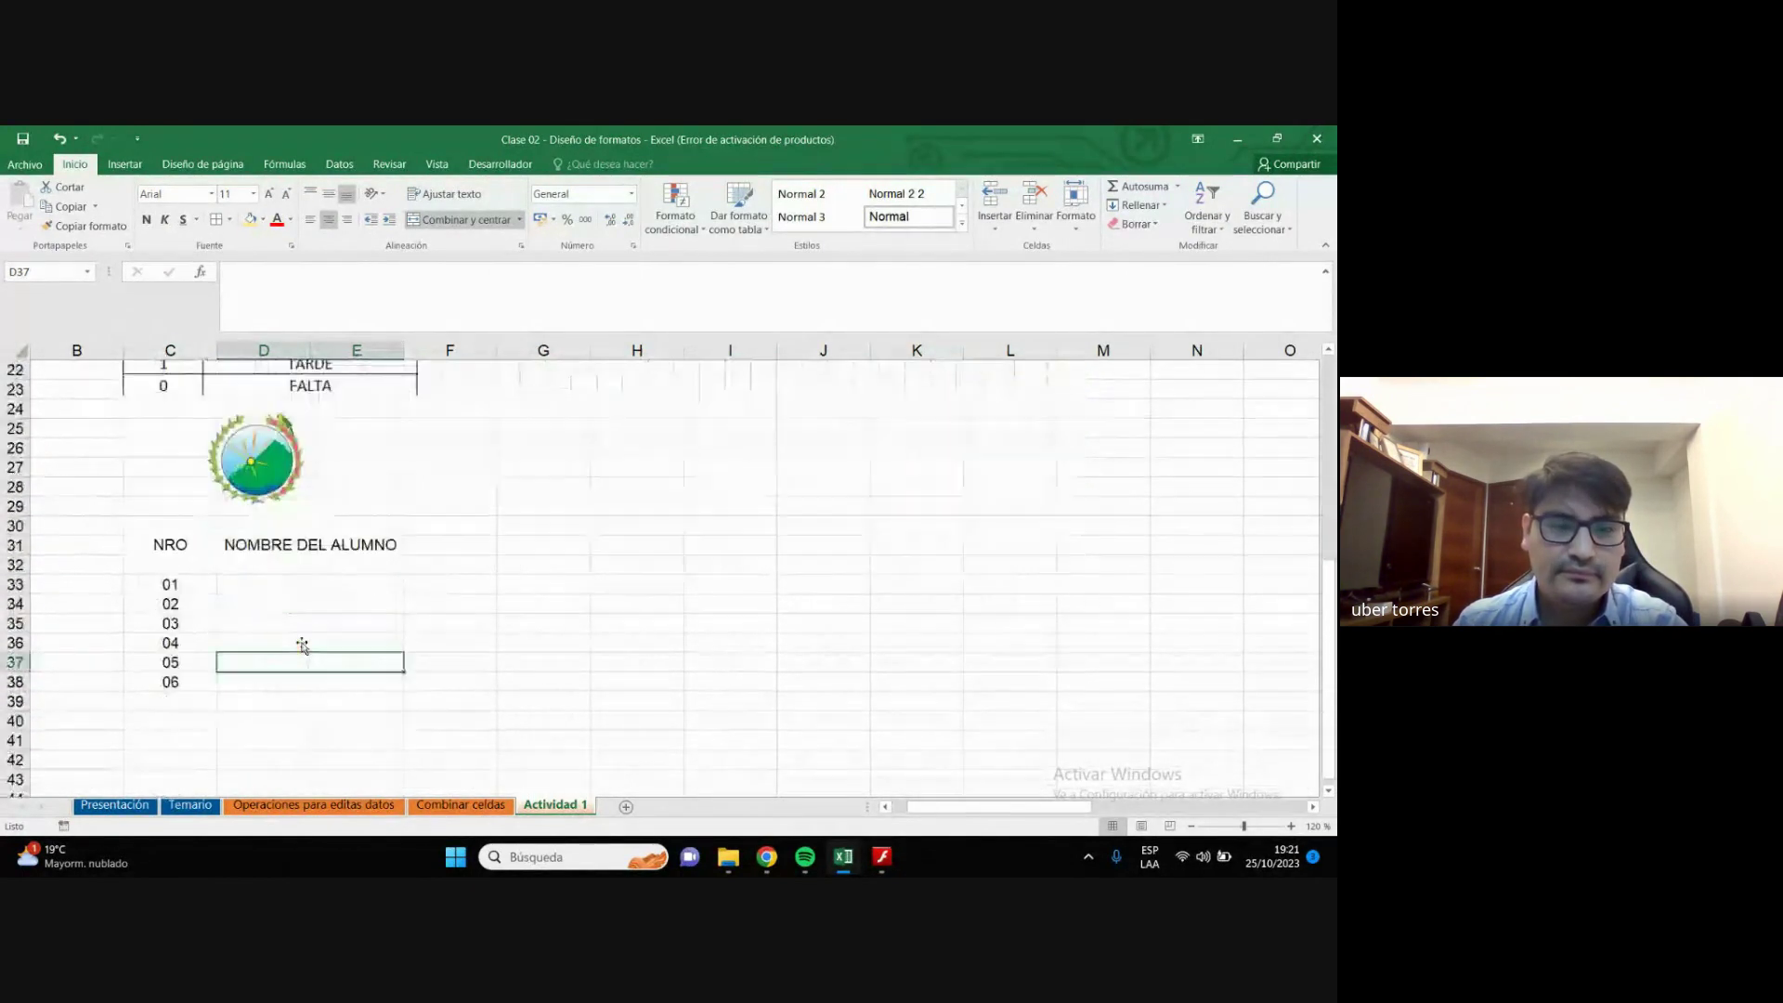
scroll(304, 647, up, 3)
scroll(303, 647, up, 2)
scroll(299, 653, down, 2)
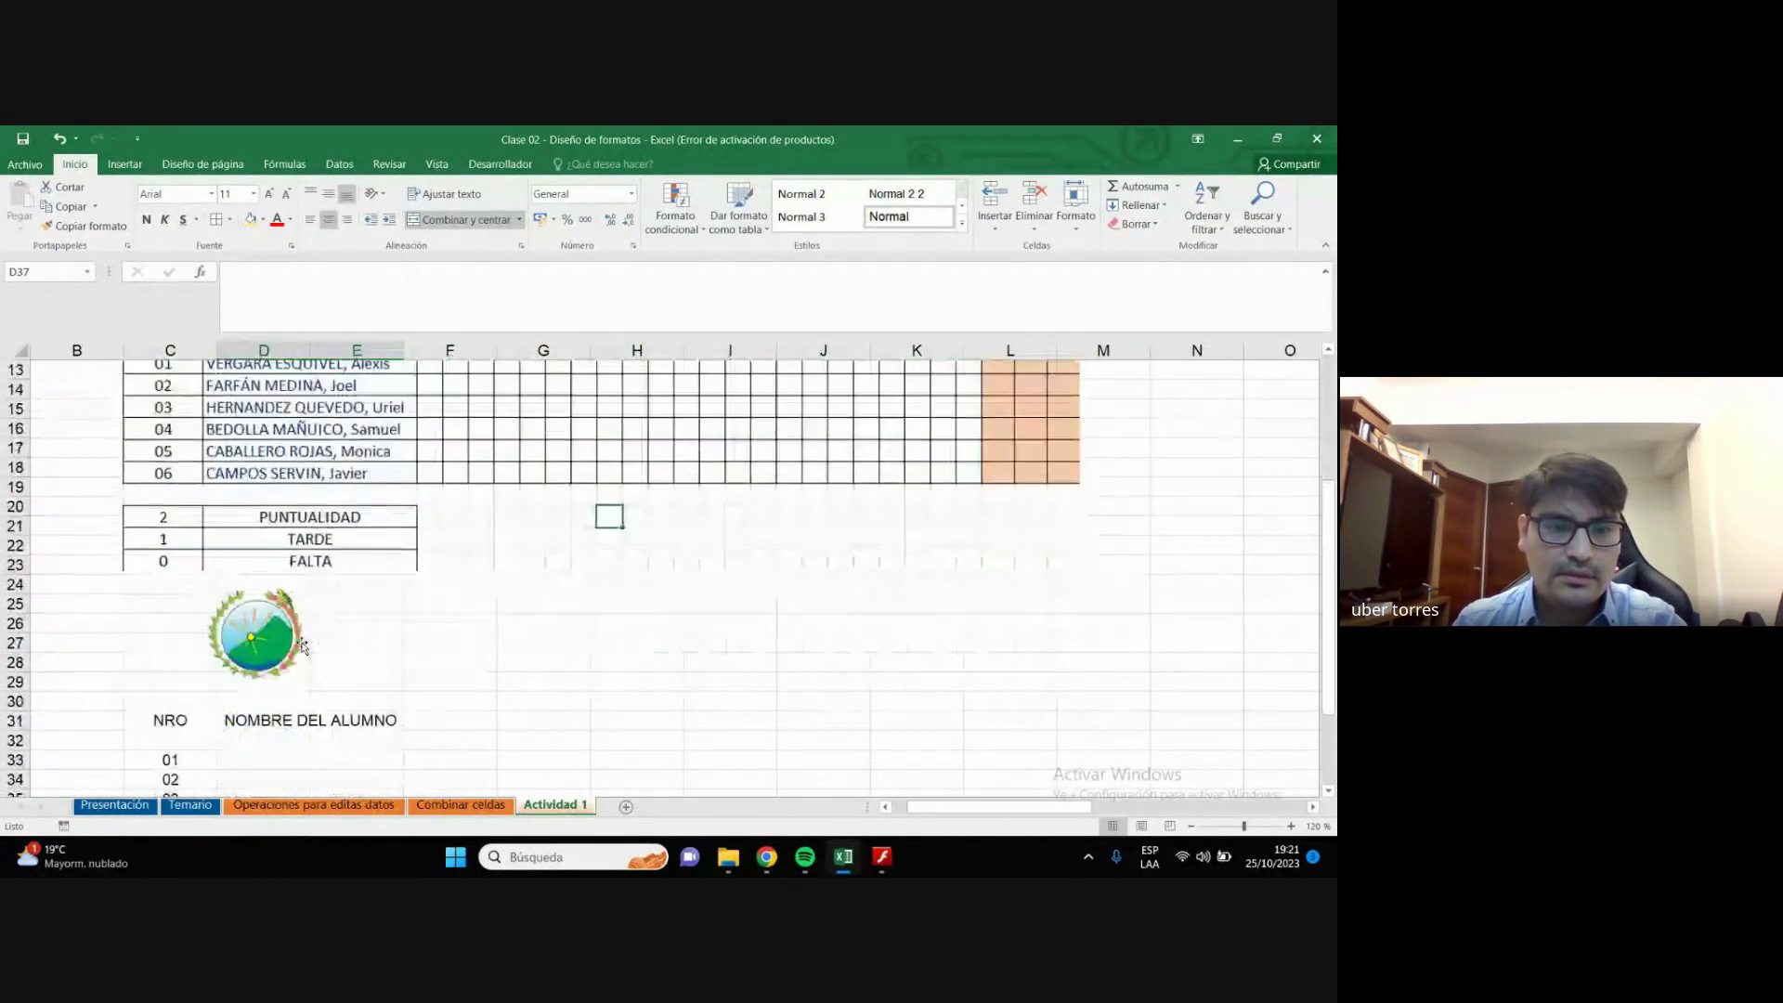
scroll(294, 661, down, 2)
scroll(294, 661, down, 1)
click(275, 584)
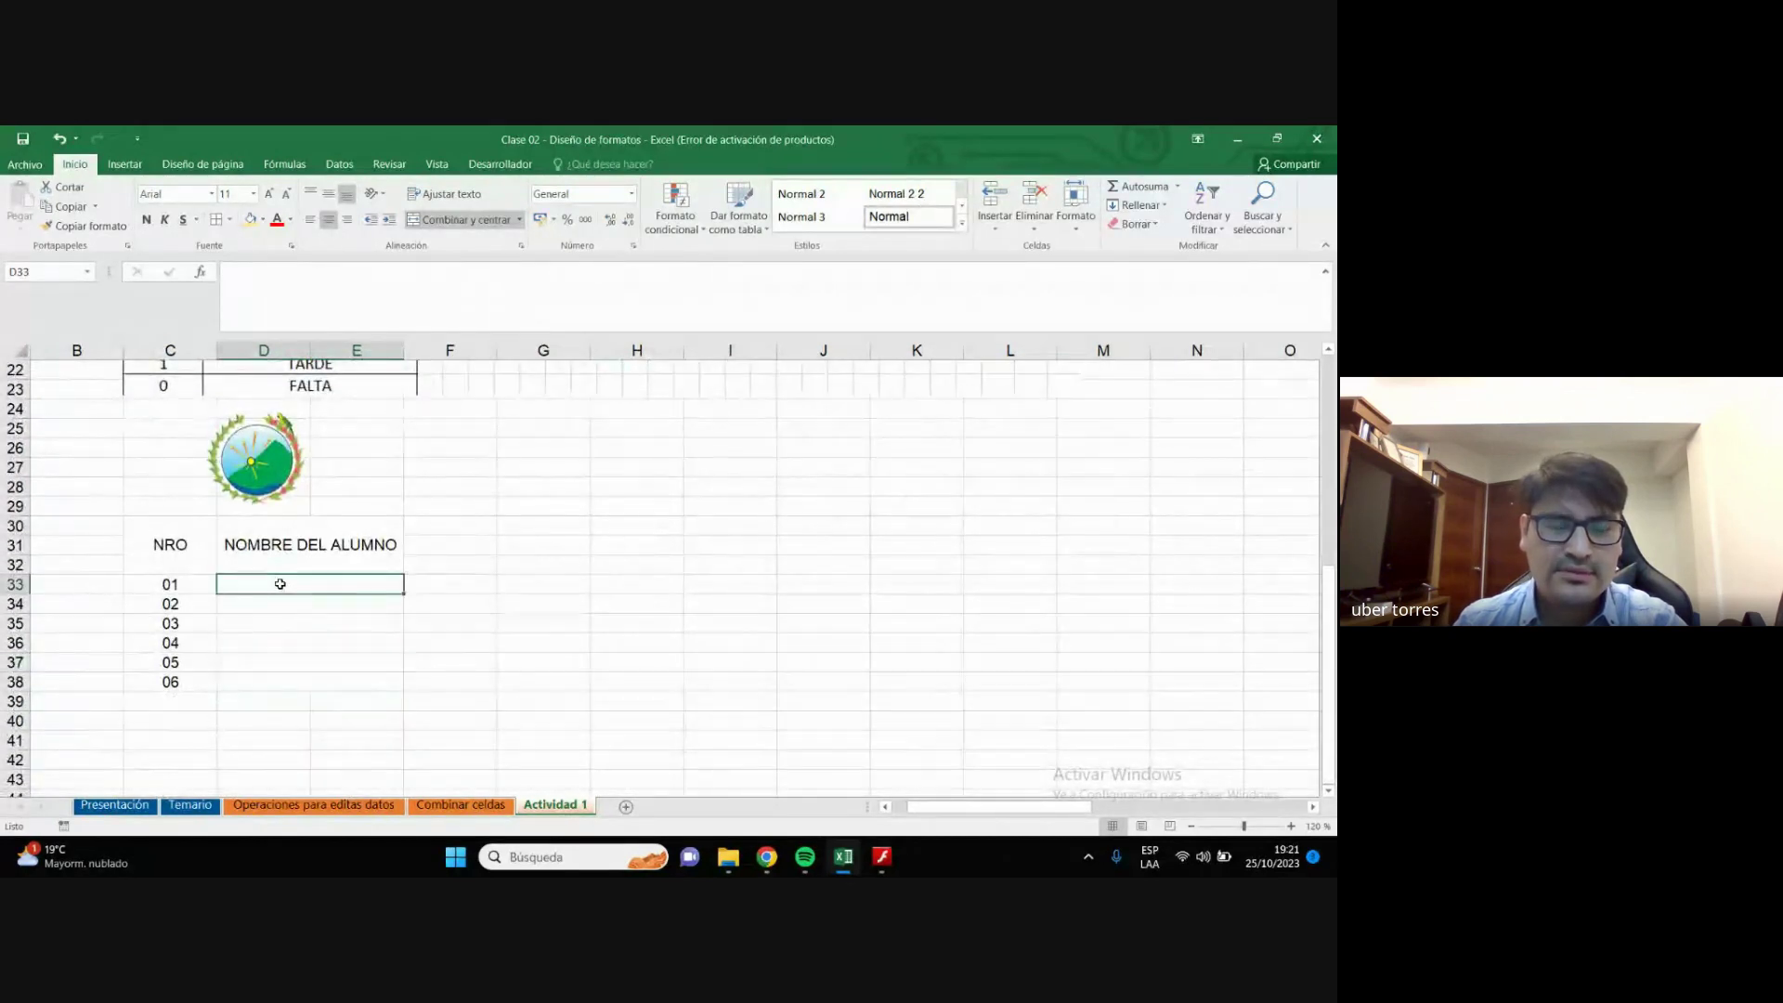
scroll(426, 637, up, 1)
scroll(418, 632, up, 2)
scroll(416, 630, up, 1)
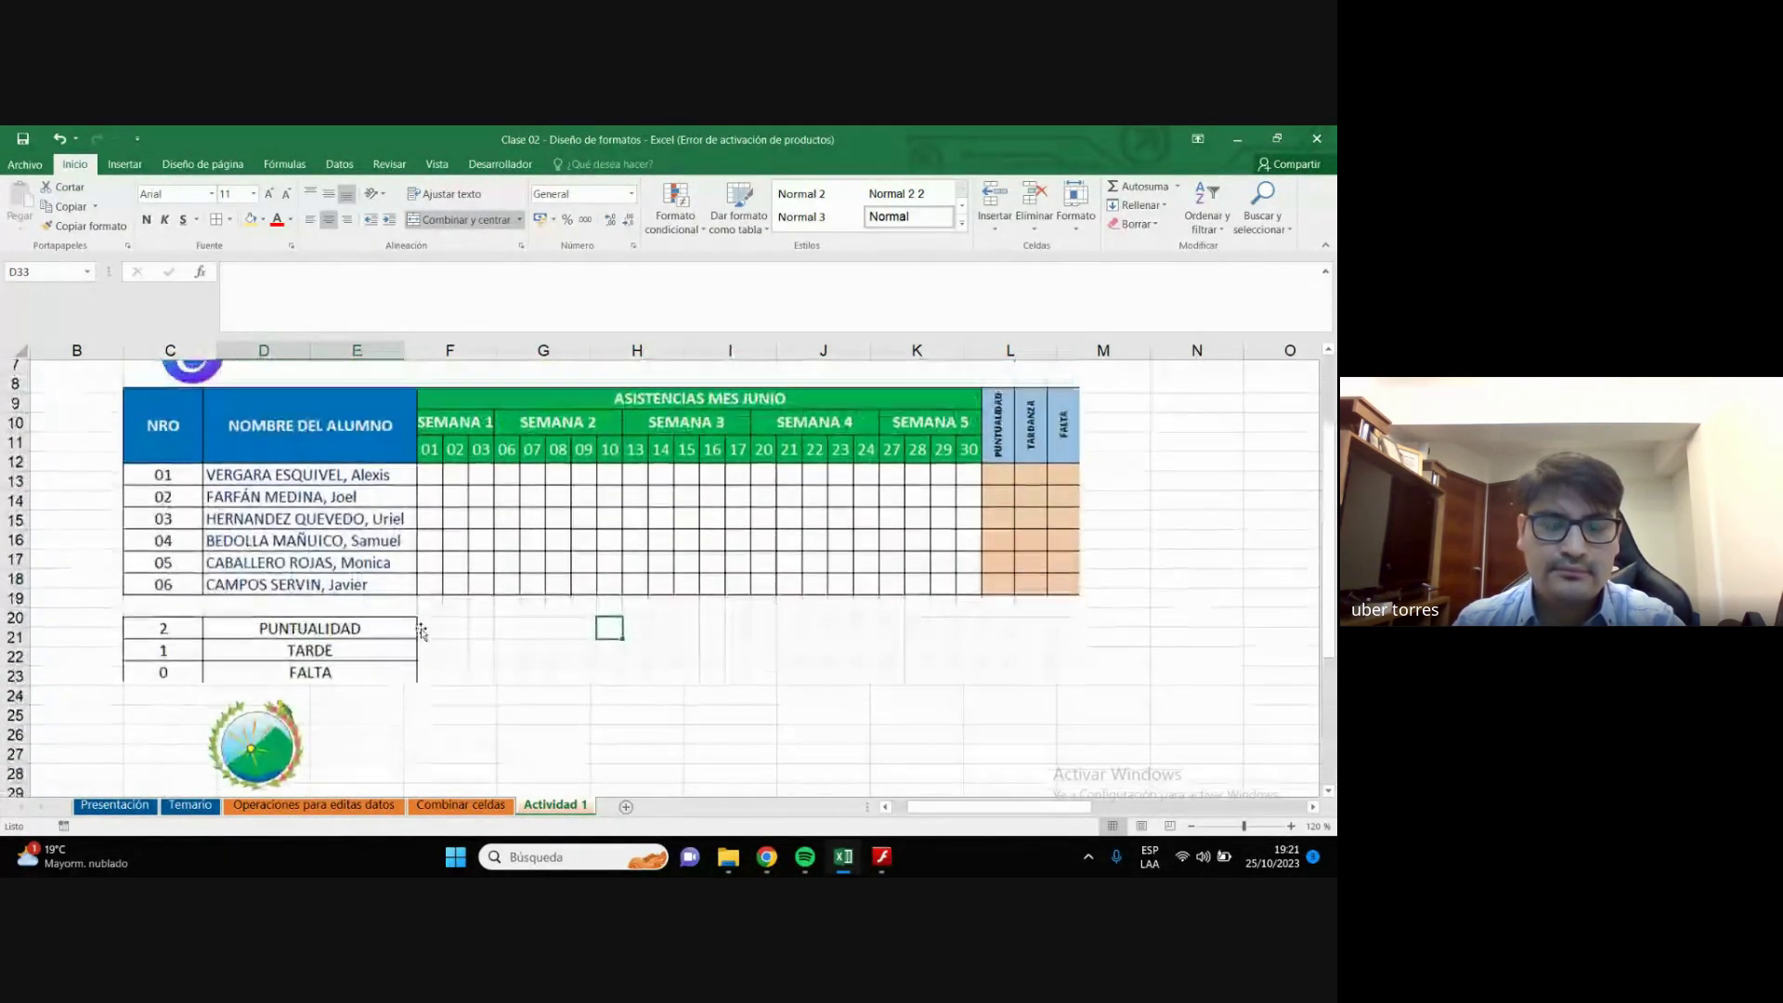
scroll(416, 630, up, 1)
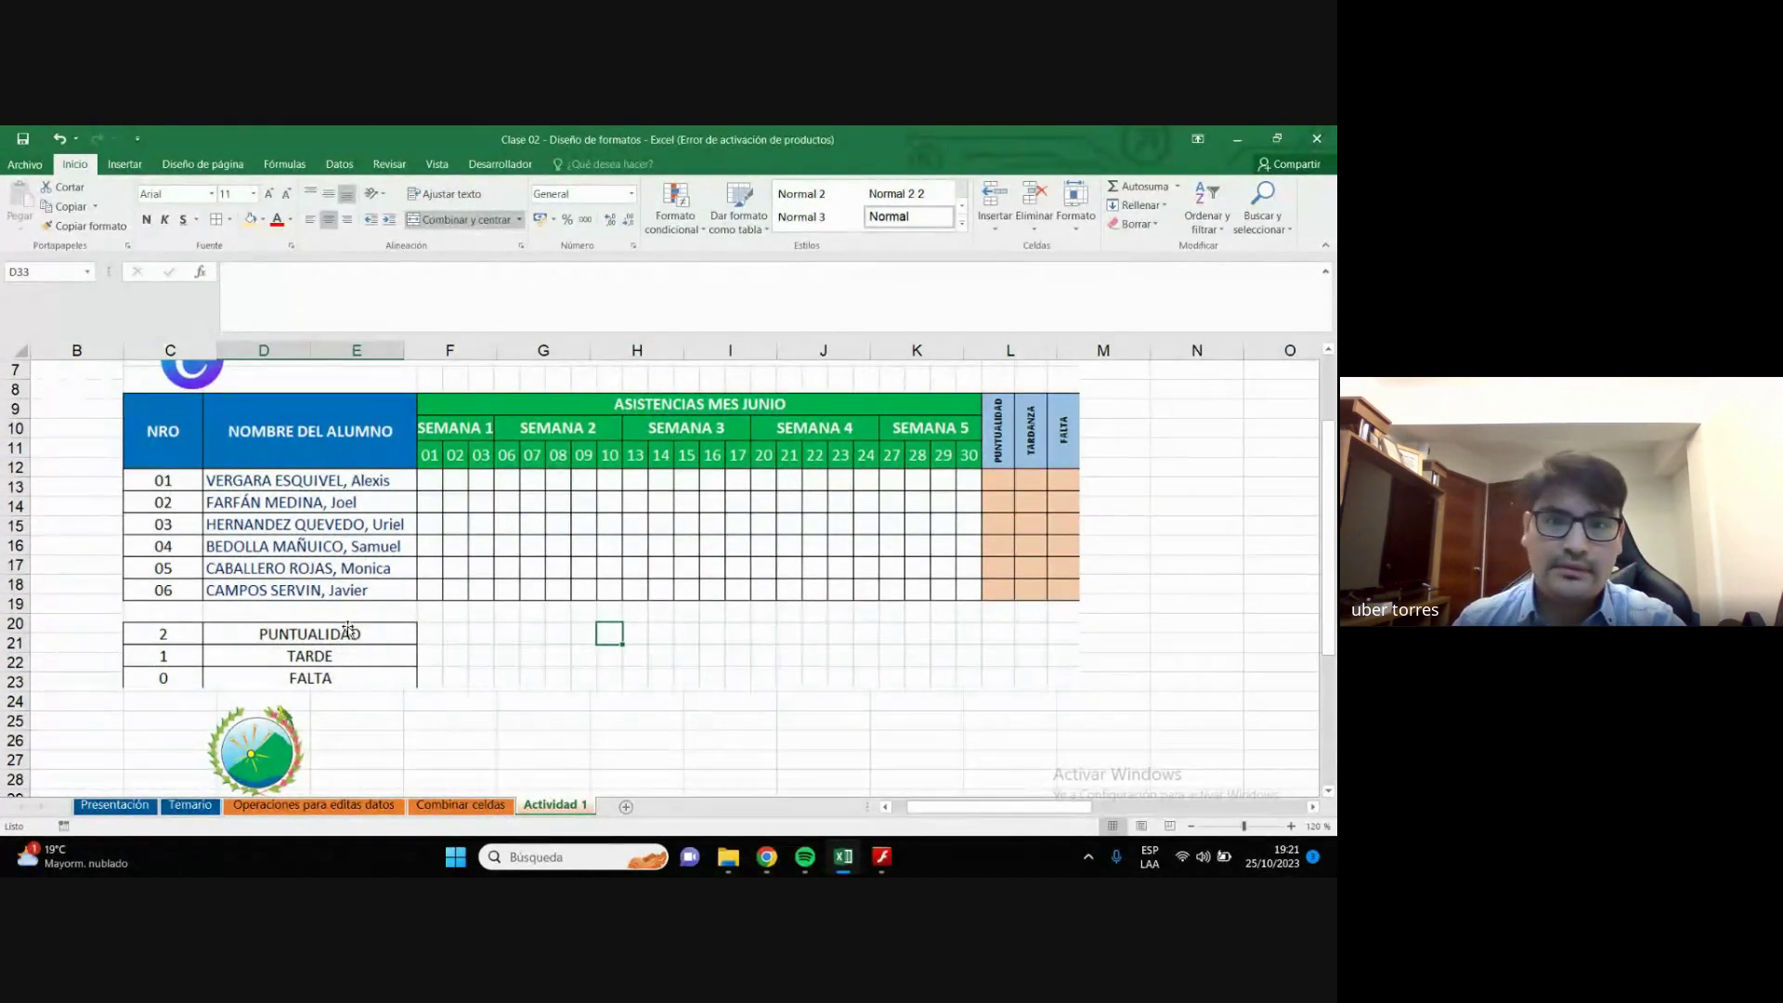
scroll(347, 629, down, 2)
scroll(347, 629, down, 2)
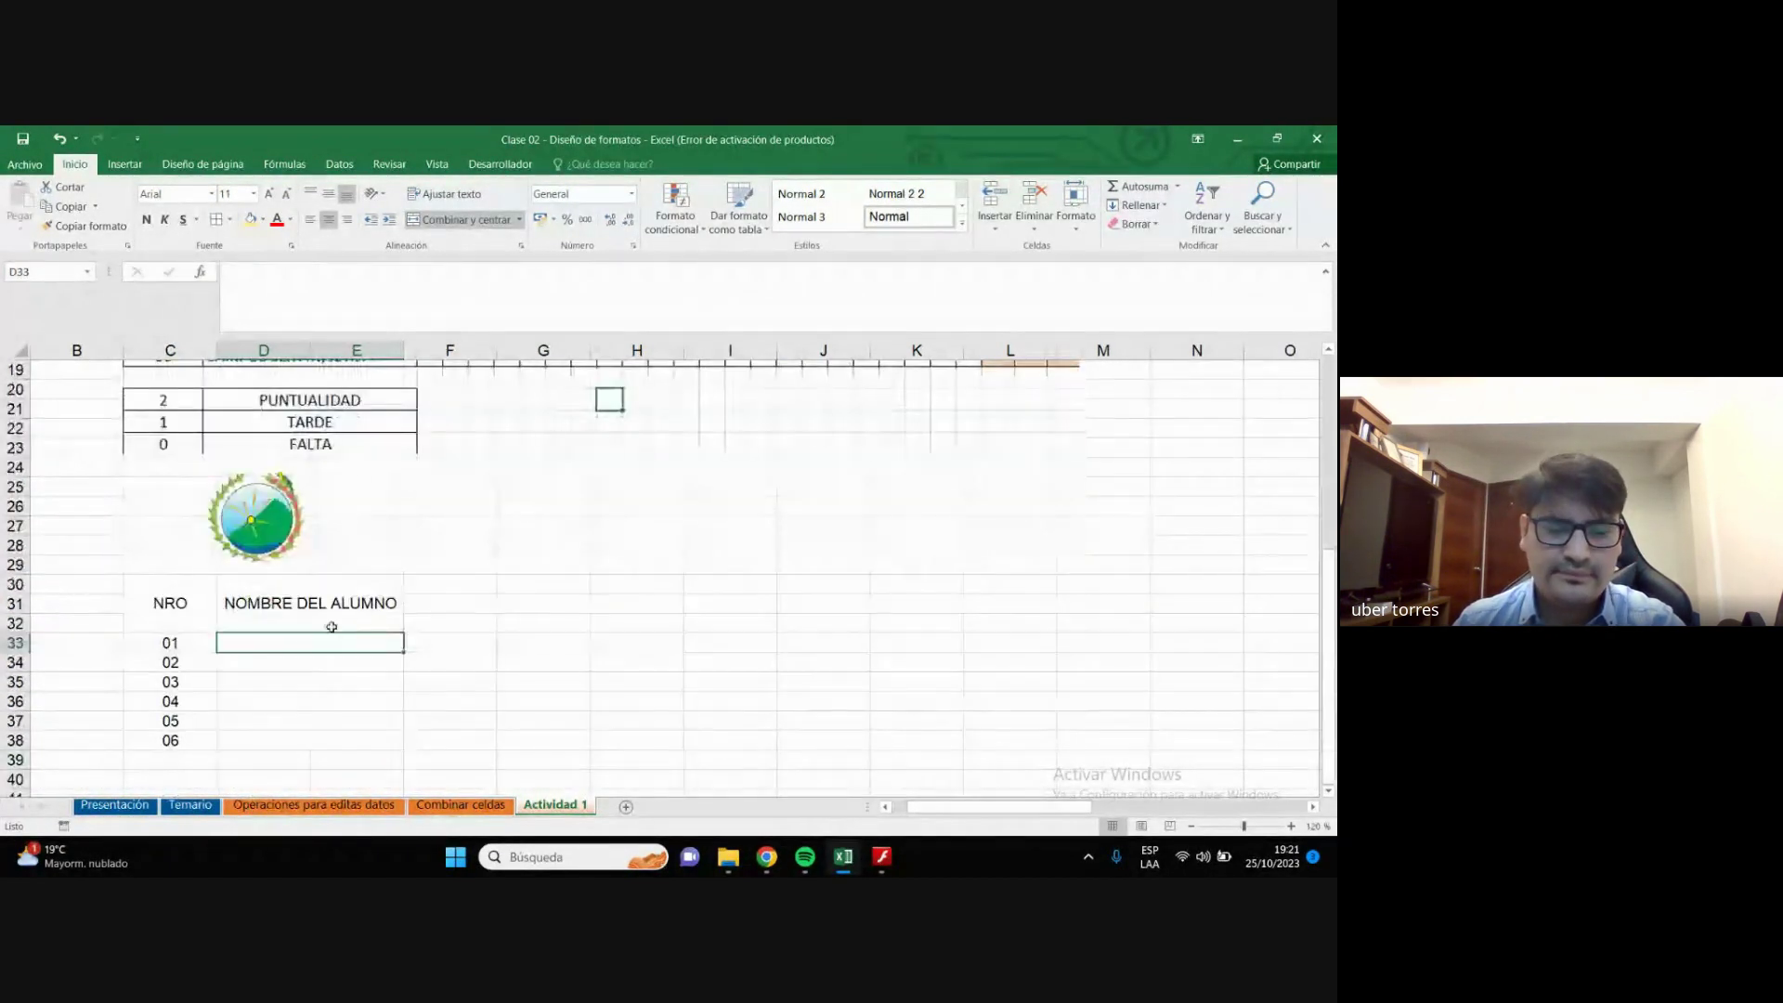
click(297, 662)
click(298, 642)
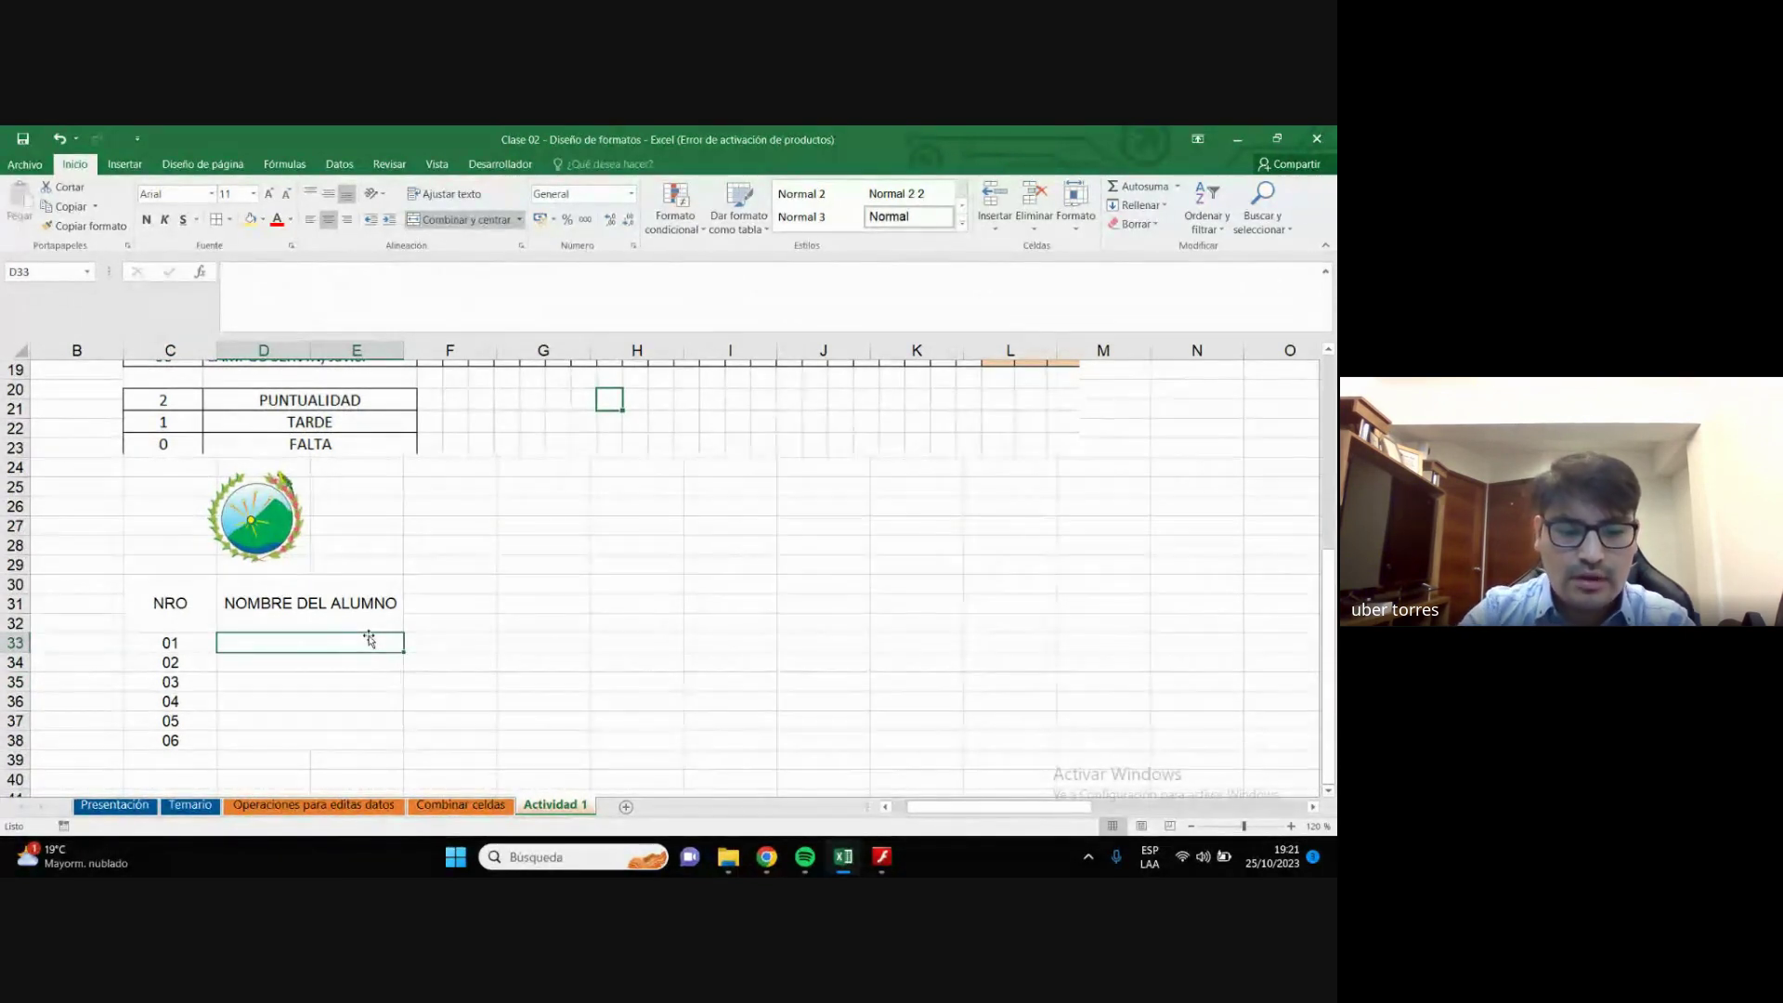
text(ALUMNO 1)
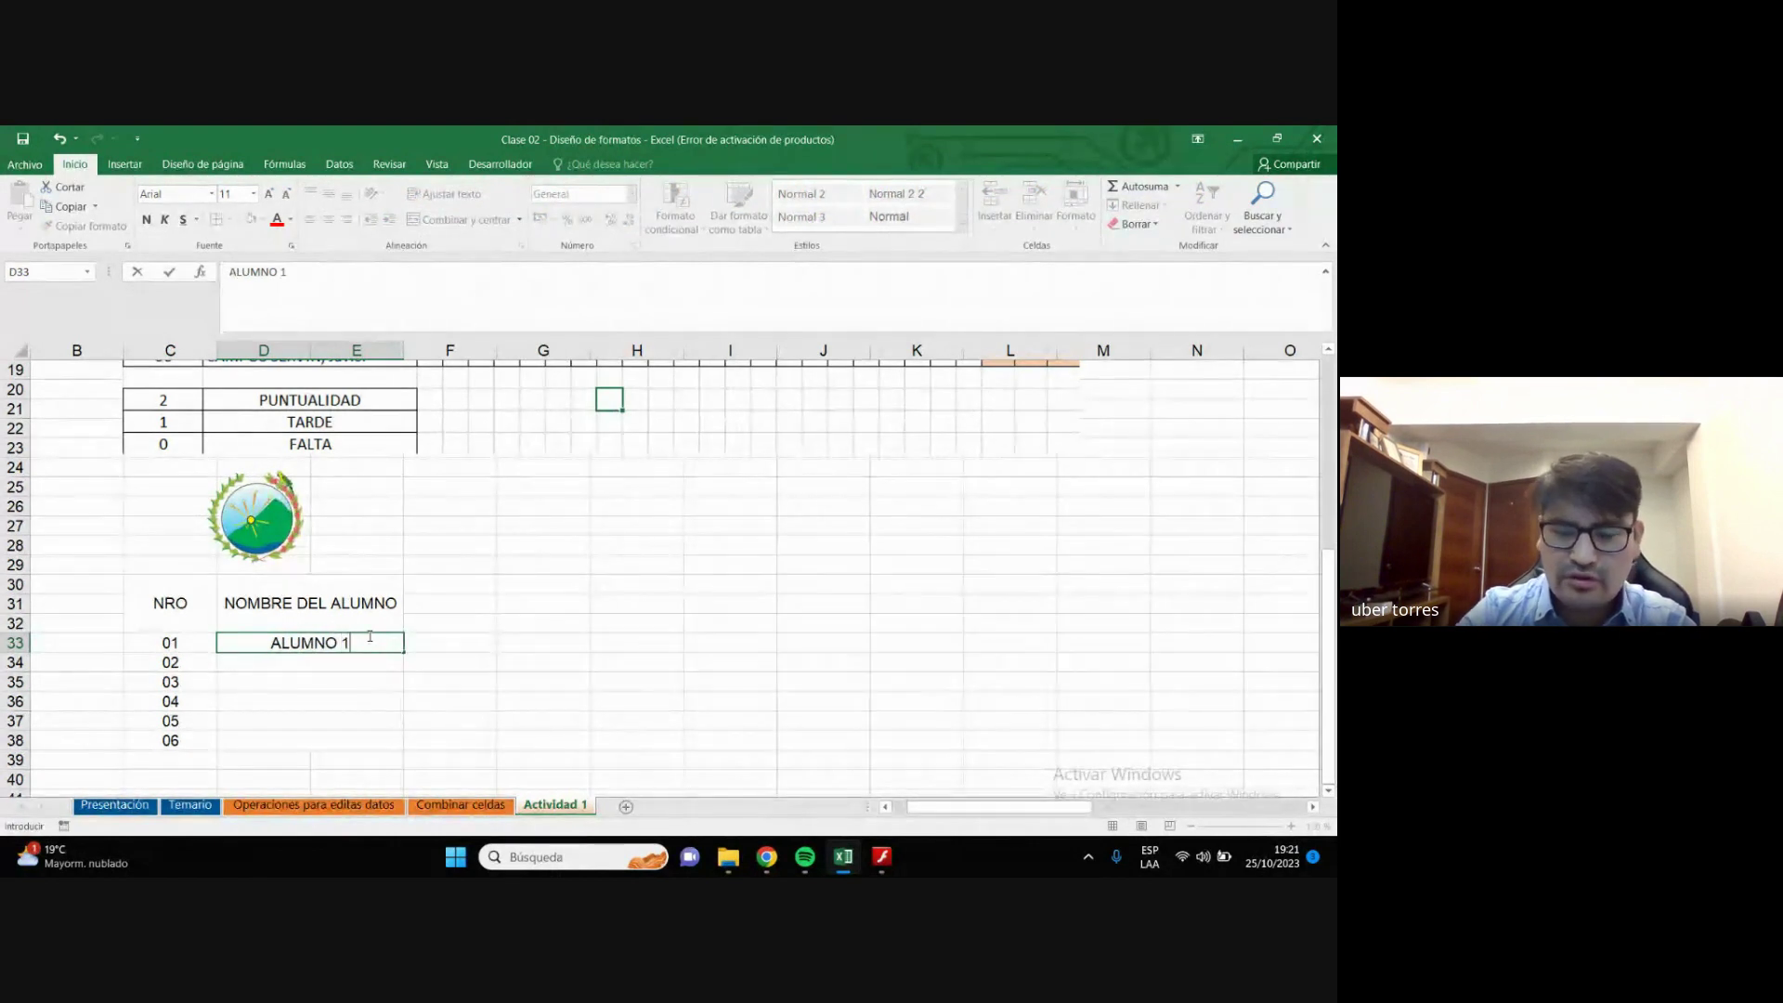
key(Return)
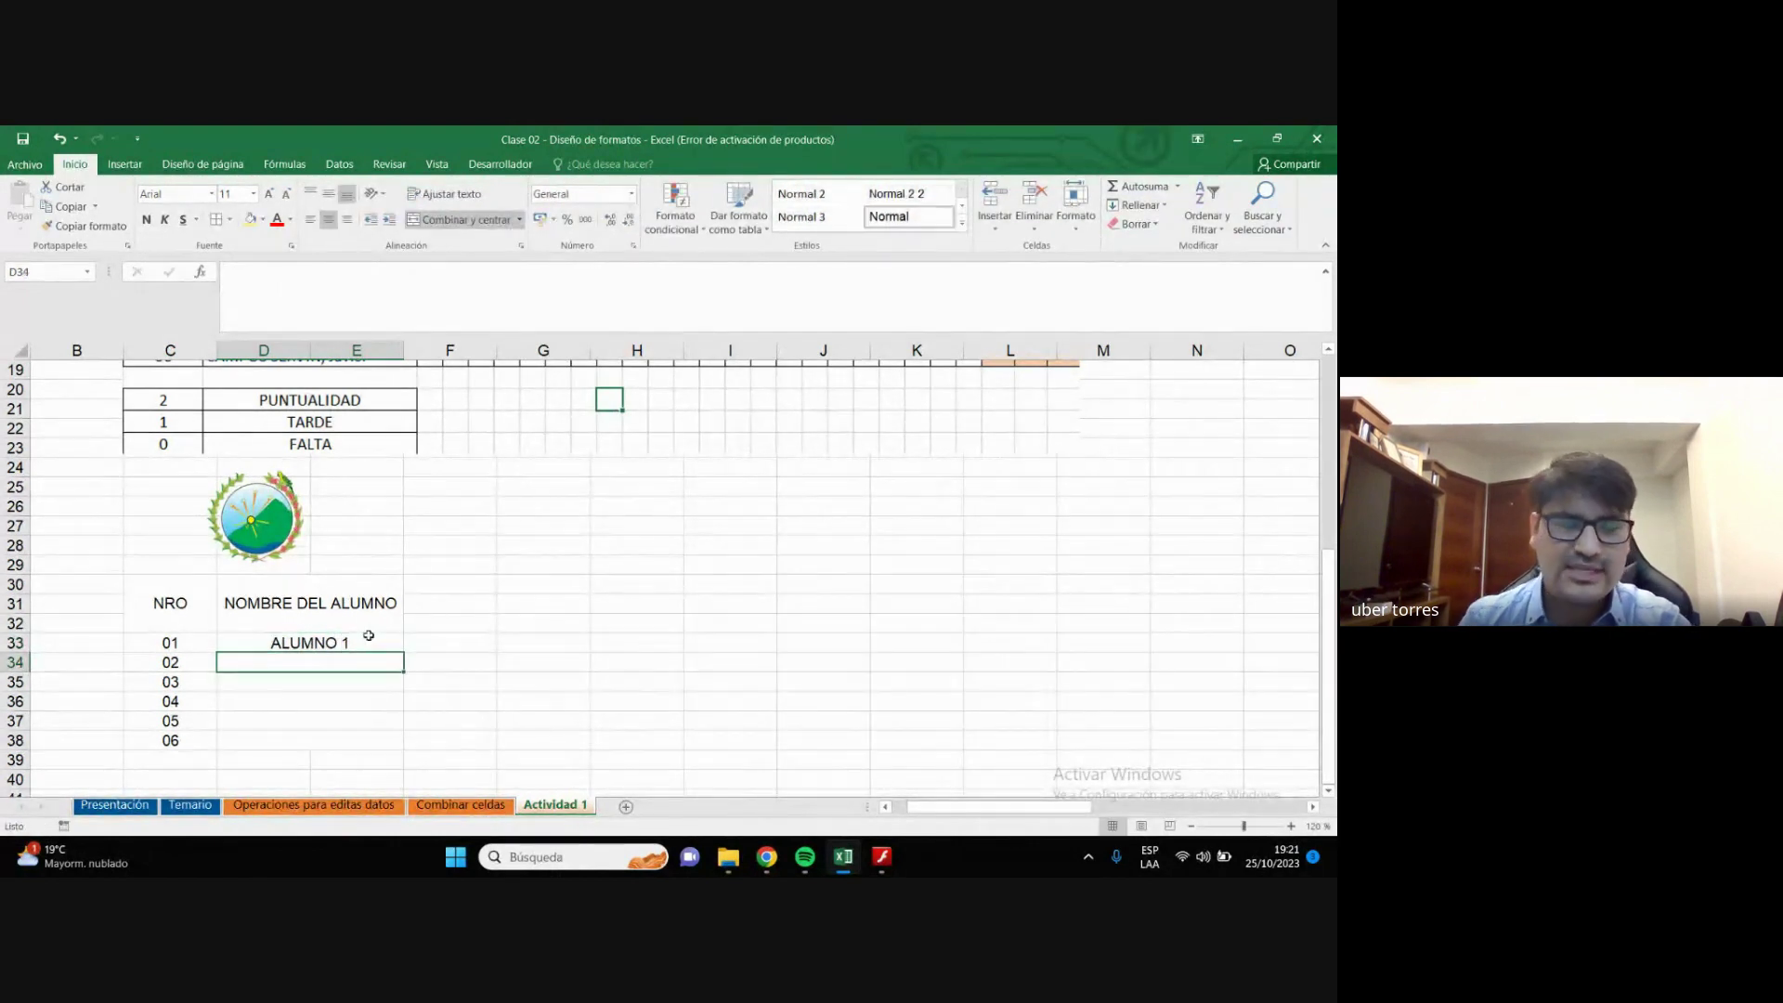
Look over the empty name cells in rows 34–38 below ALUMNO 1.
scroll(412, 639, up, 3)
scroll(412, 639, down, 2)
click(517, 700)
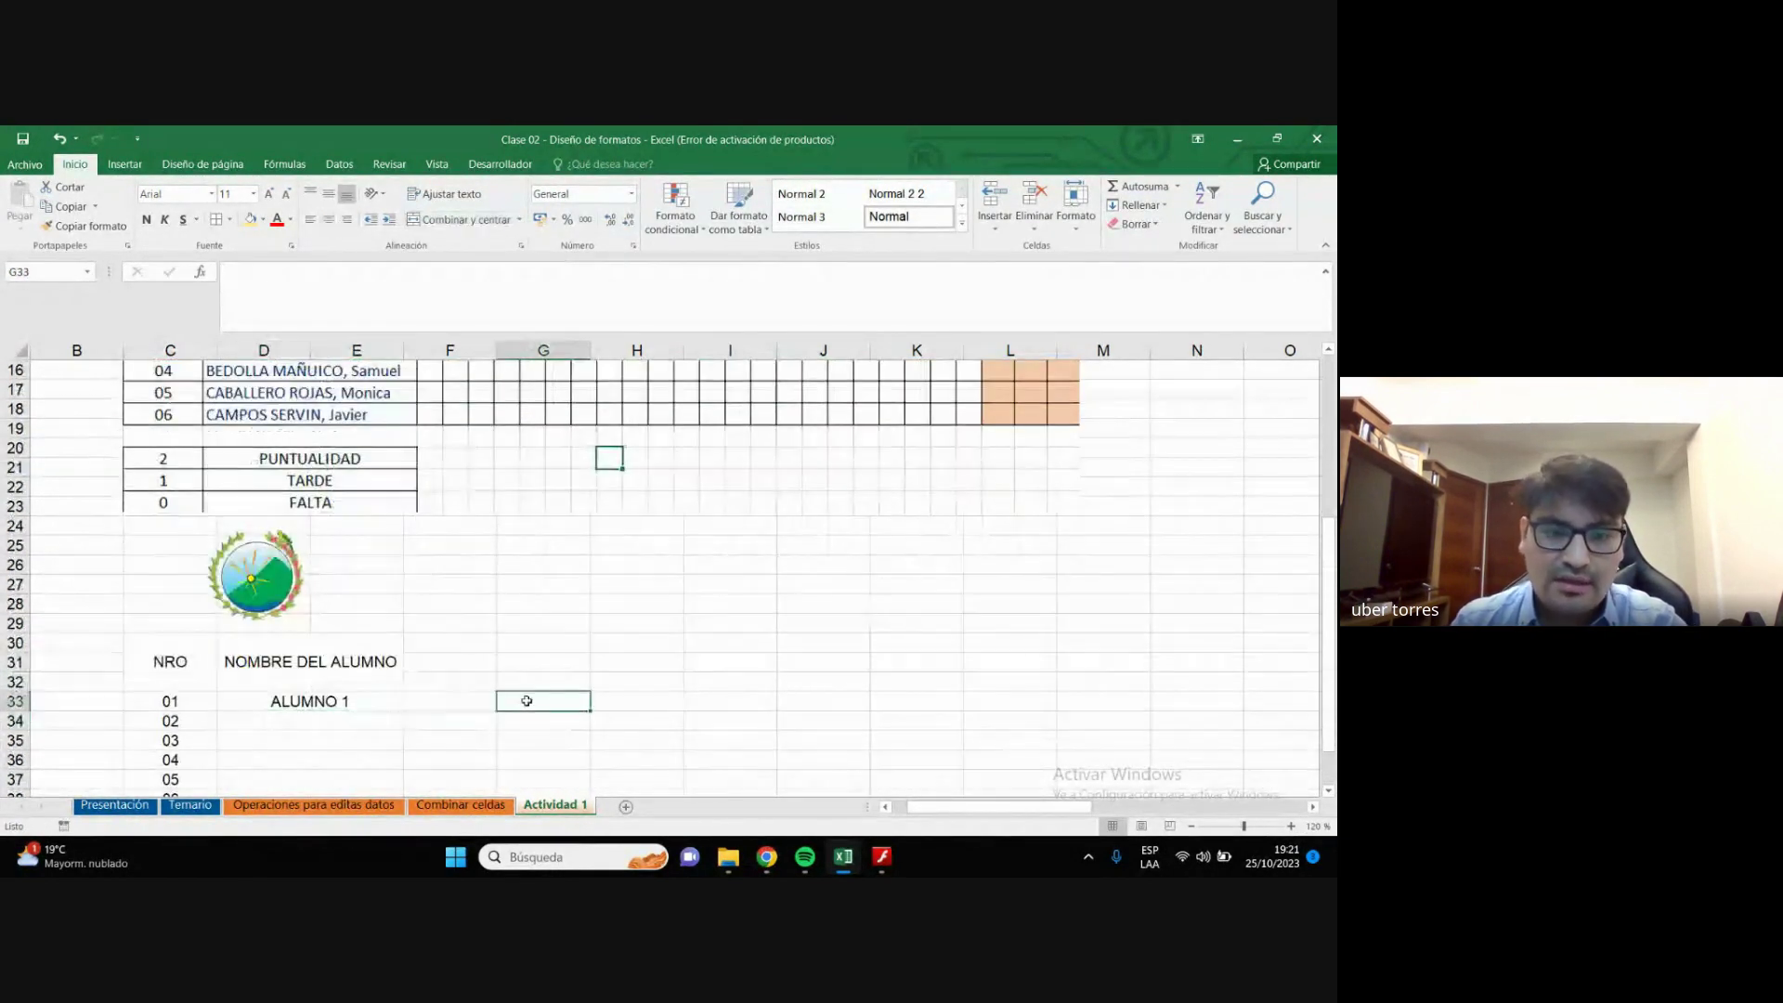
click(370, 701)
scroll(351, 691, down, 1)
click(357, 683)
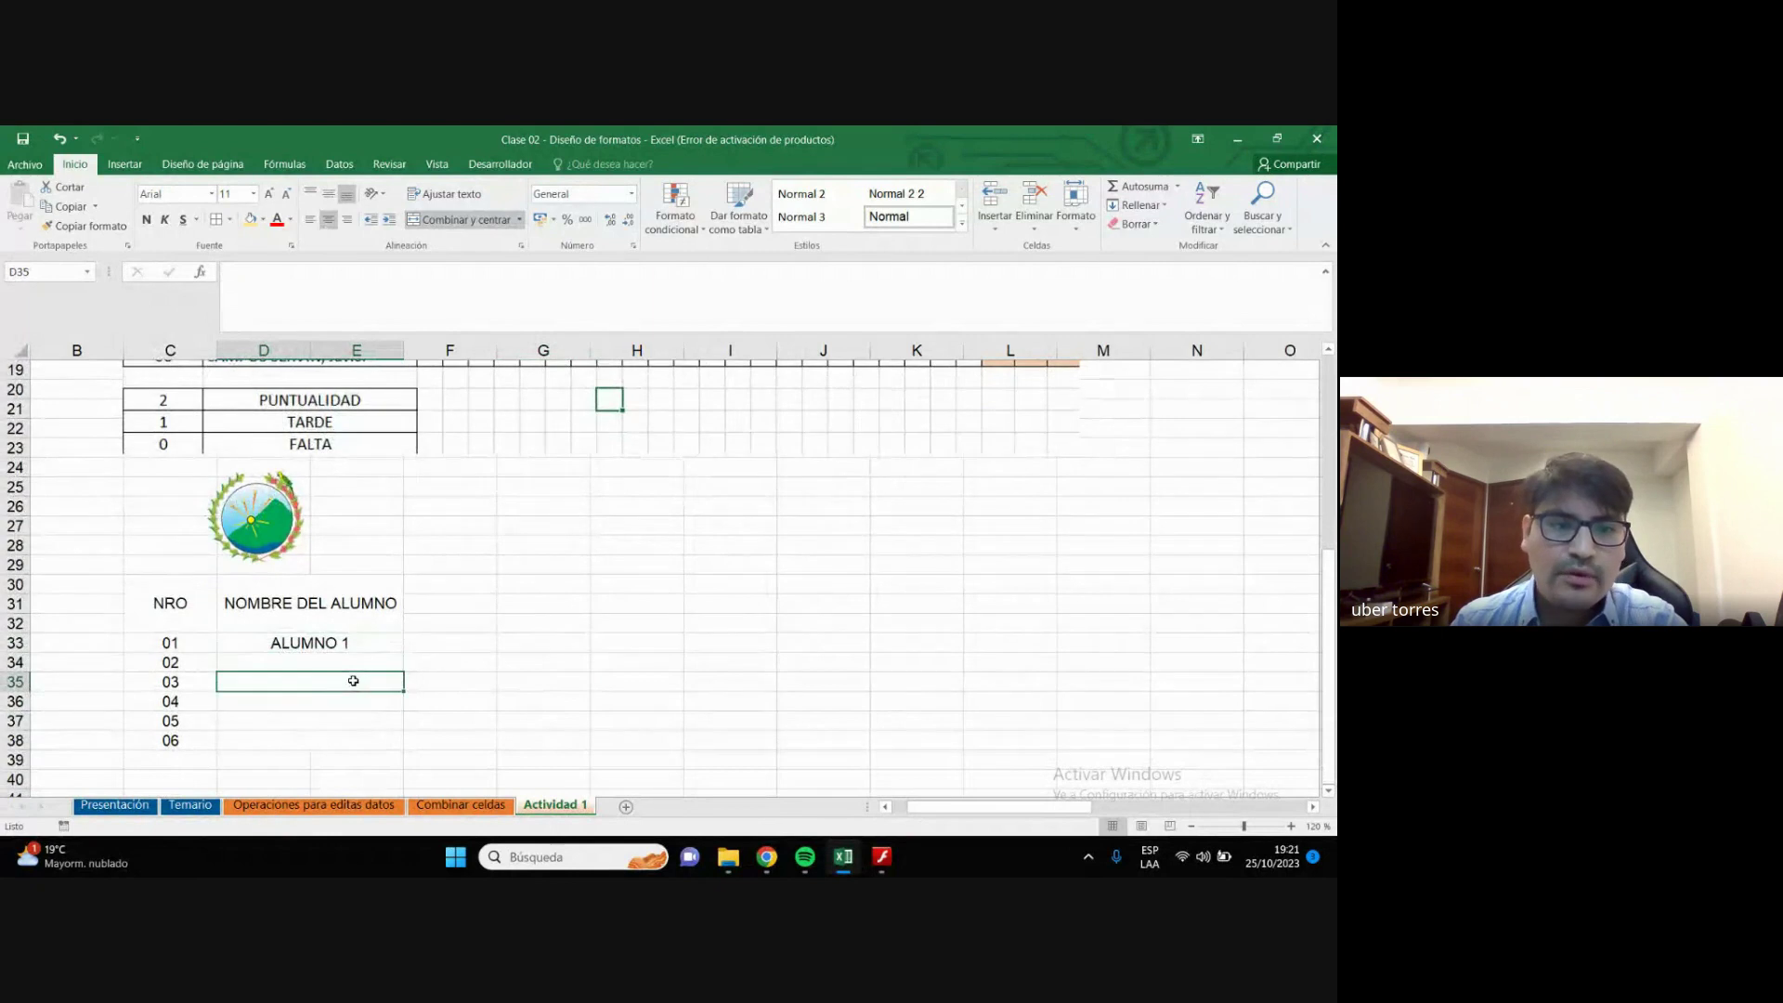
drag(283, 662, 297, 740)
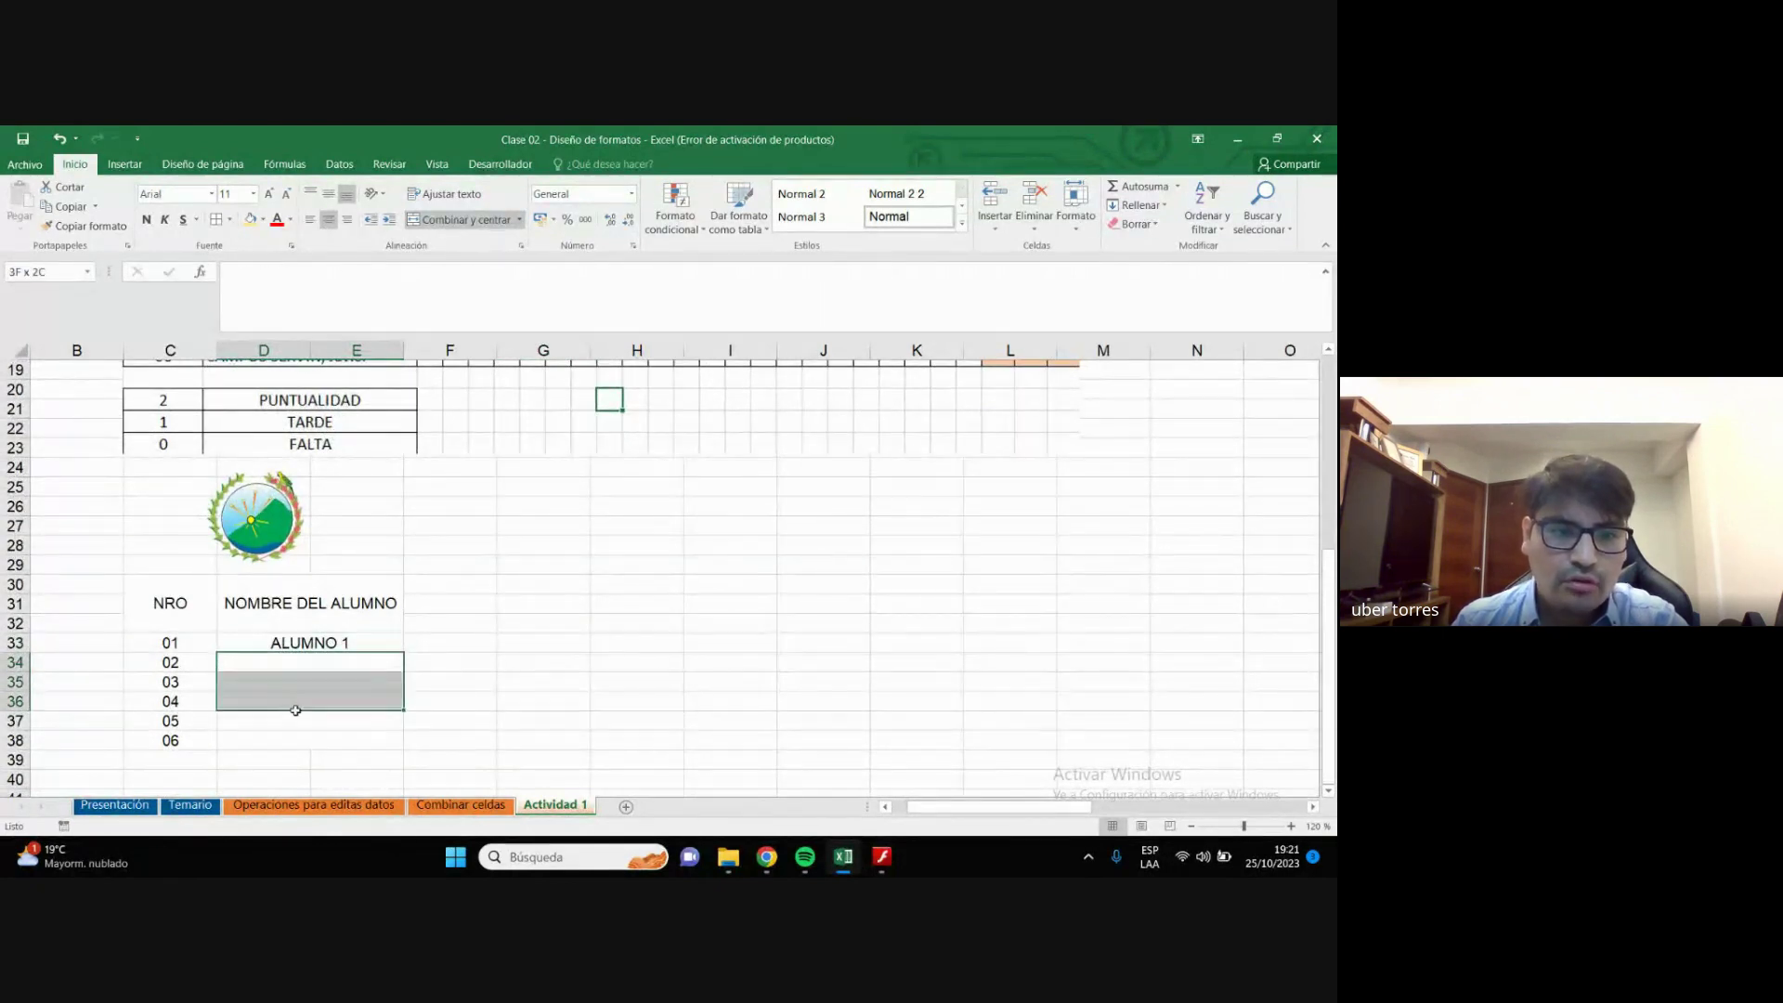
click(418, 683)
click(319, 661)
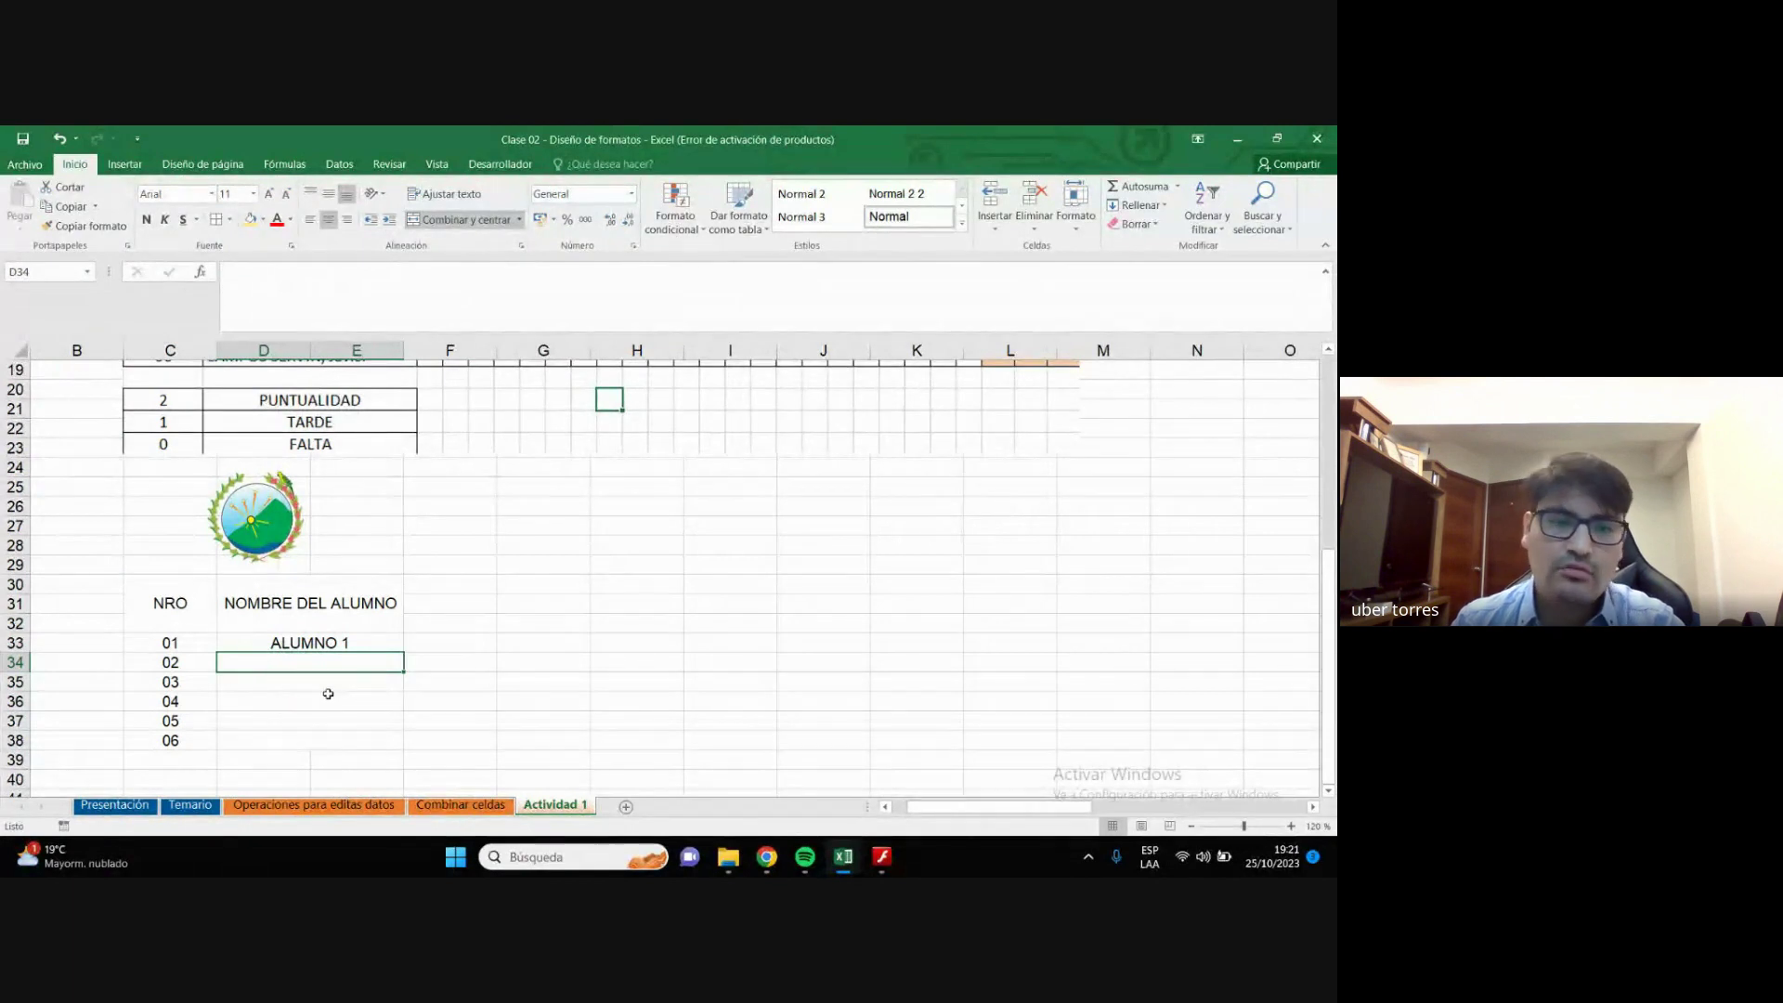
scroll(335, 687, down, 1)
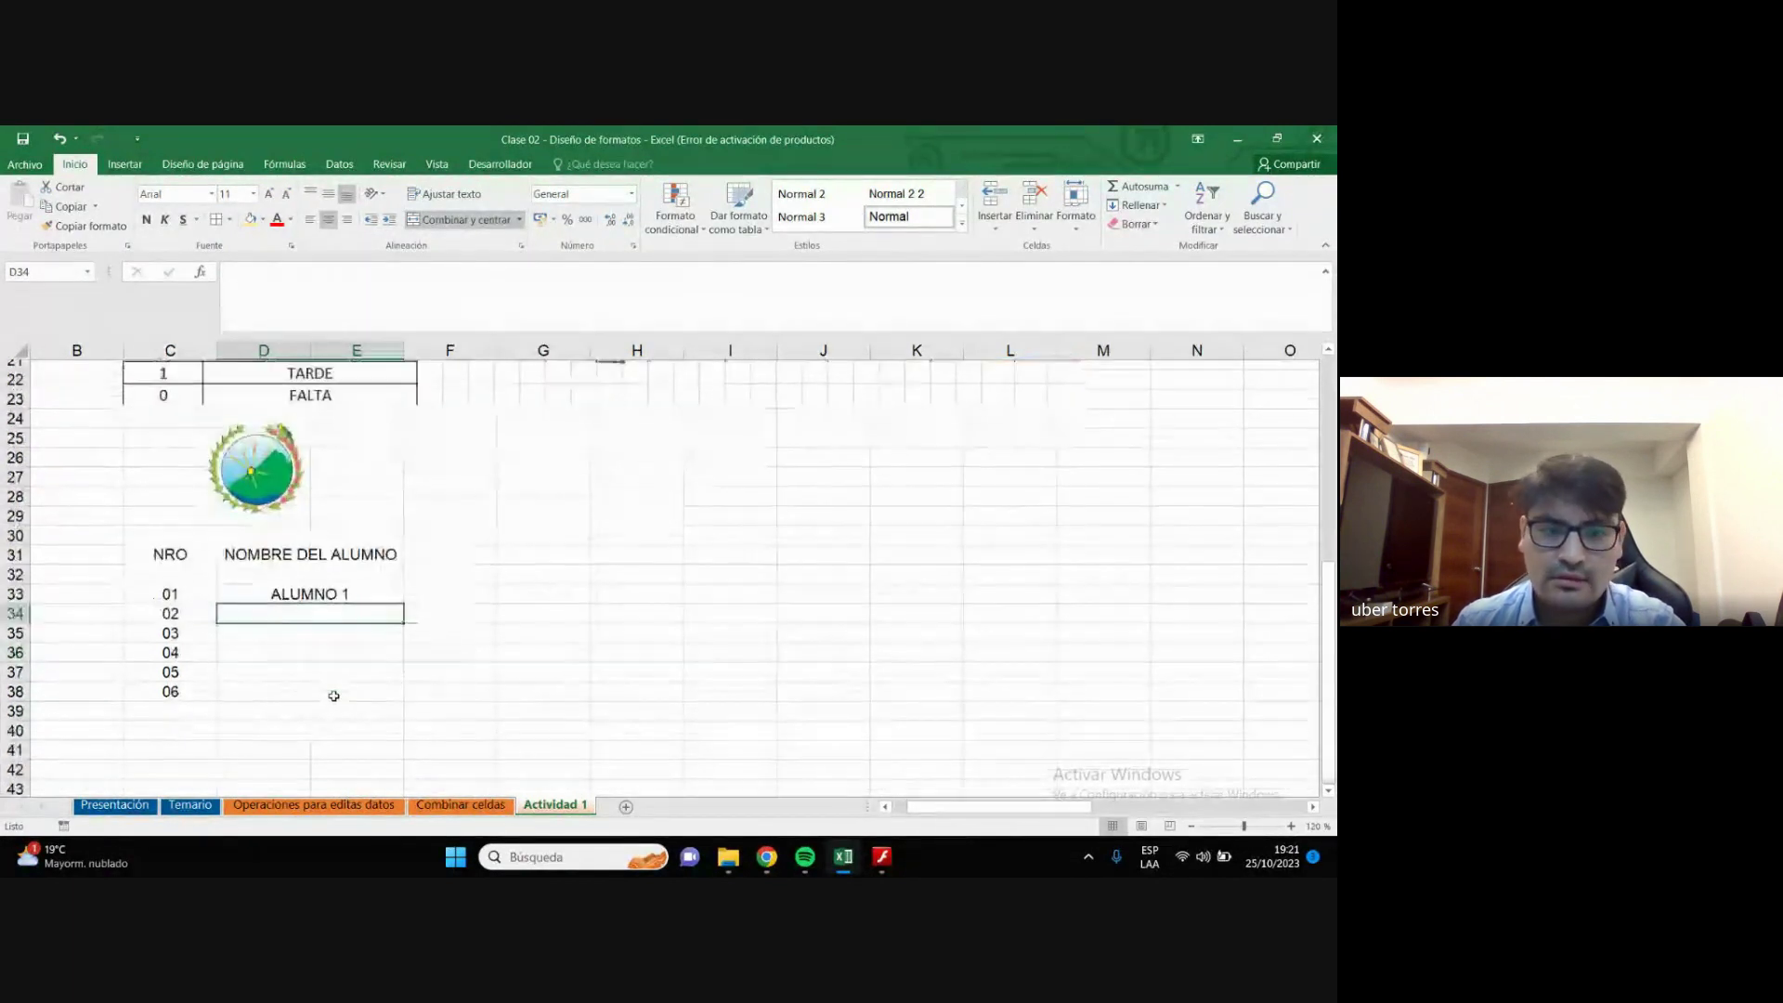
click(288, 681)
click(303, 604)
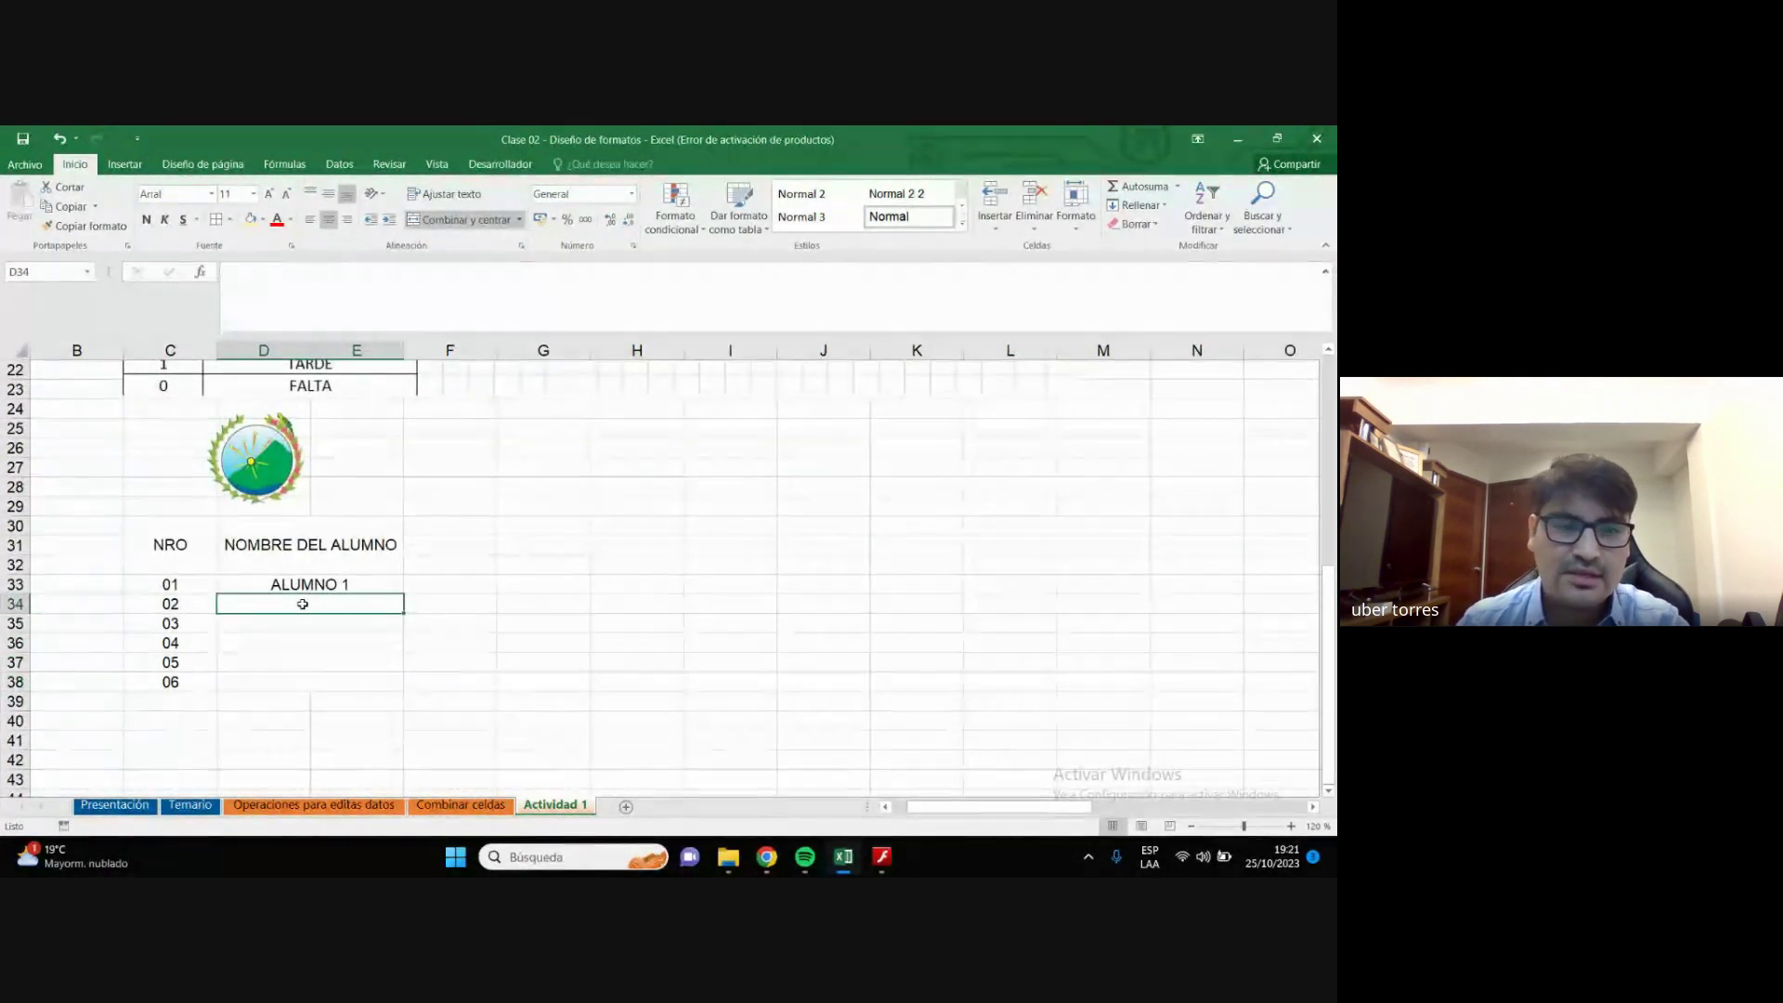
Briefly switch to the Google Meet call, then return to Excel and select ALUMNO 1.
click(640, 775)
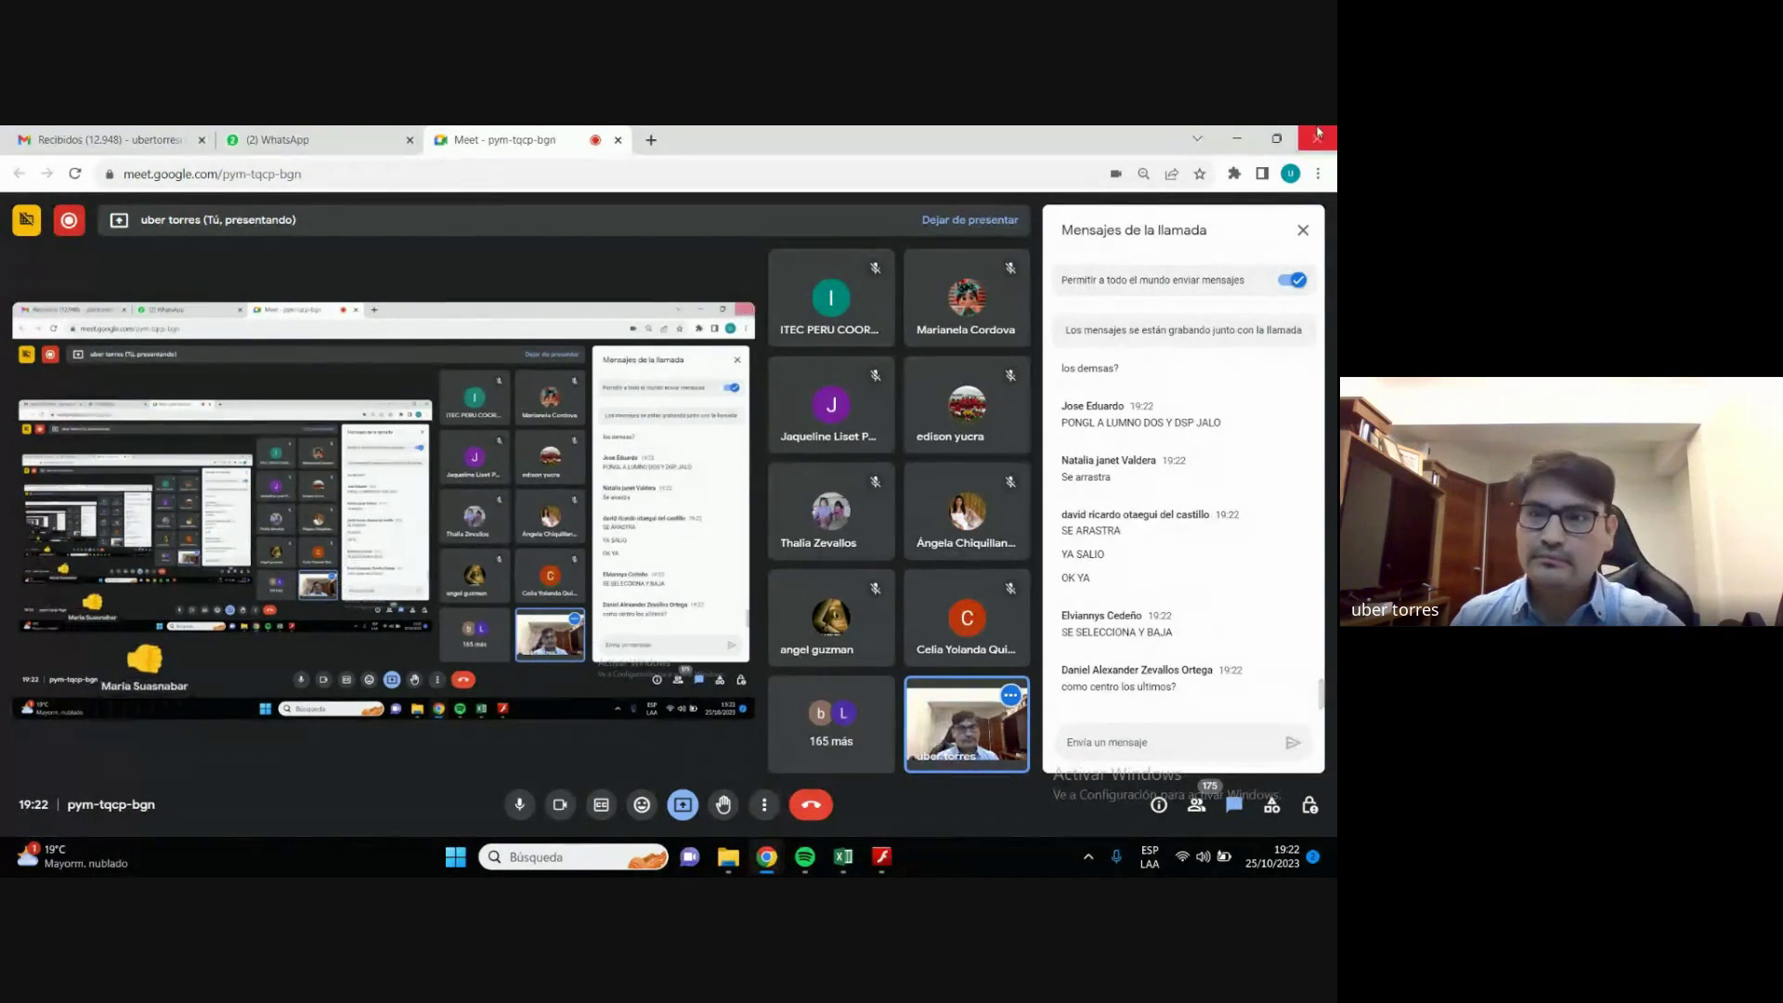
click(1237, 139)
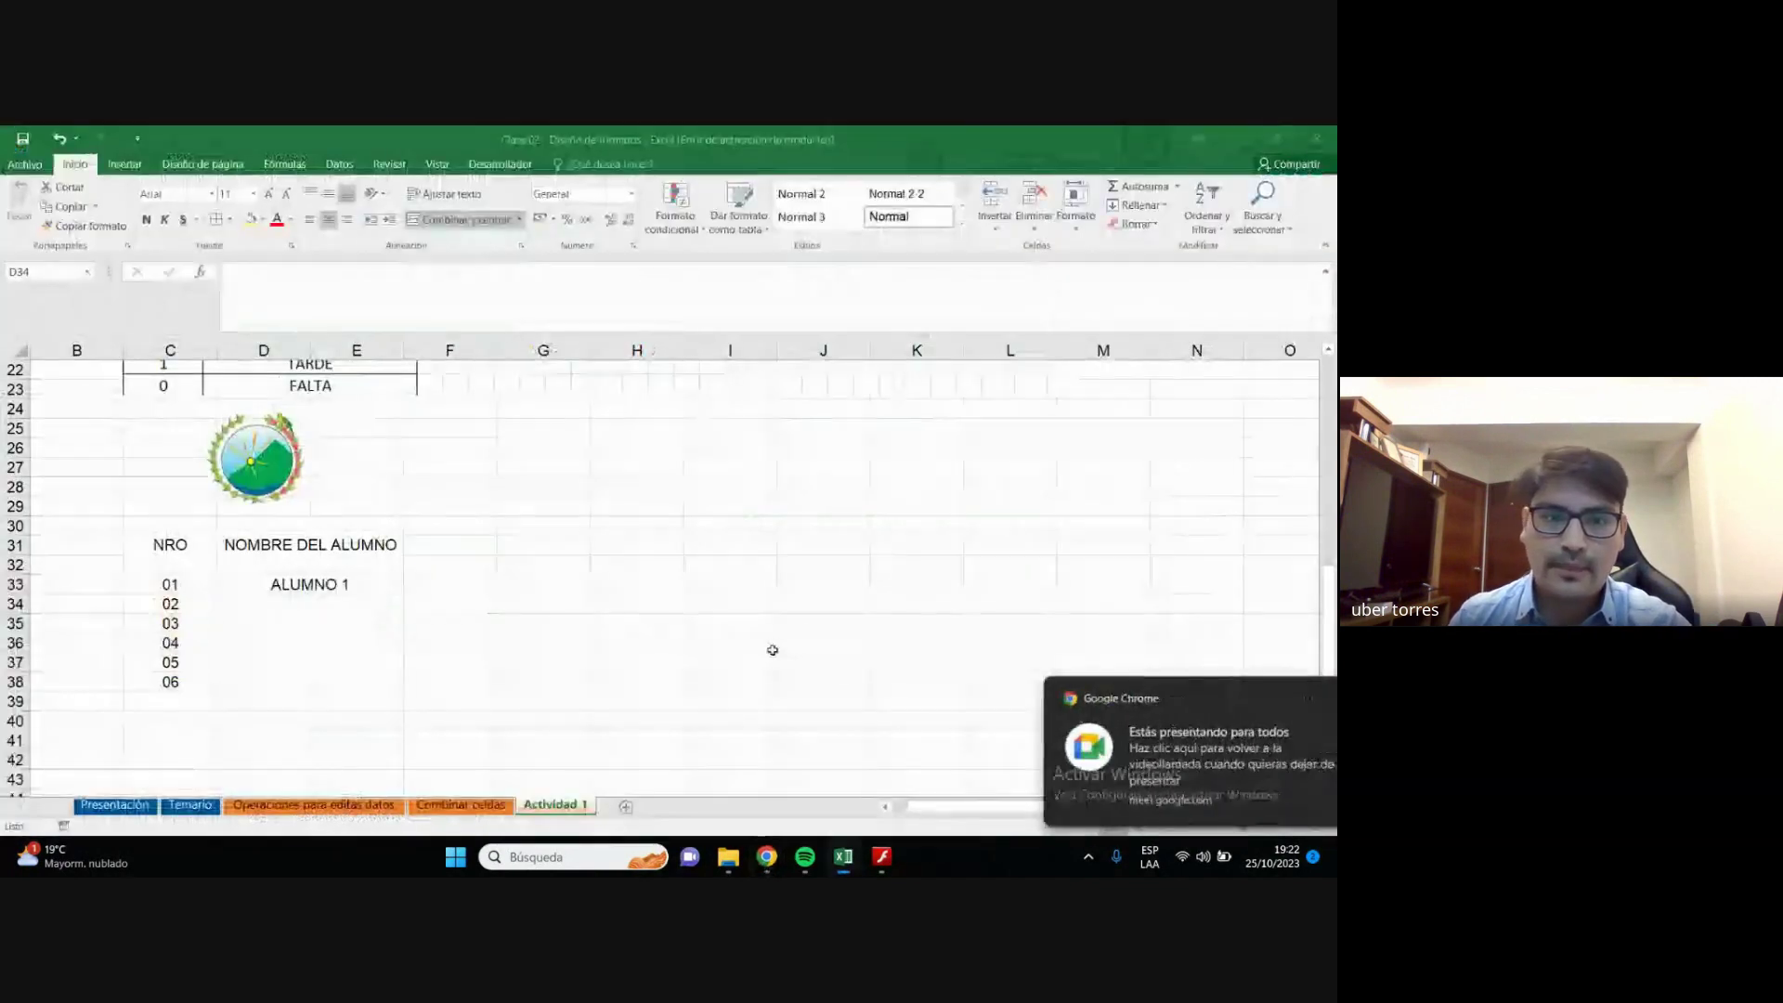
click(378, 592)
Auto-fill ALUMNO 1 from D33 down to row 38, producing ALUMNO 2 through ALUMNO 6.
drag(403, 594, 379, 687)
click(507, 624)
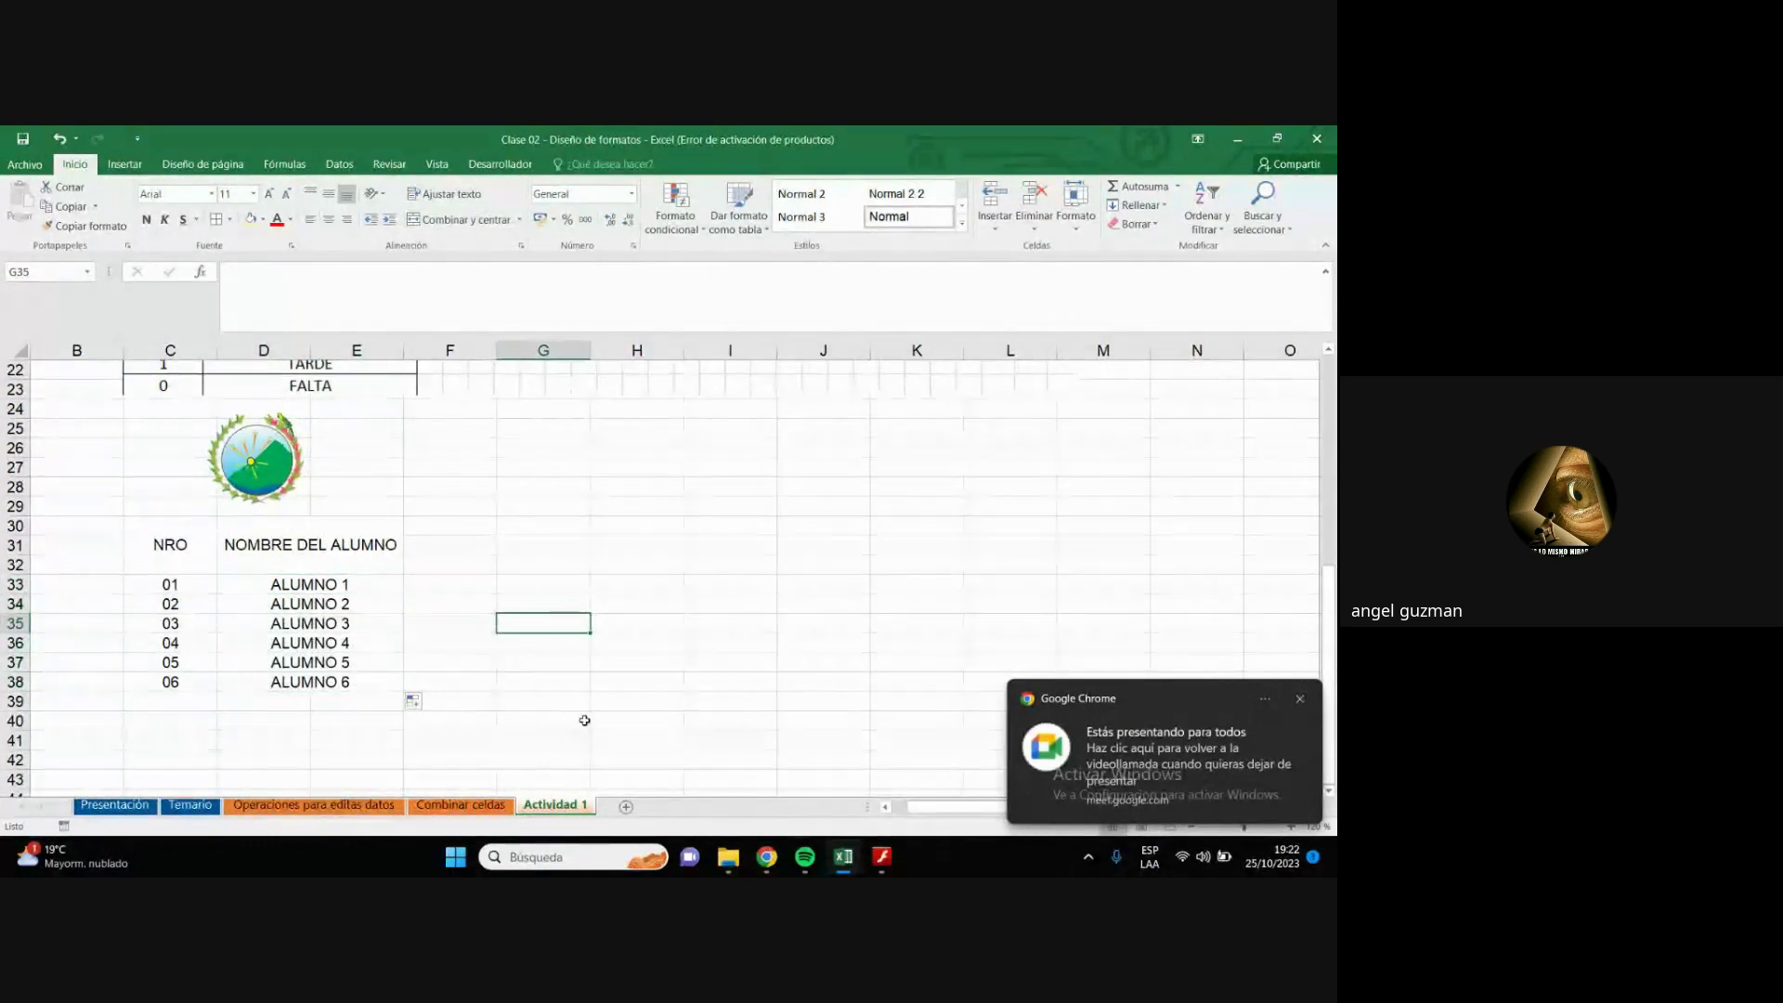
scroll(595, 696, up, 1)
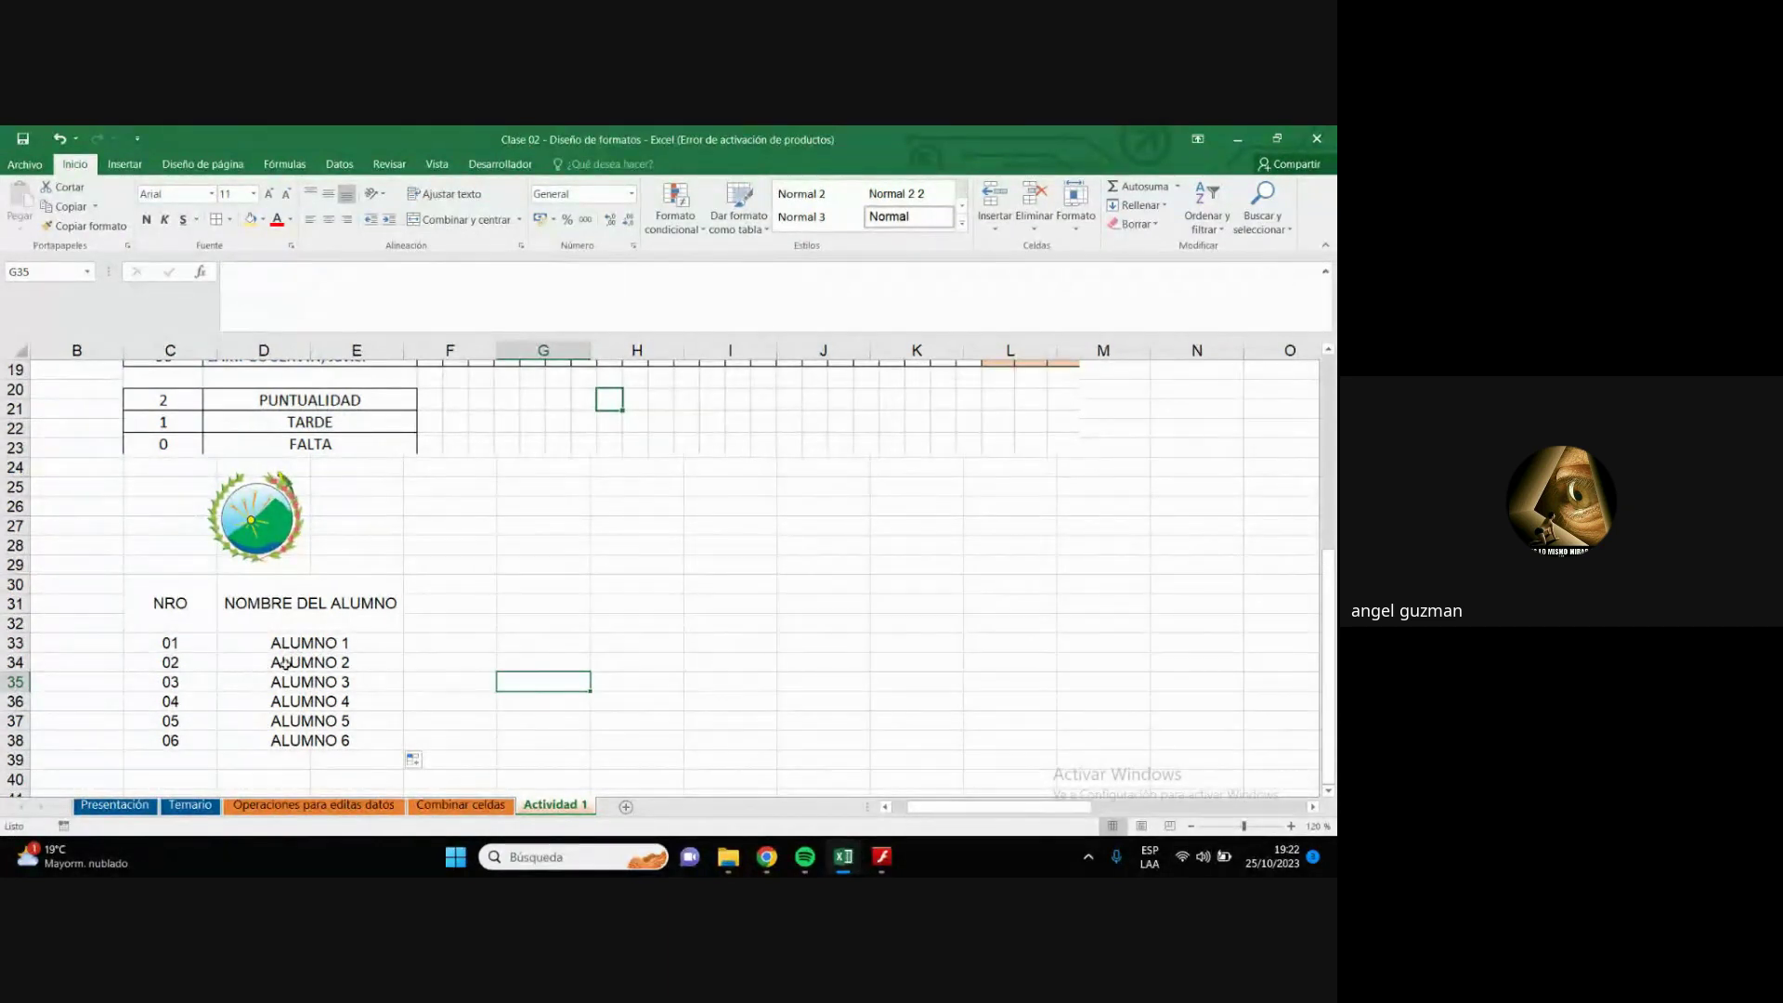
click(330, 643)
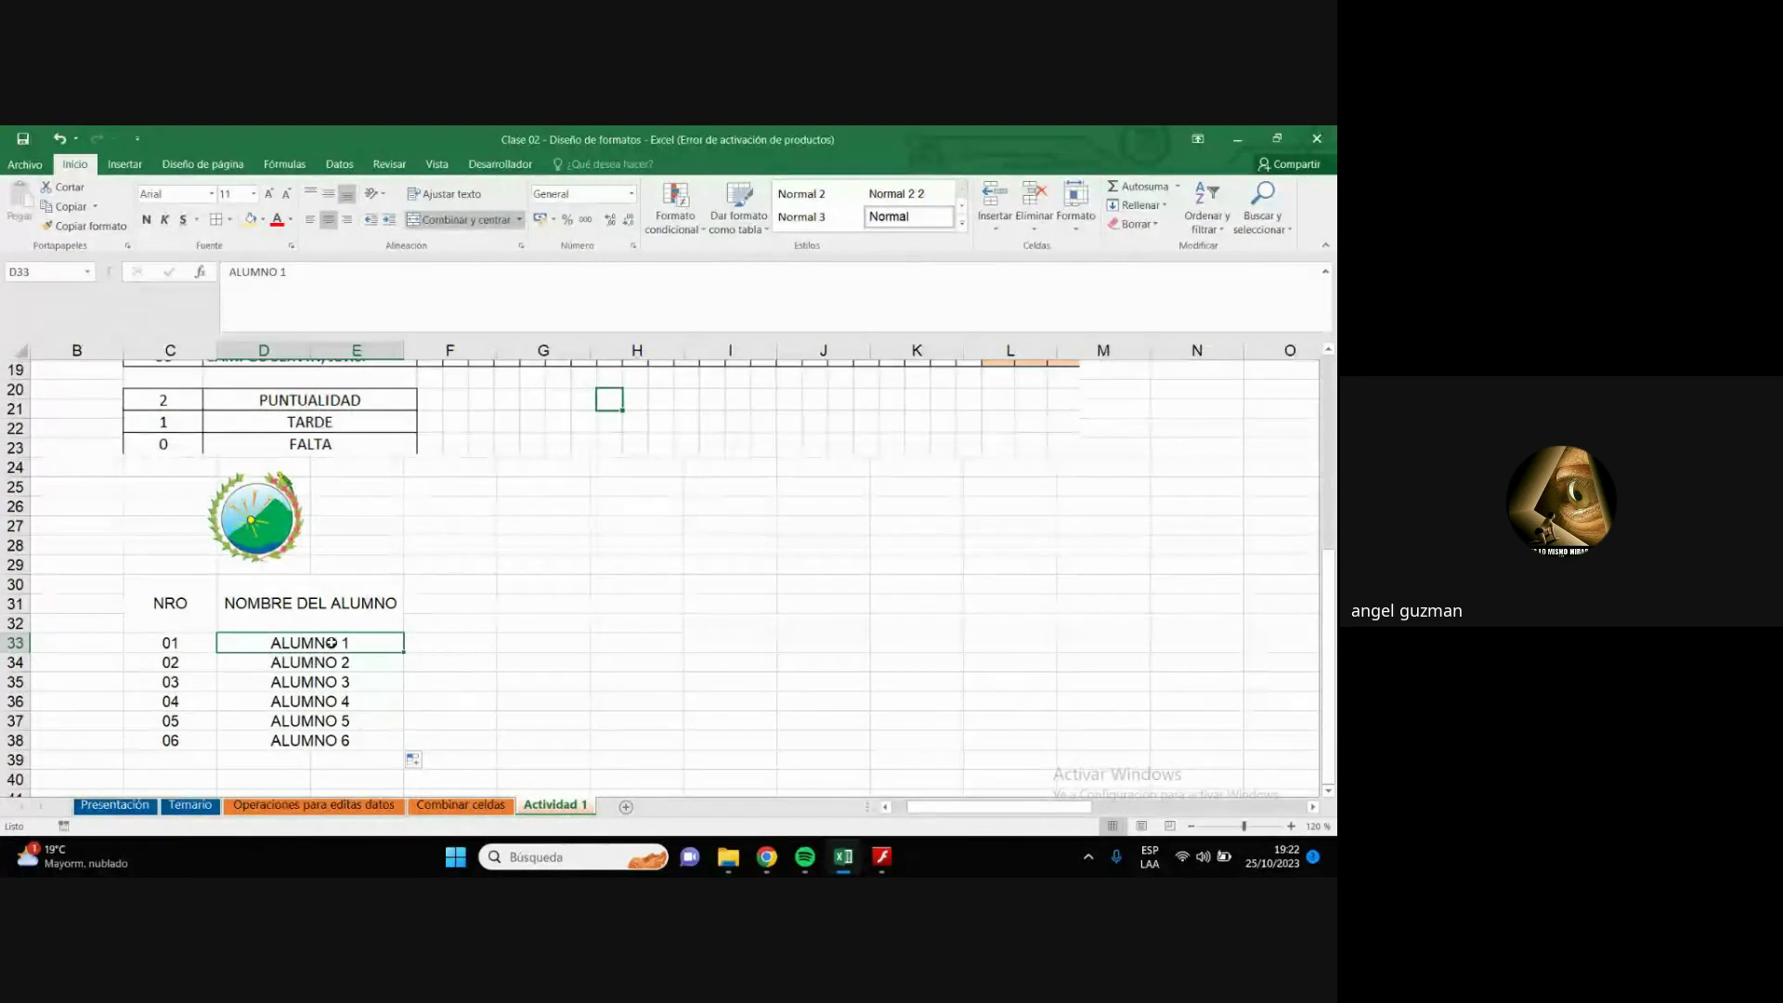
click(474, 664)
click(379, 644)
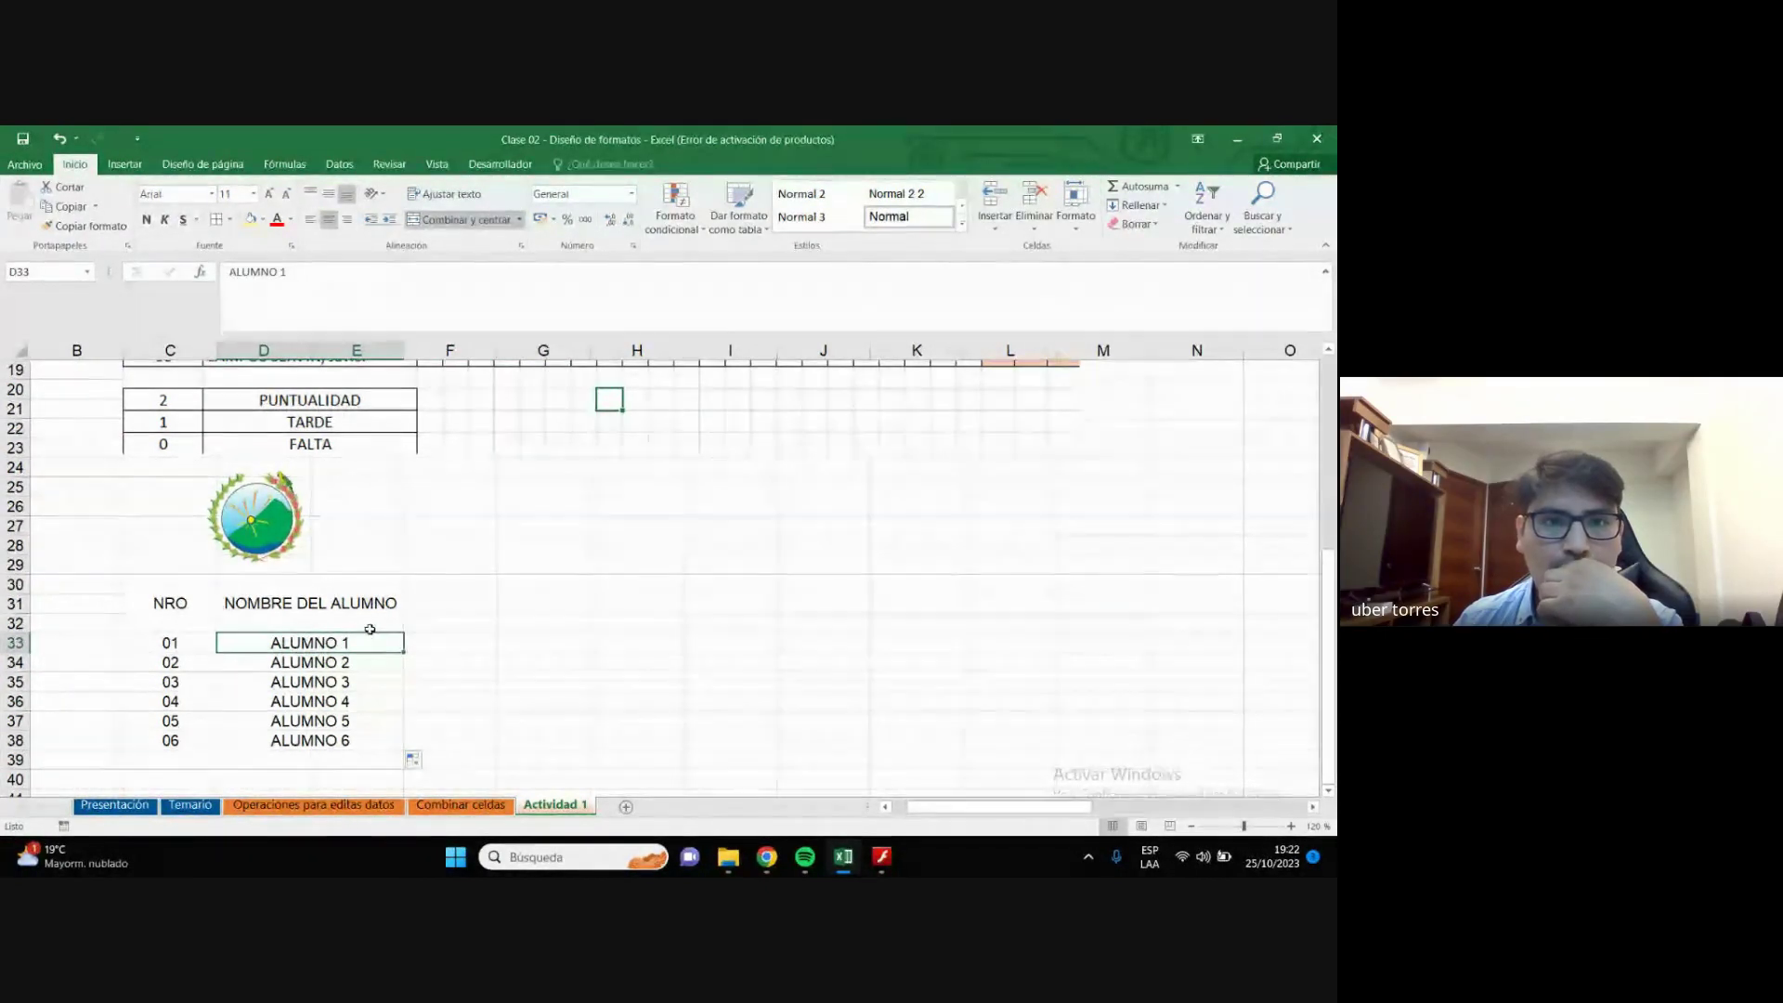
key(Right)
key(Right)
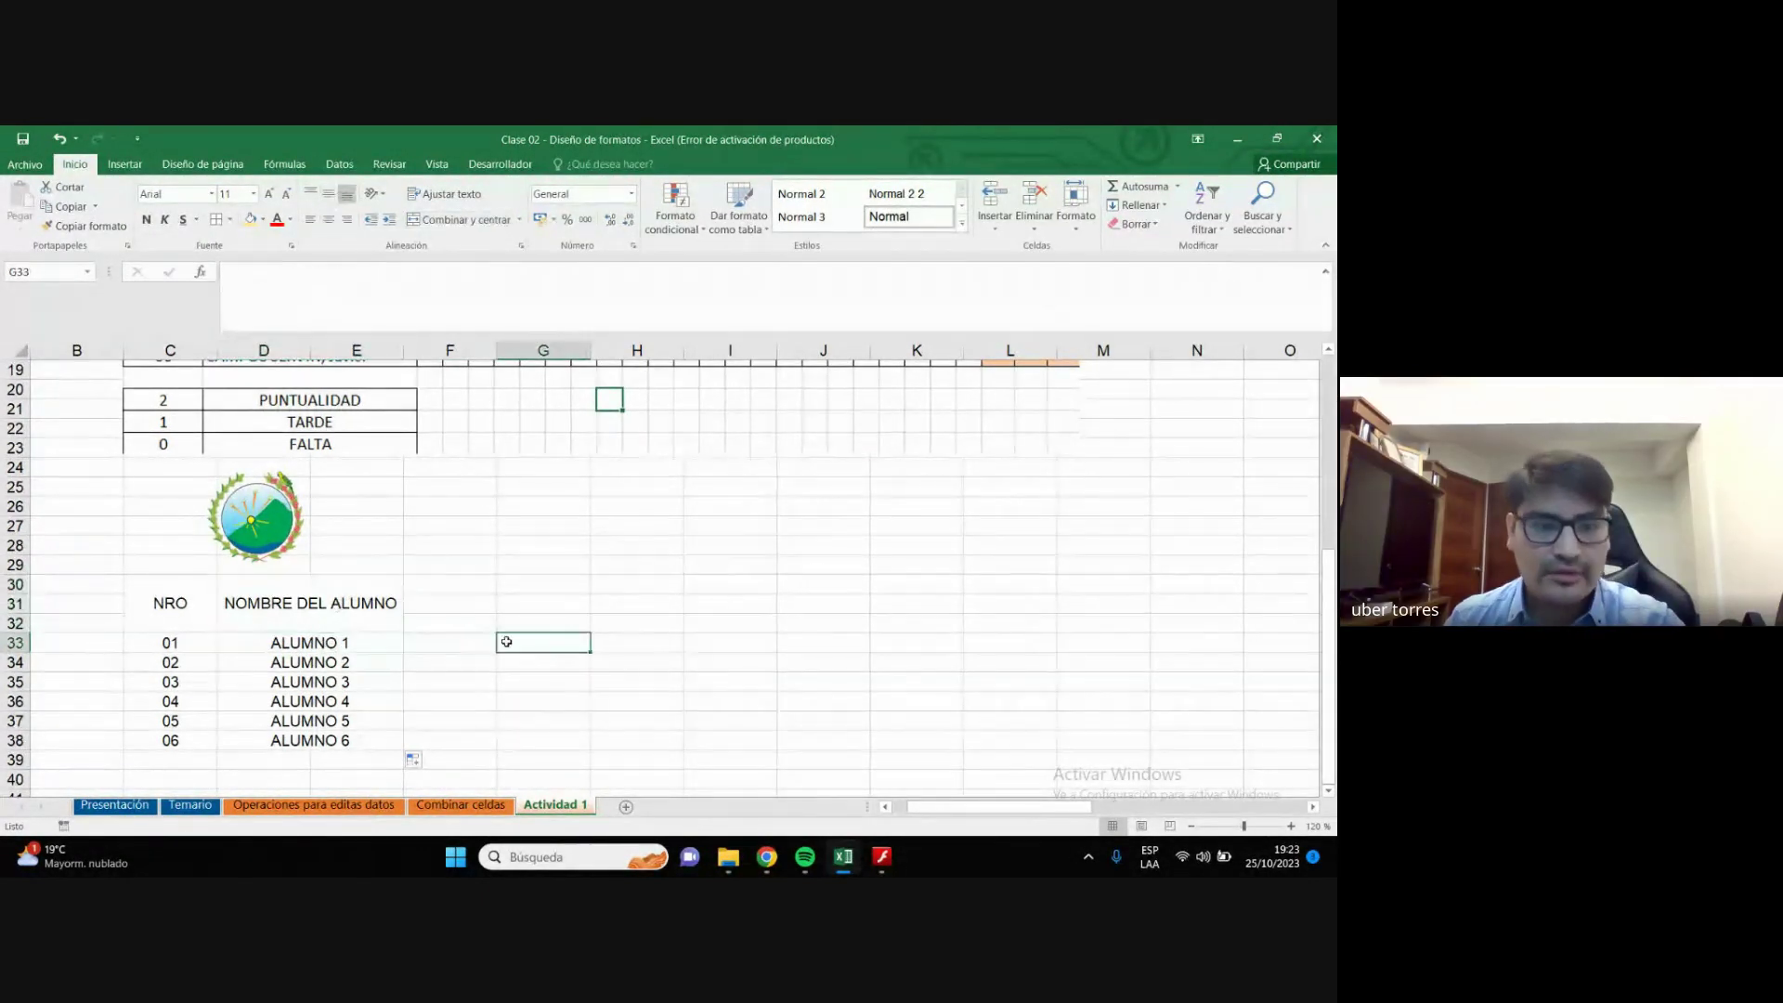
click(360, 608)
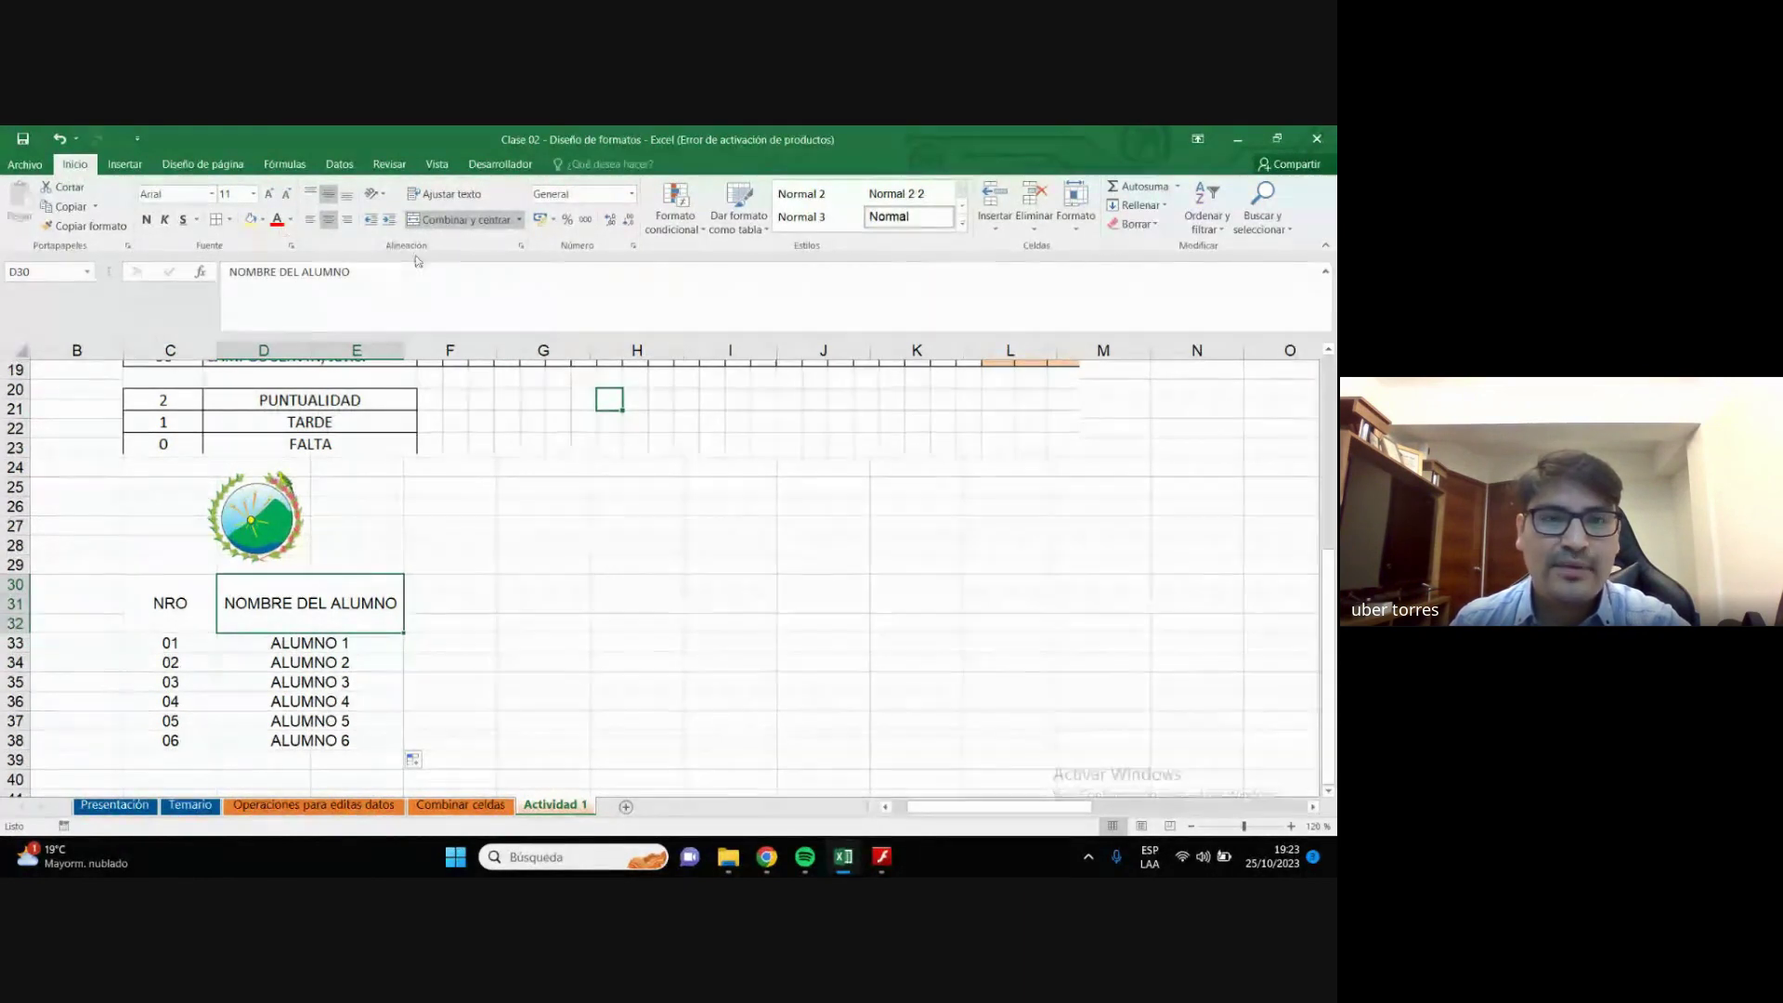
click(328, 221)
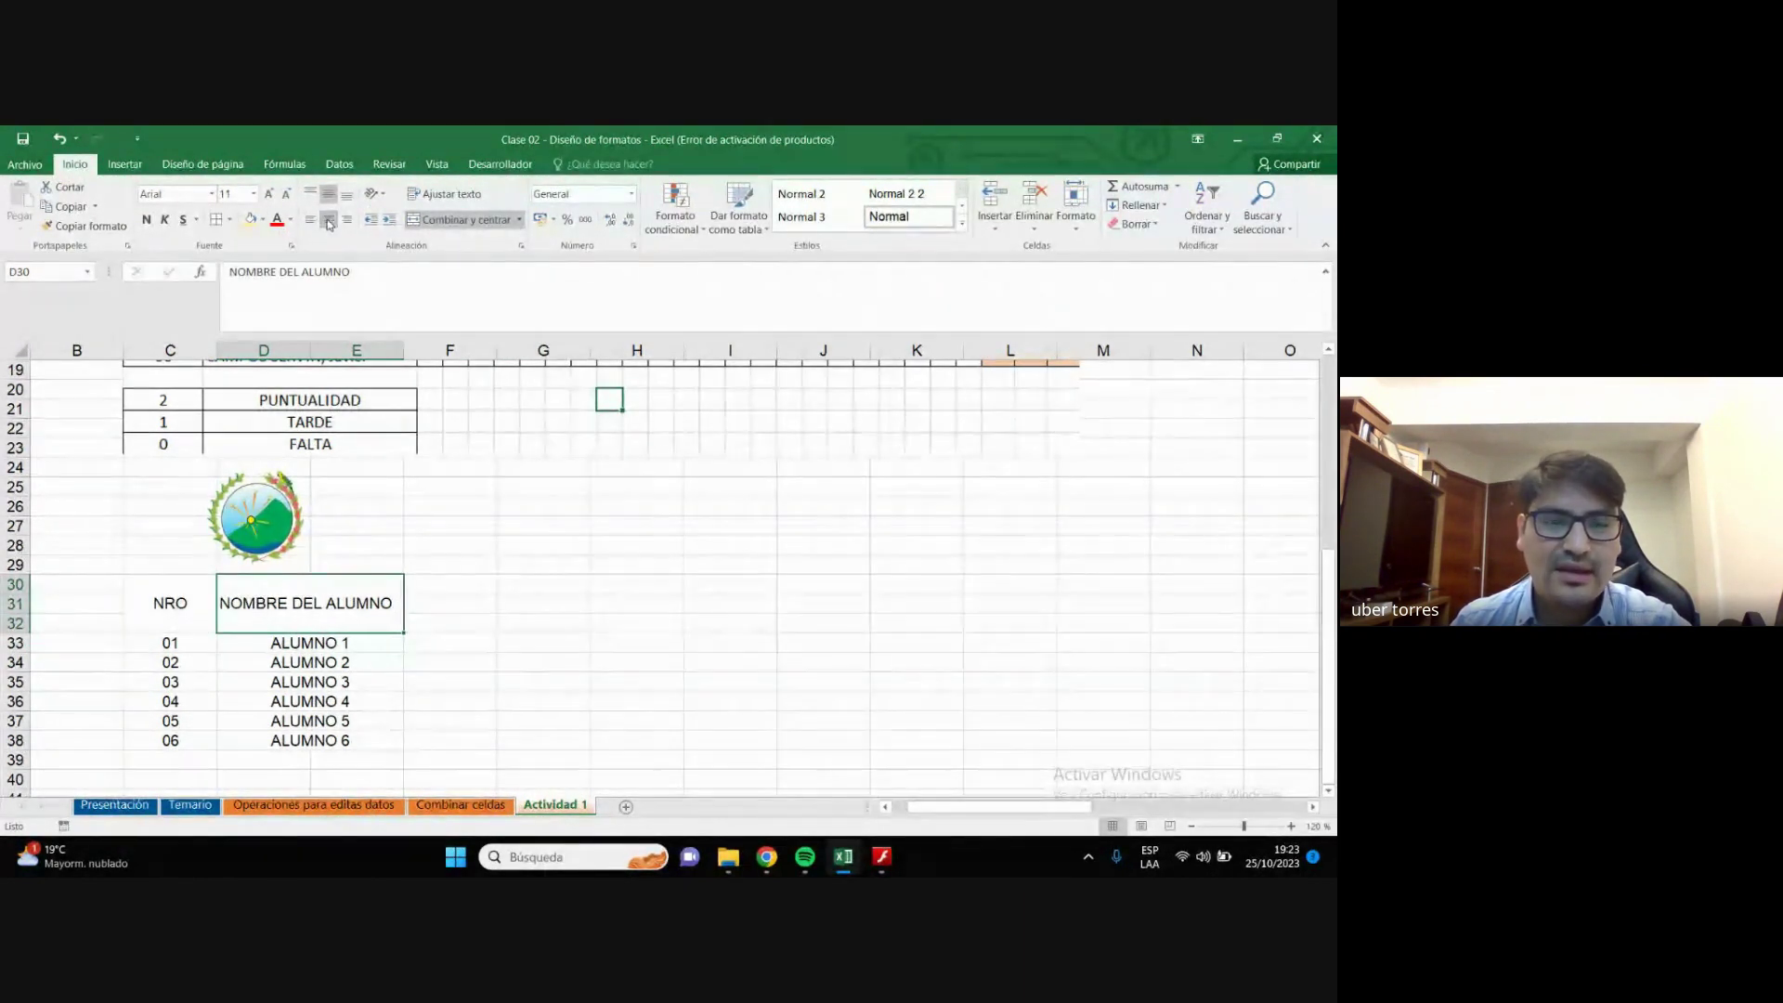
click(331, 195)
click(332, 223)
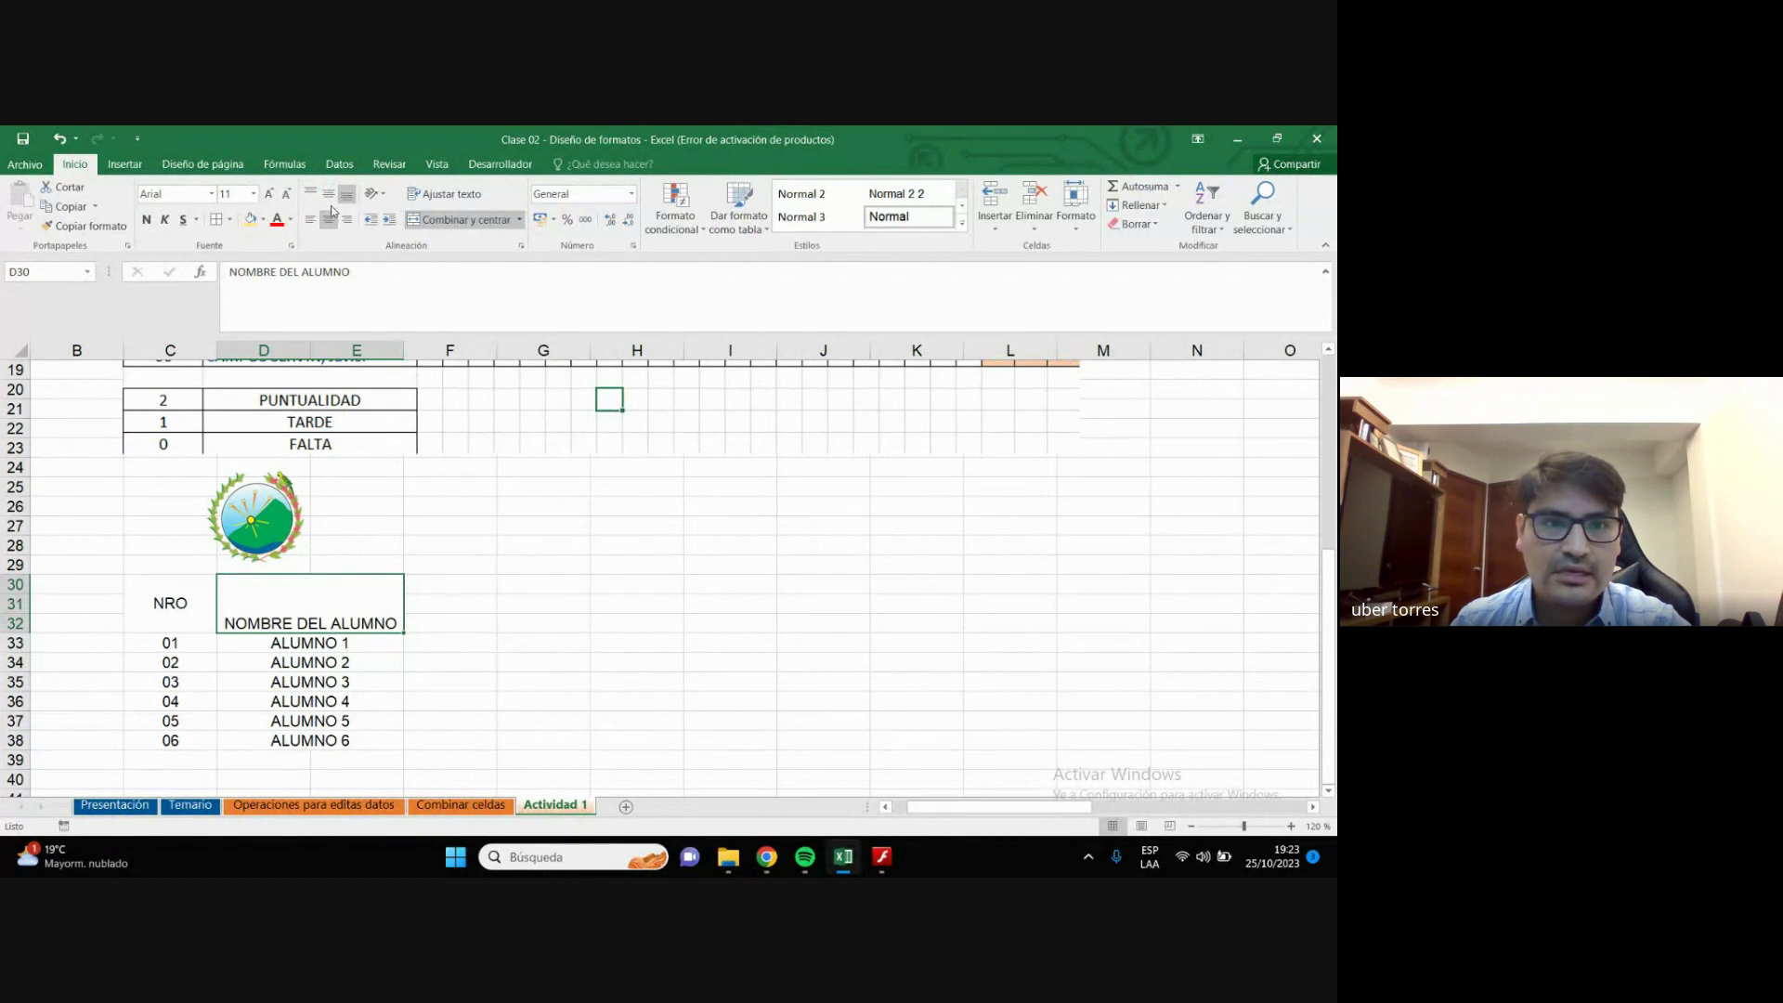
click(328, 198)
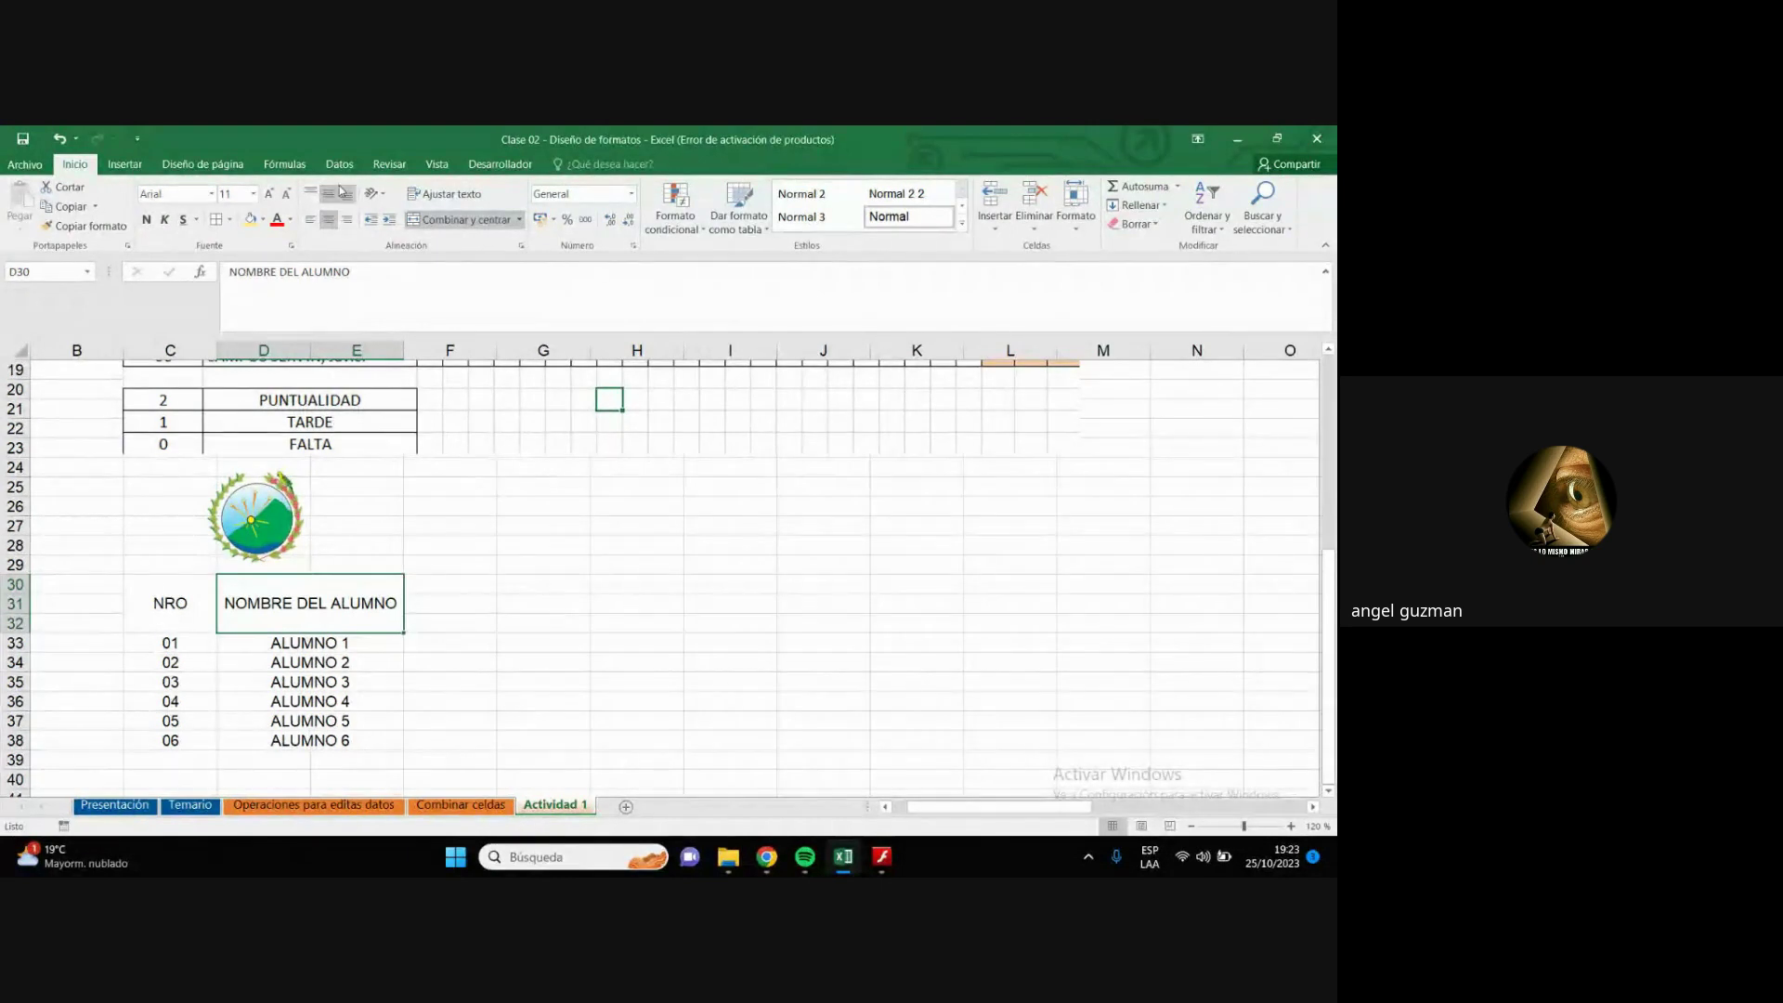
click(451, 662)
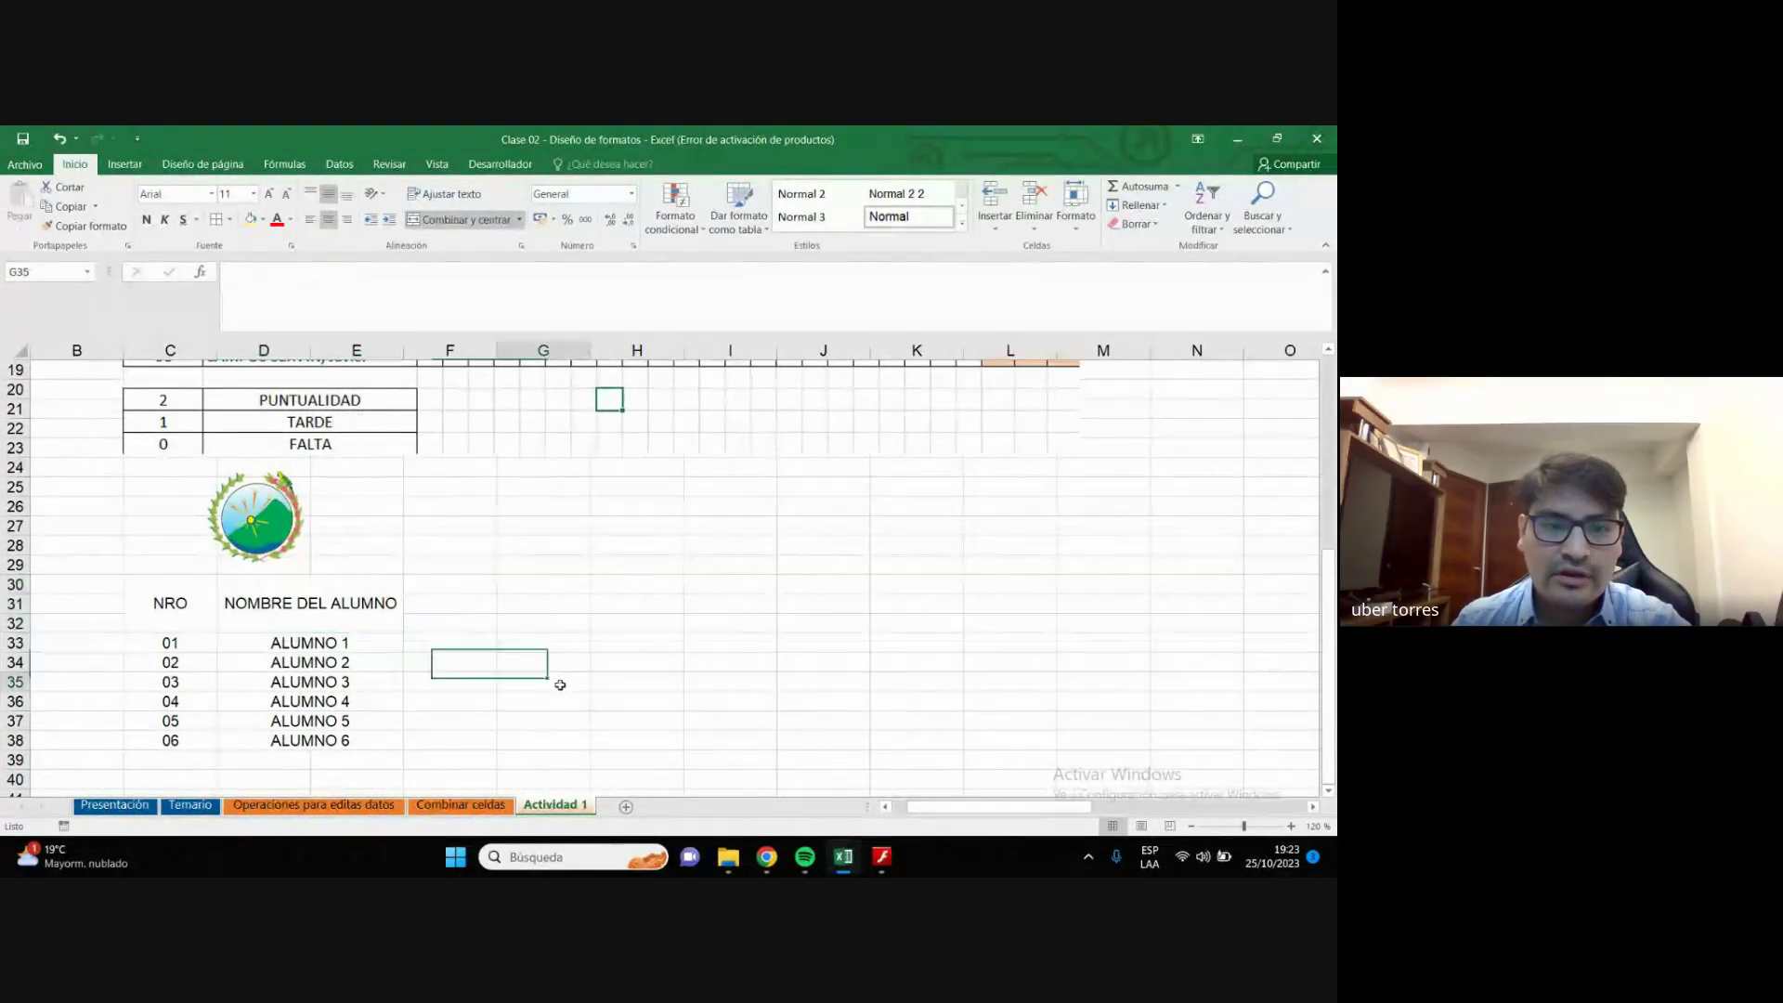
click(548, 680)
click(388, 601)
scroll(388, 601, down, 1)
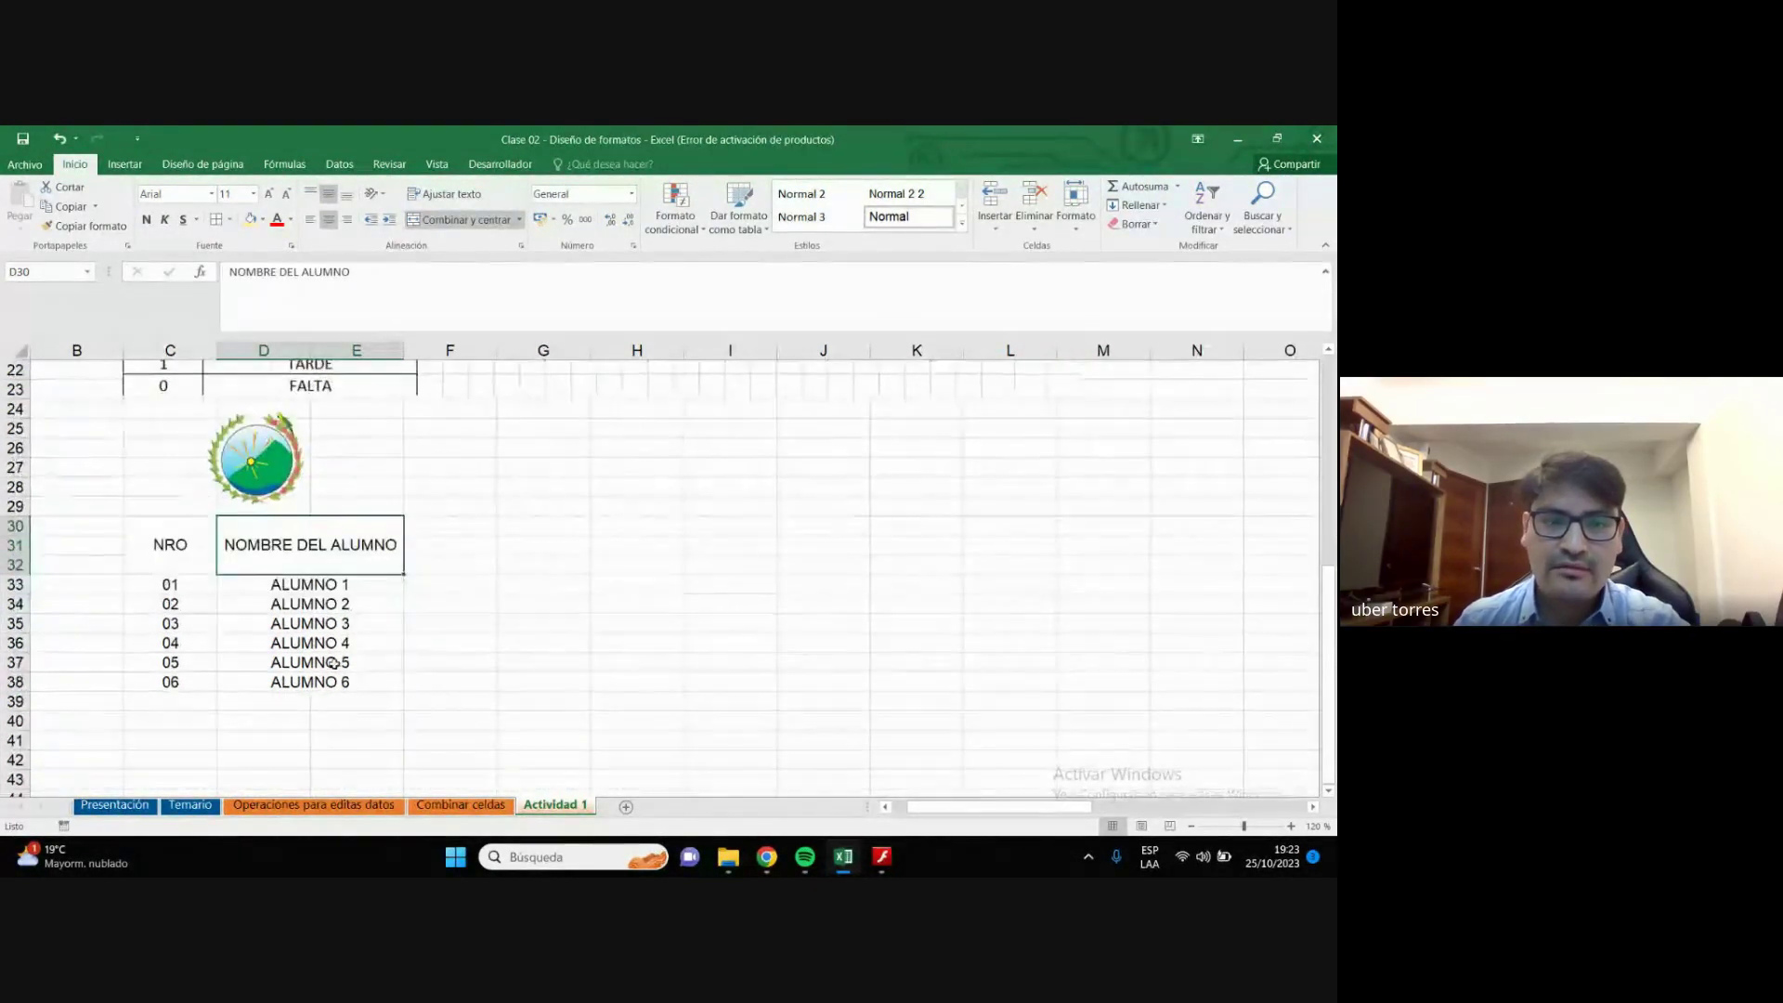
scroll(371, 632, up, 1)
scroll(348, 656, up, 2)
scroll(348, 656, up, 1)
scroll(344, 660, down, 1)
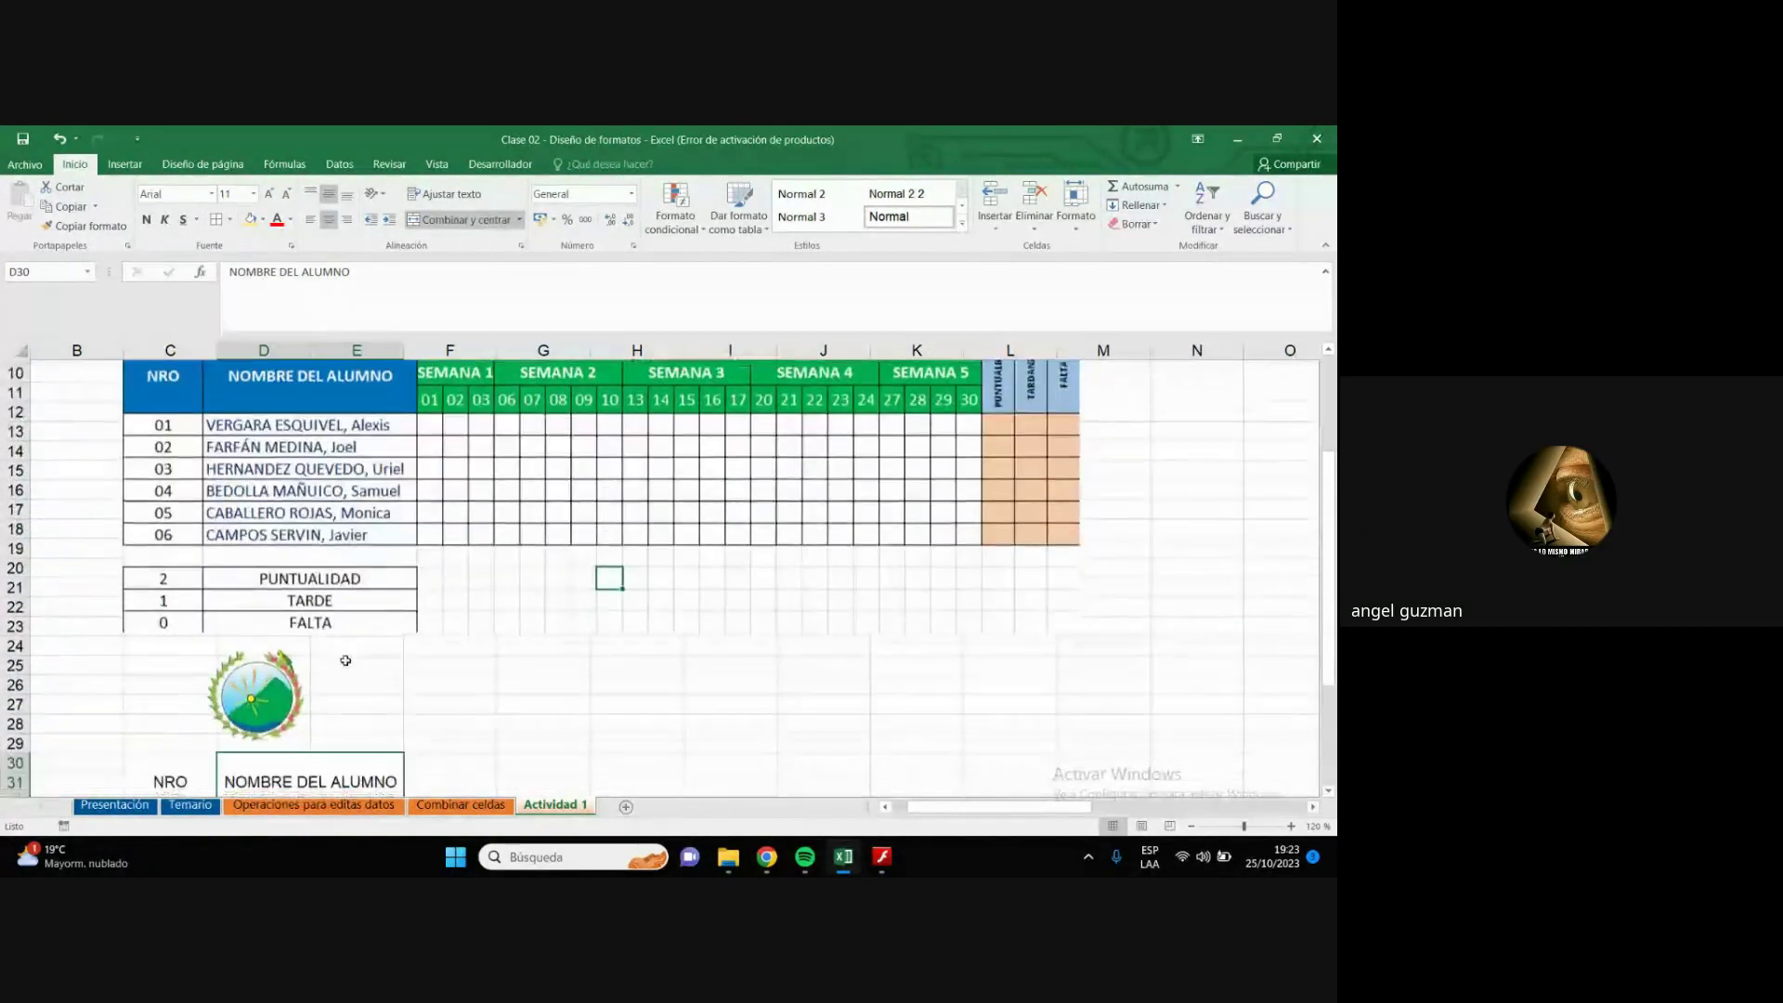
scroll(336, 664, down, 2)
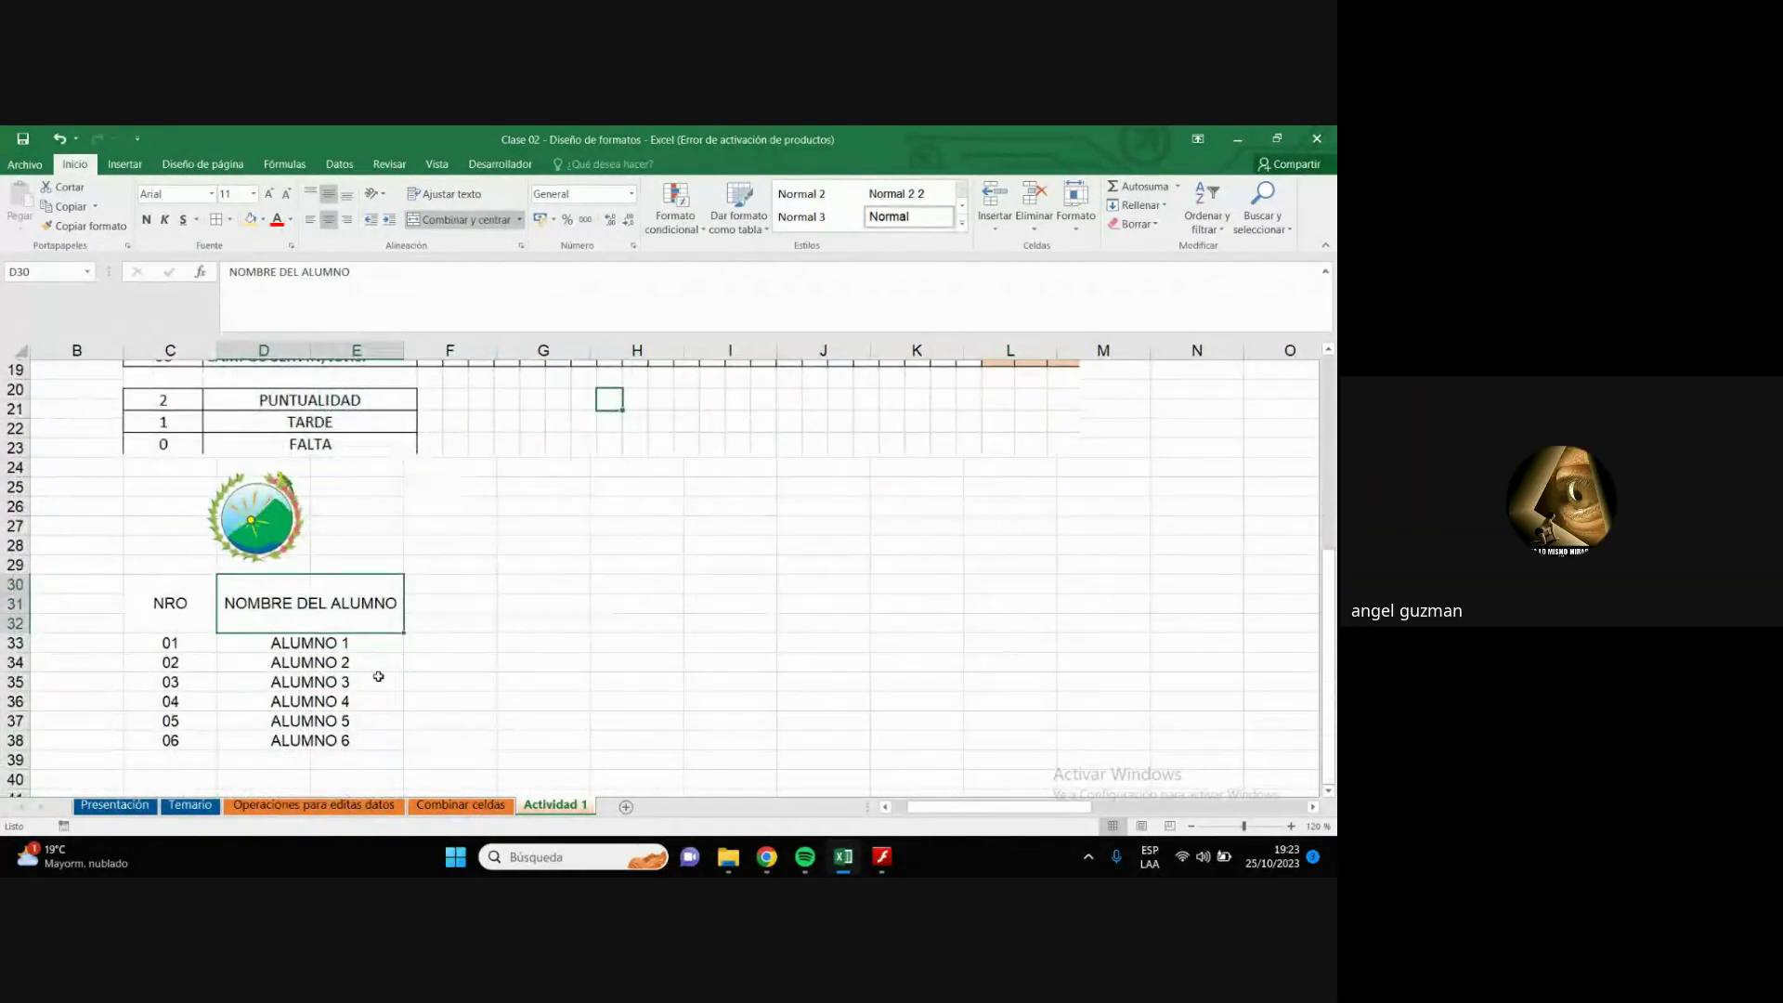
scroll(376, 669, up, 2)
scroll(428, 659, up, 1)
scroll(378, 646, down, 1)
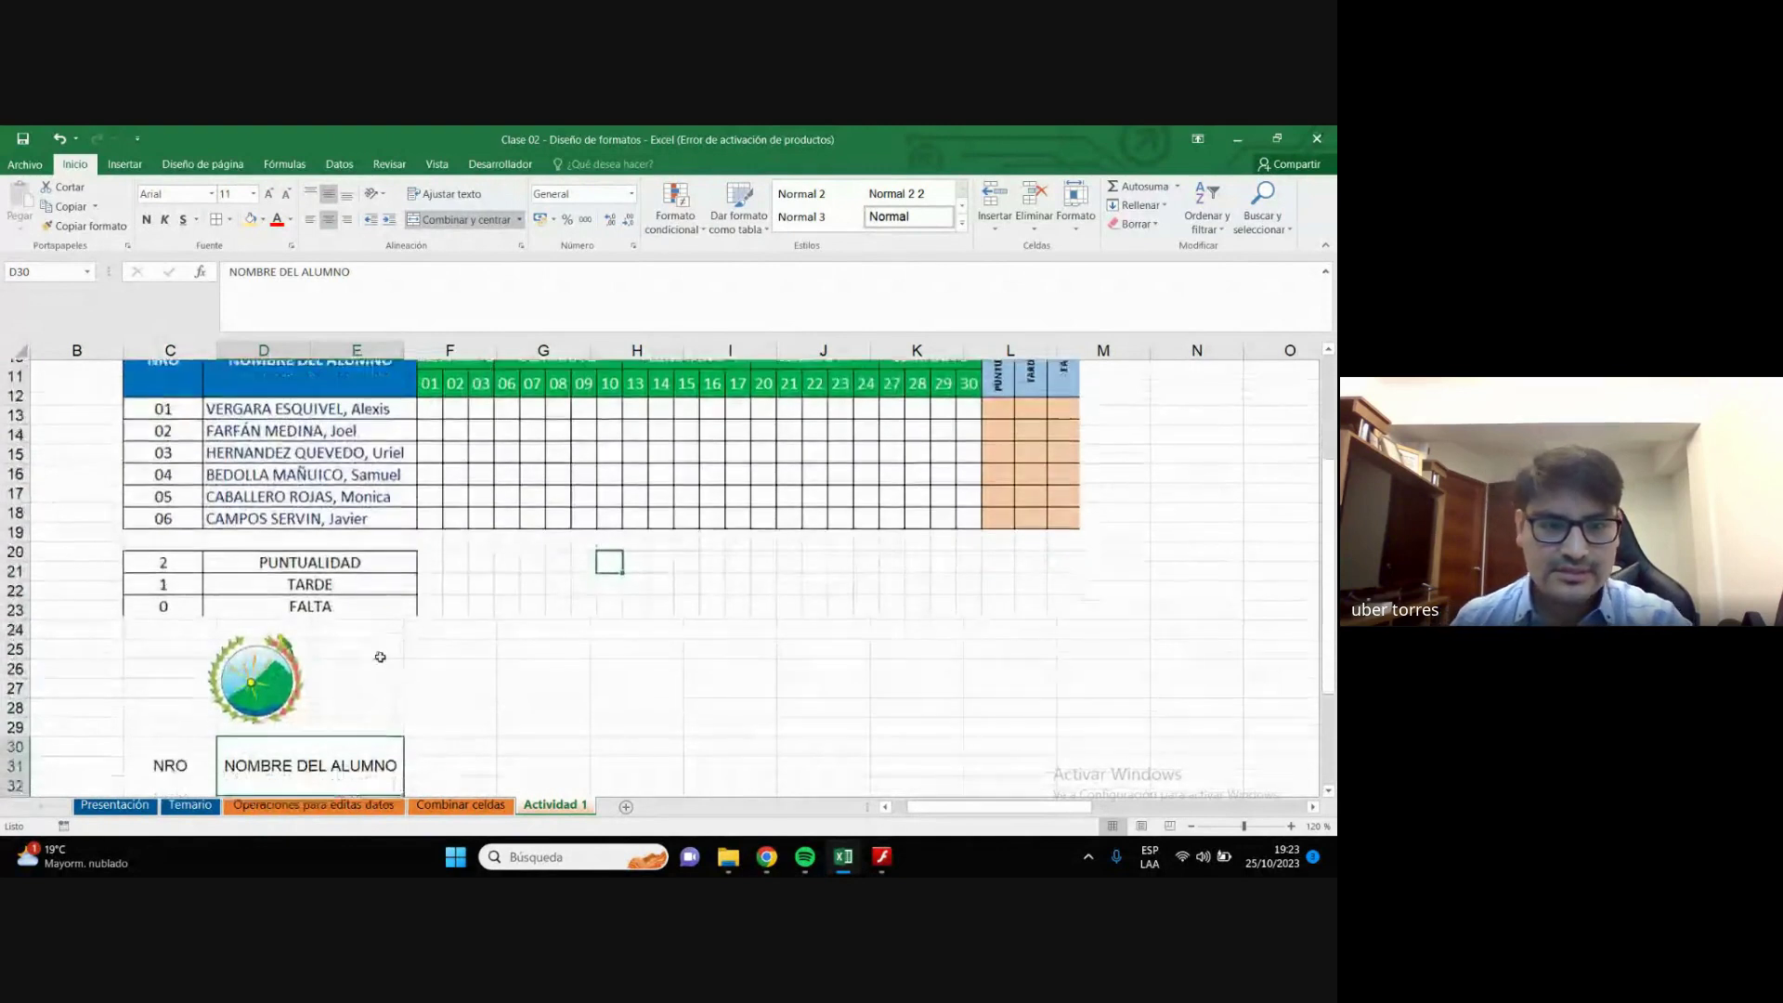
scroll(409, 684, down, 1)
key(Right)
key(Right)
scroll(351, 661, down, 1)
scroll(219, 569, up, 6)
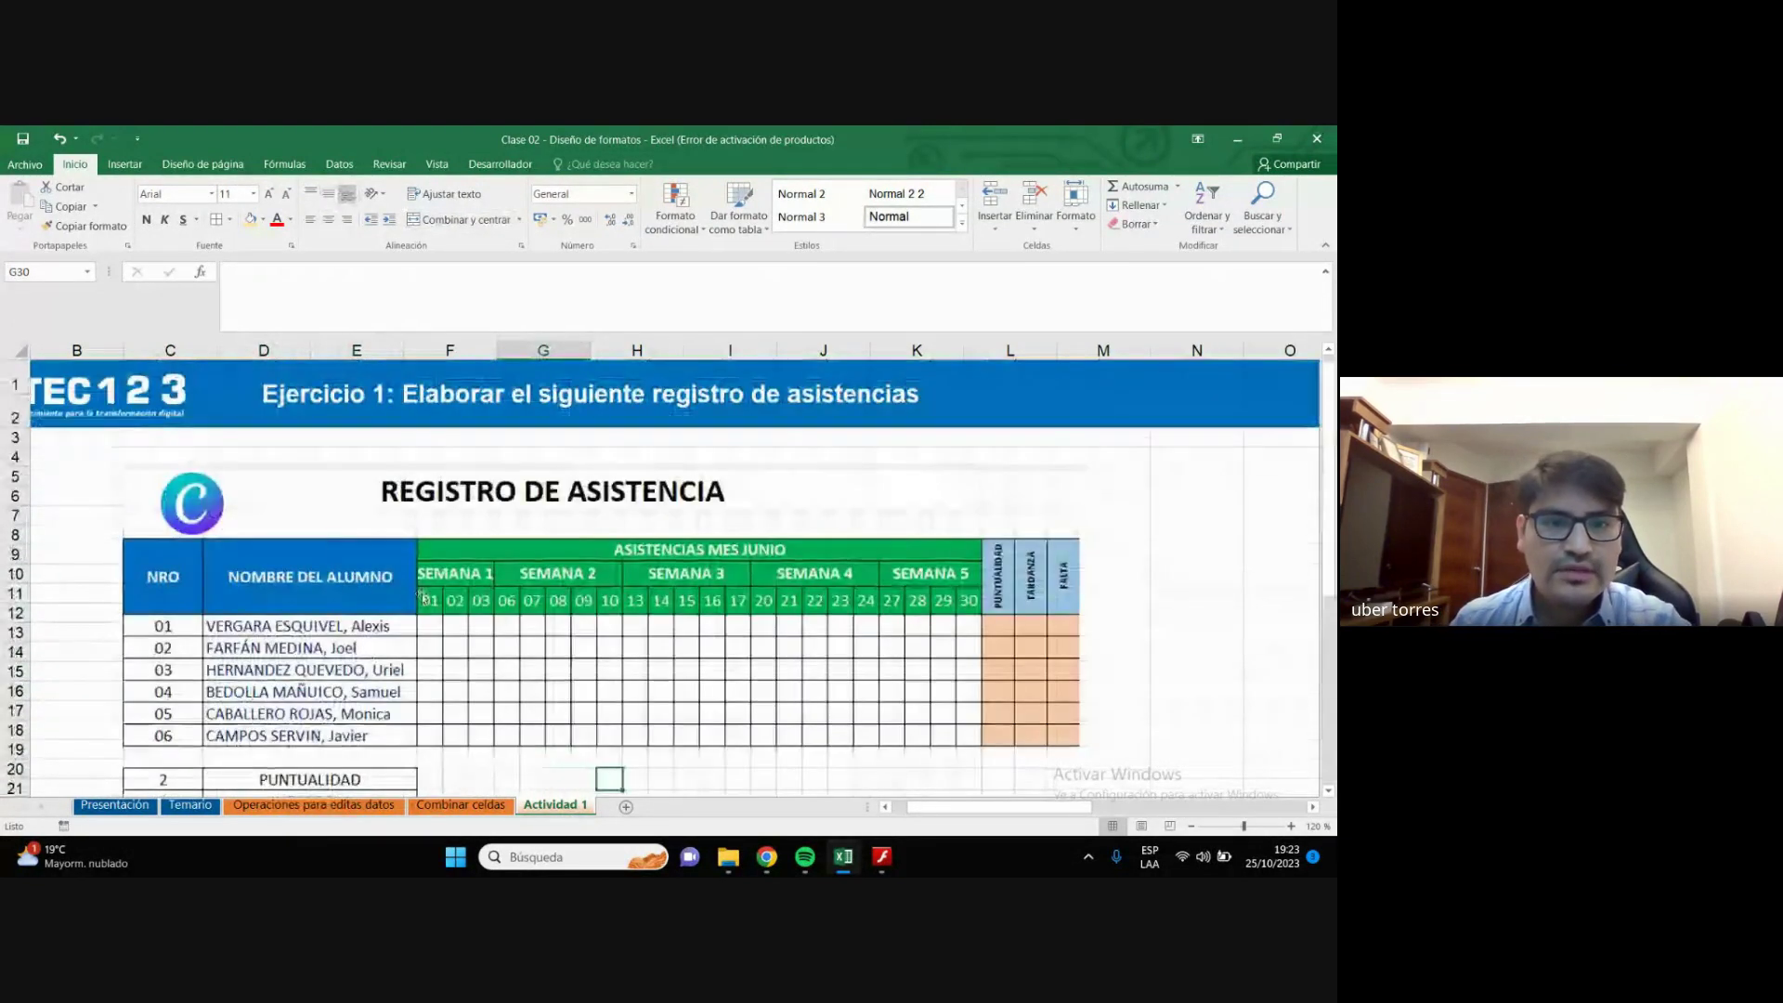
scroll(355, 622, down, 1)
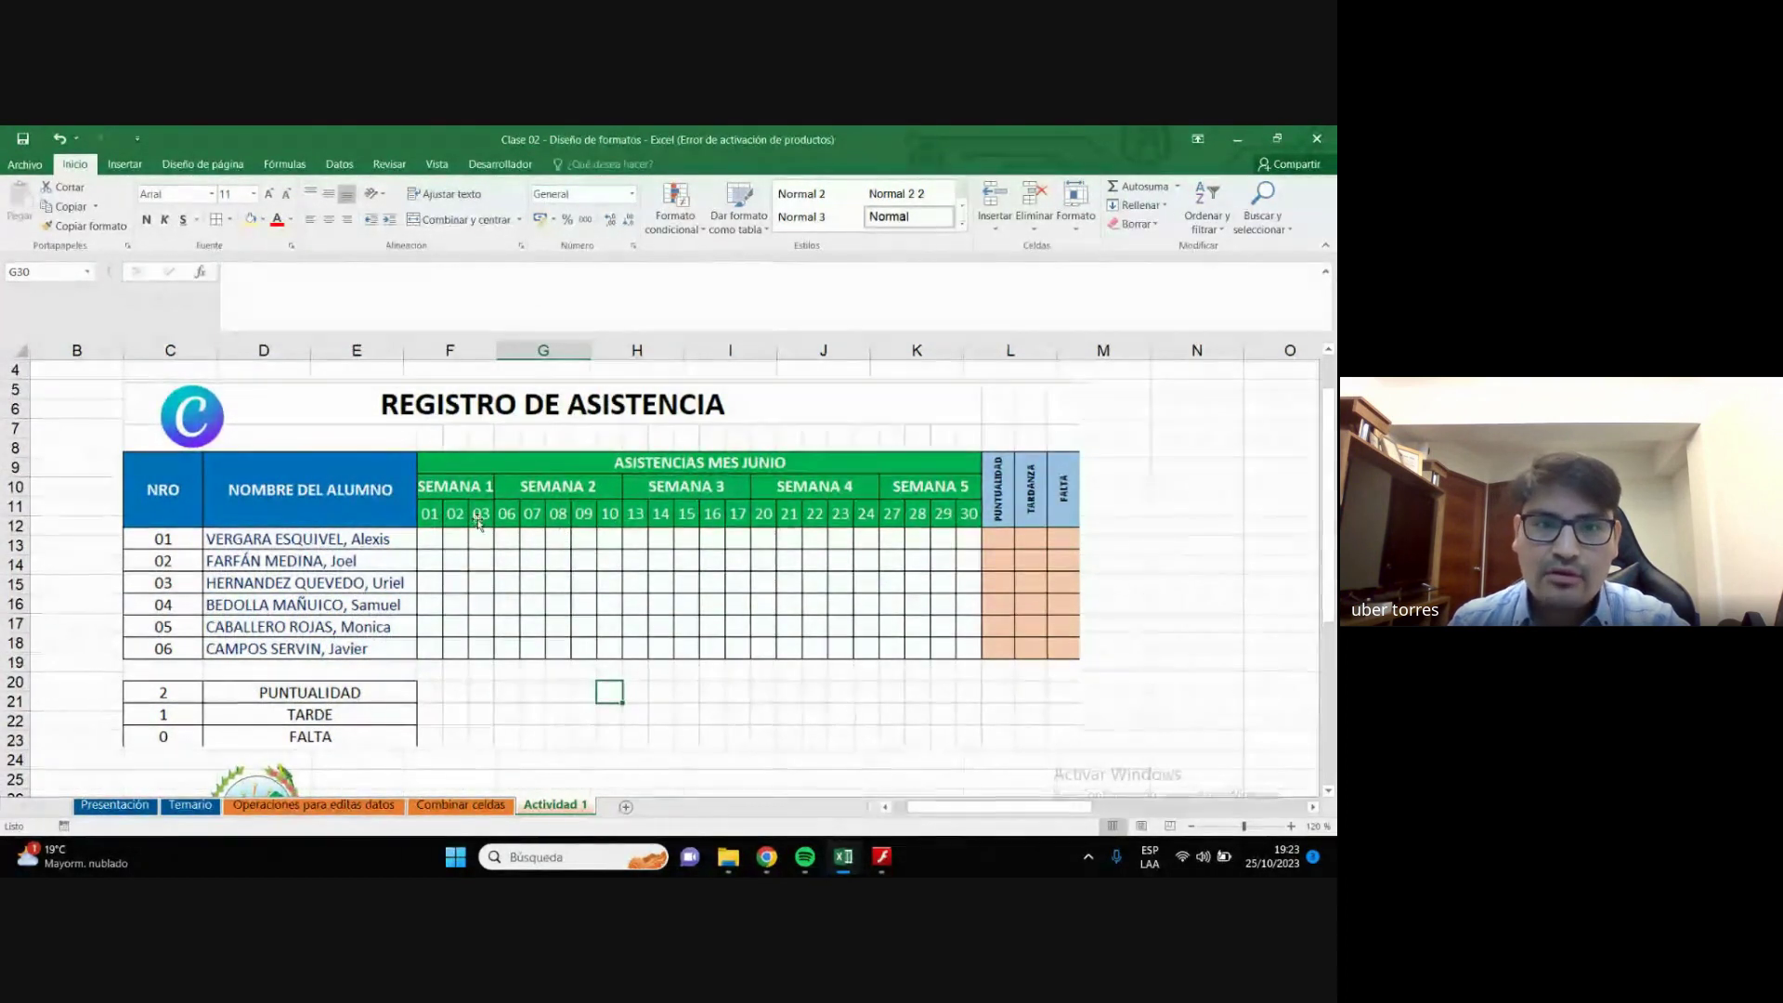
scroll(476, 522, down, 3)
scroll(445, 604, down, 2)
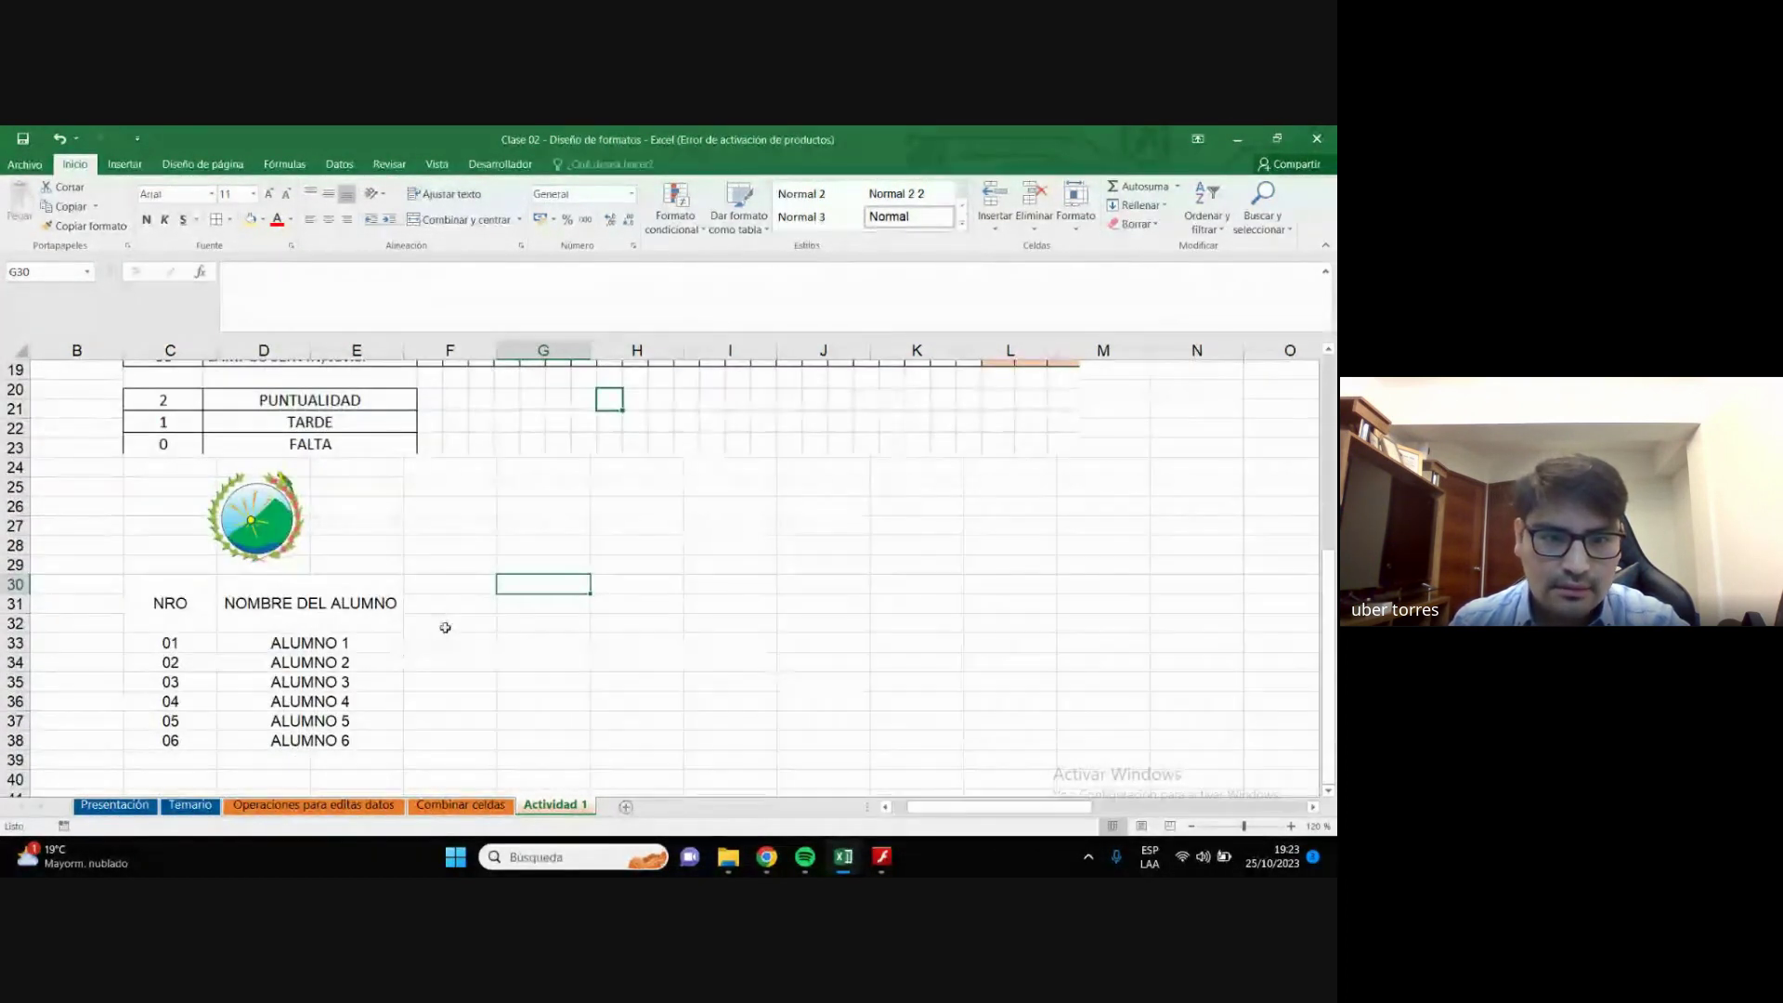
click(454, 626)
scroll(433, 637, up, 1)
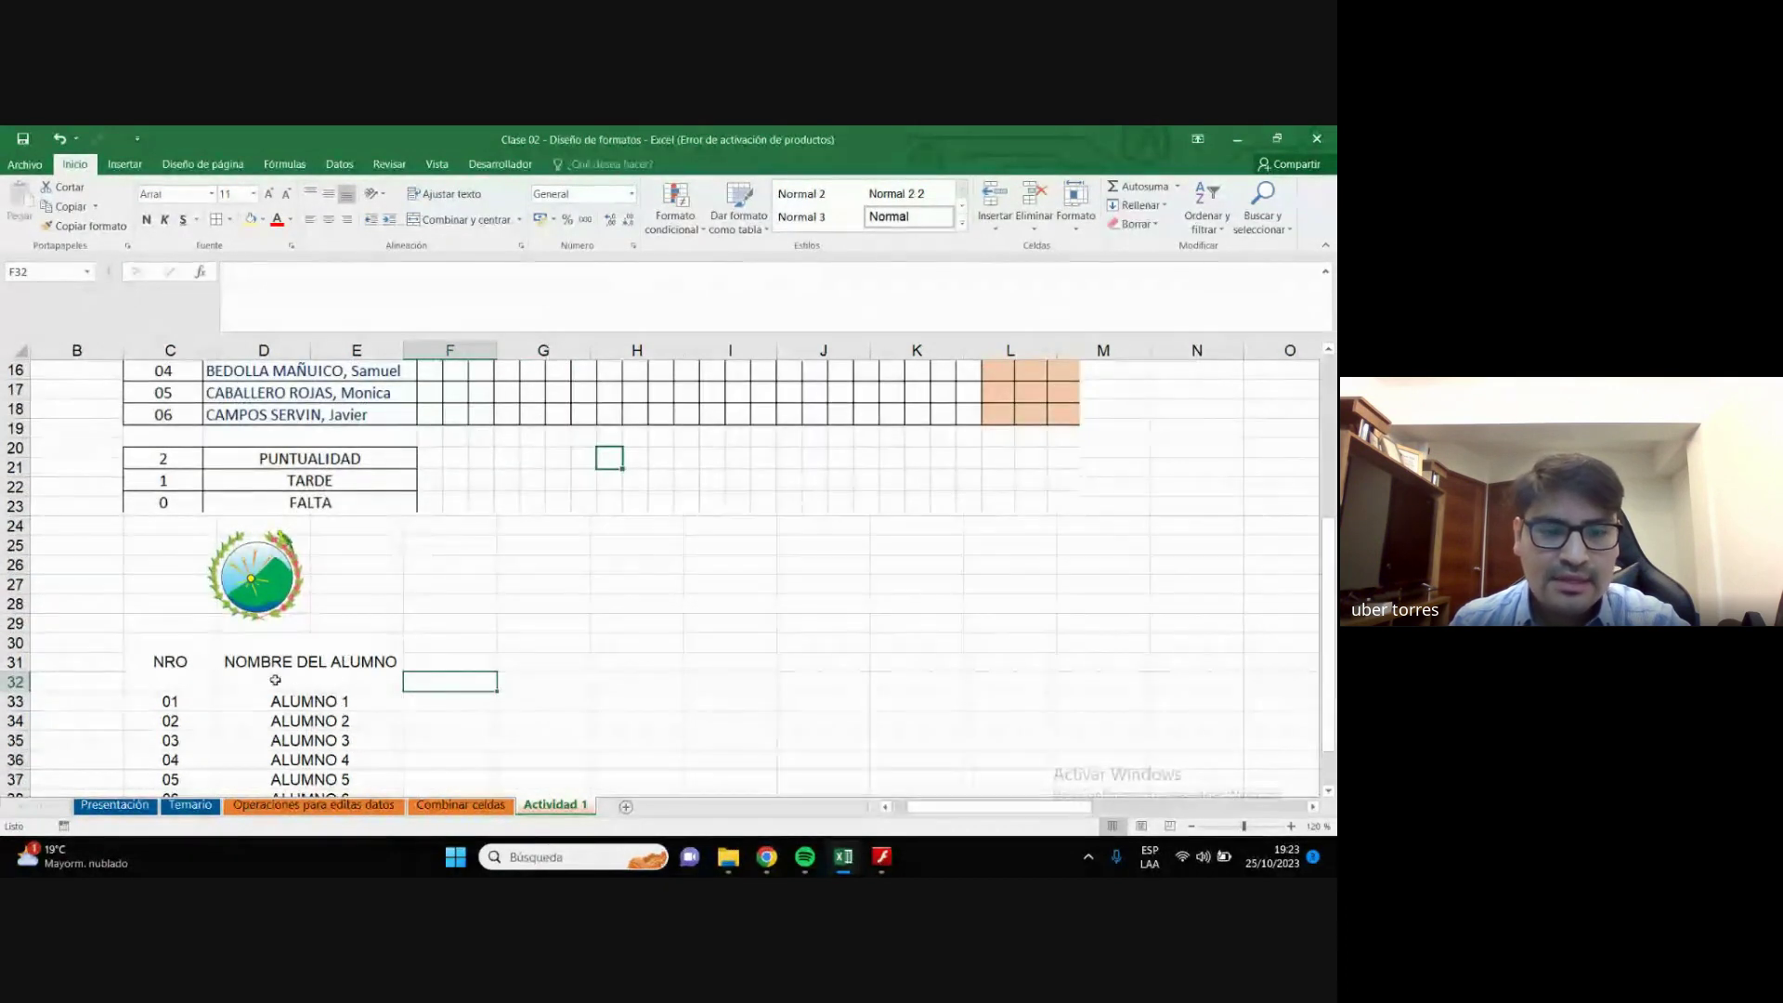
click(449, 657)
scroll(465, 659, up, 2)
scroll(470, 661, up, 1)
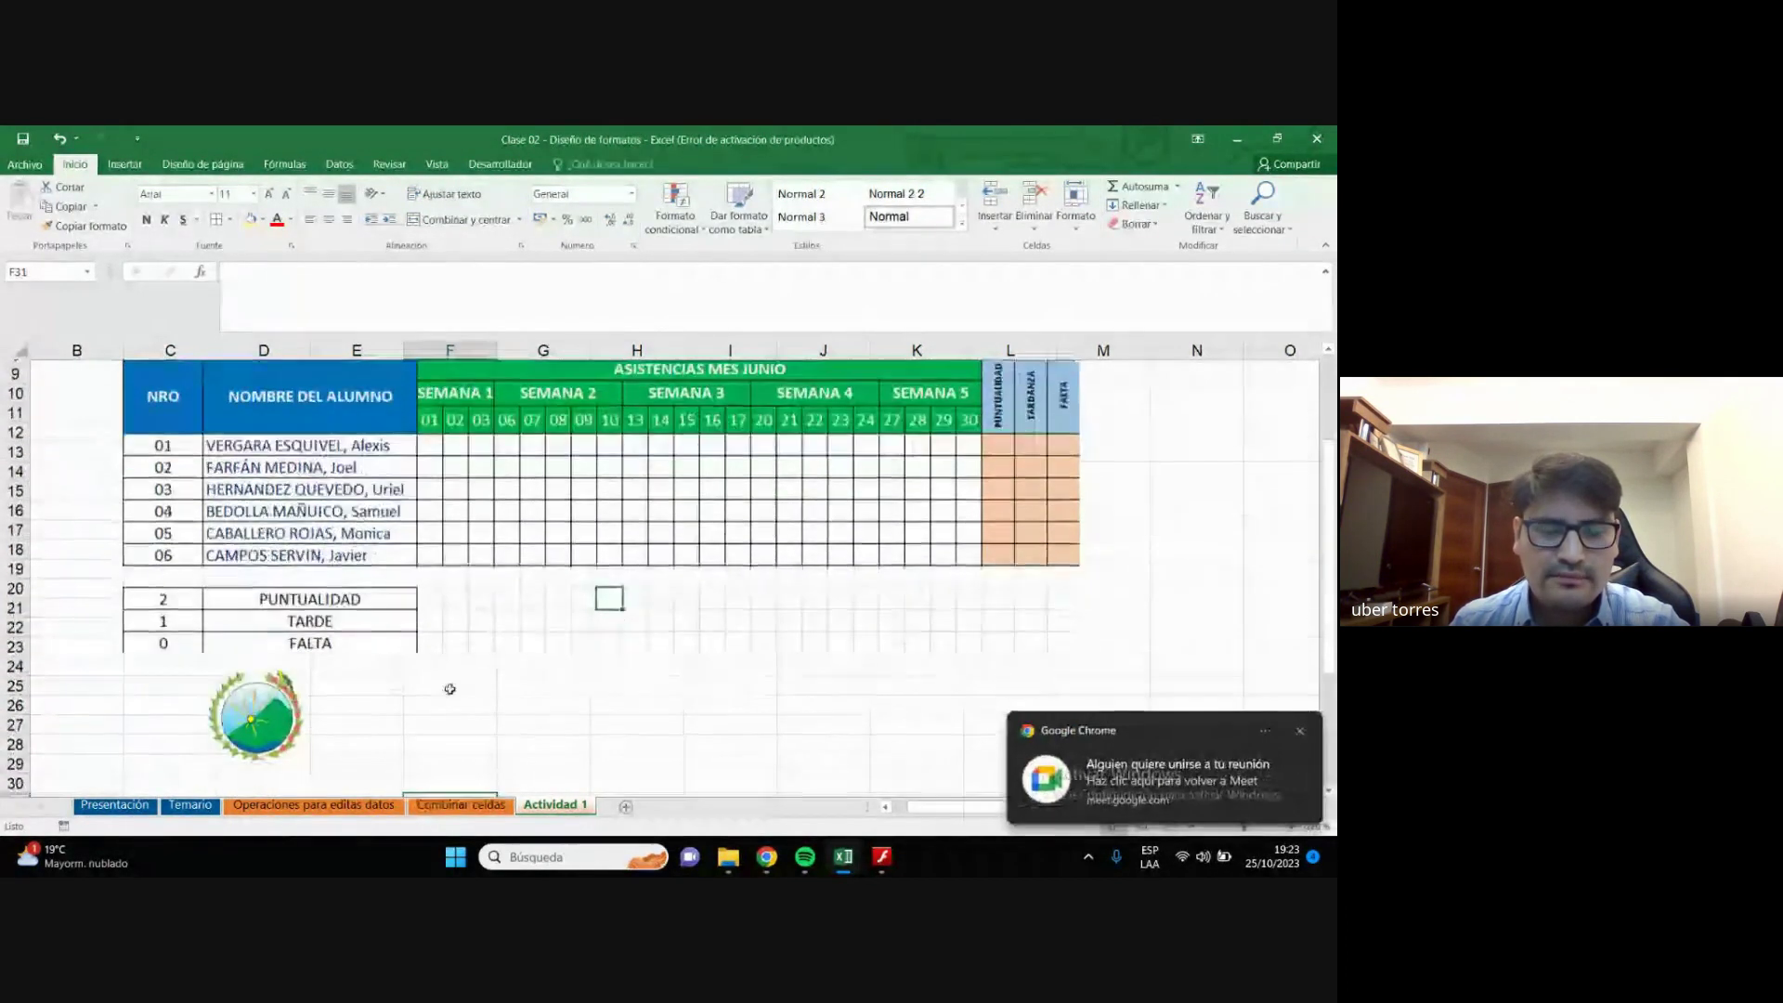
scroll(450, 685, down, 3)
scroll(427, 686, down, 1)
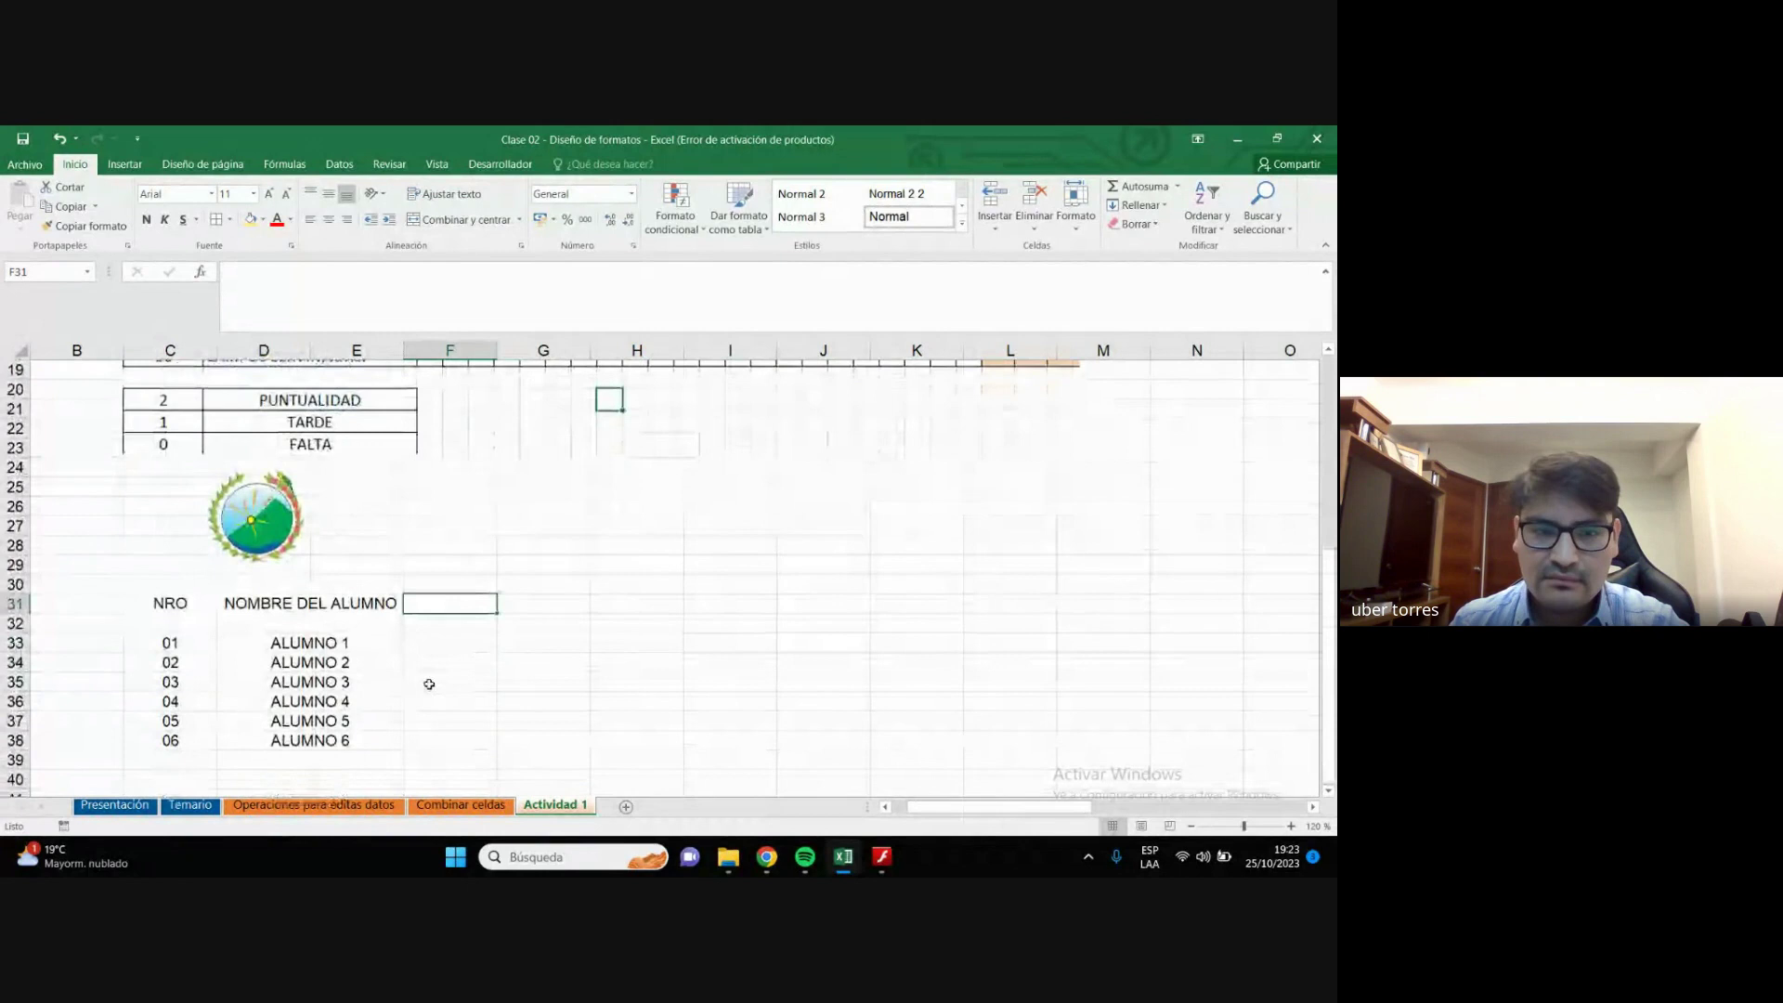
click(419, 621)
scroll(433, 627, up, 2)
scroll(431, 625, up, 1)
scroll(418, 687, down, 2)
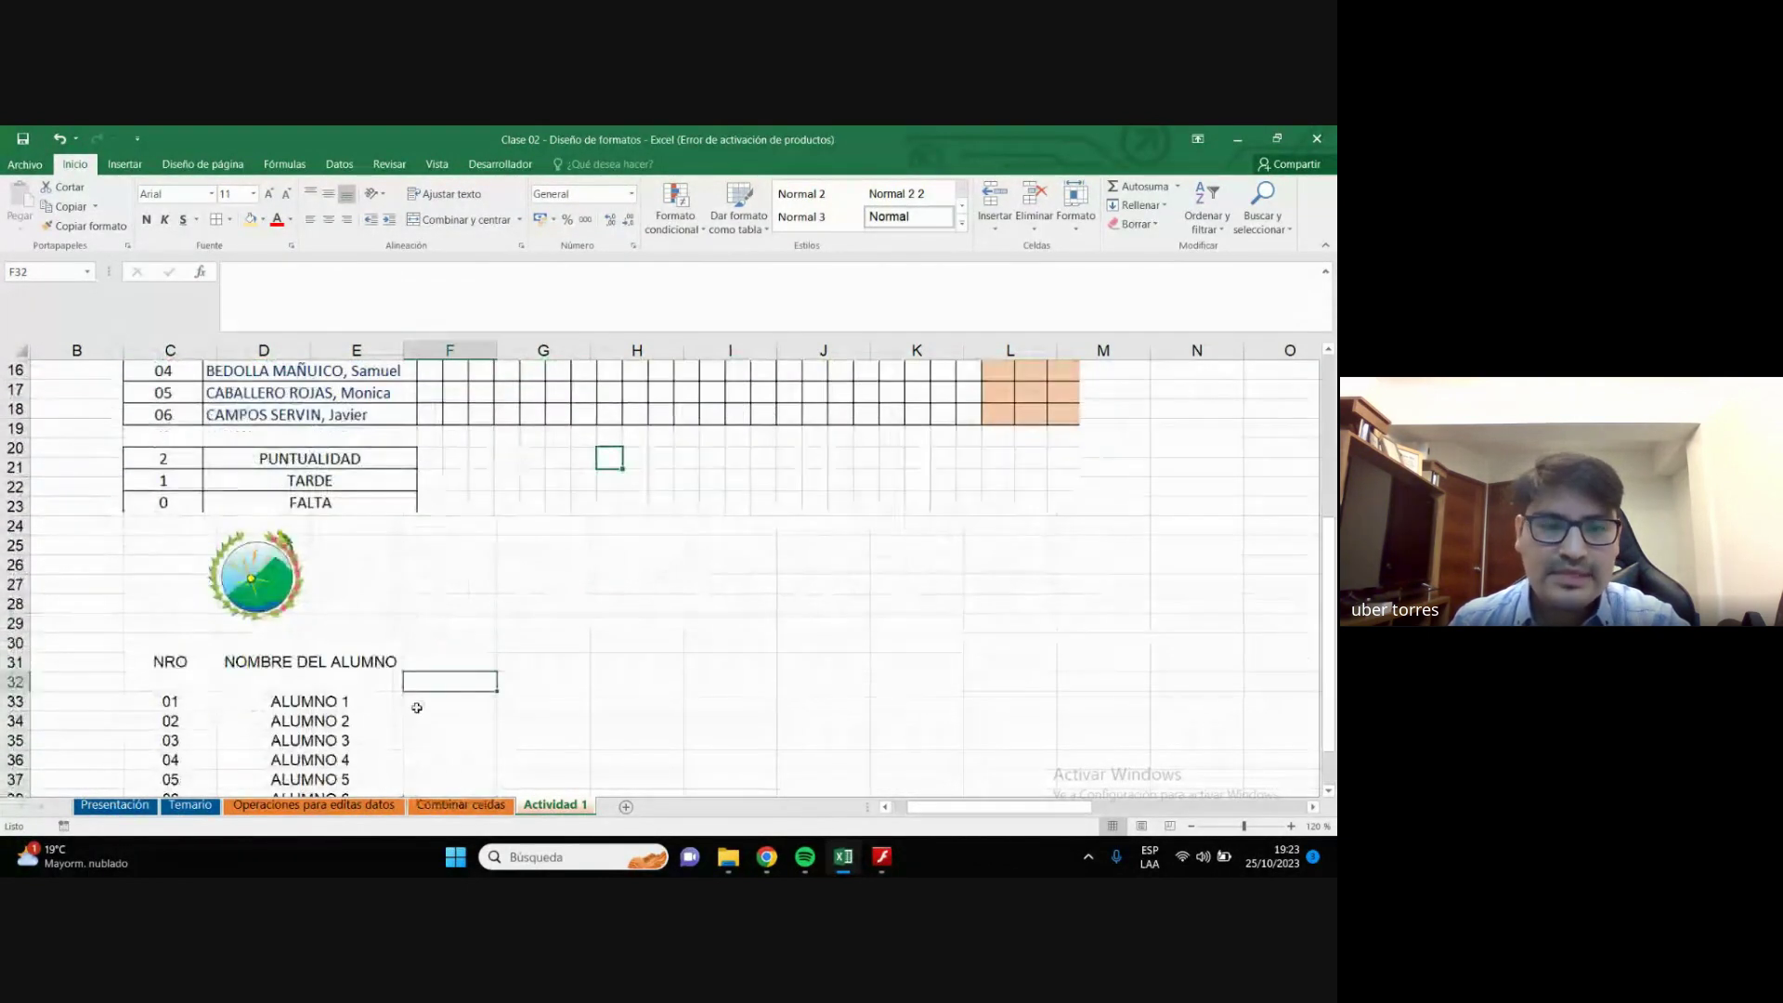
click(418, 706)
scroll(473, 604, up, 3)
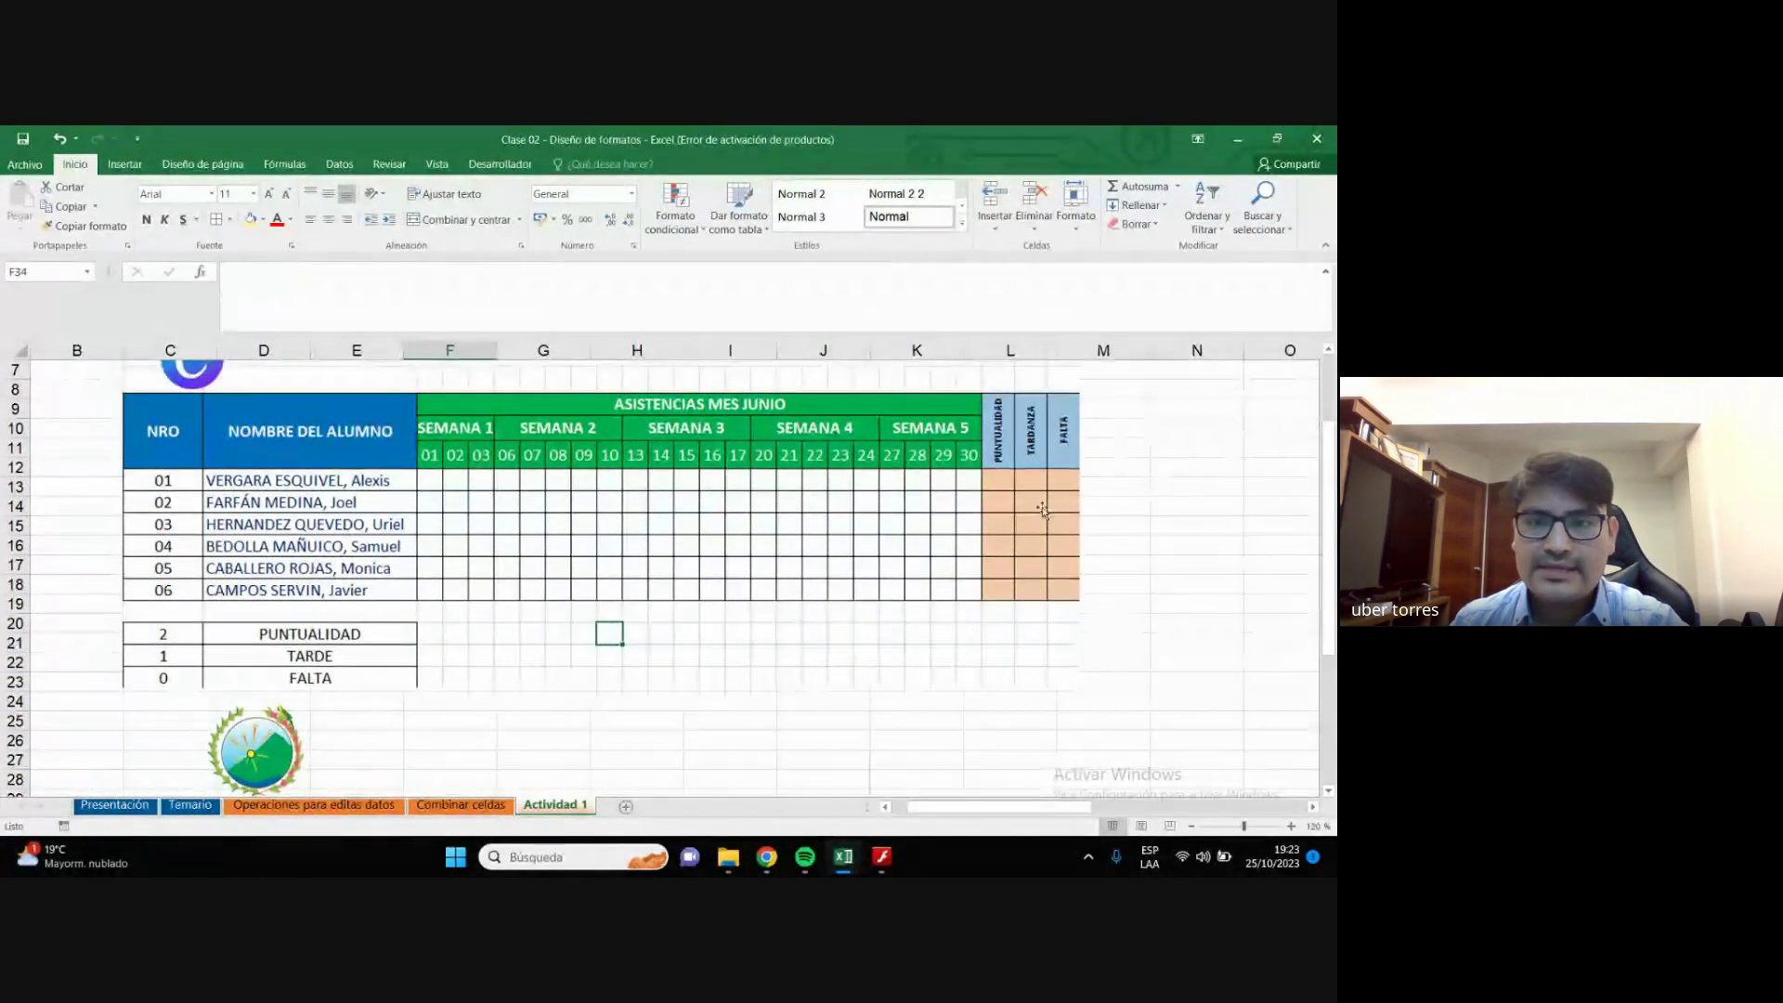
scroll(603, 629, down, 4)
click(585, 643)
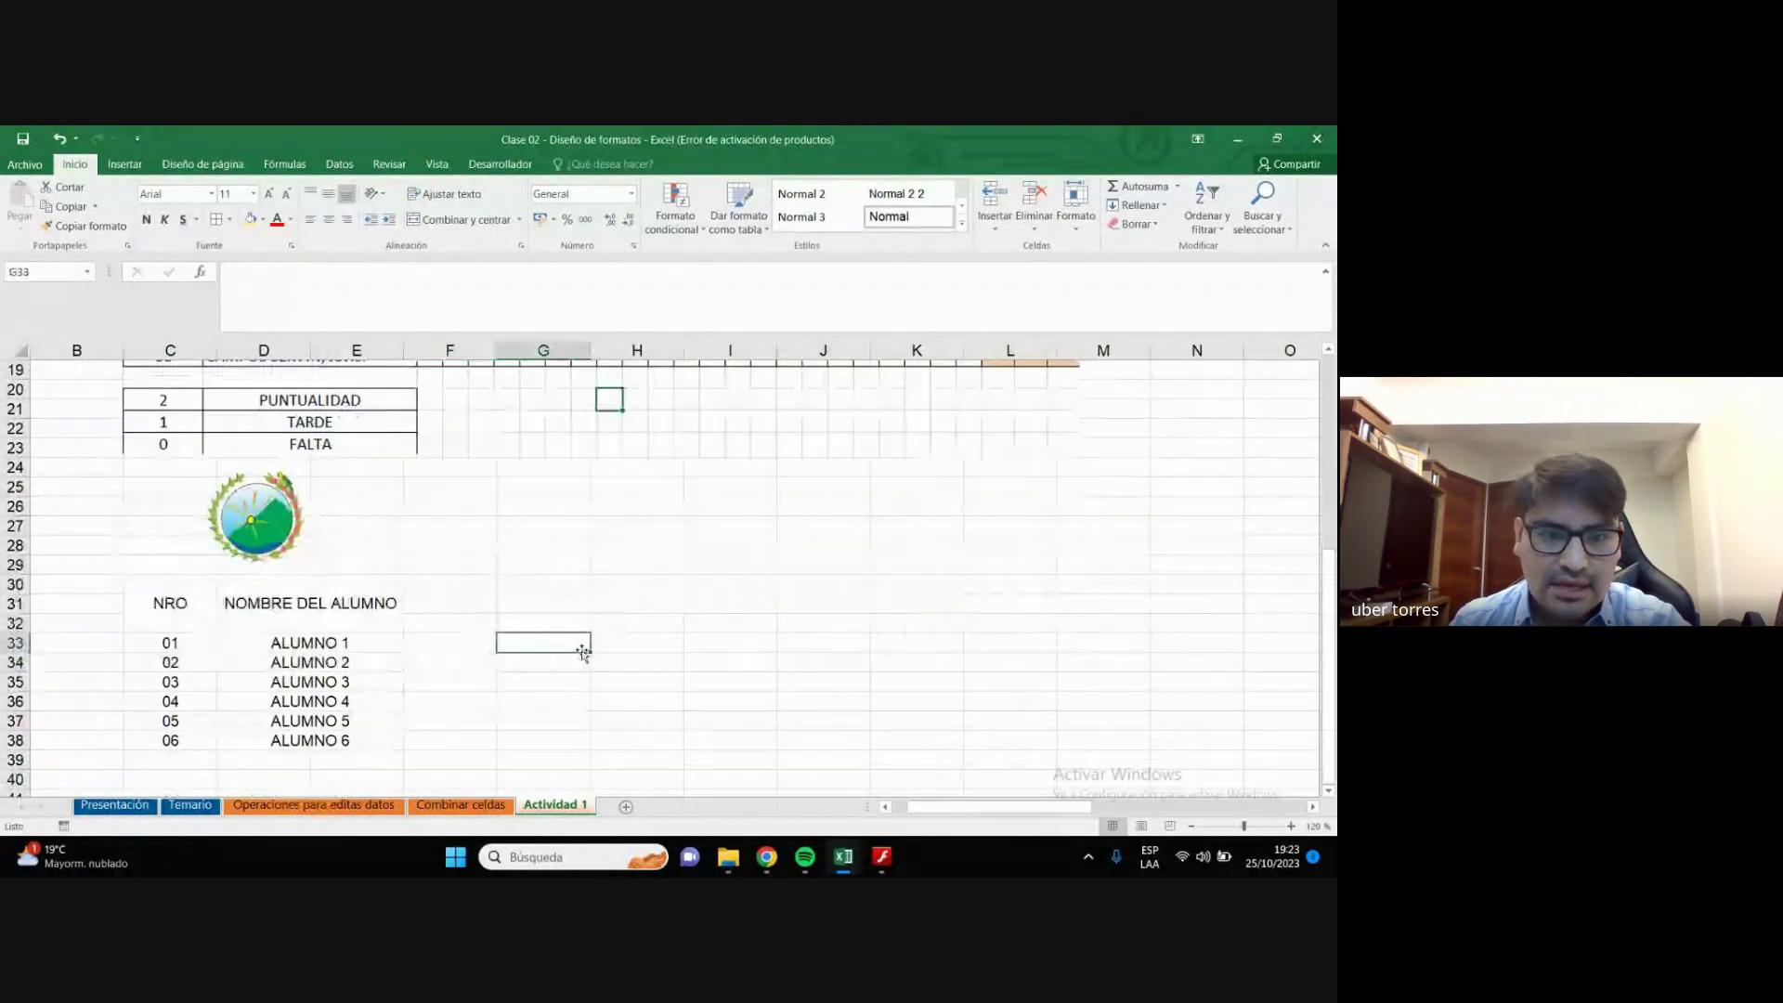
click(438, 624)
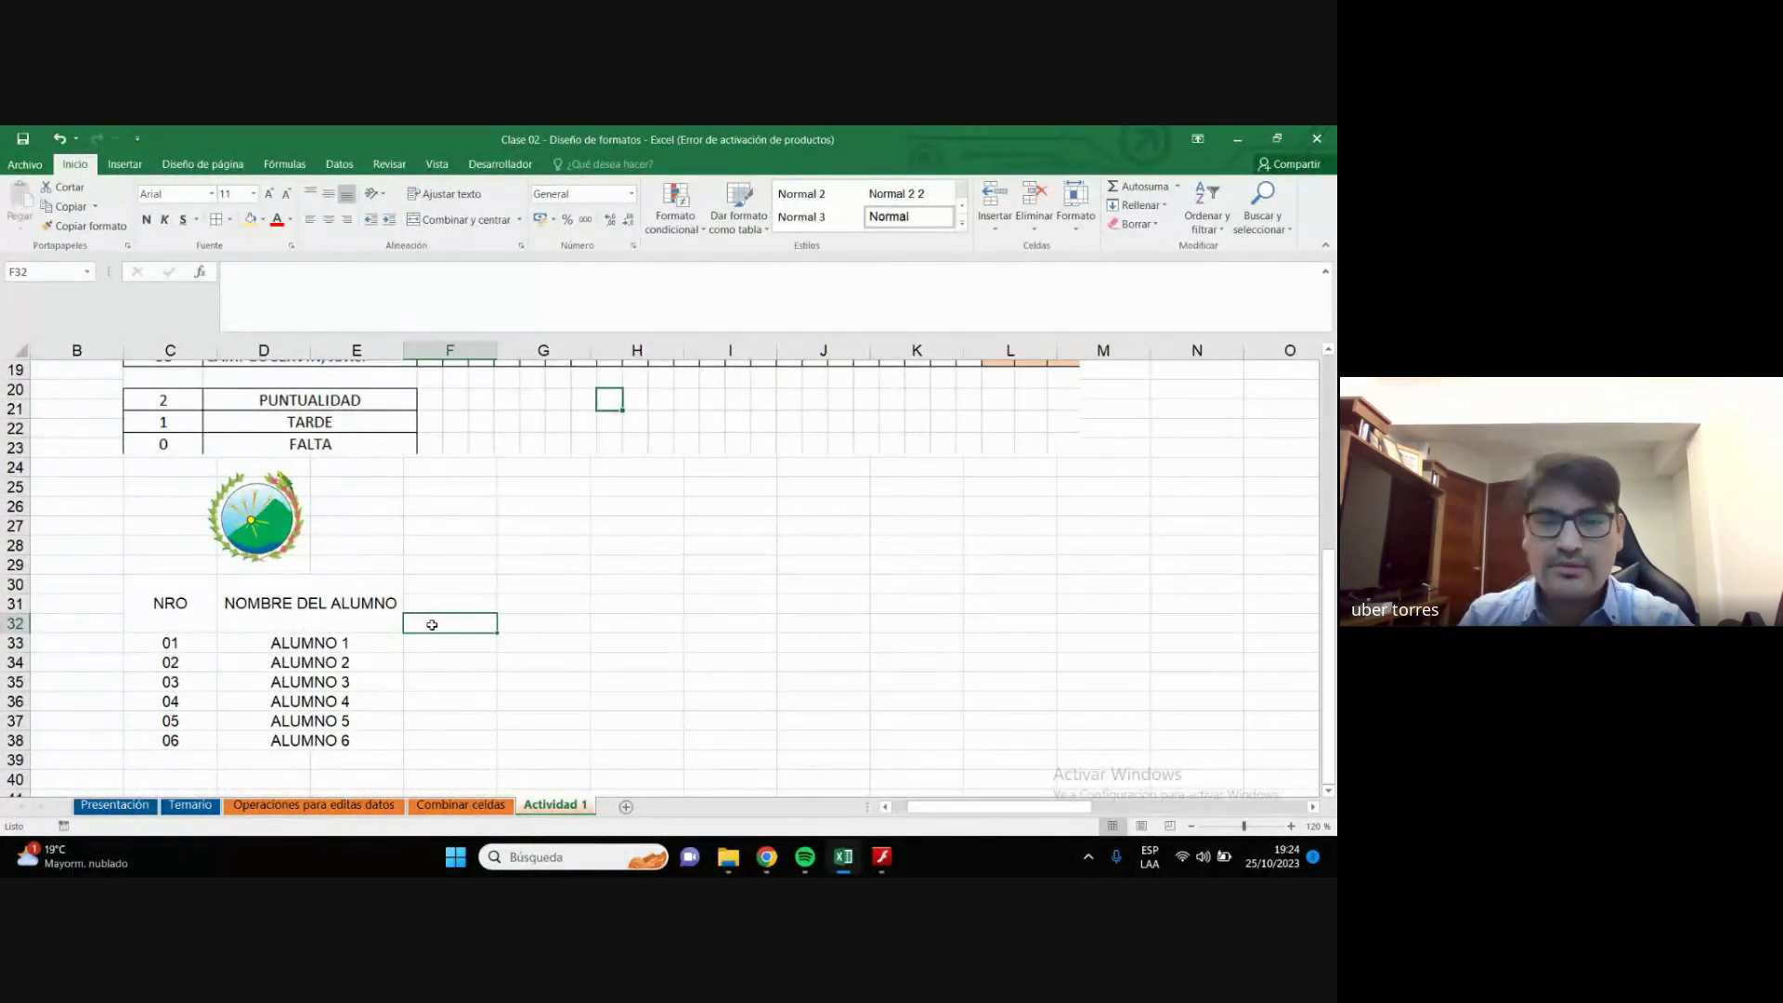
scroll(428, 619, up, 1)
scroll(442, 620, up, 4)
scroll(442, 650, down, 3)
scroll(430, 711, down, 1)
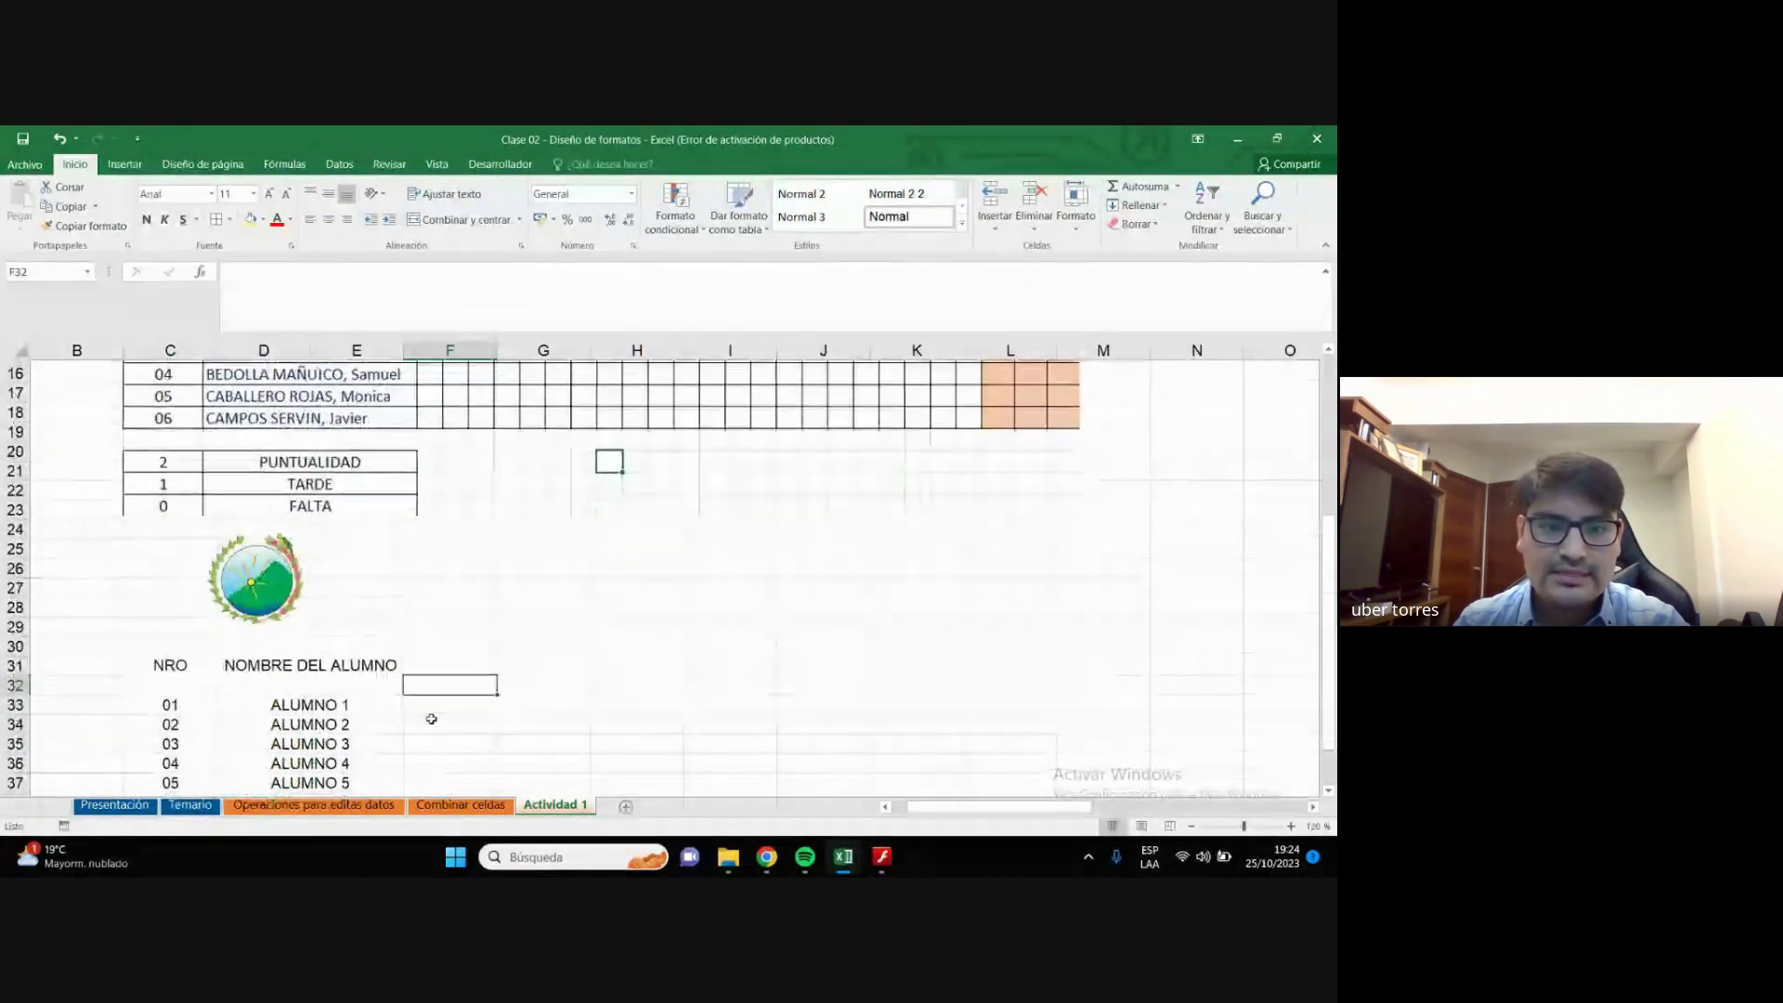
scroll(427, 708, down, 1)
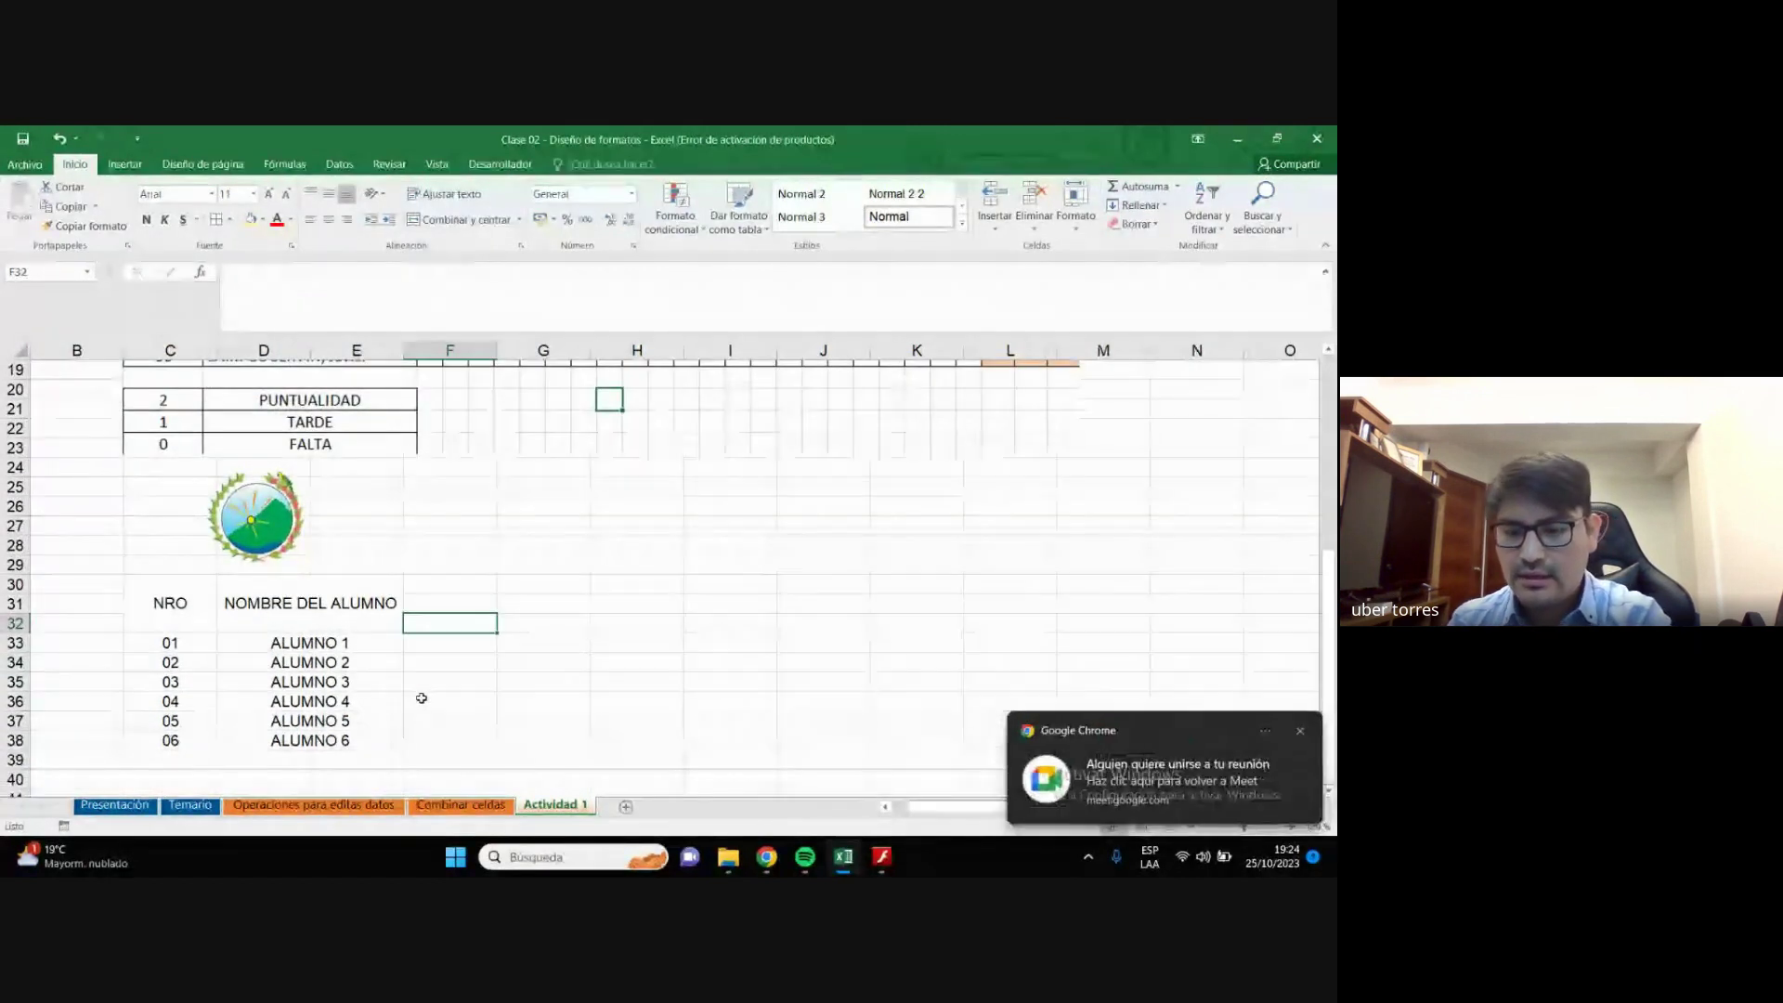
Try entering 01 in F32, then clear the cell after it turns into 1.
text(01)
key(Return)
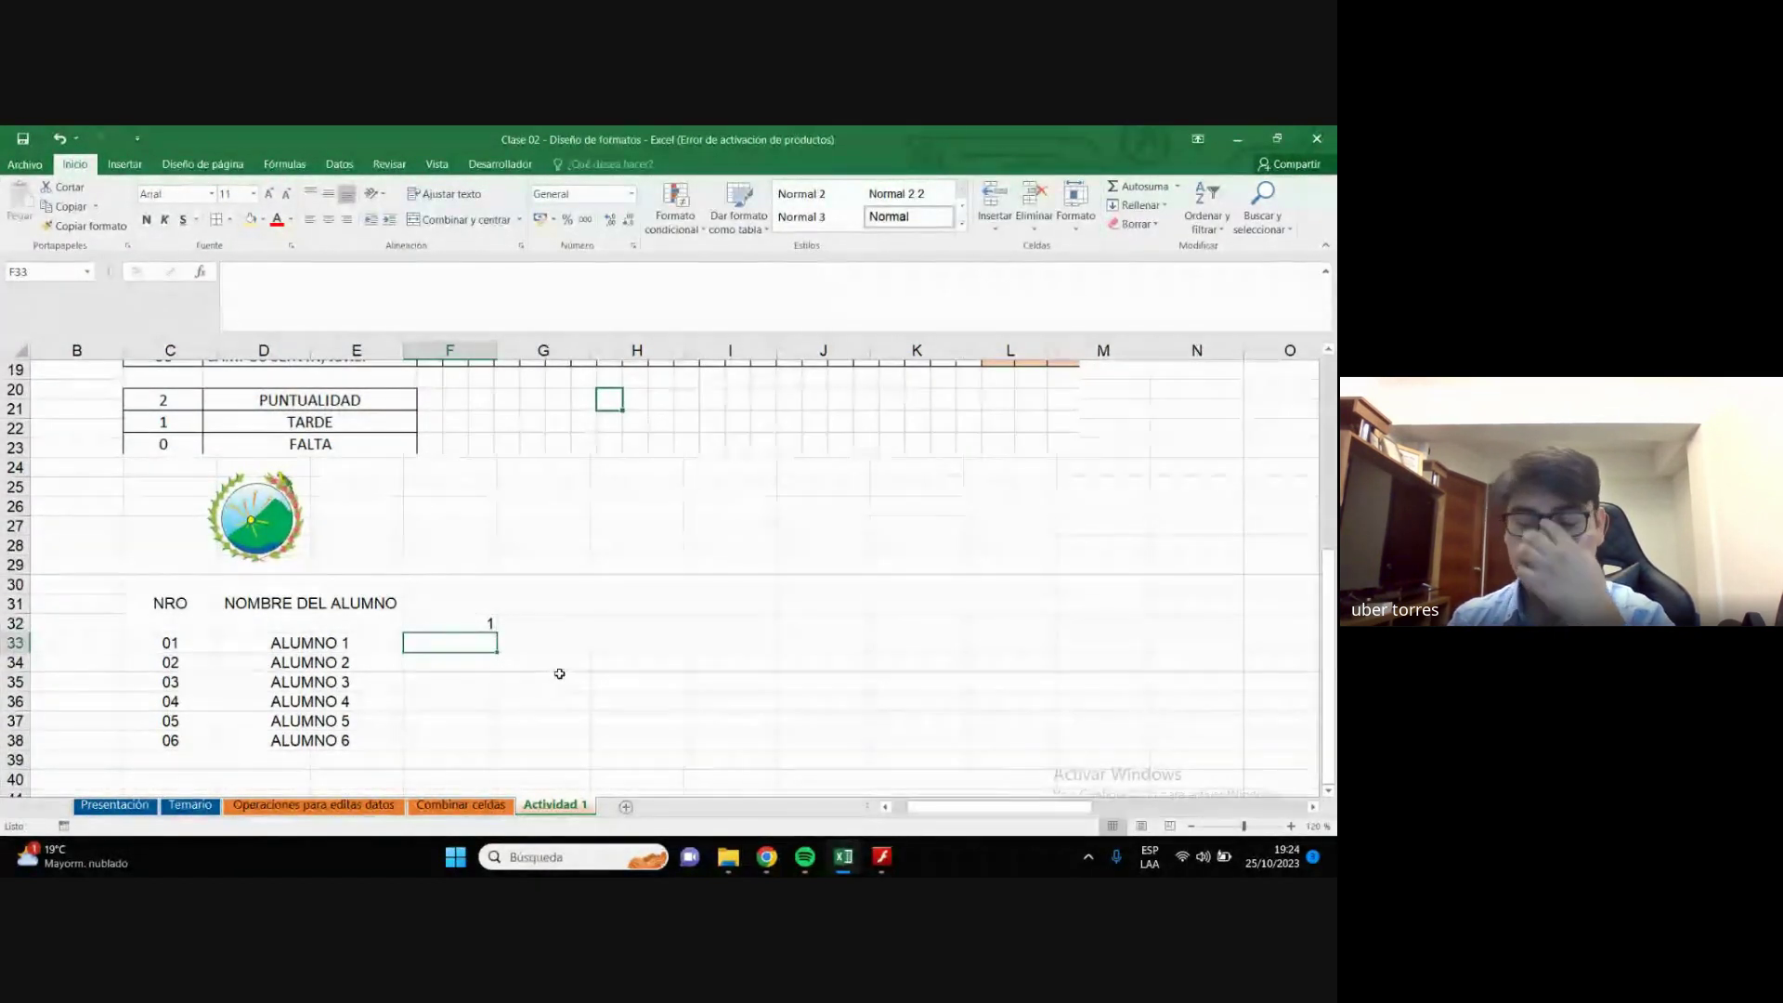
click(467, 619)
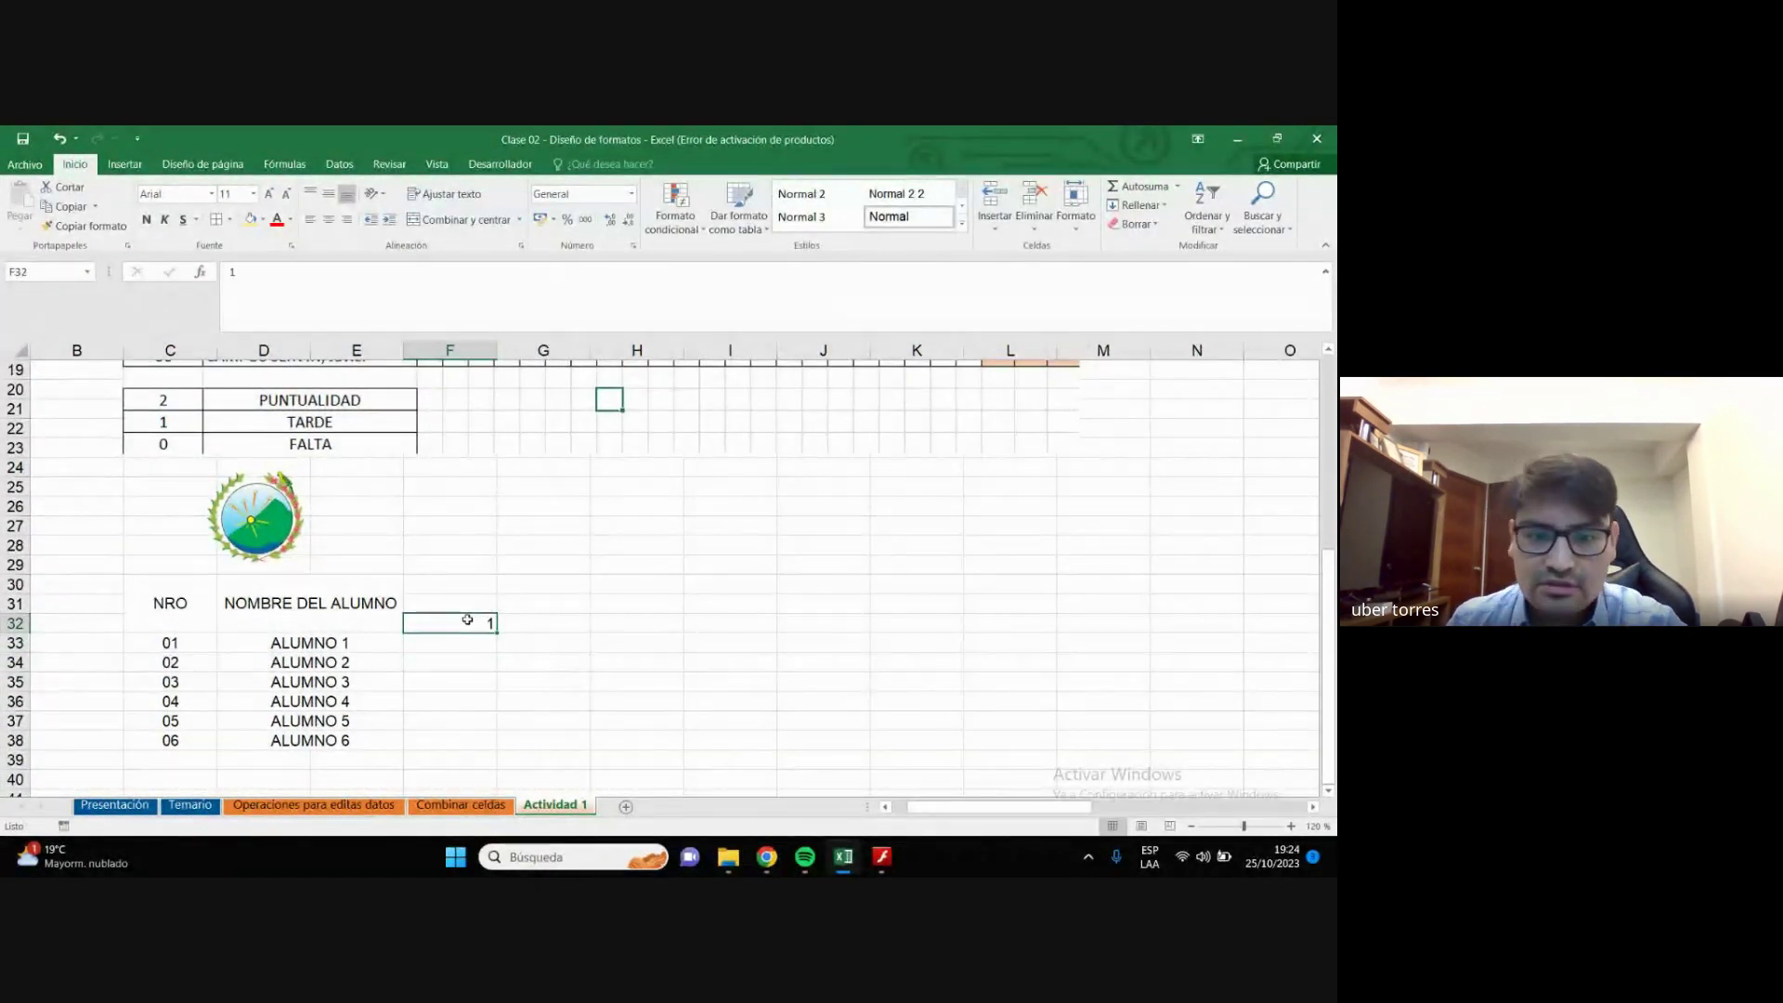
key(Delete)
click(573, 627)
Copy the two-digit 01 from C33 into F32 and 02 from C34 into G32.
click(189, 646)
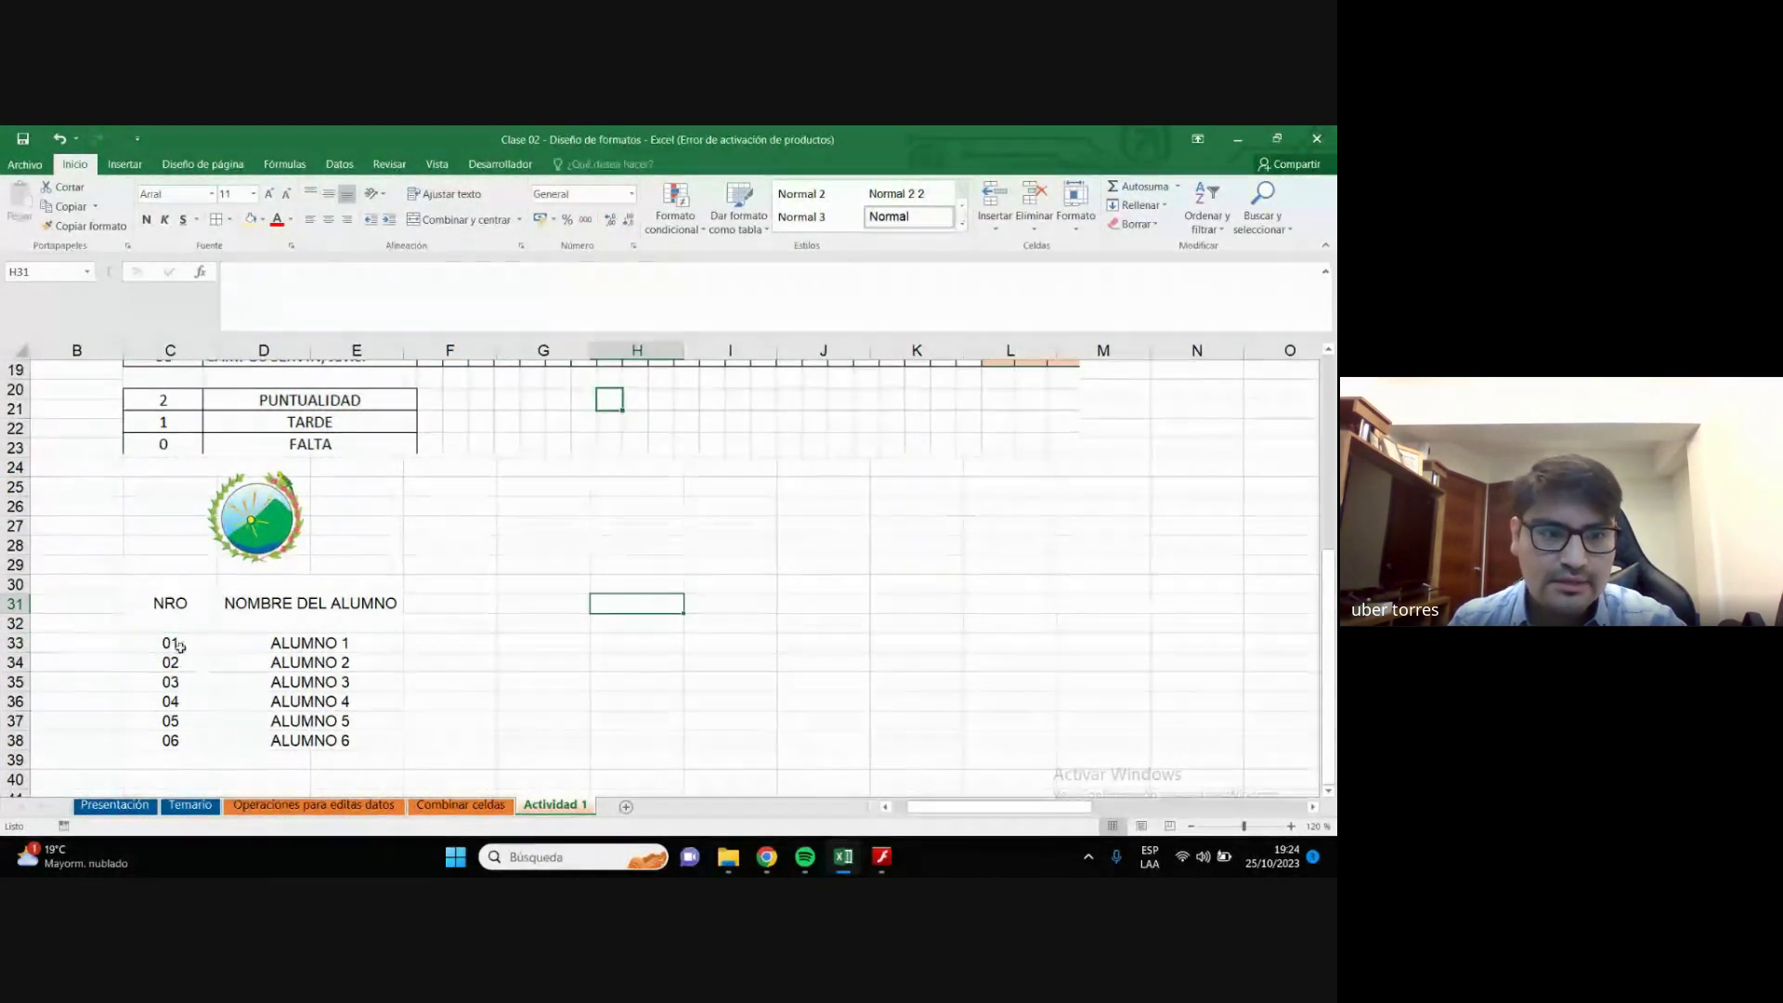
key(ctrl+c)
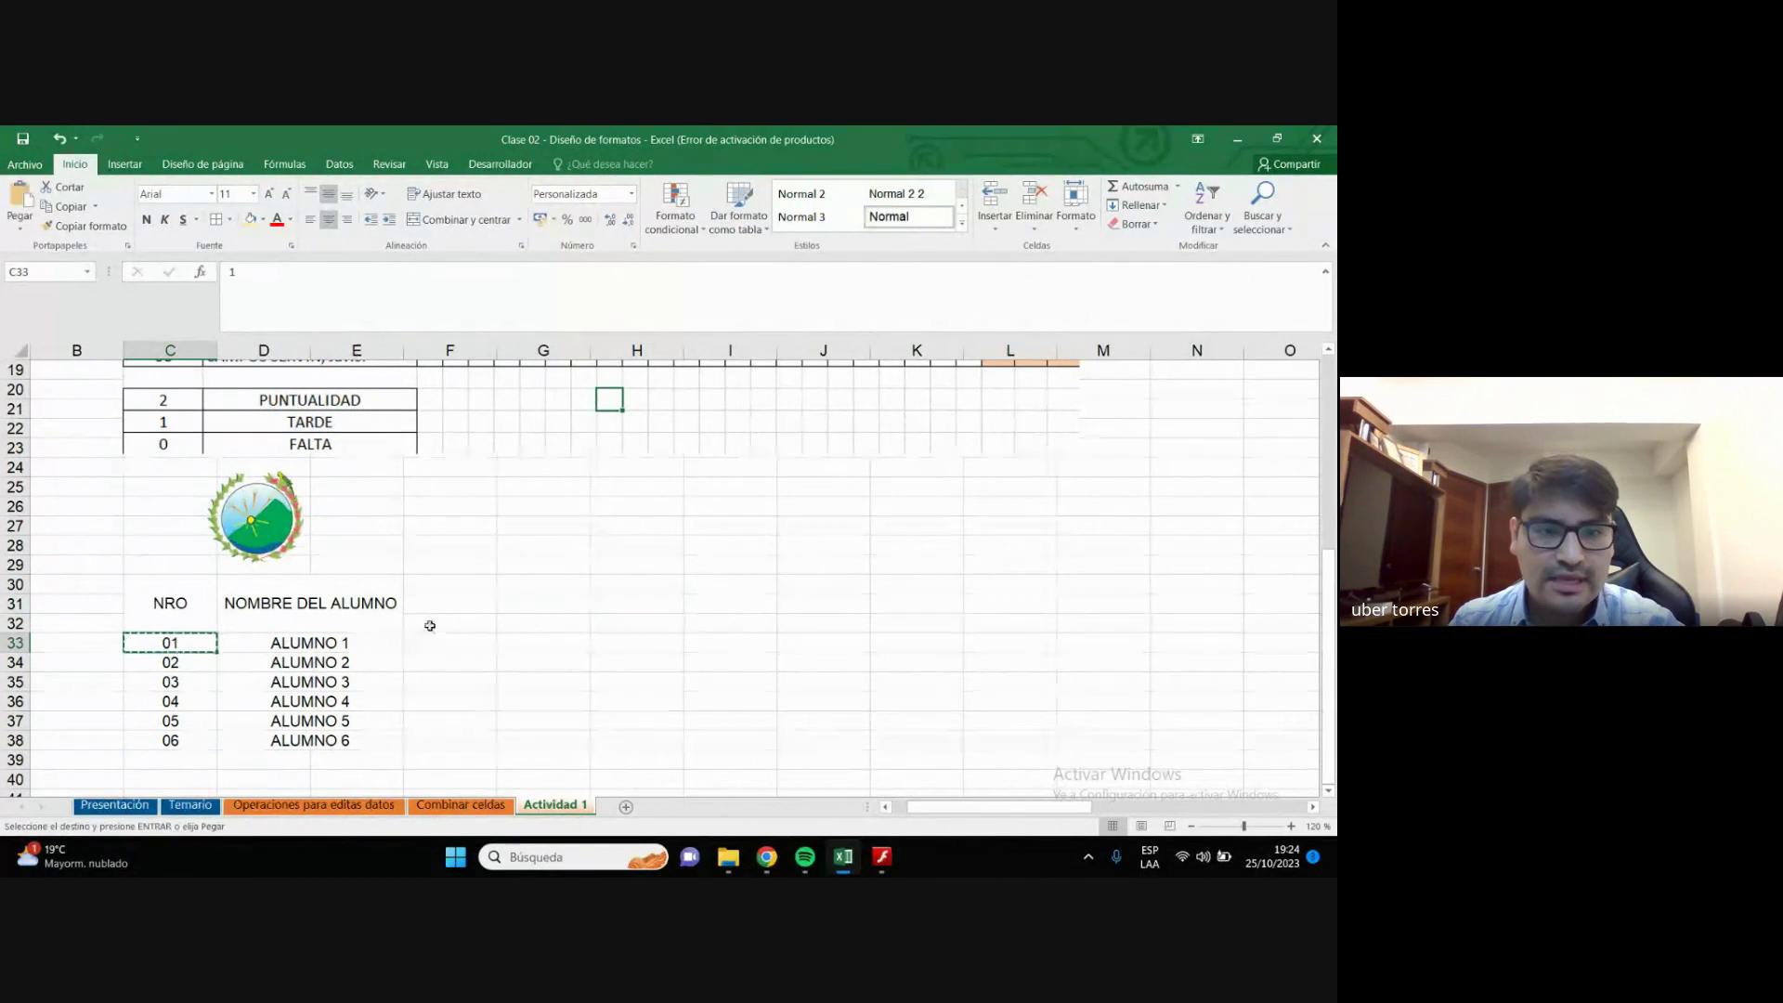
click(447, 628)
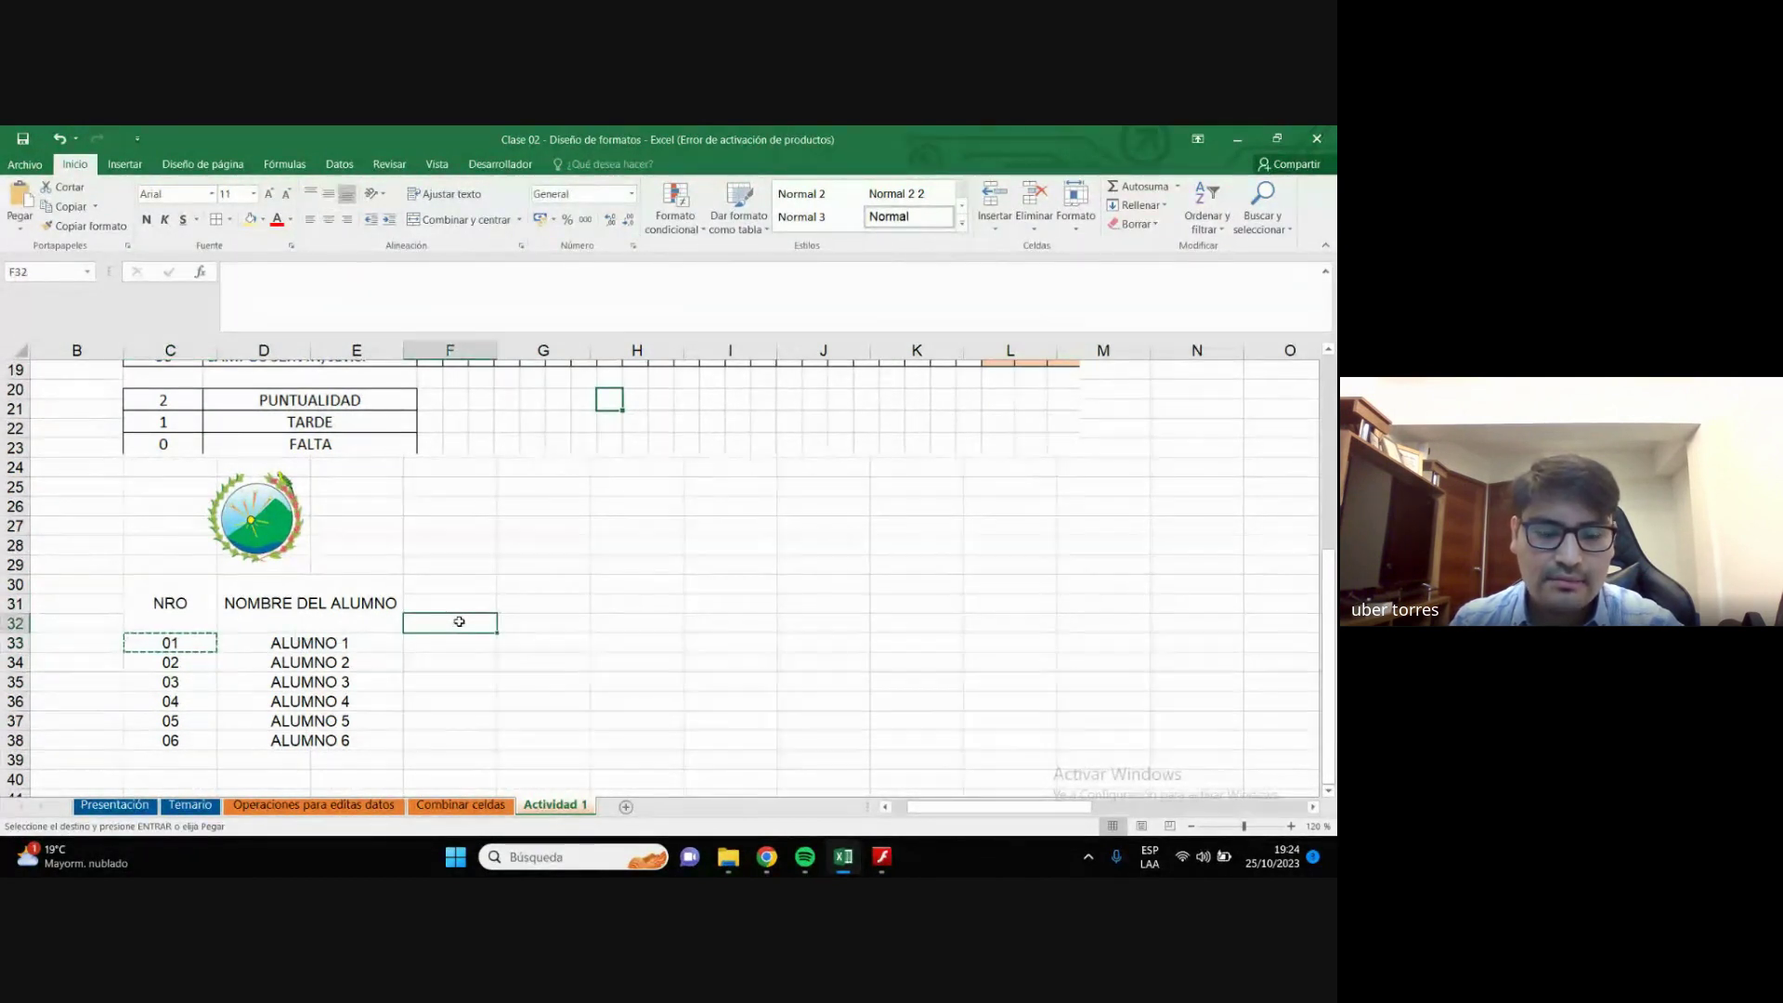
key(ctrl+v)
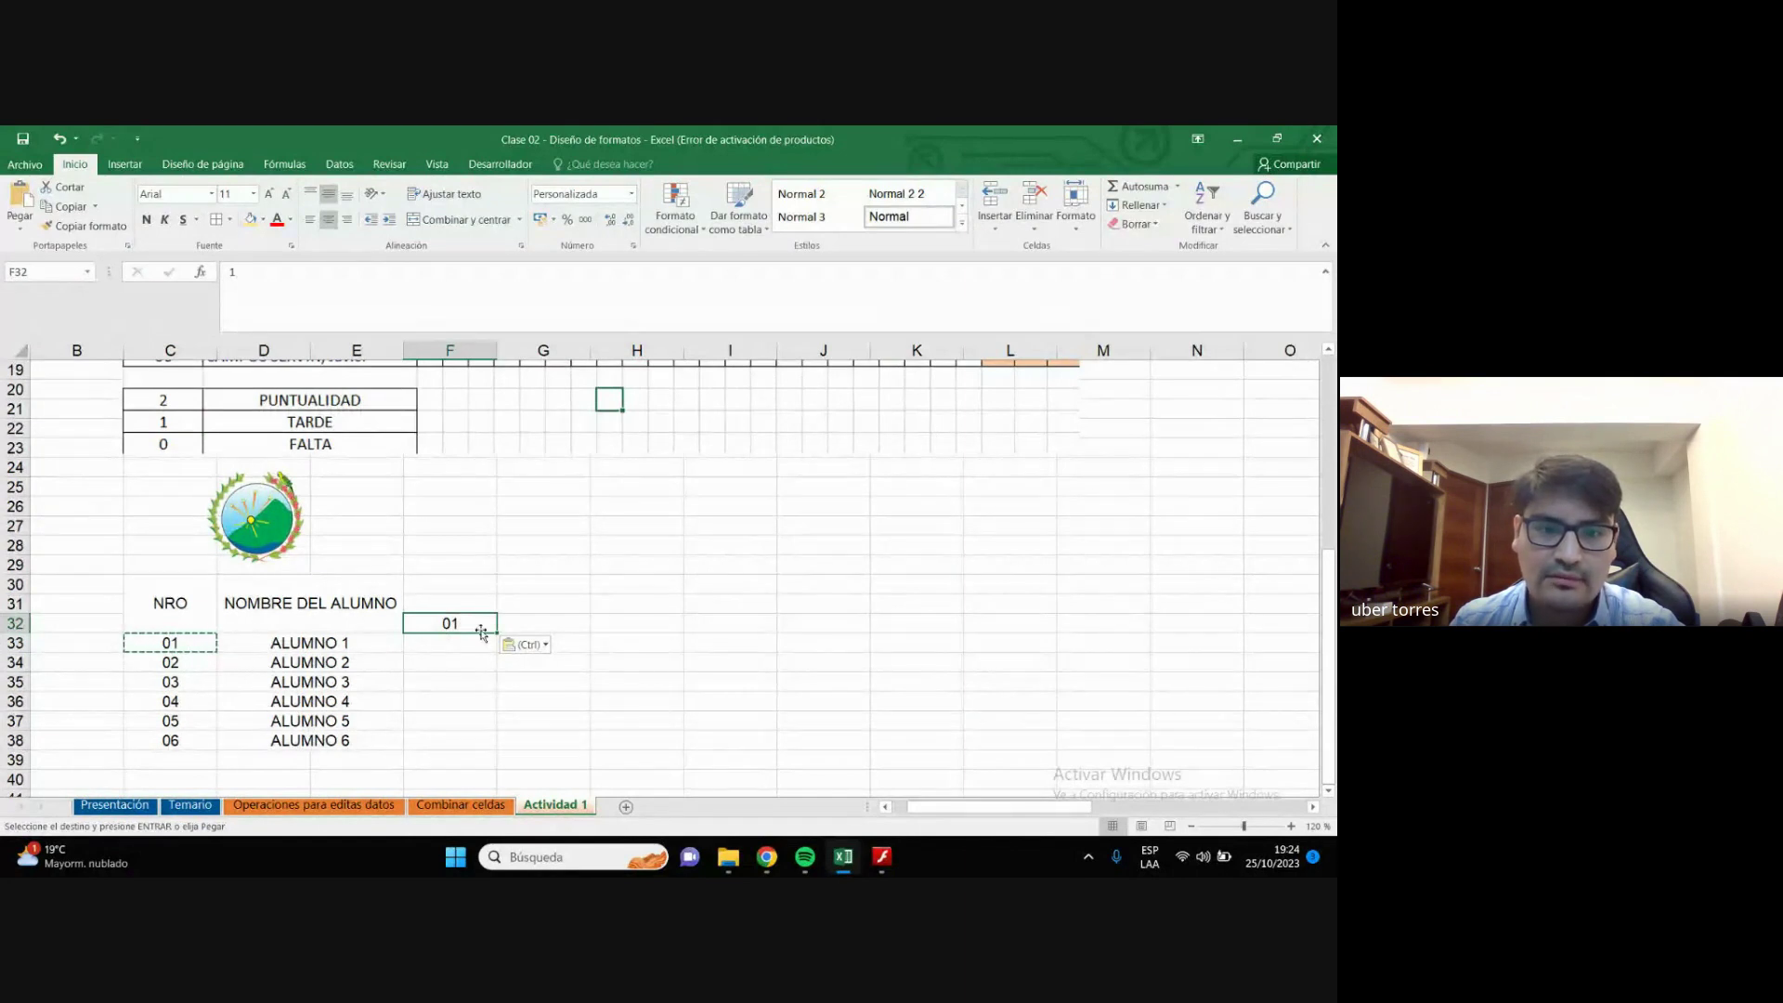
click(153, 644)
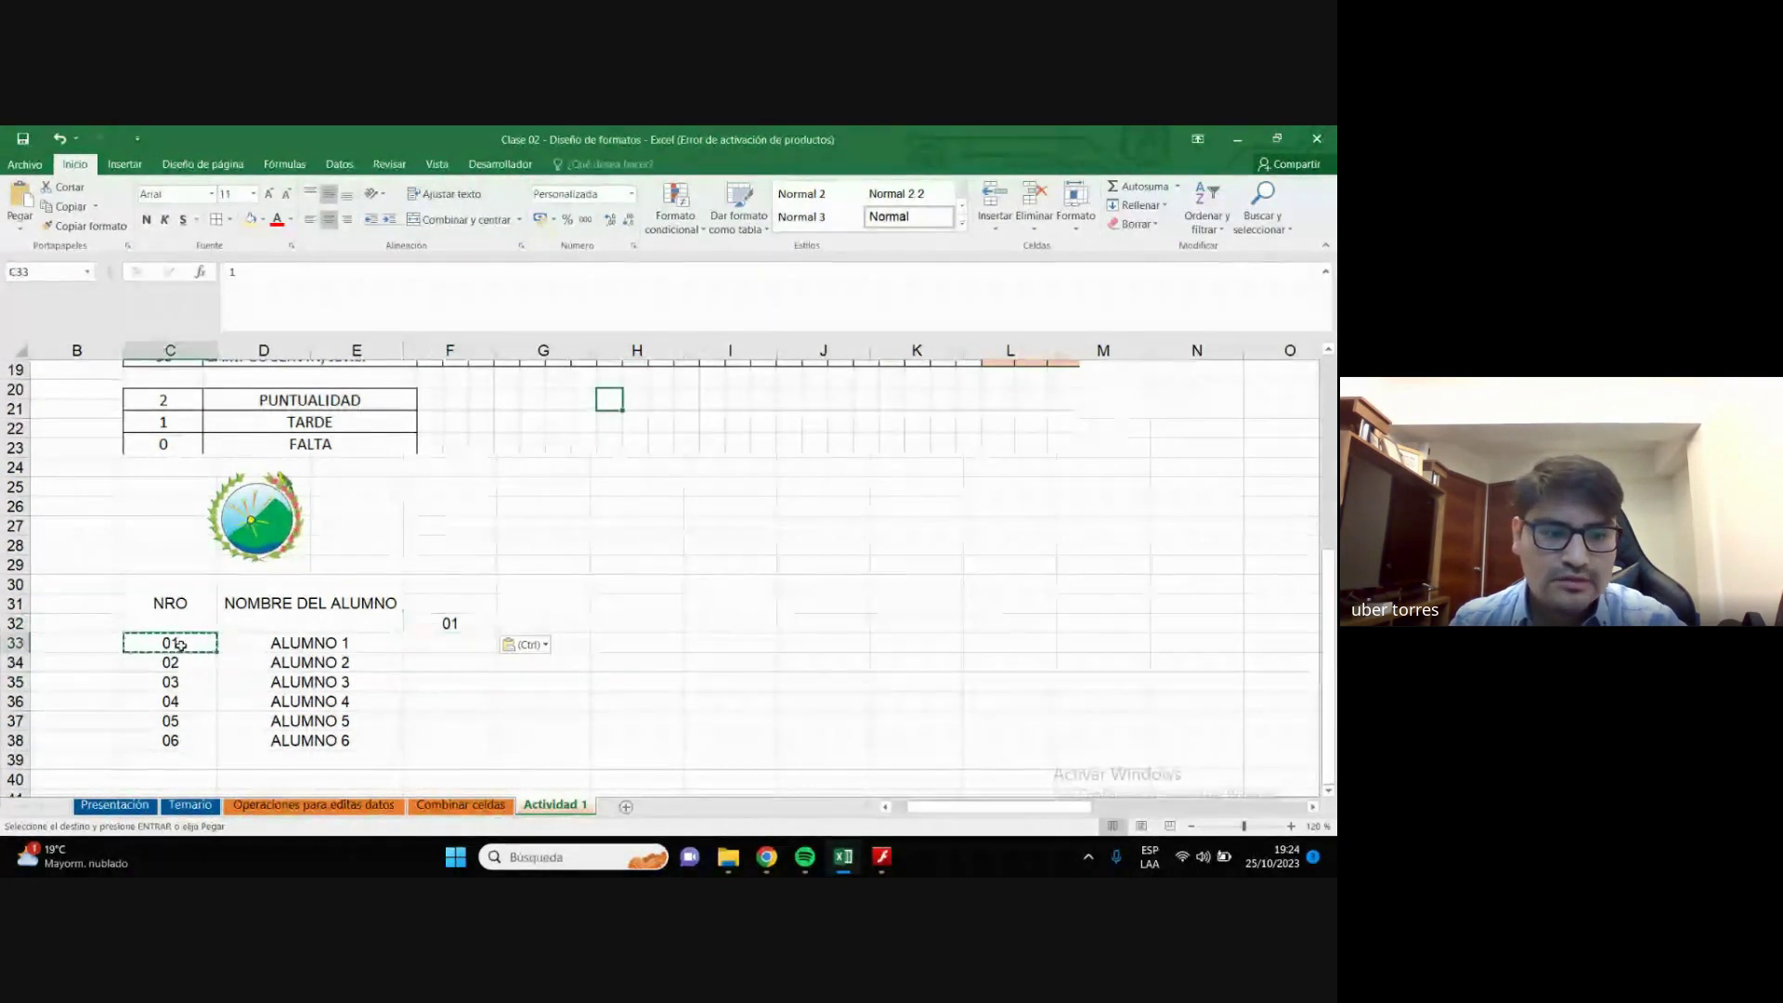
key(Escape)
click(411, 685)
click(192, 650)
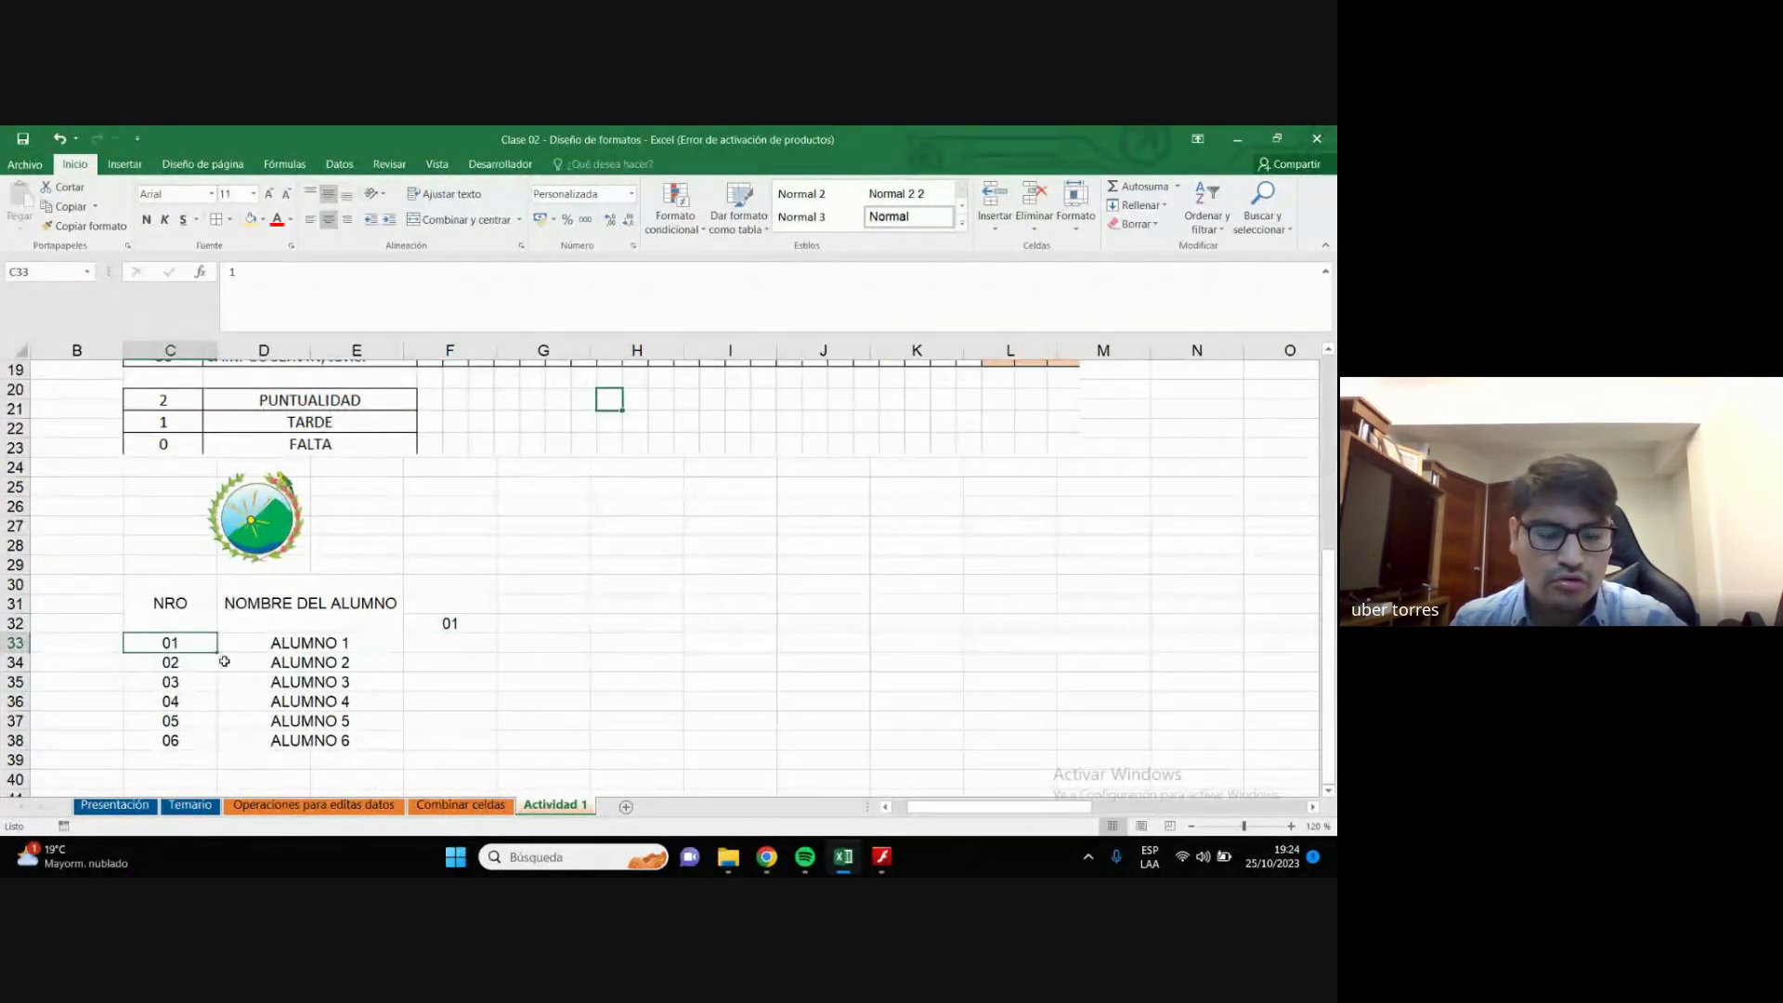
key(ctrl+c)
click(460, 627)
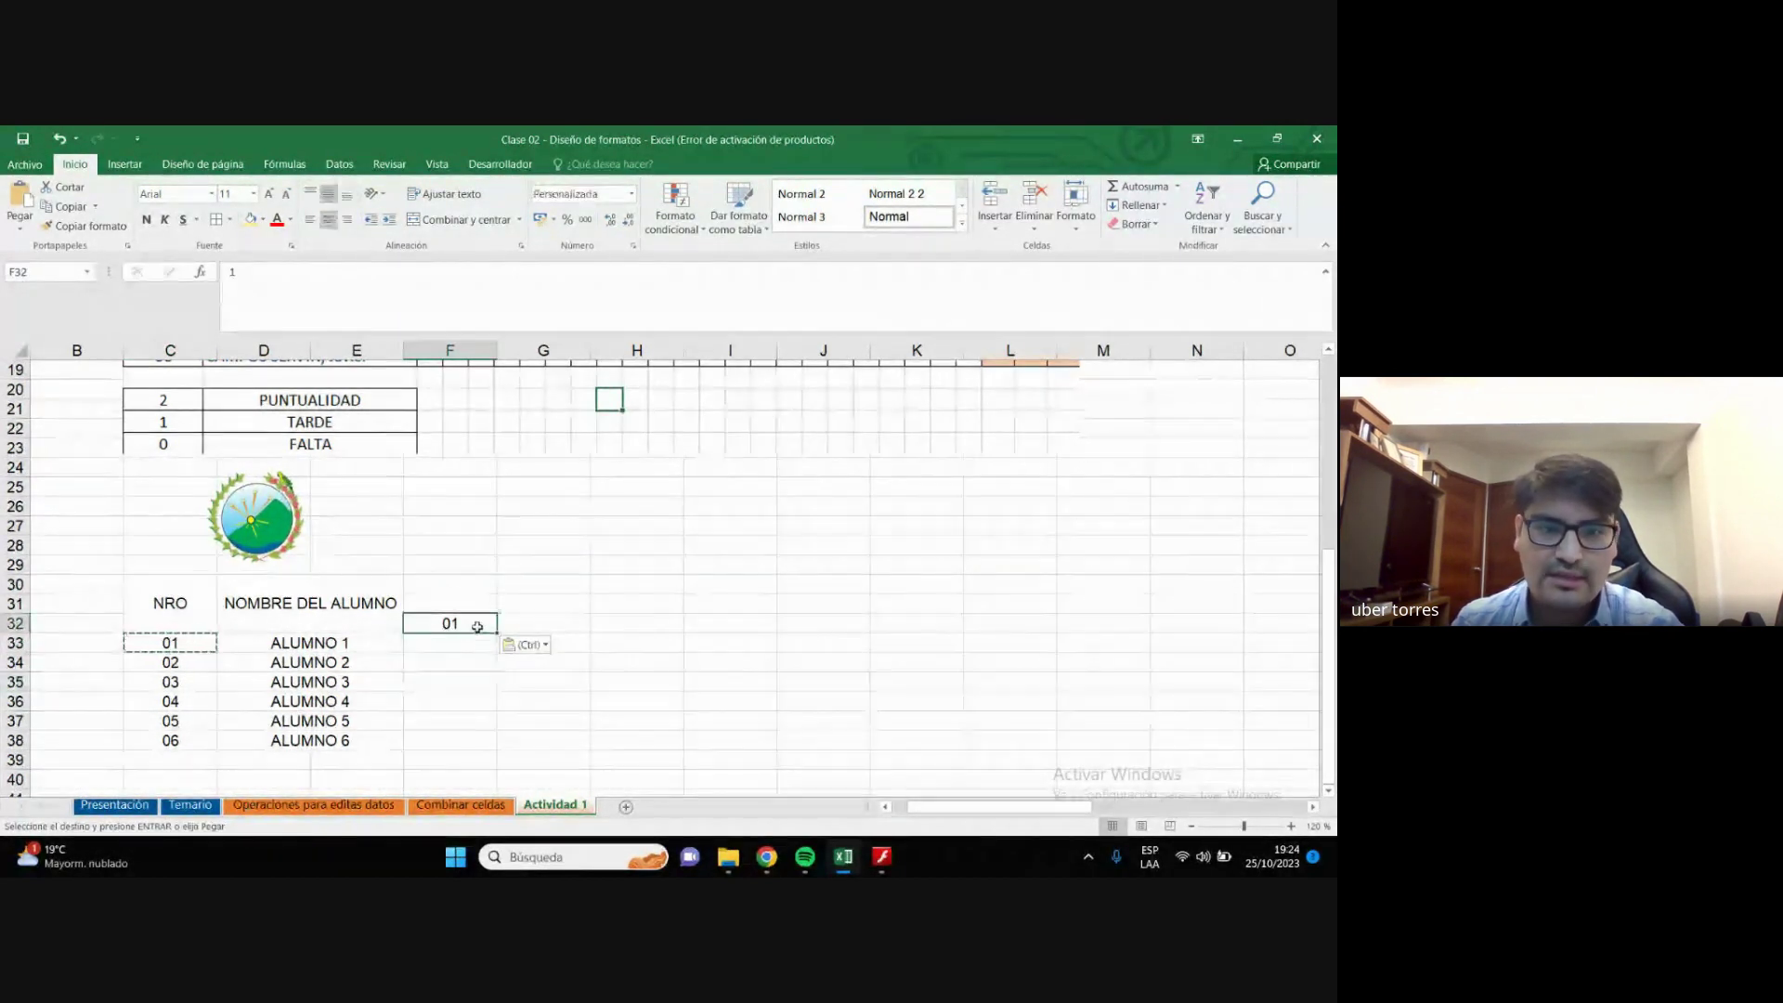
click(170, 662)
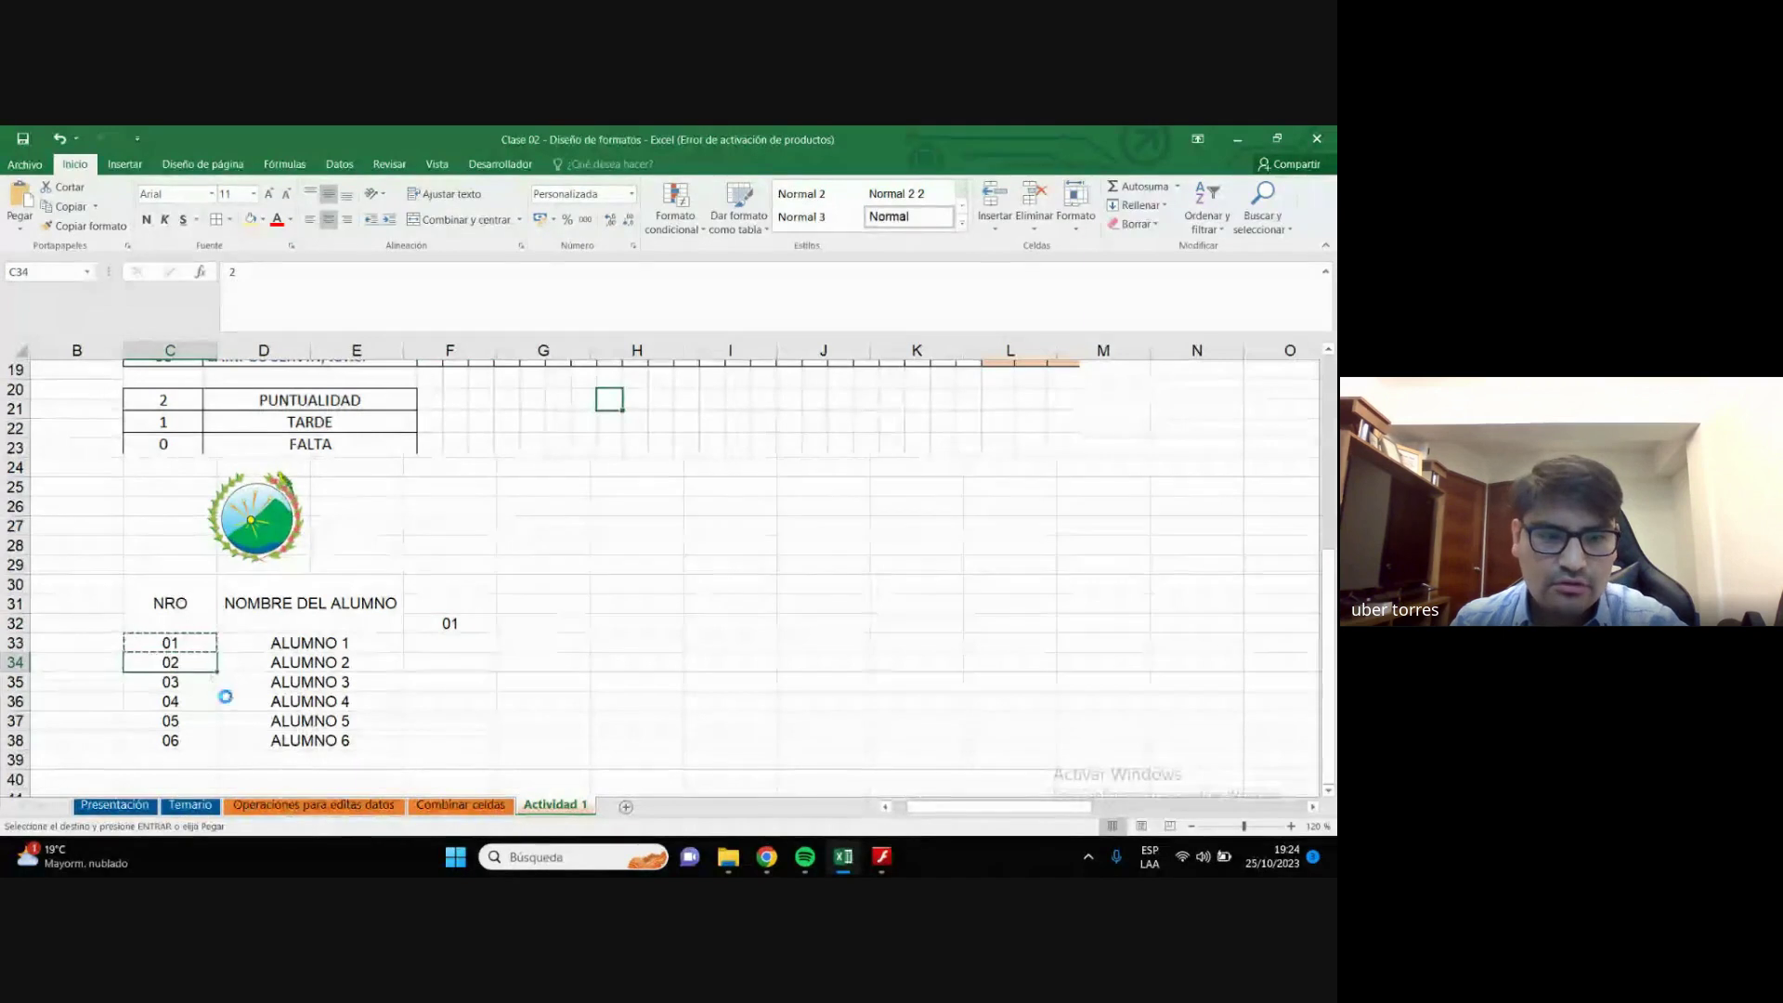
click(537, 621)
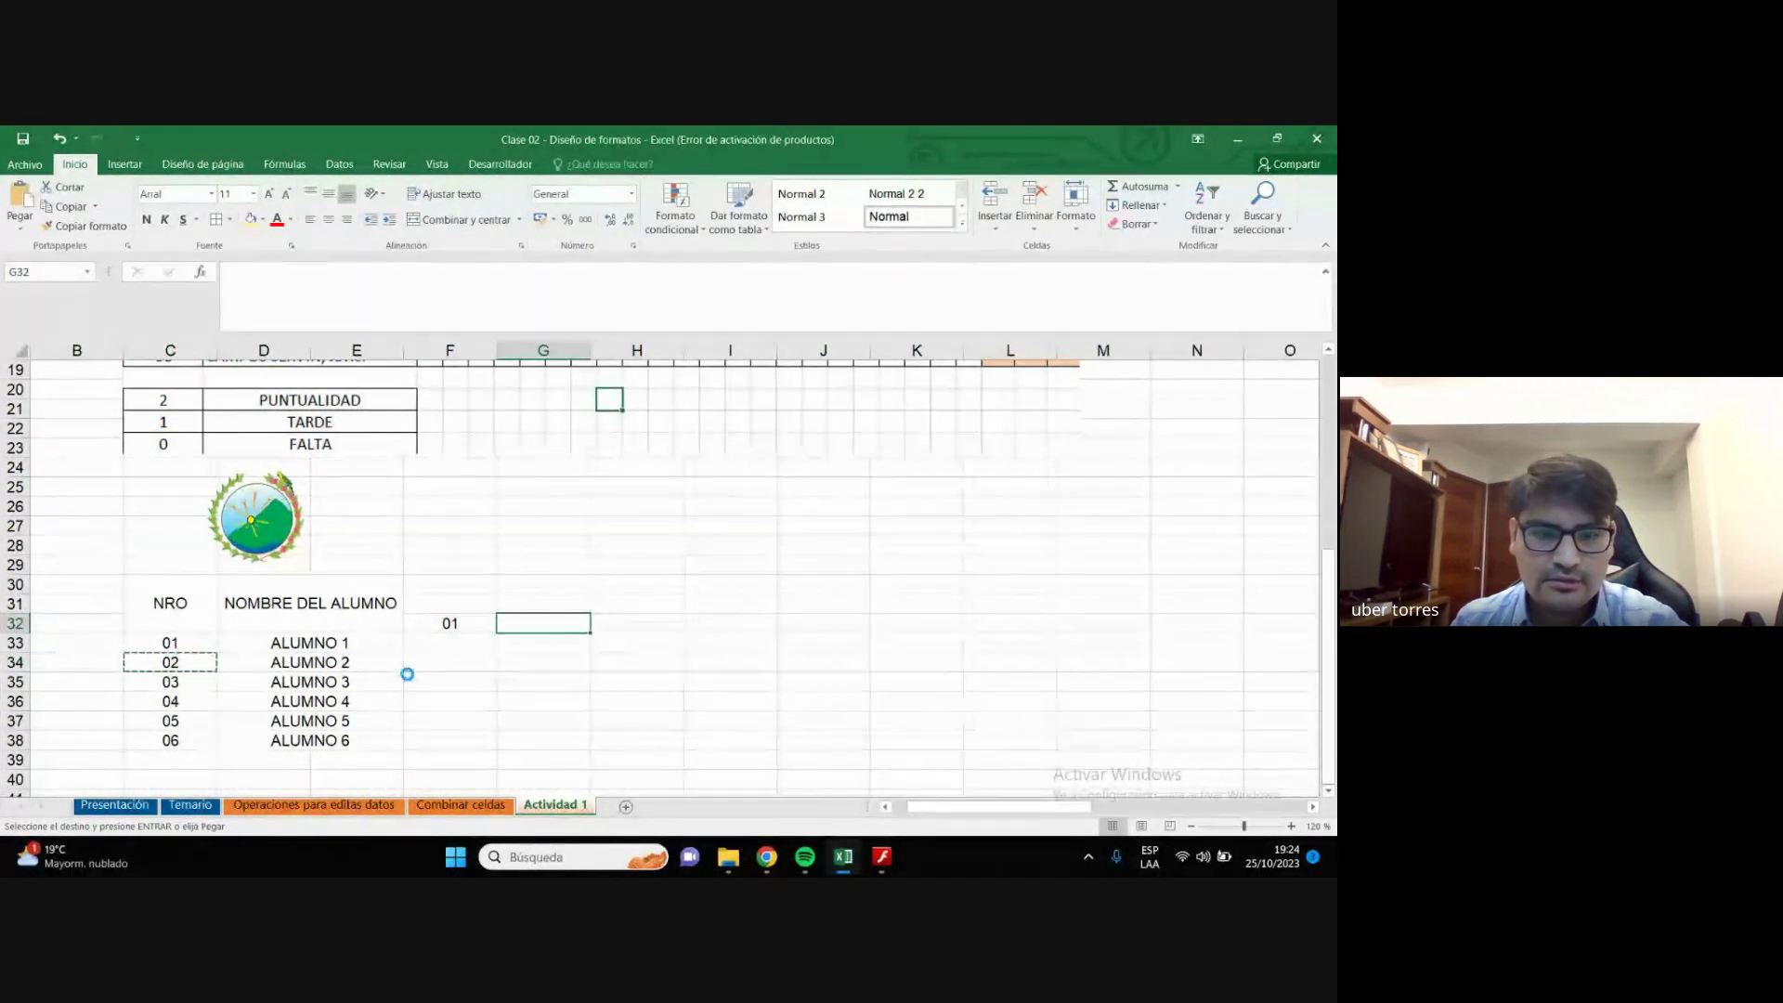
key(ctrl+v)
Select F32:G32 and extend the series across row 32 to reach 20.
click(684, 660)
click(459, 625)
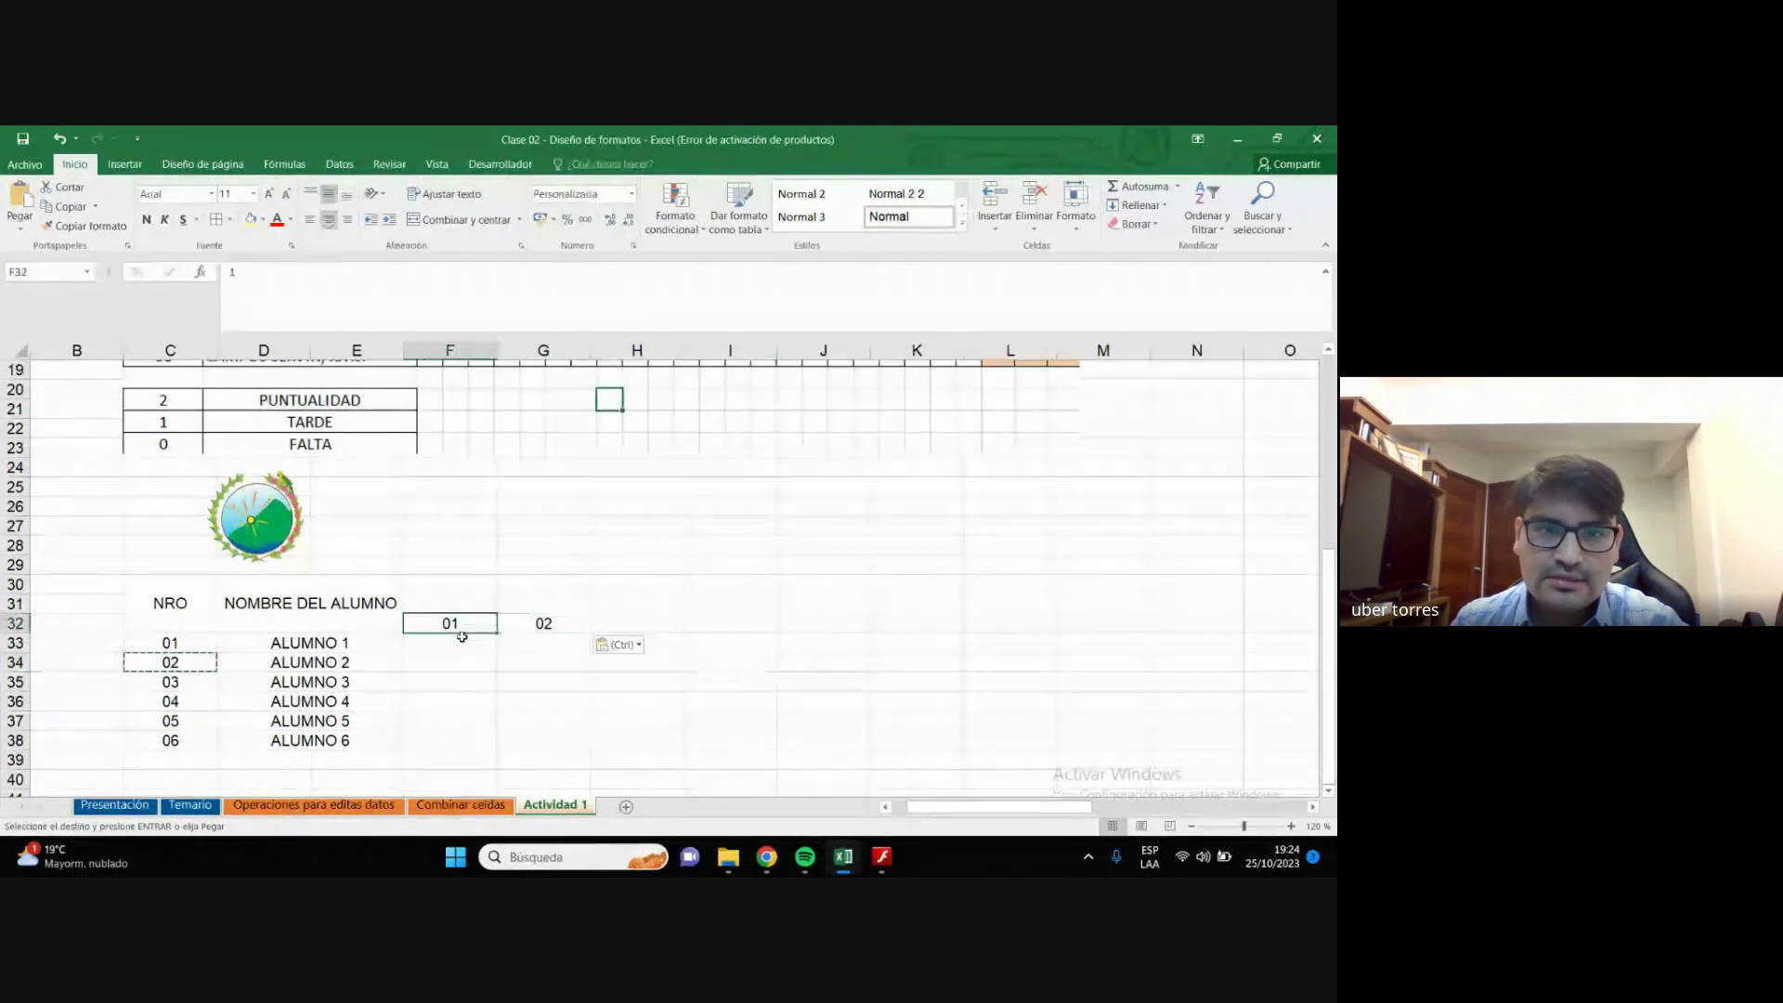
drag(459, 626, 1214, 628)
click(497, 620)
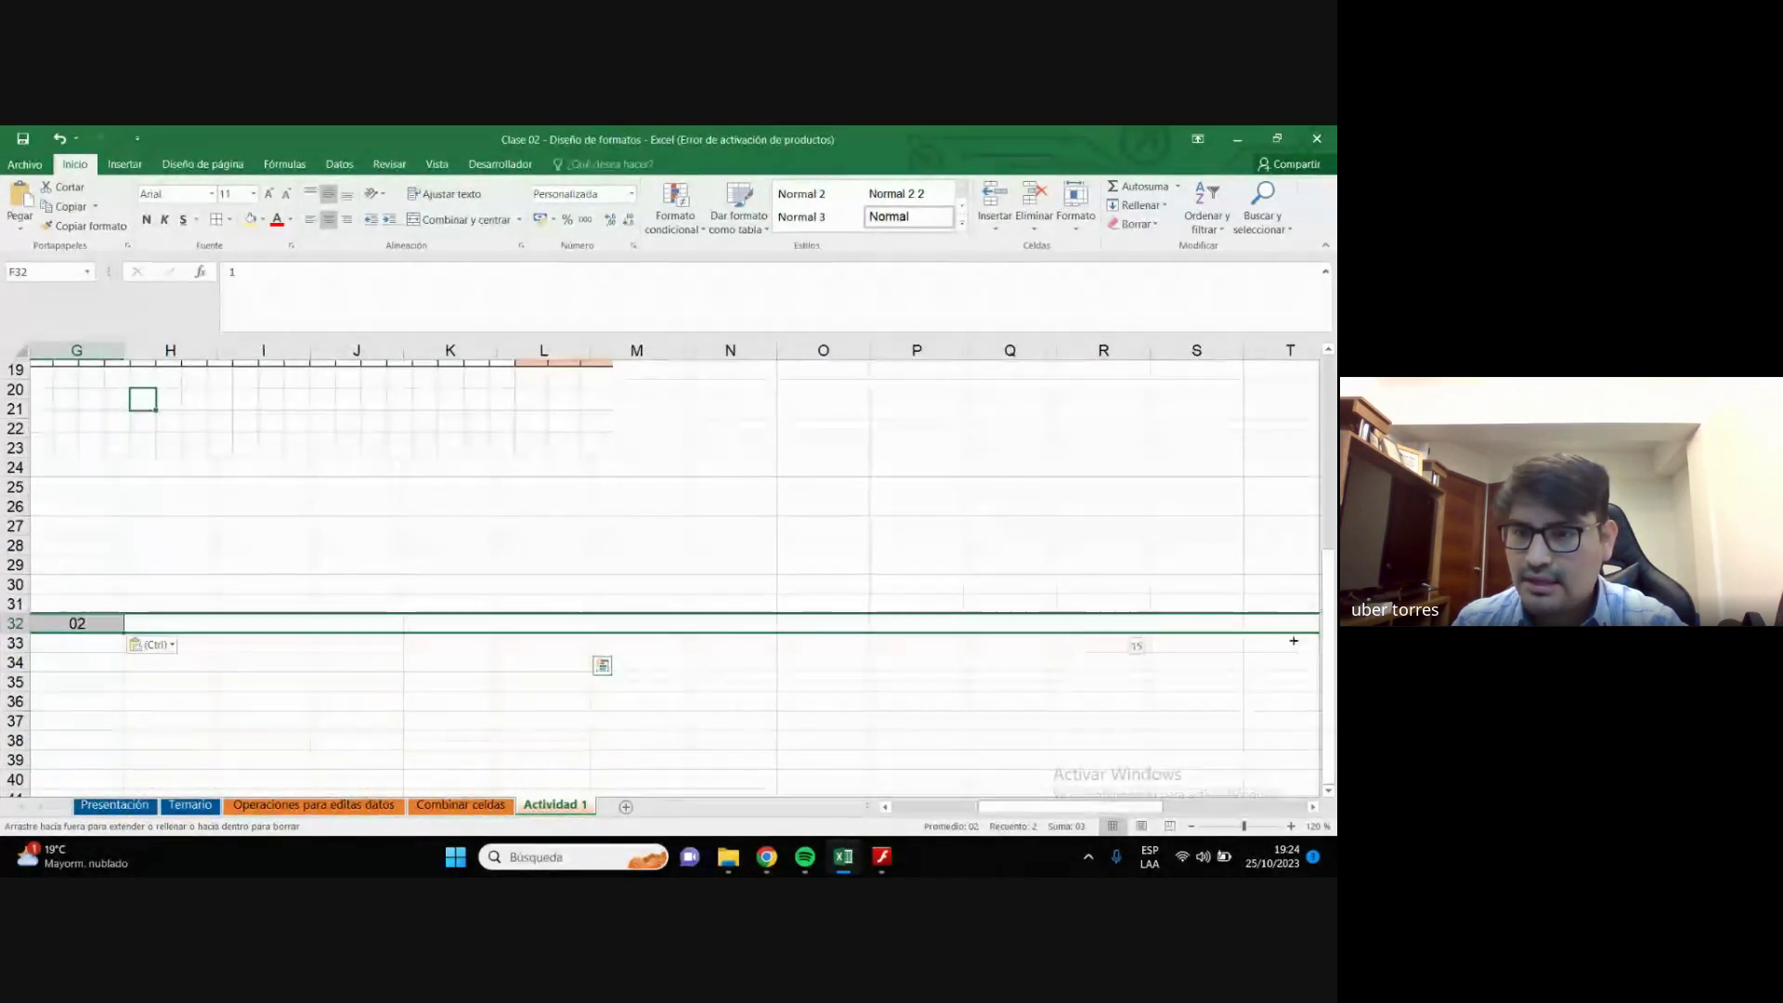
mouse_move(1215, 629)
mouse_down()
mouse_move(1273, 641)
mouse_move(1140, 639)
mouse_move(1282, 640)
mouse_move(785, 639)
mouse_move(957, 635)
mouse_up()
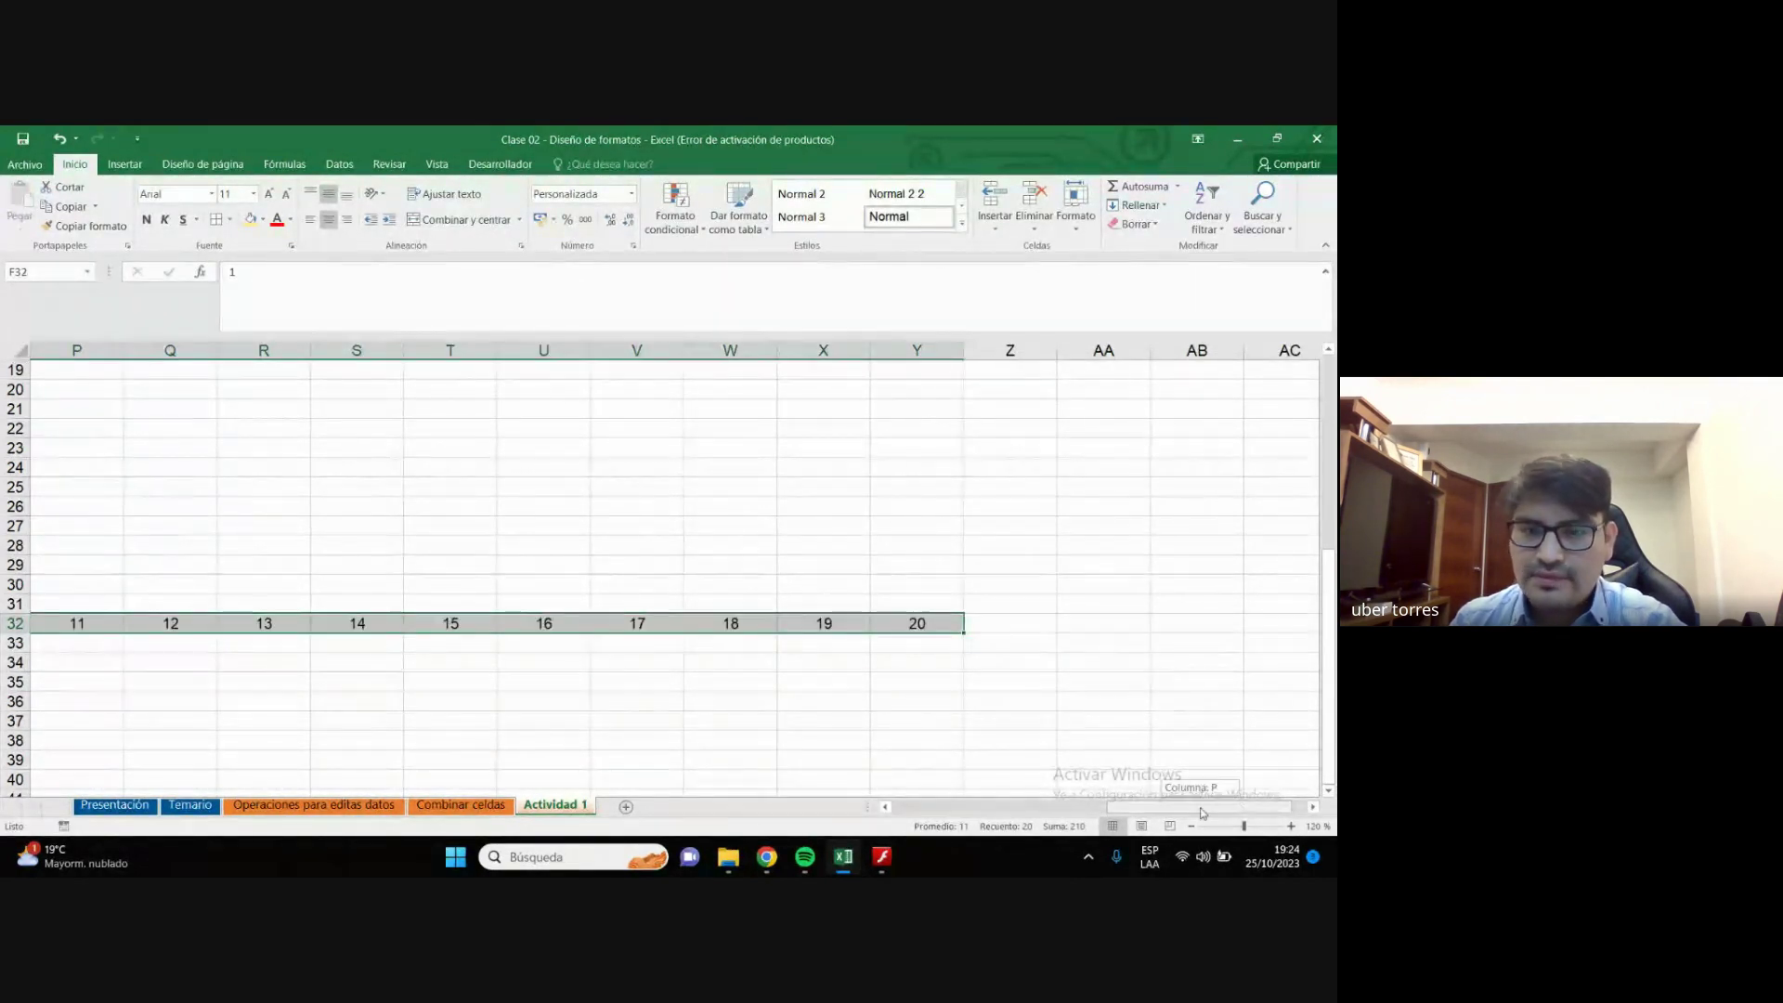
drag(1202, 813, 989, 808)
scroll(649, 684, up, 2)
Select columns F through M and narrow them to about 44 pixels.
scroll(664, 672, up, 4)
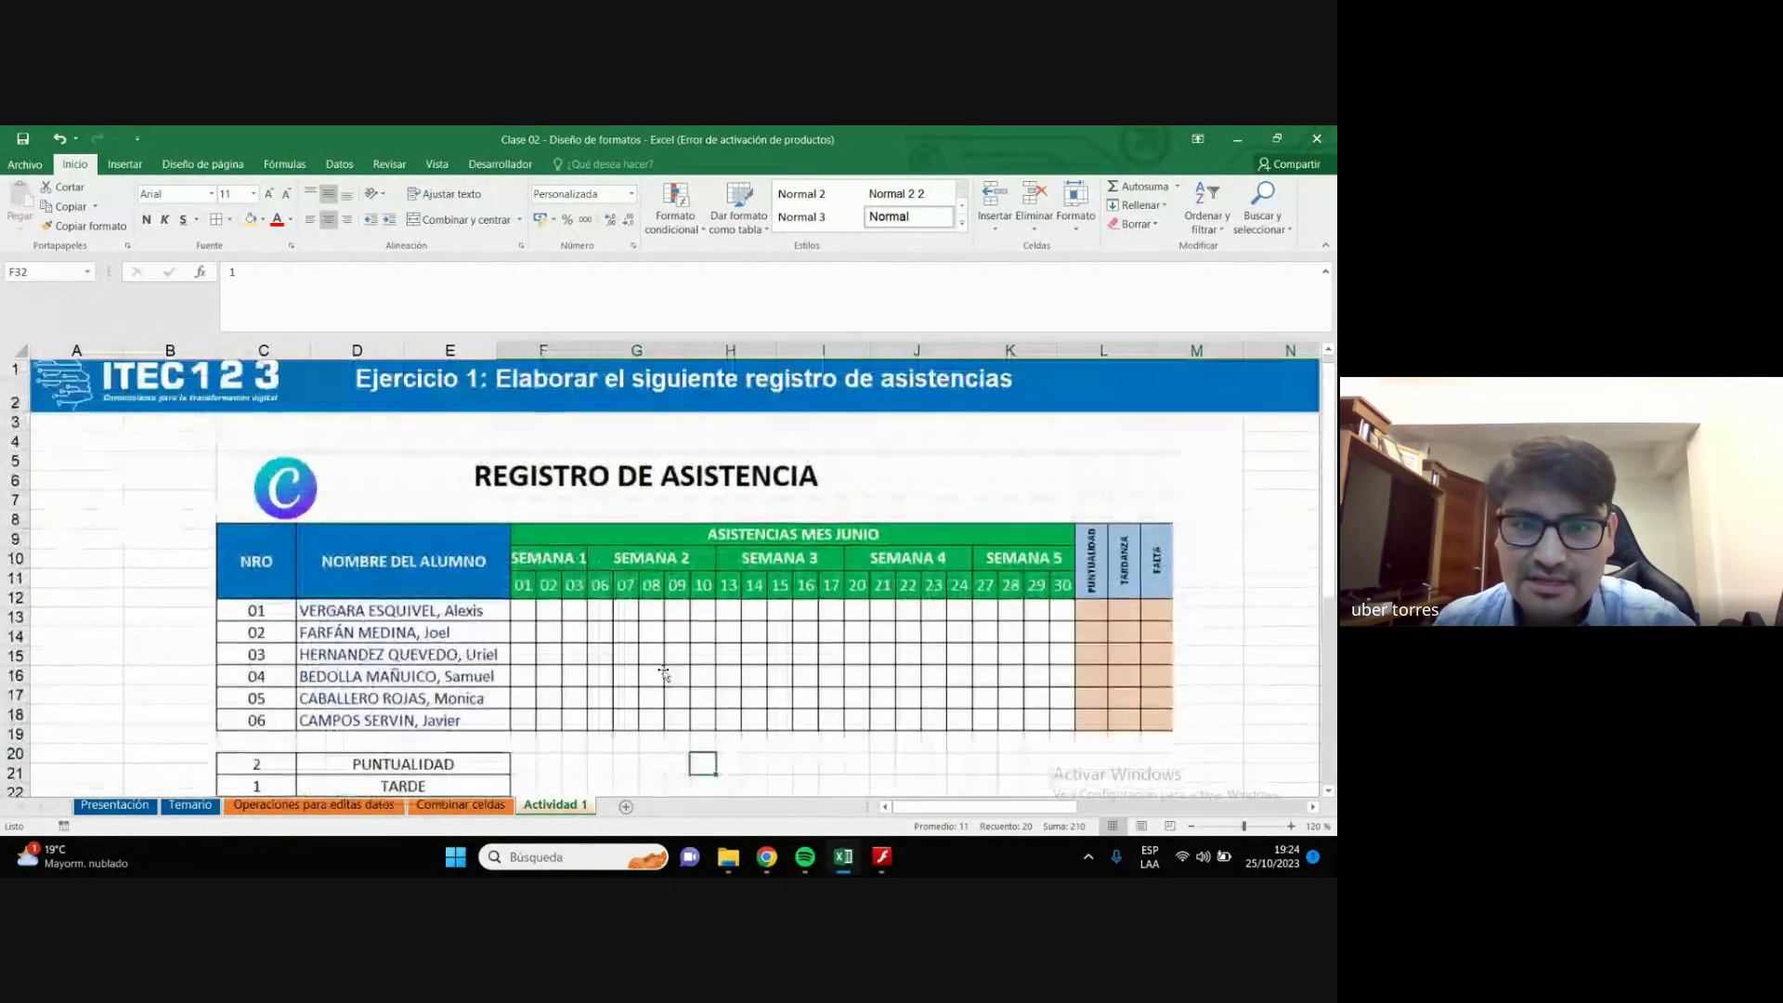
scroll(669, 671, down, 3)
scroll(743, 650, down, 3)
click(779, 568)
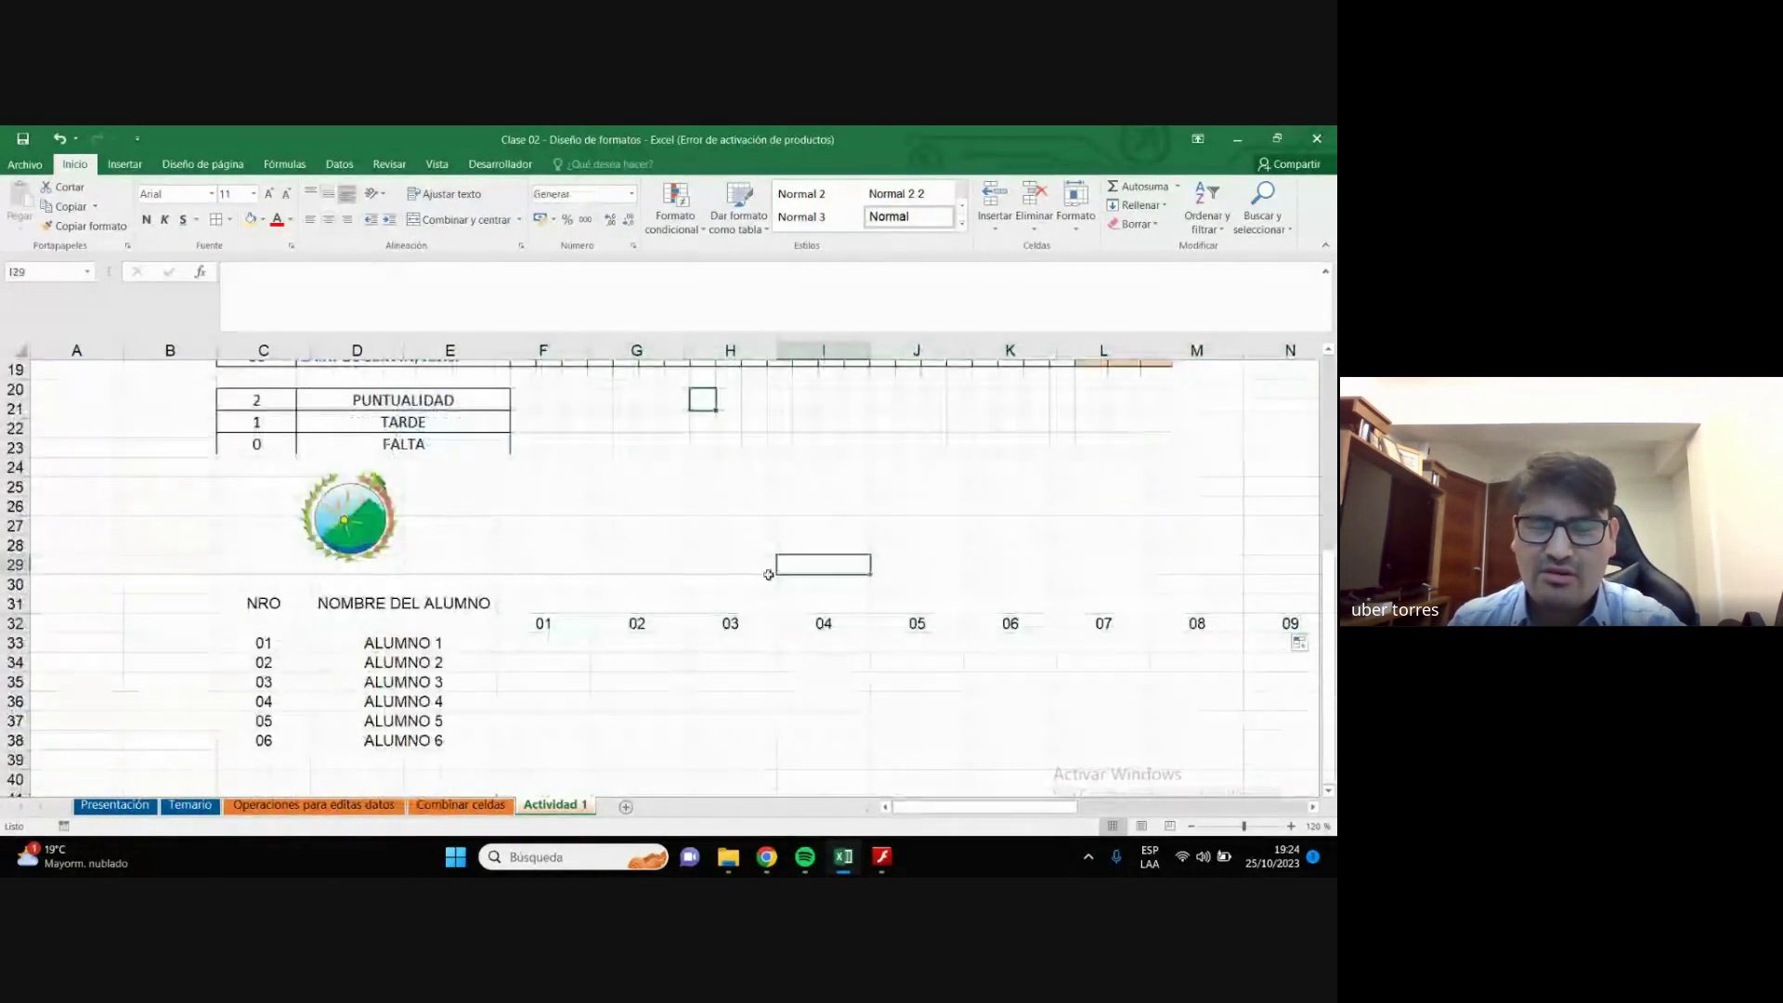
scroll(743, 603, up, 2)
scroll(706, 641, up, 2)
scroll(678, 659, down, 4)
scroll(649, 685, up, 6)
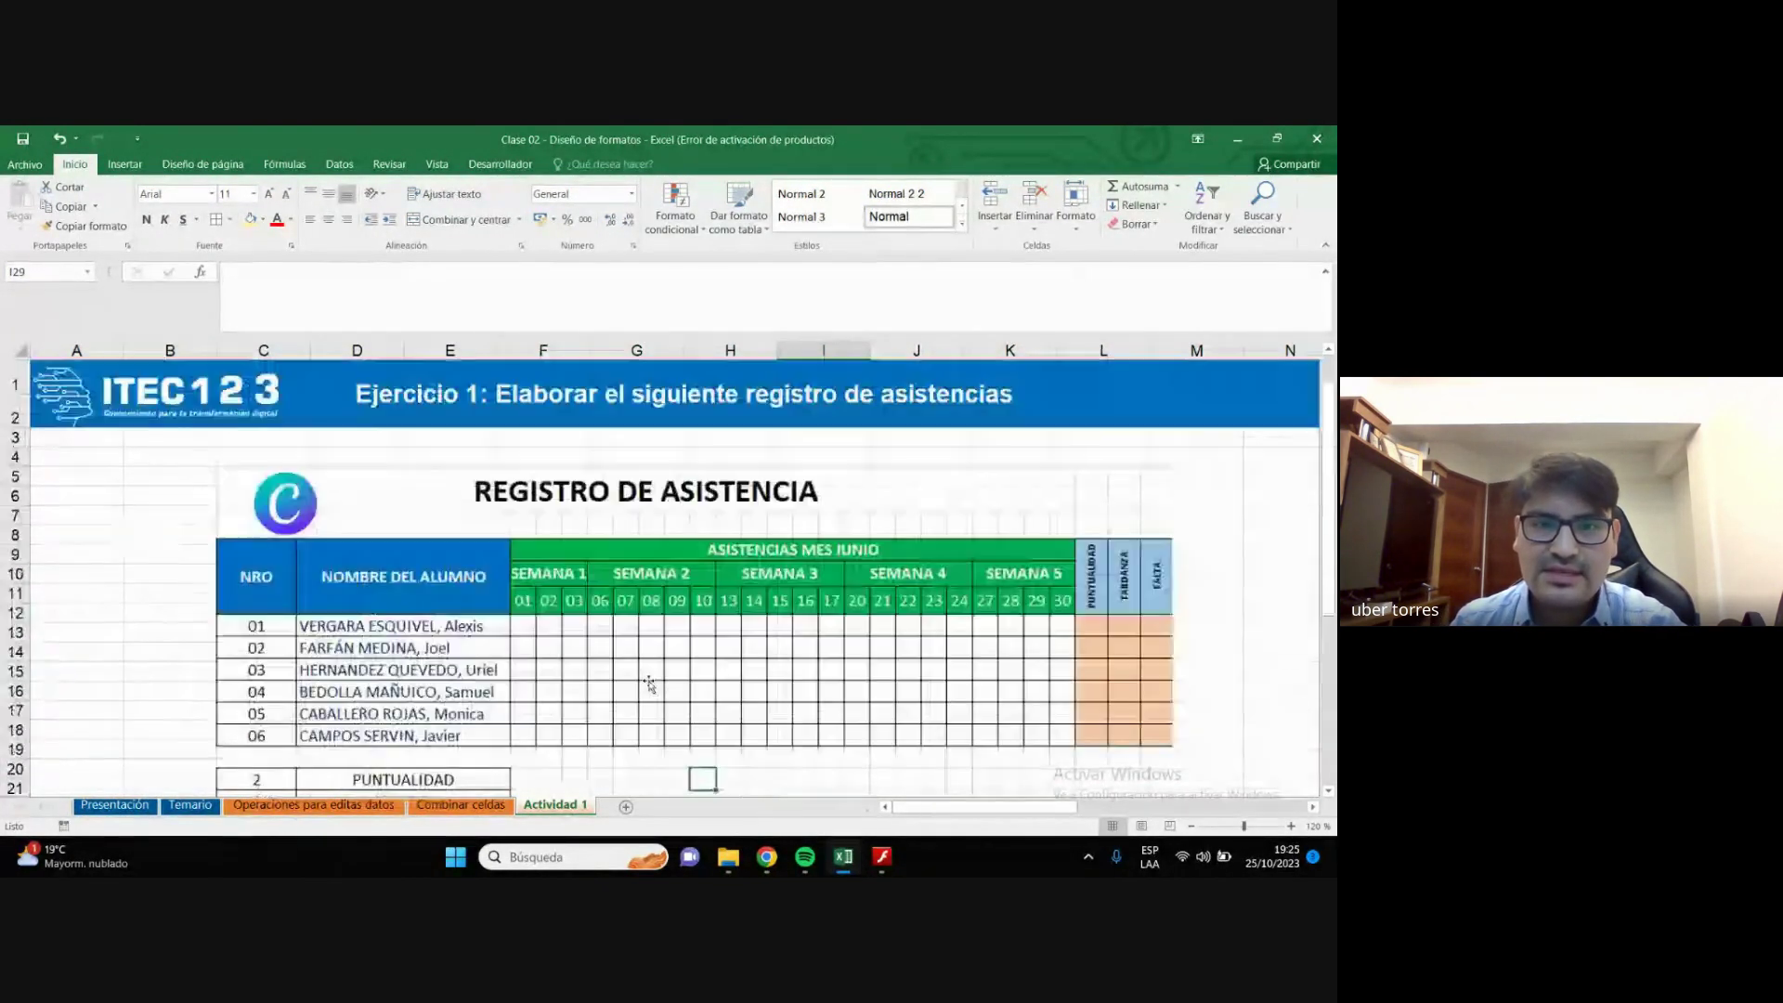
click(540, 342)
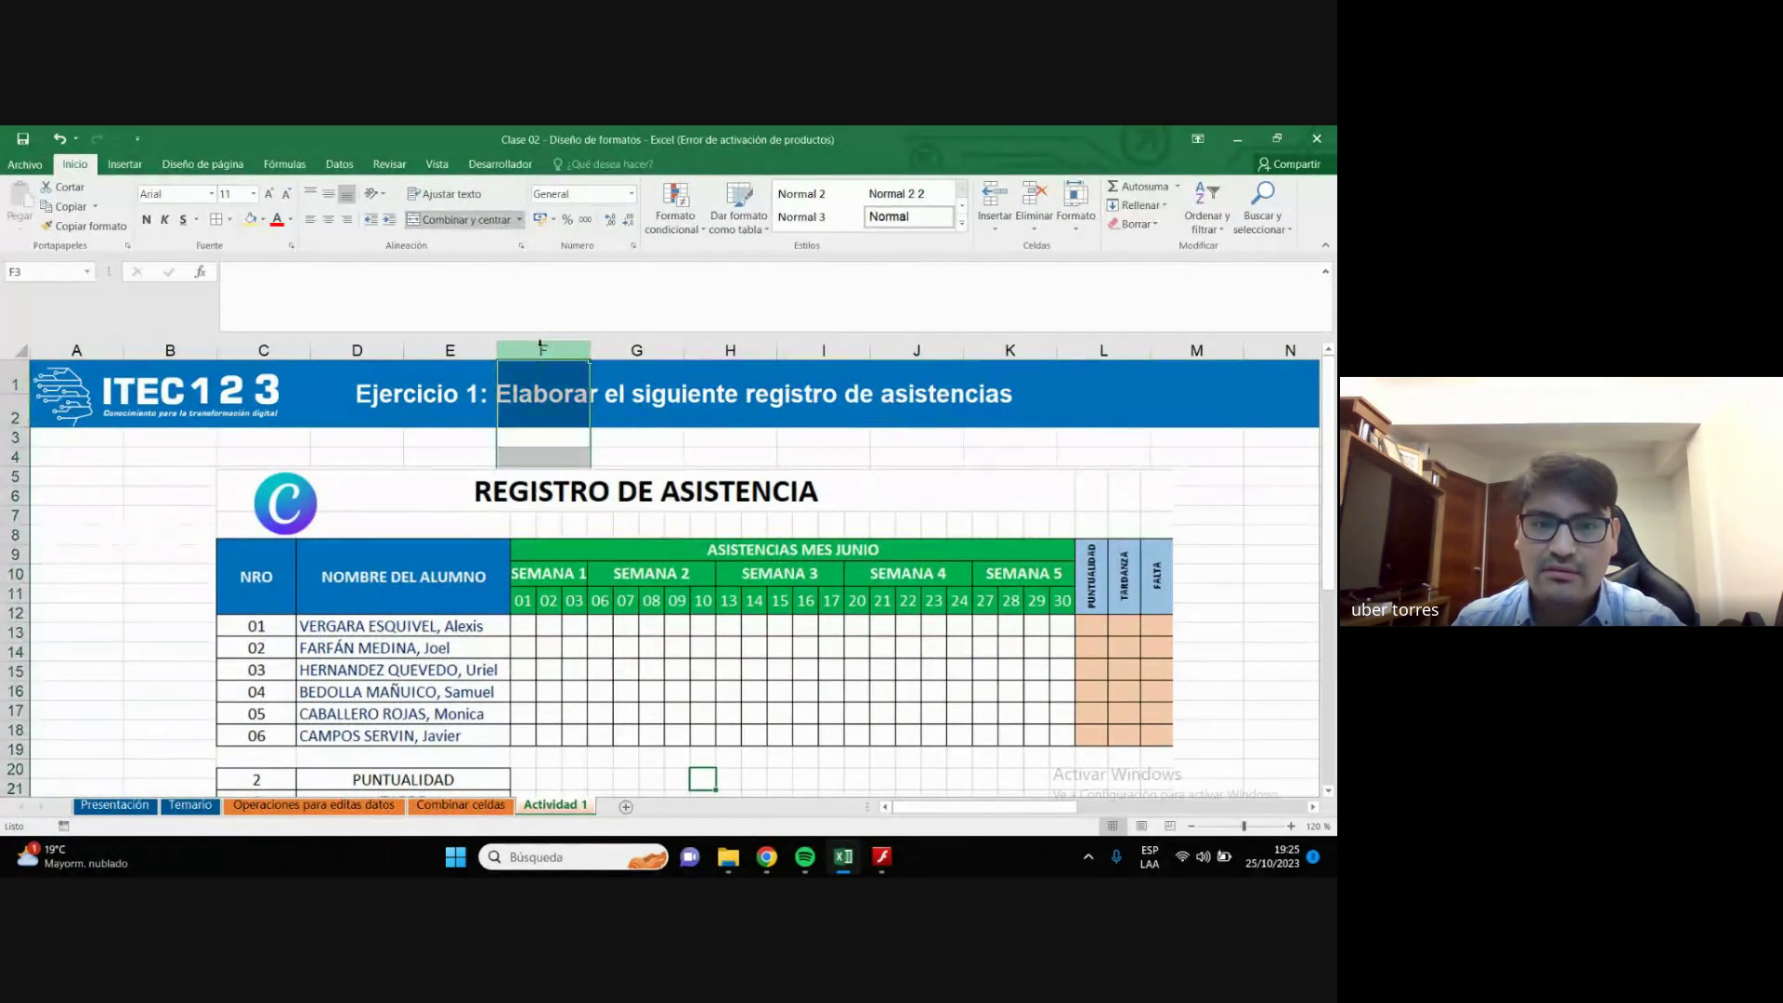
mouse_move(542, 344)
mouse_down()
mouse_move(1332, 386)
mouse_move(1297, 417)
mouse_up()
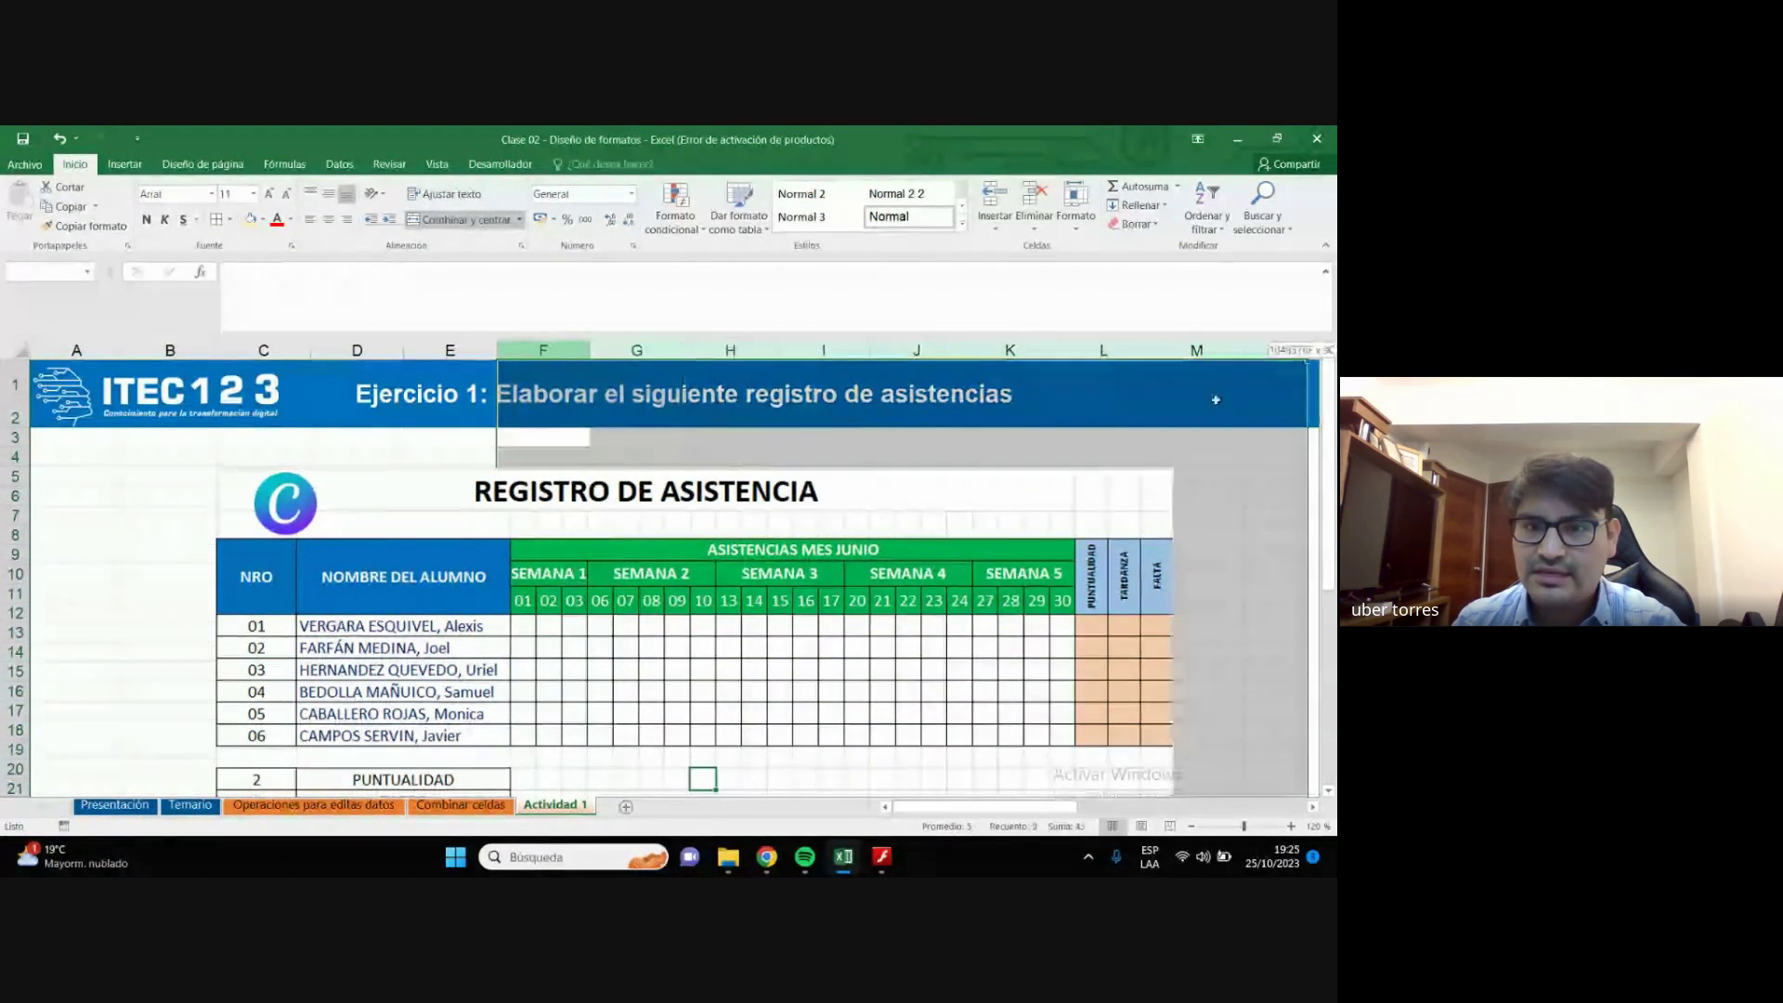
key(Escape)
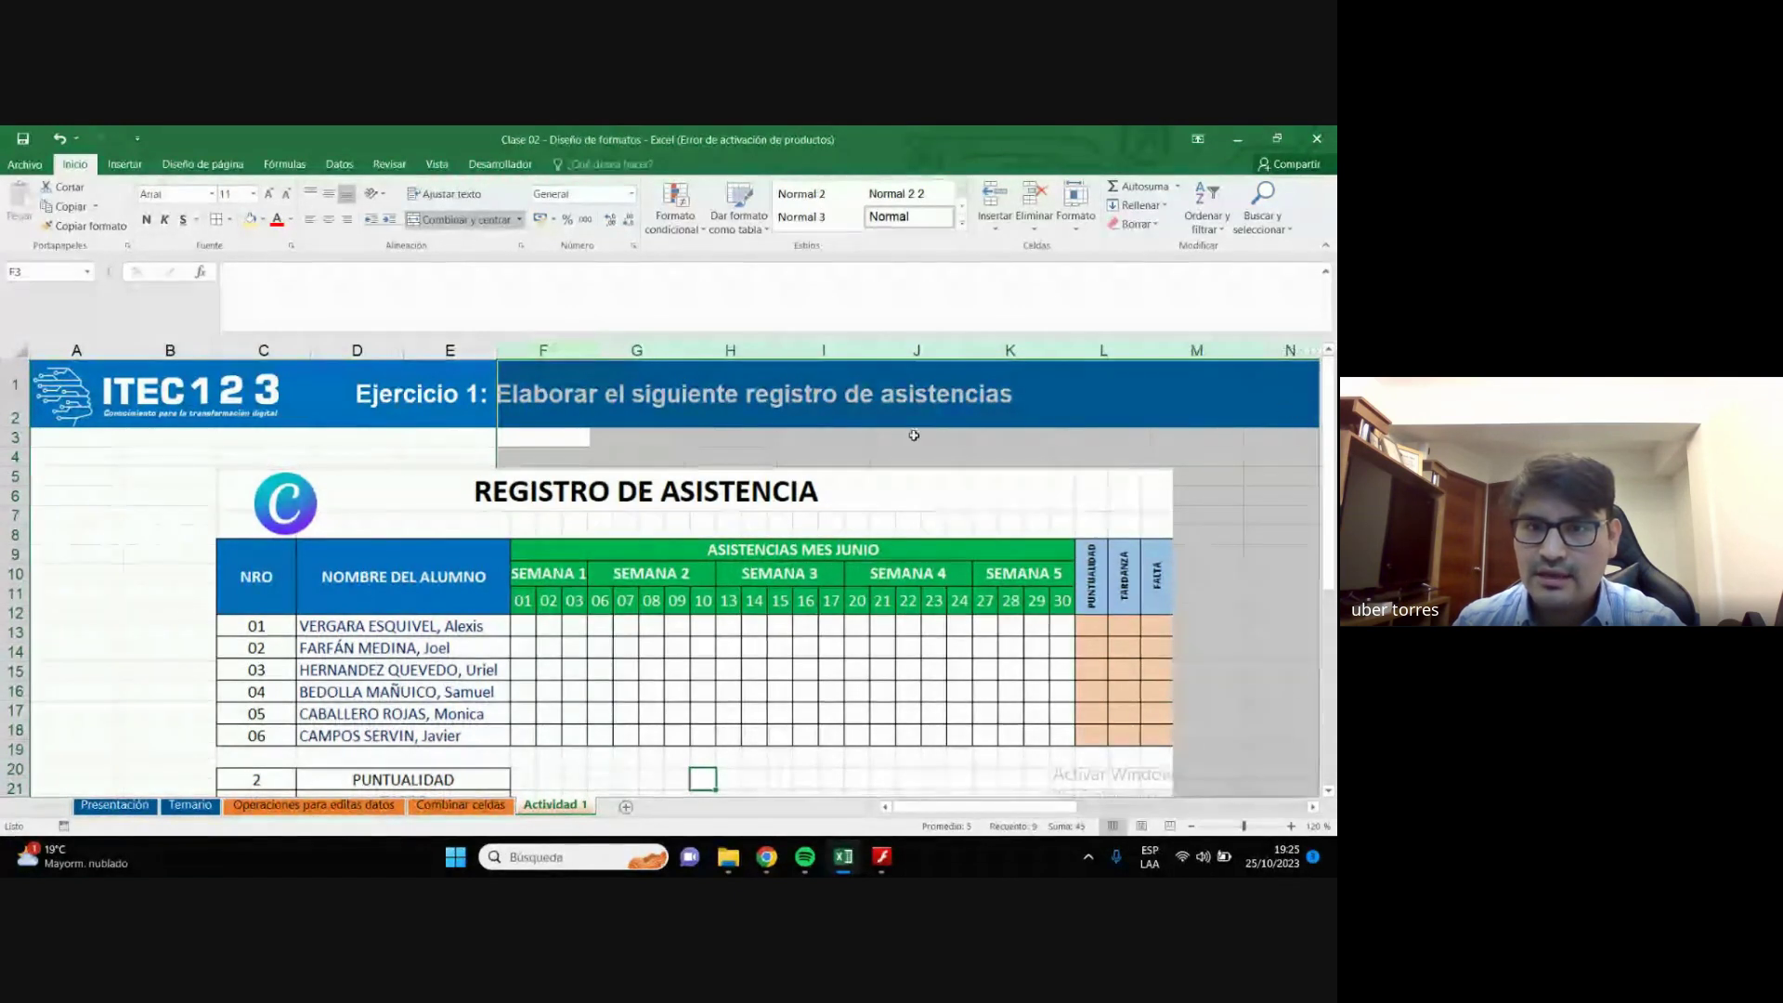
drag(776, 351, 719, 353)
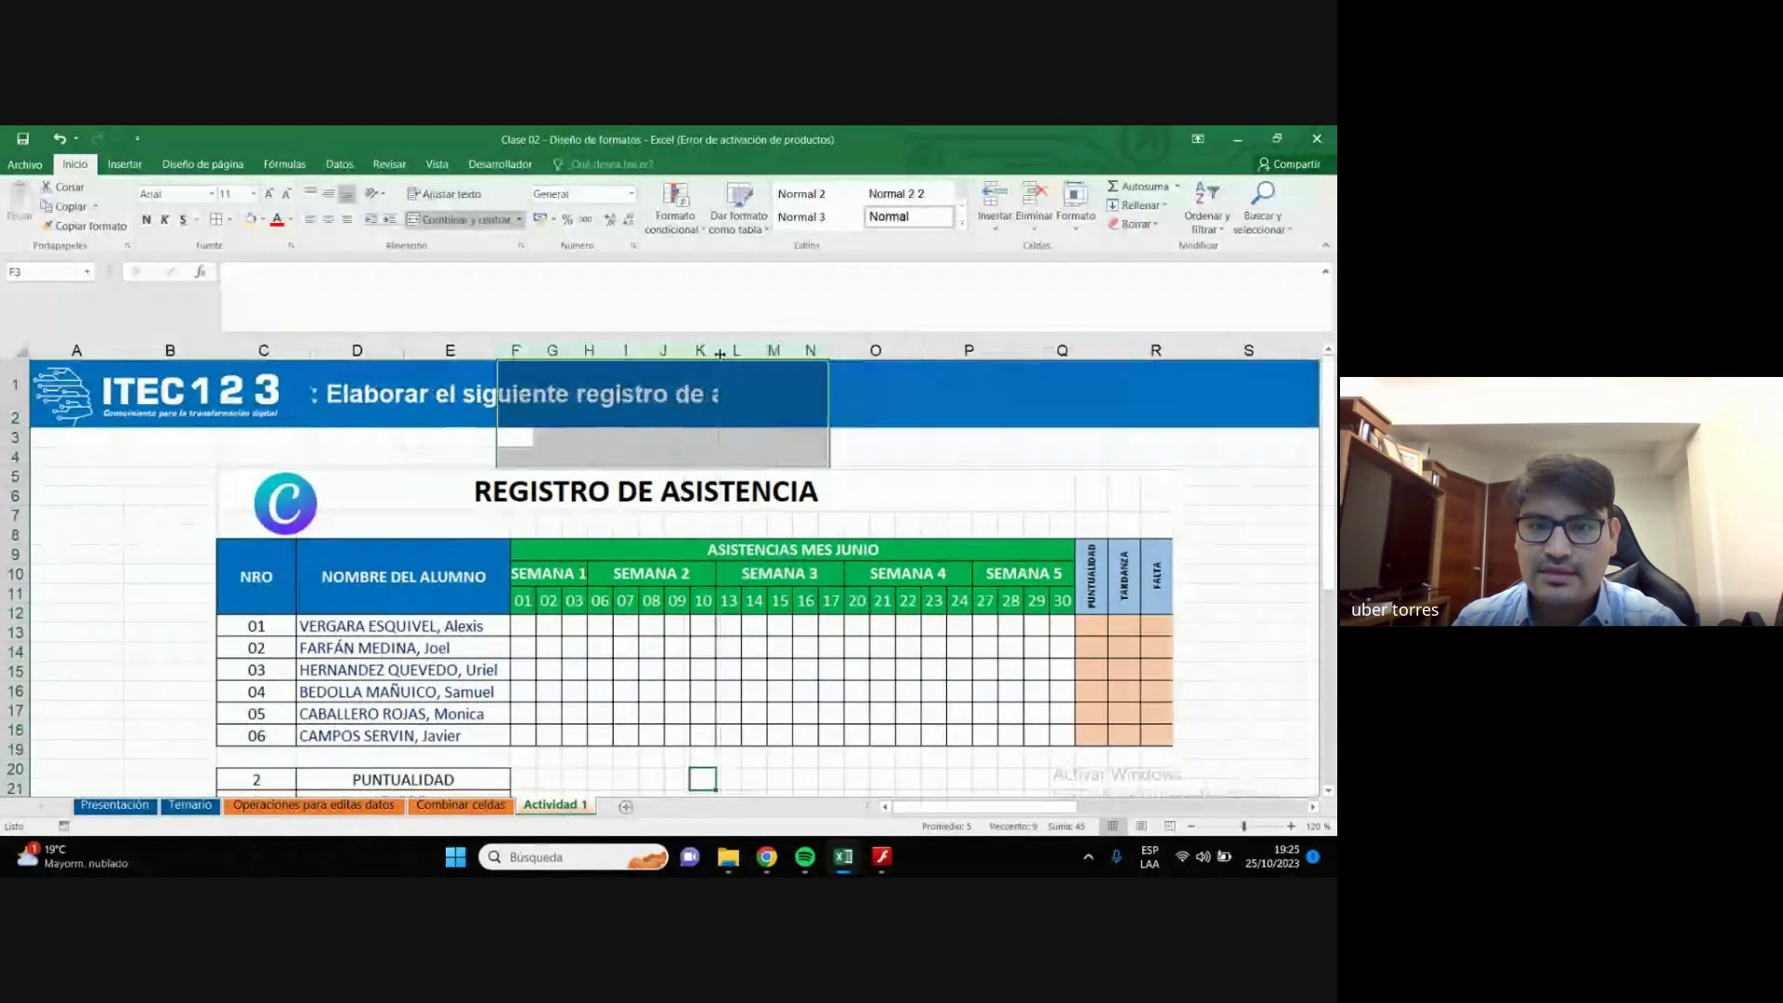
scroll(732, 388, down, 3)
scroll(771, 520, down, 4)
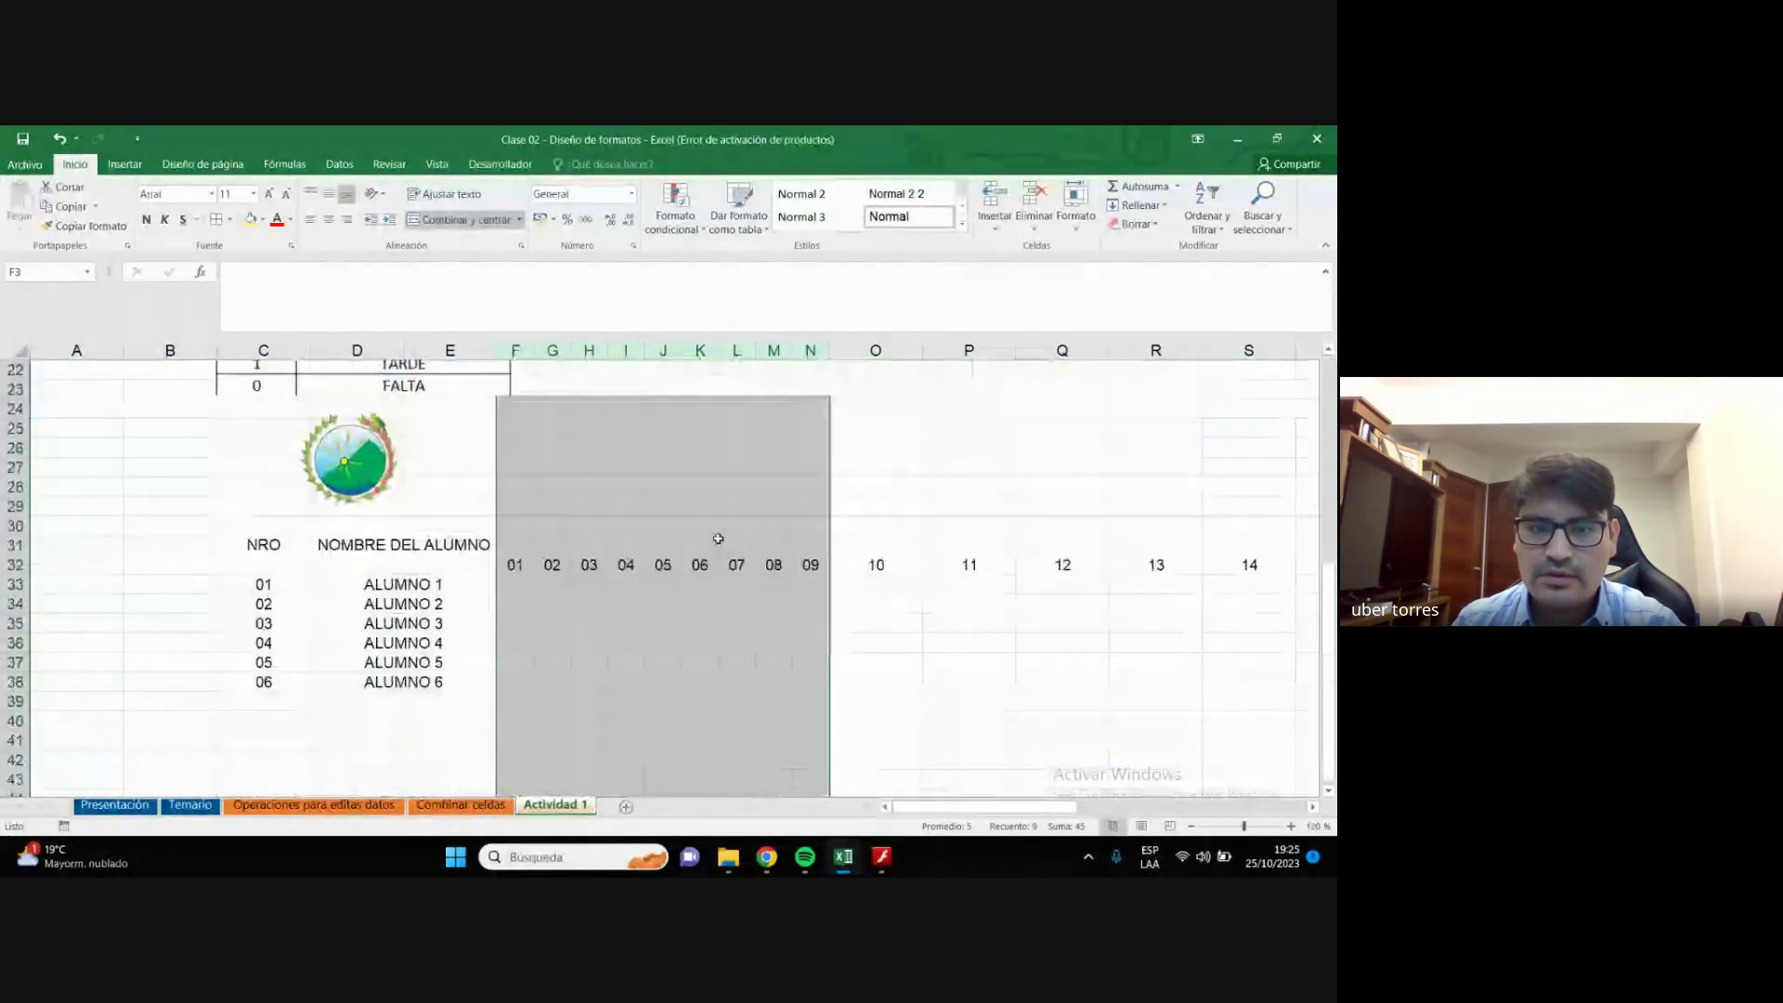
scroll(803, 601, up, 1)
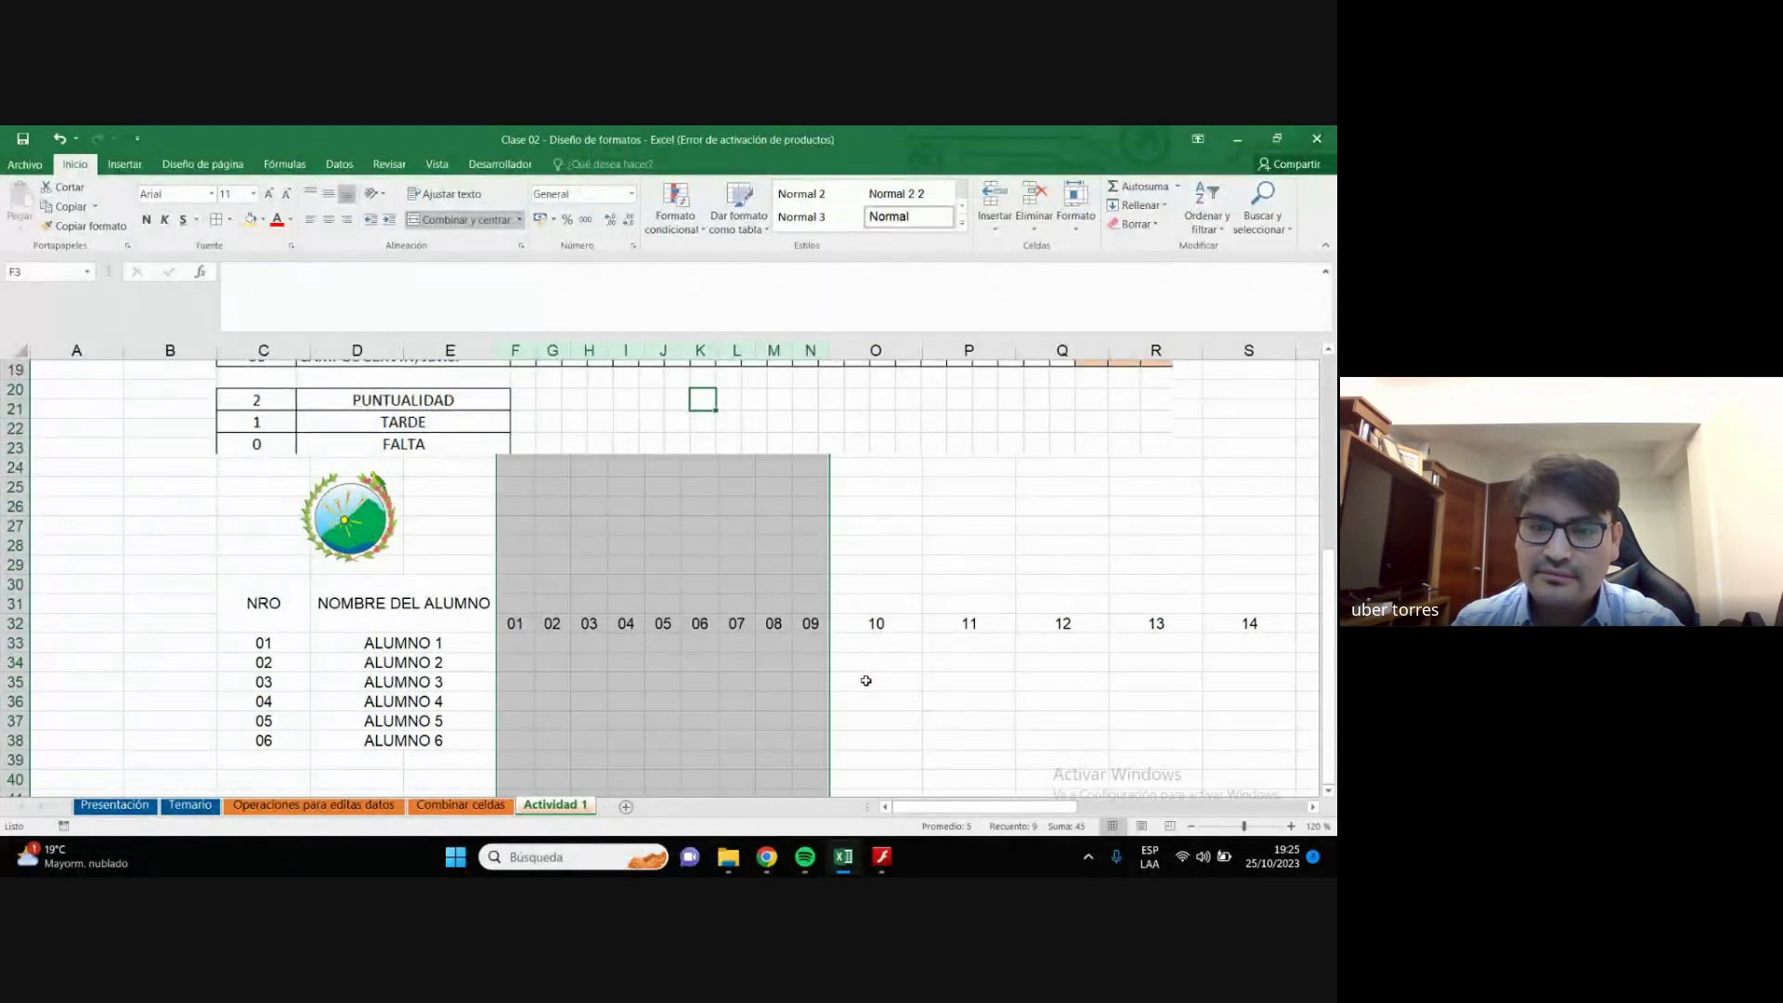
click(868, 701)
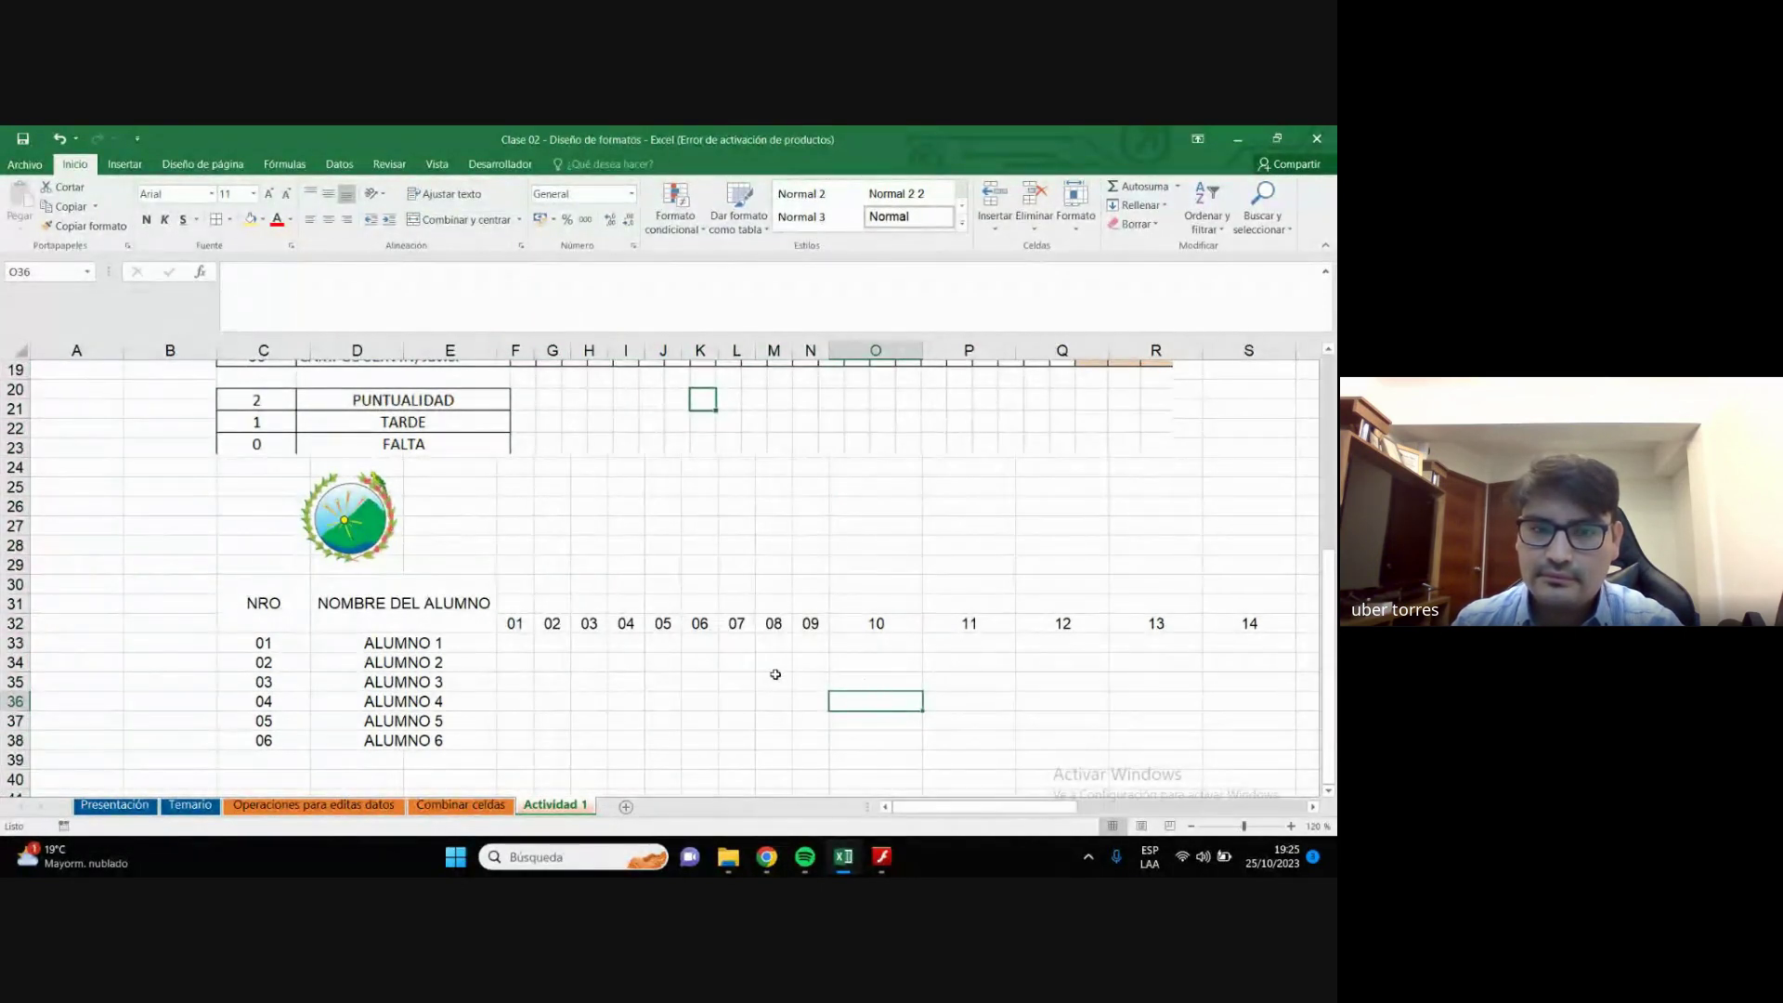
Select columns O through Z beyond the narrowed ones, then deselect them.
scroll(786, 695, up, 3)
scroll(792, 693, up, 3)
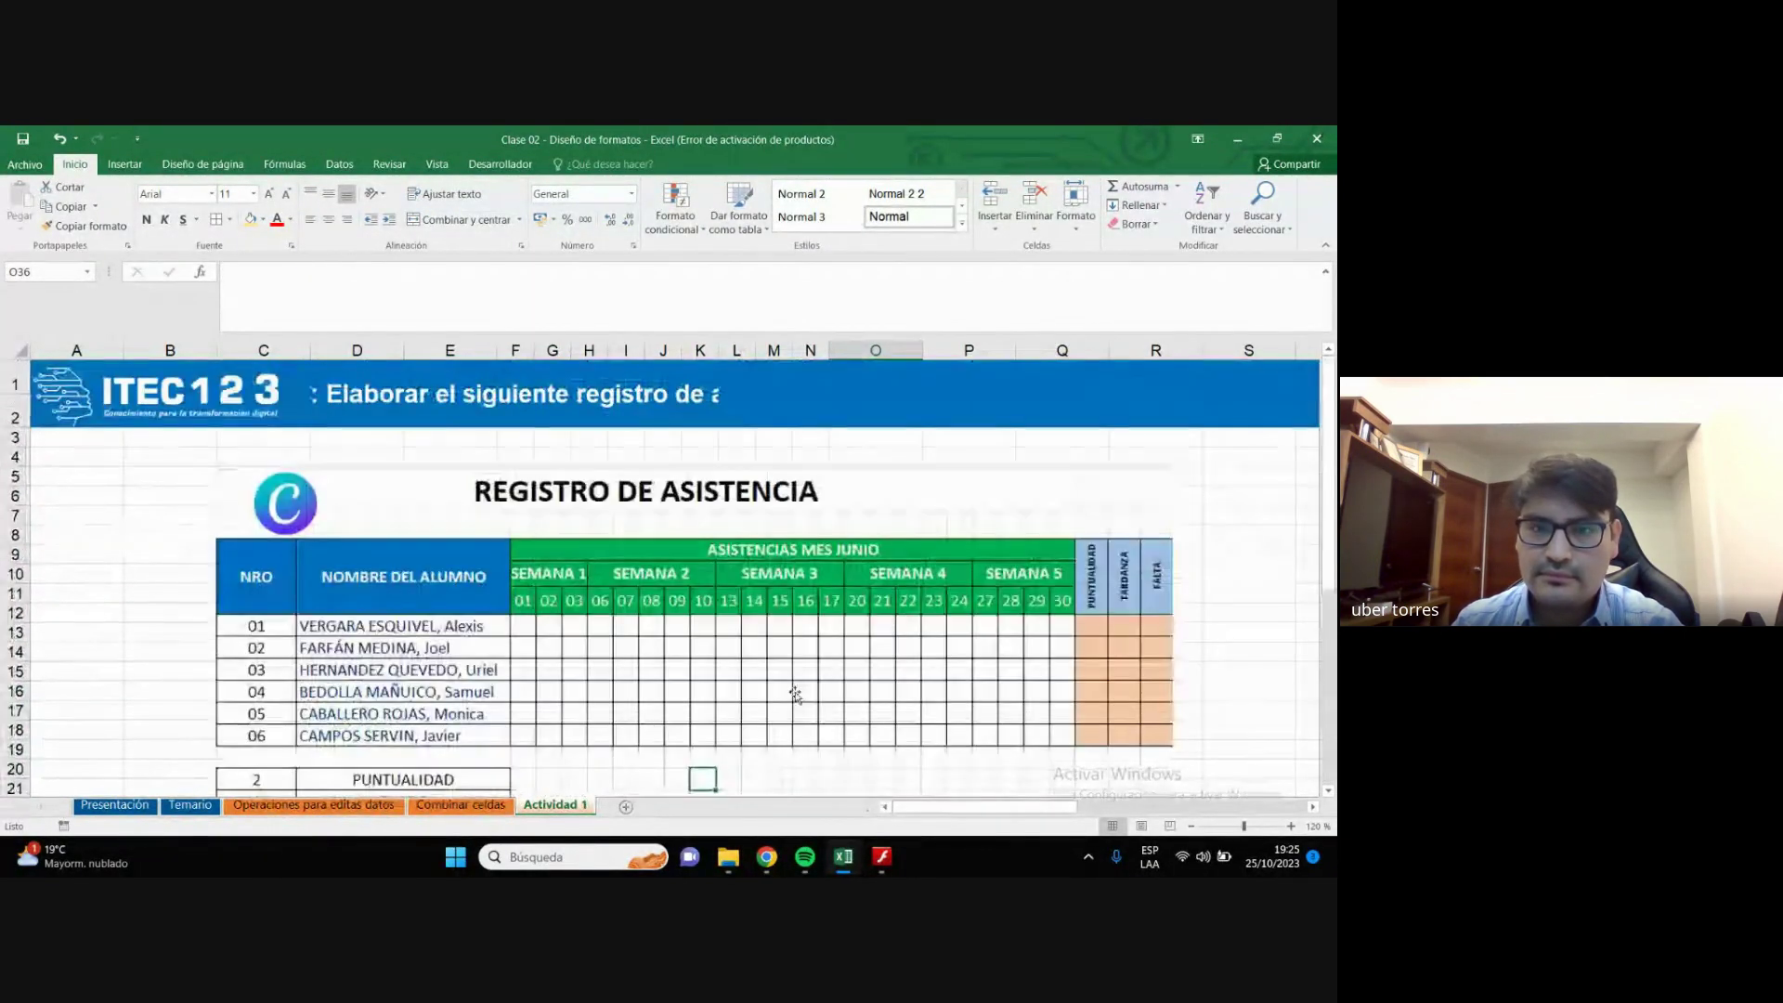
mouse_move(844, 344)
mouse_down()
mouse_move(1041, 350)
mouse_move(933, 351)
mouse_move(957, 351)
mouse_up()
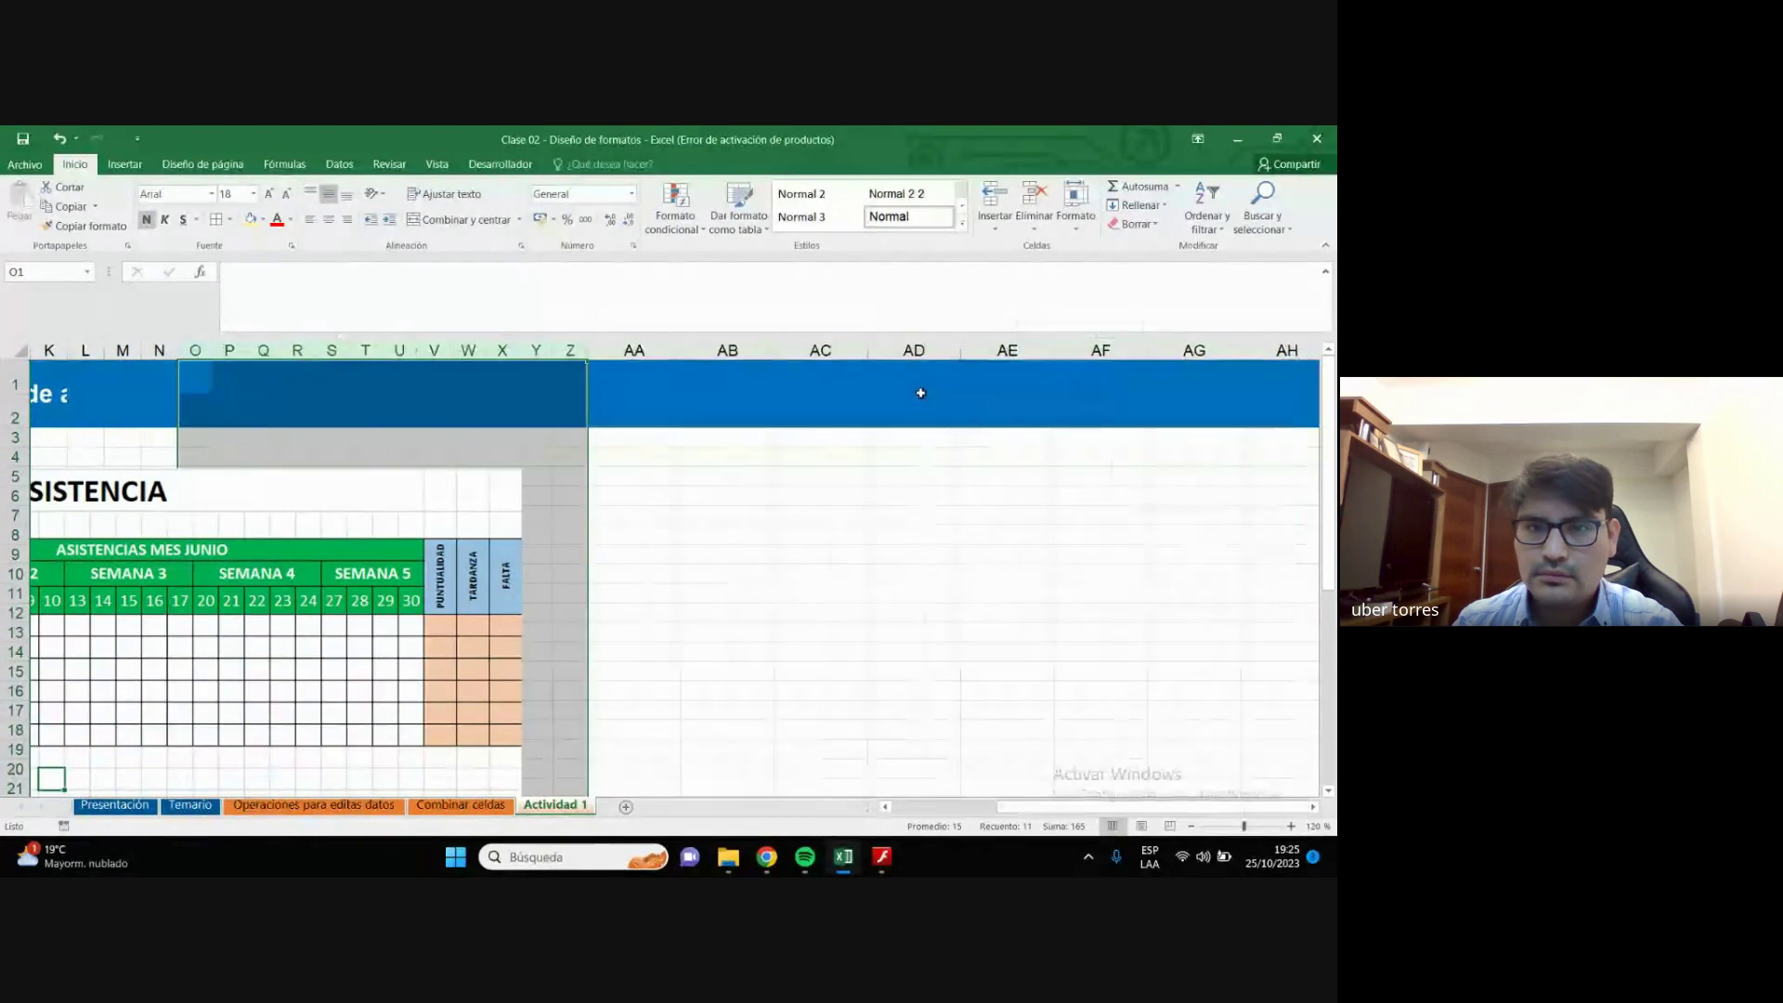
scroll(639, 627, down, 6)
scroll(639, 627, down, 3)
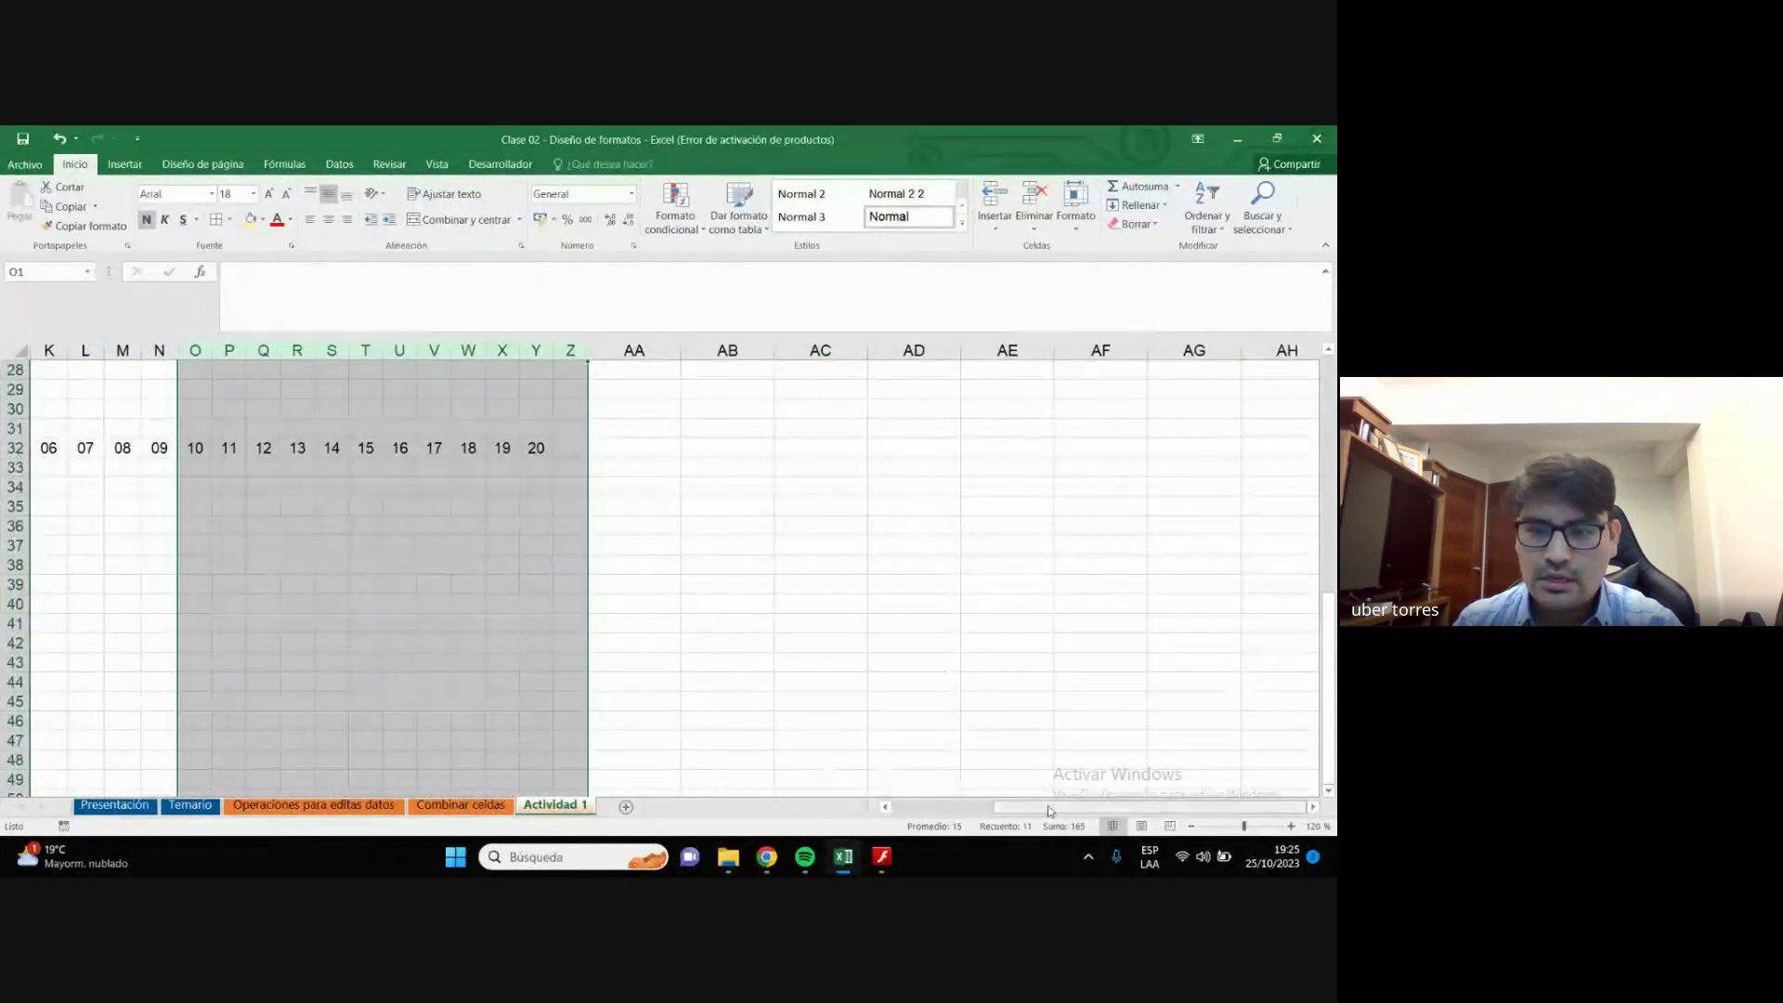
scroll(780, 749, left, 5)
click(725, 620)
Select all day columns F to Y and narrow them to fit the numbers 01–20.
scroll(725, 620, up, 3)
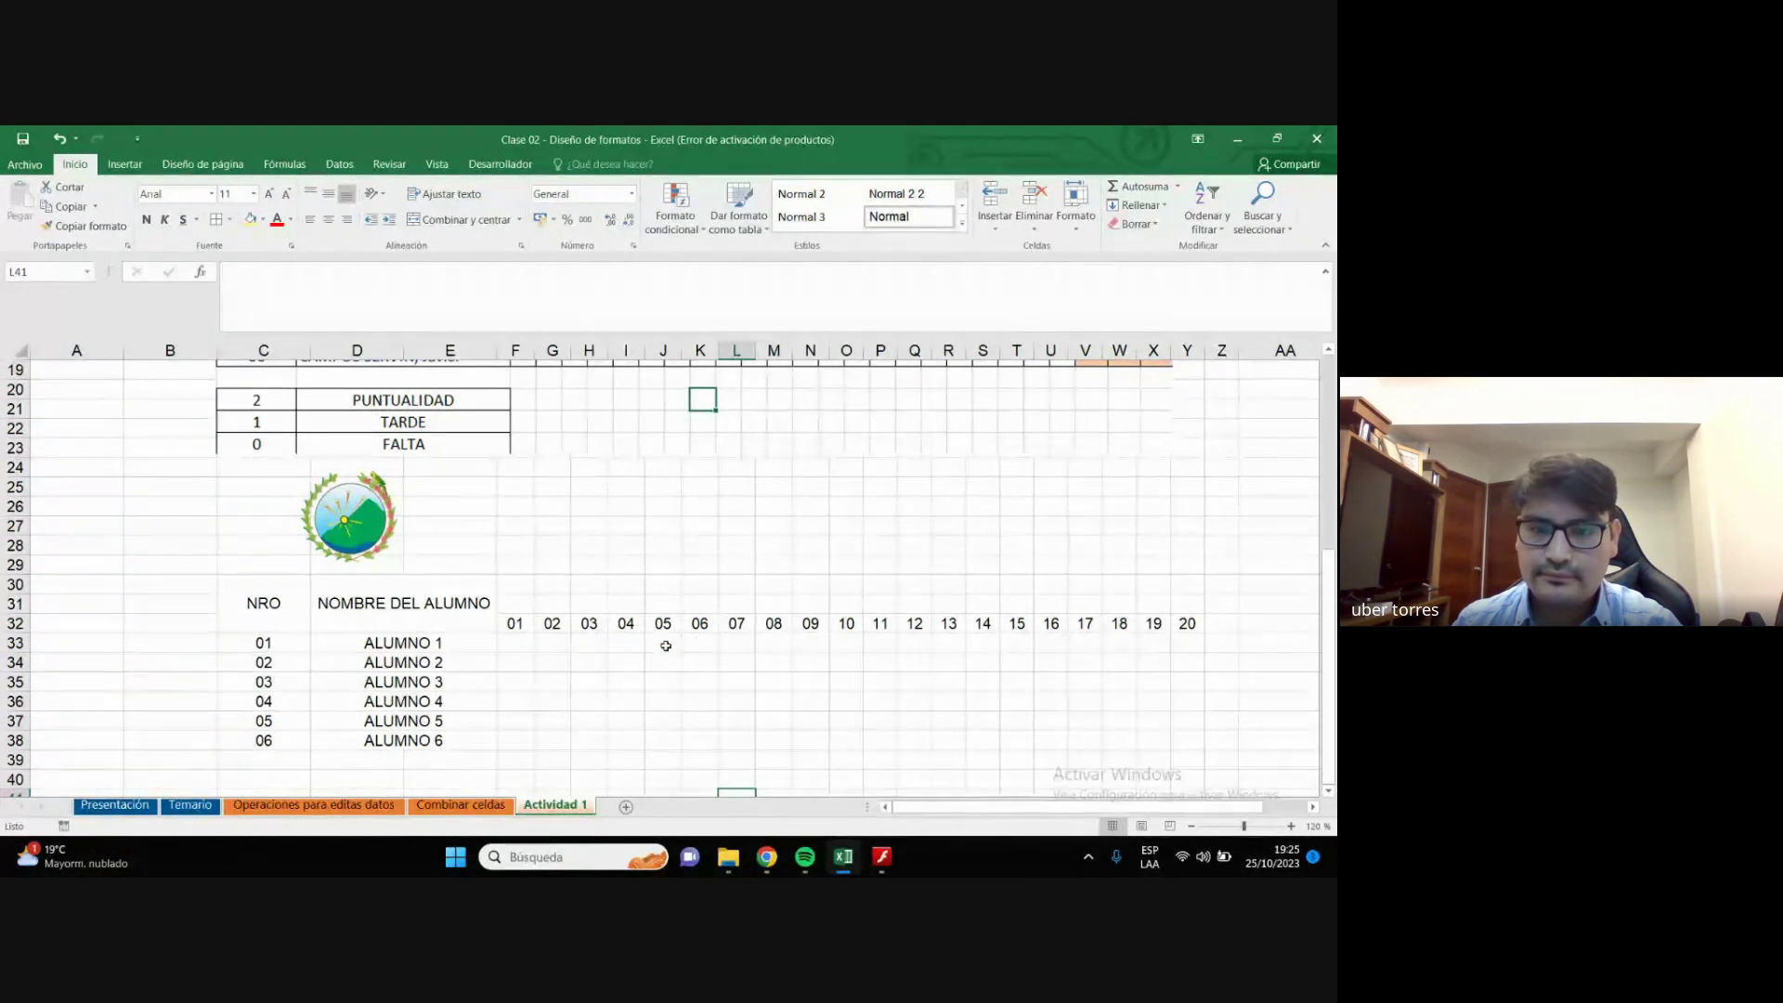
scroll(854, 657, up, 3)
scroll(855, 656, up, 1)
scroll(850, 657, down, 2)
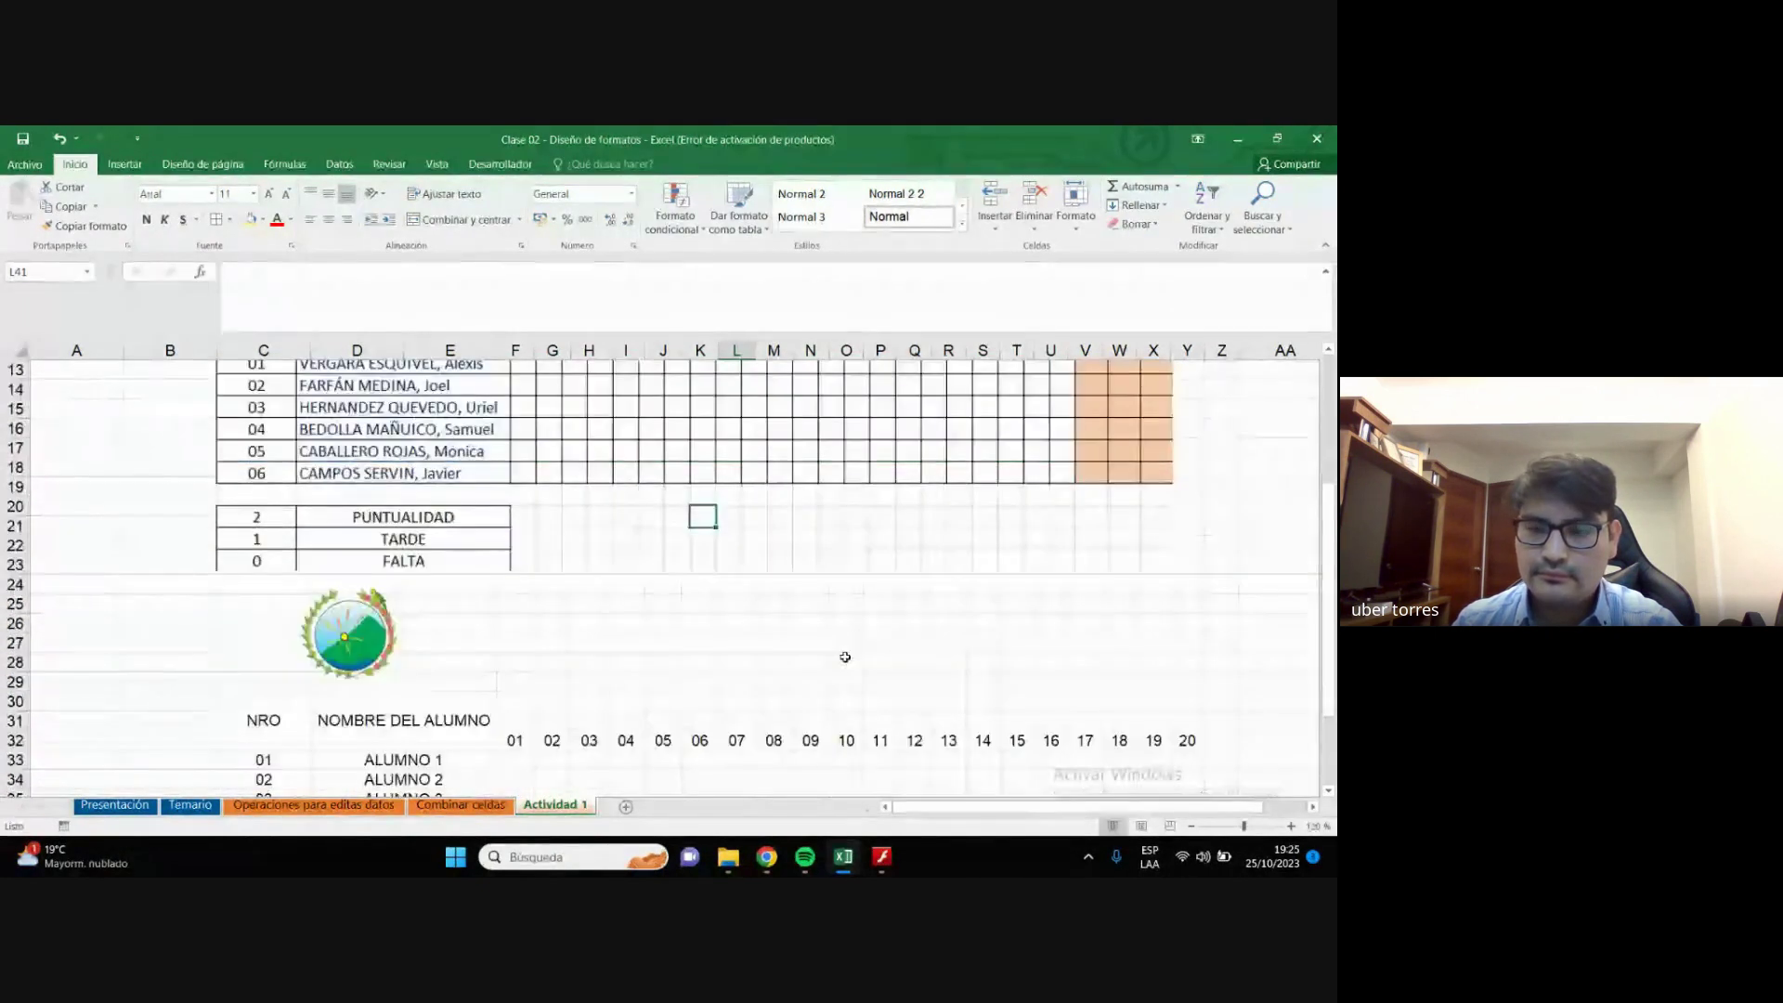
scroll(843, 657, up, 2)
scroll(845, 661, down, 1)
scroll(847, 668, up, 1)
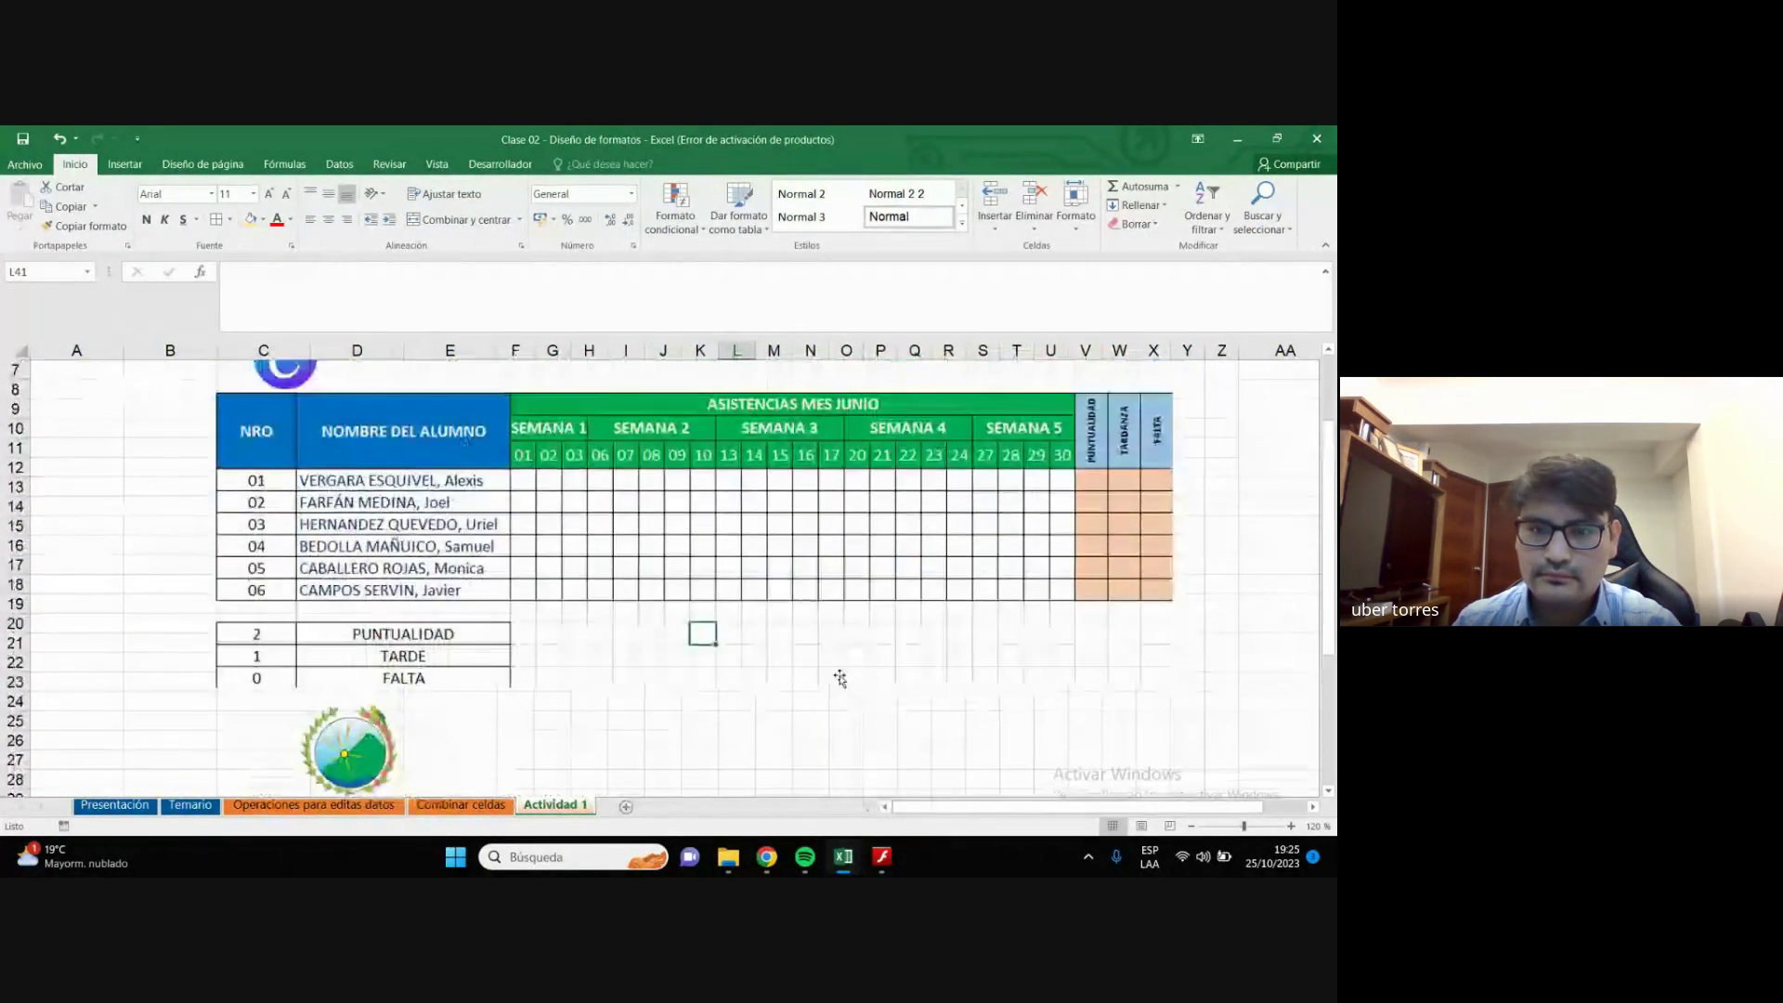
scroll(853, 686, down, 3)
drag(516, 350, 1188, 350)
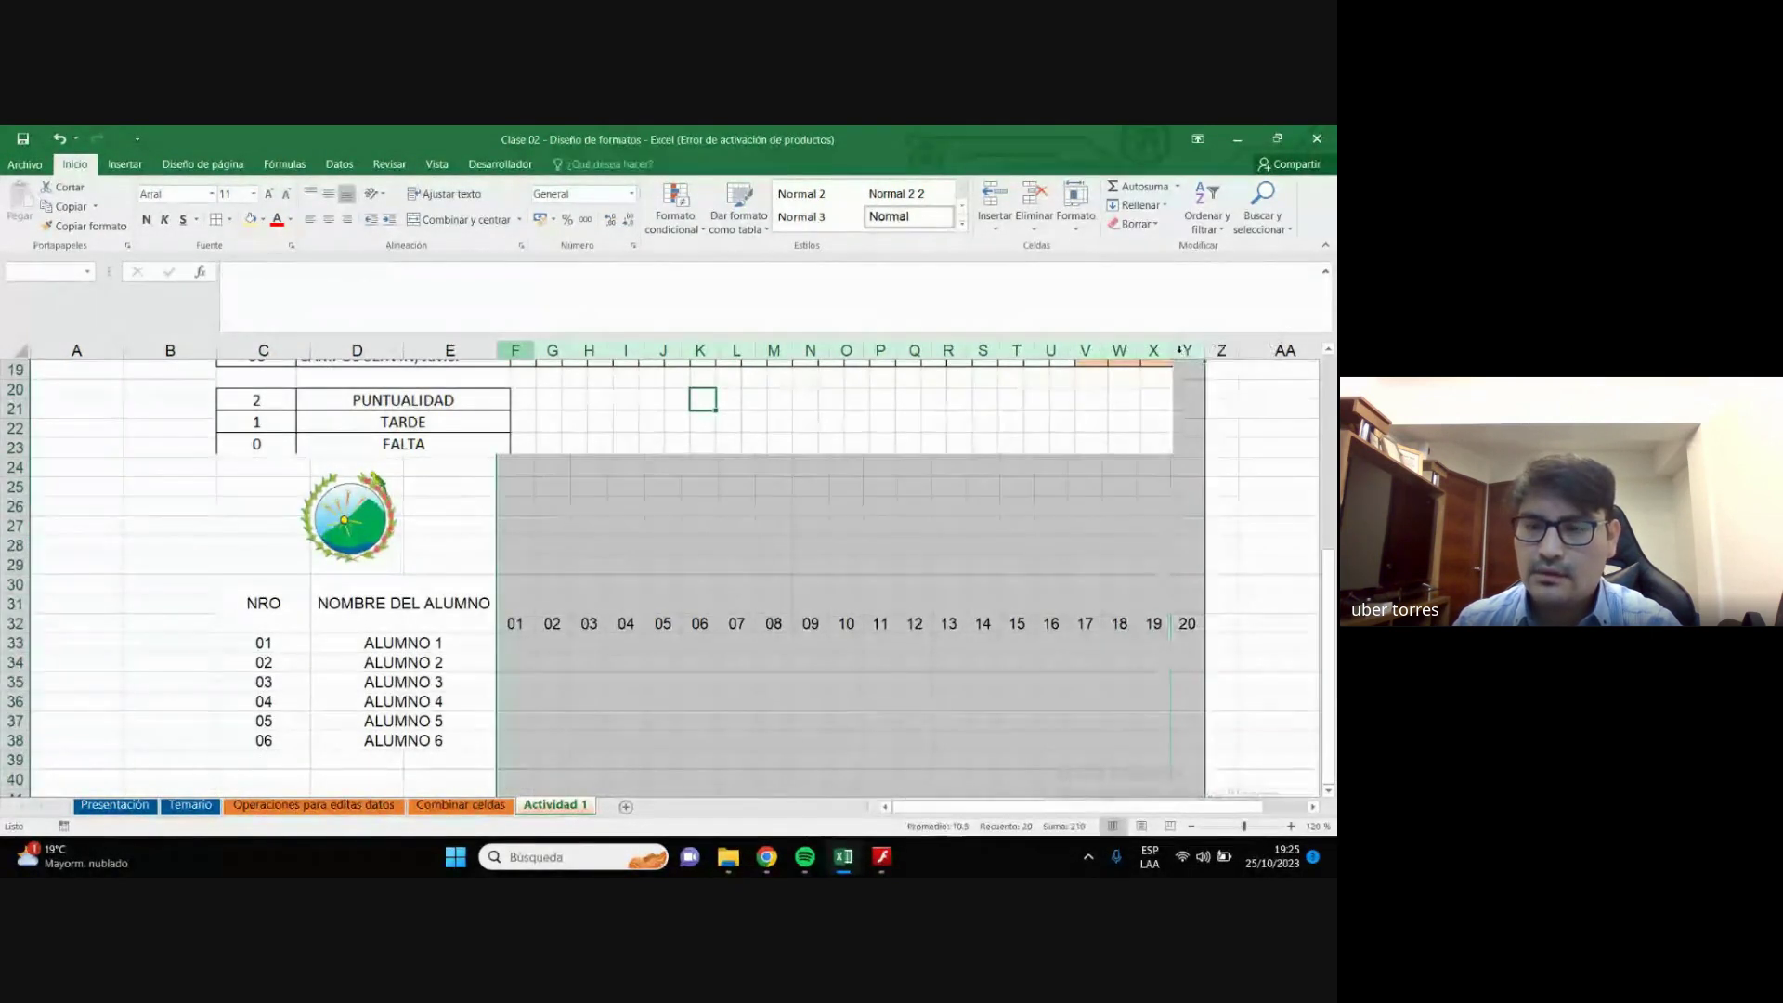
drag(1064, 347, 1058, 349)
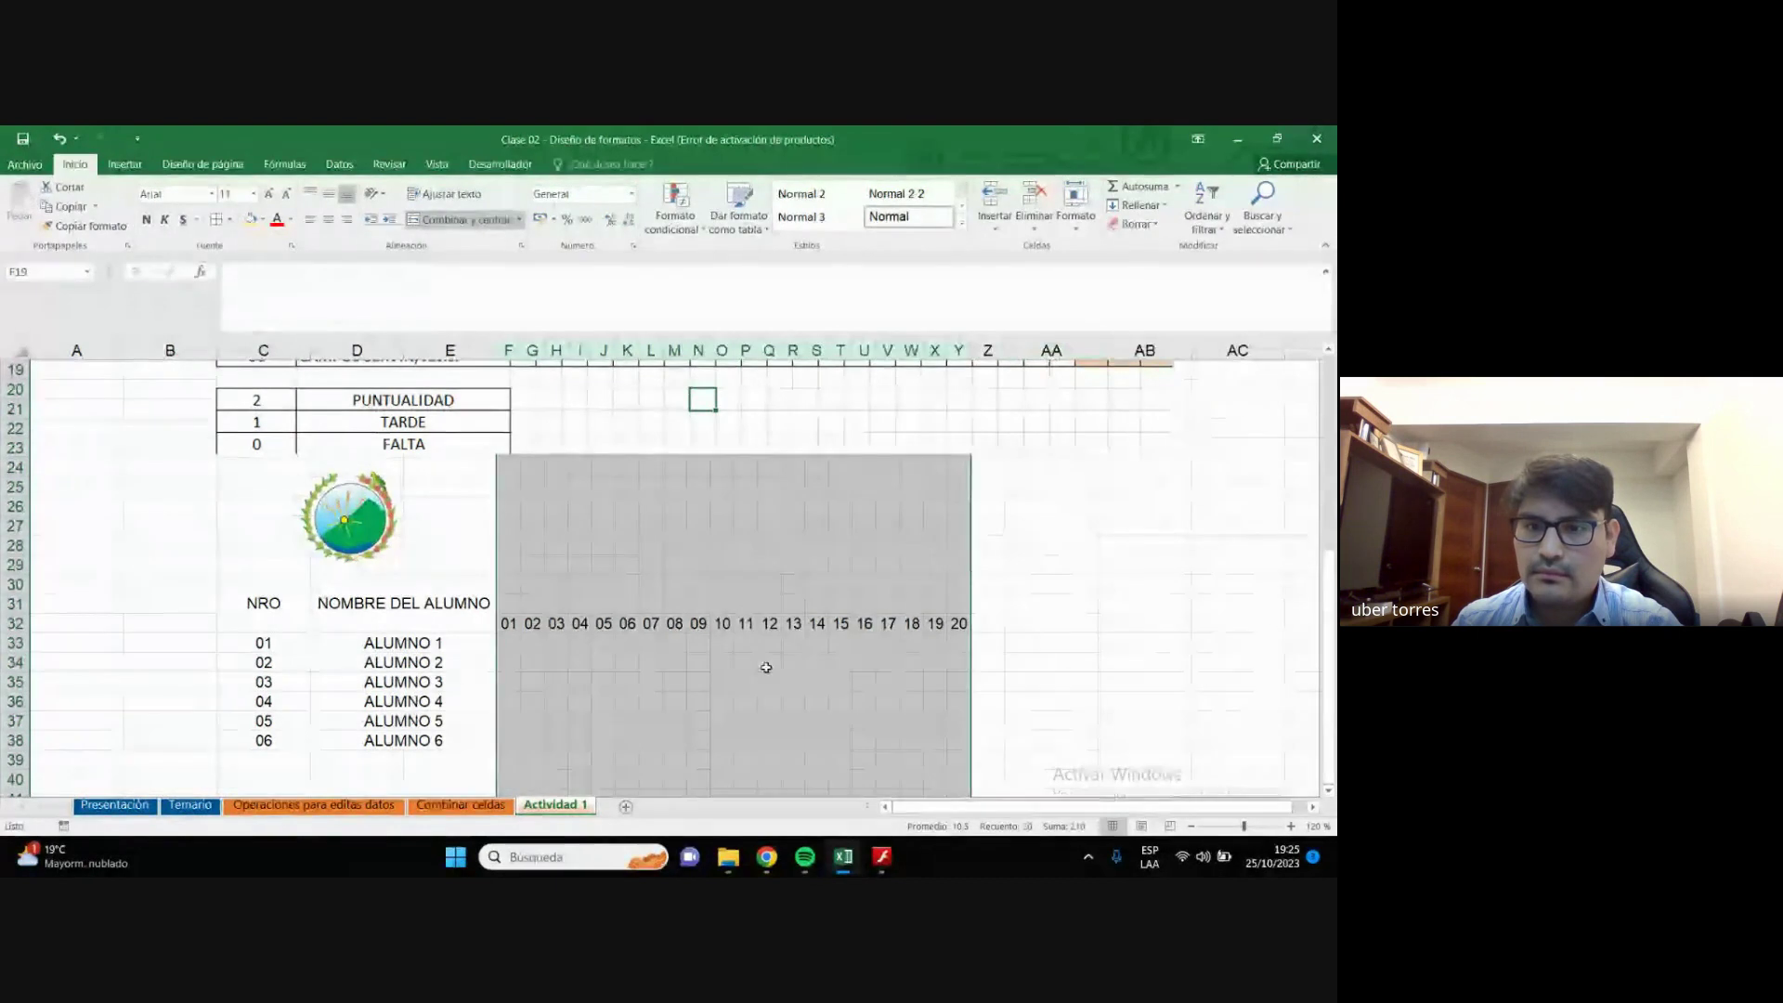
click(744, 681)
scroll(685, 650, up, 1)
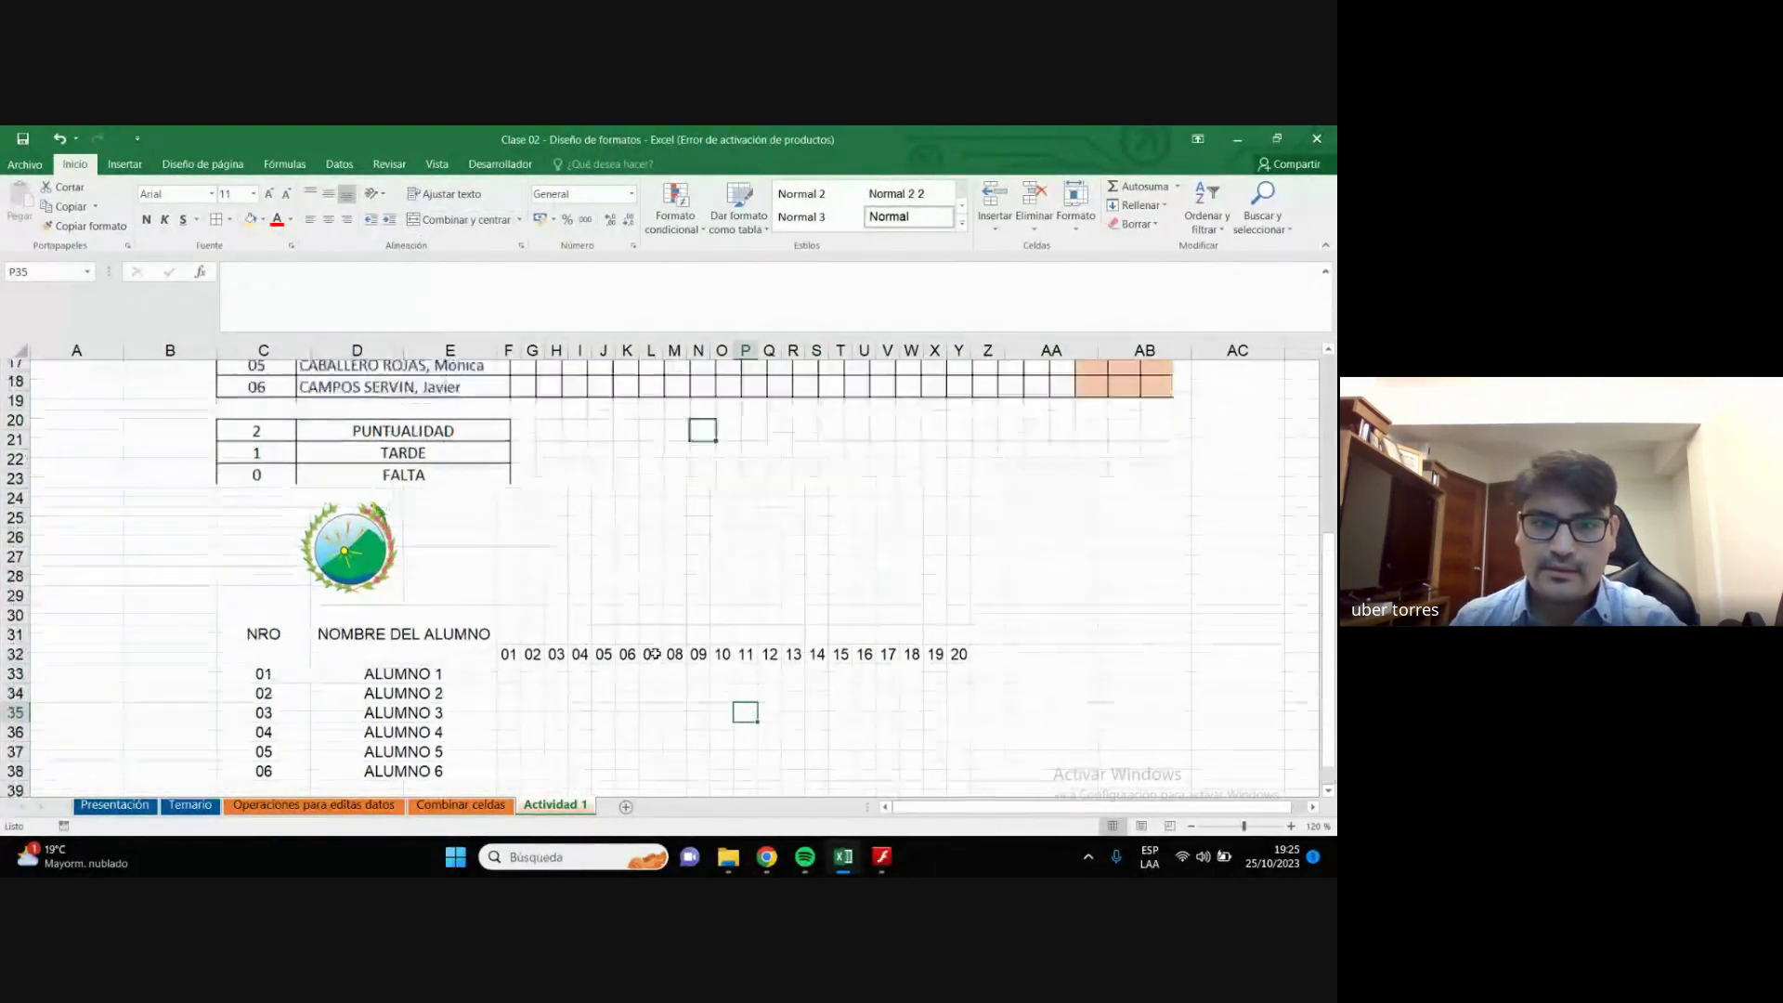
scroll(684, 650, up, 1)
click(734, 743)
mouse_move(766, 856)
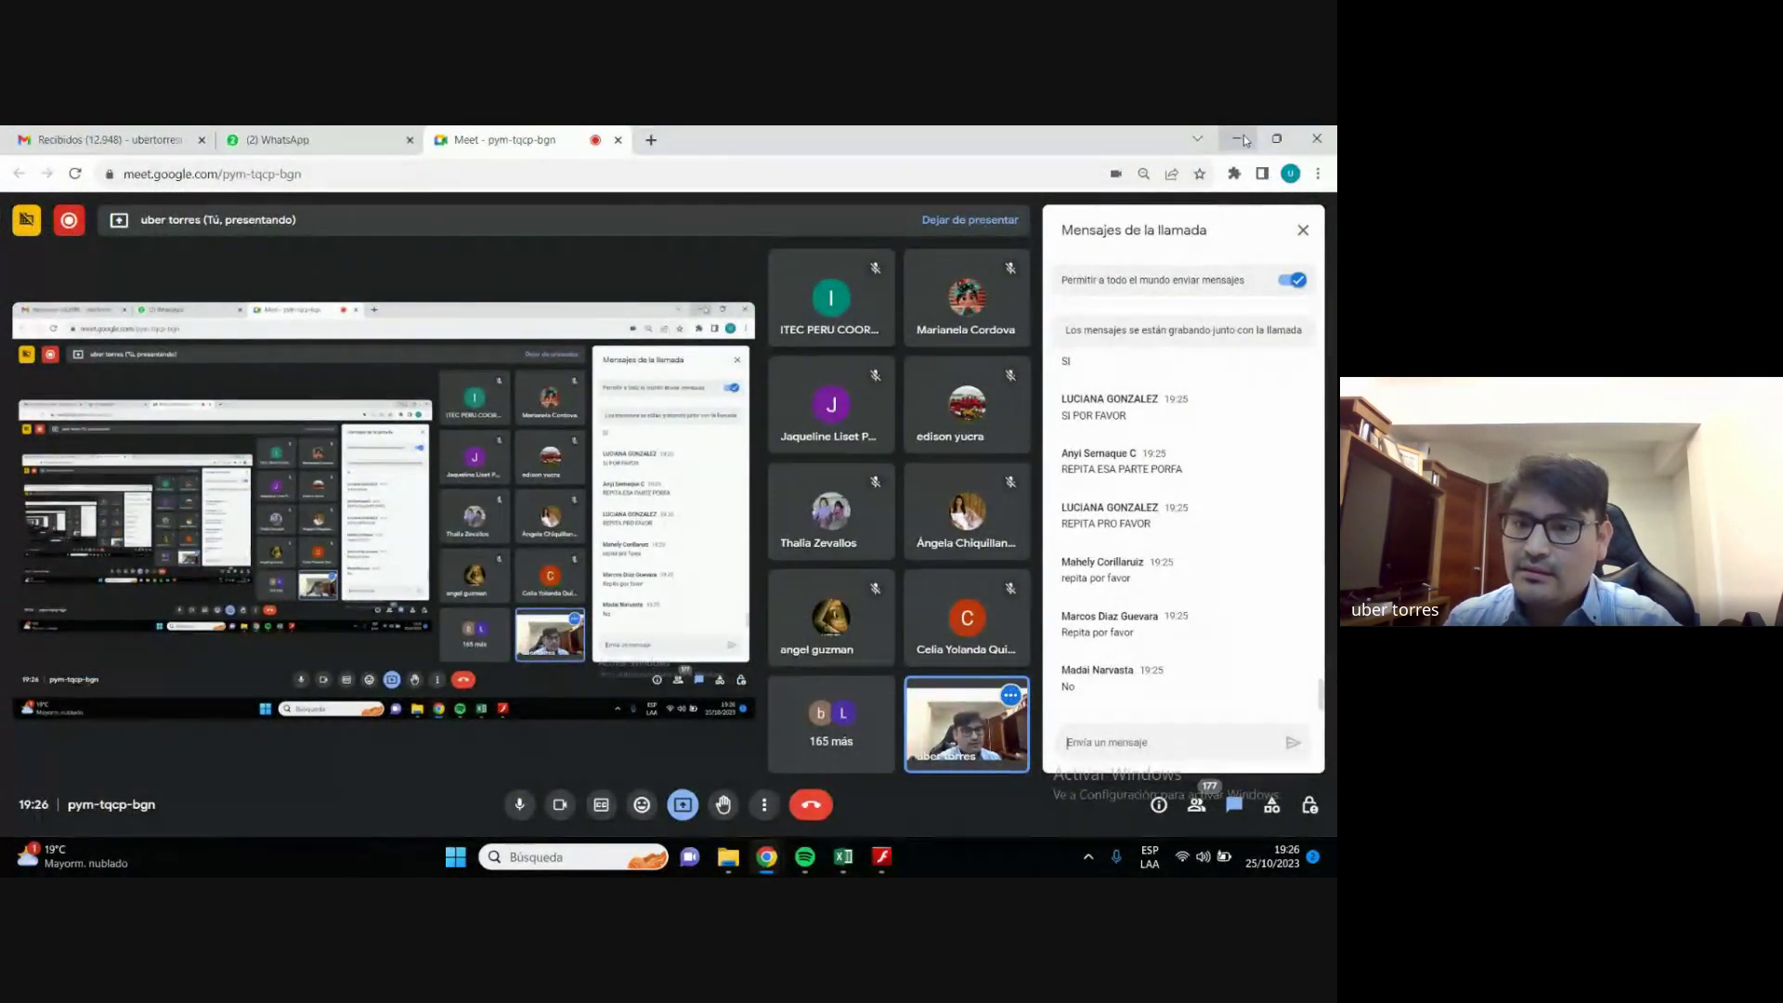
click(1240, 140)
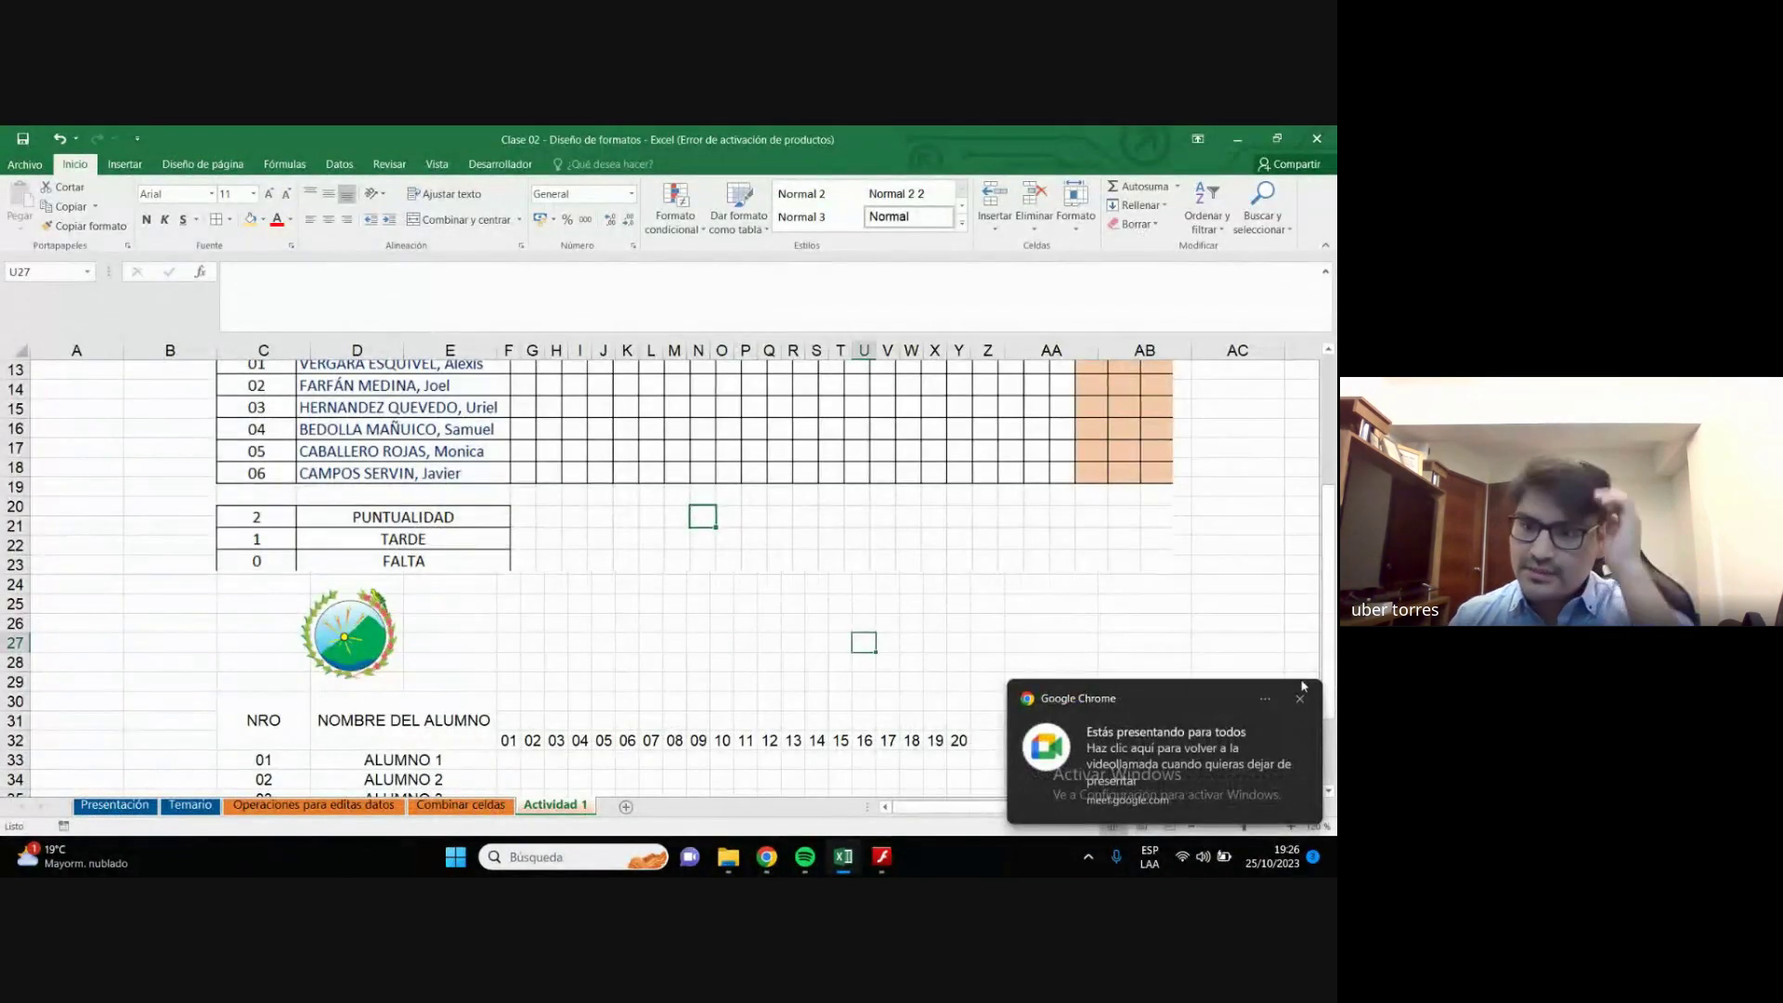
Dismiss the screen-sharing notice, review days 01–20 in row 32, and deselect the logo picture.
click(1299, 698)
scroll(737, 623, down, 1)
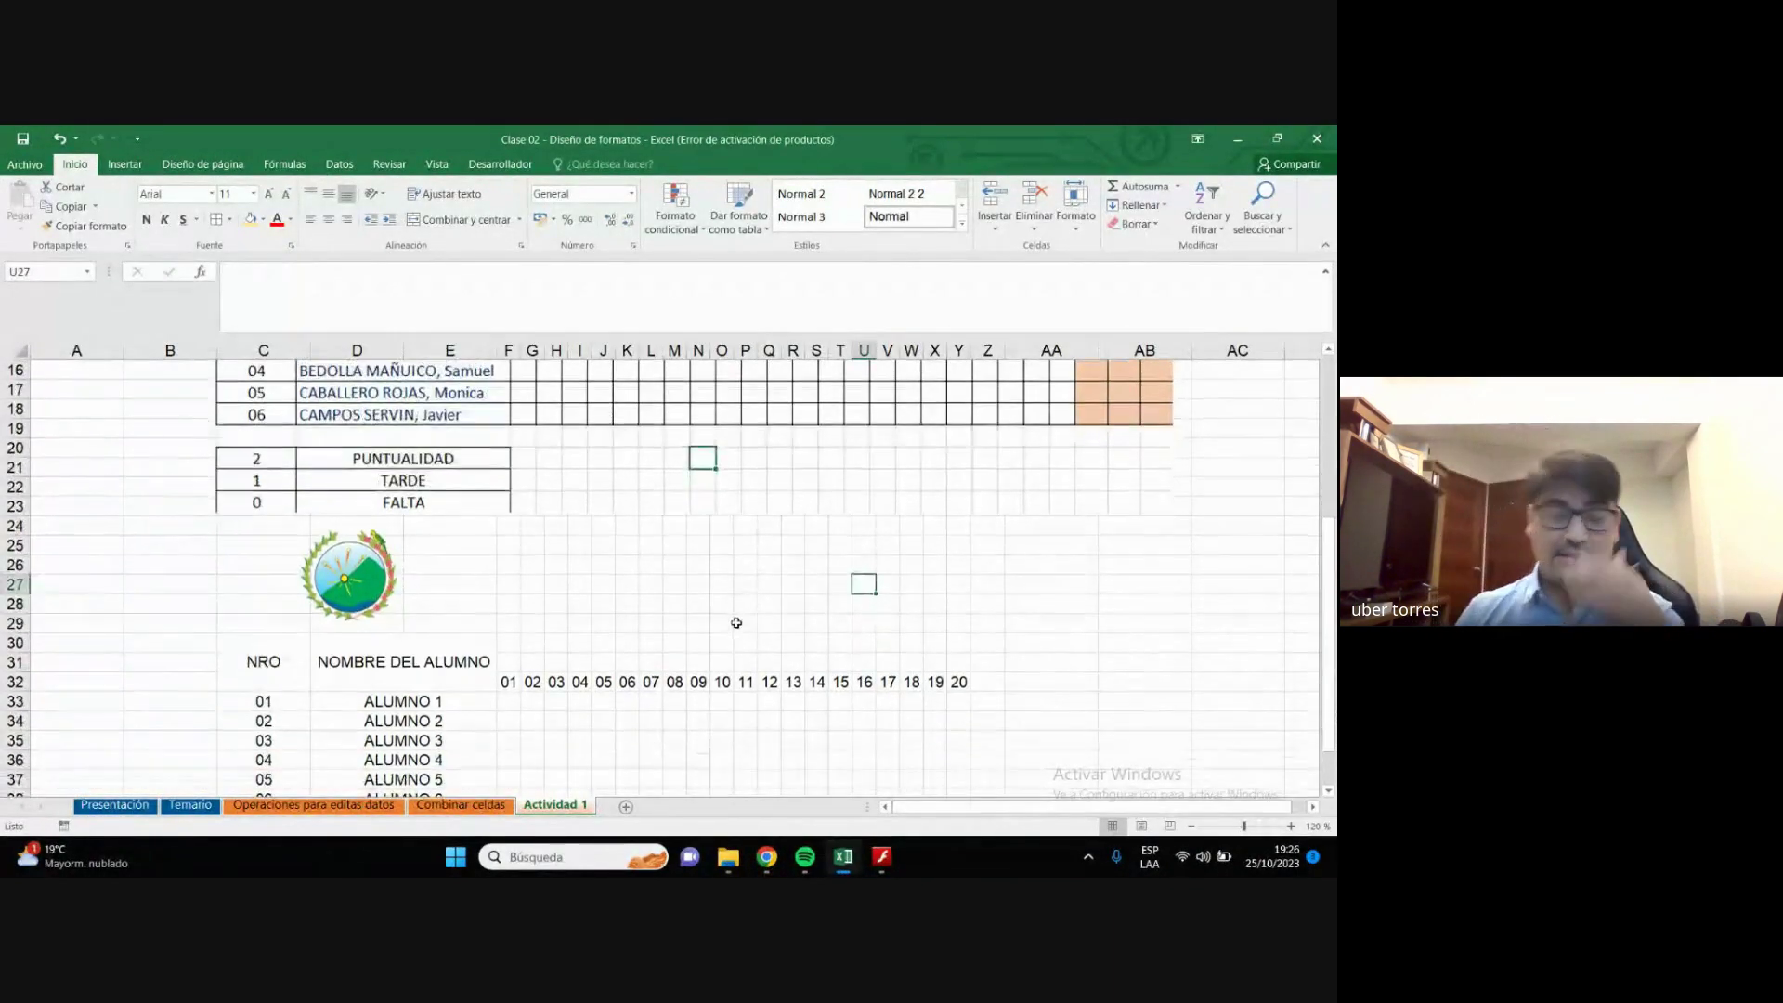
scroll(673, 617, down, 1)
click(555, 662)
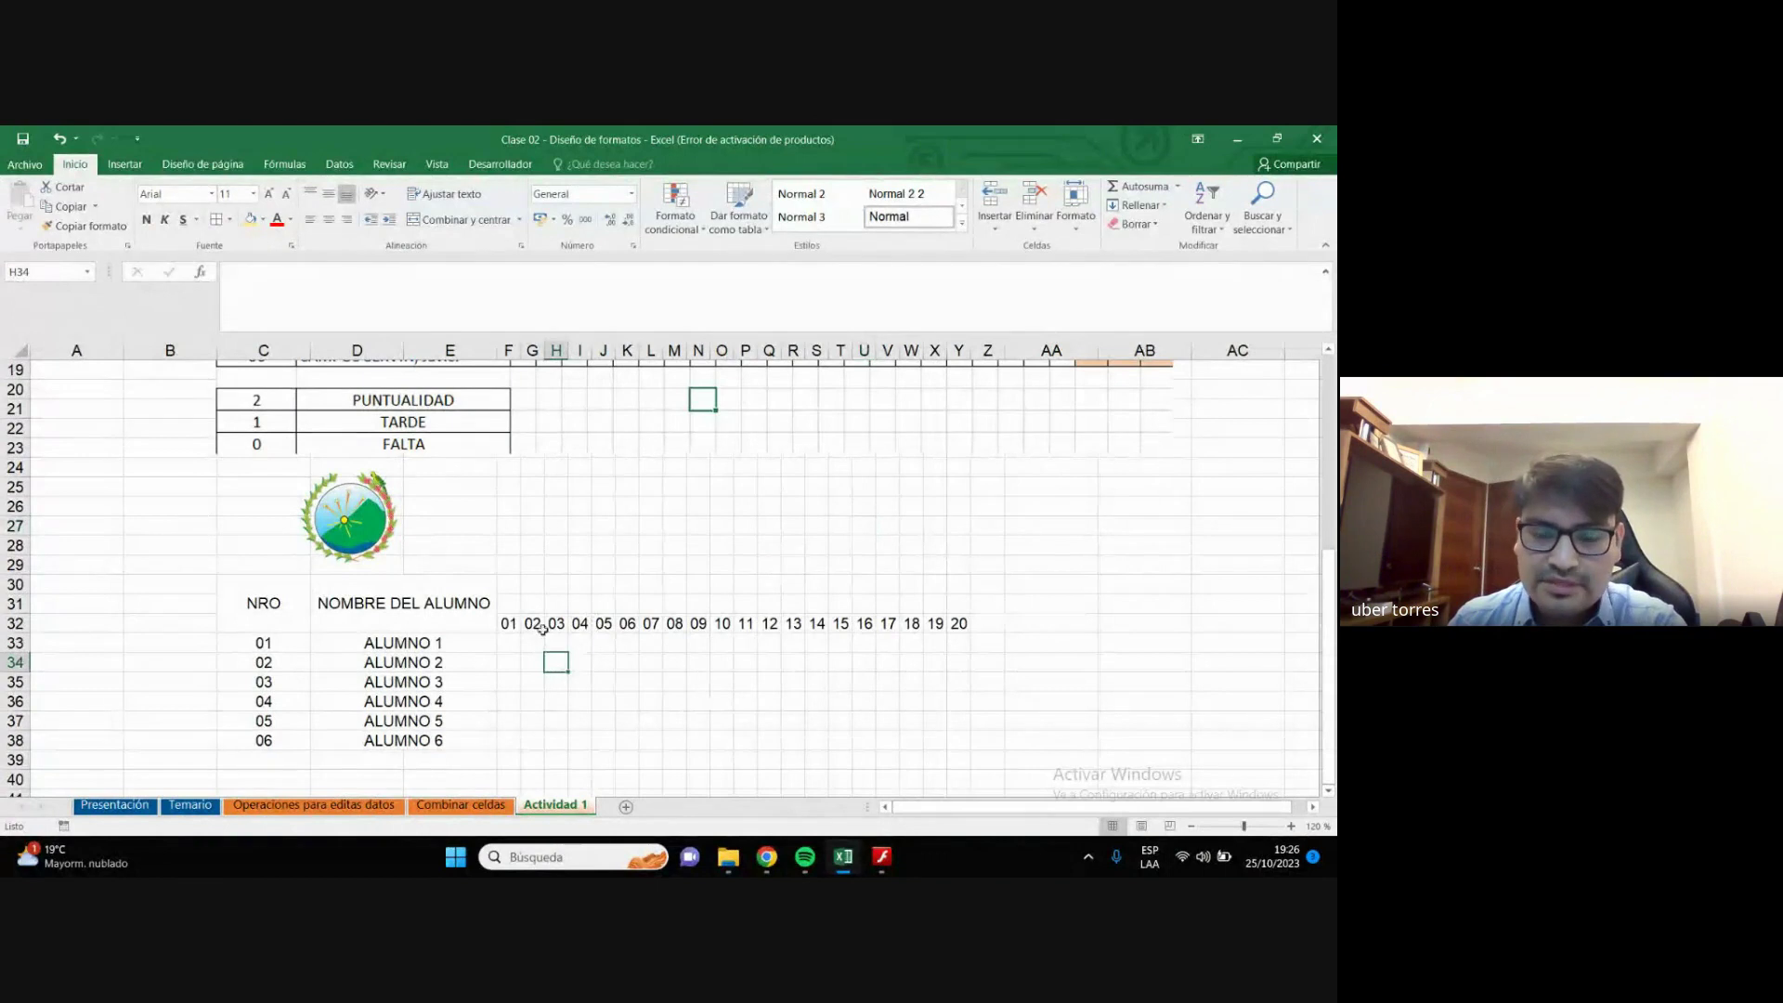
drag(509, 623, 957, 617)
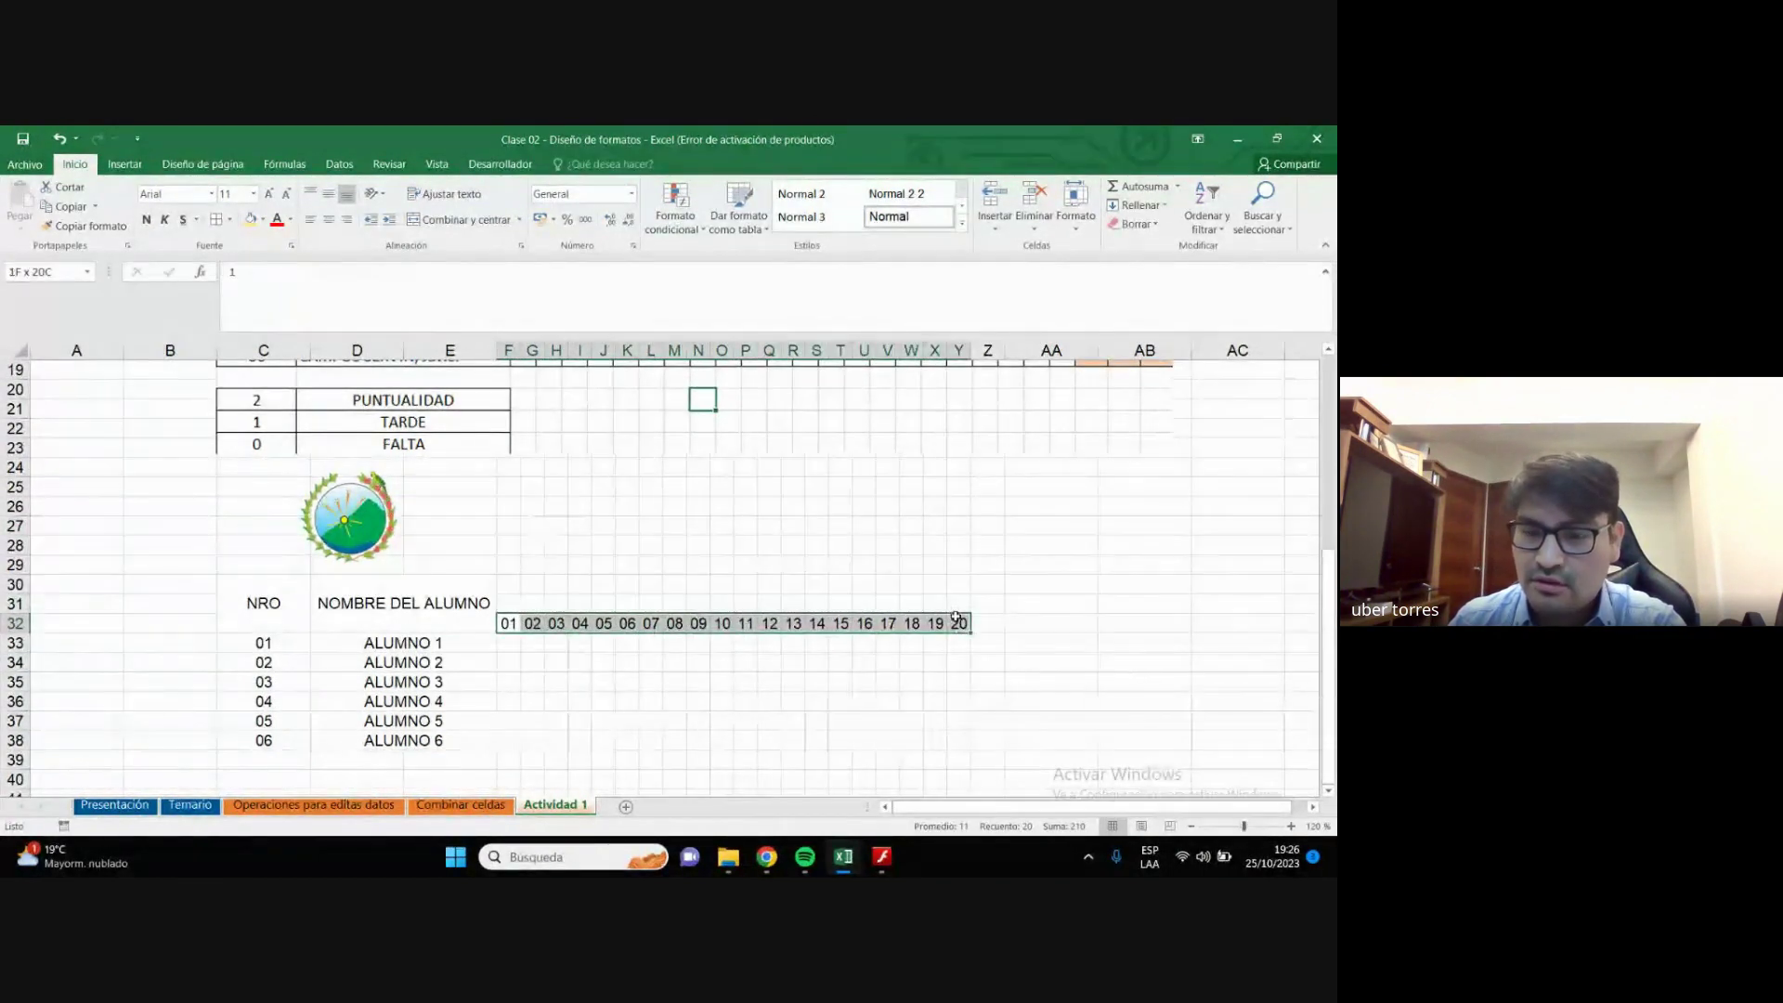
click(581, 680)
click(638, 551)
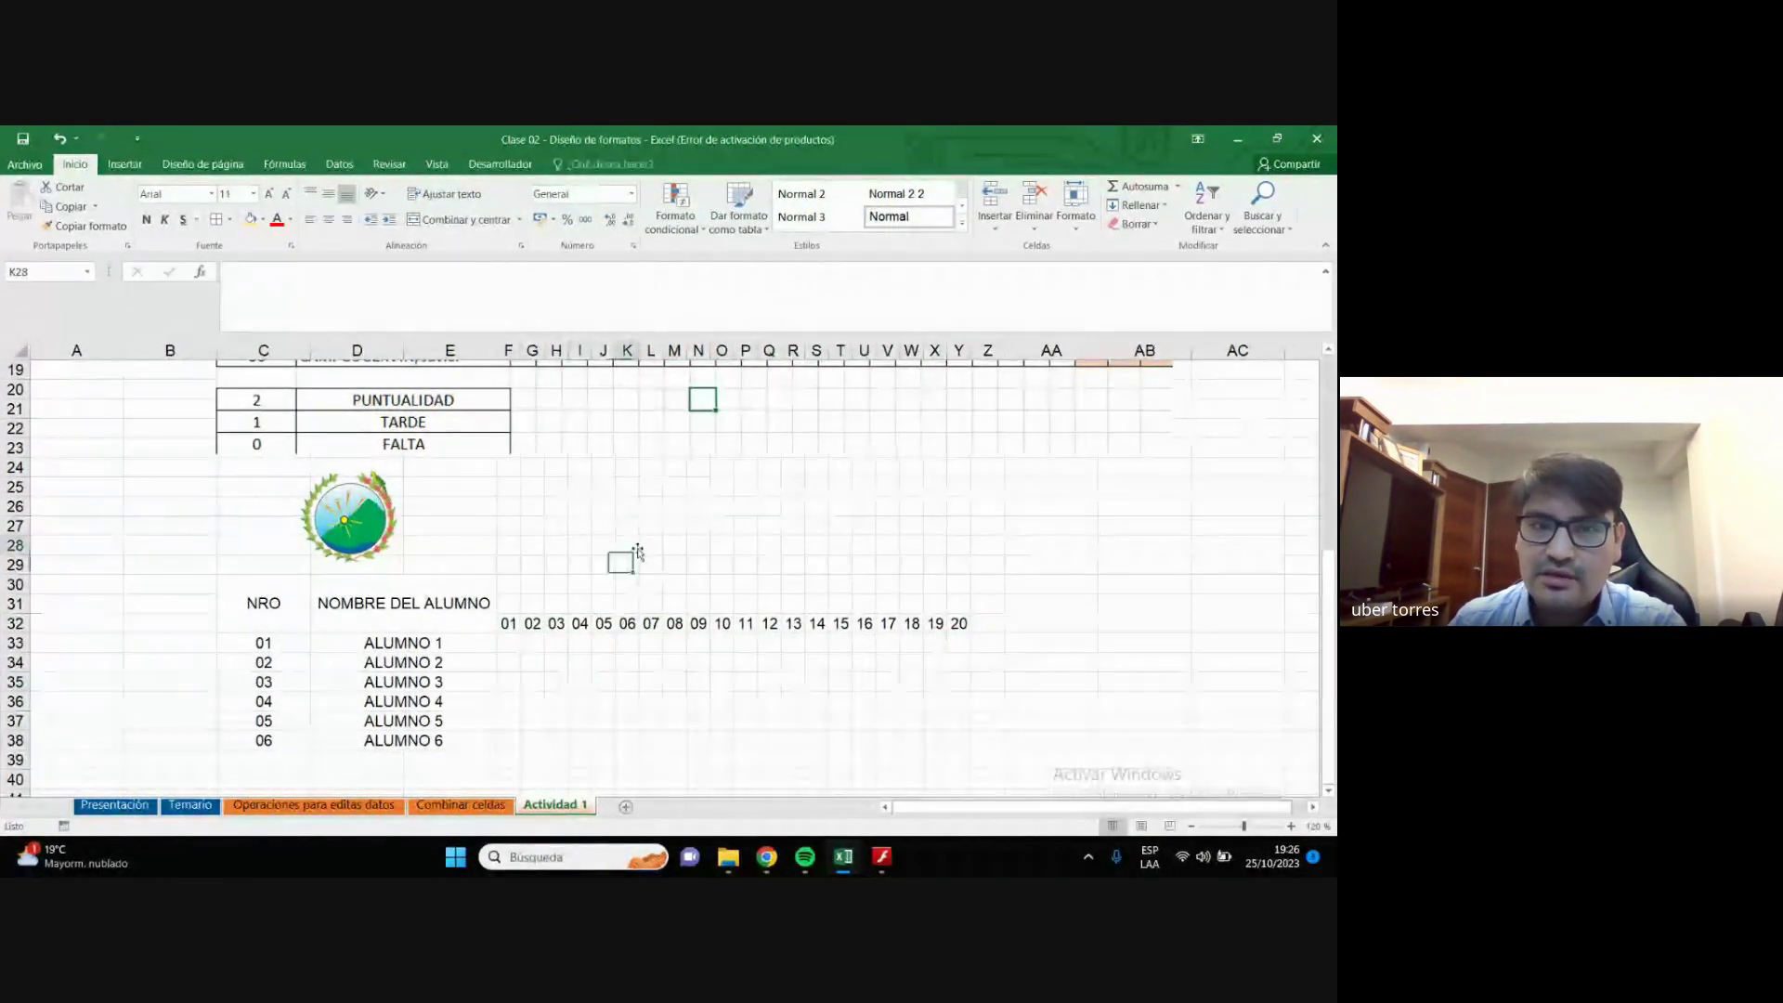
scroll(632, 554, up, 2)
scroll(620, 556, up, 1)
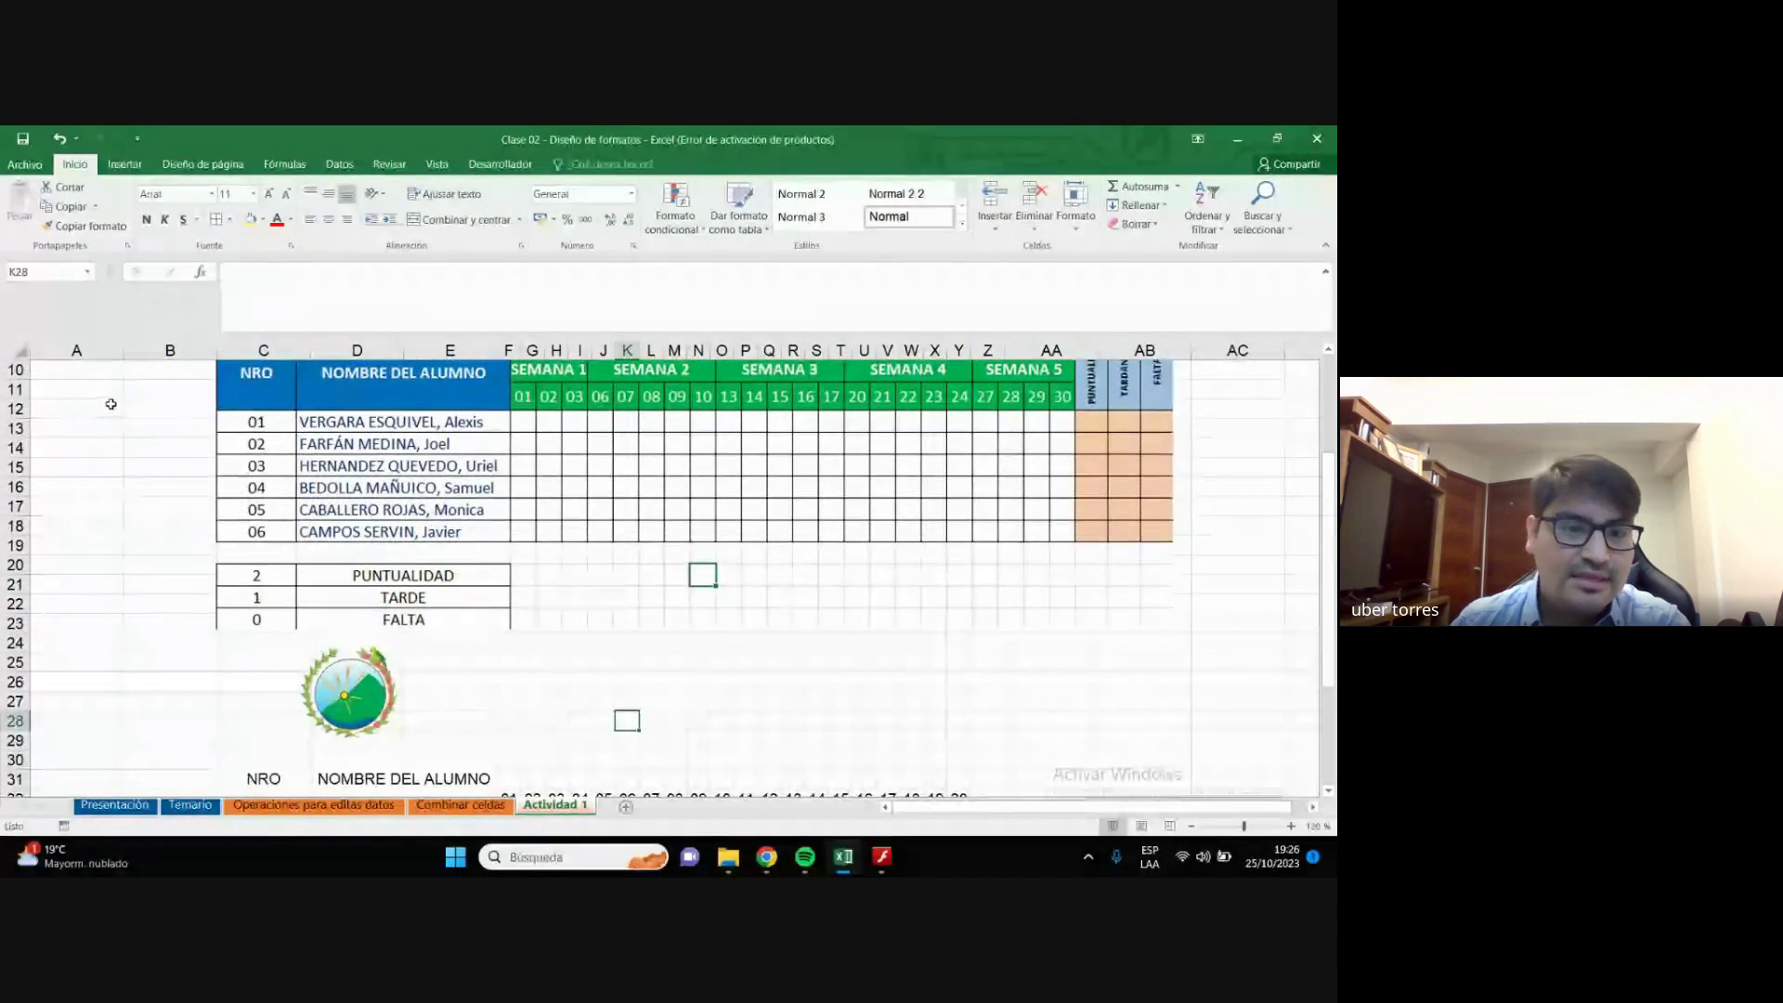
scroll(597, 669, down, 1)
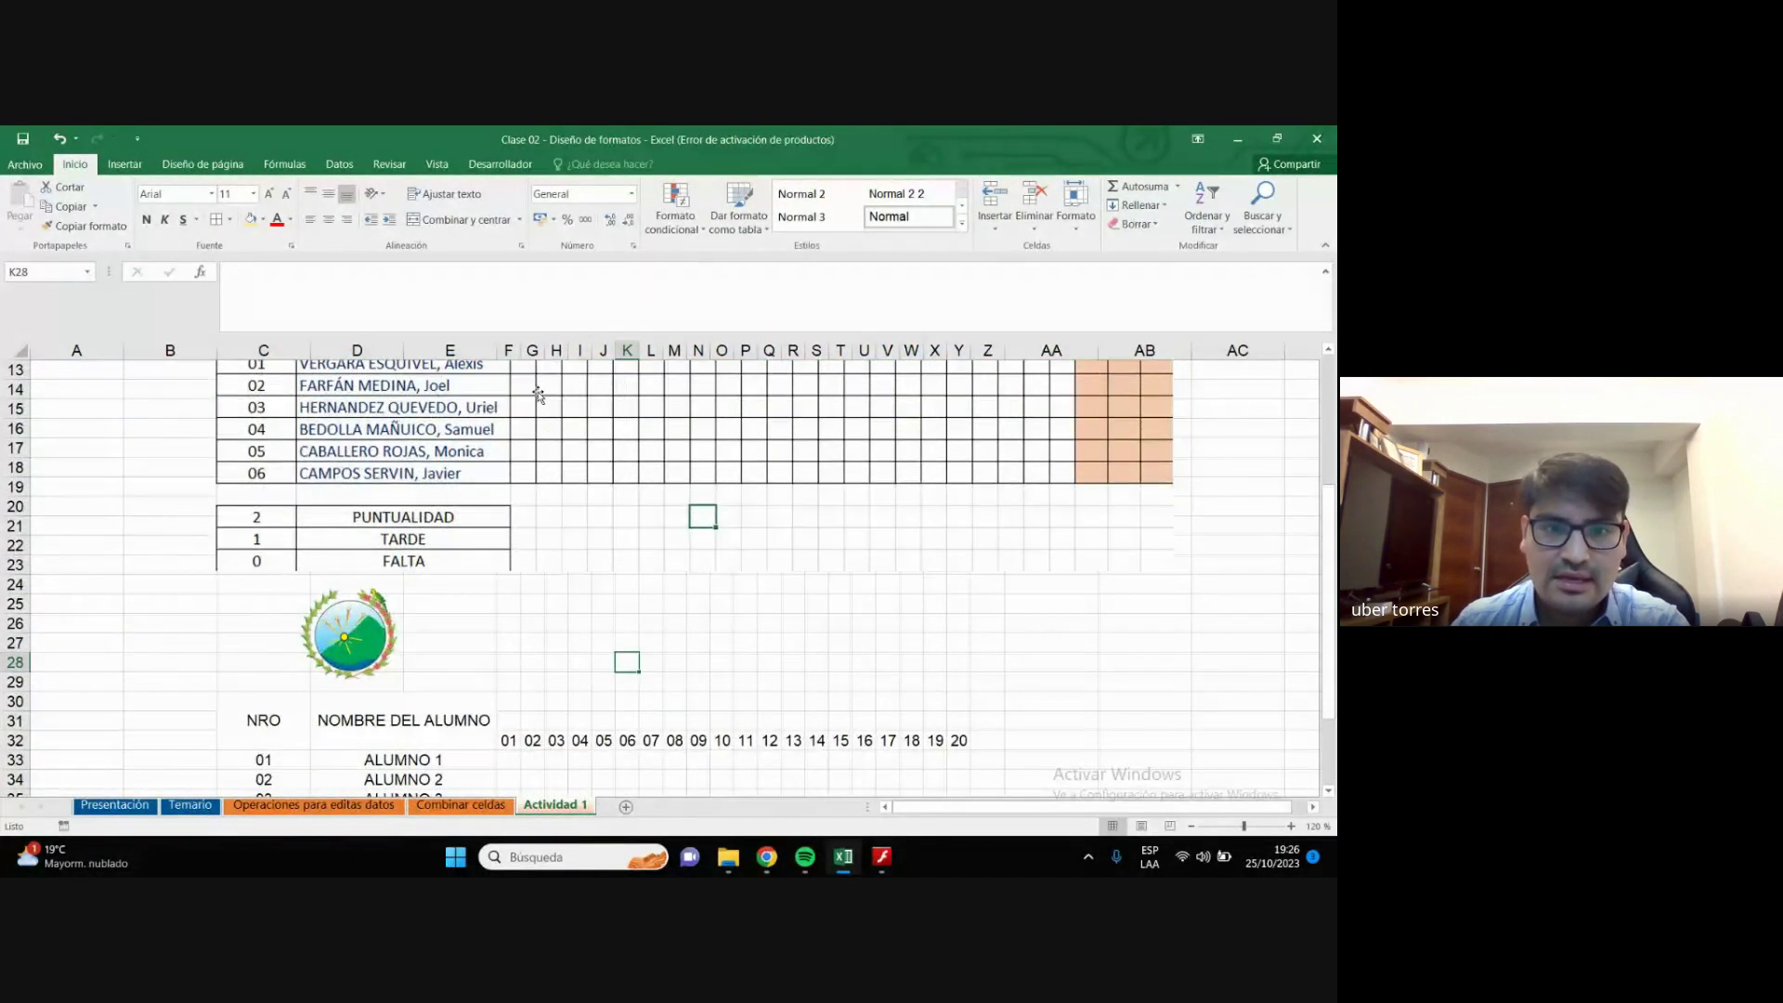
click(510, 350)
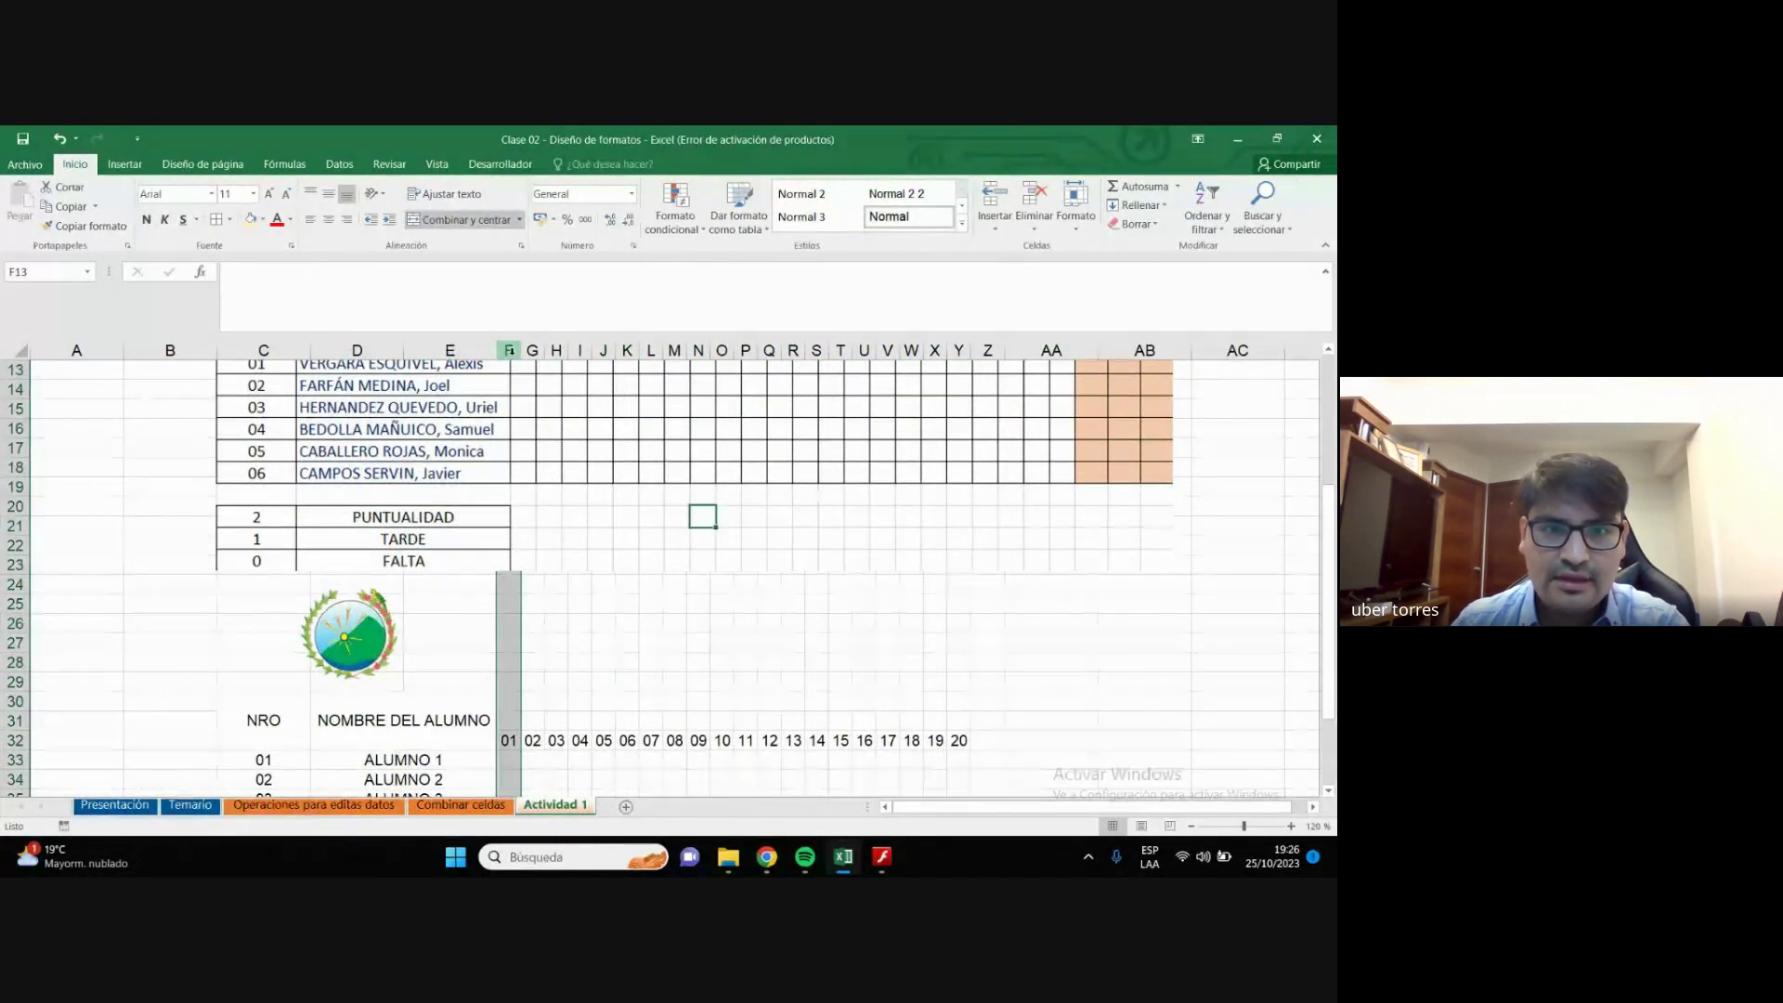
click(650, 548)
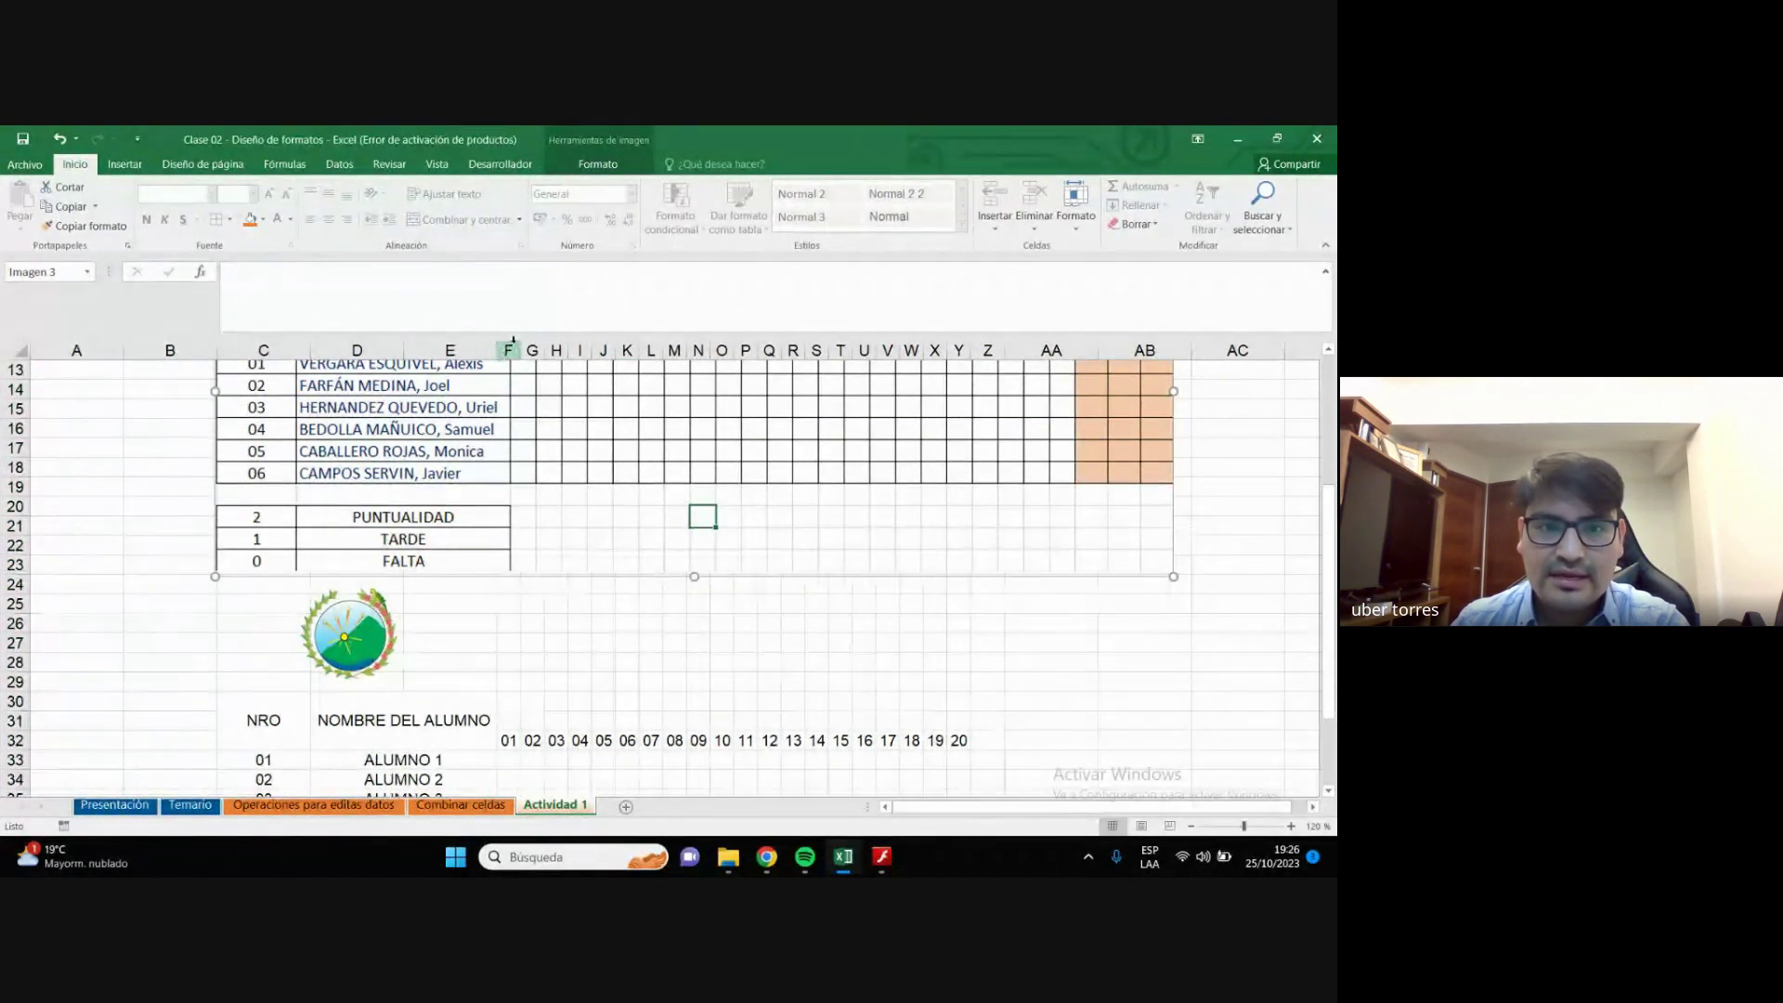
click(604, 642)
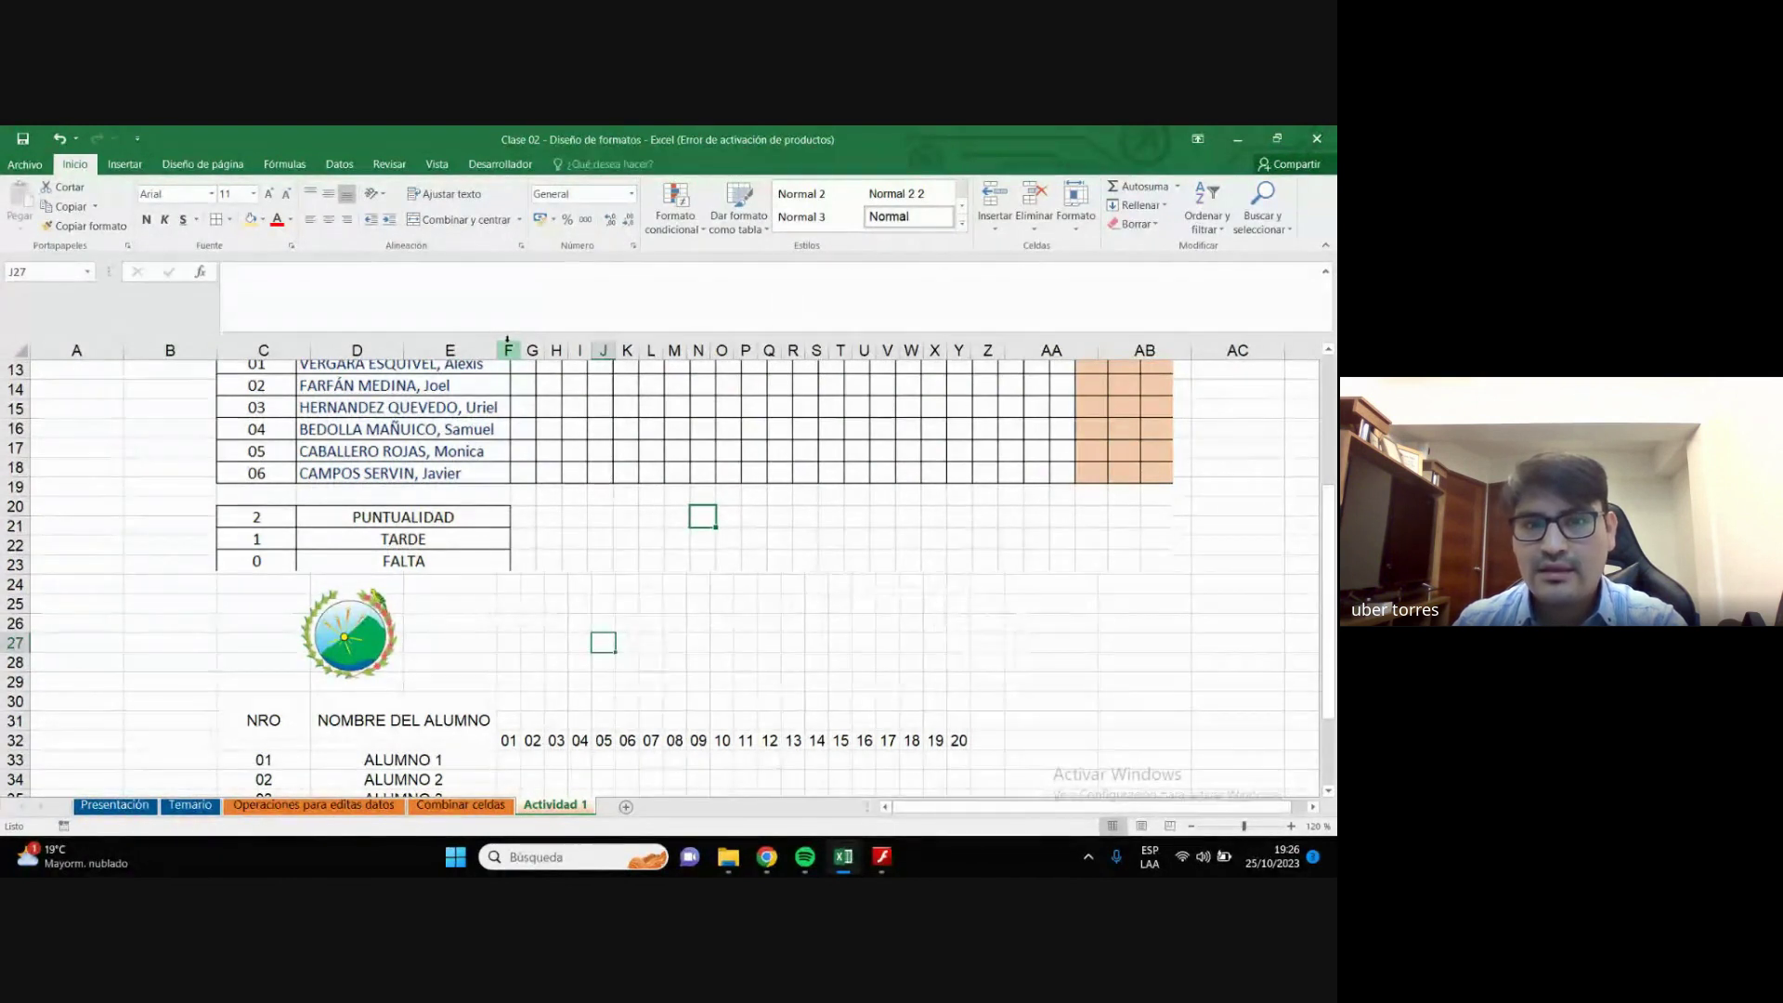
Give columns F onward one narrow width, widened just enough to show 01–20 instead of ####.
click(507, 344)
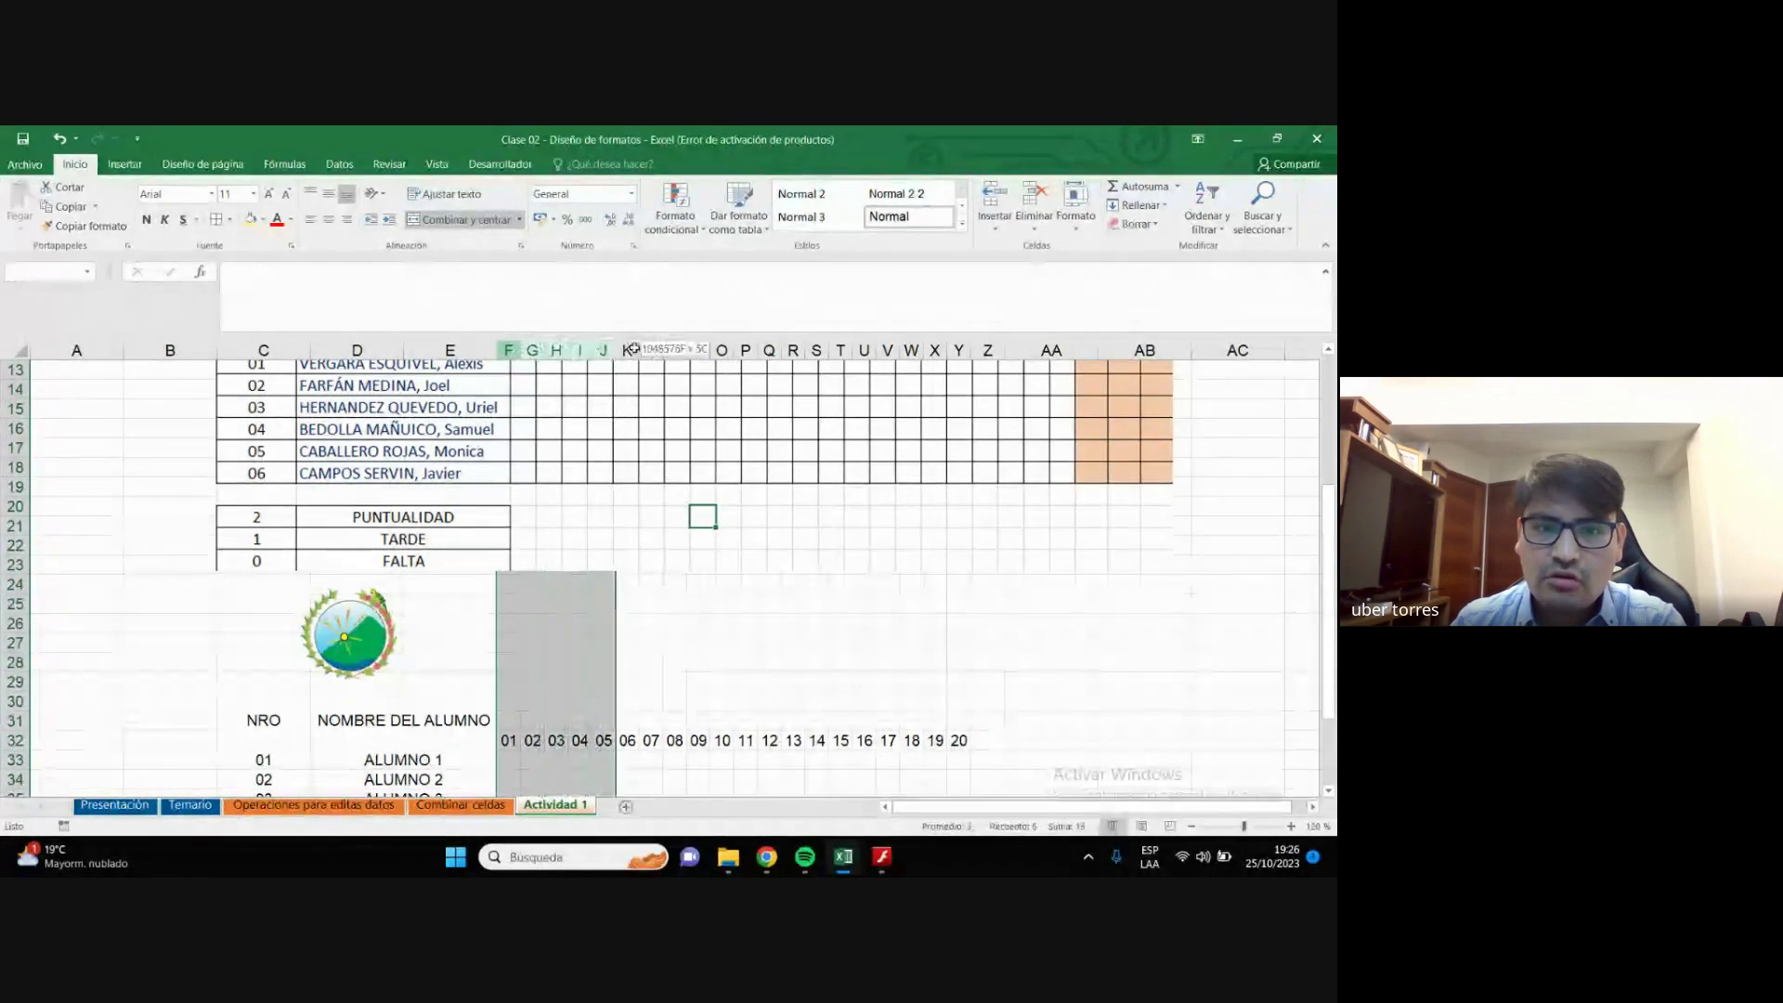
drag(510, 350, 1247, 361)
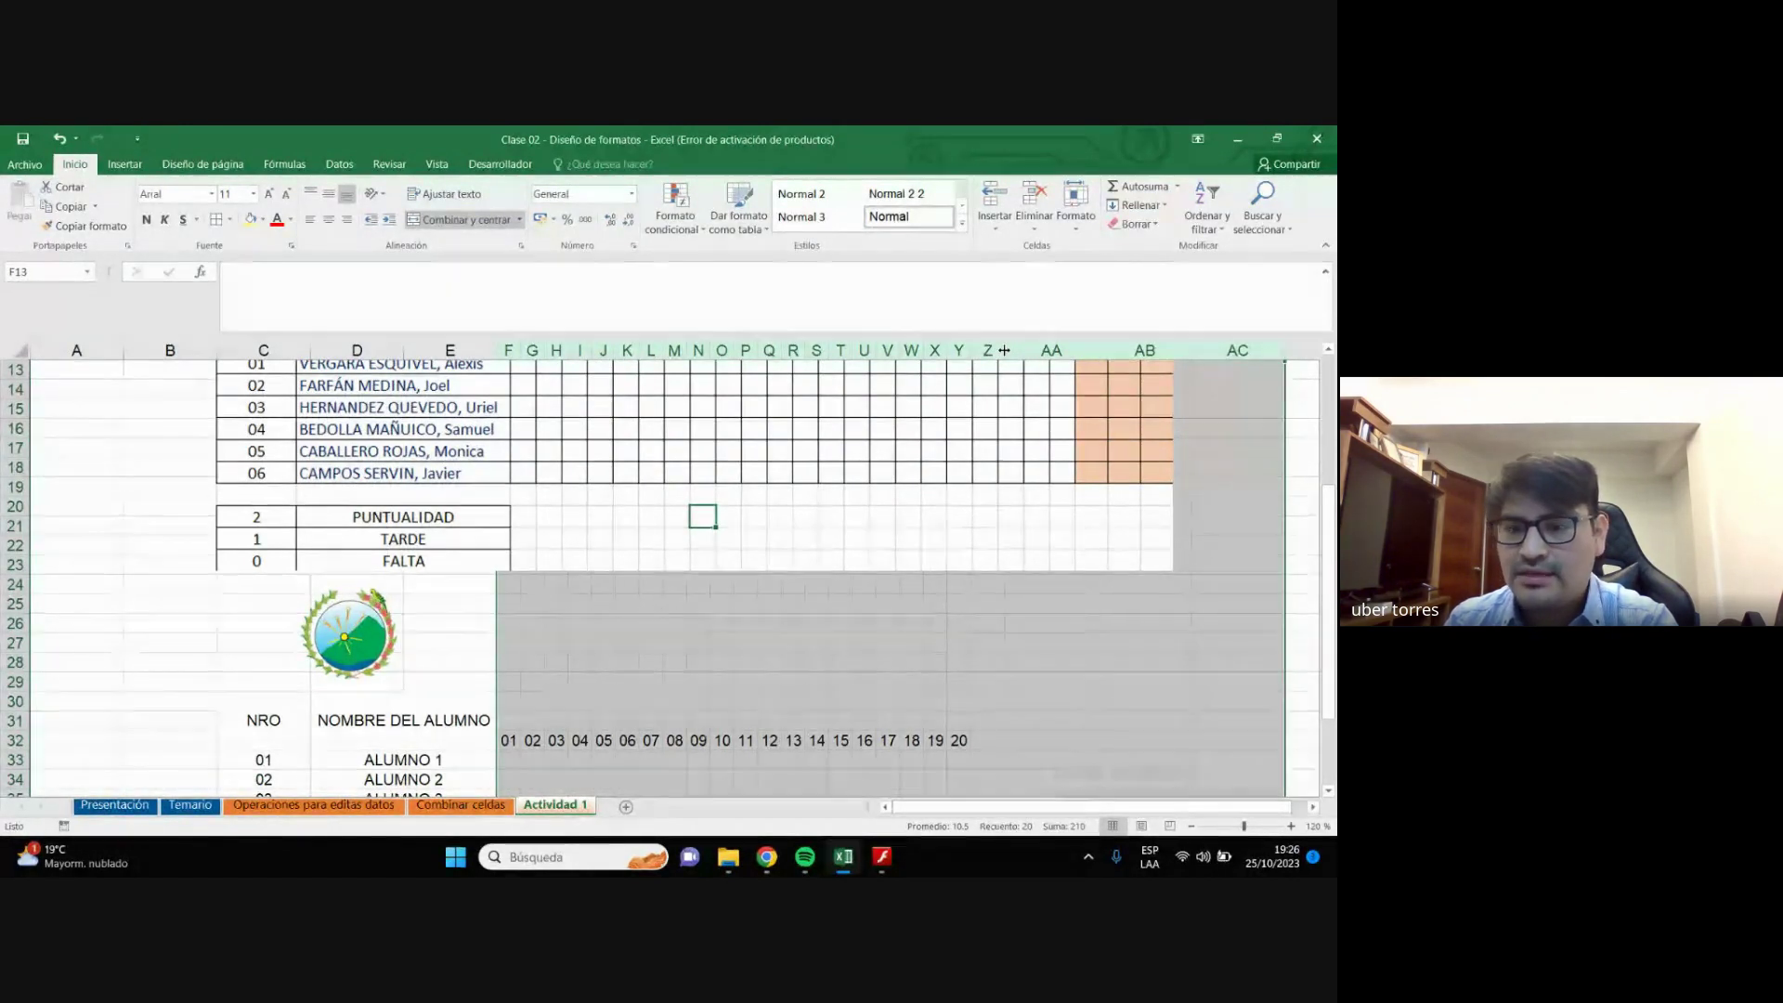
drag(1004, 350, 990, 350)
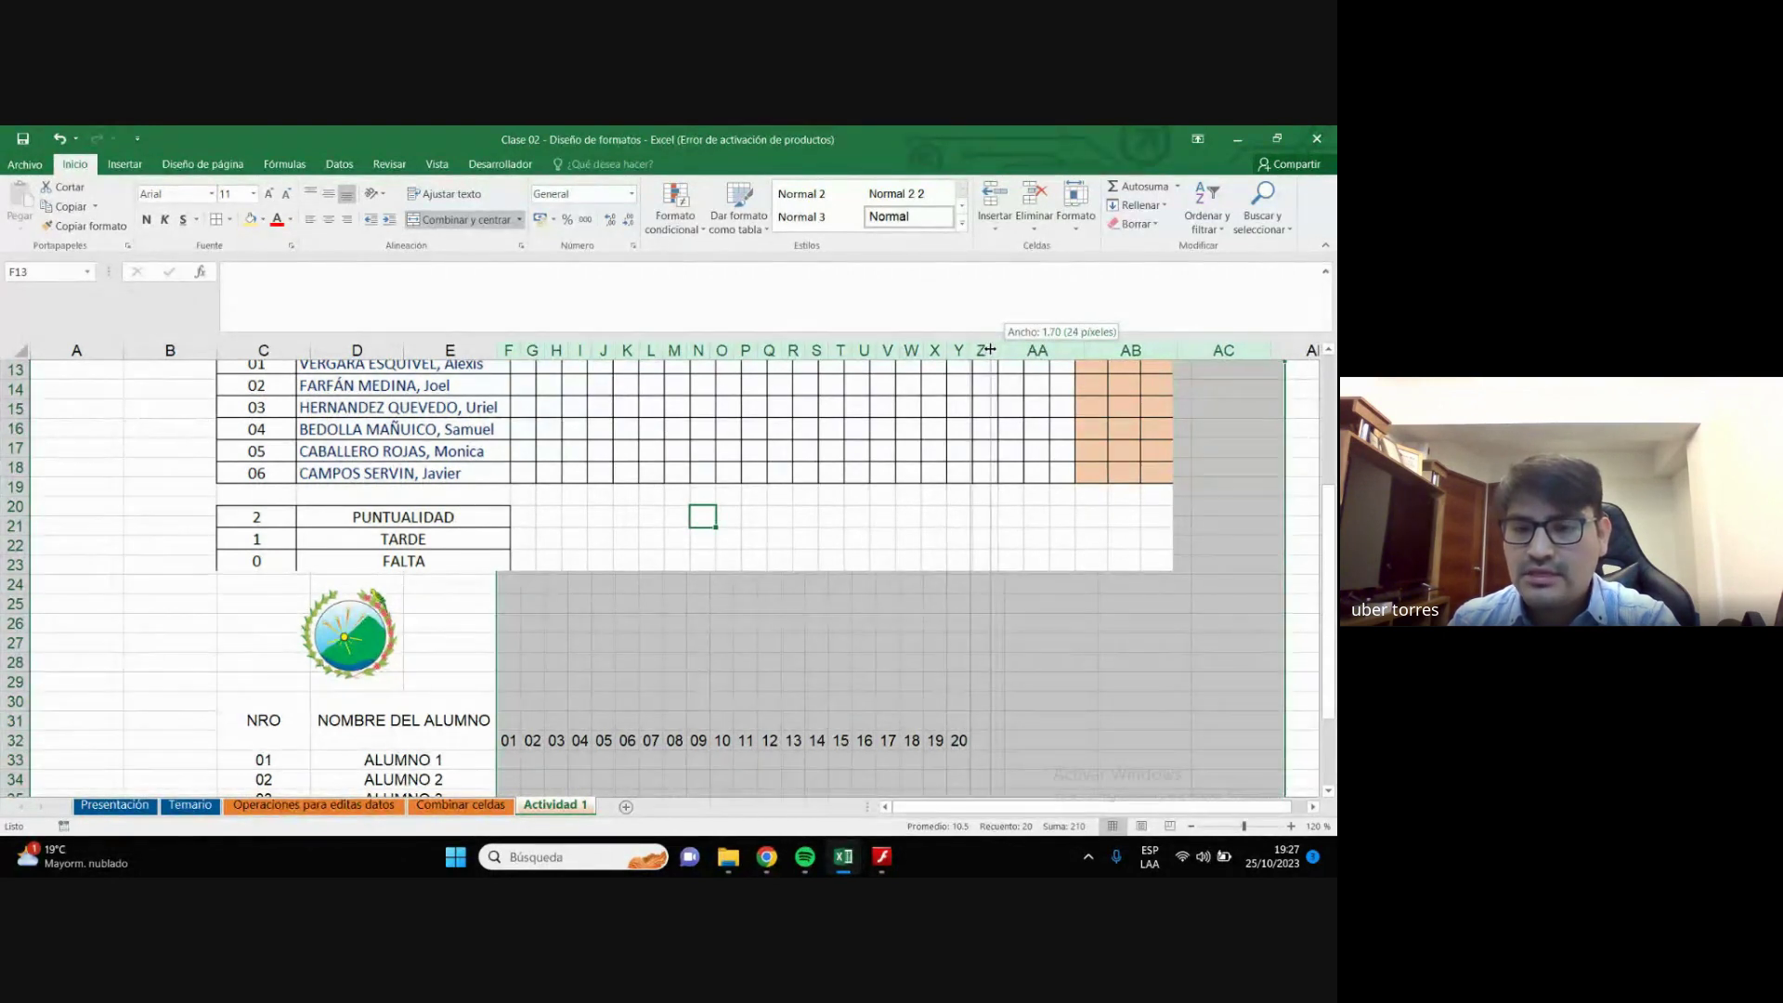
drag(990, 350, 990, 350)
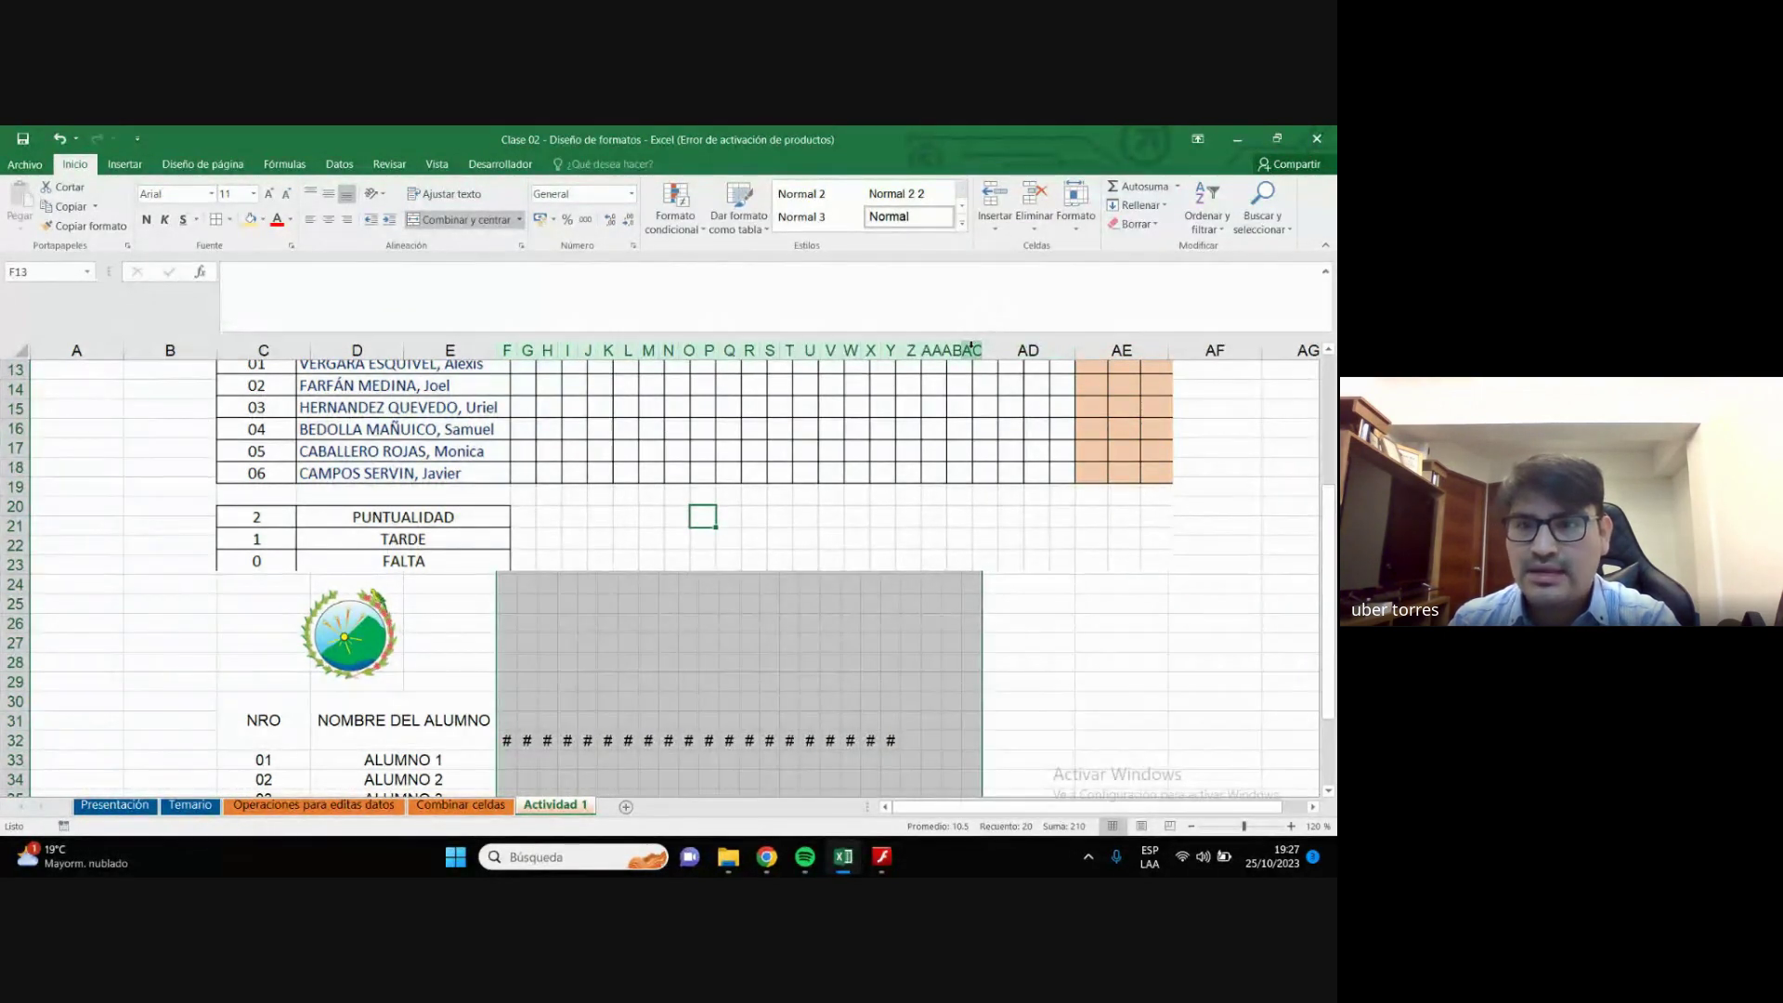
drag(960, 350, 969, 351)
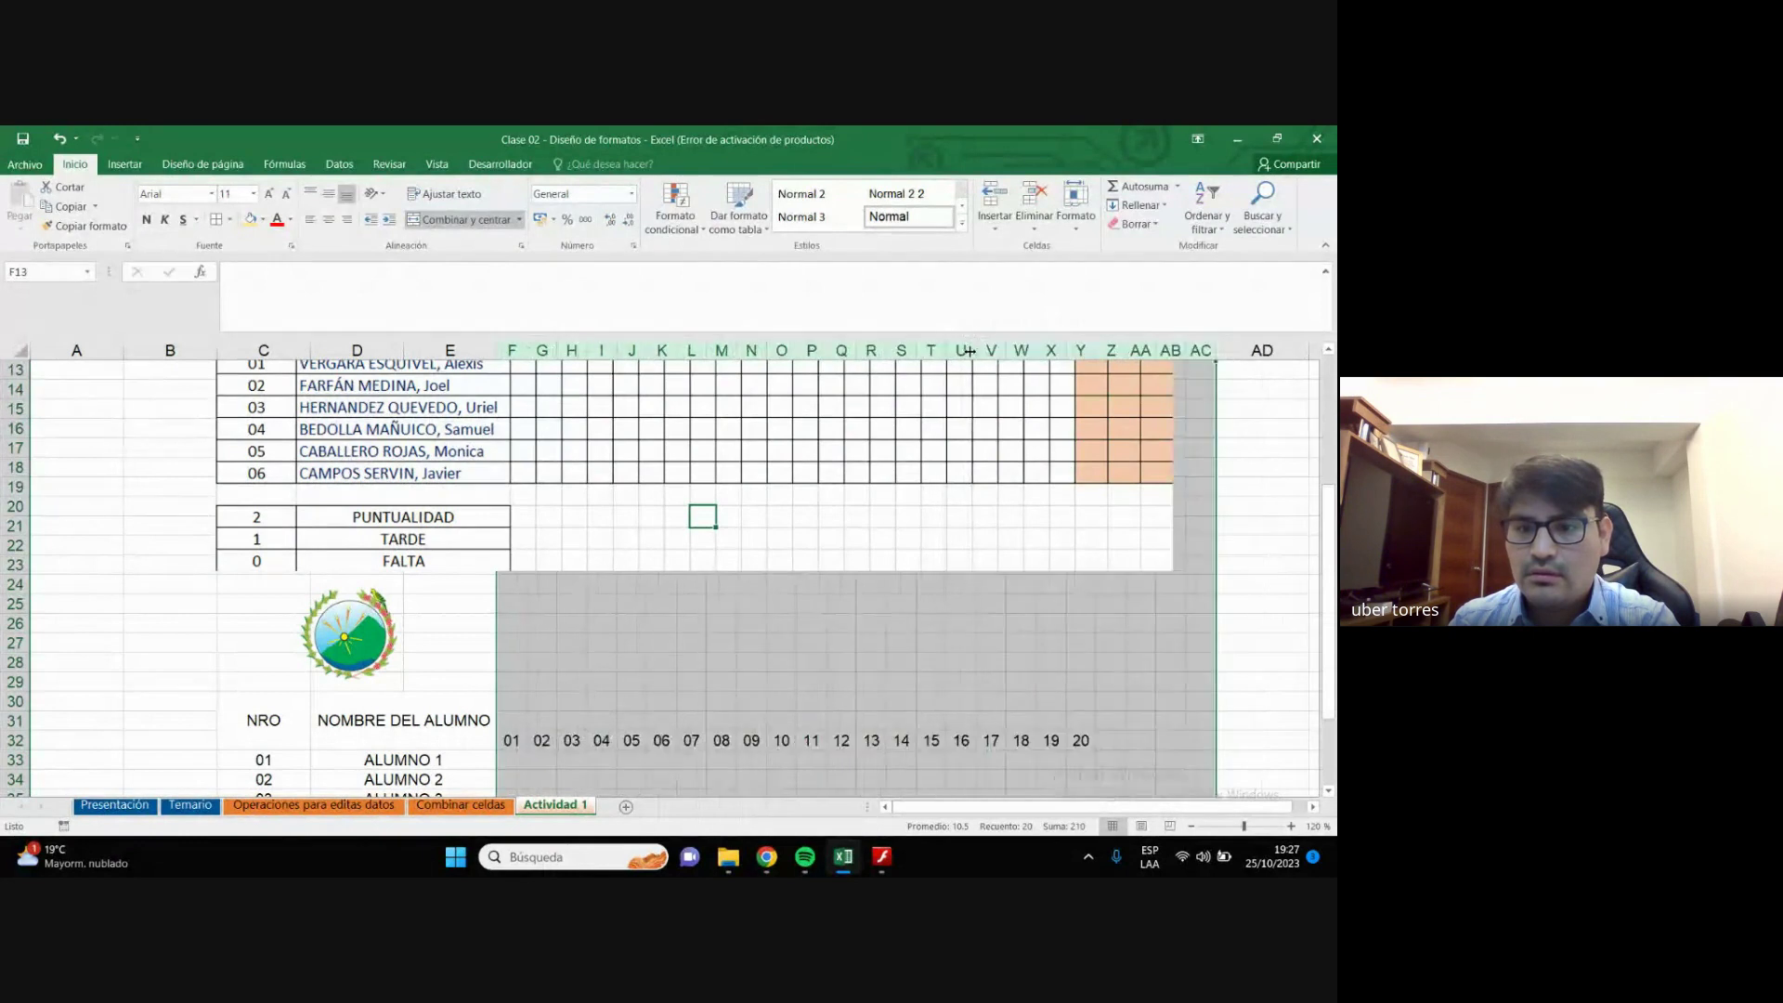
click(1262, 701)
Switch to the Google Meet window to read the call chat.
scroll(867, 700, down, 1)
scroll(804, 721, down, 1)
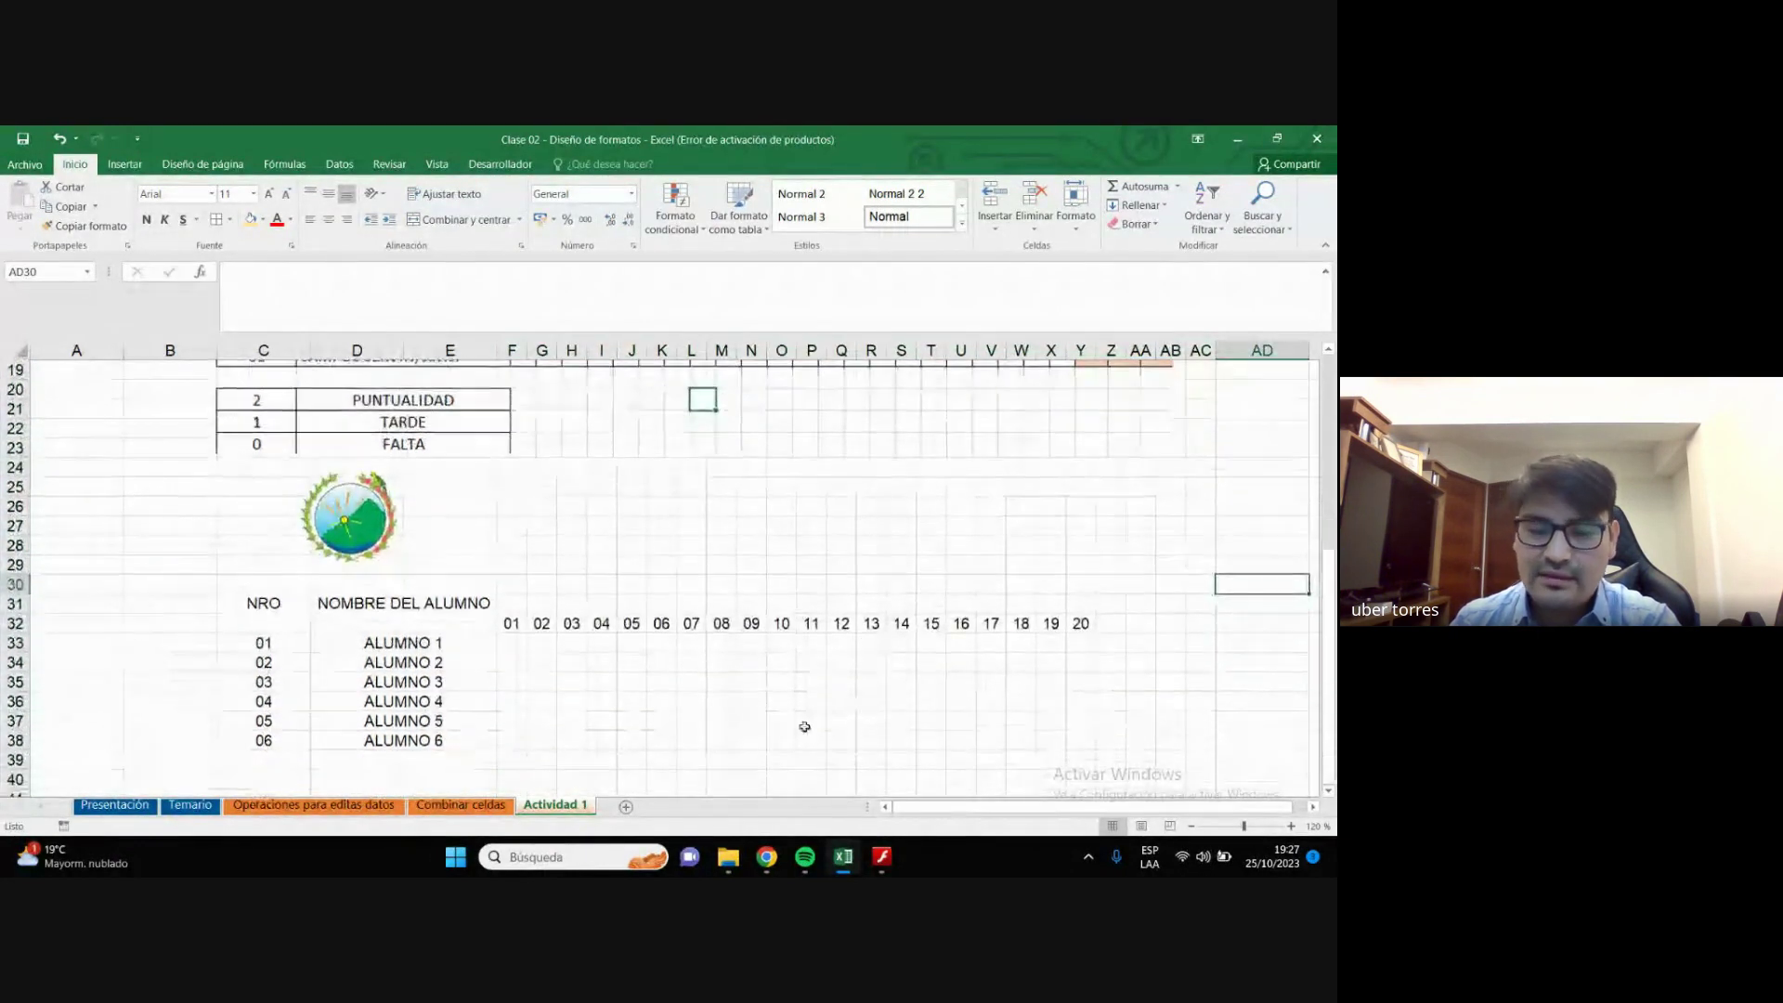
click(668, 748)
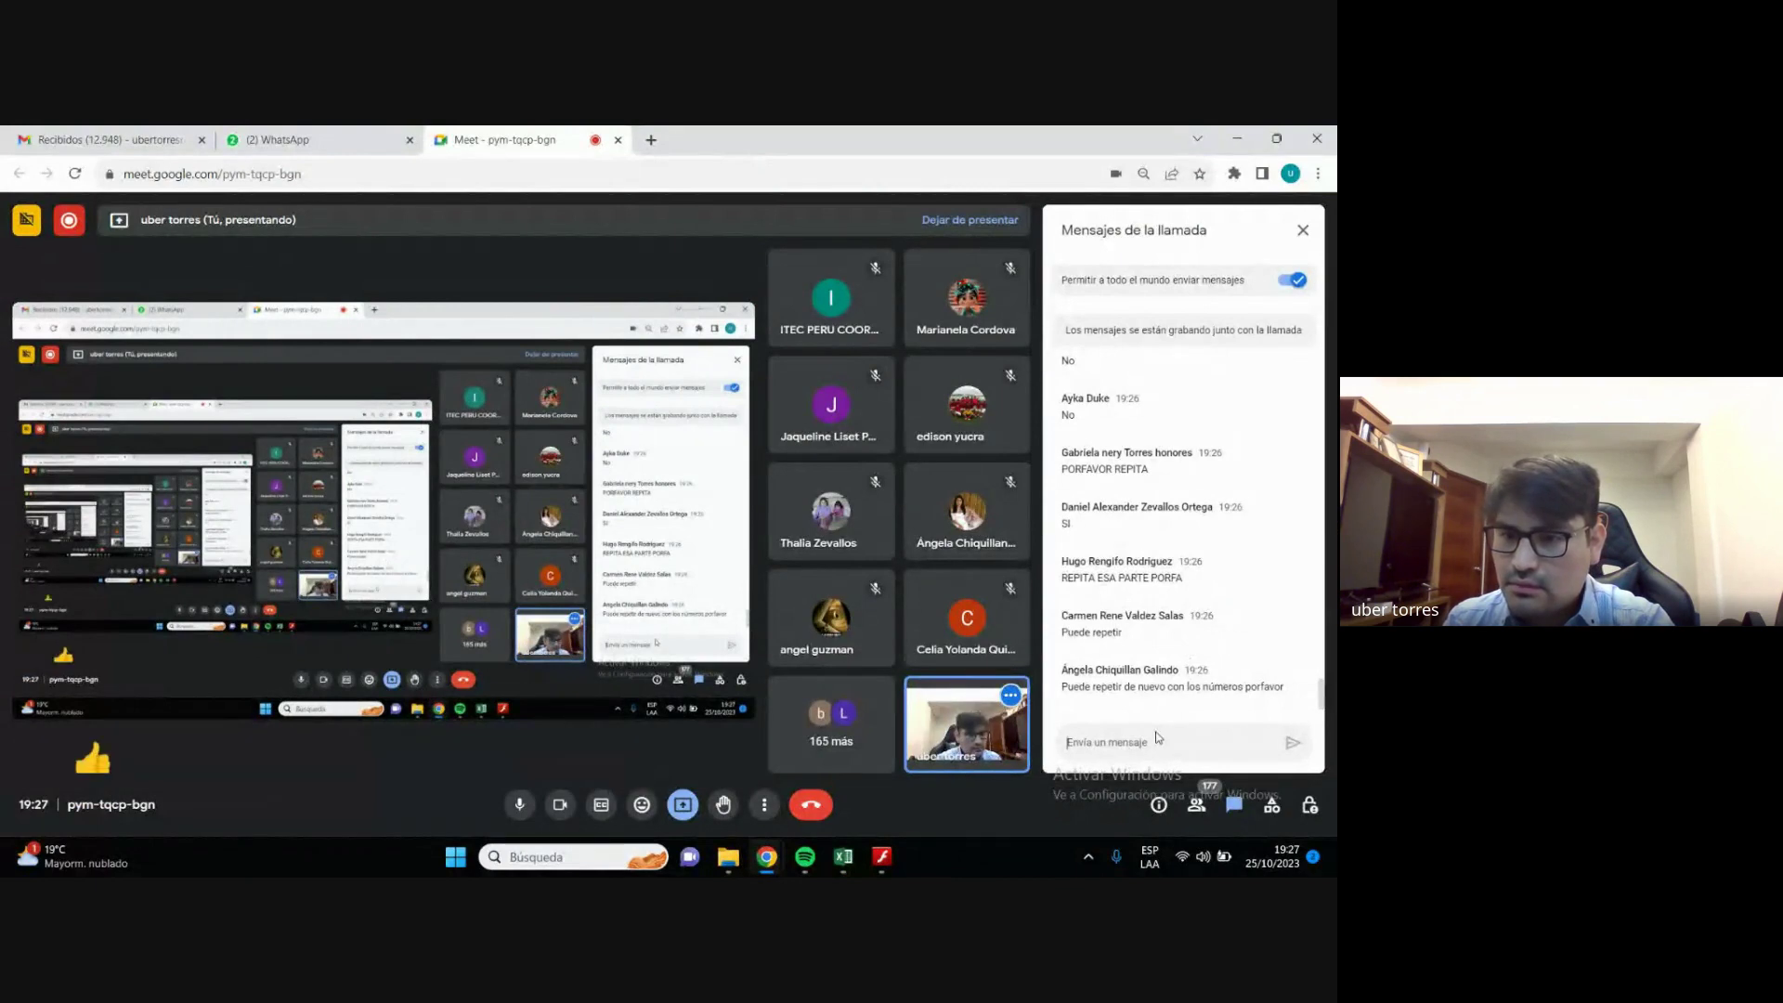
Restore down and minimize the Chrome Meet window to bring the Excel sheet back.
click(1277, 139)
click(1207, 175)
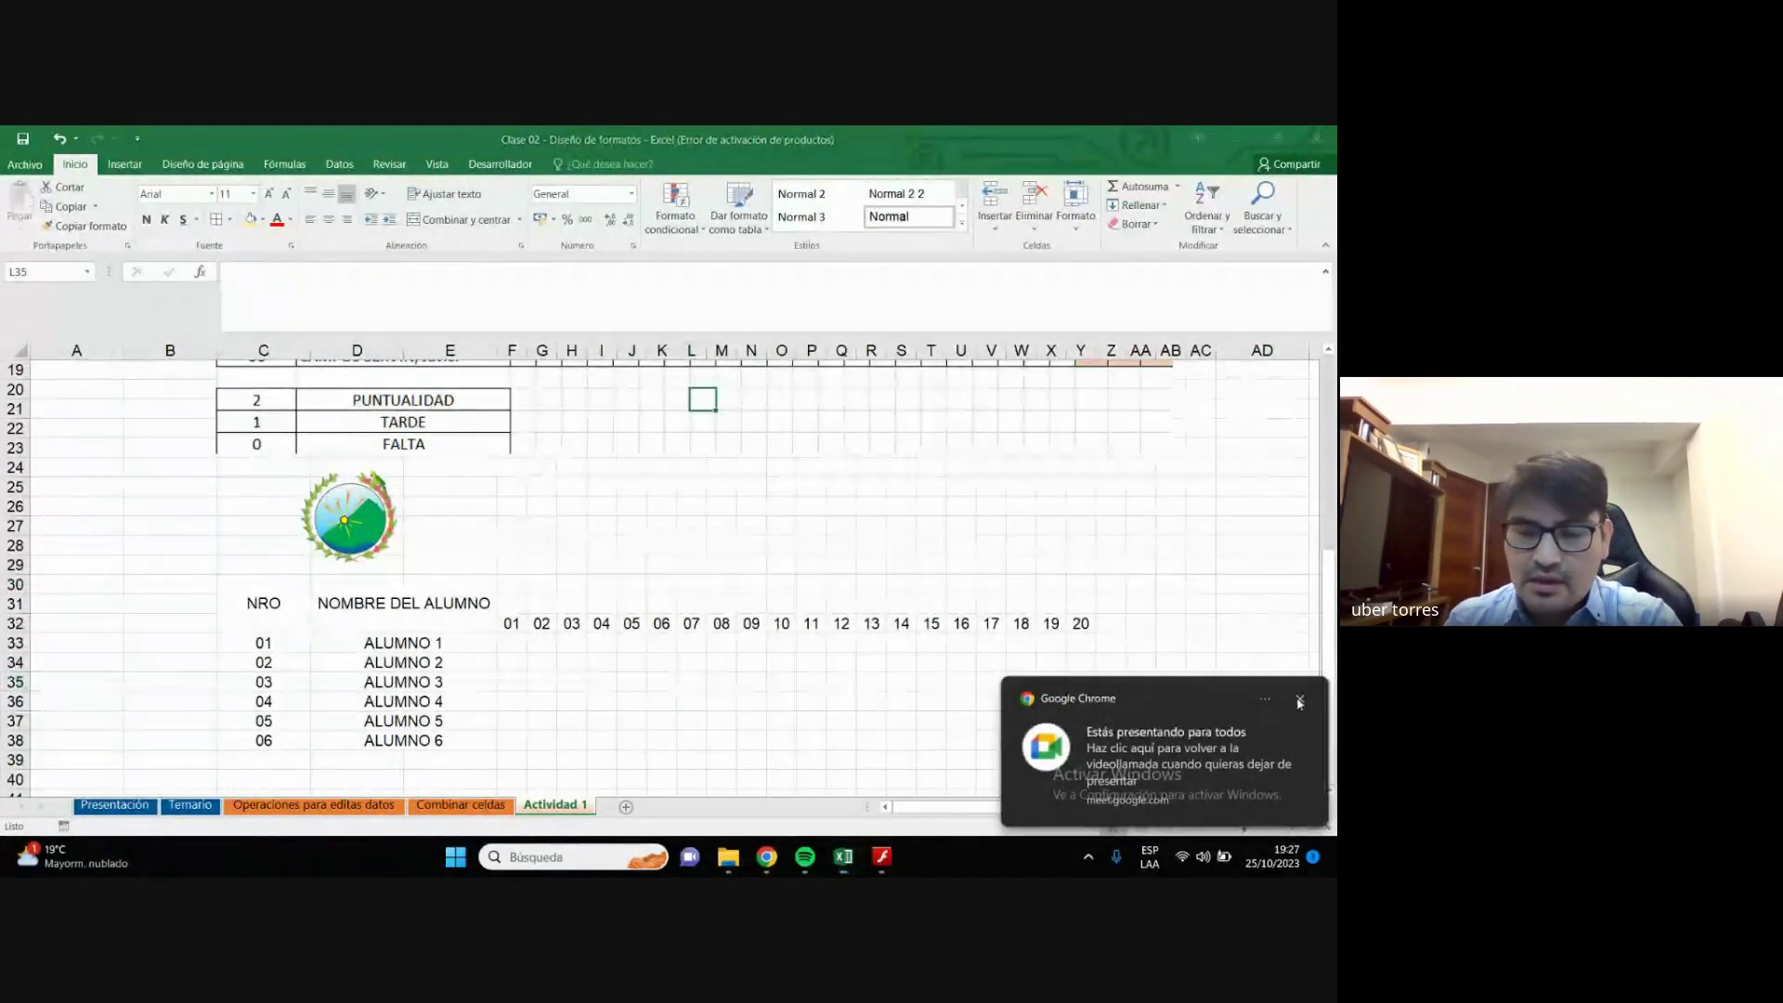
Copy the NRO value 01 from C33 into F32 and 02 from C34 into G32.
click(263, 643)
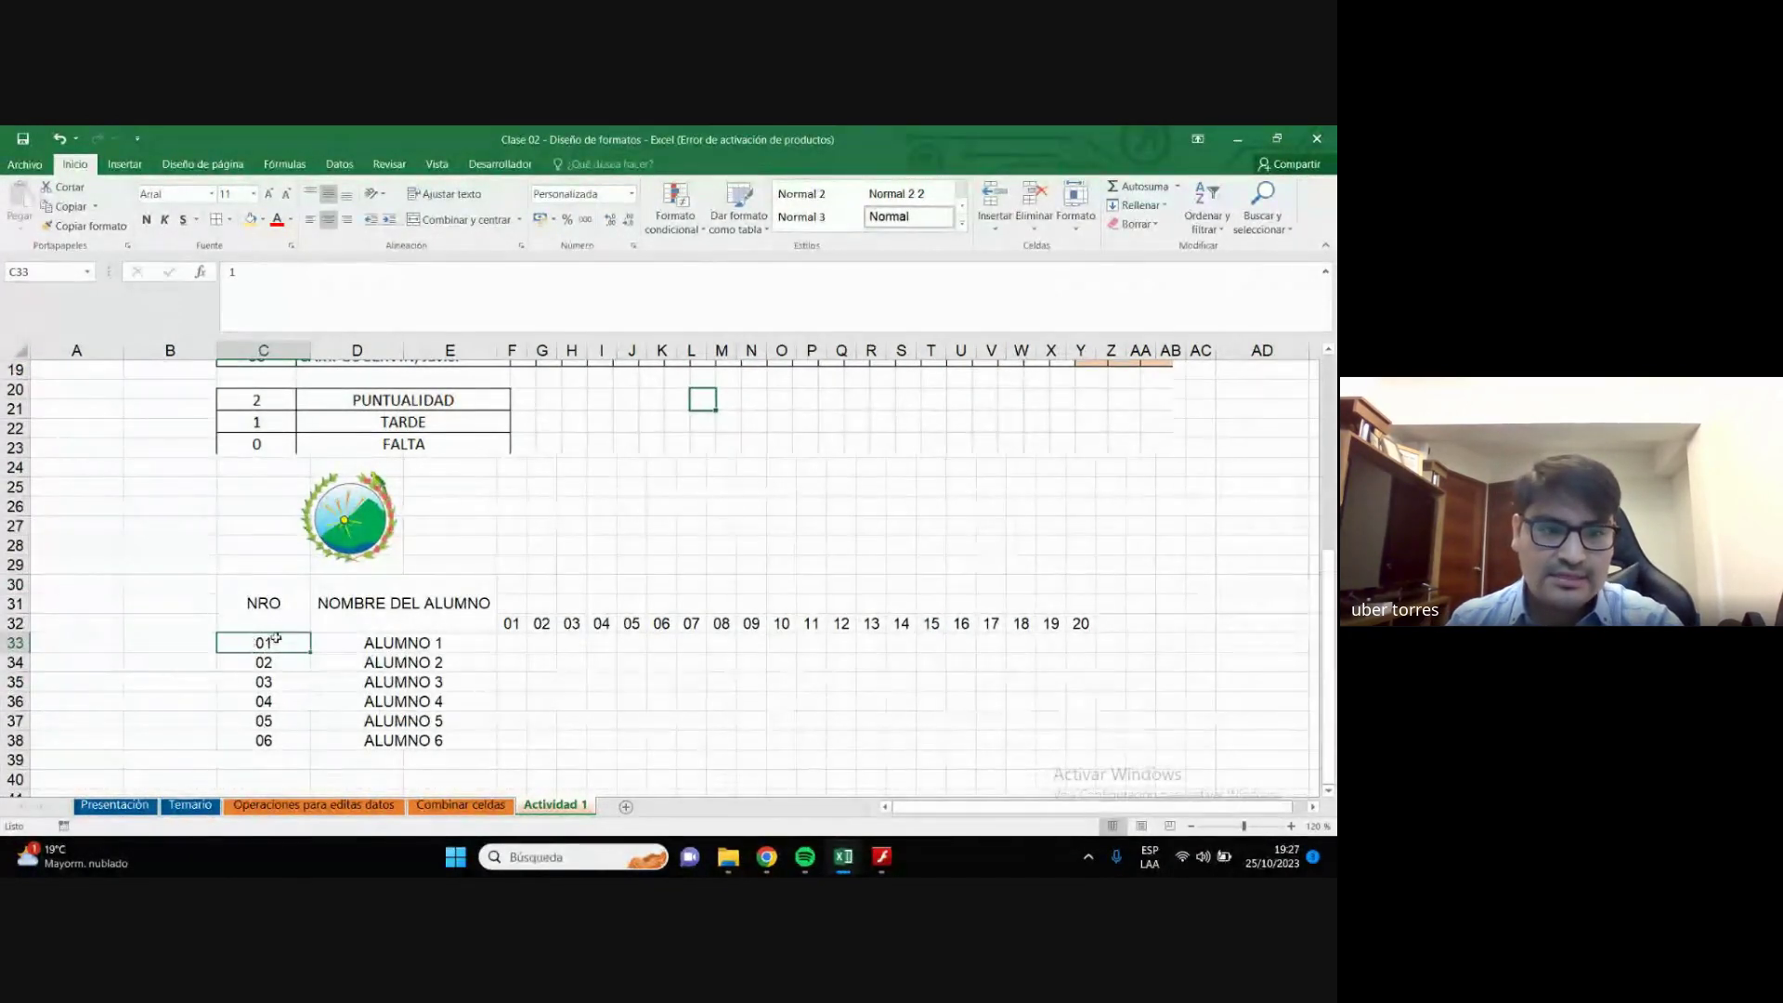
key(ctrl+c)
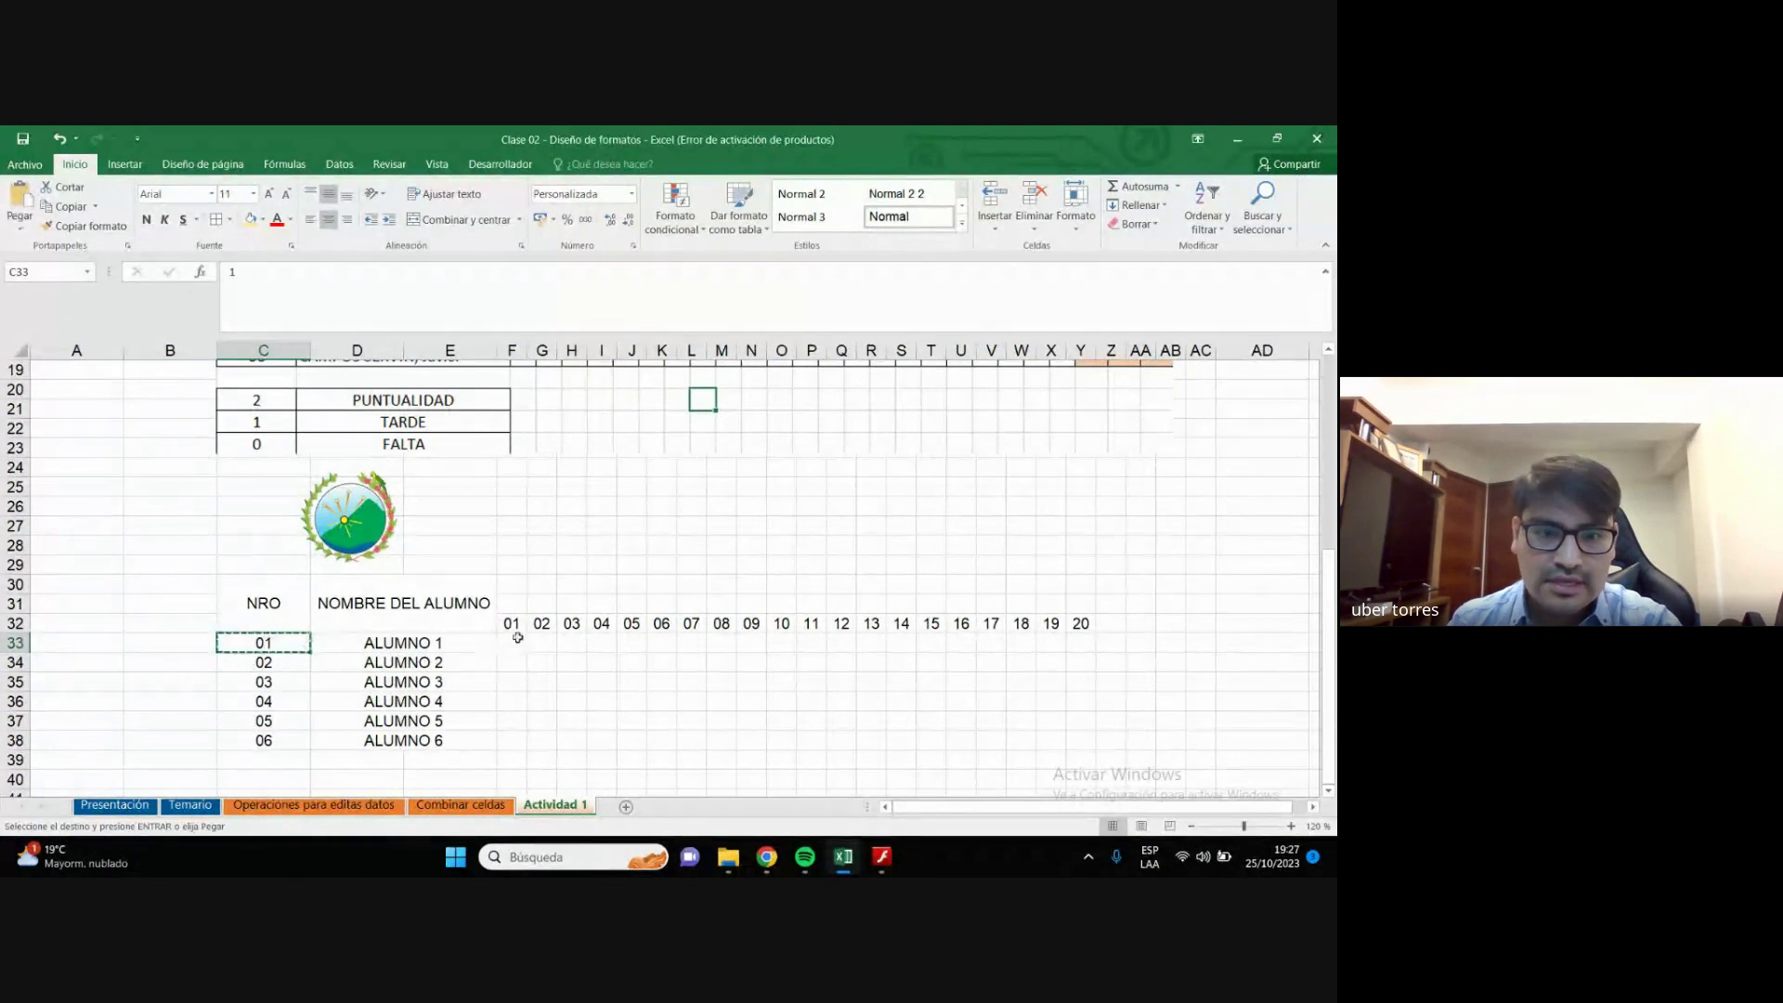
click(514, 630)
key(ctrl+v)
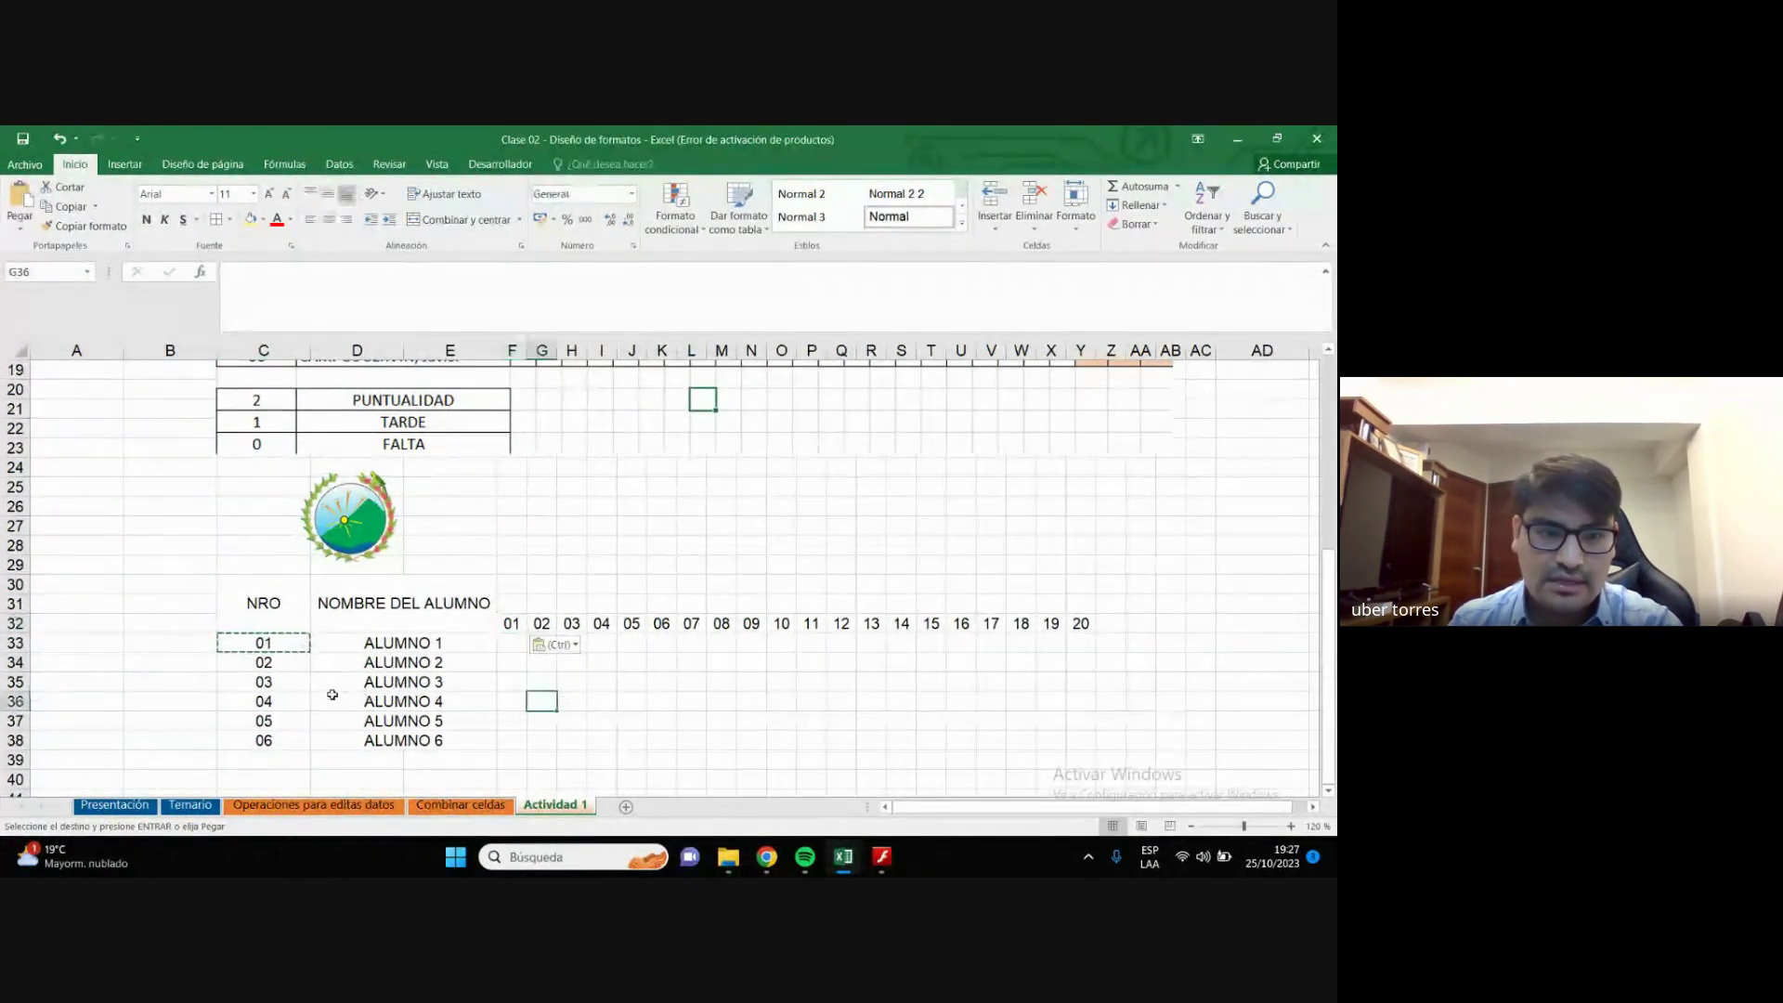
click(293, 665)
key(ctrl+c)
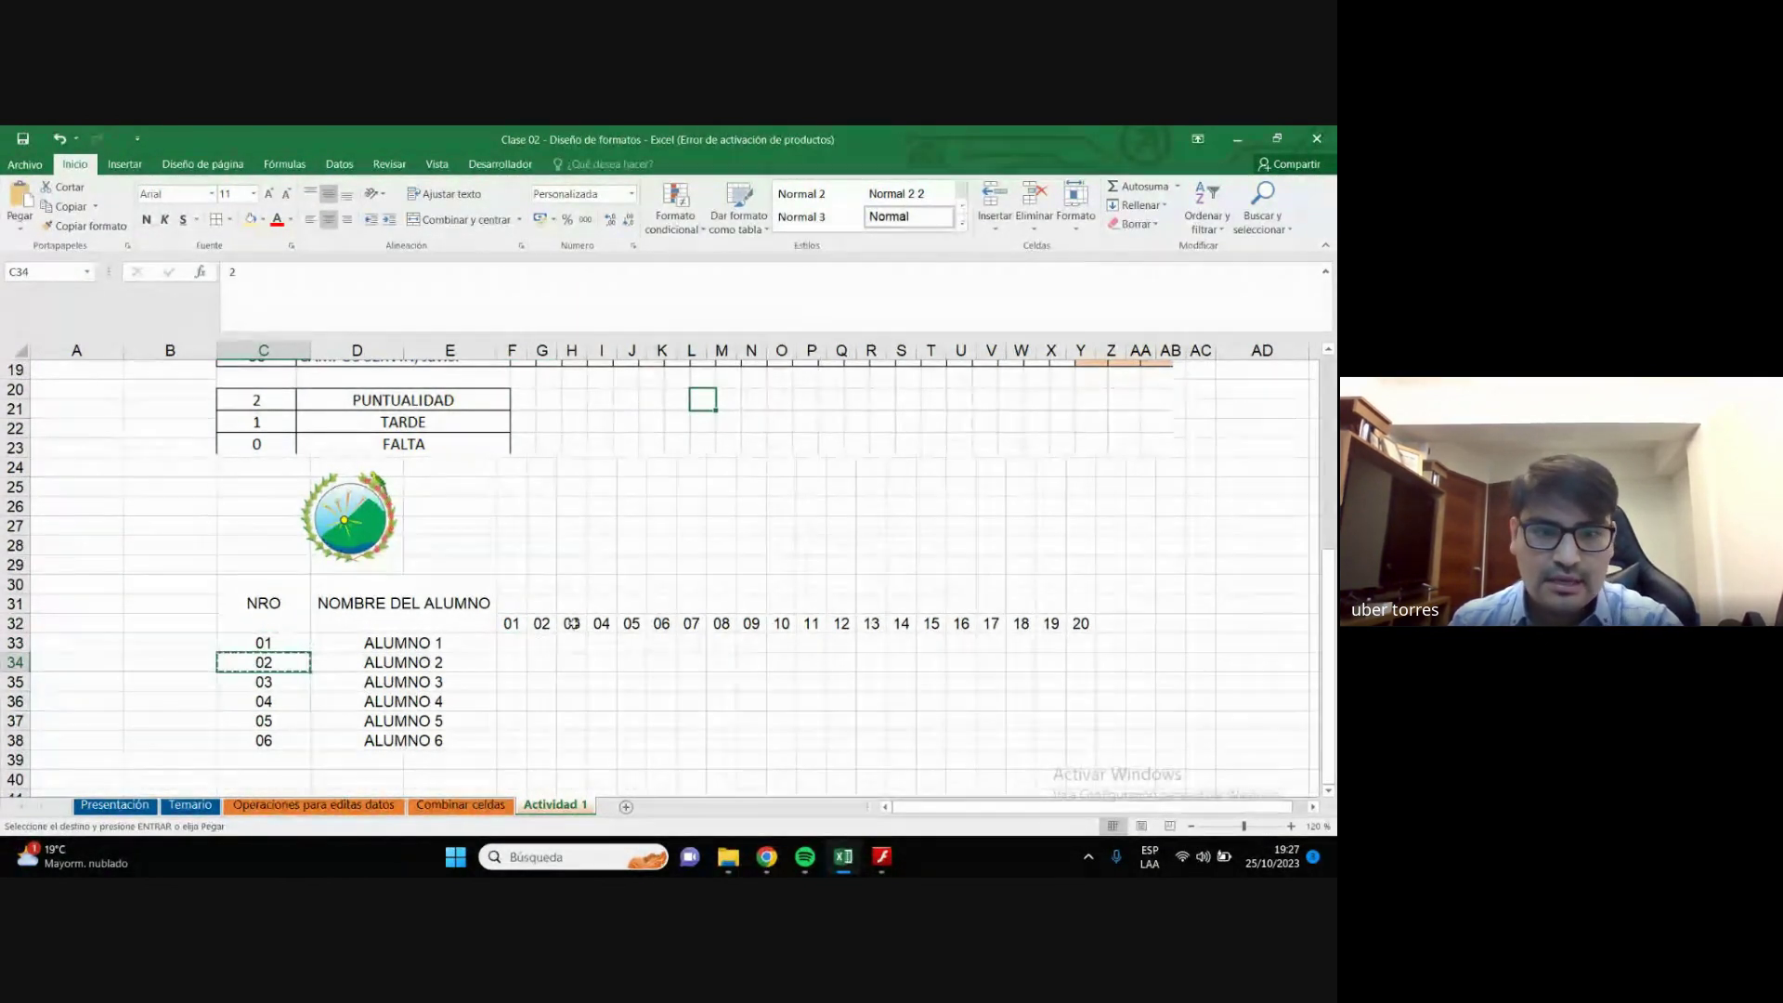
click(546, 627)
key(ctrl+v)
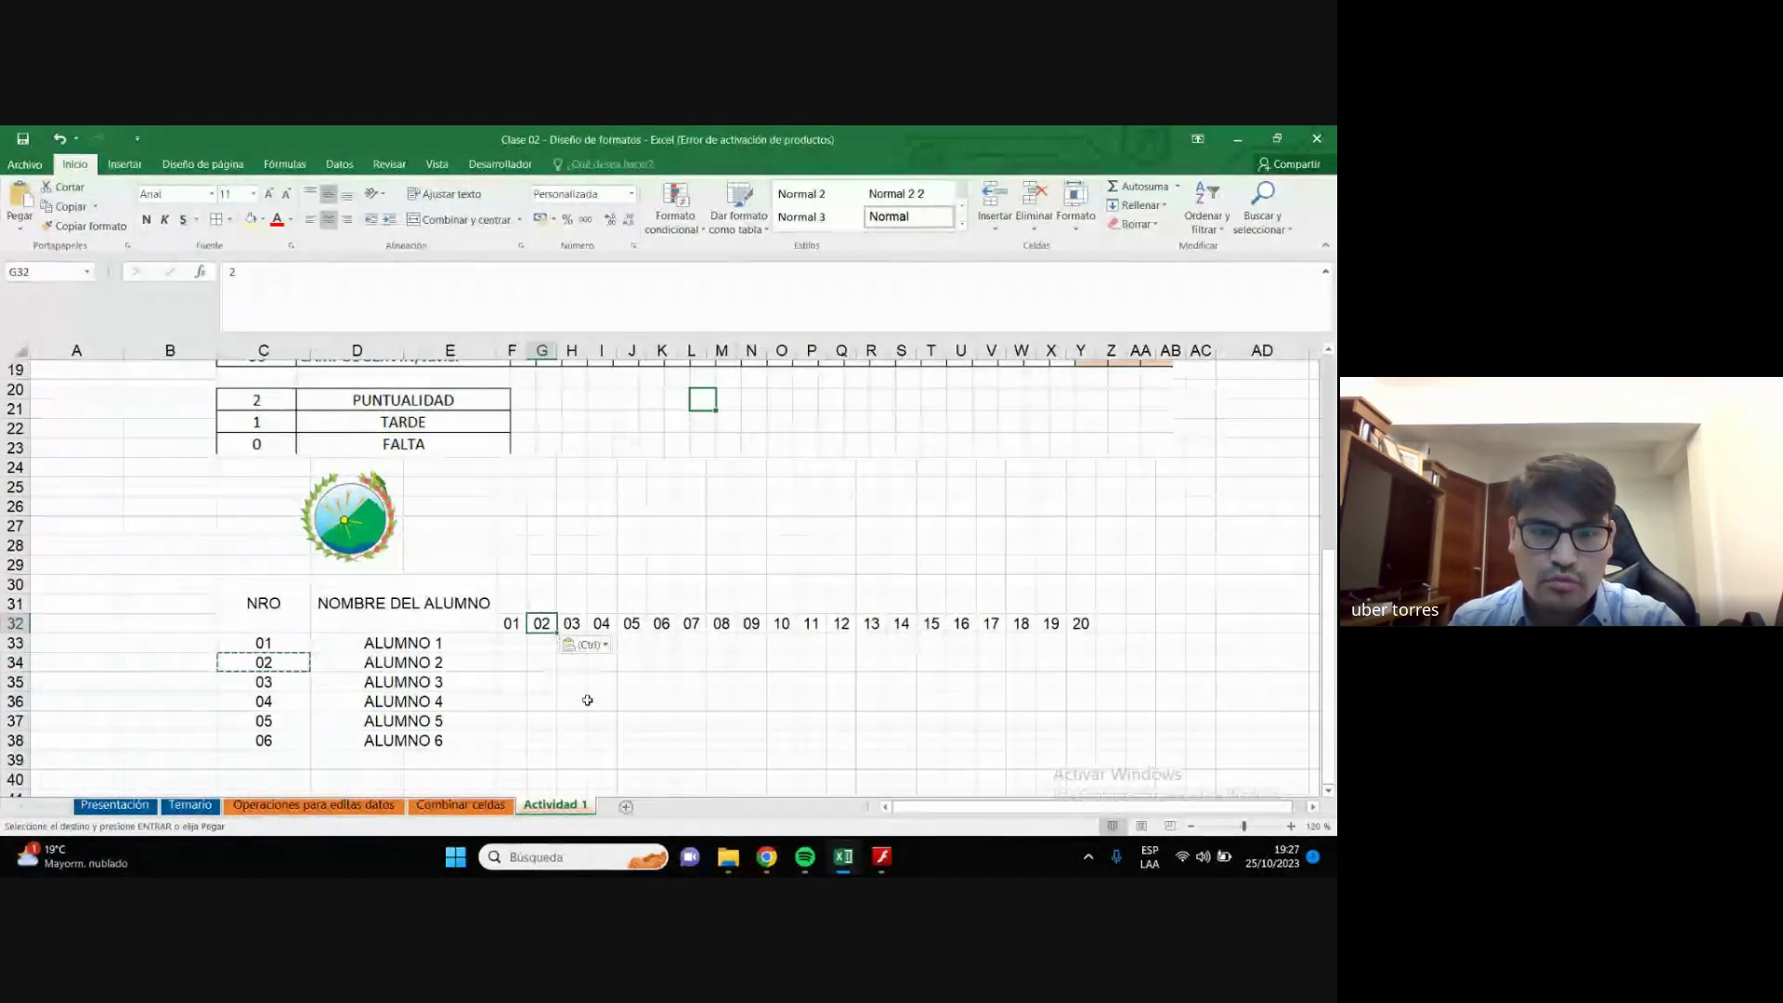
key(Right)
key(Down)
key(Down)
key(Down)
Fill the series from F32:G32 along row 32 to Y32, ending at 20.
drag(510, 623, 543, 623)
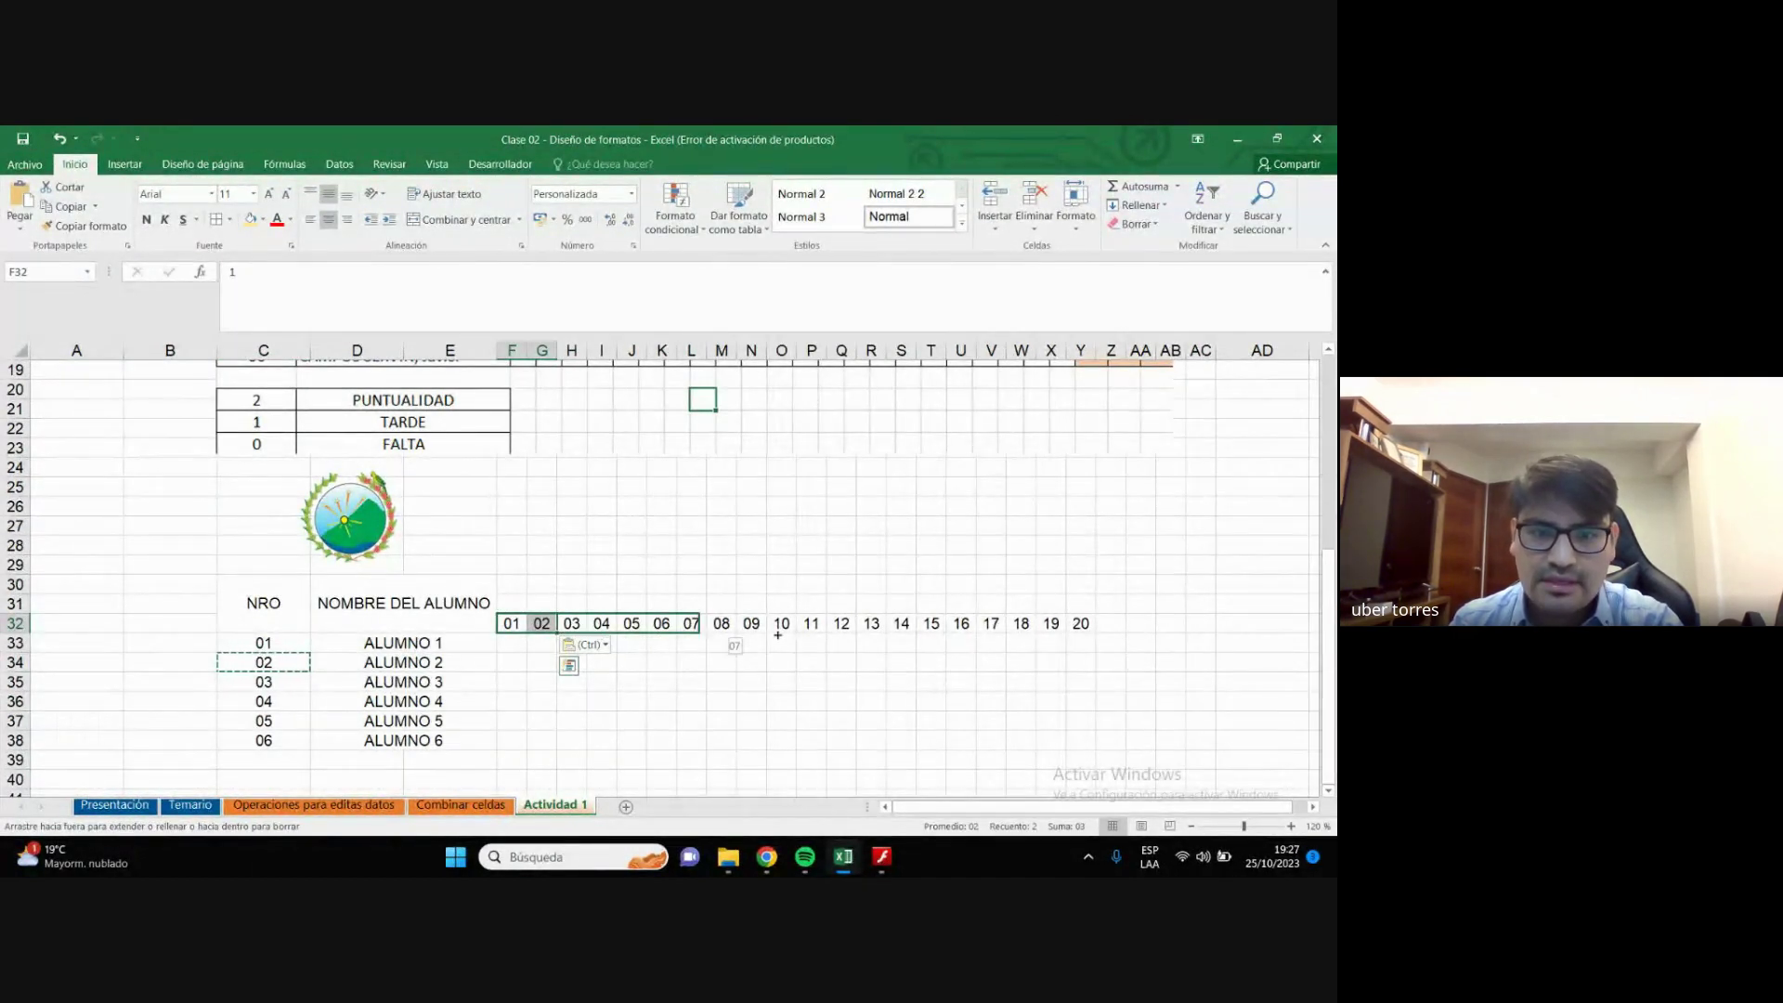
drag(594, 635, 1104, 635)
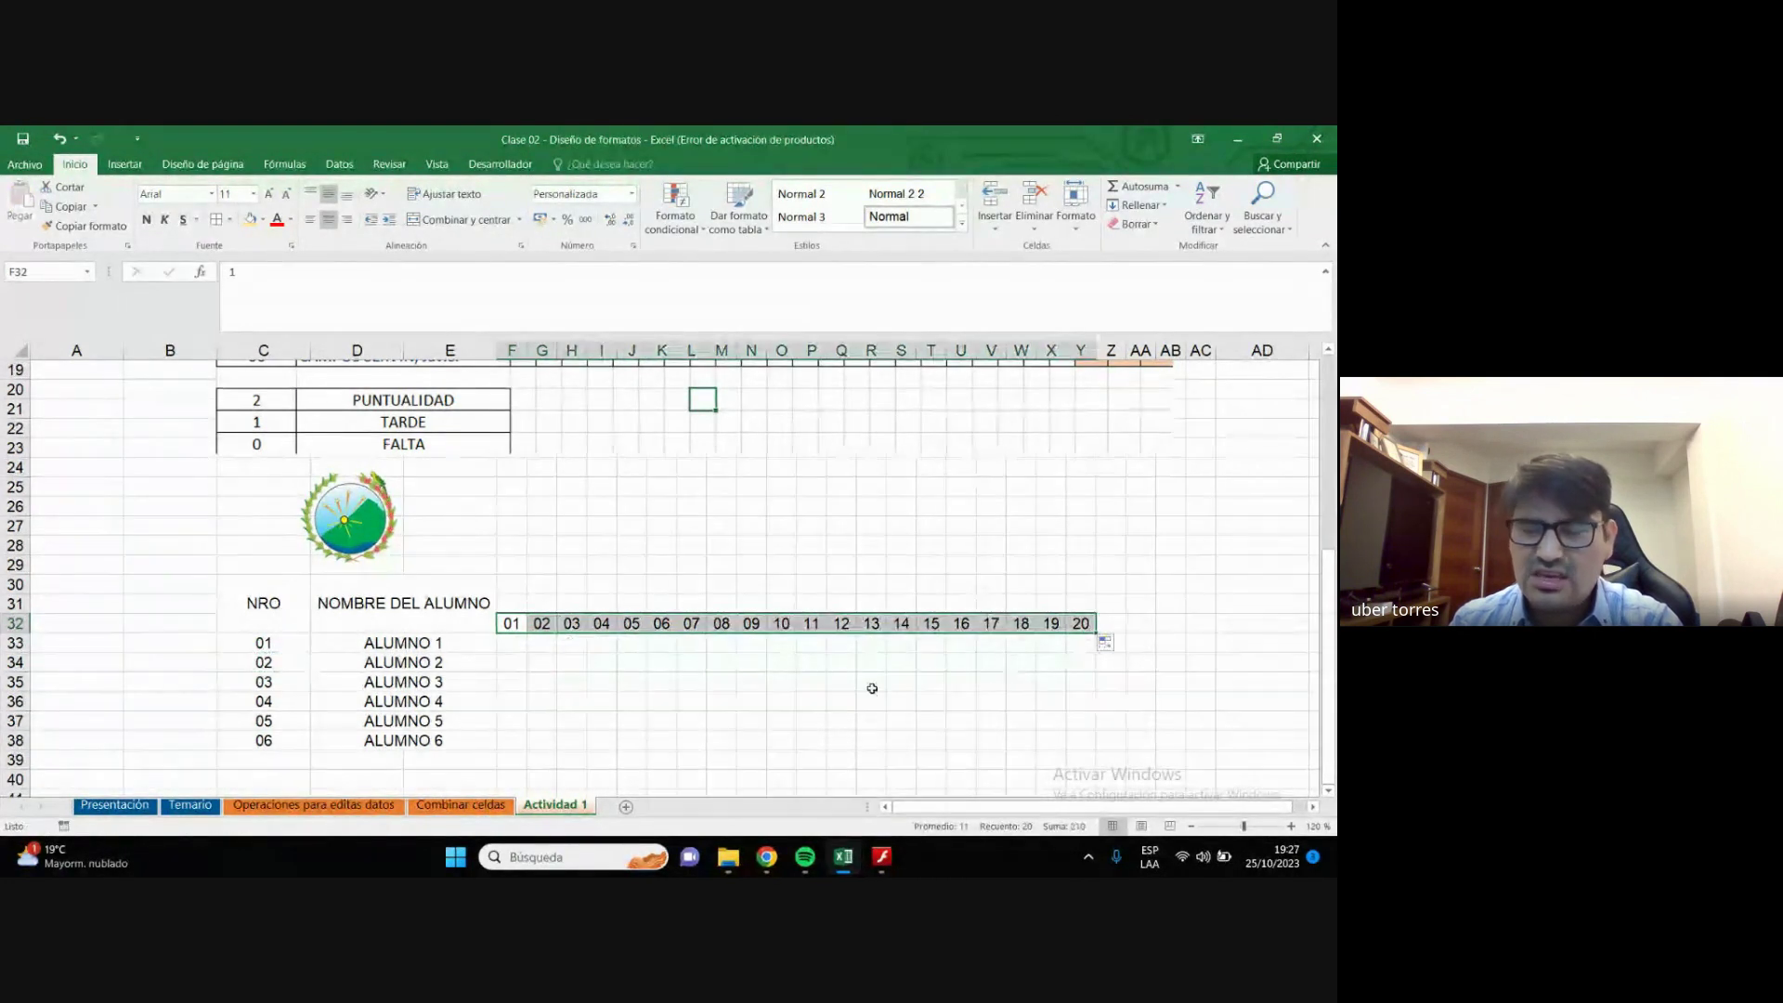
click(870, 681)
click(1081, 624)
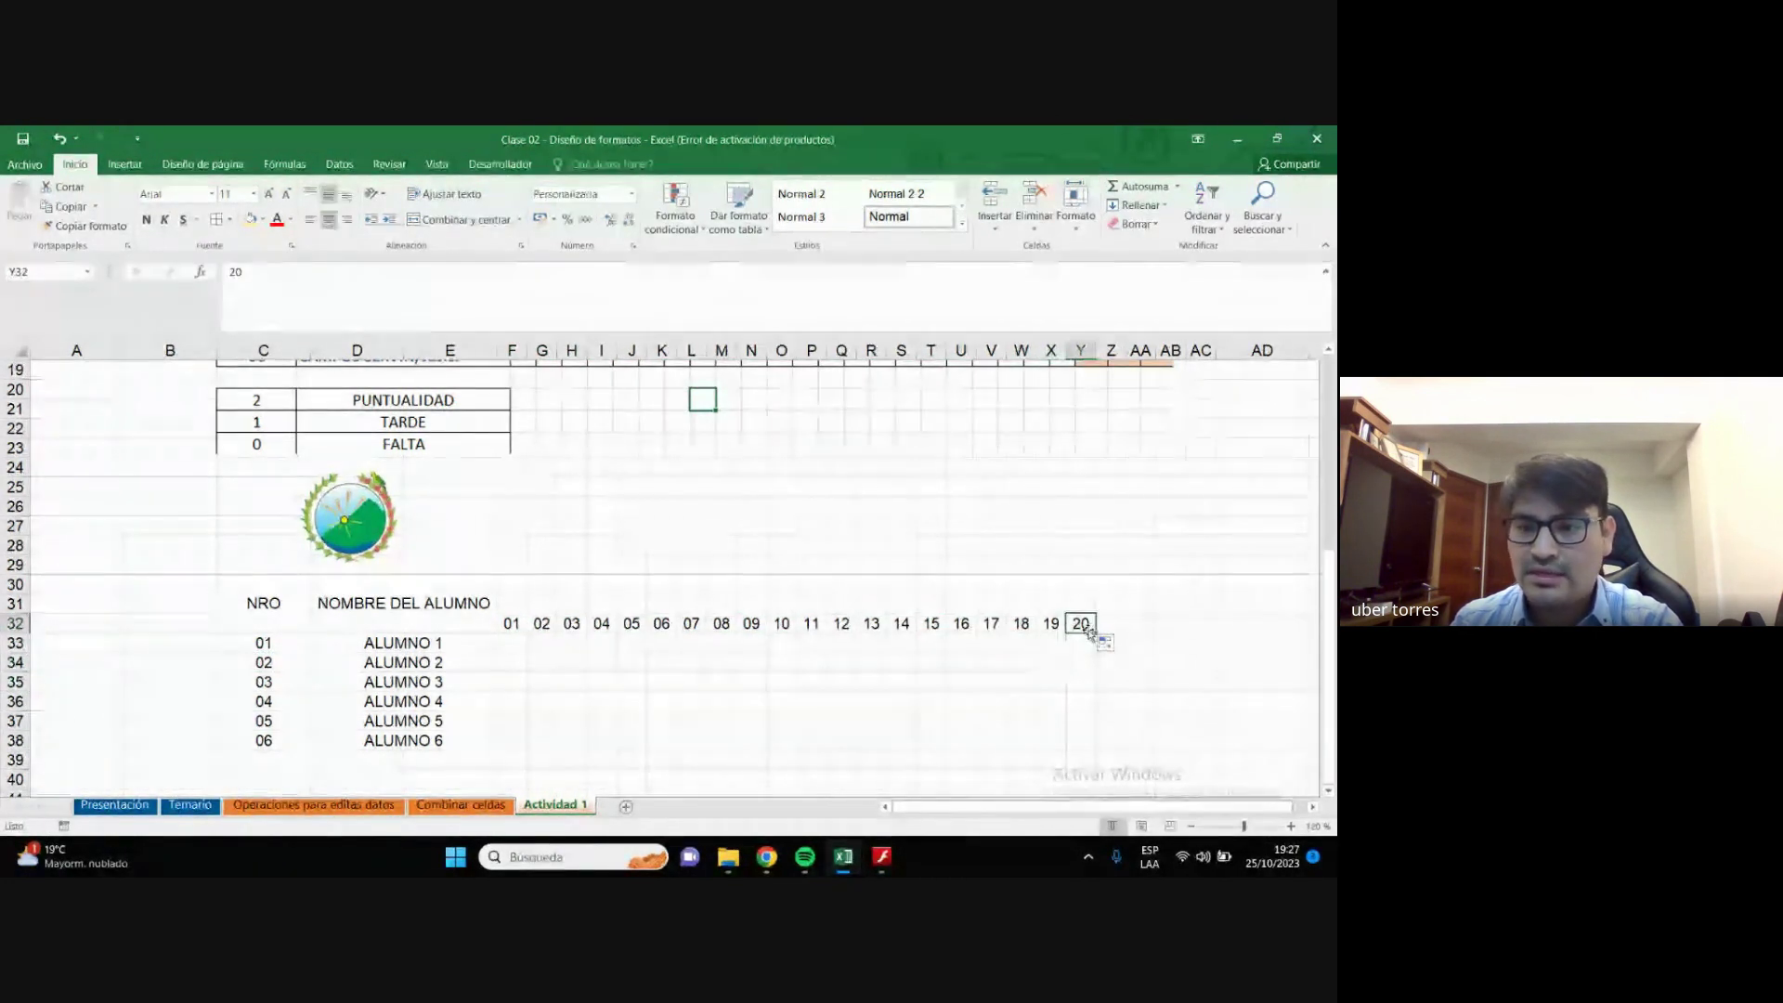
scroll(838, 661, up, 2)
scroll(832, 660, down, 2)
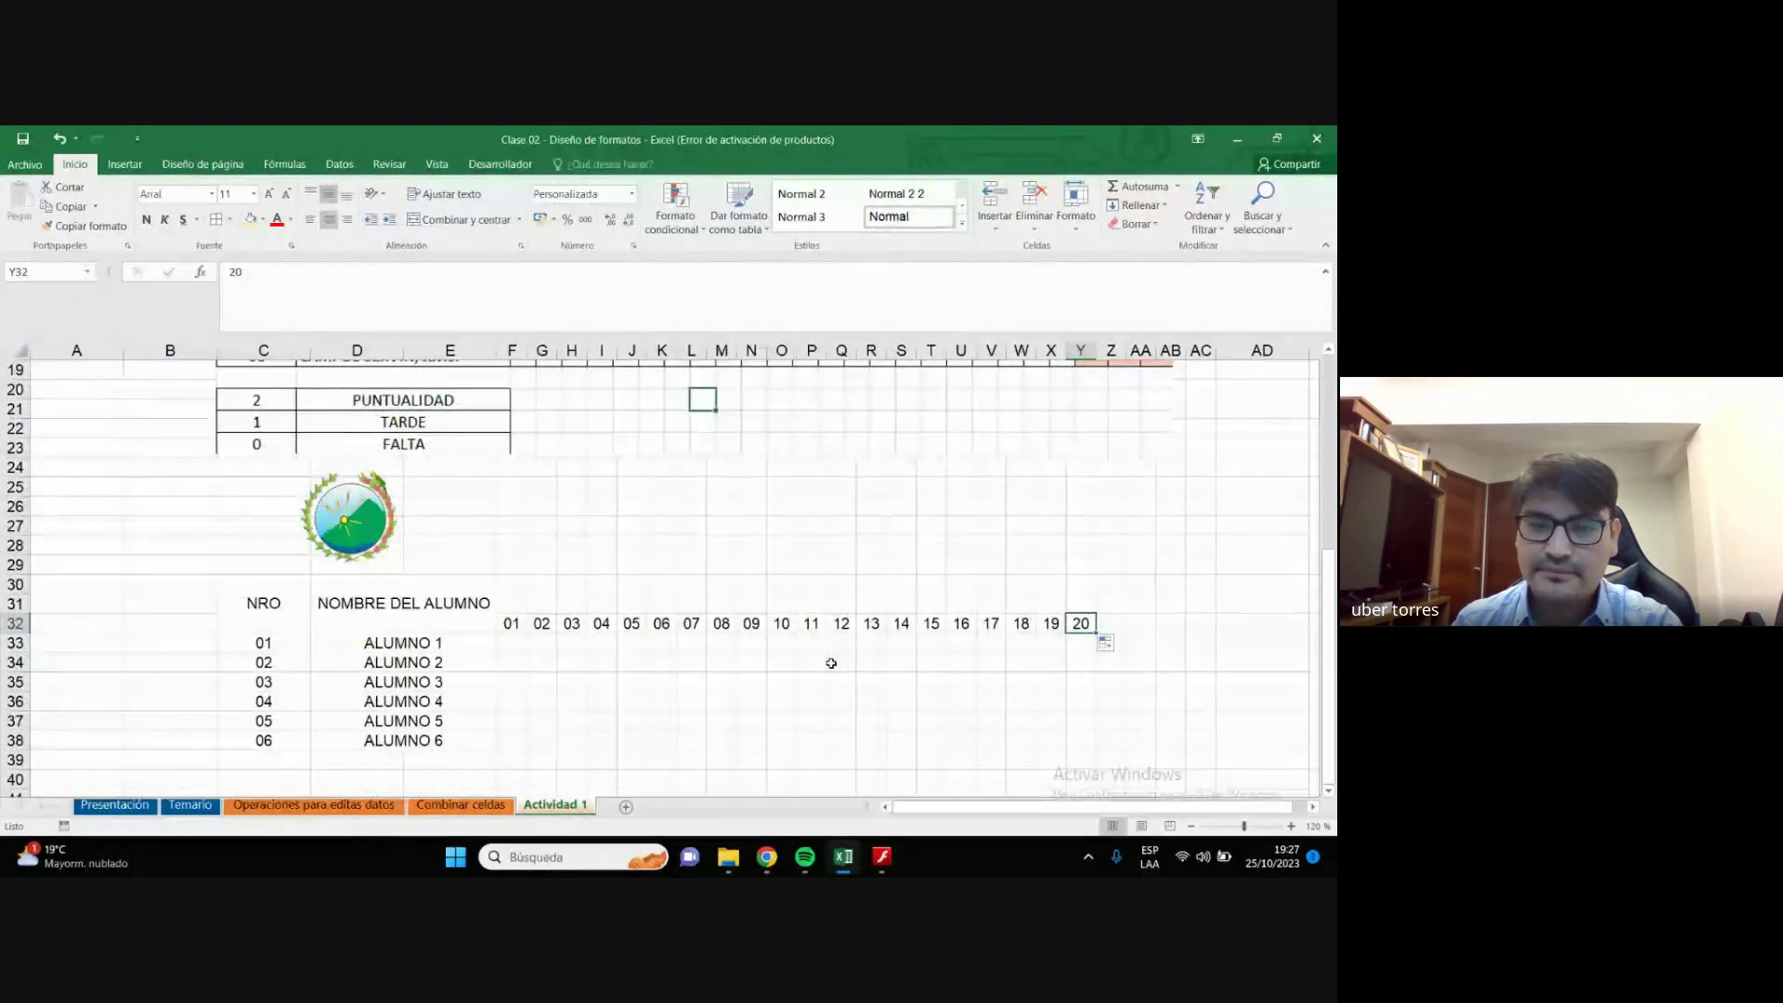
scroll(832, 660, up, 2)
scroll(864, 669, up, 3)
scroll(864, 669, down, 3)
mouse_move(766, 856)
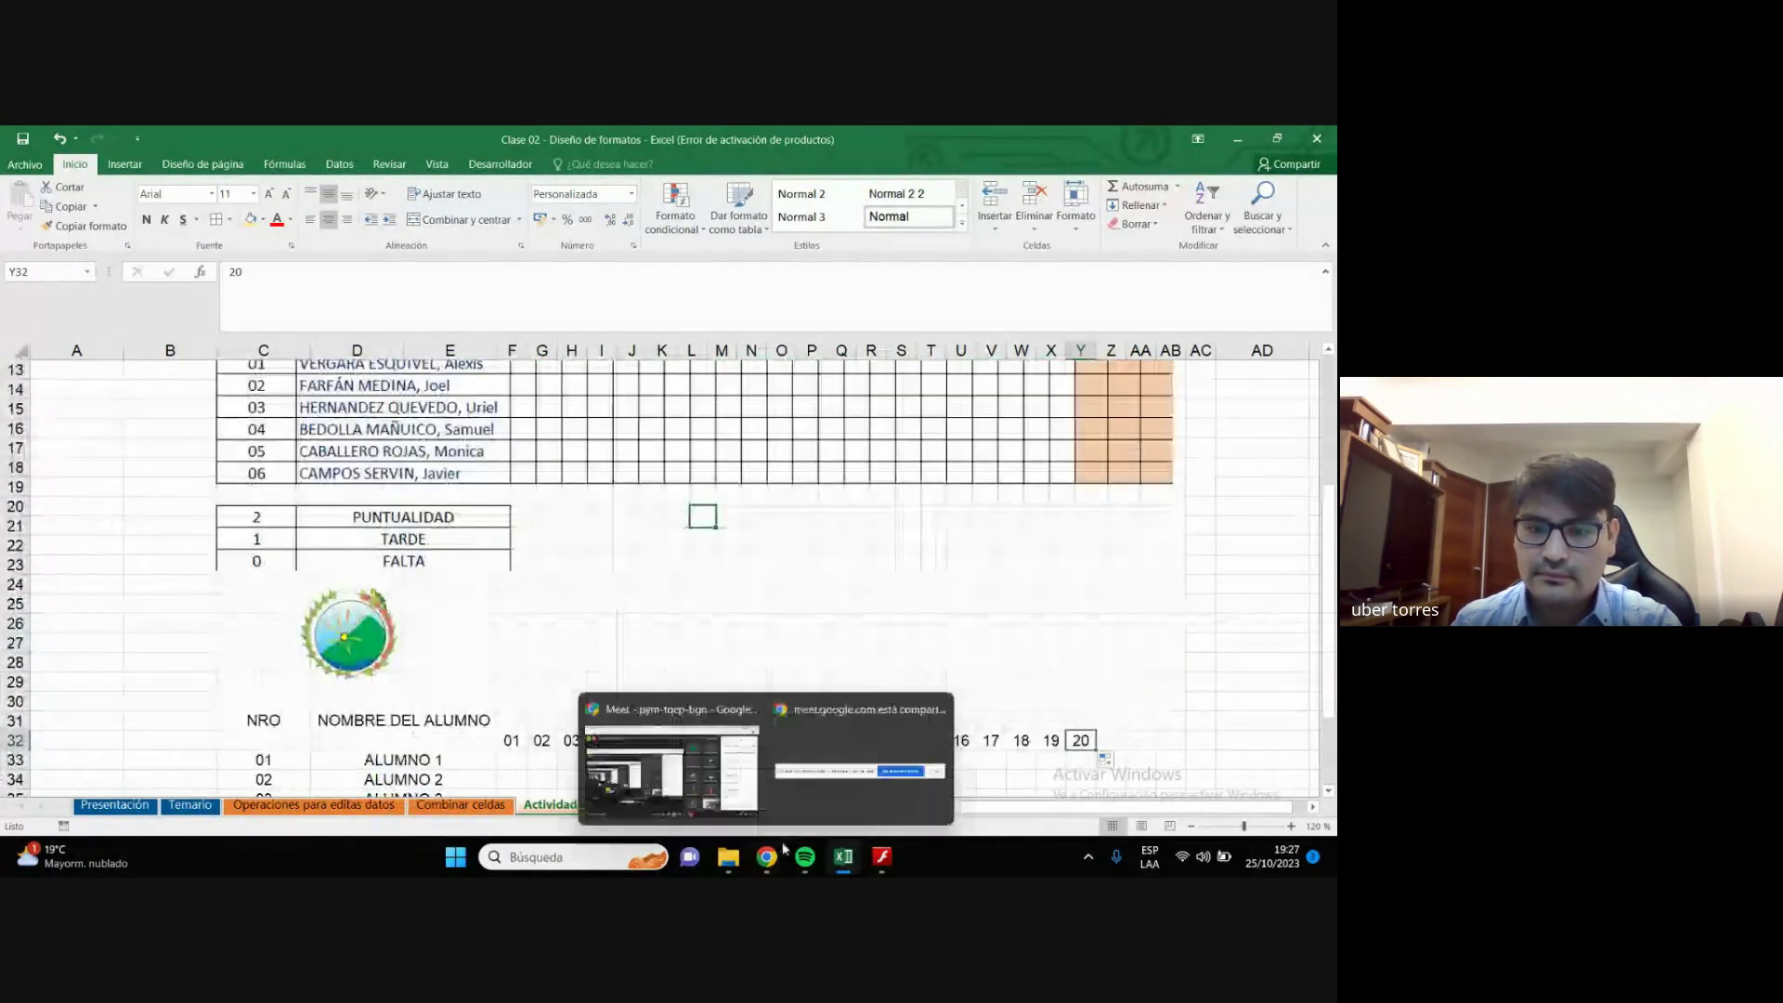
click(680, 776)
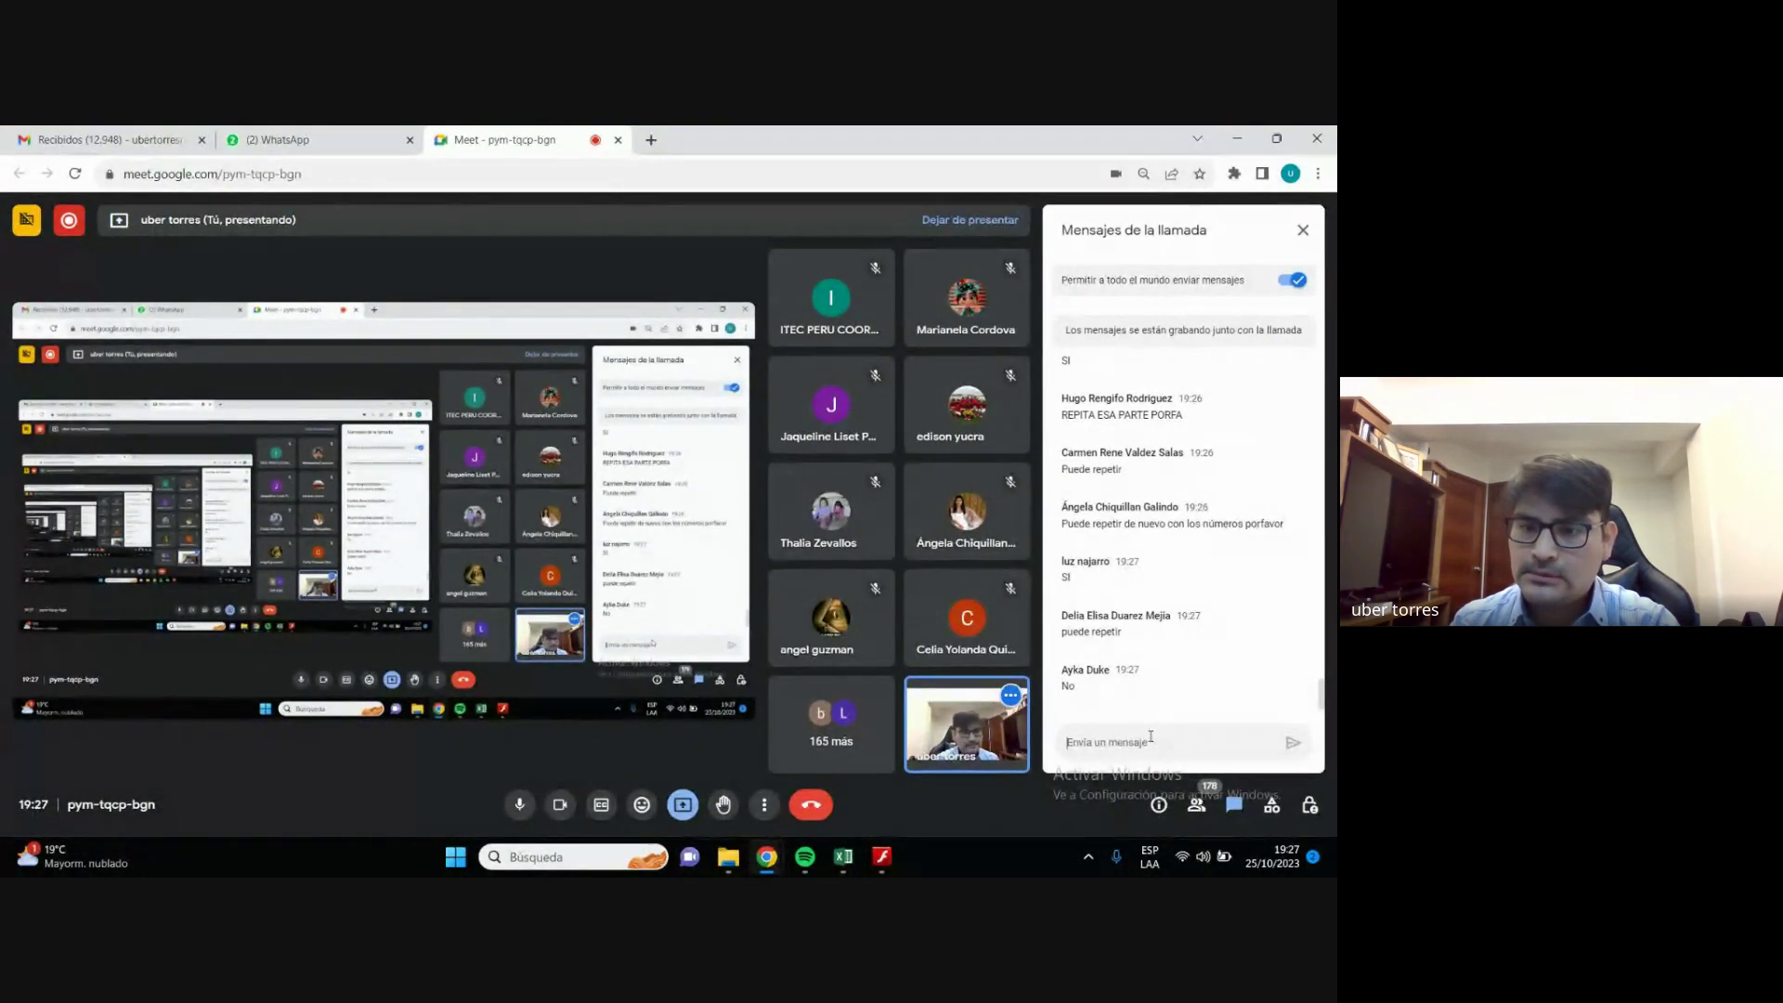
click(1236, 142)
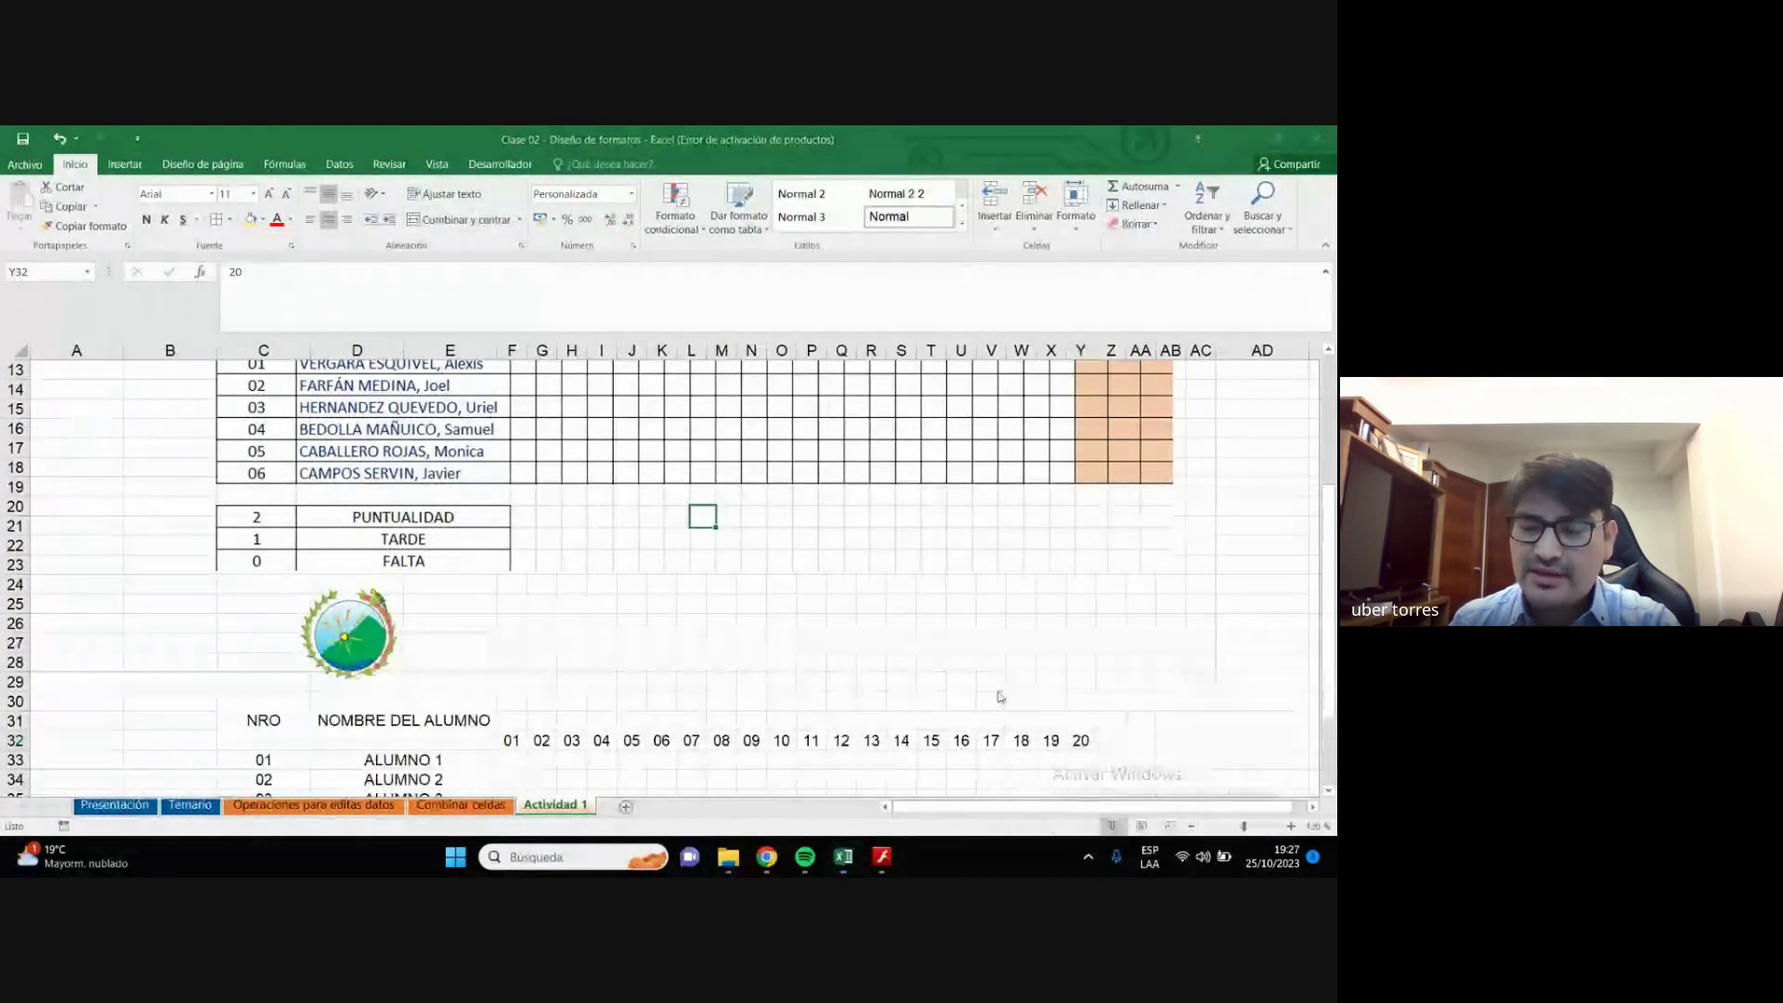
Merge and center F31:J31 and K31:O31 above days 01–10.
scroll(966, 698, up, 3)
scroll(790, 729, down, 1)
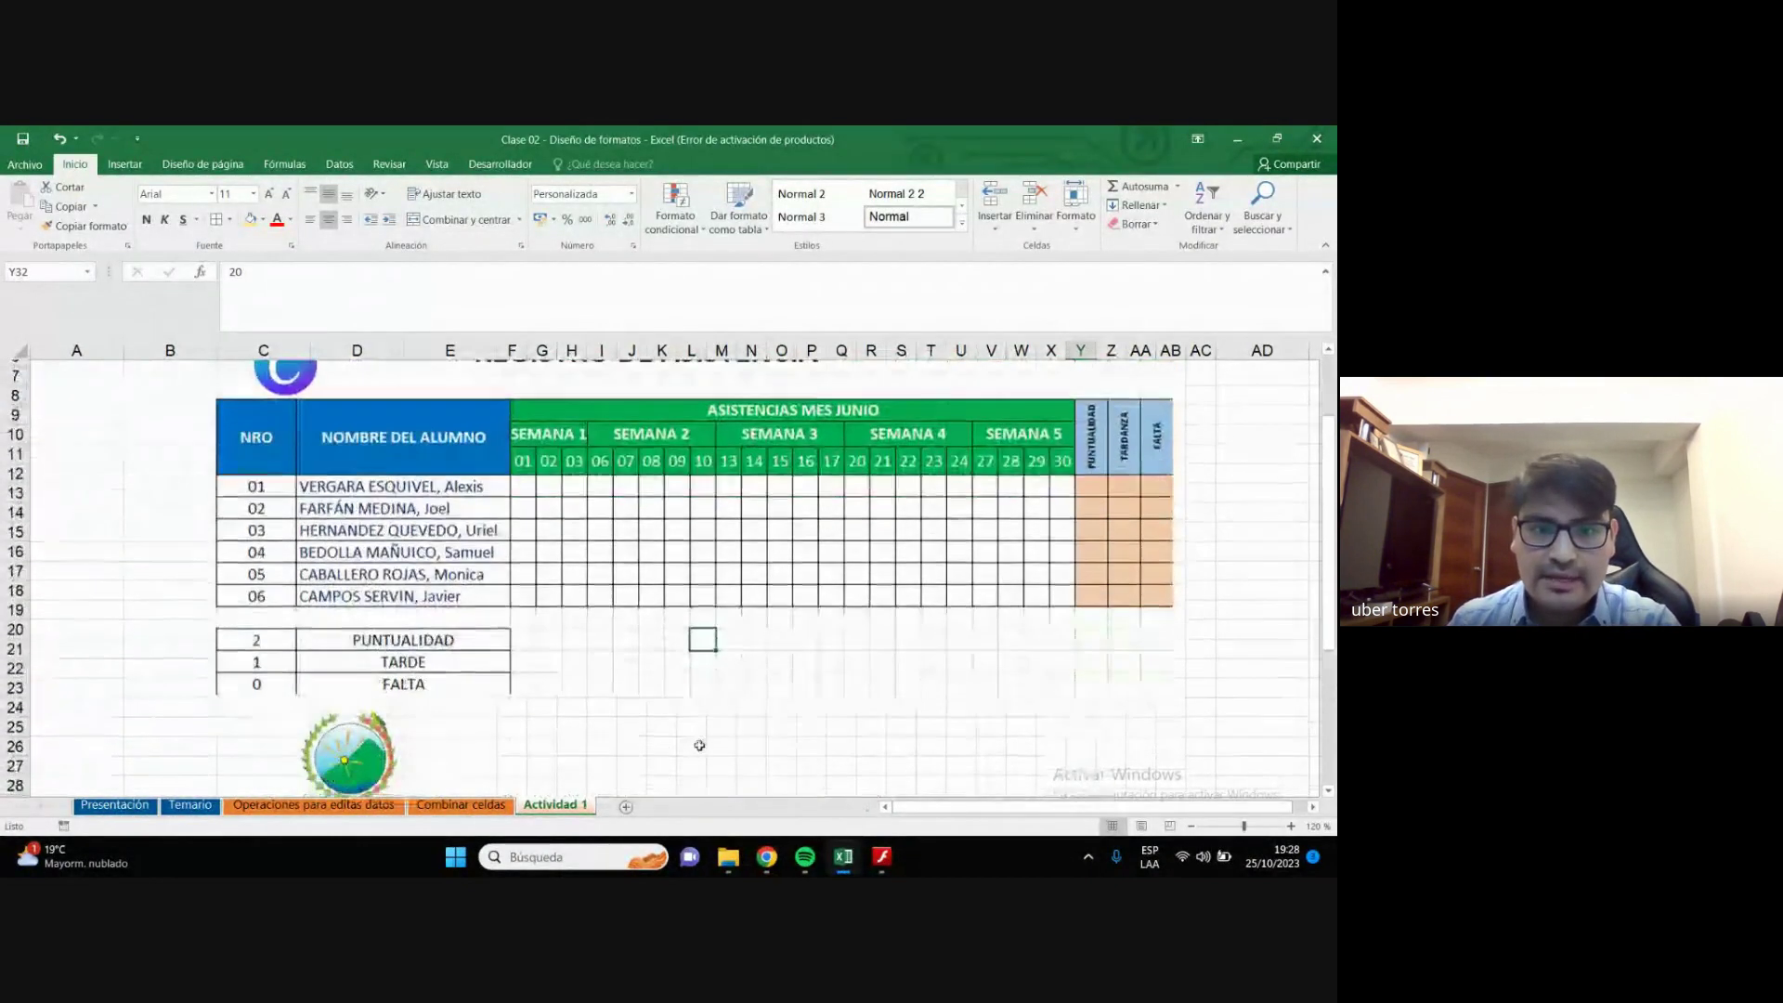
scroll(657, 740, down, 2)
click(580, 775)
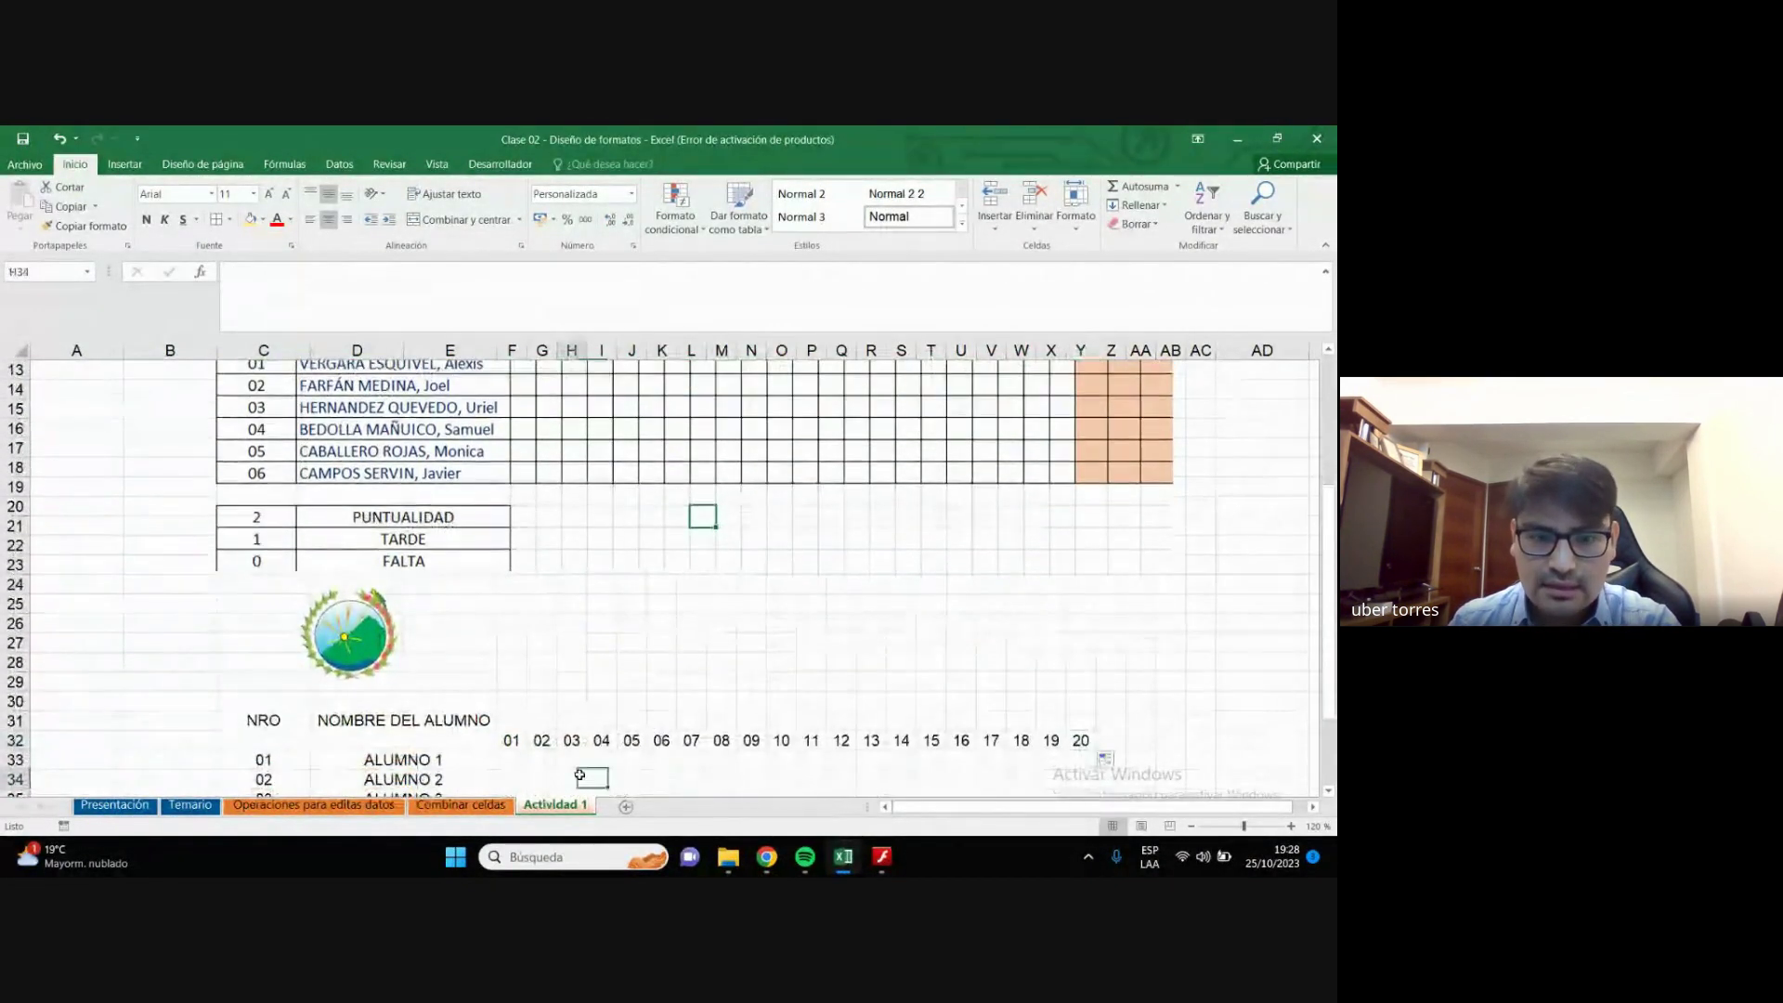
drag(506, 721, 626, 722)
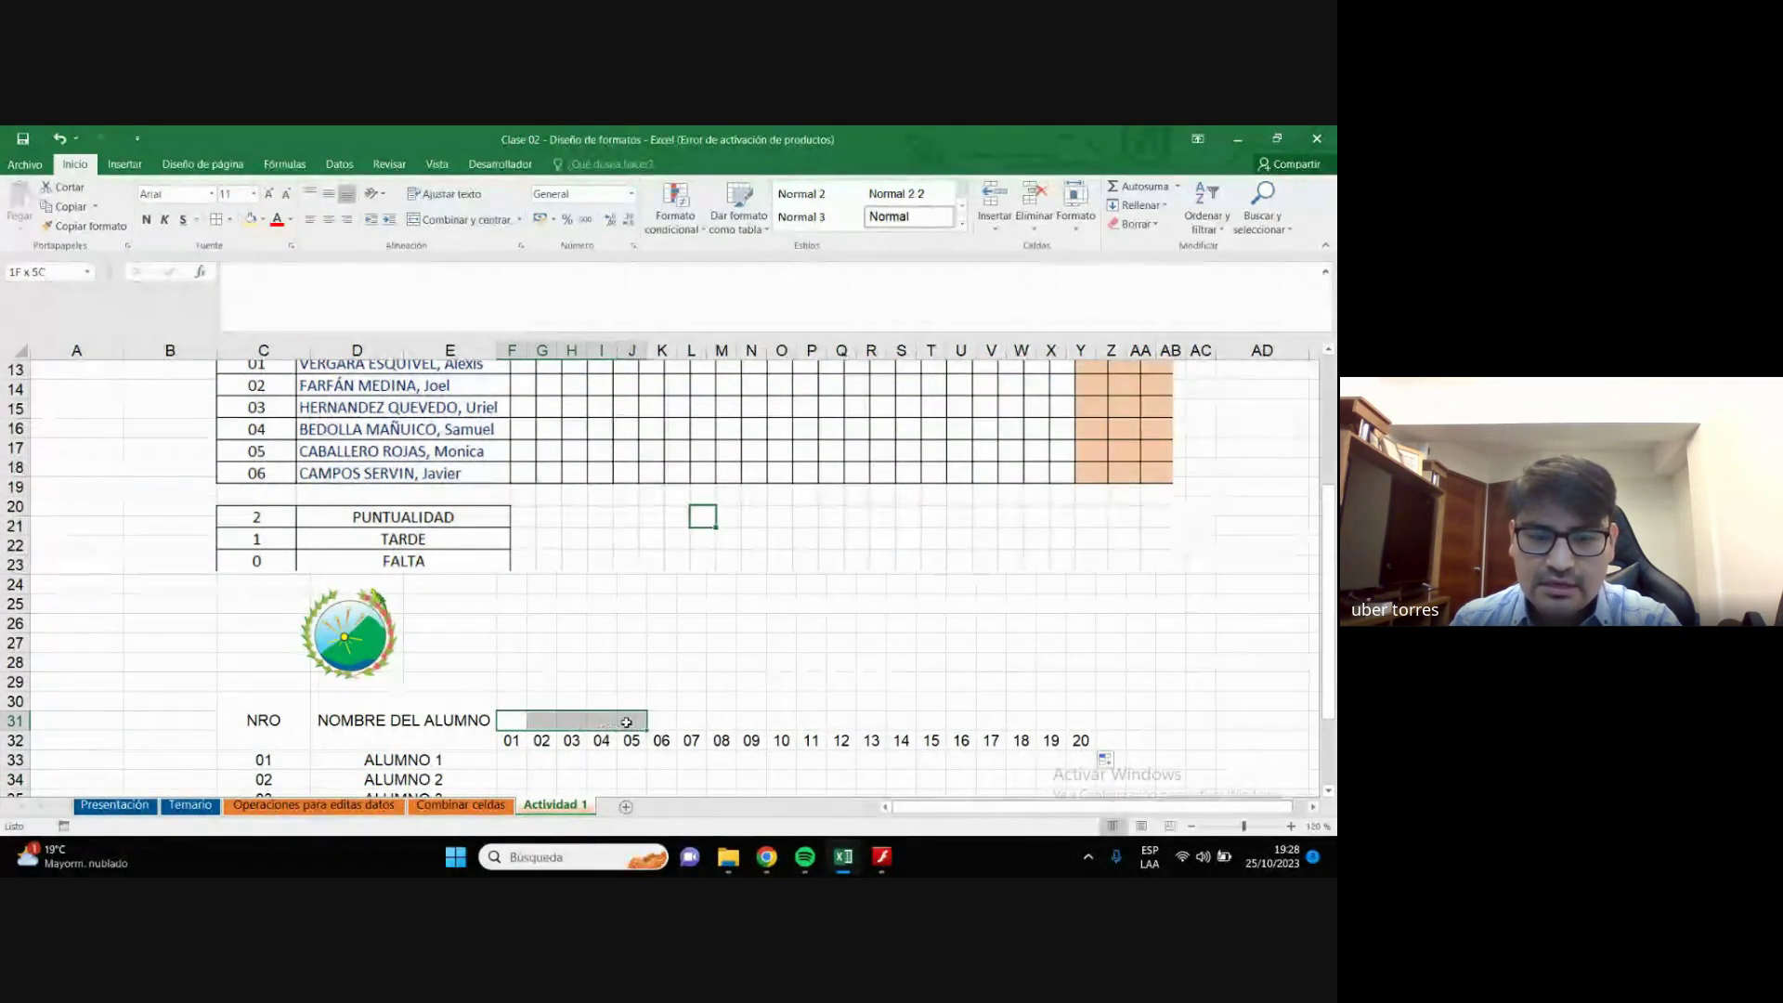
drag(510, 722, 632, 722)
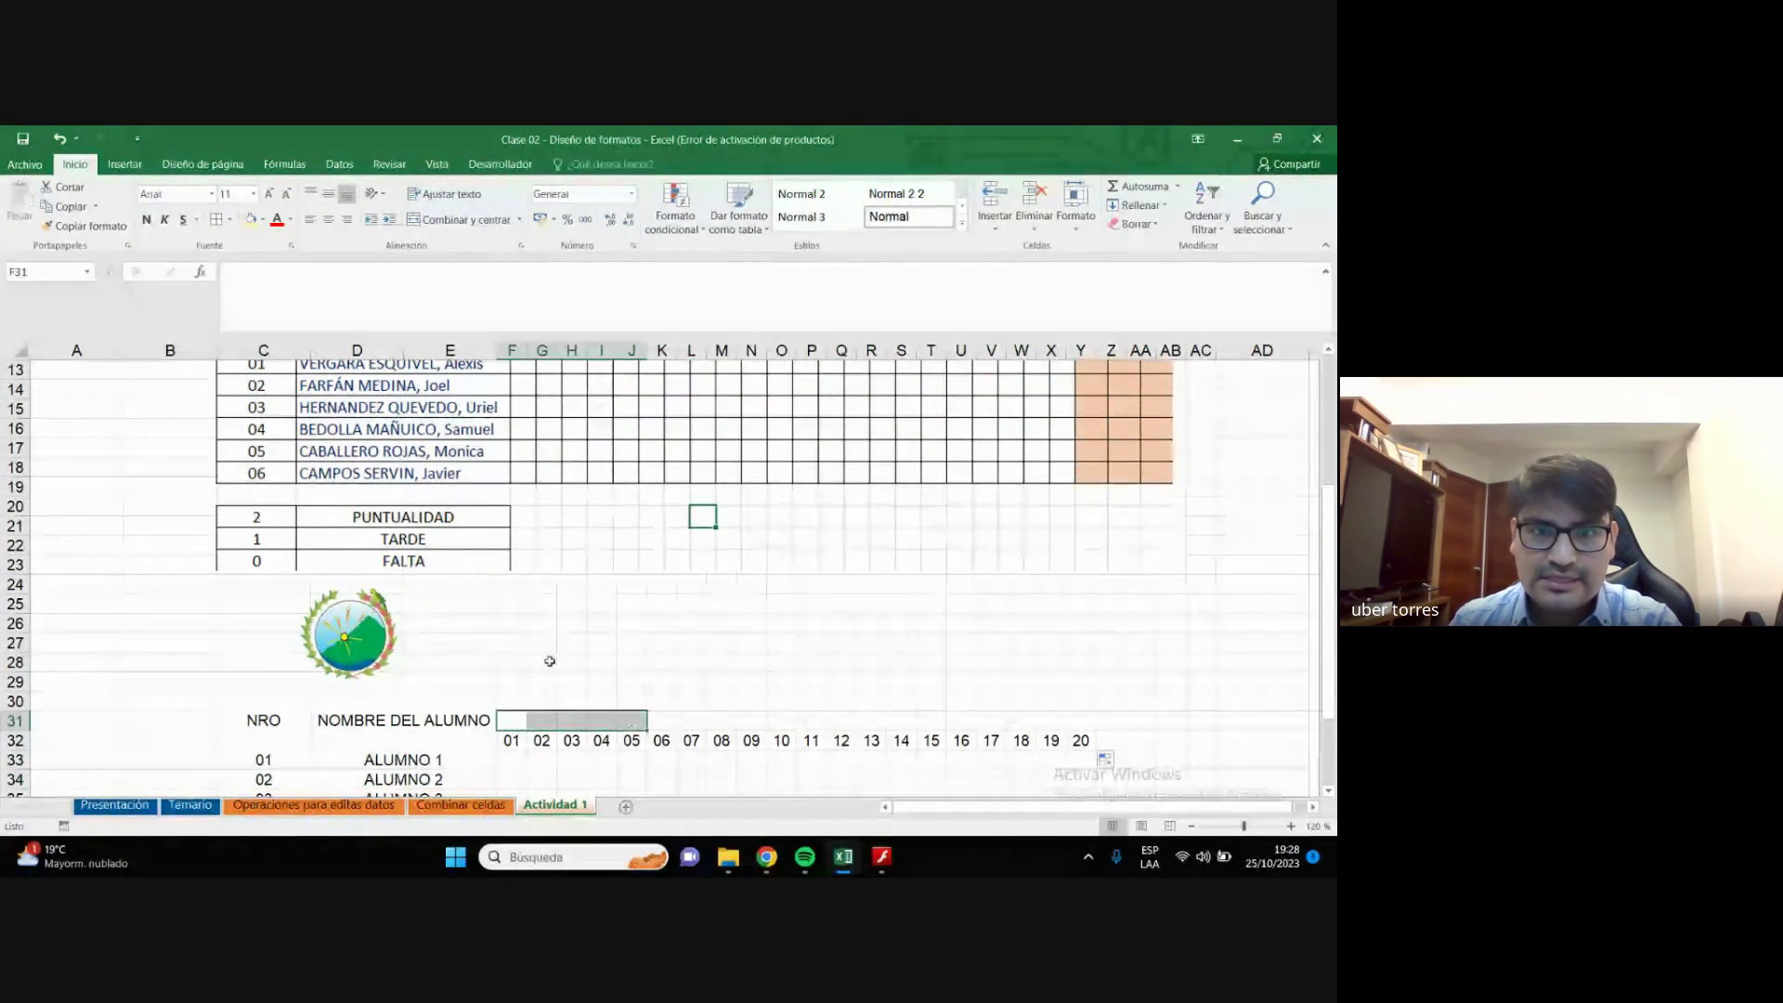
click(459, 219)
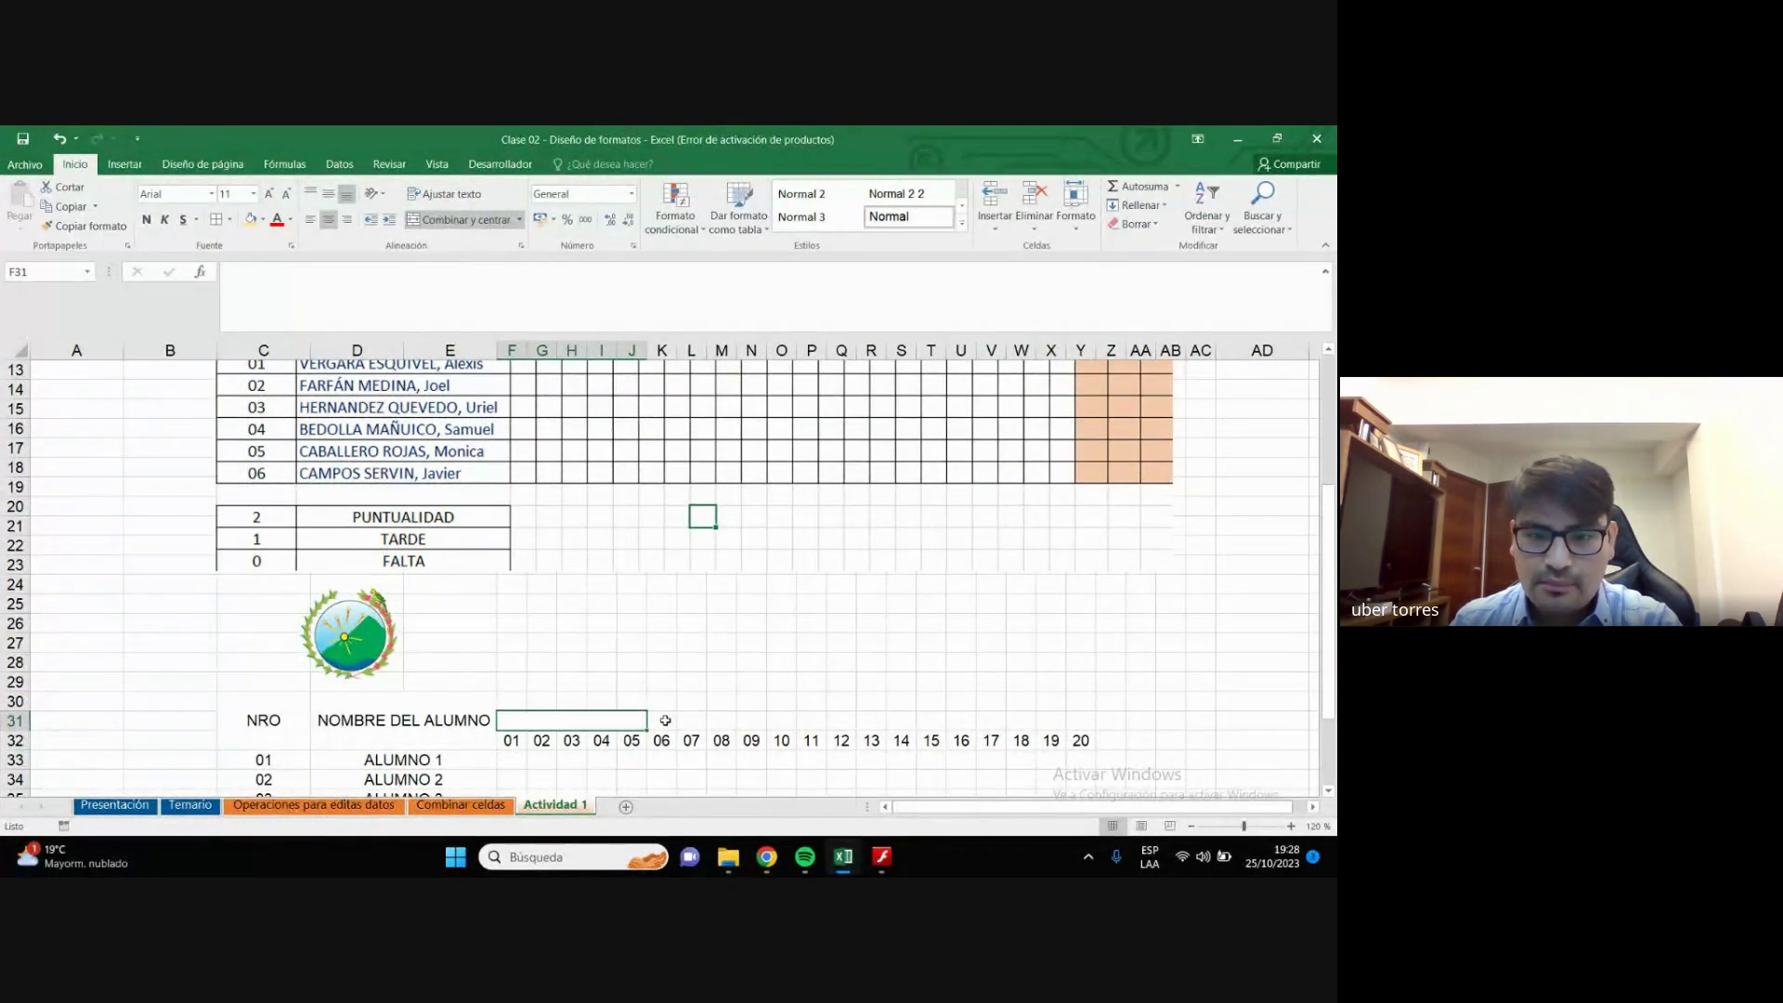
drag(664, 720, 790, 722)
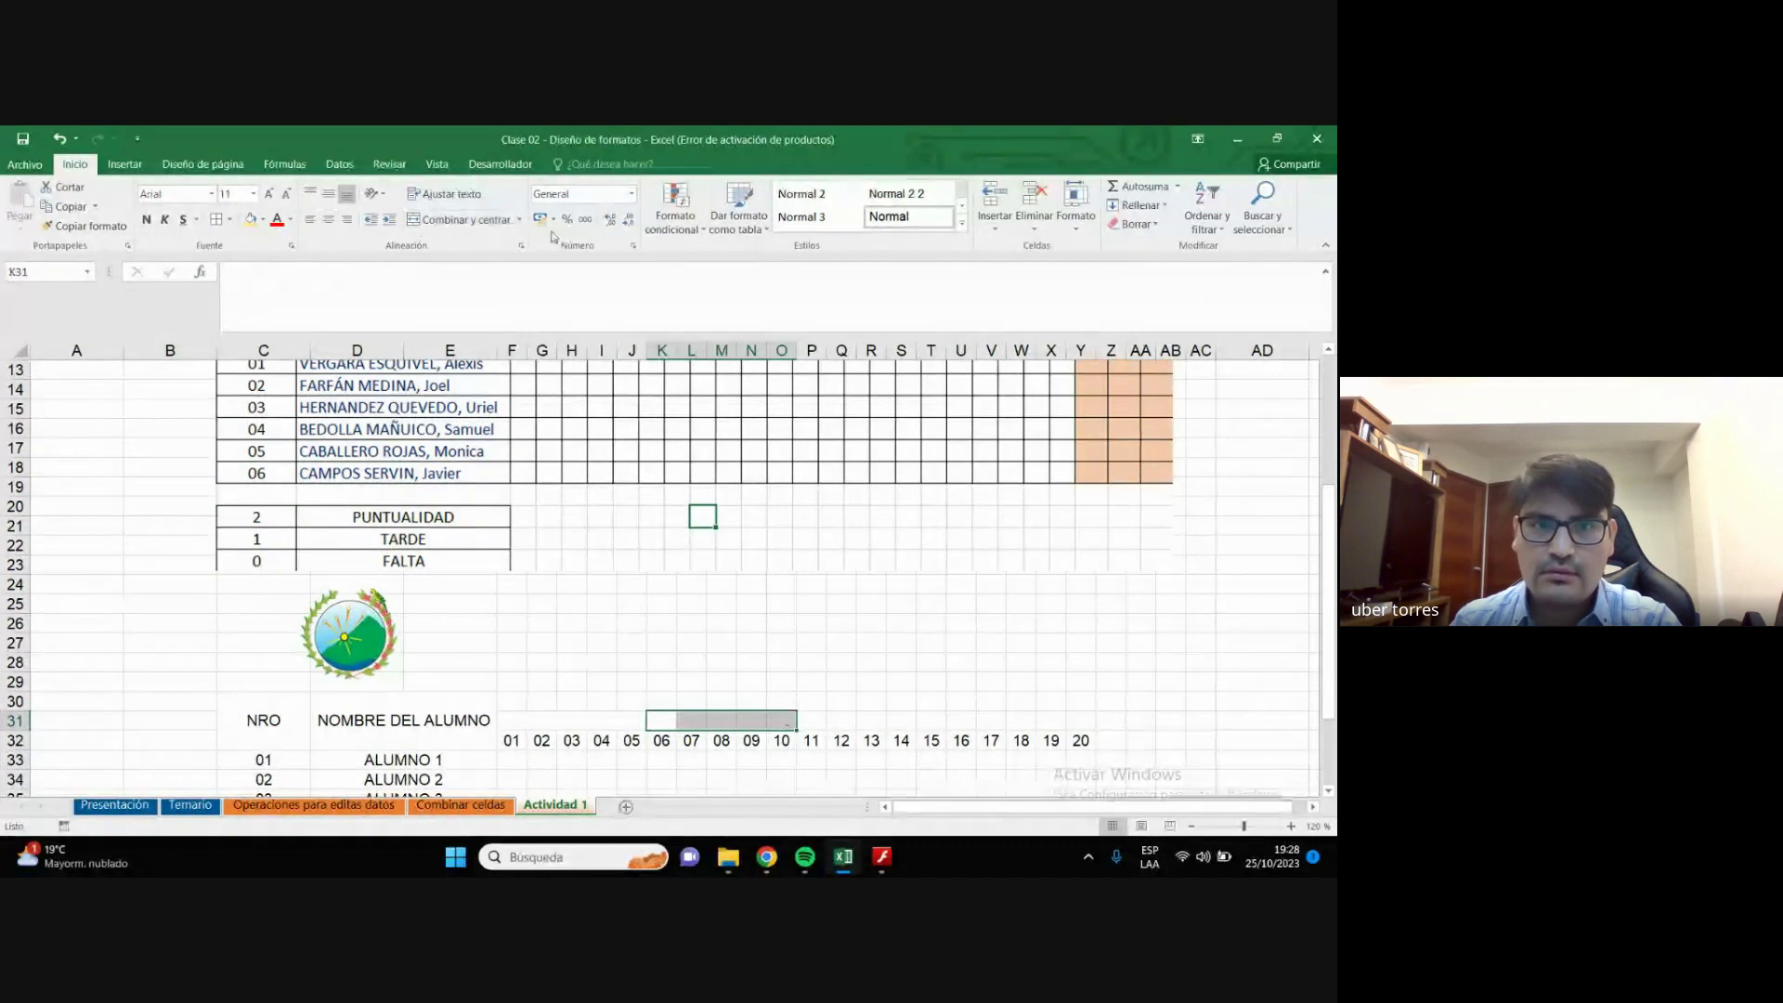
click(459, 219)
click(840, 721)
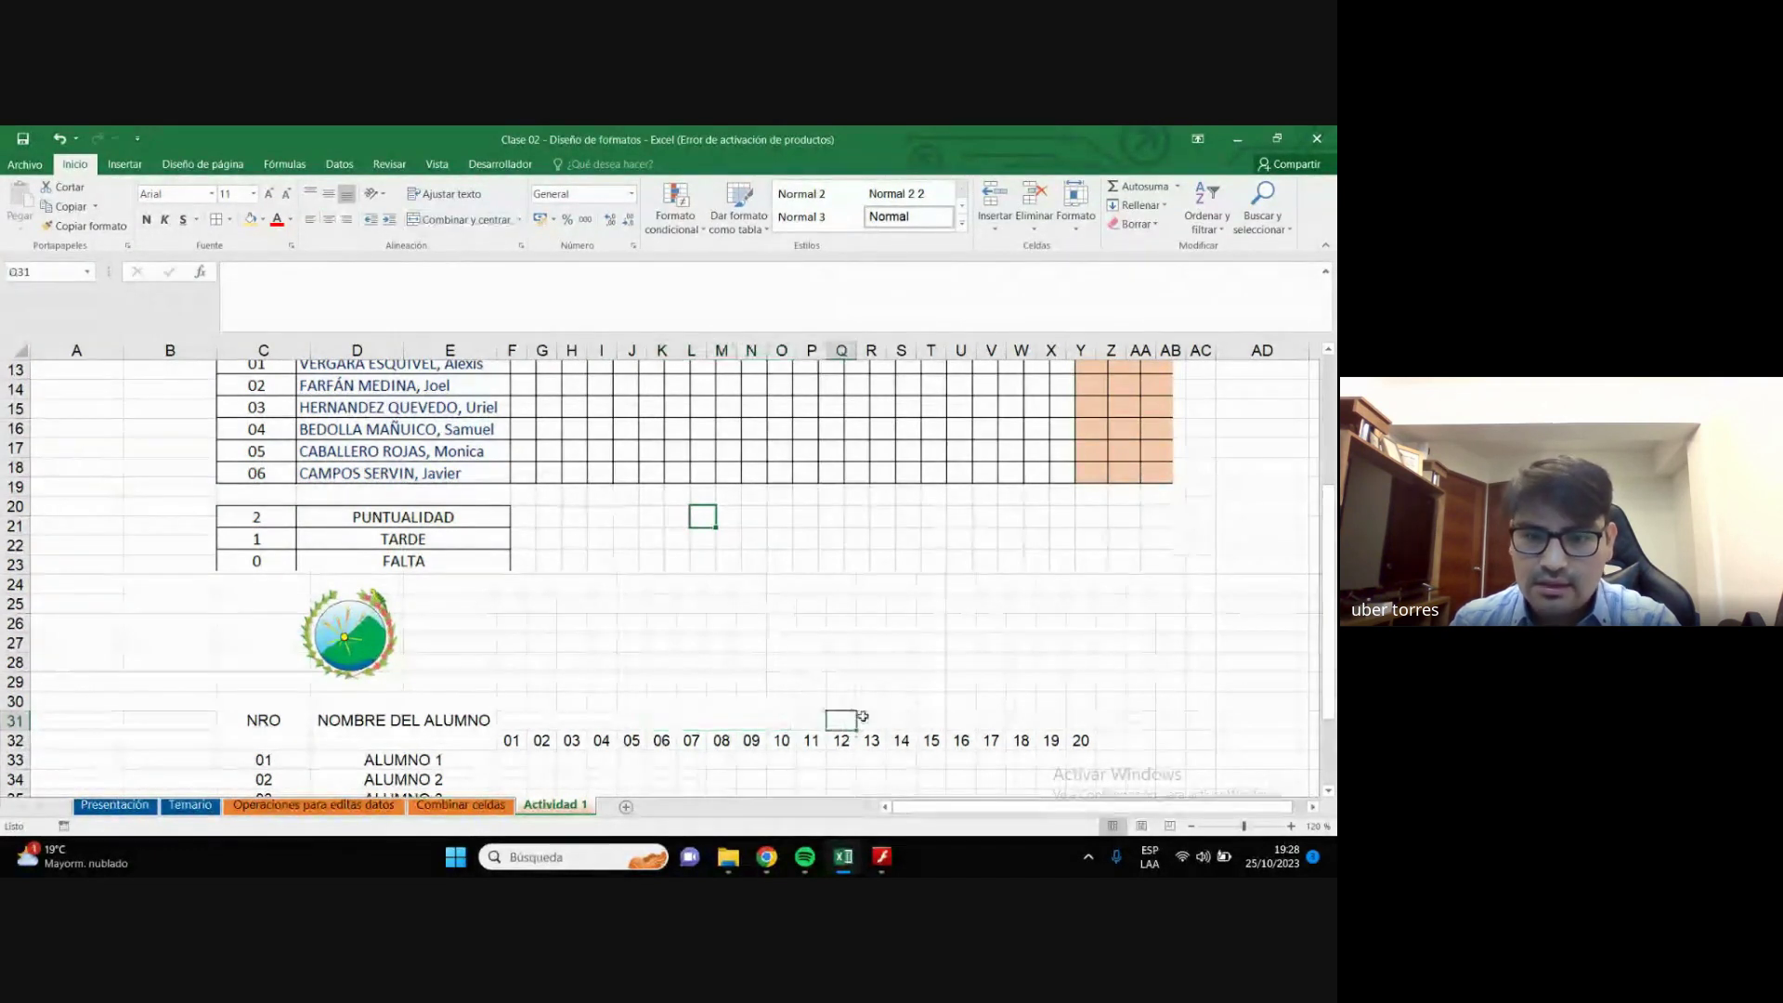
click(713, 722)
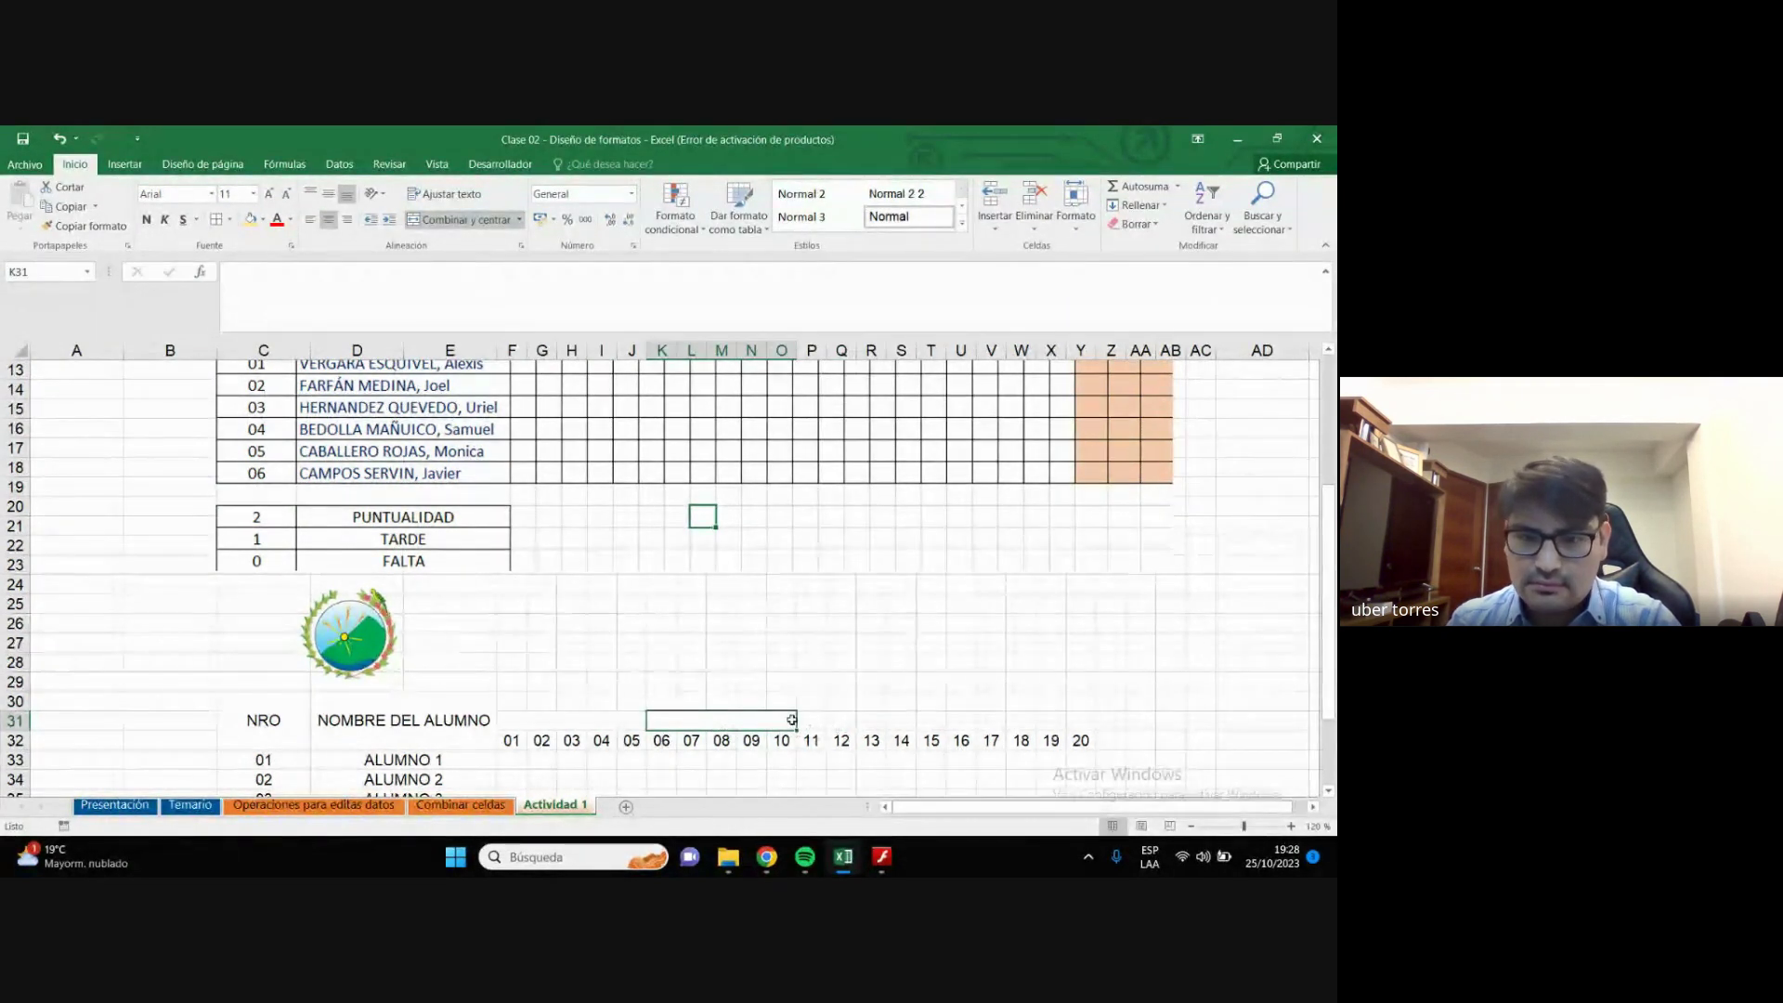
Merge and center P31:T31 and U31:Y31 above days 11–20.
drag(813, 723, 933, 722)
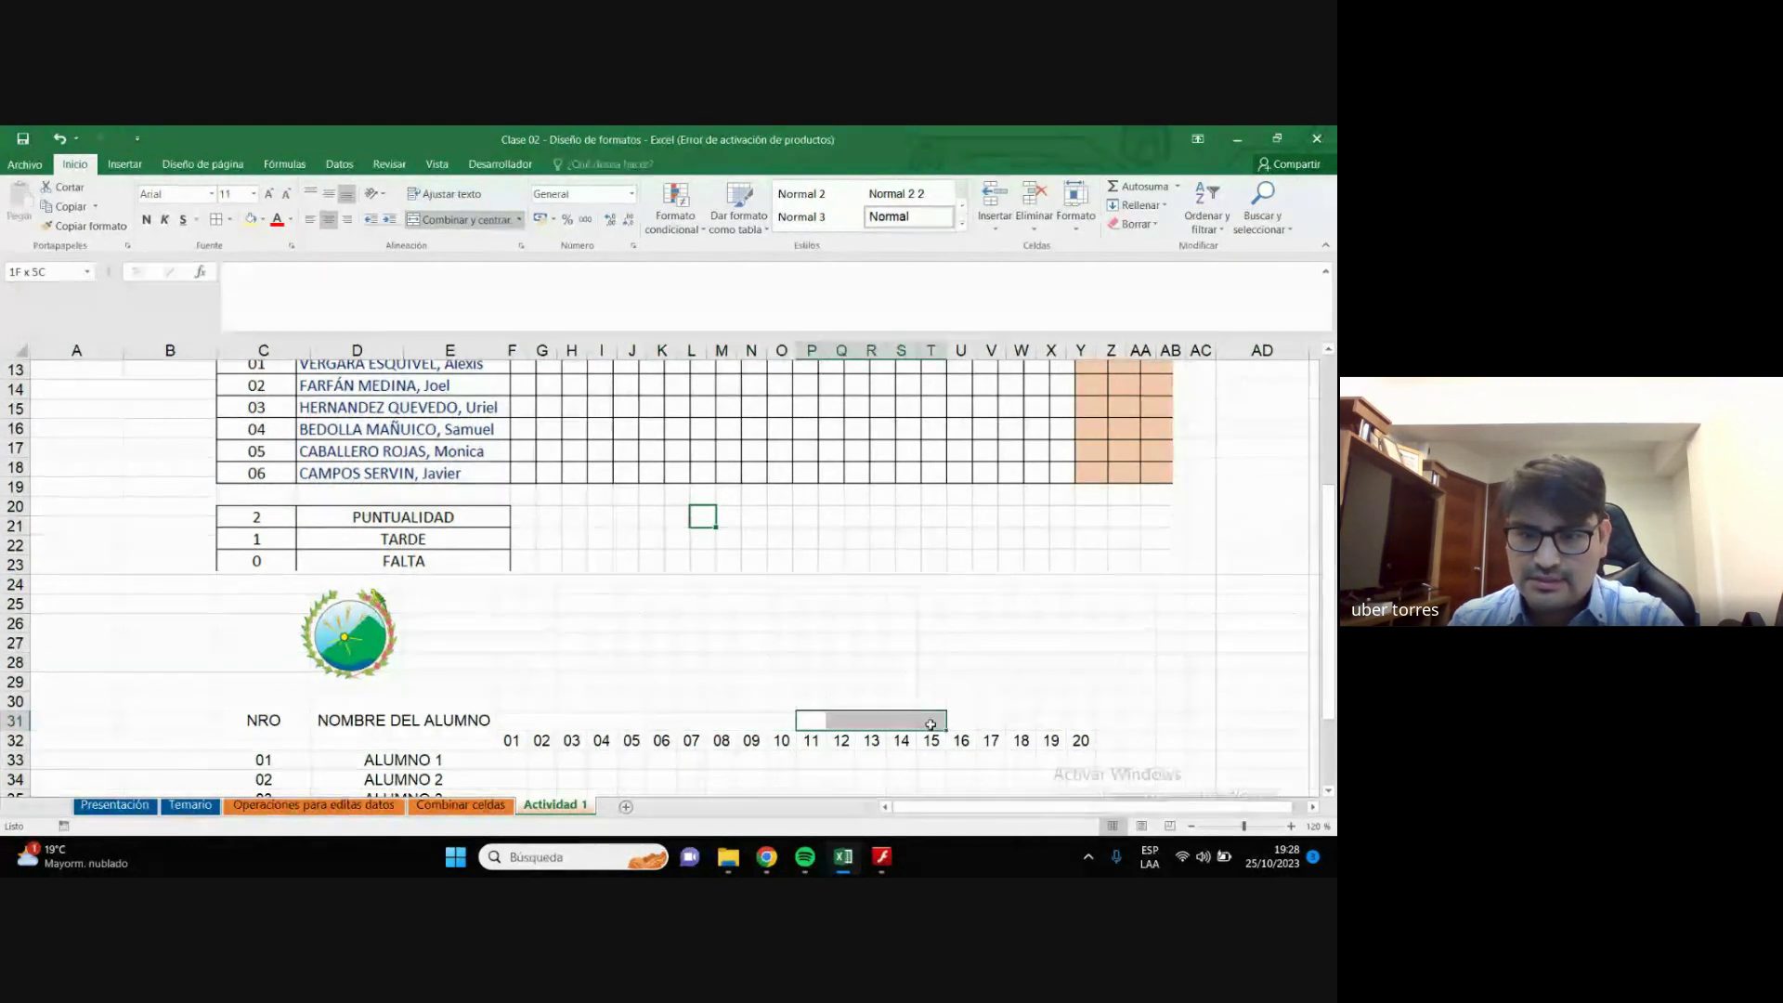
click(478, 219)
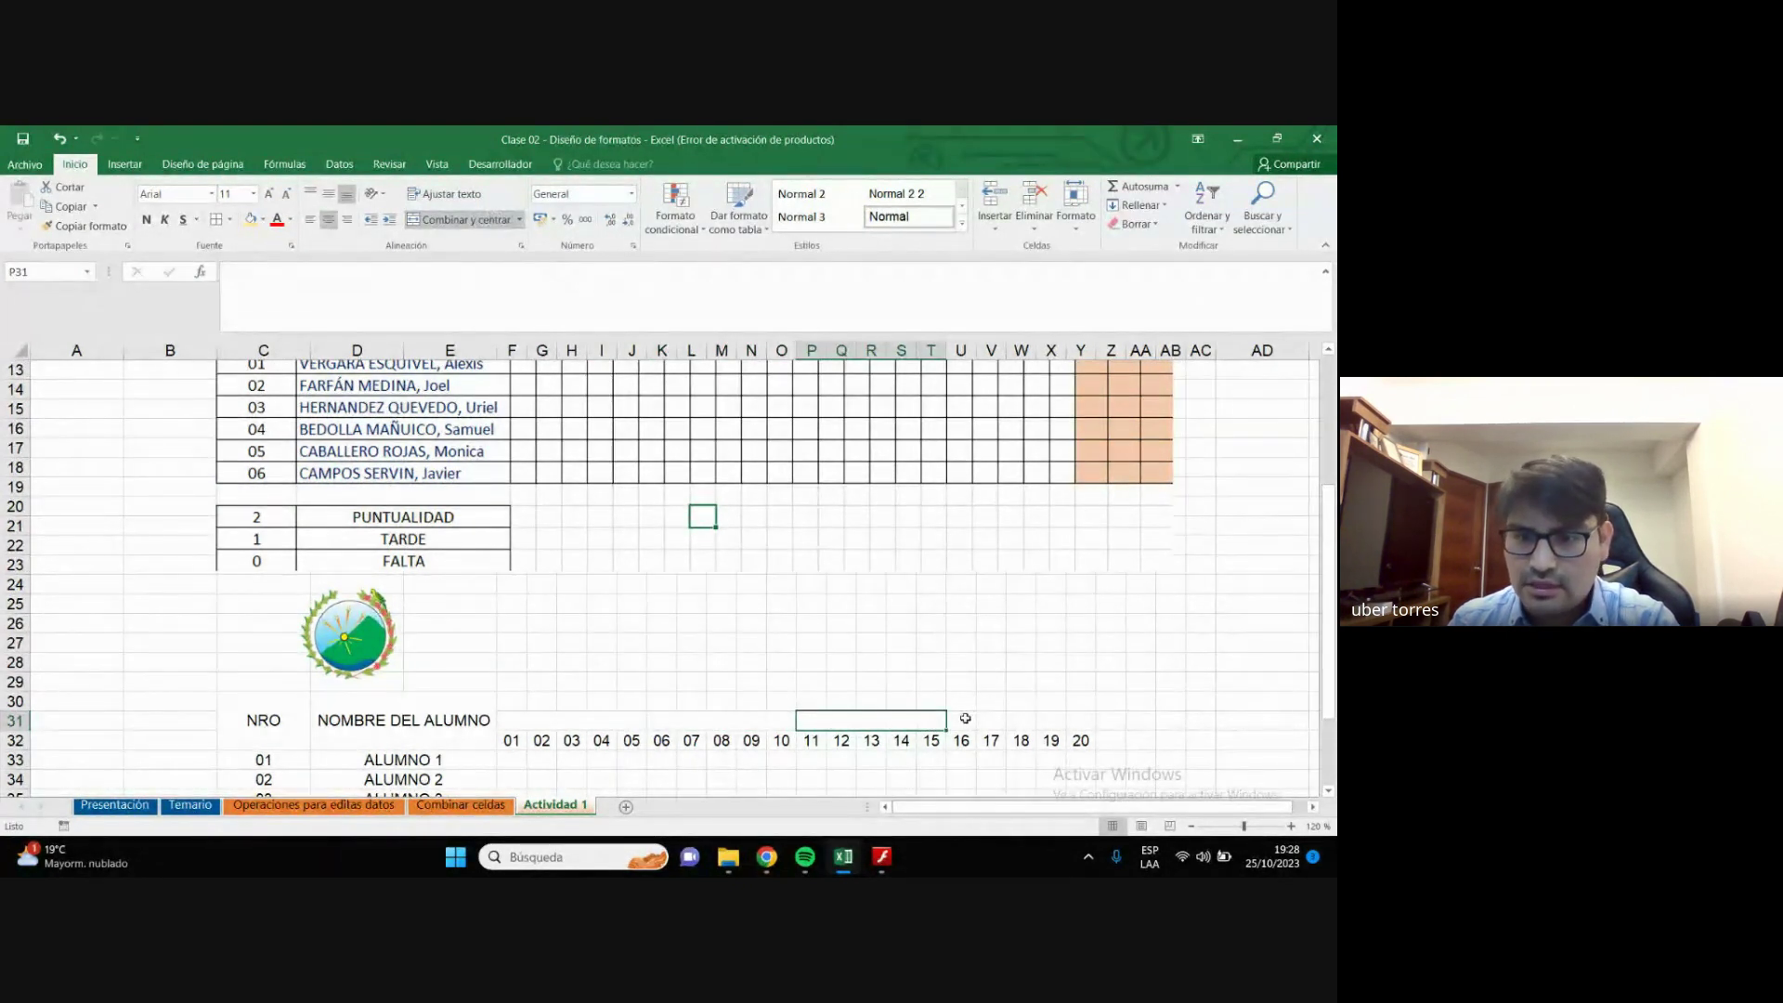
drag(965, 720, 1082, 722)
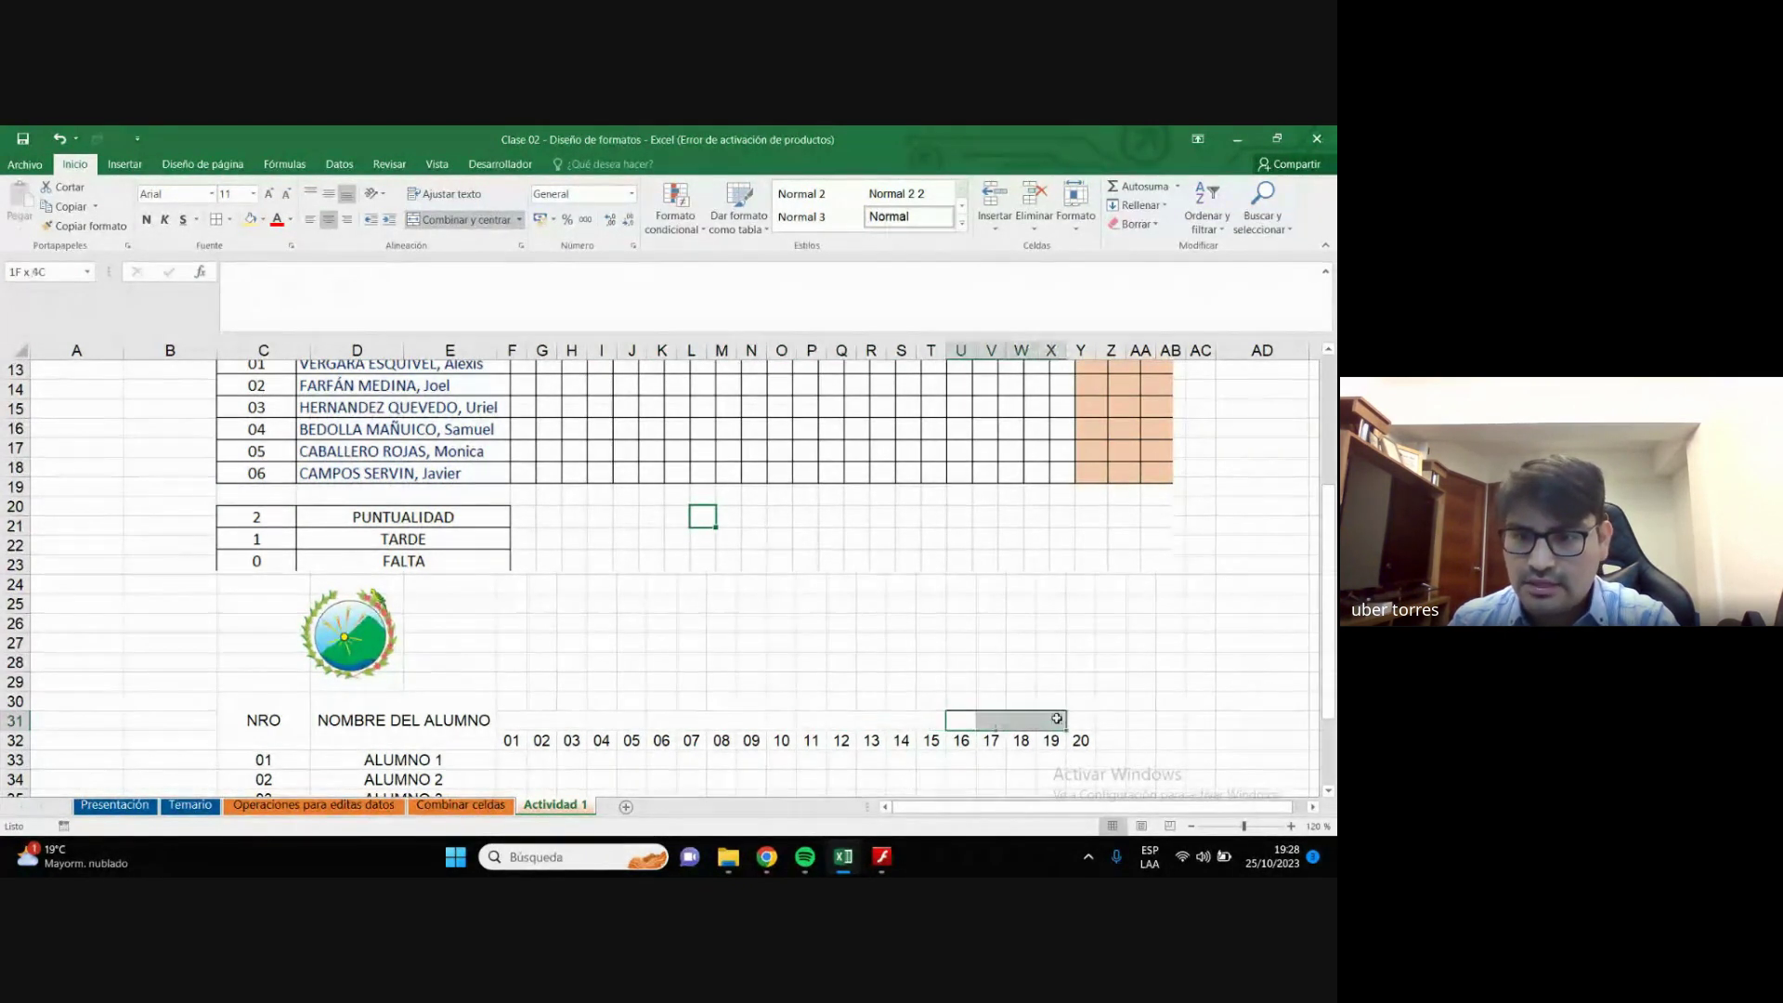
click(456, 227)
click(901, 642)
scroll(715, 630, up, 1)
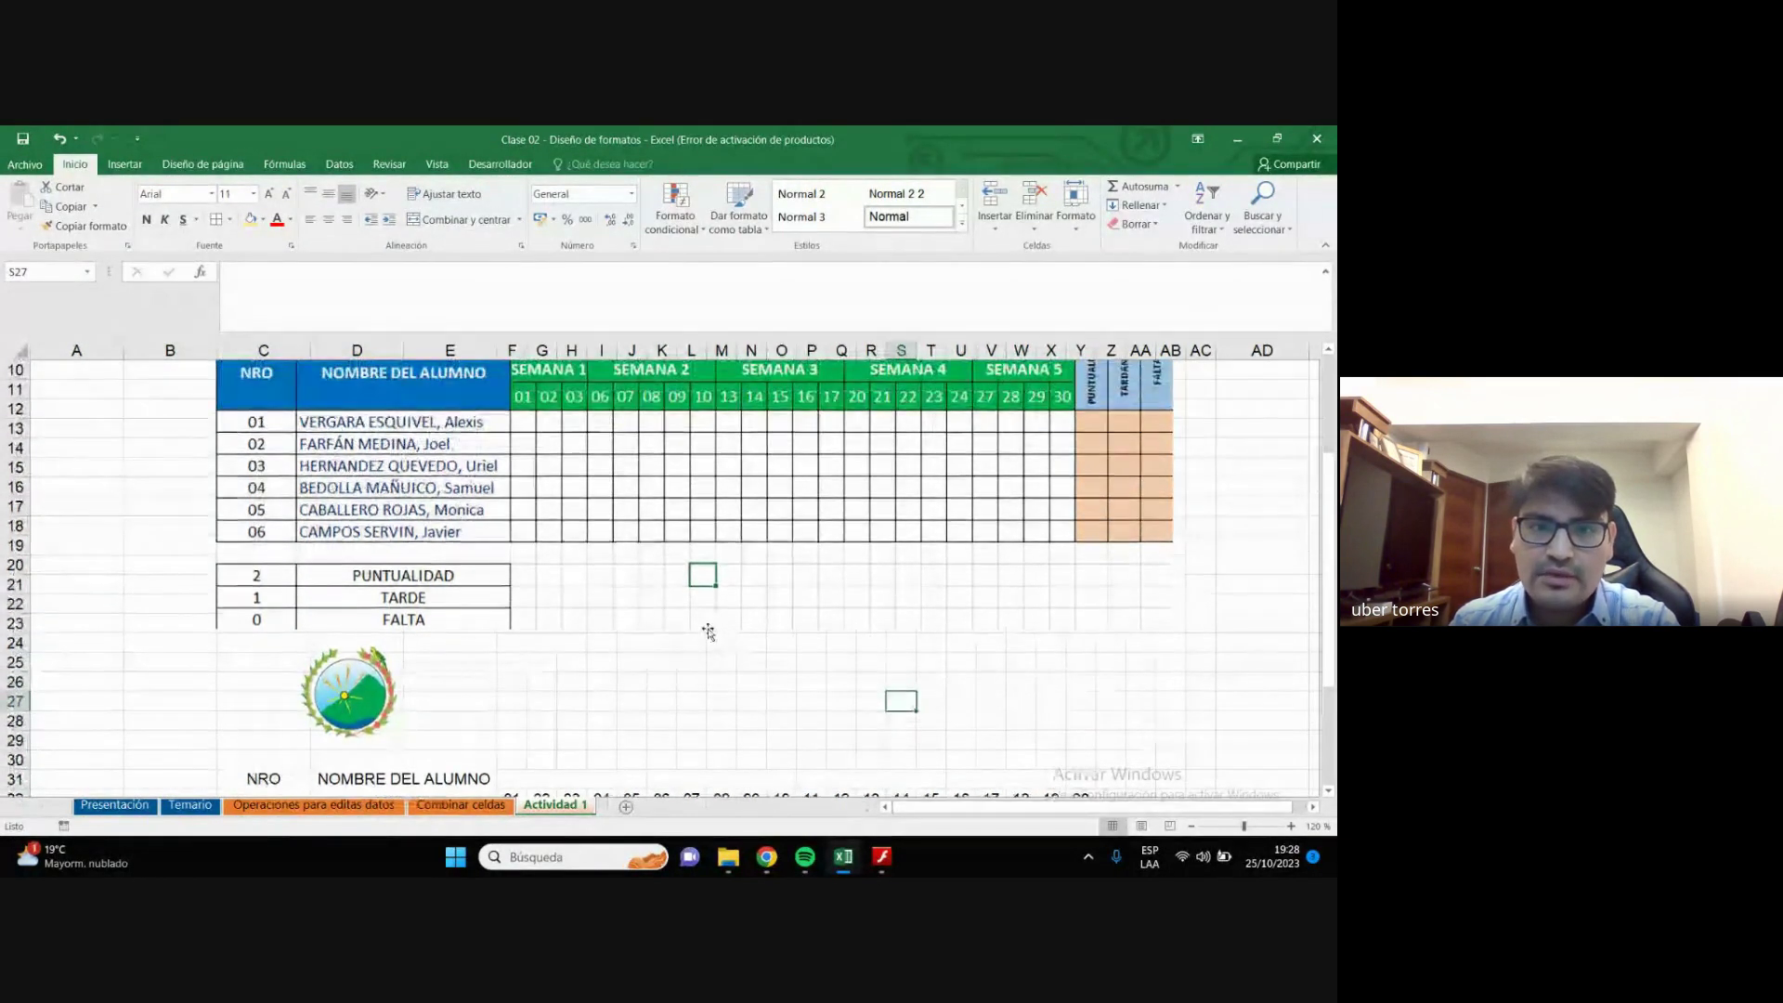
Enter SEMANA 1 in the merged F31:J31 cell above days 01–05.
scroll(708, 633, down, 1)
click(568, 716)
text(SE)
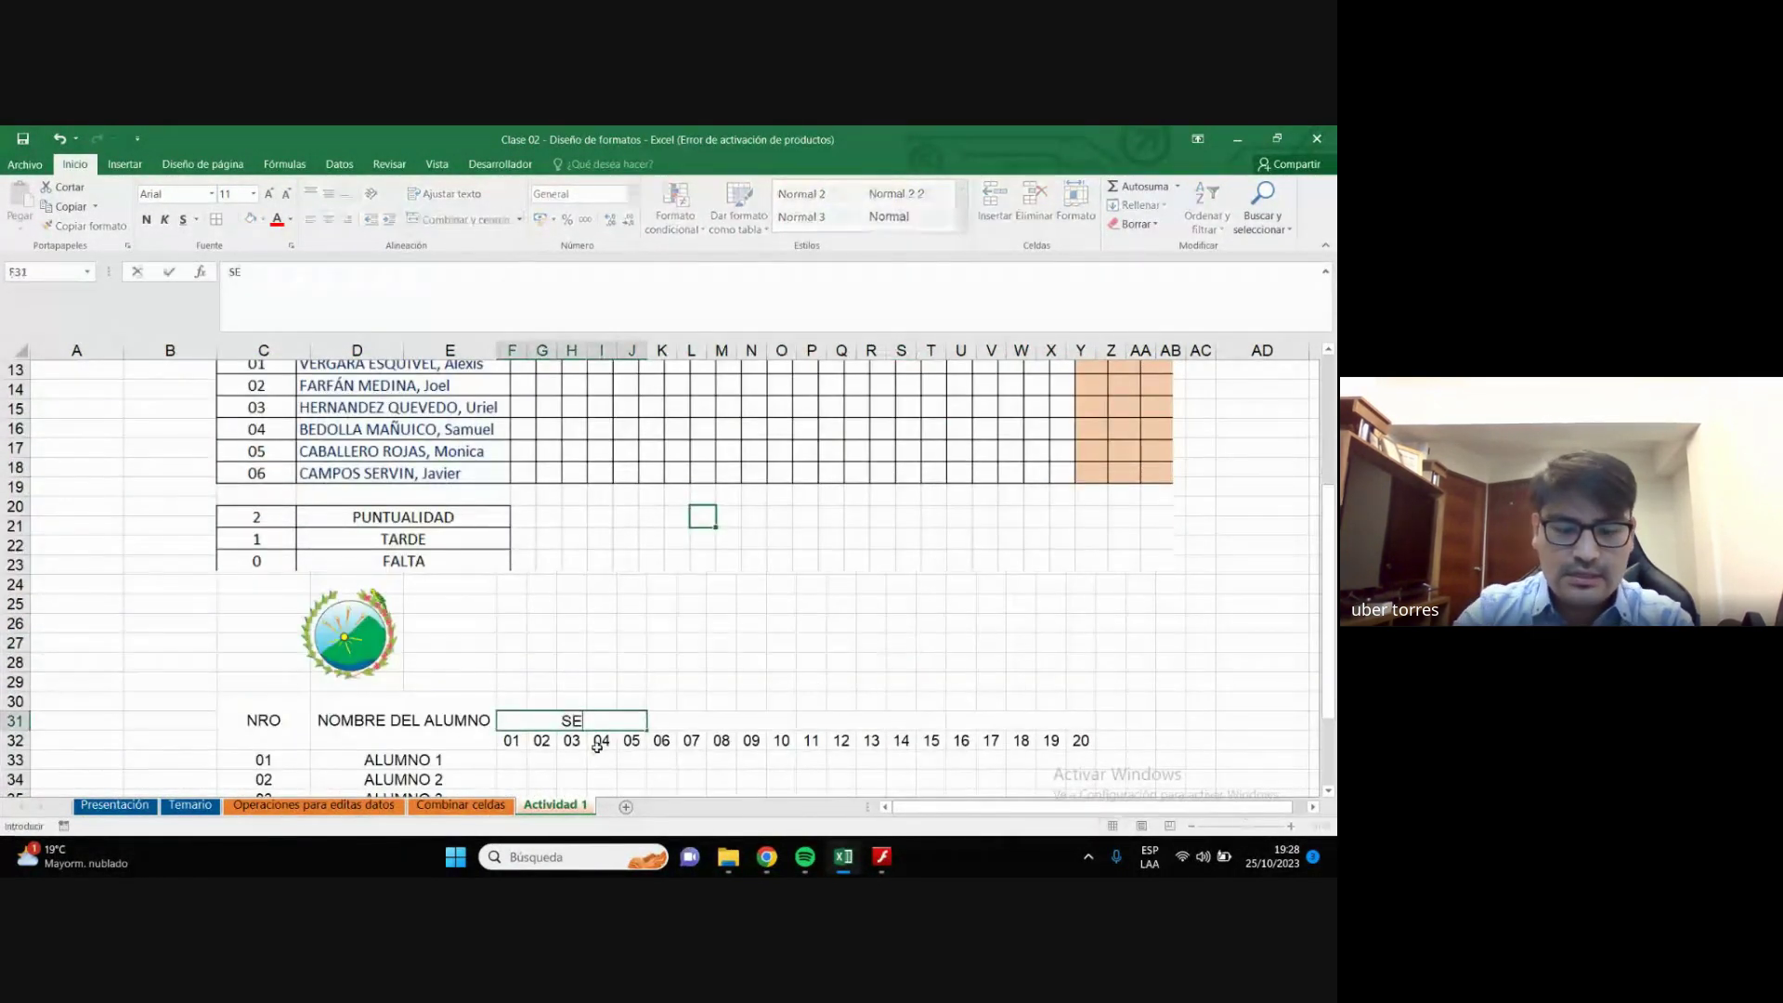
text(MANA 1)
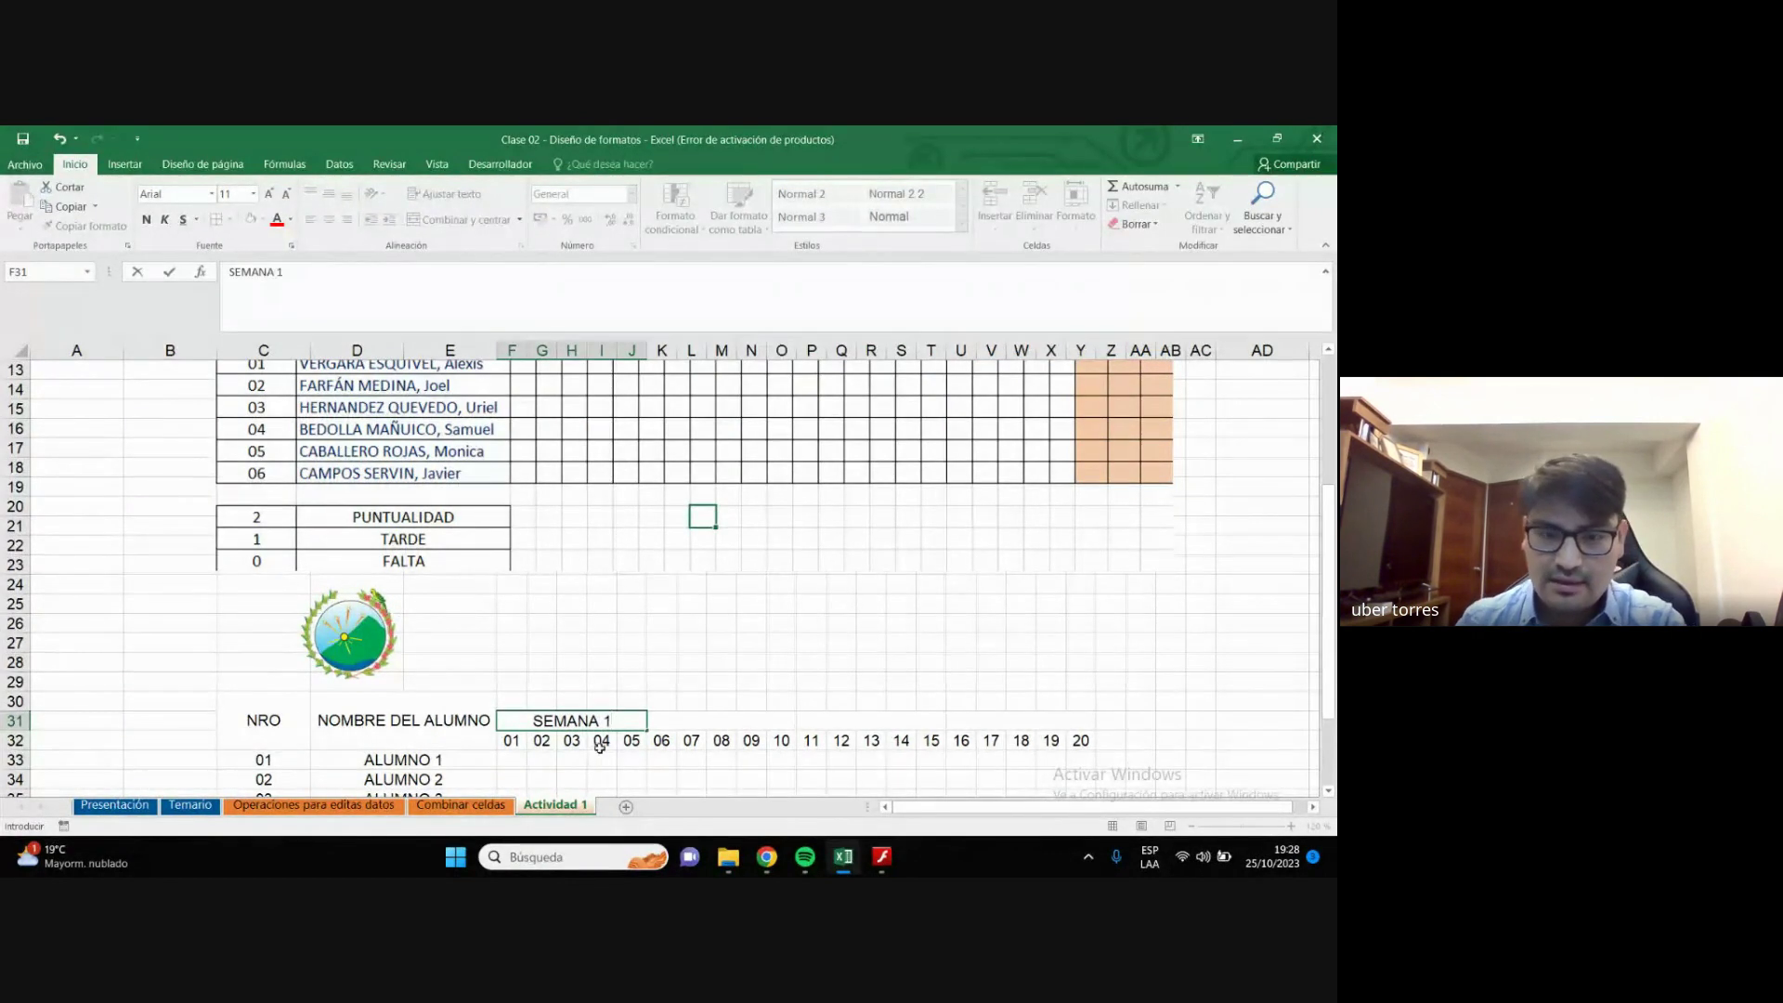
key(Return)
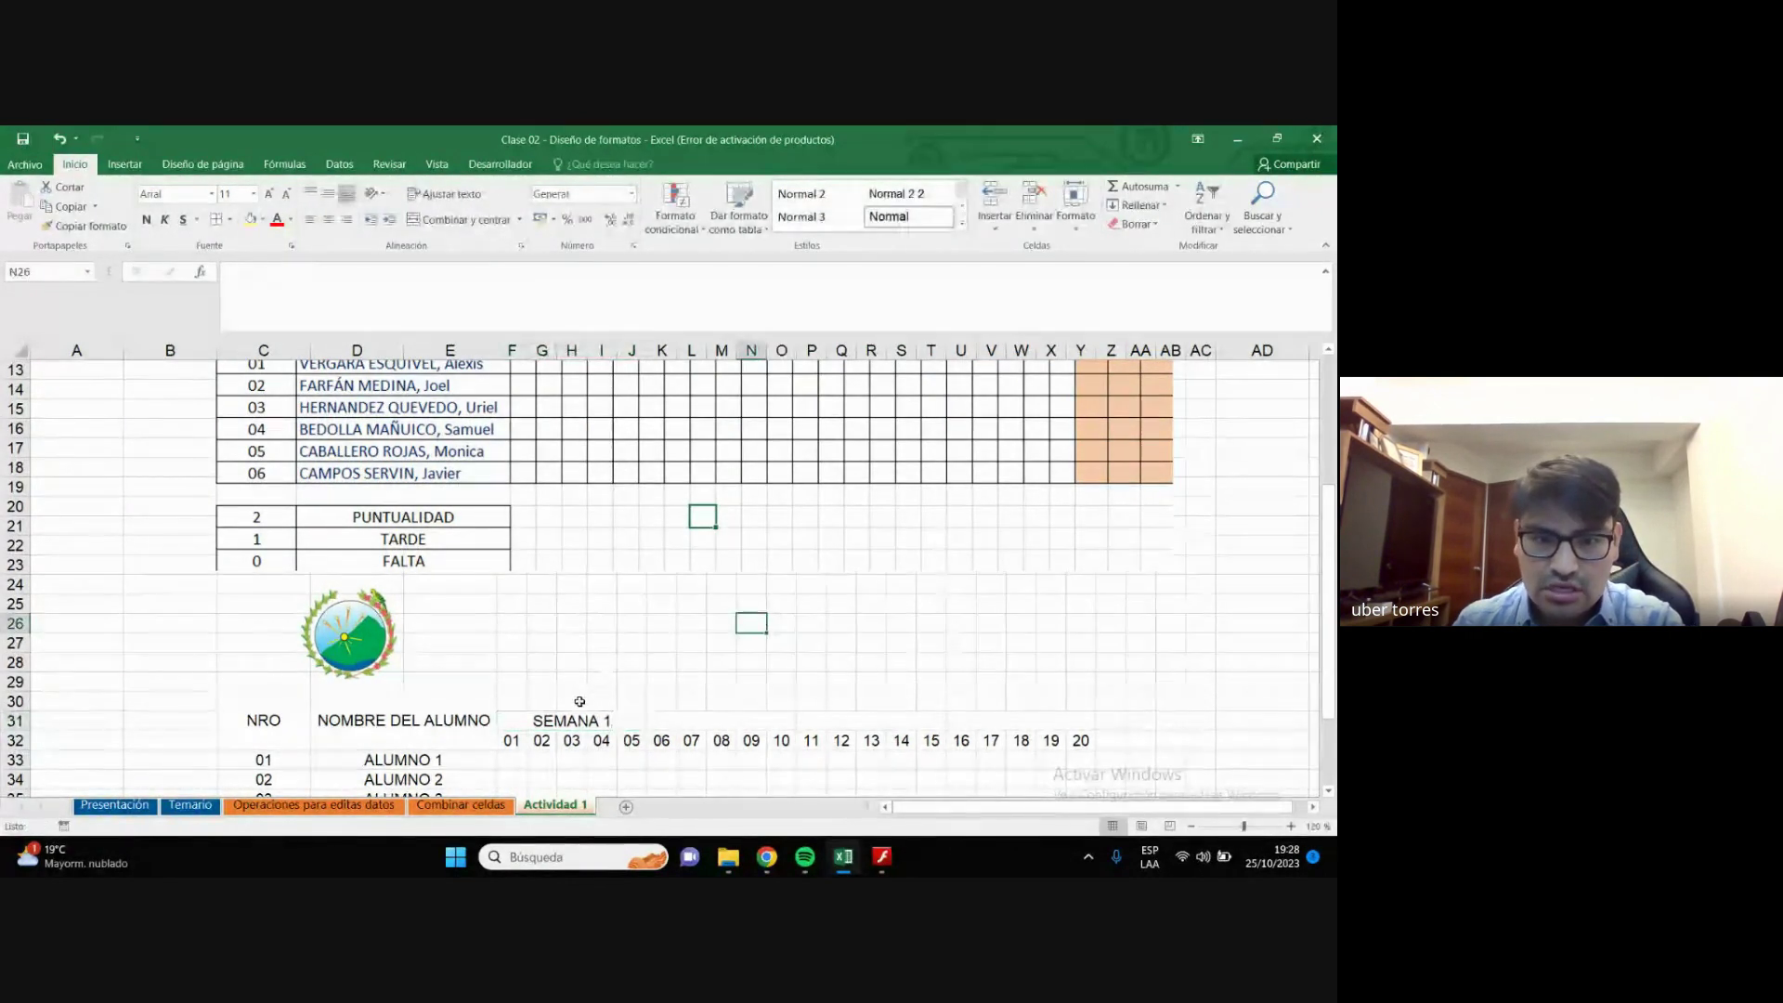
Fill SEMANA 2, SEMANA 3 and SEMANA 4 across the merged blocks to column Y.
click(639, 724)
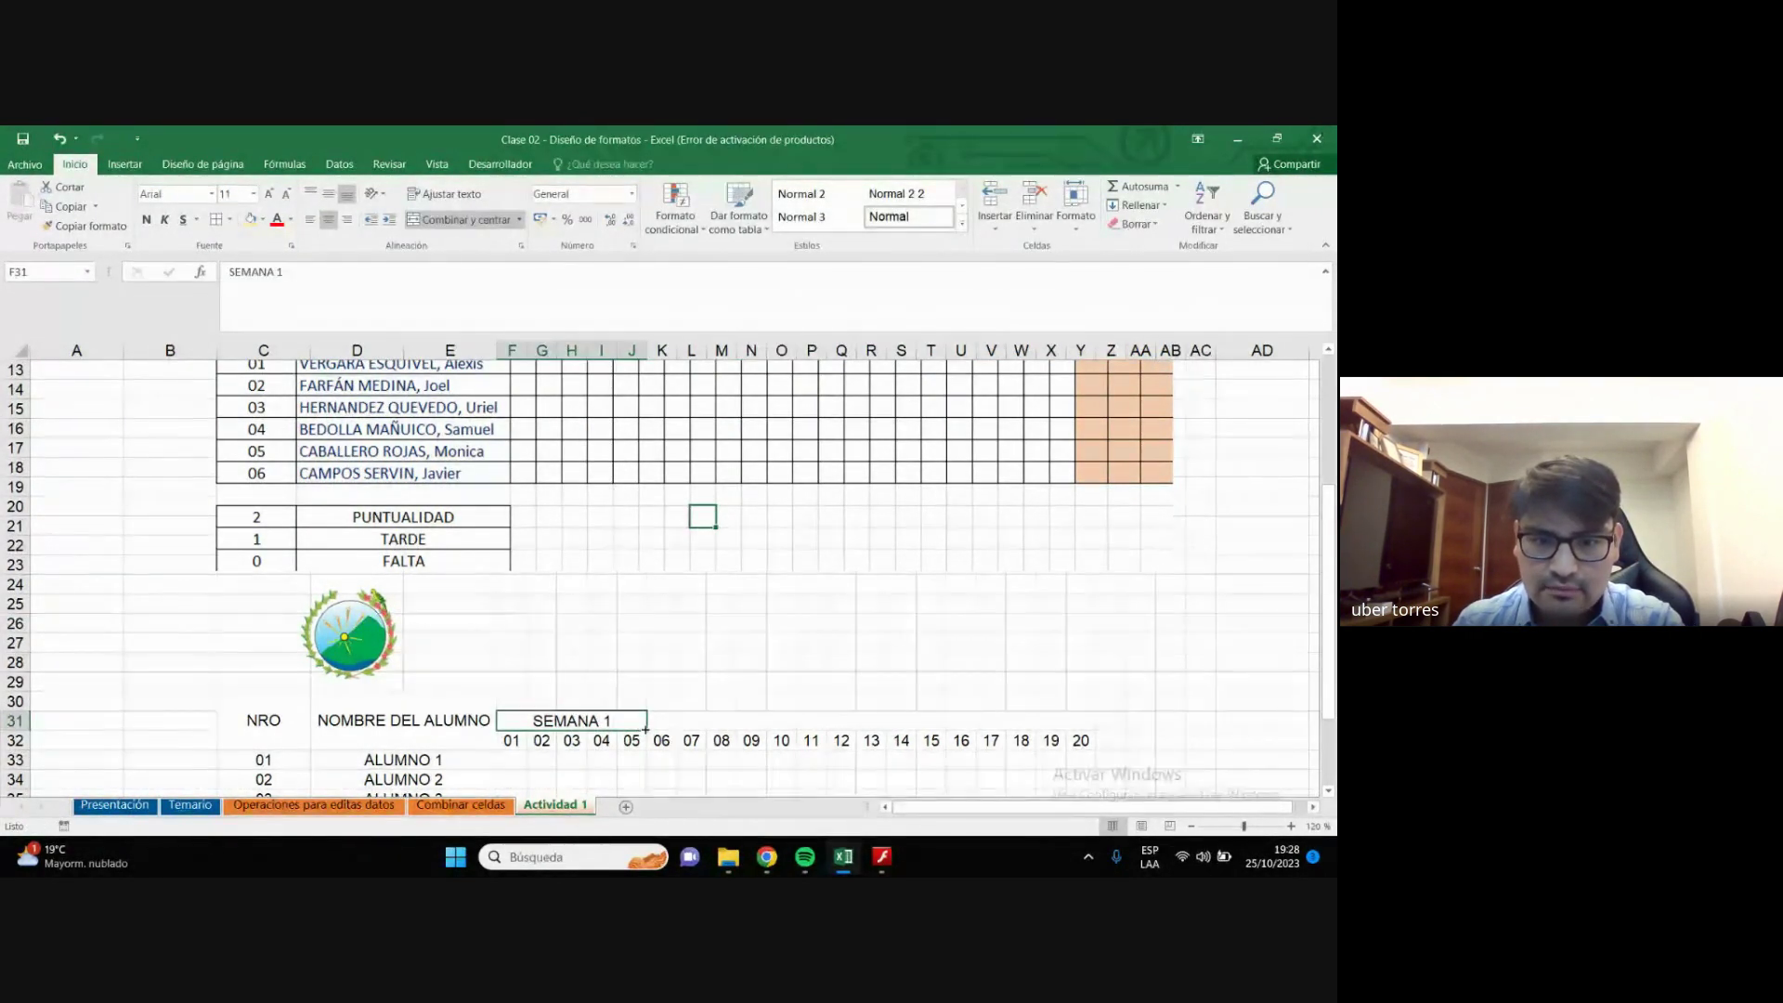
drag(645, 728, 1034, 712)
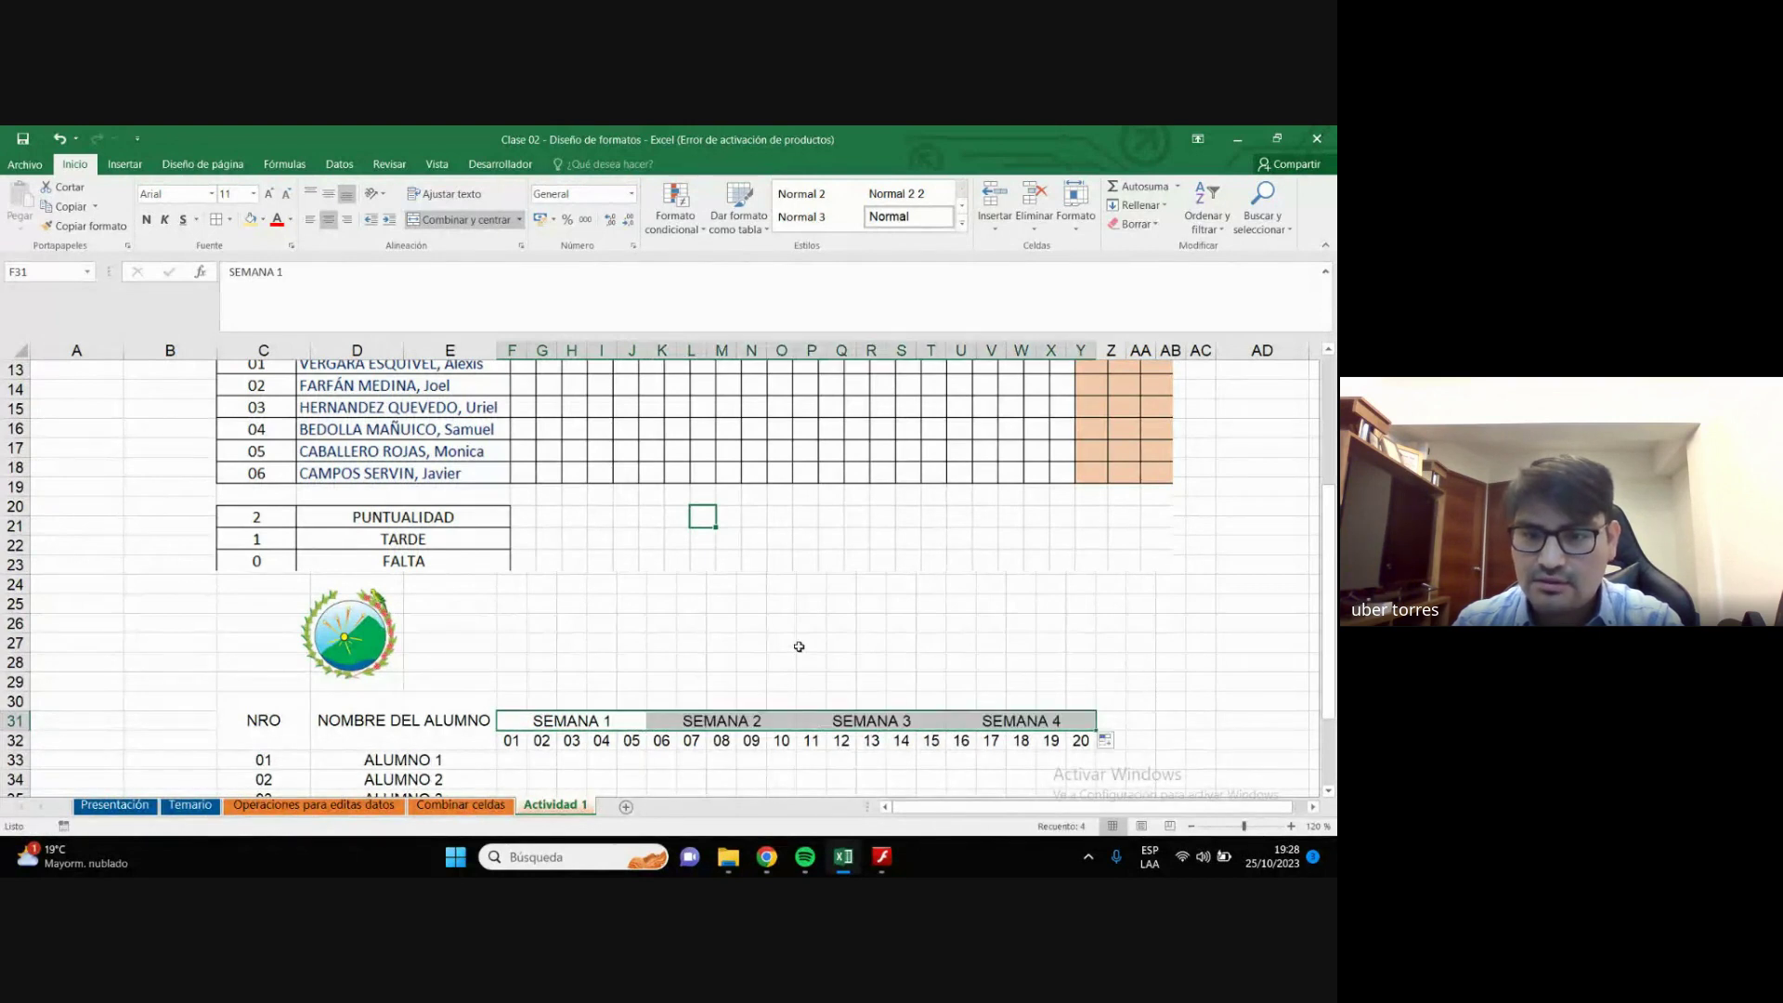
click(841, 622)
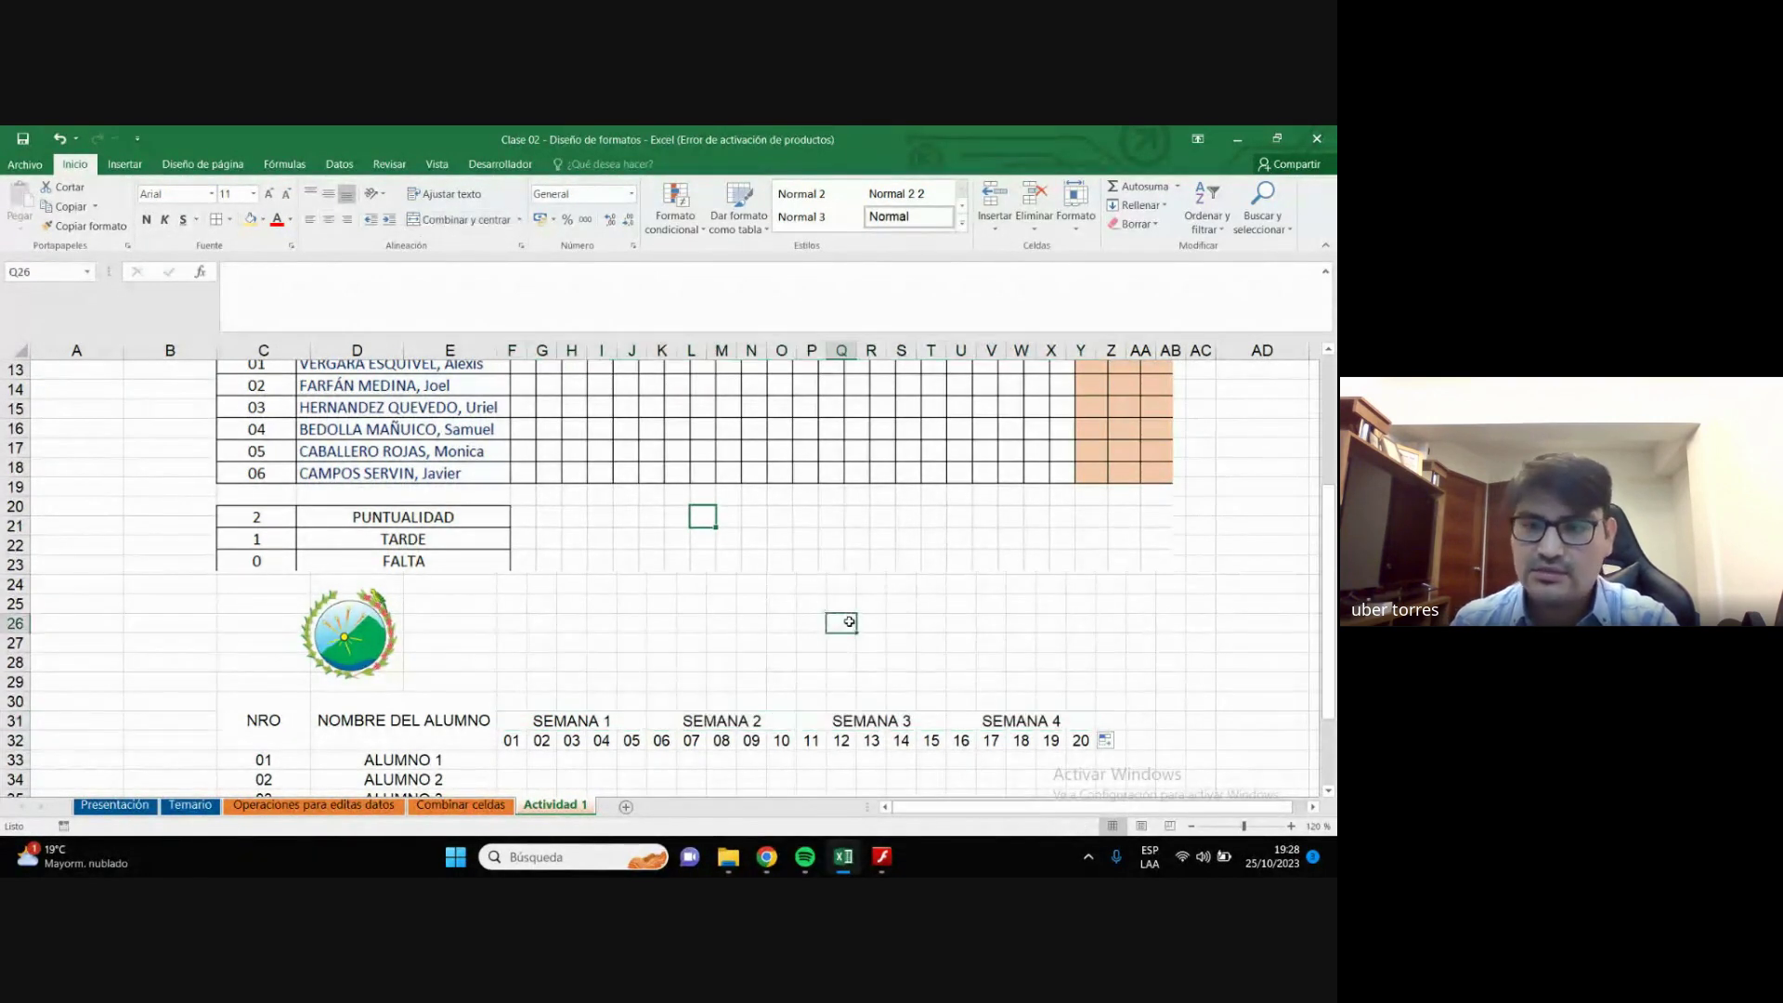
scroll(836, 621, up, 1)
scroll(836, 620, down, 2)
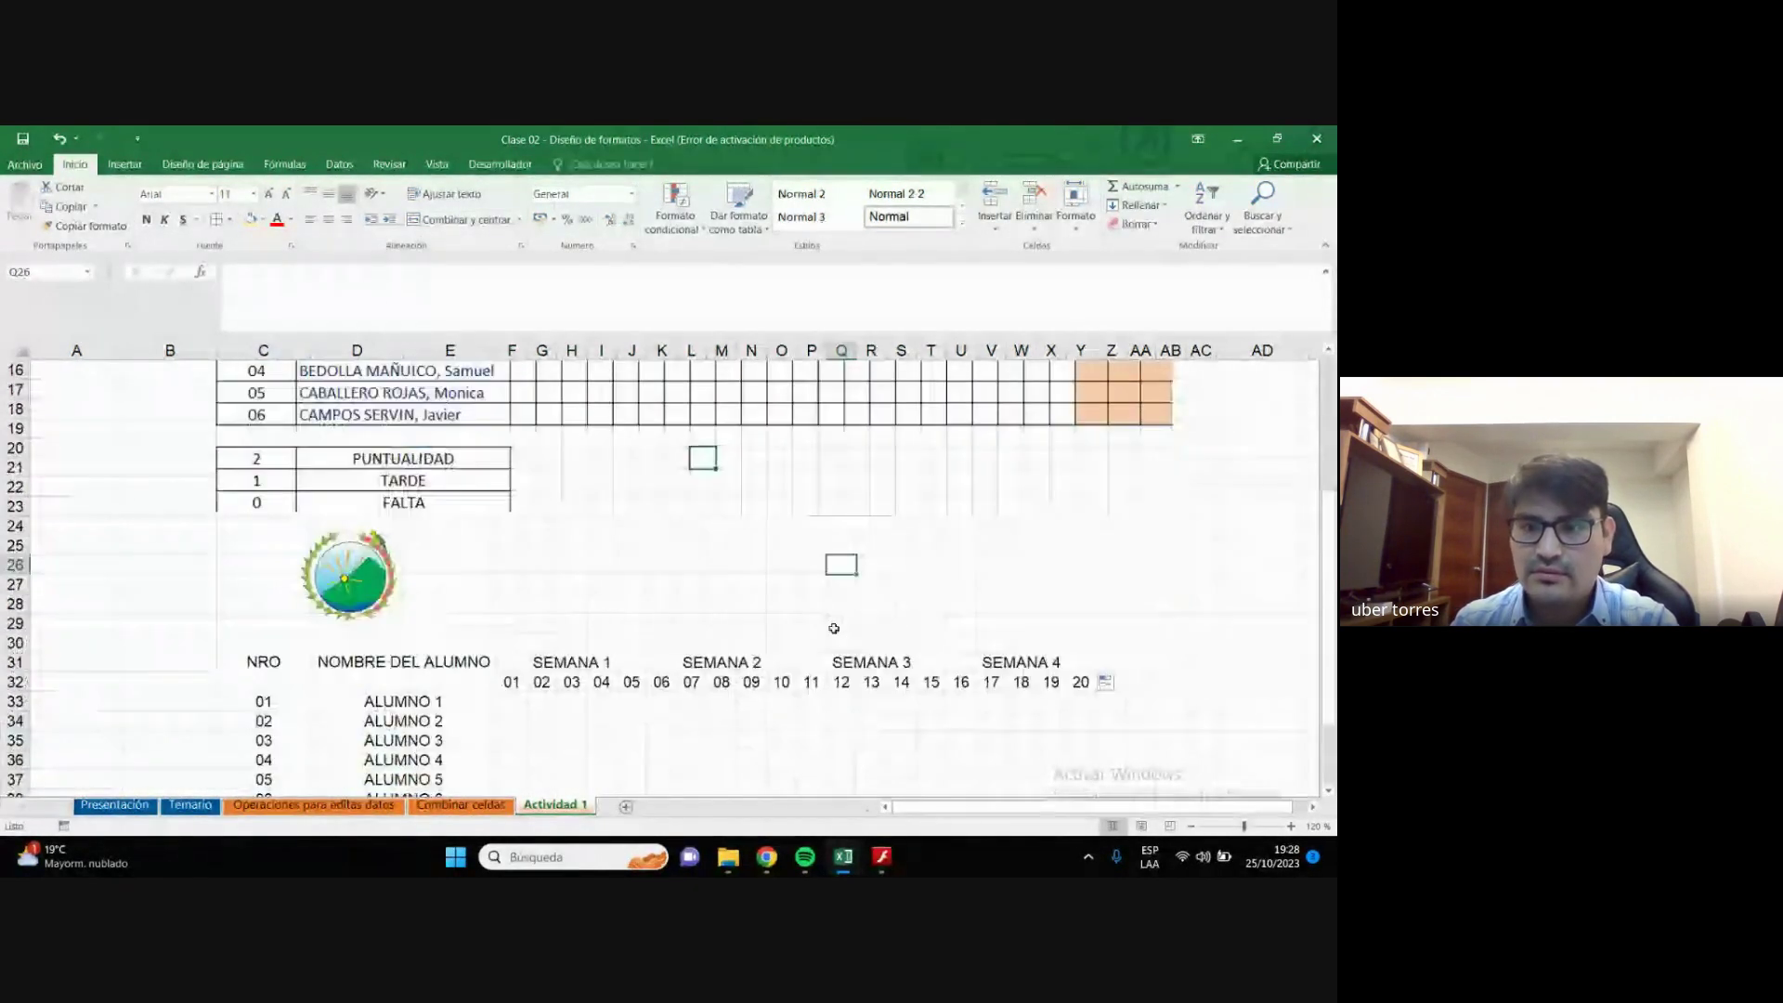
click(968, 727)
click(755, 738)
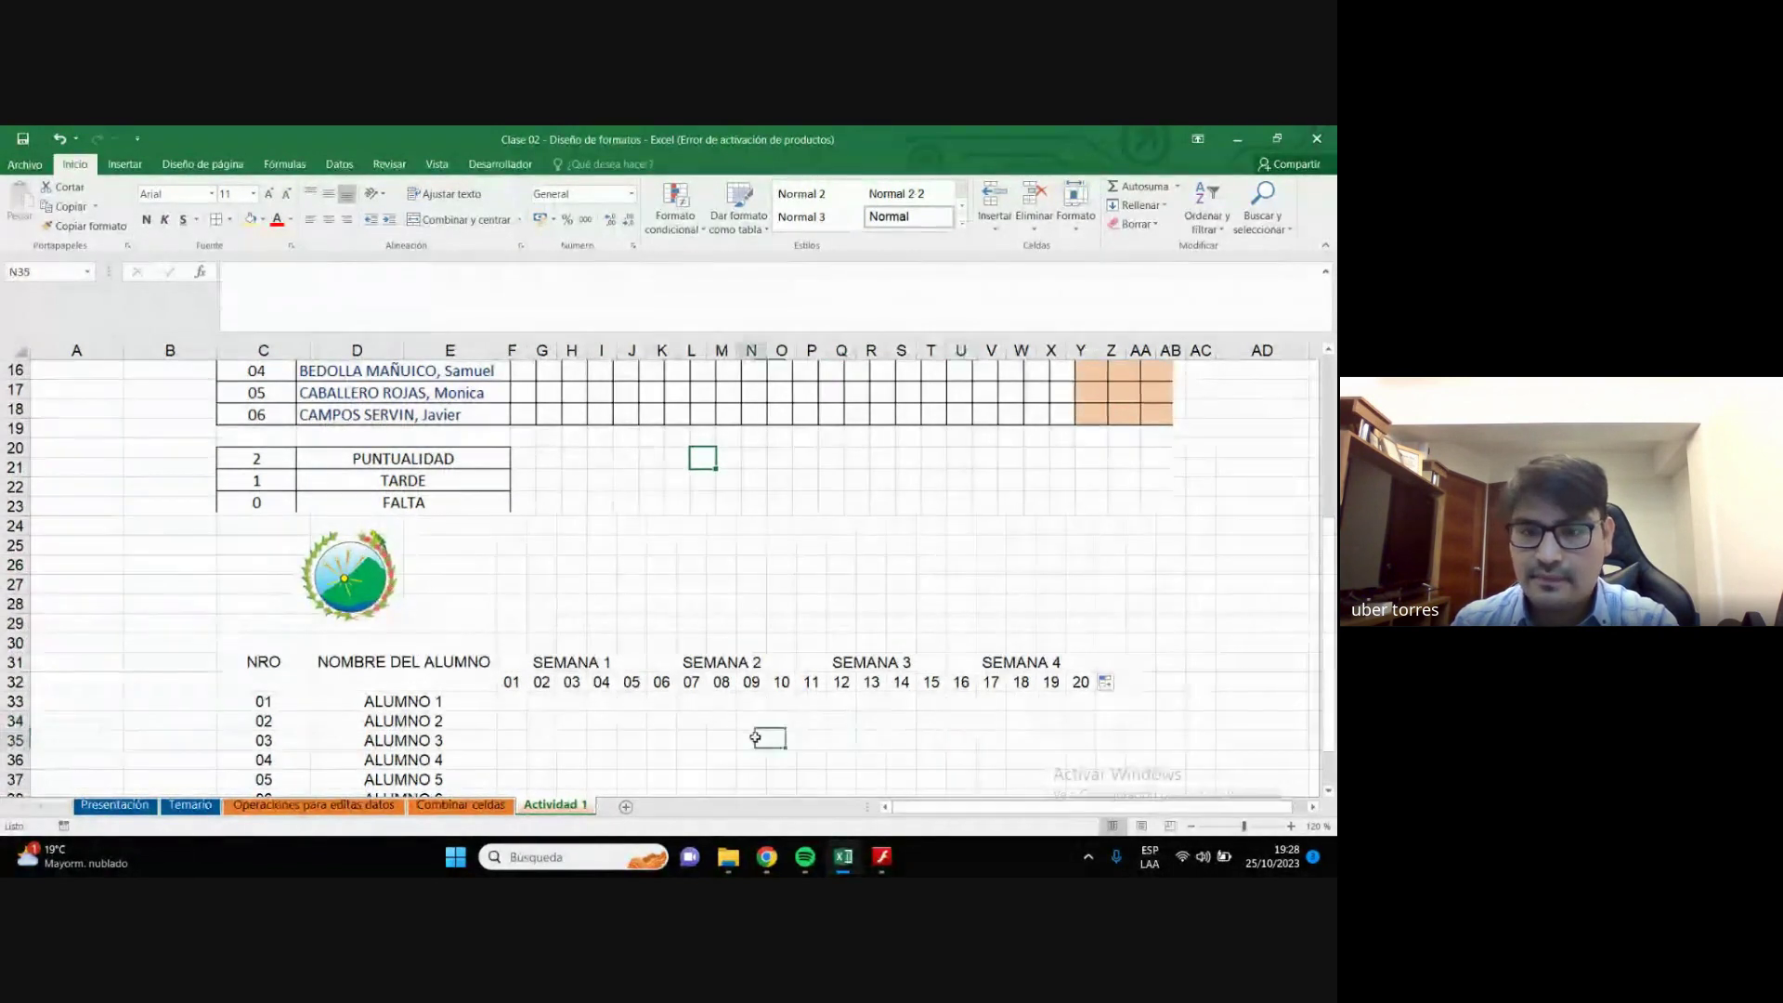
scroll(688, 658, up, 2)
scroll(725, 664, down, 3)
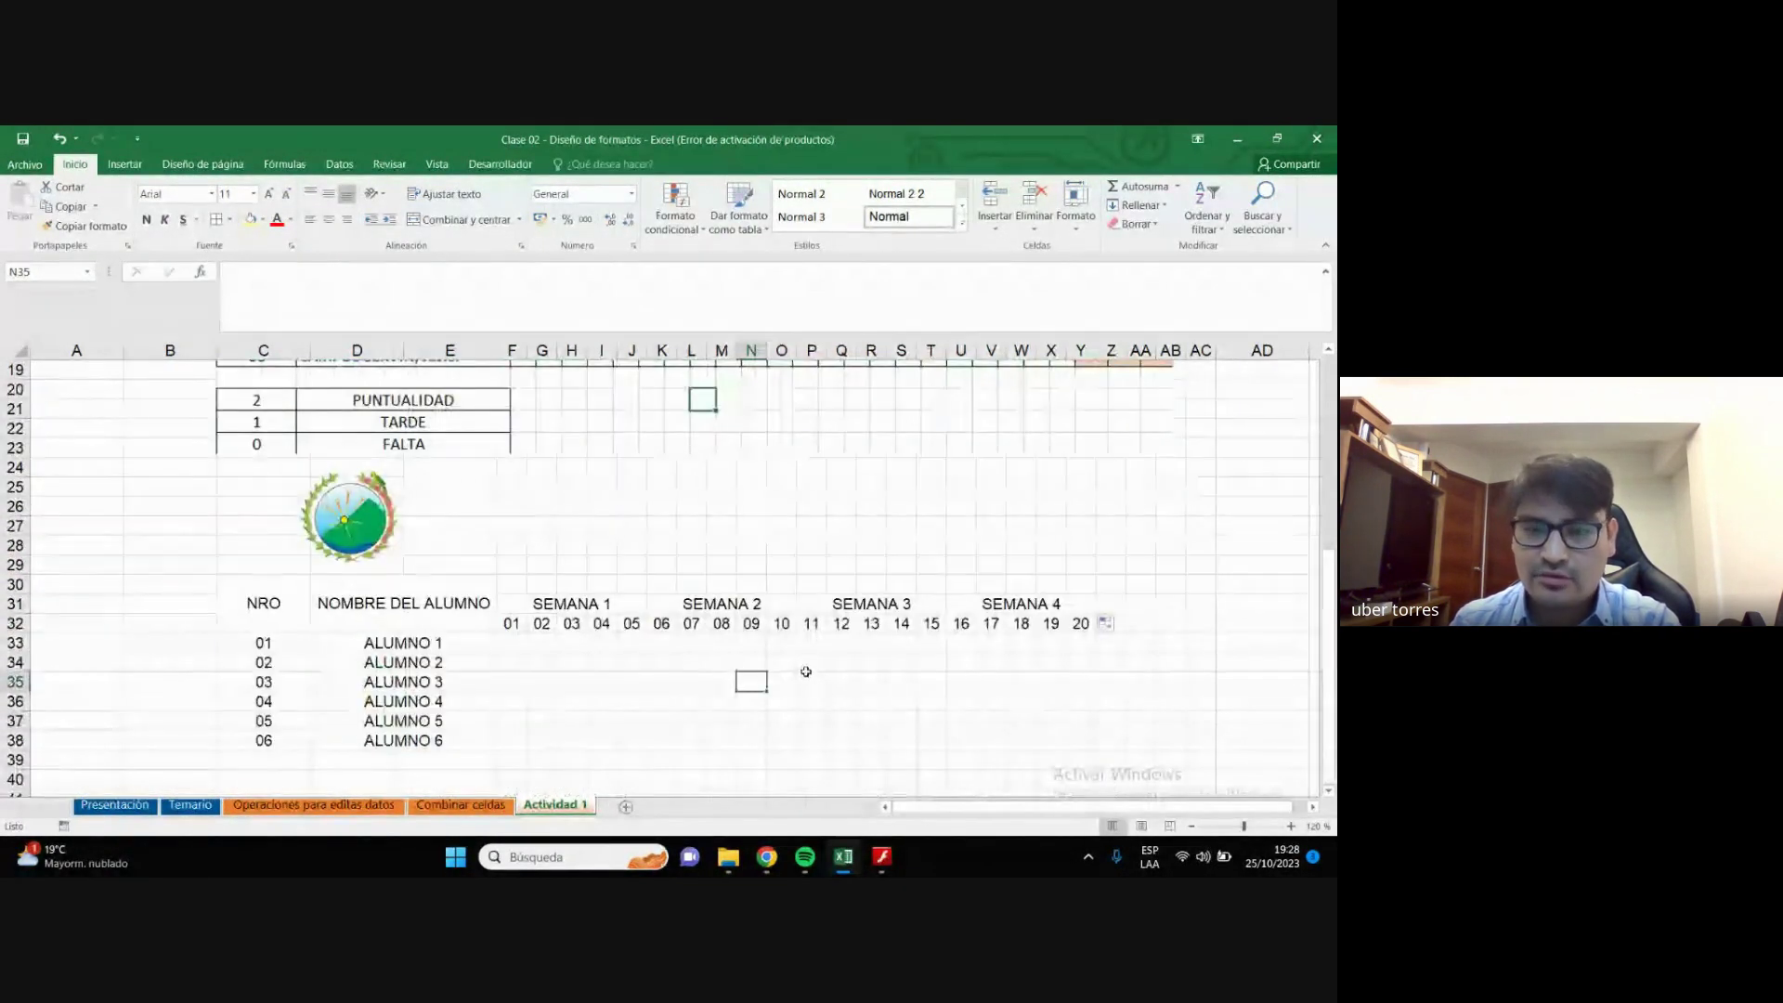
scroll(589, 597, up, 3)
scroll(589, 597, up, 2)
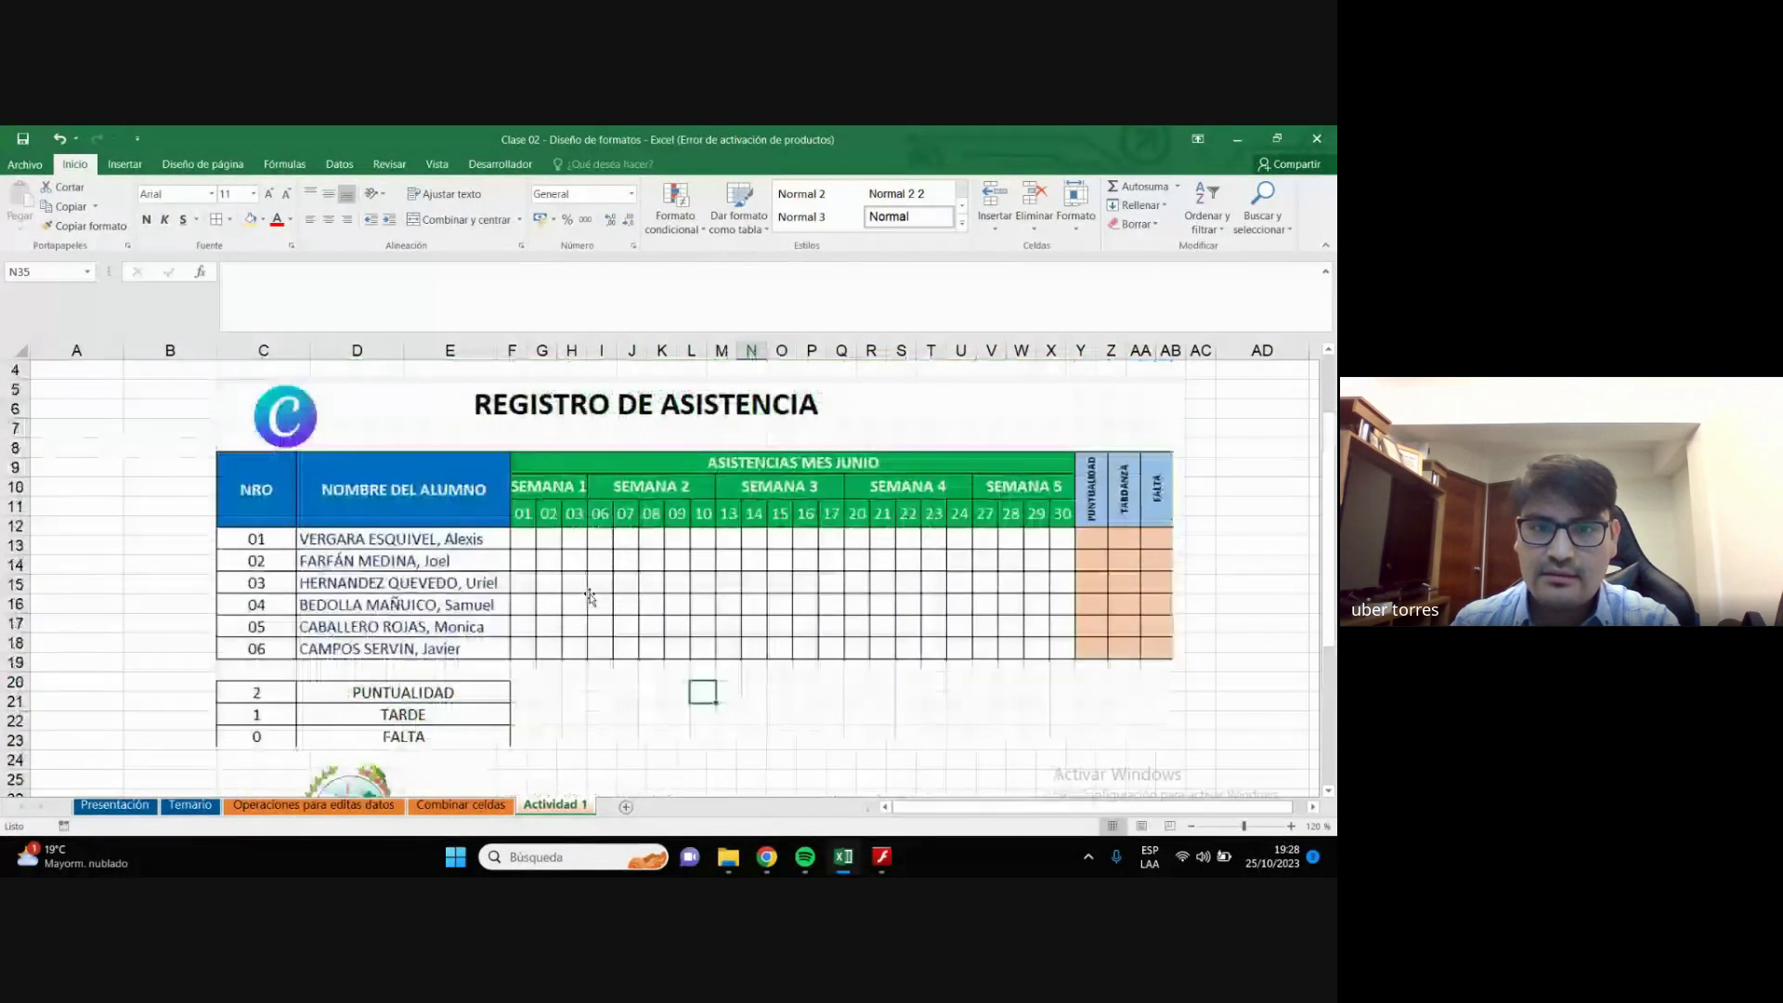
scroll(600, 636, down, 3)
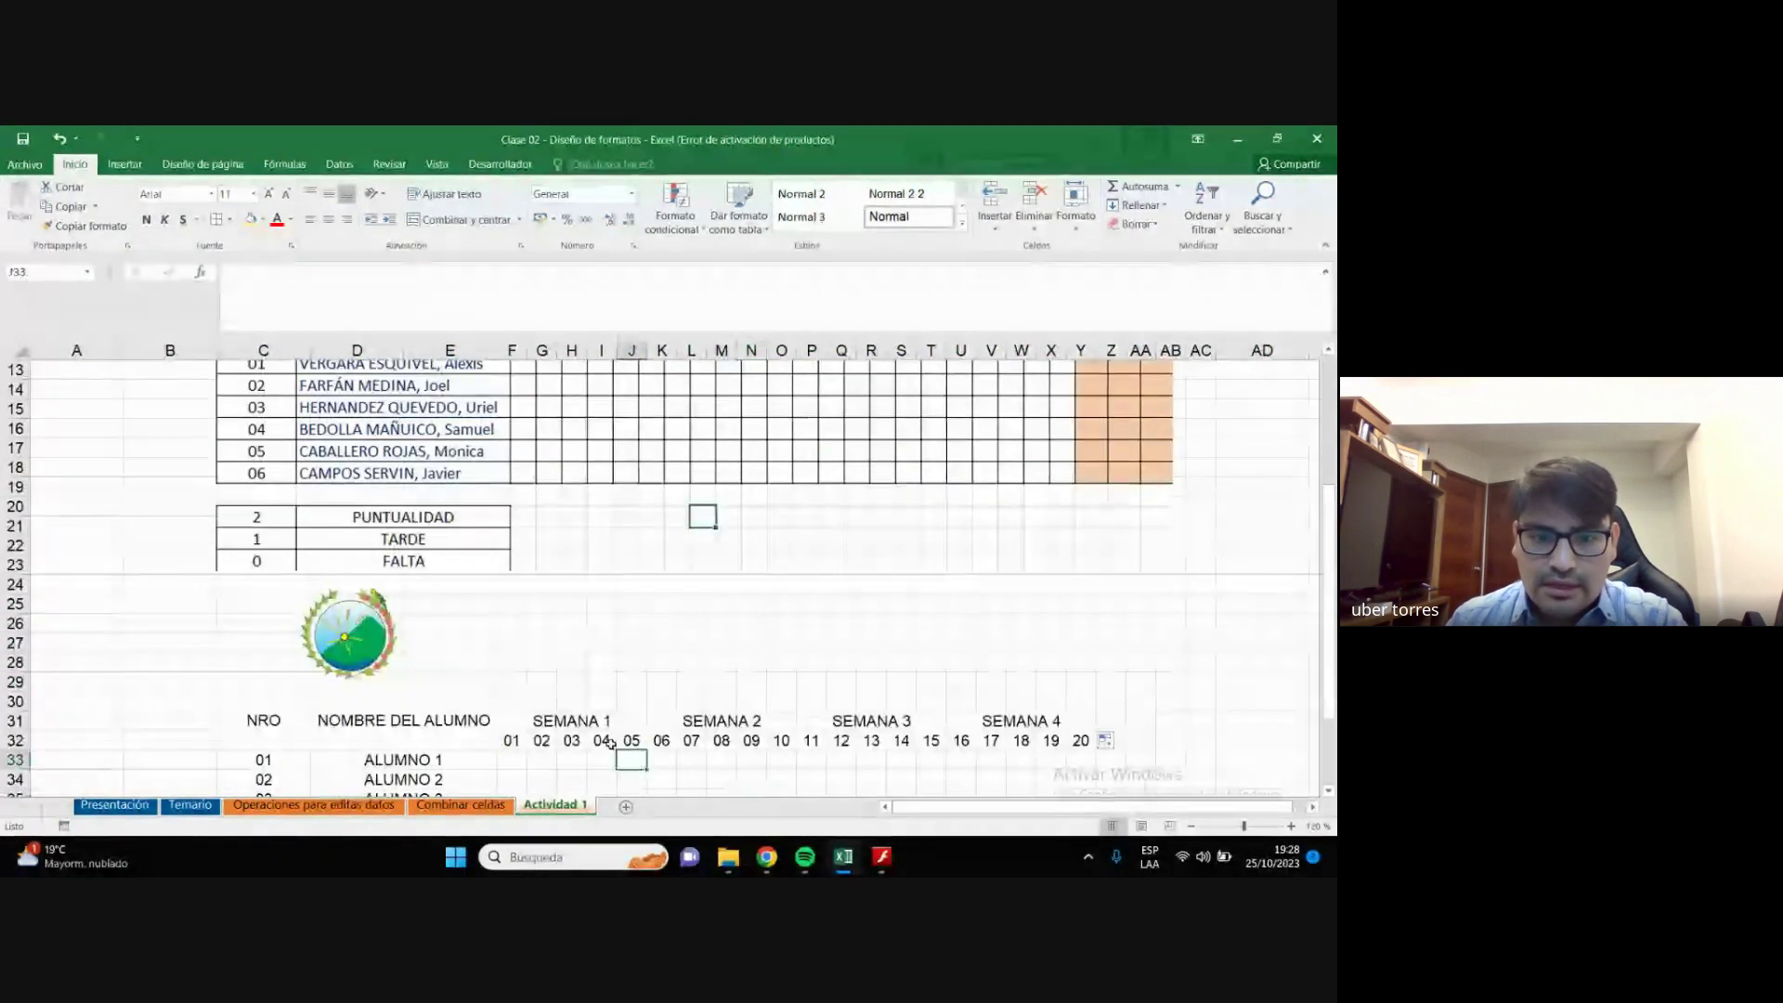
Merge and centre F30:Y30 and enter the title ASISTENCIA MES JUNIO.
drag(512, 702, 1043, 702)
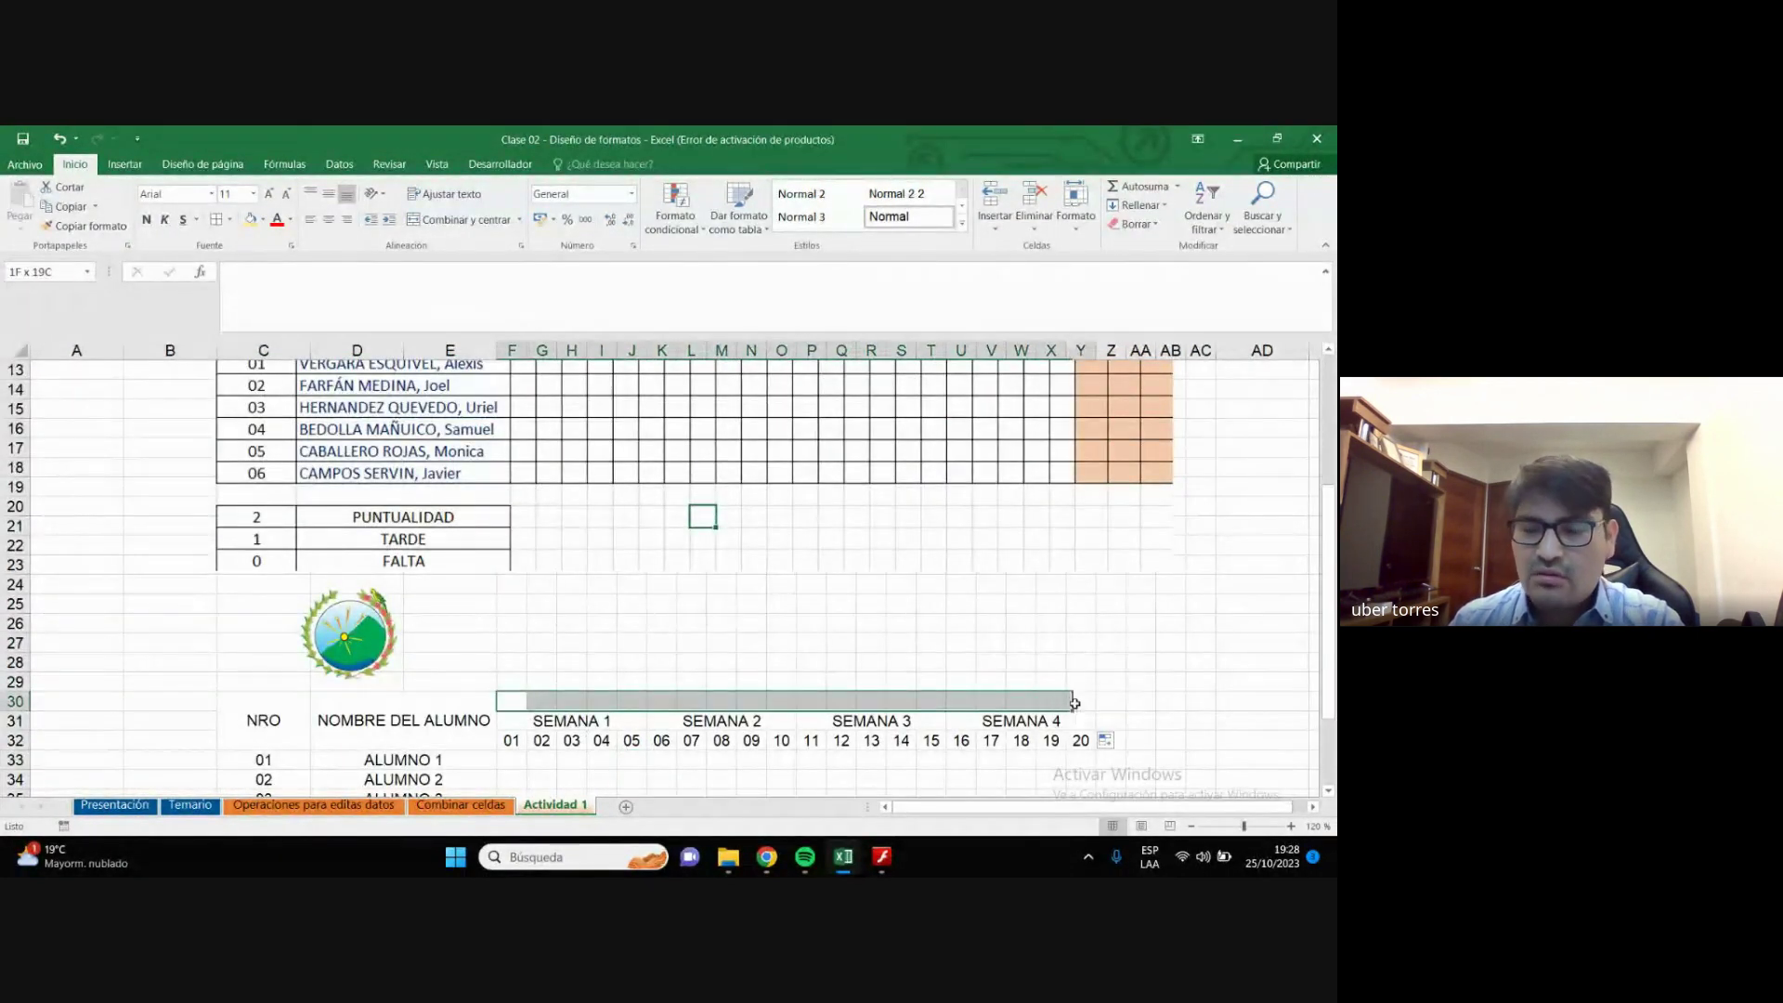
click(461, 219)
scroll(849, 666, up, 2)
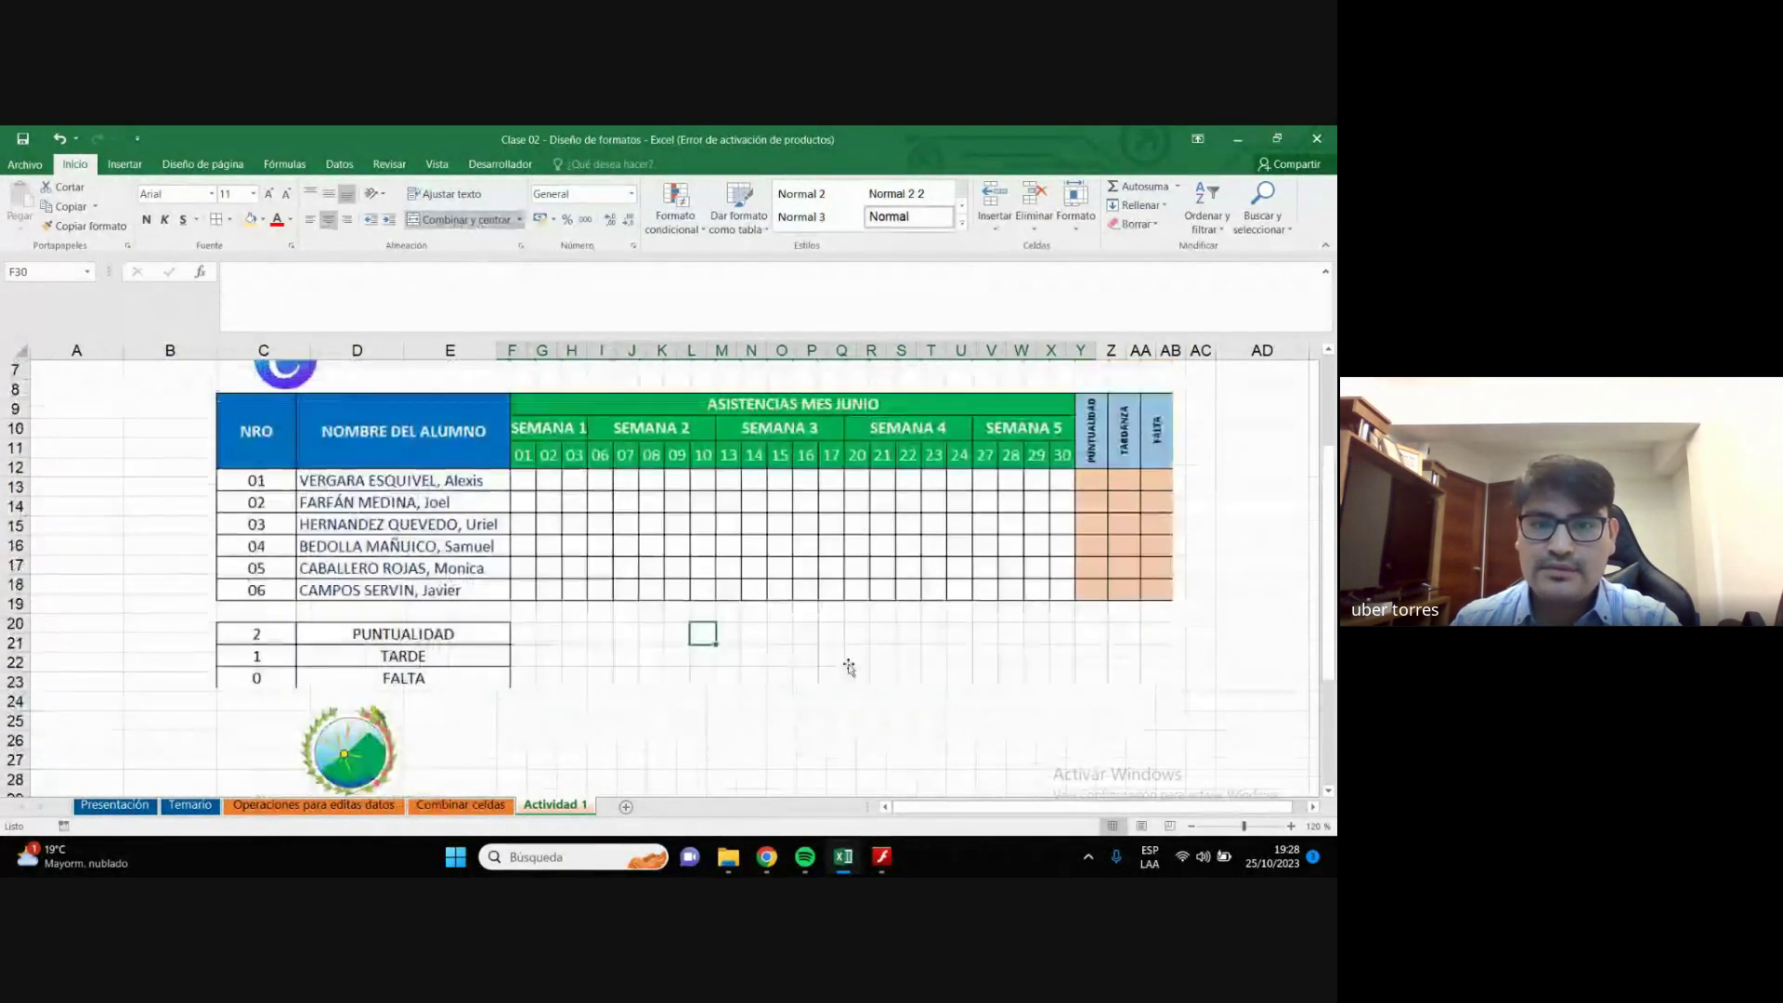
scroll(849, 666, down, 2)
text(ASI)
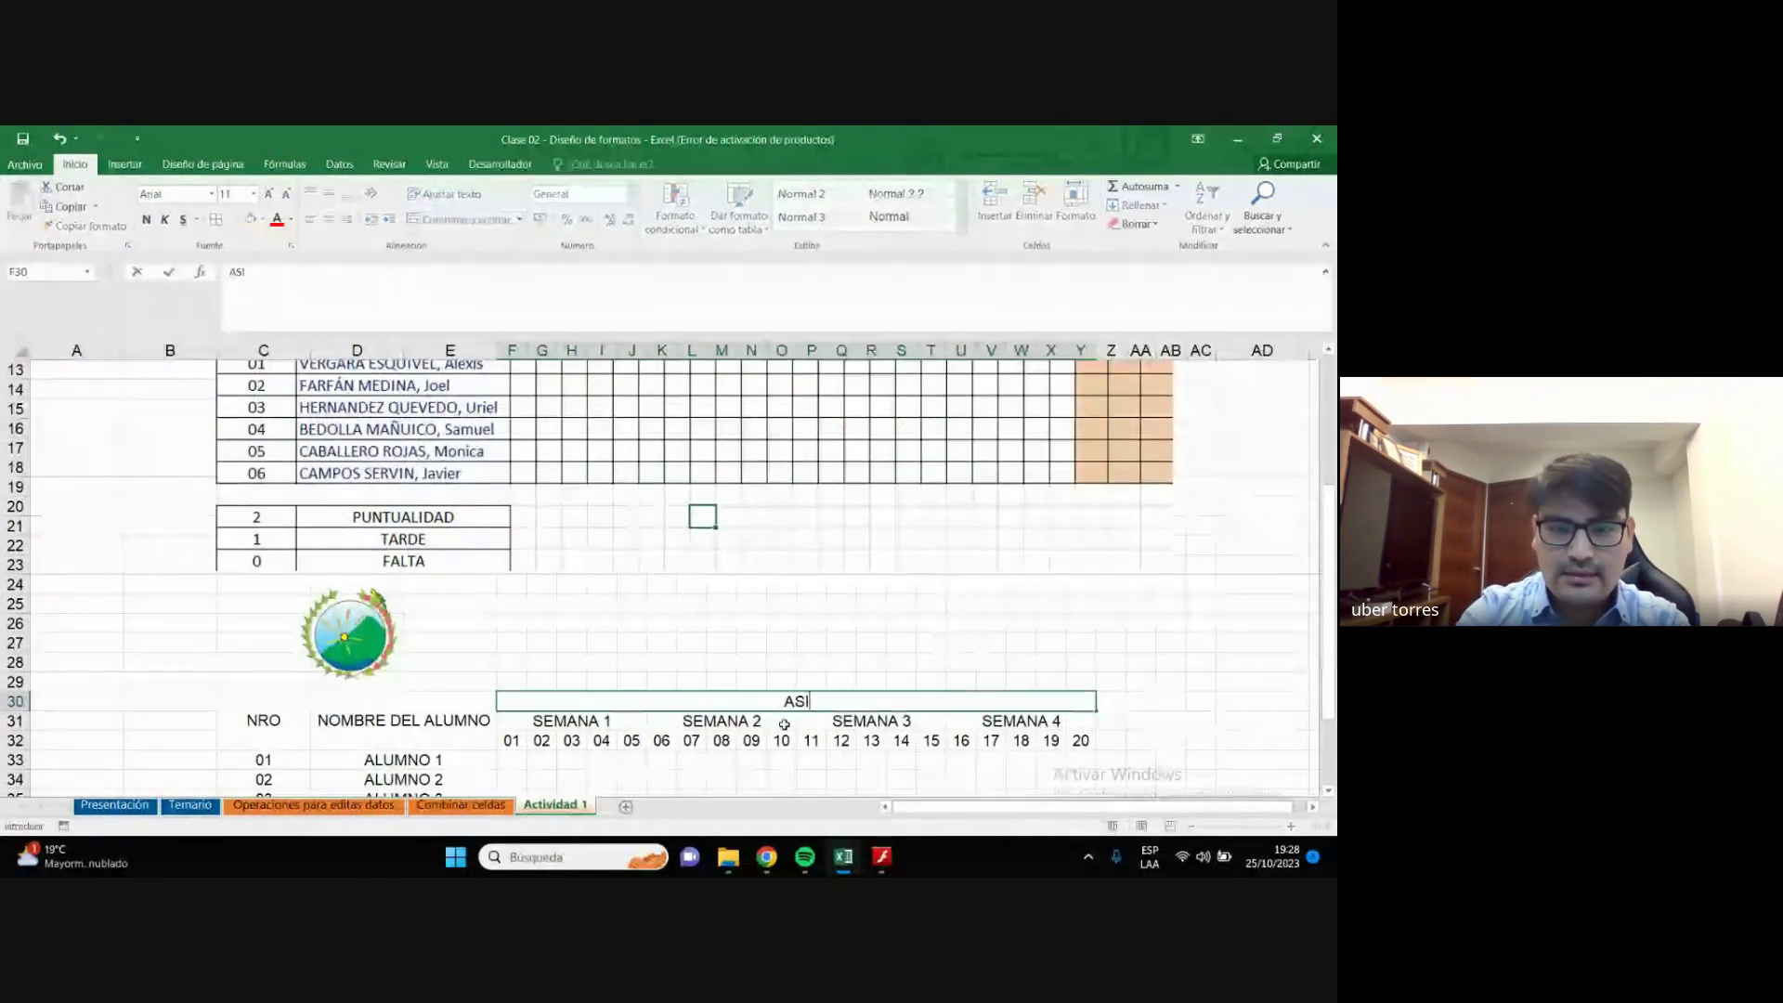
text(STENCIA MES )
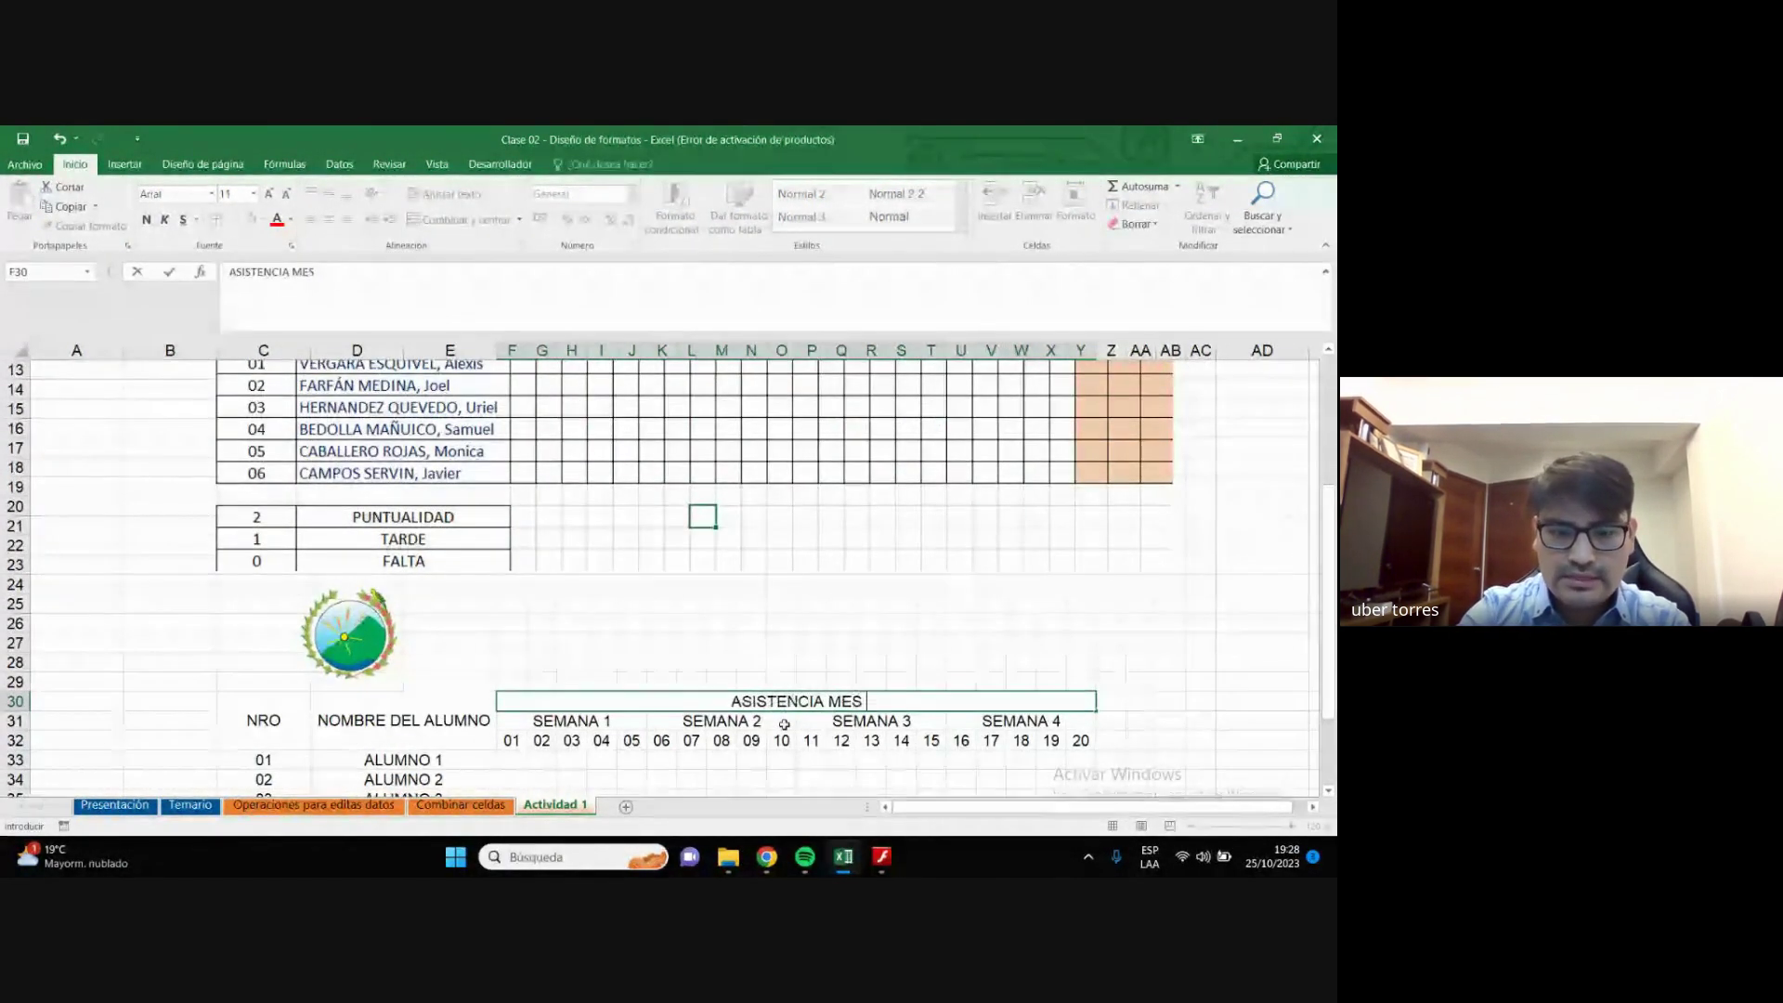
text(JU)
key(BackSpace)
key(BackSpace)
key(BackSpace)
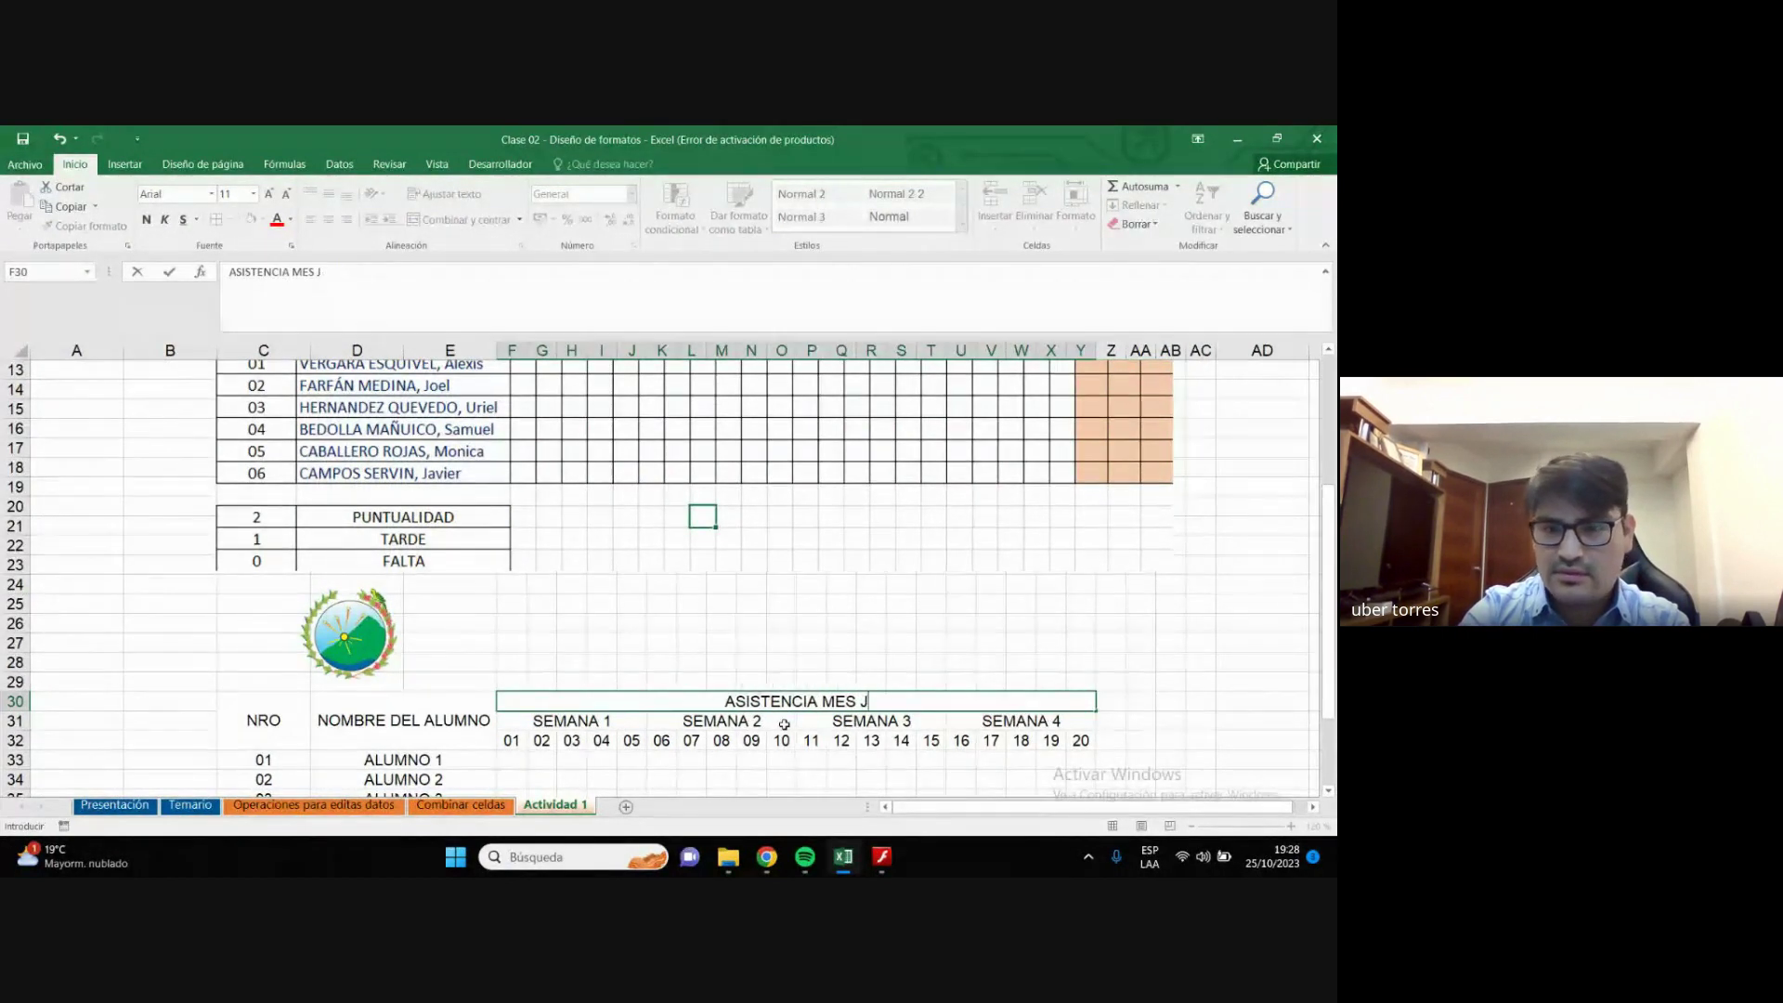
text(U)
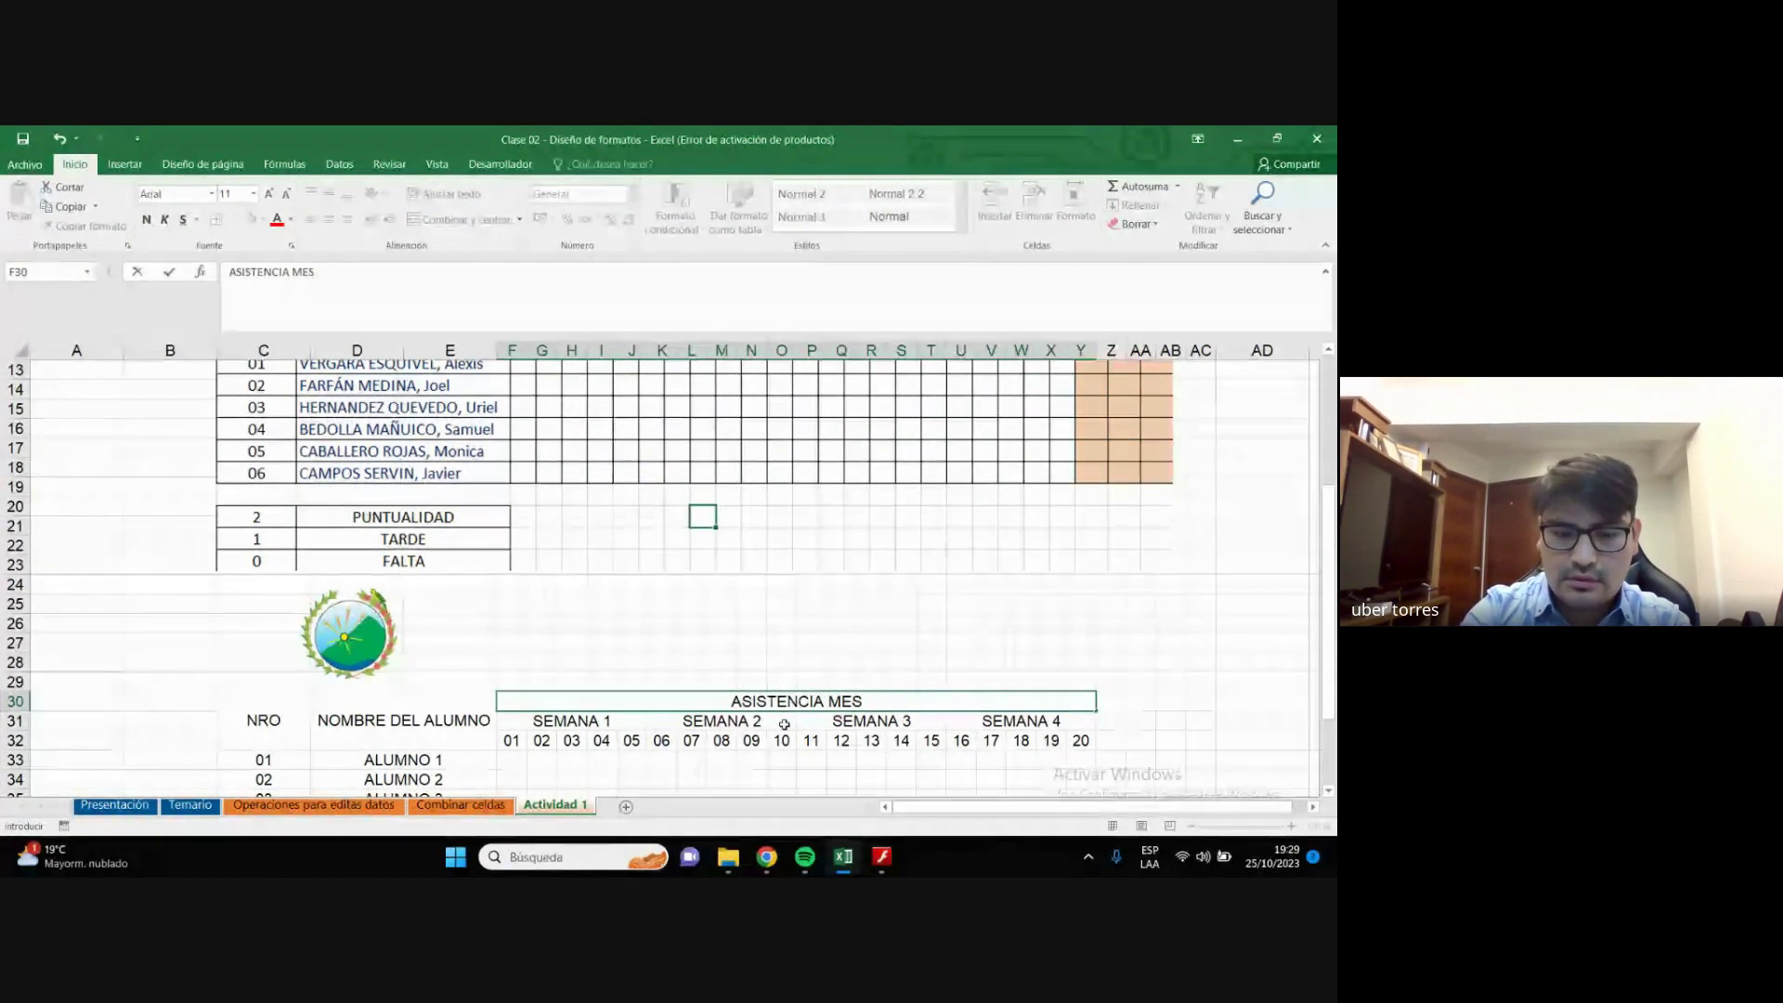
text(NIO)
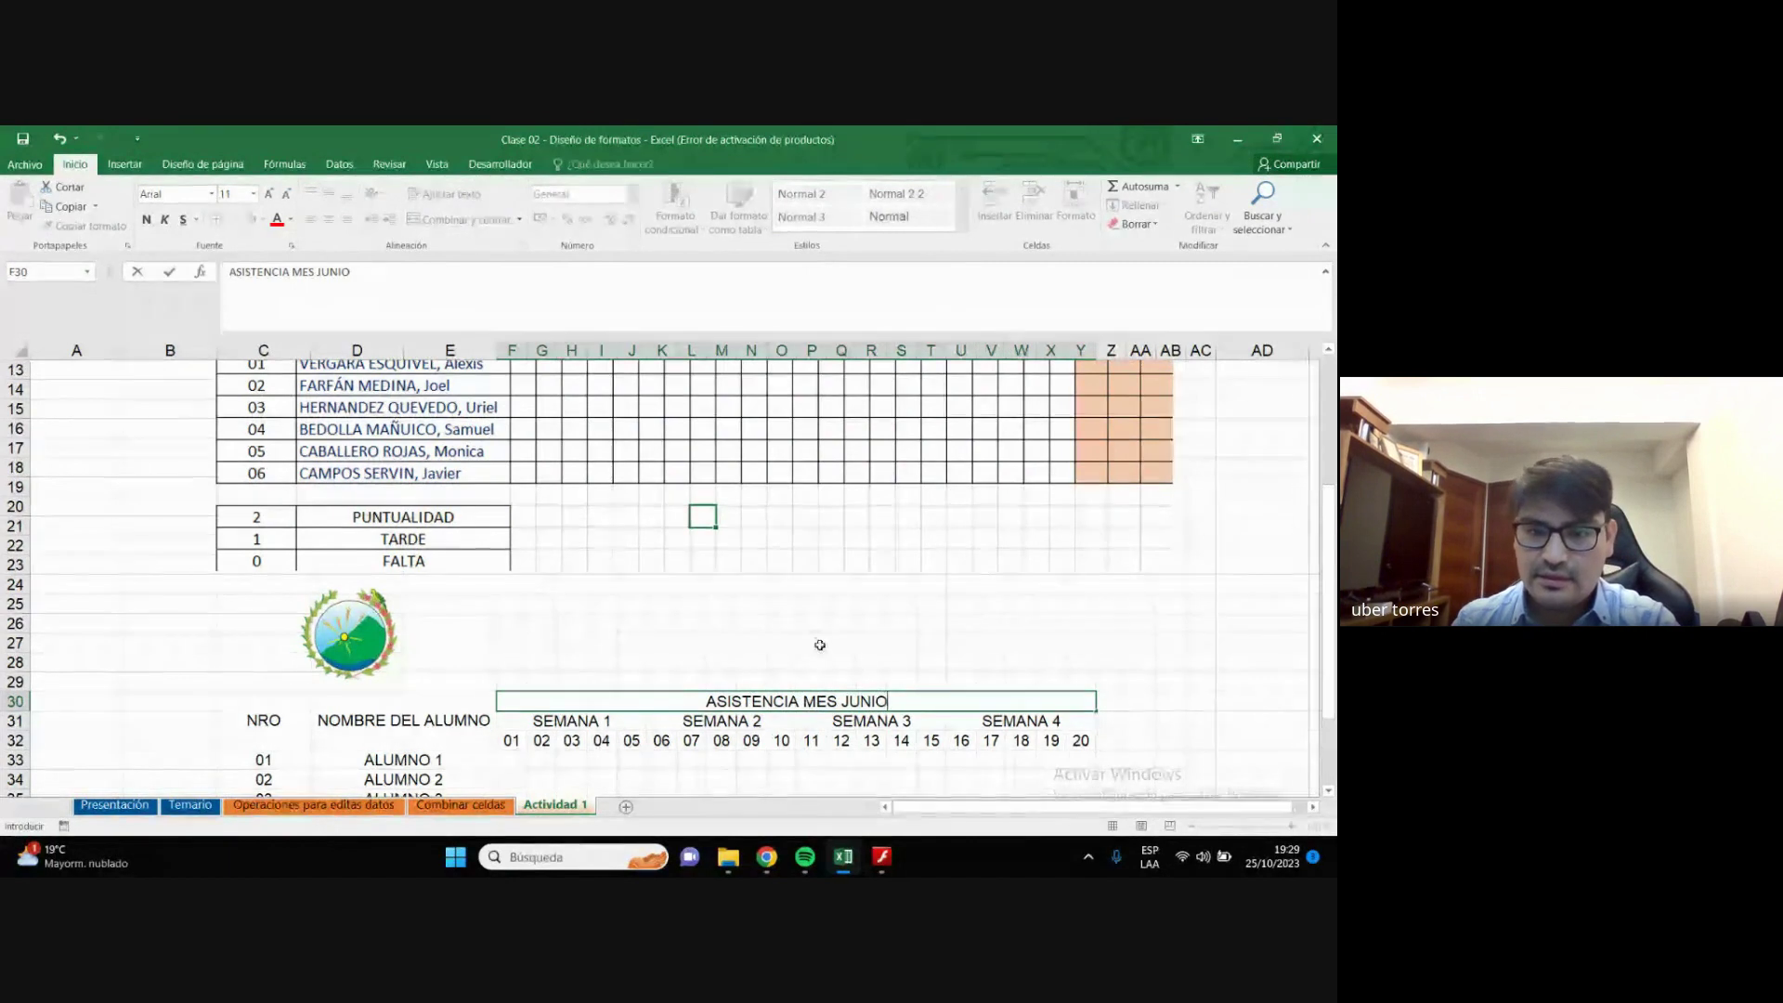
click(841, 623)
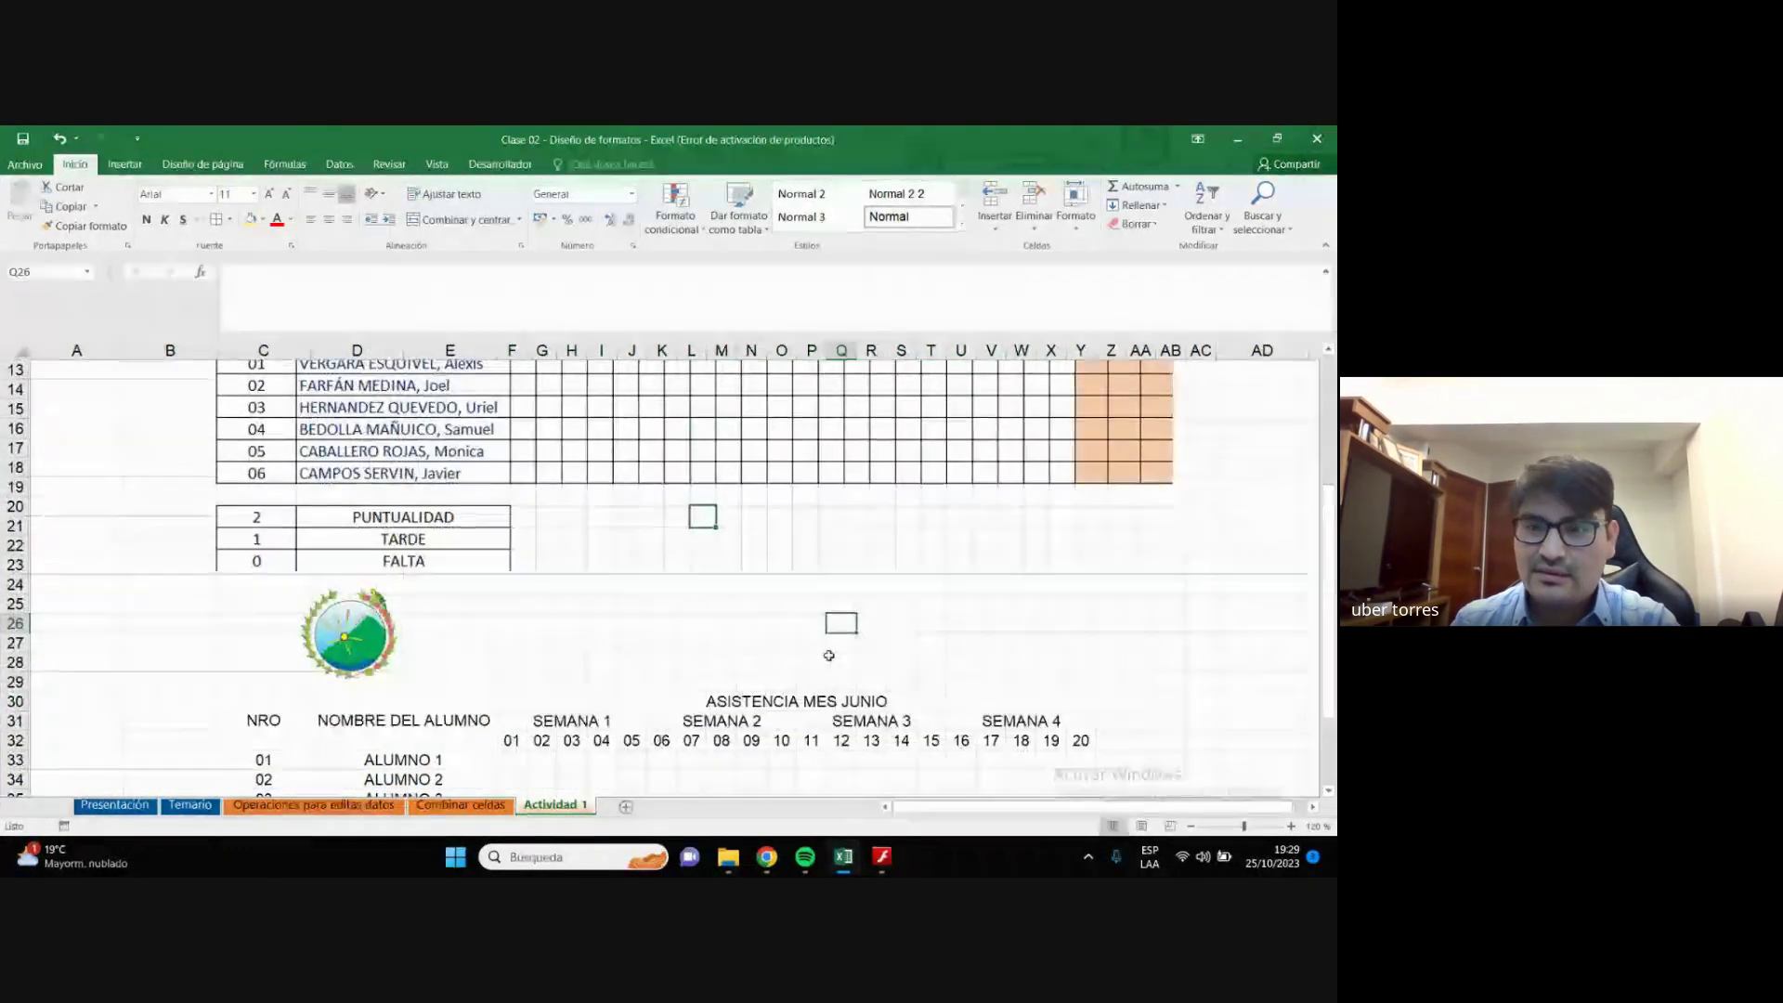
Bring the Google Meet call in Chrome back to the front.
scroll(829, 656, up, 1)
scroll(817, 697, down, 2)
scroll(790, 747, down, 1)
scroll(790, 748, down, 1)
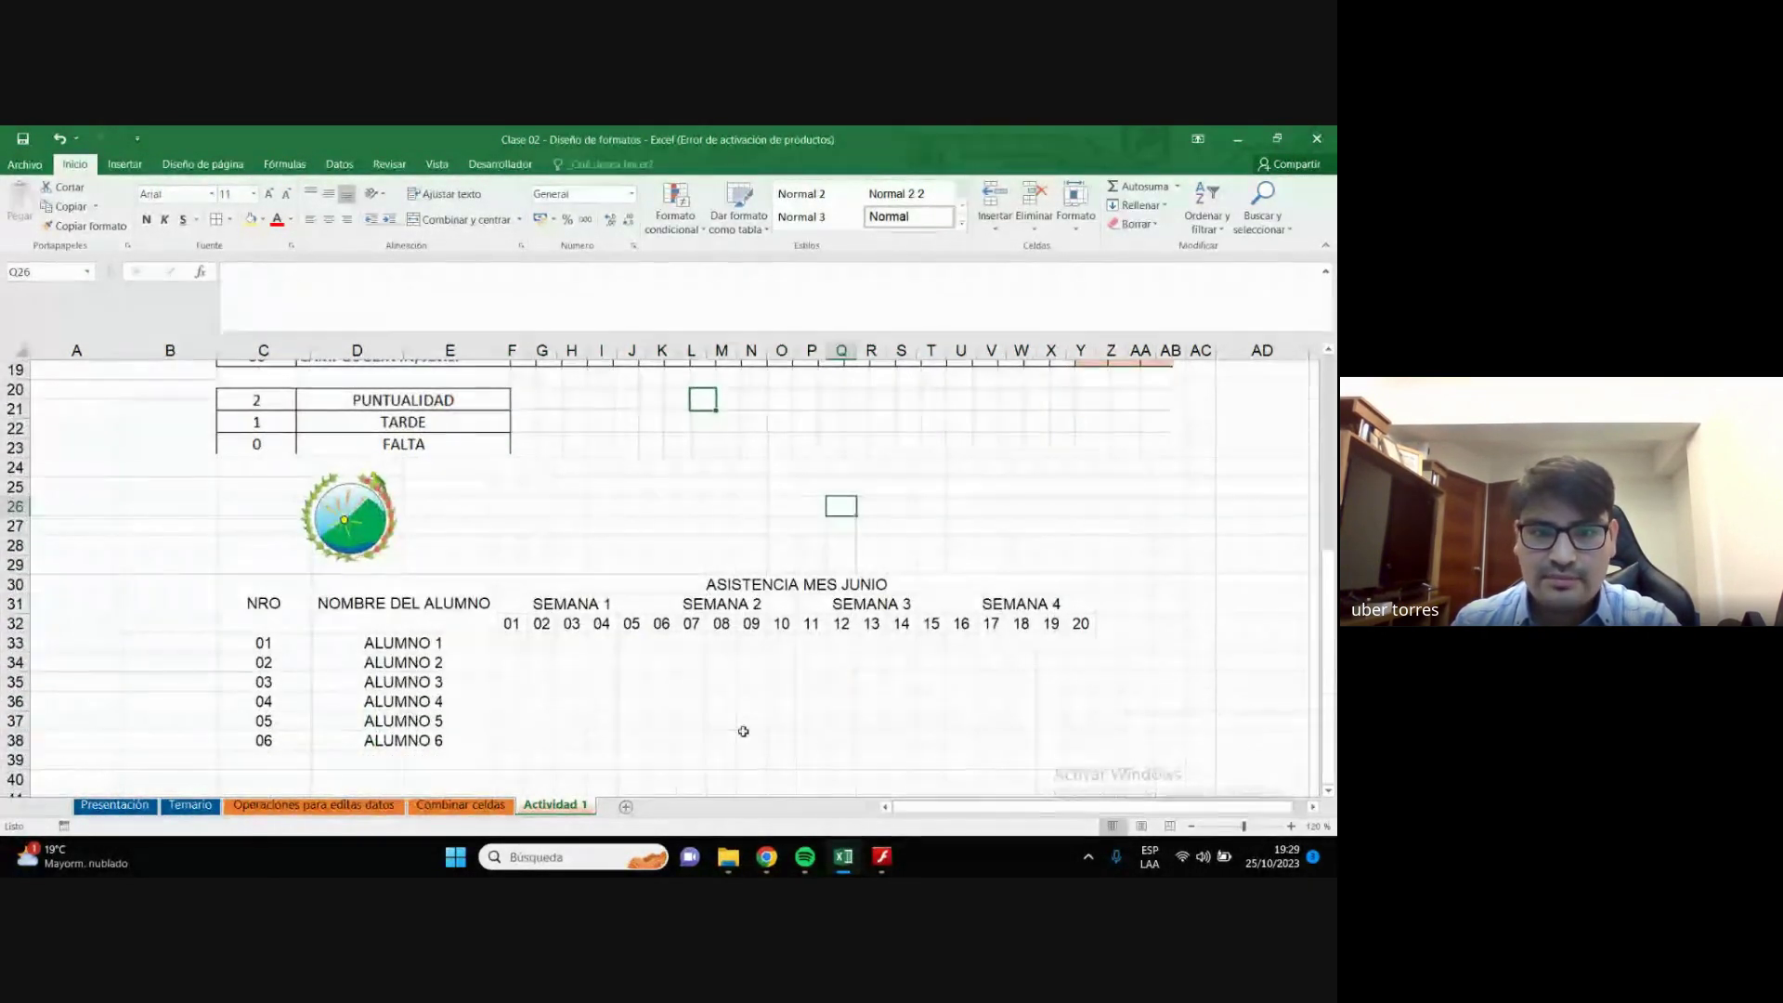
scroll(778, 678, down, 1)
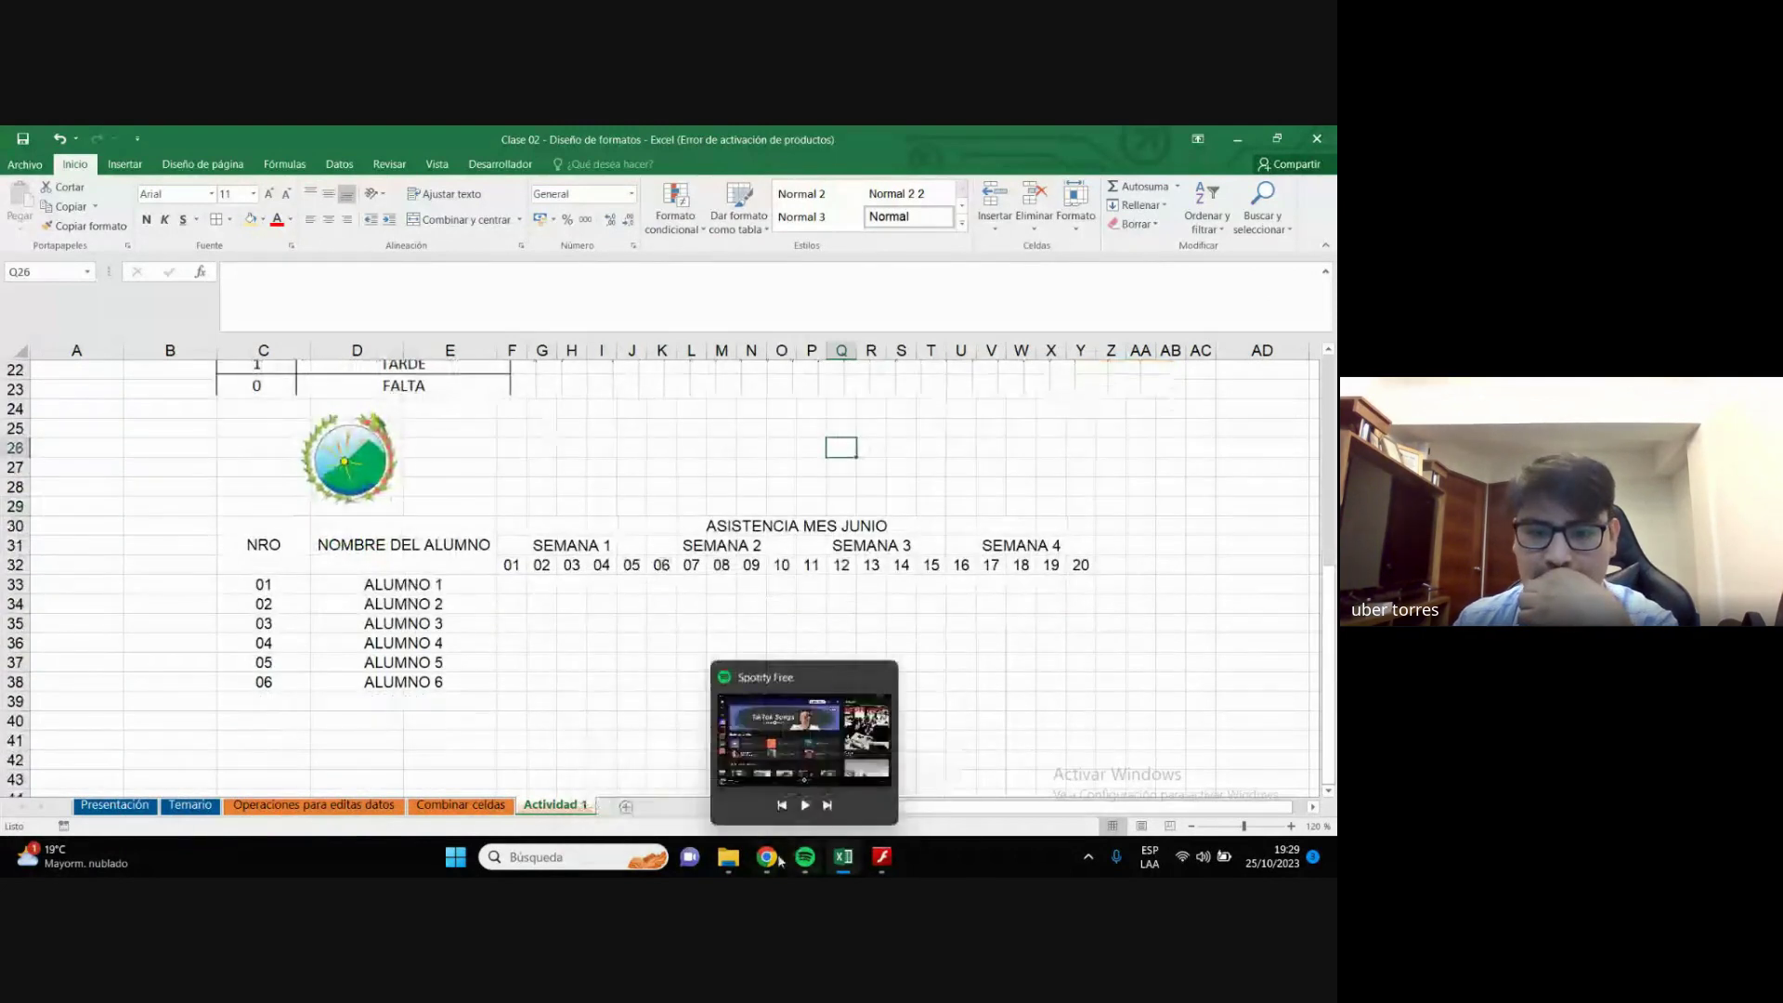
mouse_move(766, 857)
click(665, 756)
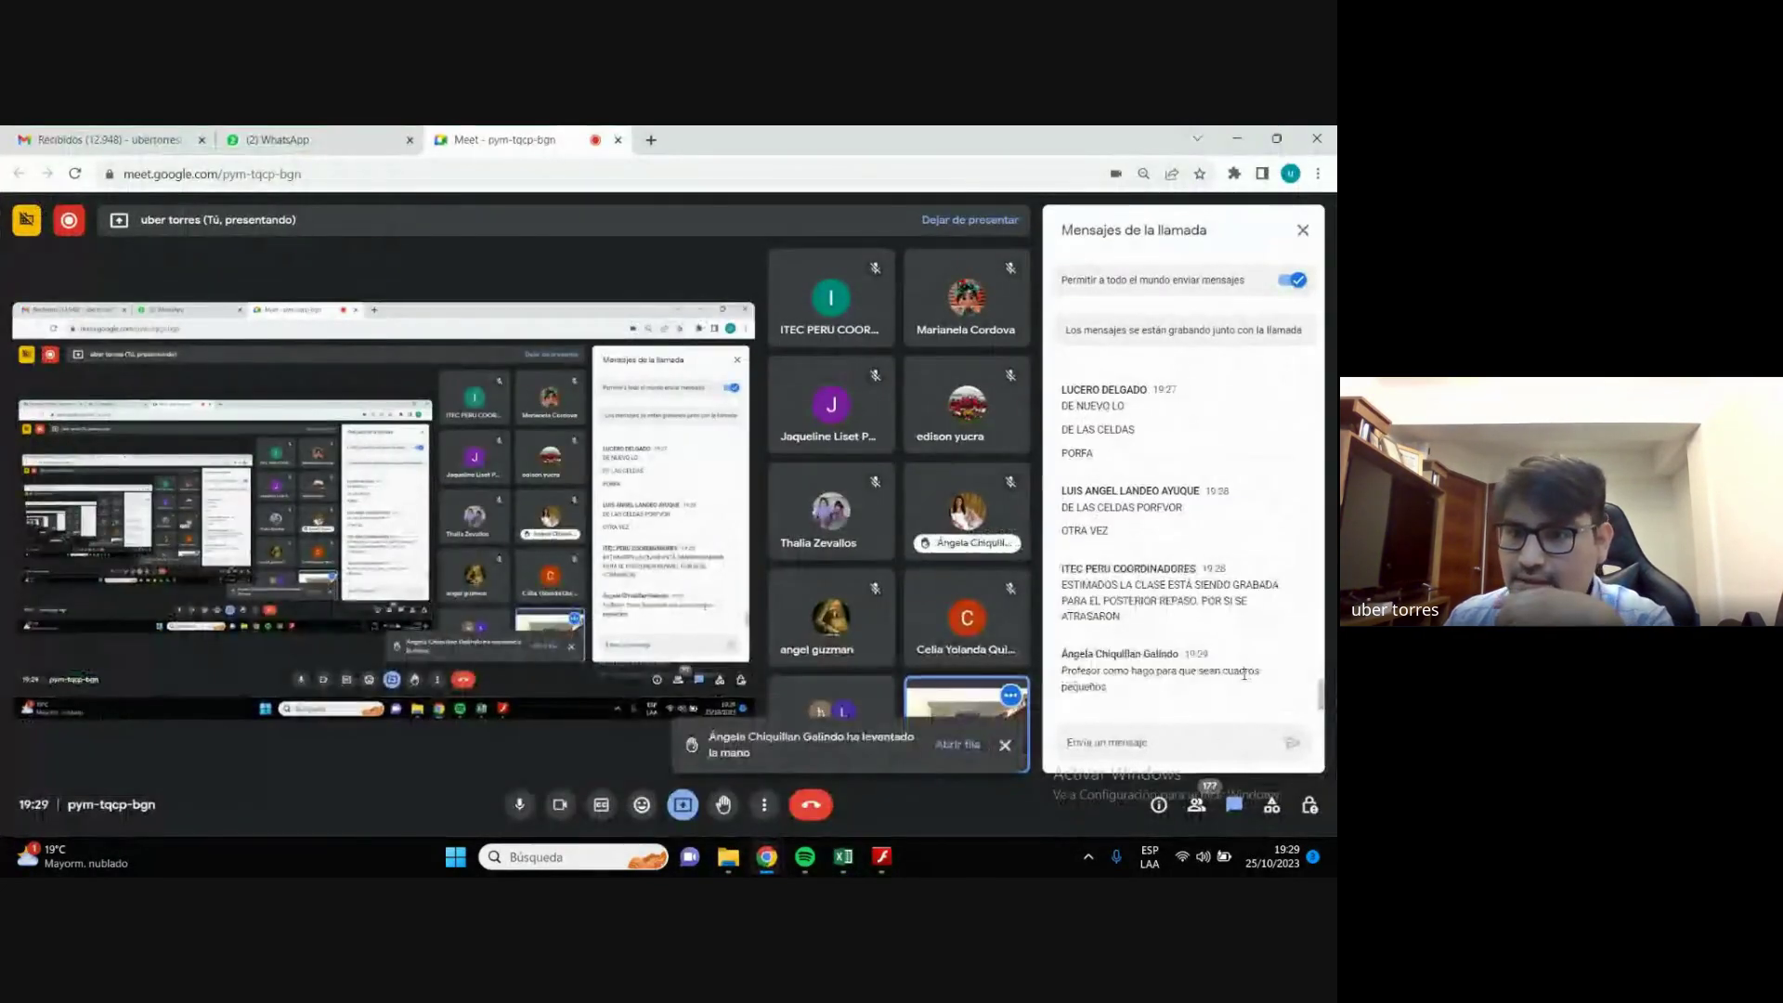
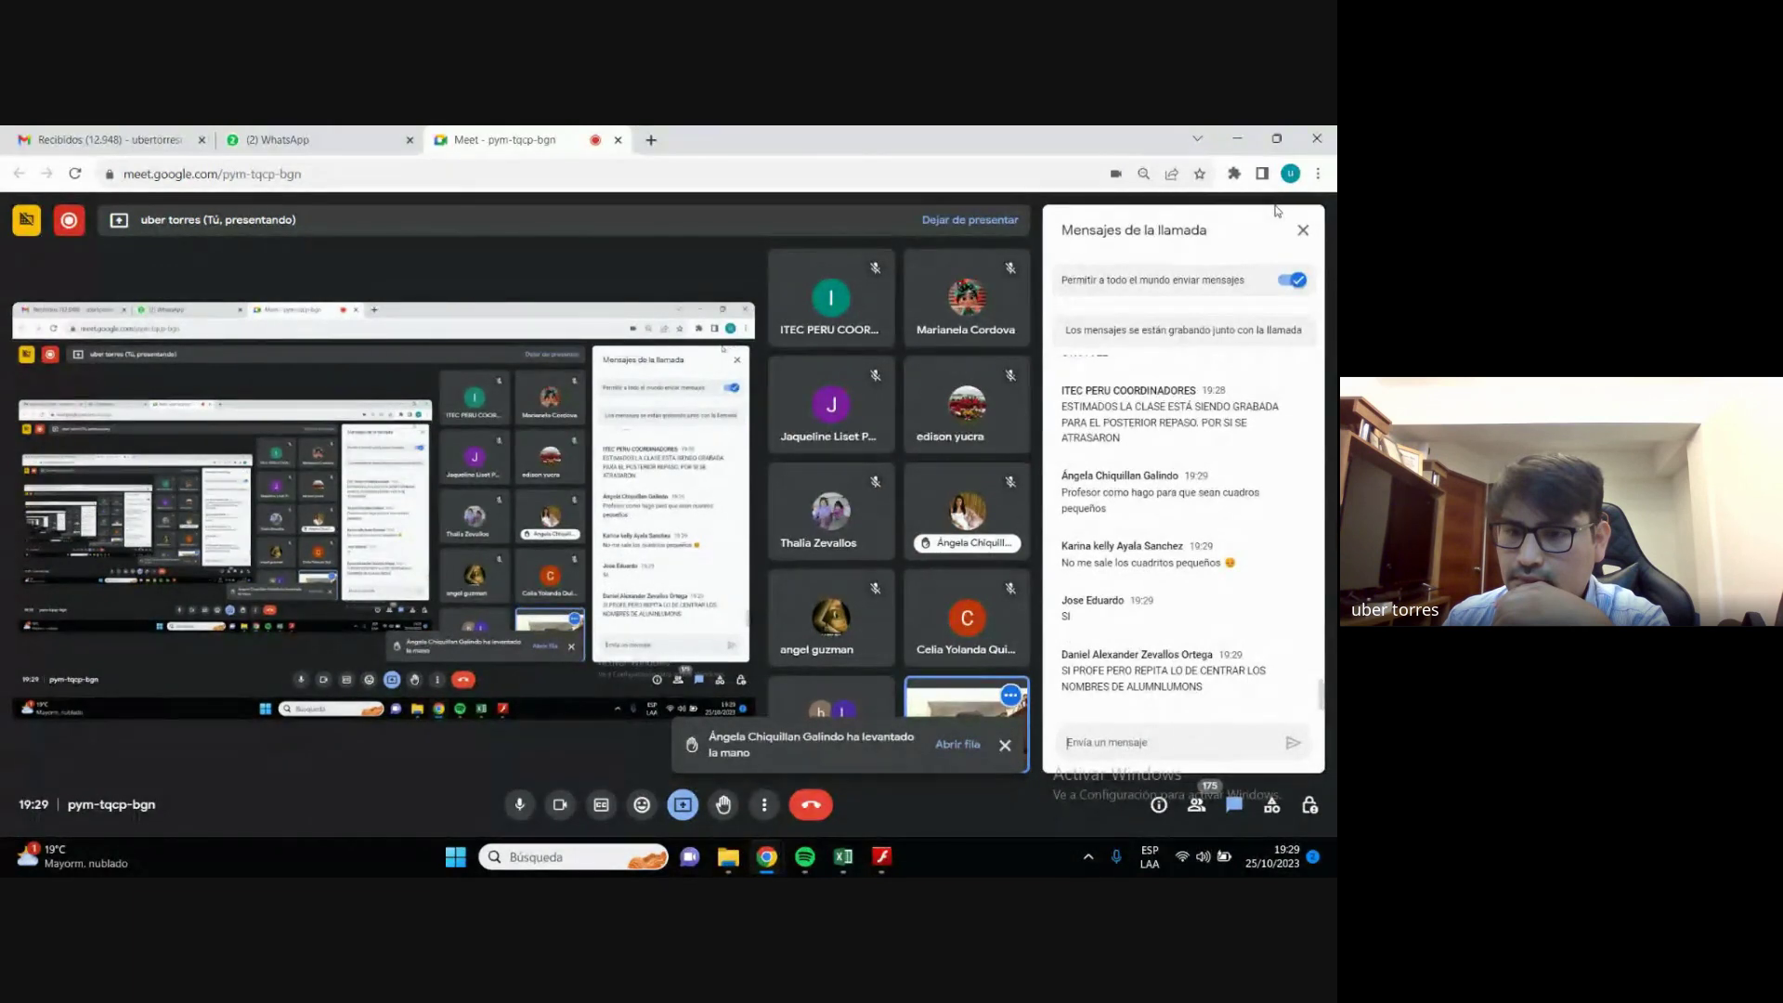
Minimize the Google Meet window to bring the Excel attendance workbook back into view.
click(1237, 138)
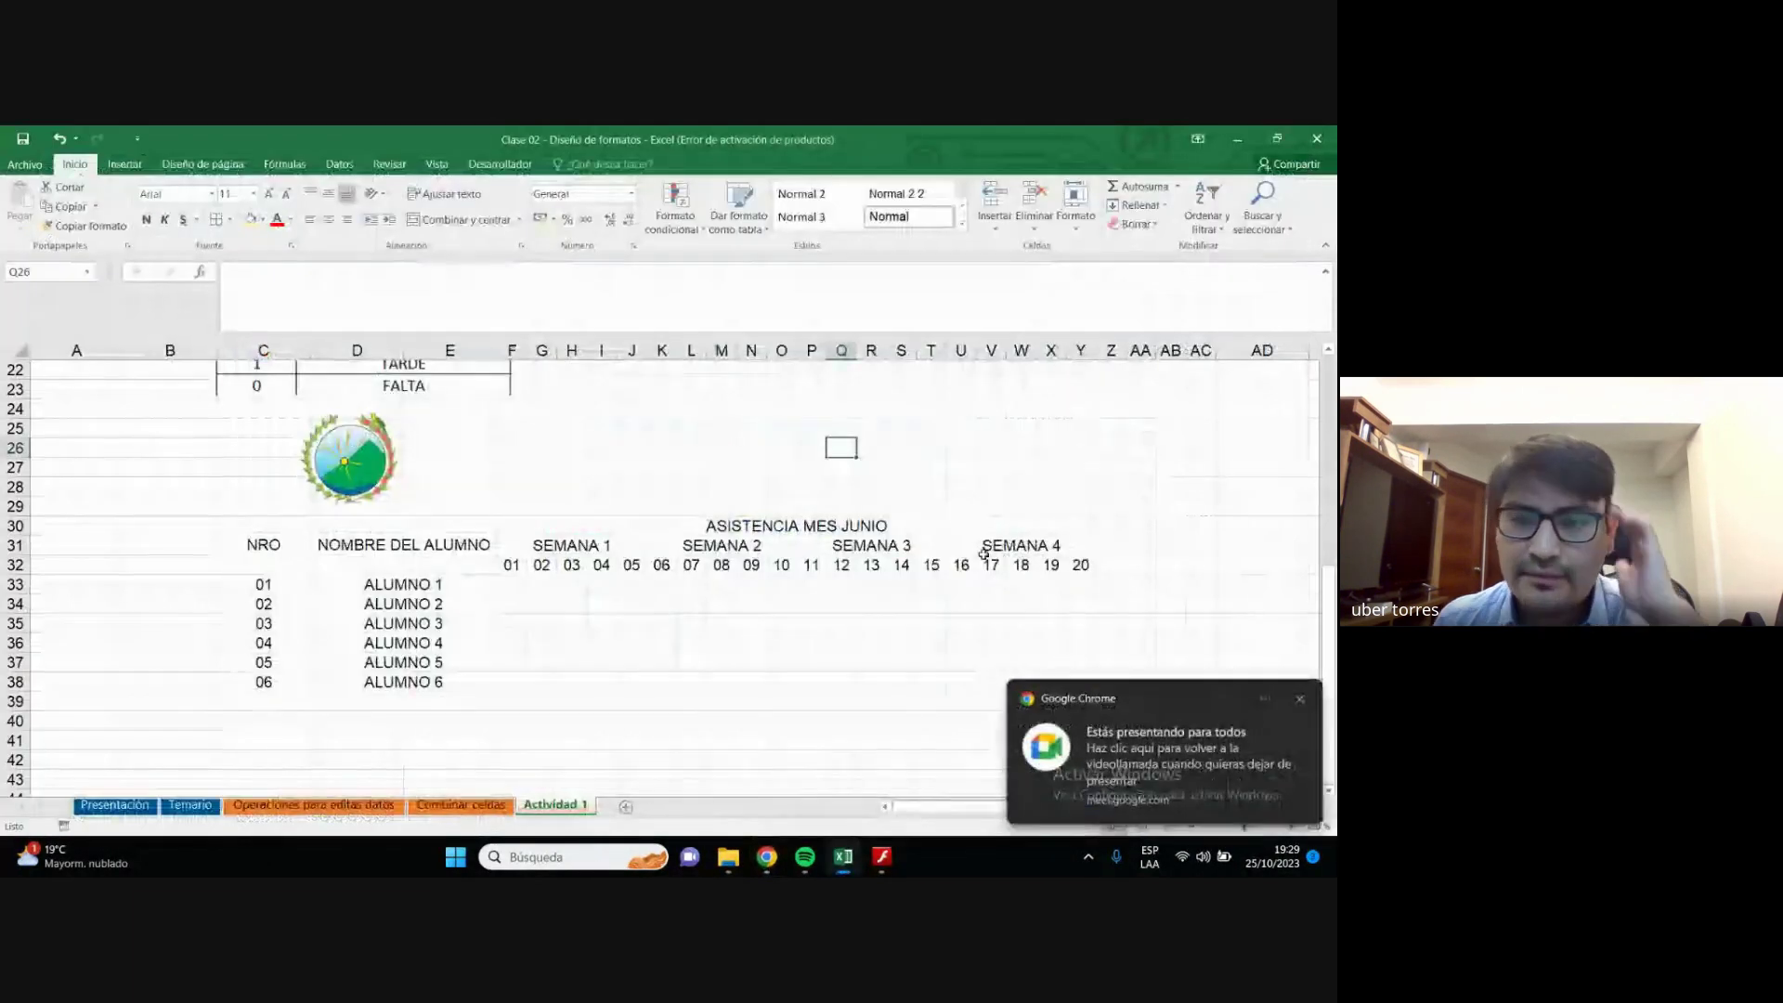
Merge Z30:Z32, AA30:AA32 and AB30:AB32 each into a single tall header block after the week columns.
click(751, 624)
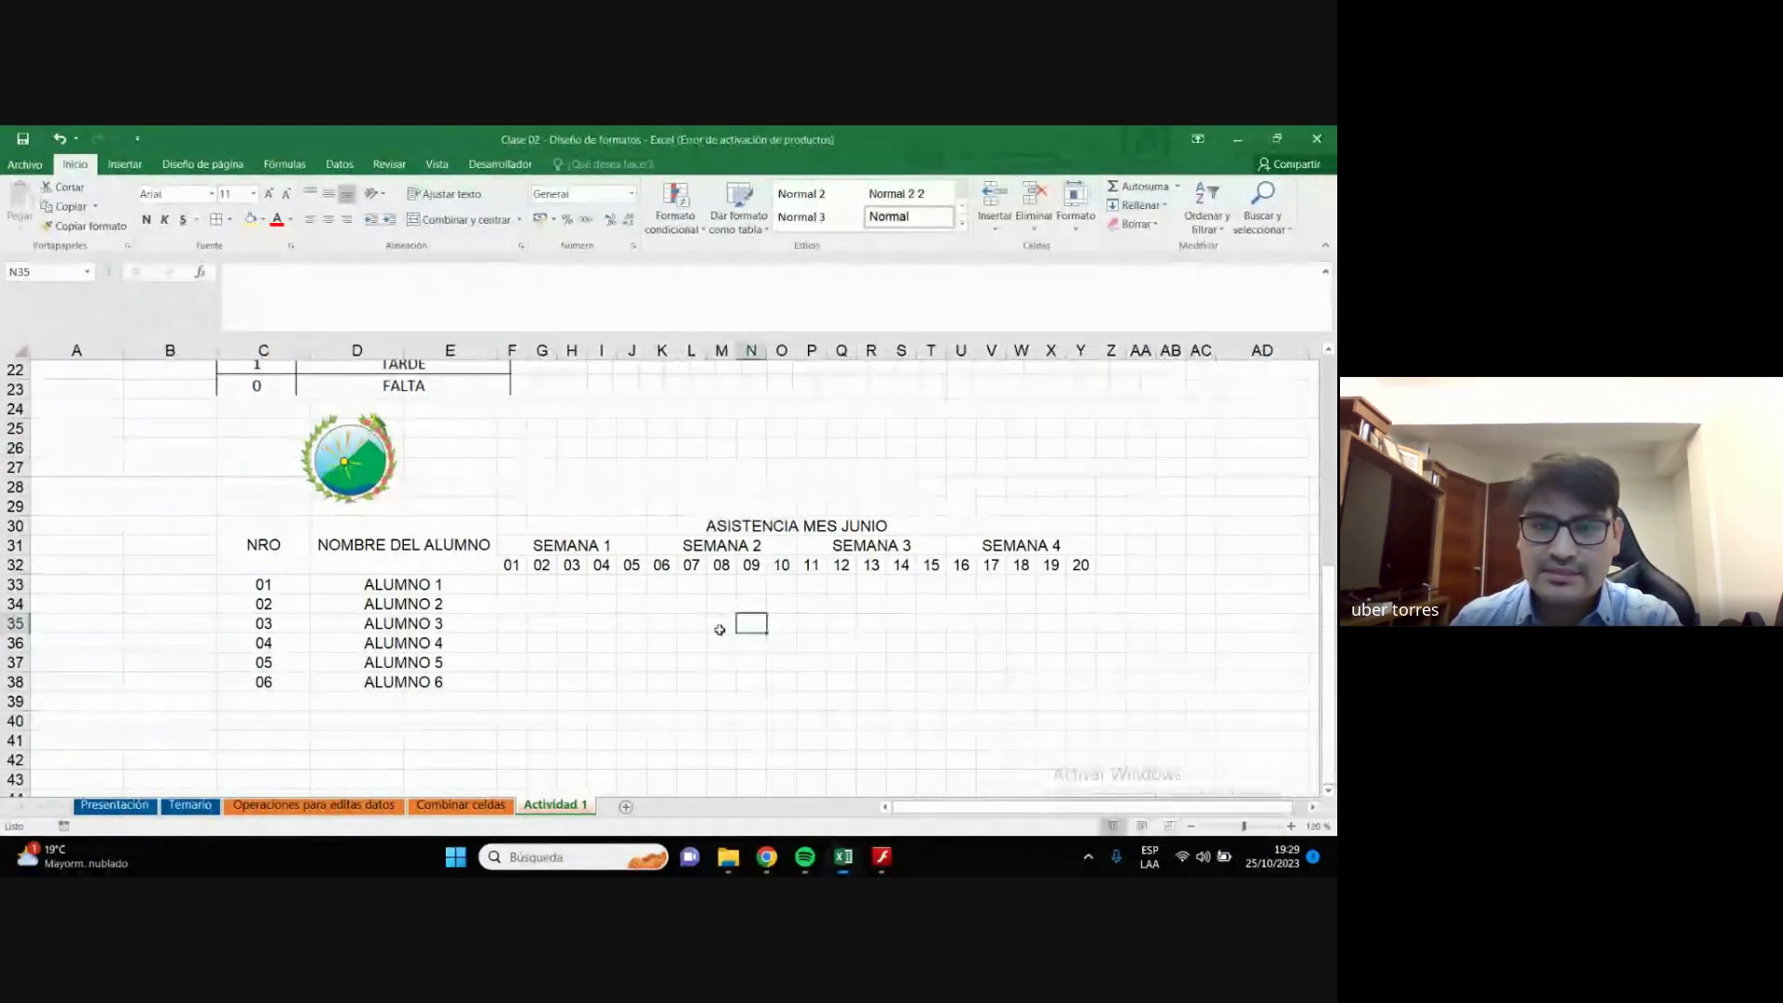
drag(633, 535, 910, 516)
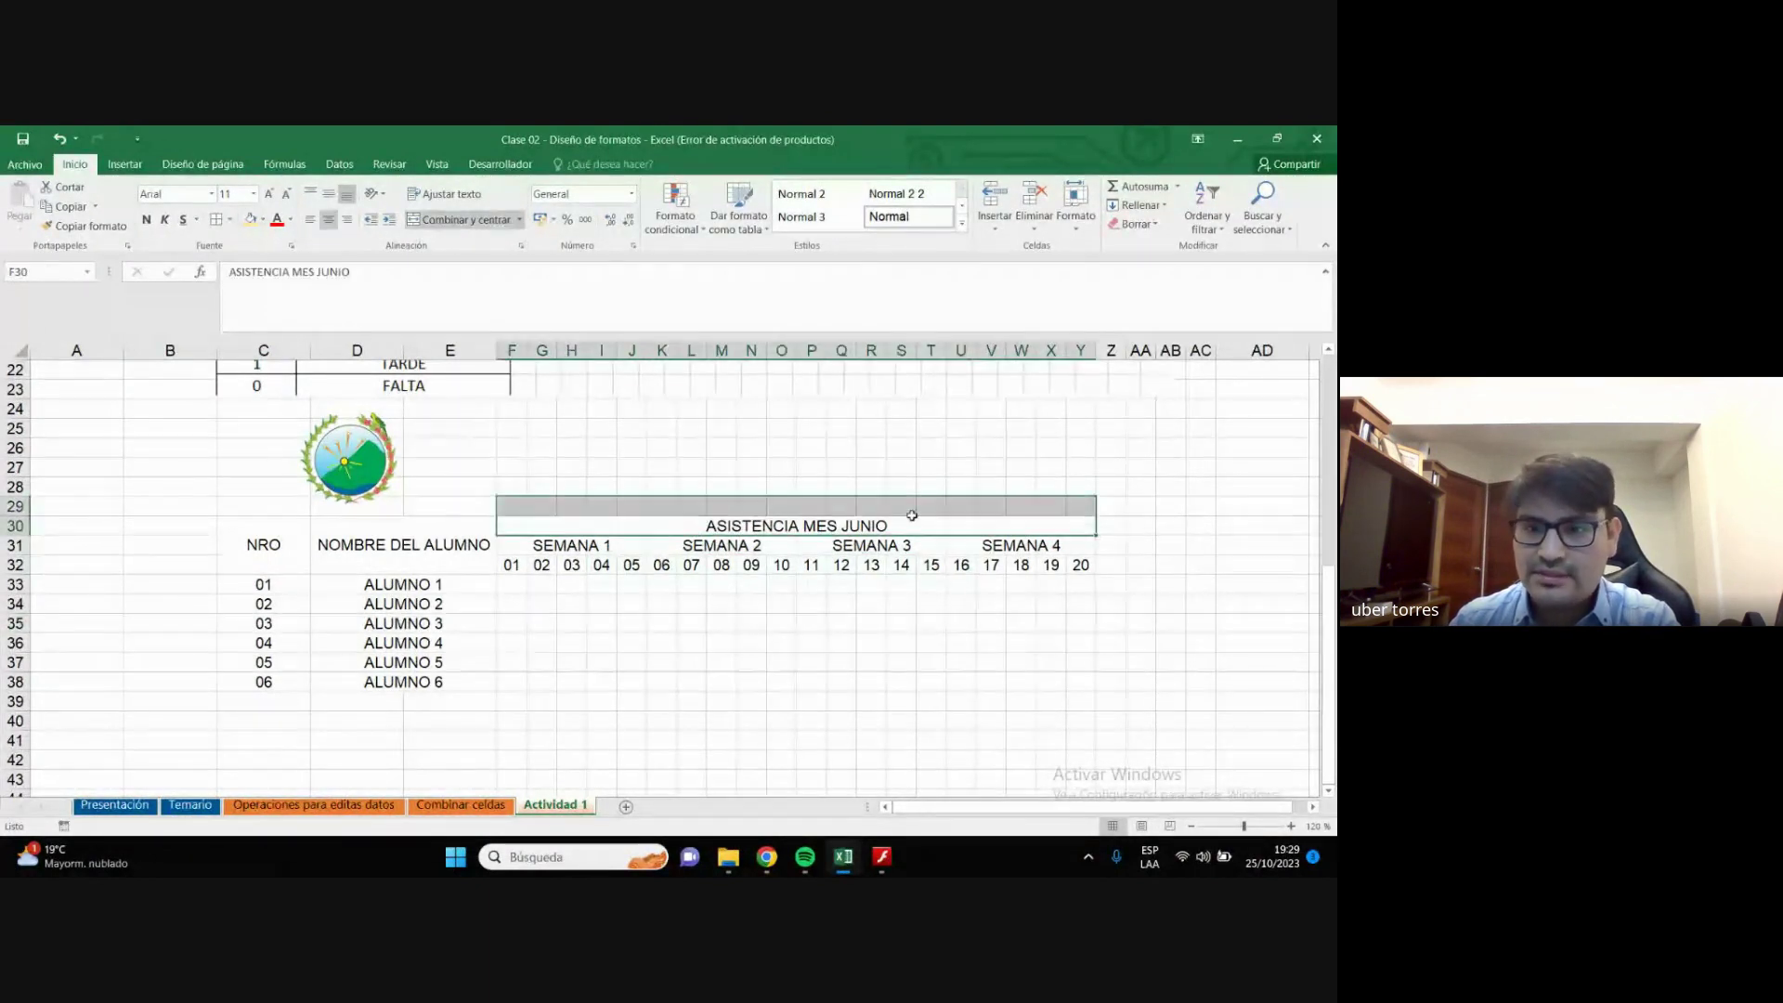
click(811, 623)
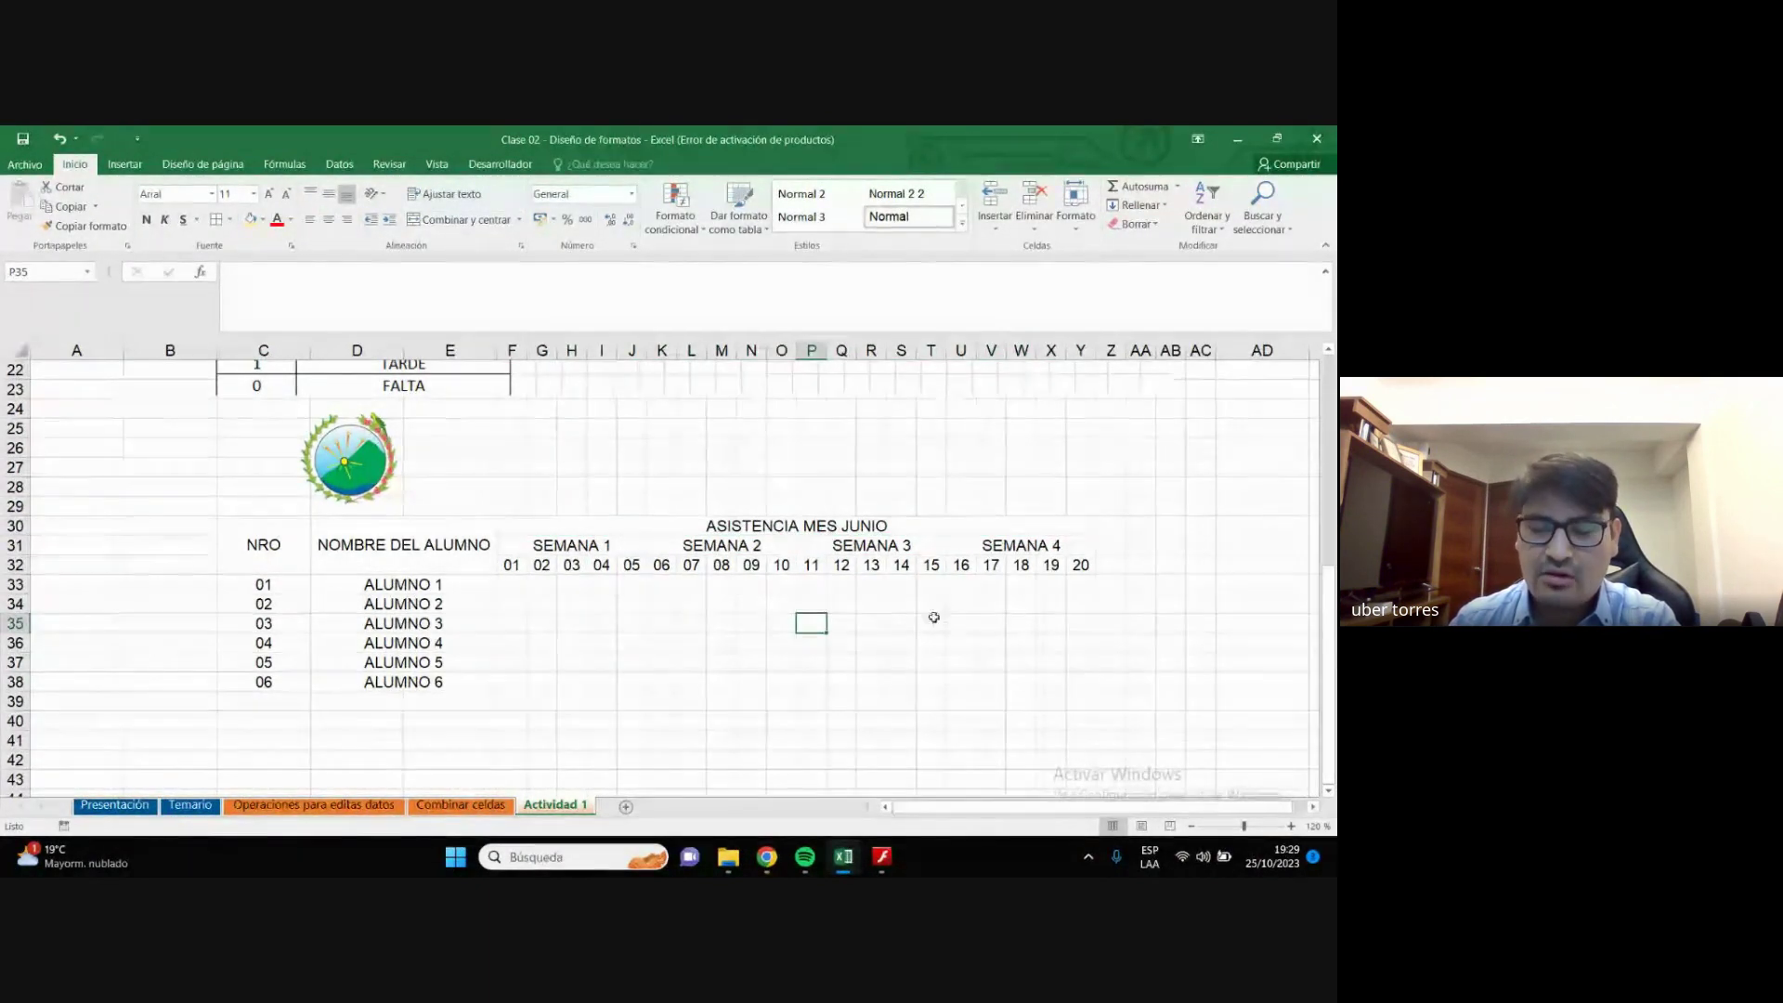
click(663, 662)
scroll(833, 615, up, 1)
scroll(873, 604, up, 2)
scroll(938, 583, up, 3)
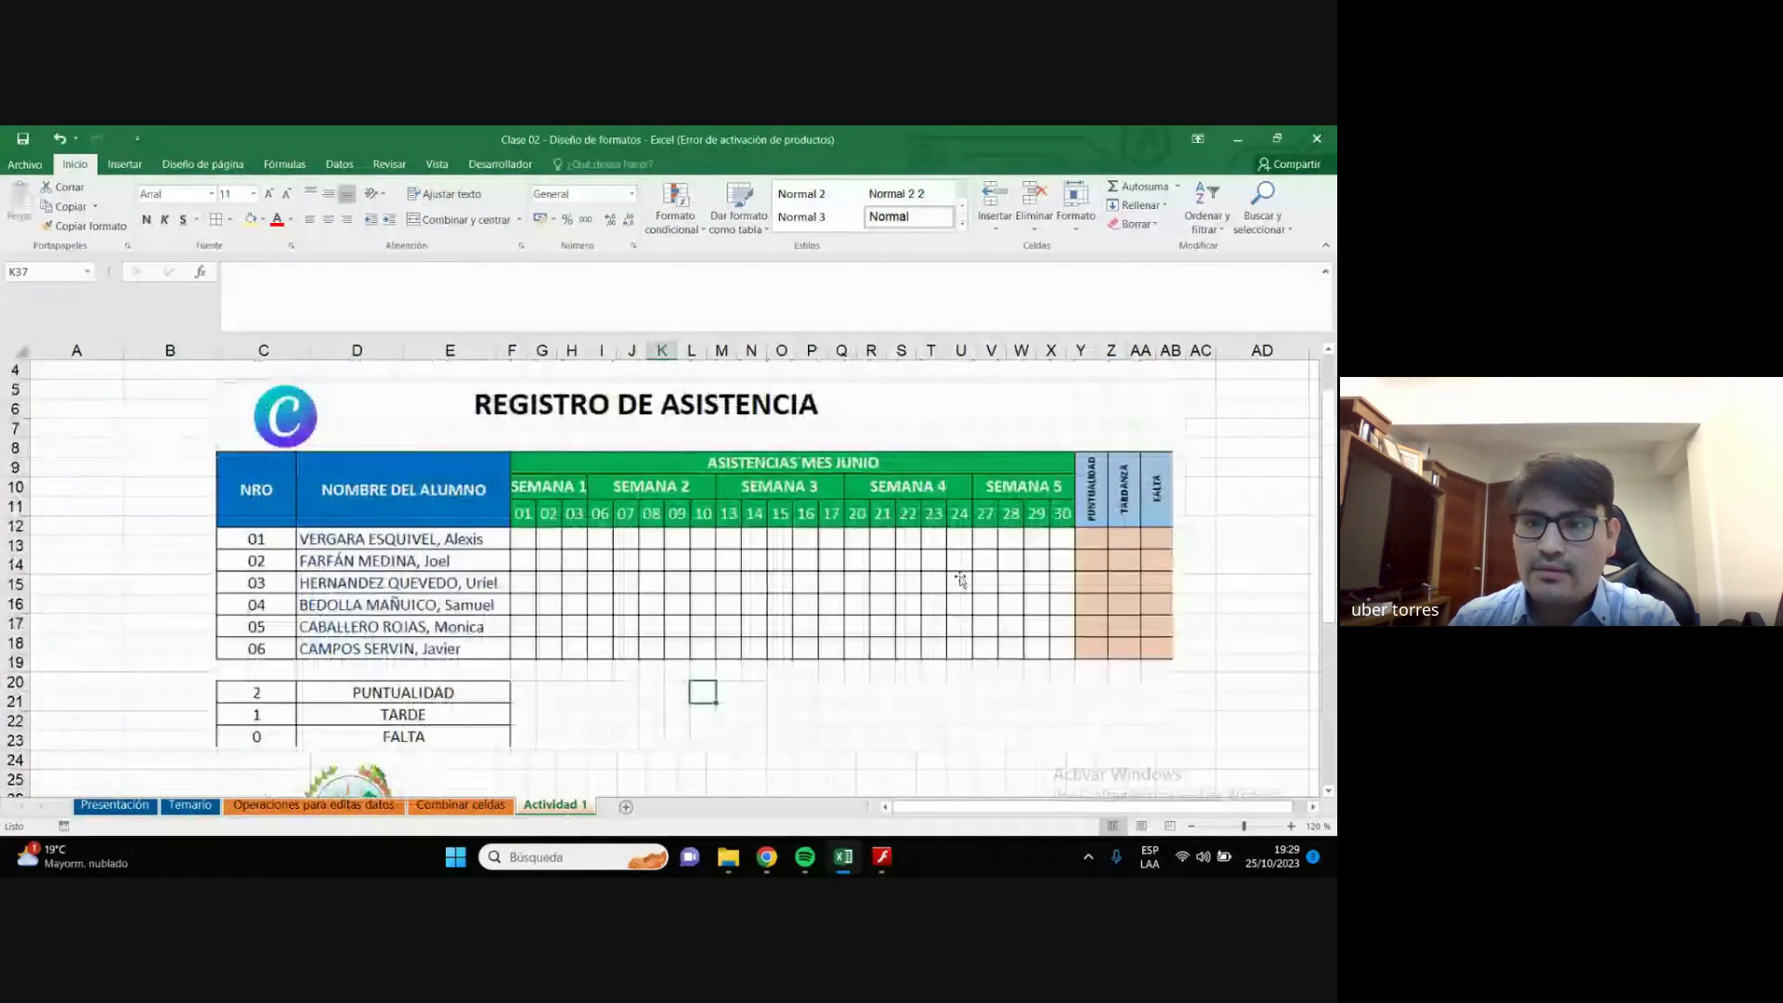
scroll(1021, 548, down, 1)
scroll(1106, 576, down, 2)
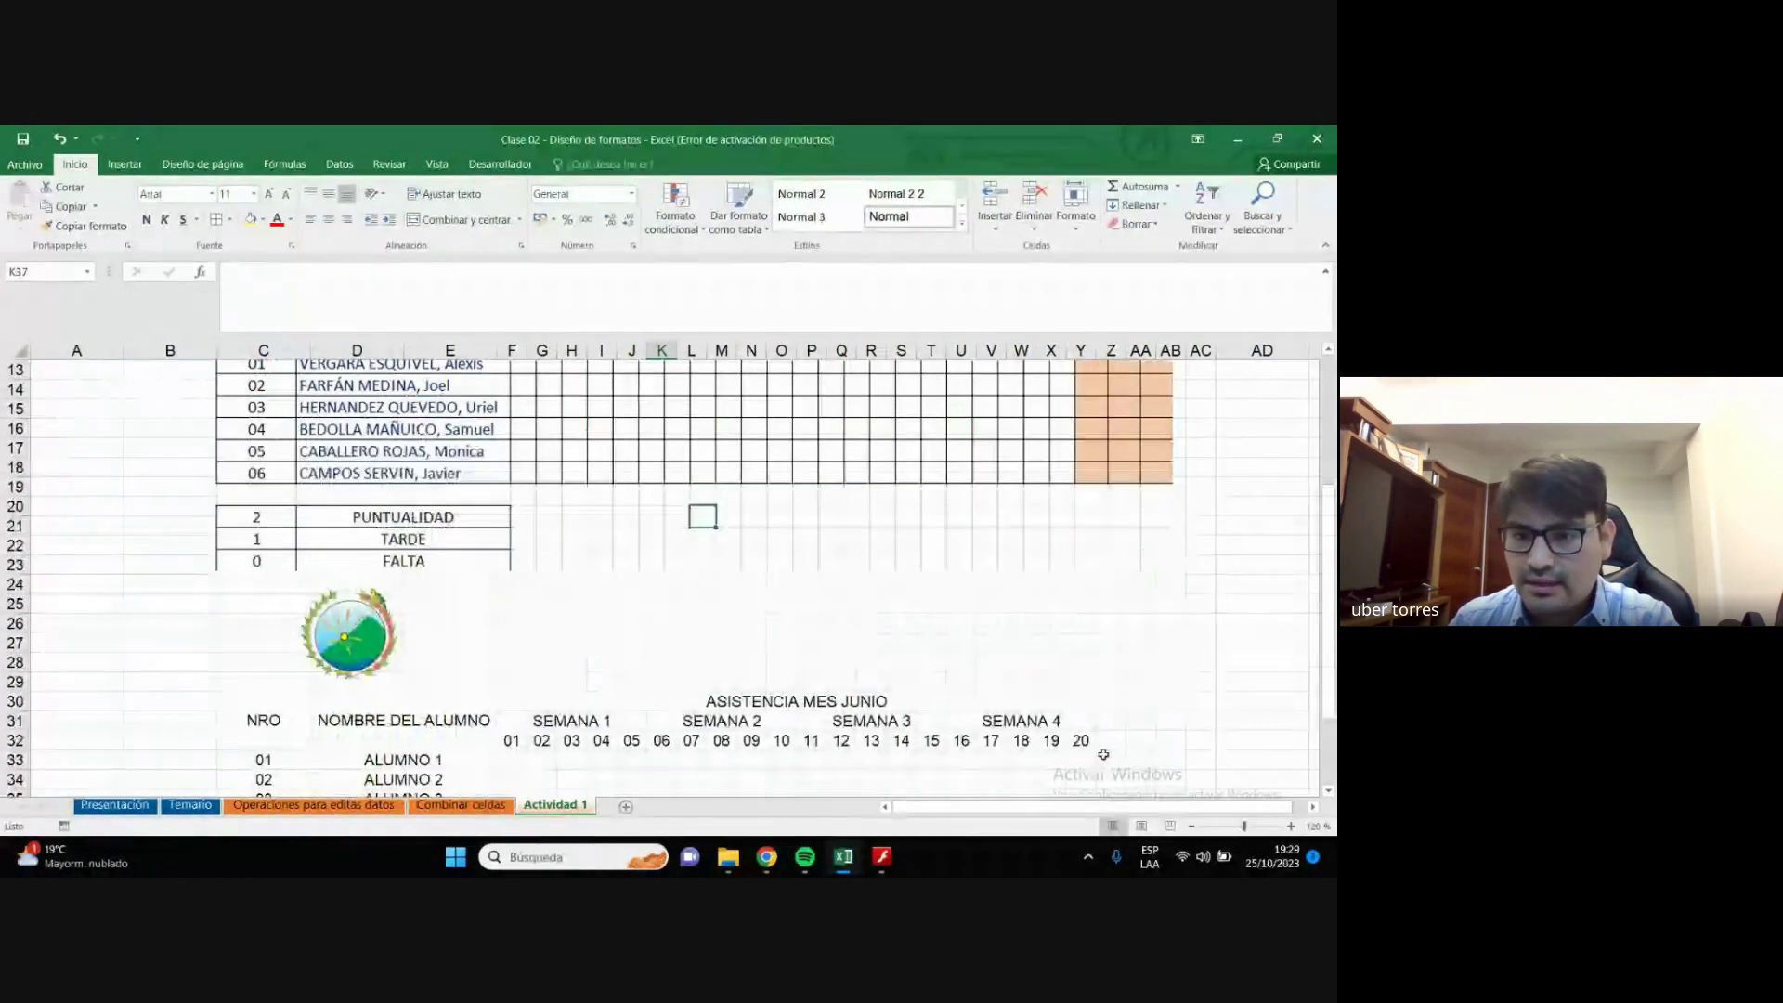
scroll(1119, 706, down, 1)
drag(1108, 650, 1111, 661)
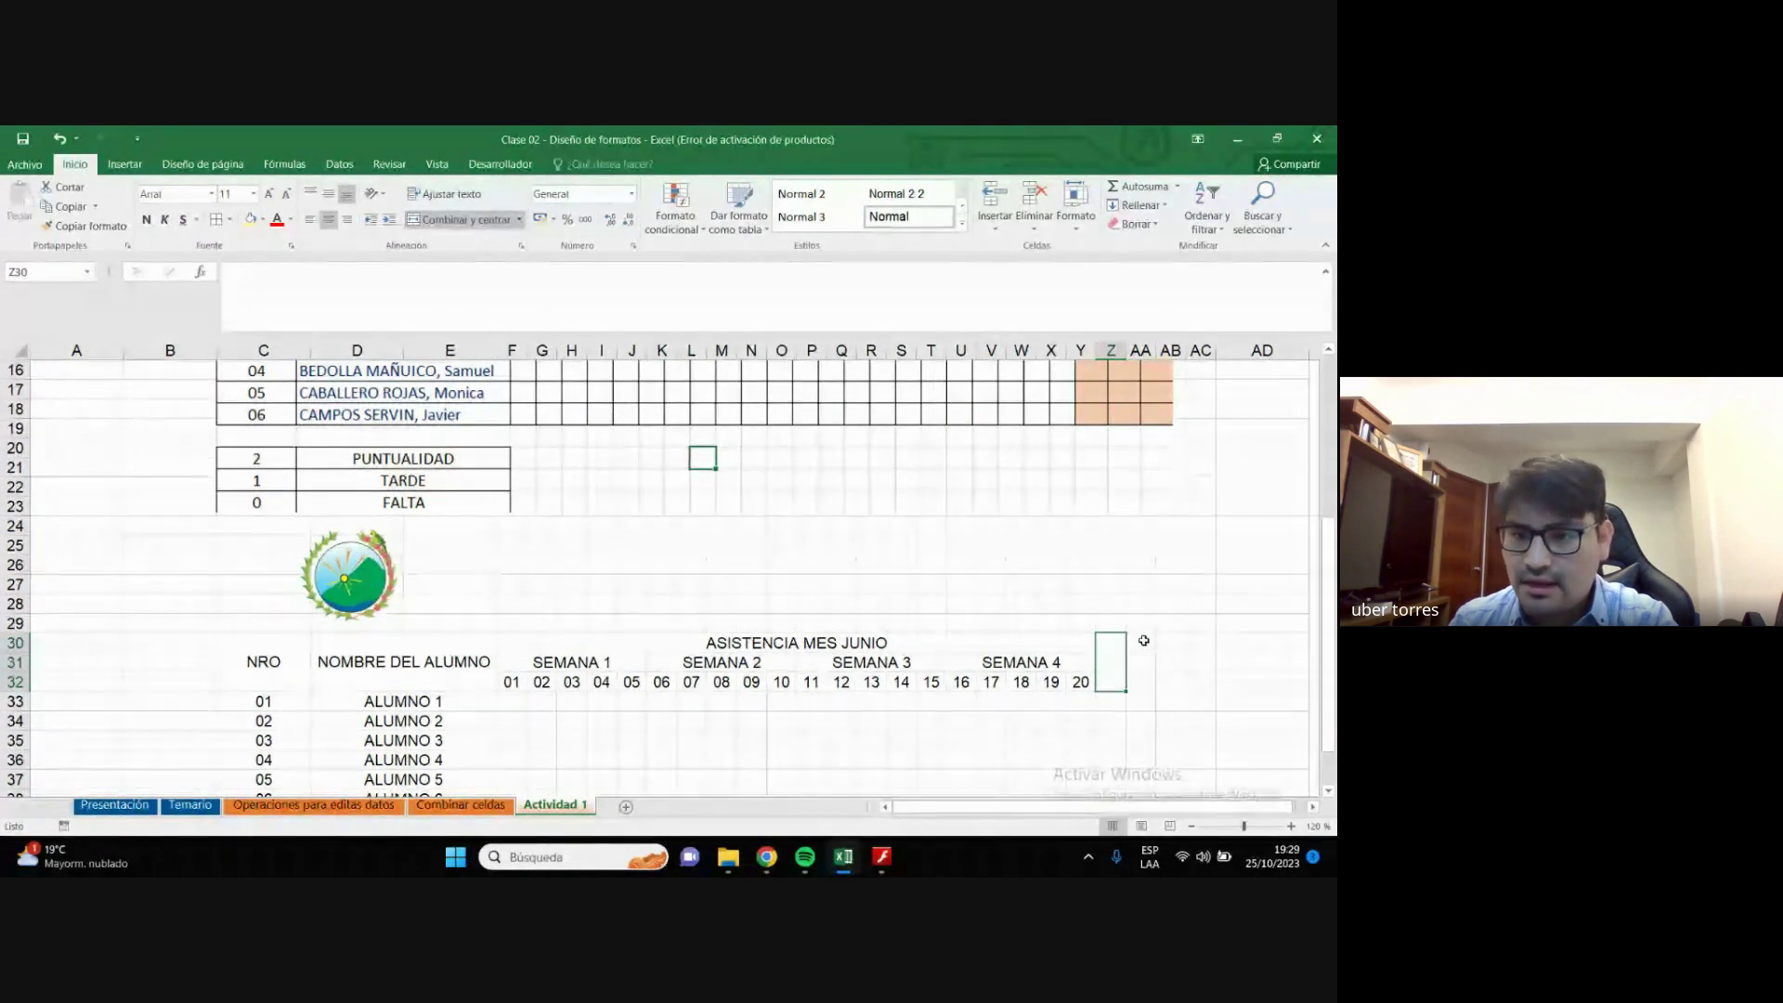
drag(1140, 643, 1172, 683)
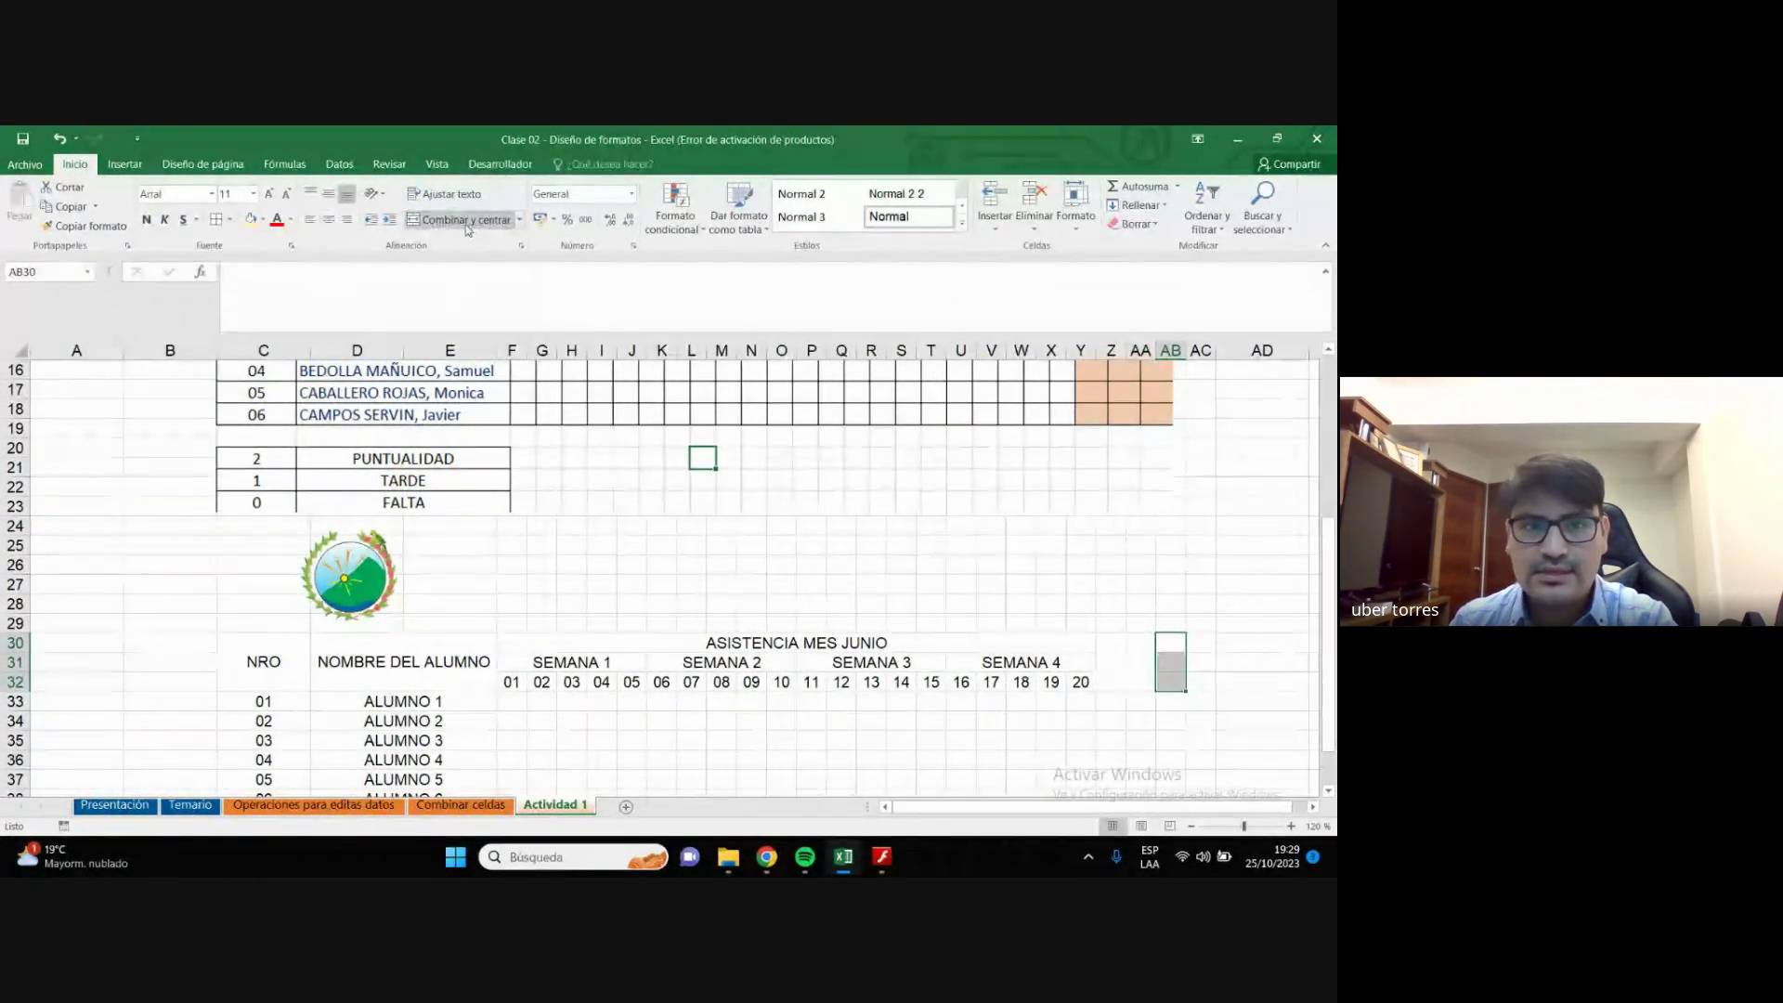
scroll(1026, 525, up, 1)
scroll(1026, 524, up, 1)
Enter PUNTUALIDAD in the merged Z30 block and set it to font size 9.
scroll(1068, 576, down, 1)
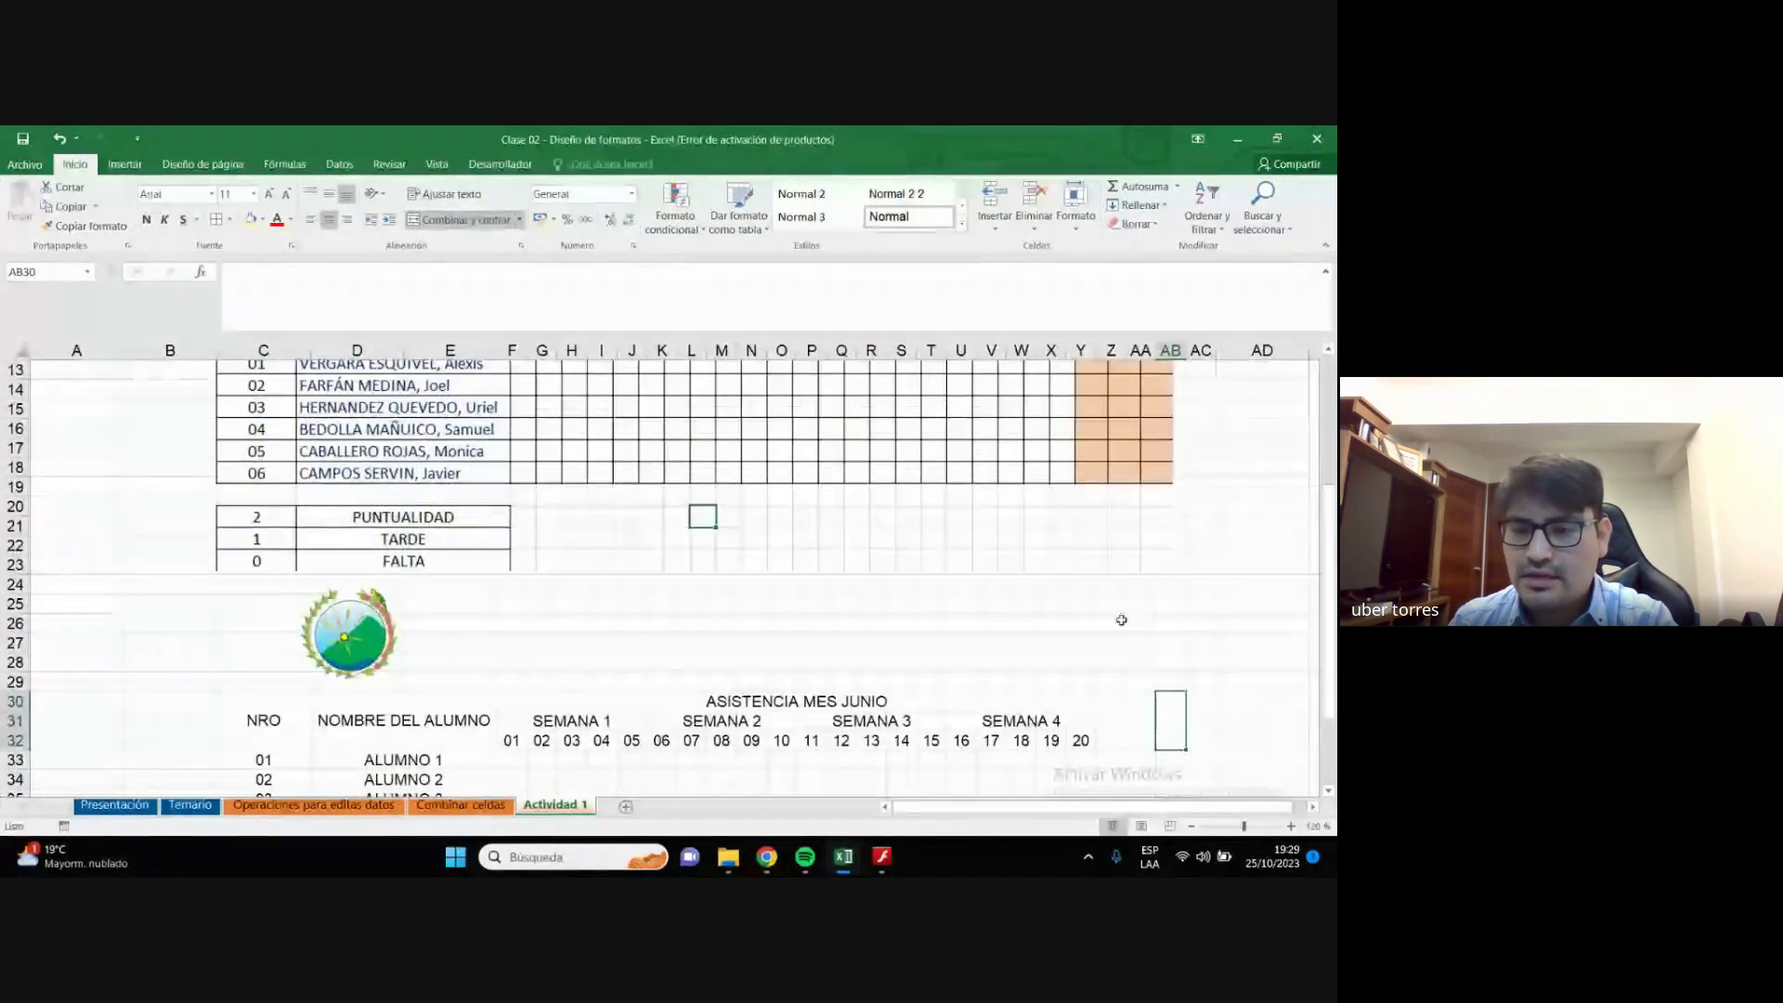
drag(1112, 703, 1126, 730)
text(PUN)
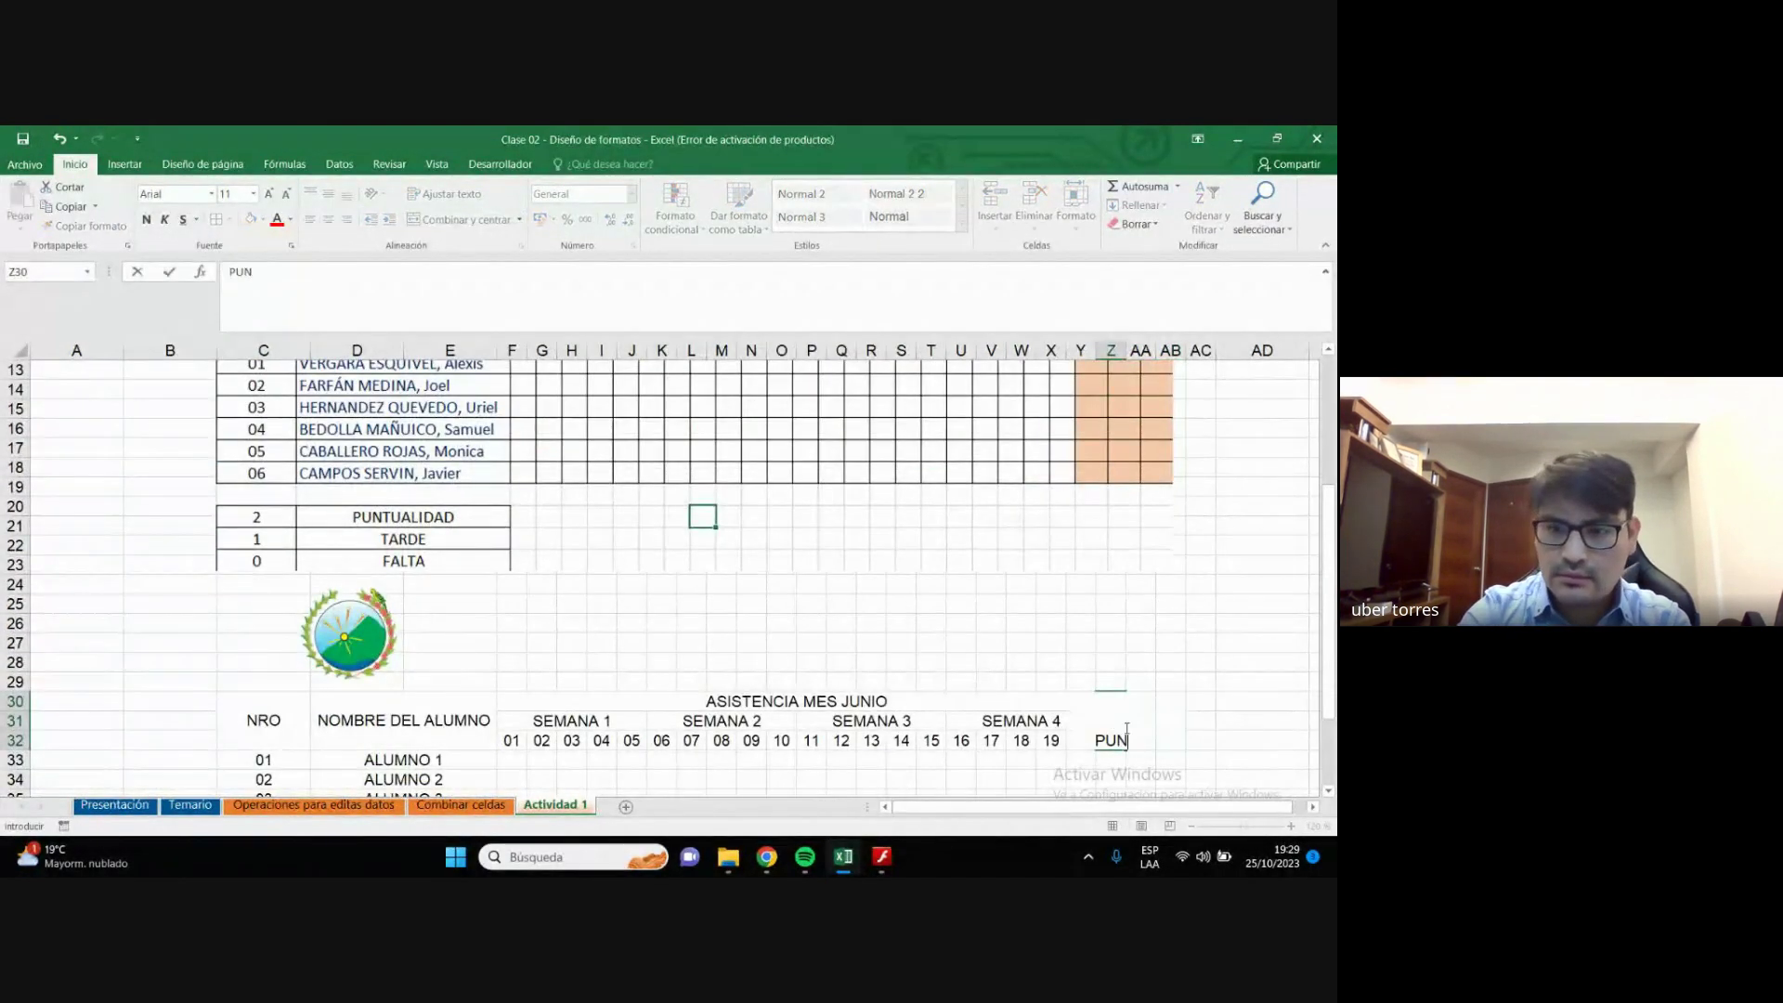
text(TUALIDAD)
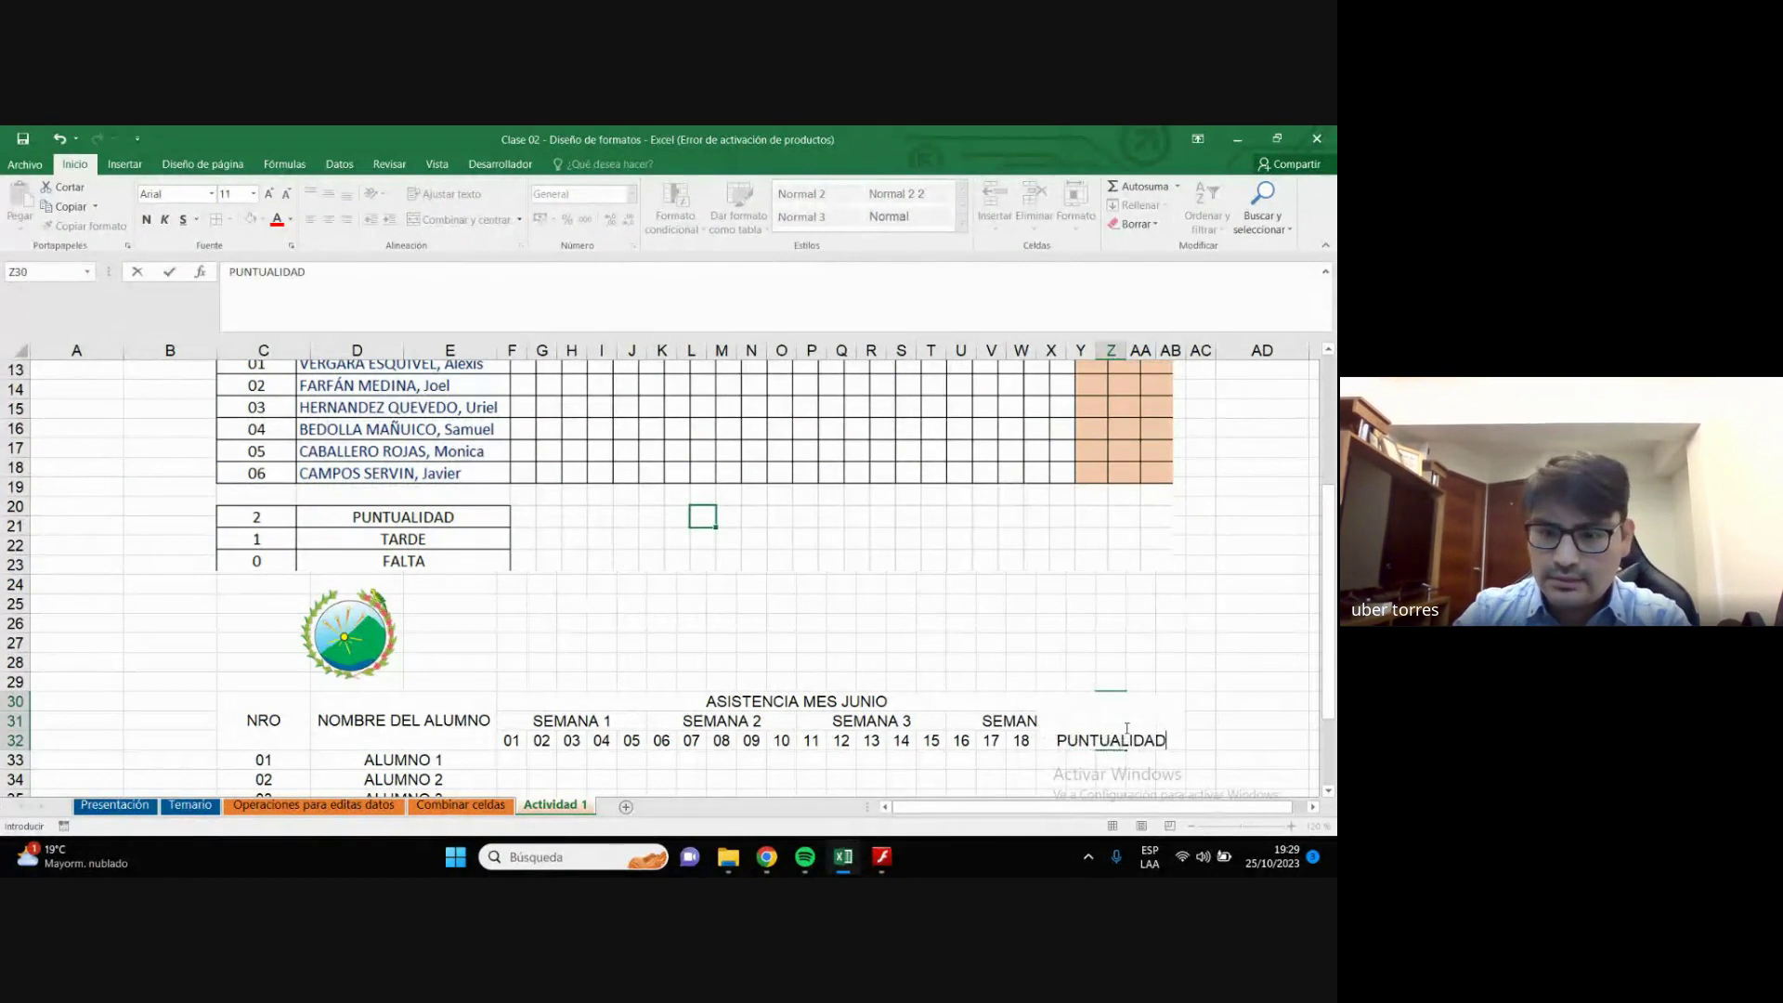
key(Return)
click(1110, 719)
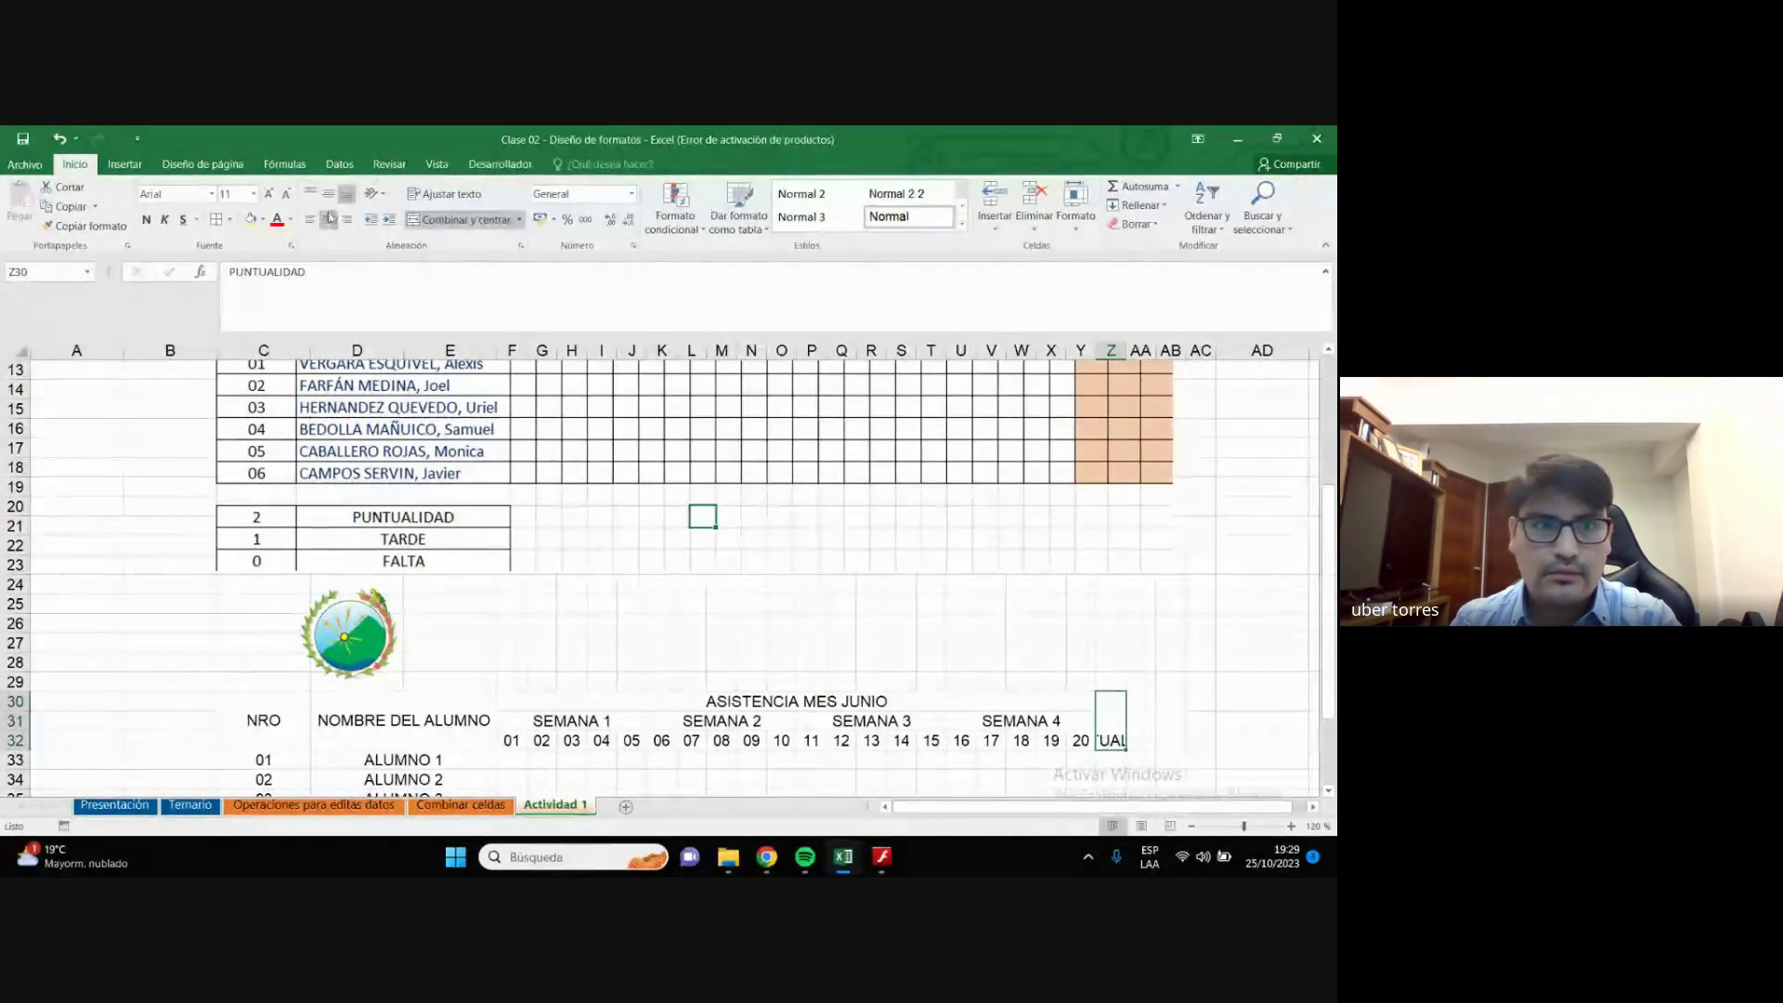
click(253, 194)
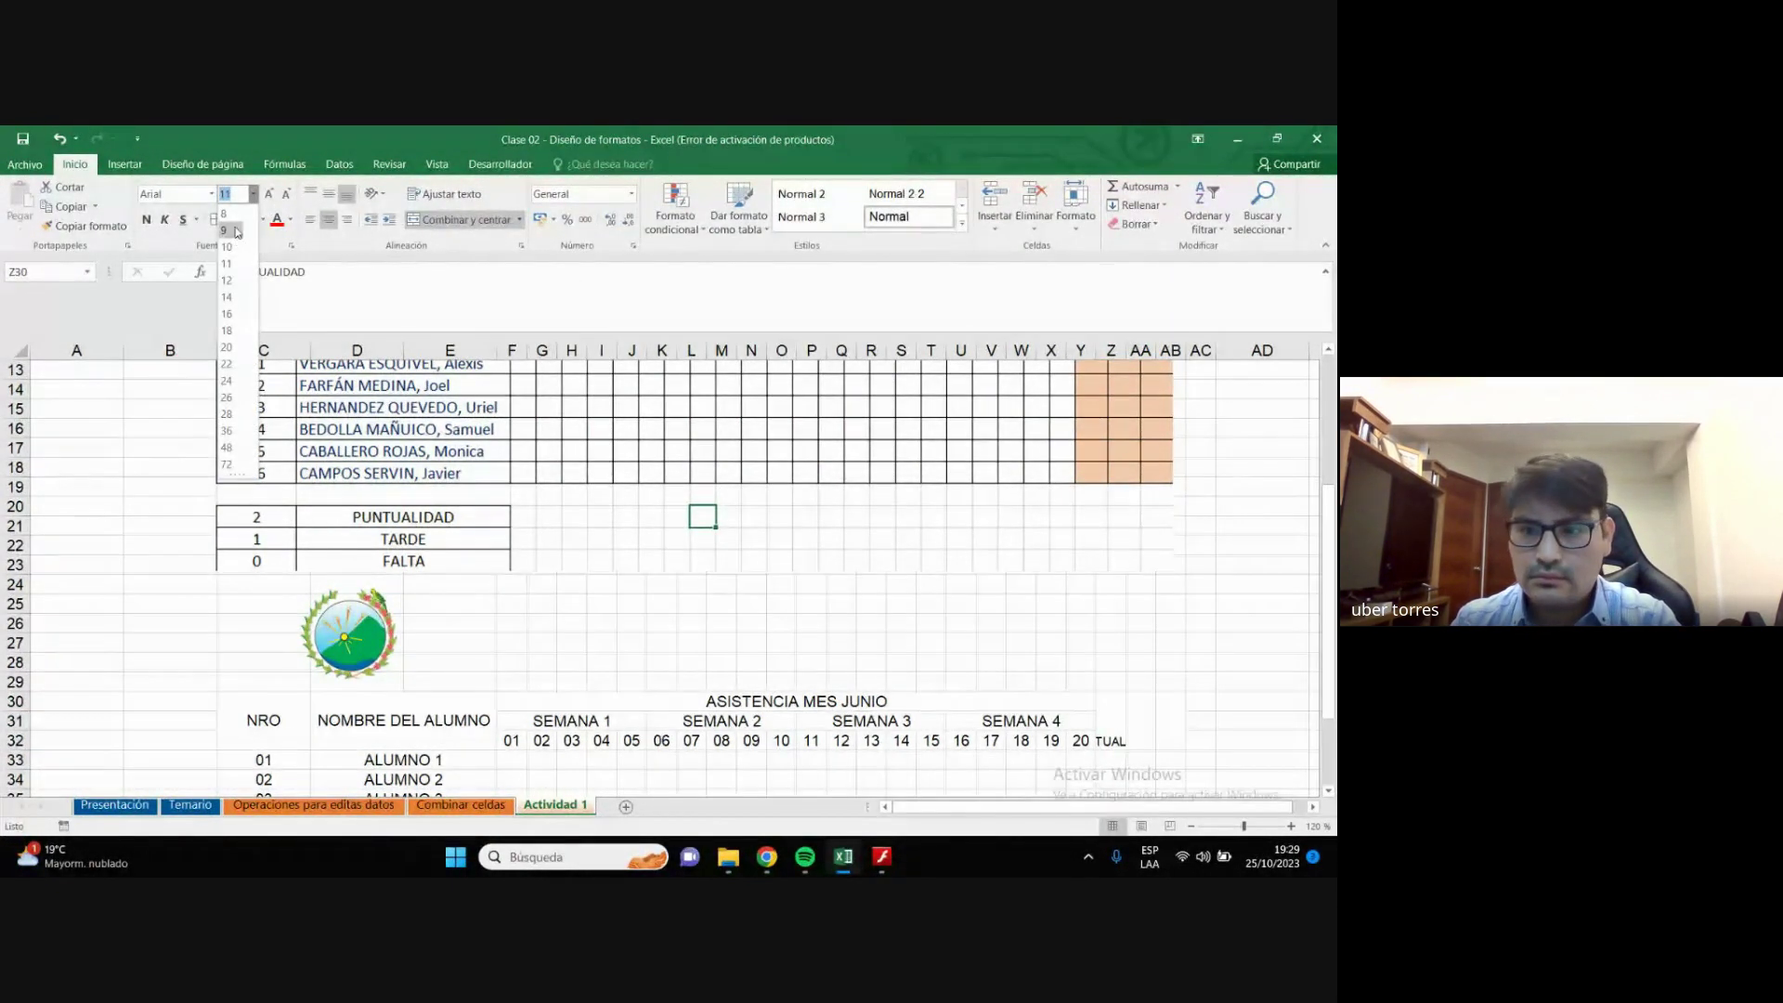
click(226, 229)
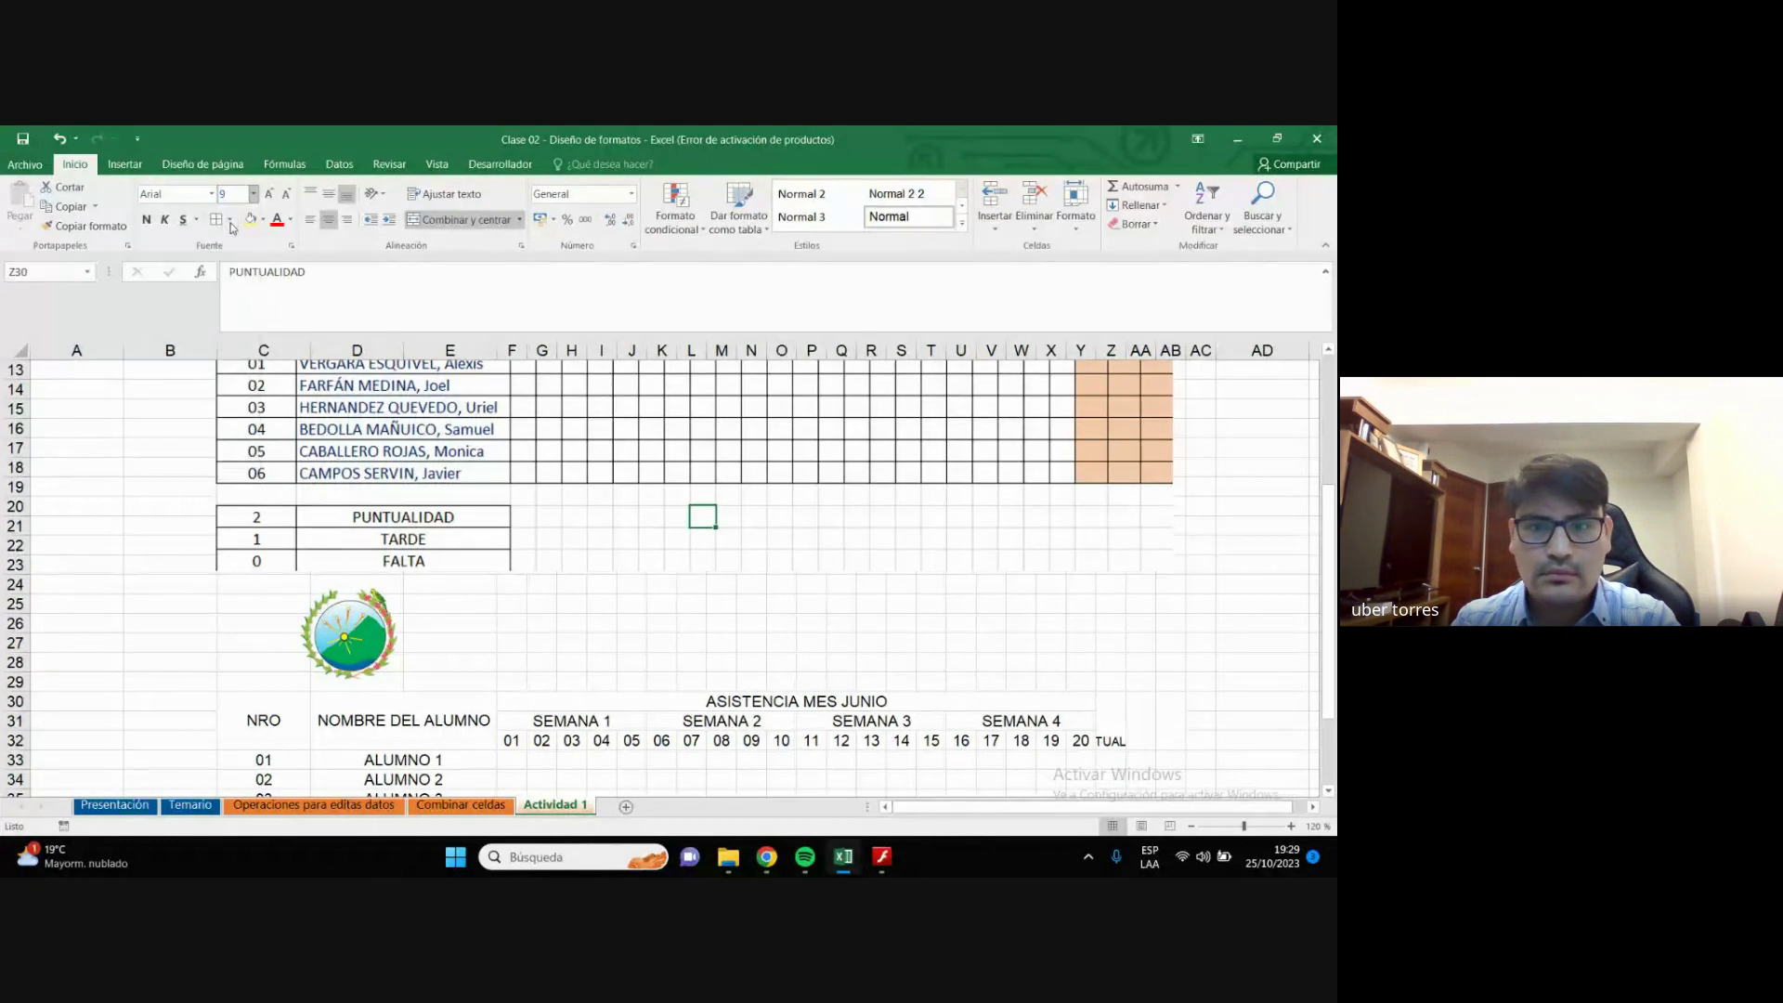
Label the AA30 and AB30 blocks TARDANZA and FALTA.
click(1144, 727)
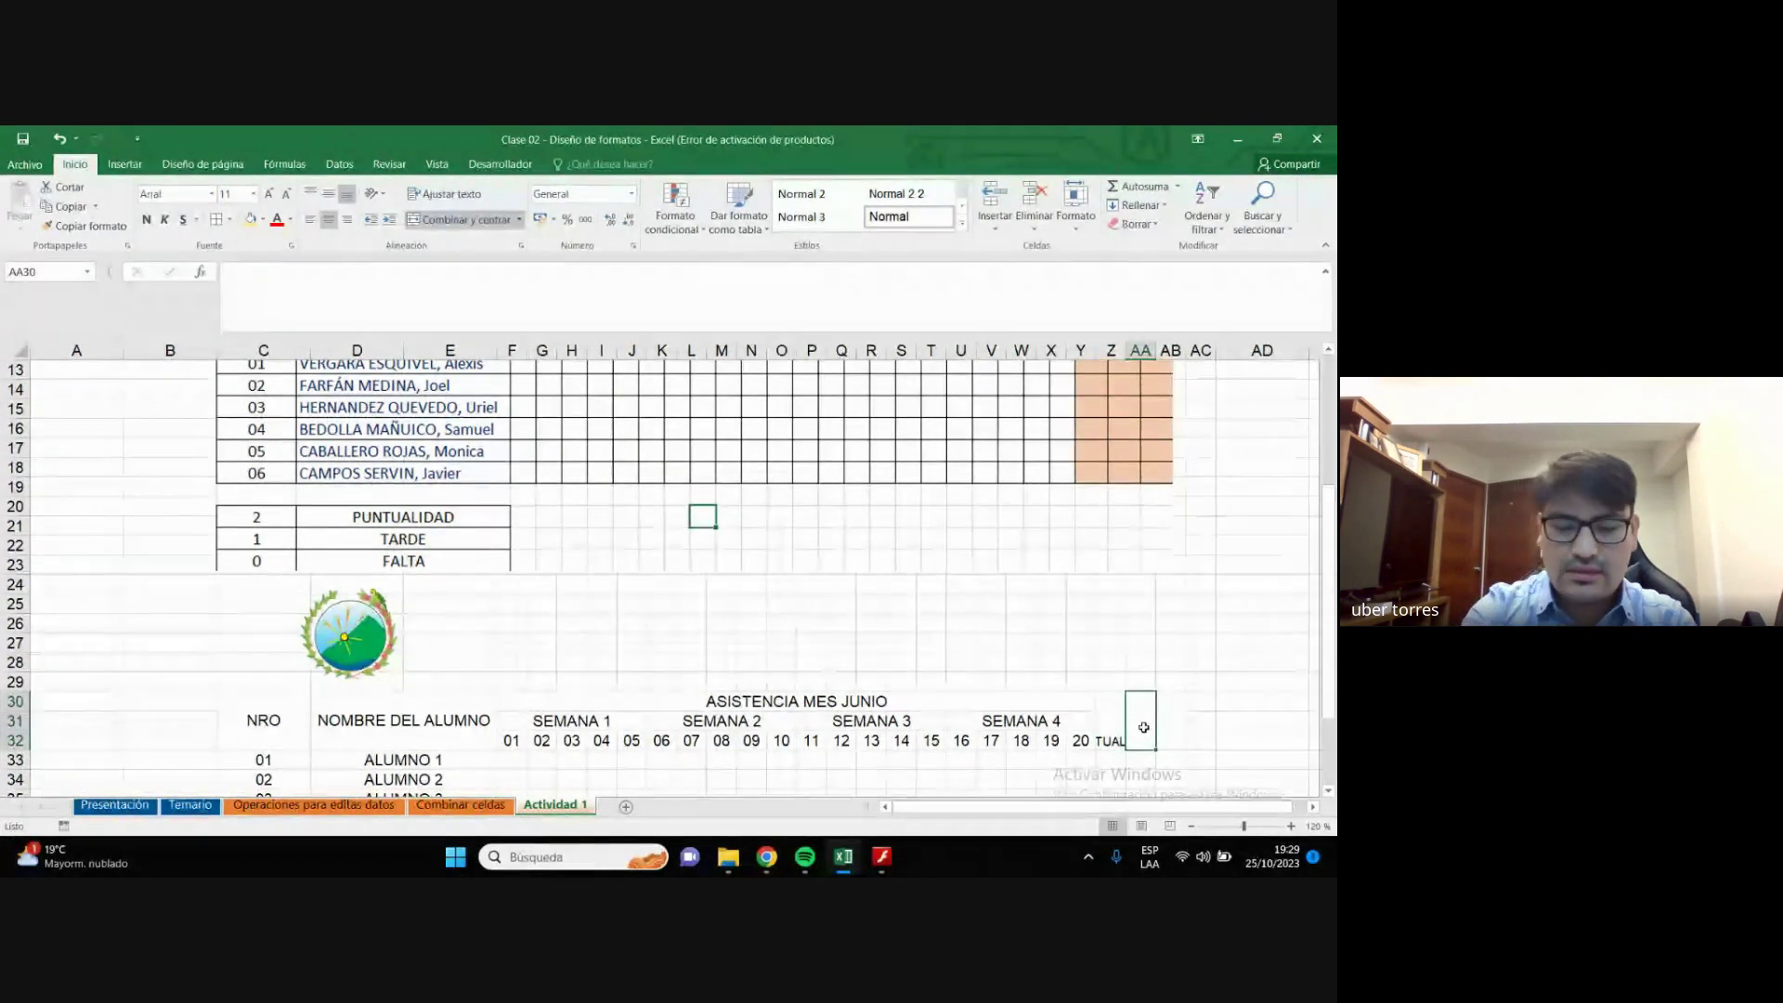
text(TARDANZA)
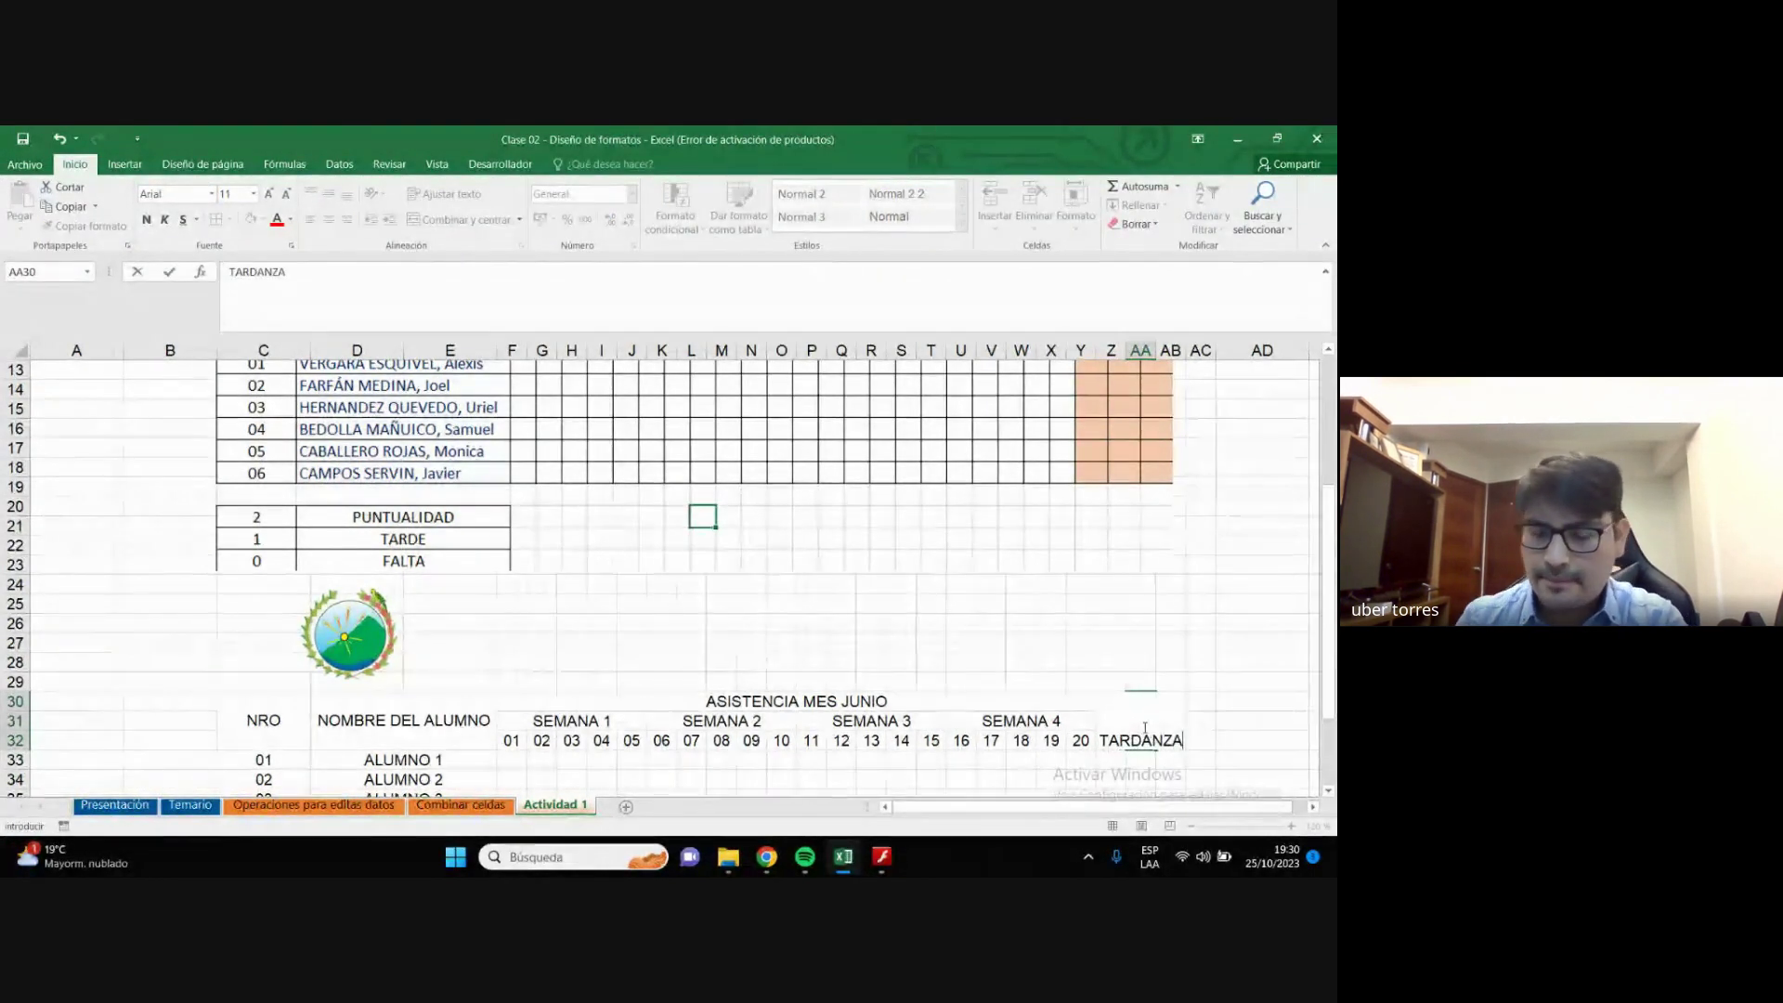
key(Tab)
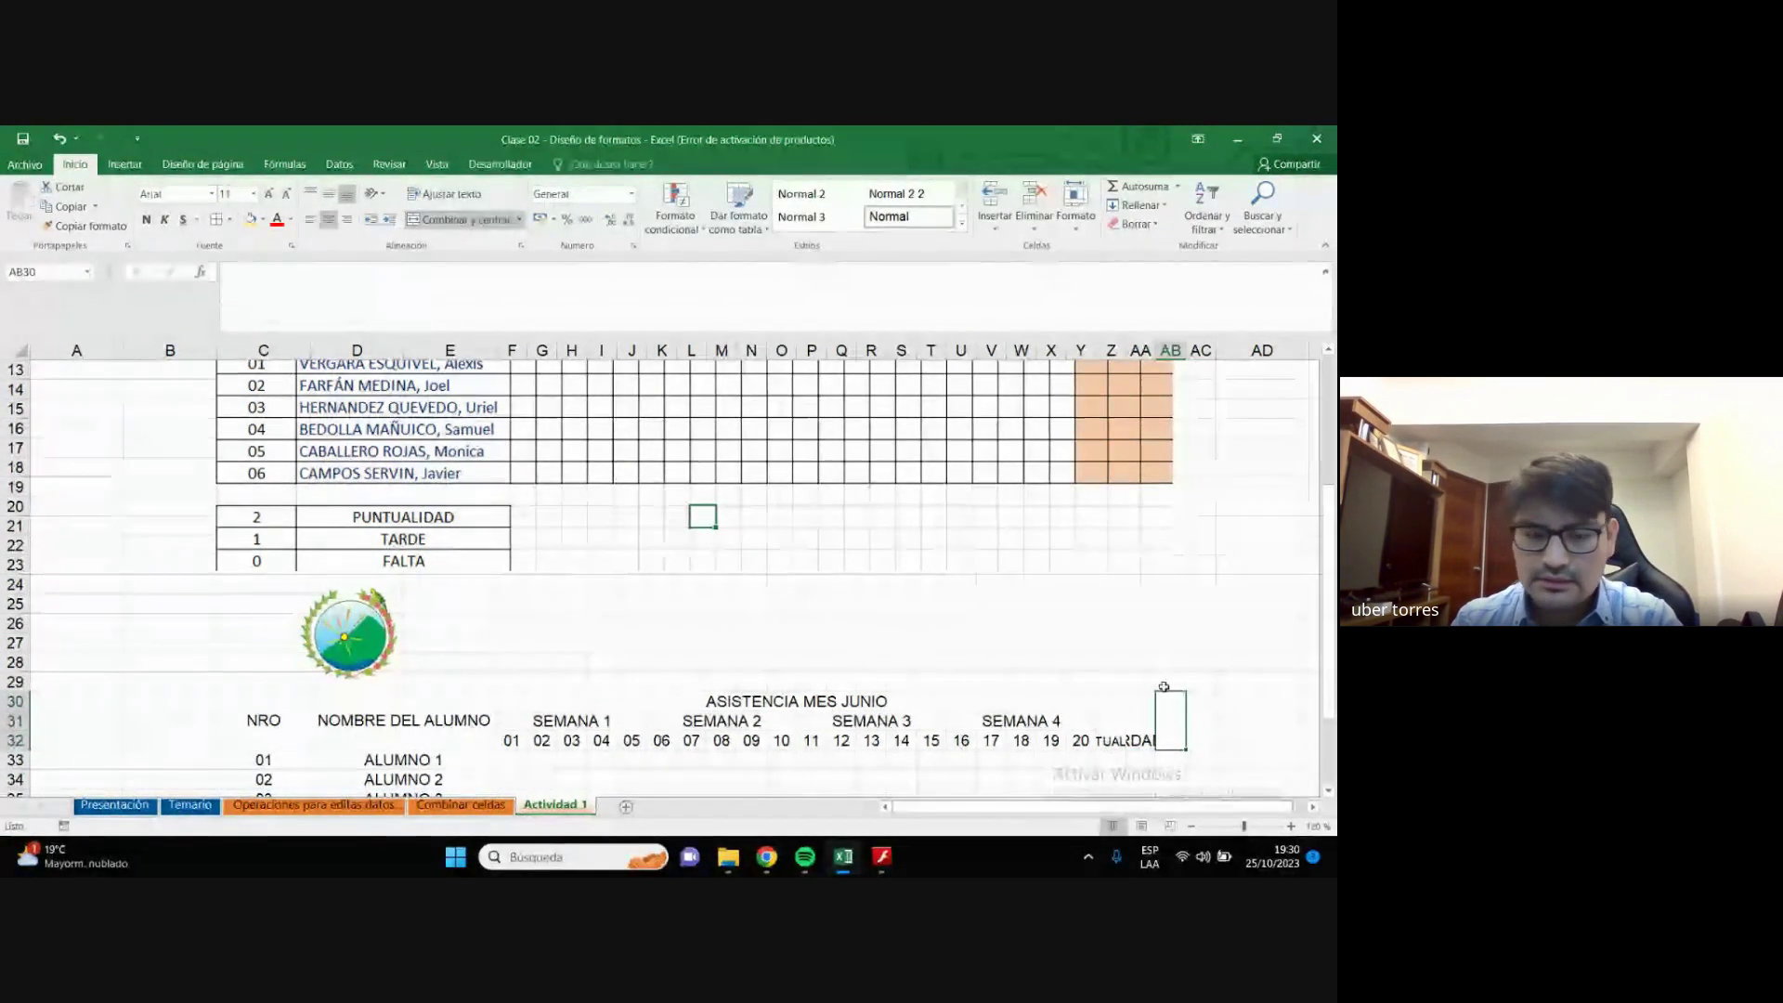
text(FALTA)
key(Return)
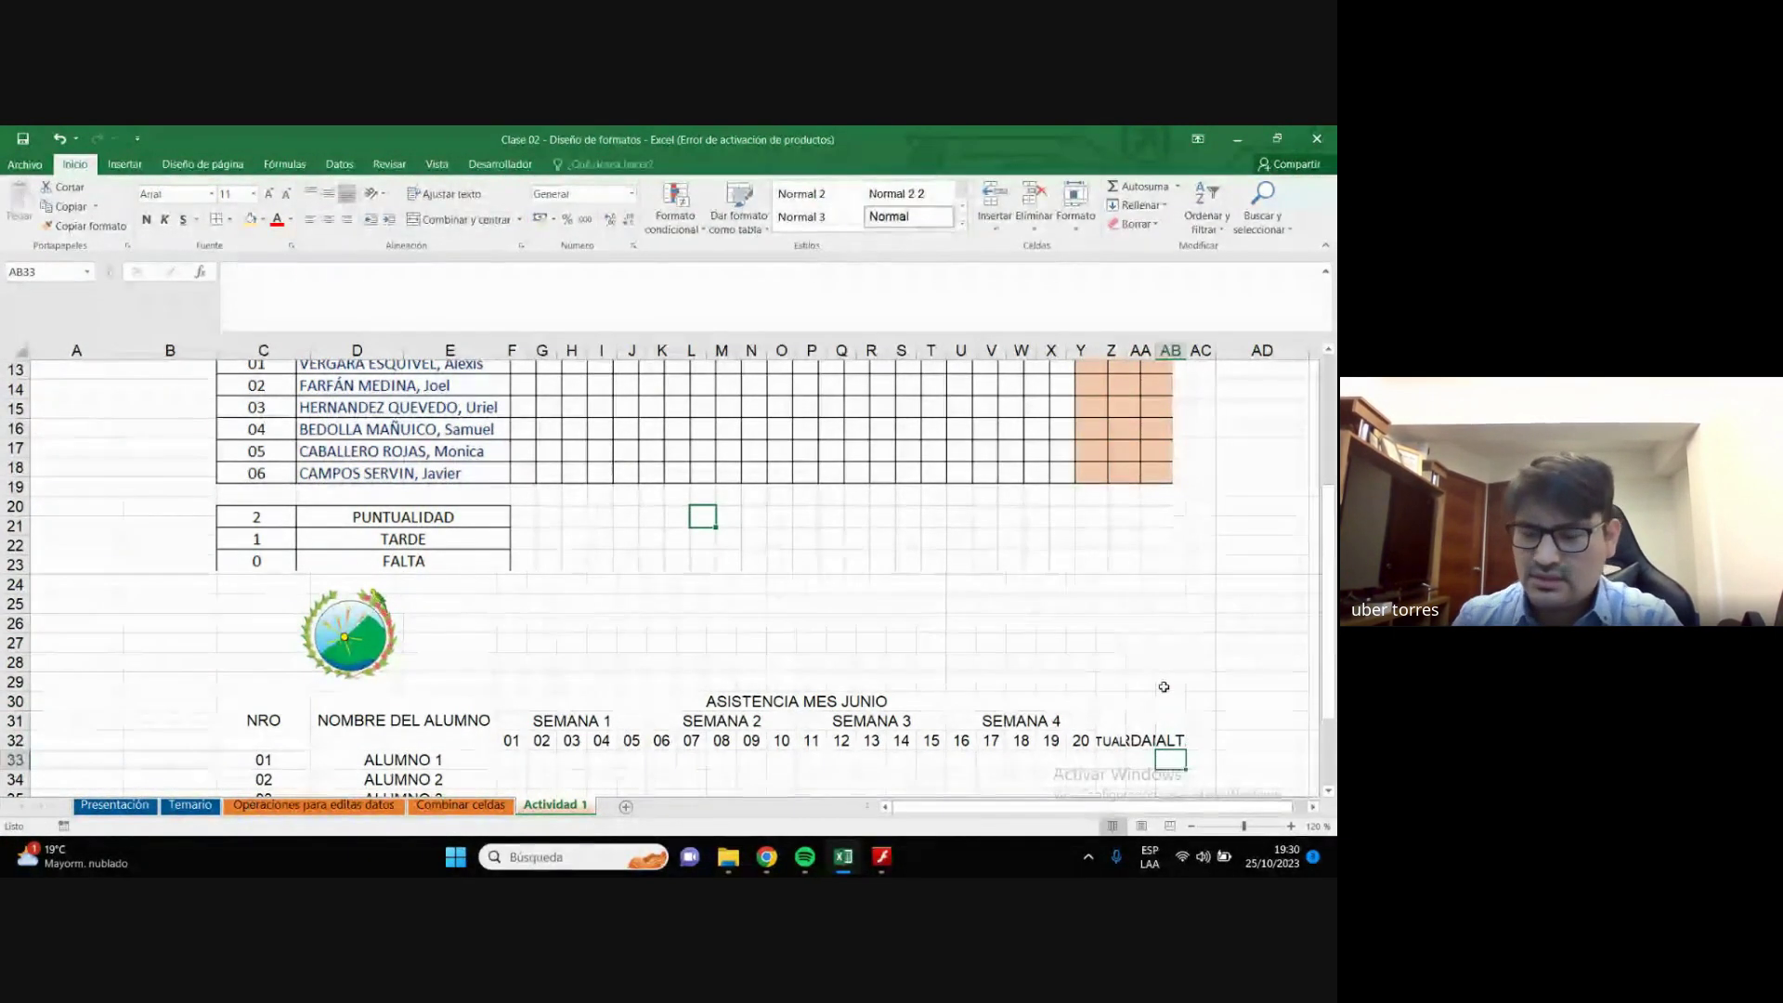
drag(1111, 718, 1170, 729)
Rotate the Z30:AB32 header text to a 90-degree orientation in Format Cells.
right_click(1152, 722)
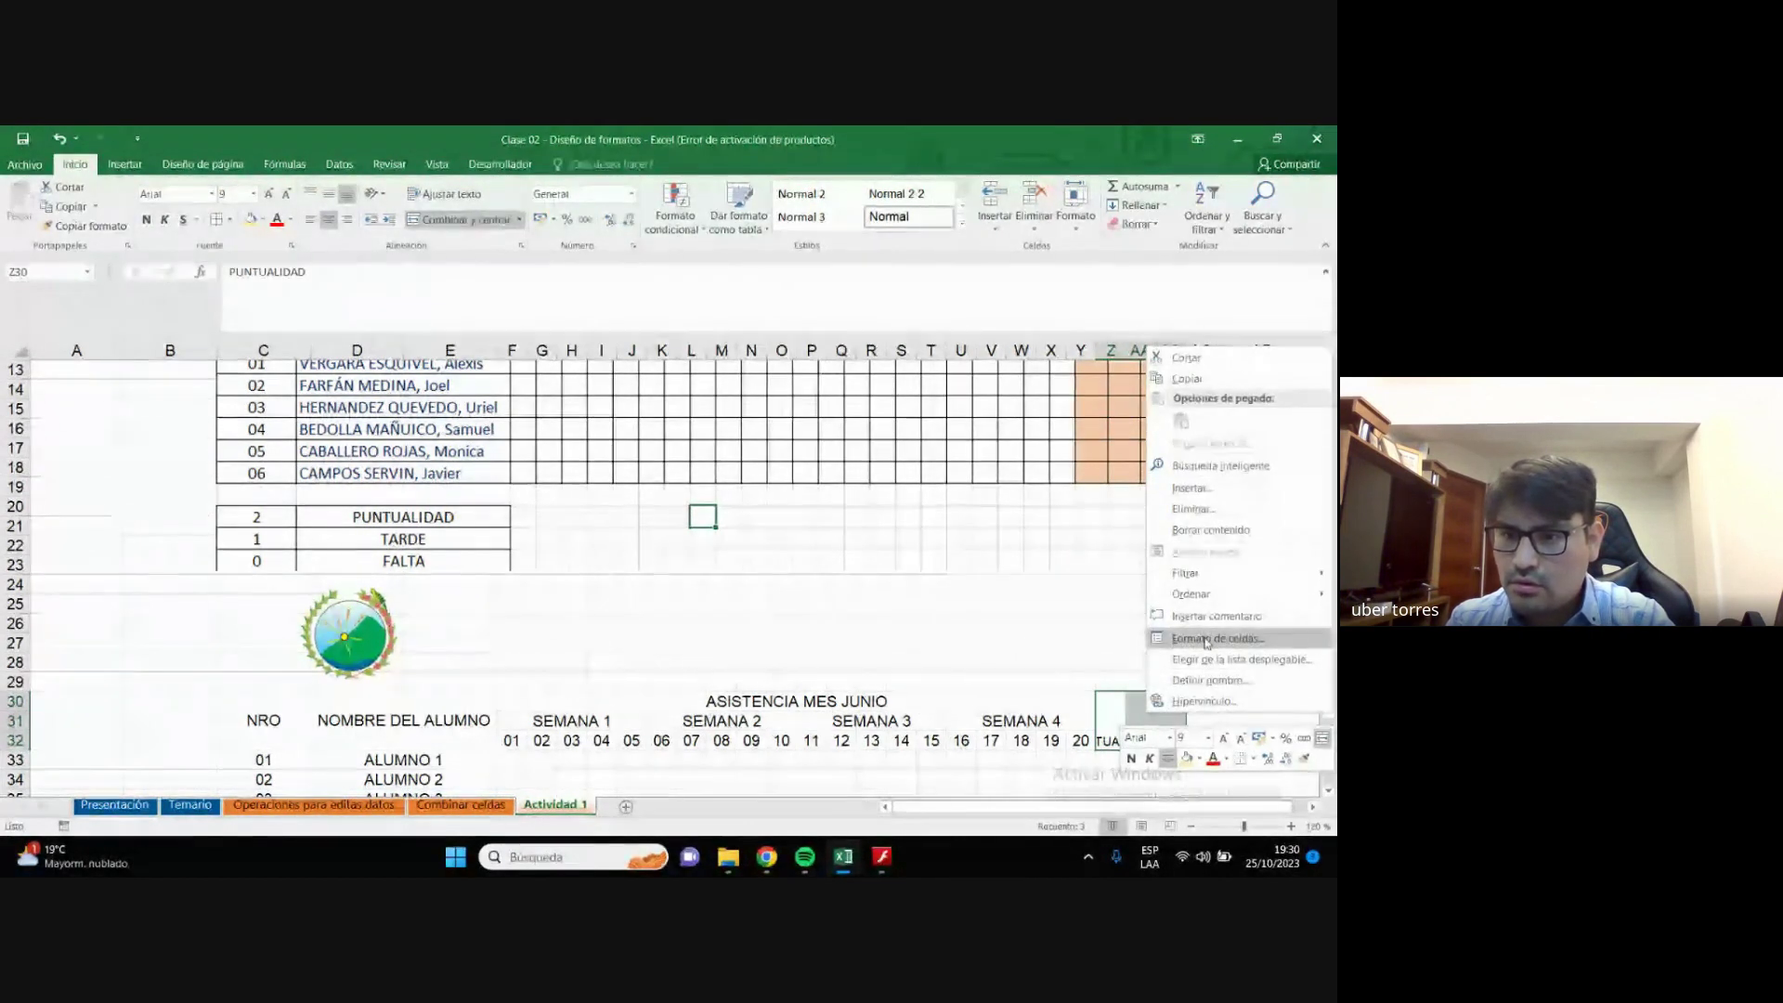
click(1244, 636)
click(932, 454)
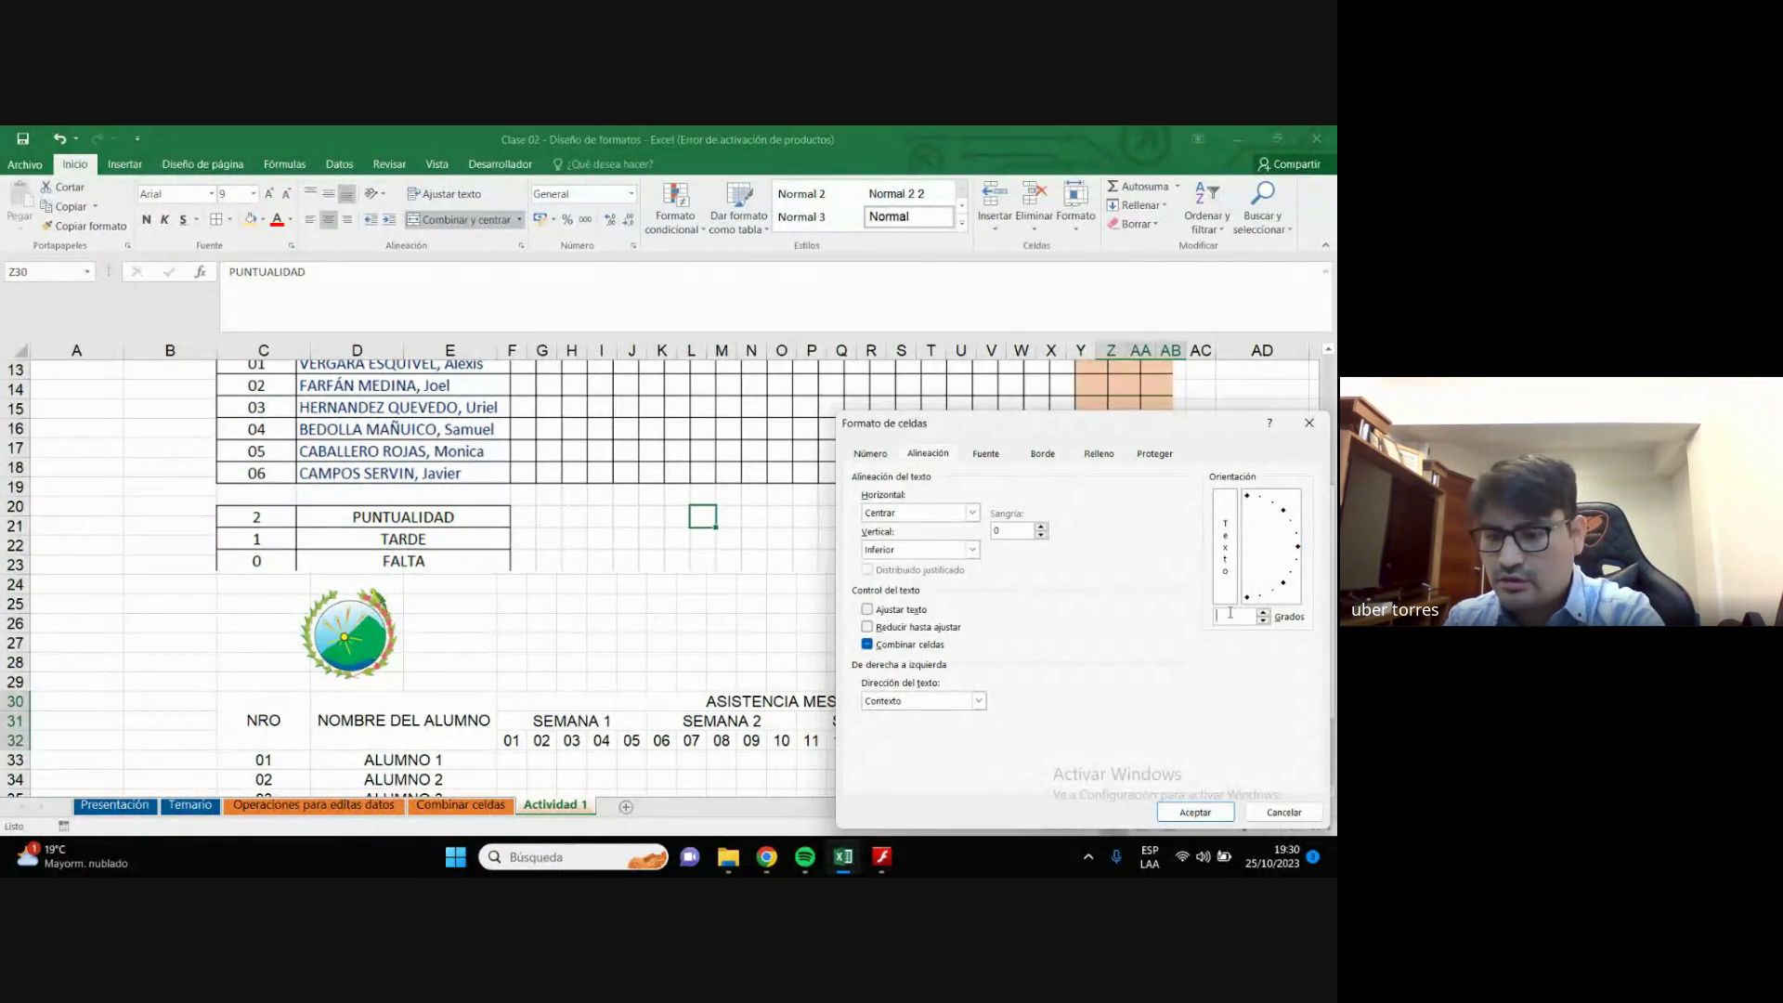
text(90)
click(1195, 812)
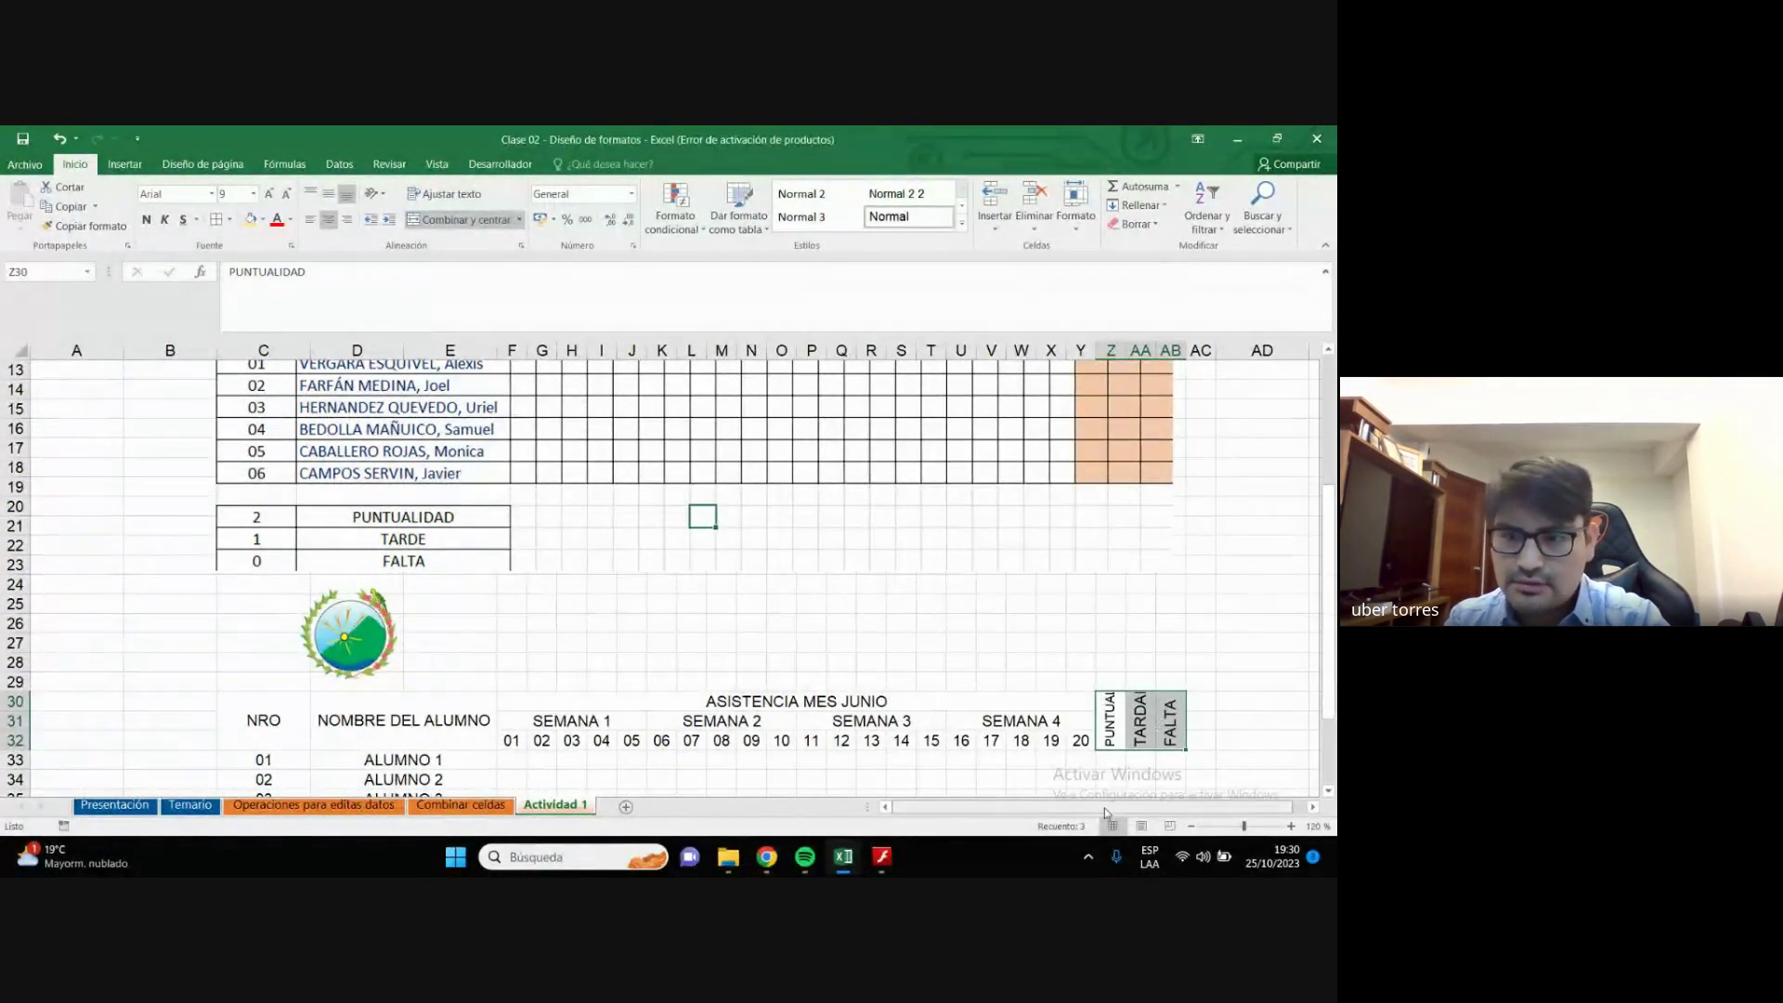
Change the vertical headers' font size to 8.
click(254, 195)
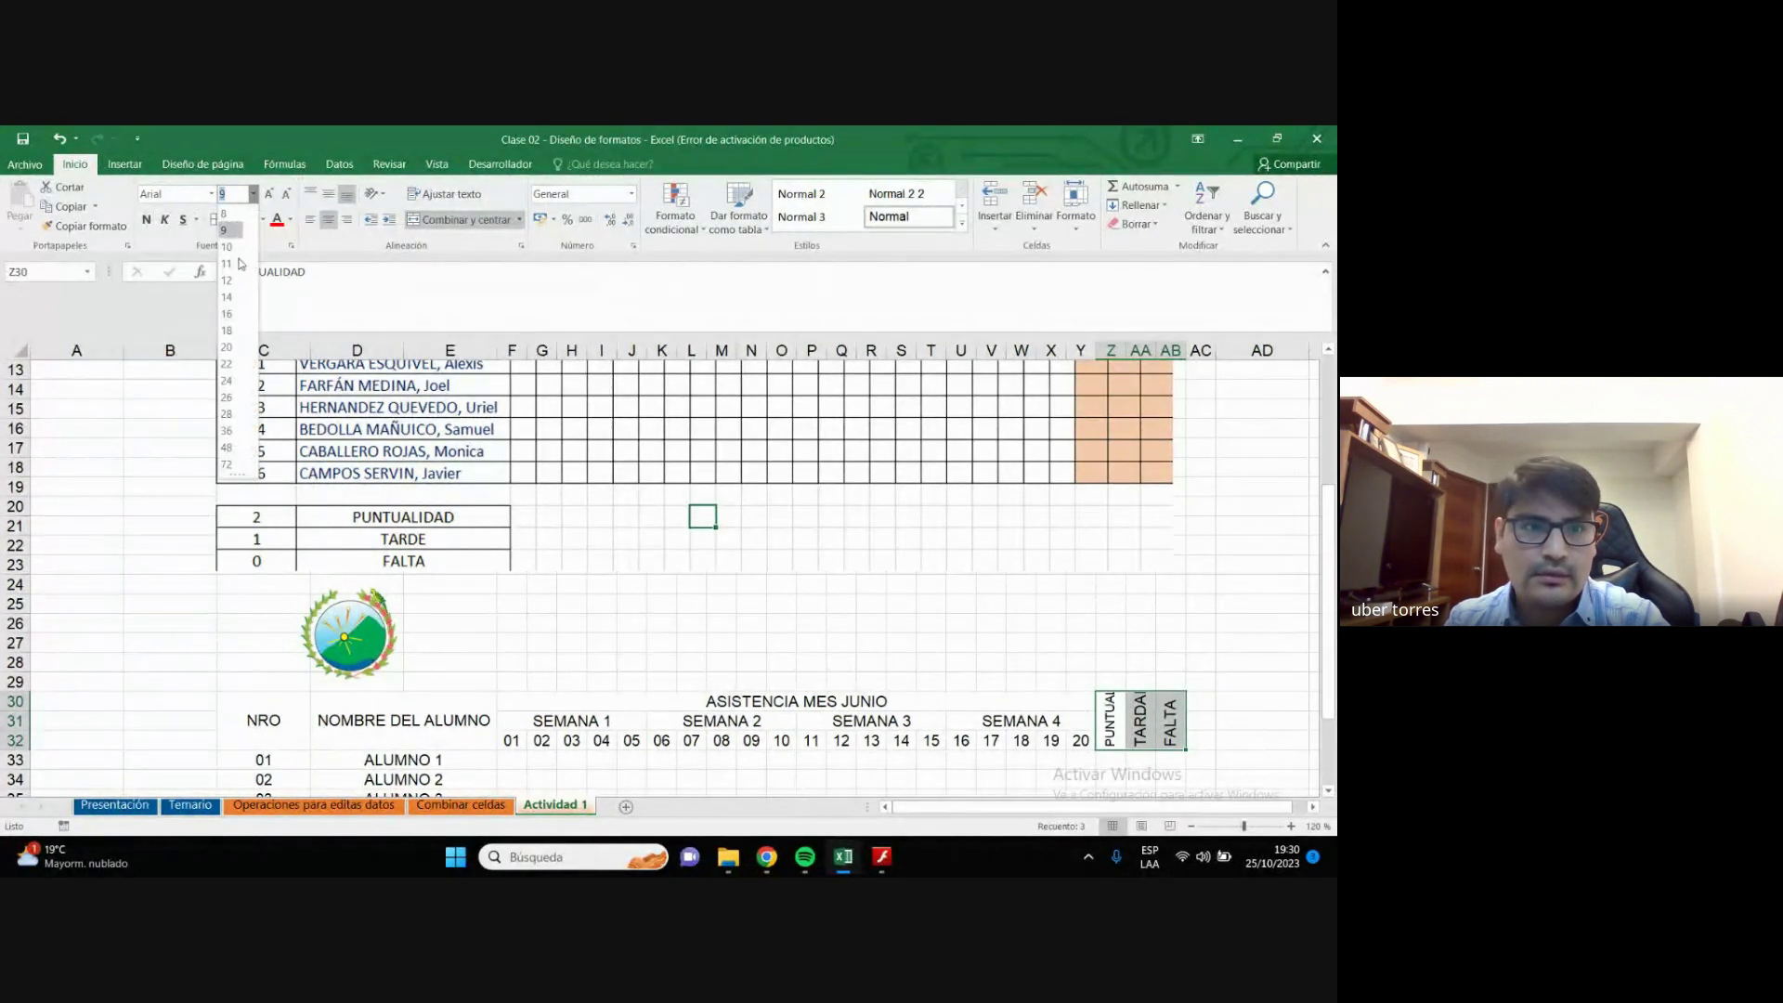
click(230, 216)
scroll(484, 390, down, 1)
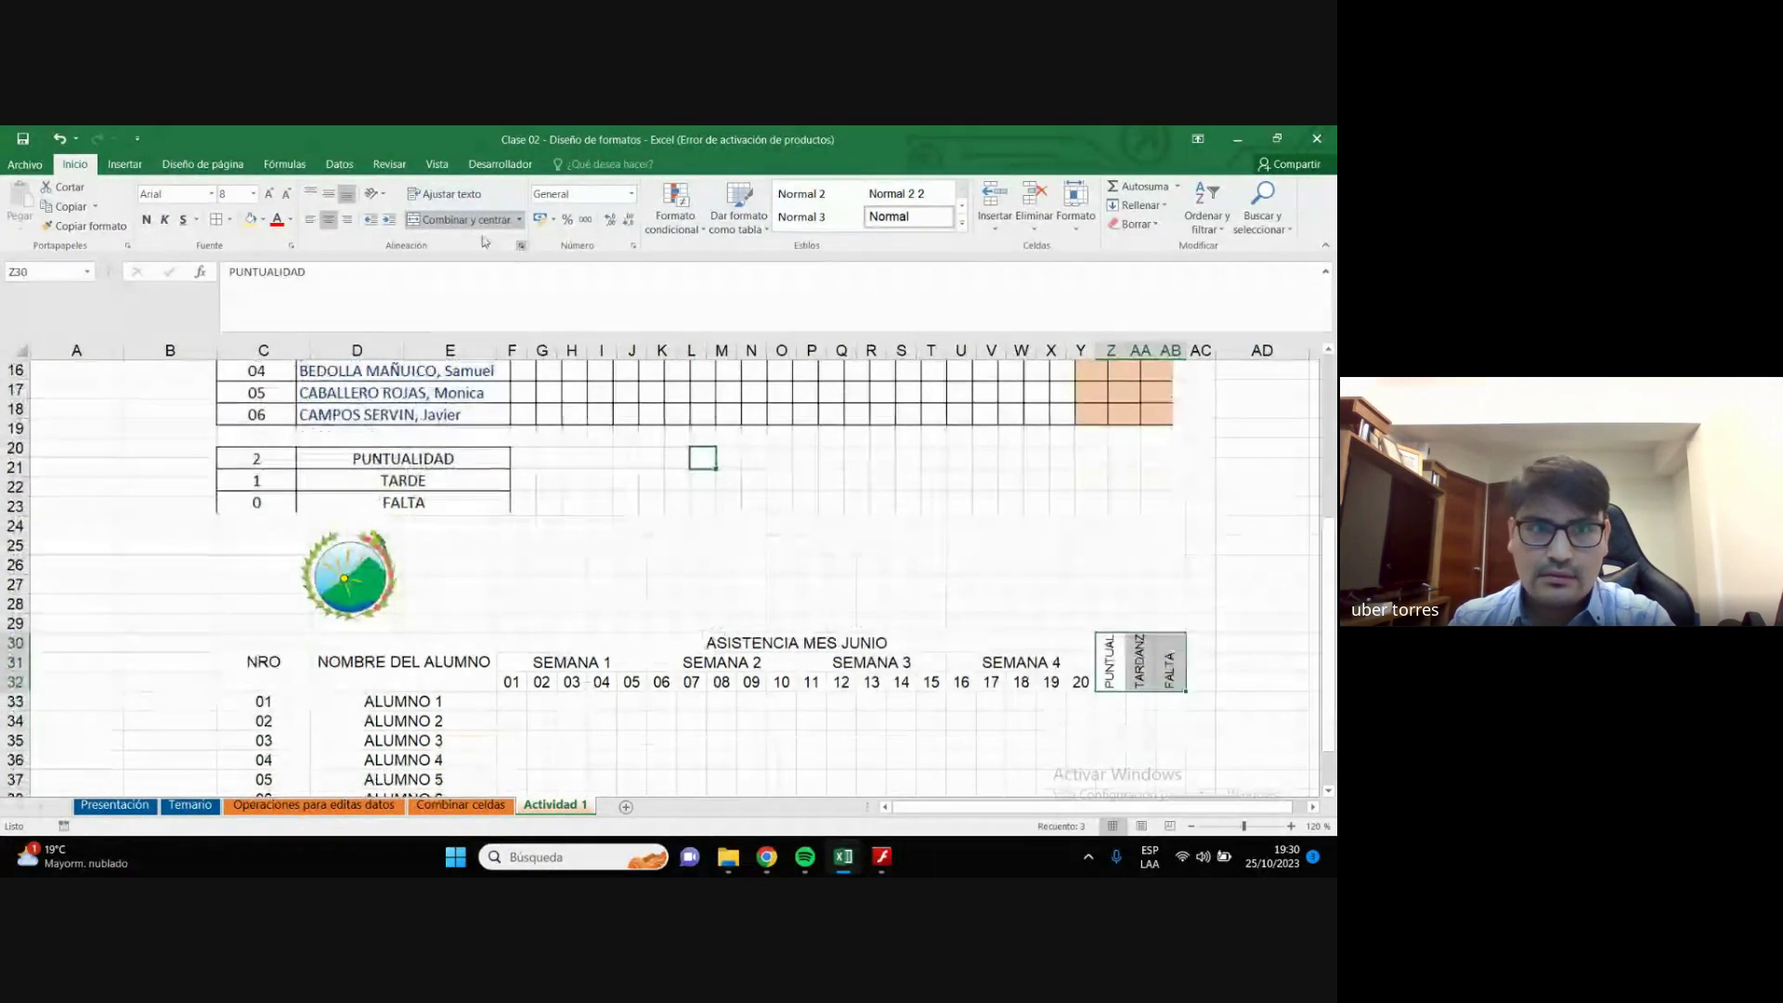
click(253, 195)
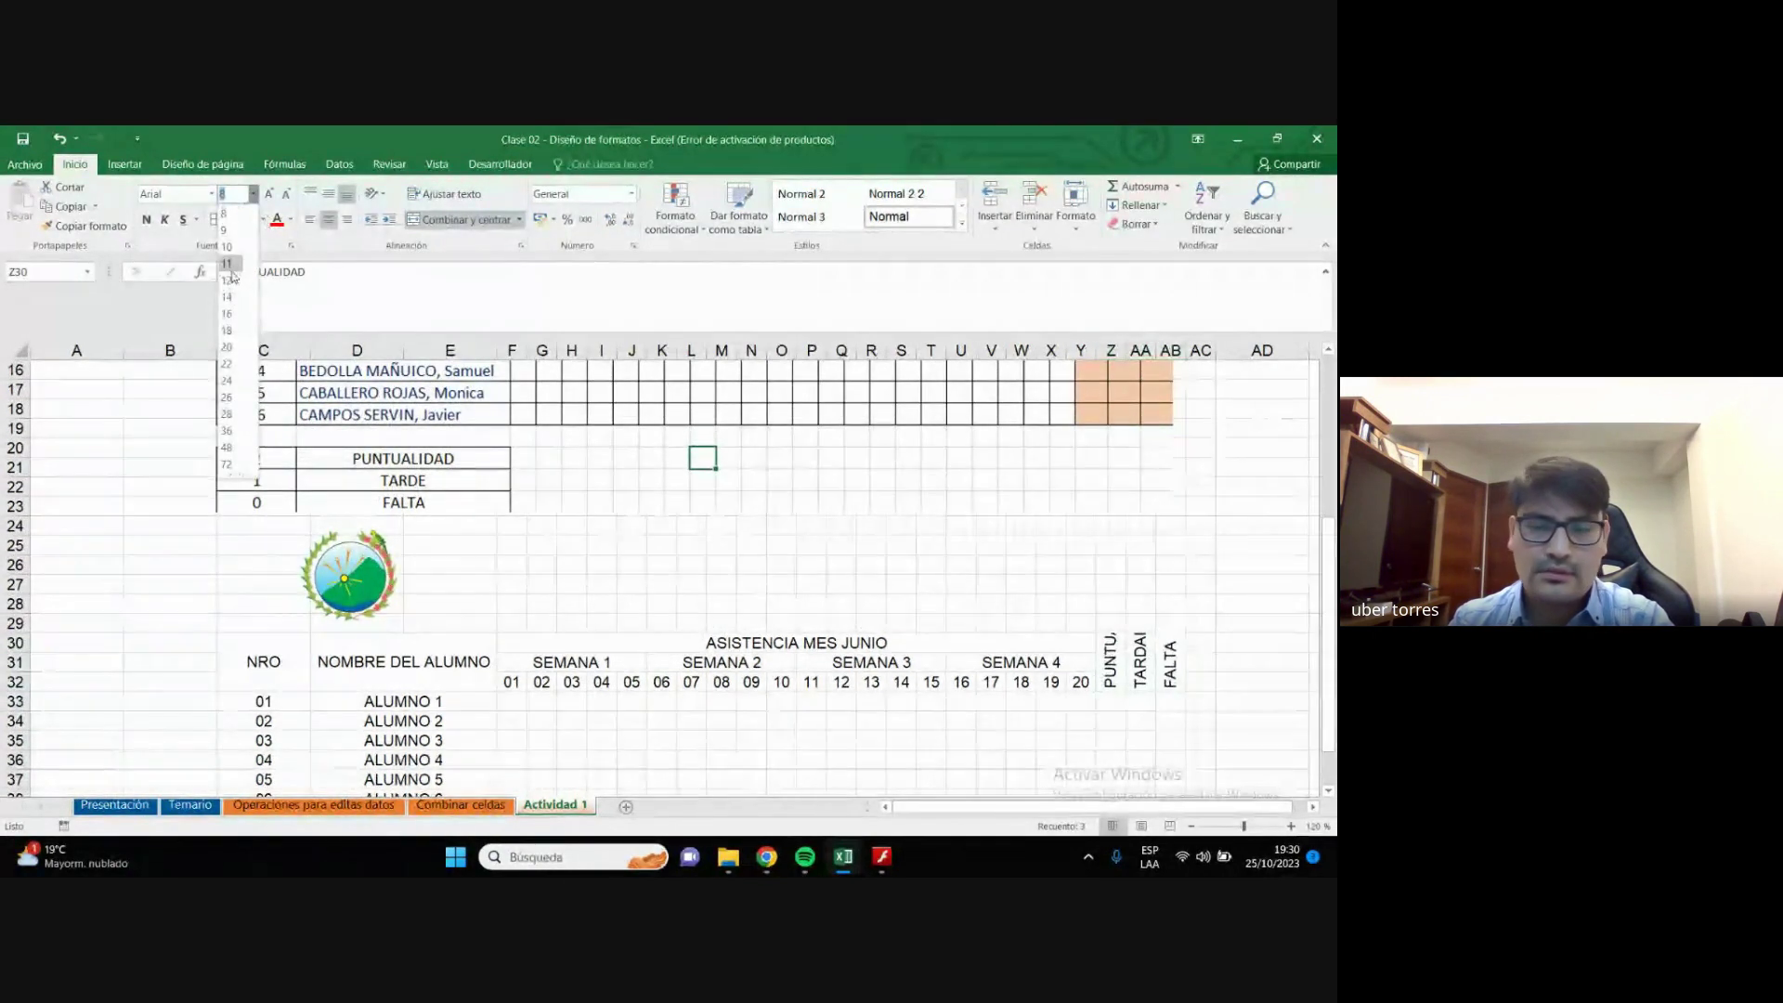
Set the headers back to size 11 and enlarge rows 29–31 so PUNTUALIDAD shows in full.
click(230, 275)
drag(13, 632, 14, 624)
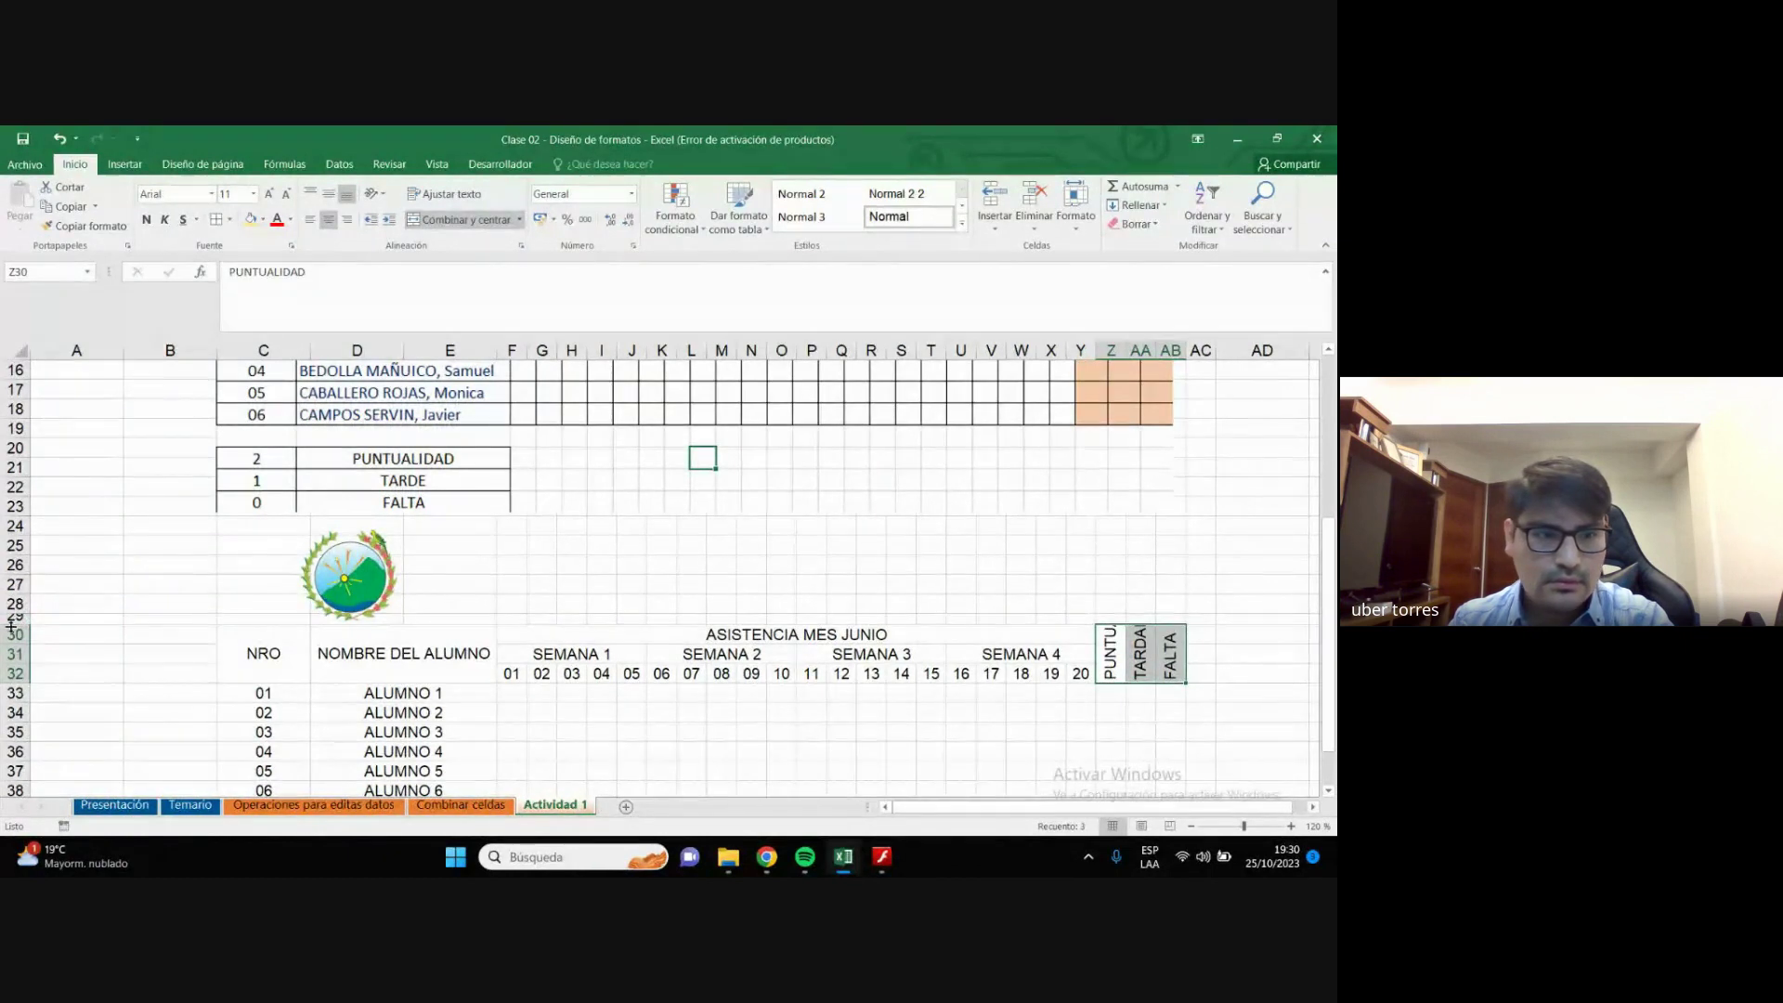
drag(12, 626, 13, 706)
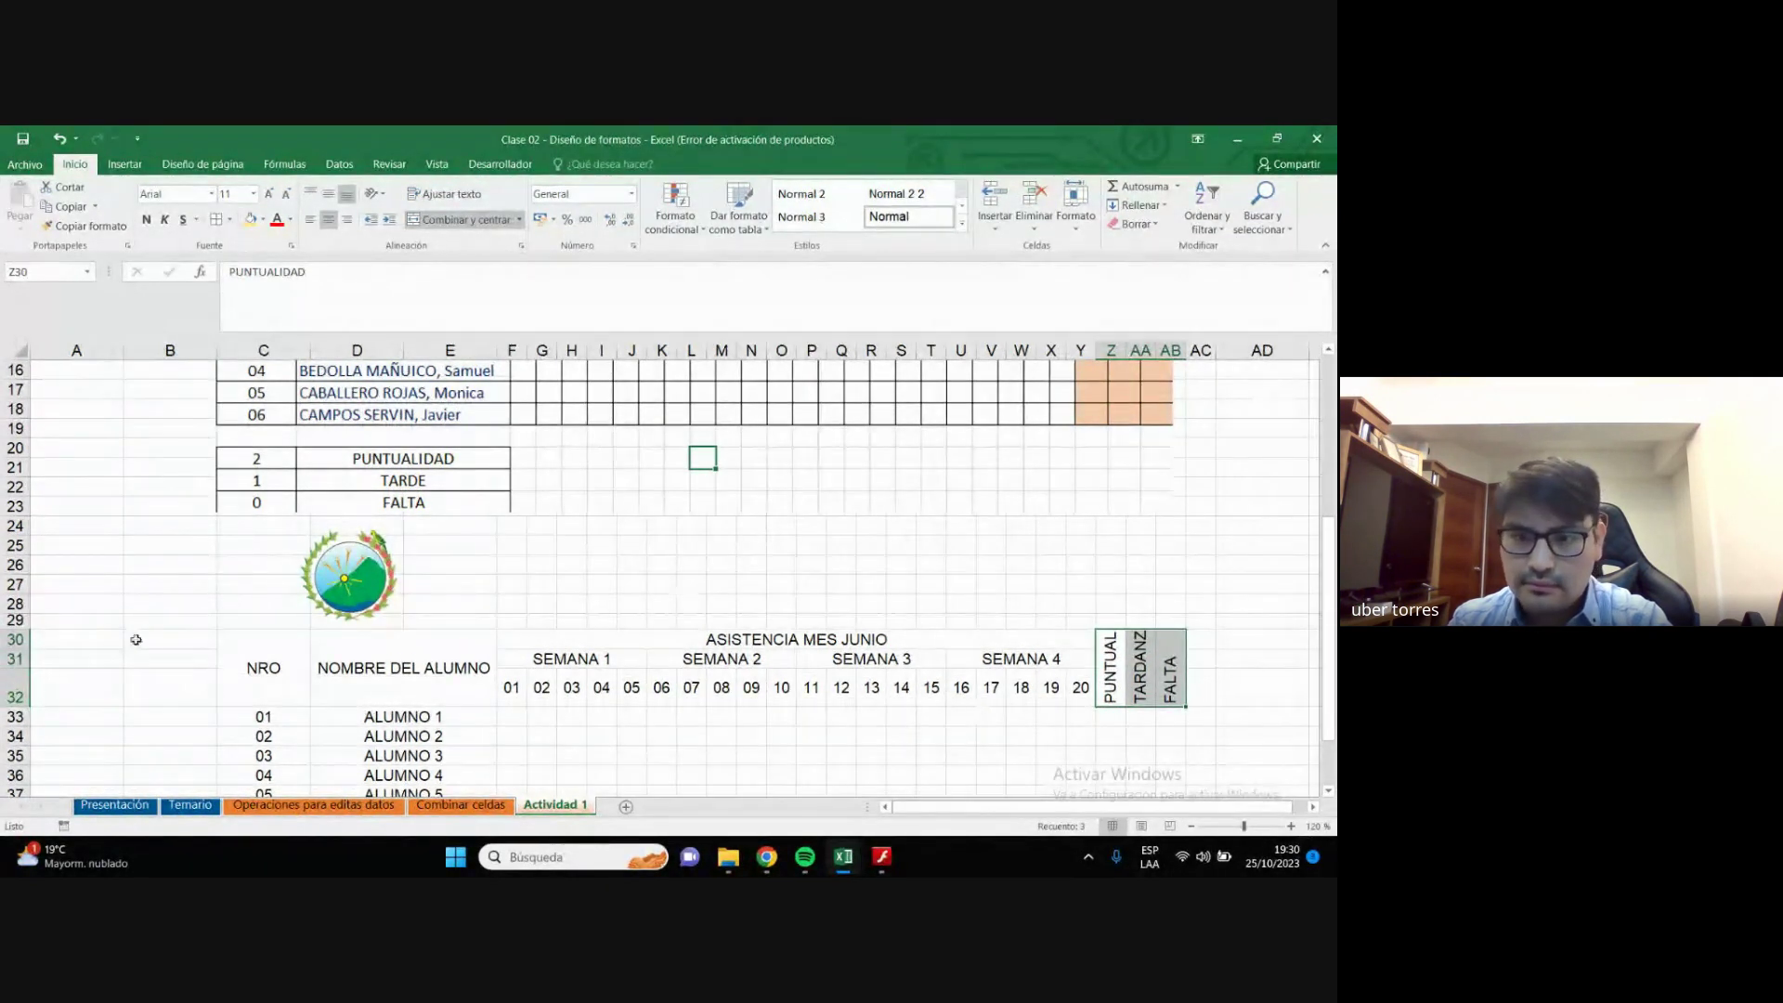
drag(17, 683, 18, 664)
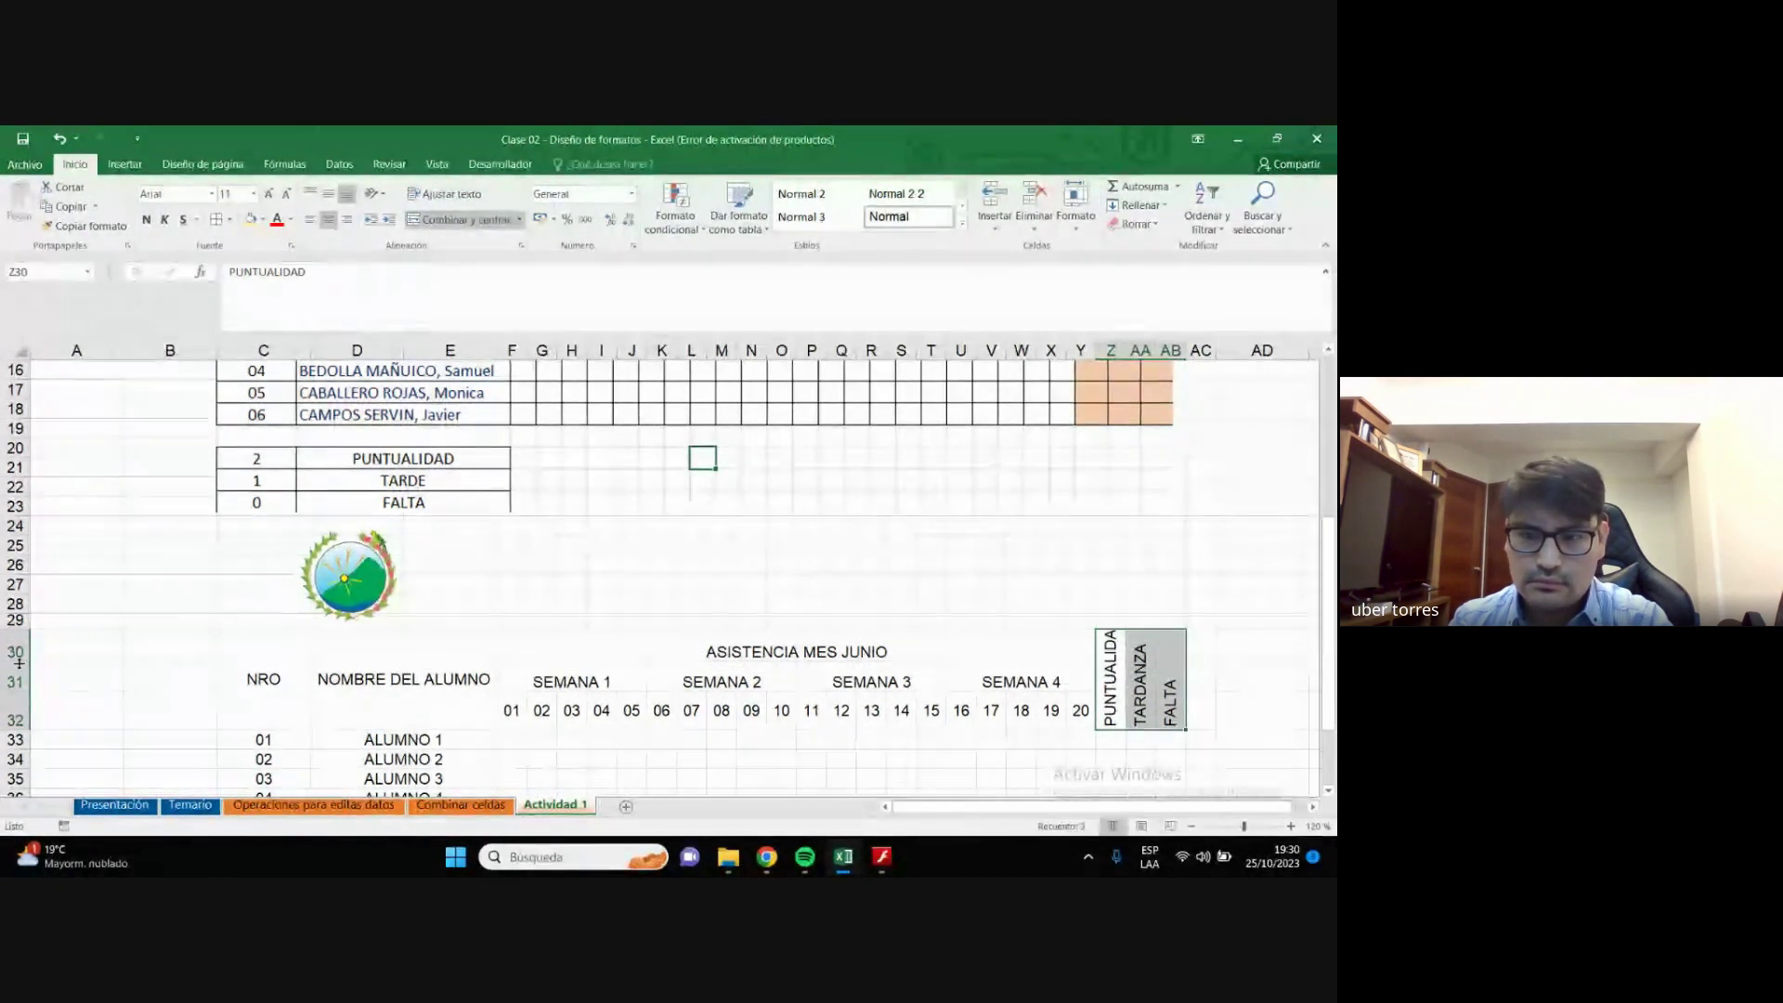
drag(18, 663, 29, 692)
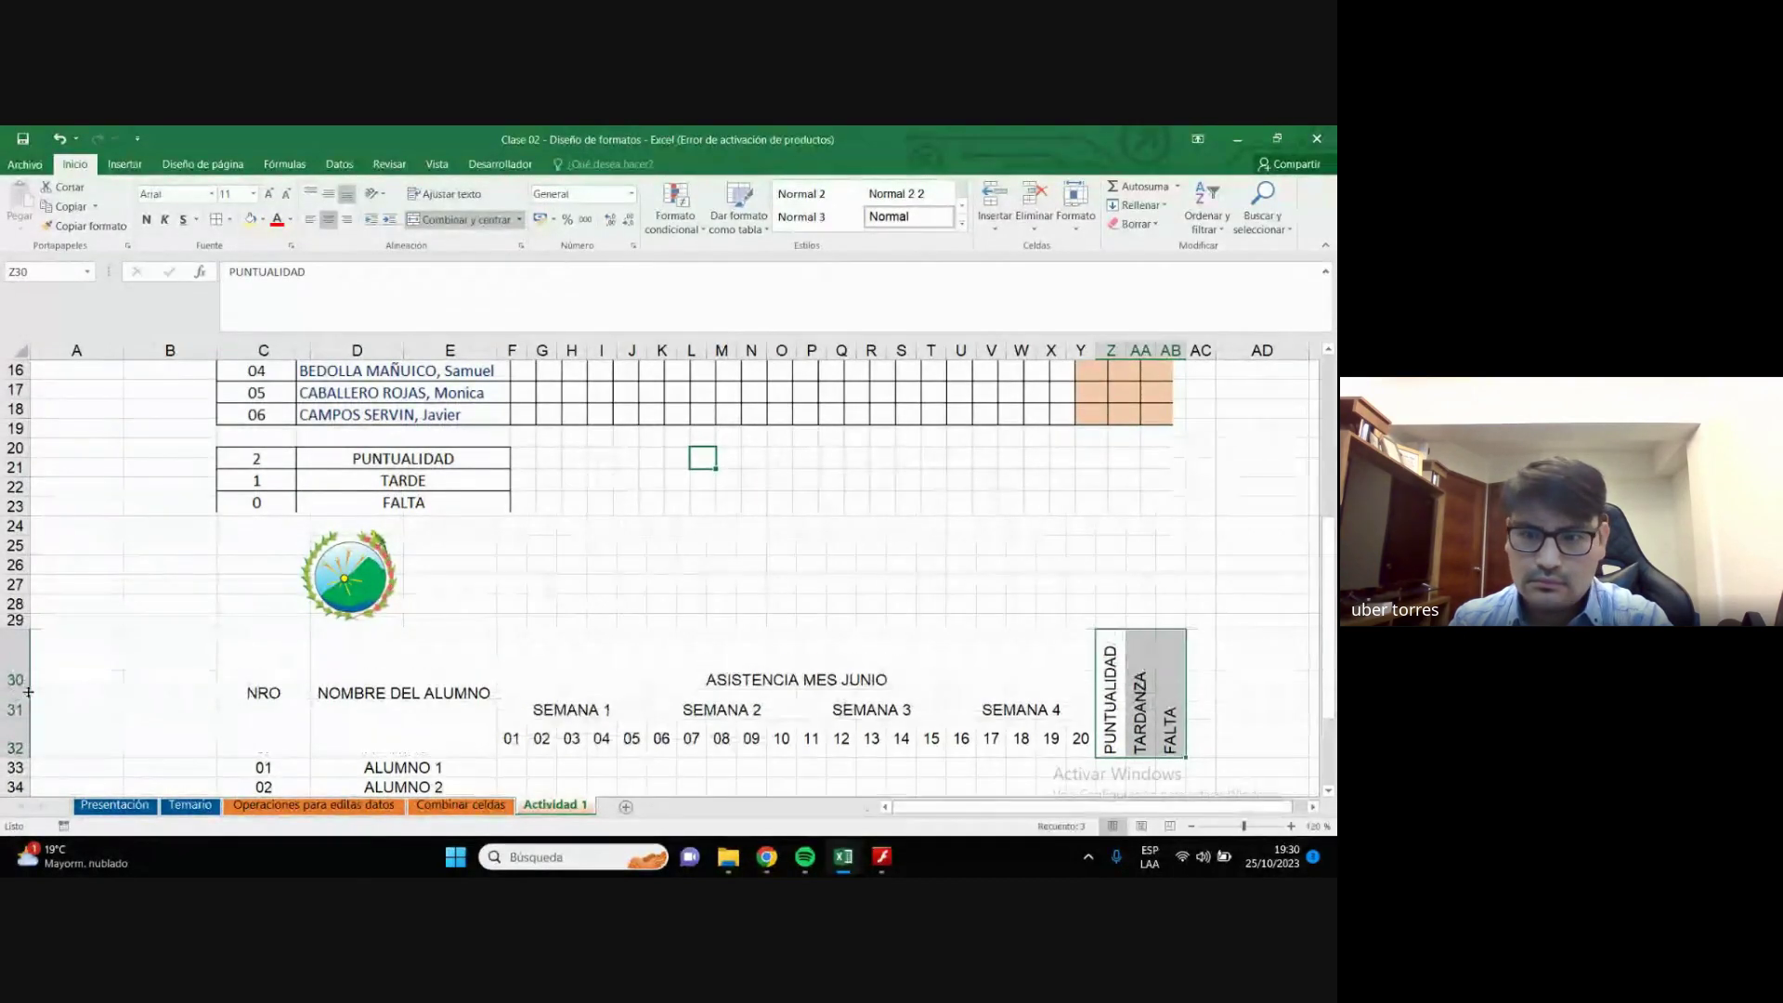
Move the completed reference table picture up the sheet and deselect the logo picture.
drag(580, 629, 580, 389)
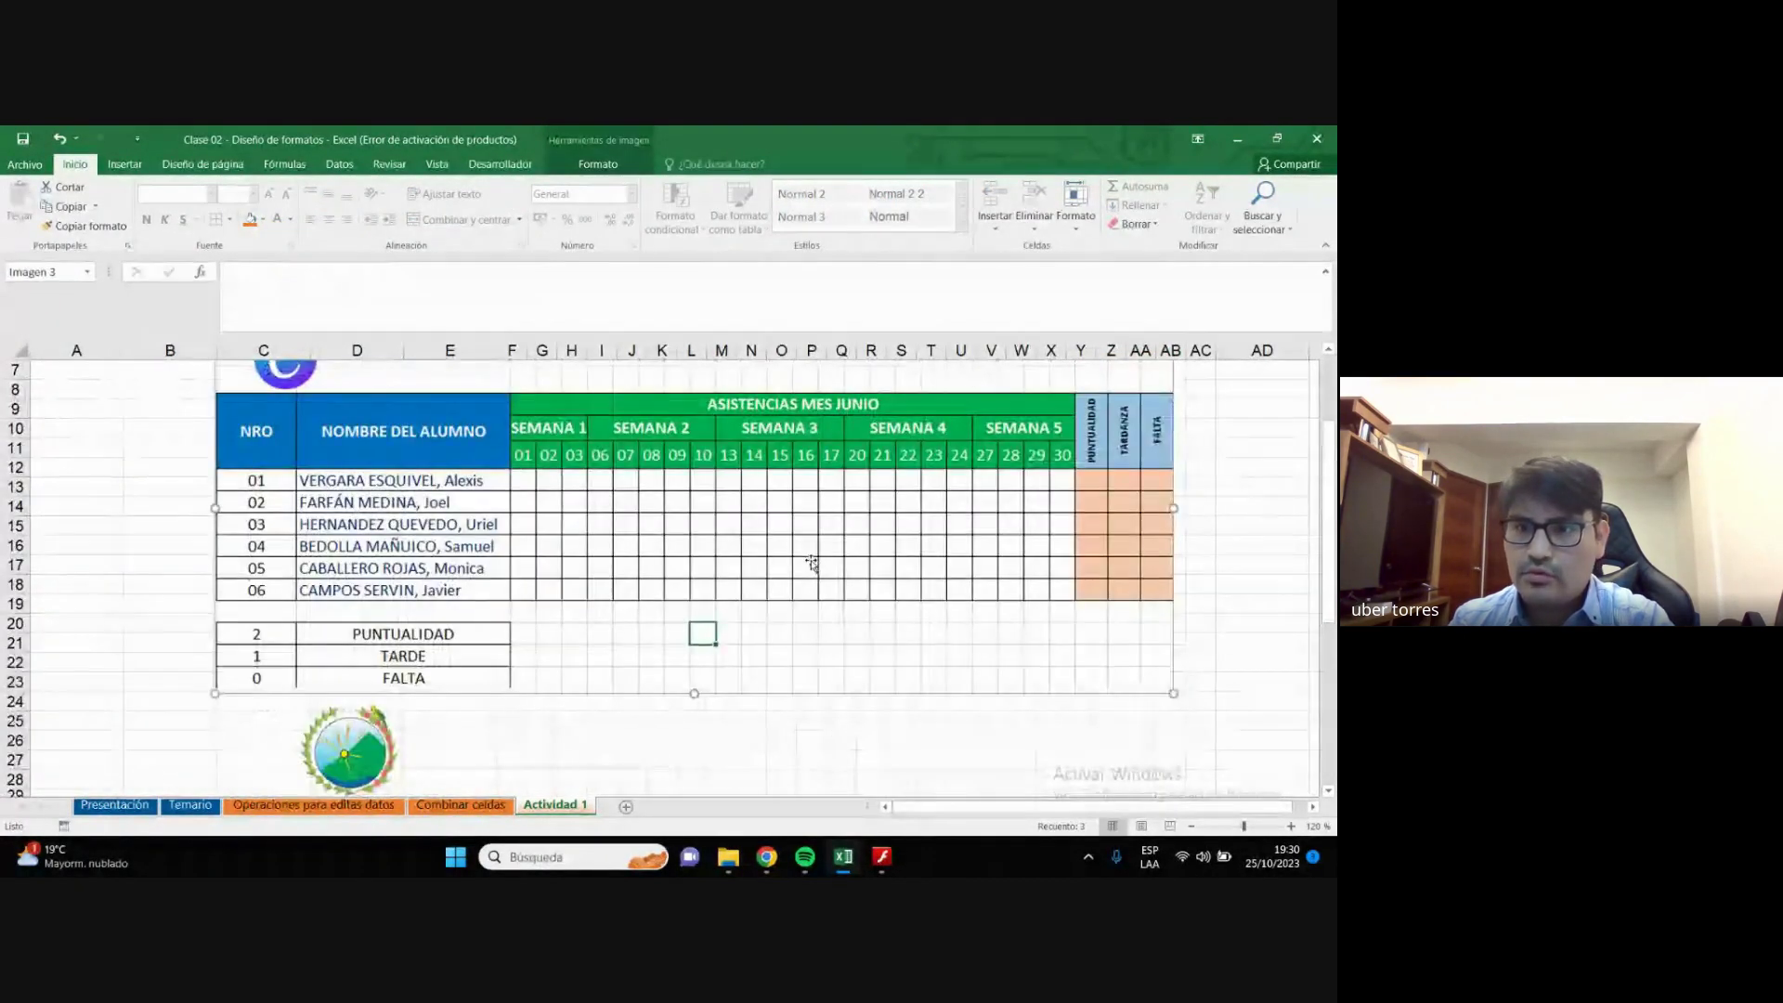
scroll(870, 554, down, 2)
scroll(871, 576, down, 2)
click(873, 647)
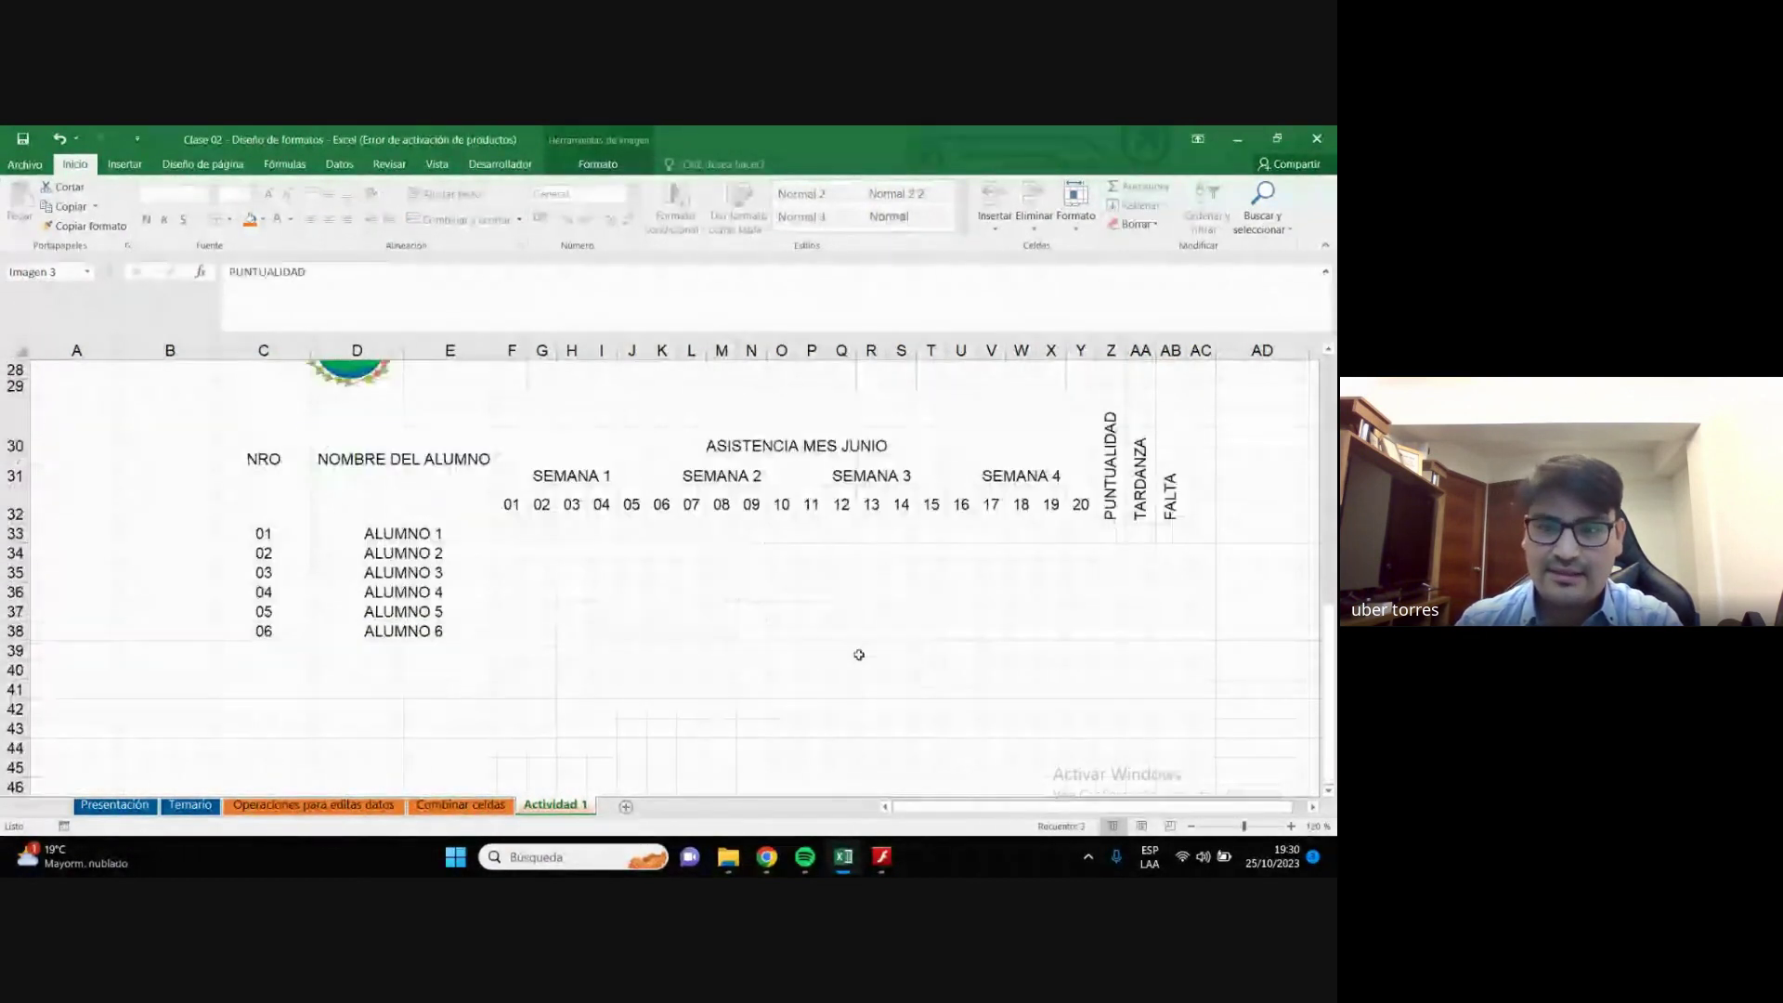
scroll(873, 646, up, 1)
scroll(836, 650, up, 2)
scroll(697, 681, down, 1)
scroll(690, 678, down, 2)
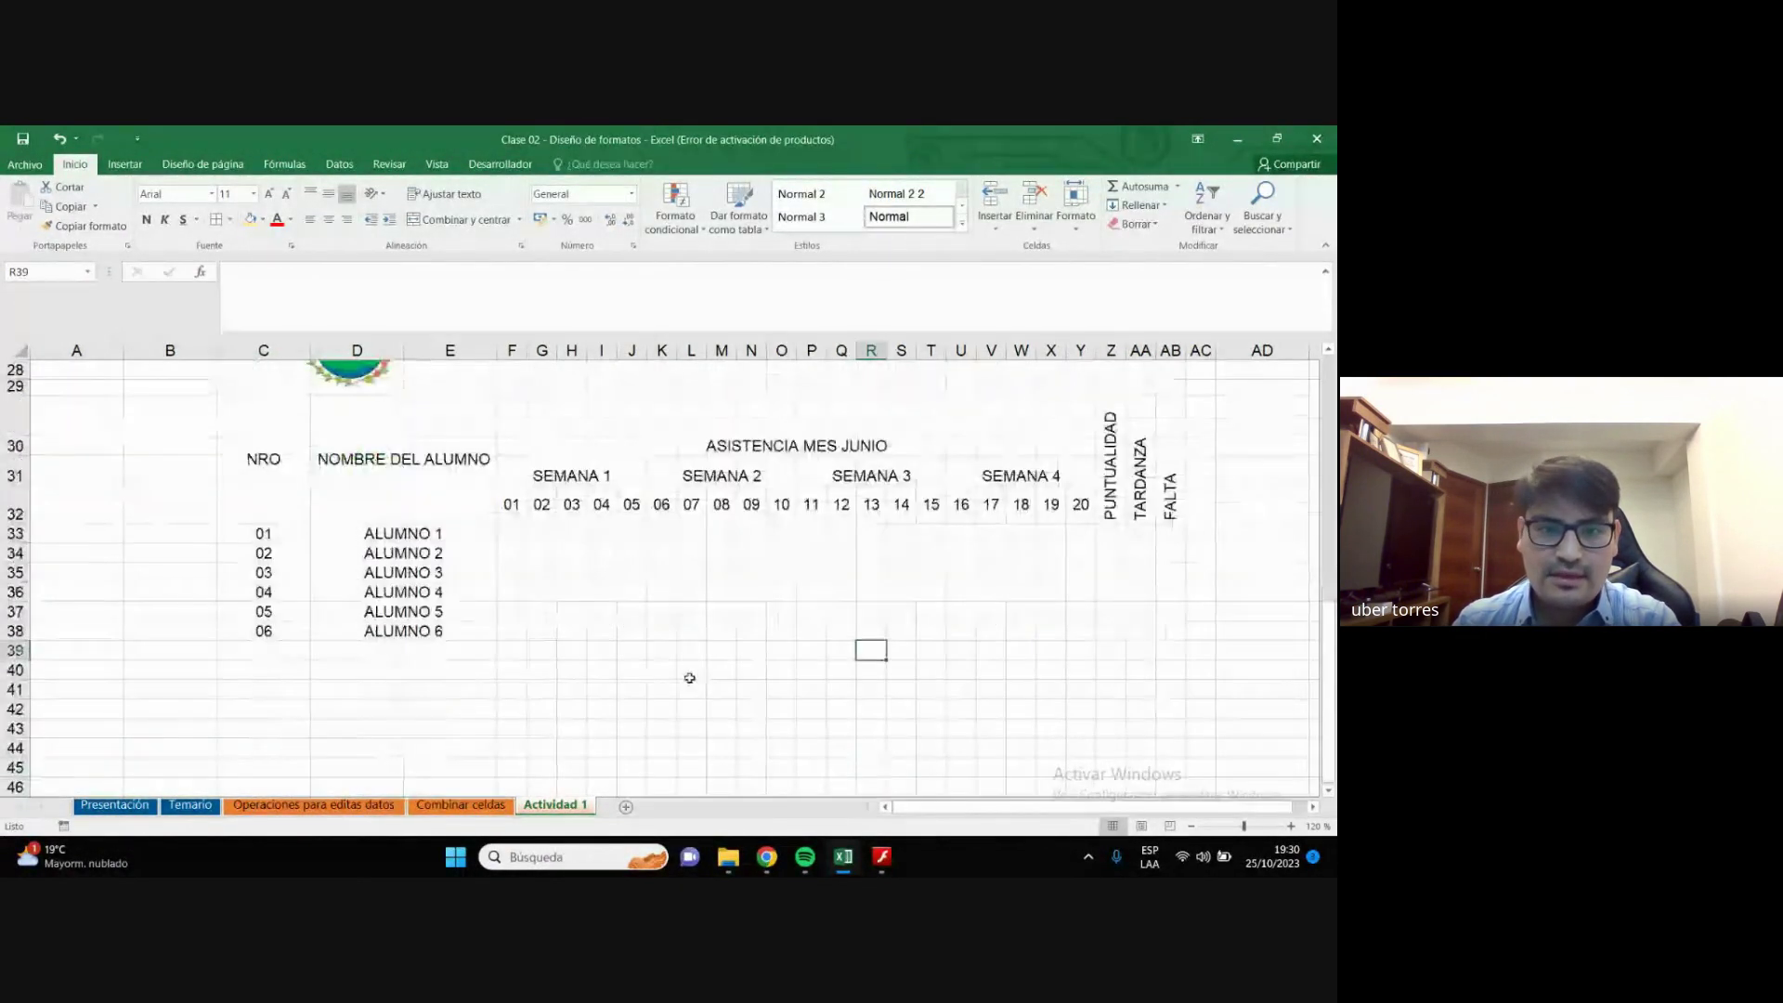
Apply All Borders to the attendance table C30:AB38, check it, then switch to the Meet call.
drag(271, 431, 1185, 639)
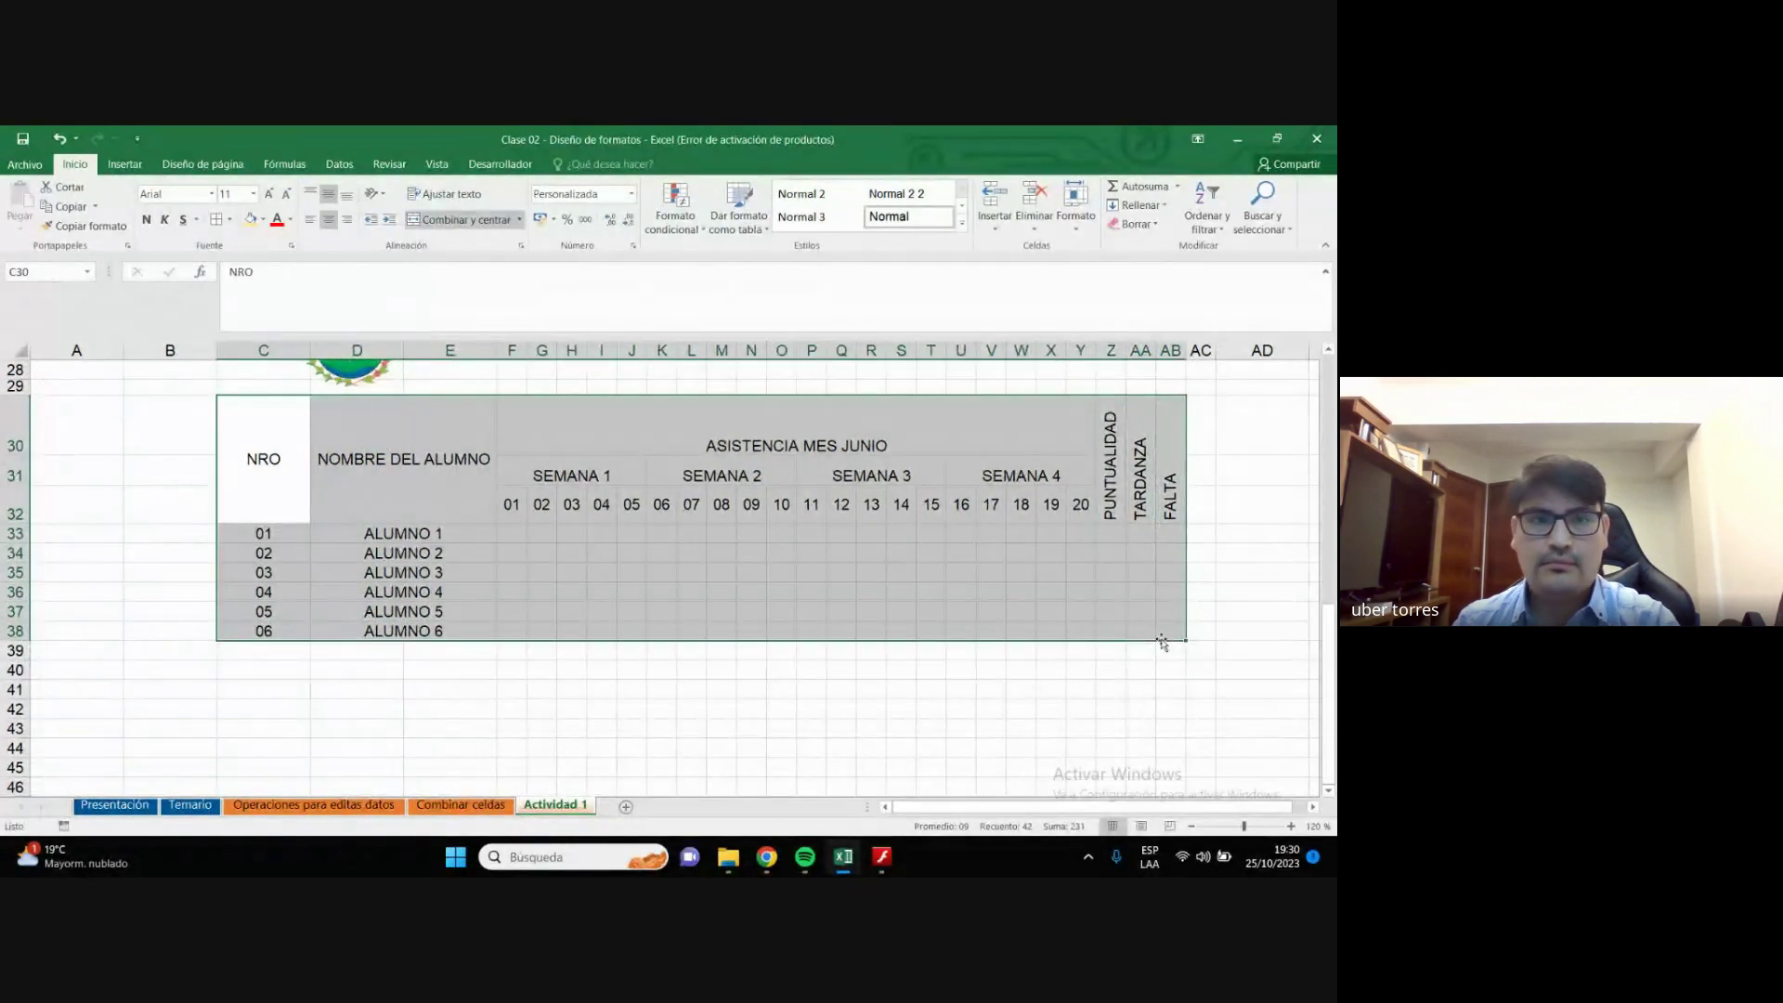
click(220, 225)
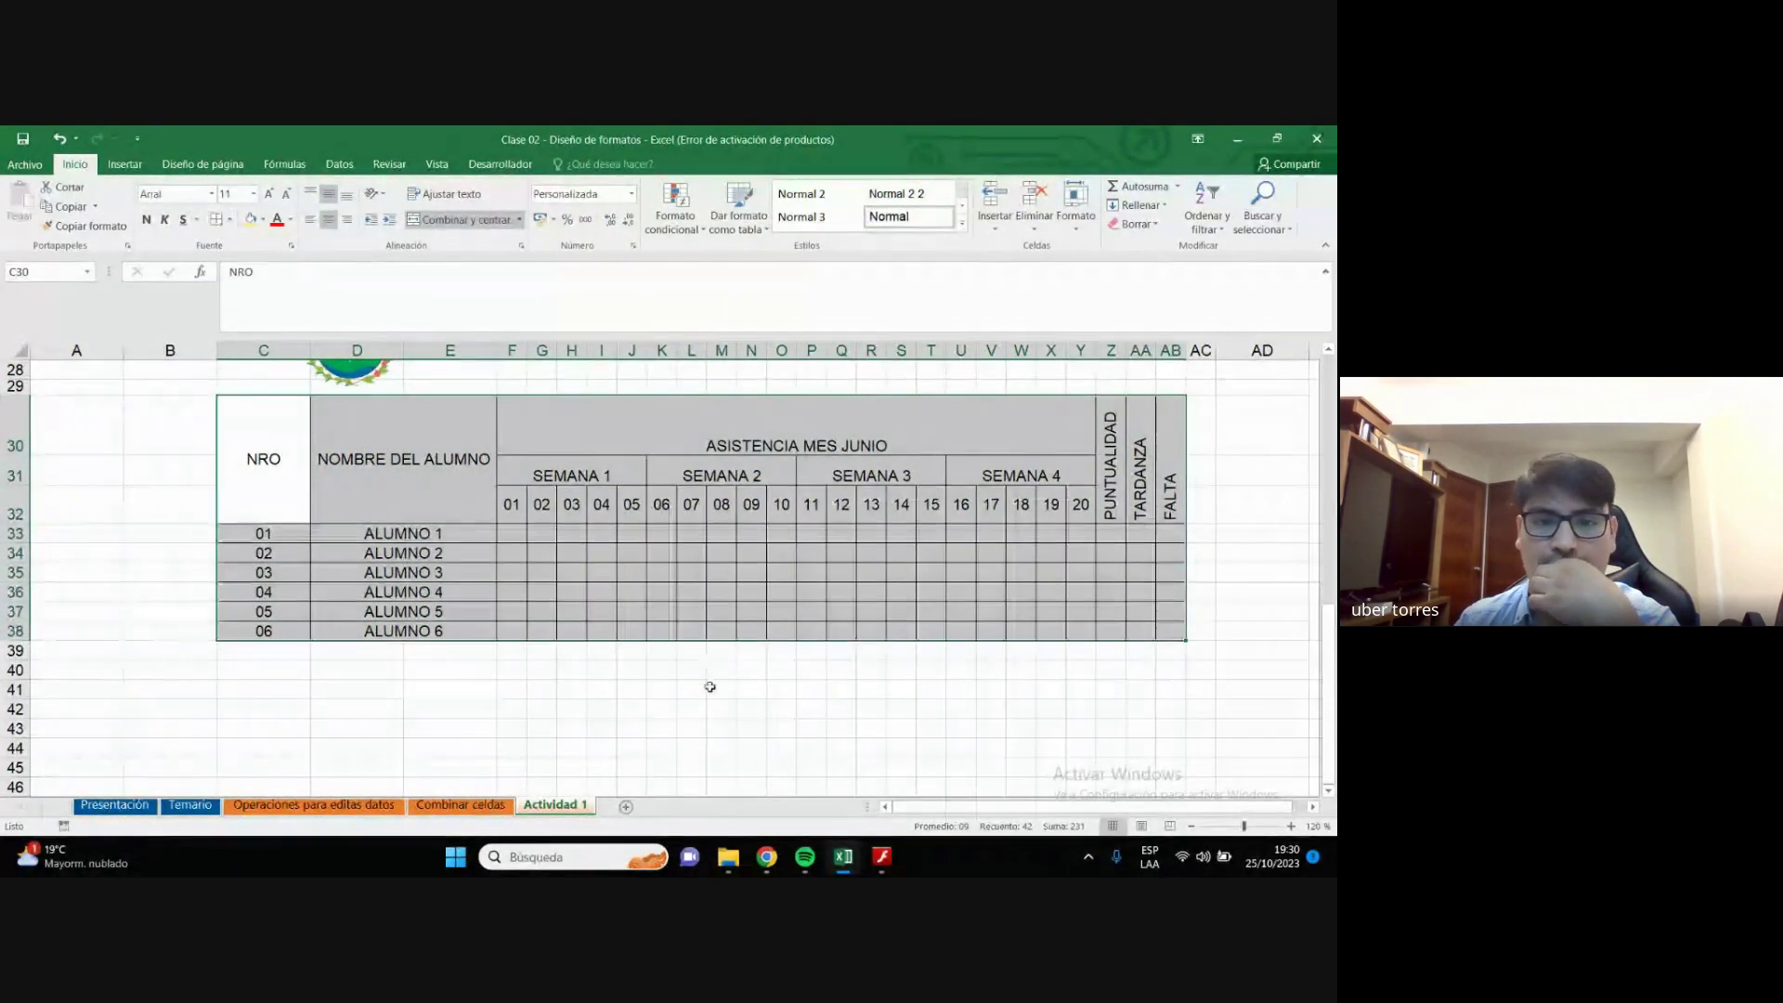
click(720, 689)
scroll(775, 601, up, 1)
scroll(768, 619, up, 1)
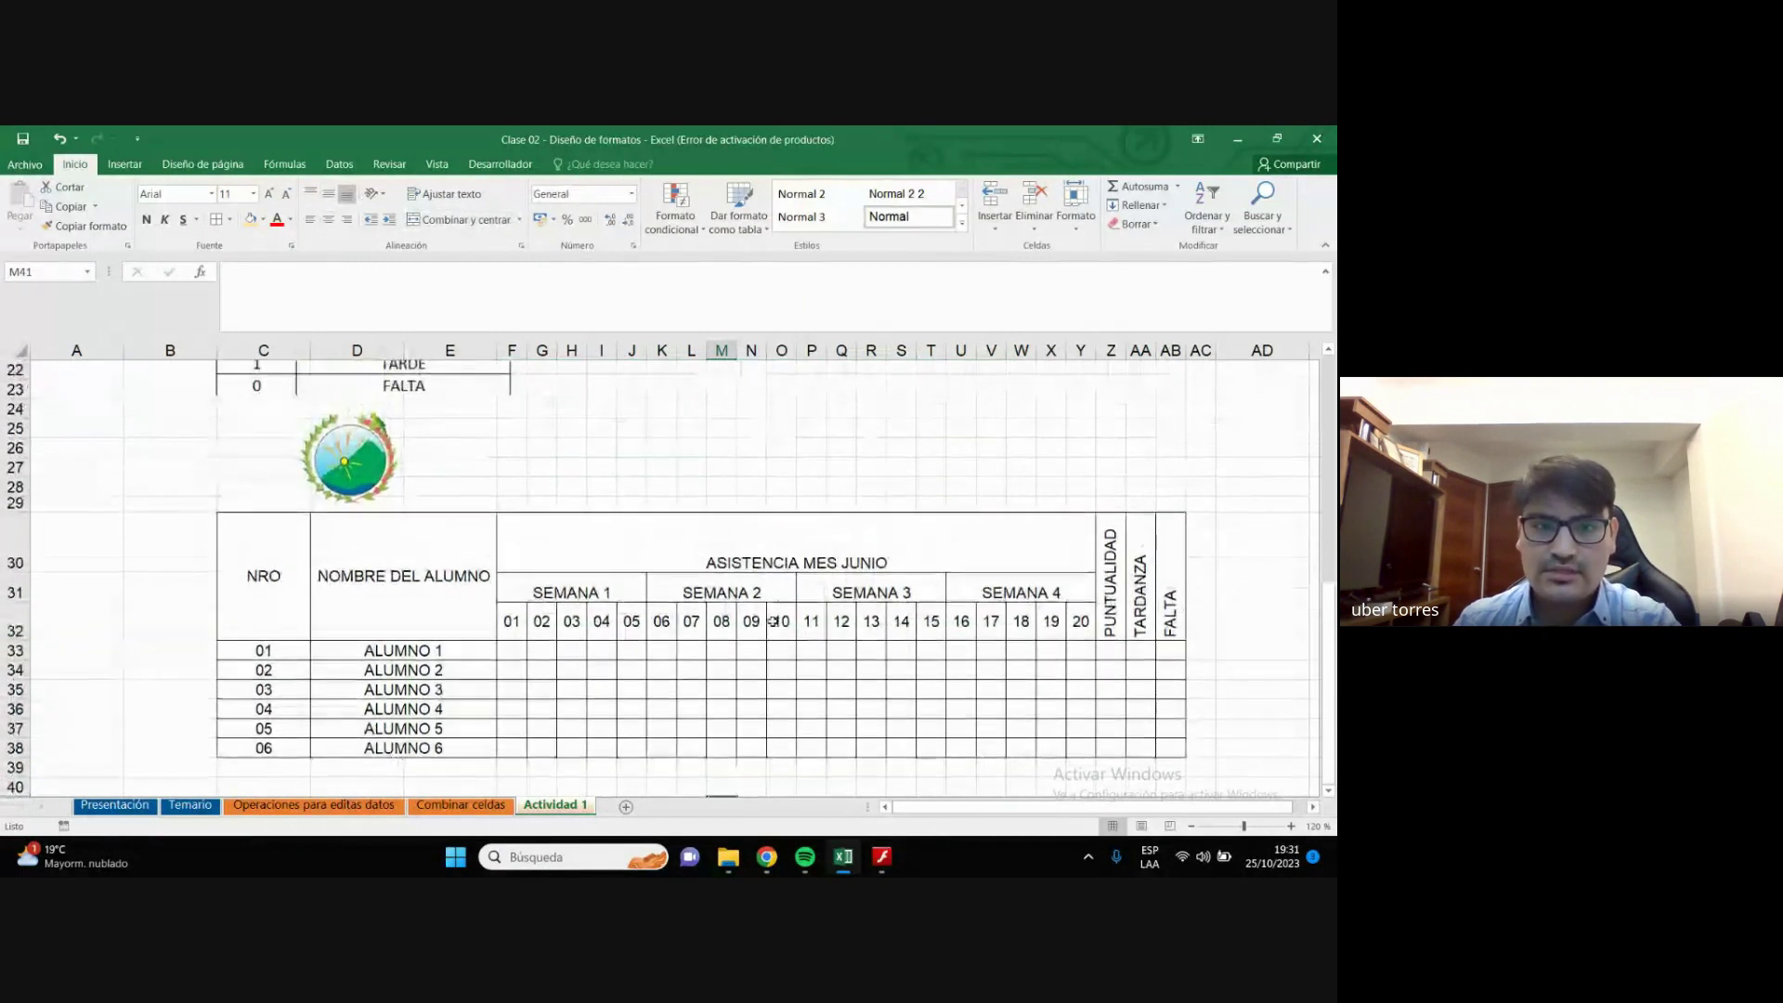
scroll(744, 644, down, 1)
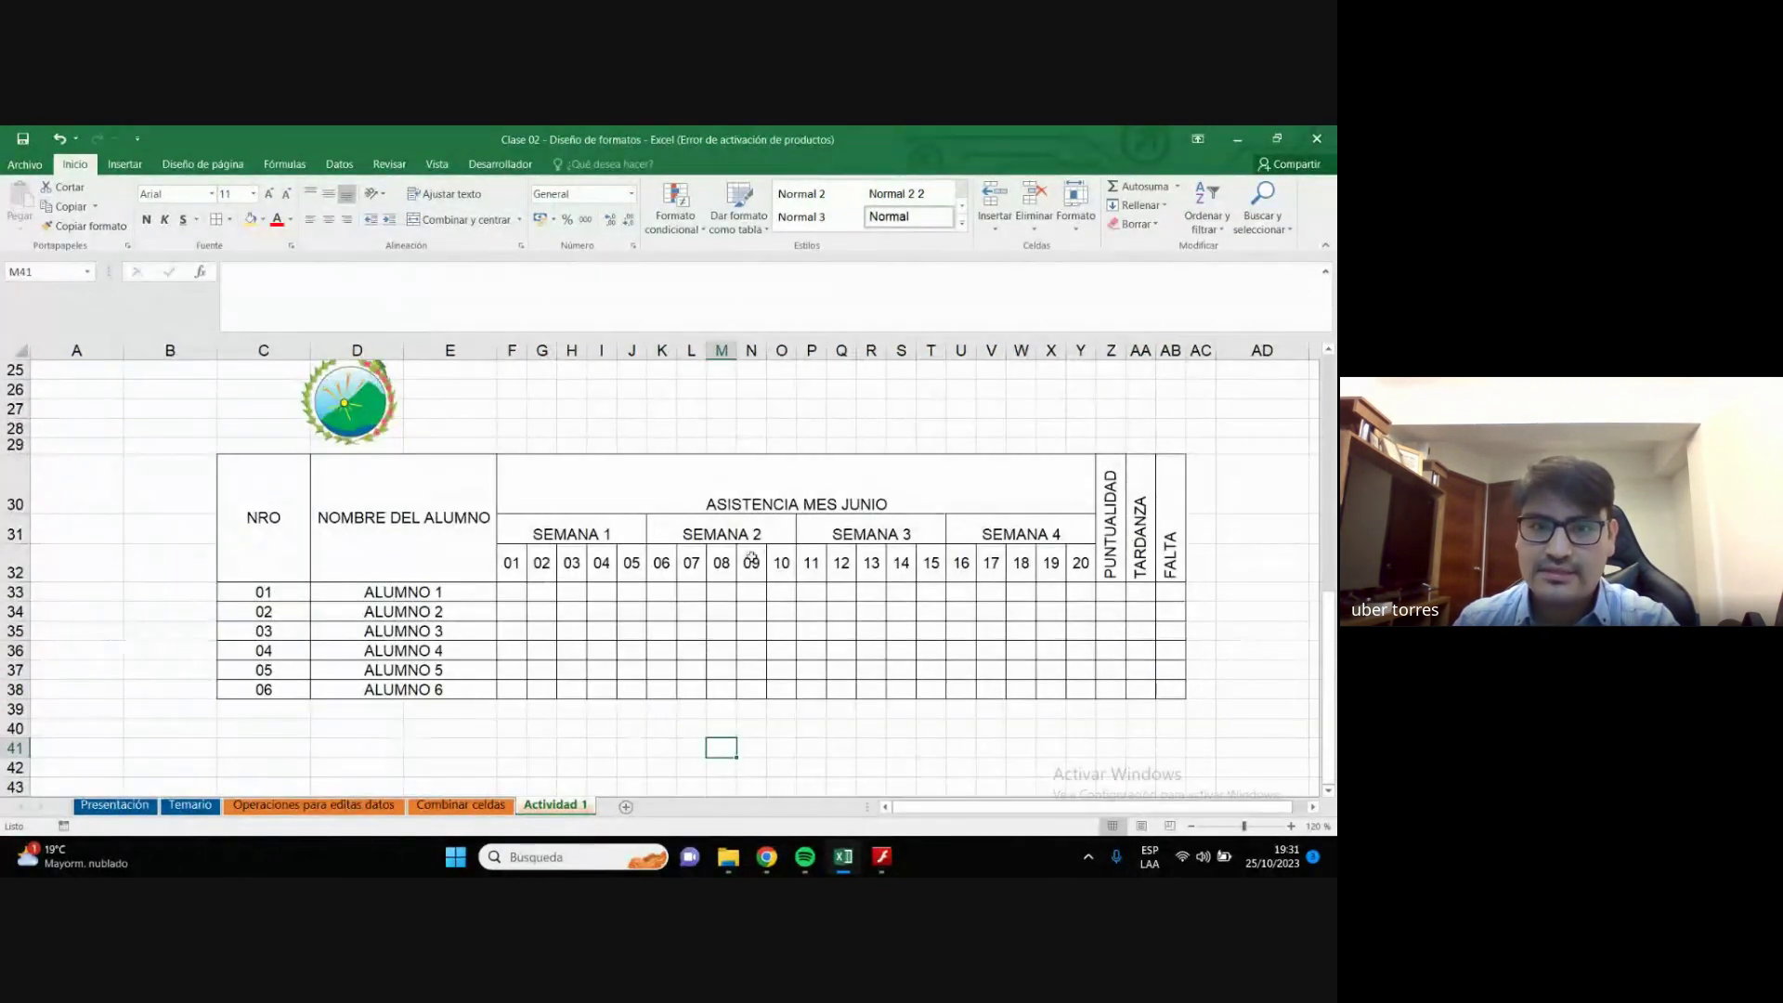
scroll(461, 421, up, 6)
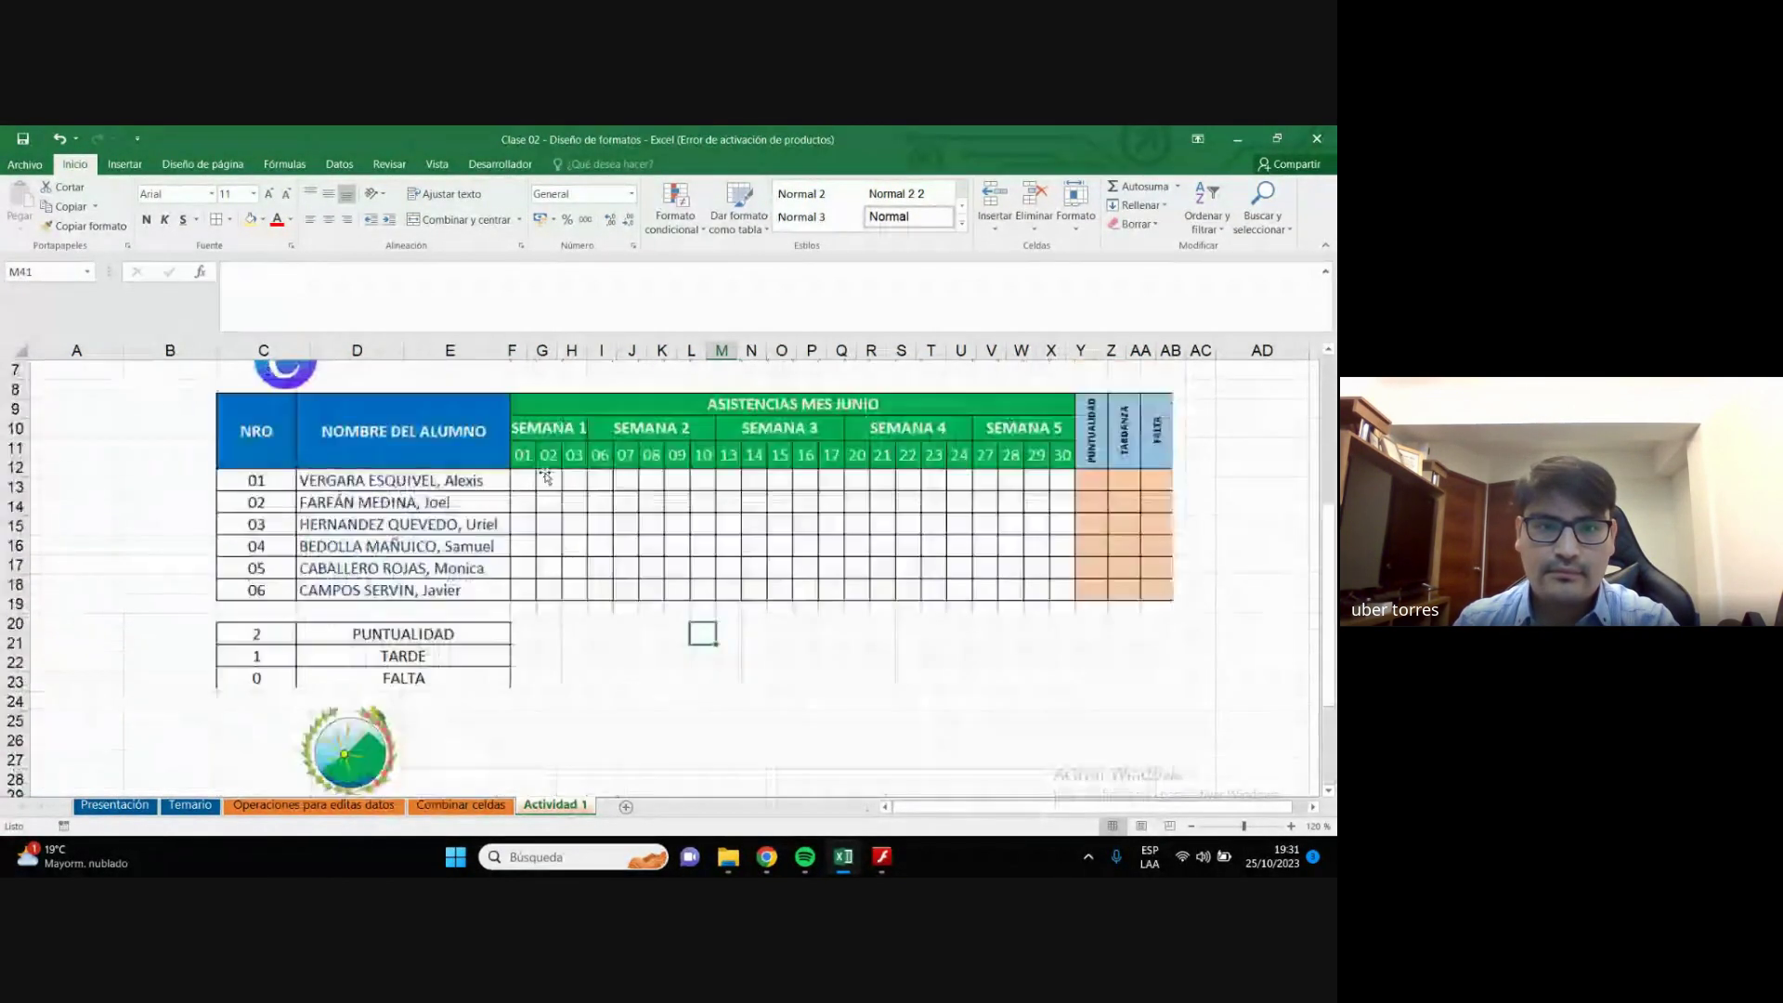
scroll(461, 421, down, 3)
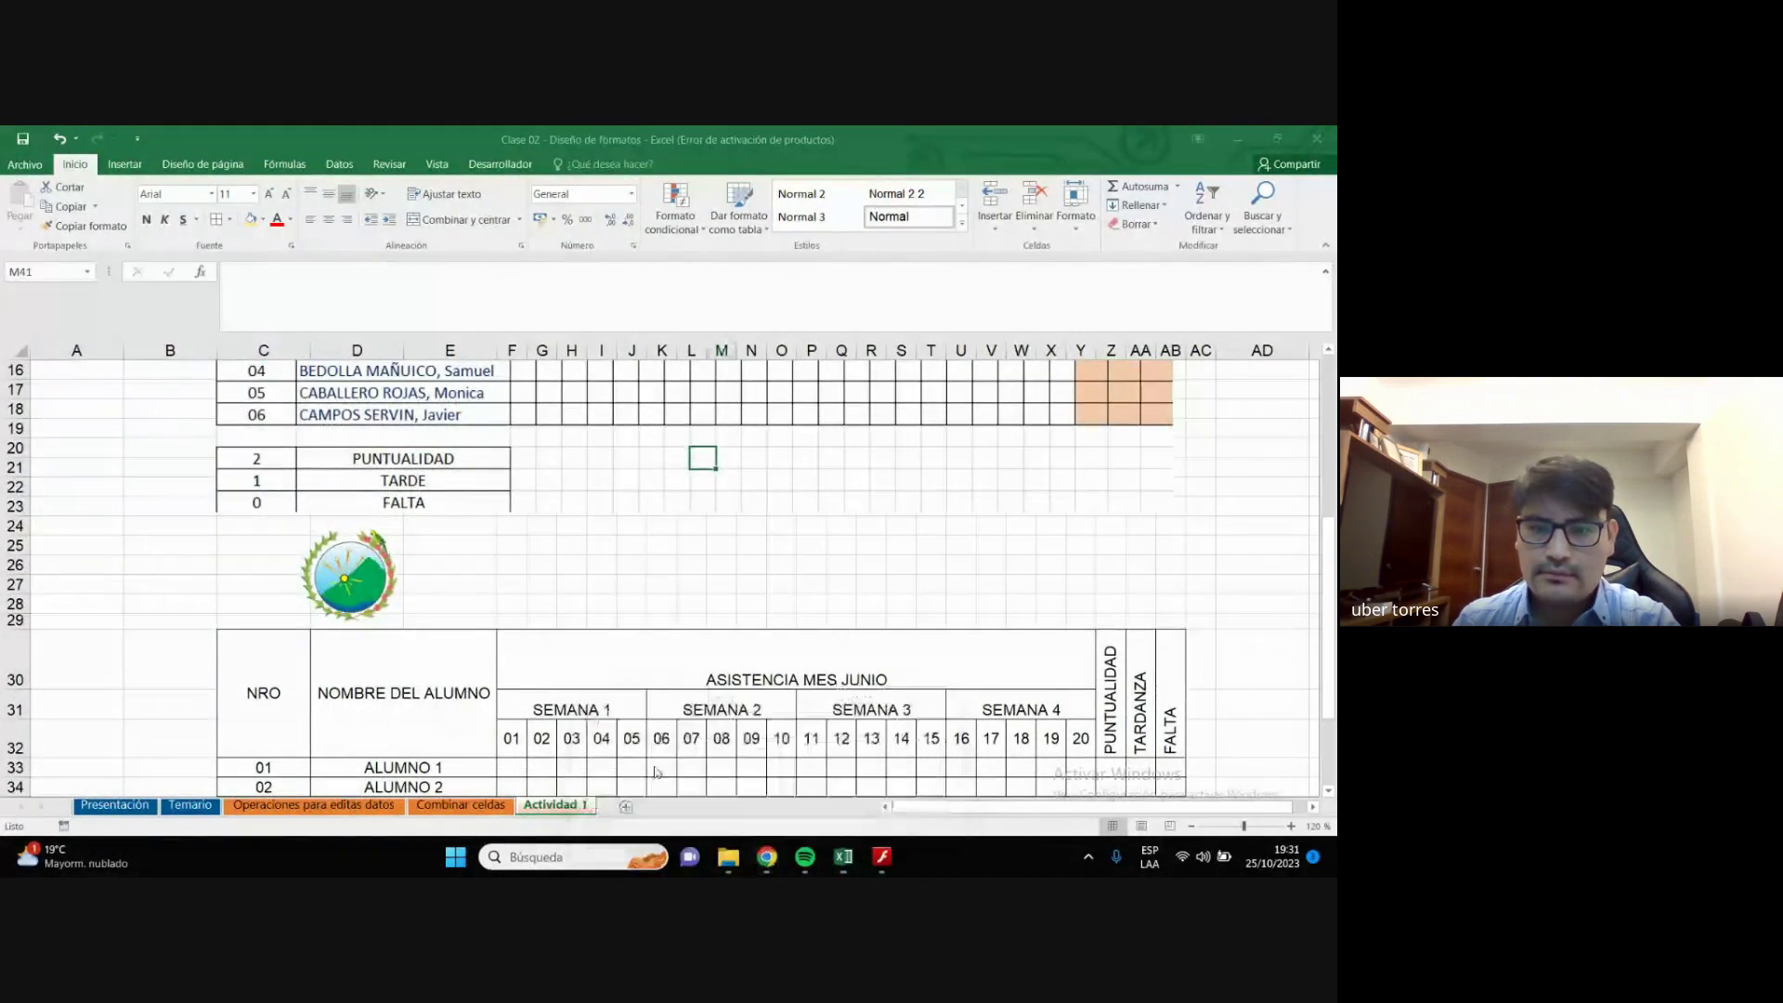
click(774, 865)
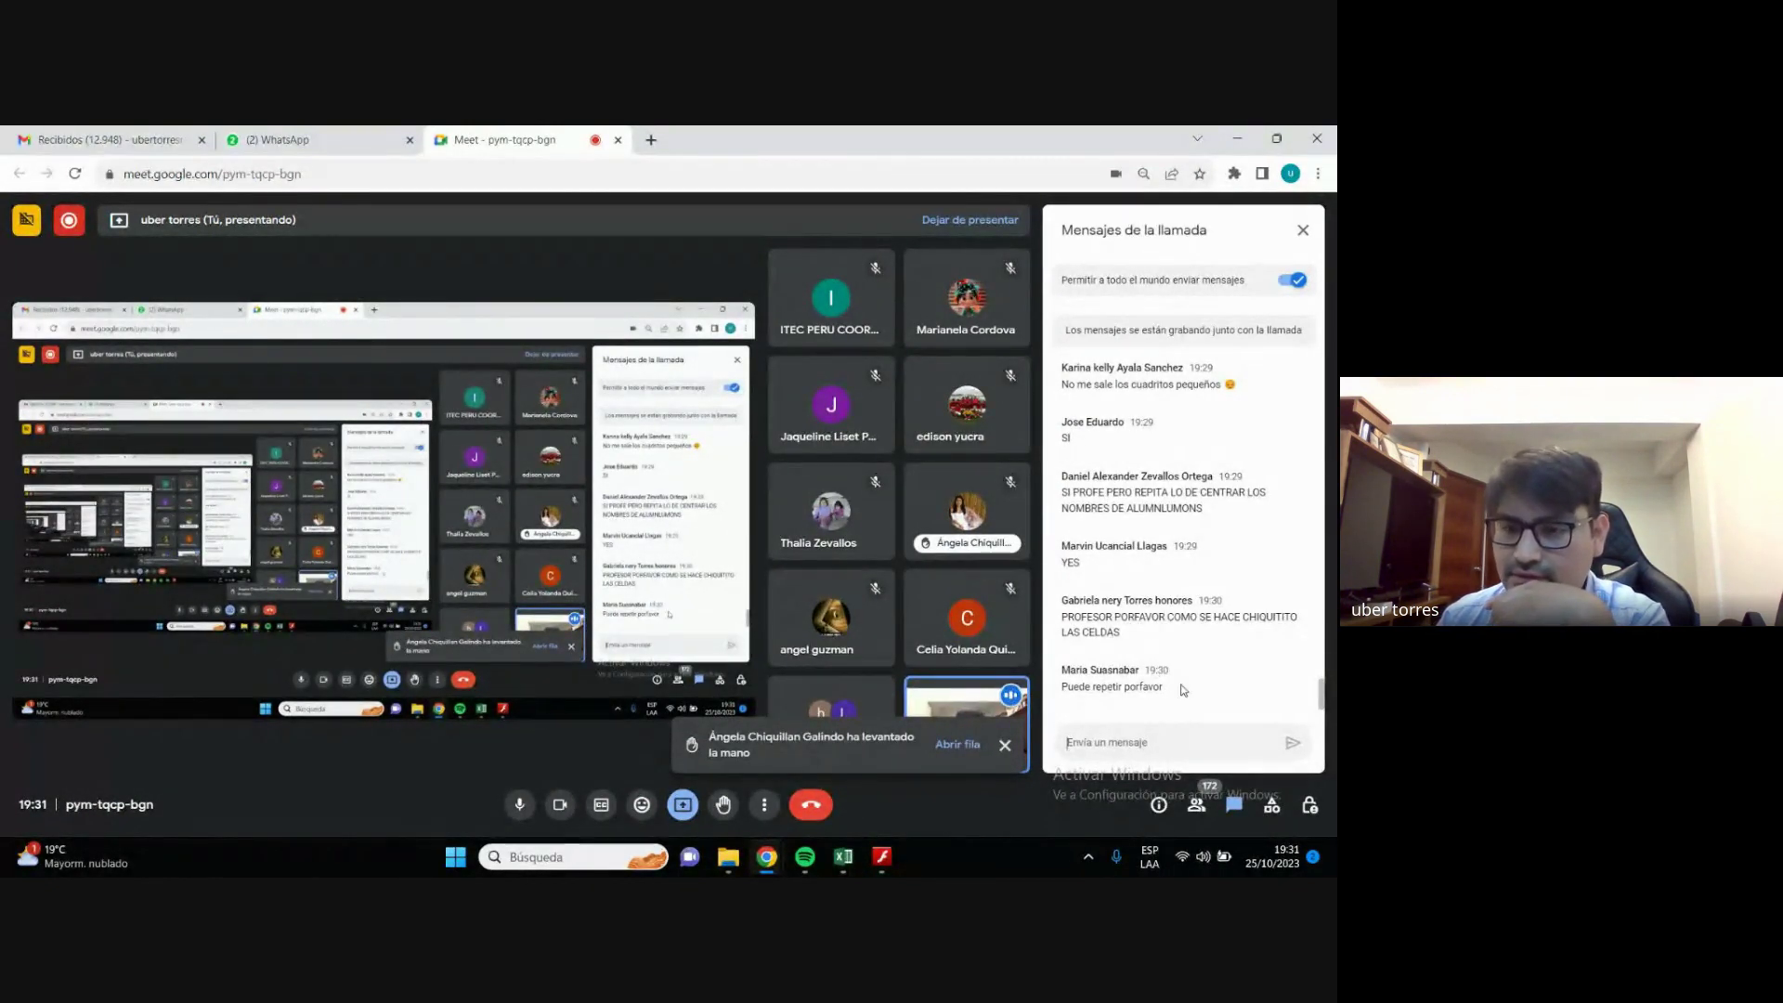
Dismiss the raised-hand notice in Meet and return to the Excel worksheet.
click(1004, 747)
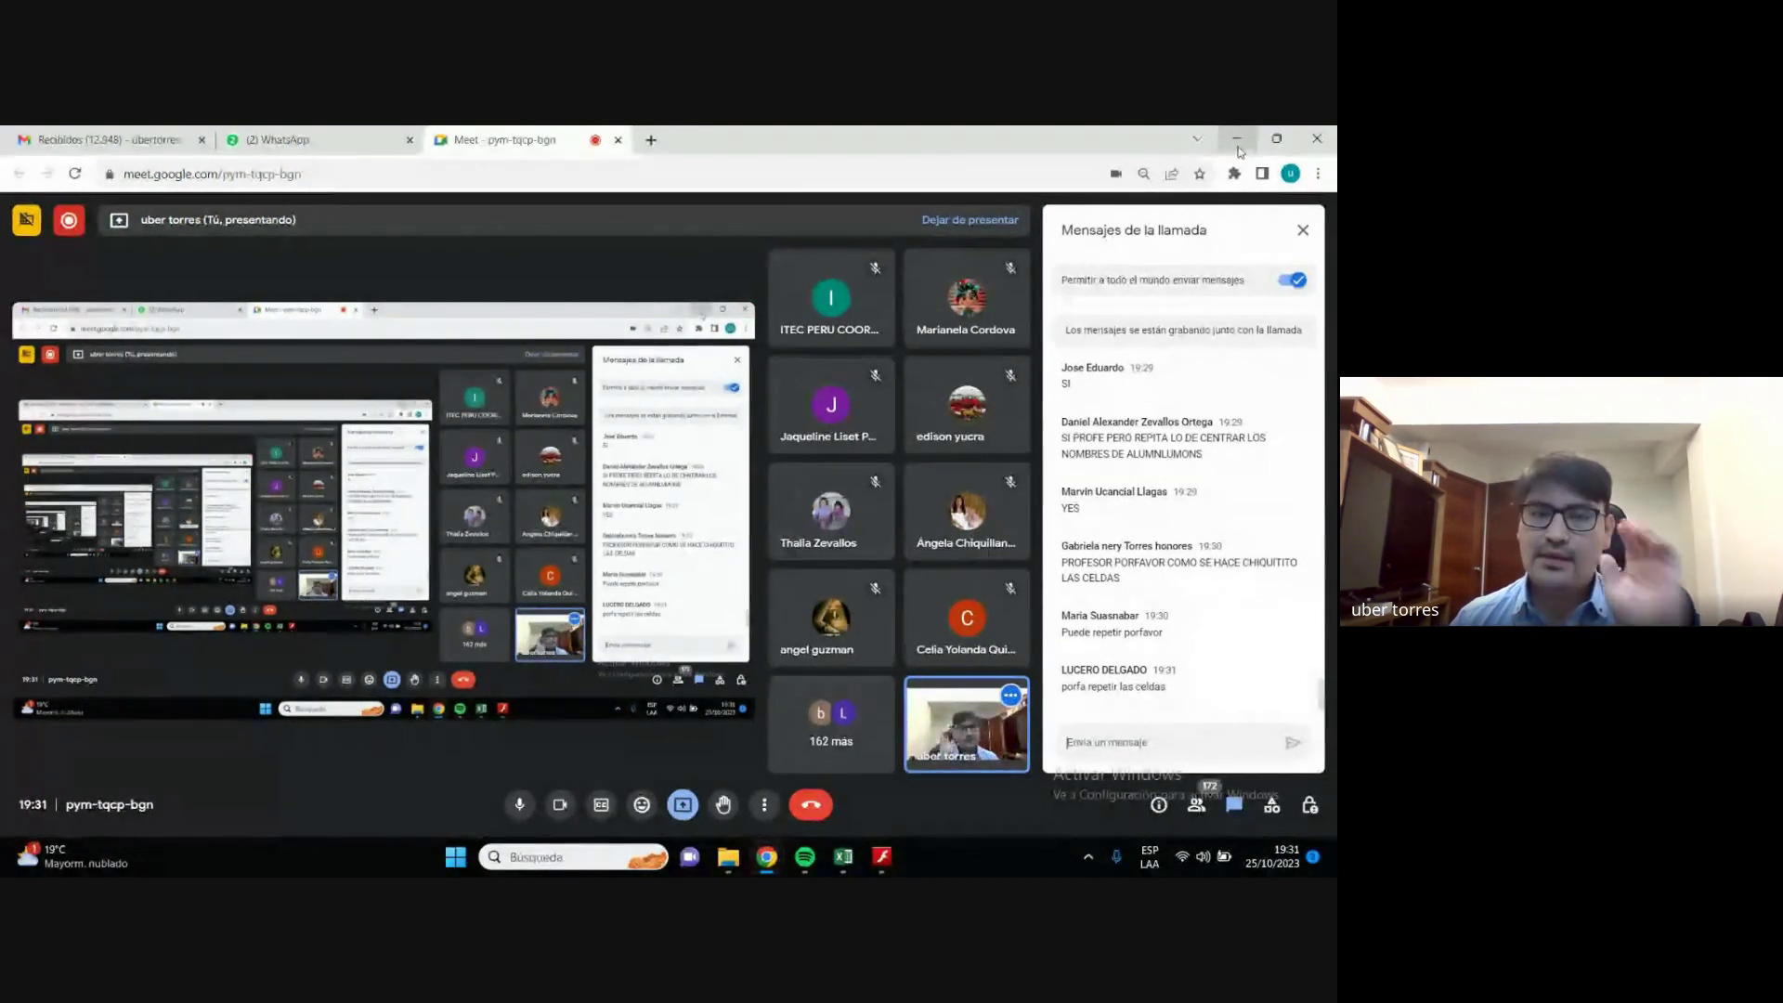
click(843, 856)
click(808, 539)
scroll(799, 548, down, 3)
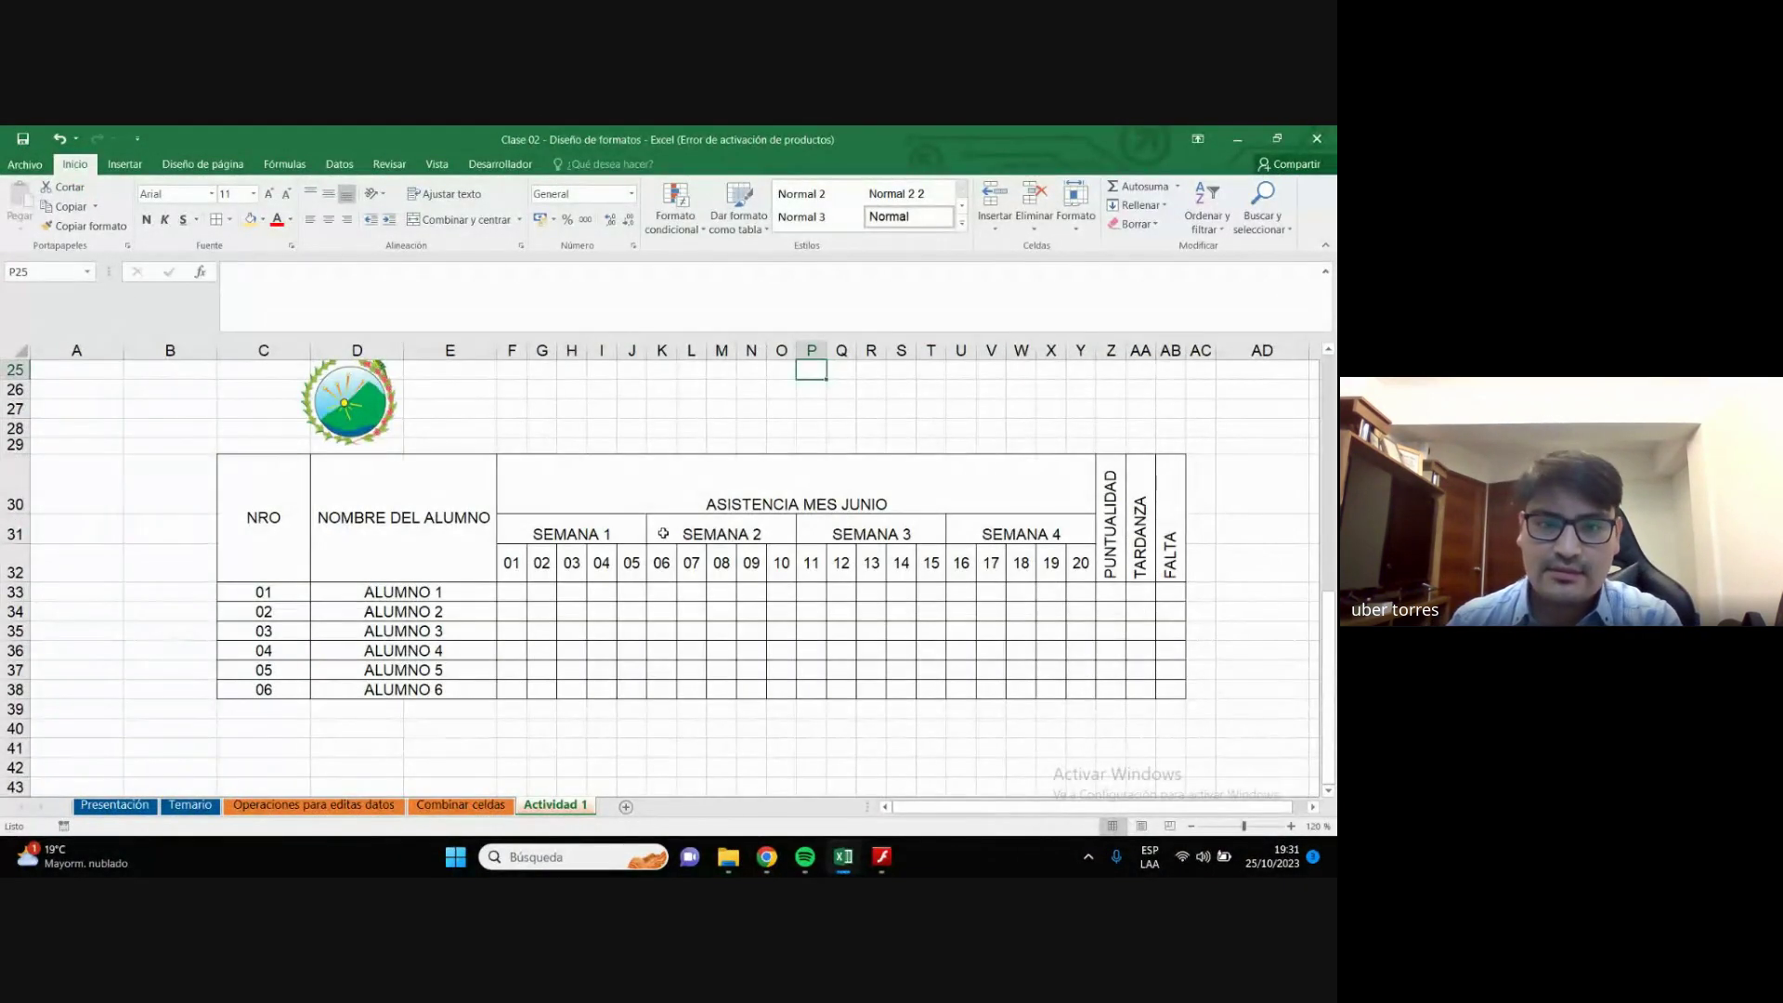
Create a new blank sheet, Hoja1, after Actividad 1 with the New Sheet button.
scroll(599, 668, down, 1)
click(599, 685)
click(270, 688)
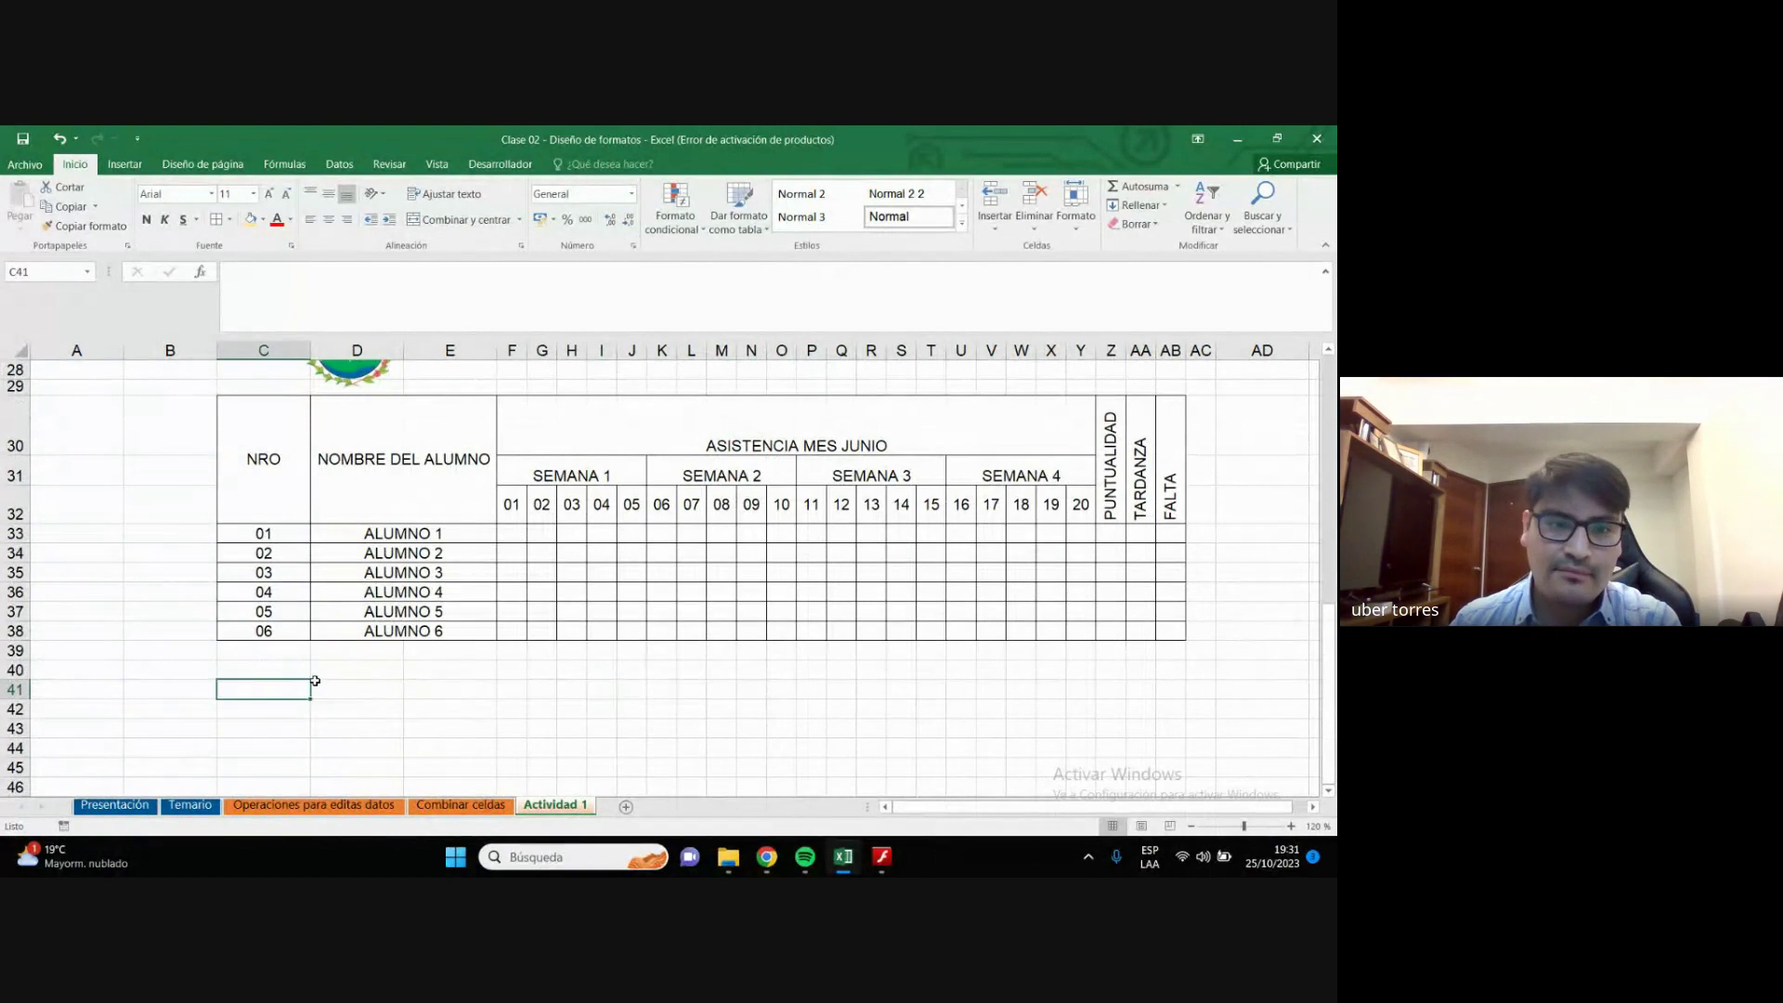
scroll(319, 647, down, 1)
scroll(509, 608, up, 2)
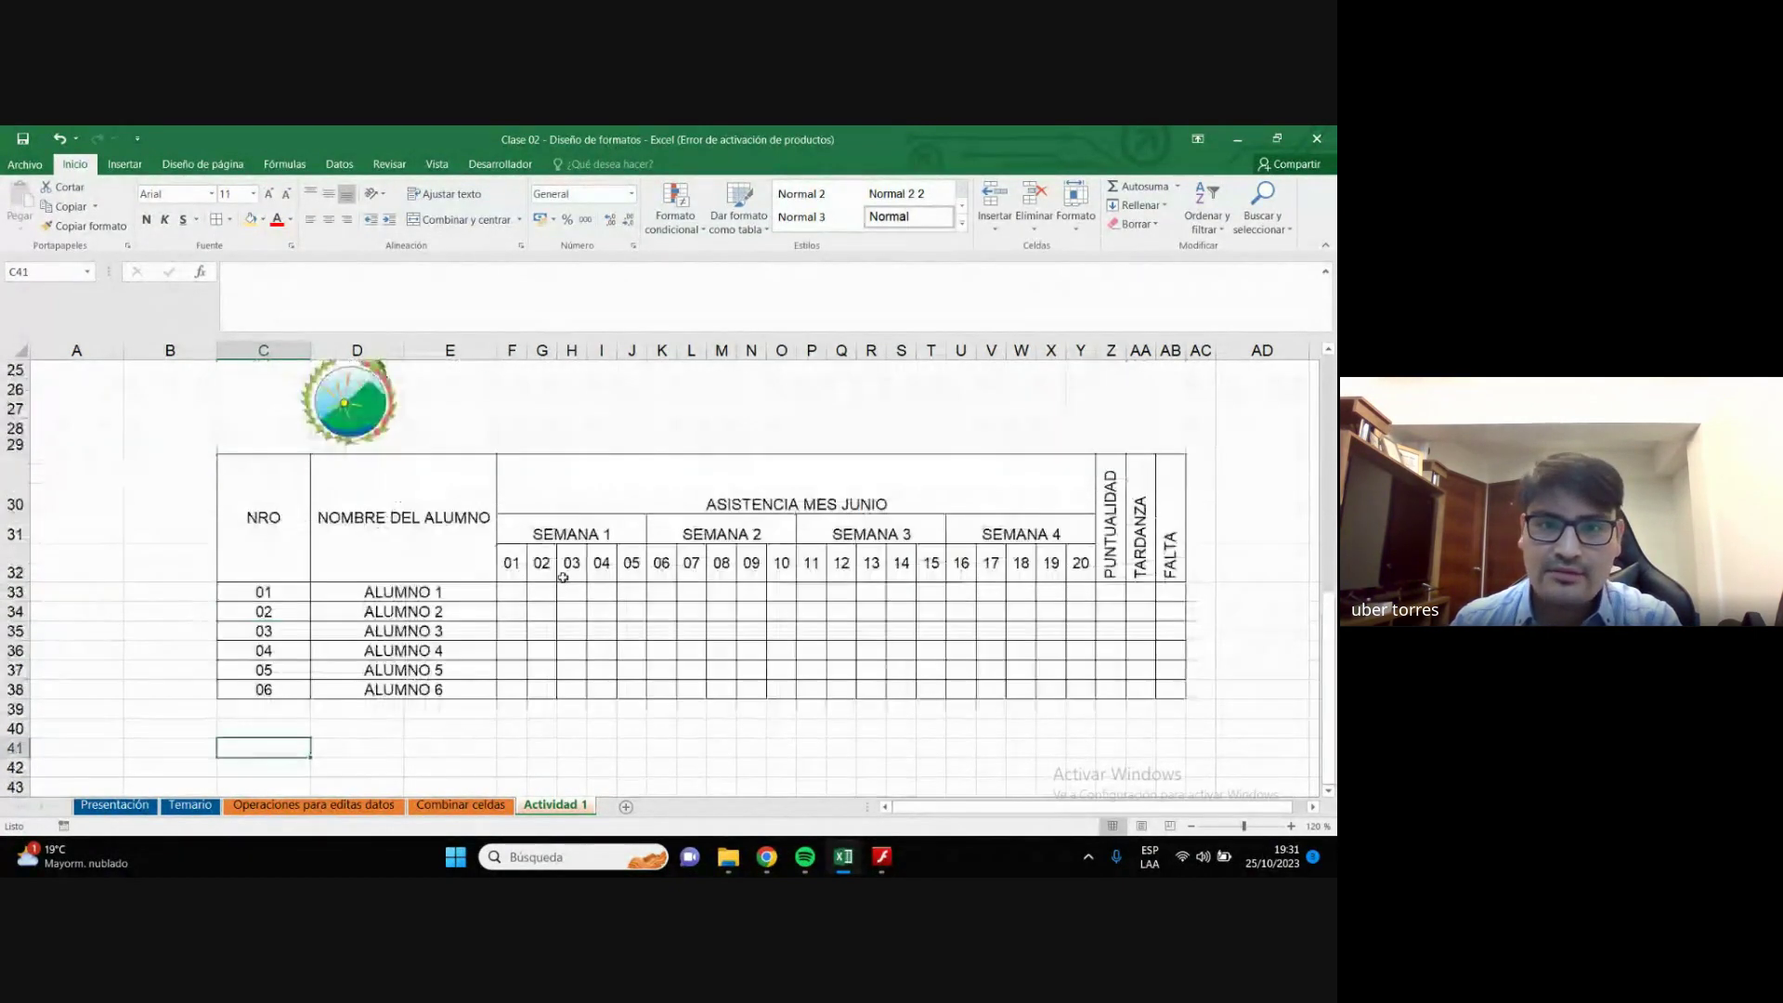
scroll(557, 641, up, 2)
scroll(589, 671, up, 1)
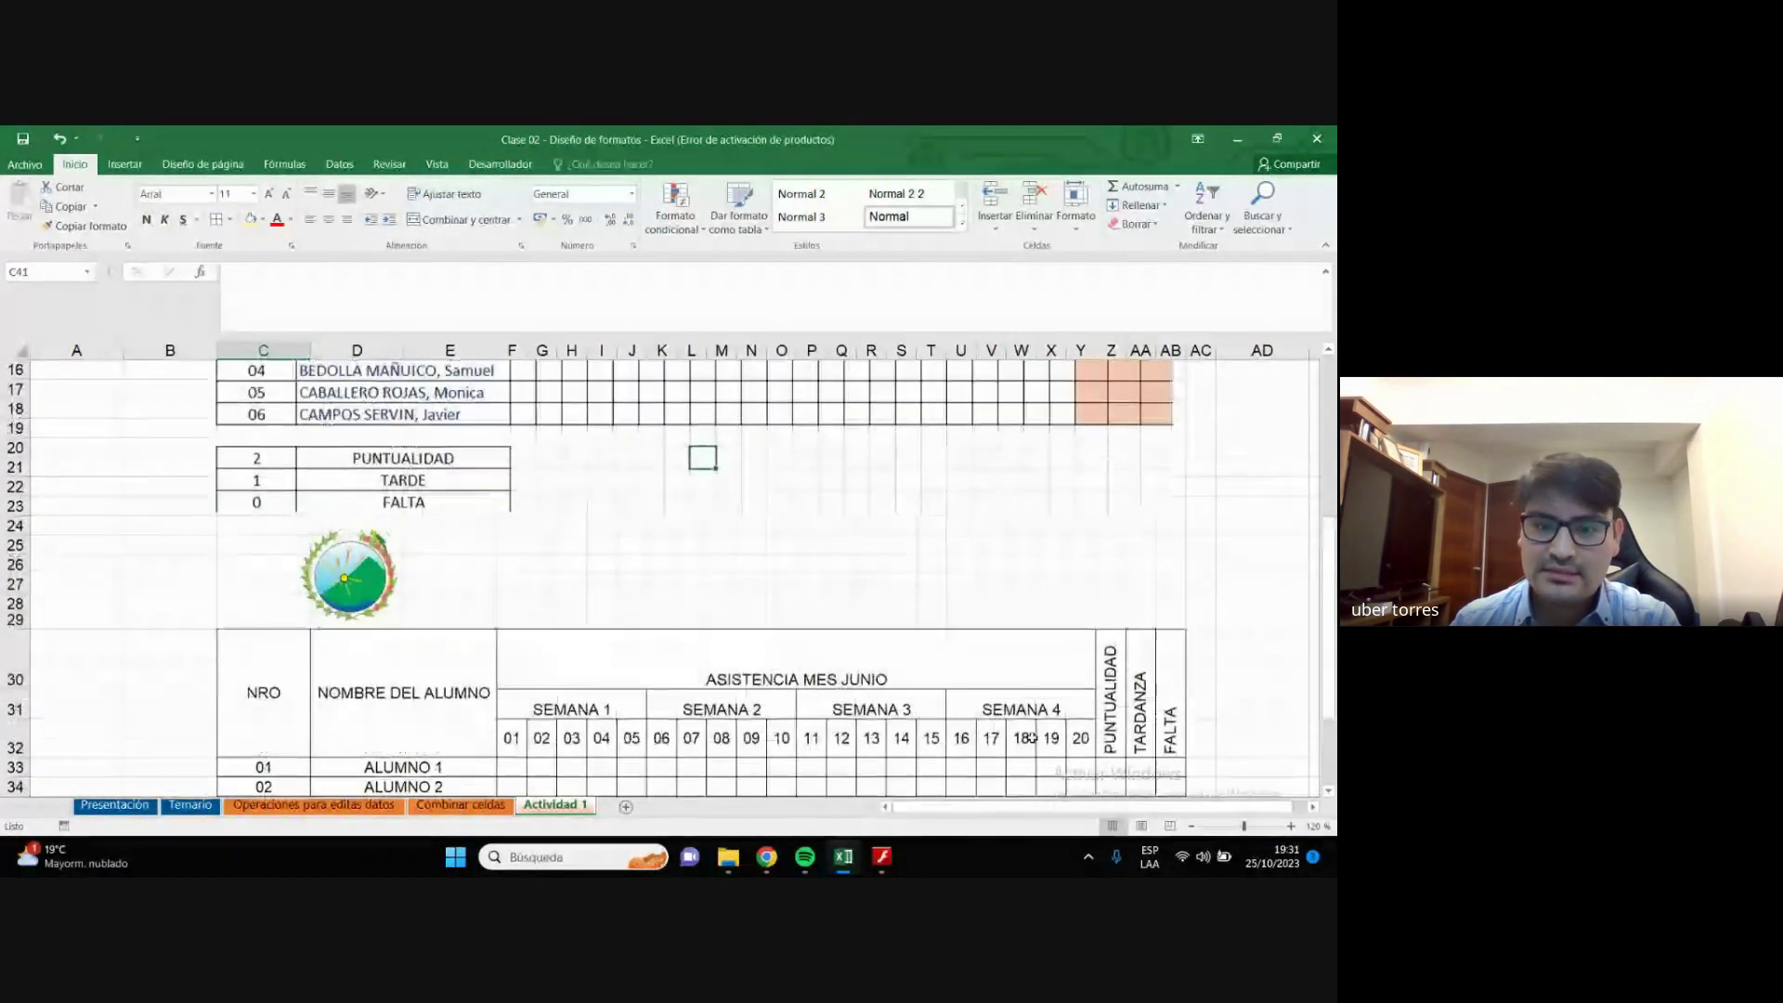
click(626, 806)
click(455, 525)
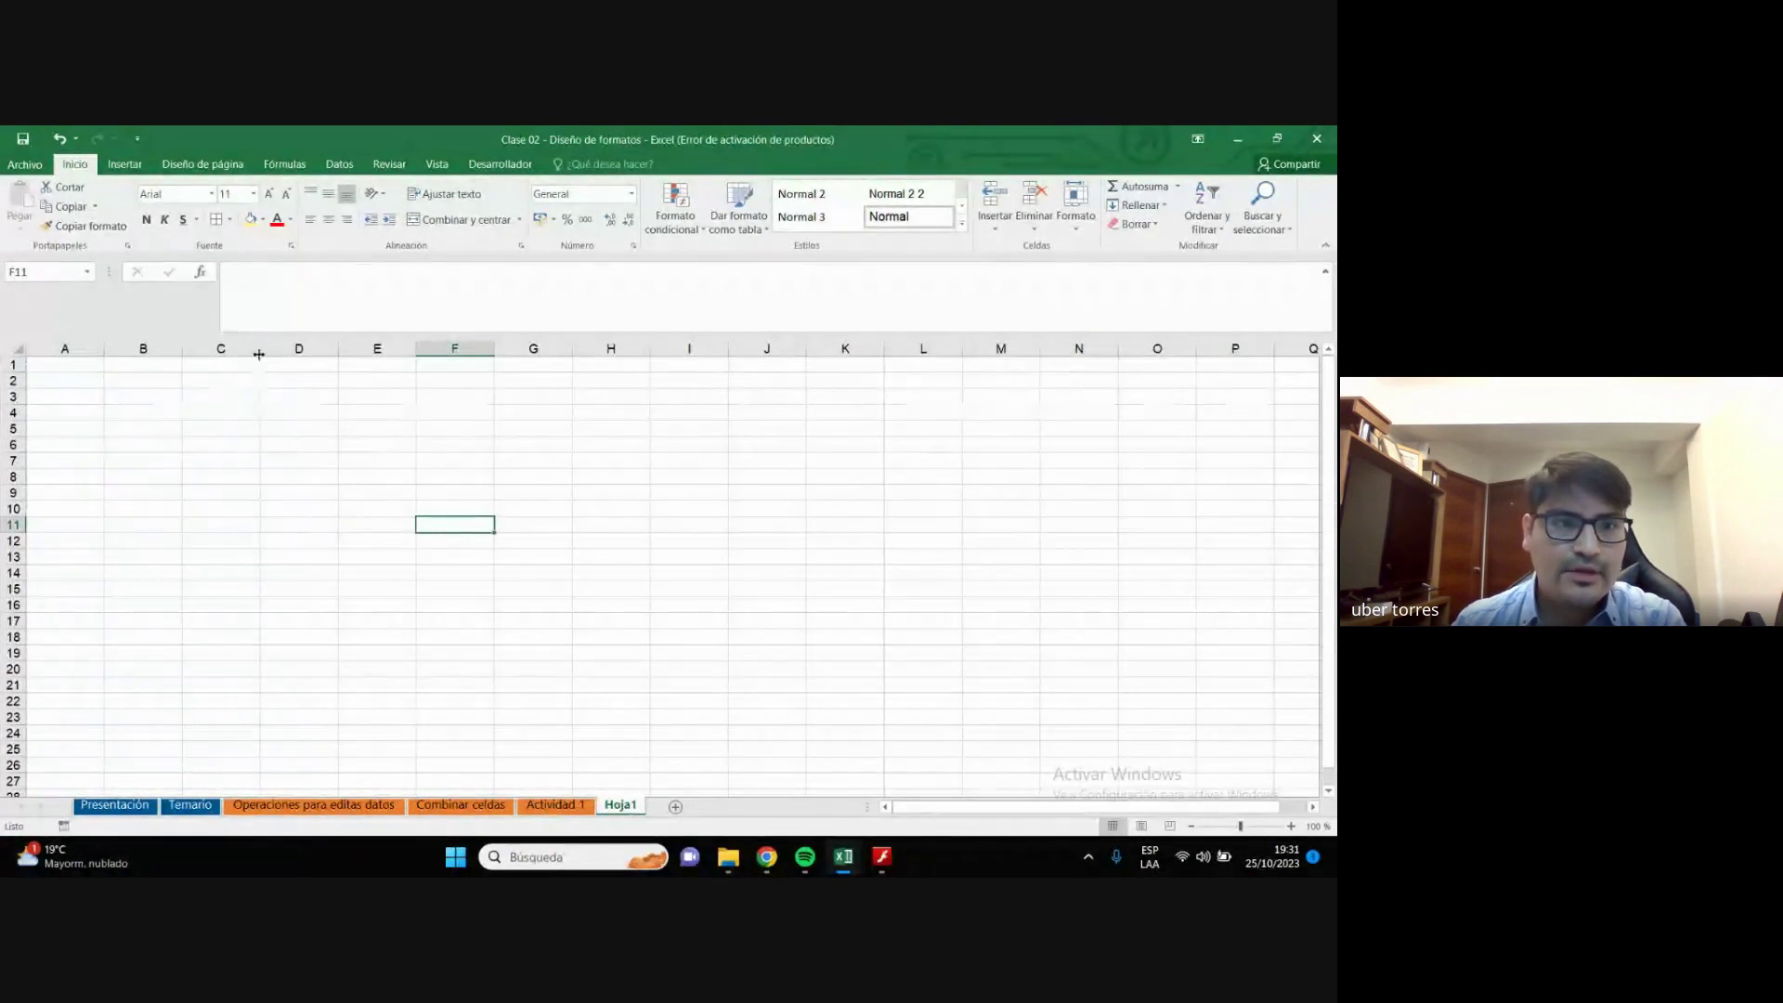
Give columns C–H on Hoja1 a yellow fill with cell borders.
drag(251, 351, 586, 390)
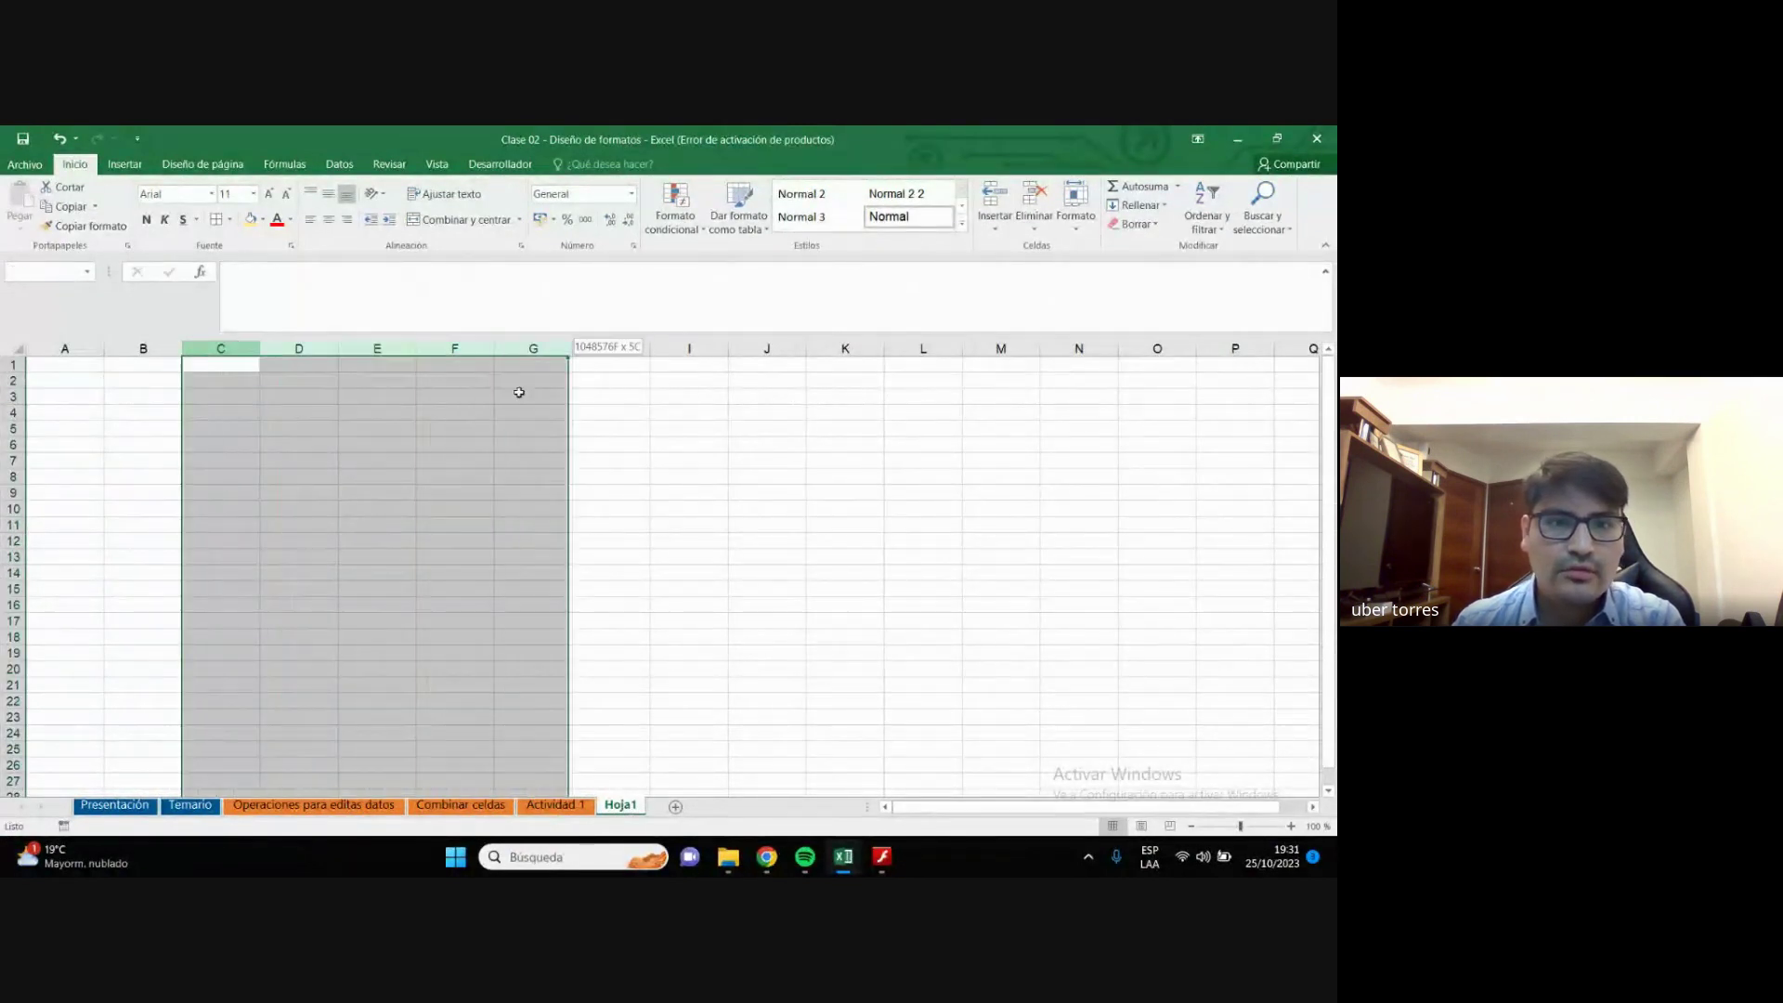
click(251, 223)
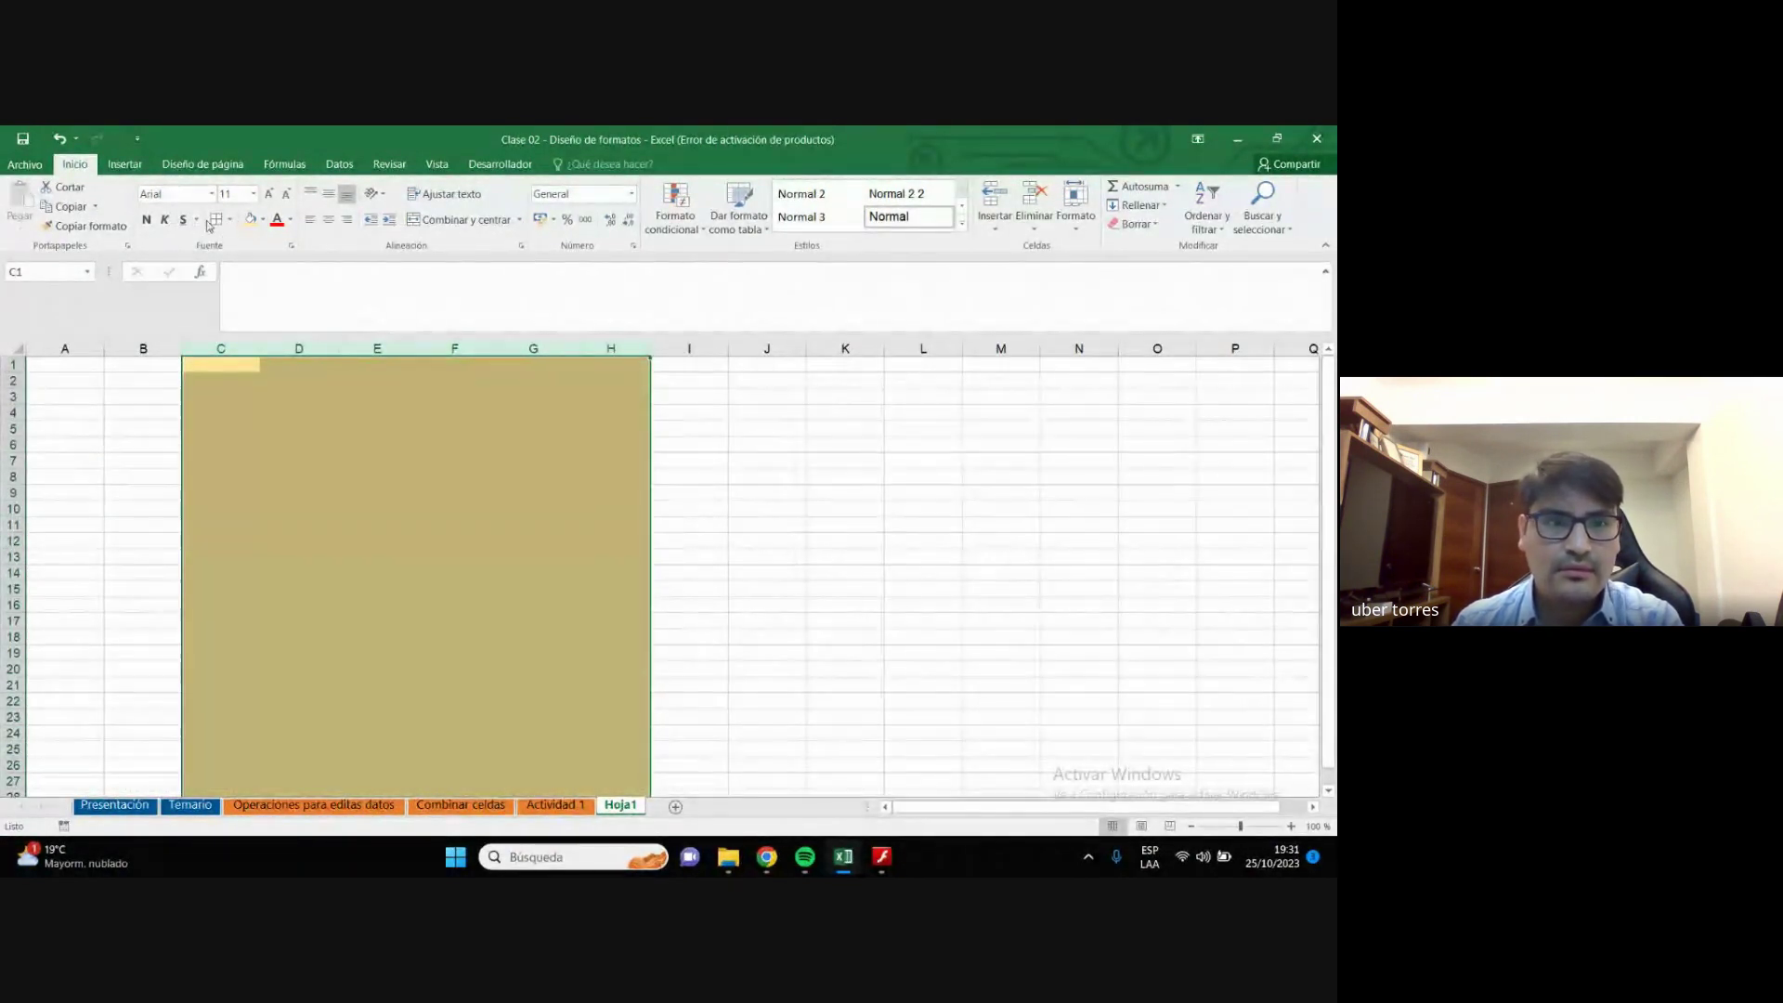
click(730, 522)
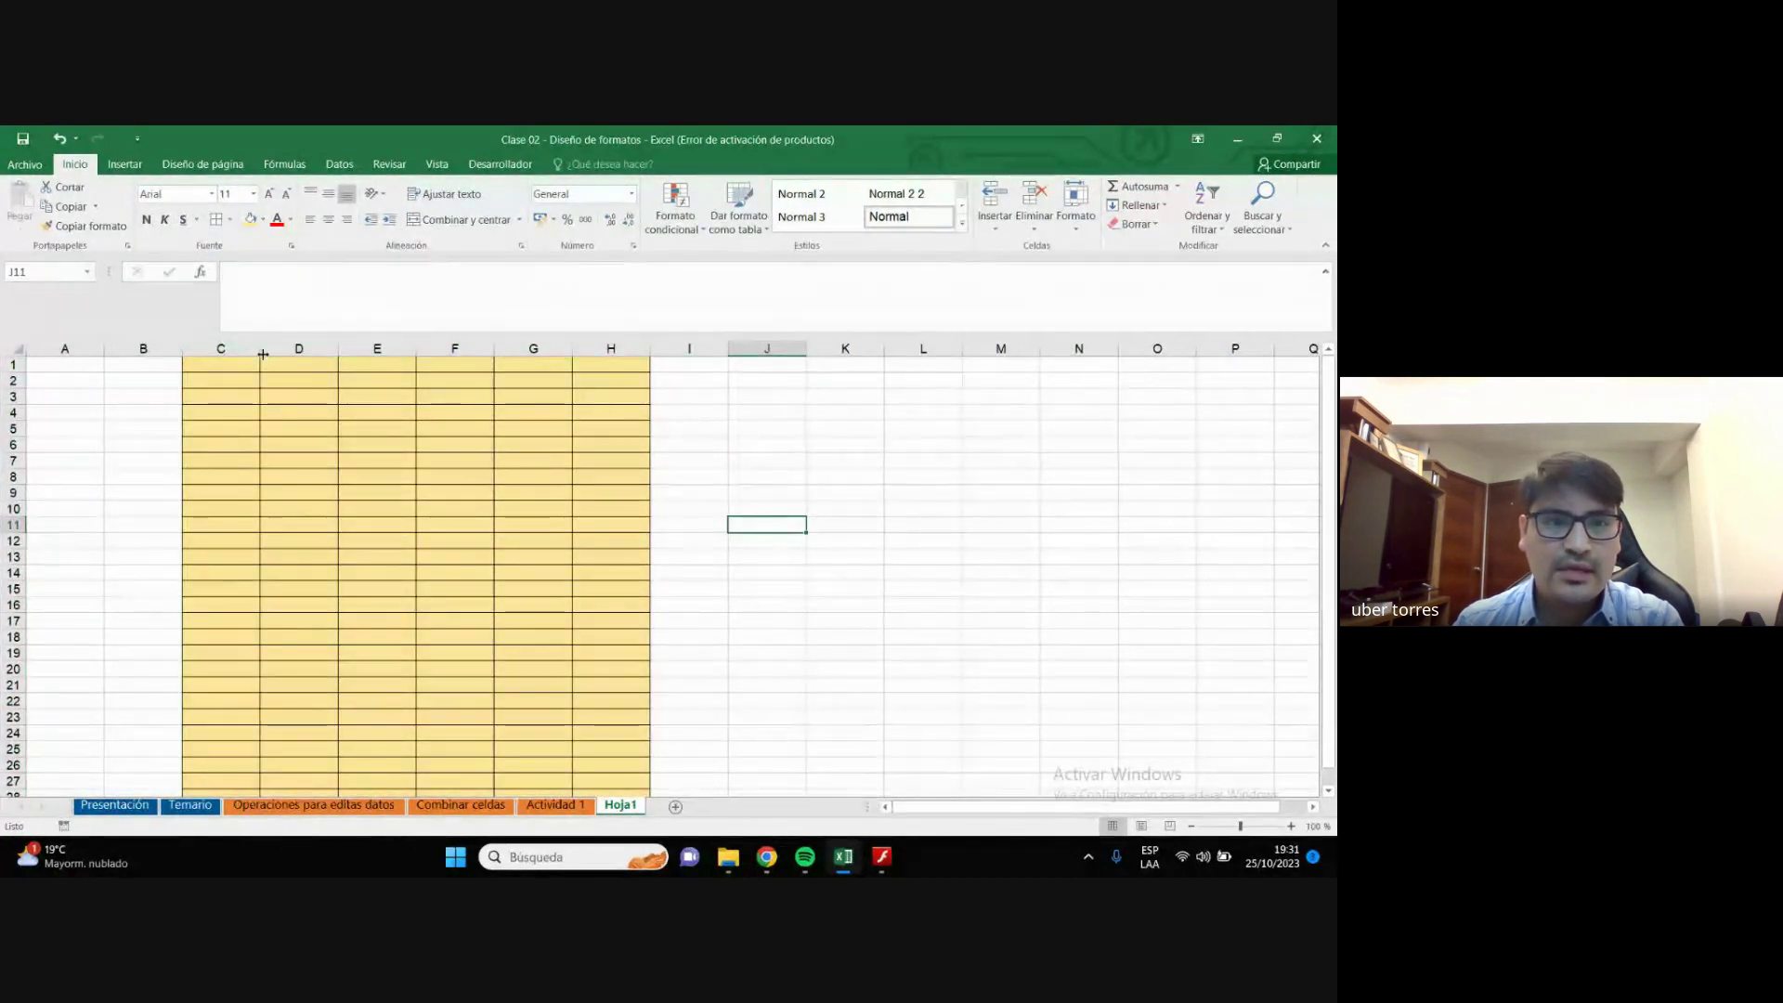
click(730, 477)
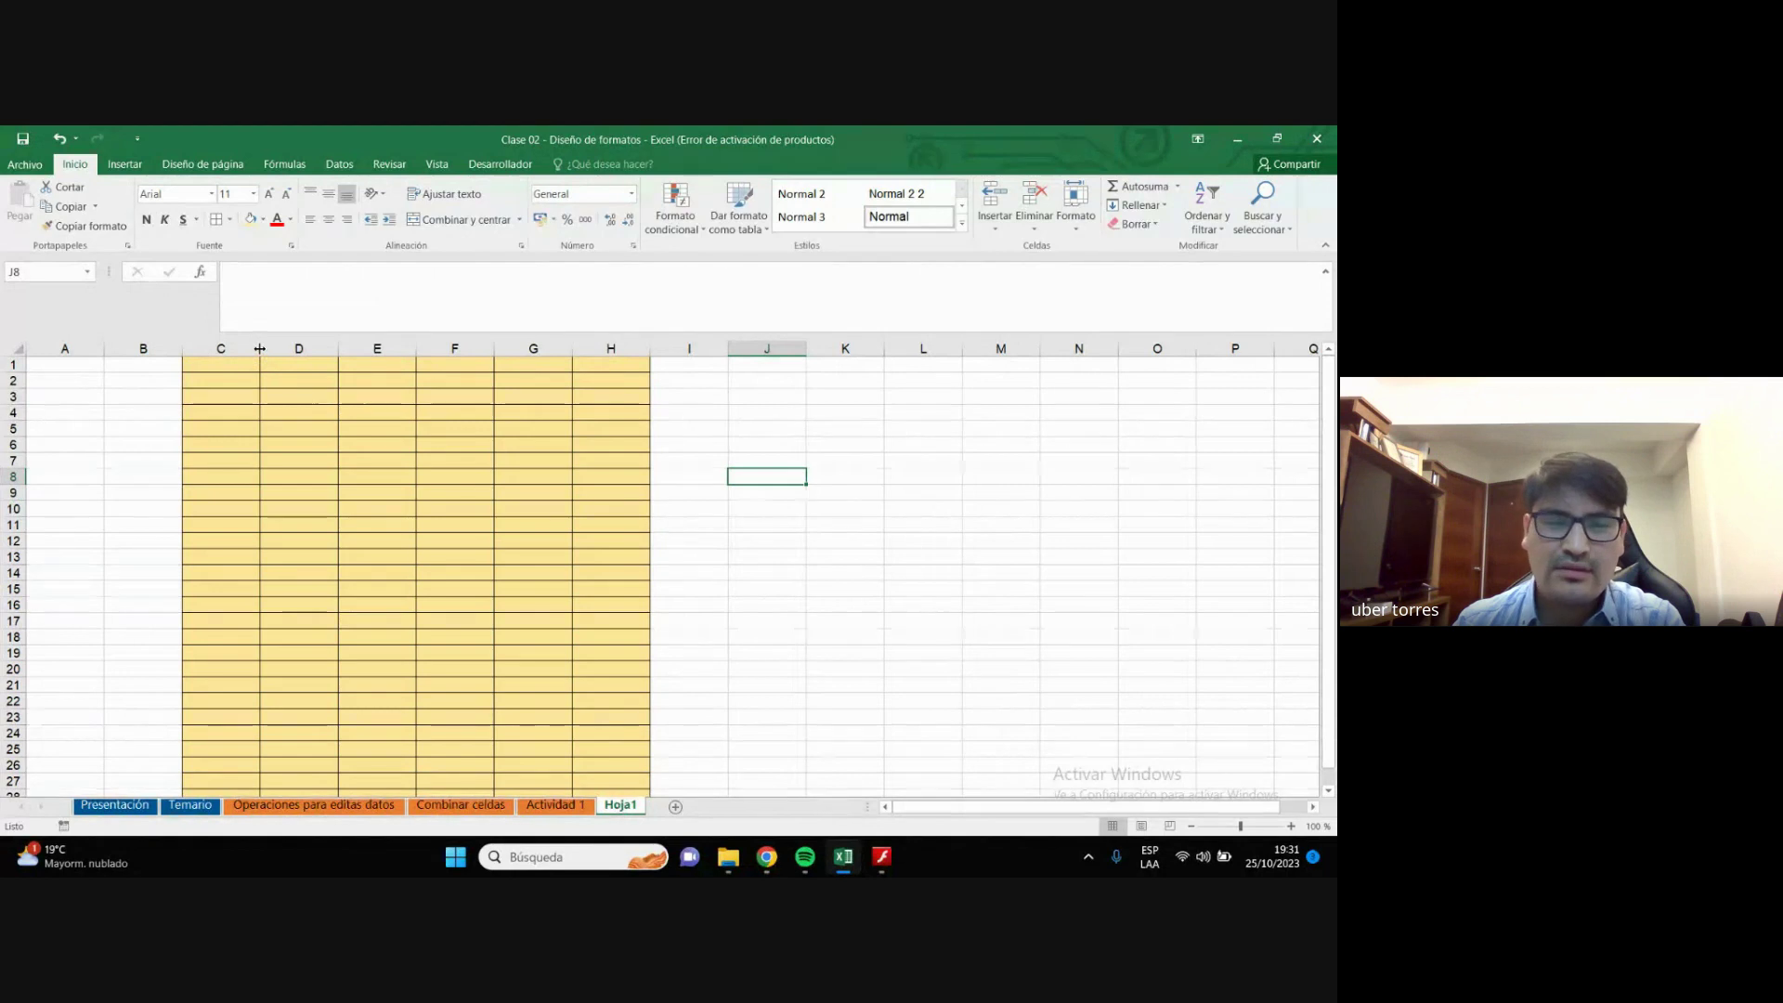
Narrow columns C, D and E individually by dragging their header borders.
drag(260, 348, 225, 355)
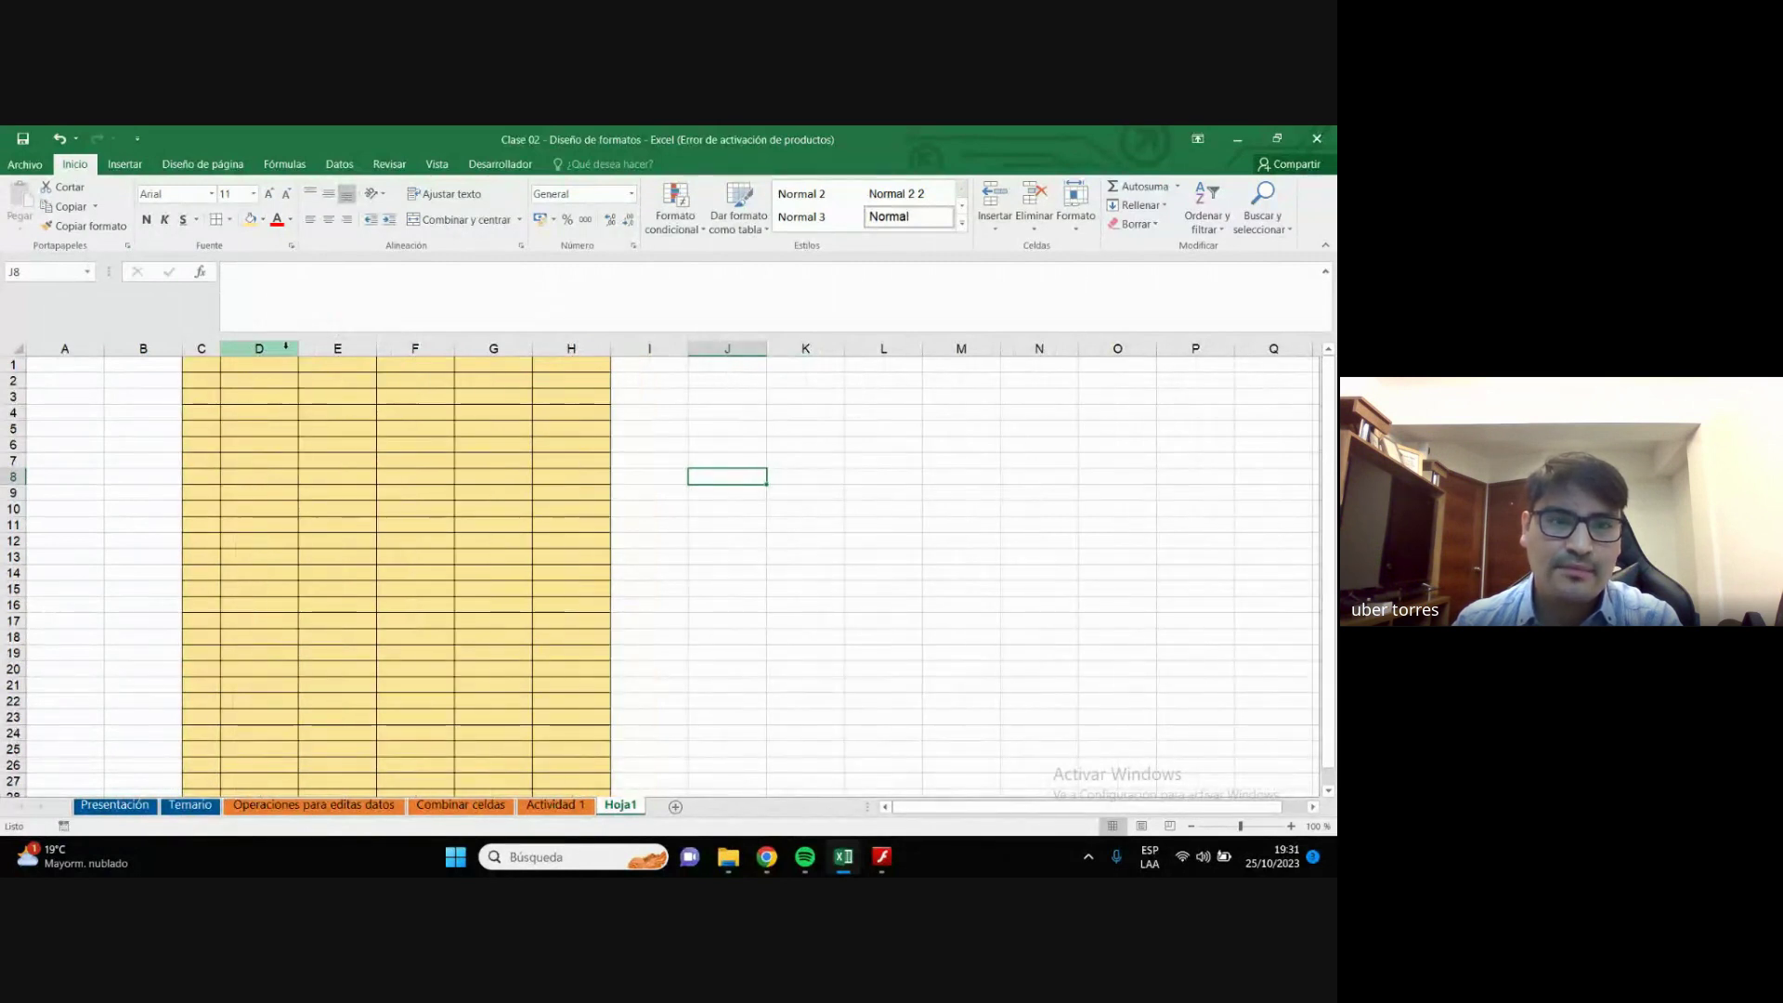
mouse_move(298, 348)
mouse_down()
mouse_move(264, 348)
mouse_move(308, 349)
mouse_up()
click(587, 402)
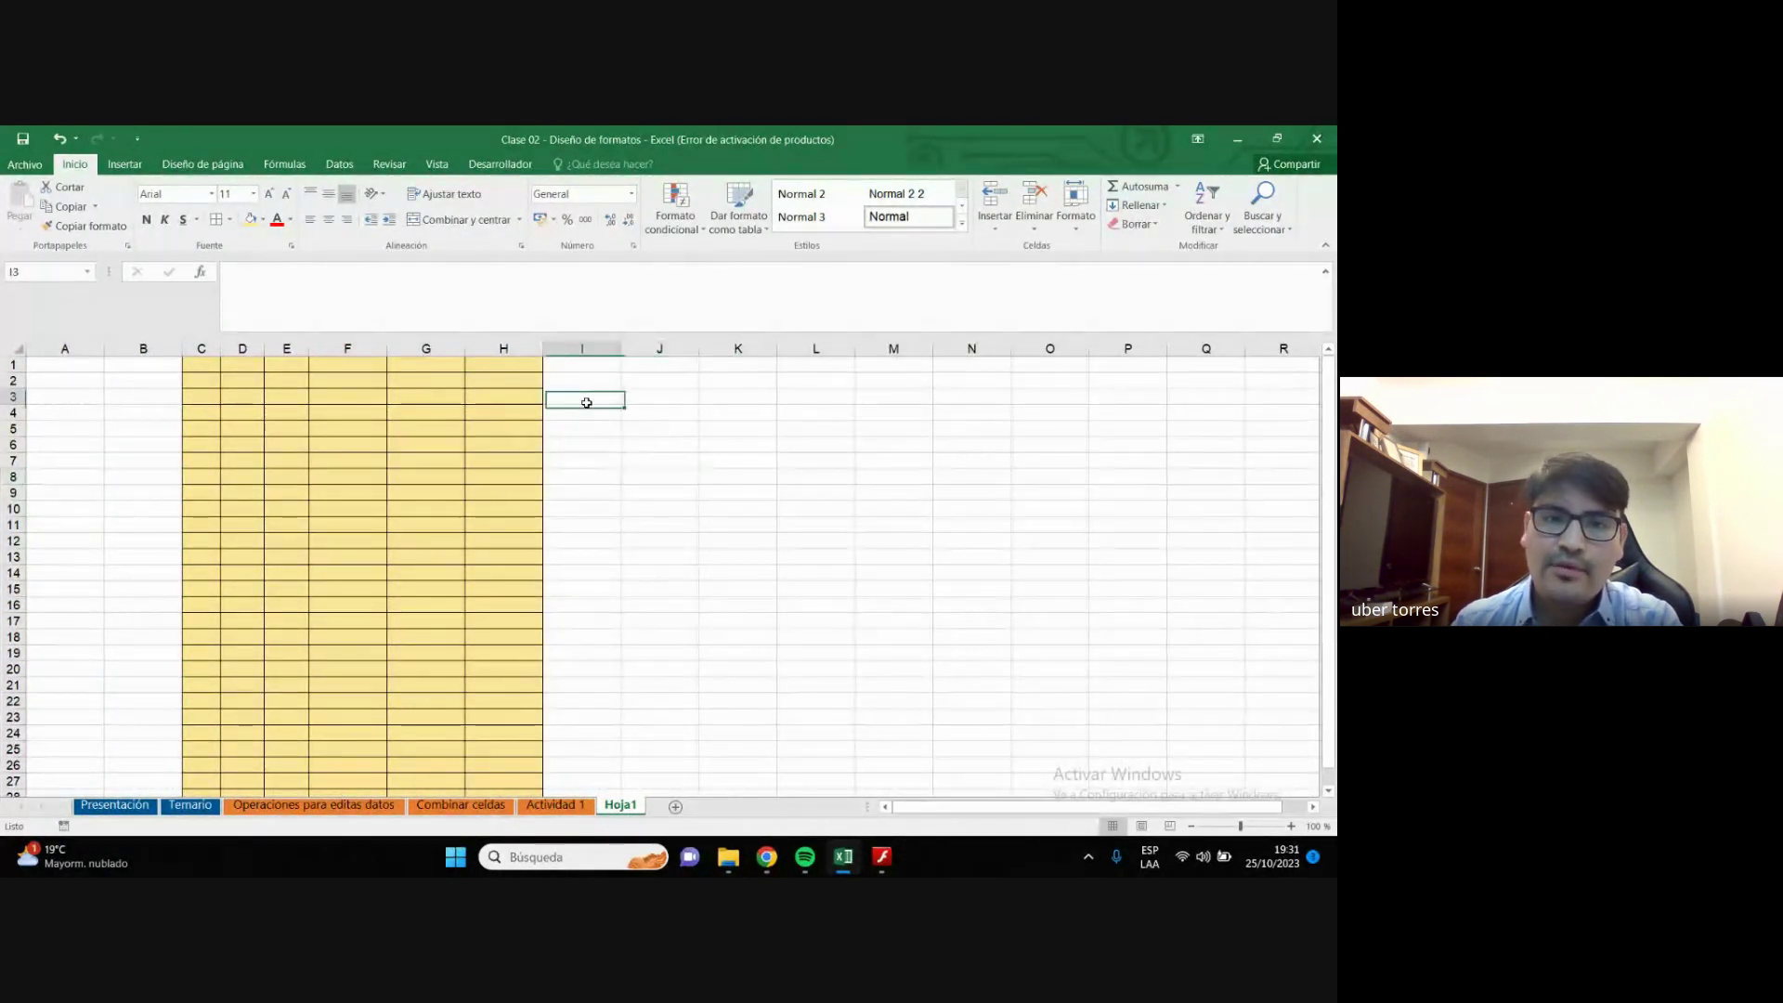
click(711, 446)
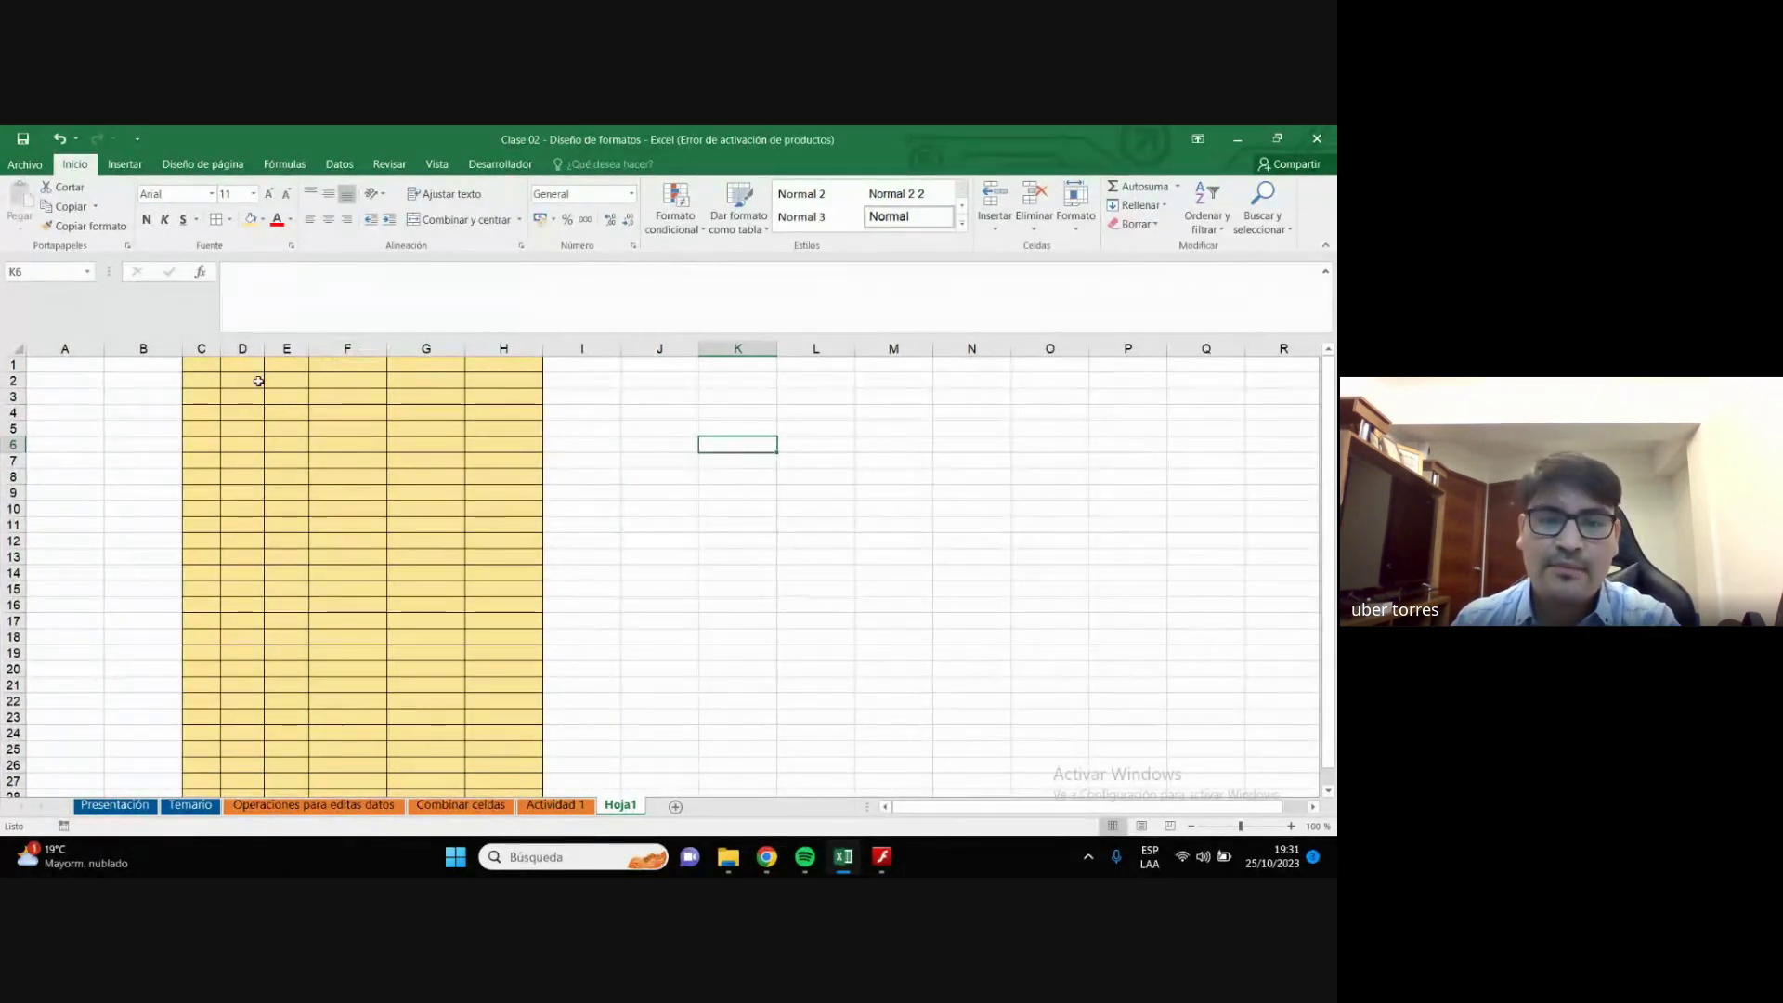
click(615, 381)
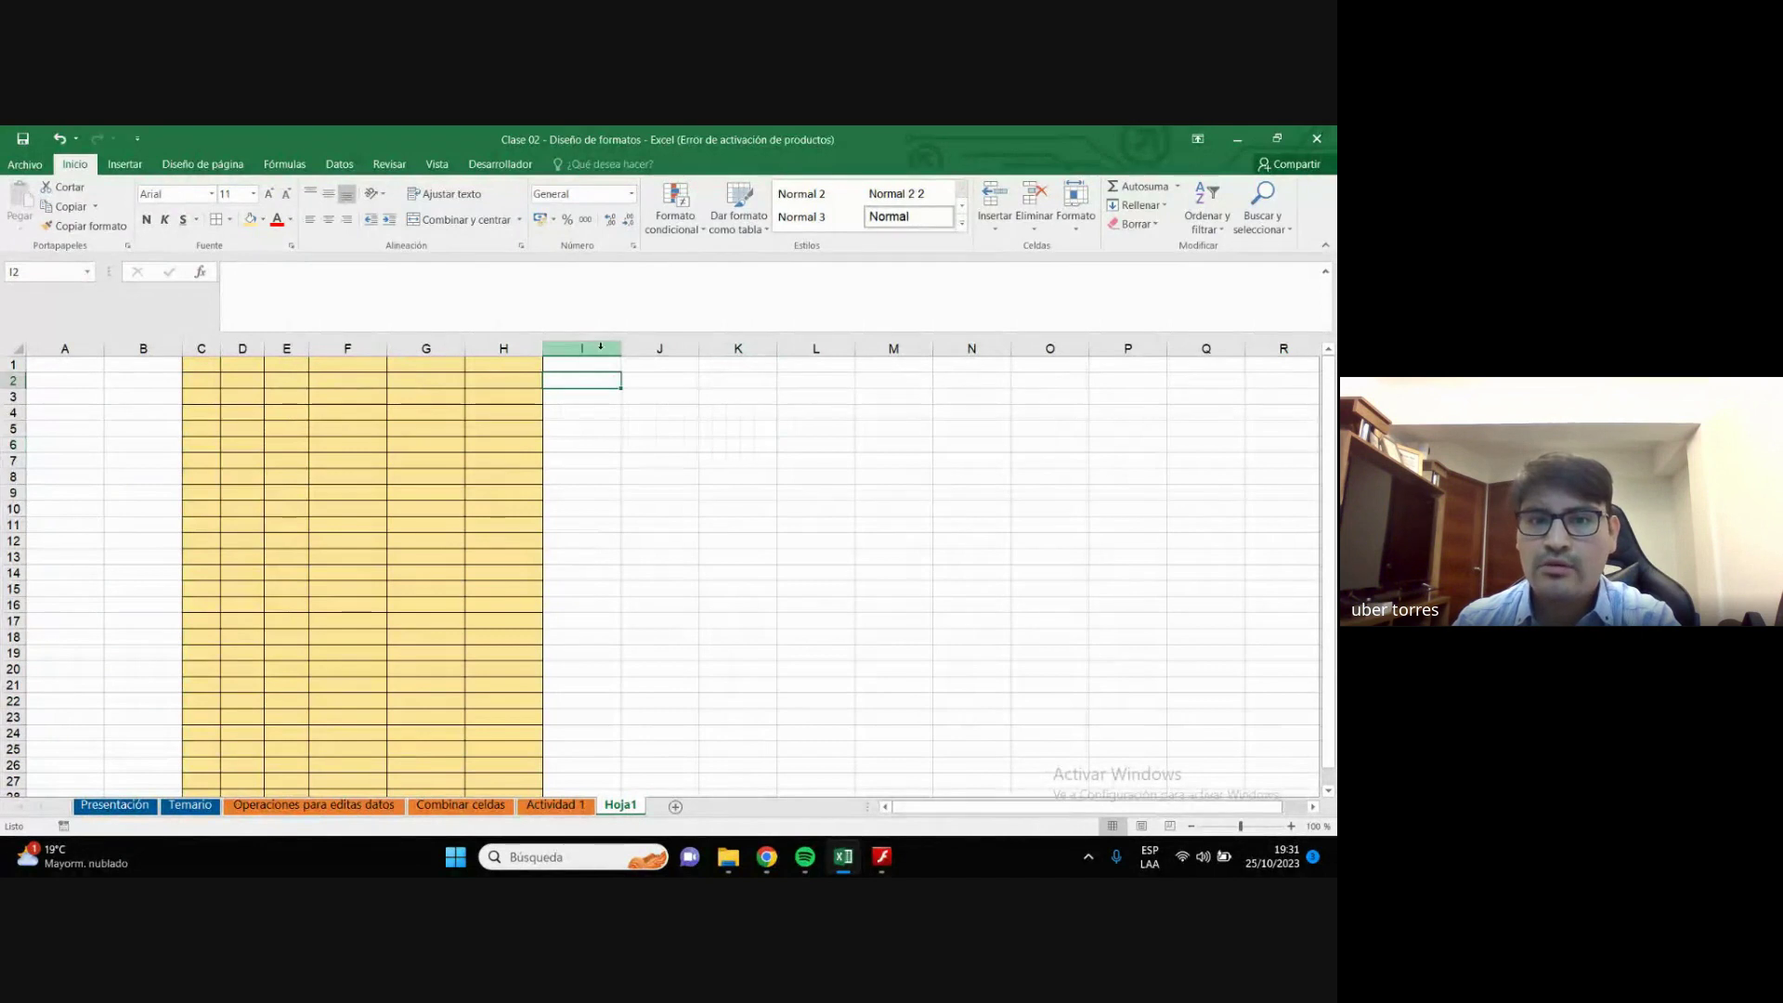
drag(600, 347, 142, 348)
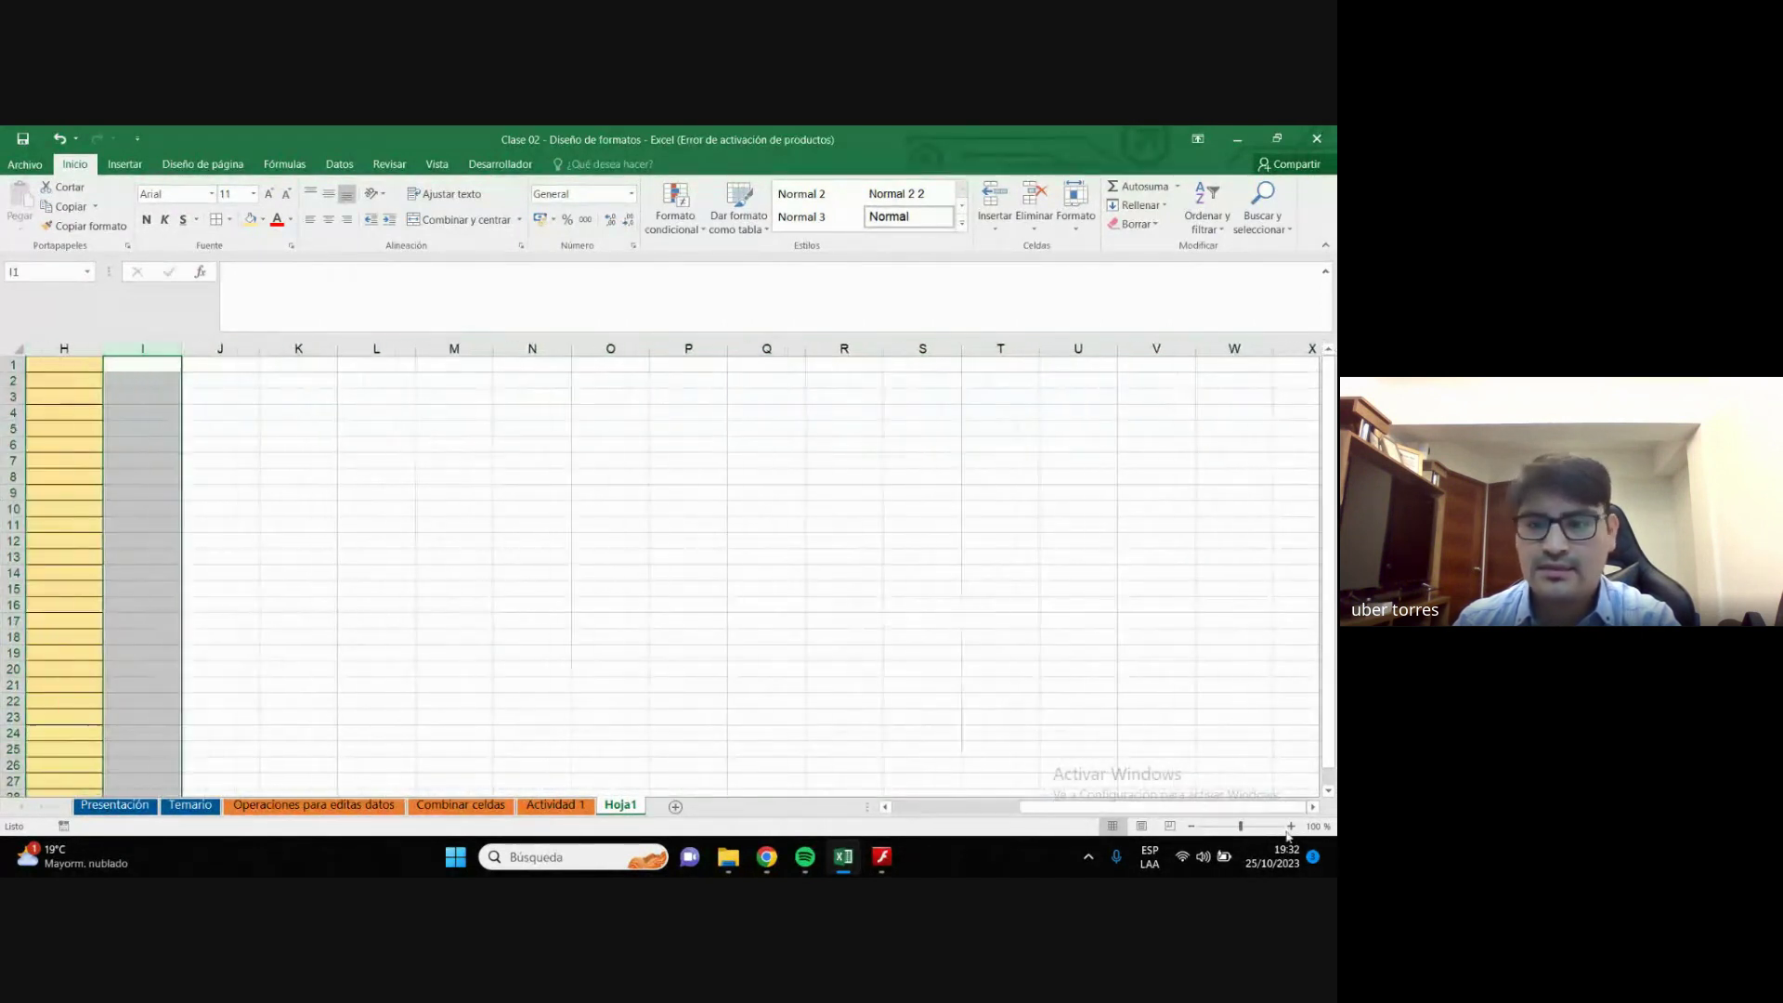
drag(1161, 806, 1033, 806)
click(910, 541)
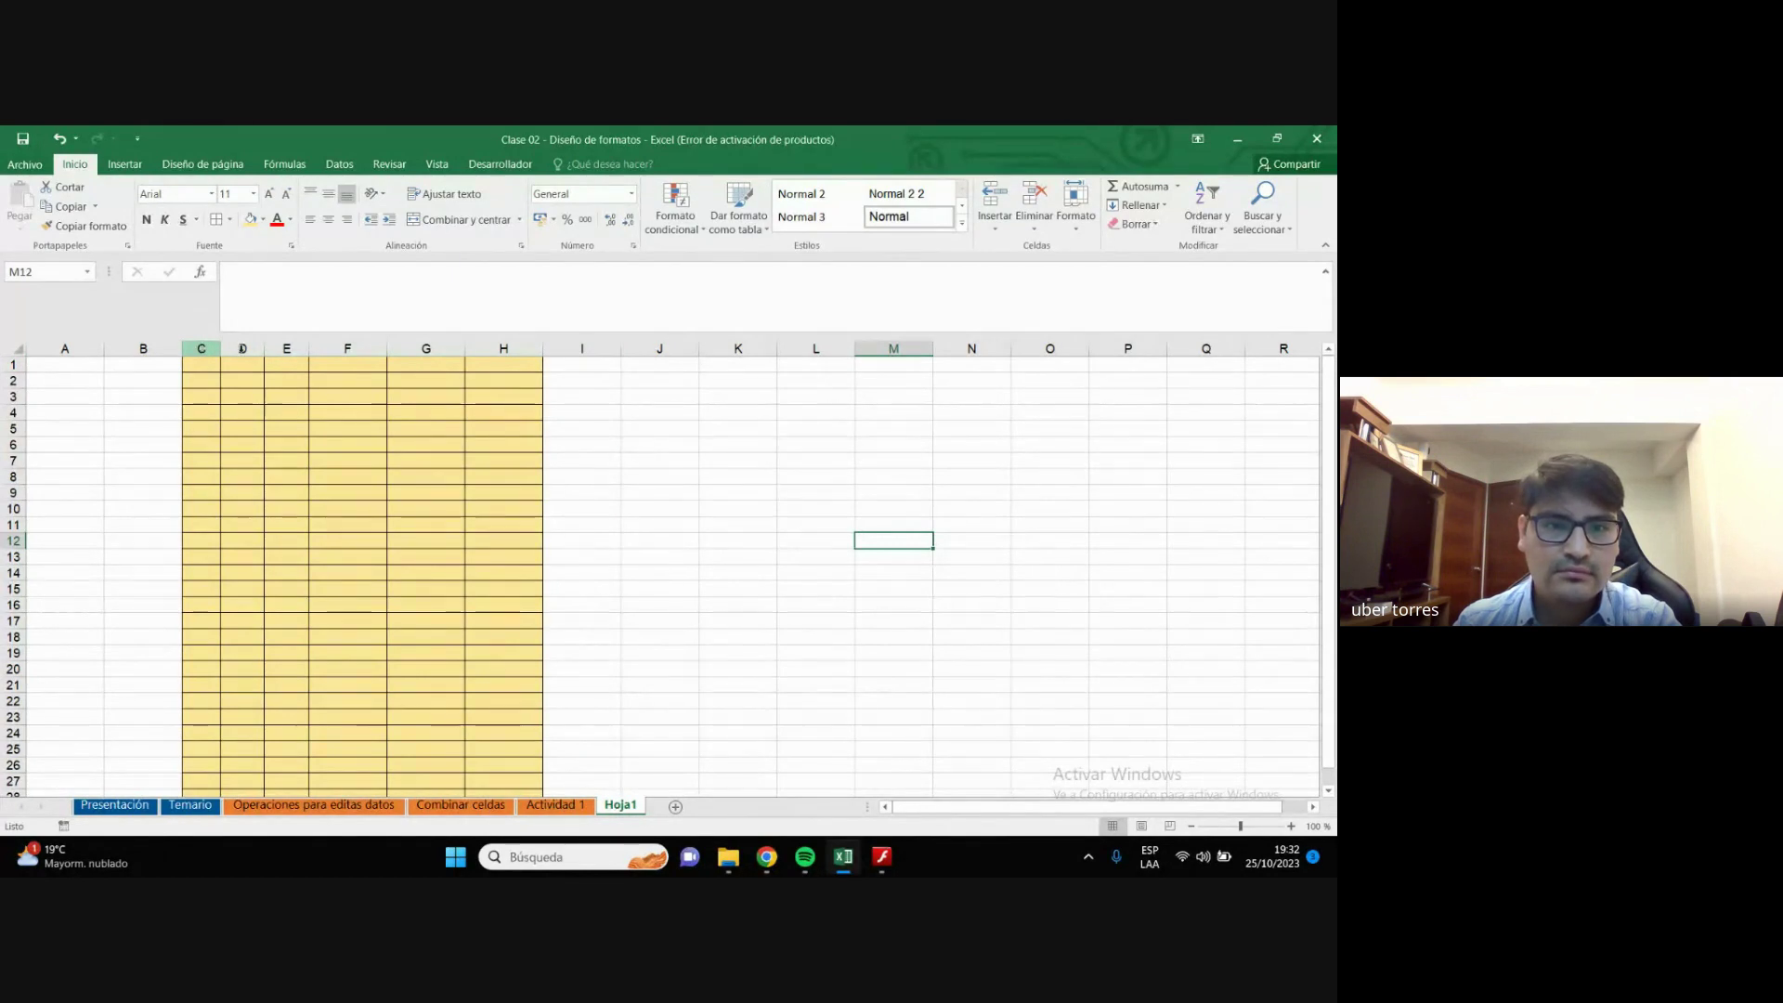
click(660, 428)
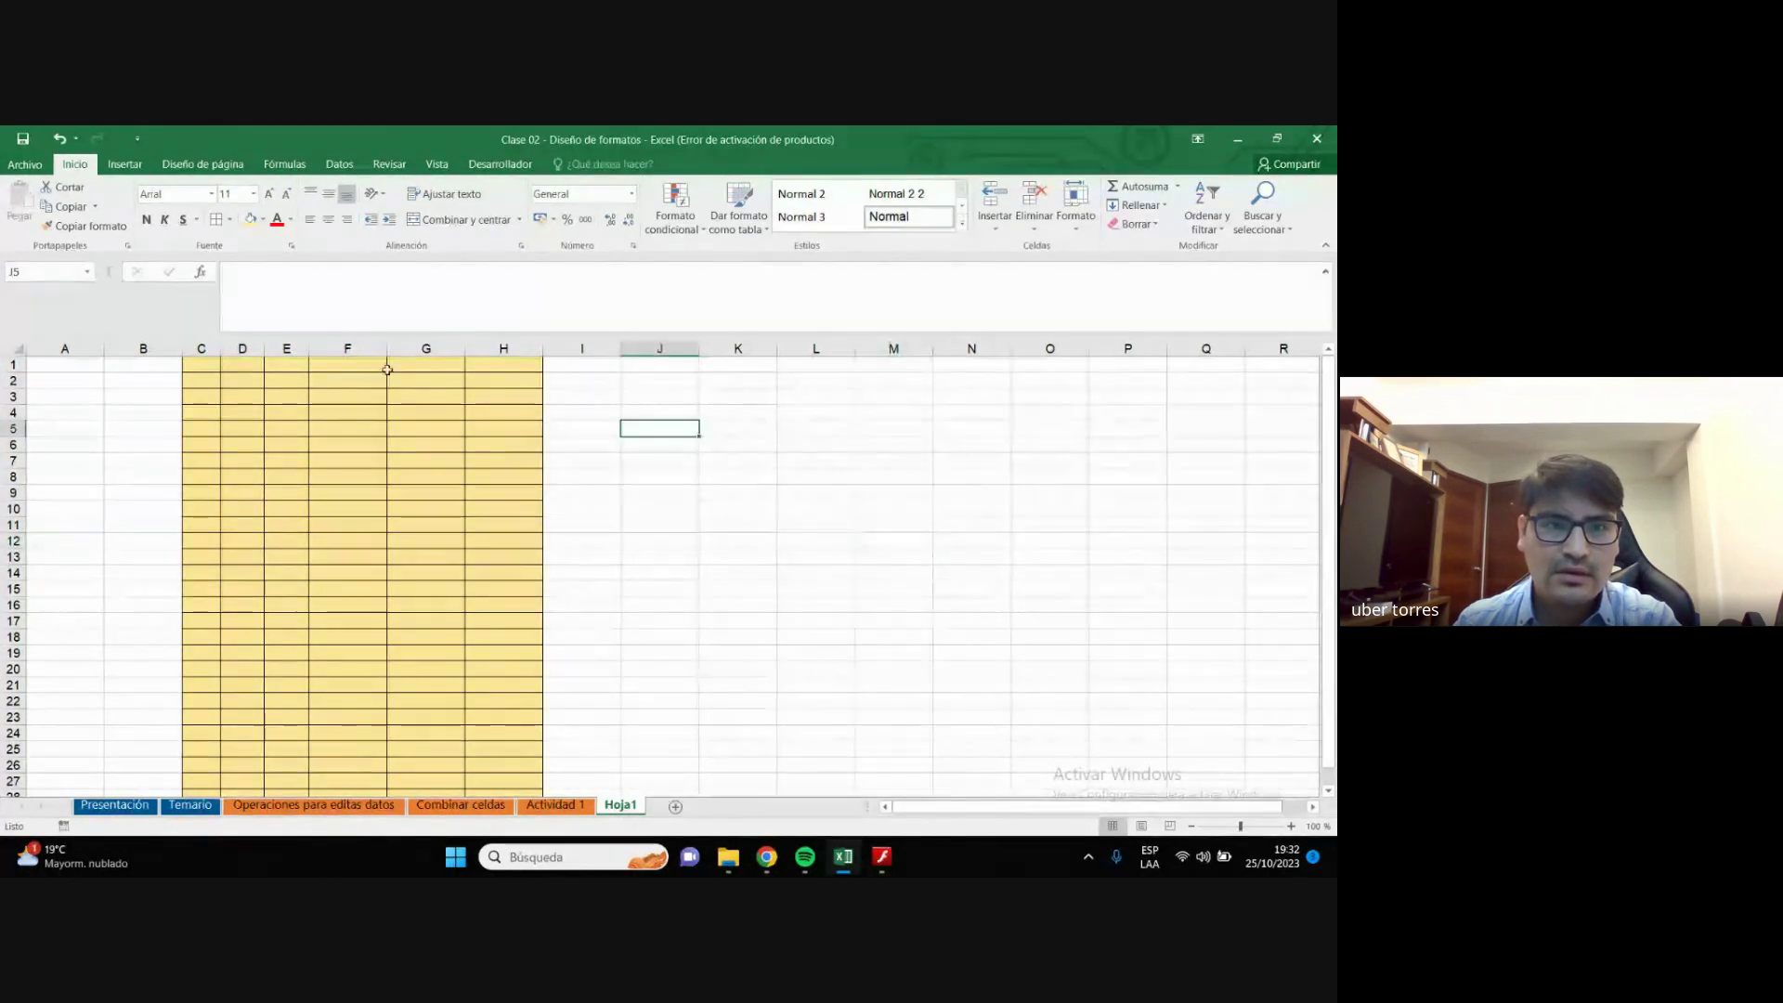
Resize columns C–H together to one equal narrow width, then return to Actividad 1.
click(204, 348)
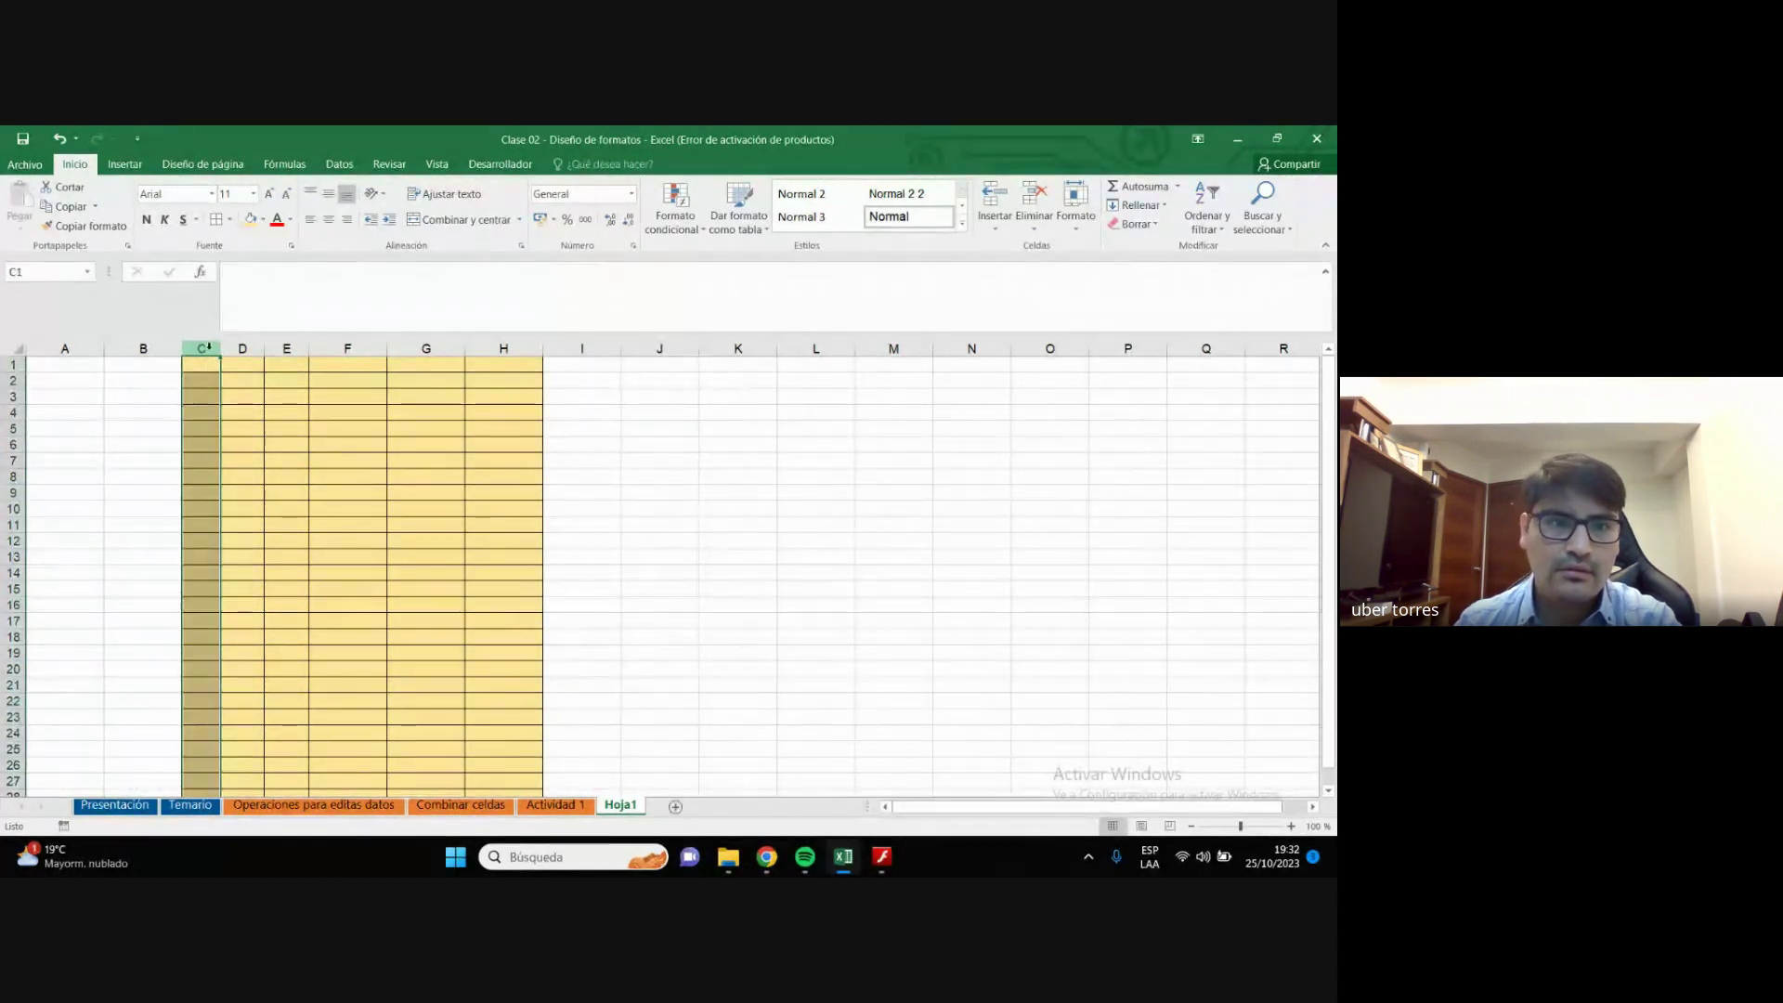
mouse_move(201, 348)
mouse_down()
mouse_move(698, 357)
mouse_move(525, 359)
mouse_up()
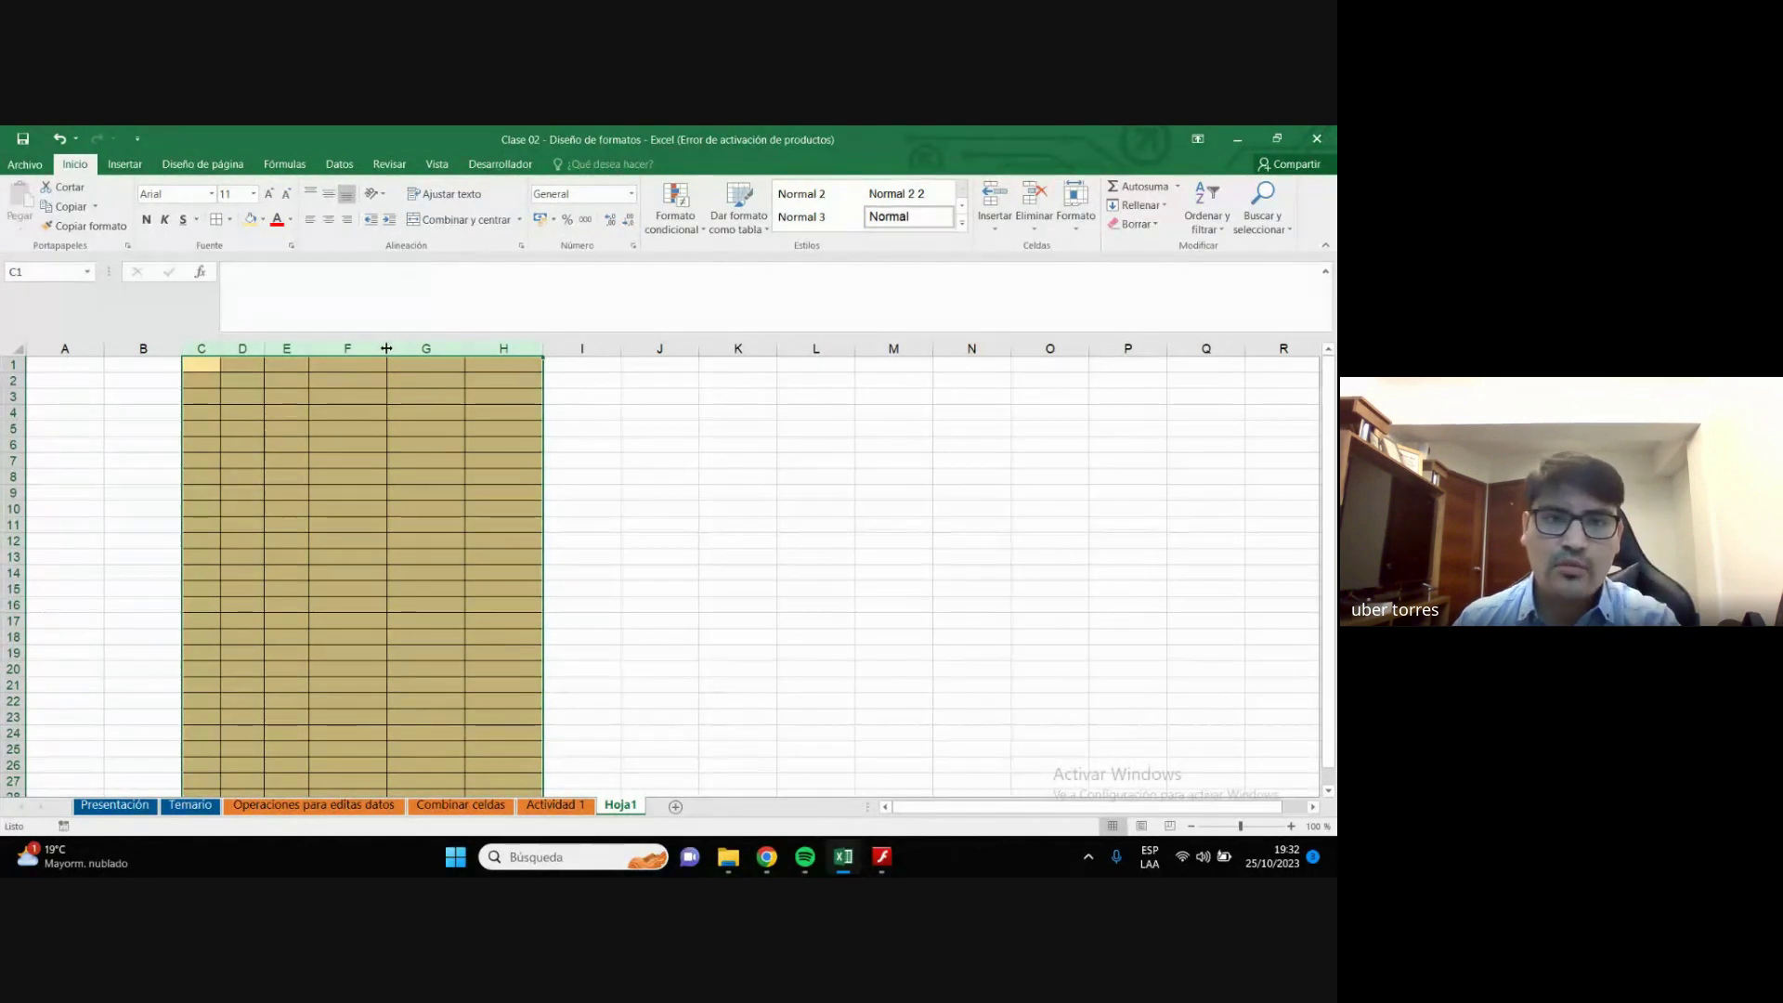
drag(387, 349, 346, 349)
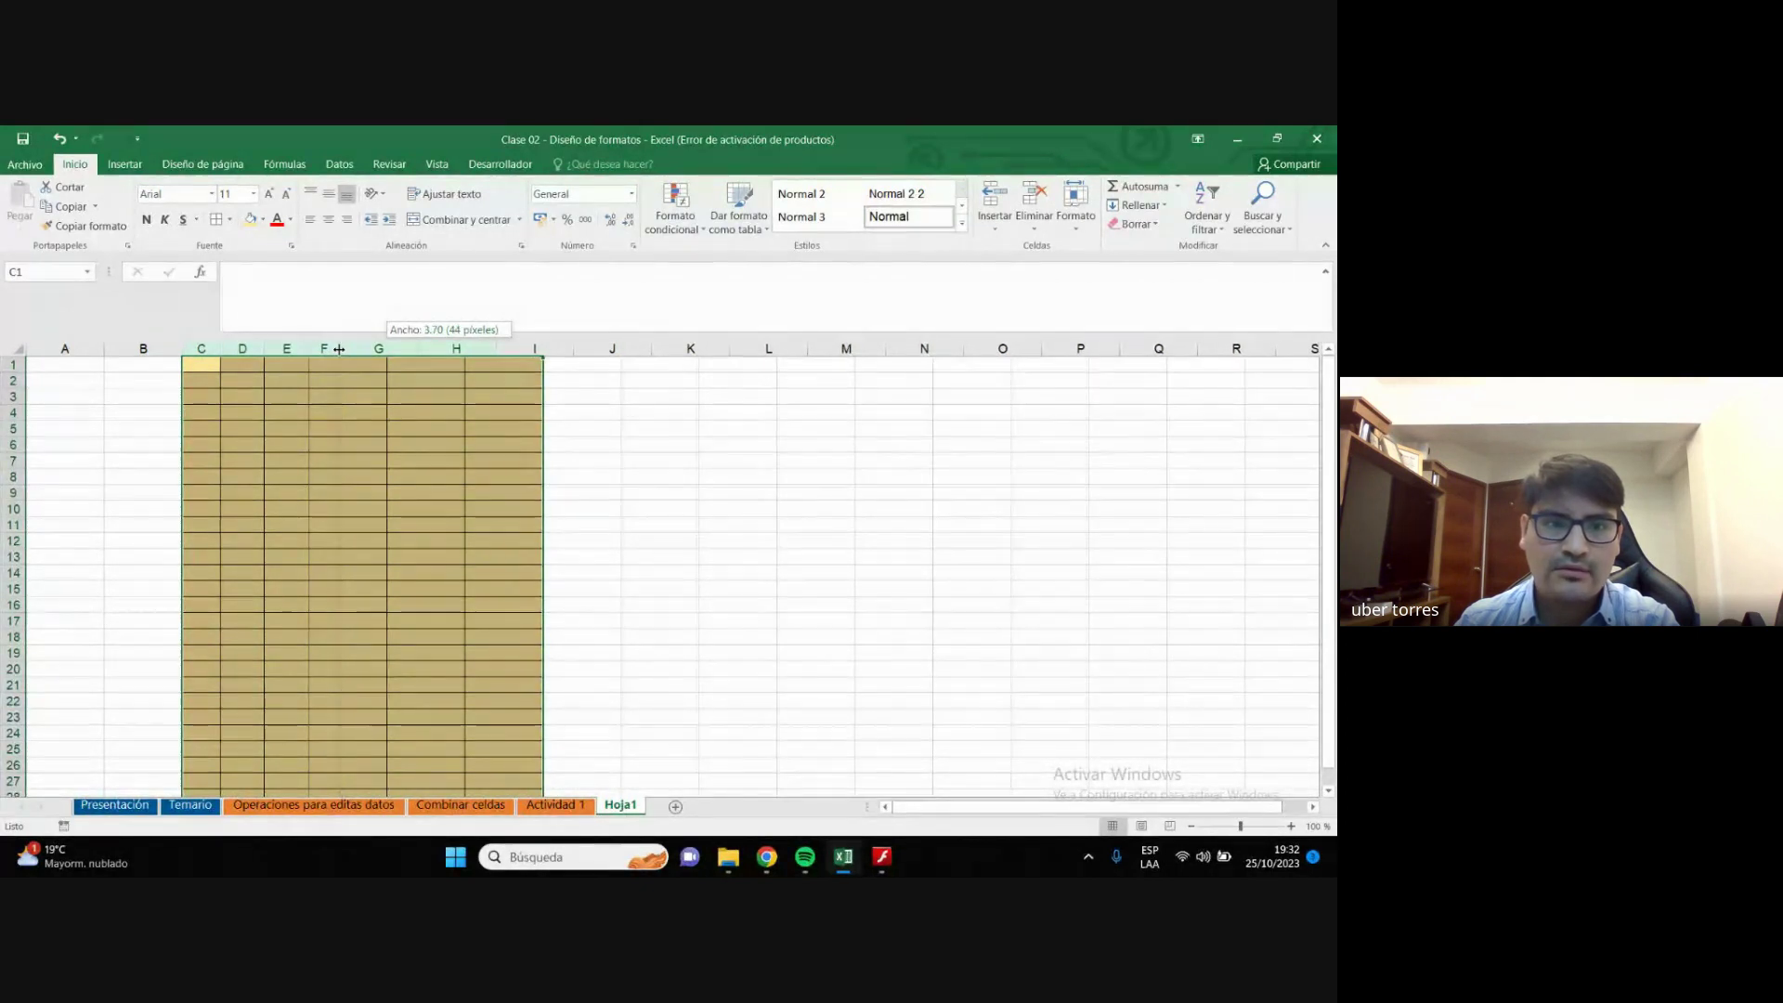
drag(339, 348, 305, 348)
click(451, 460)
click(260, 397)
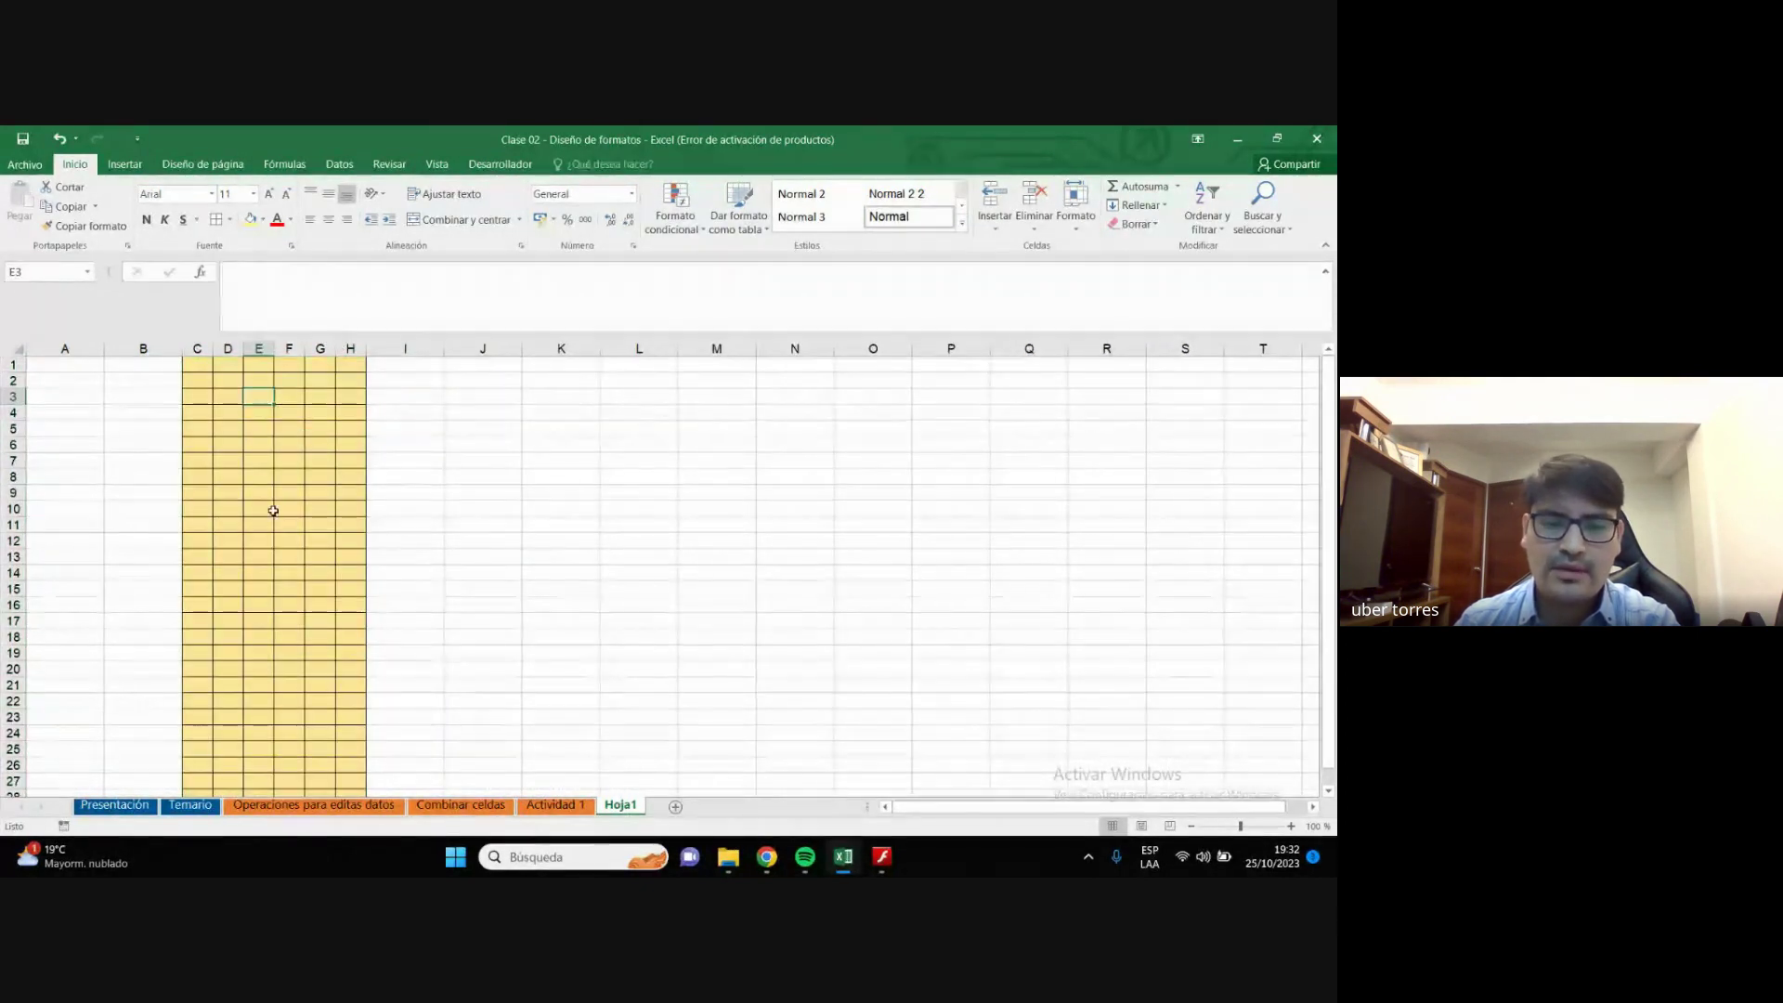
click(556, 806)
Glance at the Meet call, then return to Excel and dismiss the screen-sharing notification.
scroll(676, 715, down, 3)
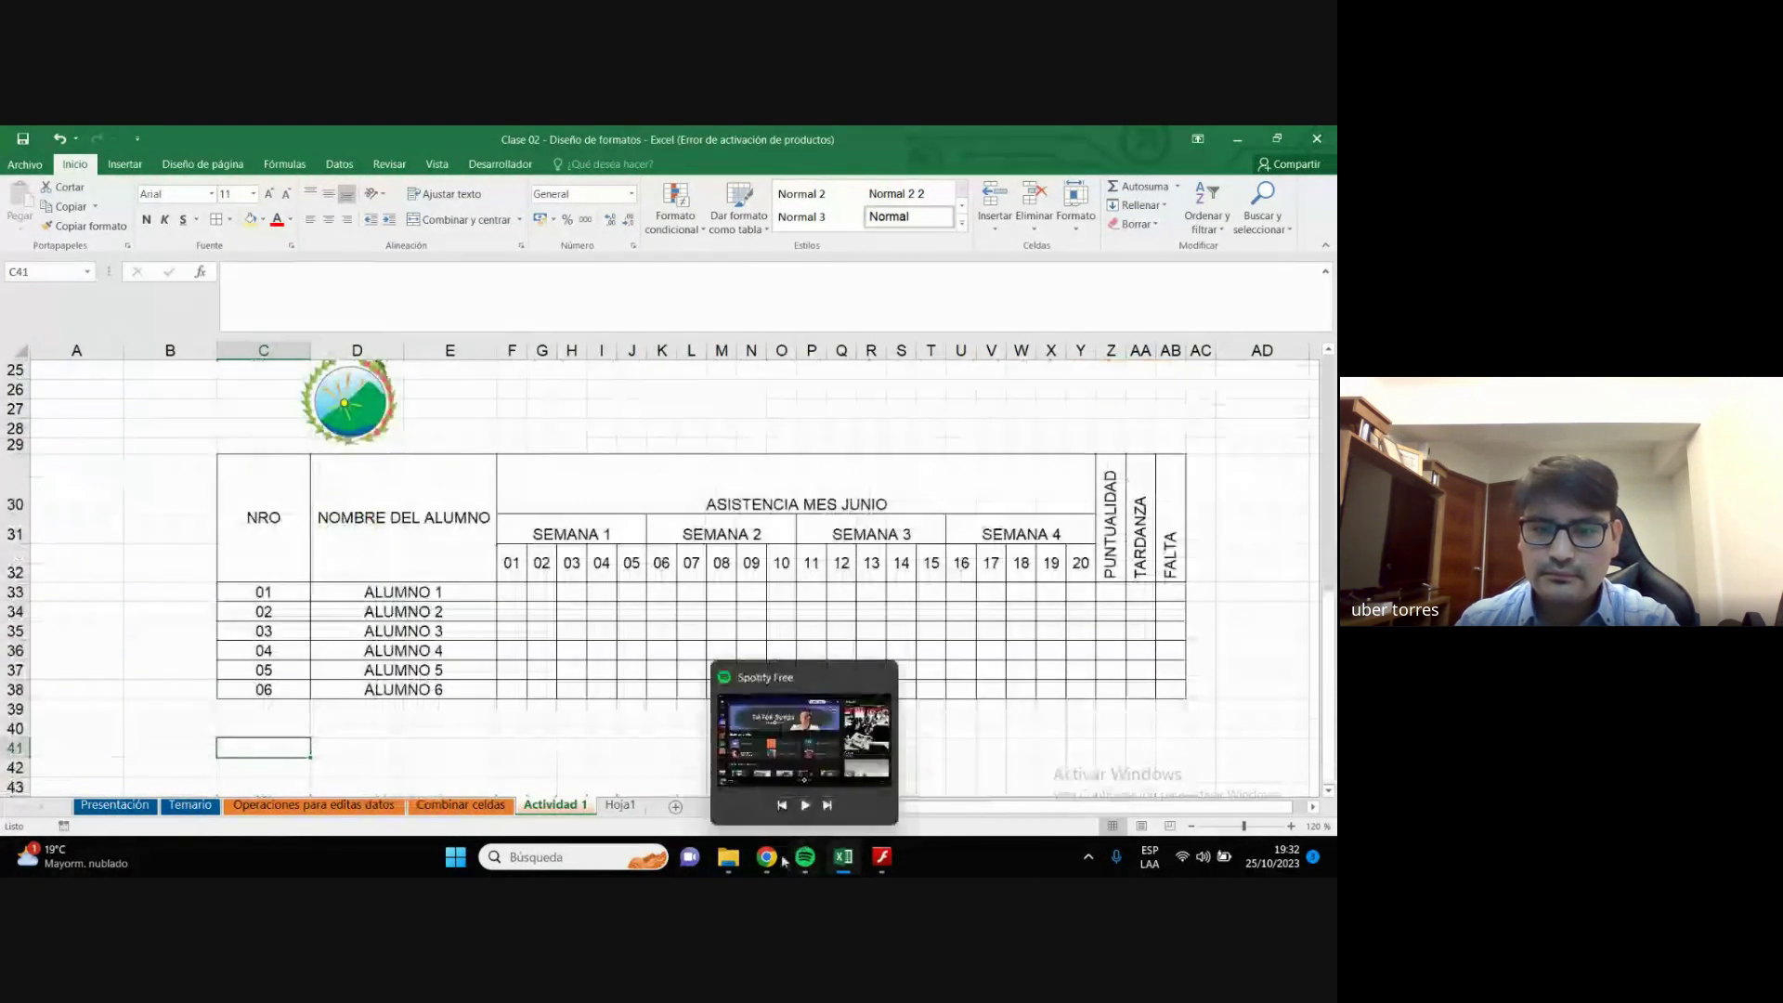
mouse_move(766, 856)
click(650, 747)
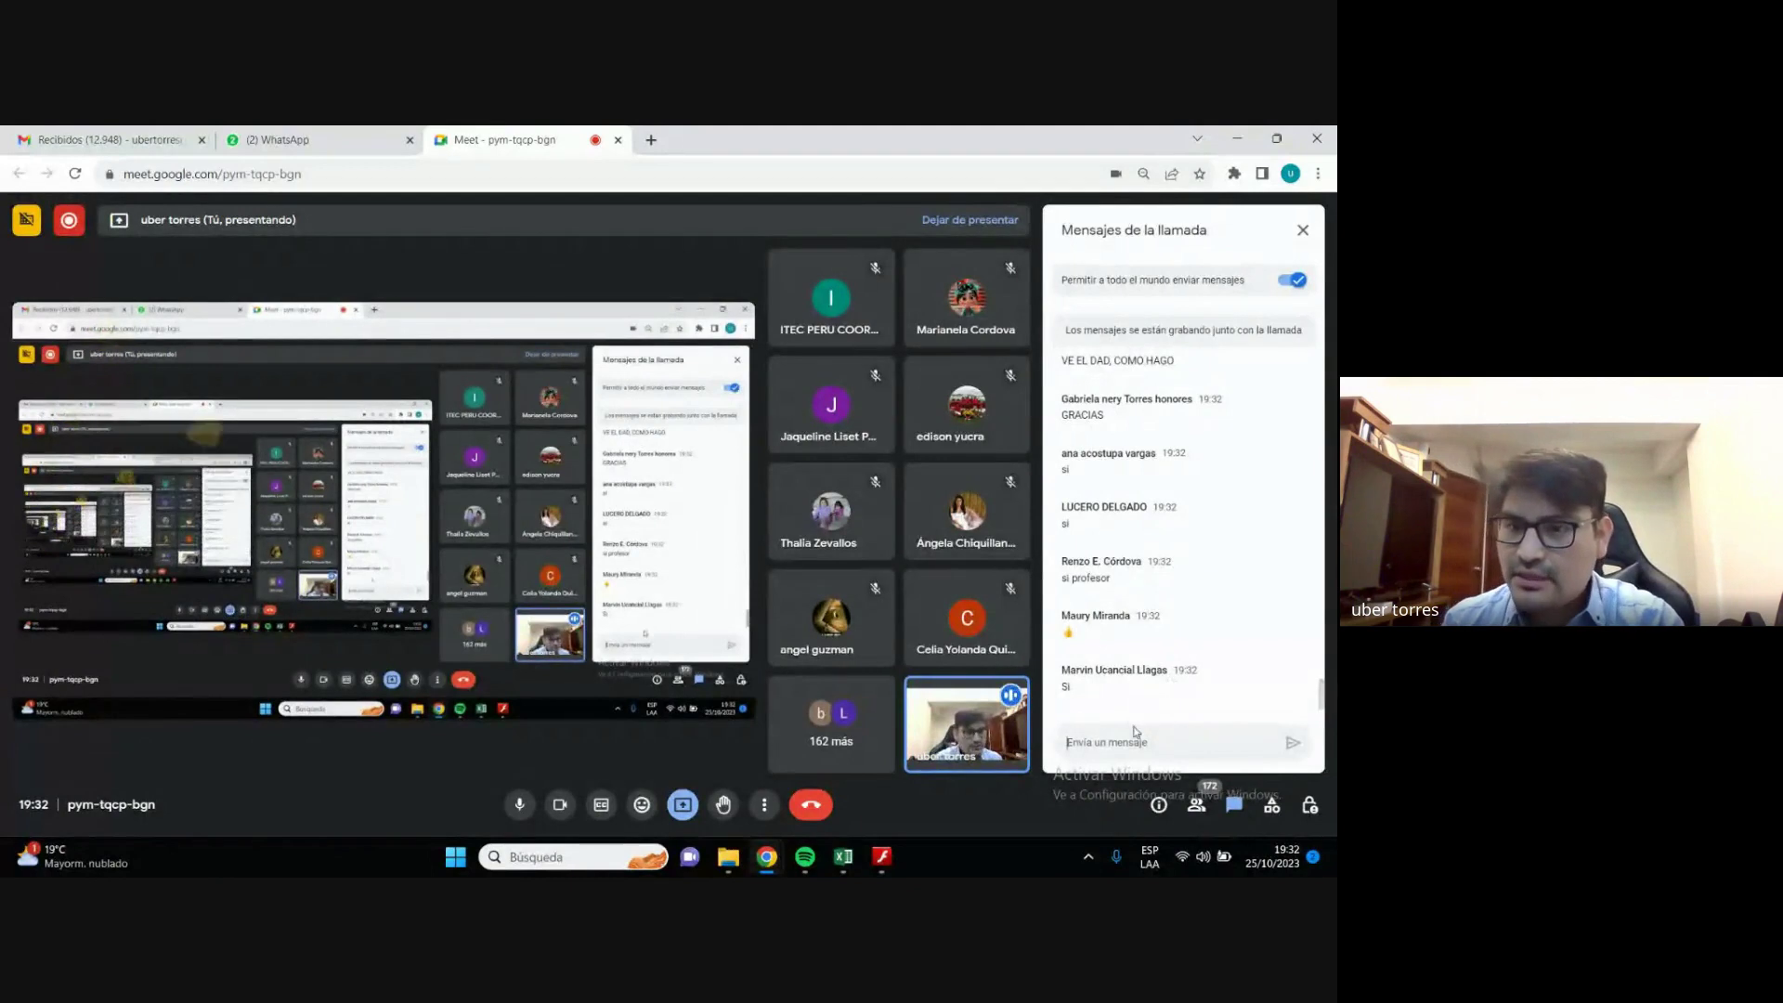
click(843, 856)
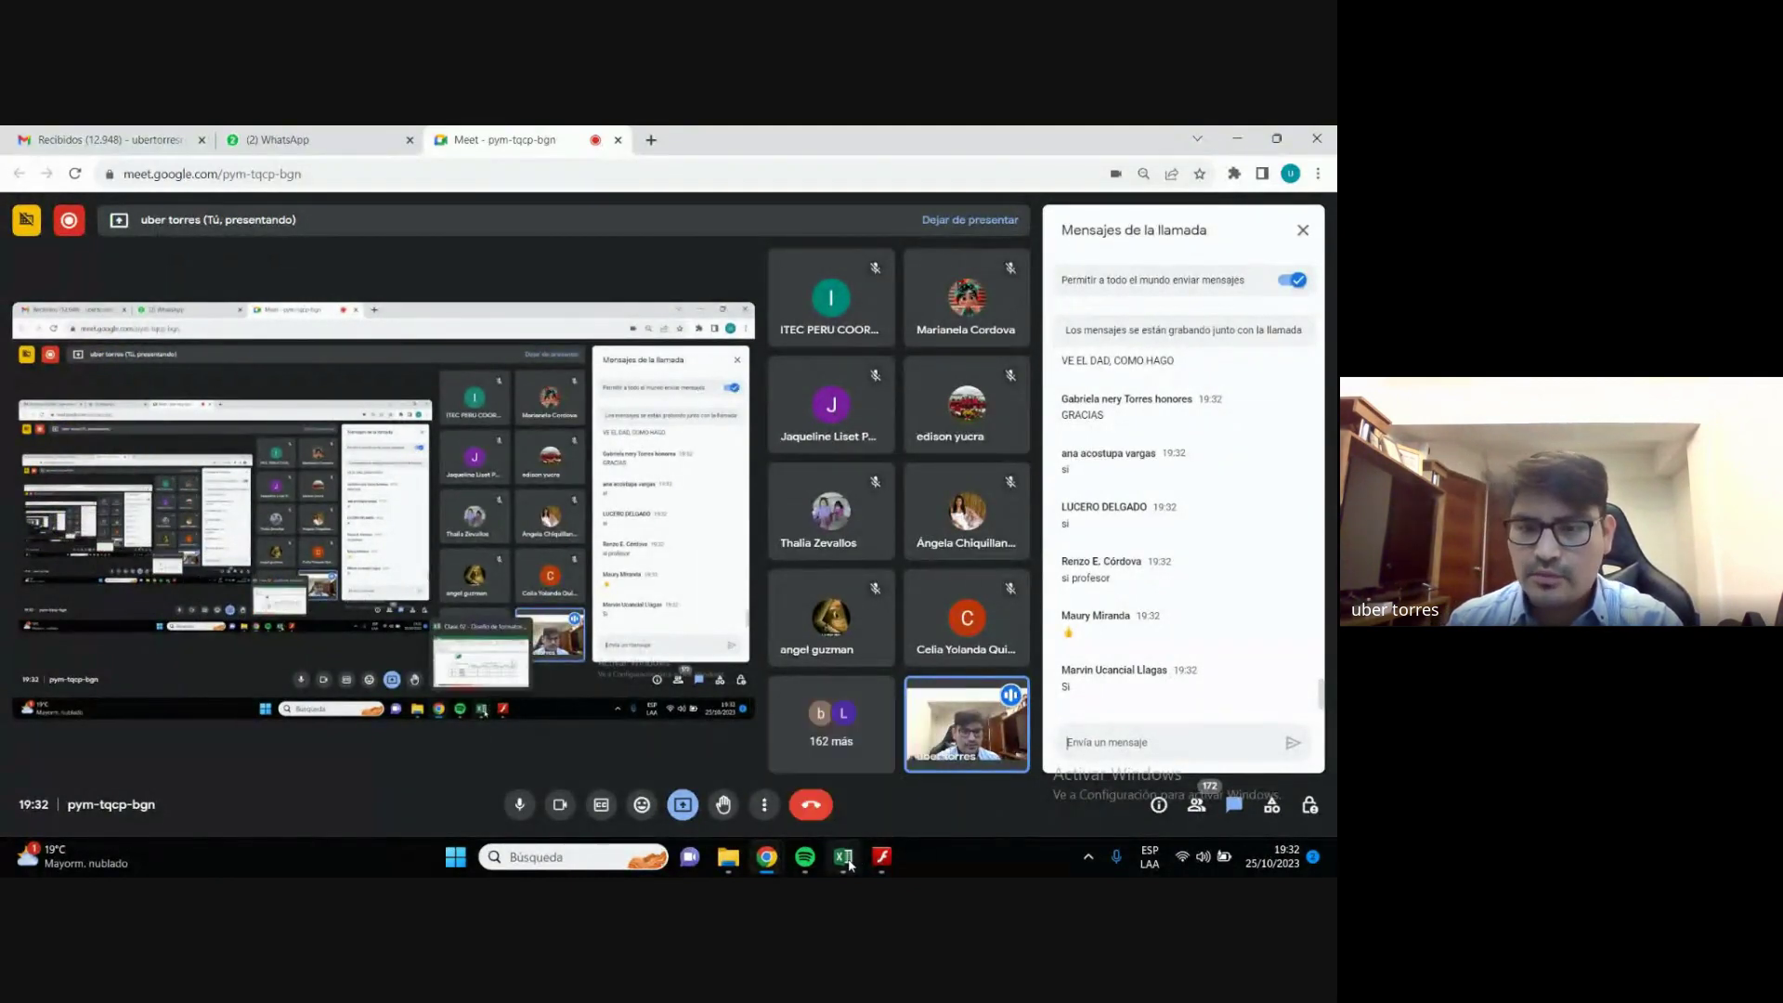
click(1300, 700)
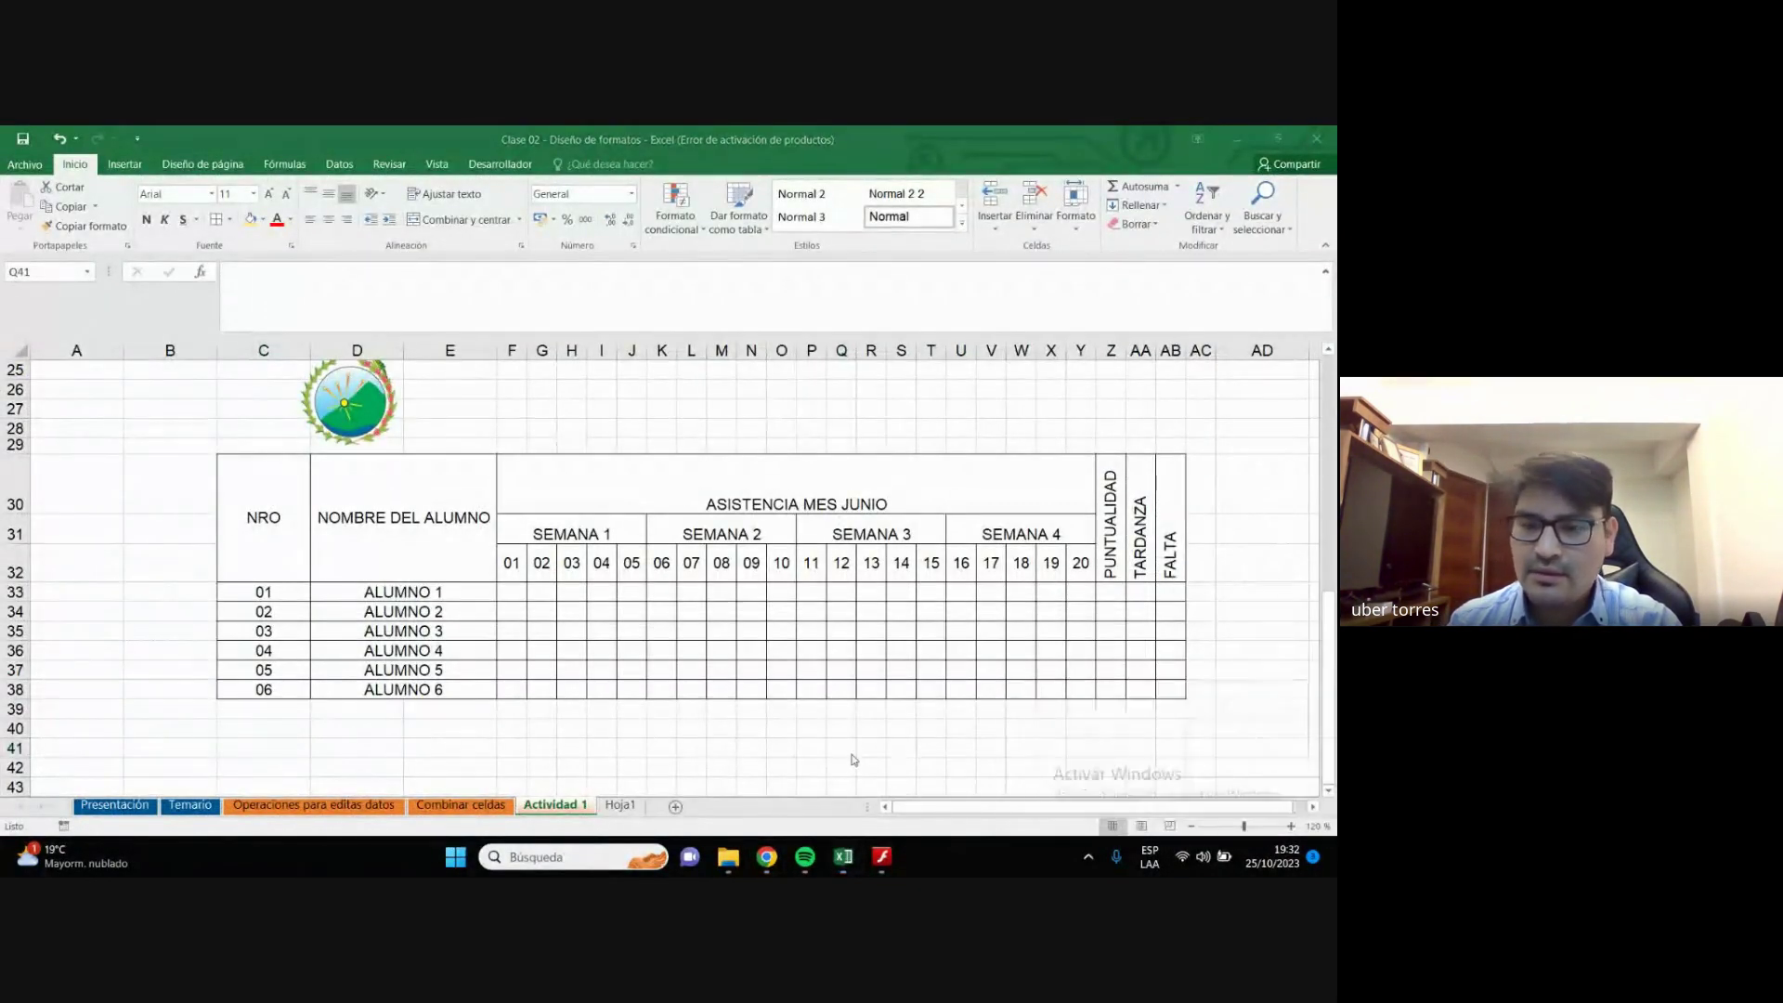
Scroll through the ALUMNO attendance table on Actividad 1 to review it, then switch back to Meet.
scroll(799, 753, down, 1)
click(587, 690)
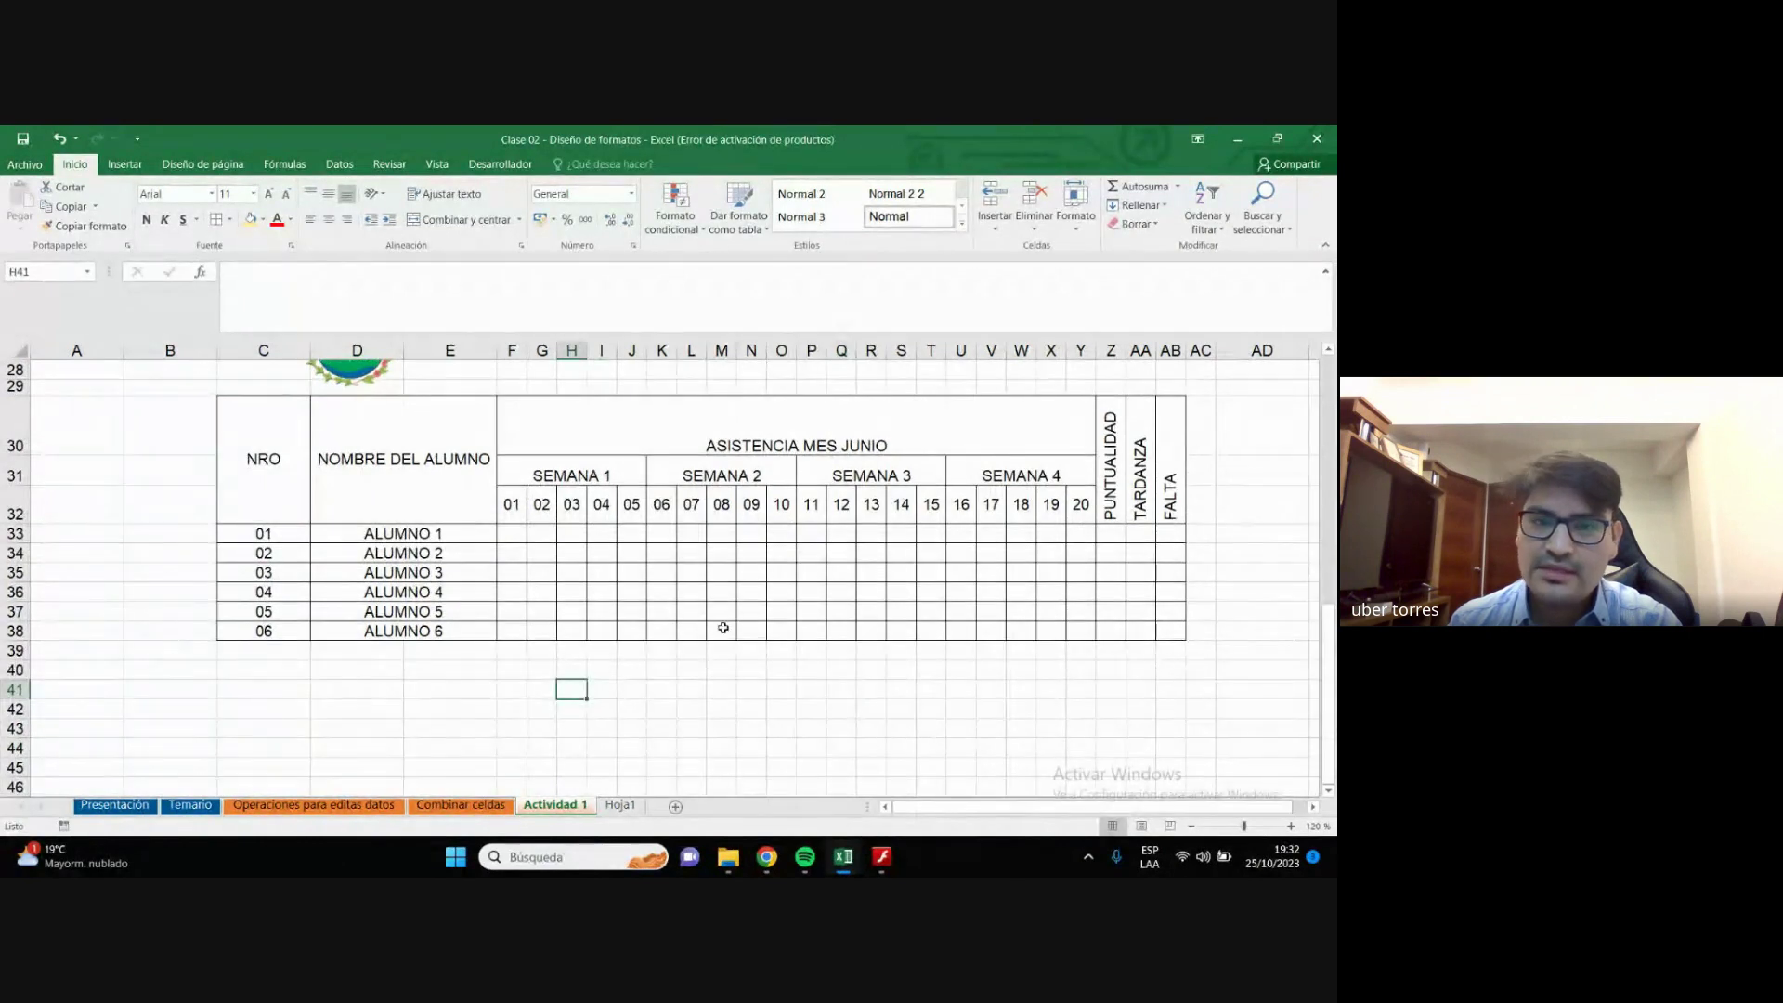
scroll(723, 627, up, 2)
scroll(778, 615, down, 1)
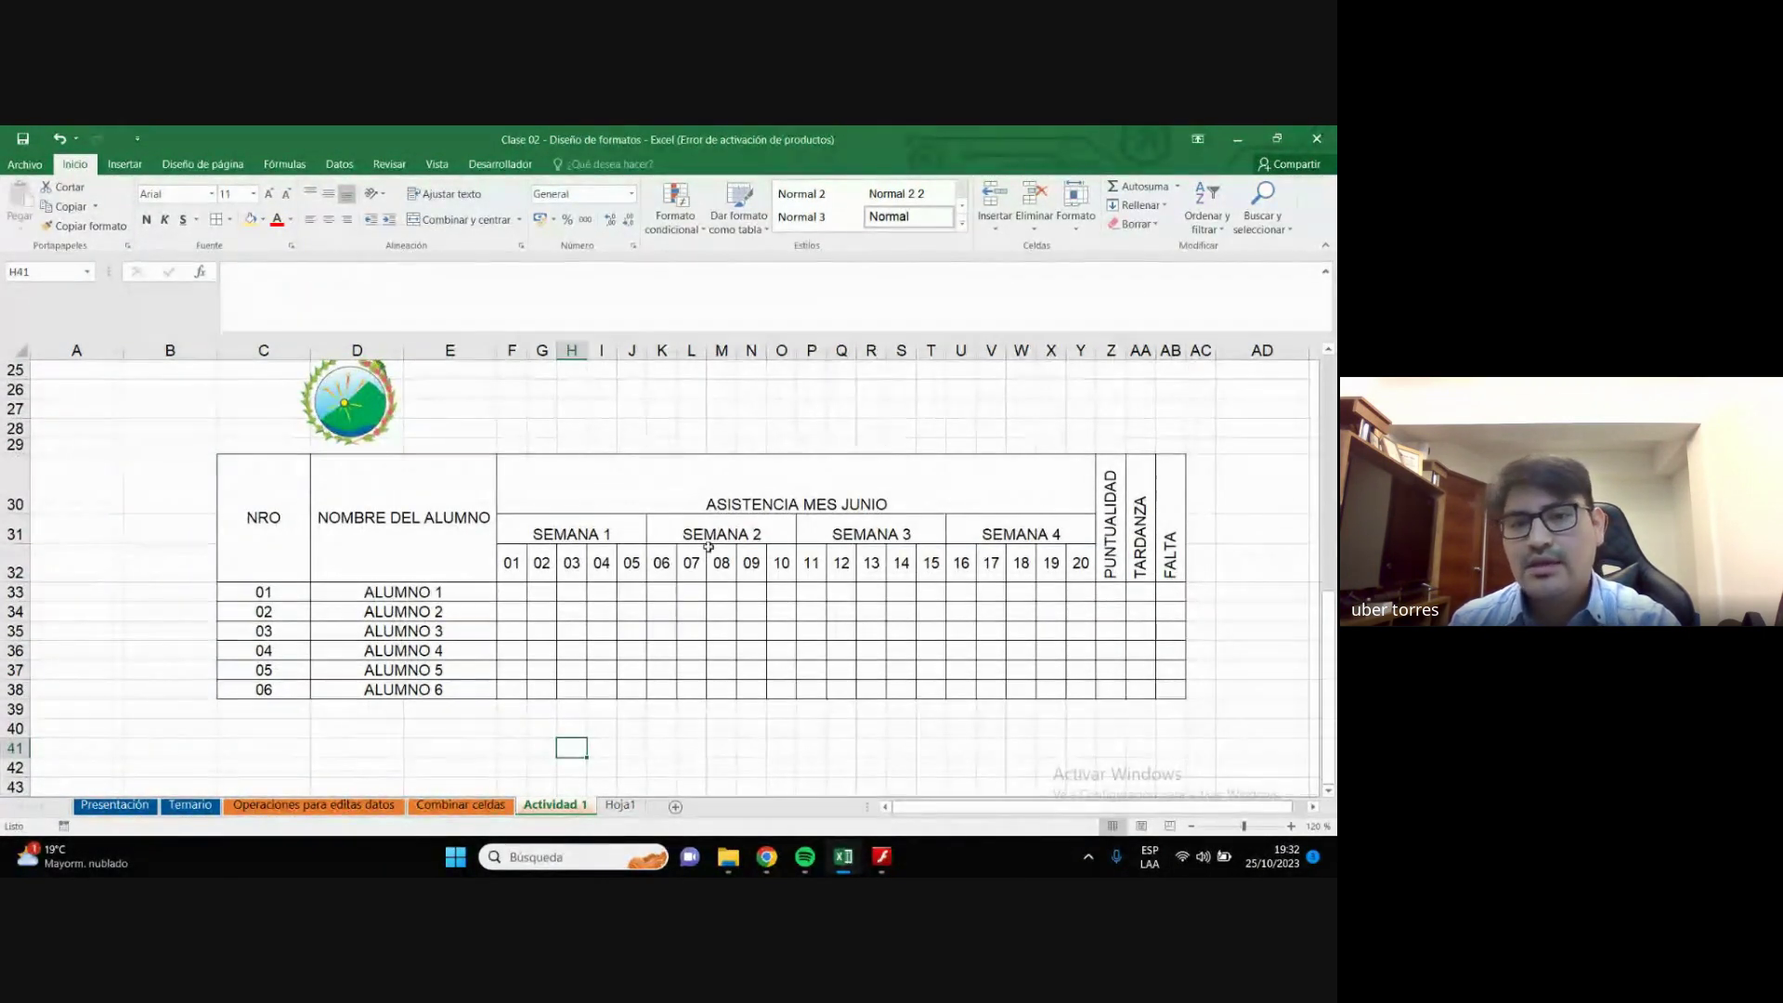
scroll(460, 462, up, 2)
click(348, 506)
scroll(597, 505, up, 2)
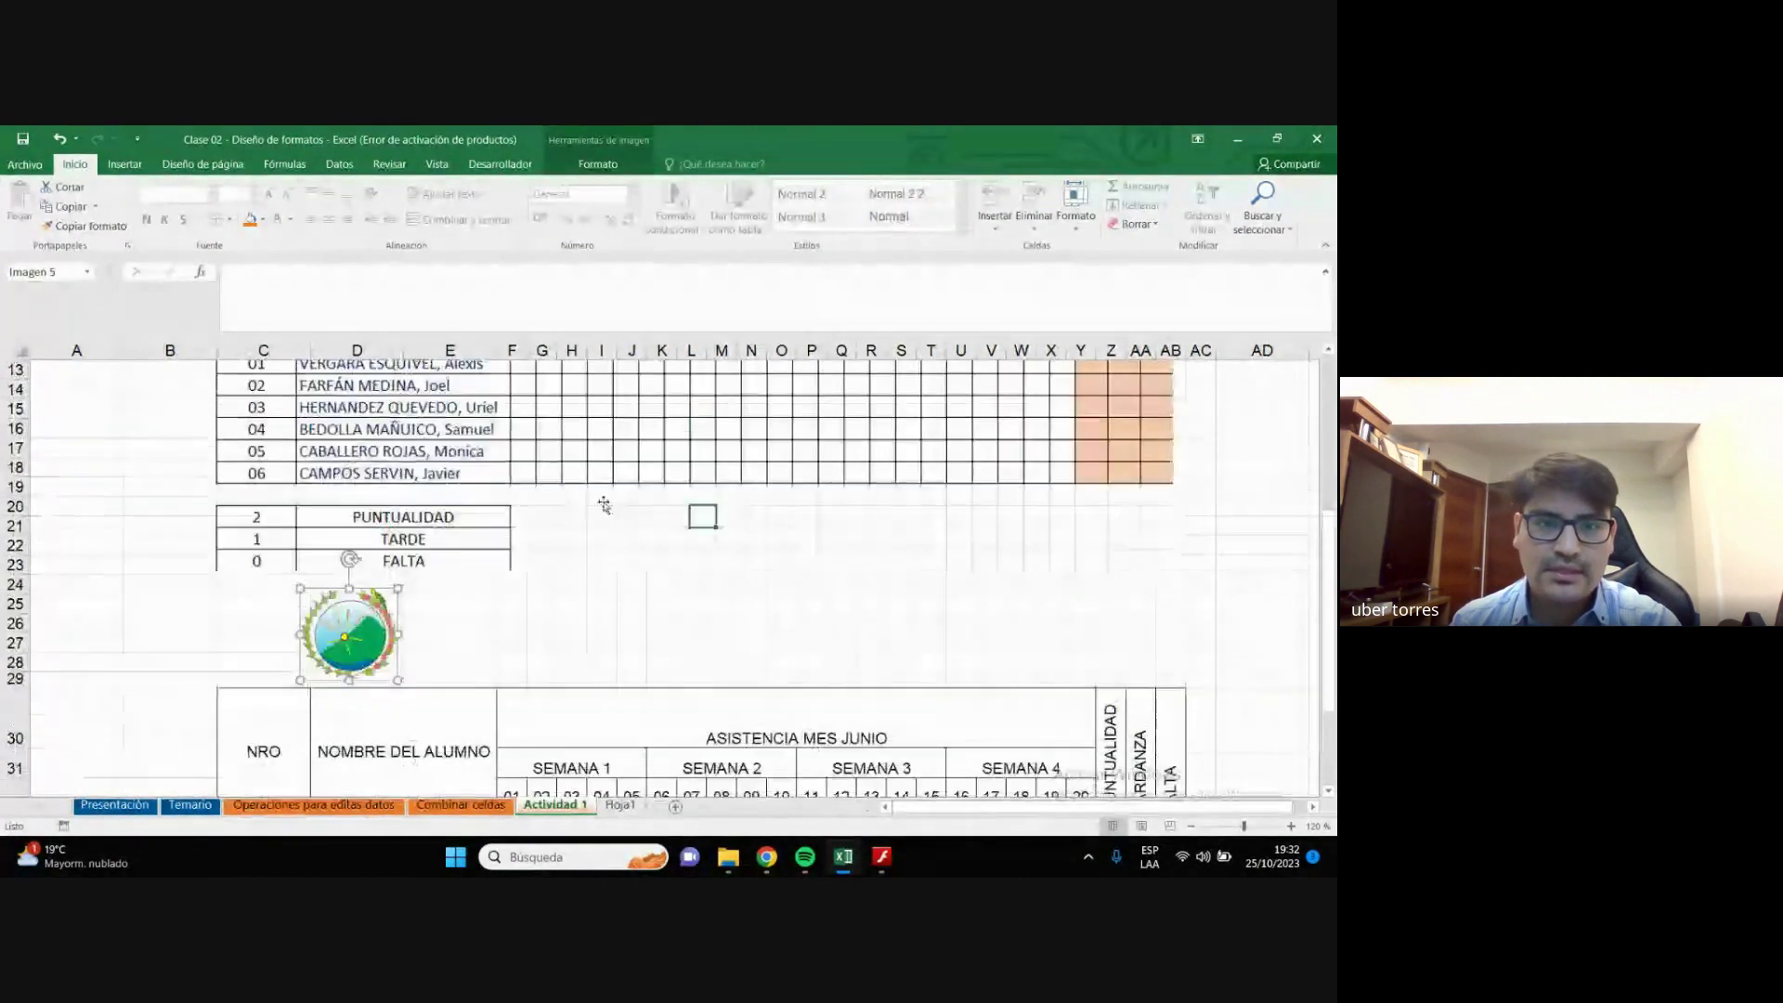
scroll(615, 495, up, 4)
scroll(615, 495, down, 2)
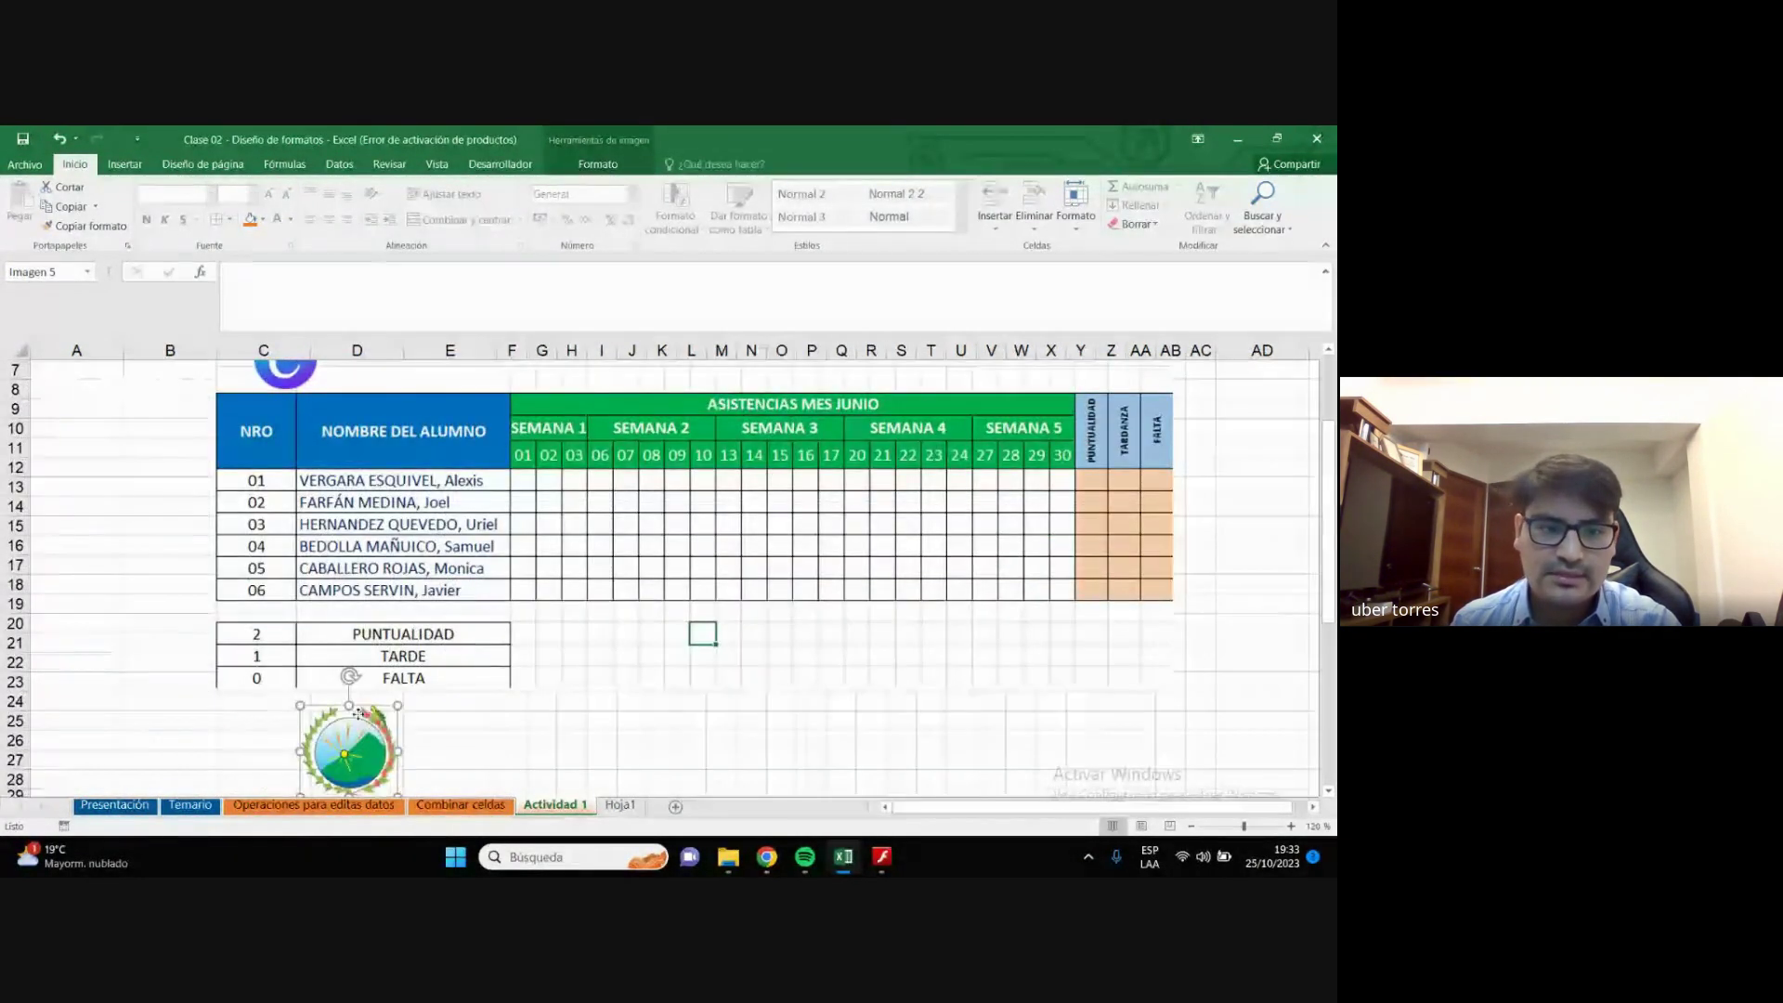
scroll(498, 637, down, 2)
scroll(650, 660, down, 2)
scroll(790, 676, down, 2)
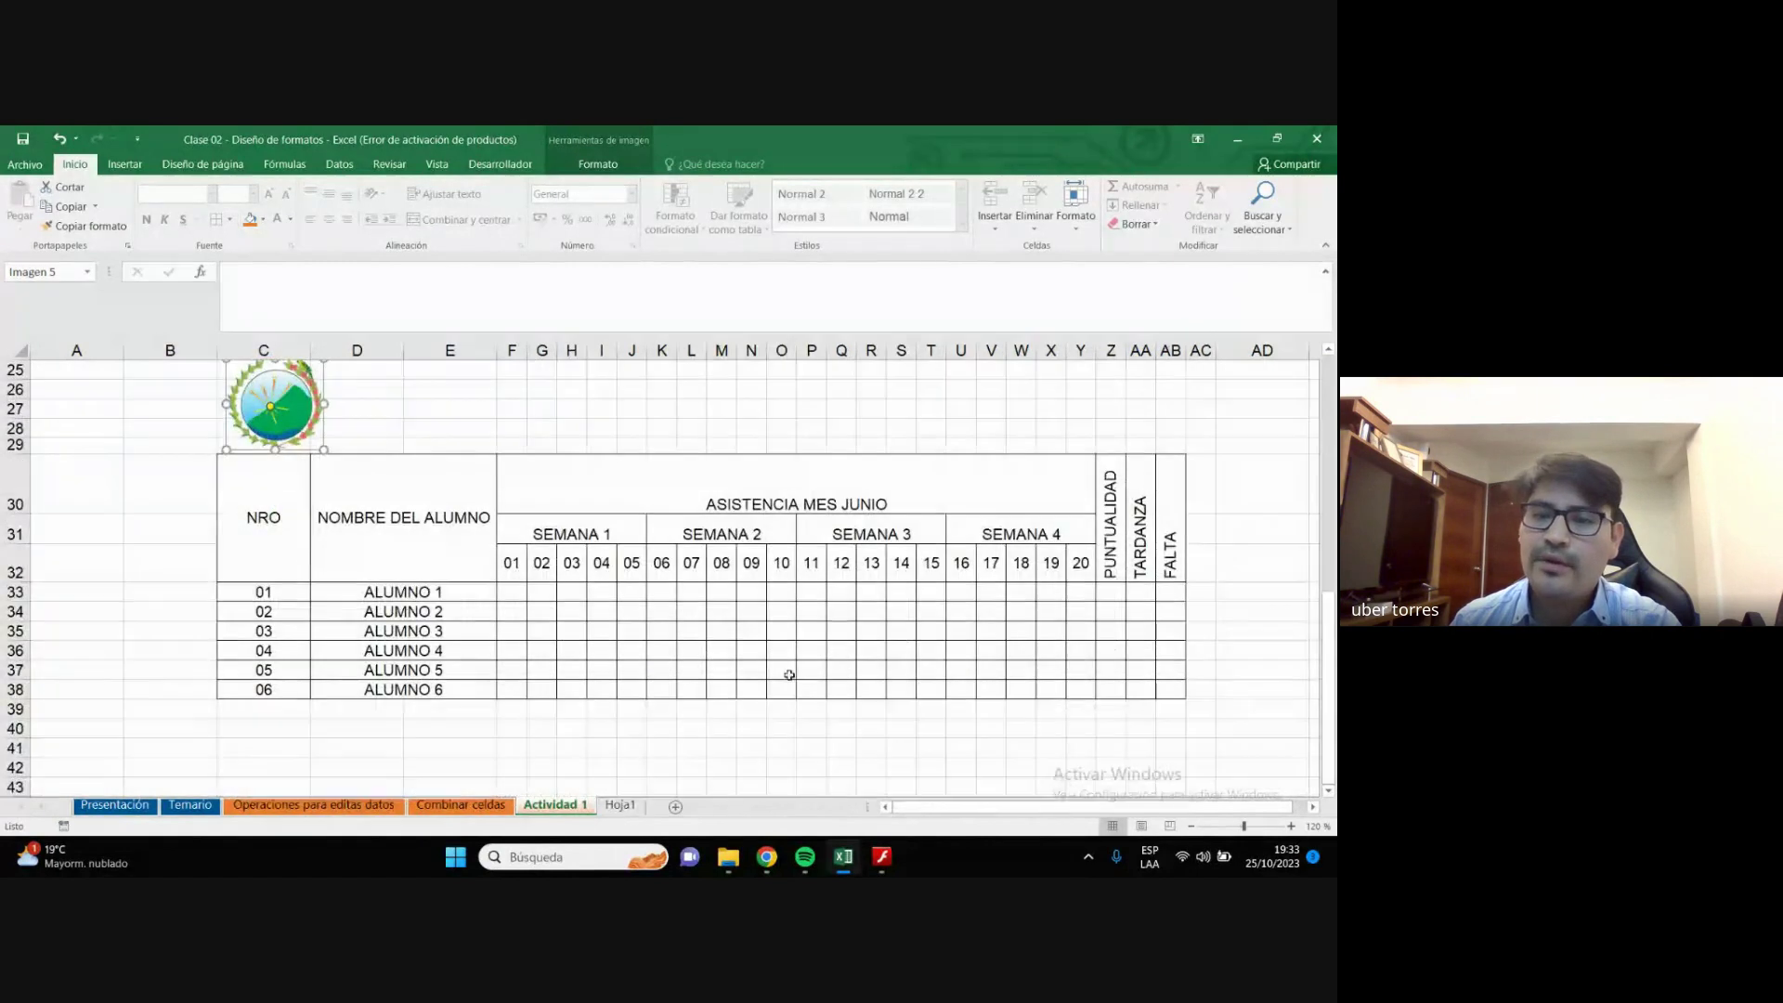
click(661, 748)
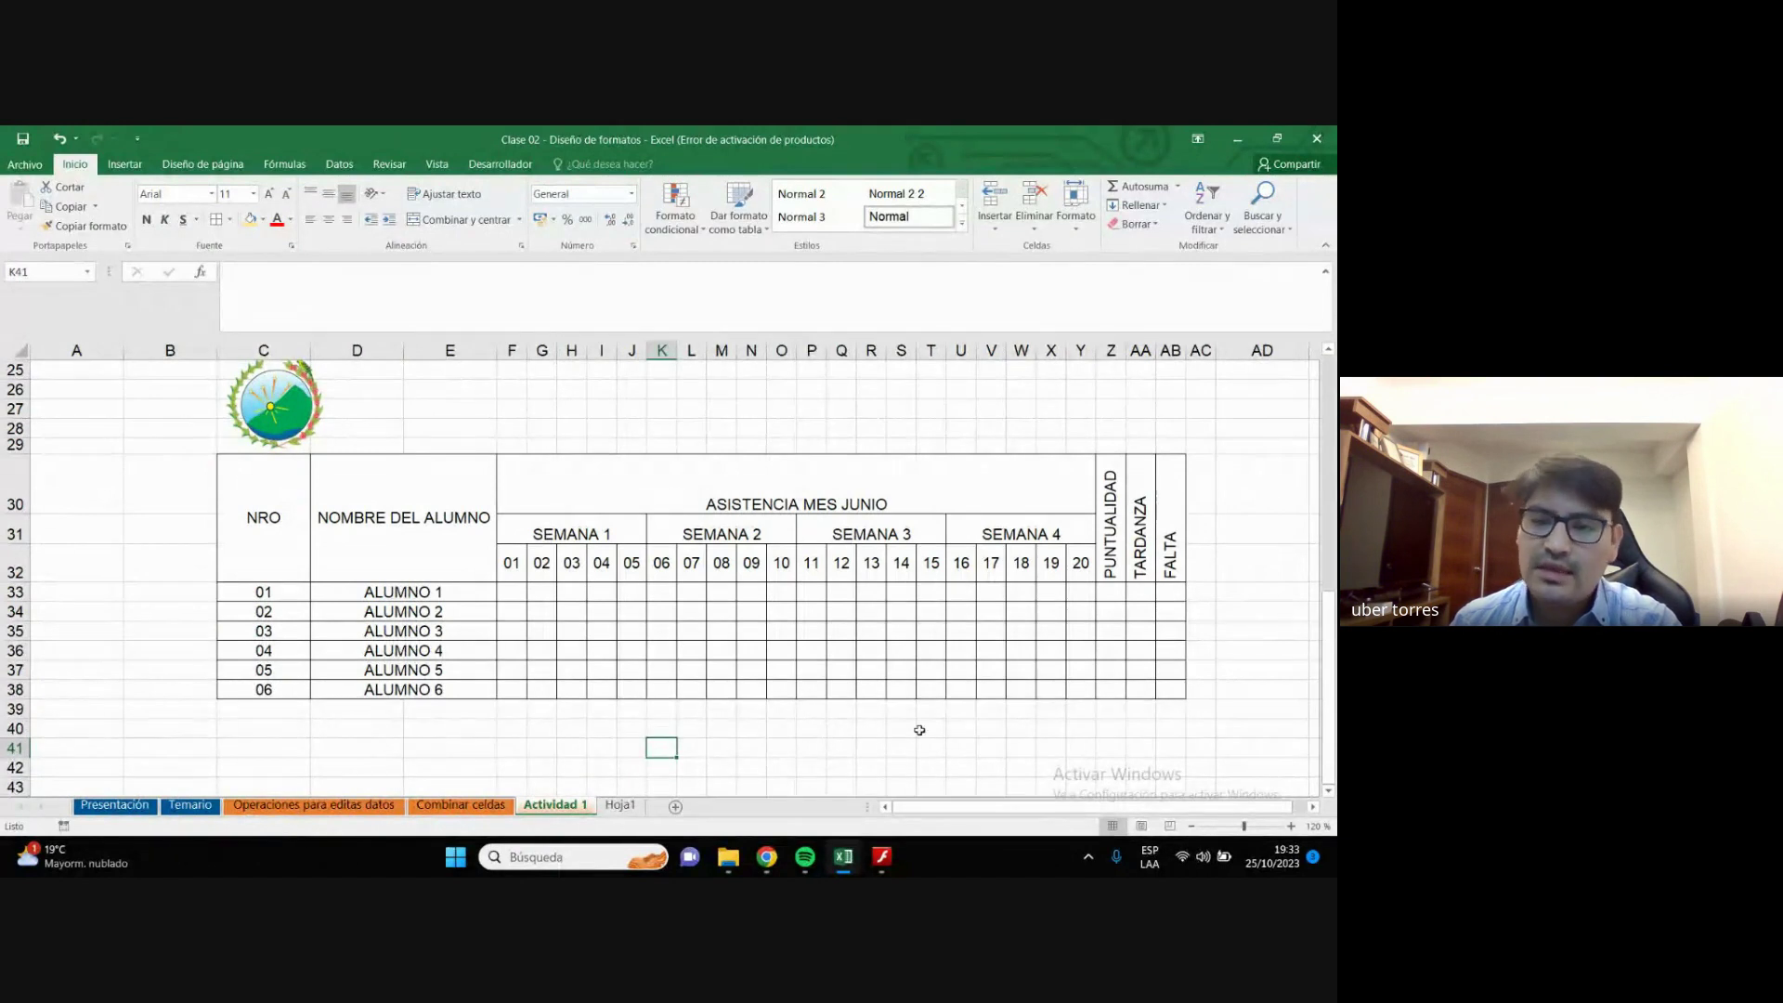
click(803, 710)
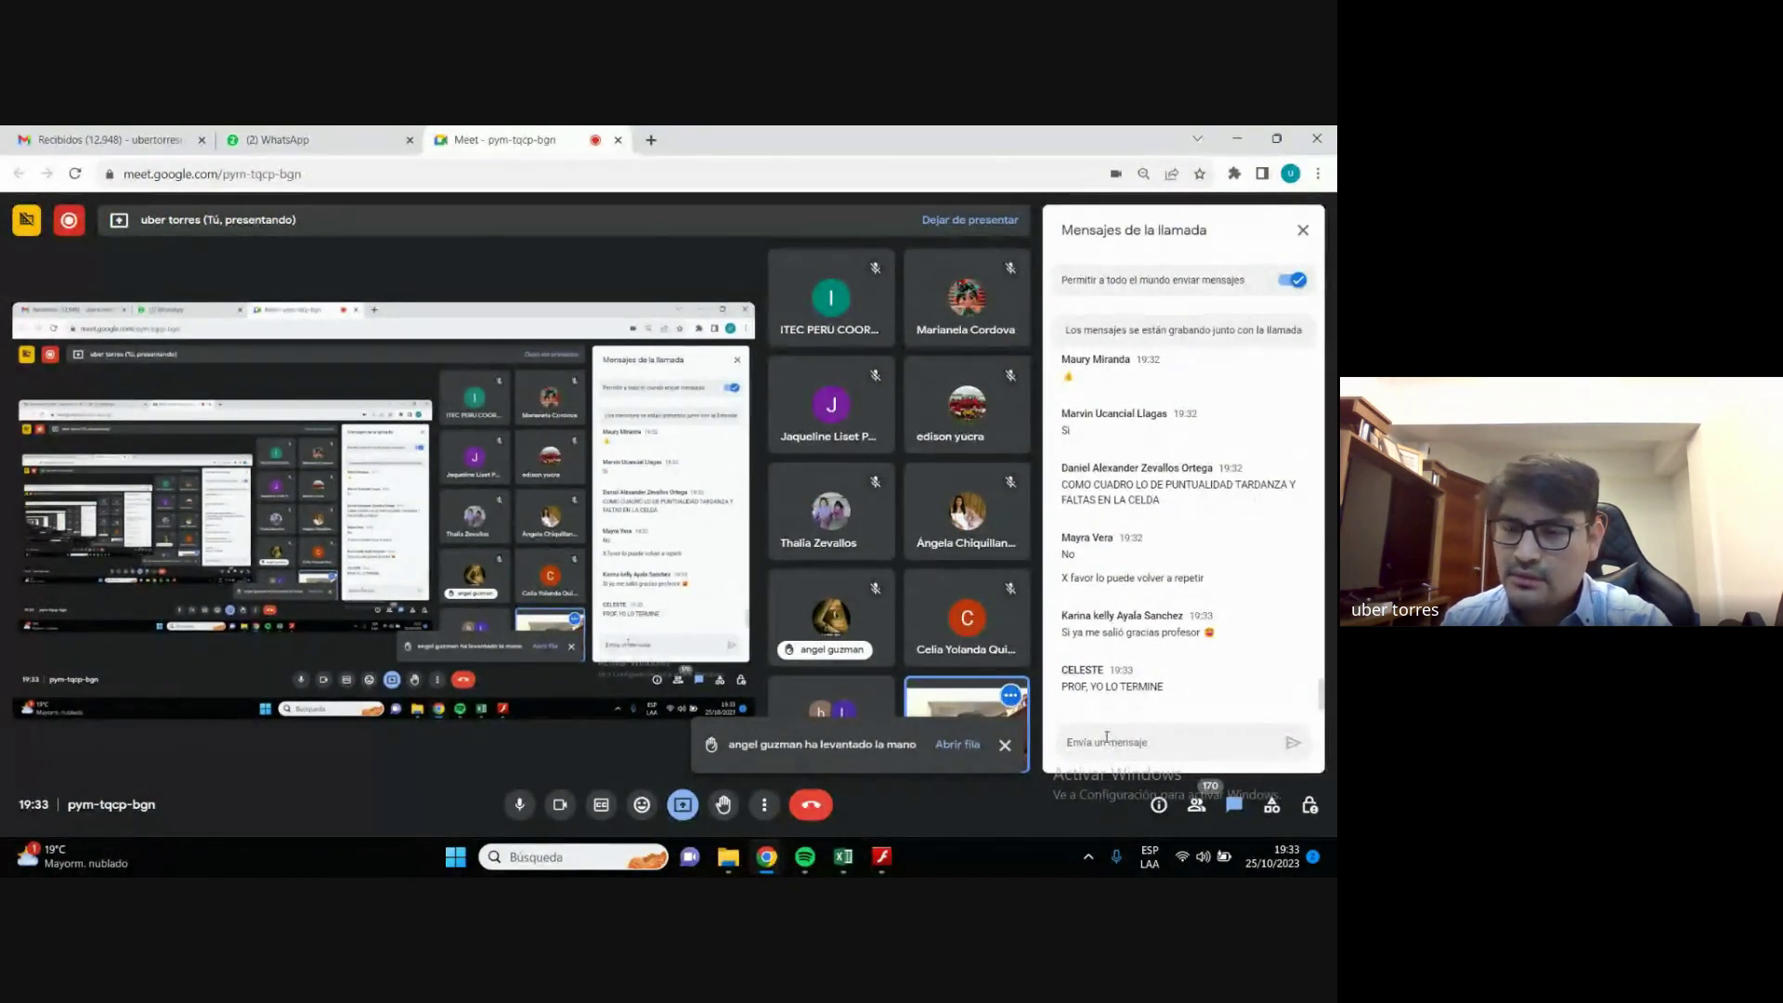
Dismiss the raised-hand and screen-sharing notifications and bring the Excel workbook back to the front.
click(1007, 746)
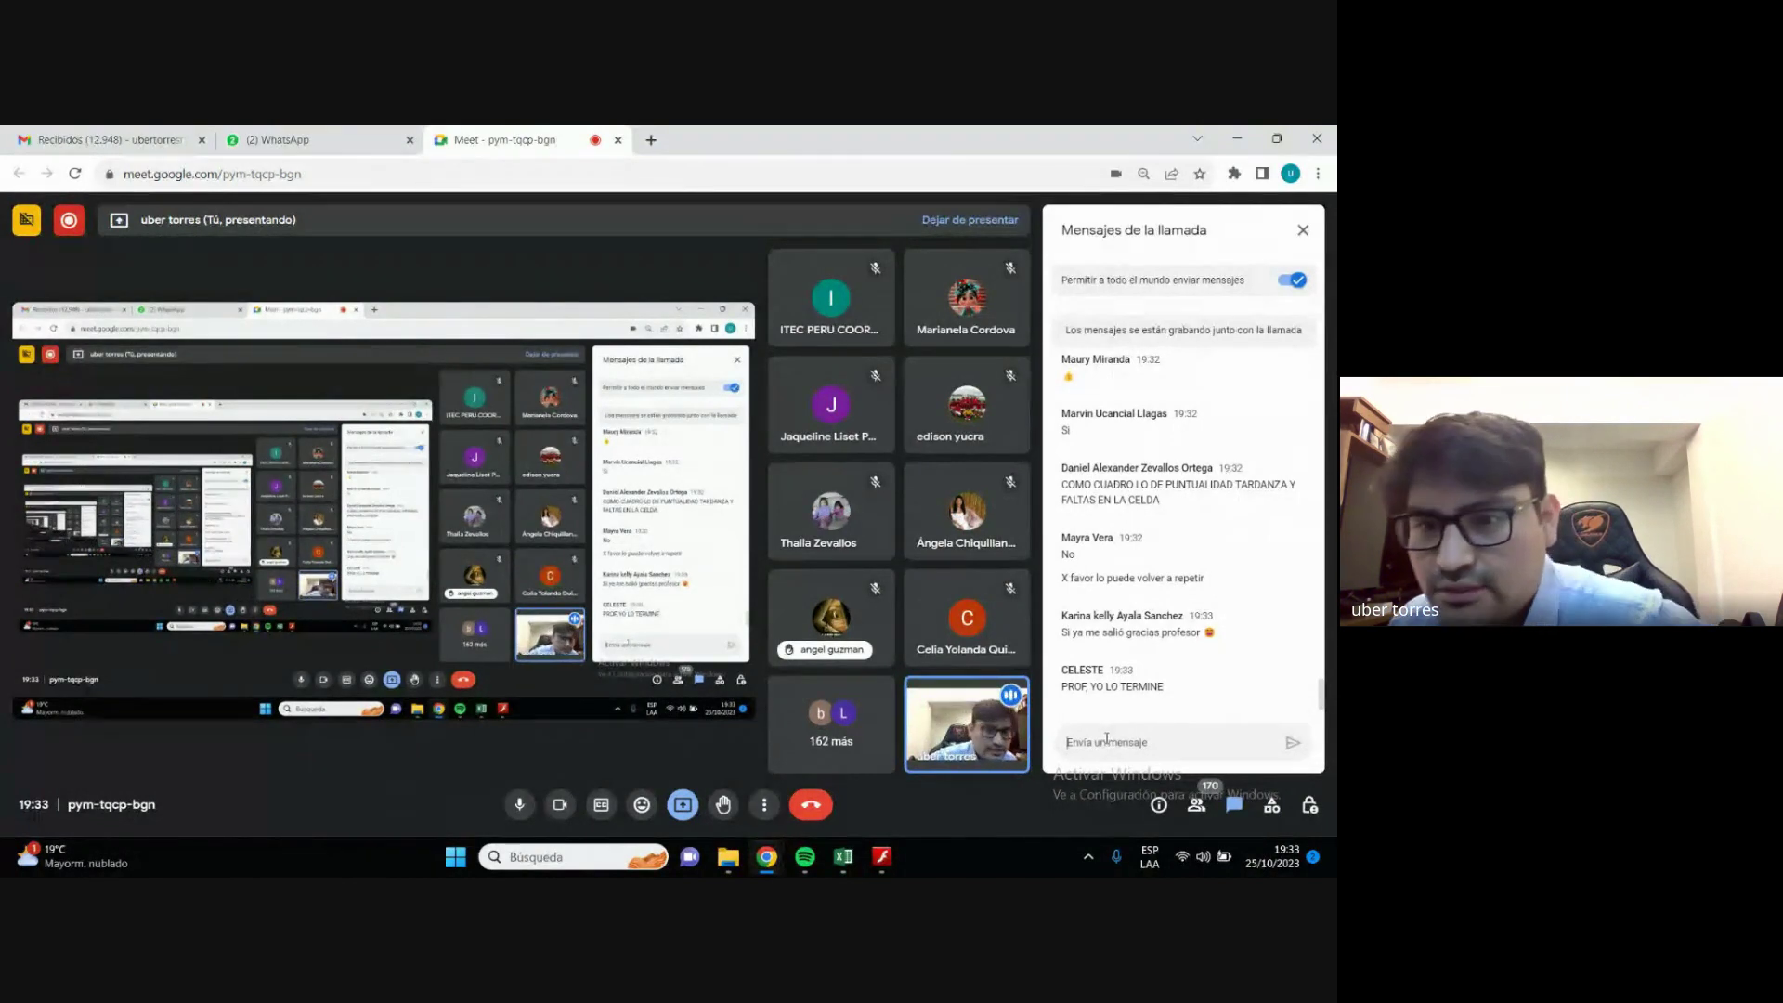
click(844, 856)
scroll(1115, 558, up, 2)
scroll(1114, 557, down, 2)
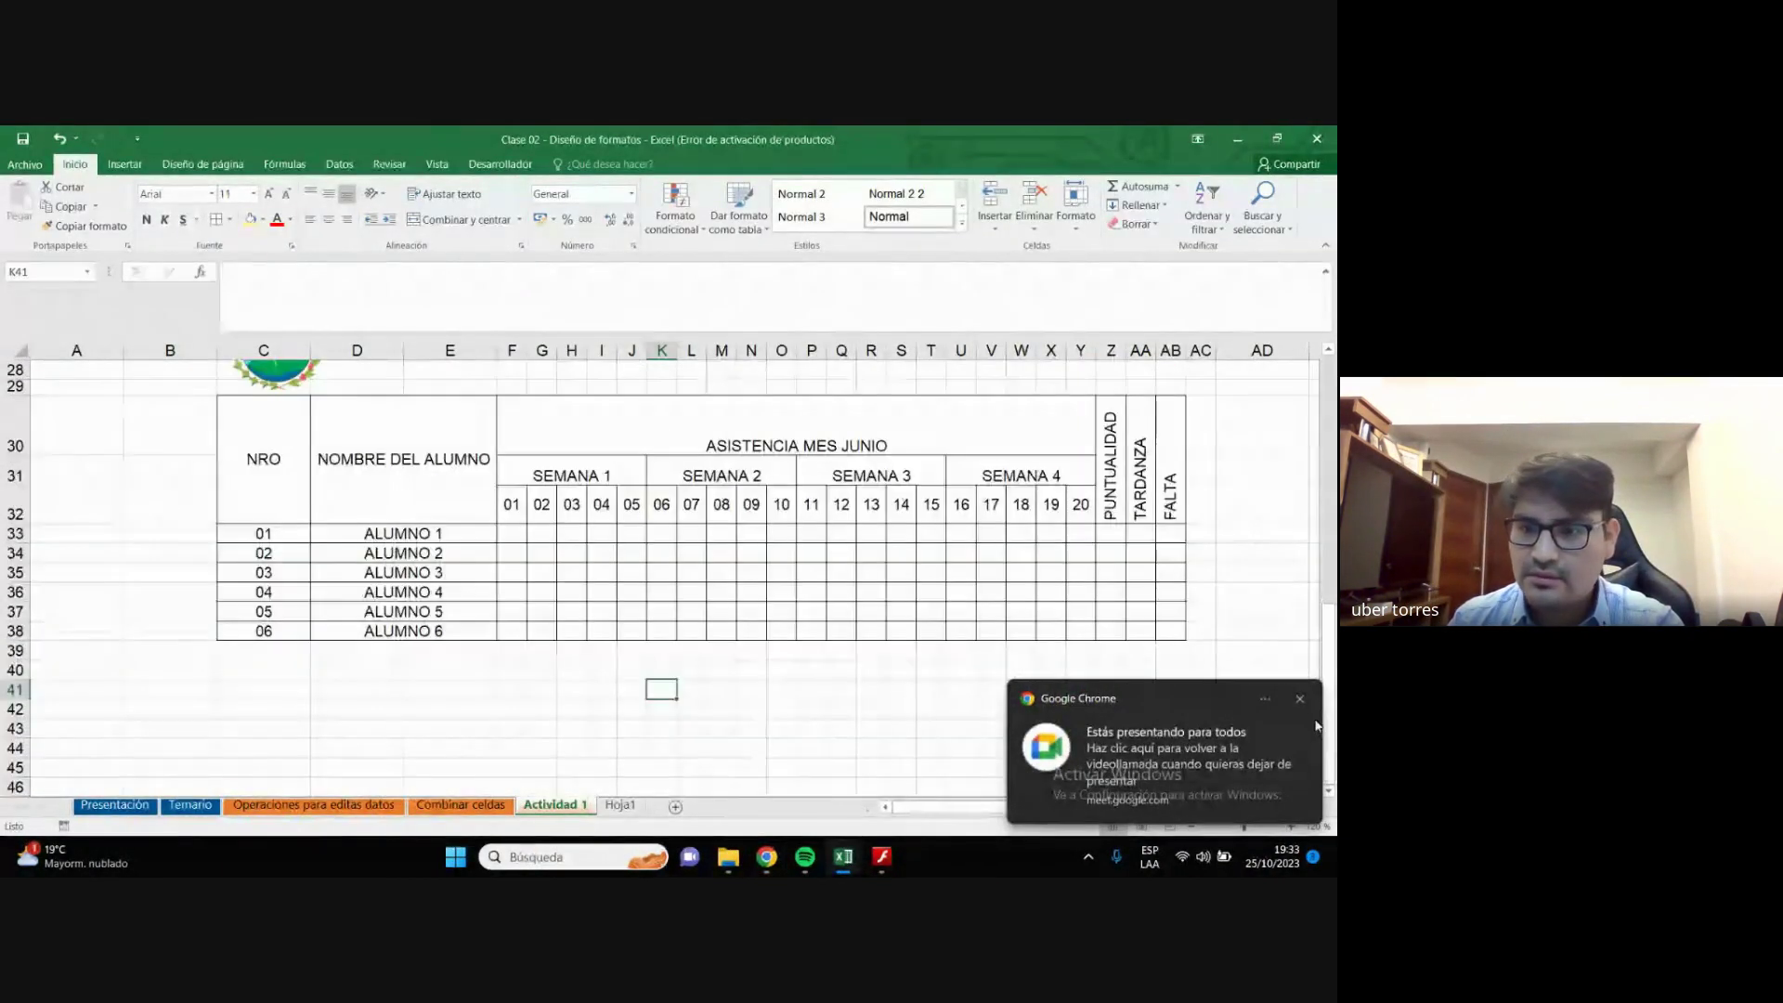
click(811, 713)
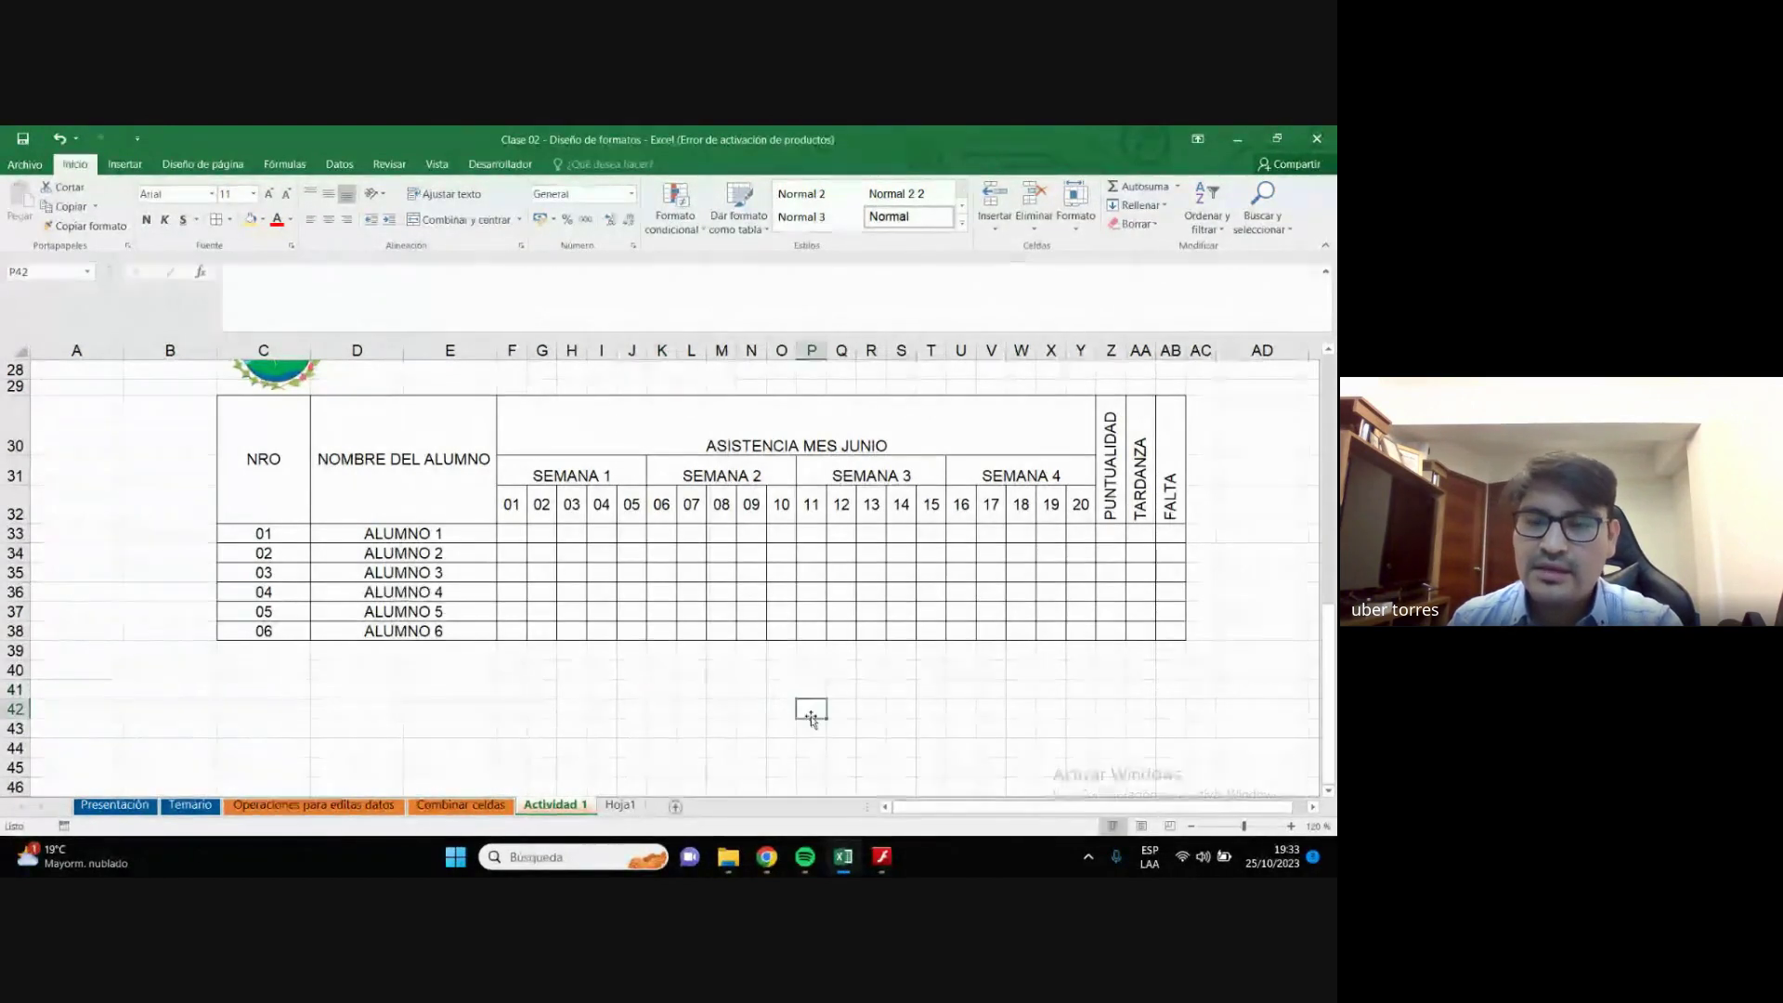
scroll(810, 717, up, 3)
scroll(783, 697, down, 3)
scroll(656, 629, down, 3)
Select several empty cells below the June attendance table on Actividad 1.
click(658, 630)
scroll(658, 631, up, 3)
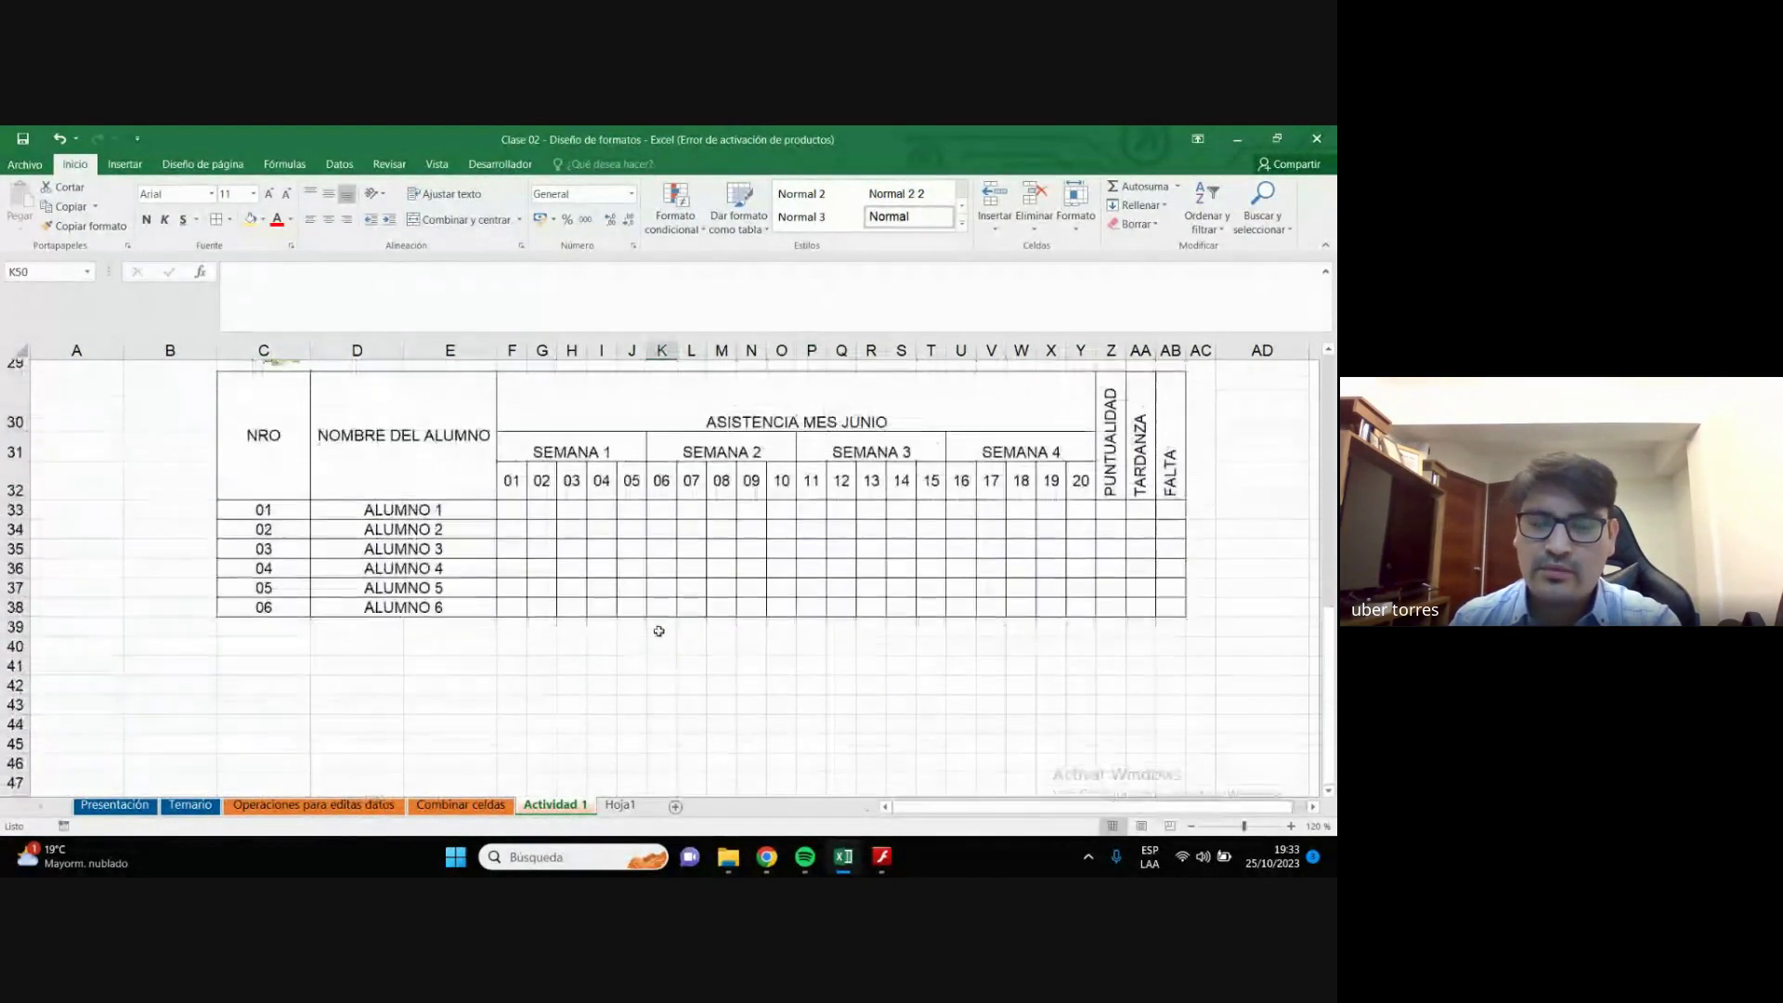
click(600, 708)
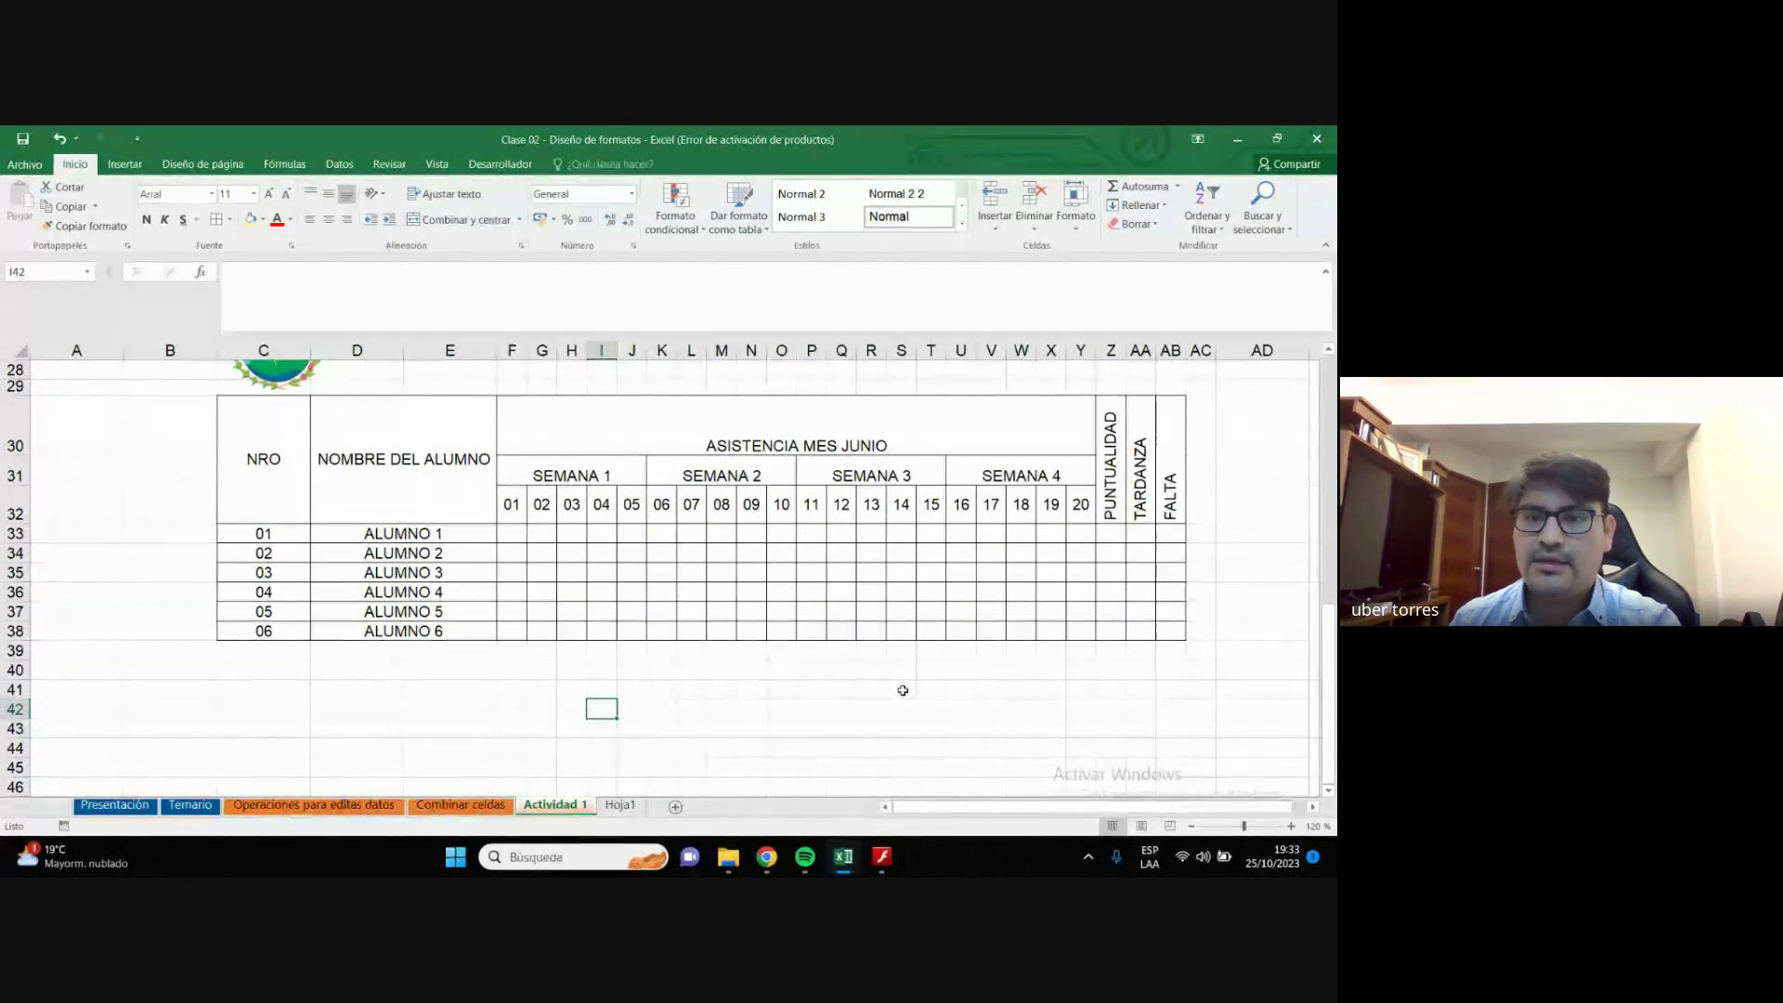
click(660, 687)
click(611, 671)
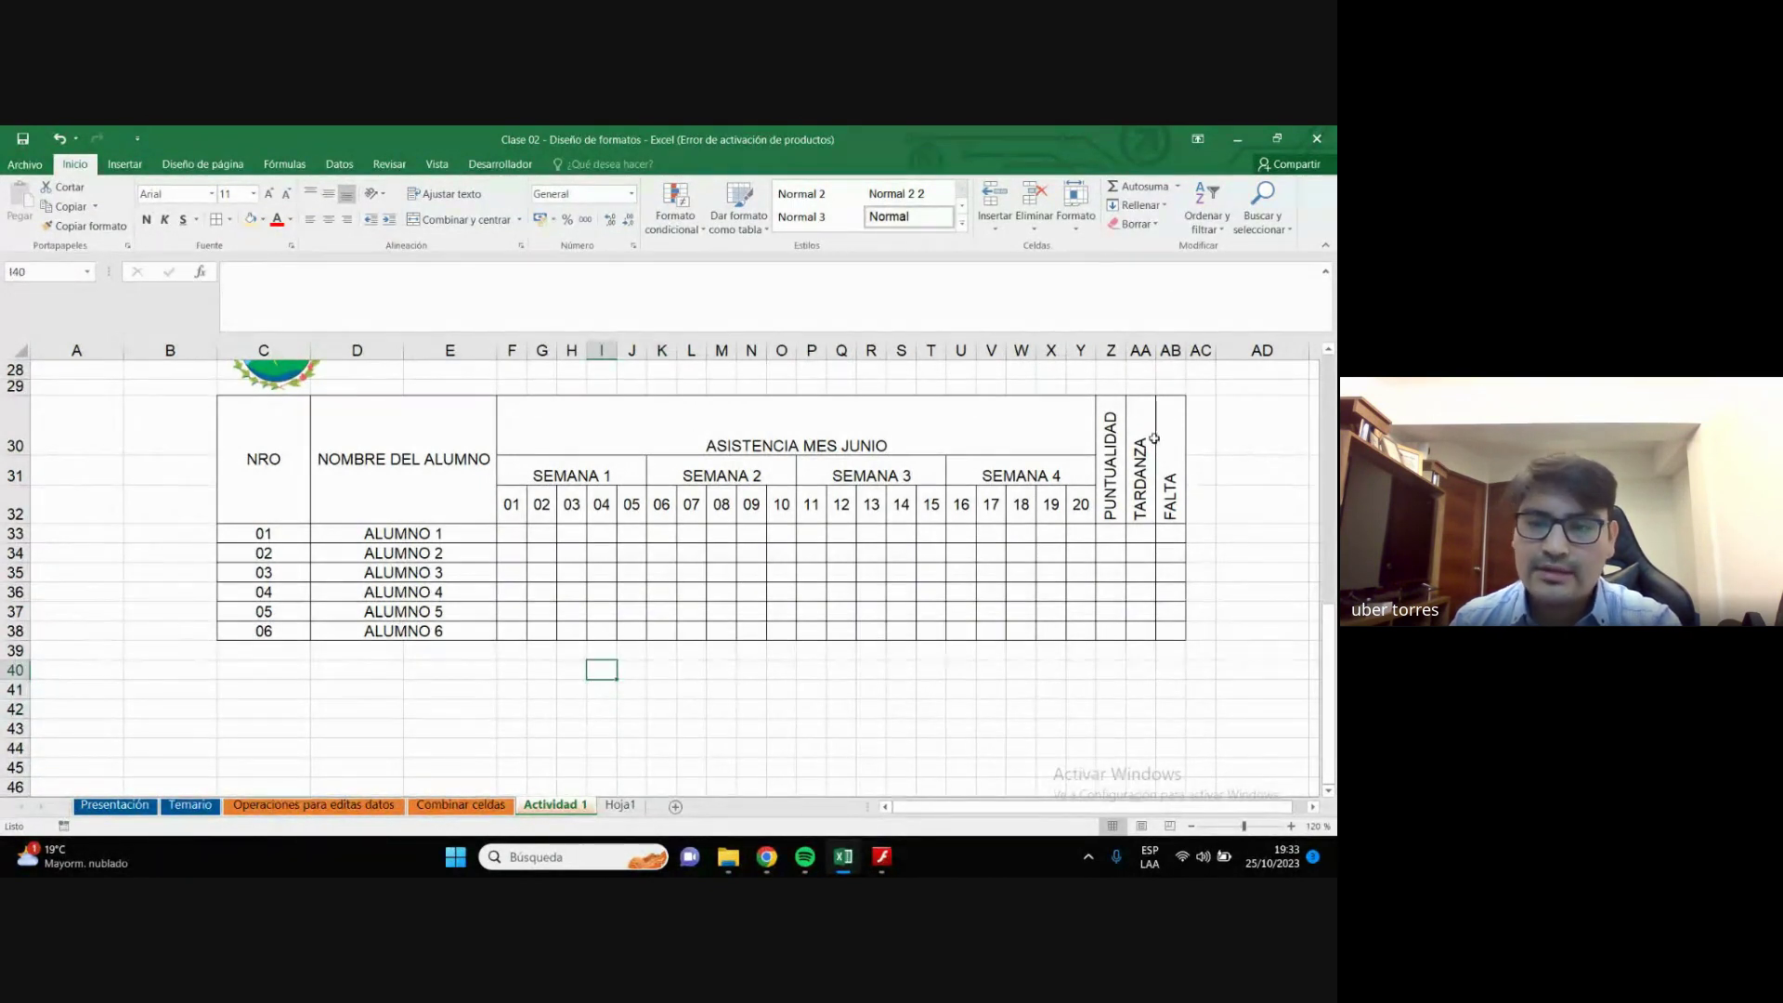
Unhide the ACTIVIDAD1 COMPLETO sheet from the sheet-tab options.
click(627, 807)
right_click(624, 806)
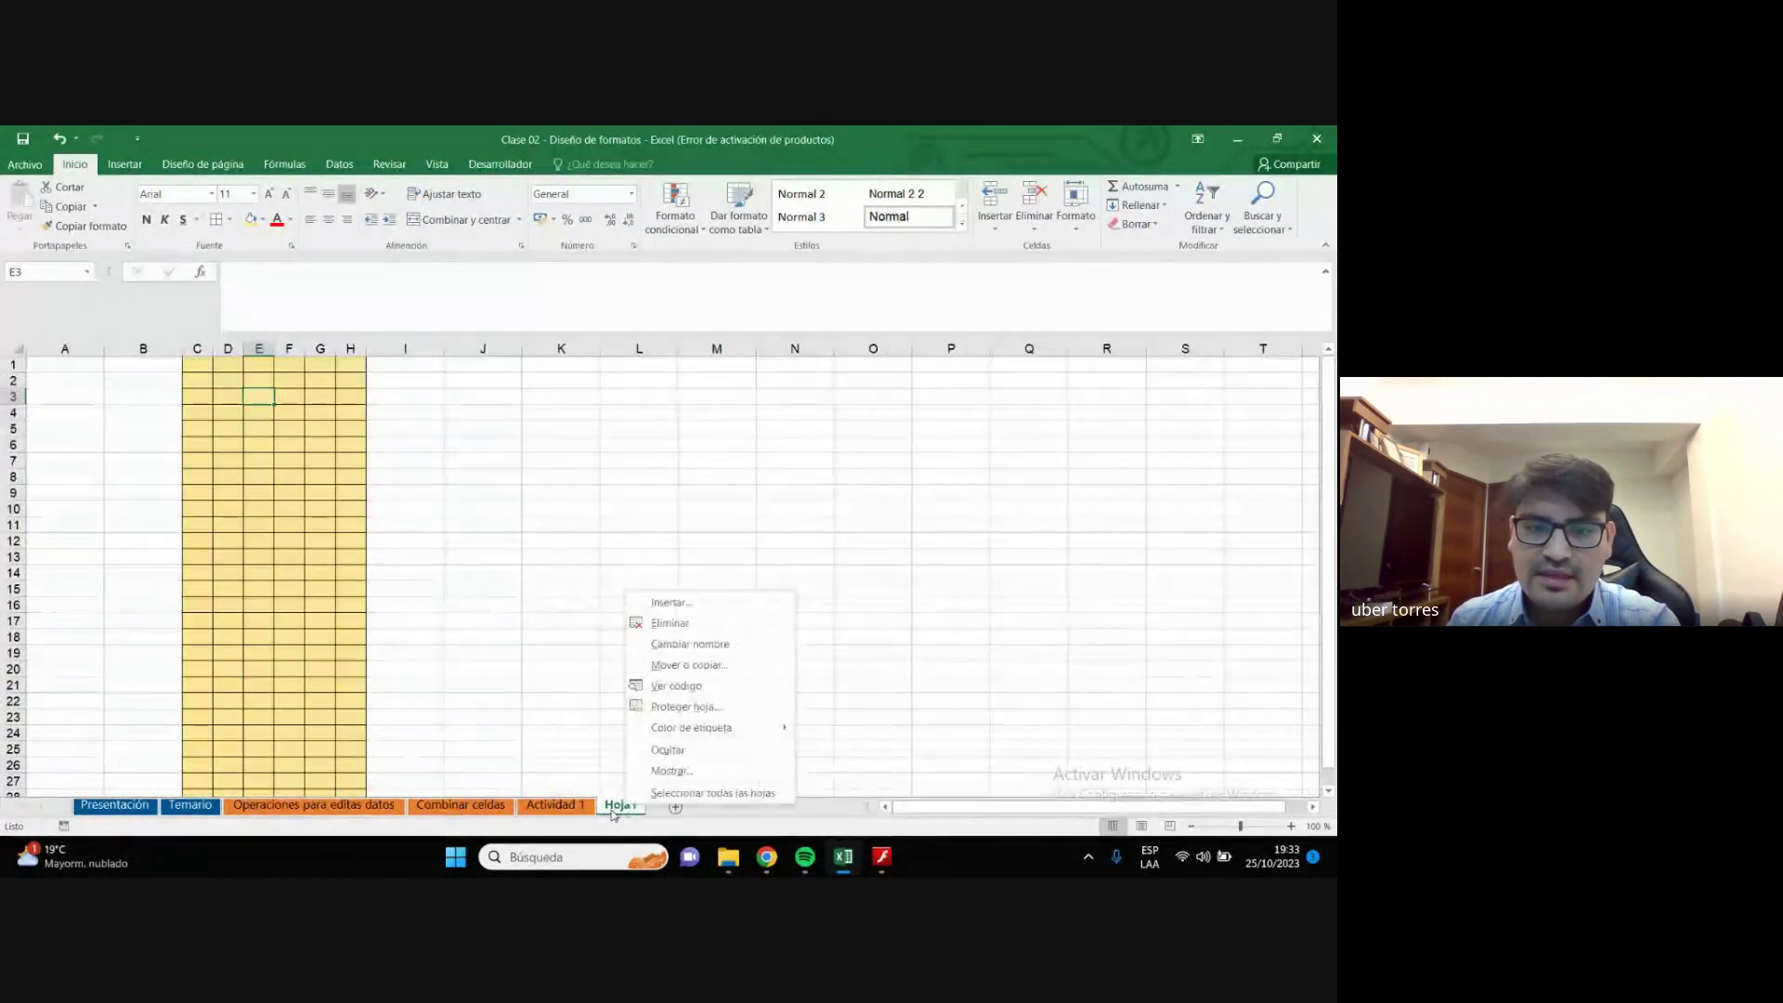
click(670, 771)
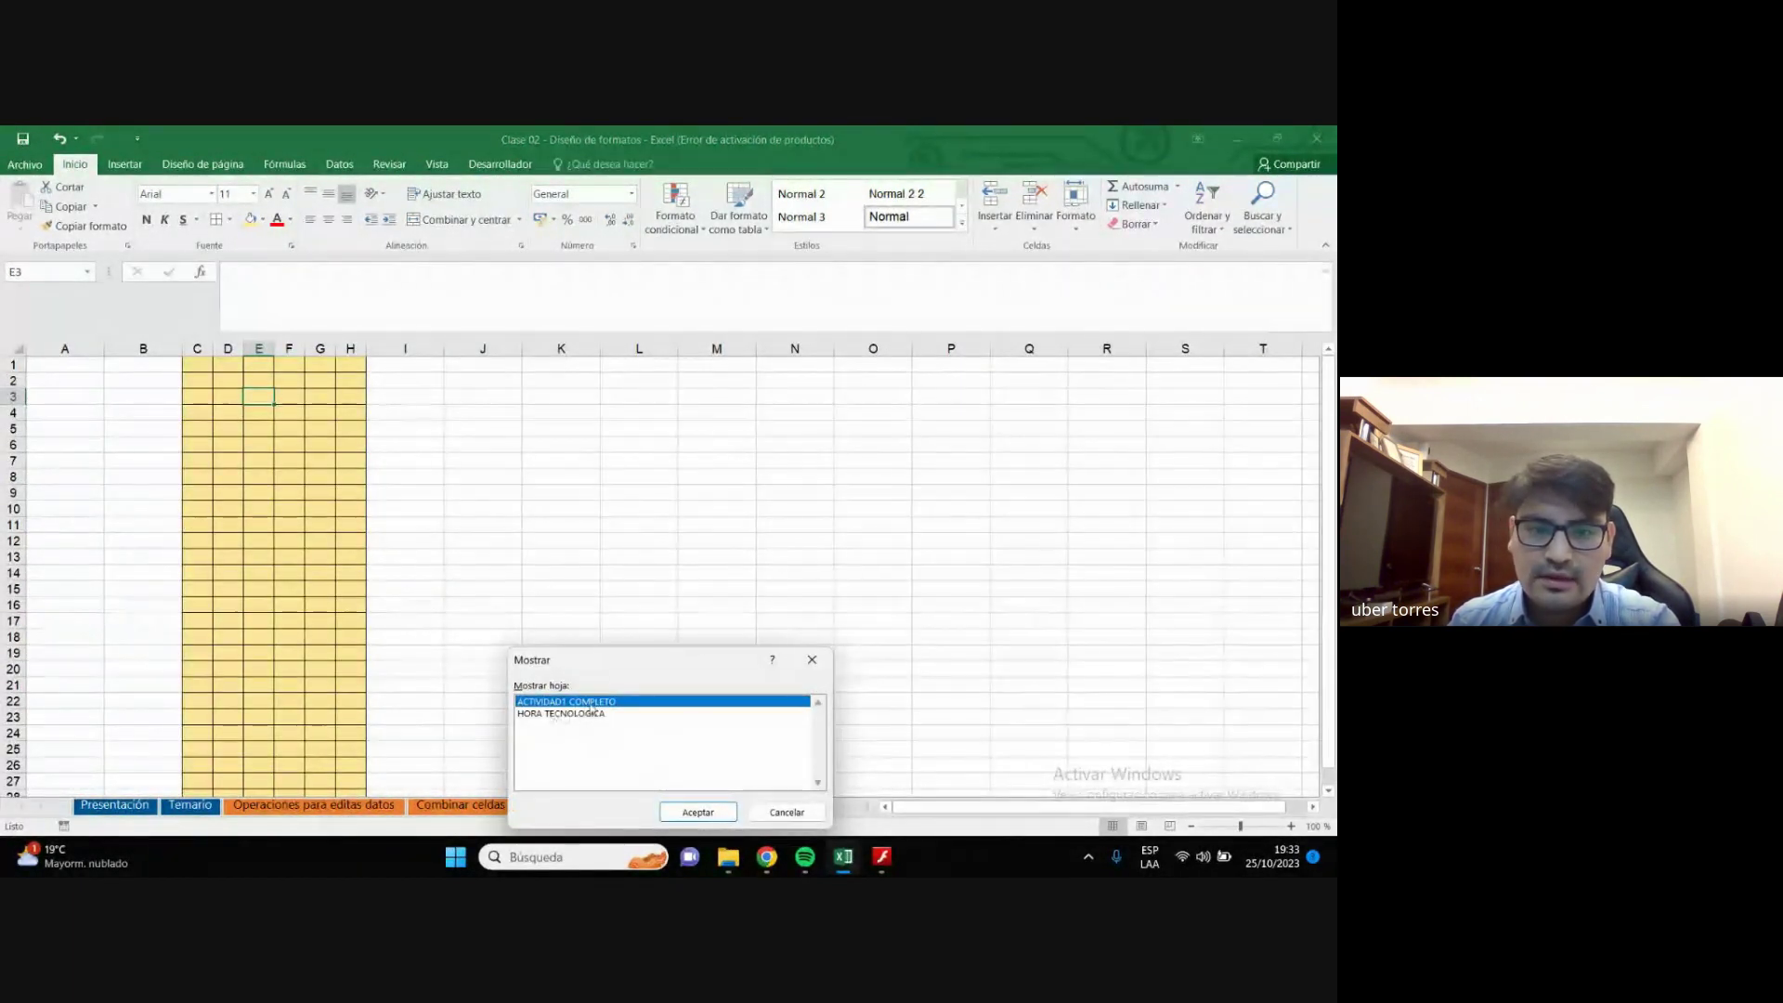
click(707, 810)
scroll(974, 508, down, 1)
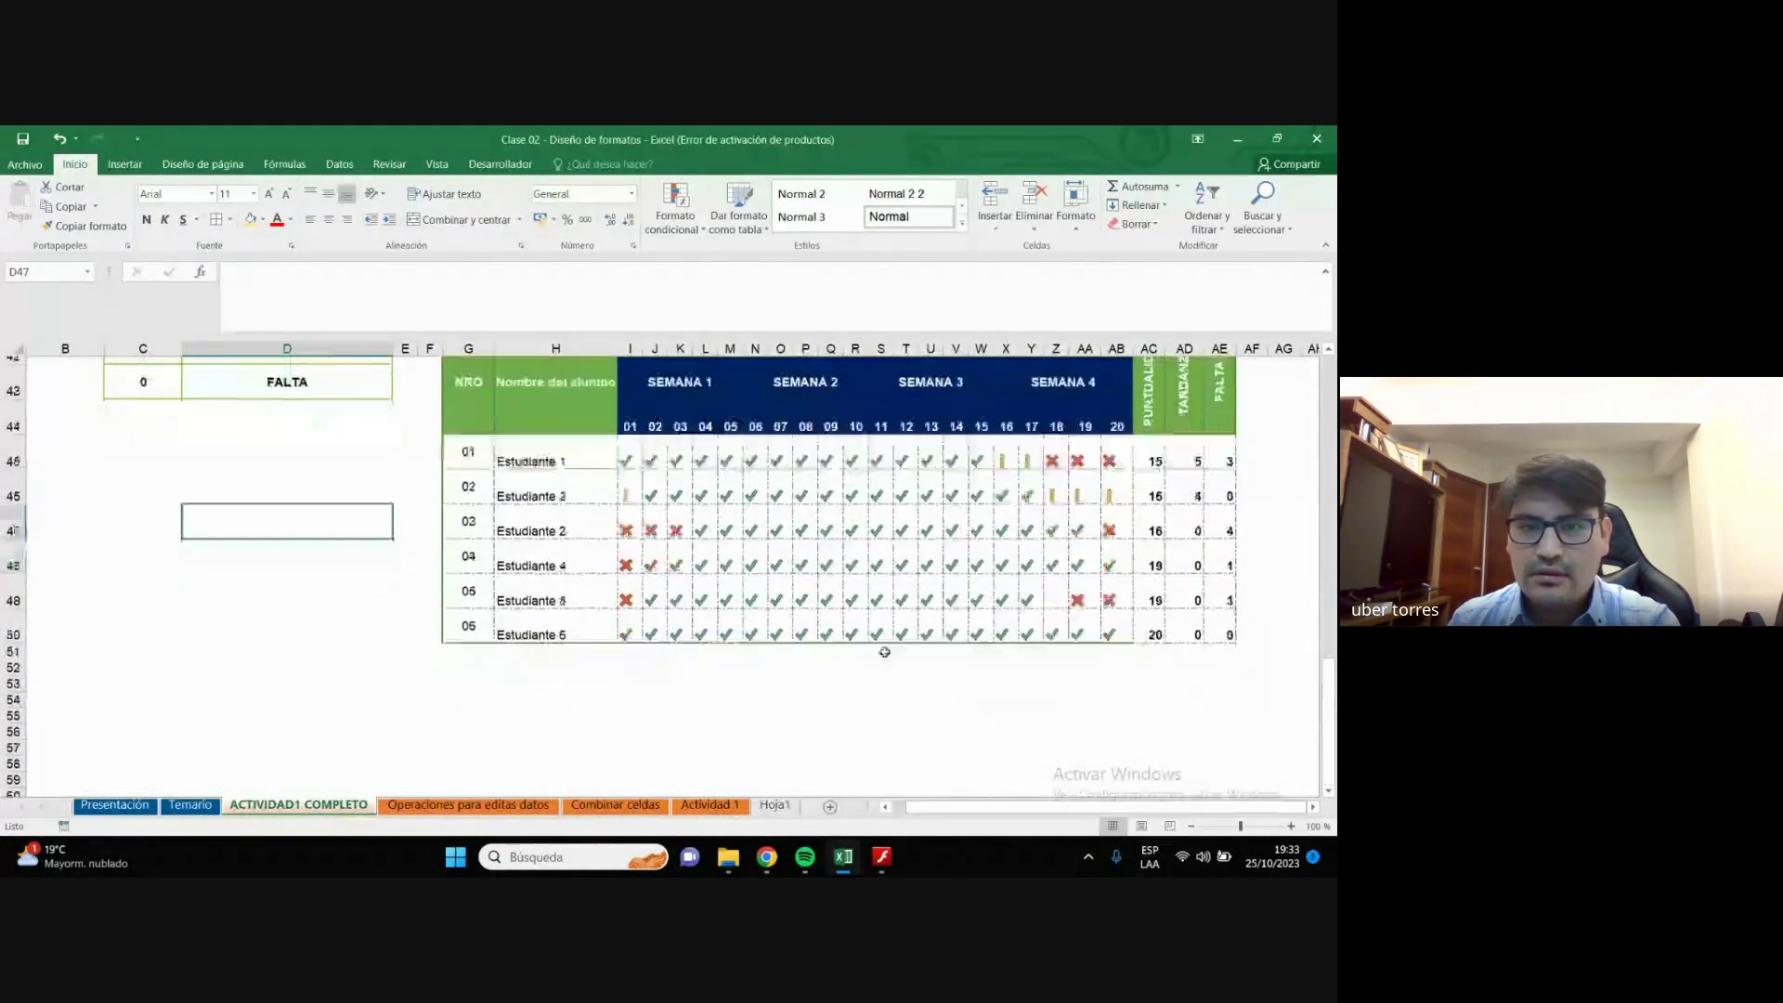
scroll(974, 508, up, 1)
Inspect the values and counting formulas in cells M47, I45, AD45 and W46 on the completed sheet.
click(737, 617)
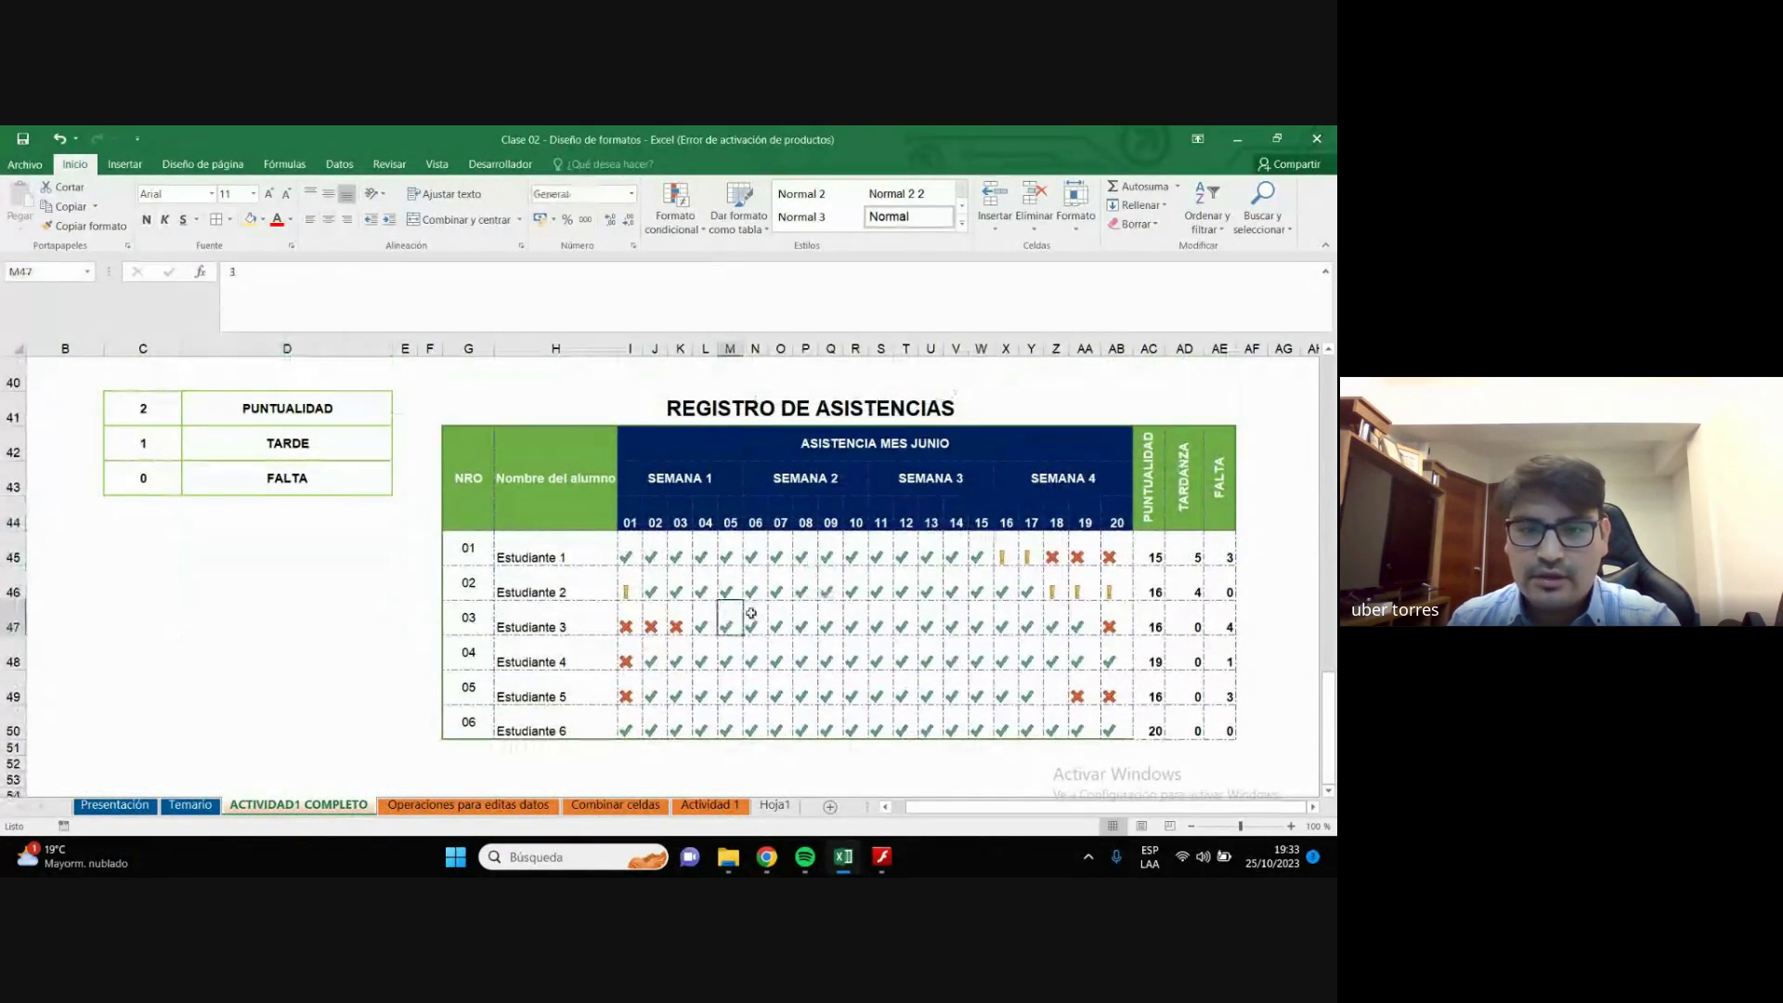
click(640, 561)
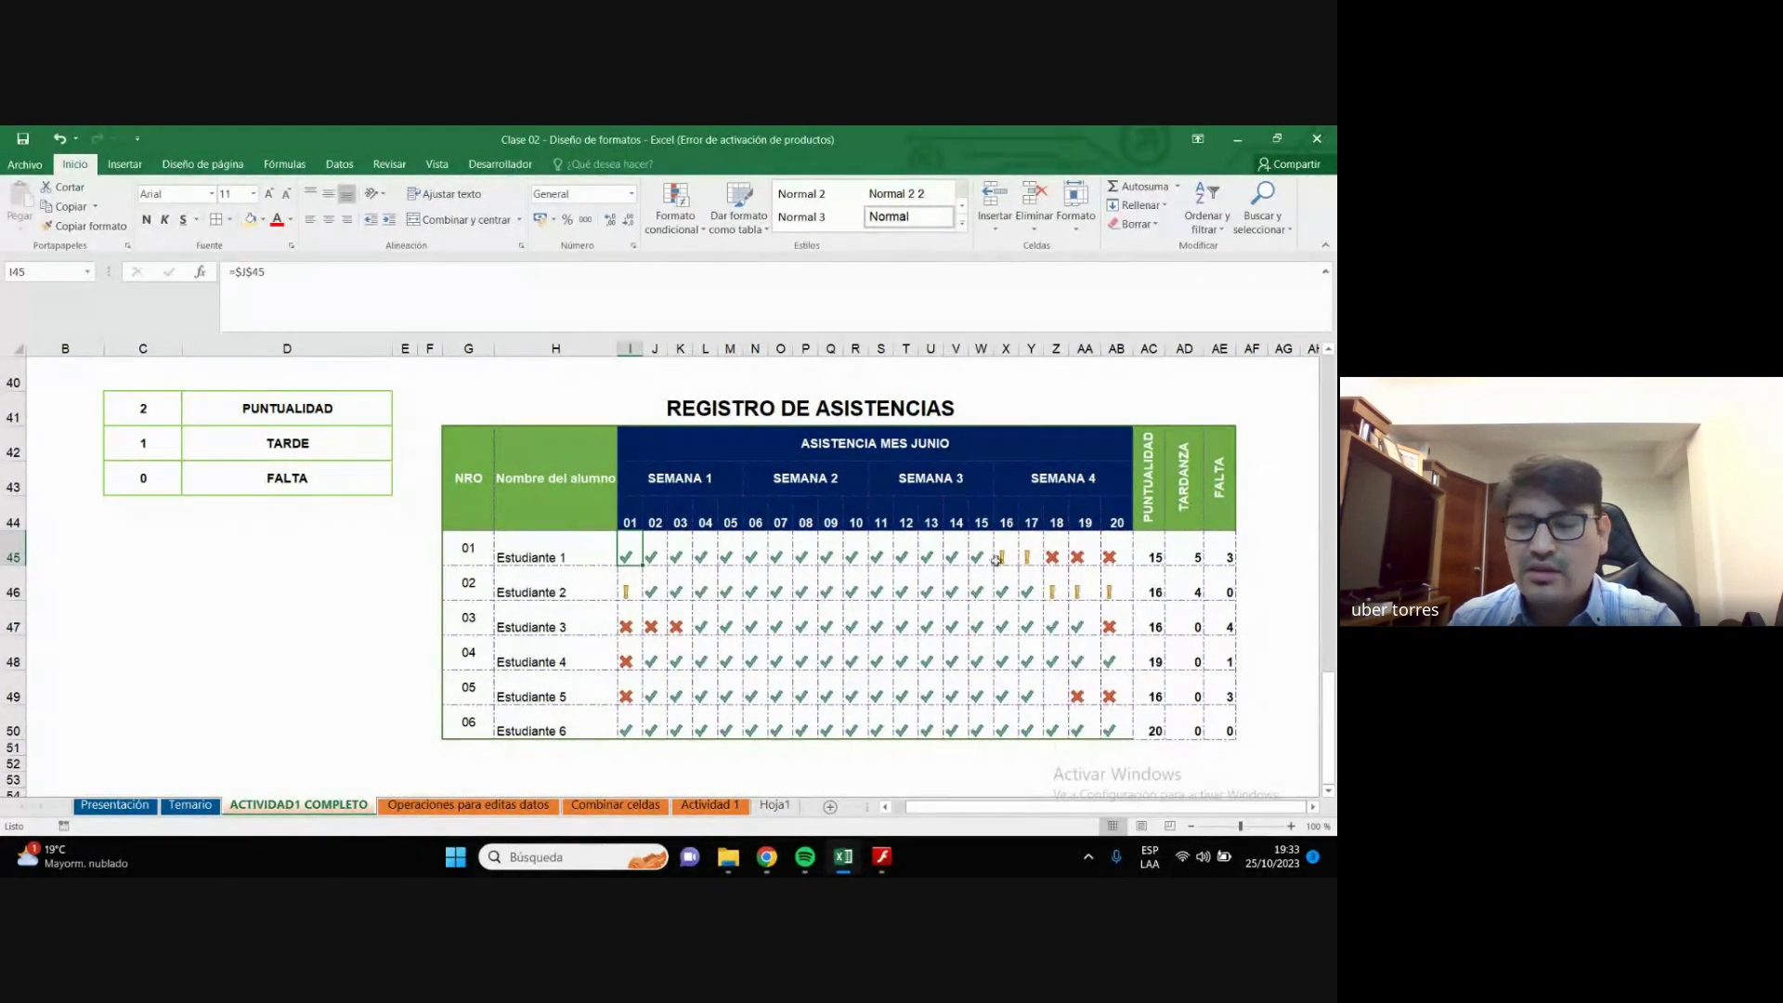
click(1167, 561)
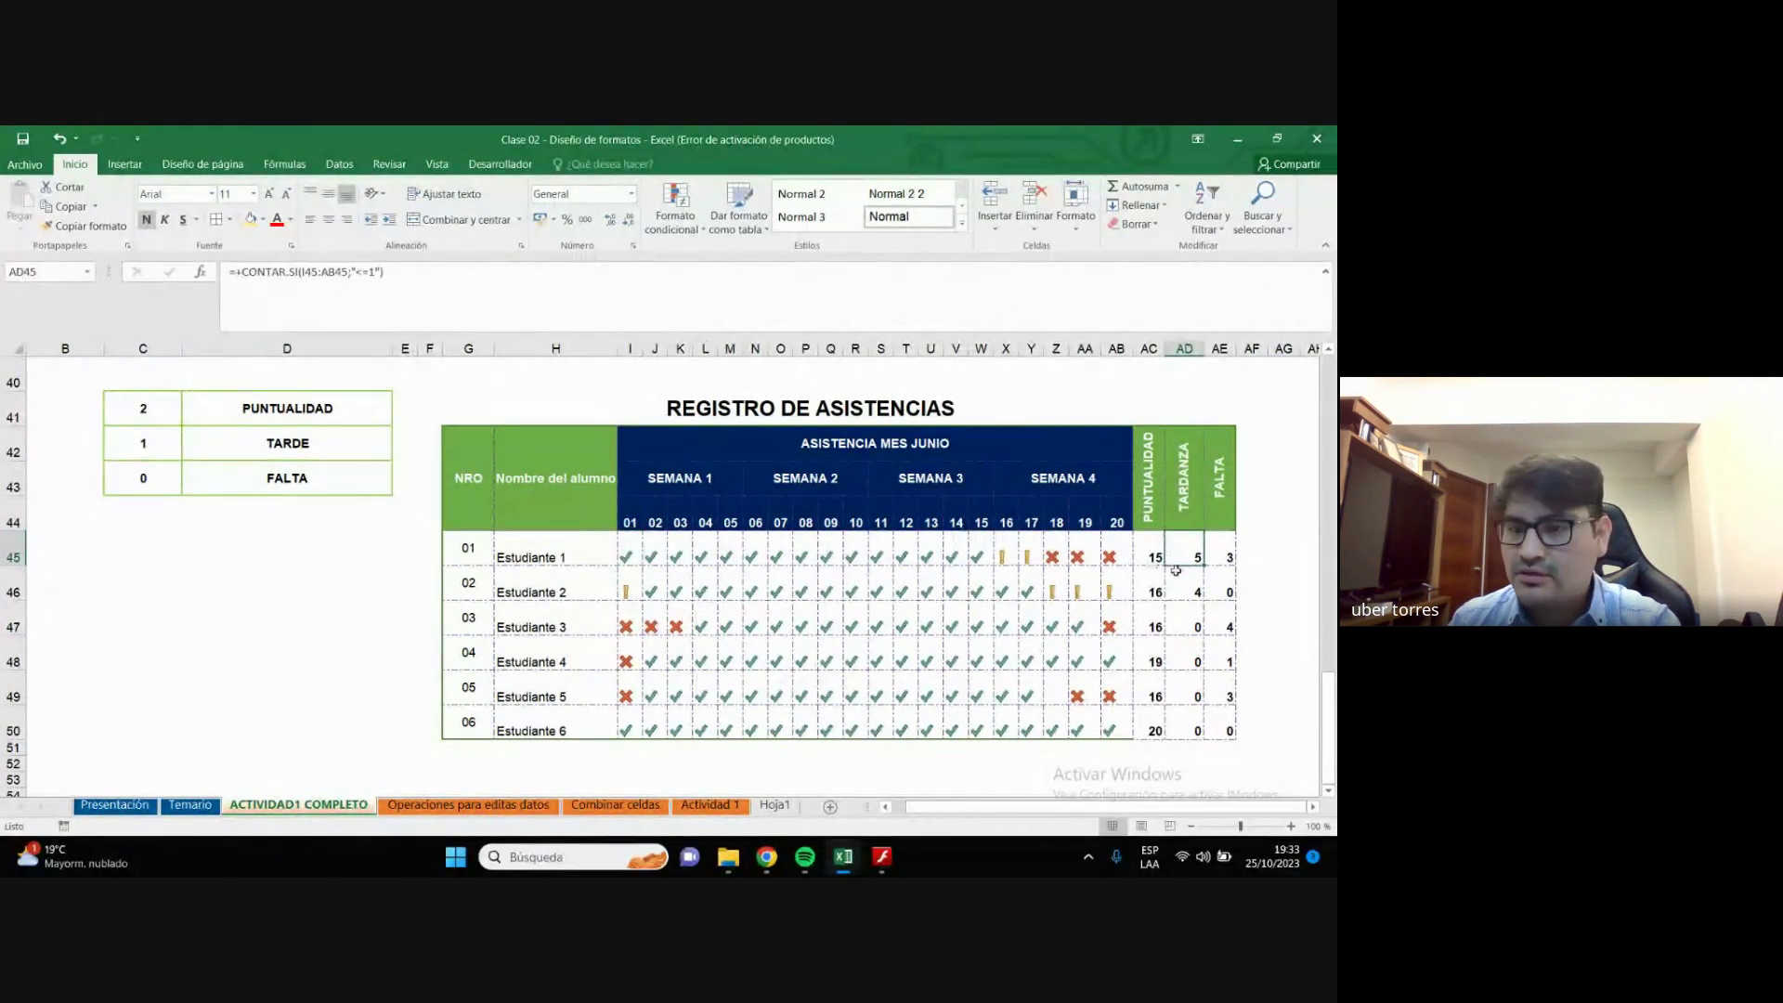
click(977, 587)
scroll(840, 697, up, 1)
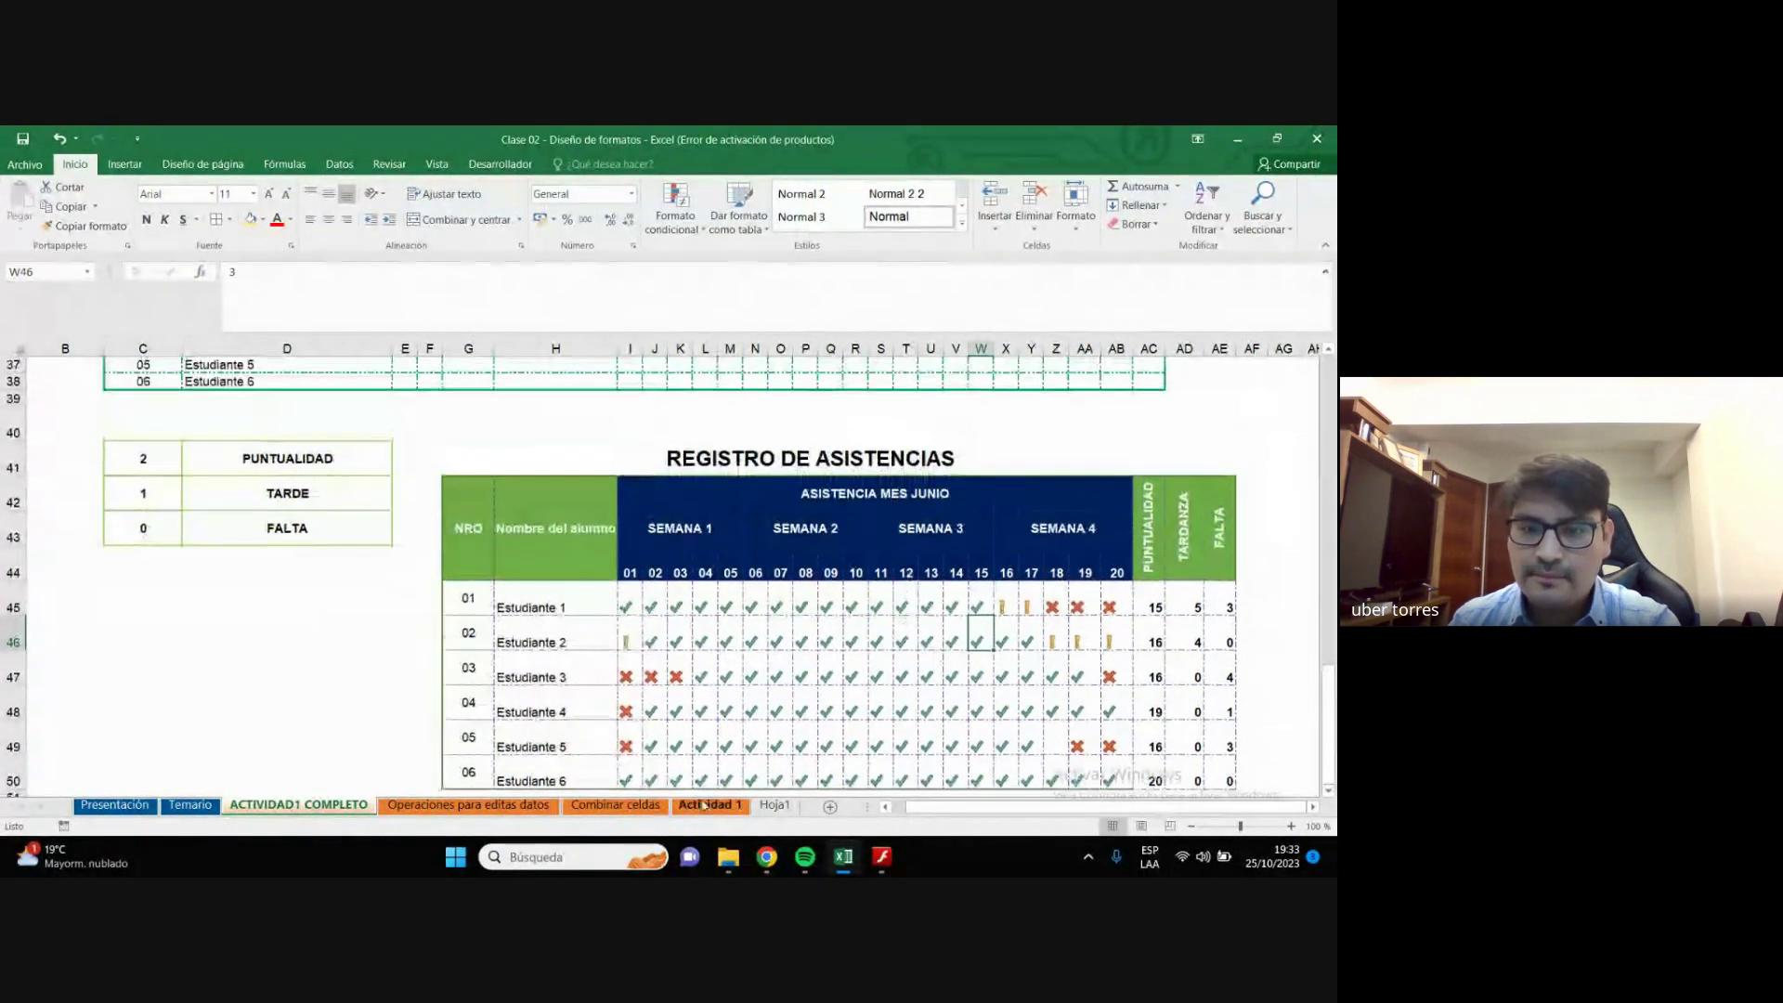
right_click(785, 808)
Delete the Hoja1 sheet from the workbook.
right_click(776, 804)
click(808, 649)
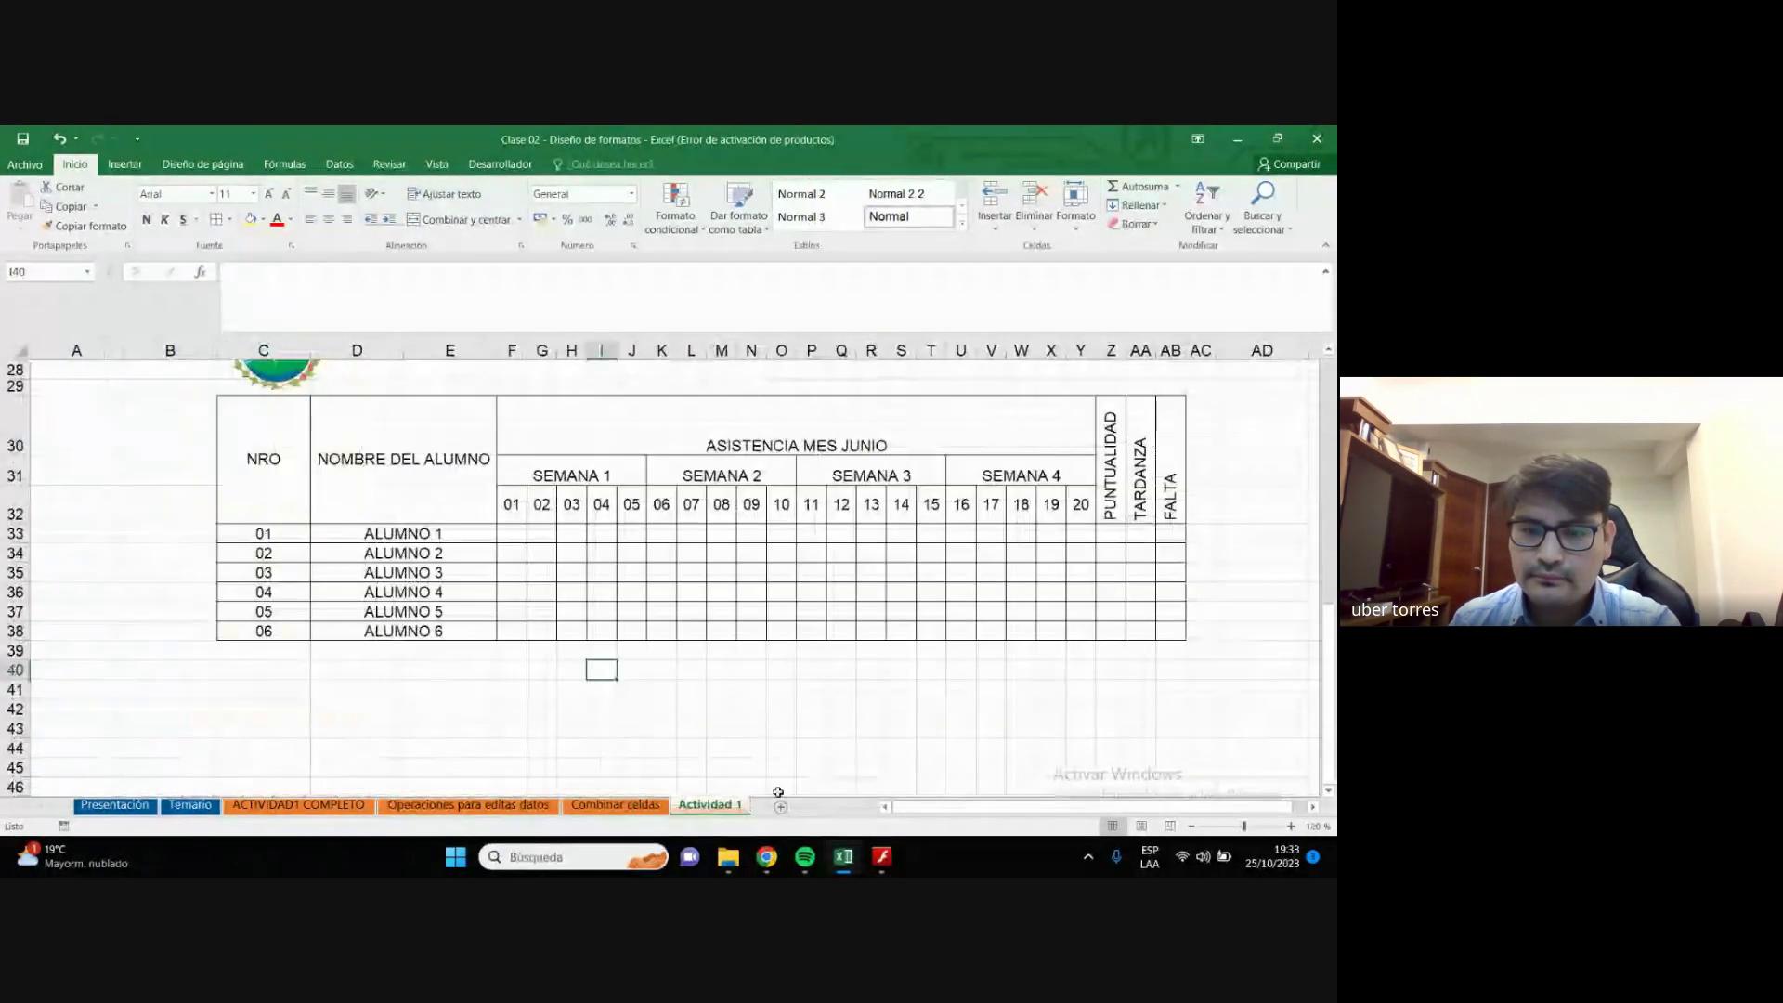
scroll(718, 649, up, 2)
Return to the Google Meet call and dismiss the raised-hand notification.
scroll(718, 649, down, 1)
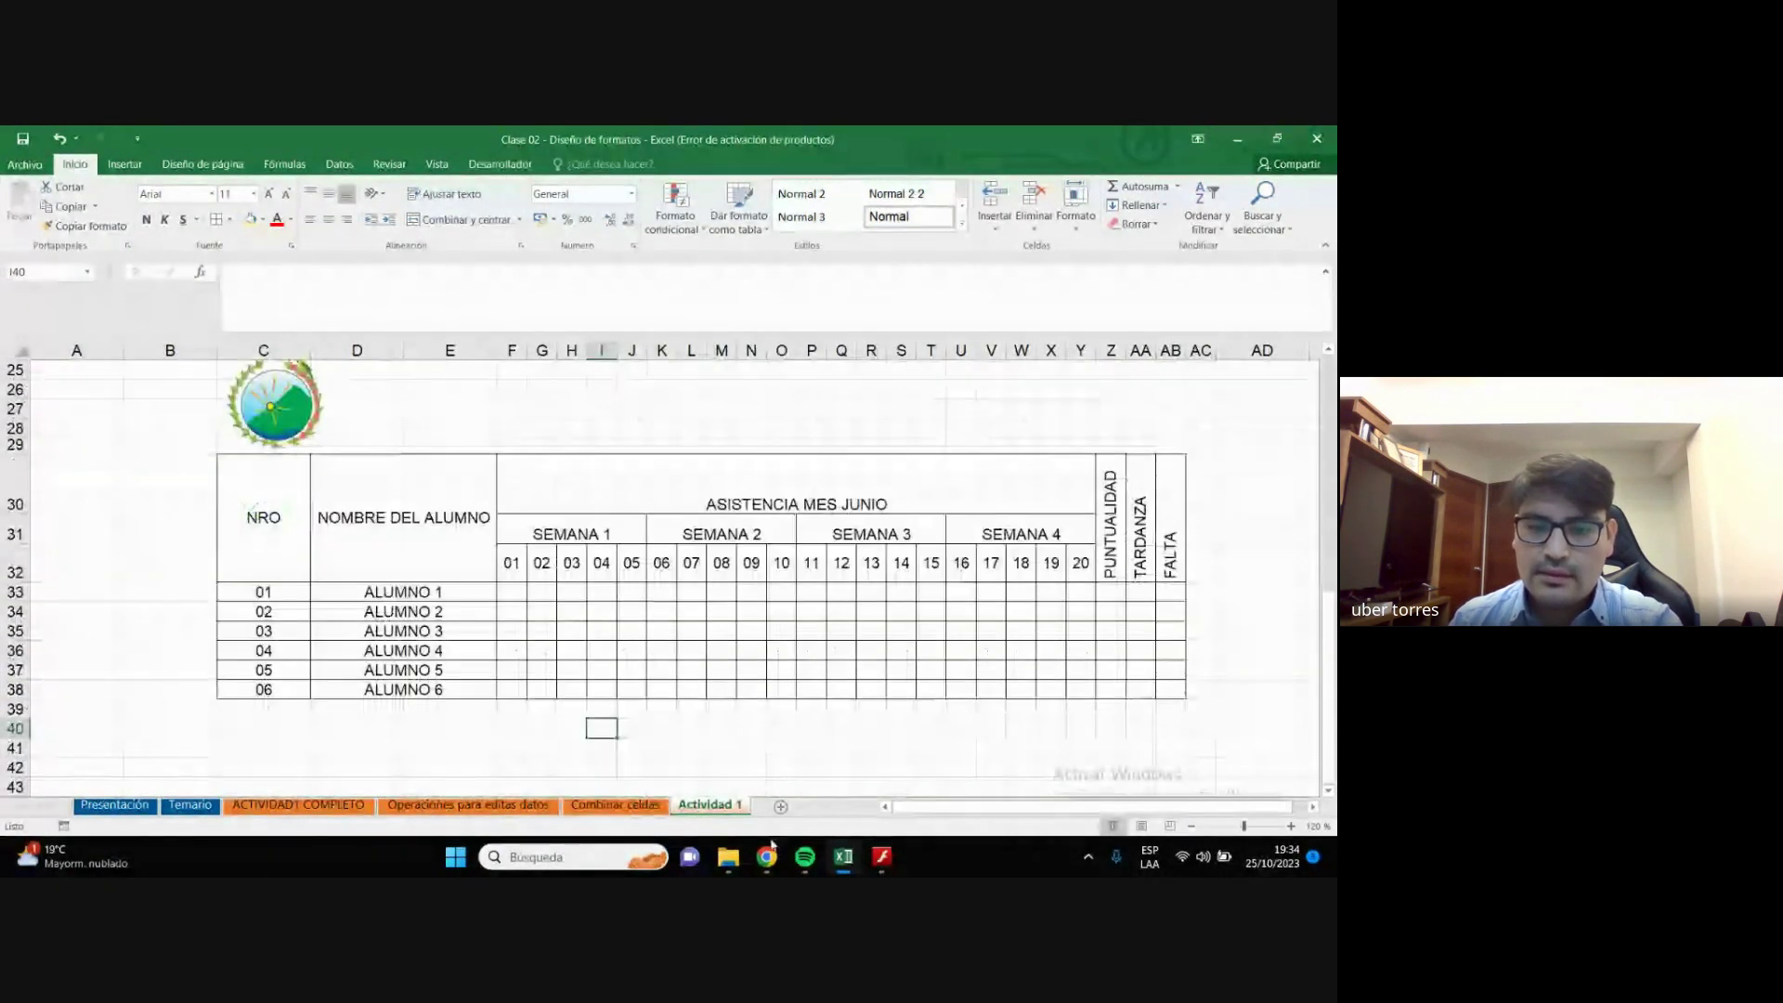
click(665, 783)
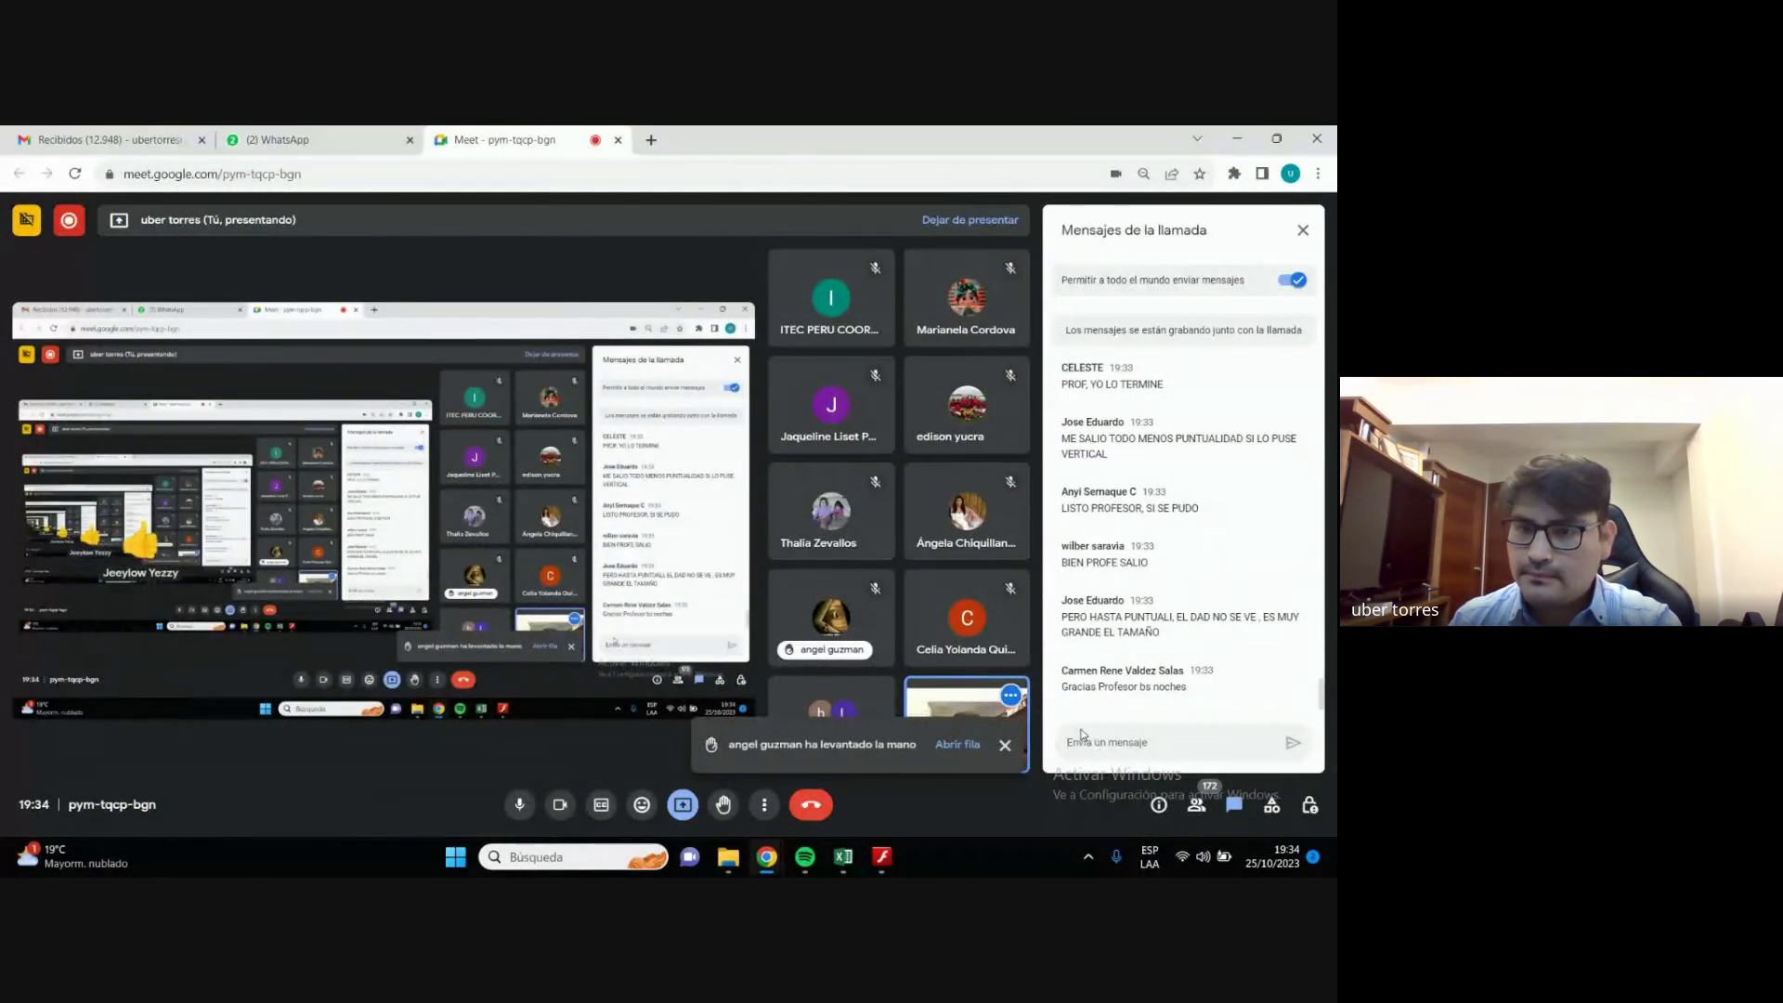
click(1005, 748)
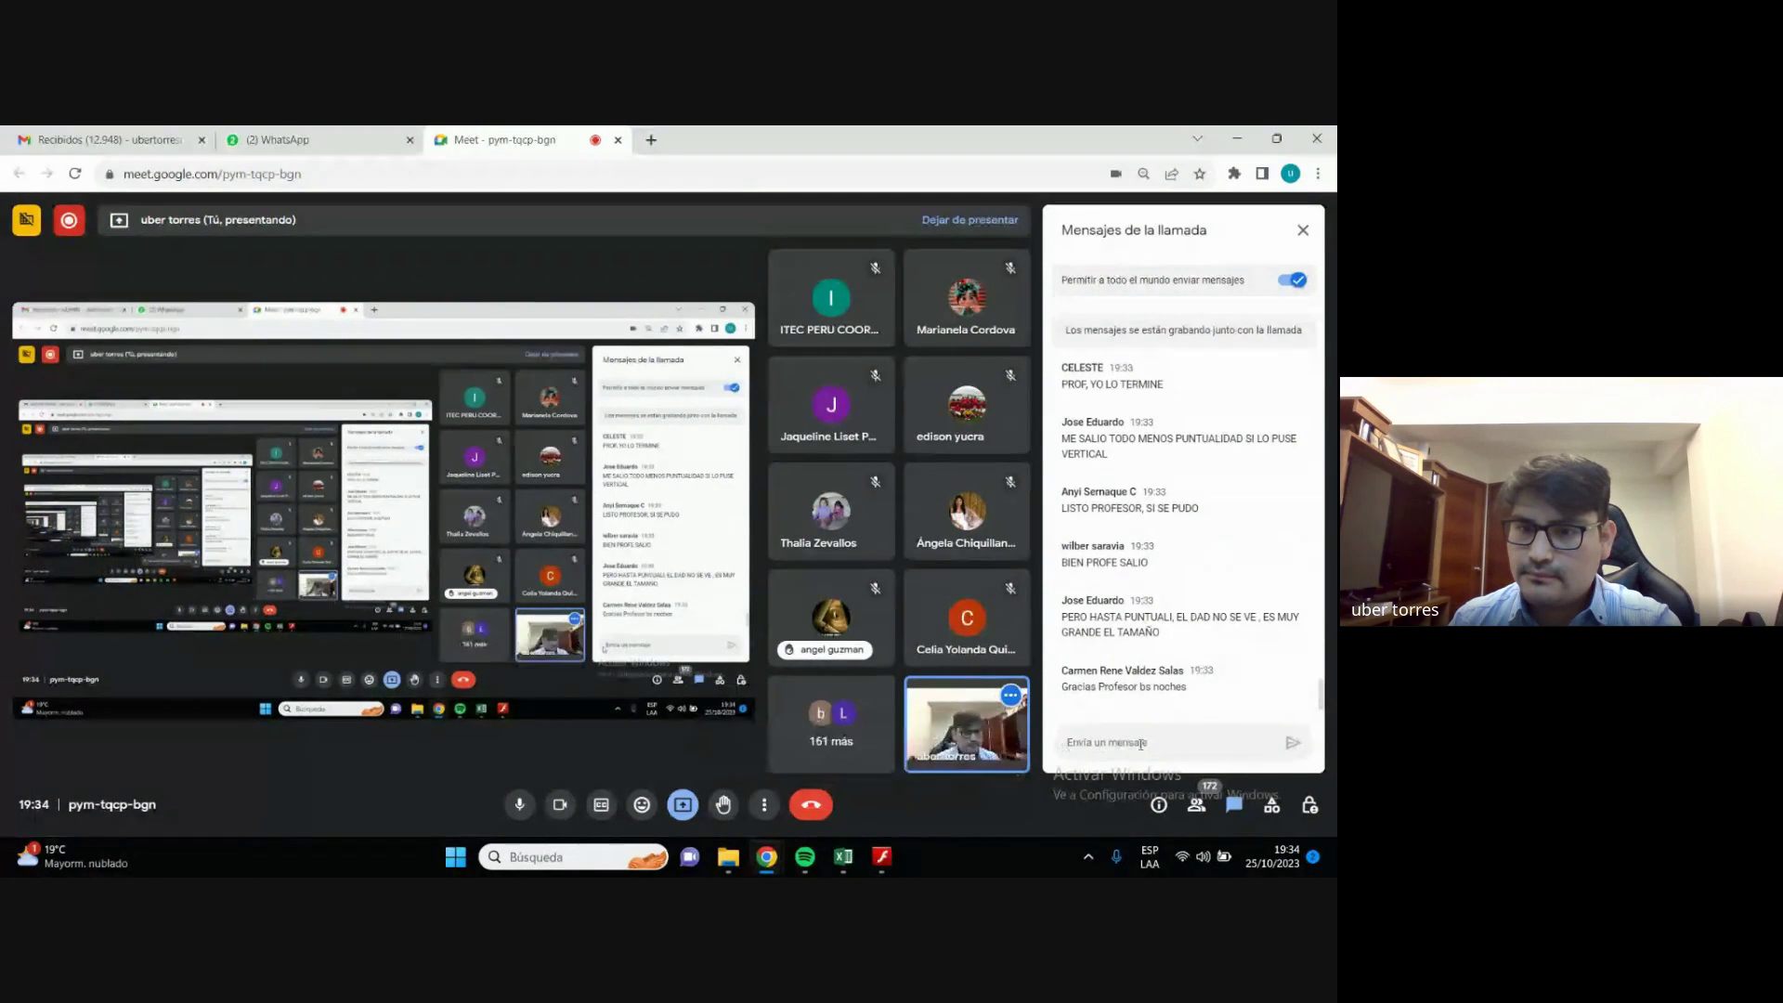